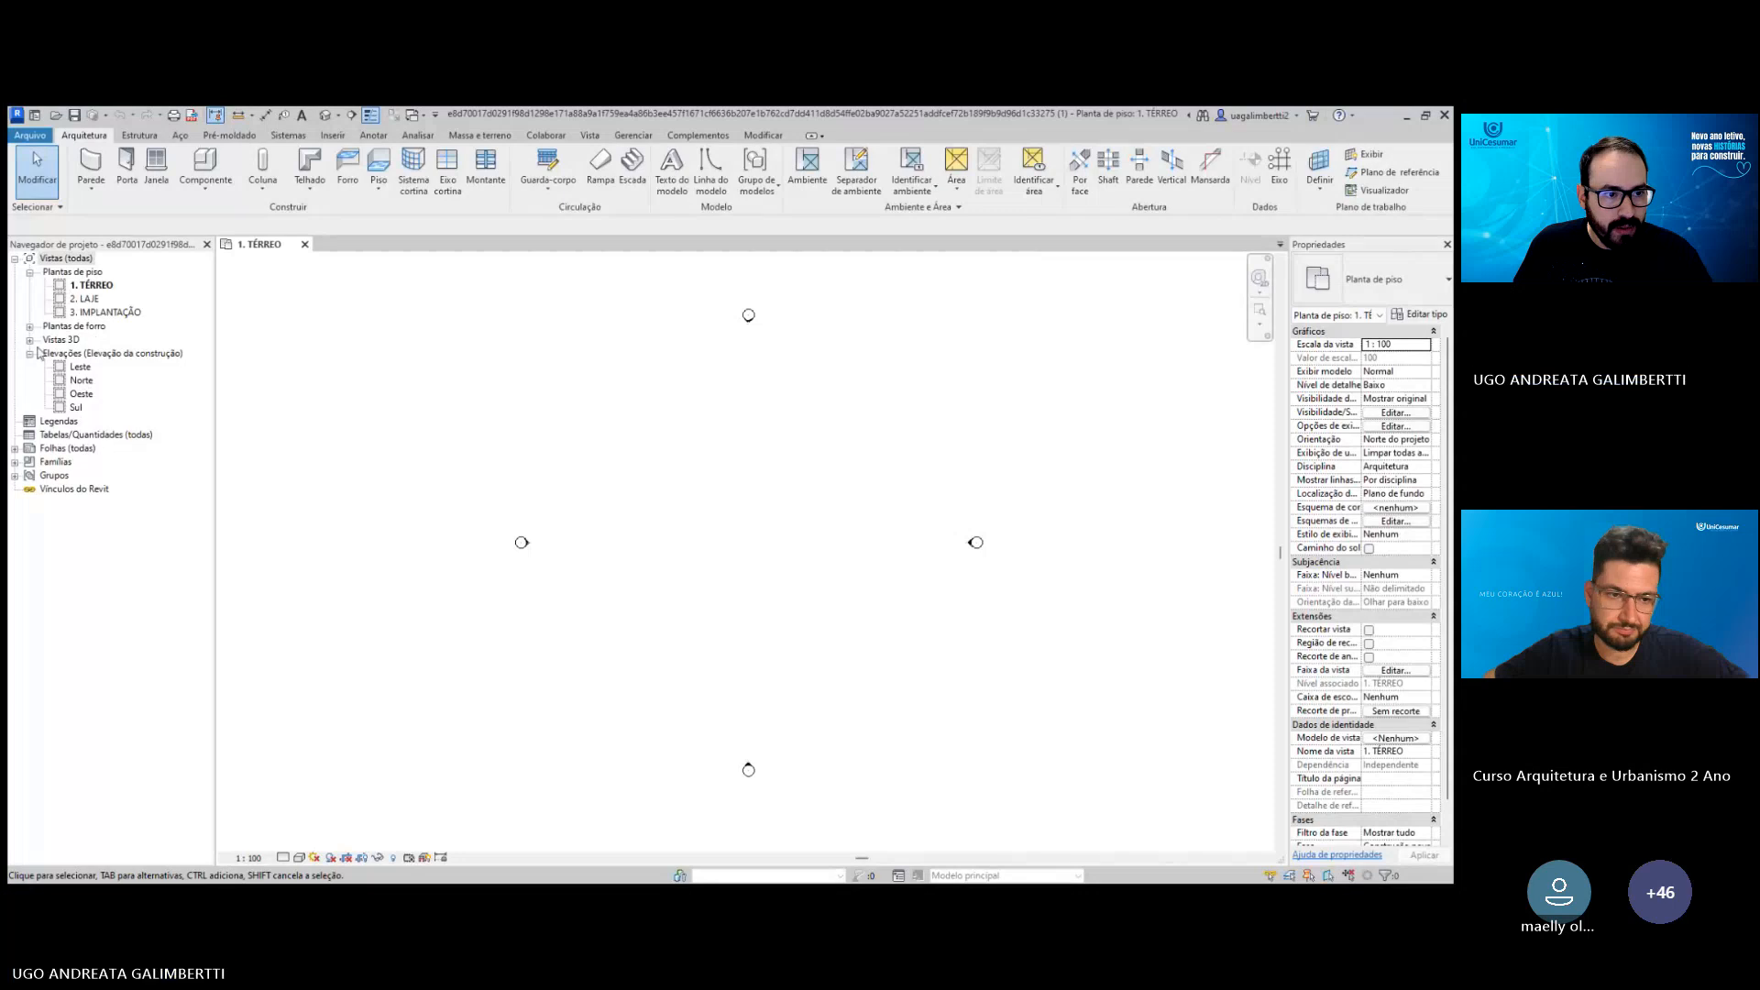
Expand the ceiling plan and 3D view groups in the project browser and open the 3. IMPLANTAÇÃO floor plan.
{"action": "left_click", "coordinate": [30, 339]}
{"action": "left_click", "coordinate": [30, 326]}
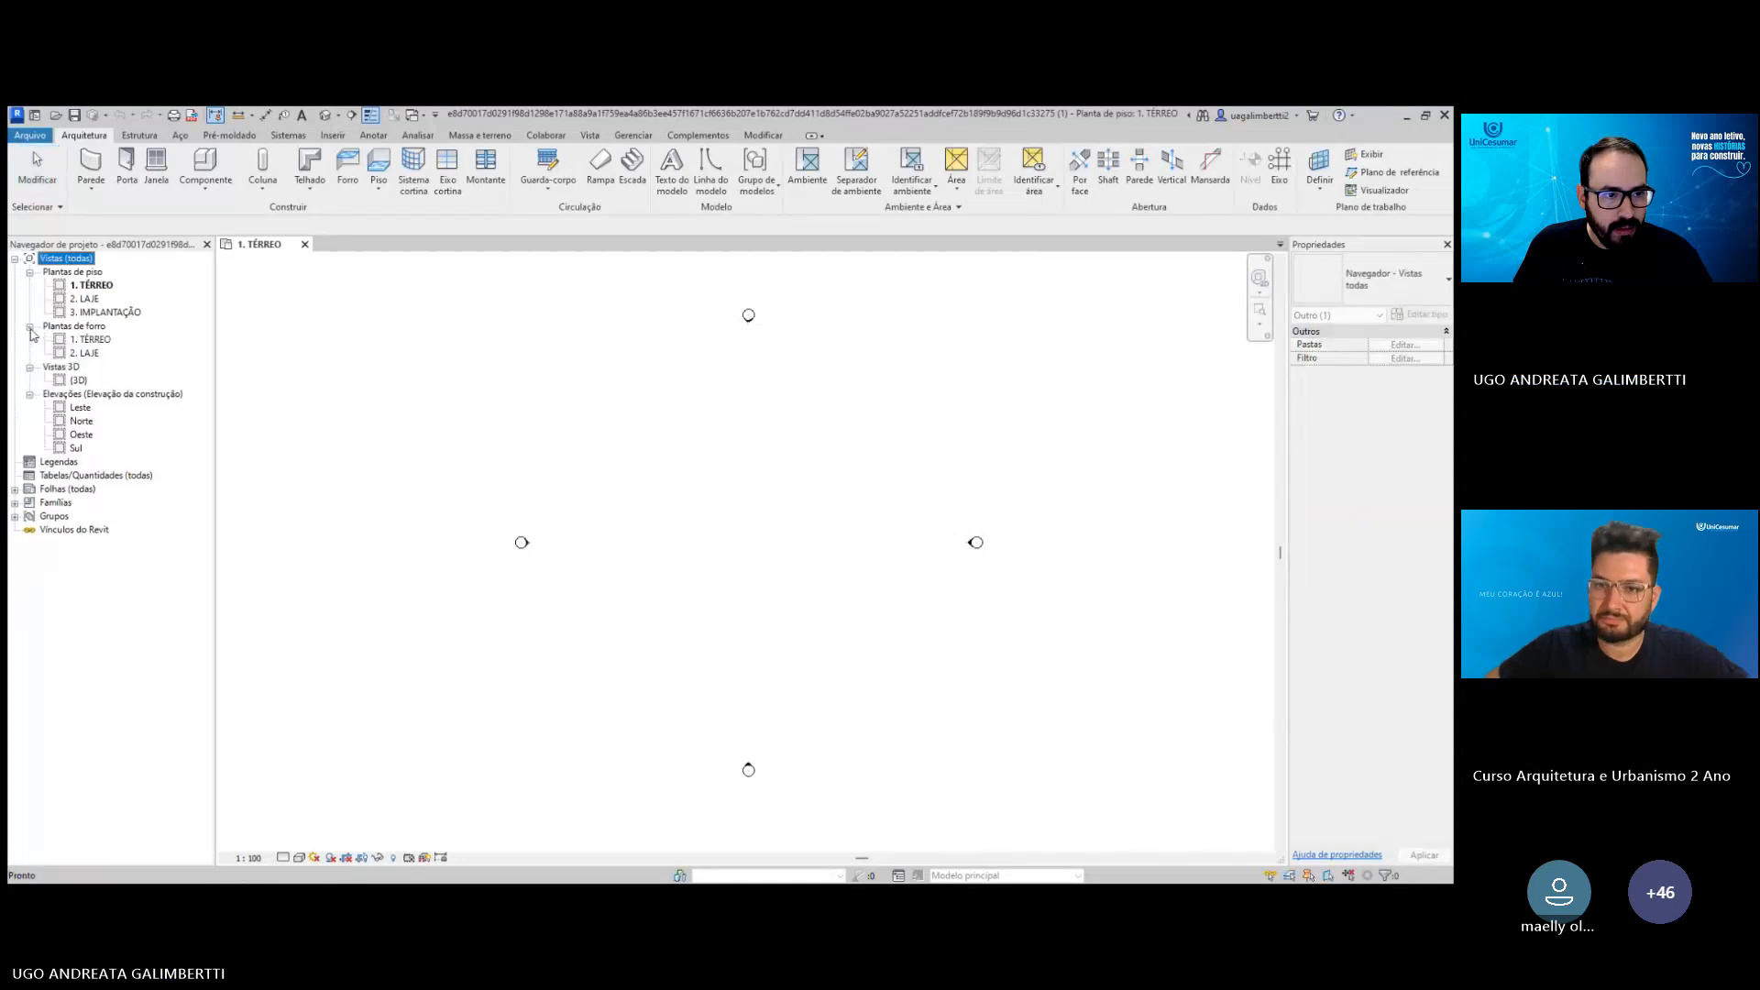
{"action": "left_click", "coordinate": [95, 288]}
{"action": "double_click", "coordinate": [103, 313]}
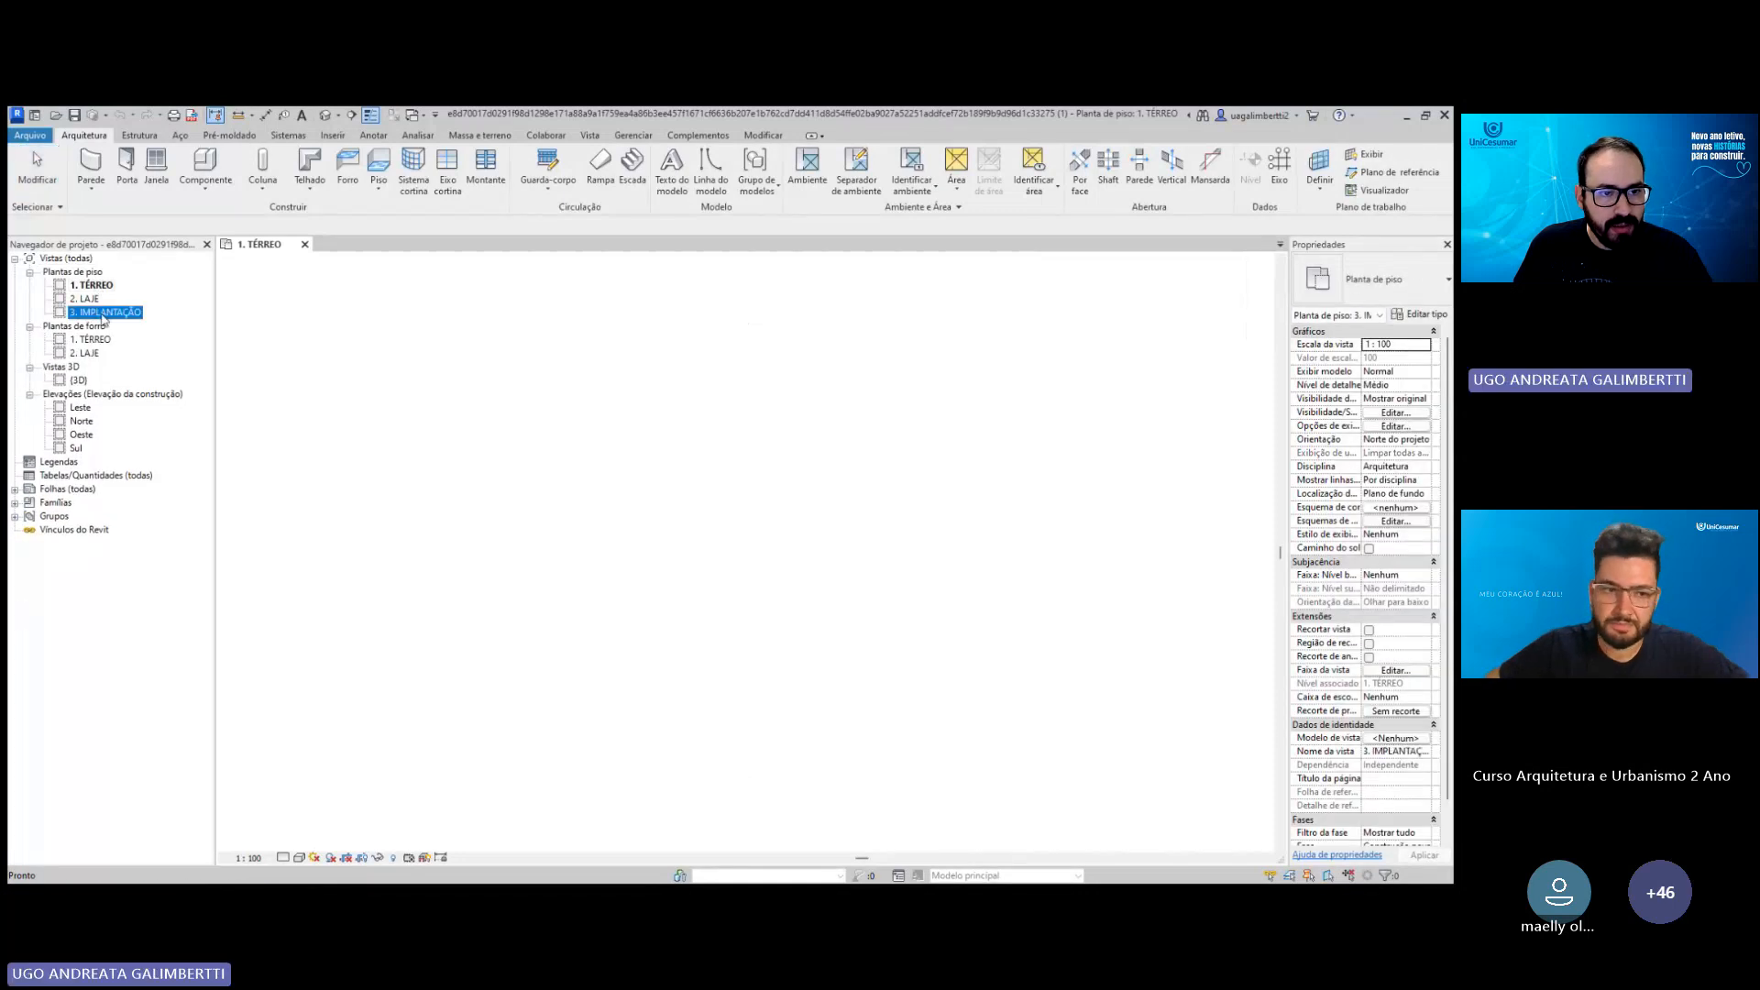
{"action": "scroll", "coordinate": [1002, 557], "scroll_direction": "down", "scroll_amount": 2}
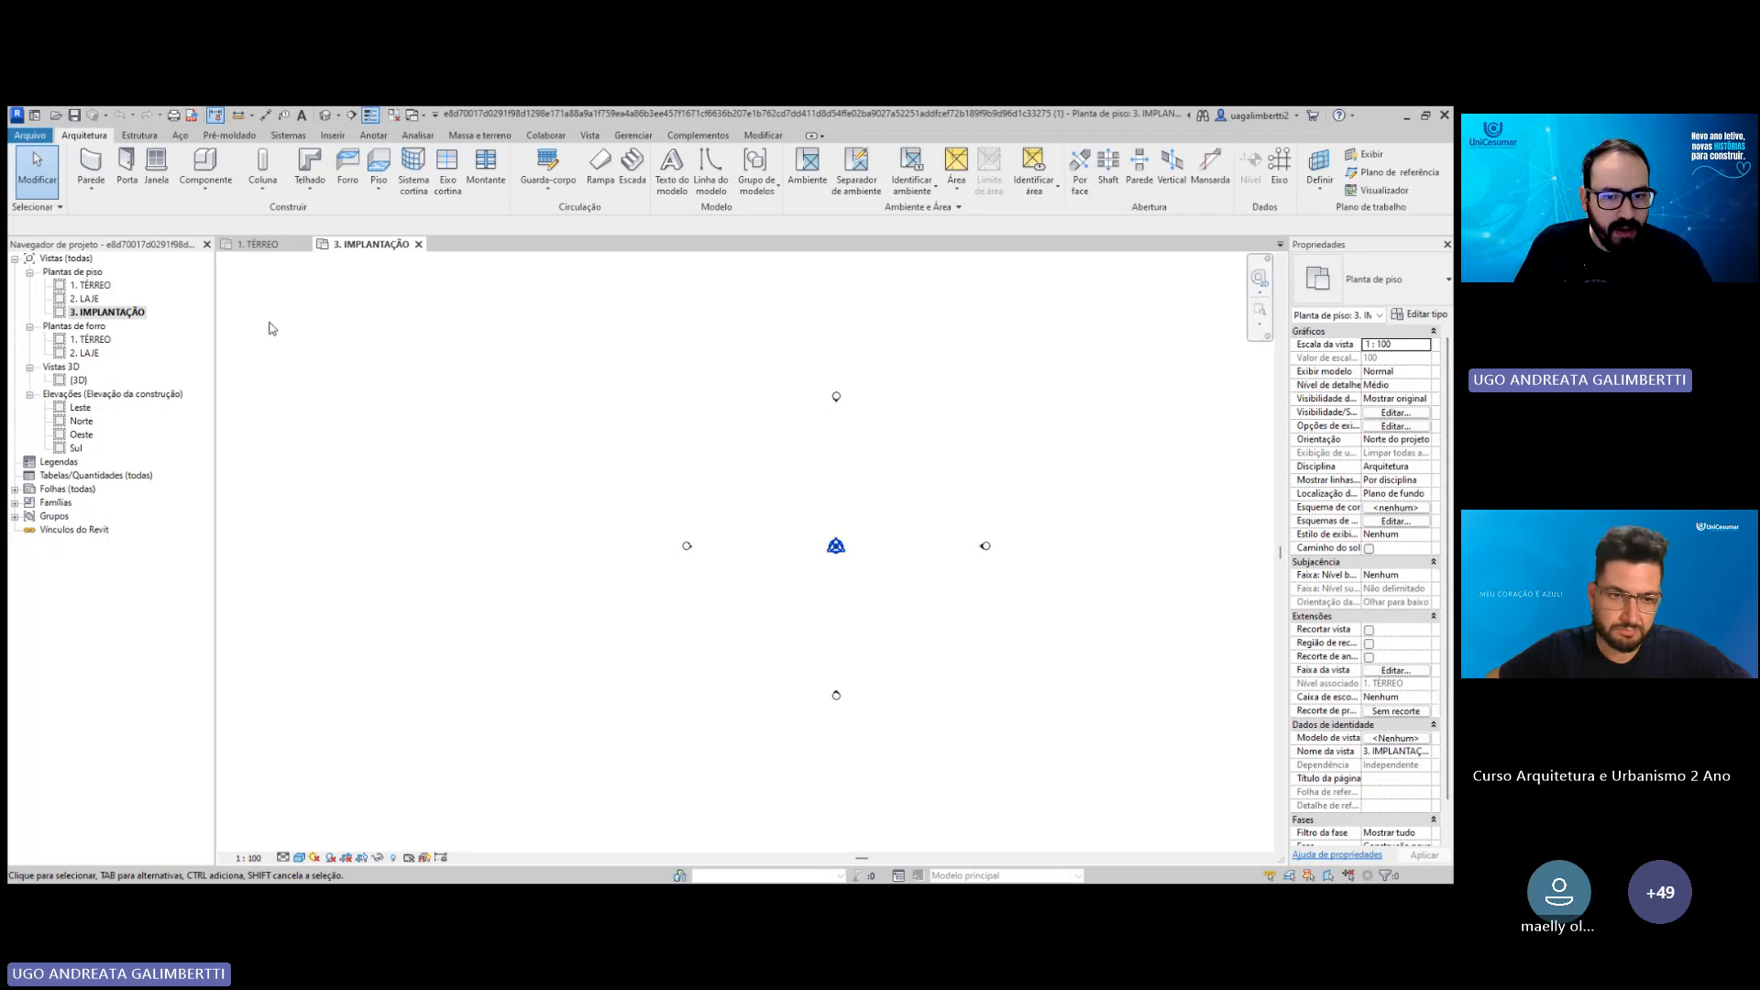
Open the Leste elevation and examine the project's existing level lines.
{"action": "left_click", "coordinate": [85, 299]}
{"action": "left_click", "coordinate": [98, 313]}
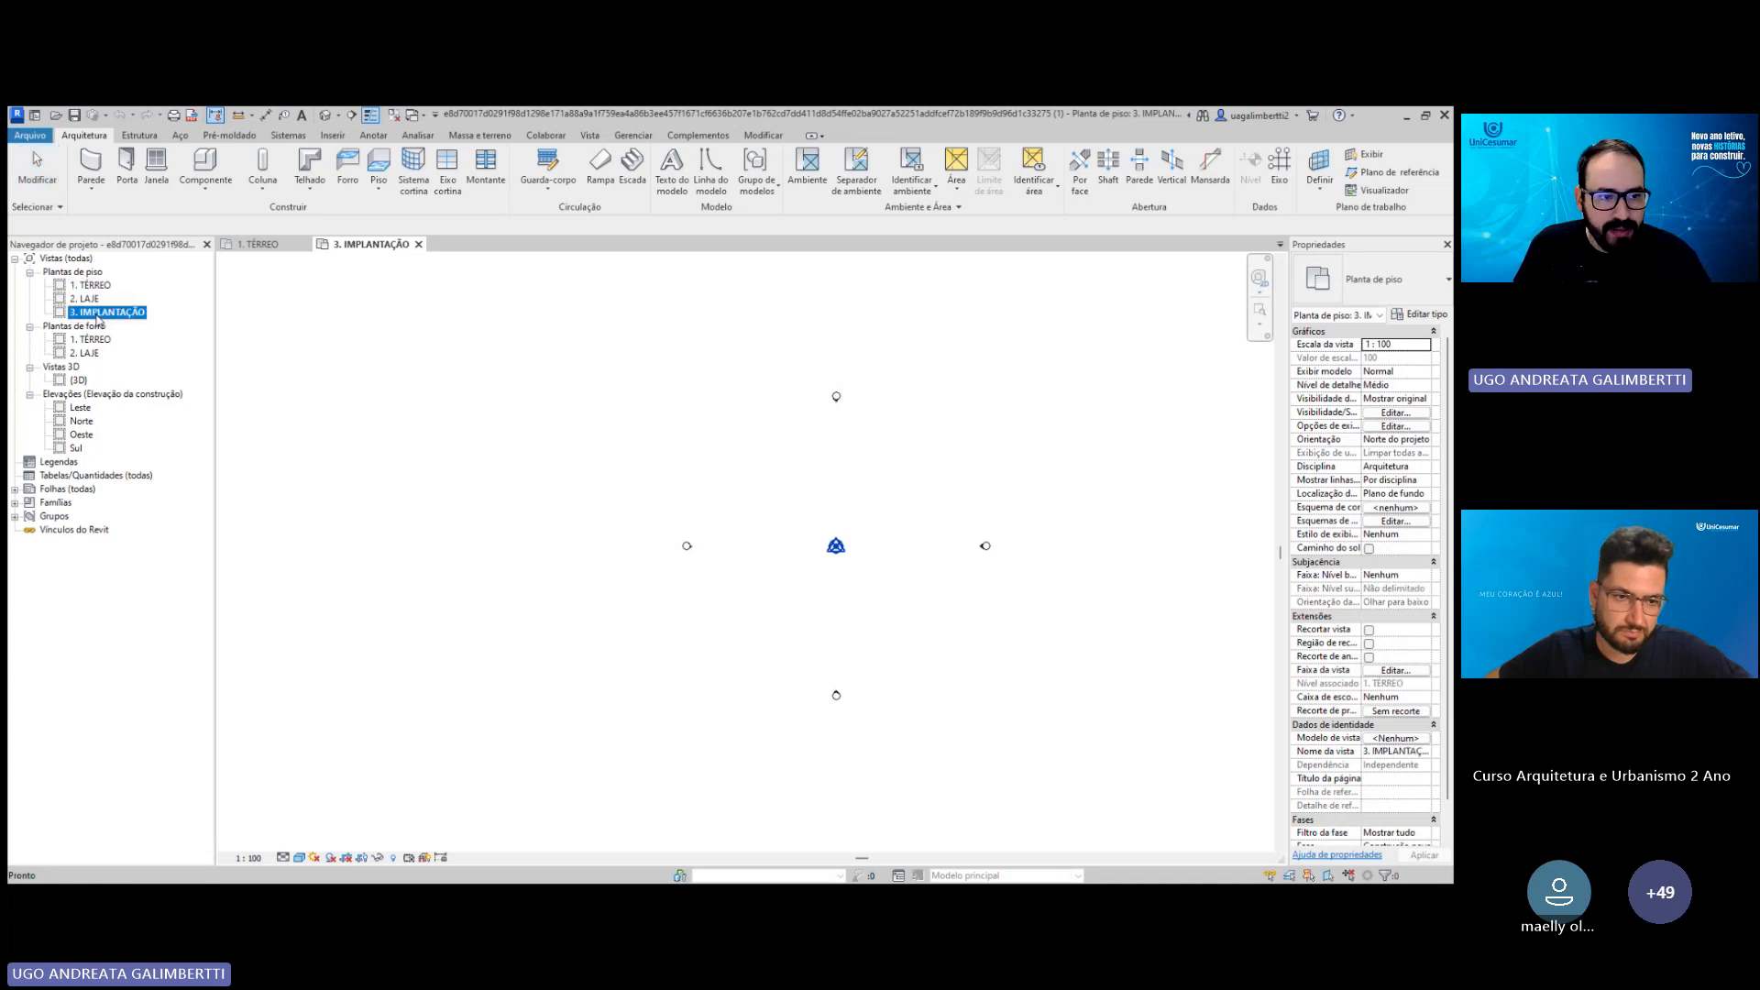
{"action": "double_click", "coordinate": [80, 408]}
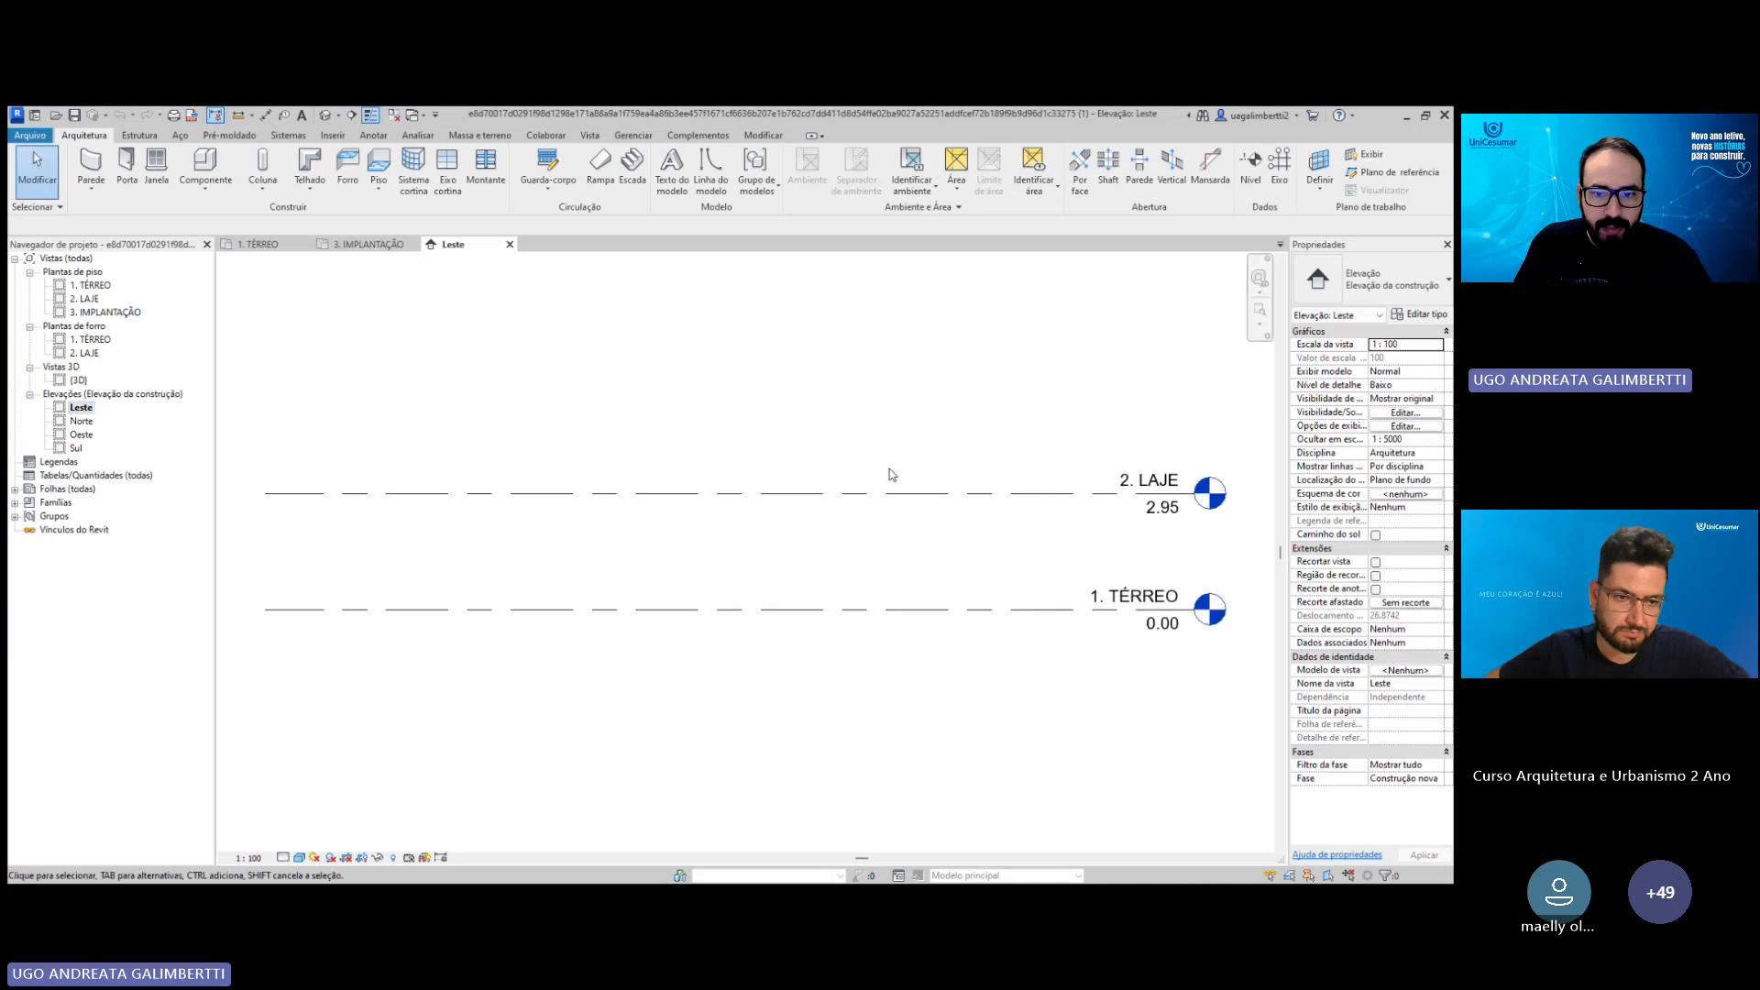
{"action": "scroll", "coordinate": [860, 515], "scroll_direction": "up", "scroll_amount": 4}
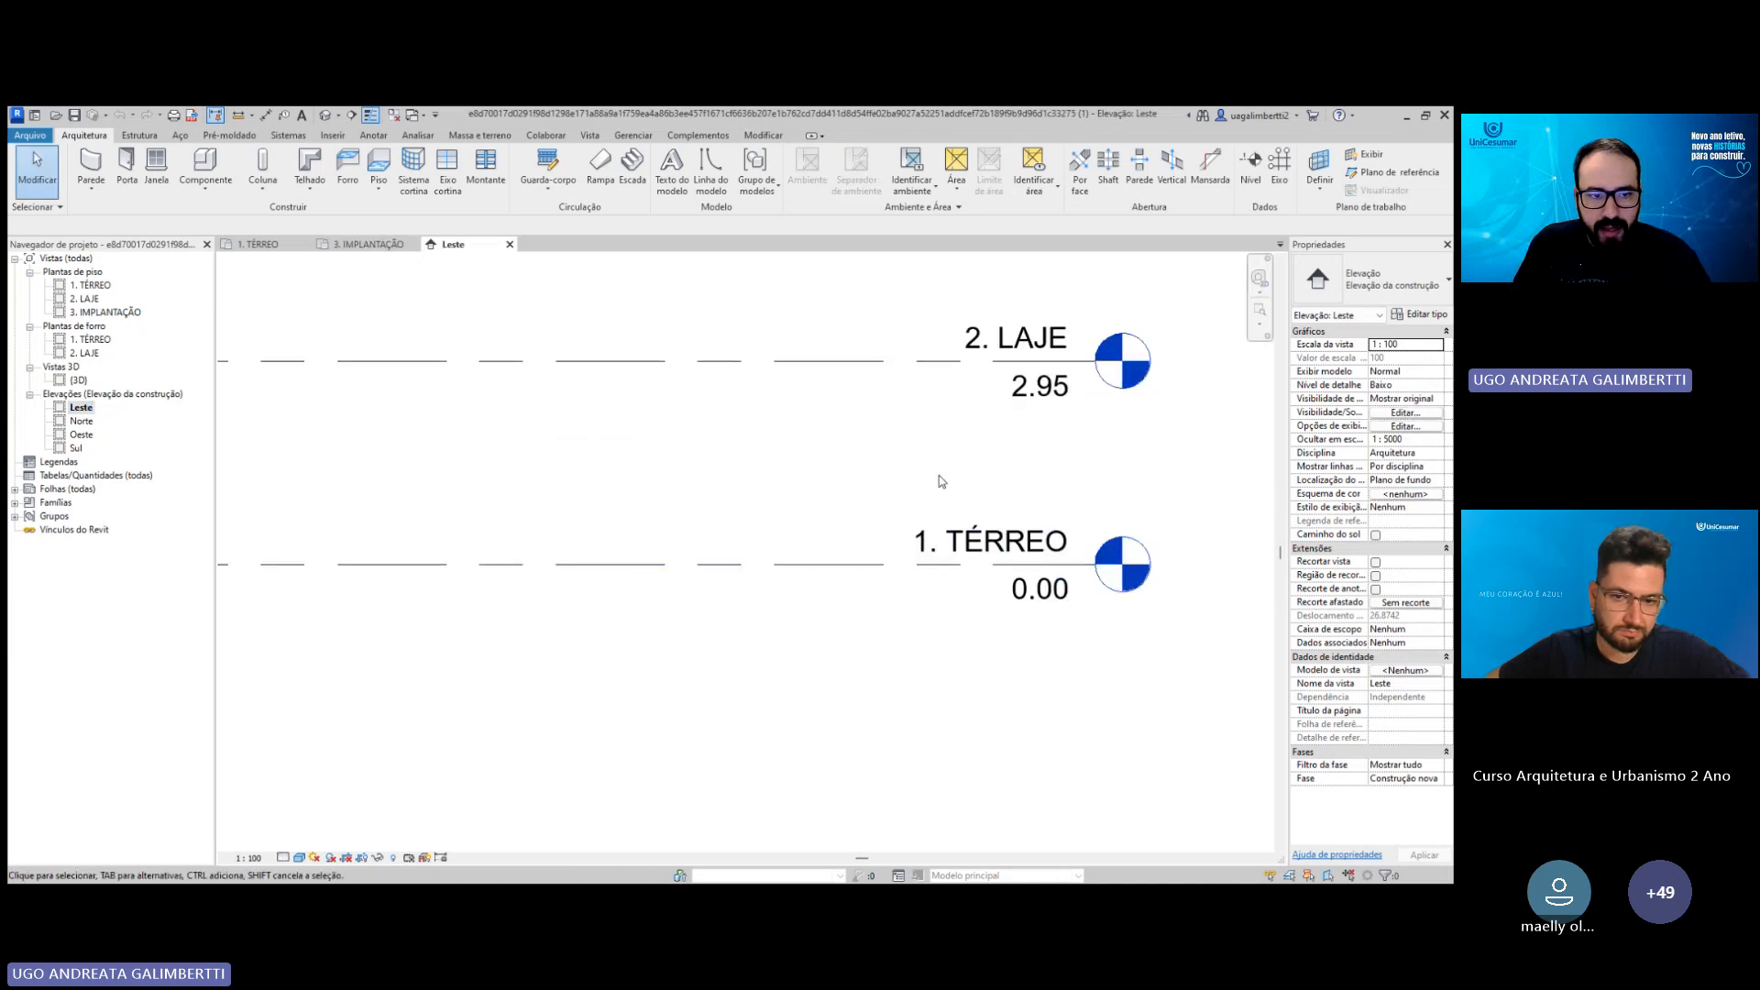
{"action": "middle_click_drag", "start_coordinate": [1140, 435], "coordinate": [1029, 494]}
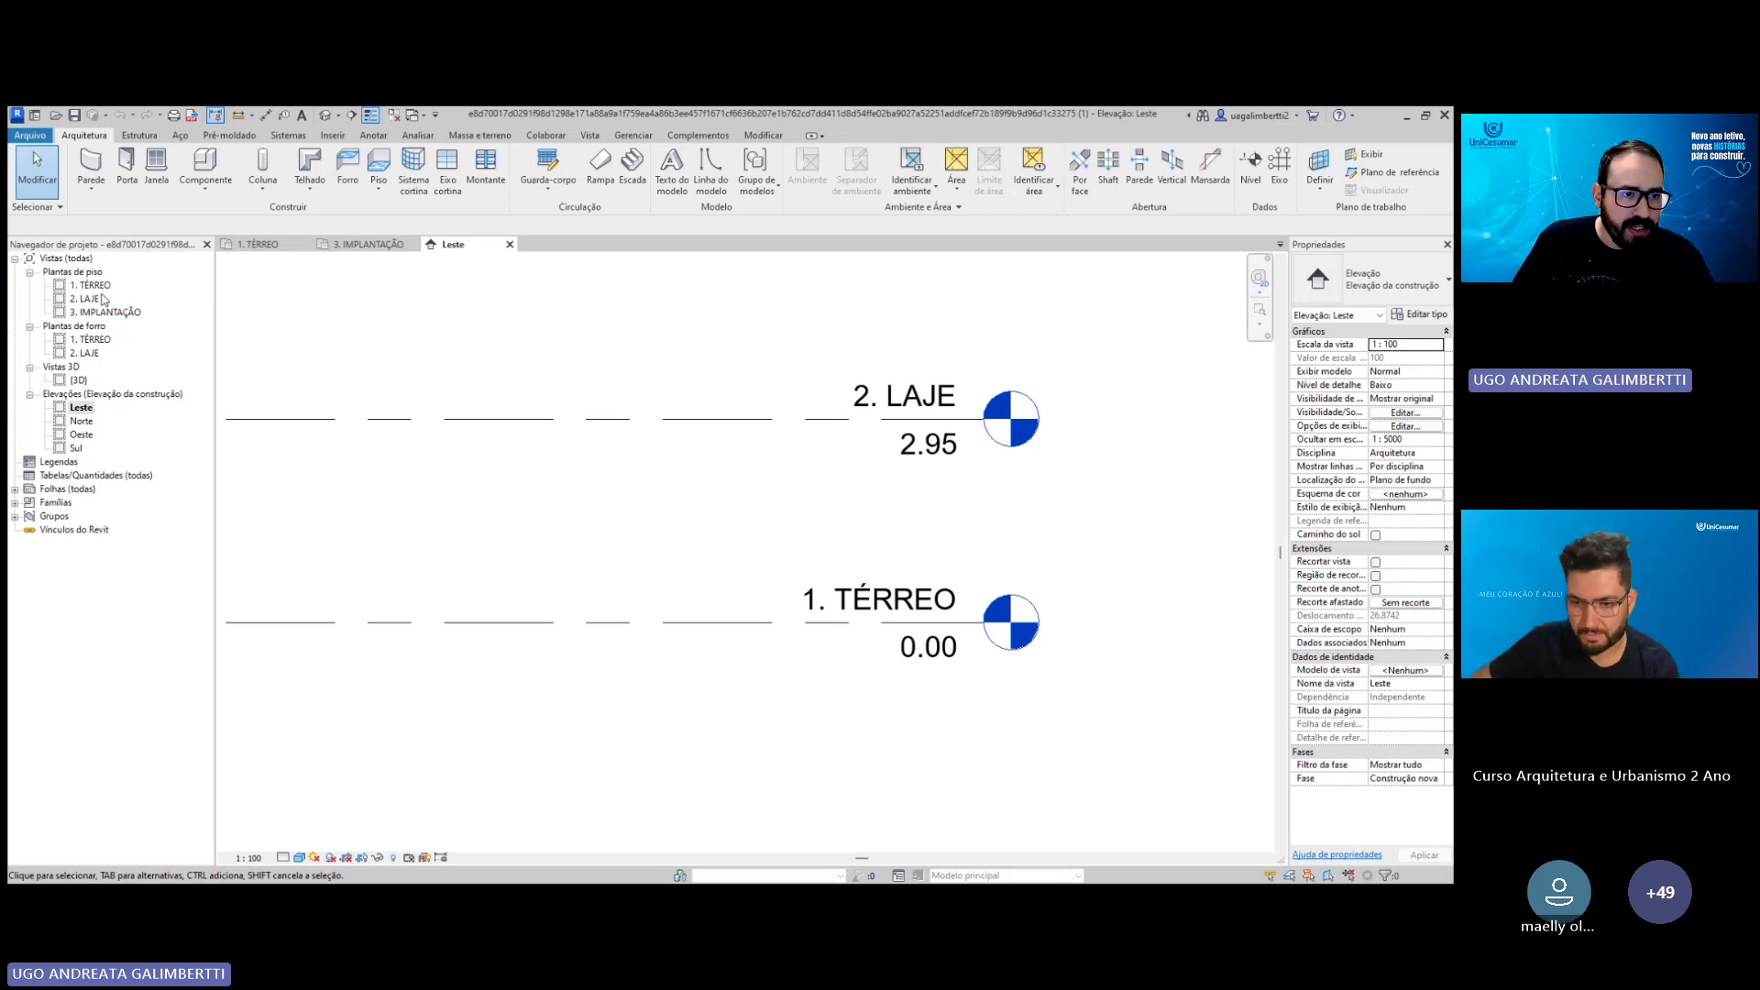
Return to the 3. IMPLANTAÇÃO floor plan.
{"action": "double_click", "coordinate": [106, 313]}
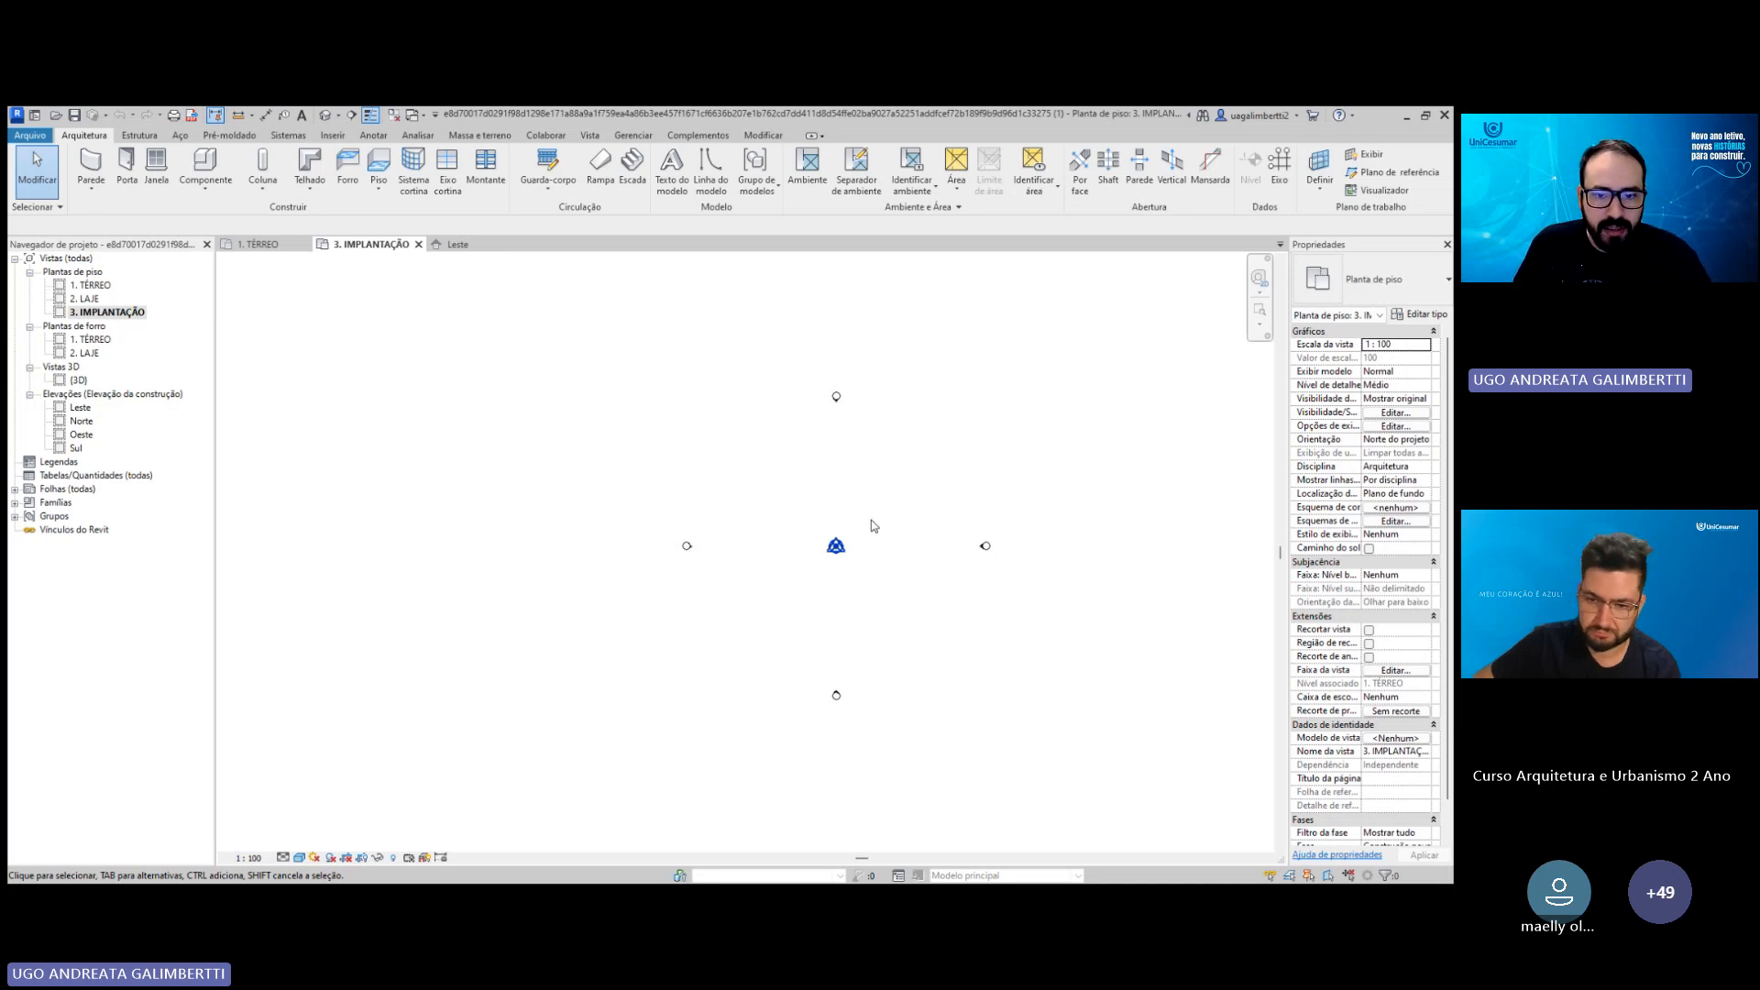
{"action": "scroll", "coordinate": [871, 520], "scroll_direction": "up", "scroll_amount": 1}
{"action": "middle_click_drag", "start_coordinate": [876, 506], "coordinate": [833, 512]}
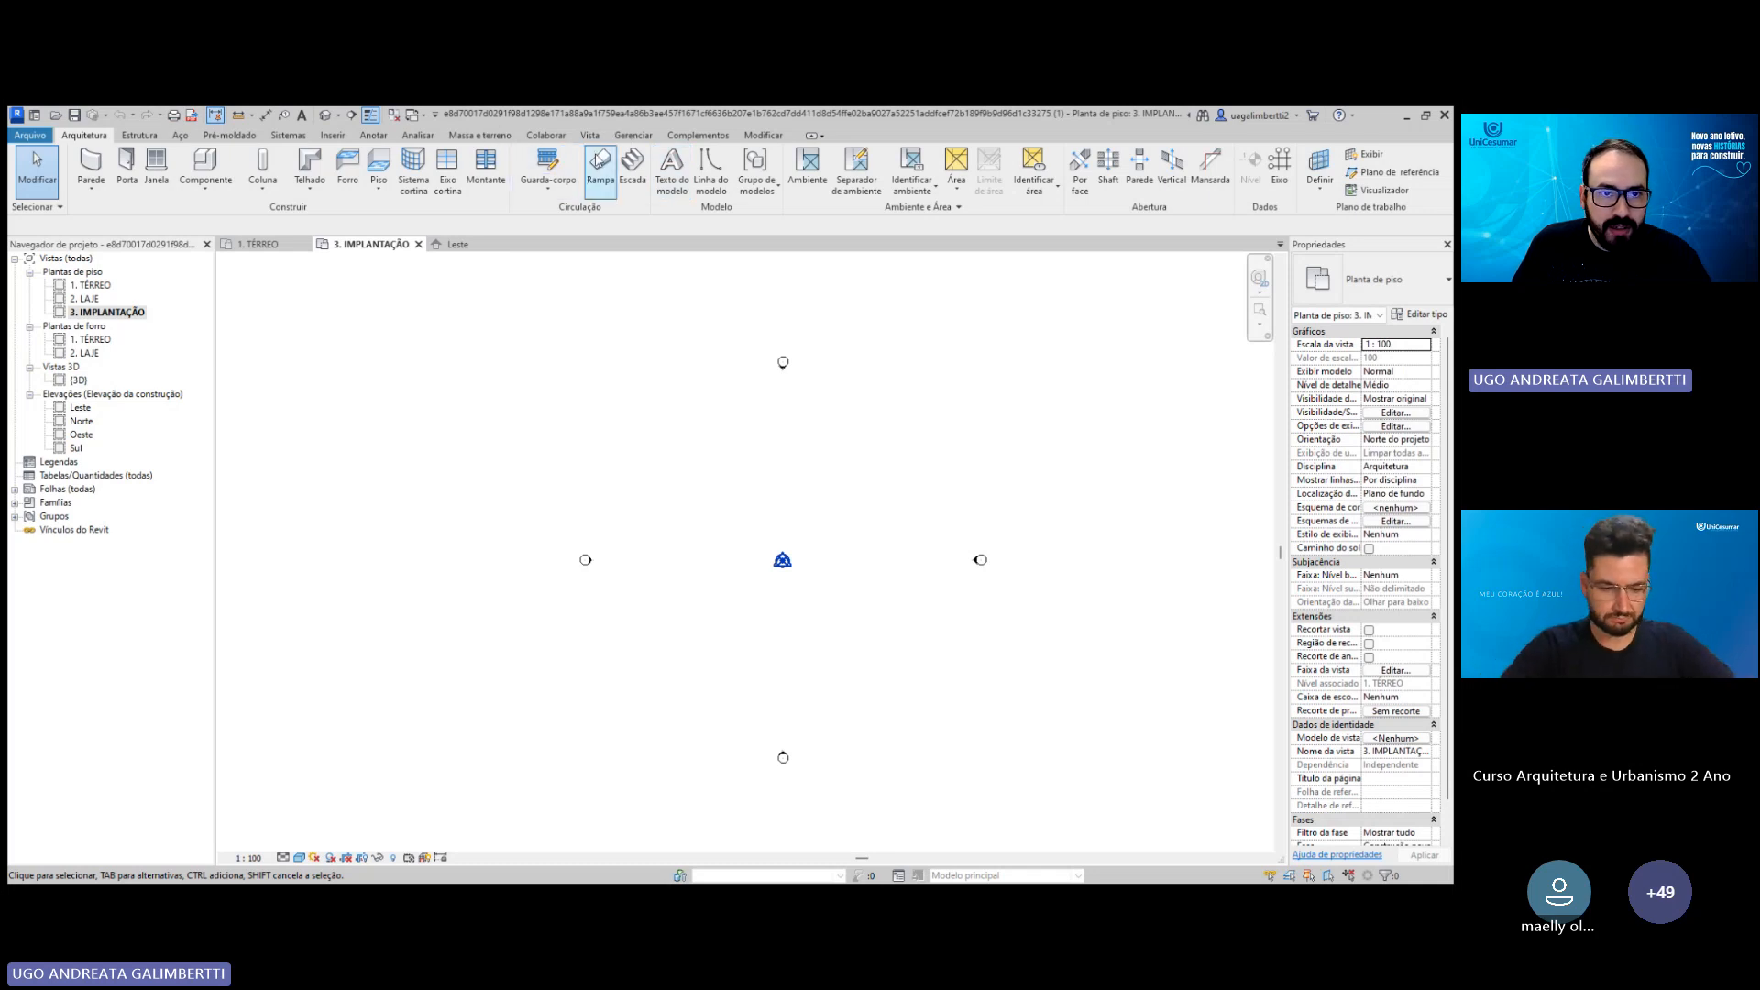
Start a CAD import and browse to the OneDrive - Personal location.
{"action": "left_click", "coordinate": [477, 135]}
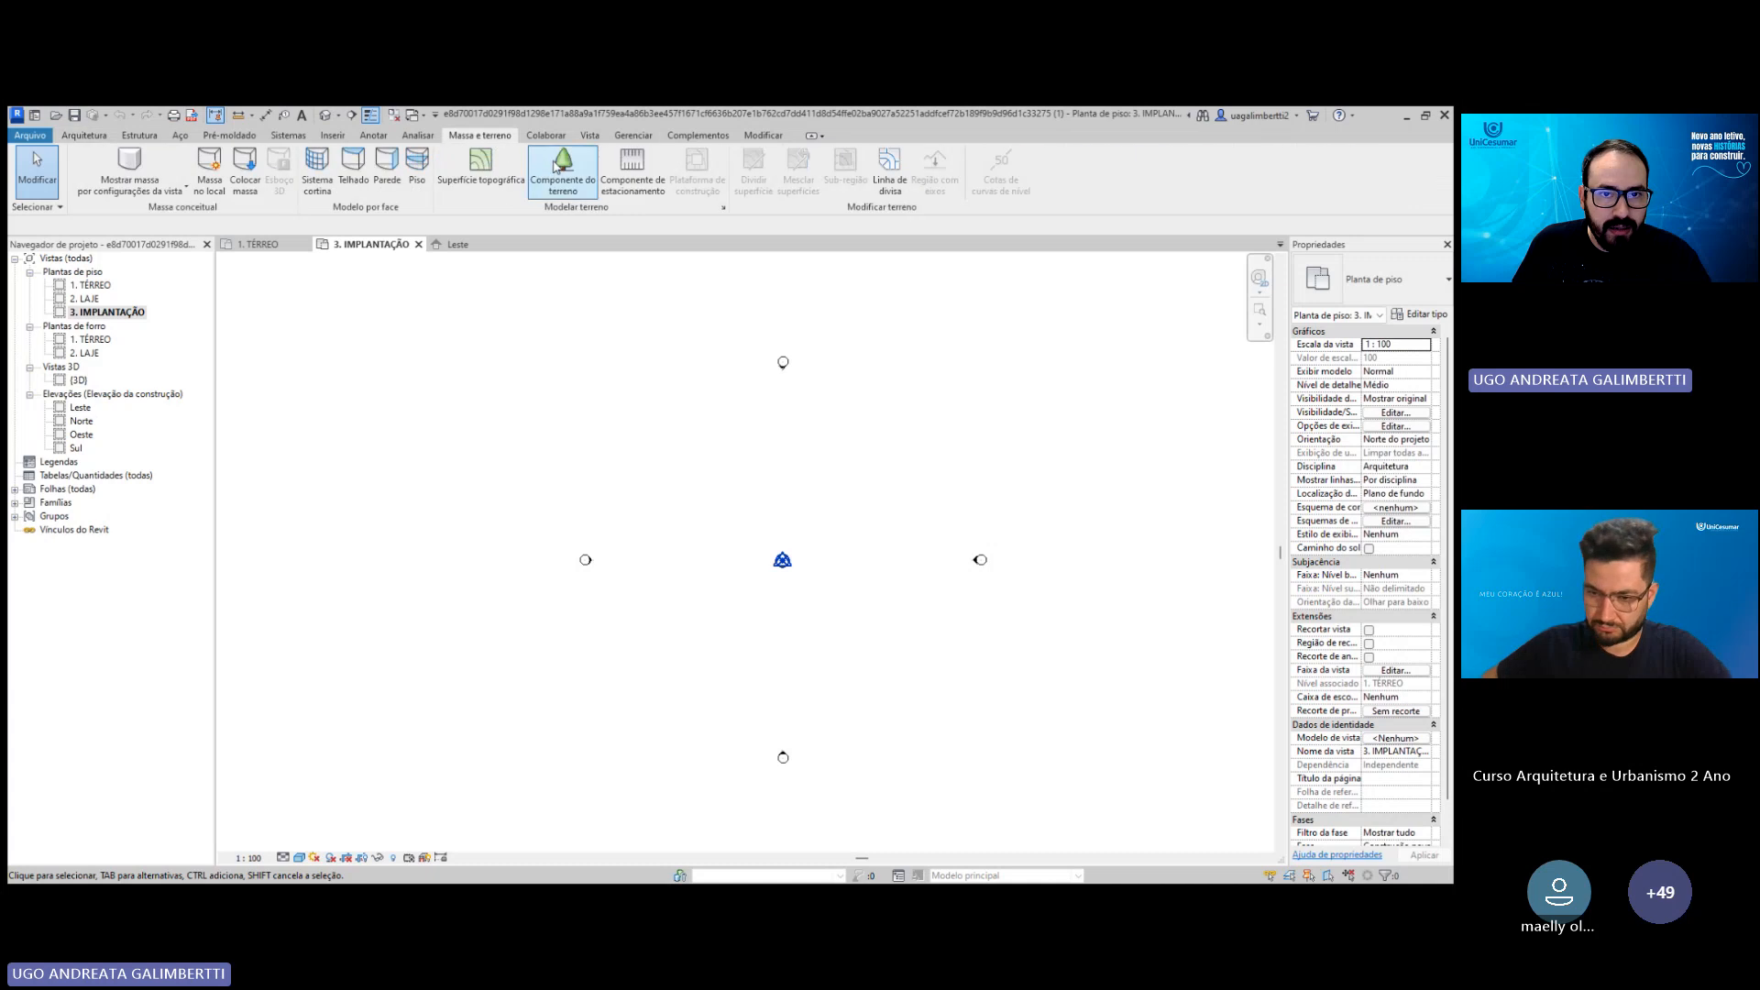
{"action": "left_click", "coordinate": [332, 135]}
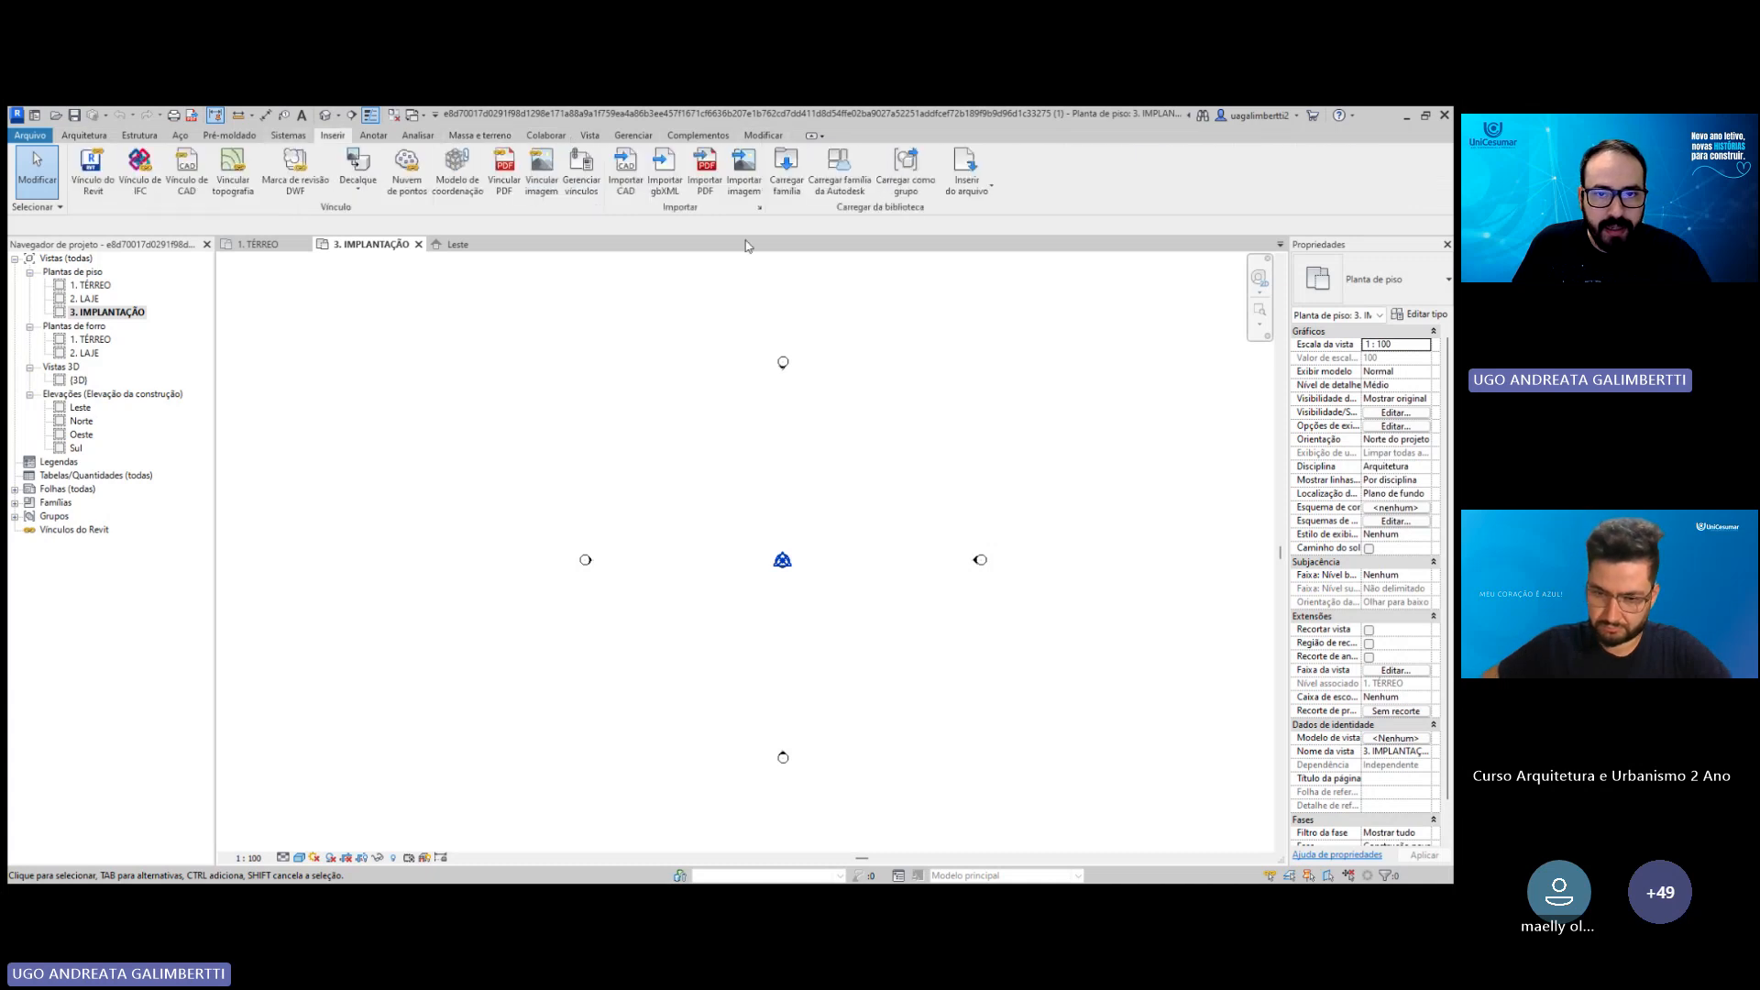
{"action": "left_click", "coordinate": [627, 183]}
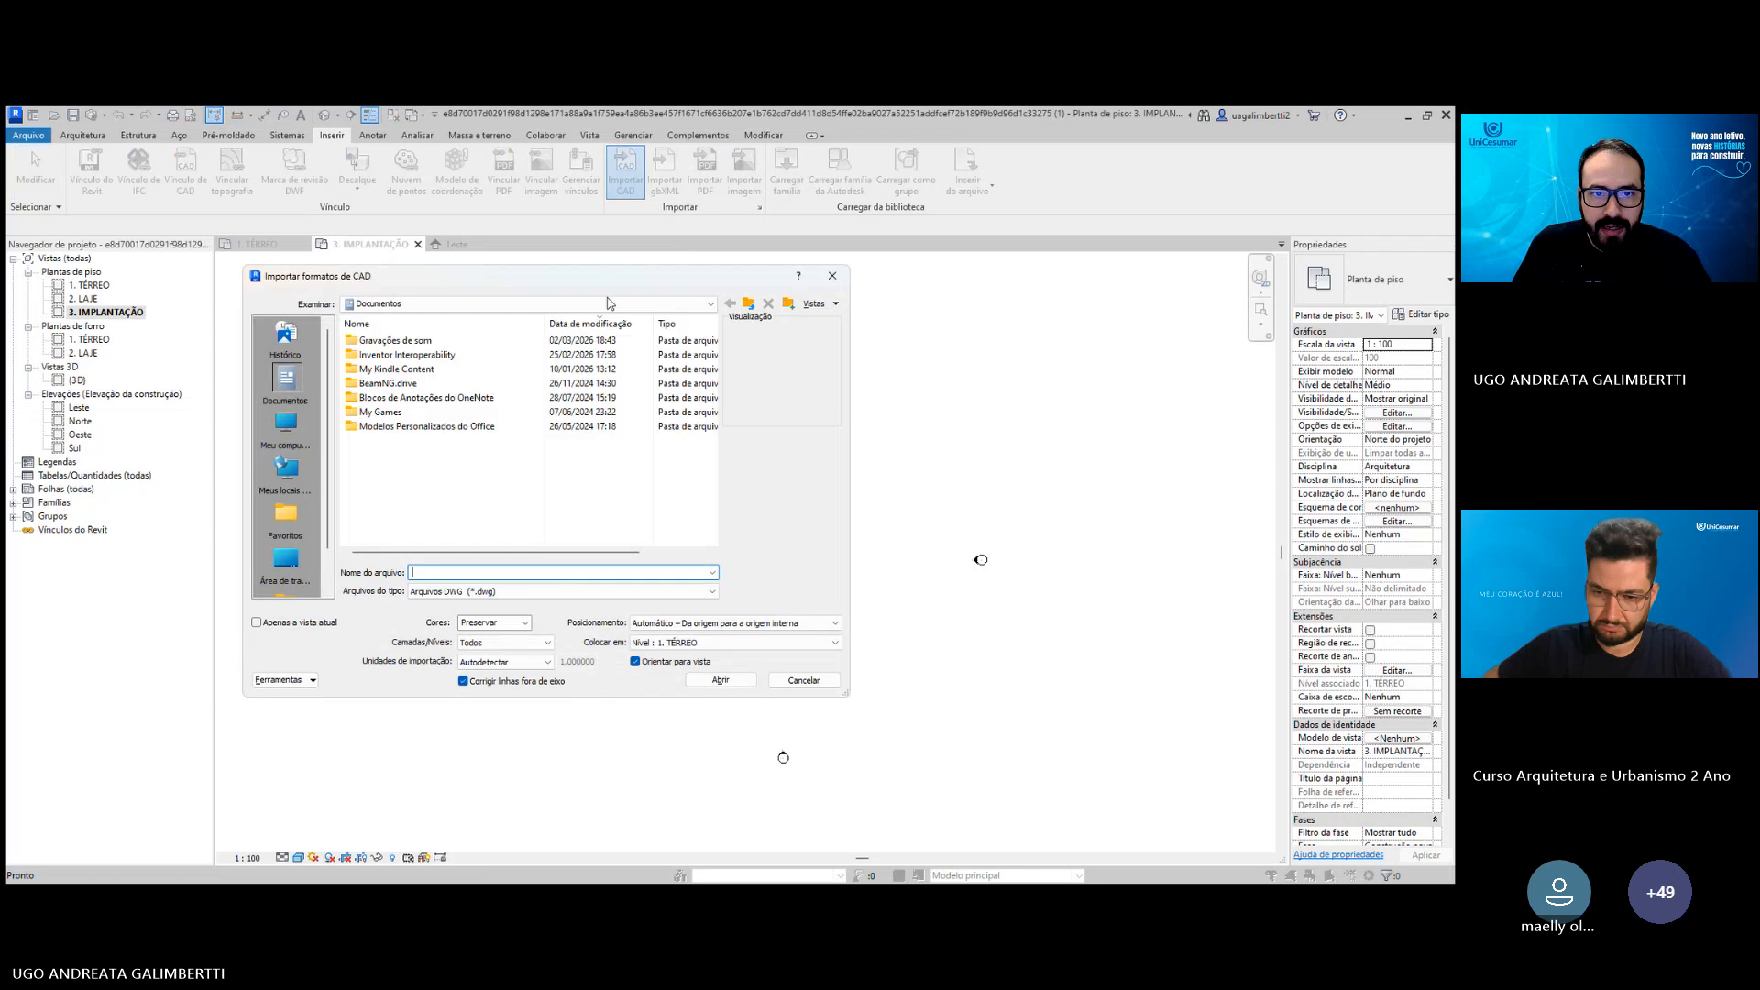
{"action": "left_click_drag", "start_coordinate": [478, 269], "coordinate": [624, 279]}
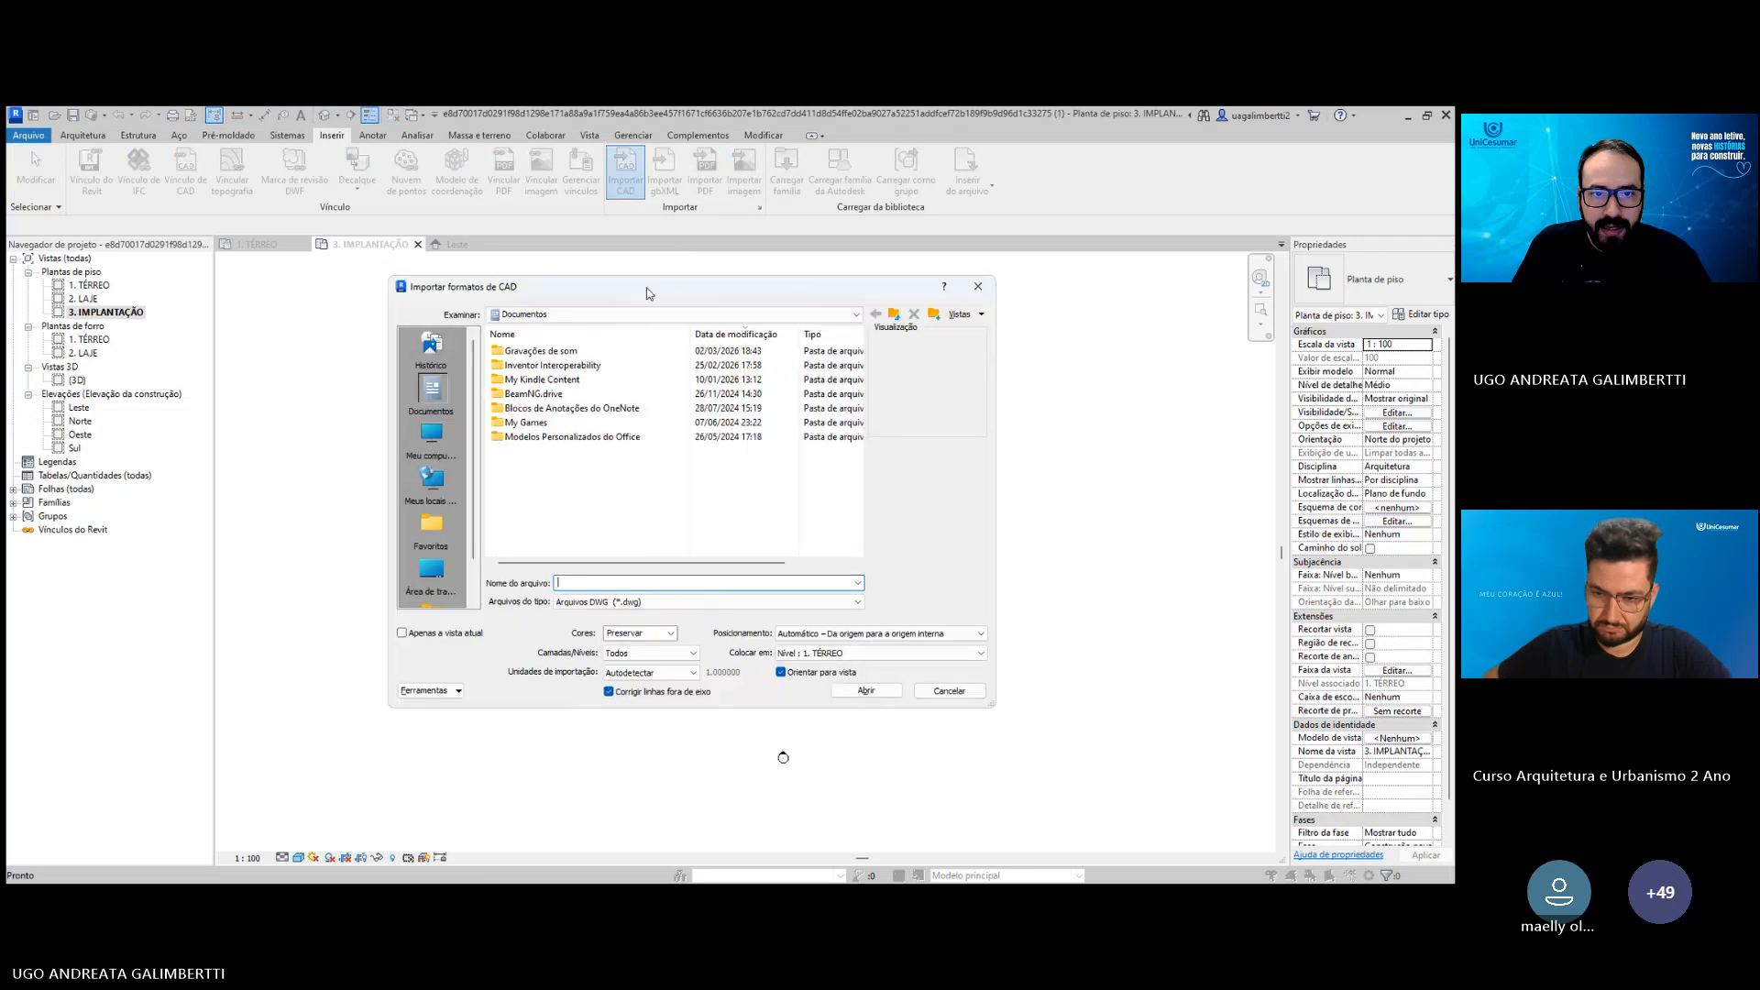
{"action": "left_click", "coordinate": [563, 316]}
{"action": "left_click", "coordinate": [548, 559]}
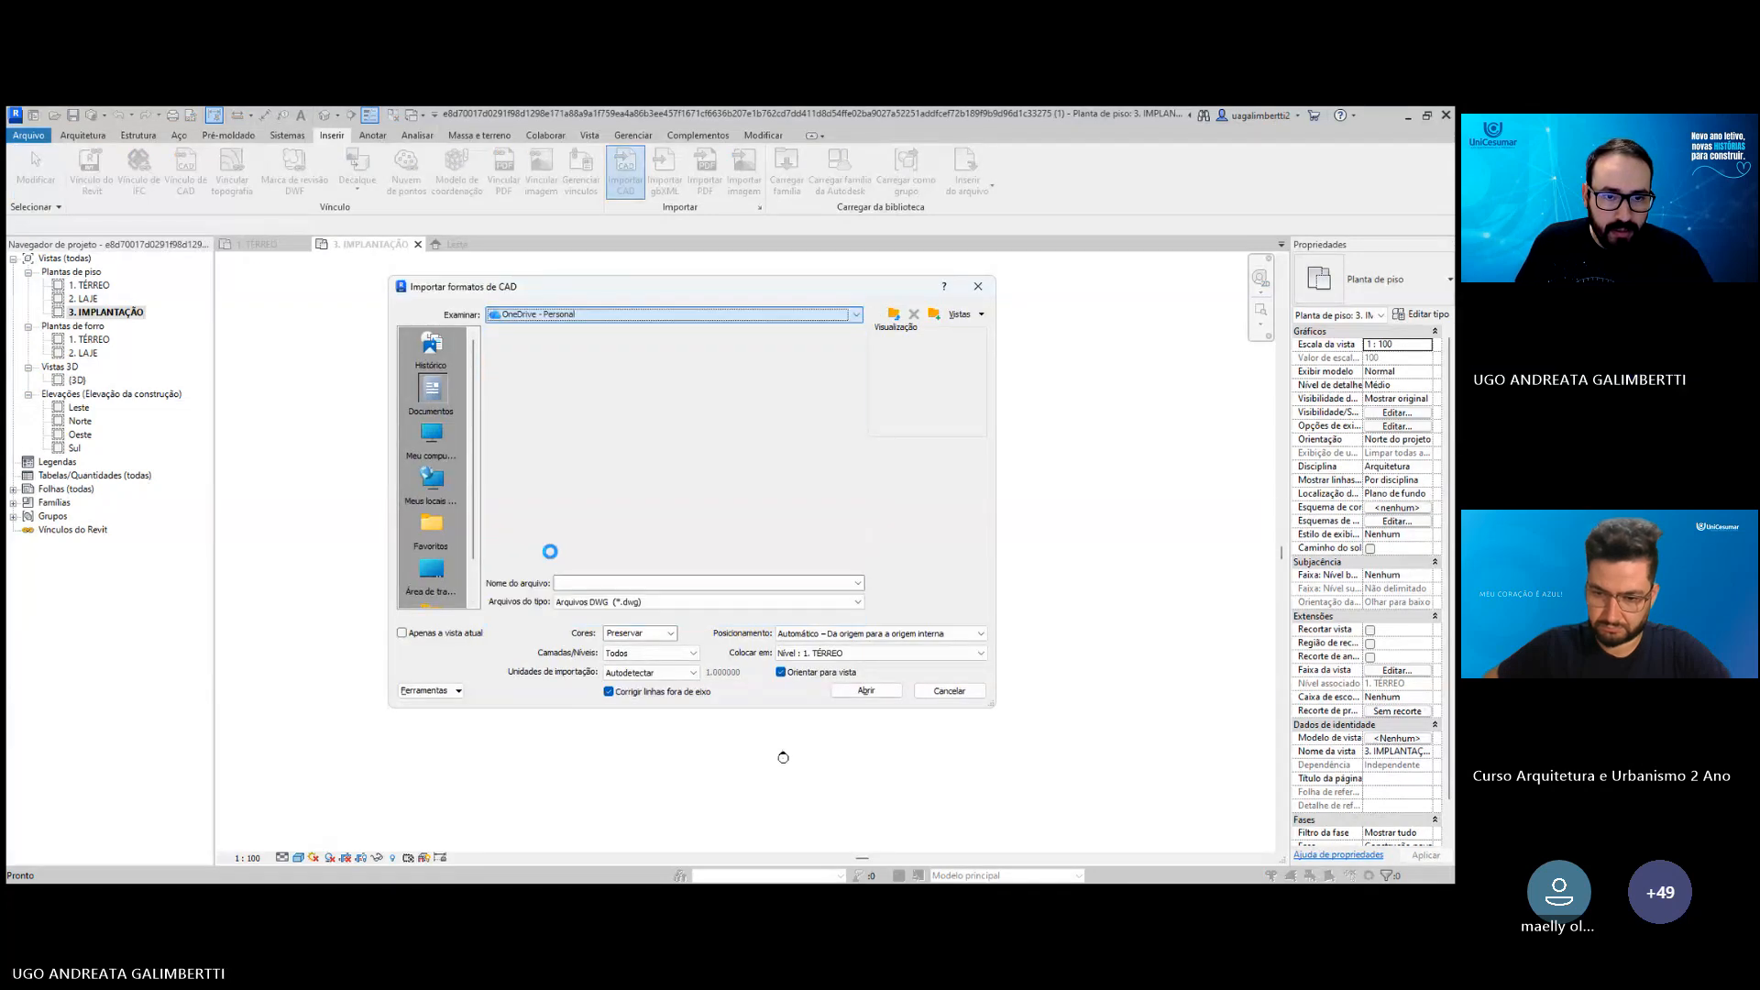
{"action": "scroll", "coordinate": [564, 431], "scroll_direction": "up", "scroll_amount": 8}
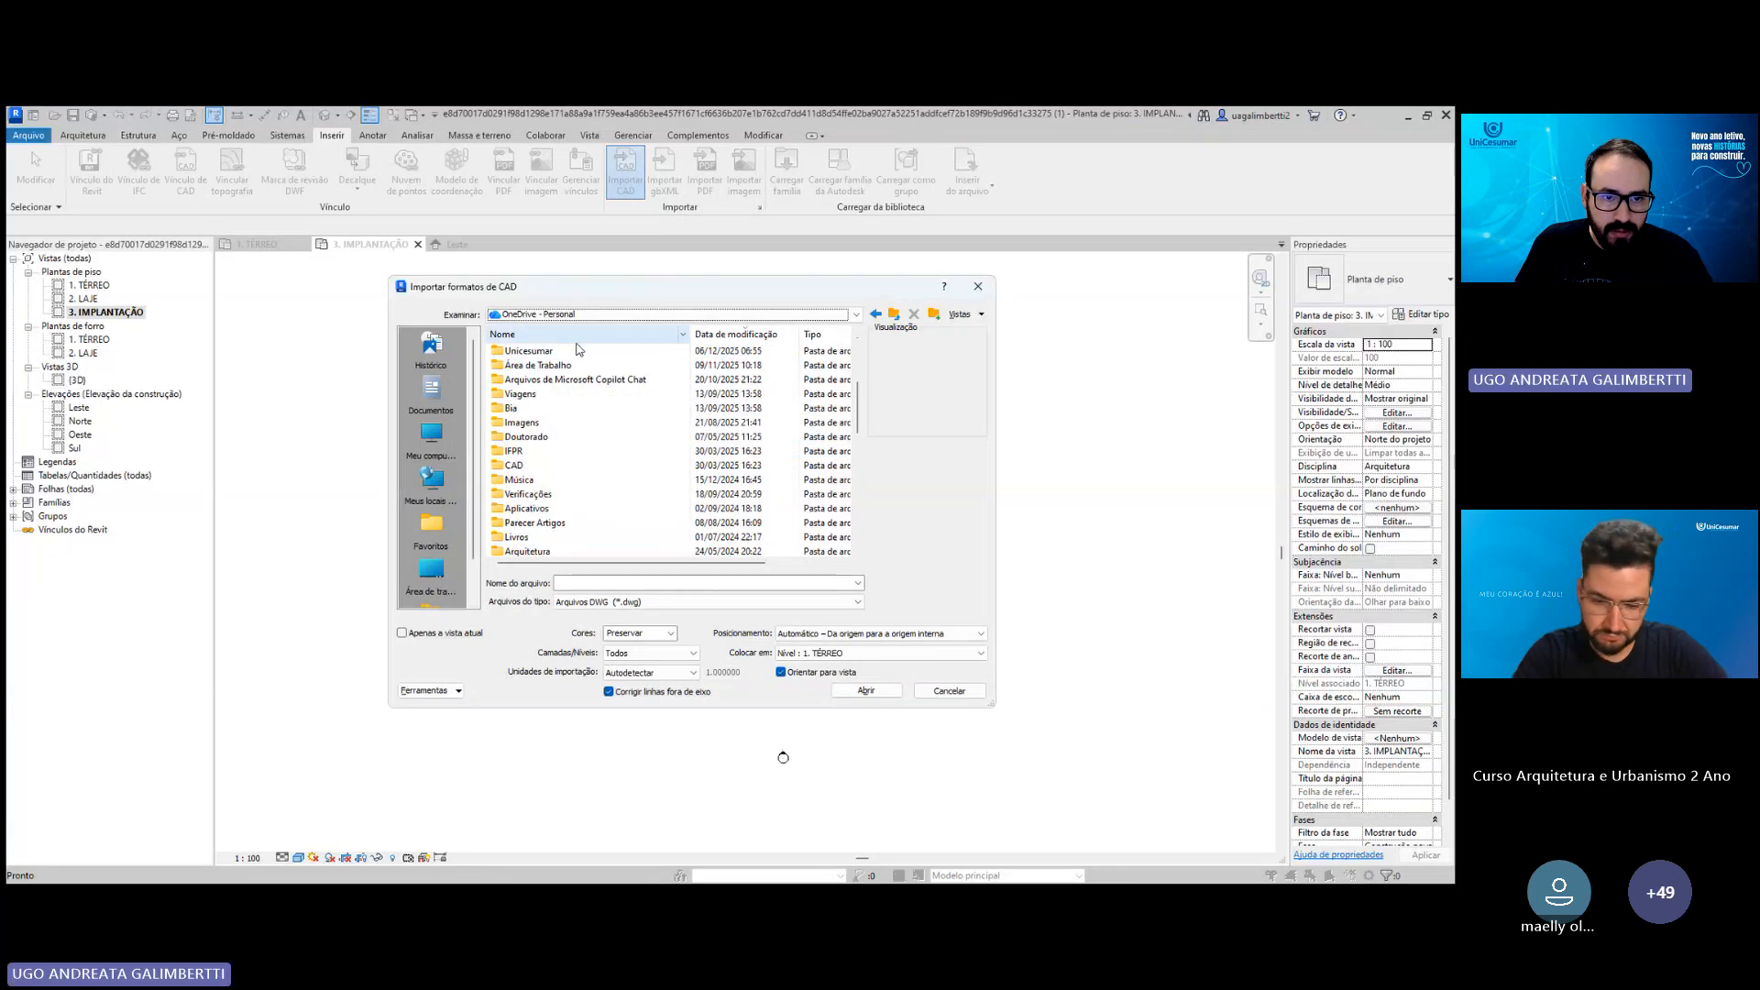
Browse through Unicesumar, 2026, Disciplinas, 3. Desenho arquitetônico Auxiliado por computador and Aulas to the Aula 7 folder.
{"action": "double_click", "coordinate": [527, 352]}
{"action": "double_click", "coordinate": [526, 352]}
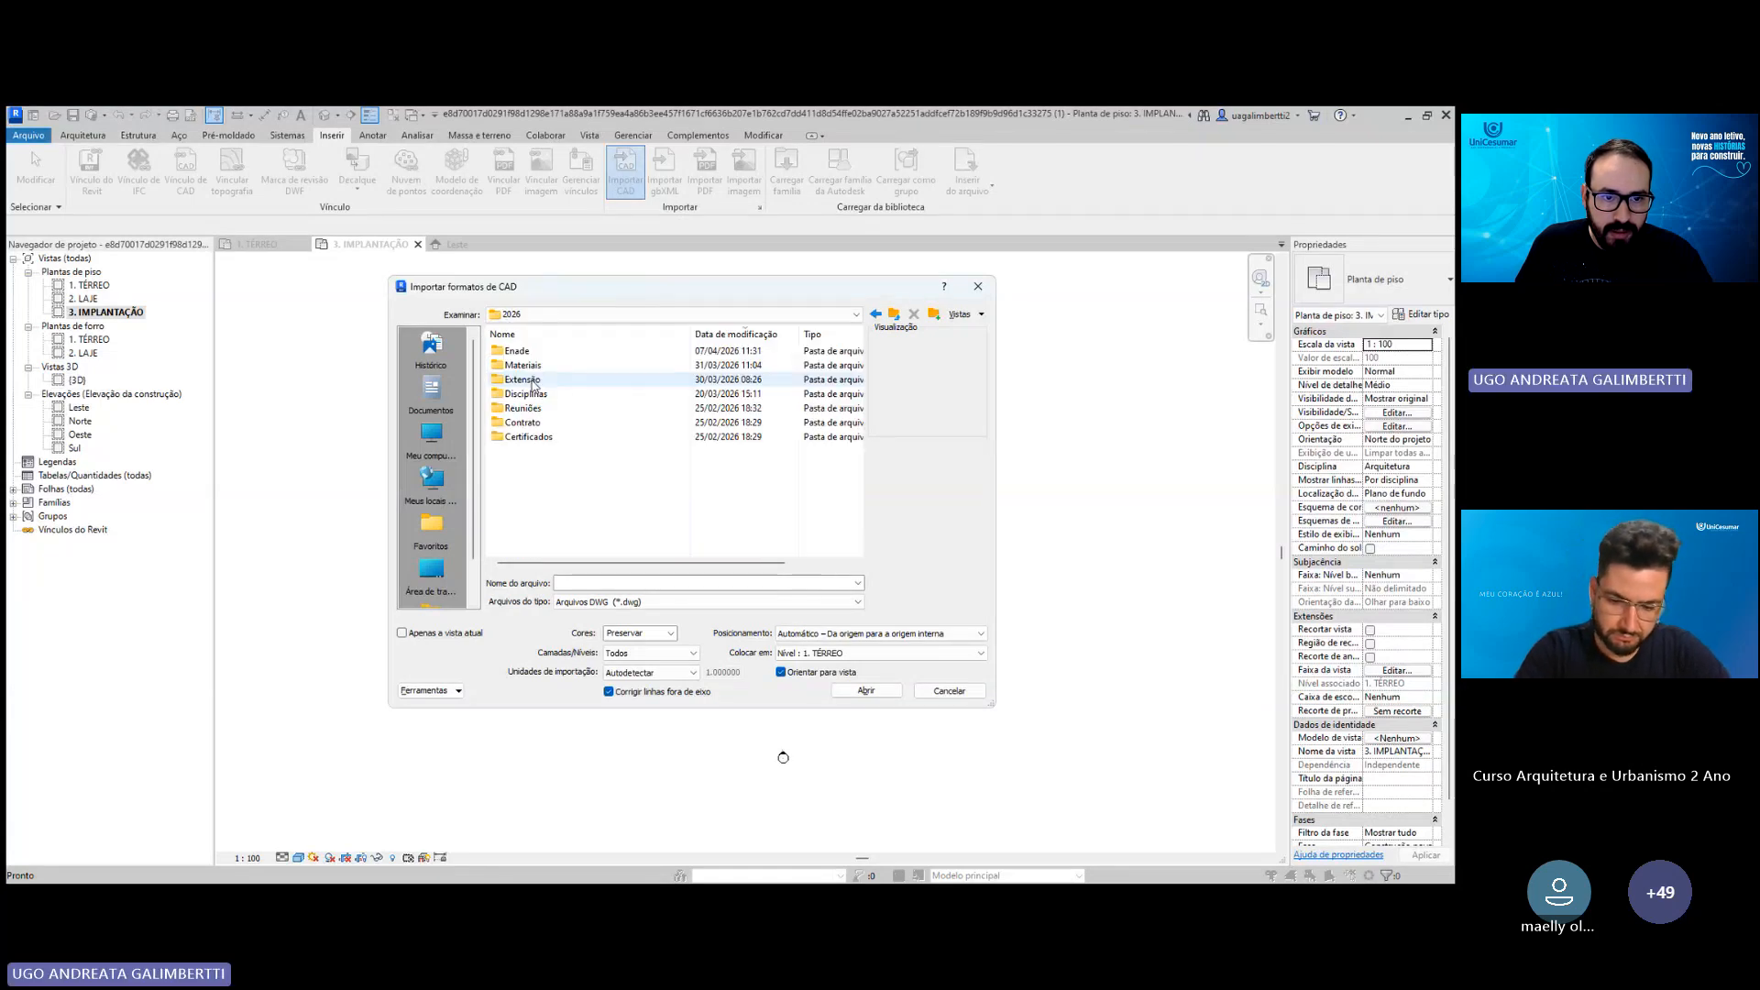
{"action": "double_click", "coordinate": [518, 395]}
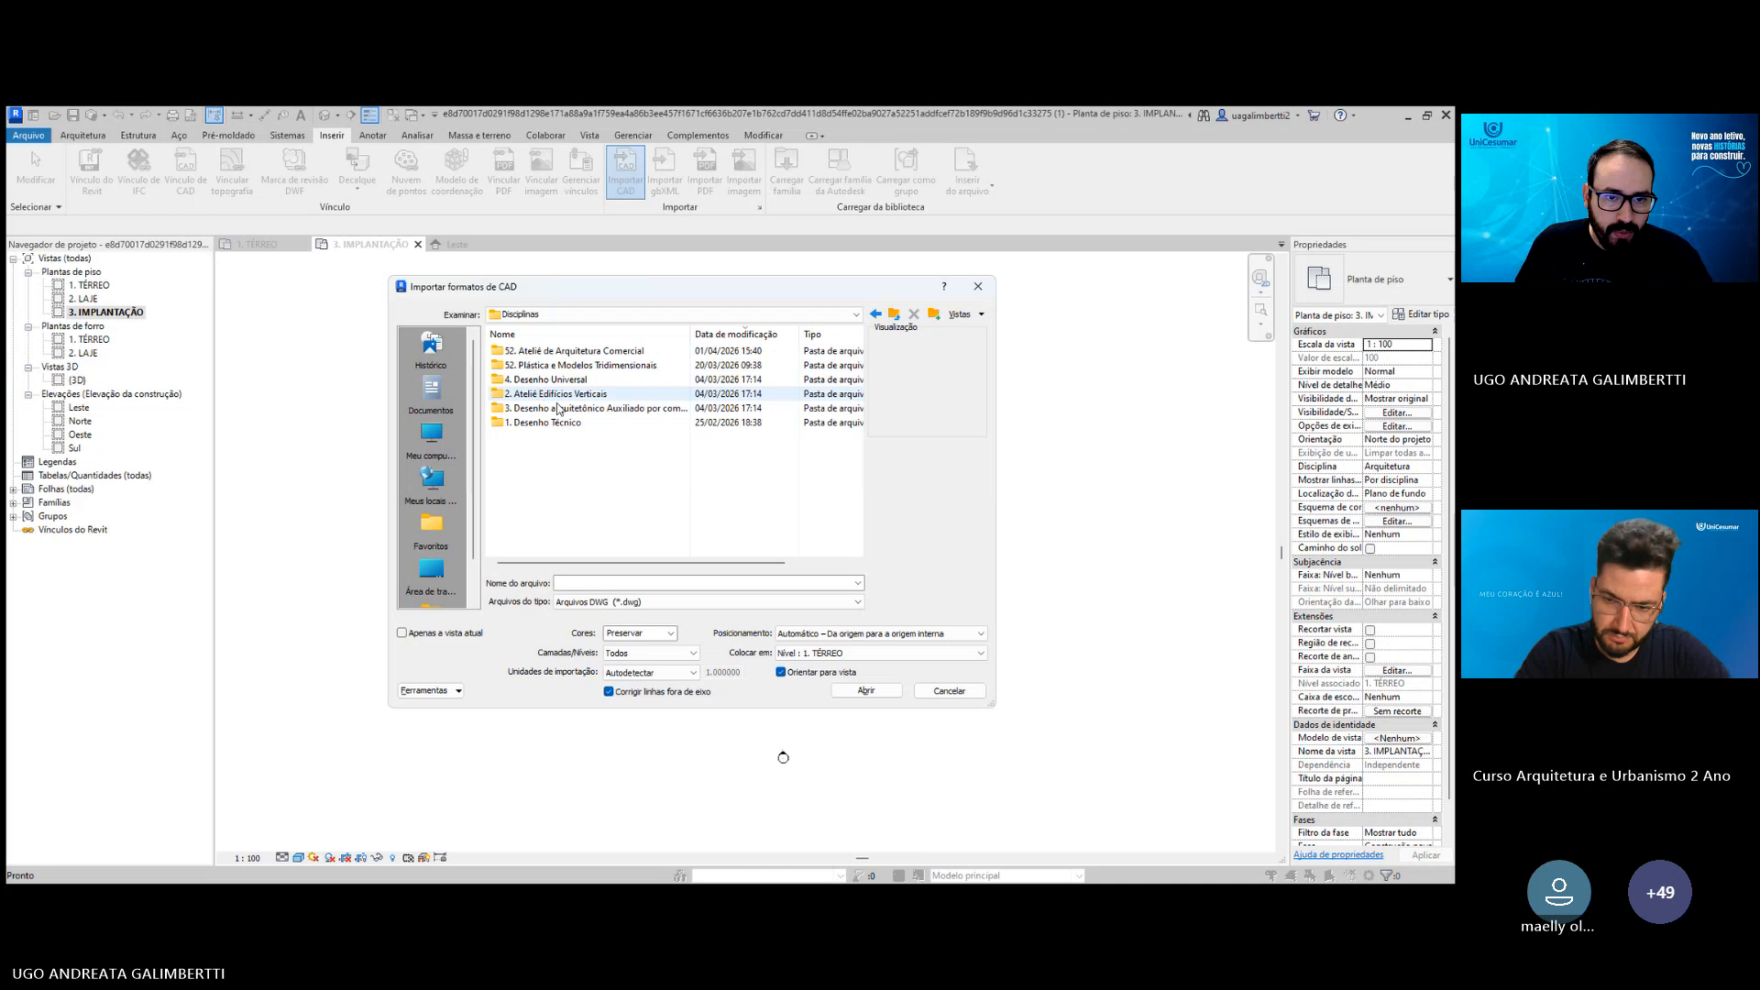
{"action": "double_click", "coordinate": [562, 410]}
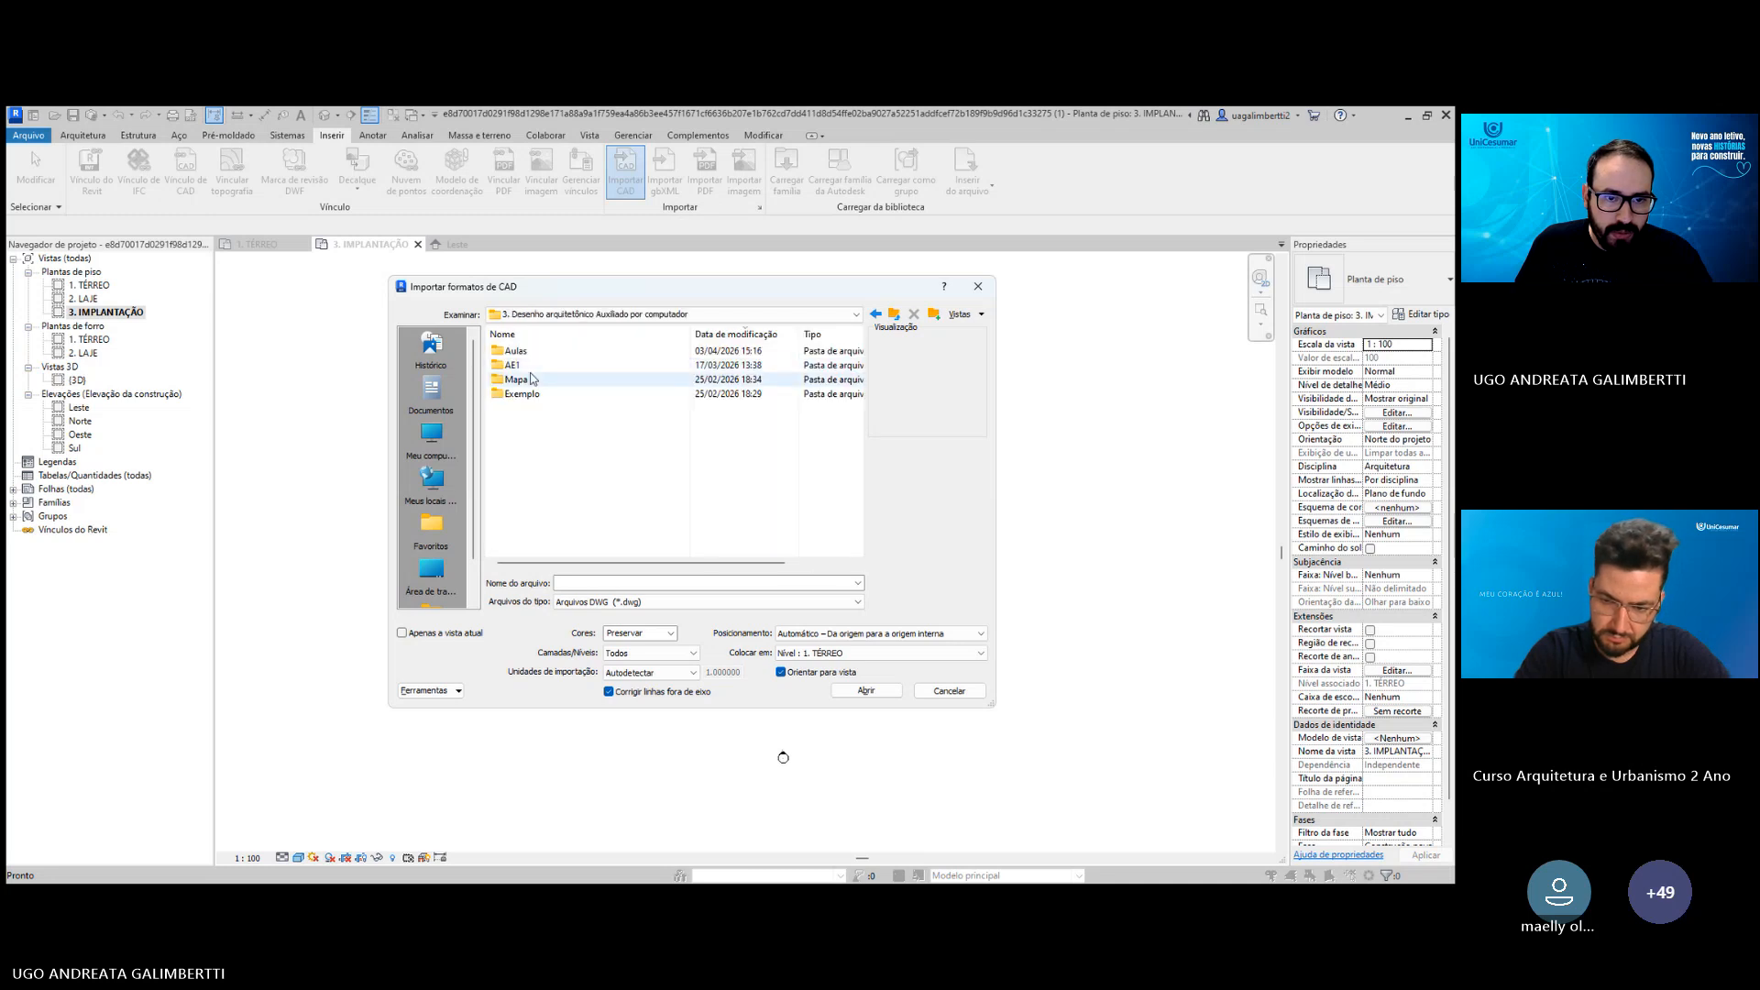
{"action": "double_click", "coordinate": [515, 351]}
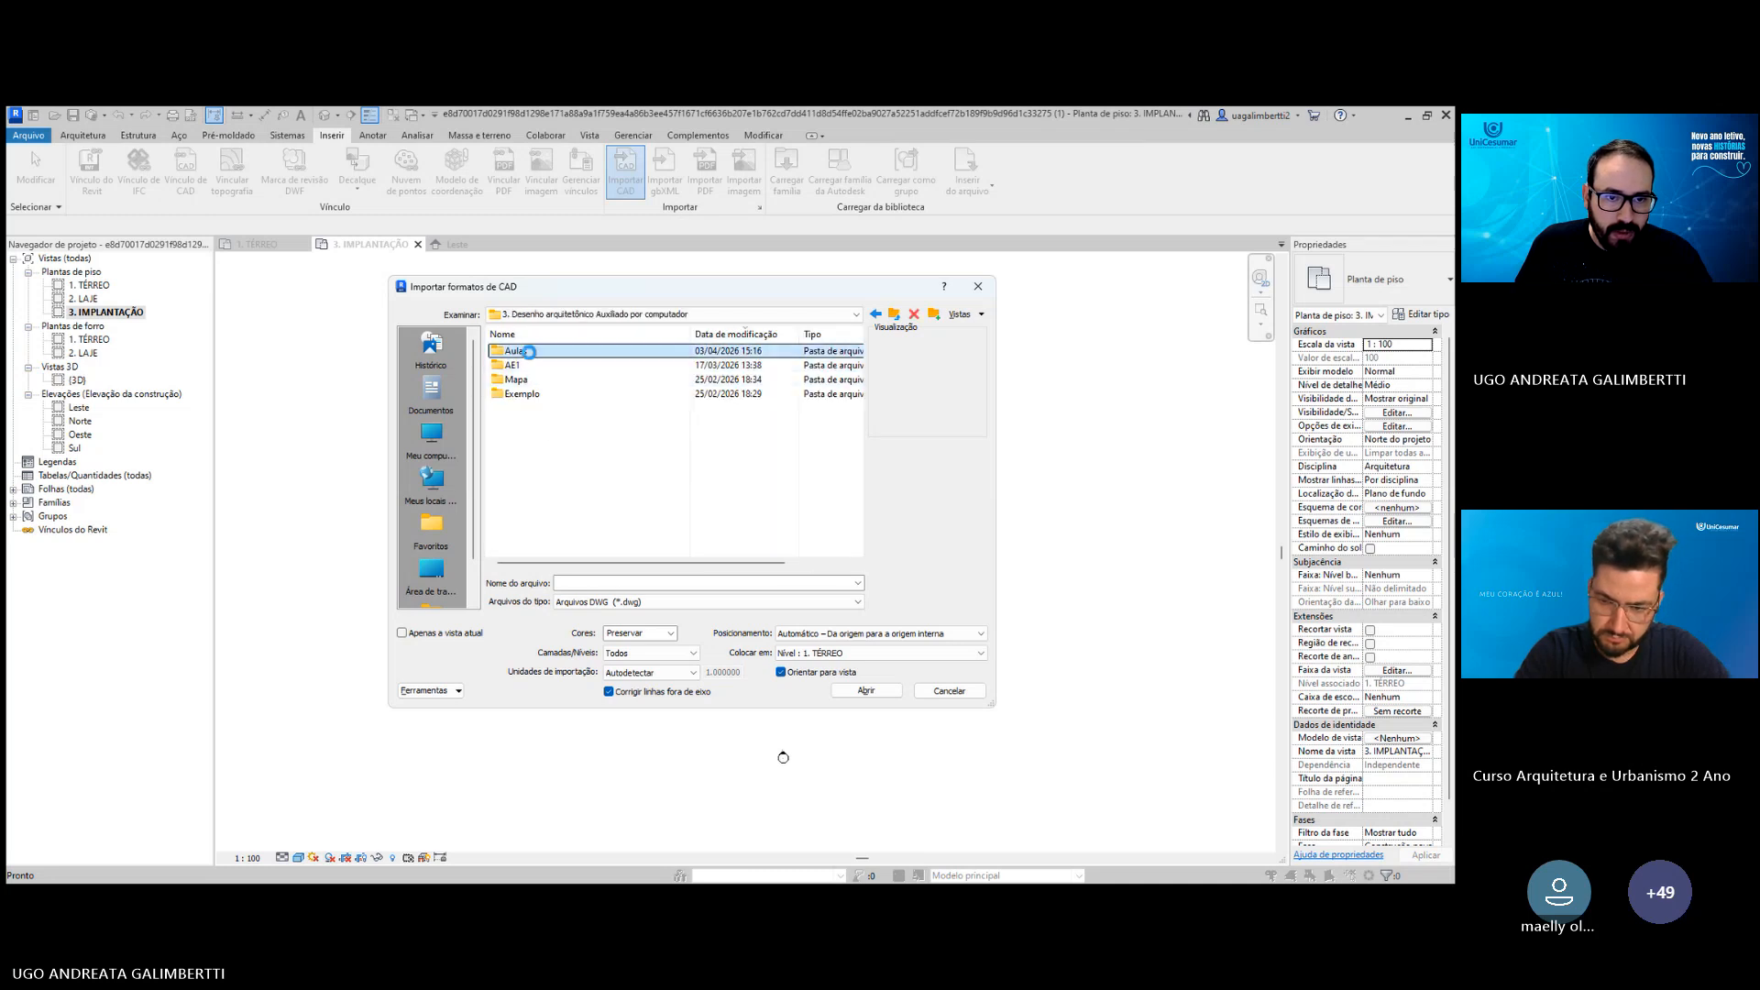
{"action": "double_click", "coordinate": [537, 350]}
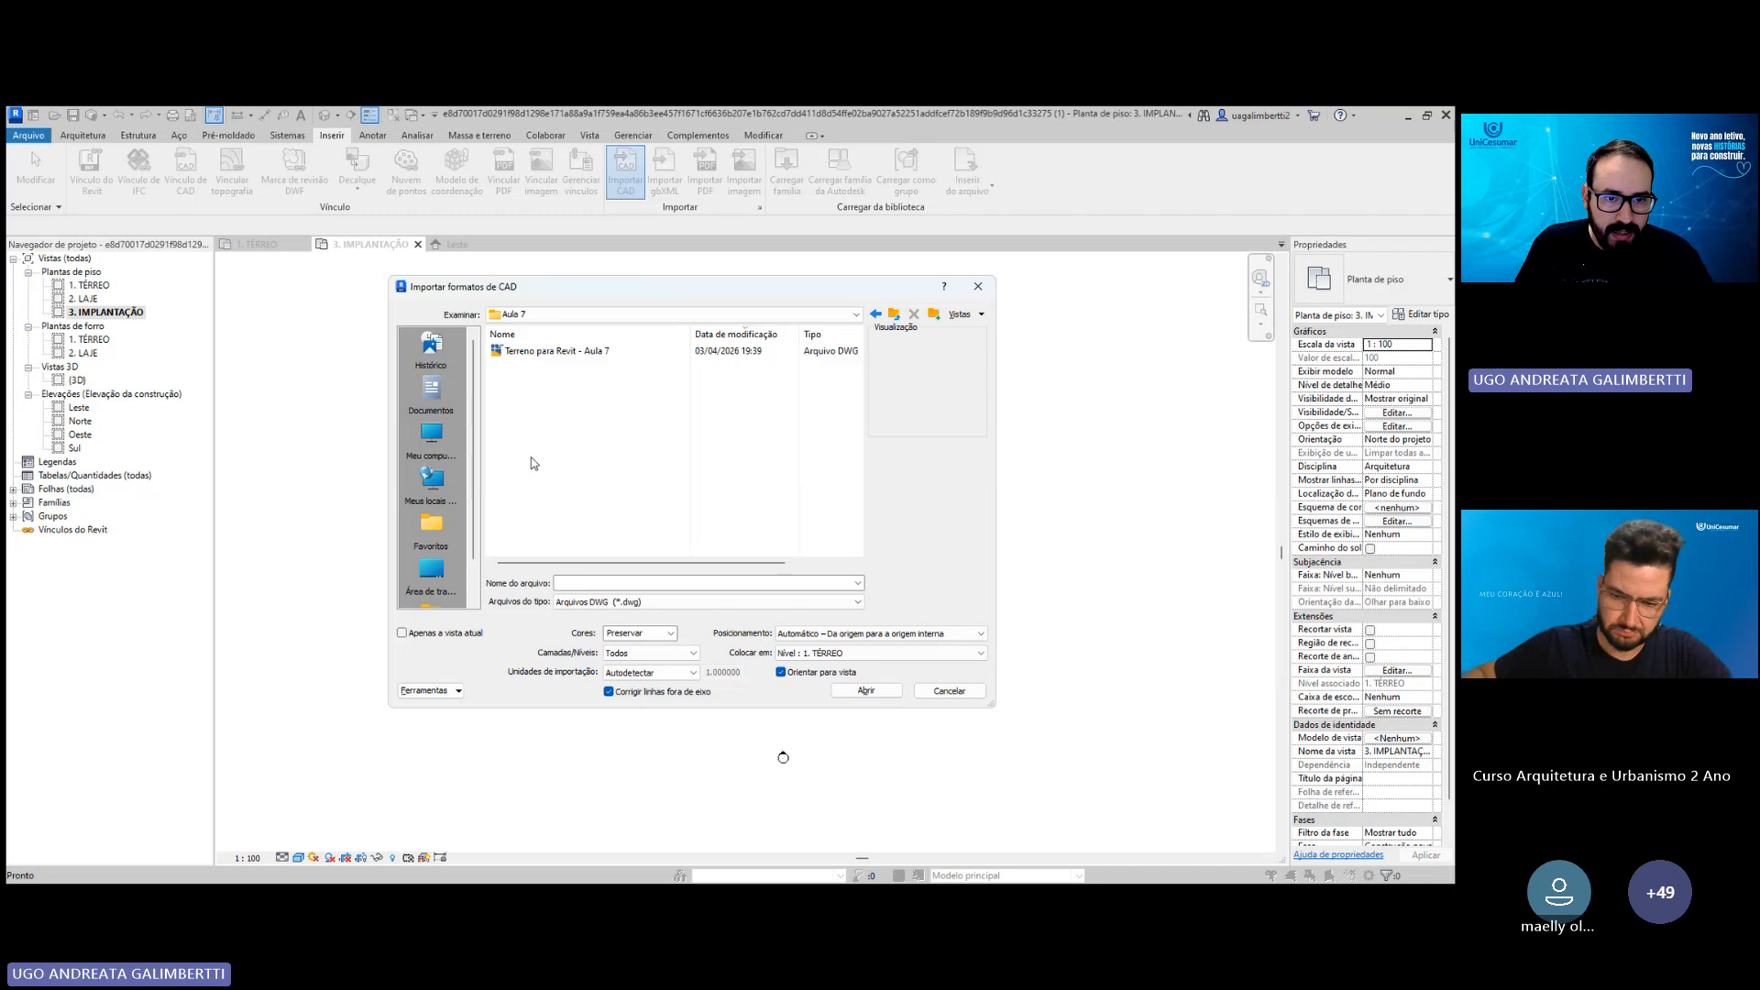
Try to import Terreno para Revit - Aula 7.dwg with the import units left on Autodetectar.
{"action": "left_click", "coordinate": [583, 353]}
{"action": "double_click", "coordinate": [583, 353]}
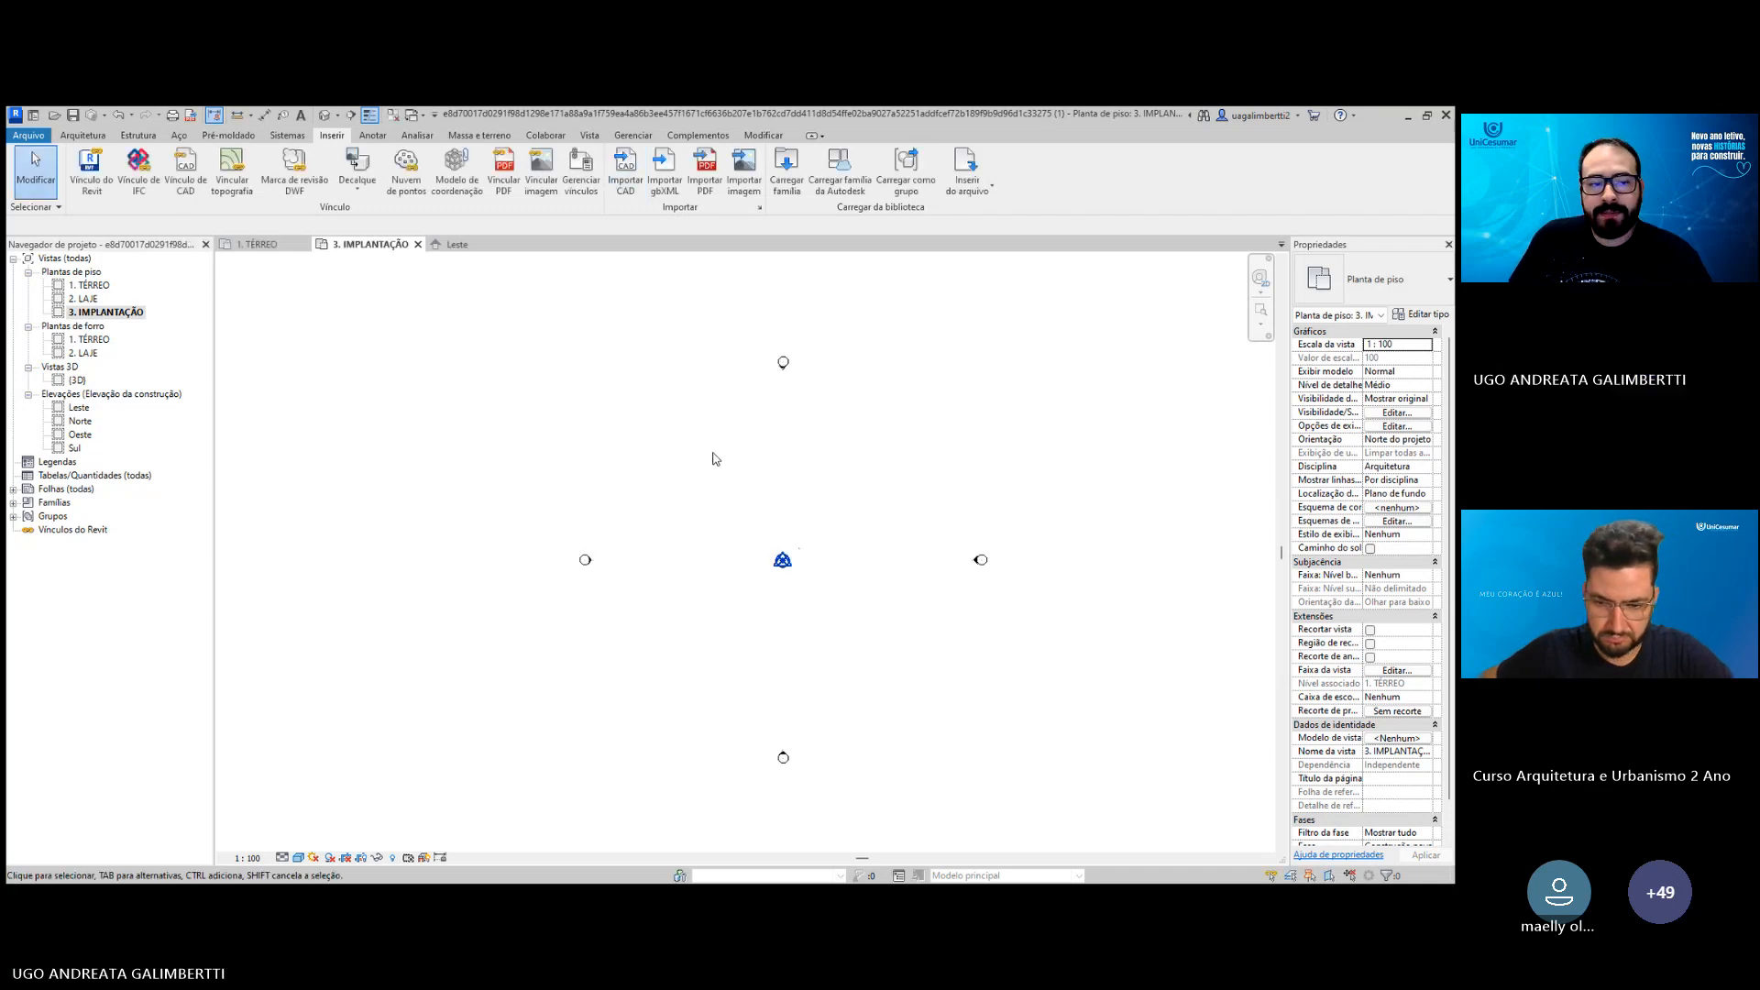
{"action": "scroll", "coordinate": [816, 550], "scroll_direction": "up", "scroll_amount": 5}
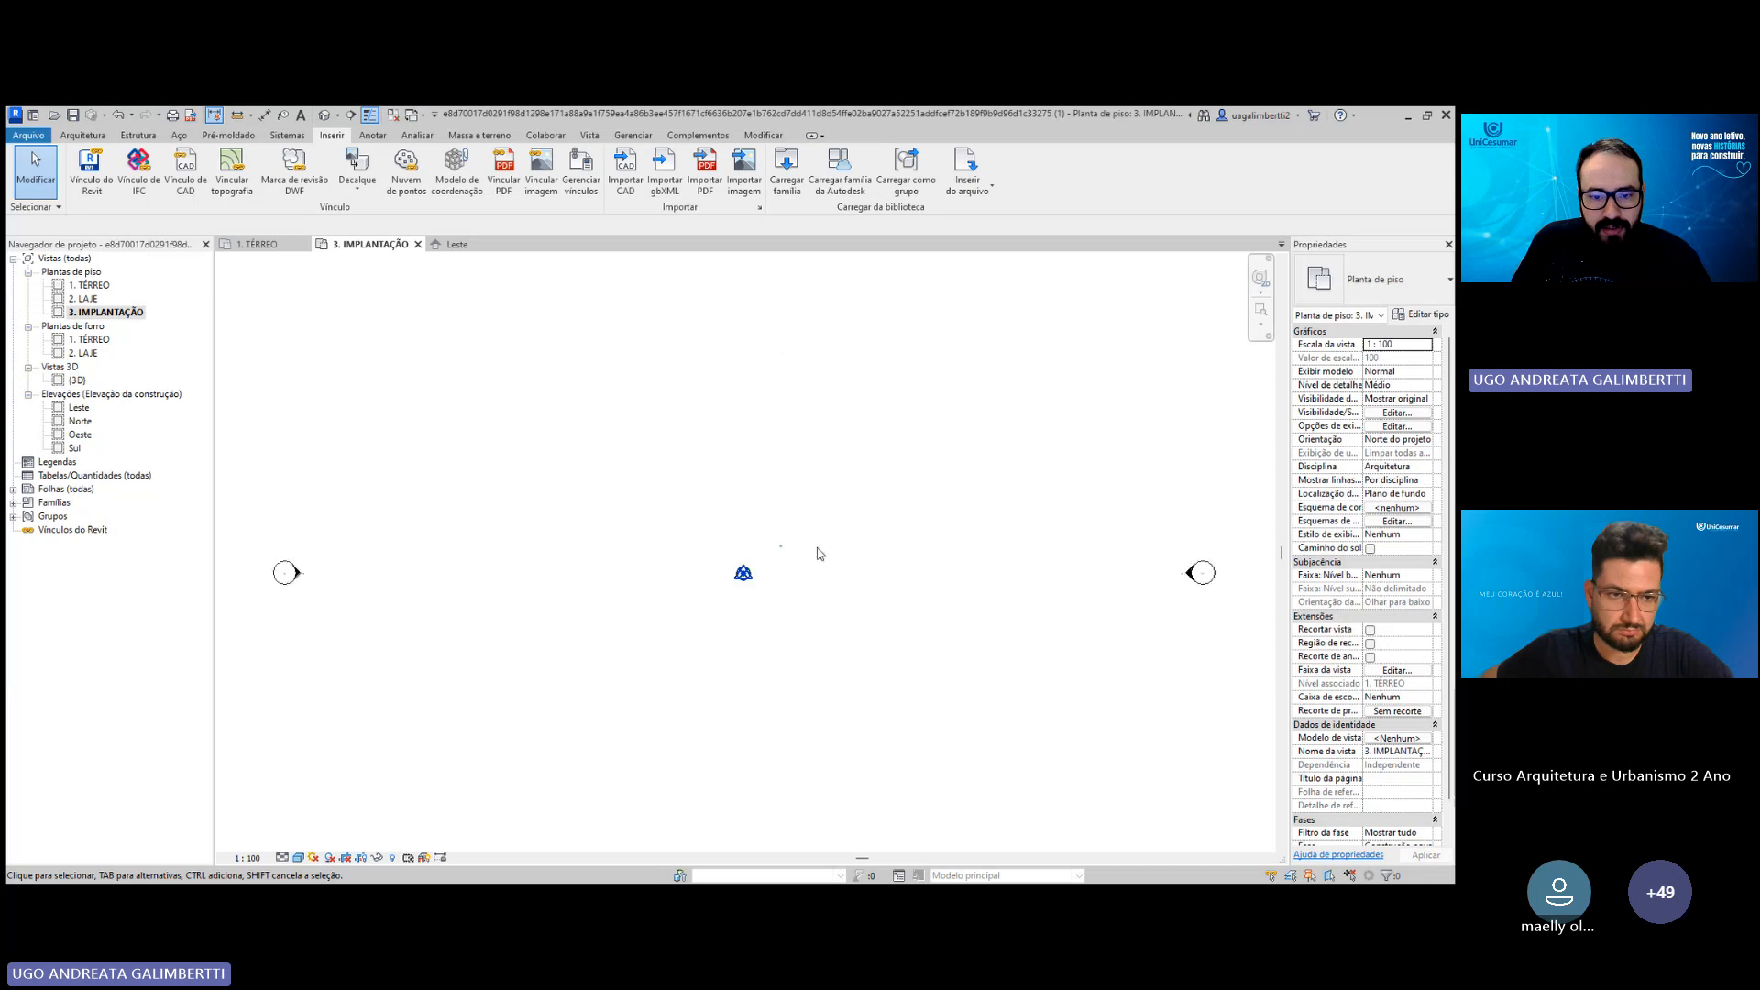
Select the imported terrain drawing and unpin it.
{"action": "left_click_drag", "start_coordinate": [607, 400], "coordinate": [845, 554]}
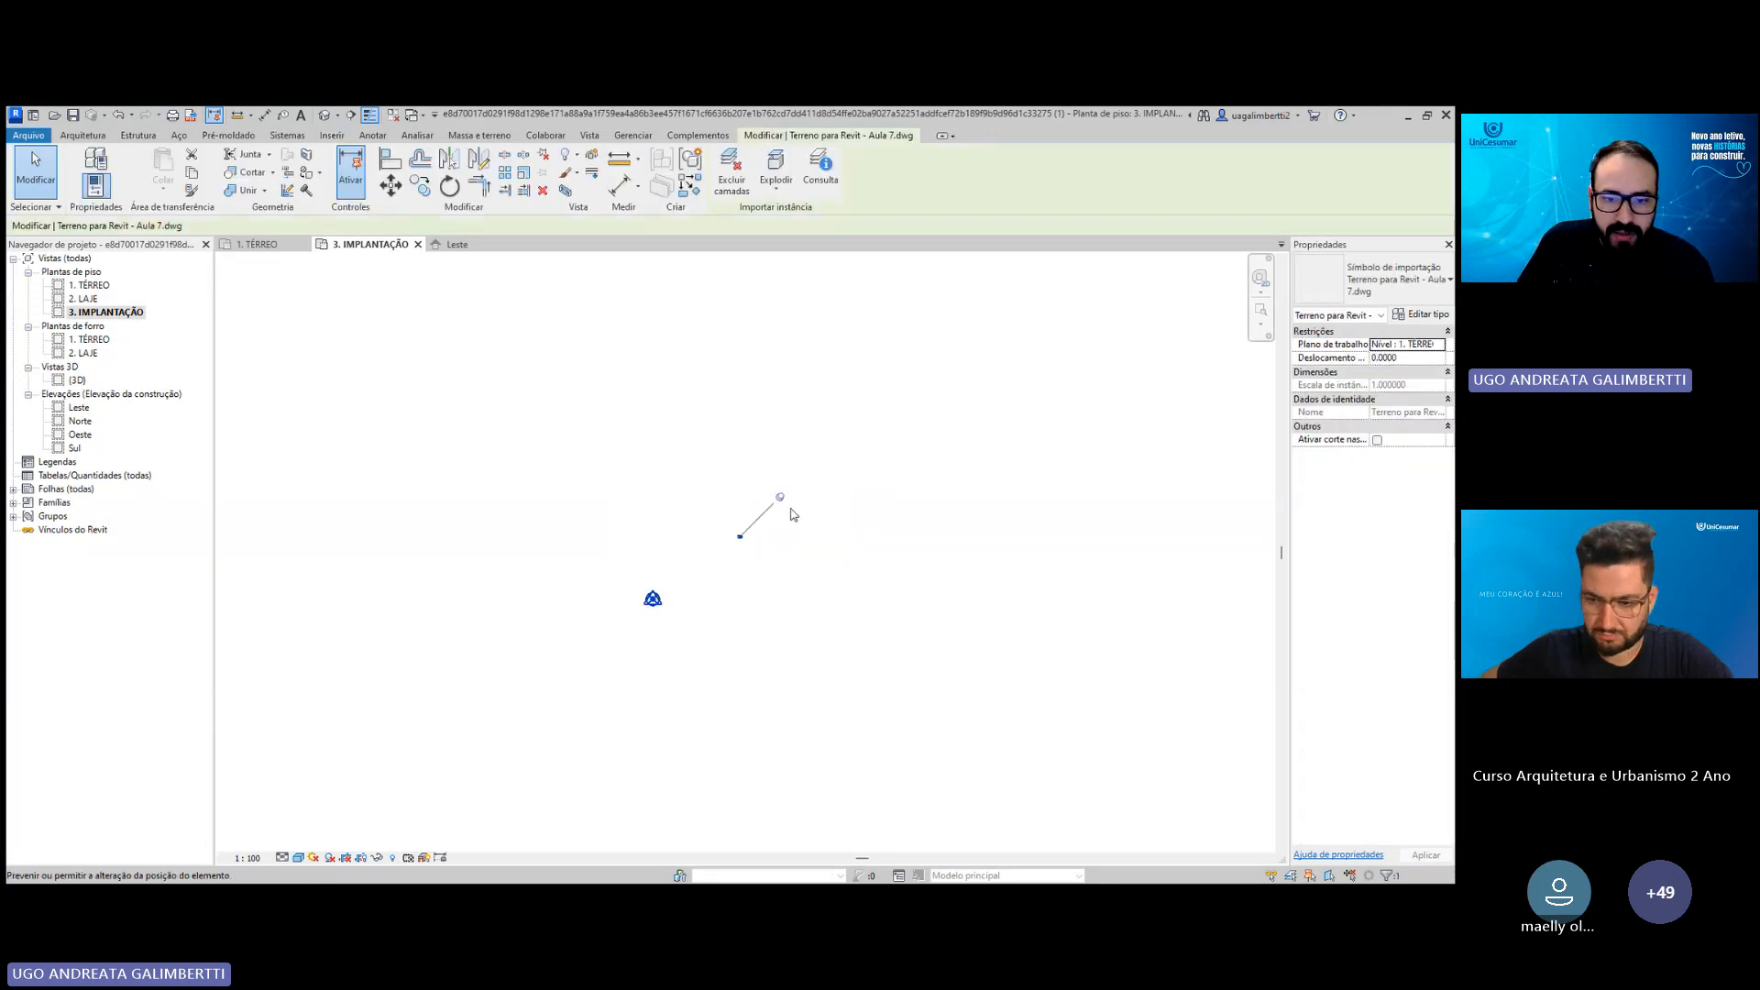
{"action": "left_click", "coordinate": [782, 502]}
{"action": "left_click_drag", "start_coordinate": [880, 589], "coordinate": [724, 444]}
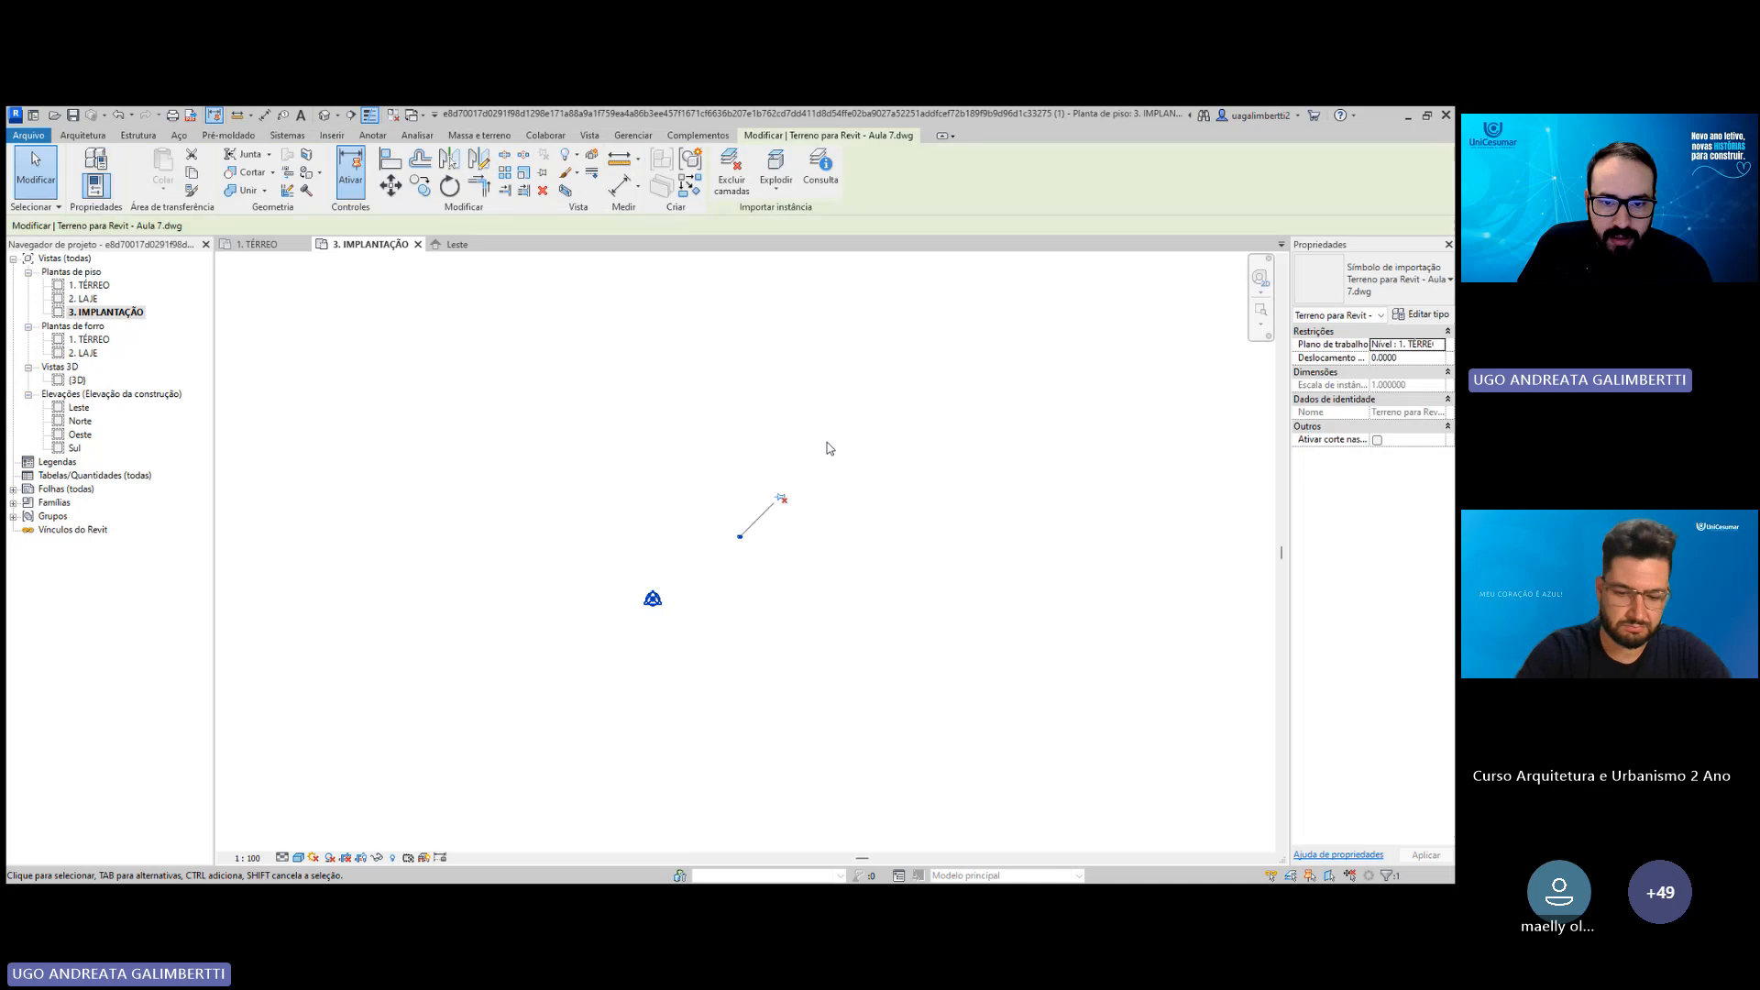
{"action": "left_click_drag", "start_coordinate": [828, 629], "coordinate": [734, 455]}
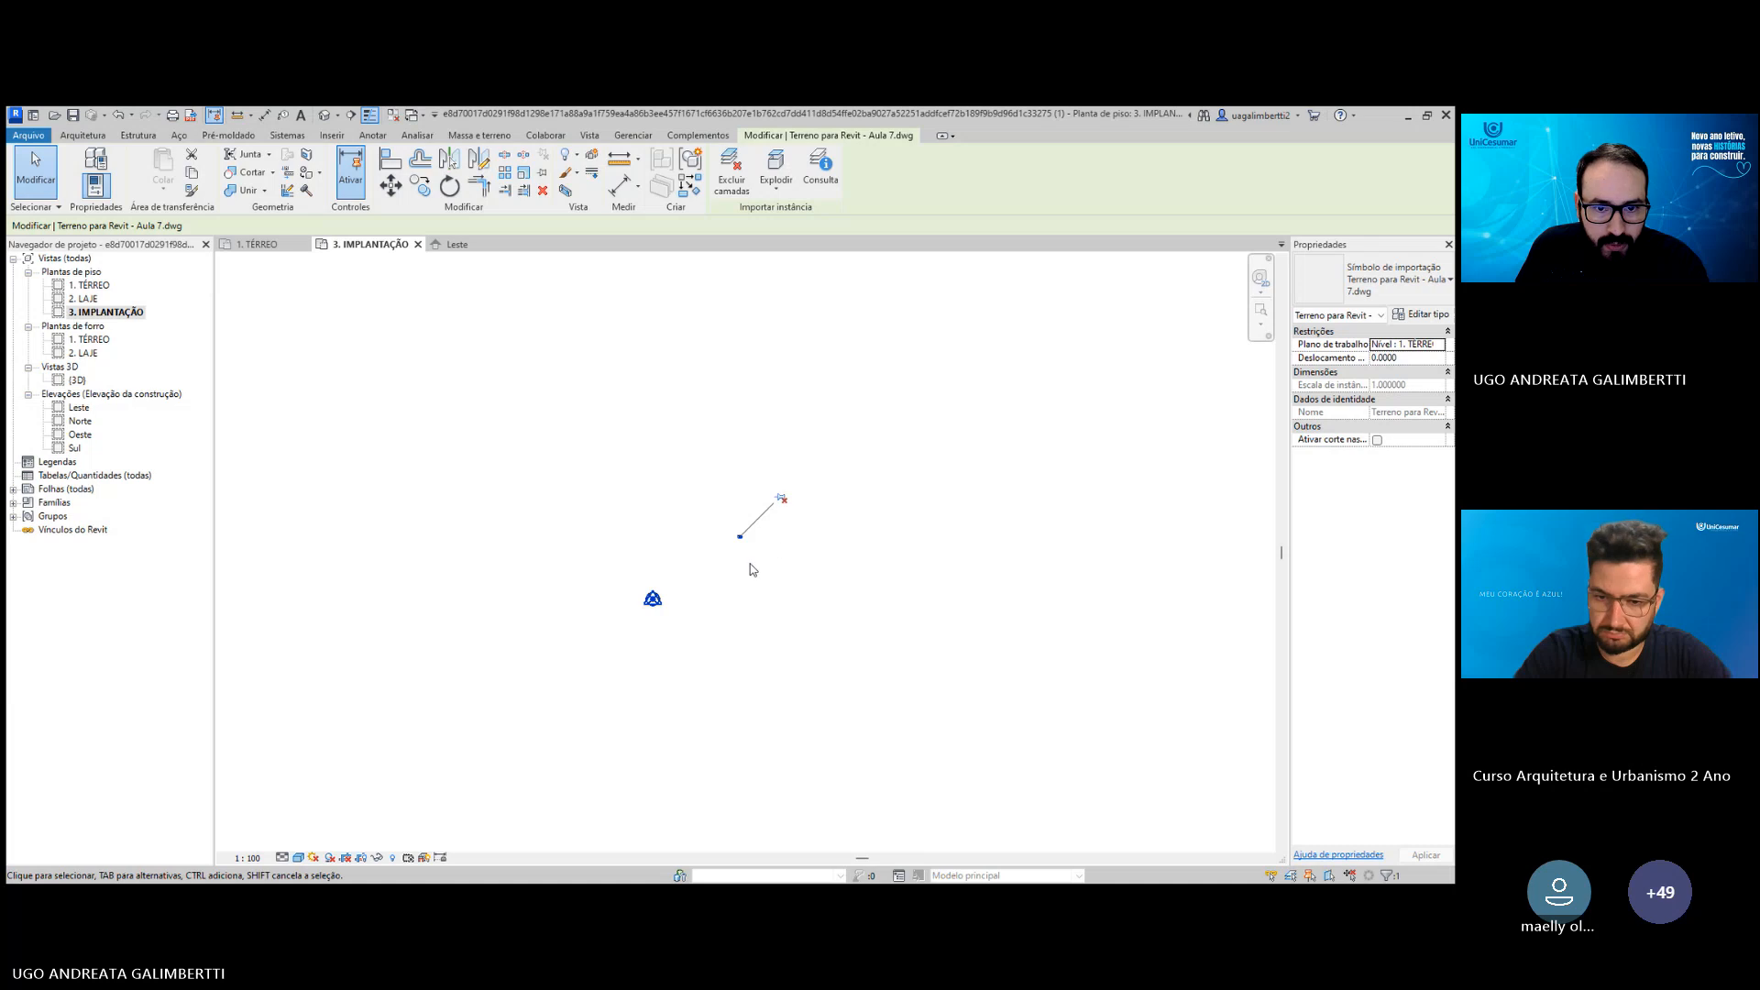
Examine the imported terrain drawing up close and inspect its instance properties.
{"action": "scroll", "coordinate": [750, 570], "scroll_direction": "up", "scroll_amount": 6}
{"action": "left_click", "coordinate": [685, 433]}
{"action": "left_click", "coordinate": [730, 482]}
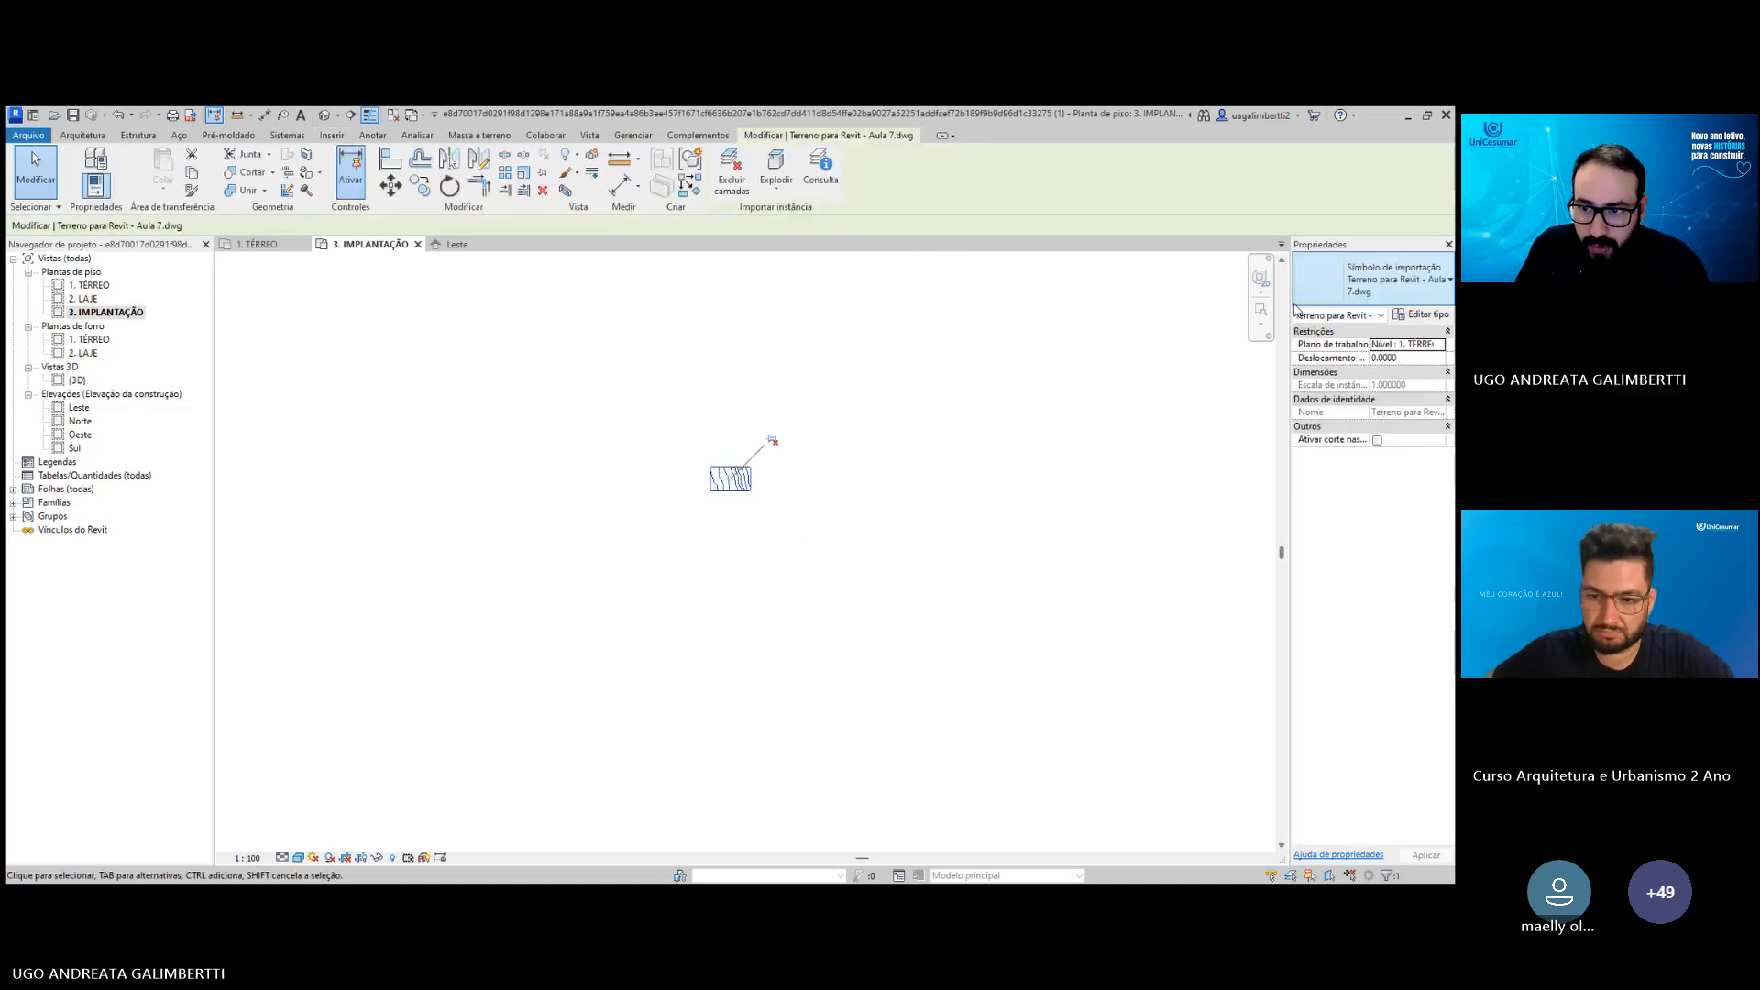
{"action": "left_click", "coordinate": [1028, 554]}
{"action": "left_click", "coordinate": [724, 481]}
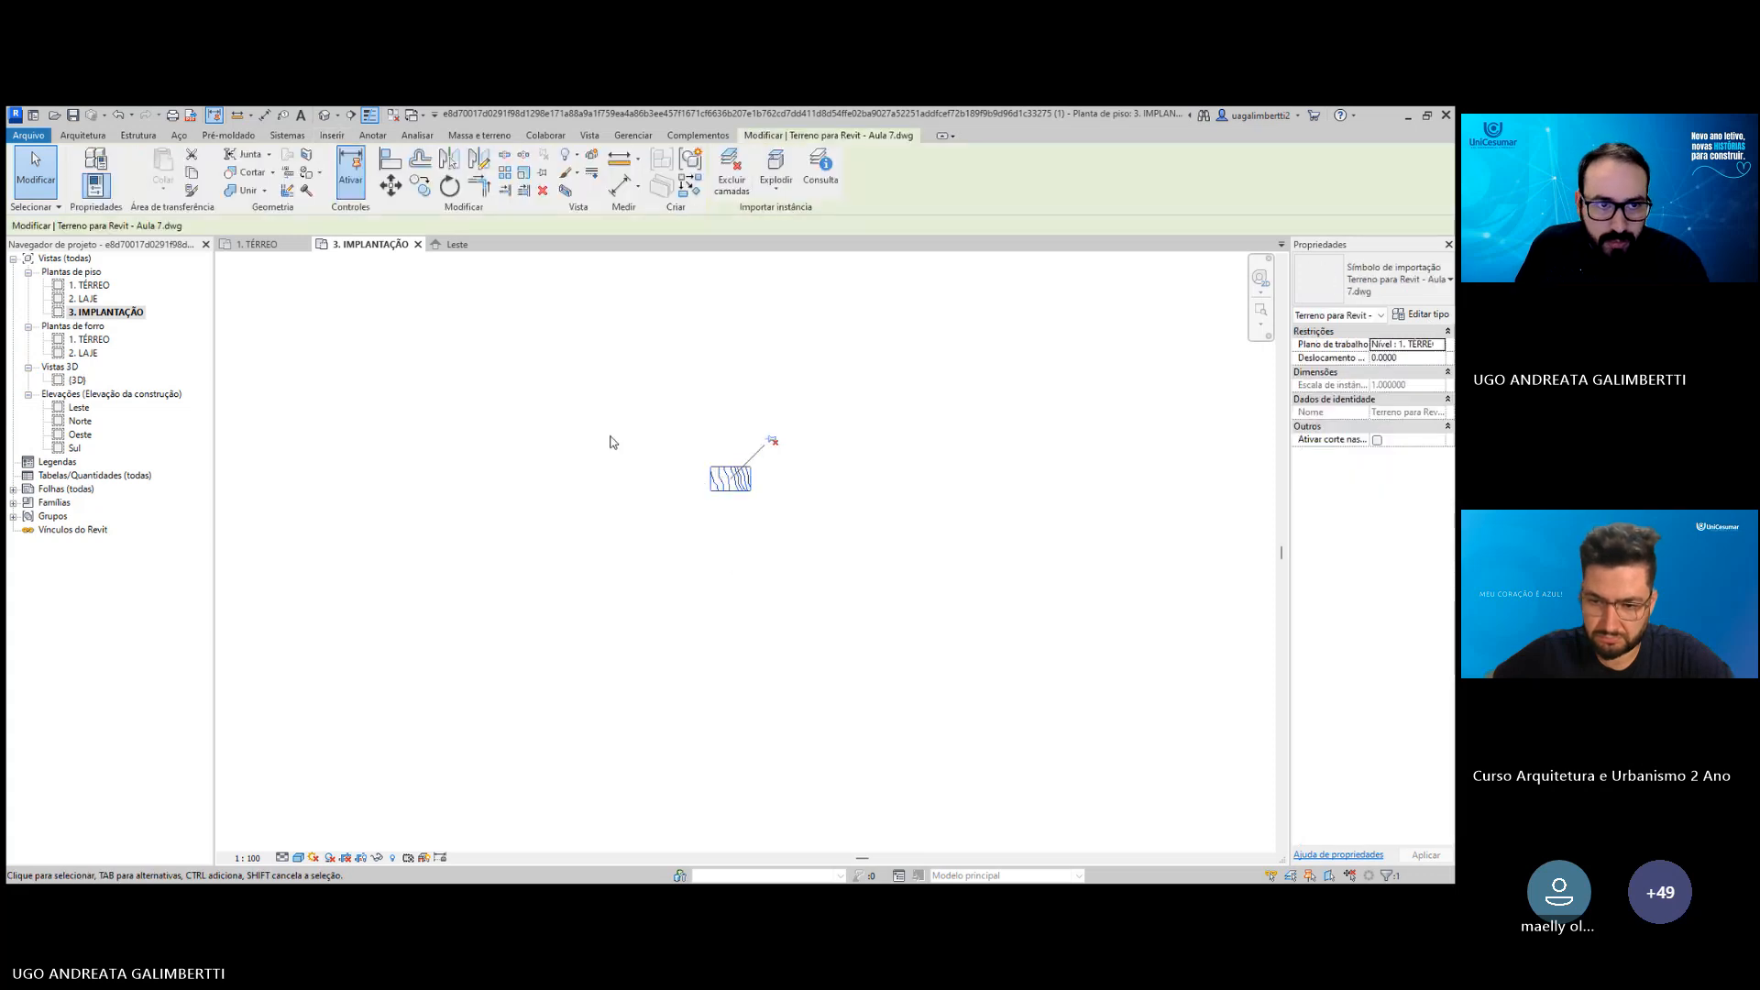
{"action": "left_click", "coordinate": [674, 415]}
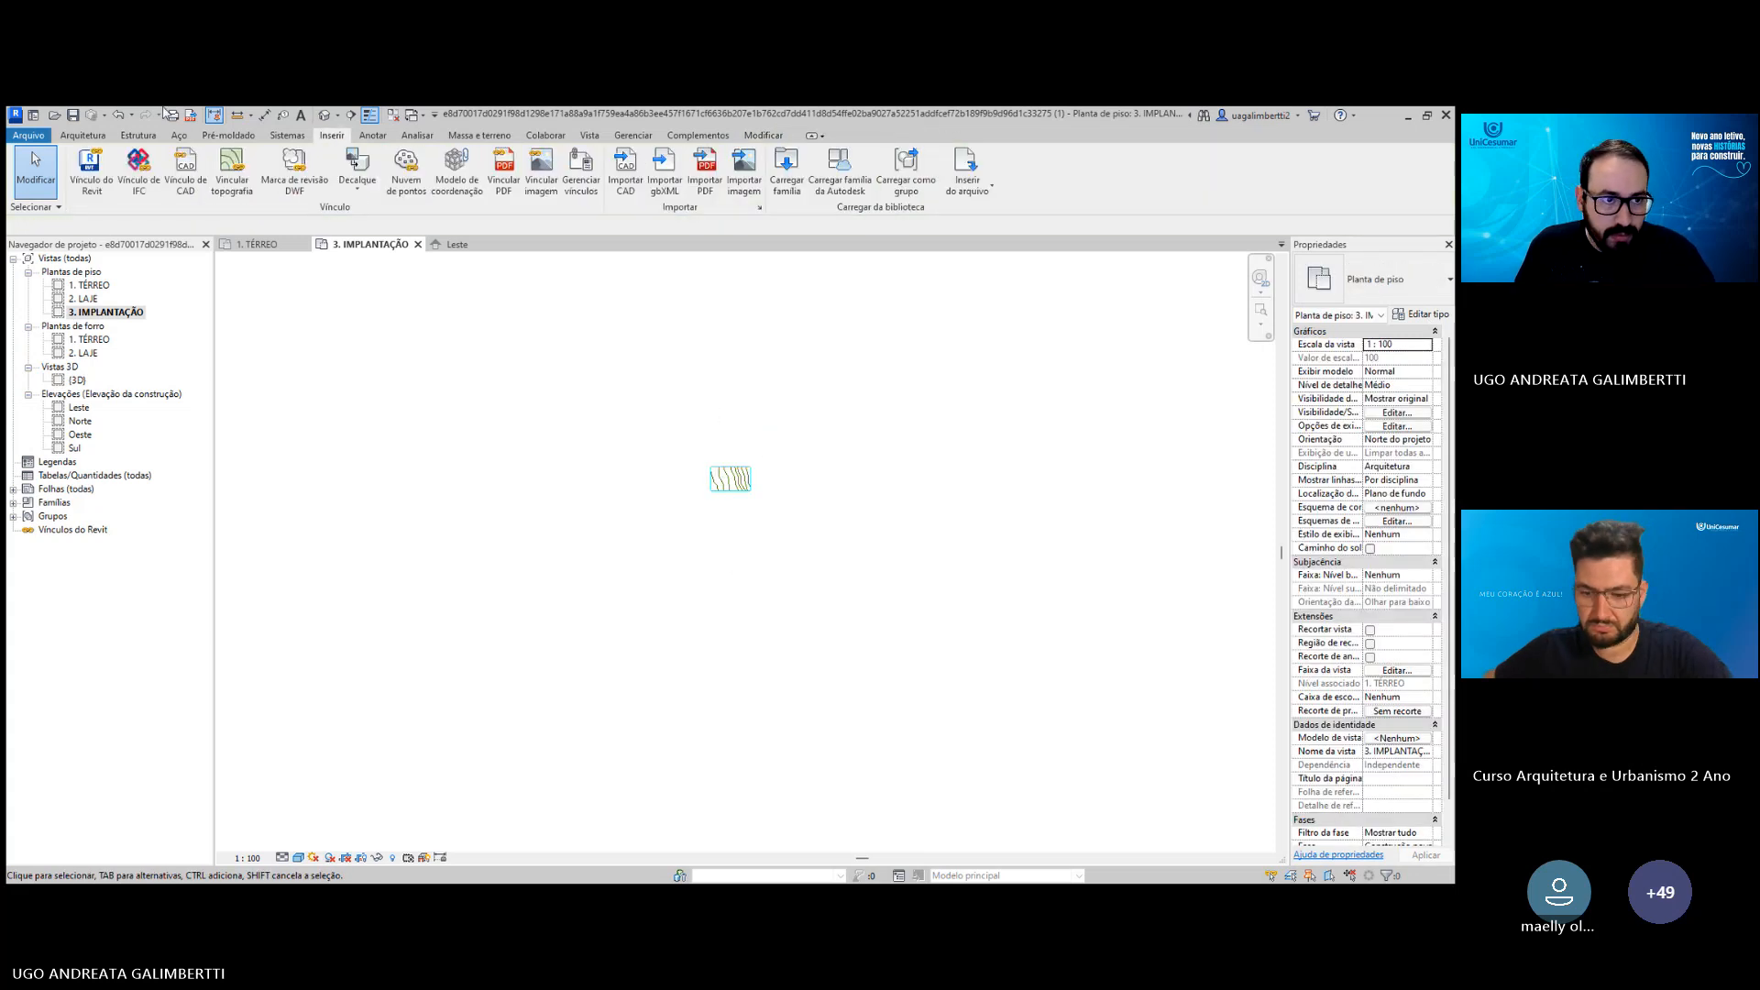
Undo the unpinning and the import of the terrain drawing.
{"action": "left_click", "coordinate": [116, 116]}
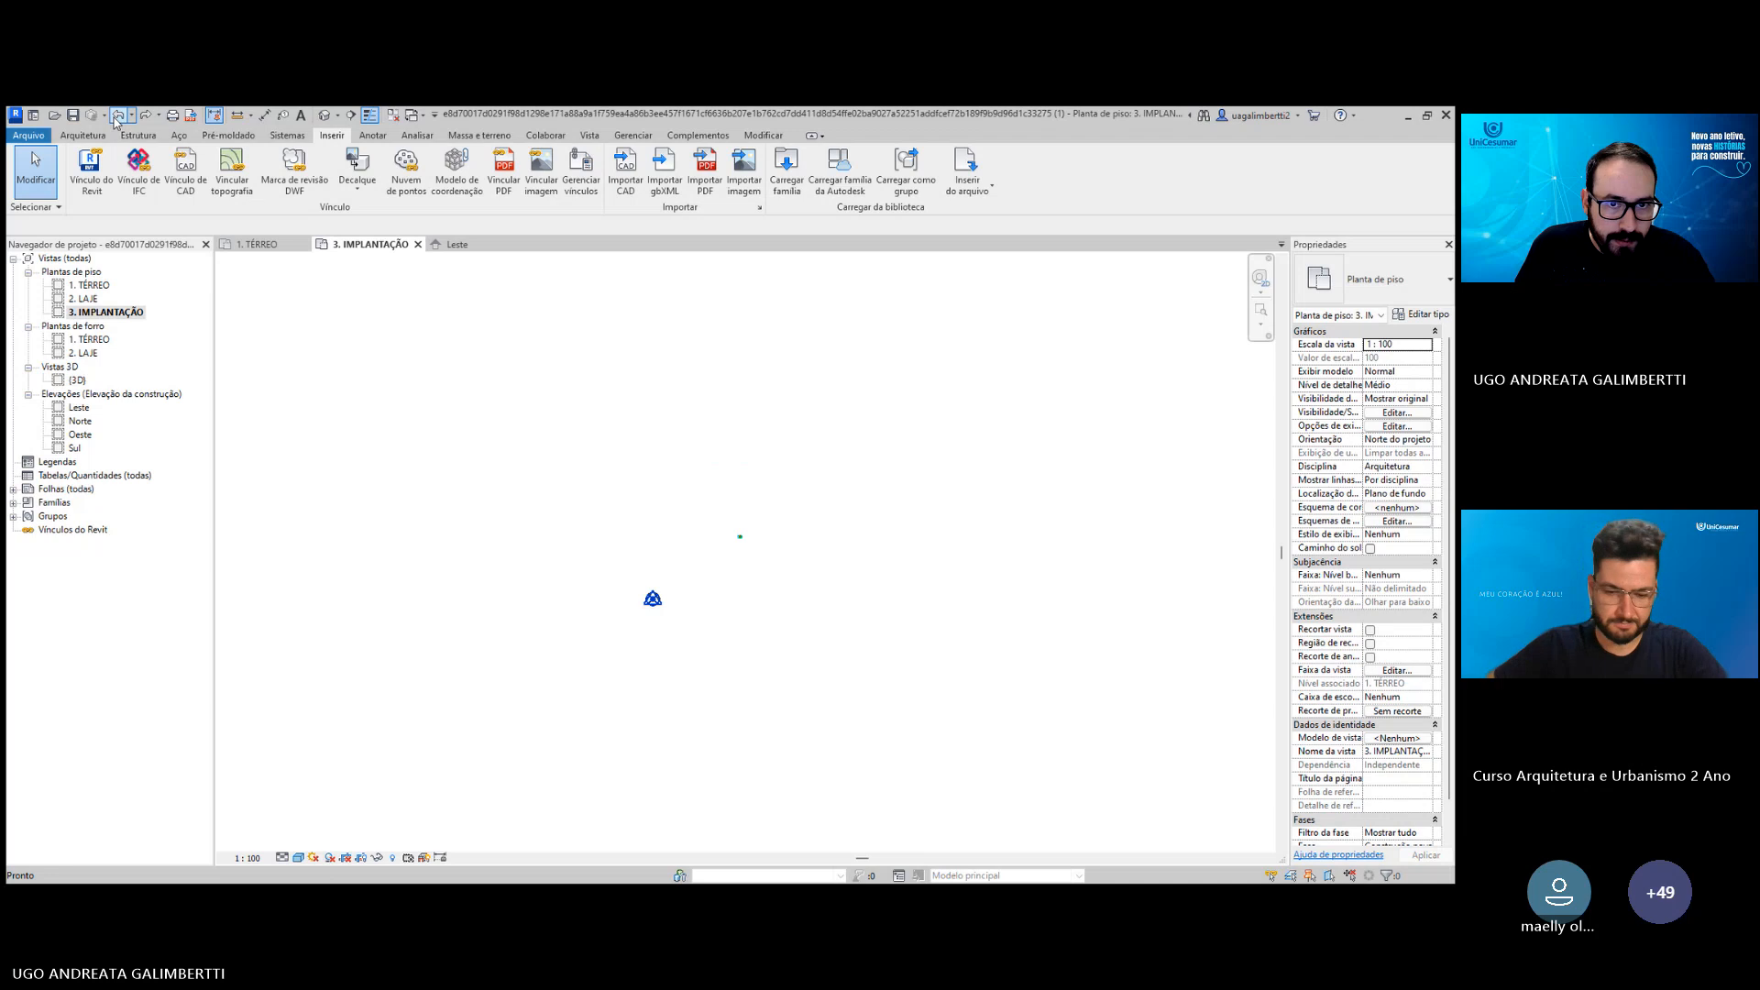
{"action": "left_click", "coordinate": [117, 116]}
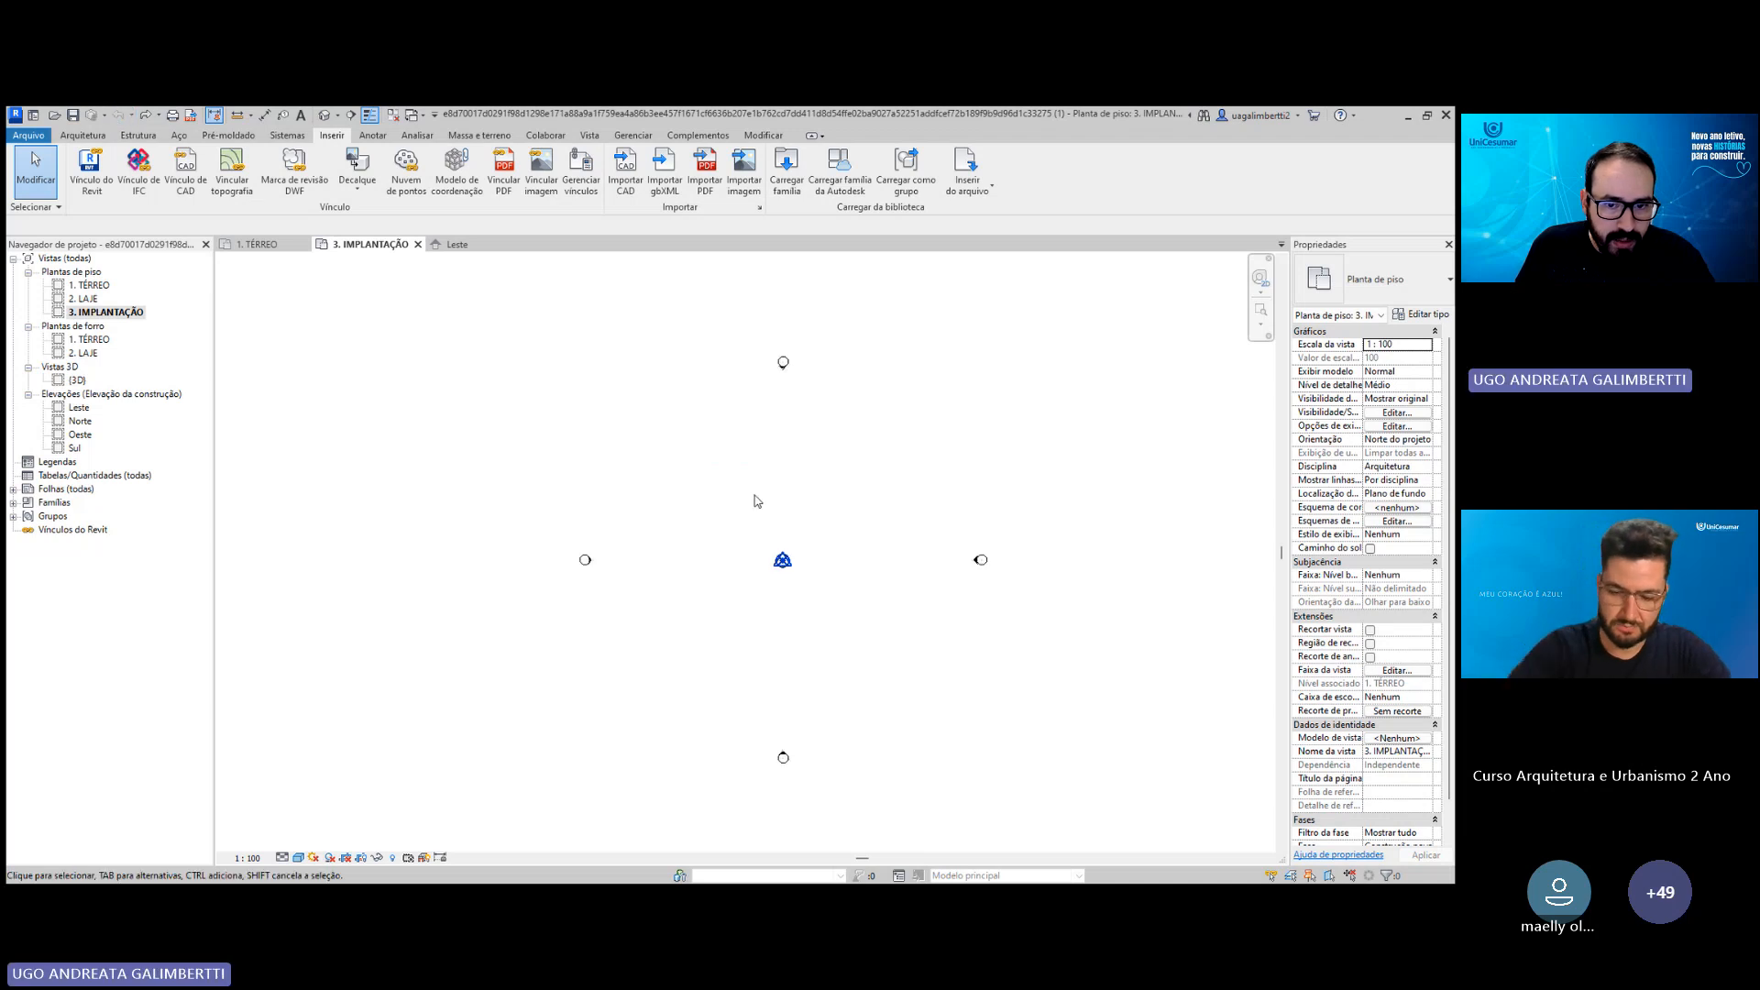
Select Terreno para Revit - Aula 7.dwg for a new CAD import and set the import units to metro.
{"action": "scroll", "coordinate": [903, 488], "scroll_direction": "up", "scroll_amount": 1}
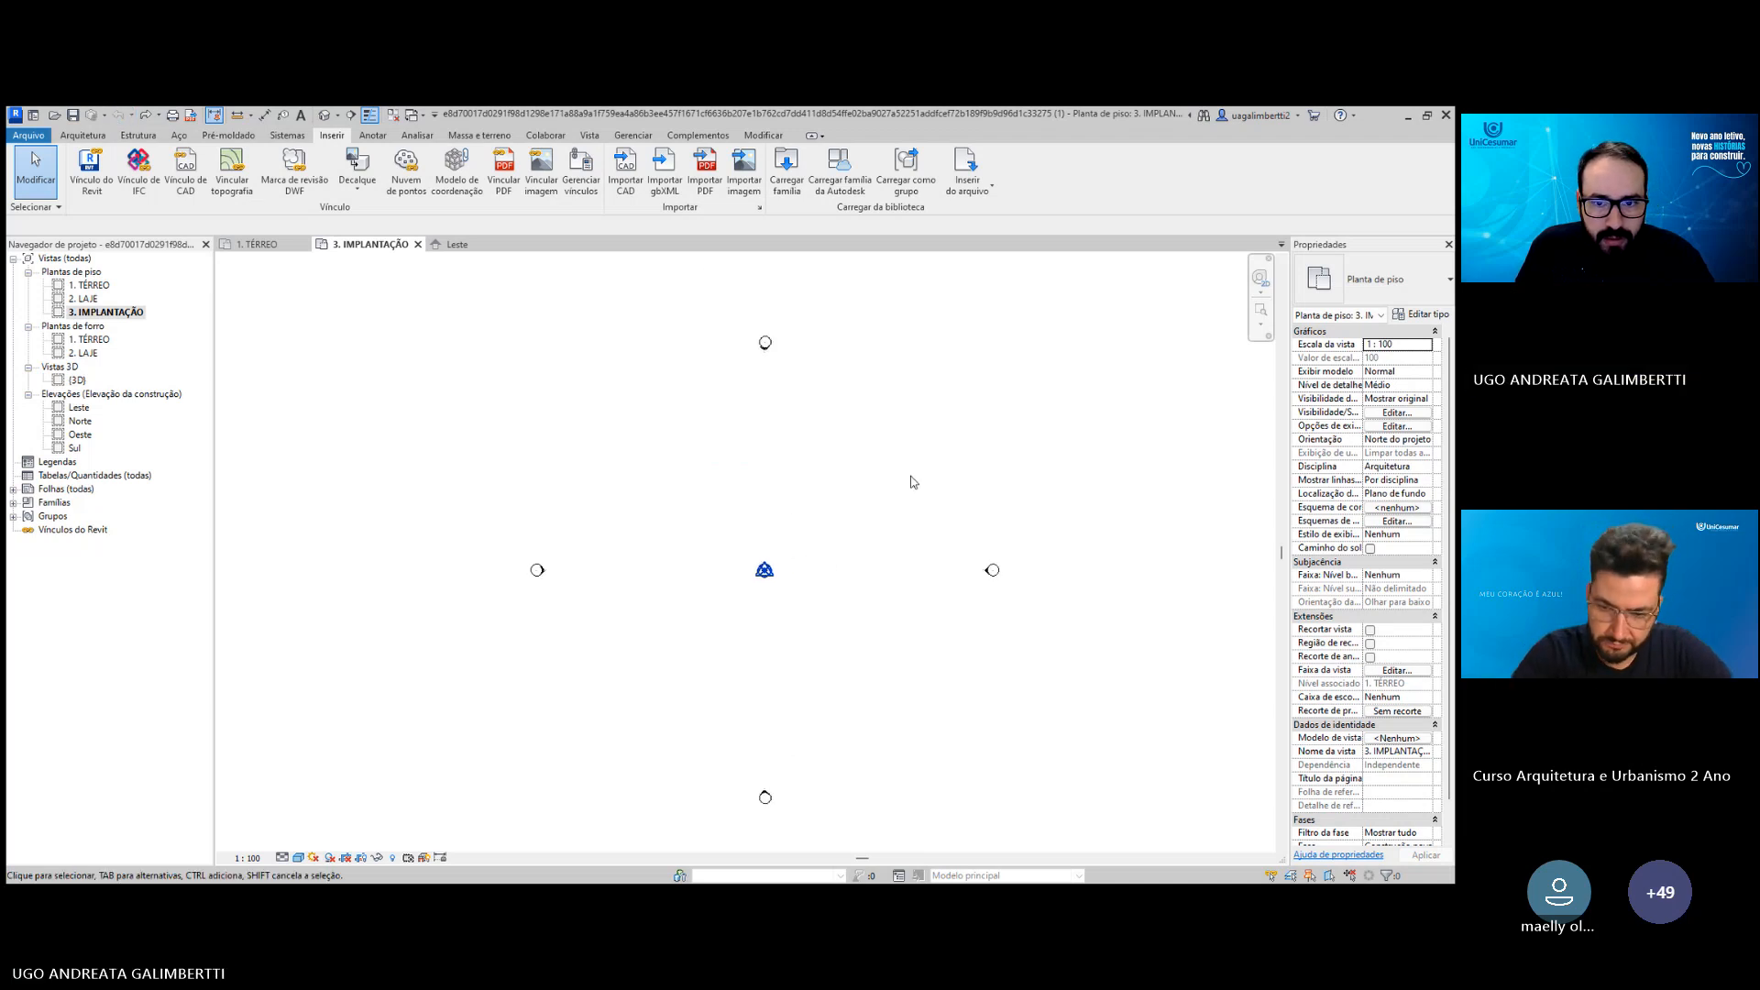
{"action": "scroll", "coordinate": [911, 482], "scroll_direction": "down", "scroll_amount": 1}
{"action": "left_click", "coordinate": [622, 179]}
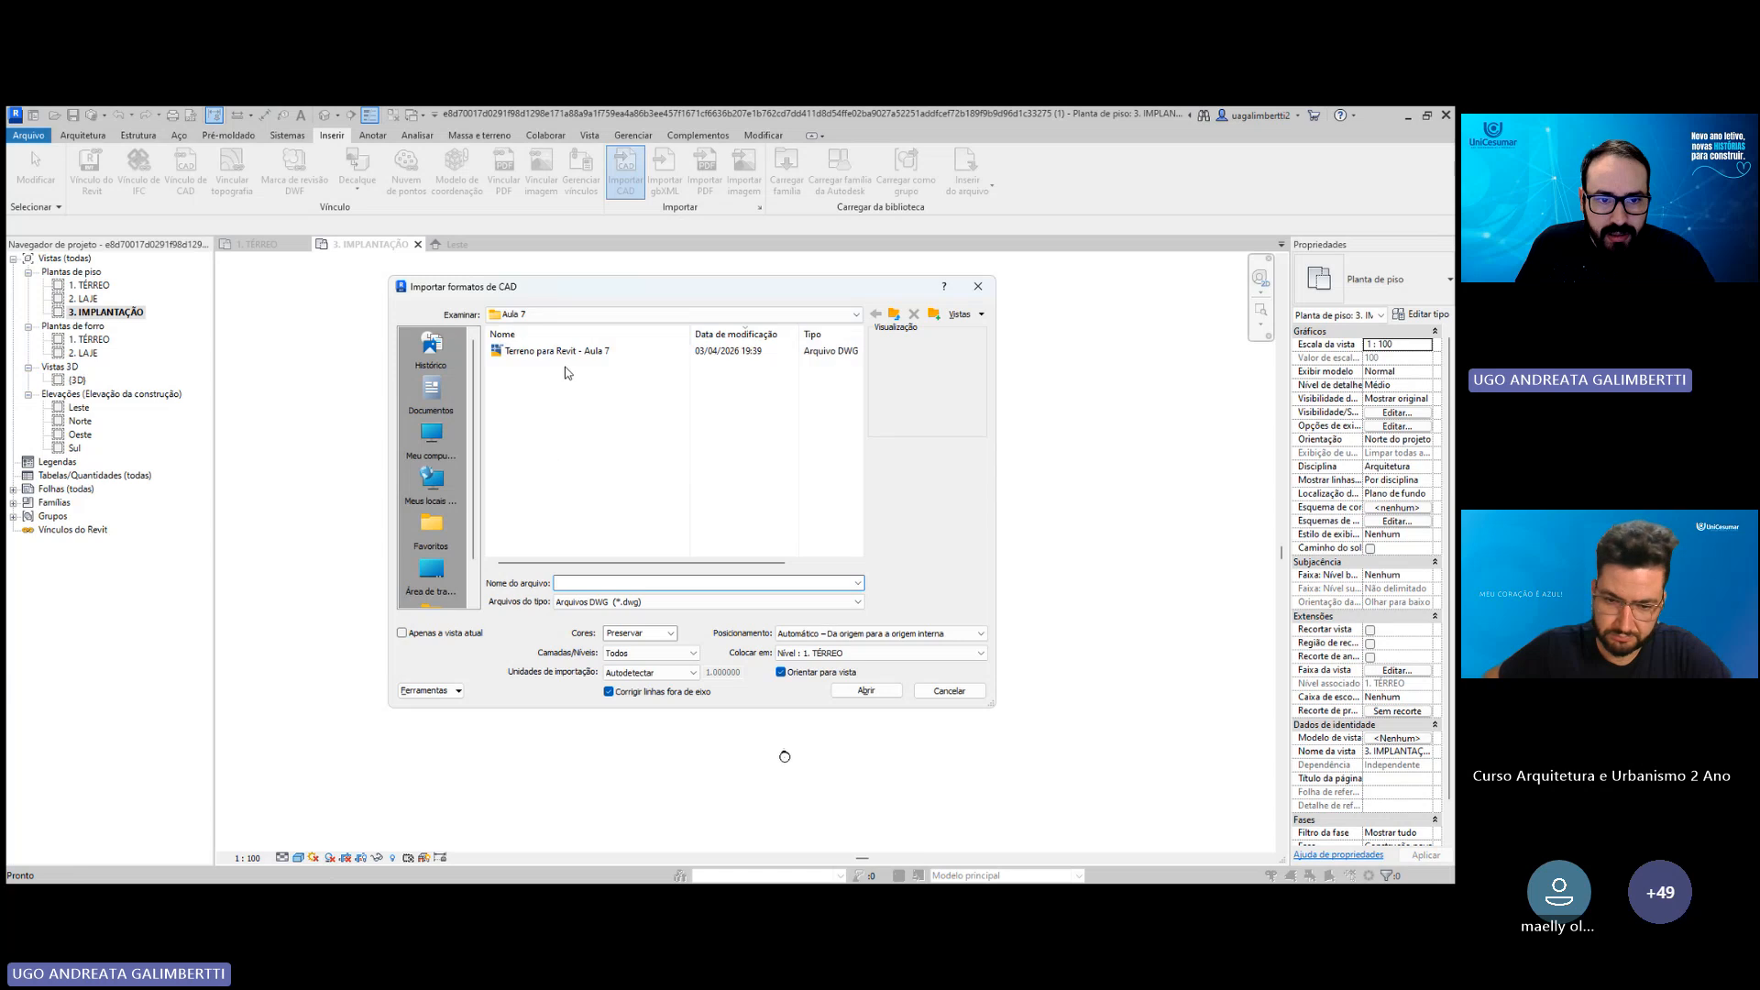
{"action": "left_click", "coordinate": [579, 351]}
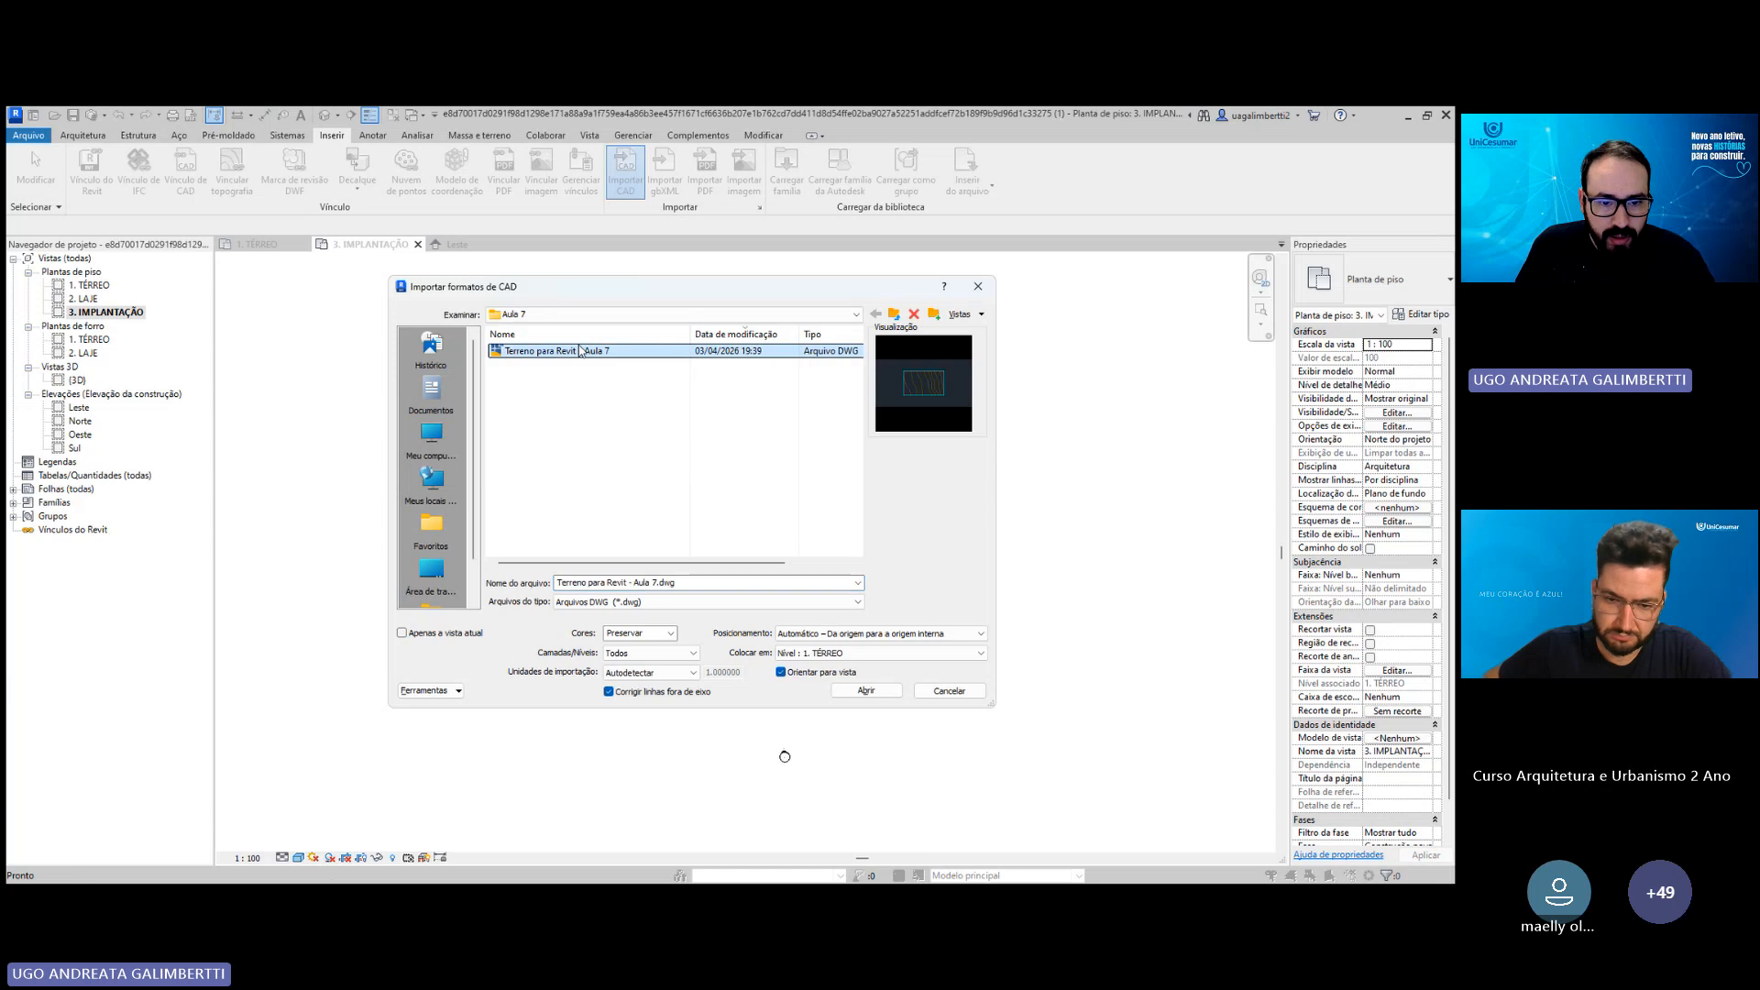
{"action": "left_click", "coordinate": [646, 674]}
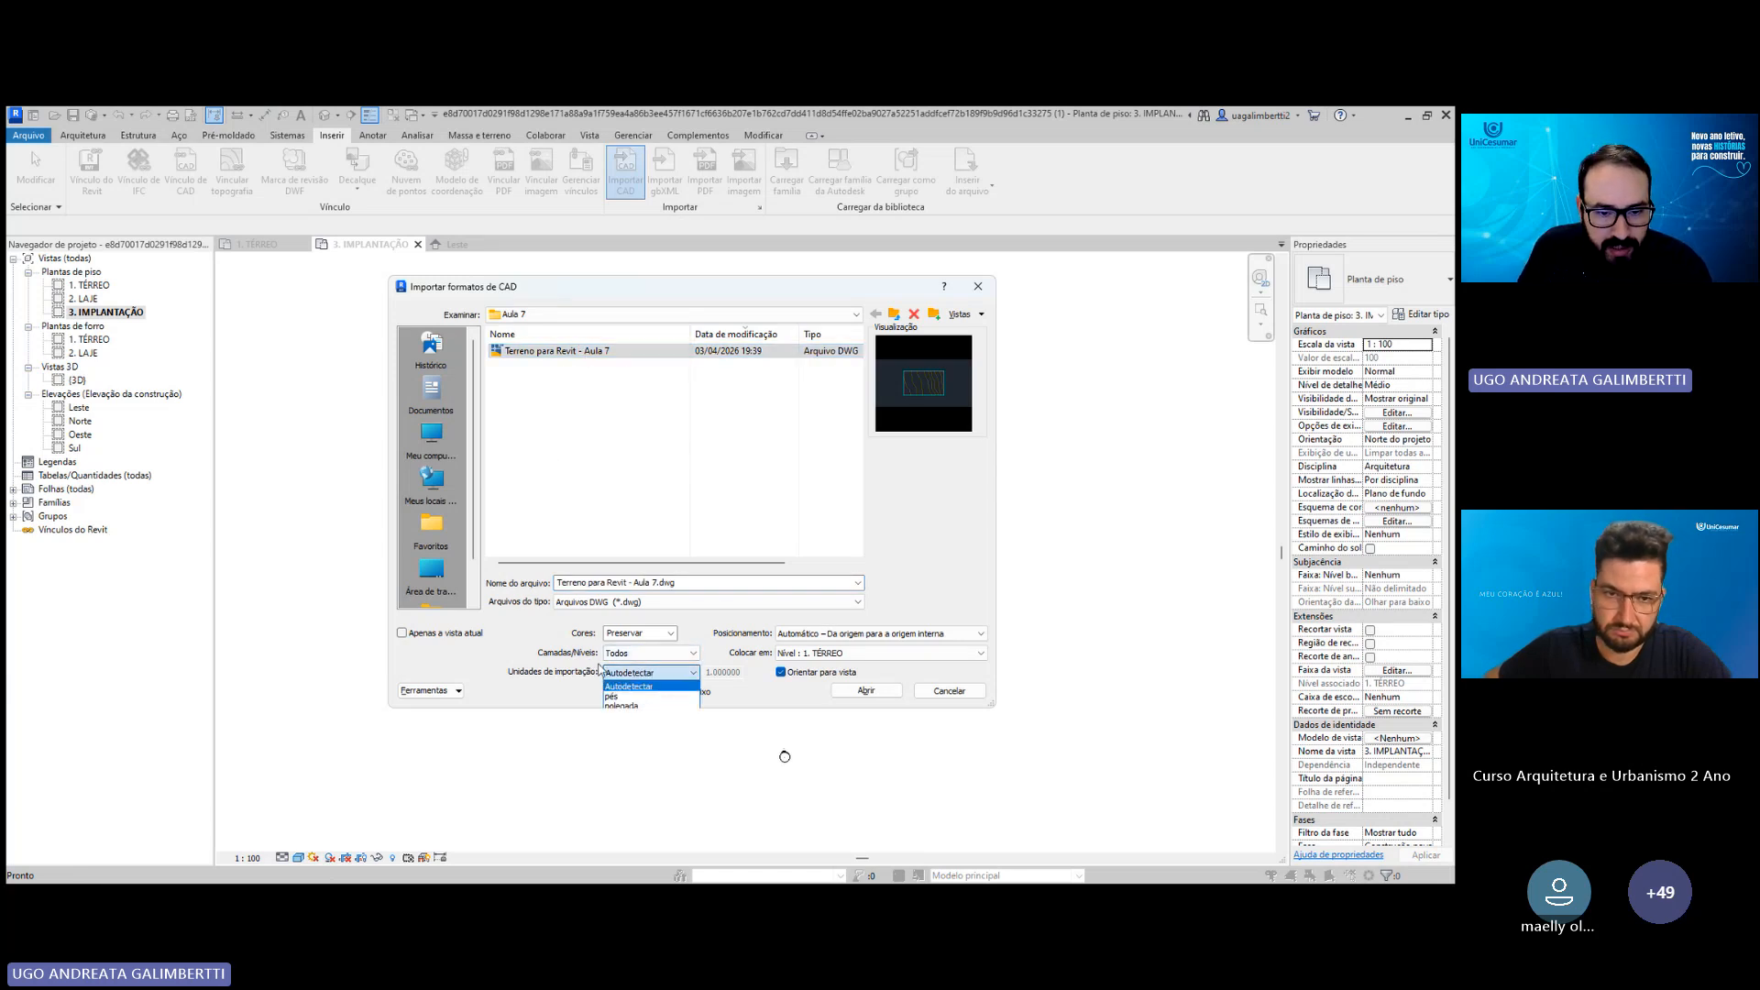
{"action": "left_click", "coordinate": [605, 719]}
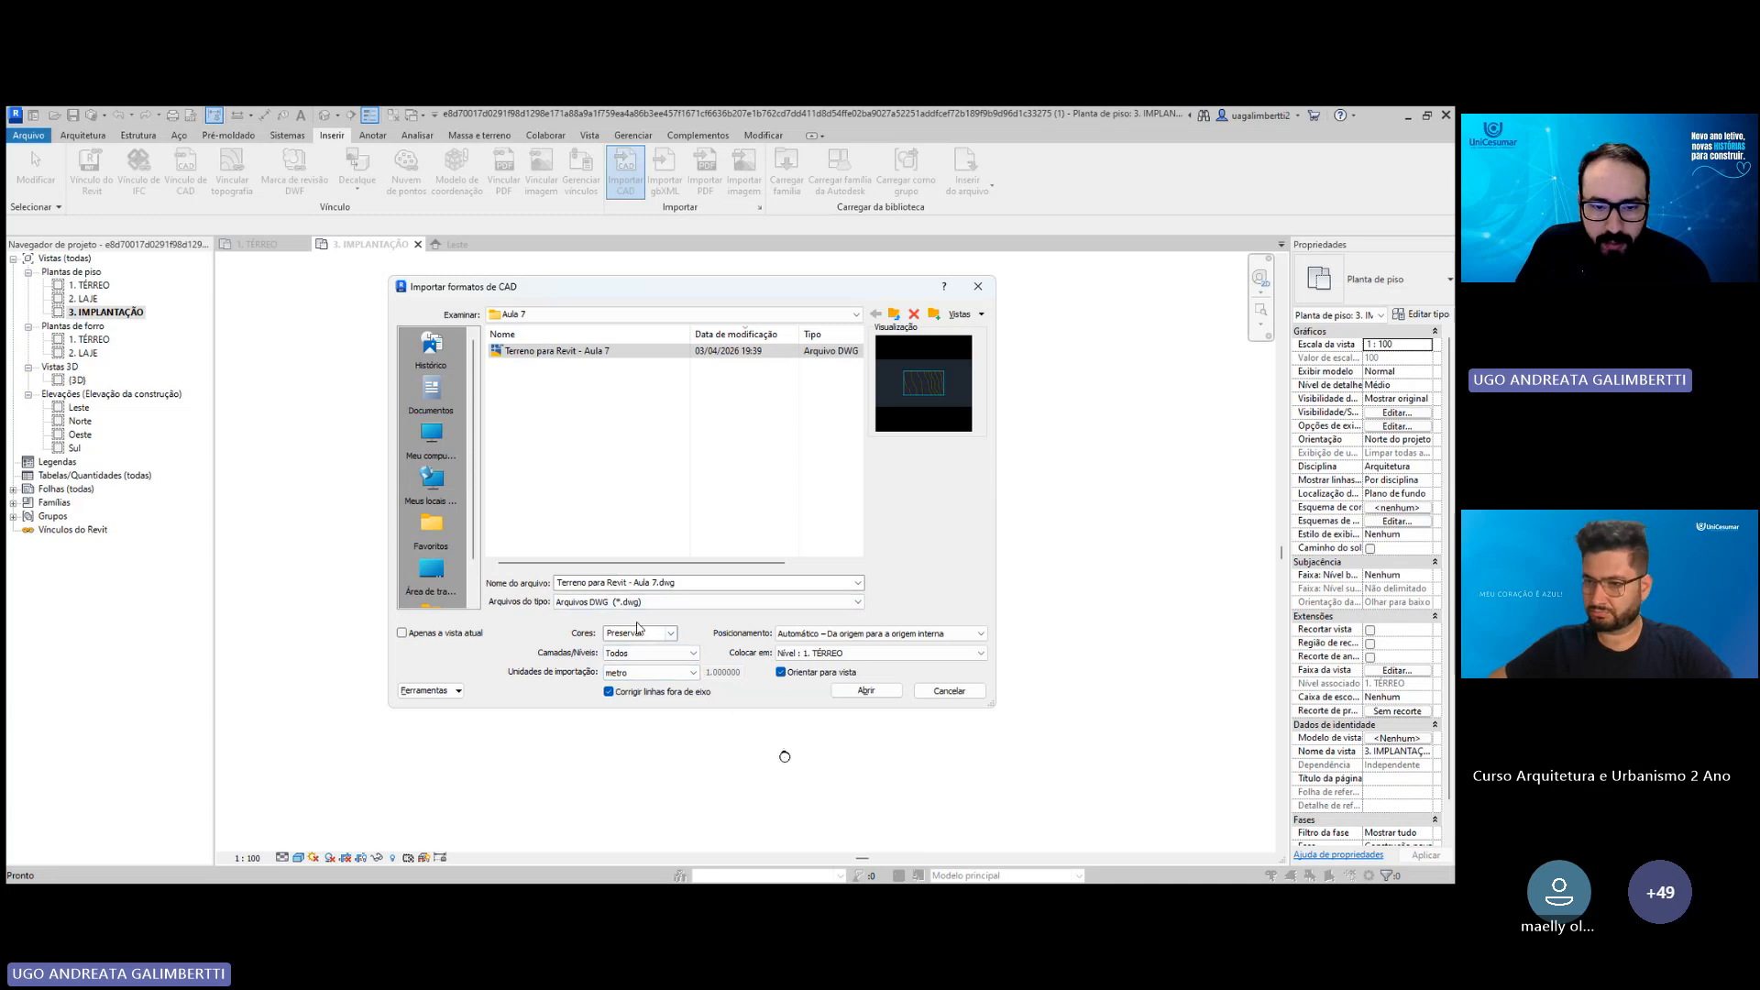
{"action": "left_click", "coordinate": [672, 633]}
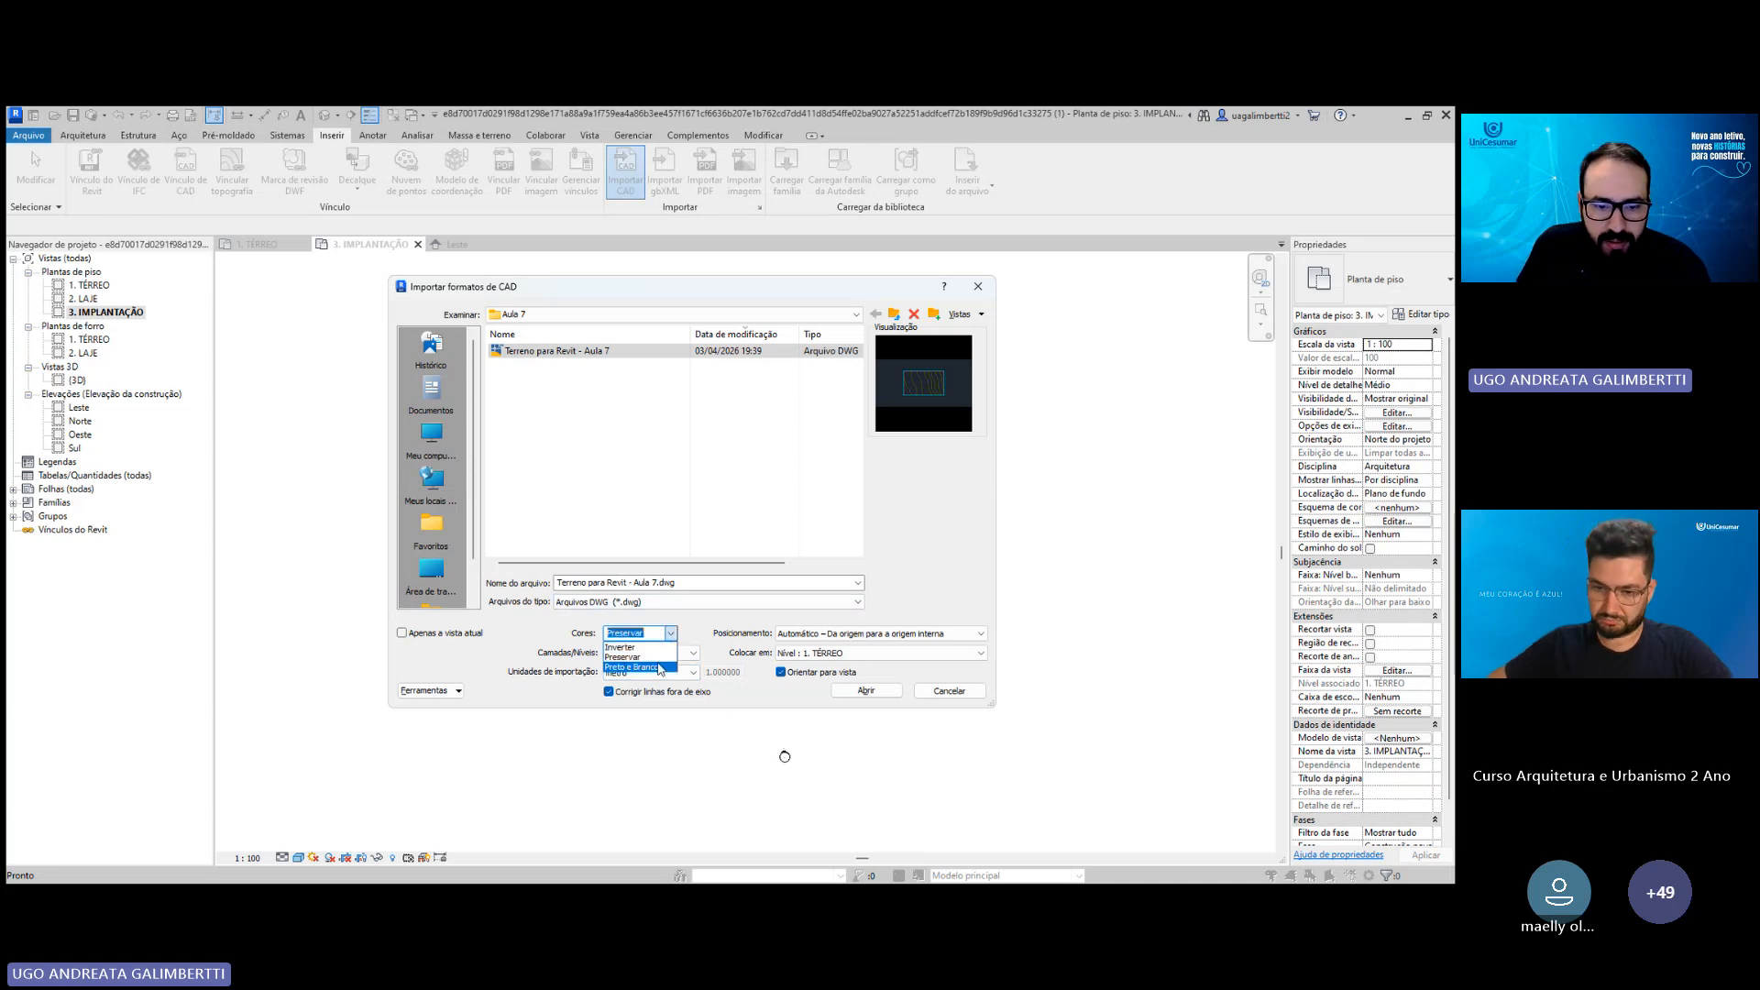
{"action": "left_click", "coordinate": [666, 667]}
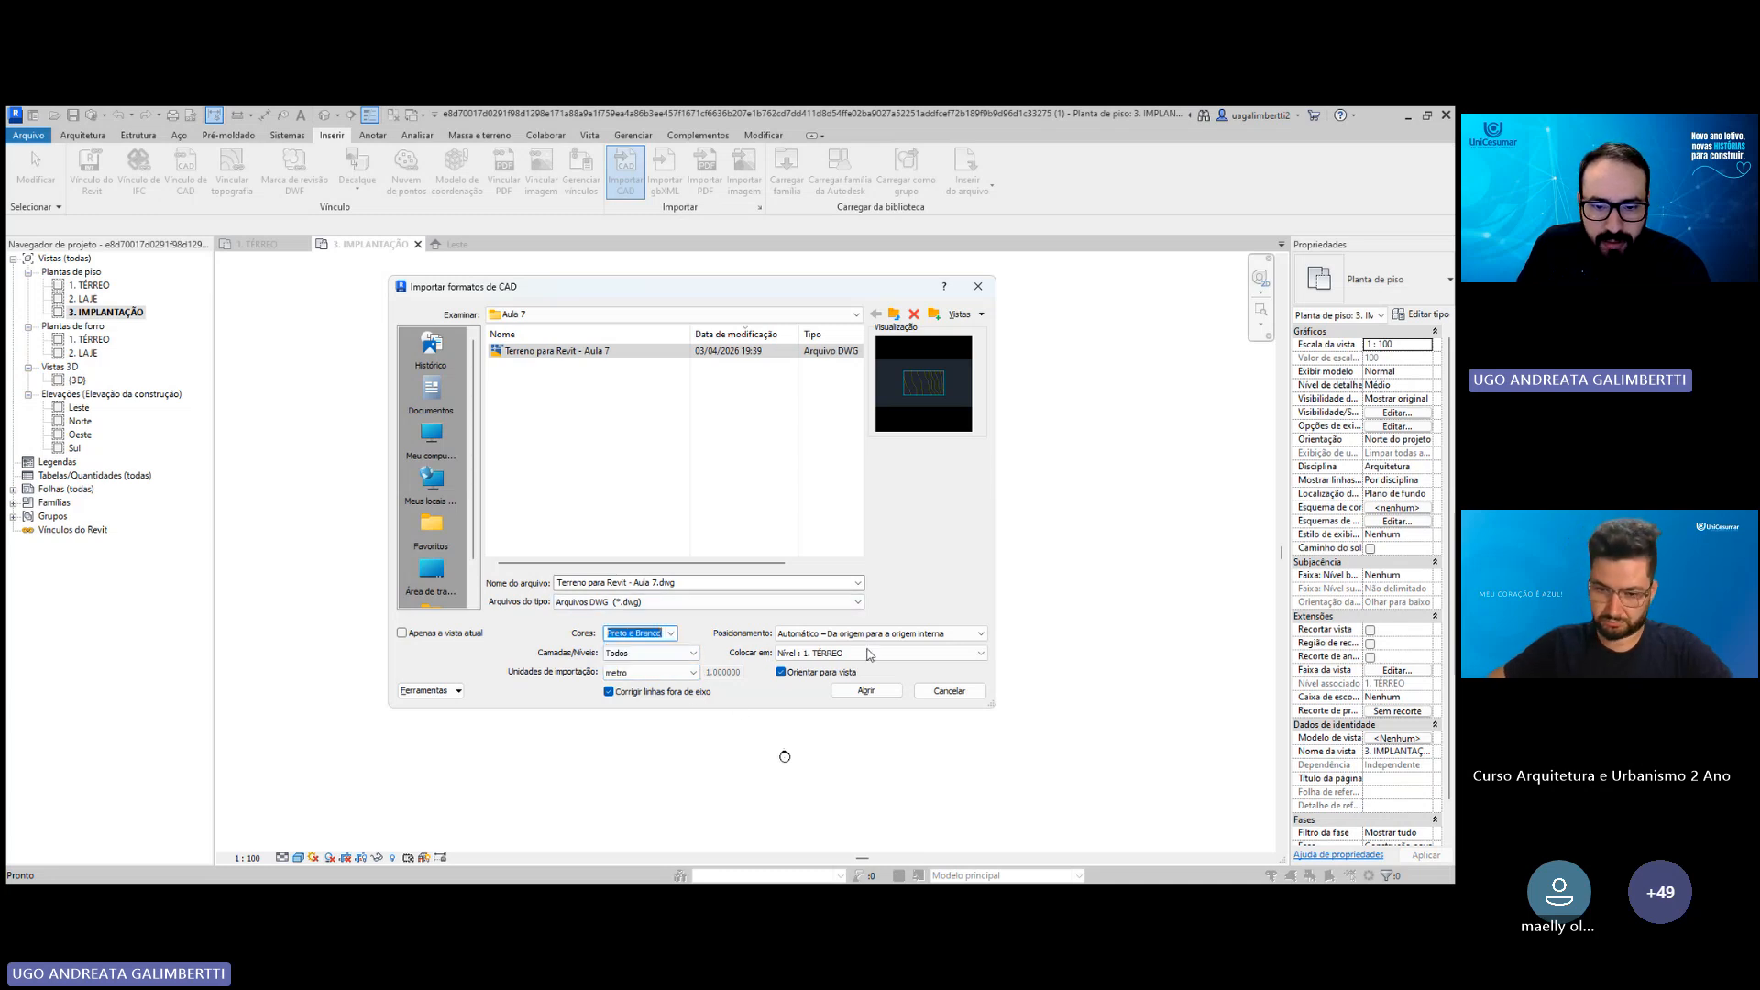
{"action": "left_click", "coordinate": [675, 634]}
{"action": "left_click", "coordinate": [633, 654]}
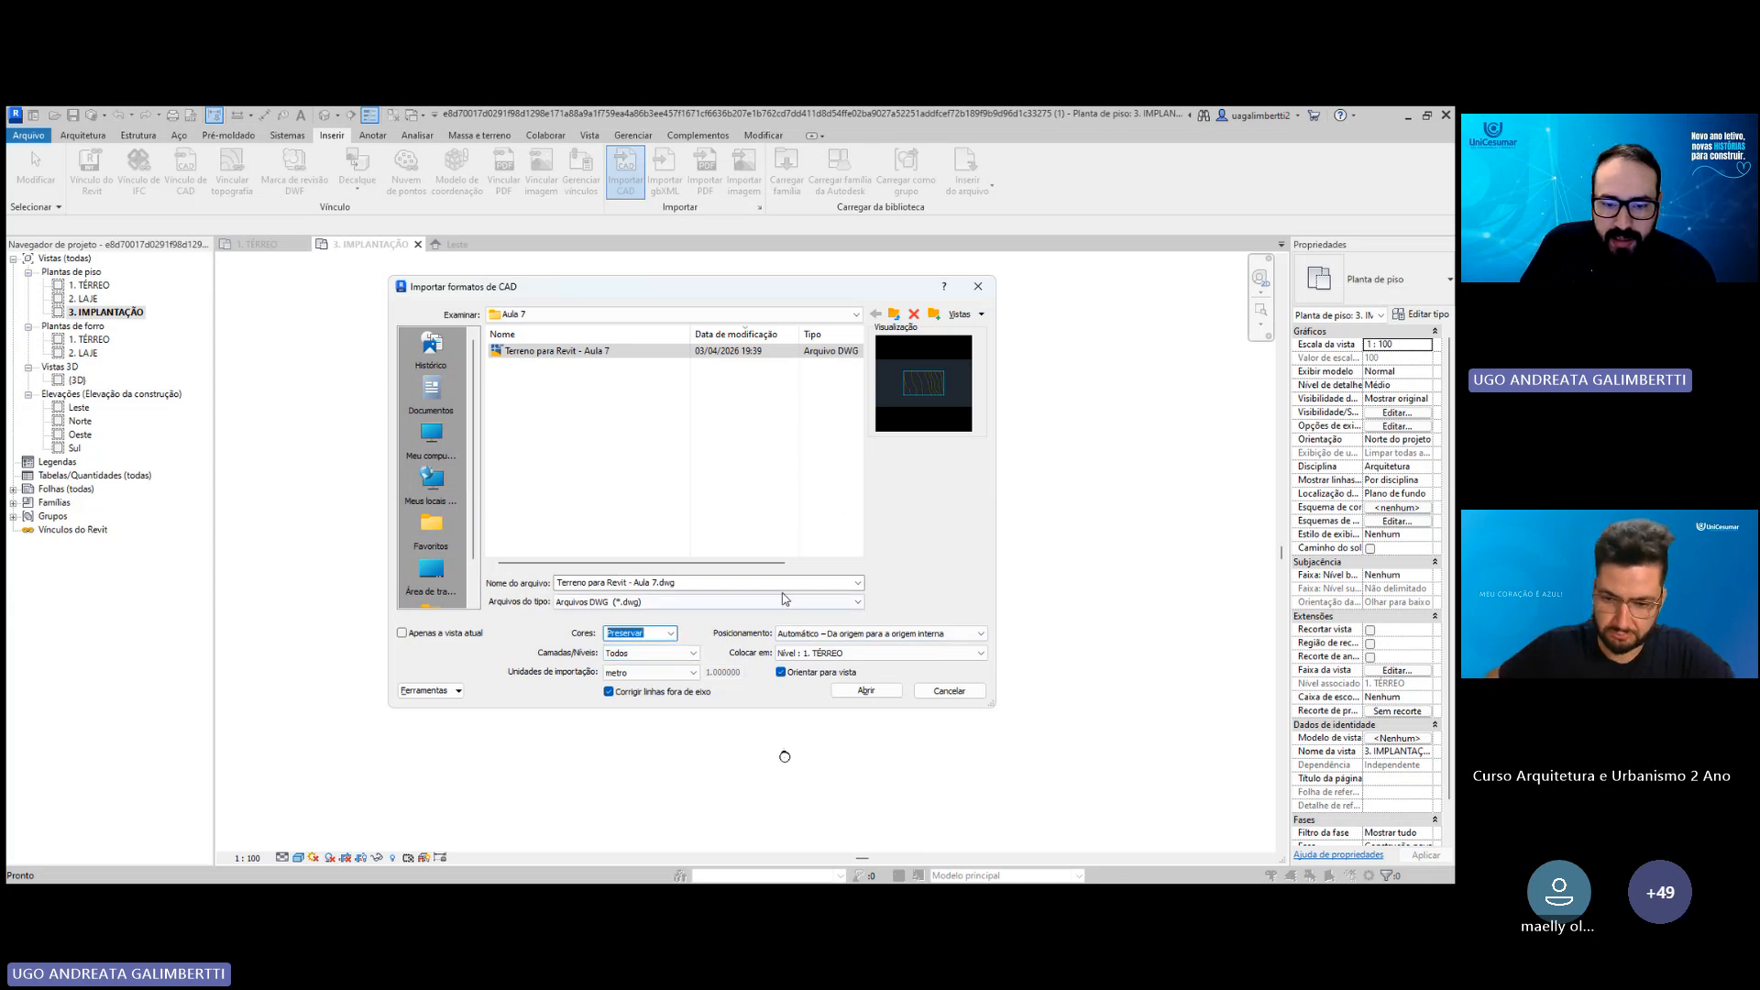
Import the terrain drawing with positioning Auto - Centro para Centro, placed on level 1. TÉRREO.
{"action": "left_click", "coordinate": [807, 633]}
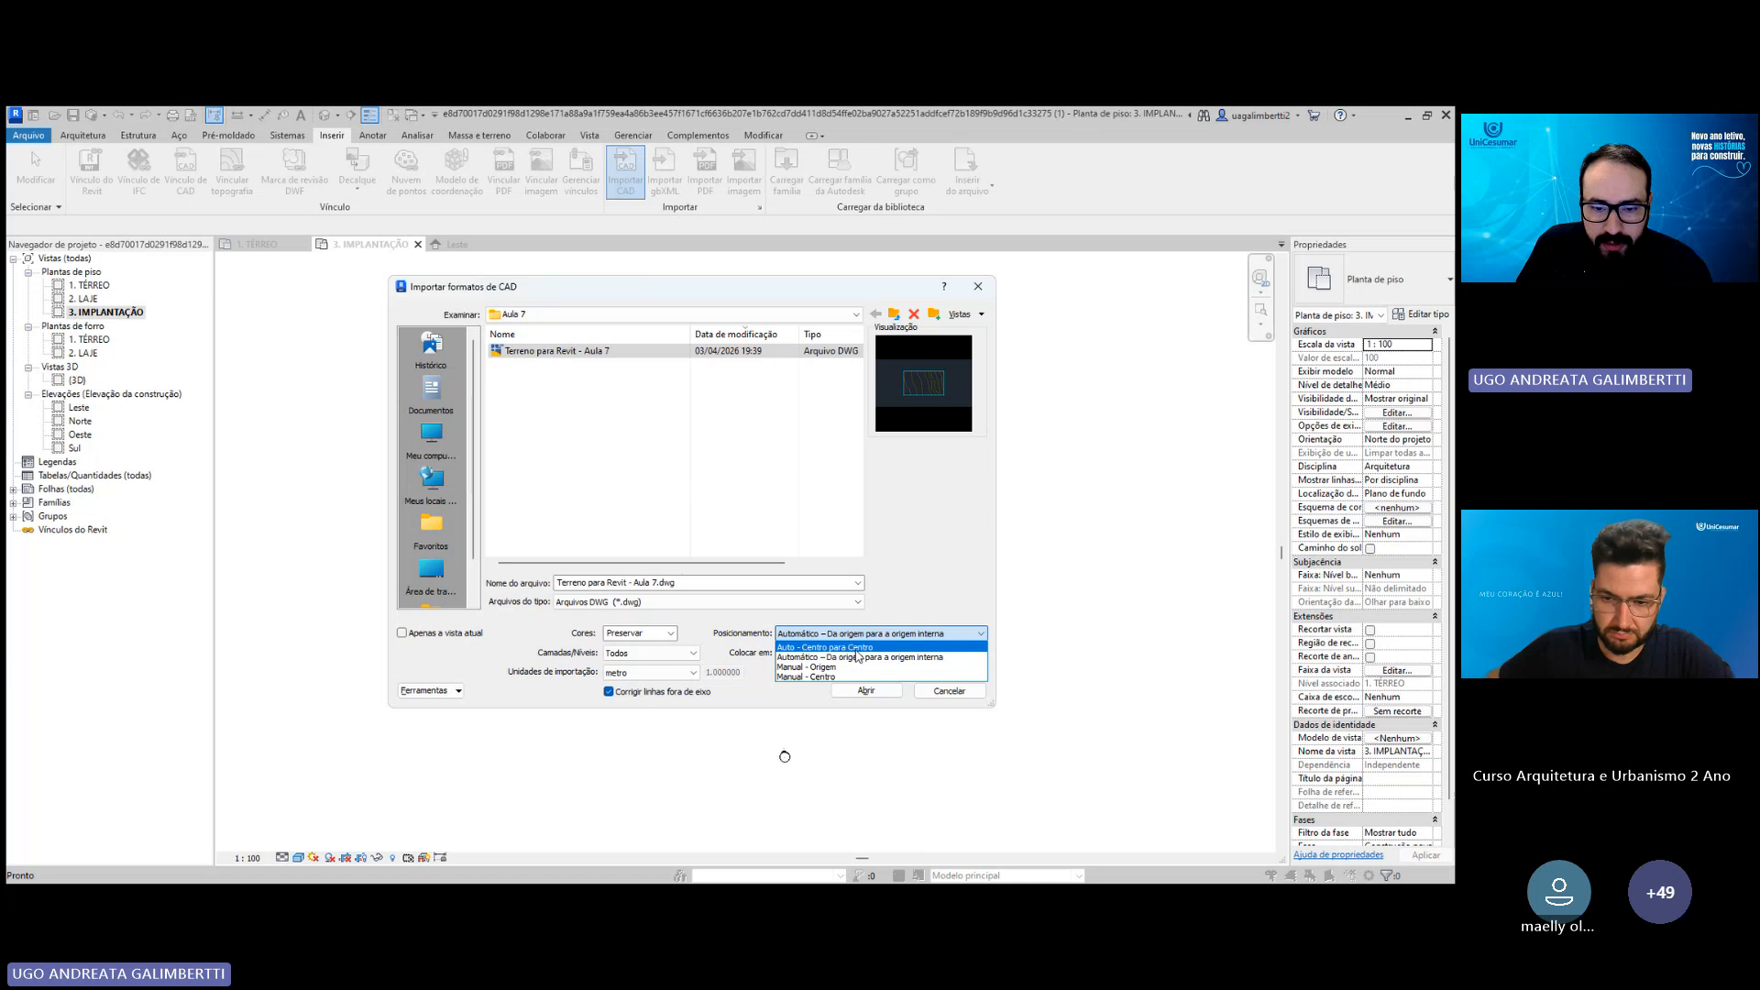
{"action": "left_click", "coordinate": [802, 647]}
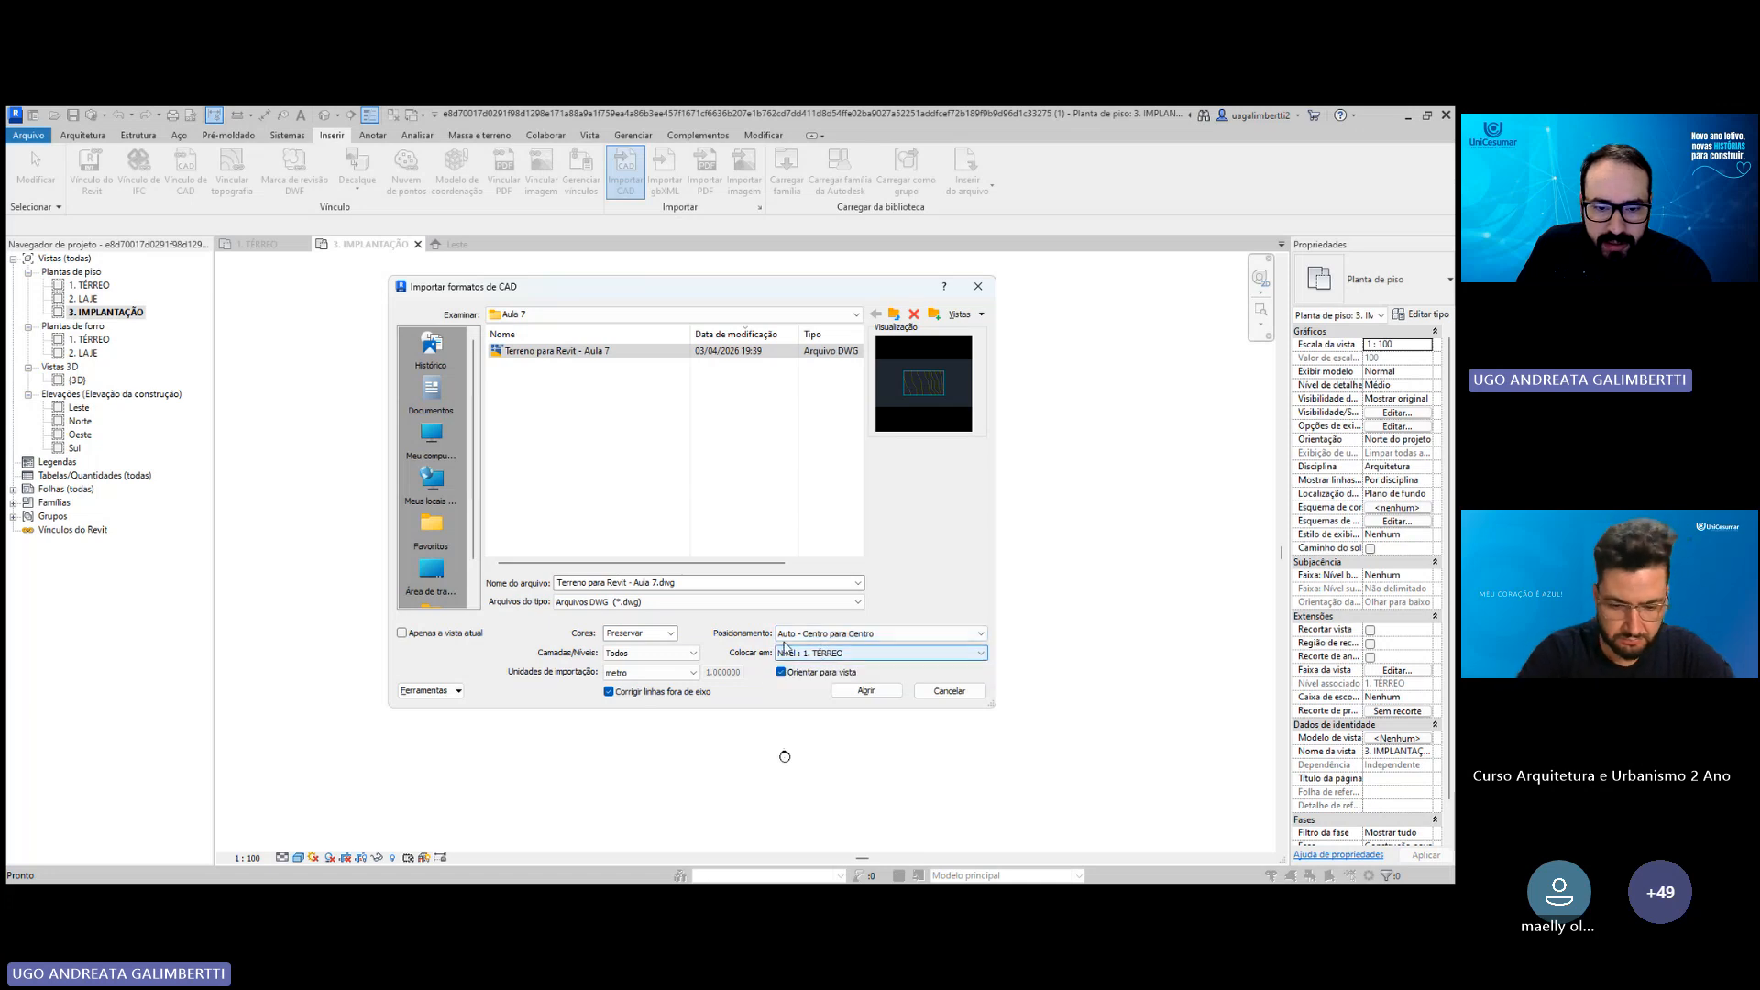
{"action": "left_click", "coordinate": [837, 653]}
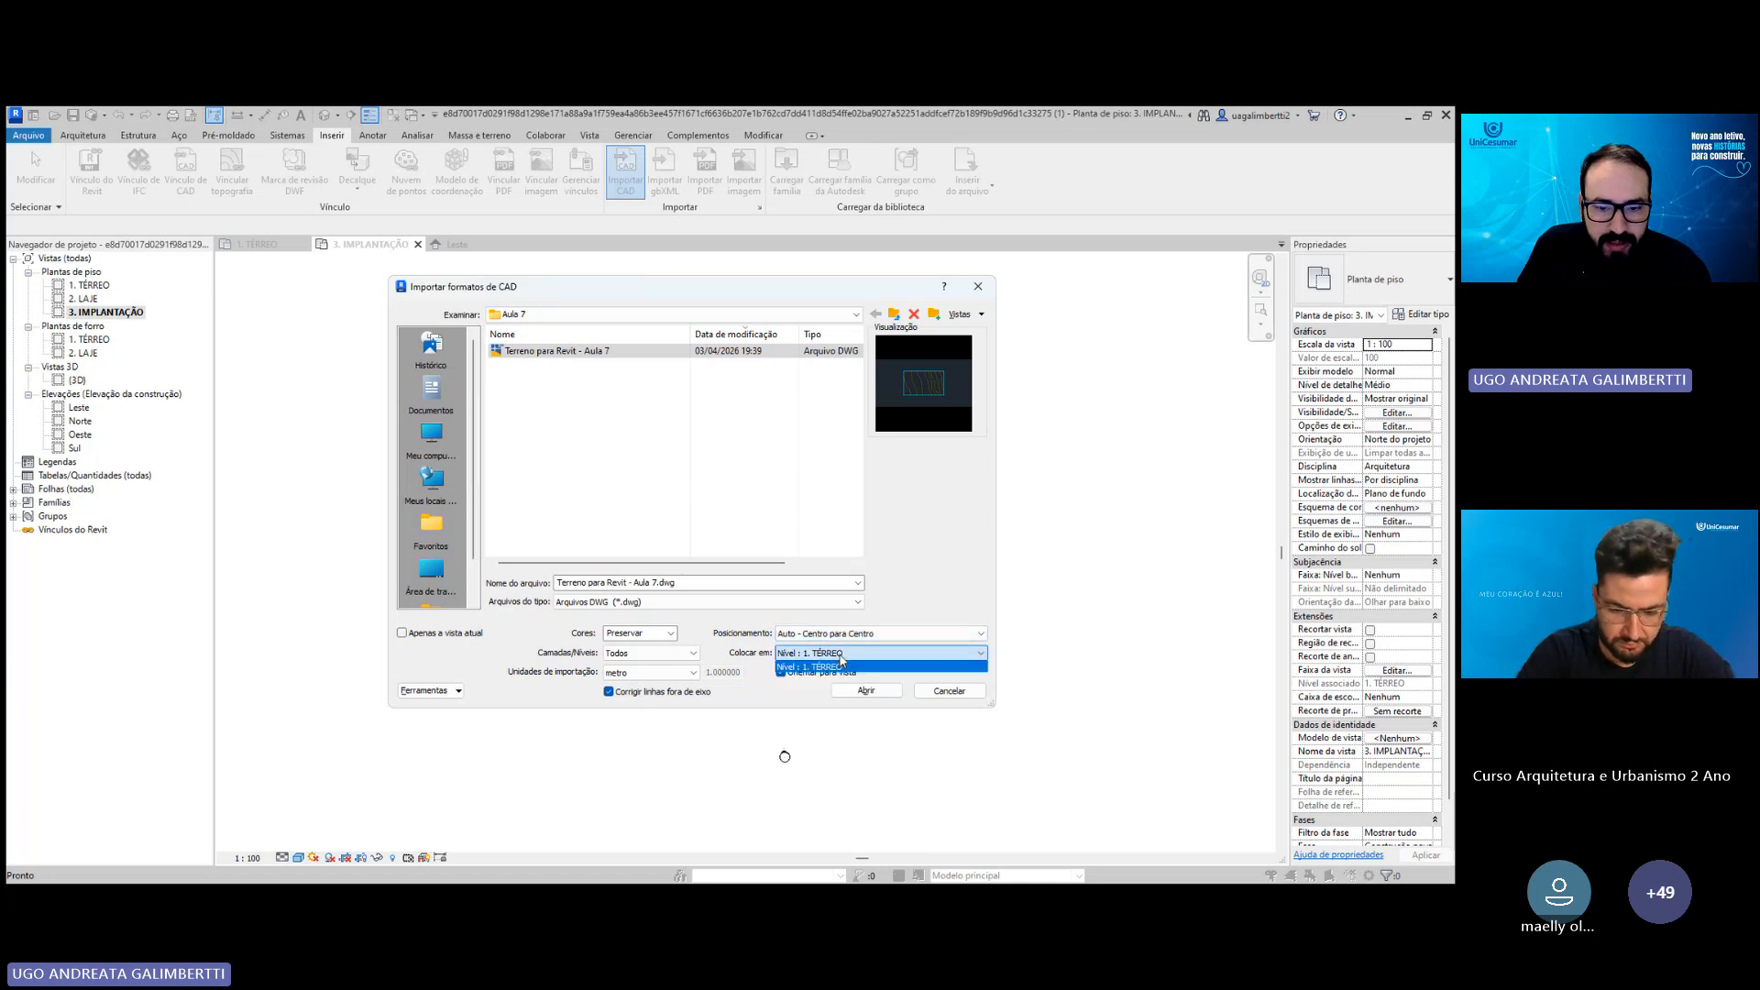
{"action": "left_click", "coordinate": [832, 663]}
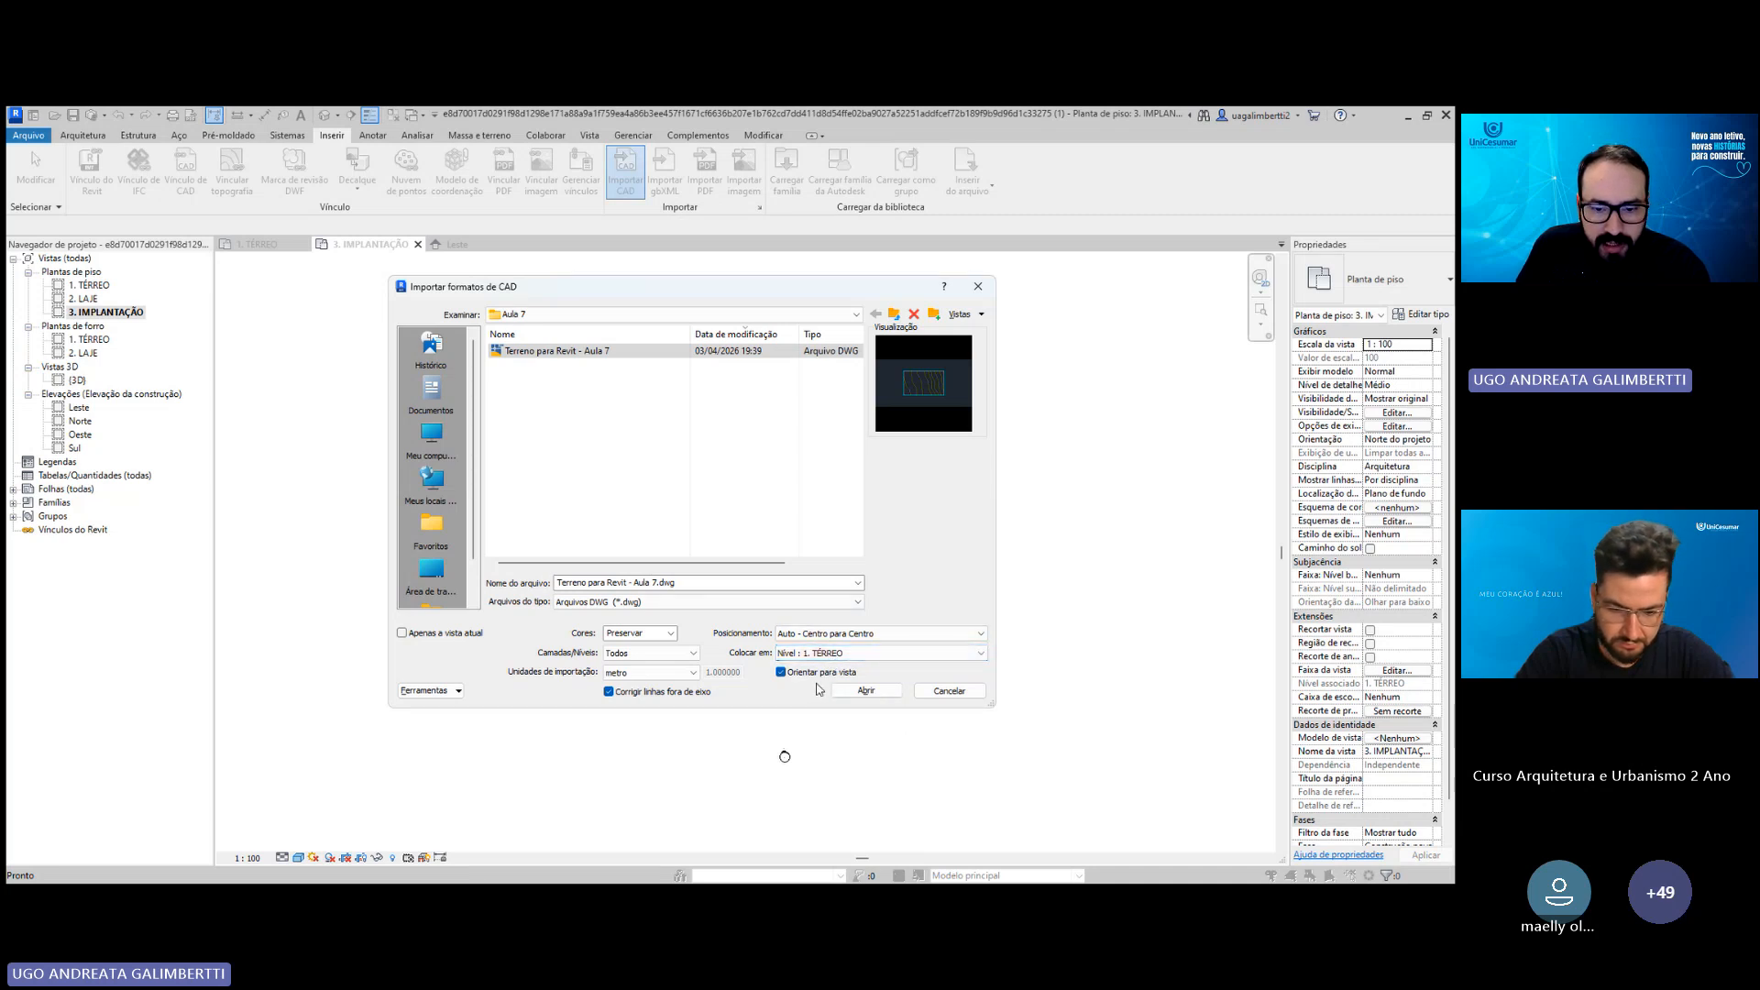
{"action": "left_click", "coordinate": [857, 690]}
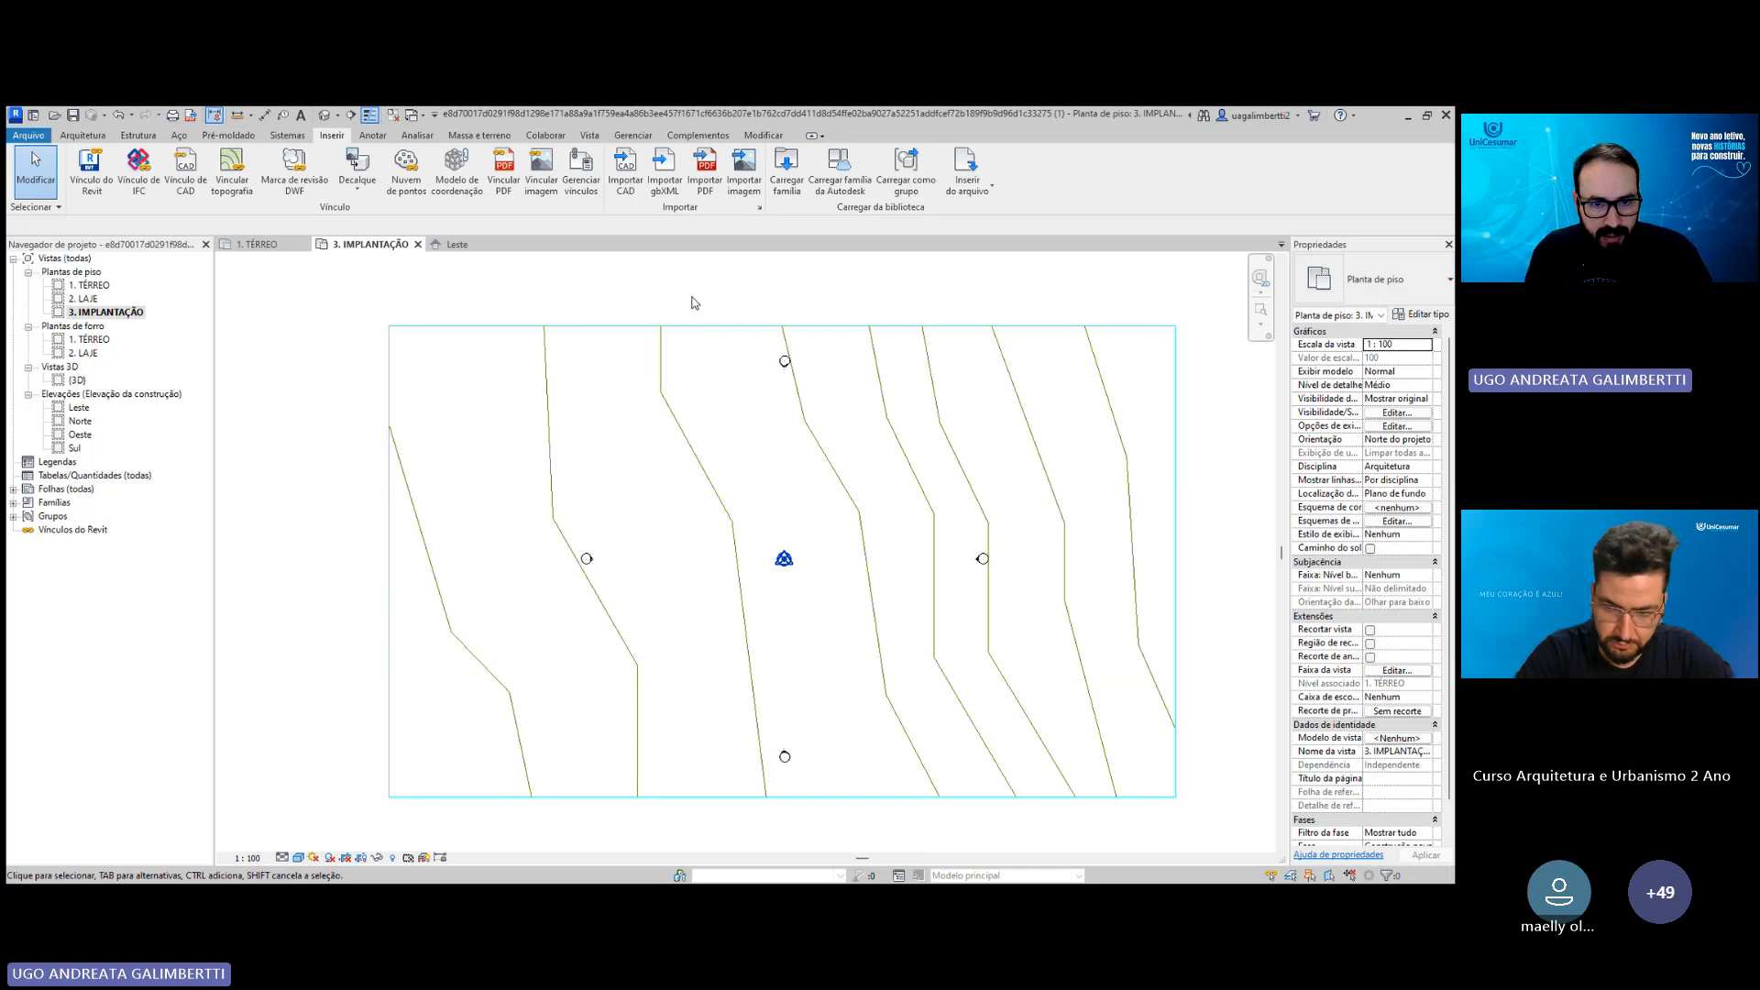
{"action": "middle_click_drag", "start_coordinate": [591, 343], "coordinate": [639, 337]}
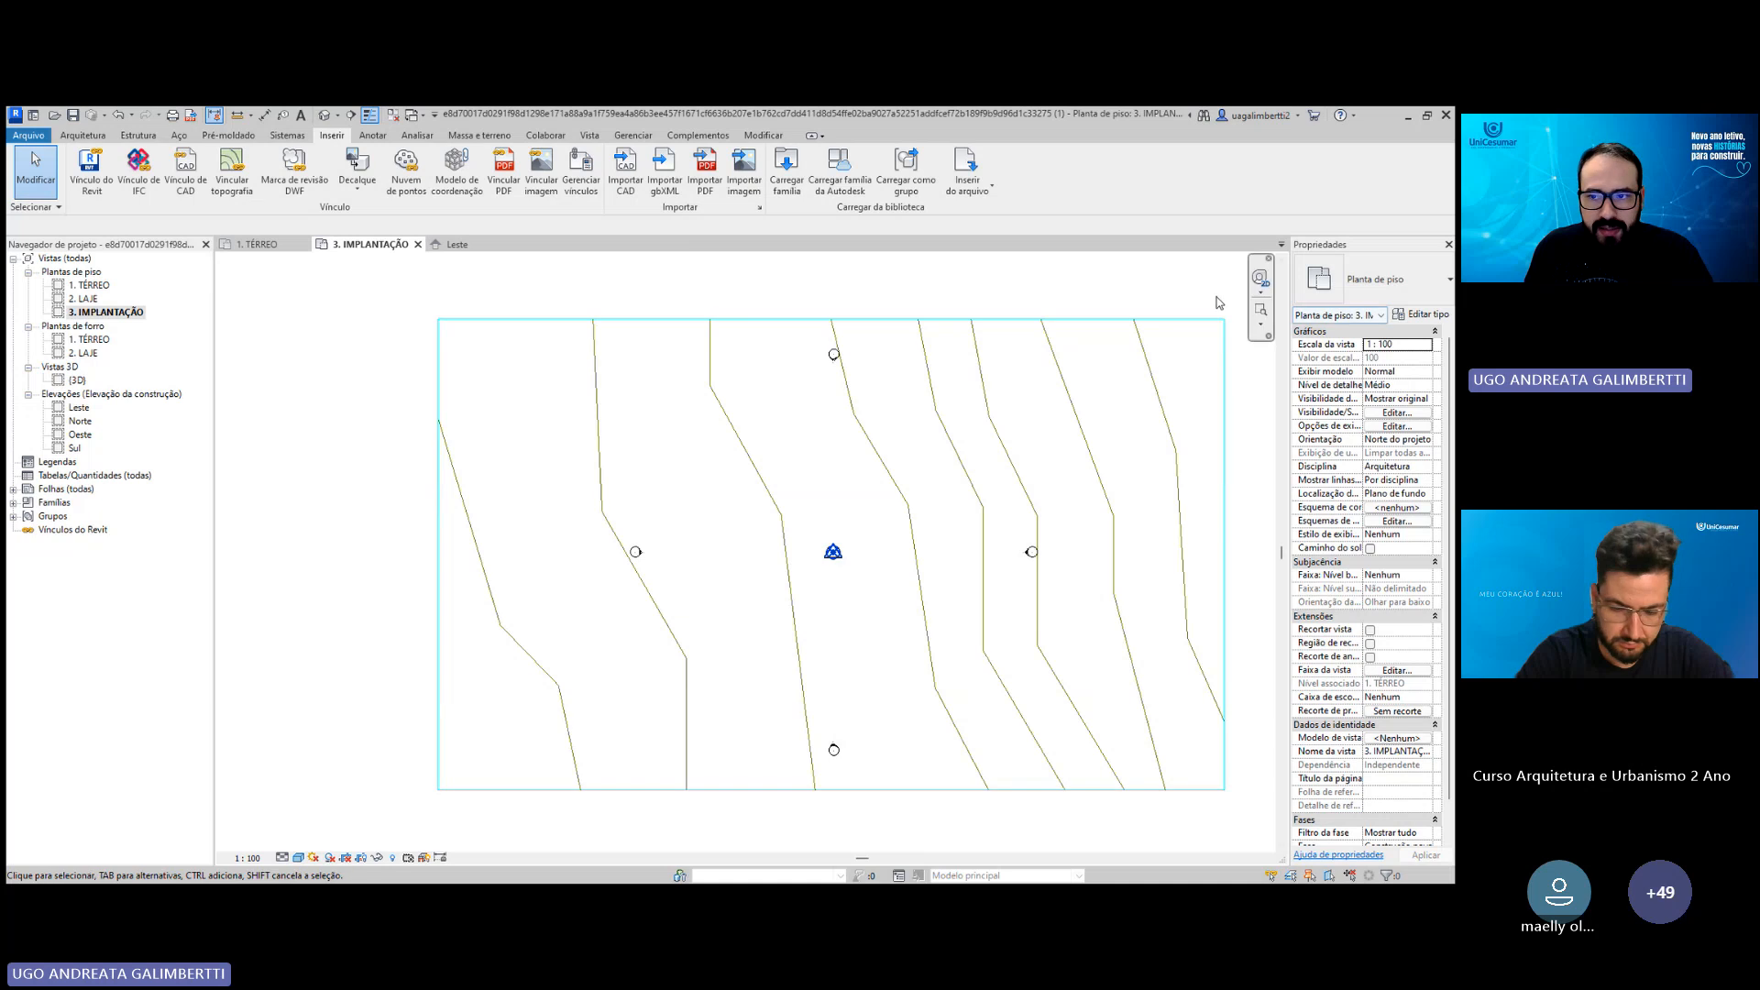
{"action": "middle_click_drag", "start_coordinate": [490, 393], "coordinate": [556, 377]}
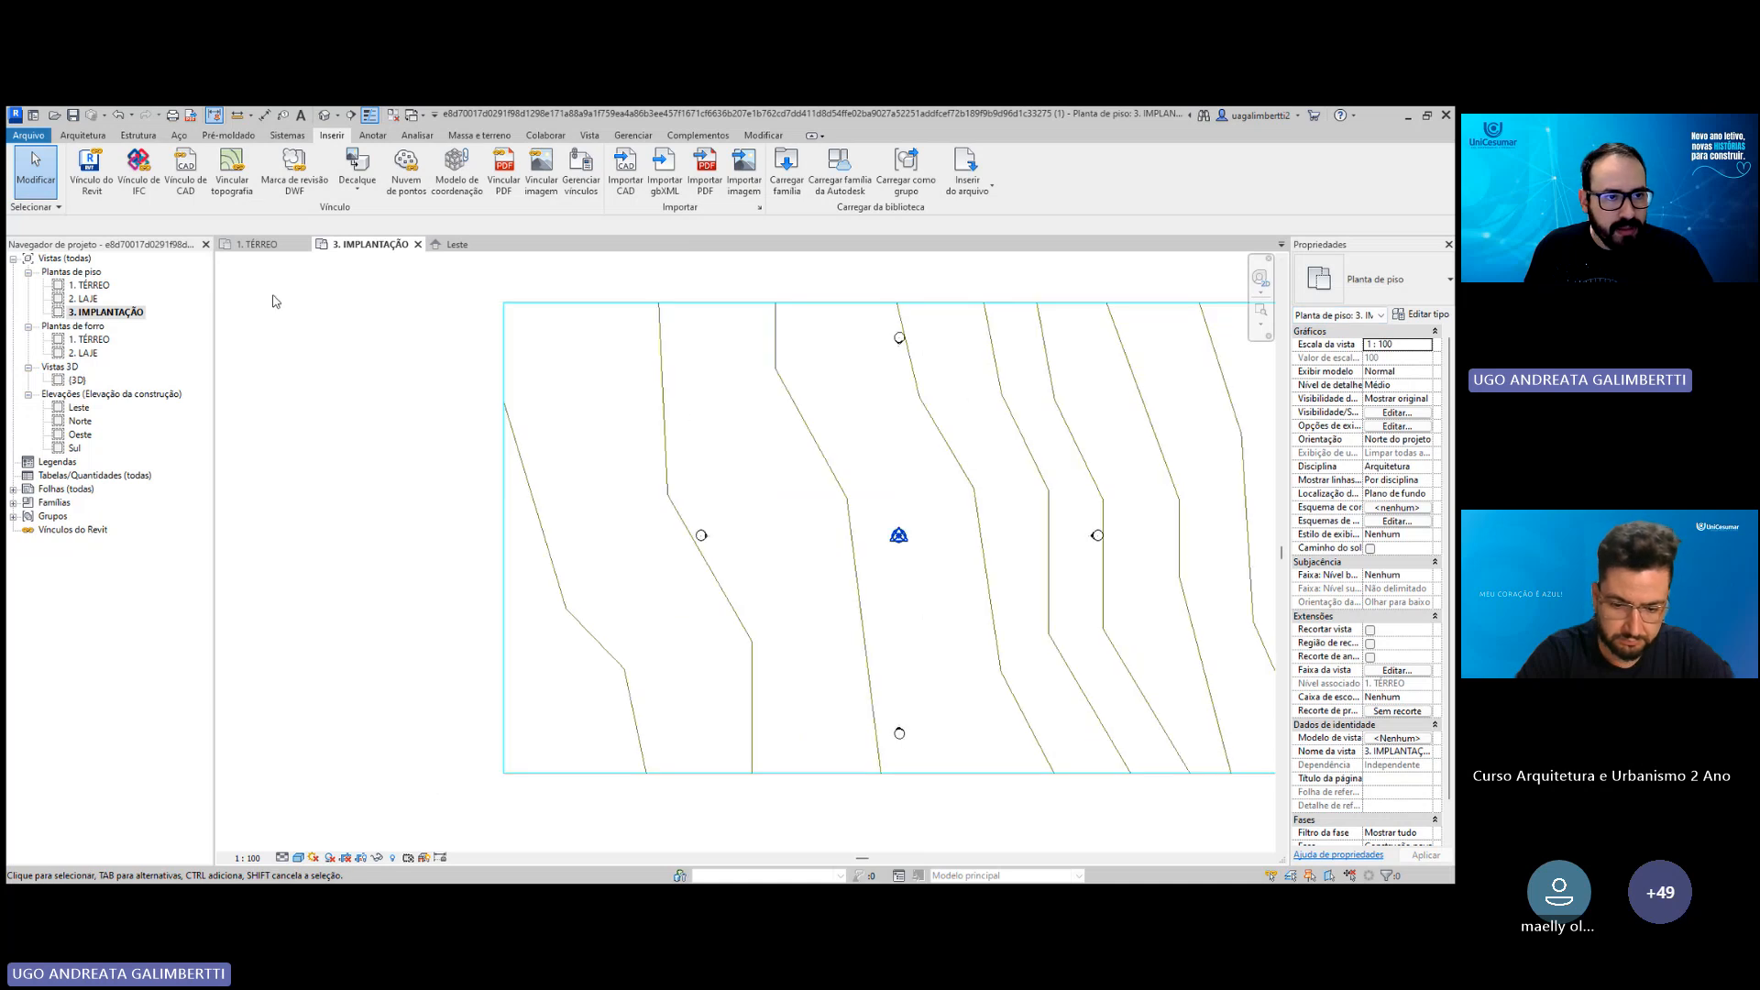
Review the project units of the Comum discipline, including the length format.
{"action": "left_click", "coordinate": [275, 245]}
{"action": "left_click", "coordinate": [371, 246]}
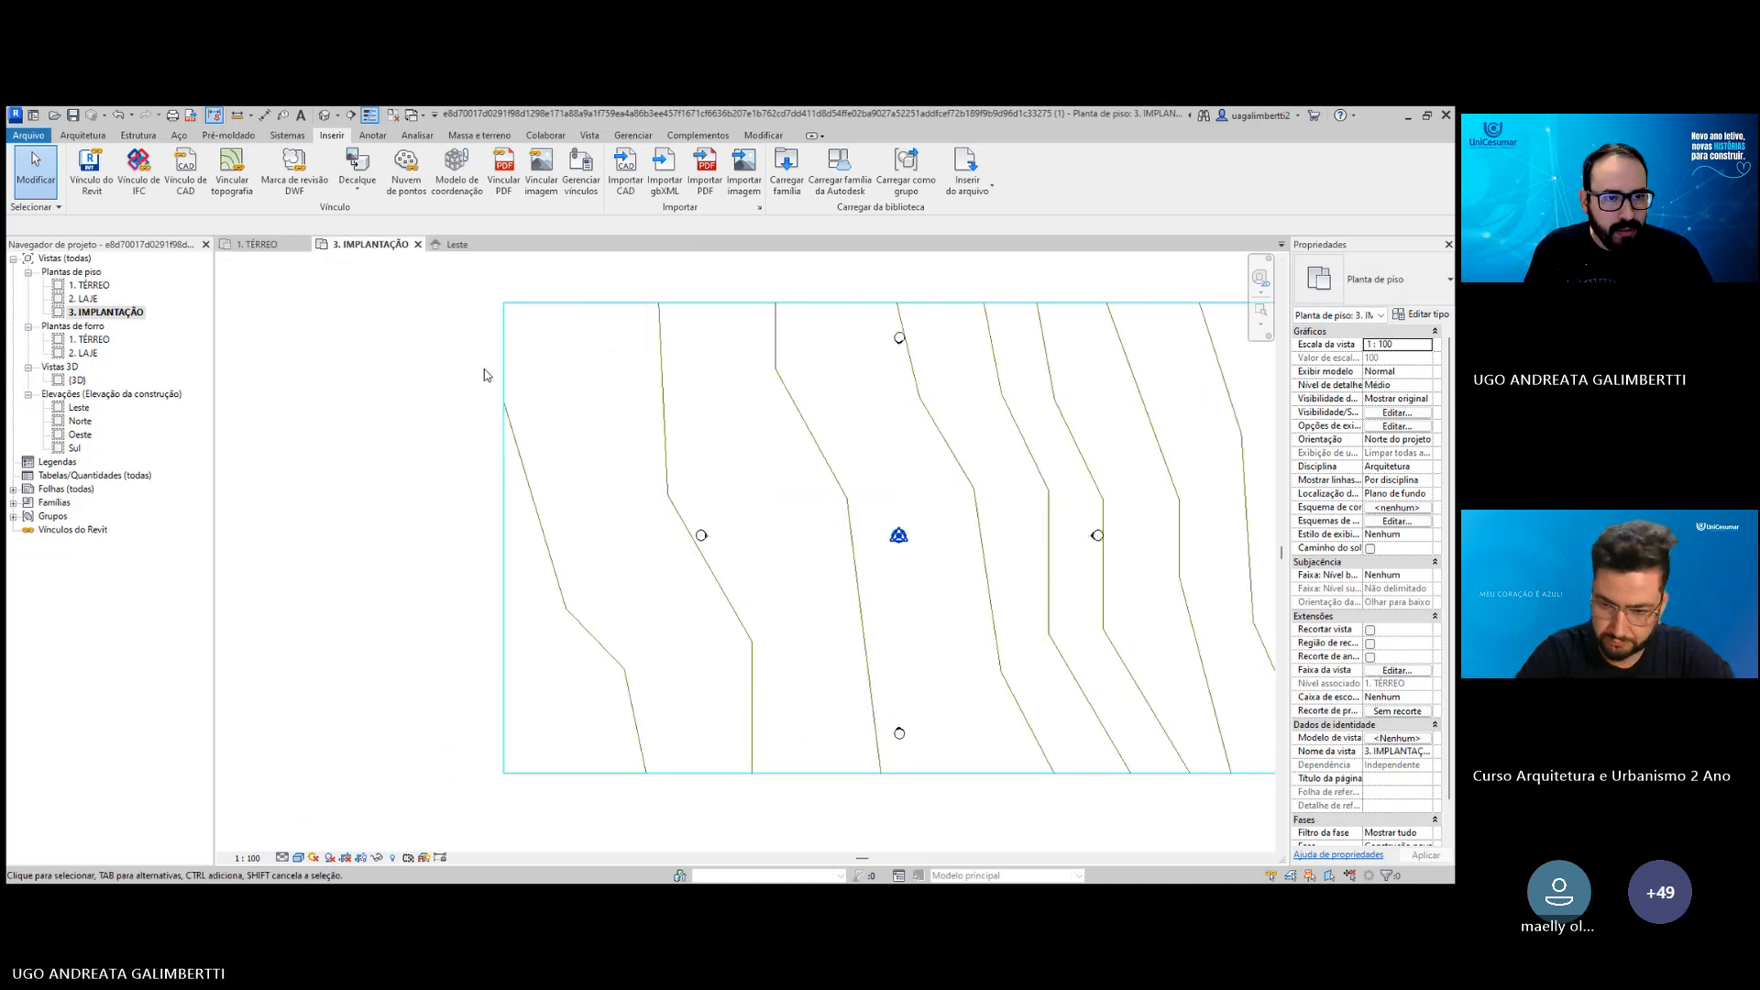
{"action": "left_click", "coordinate": [763, 136]}
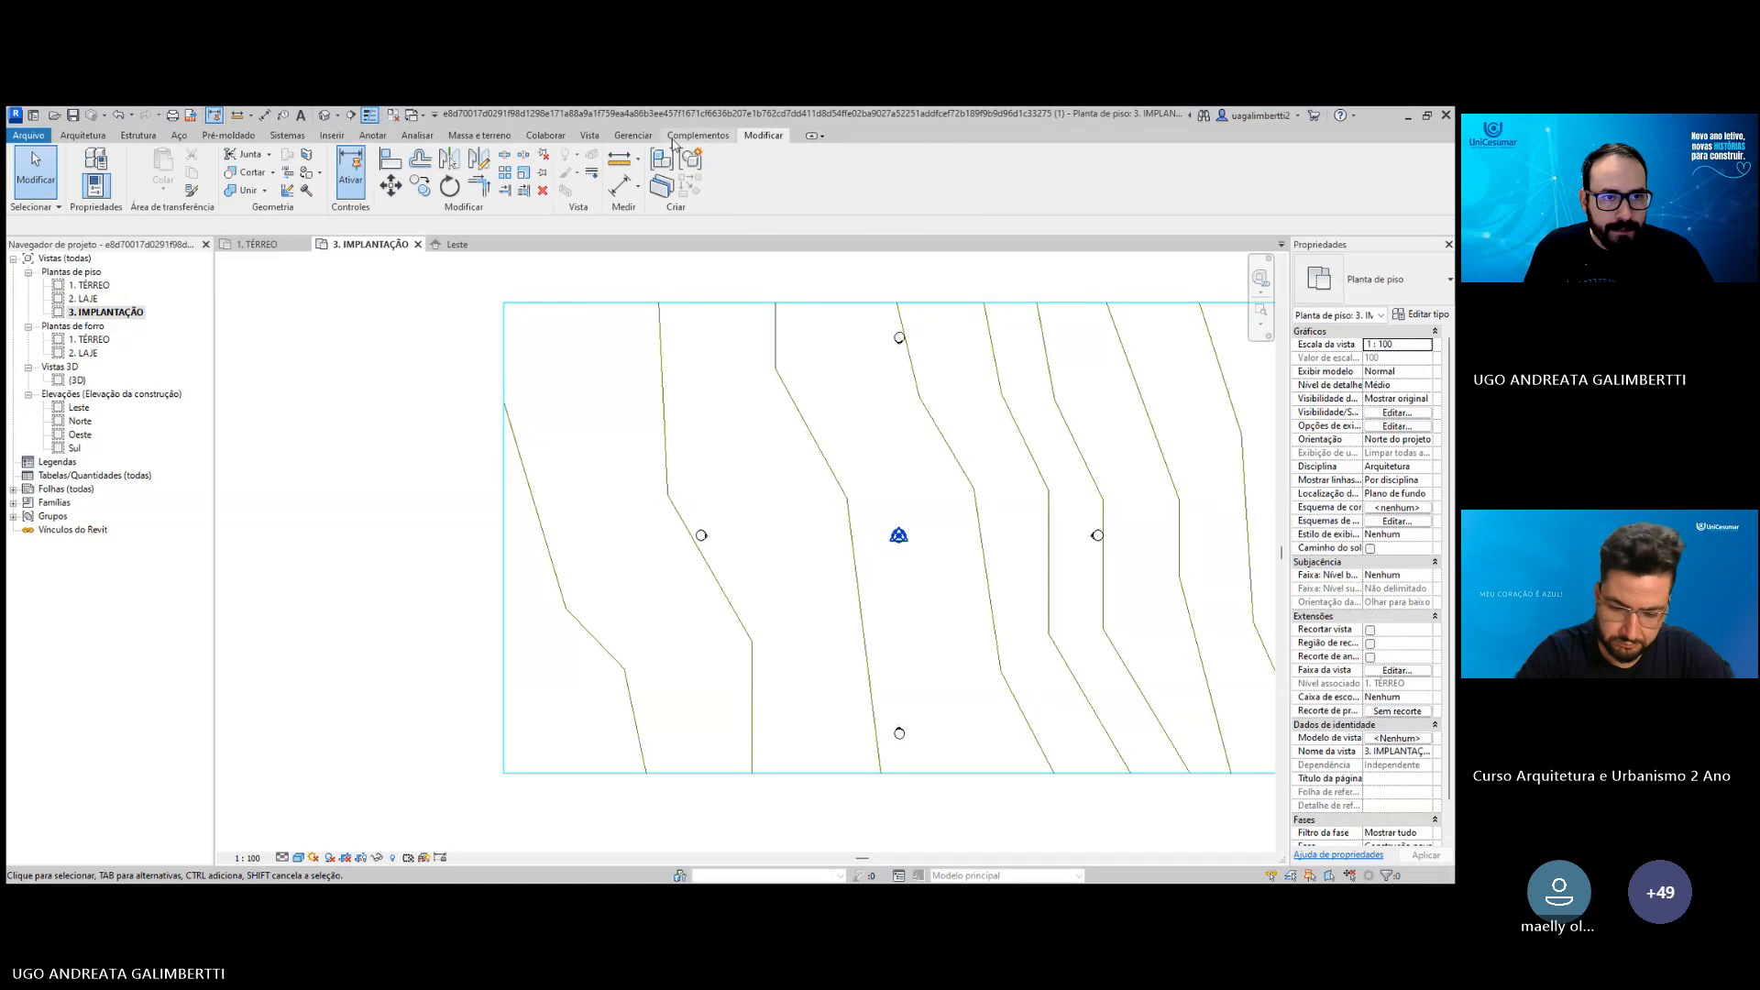
{"action": "left_click", "coordinate": [683, 135]}
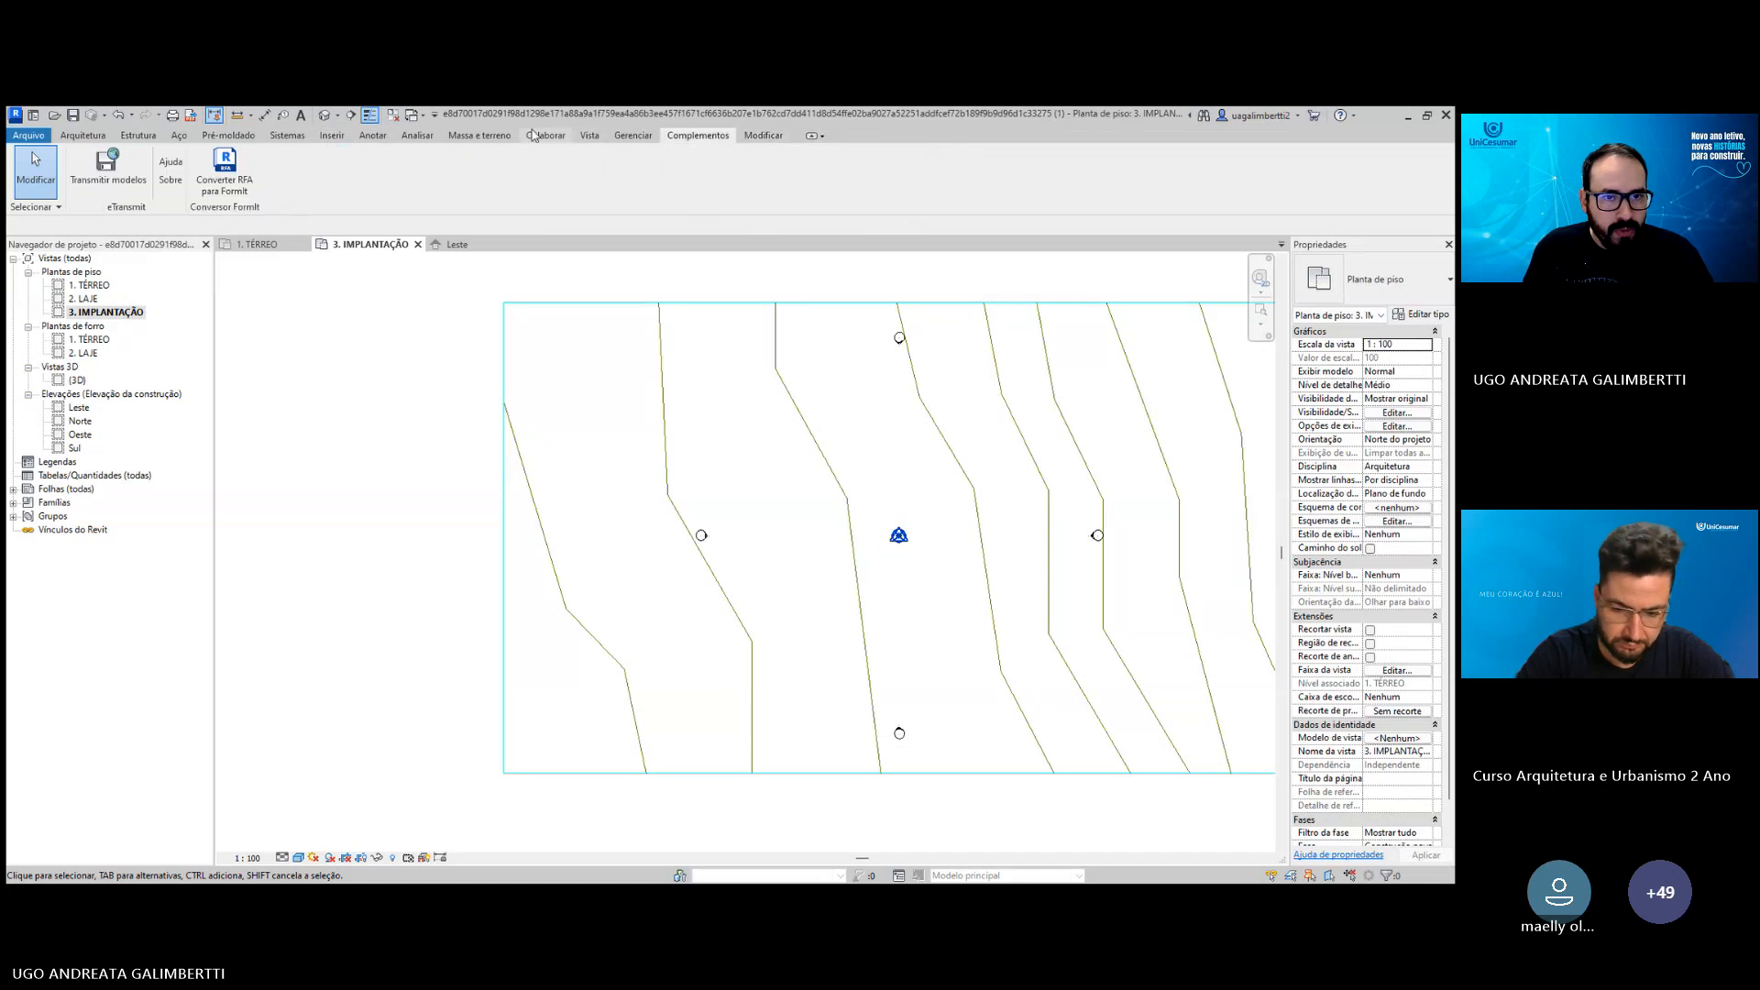
{"action": "left_click", "coordinate": [477, 135]}
{"action": "left_click", "coordinate": [415, 136]}
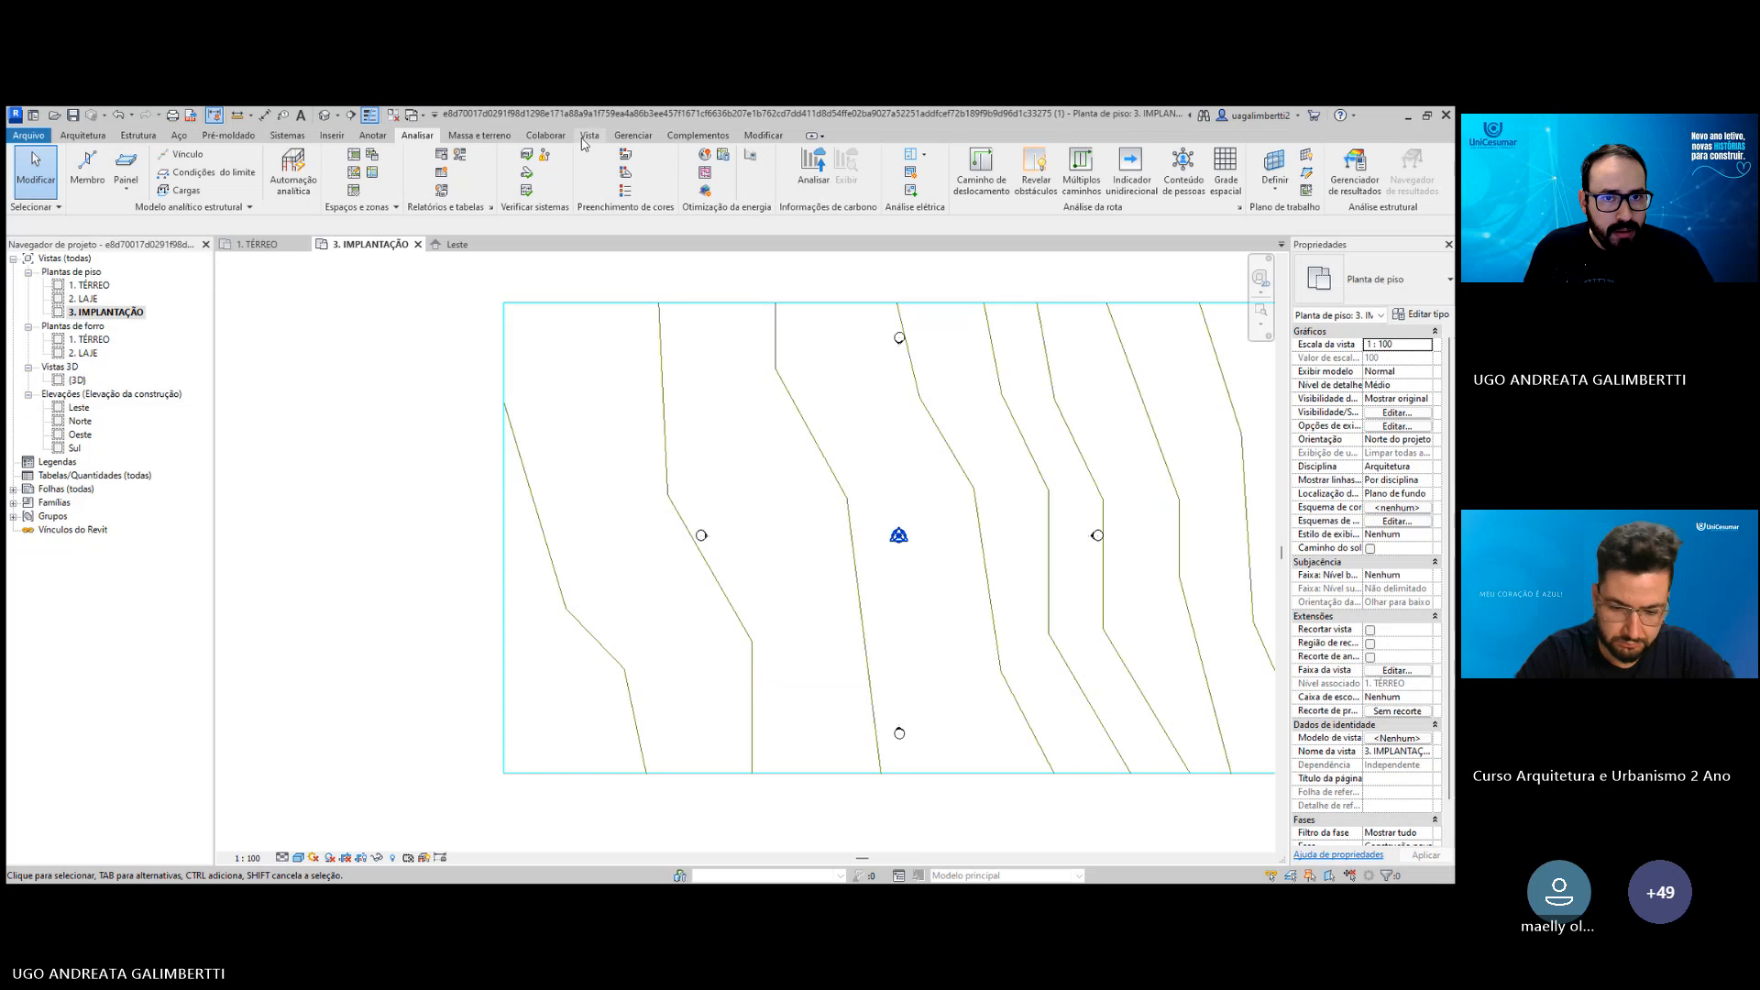
{"action": "left_click", "coordinate": [623, 135]}
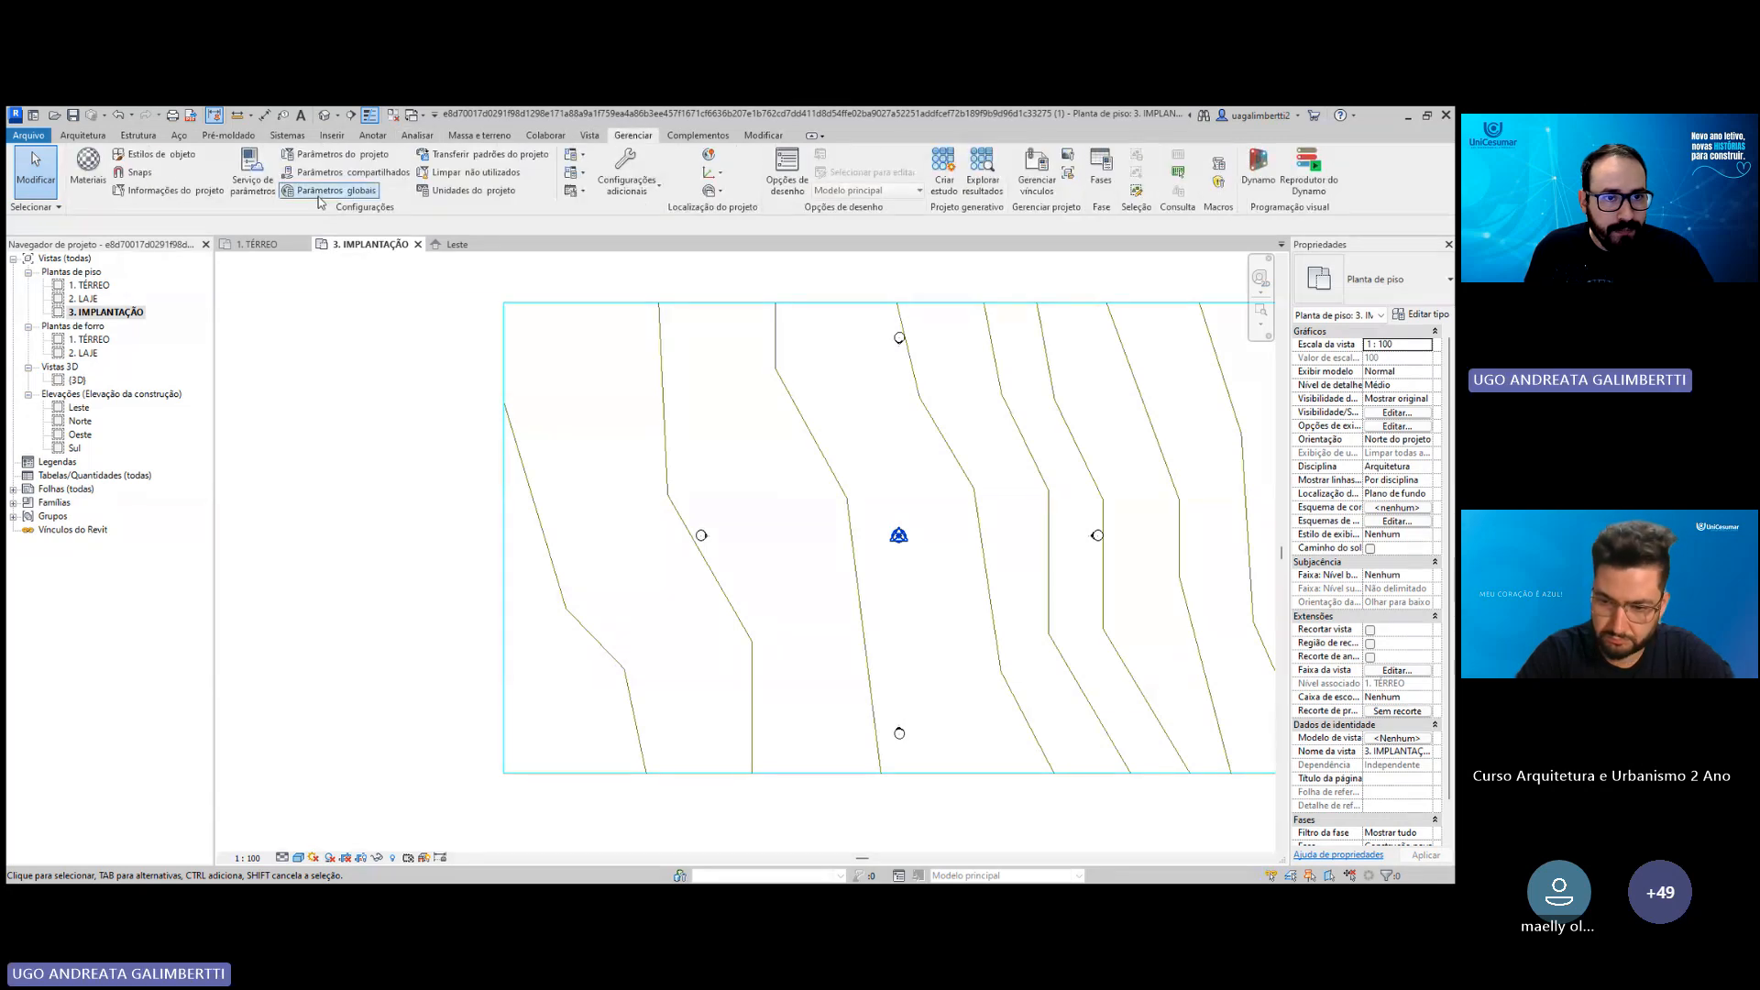
{"action": "left_click", "coordinate": [447, 192]}
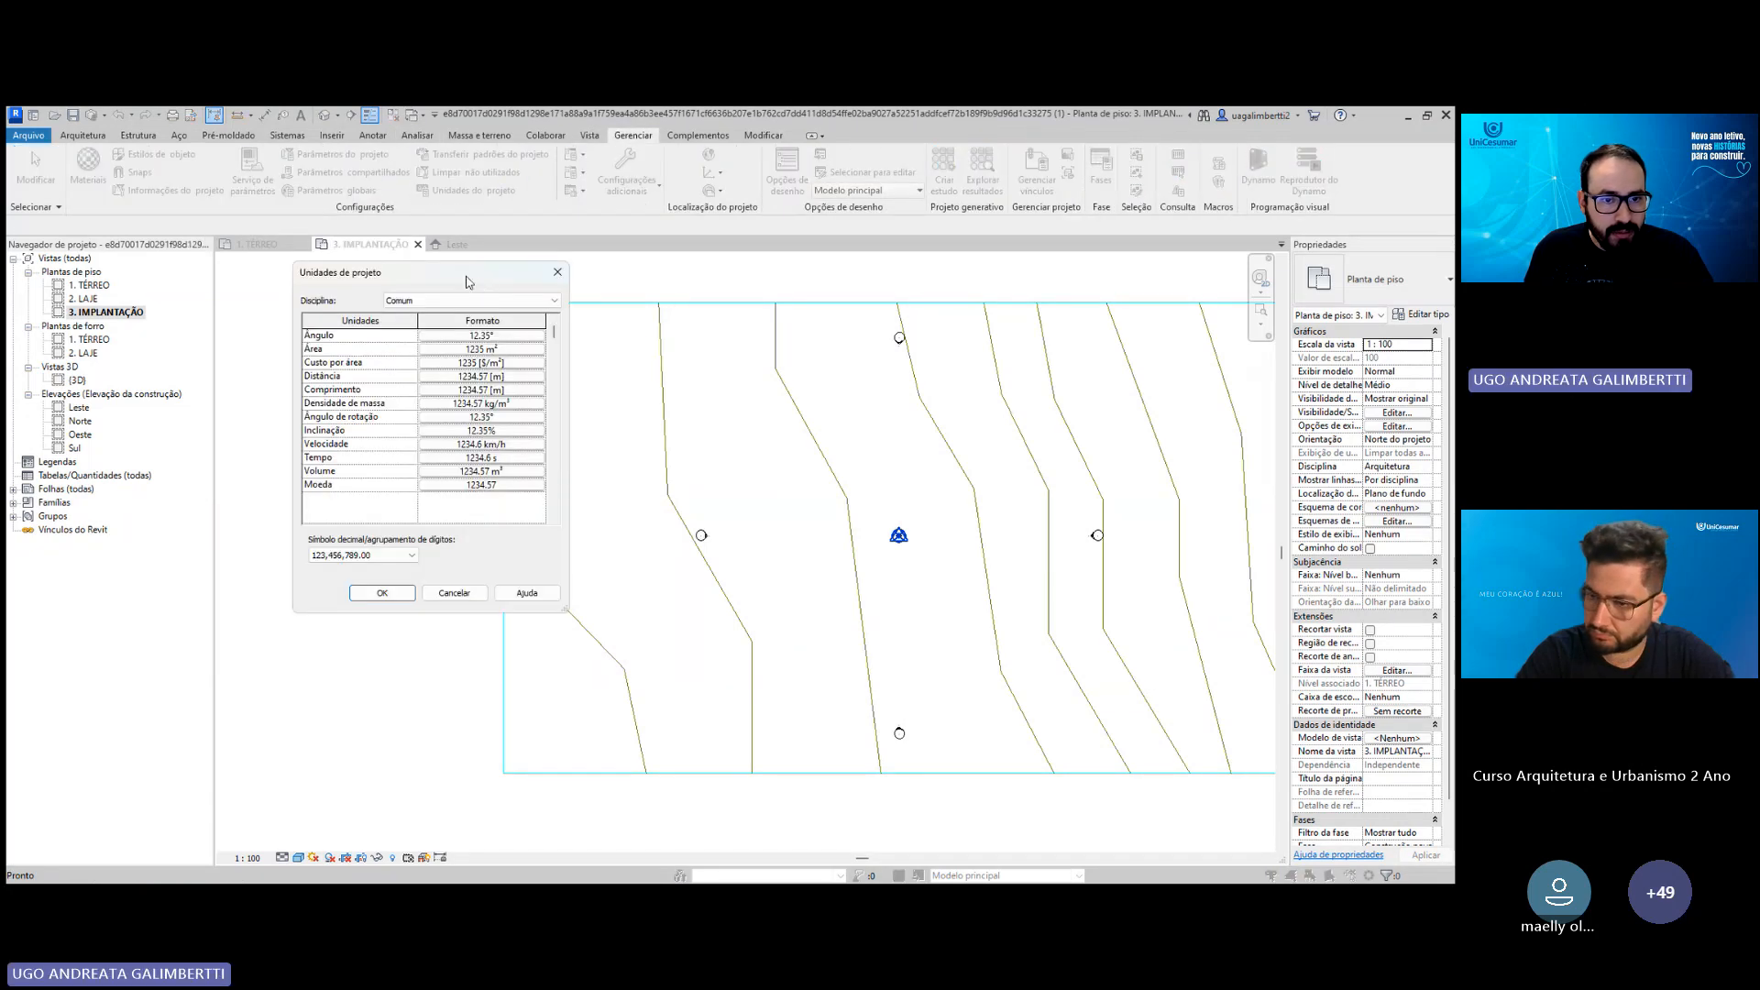
{"action": "left_click_drag", "start_coordinate": [467, 281], "coordinate": [665, 295]}
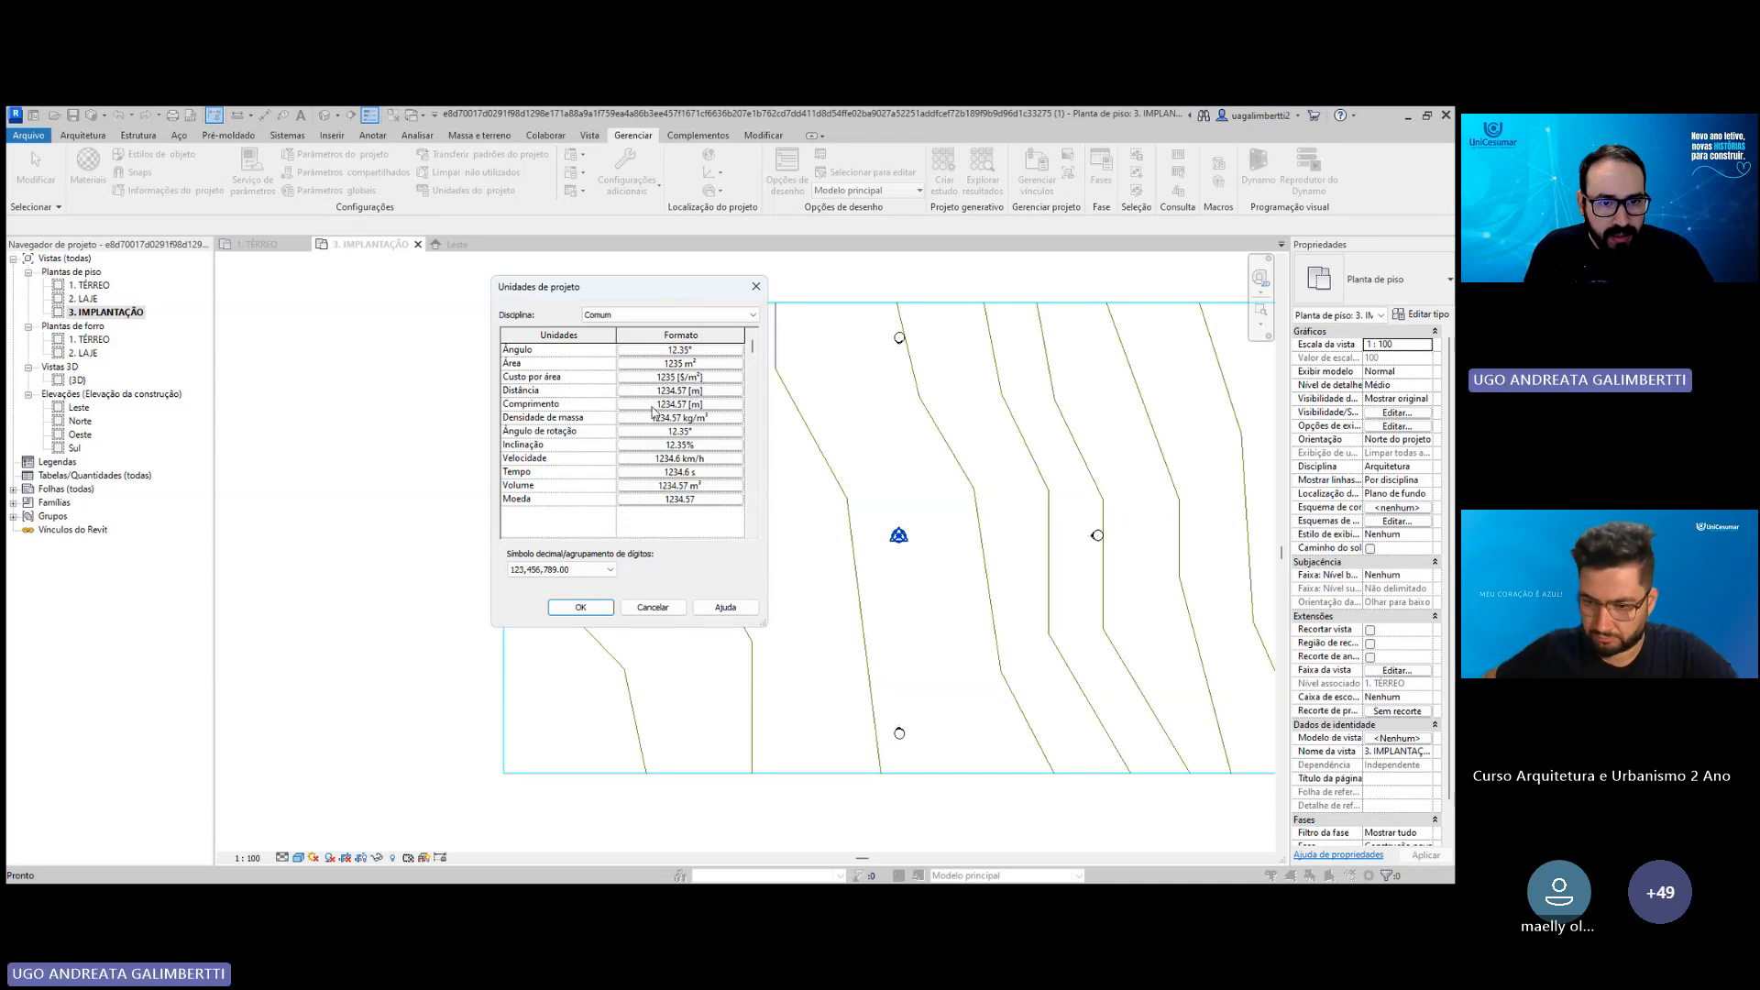
{"action": "left_click", "coordinate": [584, 609]}
Move the east elevation marker outside the terrain, beyond its right boundary.
{"action": "middle_click_drag", "start_coordinate": [881, 535], "coordinate": [765, 521]}
{"action": "left_click", "coordinate": [935, 486]}
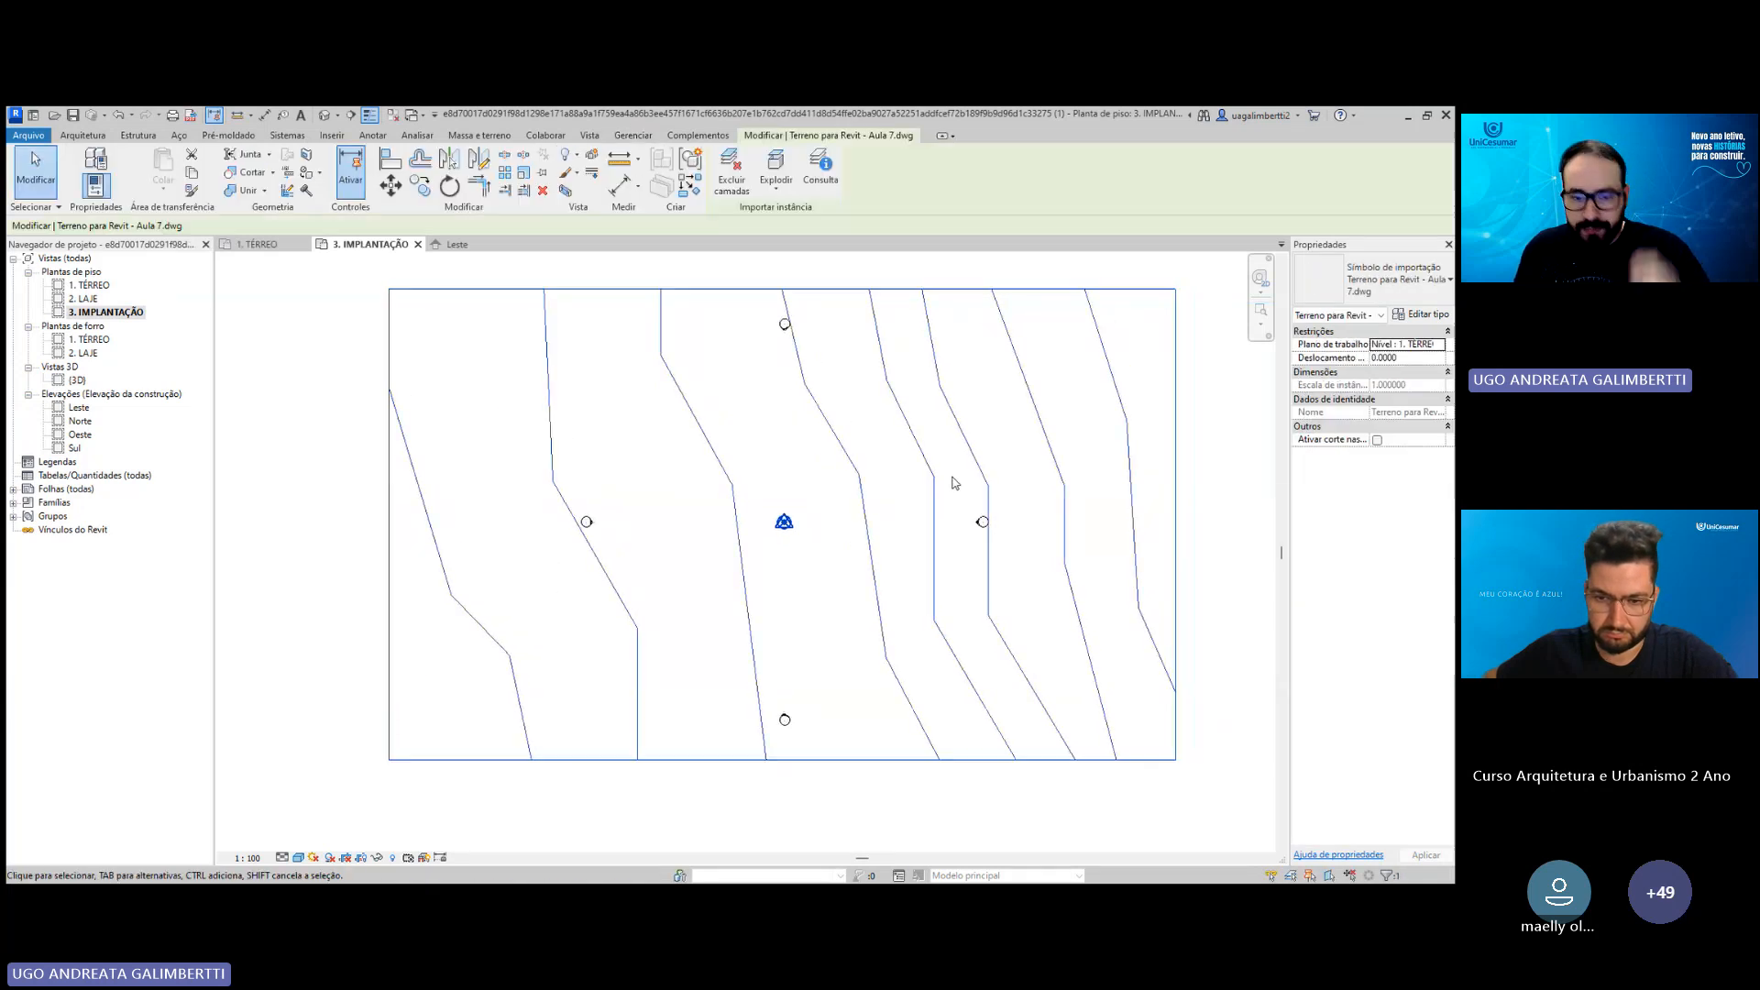
{"action": "left_click", "coordinate": [1249, 547]}
{"action": "left_click", "coordinate": [990, 522]}
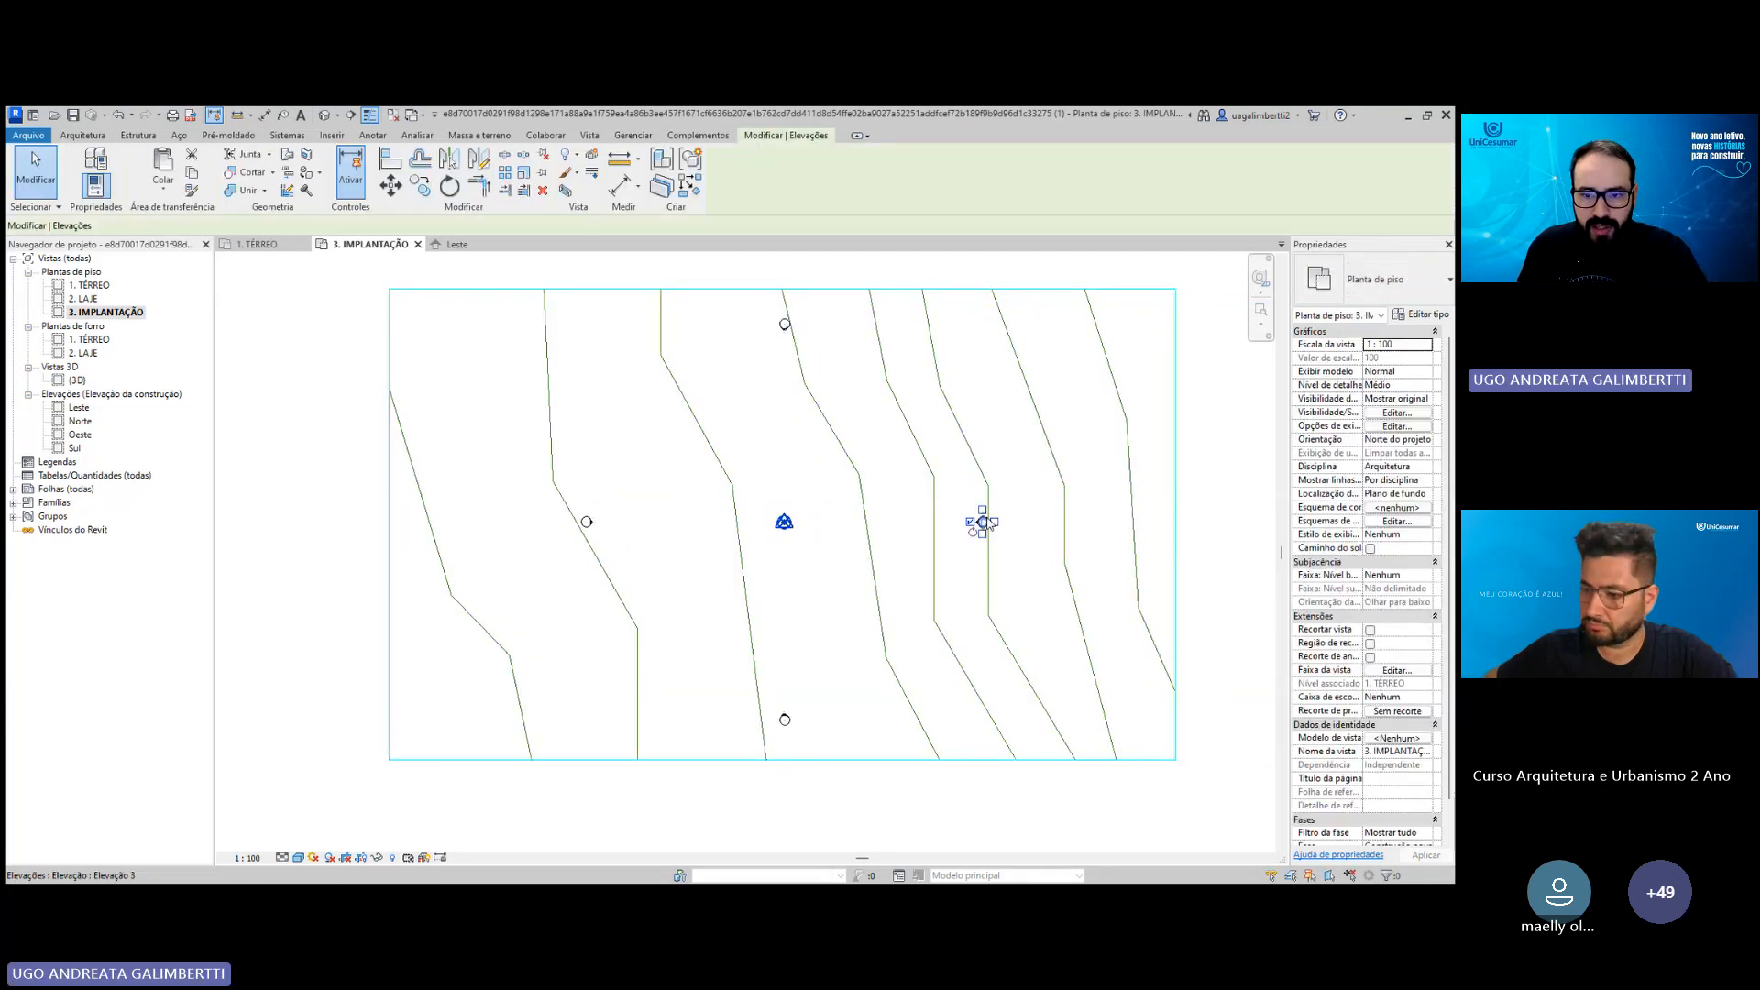
{"action": "scroll", "coordinate": [991, 522], "scroll_direction": "up", "scroll_amount": 4}
{"action": "scroll", "coordinate": [784, 465], "scroll_direction": "down", "scroll_amount": 4}
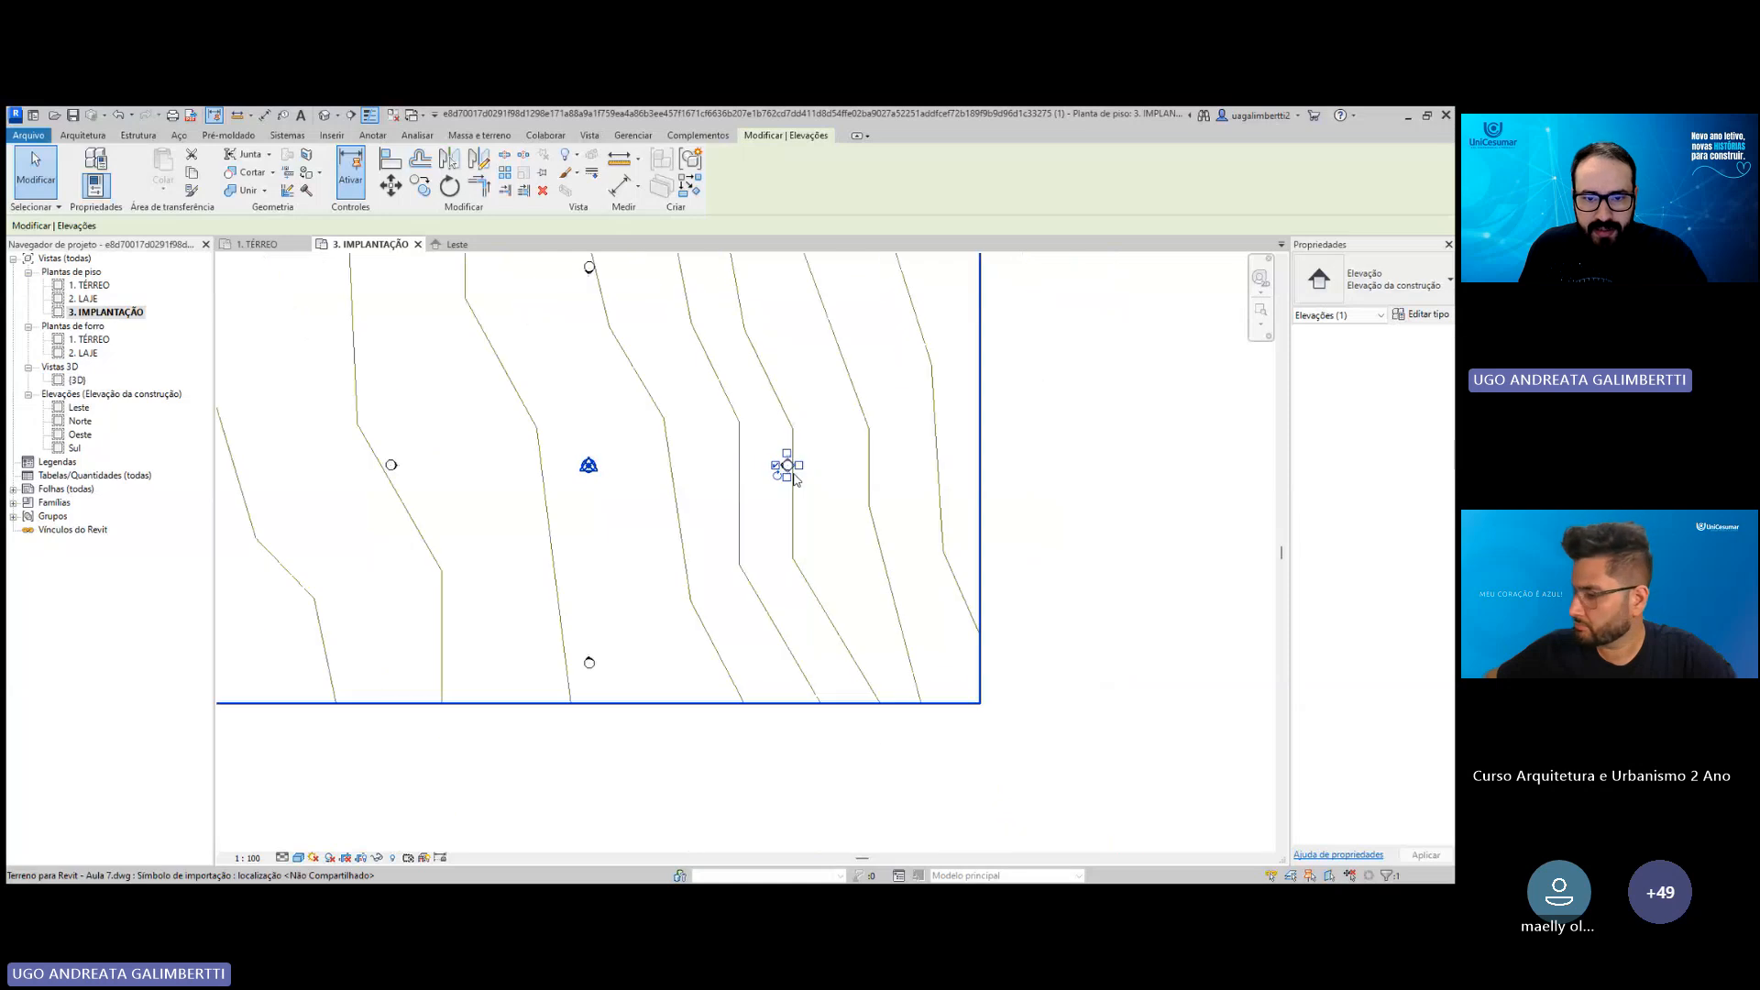
{"action": "mouse_move", "coordinate": [794, 478]}
{"action": "left_mouse_down"}
{"action": "mouse_move", "coordinate": [1016, 456]}
{"action": "mouse_move", "coordinate": [1068, 474]}
{"action": "left_mouse_up"}
{"action": "middle_click_drag", "start_coordinate": [920, 526], "coordinate": [1060, 491]}
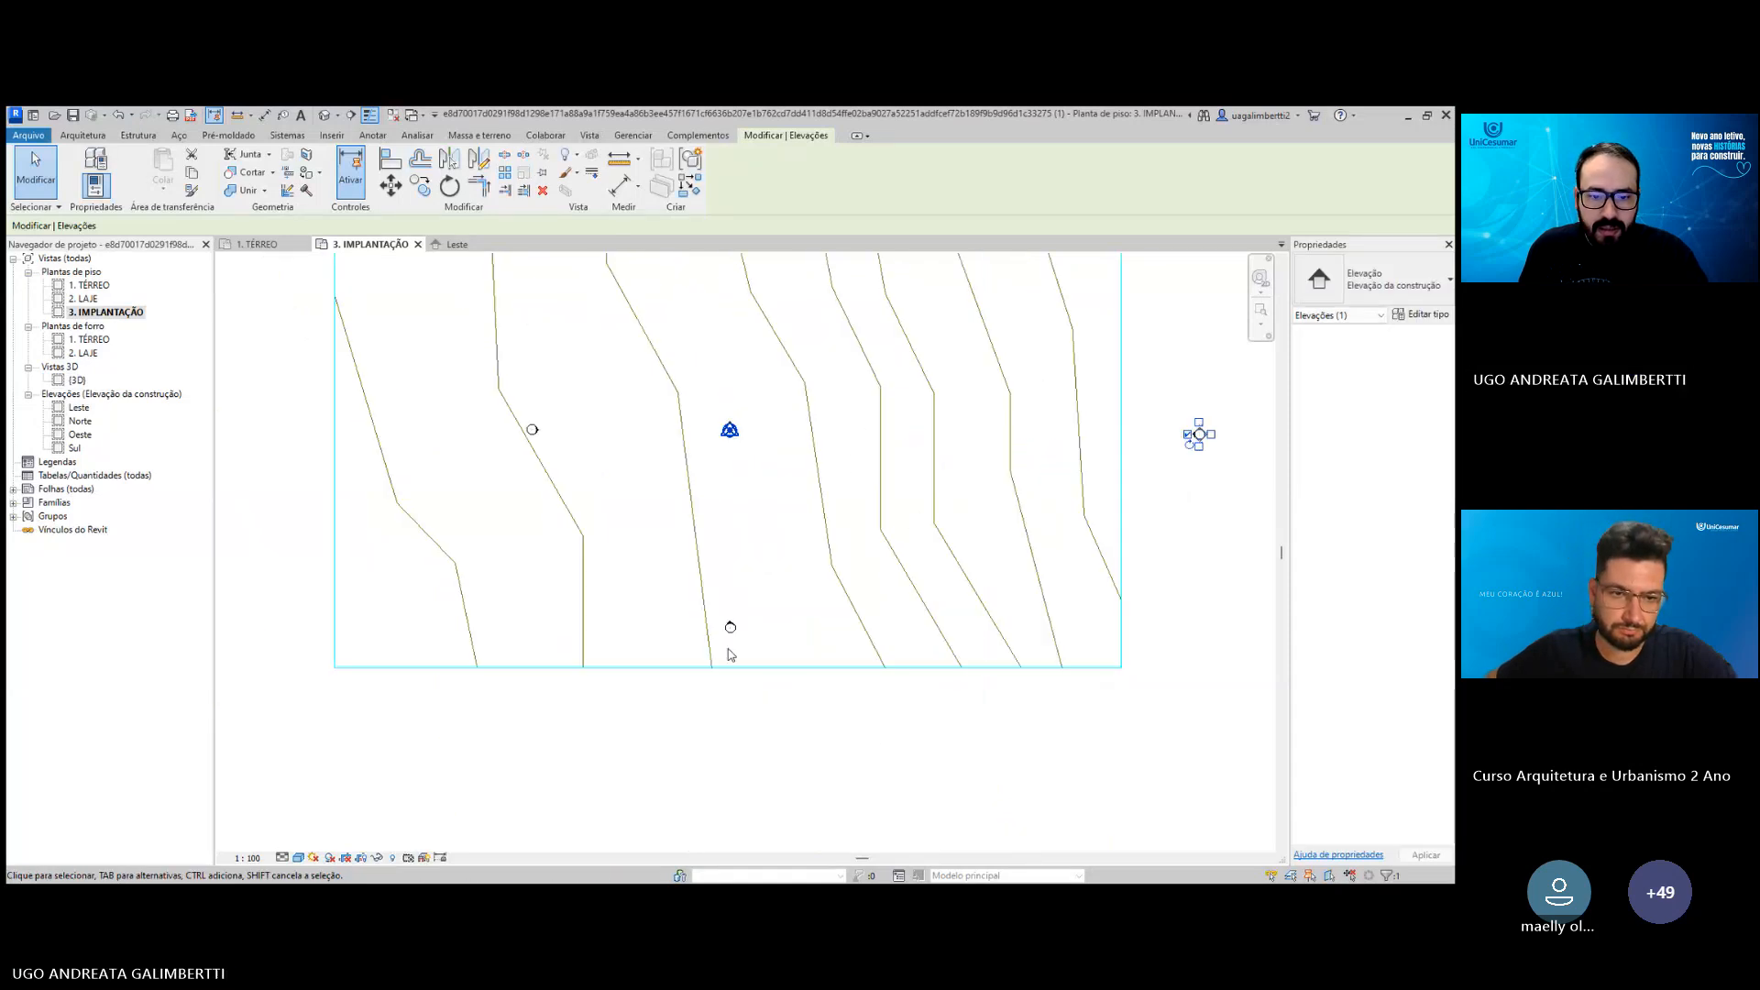
Move the whole Sul elevation marker outside the terrain, below its lower boundary.
{"action": "left_click", "coordinate": [733, 632]}
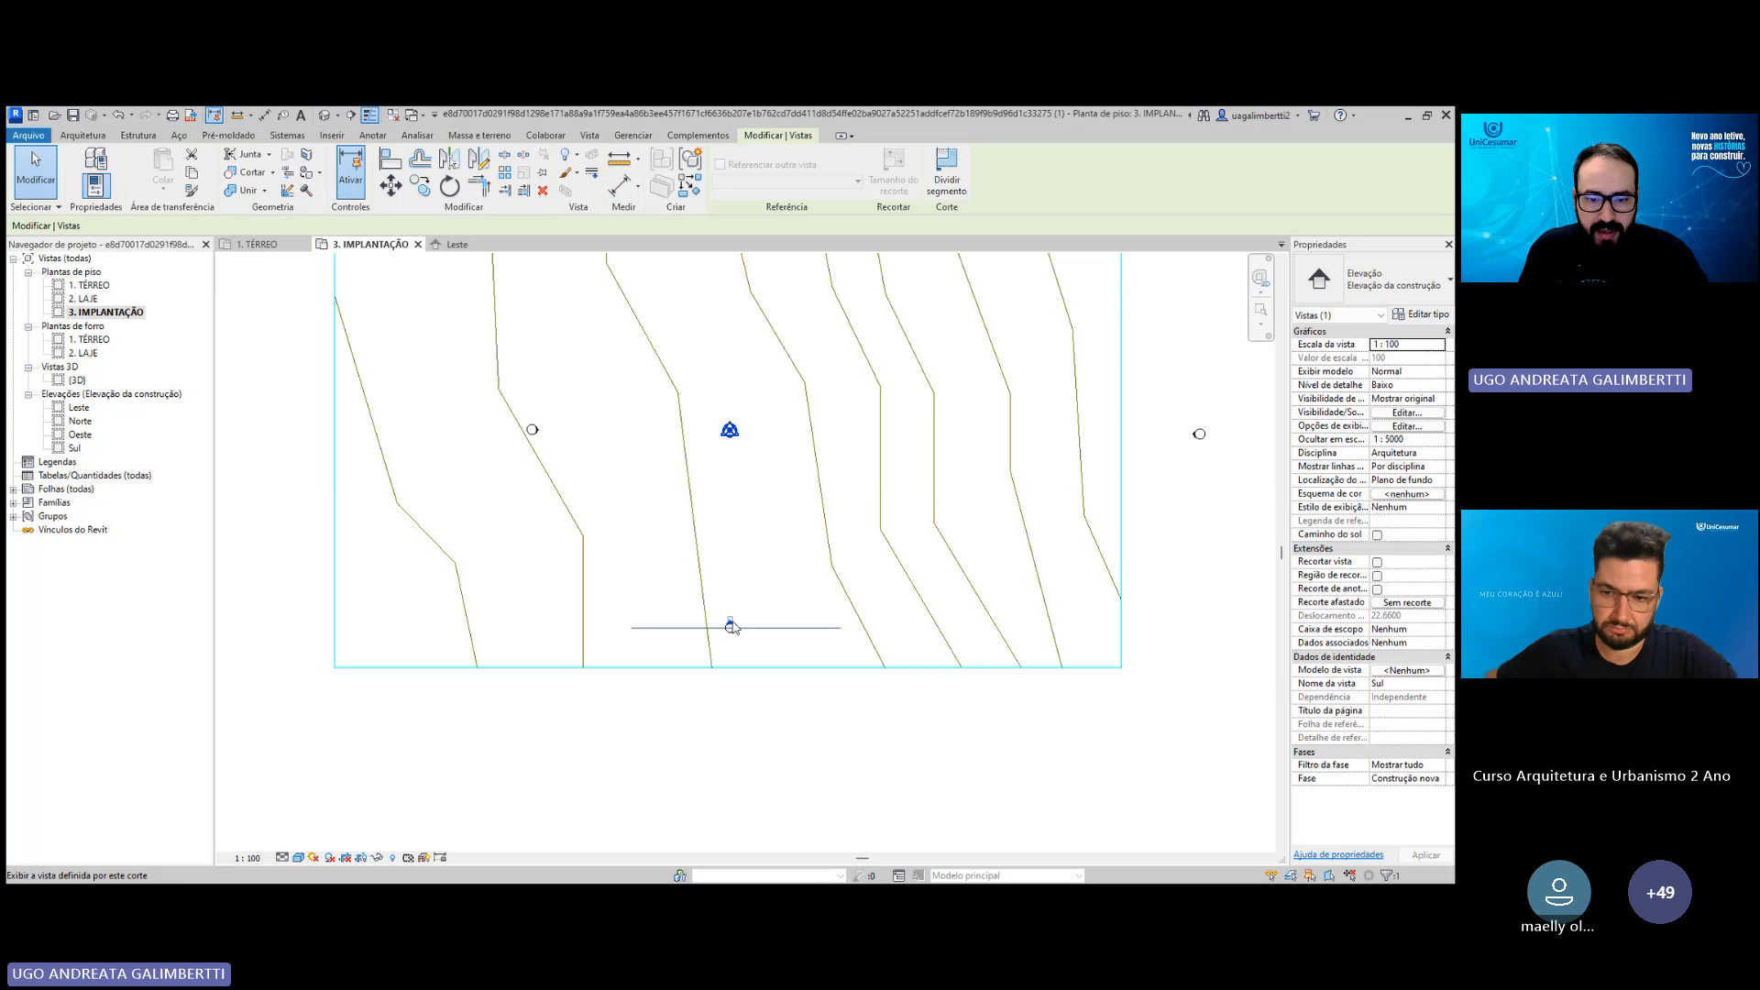
{"action": "left_click", "coordinate": [741, 694]}
{"action": "left_click", "coordinate": [730, 629]}
{"action": "scroll", "coordinate": [730, 623], "scroll_direction": "up", "scroll_amount": 2}
{"action": "left_click_drag", "start_coordinate": [730, 630], "coordinate": [725, 788]}
{"action": "middle_click_drag", "start_coordinate": [691, 589], "coordinate": [1152, 760]}
{"action": "scroll", "coordinate": [963, 574], "scroll_direction": "down", "scroll_amount": 2}
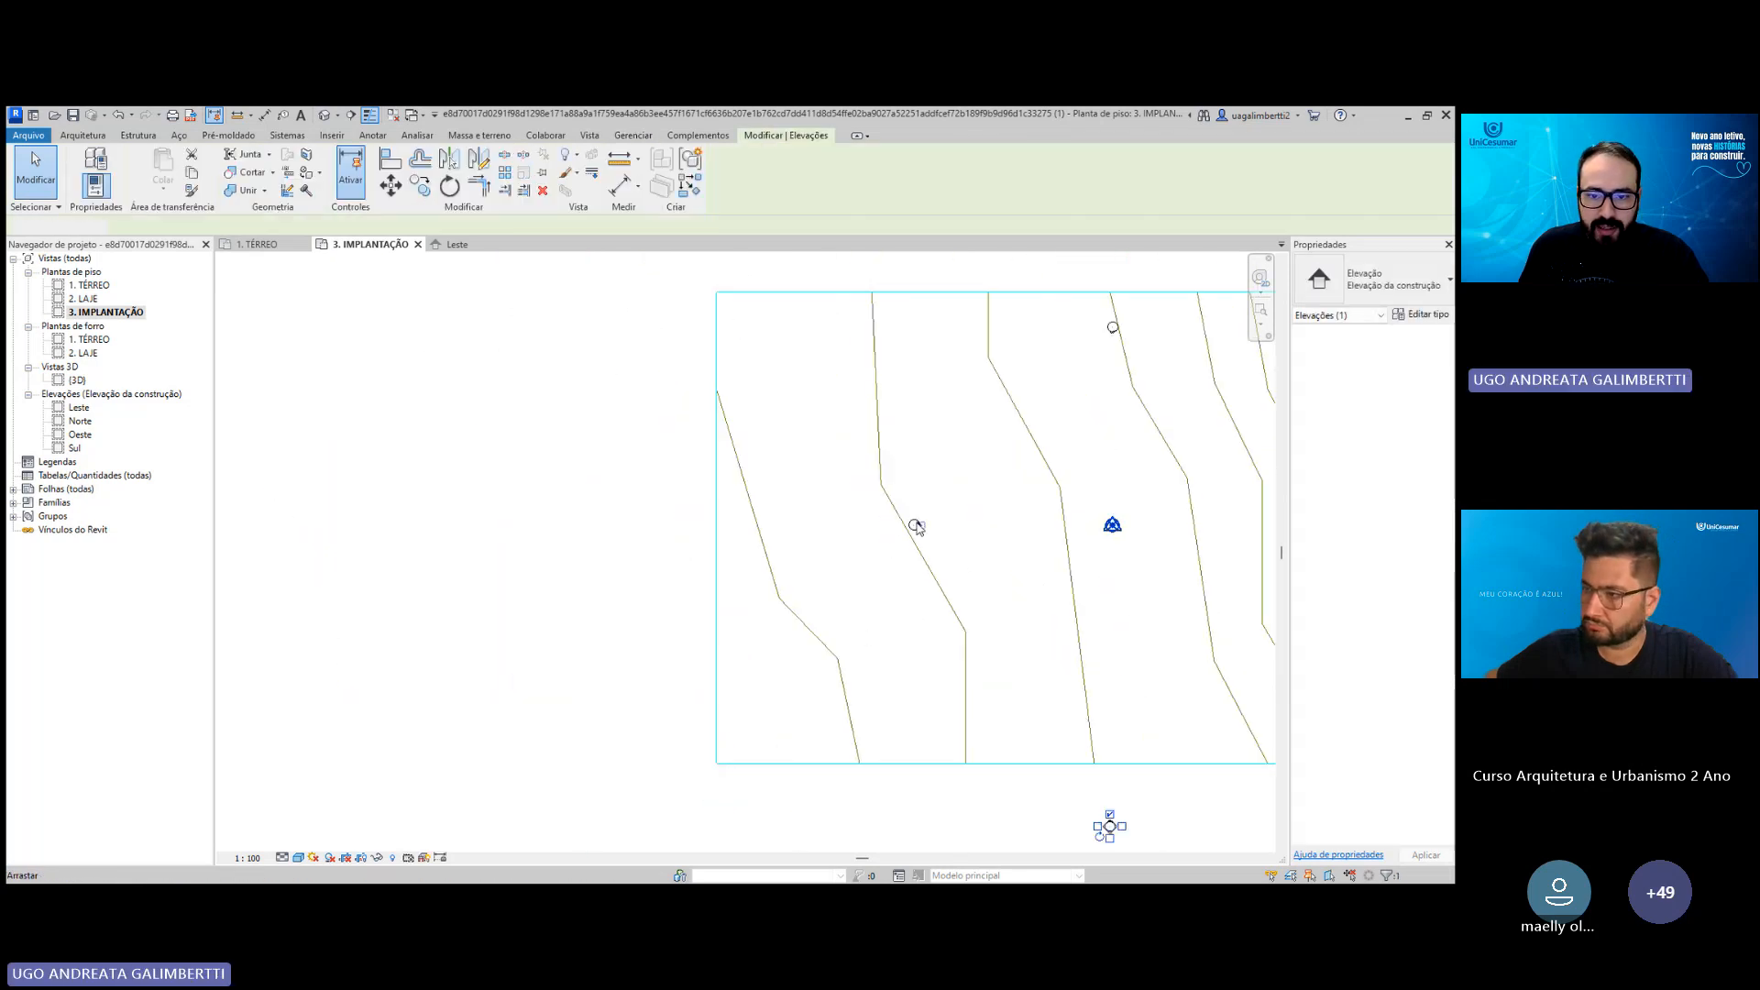
{"action": "key", "text": "Escape"}
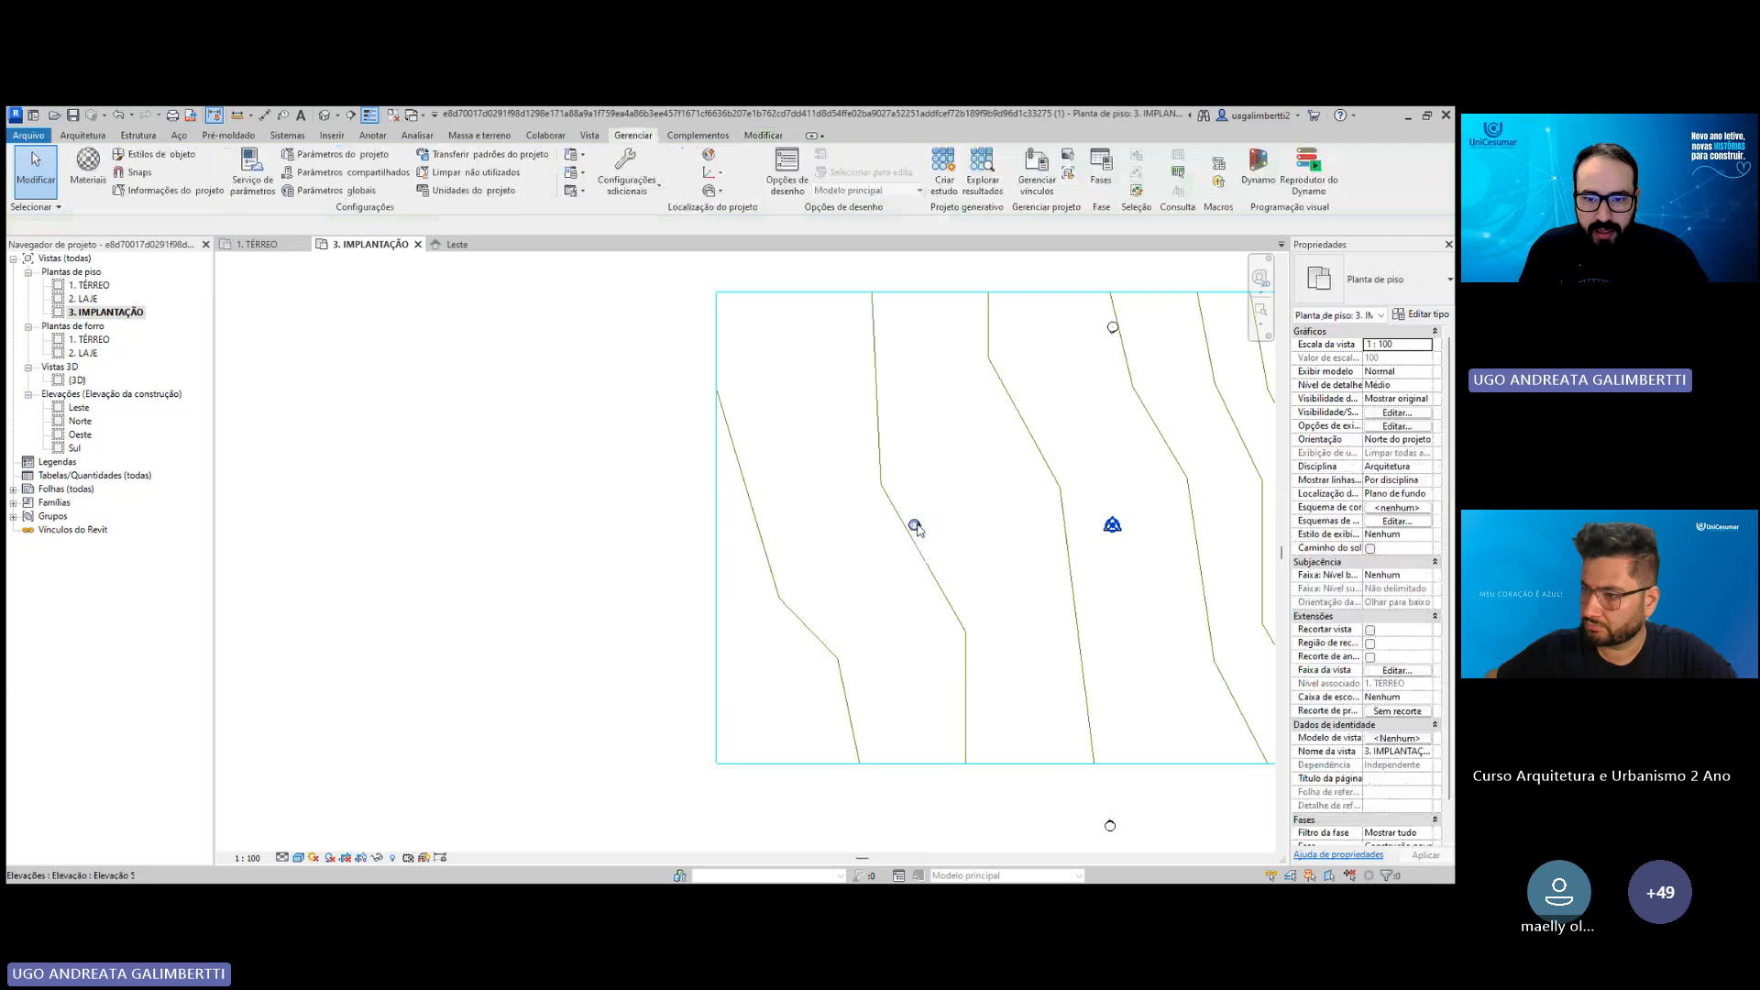
Move the whole Oeste elevation marker outside the terrain, beyond its left boundary.
{"action": "scroll", "coordinate": [917, 529], "scroll_direction": "up", "scroll_amount": 4}
{"action": "left_click", "coordinate": [923, 532]}
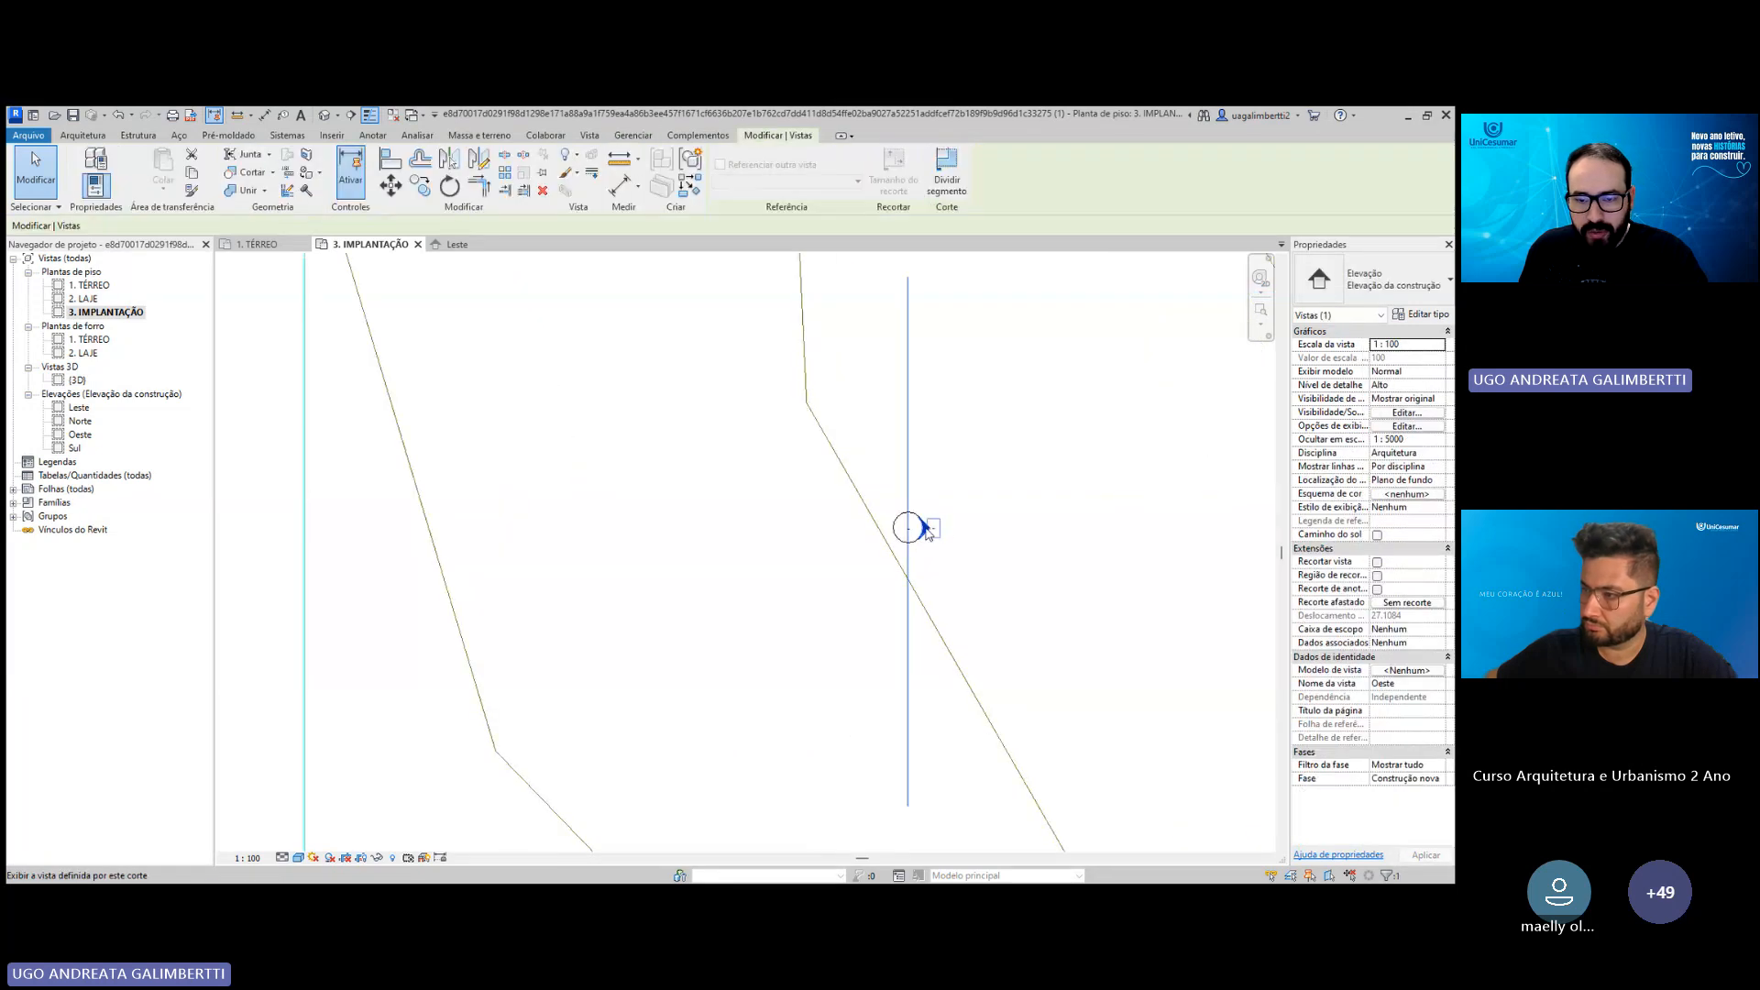
{"action": "key", "text": "Escape"}
{"action": "left_click", "coordinate": [923, 532]}
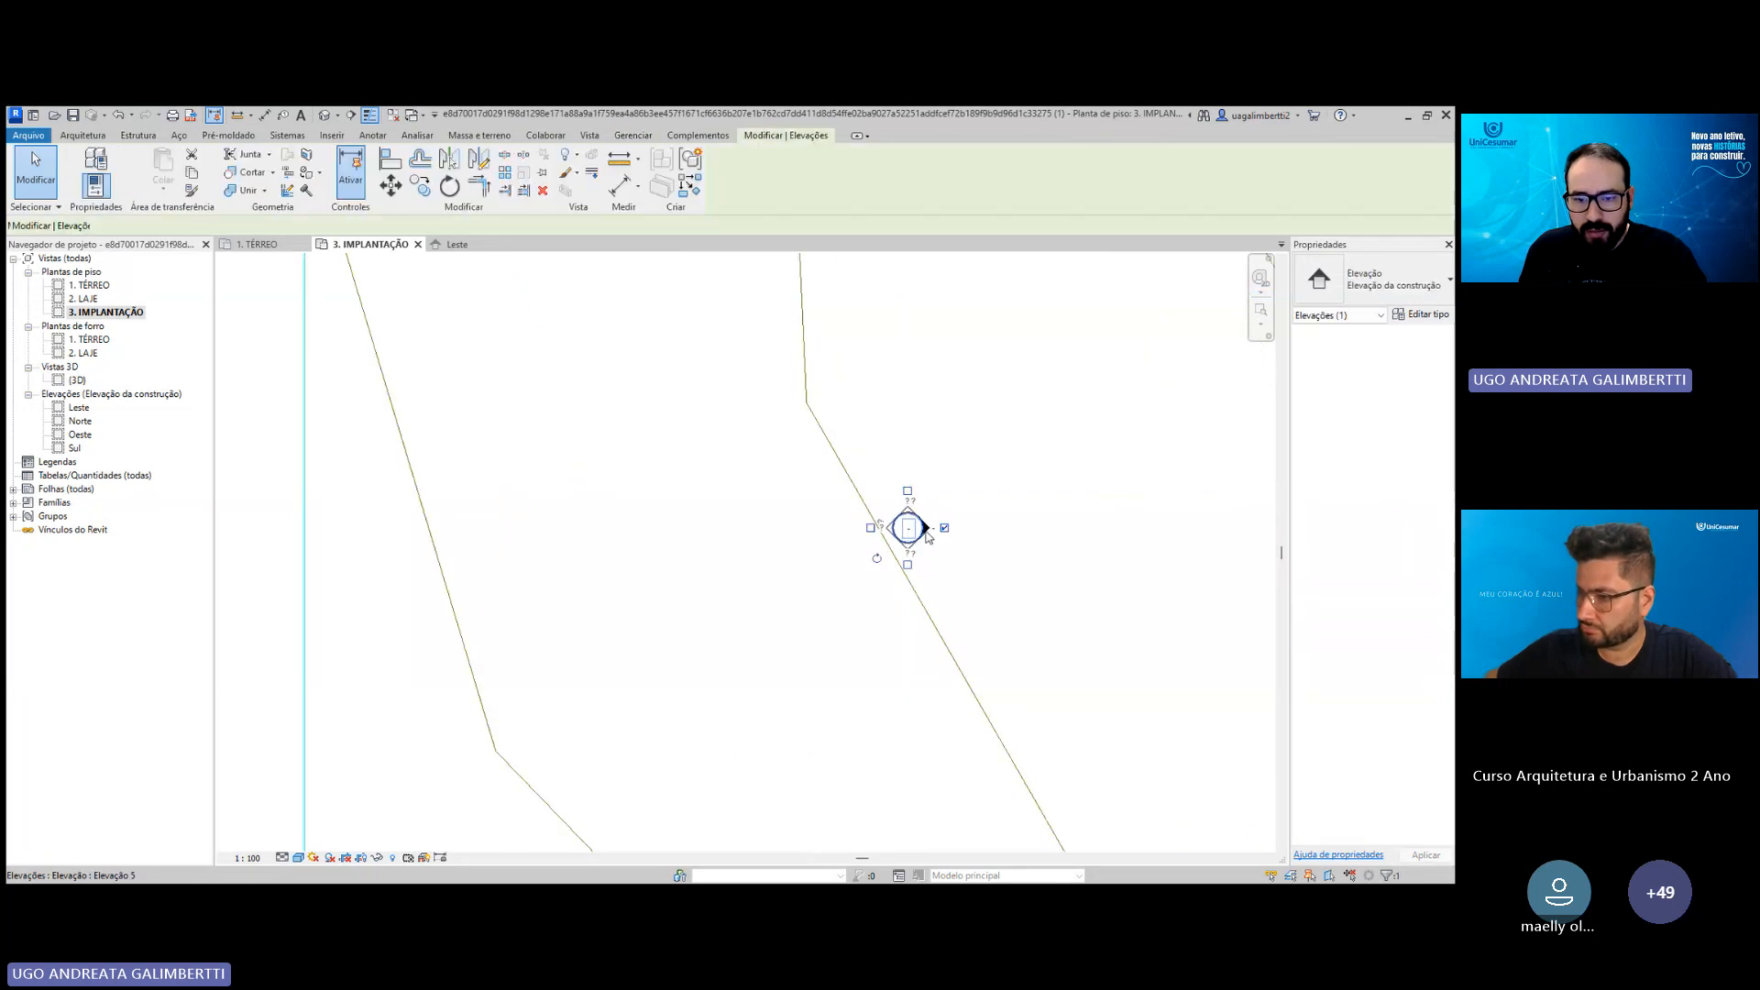
{"action": "left_click_drag", "start_coordinate": [930, 534], "coordinate": [596, 538]}
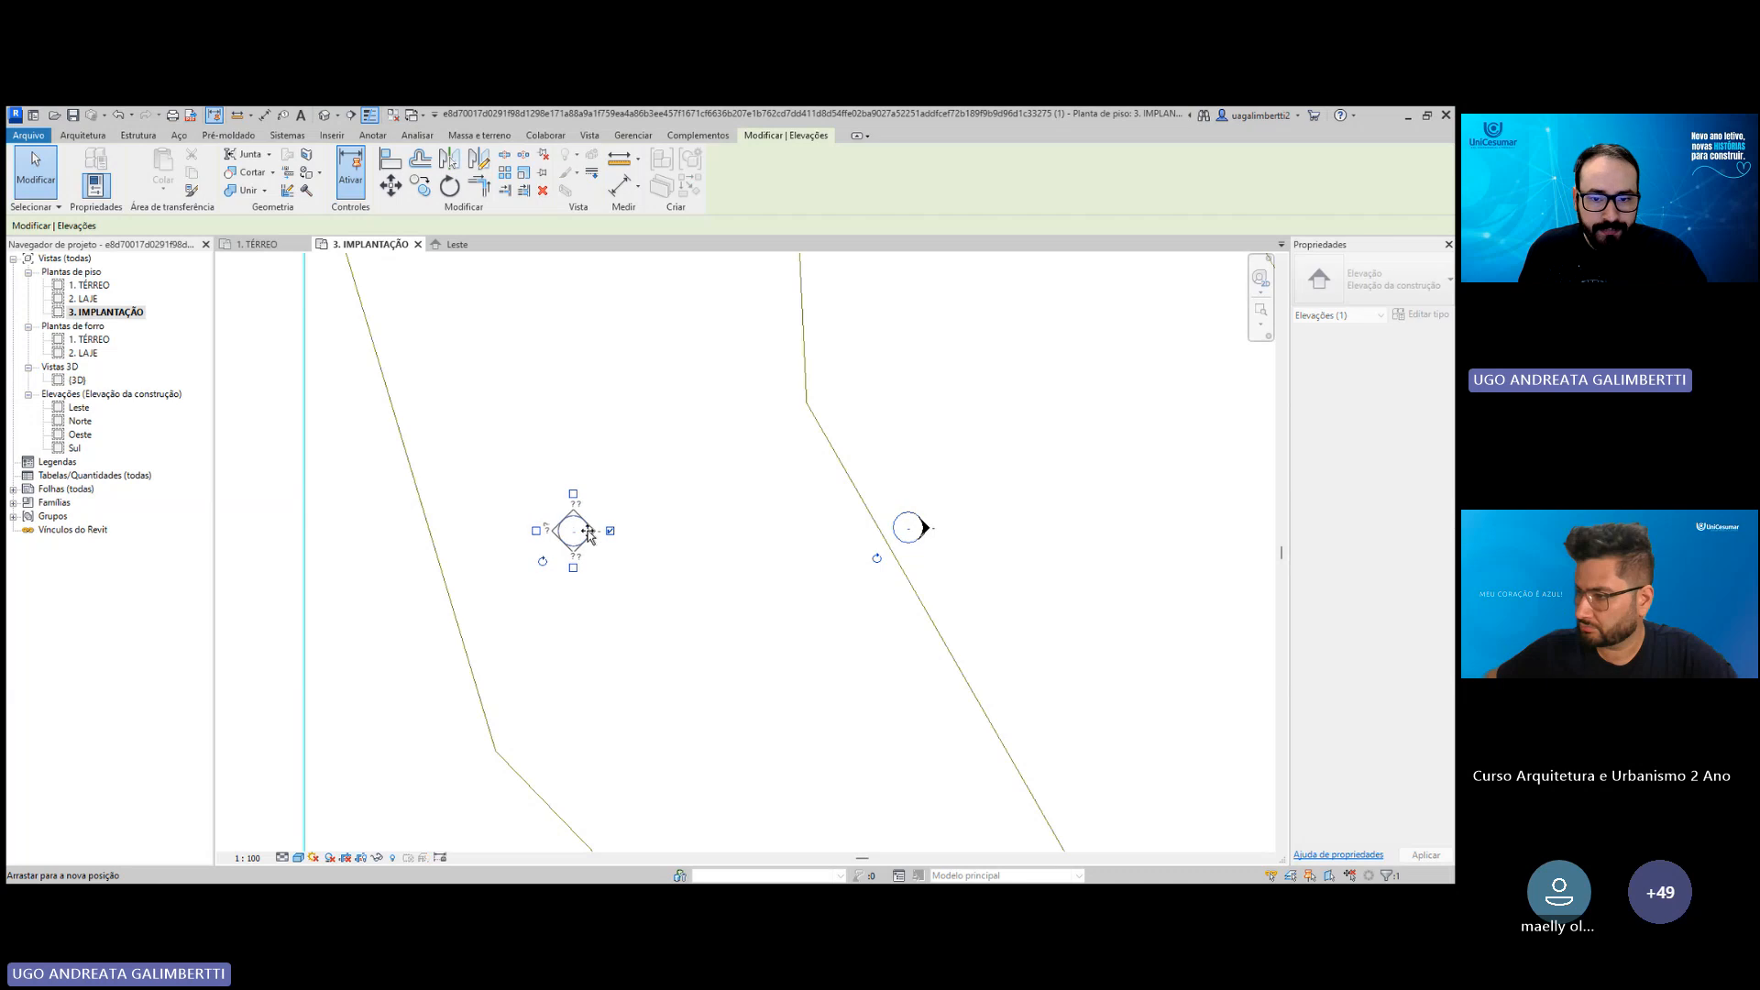
{"action": "scroll", "coordinate": [644, 556], "scroll_direction": "down", "scroll_amount": 1}
{"action": "middle_click_drag", "start_coordinate": [645, 556], "coordinate": [894, 550]}
{"action": "left_click_drag", "start_coordinate": [871, 539], "coordinate": [525, 516]}
{"action": "scroll", "coordinate": [668, 466], "scroll_direction": "down", "scroll_amount": 2}
{"action": "middle_click_drag", "start_coordinate": [697, 534], "coordinate": [517, 680]}
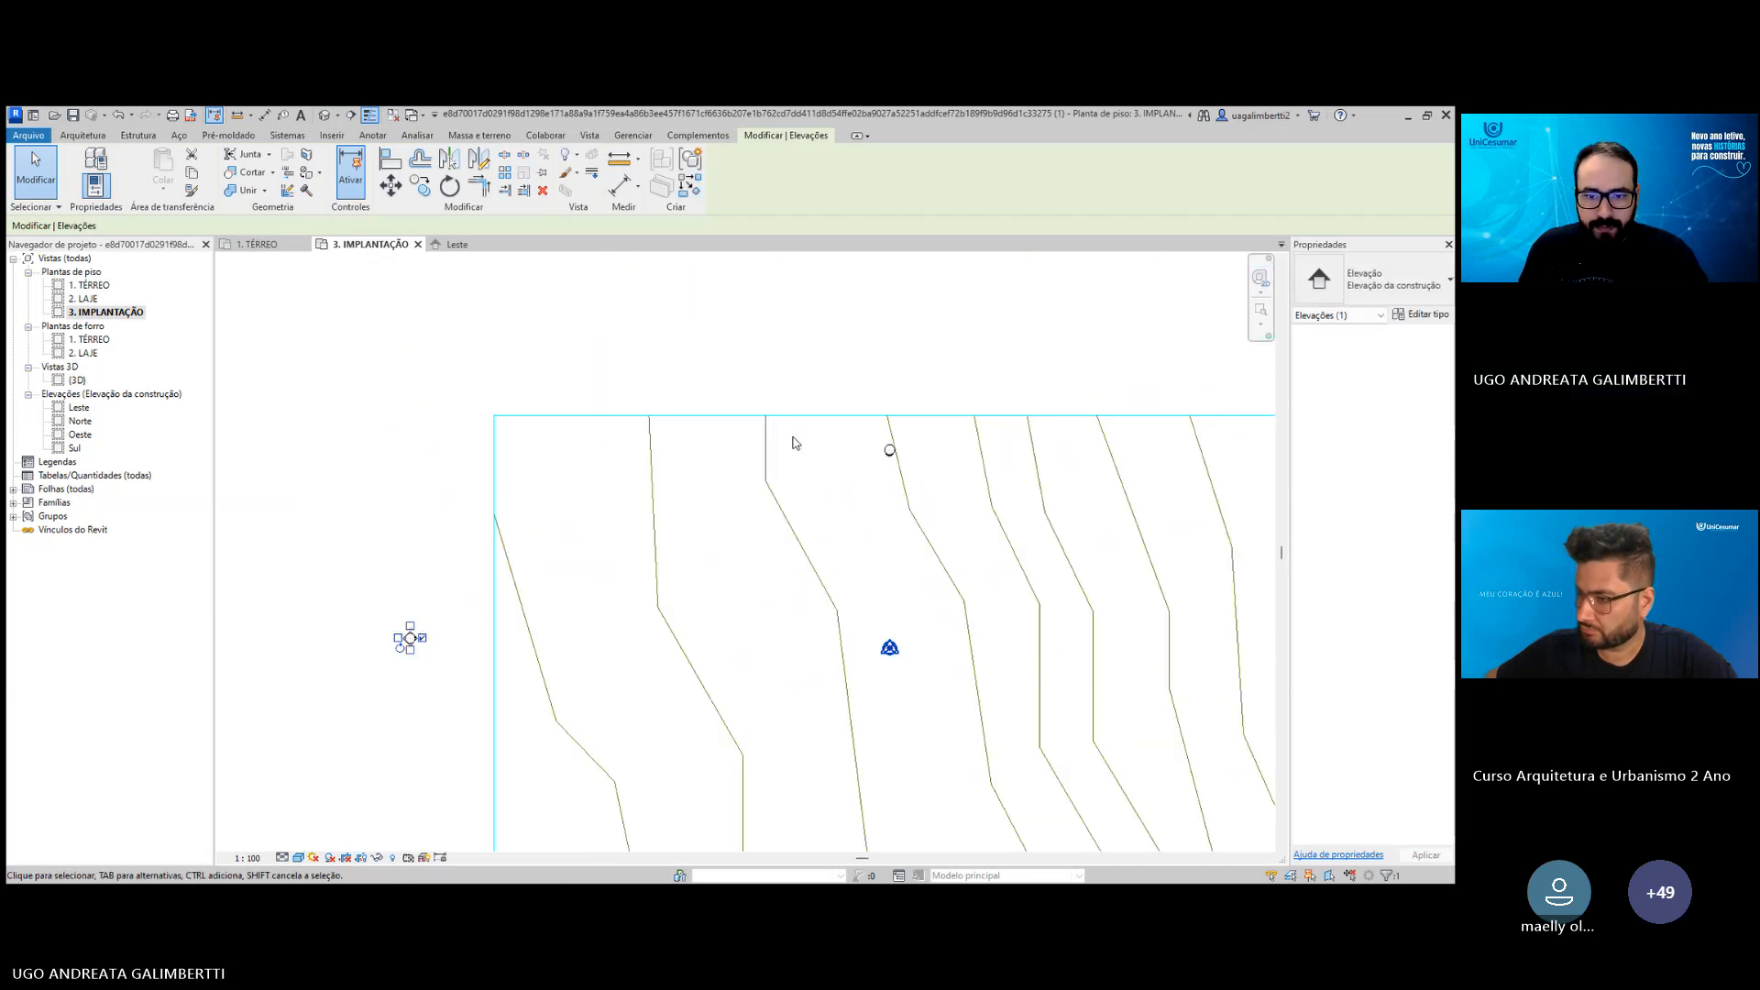
Move the whole Norte elevation marker outside the terrain, above its upper boundary.
{"action": "left_click", "coordinate": [890, 453]}
{"action": "scroll", "coordinate": [890, 453], "scroll_direction": "up", "scroll_amount": 3}
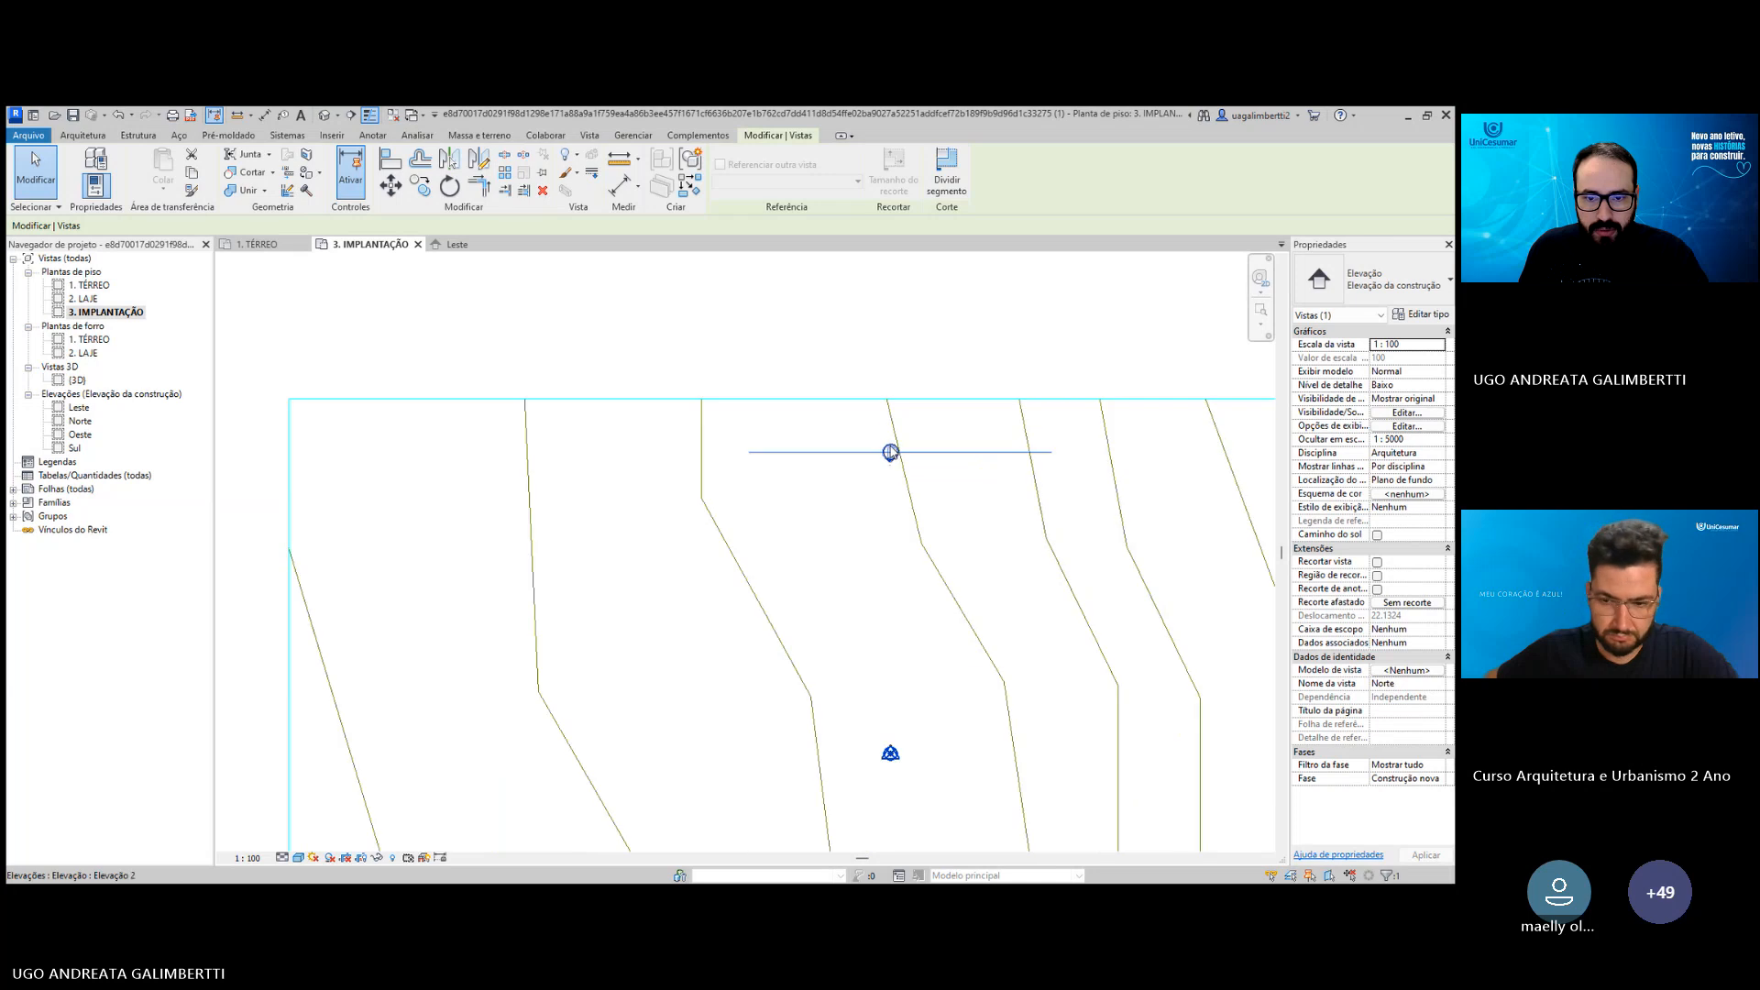
{"action": "left_click", "coordinate": [890, 455]}
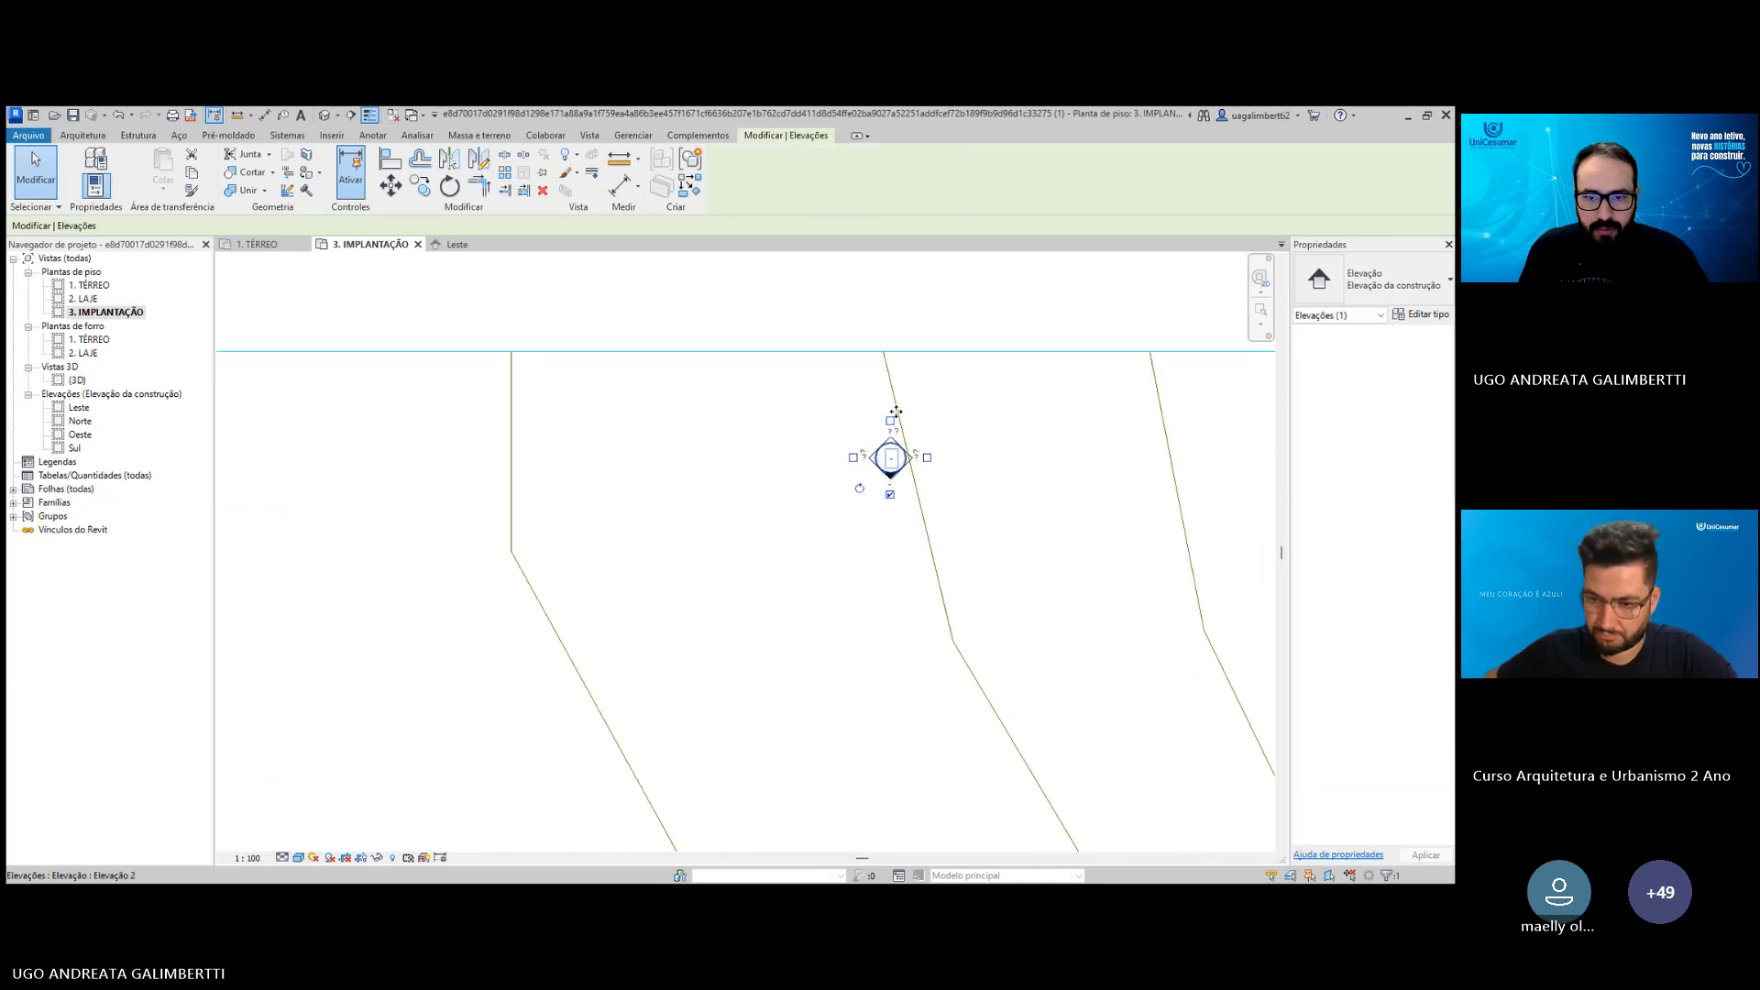
{"action": "mouse_move", "coordinate": [898, 249]}
{"action": "left_mouse_down"}
{"action": "mouse_move", "coordinate": [880, 648]}
{"action": "mouse_move", "coordinate": [877, 392]}
{"action": "left_mouse_up"}
{"action": "left_click", "coordinate": [933, 477]}
{"action": "scroll", "coordinate": [931, 471], "scroll_direction": "down", "scroll_amount": 4}
Hide the project base point element at the centre of the terrain in the 3. IMPLANTAÇÃO view.
{"action": "middle_click_drag", "start_coordinate": [947, 550], "coordinate": [909, 353]}
{"action": "scroll", "coordinate": [878, 596], "scroll_direction": "up", "scroll_amount": 2}
{"action": "left_click", "coordinate": [873, 585]}
{"action": "scroll", "coordinate": [866, 605], "scroll_direction": "down", "scroll_amount": 3}
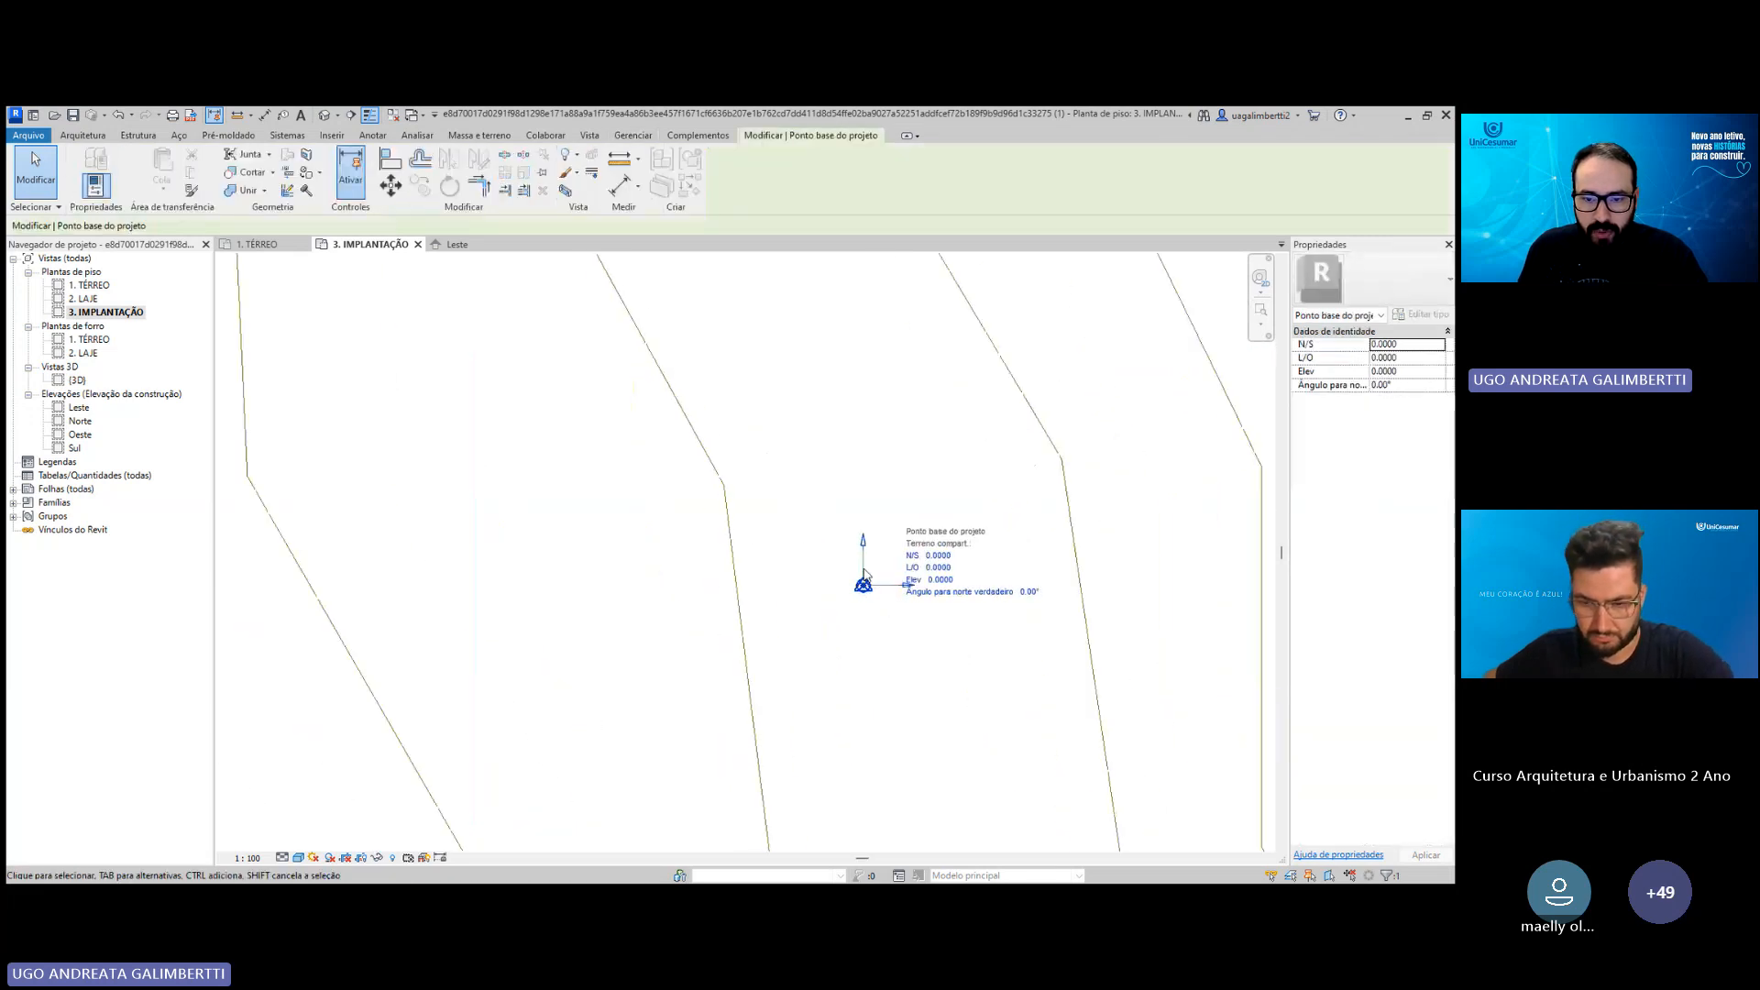
{"action": "scroll", "coordinate": [849, 605], "scroll_direction": "down", "scroll_amount": 1}
{"action": "middle_click_drag", "start_coordinate": [848, 604], "coordinate": [845, 537]}
{"action": "scroll", "coordinate": [842, 481], "scroll_direction": "up", "scroll_amount": 1}
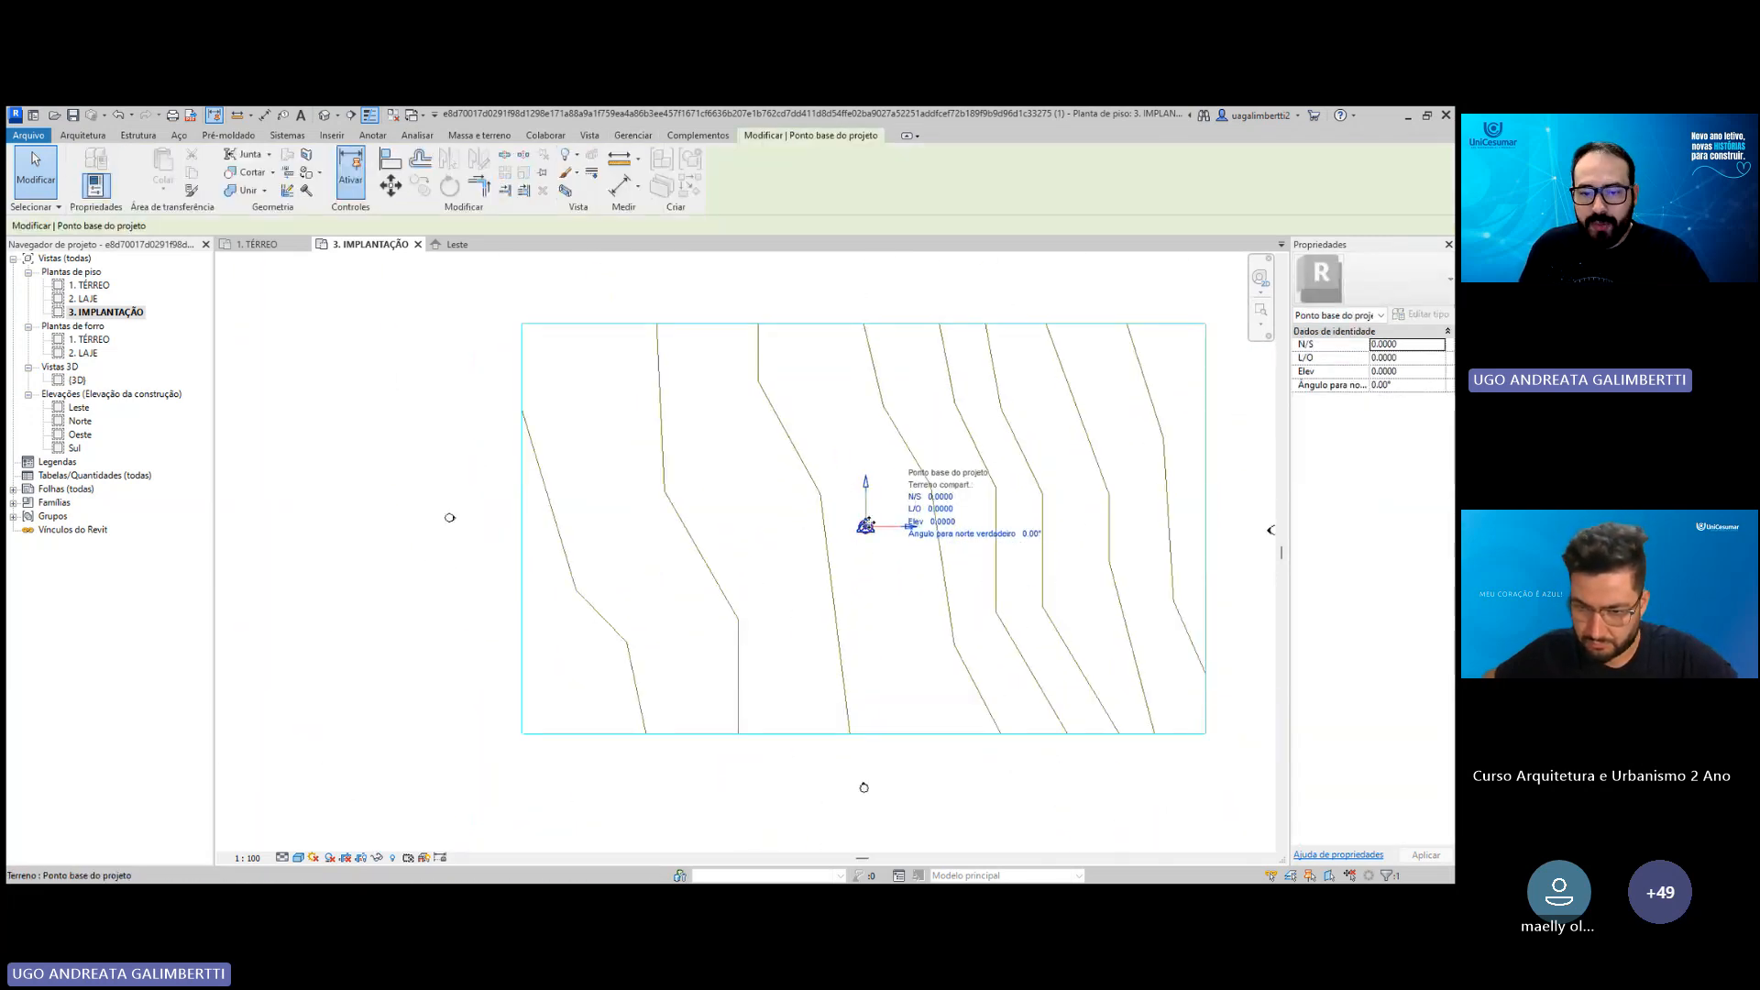
{"action": "left_click", "coordinate": [877, 311]}
{"action": "left_click", "coordinate": [865, 525]}
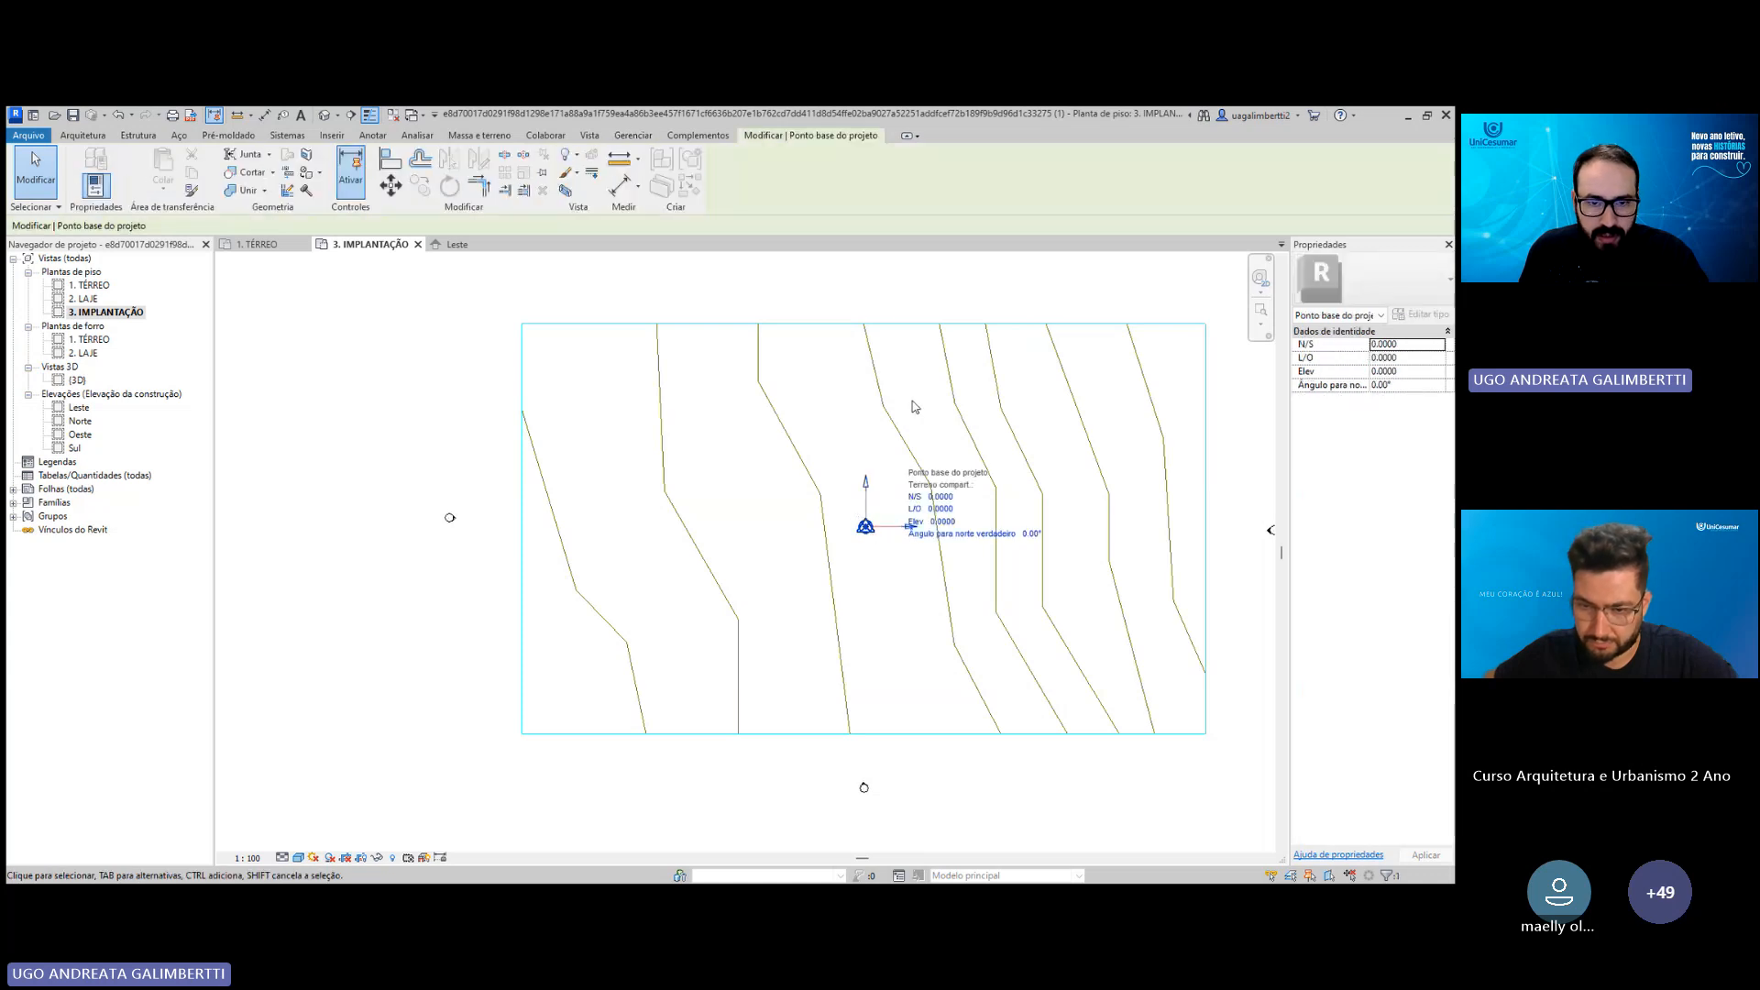
{"action": "left_click", "coordinate": [568, 160]}
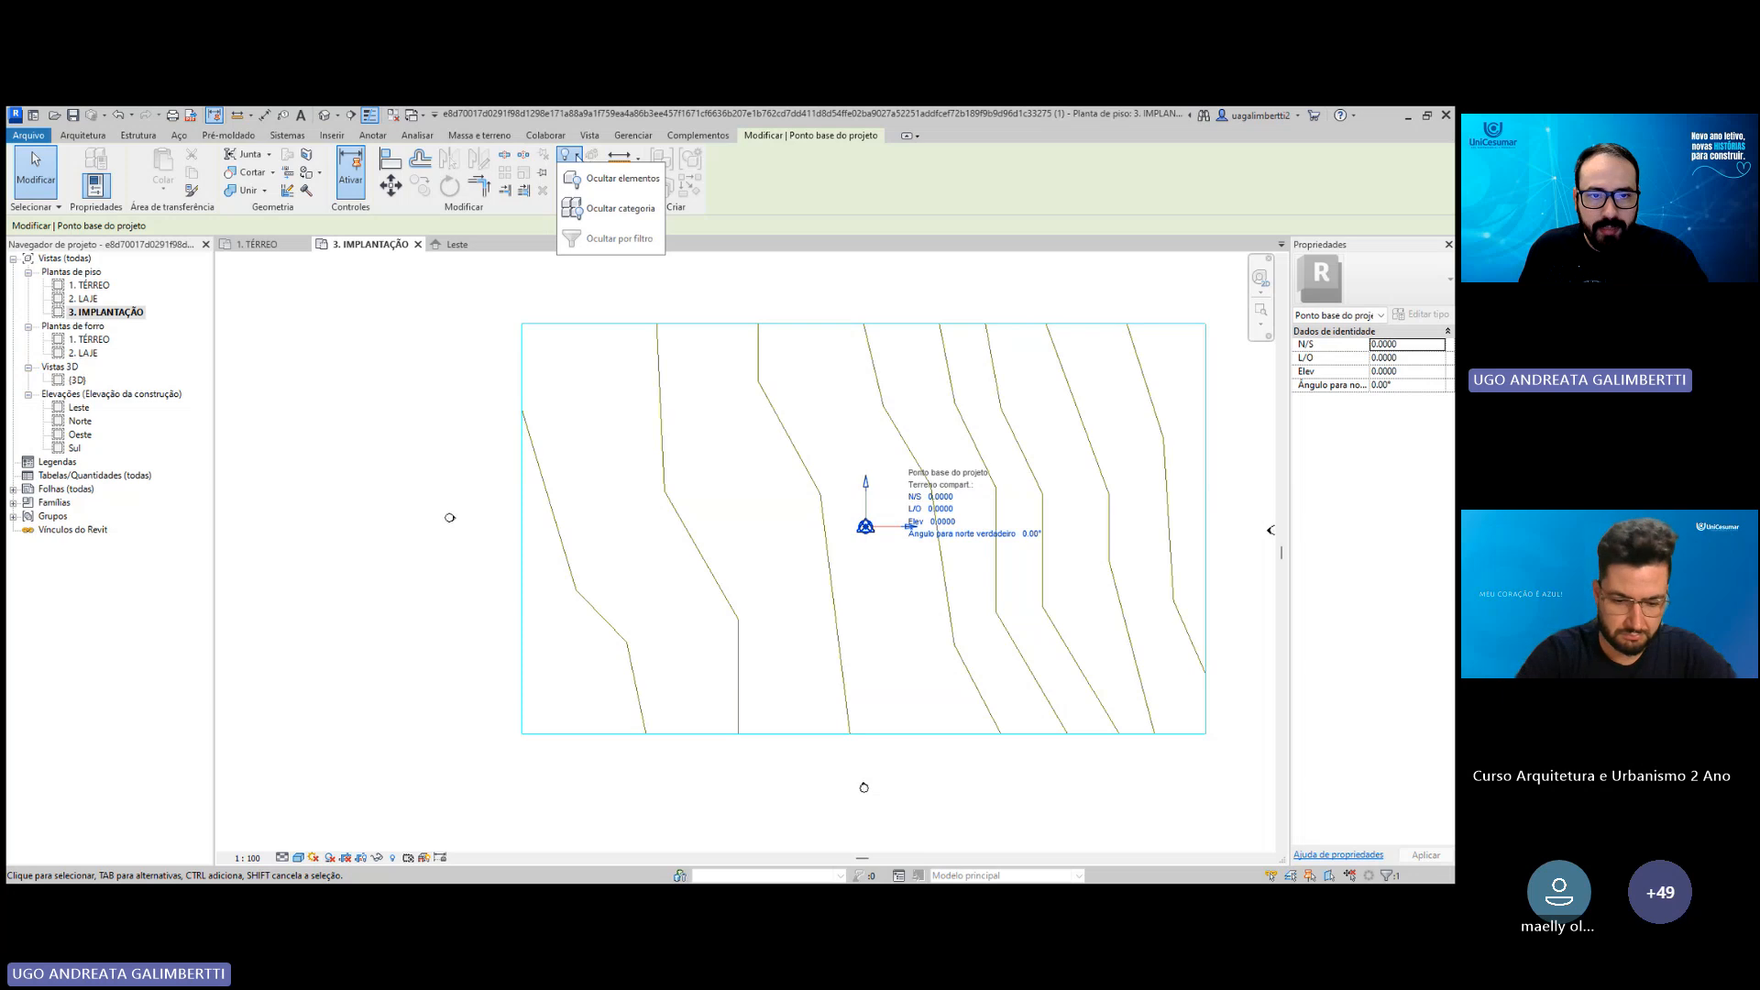
{"action": "left_click", "coordinate": [614, 178]}
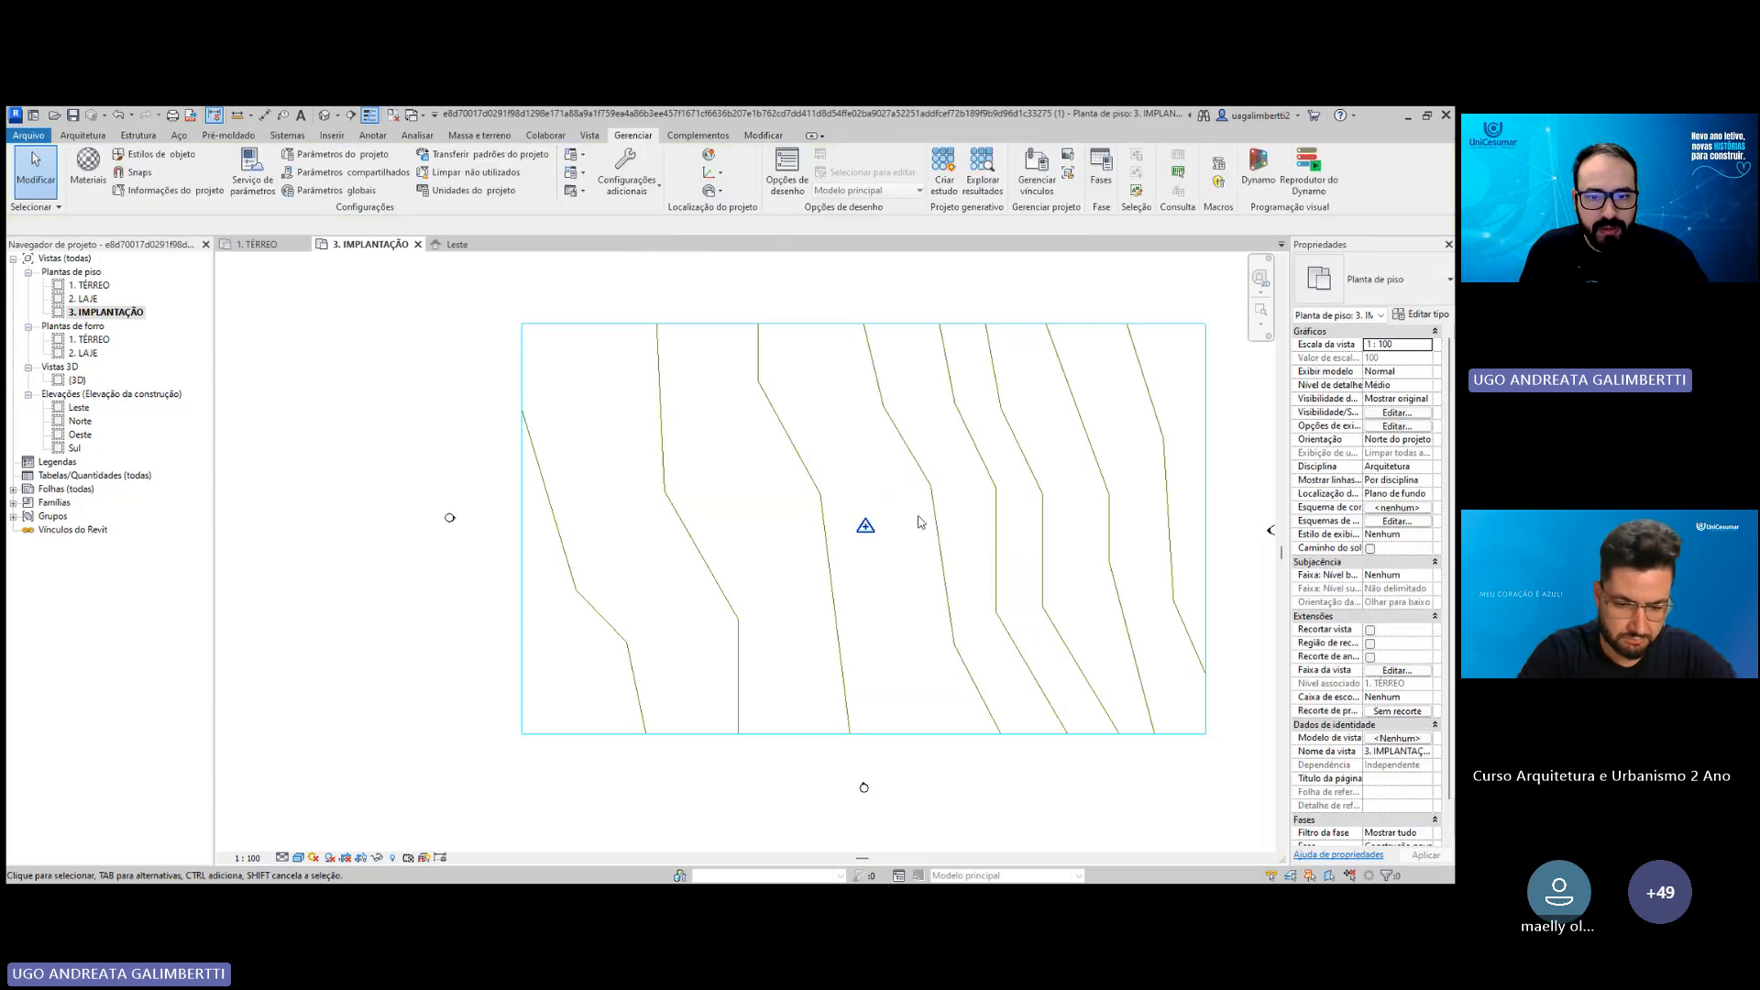
Hide the survey point element at the centre of the terrain in the 3. IMPLANTAÇÃO view.
{"action": "left_click", "coordinate": [862, 523]}
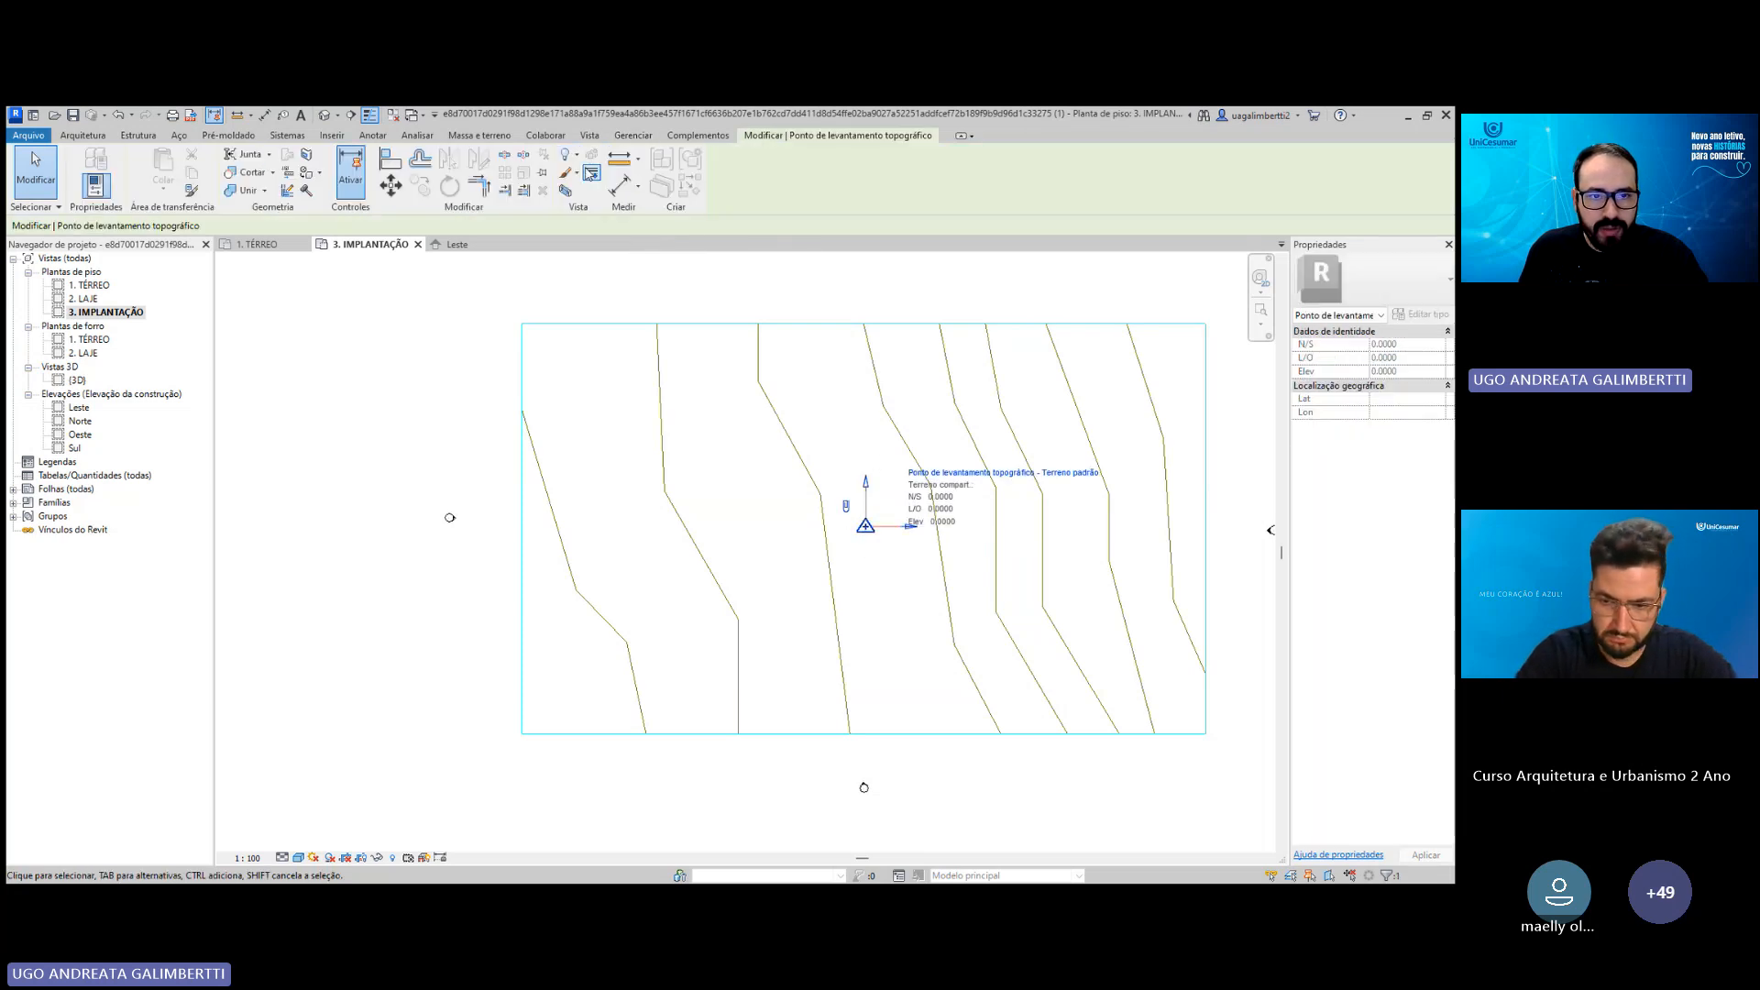
{"action": "left_click", "coordinate": [566, 156]}
{"action": "left_click", "coordinate": [614, 178]}
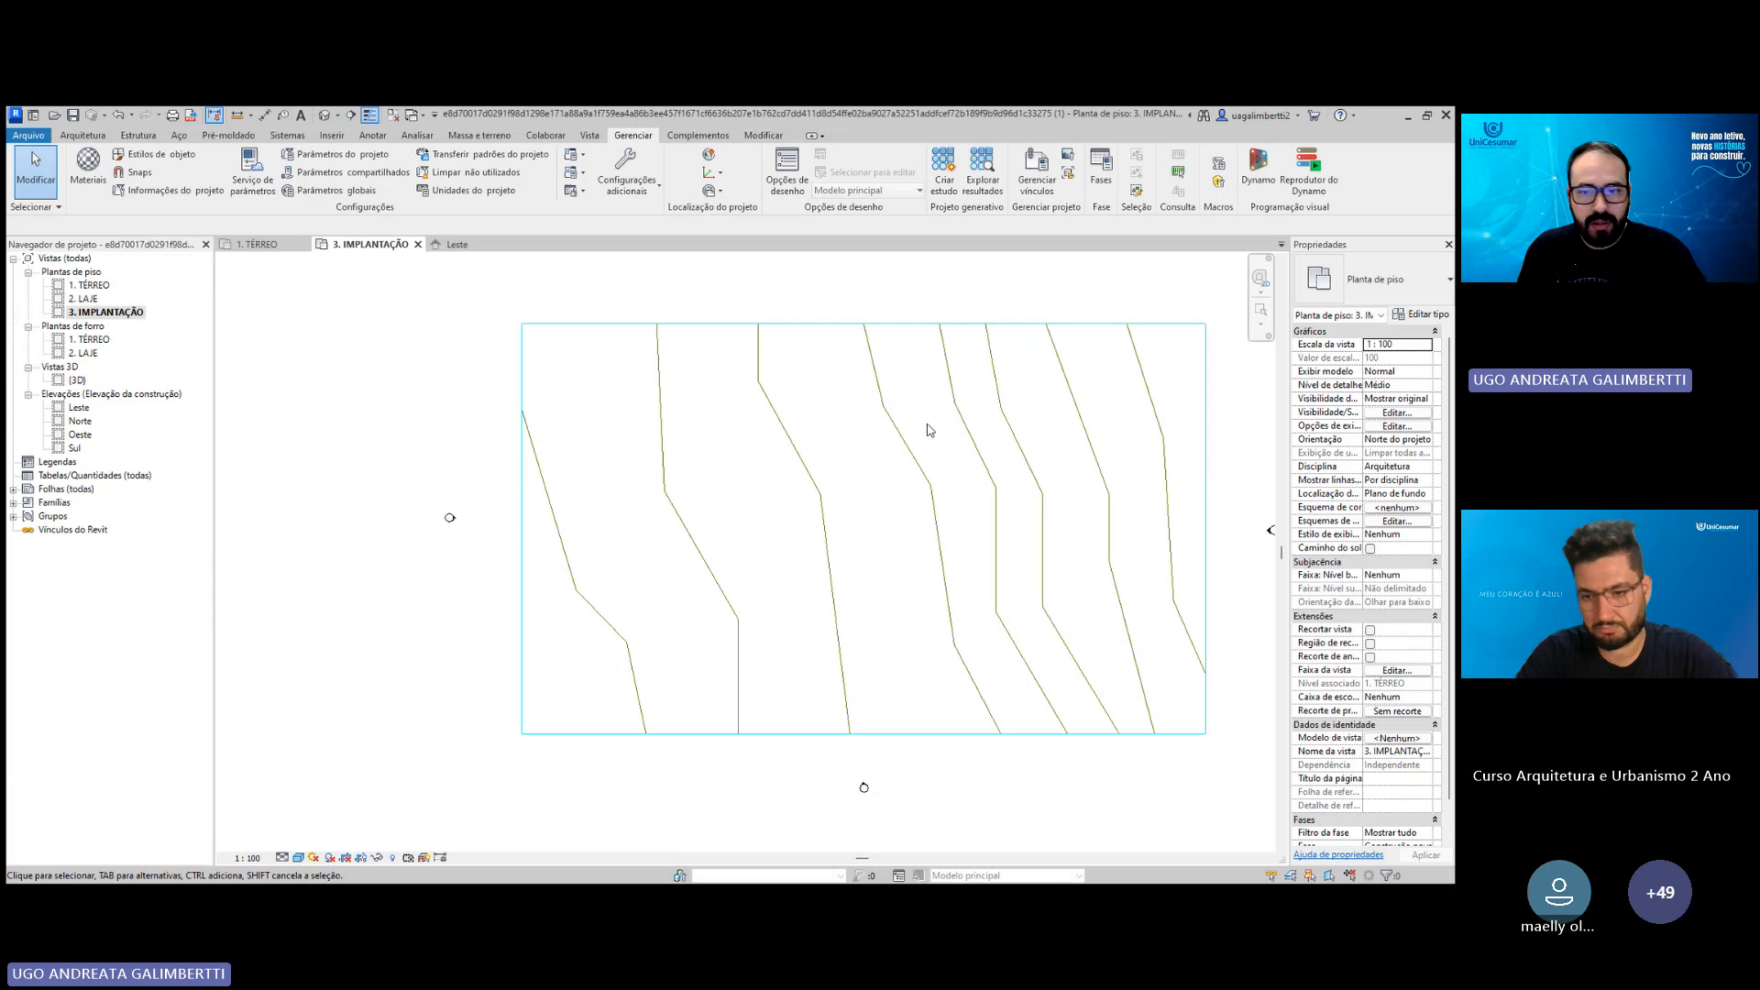
{"action": "middle_click_drag", "start_coordinate": [928, 424], "coordinate": [854, 416]}
{"action": "middle_click_drag", "start_coordinate": [971, 393], "coordinate": [979, 409]}
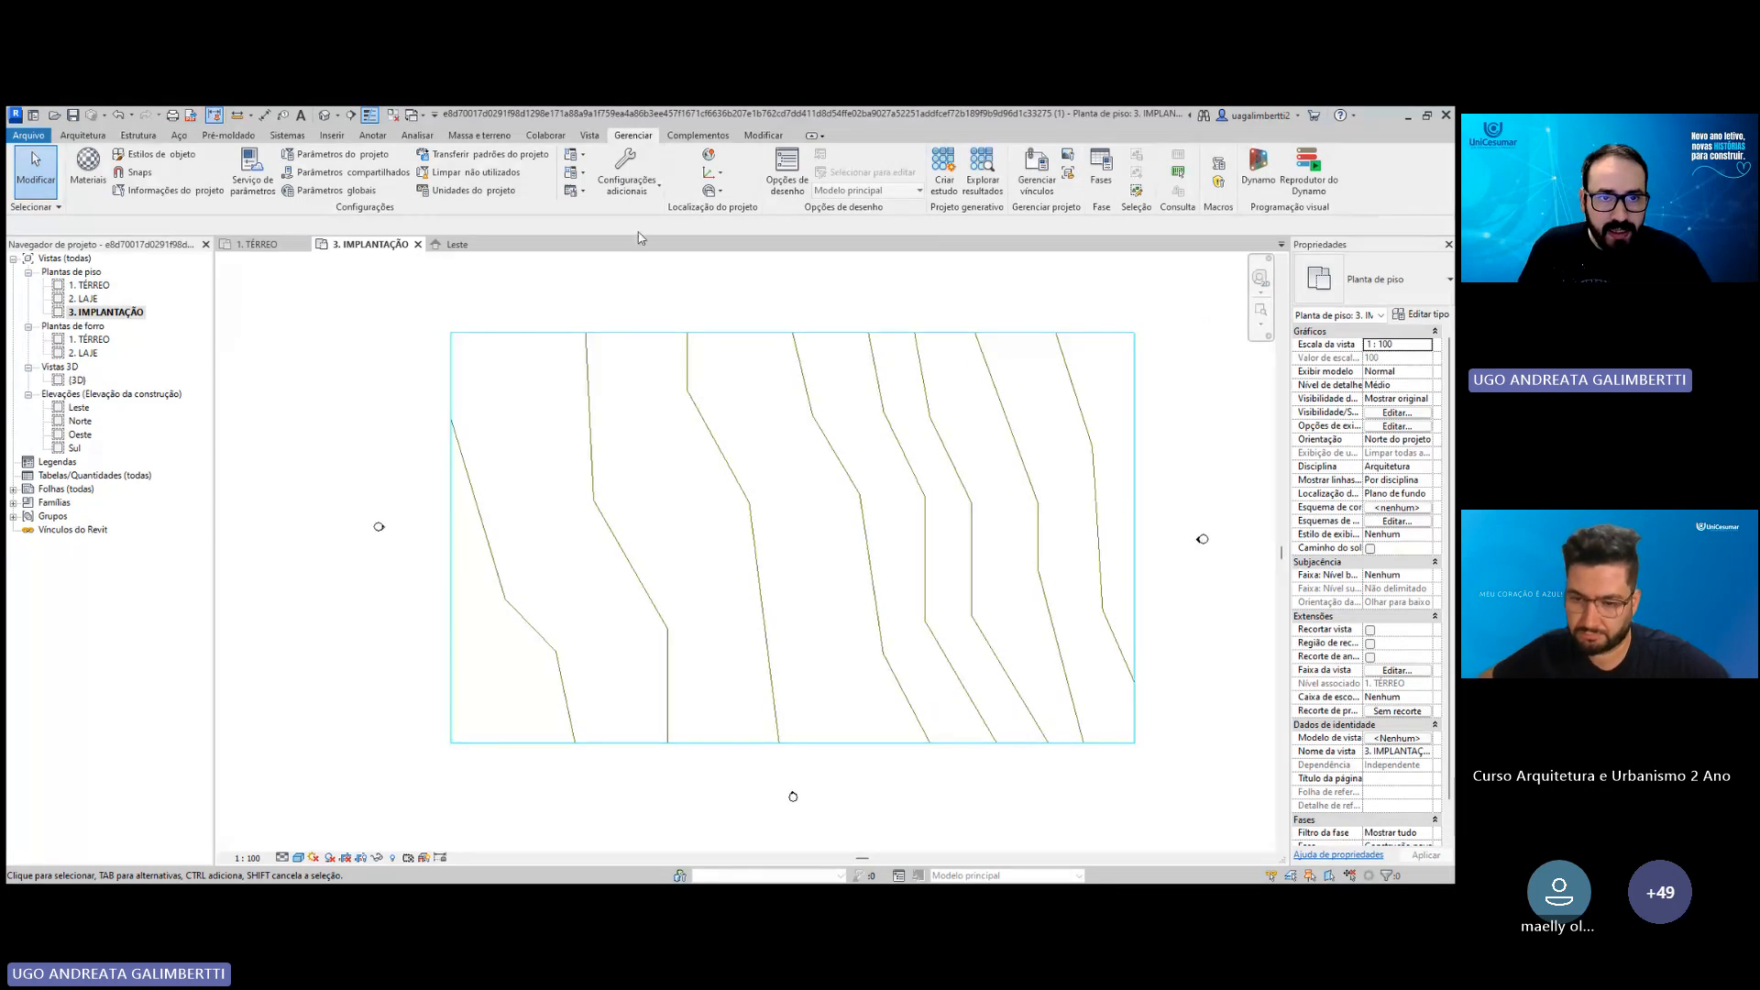
Start a topographic surface and create it from the imported Terreno para Revit - Aula 7.dwg instance.
{"action": "left_click", "coordinate": [480, 136]}
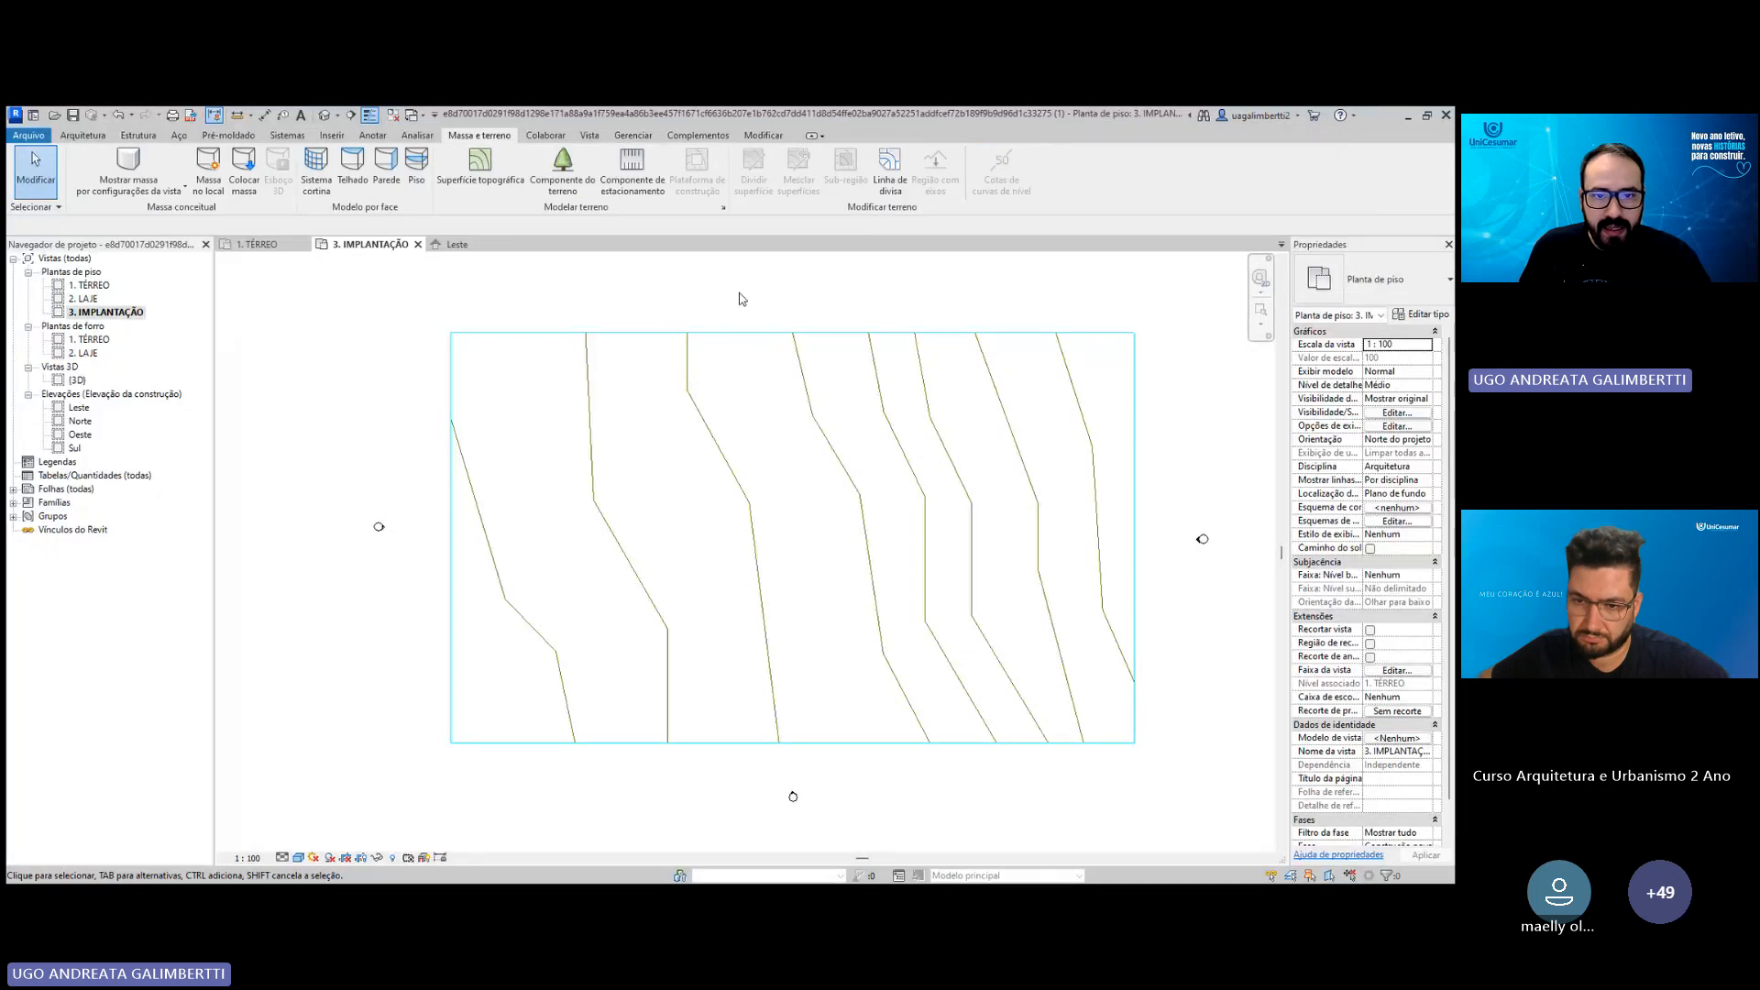
{"action": "left_click", "coordinate": [1135, 356]}
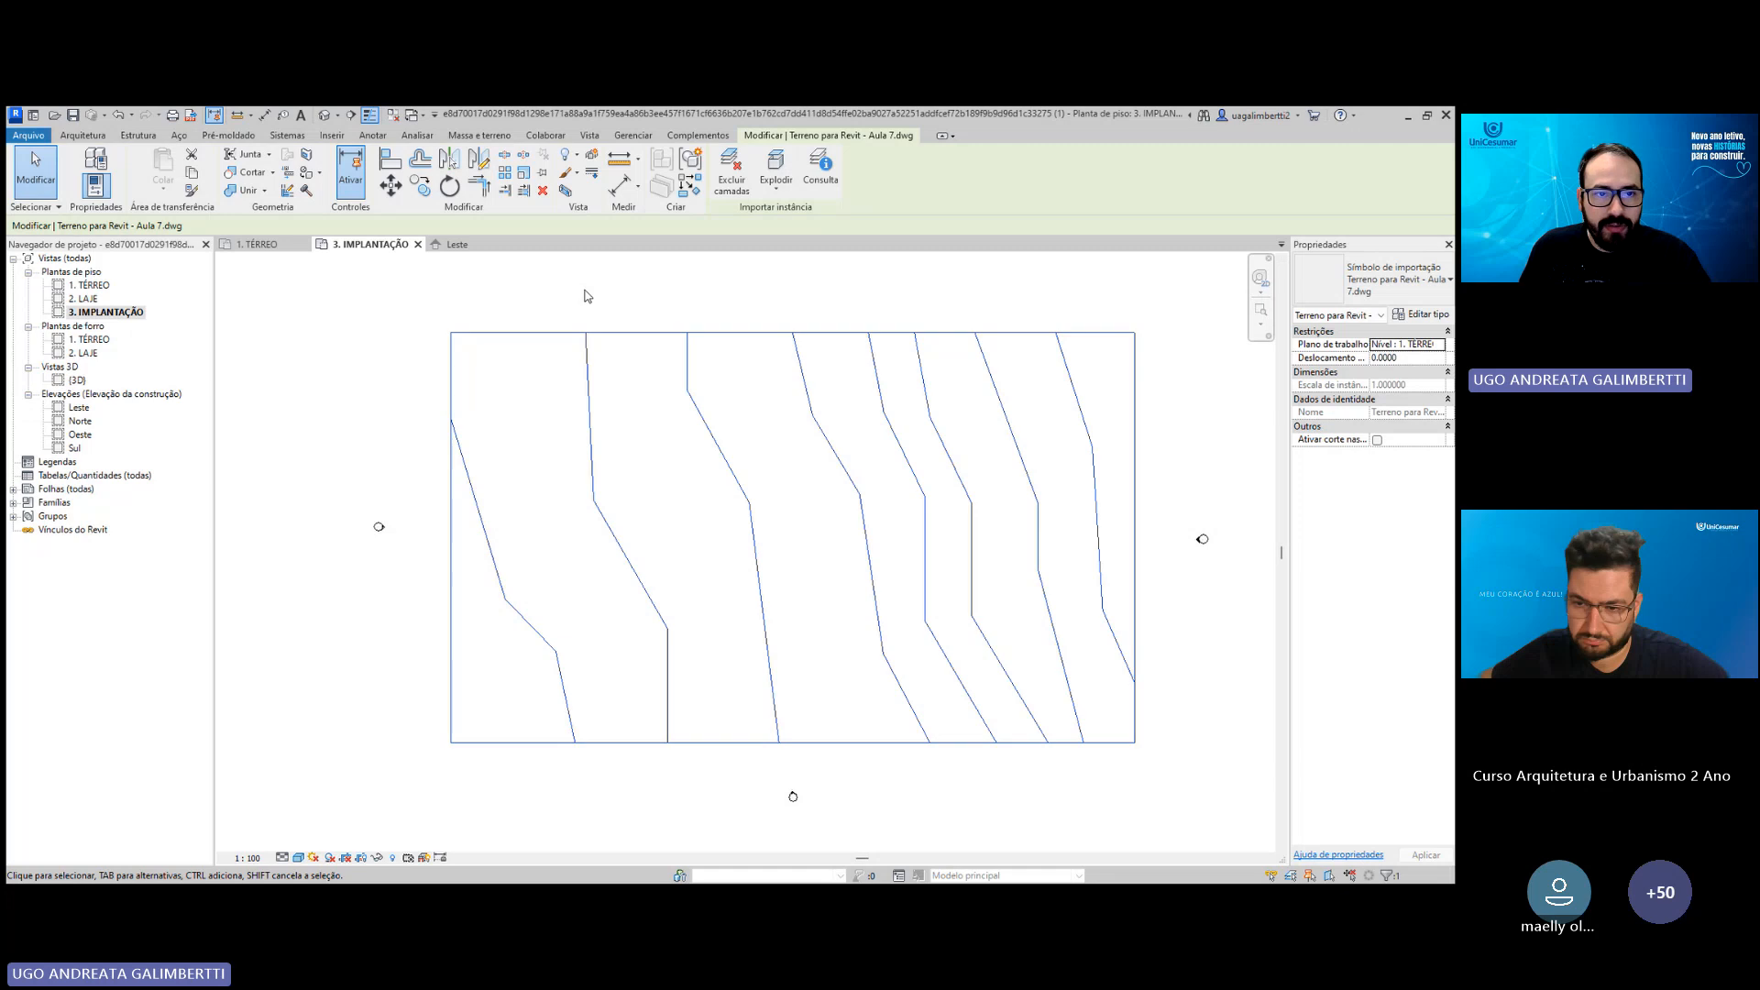
{"action": "left_click", "coordinate": [479, 135]}
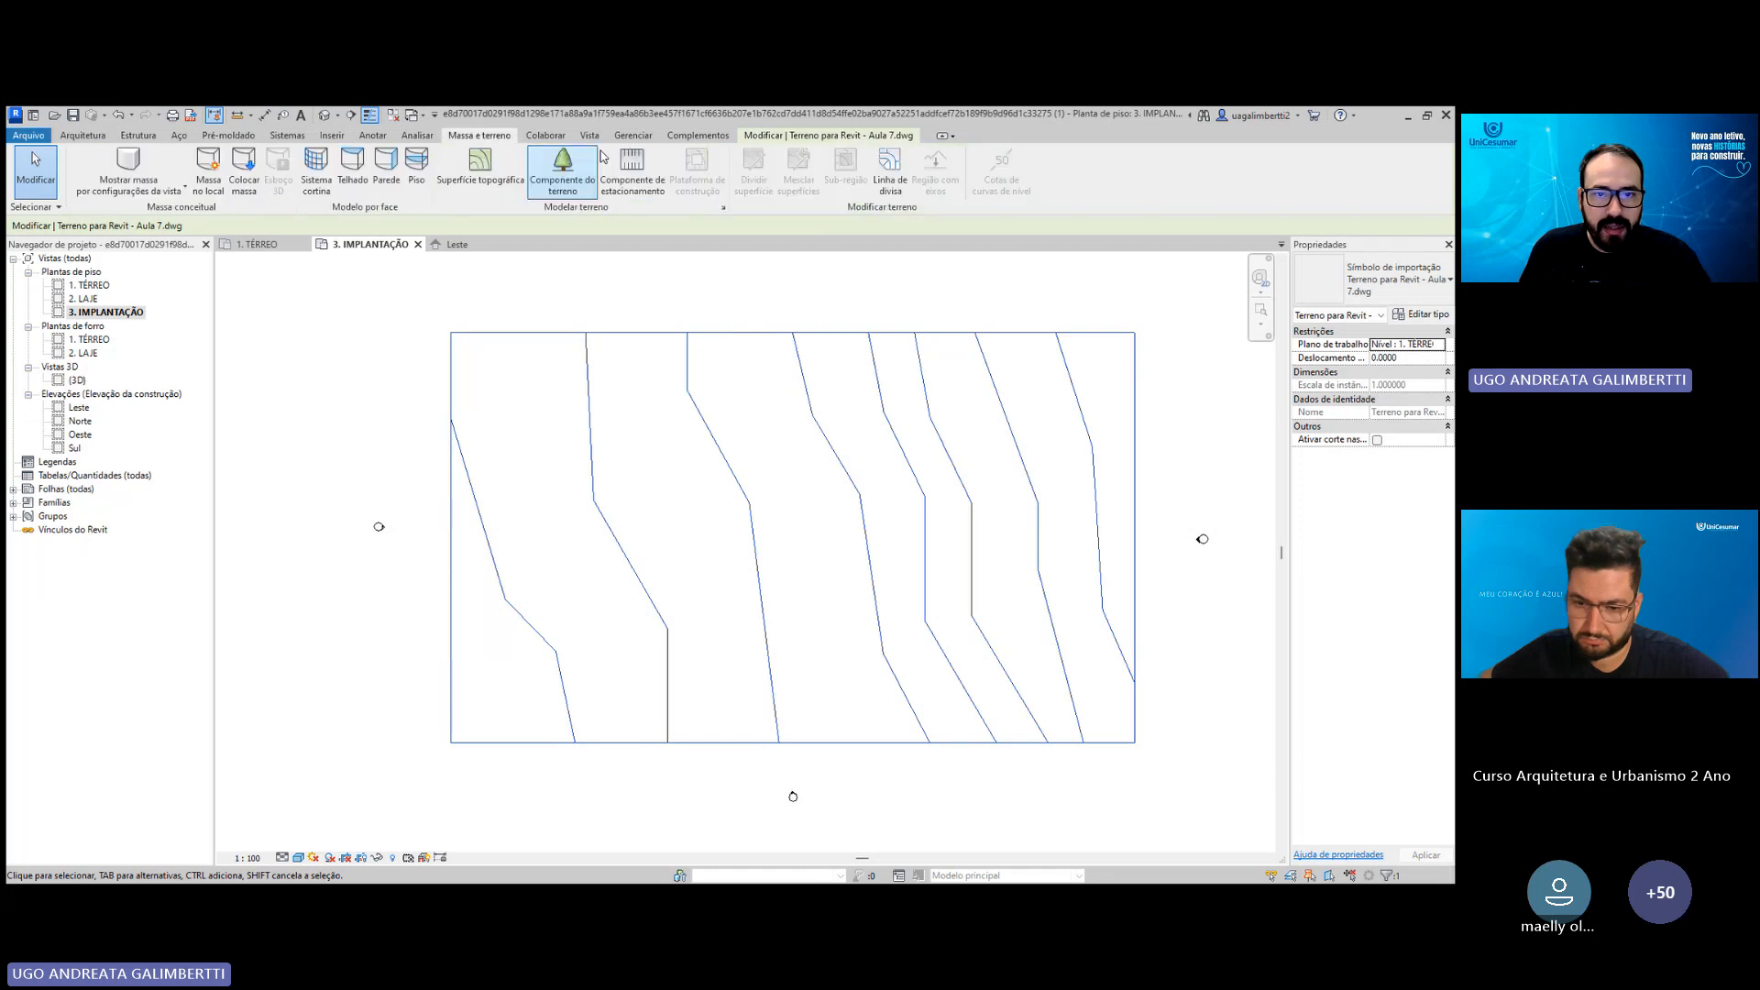
{"action": "left_click", "coordinate": [479, 169]}
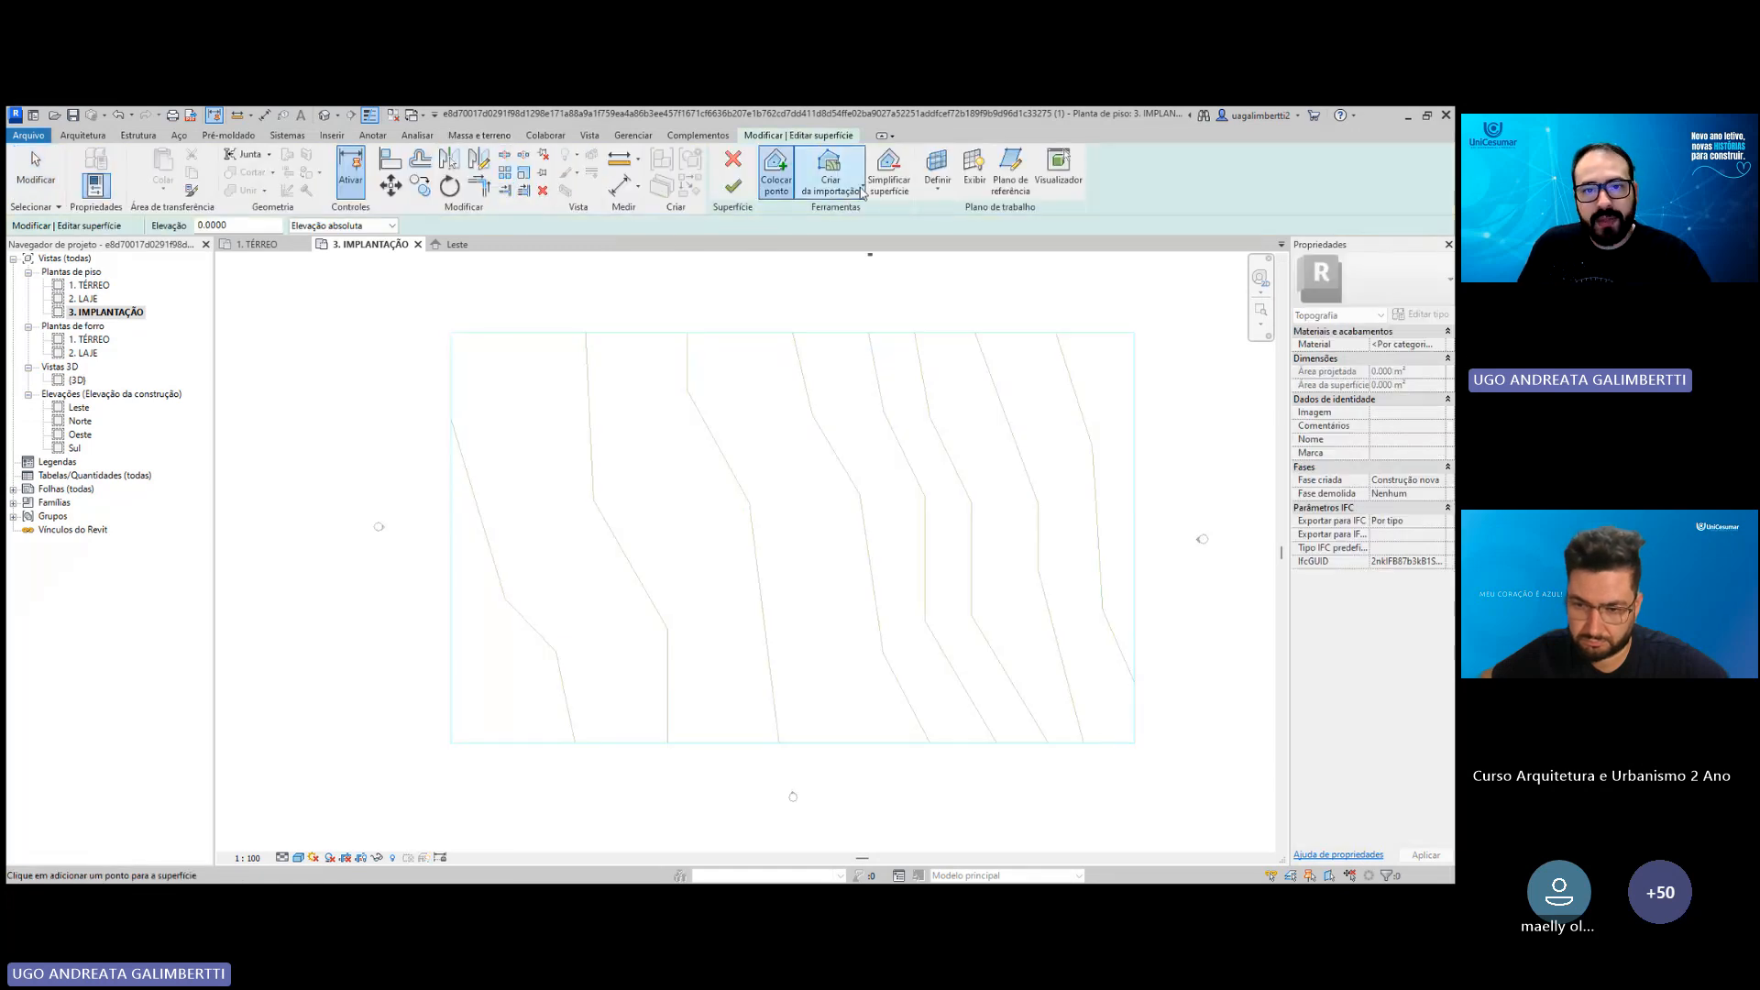
{"action": "left_click", "coordinate": [830, 179]}
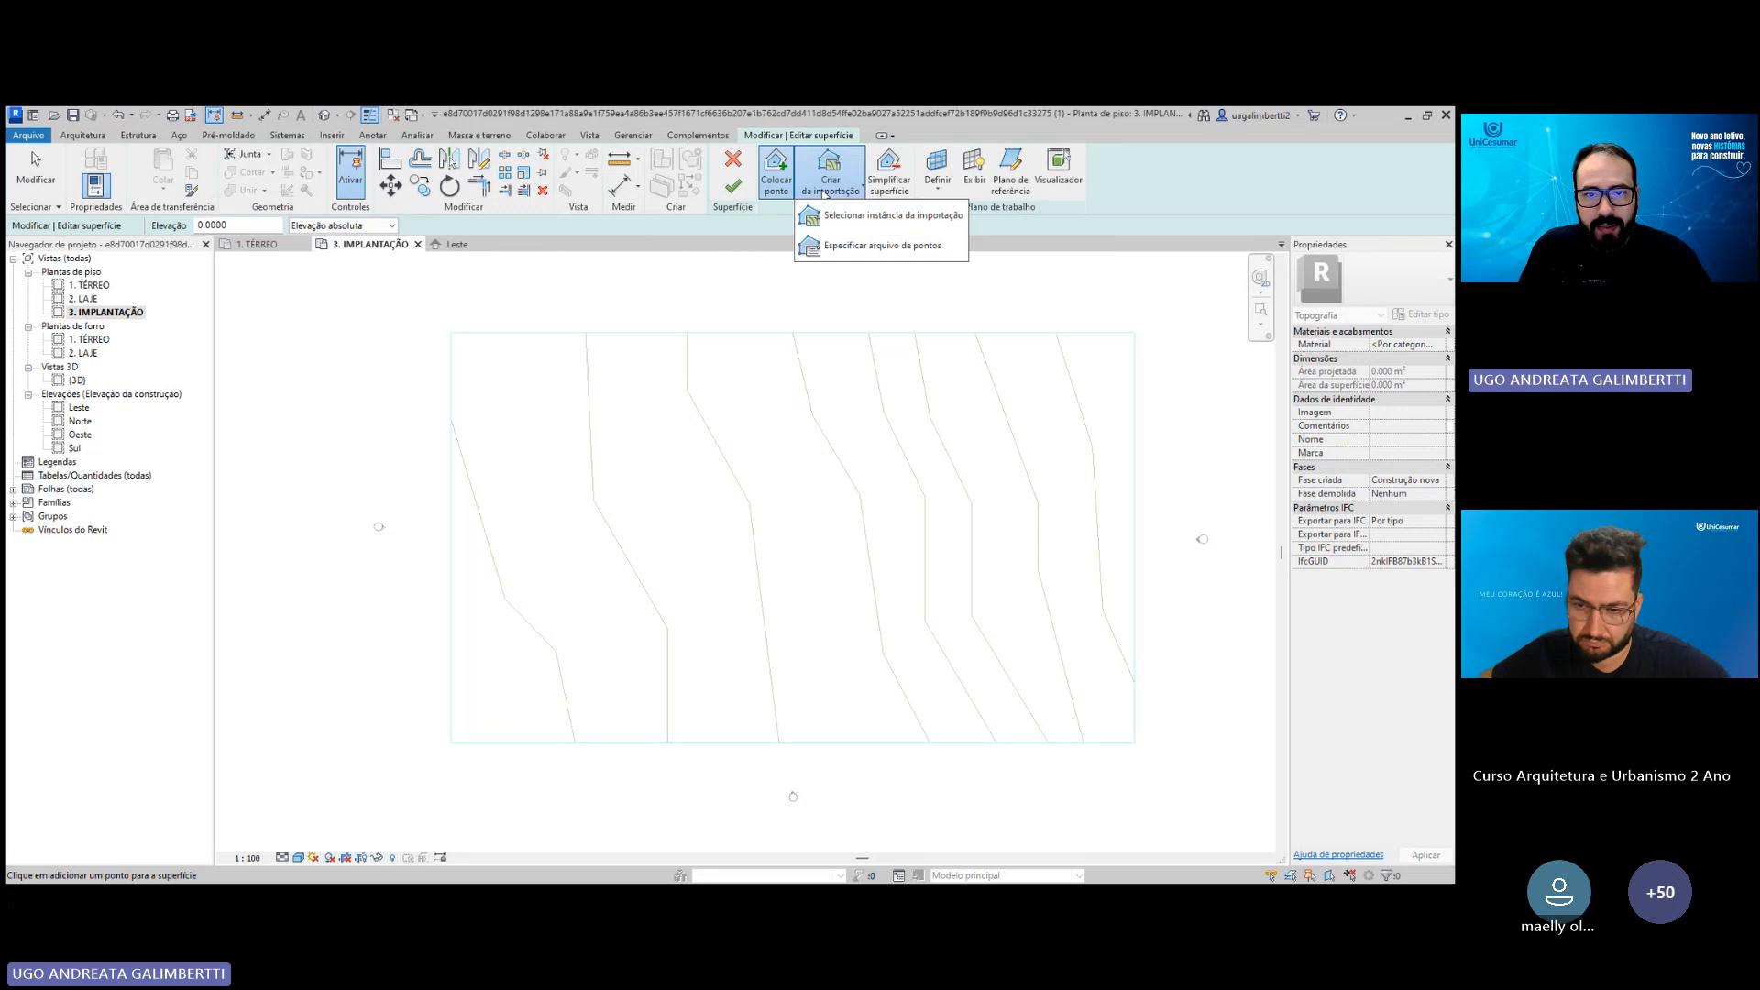
{"action": "left_click", "coordinate": [920, 220]}
{"action": "left_click", "coordinate": [871, 342]}
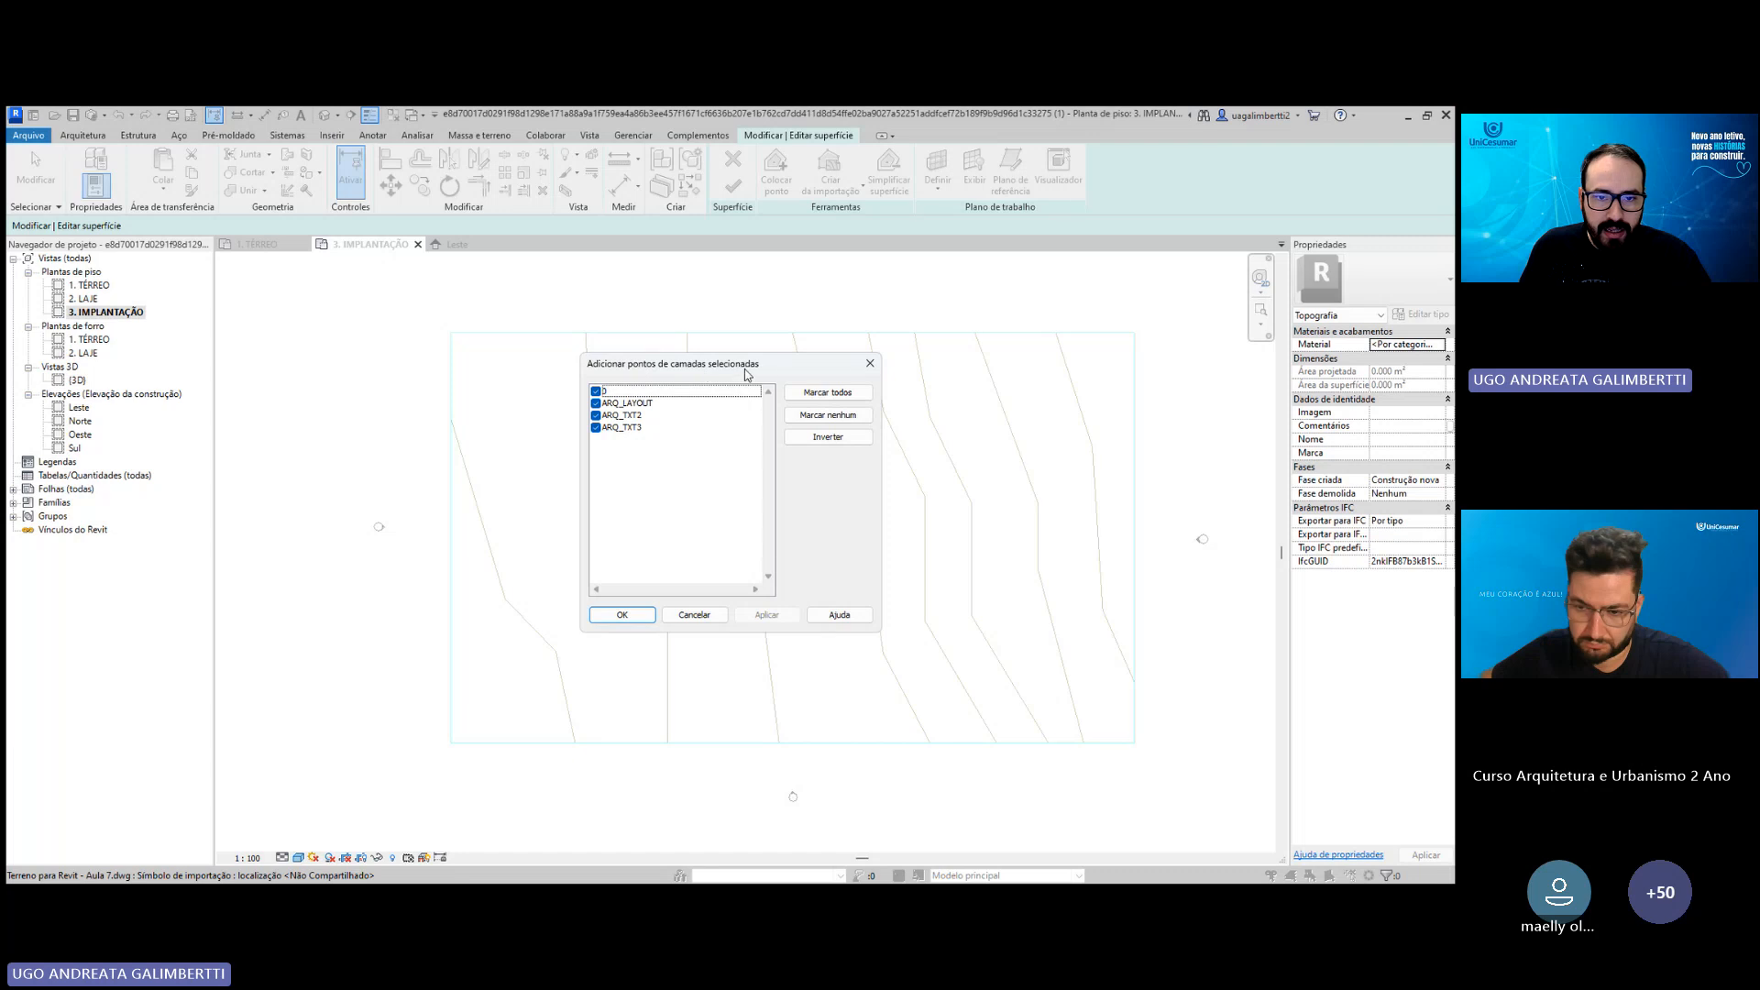
Generate the surface points from only the ARQ_TXT2 and ARQ_TXT3 layers, excluding 0 and ARQ_LAYOUT.
{"action": "left_click", "coordinate": [596, 392]}
{"action": "left_click", "coordinate": [596, 404]}
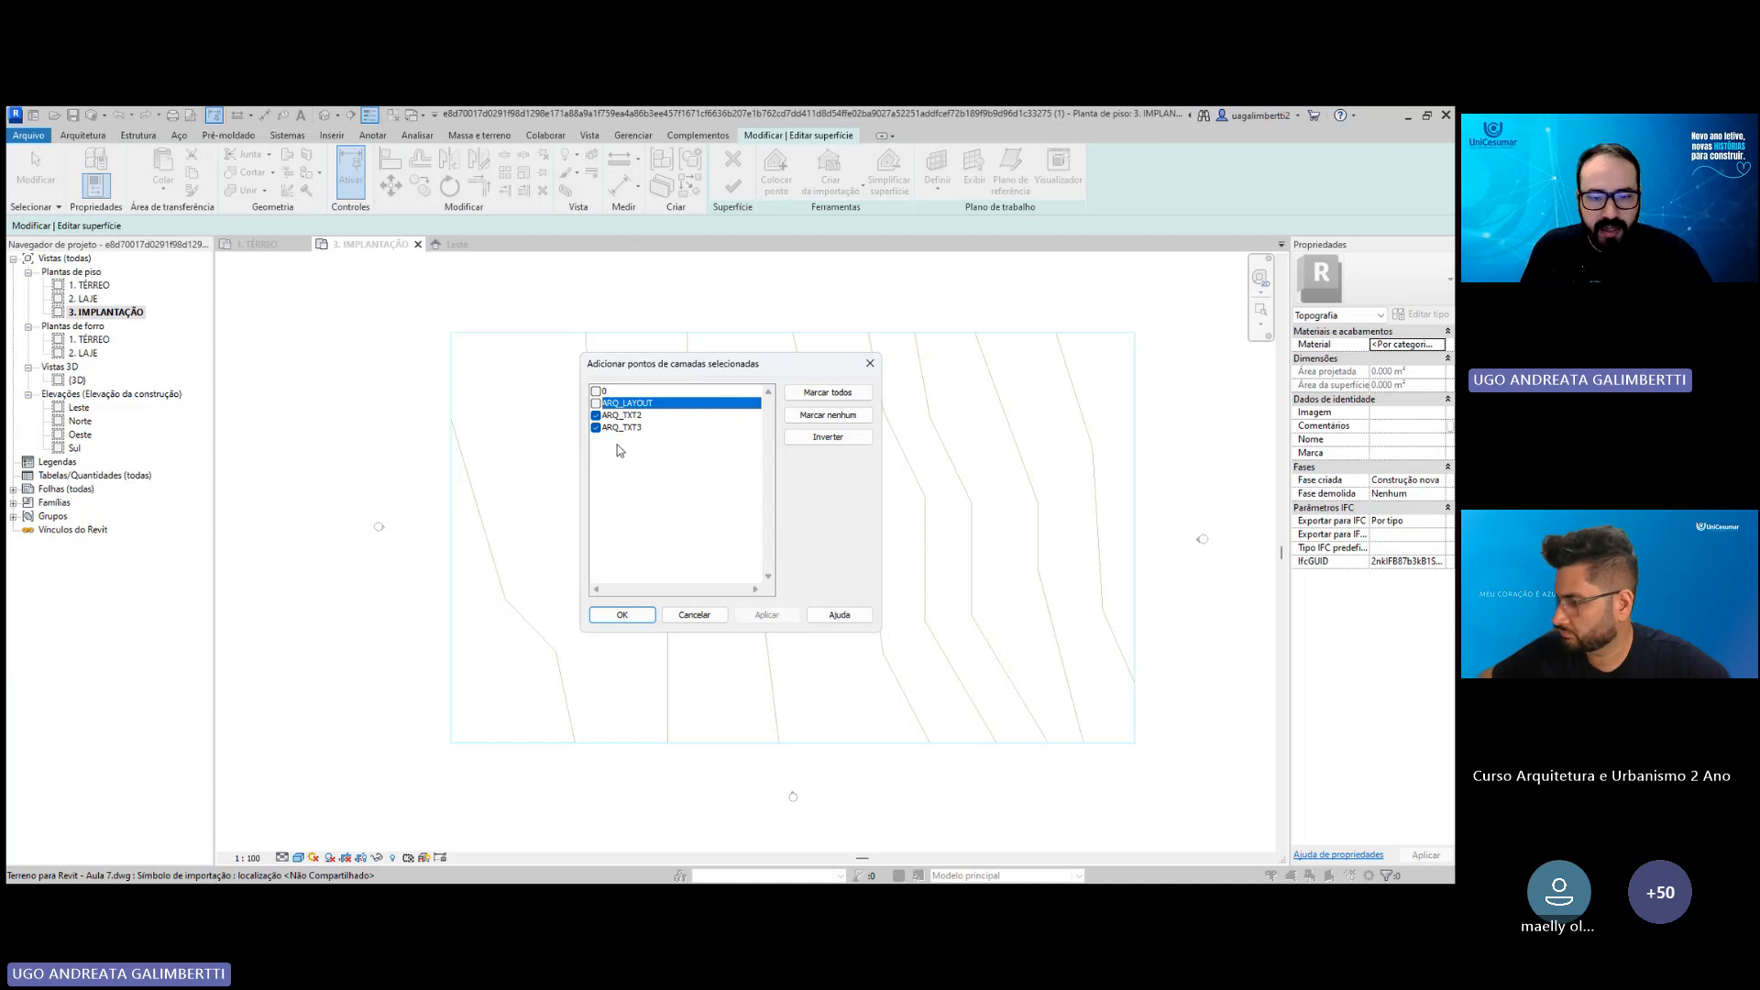
{"action": "left_click", "coordinate": [637, 616]}
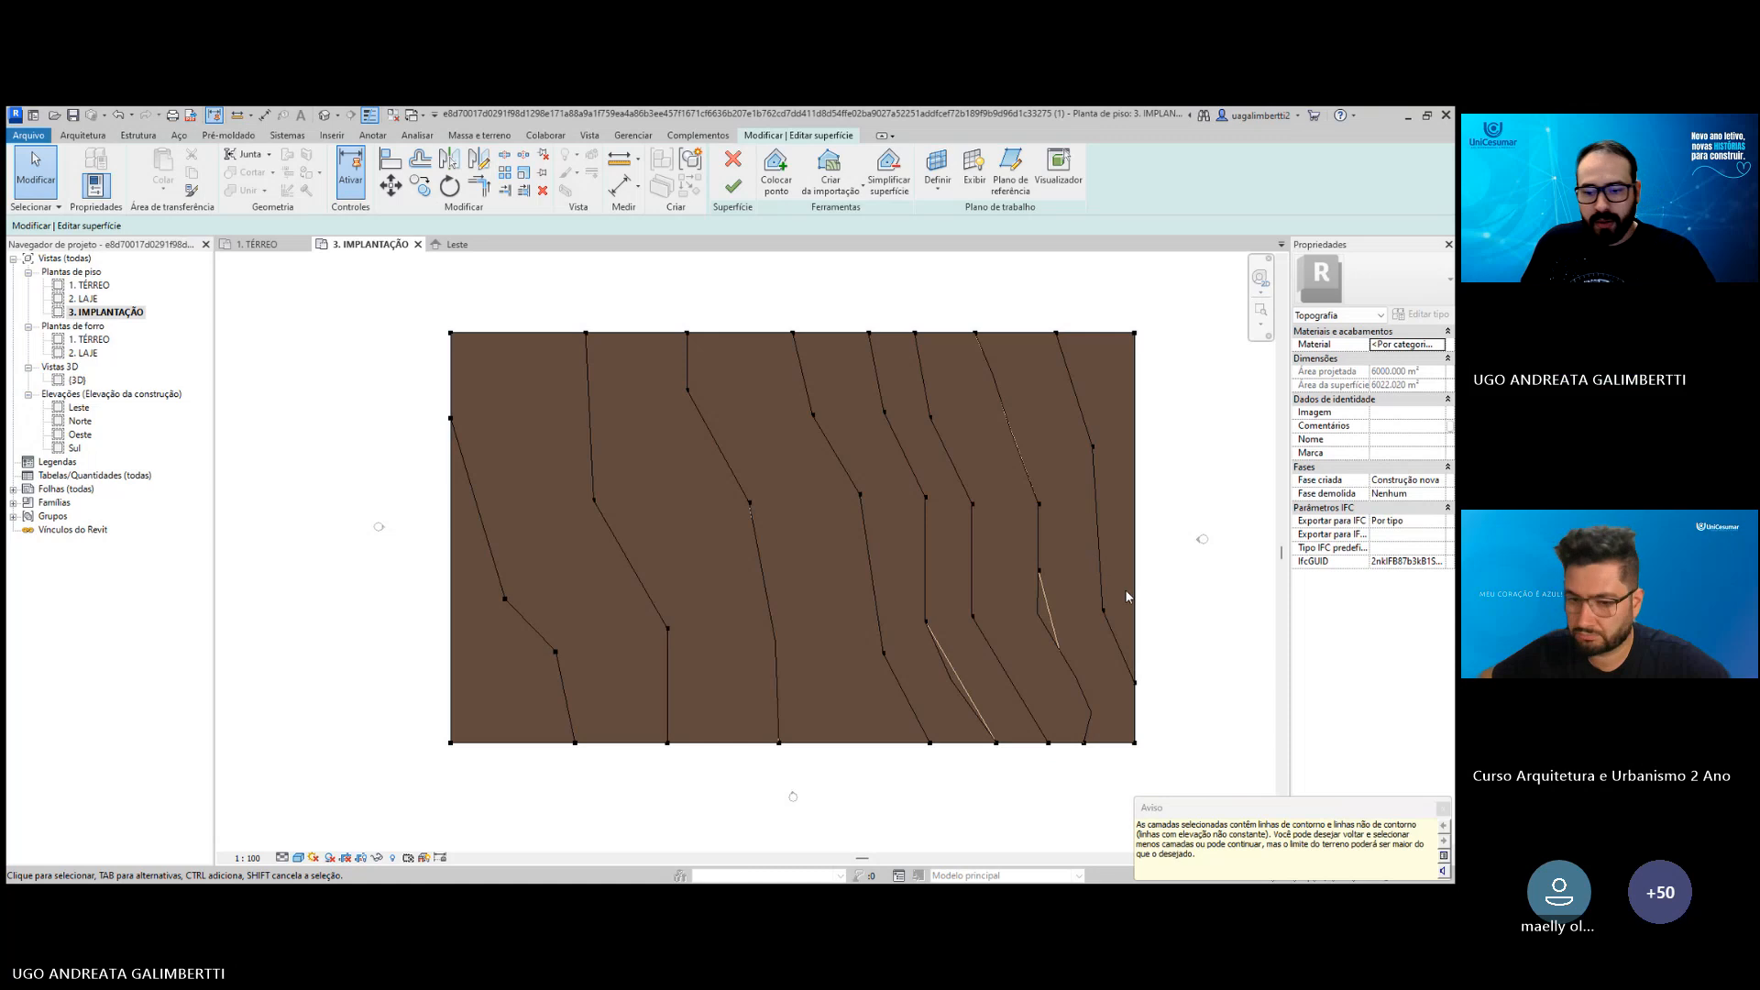
Examine the generated terrain surface from an angle in the 3D view and return to the 3. IMPLANTAÇÃO plan.
{"action": "middle_click_drag", "start_coordinate": [849, 502], "coordinate": [879, 483]}
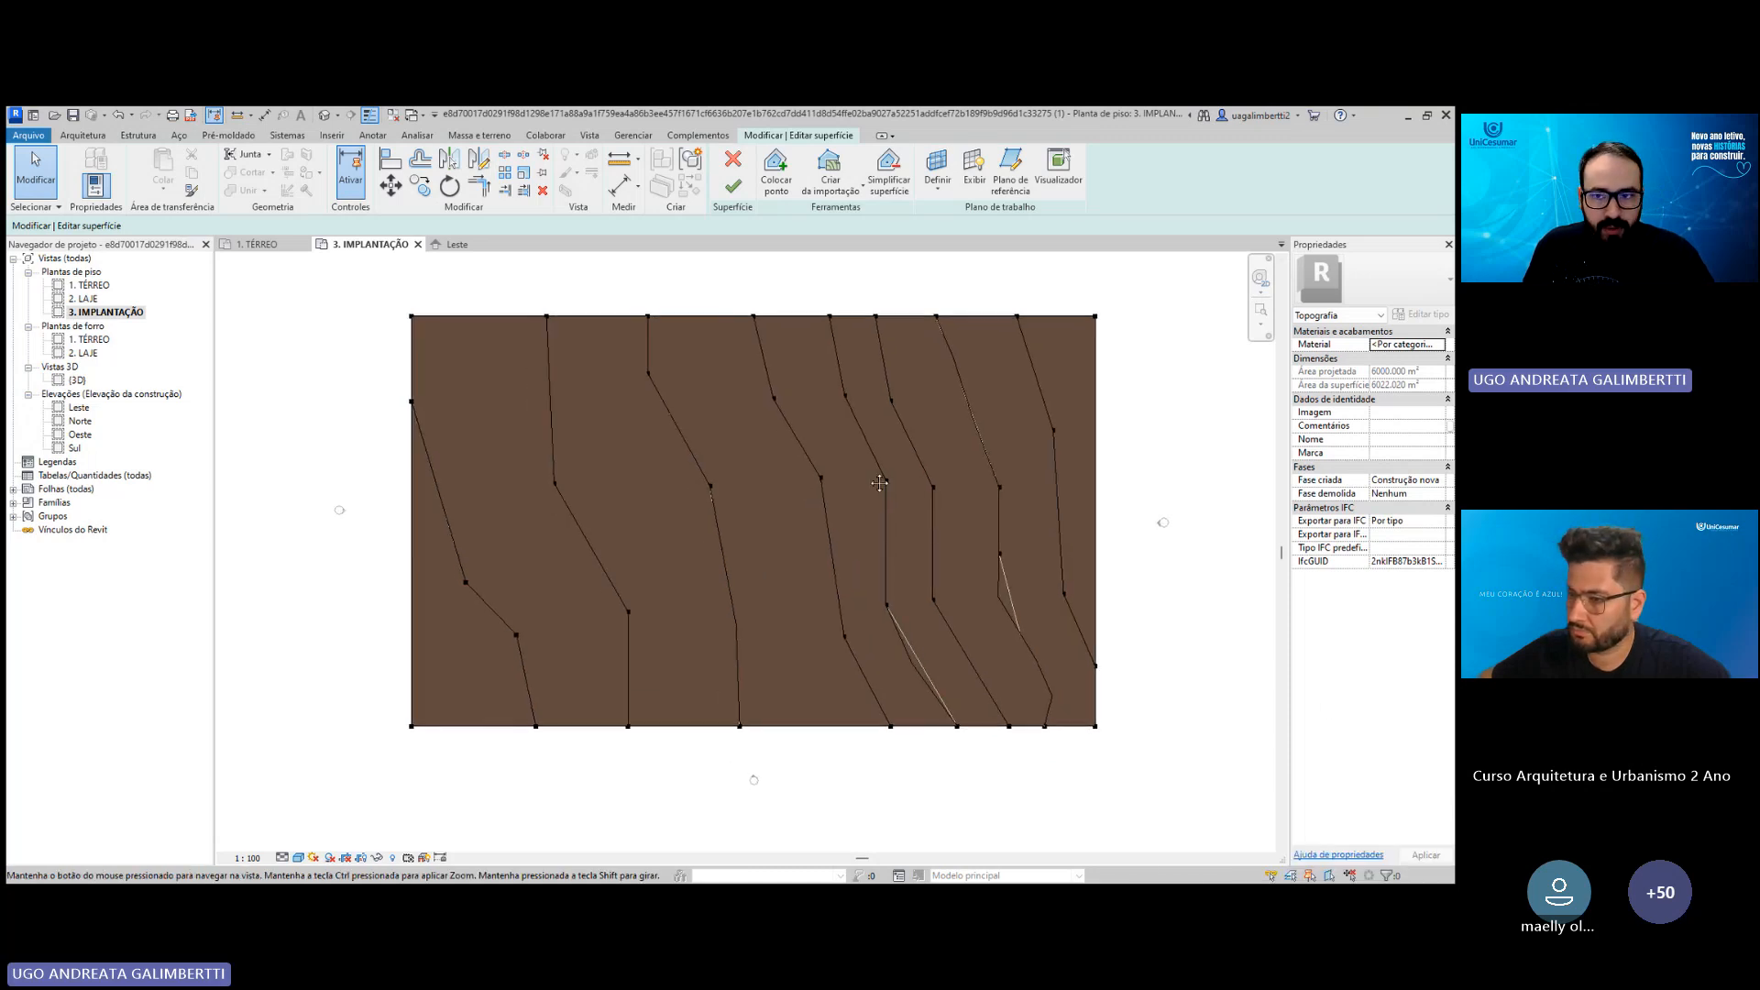
{"action": "scroll", "coordinate": [724, 414], "scroll_direction": "up", "scroll_amount": 1}
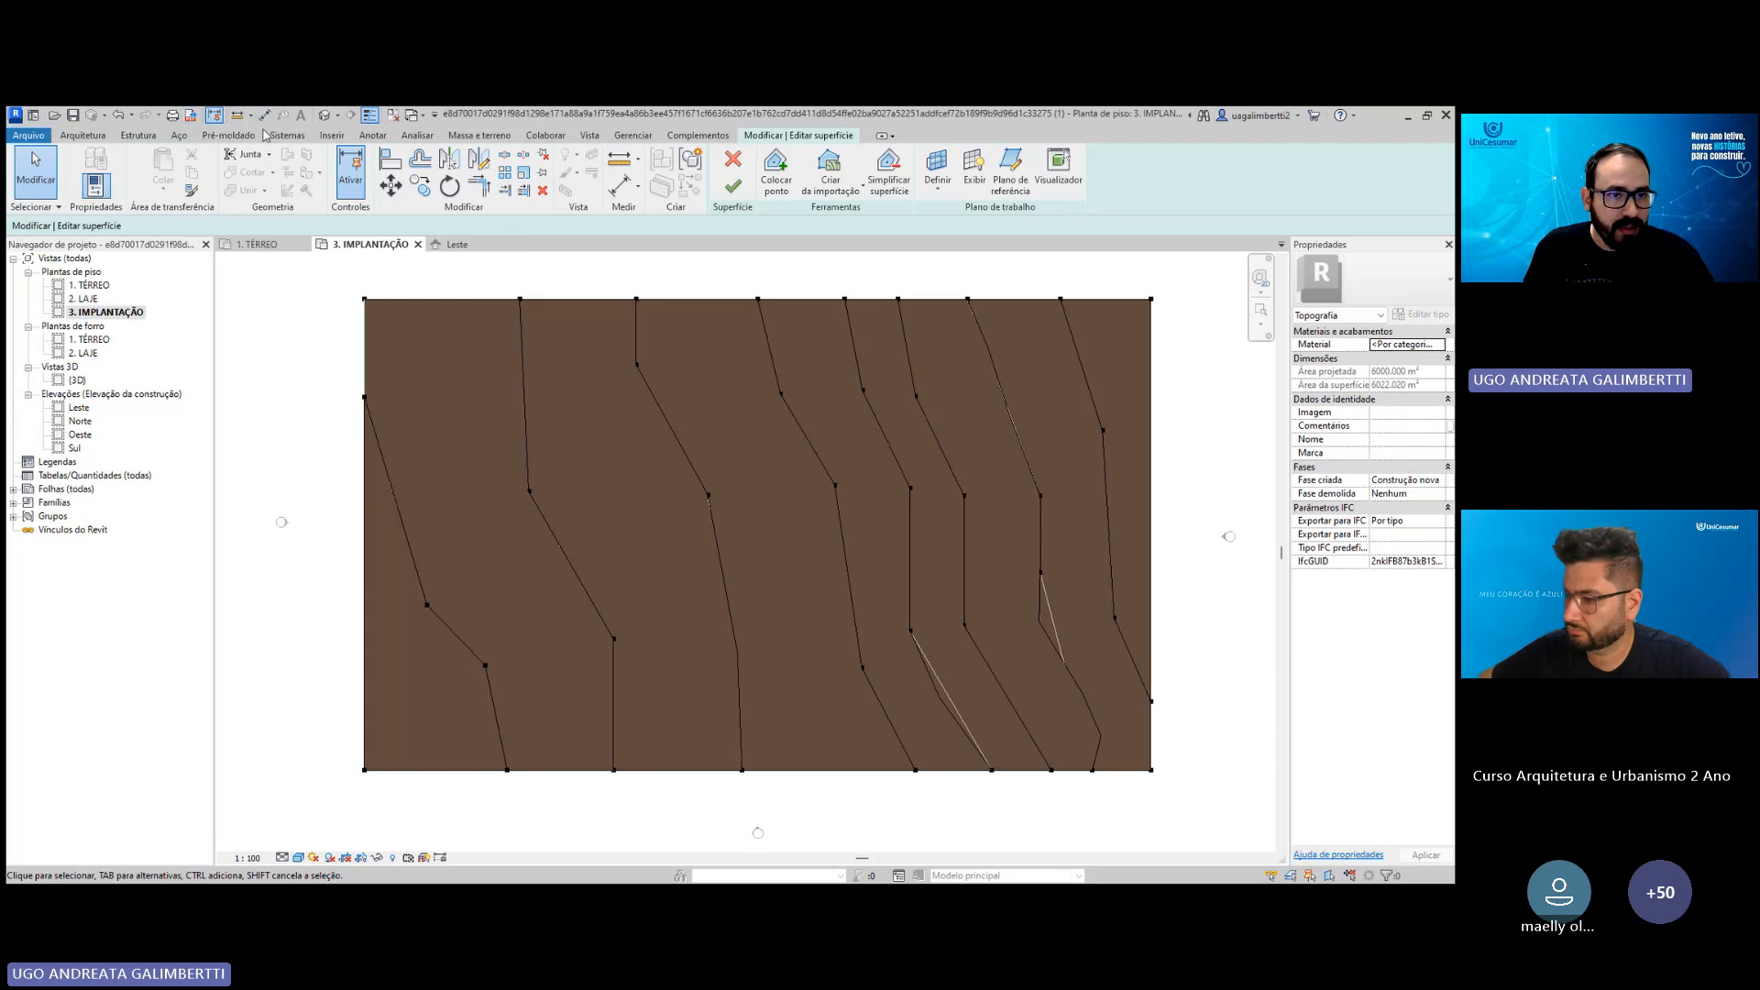
{"action": "left_click", "coordinate": [323, 117]}
{"action": "middle_click_drag", "start_coordinate": [795, 554], "coordinate": [724, 559], "text": "shift"}
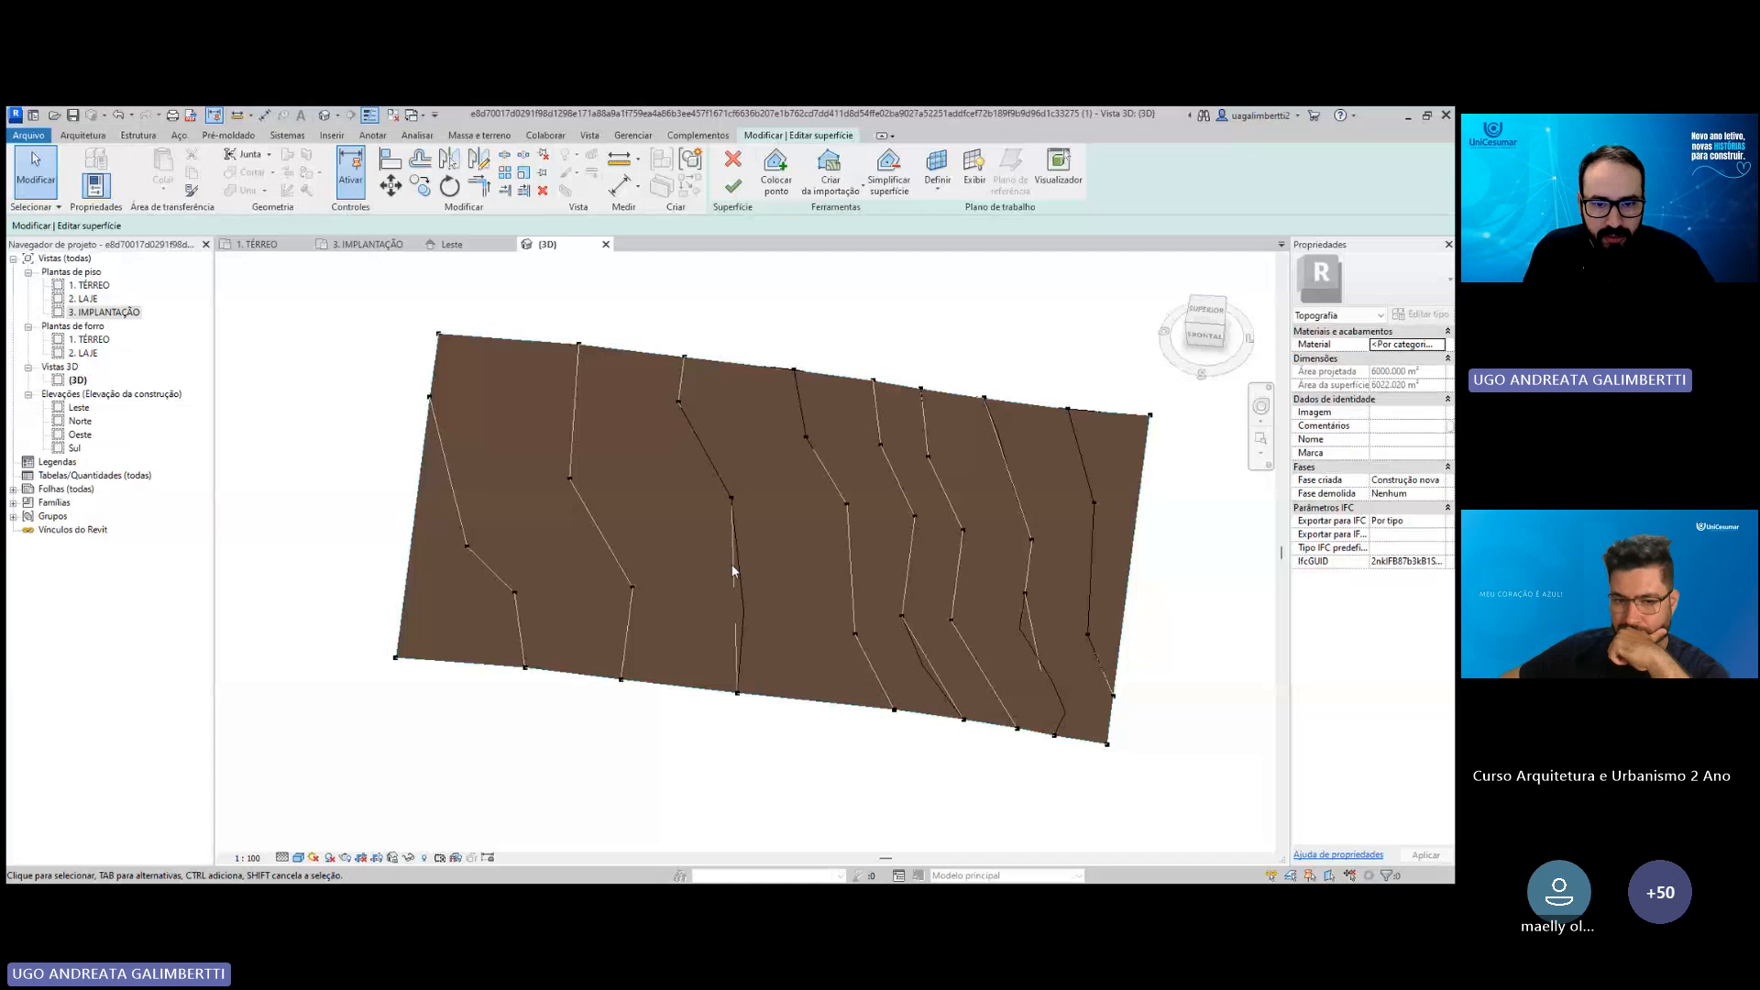
{"action": "double_click", "coordinate": [96, 313]}
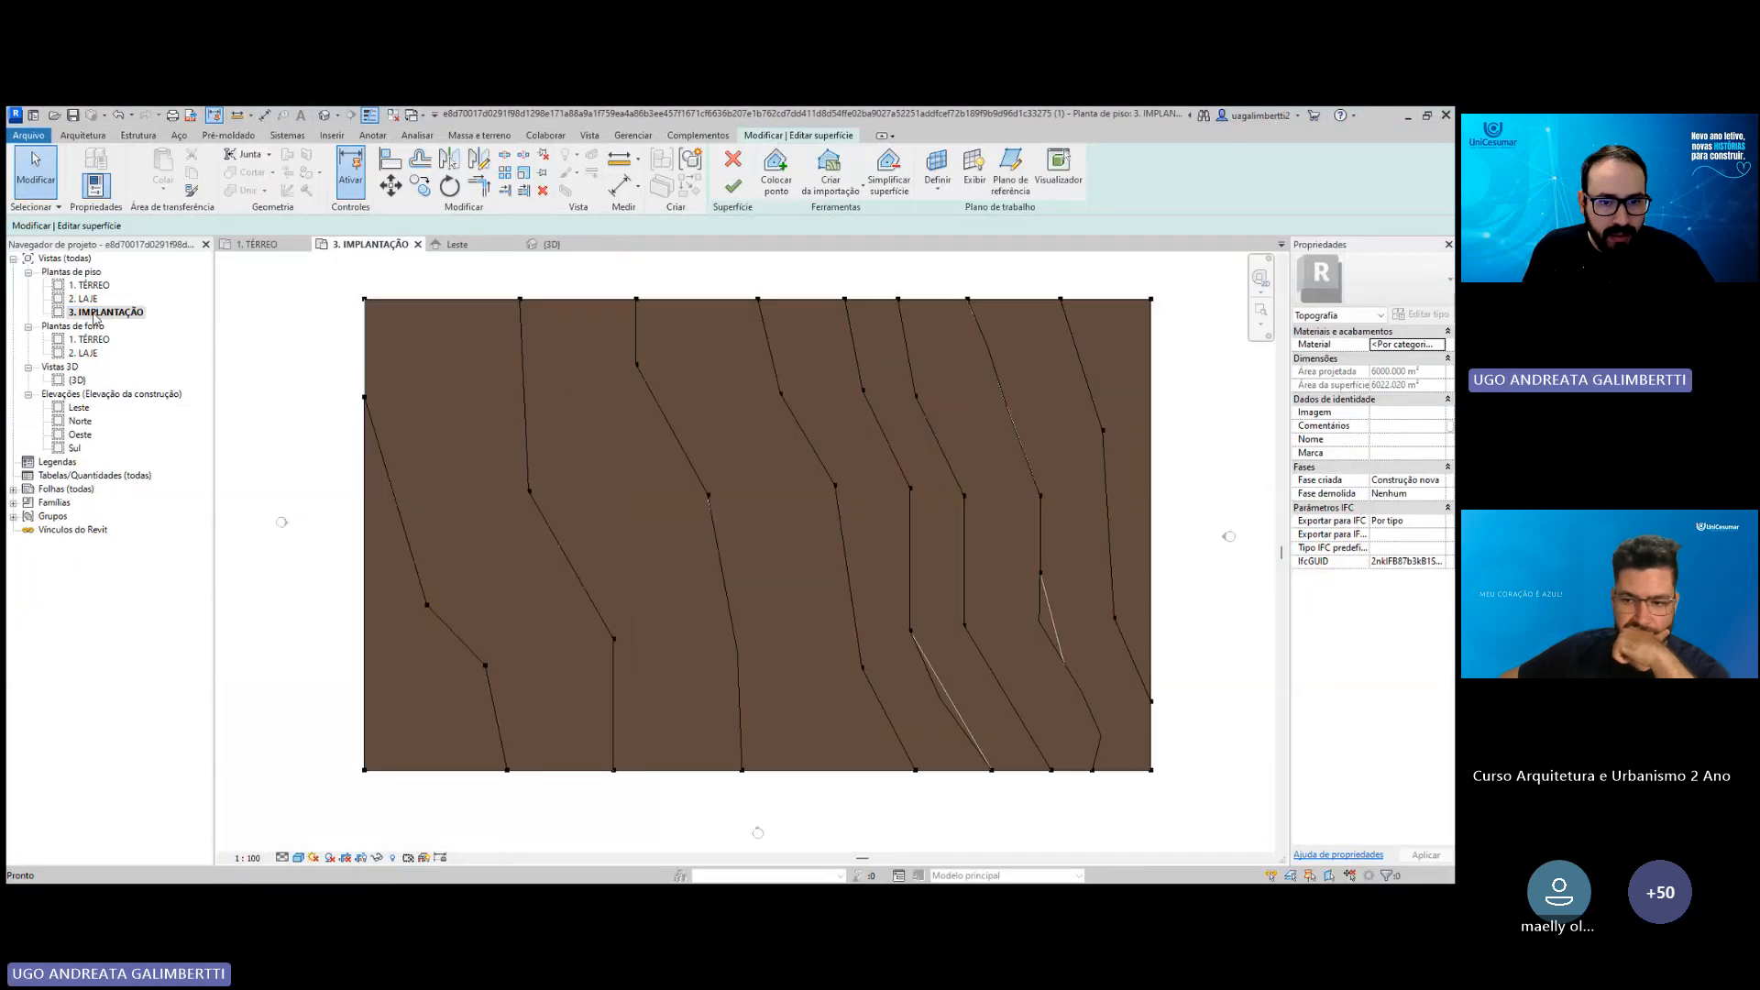
Check the elevation of an interior point on the third full contour line and finish the topographic surface.
{"action": "left_click", "coordinate": [709, 496]}
{"action": "scroll", "coordinate": [727, 510], "scroll_direction": "down", "scroll_amount": 3}
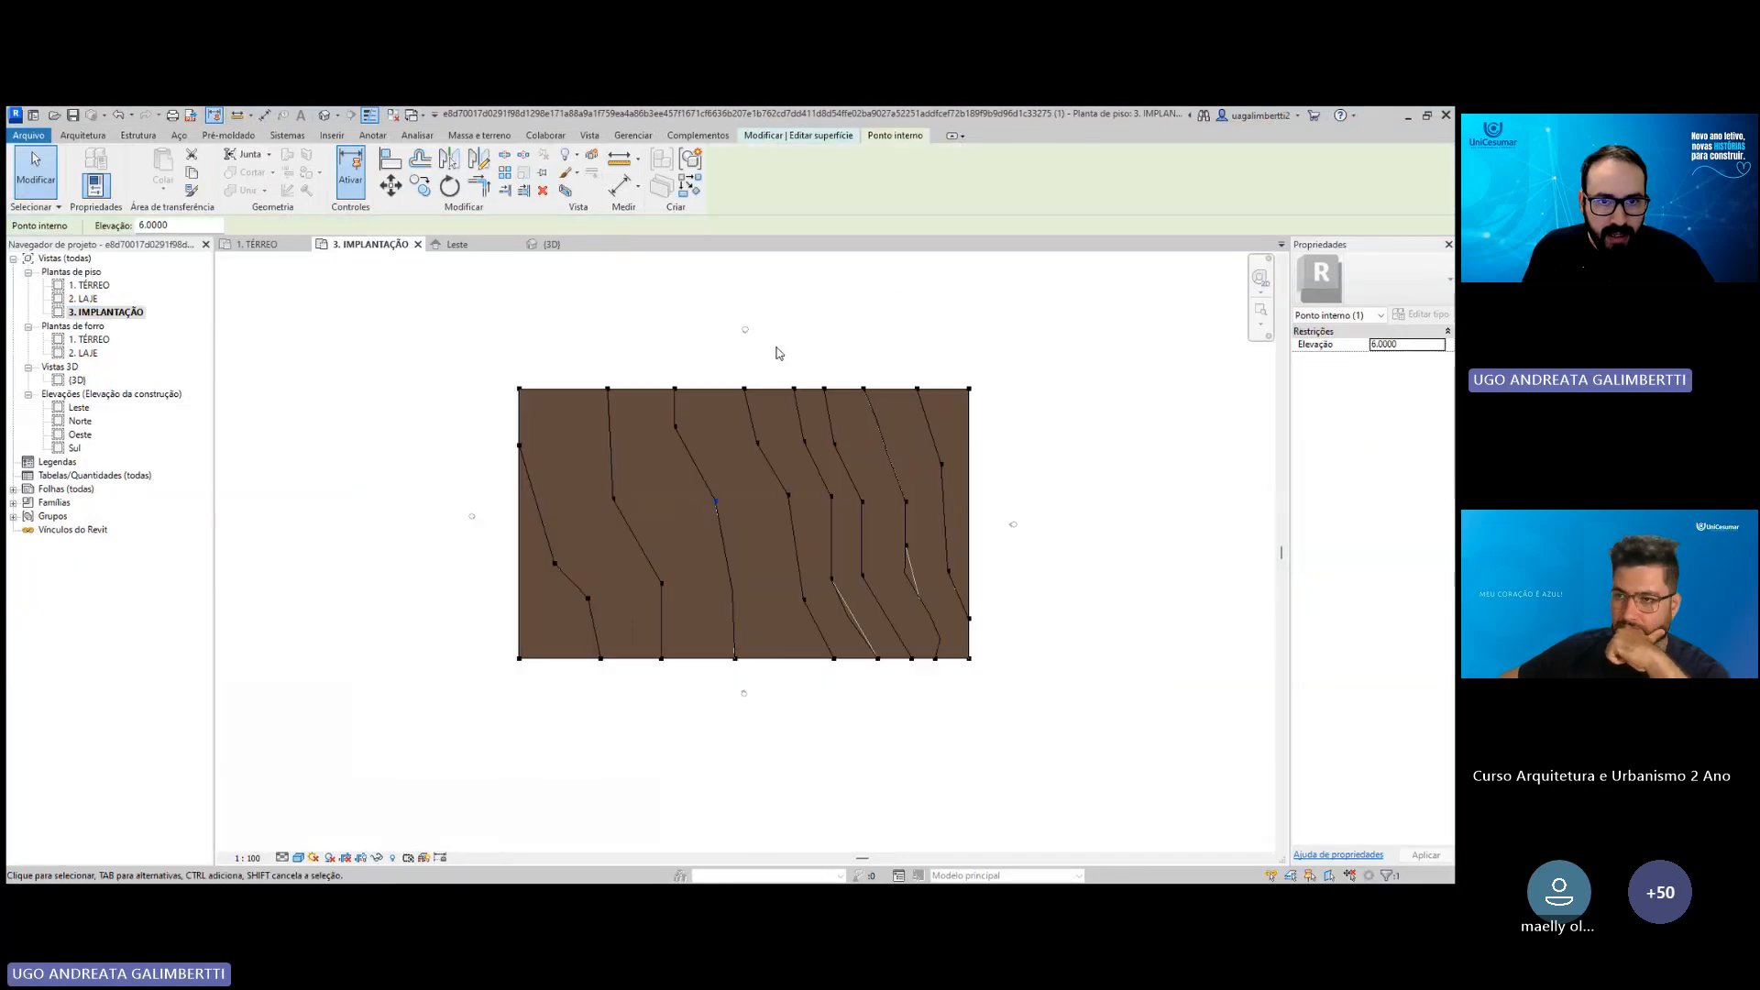
{"action": "left_click", "coordinate": [815, 329]}
{"action": "left_click", "coordinate": [733, 189]}
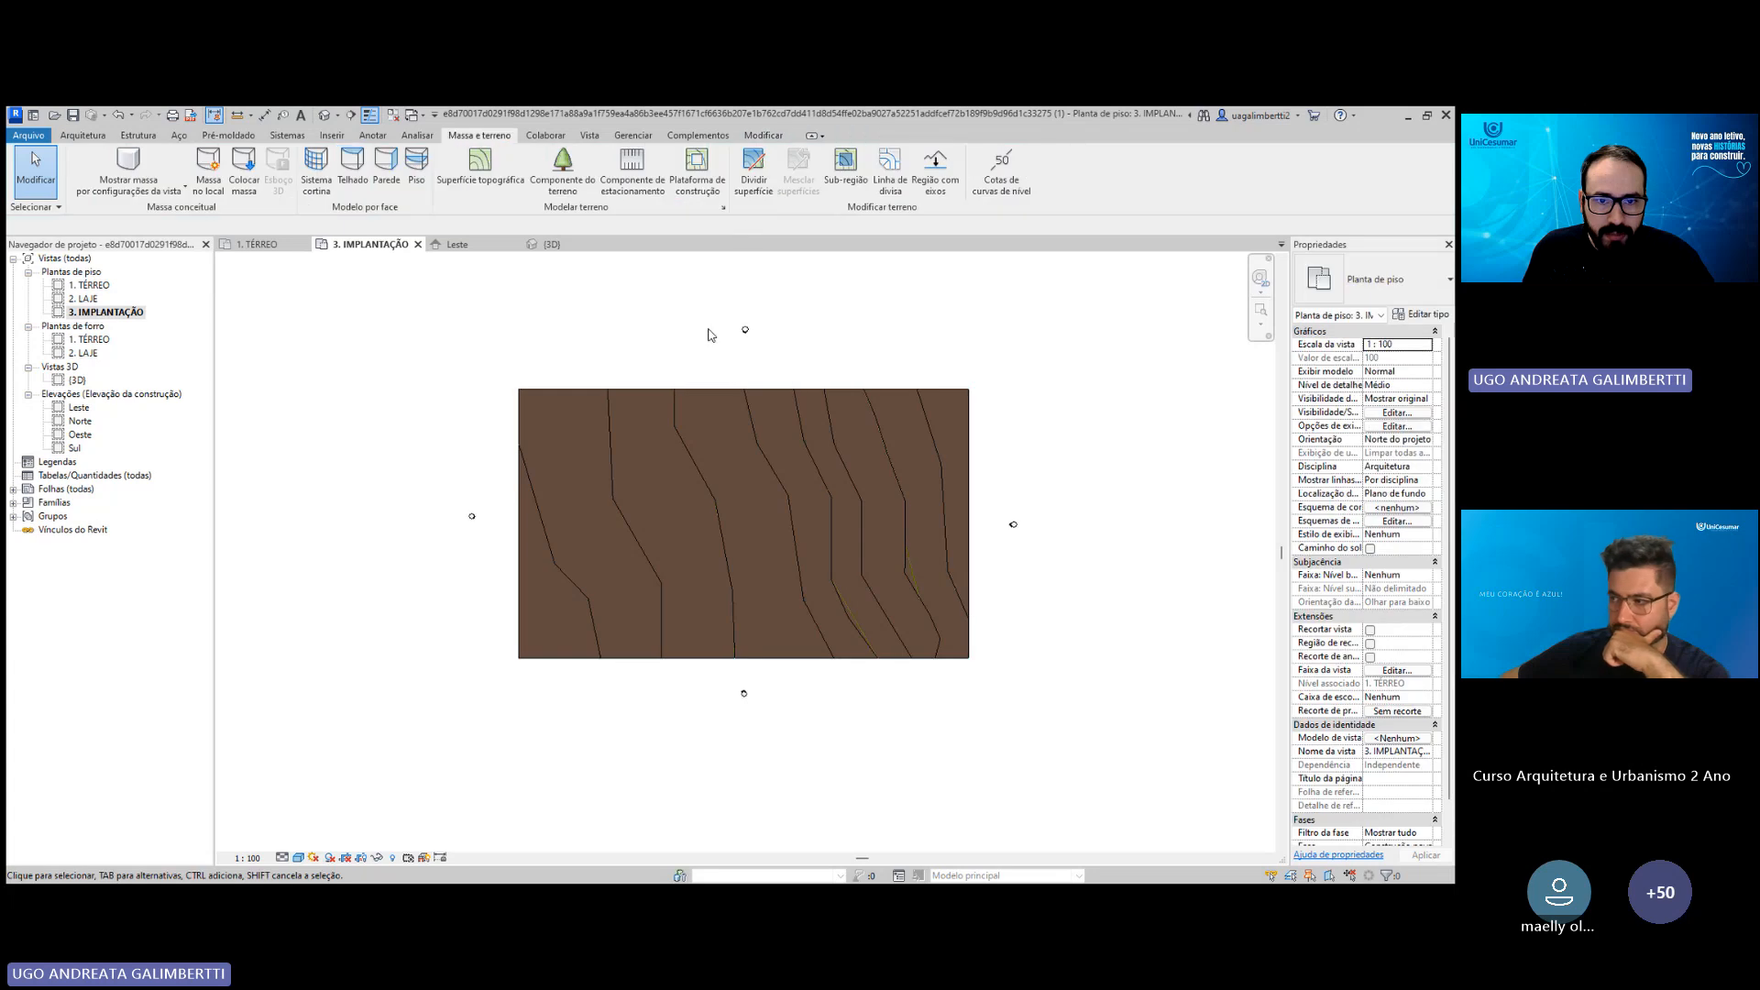
Inspect the finished topographic surface's contours against the imported DWG lines in the 3. IMPLANTAÇÃO plan.
{"action": "left_click", "coordinate": [814, 394]}
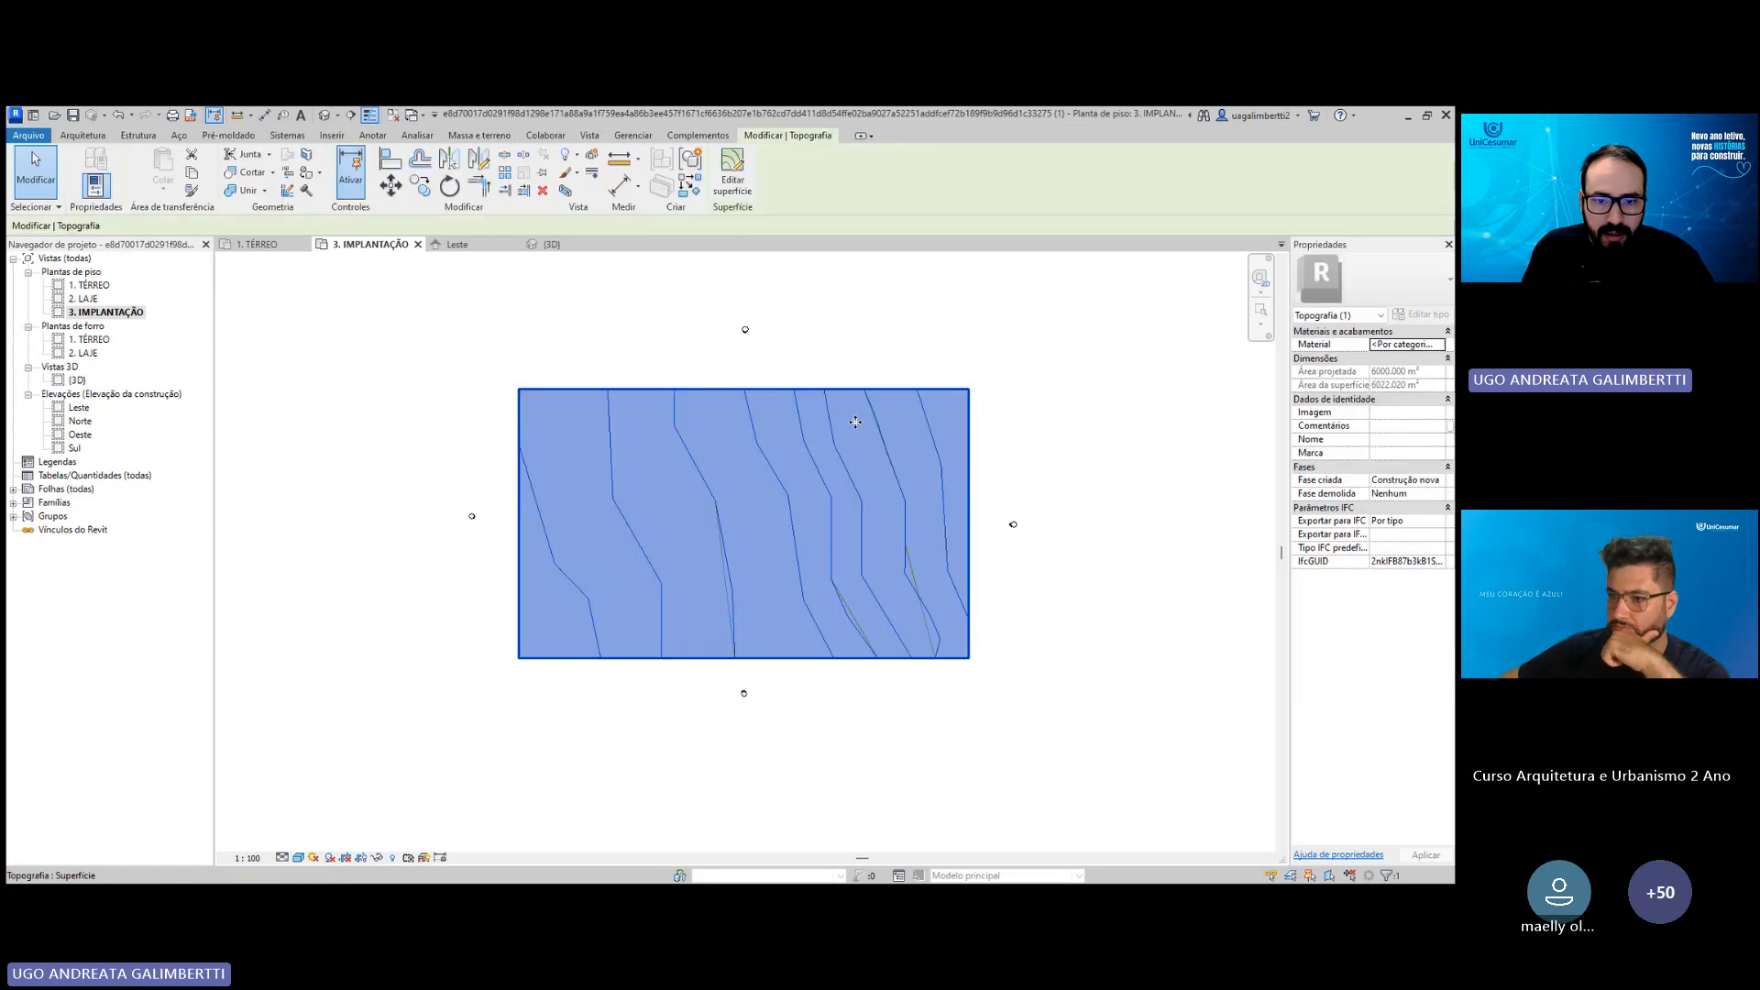
{"action": "left_click", "coordinate": [994, 452]}
{"action": "left_click", "coordinate": [731, 555]}
{"action": "scroll", "coordinate": [917, 605], "scroll_direction": "up", "scroll_amount": 2}
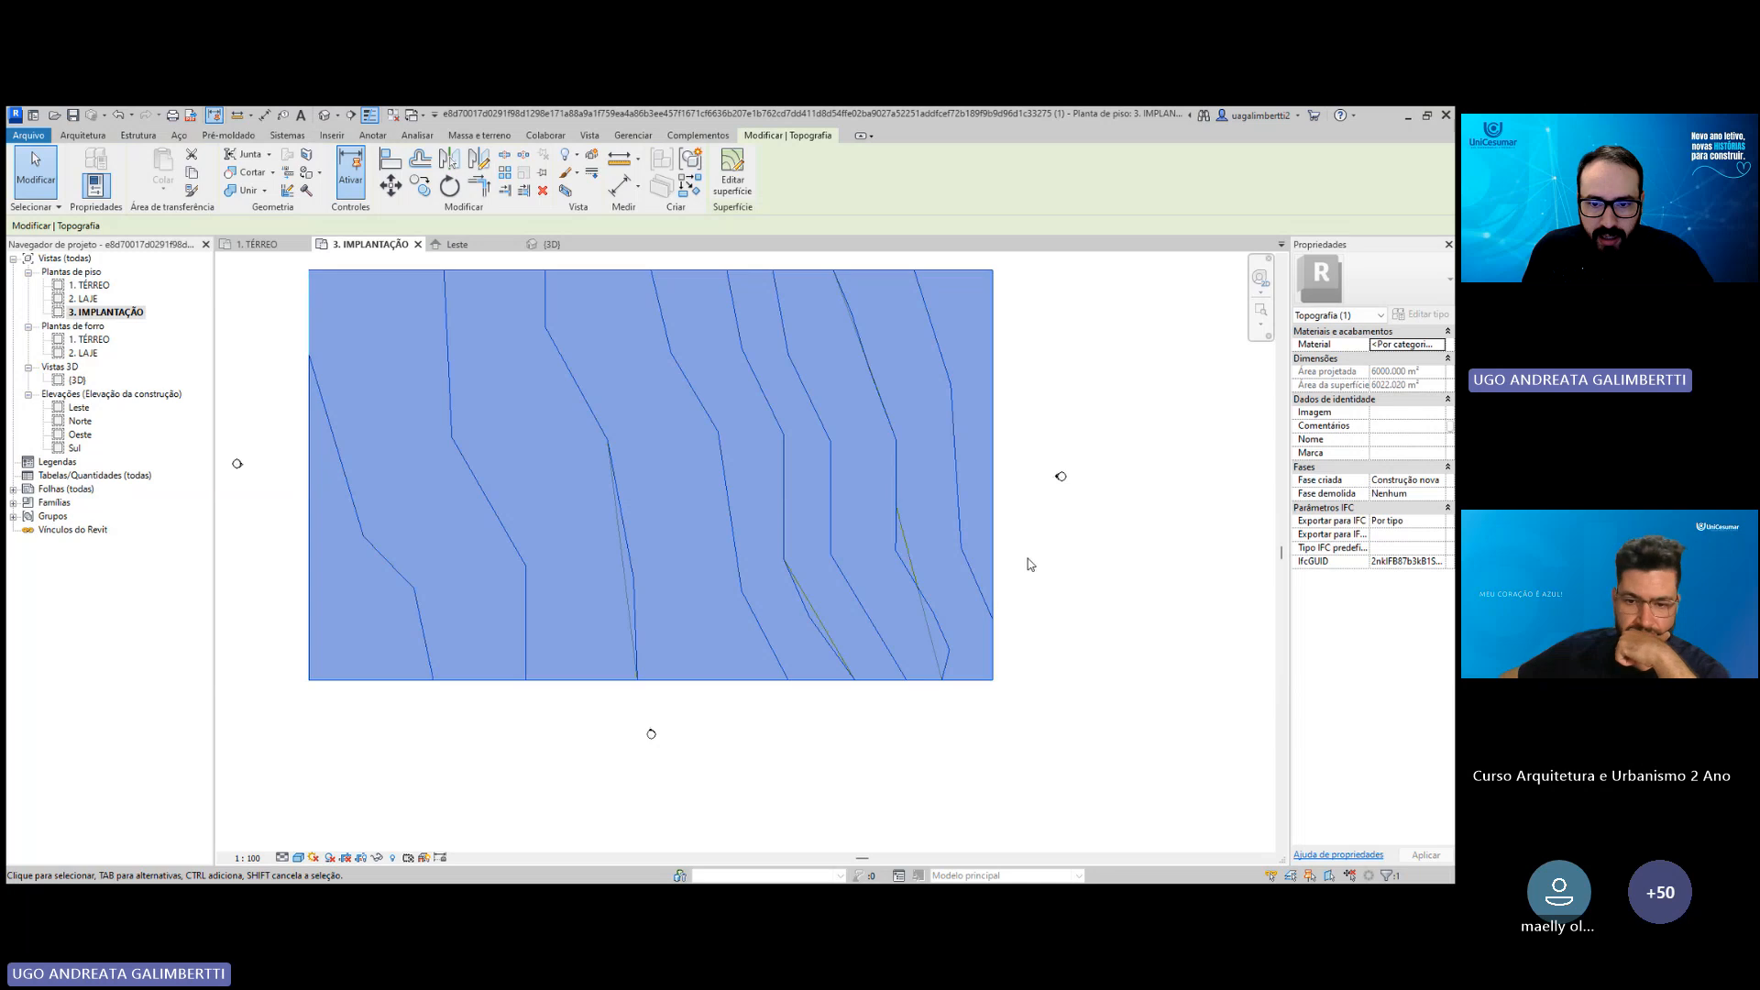
{"action": "left_click", "coordinate": [1029, 564]}
{"action": "scroll", "coordinate": [907, 550], "scroll_direction": "up", "scroll_amount": 4}
{"action": "left_click", "coordinate": [908, 547]}
{"action": "scroll", "coordinate": [909, 547], "scroll_direction": "down", "scroll_amount": 5}
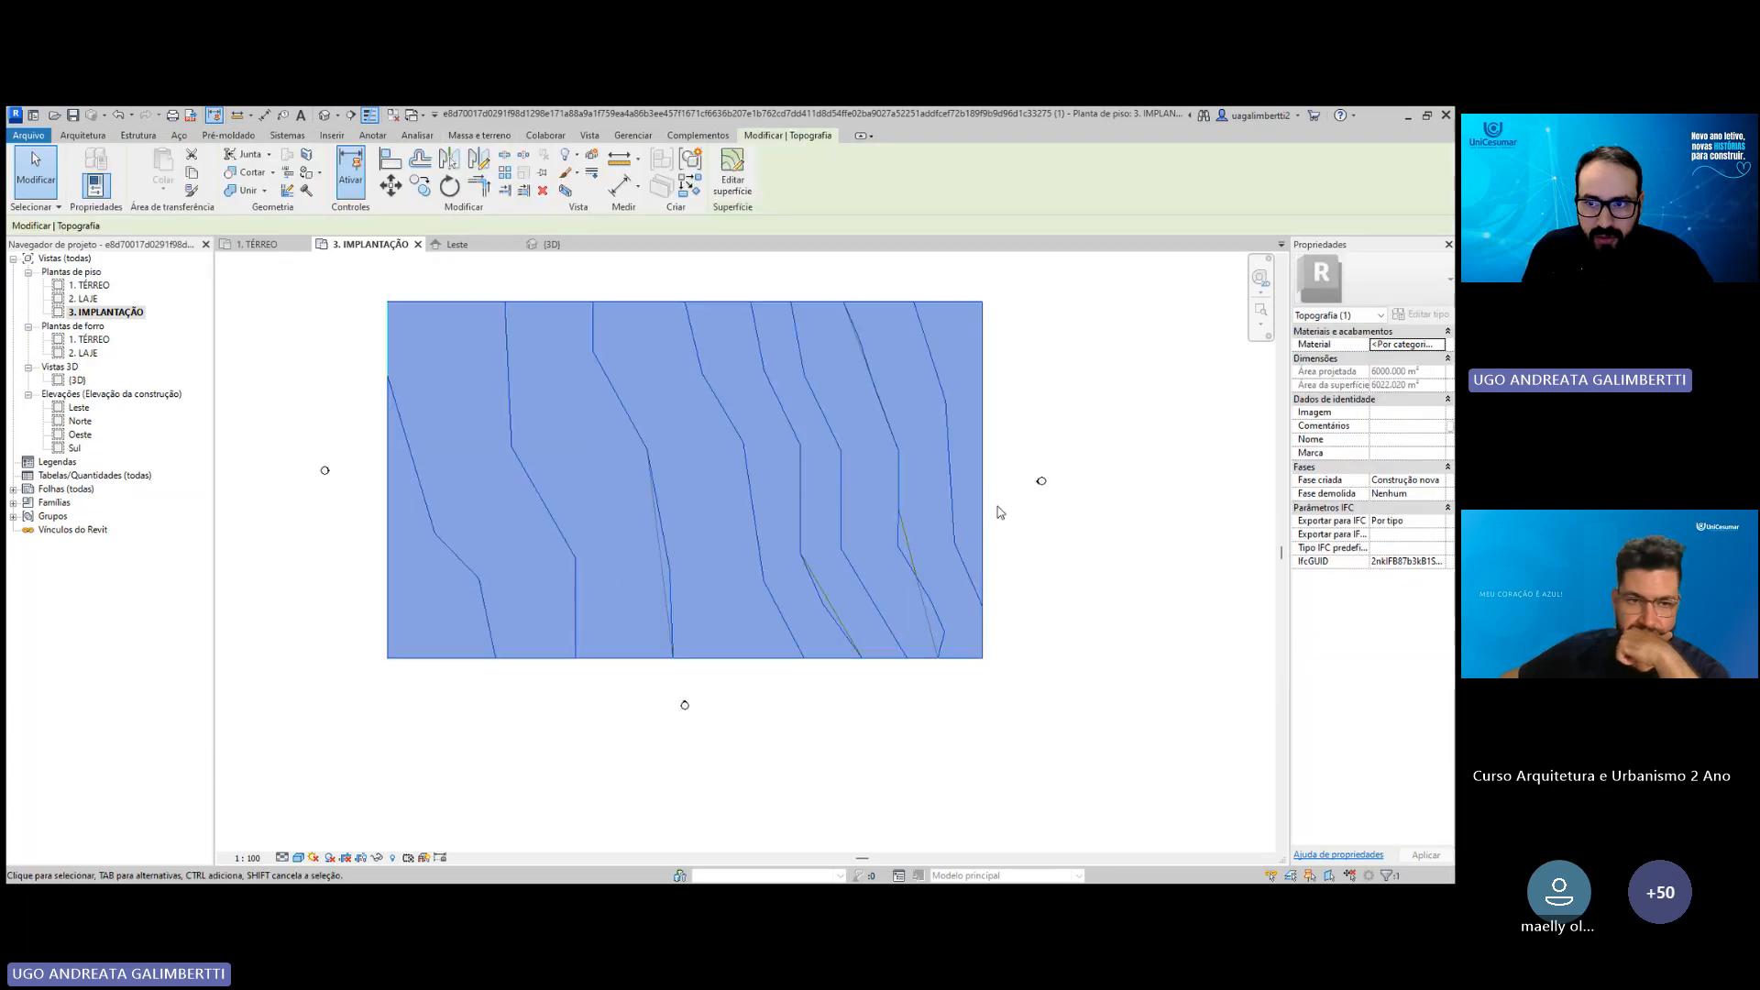
{"action": "middle_click_drag", "start_coordinate": [997, 507], "coordinate": [1065, 537]}
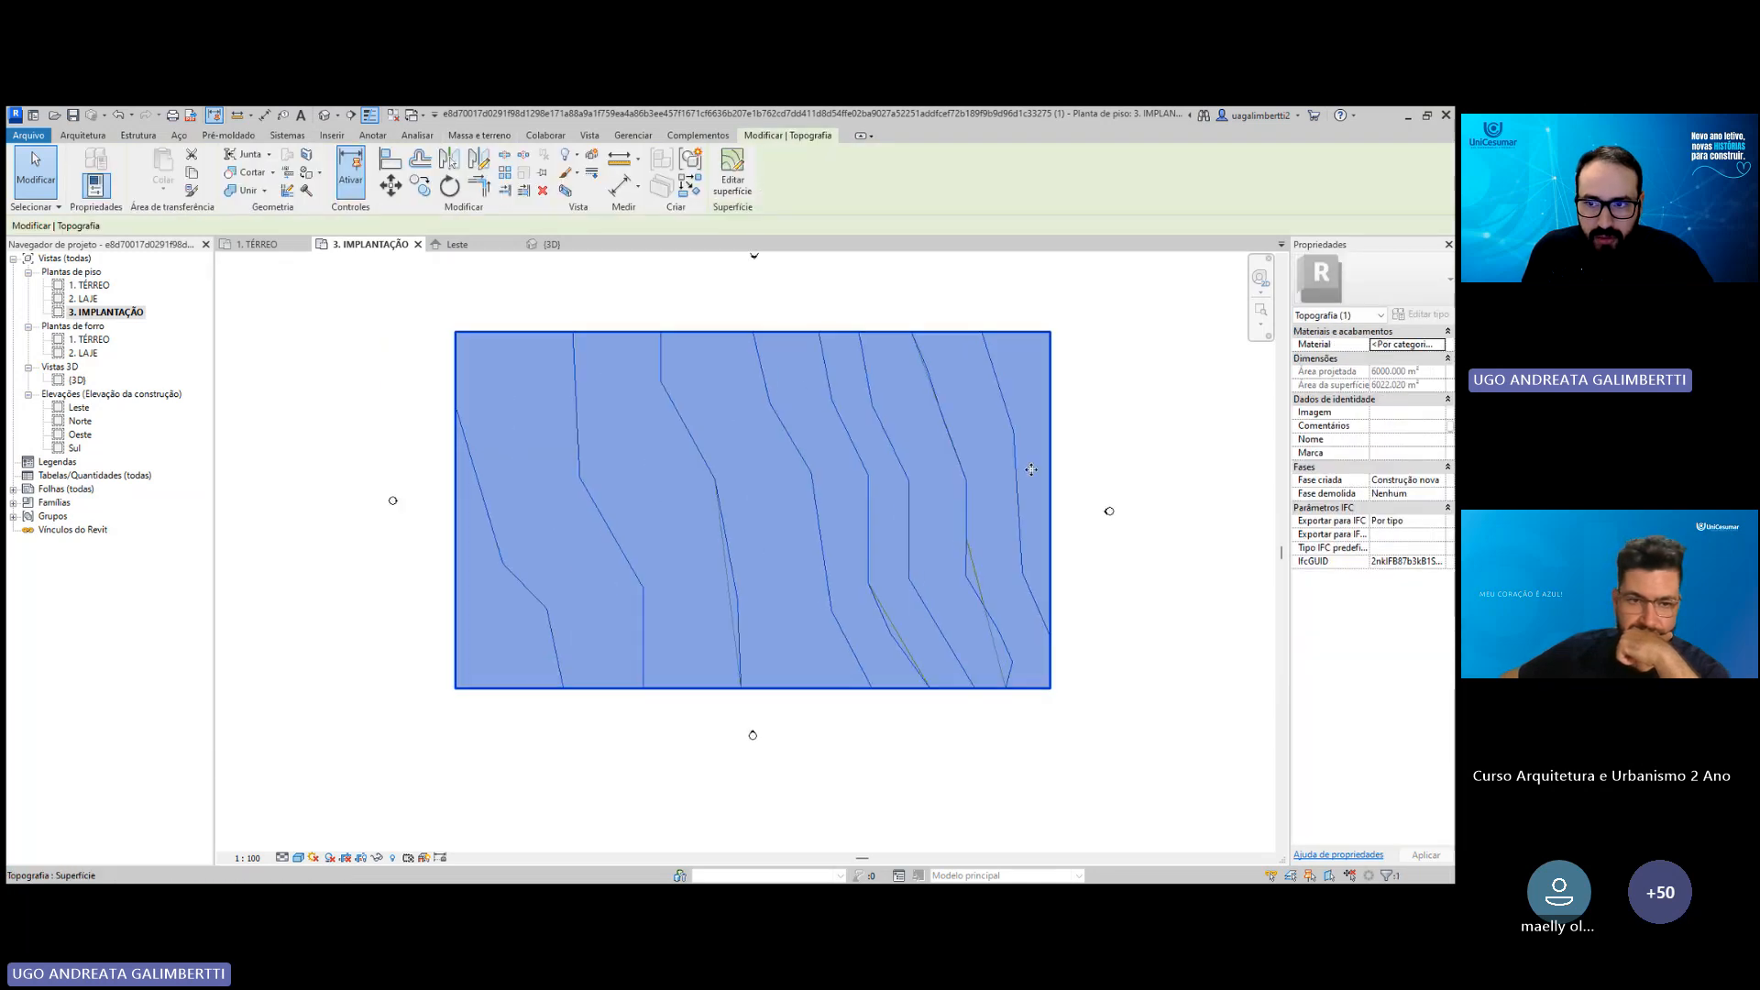
{"action": "left_click", "coordinate": [1147, 539]}
{"action": "left_click", "coordinate": [827, 530]}
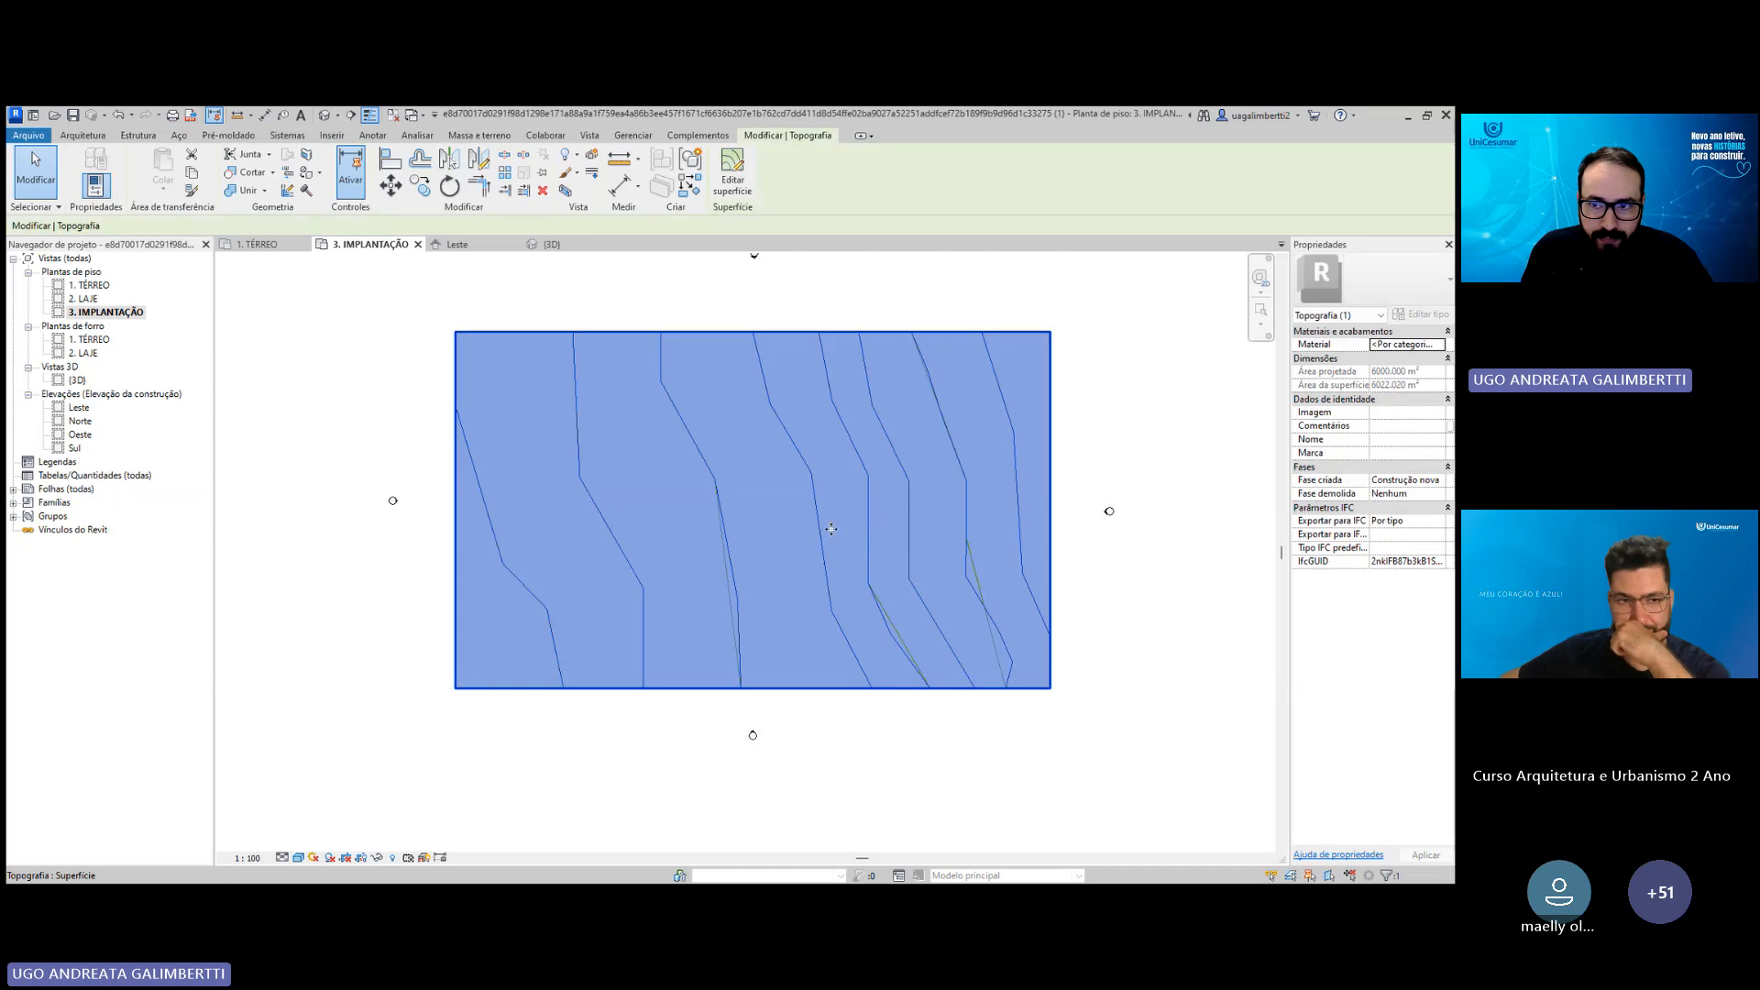
{"action": "key", "text": "Escape"}
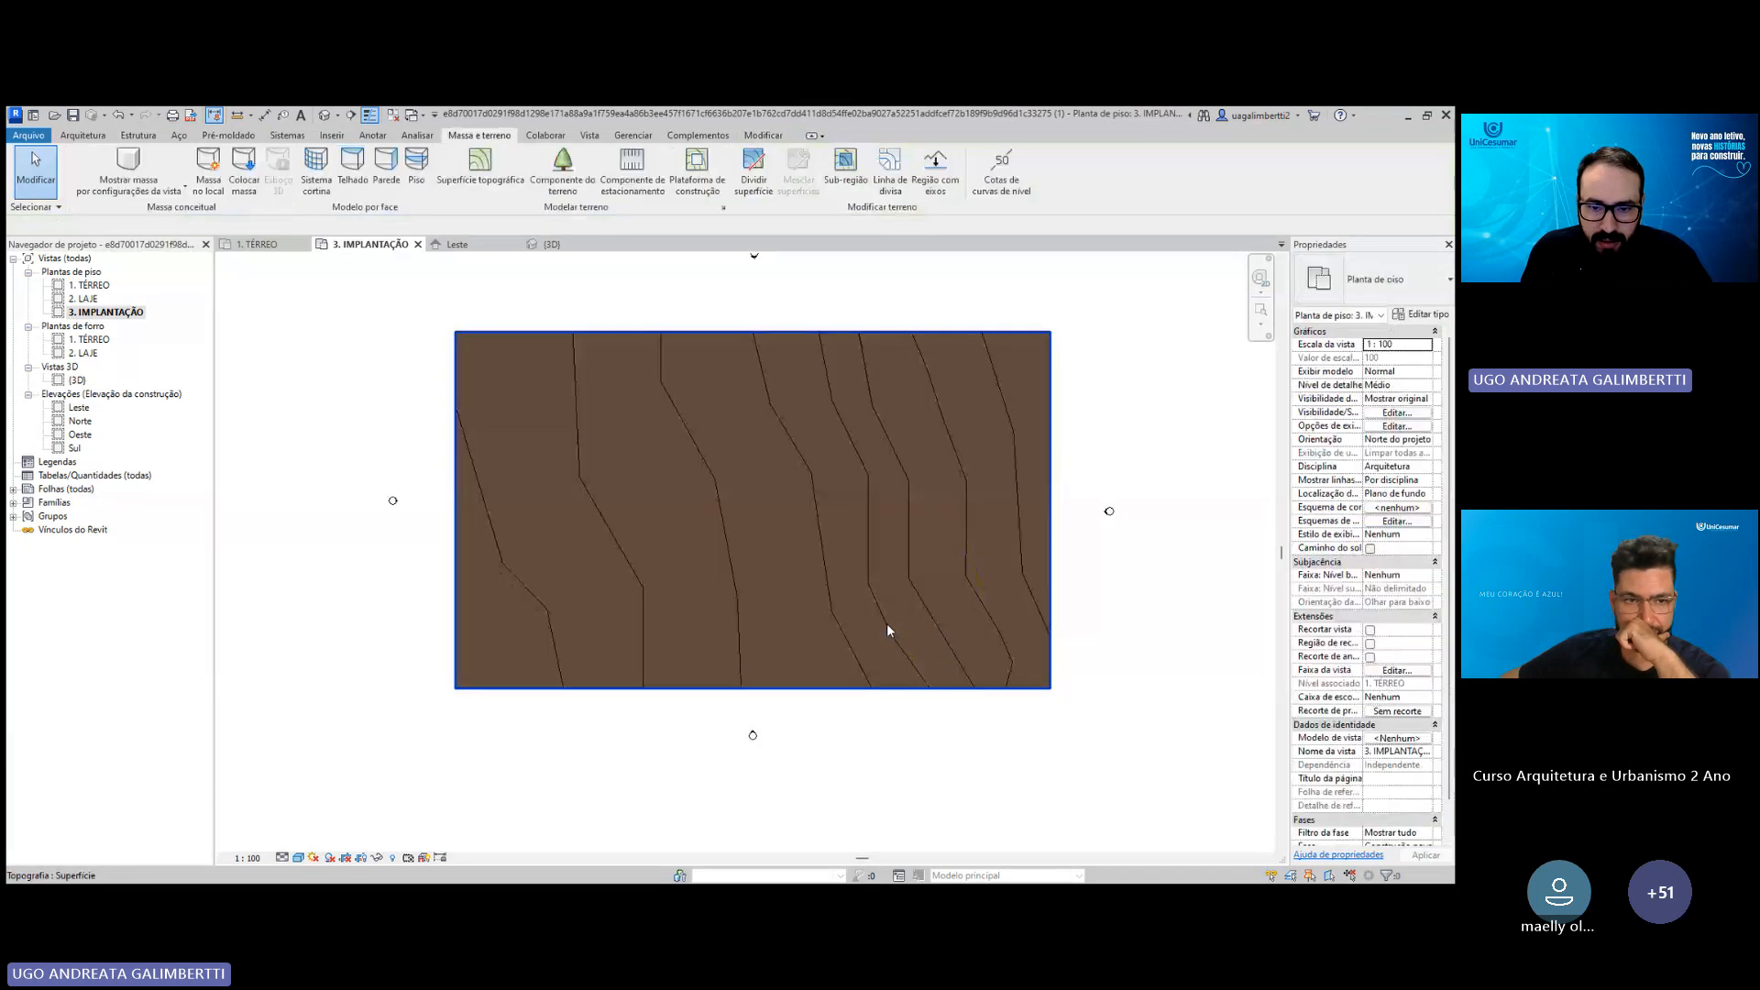
Hide the imported terrain DWG element in the 3. IMPLANTAÇÃO view, leaving the topographic surface shown.
{"action": "left_click", "coordinate": [897, 631]}
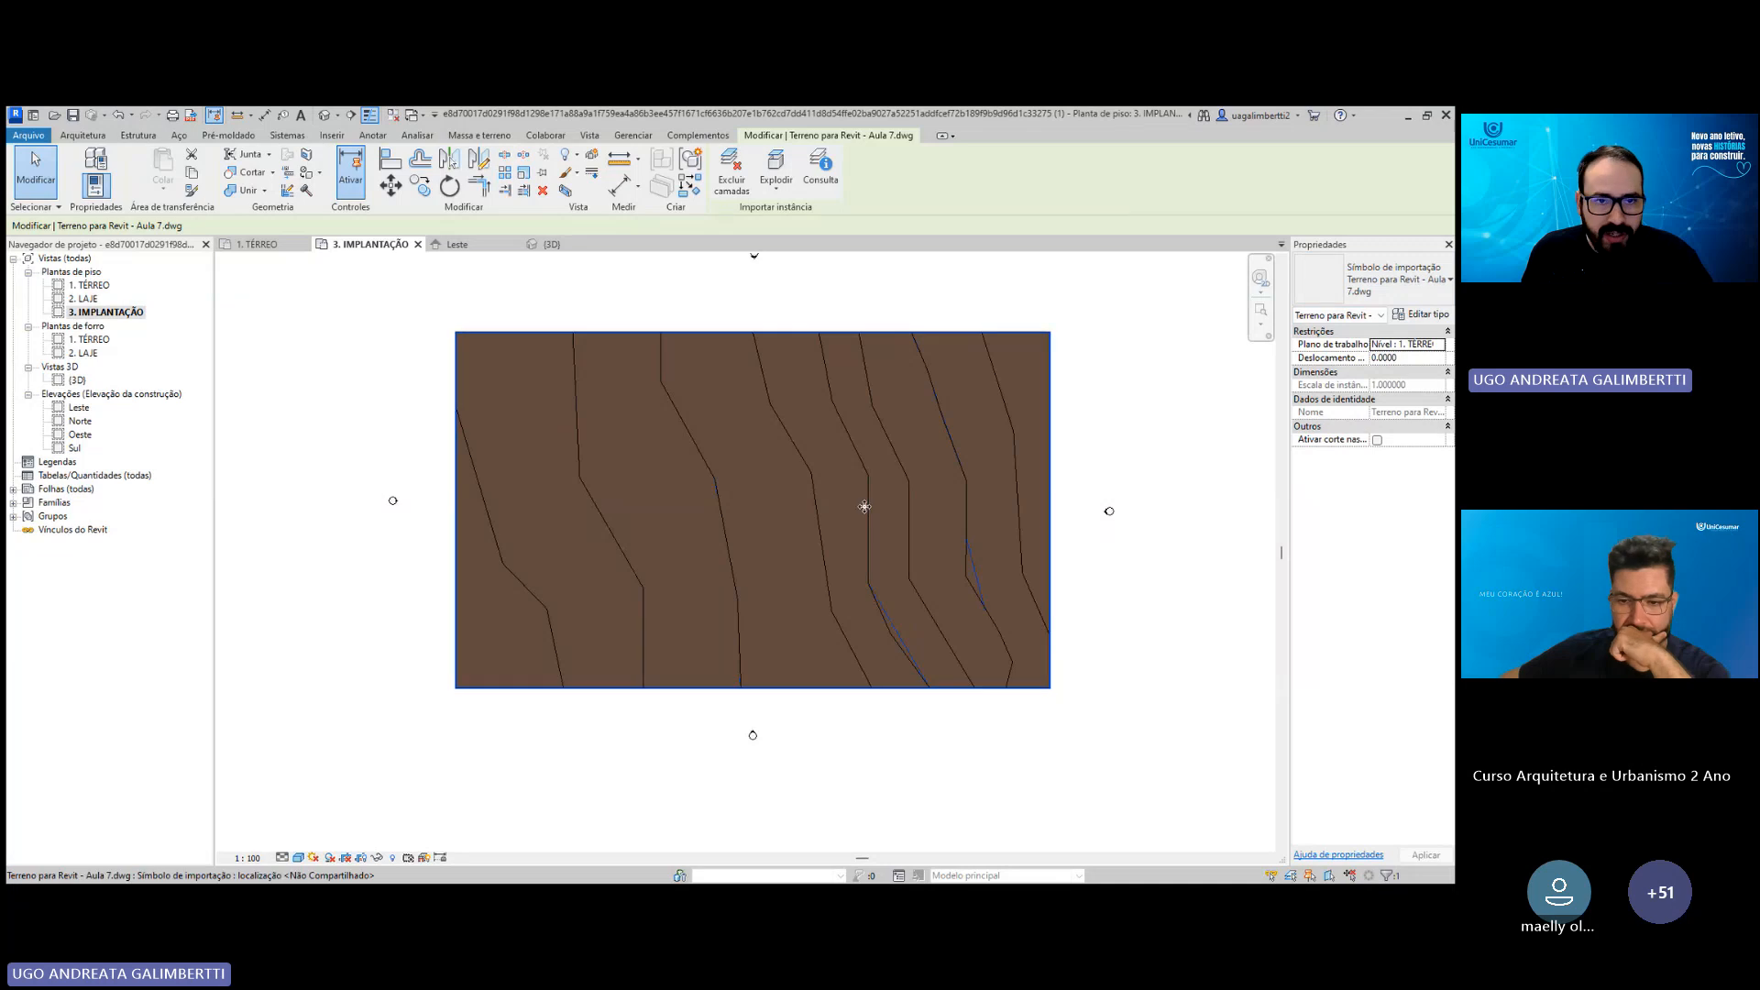
{"action": "left_click", "coordinate": [578, 157]}
{"action": "left_click", "coordinate": [605, 177]}
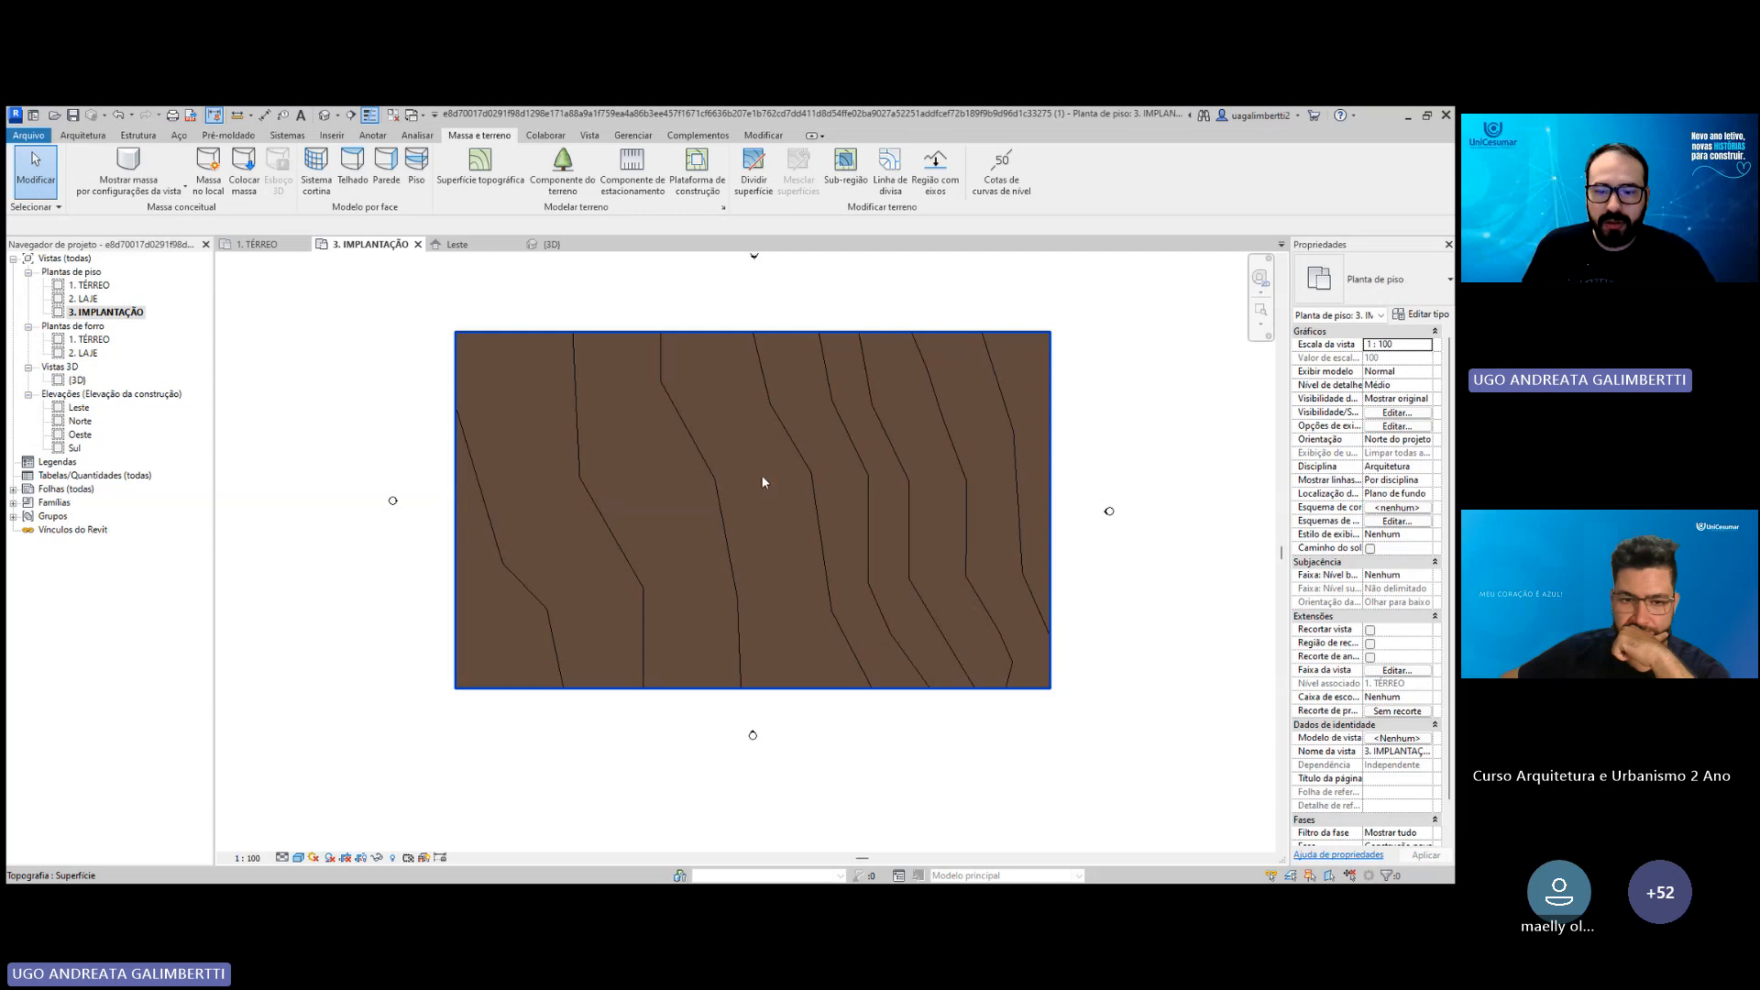
{"action": "scroll", "coordinate": [959, 616], "scroll_direction": "up", "scroll_amount": 1}
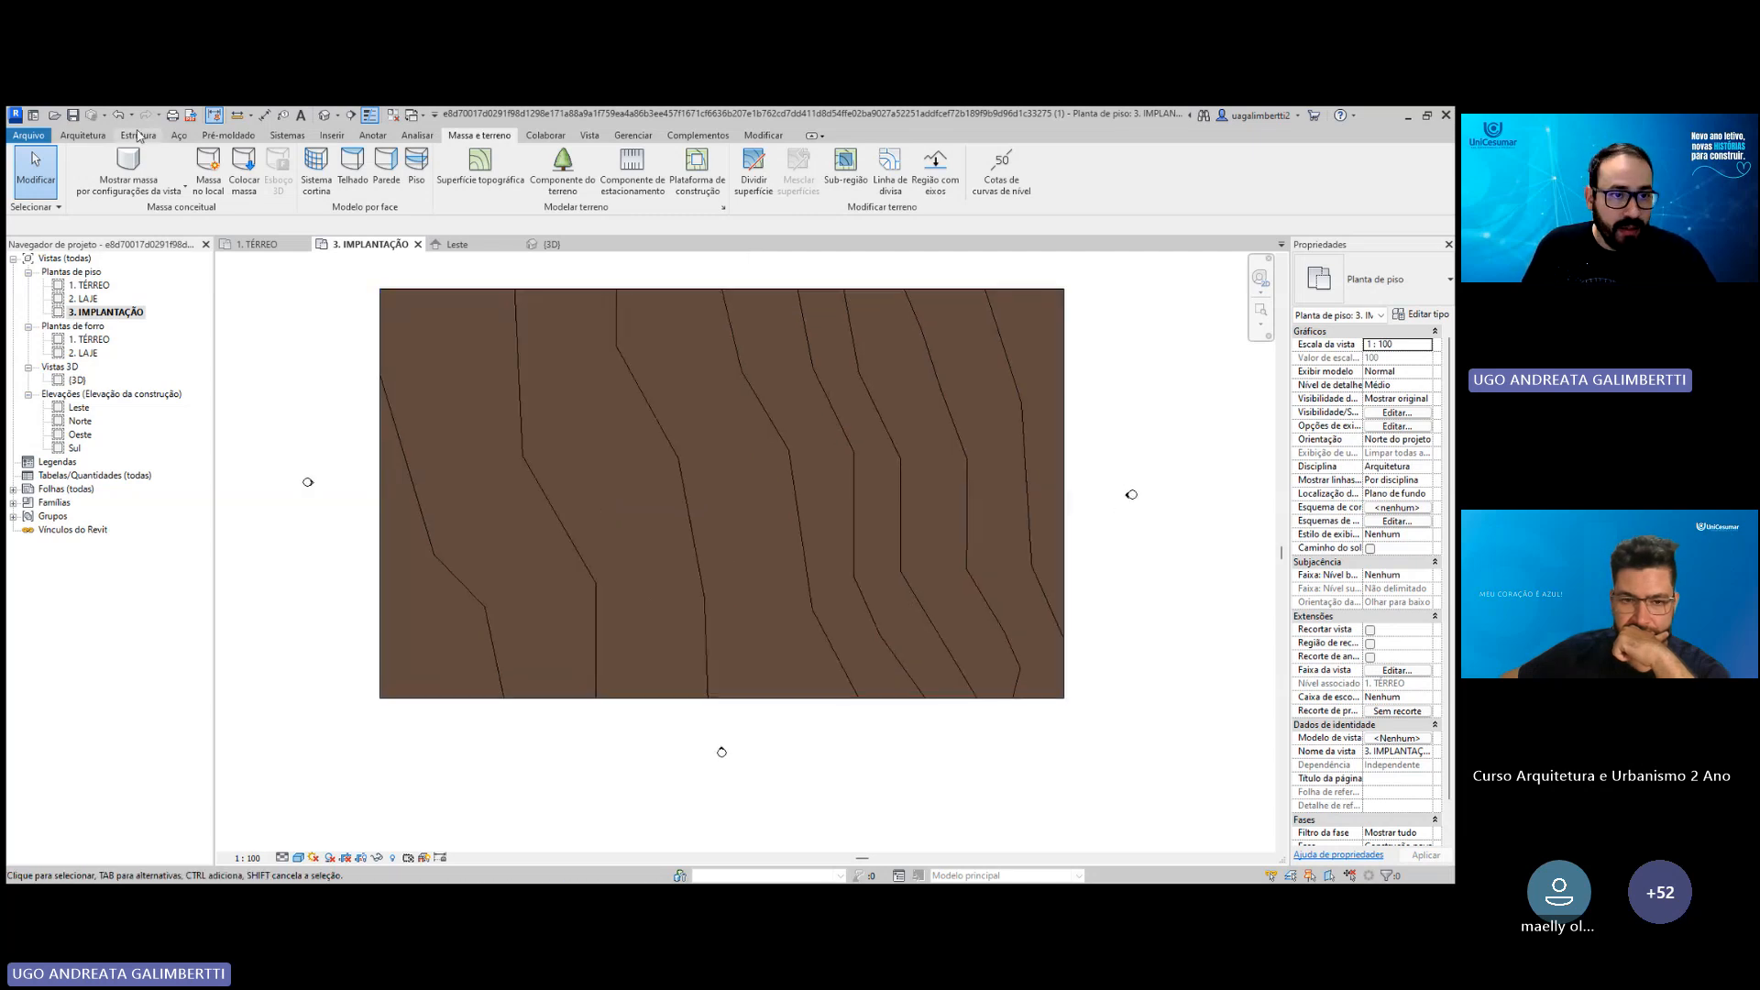
Hide the imported terrain DWG element in the 3D view as well.
{"action": "left_click", "coordinate": [322, 116]}
{"action": "middle_click_drag", "start_coordinate": [866, 541], "coordinate": [718, 552], "text": "shift"}
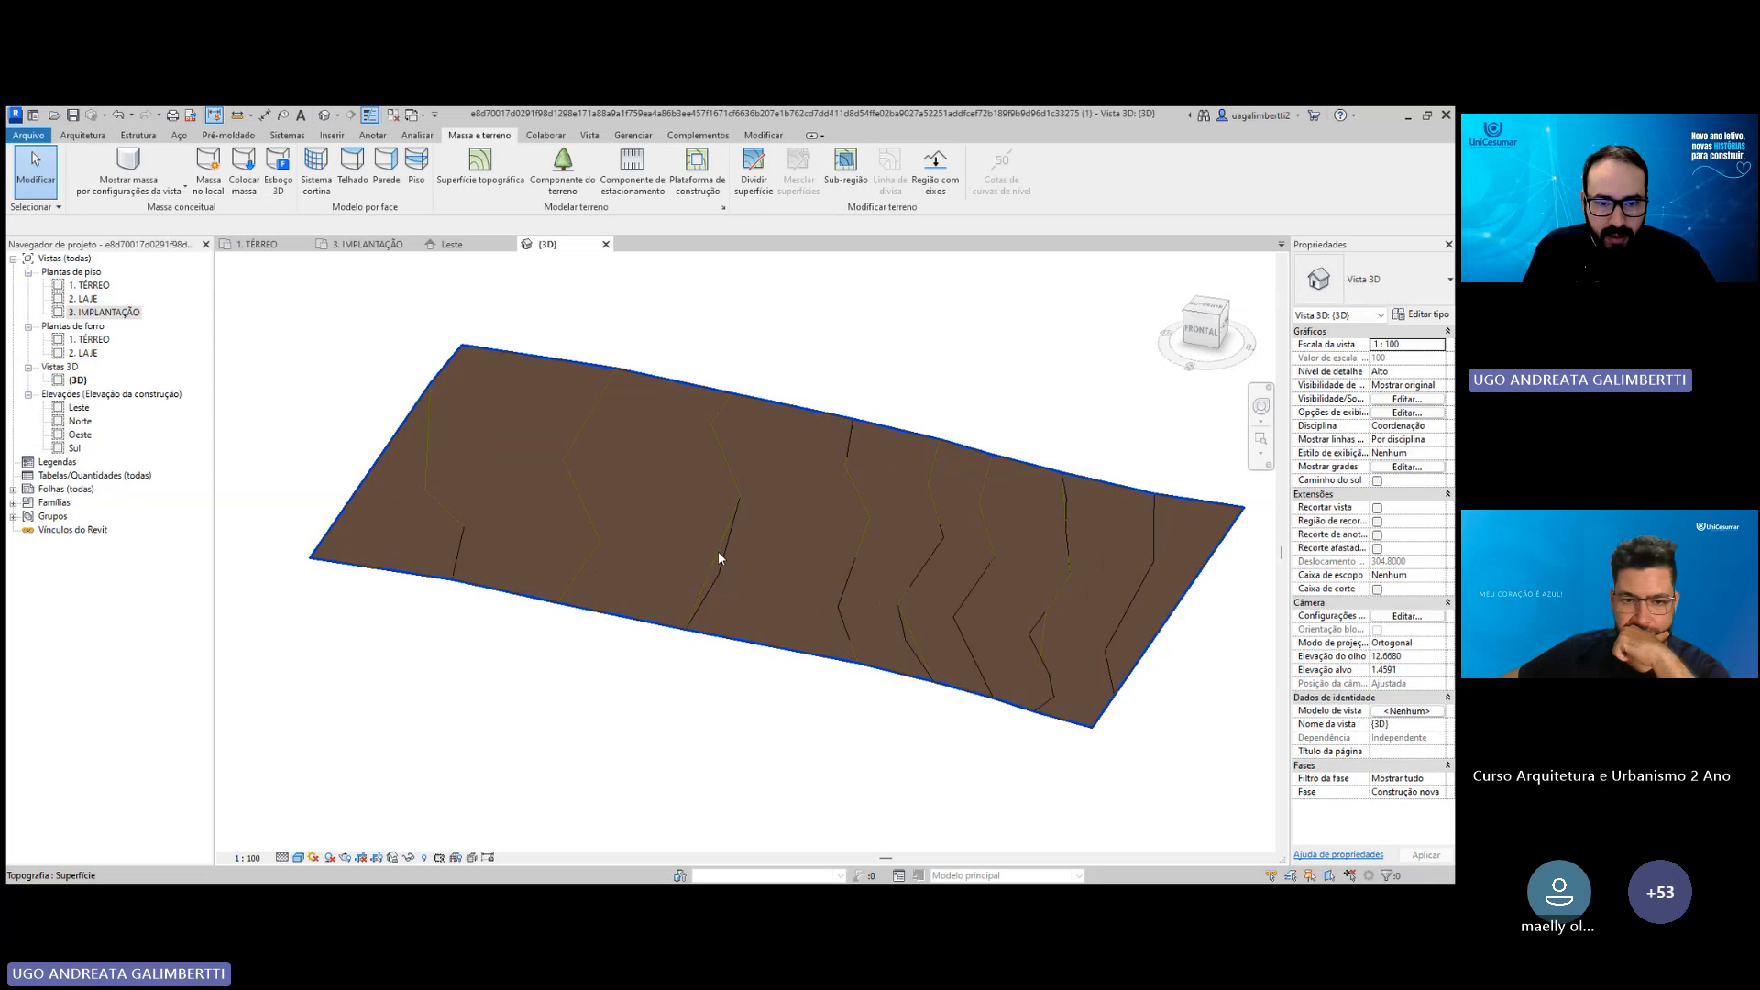
{"action": "left_click", "coordinate": [717, 552]}
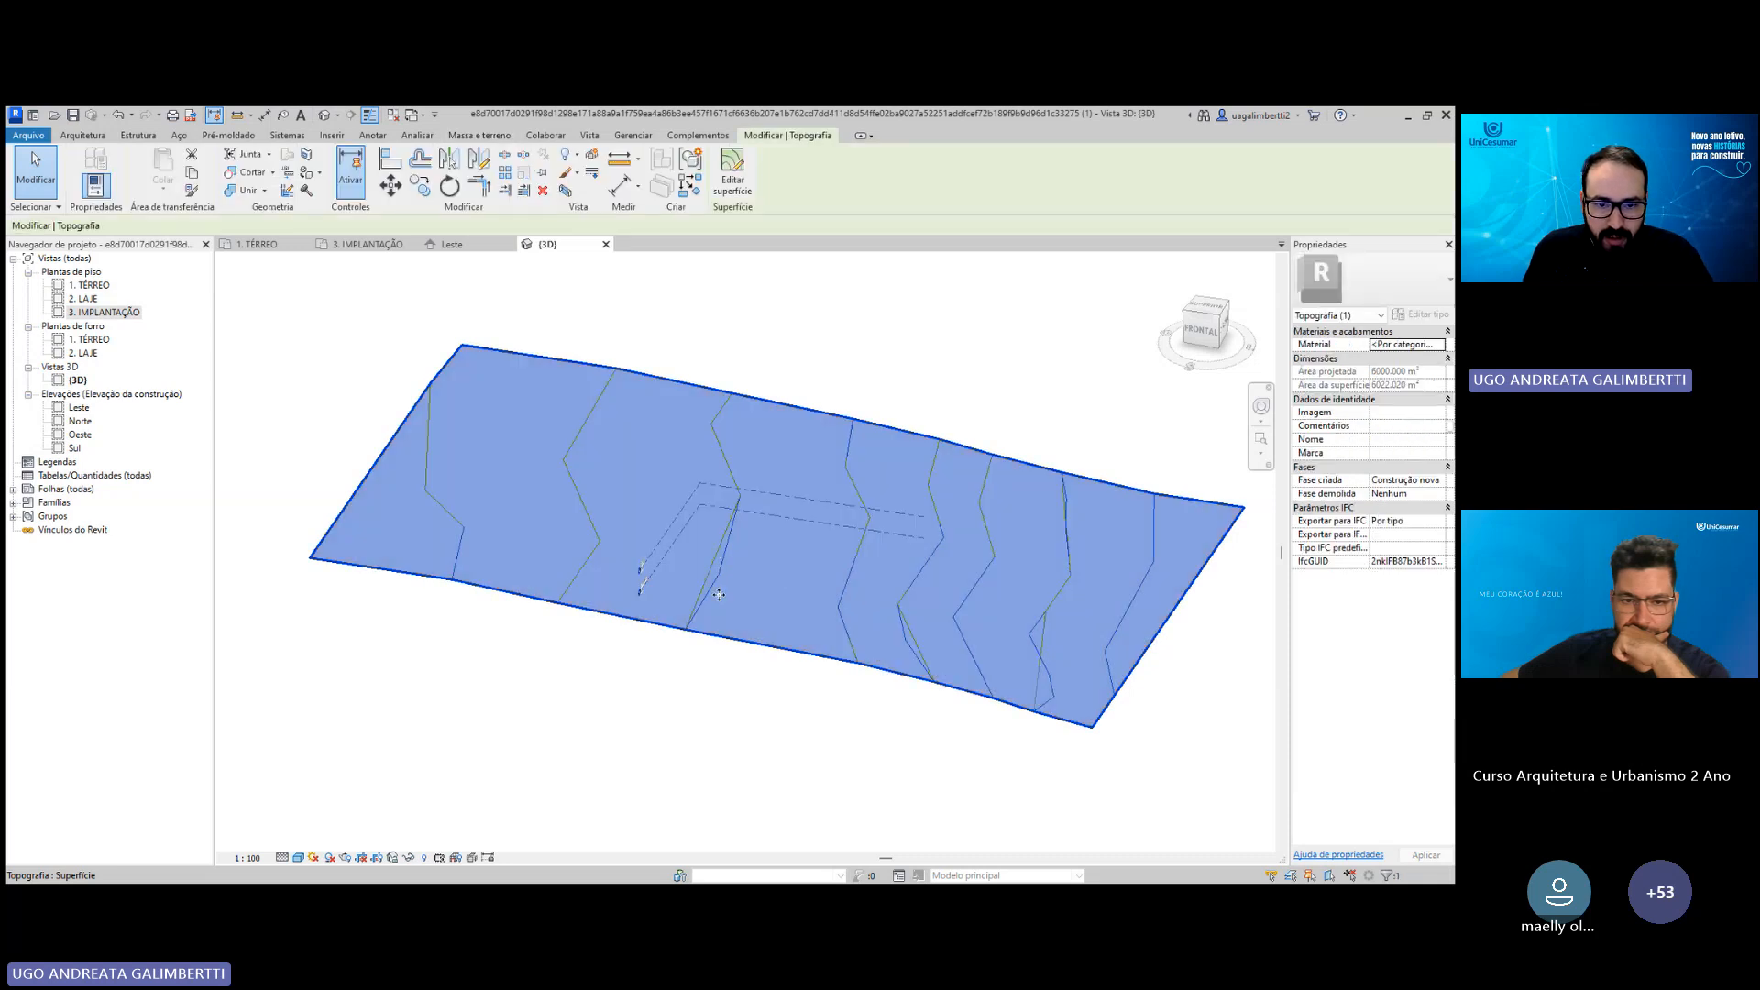
{"action": "left_click", "coordinate": [712, 578]}
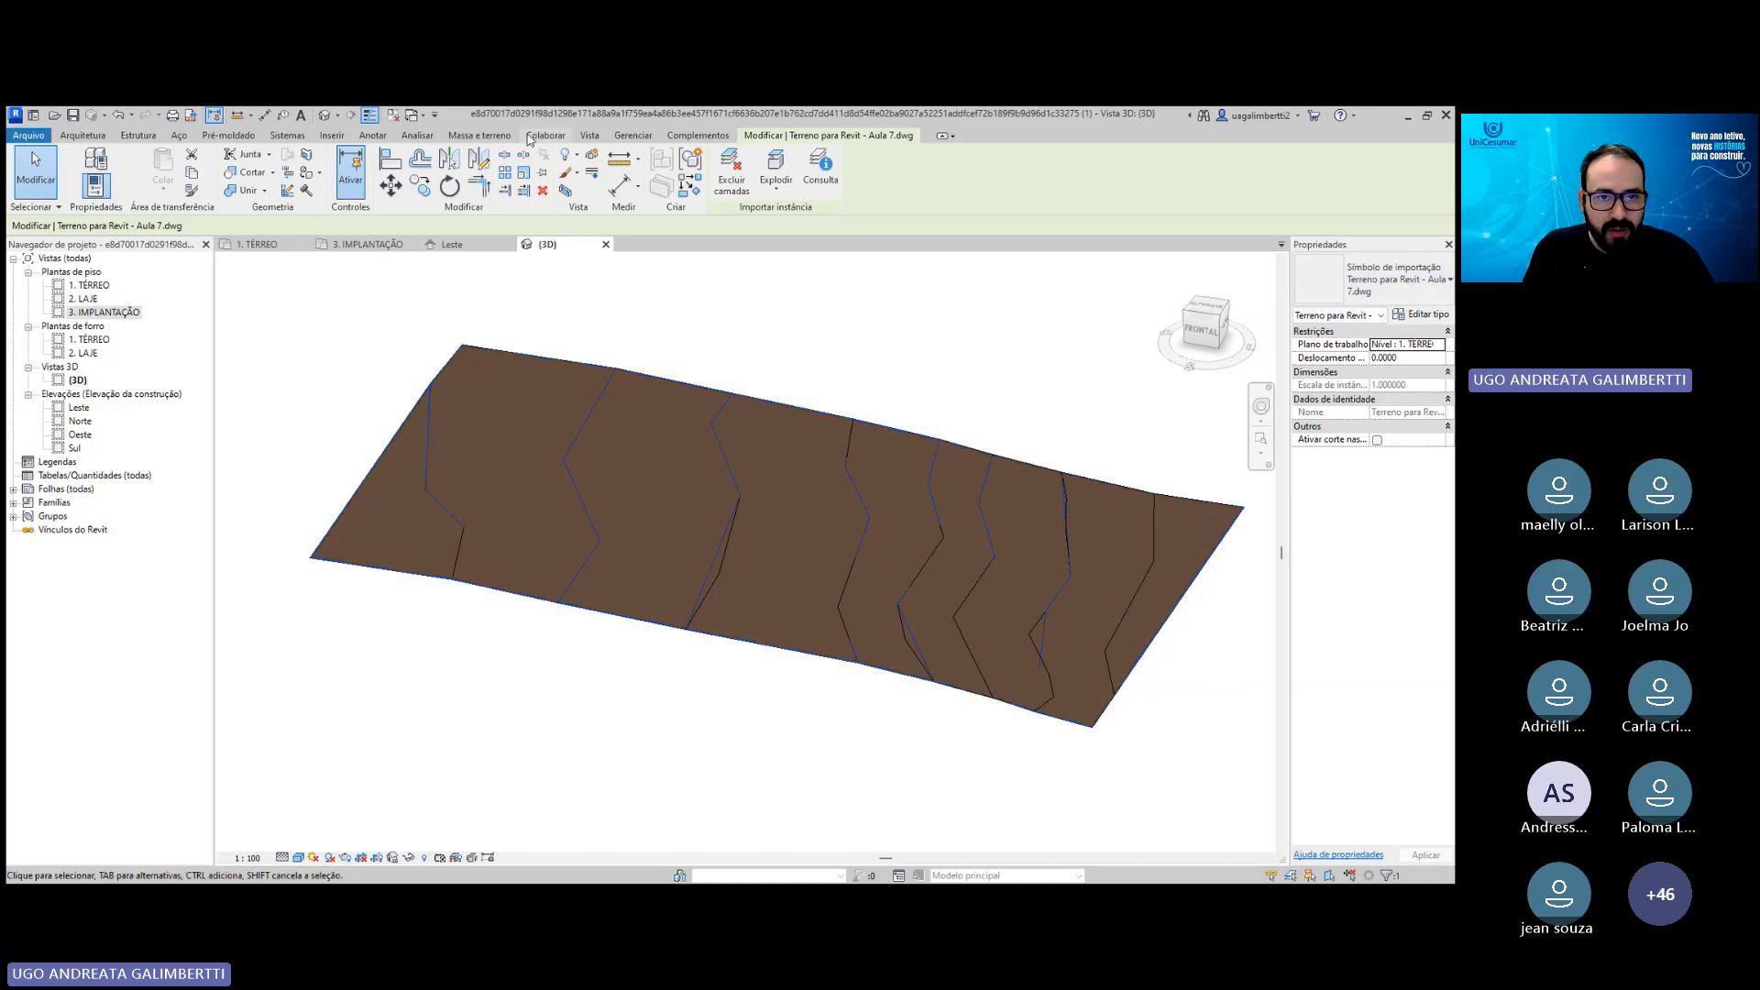
{"action": "left_click", "coordinate": [592, 157]}
{"action": "left_click", "coordinate": [605, 181]}
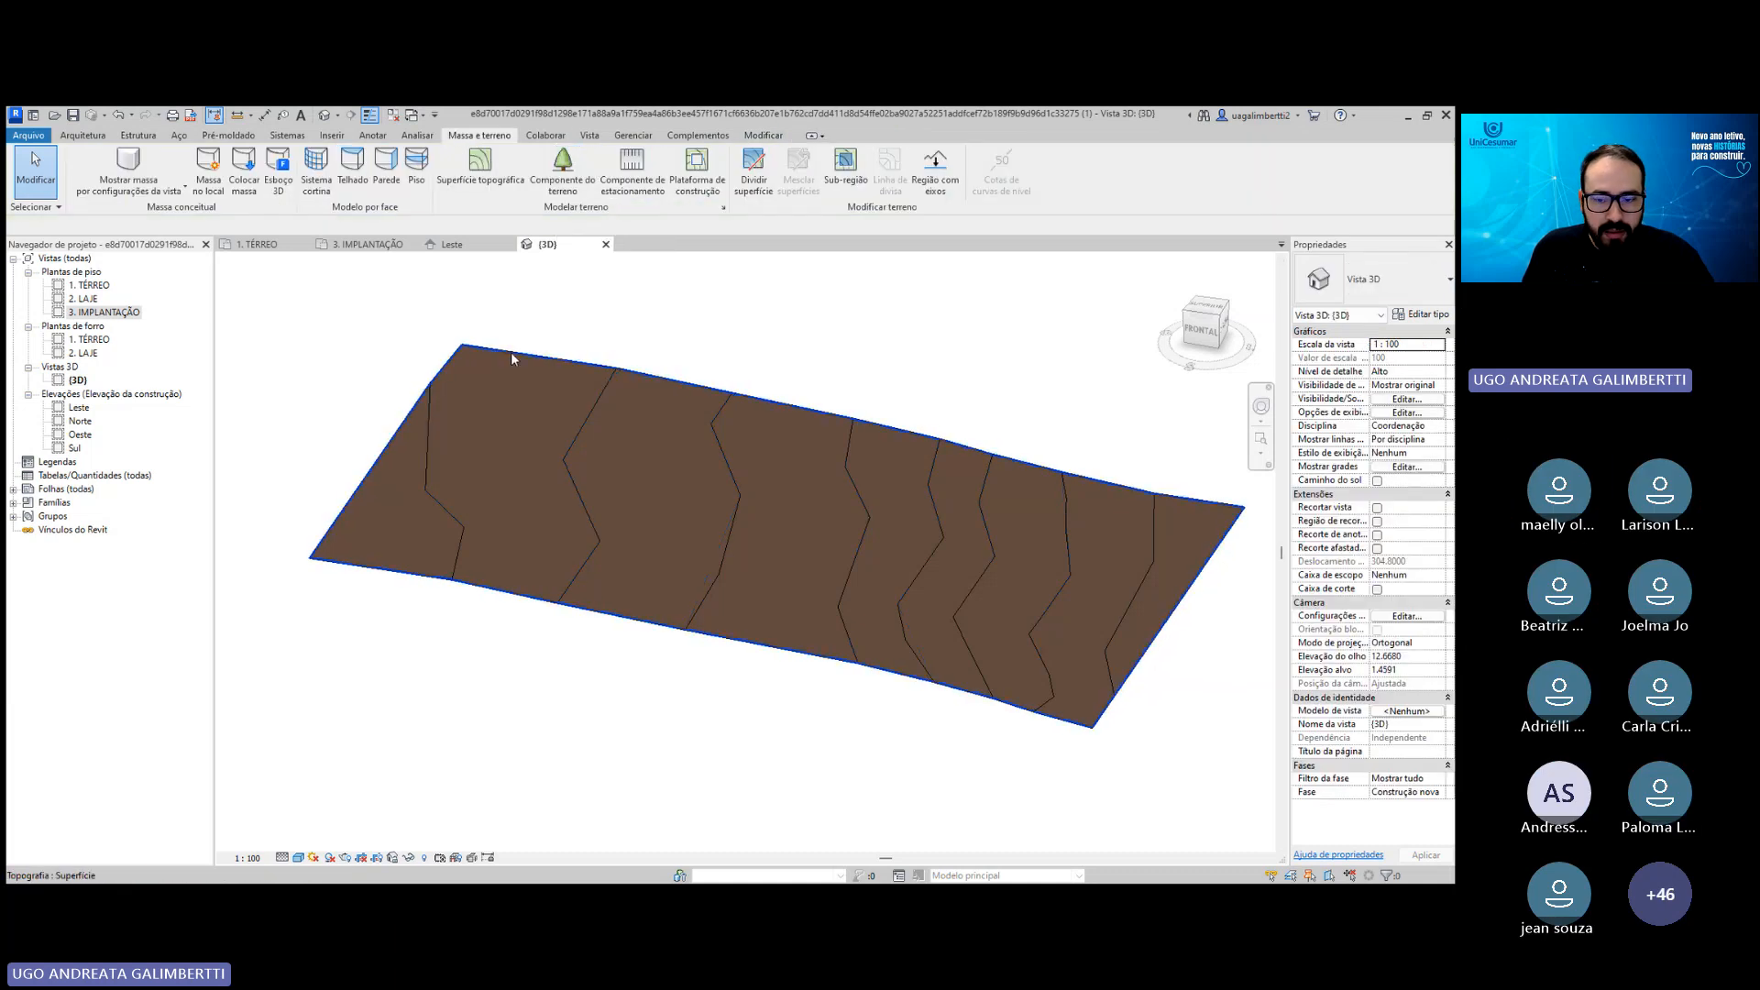
Review the terrain from the upper front edge in 3D and in 3. IMPLANTAÇÃO, and open the 1. TÉRREO floor plan.
{"action": "middle_click_drag", "start_coordinate": [782, 597], "coordinate": [879, 580]}
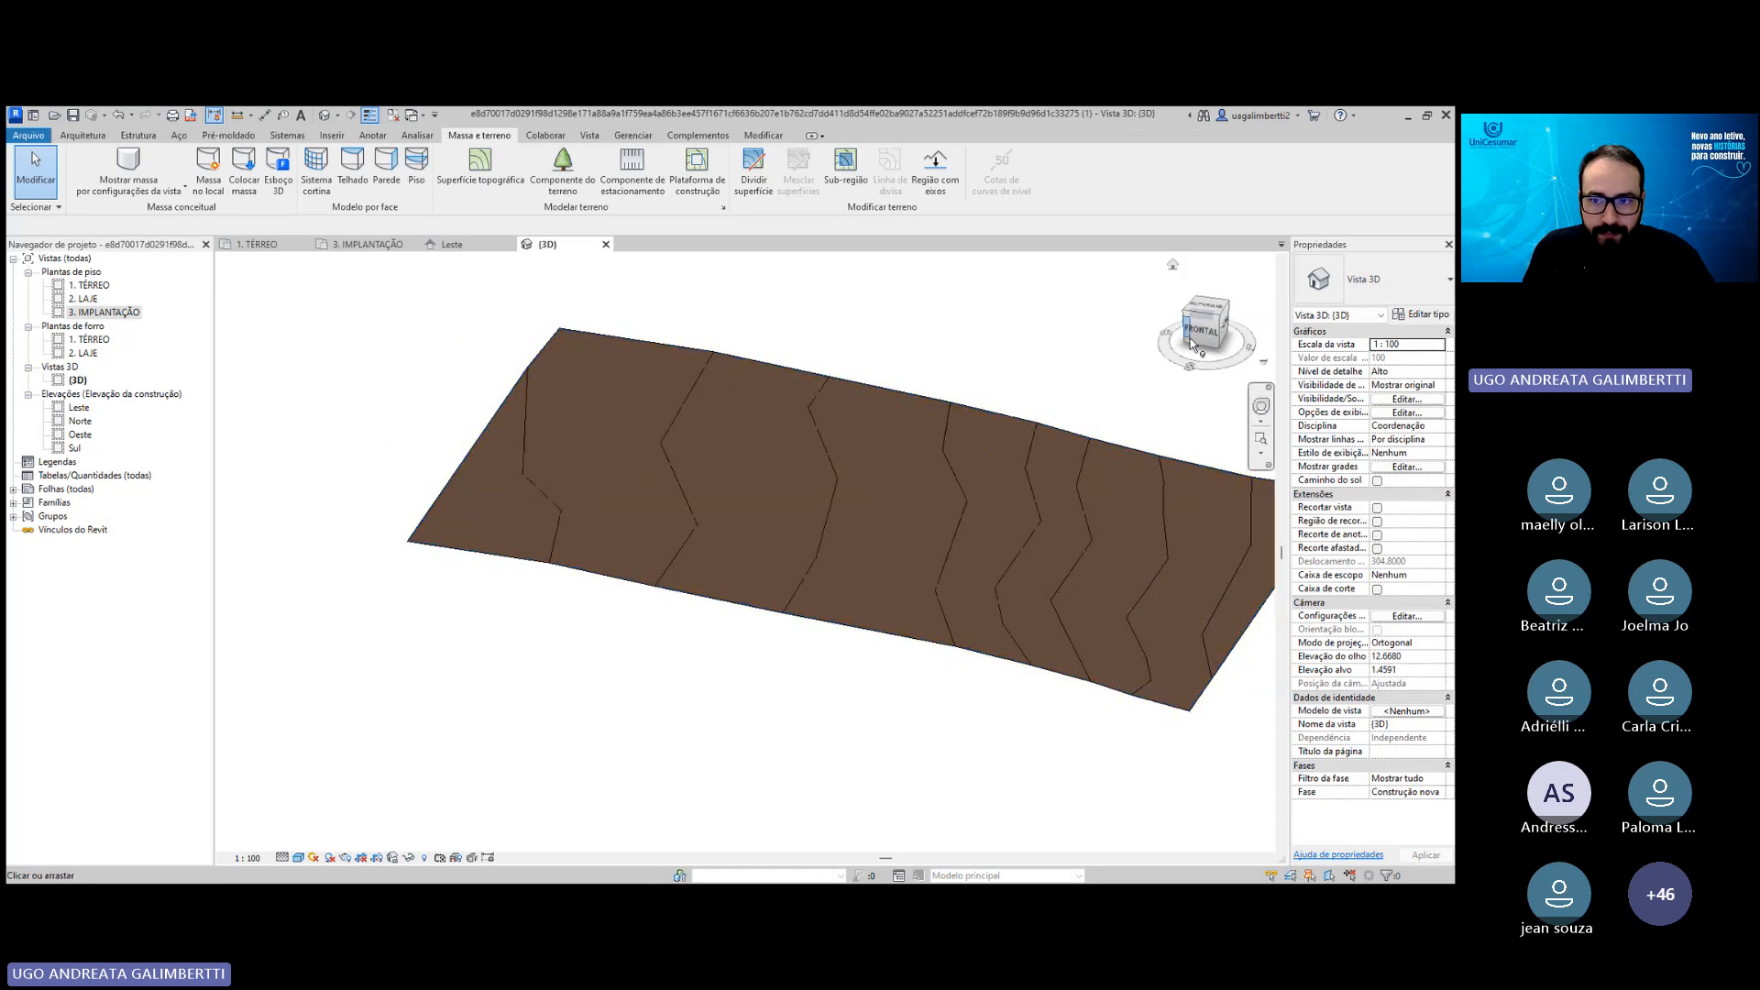
{"action": "left_click", "coordinate": [1197, 340]}
{"action": "left_click", "coordinate": [1207, 326]}
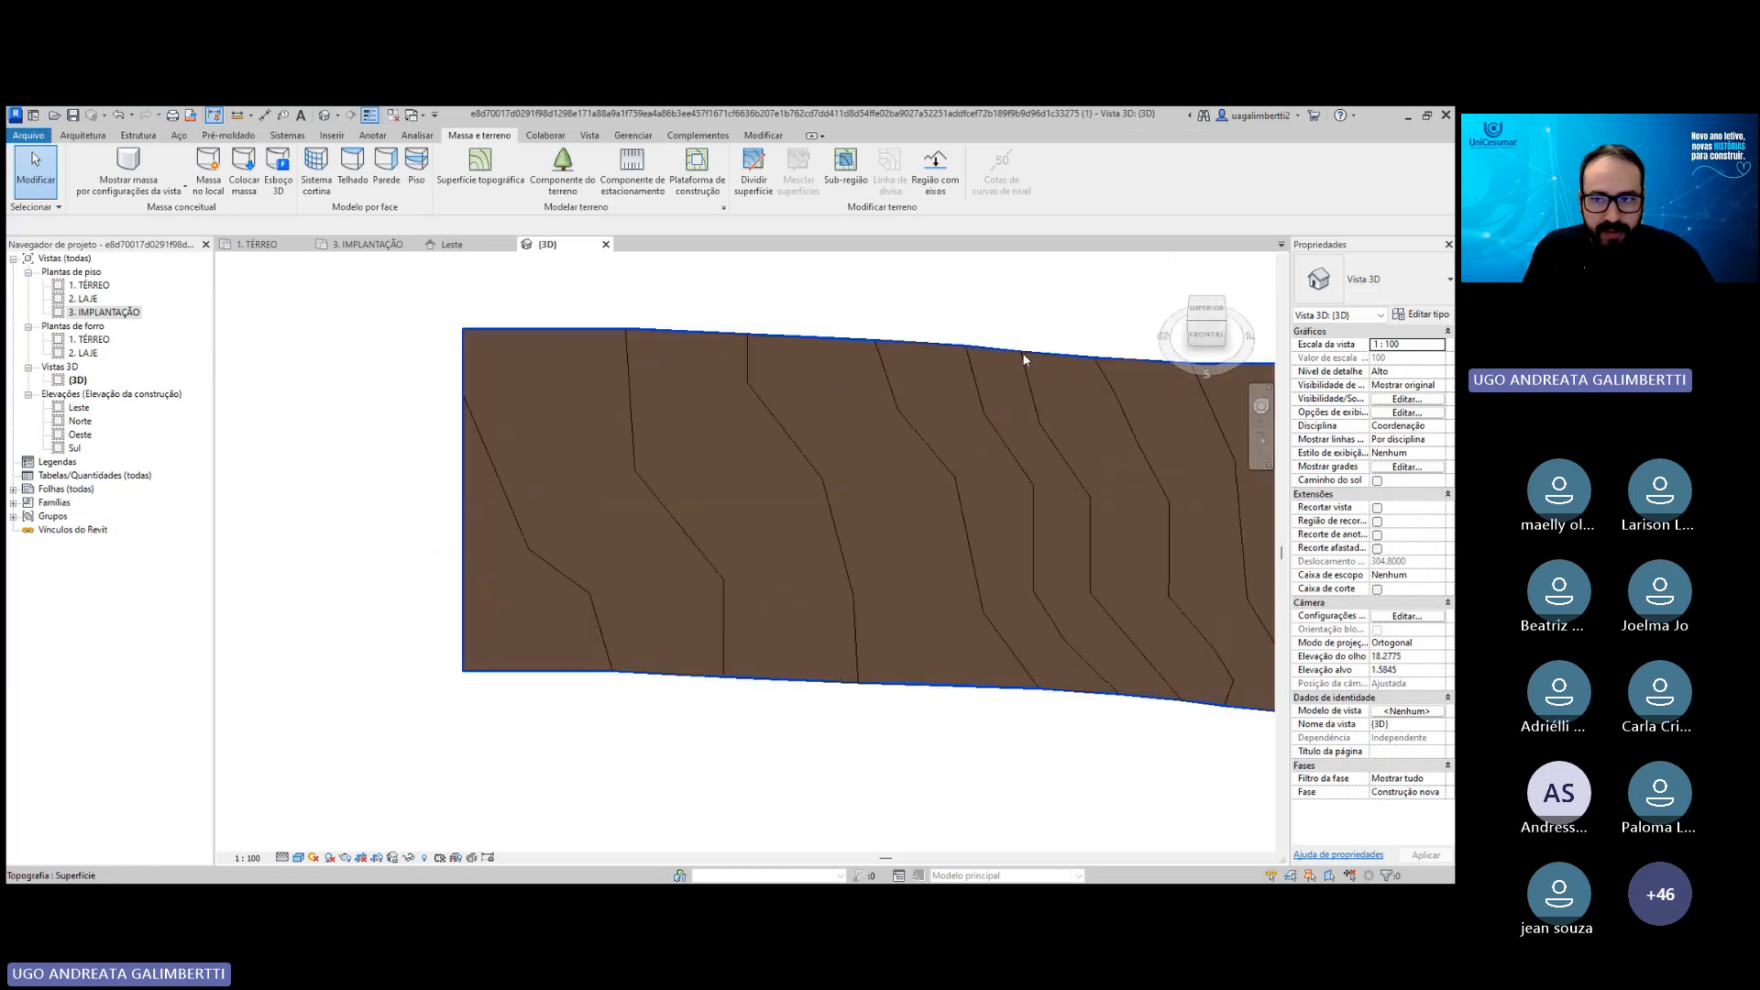
{"action": "double_click", "coordinate": [106, 314]}
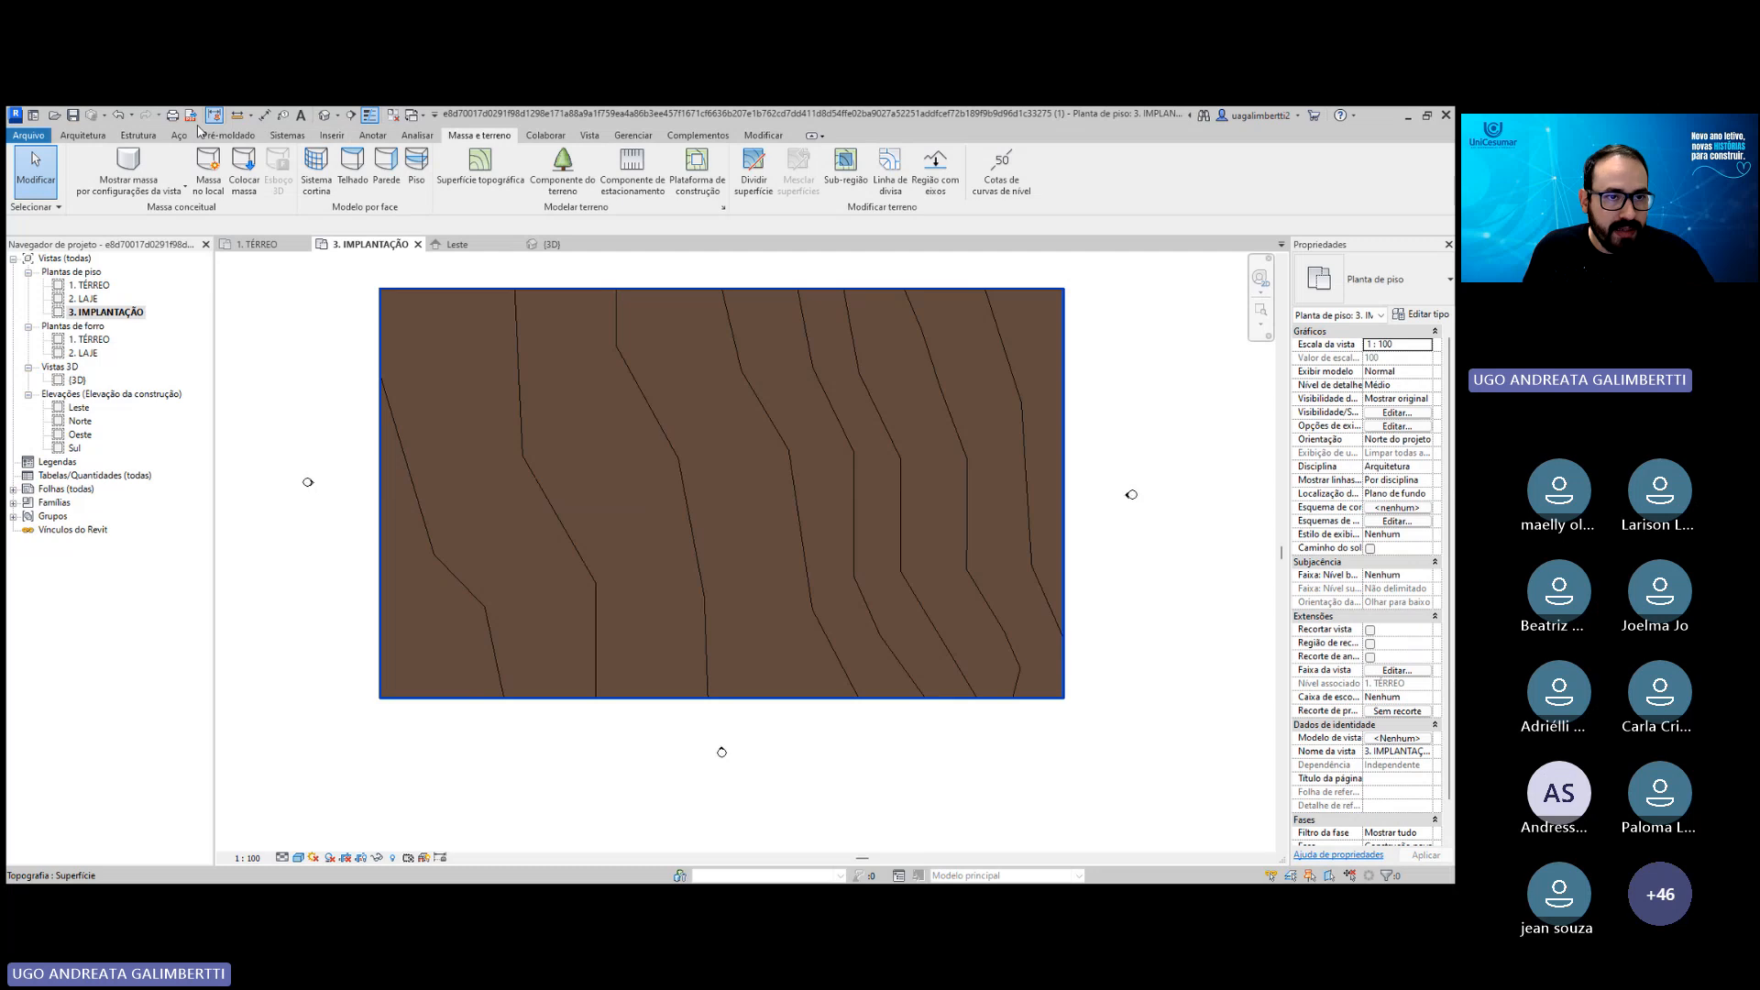
{"action": "left_click", "coordinate": [323, 115]}
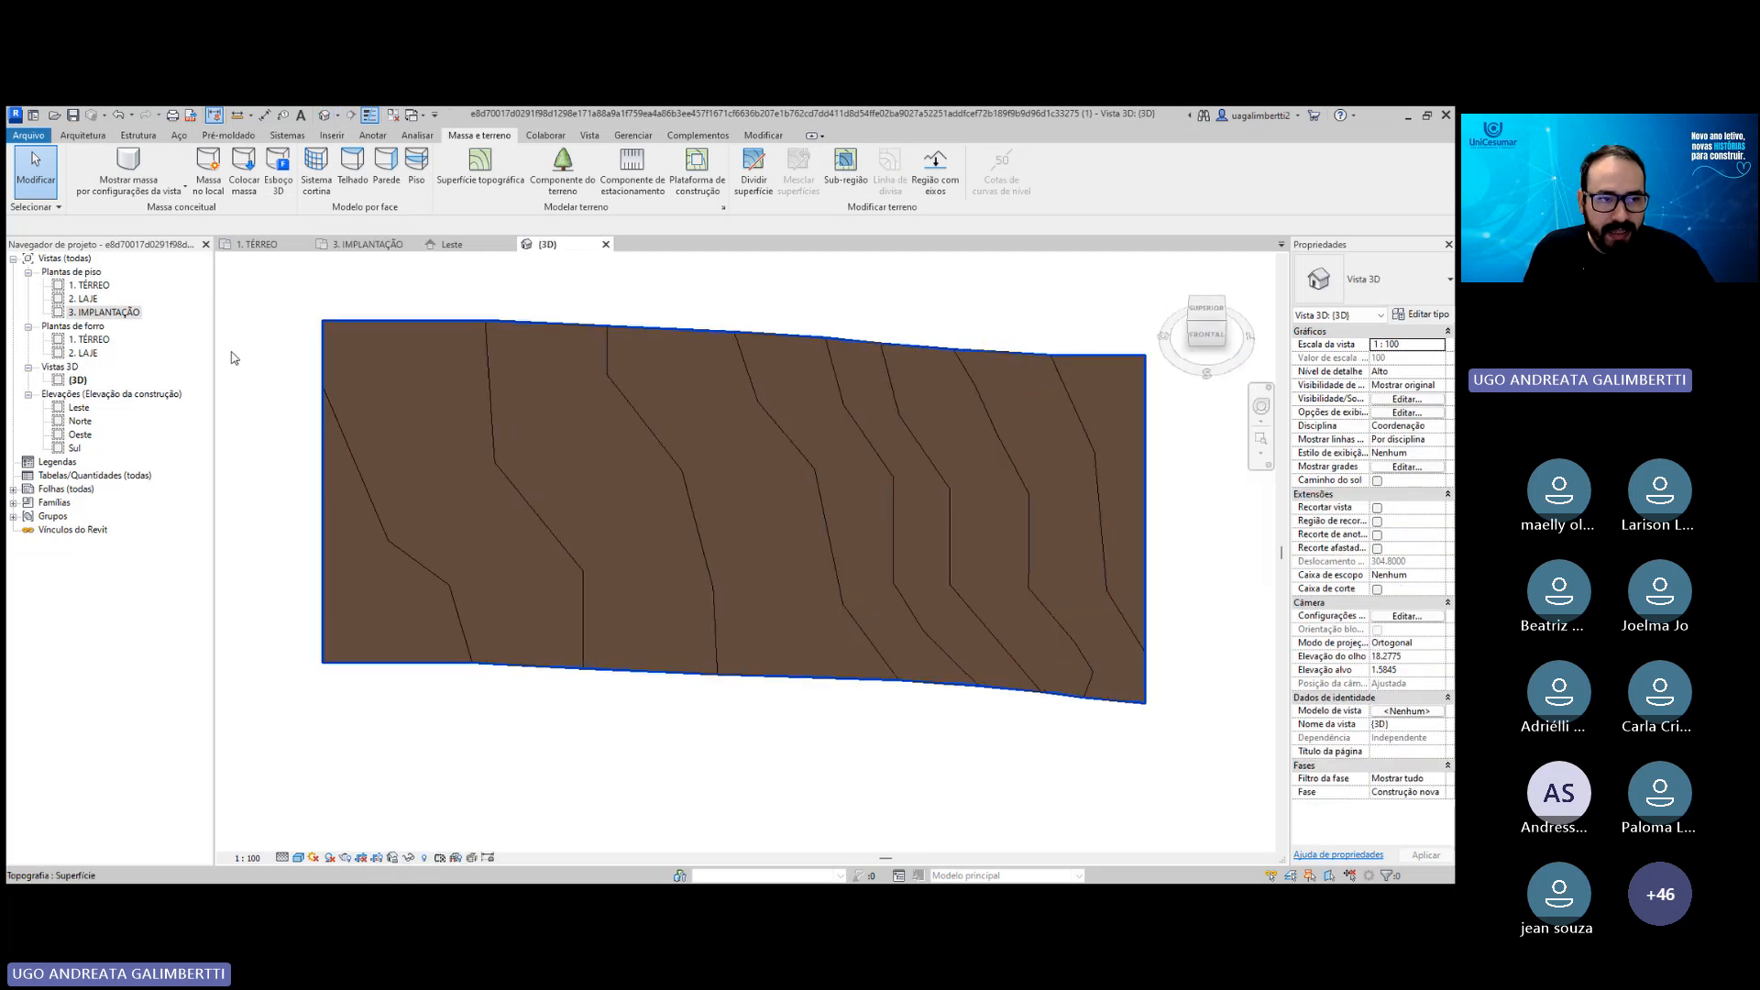
{"action": "double_click", "coordinate": [93, 285]}
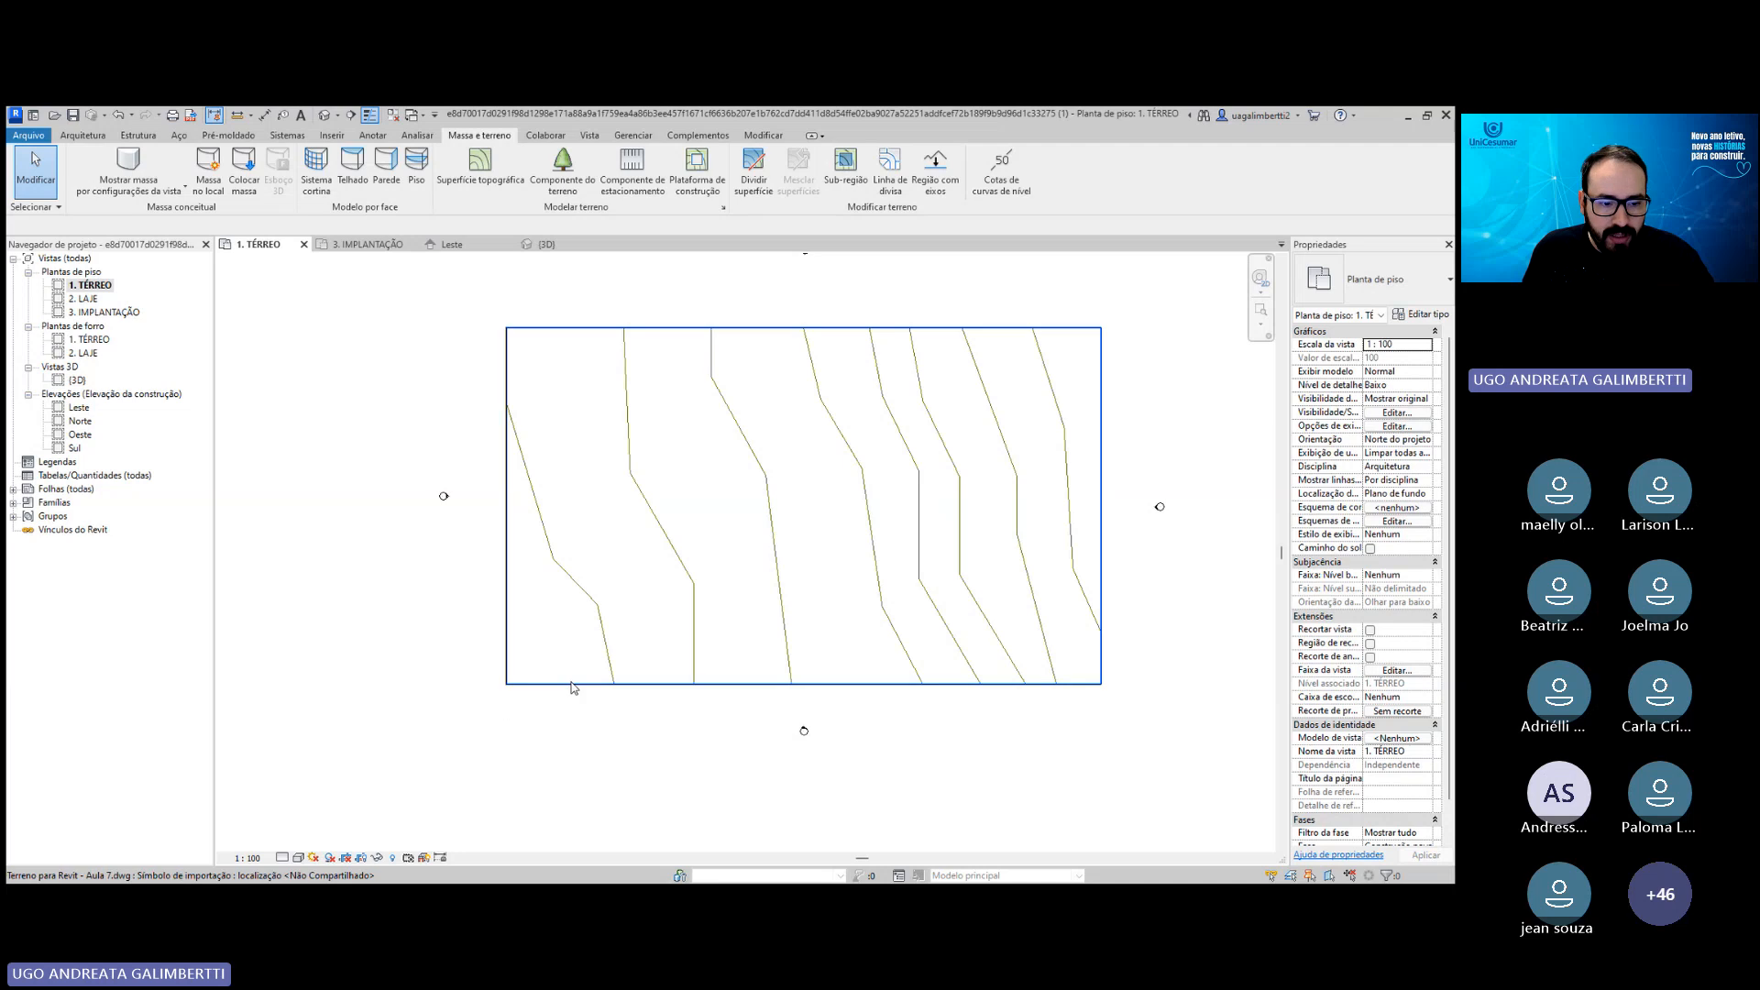
Set the visual style of the 1. TÉRREO floor plan to Realista.
{"action": "left_click", "coordinate": [296, 858]}
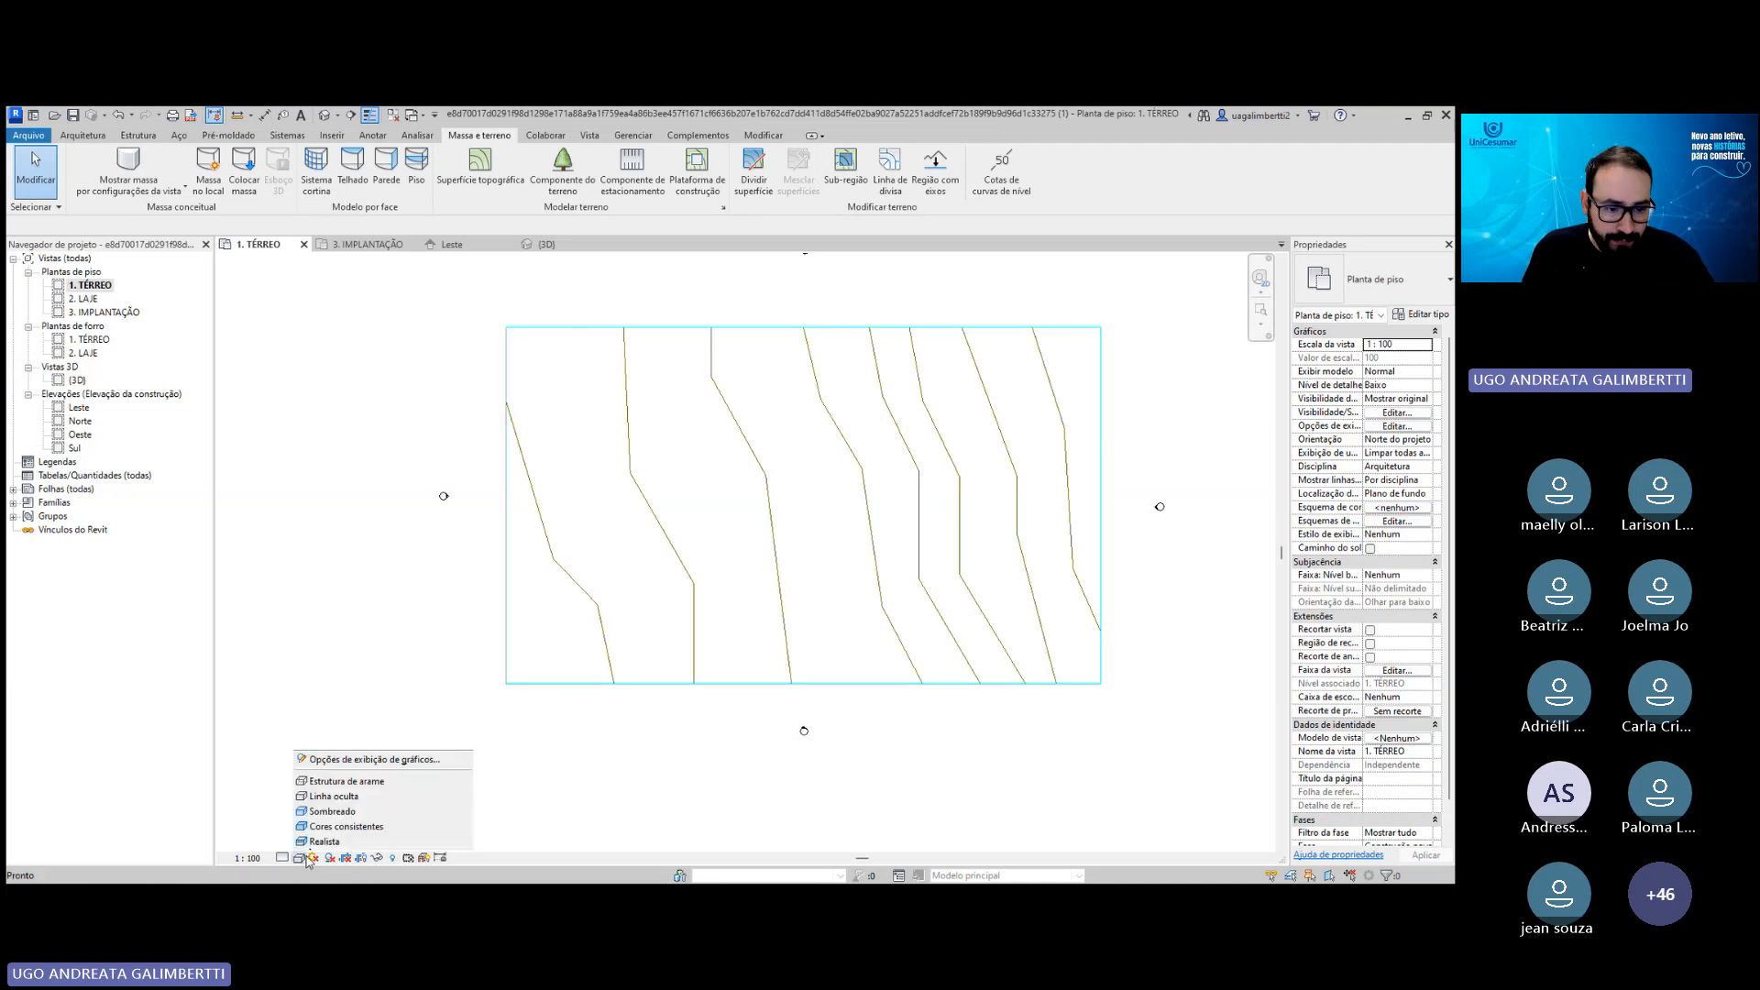
{"action": "left_click", "coordinate": [431, 841]}
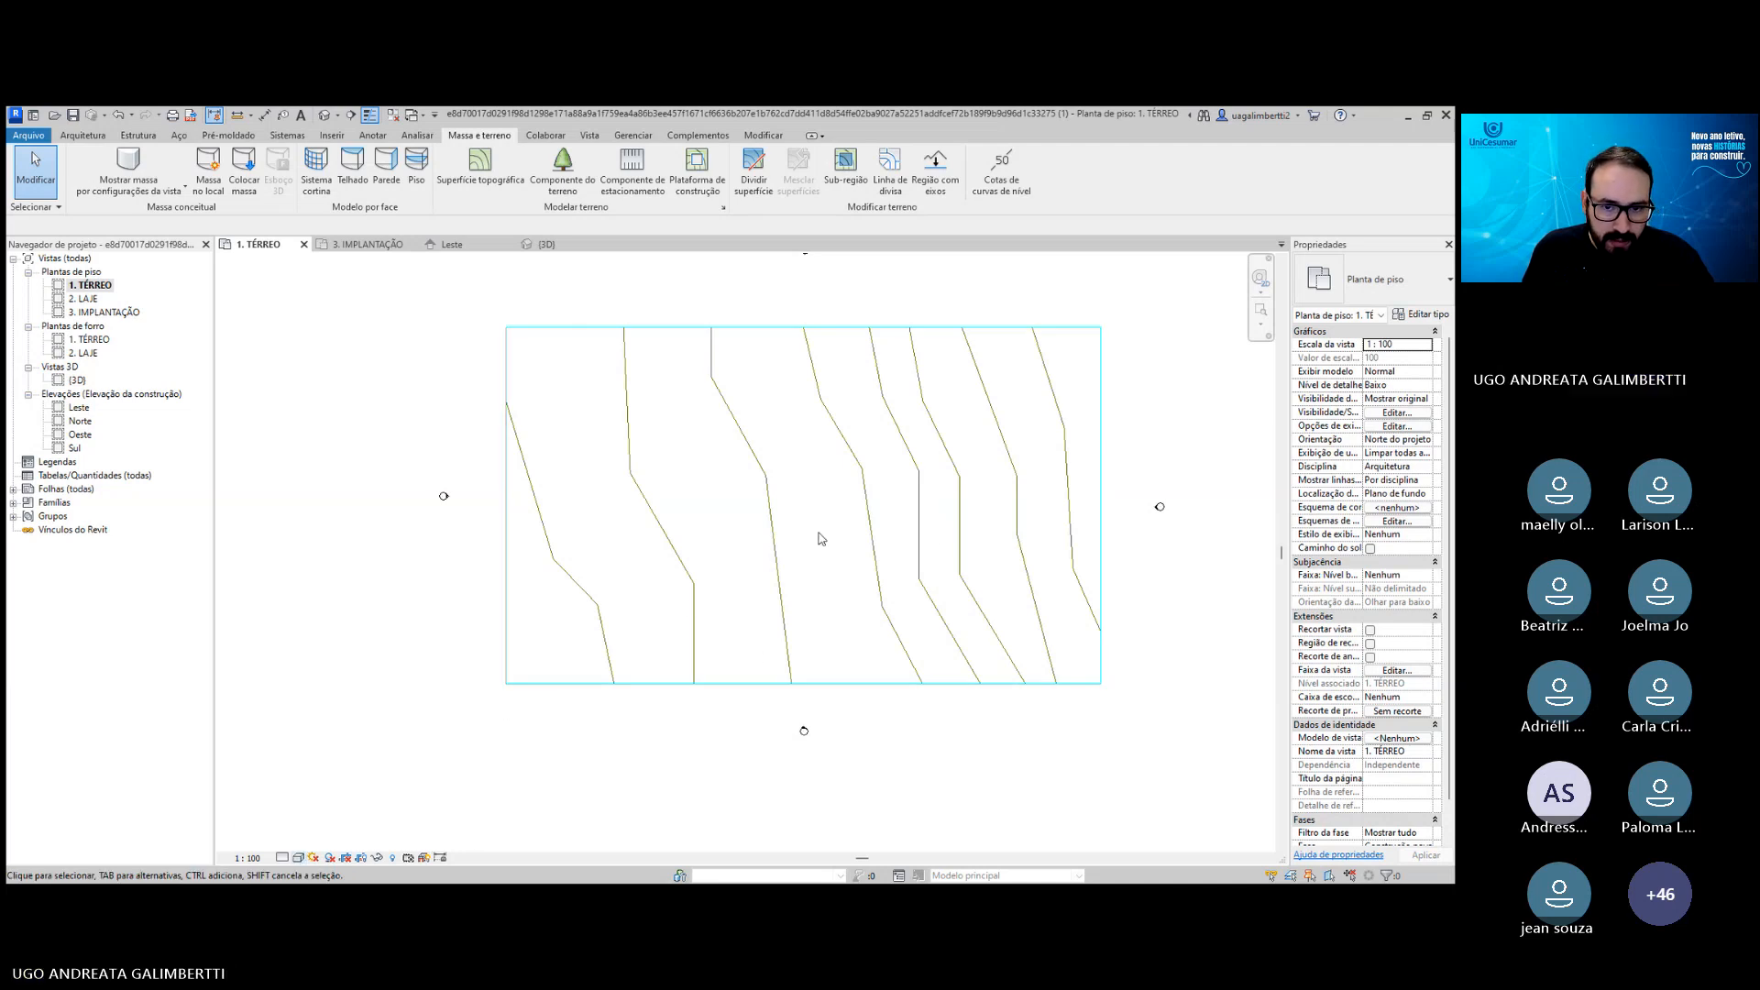
{"action": "scroll", "coordinate": [790, 551], "scroll_direction": "up", "scroll_amount": 2}
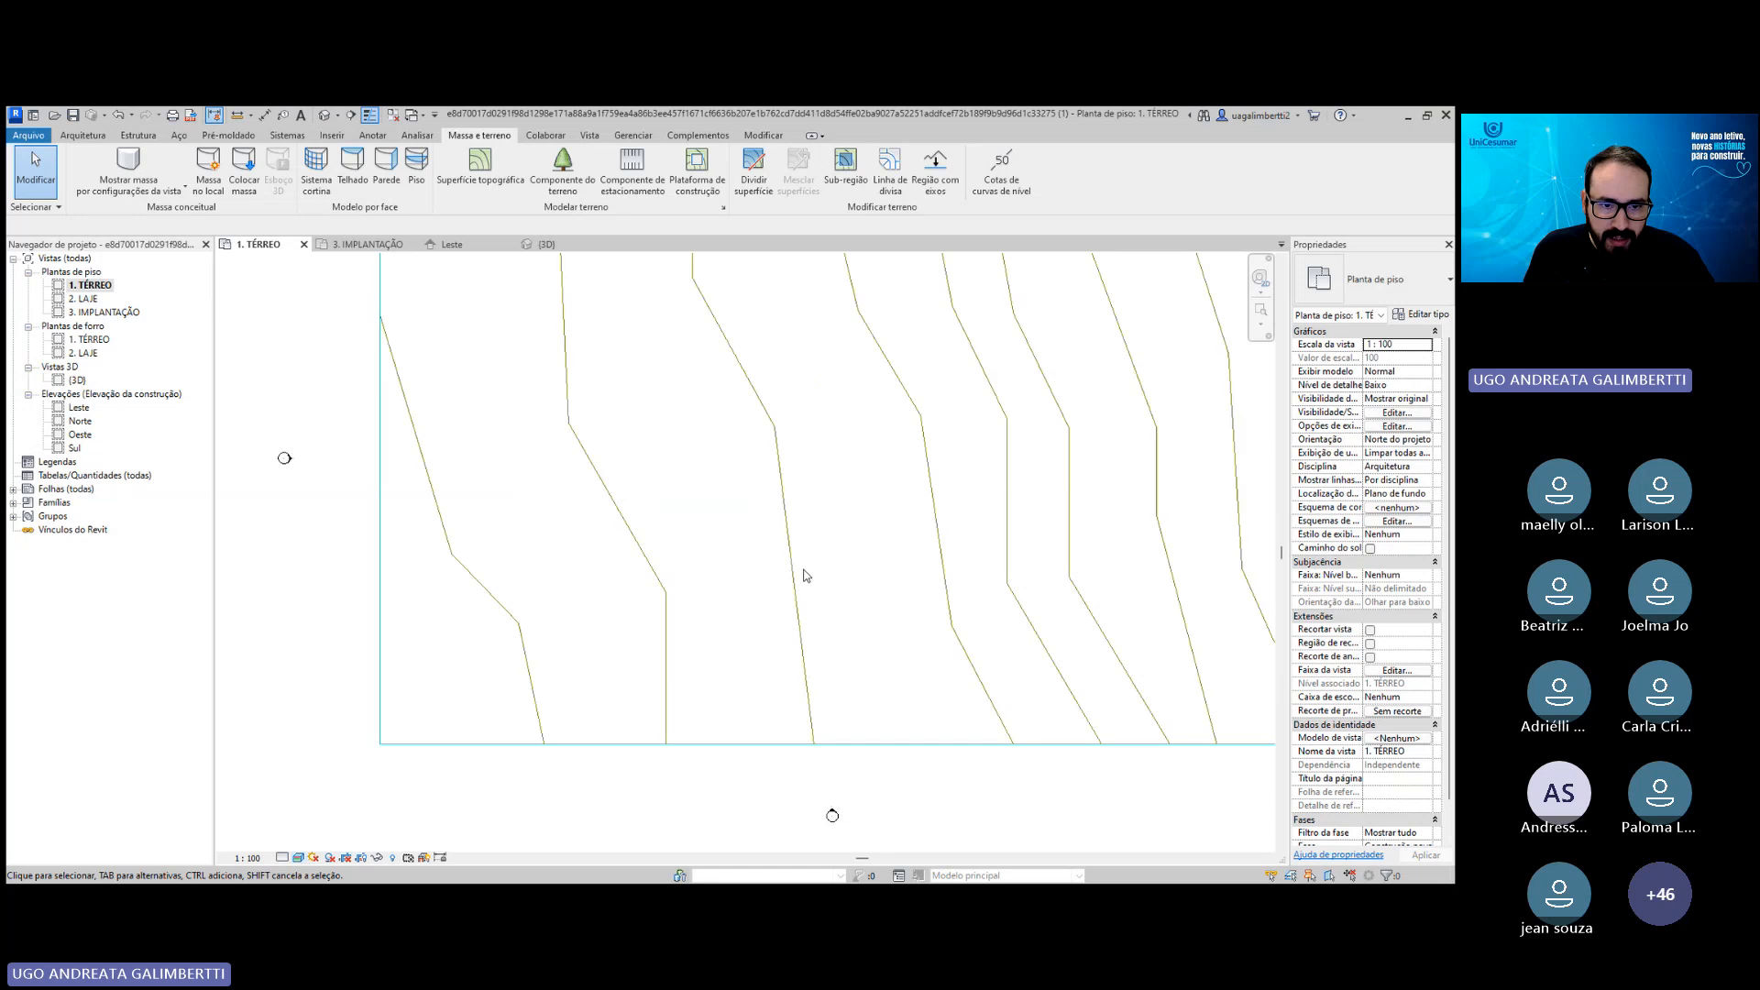
{"action": "scroll", "coordinate": [786, 583], "scroll_direction": "down", "scroll_amount": 3}
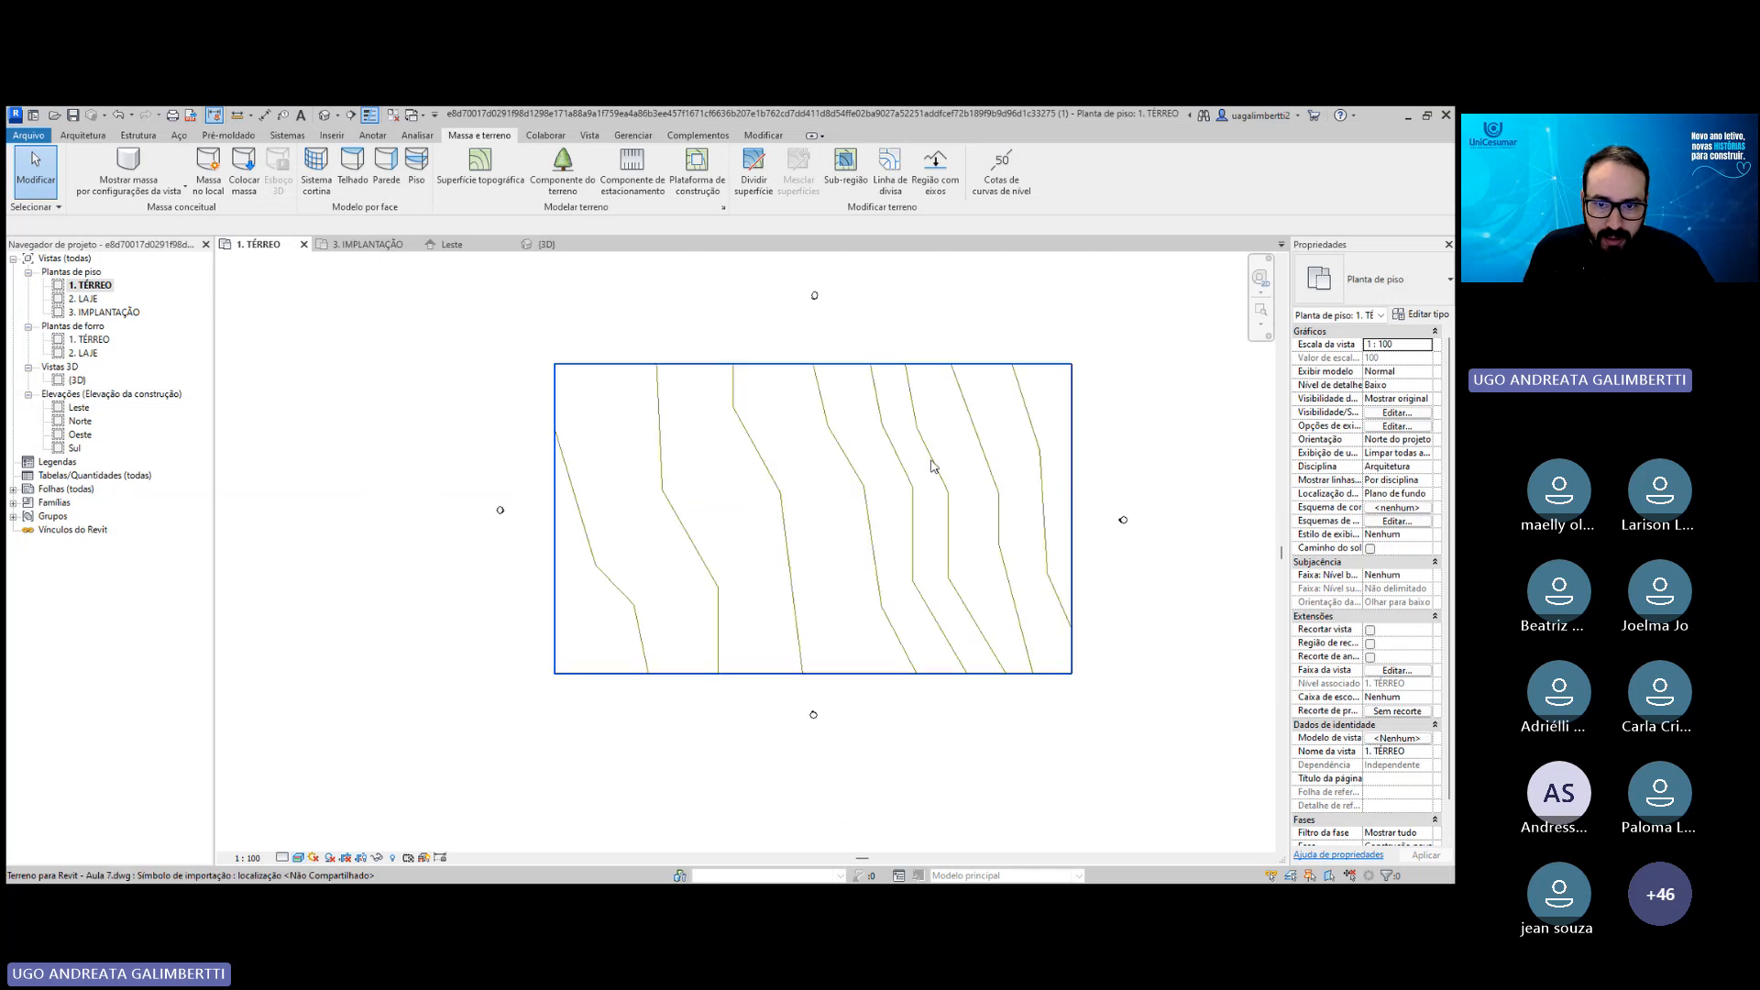
Hide the imported terrain DWG element in the 1. TÉRREO plan.
{"action": "left_click", "coordinate": [921, 470]}
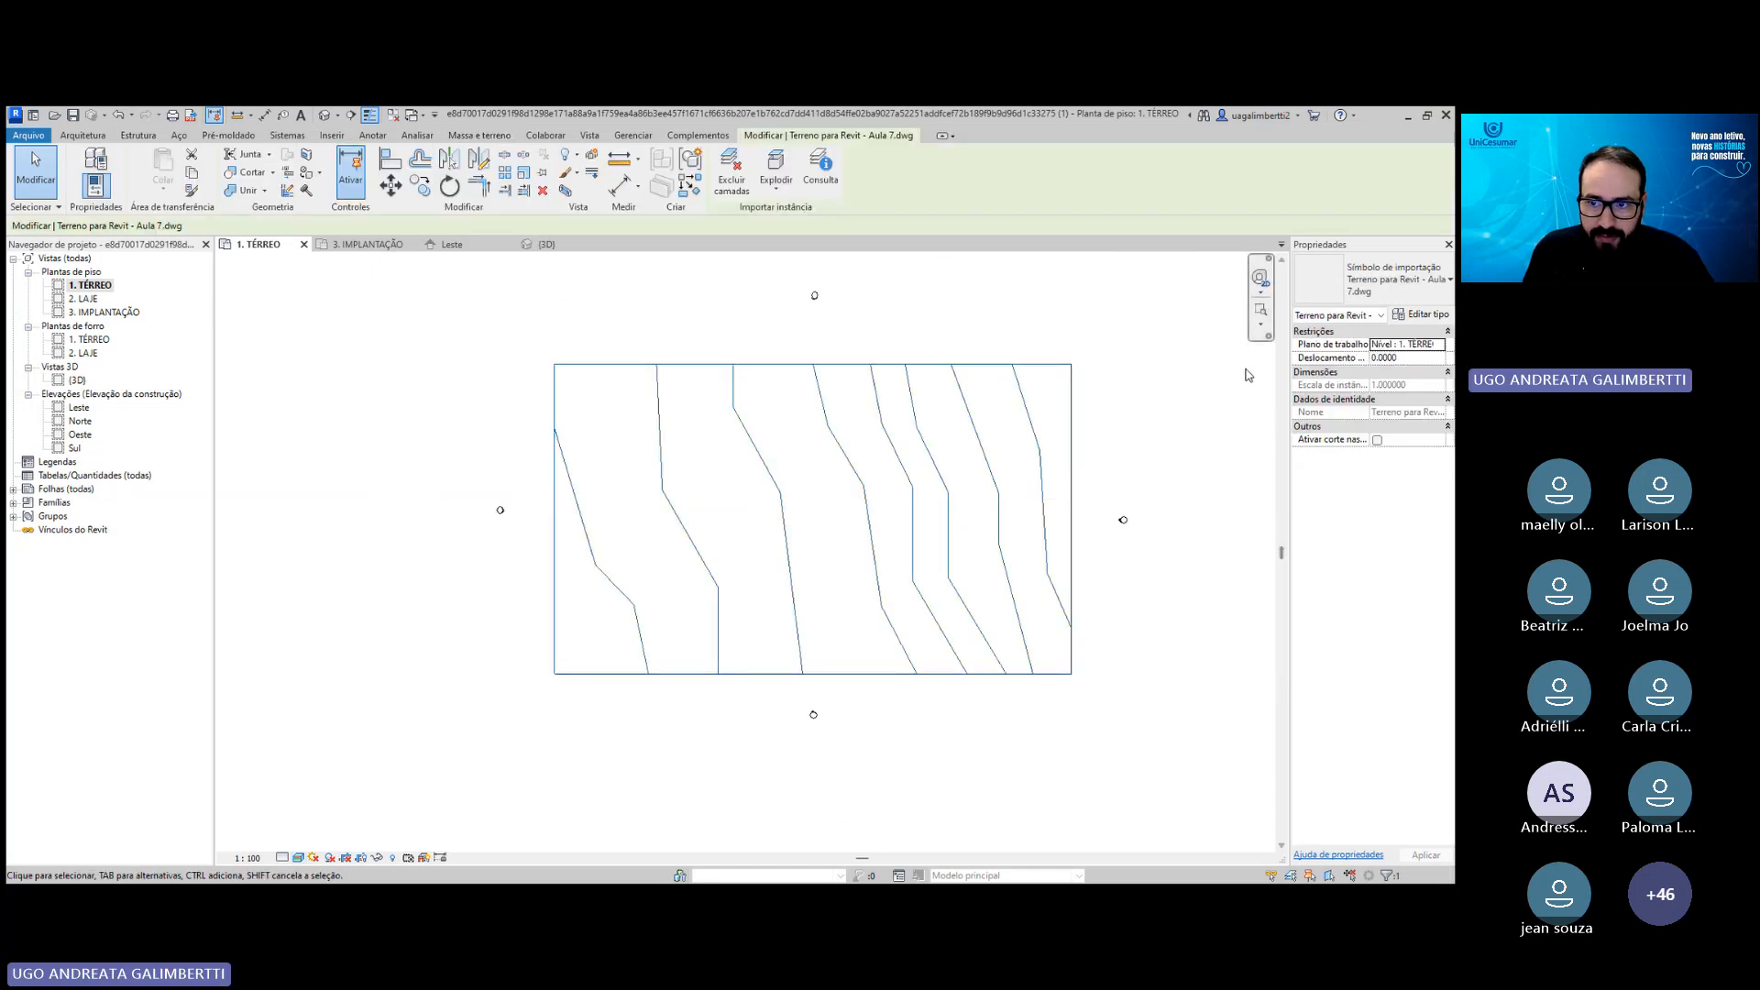
{"action": "left_click", "coordinate": [569, 156]}
{"action": "left_click", "coordinate": [600, 178]}
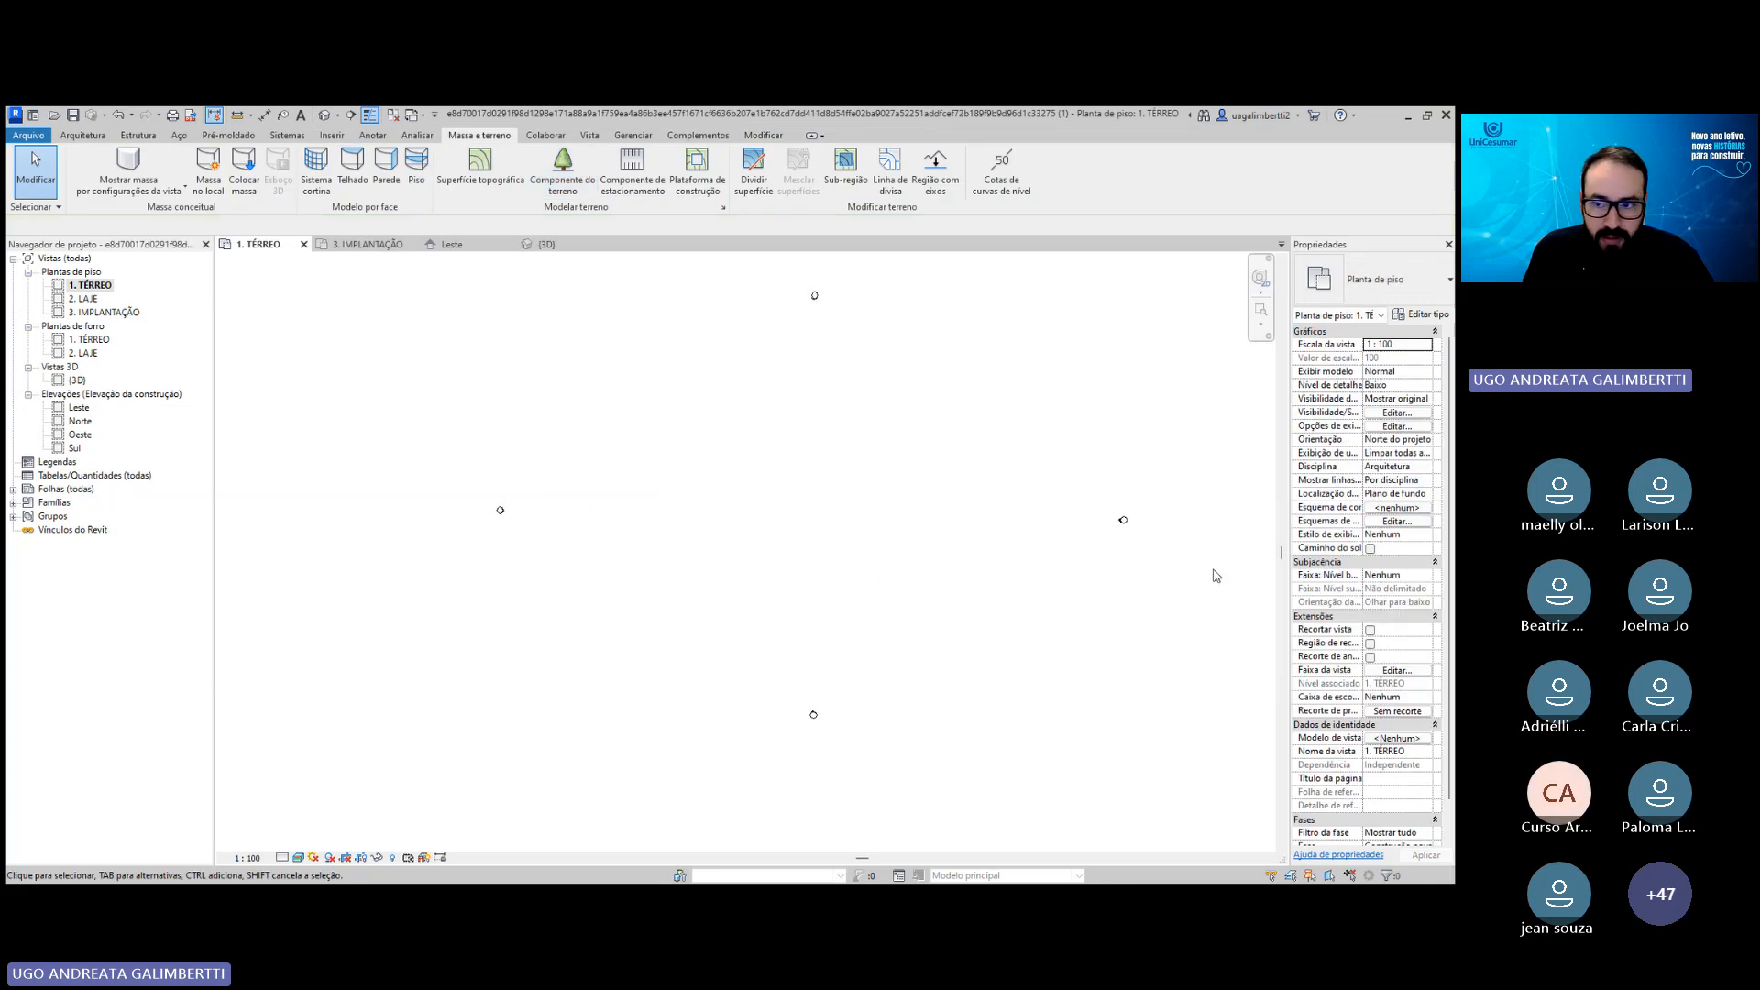
Open the 2. LAJE floor plan and hide the imported terrain DWG element there too.
{"action": "left_click", "coordinate": [87, 299]}
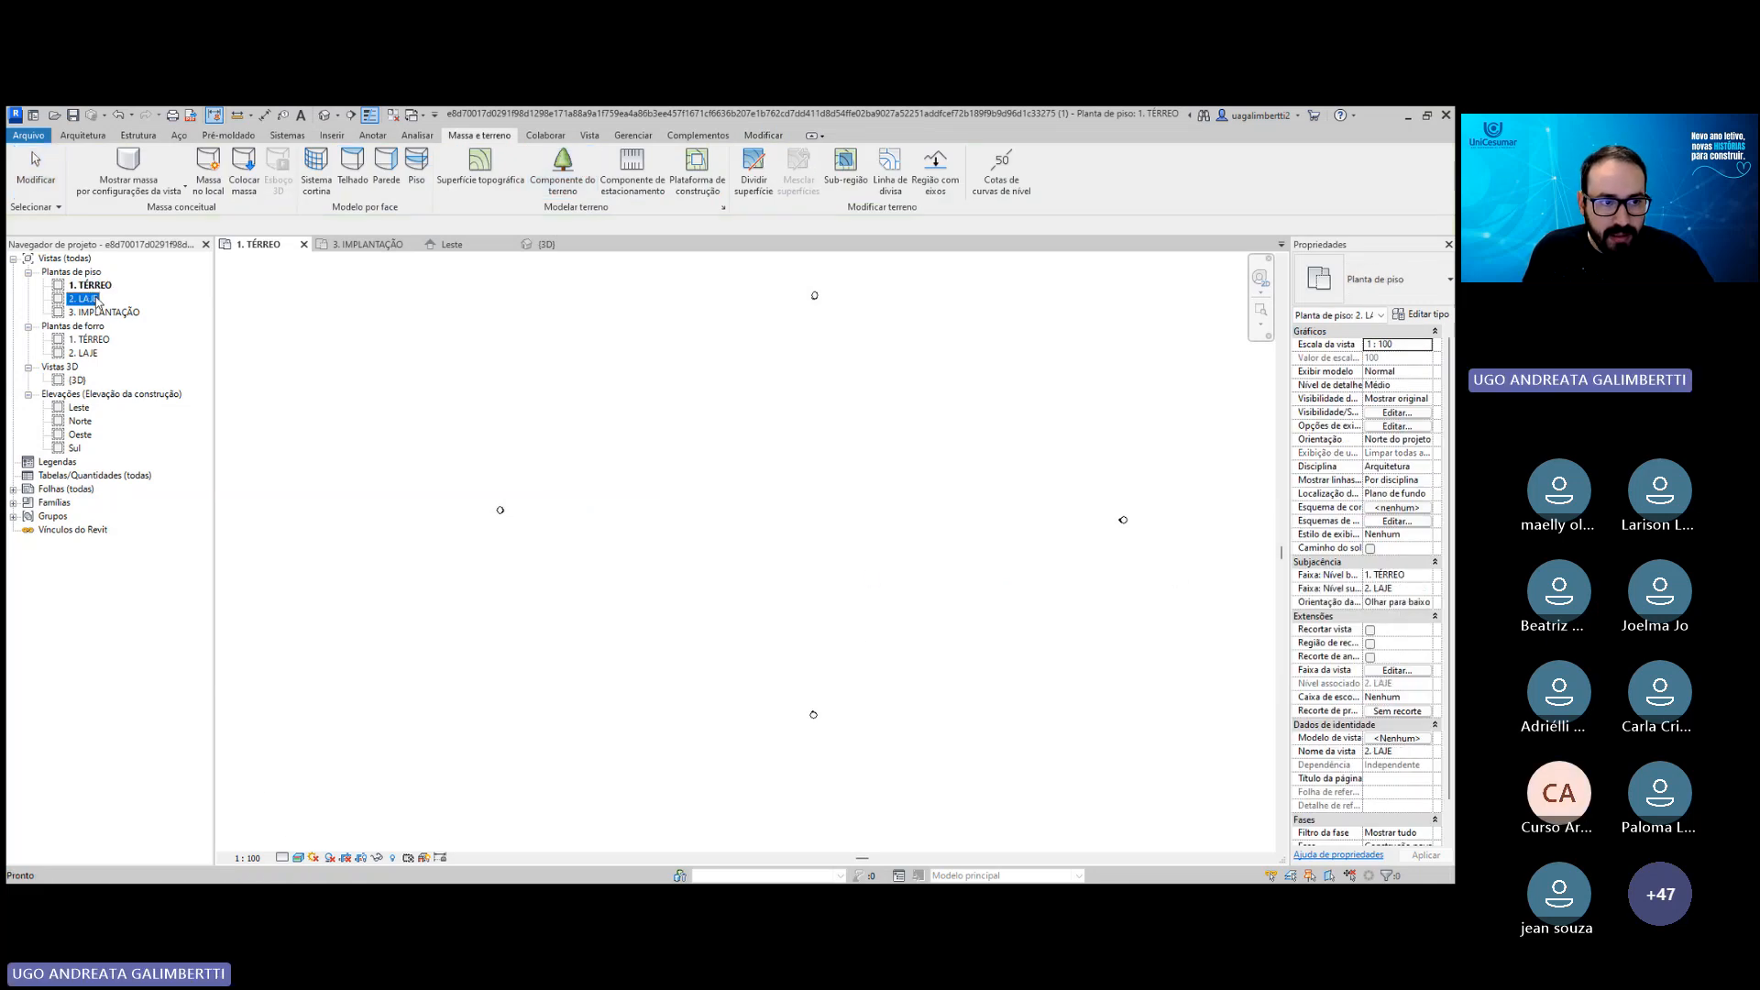
{"action": "double_click", "coordinate": [92, 299]}
{"action": "left_click", "coordinate": [905, 468]}
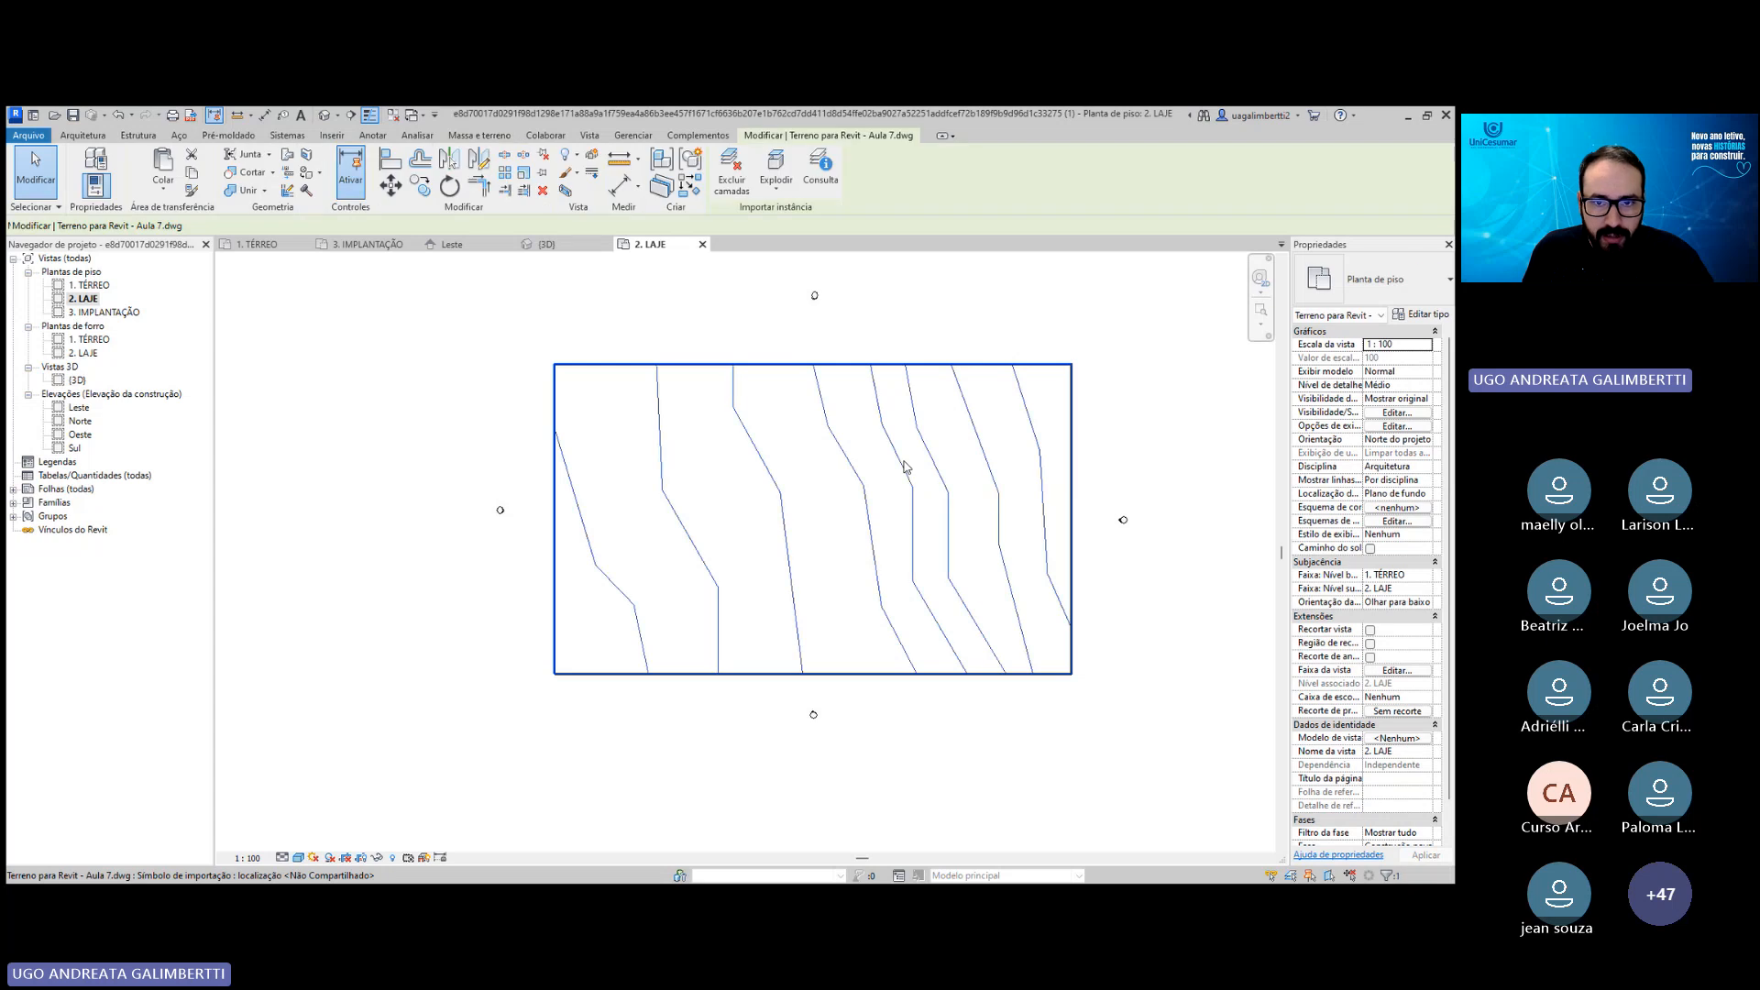
{"action": "left_click", "coordinate": [568, 156]}
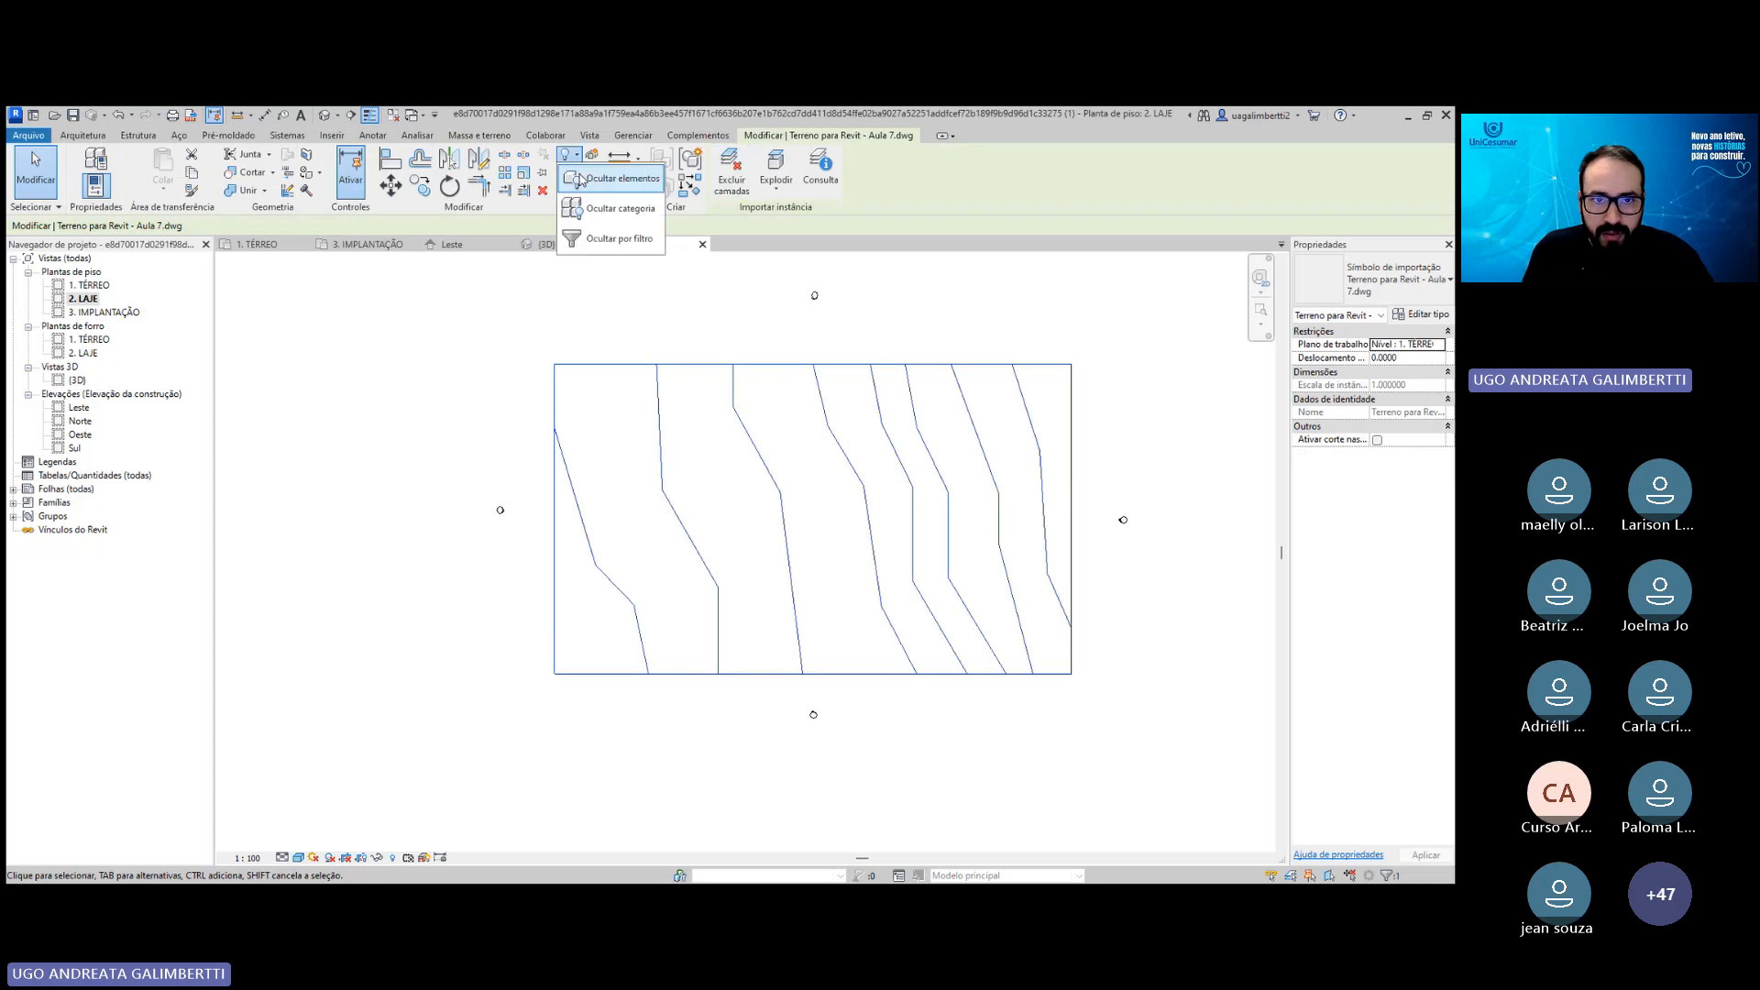
{"action": "left_click", "coordinate": [605, 179]}
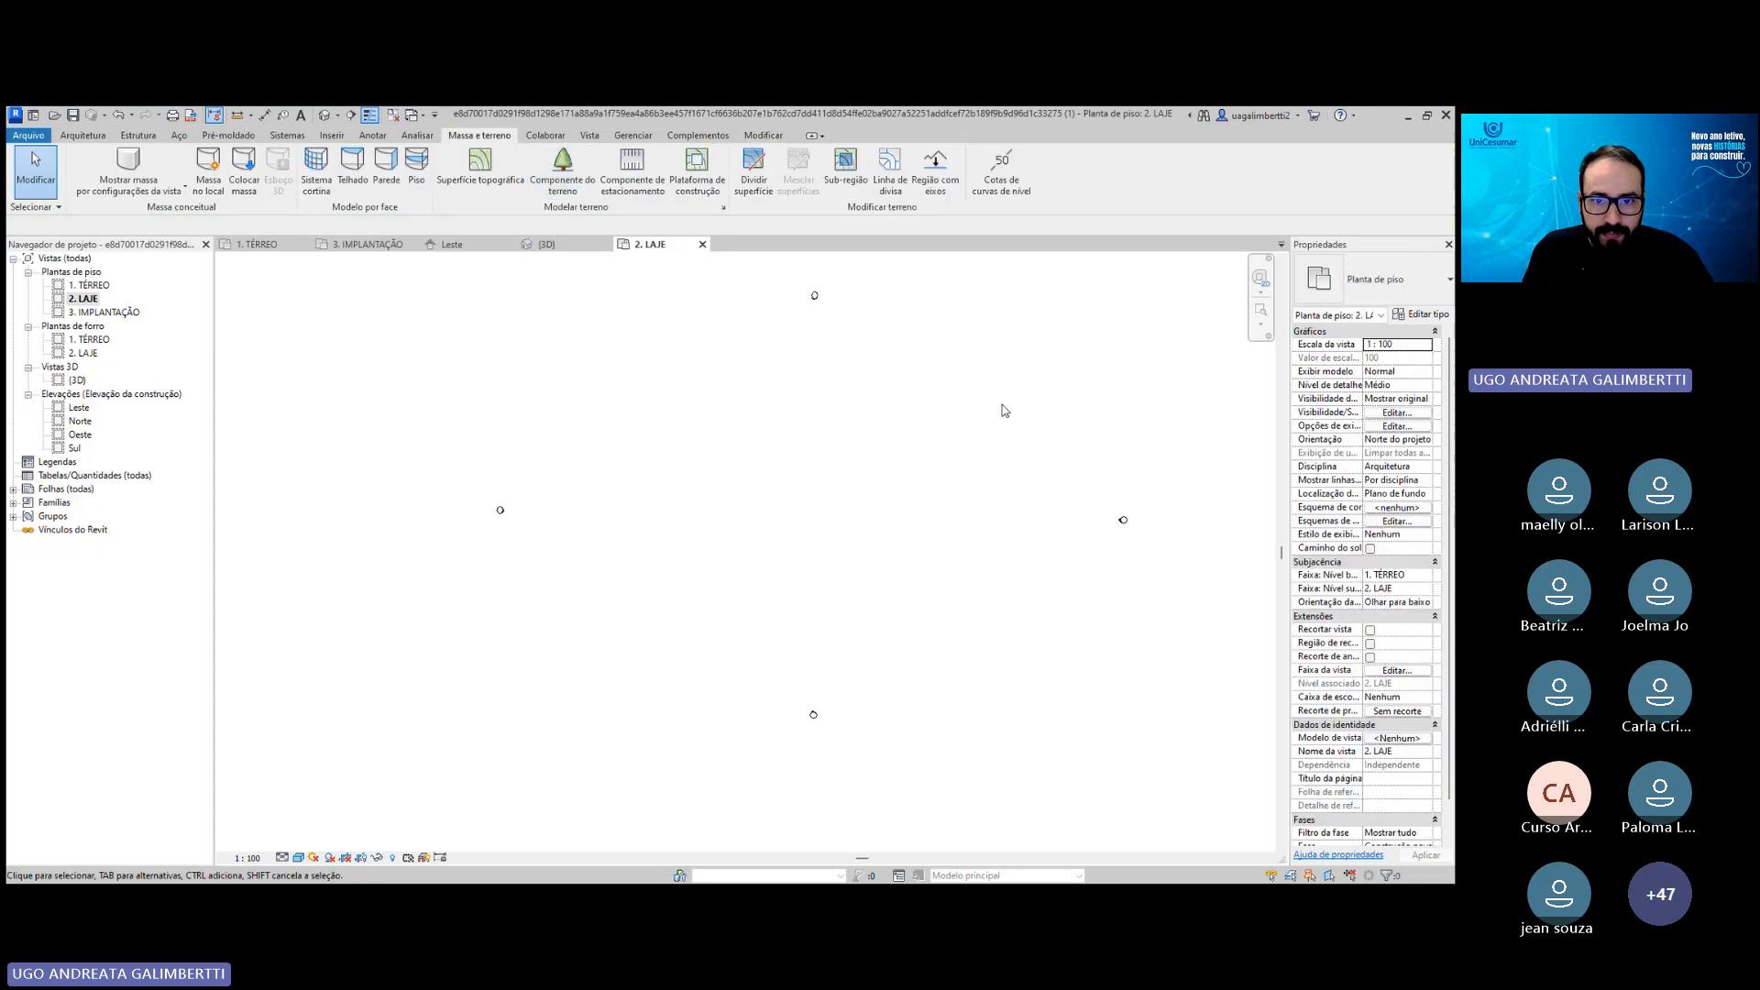
Reveal the hidden elements in 2. LAJE and unhide the topography category of the terrain surface in this view.
{"action": "left_click", "coordinate": [392, 859]}
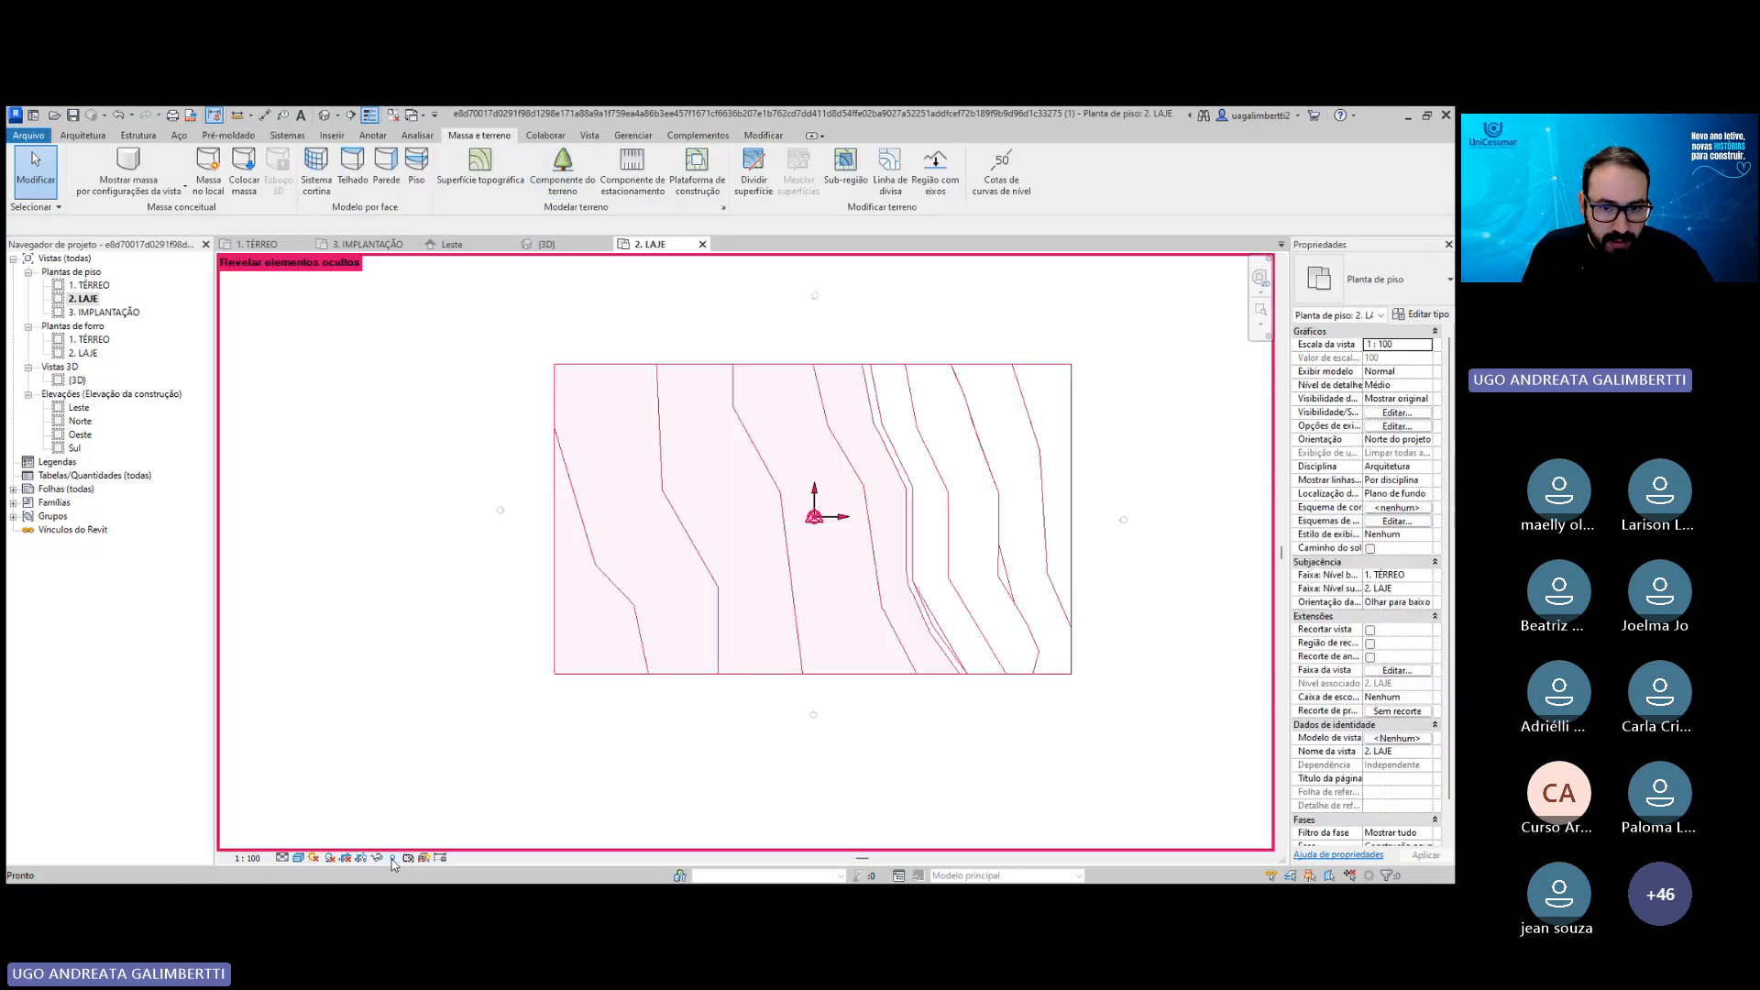
{"action": "left_click", "coordinate": [937, 495]}
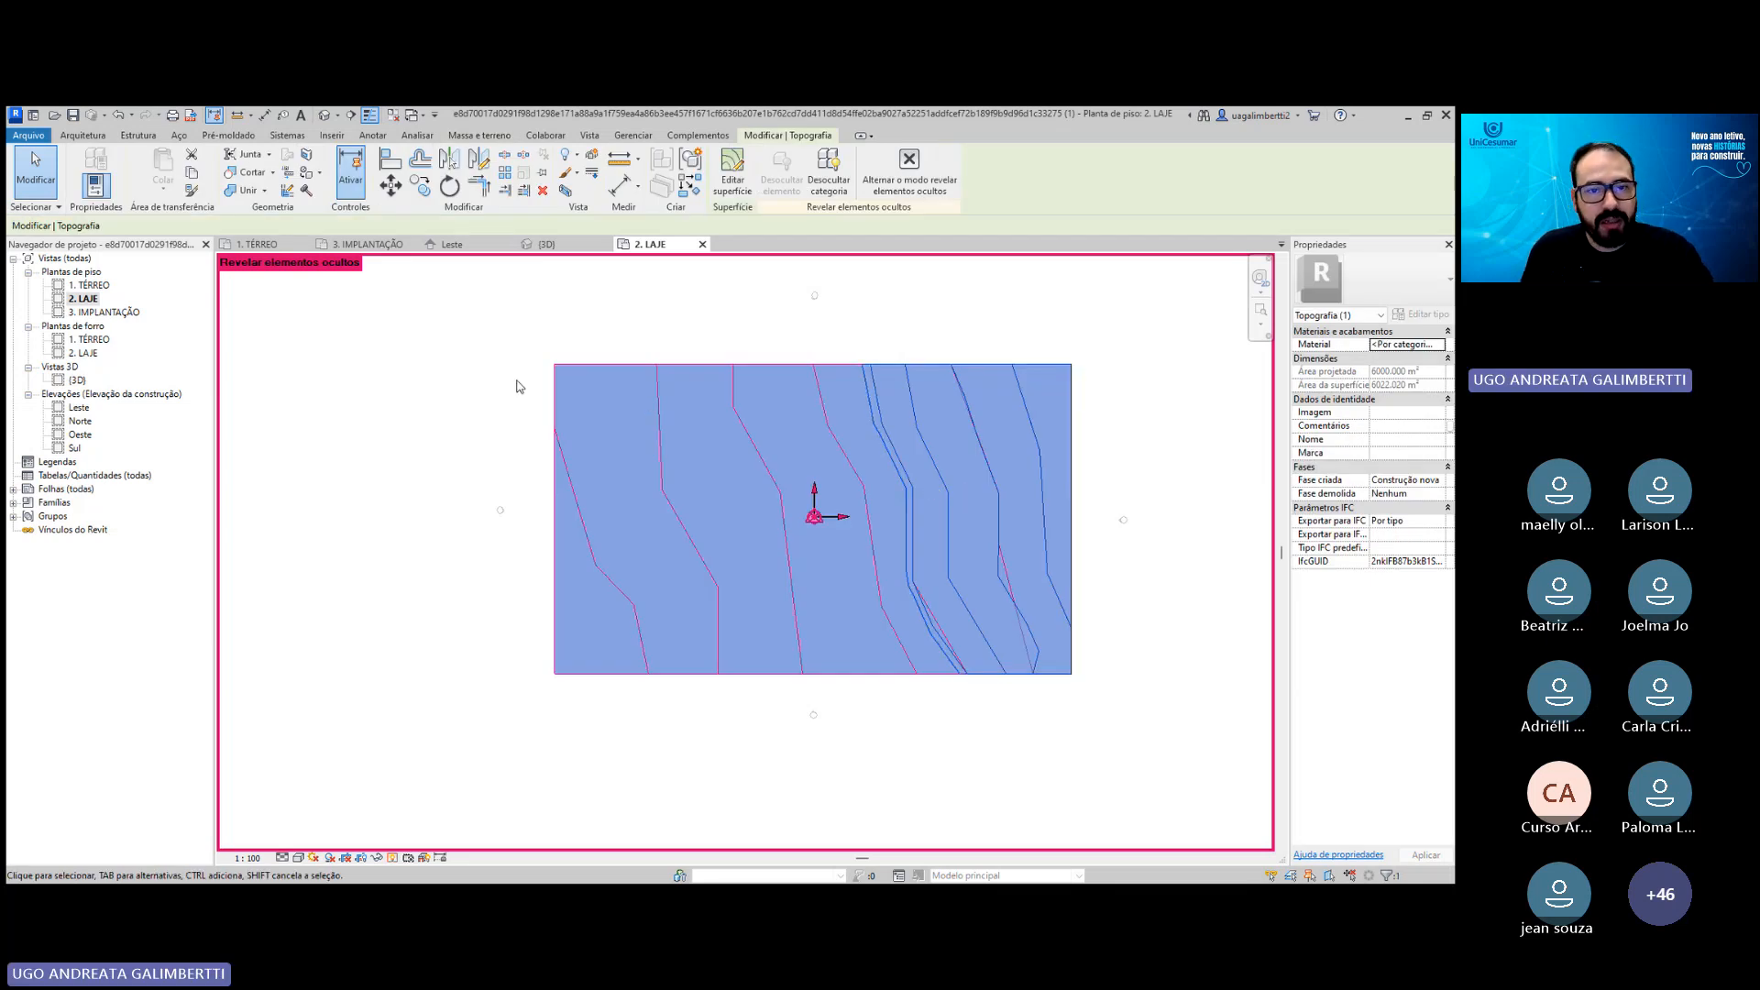
{"action": "left_click", "coordinate": [570, 154]}
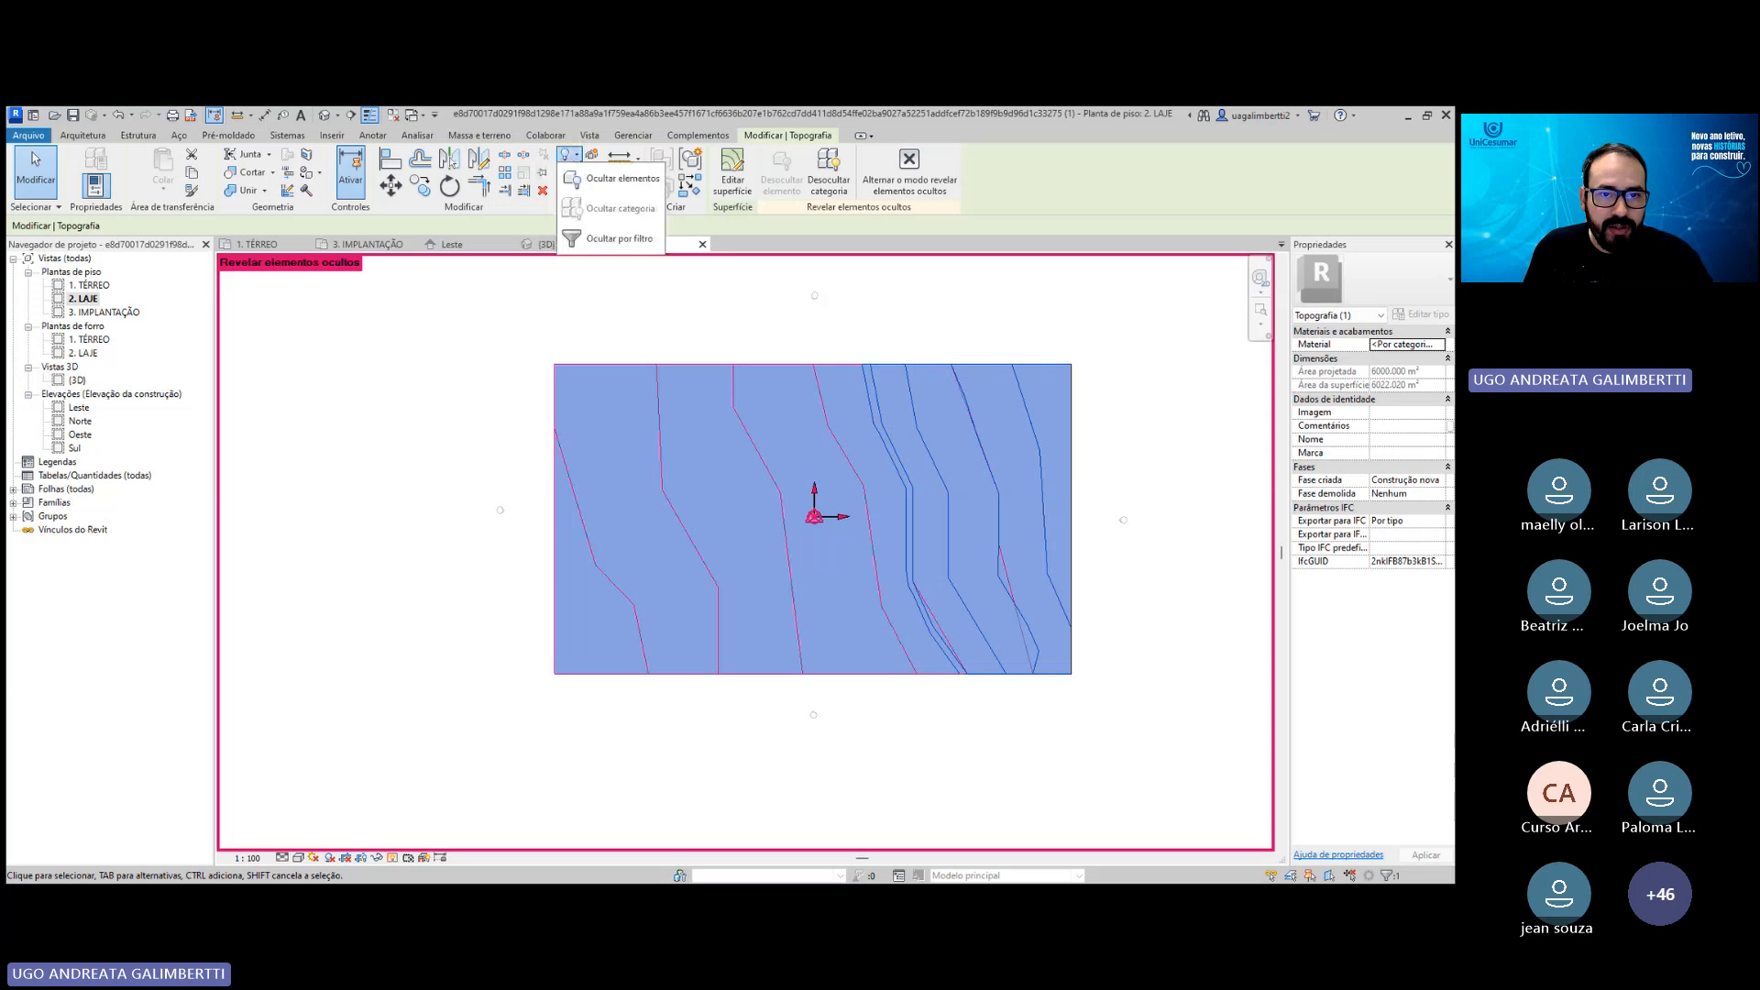
{"action": "right_click", "coordinate": [1031, 450]}
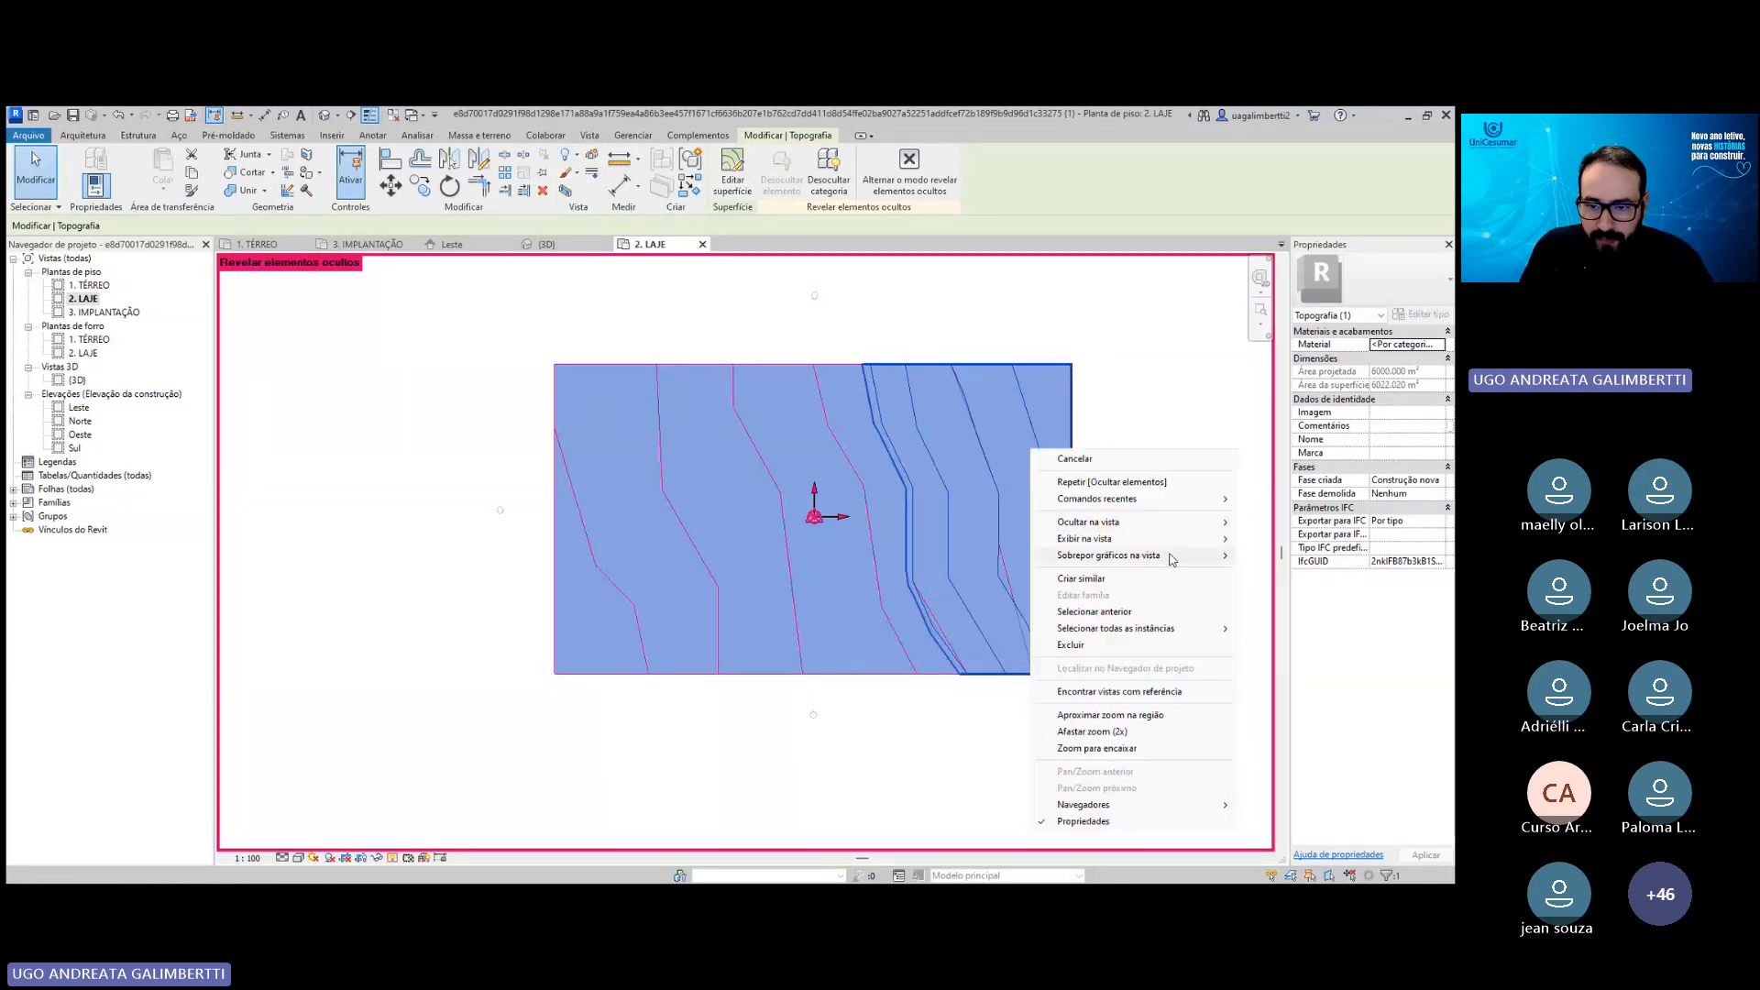
{"action": "mouse_move", "coordinate": [1123, 542]}
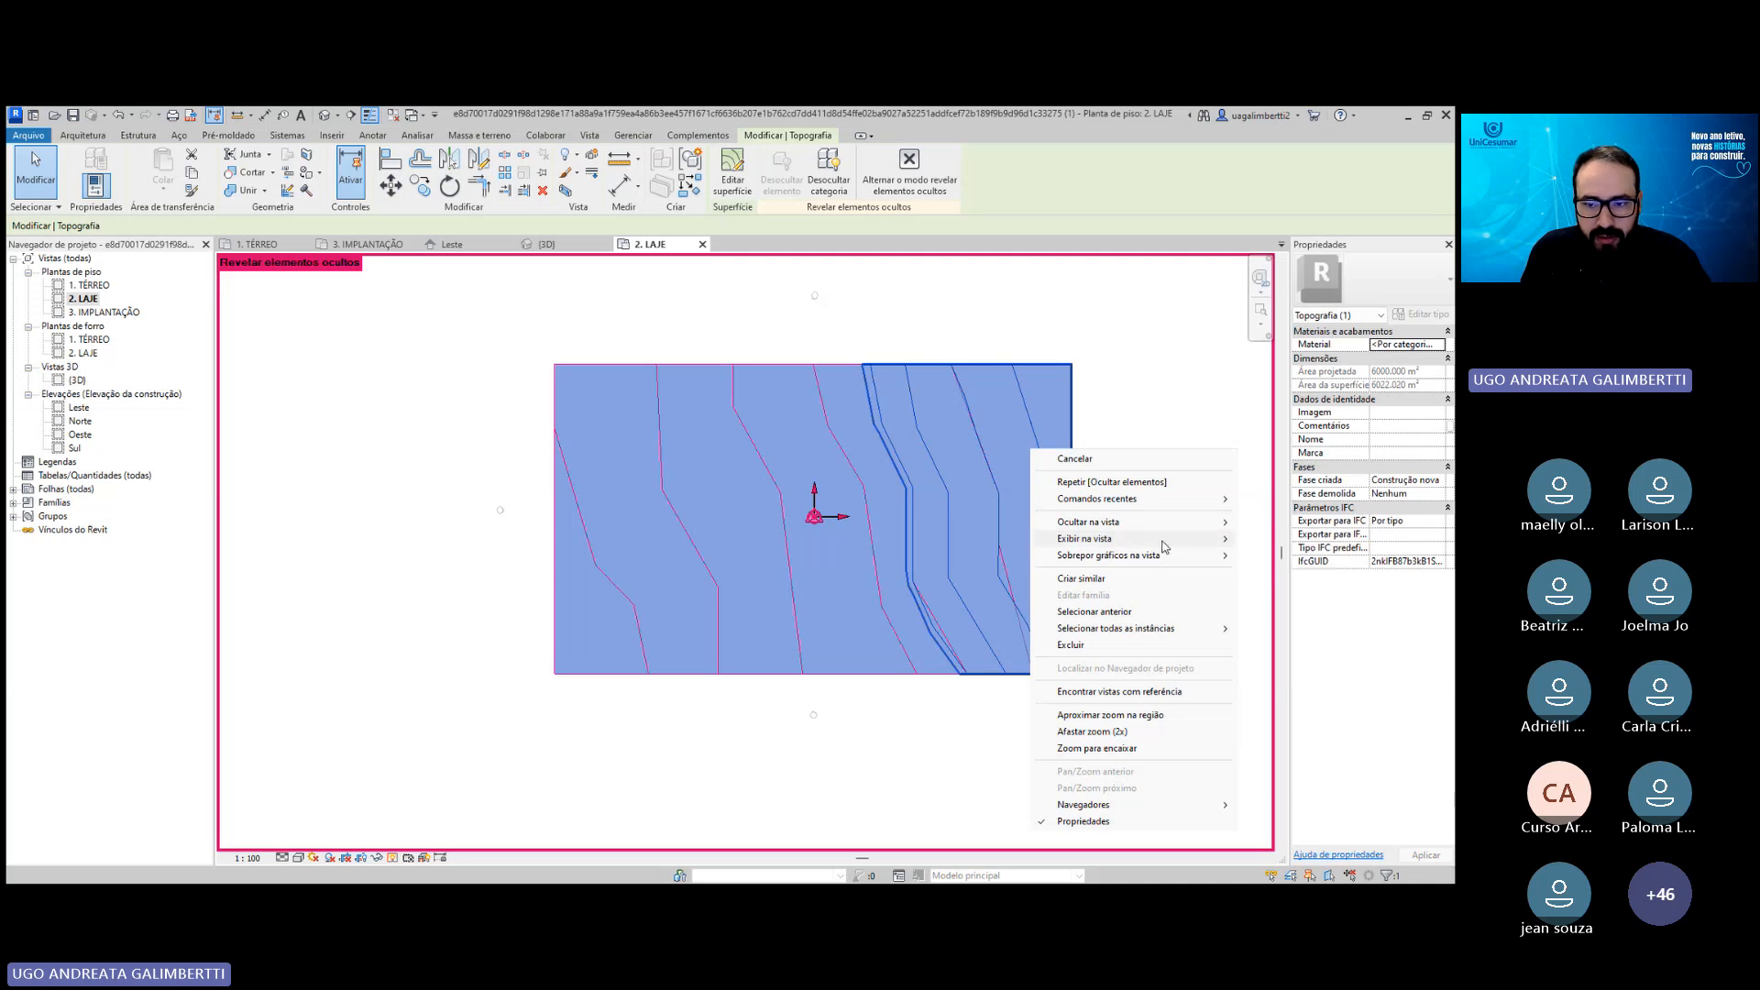
{"action": "left_click", "coordinate": [1269, 555]}
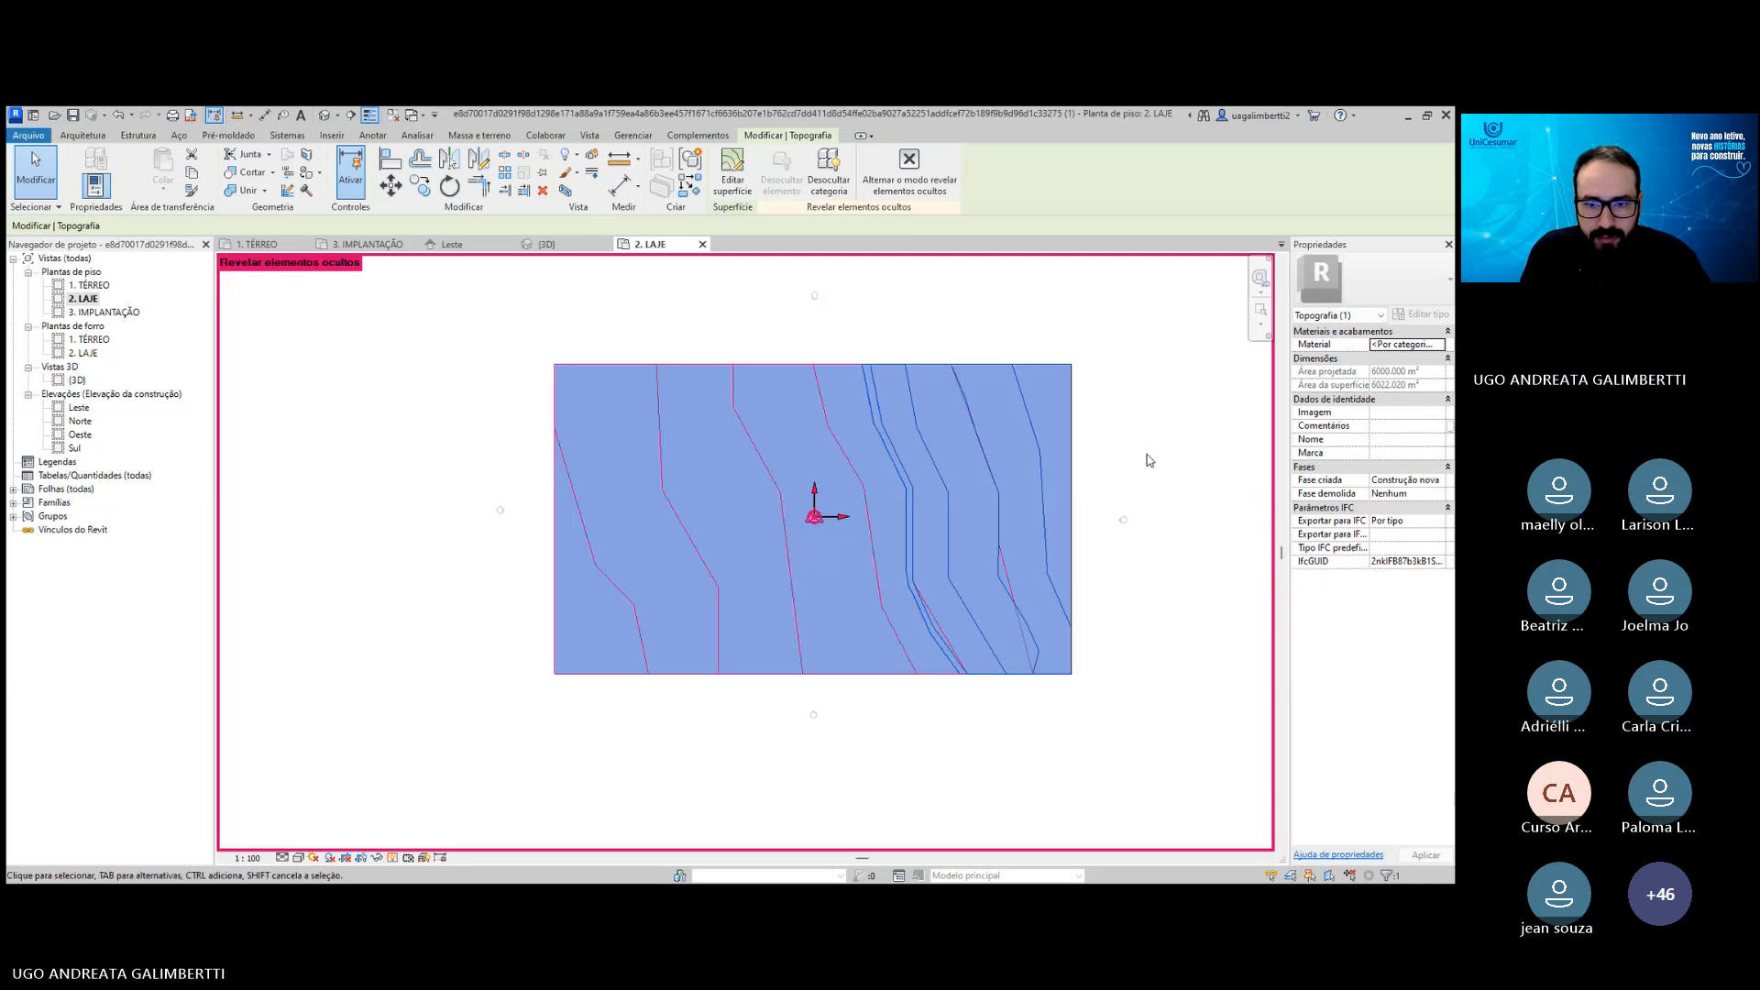
{"action": "left_click", "coordinate": [1195, 477]}
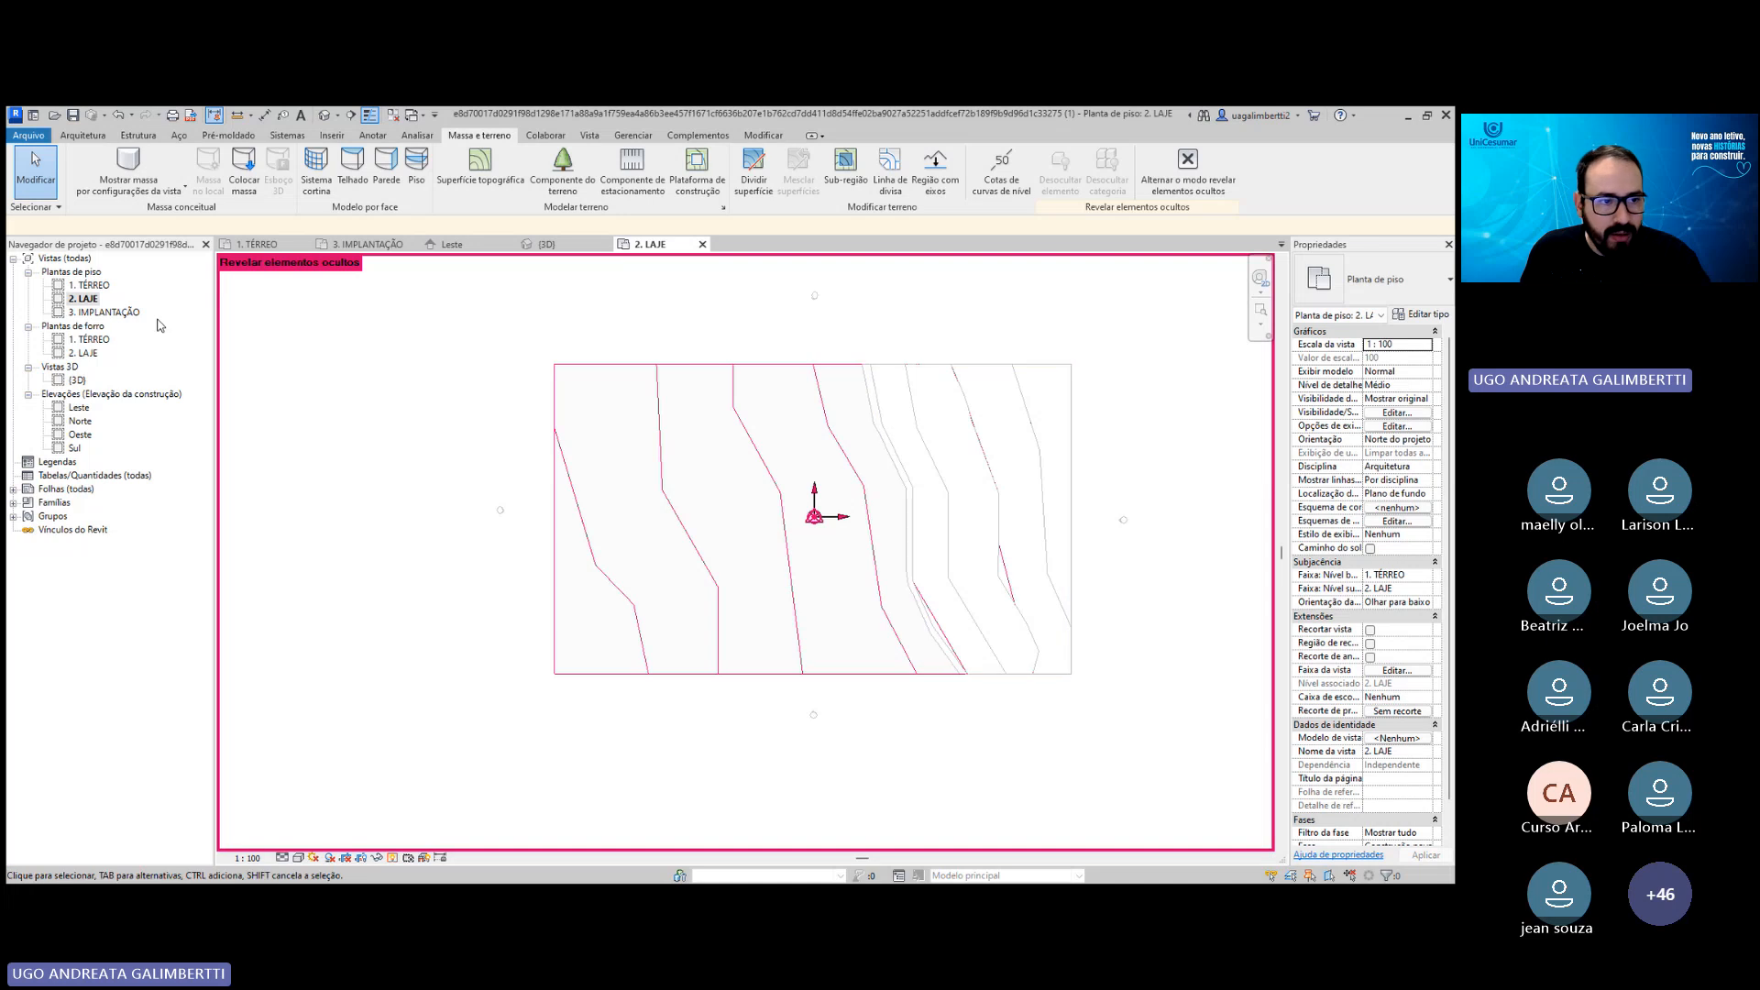
In the 1. TÉRREO plan, reveal the hidden elements, unhide the topography category and leave the reveal mode.
{"action": "left_click", "coordinate": [86, 286]}
{"action": "double_click", "coordinate": [89, 286]}
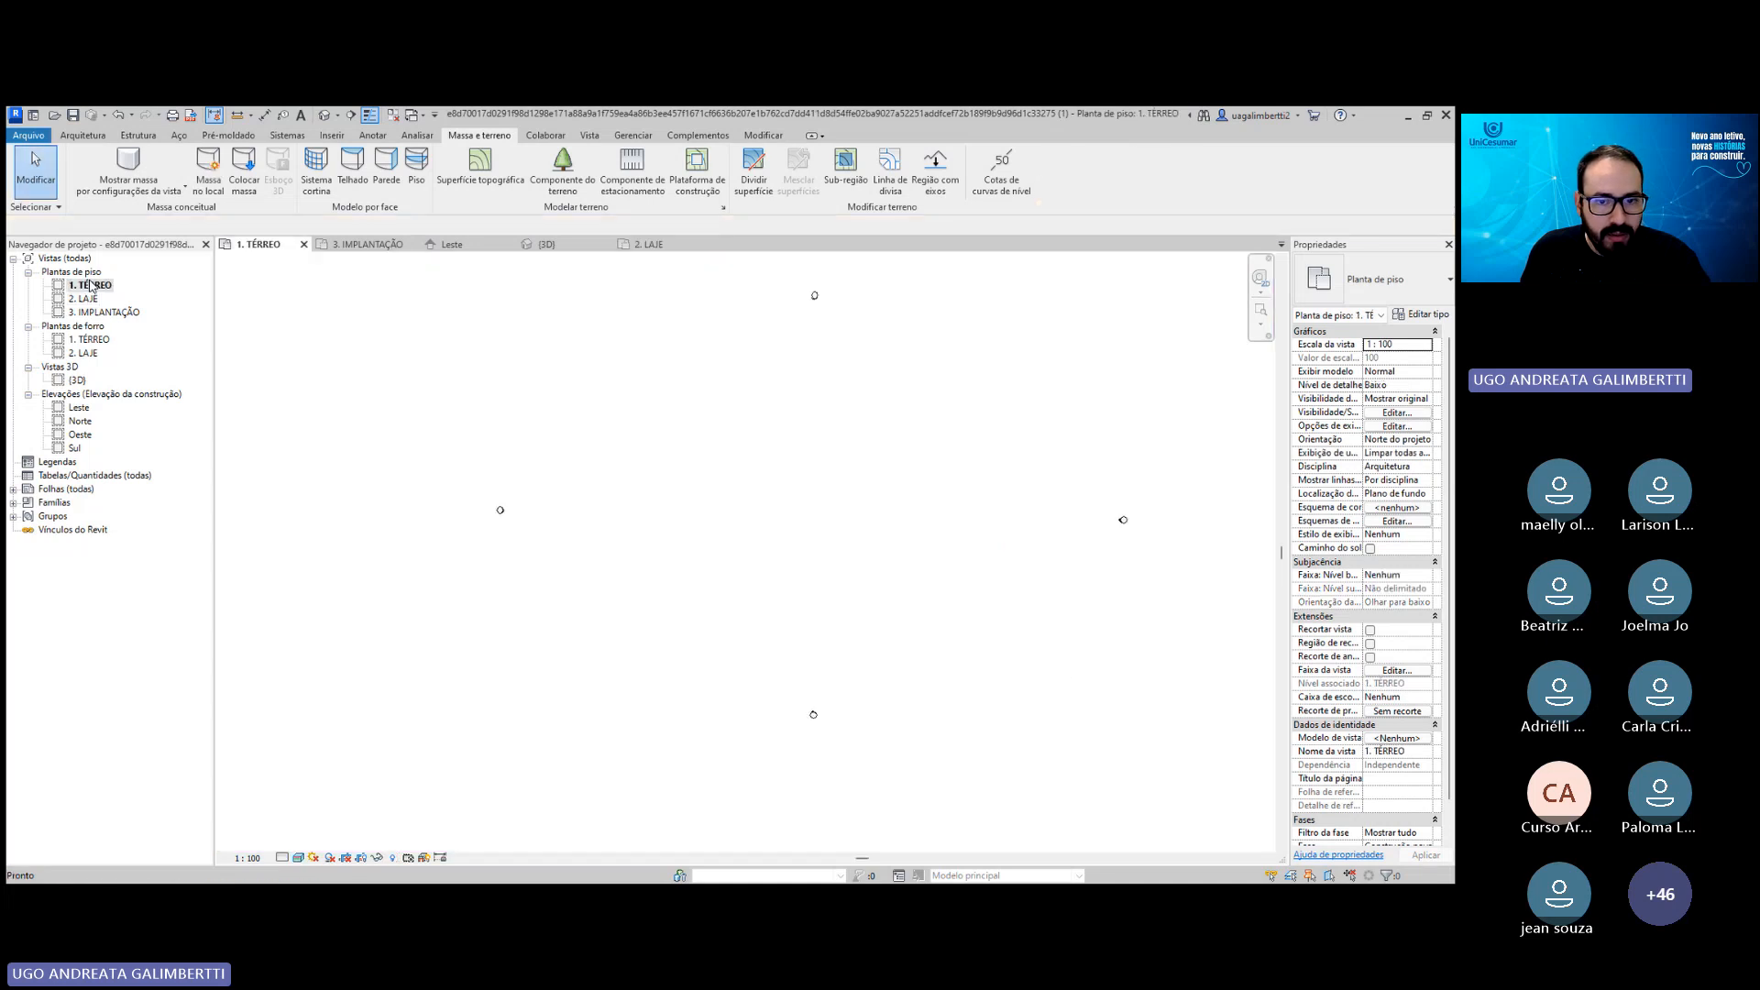
{"action": "left_click", "coordinate": [392, 859]}
{"action": "left_click", "coordinate": [1069, 405]}
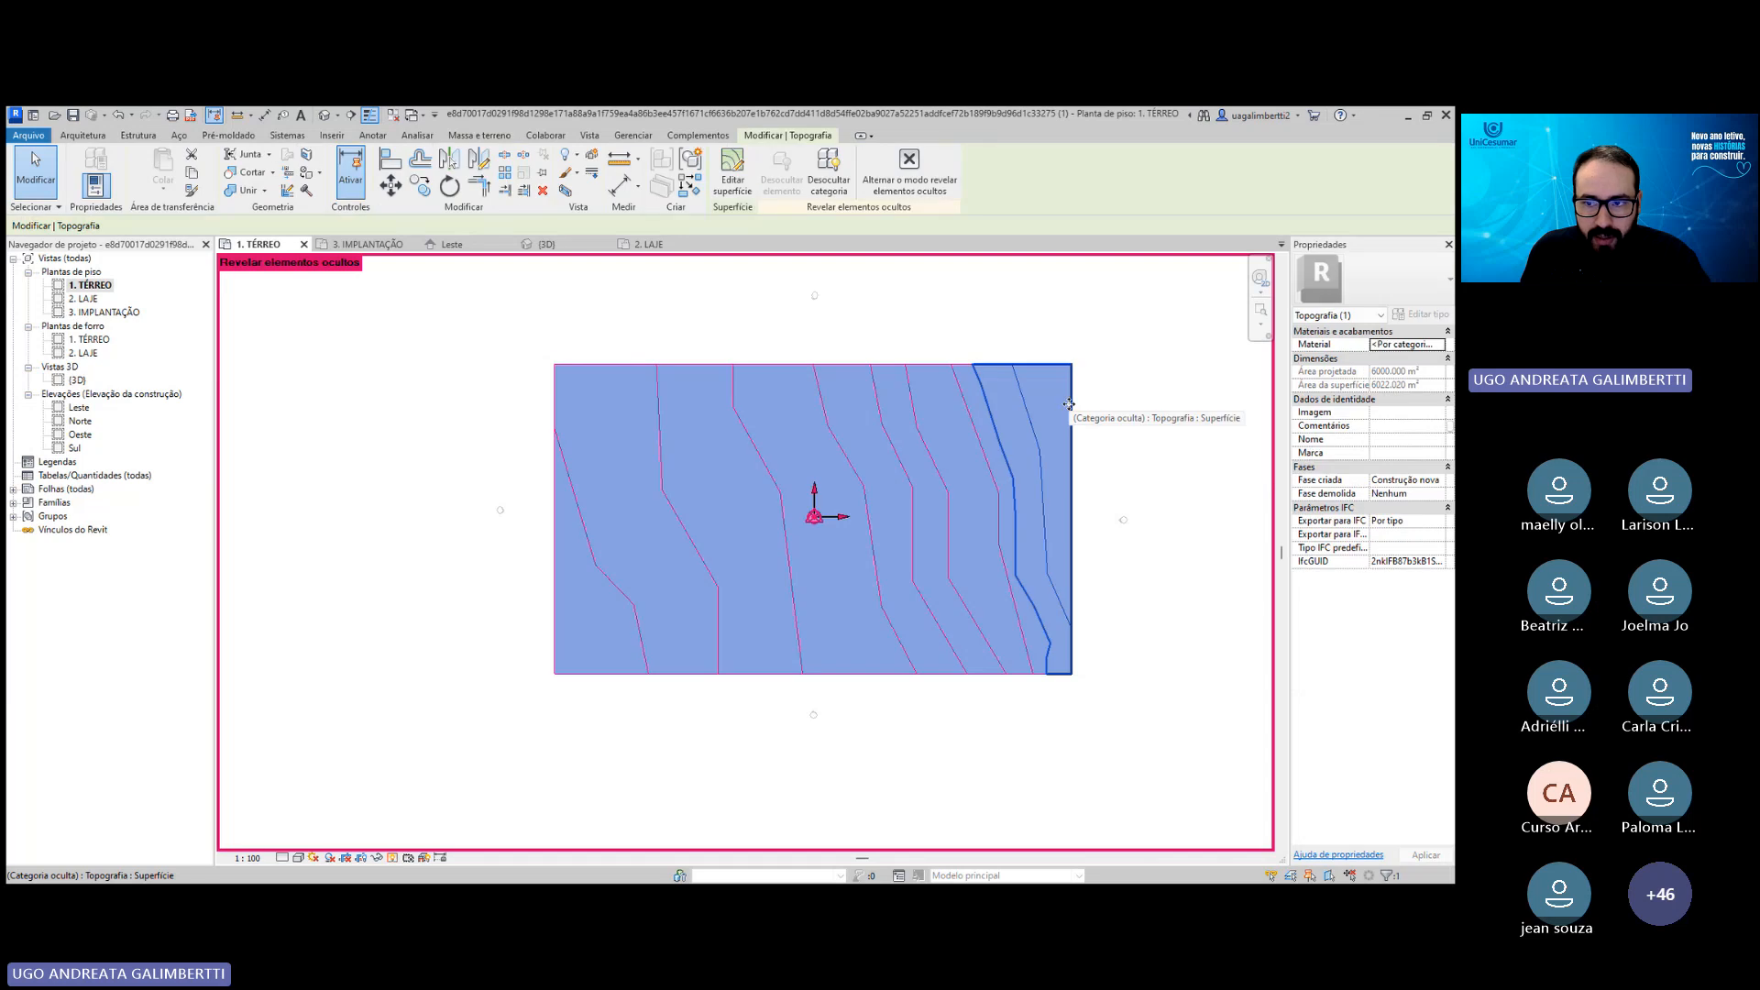
{"action": "right_click", "coordinate": [1069, 404]}
{"action": "mouse_move", "coordinate": [1155, 494]}
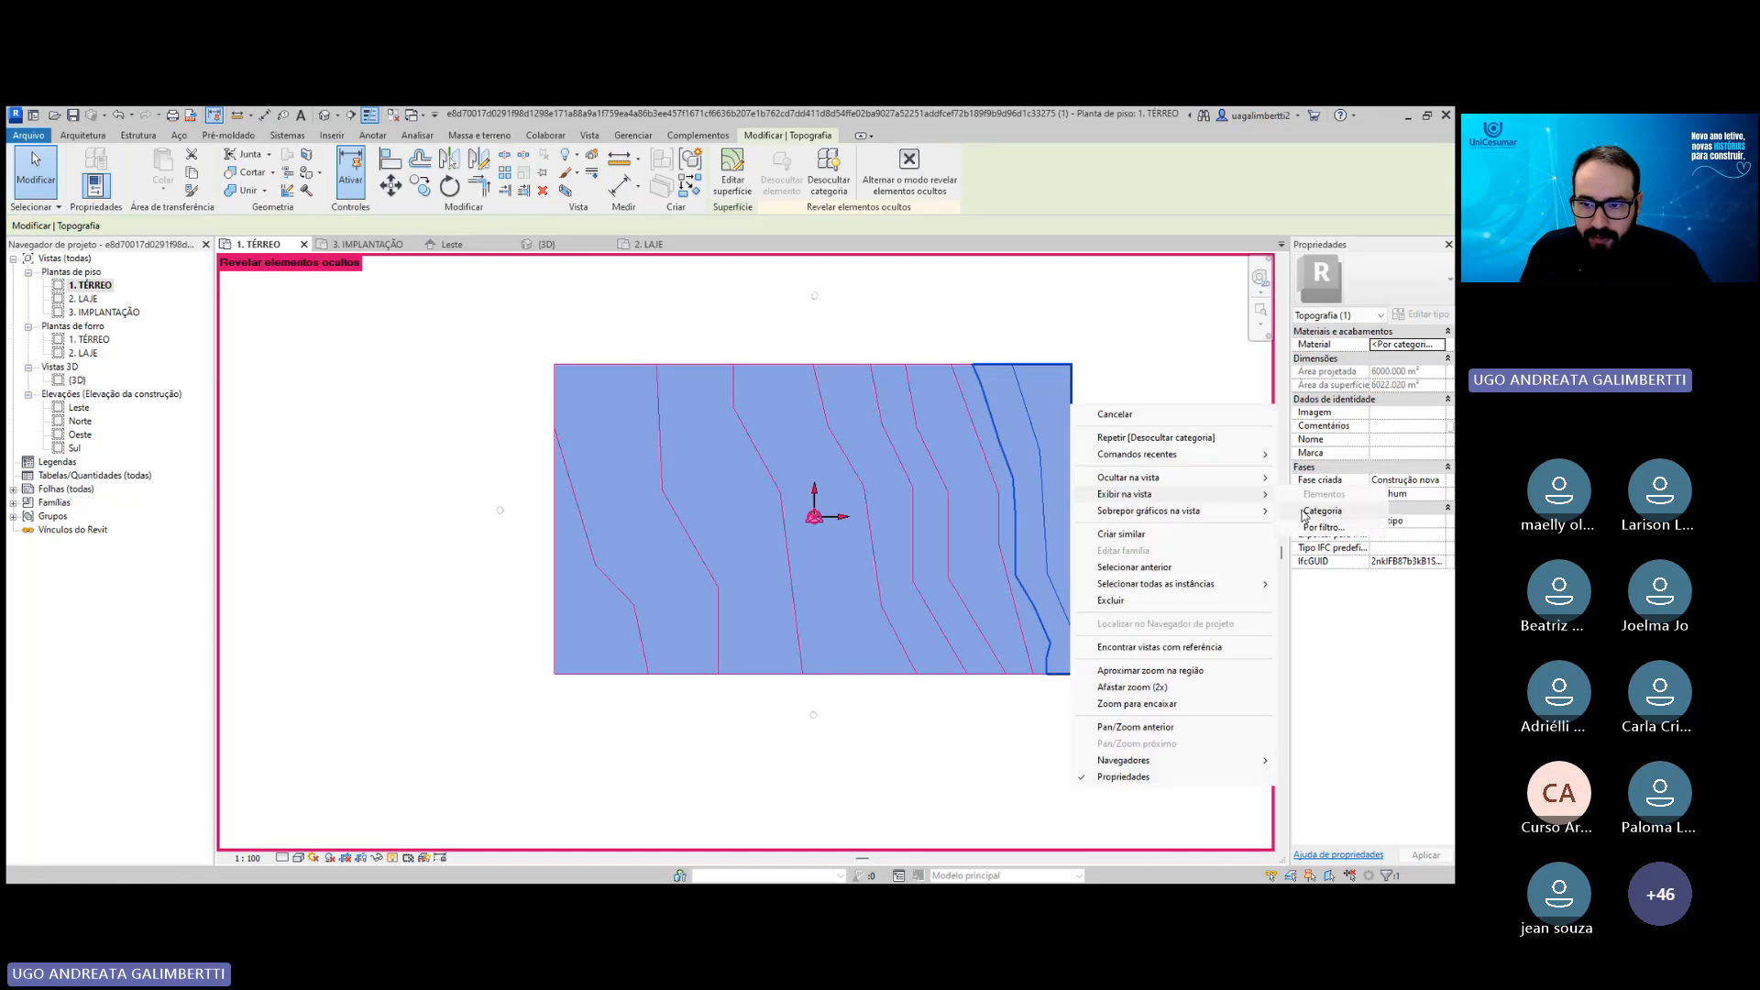
{"action": "left_click", "coordinate": [1128, 444]}
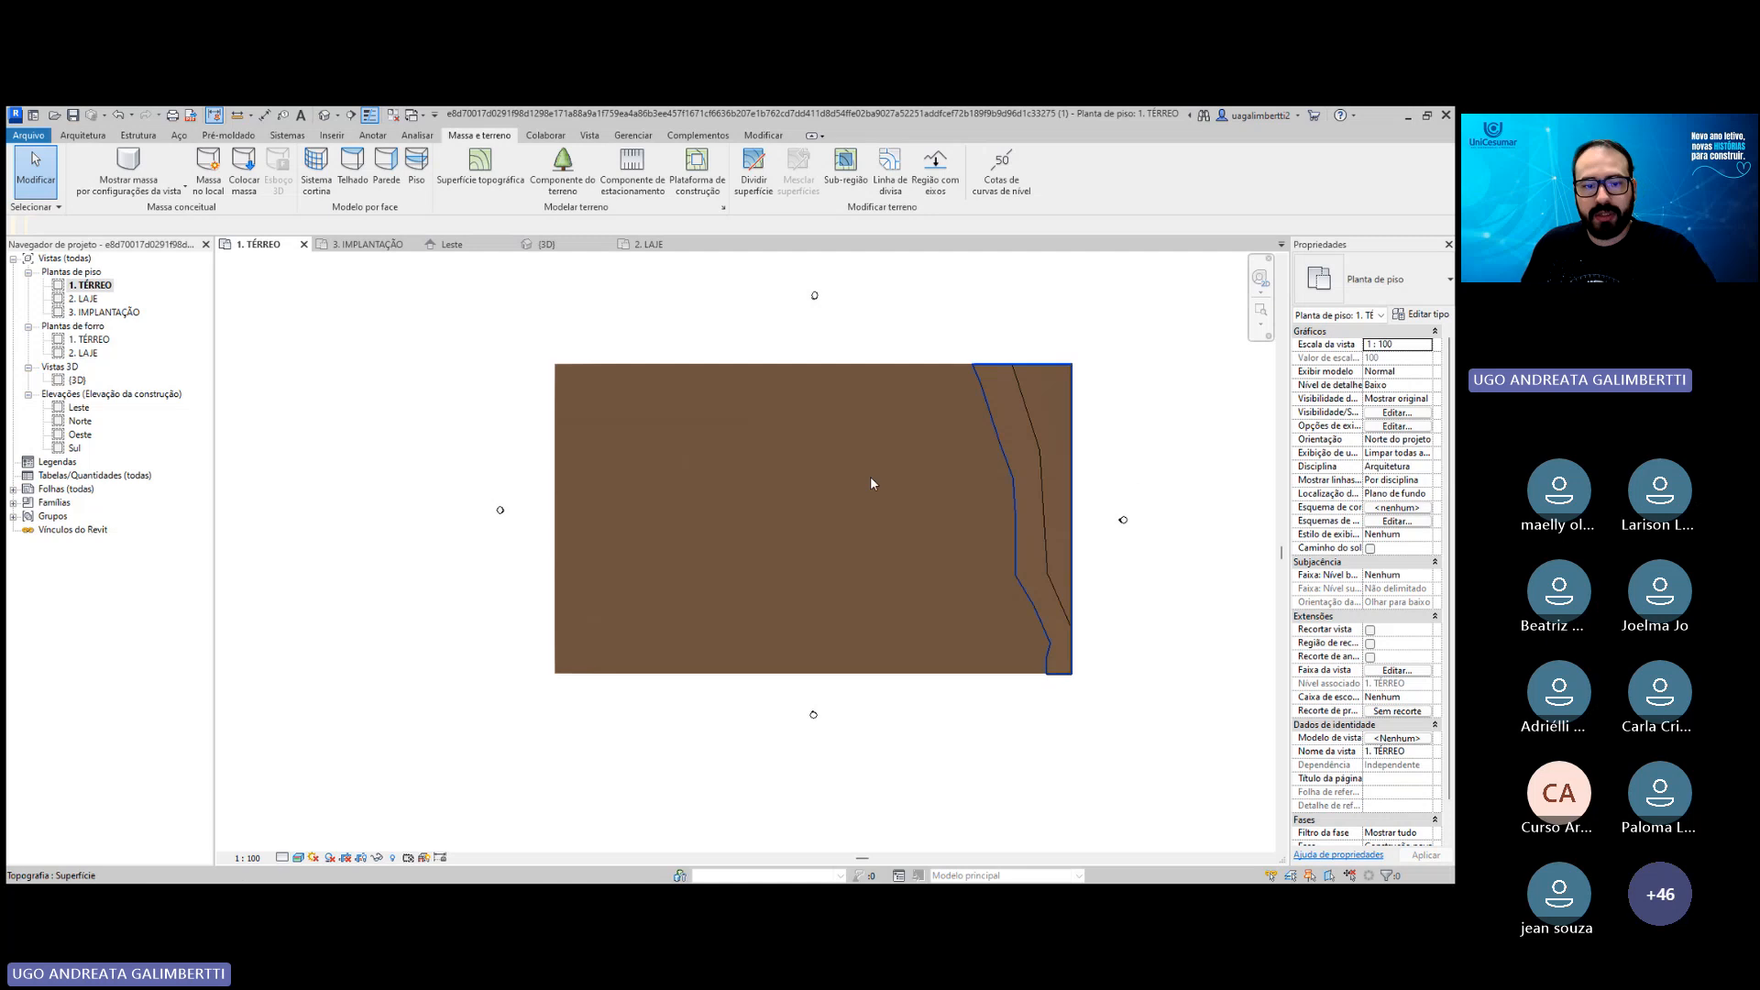
{"action": "scroll", "coordinate": [825, 463], "scroll_direction": "up", "scroll_amount": 2}
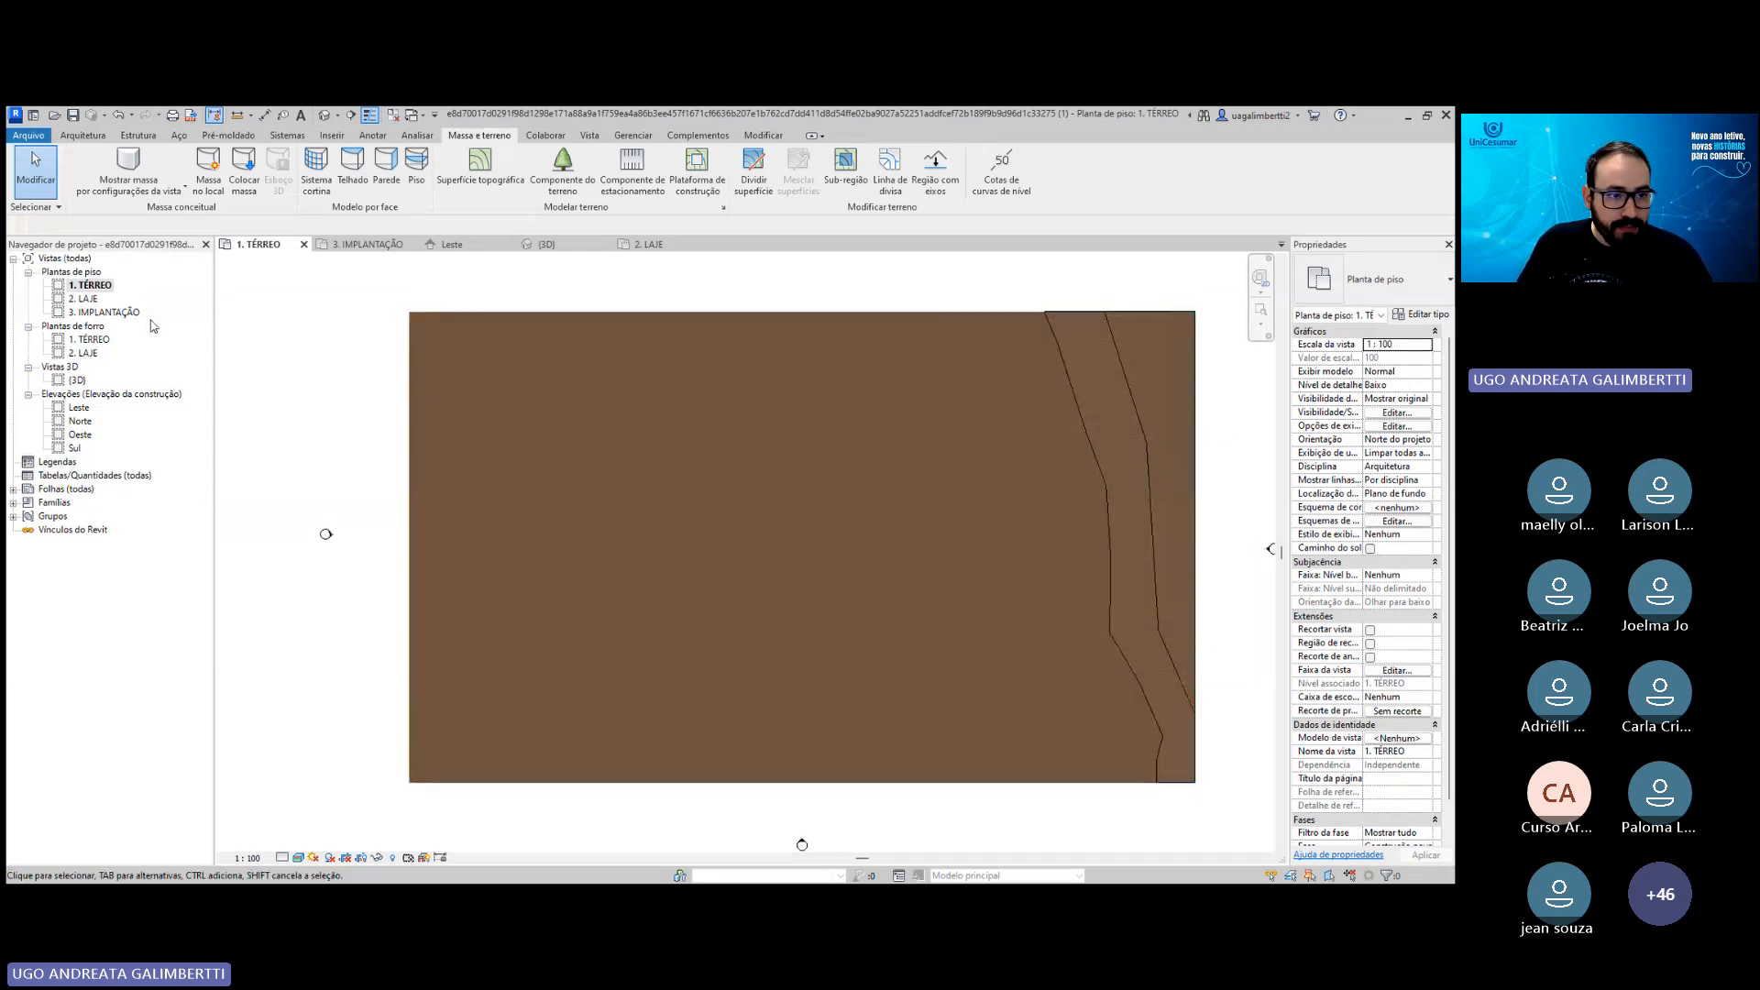
Leave the reveal mode in 2. LAJE and compare its terrain with the 1. TÉRREO and 3. IMPLANTAÇÃO plans.
{"action": "double_click", "coordinate": [78, 299]}
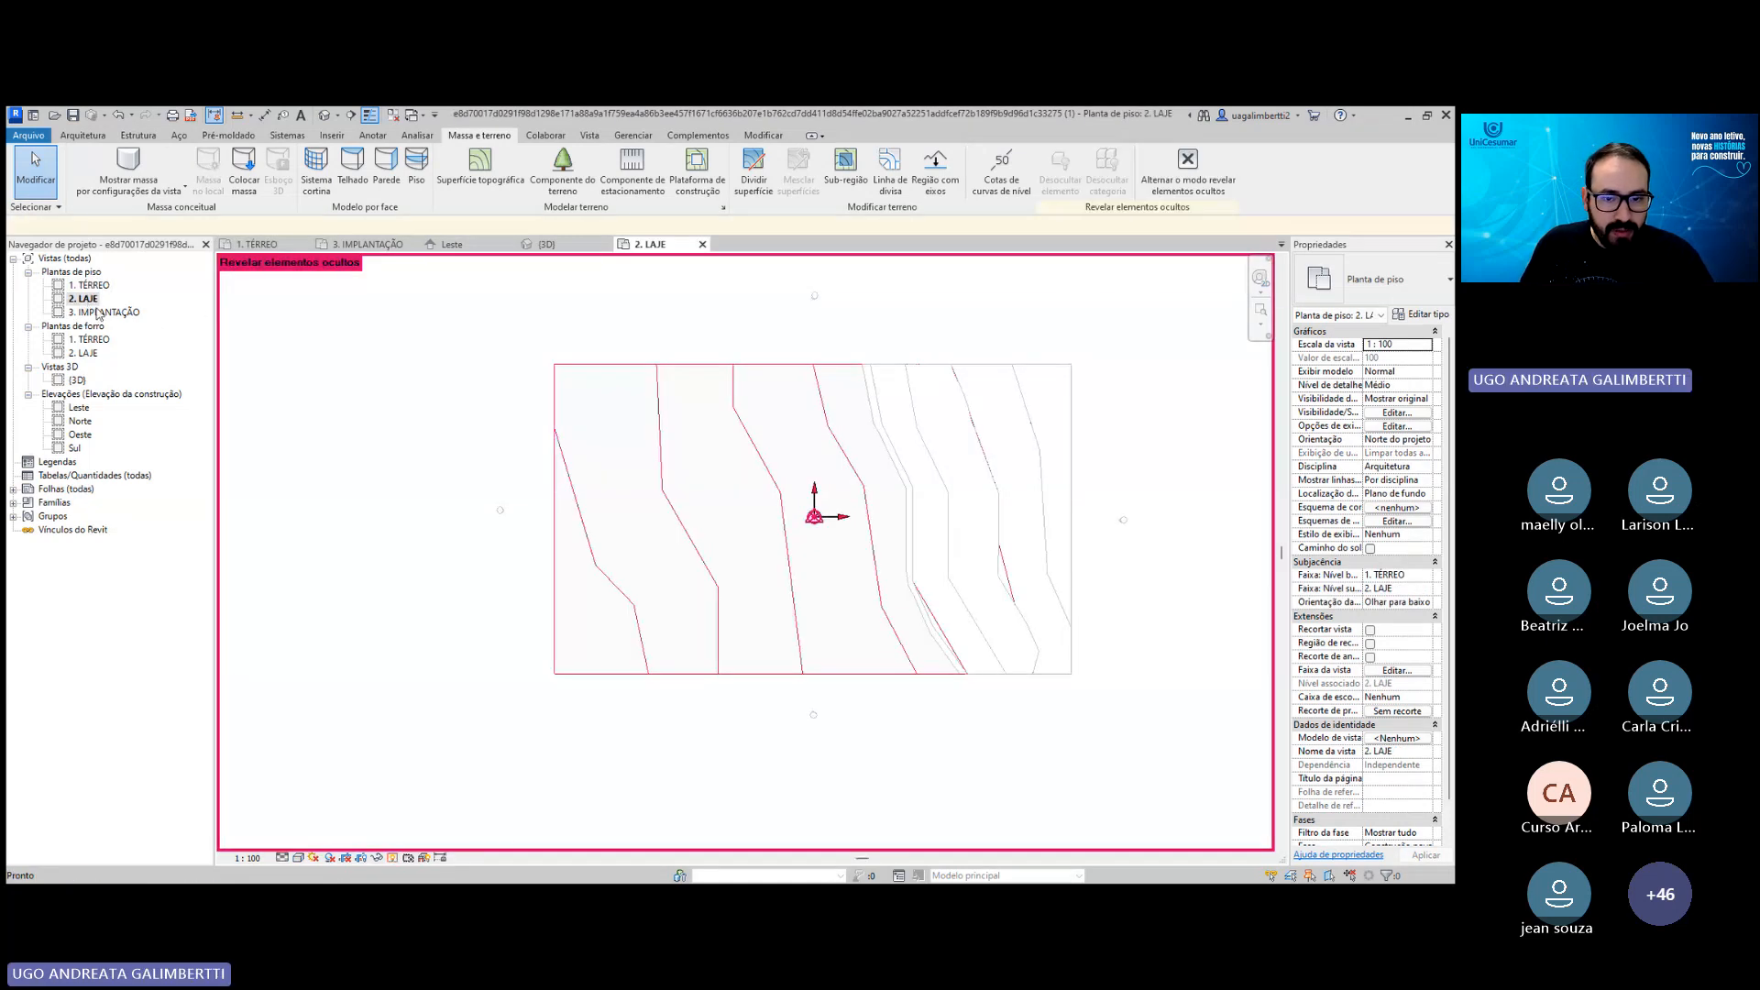
{"action": "left_click", "coordinate": [407, 858]}
{"action": "scroll", "coordinate": [883, 455], "scroll_direction": "up", "scroll_amount": 1}
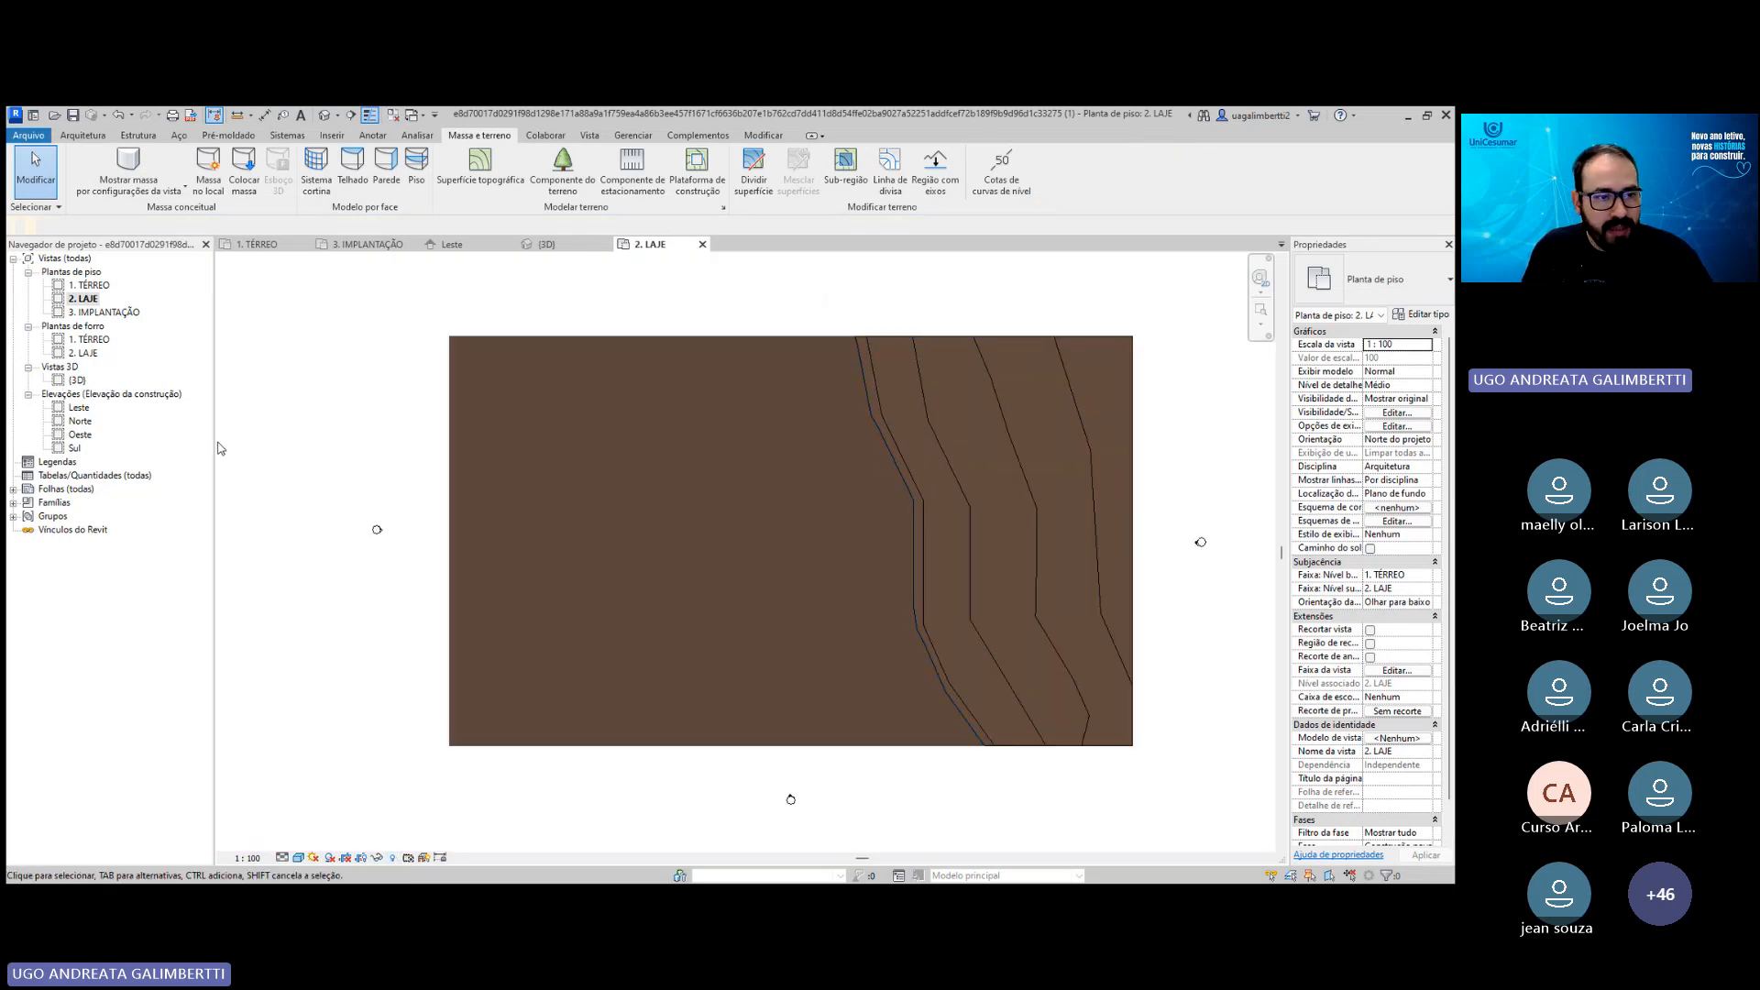
{"action": "double_click", "coordinate": [85, 286]}
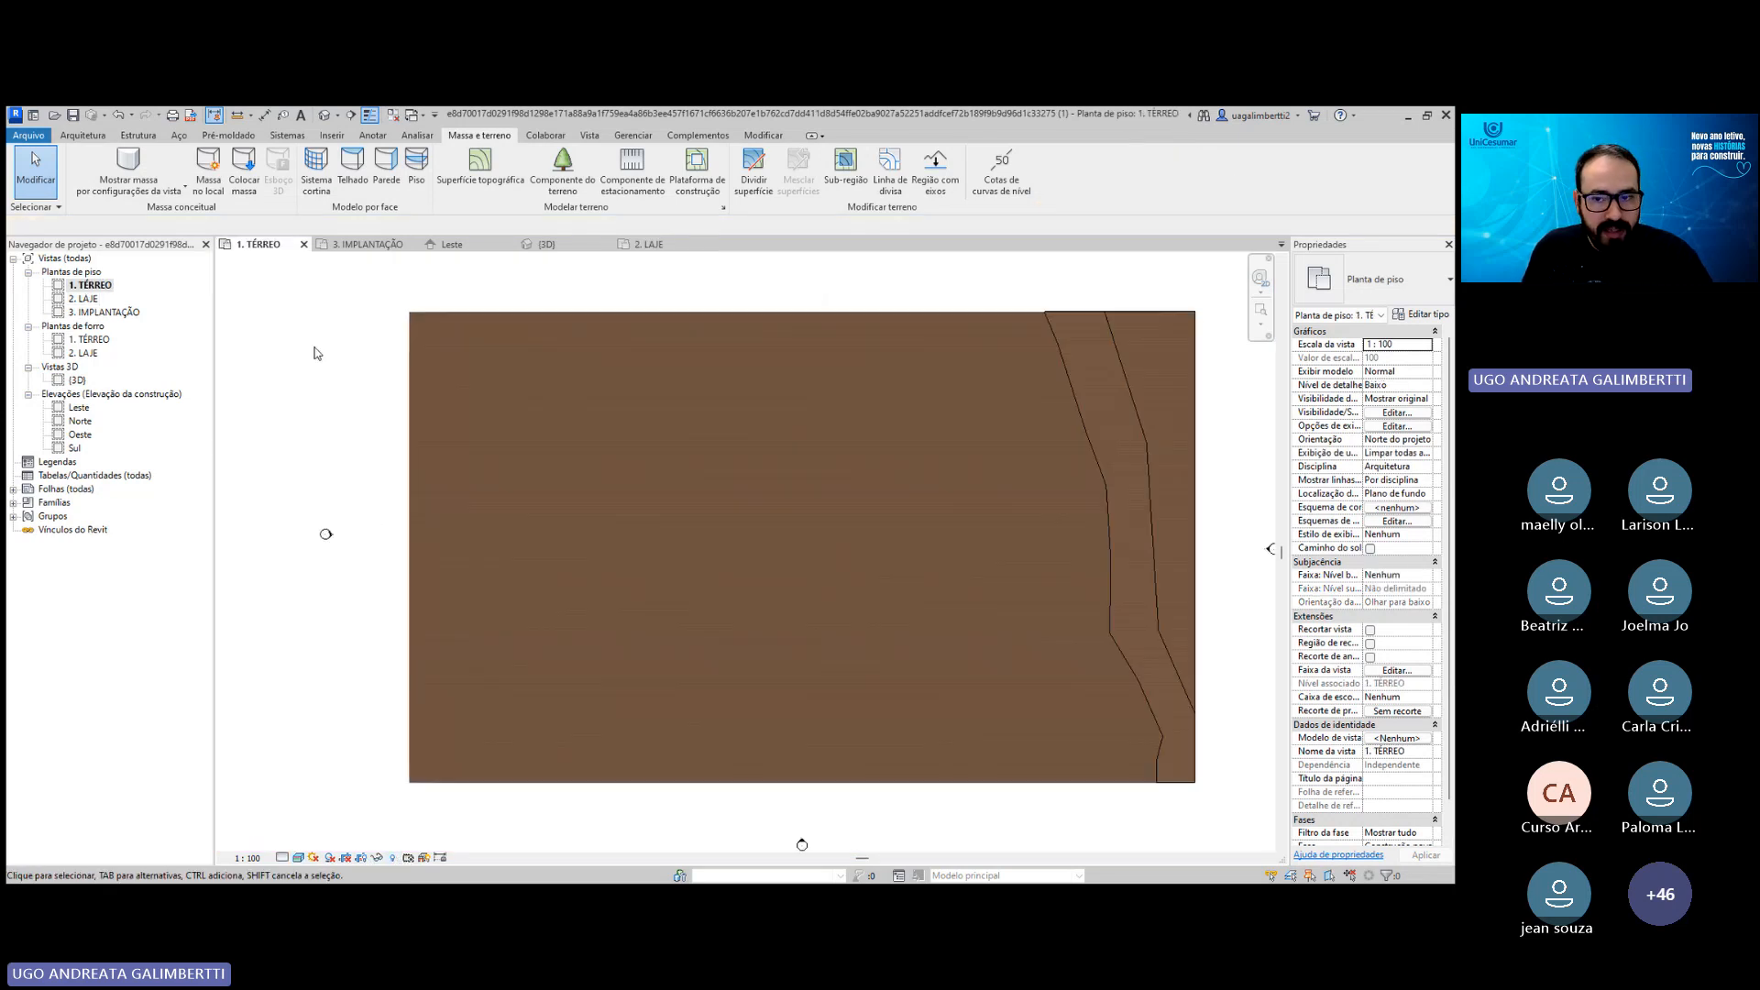
{"action": "double_click", "coordinate": [104, 313]}
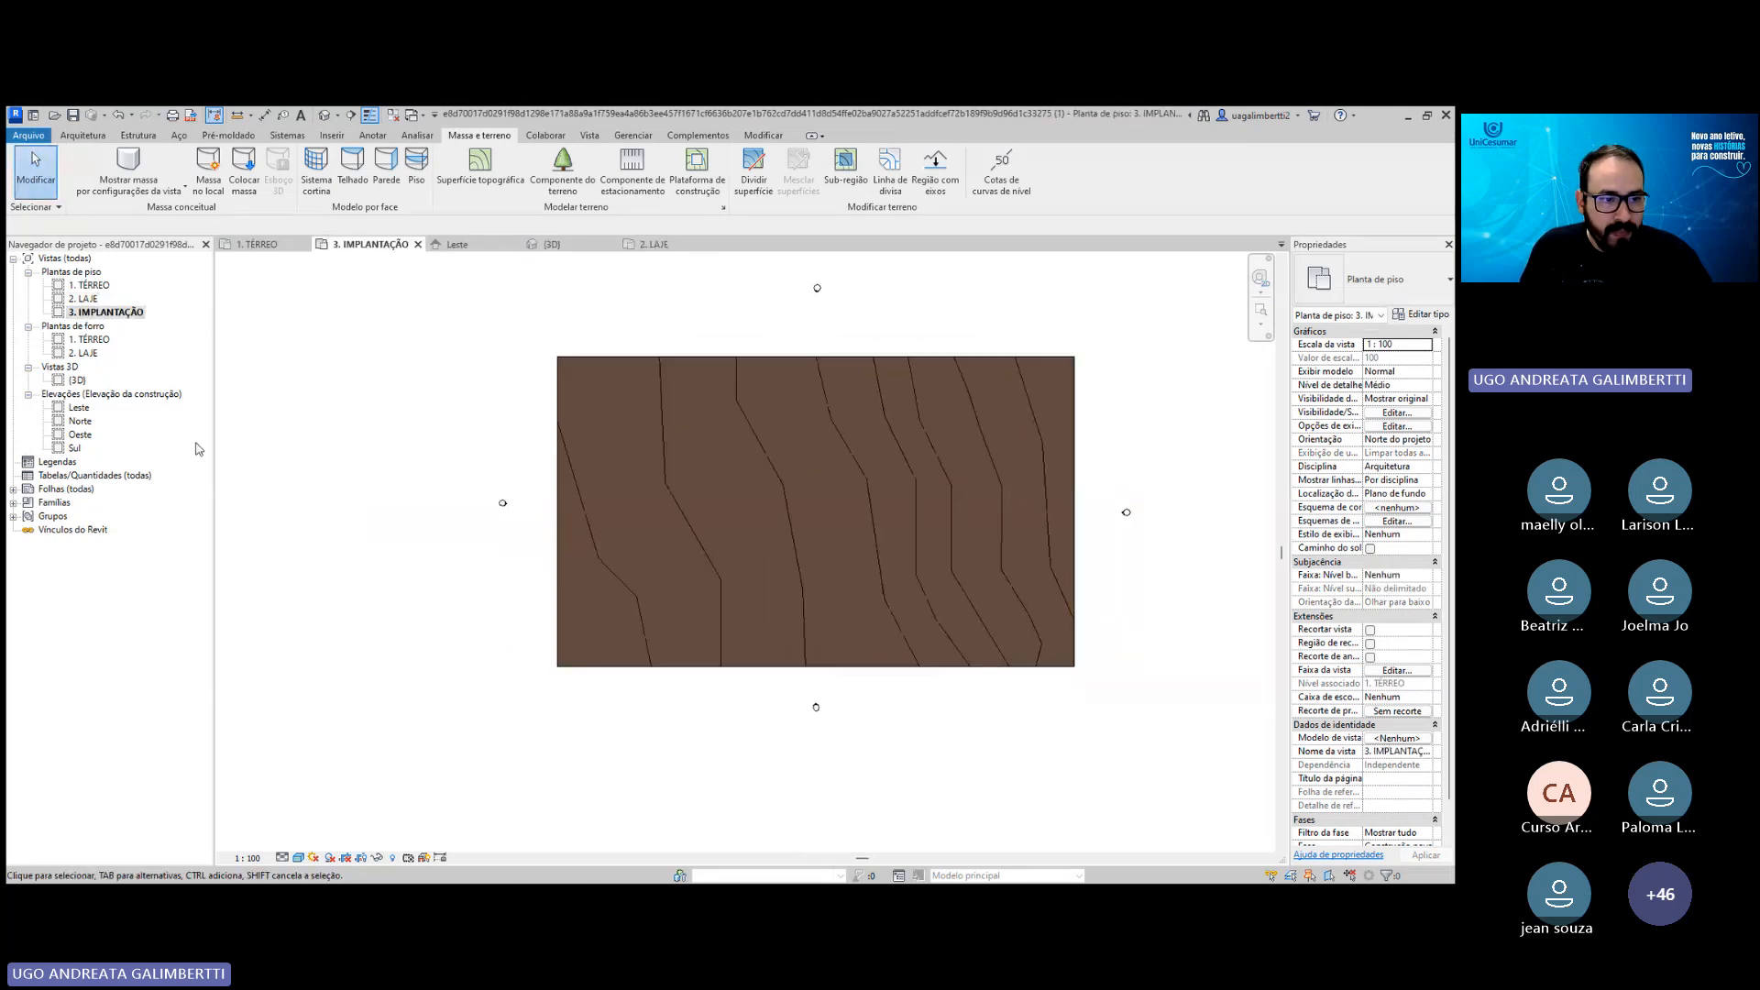
Open the Leste elevation and examine where the 1. TÉRREO and 2. LAJE levels cut the terrain along its length.
{"action": "double_click", "coordinate": [79, 409]}
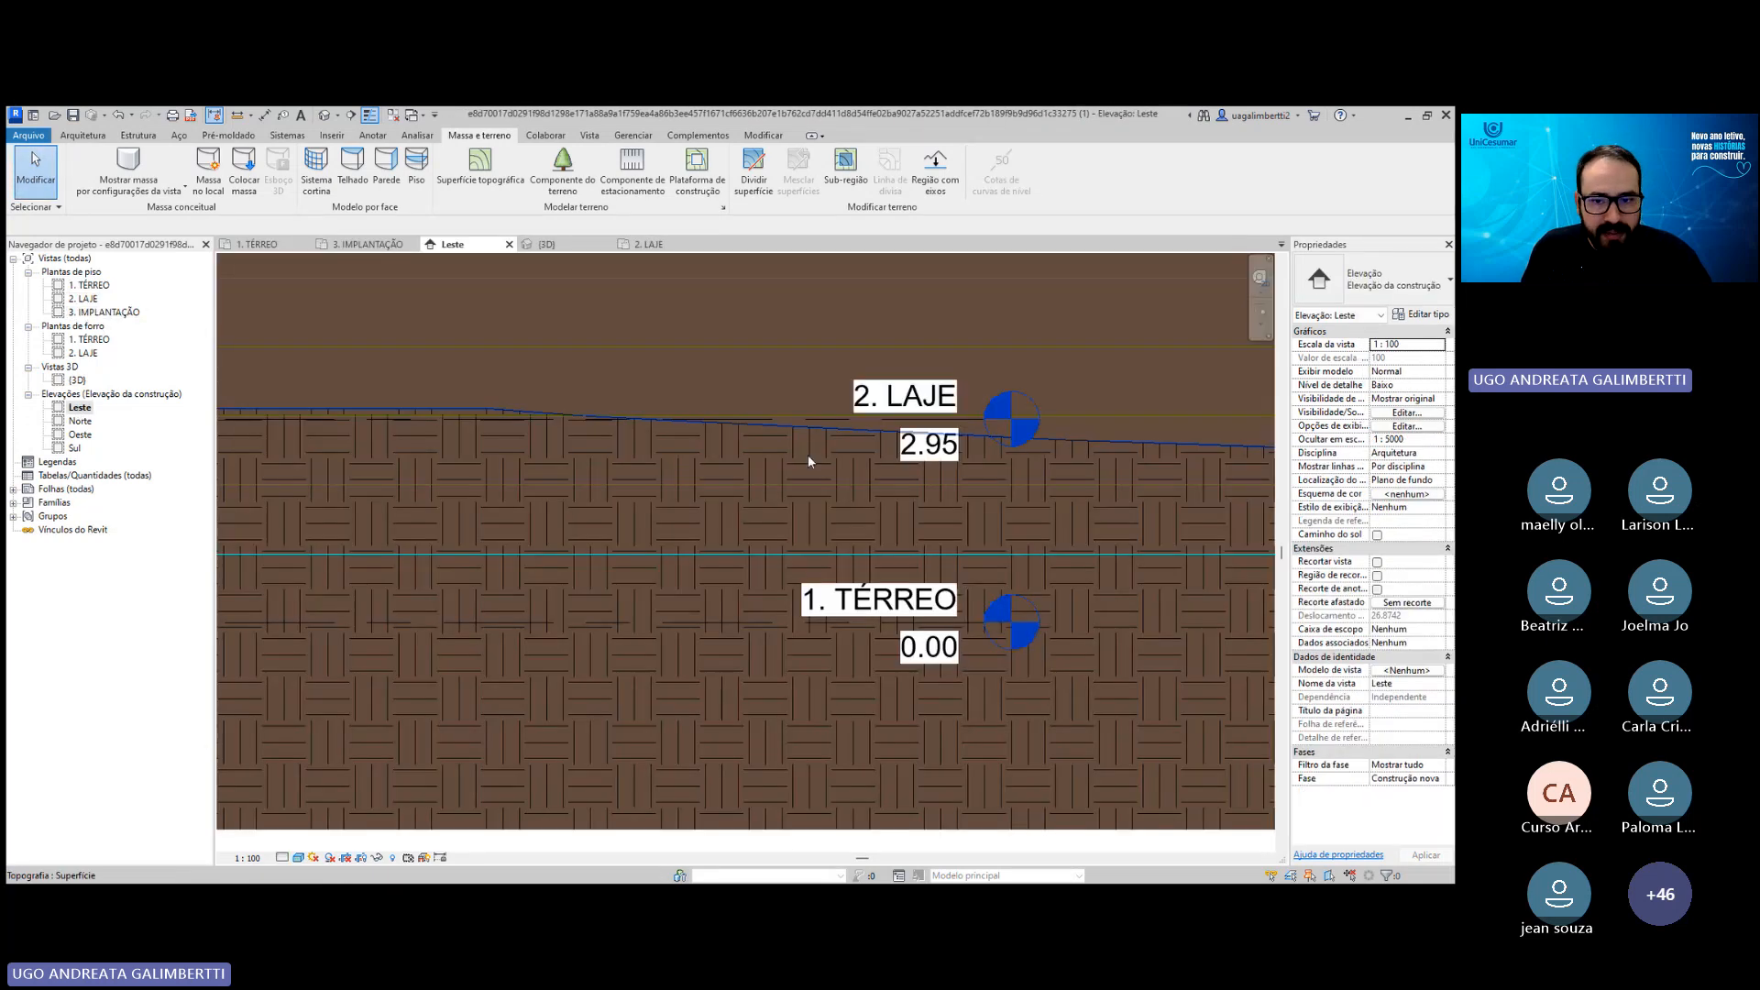
{"action": "scroll", "coordinate": [807, 454], "scroll_direction": "down", "scroll_amount": 2}
{"action": "scroll", "coordinate": [854, 464], "scroll_direction": "down", "scroll_amount": 2}
{"action": "scroll", "coordinate": [866, 474], "scroll_direction": "up", "scroll_amount": 2}
{"action": "scroll", "coordinate": [949, 513], "scroll_direction": "down", "scroll_amount": 2}
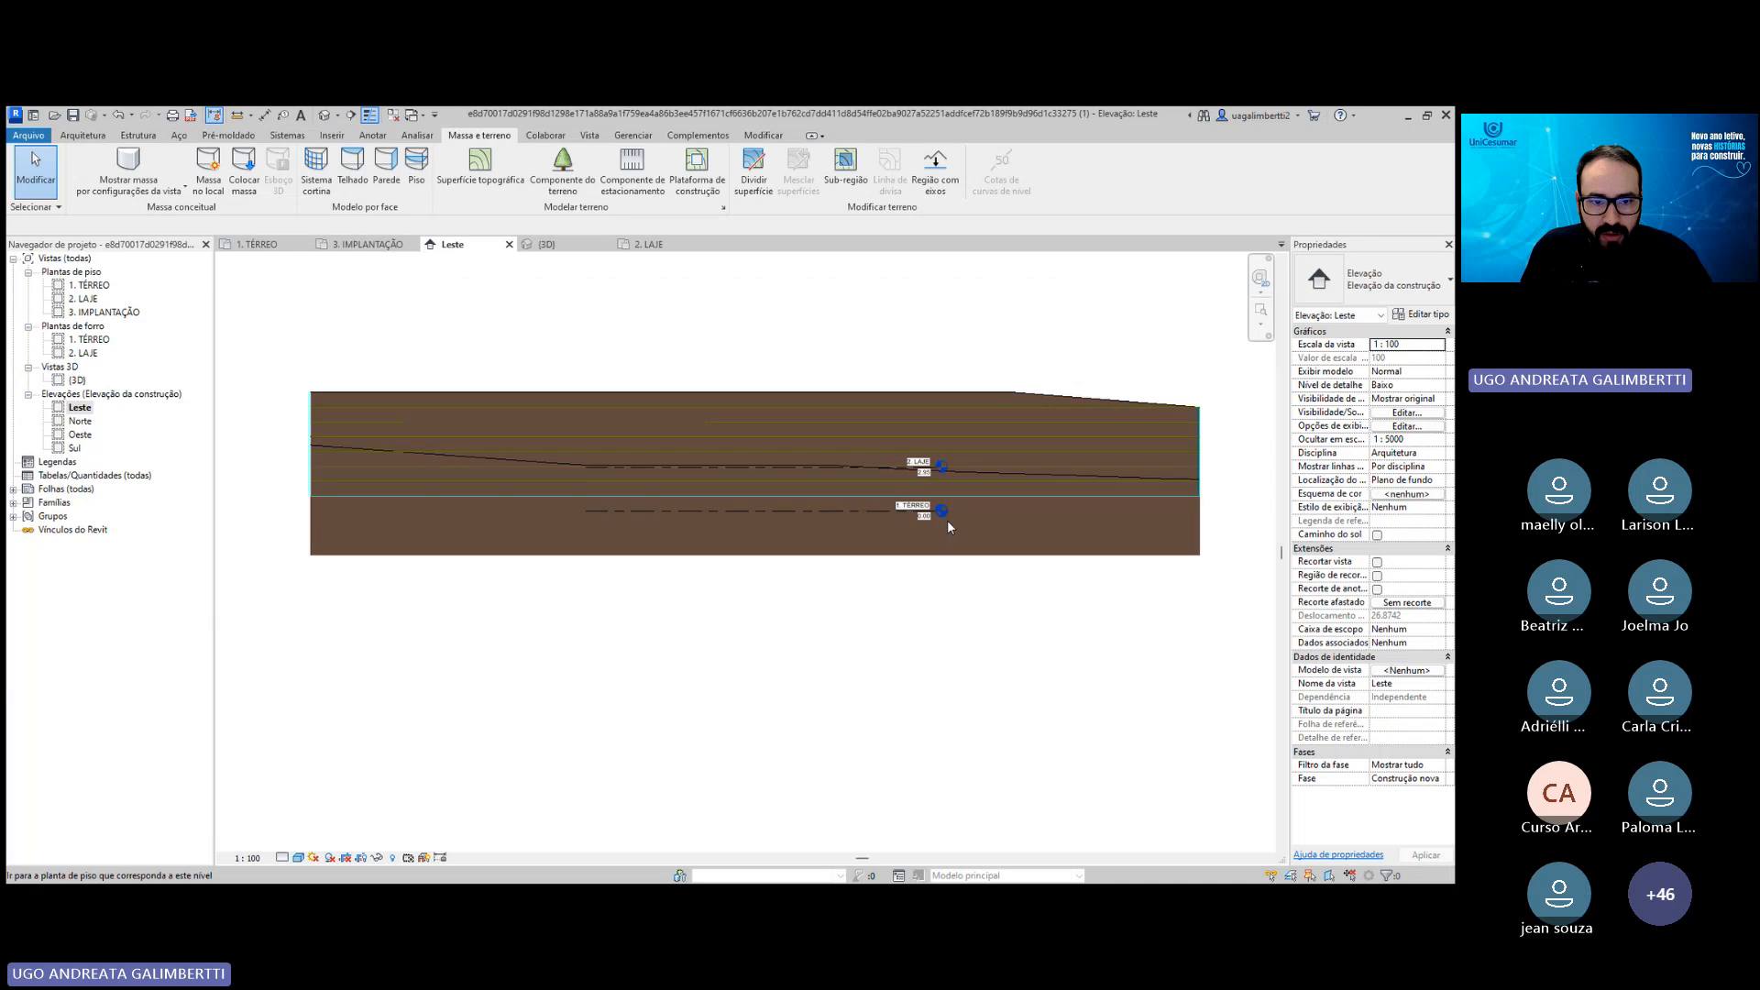
{"action": "middle_click_drag", "start_coordinate": [818, 573], "coordinate": [1042, 576]}
{"action": "scroll", "coordinate": [959, 484], "scroll_direction": "up", "scroll_amount": 3}
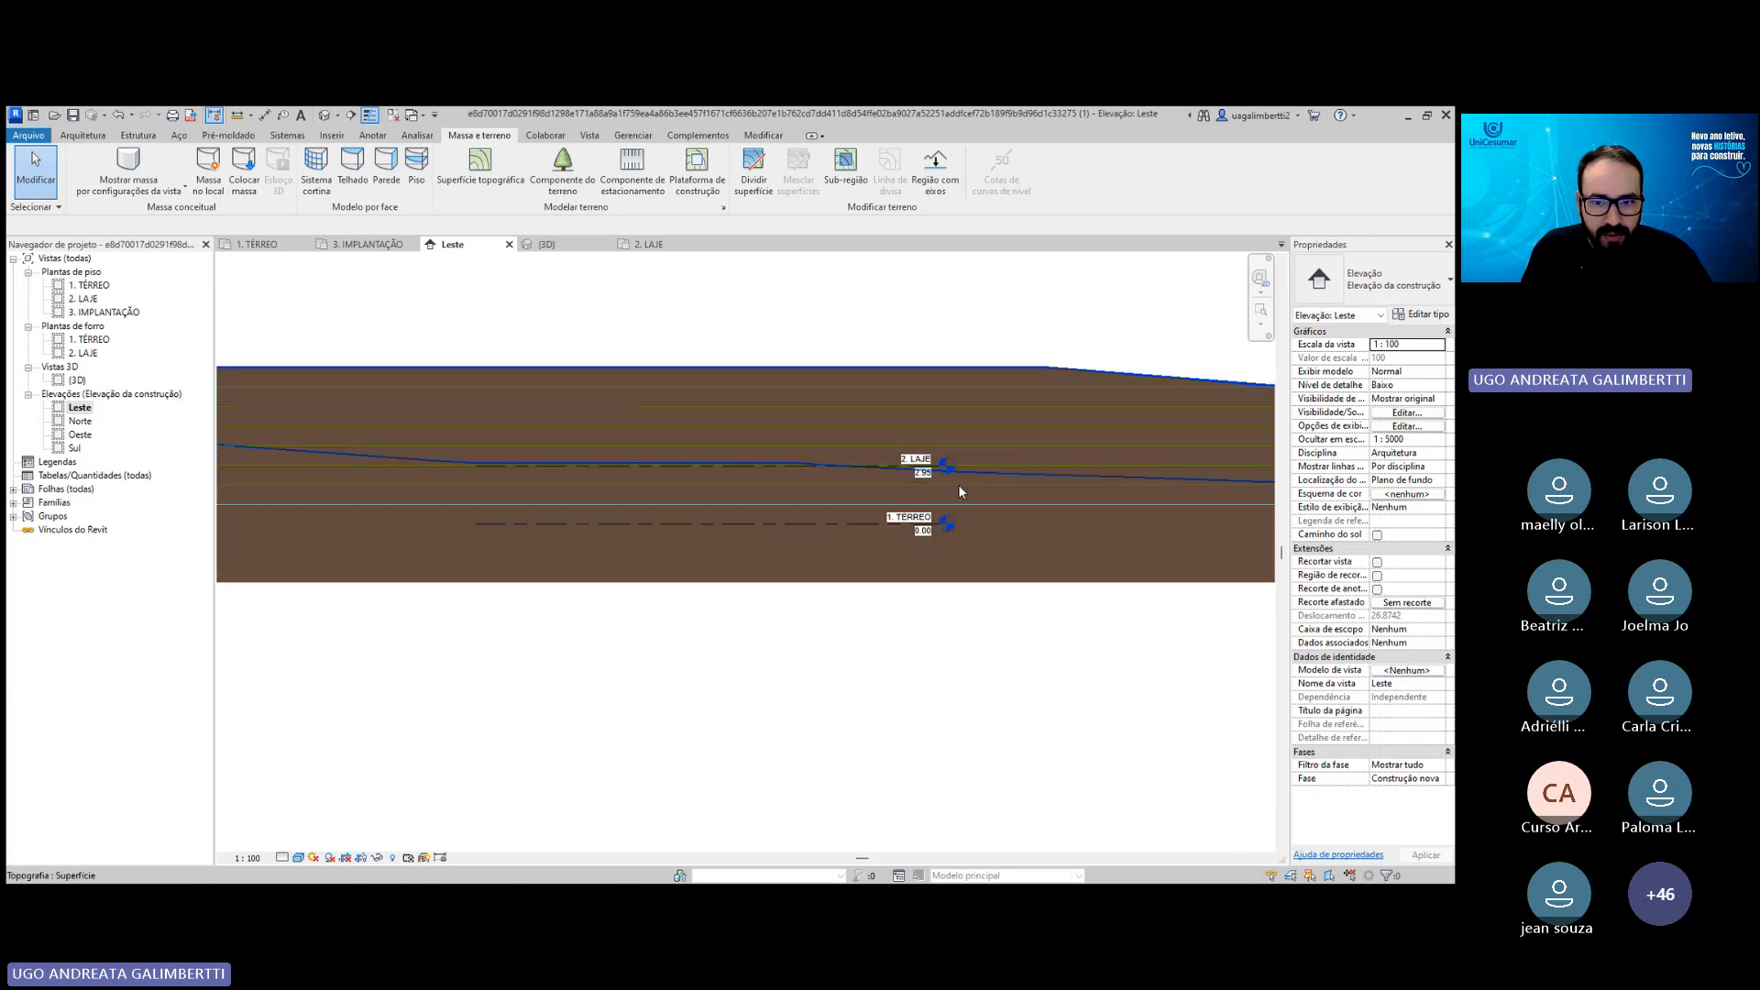
{"action": "scroll", "coordinate": [882, 520], "scroll_direction": "up", "scroll_amount": 3}
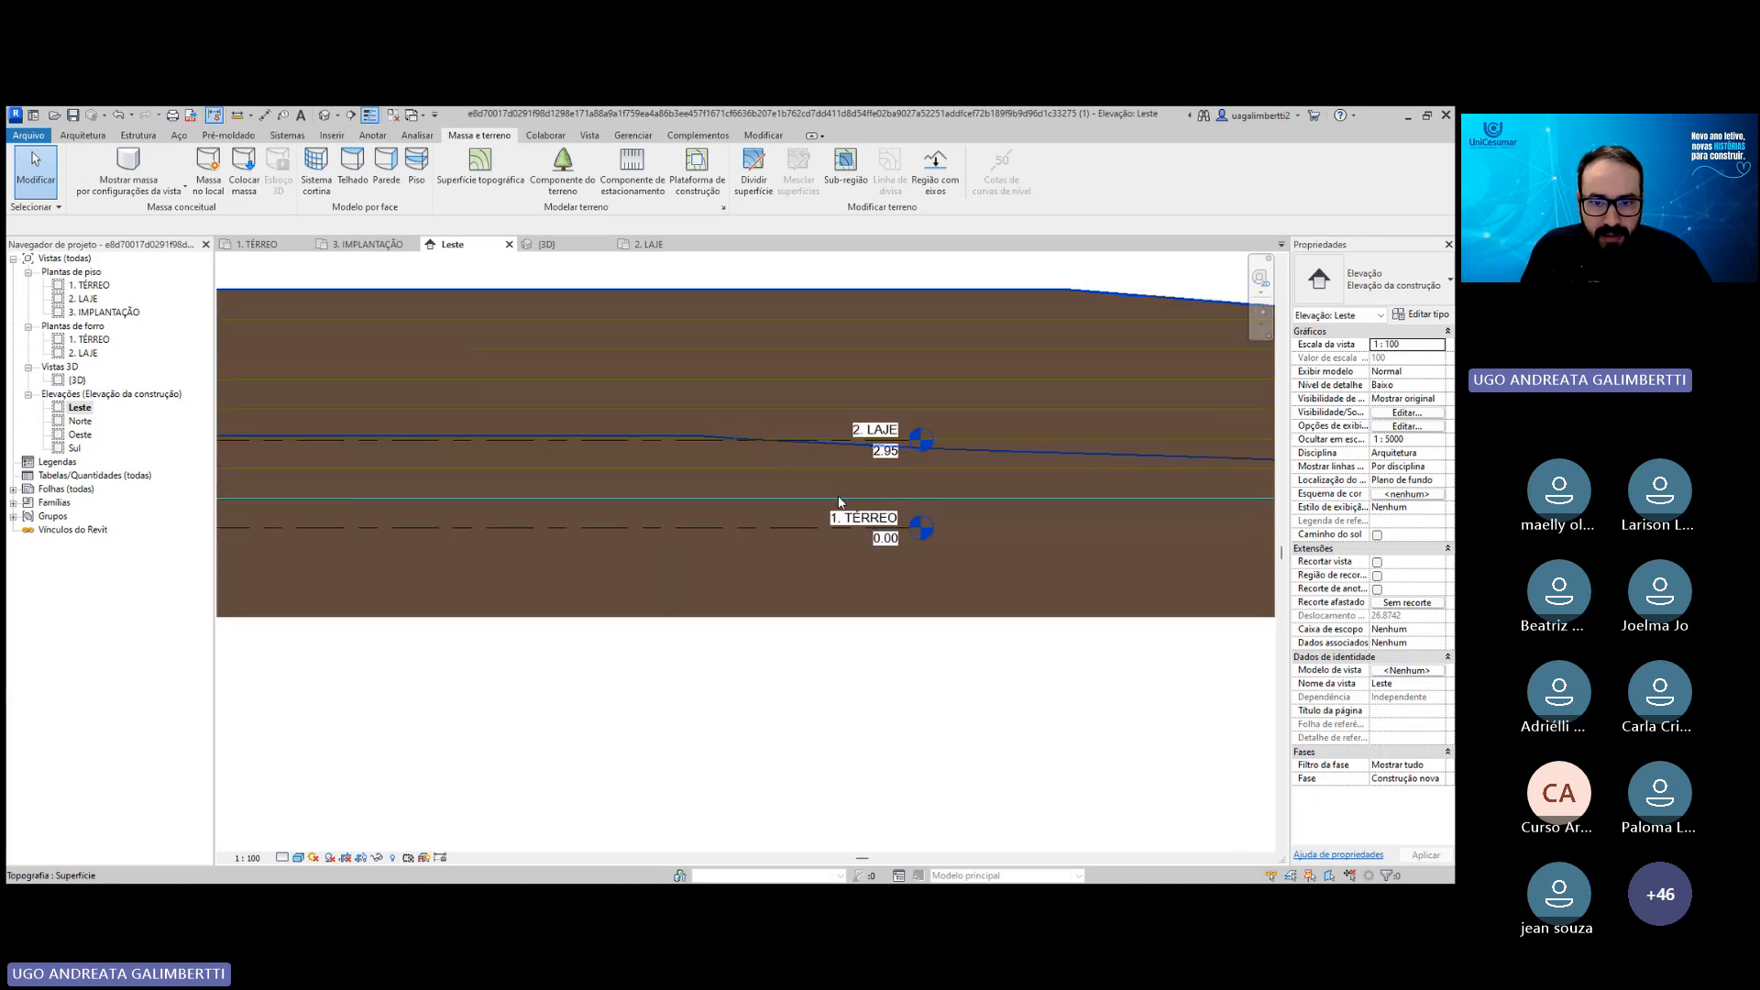
{"action": "scroll", "coordinate": [810, 474], "scroll_direction": "down", "scroll_amount": 2}
{"action": "scroll", "coordinate": [901, 456], "scroll_direction": "up", "scroll_amount": 1}
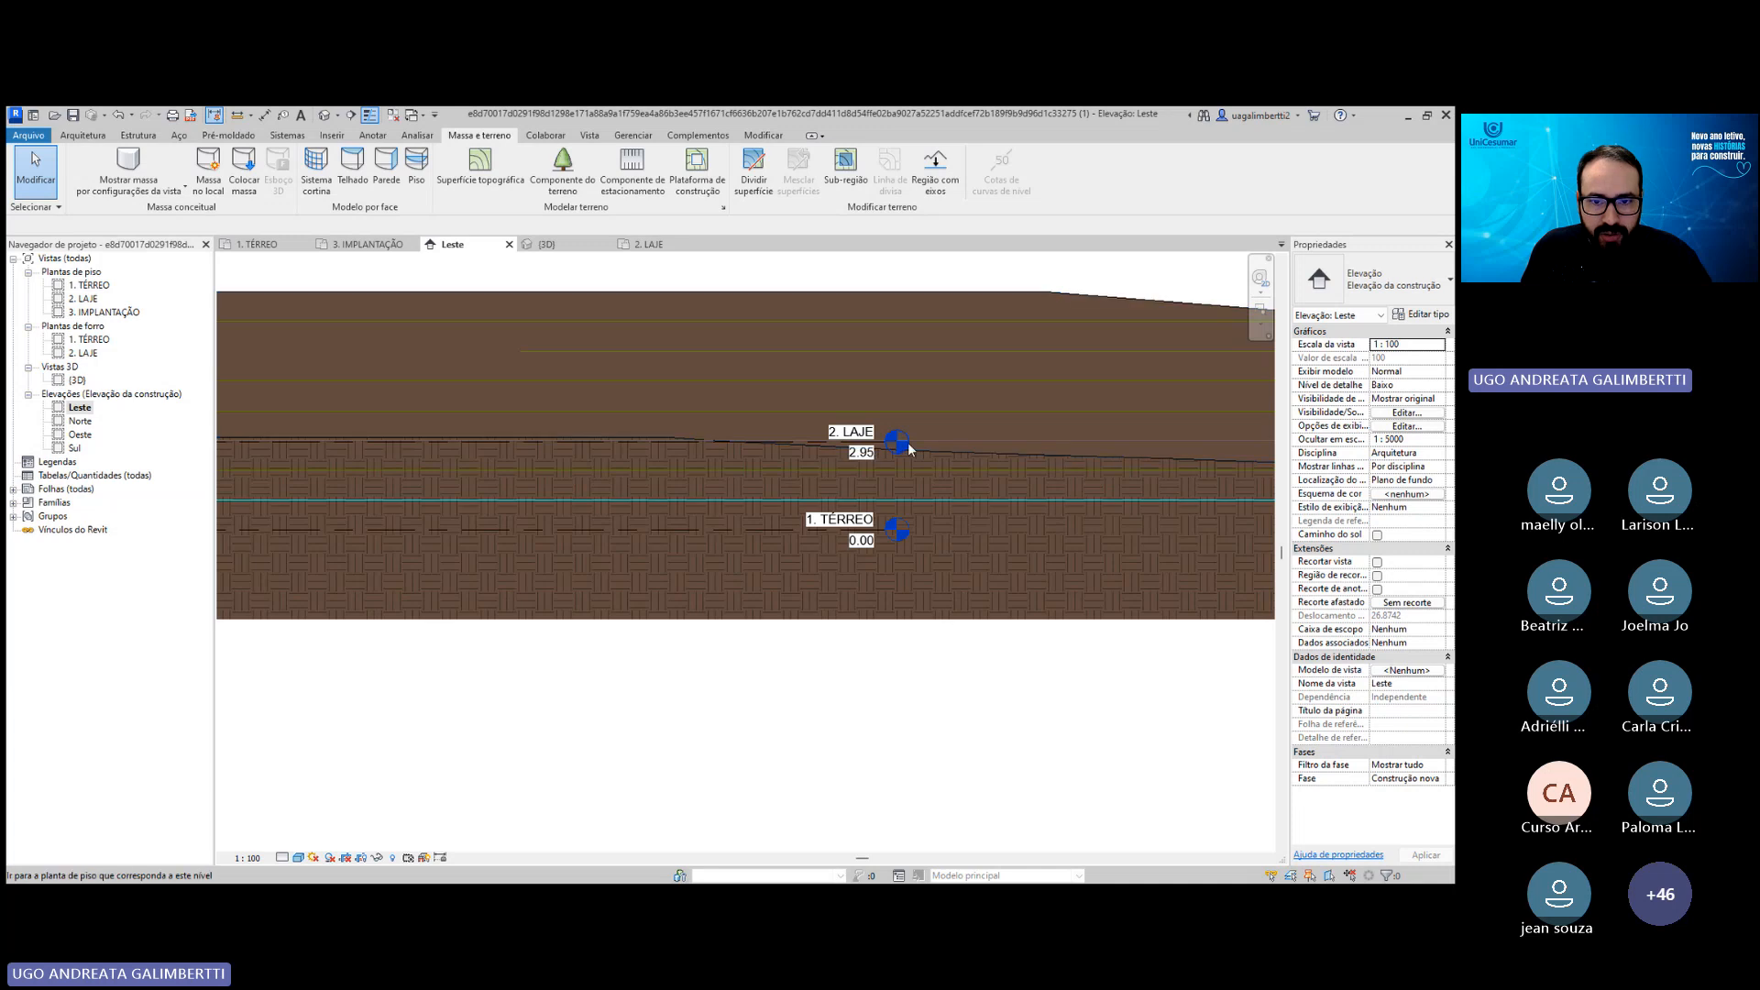
{"action": "scroll", "coordinate": [886, 479], "scroll_direction": "down", "scroll_amount": 1}
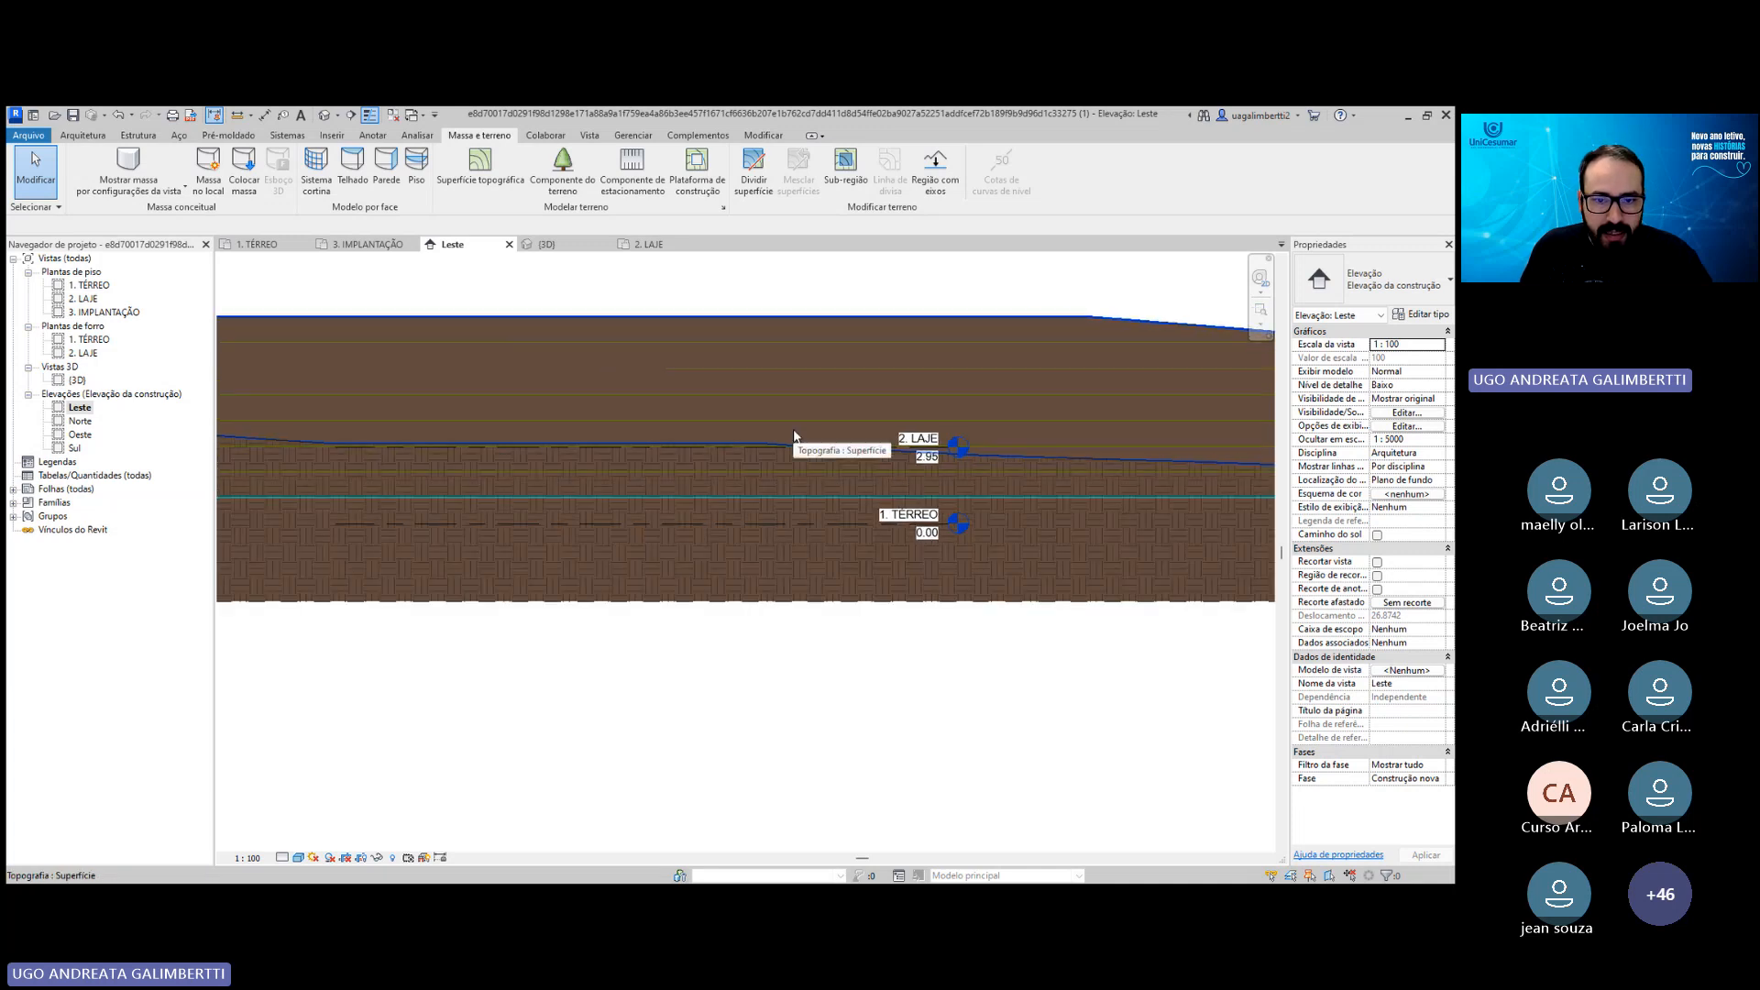
{"action": "middle_click_drag", "start_coordinate": [794, 444], "coordinate": [745, 433]}
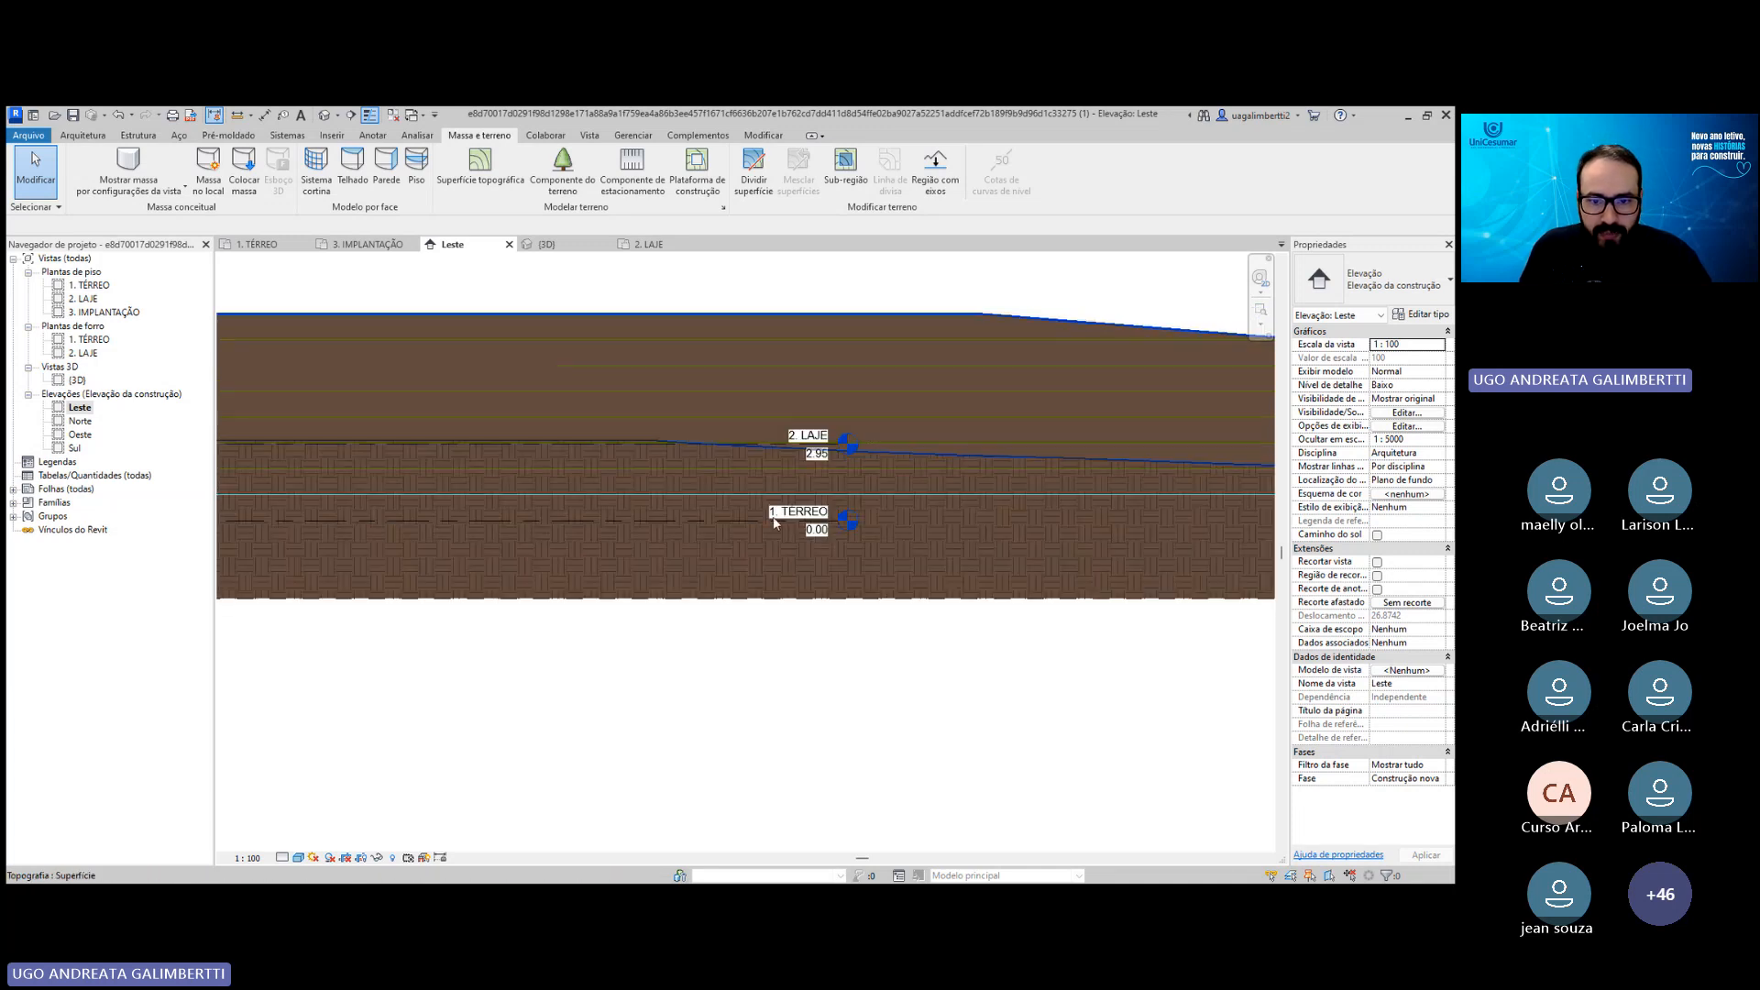
{"action": "scroll", "coordinate": [793, 511], "scroll_direction": "up", "scroll_amount": 2}
{"action": "scroll", "coordinate": [794, 512], "scroll_direction": "down", "scroll_amount": 2}
{"action": "middle_click_drag", "start_coordinate": [364, 511], "coordinate": [850, 473]}
{"action": "middle_click_drag", "start_coordinate": [342, 473], "coordinate": [558, 471]}
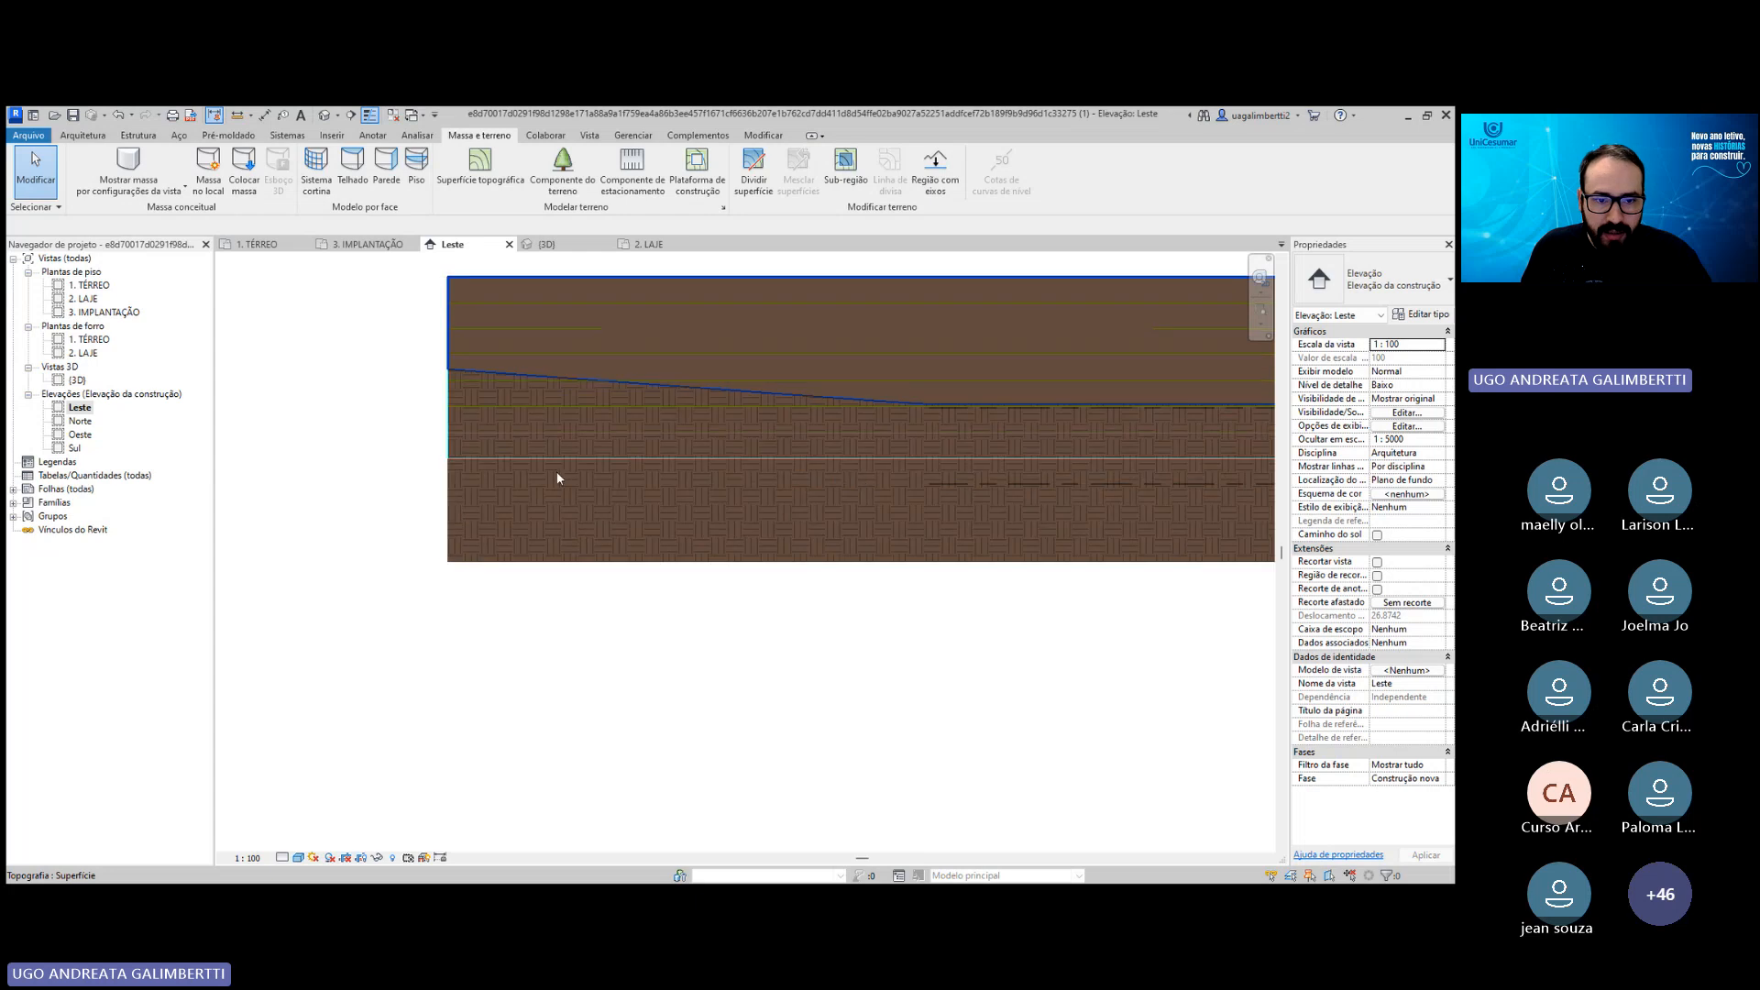
{"action": "middle_click_drag", "start_coordinate": [924, 475], "coordinate": [805, 471]}
{"action": "middle_click_drag", "start_coordinate": [1081, 471], "coordinate": [847, 520]}
{"action": "scroll", "coordinate": [950, 517], "scroll_direction": "down", "scroll_amount": 1}
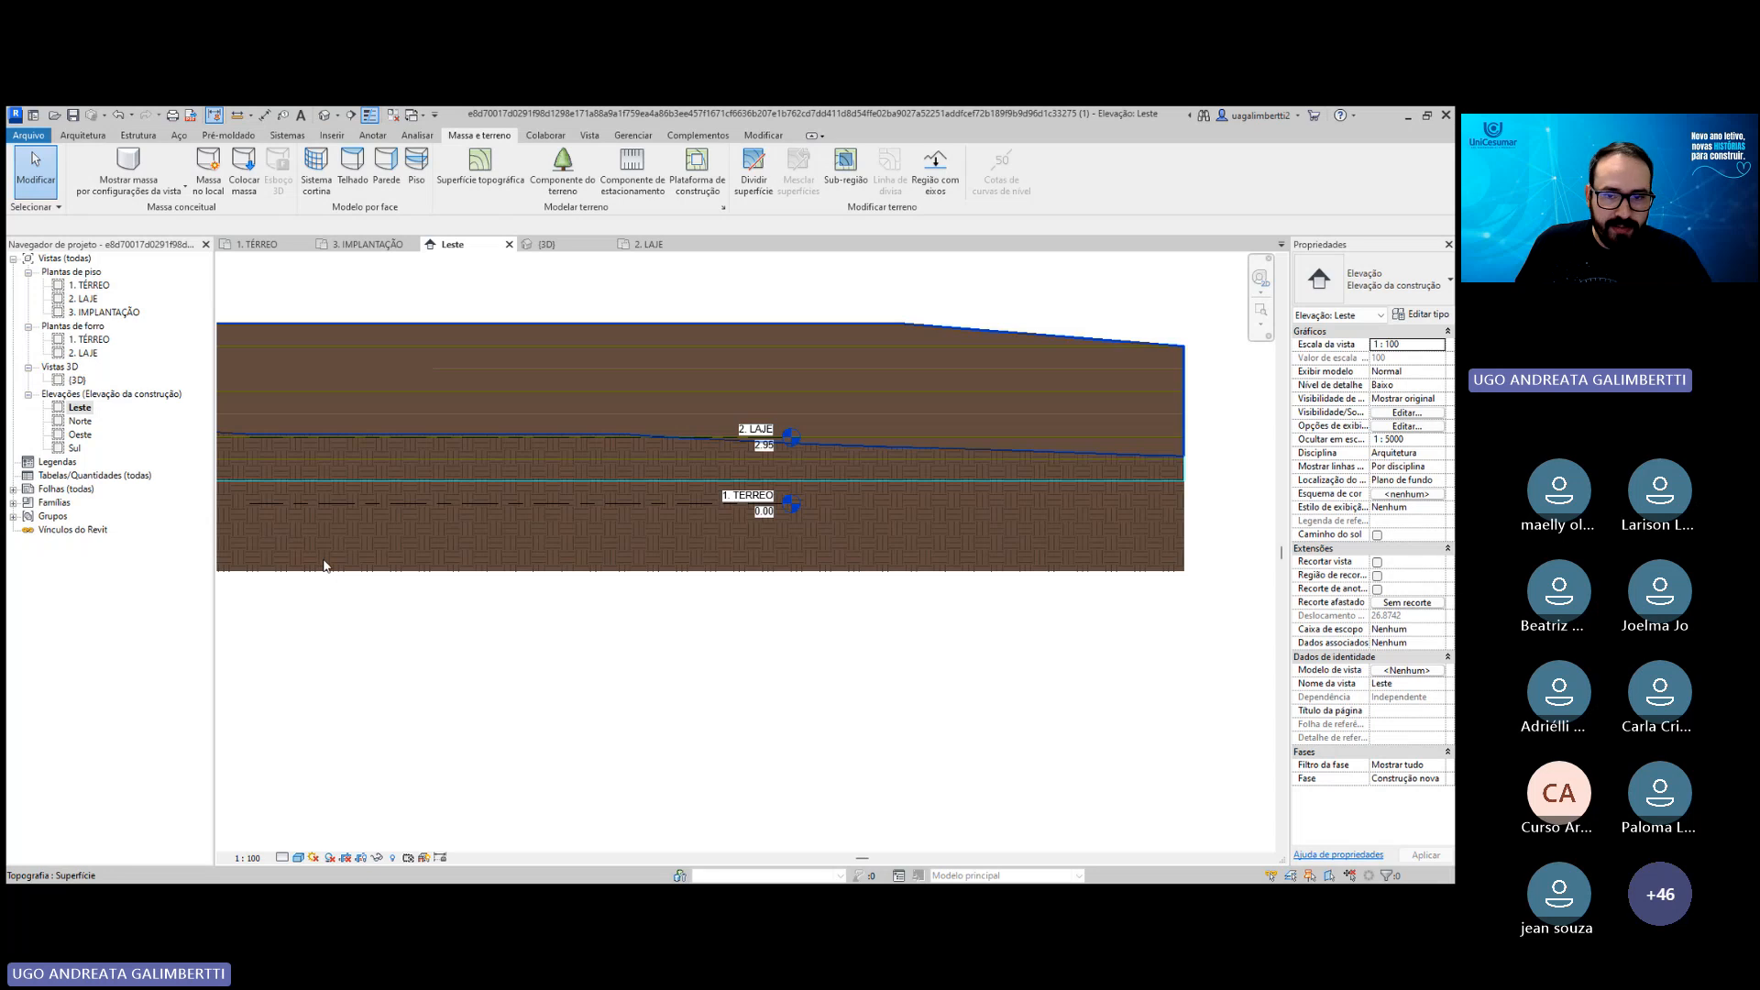
Hide the imported Terreno para Revit - Aula 7 DWG in the Leste elevation, leaving the topography displayed.
{"action": "left_click", "coordinate": [897, 393]}
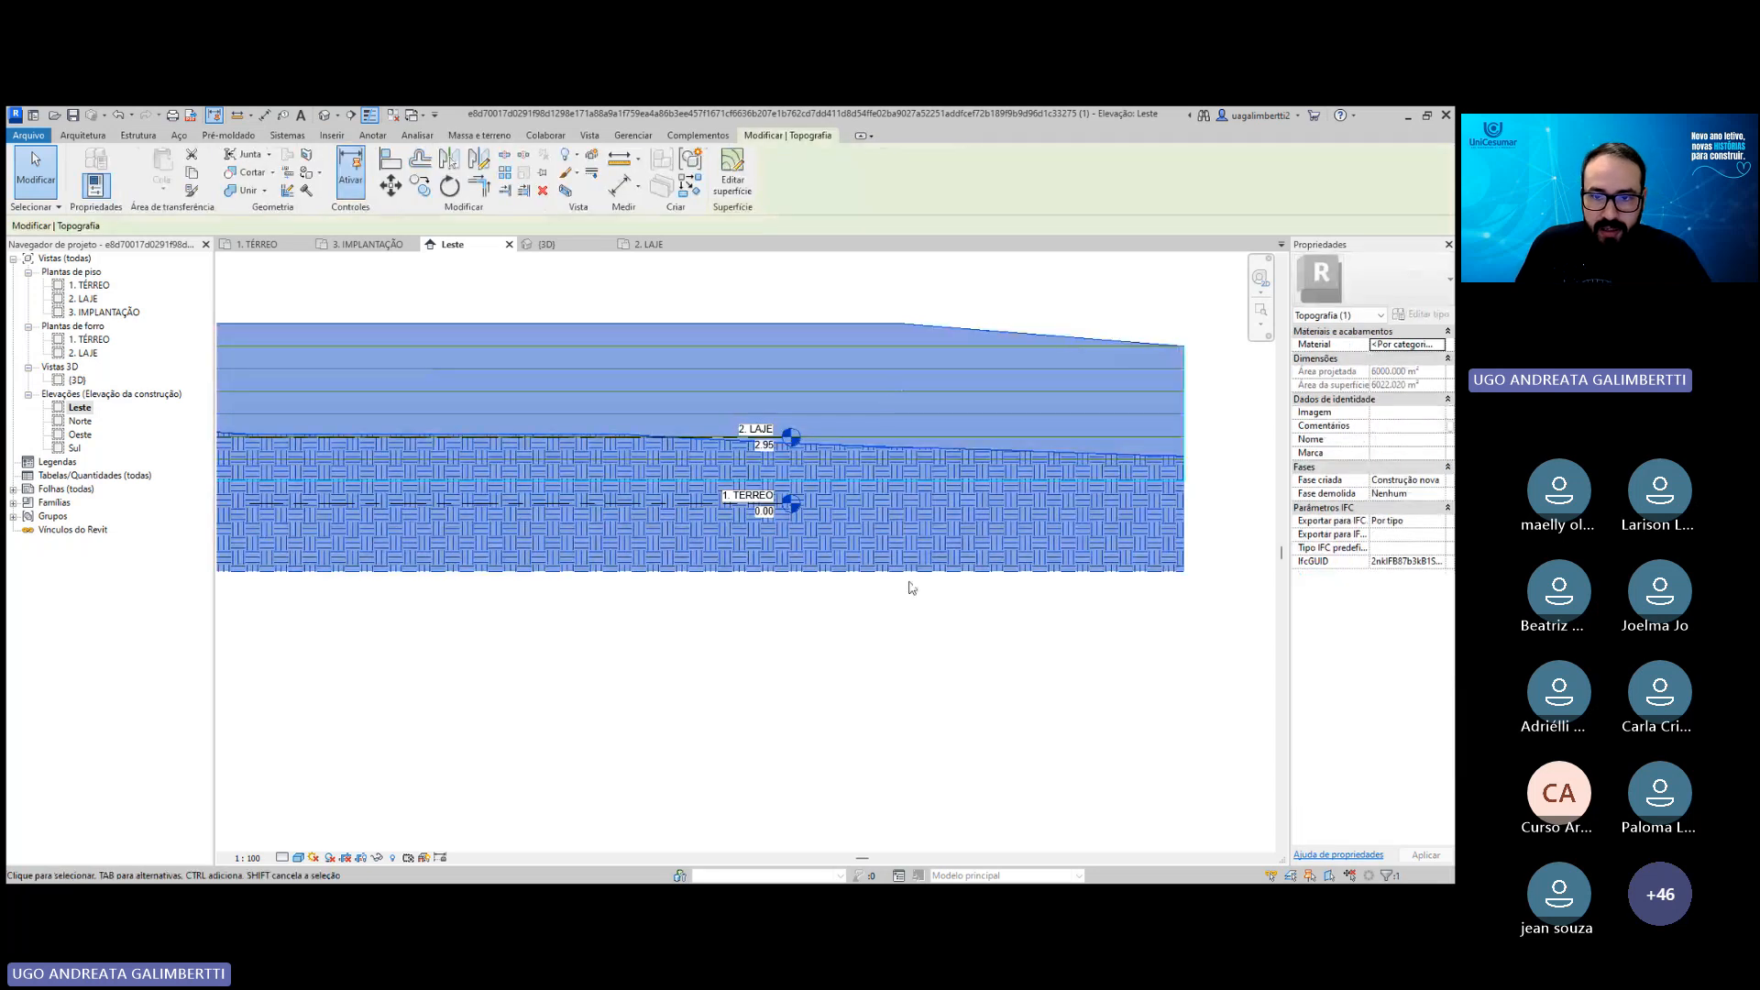
{"action": "key", "text": "Escape"}
{"action": "left_click", "coordinate": [924, 387]}
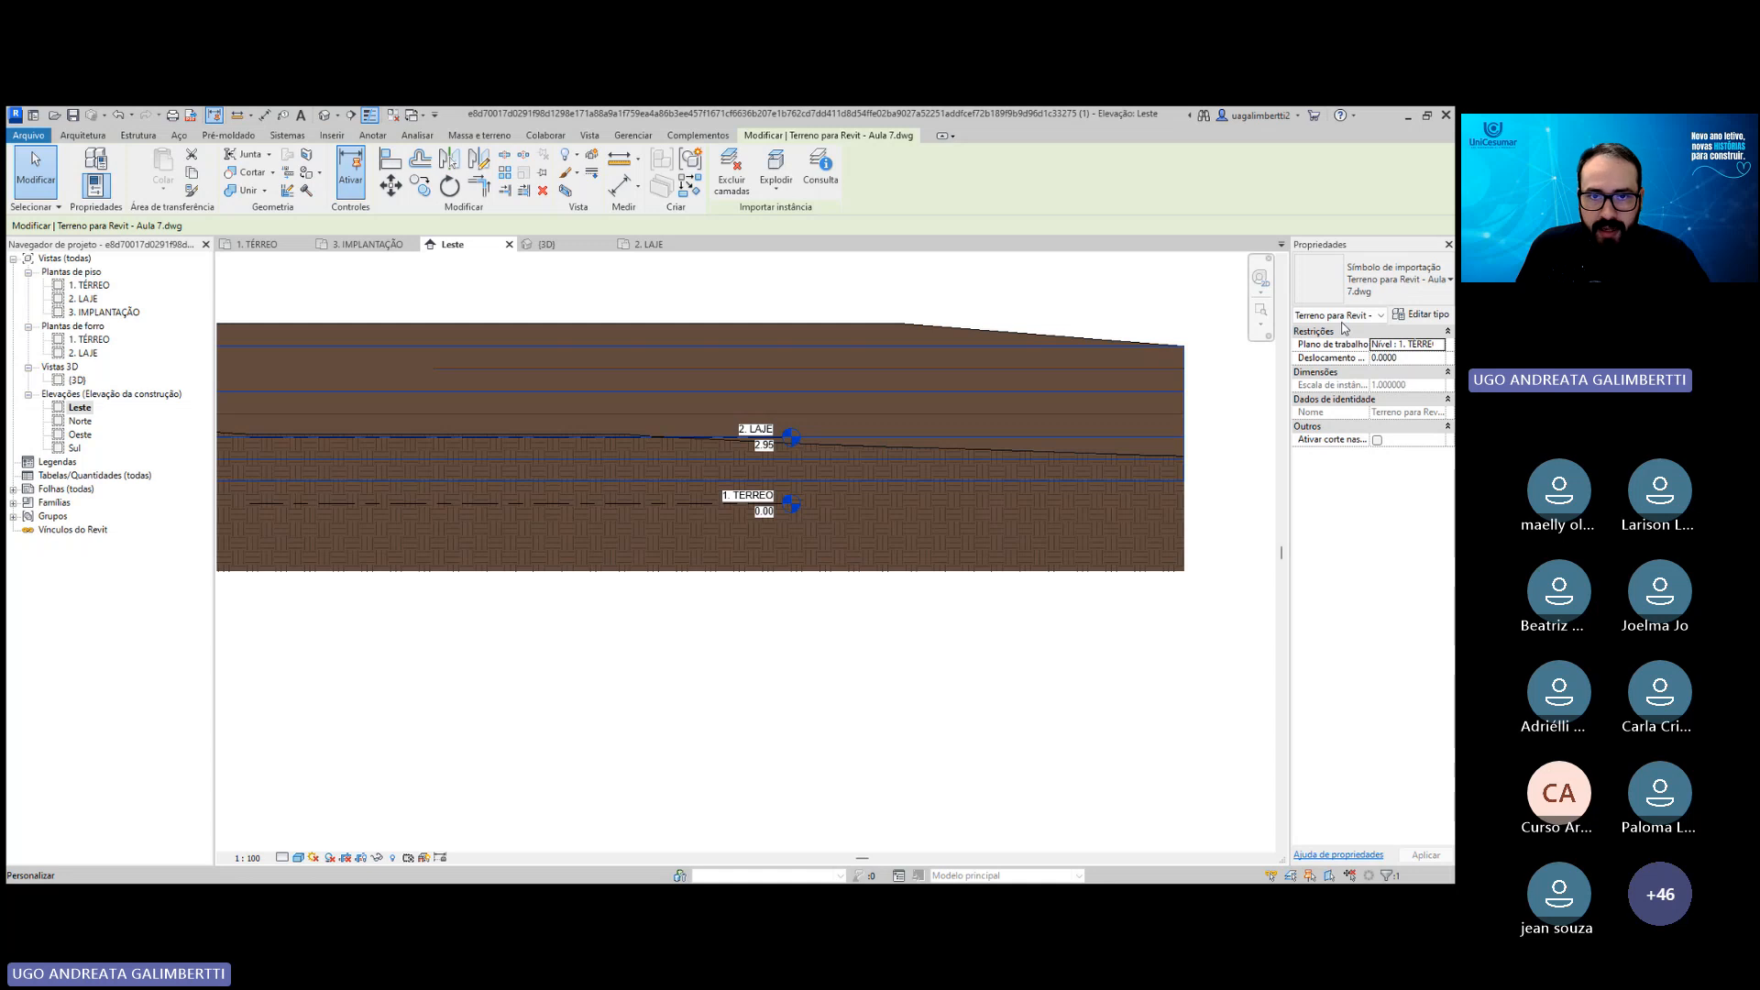
{"action": "left_click", "coordinate": [836, 674]}
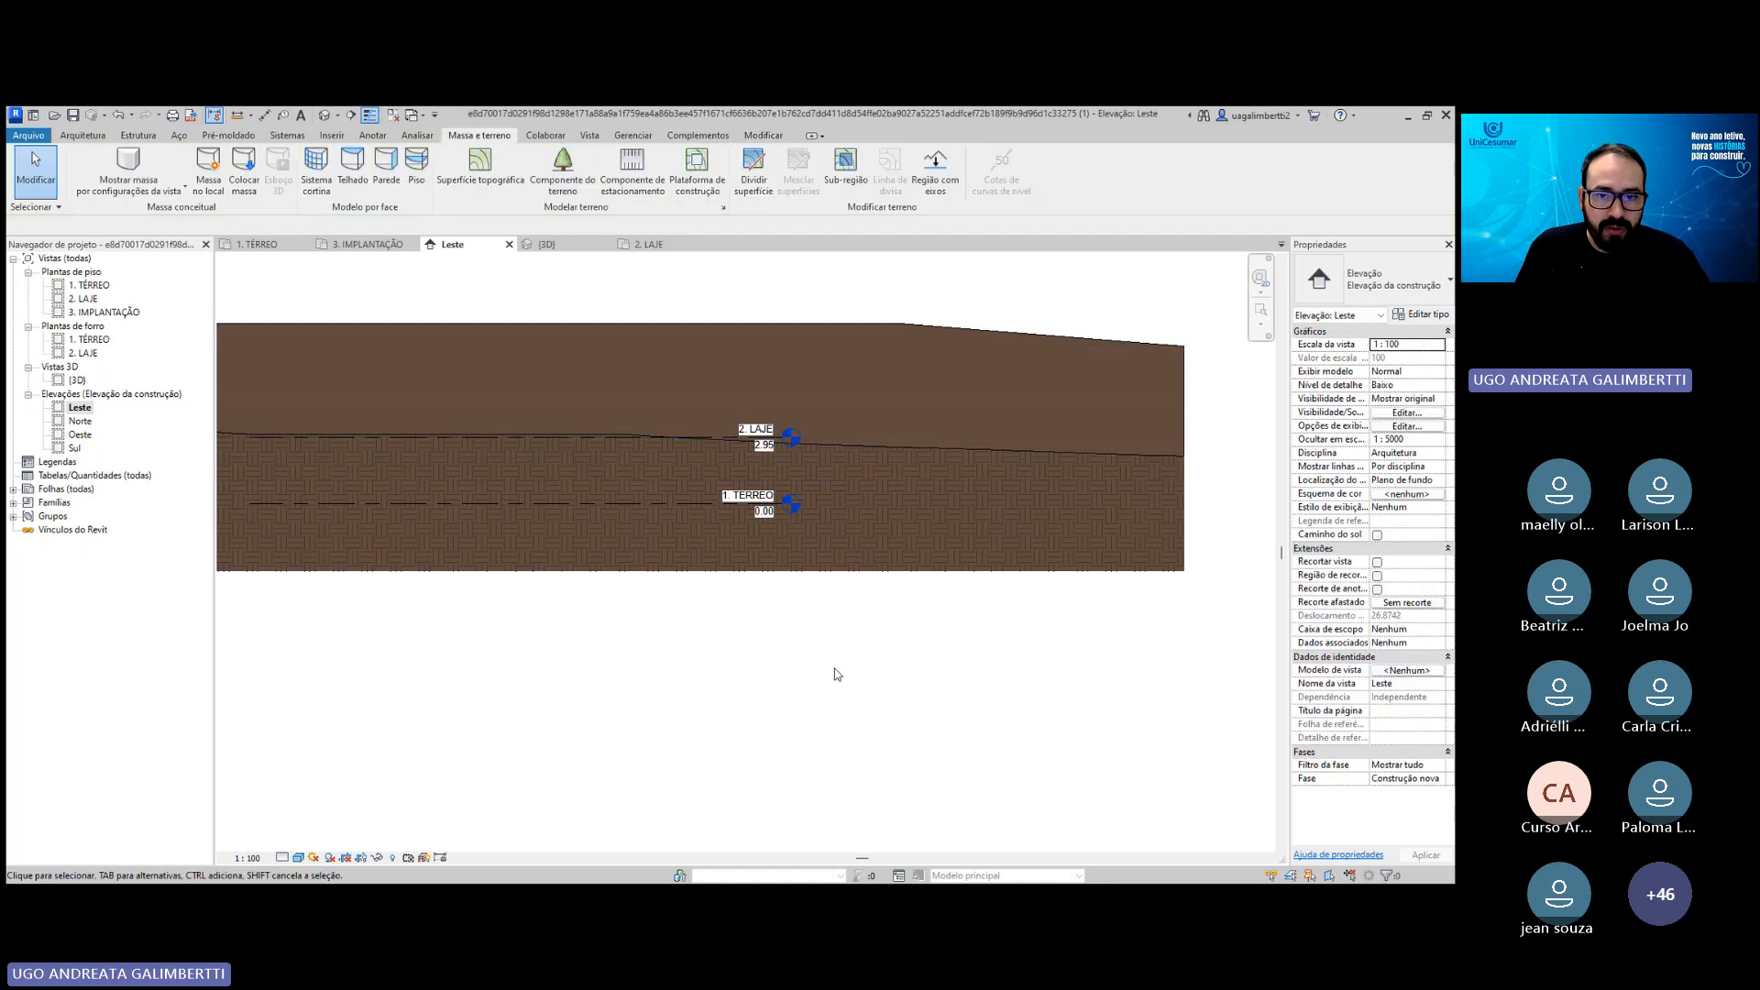
Open the Norte elevation and hide the imported Terreno para Revit - Aula 7 DWG in this view.
{"action": "double_click", "coordinate": [80, 421]}
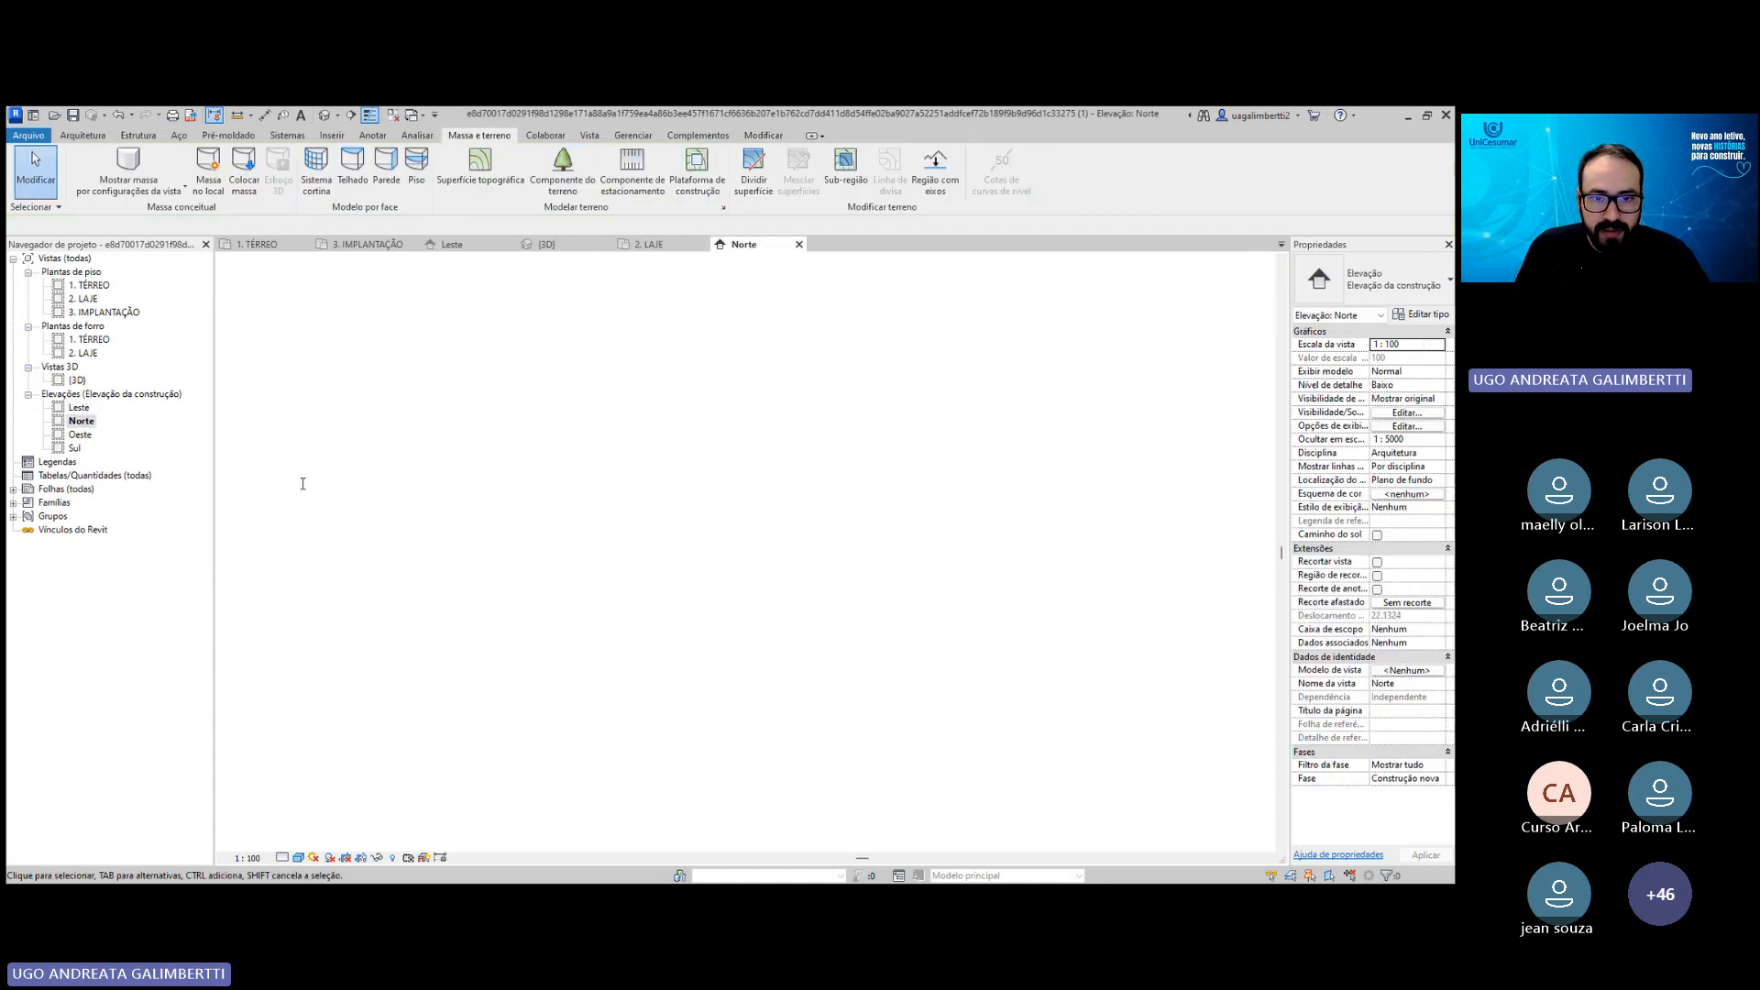
{"action": "scroll", "coordinate": [746, 578], "scroll_direction": "up", "scroll_amount": 1}
{"action": "middle_click_drag", "start_coordinate": [746, 577], "coordinate": [931, 559]}
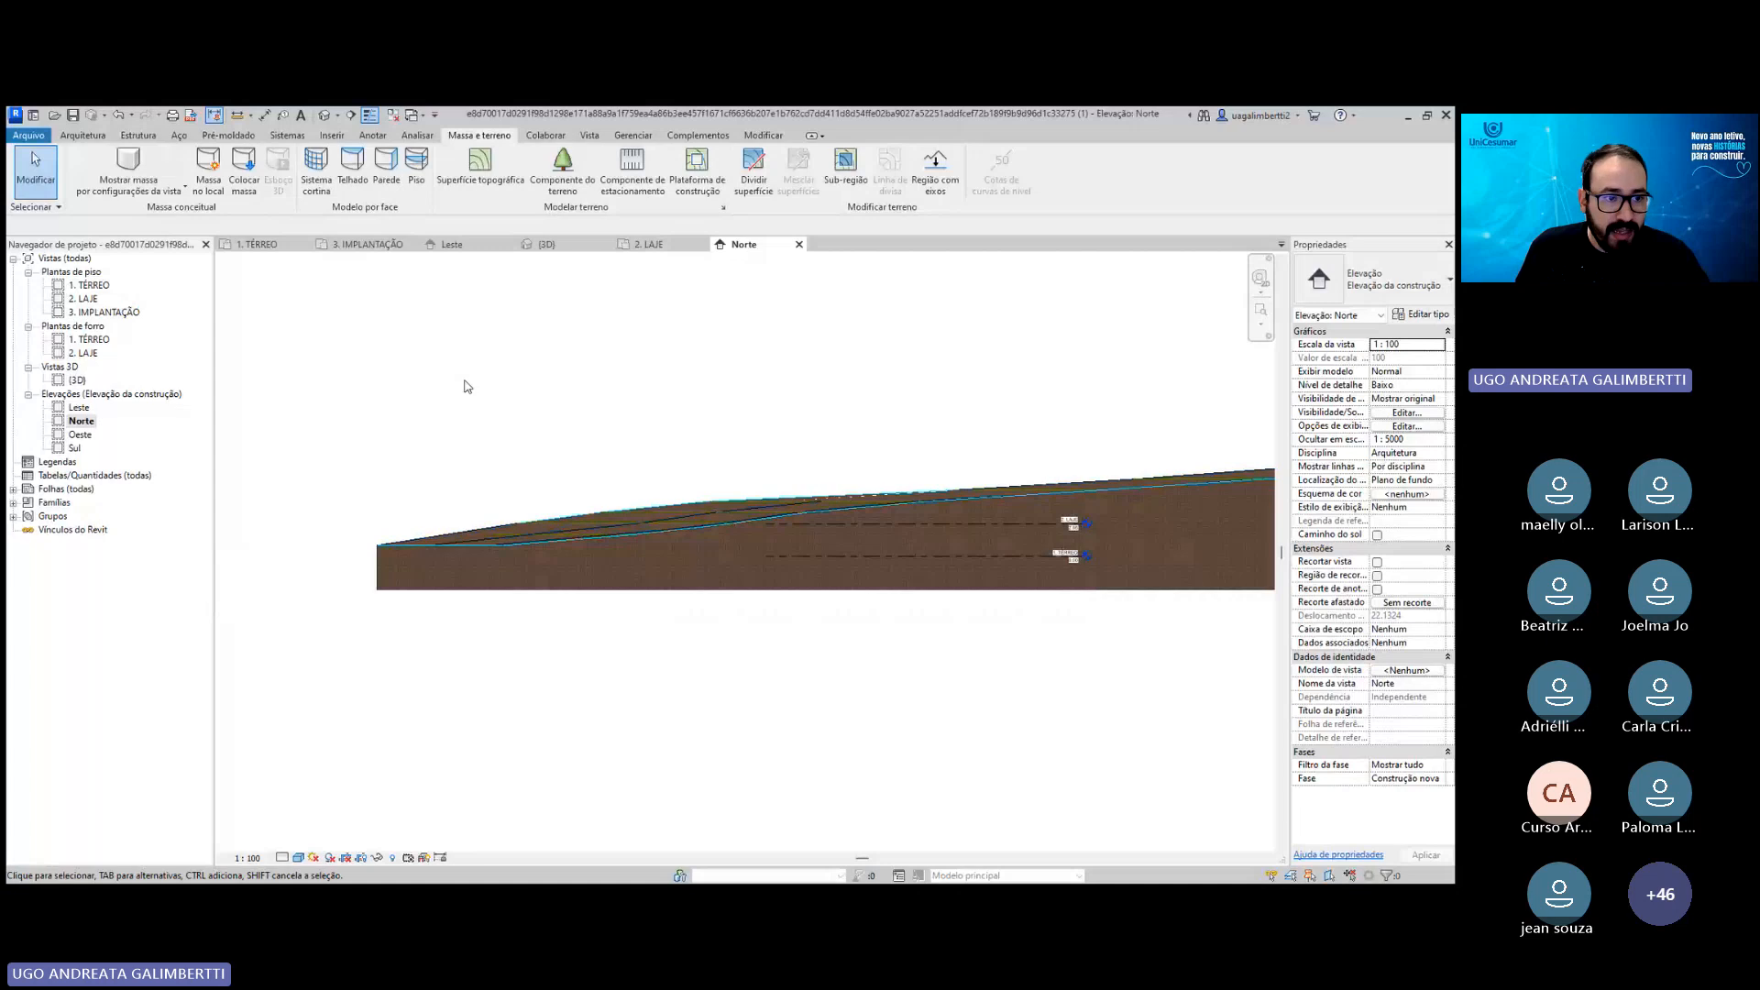
{"action": "middle_click_drag", "start_coordinate": [860, 636], "coordinate": [897, 634]}
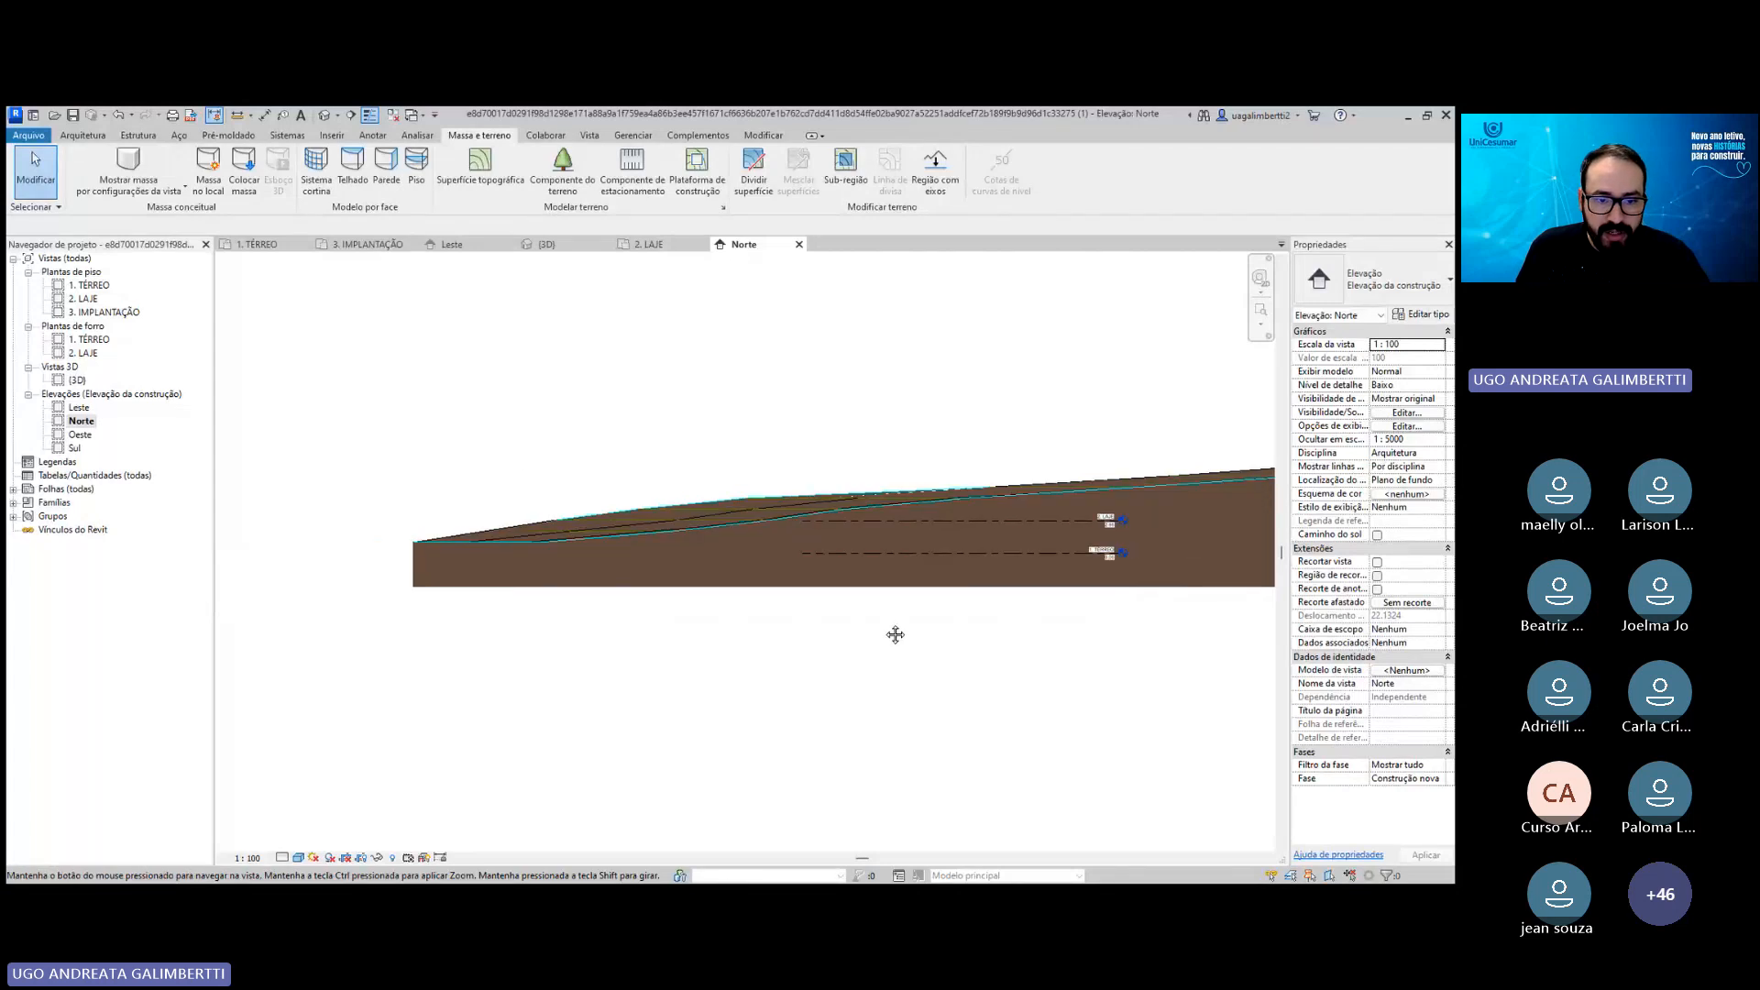
{"action": "scroll", "coordinate": [614, 512], "scroll_direction": "up", "scroll_amount": 2}
{"action": "left_click", "coordinate": [675, 541]}
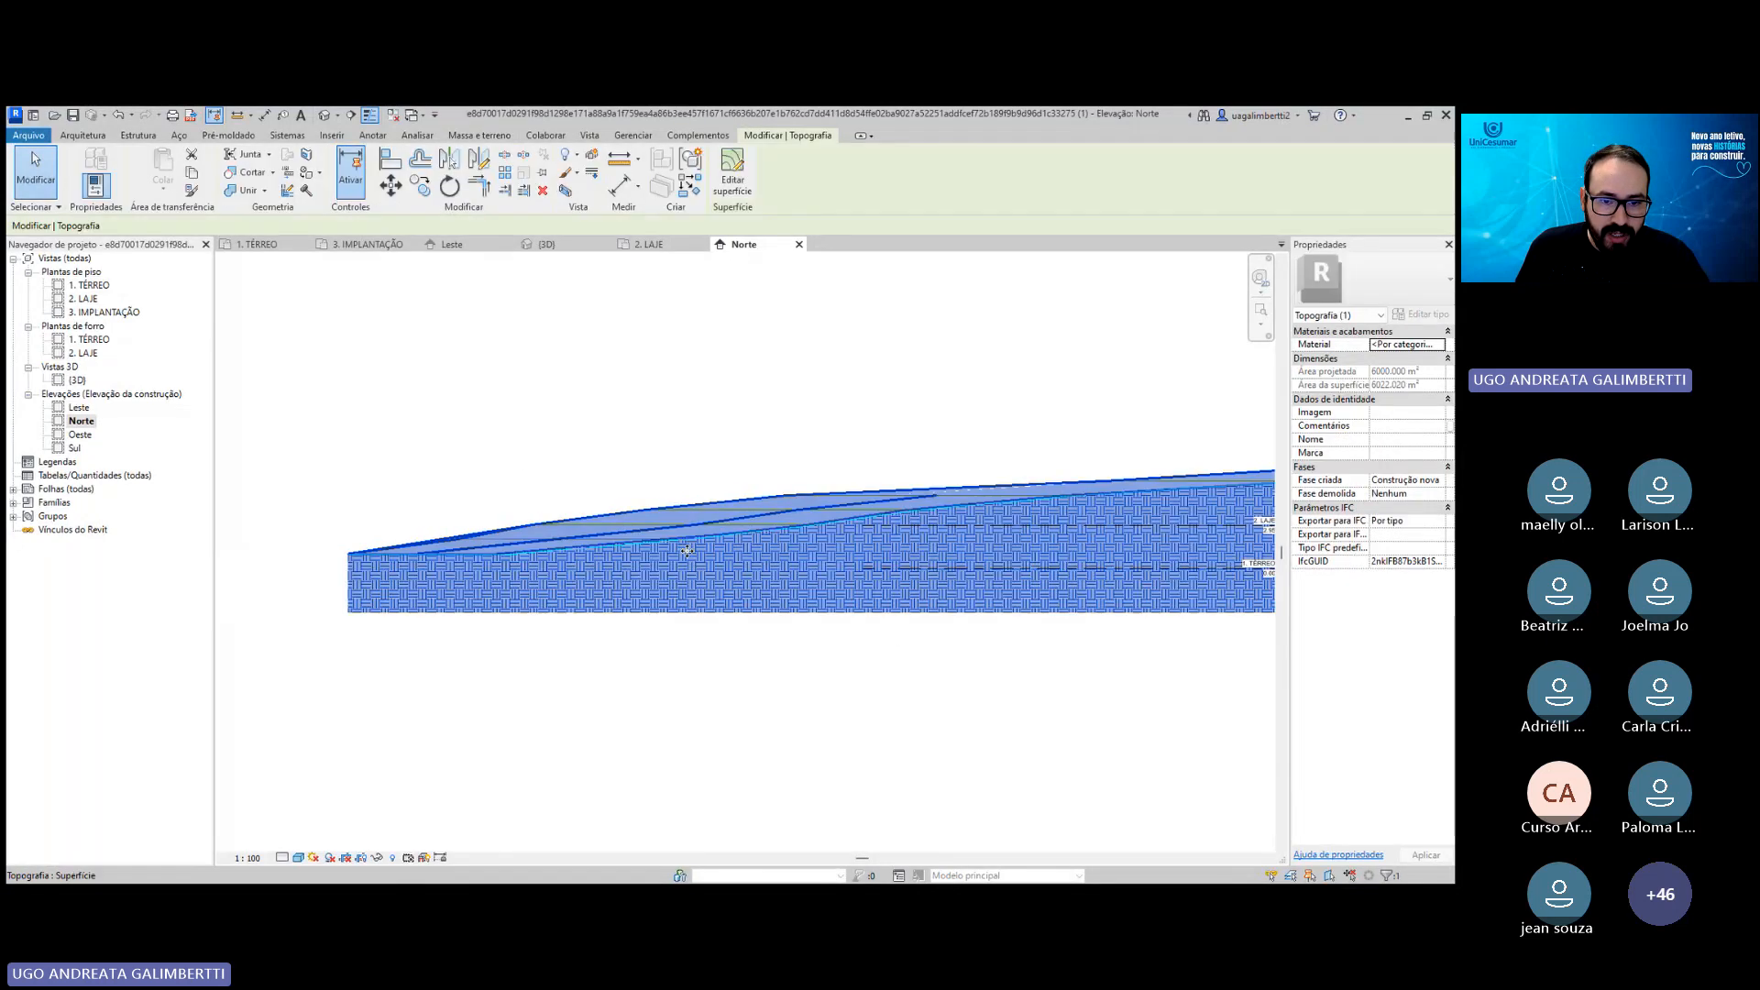
{"action": "left_click", "coordinate": [758, 452]}
{"action": "left_click", "coordinate": [723, 521]}
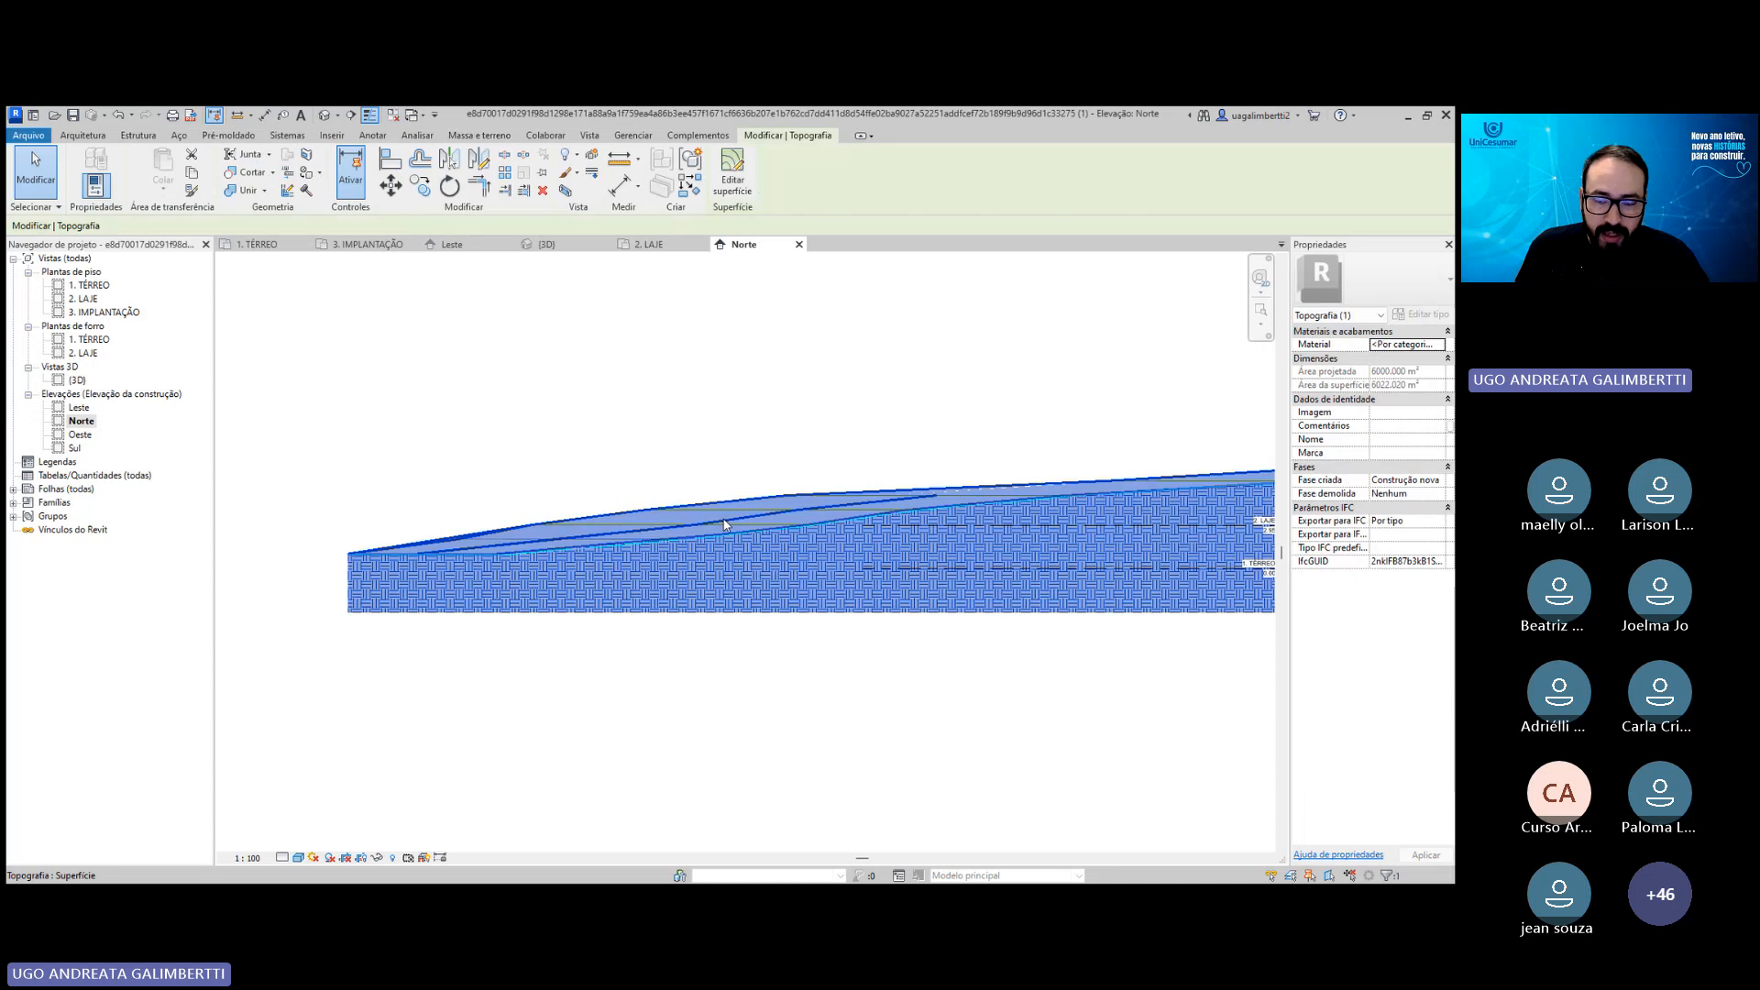
{"action": "left_click", "coordinate": [738, 498]}
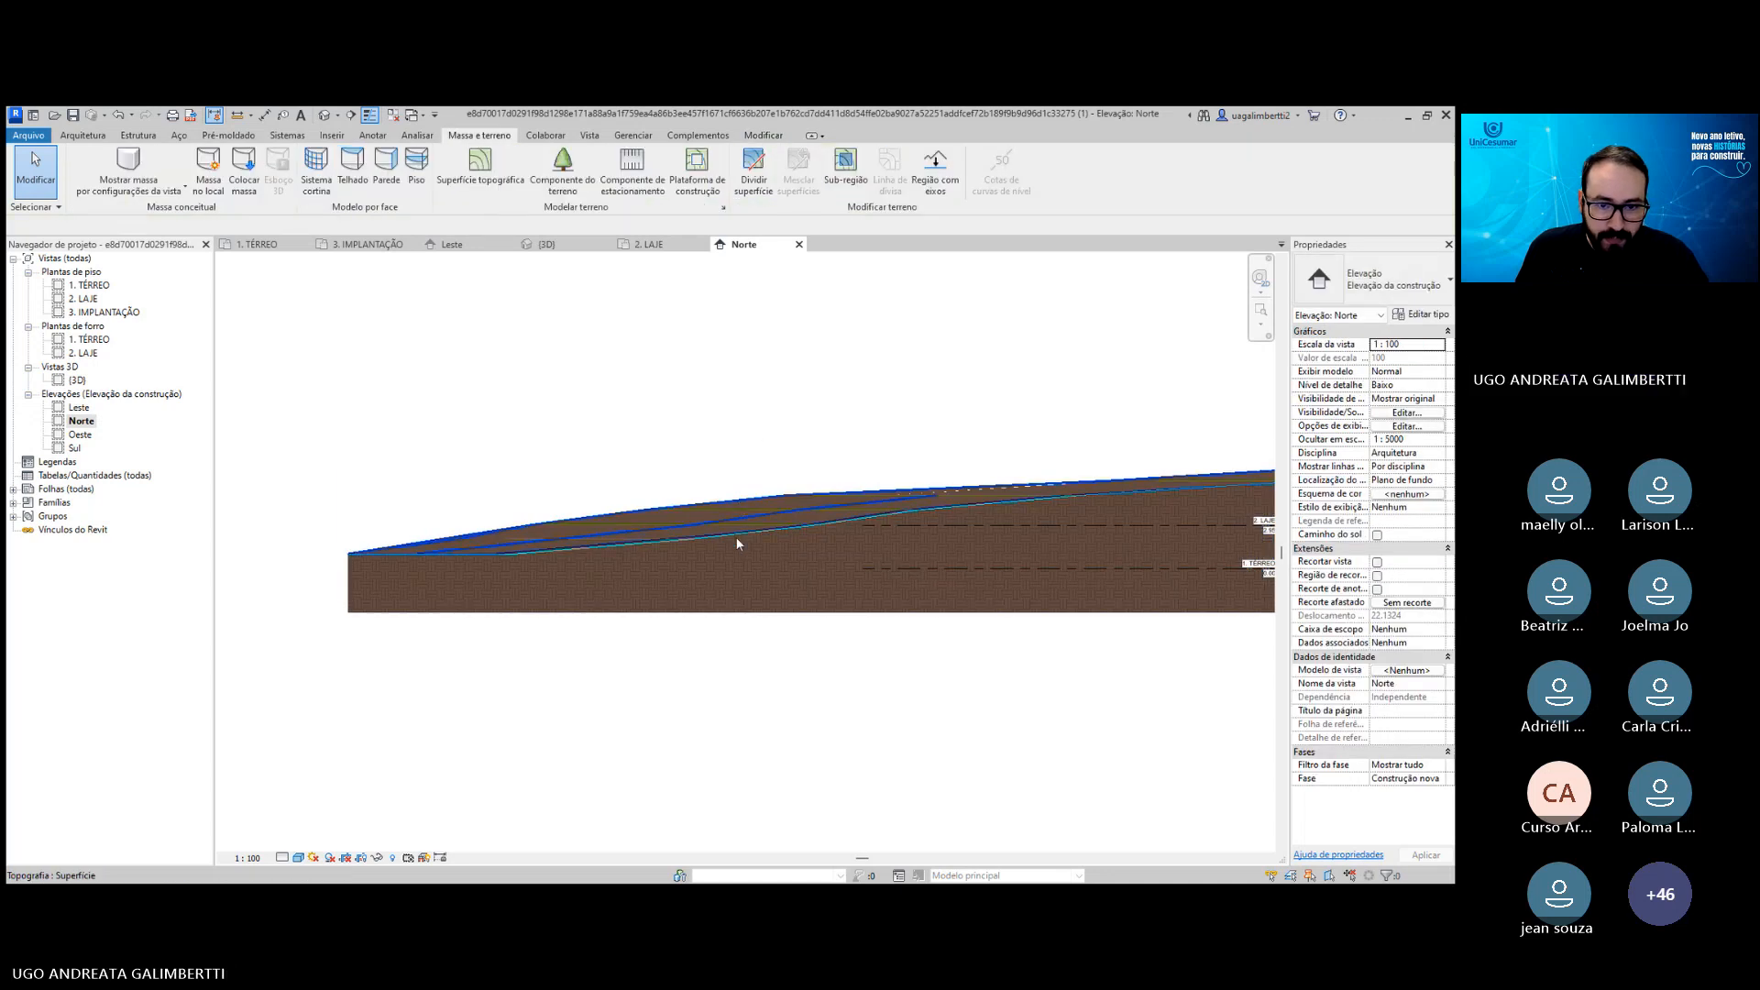
{"action": "left_click", "coordinate": [740, 528]}
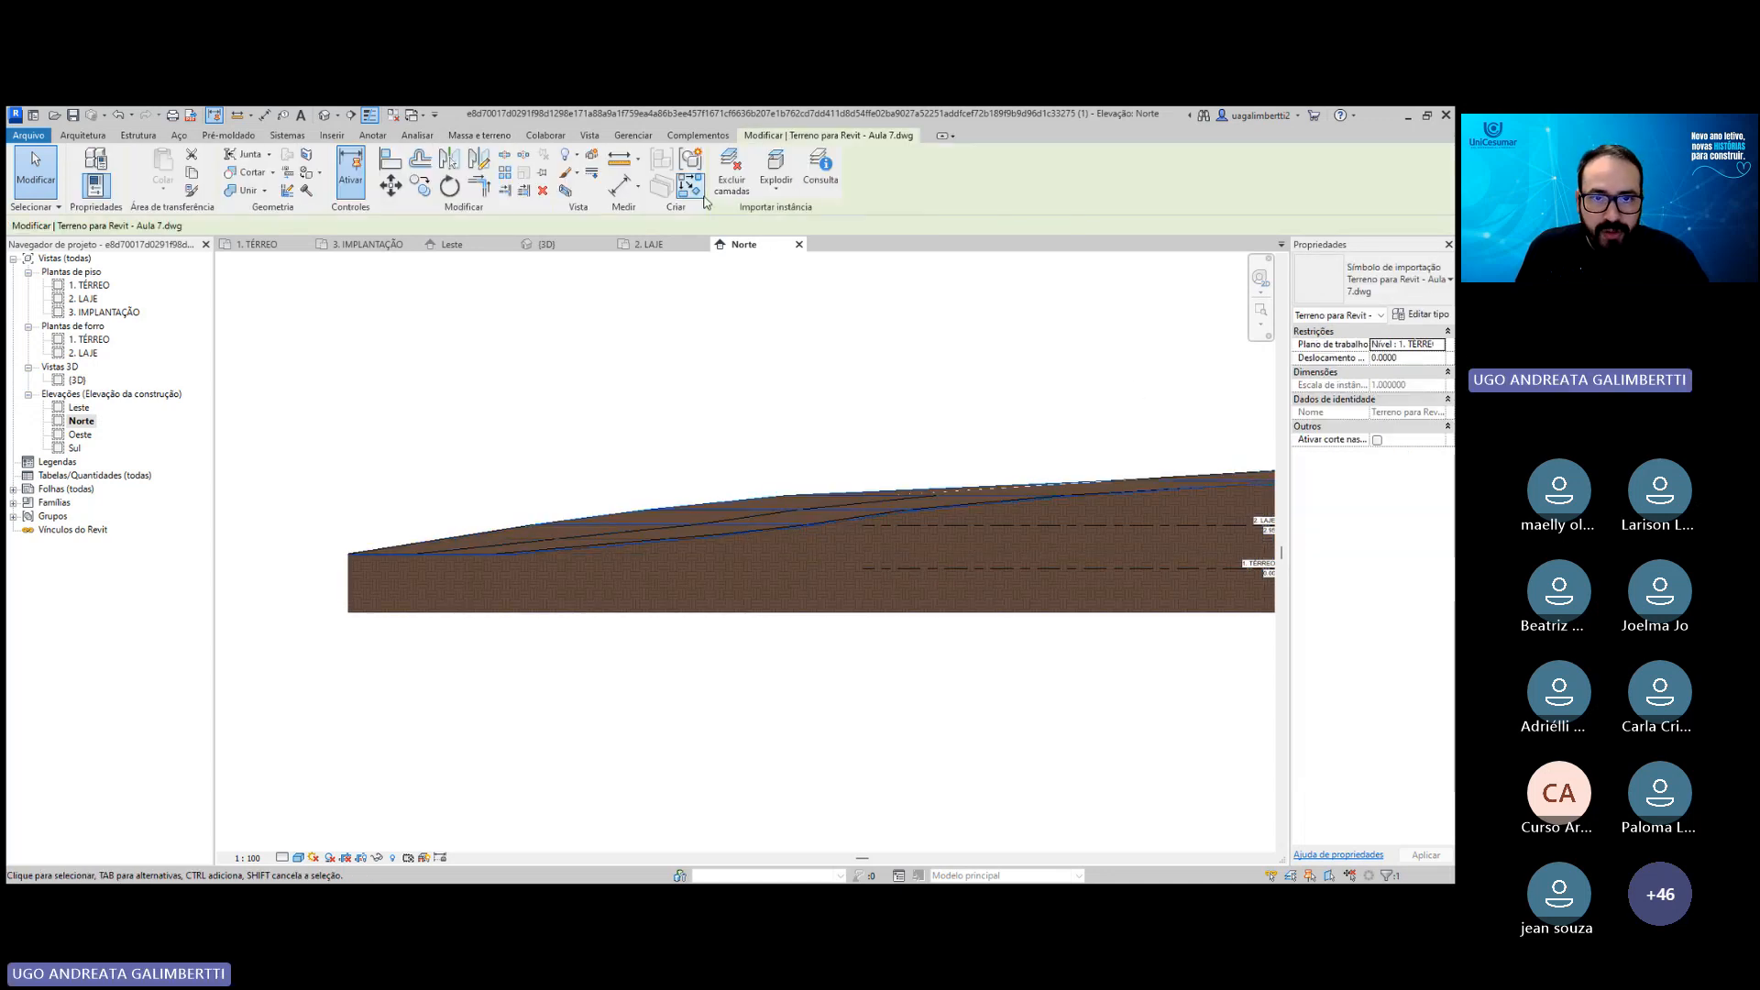
{"action": "key", "text": "Escape"}
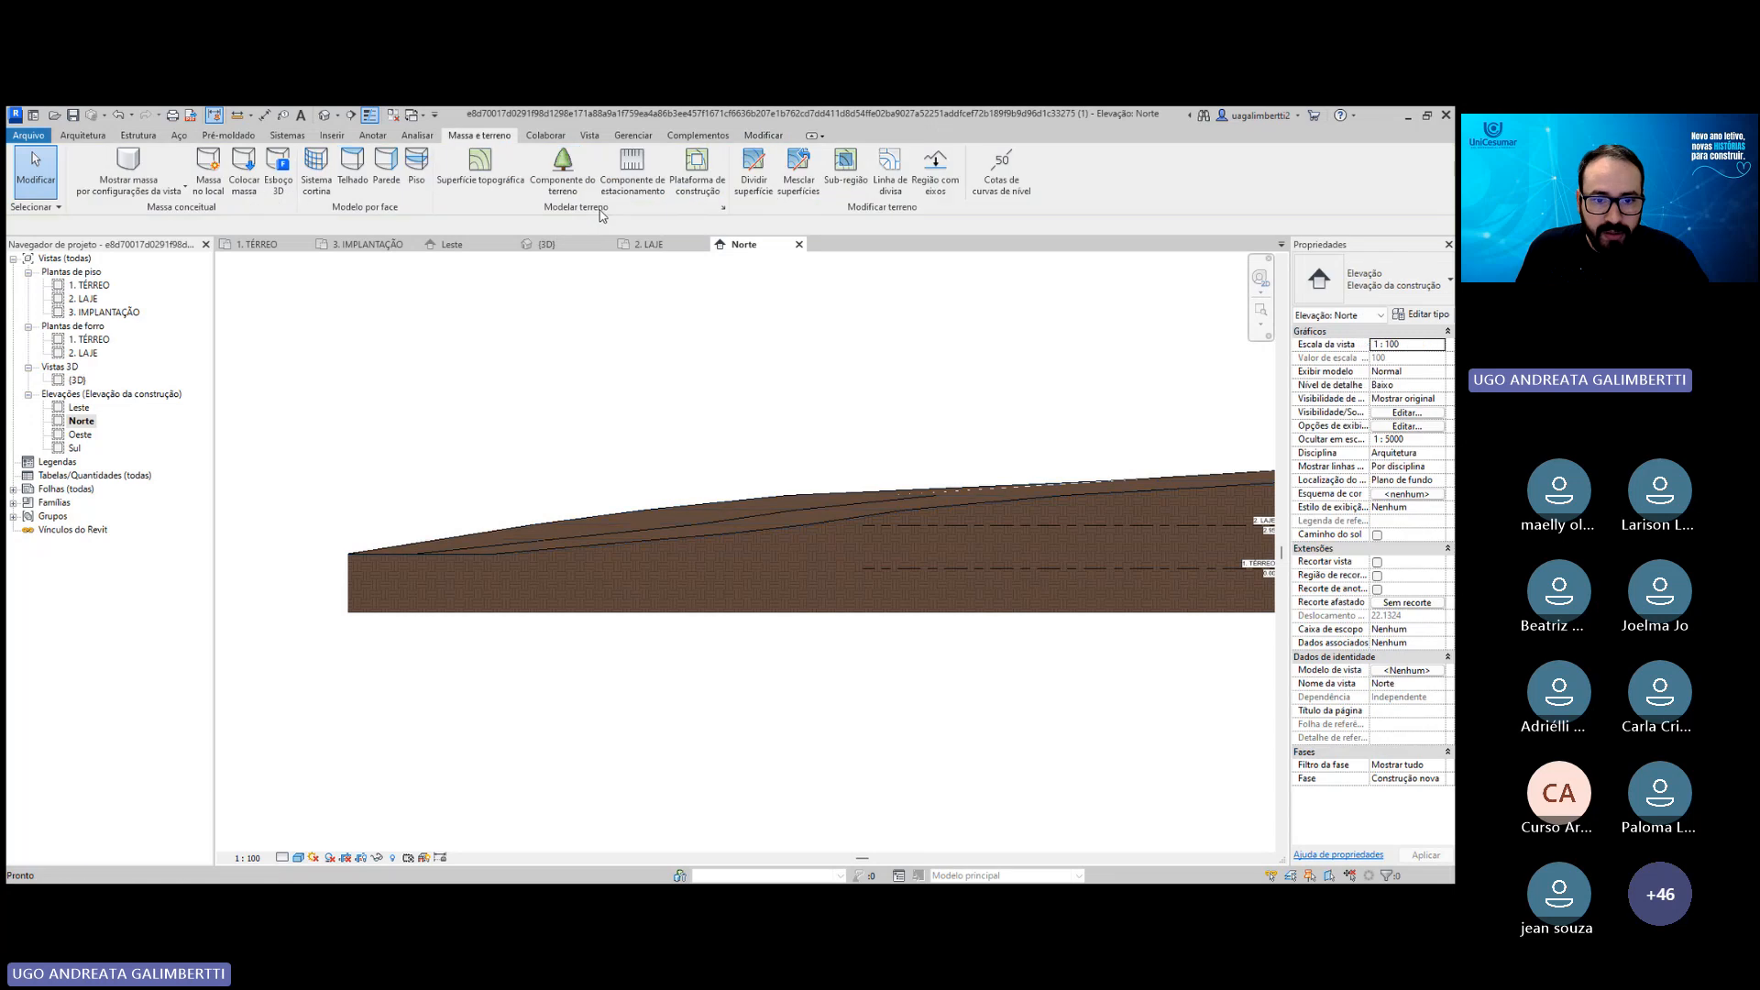
Open the Oeste elevation and hide the imported Terreno para Revit - Aula 7 DWG in this view.
{"action": "double_click", "coordinate": [78, 436]}
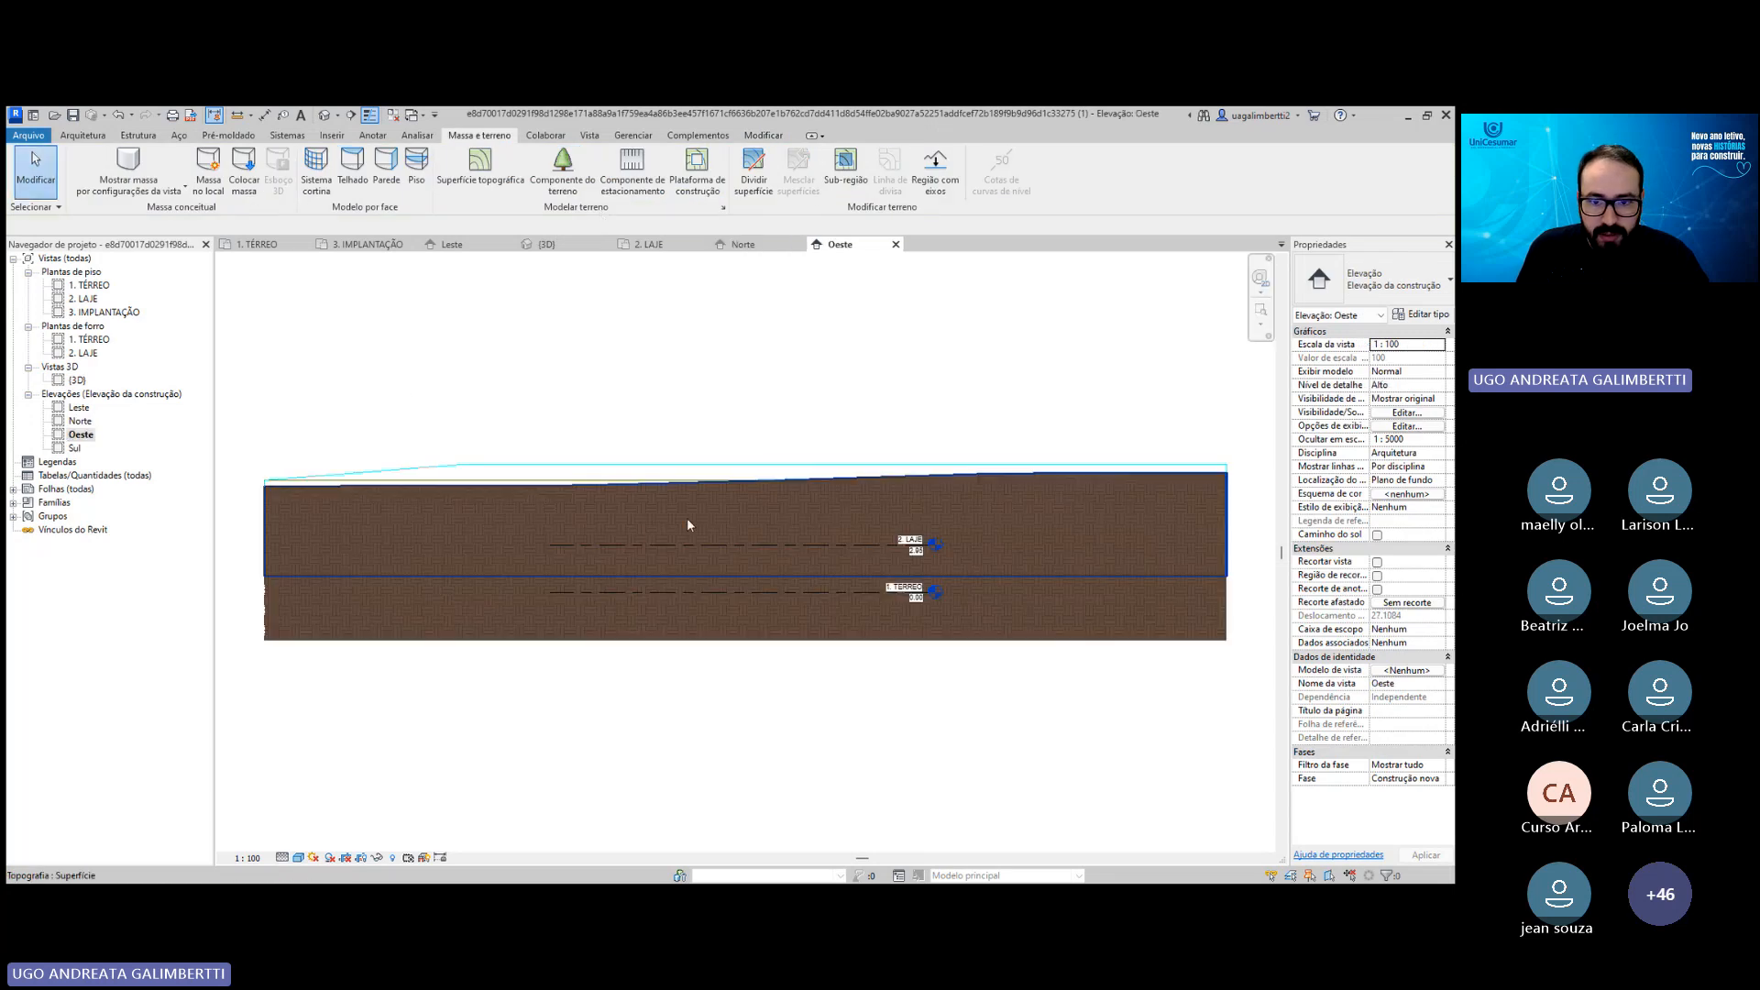
{"action": "left_click", "coordinate": [941, 468]}
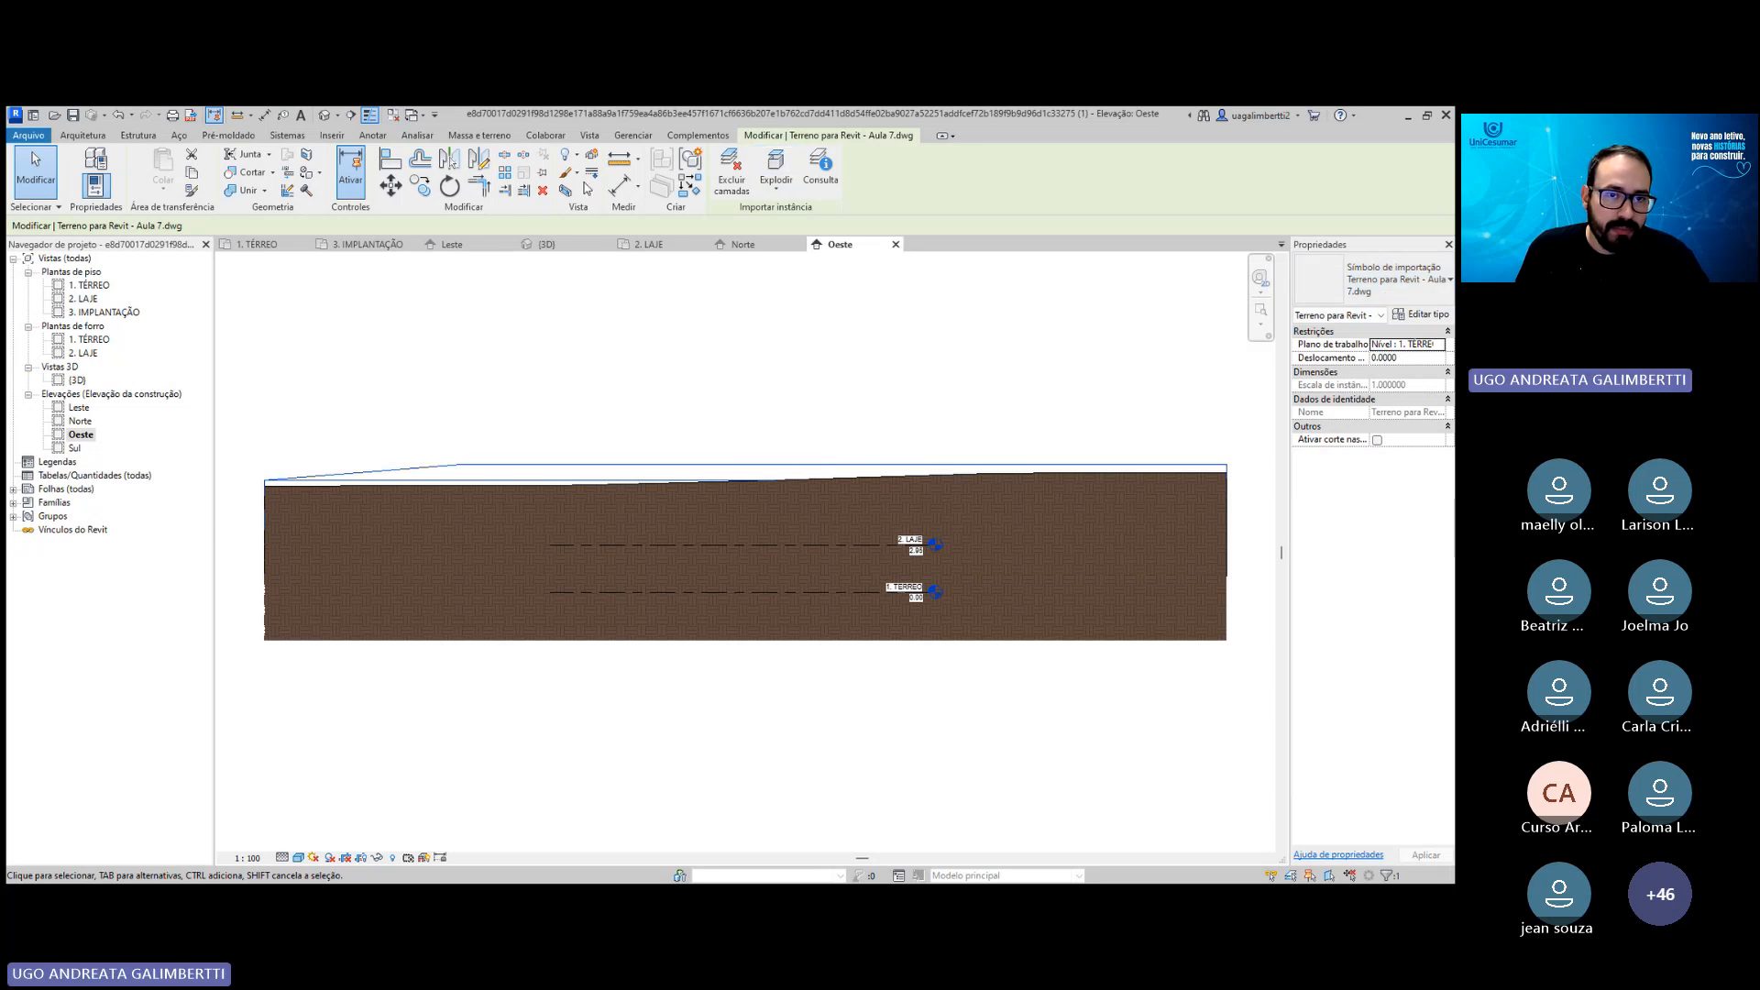
{"action": "key", "text": "Escape"}
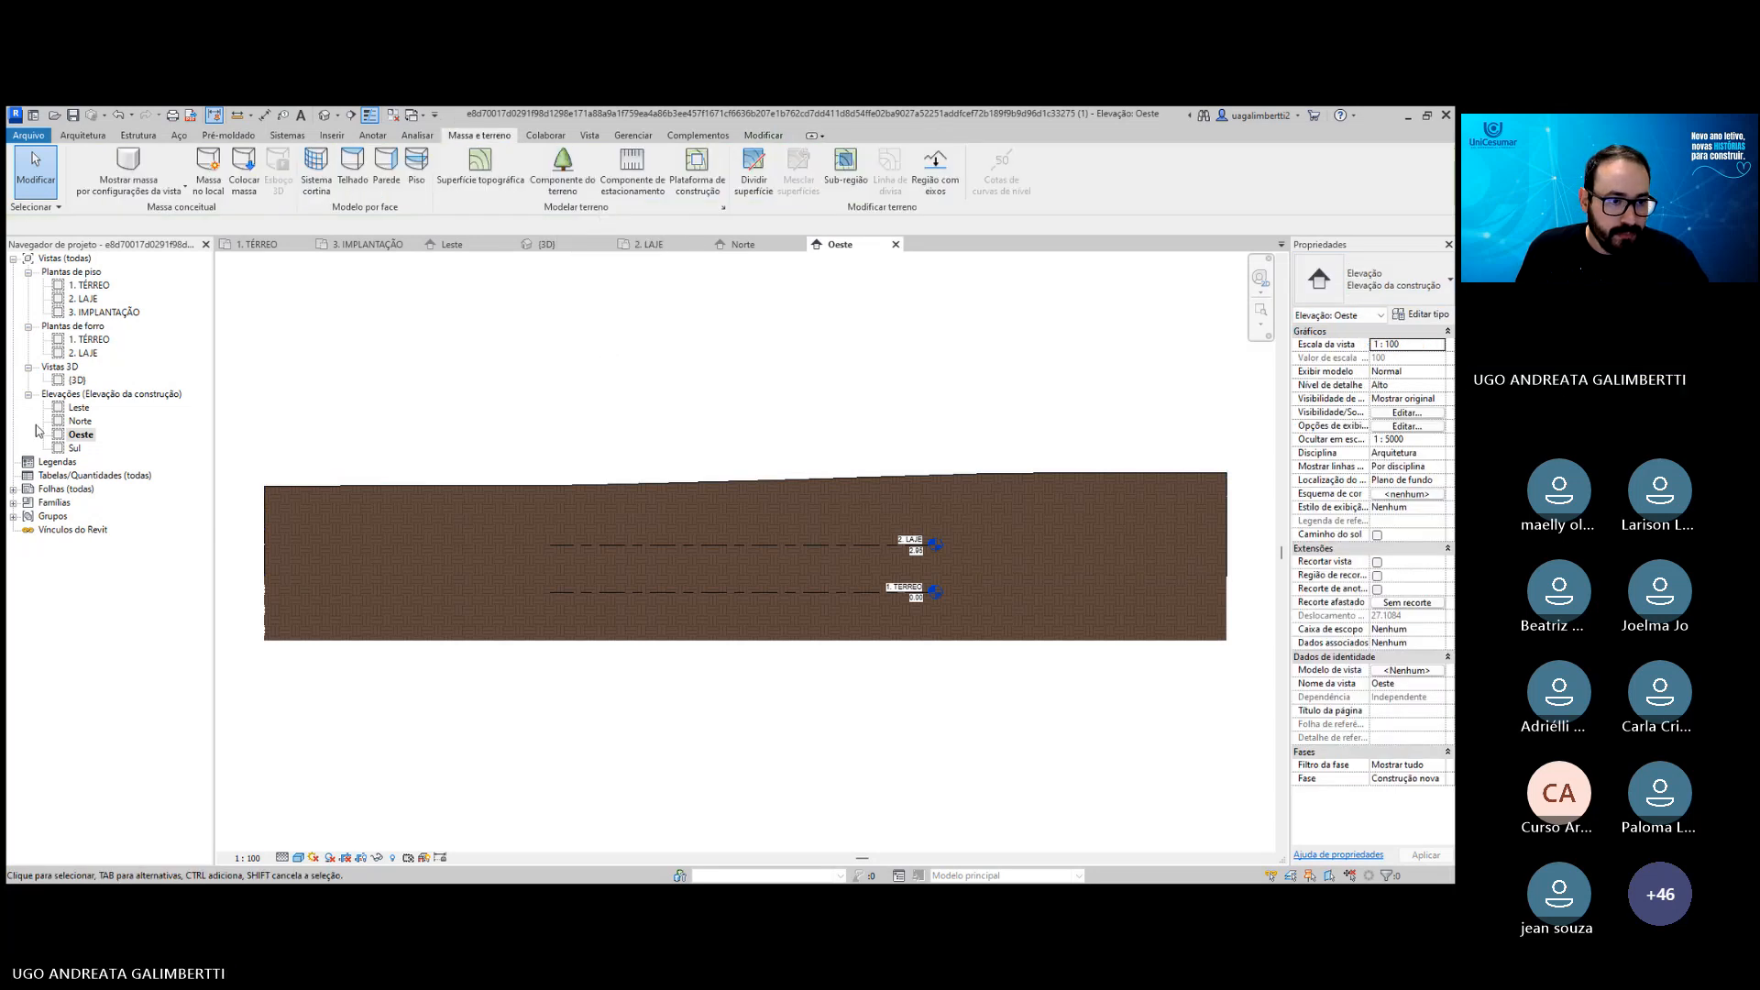
Open the Sul elevation and hide the imported Terreno para Revit - Aula 7 DWG in this view.
{"action": "double_click", "coordinate": [74, 449]}
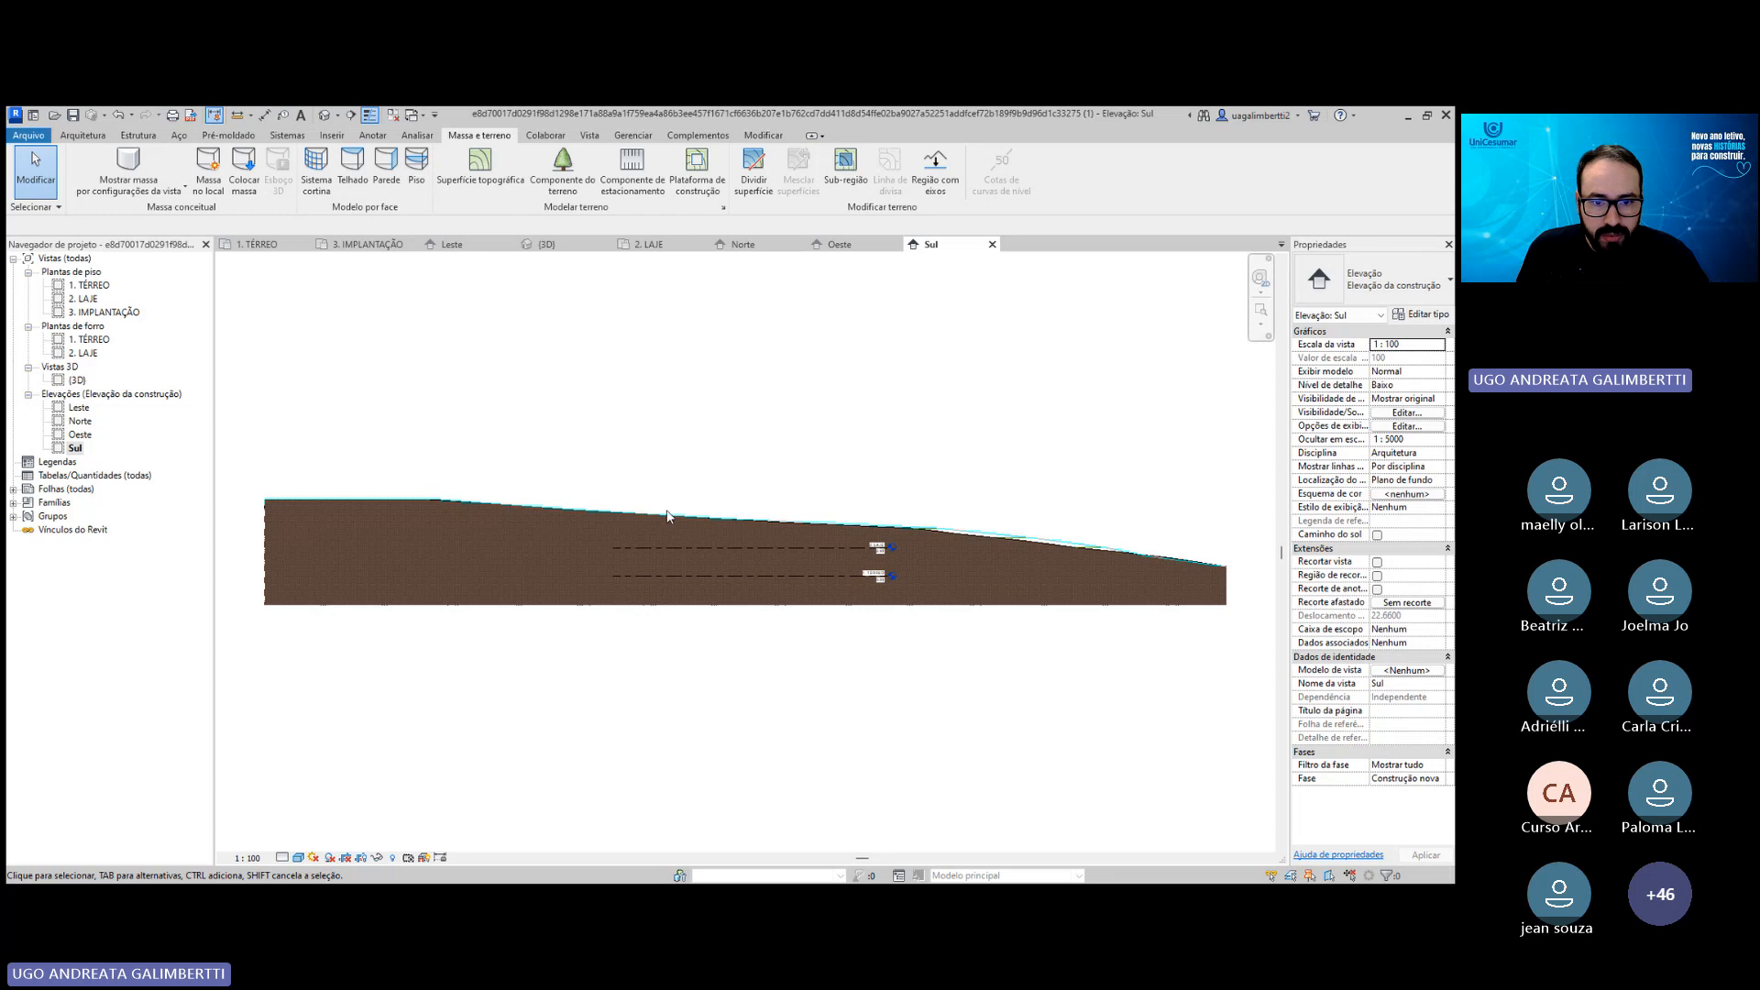
{"action": "middle_click_drag", "start_coordinate": [667, 516], "coordinate": [970, 532]}
{"action": "scroll", "coordinate": [629, 521], "scroll_direction": "up", "scroll_amount": 3}
{"action": "left_click", "coordinate": [657, 514]}
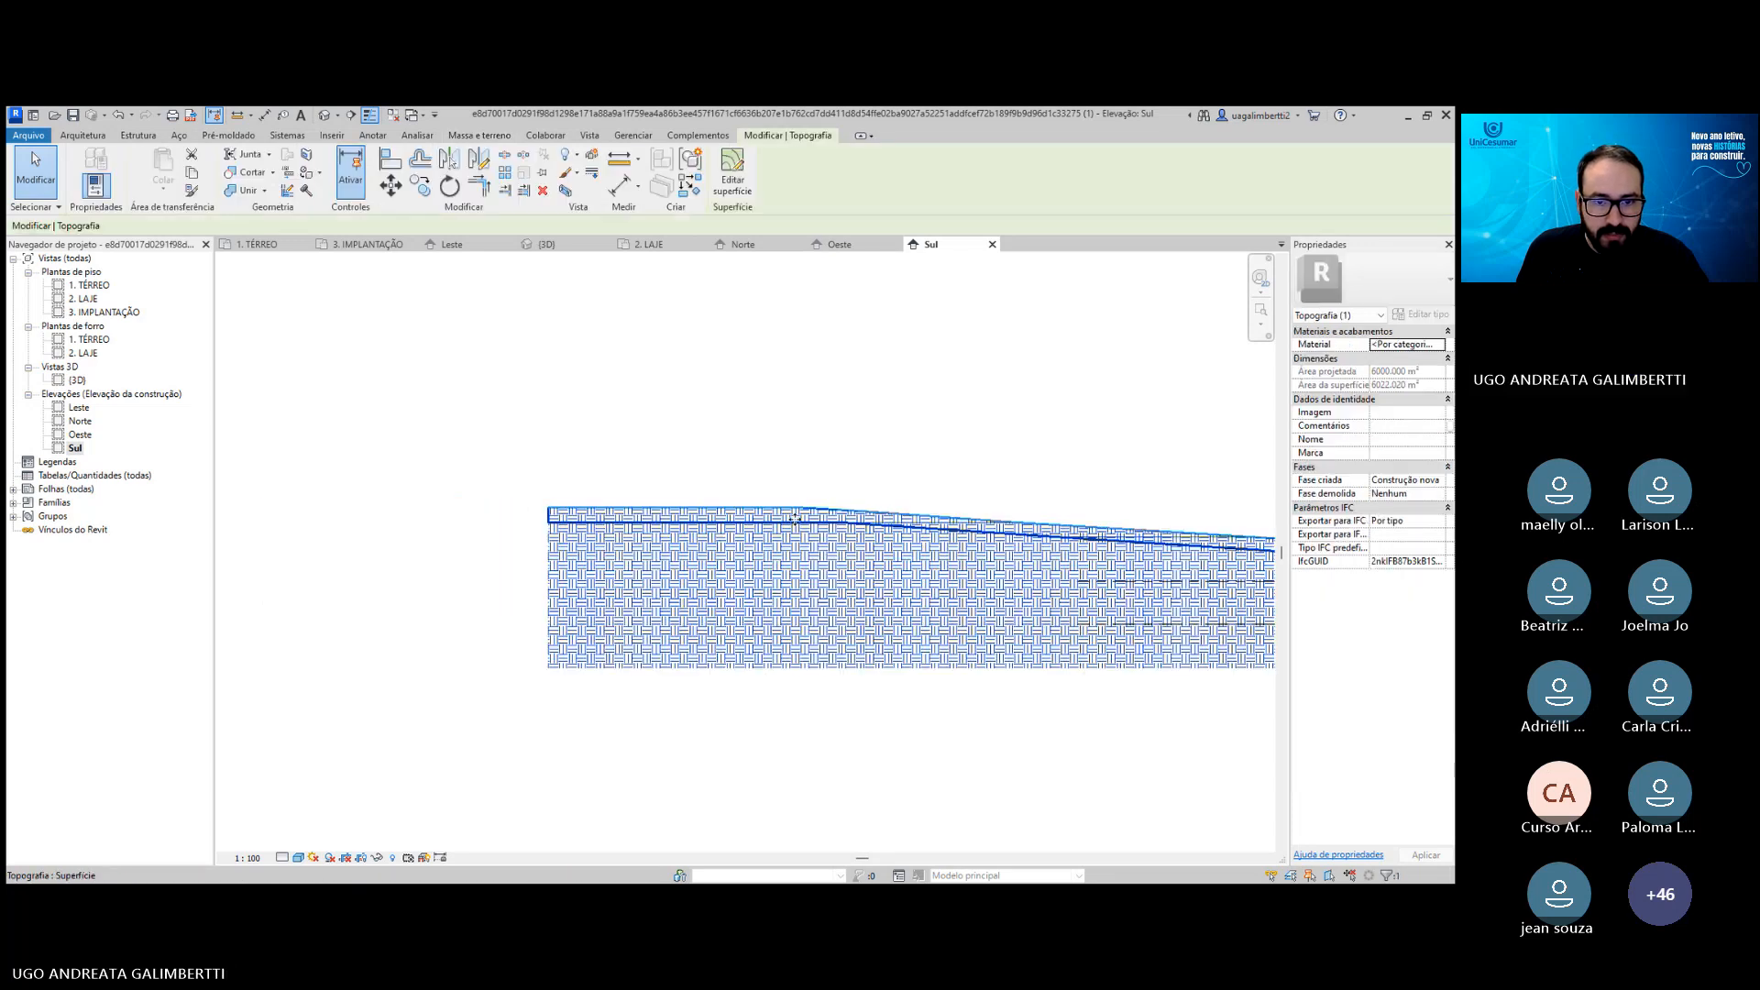
{"action": "left_click", "coordinate": [891, 486]}
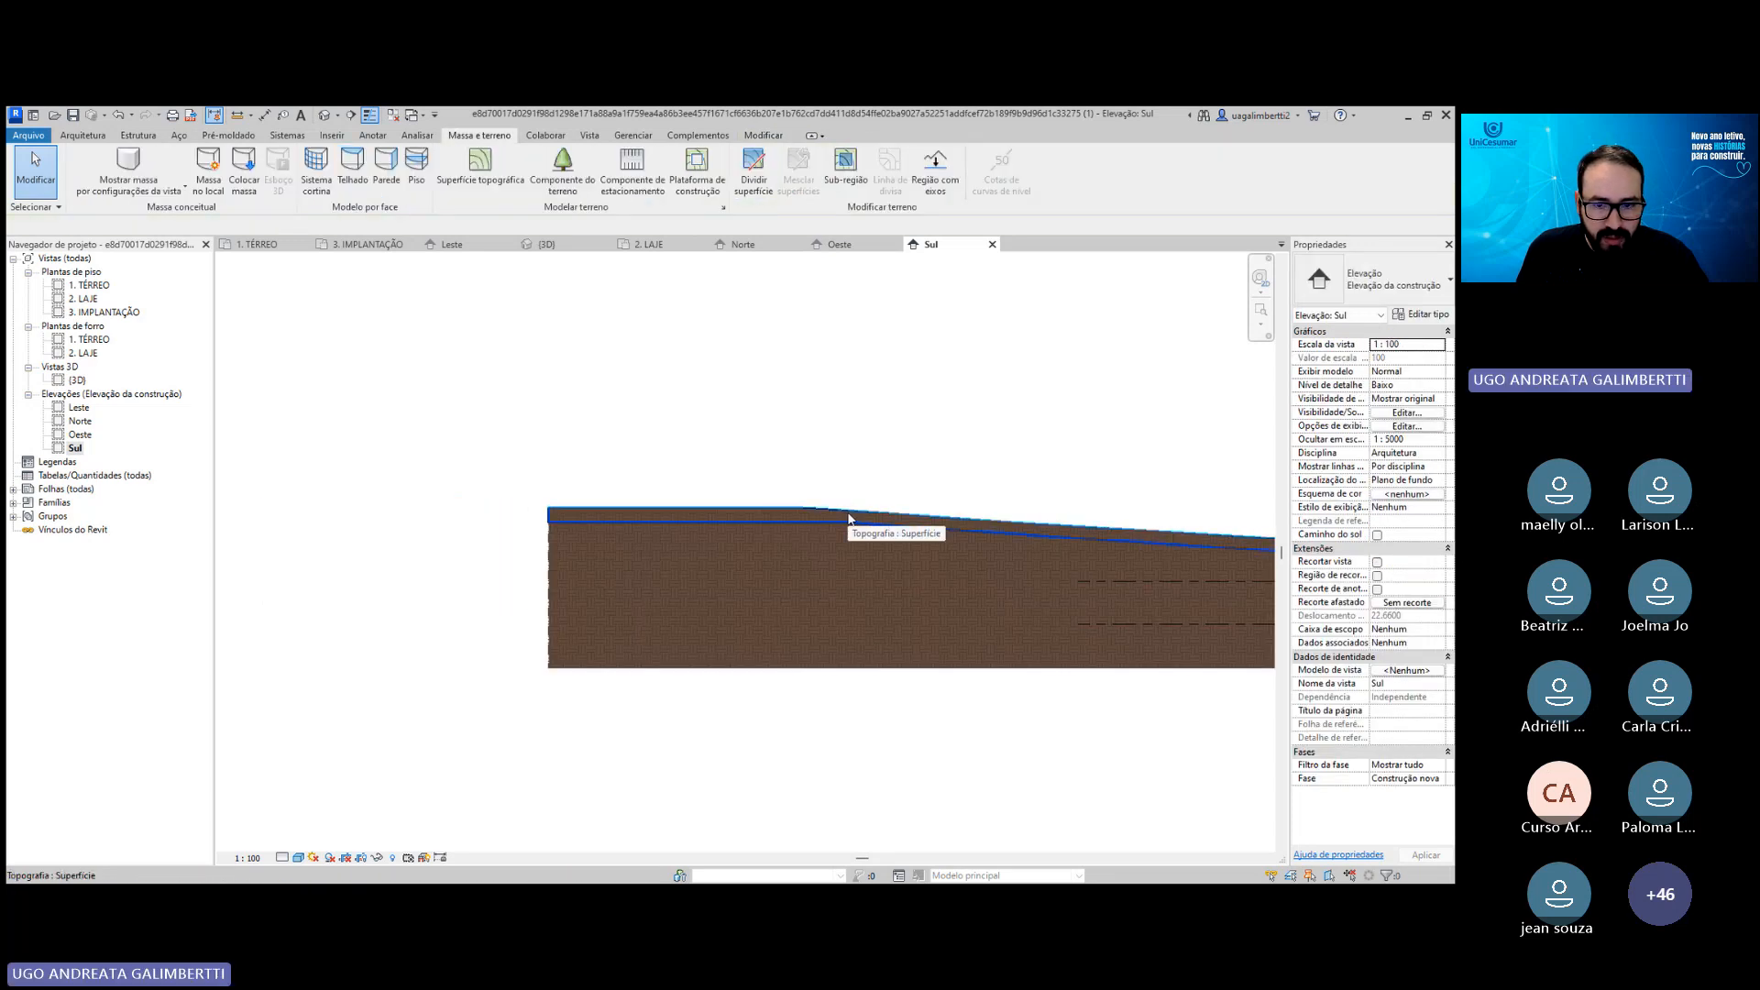
{"action": "left_click", "coordinate": [847, 512]}
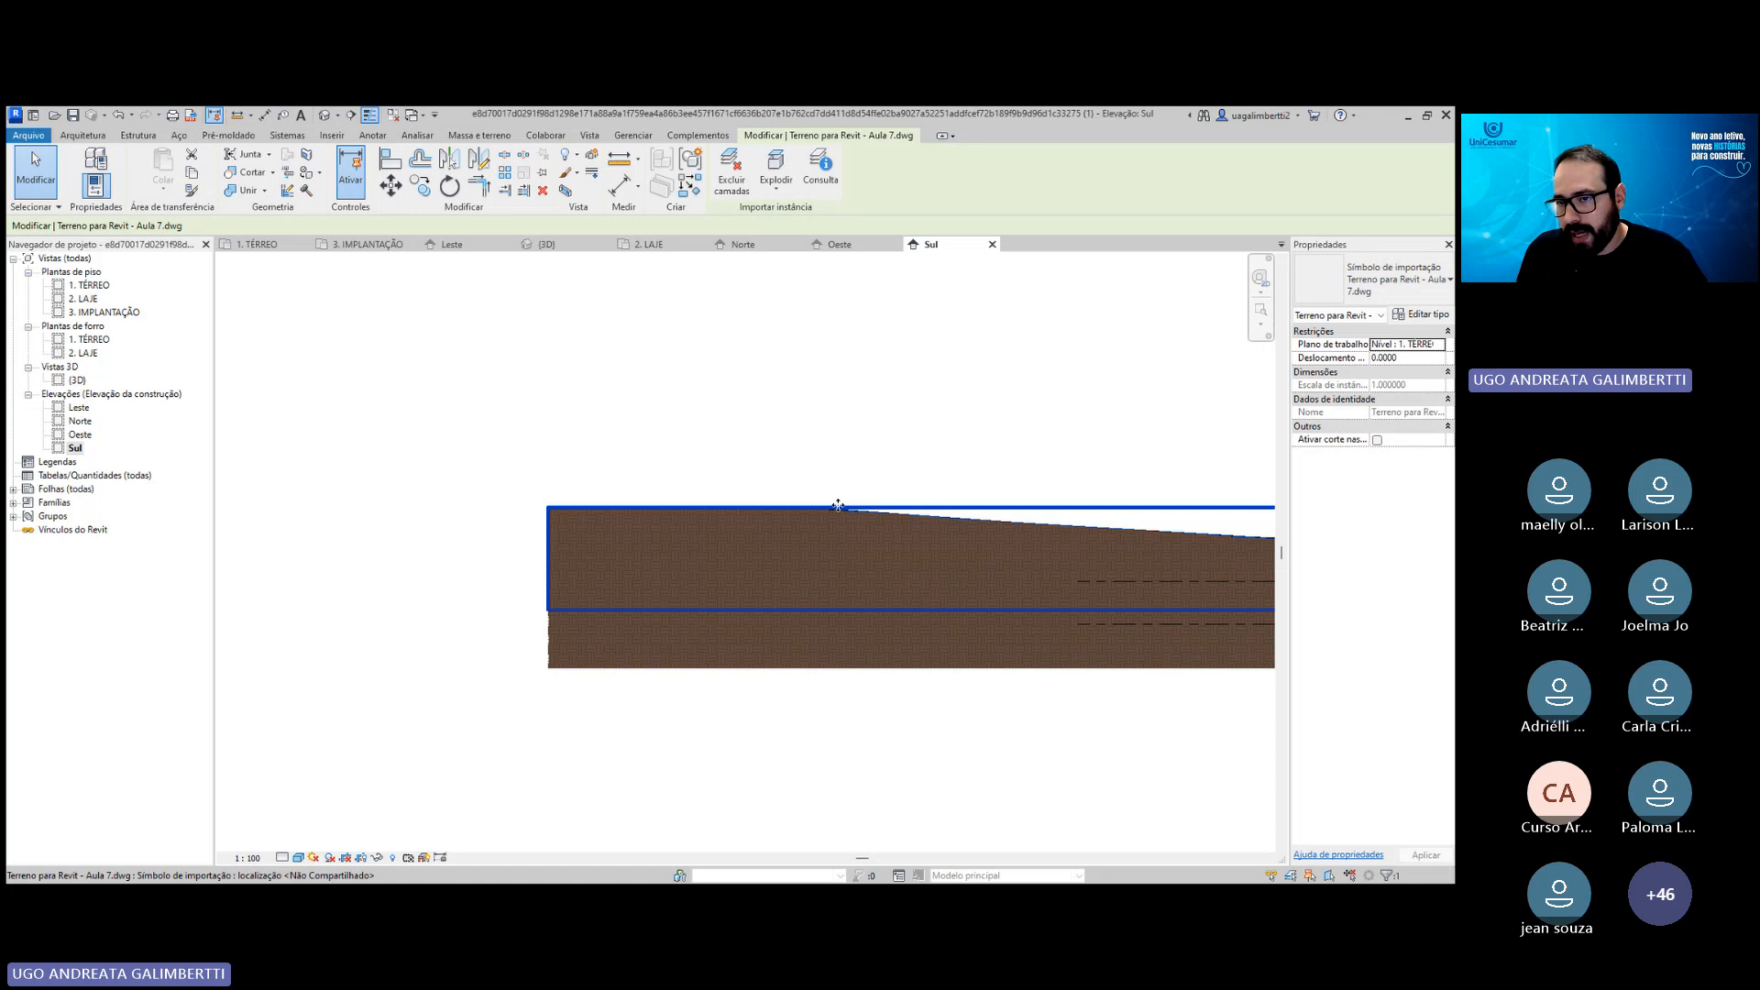
{"action": "left_click_drag", "start_coordinate": [838, 505], "coordinate": [641, 520]}
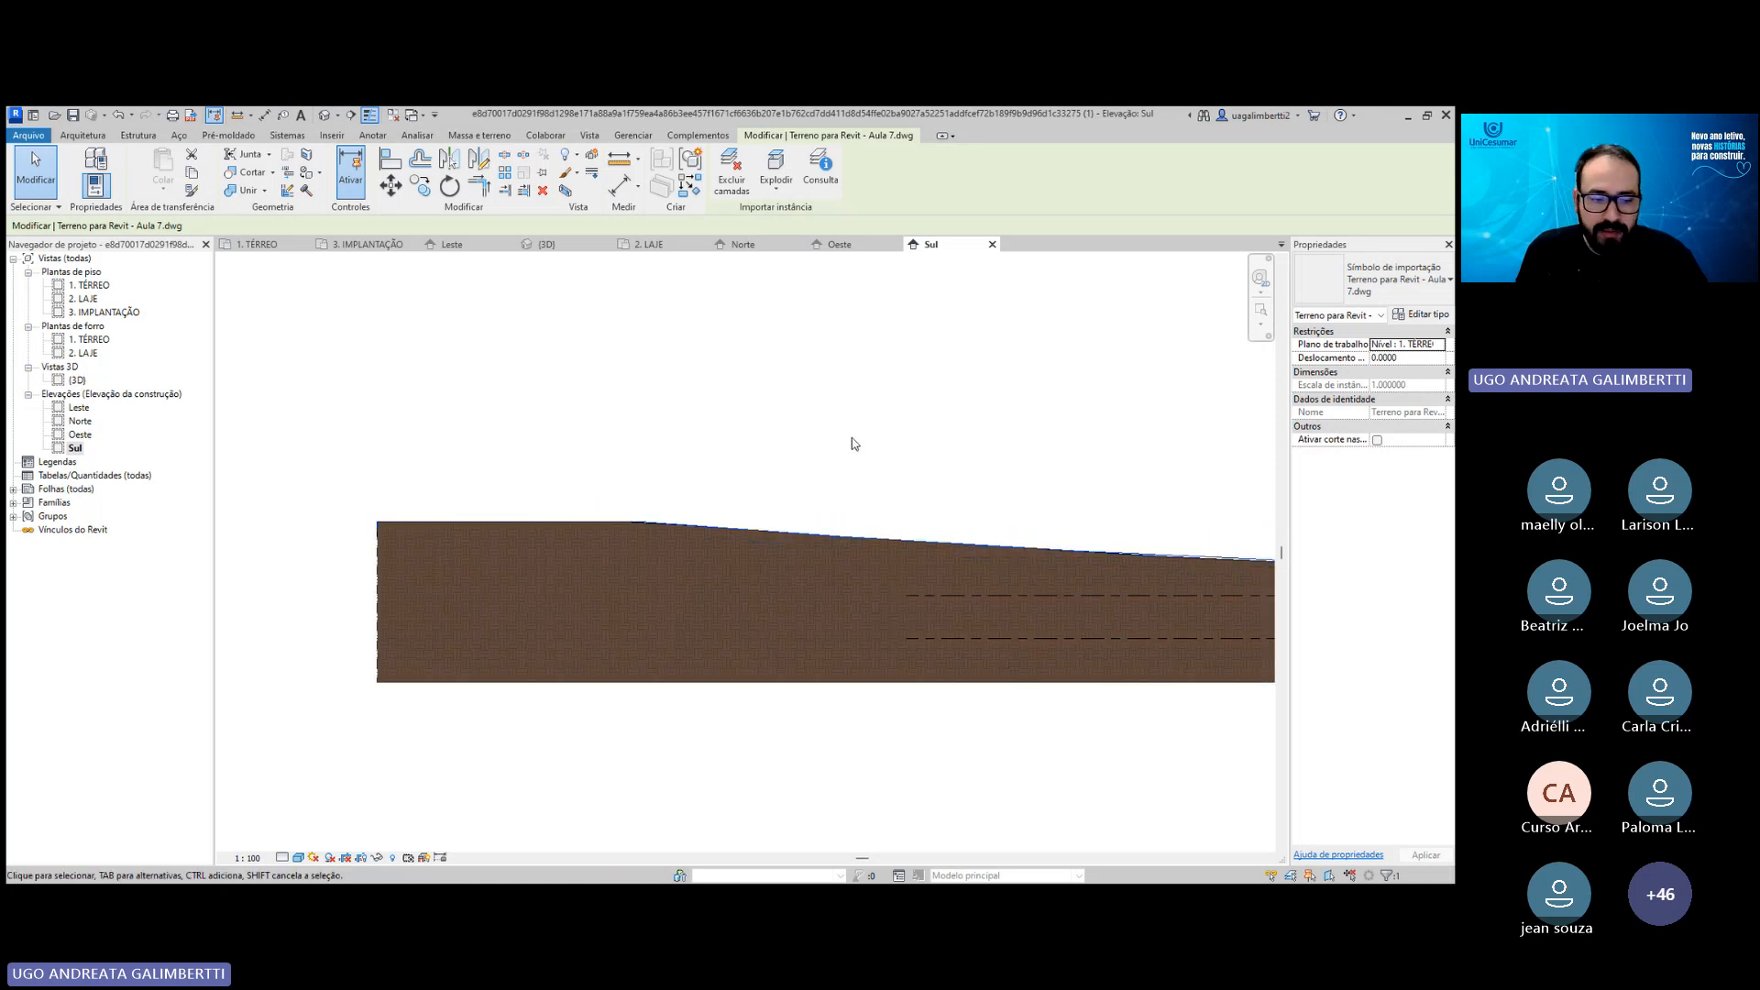
{"action": "left_click", "coordinate": [583, 162]}
{"action": "left_click", "coordinate": [623, 184]}
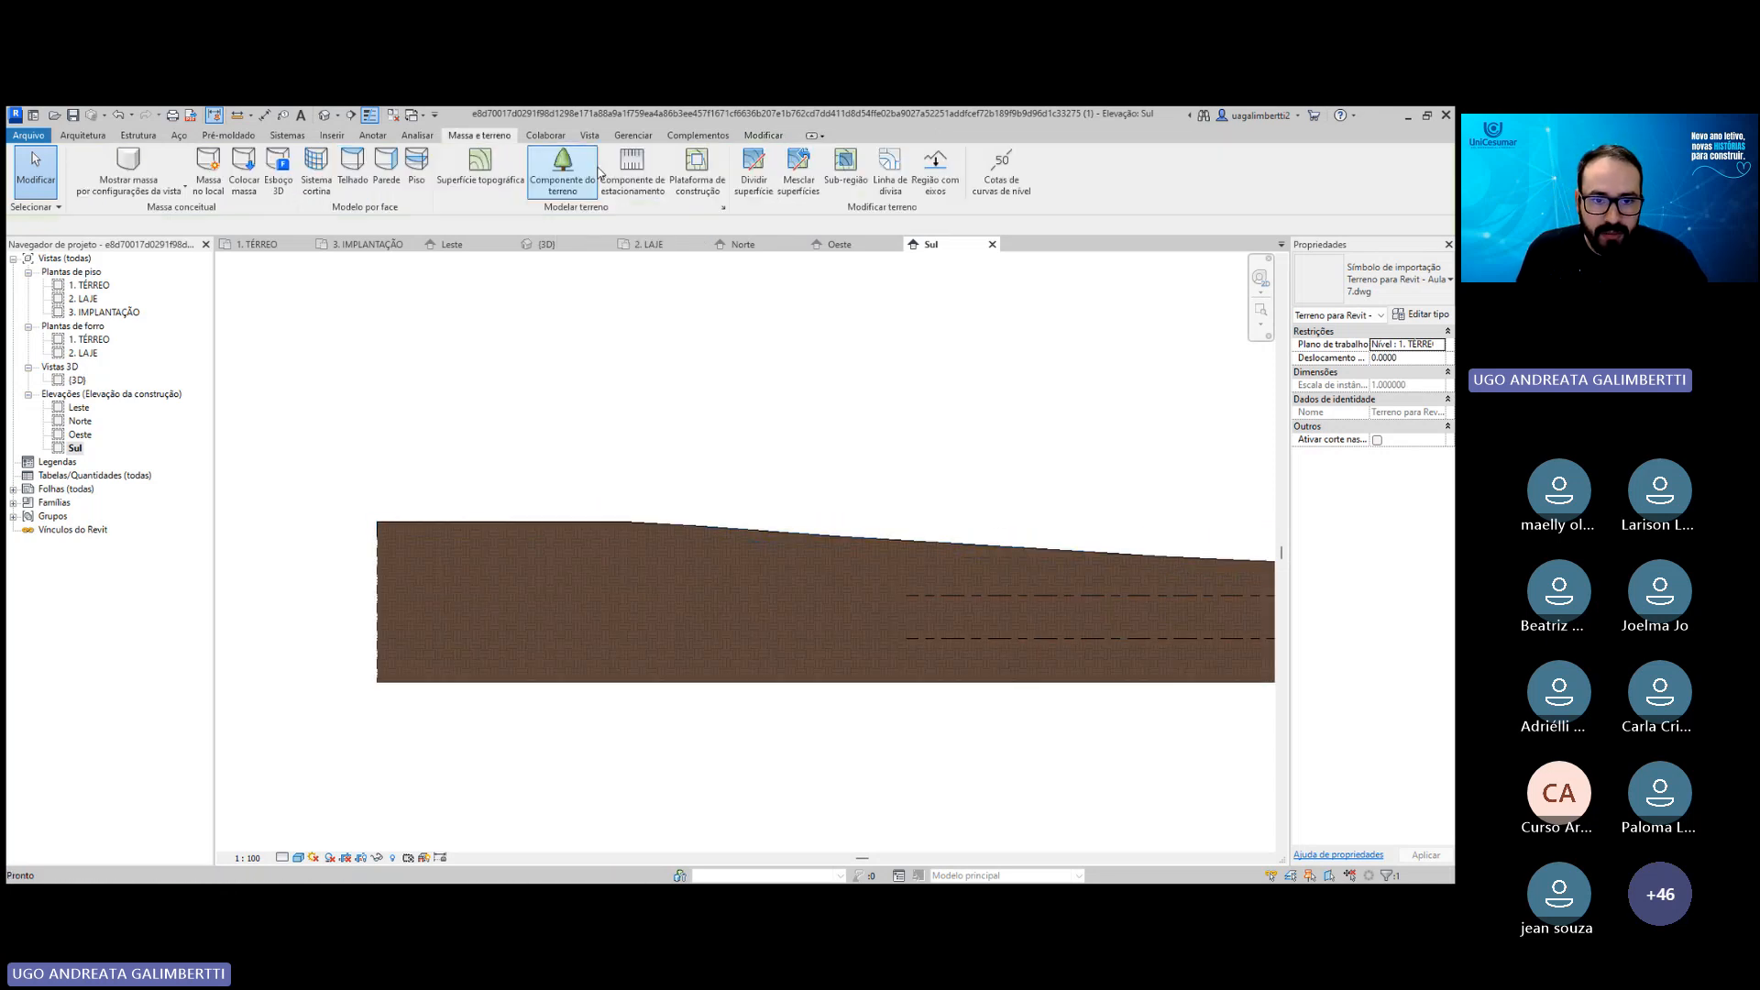
Check the terrain profile along the Sul elevation, revisit Leste and 2. LAJE, and return to the 1. TÉRREO plan.
{"action": "scroll", "coordinate": [949, 525], "scroll_direction": "down", "scroll_amount": 4}
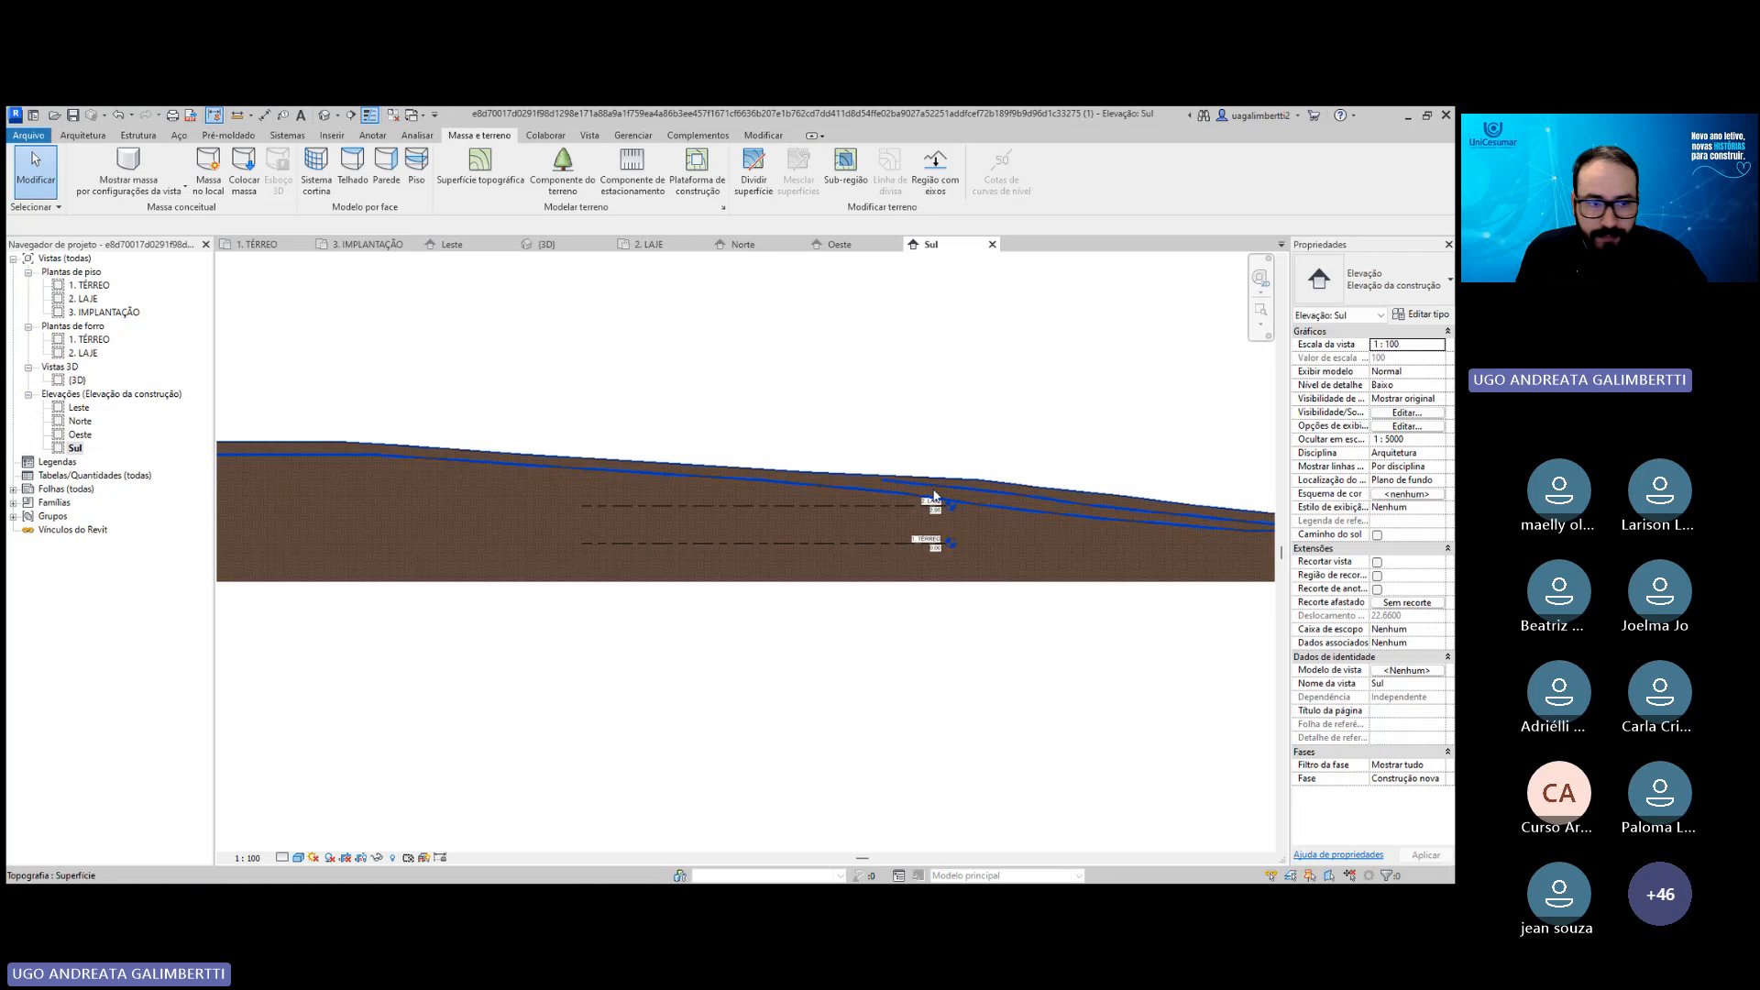
{"action": "scroll", "coordinate": [1009, 530], "scroll_direction": "down", "scroll_amount": 1}
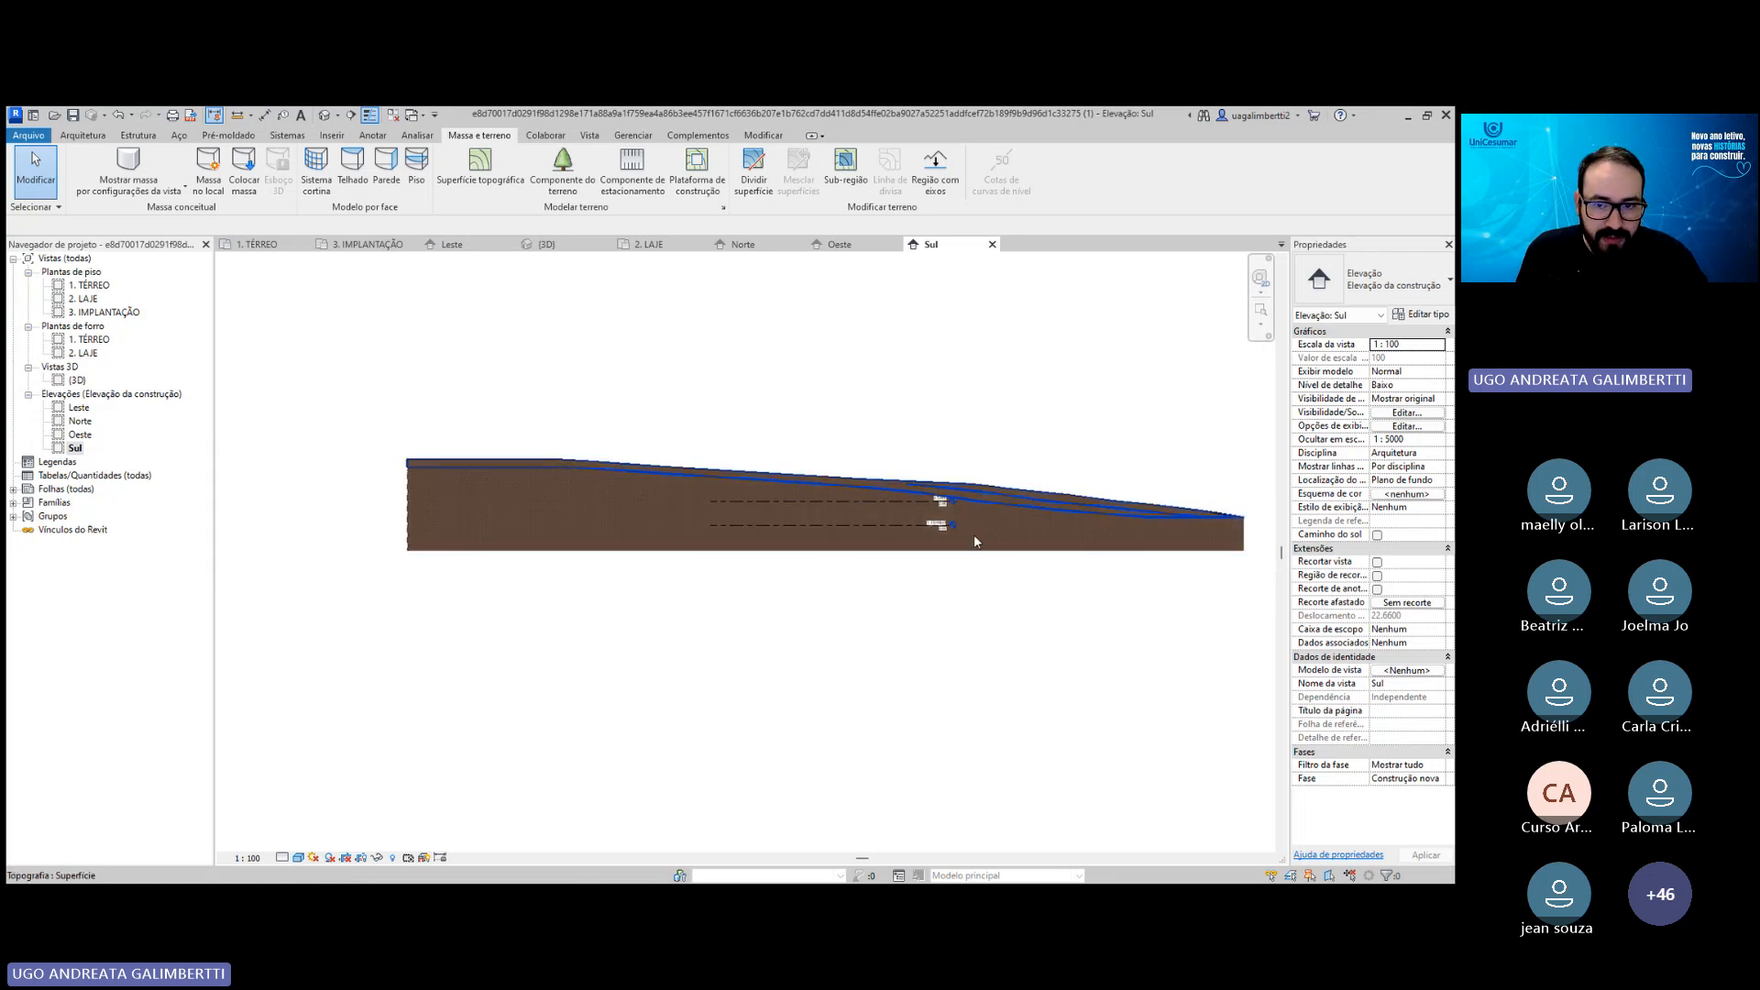
{"action": "scroll", "coordinate": [1004, 550], "scroll_direction": "up", "scroll_amount": 2}
{"action": "middle_click_drag", "start_coordinate": [994, 574], "coordinate": [806, 600]}
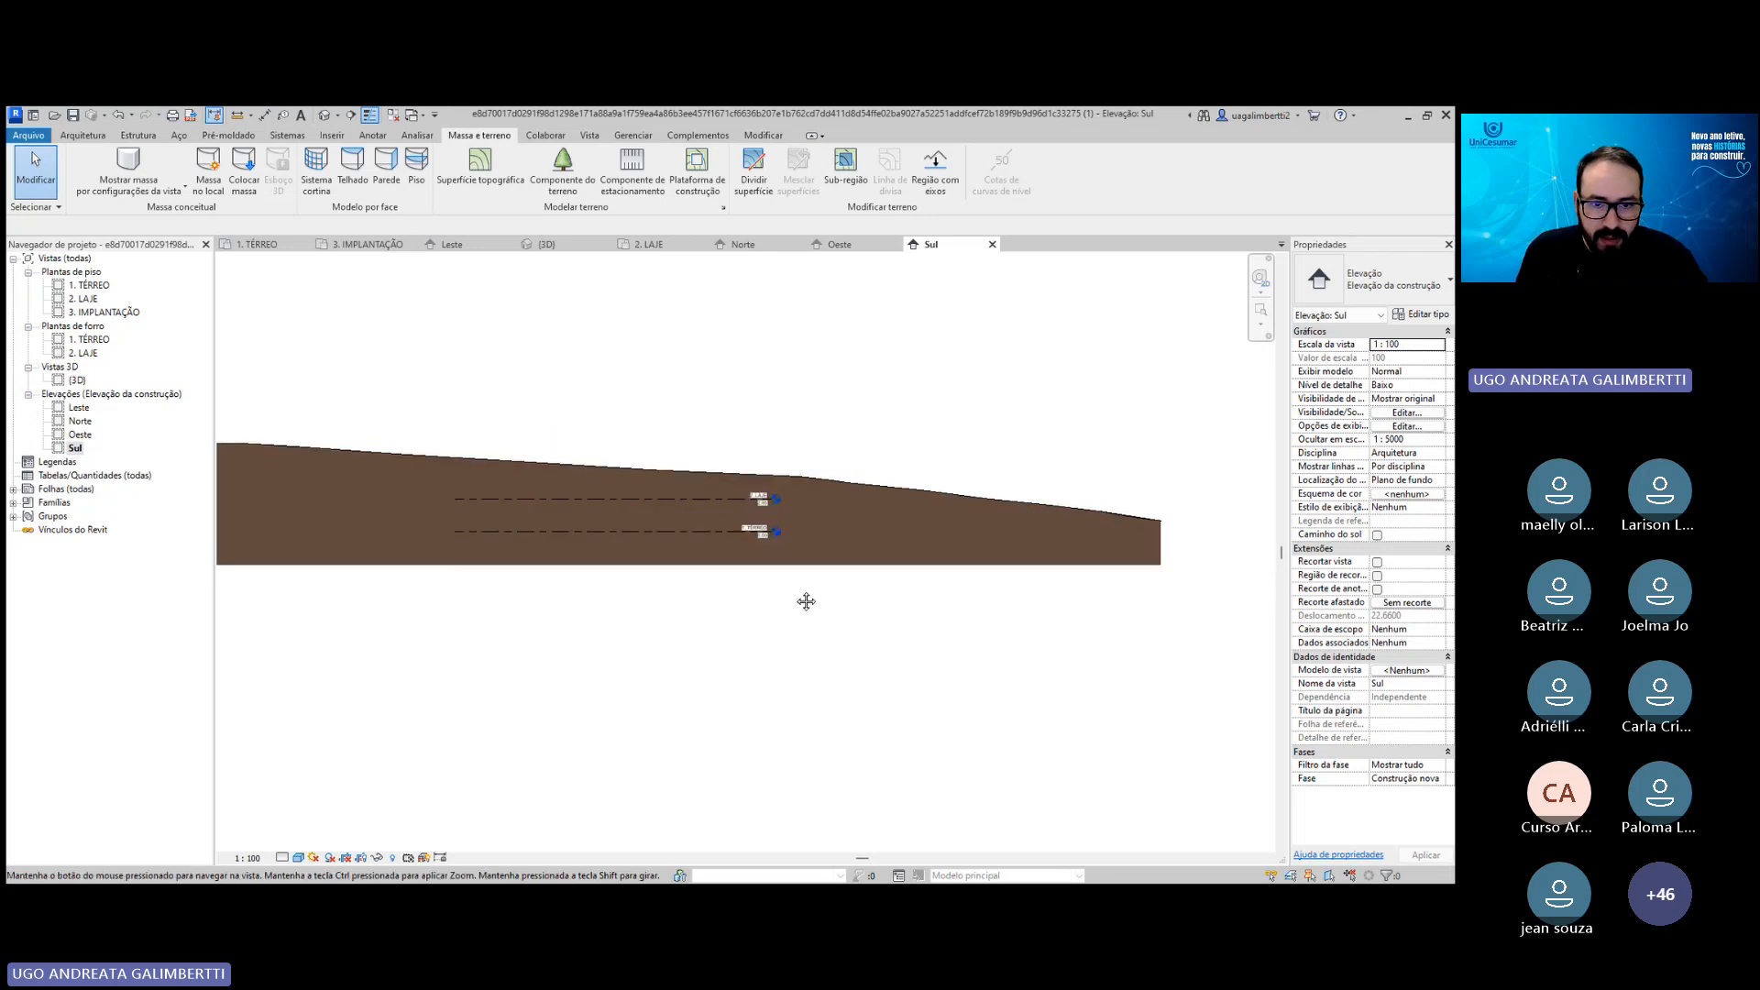
{"action": "double_click", "coordinate": [80, 407]}
{"action": "double_click", "coordinate": [89, 285]}
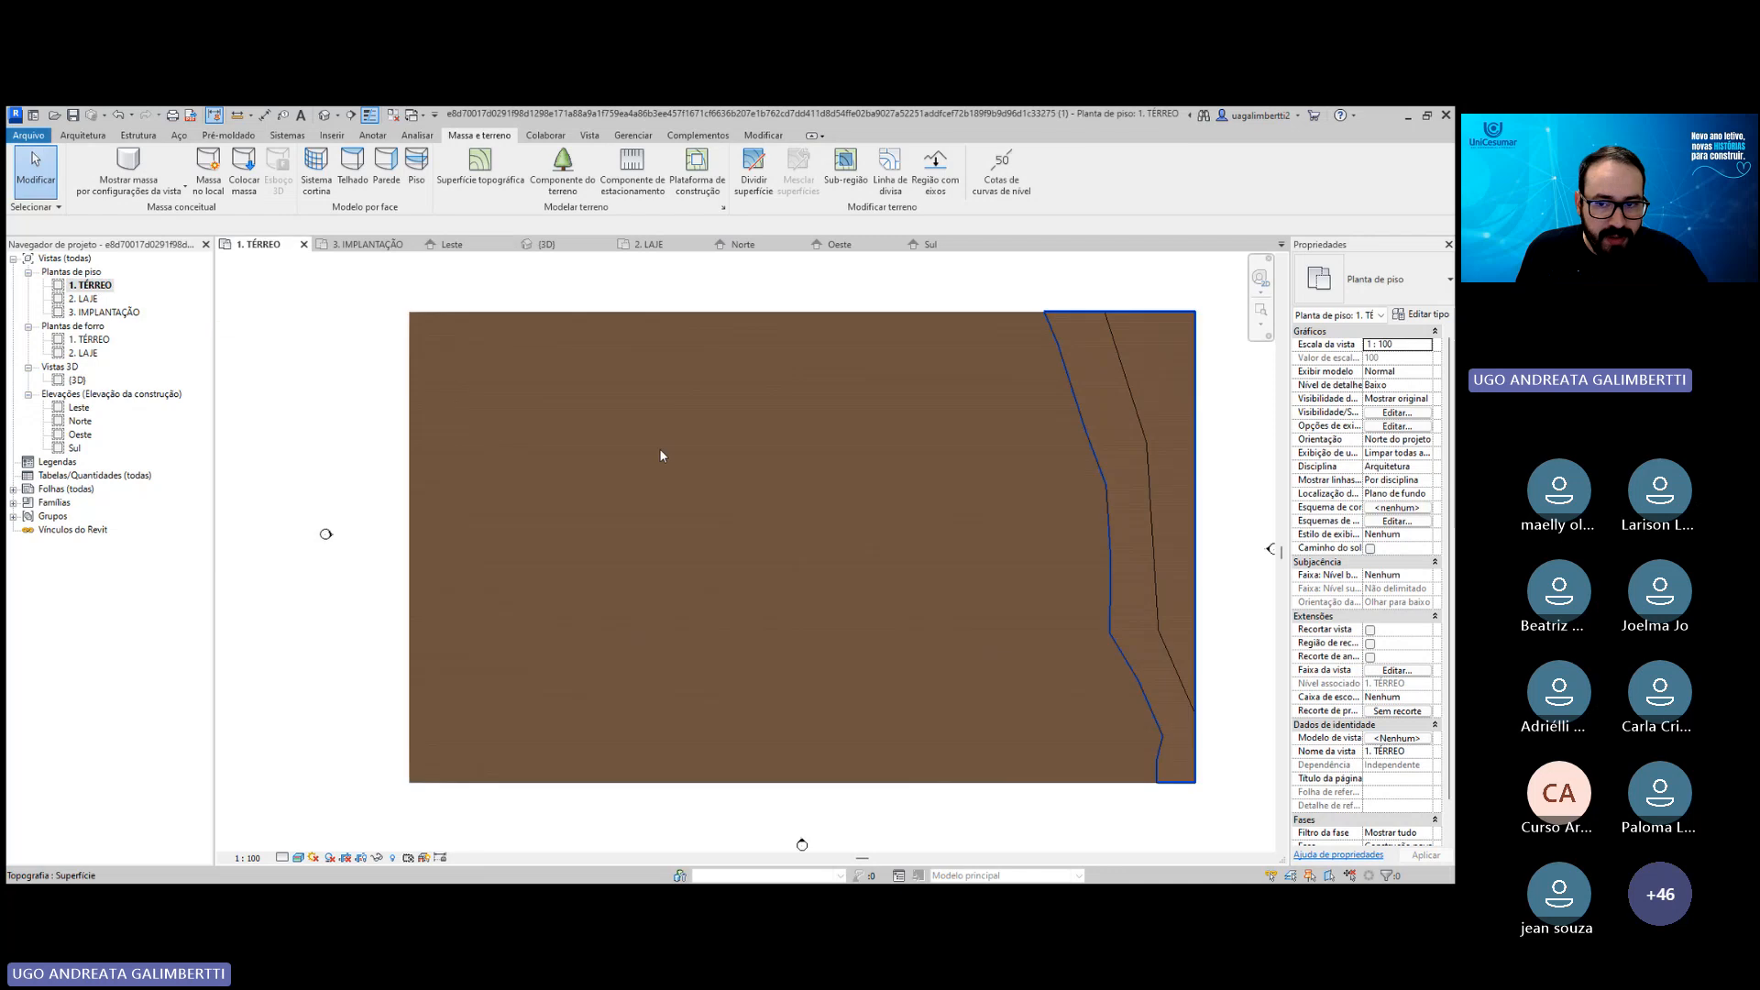
{"action": "double_click", "coordinate": [89, 298]}
{"action": "double_click", "coordinate": [91, 285]}
Examine the Leste elevation marker and its view line relative to the terrain in the 1. TÉRREO plan.
{"action": "scroll", "coordinate": [497, 668], "scroll_direction": "down", "scroll_amount": 1}
{"action": "middle_click_drag", "start_coordinate": [497, 667], "coordinate": [536, 704]}
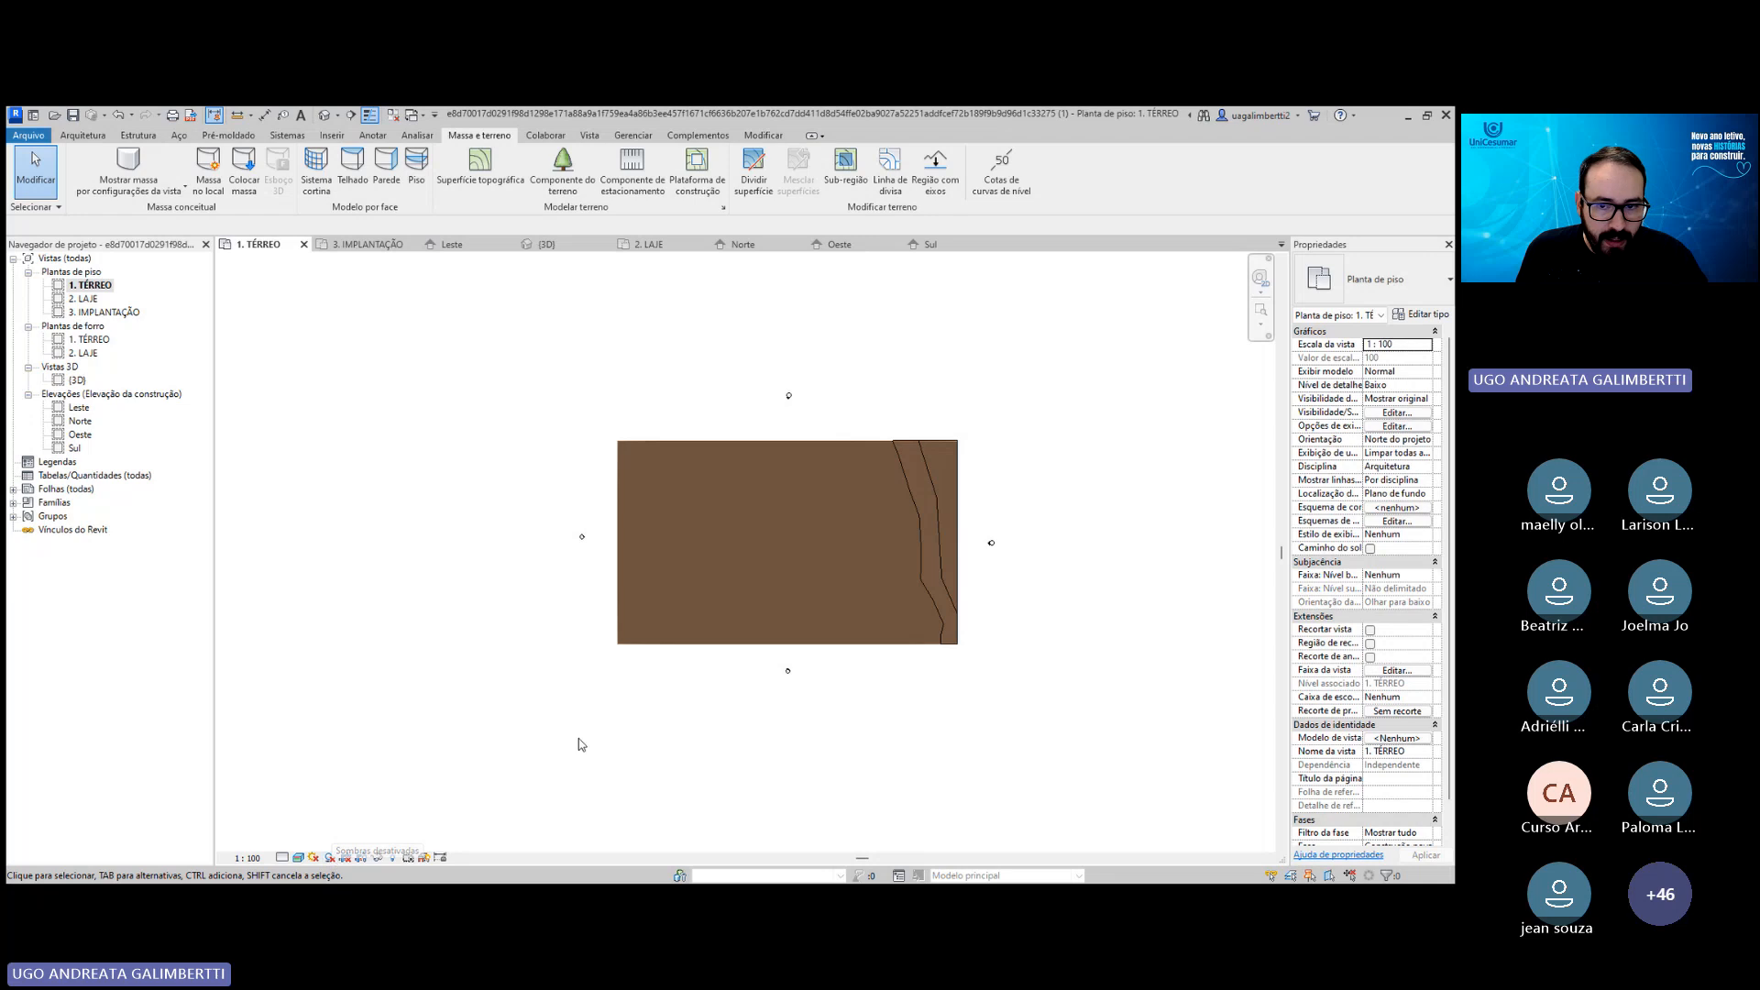
{"action": "left_click", "coordinate": [991, 546]}
{"action": "scroll", "coordinate": [992, 547], "scroll_direction": "up", "scroll_amount": 2}
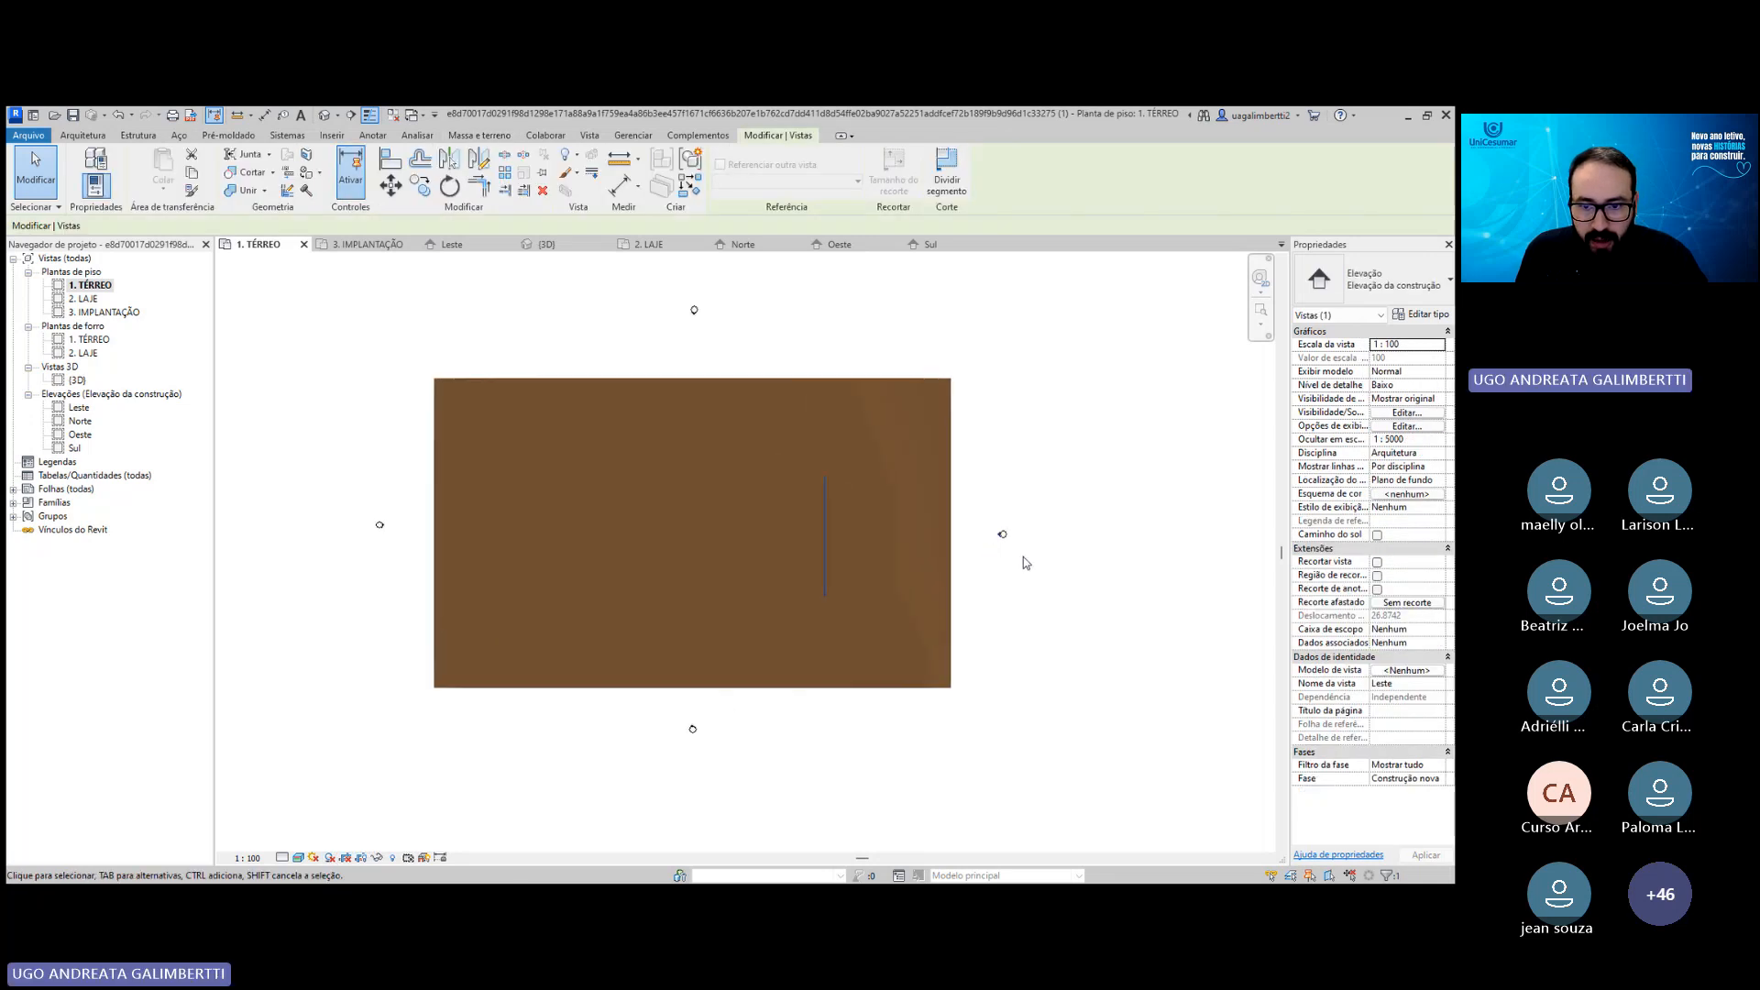
{"action": "key", "text": "Escape"}
{"action": "left_click", "coordinate": [1006, 534]}
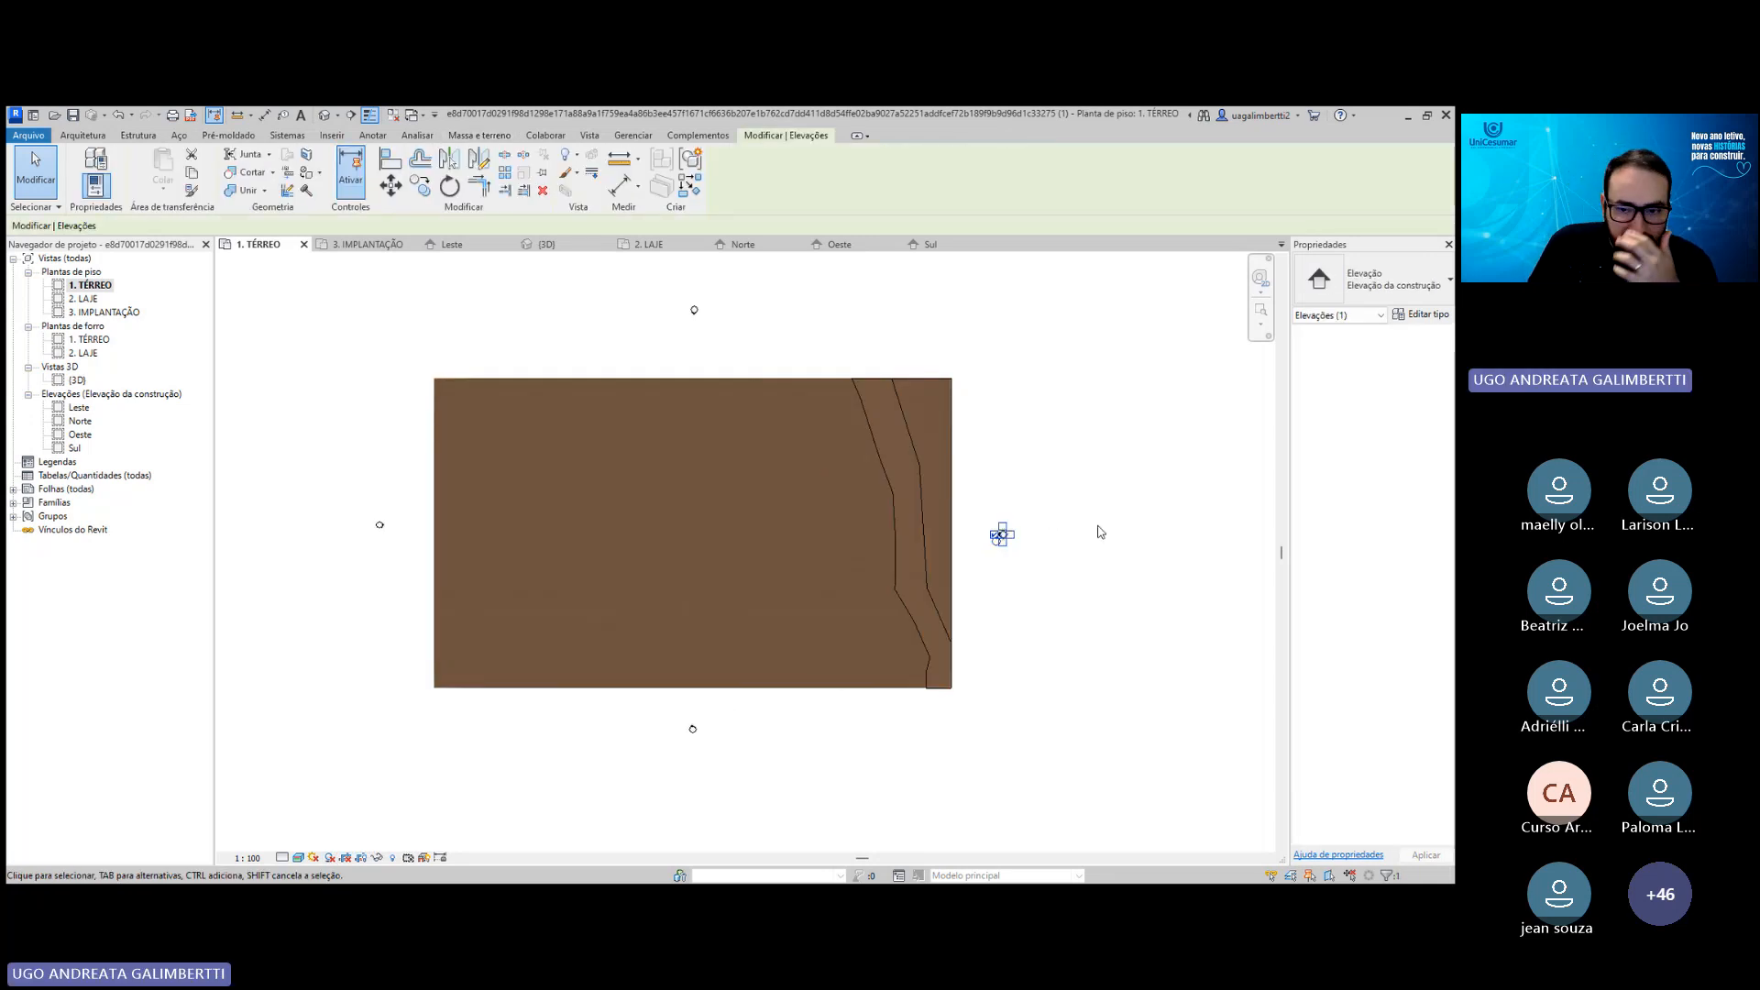
{"action": "key", "text": "Escape"}
{"action": "left_click_drag", "start_coordinate": [978, 485], "coordinate": [1099, 609]}
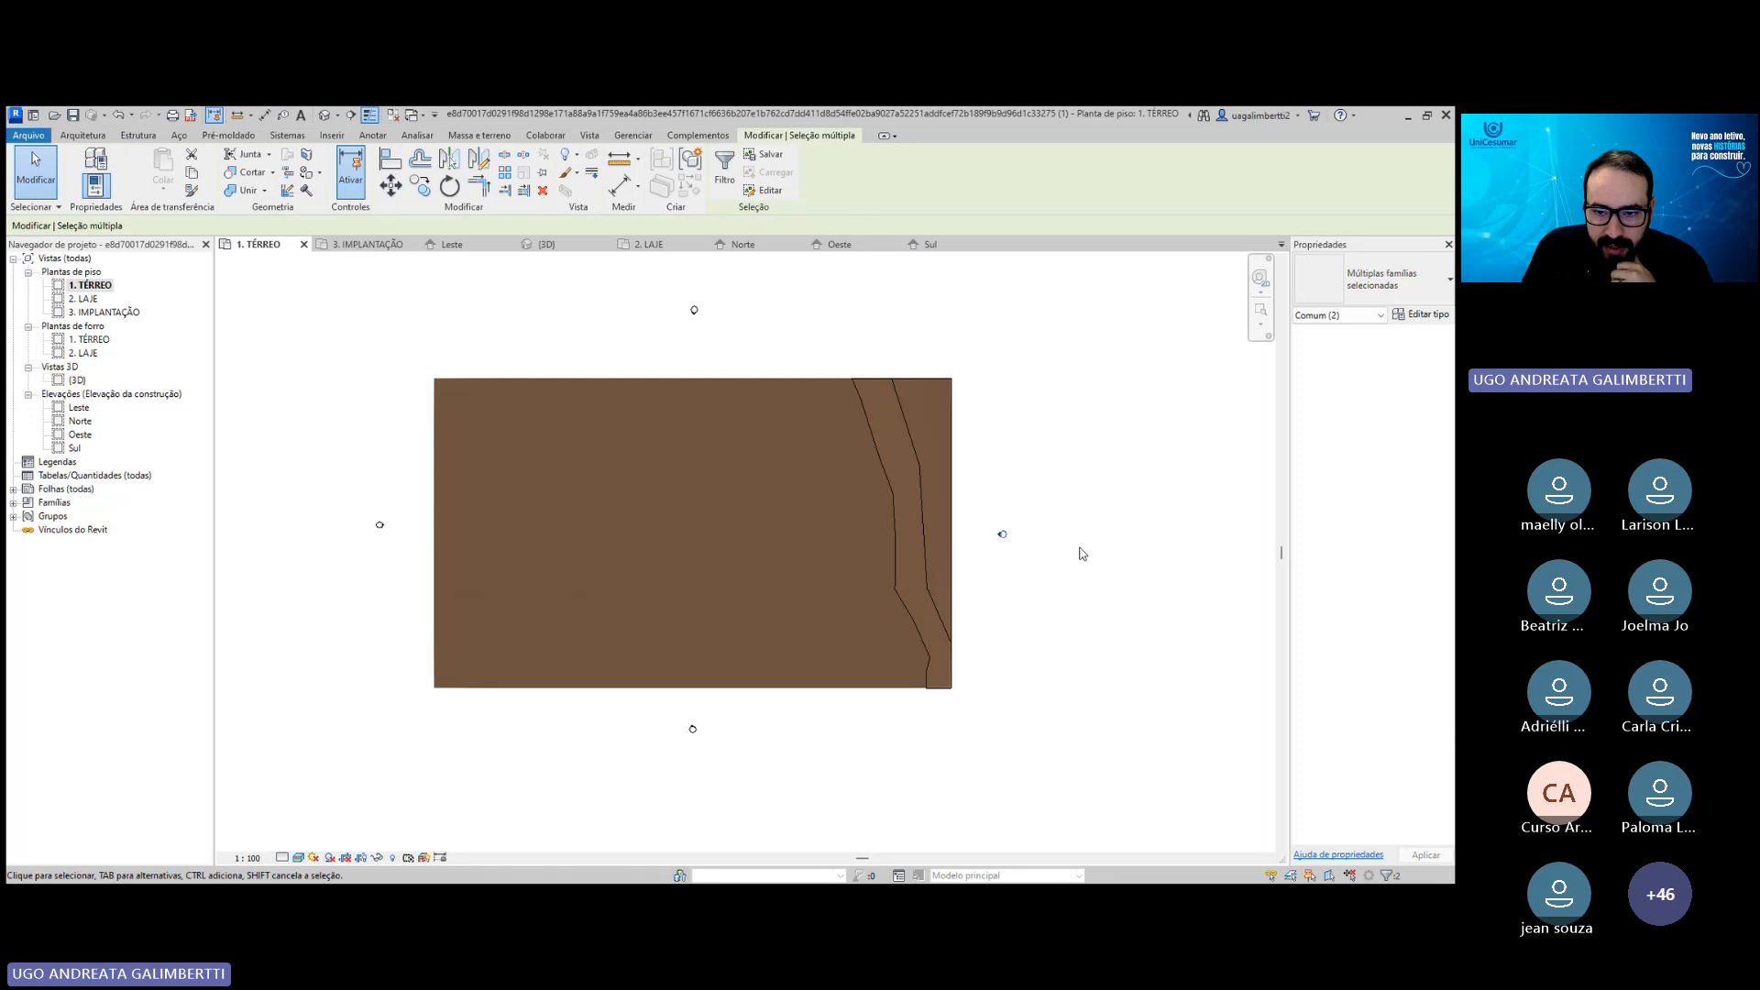
{"action": "key", "text": "Escape"}
{"action": "scroll", "coordinate": [1005, 537], "scroll_direction": "up", "scroll_amount": 3}
{"action": "scroll", "coordinate": [1002, 547], "scroll_direction": "up", "scroll_amount": 1}
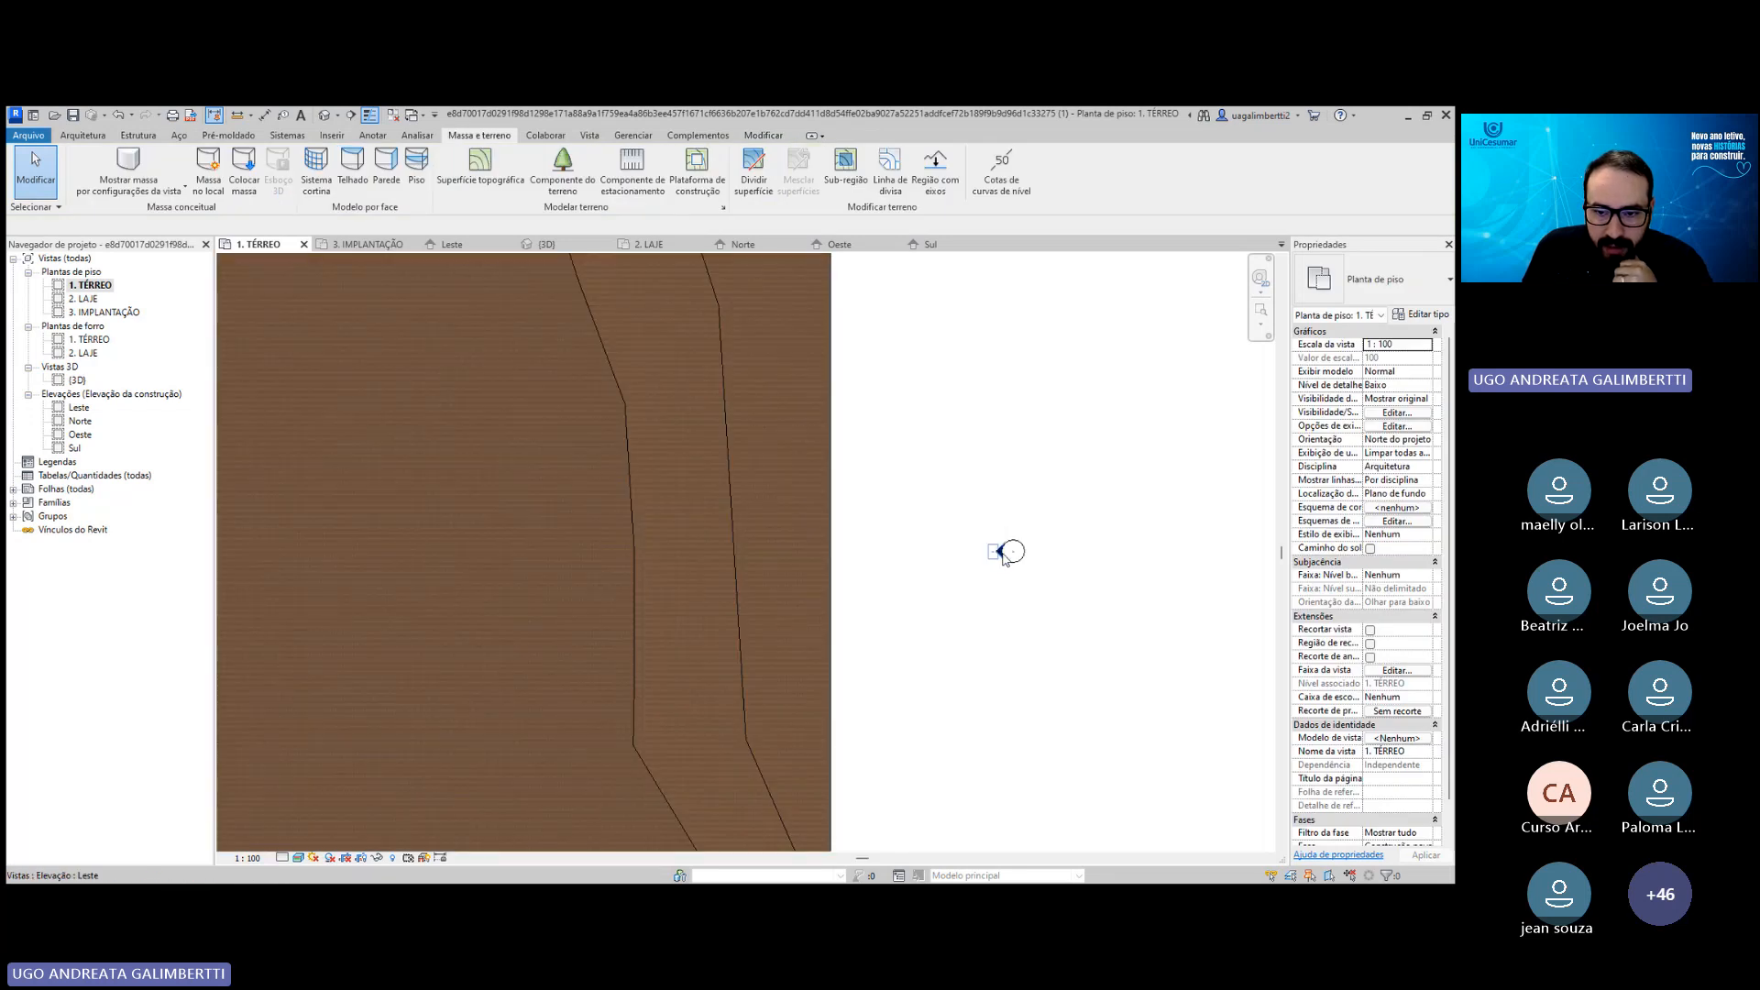
{"action": "left_click", "coordinate": [1002, 553]}
{"action": "left_click", "coordinate": [1122, 602]}
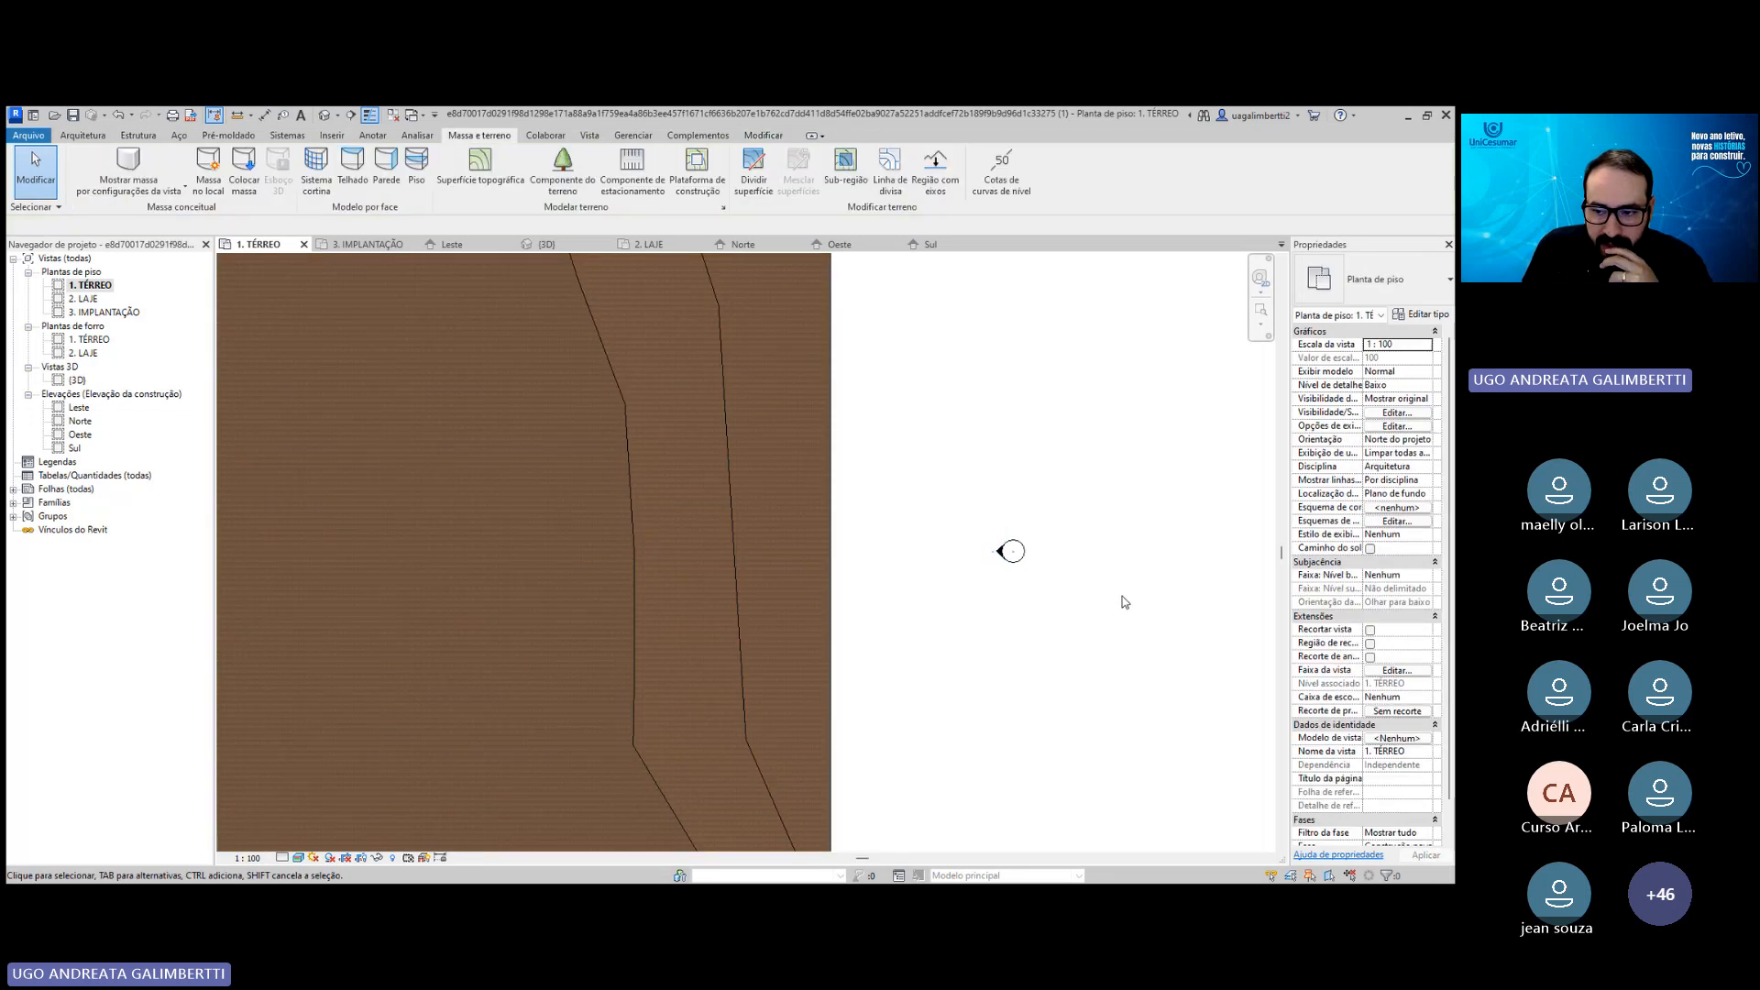
{"action": "scroll", "coordinate": [1125, 603], "scroll_direction": "down", "scroll_amount": 2}
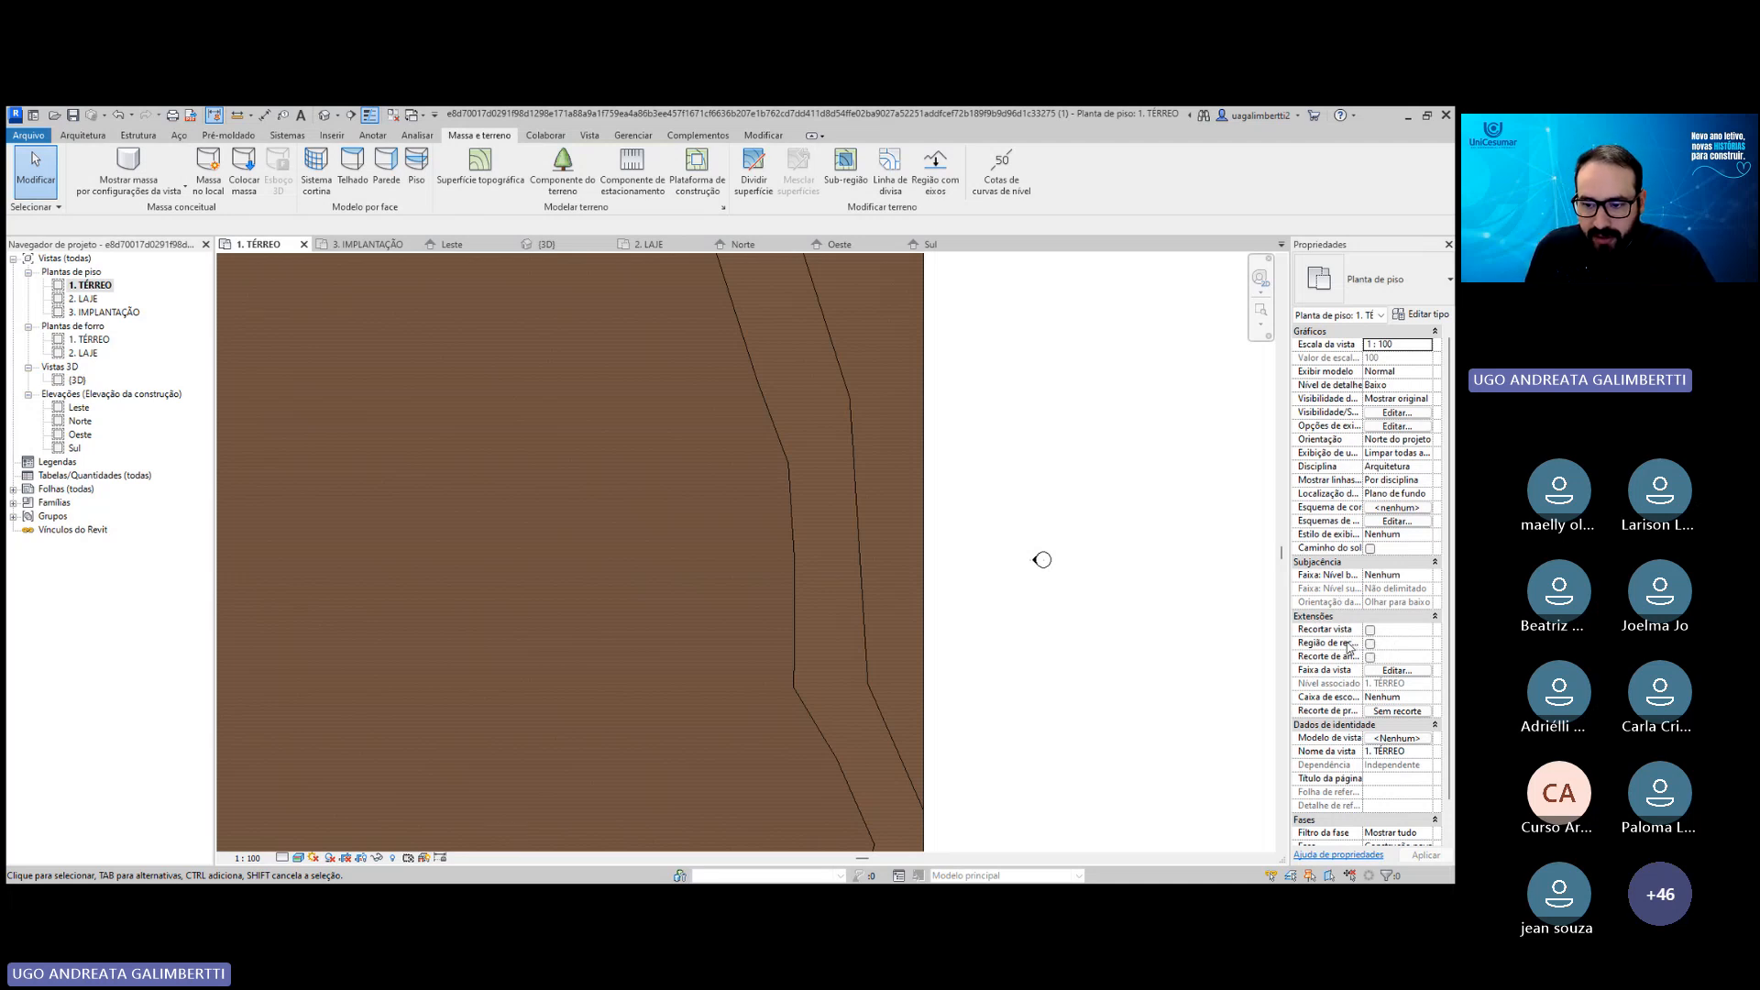
Enable view cropping and show the crop region in 1. TÉRREO, and check its boundary around the terrain and elevation markers.
{"action": "left_click", "coordinate": [1370, 644]}
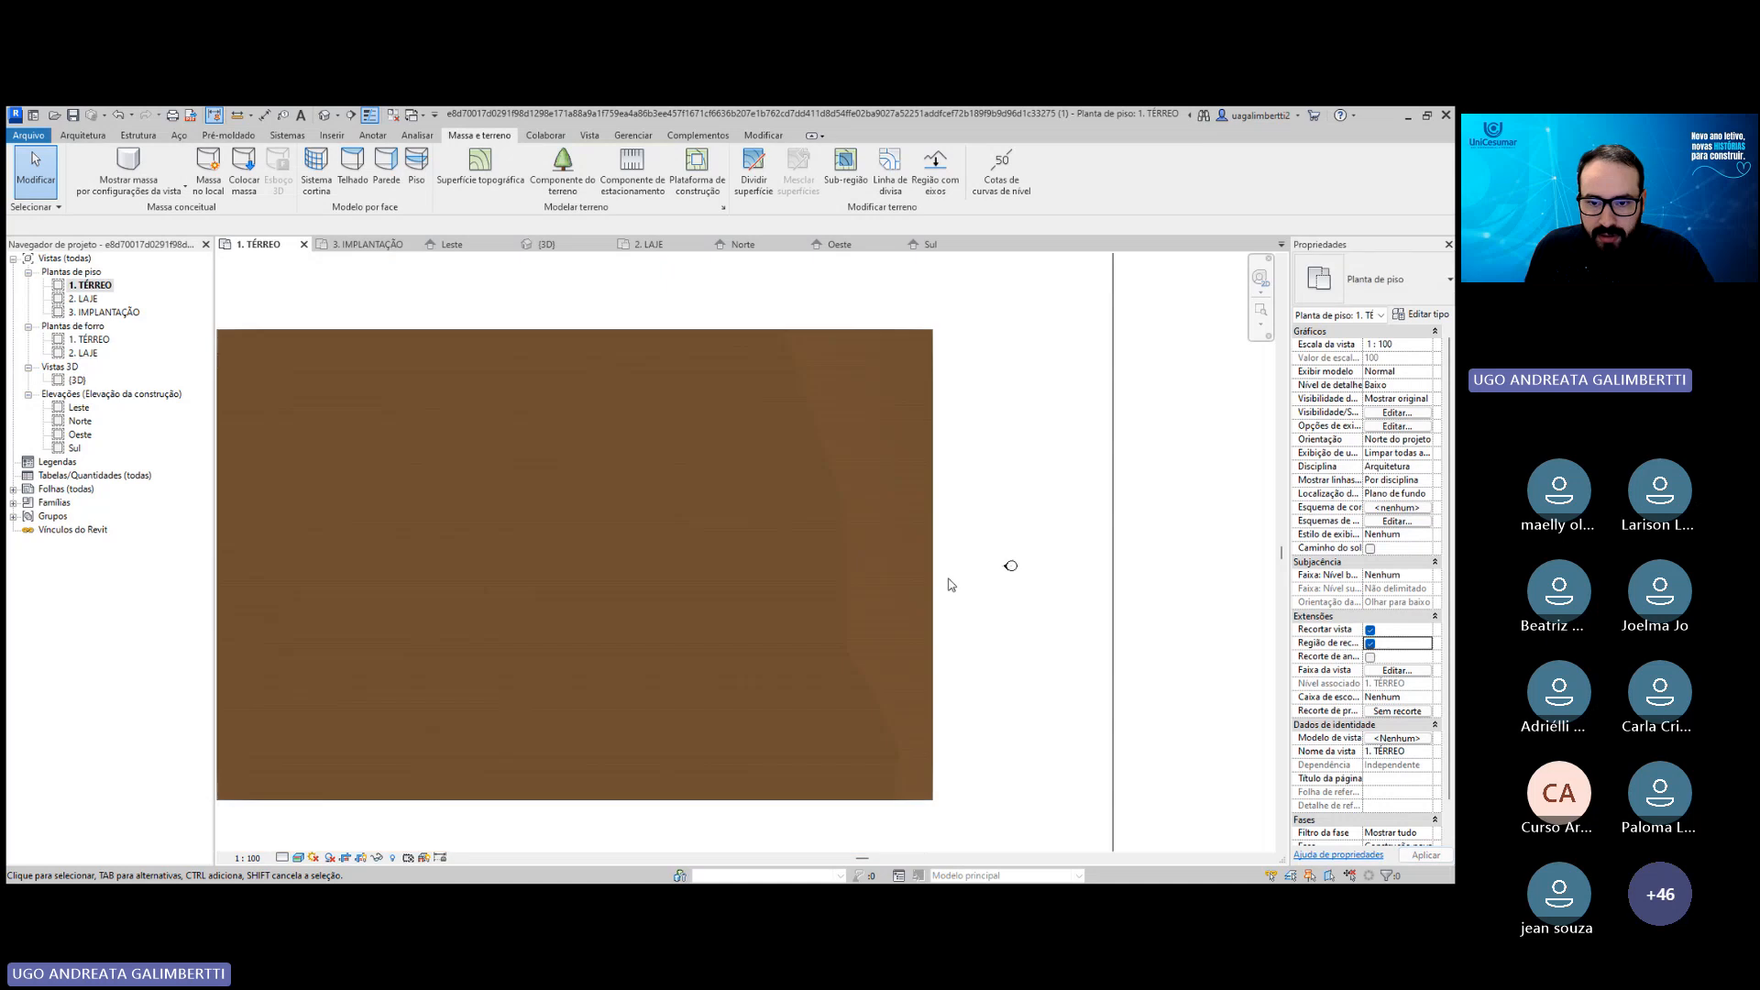
{"action": "scroll", "coordinate": [972, 573], "scroll_direction": "down", "scroll_amount": 2}
{"action": "left_click", "coordinate": [871, 363]}
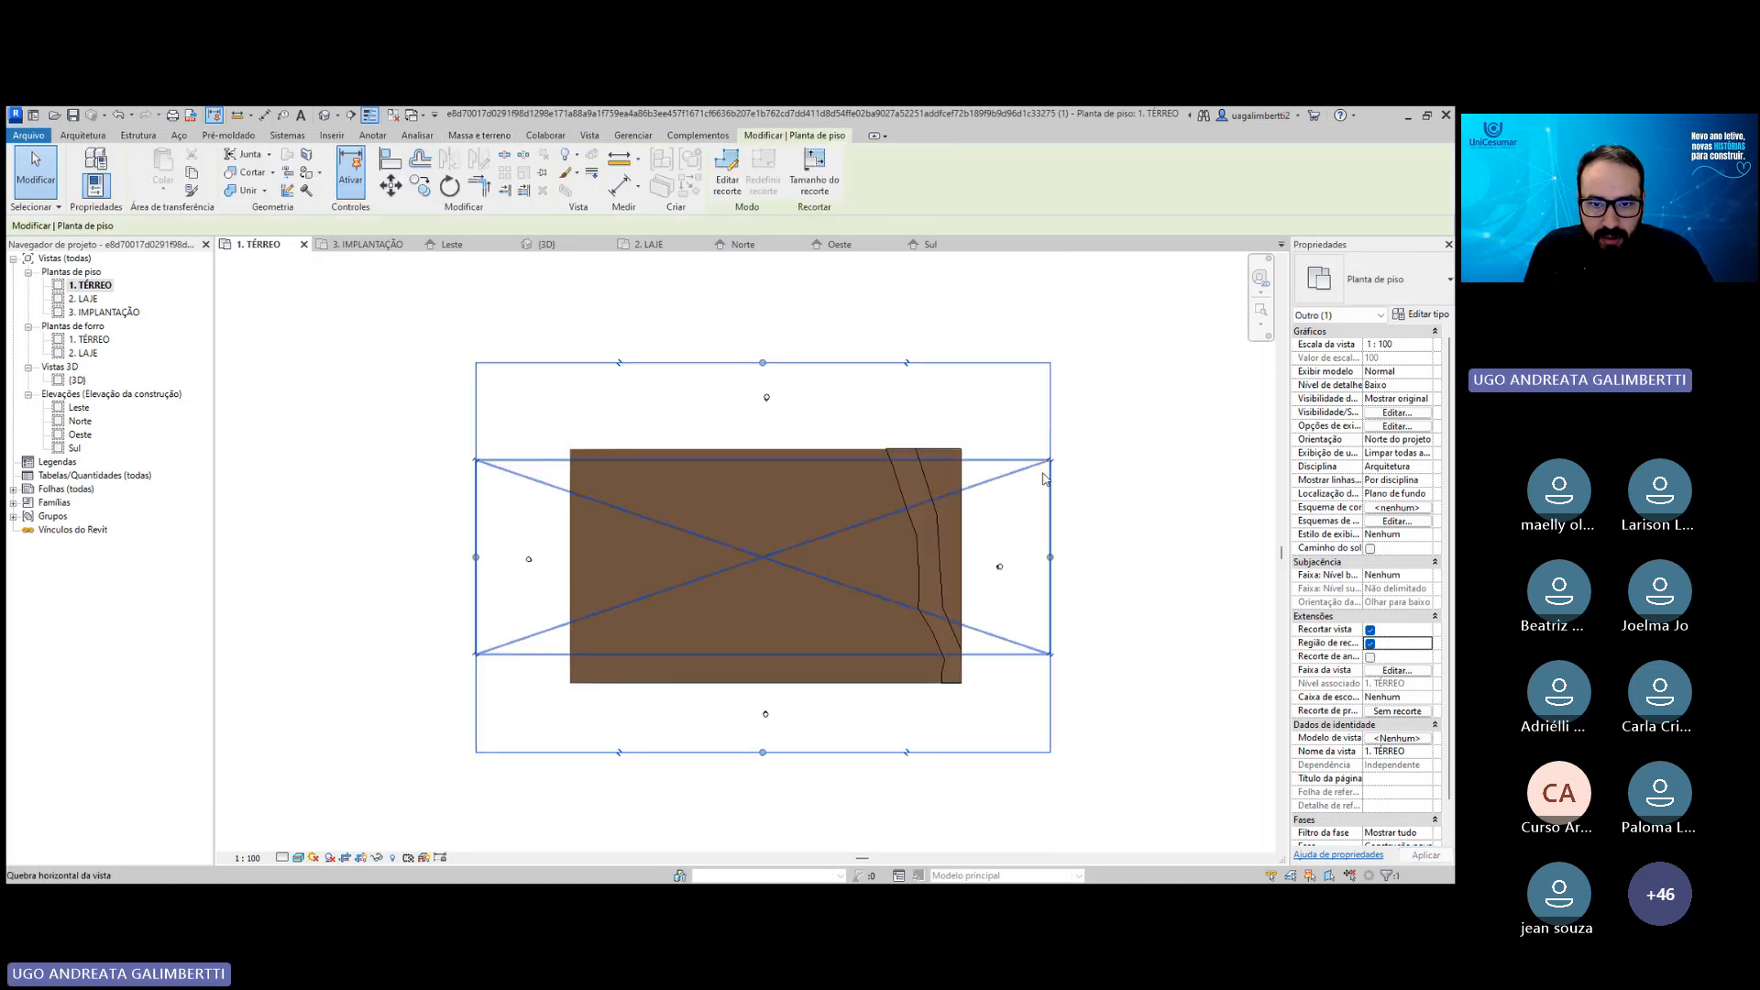
{"action": "key", "text": "Escape"}
{"action": "scroll", "coordinate": [1000, 571], "scroll_direction": "up", "scroll_amount": 2}
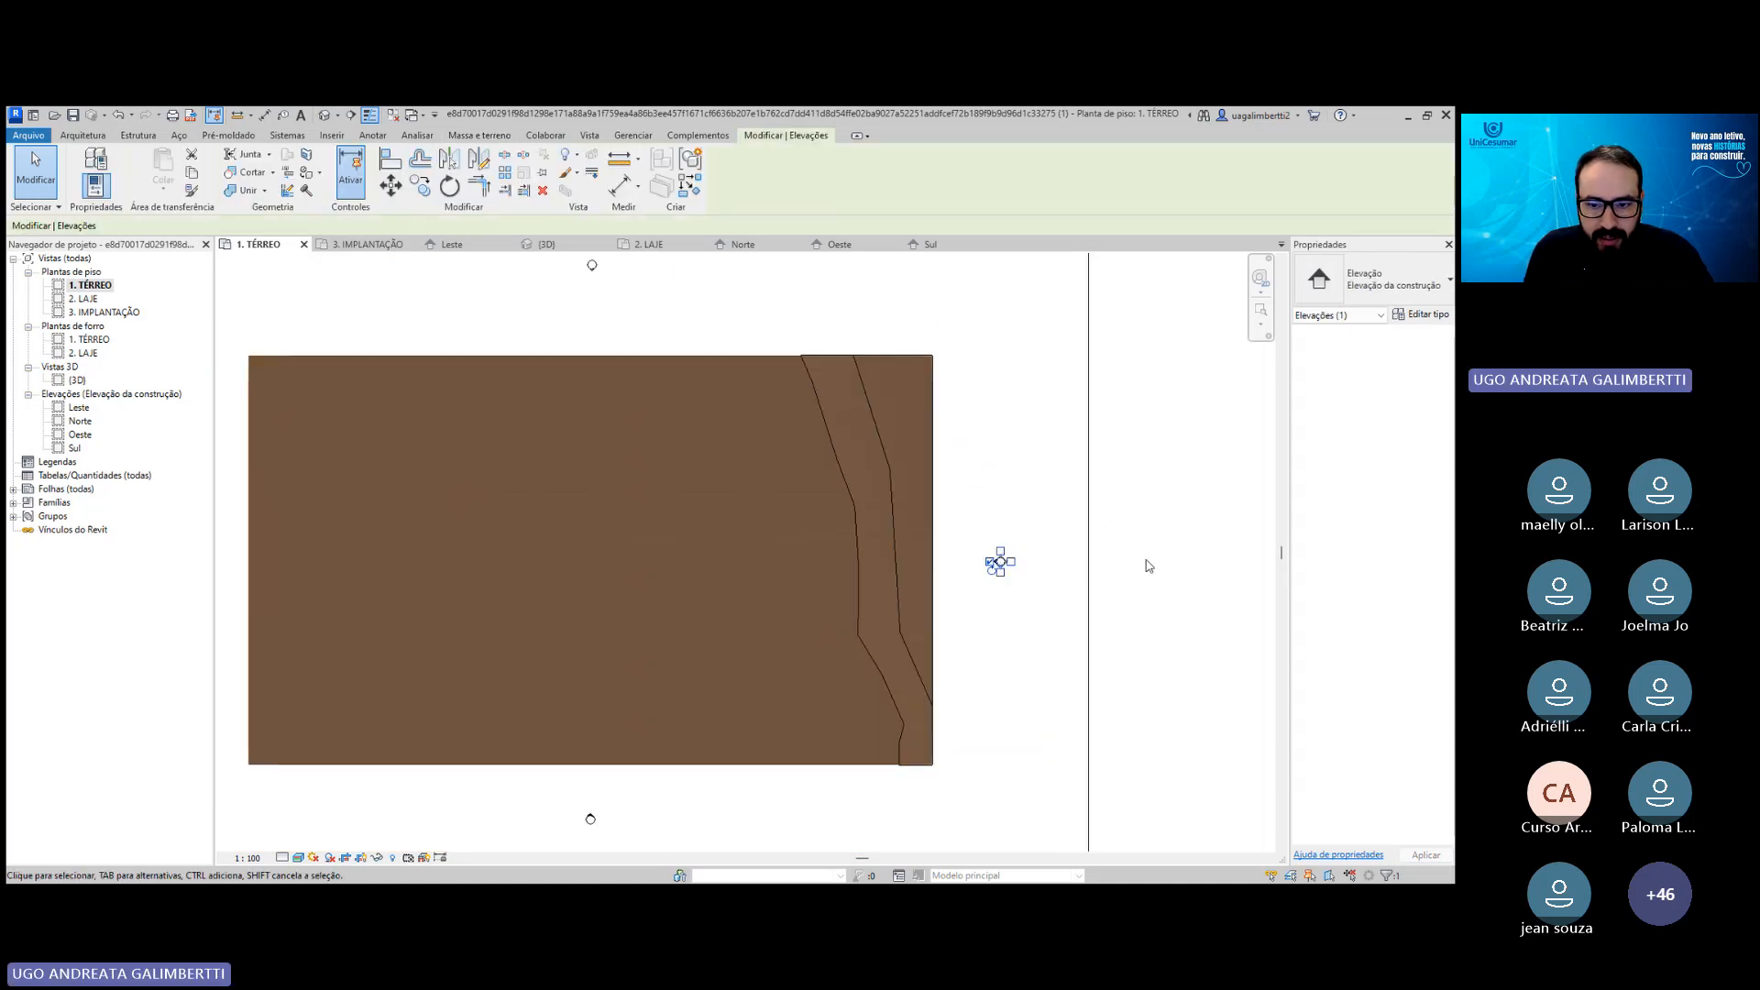
{"action": "left_click", "coordinate": [996, 561]}
{"action": "left_click", "coordinate": [1155, 511]}
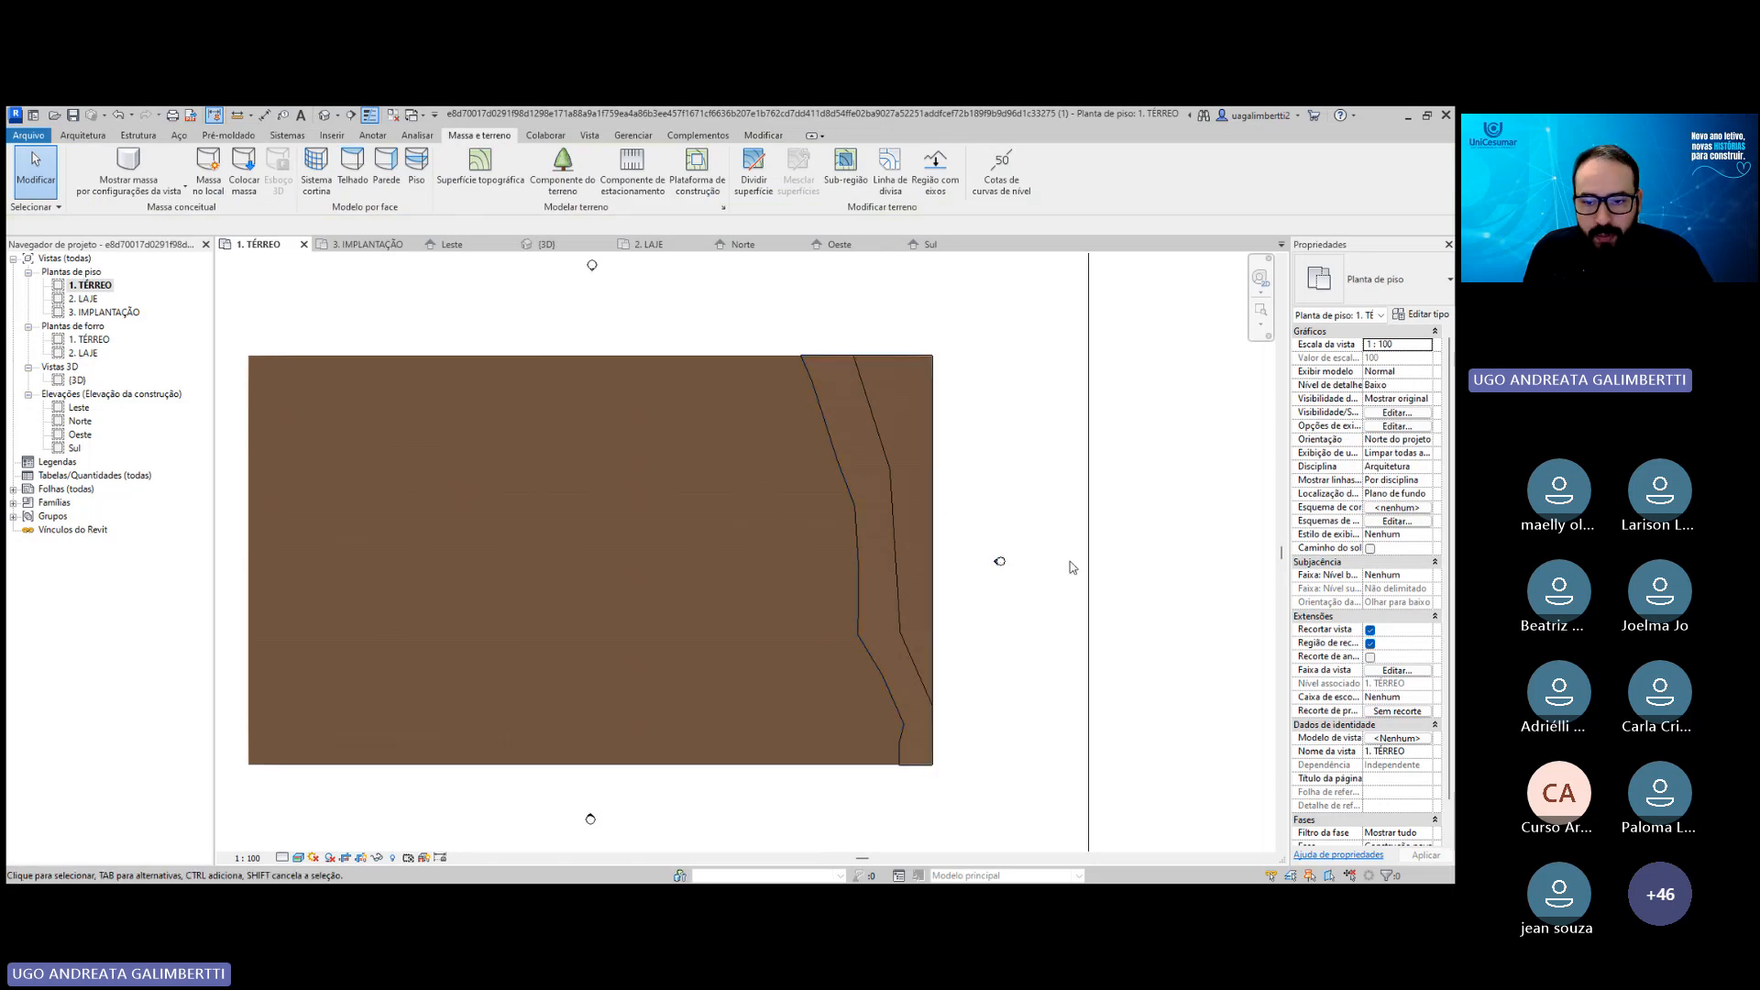
Open the default 3D view, turn on view cropping with its crop region shown, and check the boundary around the terrain.
{"action": "left_click", "coordinate": [284, 115]}
{"action": "scroll", "coordinate": [813, 416], "scroll_direction": "down", "scroll_amount": 3}
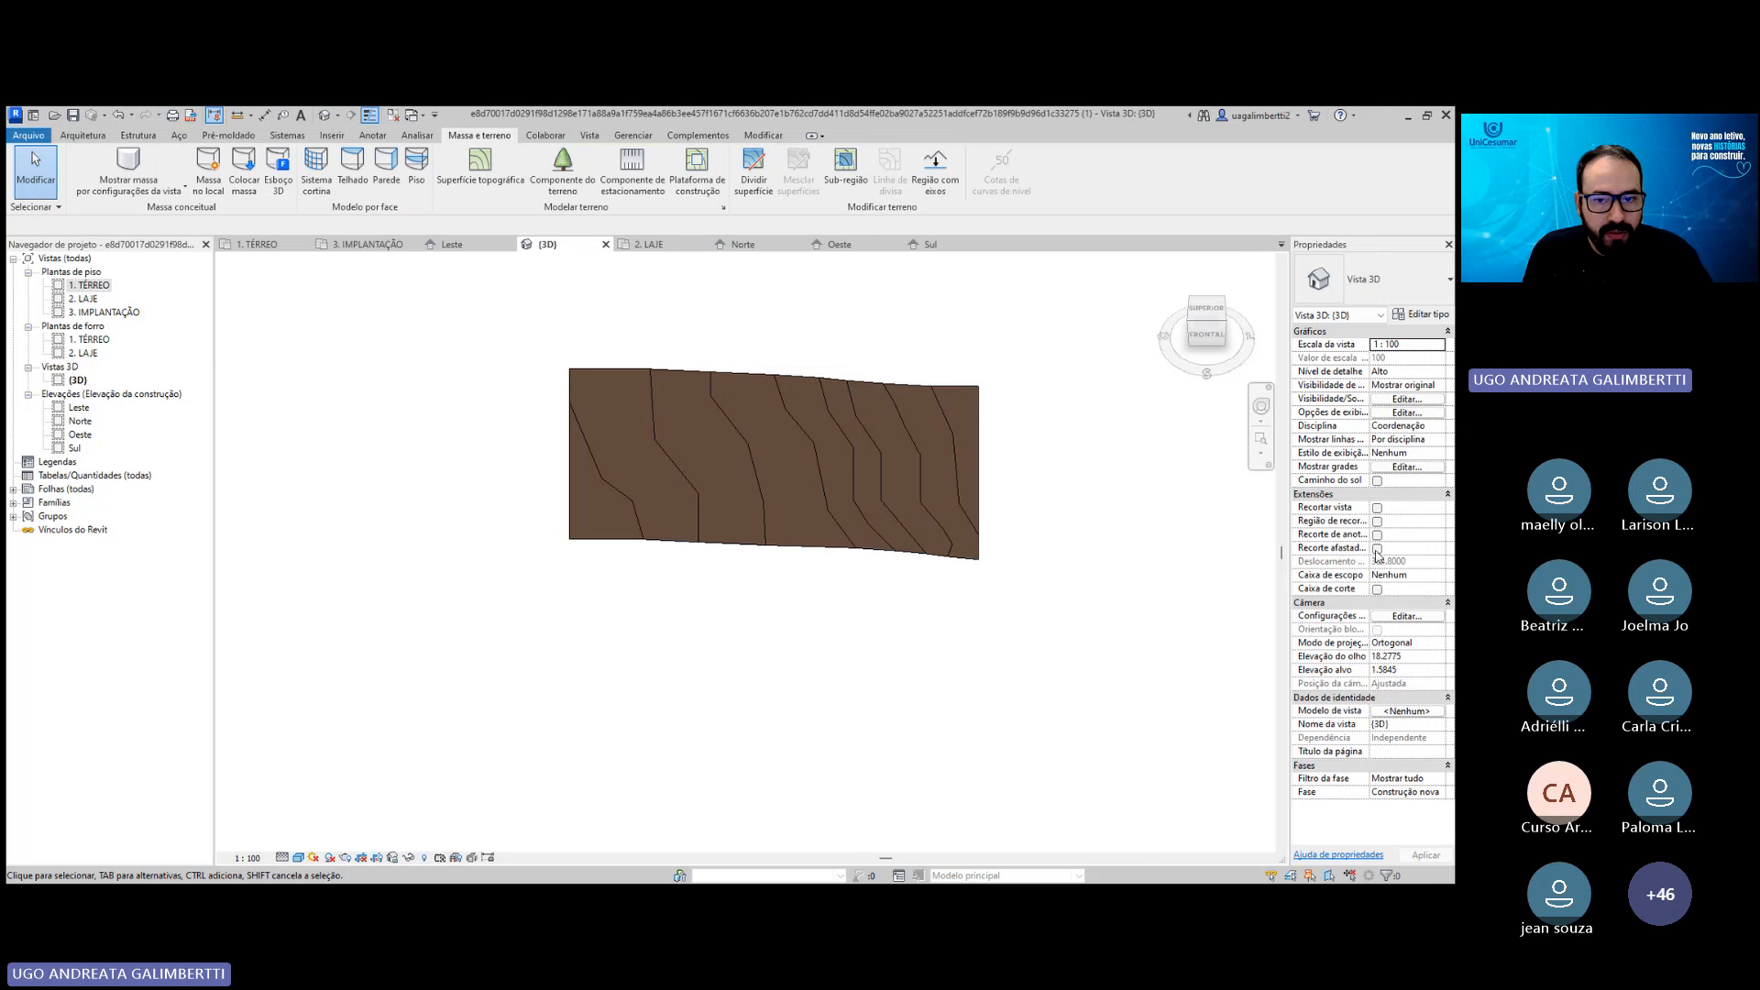
{"action": "left_click", "coordinate": [1377, 520]}
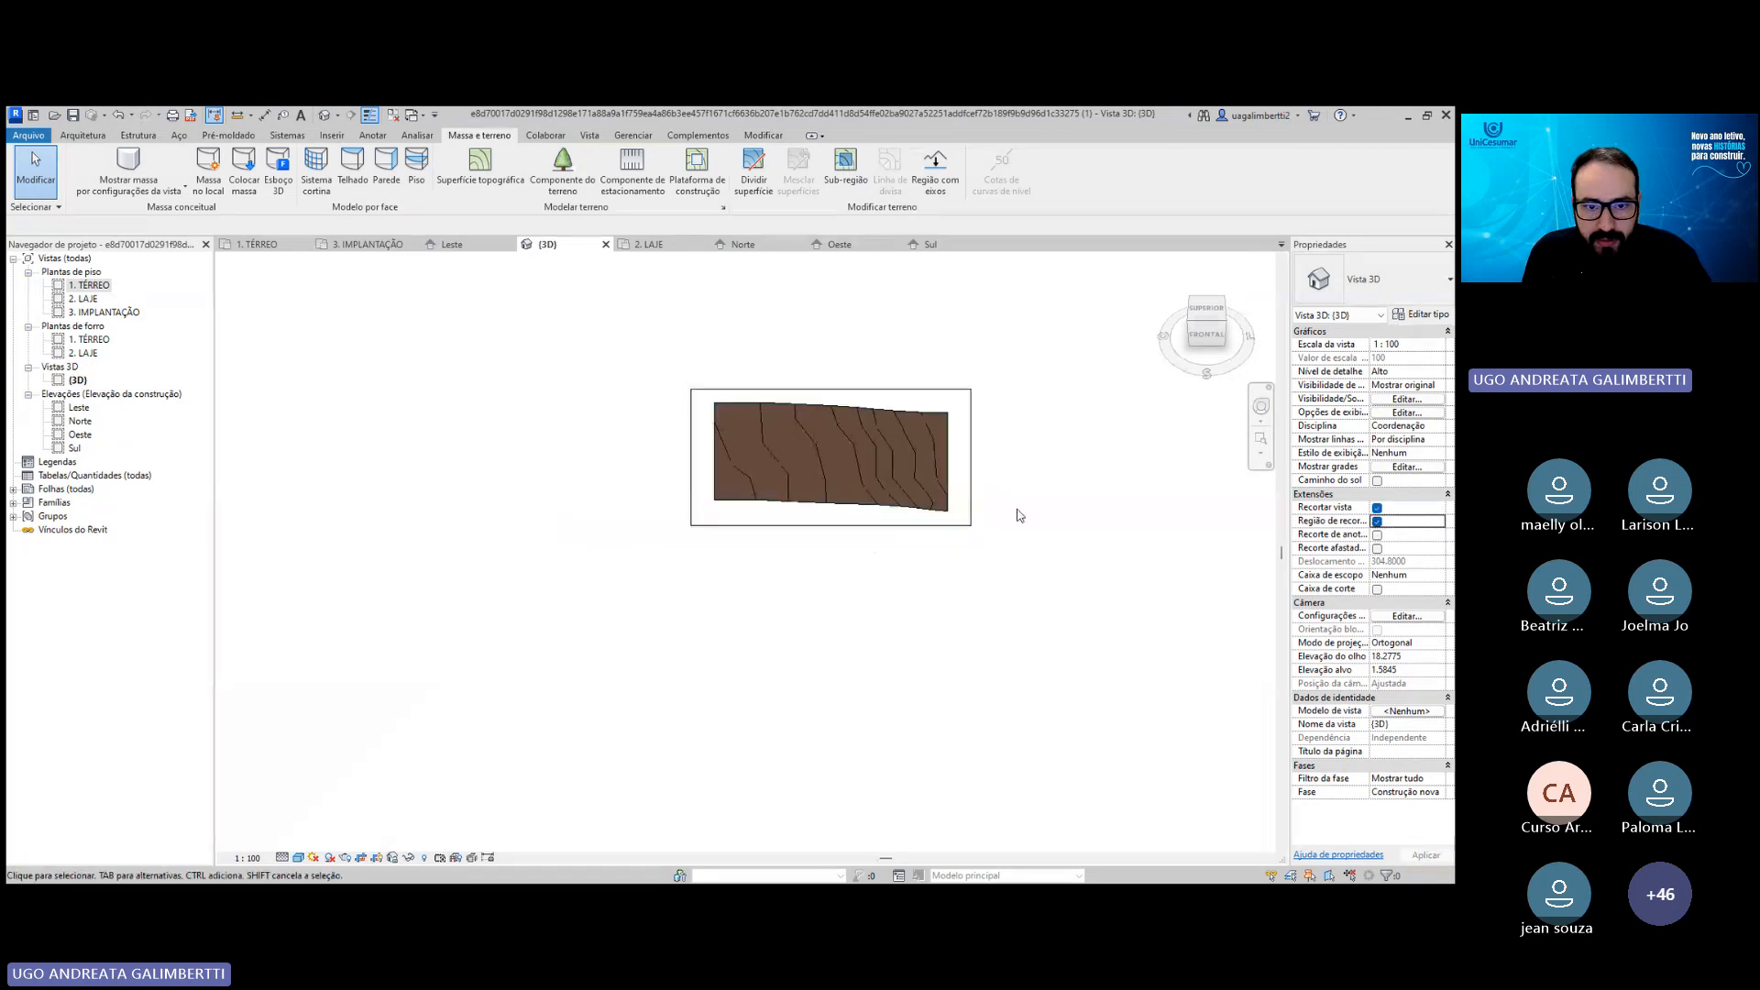
{"action": "scroll", "coordinate": [1012, 495], "scroll_direction": "up", "scroll_amount": 3}
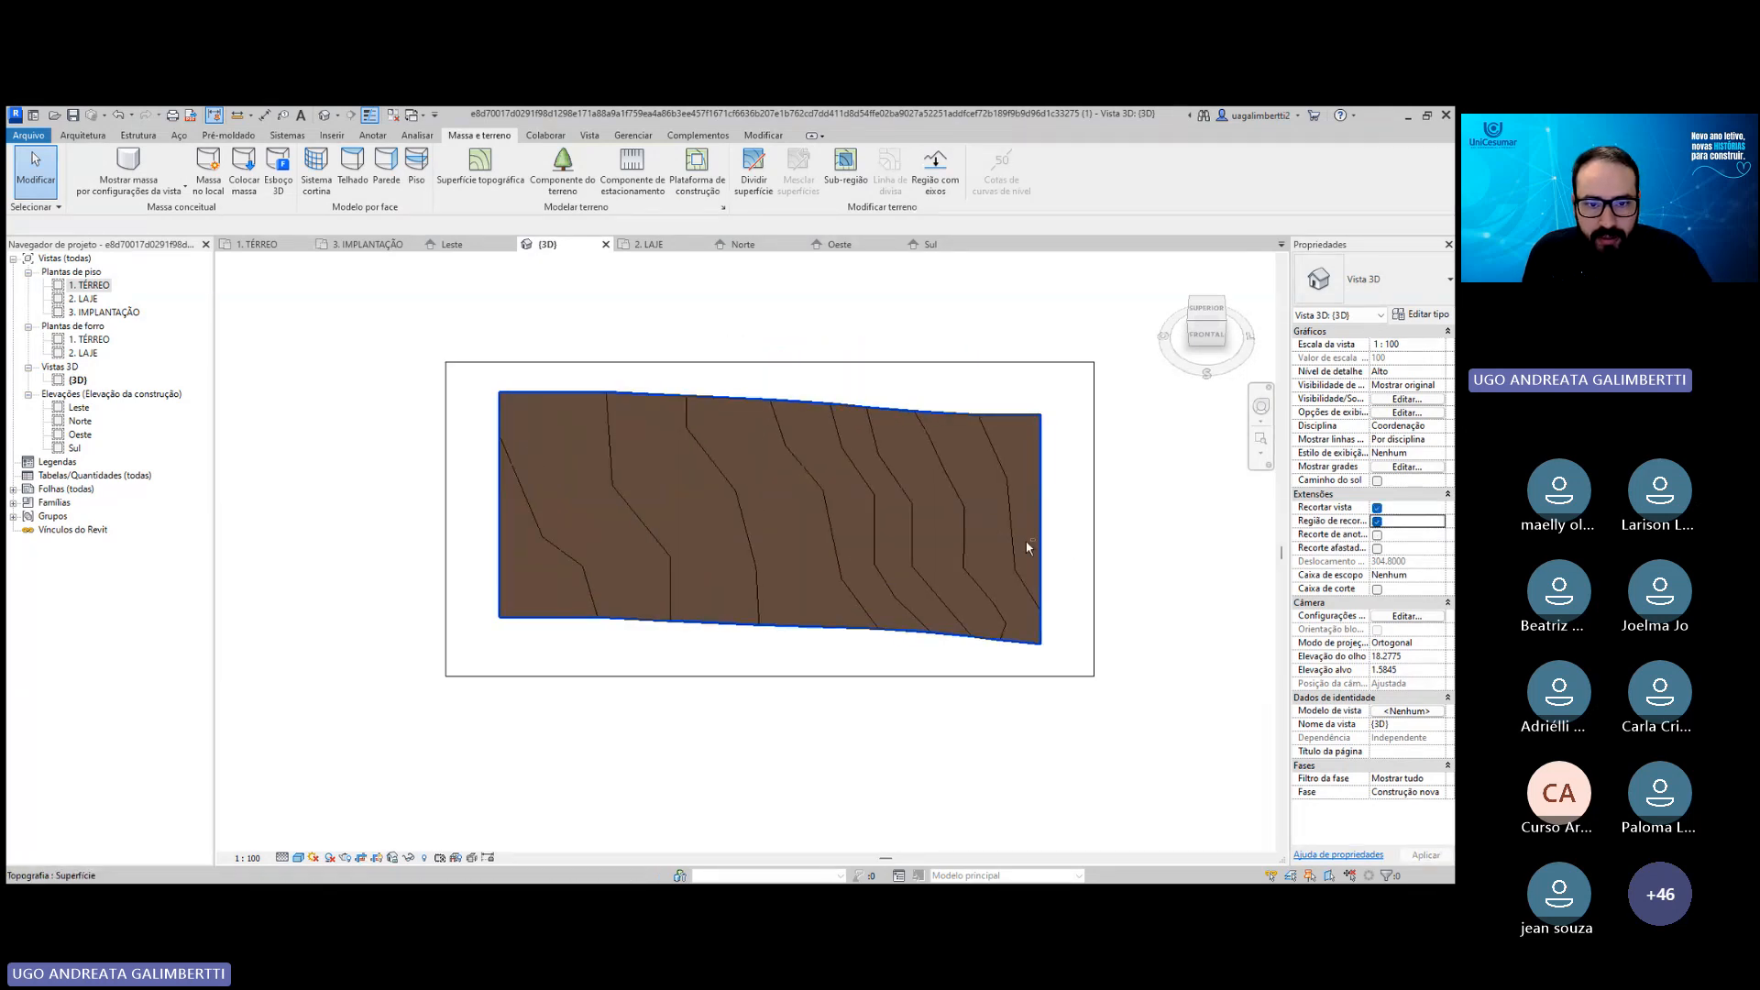
{"action": "middle_click_drag", "start_coordinate": [1024, 547], "coordinate": [947, 553], "text": "shift"}
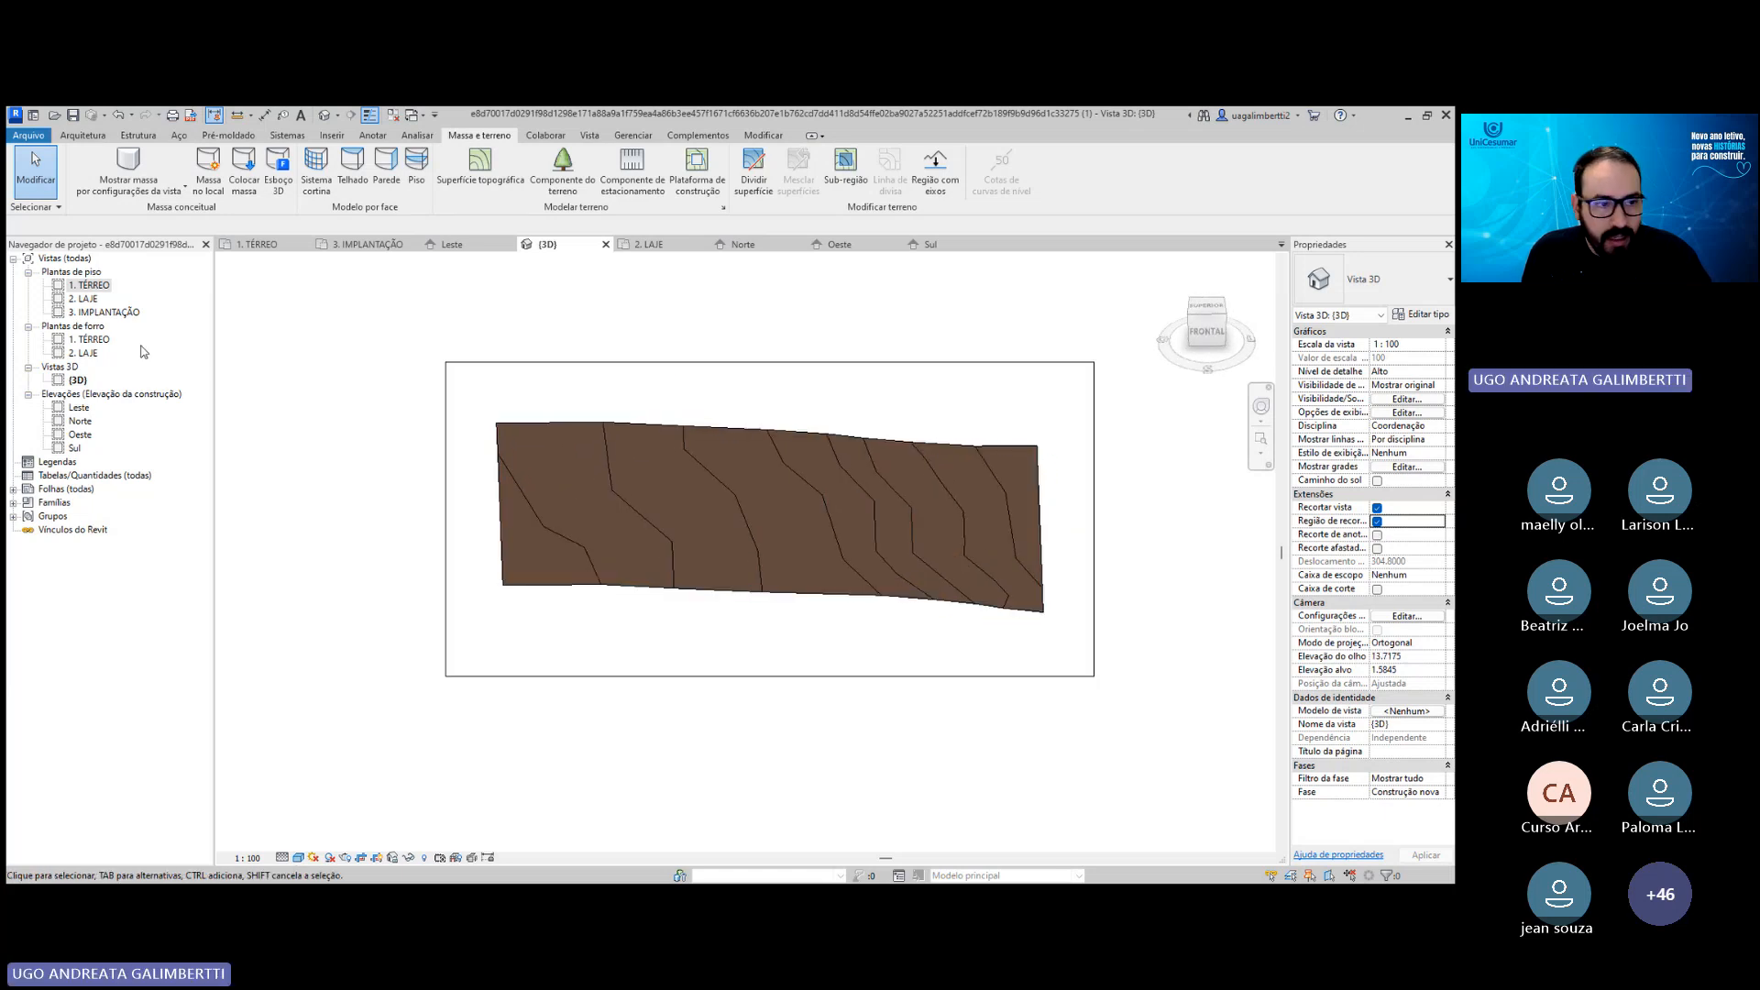
Enable view cropping and show the crop region in the 2. LAJE and 3. IMPLANTAÇÃO floor plans.
{"action": "double_click", "coordinate": [81, 298]}
{"action": "scroll", "coordinate": [1054, 548], "scroll_direction": "down", "scroll_amount": 2}
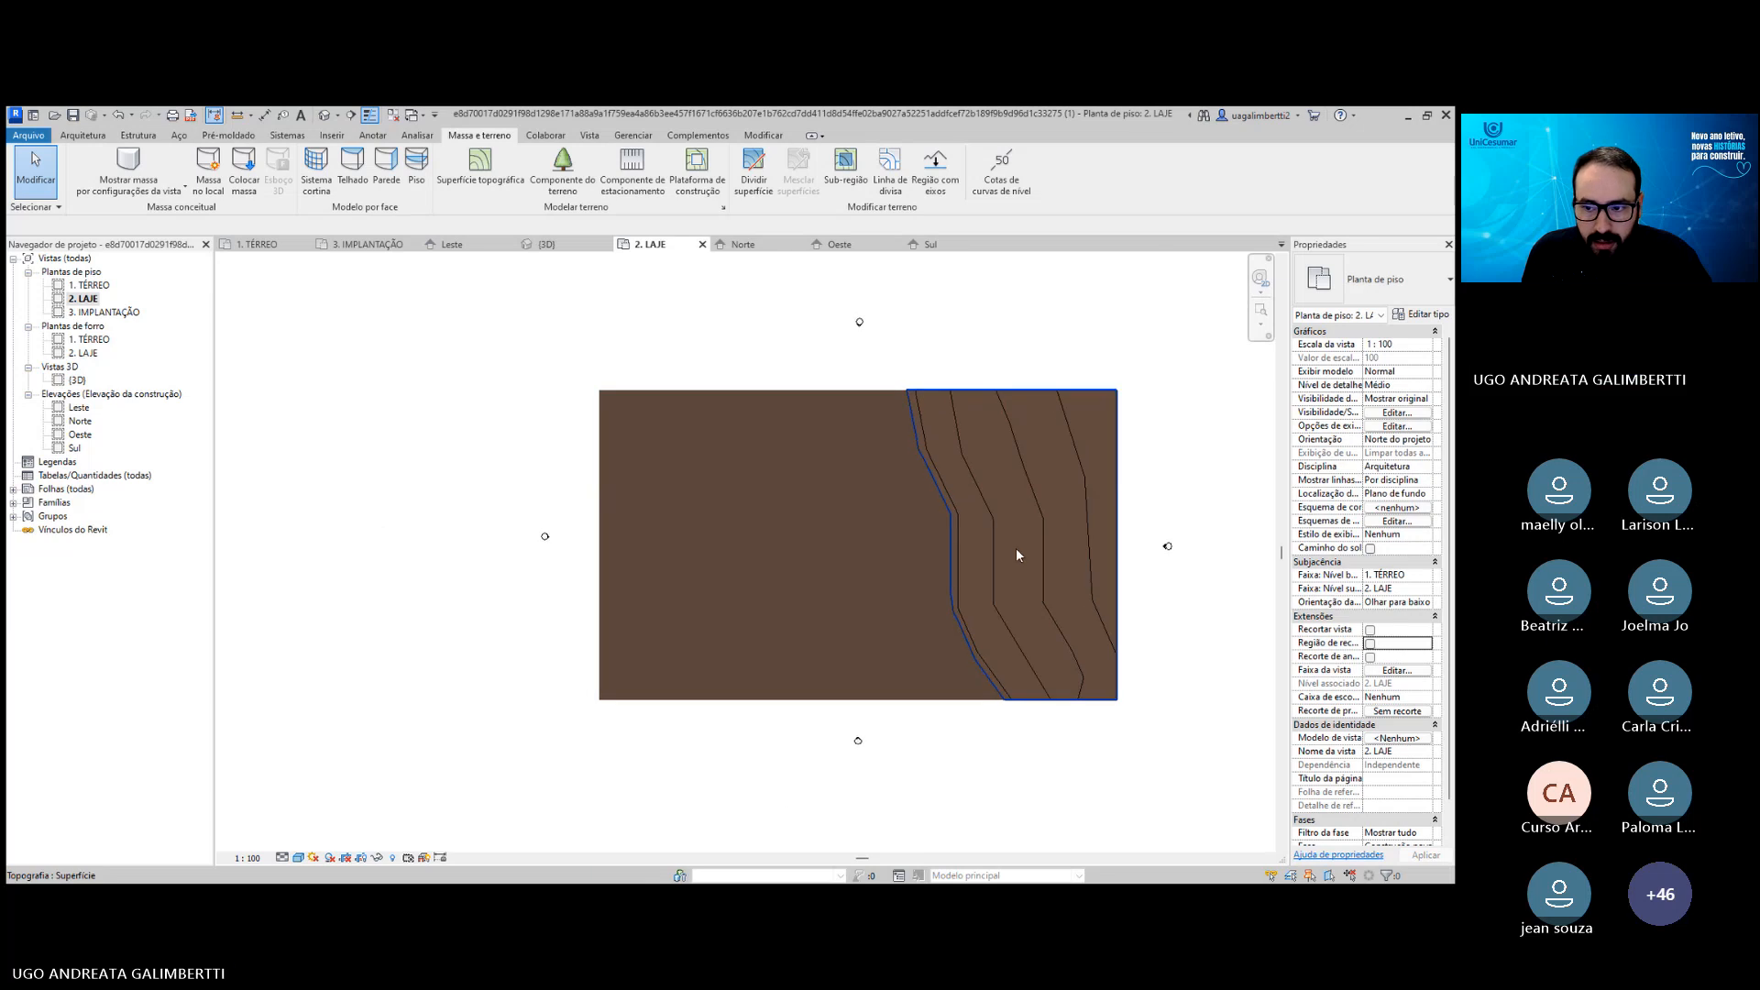
{"action": "left_click", "coordinate": [1370, 644]}
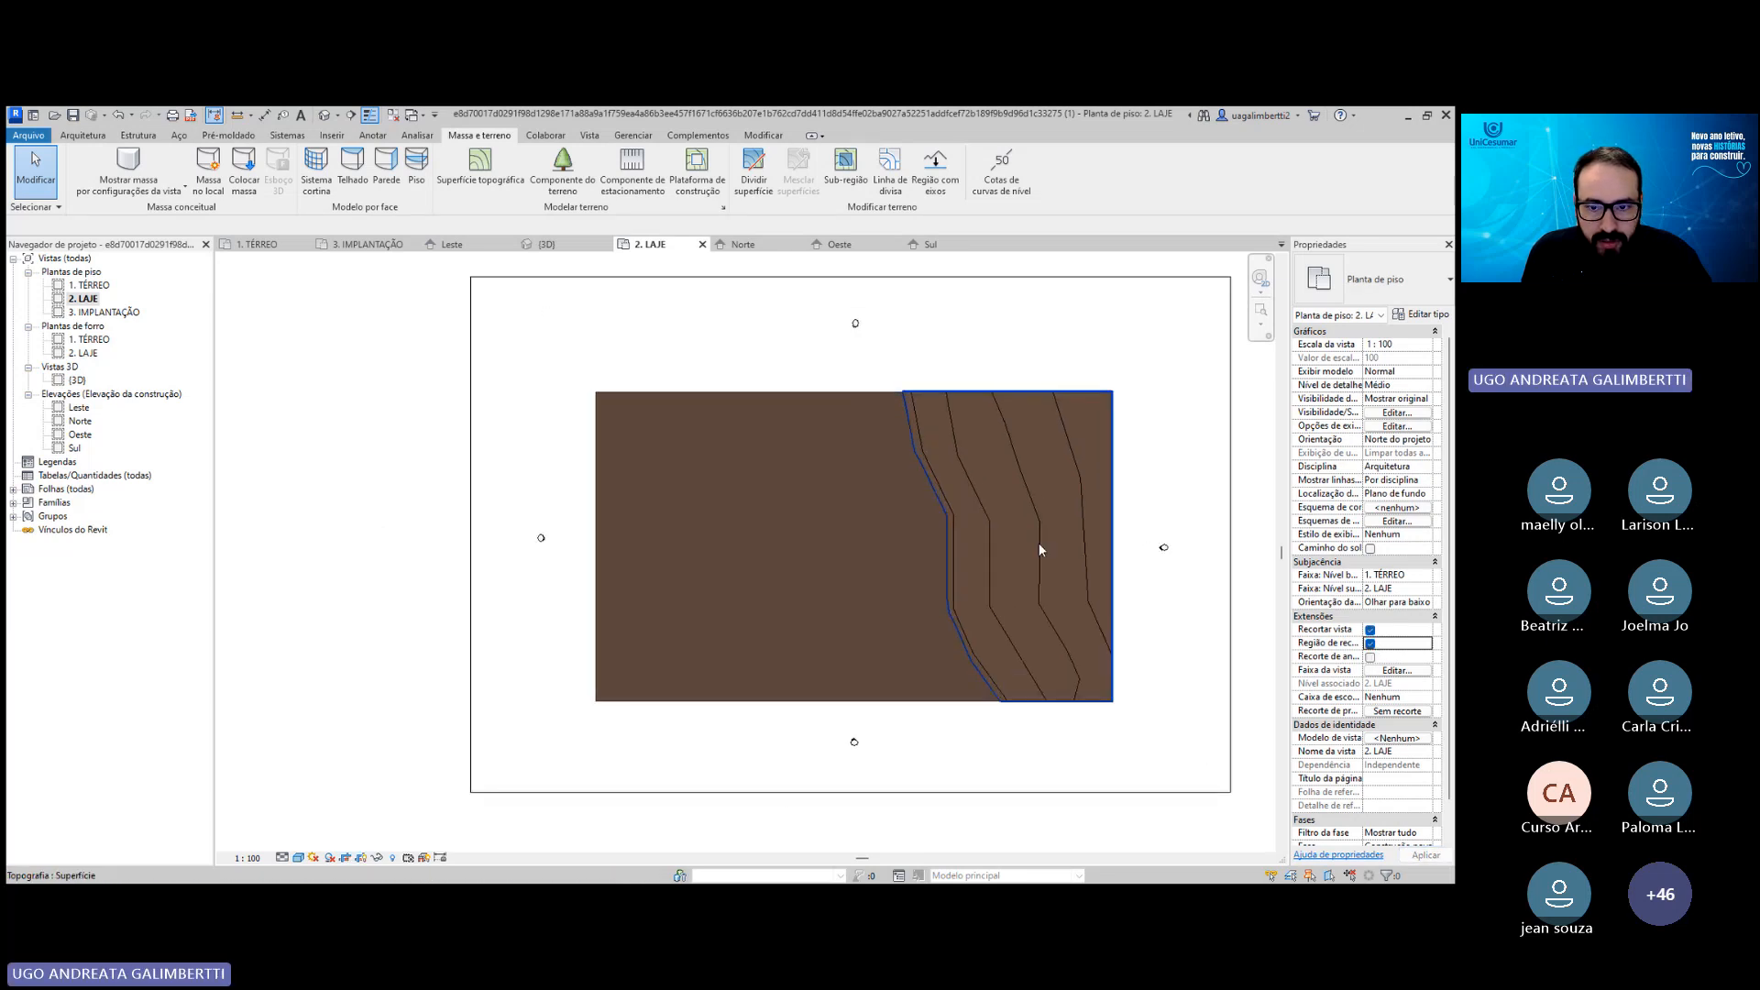
{"action": "double_click", "coordinate": [103, 311]}
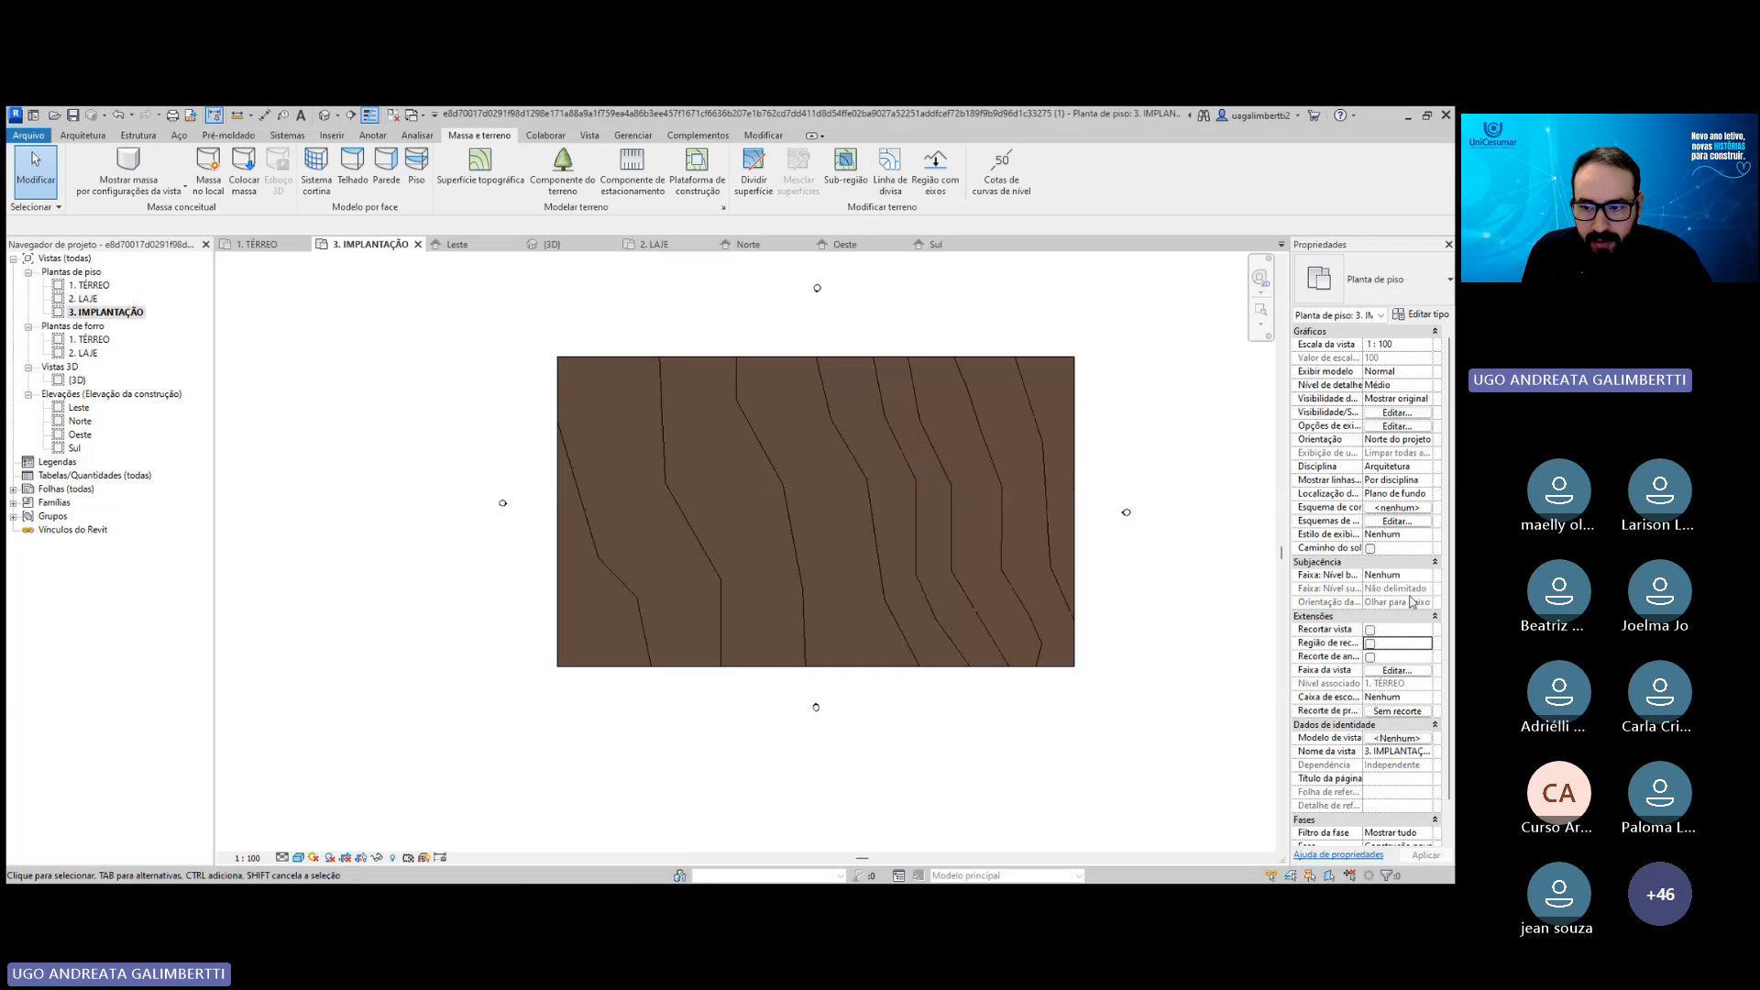
{"action": "left_click", "coordinate": [1370, 643]}
{"action": "scroll", "coordinate": [807, 426], "scroll_direction": "down", "scroll_amount": 2}
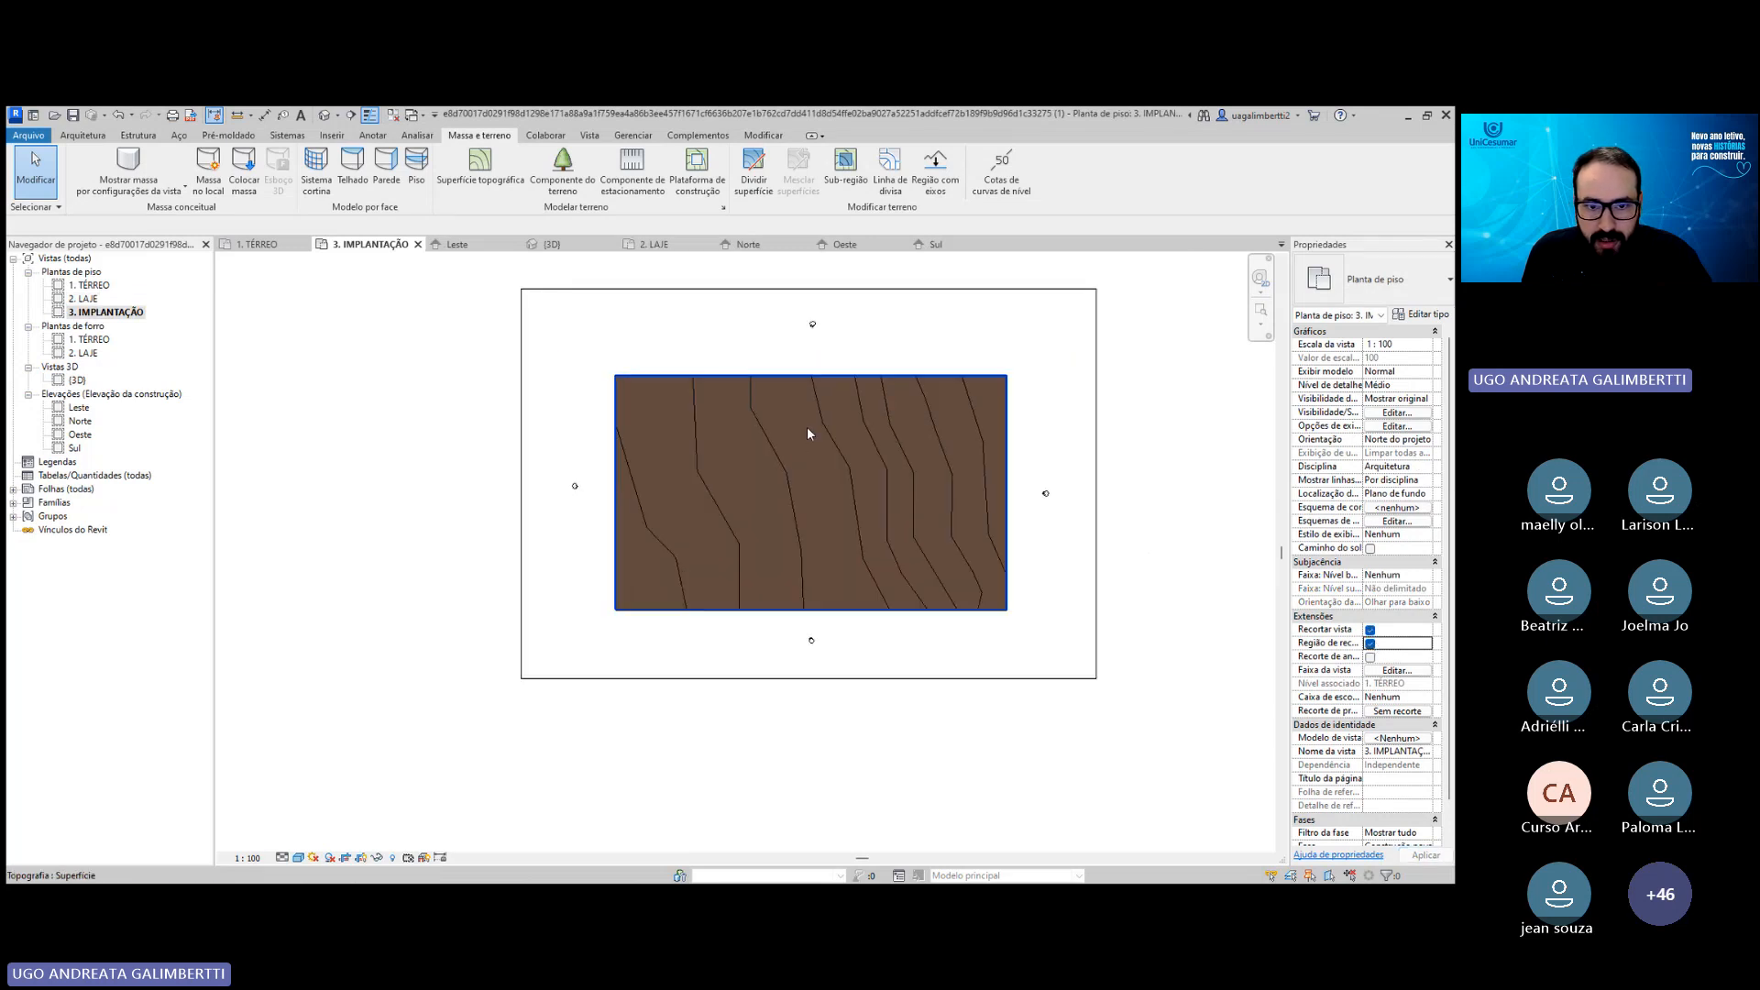
Select the Norte elevation view from its marker in 3. IMPLANTAÇÃO and enable its view cropping and crop region.
{"action": "left_click", "coordinate": [816, 335]}
{"action": "scroll", "coordinate": [829, 341], "scroll_direction": "up", "scroll_amount": 5}
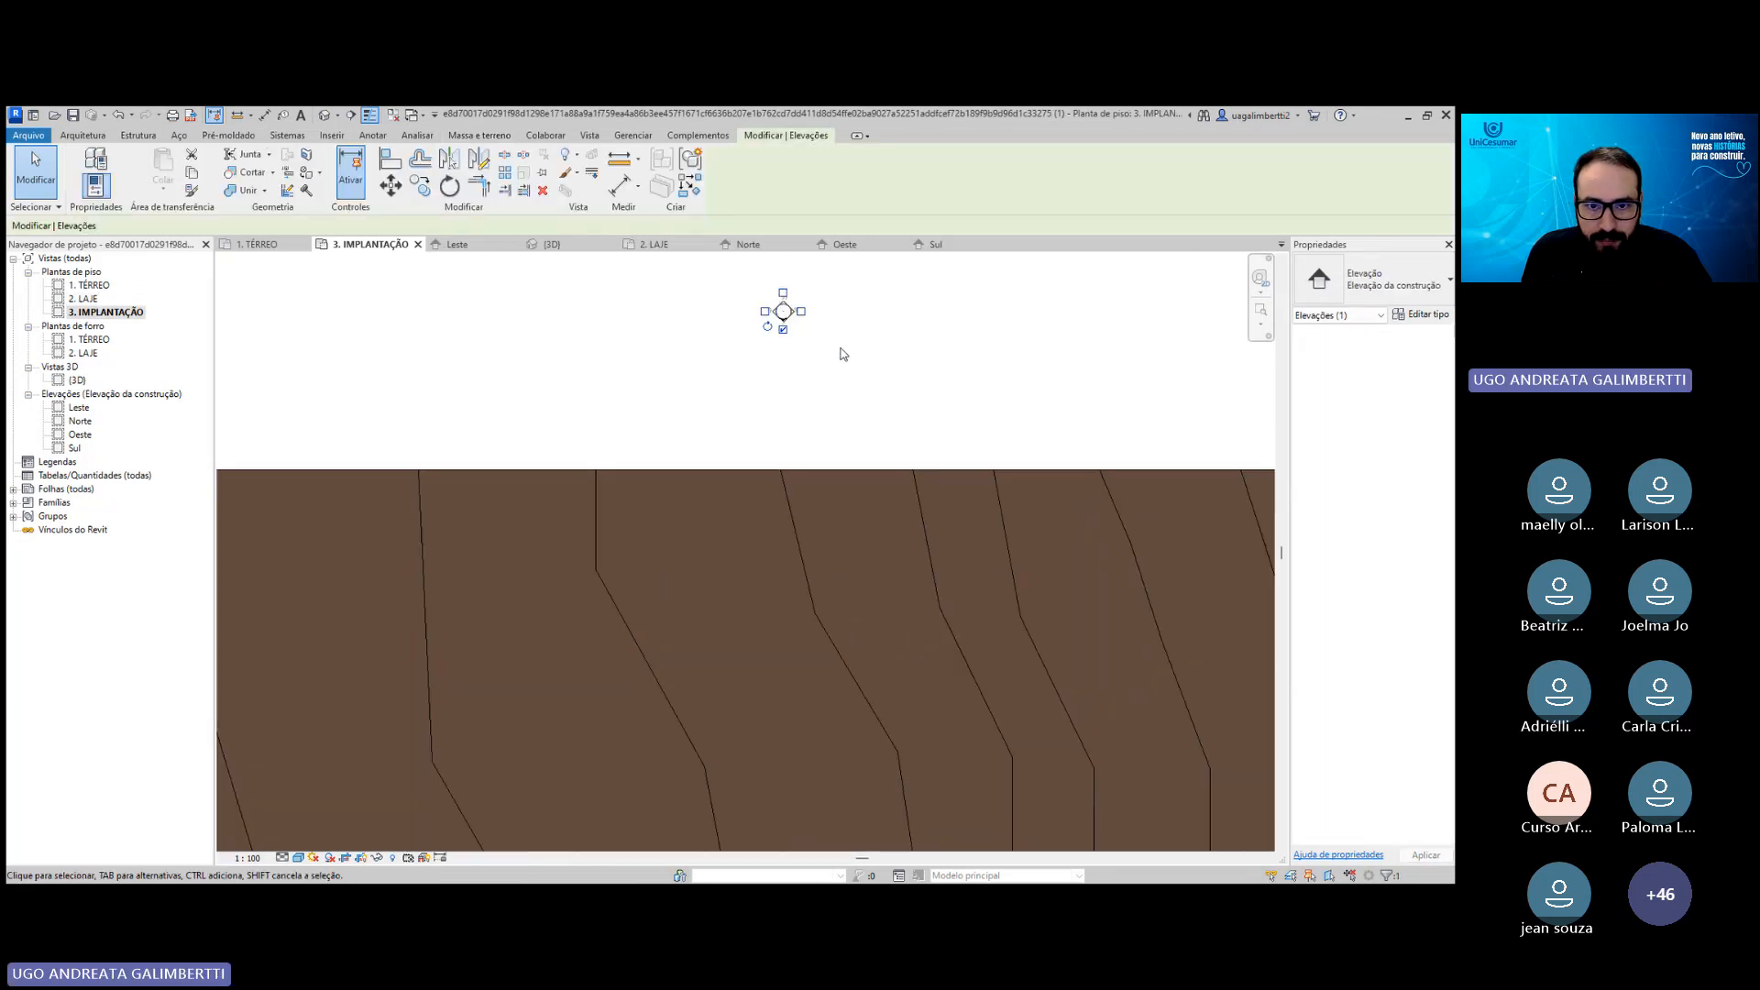
{"action": "left_click", "coordinate": [846, 340]}
{"action": "scroll", "coordinate": [769, 301], "scroll_direction": "up", "scroll_amount": 1}
{"action": "left_click", "coordinate": [764, 311]}
{"action": "scroll", "coordinate": [765, 317], "scroll_direction": "down", "scroll_amount": 3}
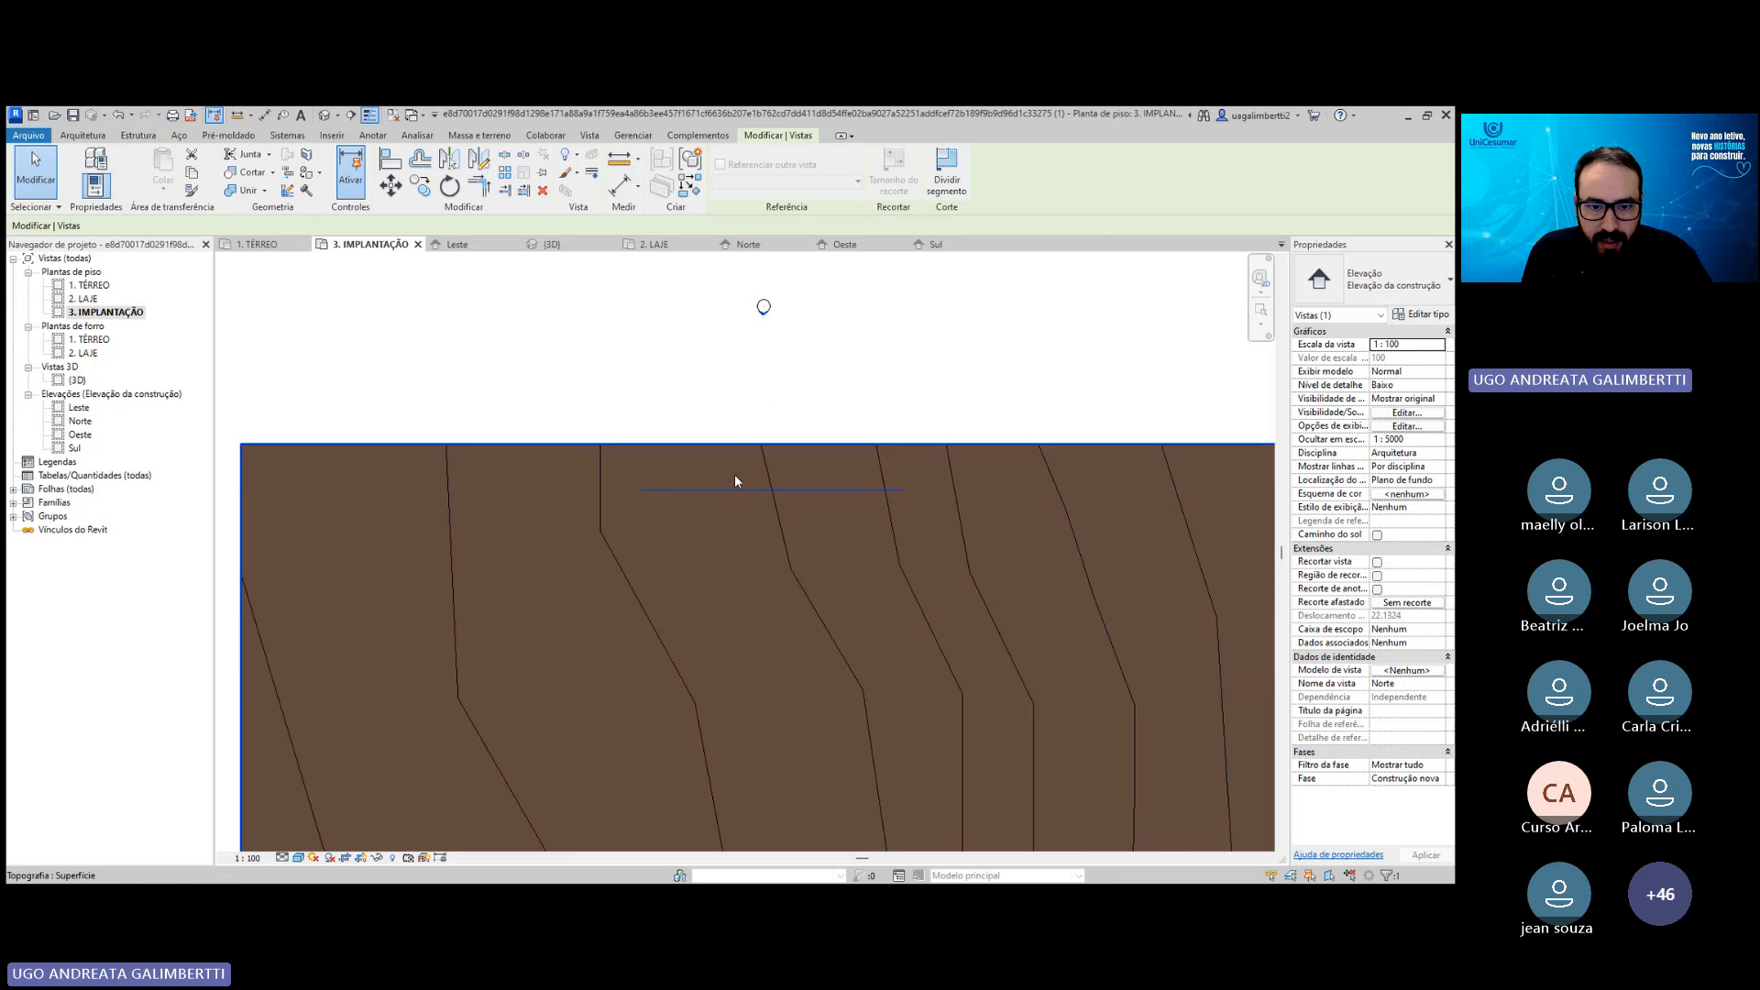
{"action": "left_click", "coordinate": [1377, 575]}
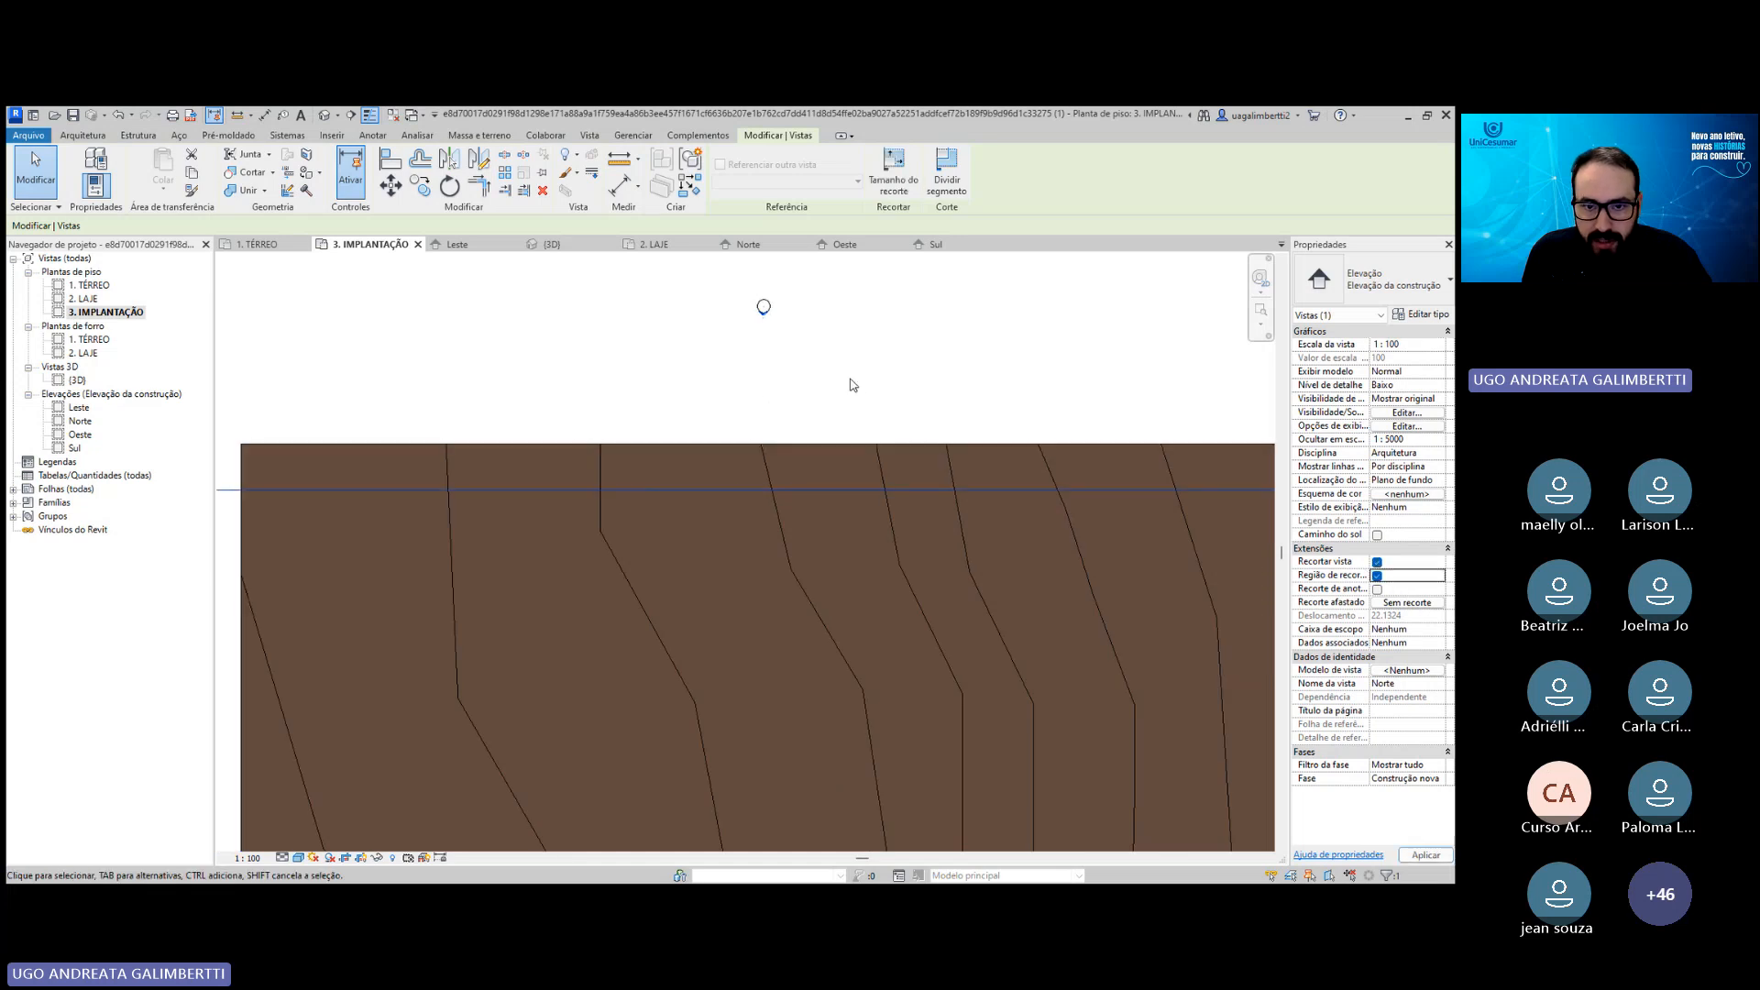
{"action": "scroll", "coordinate": [802, 421], "scroll_direction": "down", "scroll_amount": 2}
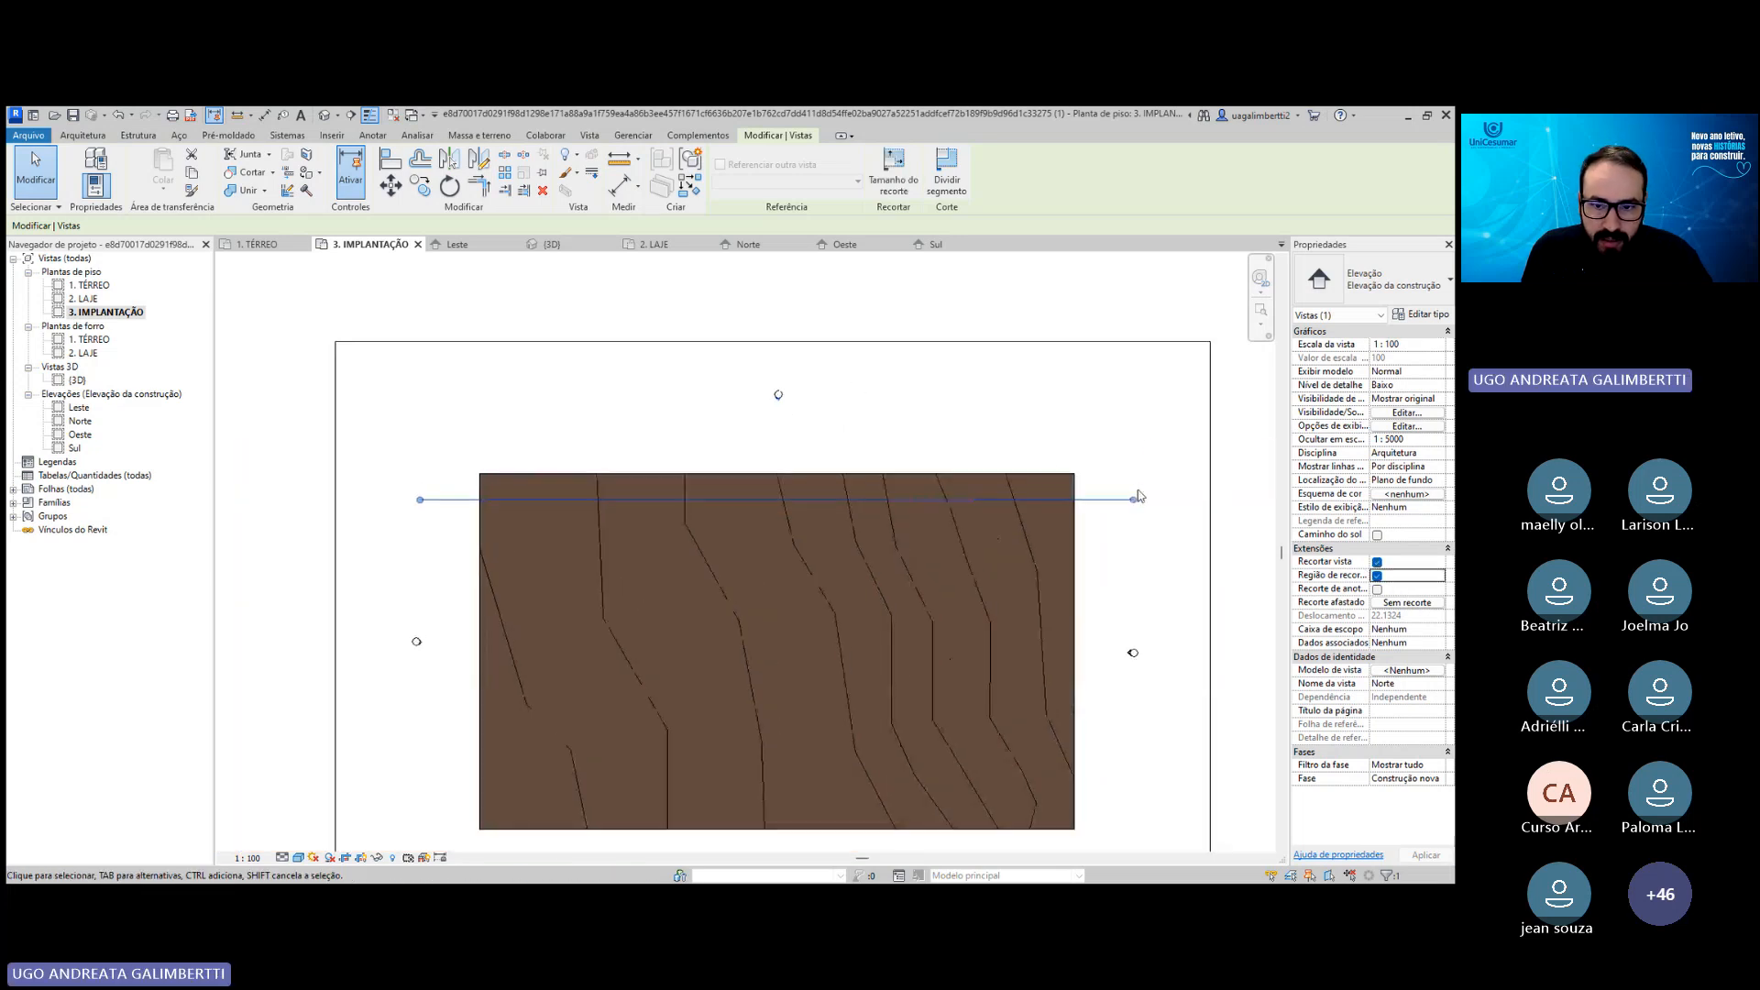
Move the Norte elevation's view line north so it lies just outside the terrain's northern edge.
{"action": "left_click", "coordinate": [796, 443]}
{"action": "left_click", "coordinate": [778, 395]}
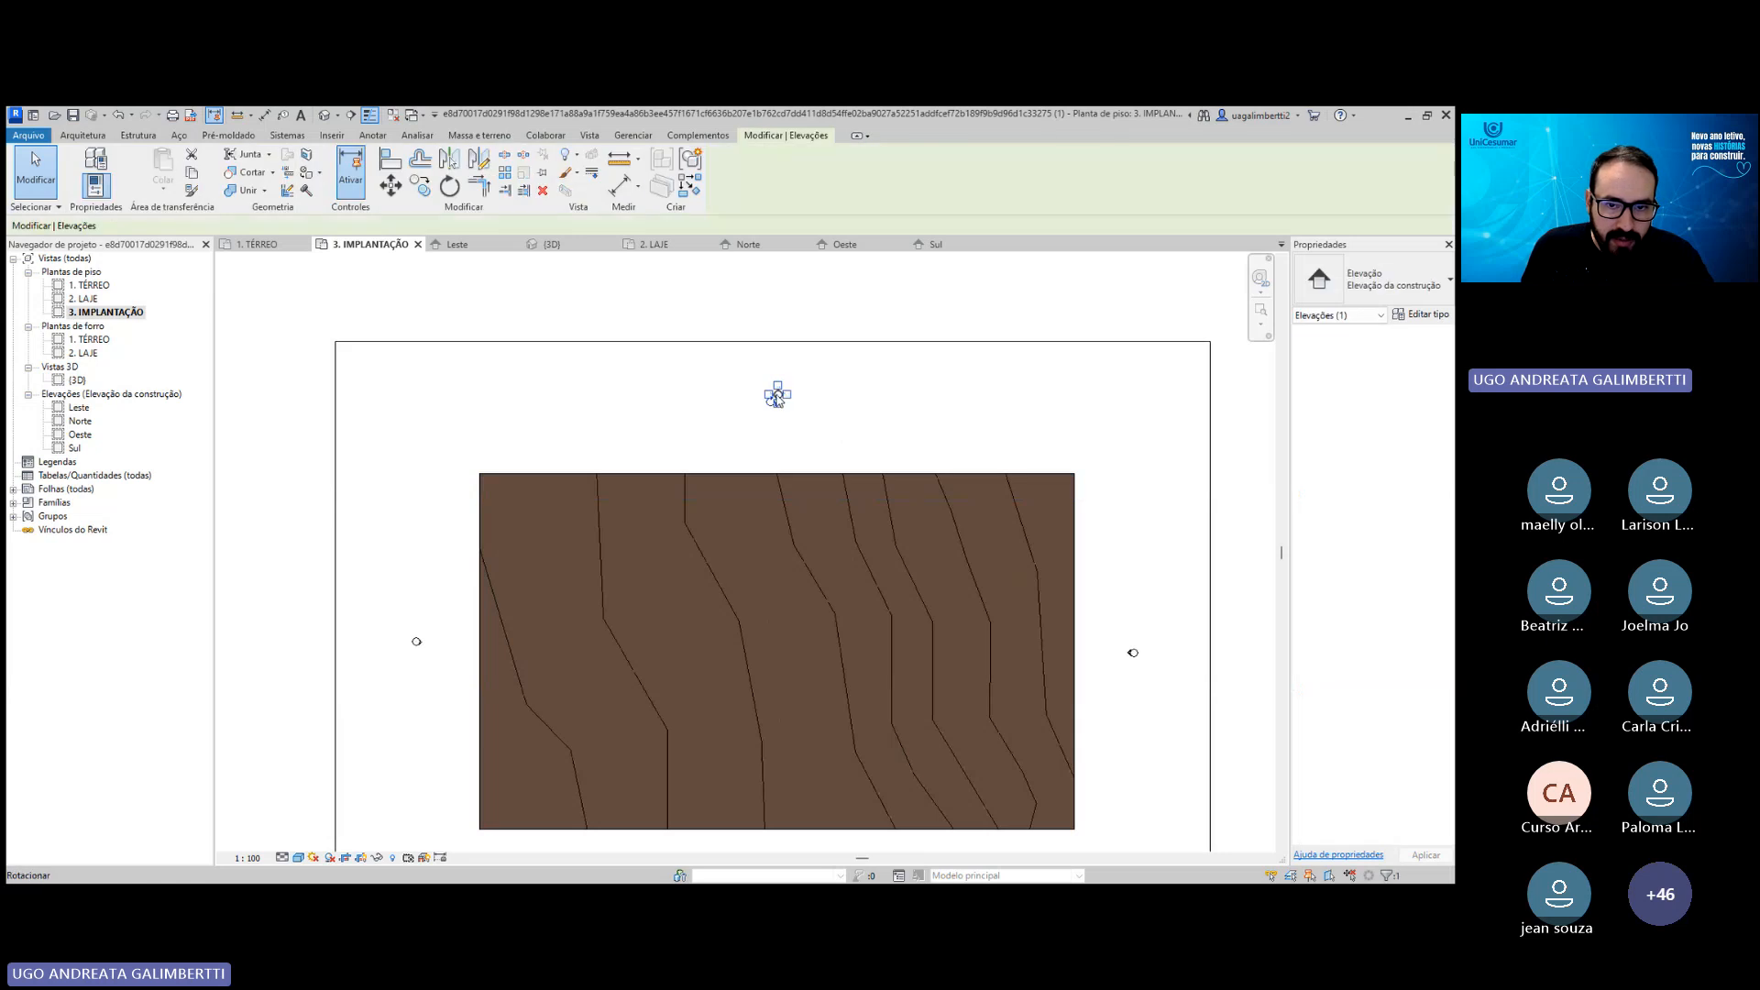
{"action": "left_click", "coordinate": [777, 387]}
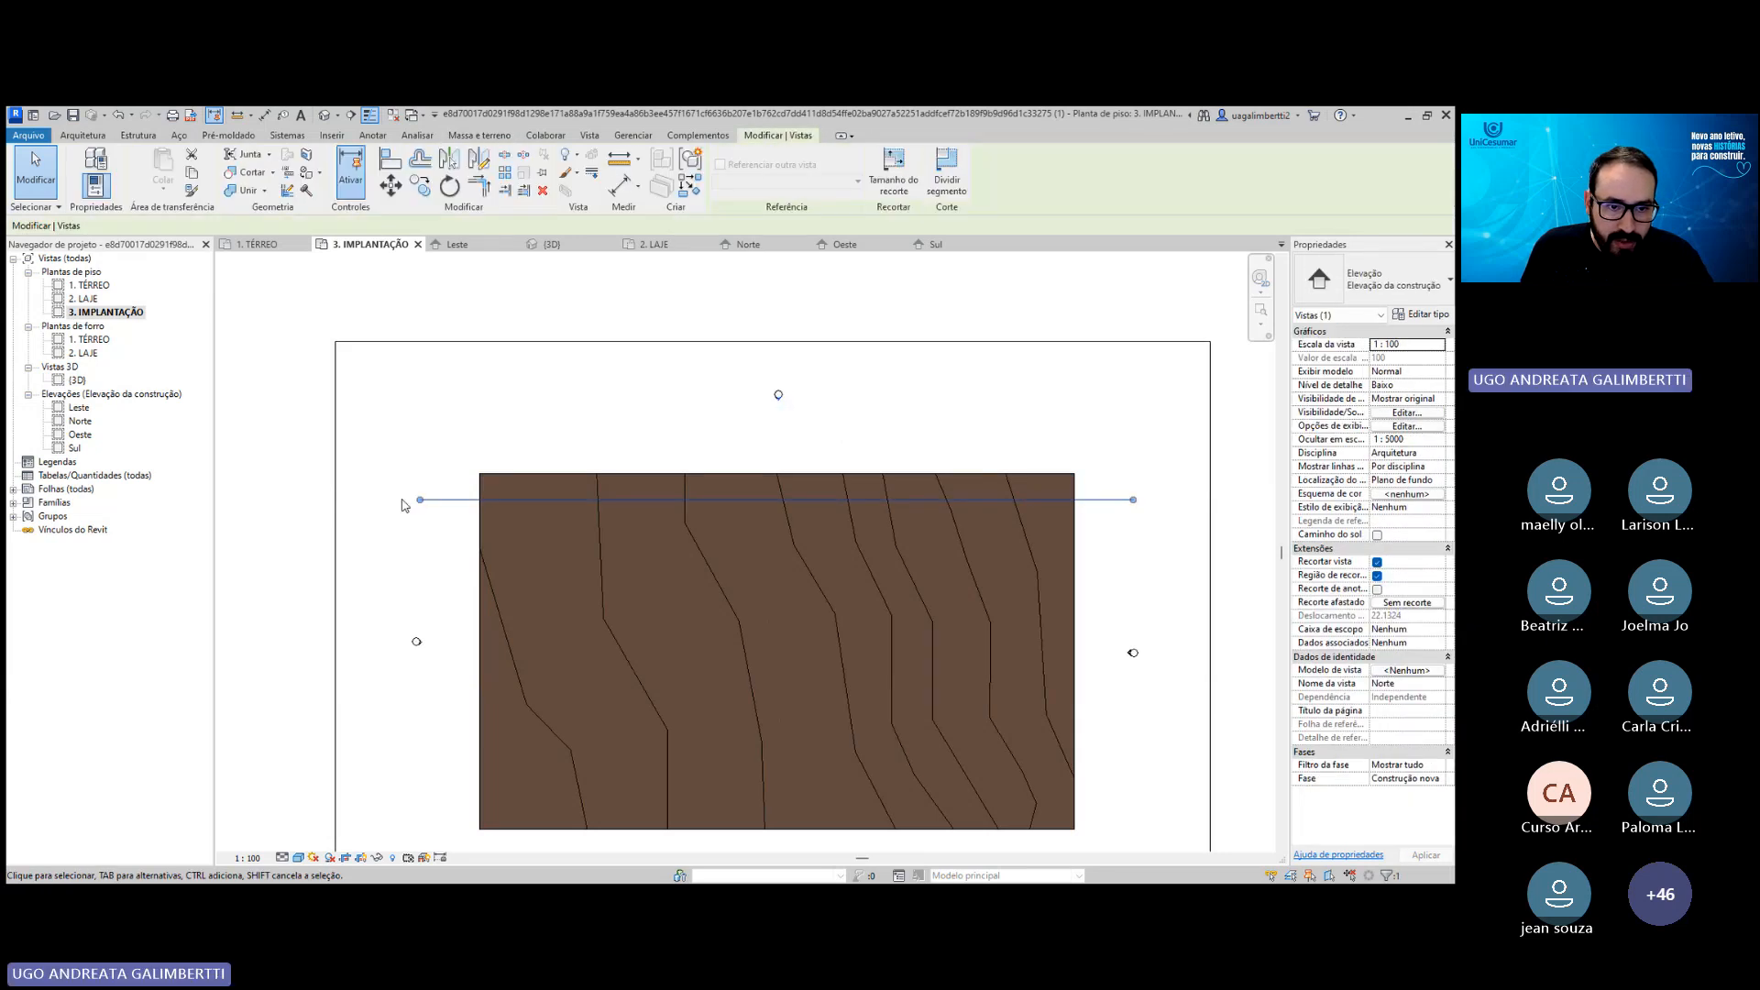
{"action": "left_click_drag", "start_coordinate": [420, 500], "coordinate": [427, 461]}
{"action": "key", "text": "Escape"}
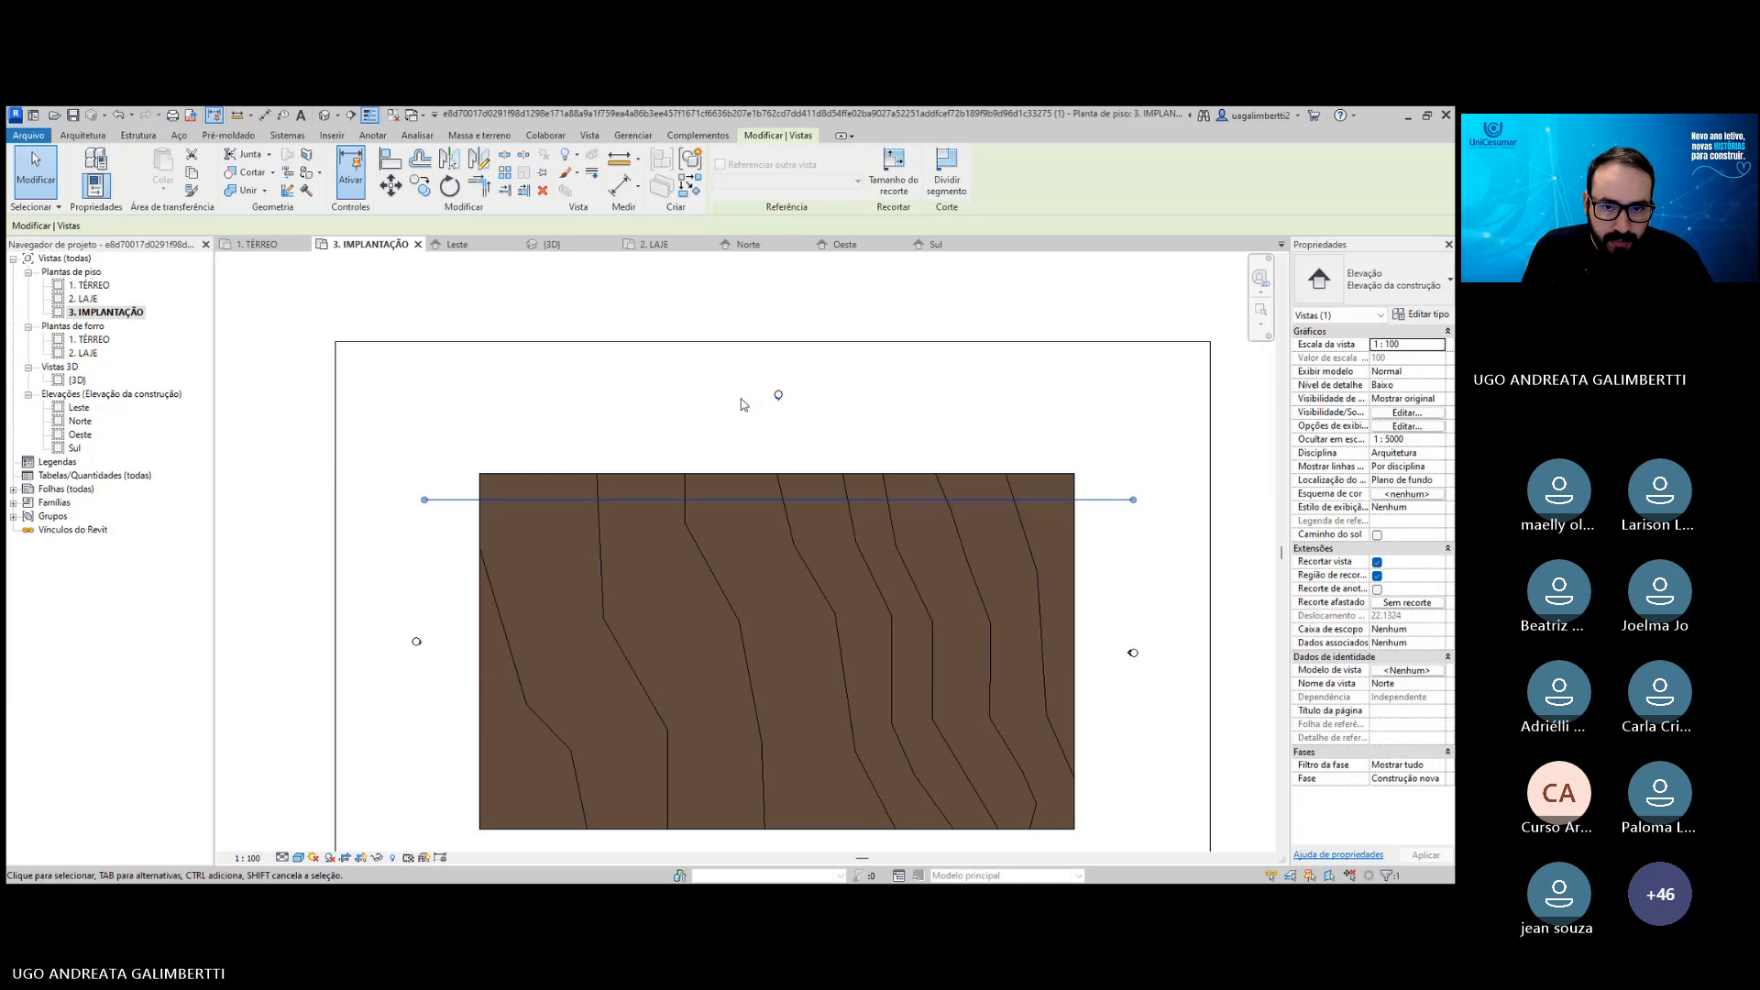
{"action": "key", "text": "Escape"}
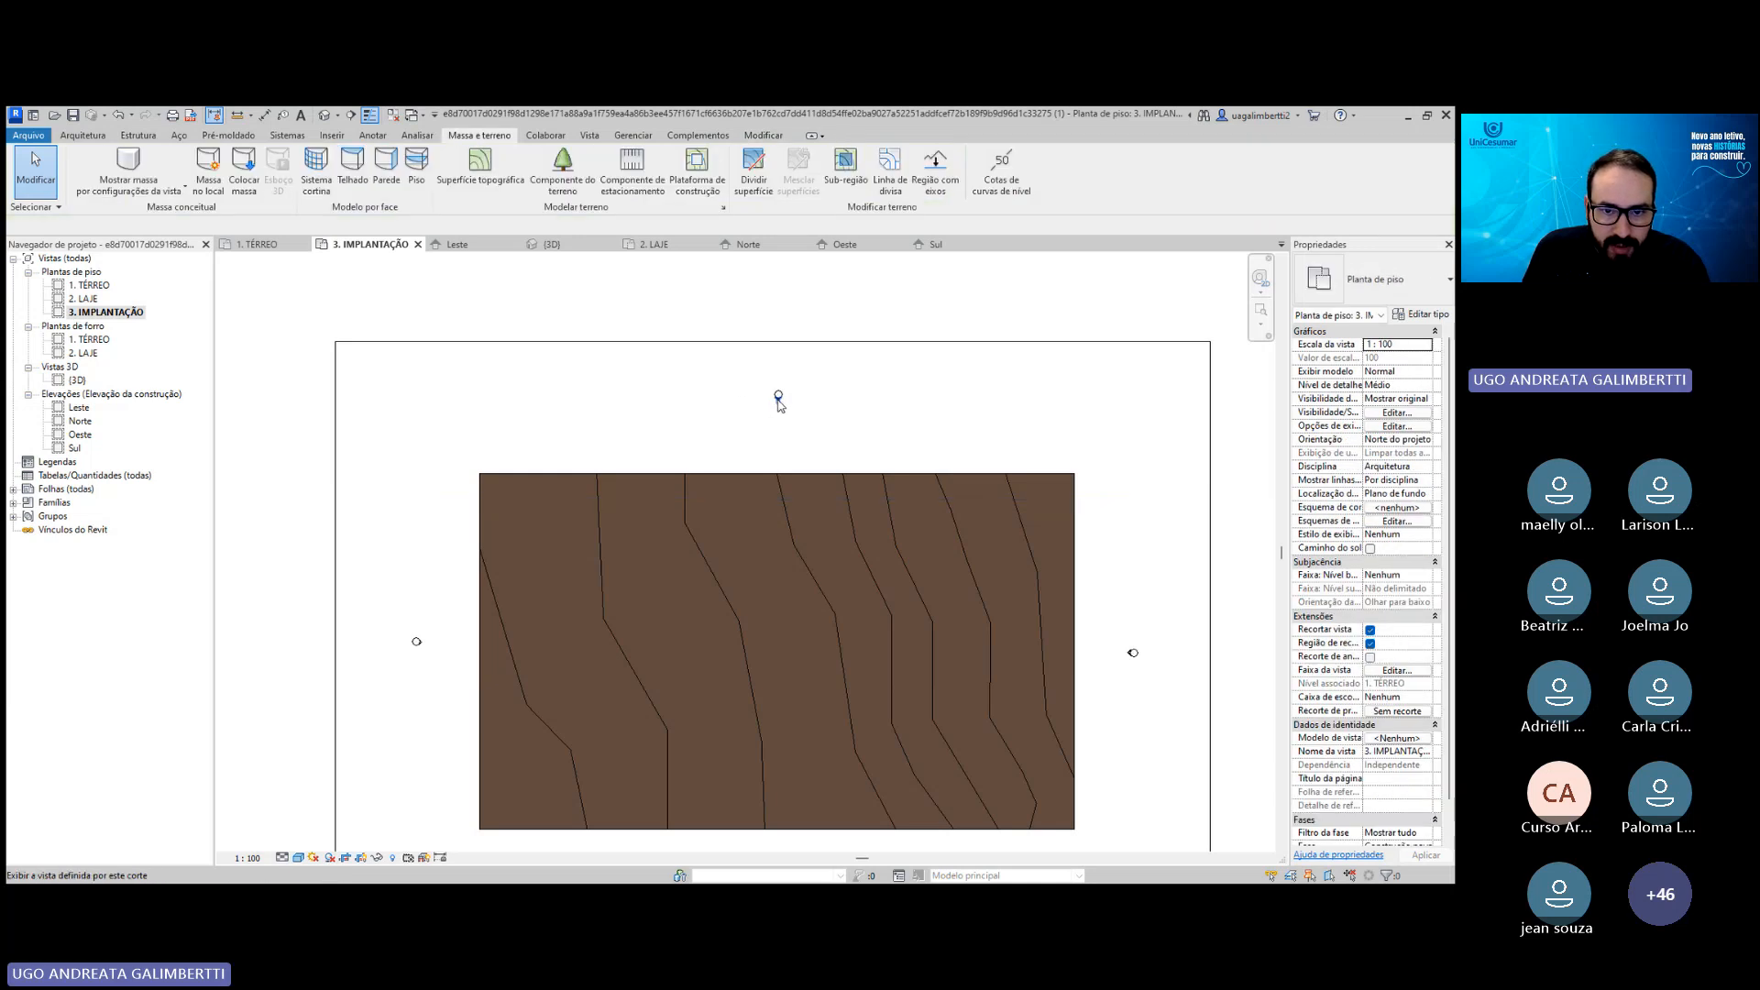
{"action": "left_click", "coordinate": [777, 401]}
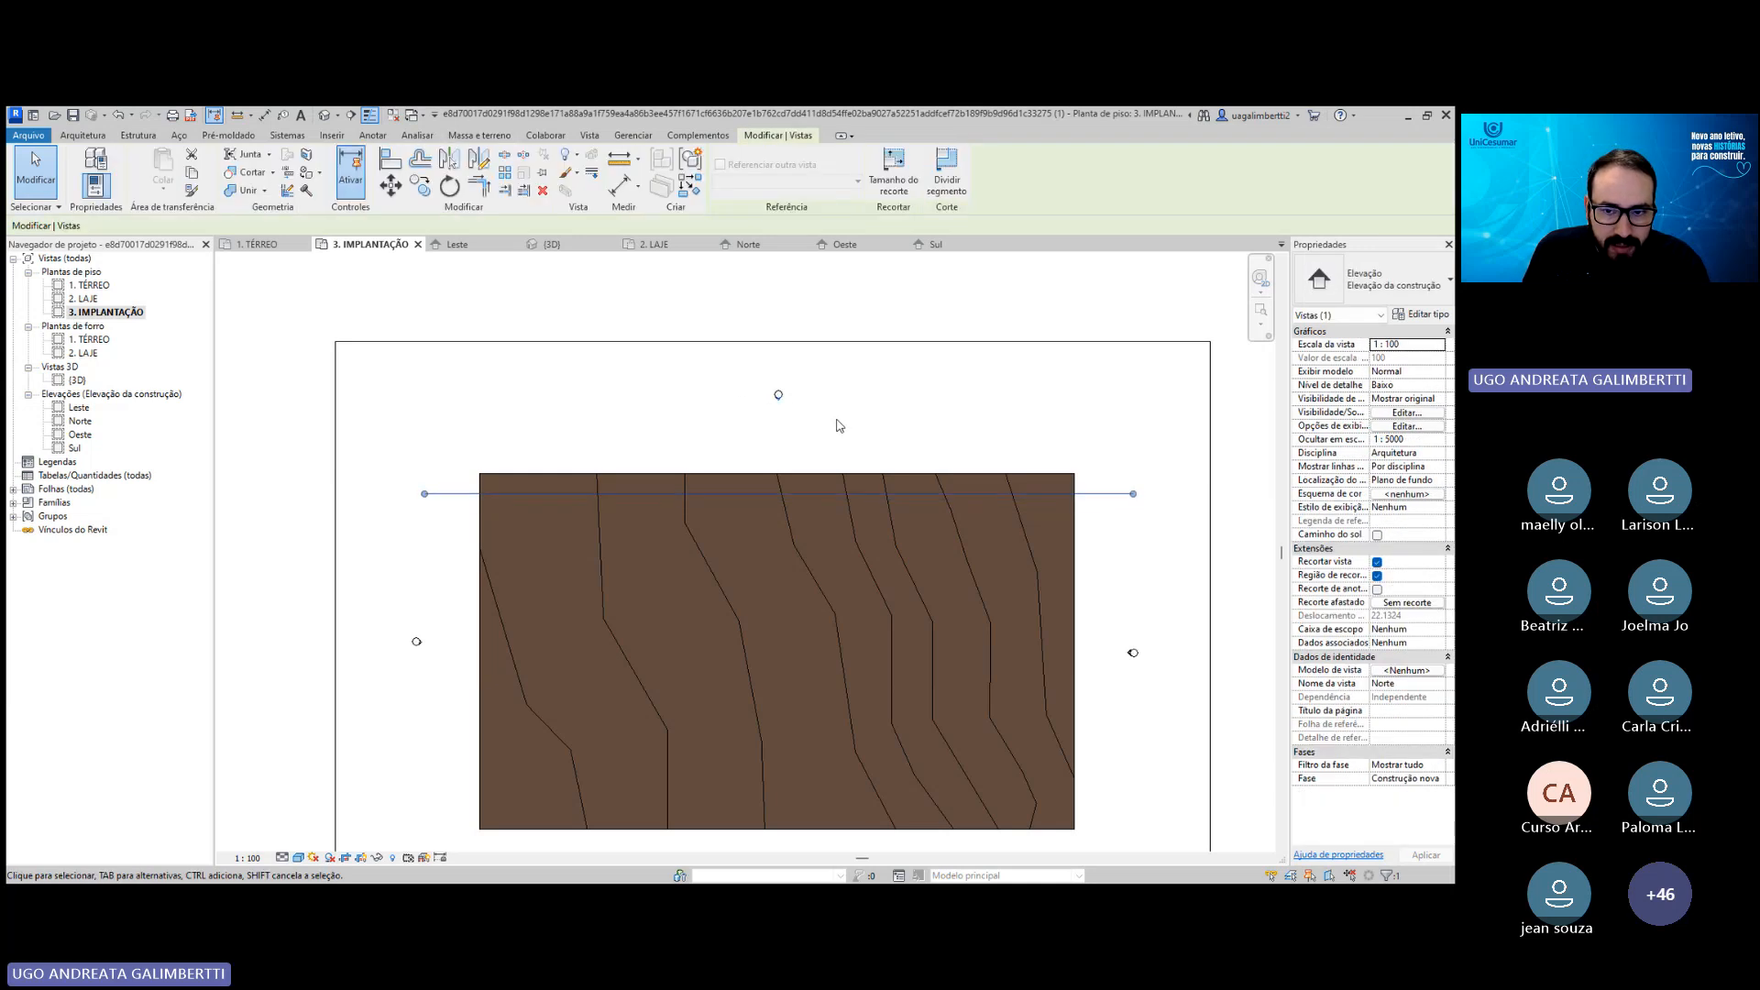
{"action": "key", "text": "Escape"}
Check the terrain profile and crop boundary in the Norte elevation, and recheck its view line in 3. IMPLANTAÇÃO.
{"action": "double_click", "coordinate": [777, 401]}
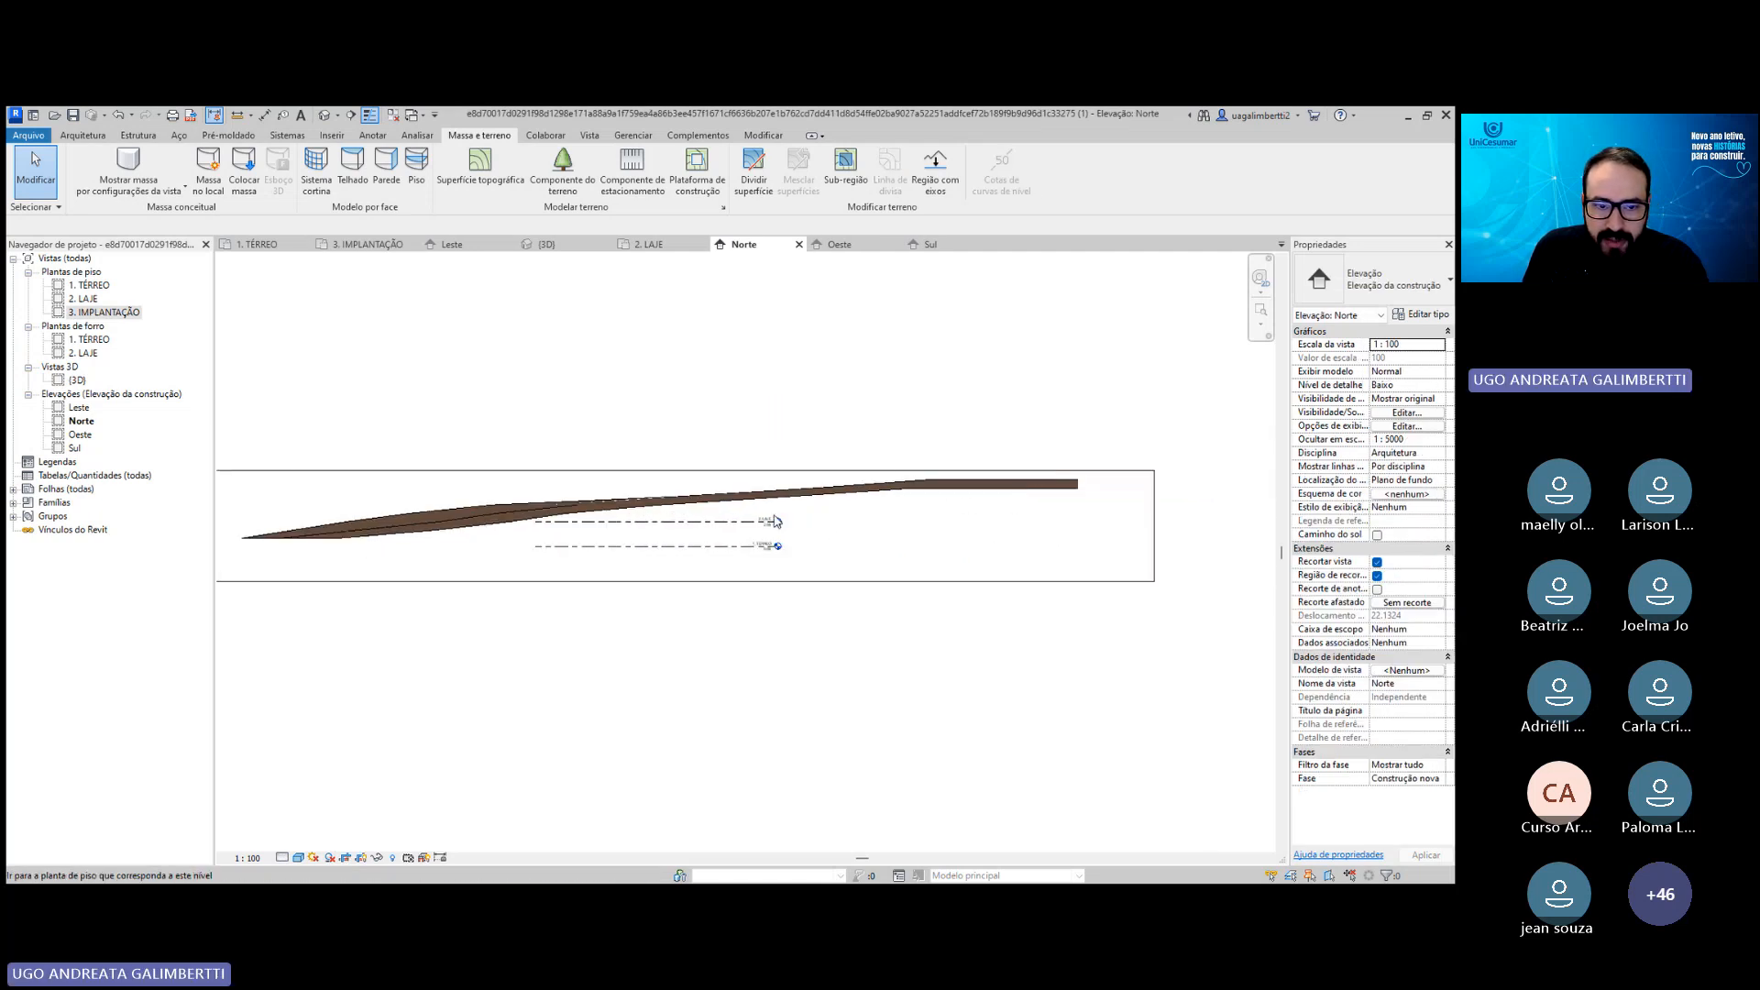
{"action": "middle_click_drag", "start_coordinate": [691, 522], "coordinate": [1029, 541]}
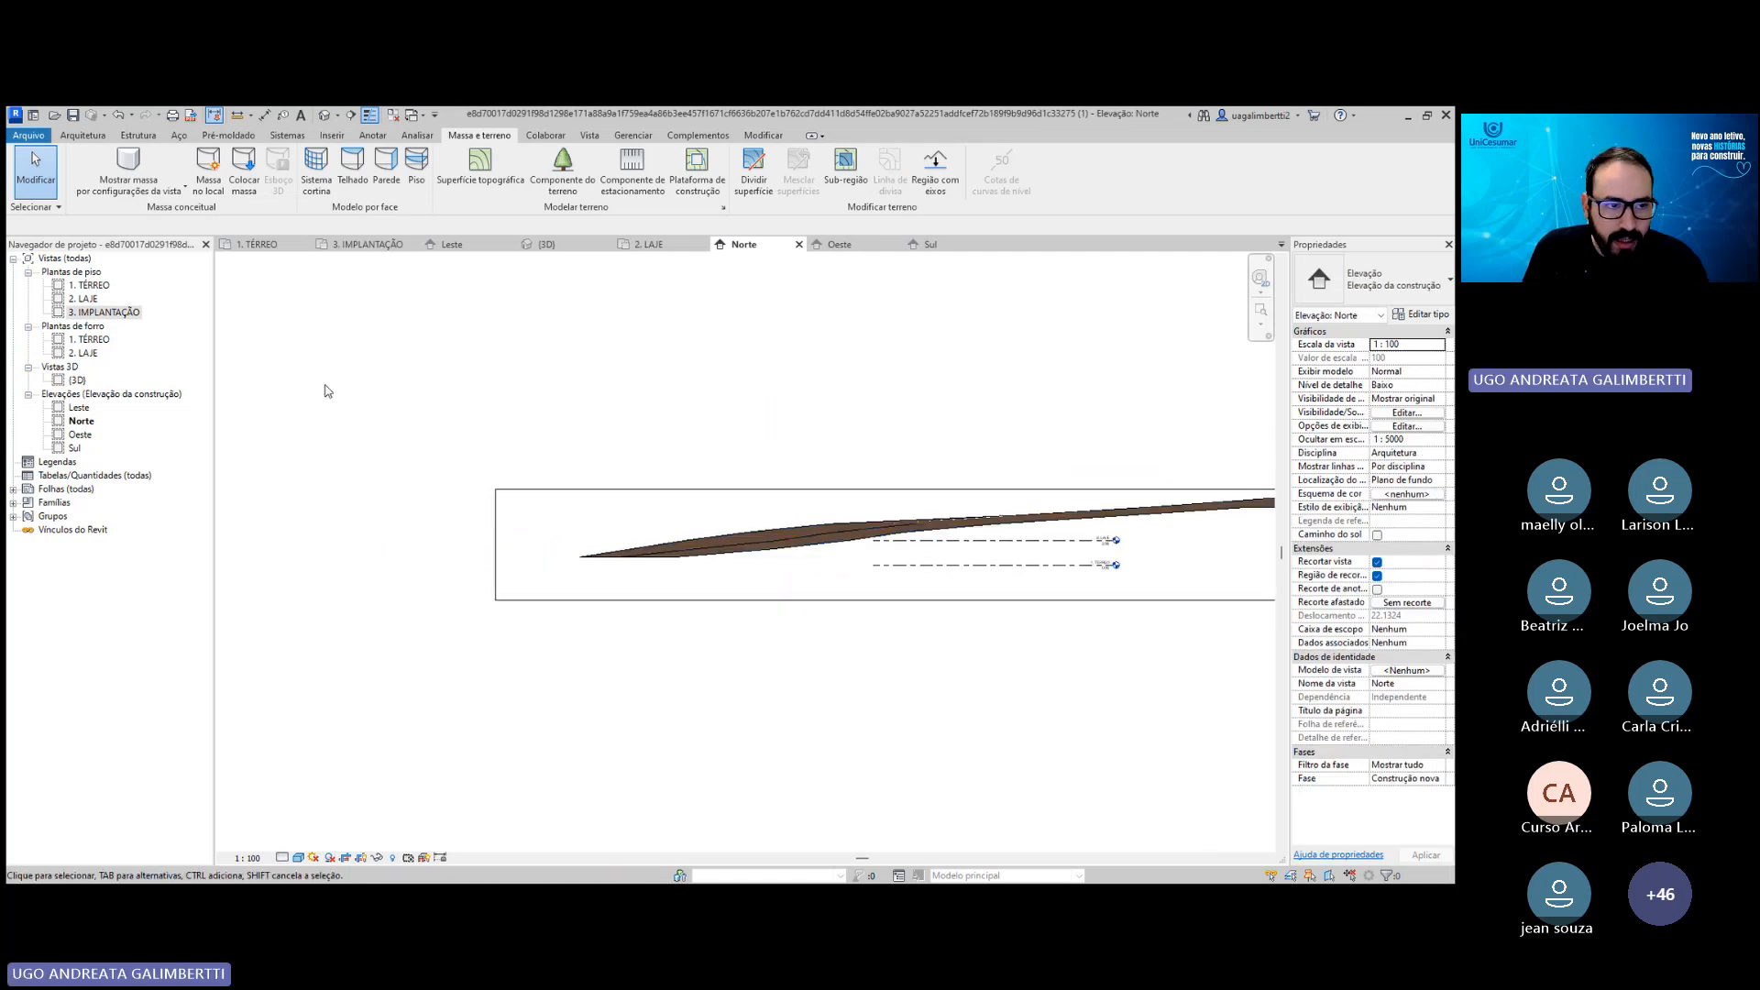
{"action": "double_click", "coordinate": [98, 314]}
{"action": "left_click", "coordinate": [777, 401]}
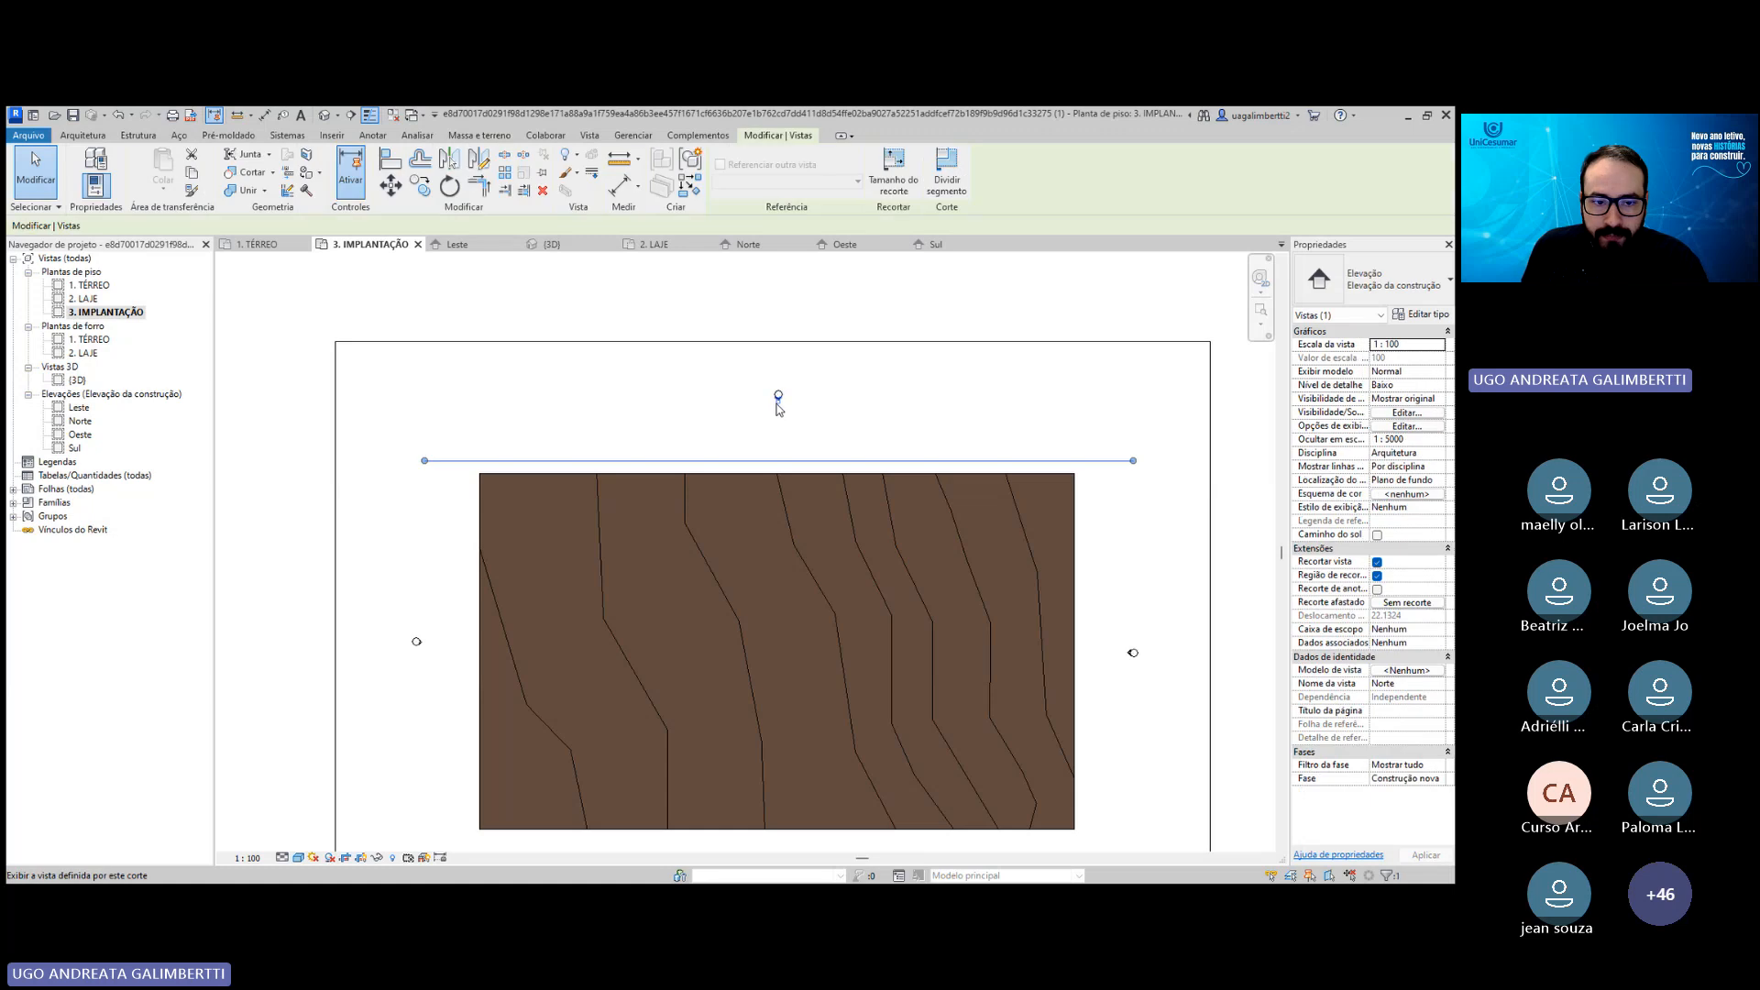
Select the Oeste elevation view from its marker west of the terrain and enable its view cropping and crop region.
{"action": "middle_click_drag", "start_coordinate": [577, 518], "coordinate": [699, 484]}
{"action": "left_click", "coordinate": [538, 607]}
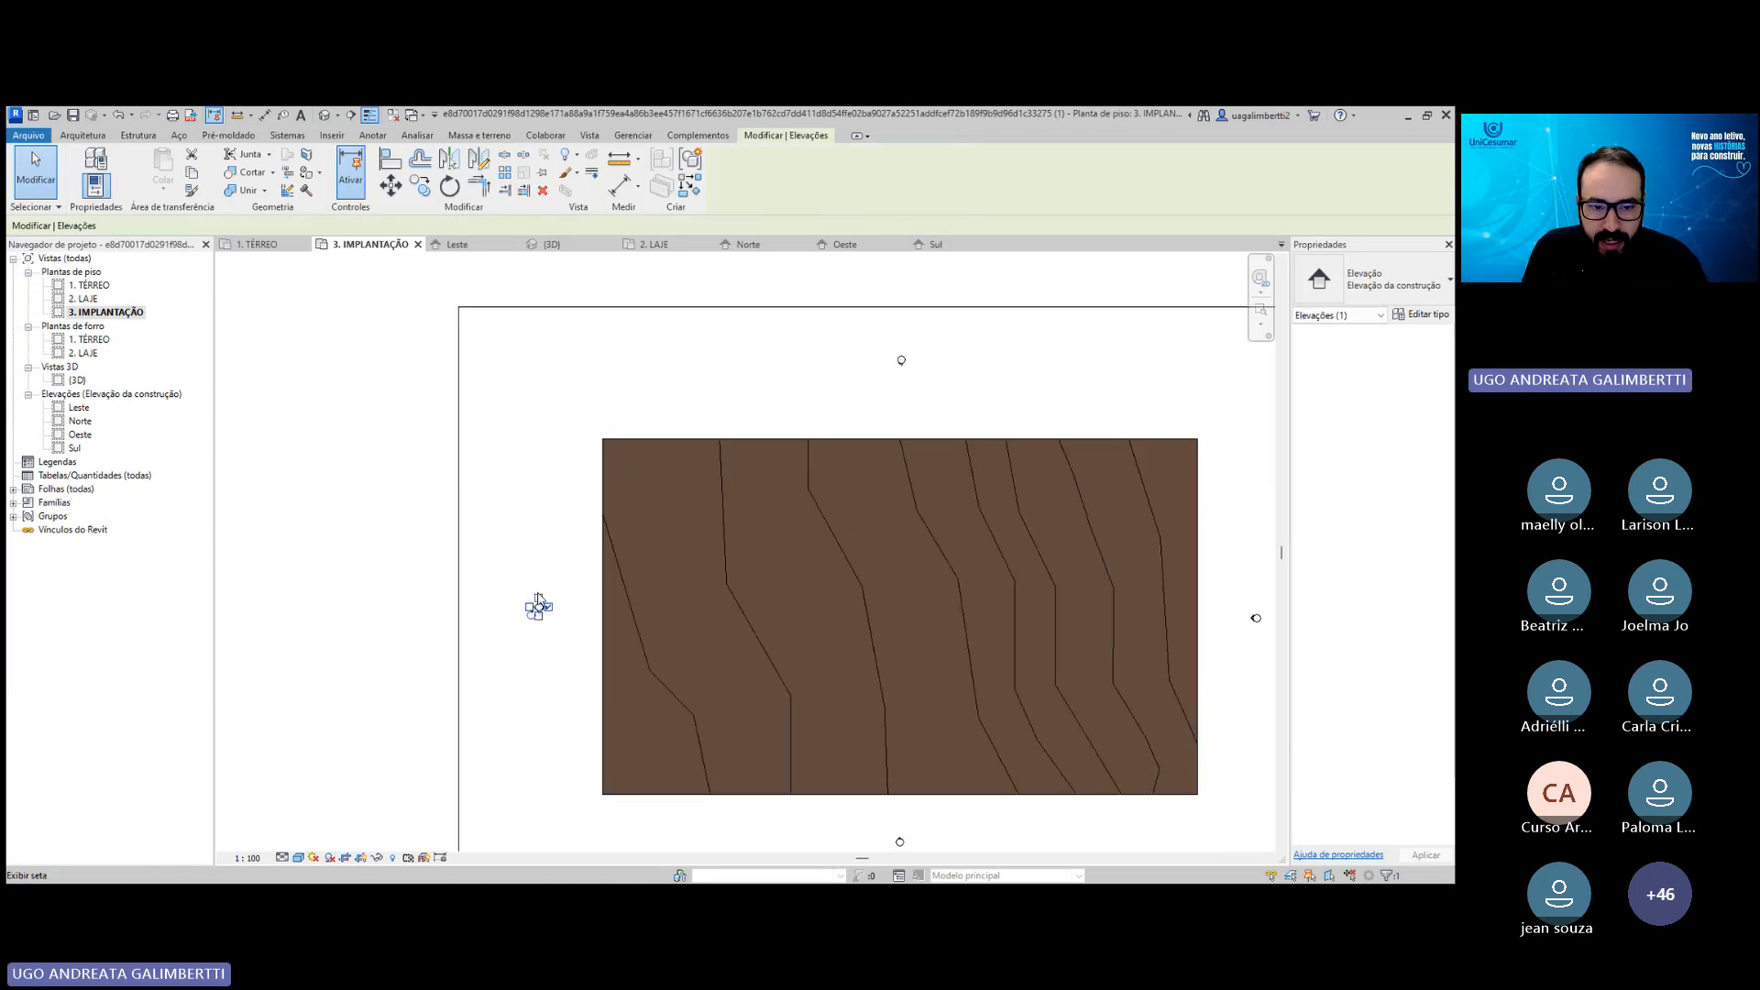
{"action": "key", "text": "Escape"}
{"action": "scroll", "coordinate": [542, 609], "scroll_direction": "up", "scroll_amount": 2}
{"action": "left_click", "coordinate": [552, 609]}
{"action": "scroll", "coordinate": [619, 580], "scroll_direction": "down", "scroll_amount": 2}
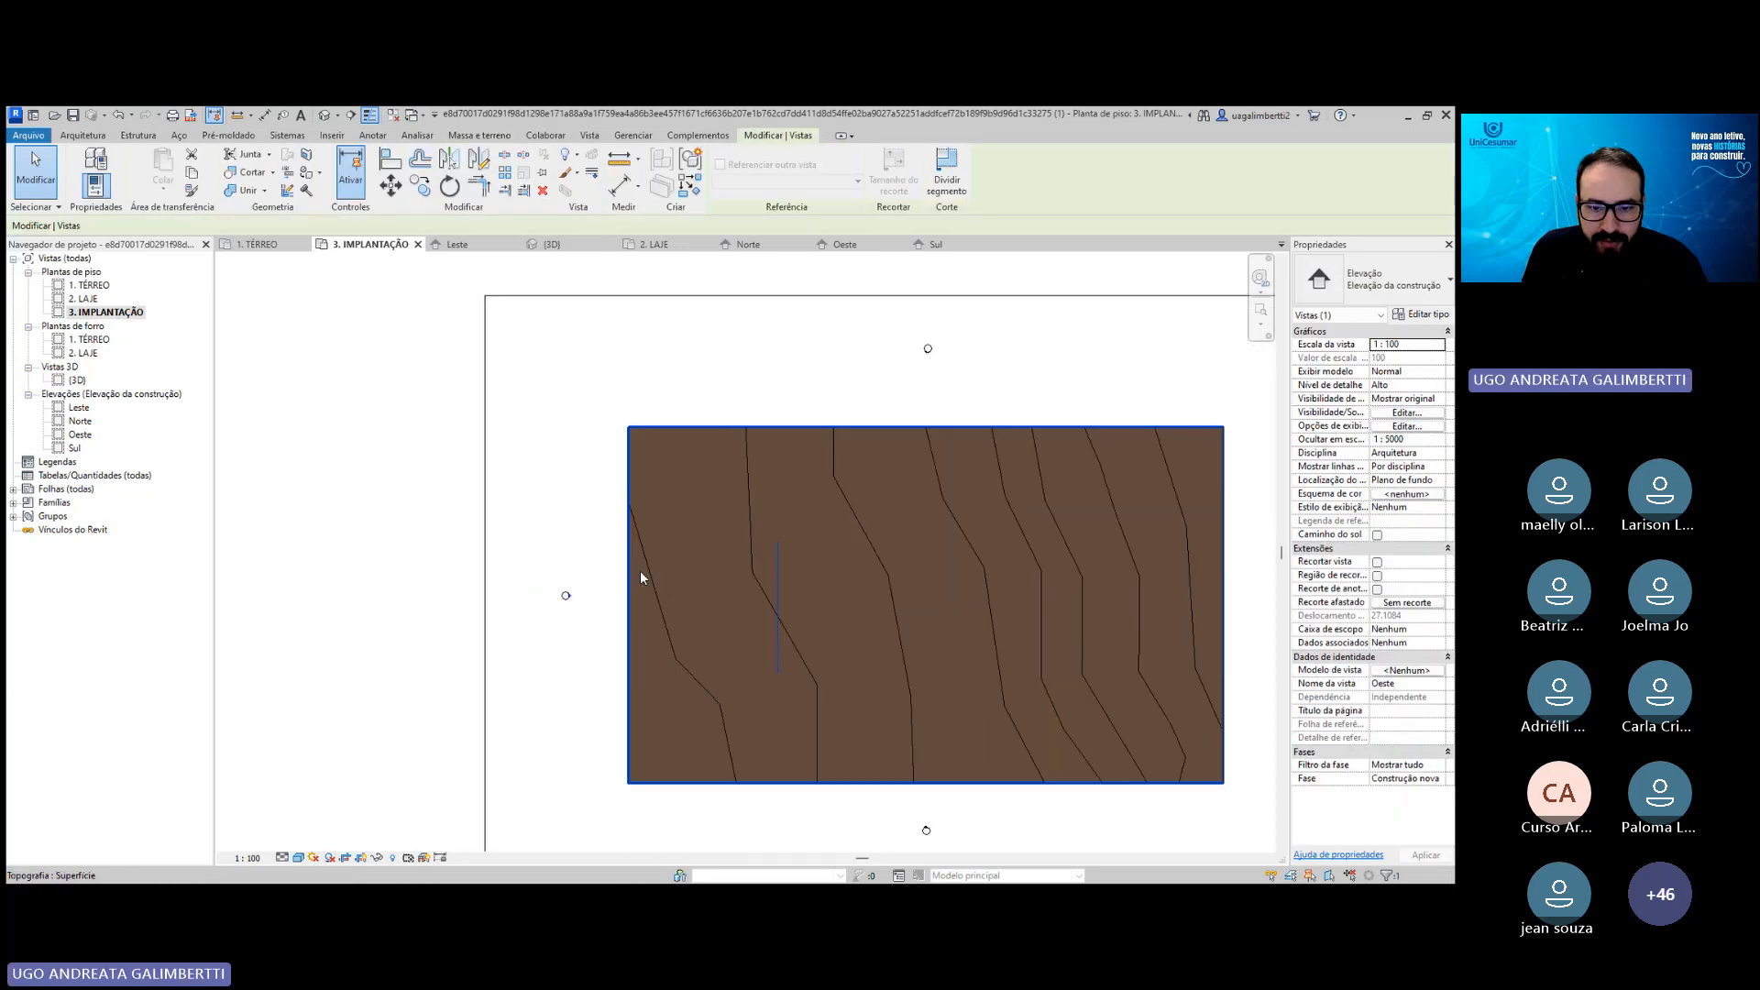
{"action": "scroll", "coordinate": [640, 578], "scroll_direction": "down", "scroll_amount": 1}
{"action": "scroll", "coordinate": [759, 563], "scroll_direction": "up", "scroll_amount": 2}
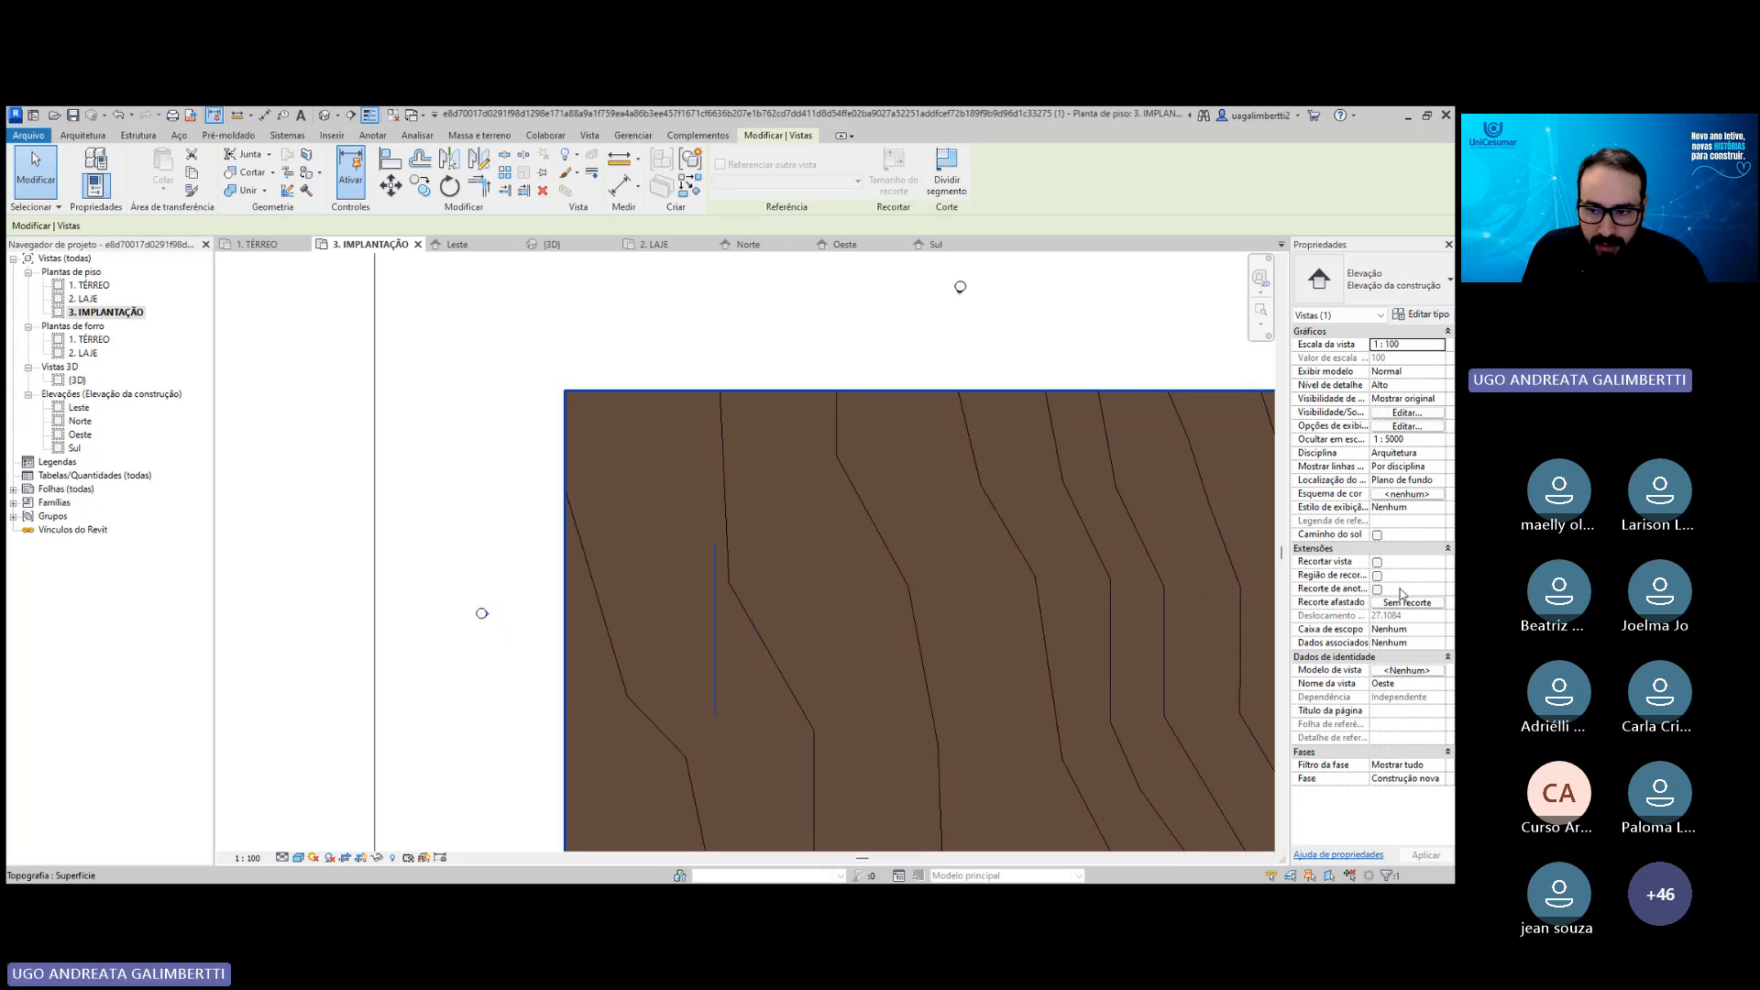
{"action": "left_click", "coordinate": [1377, 561]}
{"action": "left_click", "coordinate": [1377, 575]}
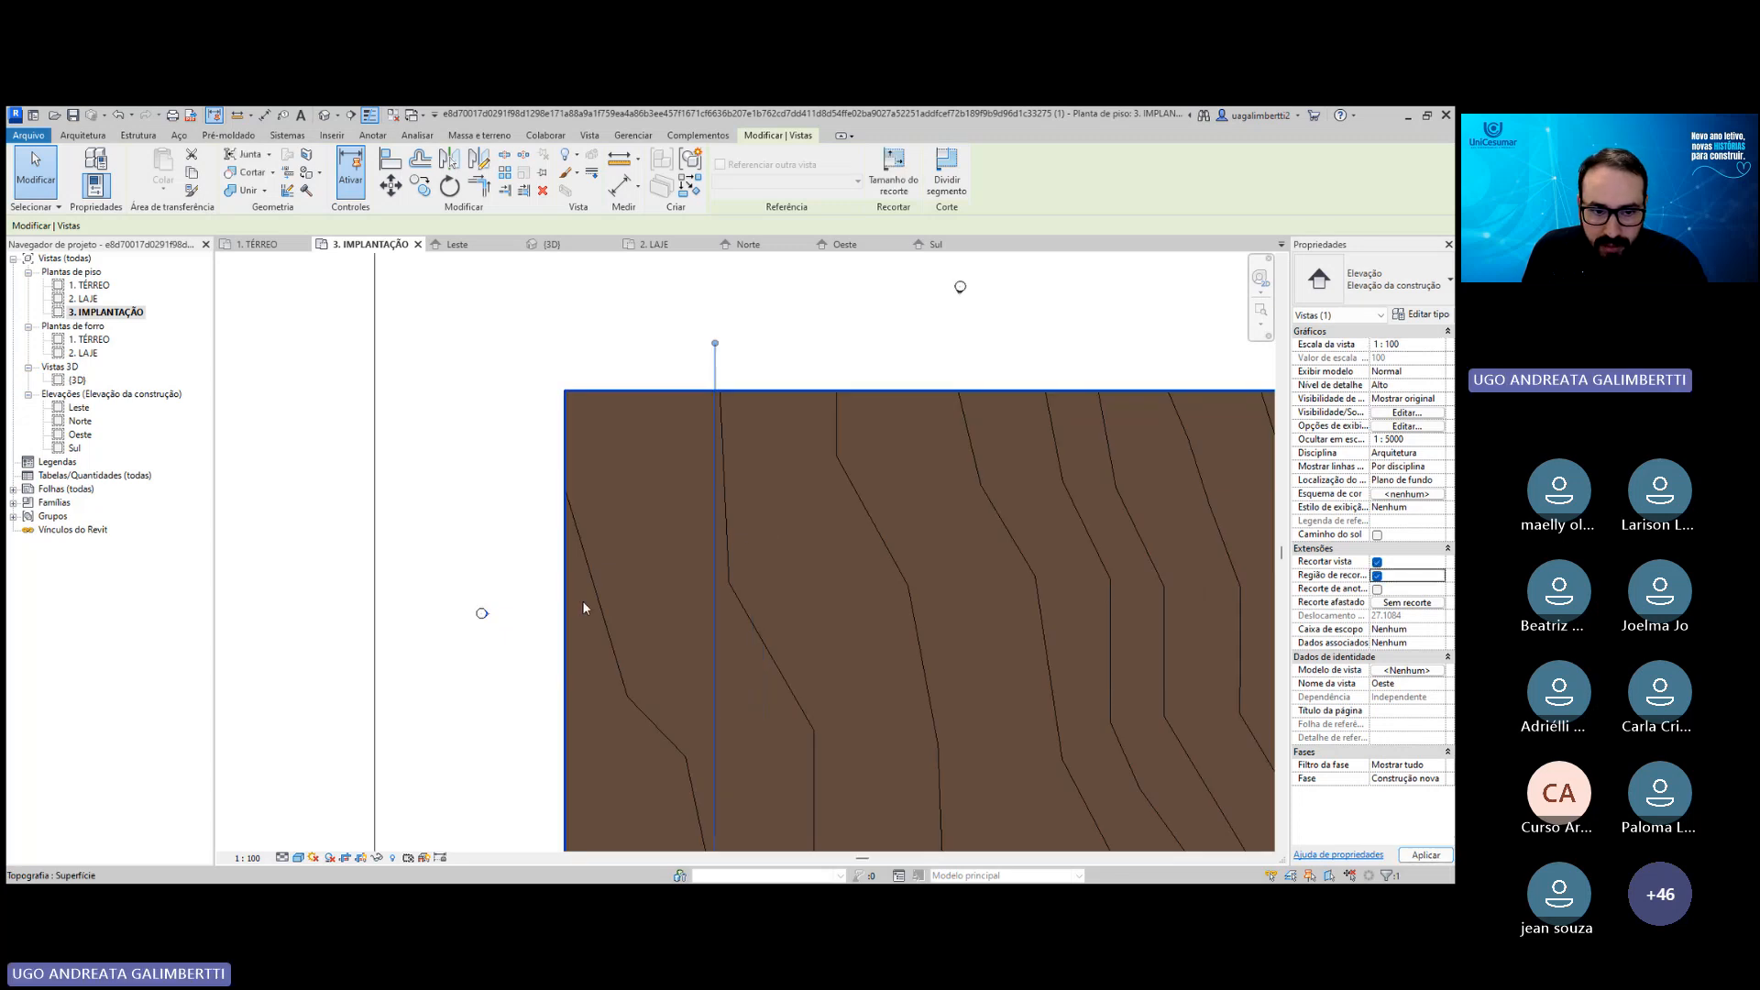
{"action": "scroll", "coordinate": [623, 474], "scroll_direction": "down", "scroll_amount": 2}
Nudge the Oeste elevation's view line west until it lies just outside the terrain's western edge.
{"action": "left_click", "coordinate": [682, 413]}
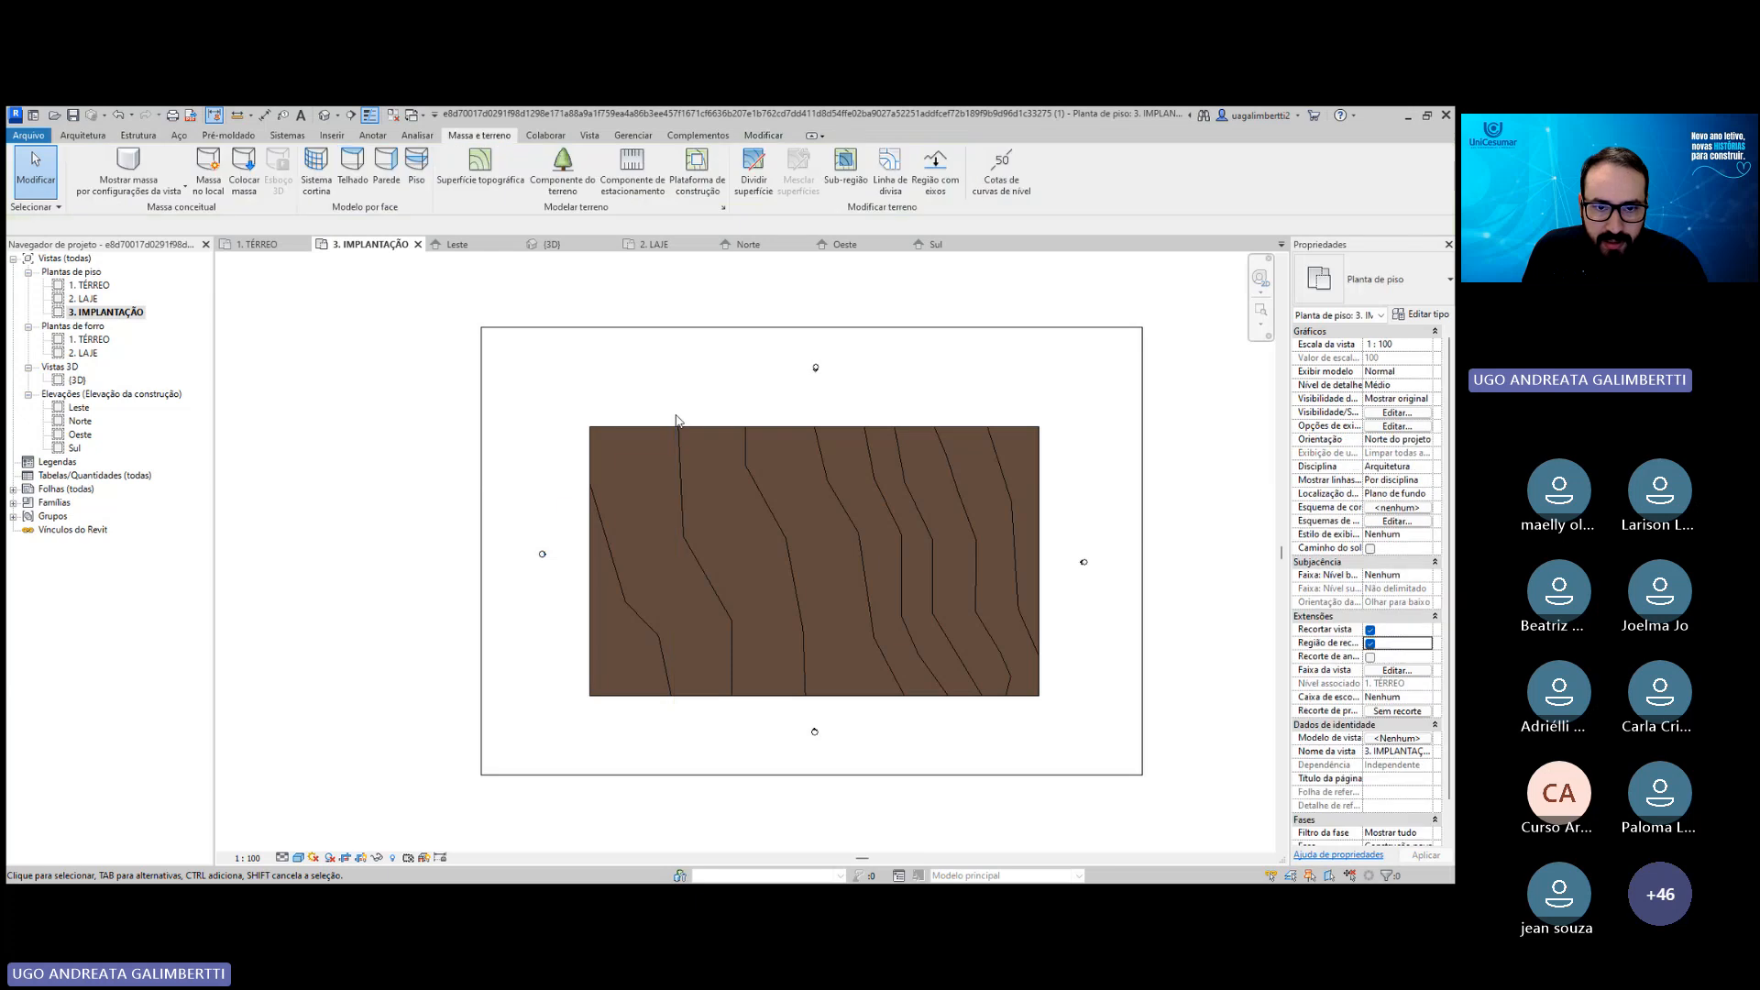
{"action": "left_click", "coordinate": [544, 555]}
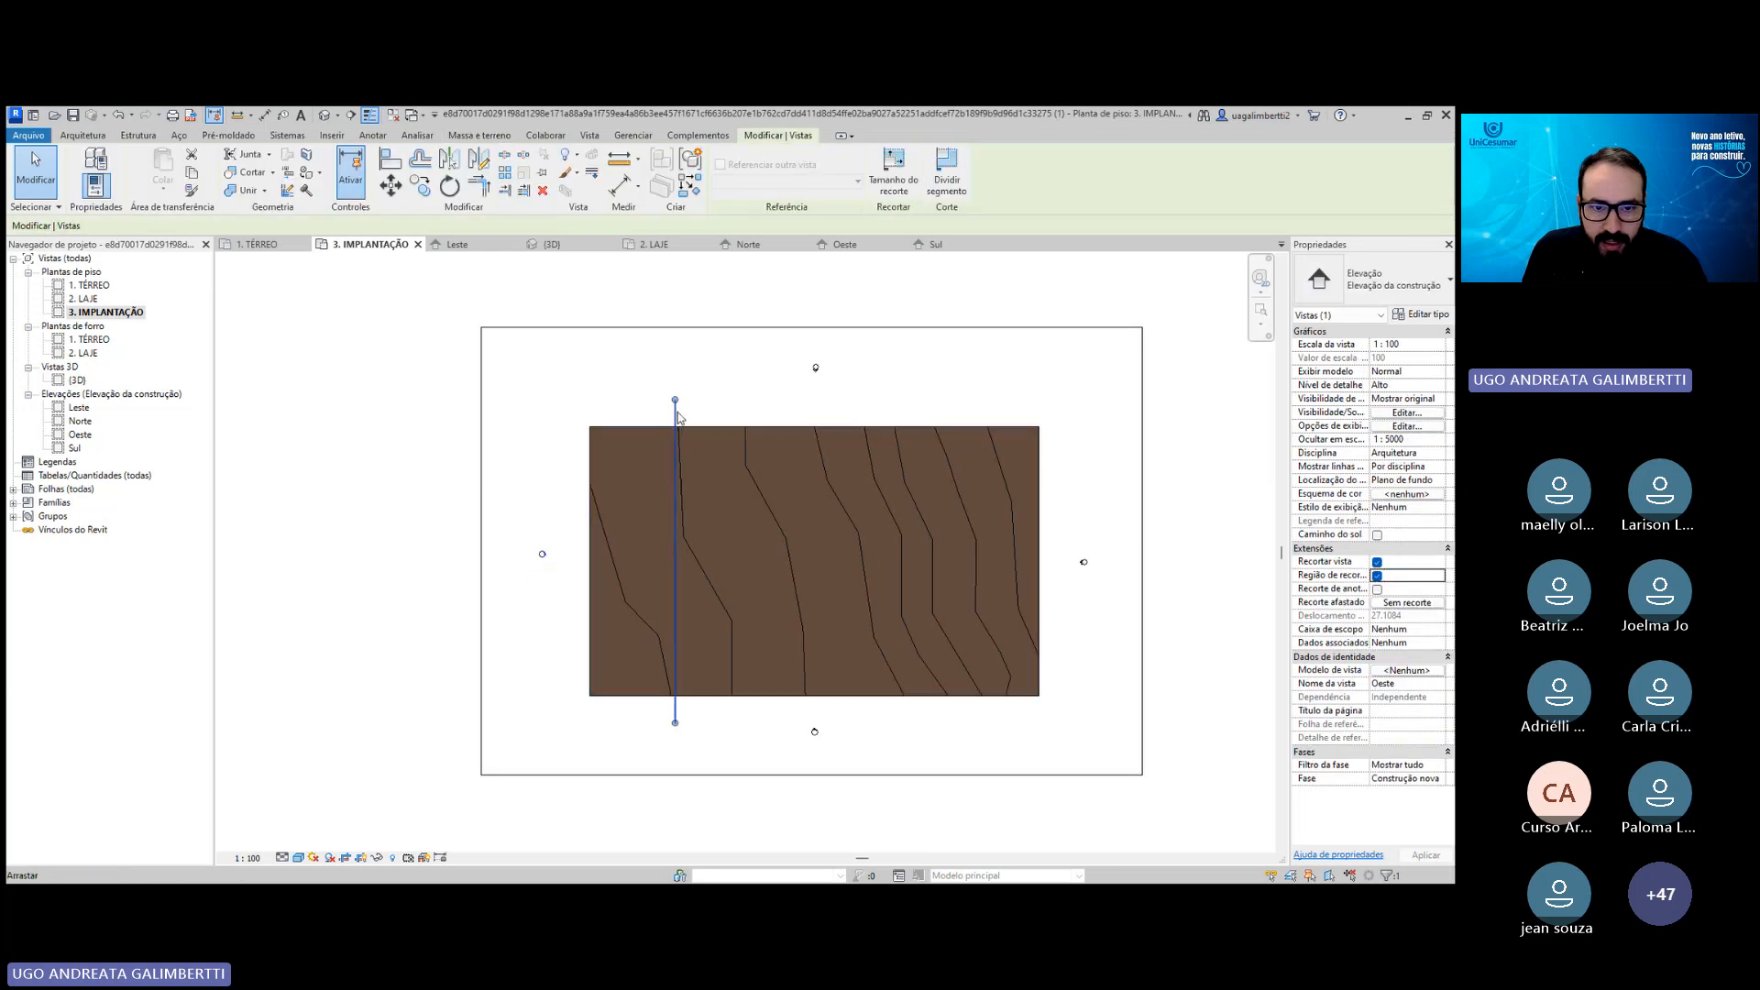
{"action": "key", "text": "Left"}
{"action": "key", "text": "Left"}
{"action": "key", "text": "Left"}
{"action": "key", "text": "Left"}
{"action": "key", "text": "Left"}
{"action": "key", "text": "Left"}
{"action": "key", "text": "Left"}
{"action": "key", "text": "Left"}
{"action": "key", "text": "Left"}
{"action": "key", "text": "Left"}
{"action": "key", "text": "Left"}
{"action": "key", "text": "Left"}
{"action": "key", "text": "Left"}
{"action": "key", "text": "Left"}
{"action": "key", "text": "Left"}
{"action": "key", "text": "Left"}
{"action": "key", "text": "Left"}
{"action": "key", "text": "Left"}
{"action": "key", "text": "Left"}
{"action": "key", "text": "Left"}
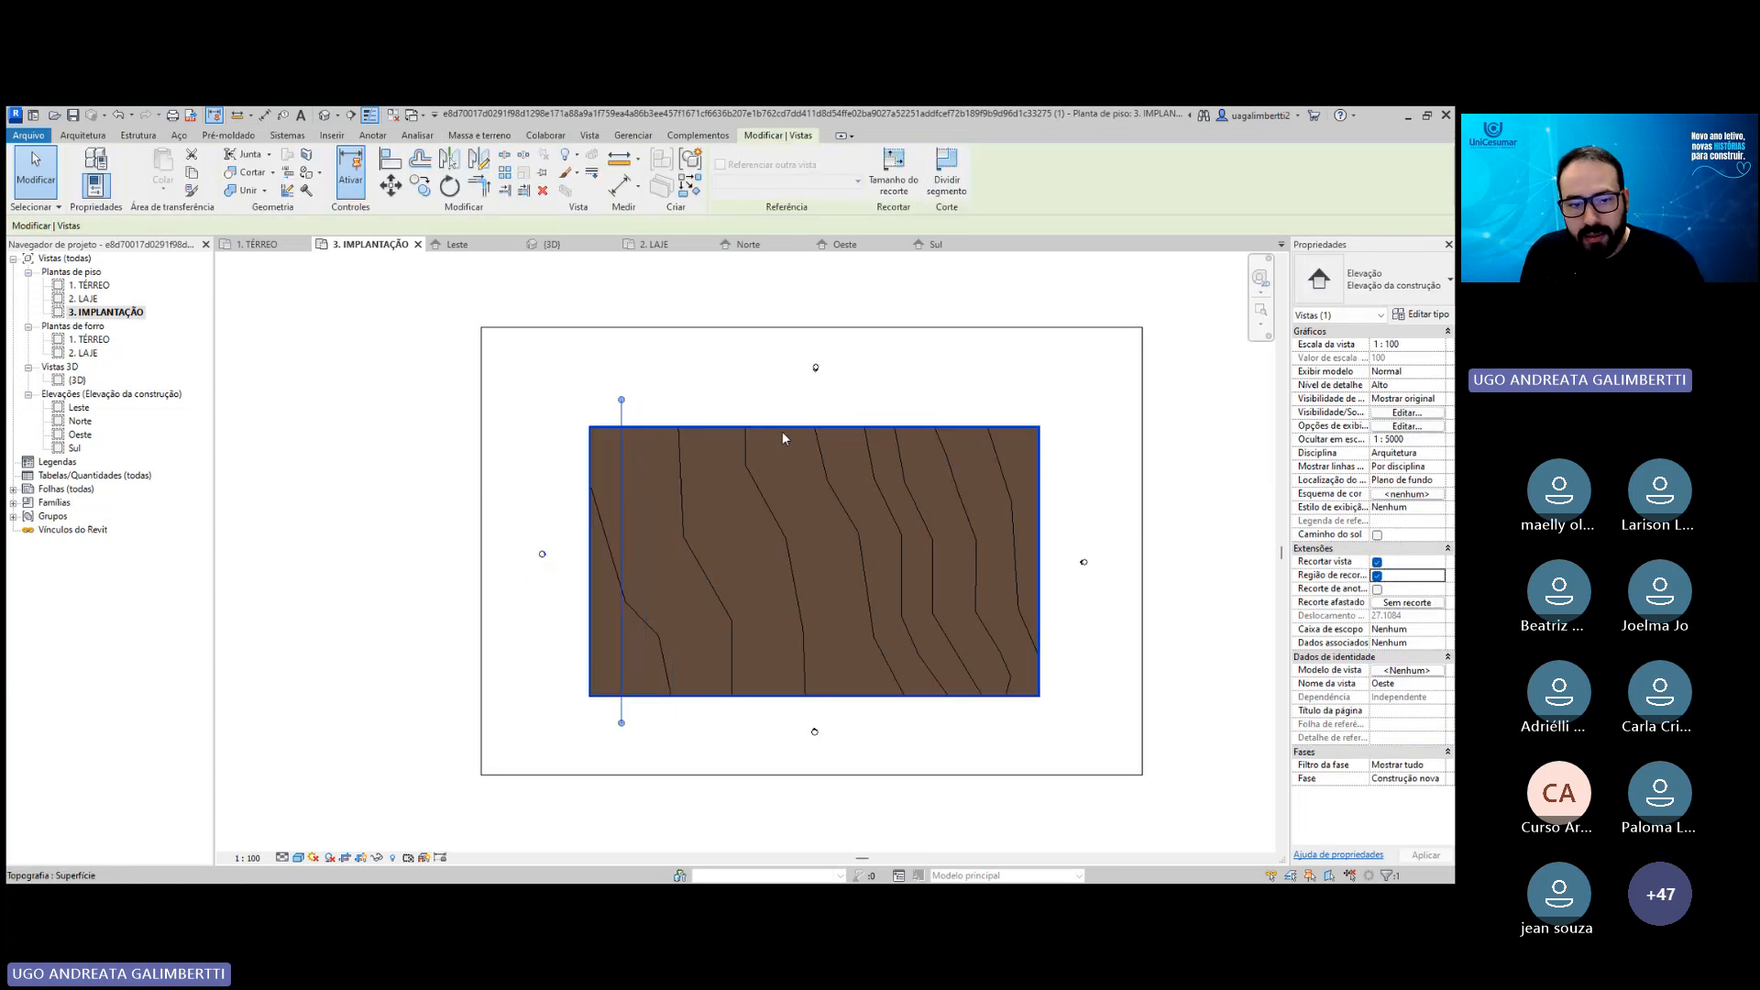
{"action": "key", "text": "Left"}
{"action": "key", "text": "Left"}
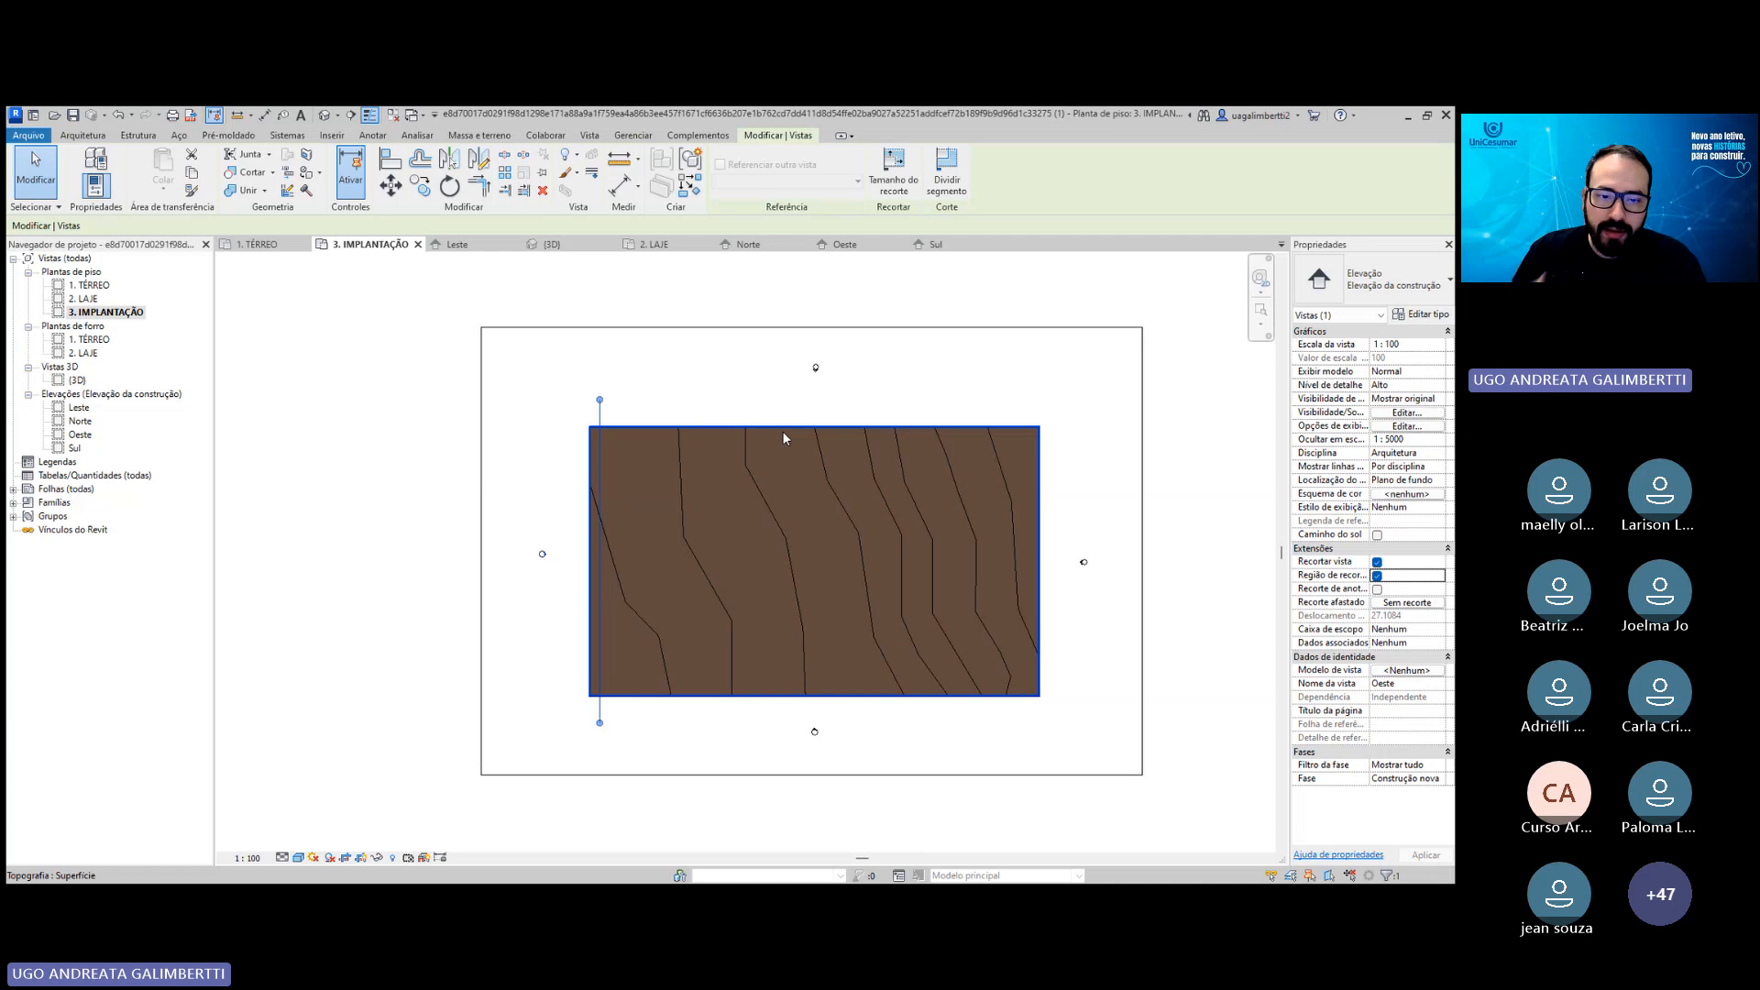
{"action": "key", "text": "Left"}
{"action": "key", "text": "Left"}
{"action": "key", "text": "Left"}
{"action": "key", "text": "Left"}
{"action": "key", "text": "Left"}
{"action": "key", "text": "Left"}
{"action": "key", "text": "Left"}
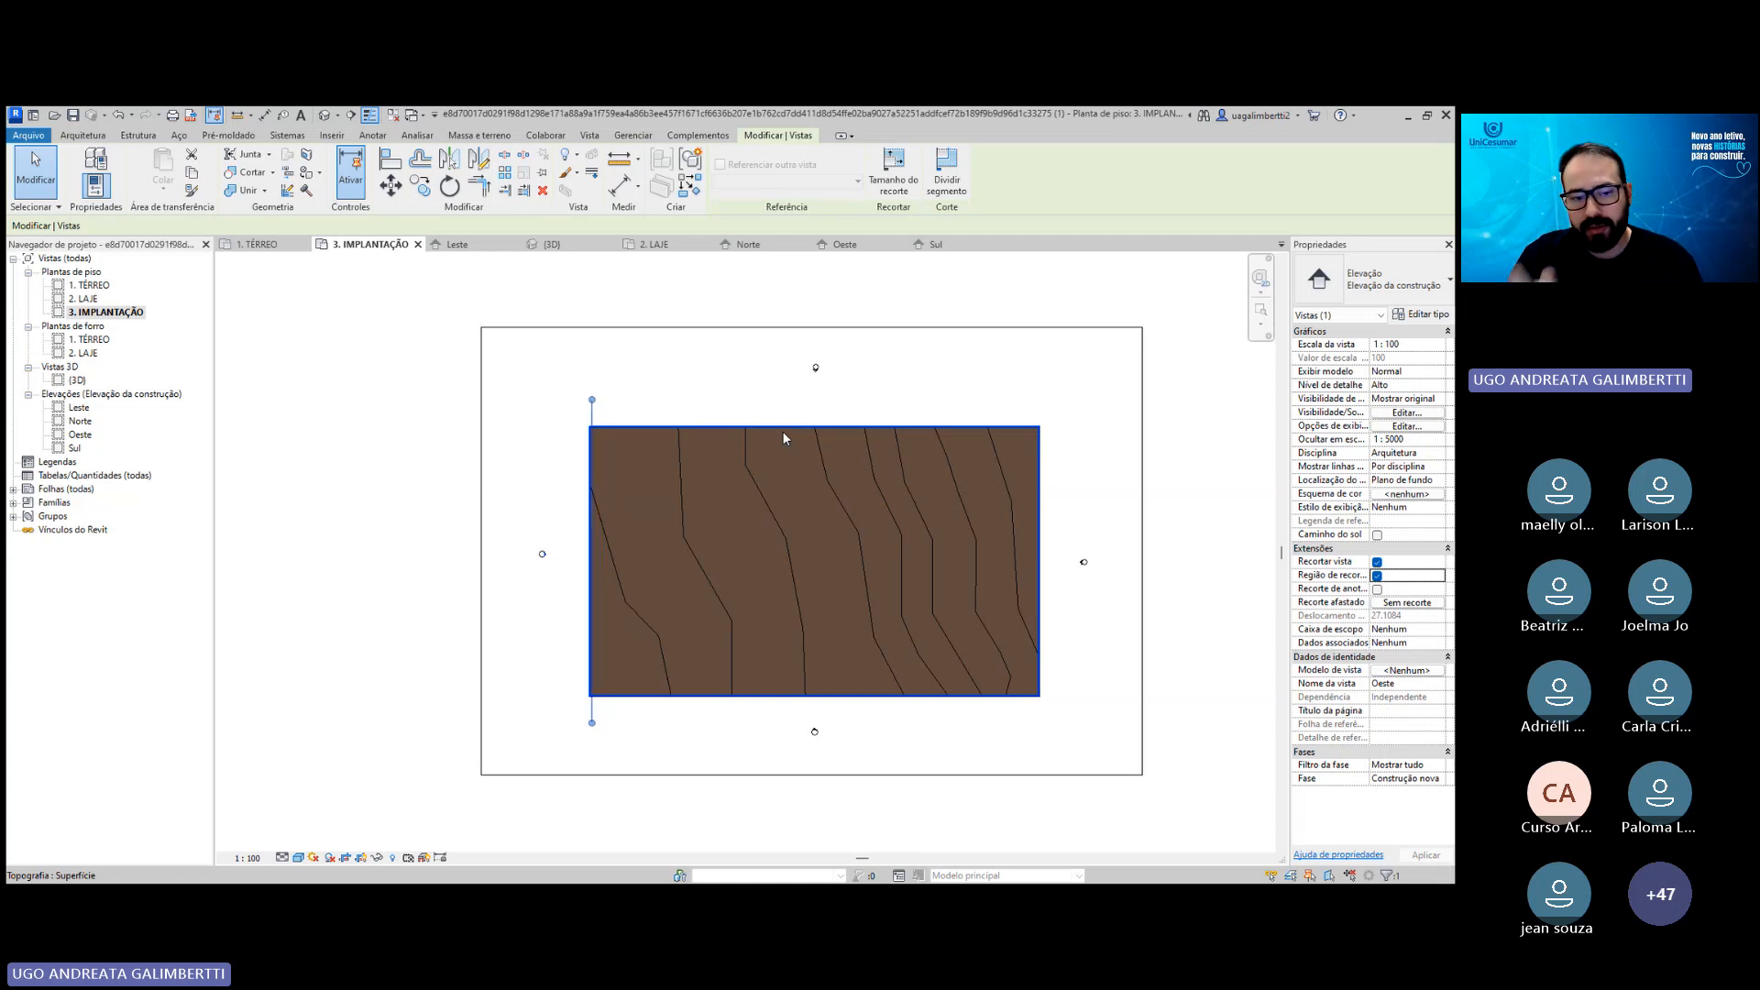
{"action": "key", "text": "Left"}
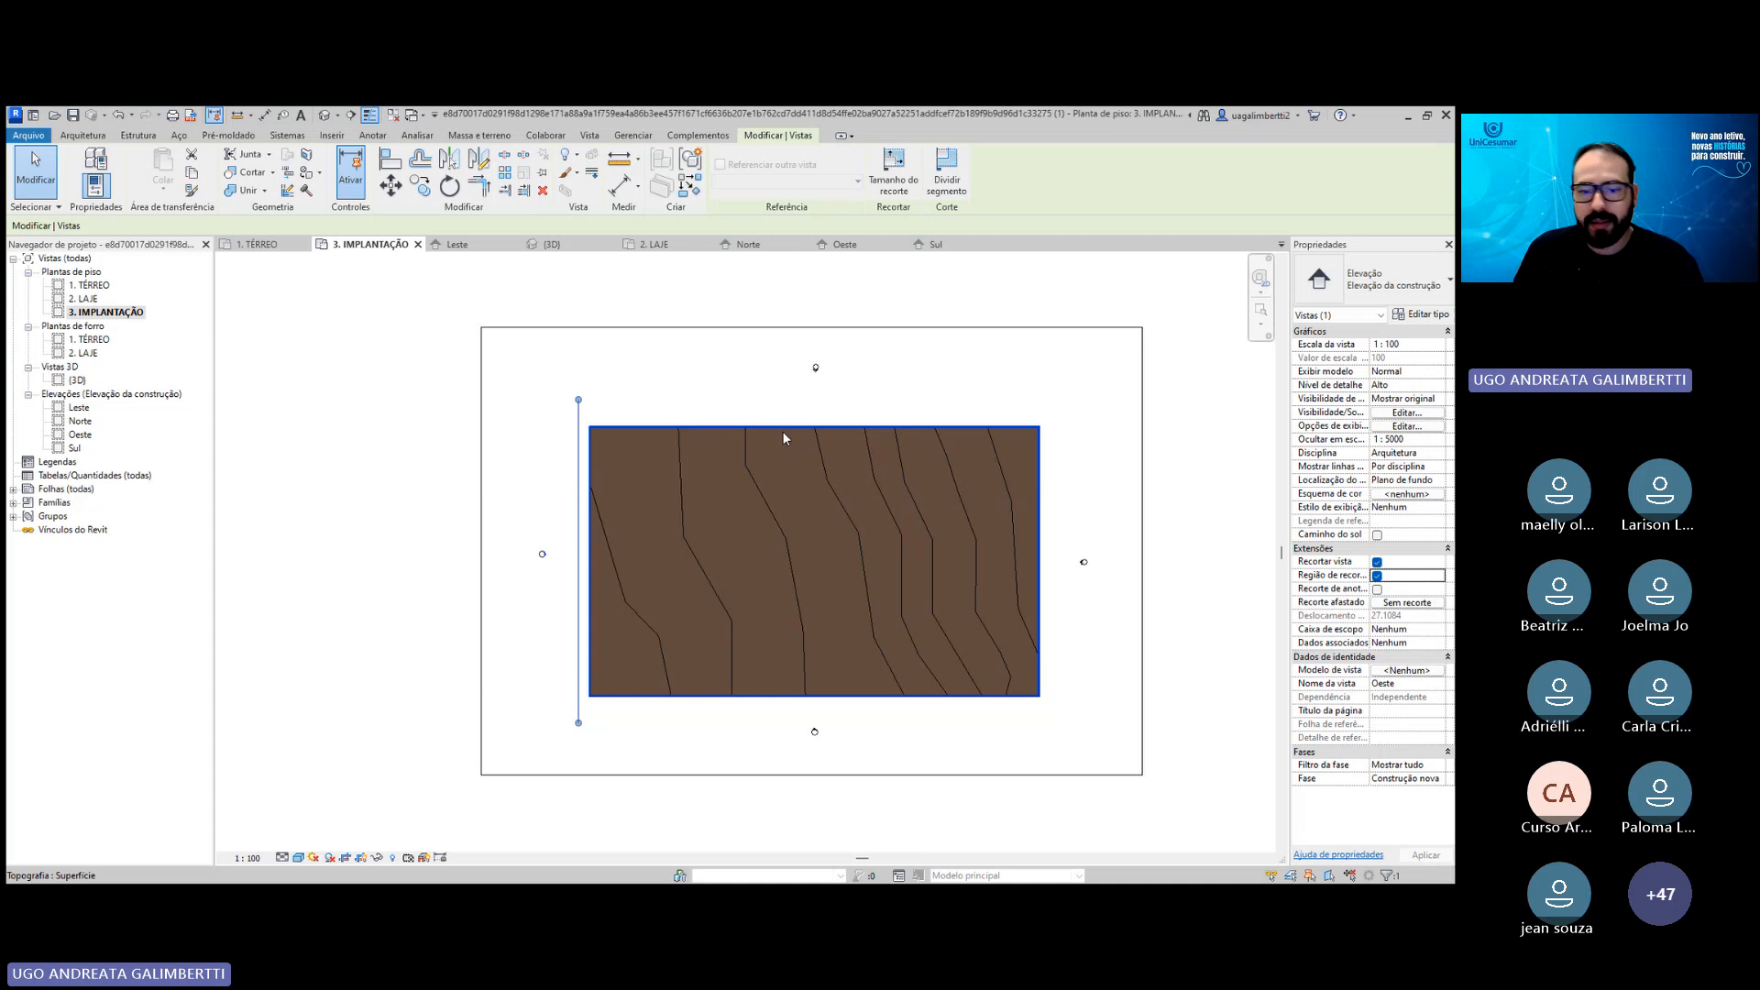
Select the Sul elevation view from its marker south of the terrain and enable its view cropping and crop region.
{"action": "left_click", "coordinate": [887, 752]}
{"action": "left_click", "coordinate": [813, 730]}
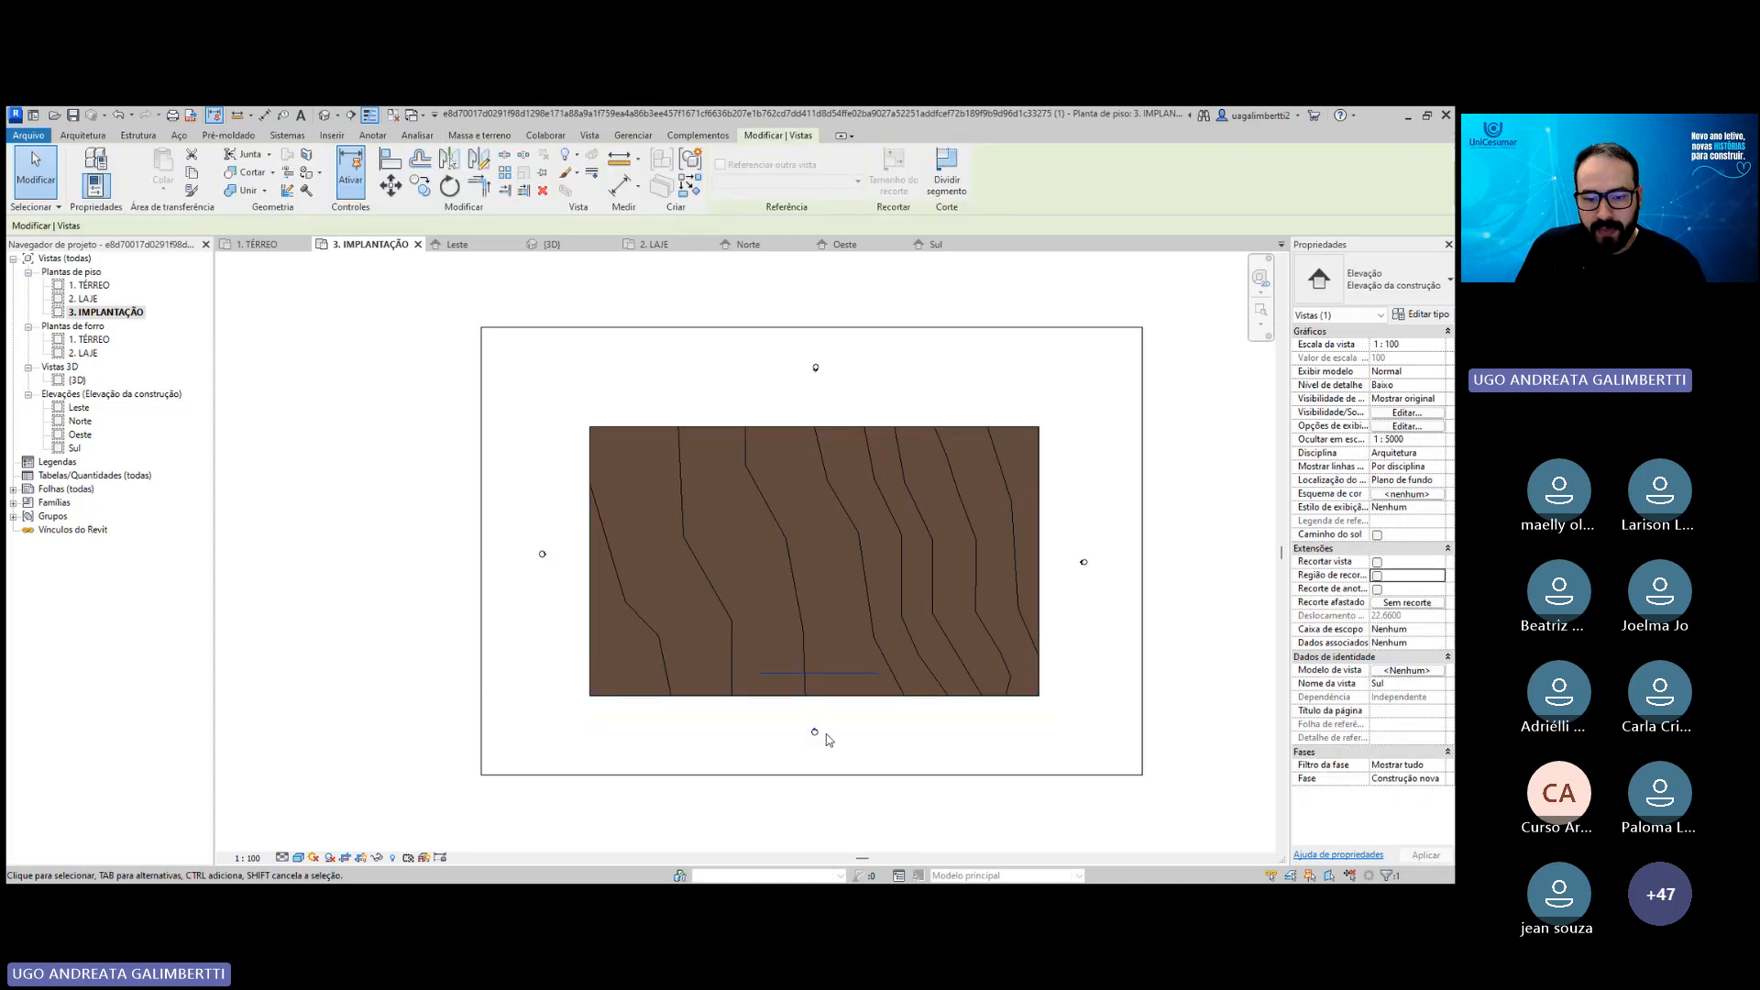
{"action": "left_click", "coordinate": [1377, 562]}
{"action": "left_click", "coordinate": [1378, 576]}
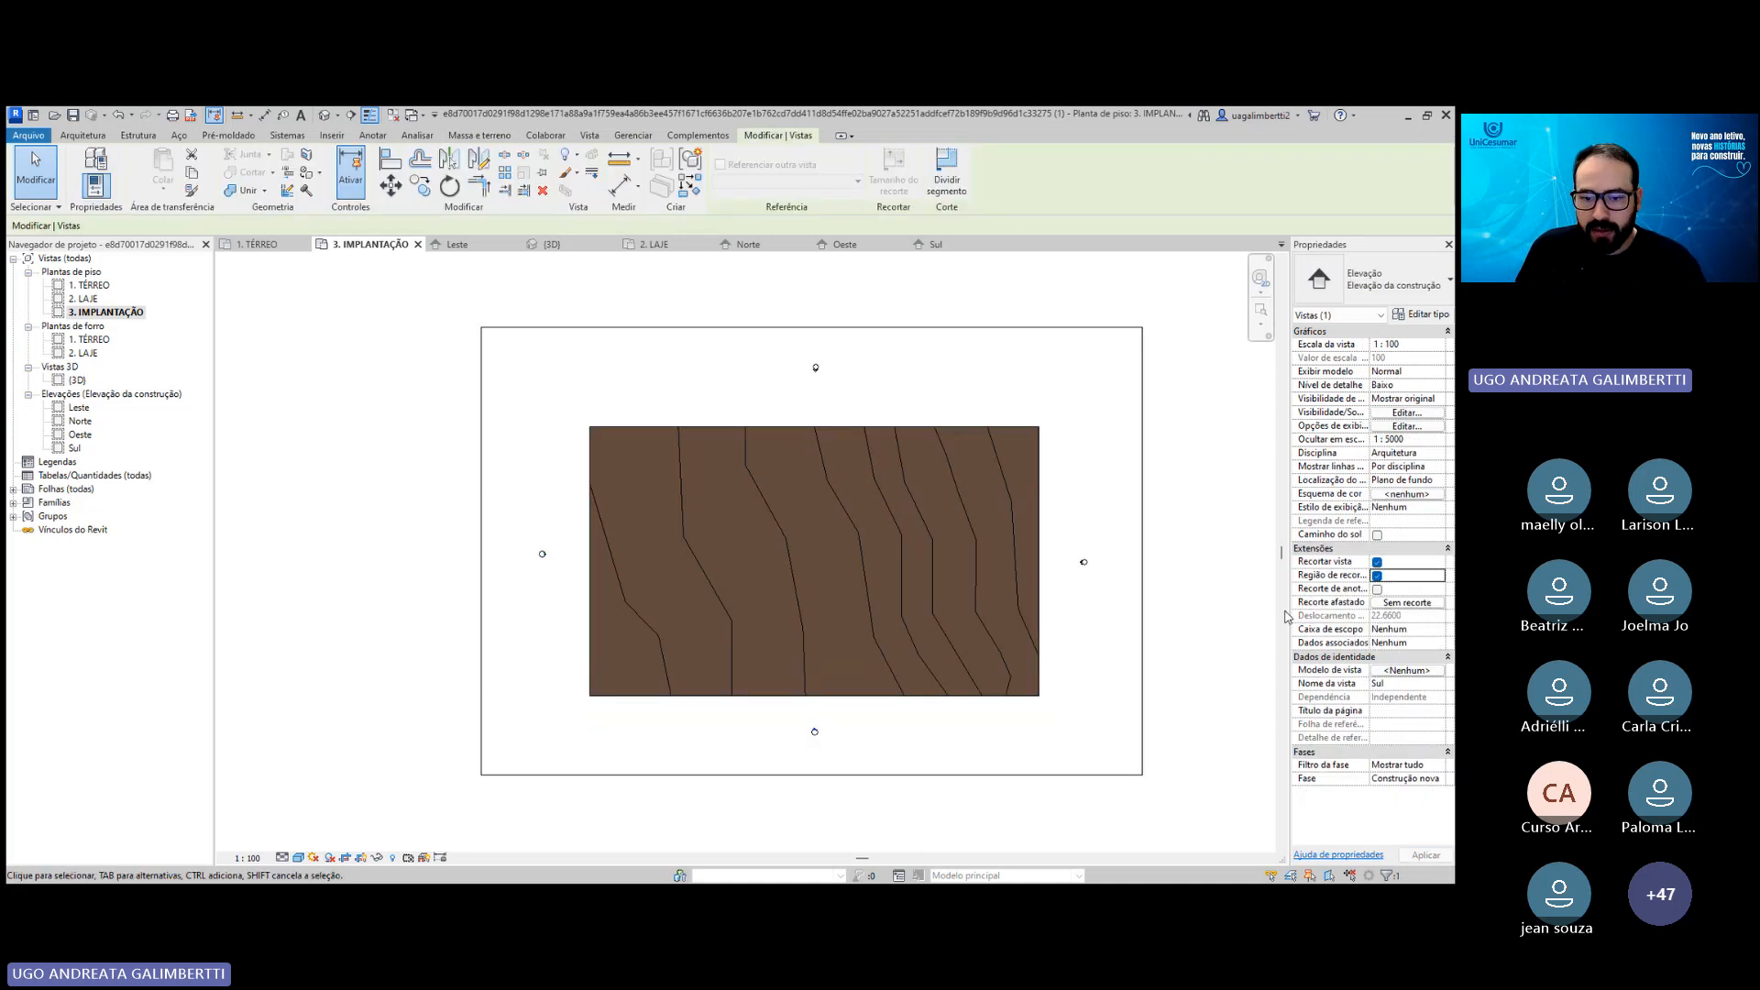
Nudge the Sul elevation's view line south toward the terrain's southern edge.
{"action": "key", "text": "Down"}
{"action": "key", "text": "Down"}
{"action": "key", "text": "Down"}
{"action": "key", "text": "Down"}
{"action": "key", "text": "Down"}
{"action": "key", "text": "Down"}
{"action": "key", "text": "Down"}
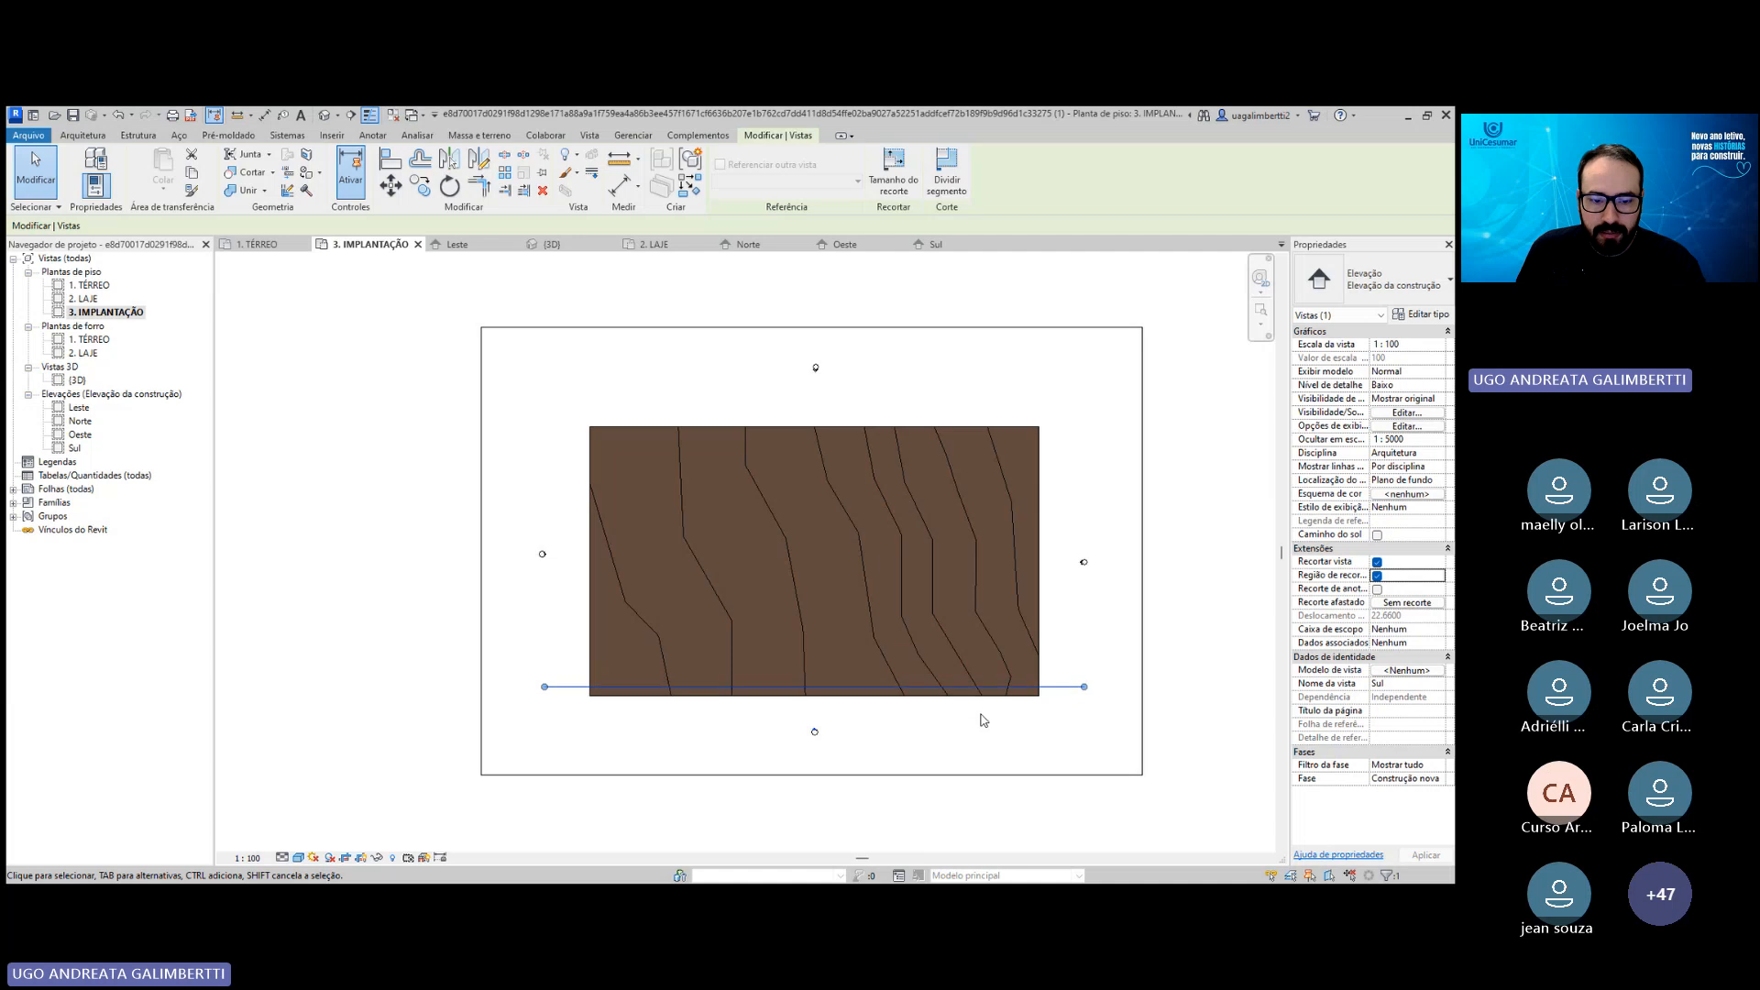
Select the Leste elevation view from its marker east of the terrain and enable its view cropping and crop region.
{"action": "left_click", "coordinate": [1141, 586]}
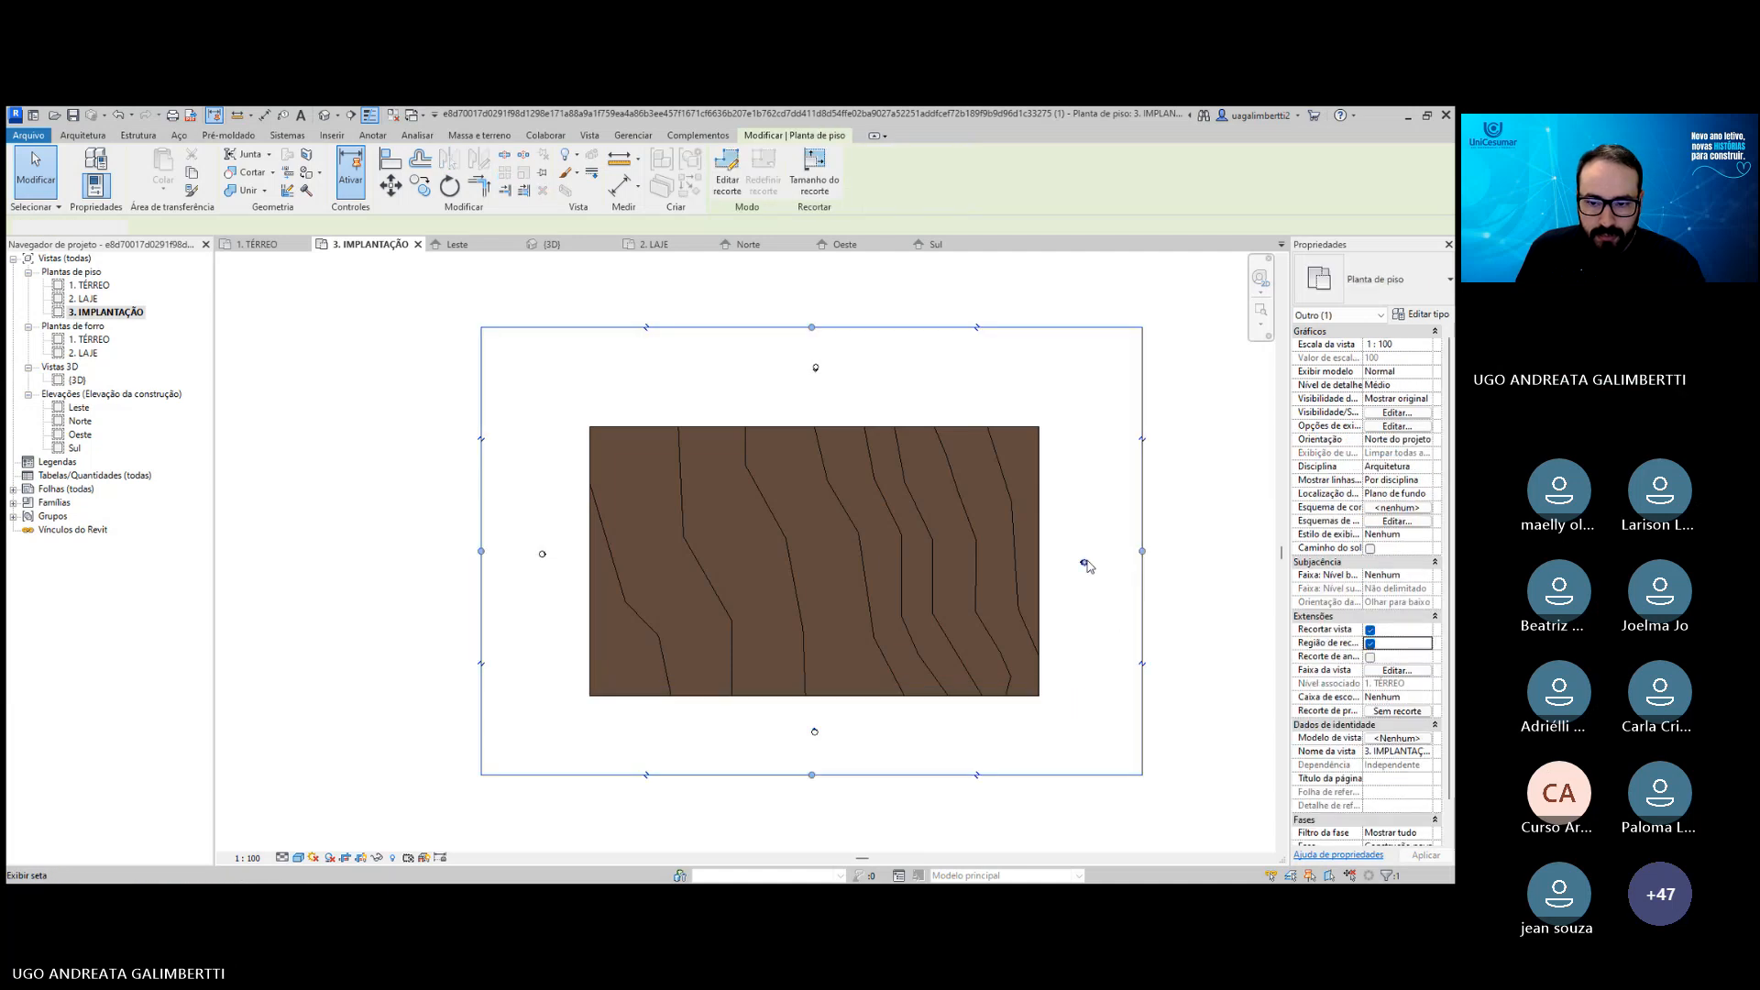
{"action": "left_click", "coordinate": [1084, 562]}
{"action": "left_click", "coordinate": [1150, 563]}
{"action": "left_click", "coordinate": [1083, 562]}
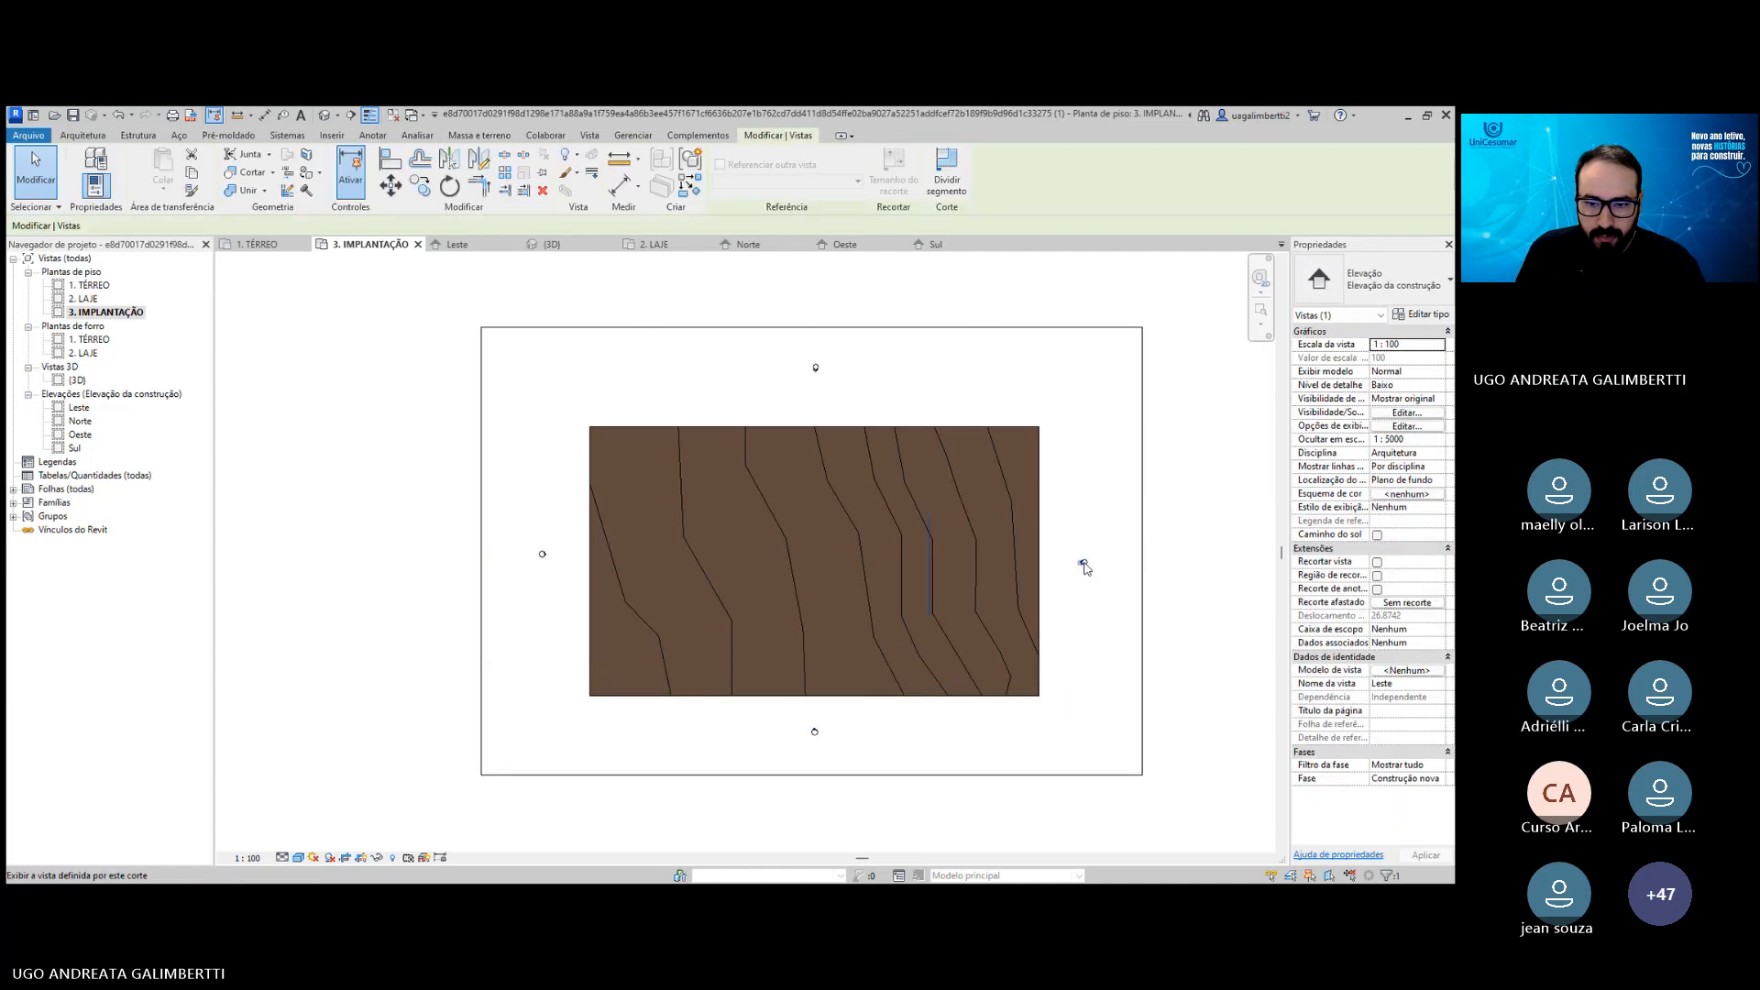
{"action": "left_click", "coordinate": [1377, 561]}
{"action": "left_click", "coordinate": [1377, 575]}
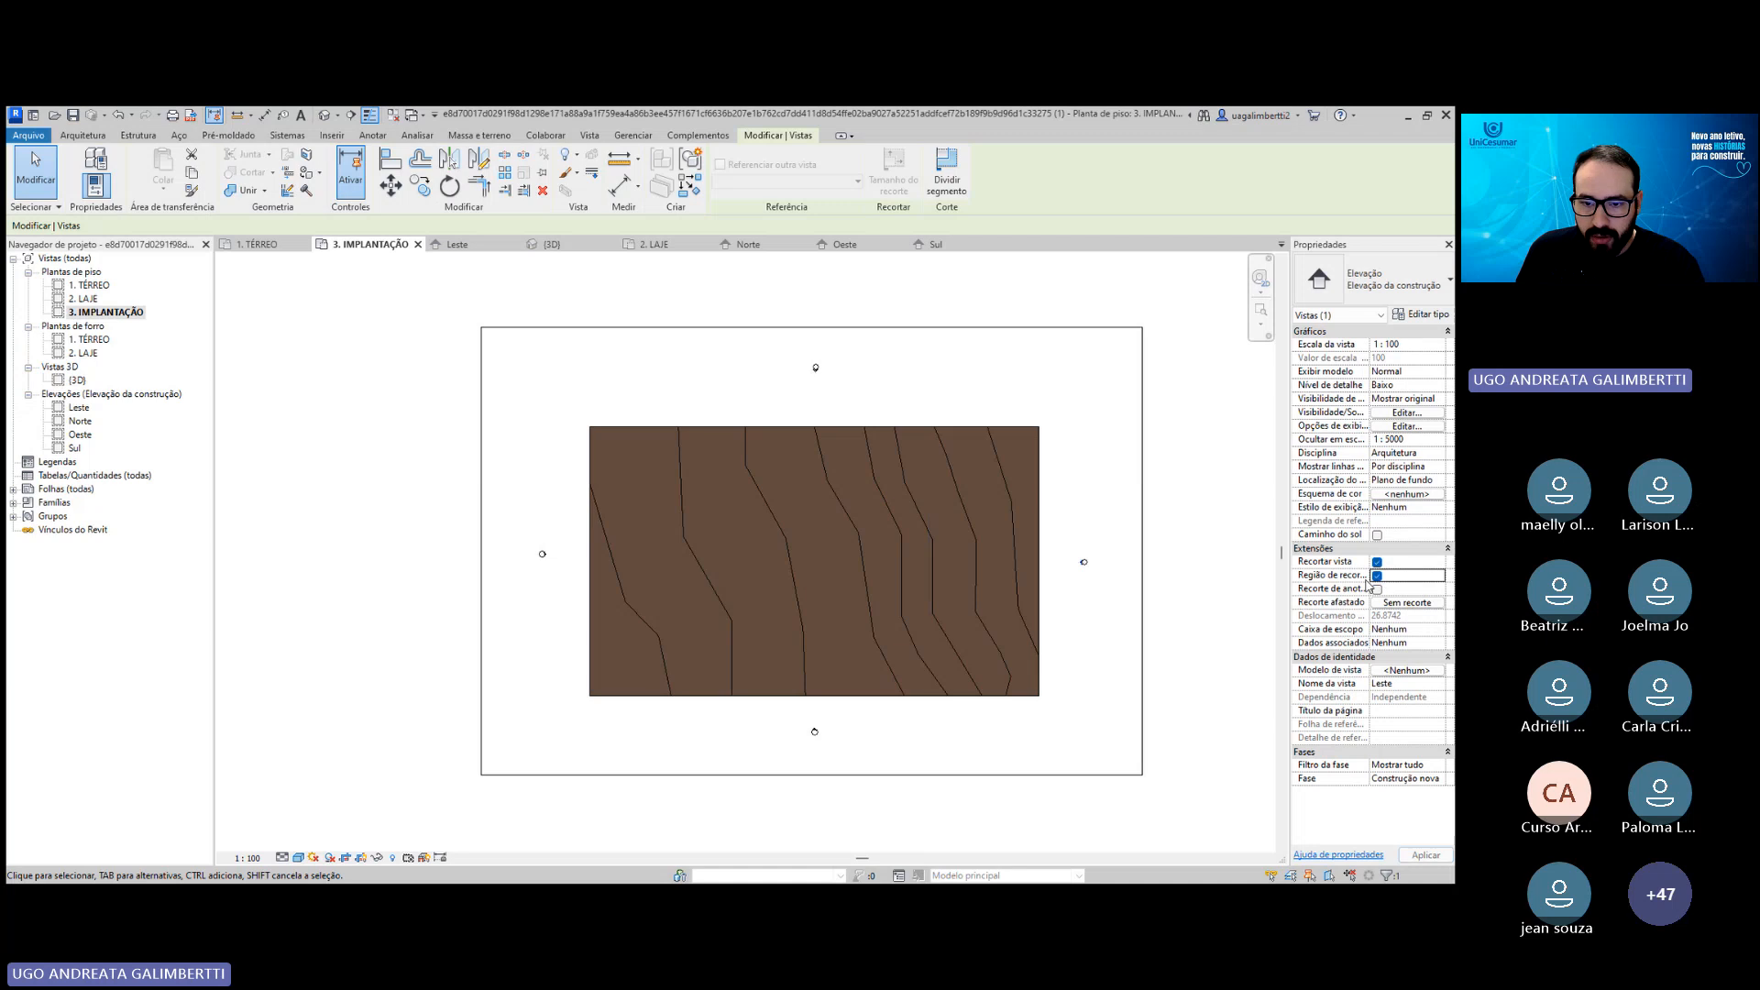
Nudge the Leste elevation's view line east toward the terrain's eastern edge and clear the selection.
{"action": "key", "text": "Right"}
{"action": "key", "text": "Right"}
{"action": "key", "text": "Right"}
{"action": "key", "text": "Right"}
{"action": "key", "text": "Right"}
{"action": "key", "text": "Right"}
{"action": "key", "text": "Right"}
{"action": "key", "text": "Right"}
{"action": "key", "text": "Right"}
{"action": "key", "text": "Right"}
{"action": "key", "text": "Right"}
{"action": "key", "text": "Right"}
{"action": "key", "text": "Right"}
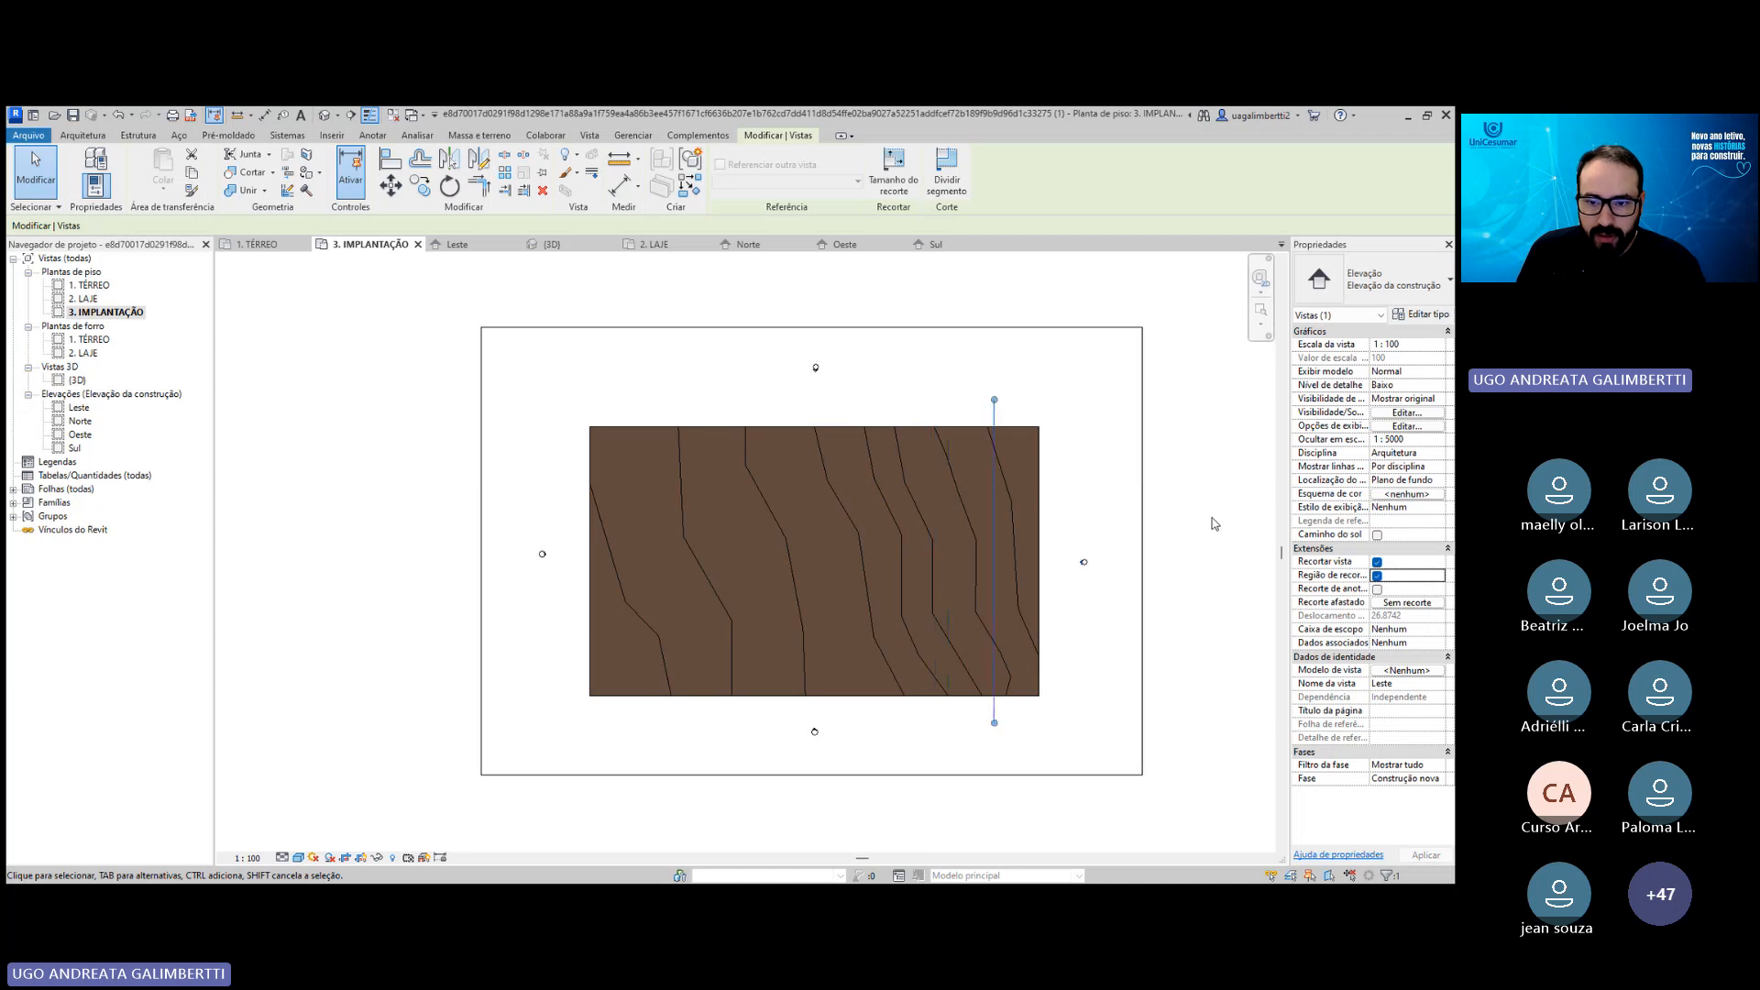
{"action": "left_click", "coordinate": [1218, 509]}
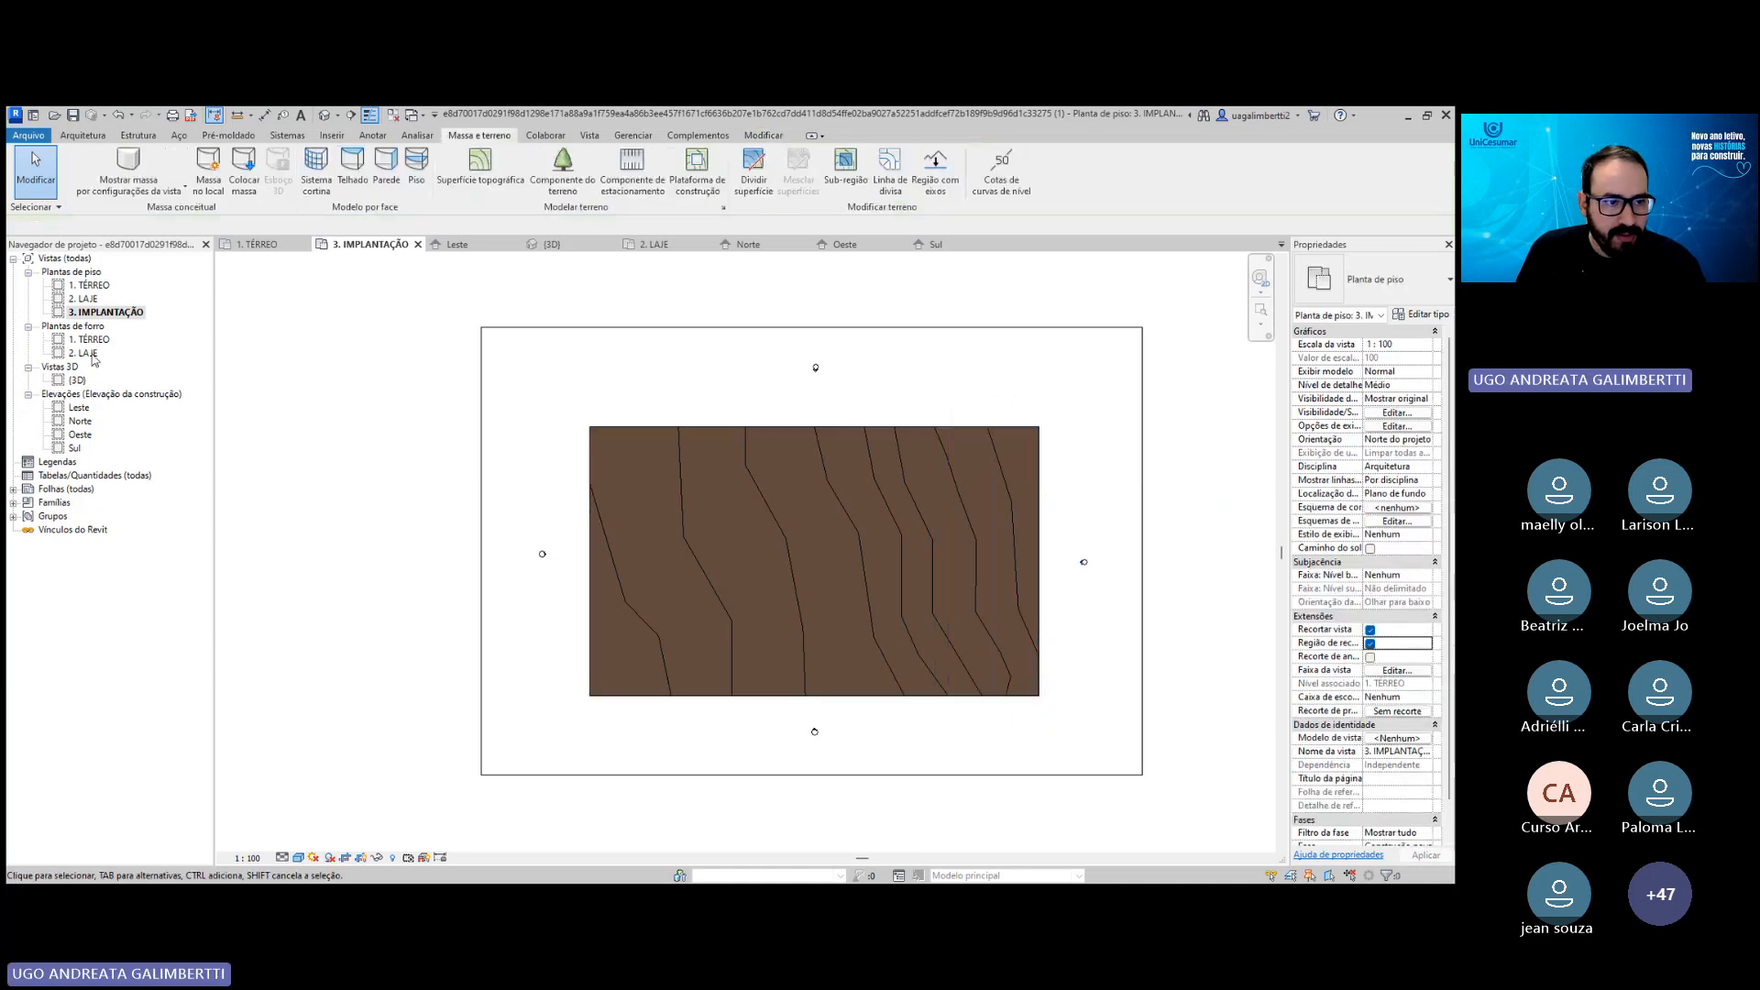
Open the Leste elevation and examine the terrain profile against the 1. TÉRREO and 2. LAJE levels and the crop region.
{"action": "double_click", "coordinate": [80, 407]}
{"action": "scroll", "coordinate": [908, 418], "scroll_direction": "down", "scroll_amount": 4}
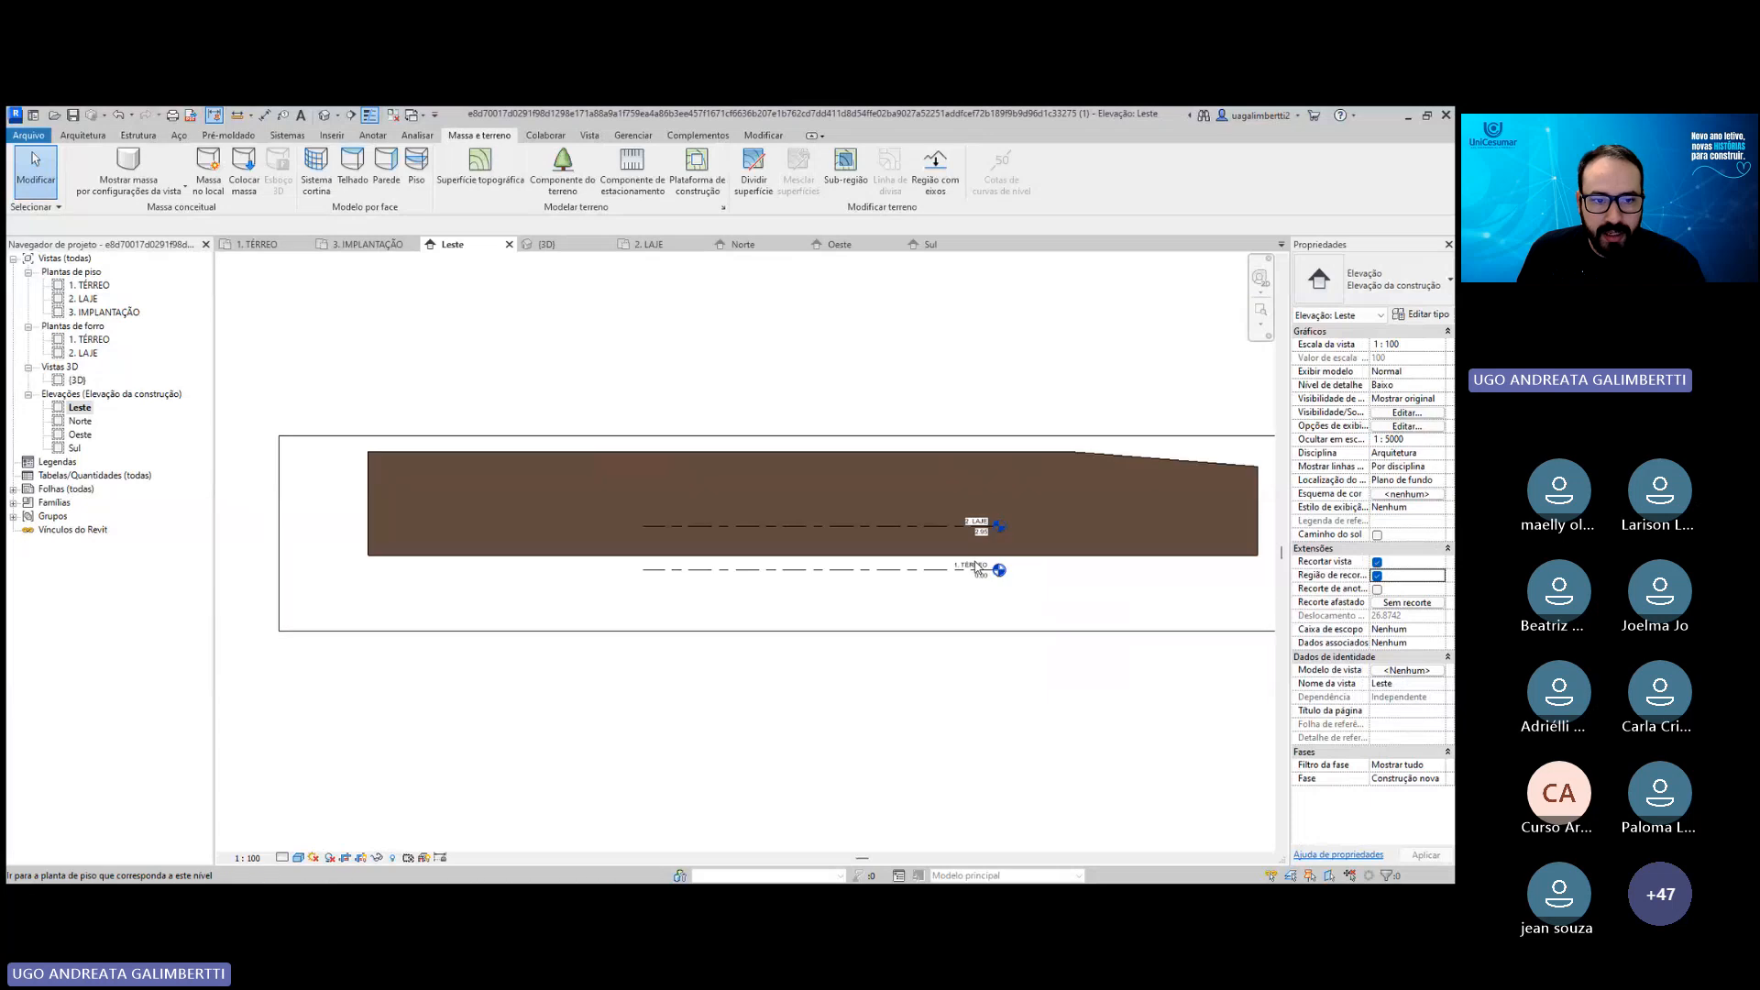
{"action": "scroll", "coordinate": [1080, 513], "scroll_direction": "up", "scroll_amount": 4}
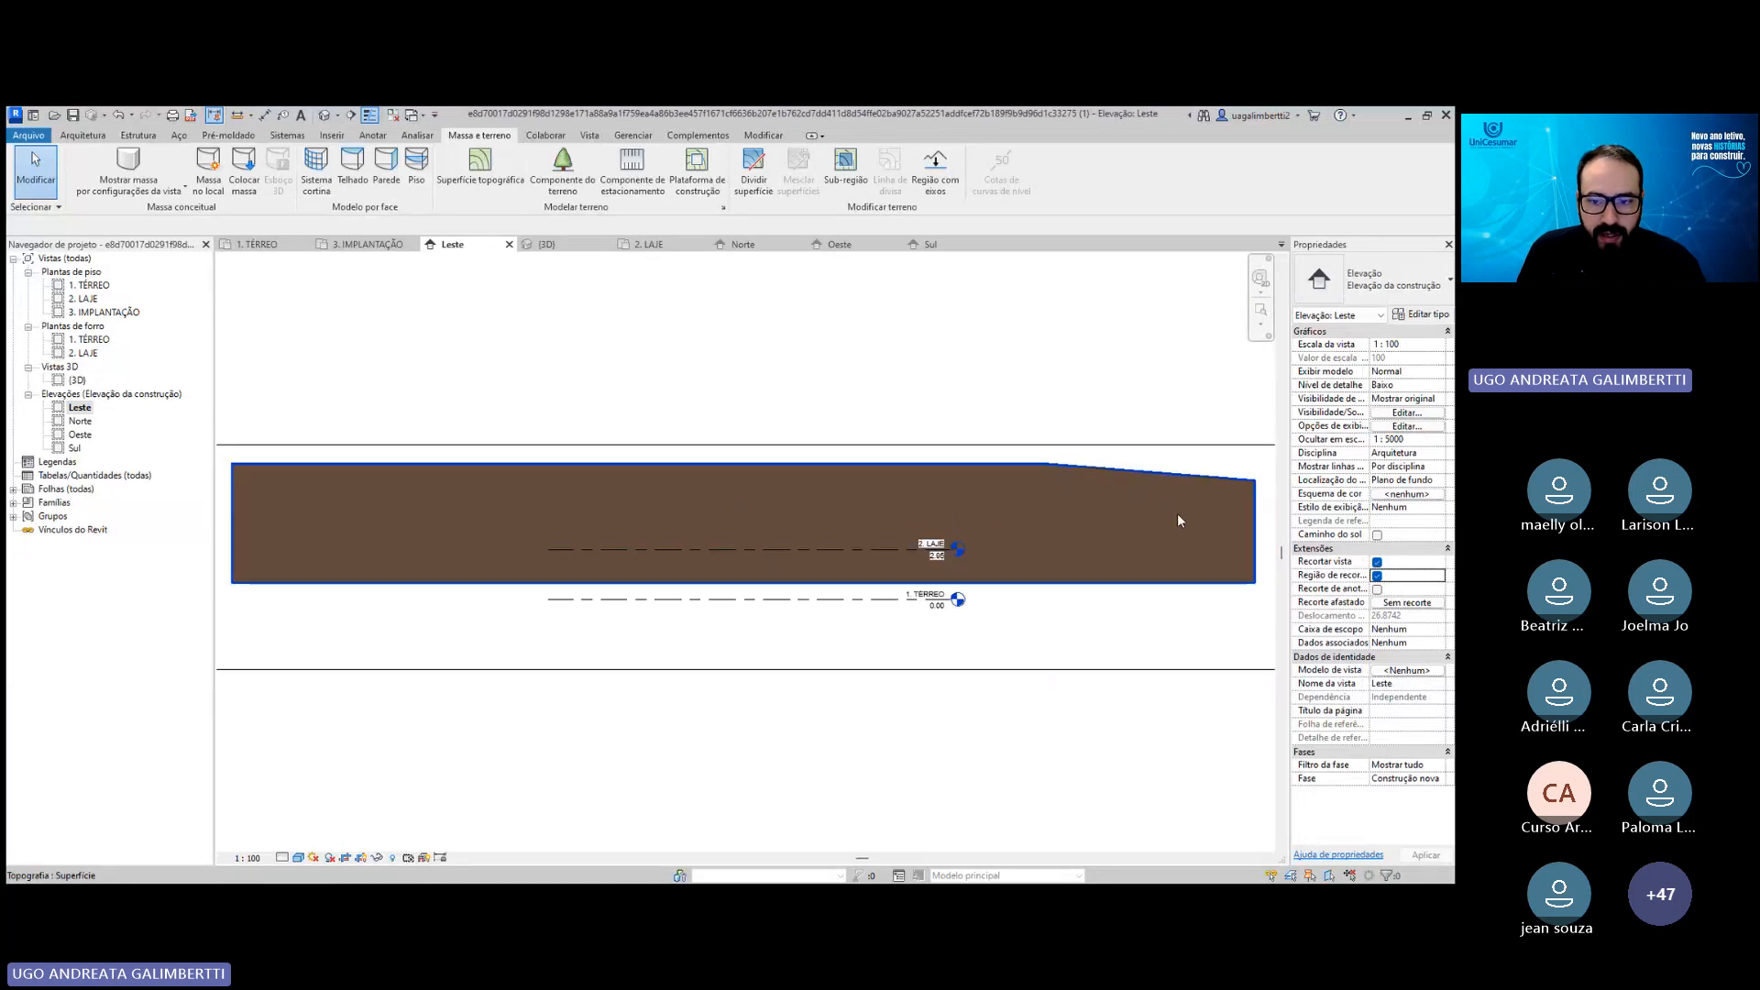
{"action": "scroll", "coordinate": [992, 495], "scroll_direction": "down", "scroll_amount": 1}
{"action": "middle_click_drag", "start_coordinate": [646, 482], "coordinate": [880, 511]}
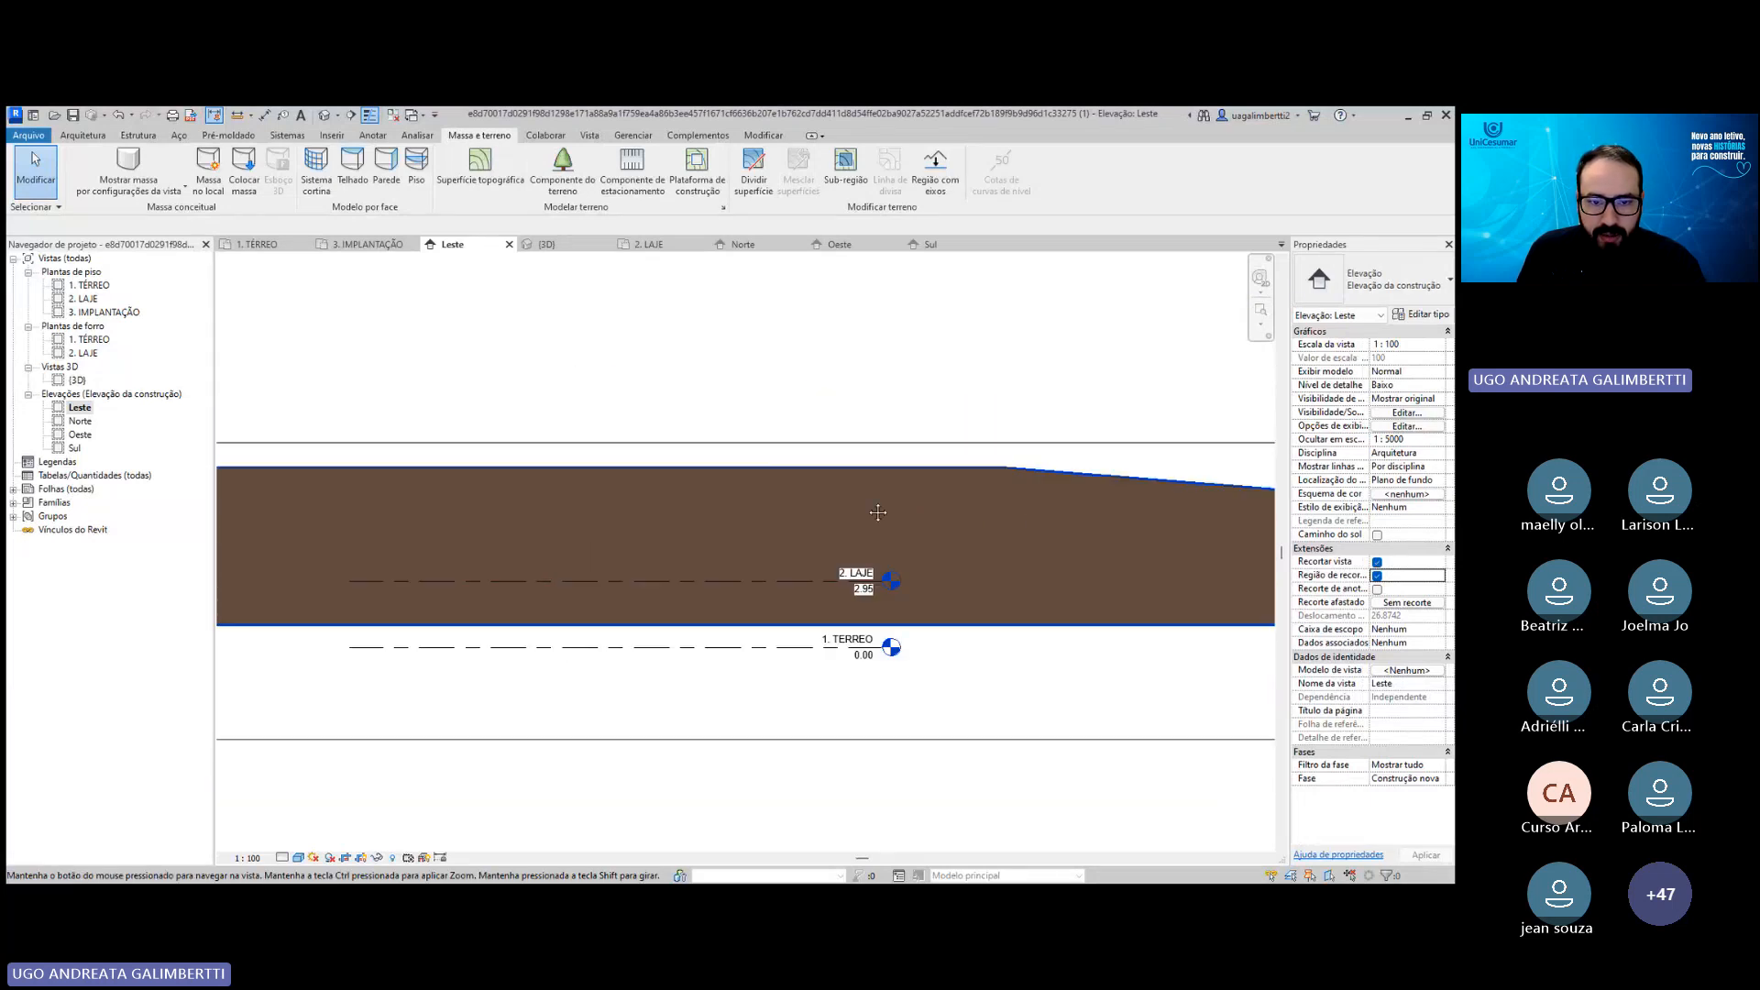
{"action": "scroll", "coordinate": [887, 504], "scroll_direction": "down", "scroll_amount": 4}
{"action": "middle_click_drag", "start_coordinate": [726, 504], "coordinate": [804, 513]}
{"action": "scroll", "coordinate": [907, 588], "scroll_direction": "up", "scroll_amount": 4}
{"action": "scroll", "coordinate": [1032, 597], "scroll_direction": "up", "scroll_amount": 2}
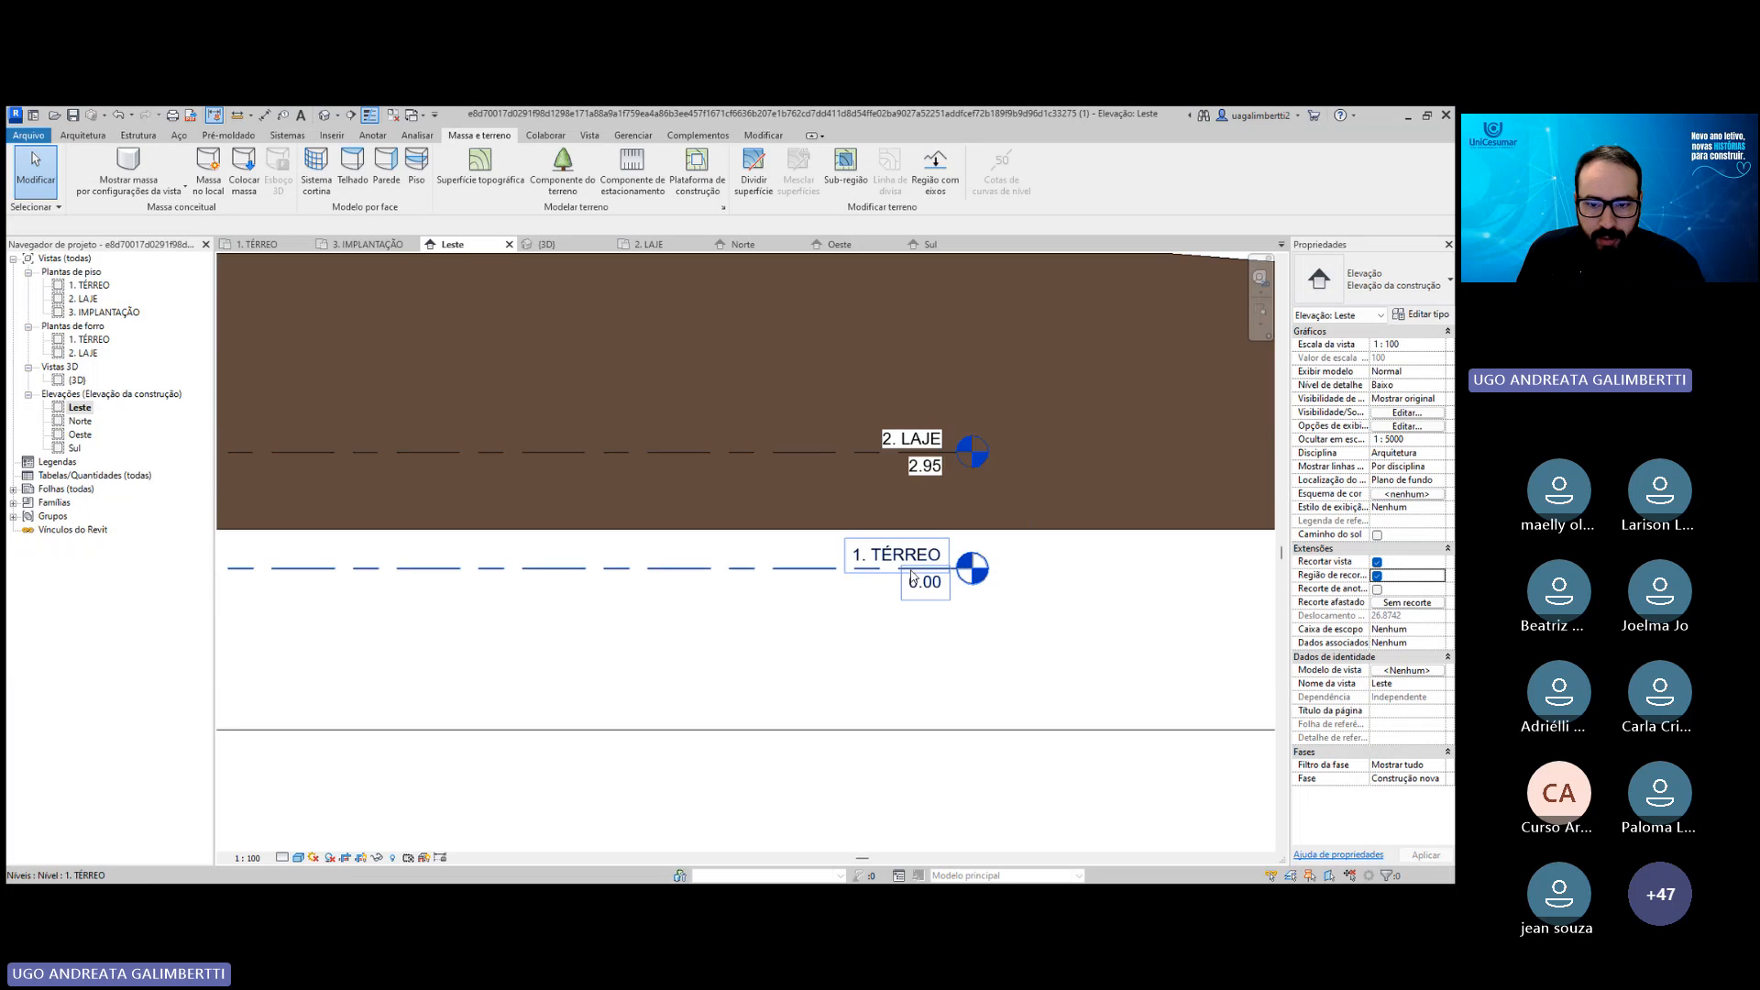
{"action": "left_click", "coordinate": [1059, 538]}
{"action": "scroll", "coordinate": [916, 587], "scroll_direction": "down", "scroll_amount": 1}
{"action": "scroll", "coordinate": [770, 535], "scroll_direction": "down", "scroll_amount": 1}
{"action": "left_click", "coordinate": [1036, 515]}
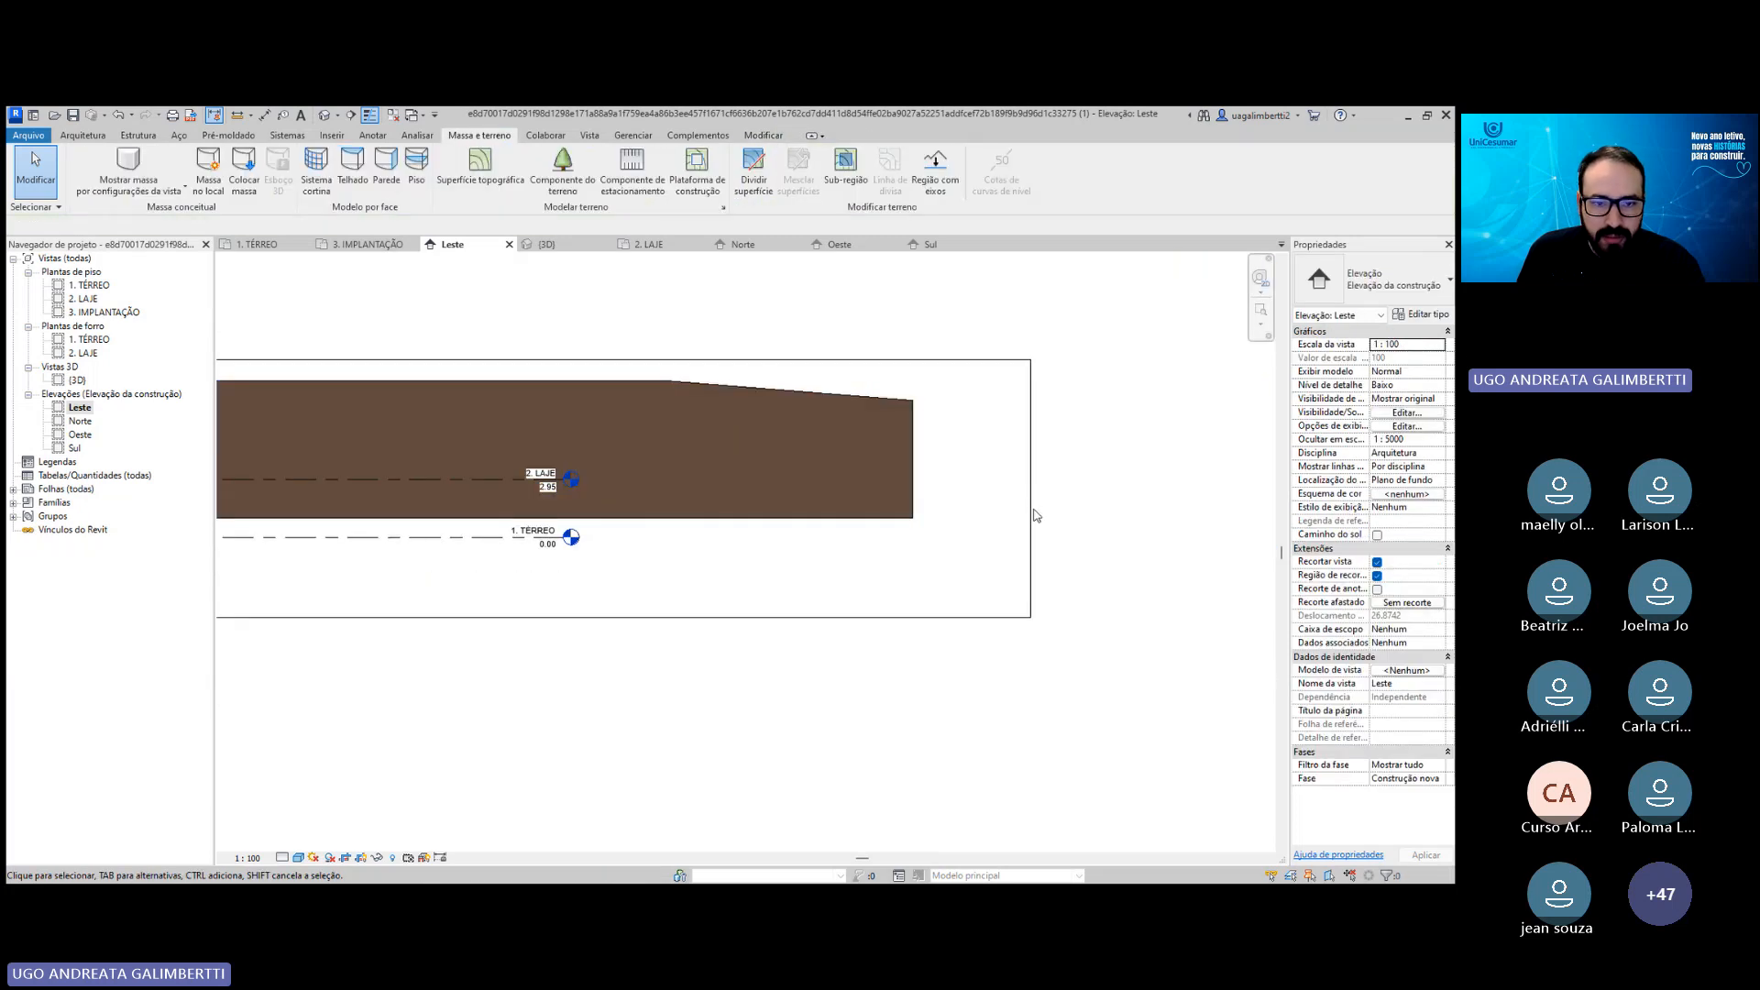
Review the terrain and its crop region in the Norte, Oeste and Sul elevations, returning to the Leste elevation.
{"action": "double_click", "coordinate": [80, 421]}
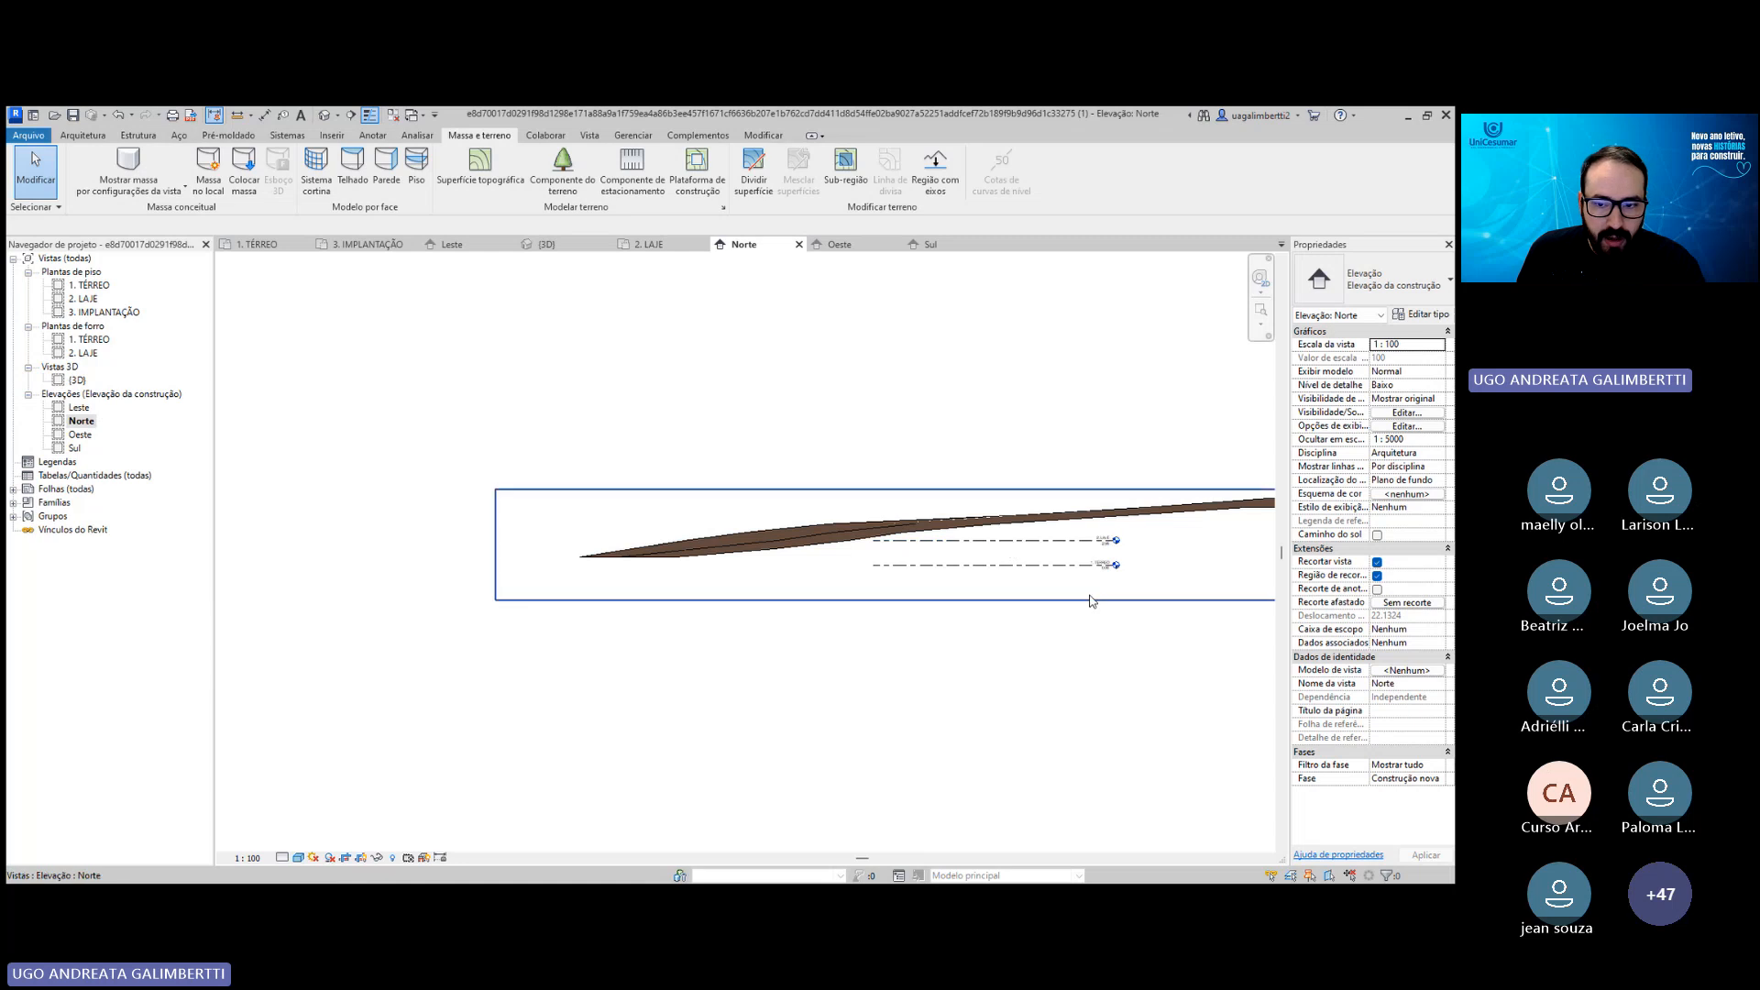
{"action": "scroll", "coordinate": [880, 569], "scroll_direction": "up", "scroll_amount": 1}
{"action": "left_click", "coordinate": [495, 570]}
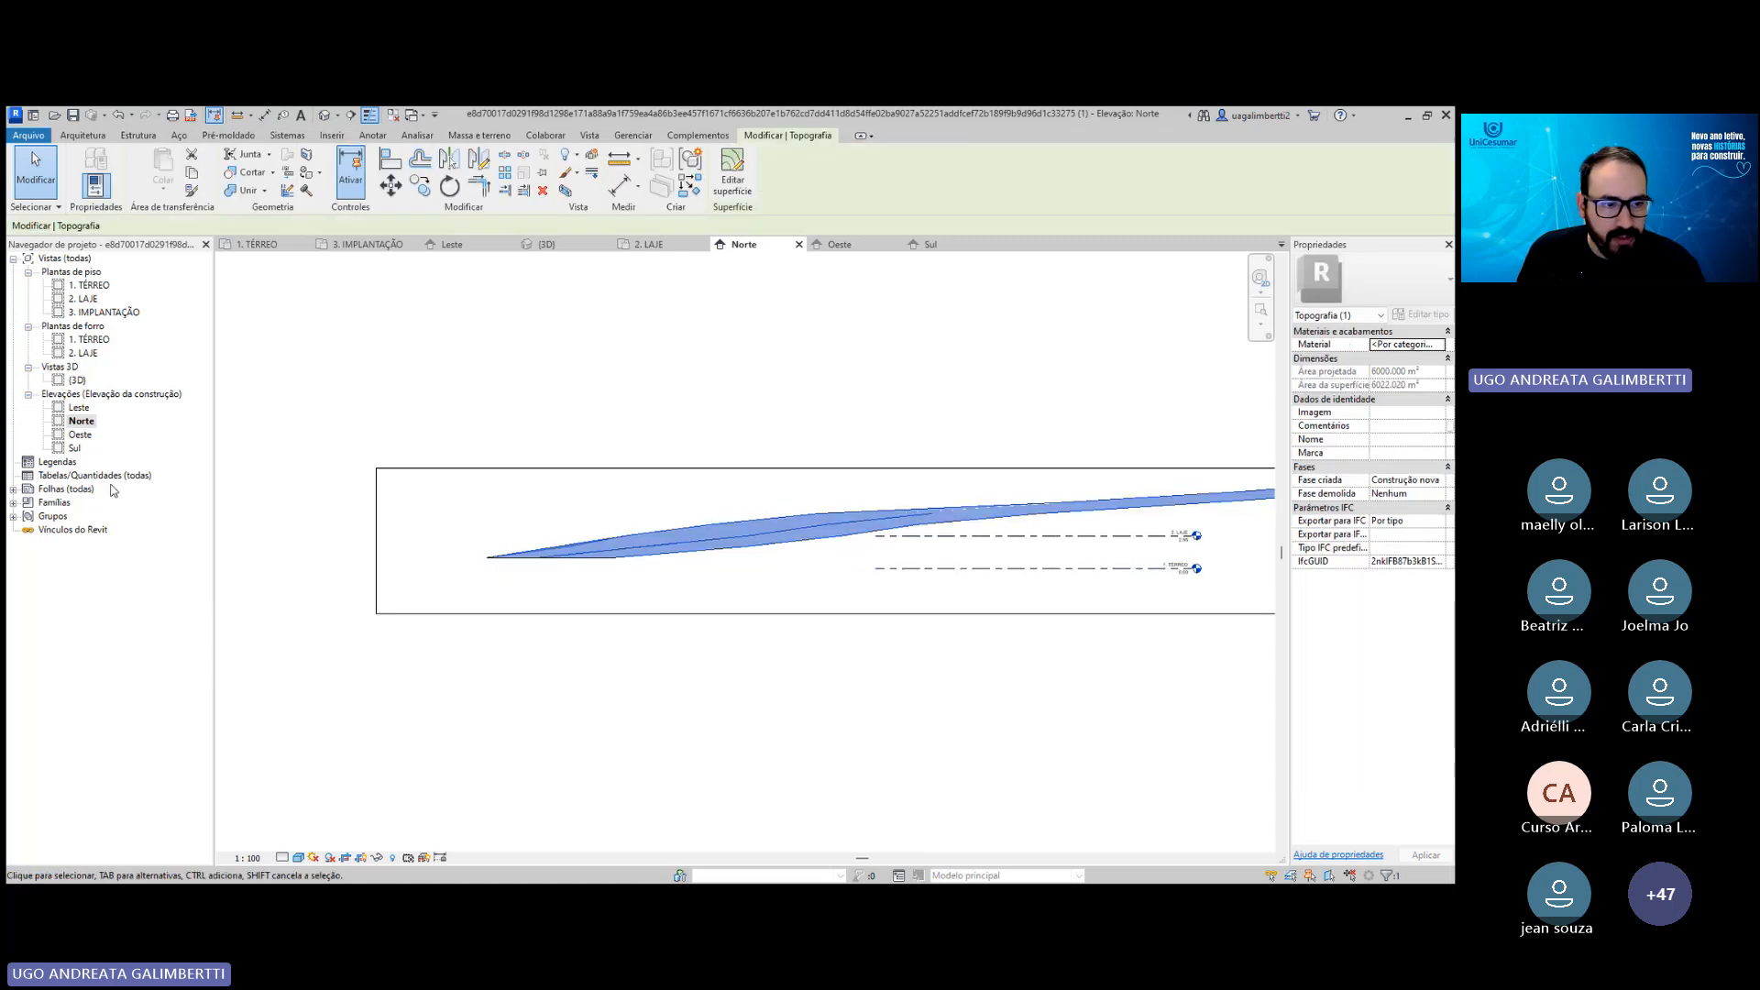
{"action": "double_click", "coordinate": [80, 434]}
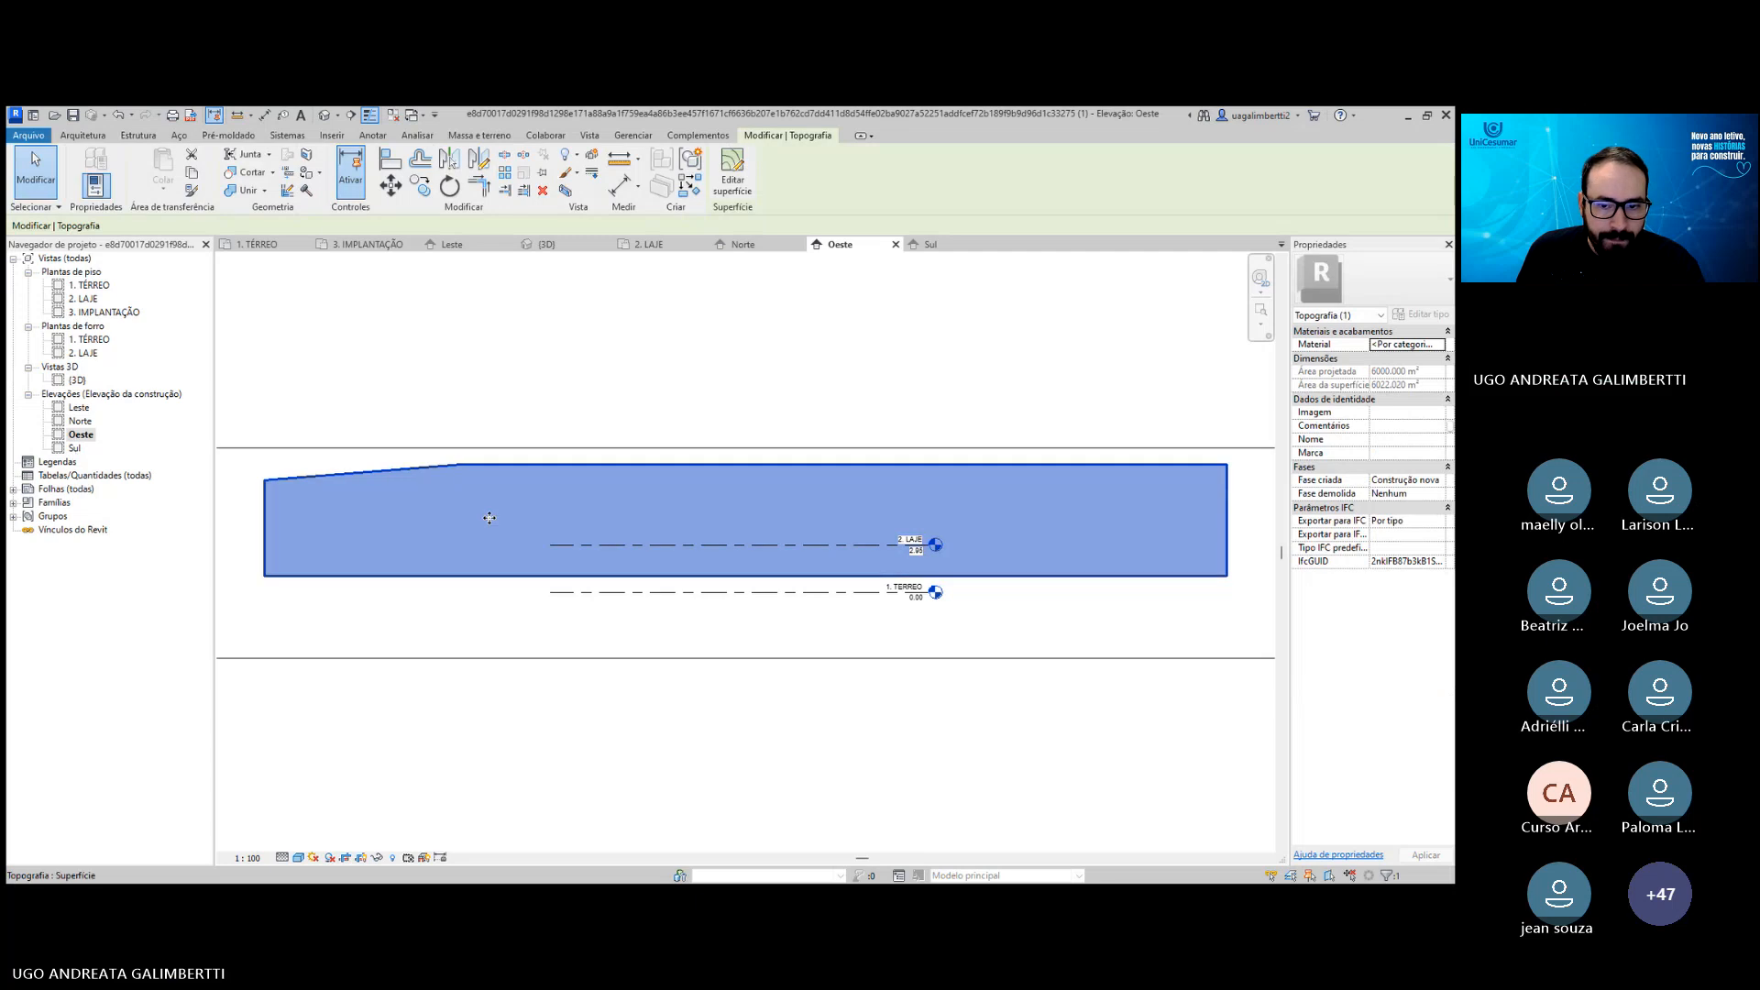
{"action": "double_click", "coordinate": [75, 448]}
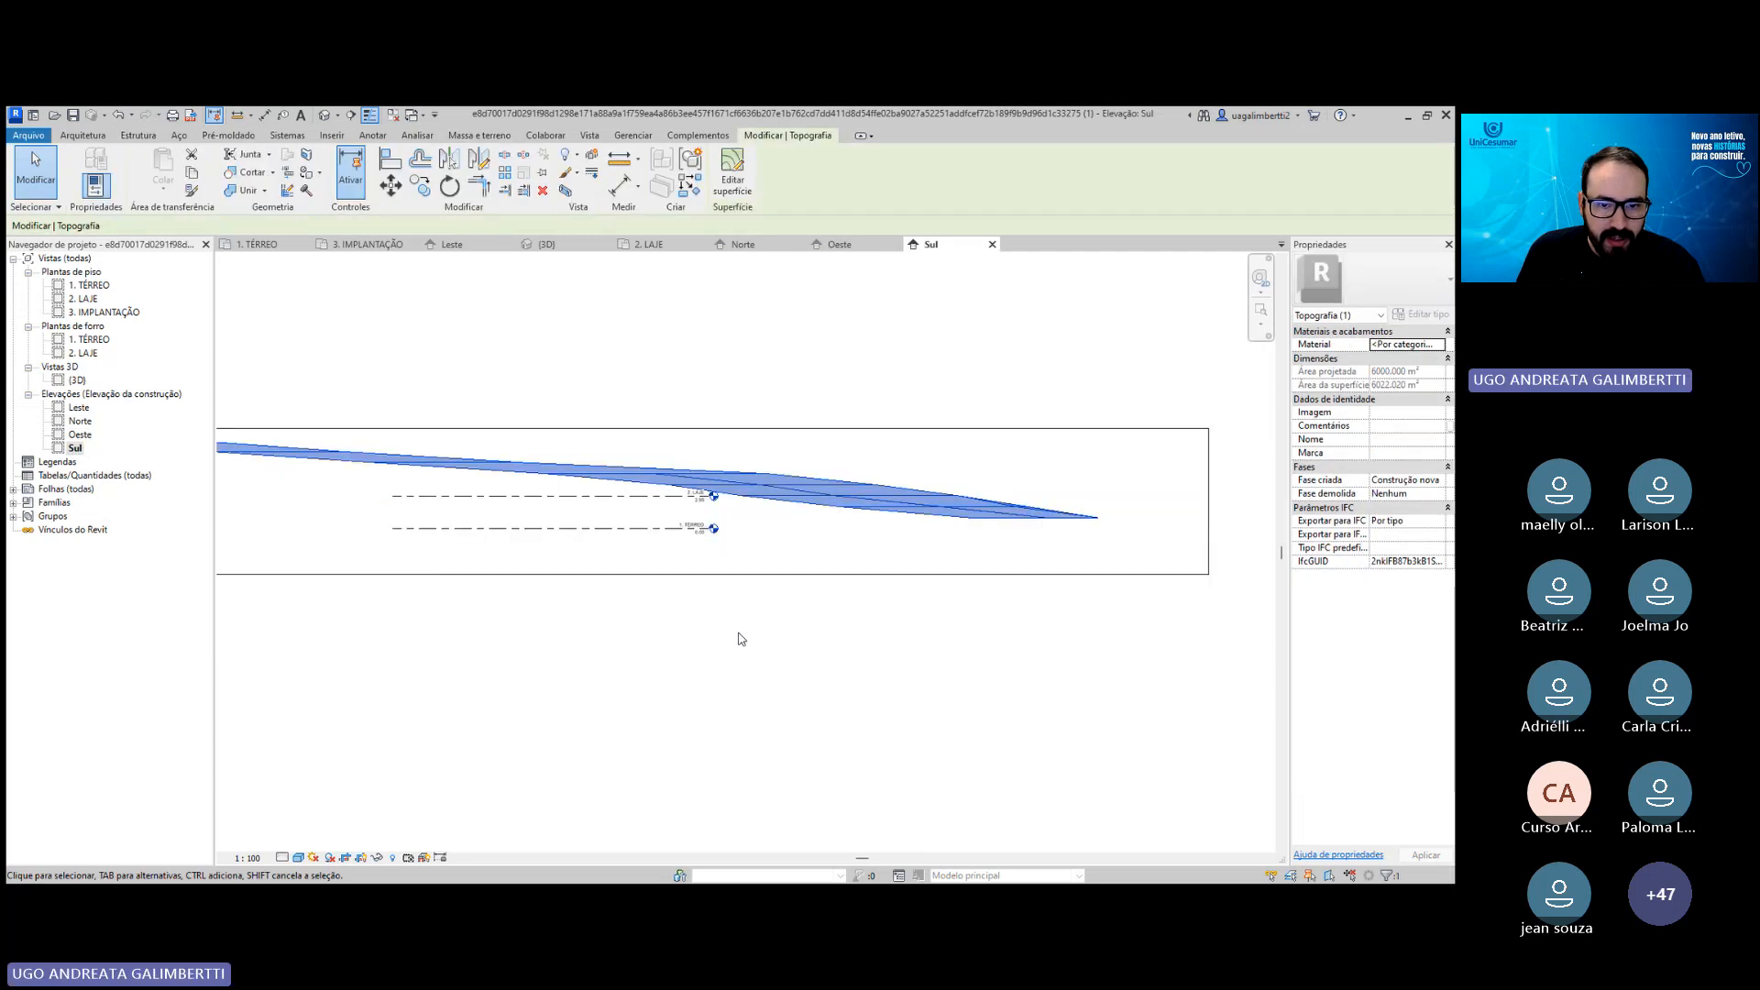
{"action": "scroll", "coordinate": [860, 550], "scroll_direction": "down", "scroll_amount": 2}
{"action": "middle_click_drag", "start_coordinate": [861, 557], "coordinate": [869, 596]}
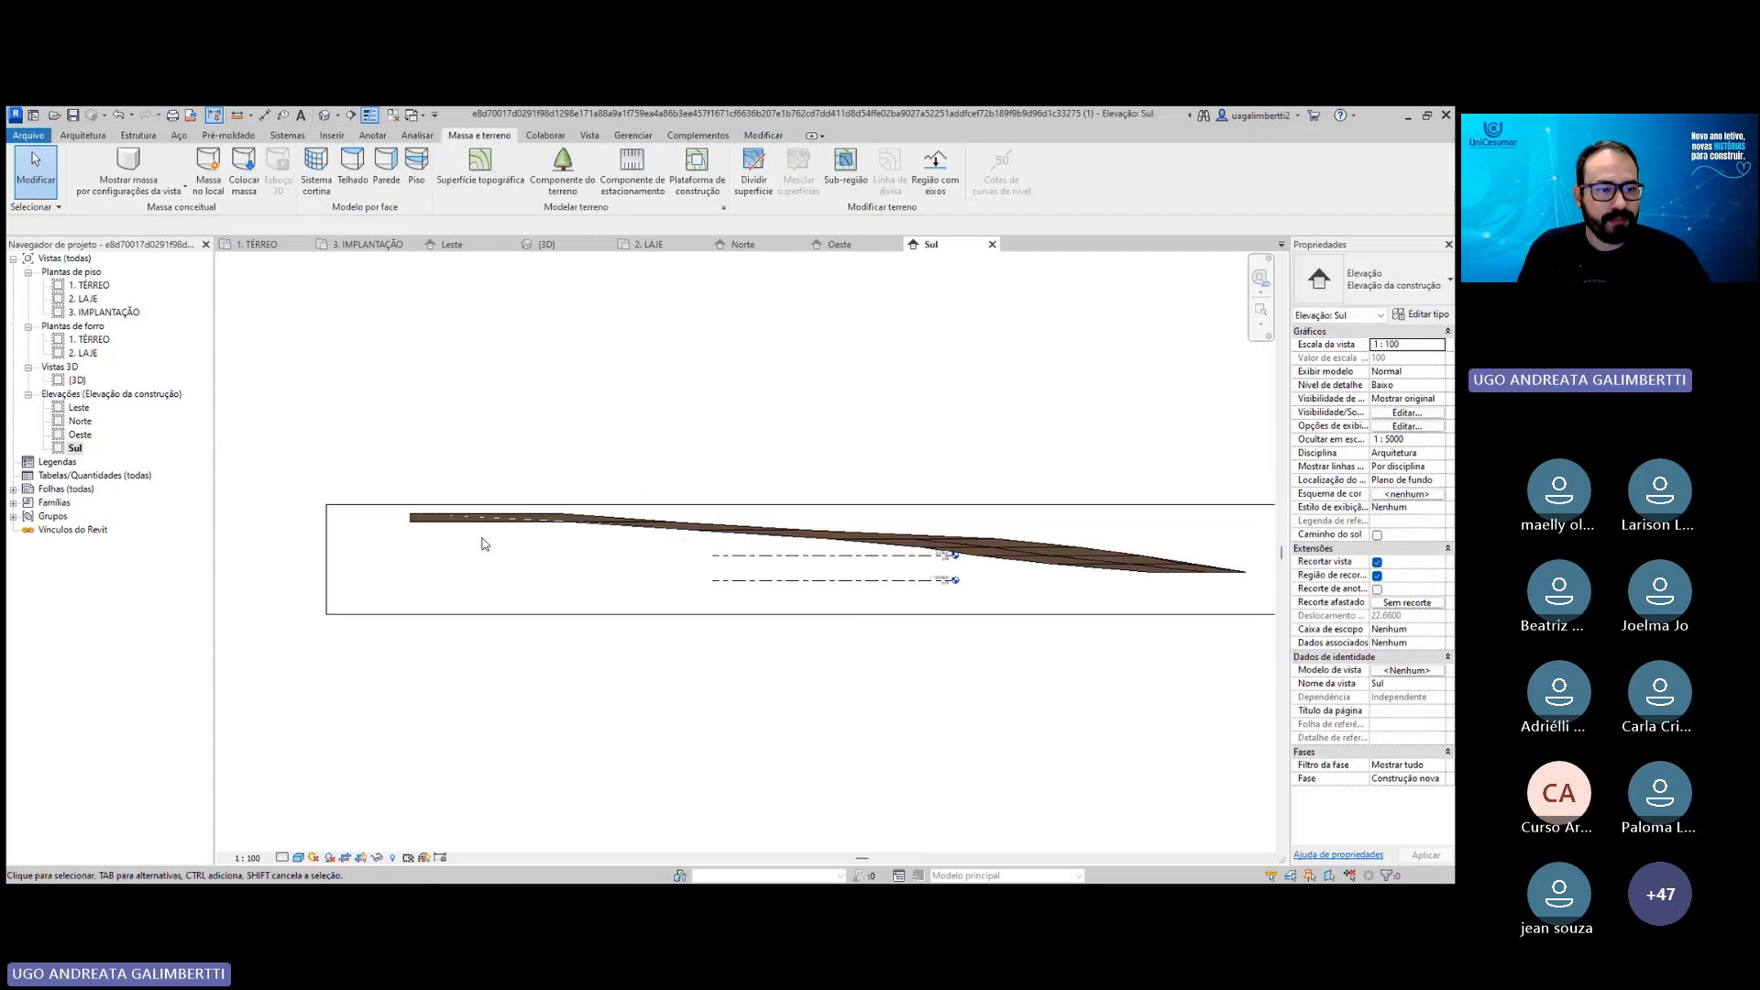
{"action": "double_click", "coordinate": [78, 407]}
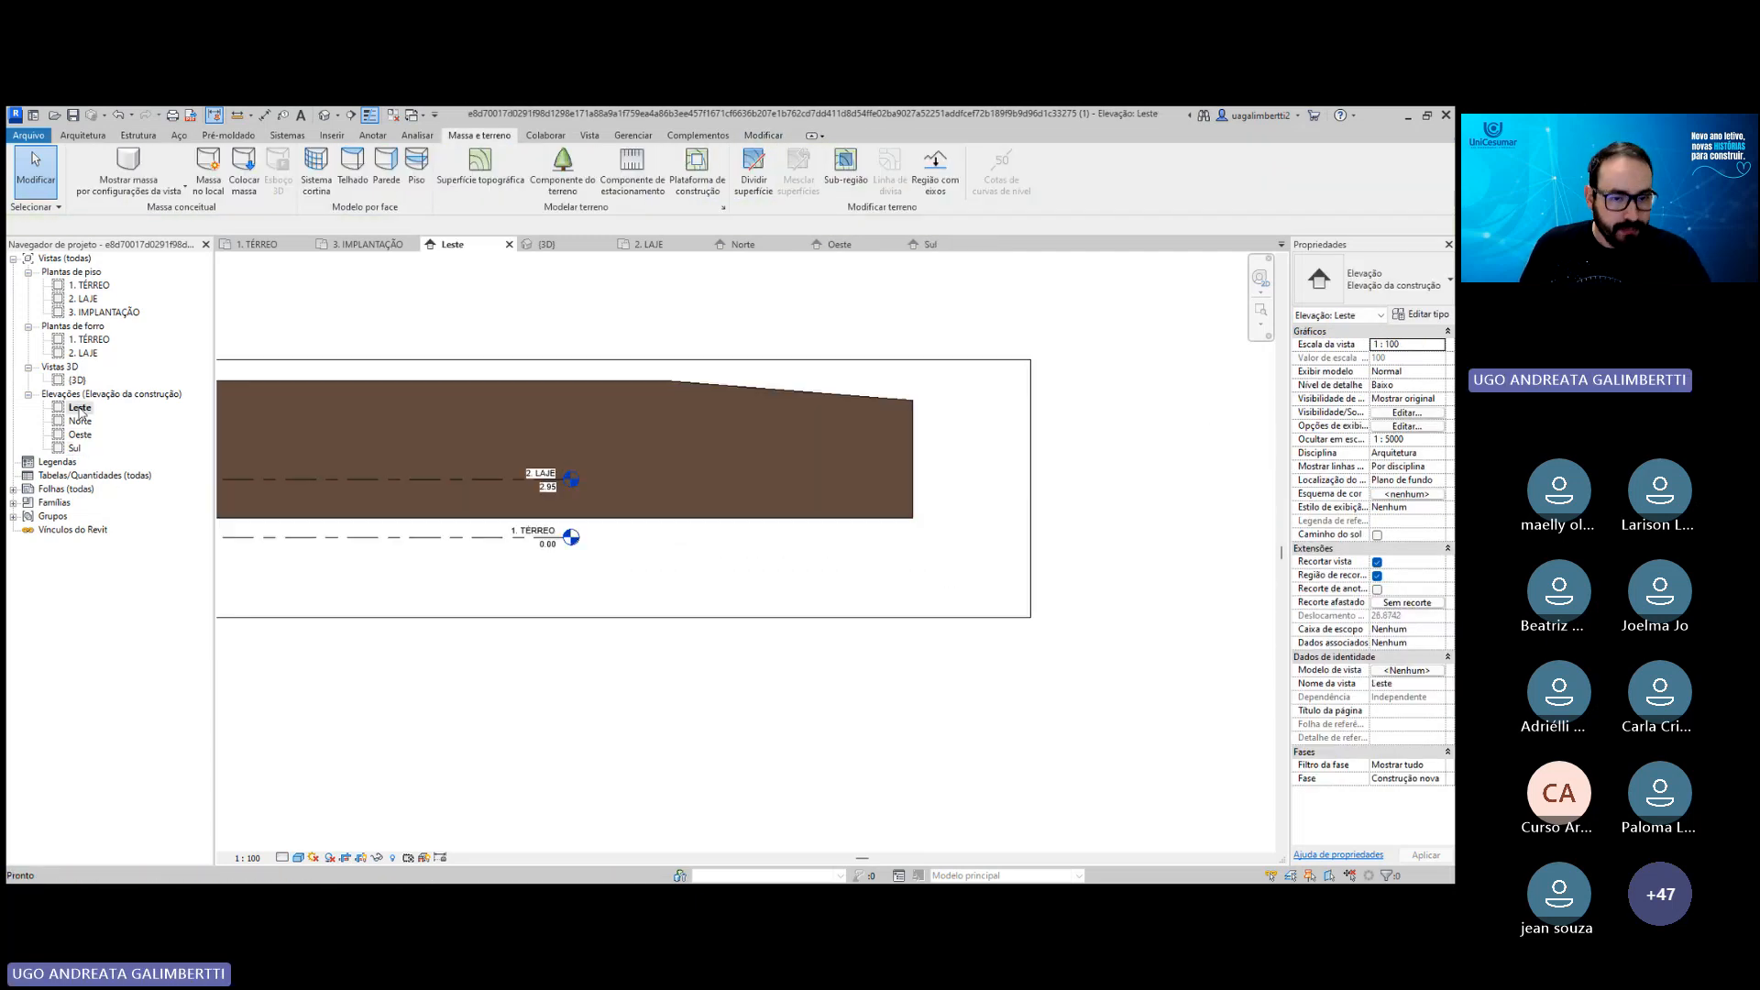
Open the 3. IMPLANTAÇÃO floor plan and start editing the existing terrain surface.
{"action": "double_click", "coordinate": [104, 312]}
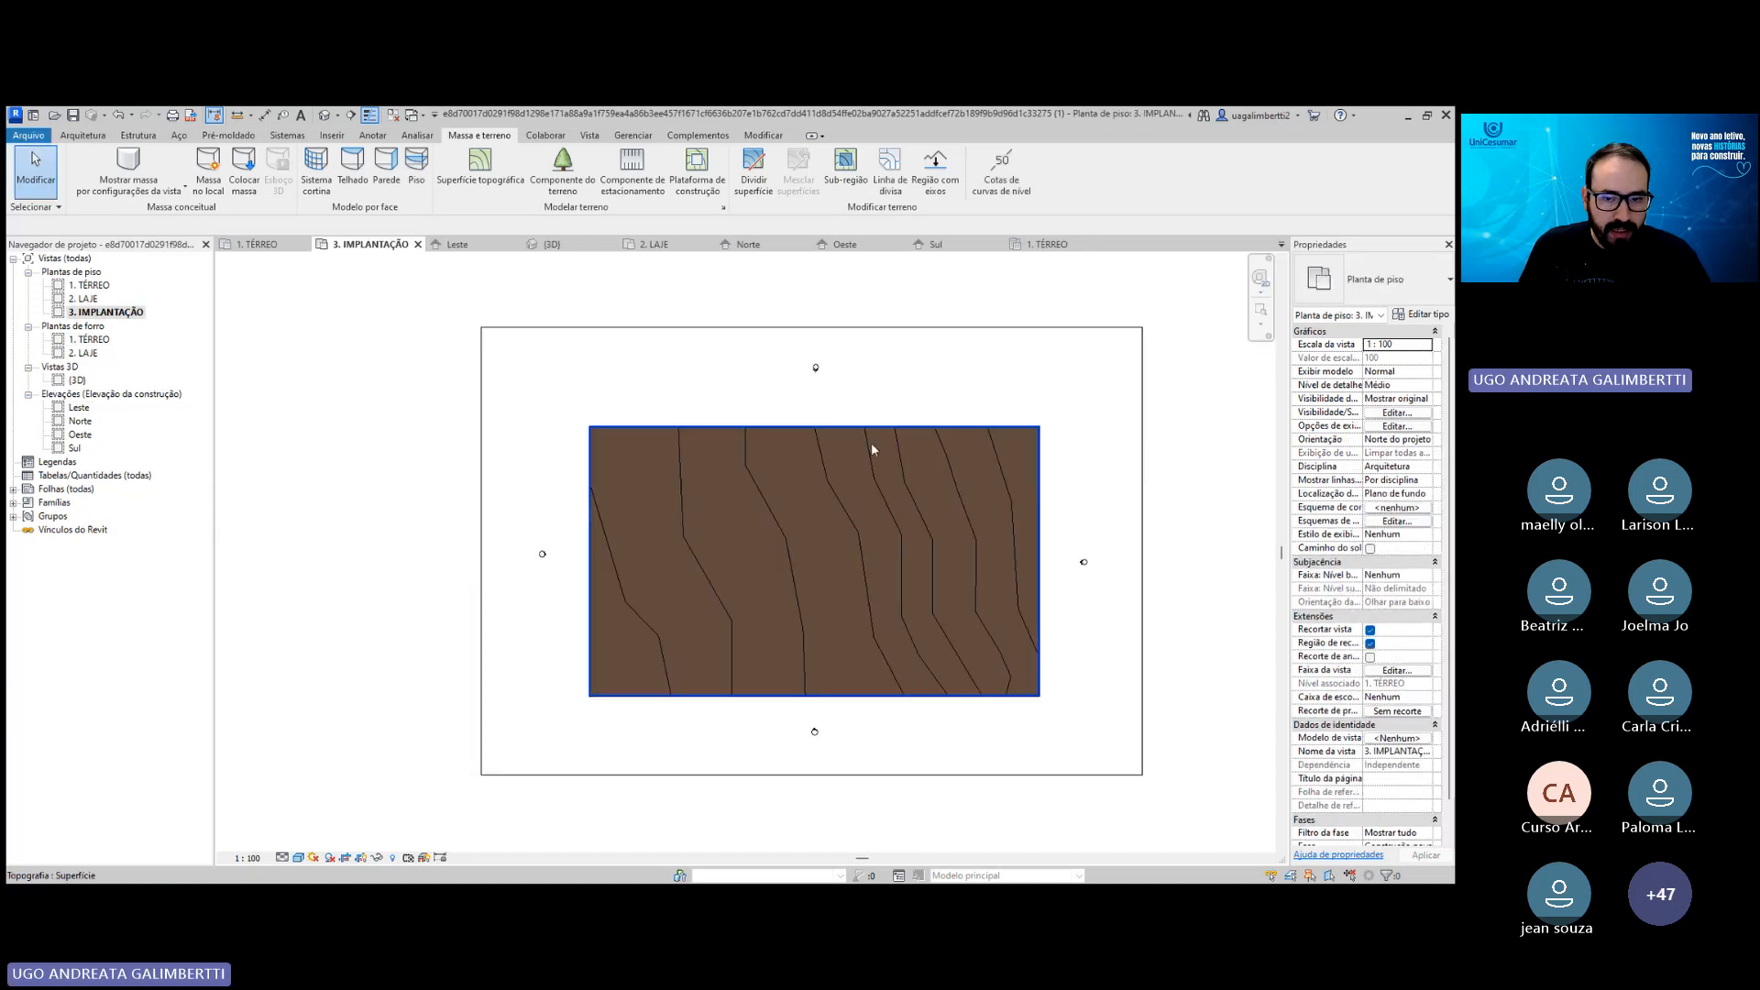
{"action": "left_click", "coordinate": [841, 537]}
{"action": "scroll", "coordinate": [783, 504], "scroll_direction": "up", "scroll_amount": 3}
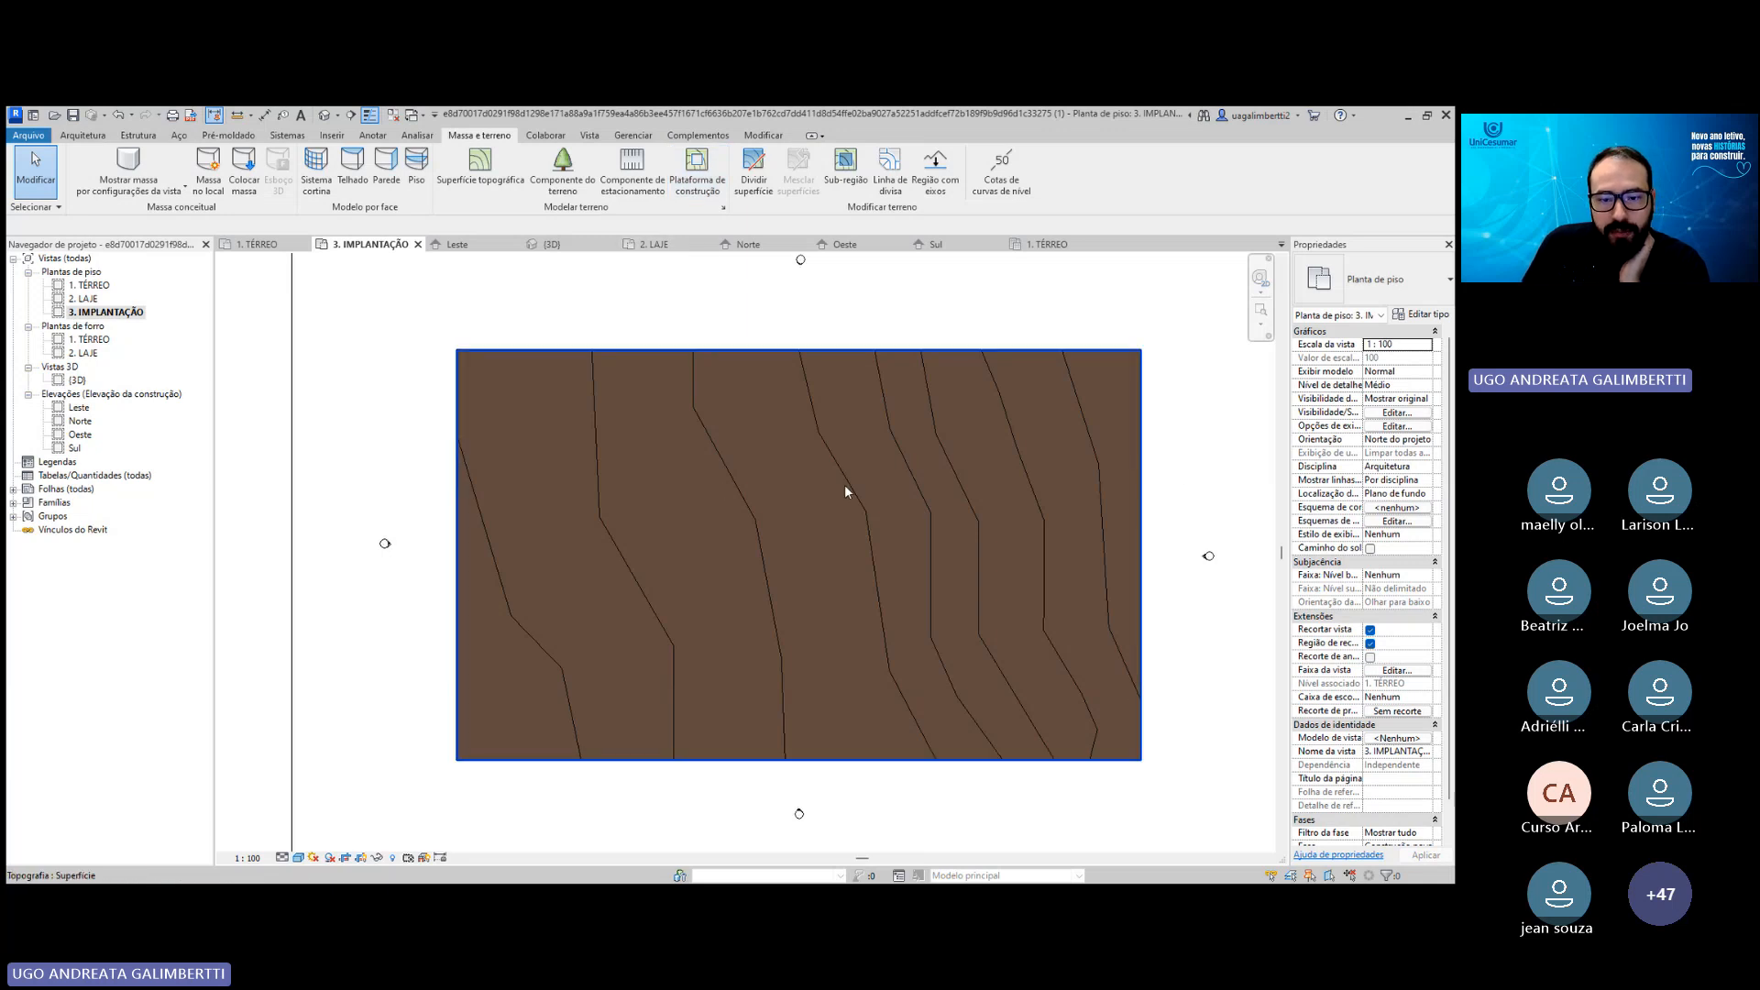
{"action": "middle_click_drag", "start_coordinate": [1041, 466], "coordinate": [1022, 469]}
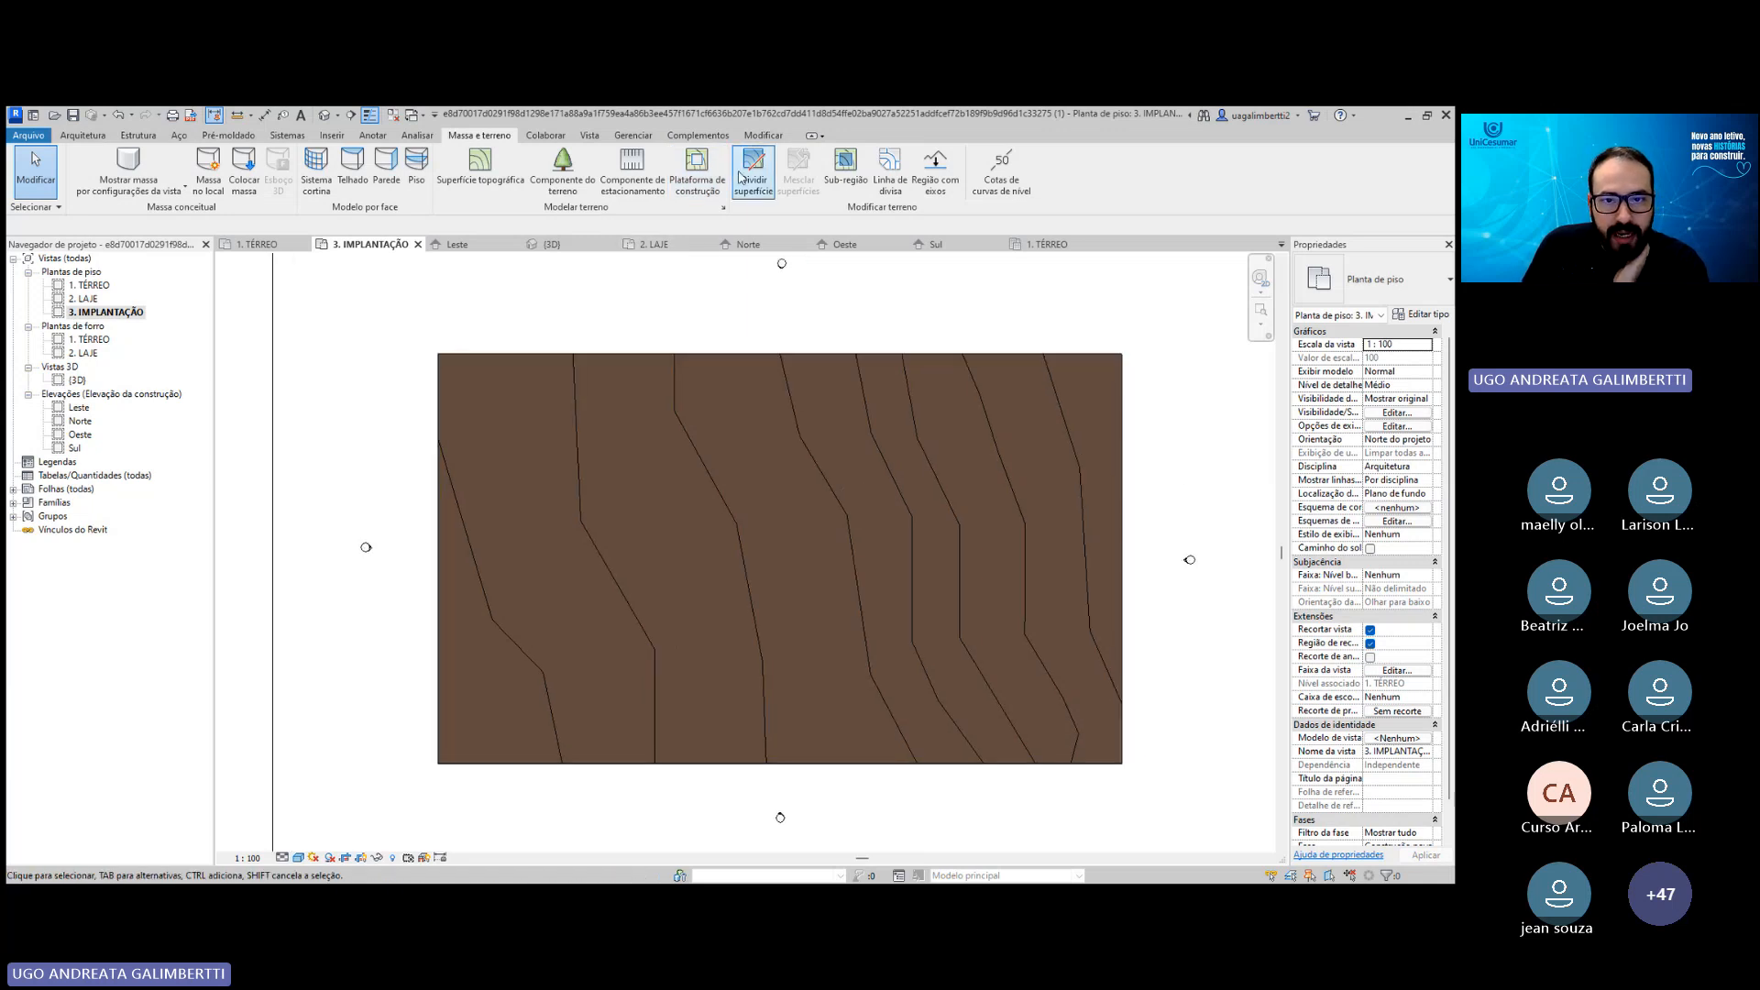
{"action": "left_click", "coordinate": [479, 170]}
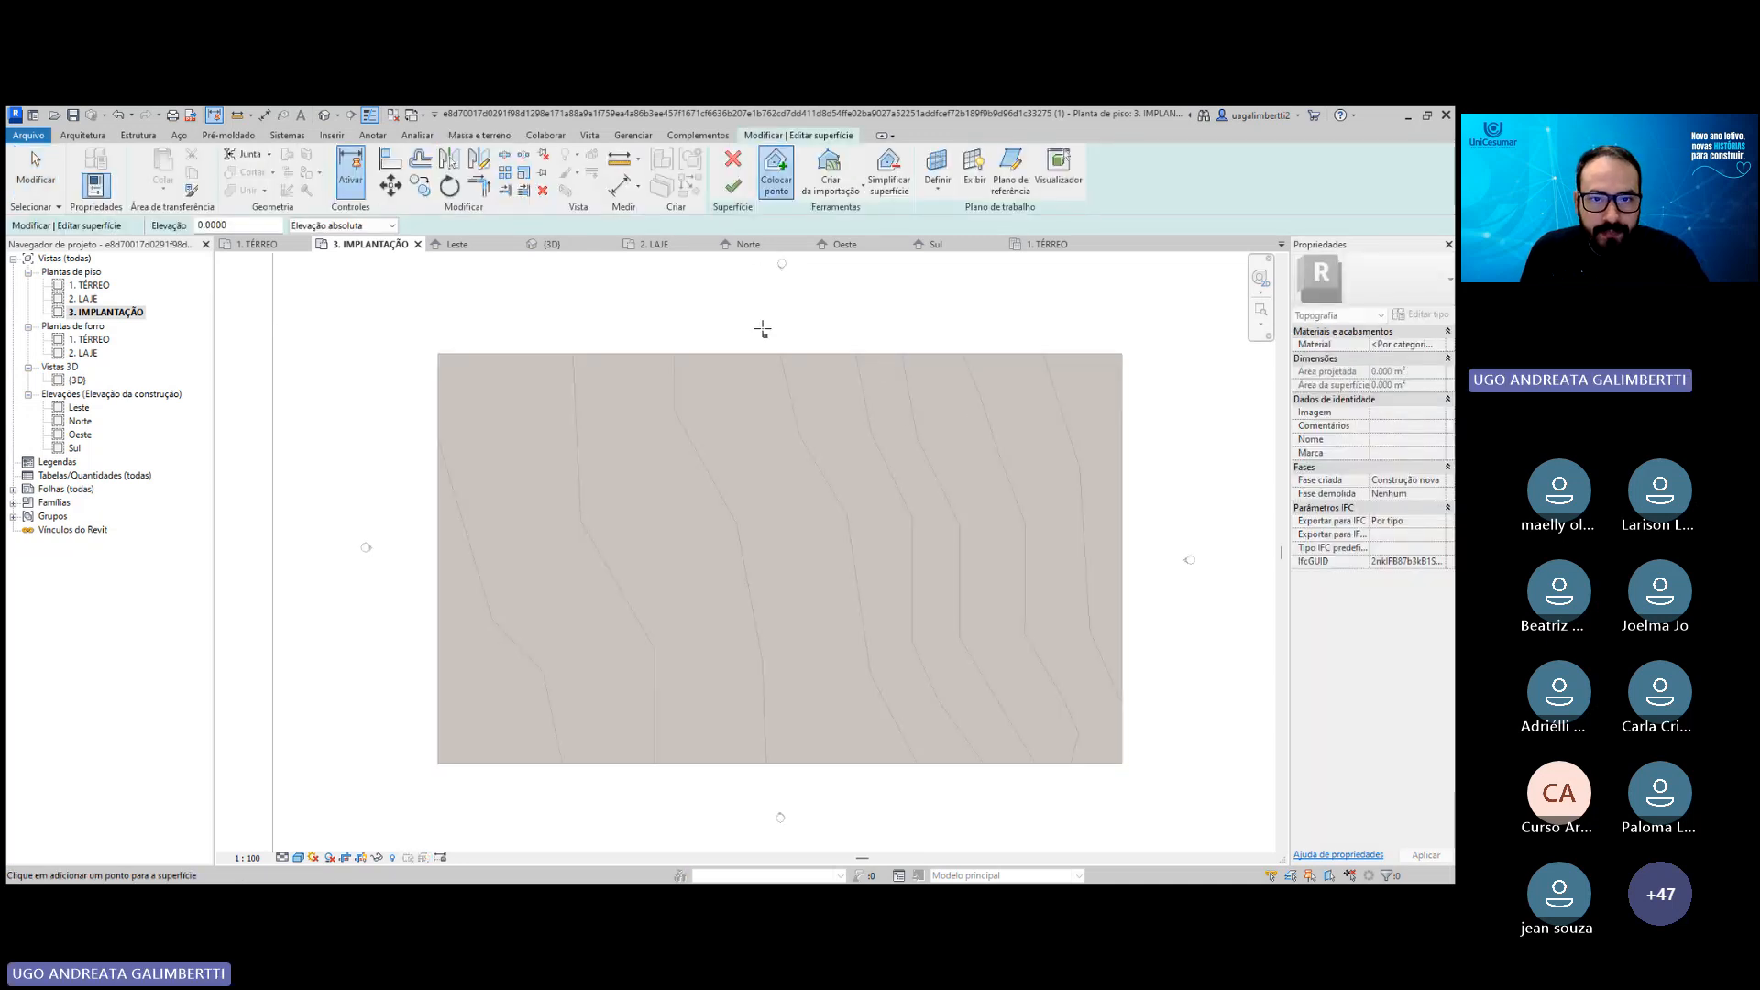
{"action": "left_click", "coordinate": [731, 160]}
{"action": "left_click", "coordinate": [743, 406]}
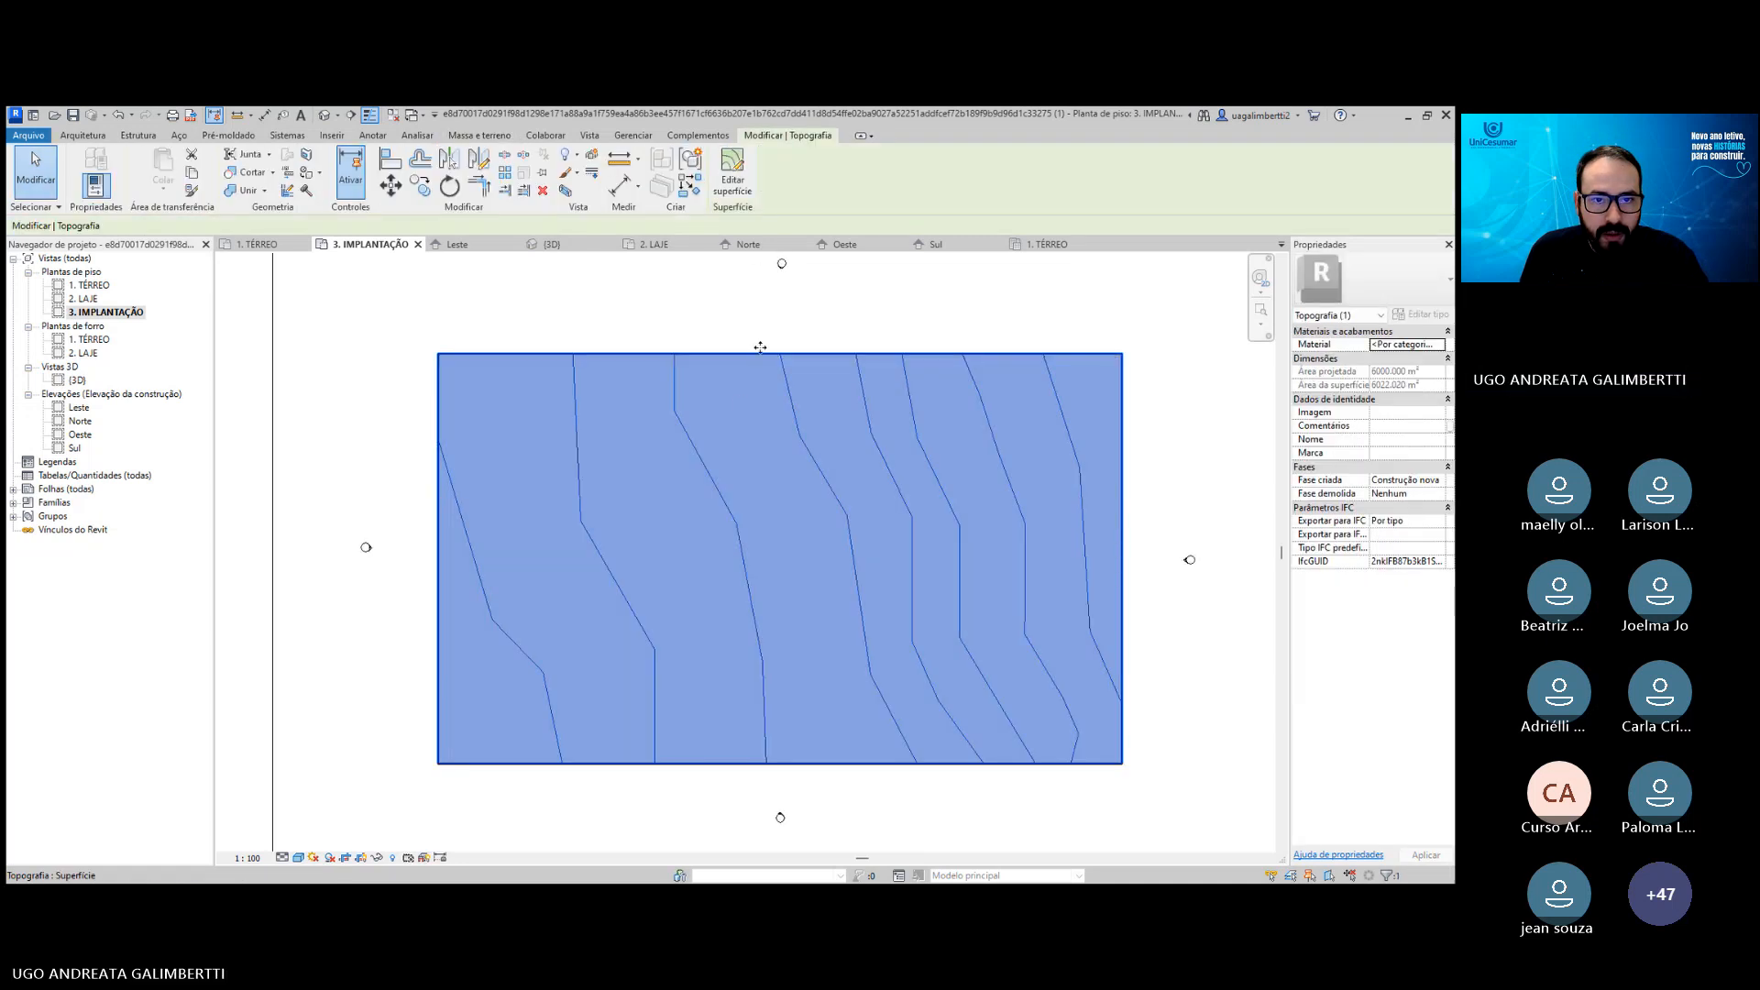
{"action": "left_click", "coordinate": [733, 179]}
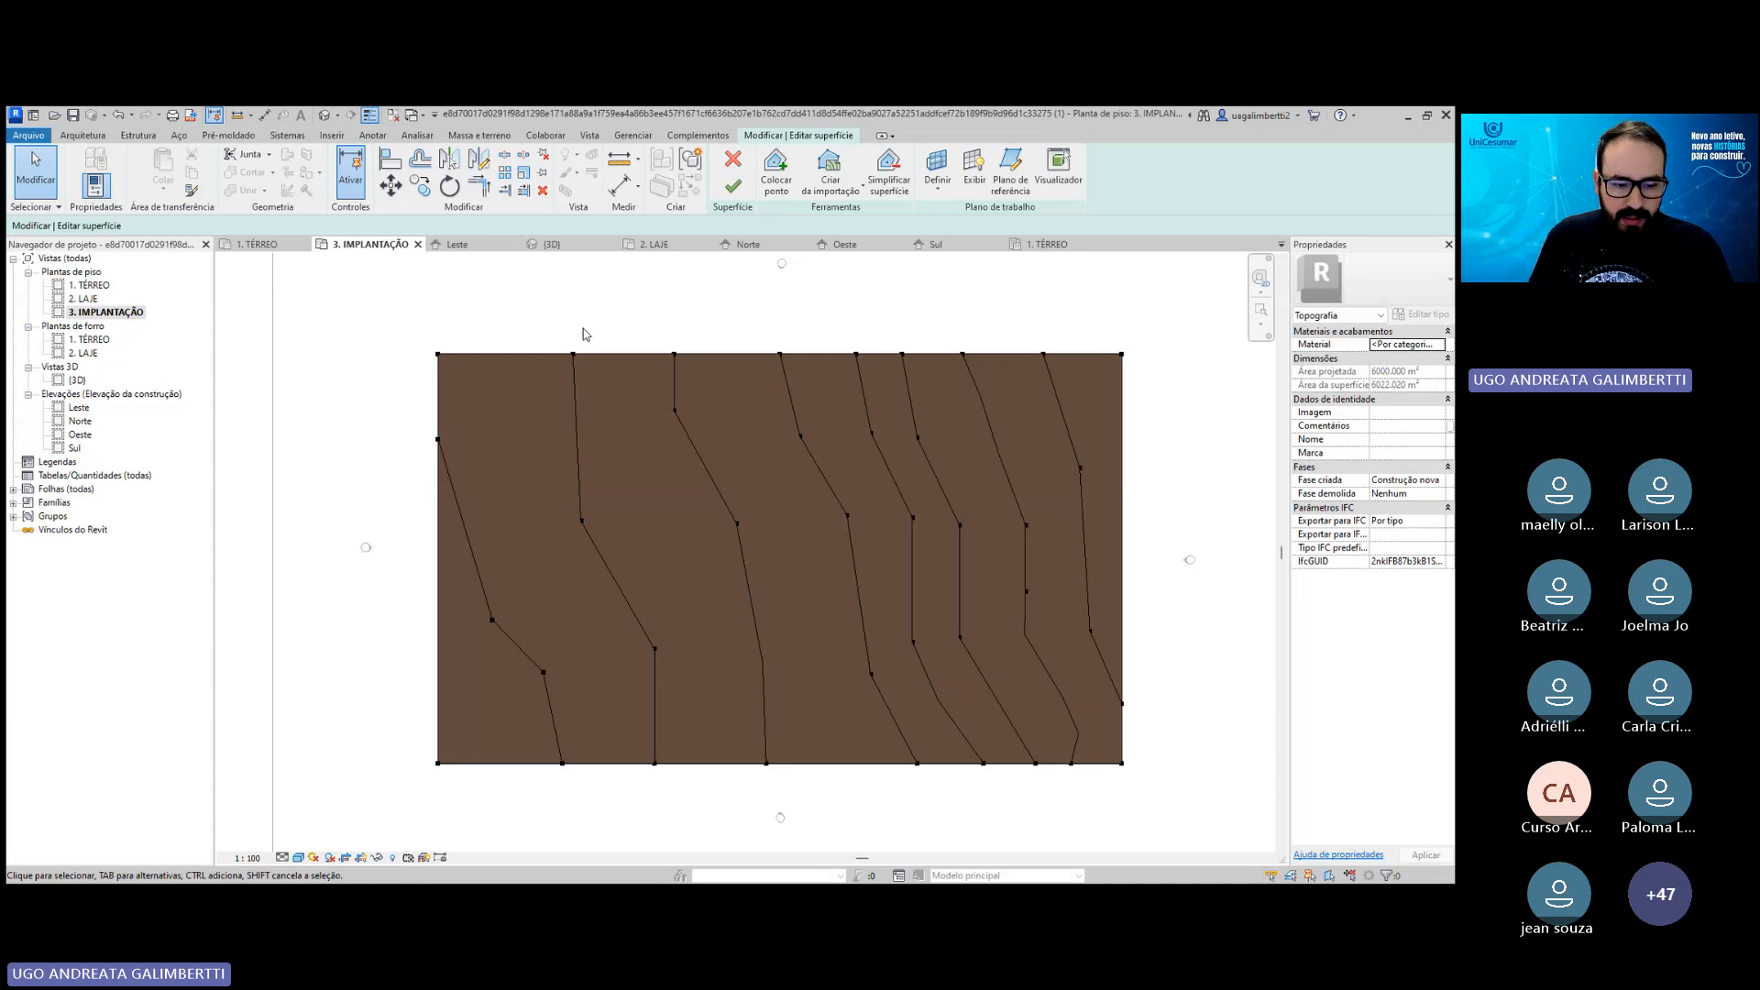
Inspect the elevations of the terrain's northeast corner point and the points along the easternmost contour.
{"action": "scroll", "coordinate": [1046, 422], "scroll_direction": "up", "scroll_amount": 1}
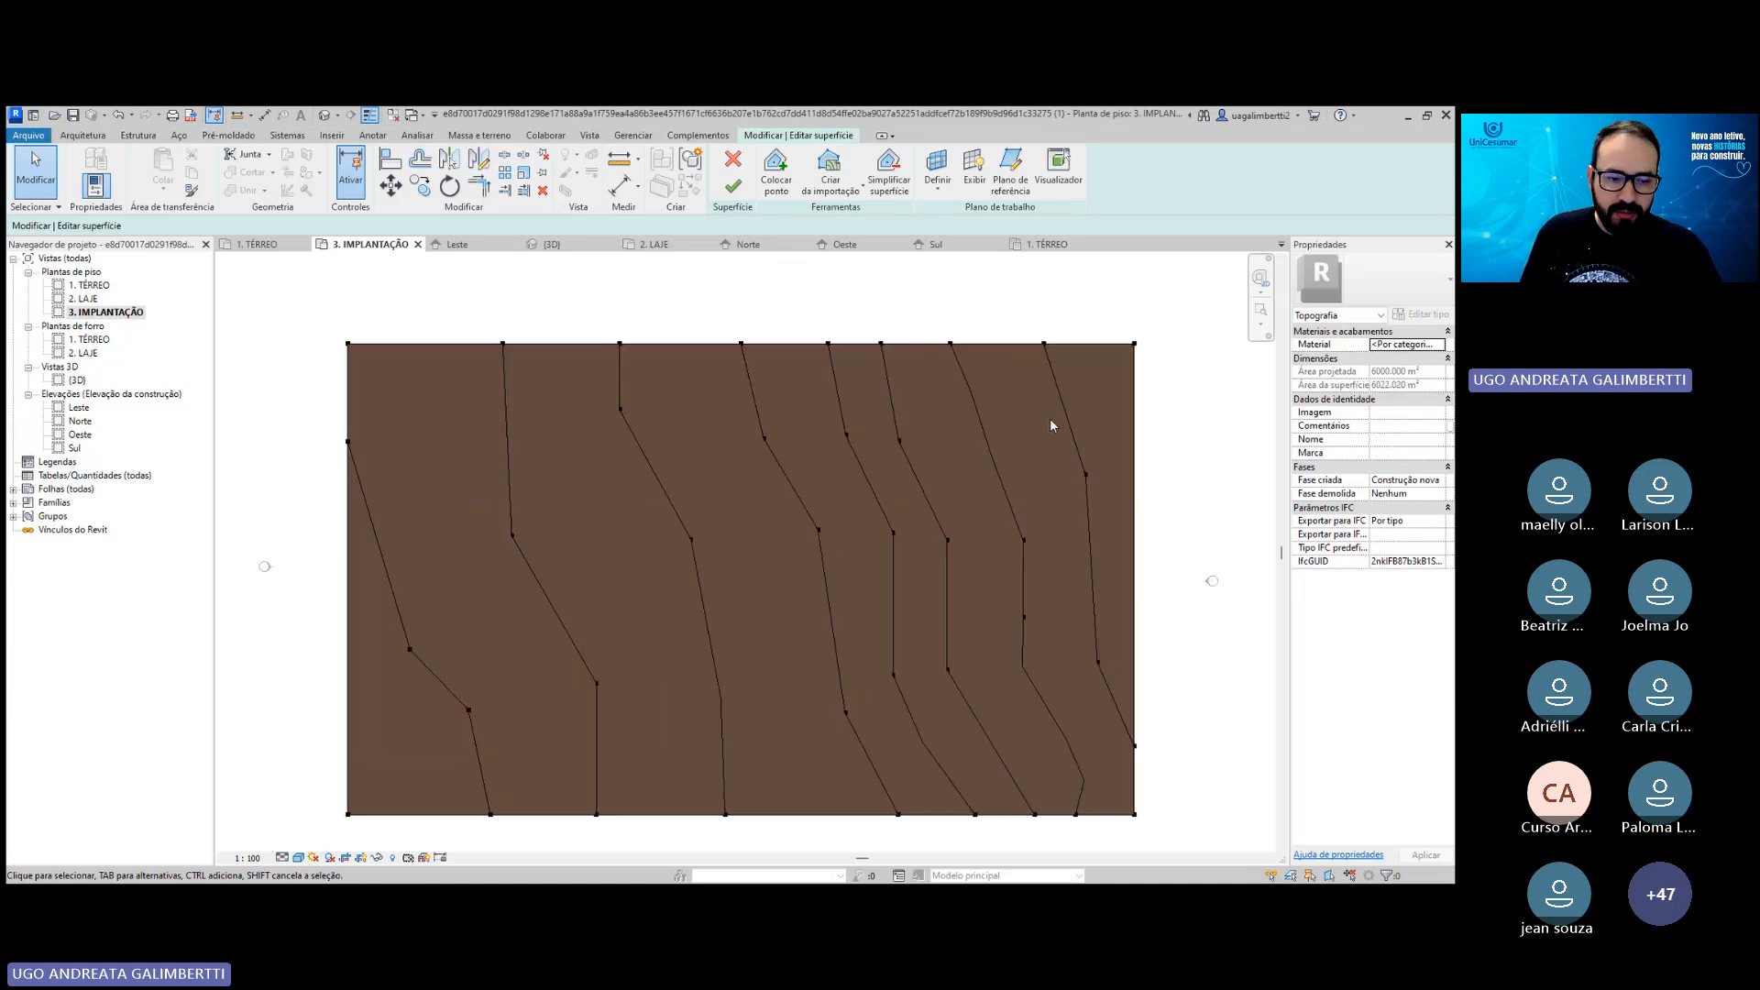
{"action": "left_click", "coordinate": [1135, 347]}
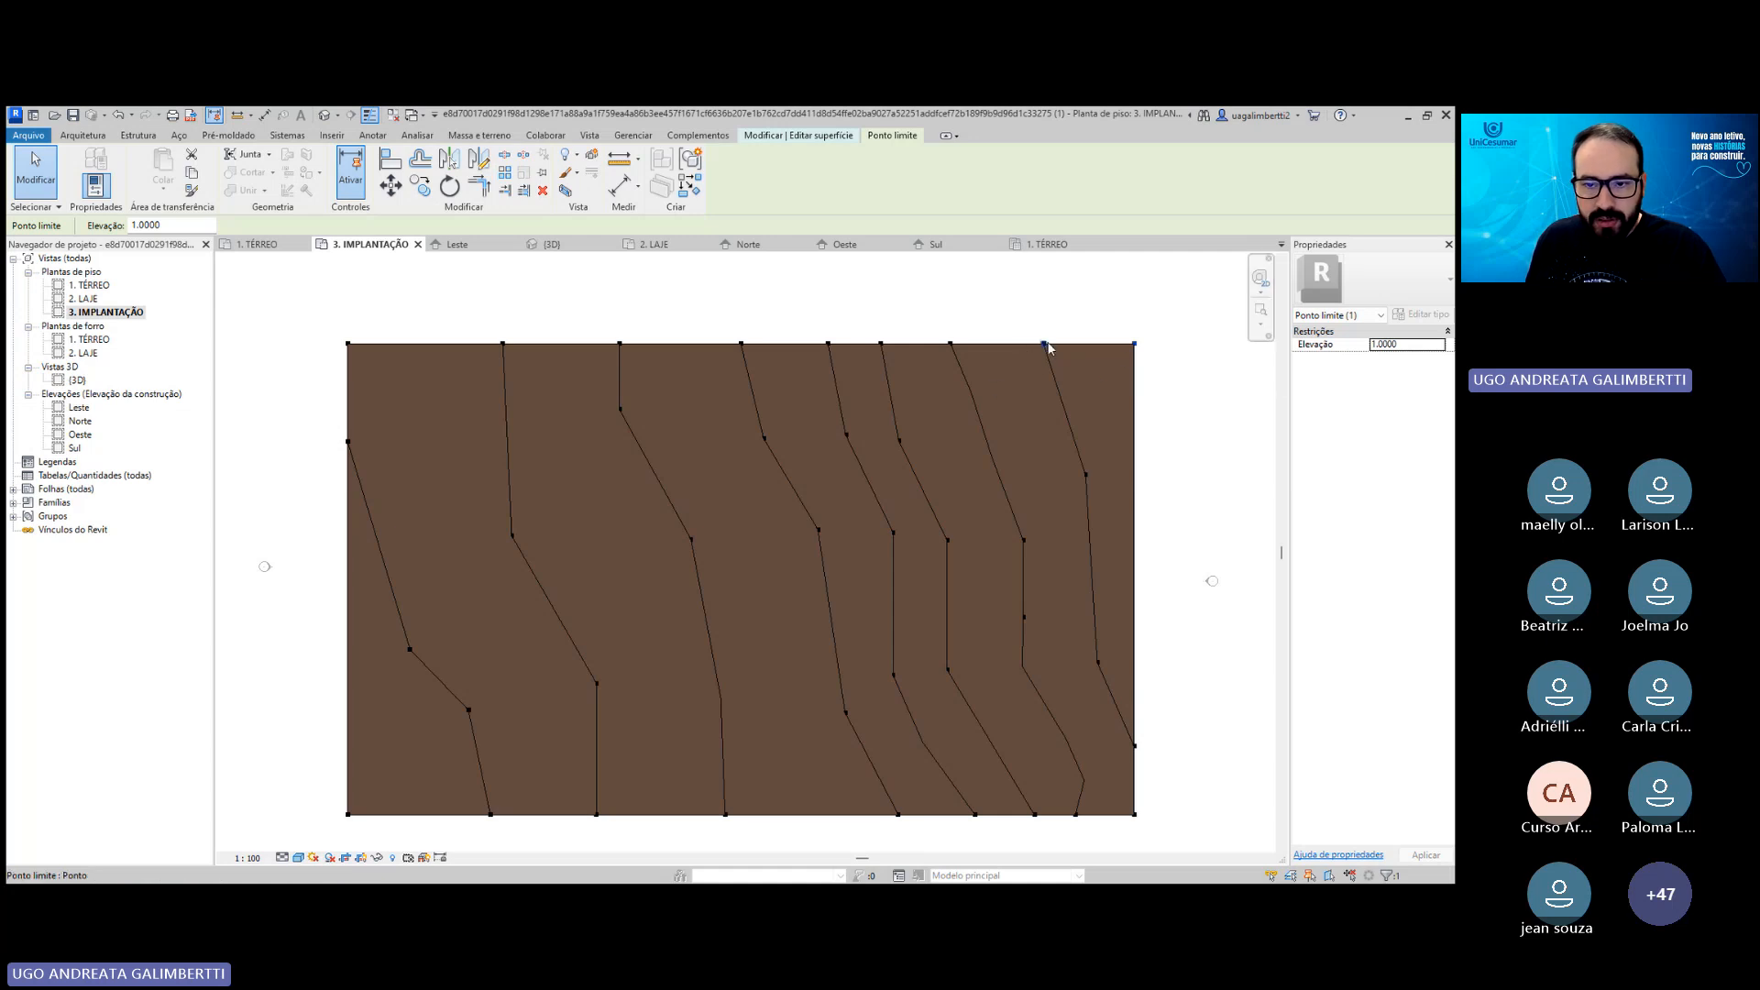
{"action": "left_click", "coordinate": [1089, 471]}
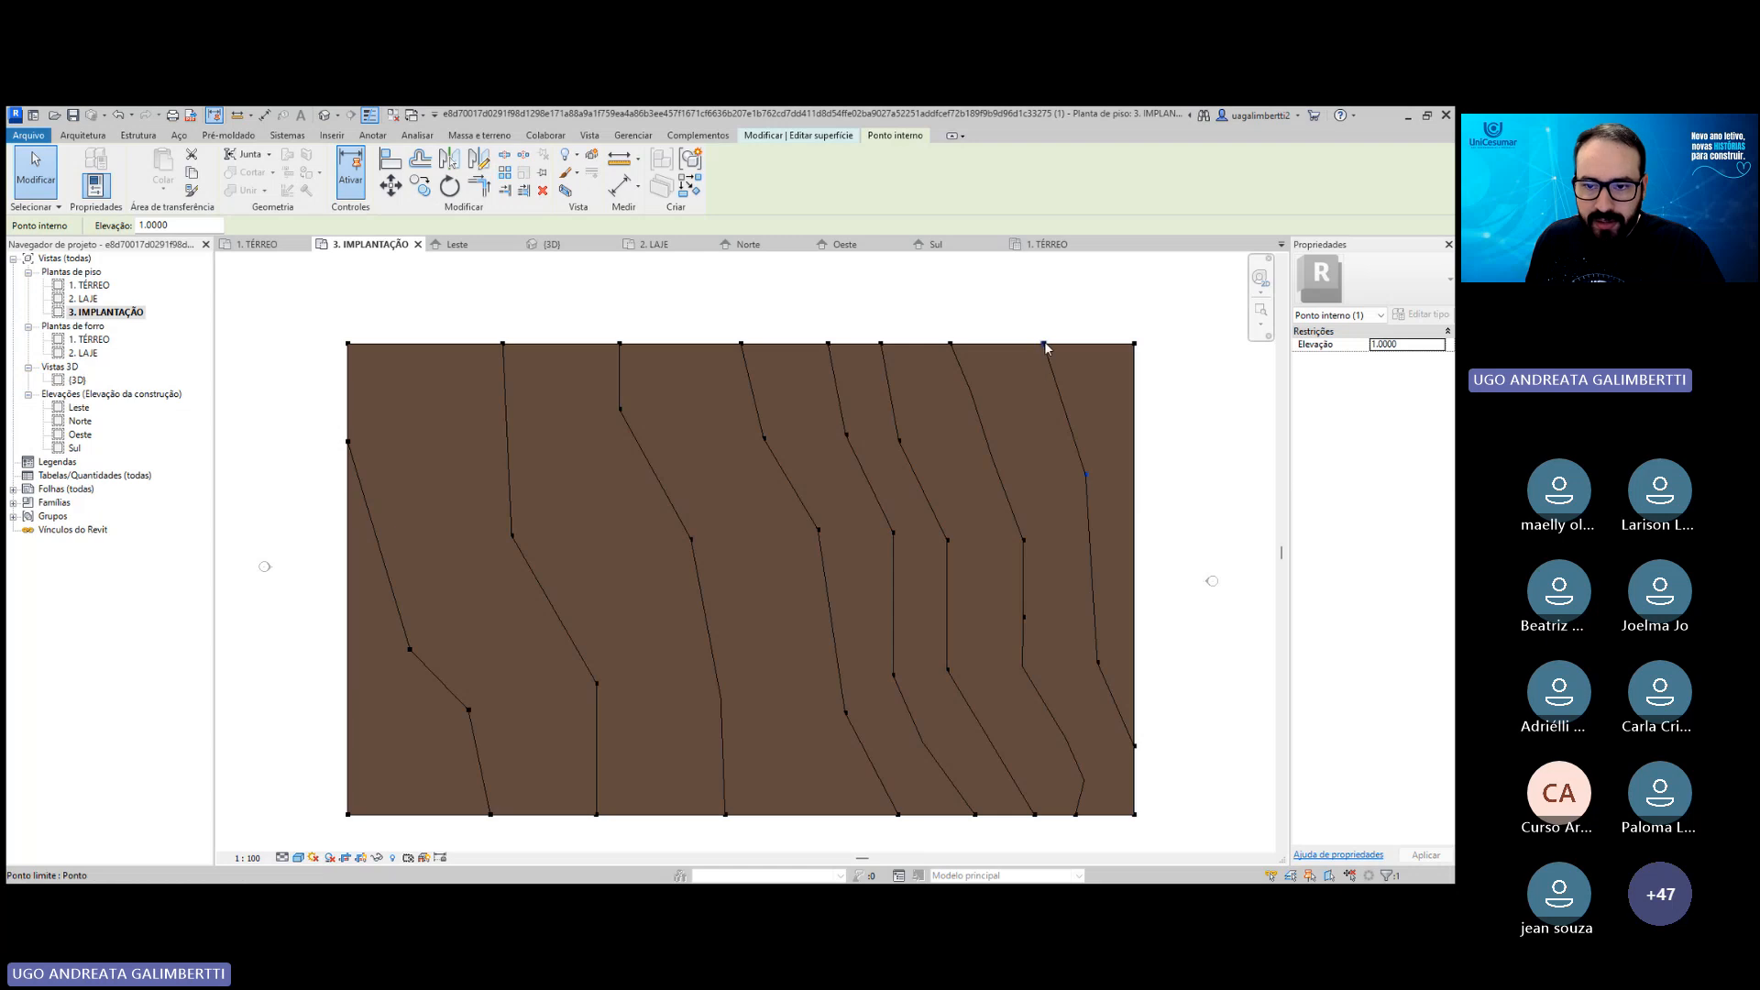
{"action": "left_click", "coordinate": [1097, 663]}
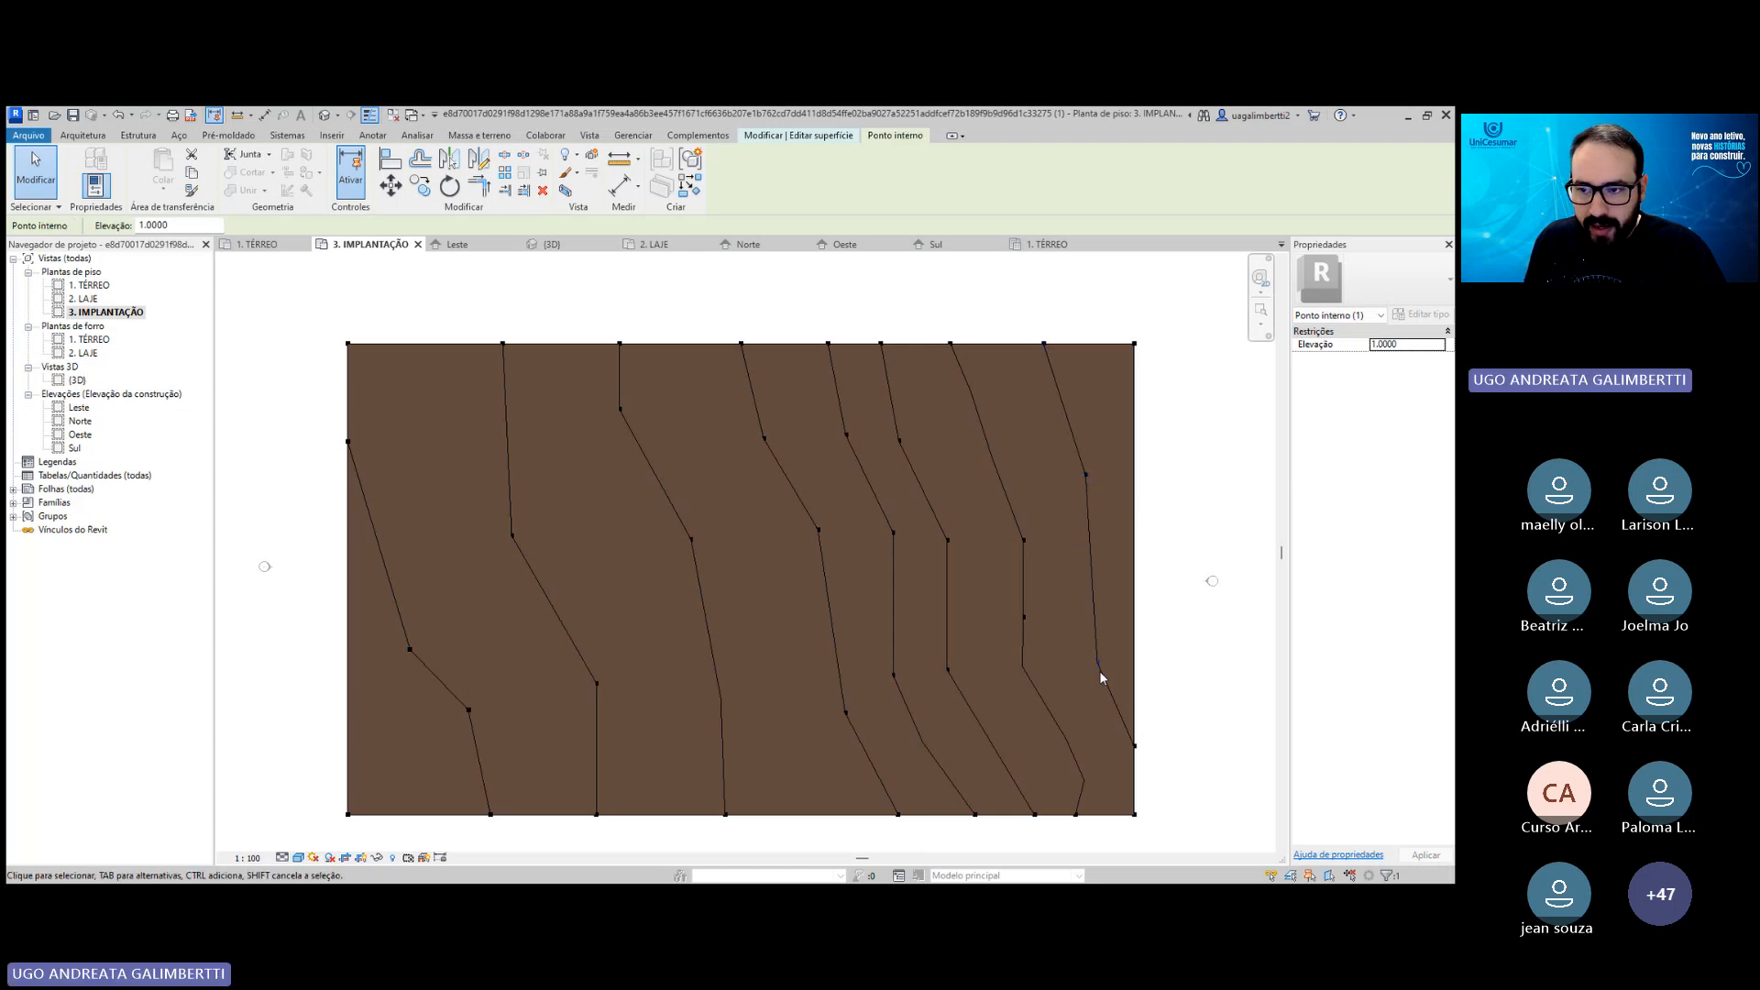
{"action": "left_click", "coordinate": [1135, 746]}
{"action": "left_click_drag", "start_coordinate": [1024, 296], "coordinate": [1144, 399]}
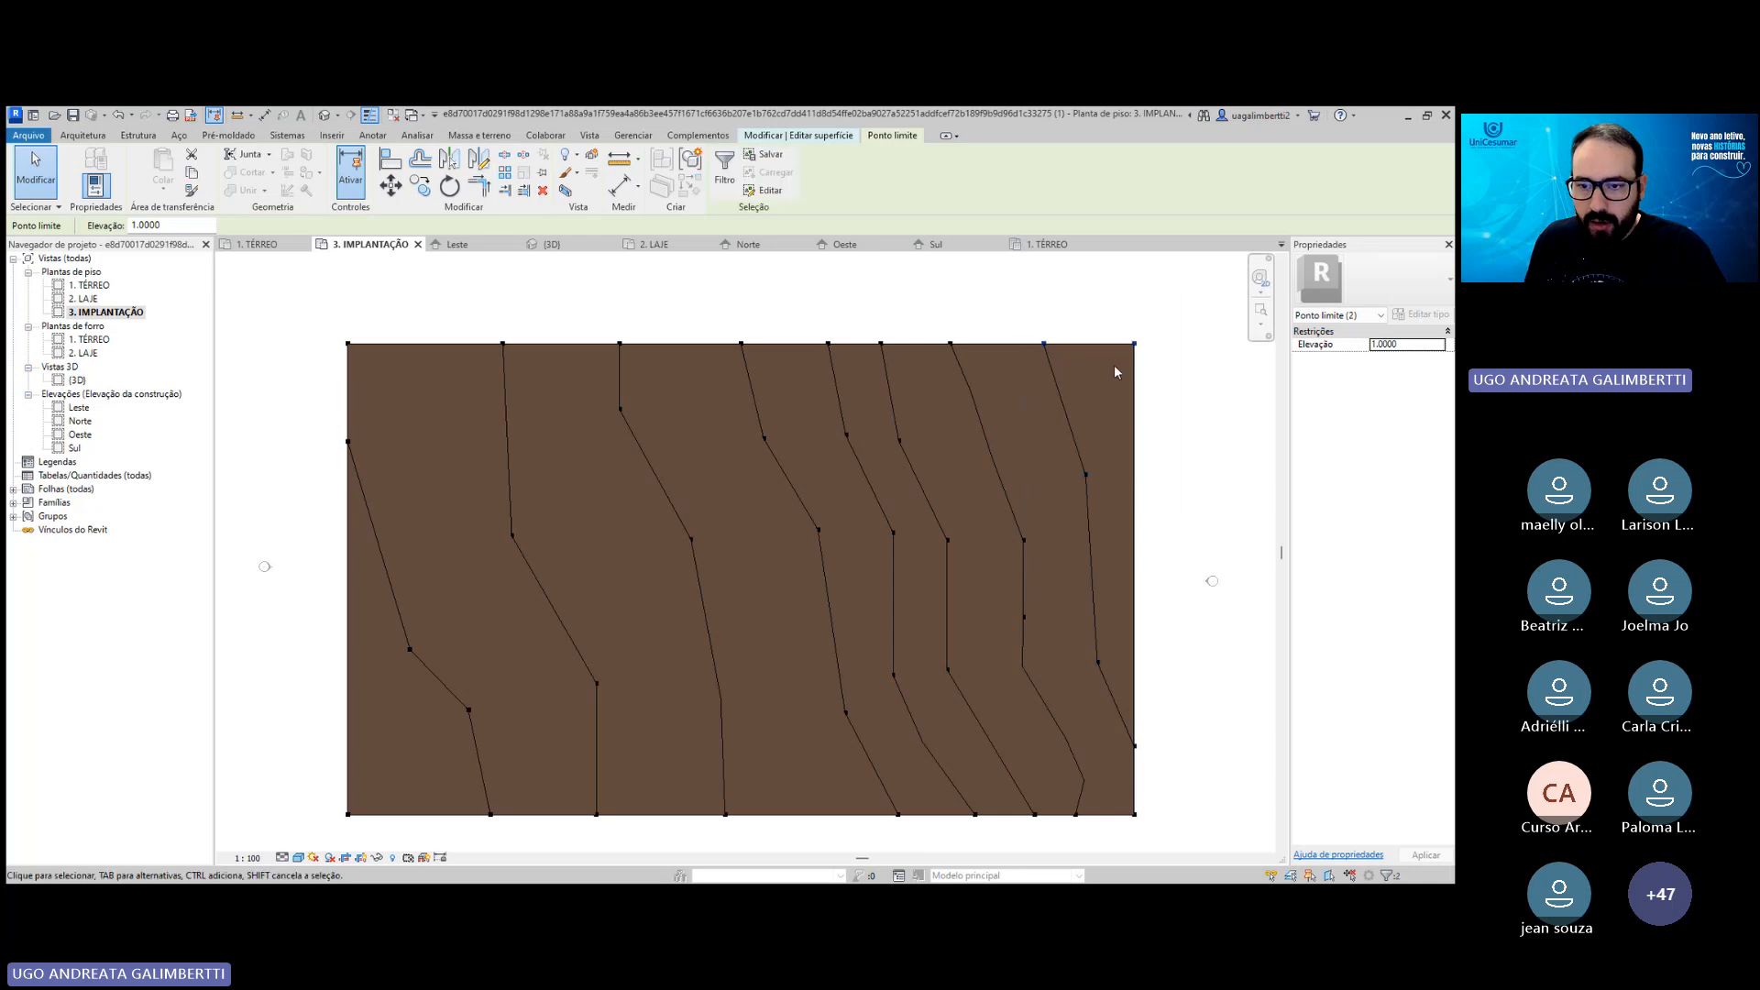
{"action": "left_click", "coordinate": [1116, 368]}
{"action": "left_click", "coordinate": [1134, 344]}
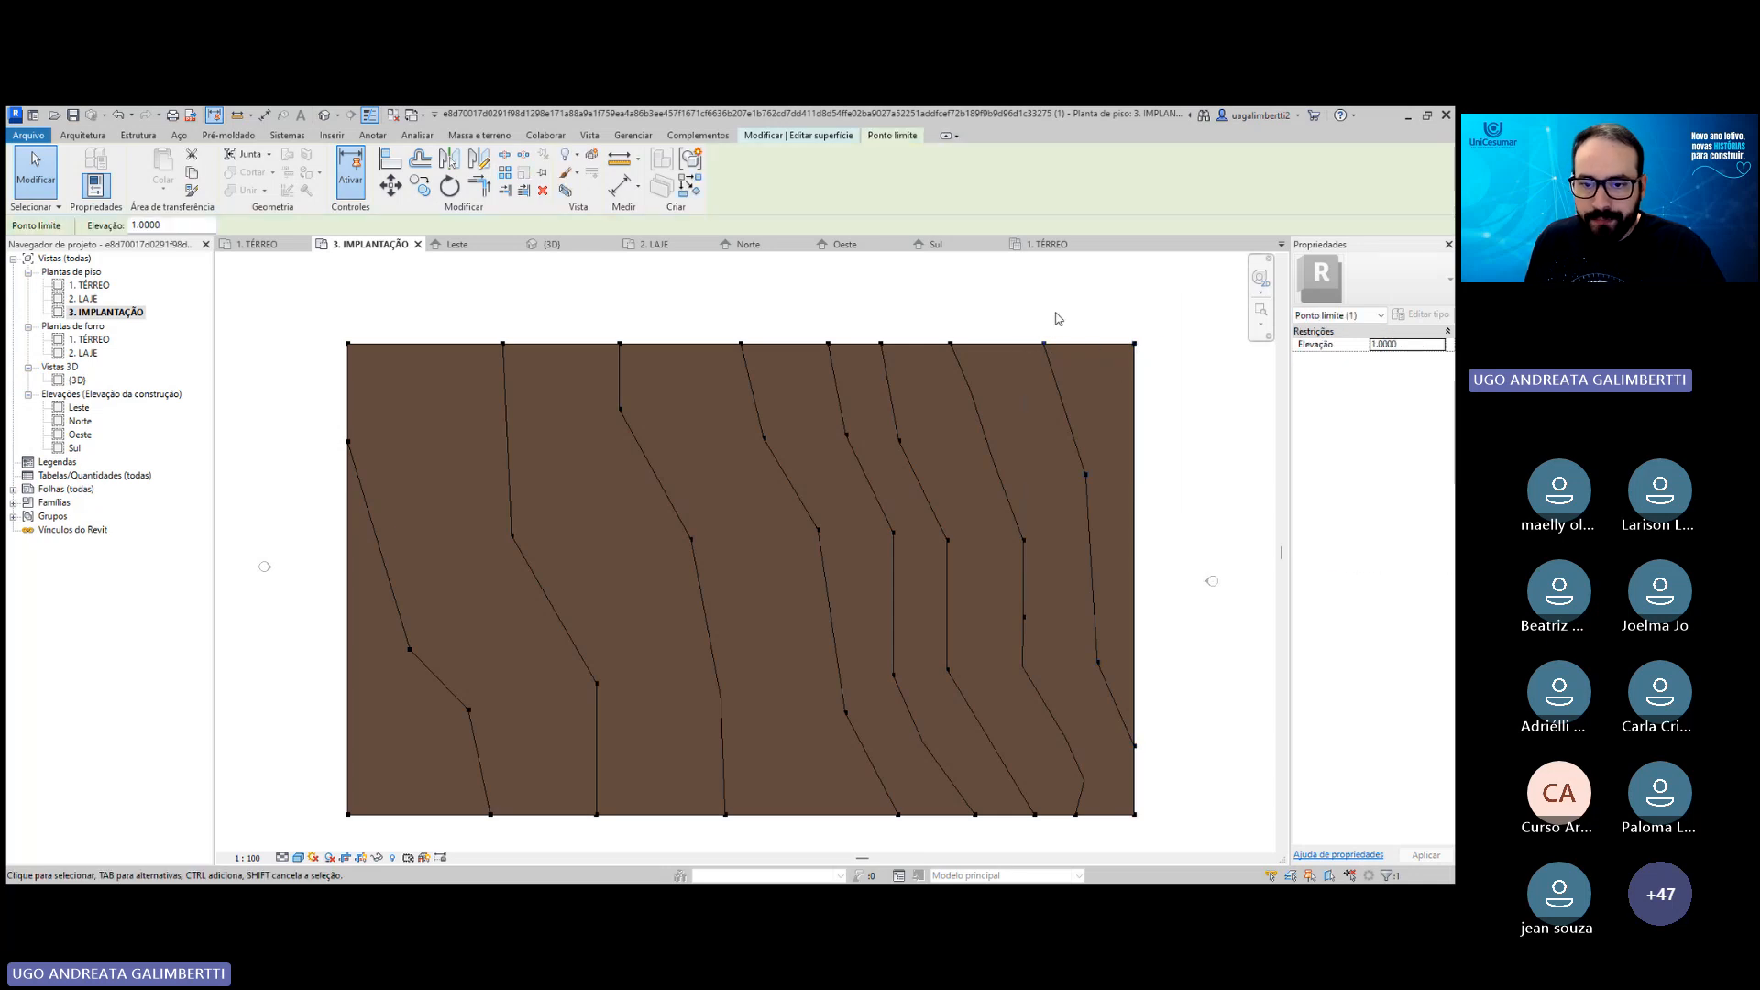
Inspect the elevations of the boundary points along the terrain's north edge, from the easternmost contours to the northwest corner.
{"action": "left_click", "coordinate": [951, 345]}
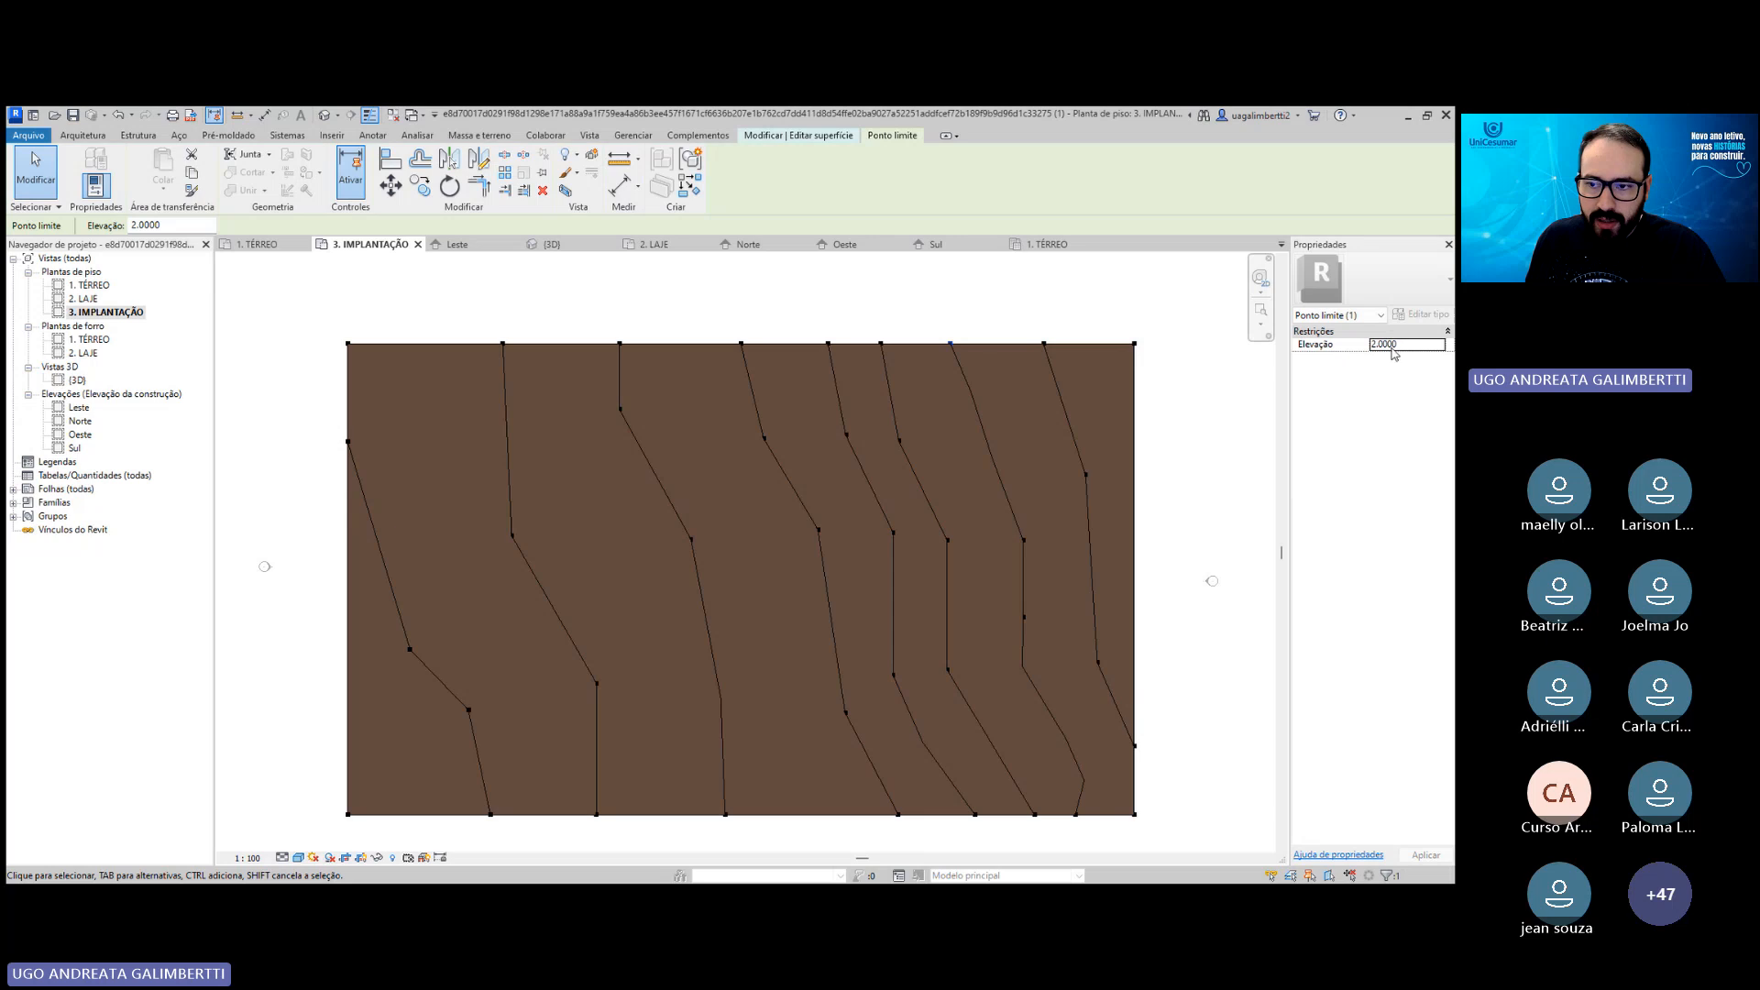
{"action": "left_click", "coordinate": [882, 345]}
{"action": "left_click", "coordinate": [828, 345]}
{"action": "middle_click_drag", "start_coordinate": [738, 354], "coordinate": [891, 348]}
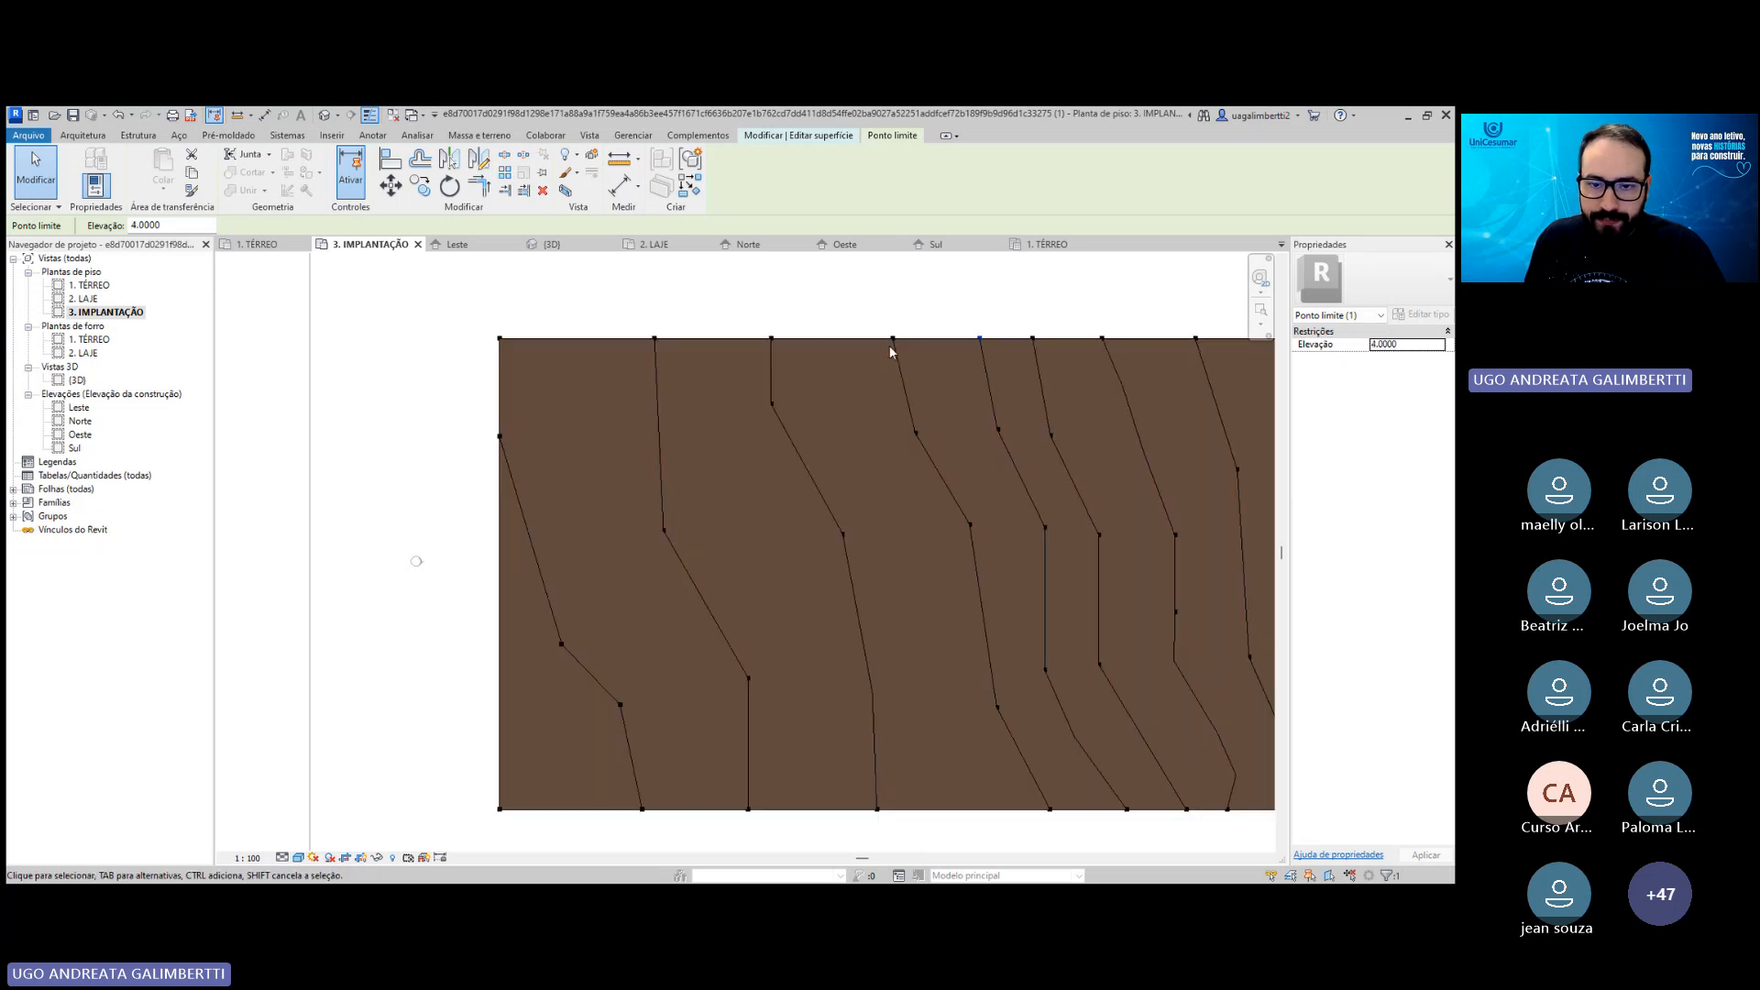
{"action": "left_click", "coordinate": [891, 338]}
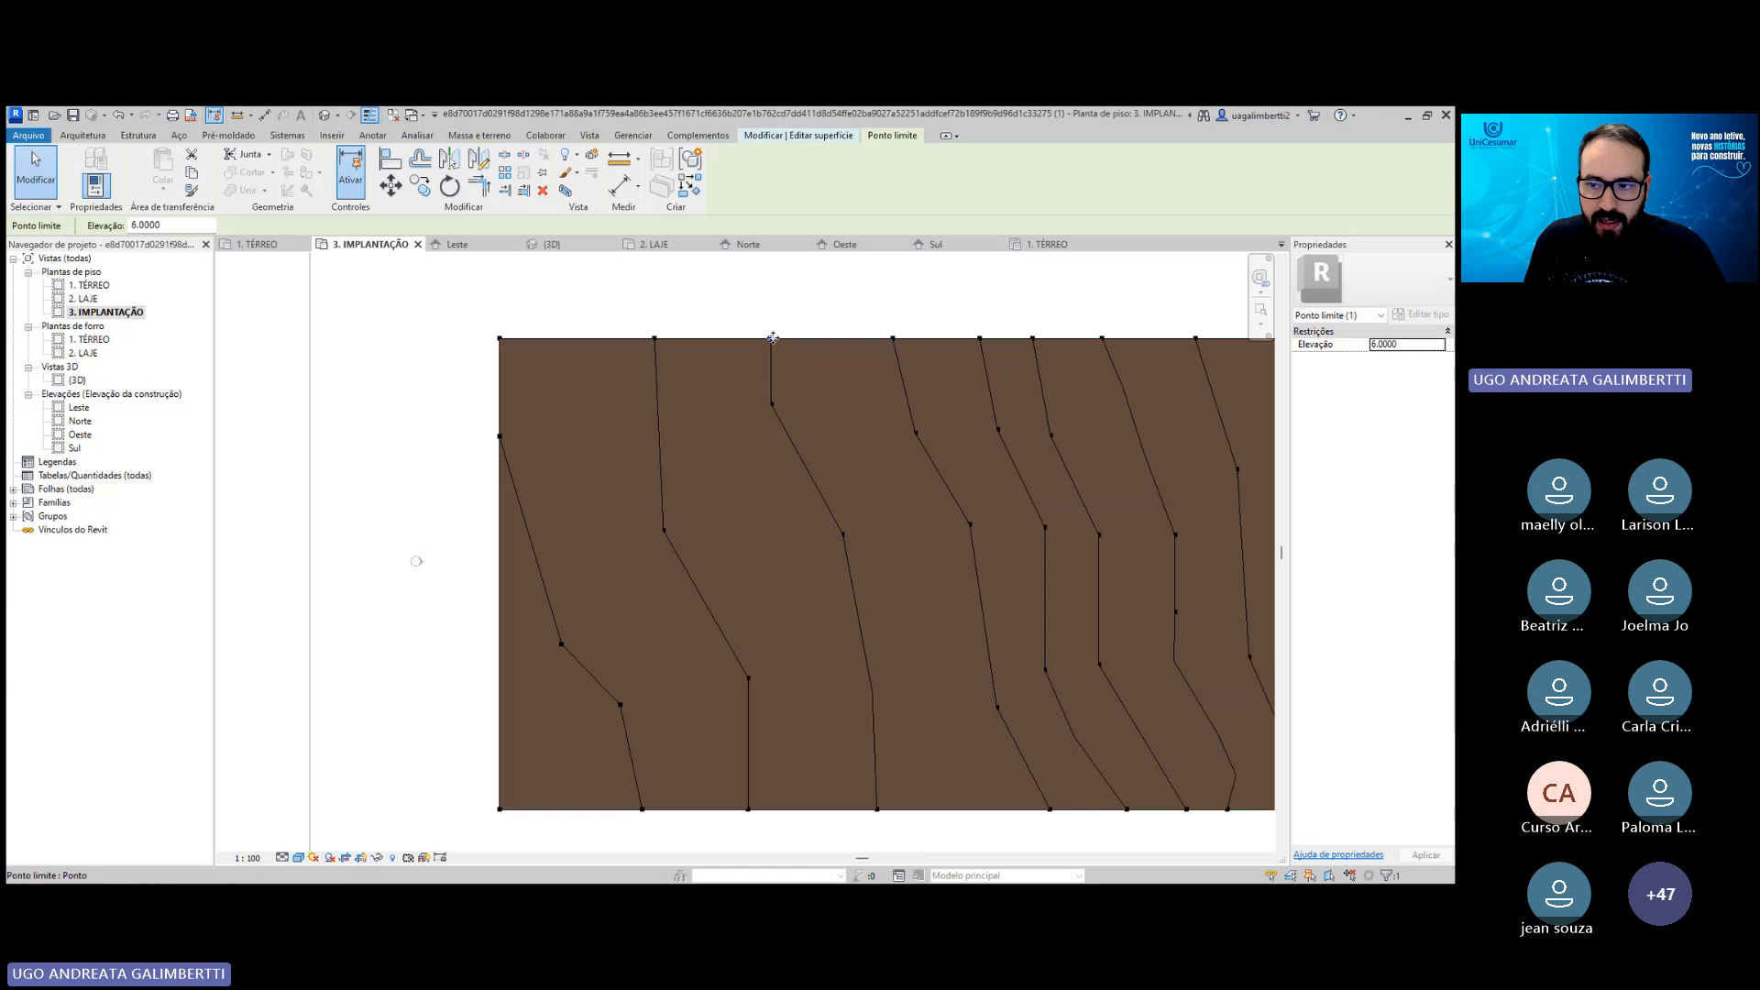
{"action": "left_click", "coordinate": [654, 337]}
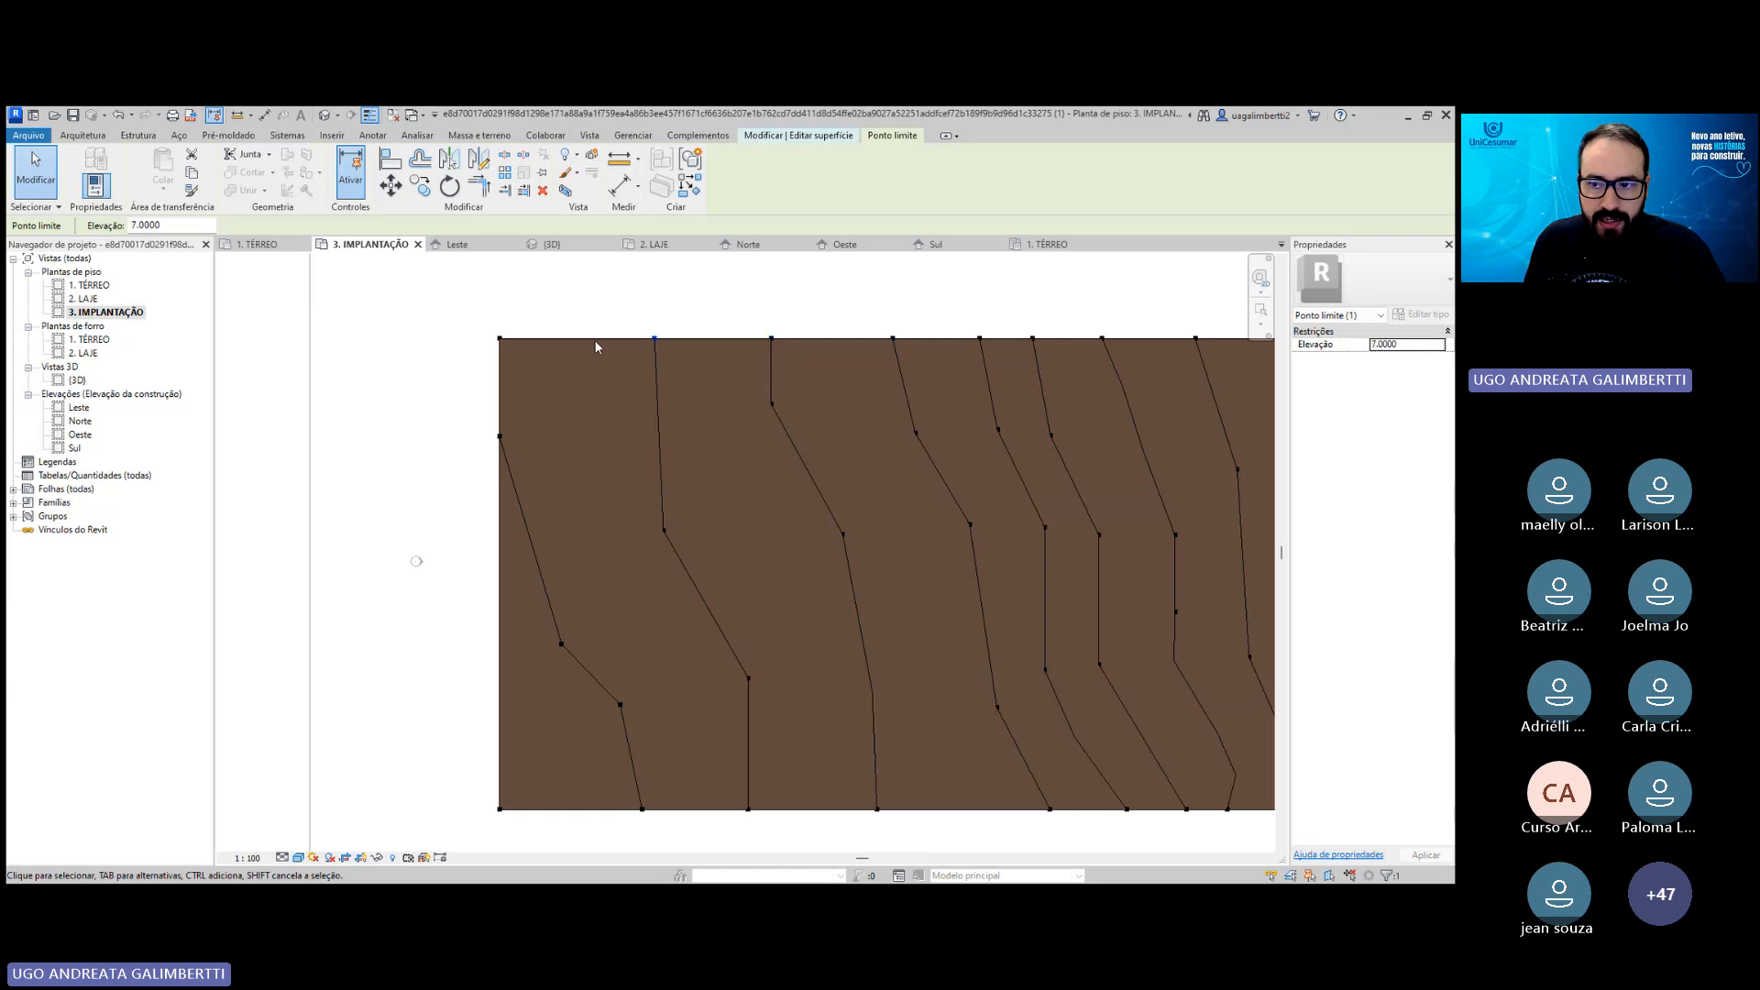
{"action": "left_click", "coordinate": [499, 338]}
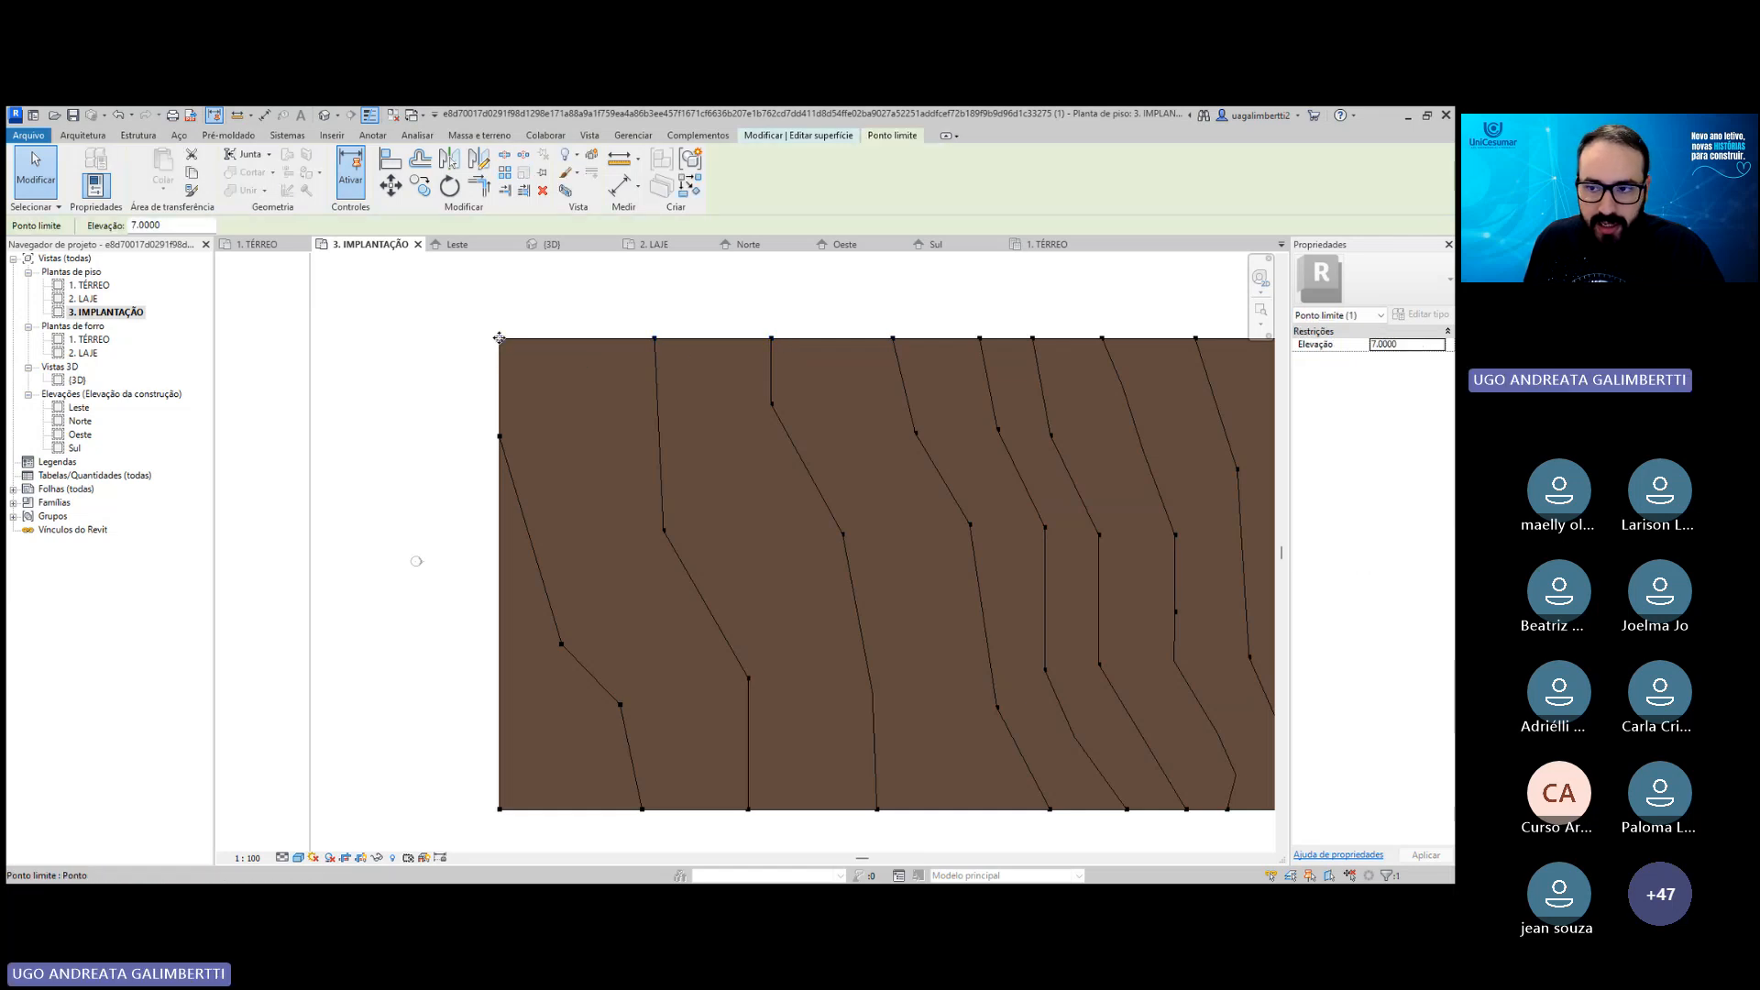
Inspect the elevations of the points along the terrain's westernmost contour and at its southwest end.
{"action": "left_click", "coordinate": [500, 437]}
{"action": "scroll", "coordinate": [532, 550], "scroll_direction": "down", "scroll_amount": 3}
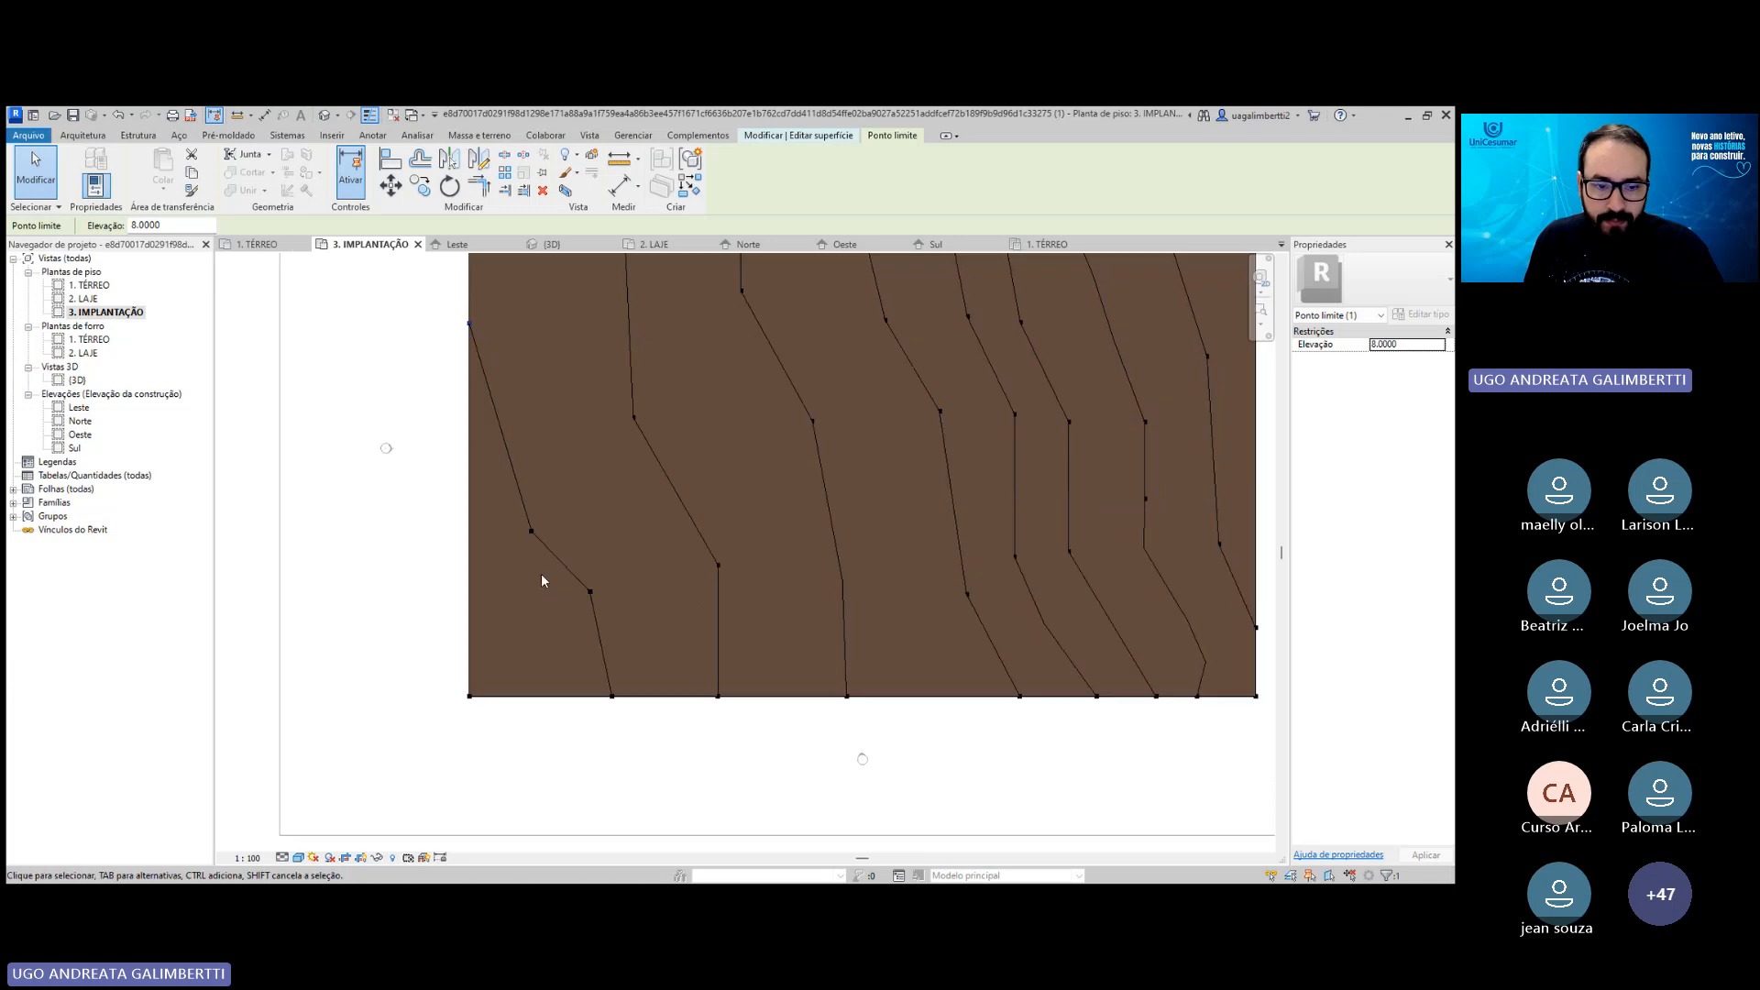
{"action": "left_click", "coordinate": [591, 592]}
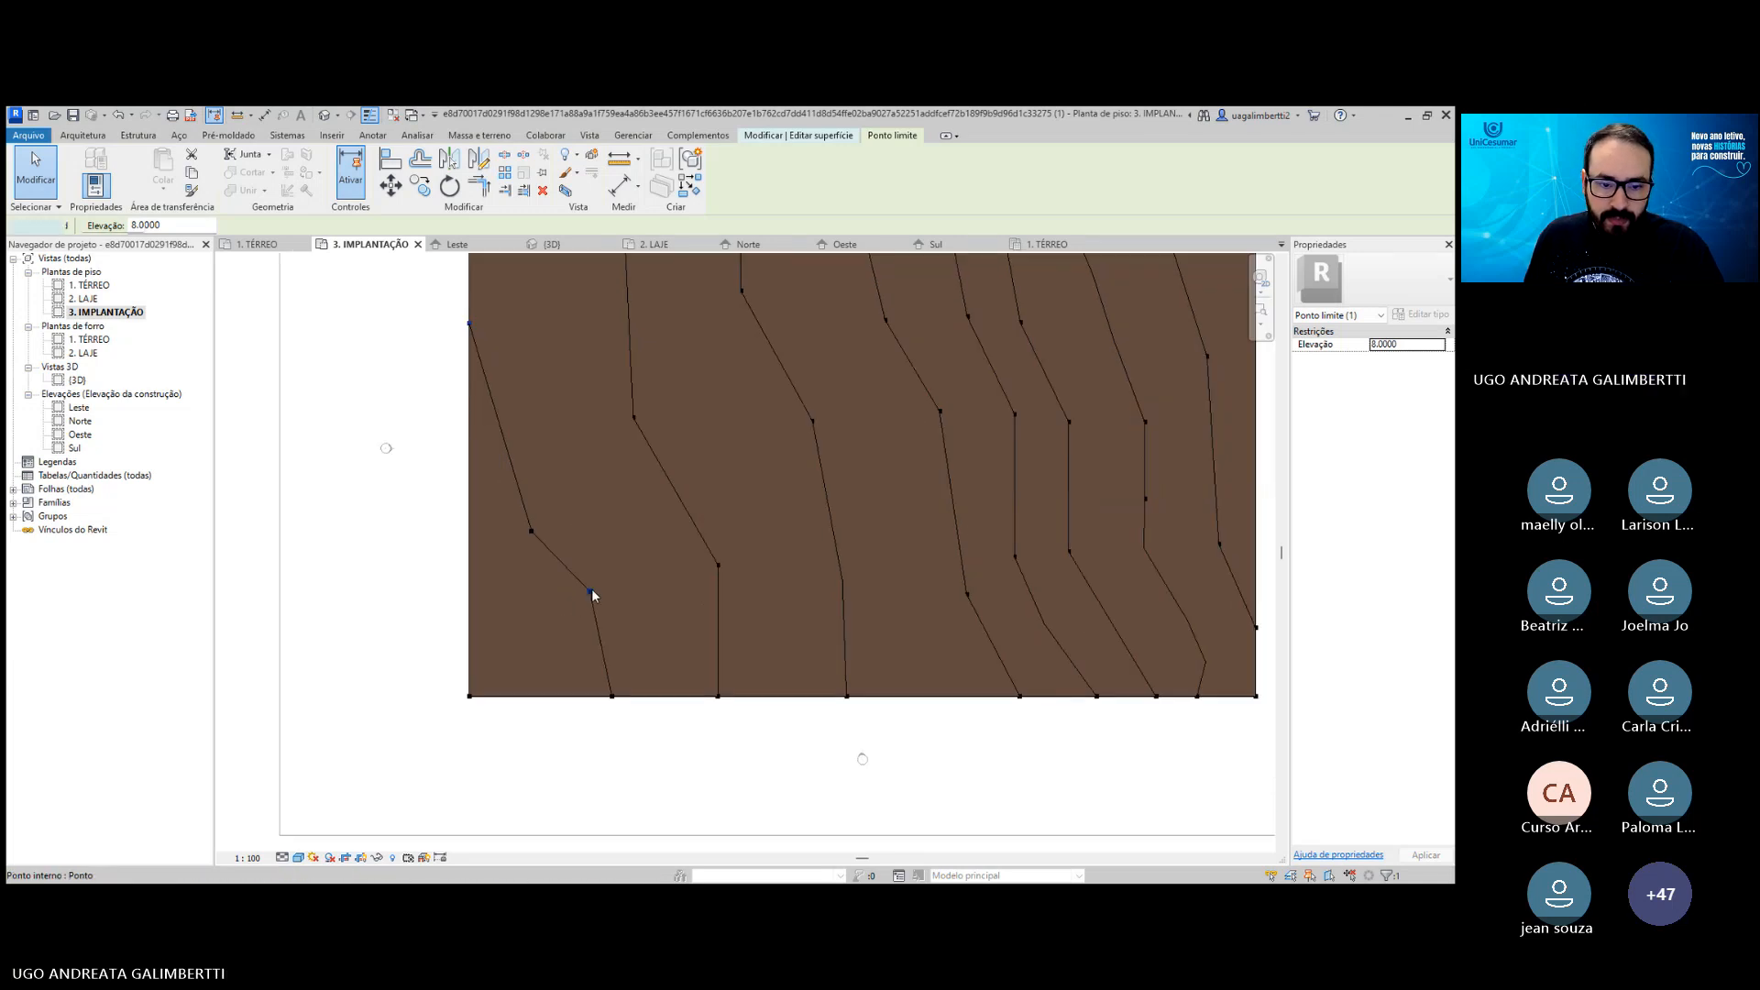
{"action": "left_click", "coordinate": [612, 698]}
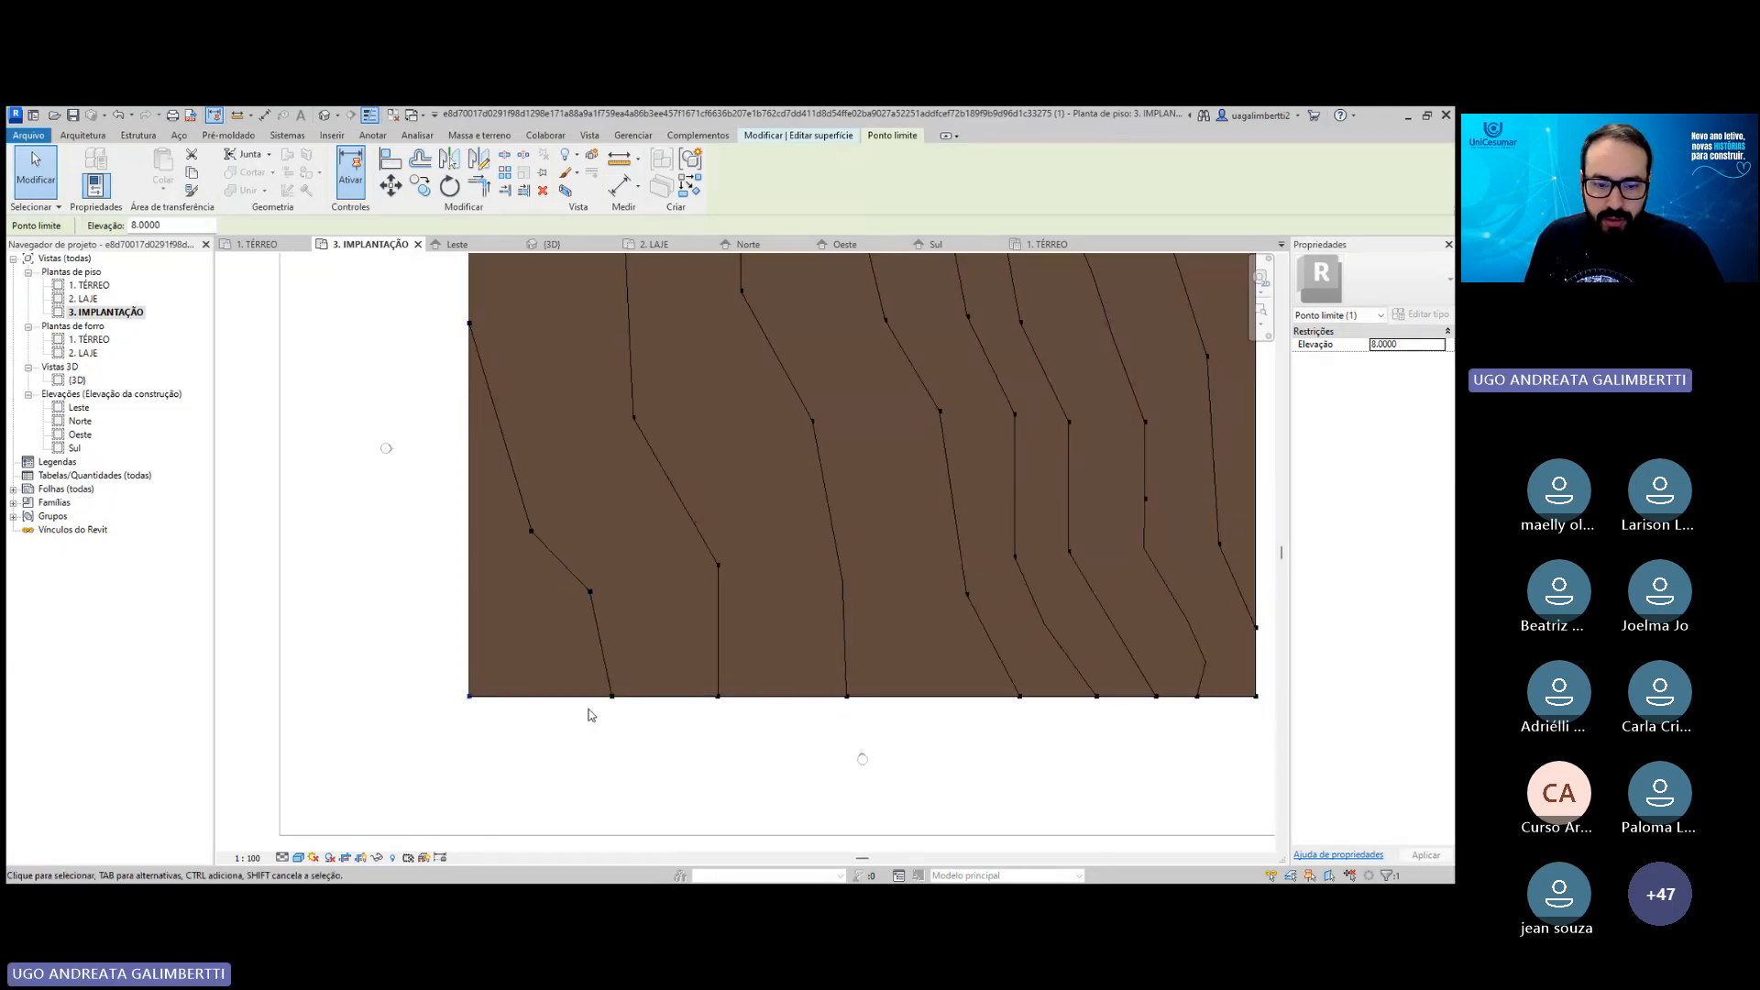
Clear the point selection and finish editing the terrain surface.
{"action": "key", "text": "Escape"}
{"action": "middle_click_drag", "start_coordinate": [965, 506], "coordinate": [852, 598]}
{"action": "scroll", "coordinate": [852, 598], "scroll_direction": "down", "scroll_amount": 1}
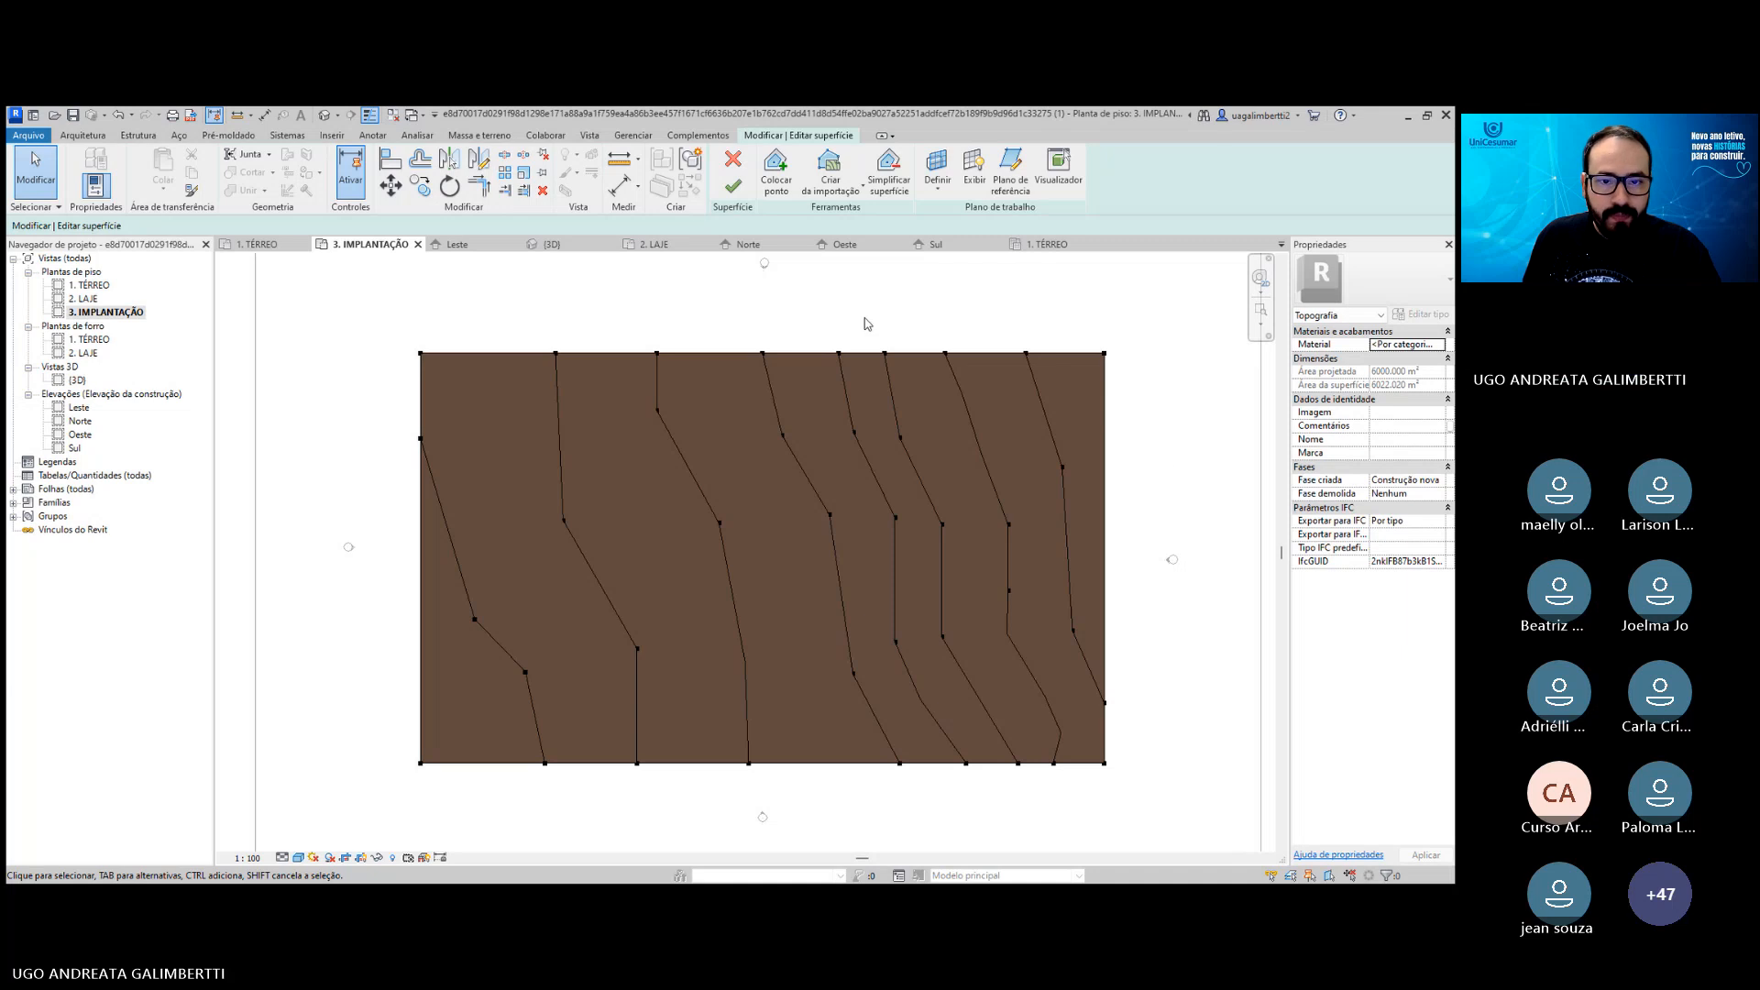
{"action": "left_click", "coordinate": [733, 187]}
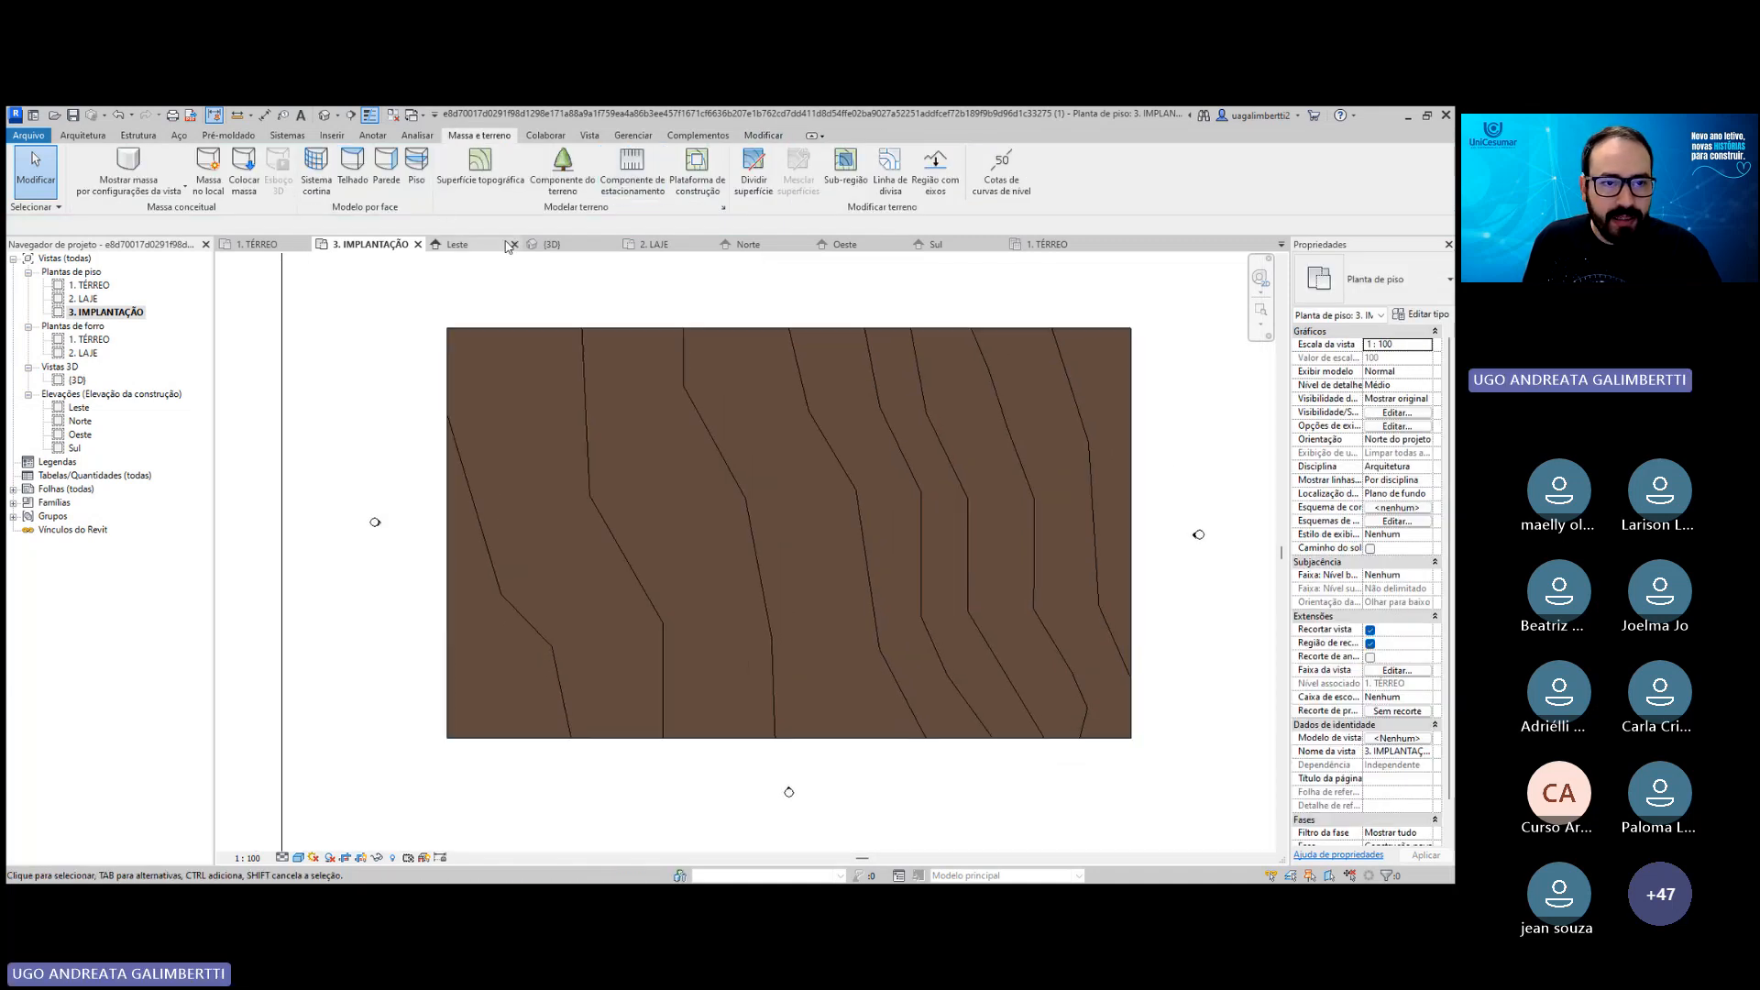
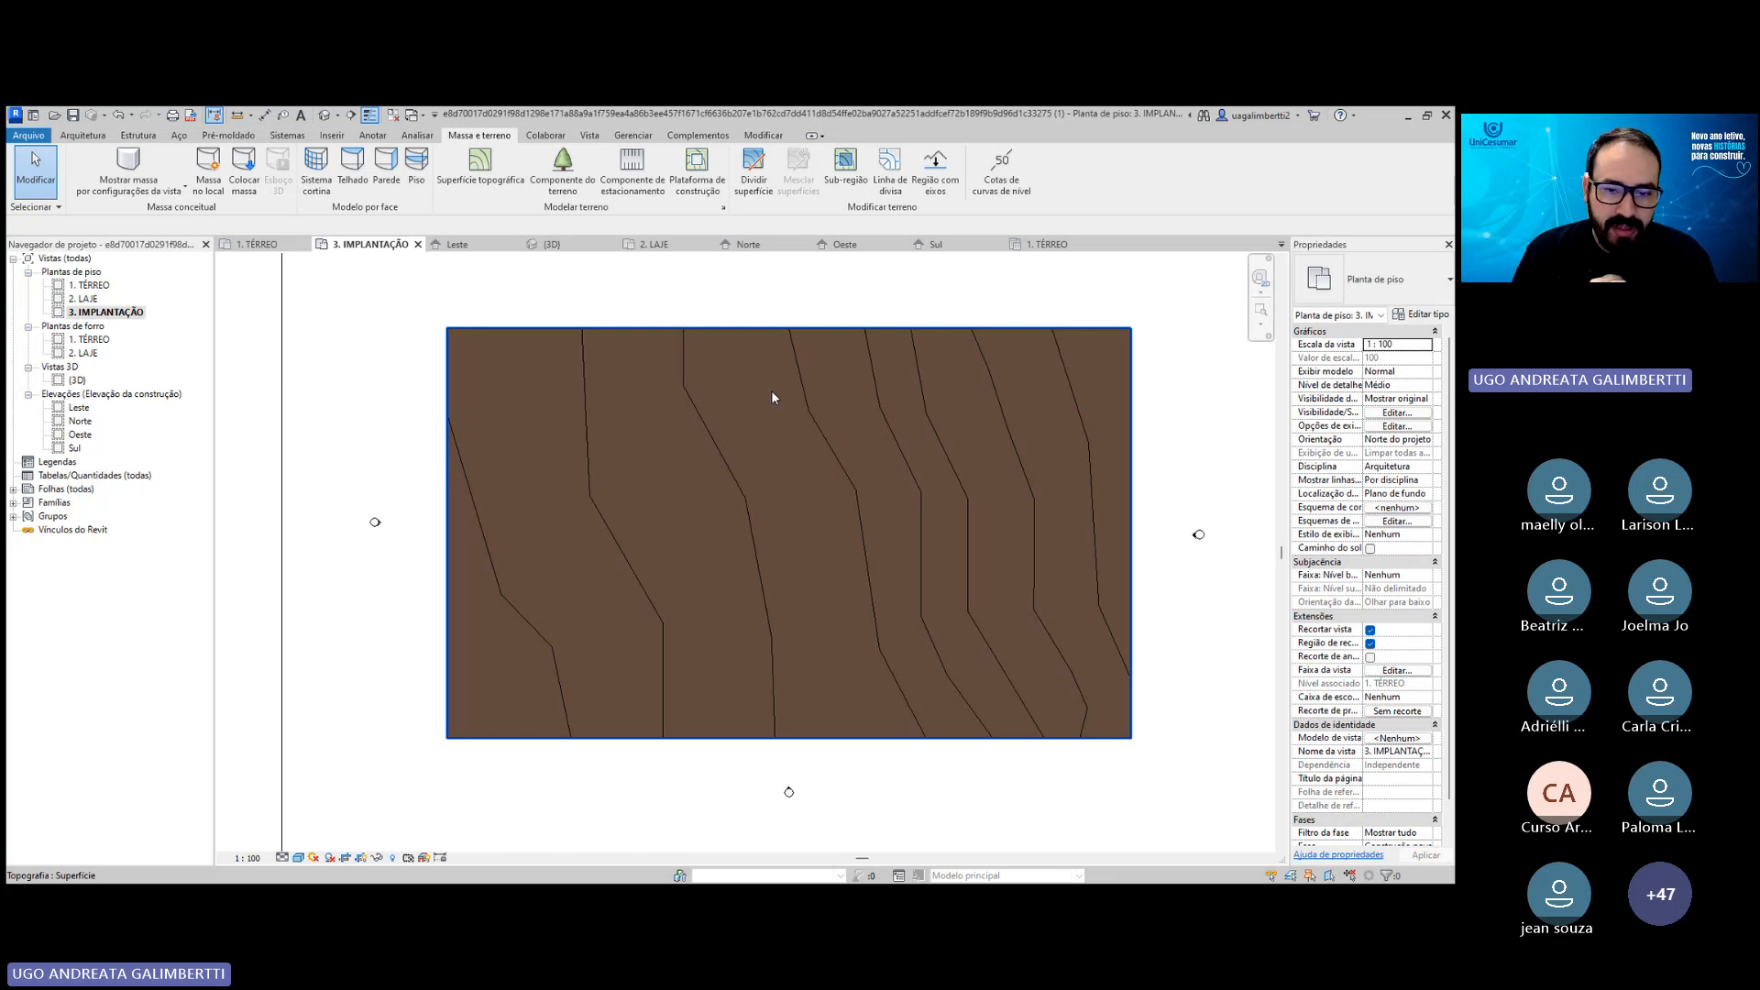
{"action": "key", "text": "Escape"}
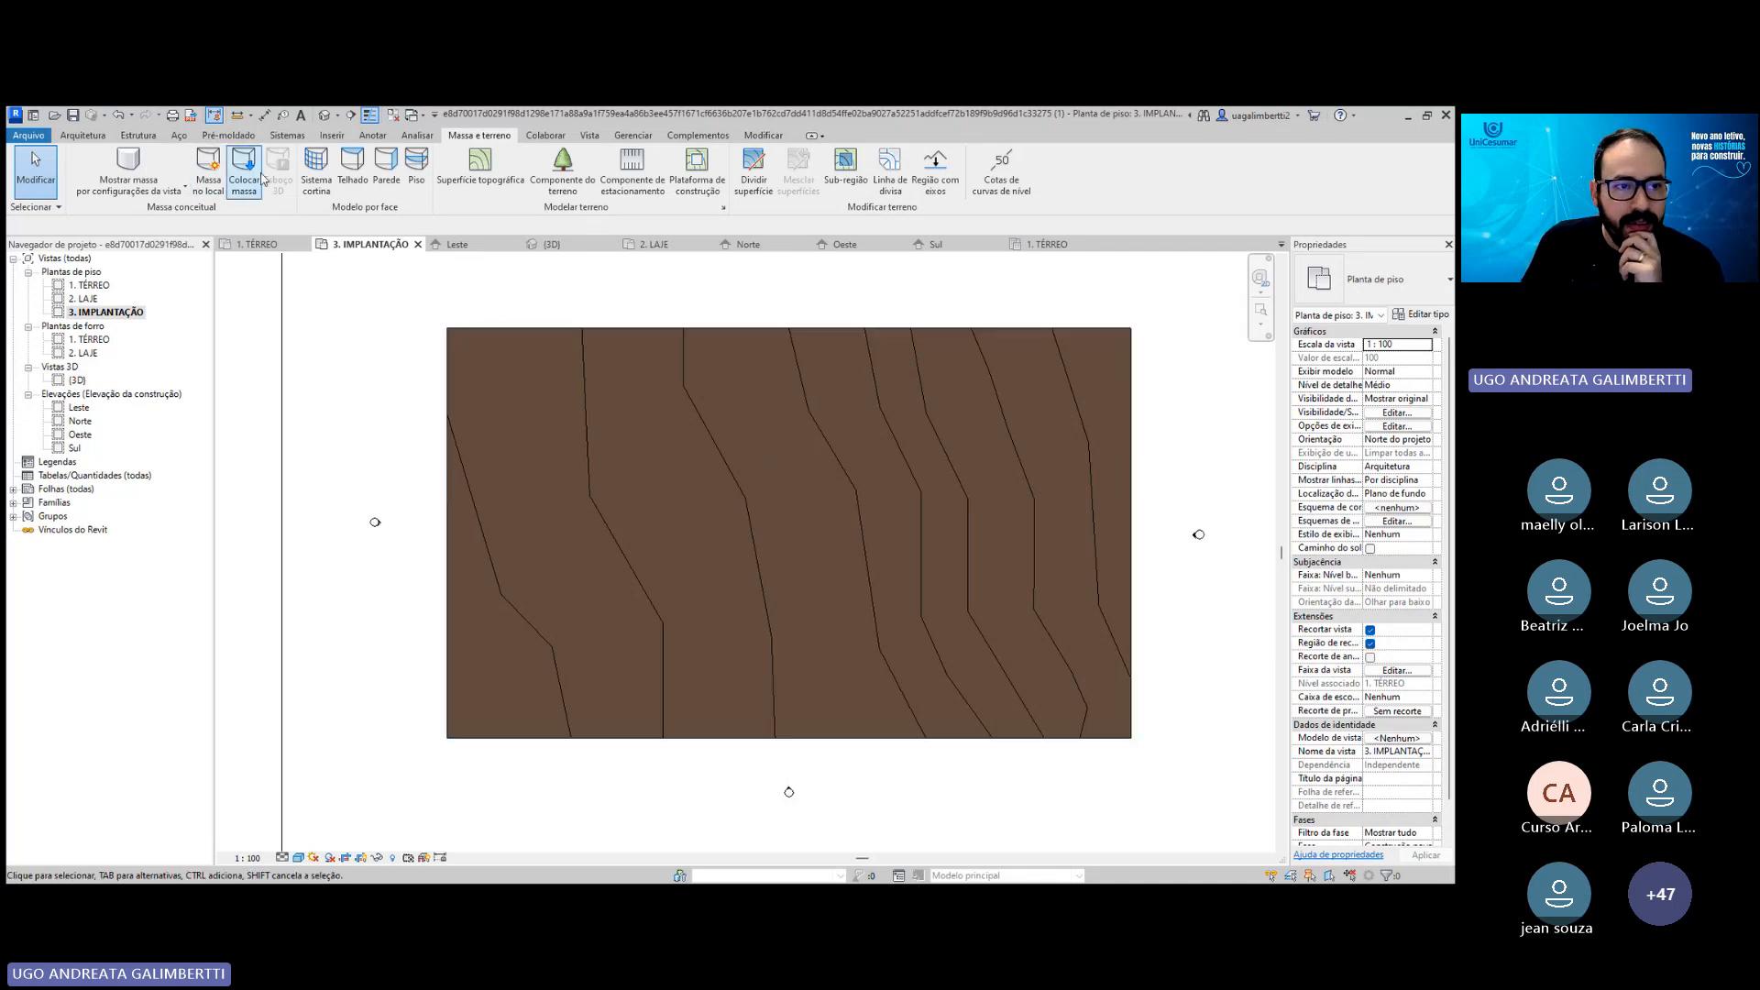
Draw a 30 m horizontal detail line running east from just above the terrain's northeast corner.
{"action": "left_click", "coordinate": [375, 137]}
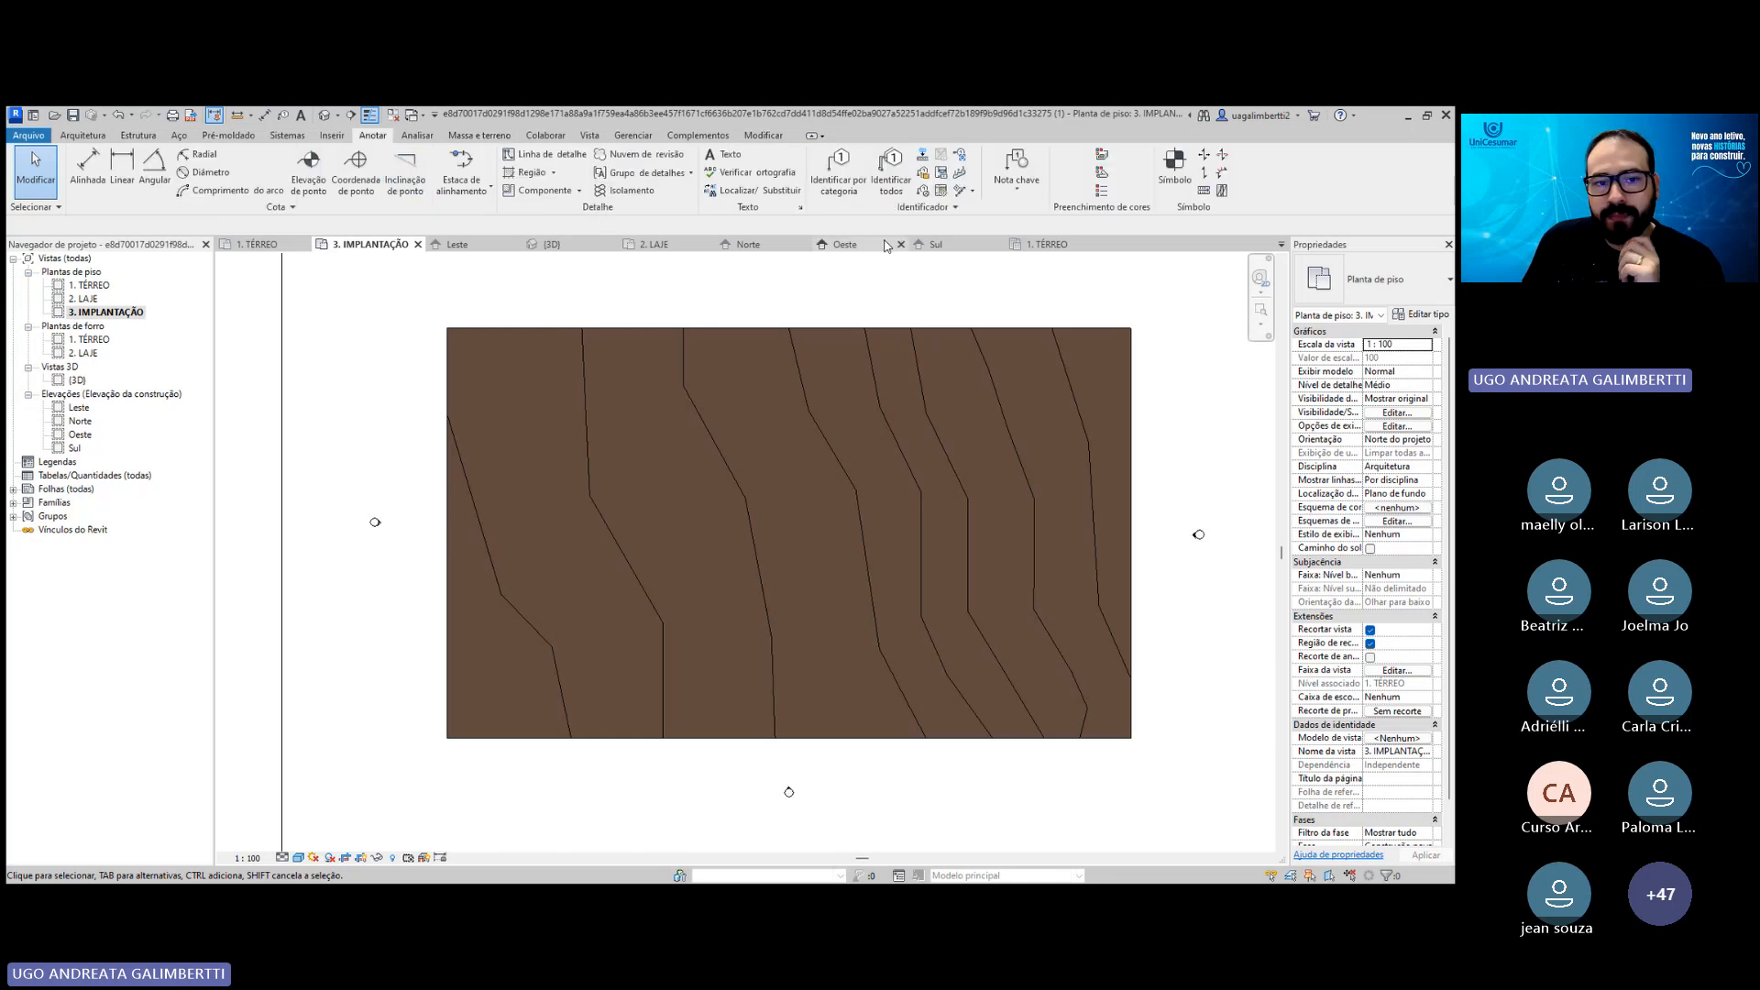
{"action": "left_click", "coordinate": [553, 157]}
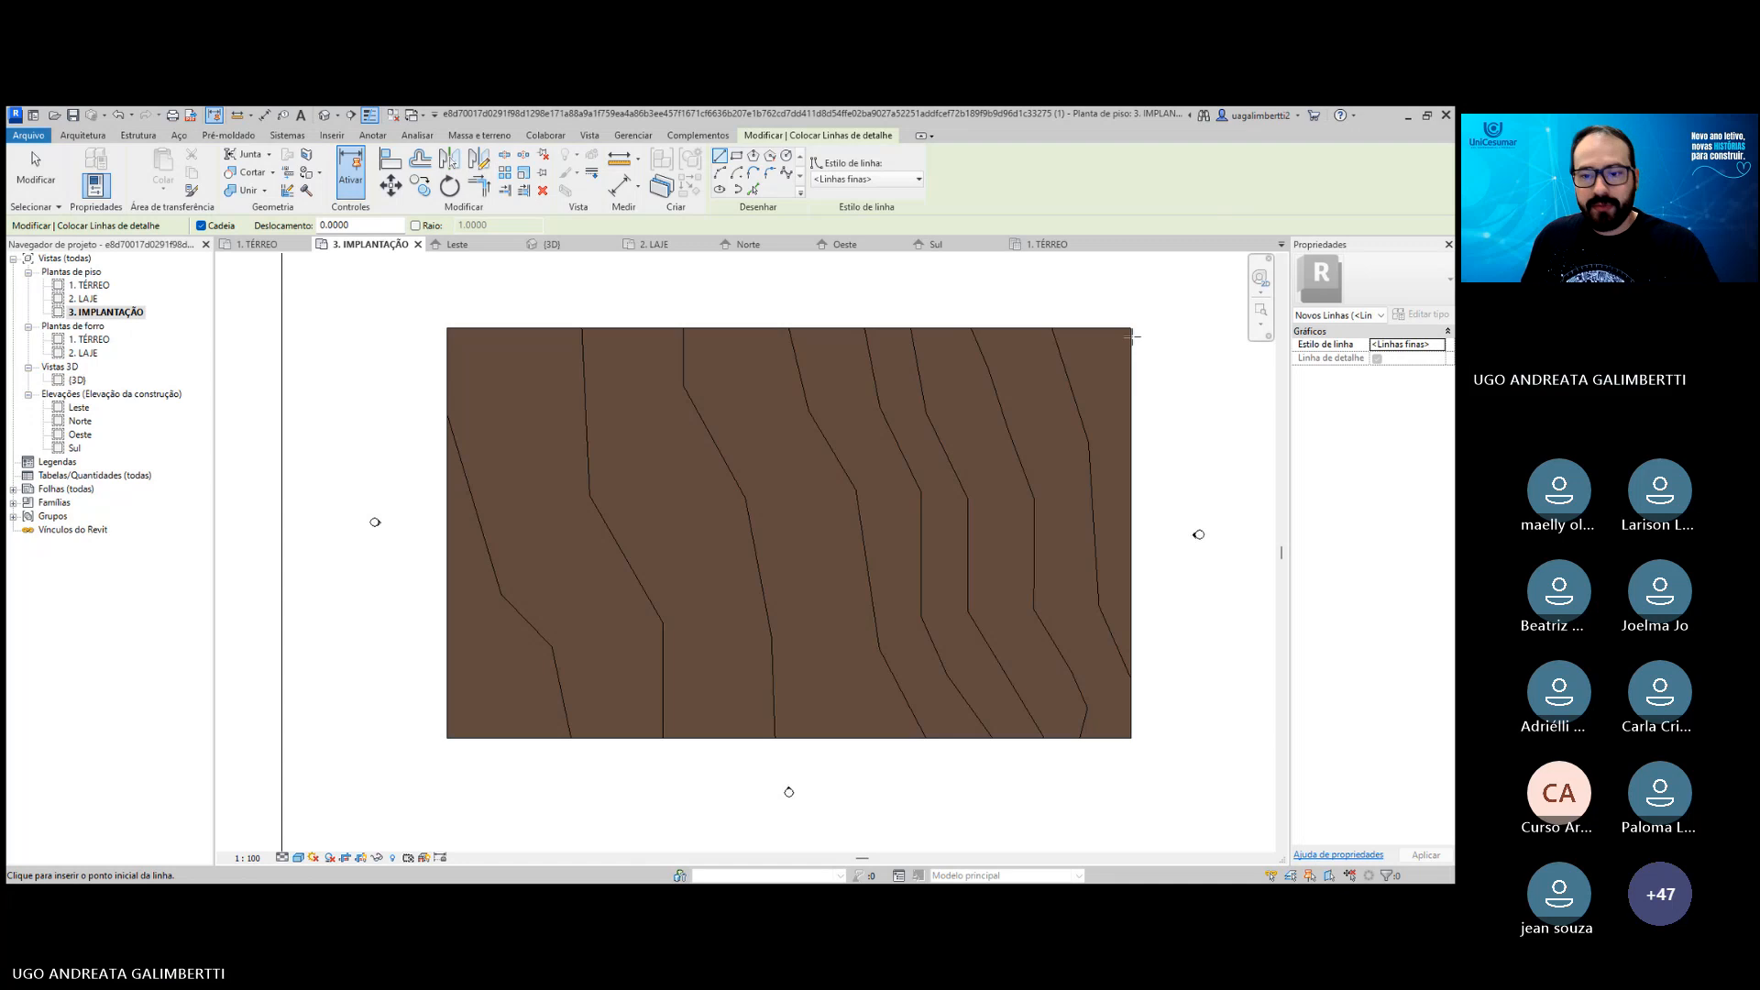
{"action": "middle_click_drag", "start_coordinate": [1084, 536], "coordinate": [1058, 527]}
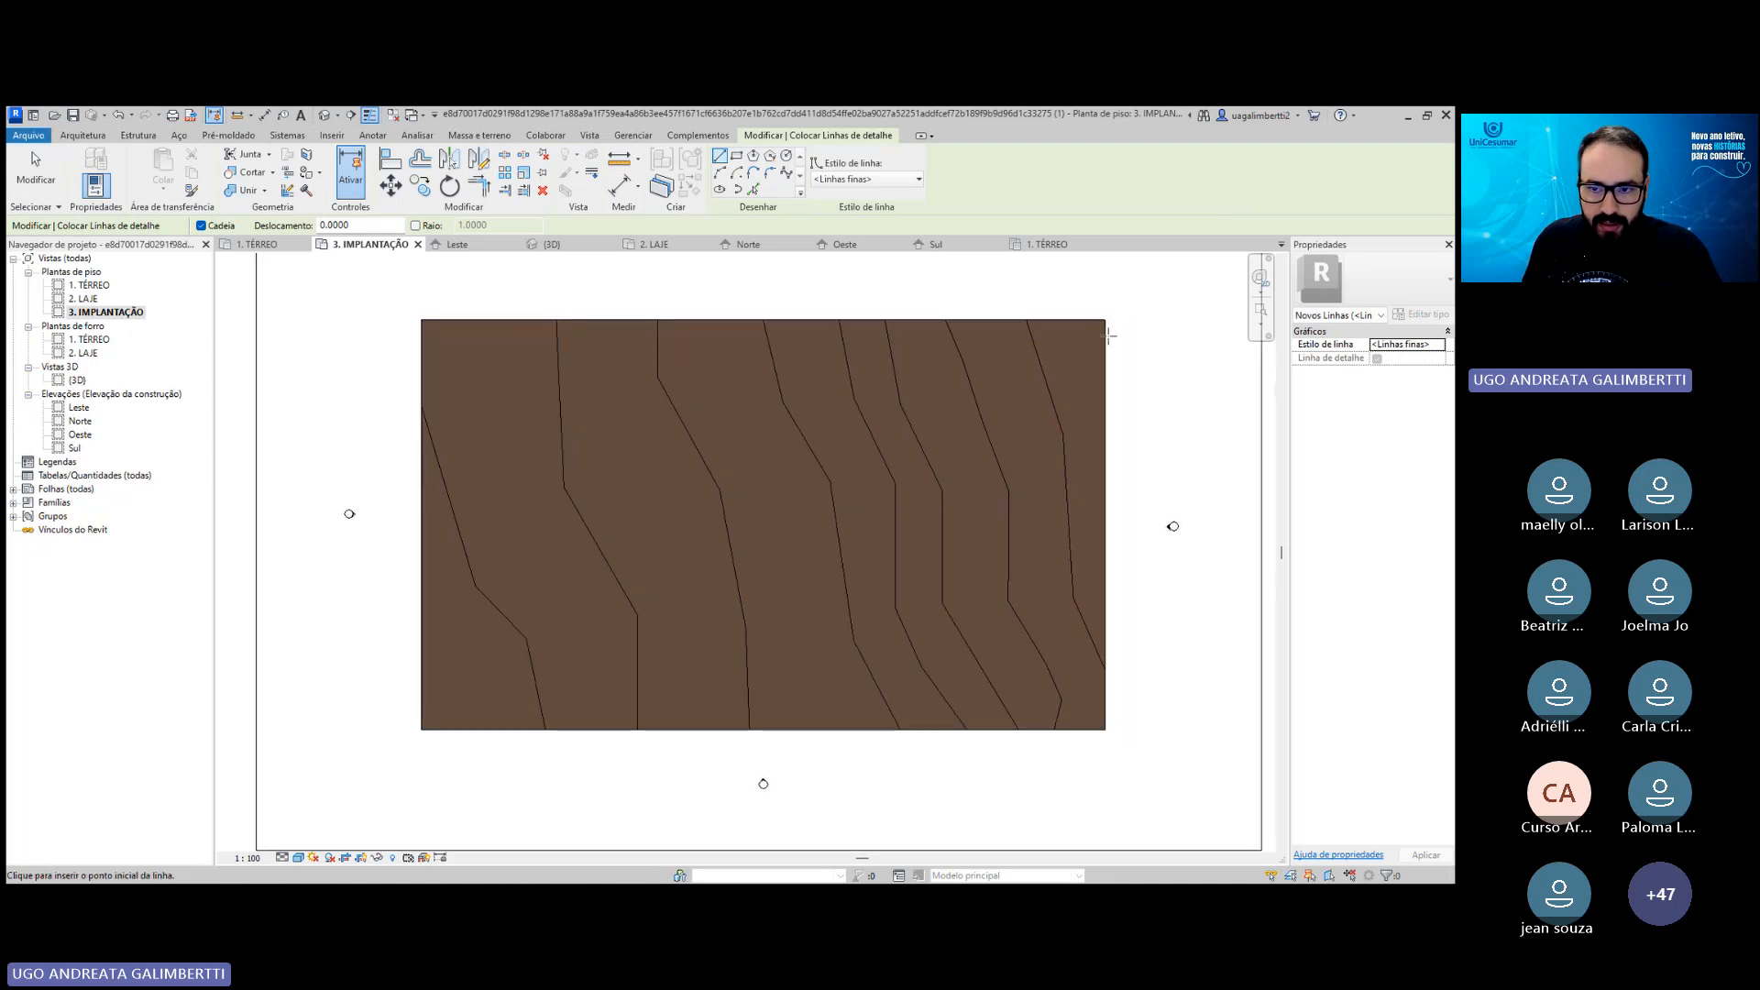
{"action": "scroll", "coordinate": [1102, 319], "scroll_direction": "up", "scroll_amount": 4}
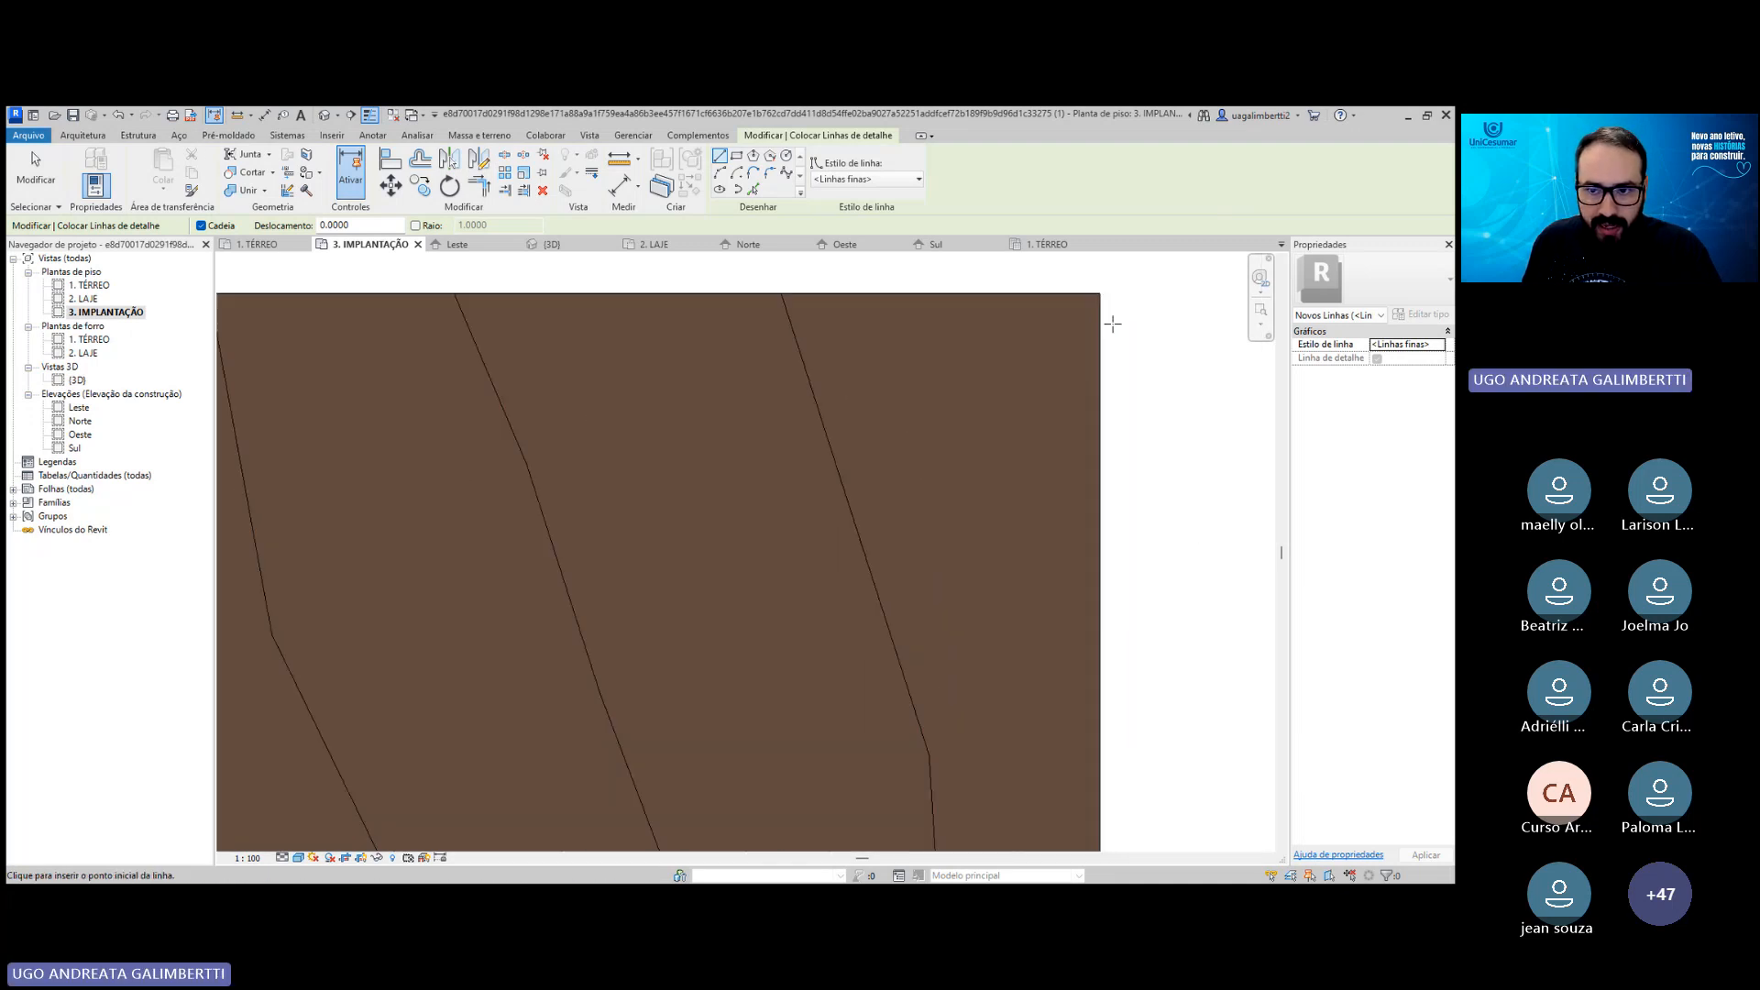
{"action": "middle_click_drag", "start_coordinate": [1109, 321], "coordinate": [941, 370]}
{"action": "scroll", "coordinate": [868, 421], "scroll_direction": "up", "scroll_amount": 5}
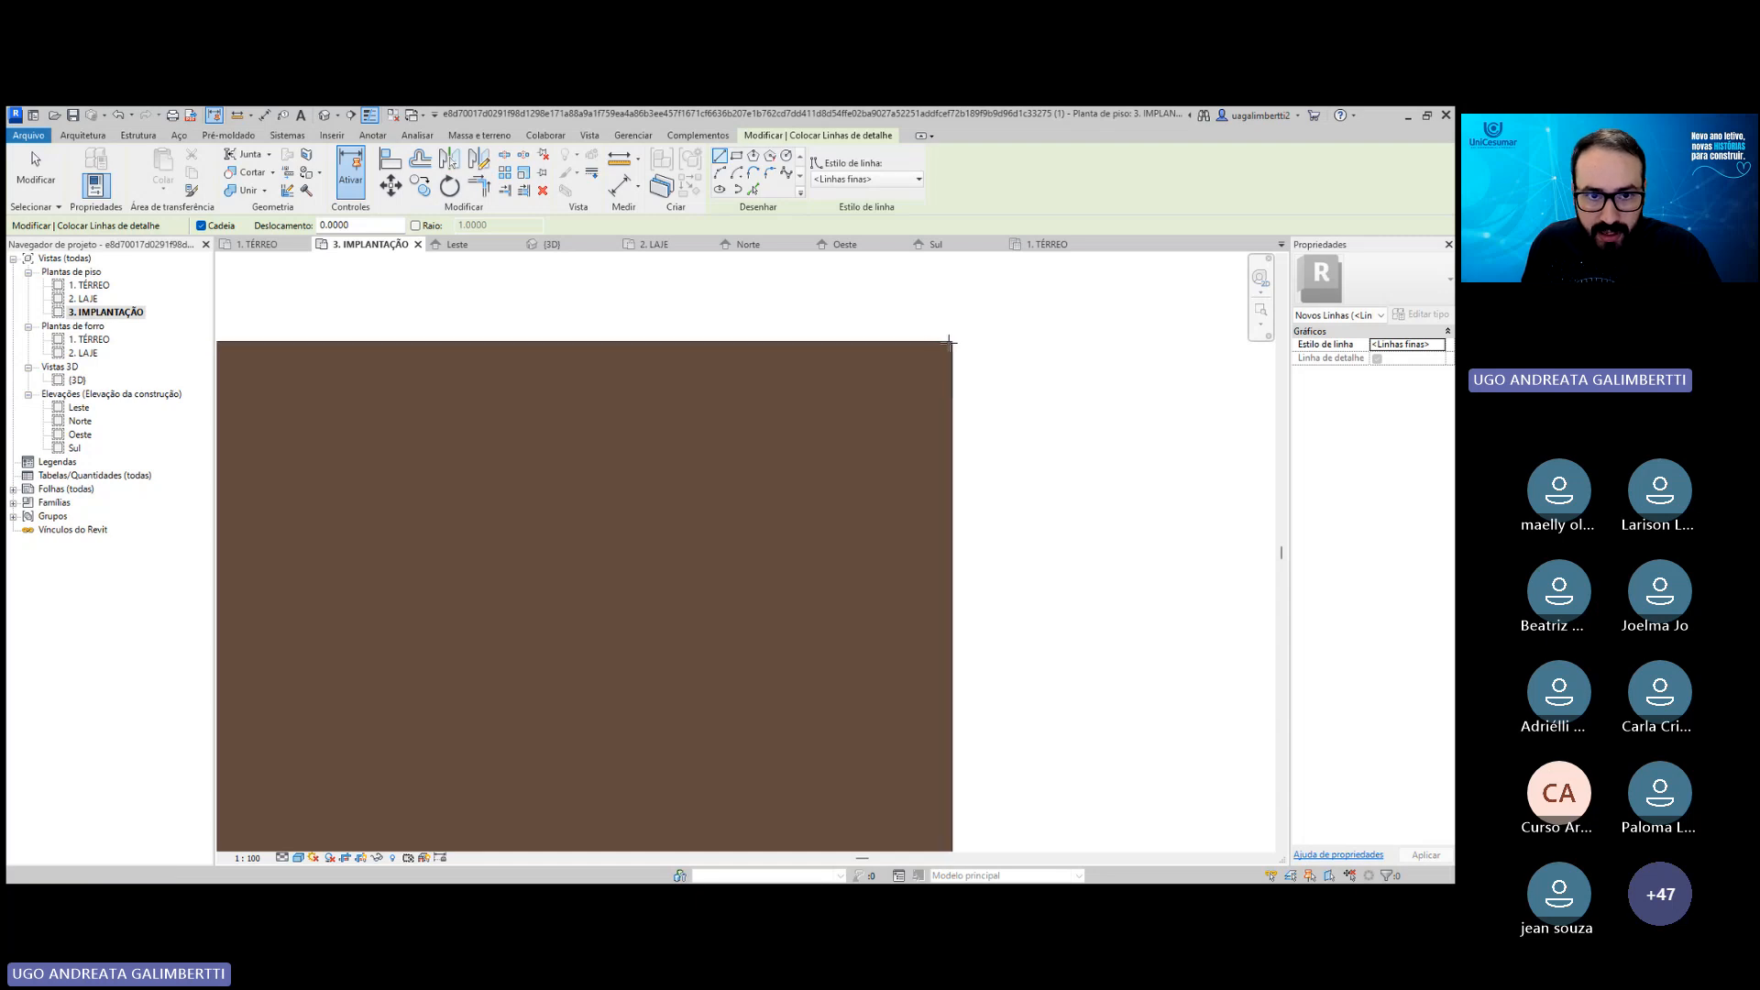
{"action": "left_click", "coordinate": [83, 135]}
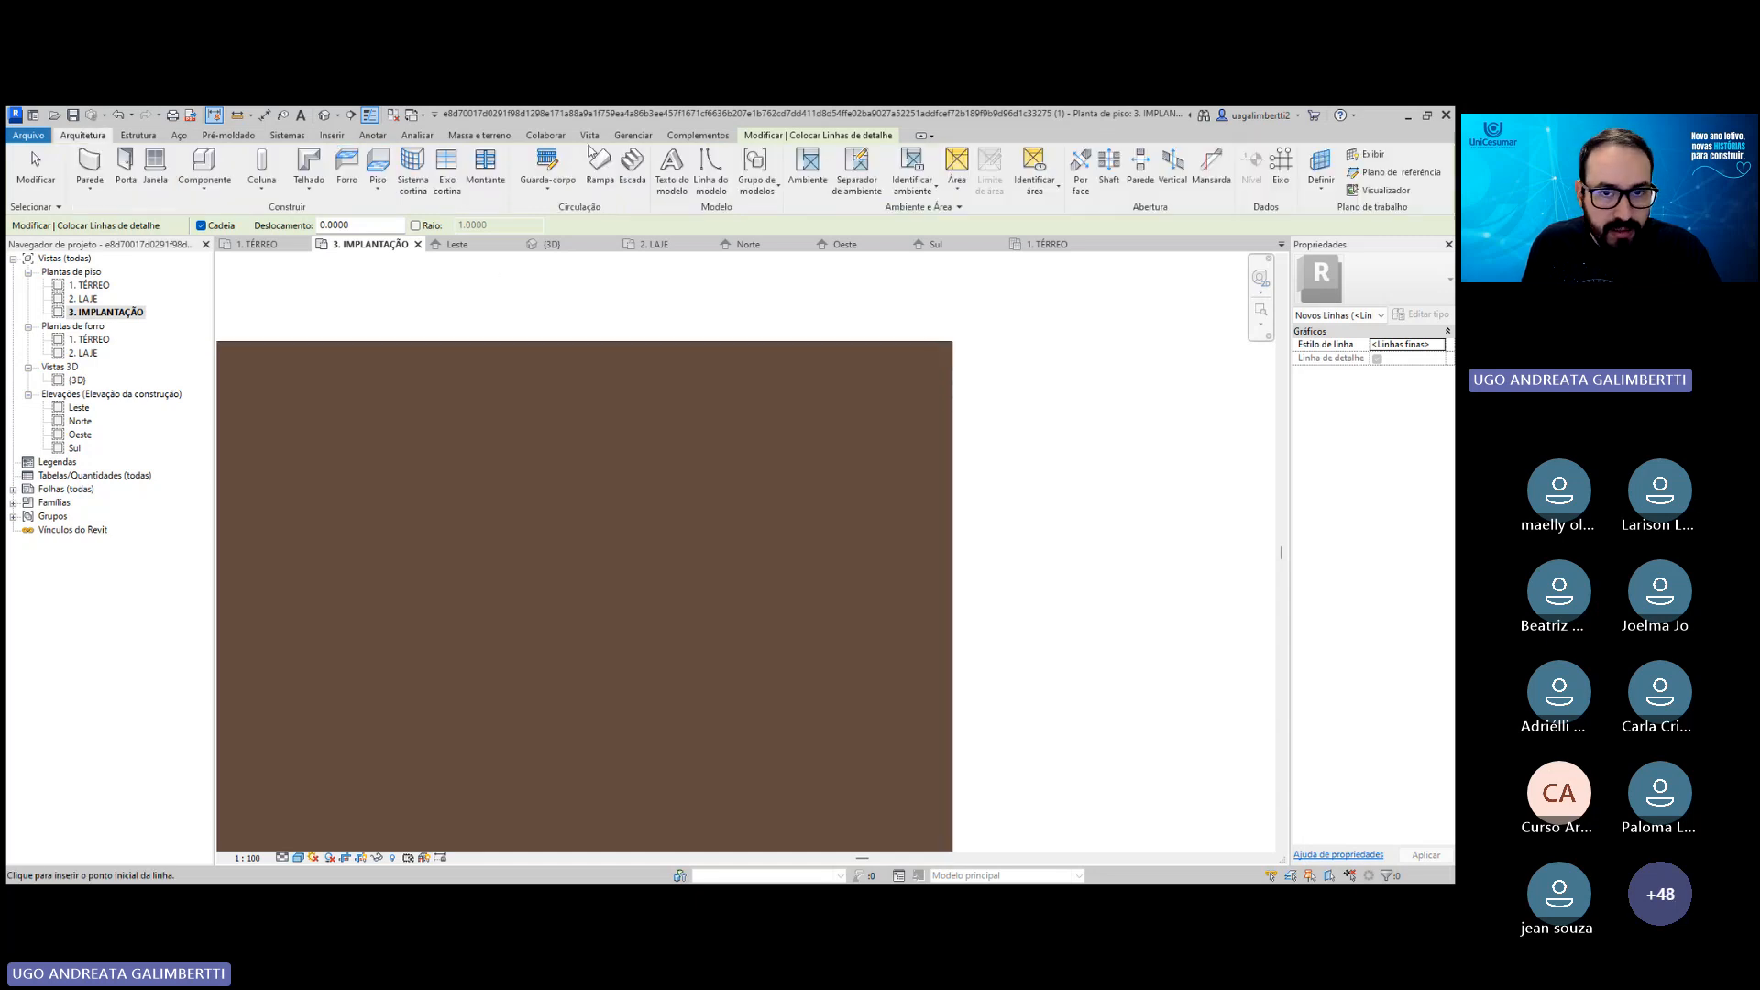
{"action": "left_click", "coordinate": [839, 137]}
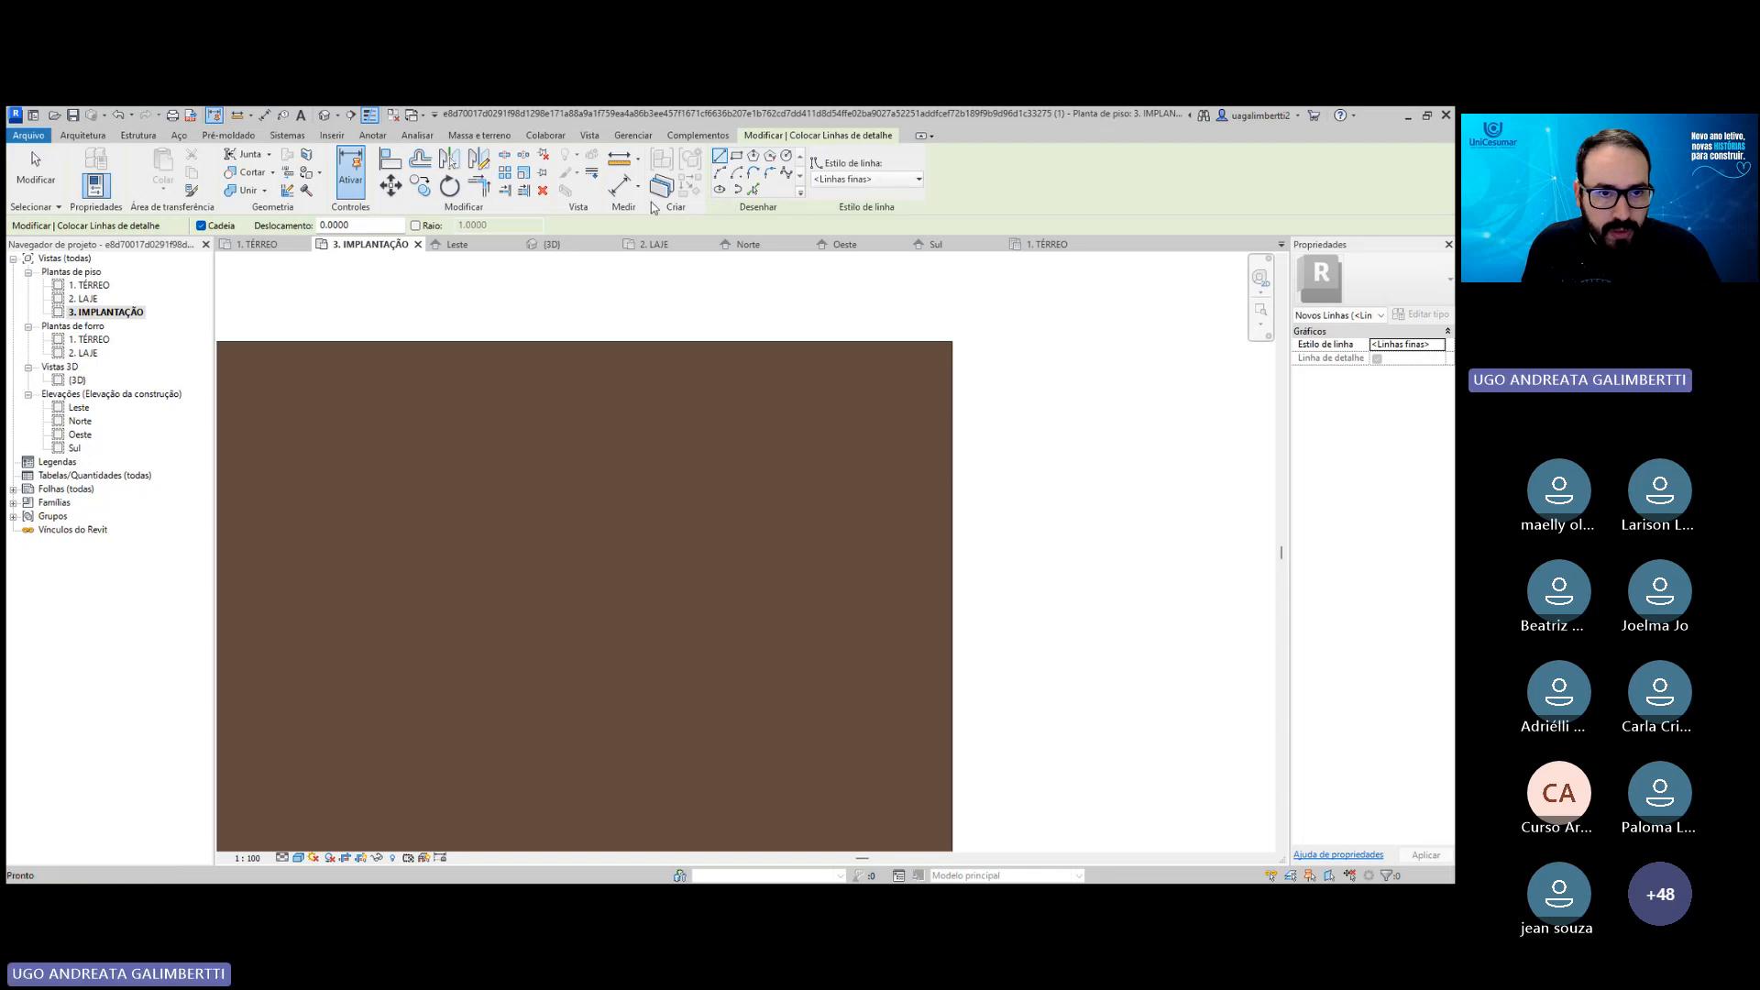
{"action": "left_click", "coordinate": [848, 295]}
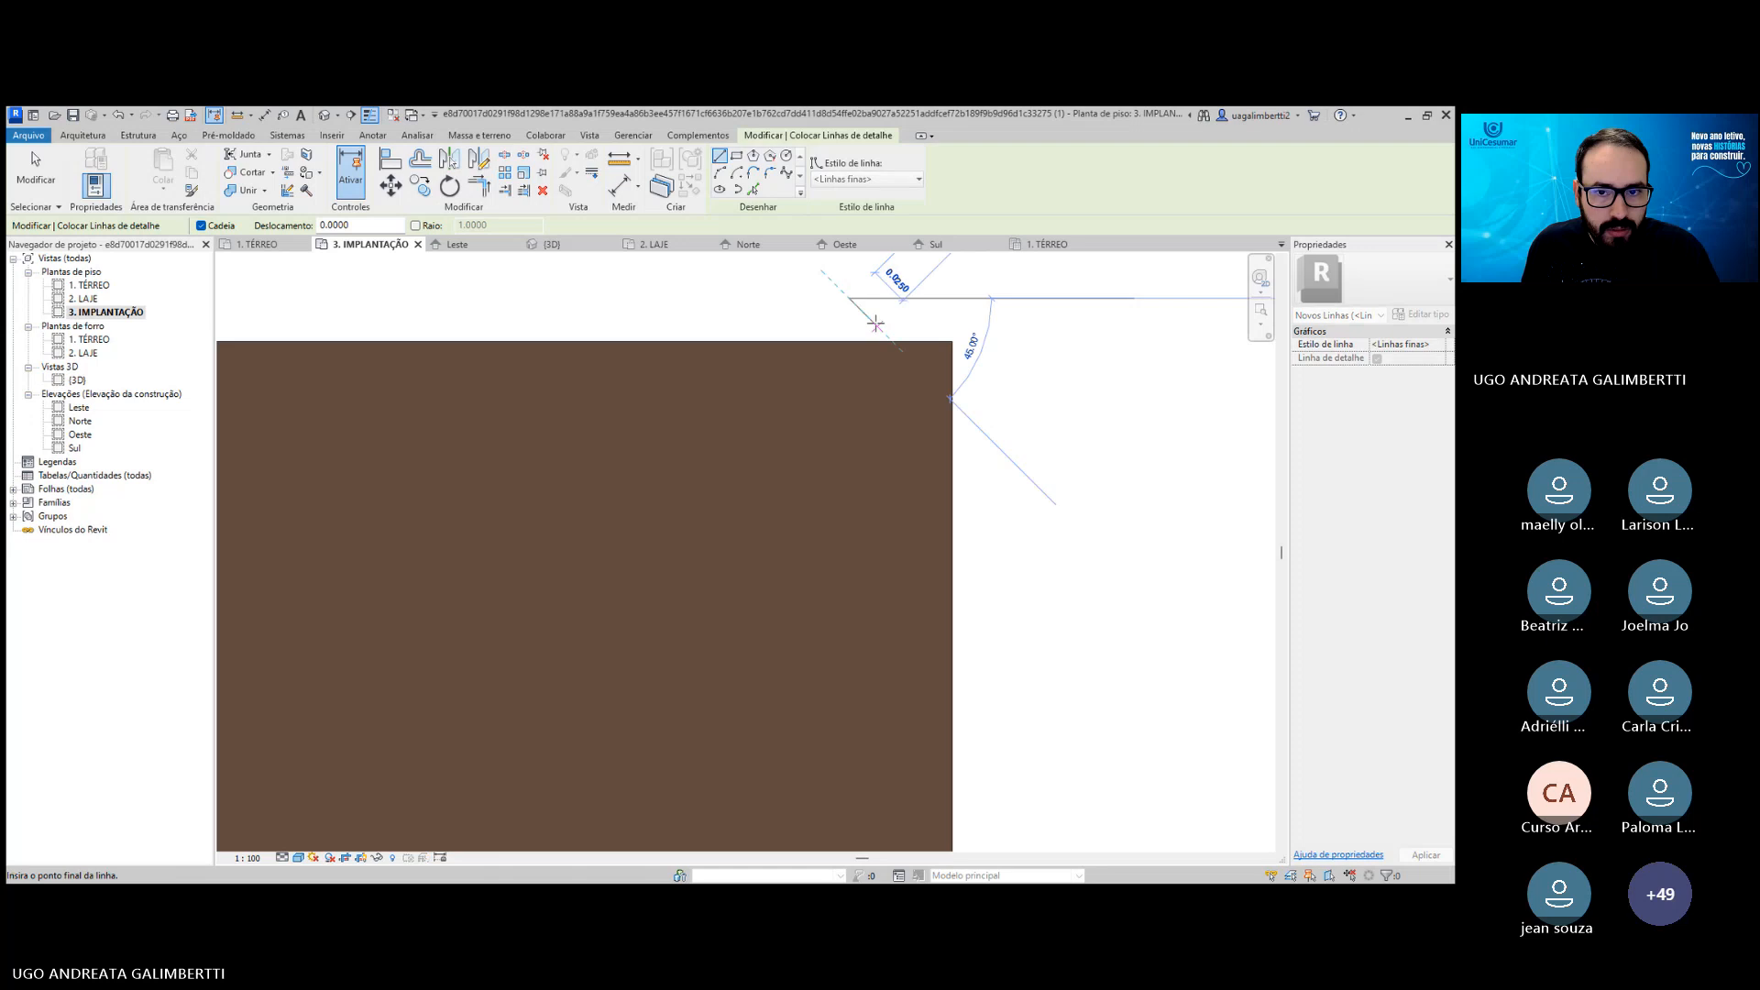
{"action": "scroll", "coordinate": [834, 430], "scroll_direction": "down", "scroll_amount": 2}
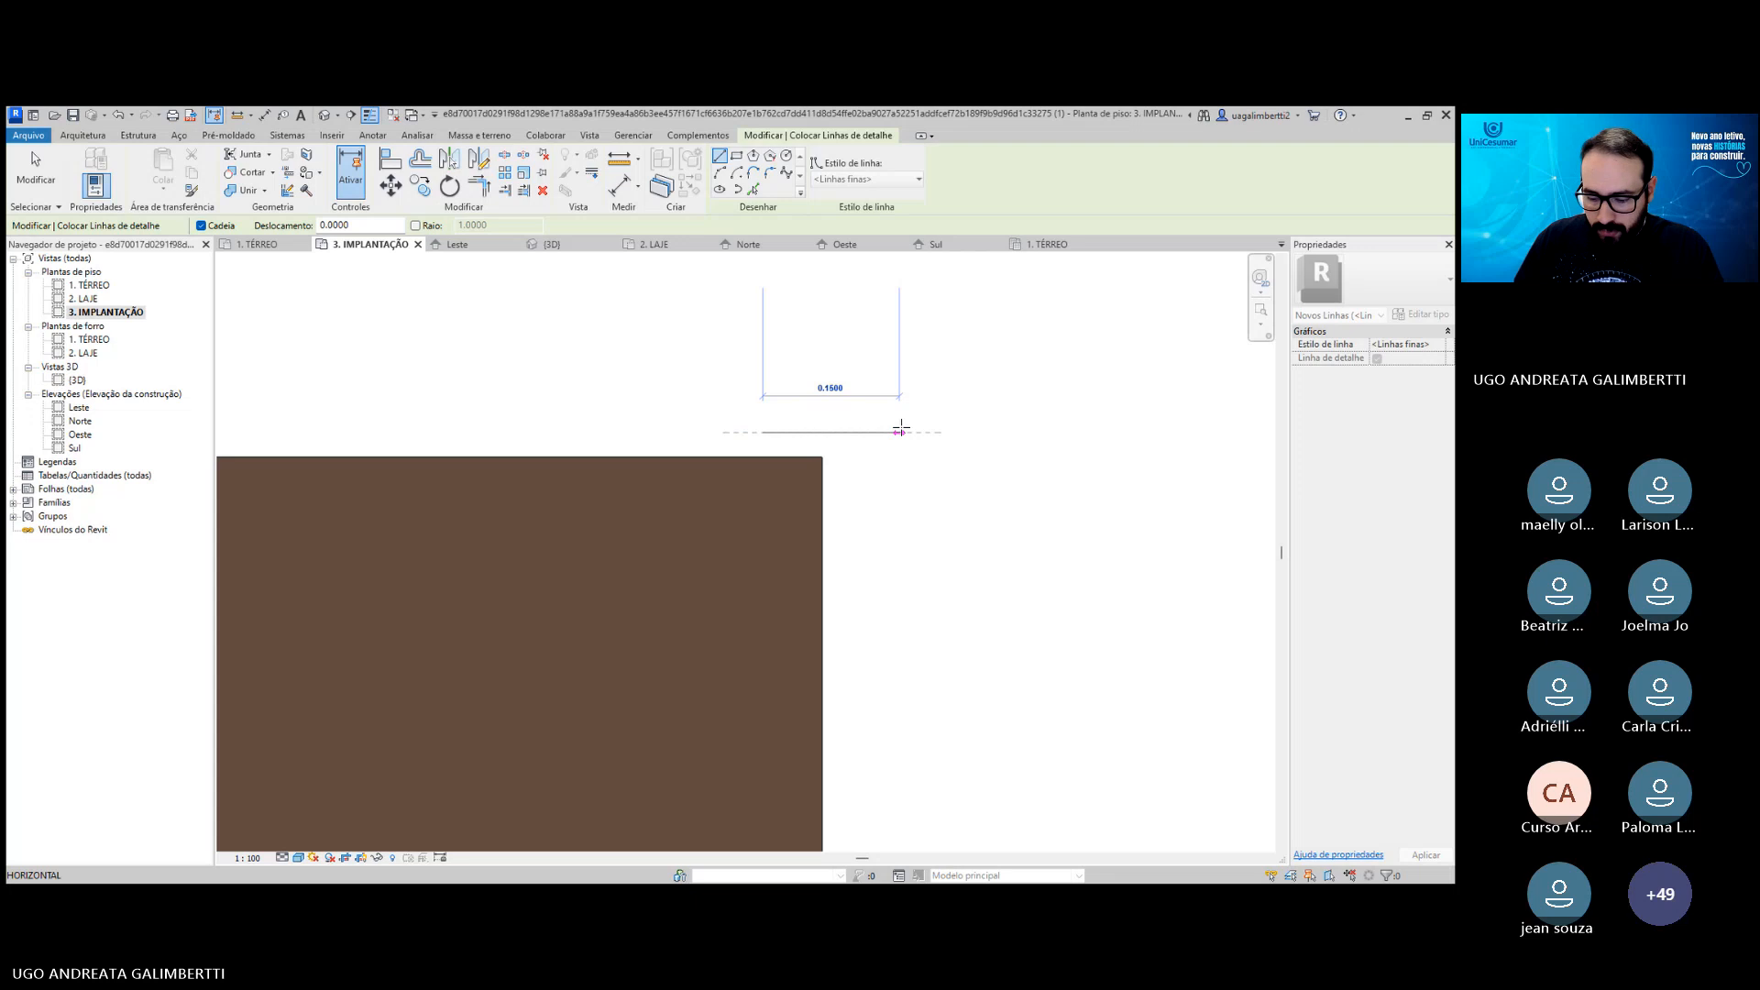
{"action": "scroll", "coordinate": [889, 485], "scroll_direction": "down", "scroll_amount": 2}
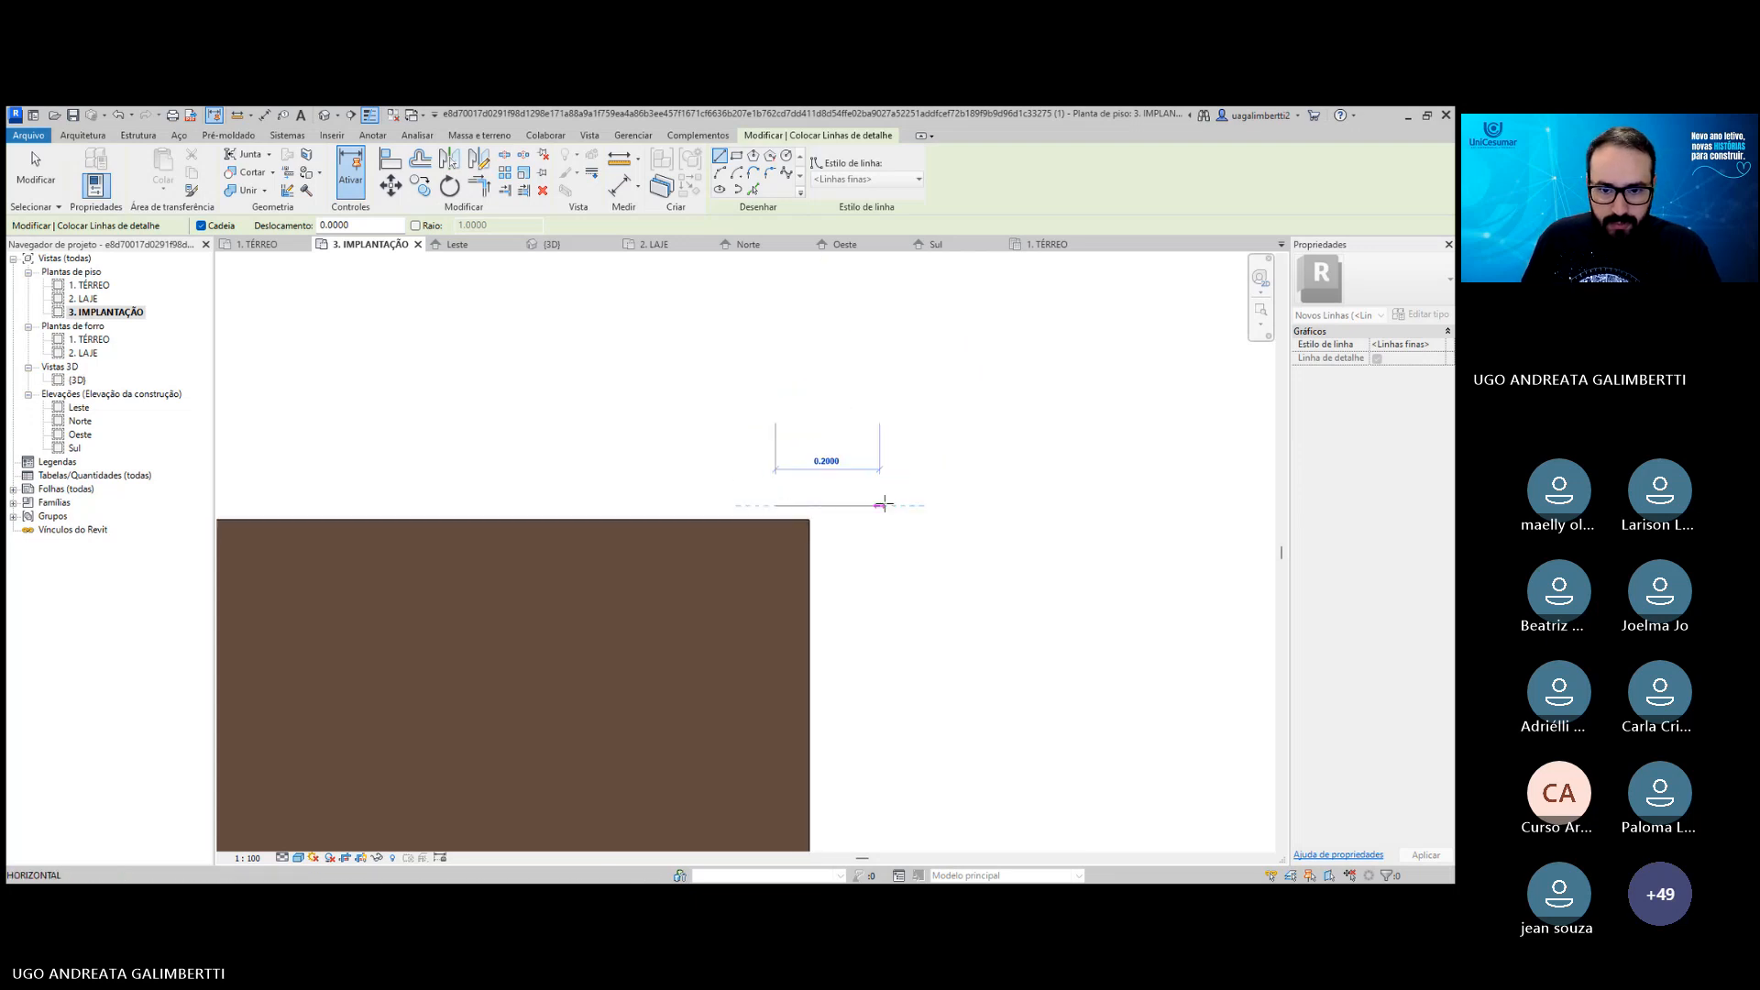
{"action": "type", "text": "3"}
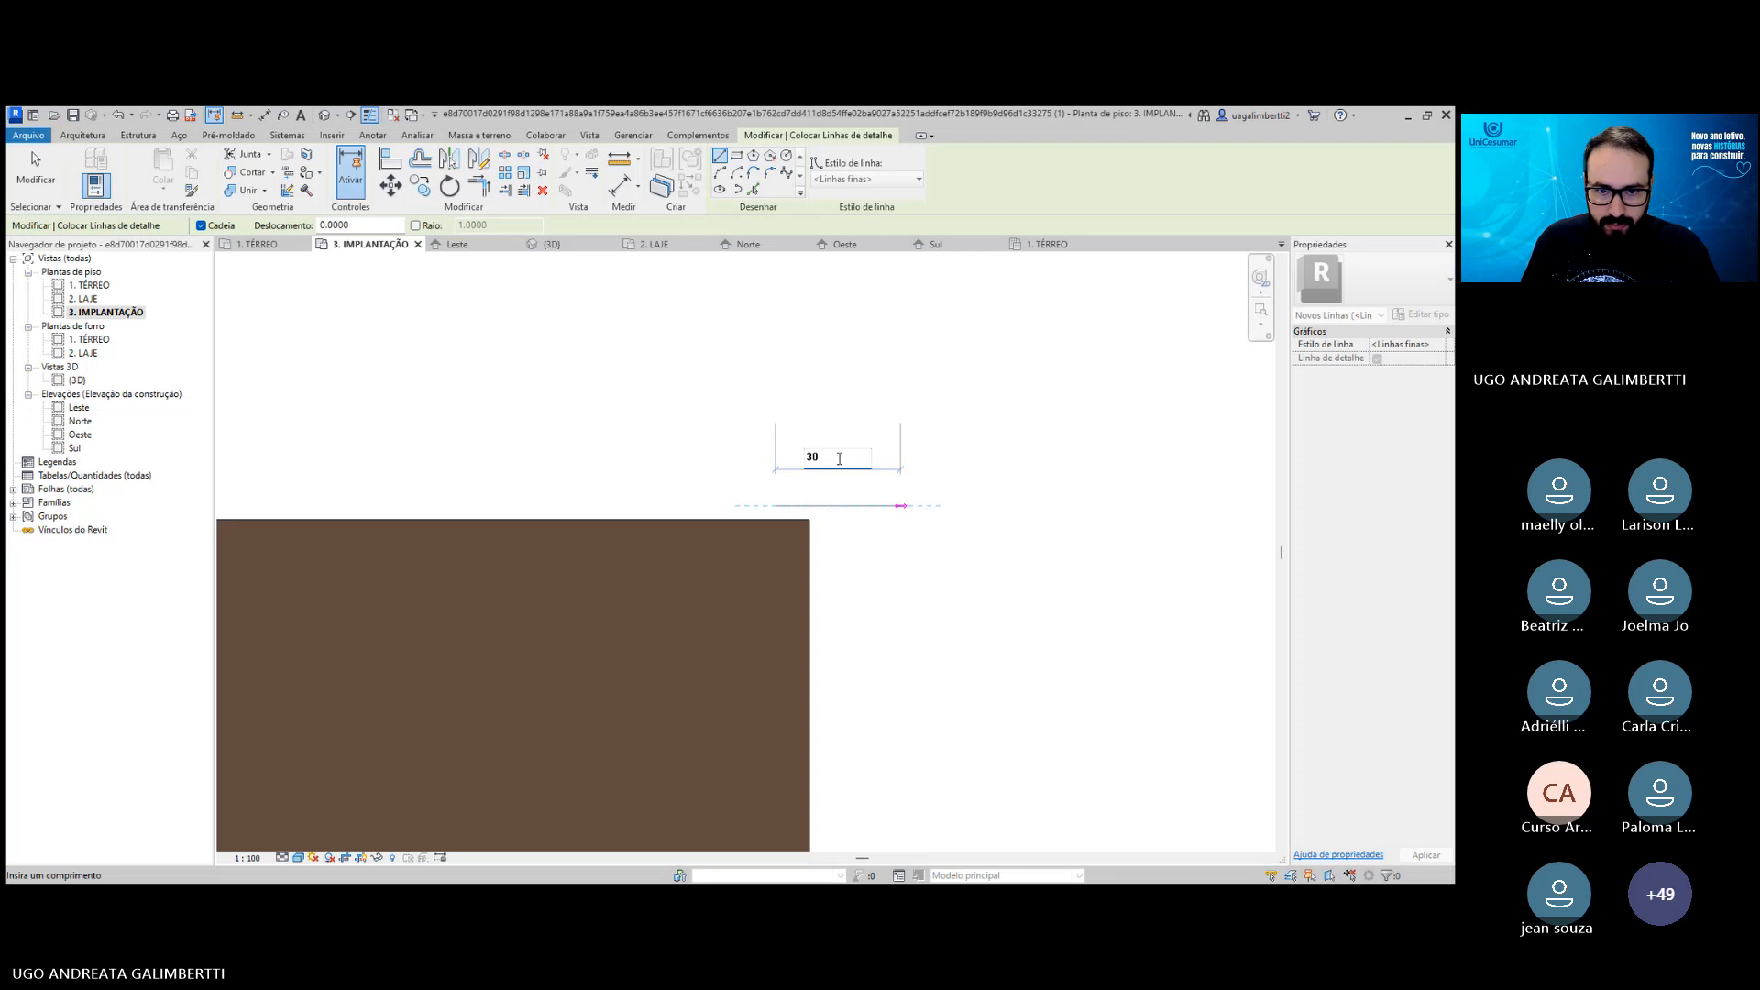
{"action": "type", "text": "0"}
{"action": "key", "text": "Return"}
{"action": "middle_click_drag", "start_coordinate": [917, 491], "coordinate": [770, 529]}
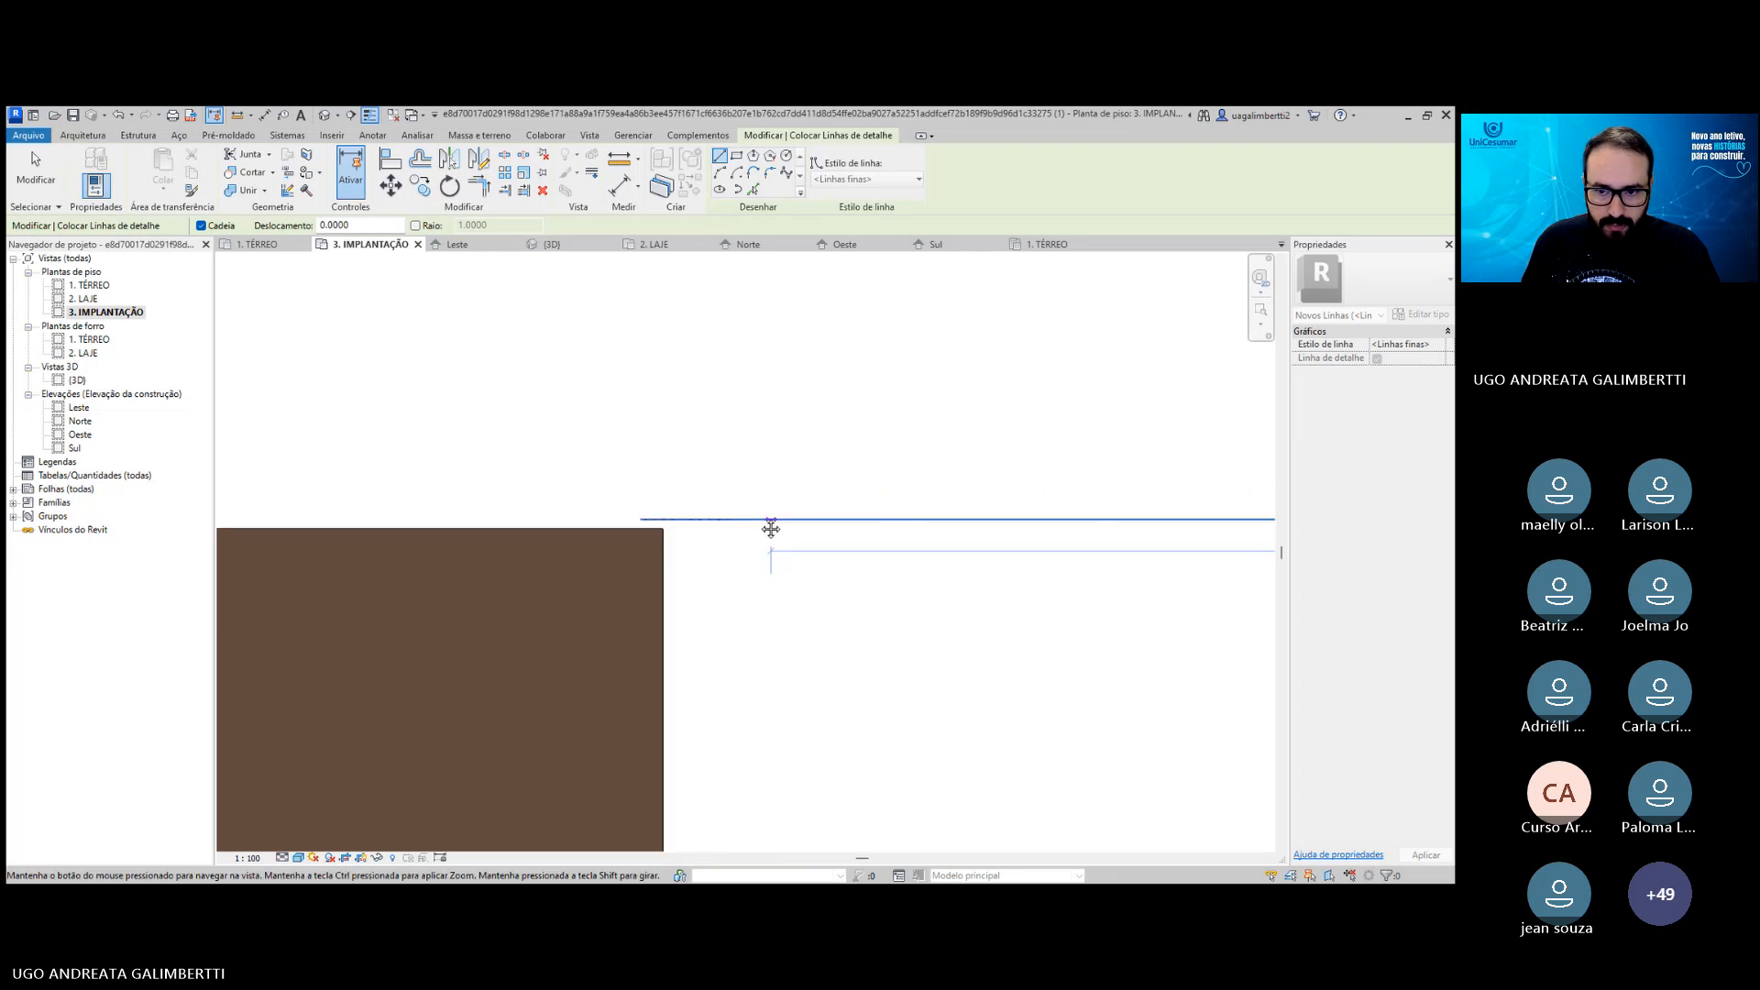
{"action": "scroll", "coordinate": [898, 504], "scroll_direction": "down", "scroll_amount": 4}
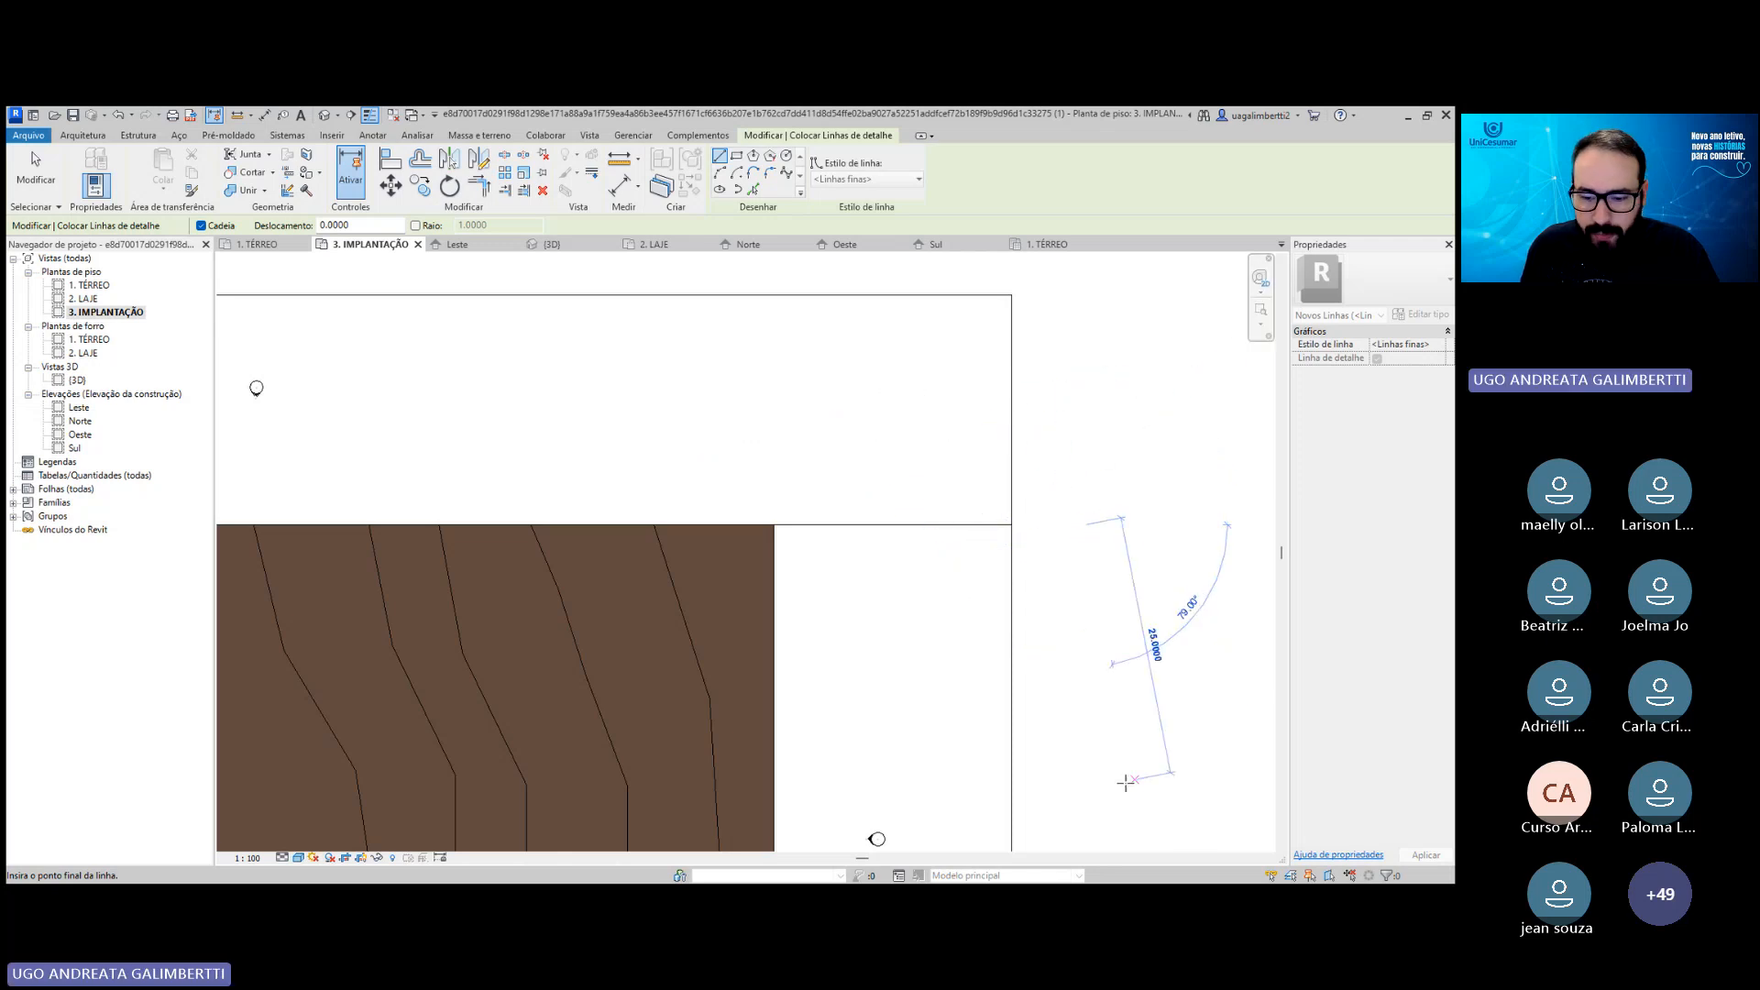
Discard the chained segment that follows the 30 m detail line, keeping the line itself.
{"action": "right_click", "coordinate": [956, 396]}
{"action": "key", "text": "Escape"}
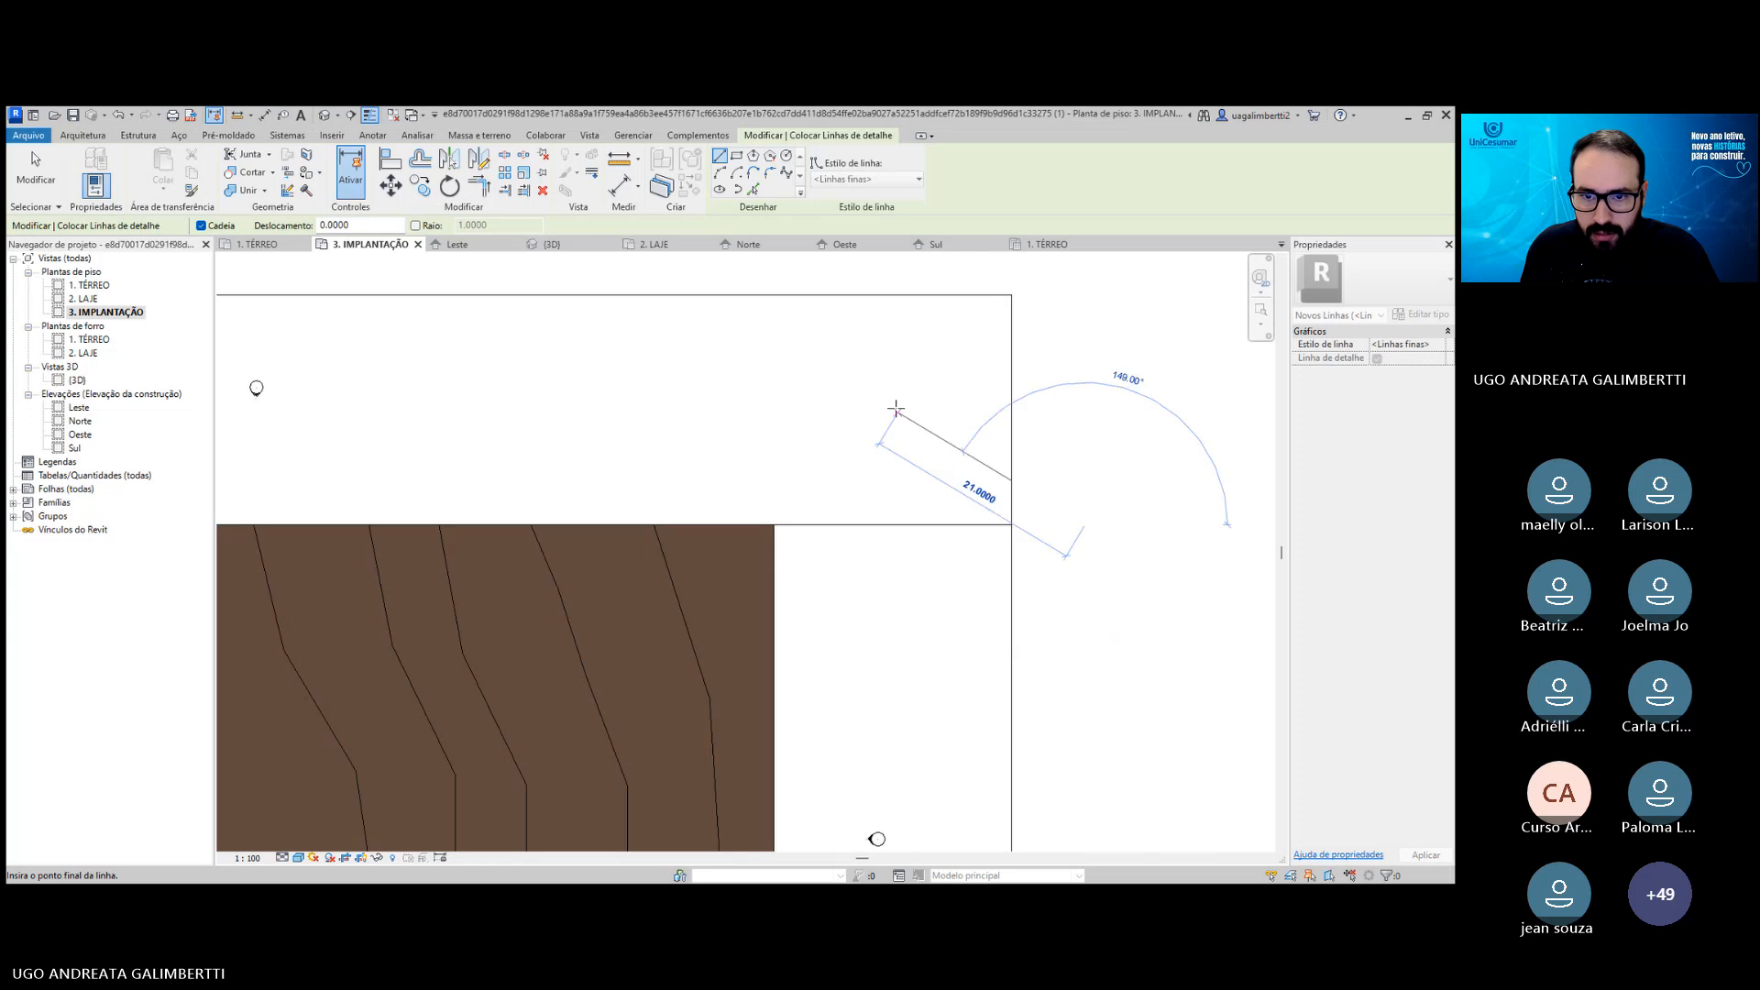
{"action": "double_click", "coordinate": [1023, 119]}
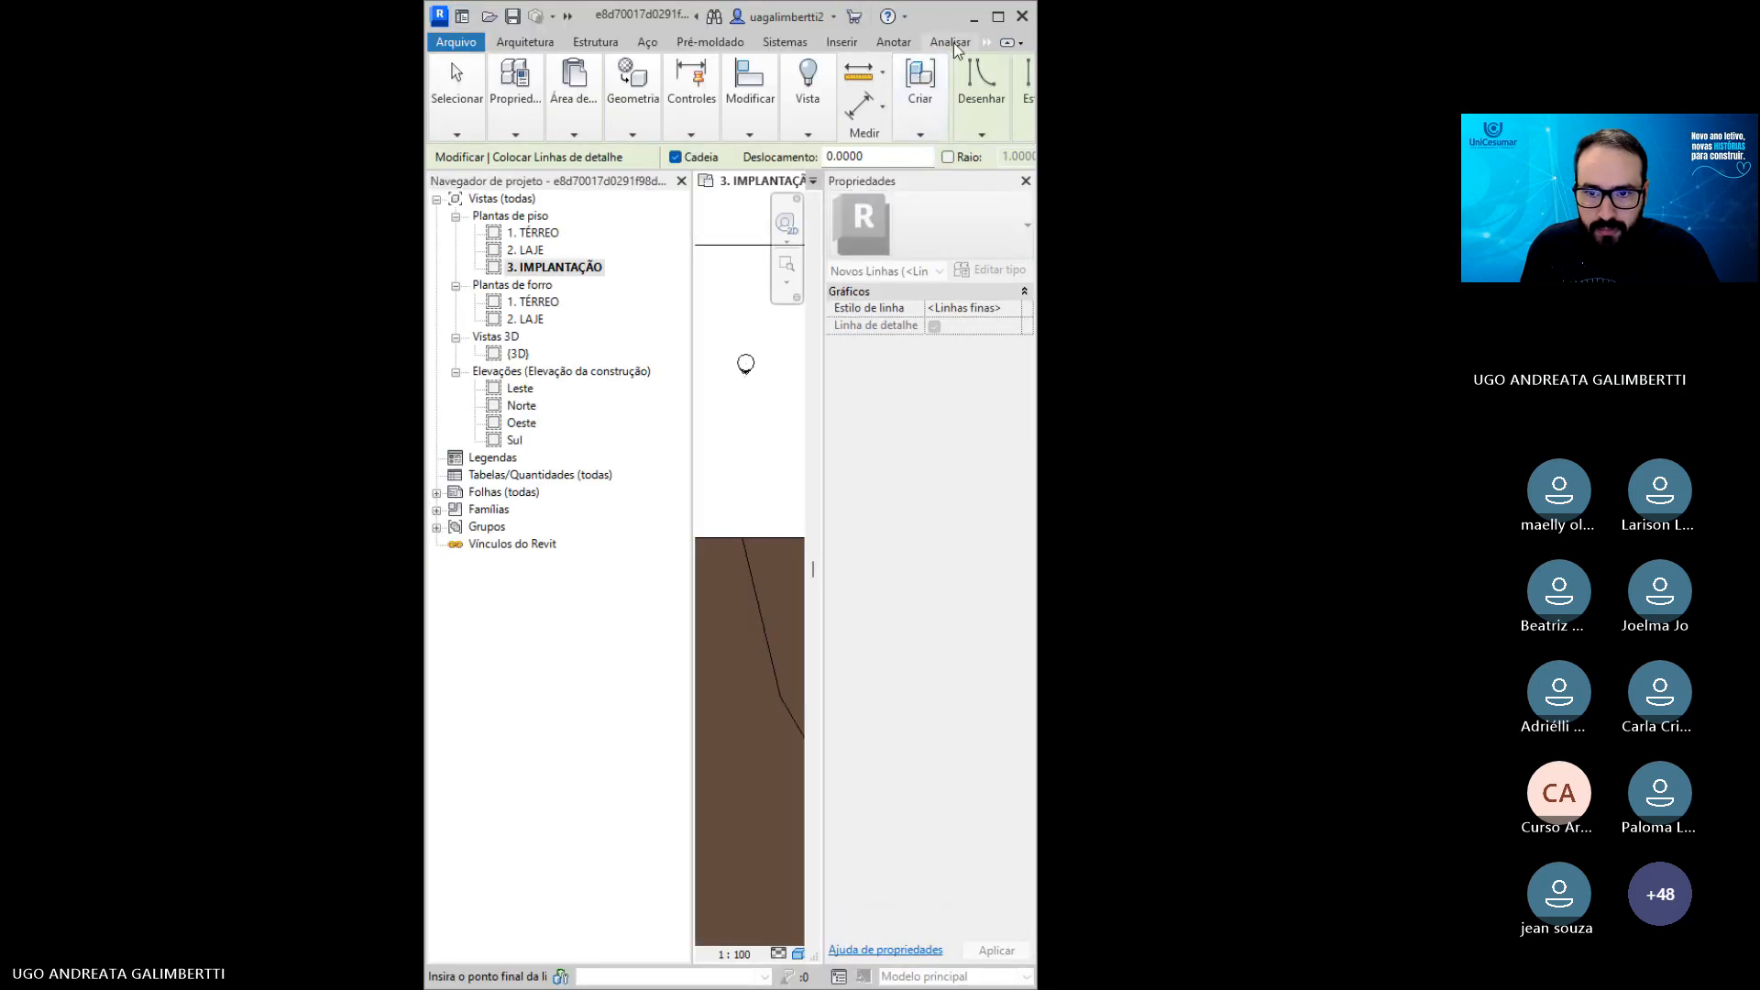
{"action": "left_click", "coordinate": [997, 16]}
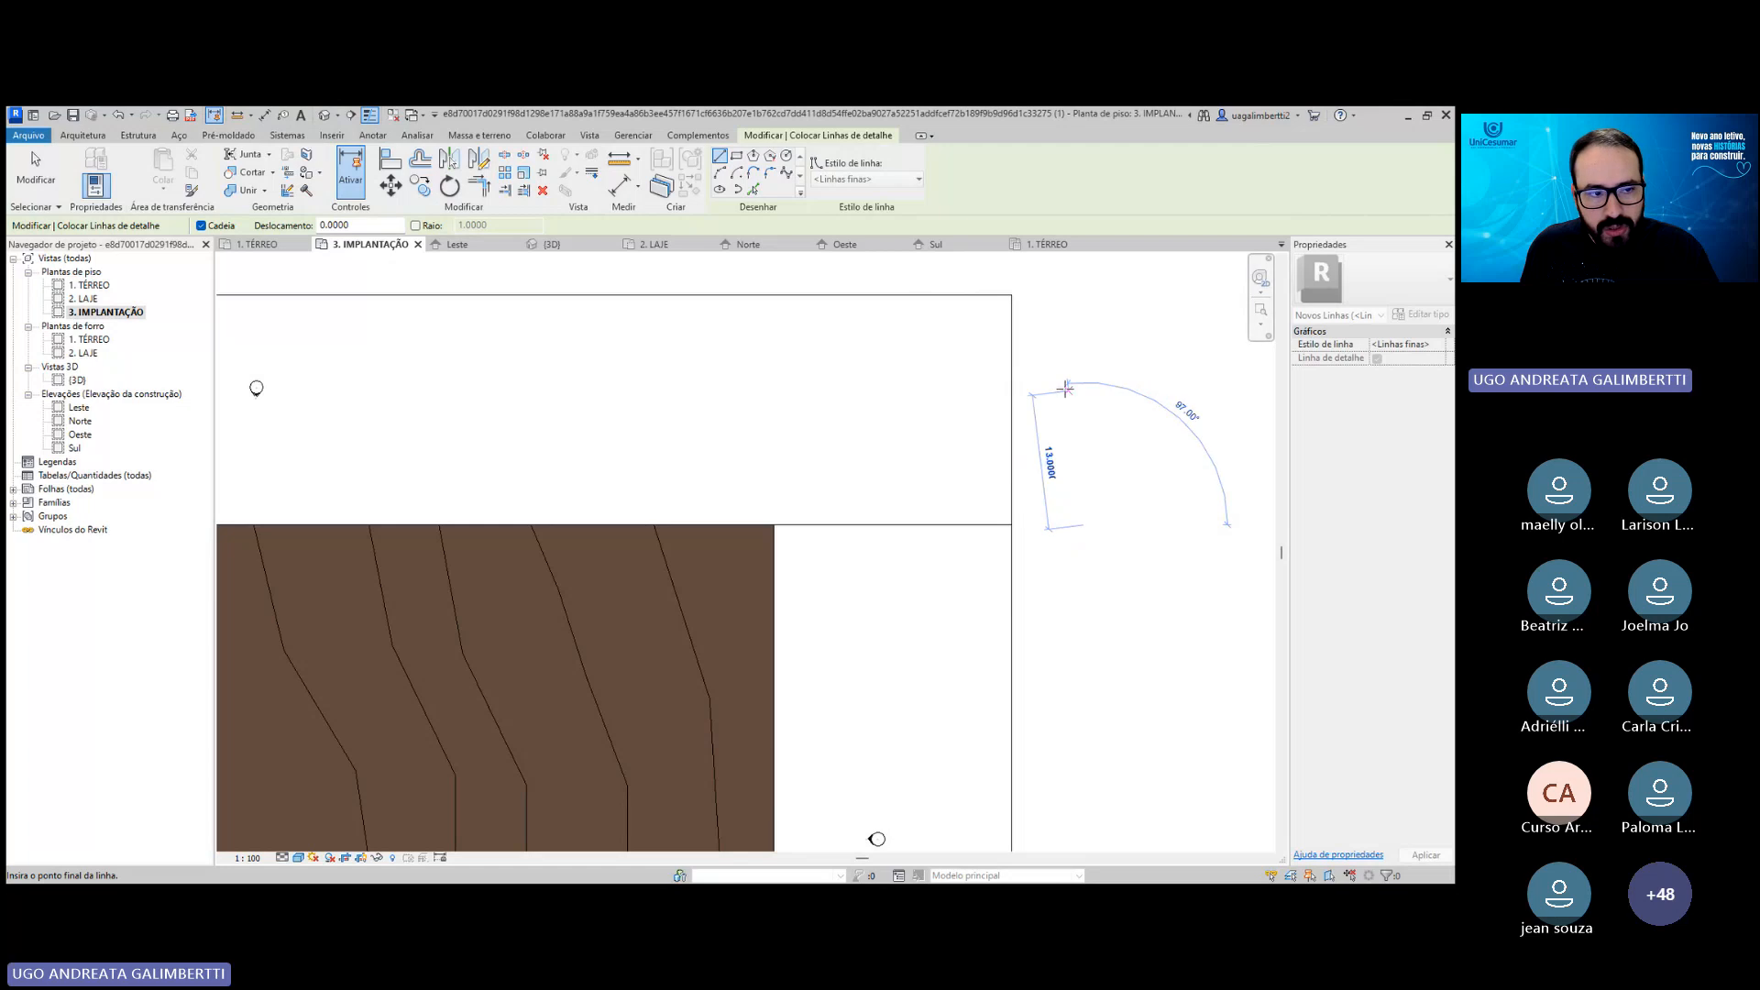
{"action": "middle_click_drag", "start_coordinate": [1071, 458], "coordinate": [943, 458]}
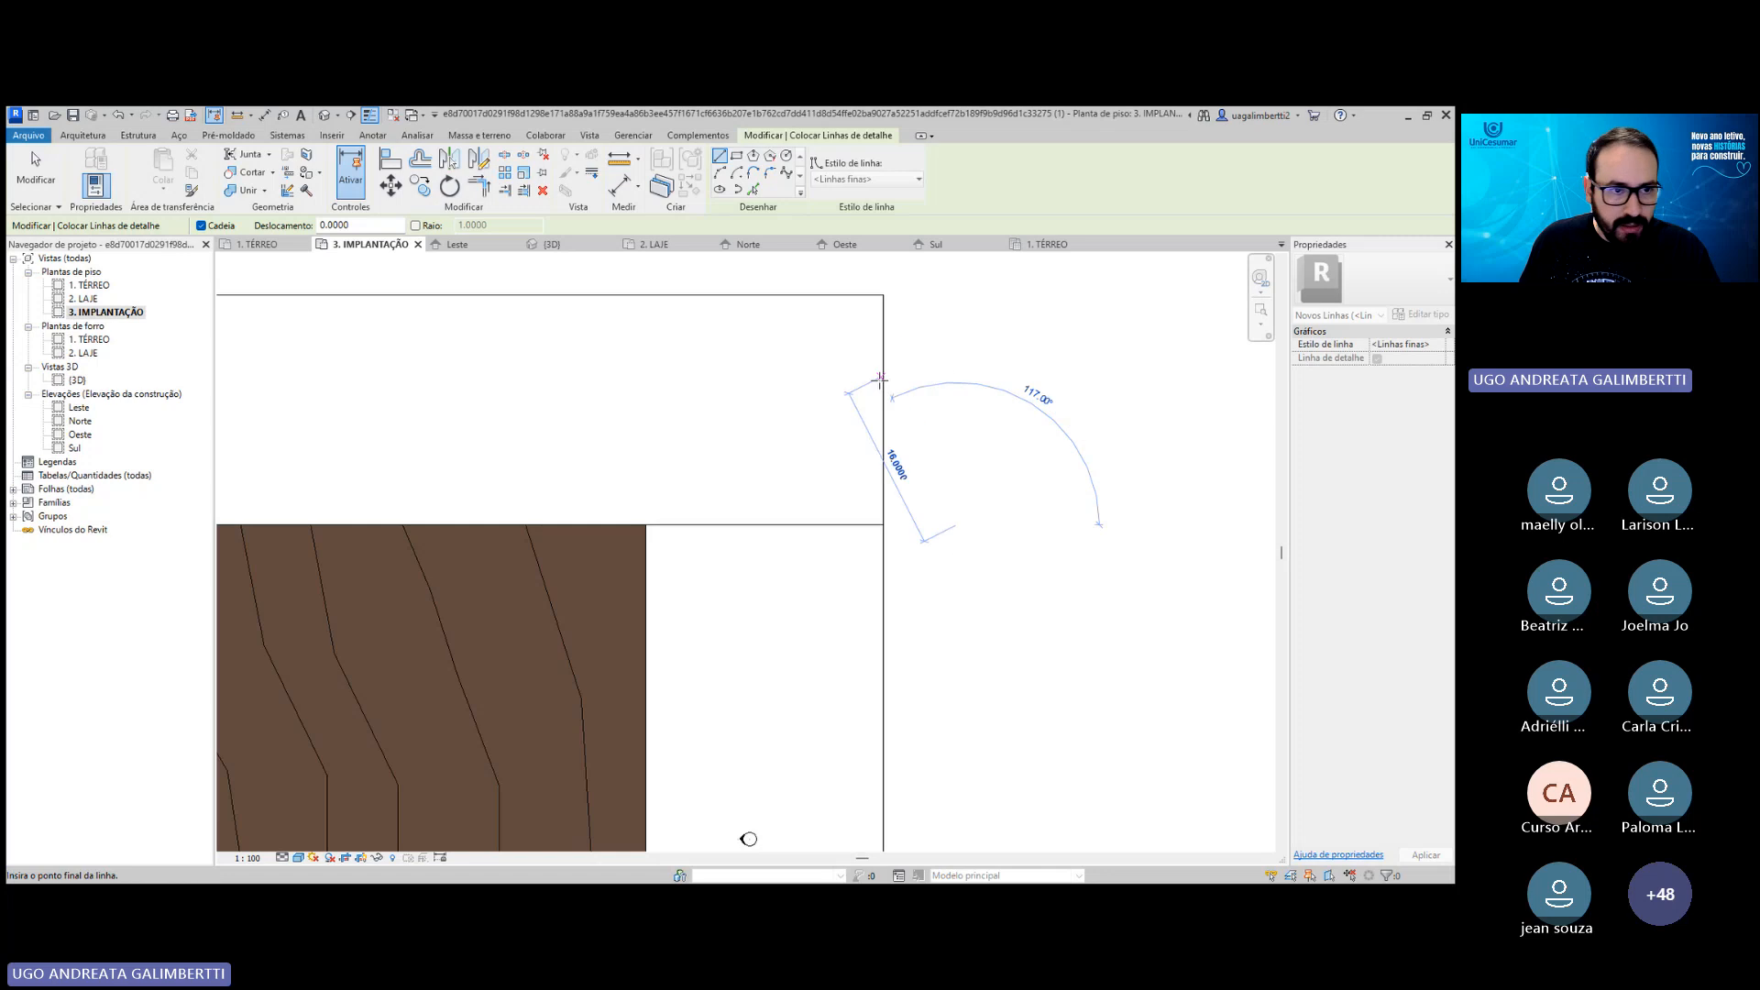
{"action": "scroll", "coordinate": [884, 385], "scroll_direction": "down", "scroll_amount": 1}
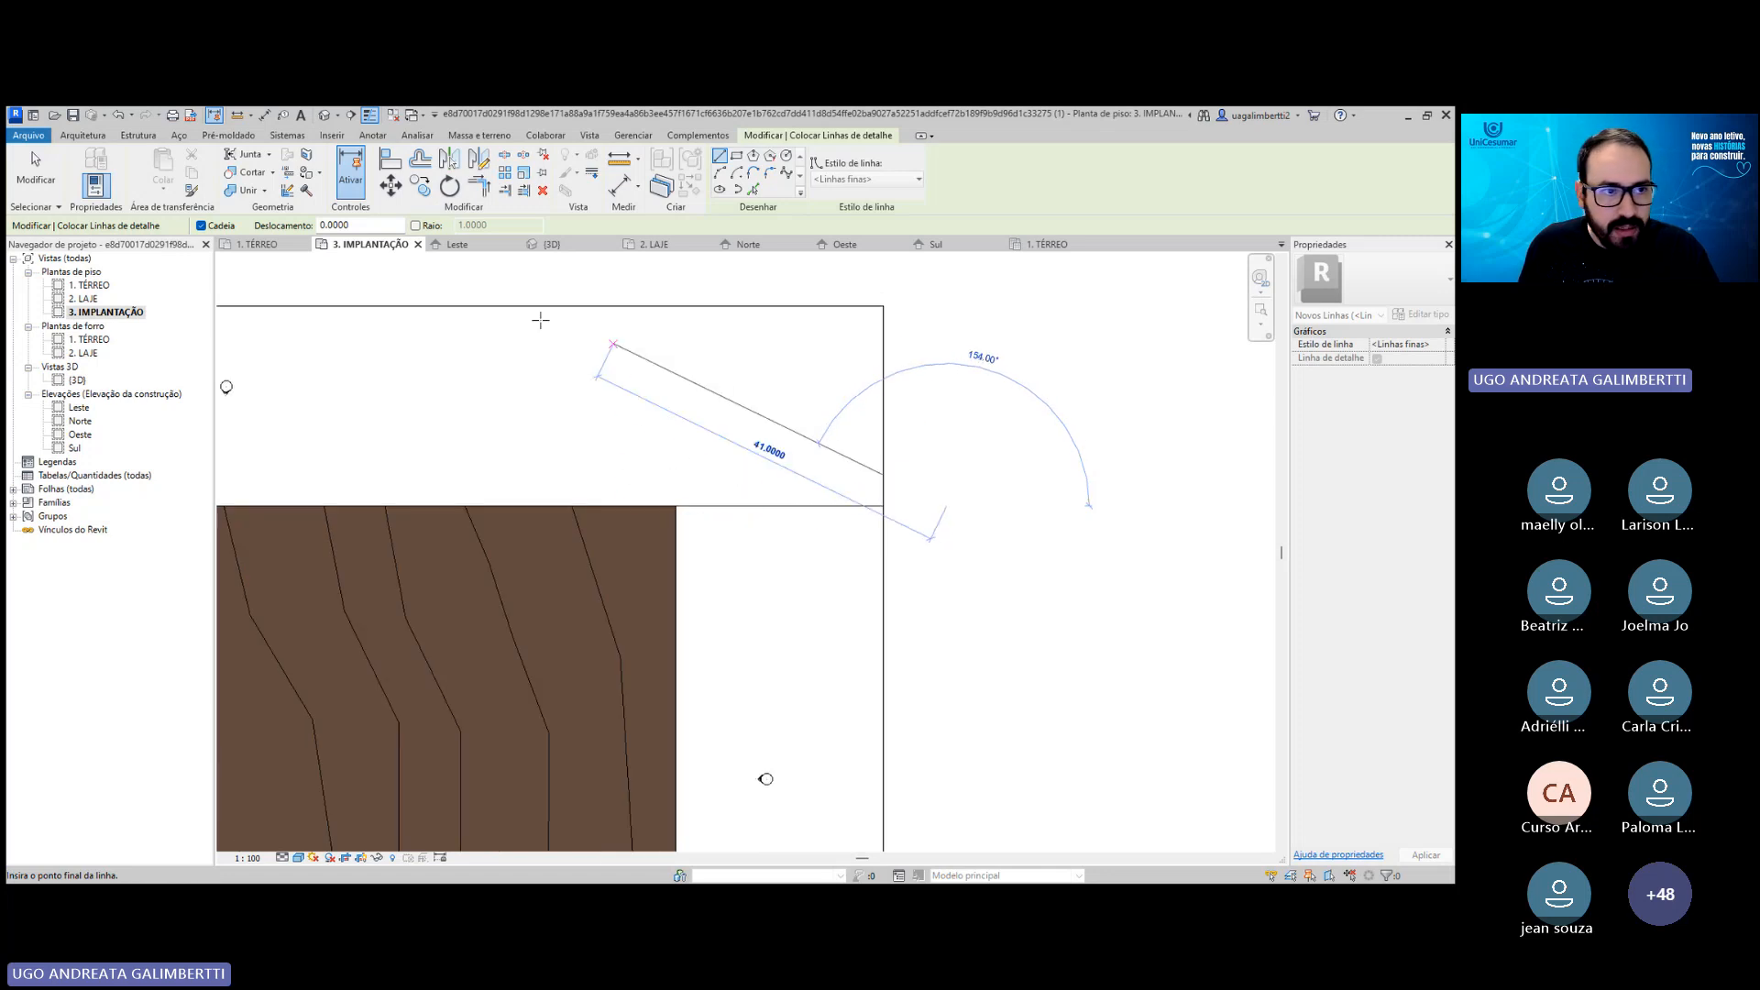
{"action": "left_click", "coordinate": [119, 117]}
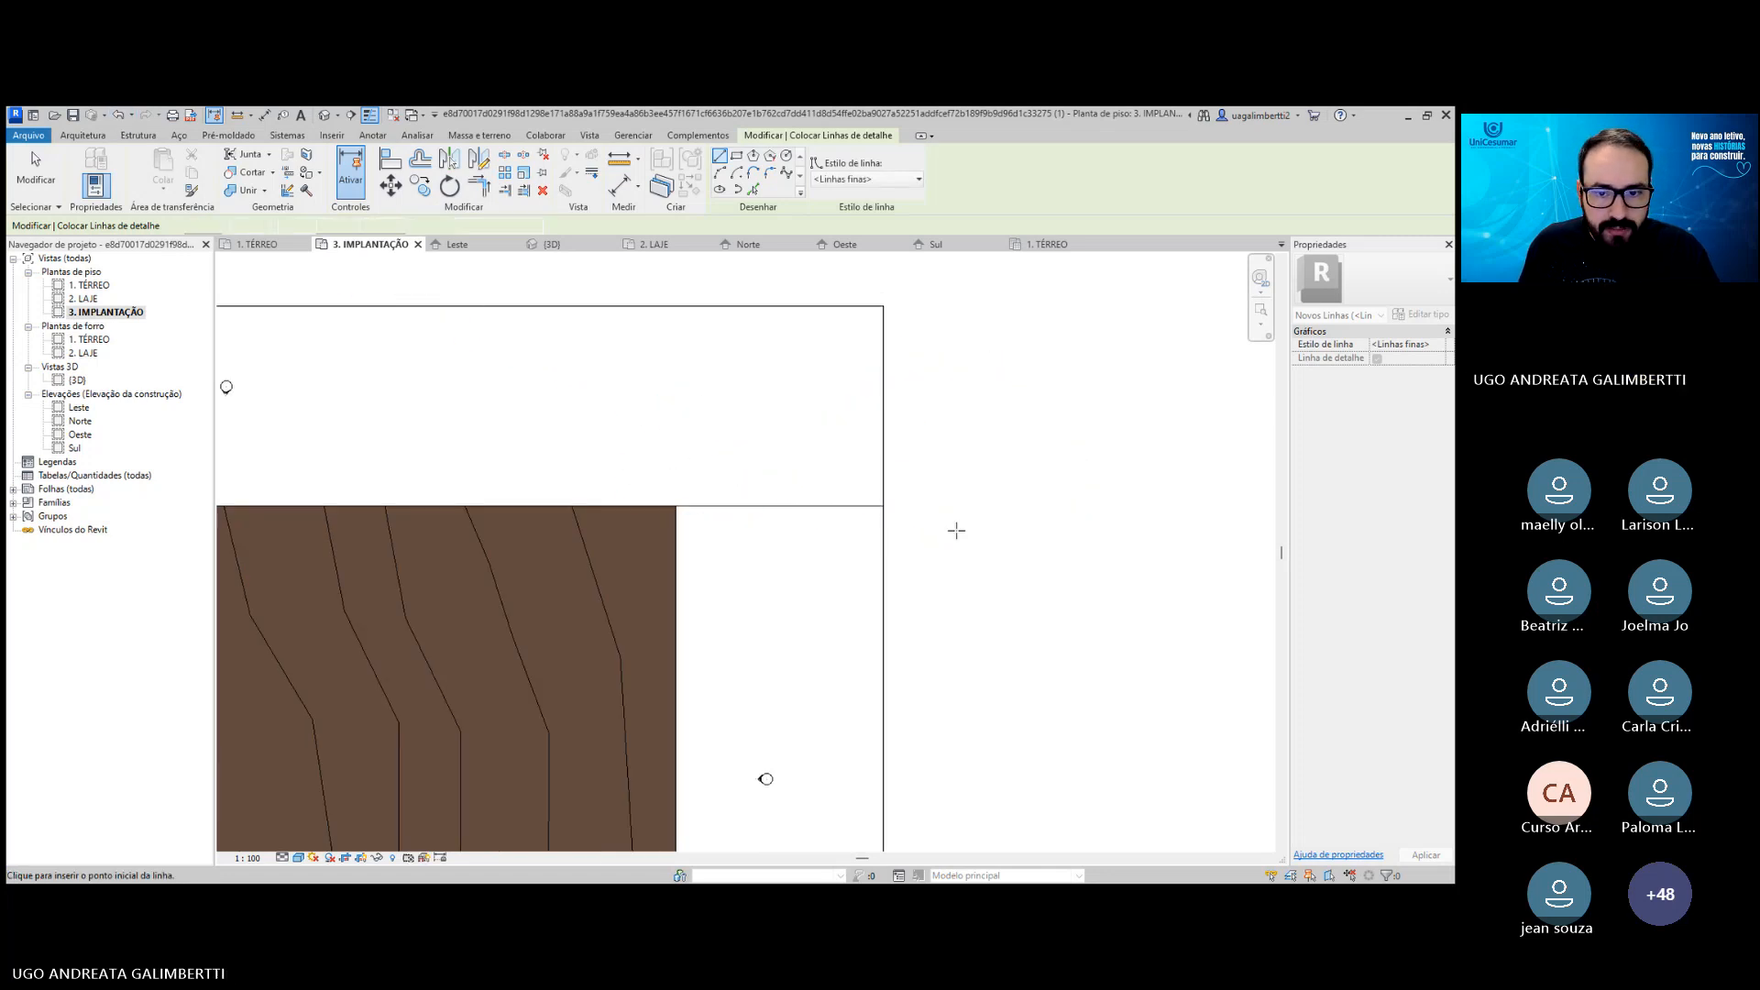
{"action": "scroll", "coordinate": [816, 469], "scroll_direction": "down", "scroll_amount": 2}
{"action": "middle_click_drag", "start_coordinate": [761, 494], "coordinate": [914, 427]}
{"action": "scroll", "coordinate": [914, 426], "scroll_direction": "down", "scroll_amount": 1}
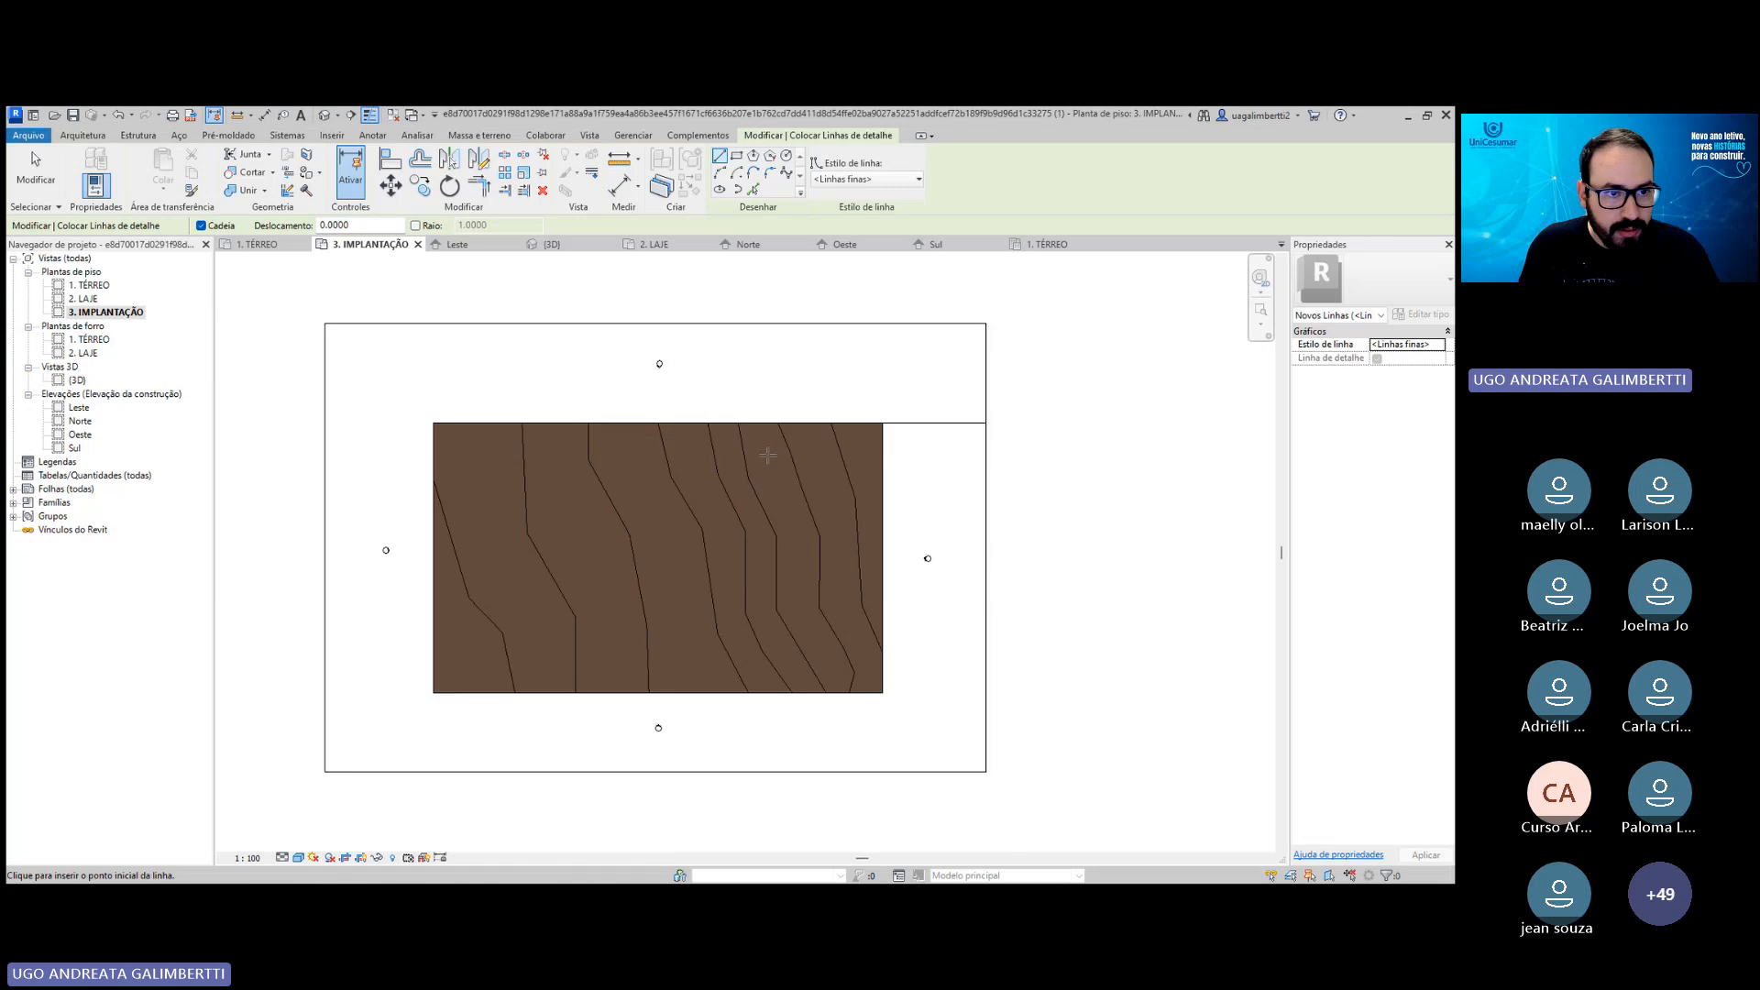
{"action": "middle_click_drag", "start_coordinate": [342, 363], "coordinate": [424, 353]}
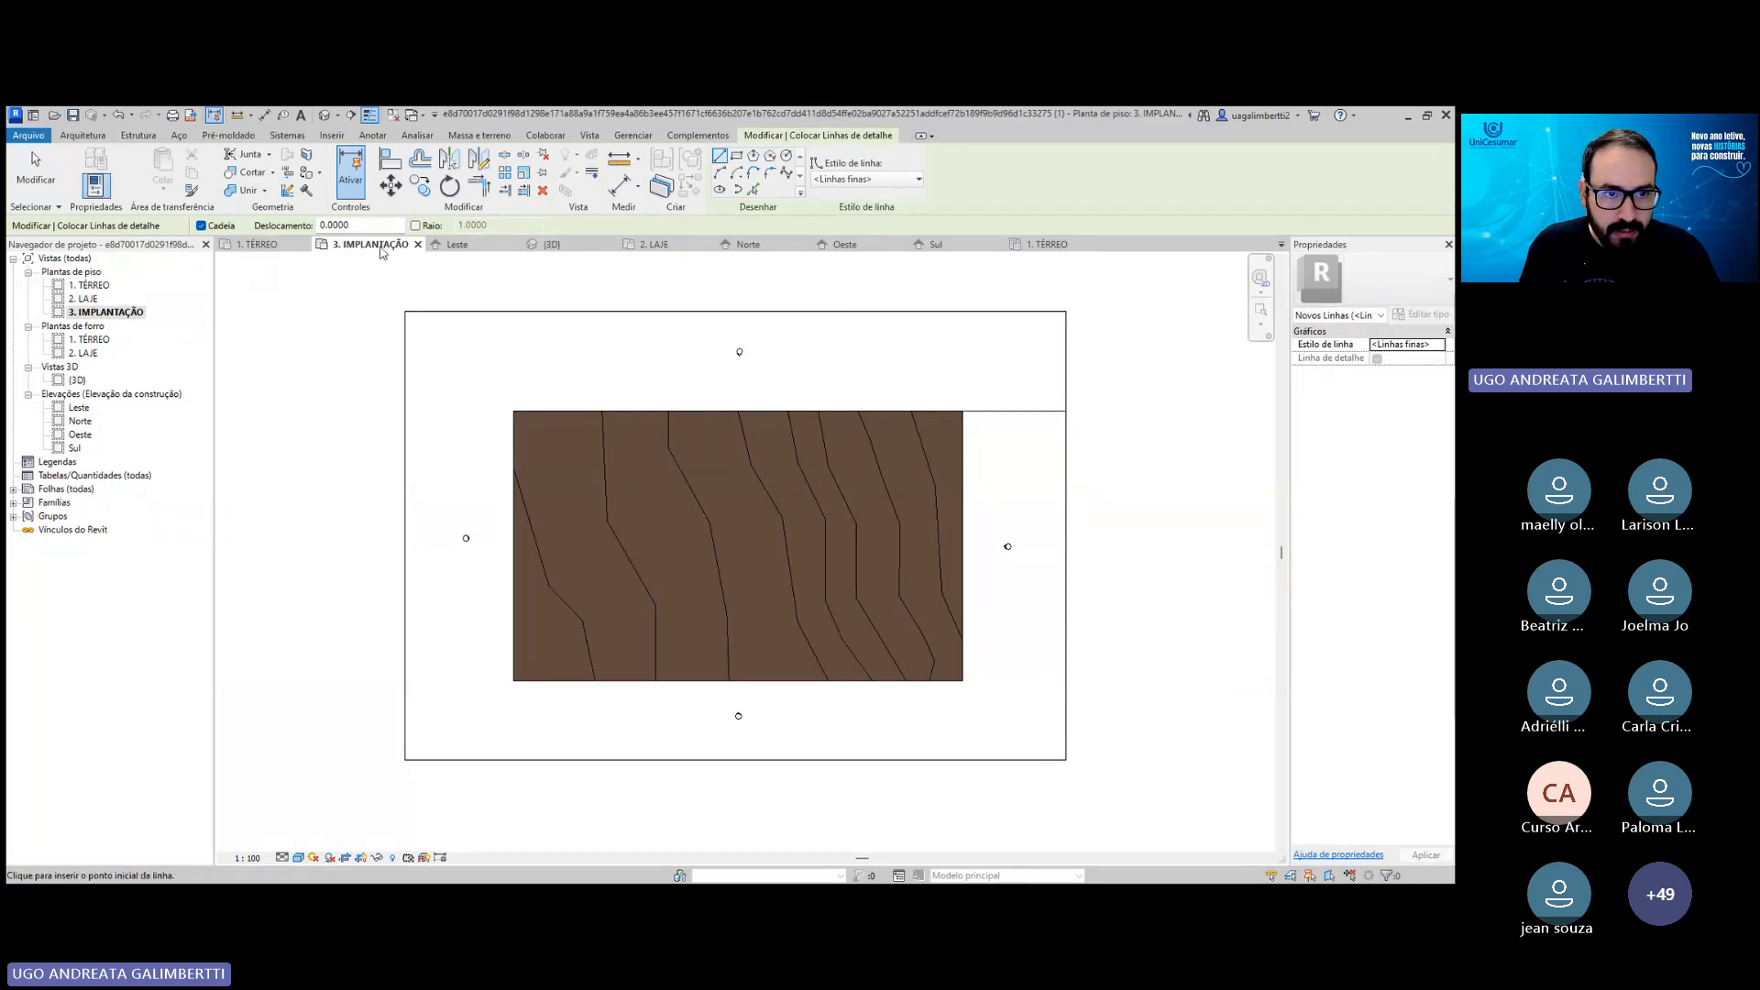
Abandon the next detail line north of the terrain and close the 3. IMPLANTAÇÃO plan and the second 1. TÉRREO view.
{"action": "left_click", "coordinate": [786, 368]}
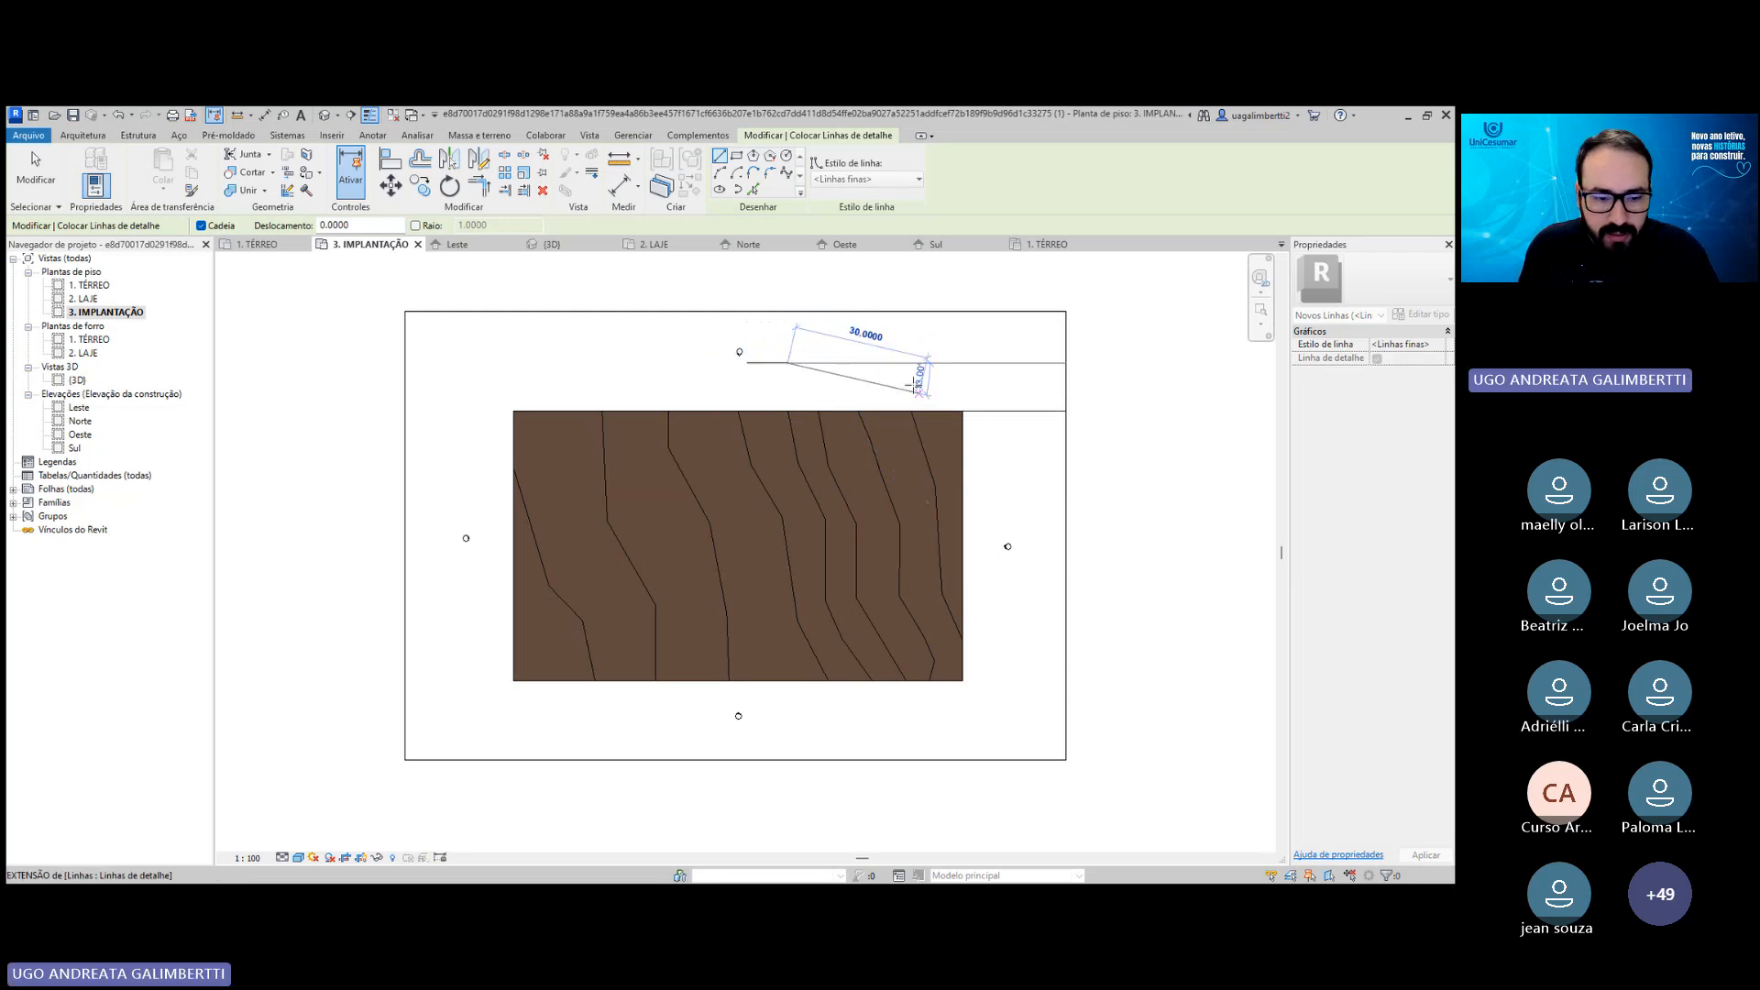
{"action": "left_click", "coordinate": [419, 244]}
{"action": "left_click", "coordinate": [980, 244]}
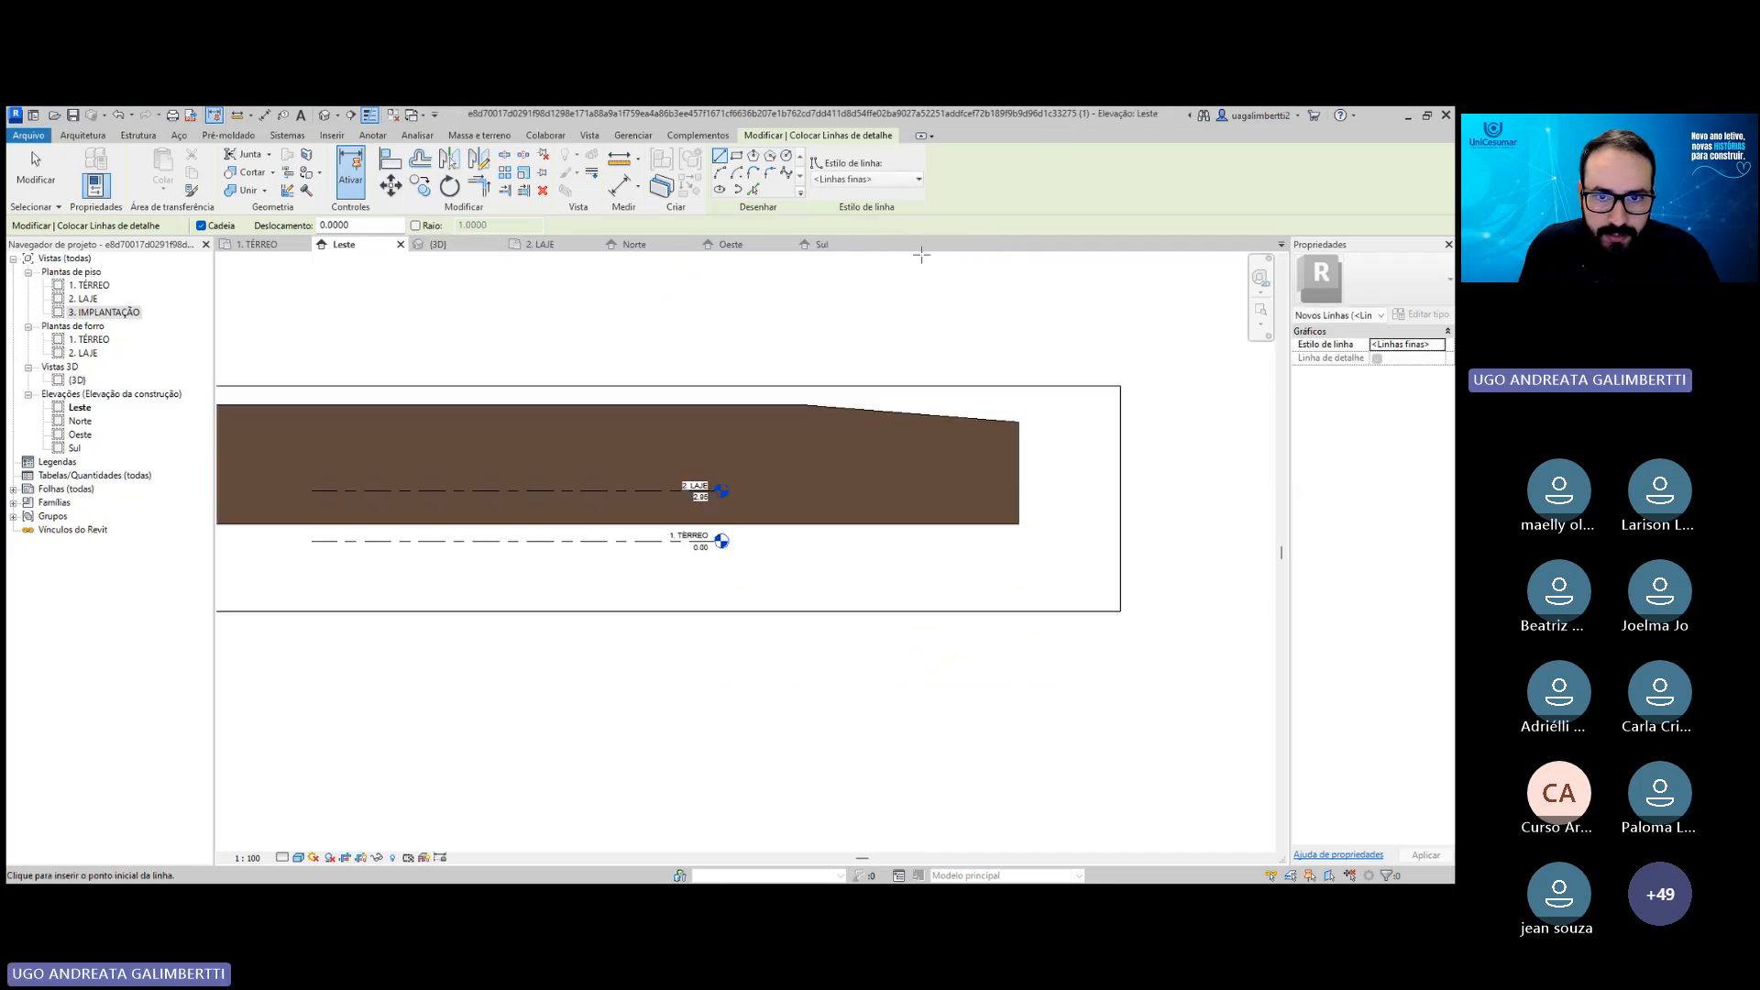
Close the Sul, Oeste, Norte, 2. LAJE, {3D} and Leste views, keeping only the 1. TÉRREO plan open.
{"action": "left_click", "coordinate": [821, 244]}
{"action": "left_click", "coordinate": [888, 244]}
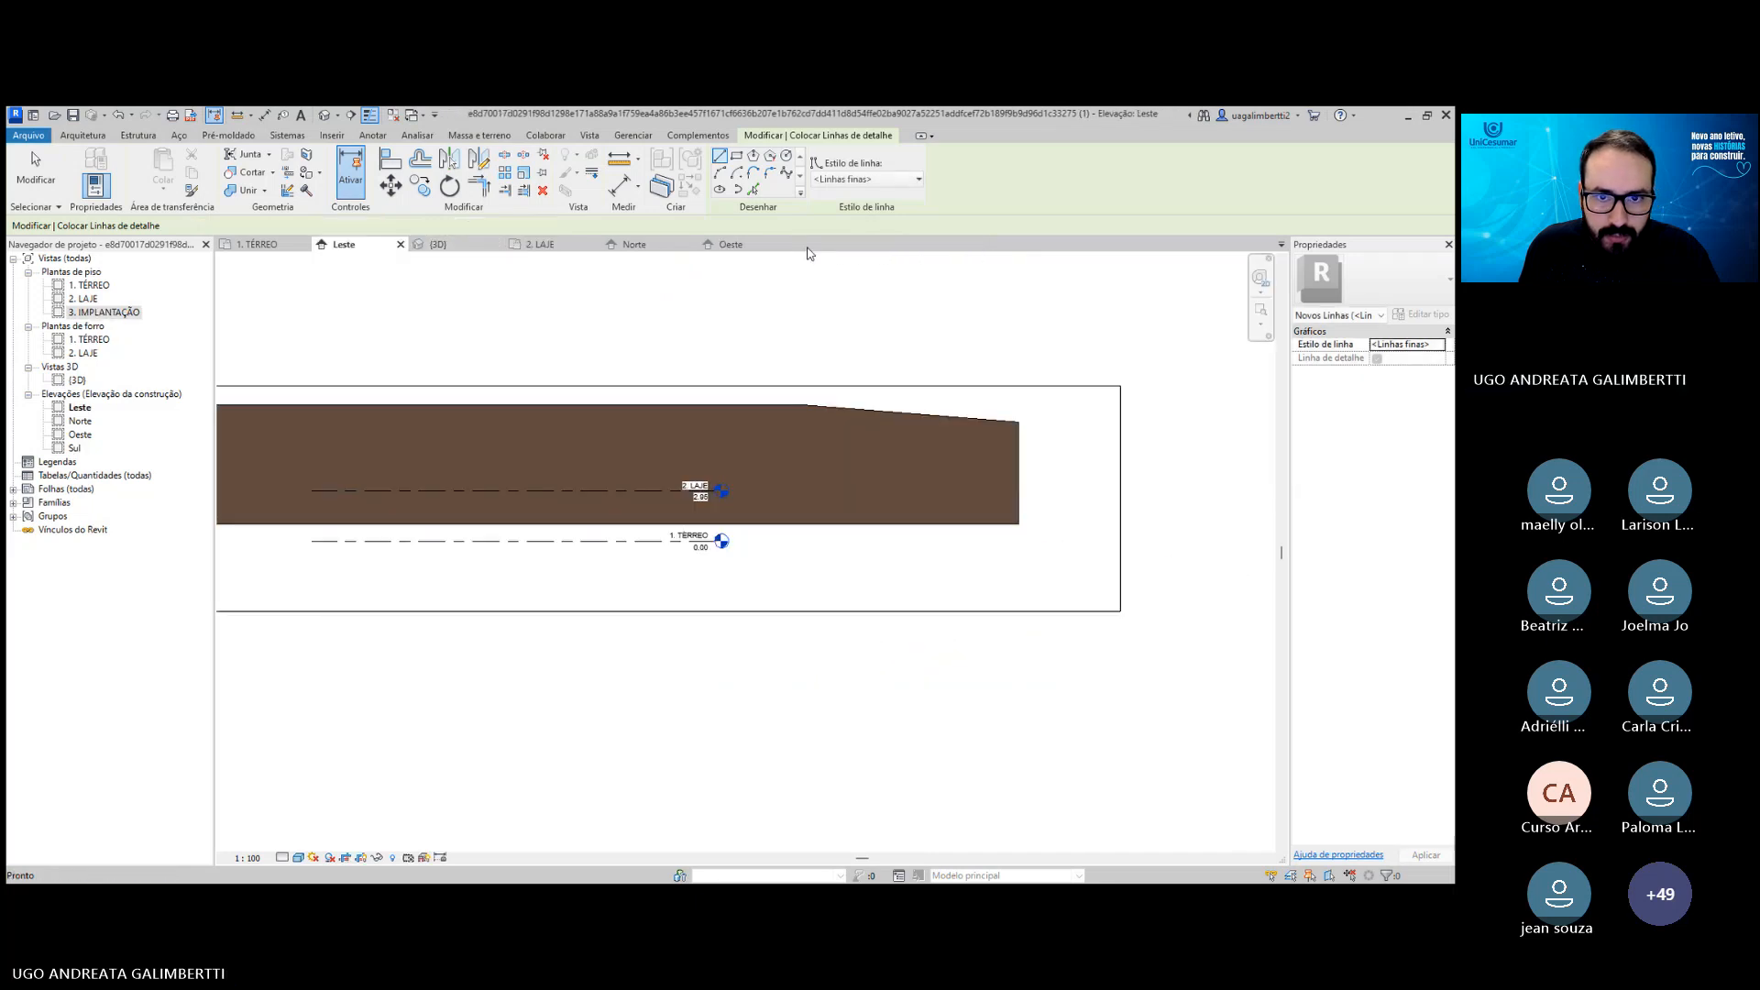
{"action": "left_click", "coordinate": [738, 245]}
{"action": "left_click", "coordinate": [656, 245]}
{"action": "left_click", "coordinate": [691, 245]}
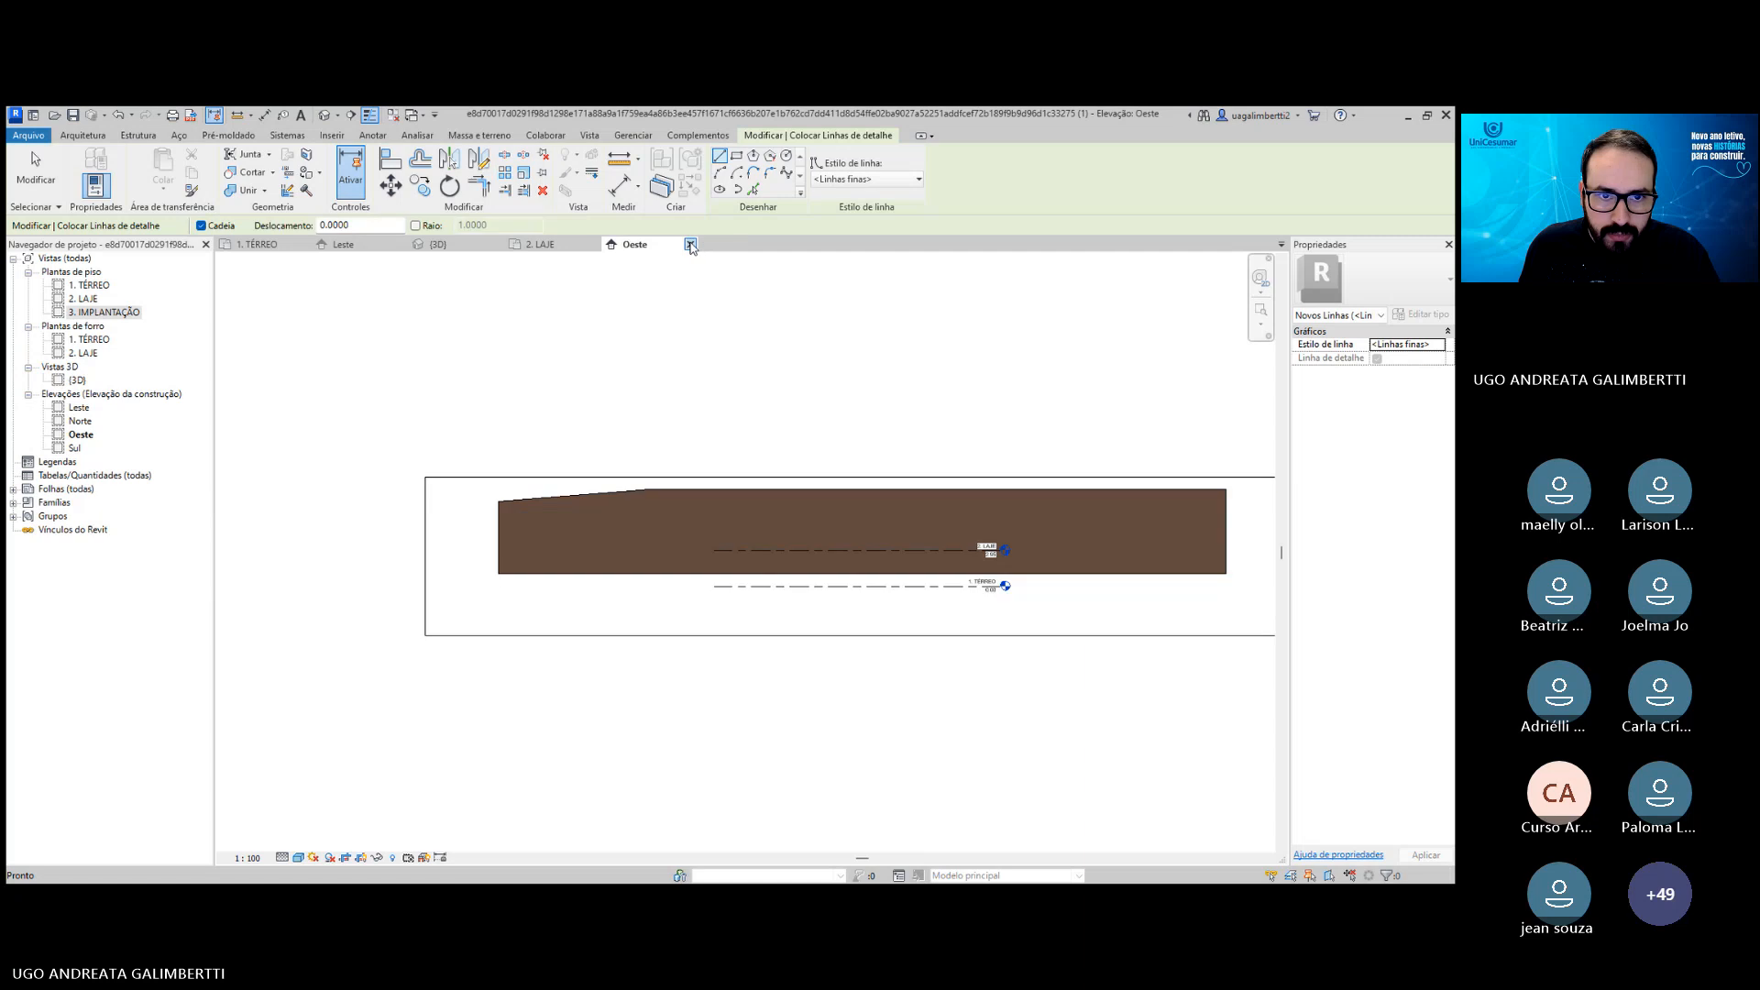
{"action": "left_click", "coordinate": [690, 245]}
{"action": "left_click", "coordinate": [568, 245]}
{"action": "left_click", "coordinate": [593, 245]}
{"action": "left_click", "coordinate": [496, 244]}
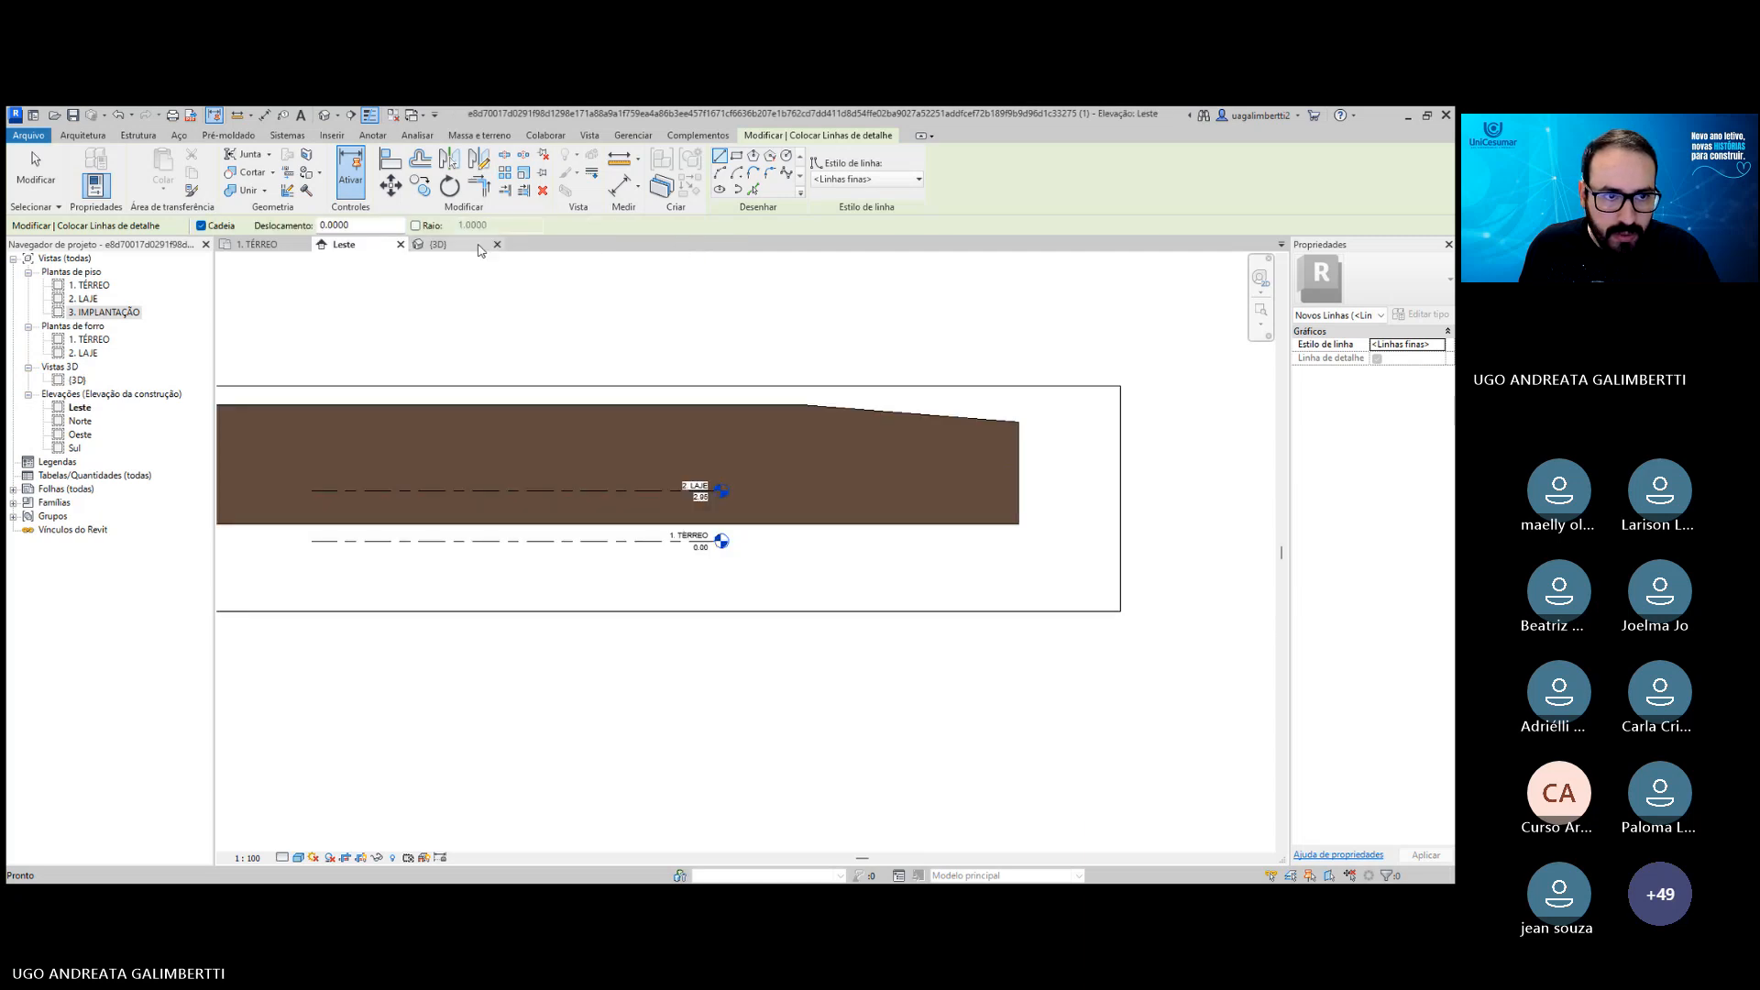
{"action": "key", "text": "Escape"}
{"action": "left_click", "coordinate": [400, 244]}
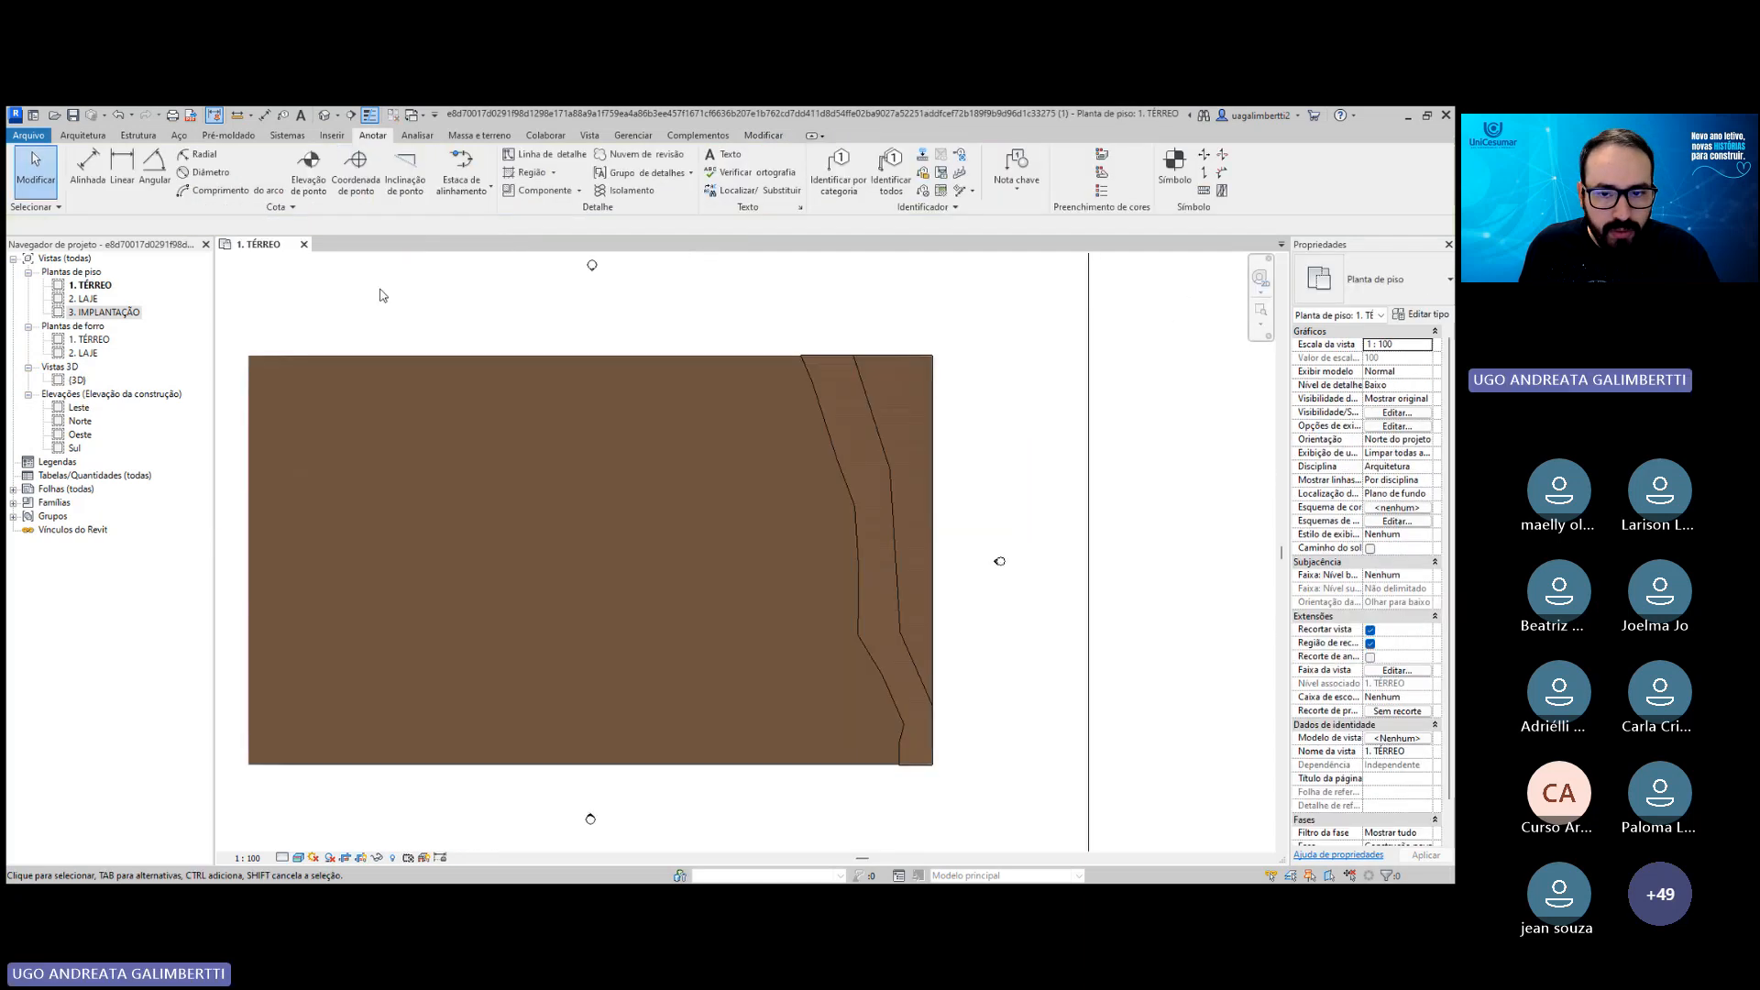
Open the 3. IMPLANTAÇÃO plan, inspect the 30 m detail line extending from the terrain's northeast corner, and close the plan.
{"action": "left_click", "coordinate": [951, 363]}
{"action": "left_click", "coordinate": [868, 309]}
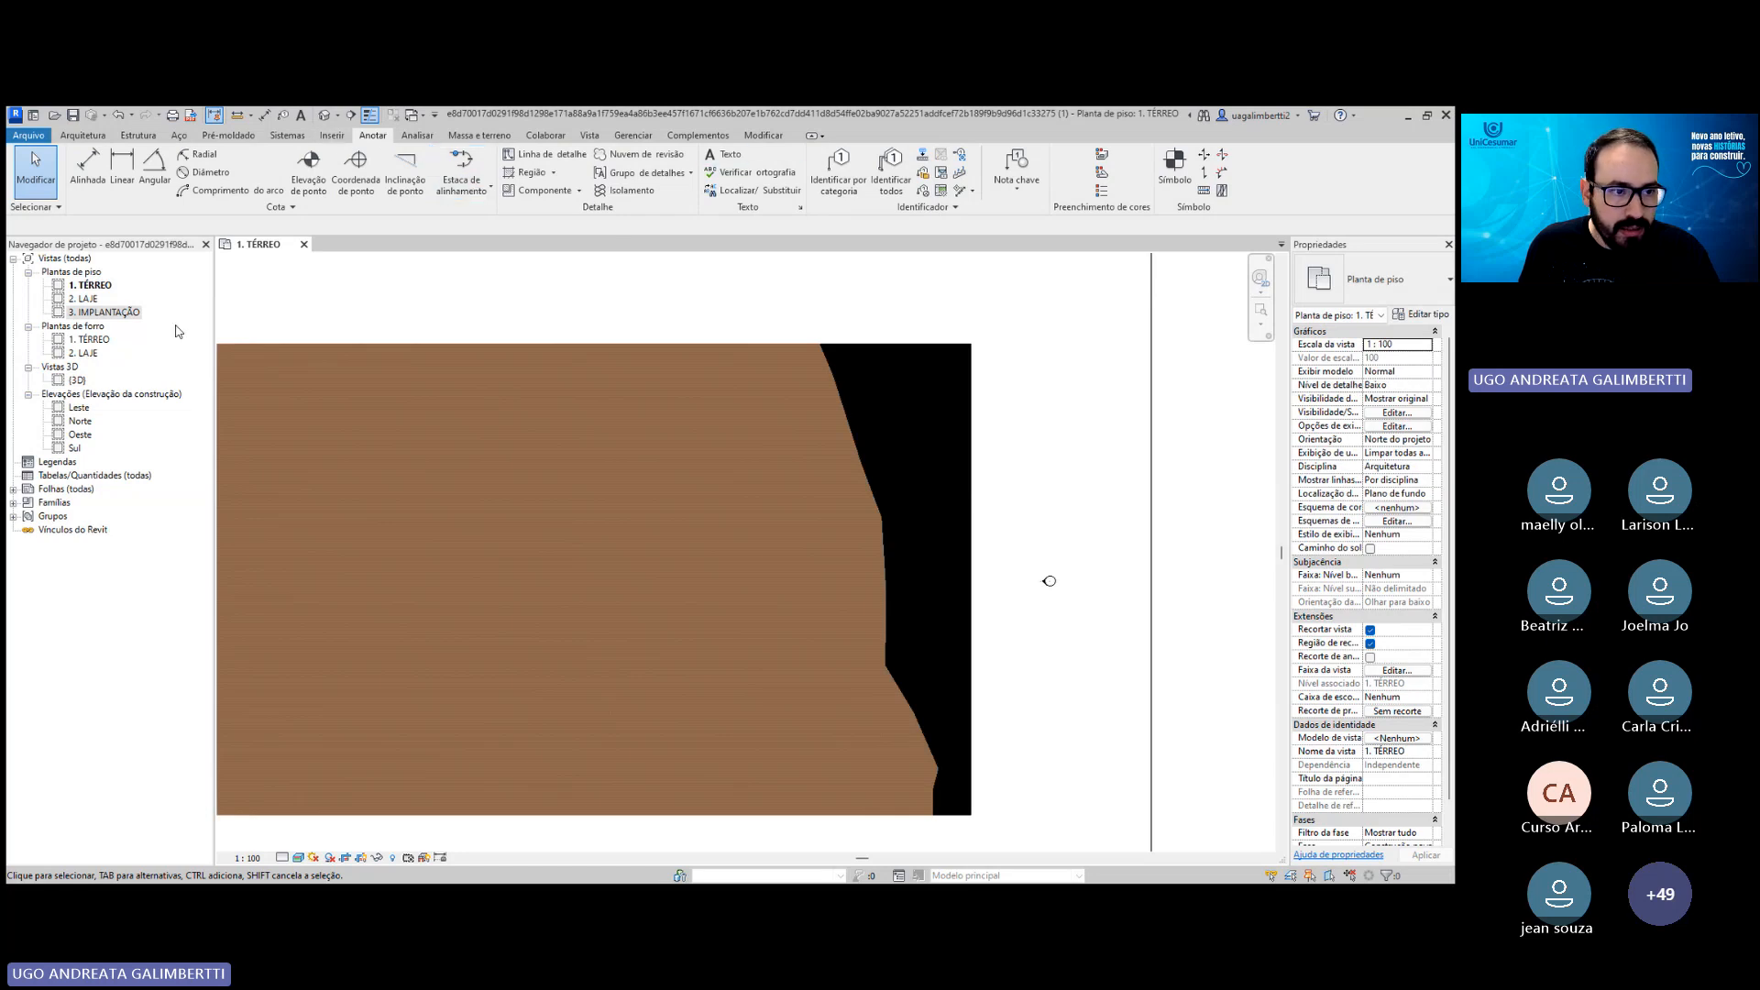
{"action": "double_click", "coordinate": [172, 314]}
{"action": "middle_click_drag", "start_coordinate": [699, 408], "coordinate": [923, 373]}
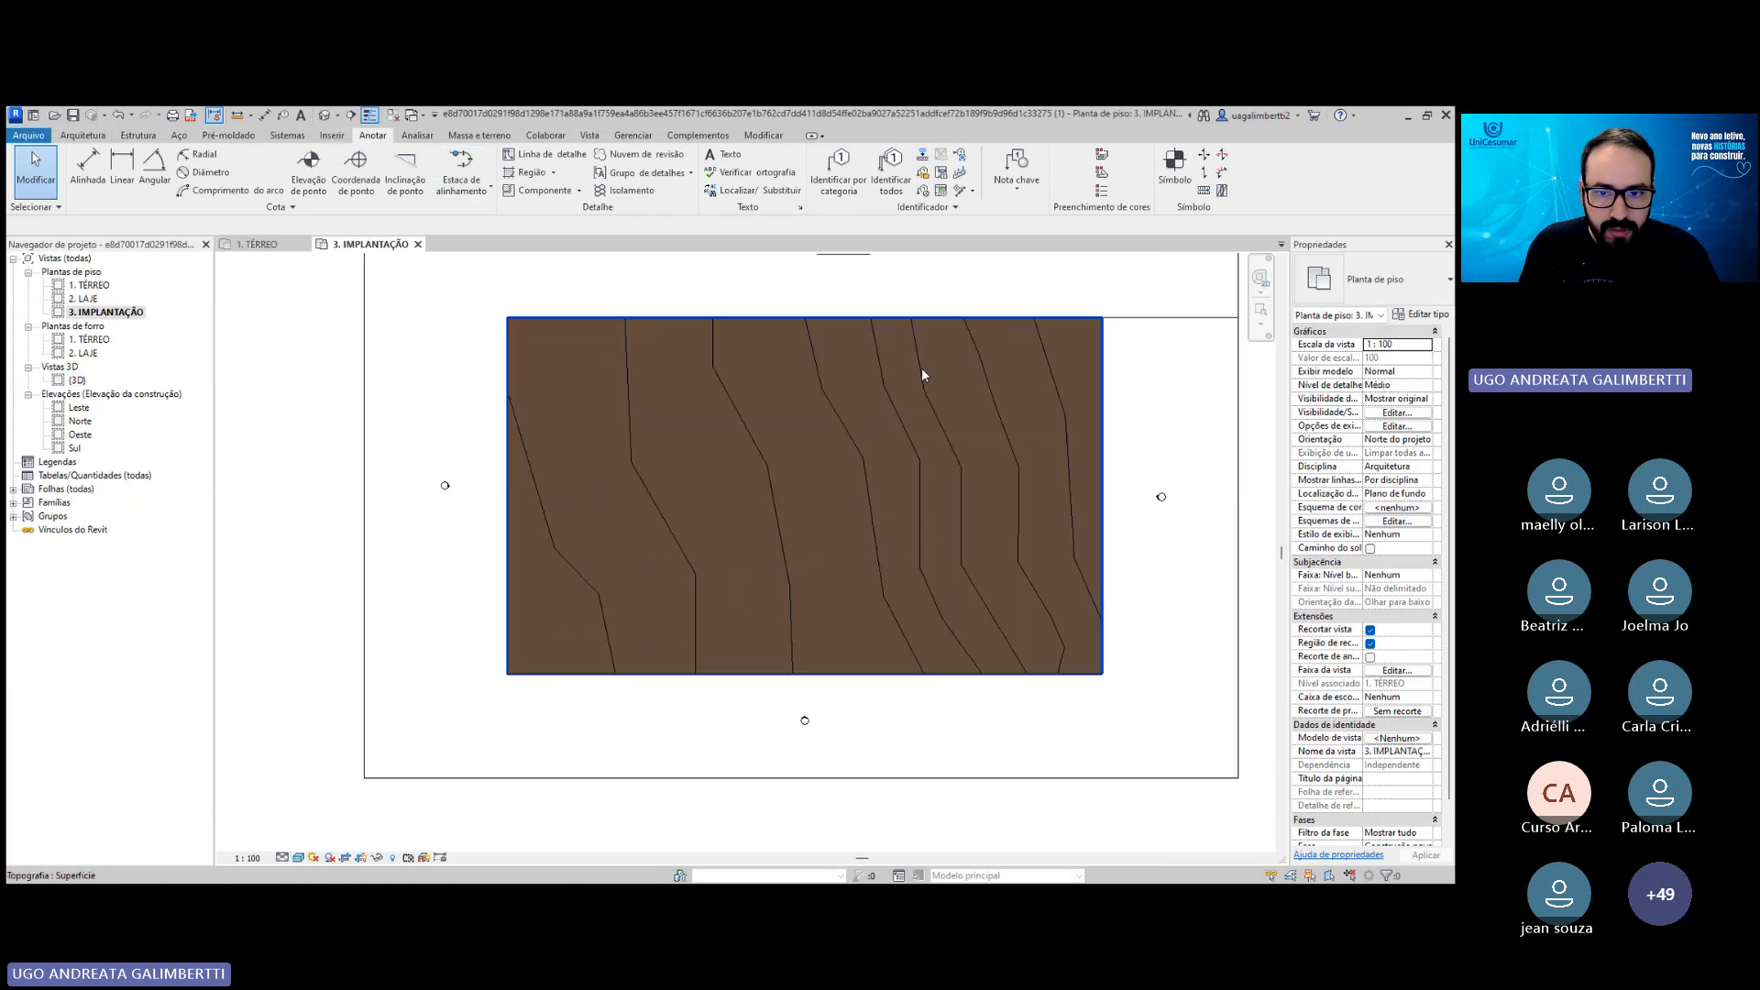
{"action": "middle_click_drag", "start_coordinate": [1214, 311], "coordinate": [861, 424]}
{"action": "left_click", "coordinate": [914, 429]}
{"action": "left_click", "coordinate": [857, 398]}
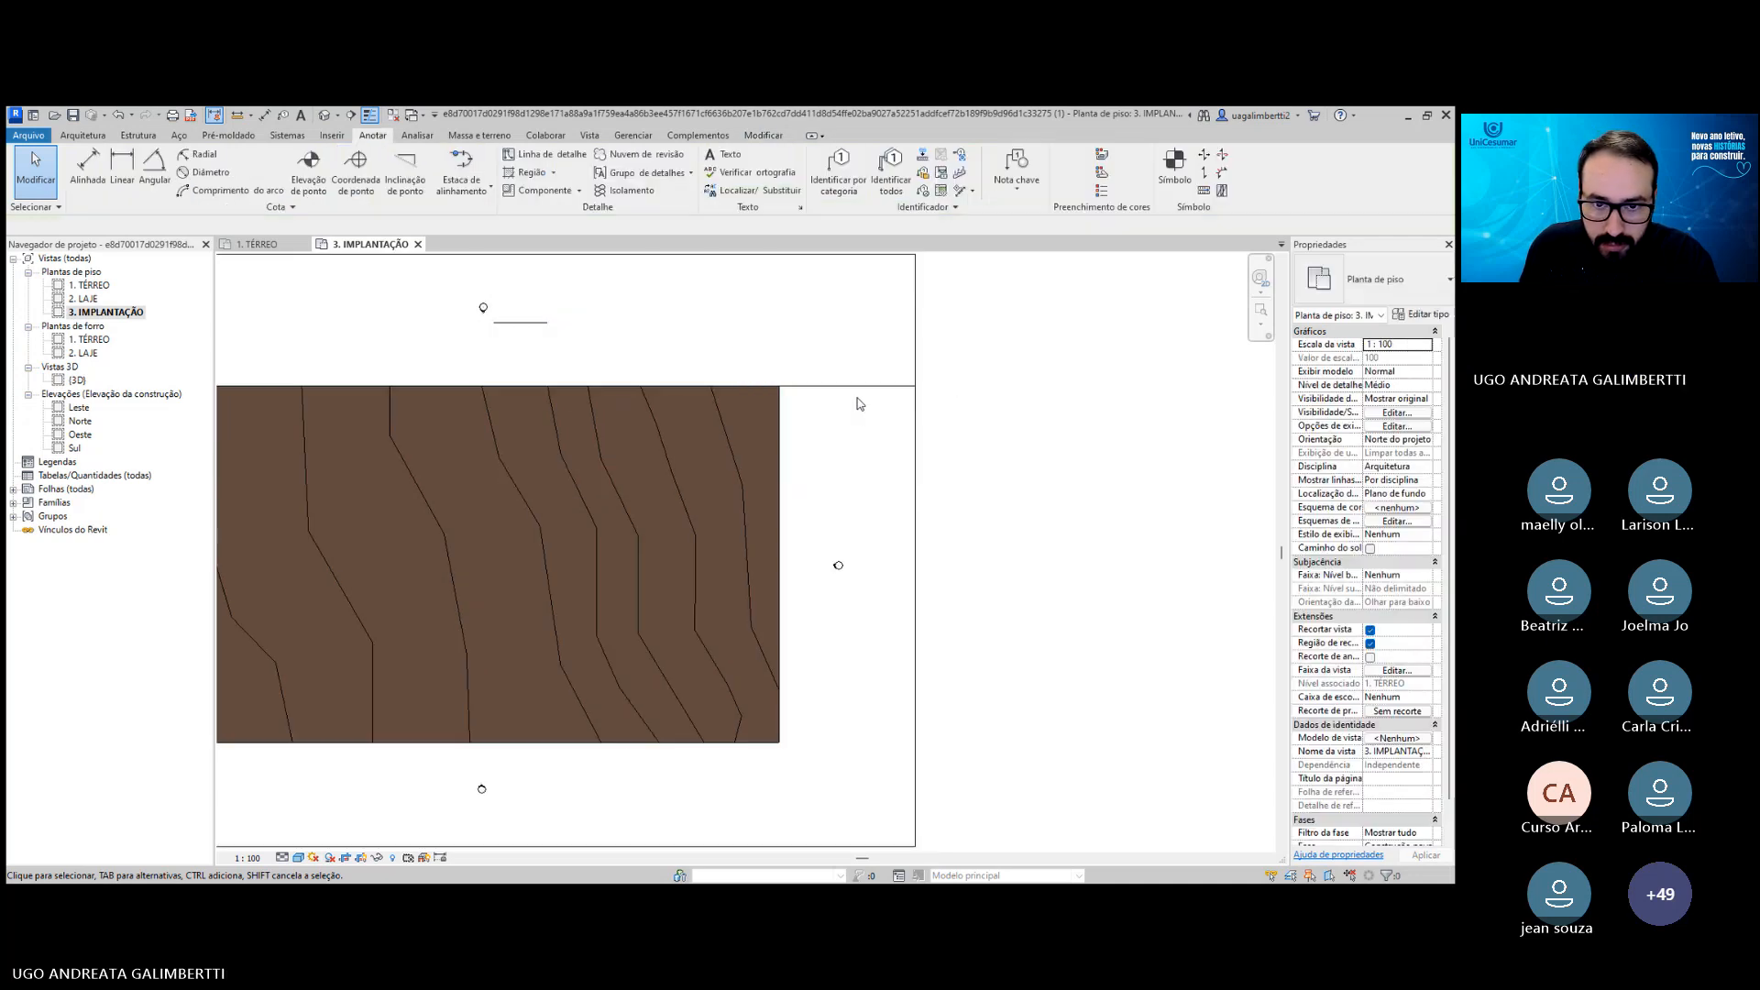
{"action": "left_click", "coordinate": [829, 384]}
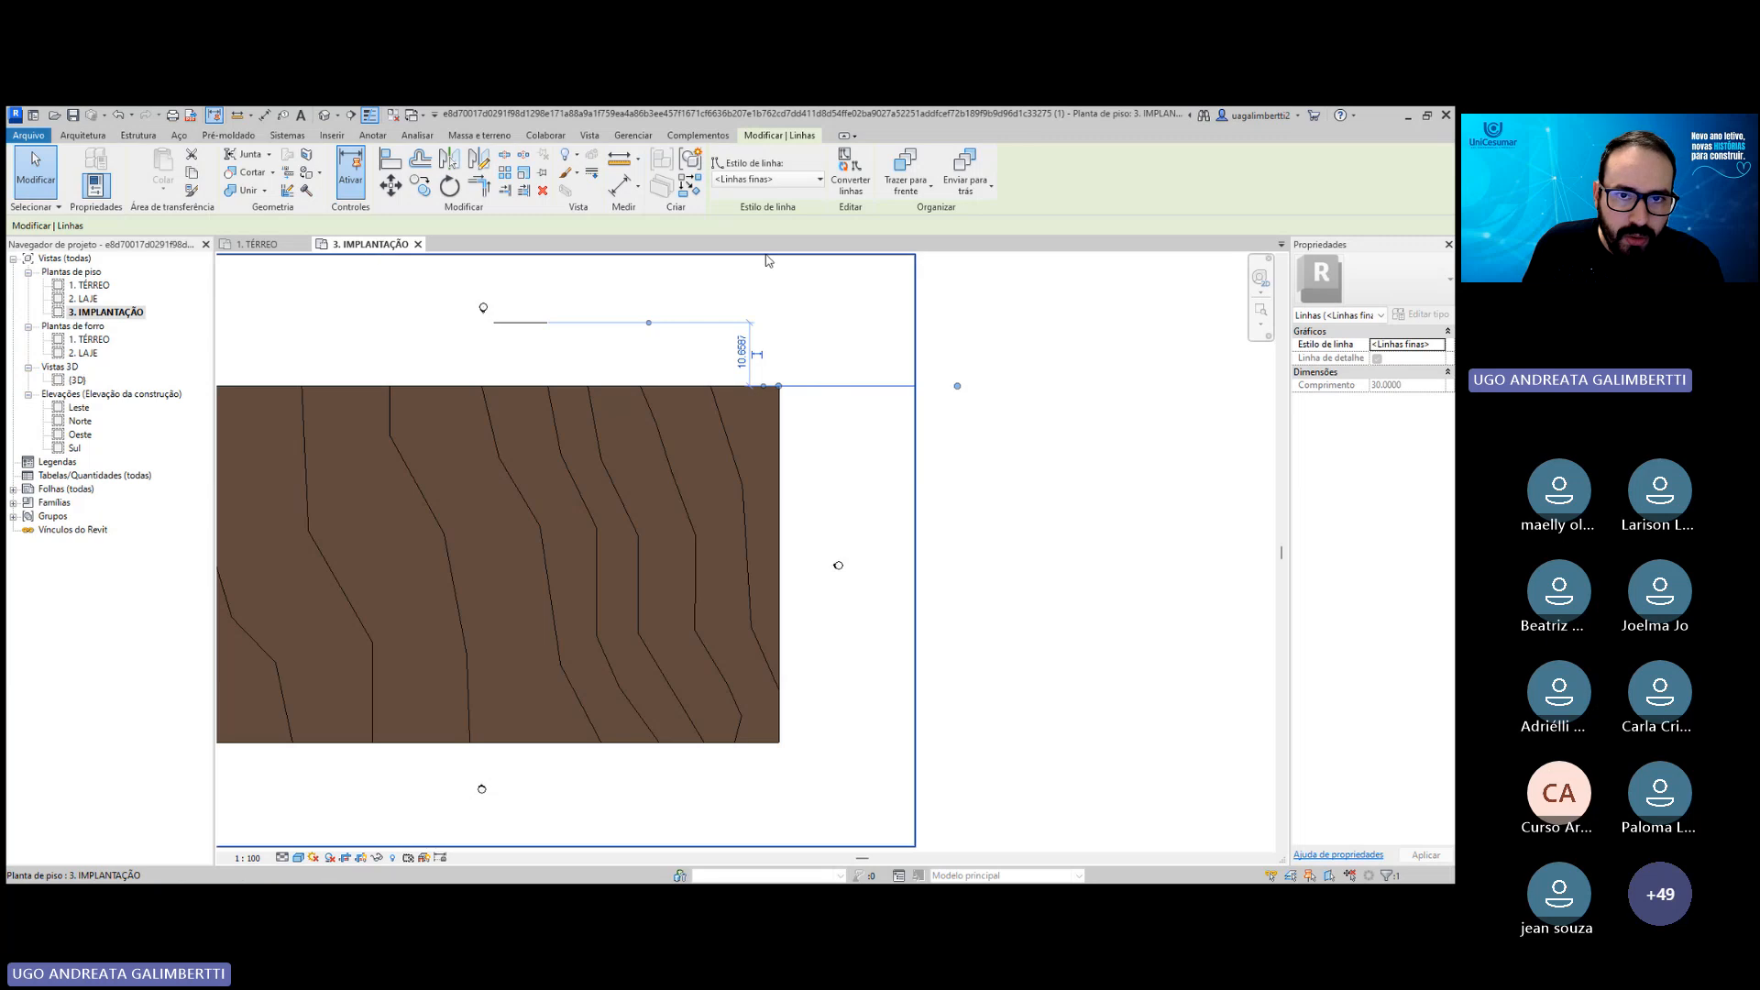
{"action": "left_click", "coordinate": [418, 243]}
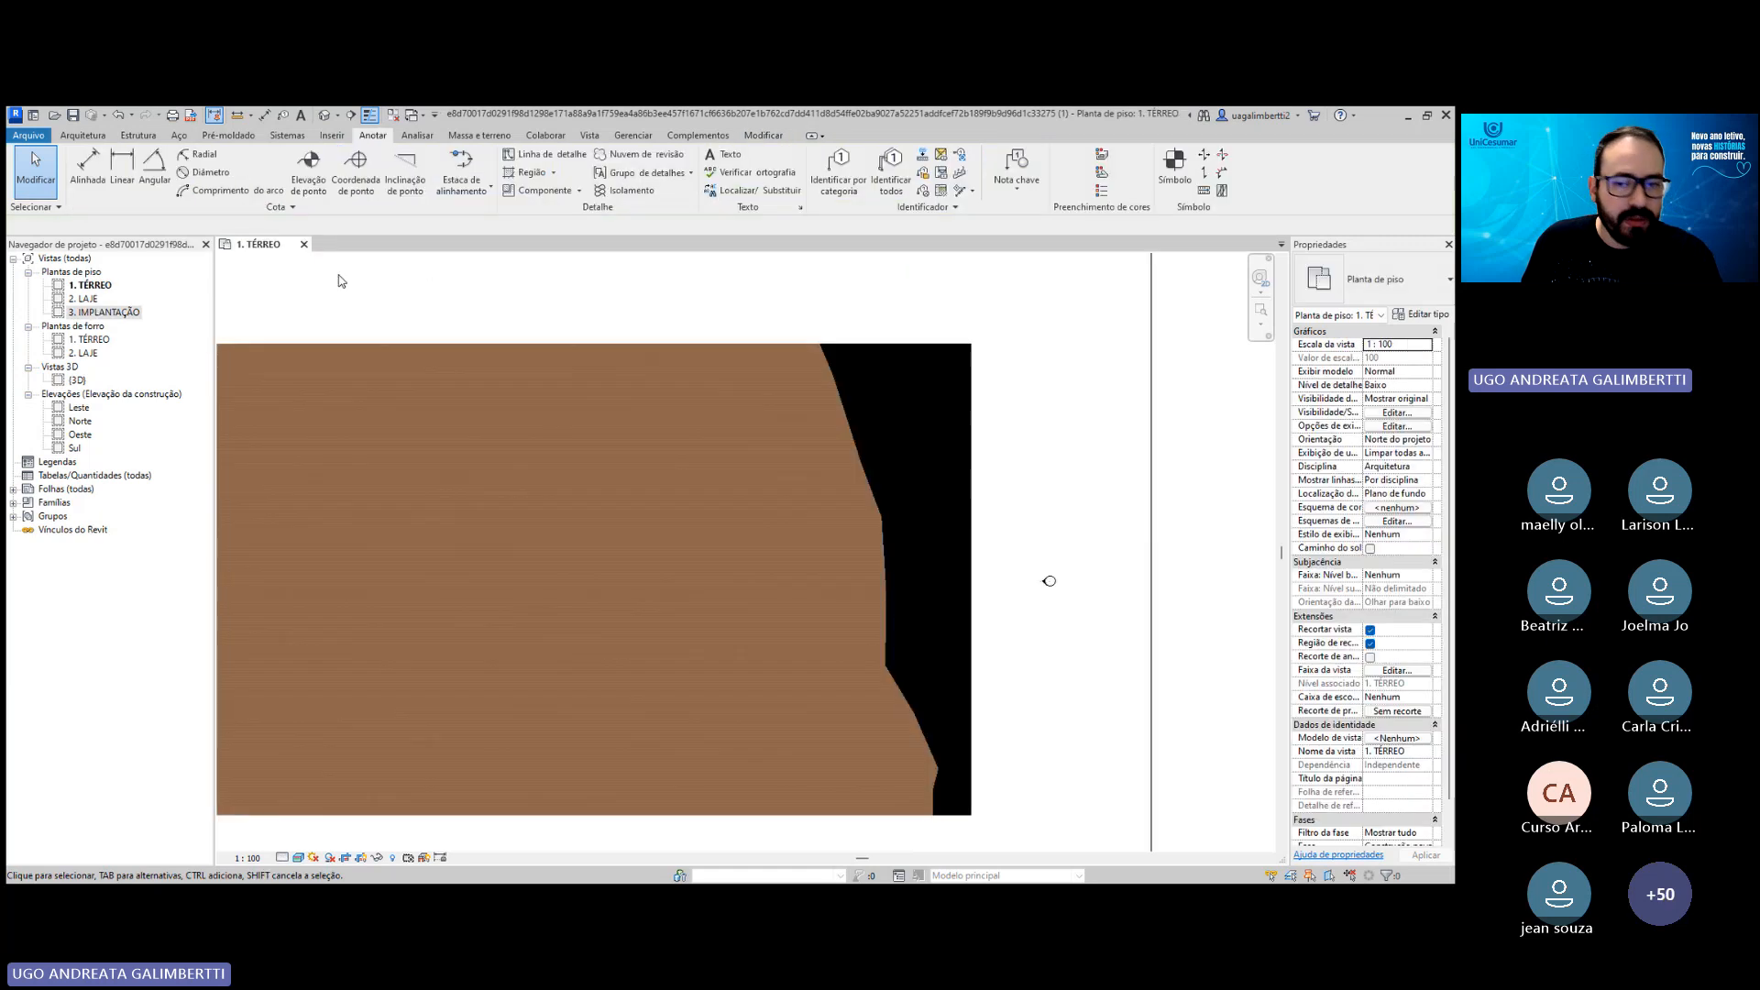
Close the terrain project's remaining 1. TÉRREO view and discard the unsaved project changes.
{"action": "middle_click_drag", "start_coordinate": [859, 359], "coordinate": [823, 389]}
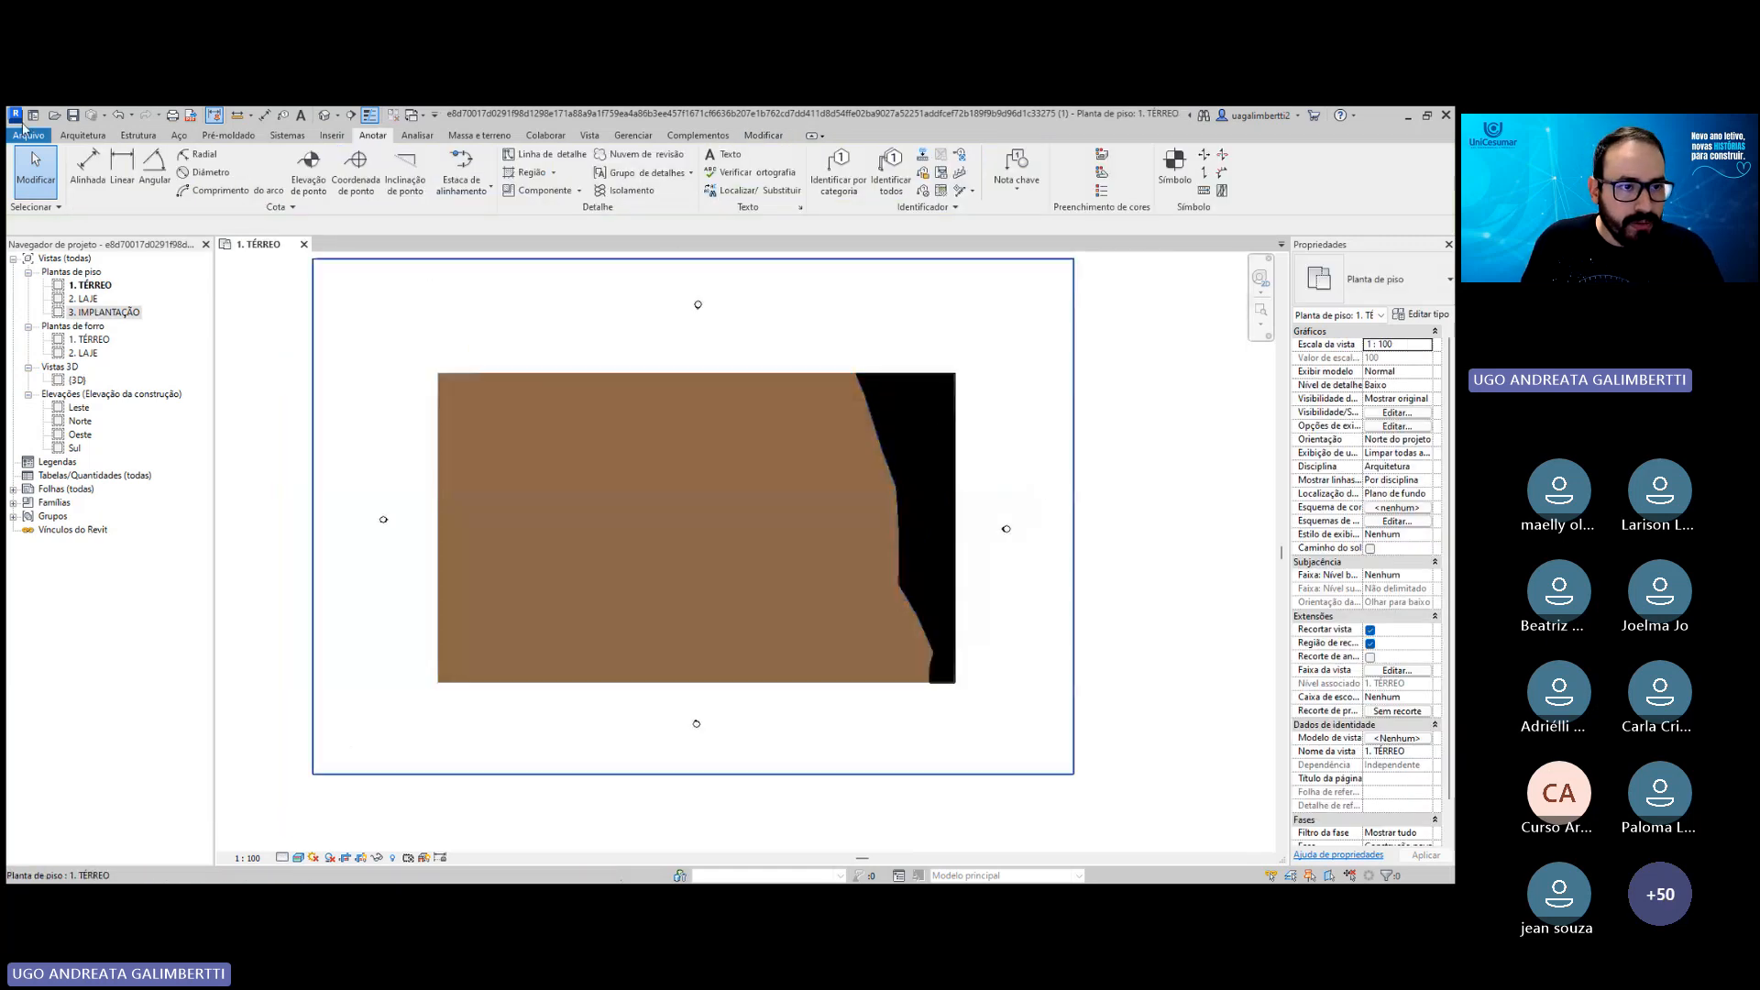
{"action": "left_click", "coordinate": [303, 244]}
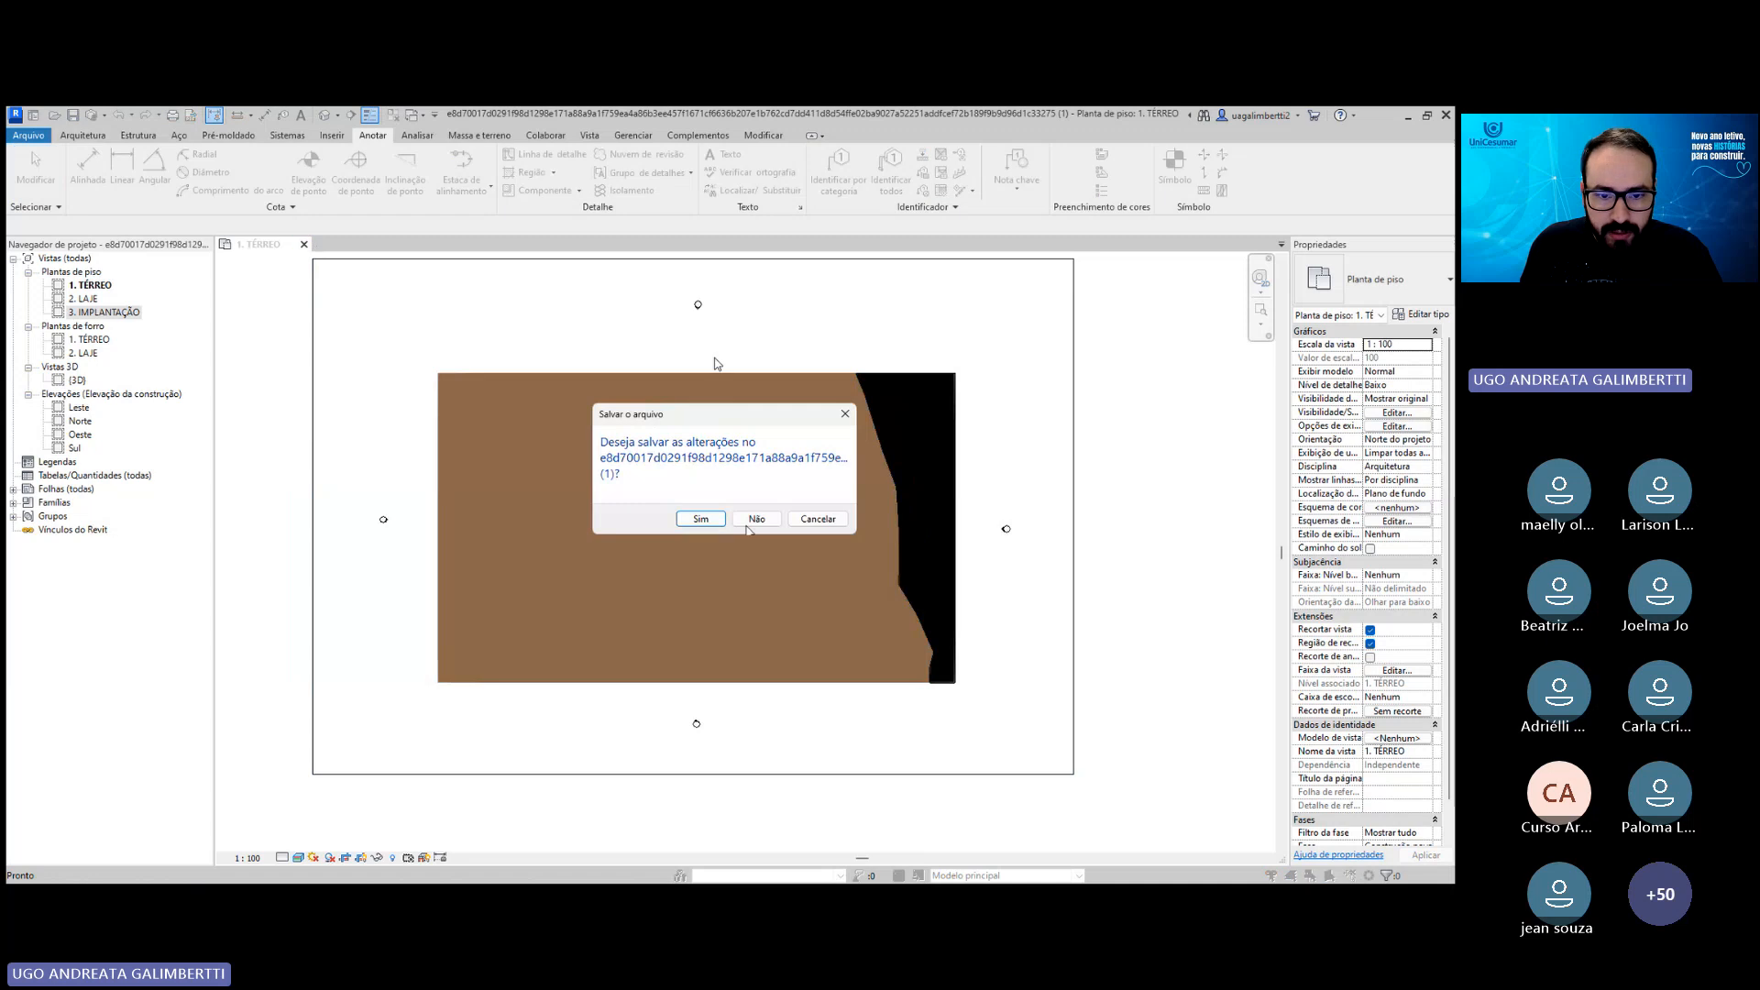
{"action": "left_click", "coordinate": [735, 520]}
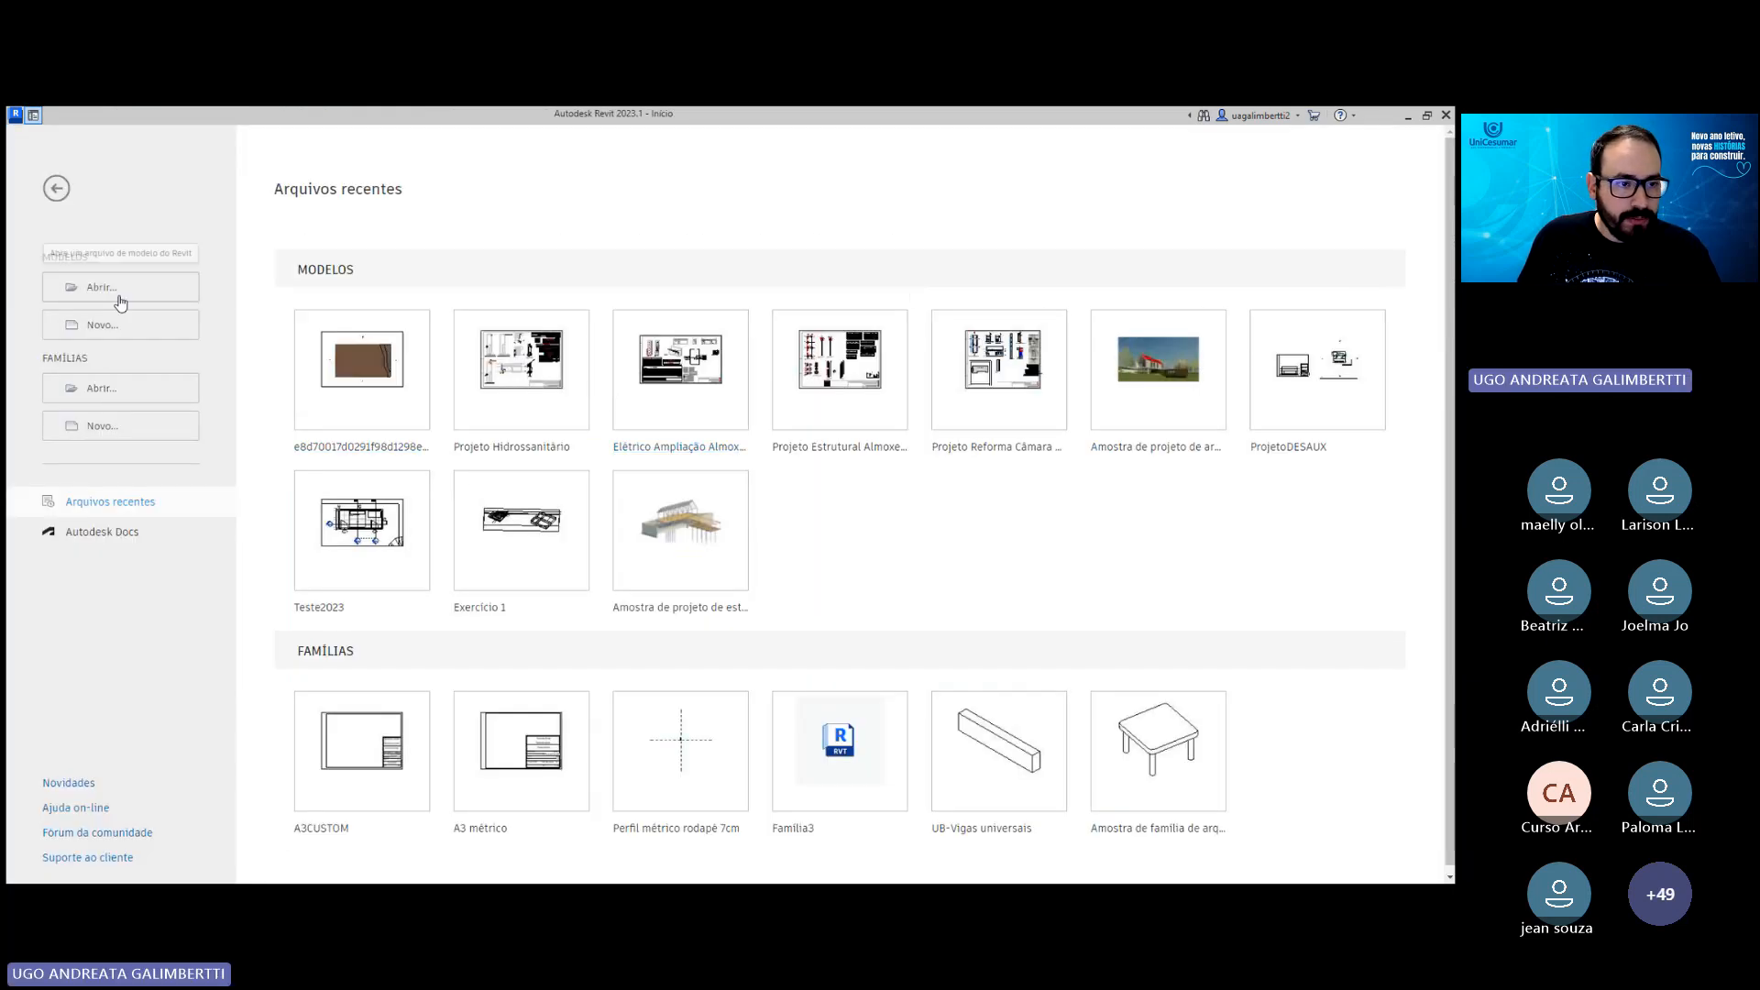
Create a new project based on the Modelo de arquitetura template.
{"action": "left_click", "coordinate": [106, 324]}
{"action": "left_click", "coordinate": [623, 443]}
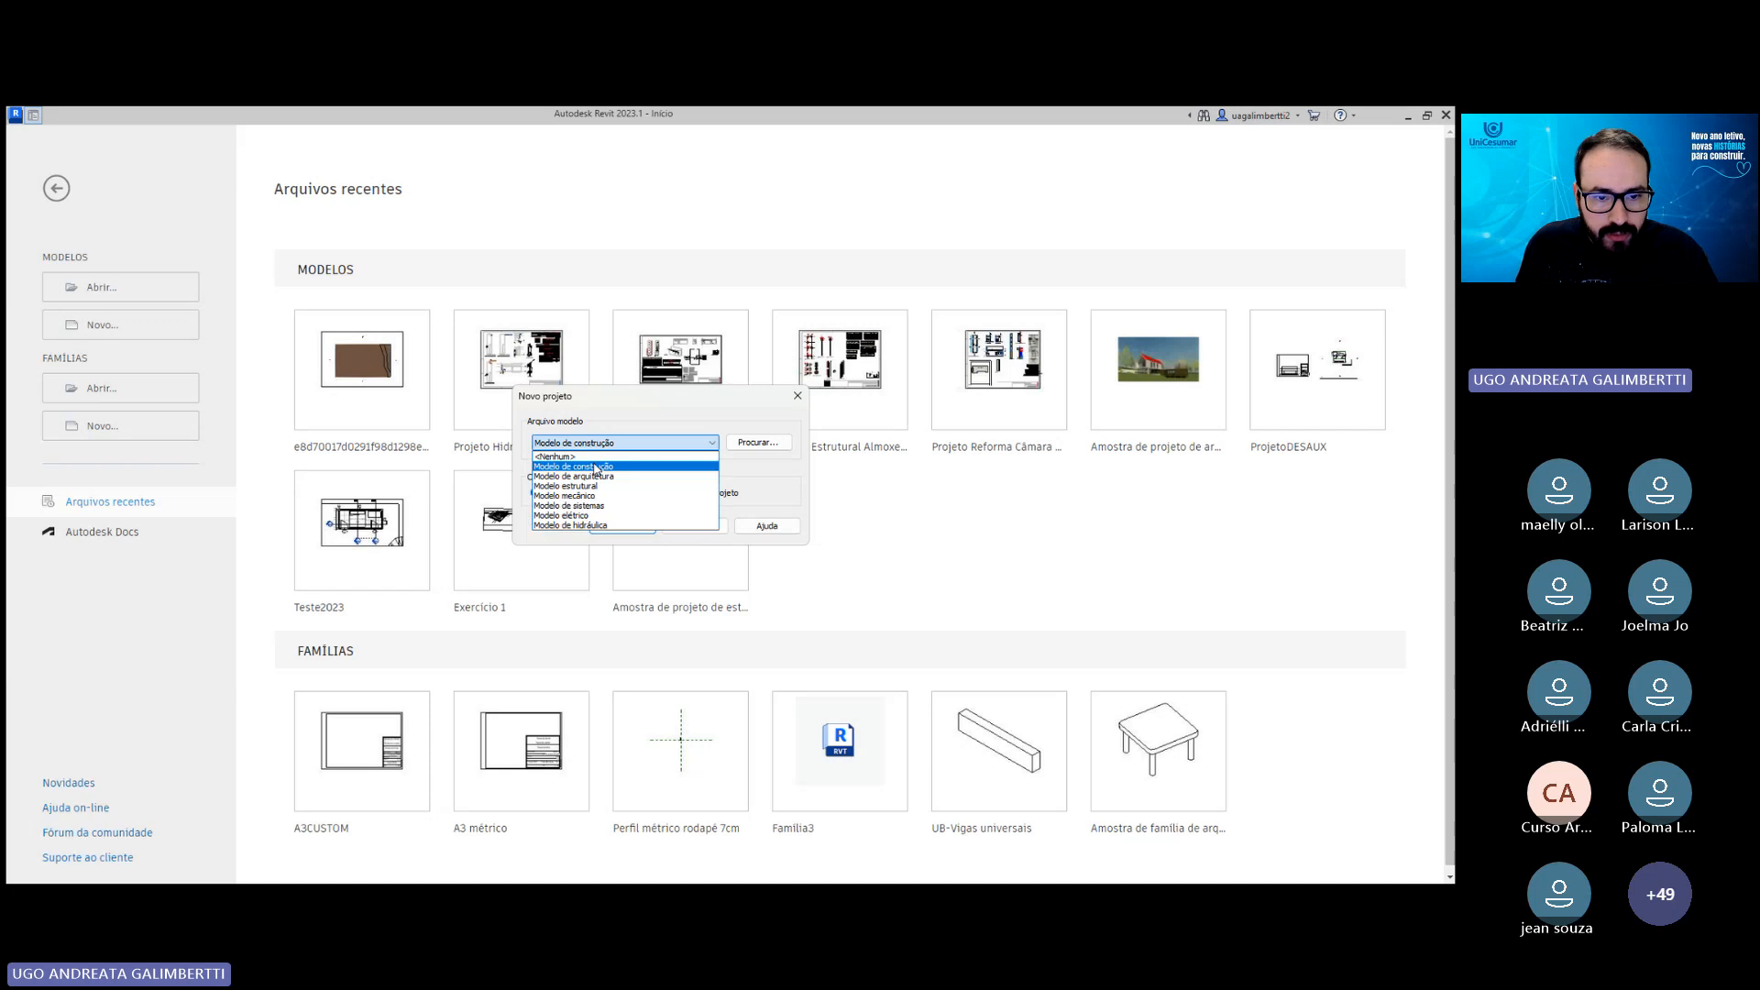
{"action": "left_click", "coordinate": [596, 476]}
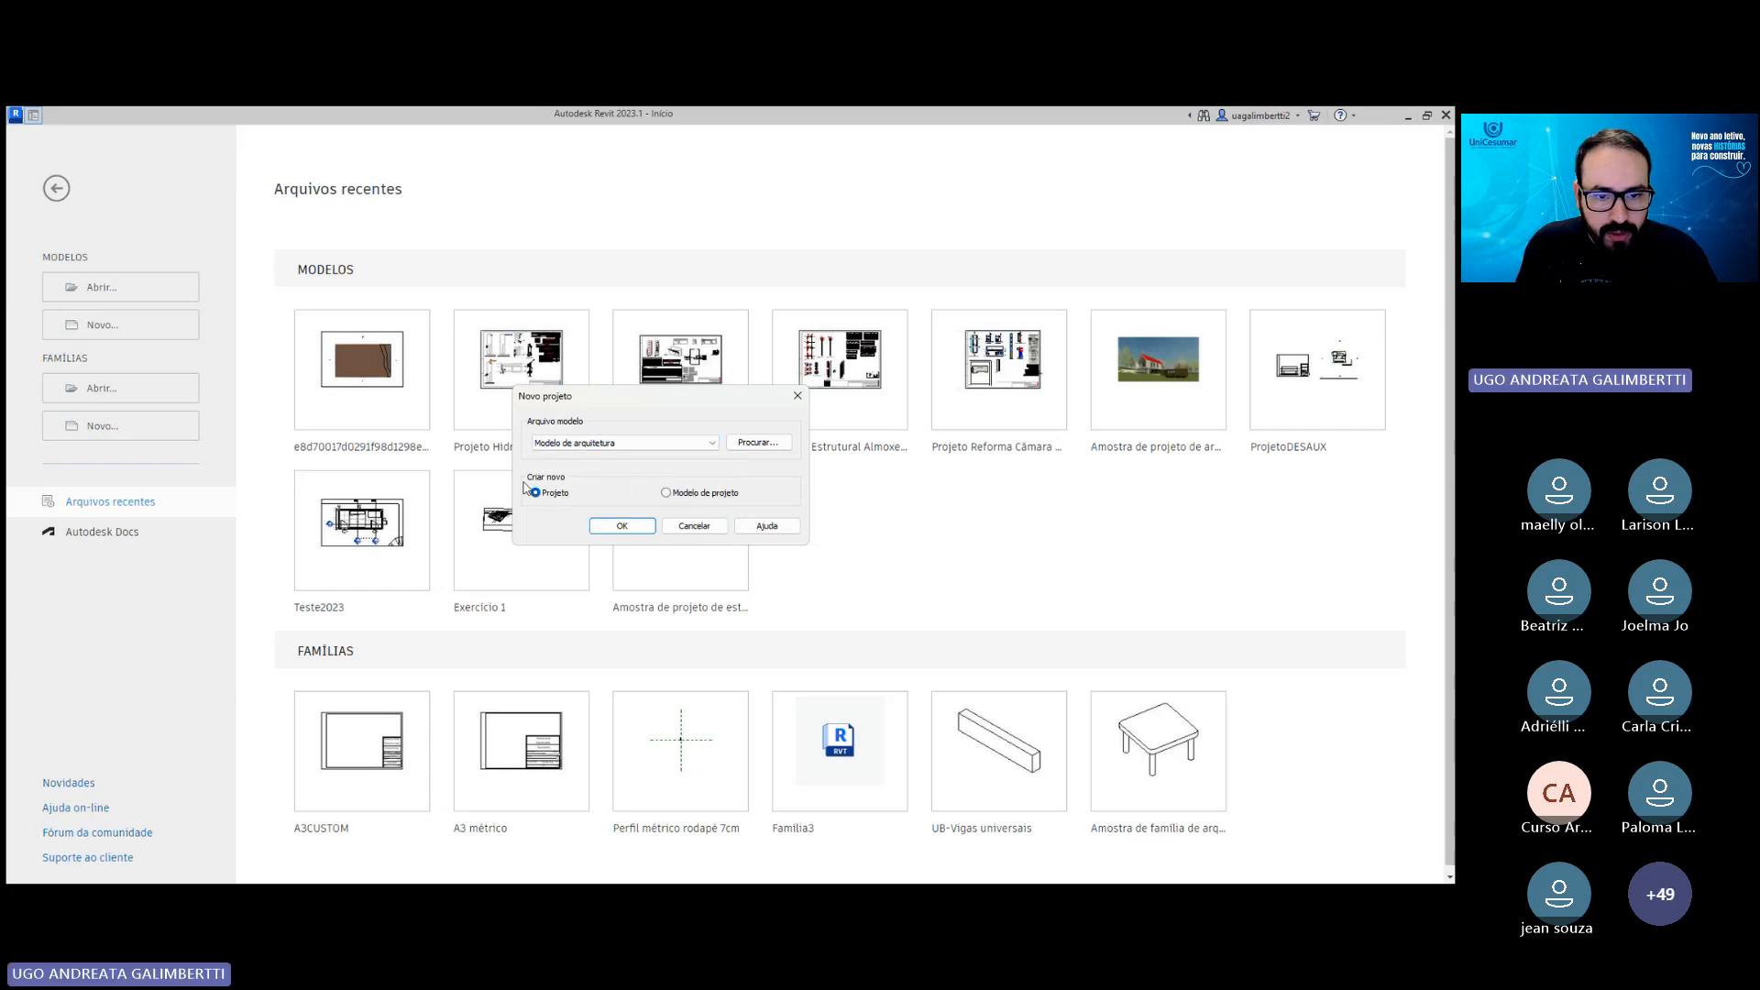
{"action": "left_click", "coordinate": [621, 526]}
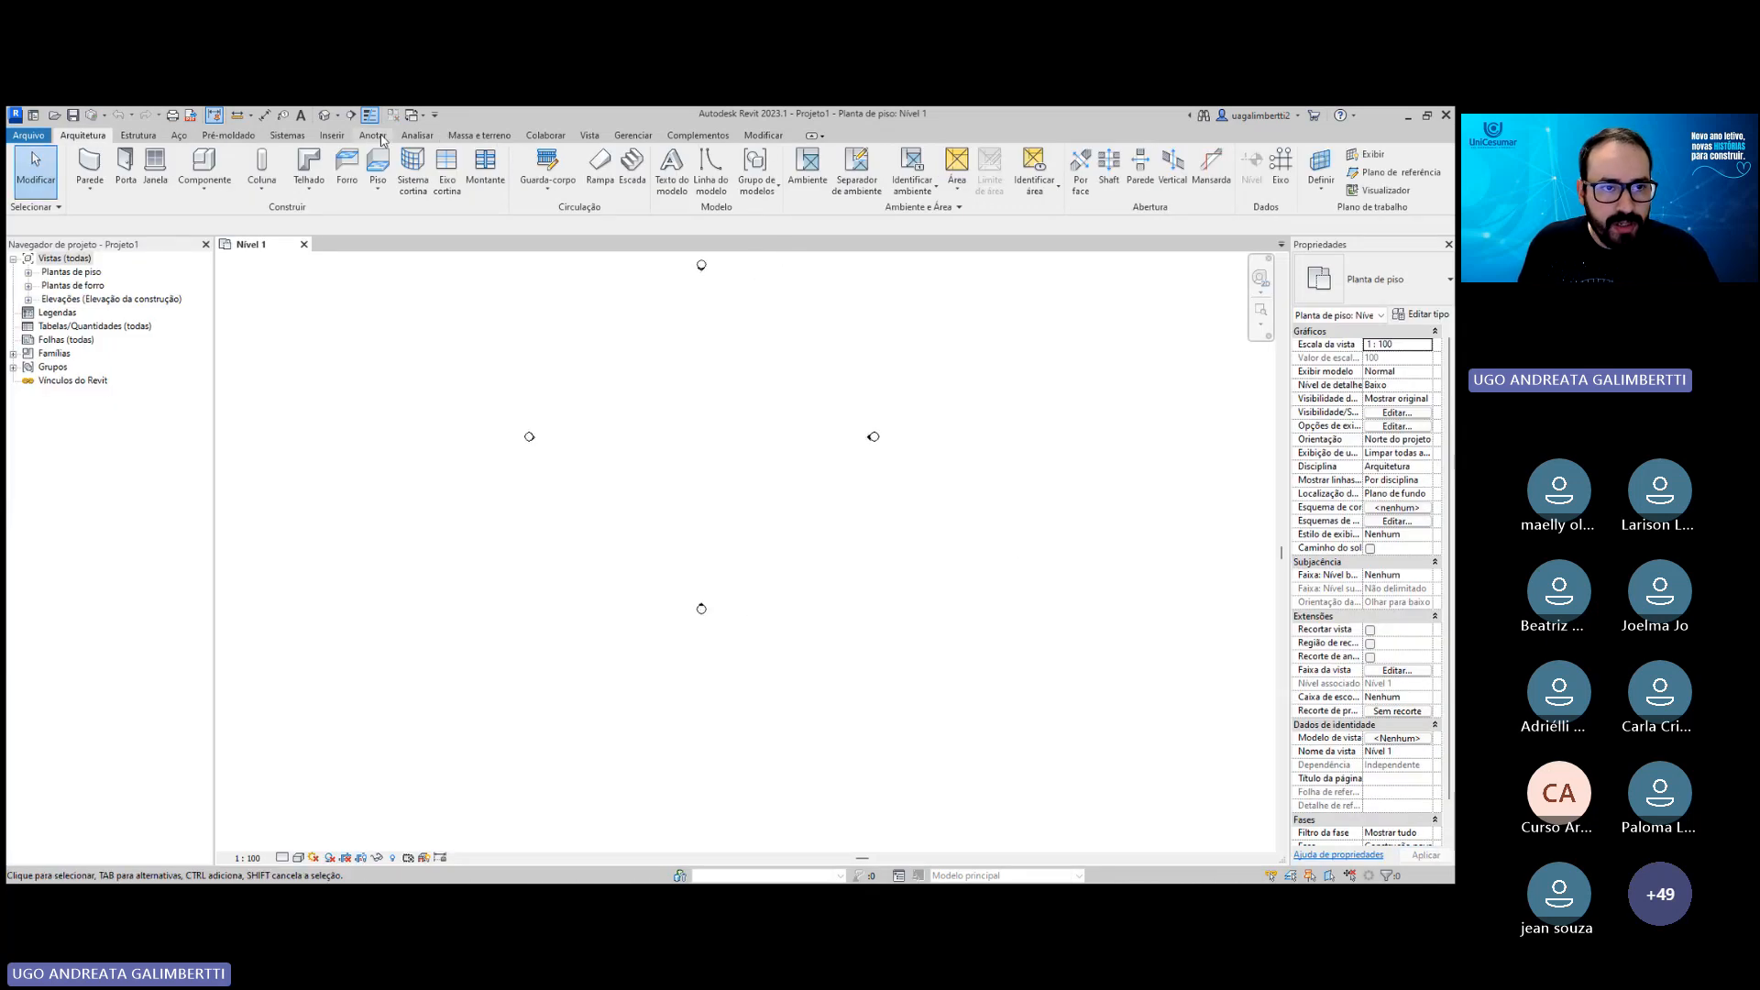
Import the CAD file Terreno para Revit - Aula 7 into the Nível 1 floor plan.
{"action": "left_click", "coordinate": [328, 136]}
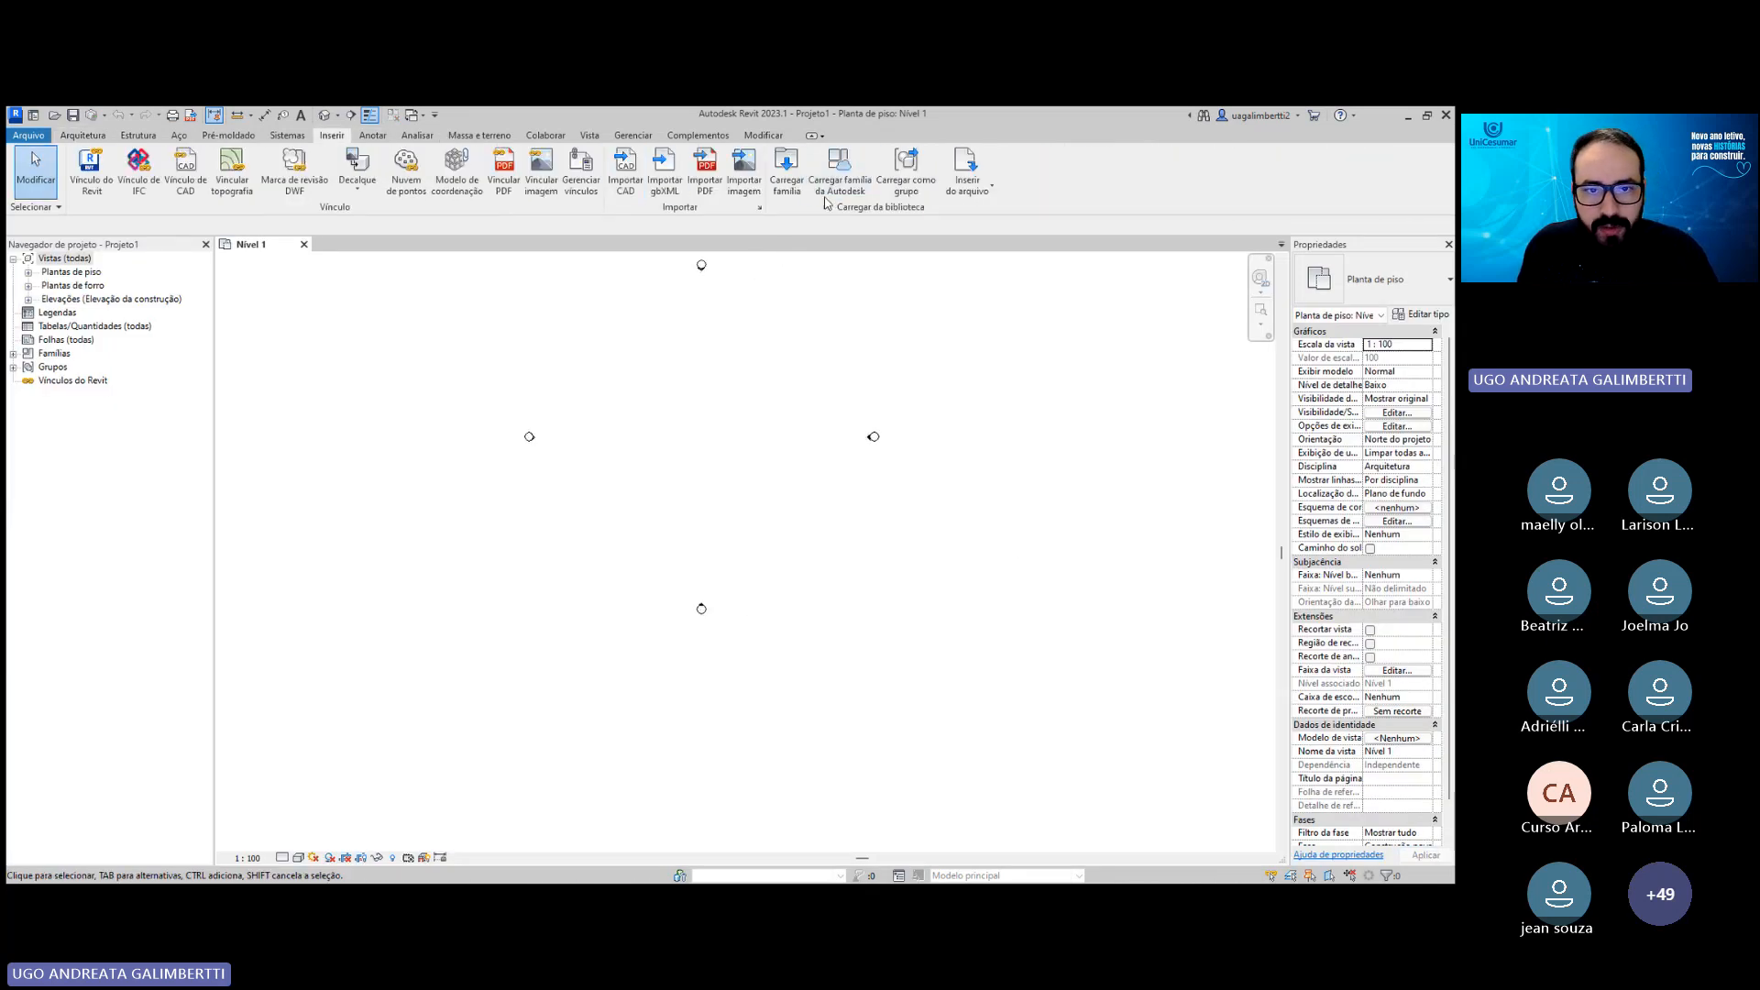
{"action": "left_click", "coordinate": [623, 194]}
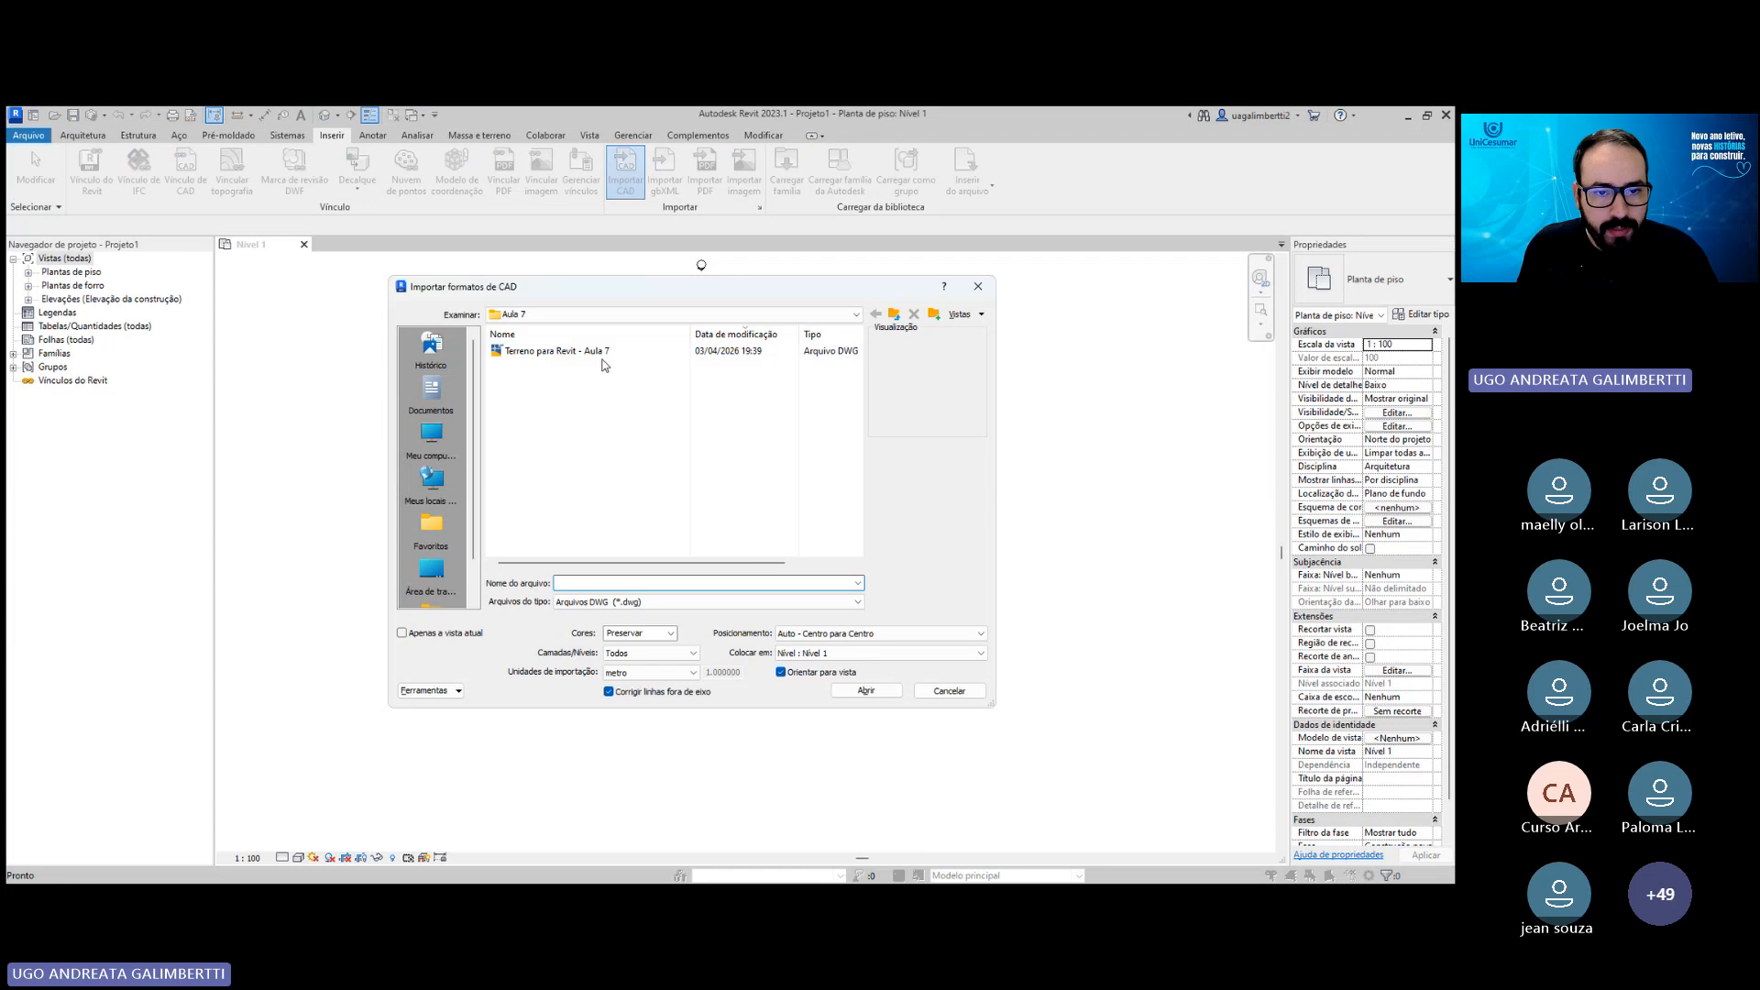
{"action": "double_click", "coordinate": [611, 359]}
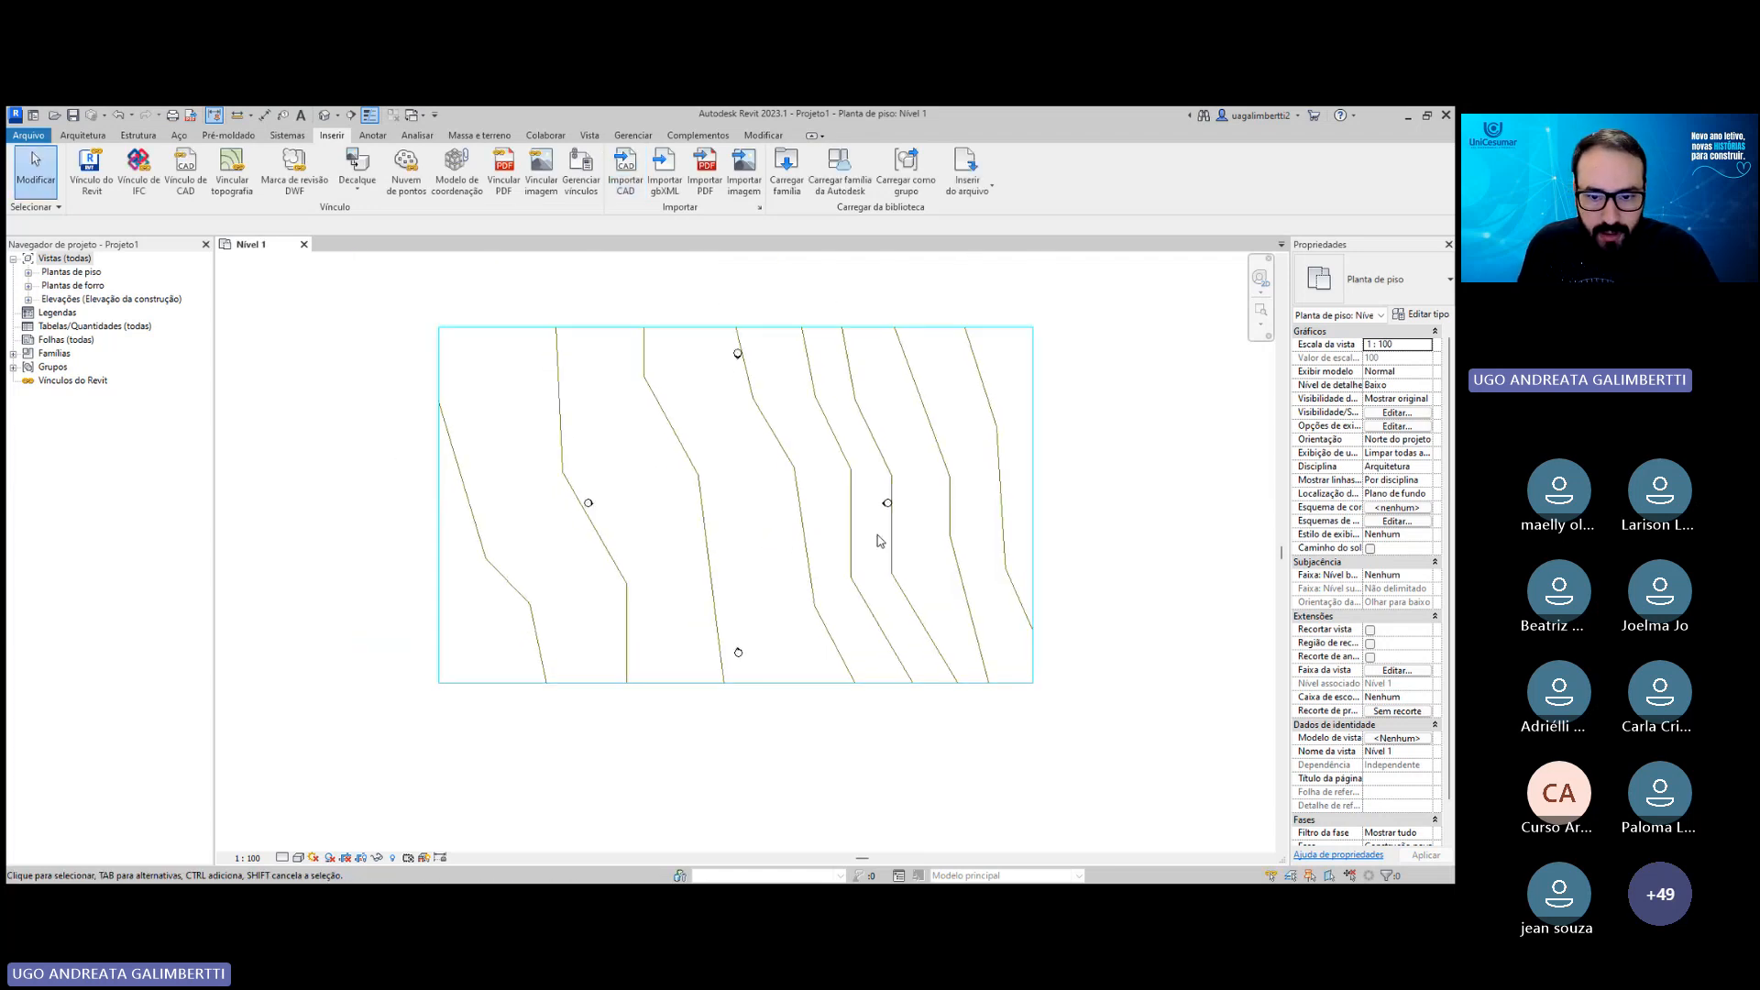
{"action": "left_click", "coordinate": [852, 534]}
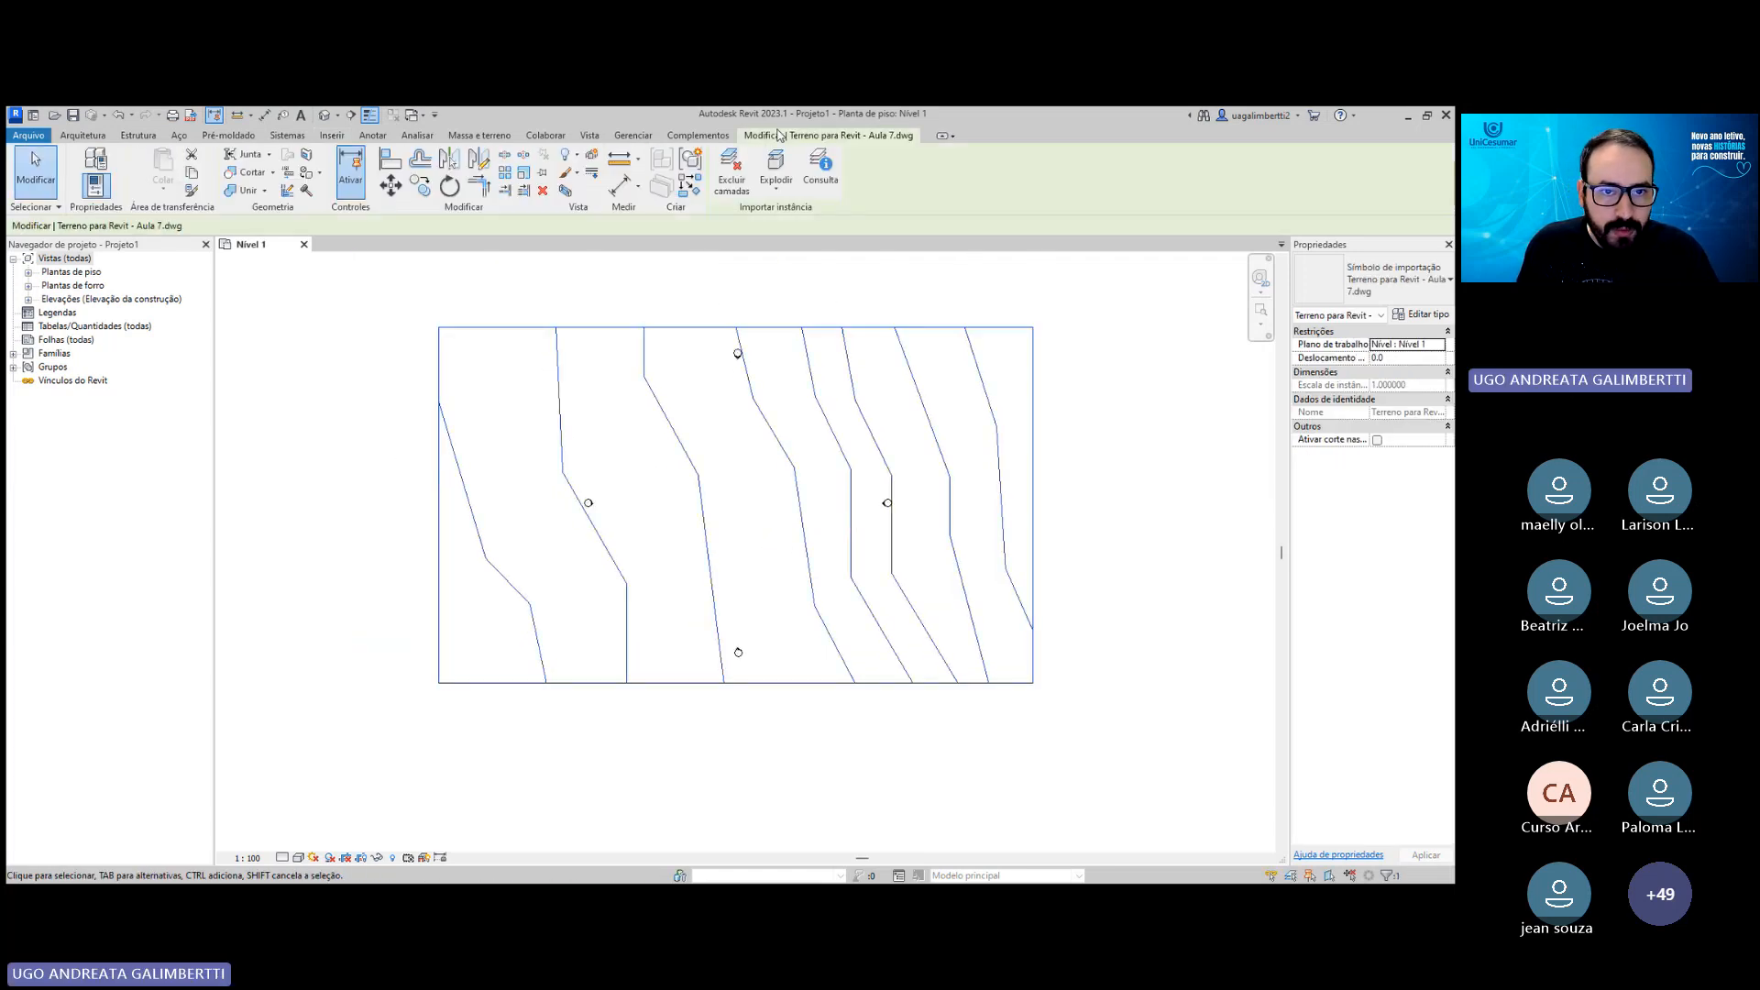
{"action": "key", "text": "Escape"}
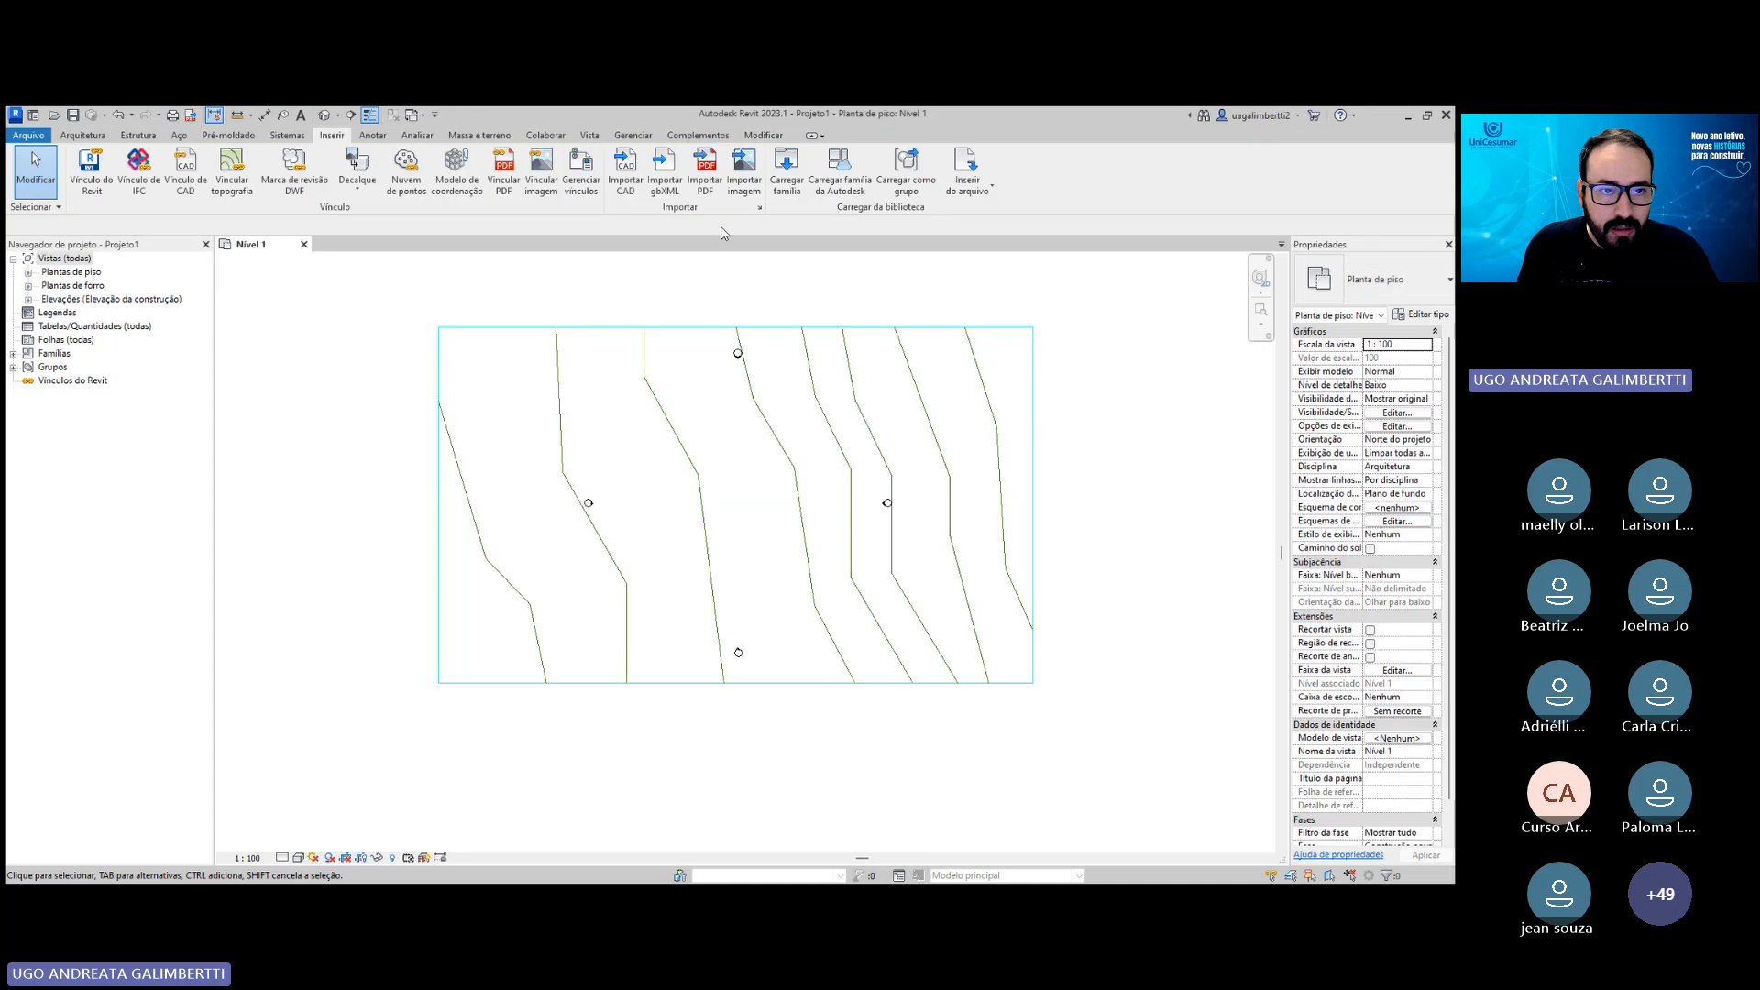
{"action": "left_click", "coordinate": [479, 135]}
{"action": "left_click", "coordinate": [480, 165]}
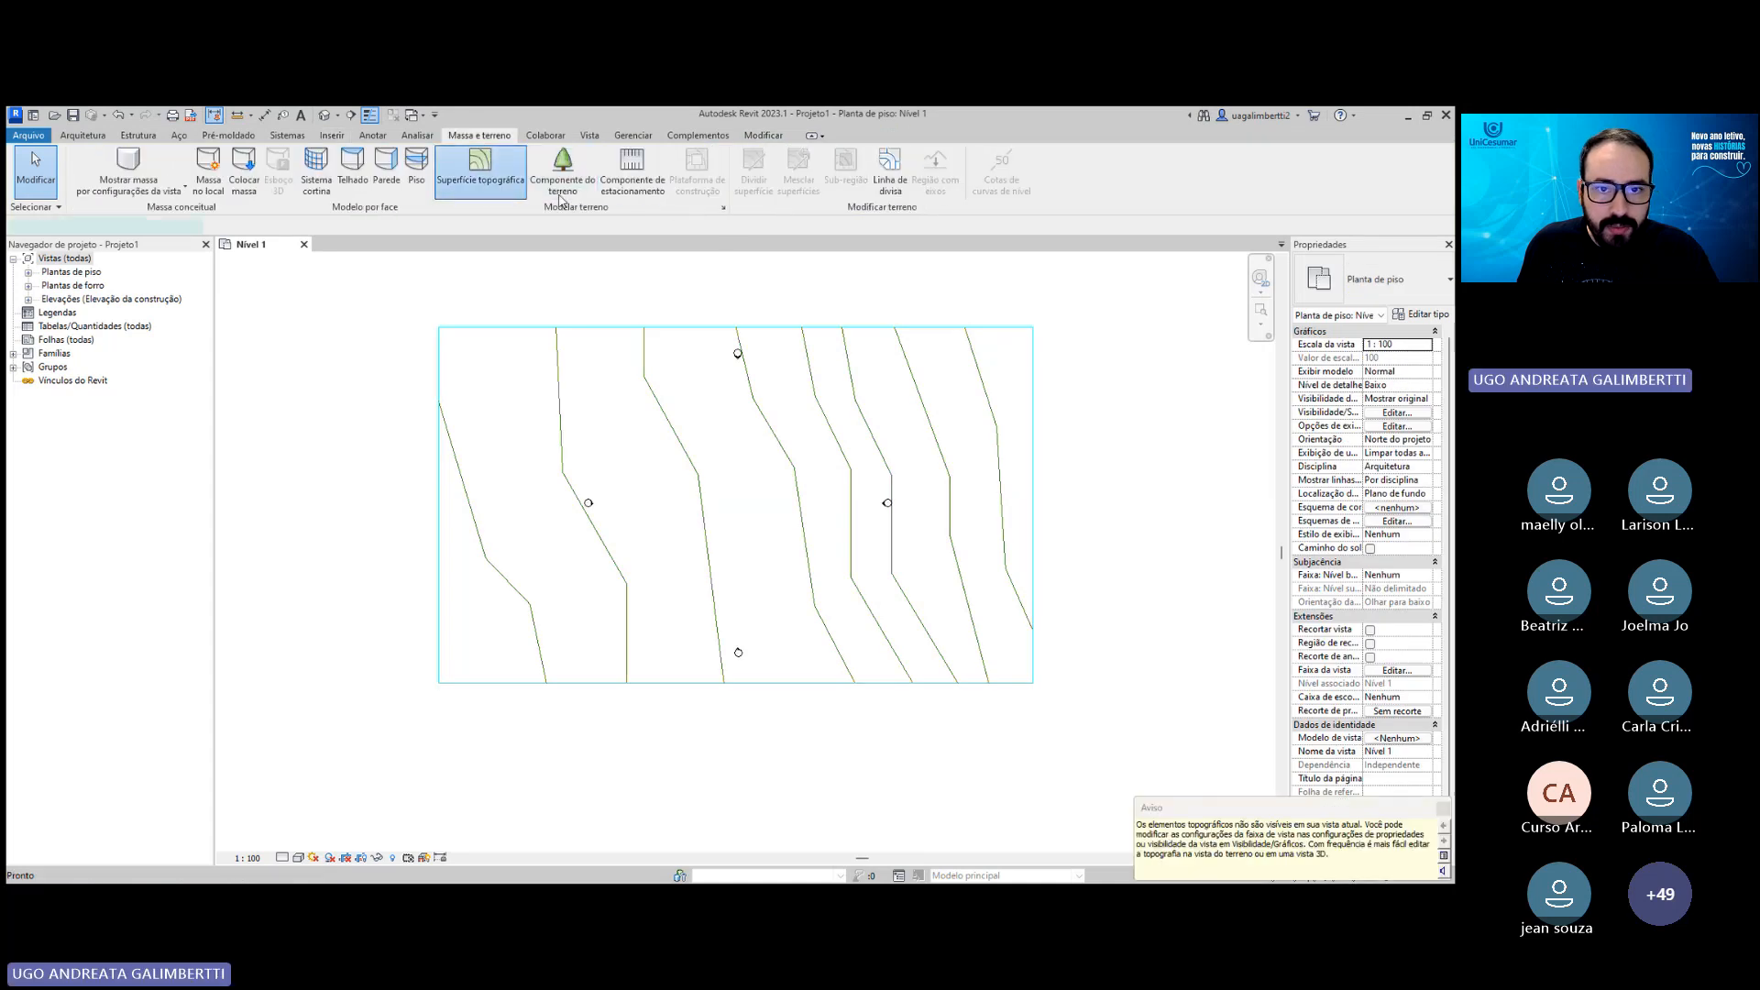
{"action": "left_click", "coordinate": [830, 184]}
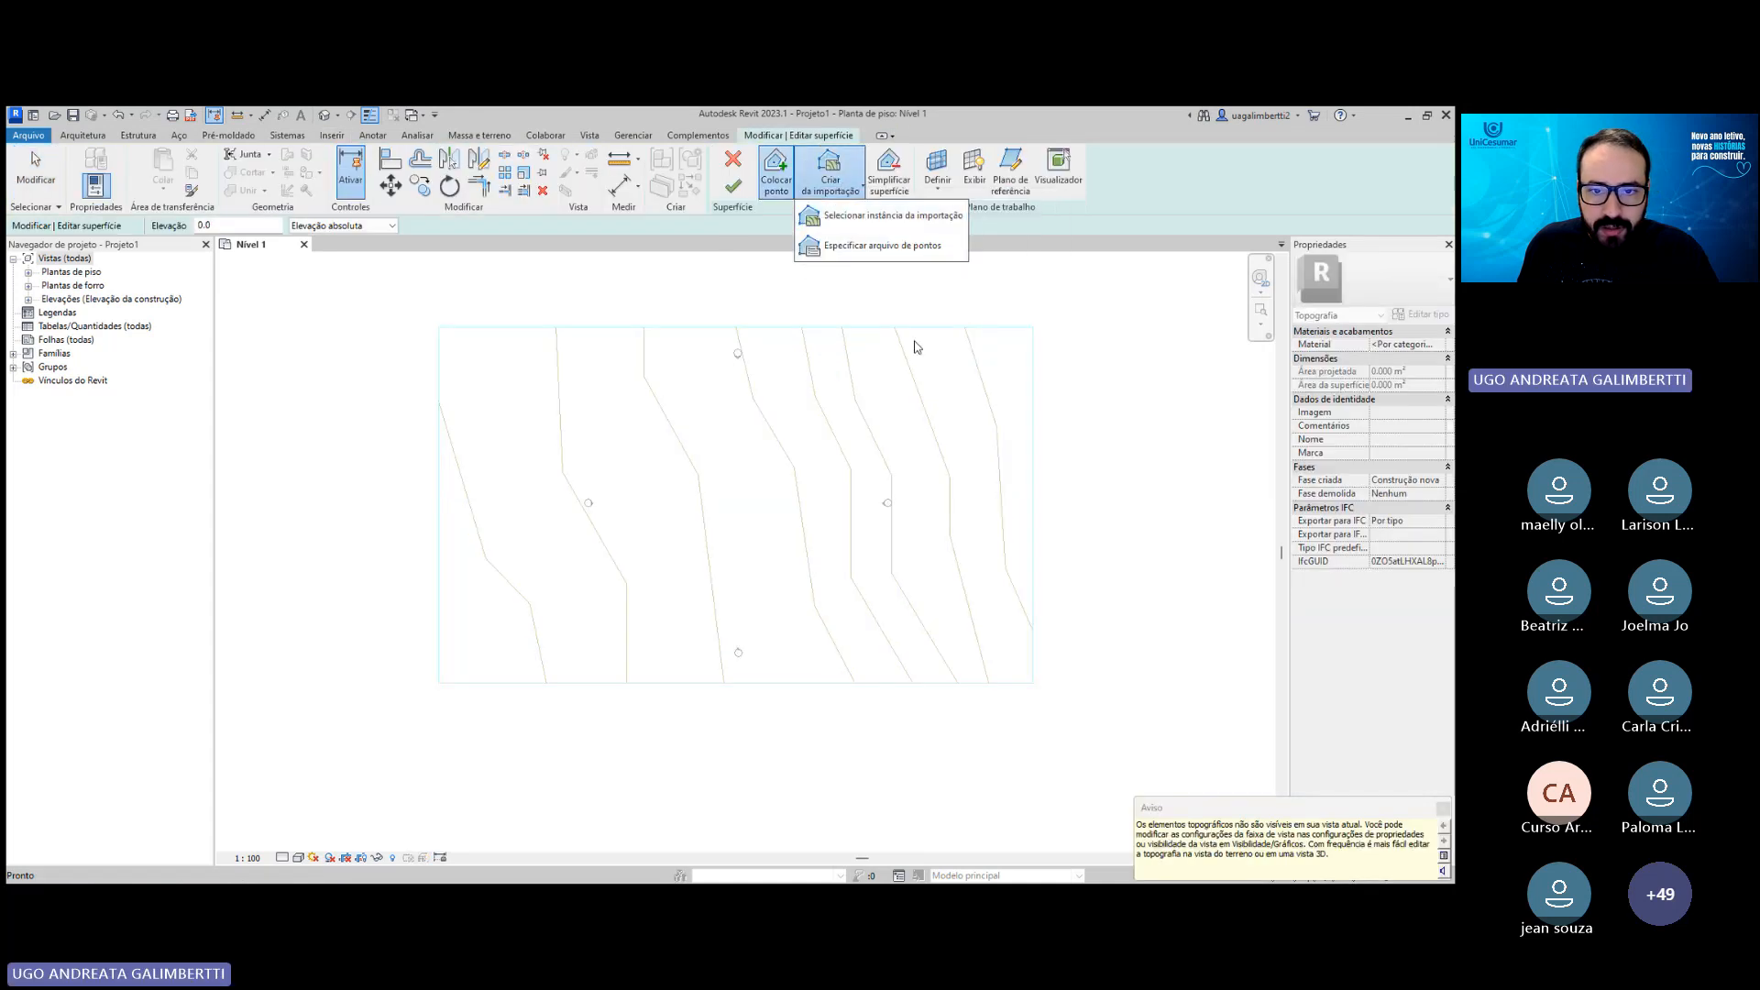
{"action": "left_click", "coordinate": [898, 217]}
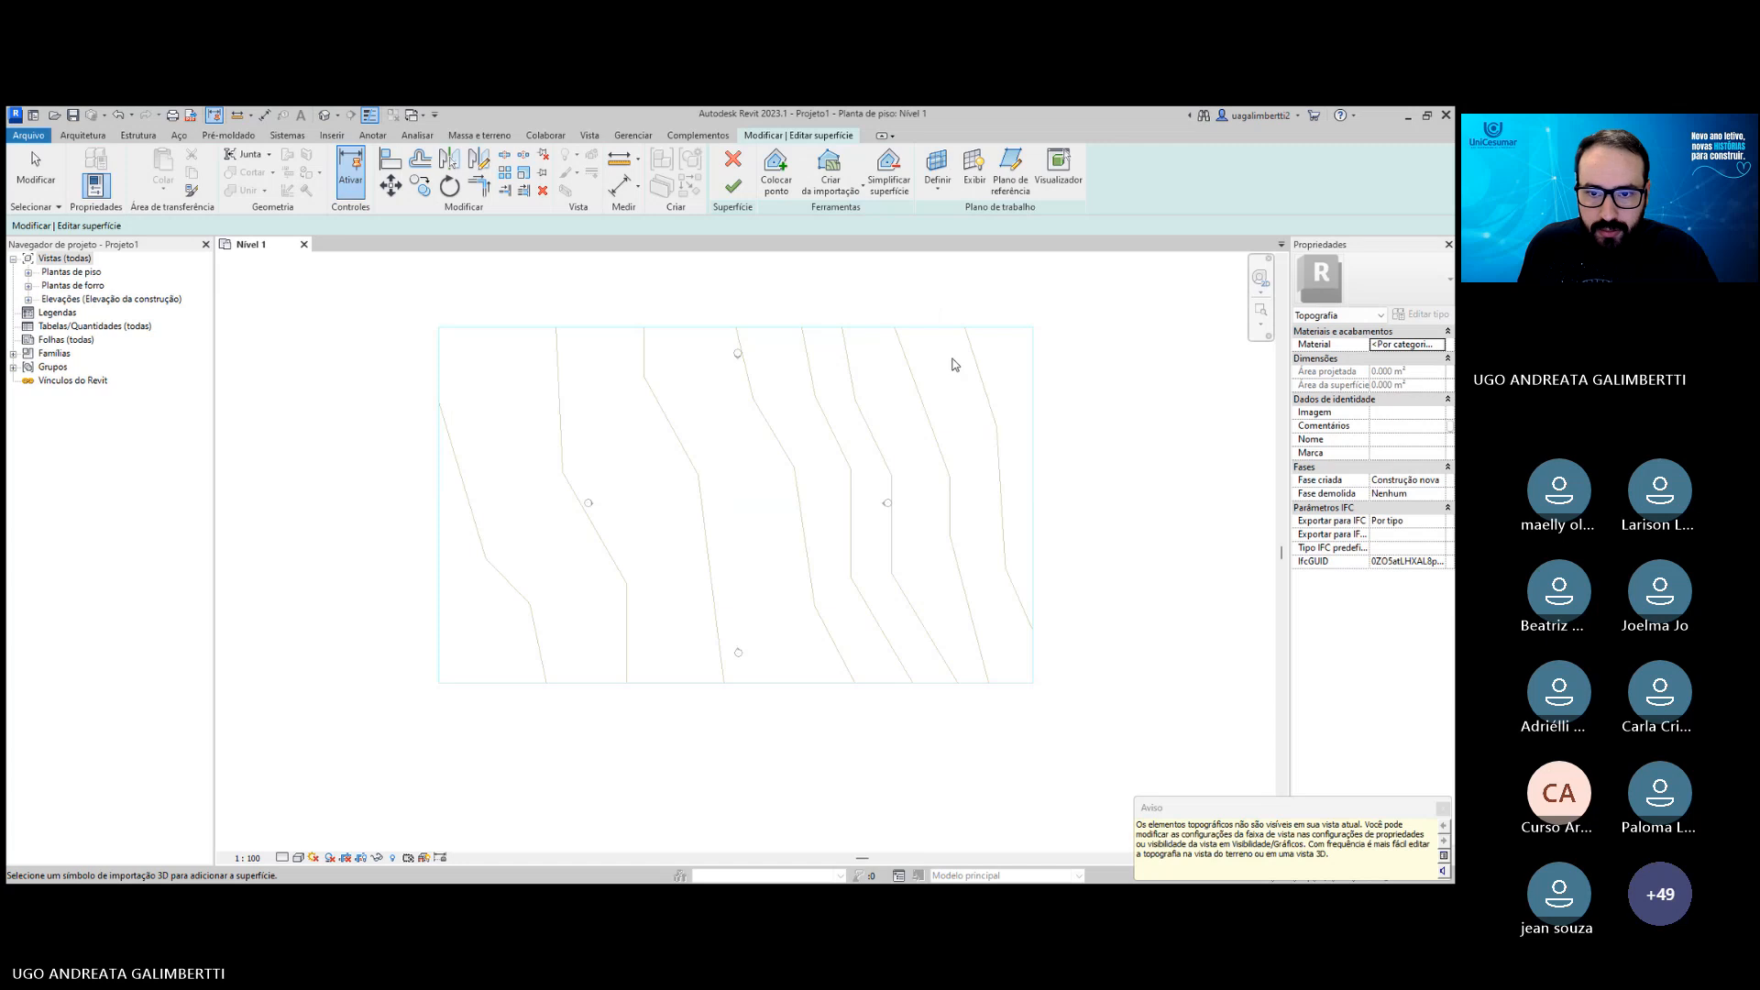
{"action": "left_click", "coordinate": [954, 364]}
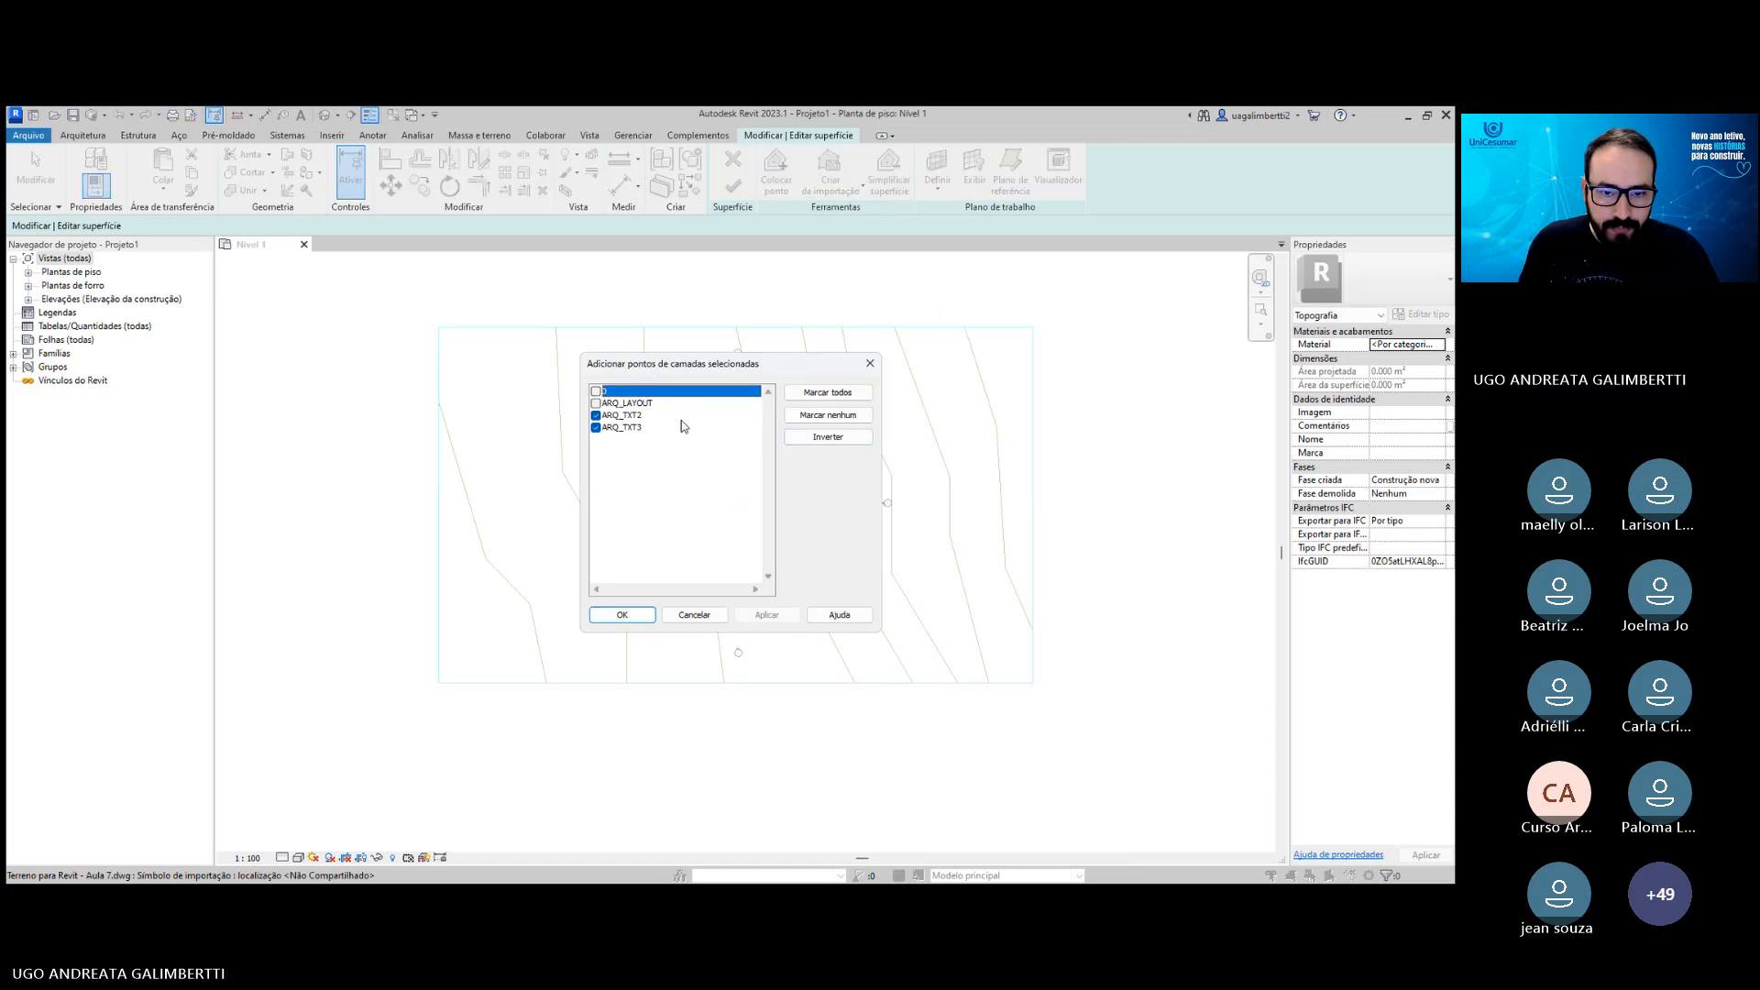
{"action": "left_click", "coordinate": [869, 364]}
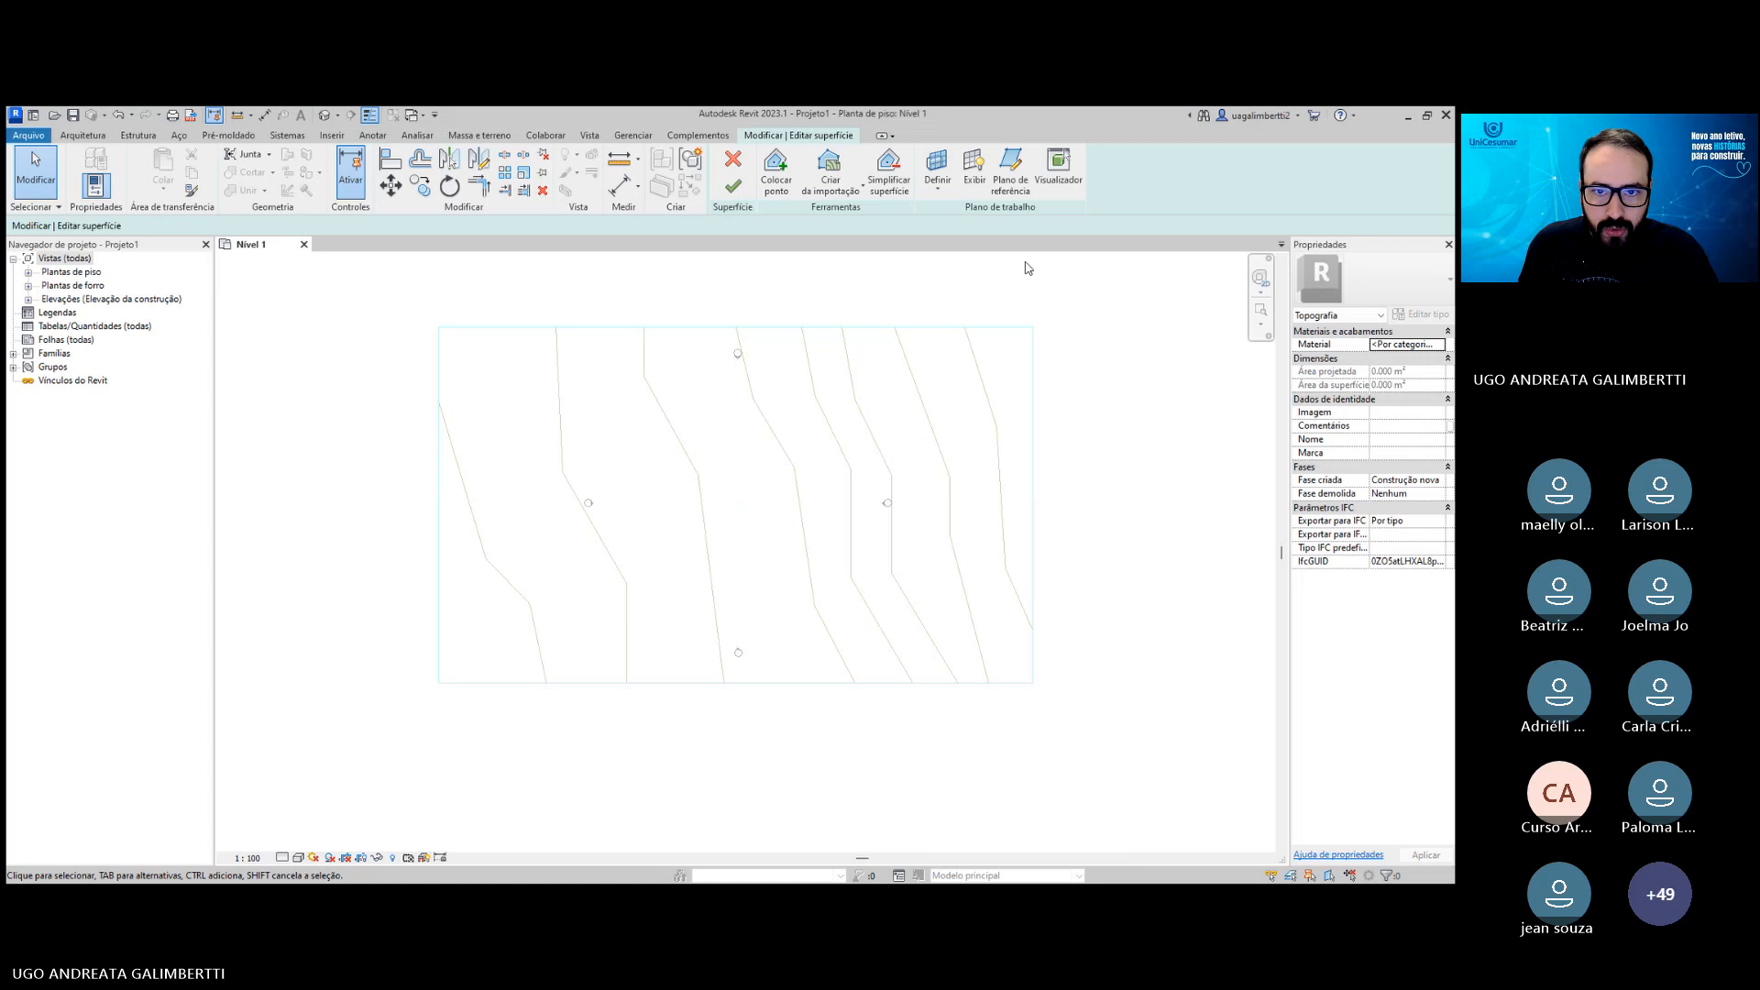
{"action": "left_click", "coordinate": [731, 163]}
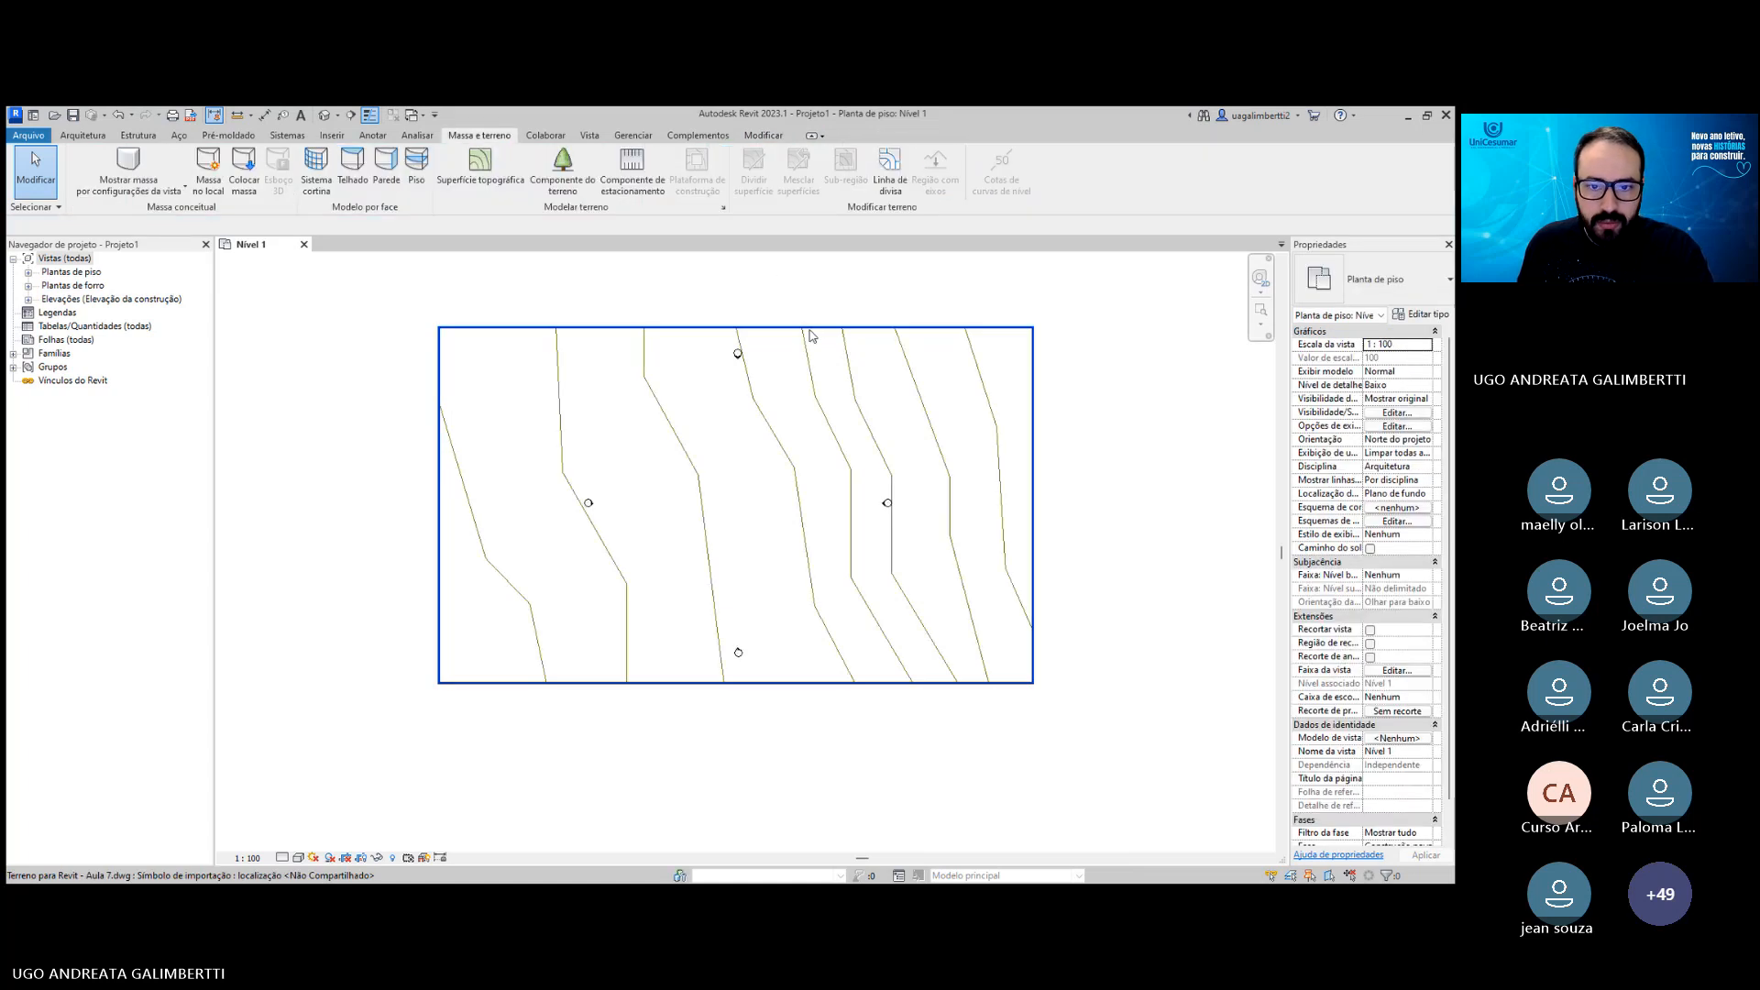
Set the project's distance (Distância) units to metres.
{"action": "key", "text": "u"}
{"action": "key", "text": "n"}
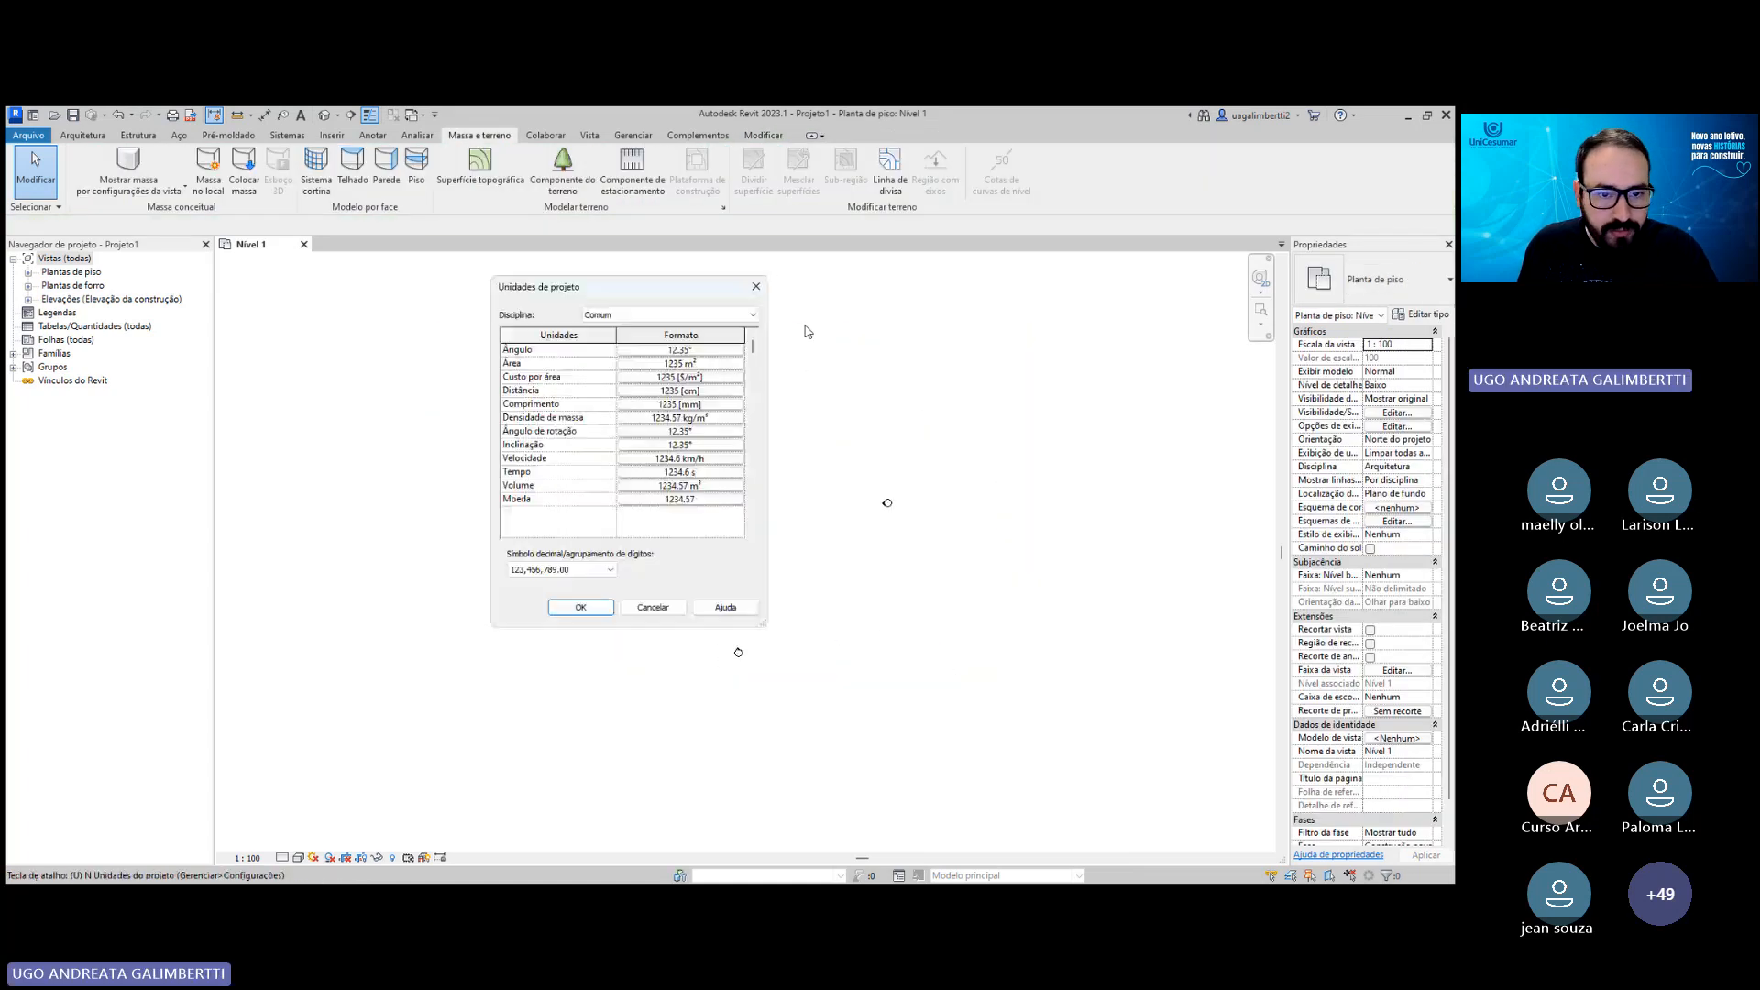
{"action": "left_click", "coordinate": [697, 406]}
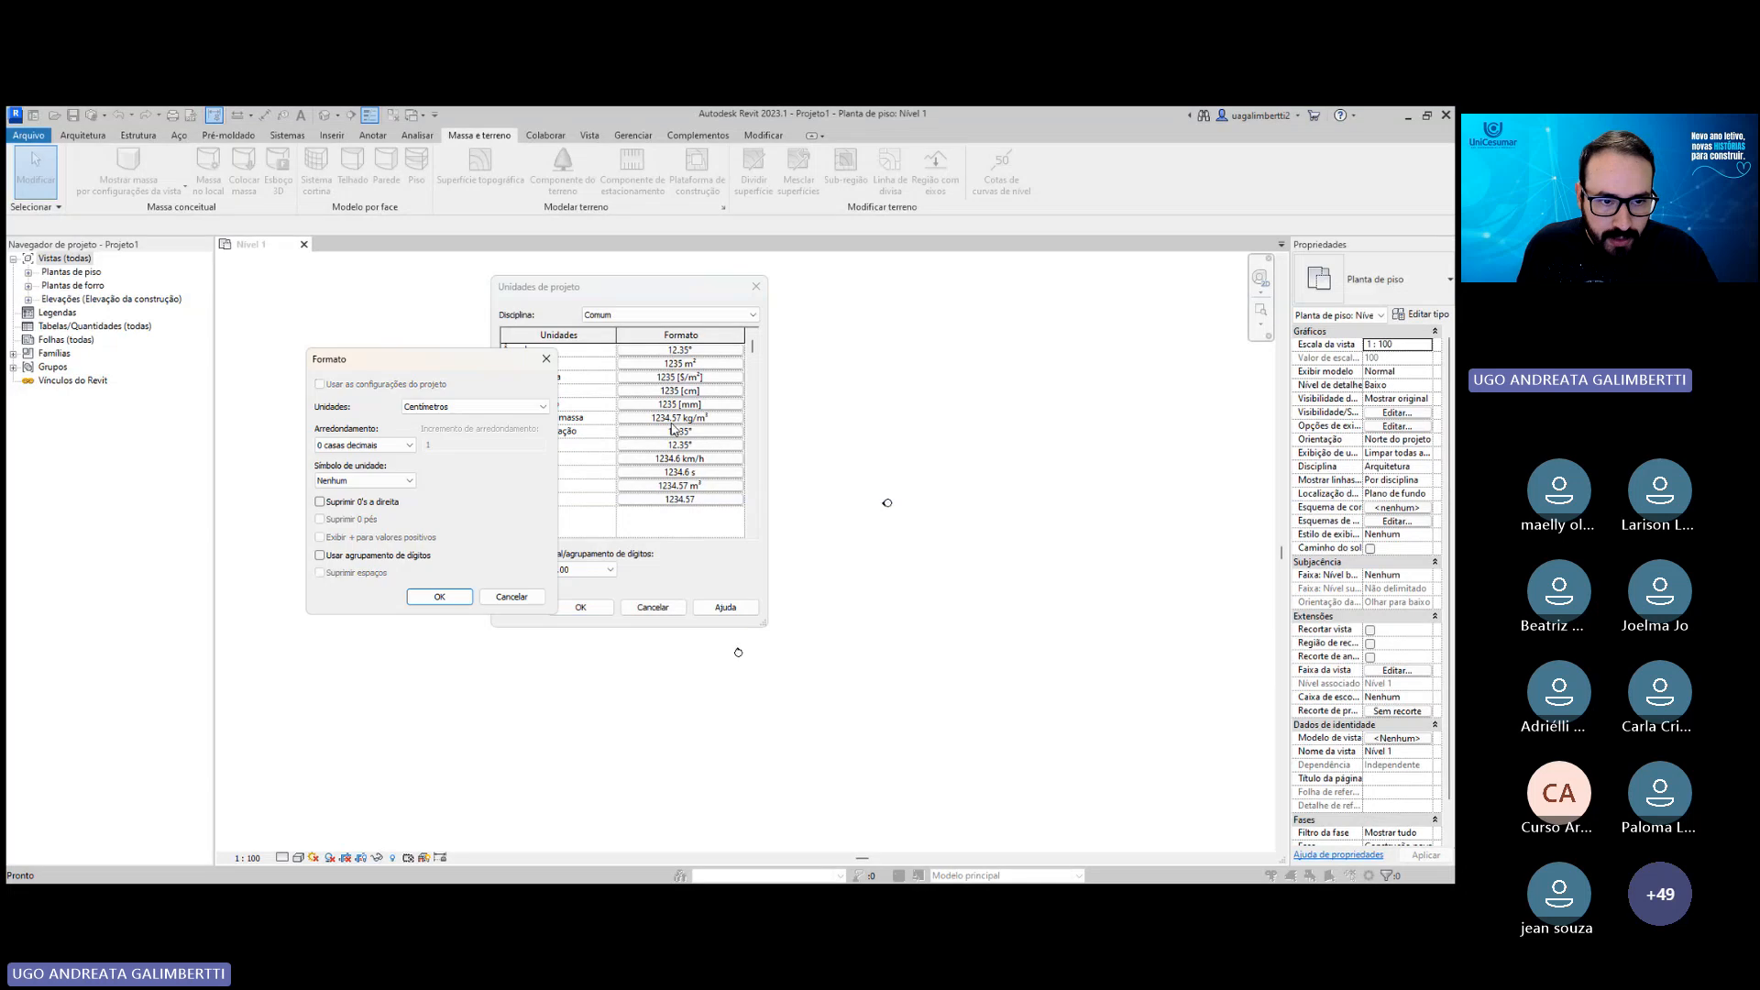
{"action": "left_click", "coordinate": [465, 408]}
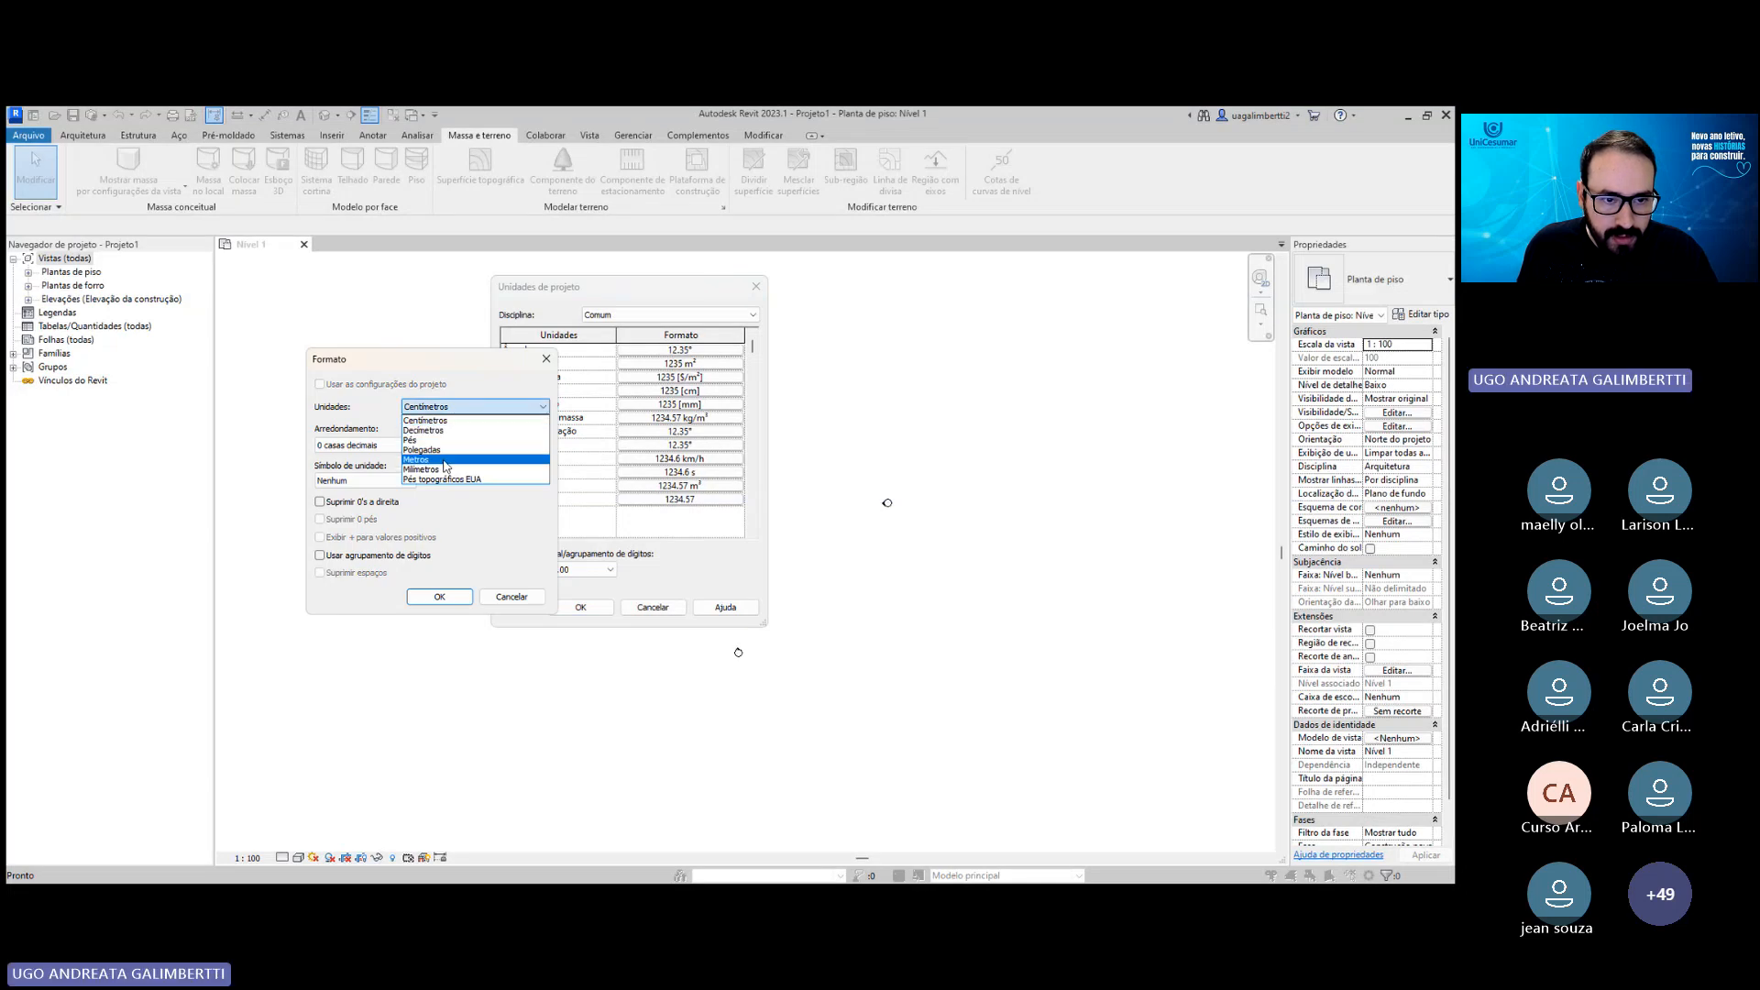
{"action": "left_click", "coordinate": [463, 463]}
{"action": "left_click", "coordinate": [439, 597]}
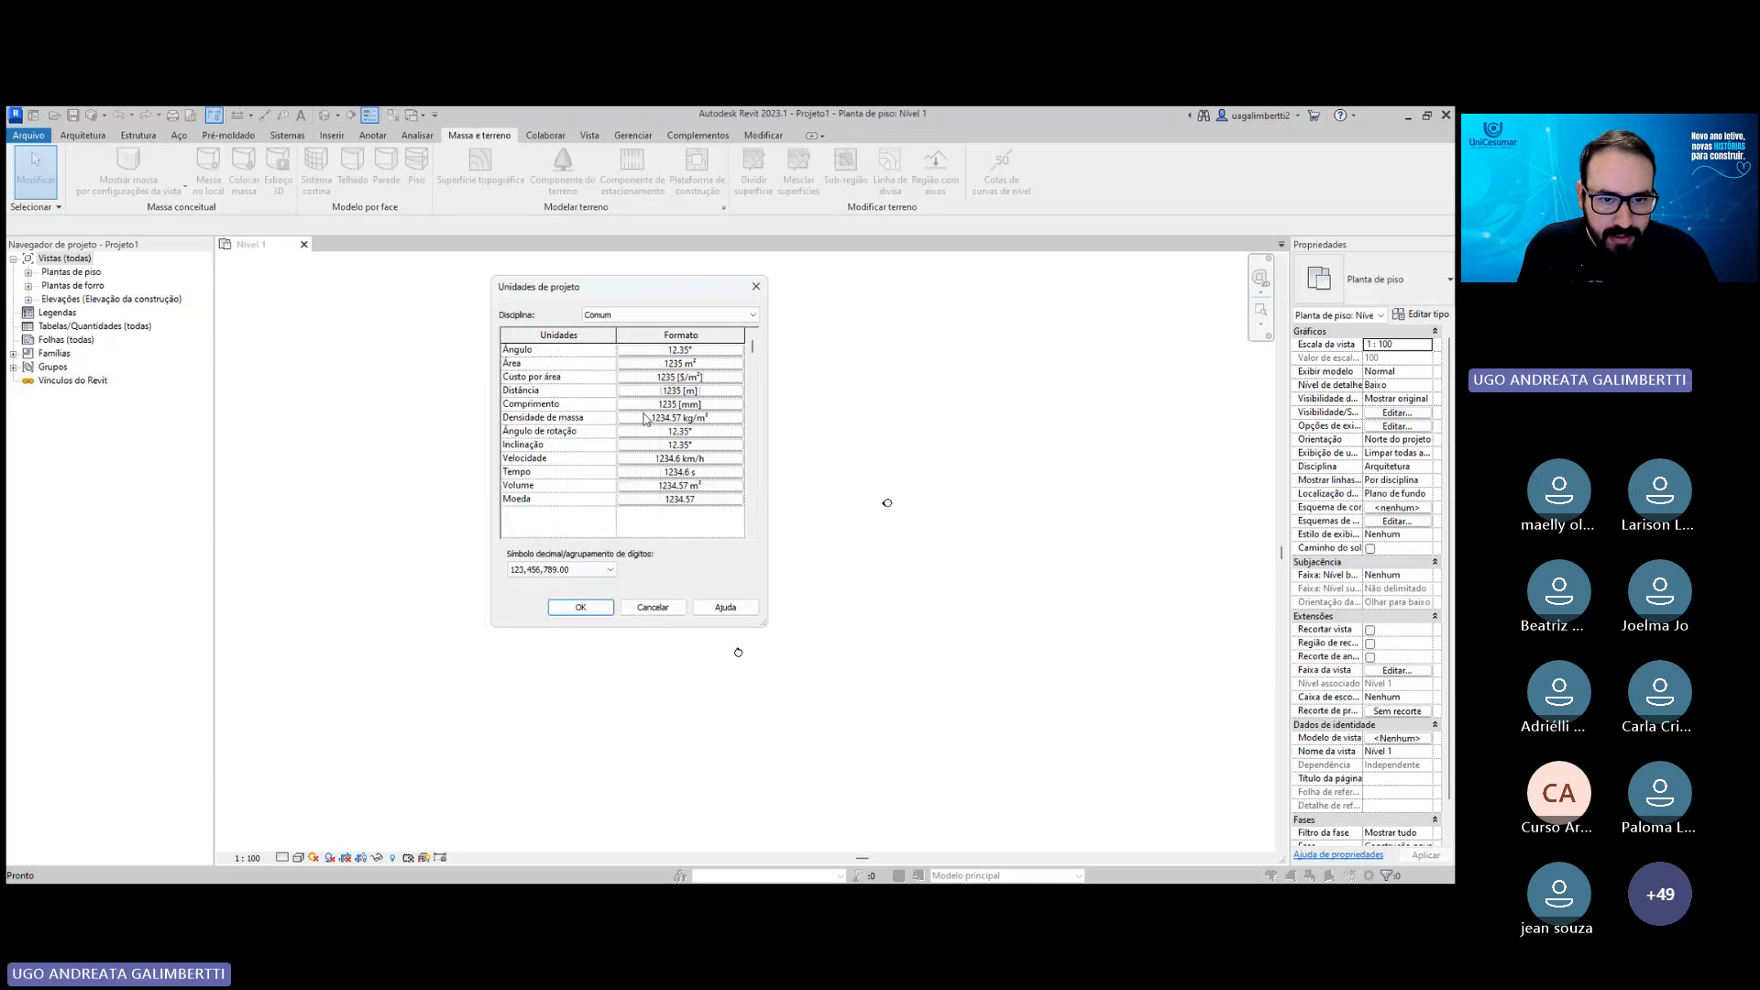
Set the project's length (Comprimento) units to metres.
{"action": "left_click", "coordinate": [686, 403]}
{"action": "left_click", "coordinate": [576, 417]}
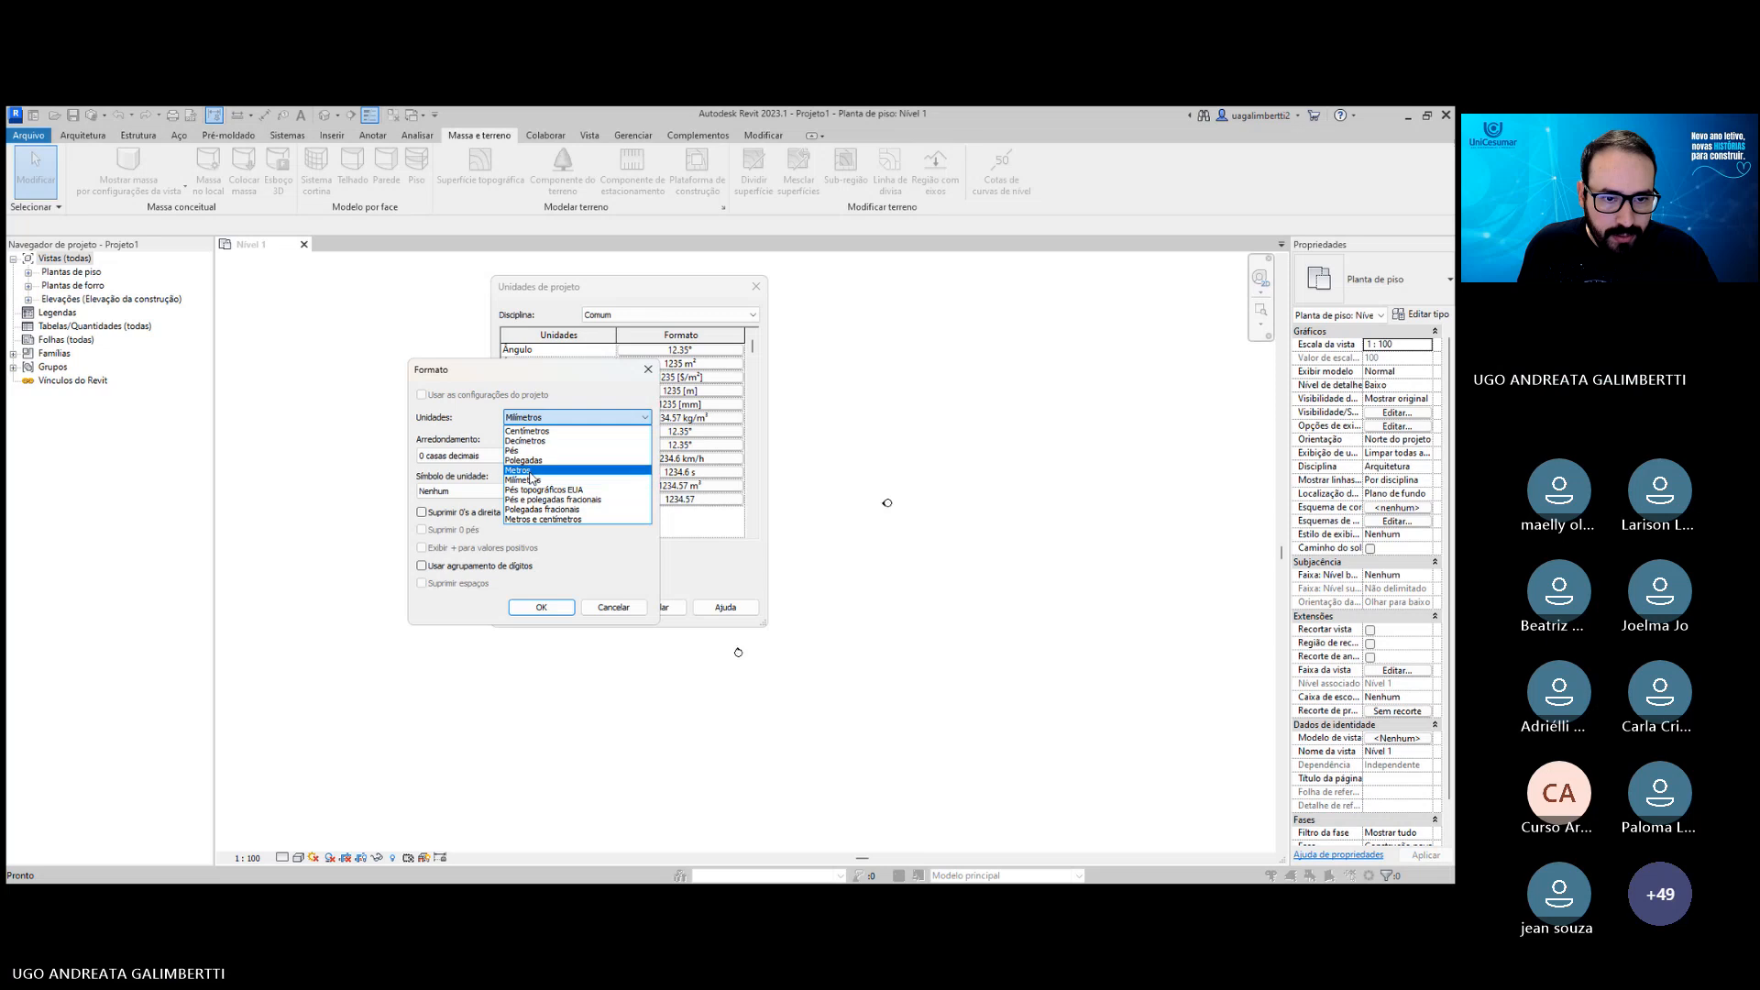
{"action": "left_click", "coordinate": [550, 456]}
{"action": "left_click", "coordinate": [541, 607]}
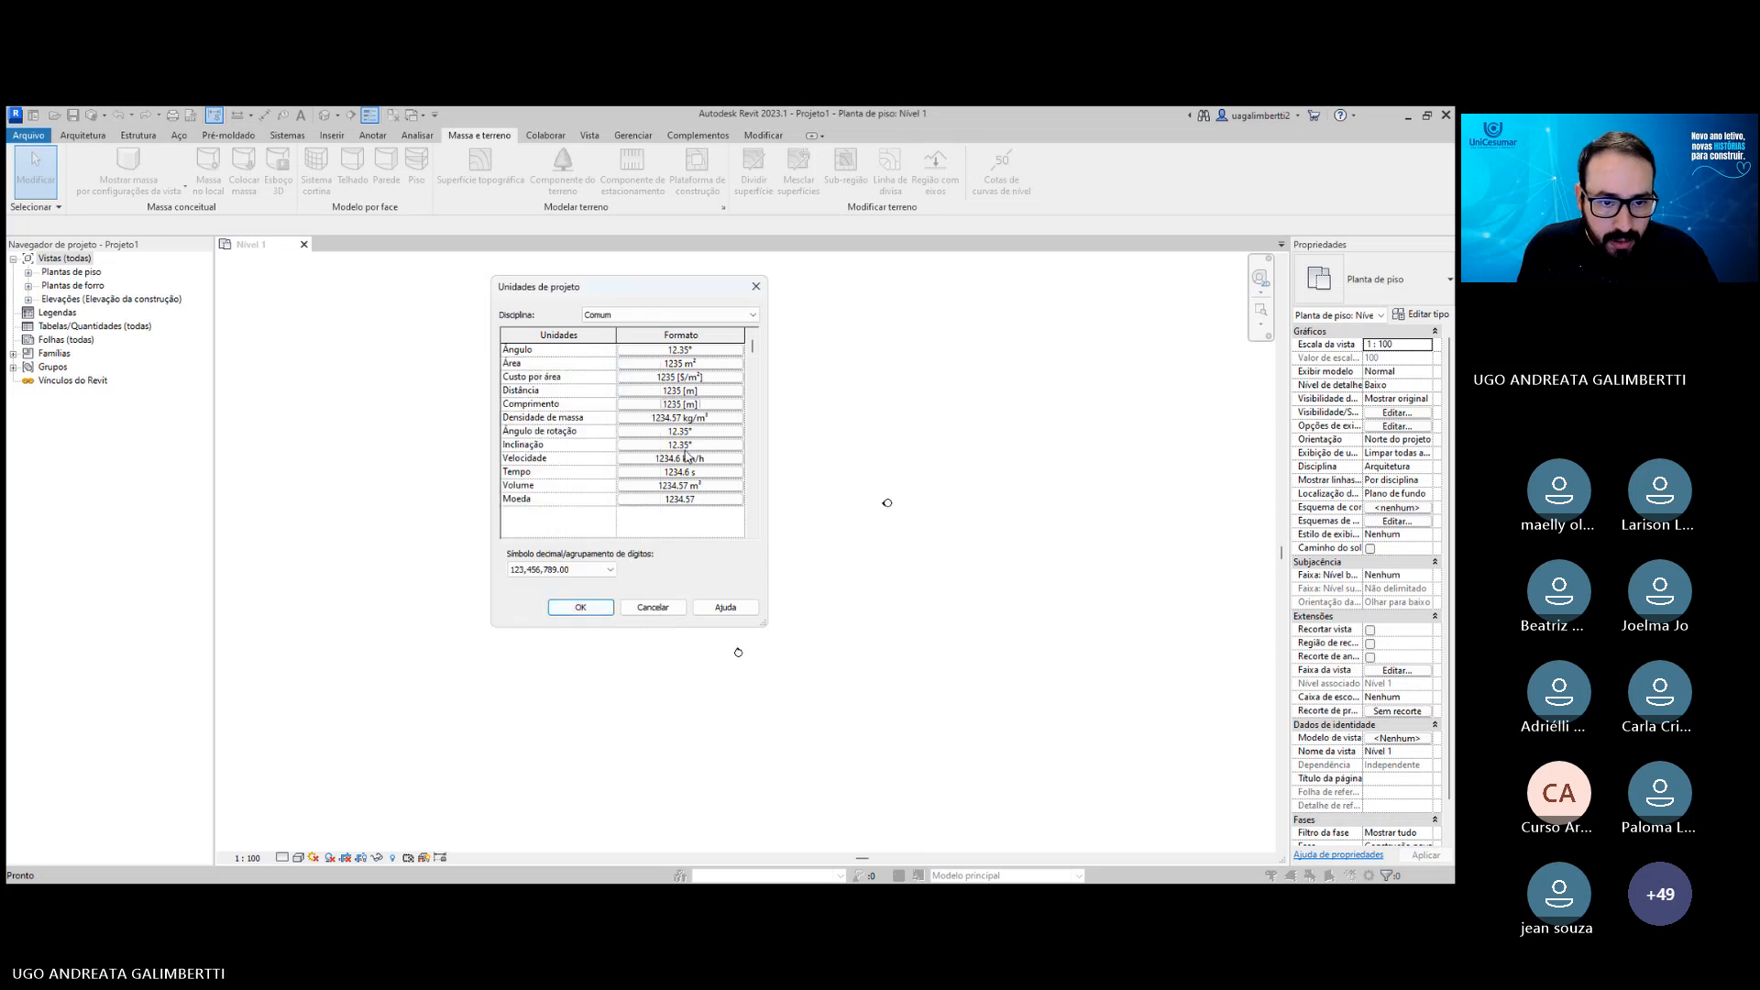
Set the project's slope (Inclinação) units to Percentual.
{"action": "left_click", "coordinate": [690, 432]}
{"action": "left_click", "coordinate": [648, 370]}
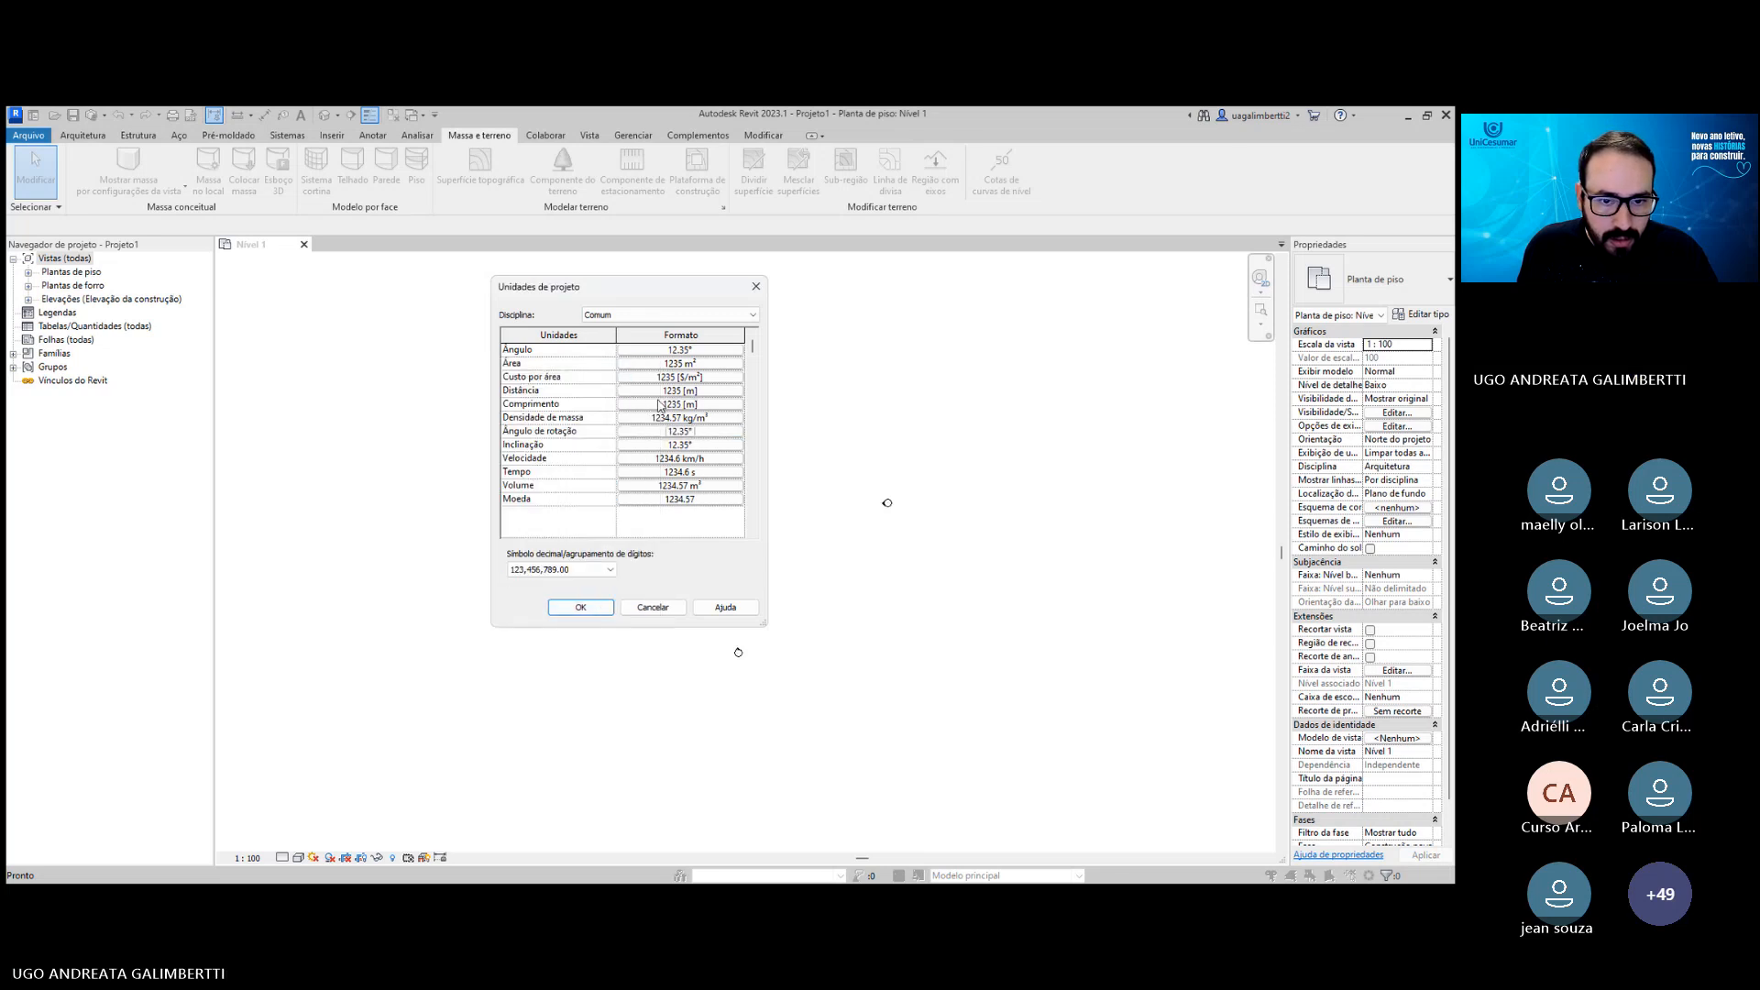
{"action": "left_click", "coordinate": [680, 445]}
{"action": "left_click", "coordinate": [576, 418]}
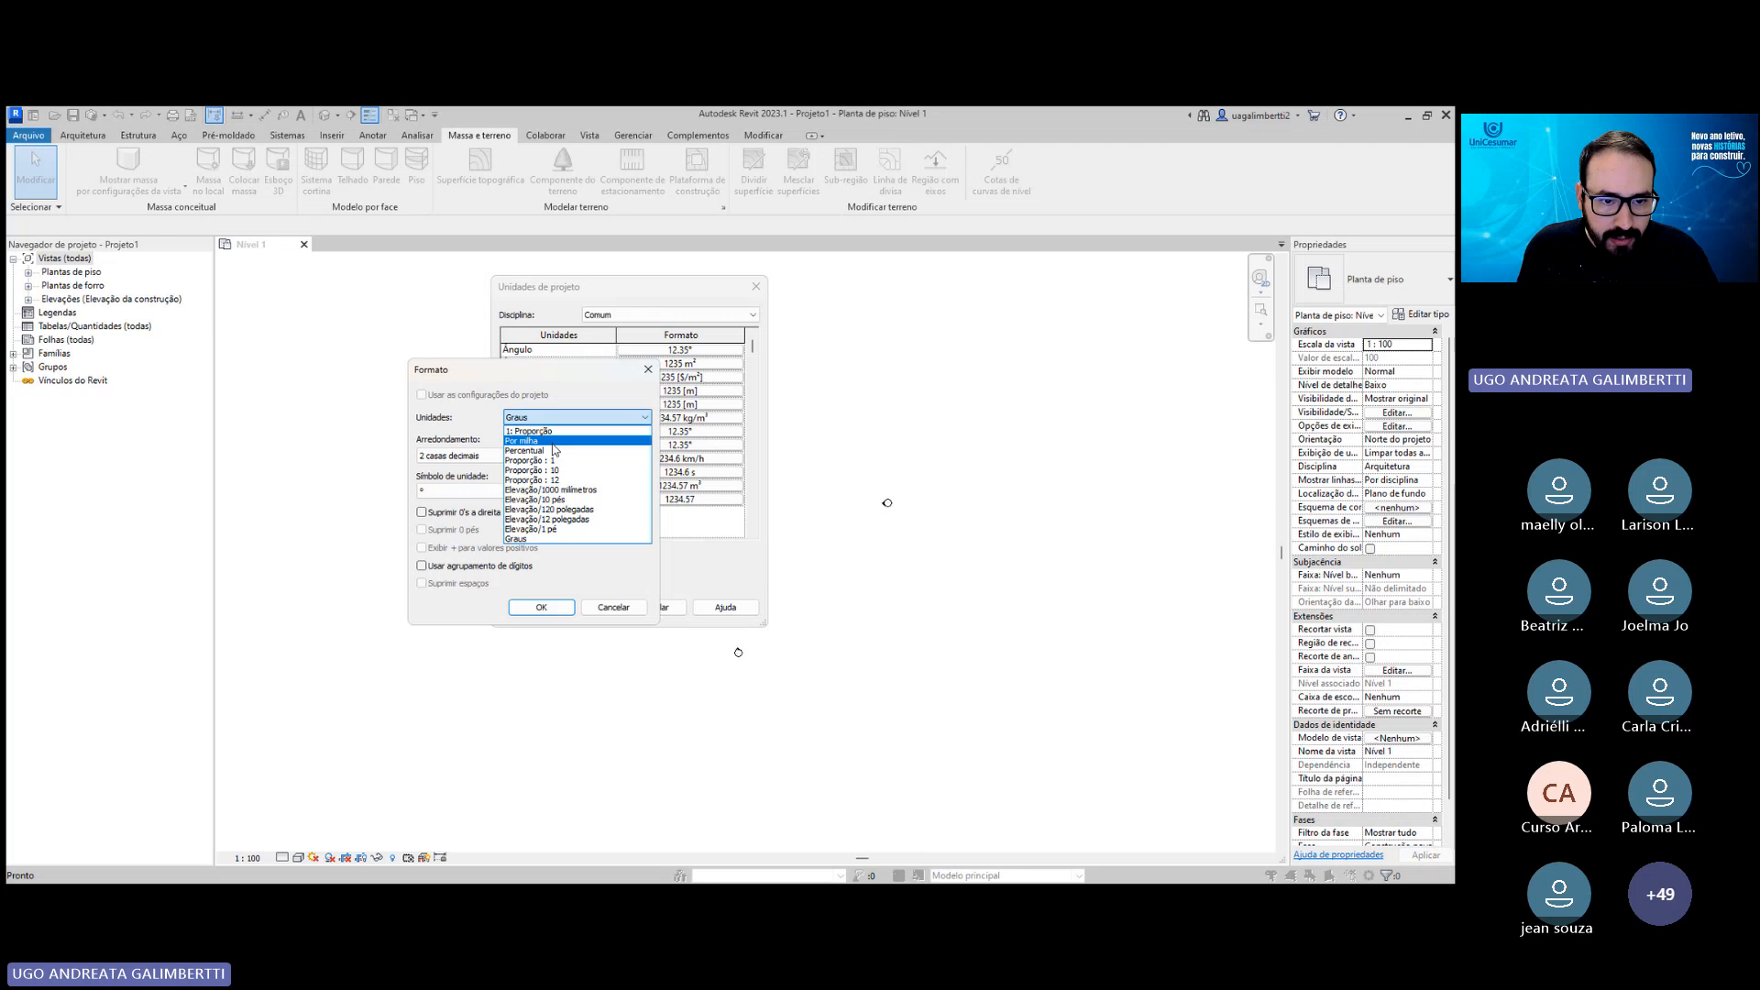
{"action": "left_click", "coordinate": [550, 450]}
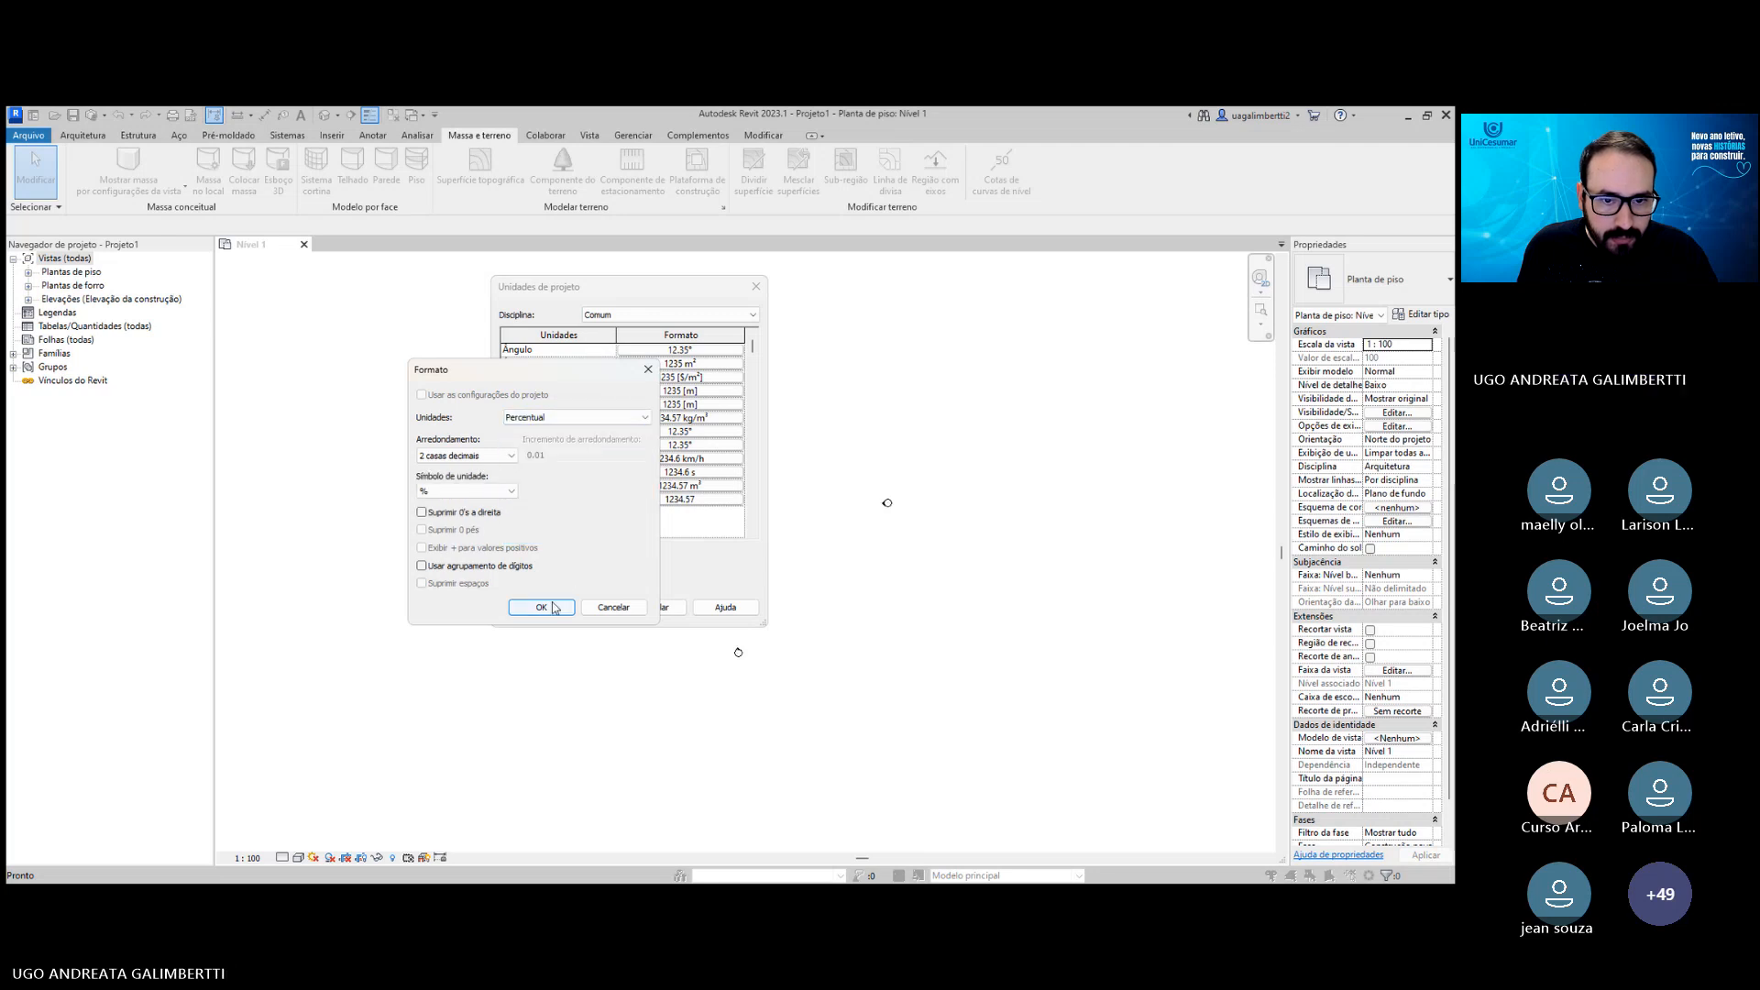
{"action": "left_click", "coordinate": [541, 608]}
Set the rounding of the distance and length units to two decimal places and apply the project units.
{"action": "left_click", "coordinate": [707, 404]}
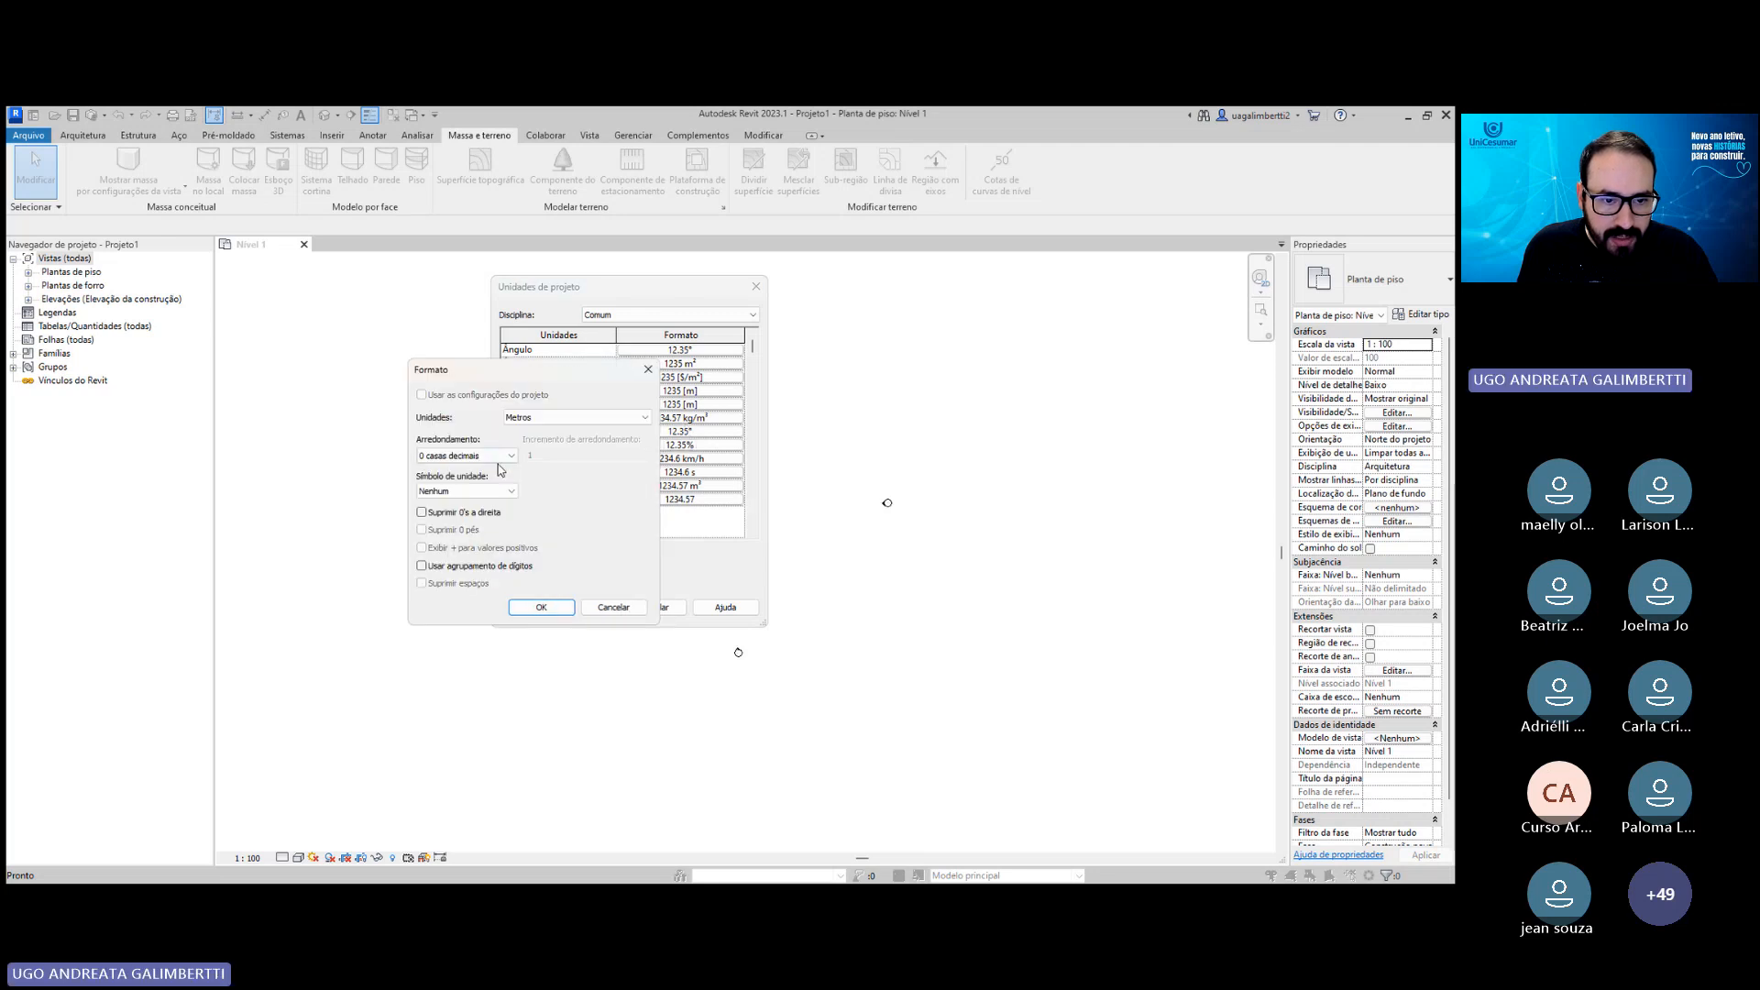
{"action": "left_click", "coordinate": [468, 456]}
{"action": "left_click", "coordinate": [459, 486]}
{"action": "left_click", "coordinate": [541, 608]}
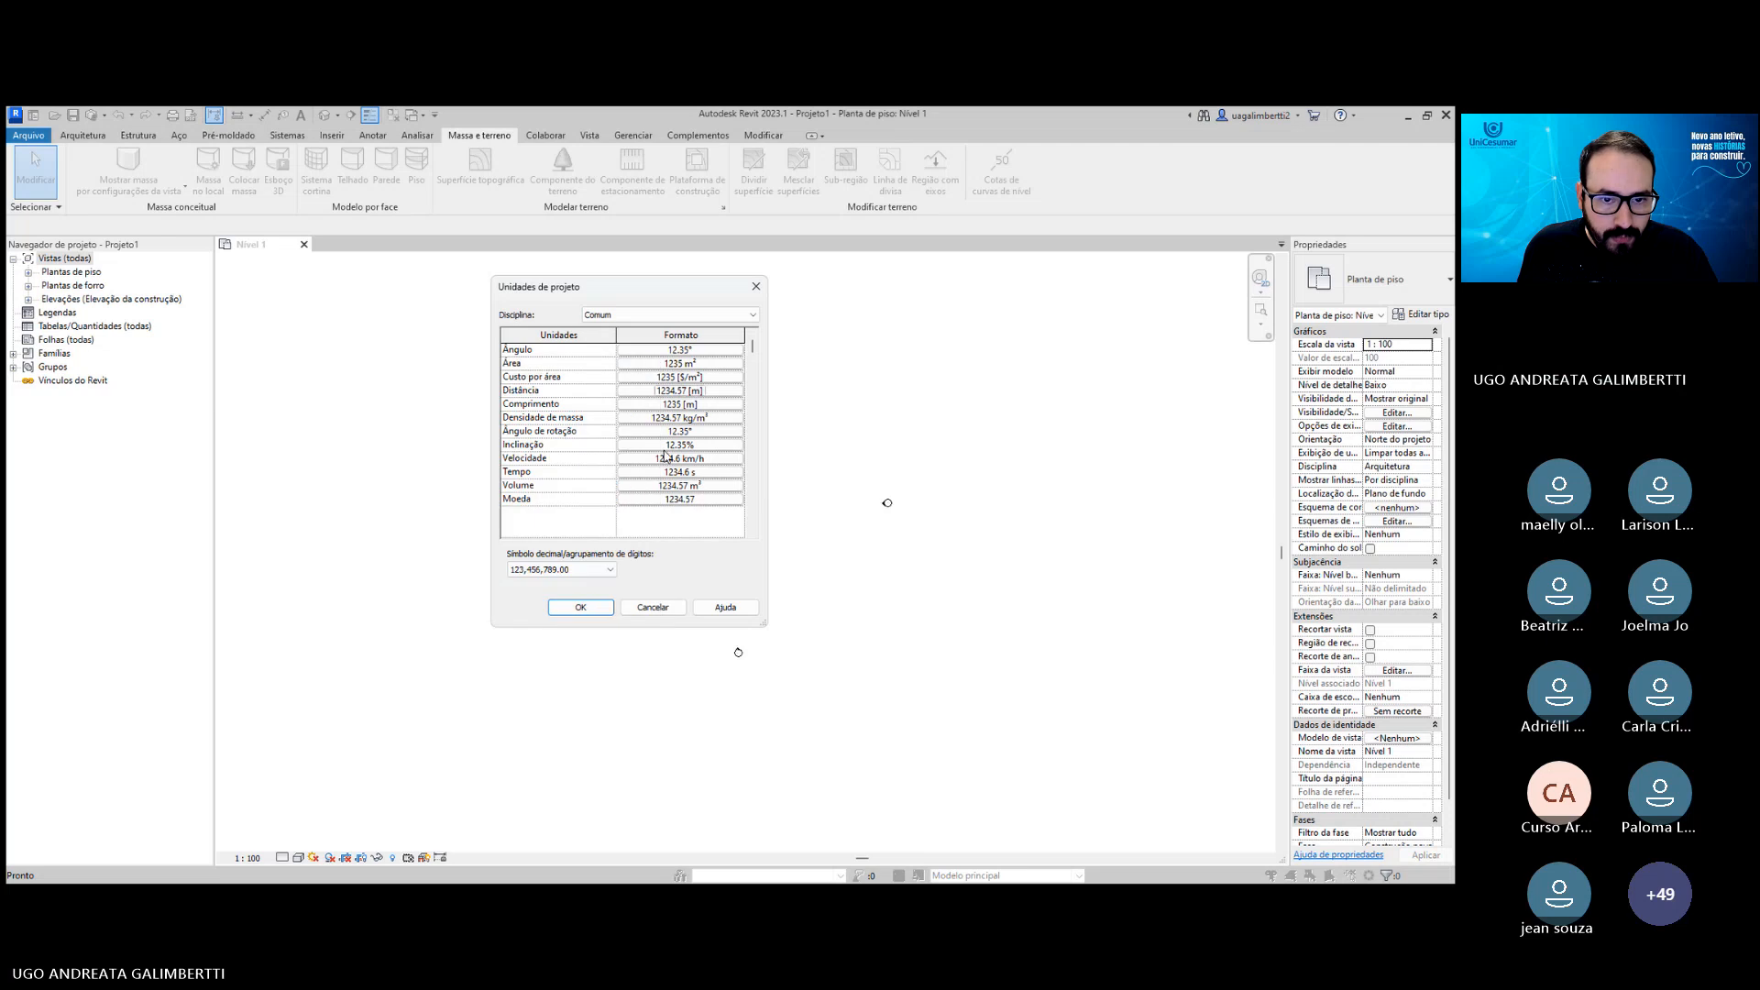
{"action": "left_click", "coordinate": [689, 408]}
{"action": "left_click", "coordinate": [468, 456]}
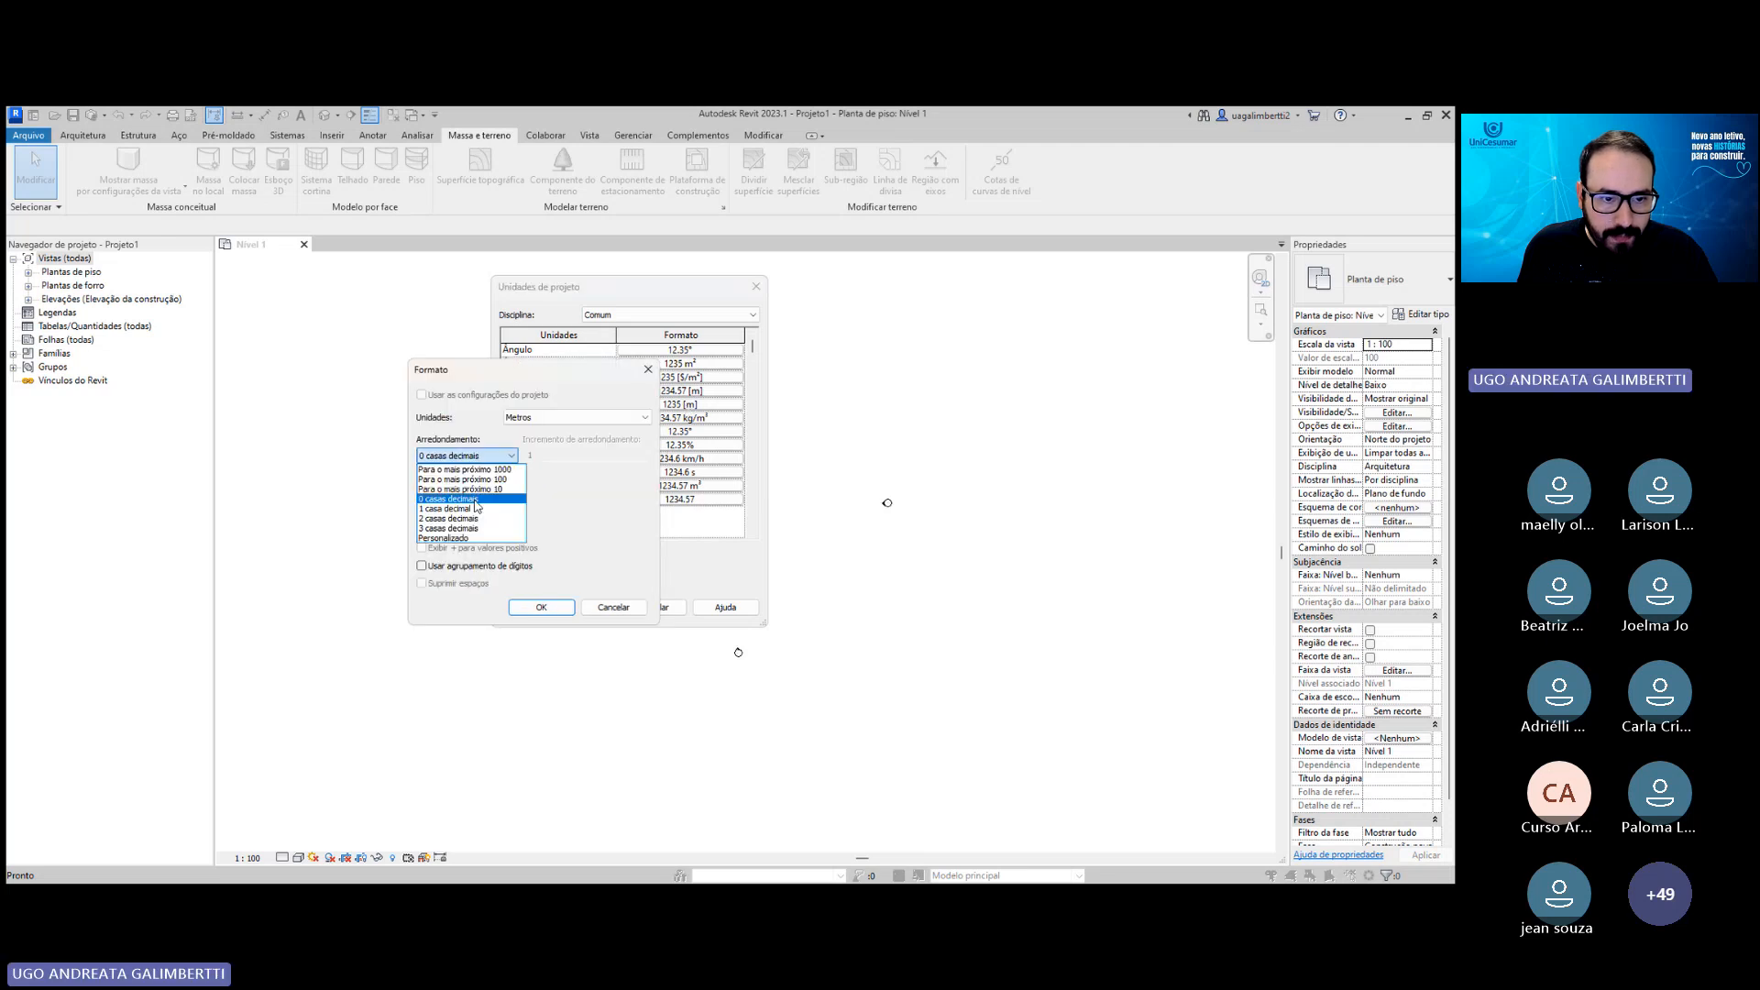
{"action": "left_click", "coordinate": [481, 519]}
{"action": "left_click", "coordinate": [526, 607]}
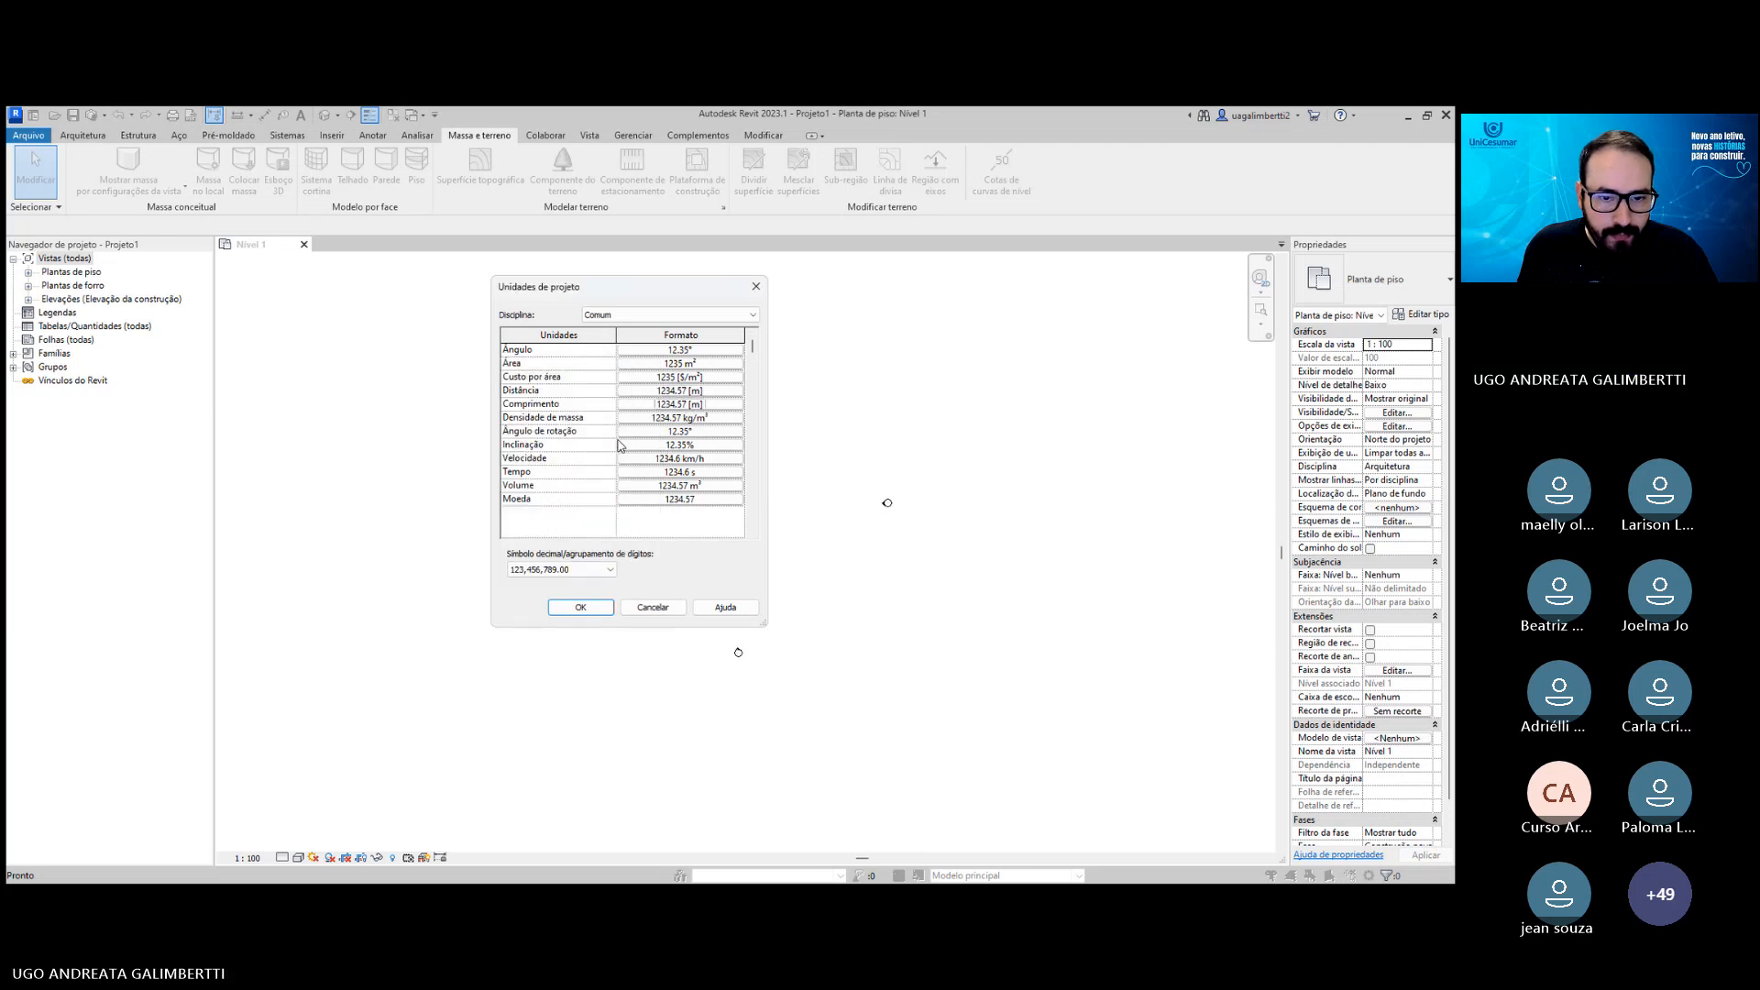
{"action": "left_click", "coordinate": [591, 608]}
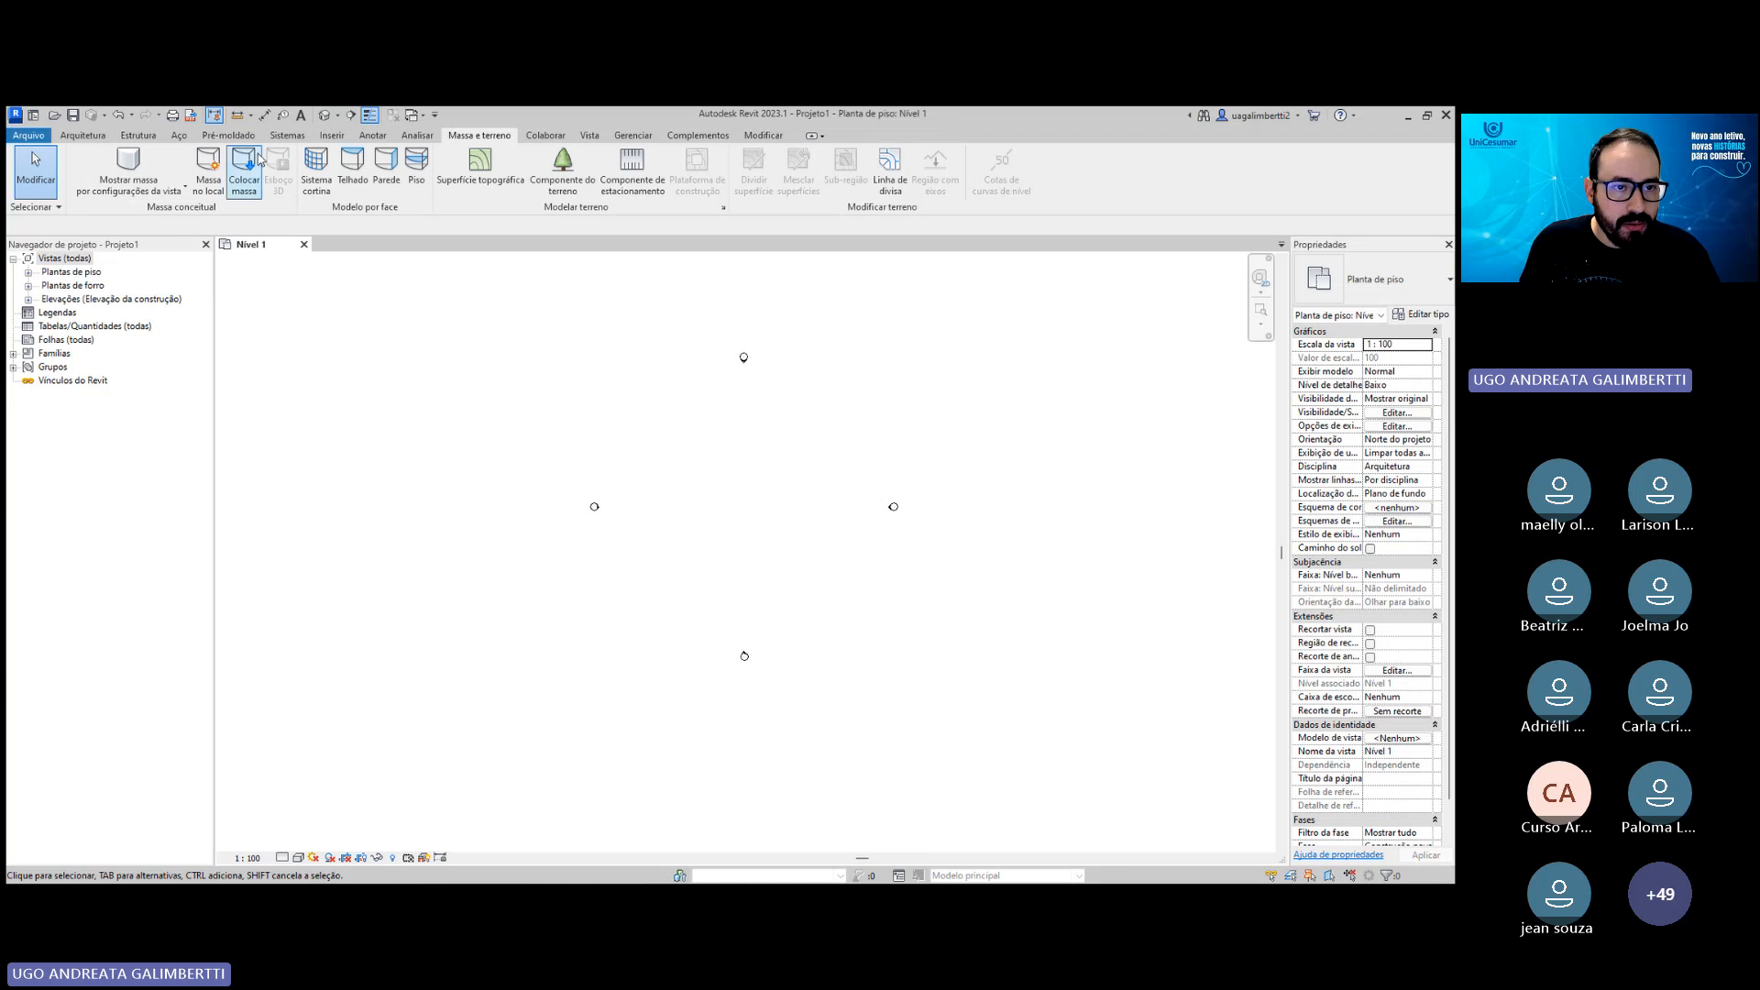
Import the CAD file Terreno para Revit - Aula 7 into Nível 1 with metro as the import unit.
{"action": "left_click", "coordinate": [334, 136]}
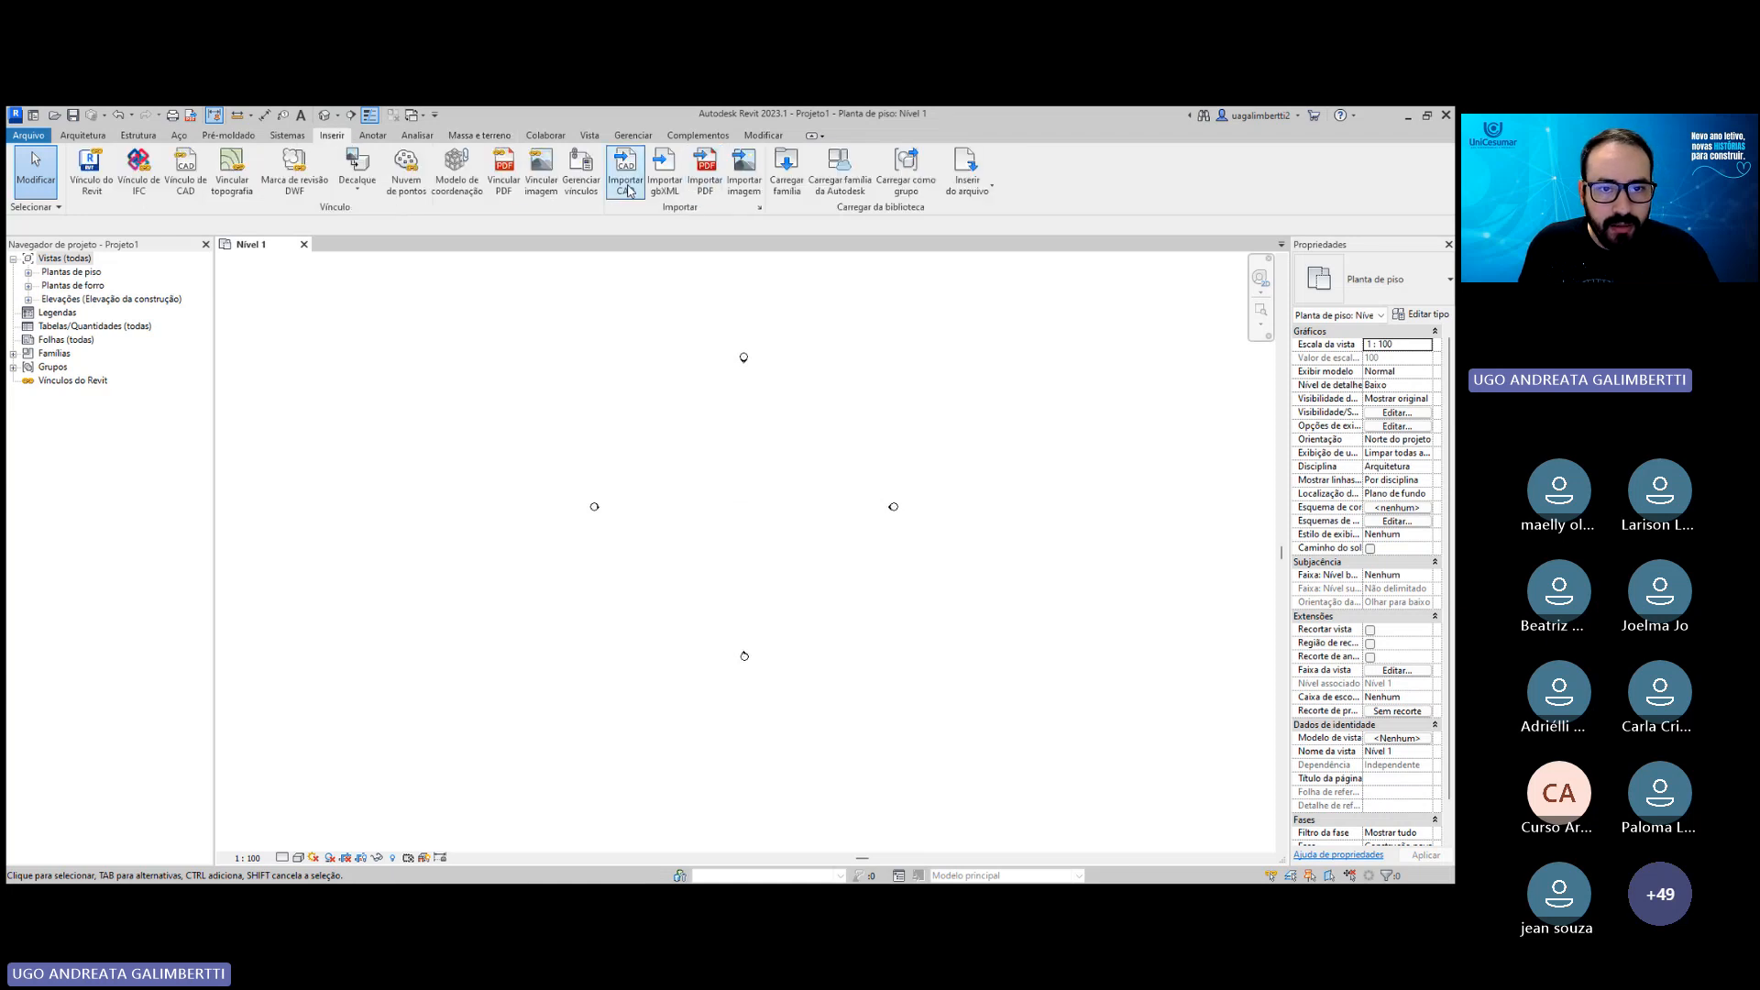
{"action": "left_click", "coordinate": [625, 172]}
{"action": "left_click", "coordinate": [550, 351]}
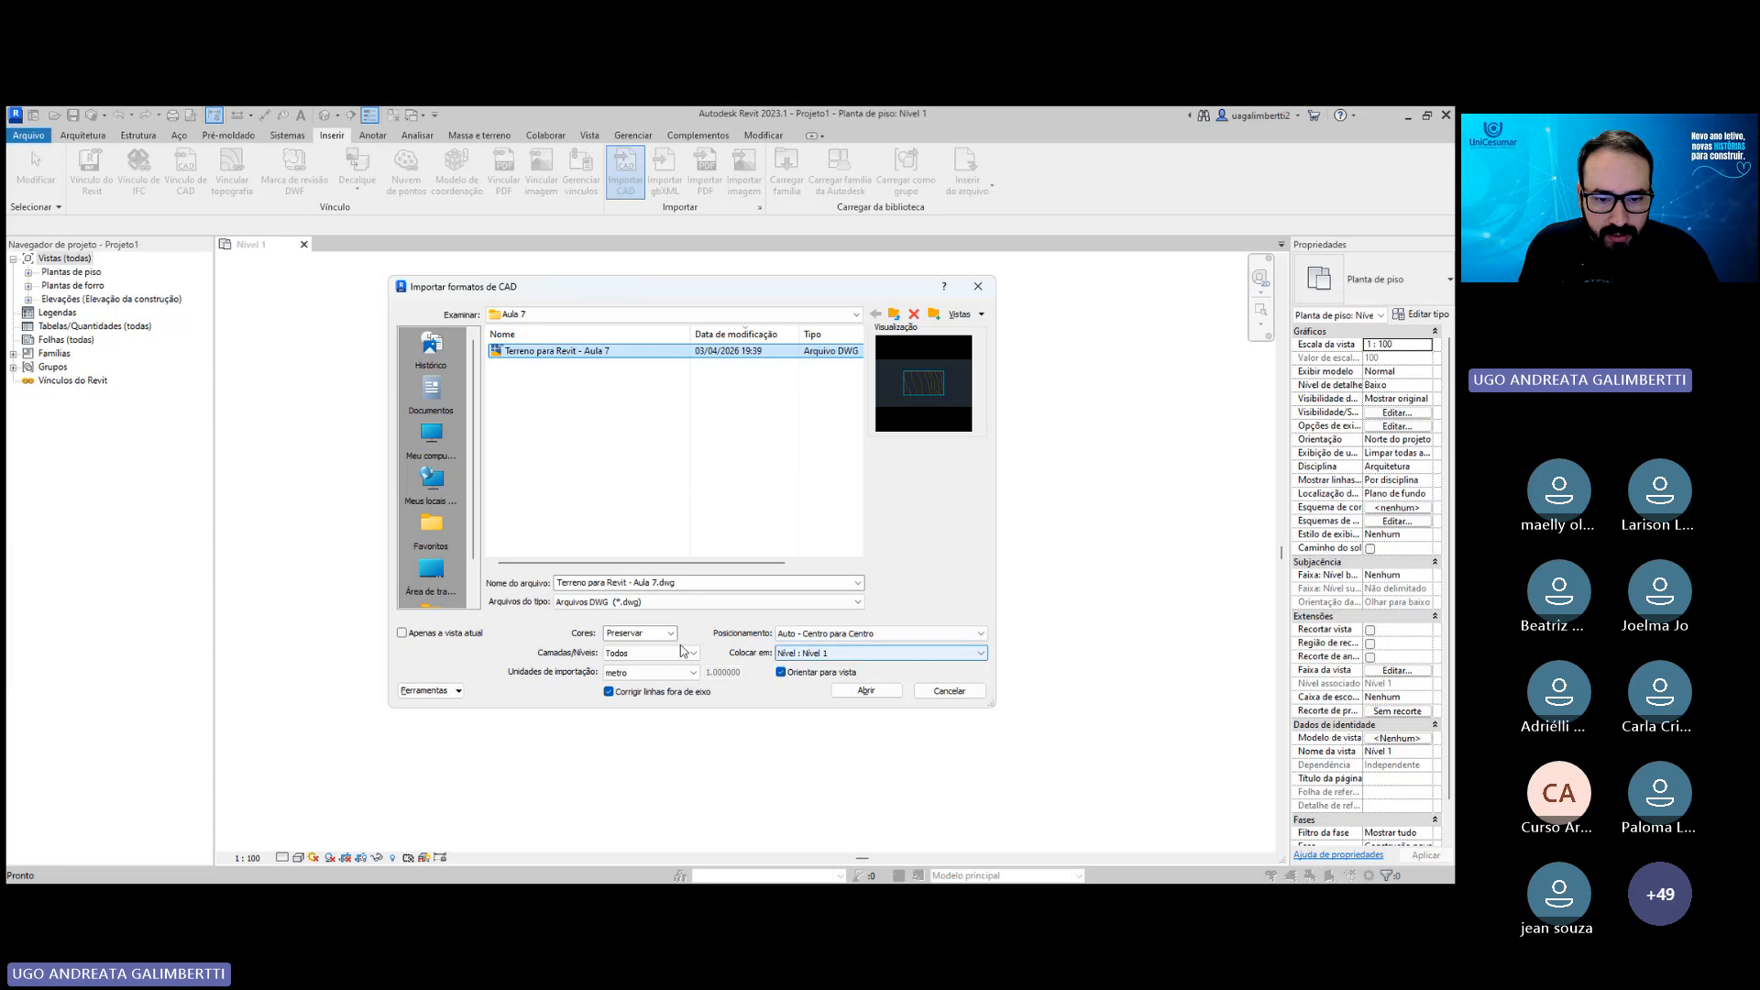
{"action": "left_click", "coordinate": [879, 697]}
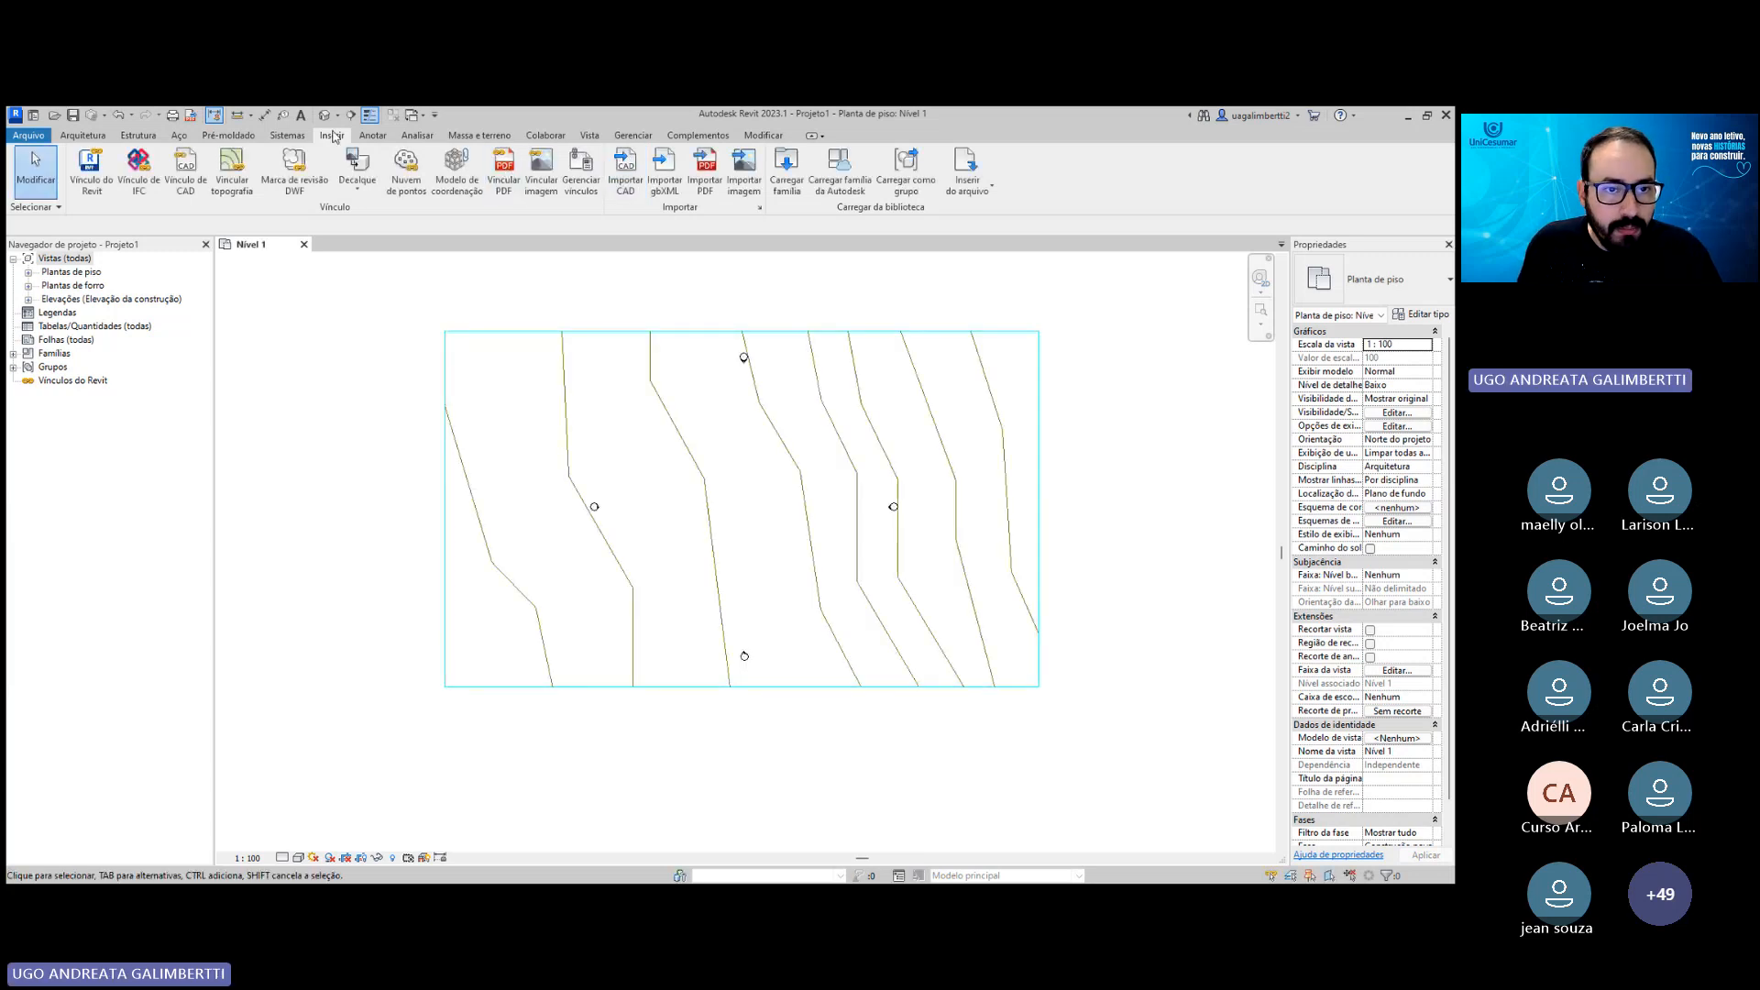
Create a topographic surface from the imported DWG using only layers ARQ_TXT2 and ARQ_TXT3, and finish the surface.
{"action": "left_click", "coordinate": [478, 135]}
{"action": "left_click", "coordinate": [480, 170]}
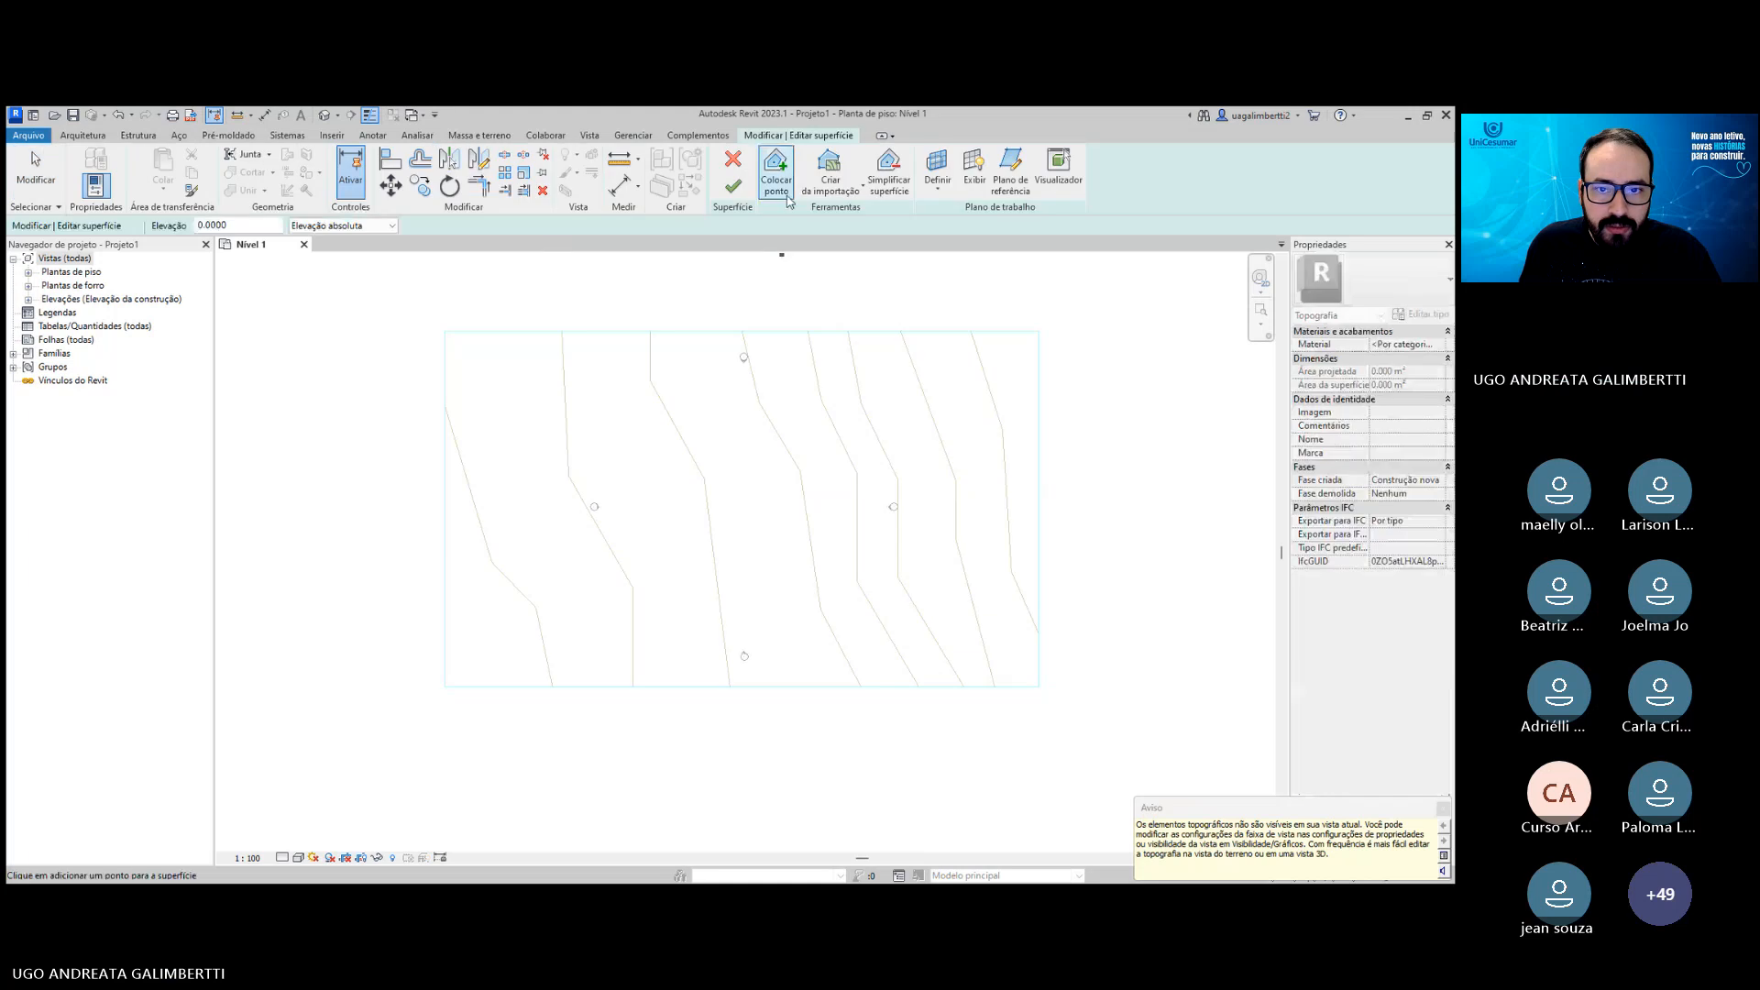
{"action": "left_click", "coordinate": [828, 183]}
{"action": "left_click", "coordinate": [844, 216]}
{"action": "left_click", "coordinate": [874, 332]}
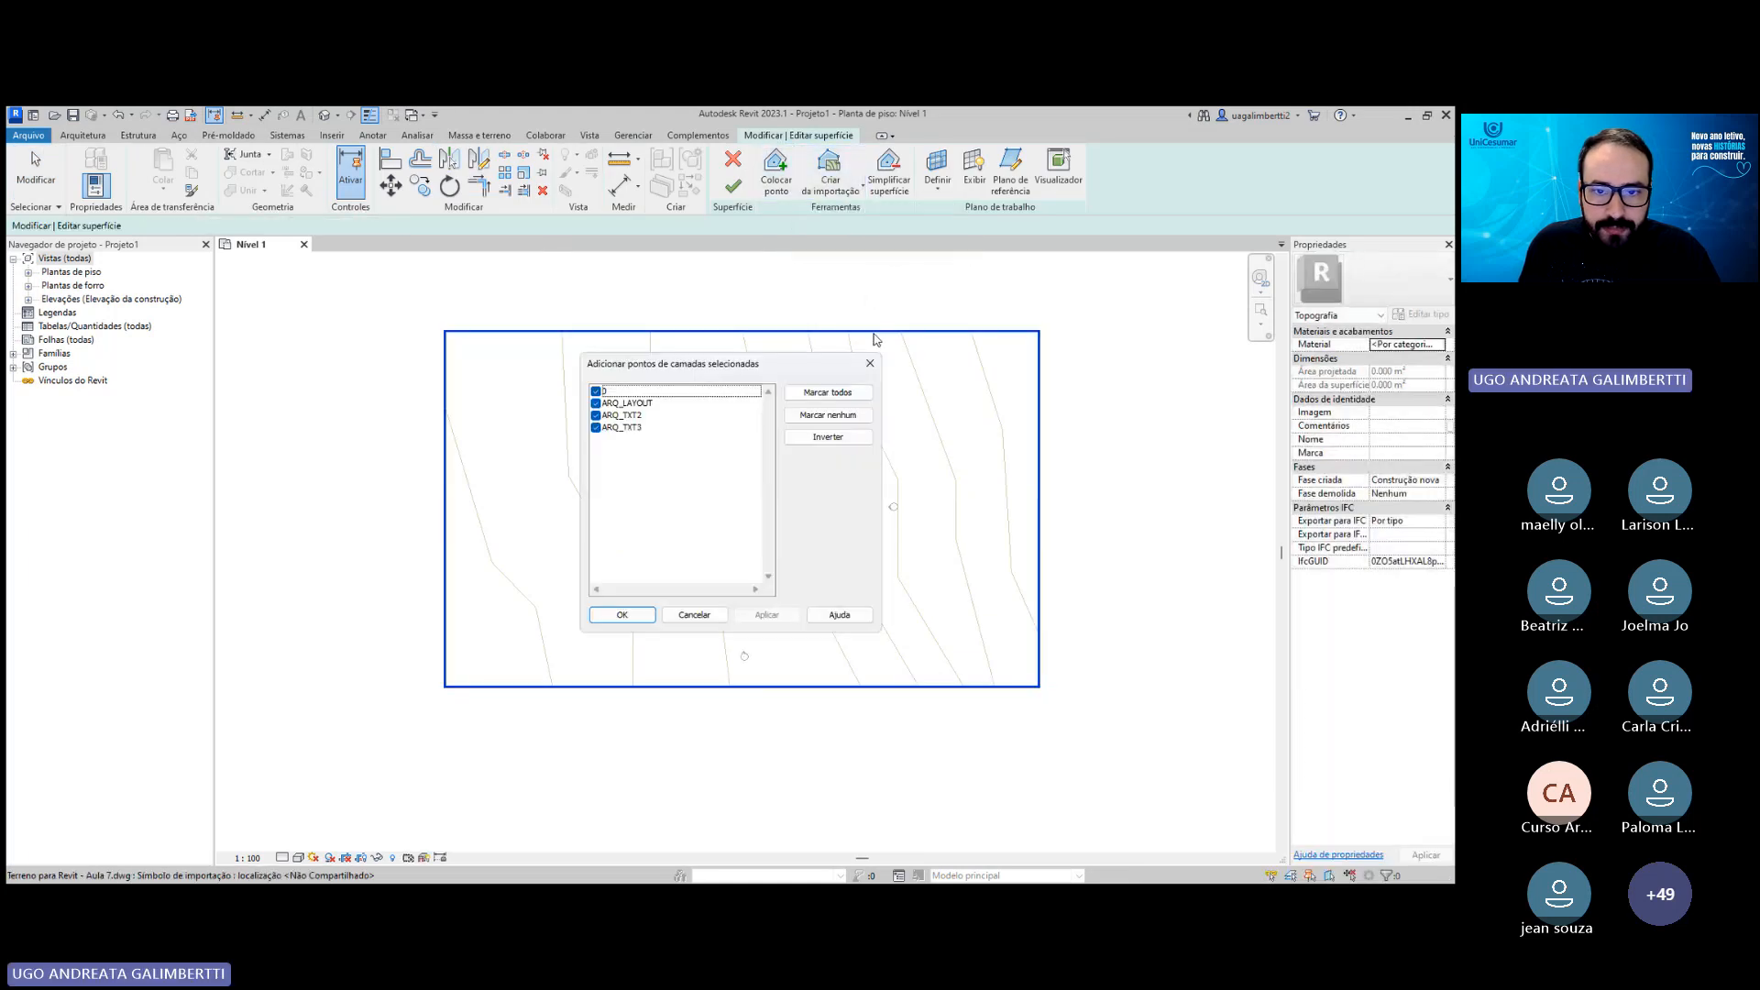
{"action": "left_click", "coordinate": [596, 391]}
{"action": "left_click", "coordinate": [596, 403]}
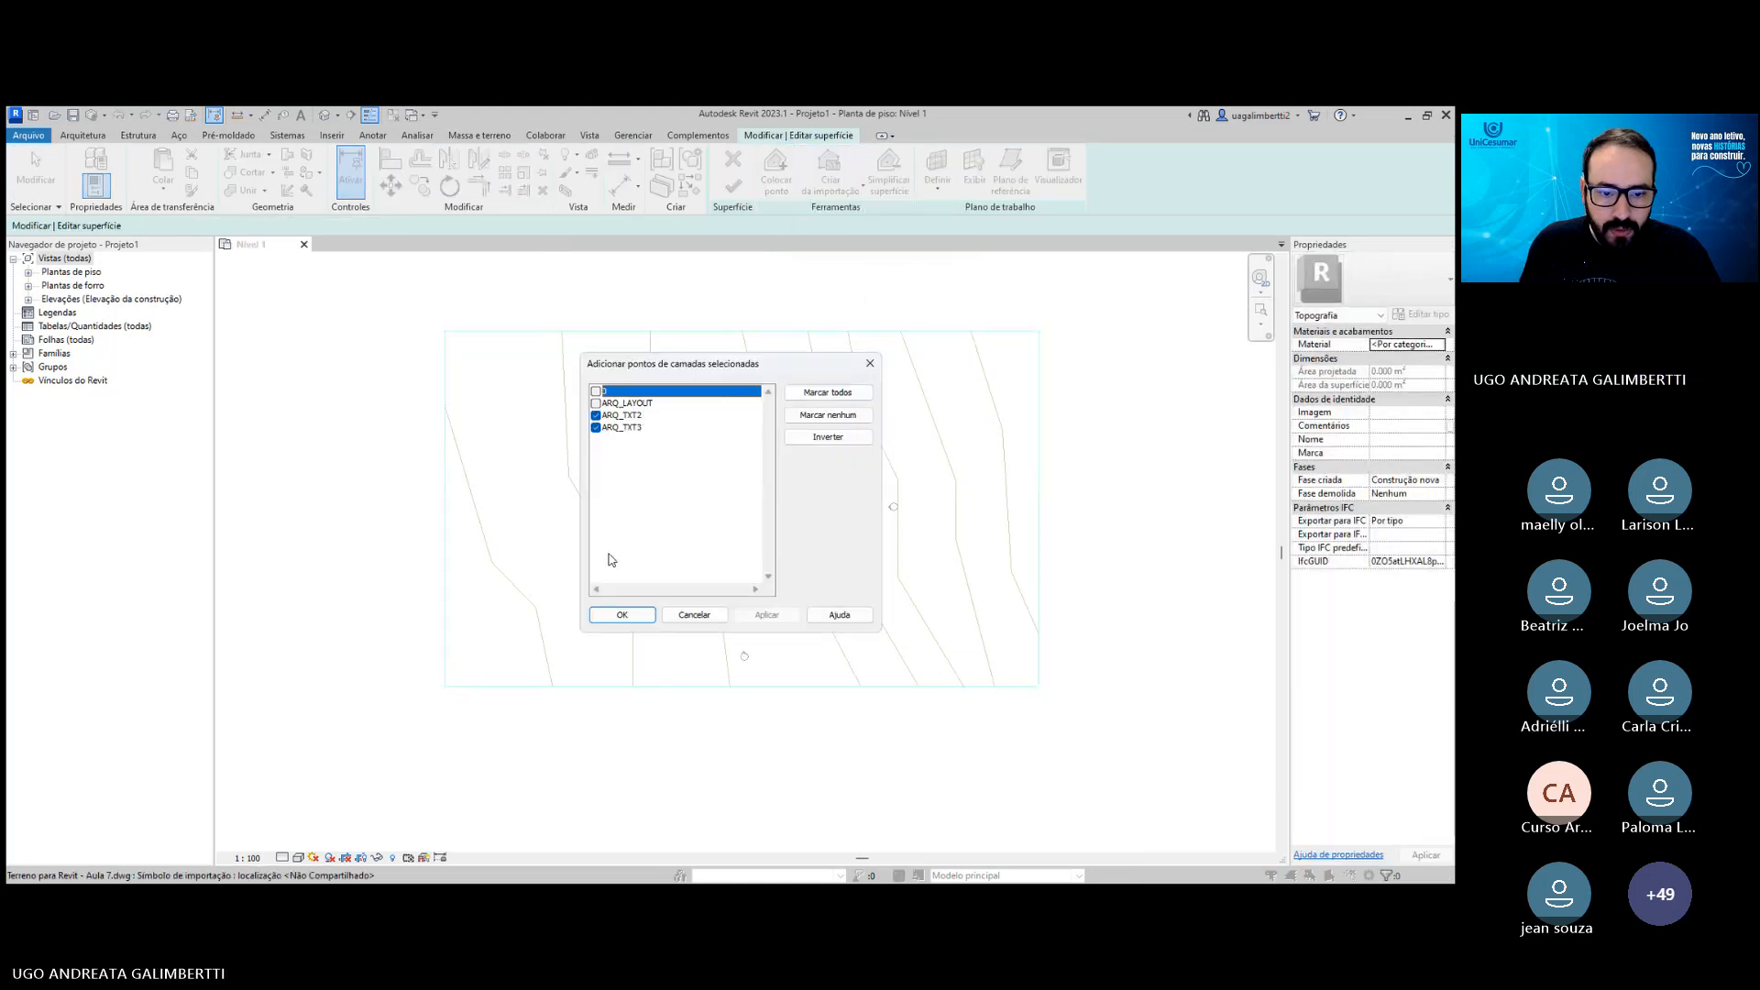
{"action": "left_click", "coordinate": [622, 616]}
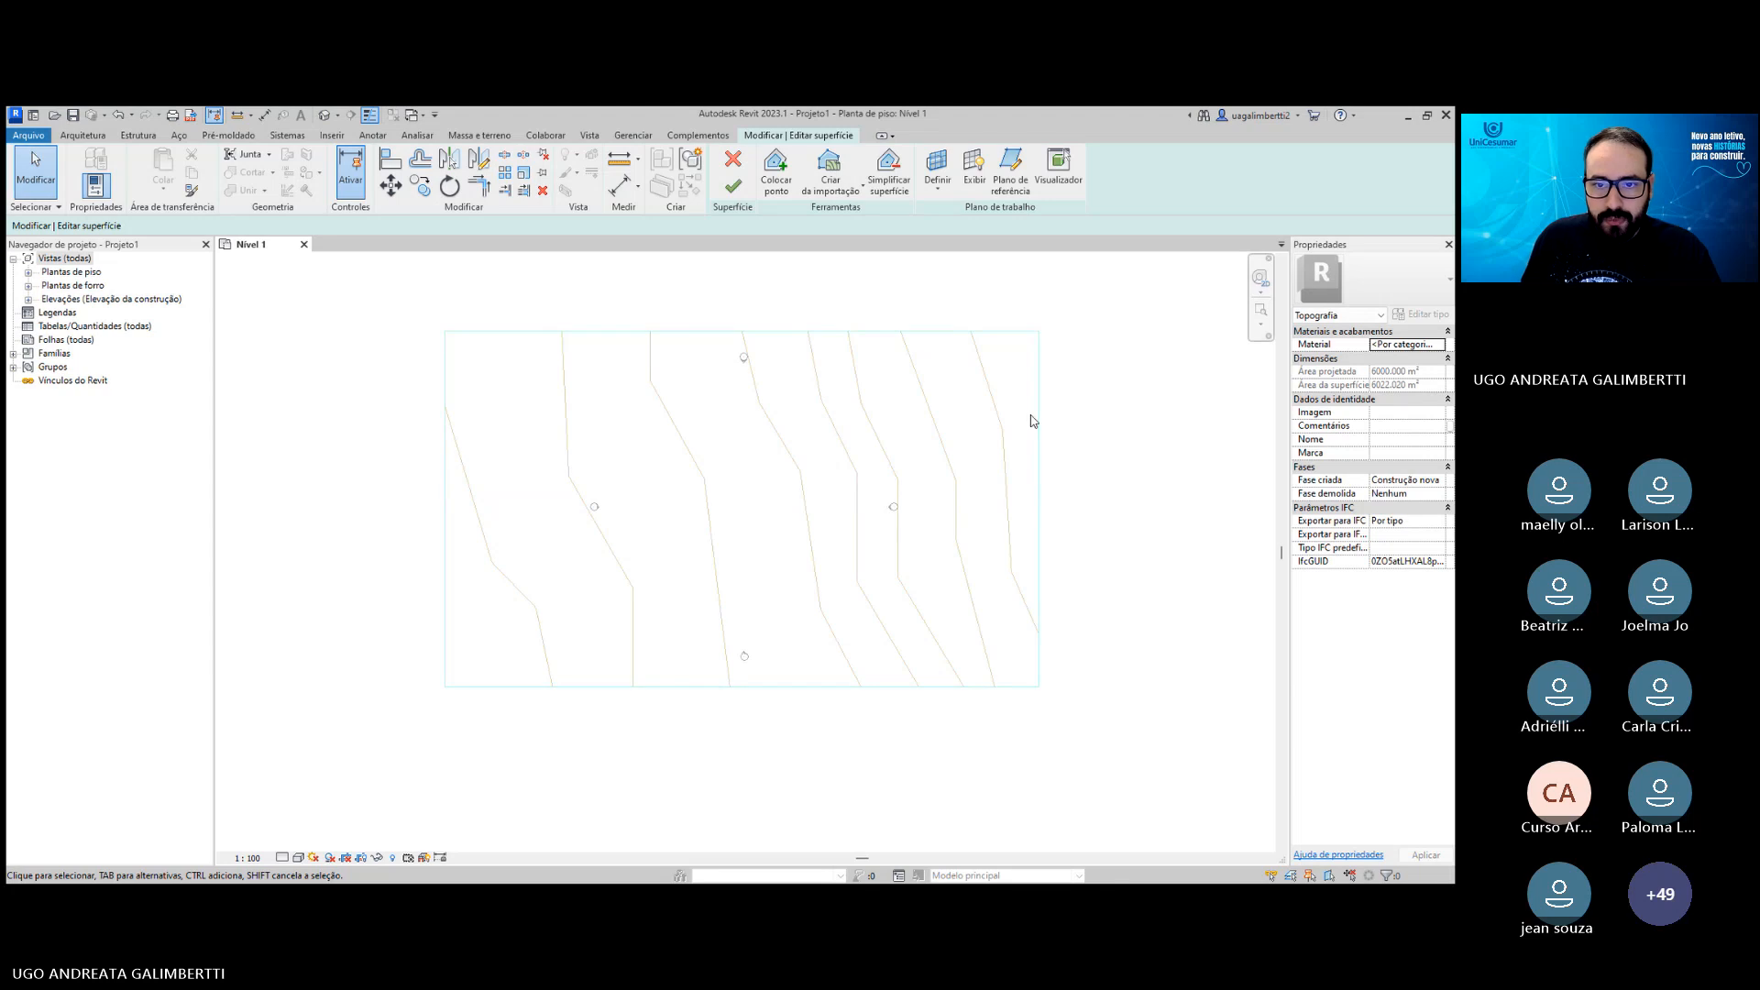
{"action": "left_click", "coordinate": [726, 186]}
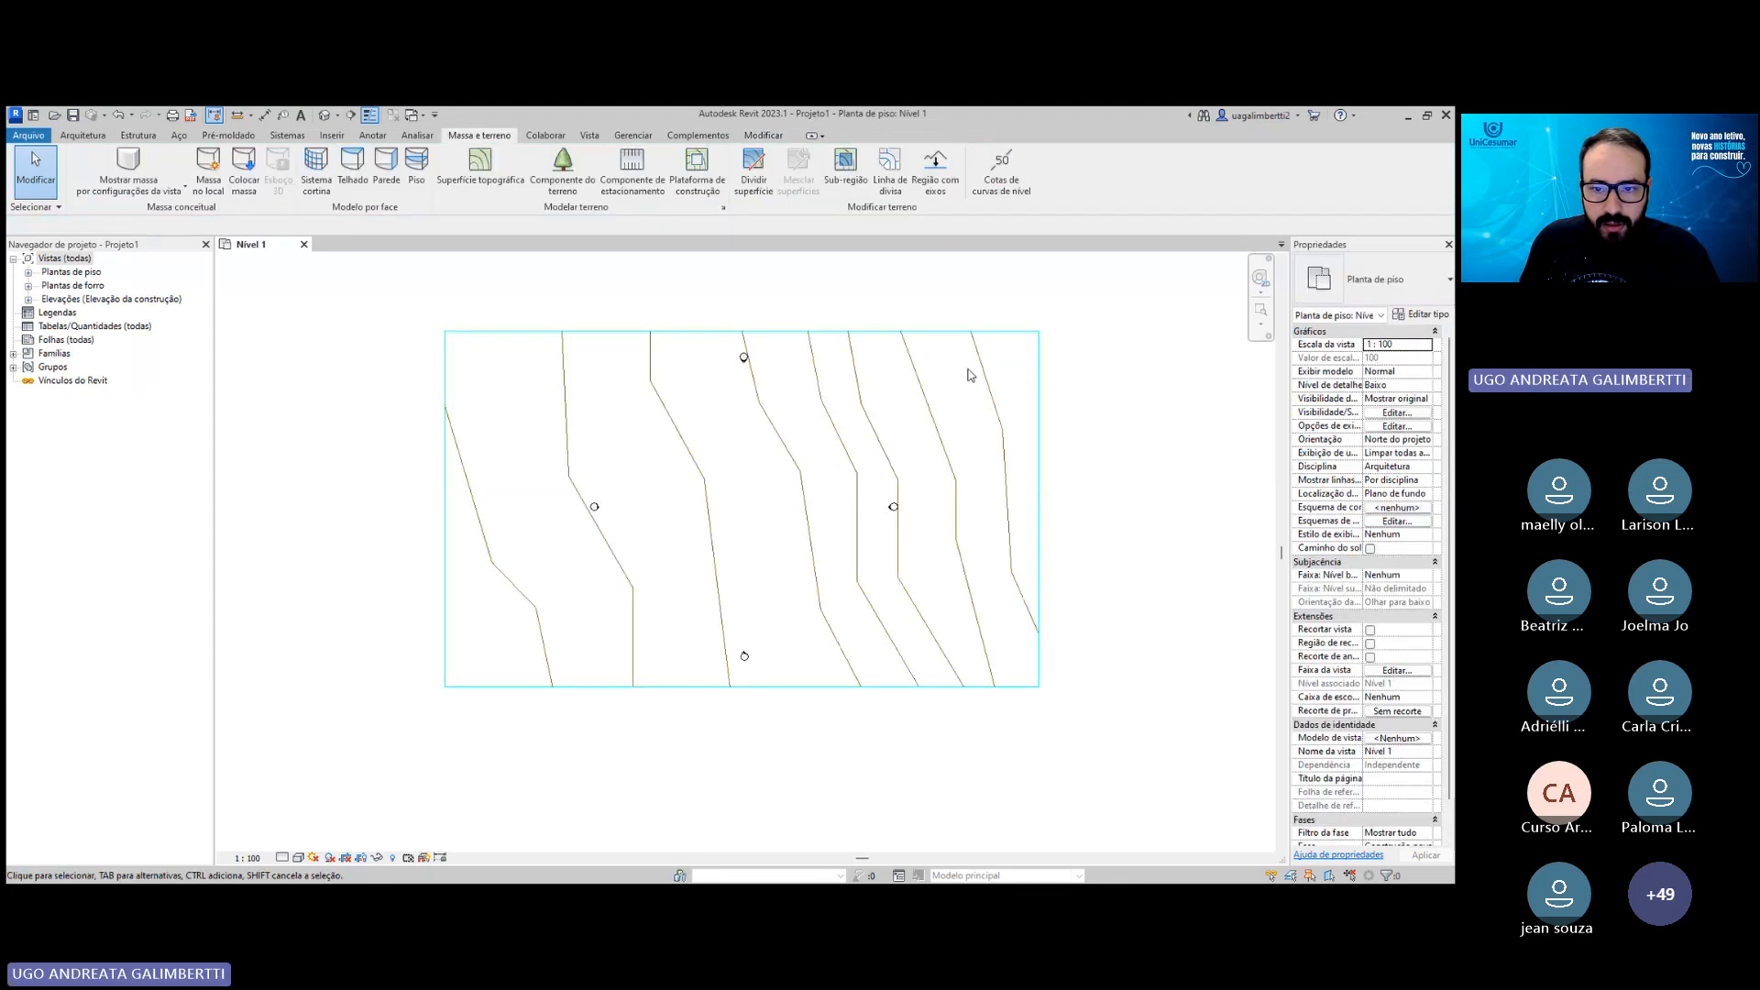
Hide the imported terrain DWG in the Nível 1 plan and open the Terreno floor plan.
{"action": "left_click", "coordinate": [1004, 340]}
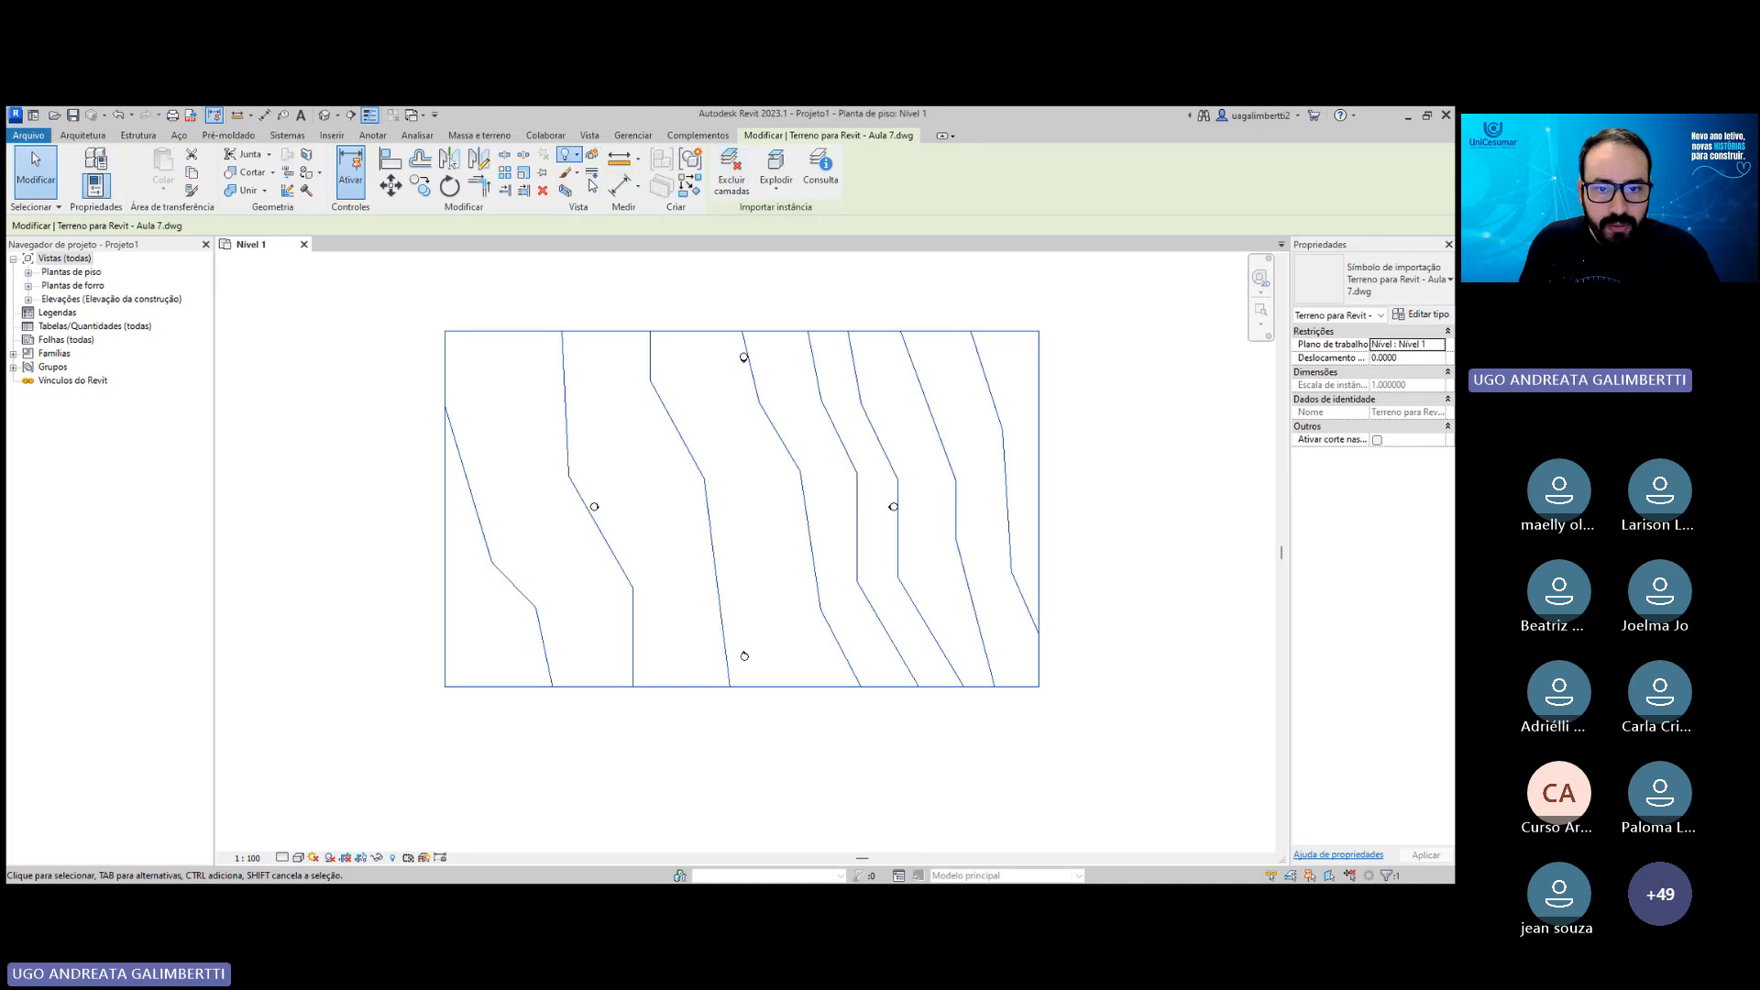
{"action": "key", "text": "Delete"}
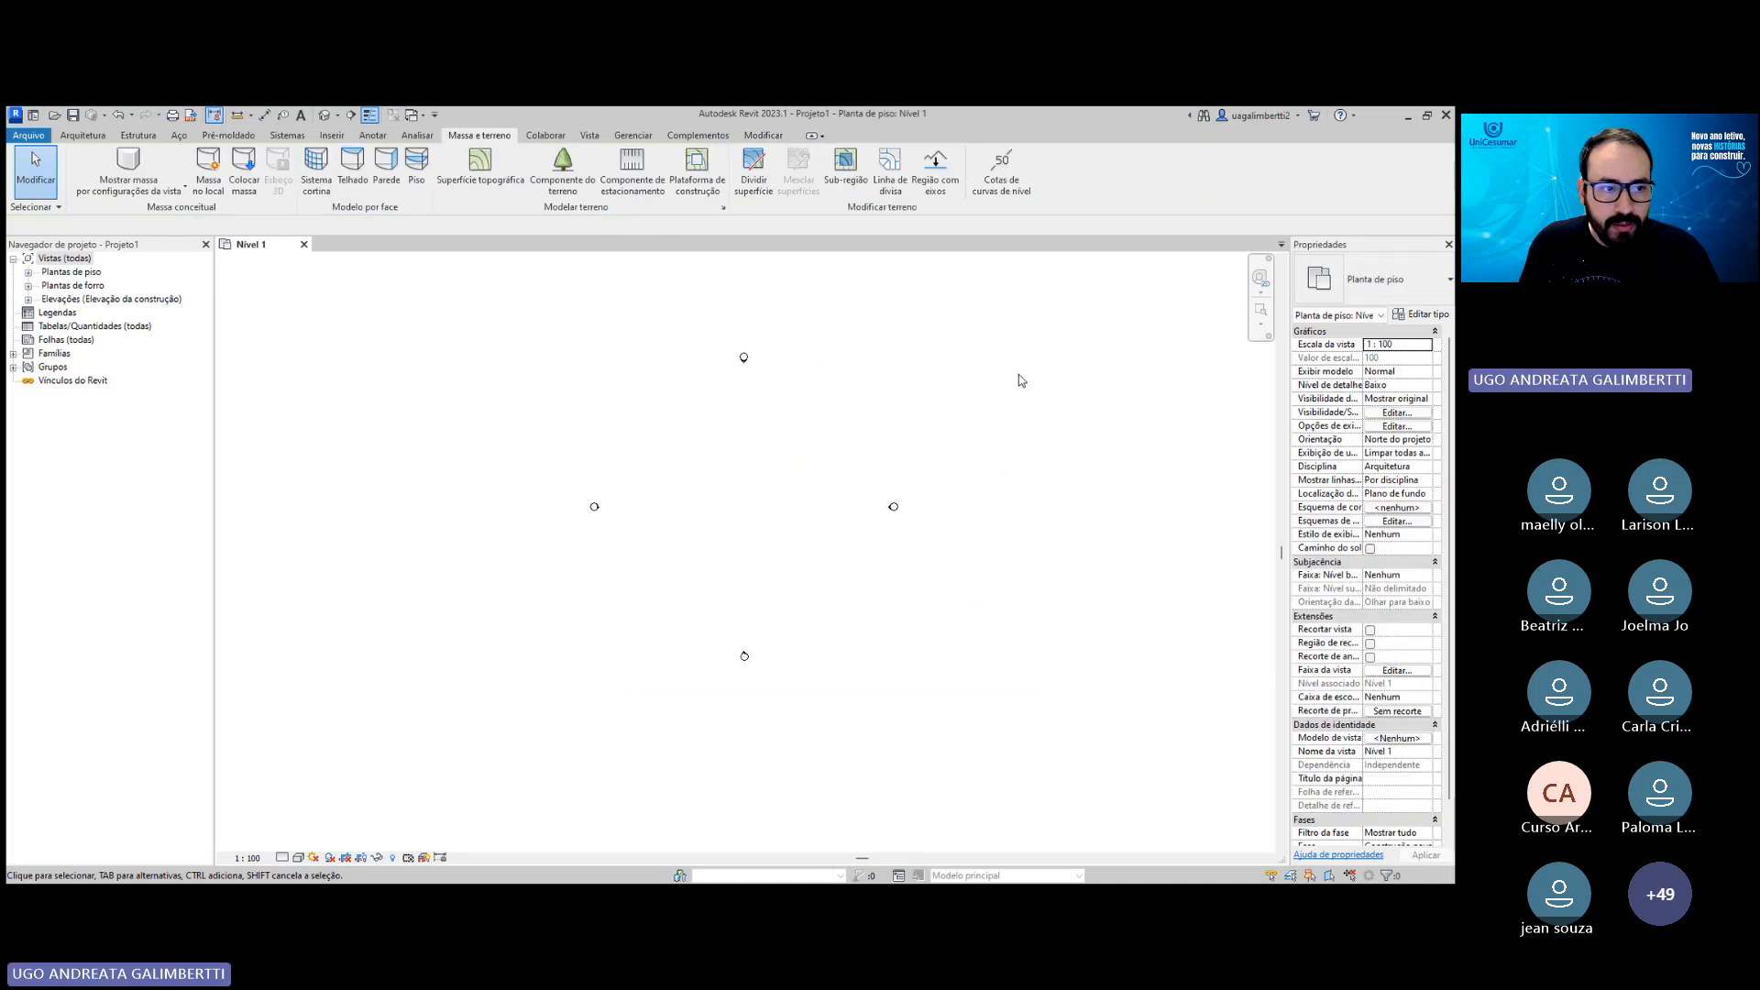
{"action": "left_click", "coordinate": [18, 264]}
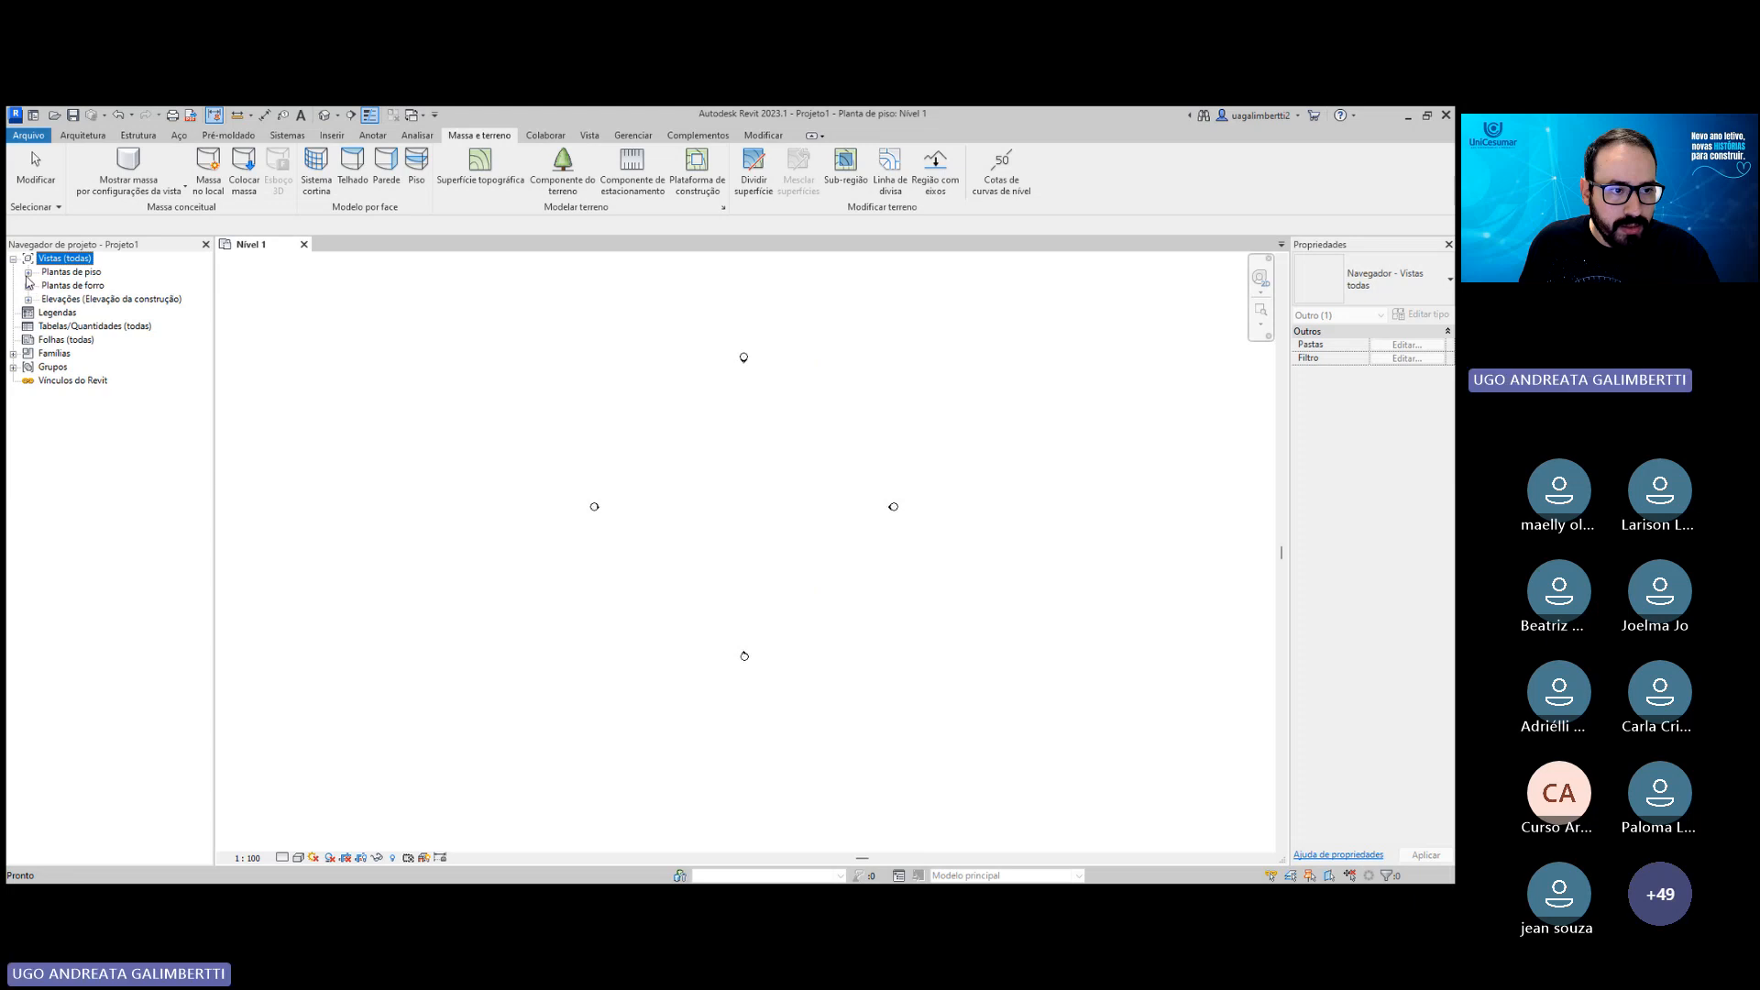
{"action": "left_click", "coordinate": [29, 272]}
{"action": "double_click", "coordinate": [85, 312]}
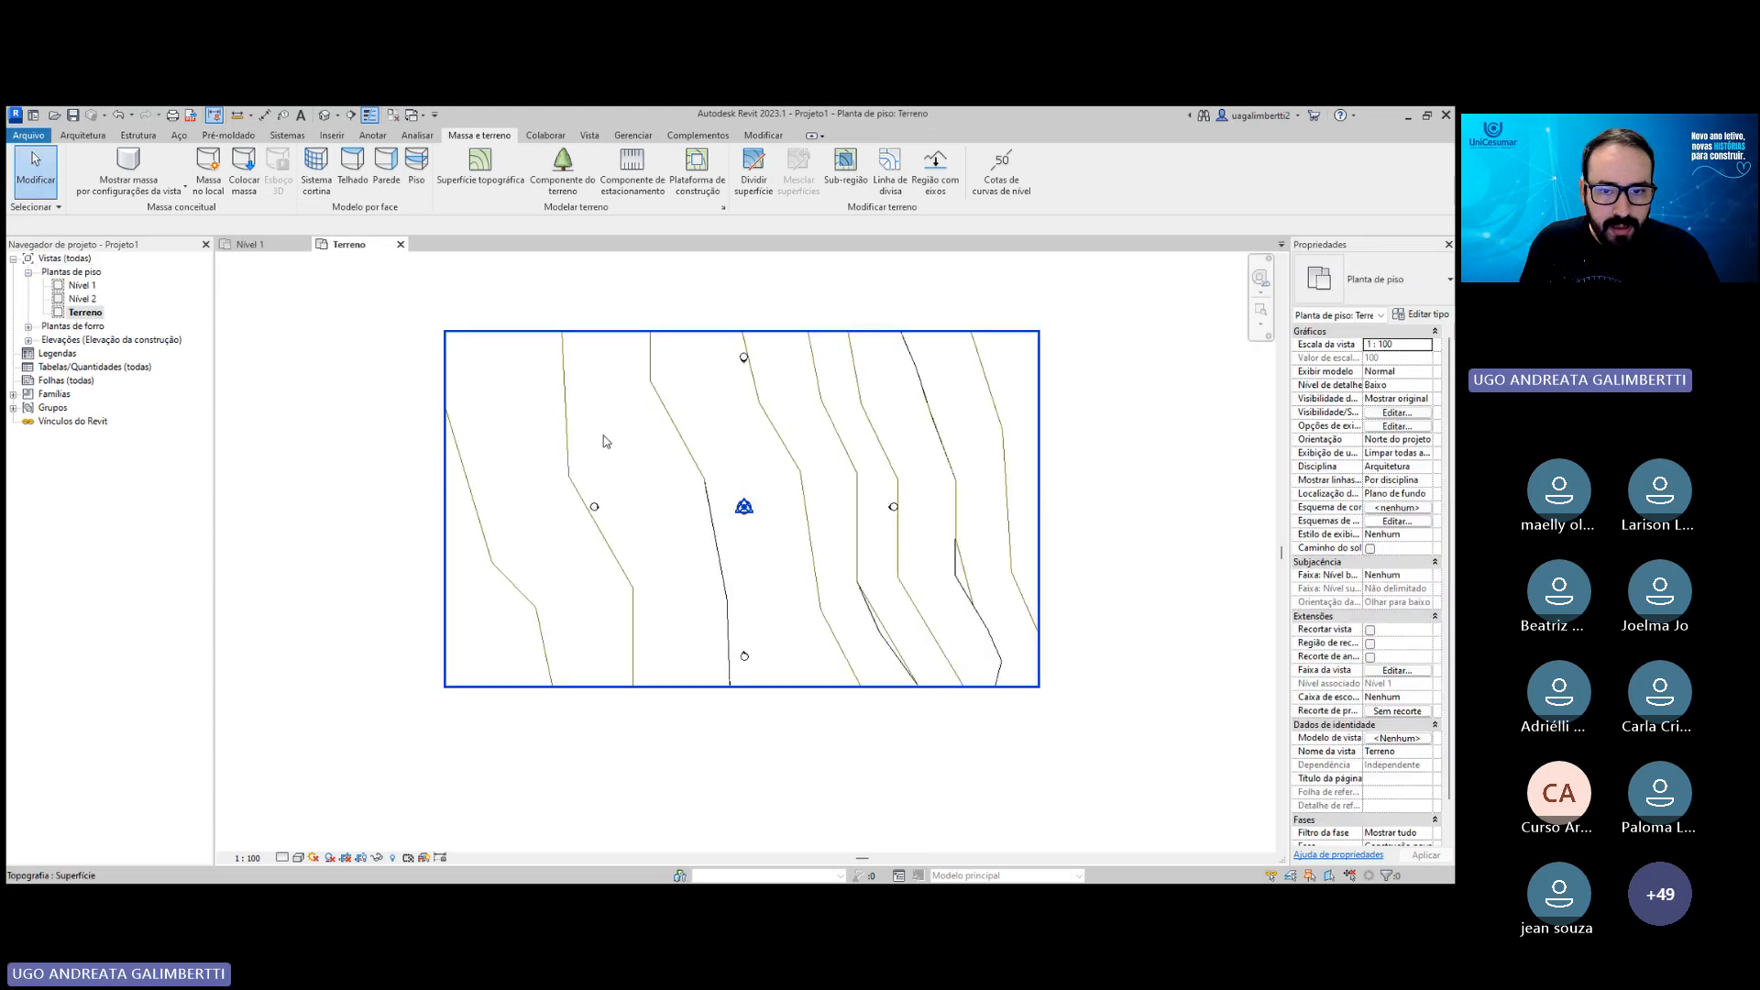
Hide the imported terrain DWG in the Terreno floor plan, keeping the topographic surface displayed.
{"action": "scroll", "coordinate": [605, 442], "scroll_direction": "down", "scroll_amount": 1}
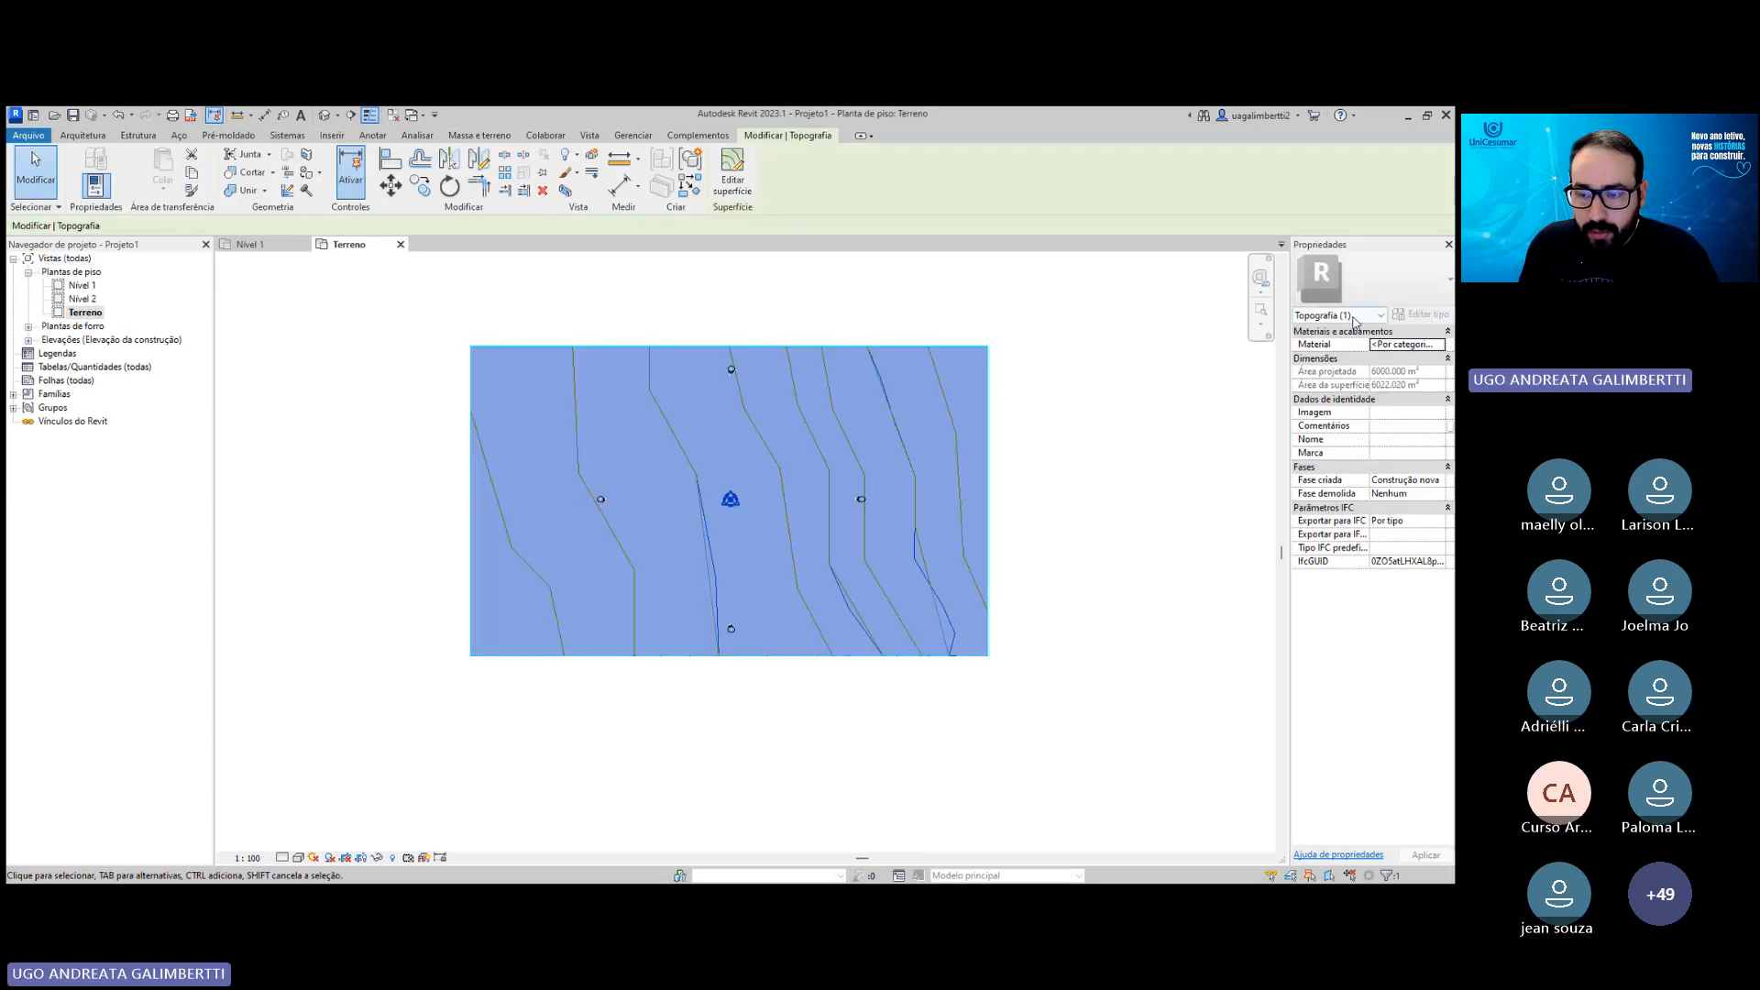
{"action": "left_click", "coordinate": [977, 305]}
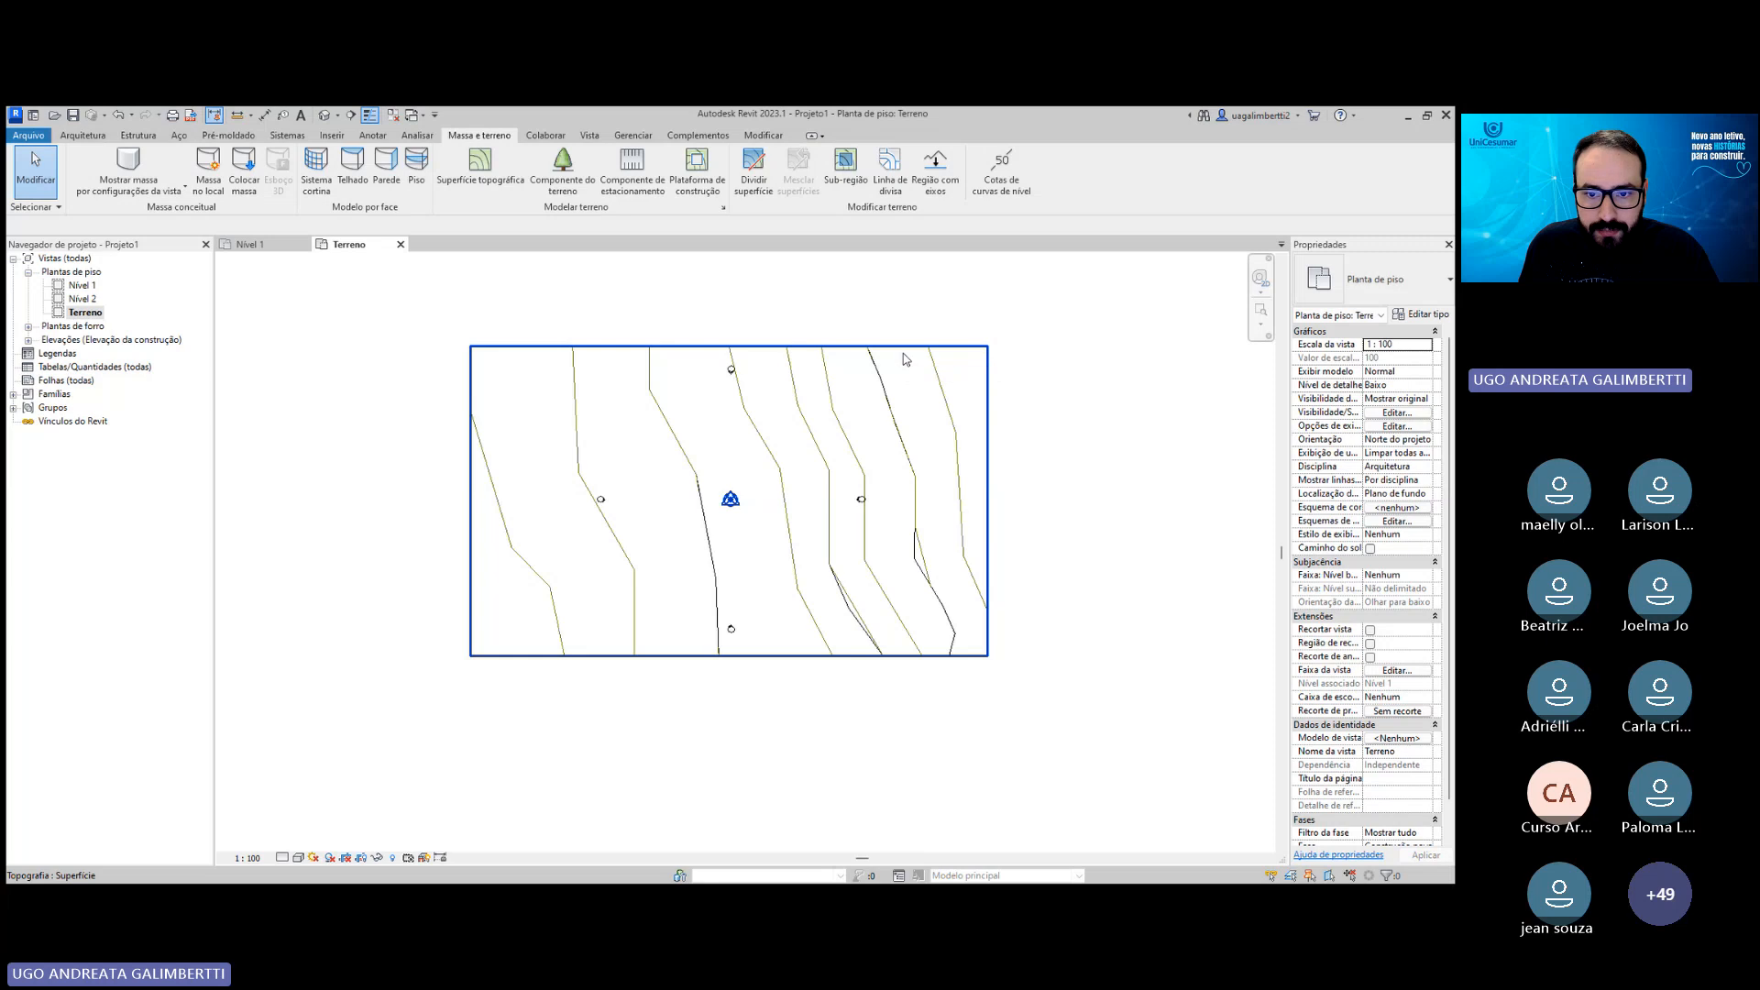
{"action": "left_click", "coordinate": [904, 361]}
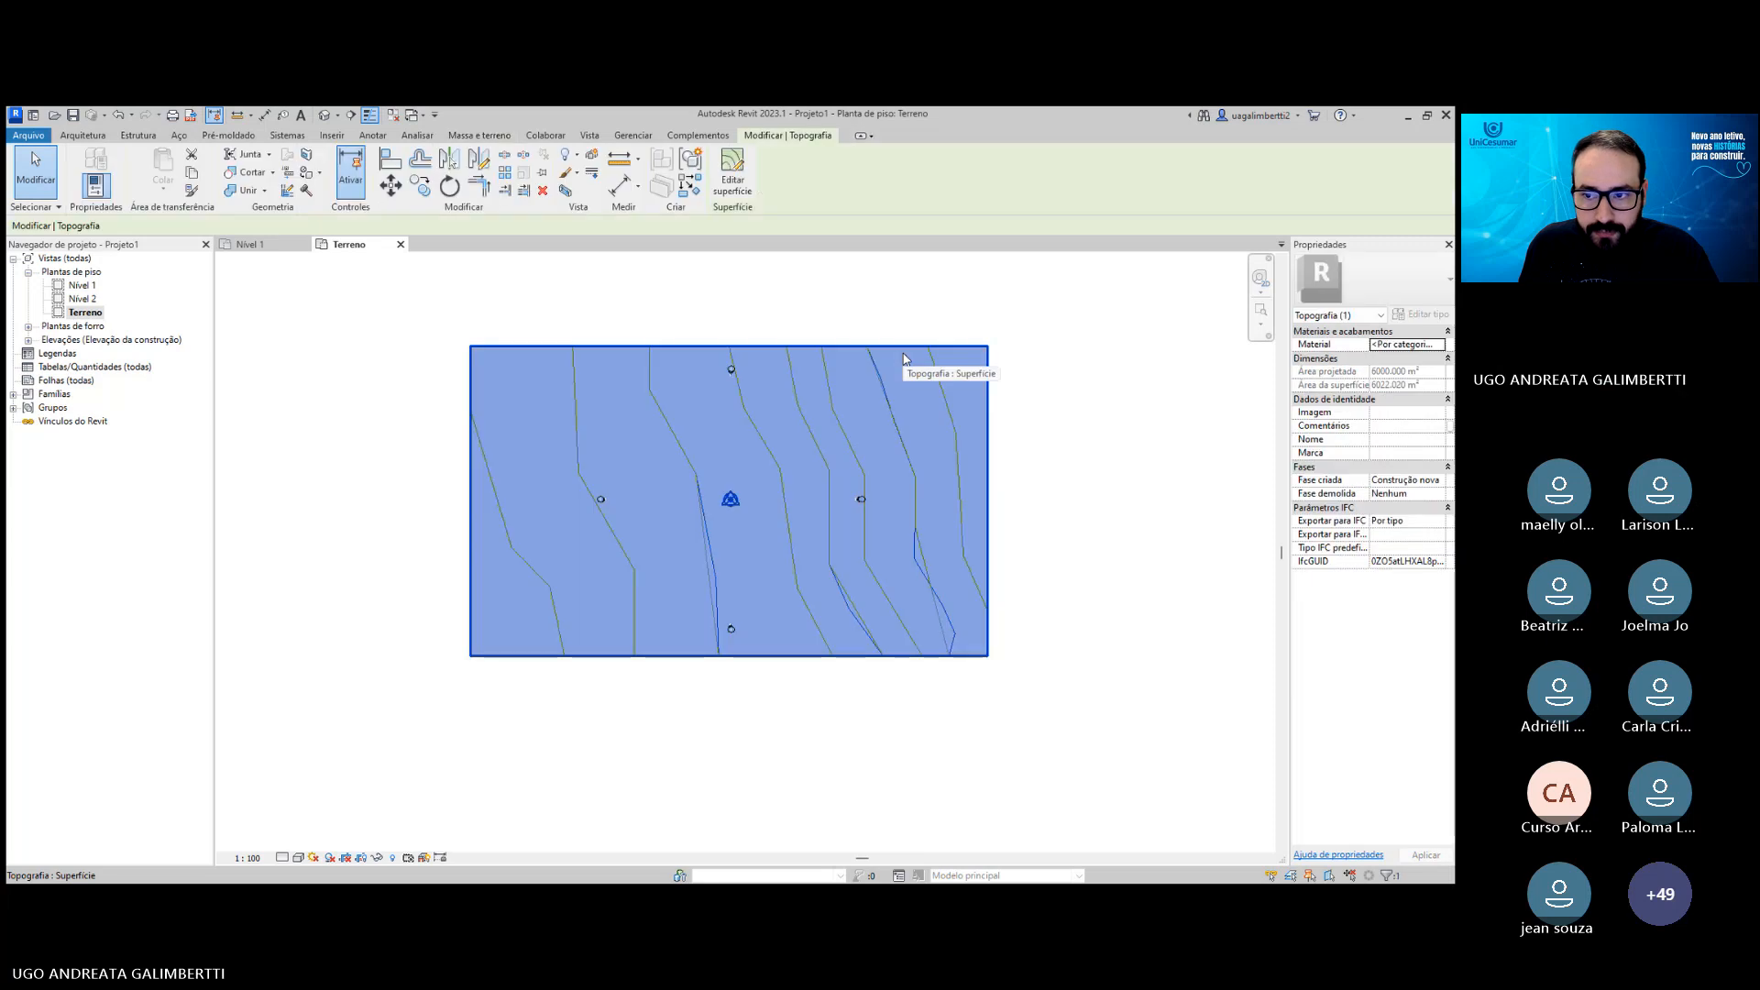
{"action": "left_click", "coordinate": [933, 316]}
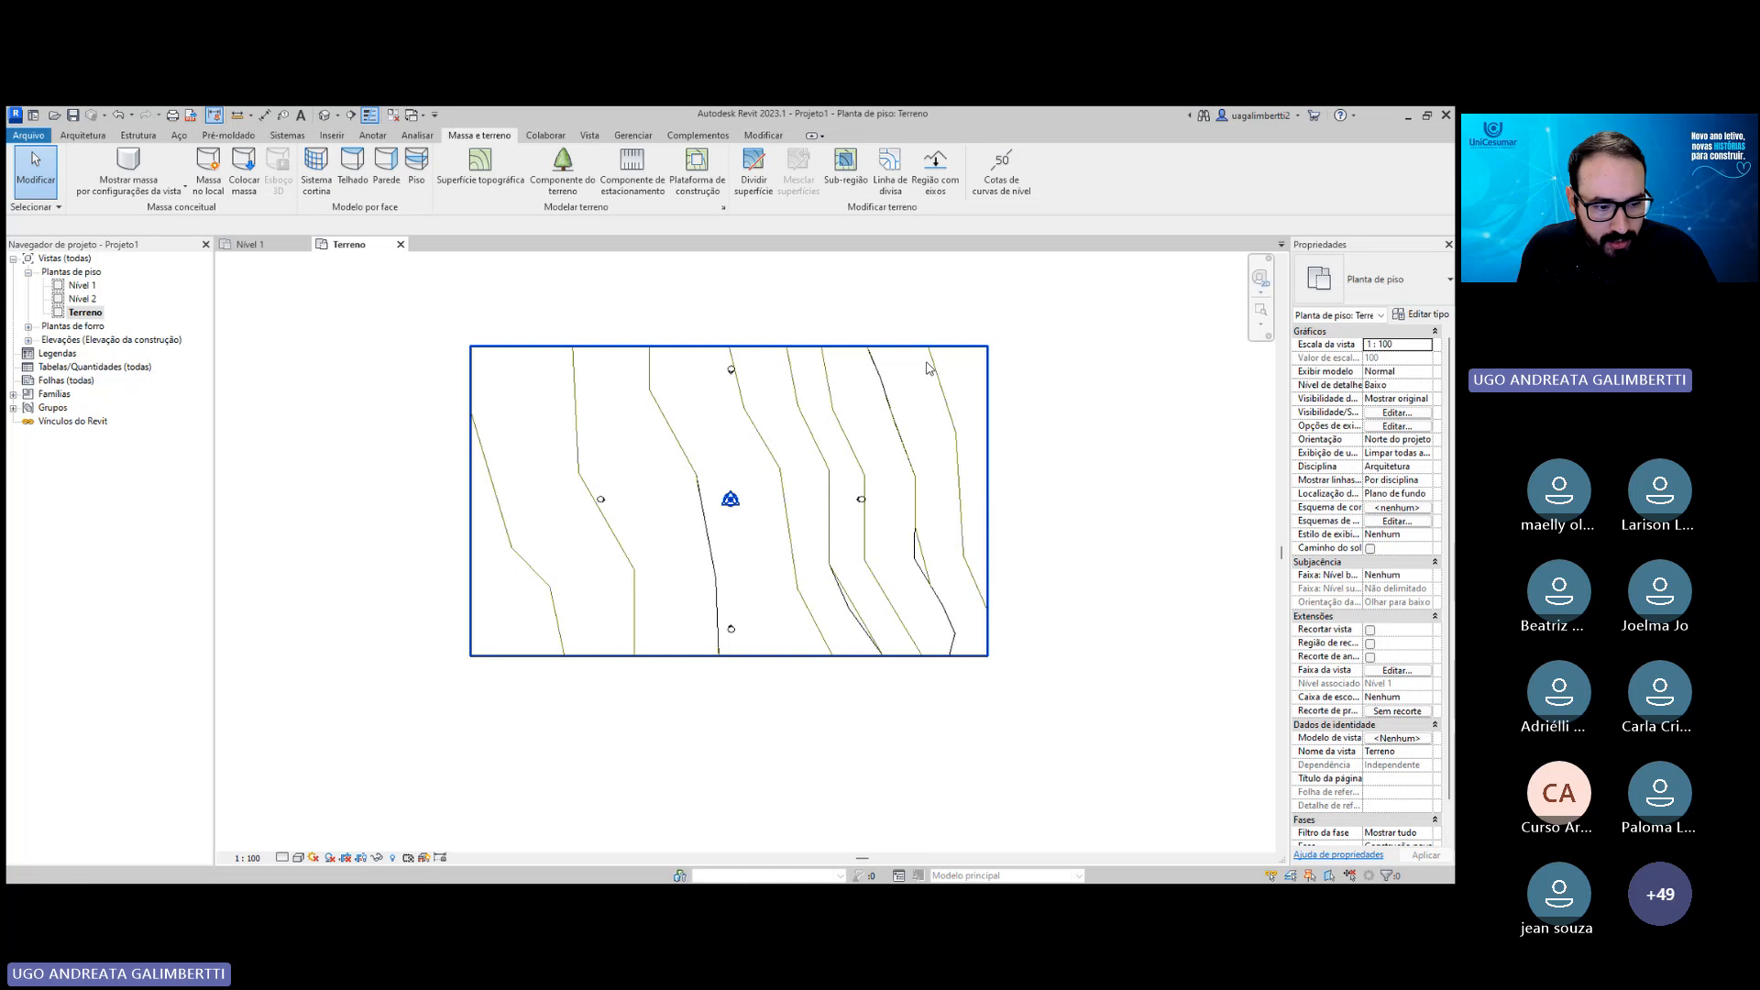
{"action": "left_click", "coordinate": [939, 352]}
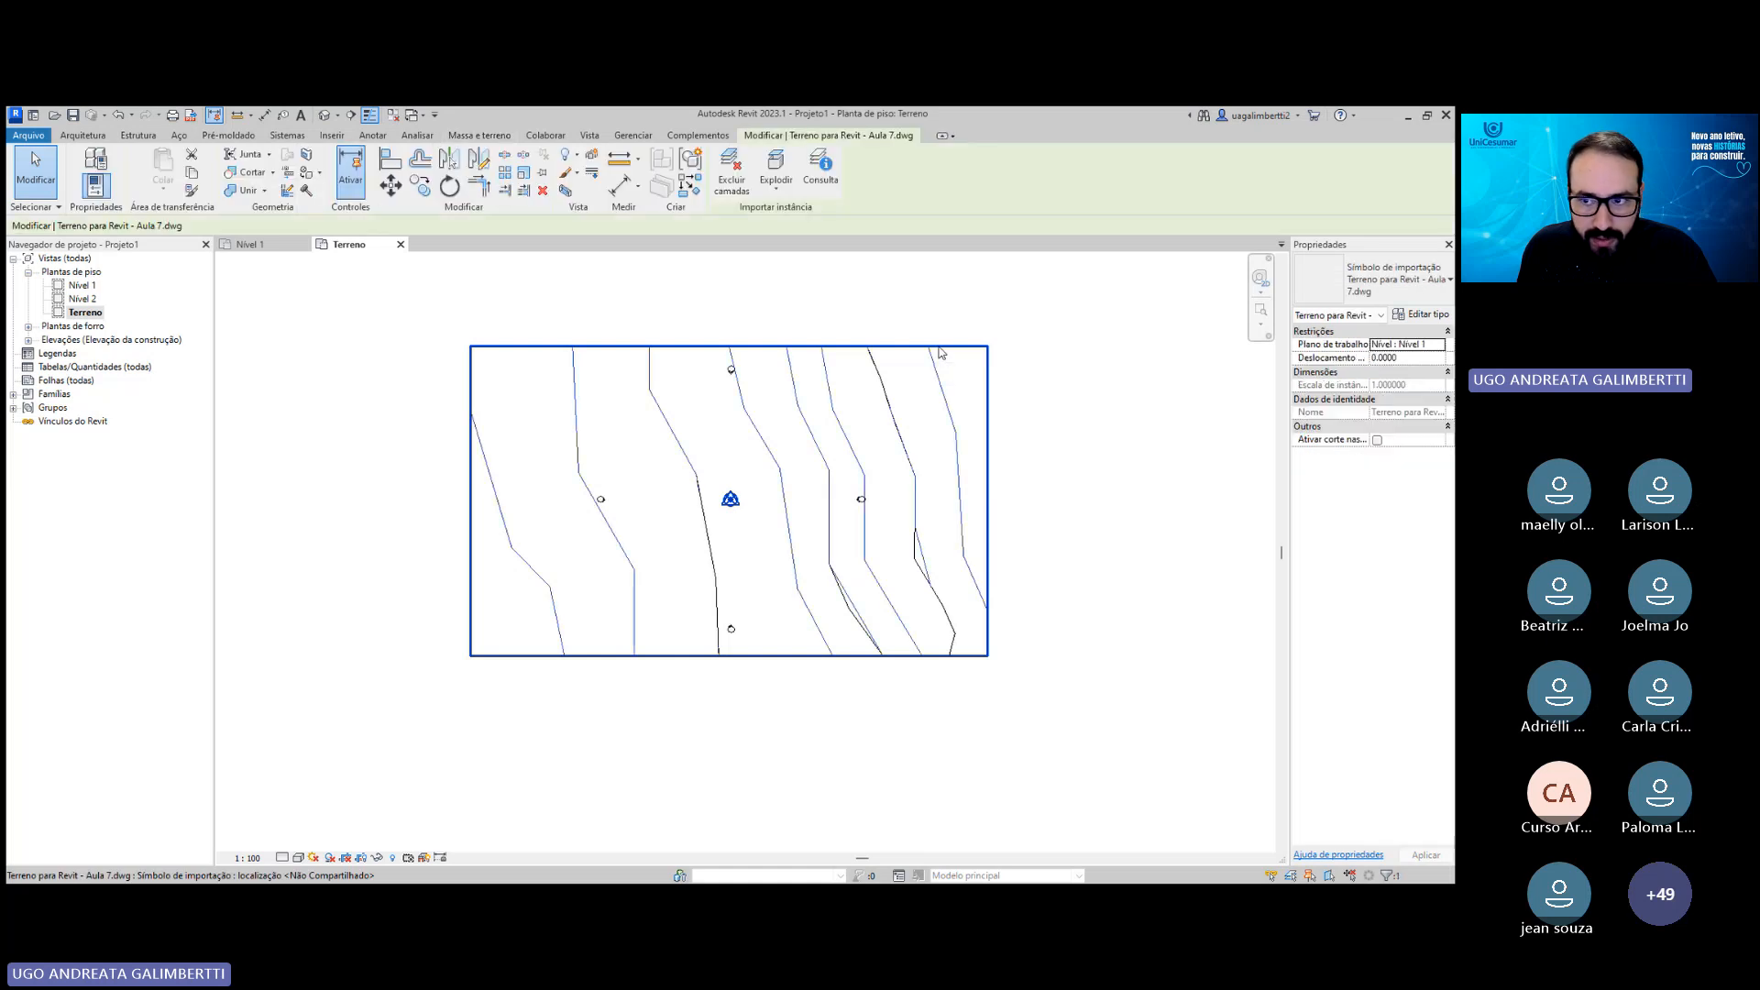
{"action": "left_click", "coordinate": [568, 155]}
{"action": "left_click", "coordinate": [586, 176]}
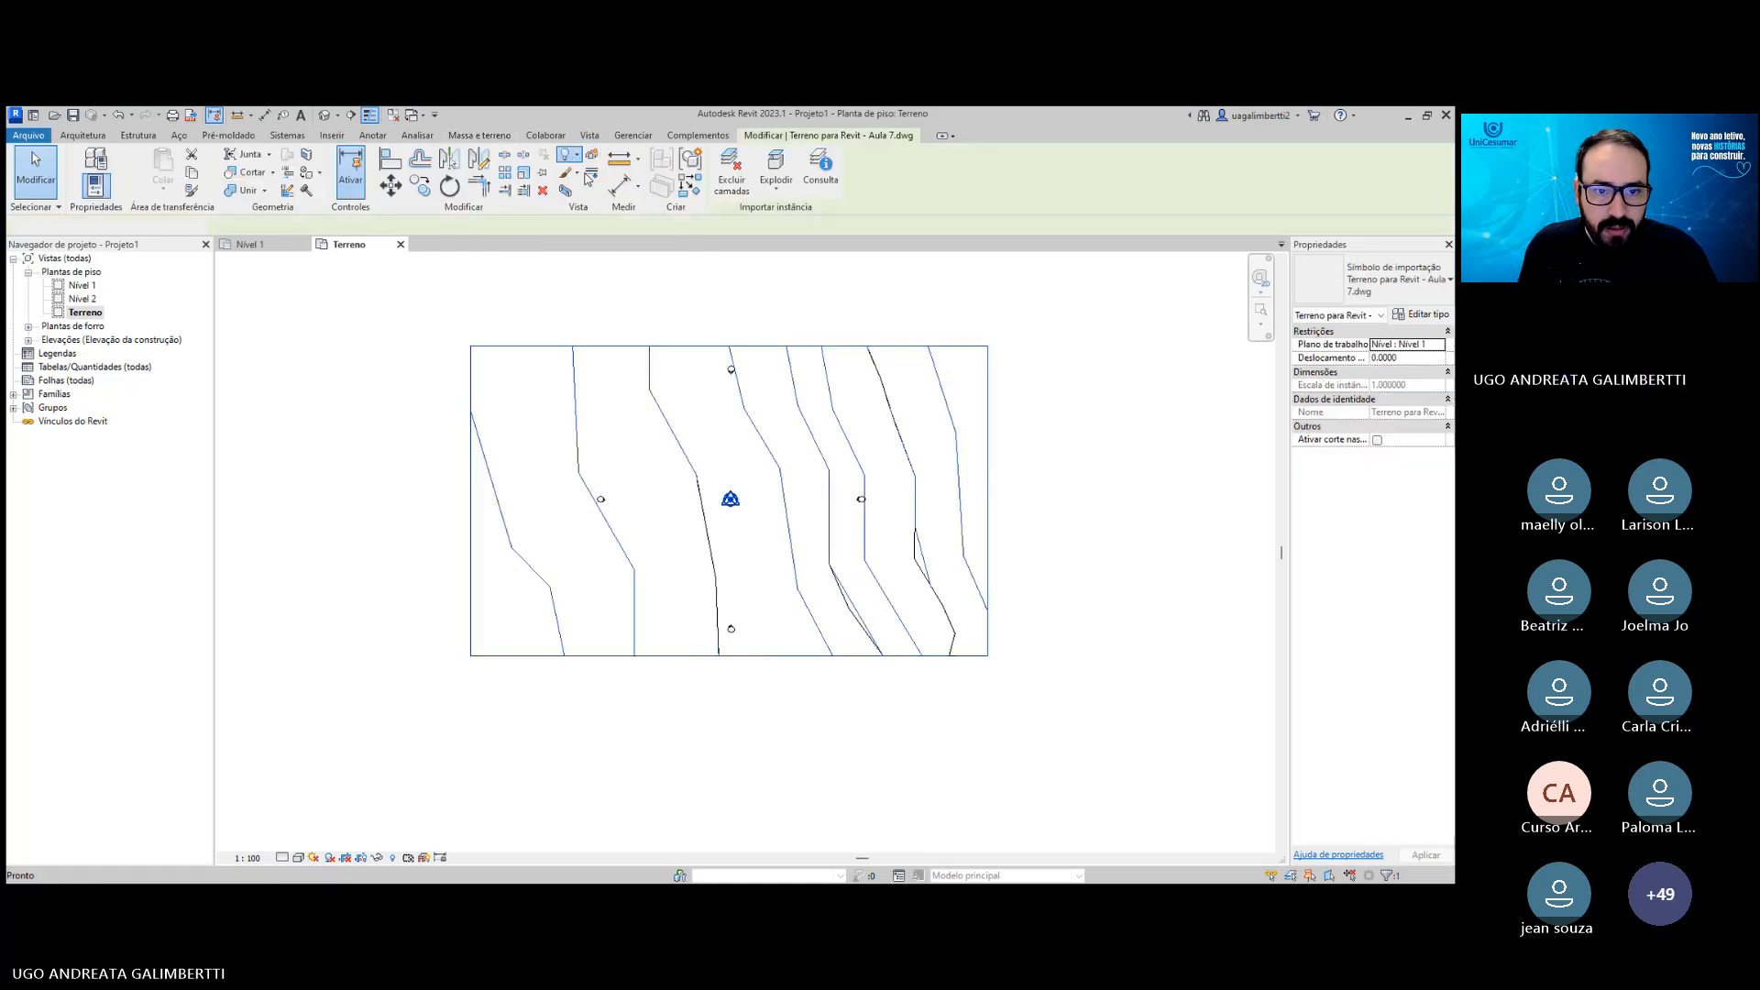
Change the Terreno plan's visual style to one that displays the surface with its brown earth material.
{"action": "left_click", "coordinate": [298, 858]}
{"action": "left_click", "coordinate": [335, 837]}
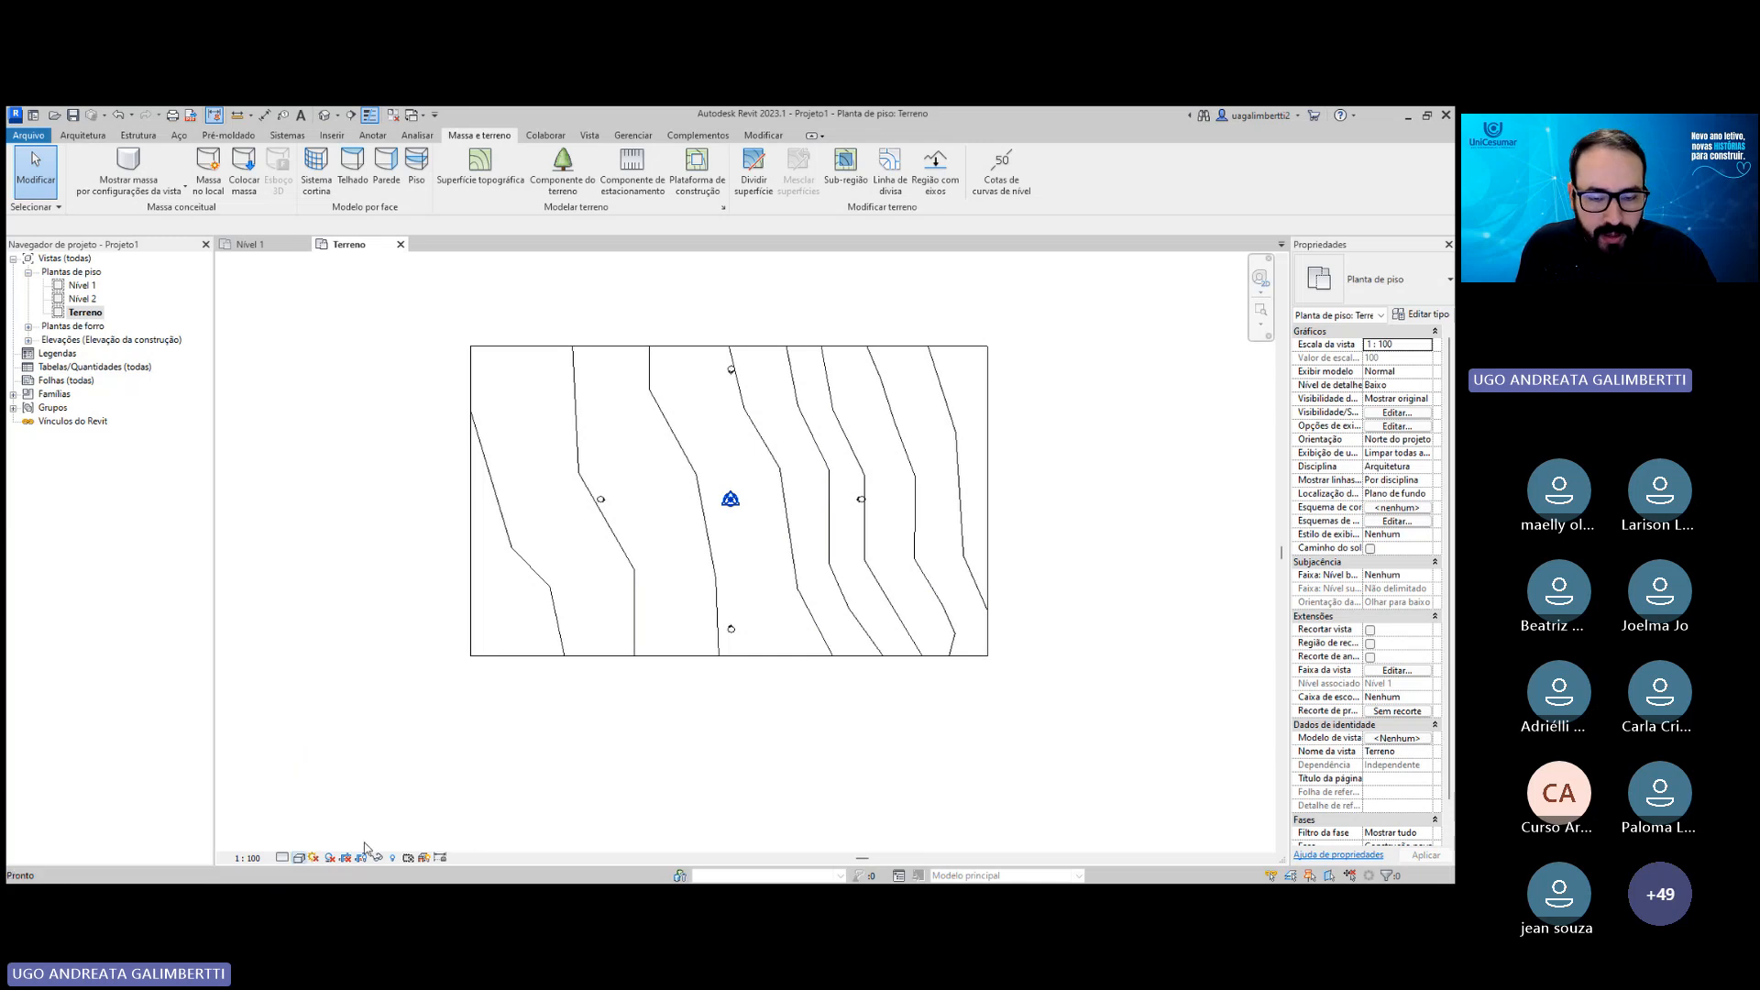
{"action": "scroll", "coordinate": [907, 422], "scroll_direction": "up", "scroll_amount": 2}
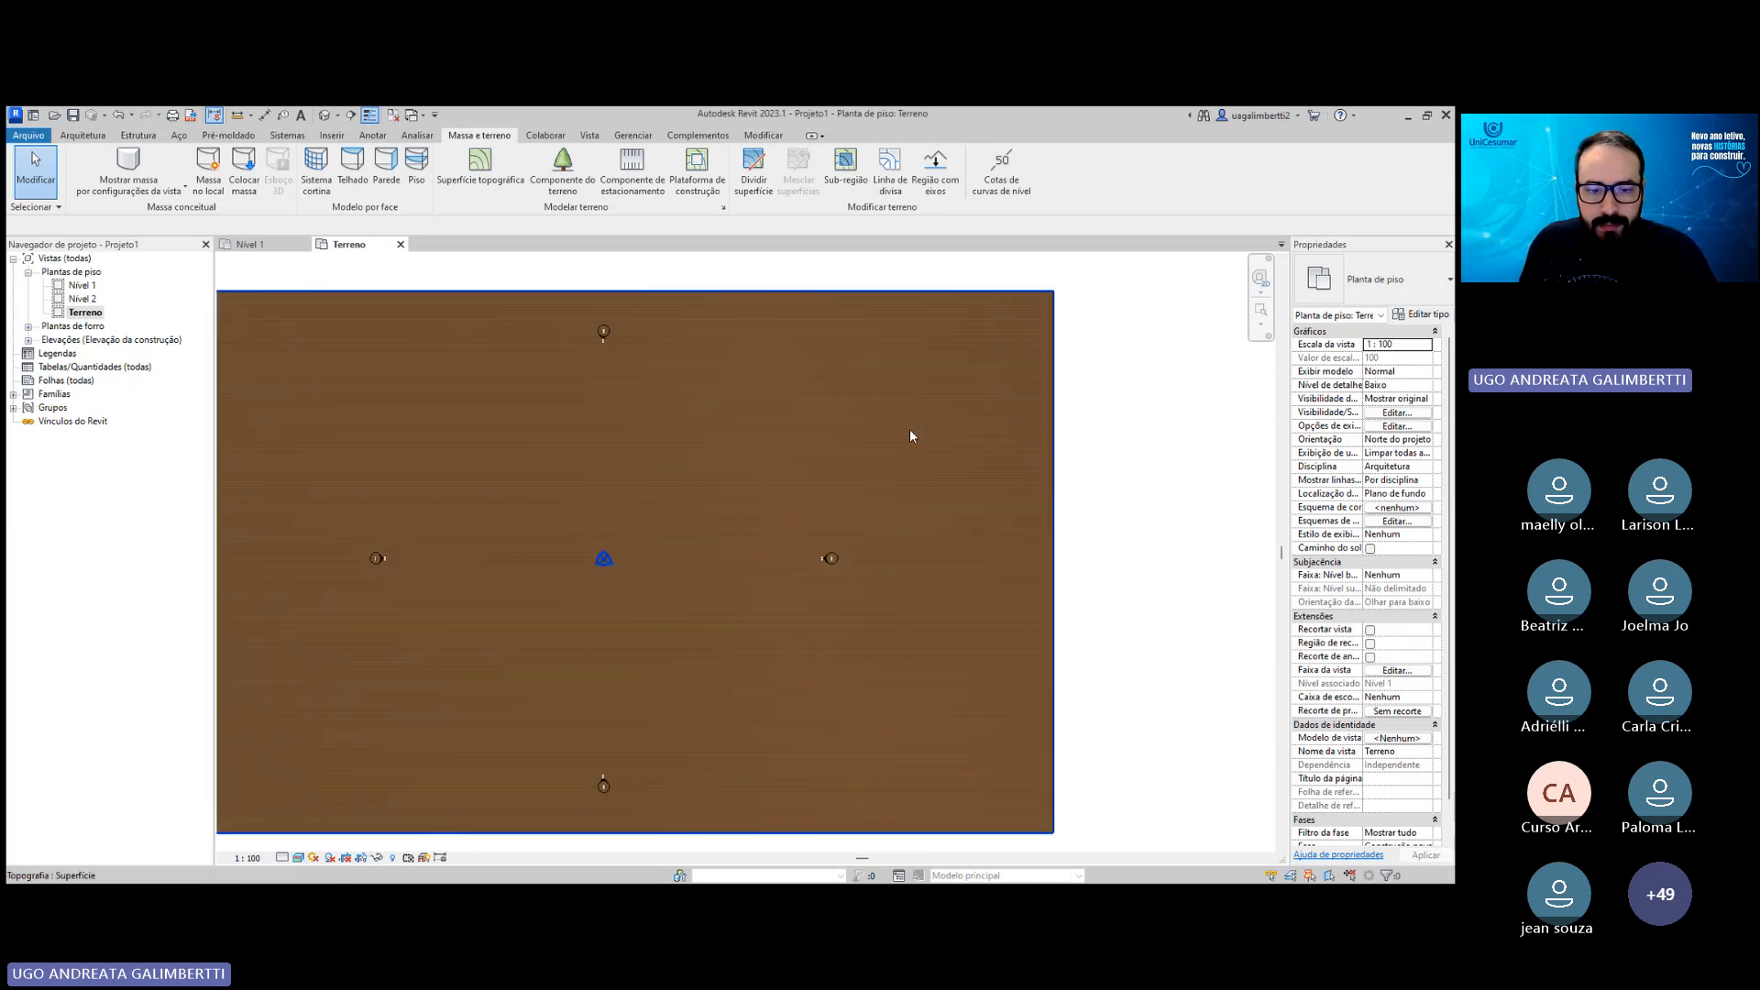
{"action": "scroll", "coordinate": [931, 408], "scroll_direction": "down", "scroll_amount": 2}
Hide the project base point and the survey point at the centre of the terrain in the Terreno plan.
{"action": "left_click", "coordinate": [793, 466]}
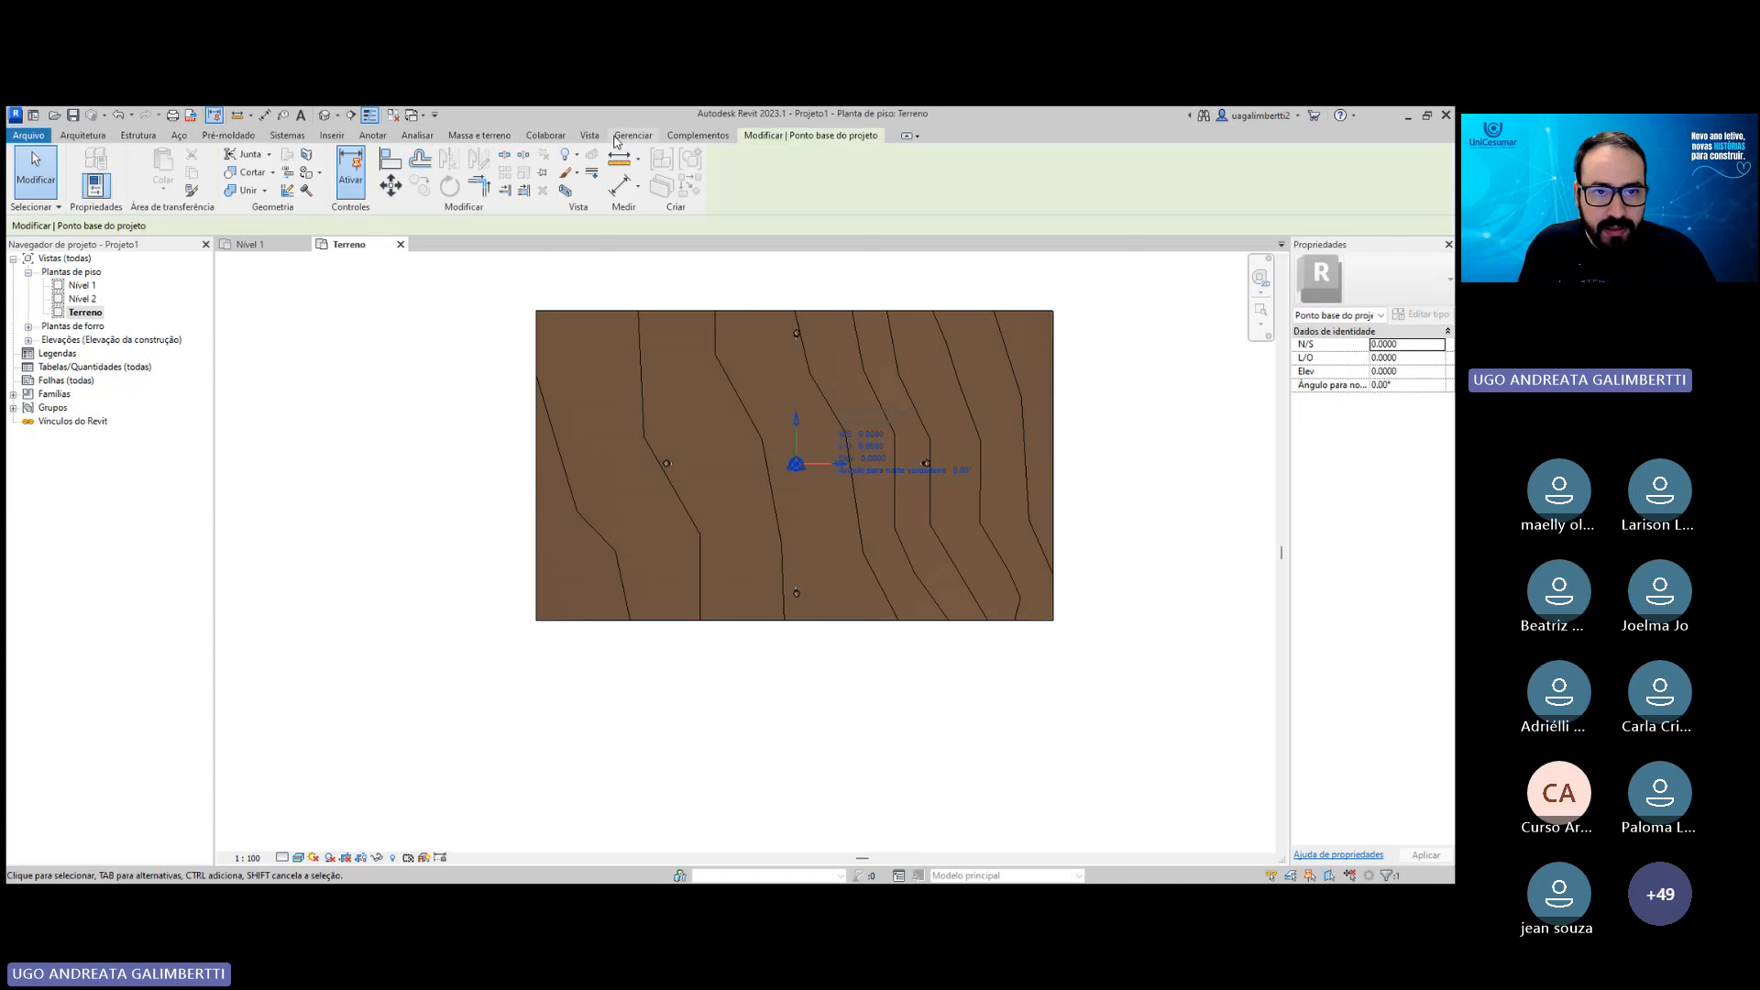
{"action": "left_click", "coordinate": [573, 157]}
{"action": "left_click", "coordinate": [606, 181]}
{"action": "left_click", "coordinate": [795, 462]}
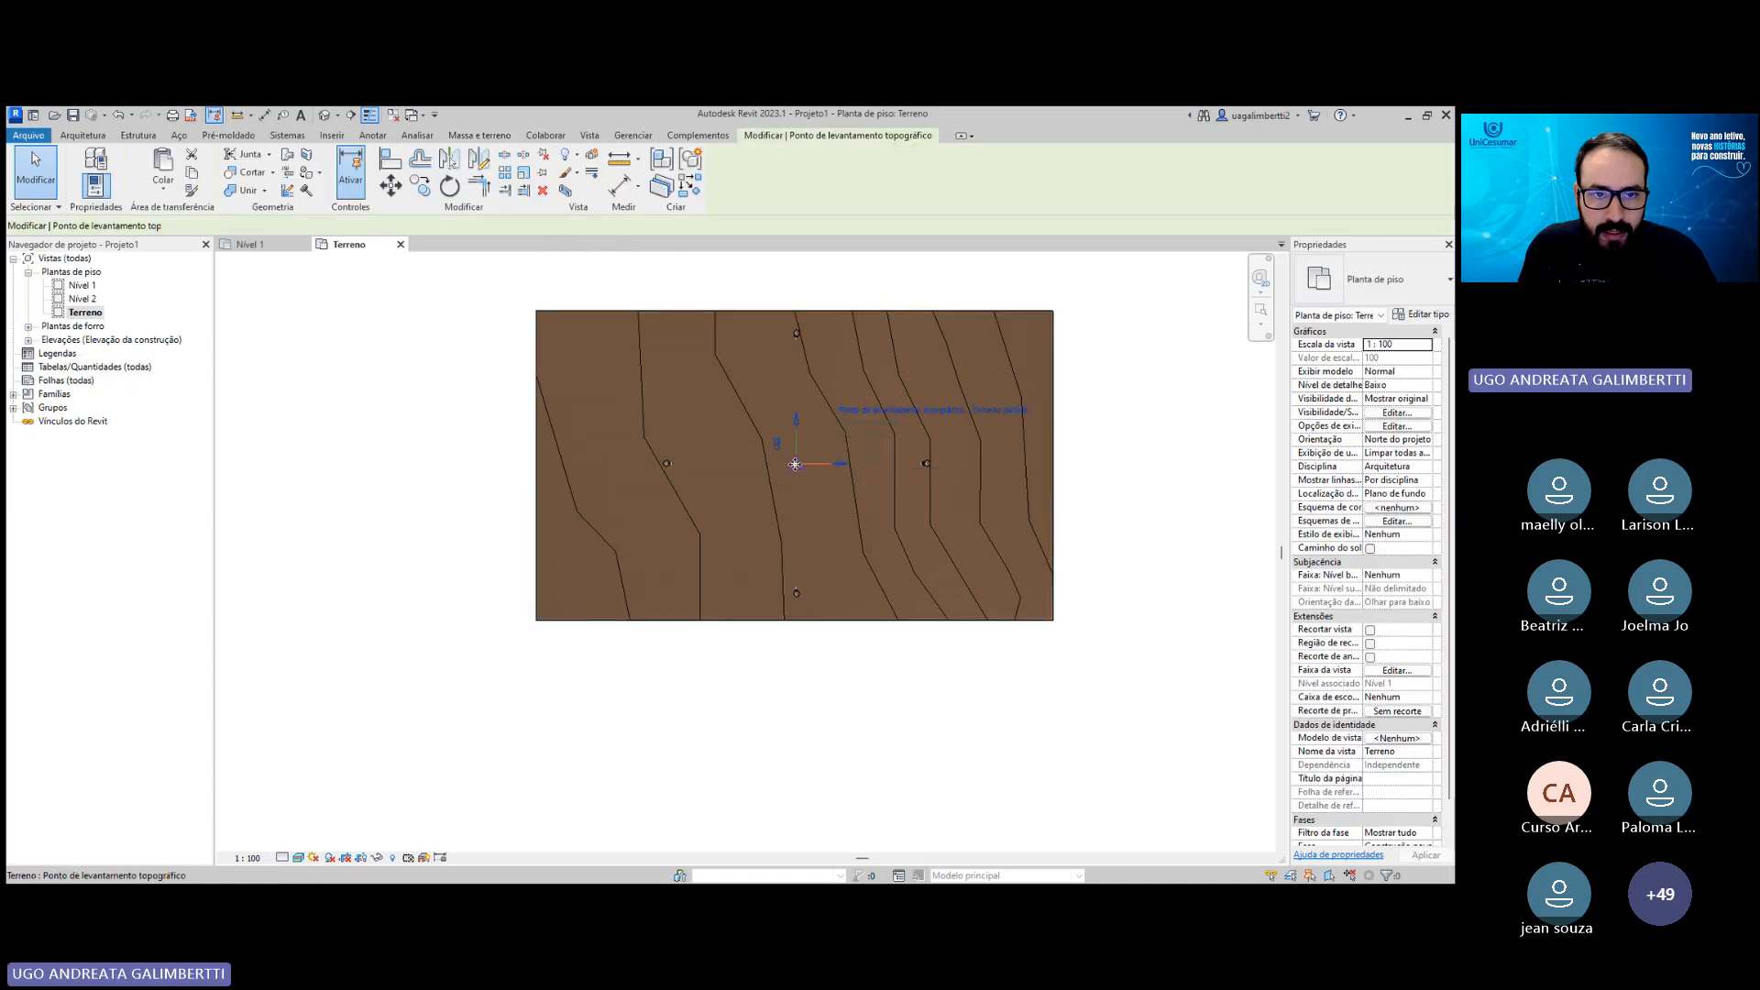
{"action": "left_click", "coordinate": [573, 158]}
{"action": "left_click", "coordinate": [607, 180]}
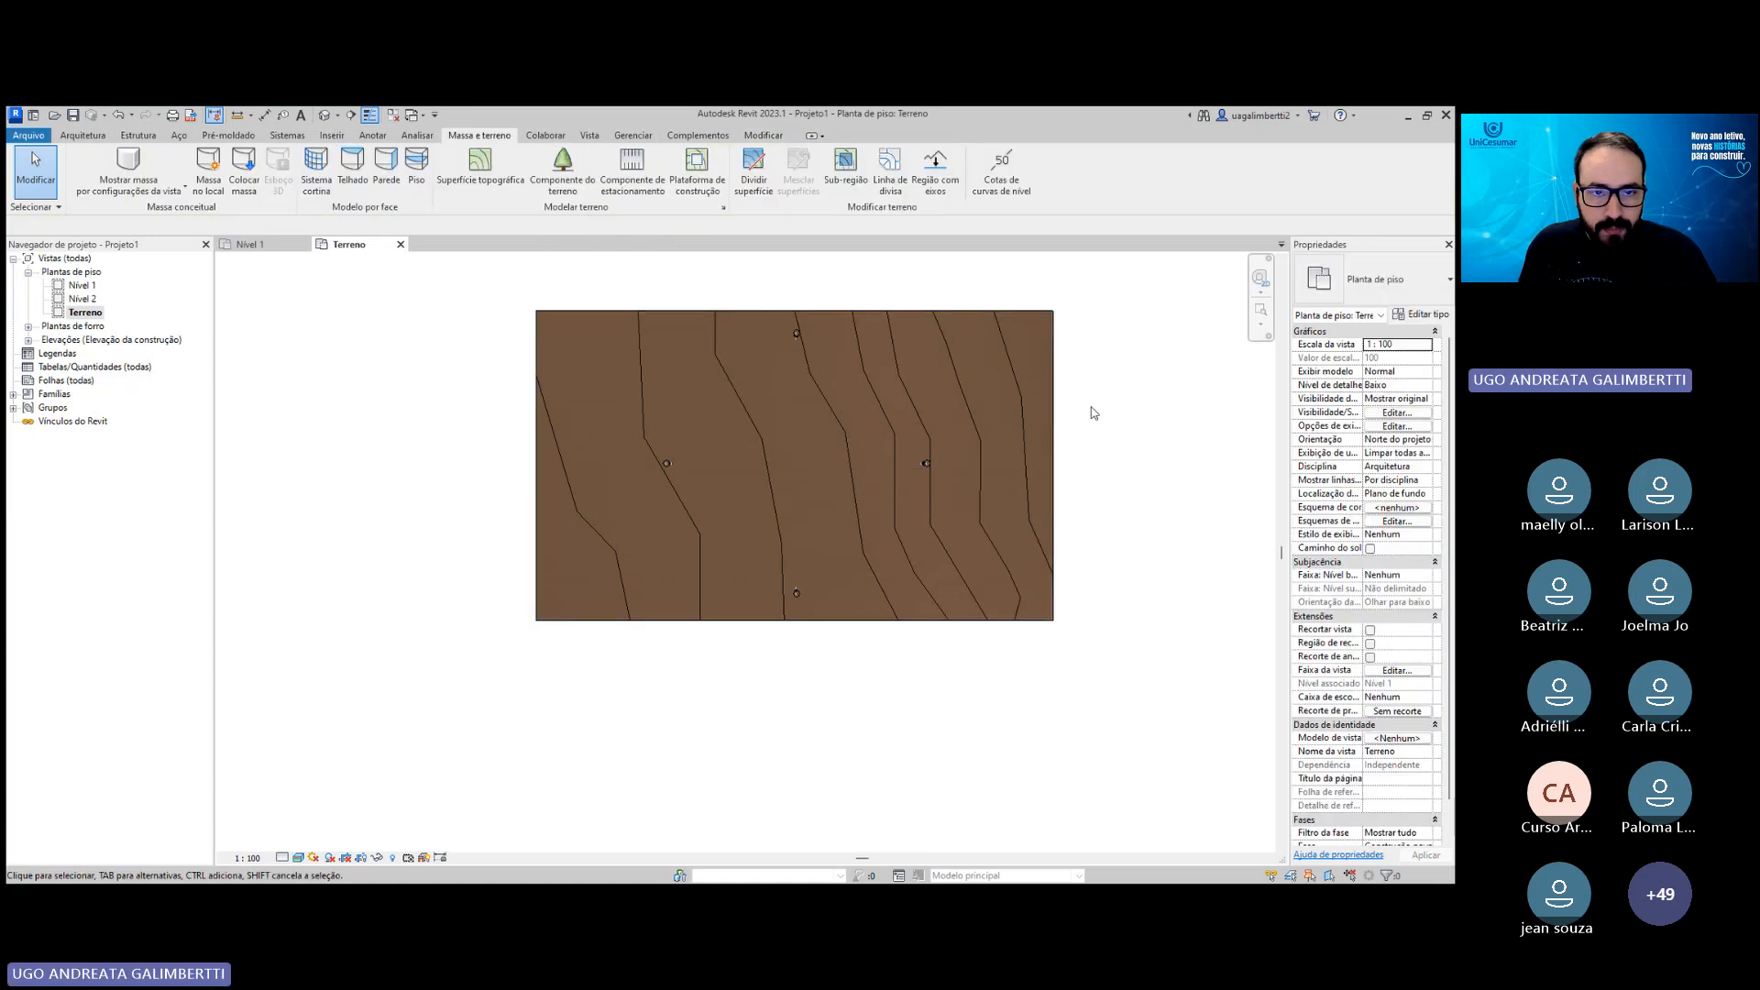
Bring up the annotation tools for the Terreno floor plan.
{"action": "middle_click_drag", "start_coordinate": [1092, 409], "coordinate": [1031, 494]}
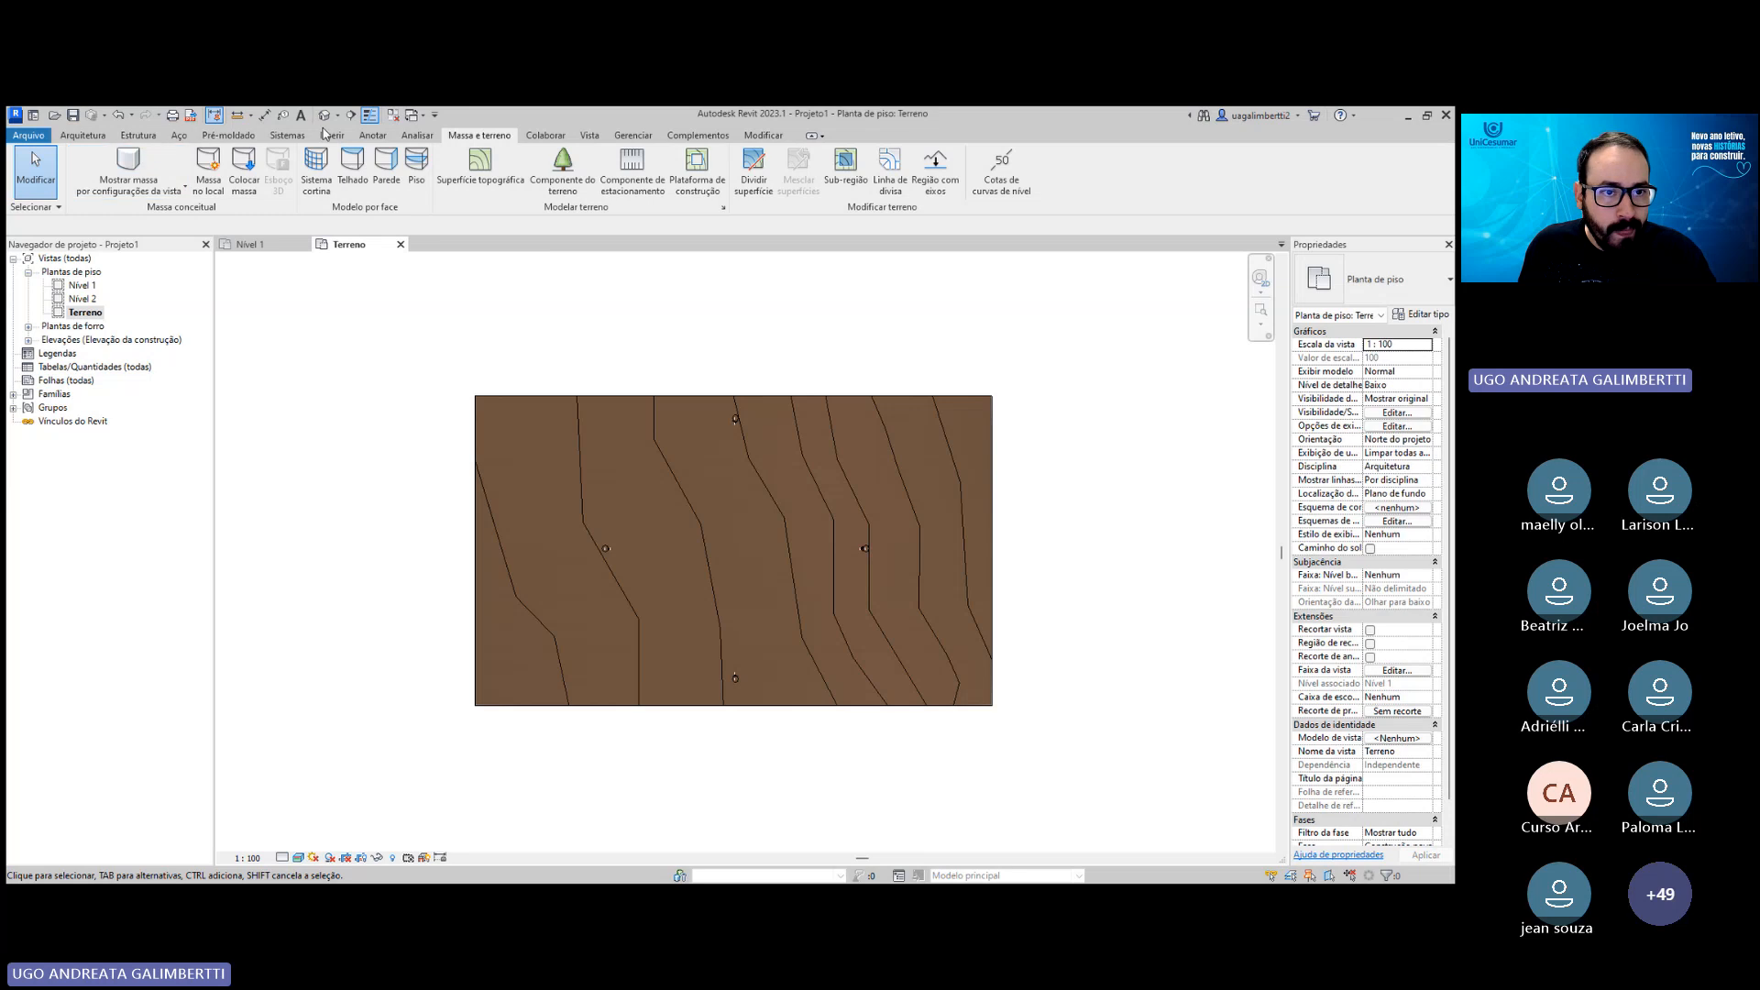
{"action": "left_click", "coordinate": [373, 135]}
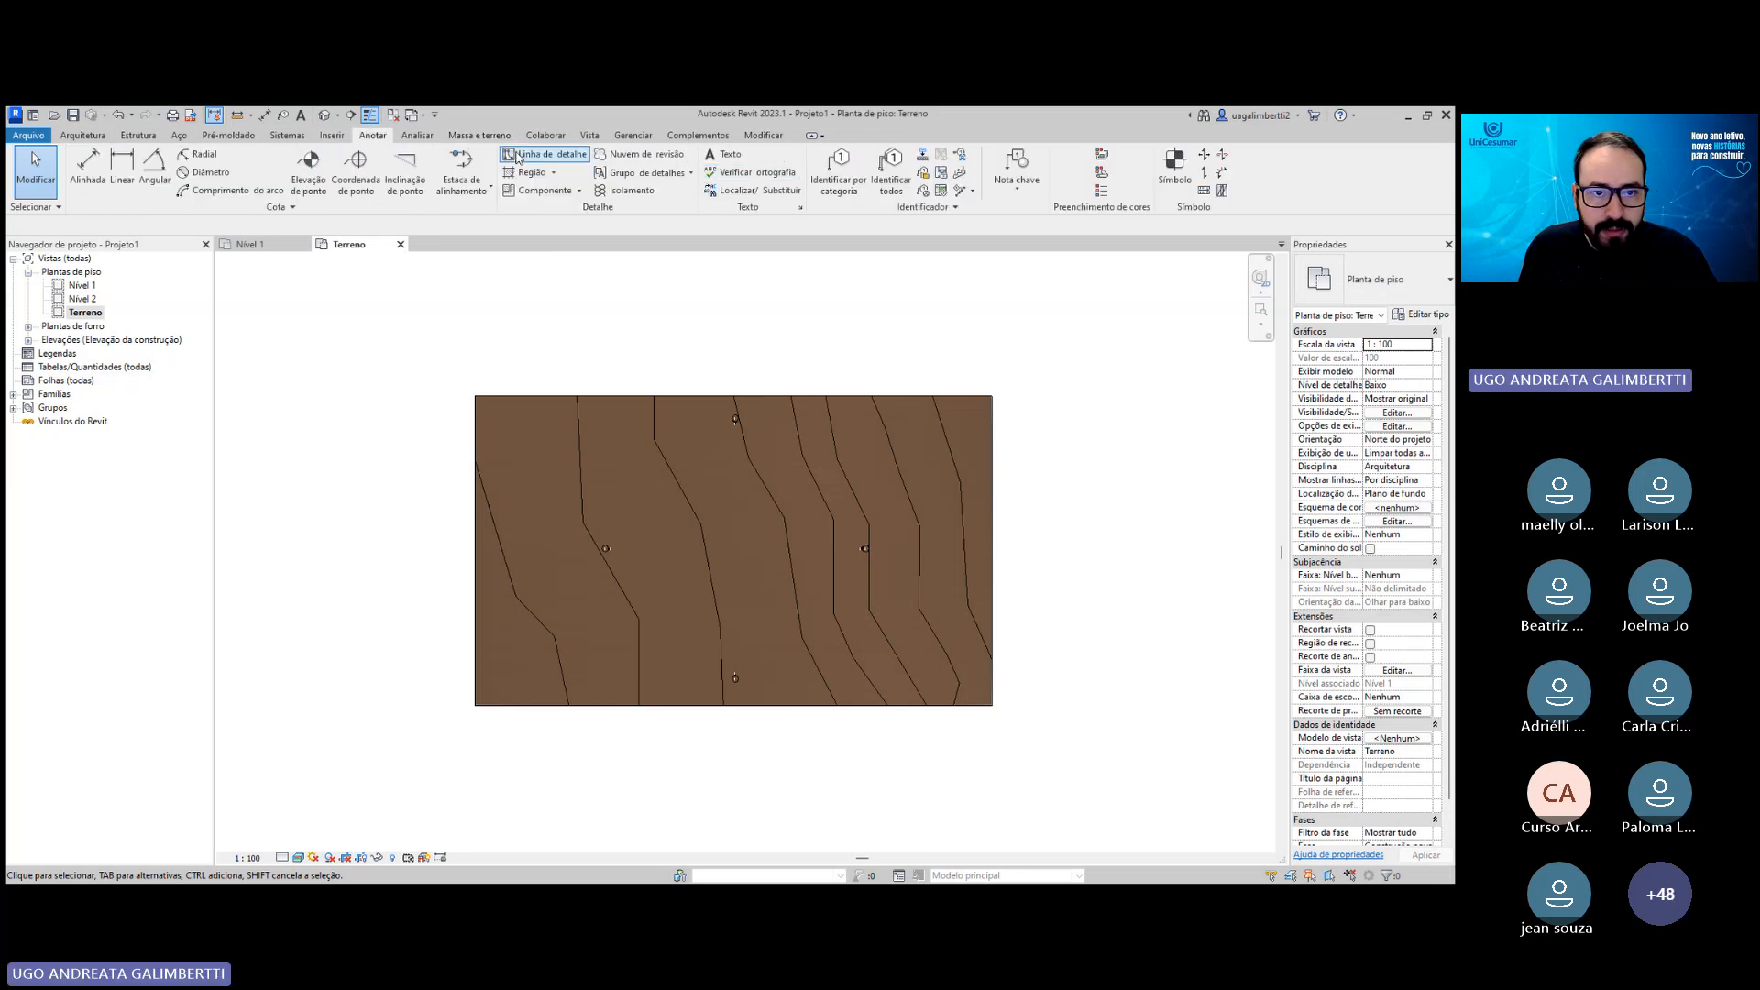
Draw a 30 by 30 m square with detail lines in the empty area beside the terrain's upper corner.
{"action": "left_click", "coordinate": [545, 154]}
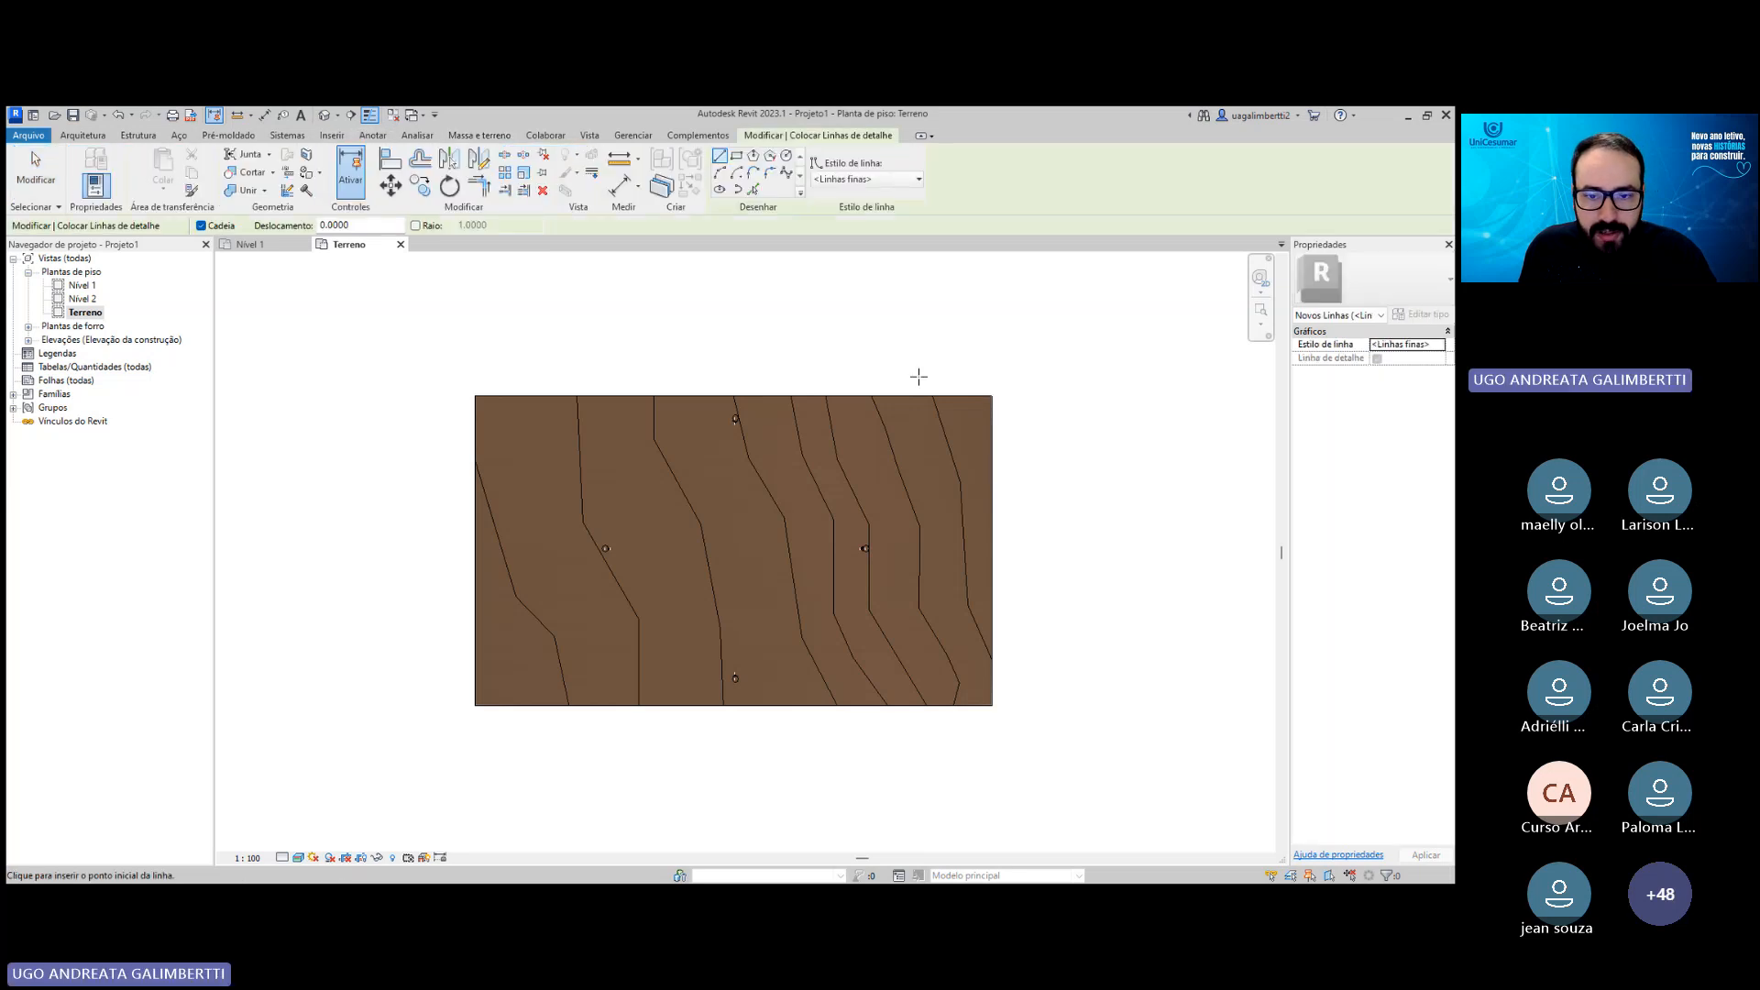
{"action": "scroll", "coordinate": [918, 376], "scroll_direction": "down", "scroll_amount": 2}
{"action": "left_click", "coordinate": [947, 451]}
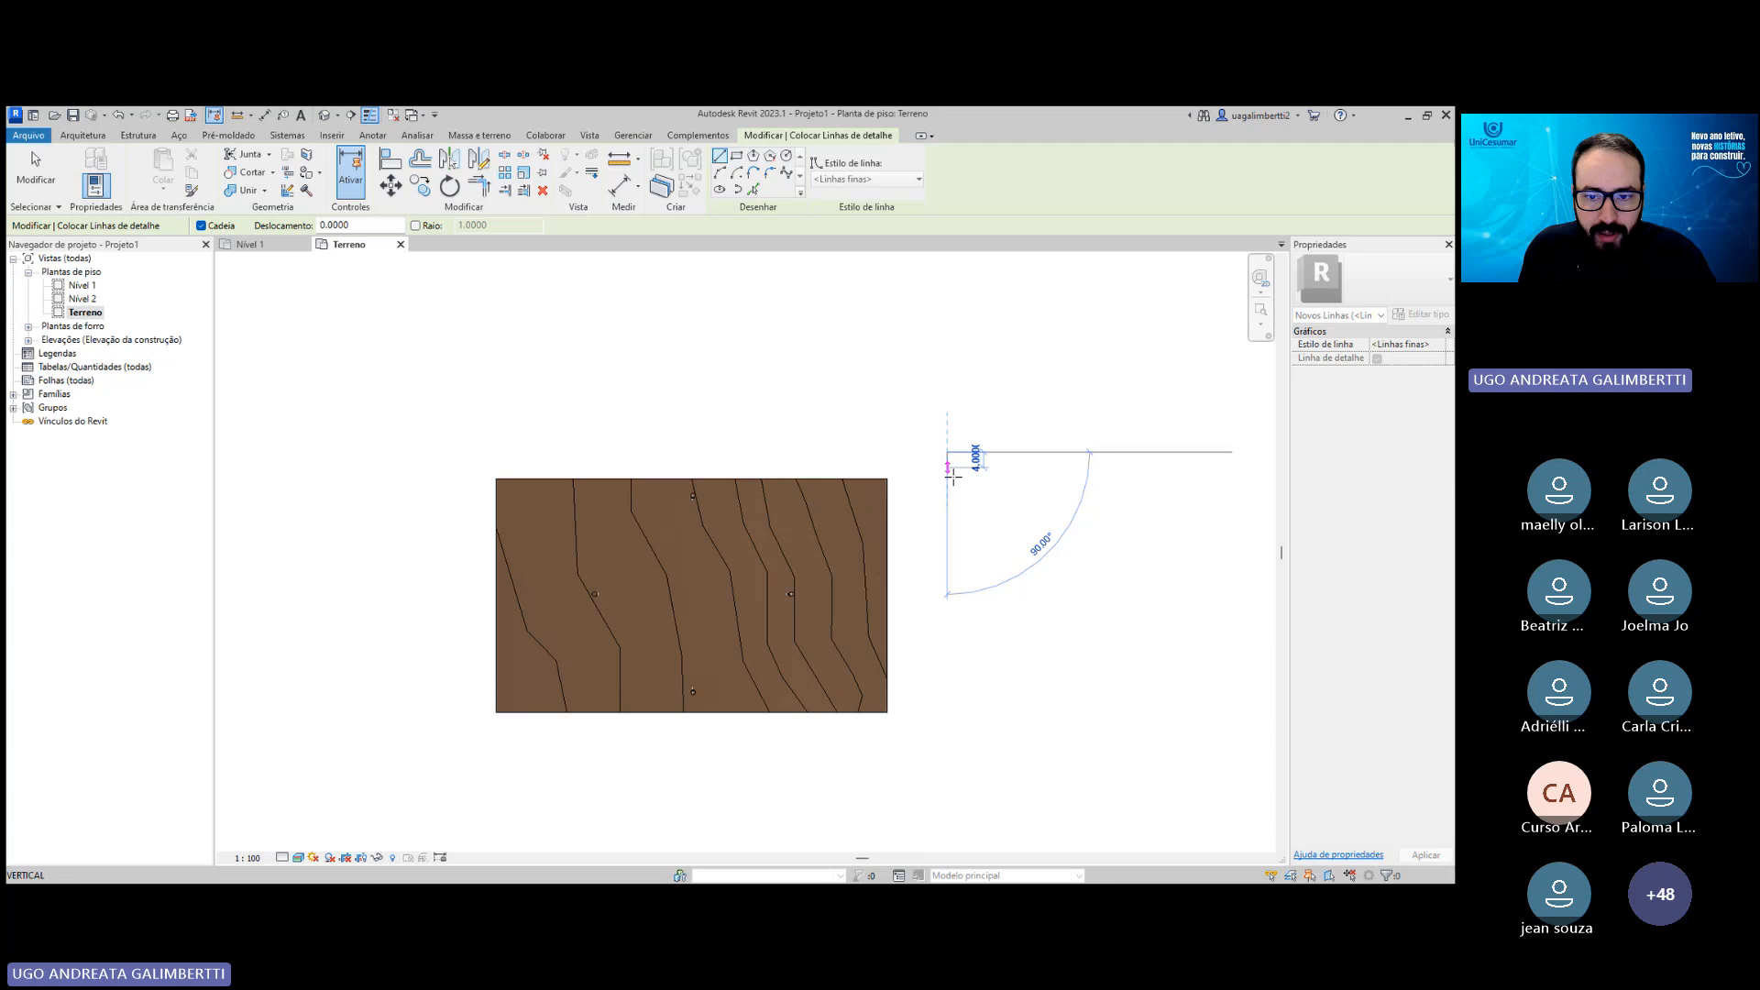
{"action": "left_click", "coordinate": [950, 571]}
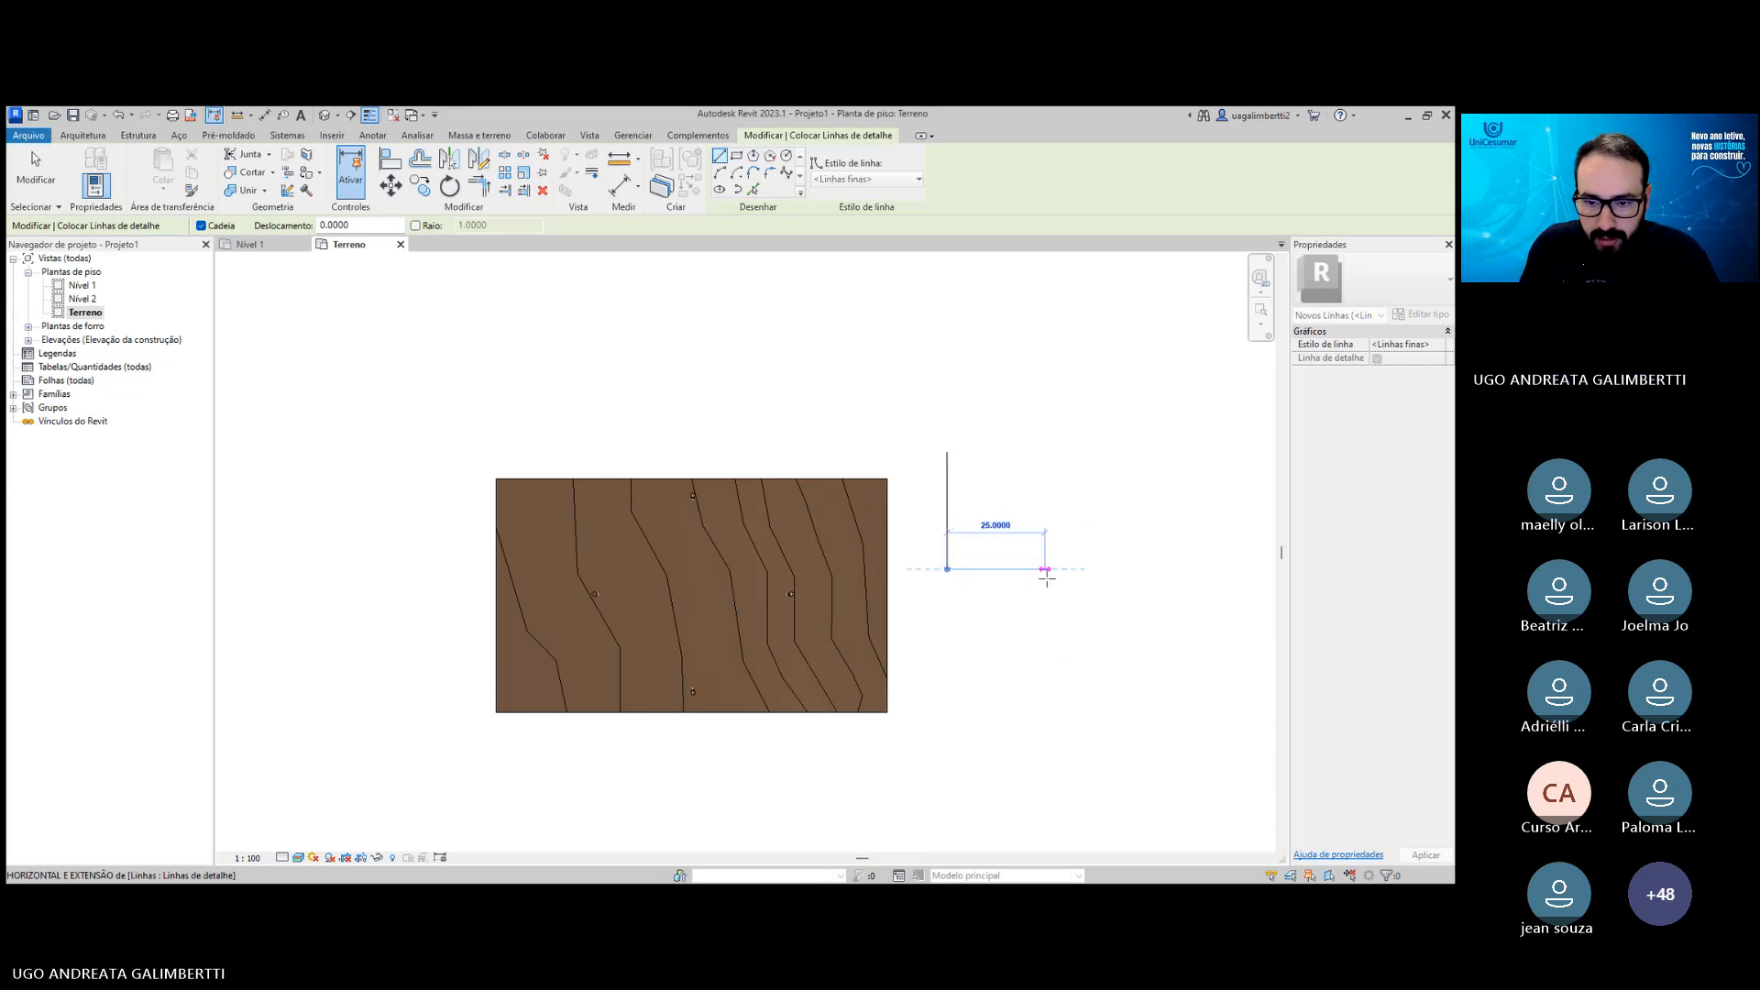
{"action": "type", "text": "30"}
{"action": "key", "text": "Return"}
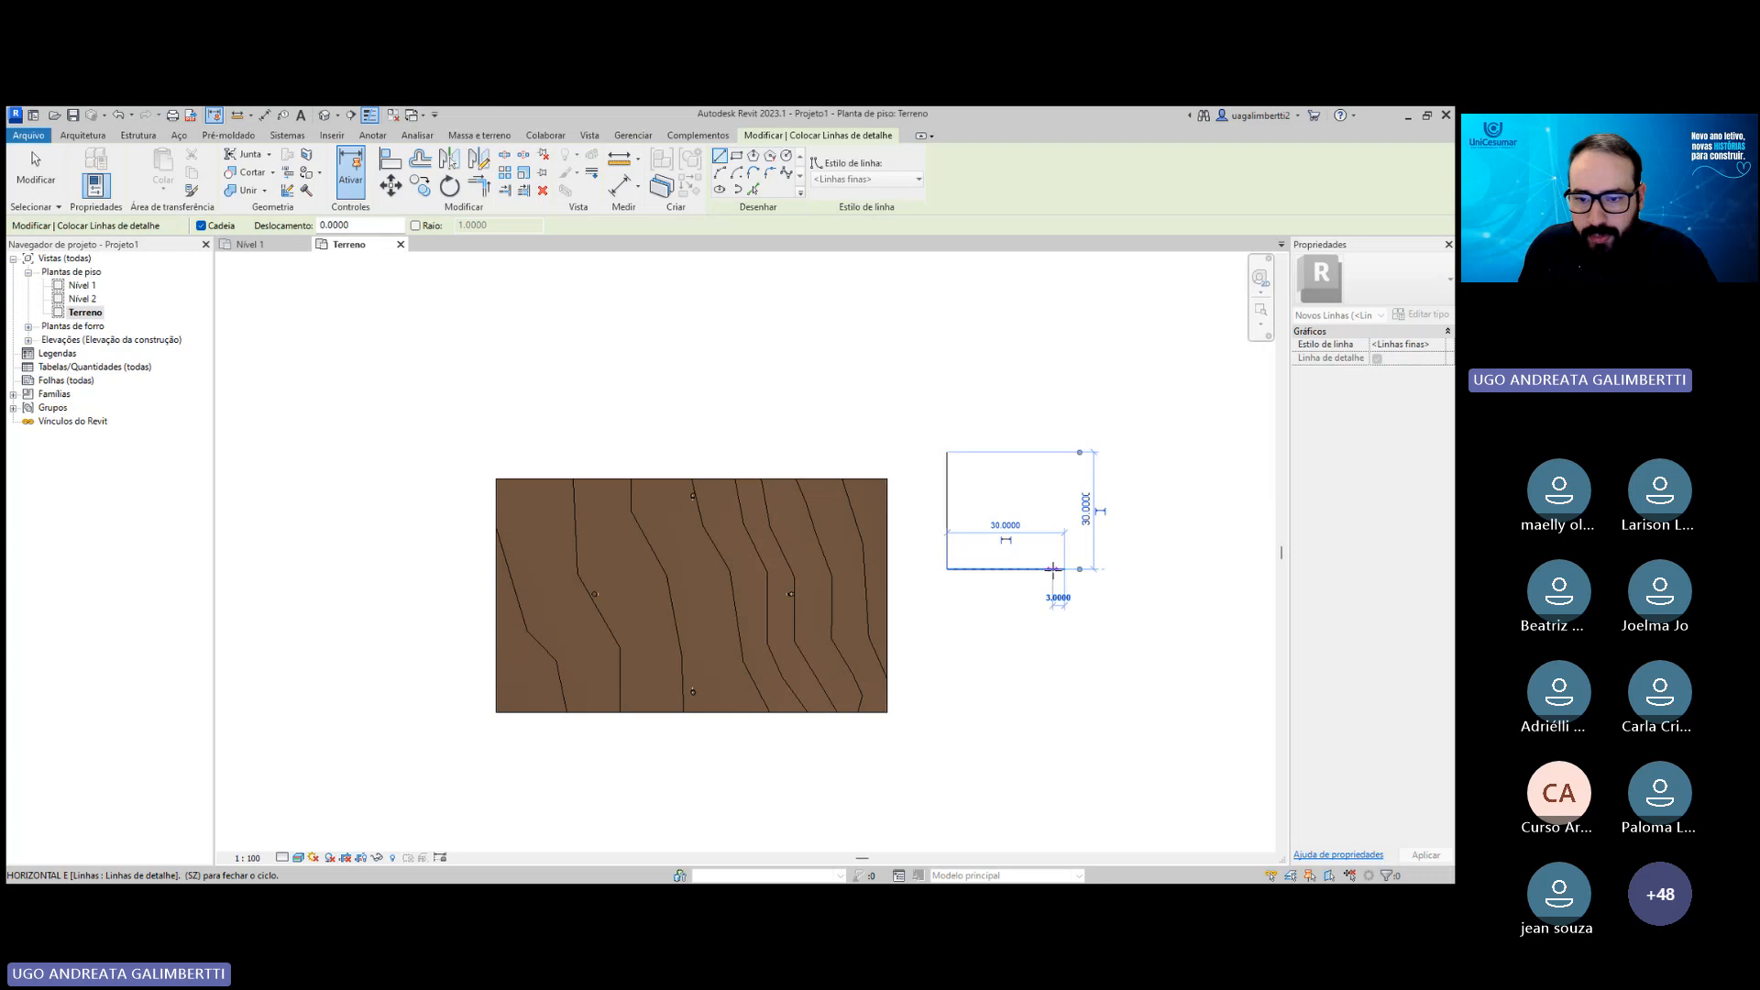
{"action": "left_click", "coordinate": [1064, 451]}
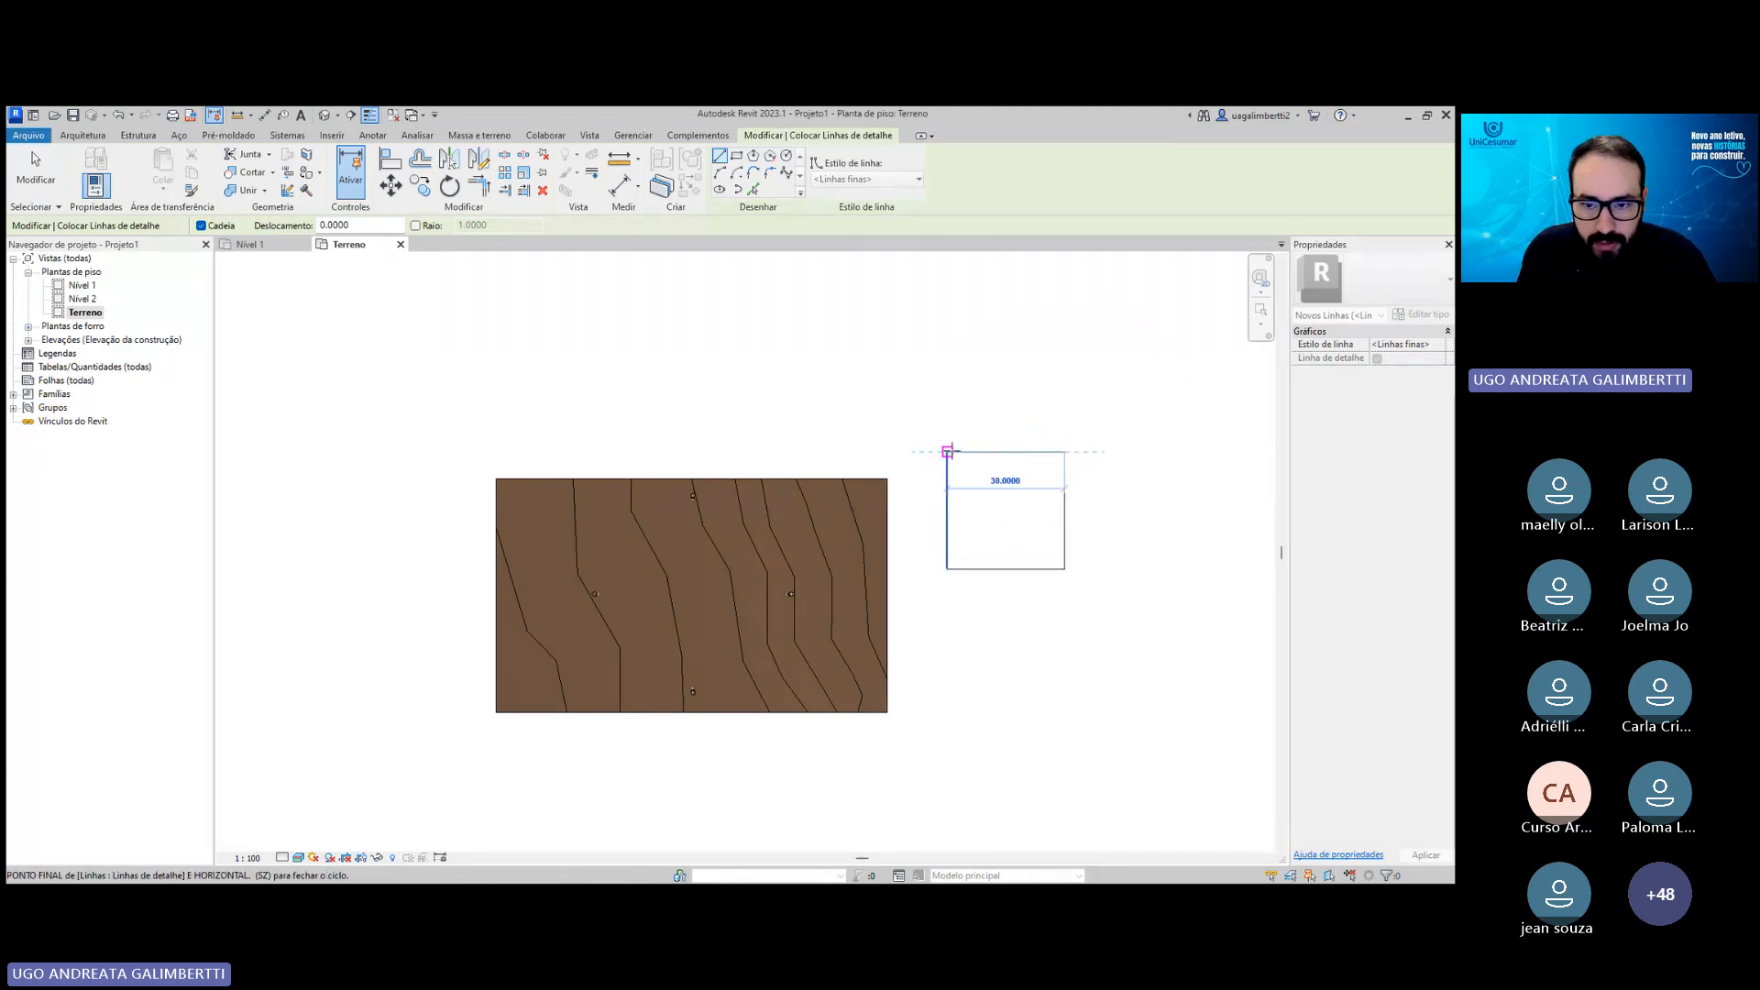
{"action": "left_click", "coordinate": [947, 451]}
{"action": "key", "text": "Escape"}
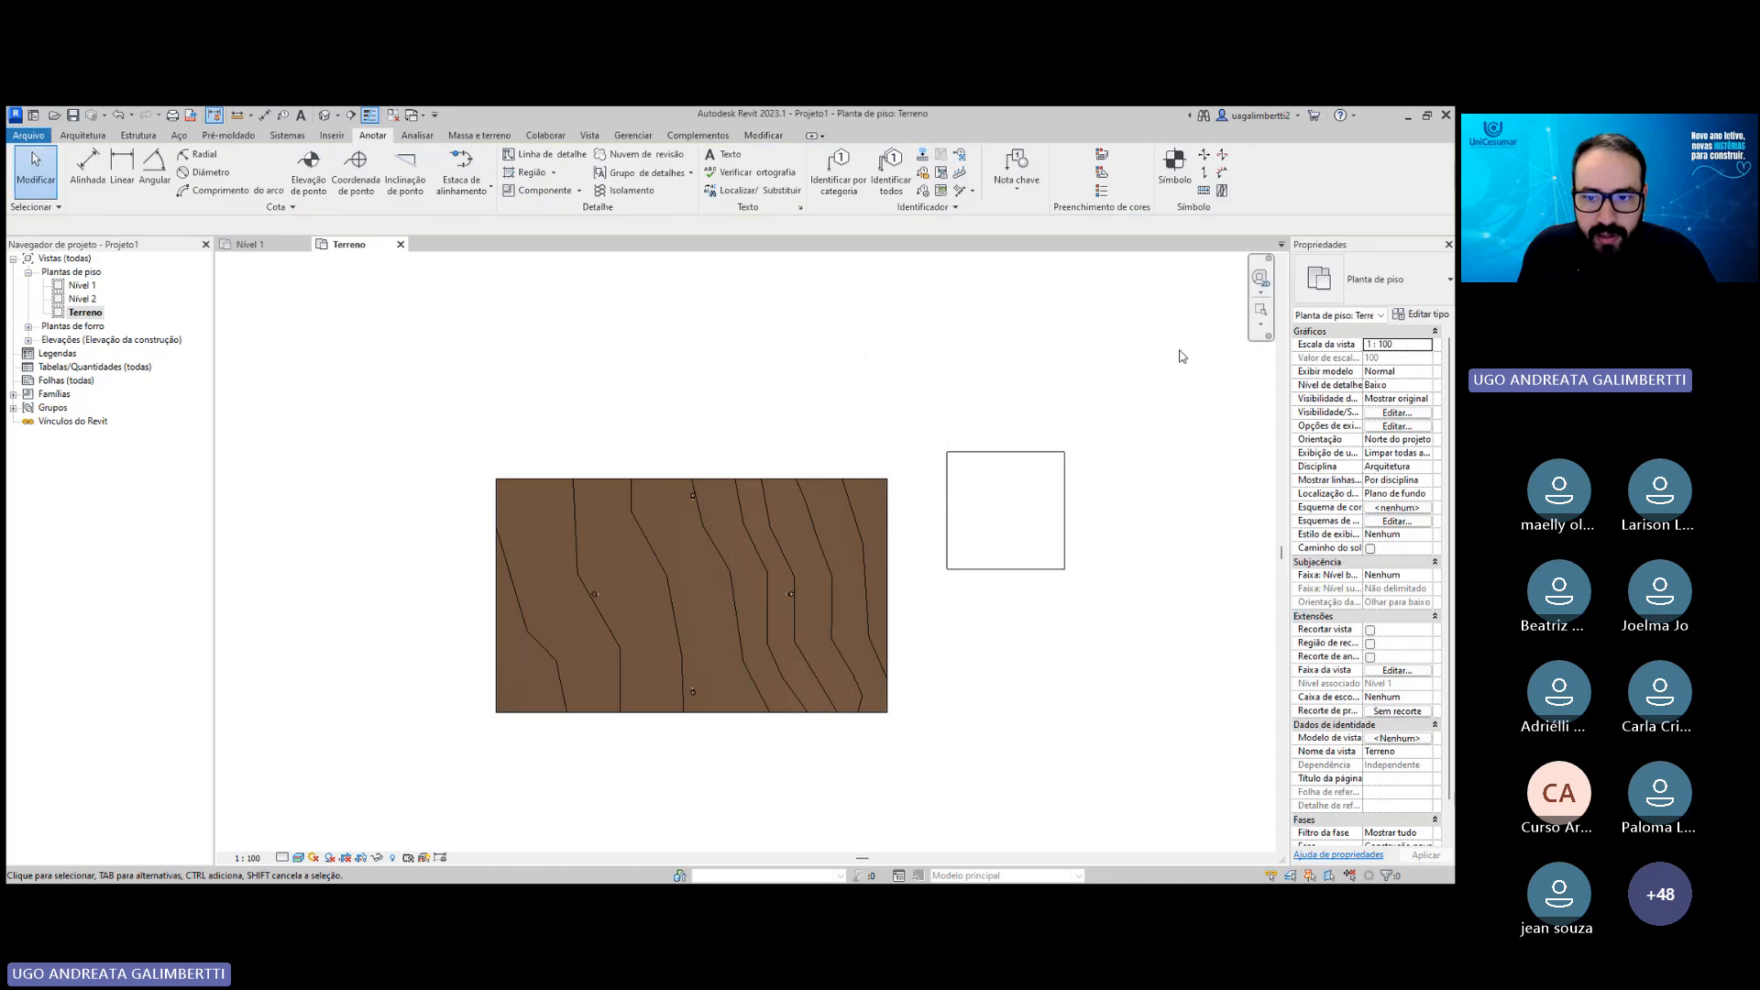
Move the detail-line square onto the terrain, placing it slightly off the centre of the surface.
{"action": "left_click_drag", "start_coordinate": [919, 426], "coordinate": [1113, 622]}
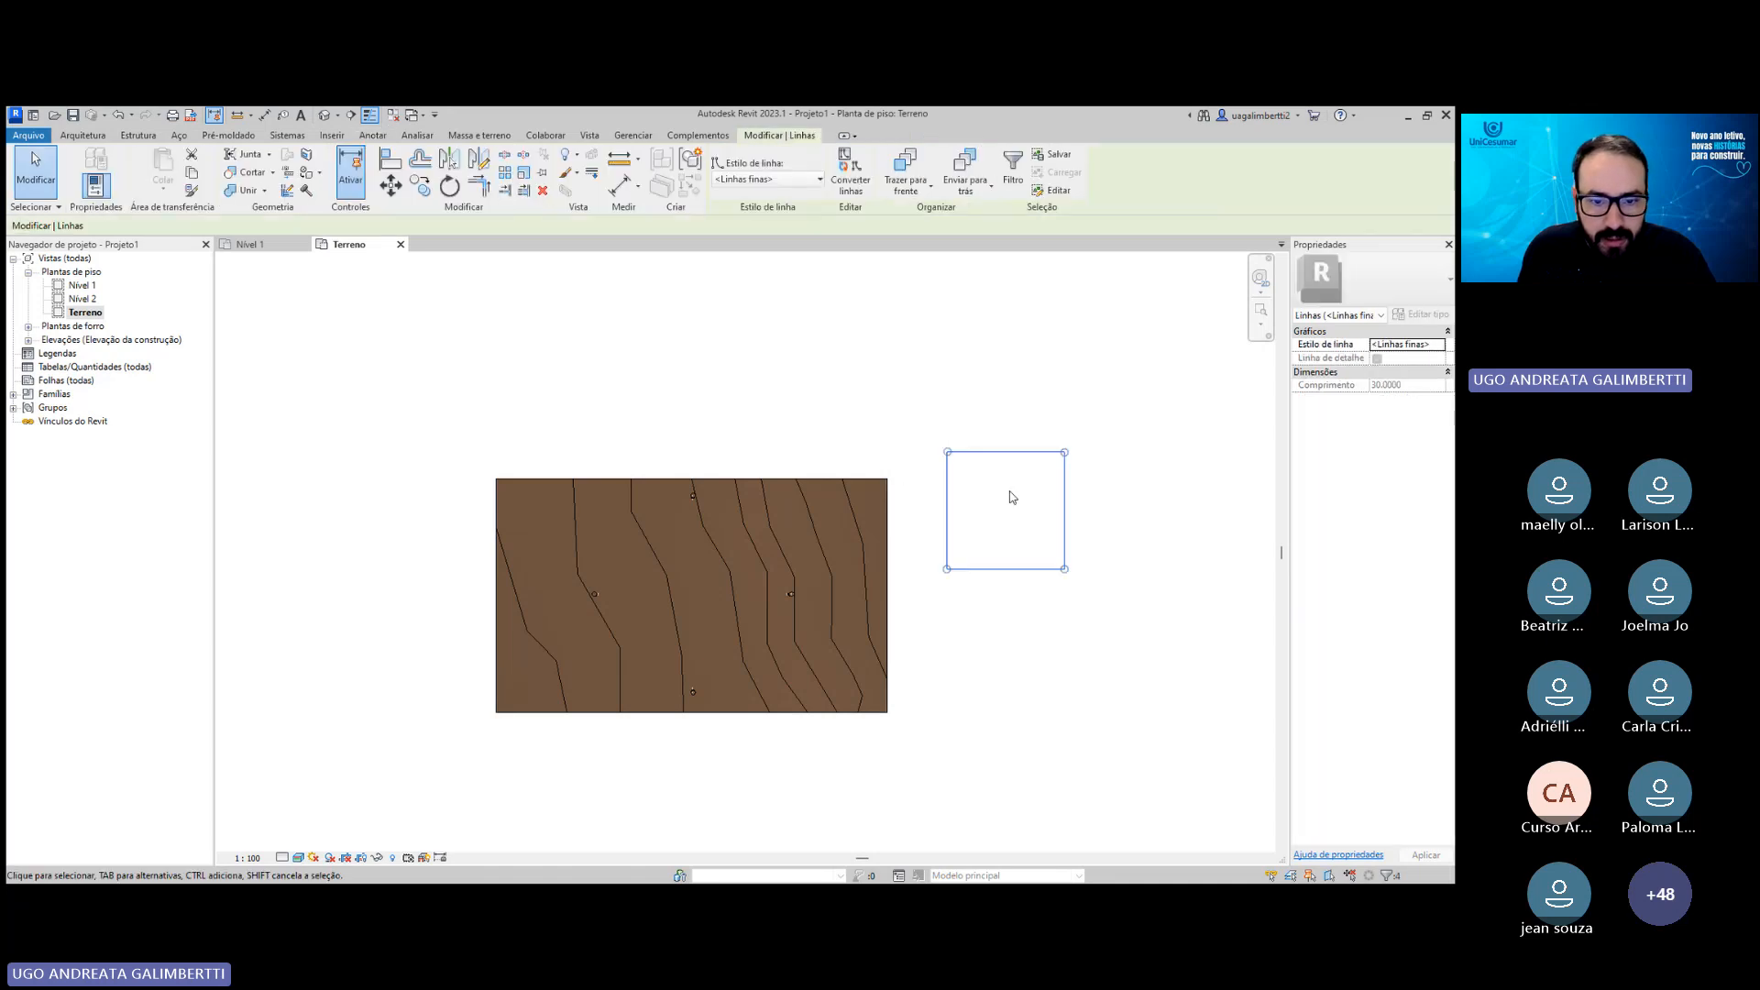
{"action": "left_click", "coordinate": [892, 432]}
{"action": "middle_click_drag", "start_coordinate": [730, 473], "coordinate": [782, 421]}
{"action": "left_click_drag", "start_coordinate": [971, 360], "coordinate": [1152, 574]}
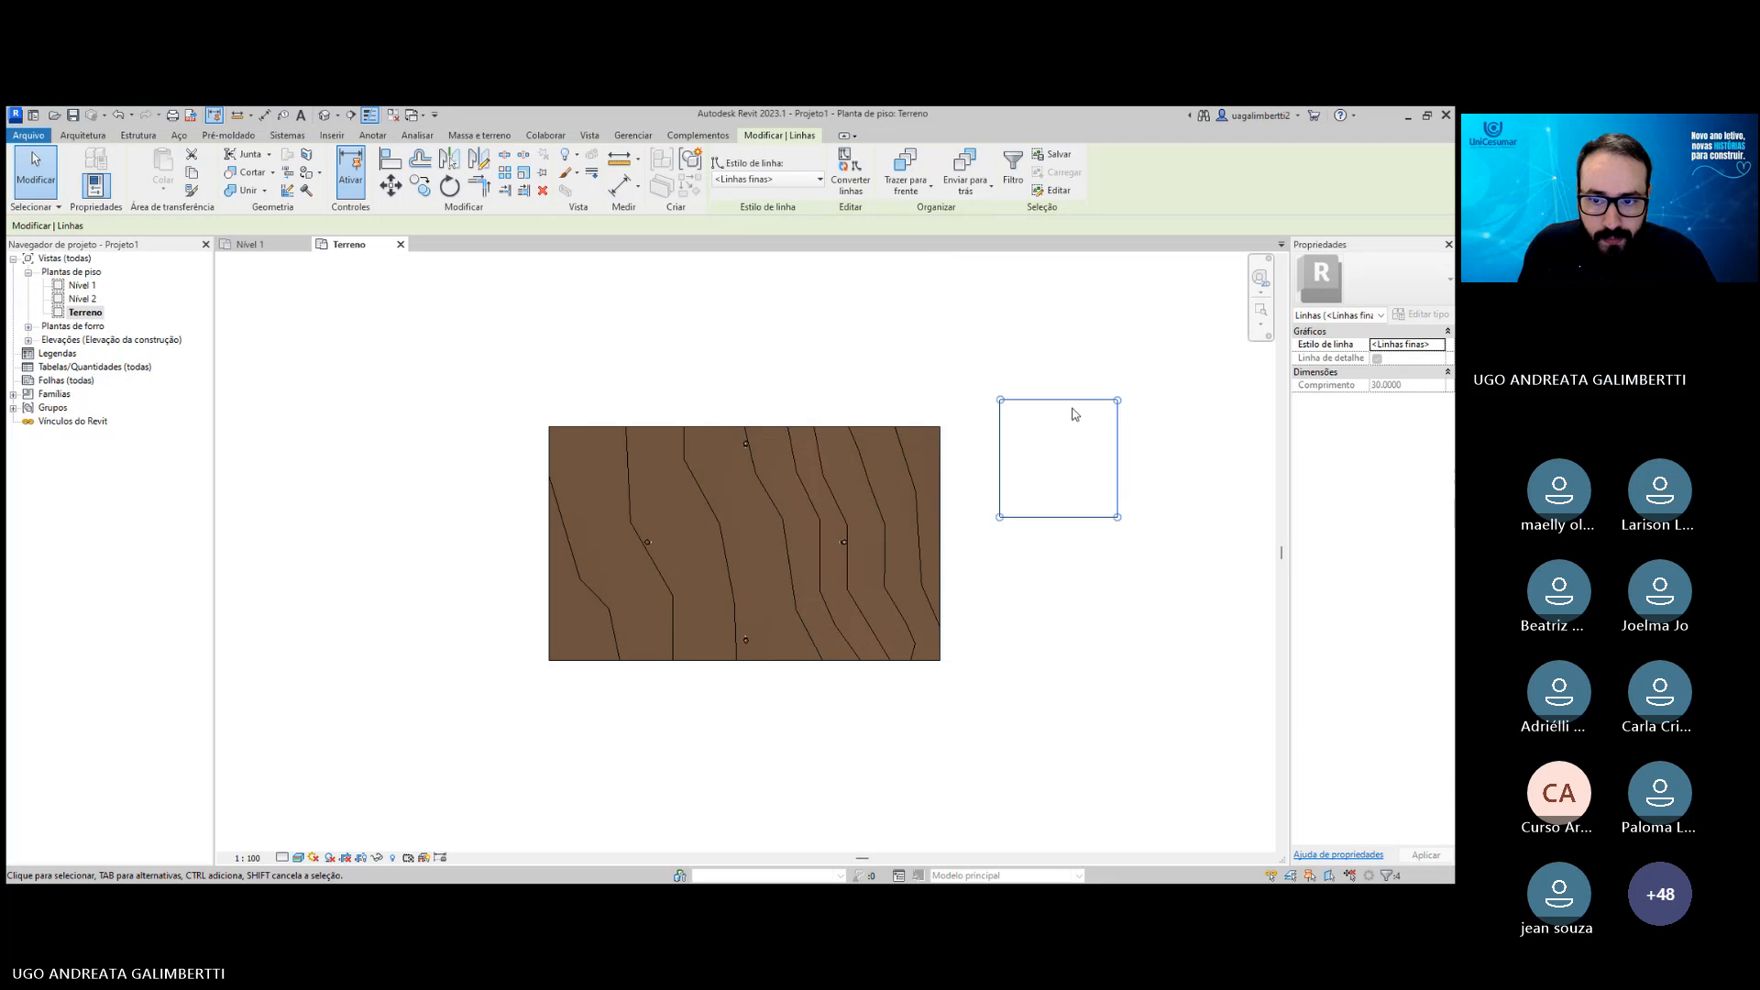
{"action": "left_click_drag", "start_coordinate": [1079, 400], "coordinate": [772, 476]}
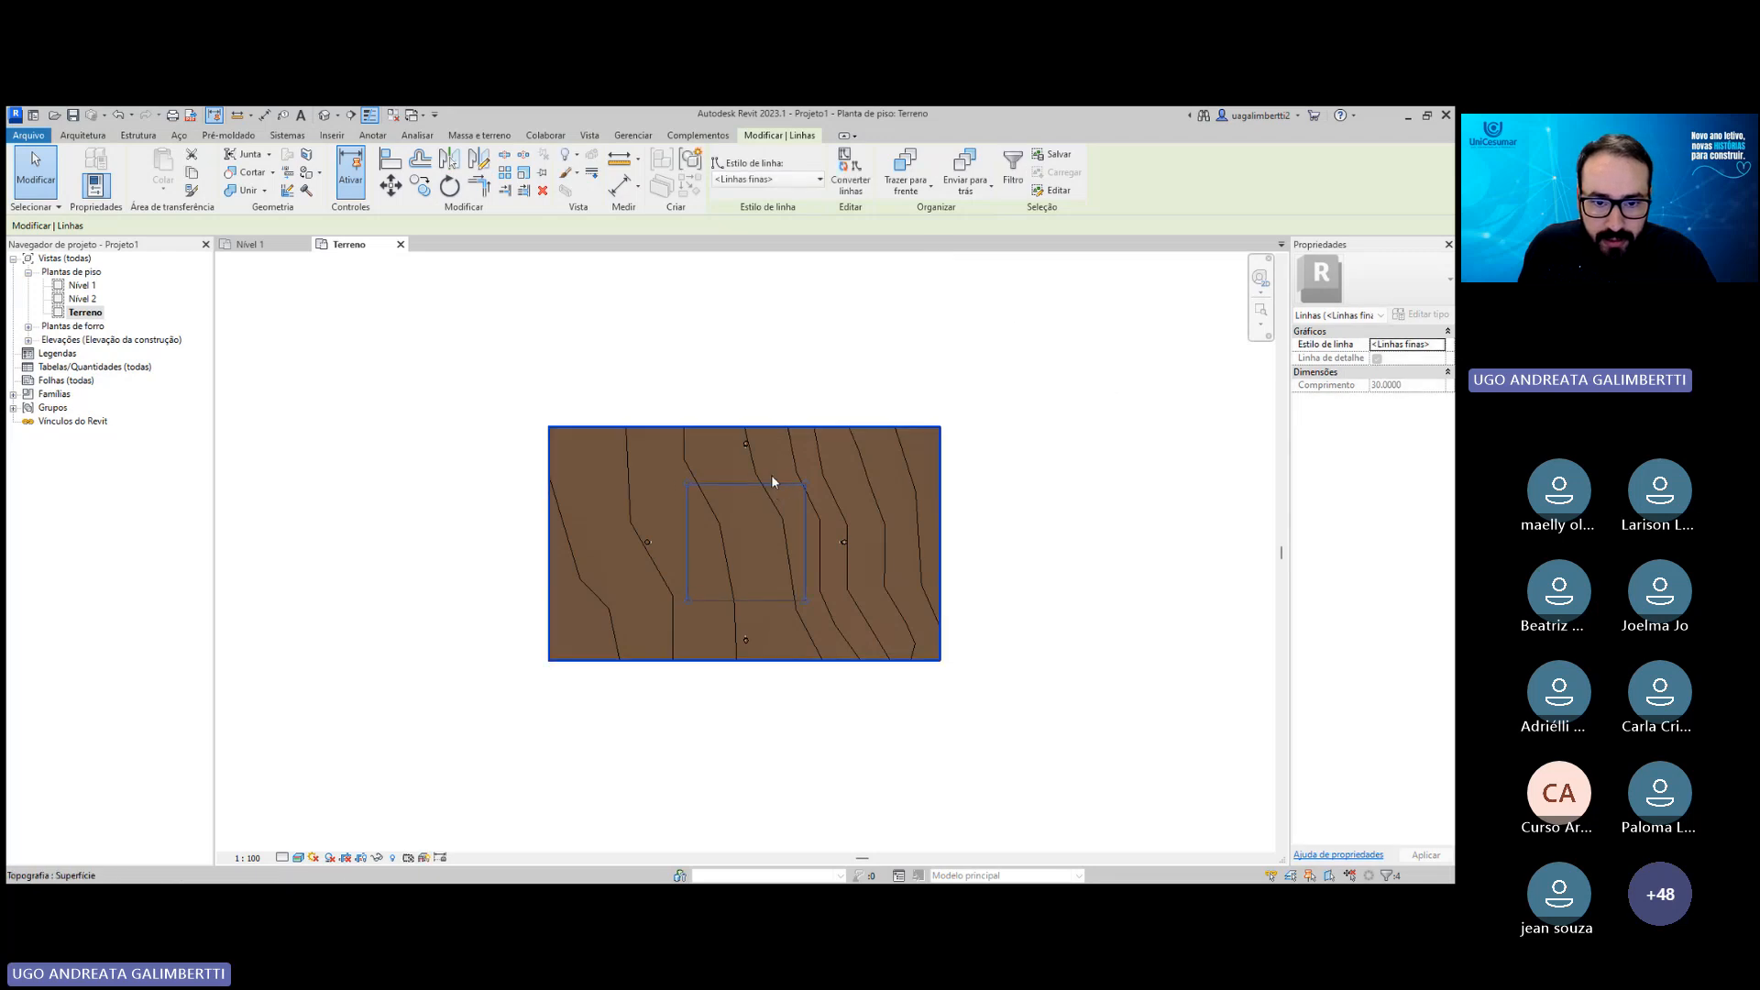
{"action": "scroll", "coordinate": [810, 496], "scroll_direction": "up", "scroll_amount": 2}
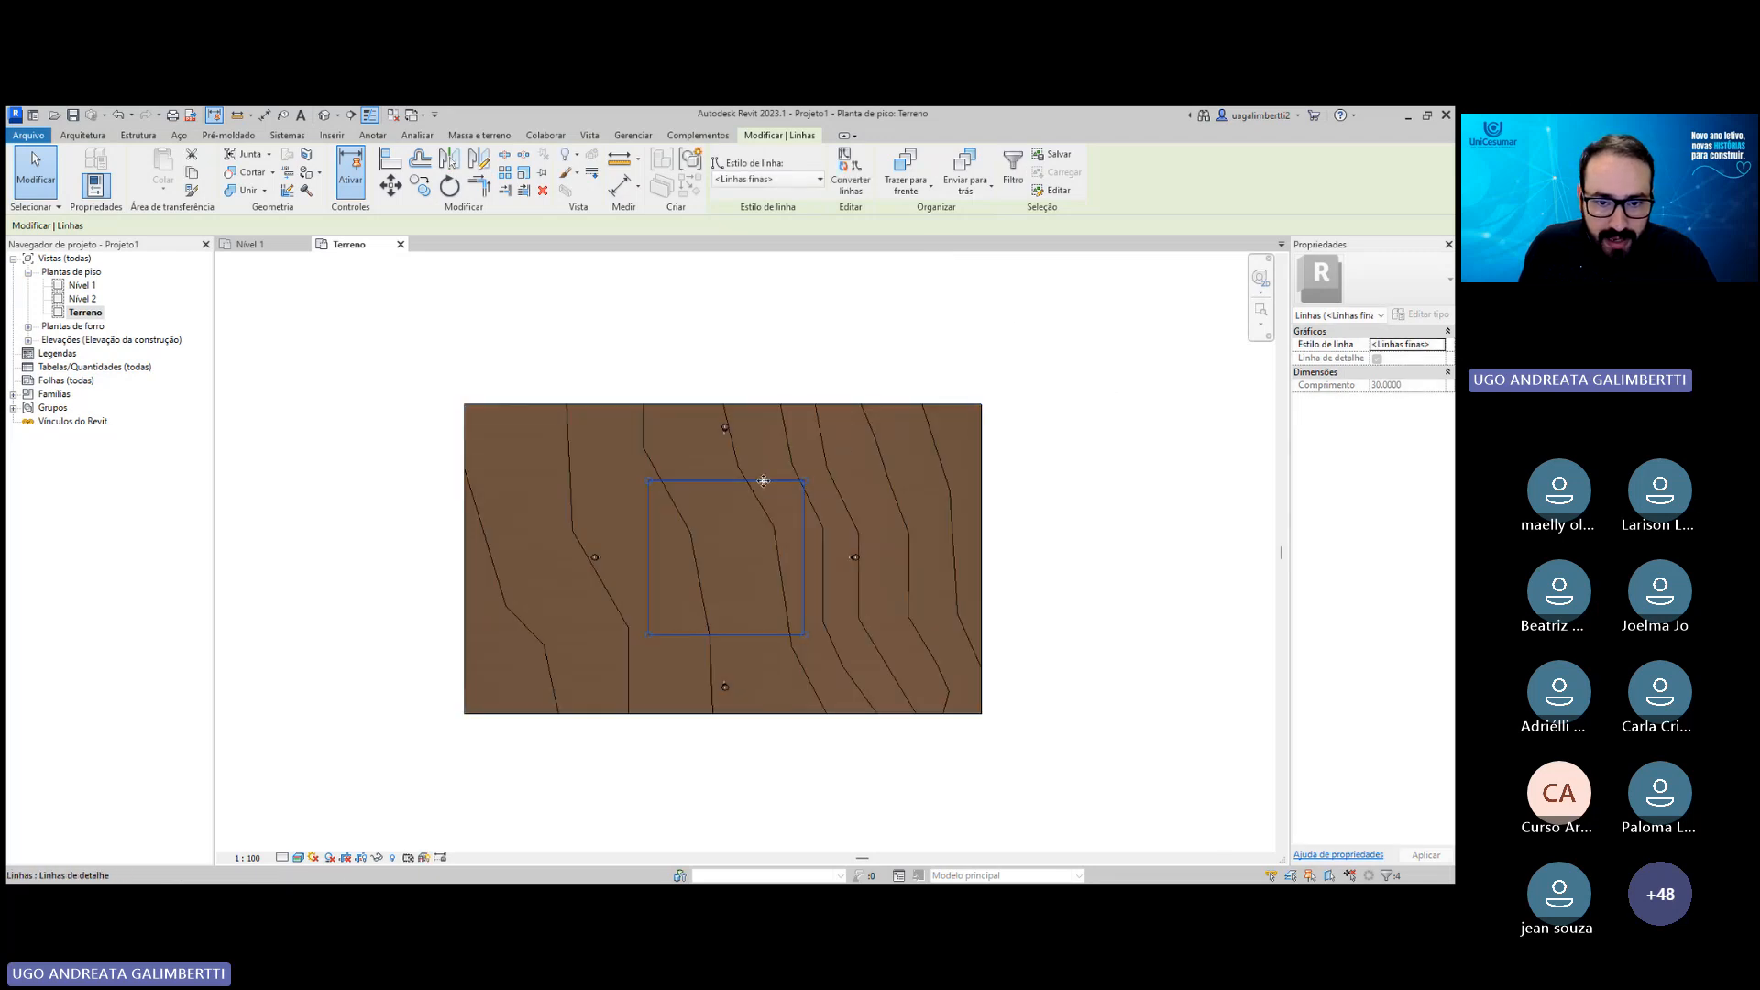
{"action": "left_click_drag", "start_coordinate": [771, 483], "coordinate": [801, 475]}
{"action": "key", "text": "Escape"}
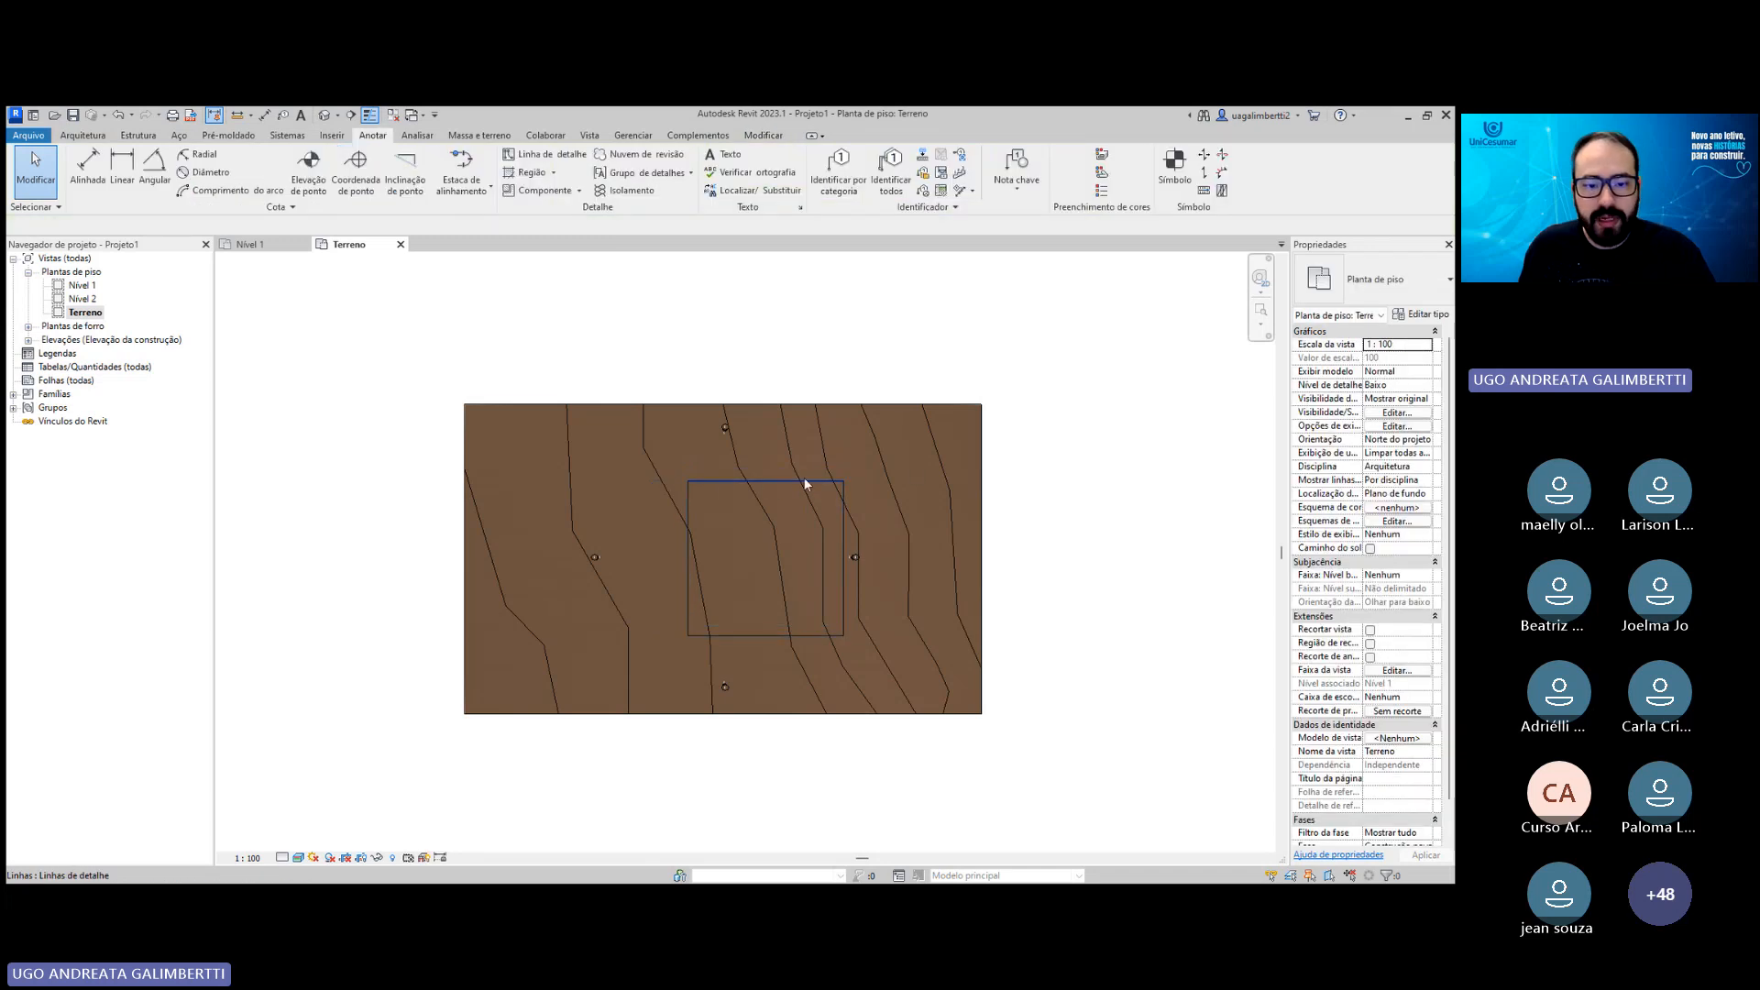
Open the topography surface for editing, check the elevations of the contour points along its upper edge, and finish the edit.
{"action": "scroll", "coordinate": [853, 523], "scroll_direction": "up", "scroll_amount": 1}
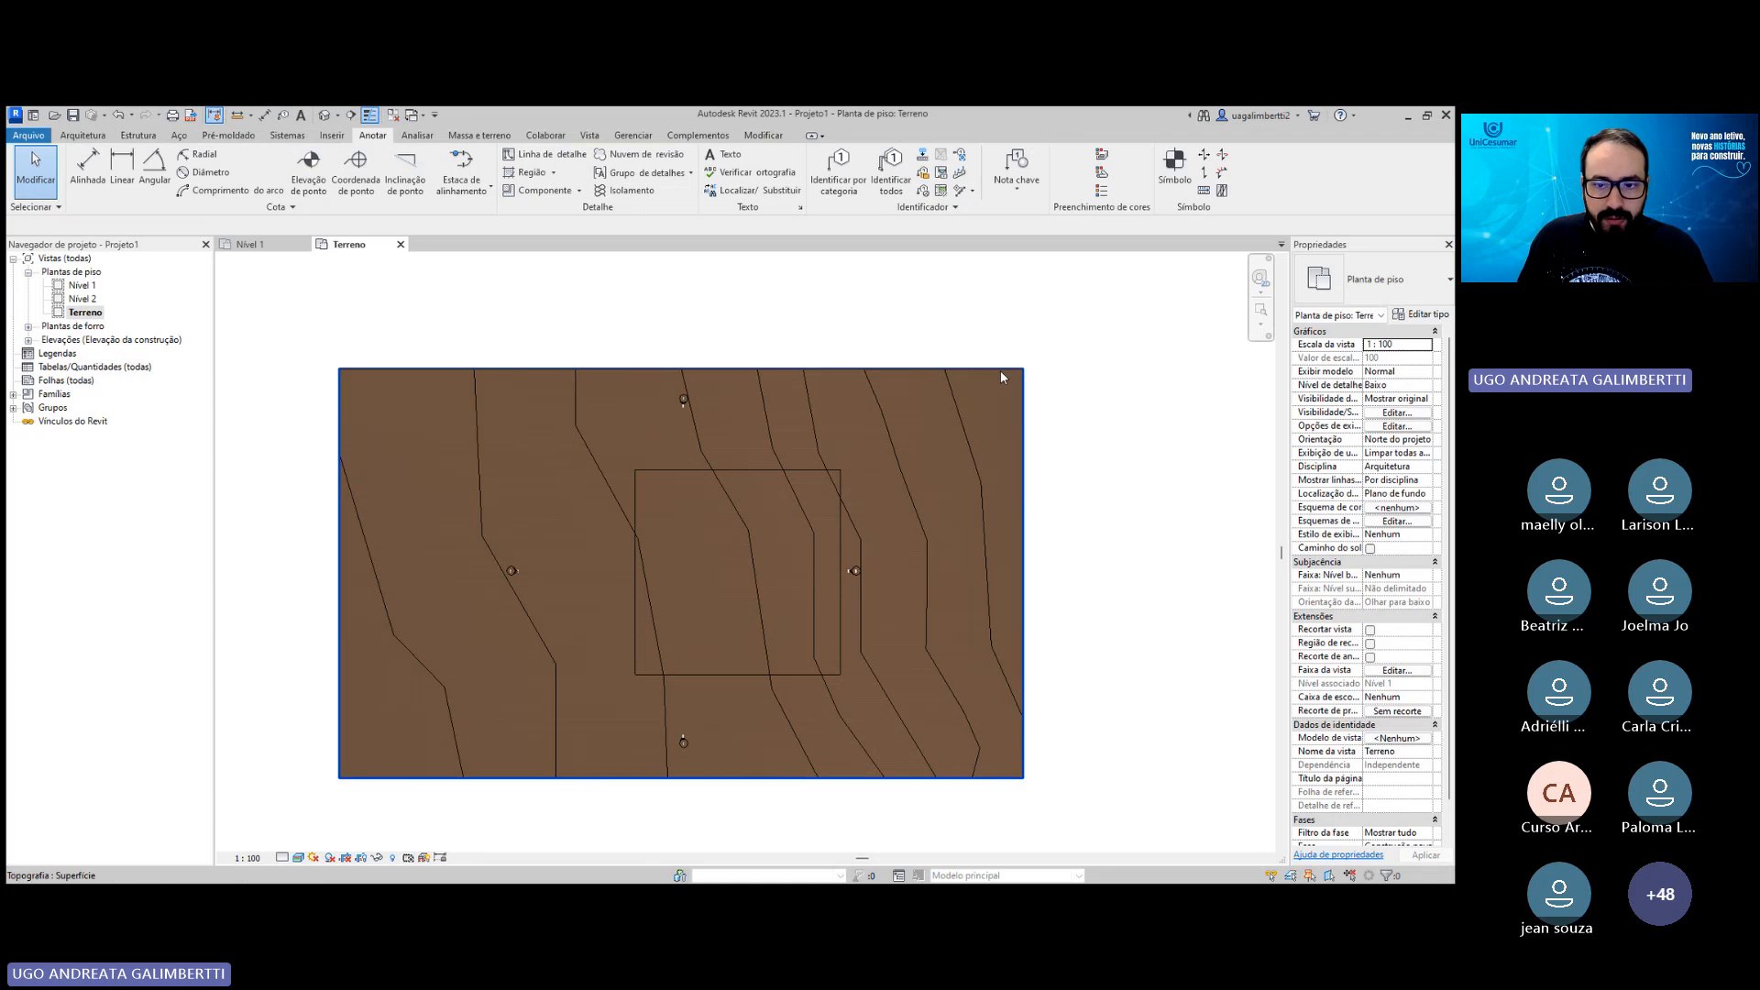
{"action": "left_click", "coordinate": [976, 377]}
{"action": "left_click", "coordinate": [733, 179]}
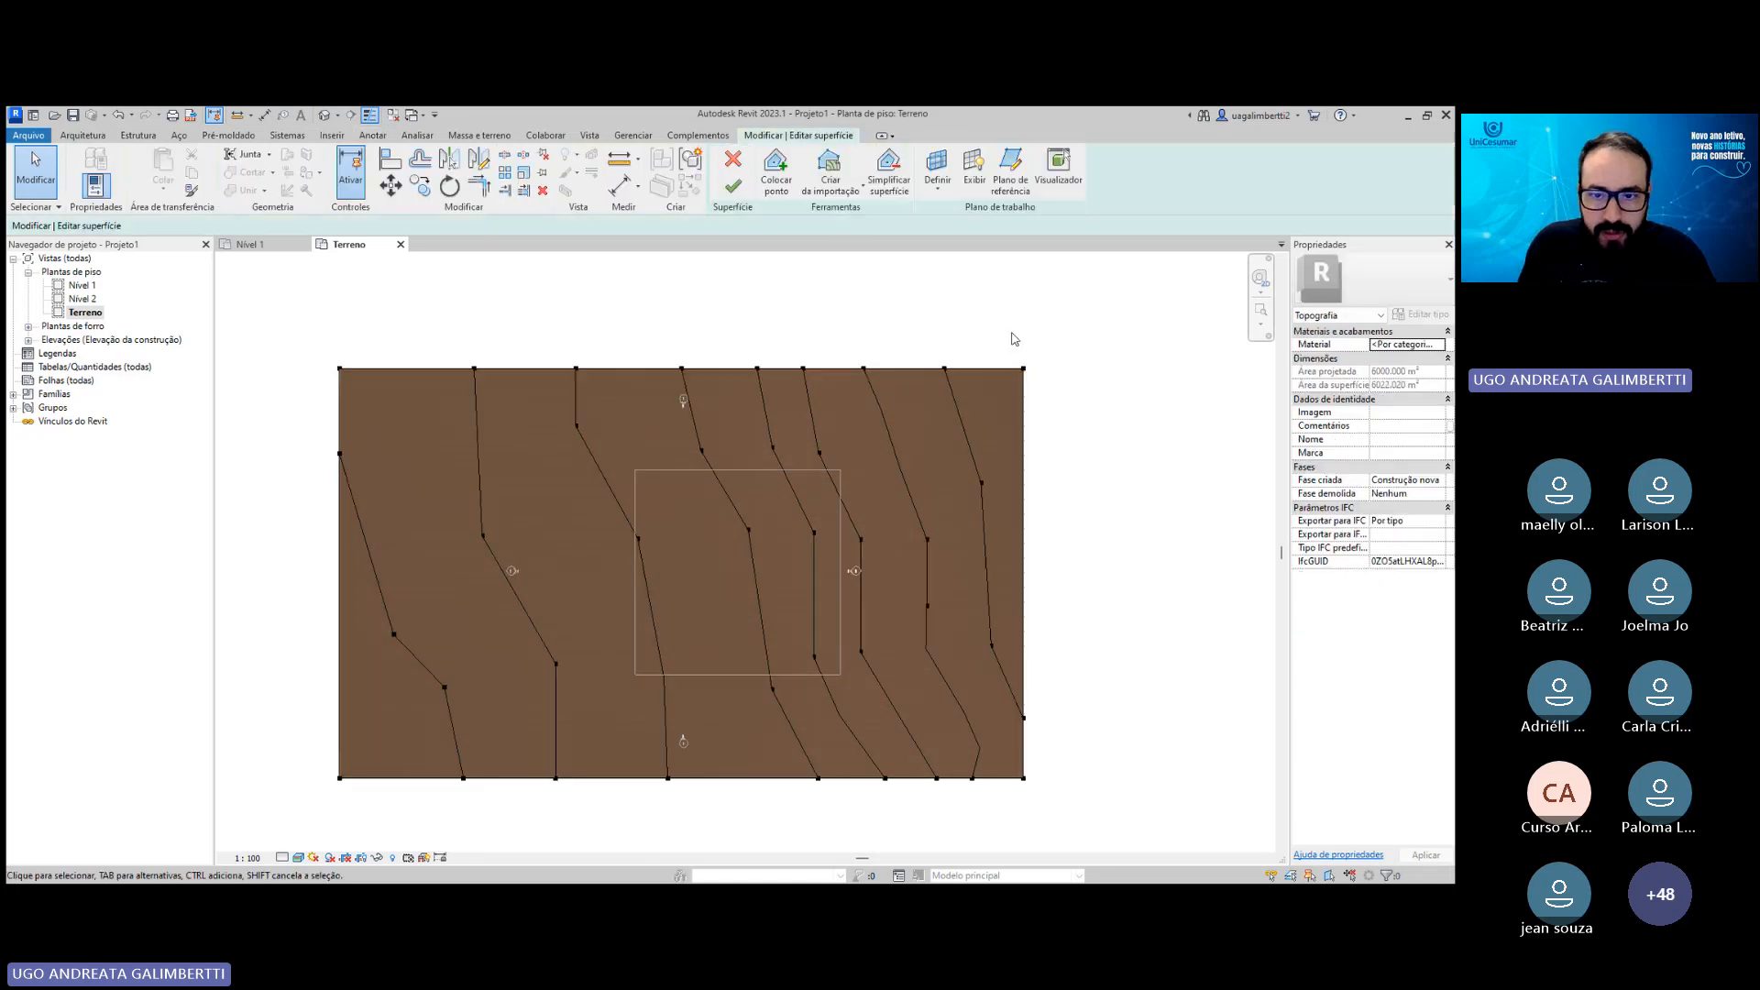
{"action": "left_click", "coordinate": [1019, 367]}
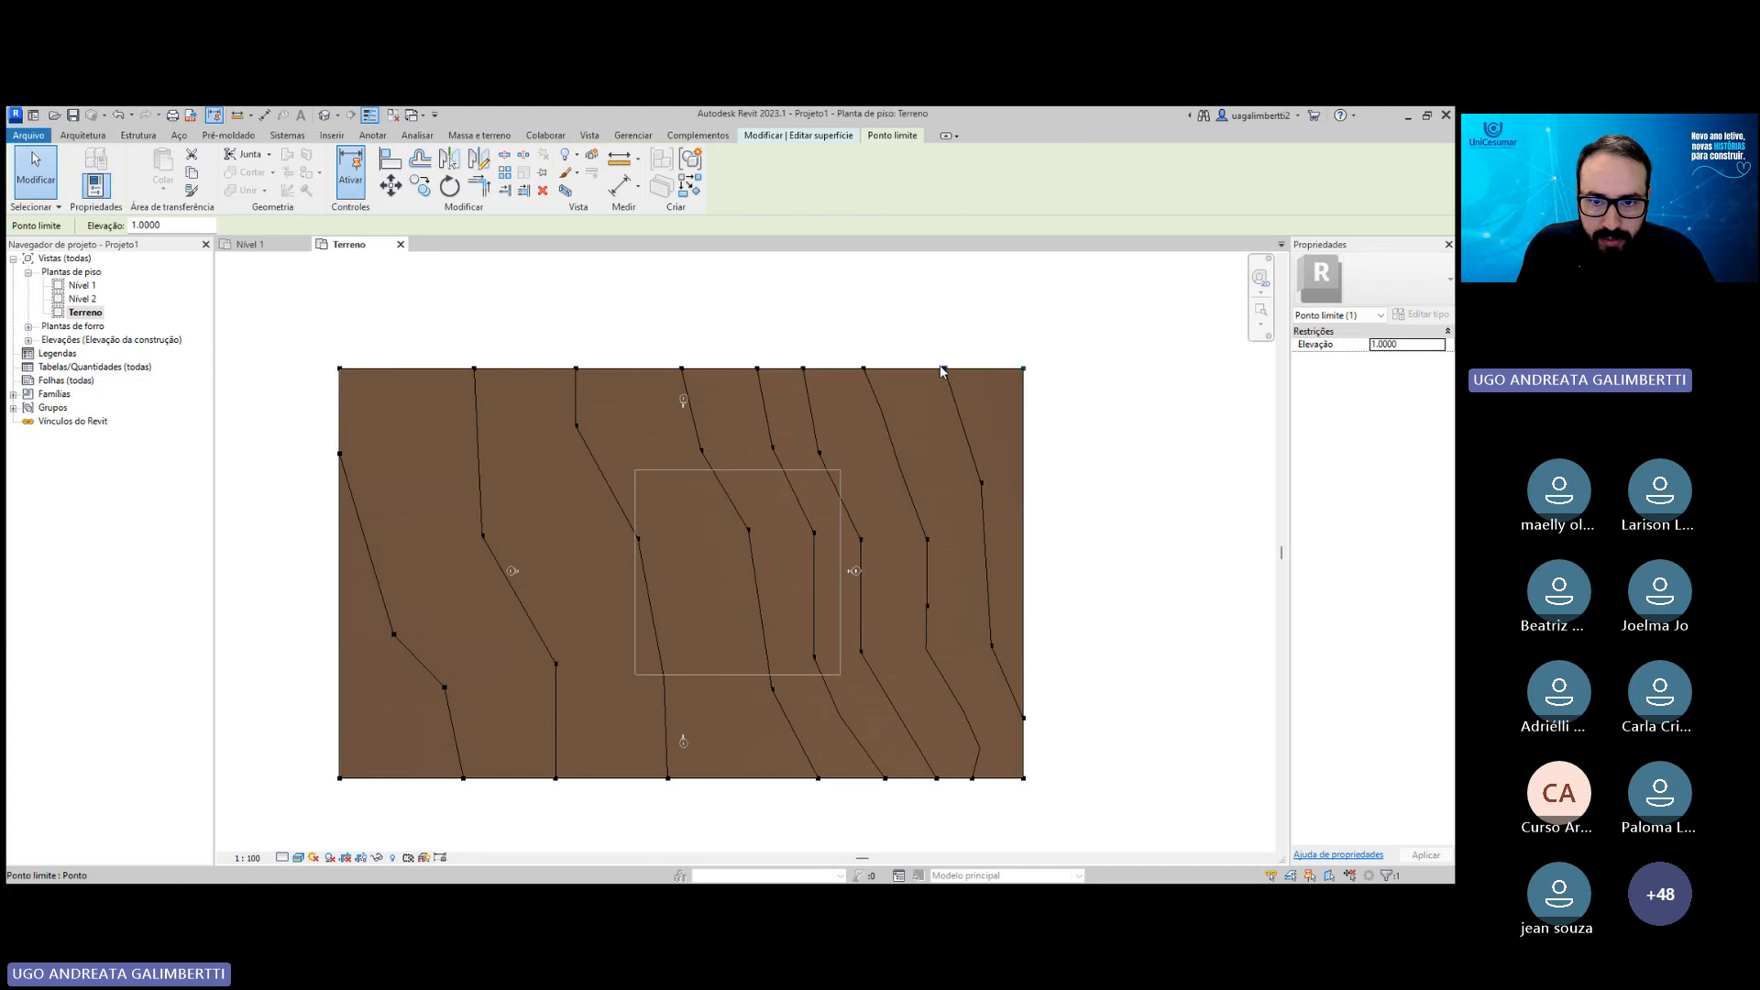
{"action": "left_click", "coordinate": [863, 368]}
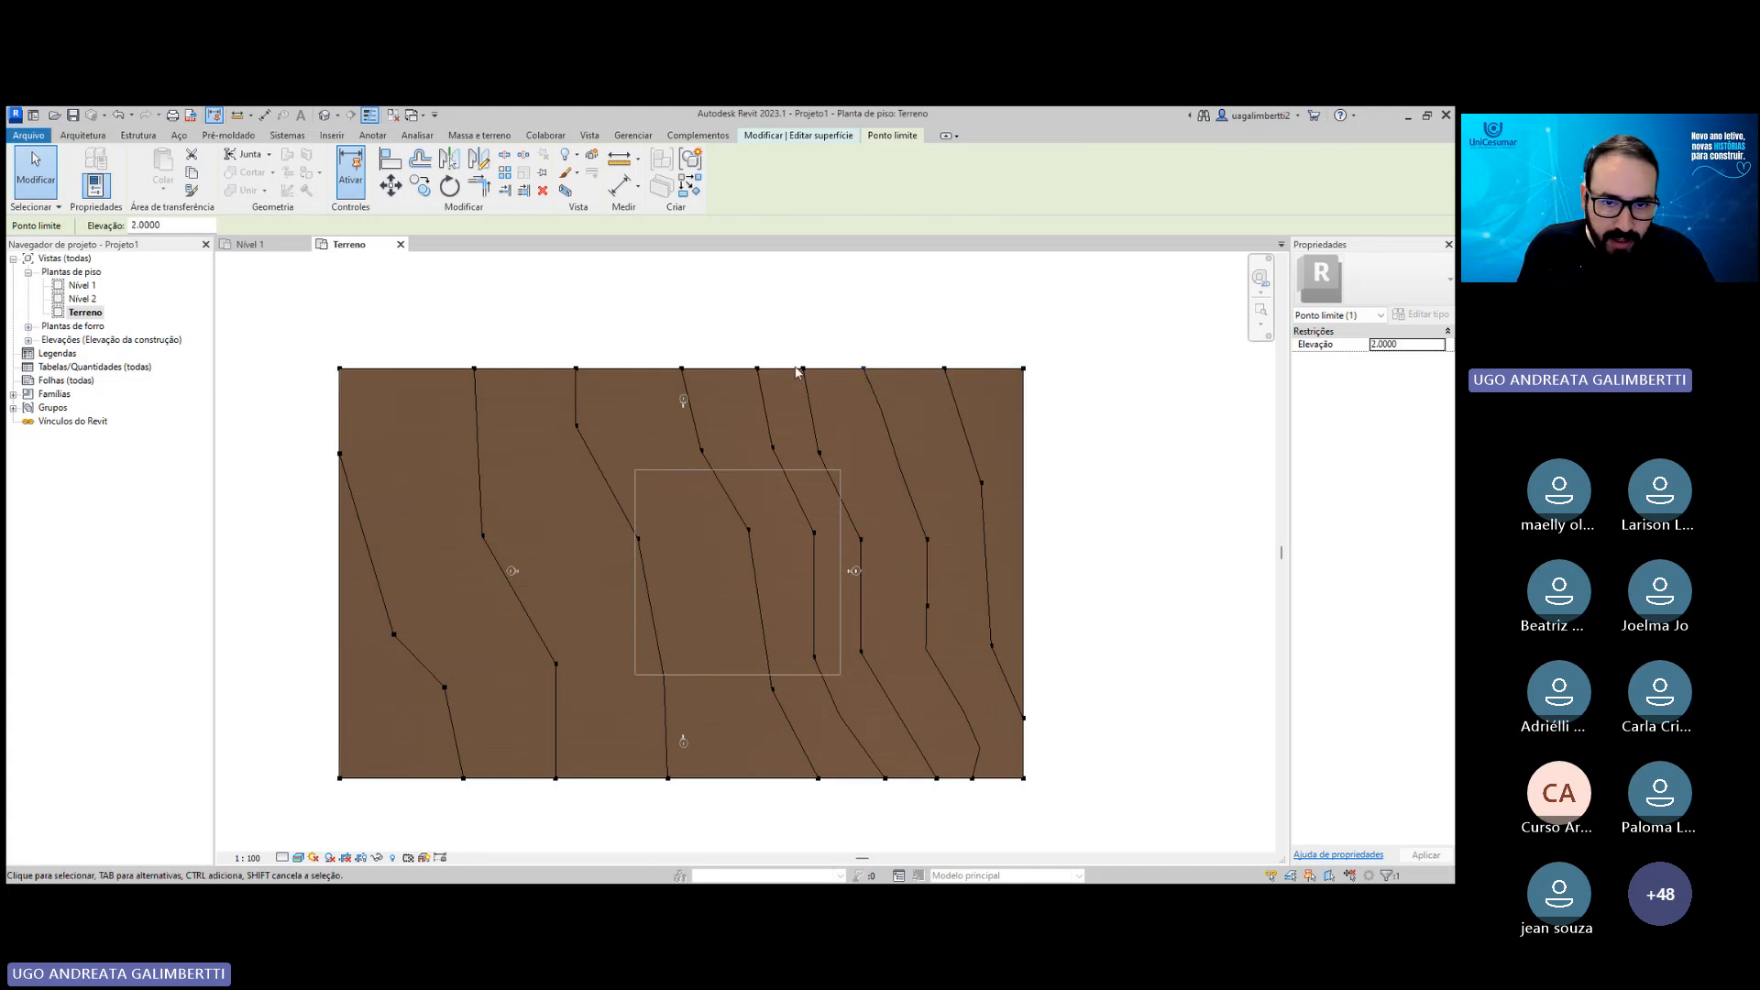
{"action": "left_click", "coordinate": [832, 335]}
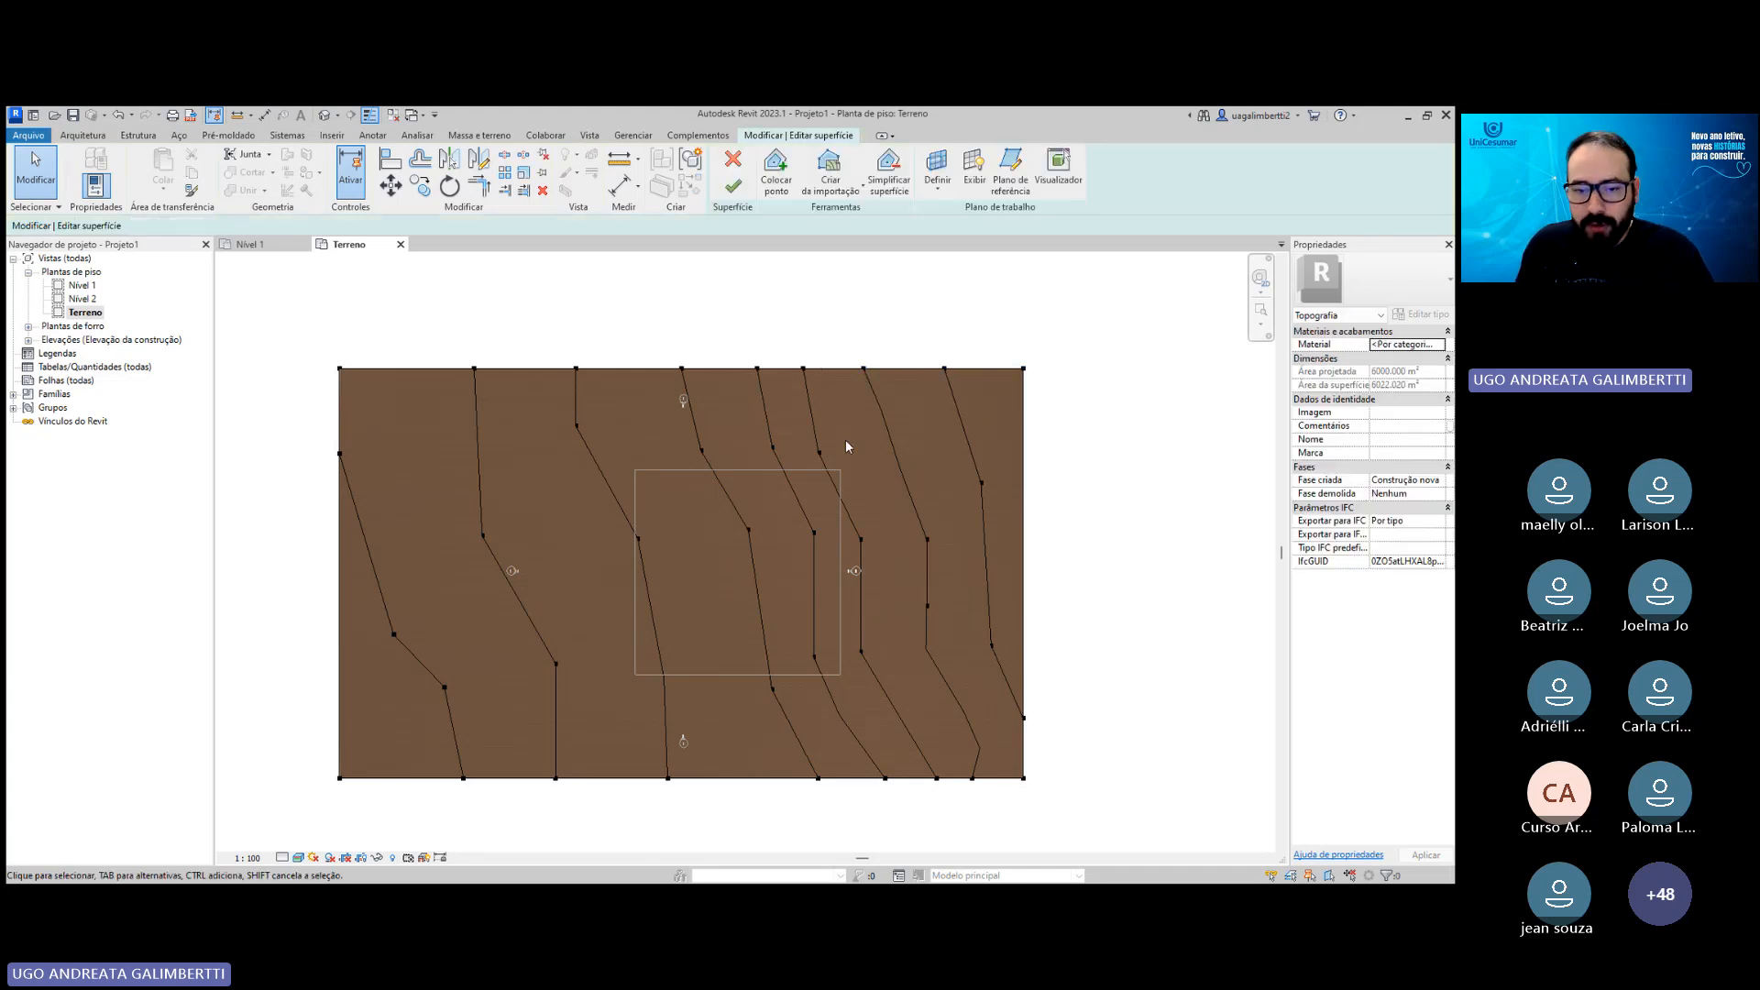
{"action": "left_click", "coordinate": [803, 370]}
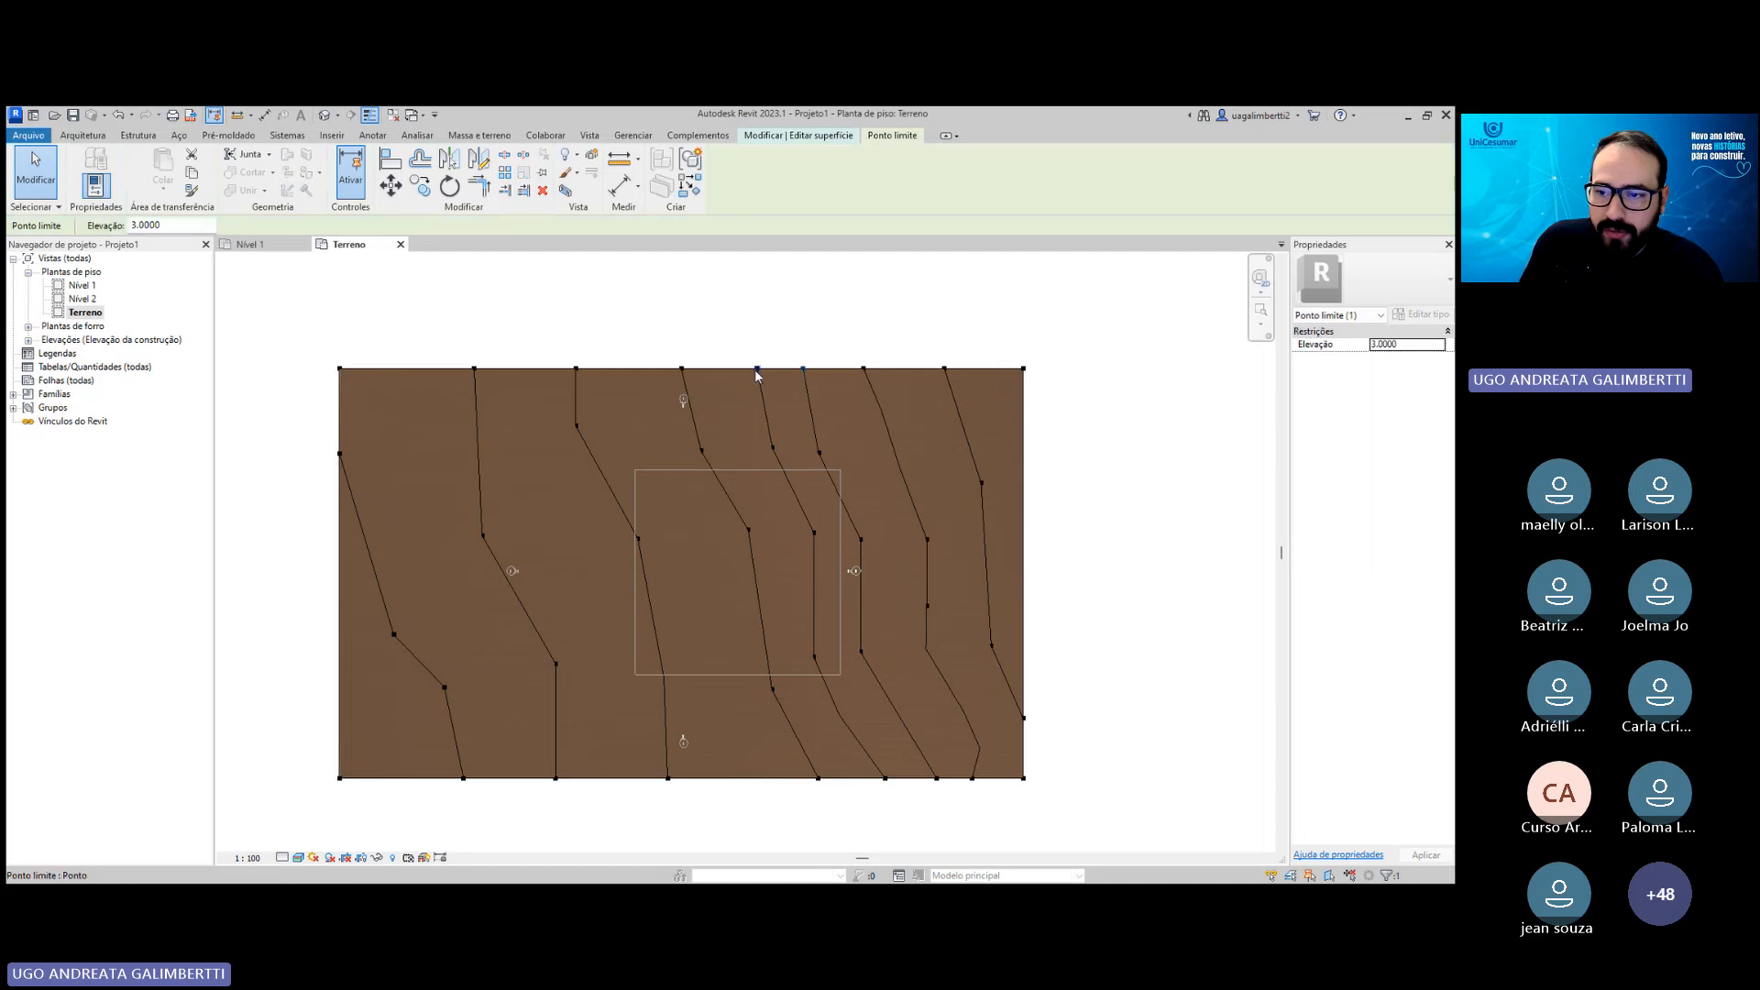
{"action": "left_click", "coordinate": [681, 370]}
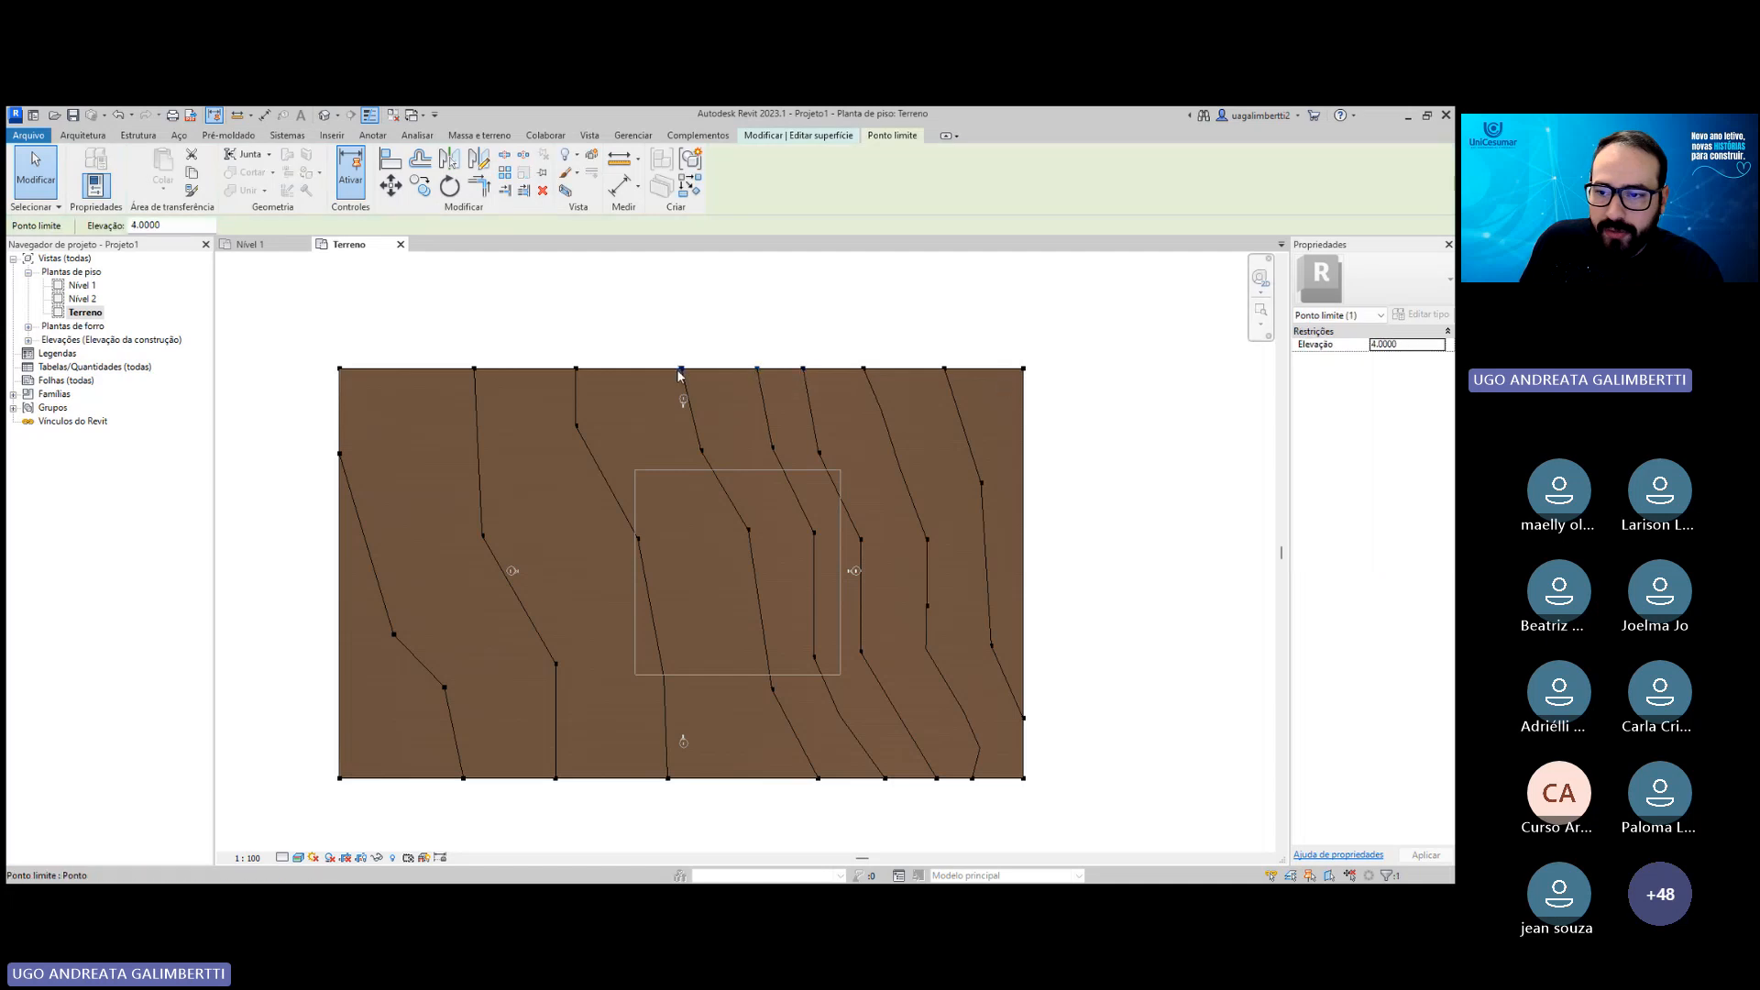
{"action": "left_click", "coordinate": [576, 369]}
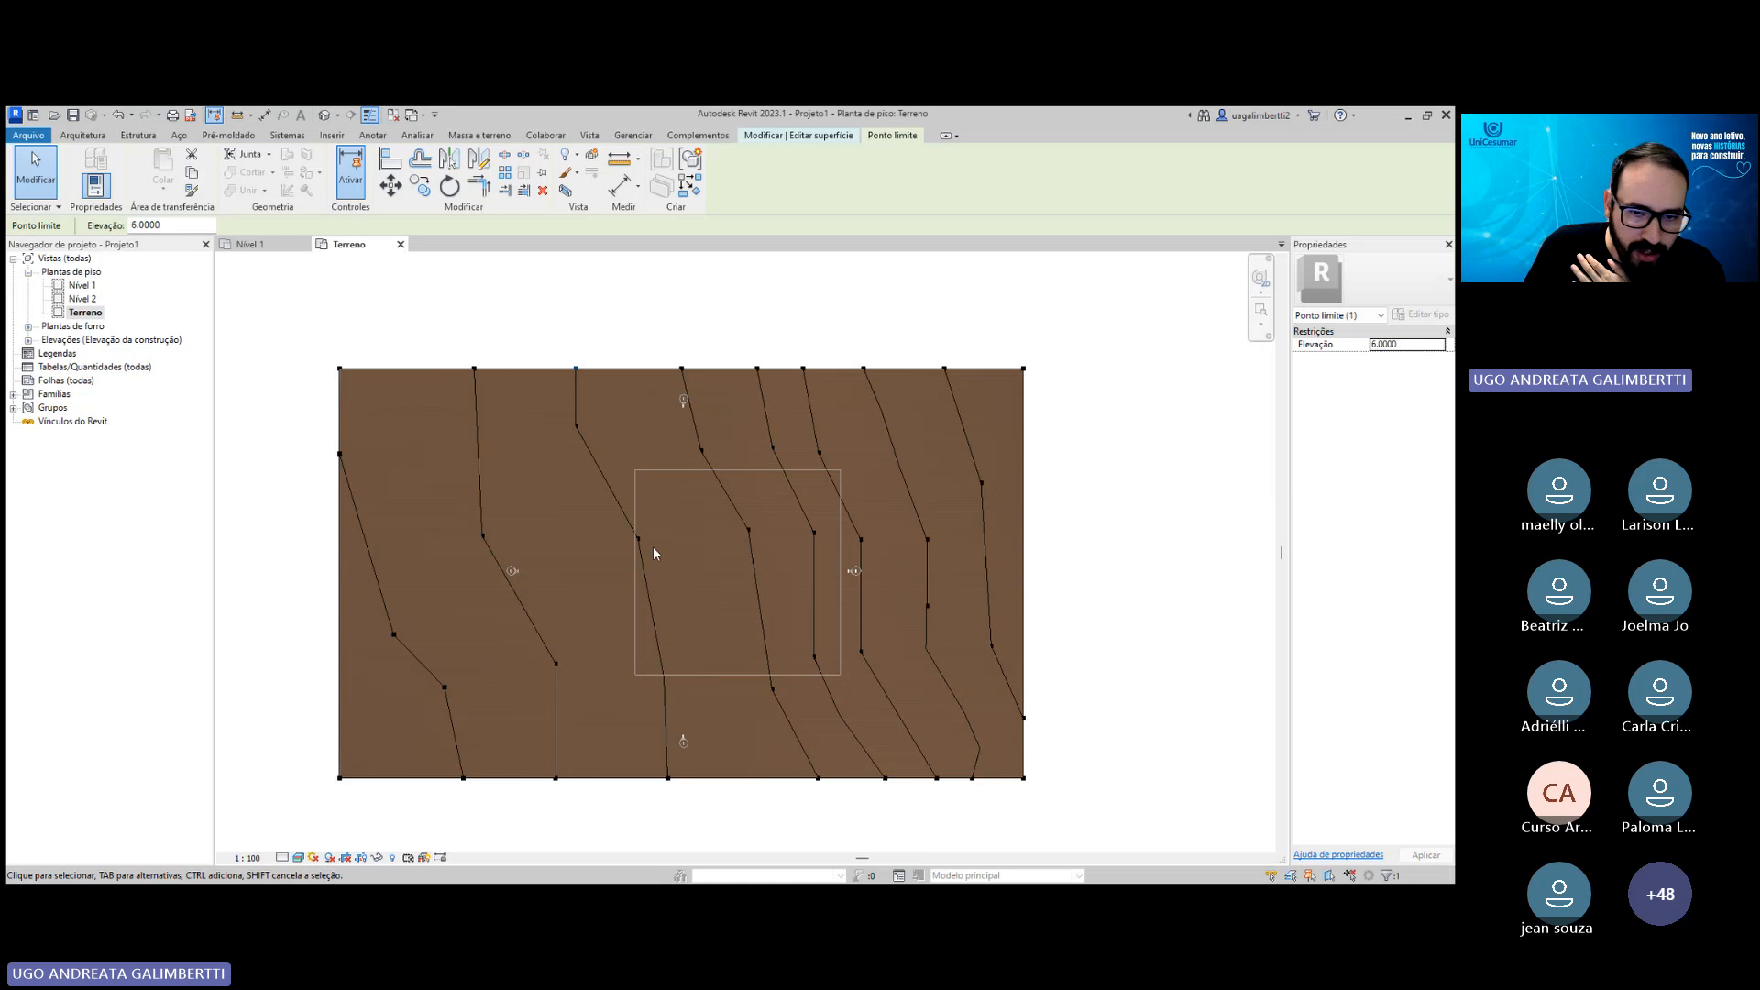
{"action": "key", "text": "Escape"}
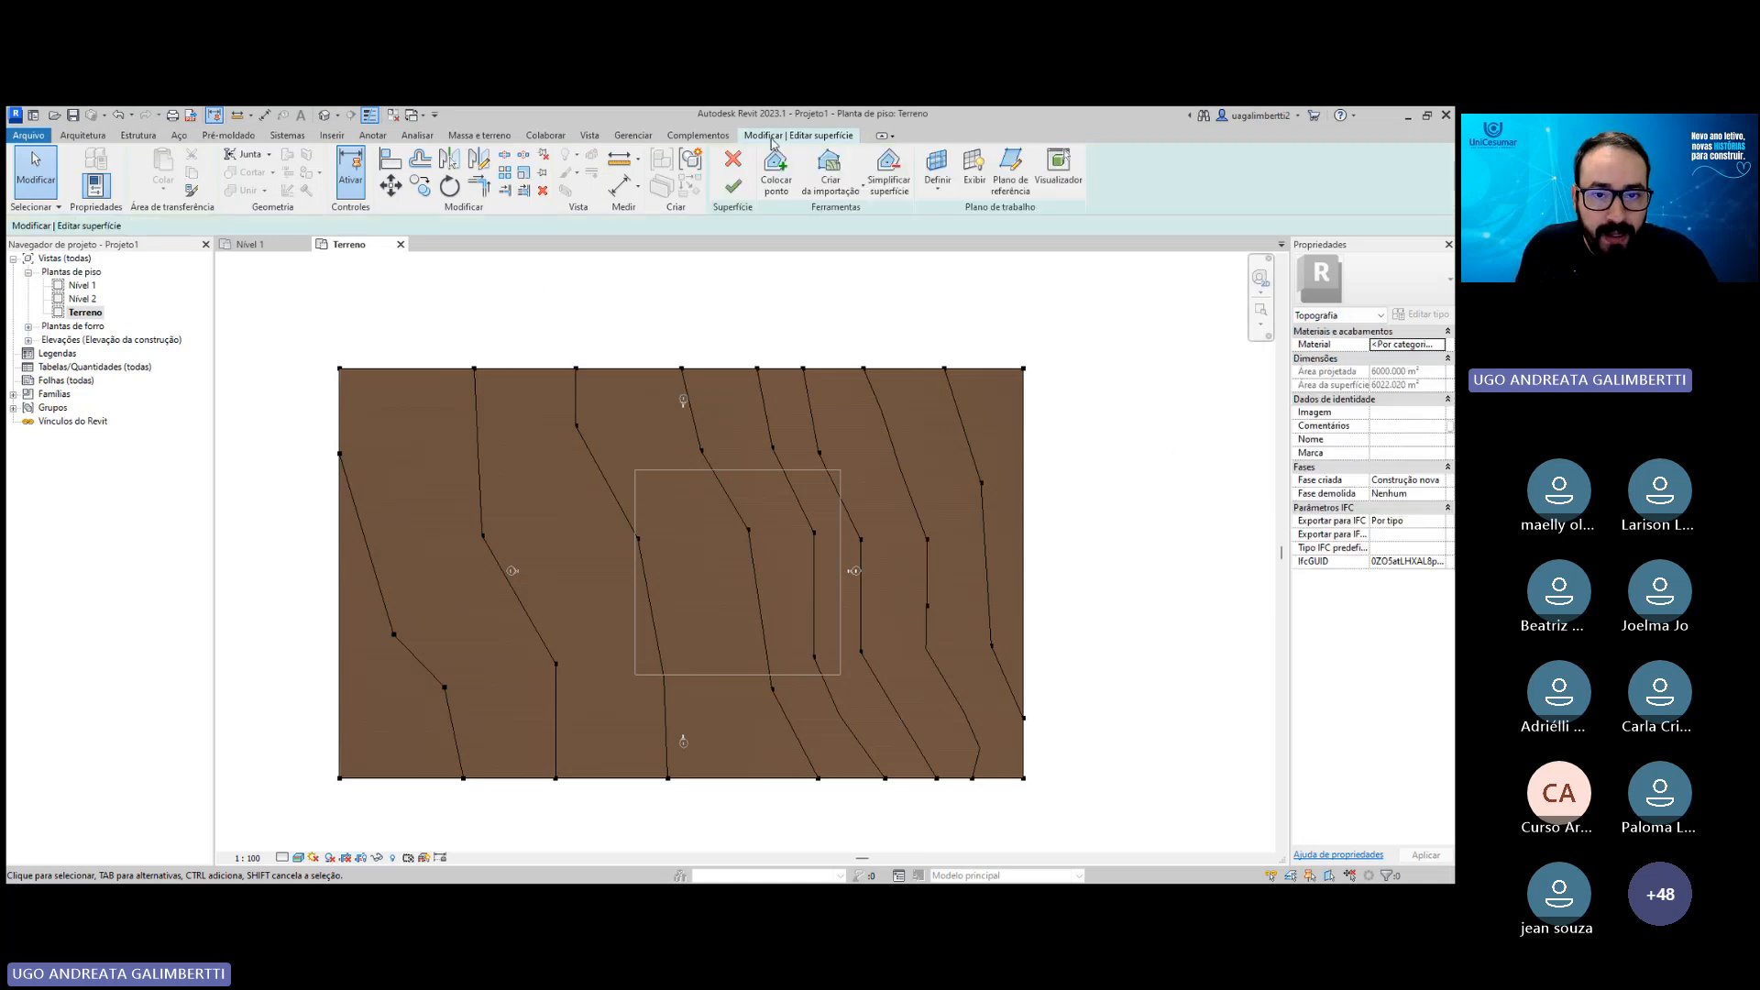
{"action": "left_click", "coordinate": [733, 186]}
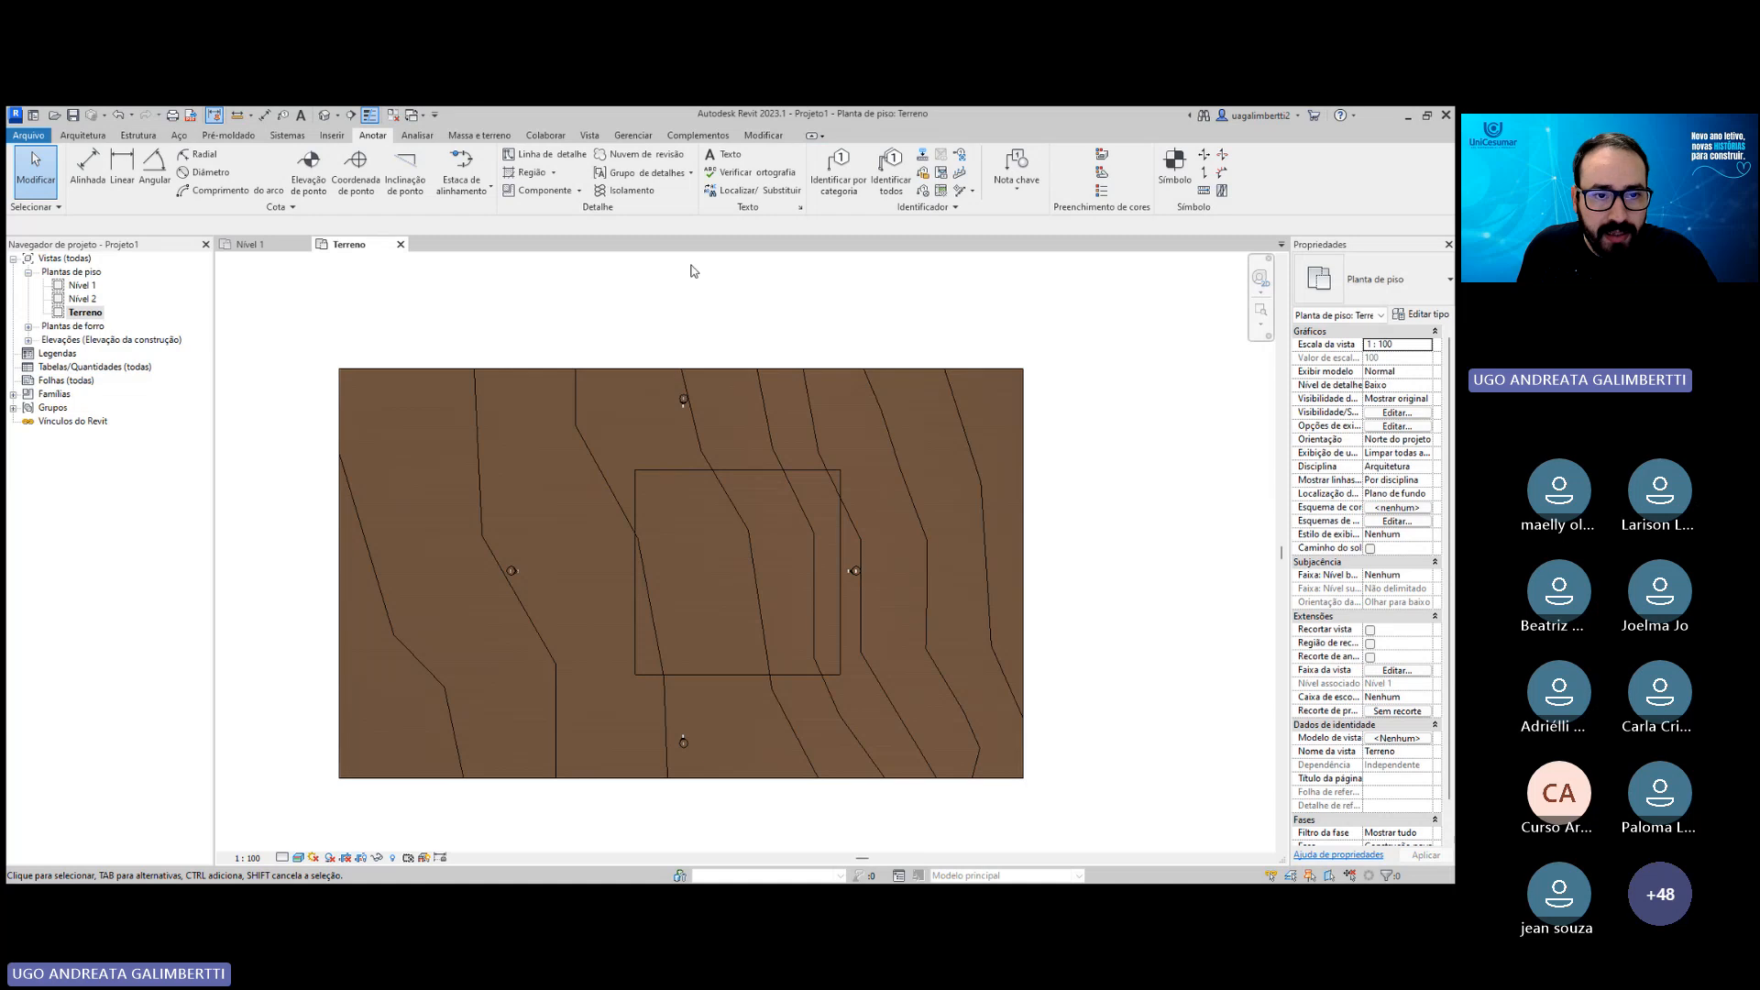
Start a building pad (Plataforma de construção) and set its height offset from the level to 4 m.
{"action": "left_click", "coordinate": [767, 139]}
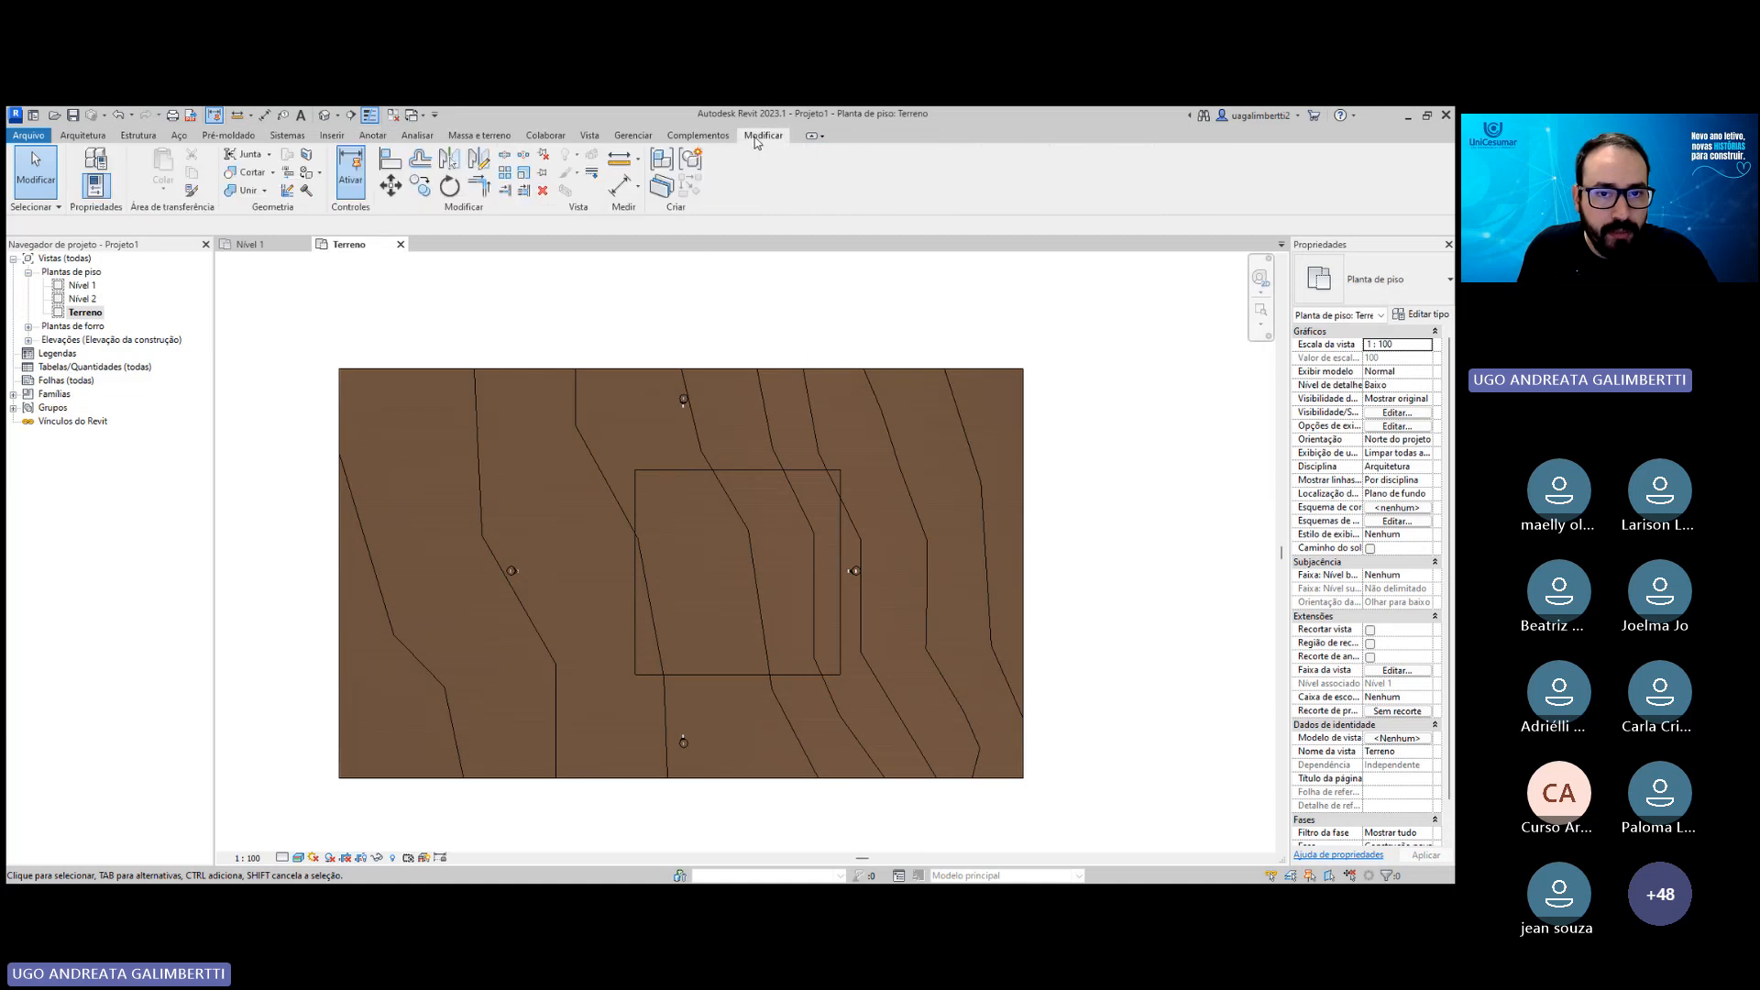
{"action": "left_click", "coordinate": [481, 137]}
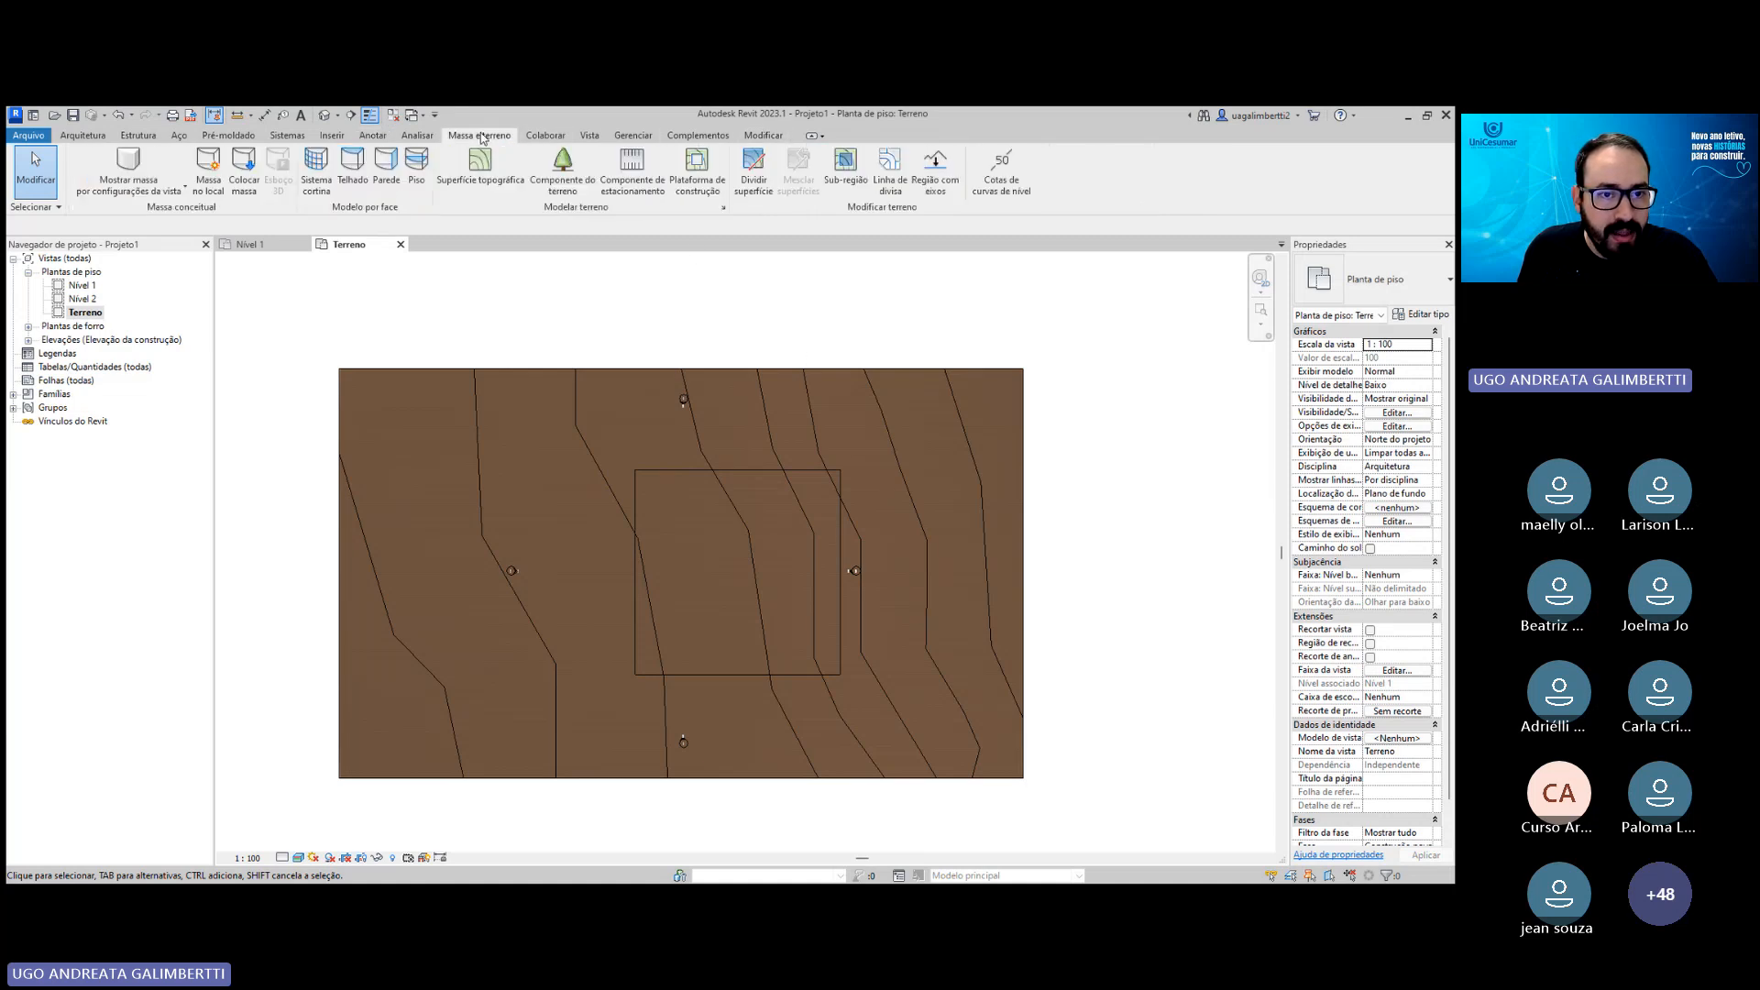
{"action": "left_click", "coordinate": [699, 170]}
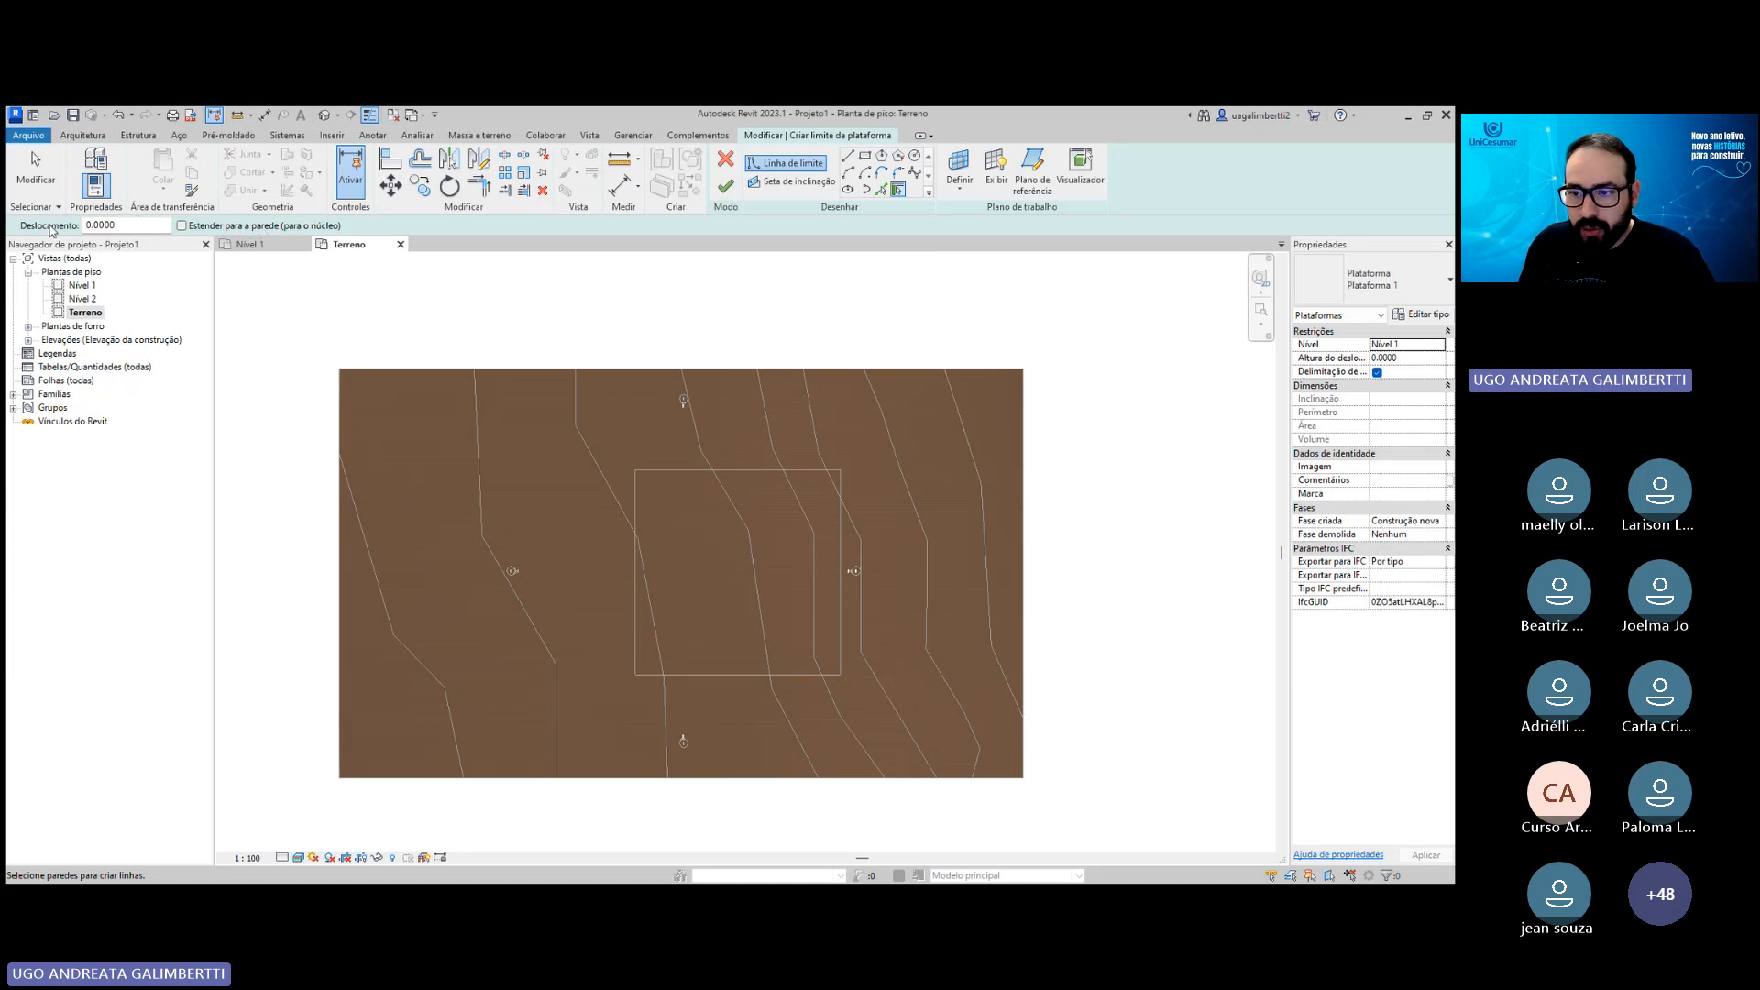
{"action": "double_click", "coordinate": [1400, 359]}
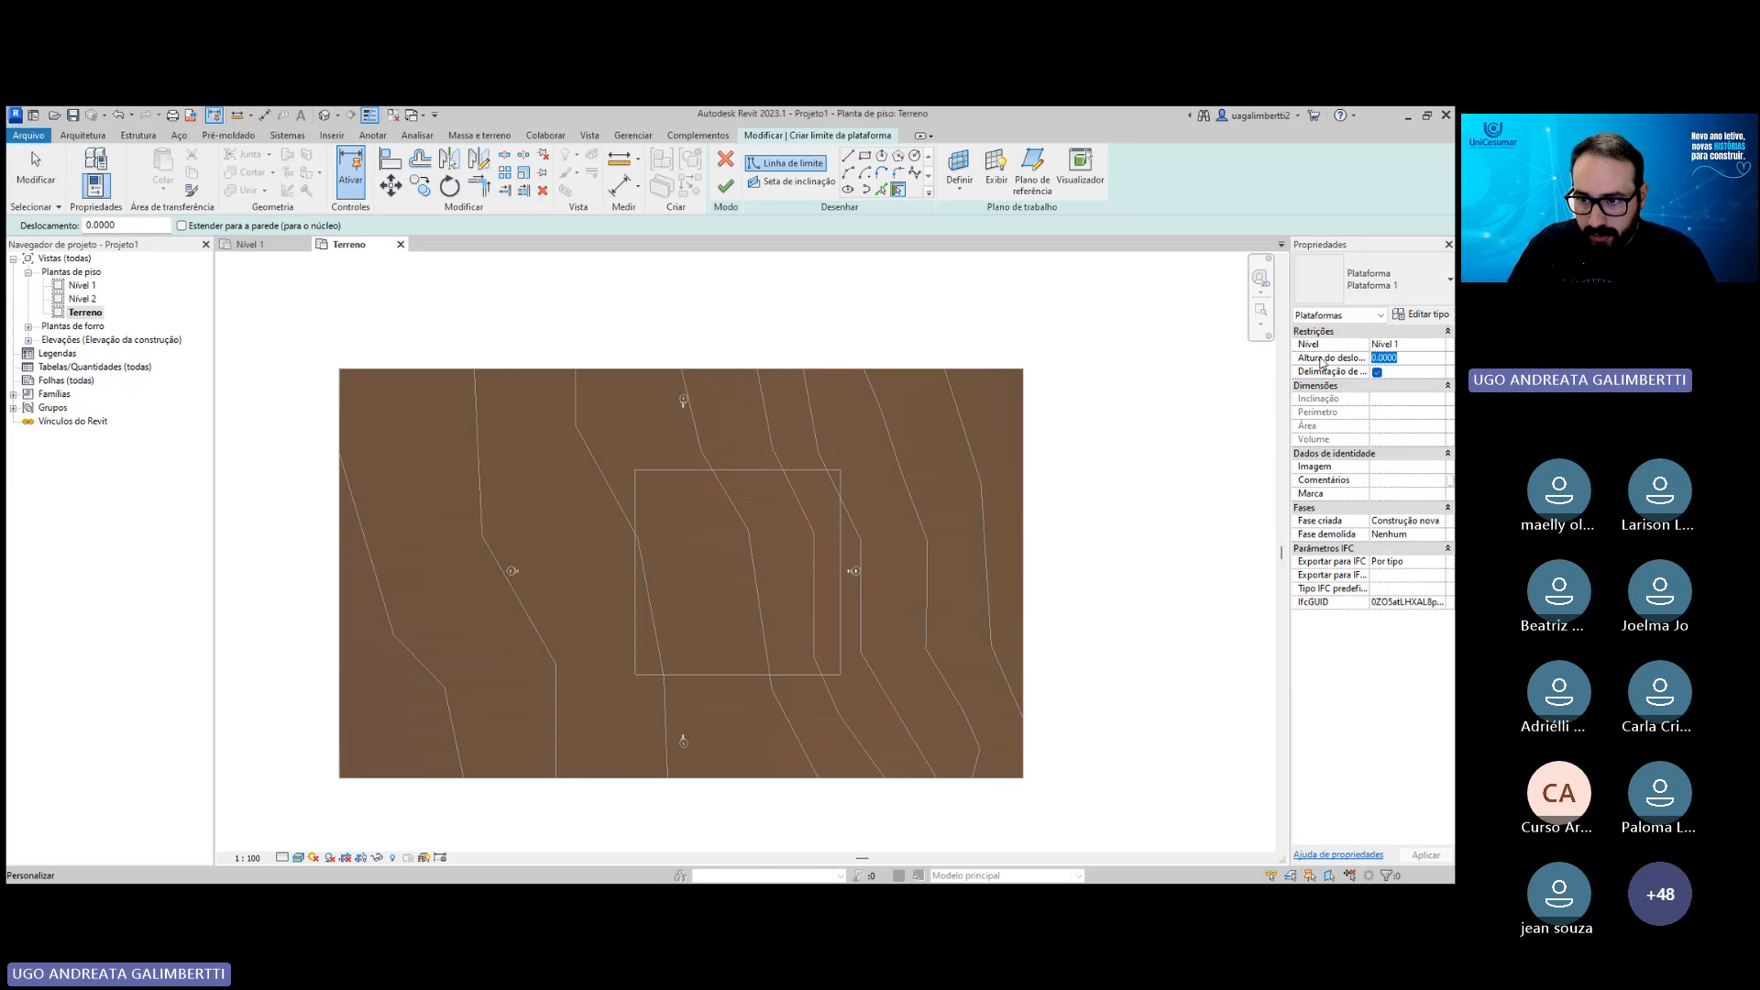
{"action": "type", "text": "4"}
{"action": "middle_click_drag", "start_coordinate": [1097, 451], "coordinate": [1099, 448]}
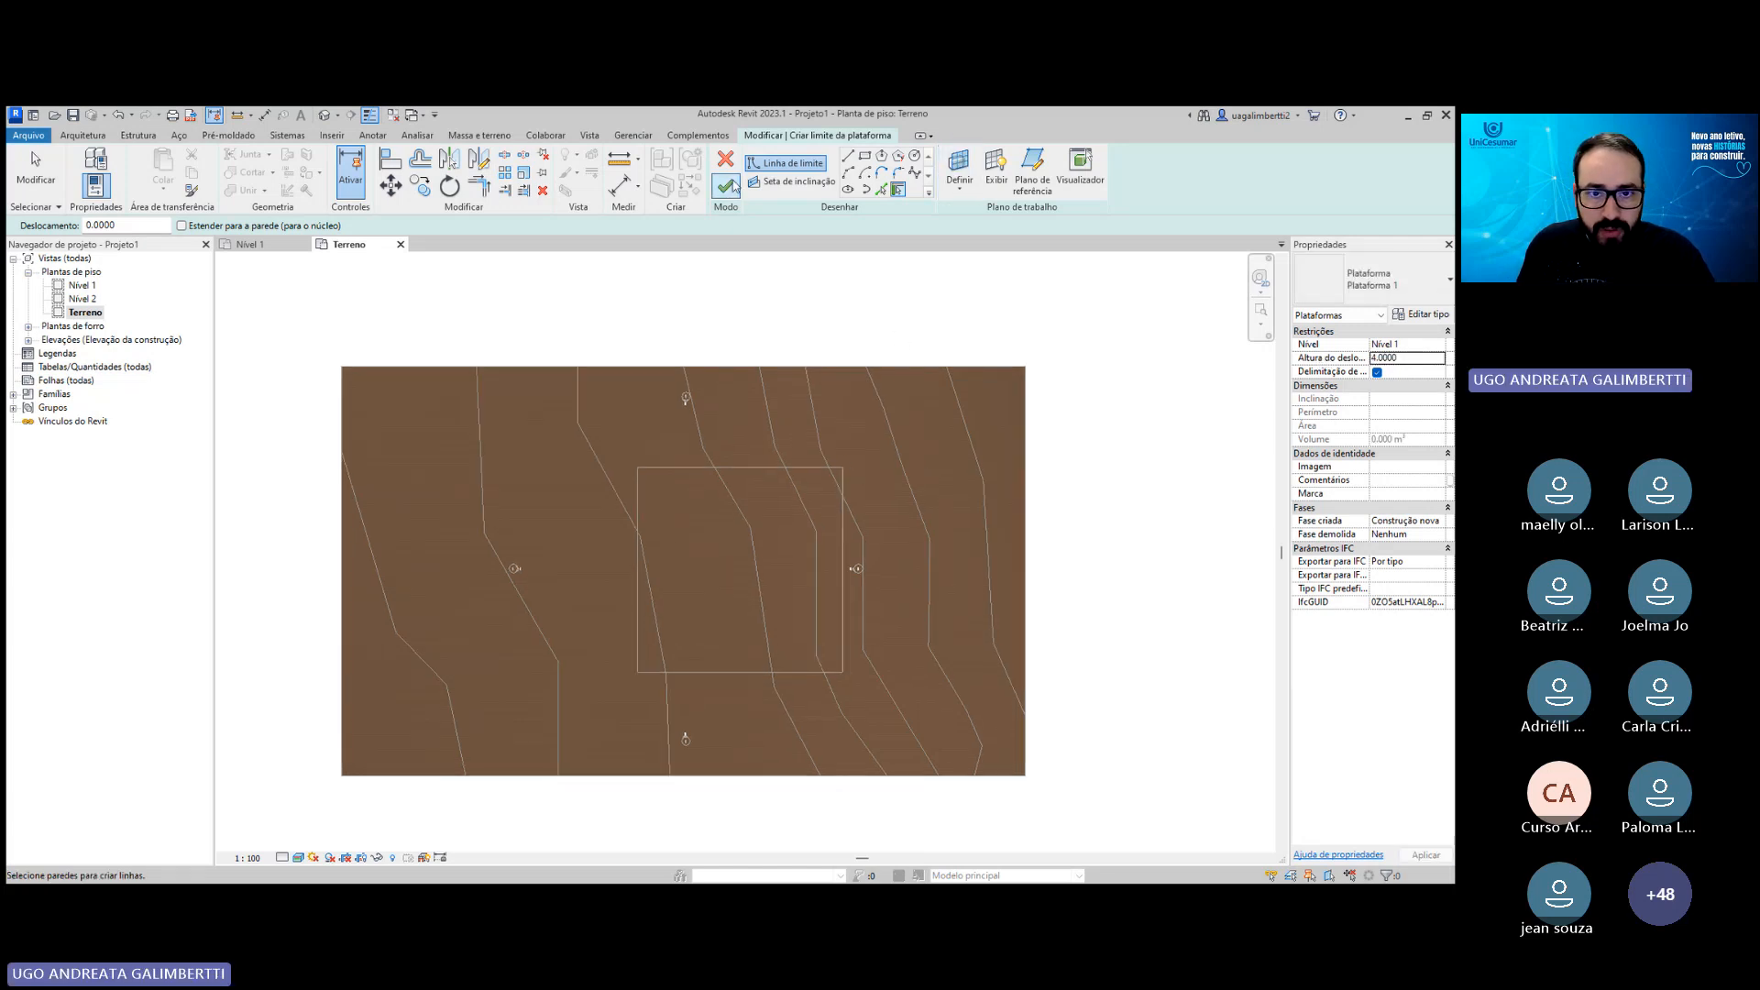
Sketch the pad's rectangular boundary over the 30 by 30 m detail-line square and finish the building pad.
{"action": "left_click", "coordinate": [865, 156]}
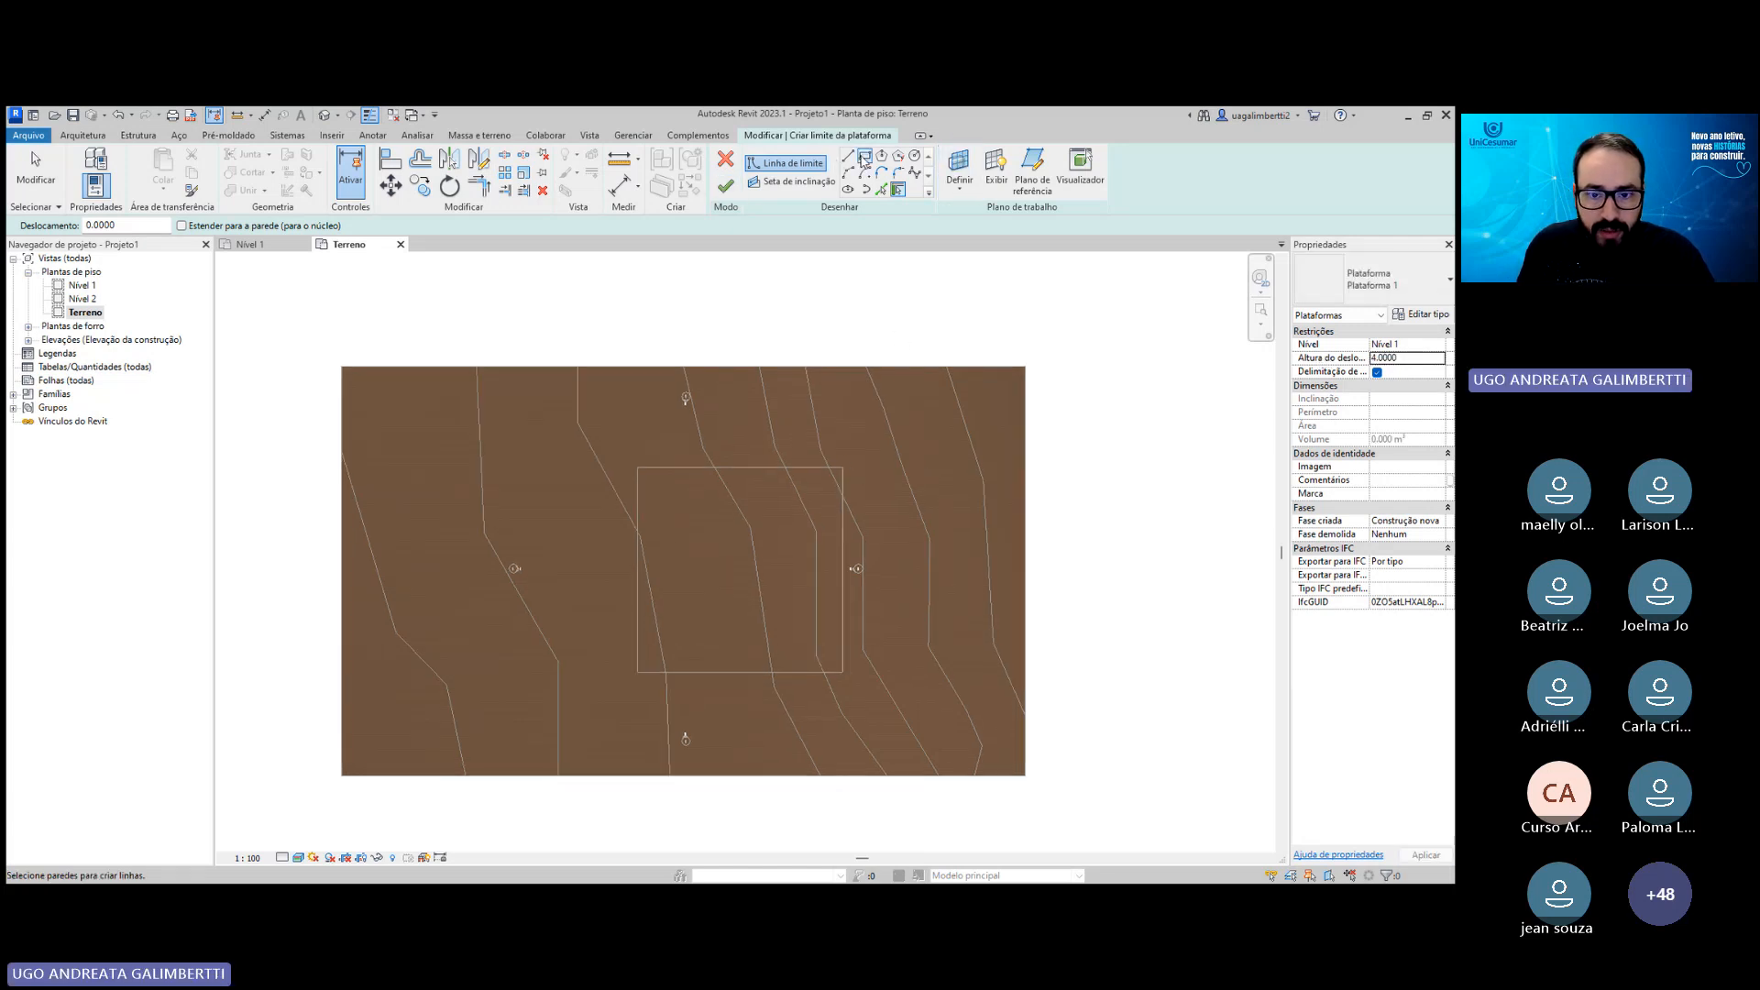
{"action": "left_click", "coordinate": [842, 465]}
{"action": "scroll", "coordinate": [665, 530], "scroll_direction": "up", "scroll_amount": 1}
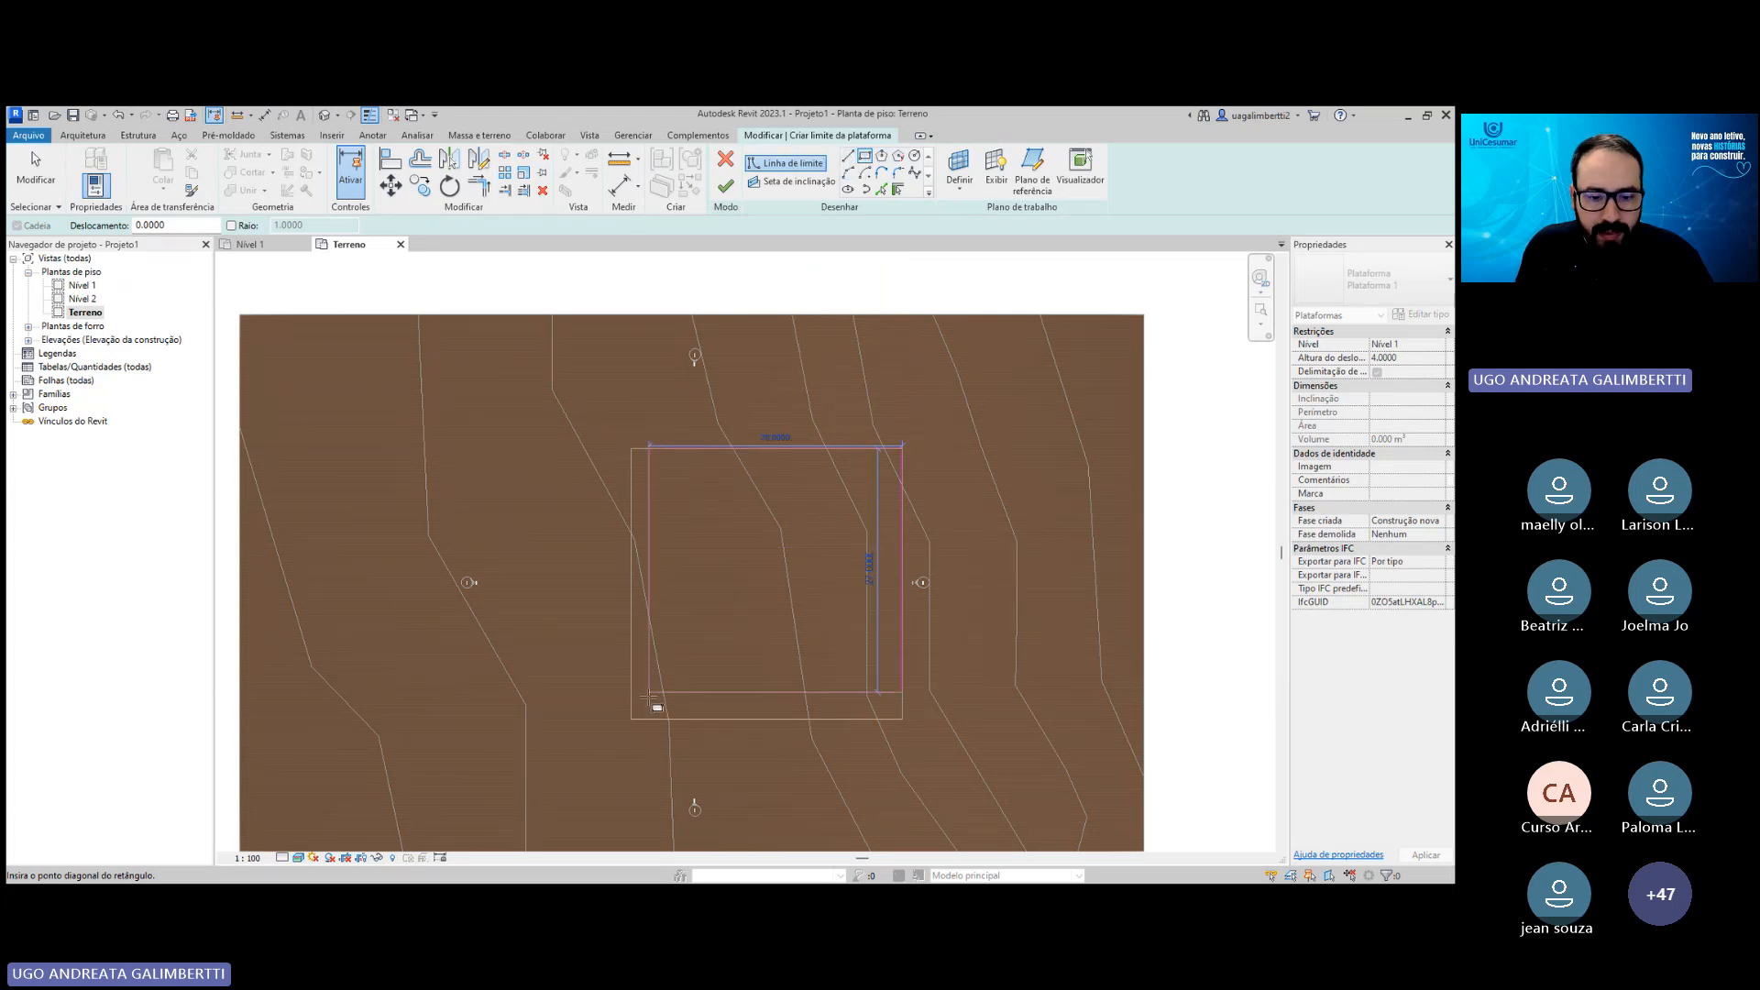
{"action": "left_click", "coordinate": [633, 721]}
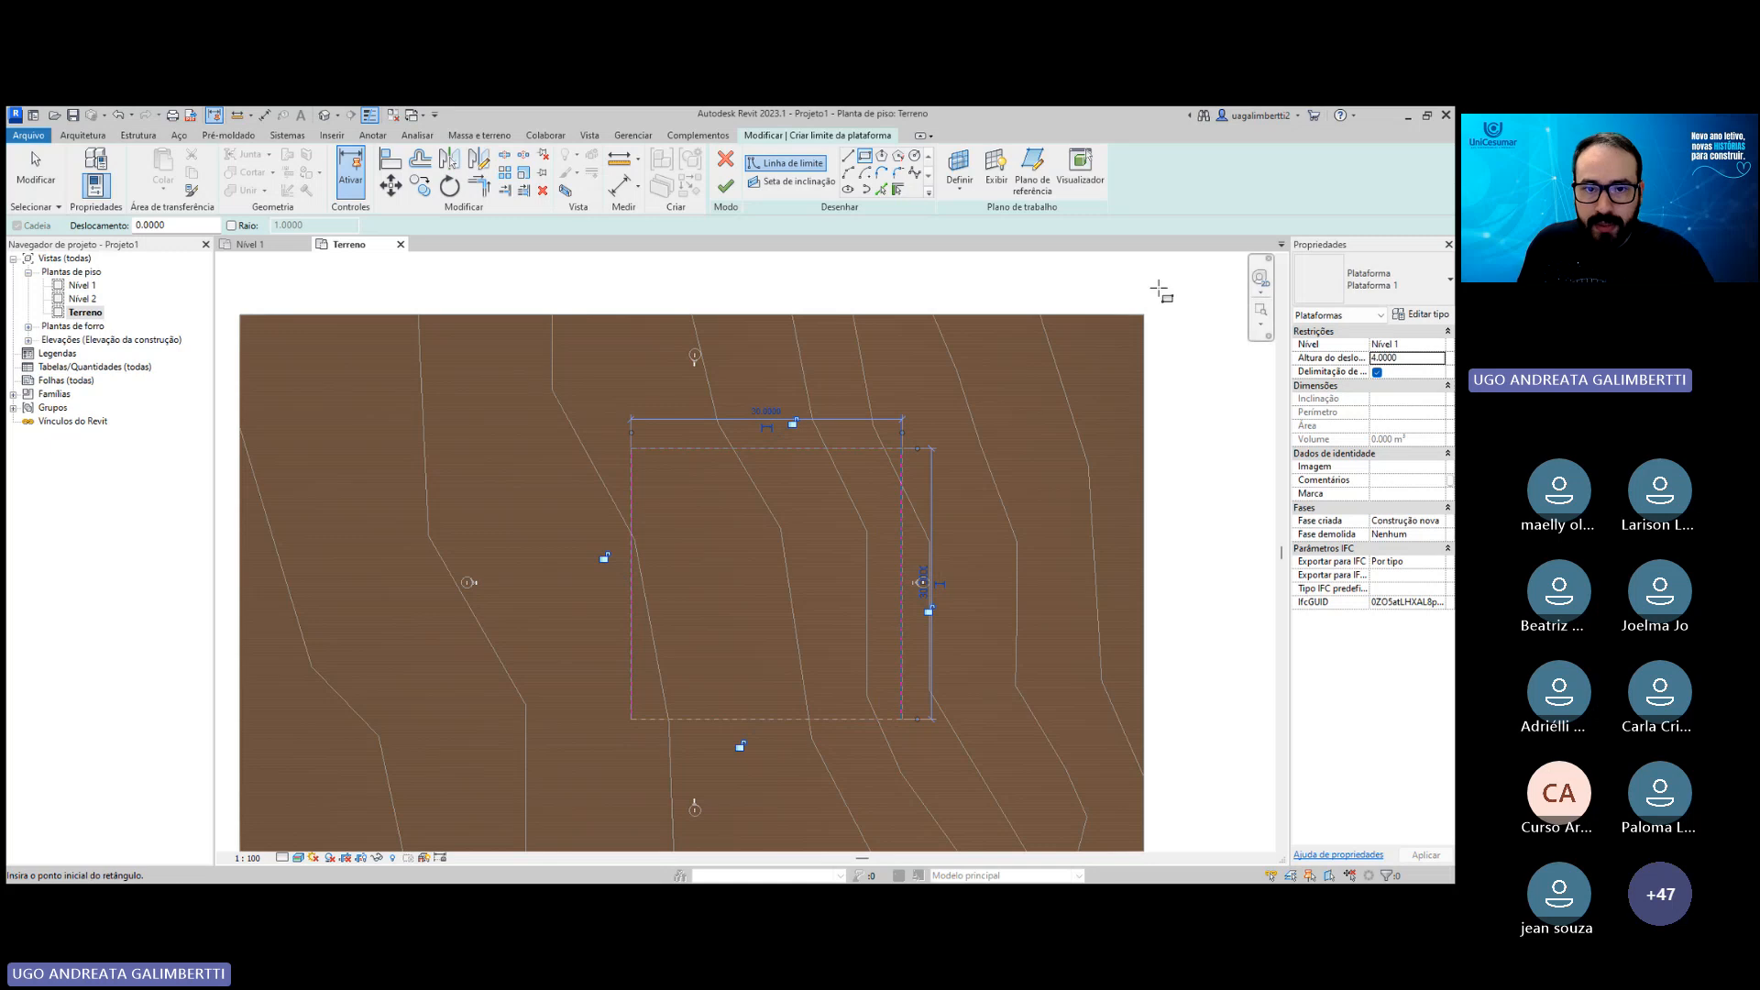
{"action": "left_click", "coordinate": [725, 186]}
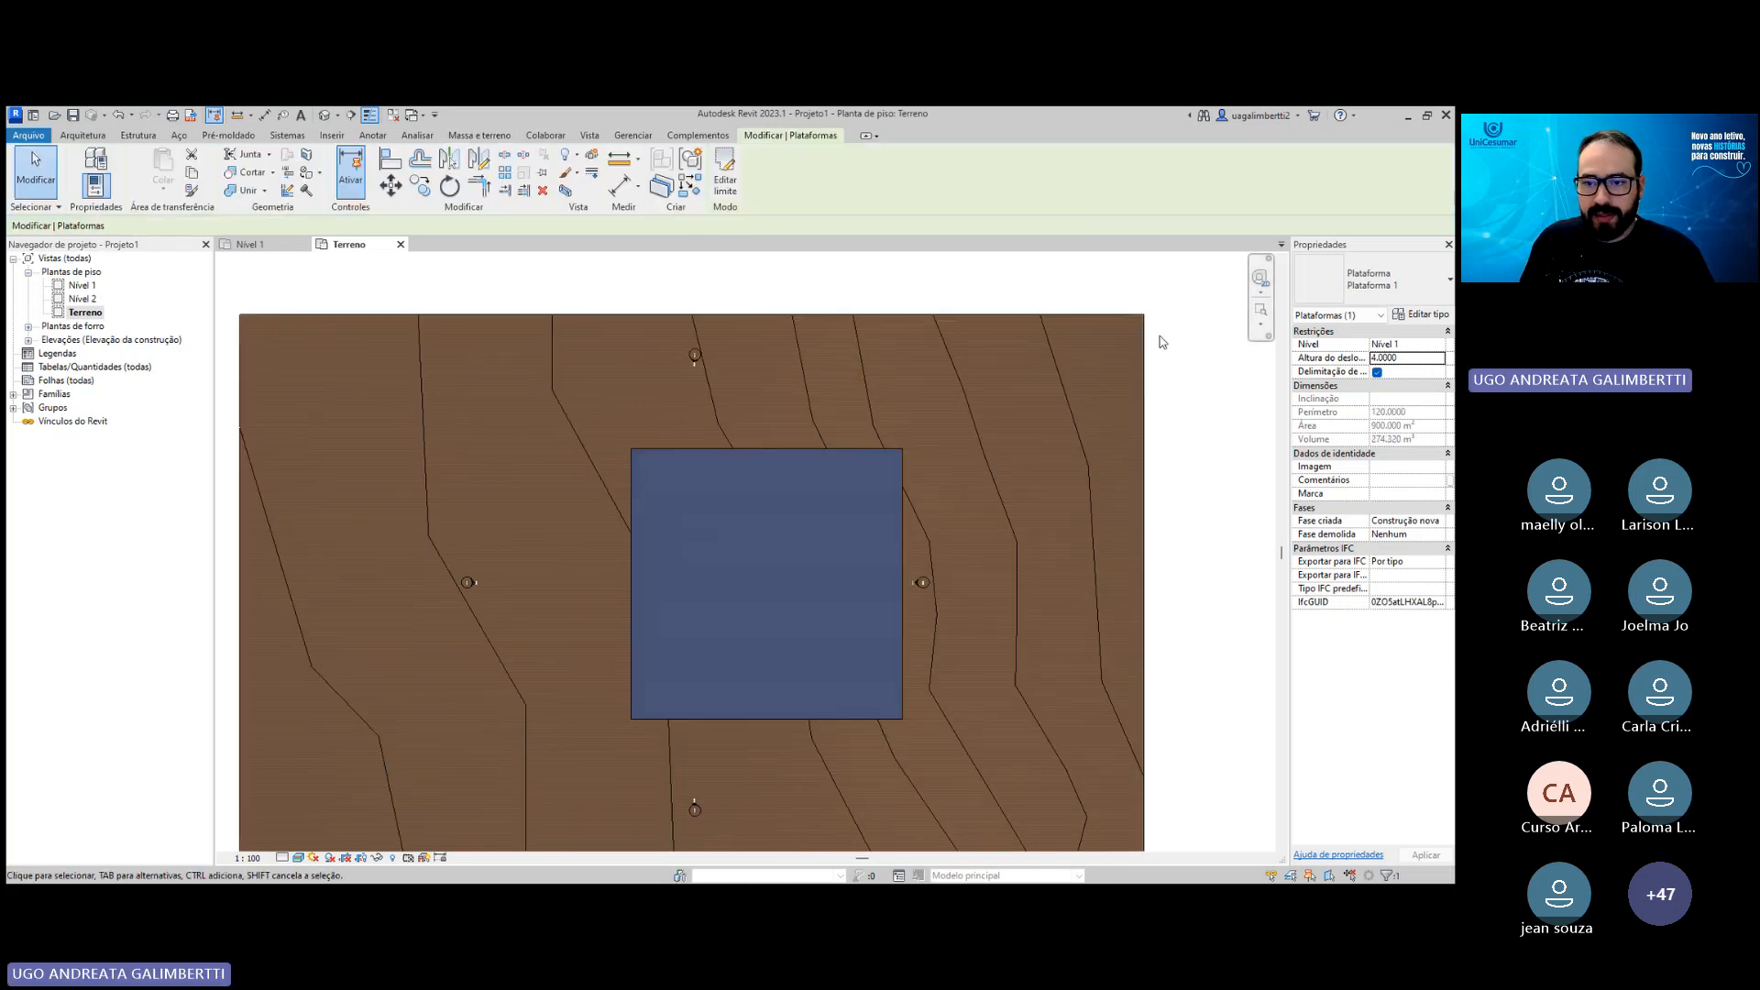
{"action": "left_click", "coordinate": [1182, 310]}
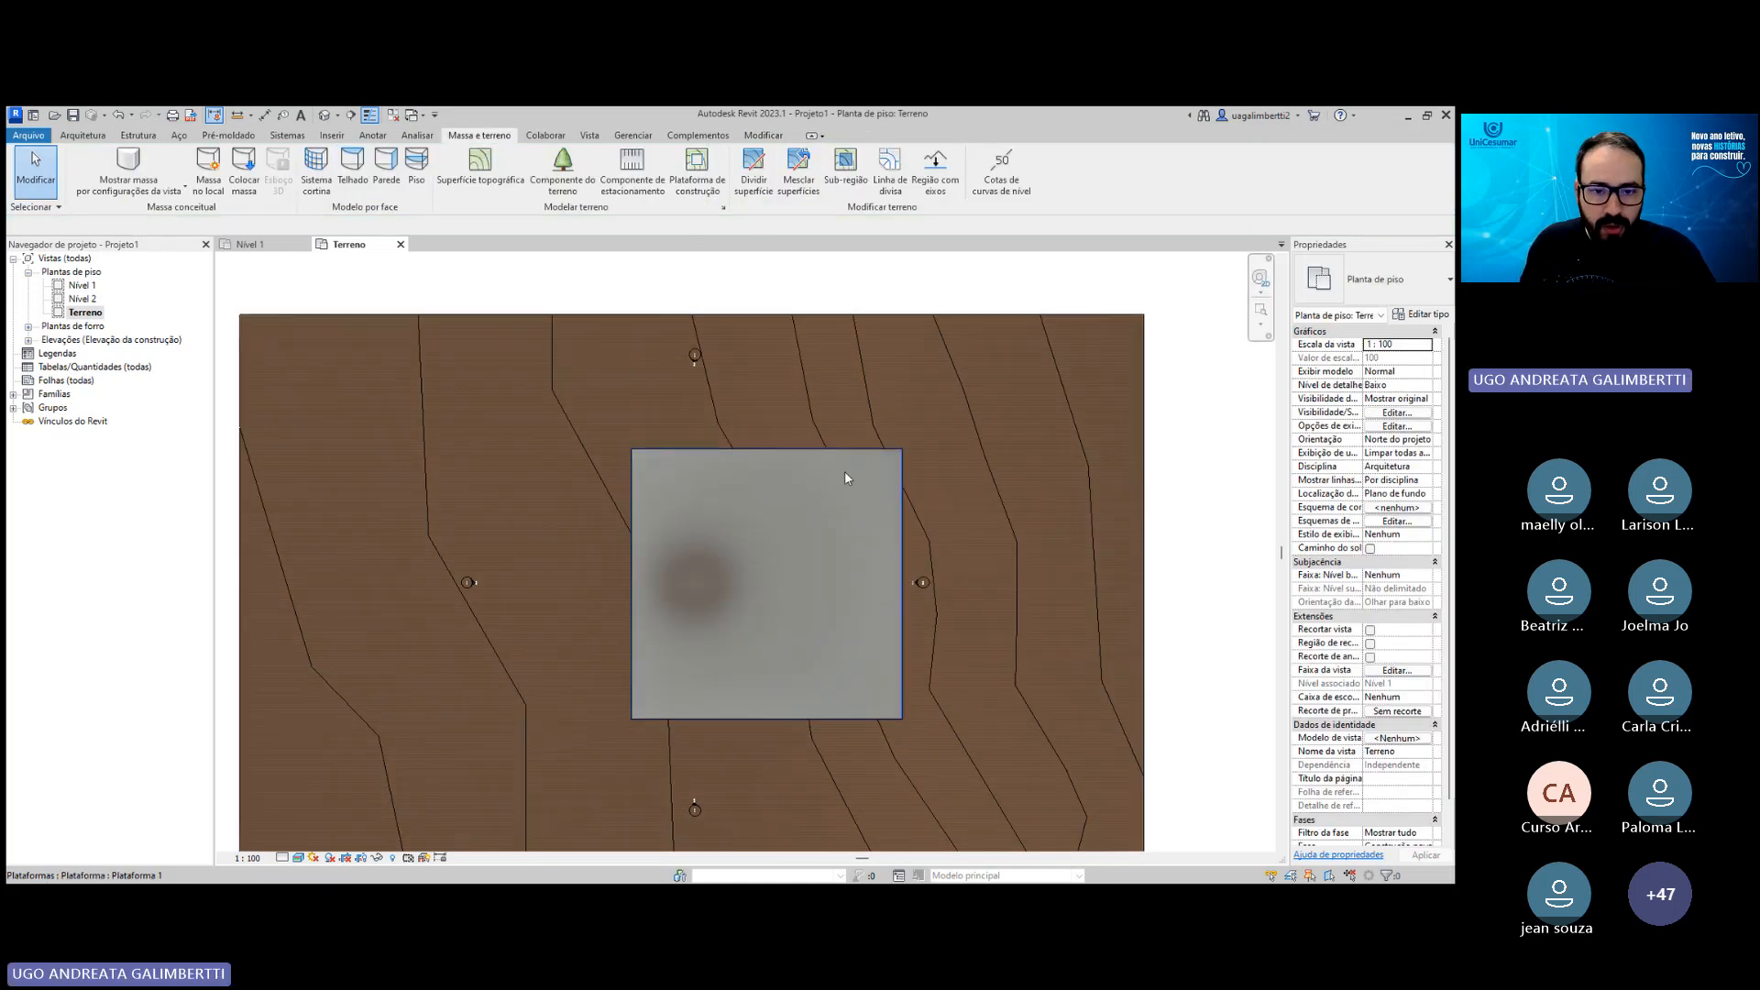
Open the default 3D view and examine how the building pad cuts into the topography, selecting the terrain surface.
{"action": "middle_click_drag", "start_coordinate": [732, 402], "coordinate": [661, 383]}
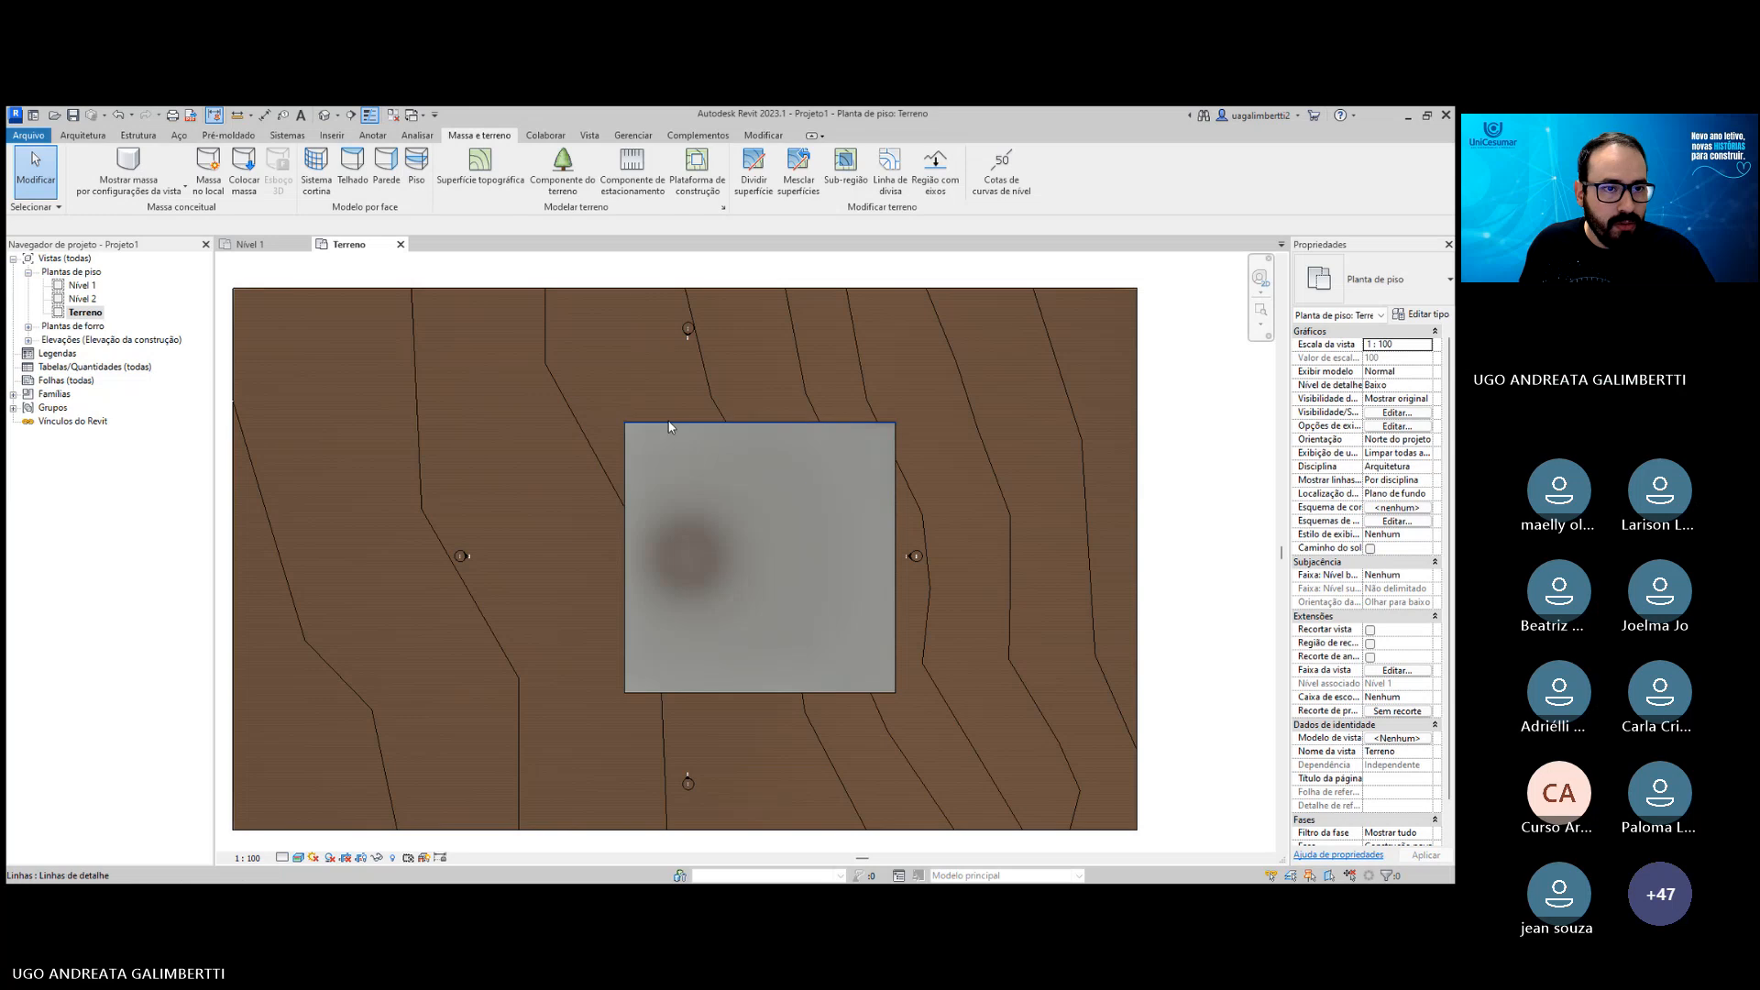
{"action": "left_click", "coordinate": [324, 114]}
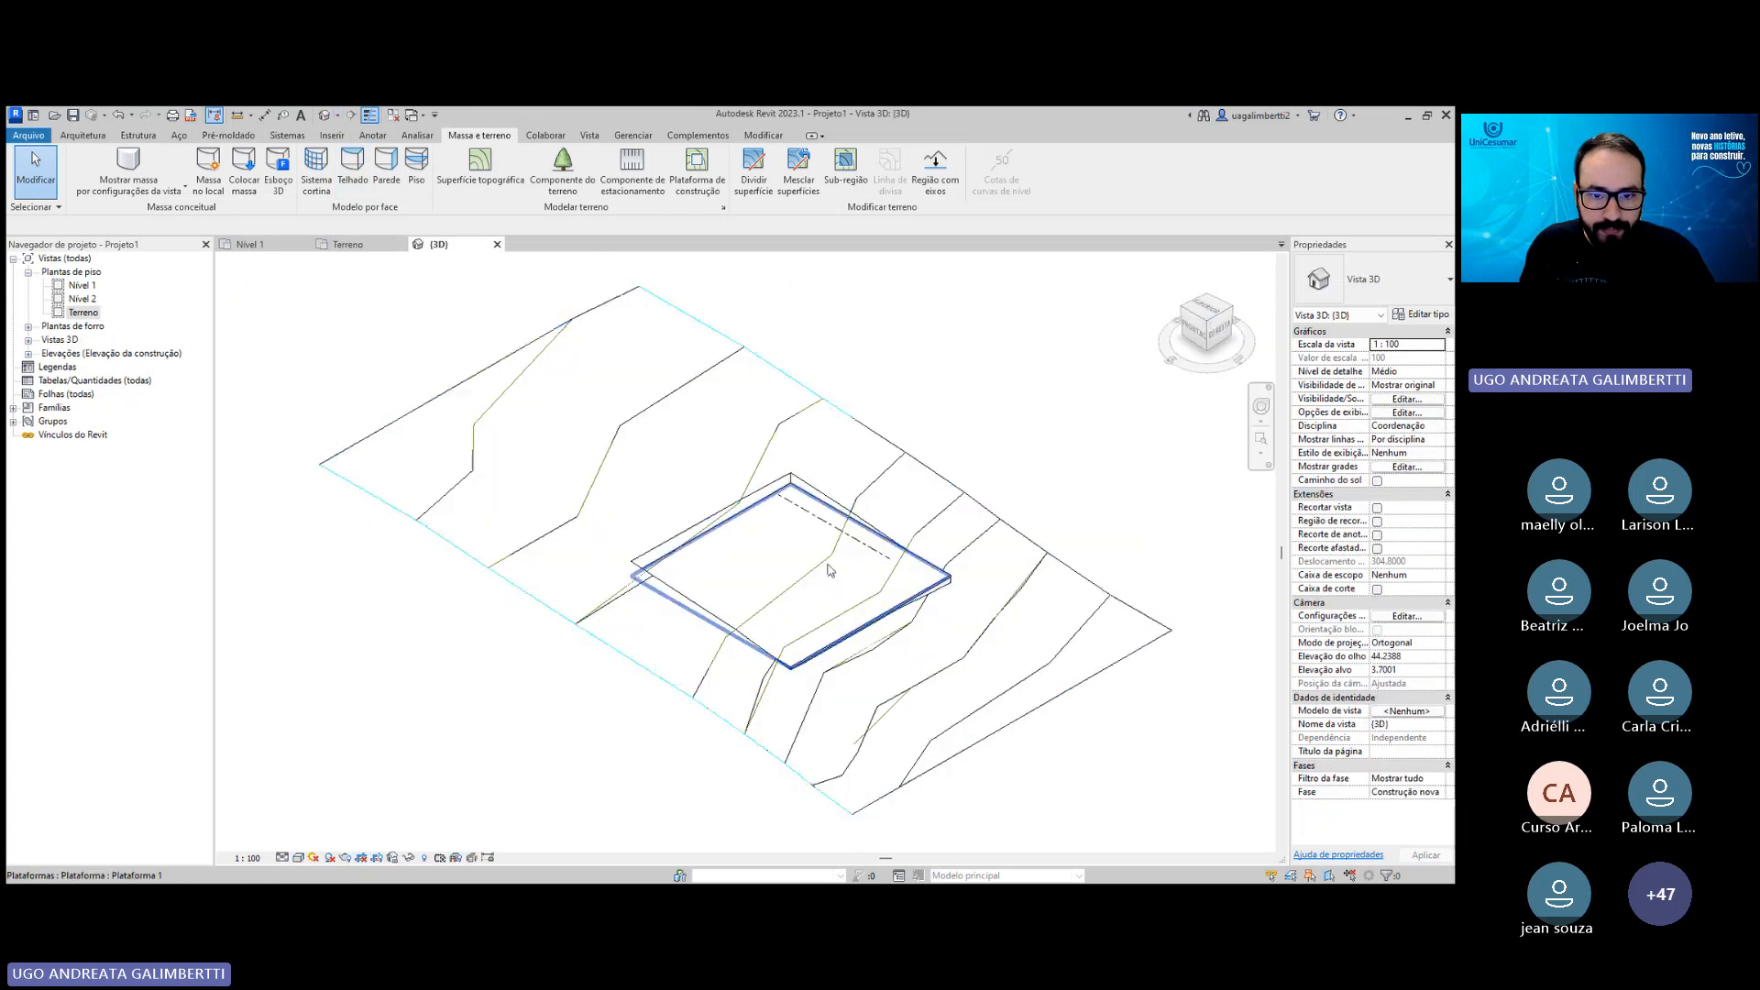
{"action": "scroll", "coordinate": [825, 563], "scroll_direction": "up", "scroll_amount": 5}
{"action": "left_click_drag", "start_coordinate": [1186, 334], "coordinate": [1193, 320]}
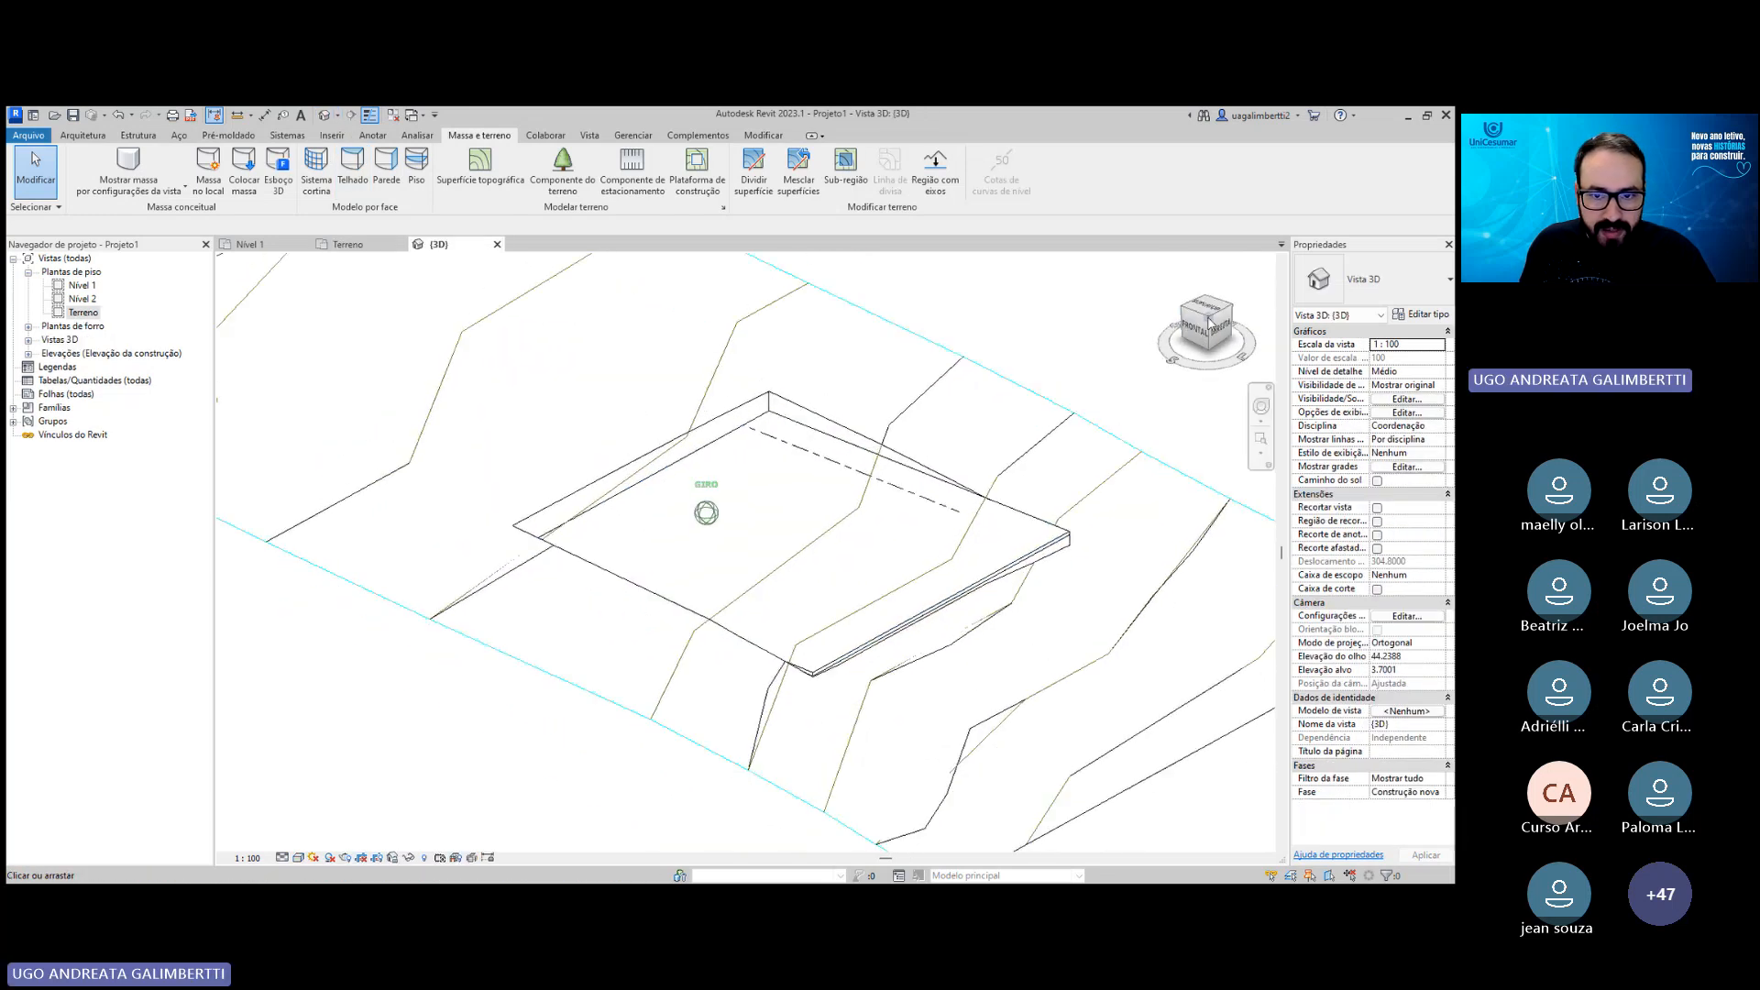
{"action": "left_click", "coordinate": [1007, 381]}
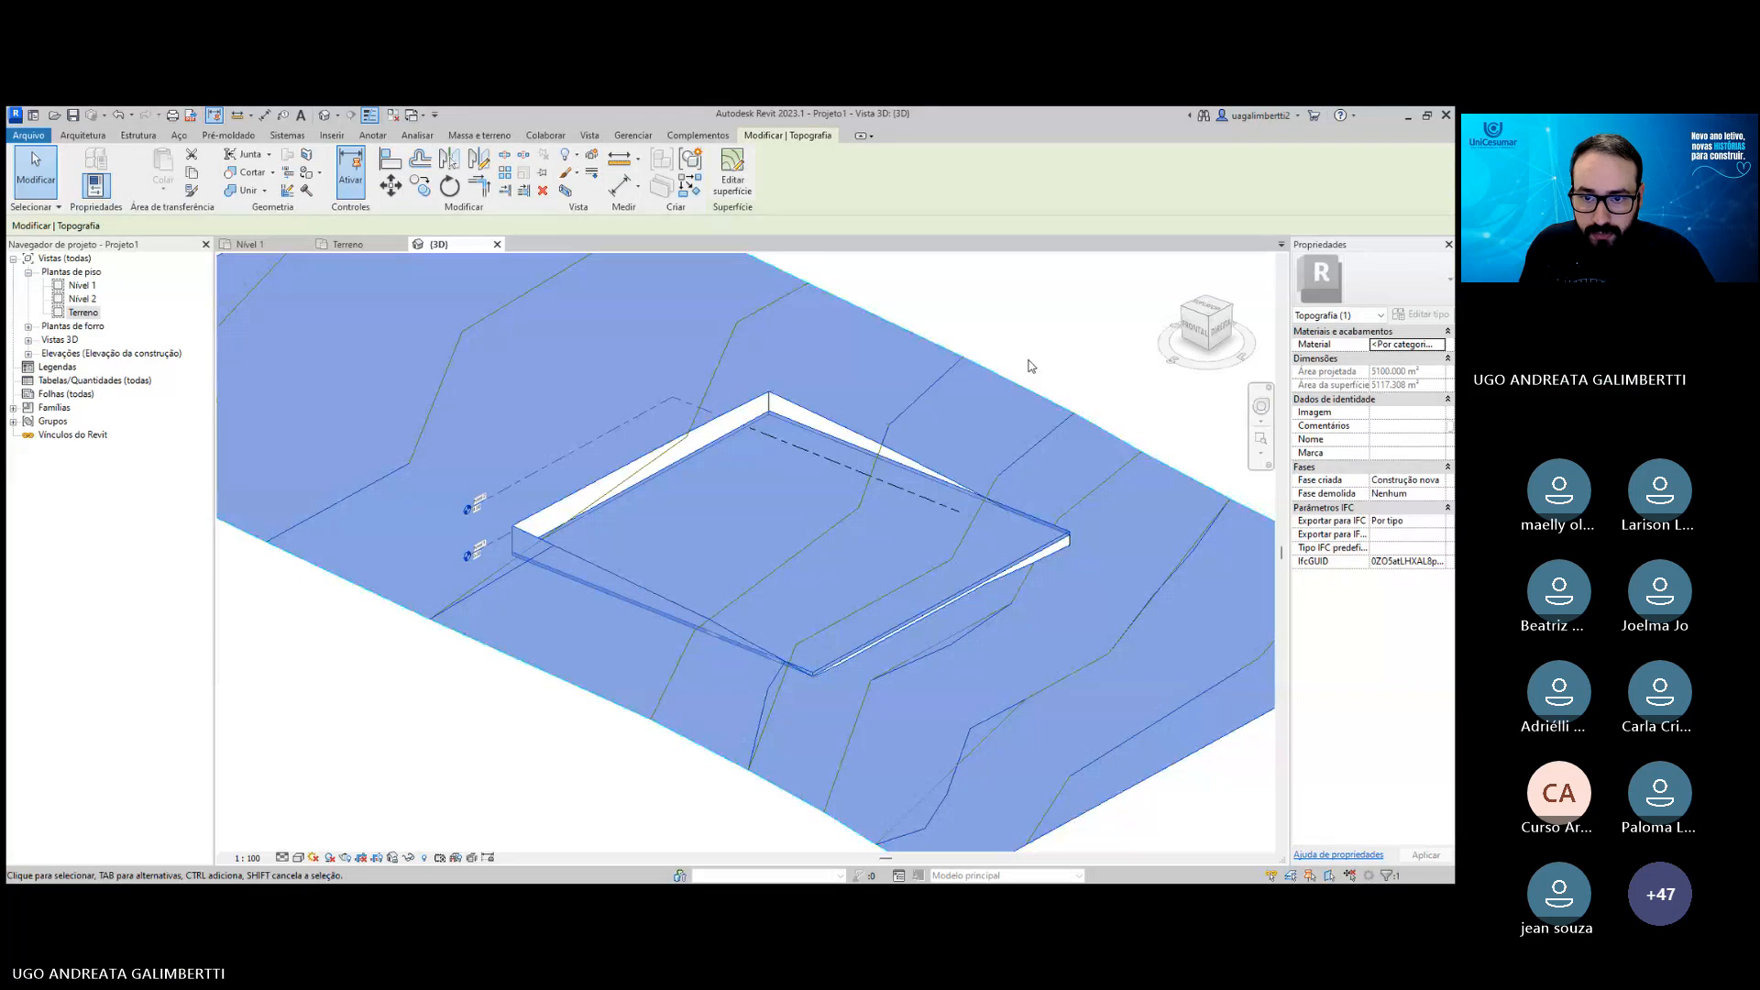
Hide the imported DWG terrain drawing (Terreno para Revit - Aula 7.dwg) in the 3D view.
{"action": "key", "text": "Escape"}
{"action": "left_click", "coordinate": [1011, 384]}
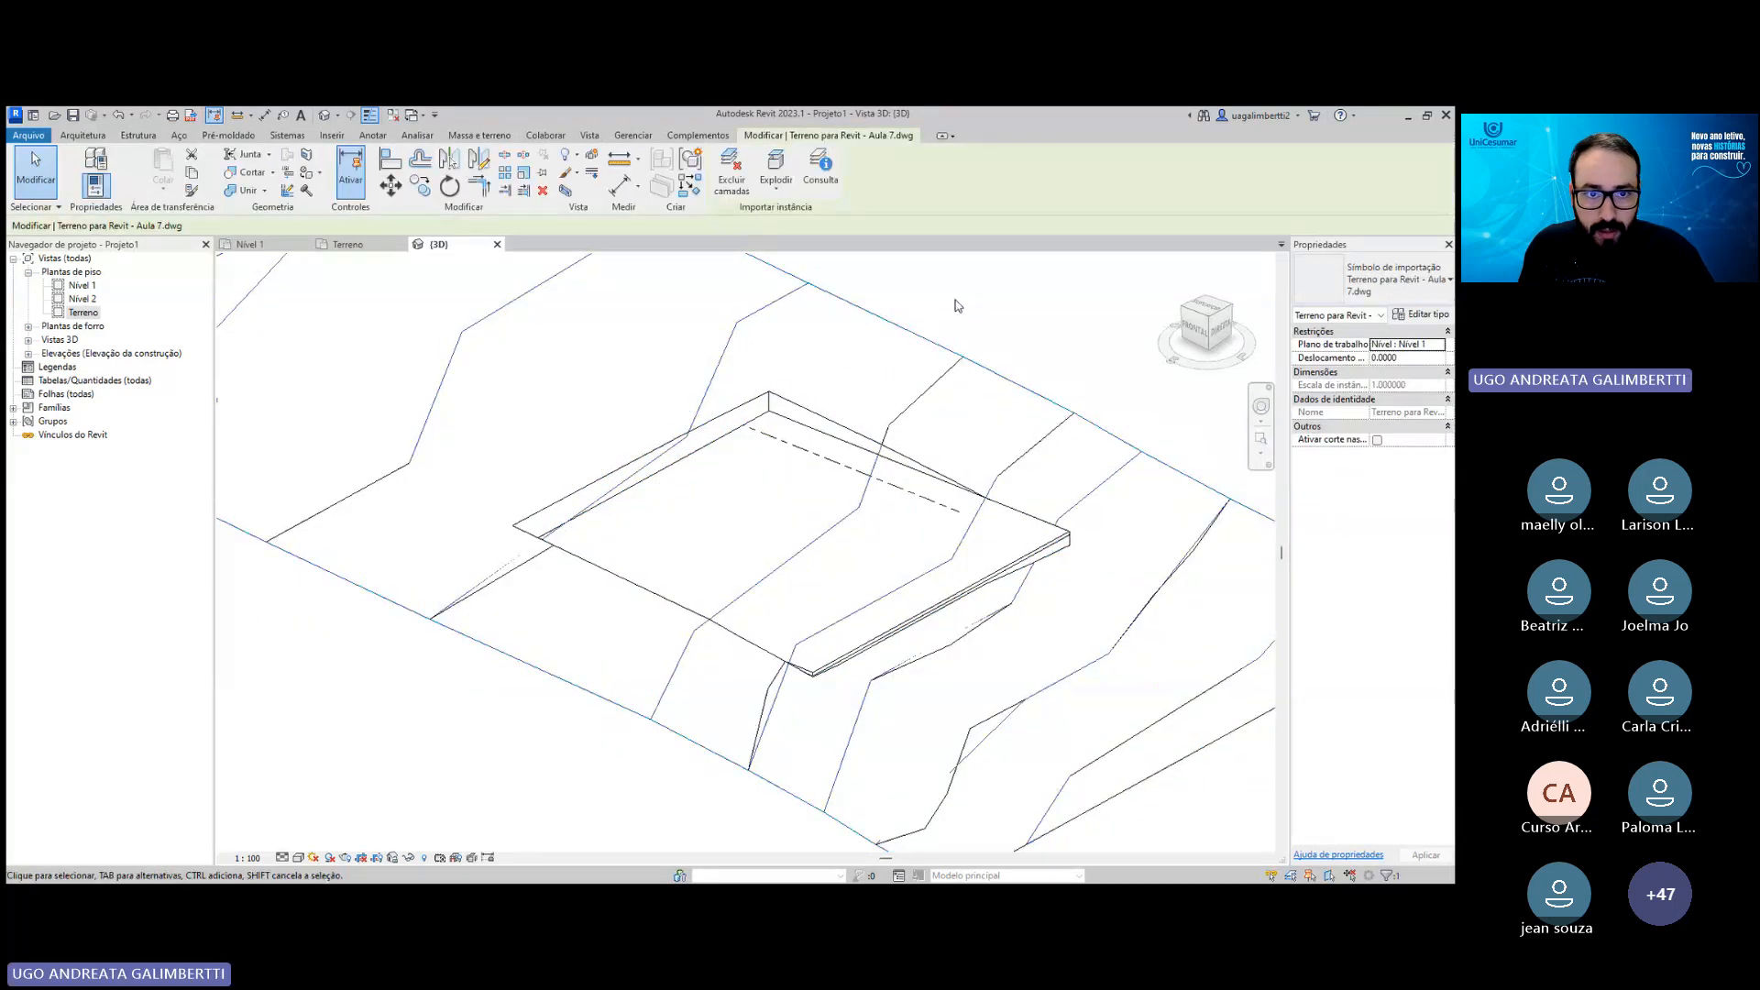
{"action": "left_click", "coordinate": [567, 155]}
{"action": "left_click", "coordinate": [581, 176]}
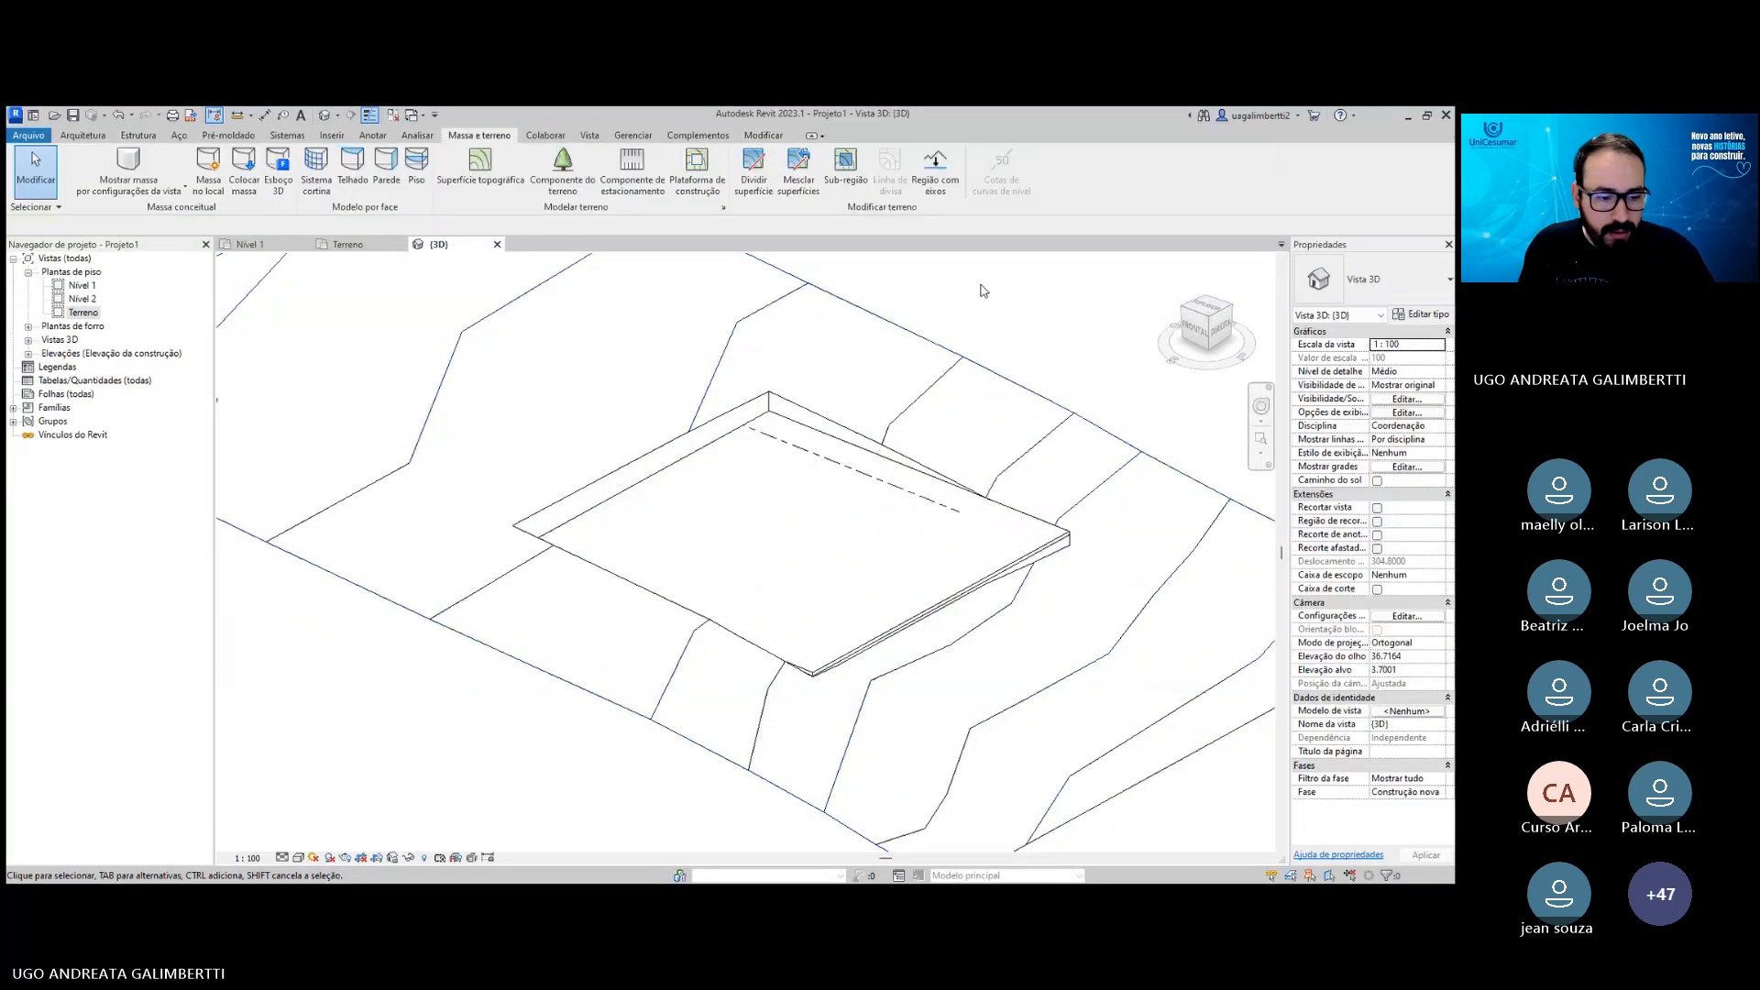
{"action": "scroll", "coordinate": [596, 554], "scroll_direction": "down", "scroll_amount": 4}
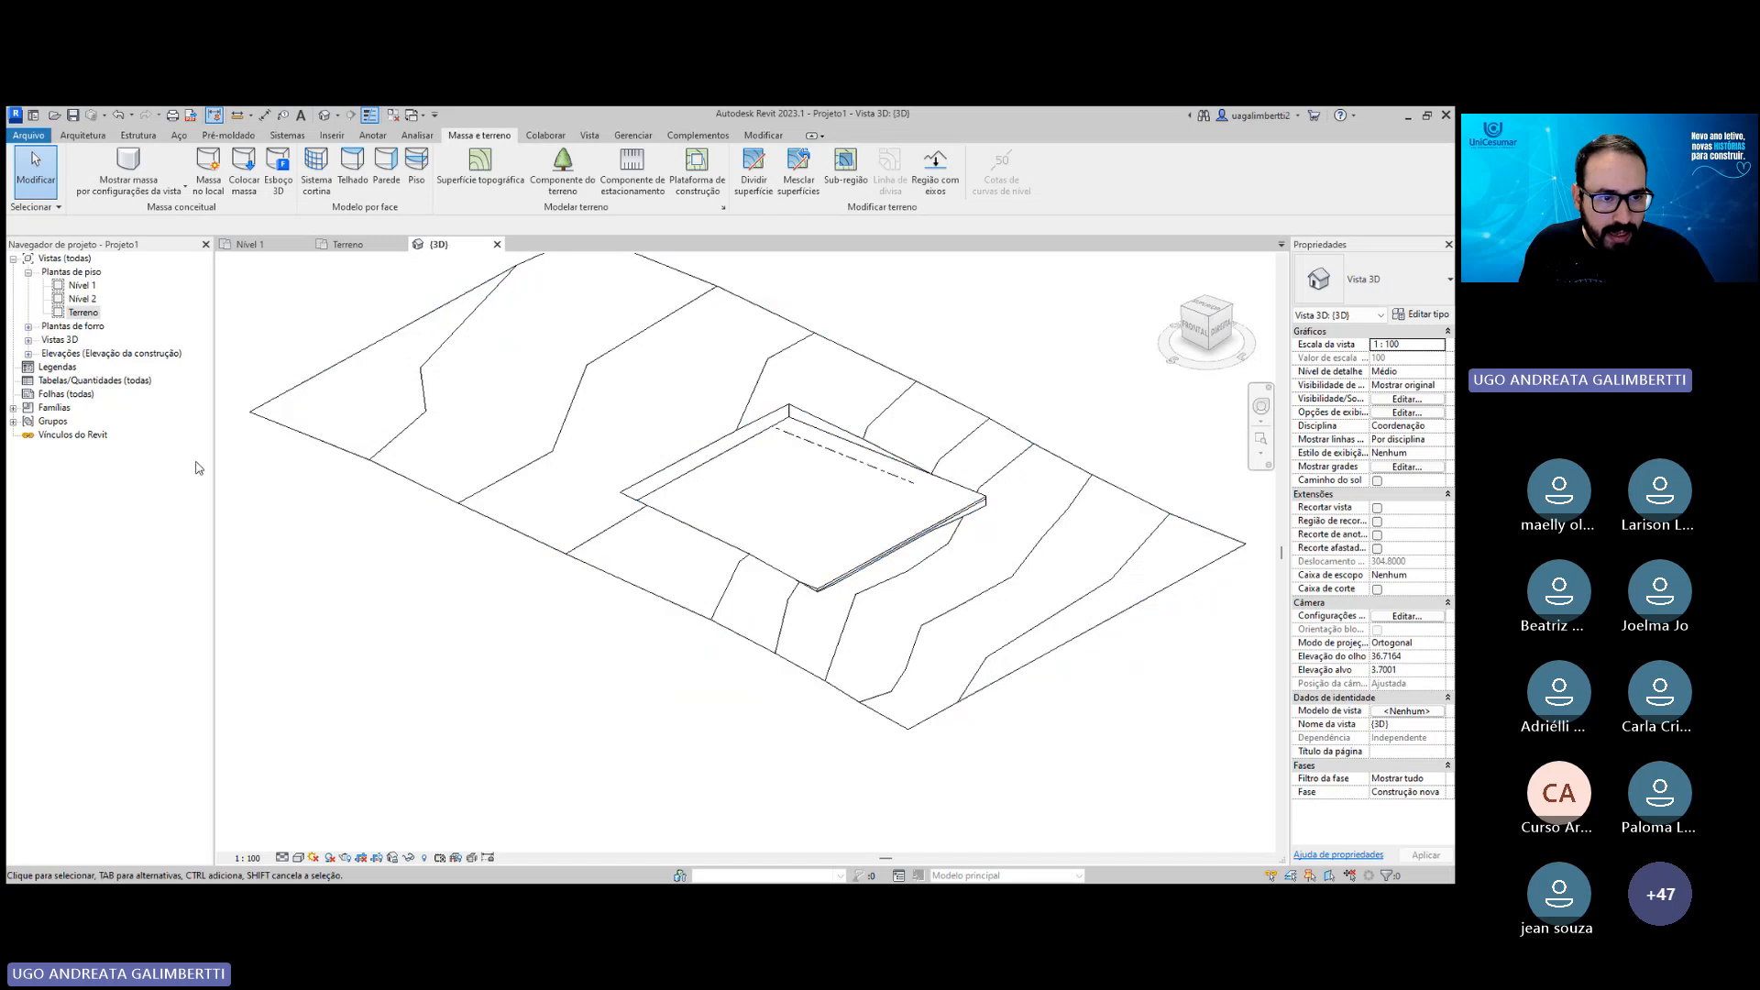
Compare the building pad in the Estrutura de arame and Linha oculta visual styles, ending with Linha oculta.
{"action": "left_click", "coordinate": [302, 859]}
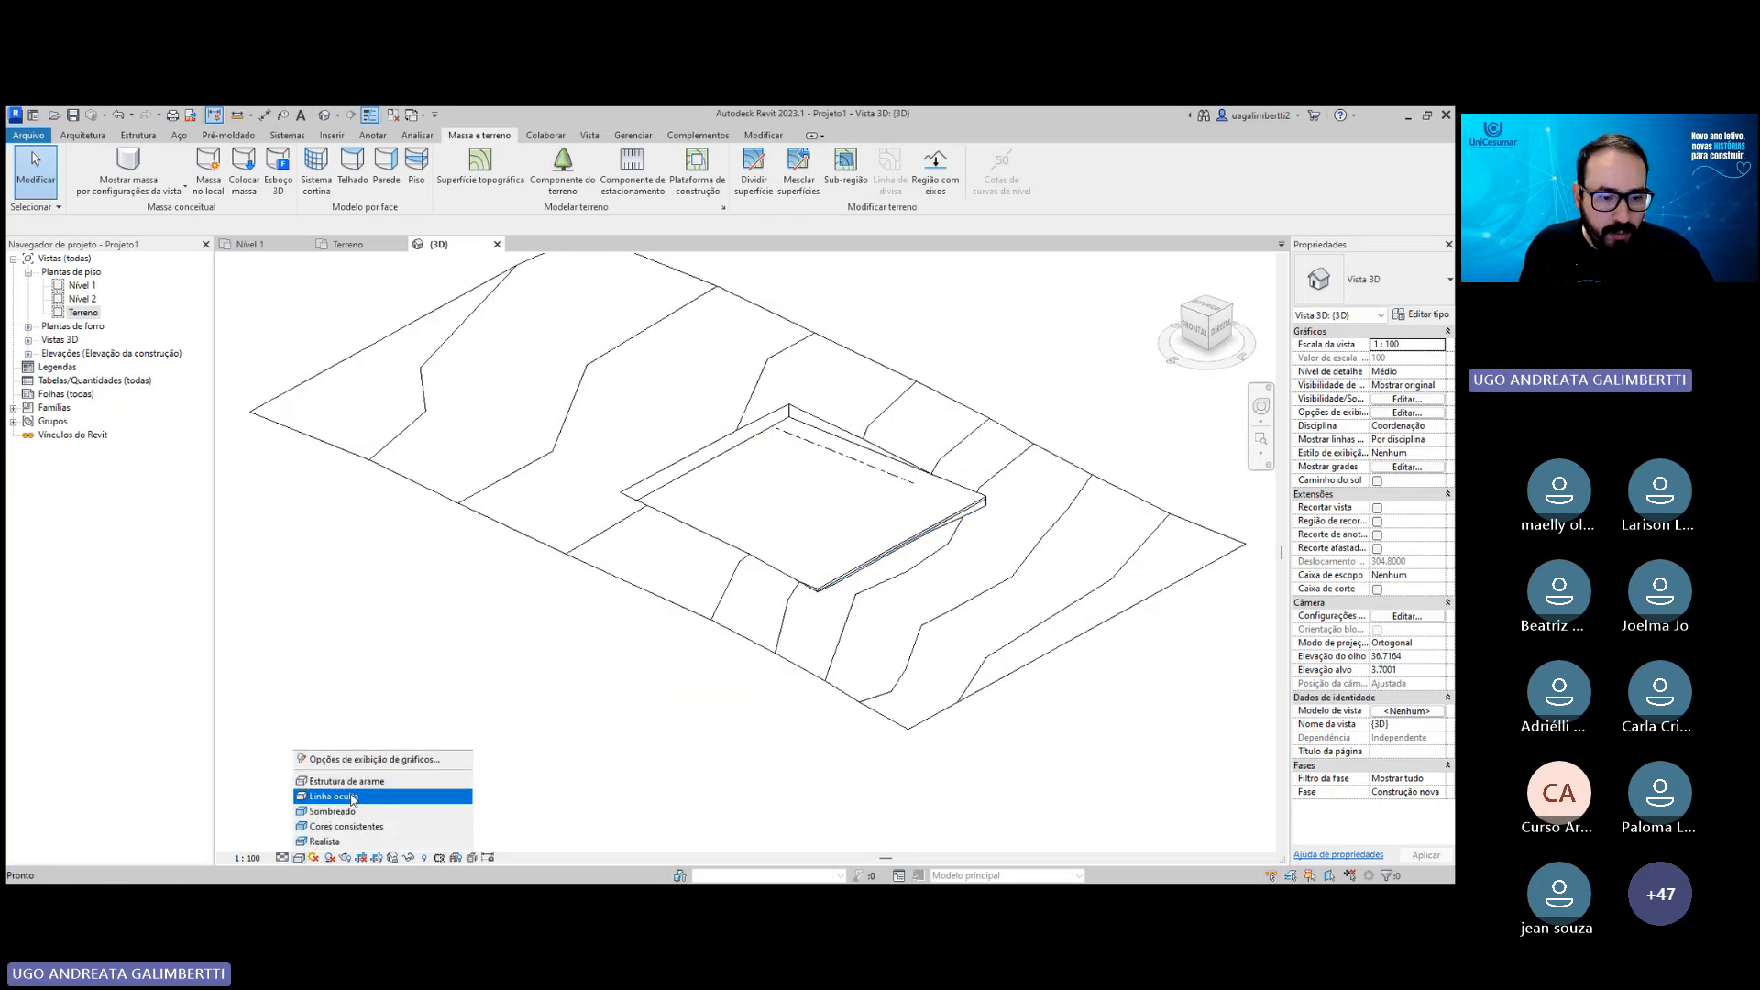
{"action": "left_click", "coordinate": [353, 798]}
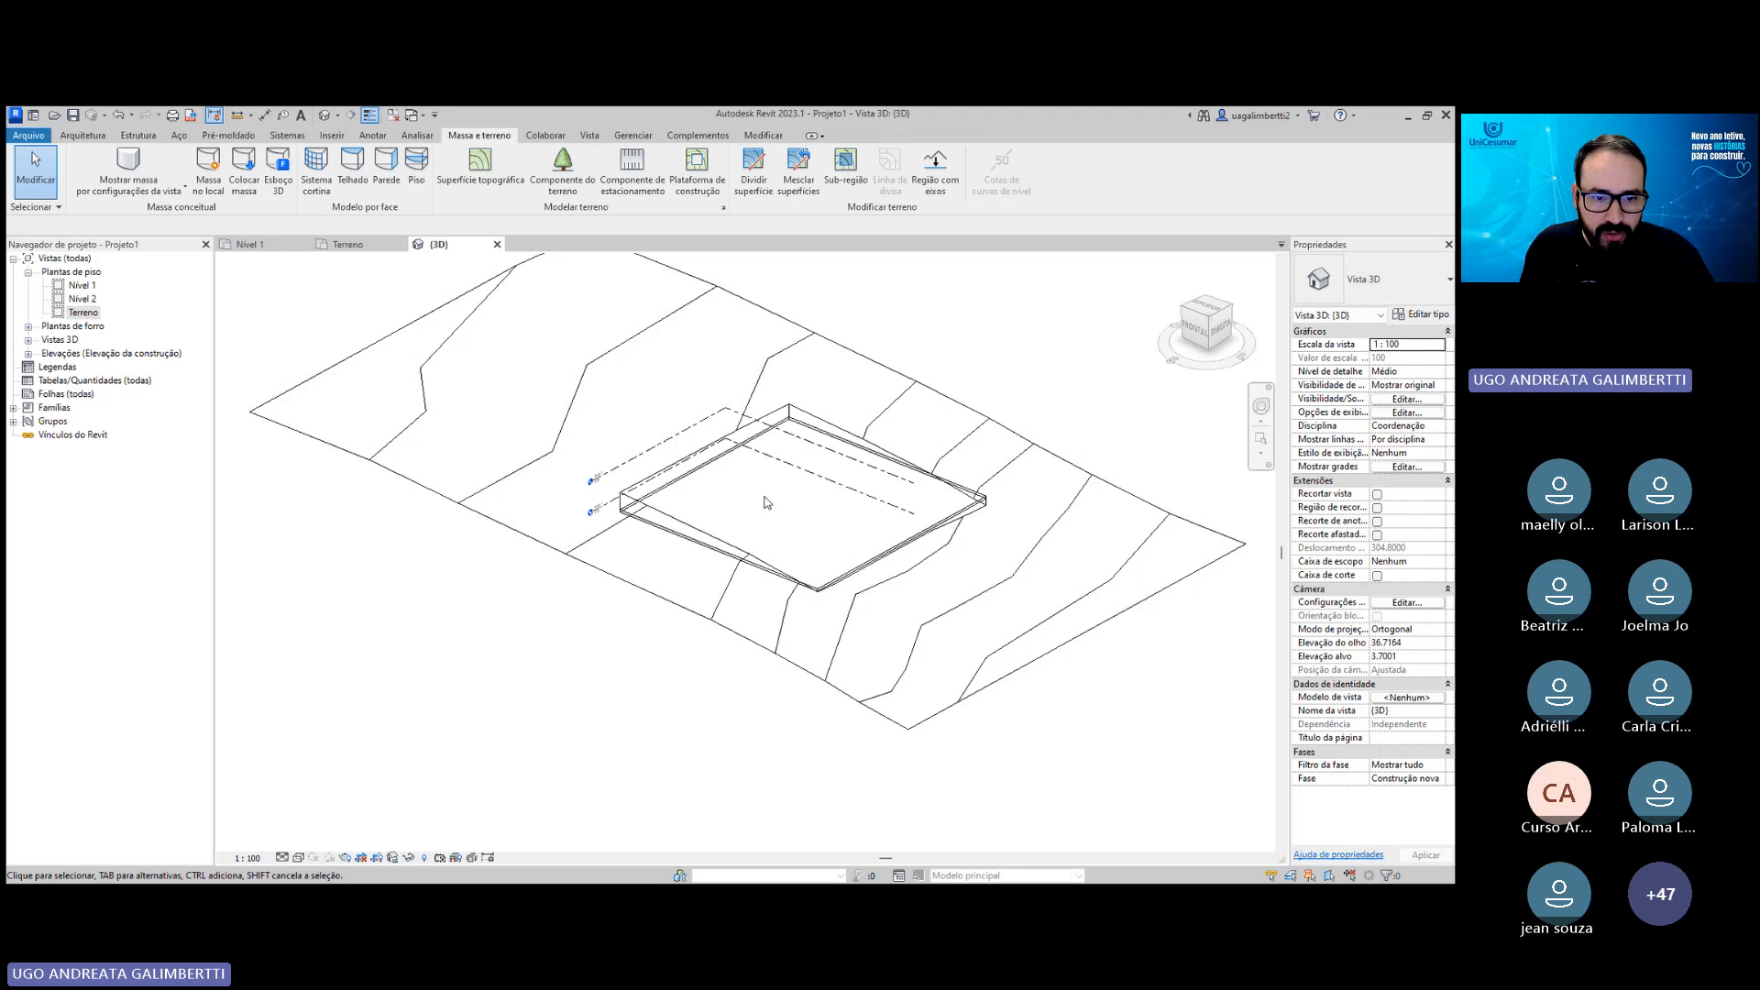
{"action": "scroll", "coordinate": [767, 503], "scroll_direction": "up", "scroll_amount": 5}
{"action": "scroll", "coordinate": [796, 529], "scroll_direction": "down", "scroll_amount": 2}
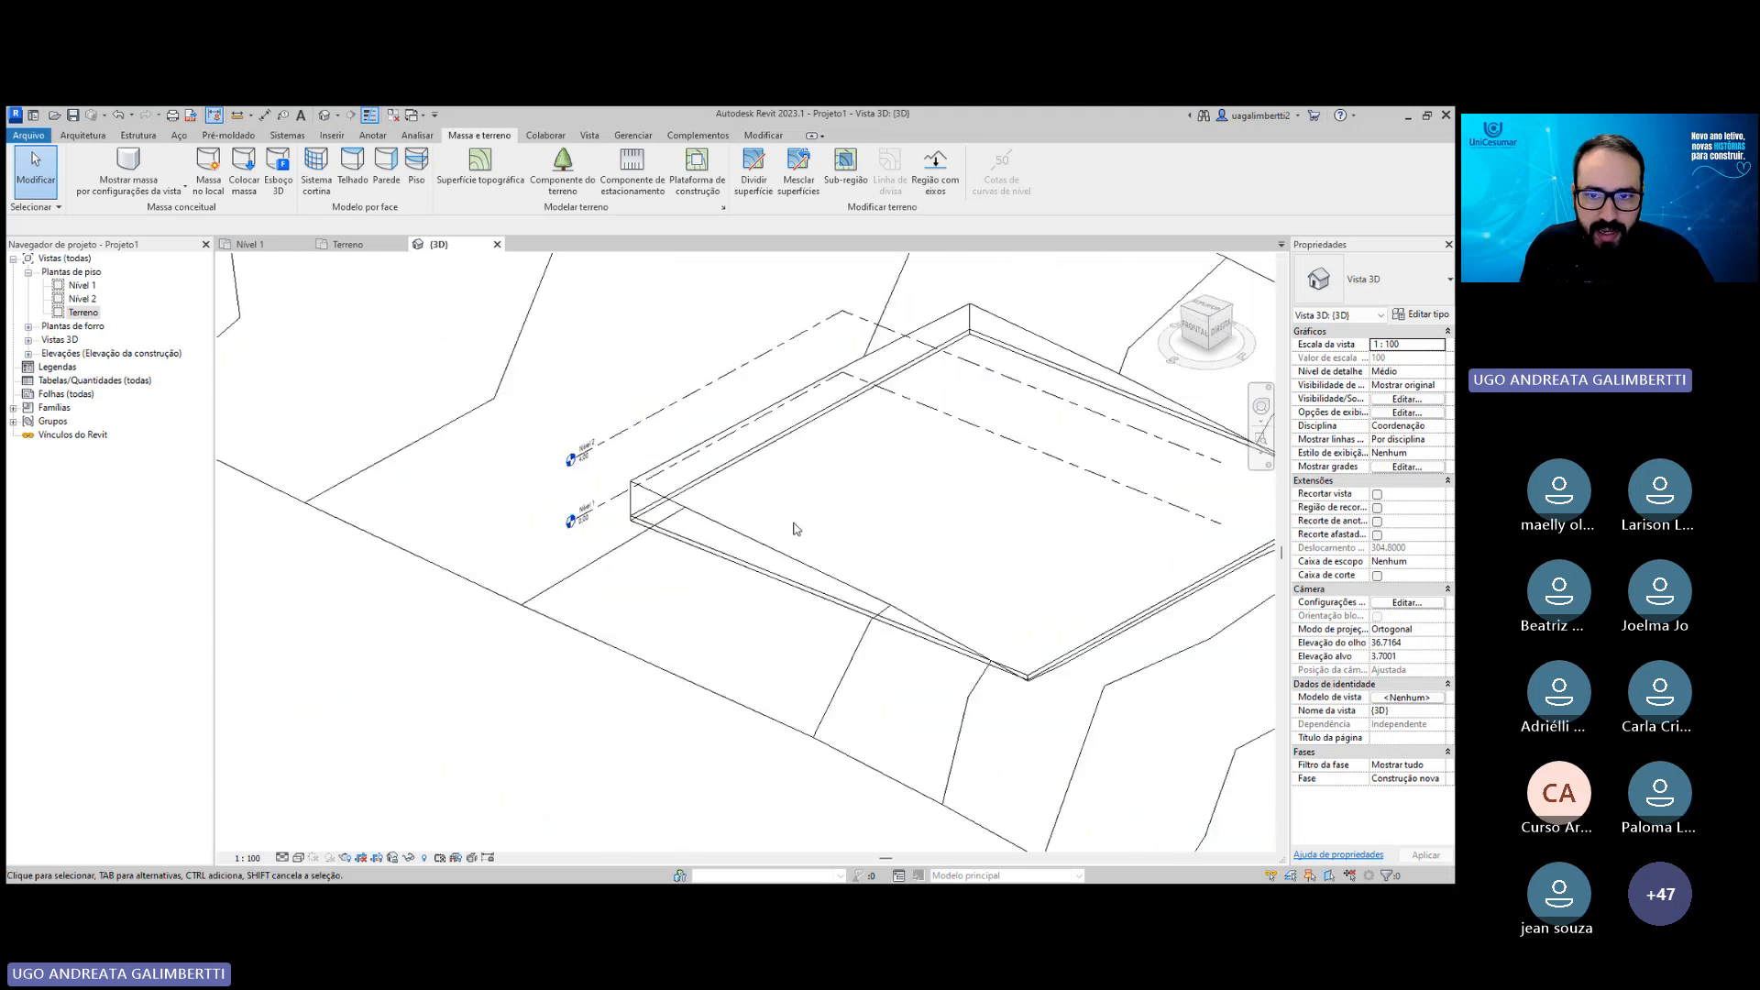
{"action": "middle_click_drag", "start_coordinate": [795, 529], "coordinate": [691, 598]}
{"action": "left_click", "coordinate": [302, 859]}
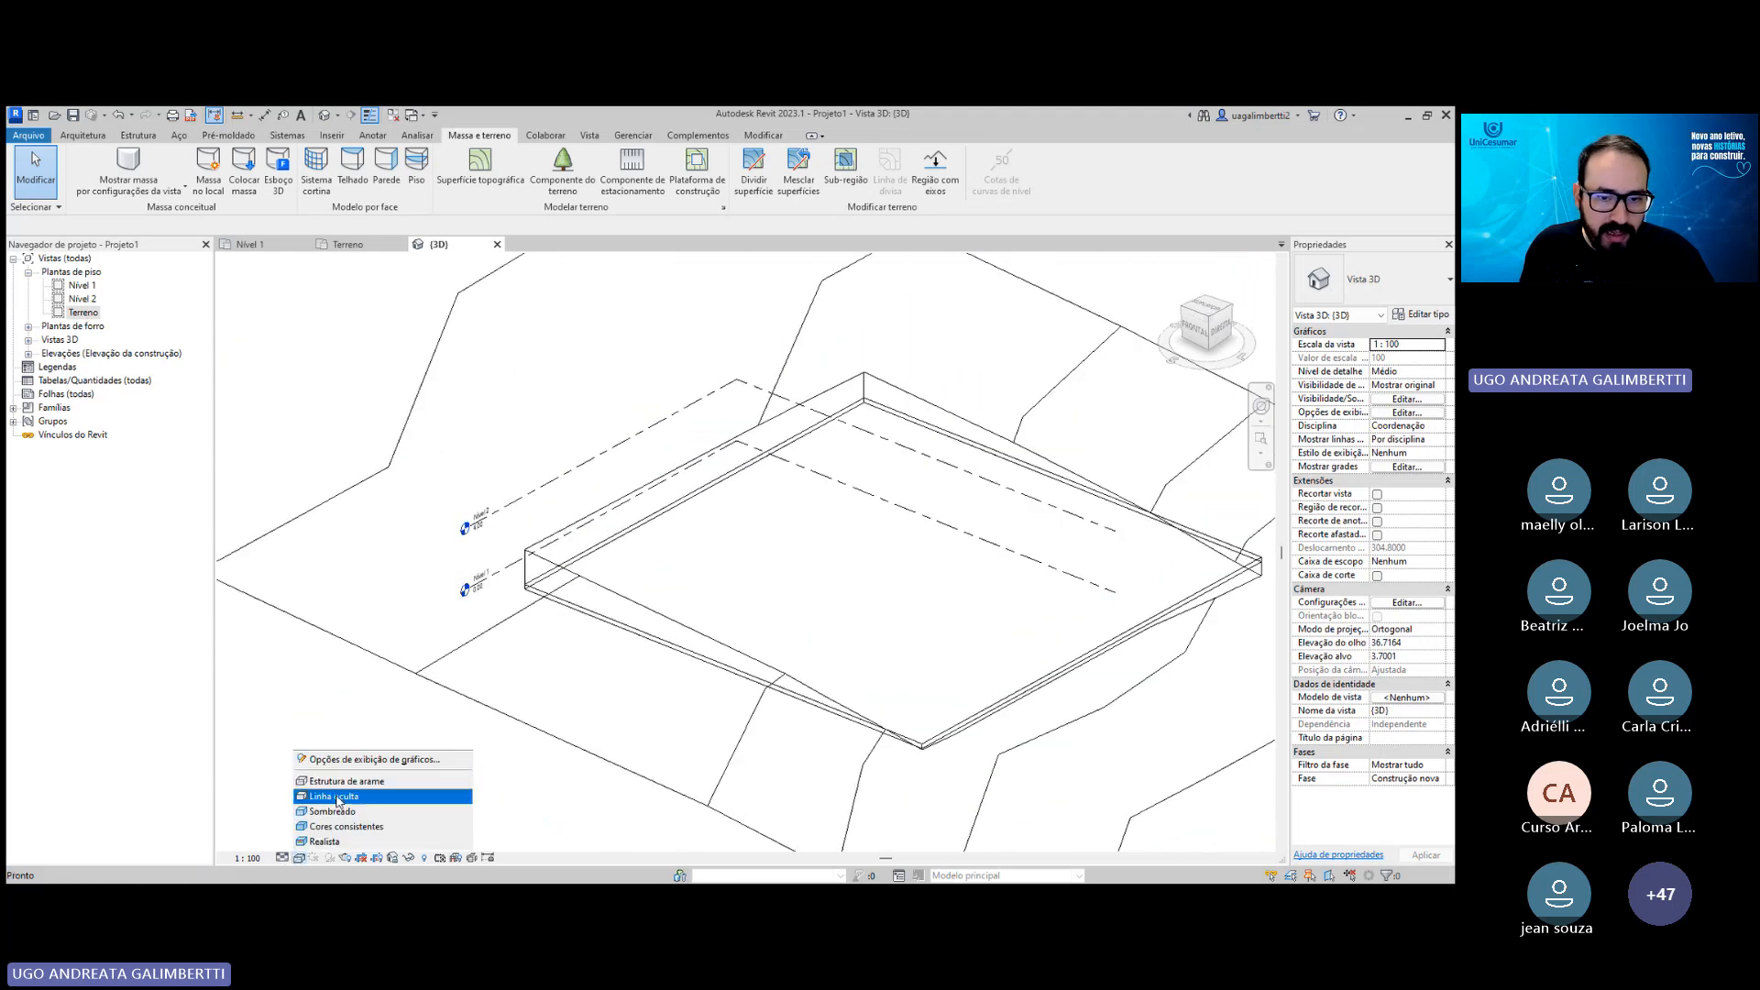
{"action": "left_click", "coordinate": [338, 798]}
{"action": "scroll", "coordinate": [794, 559], "scroll_direction": "down", "scroll_amount": 3}
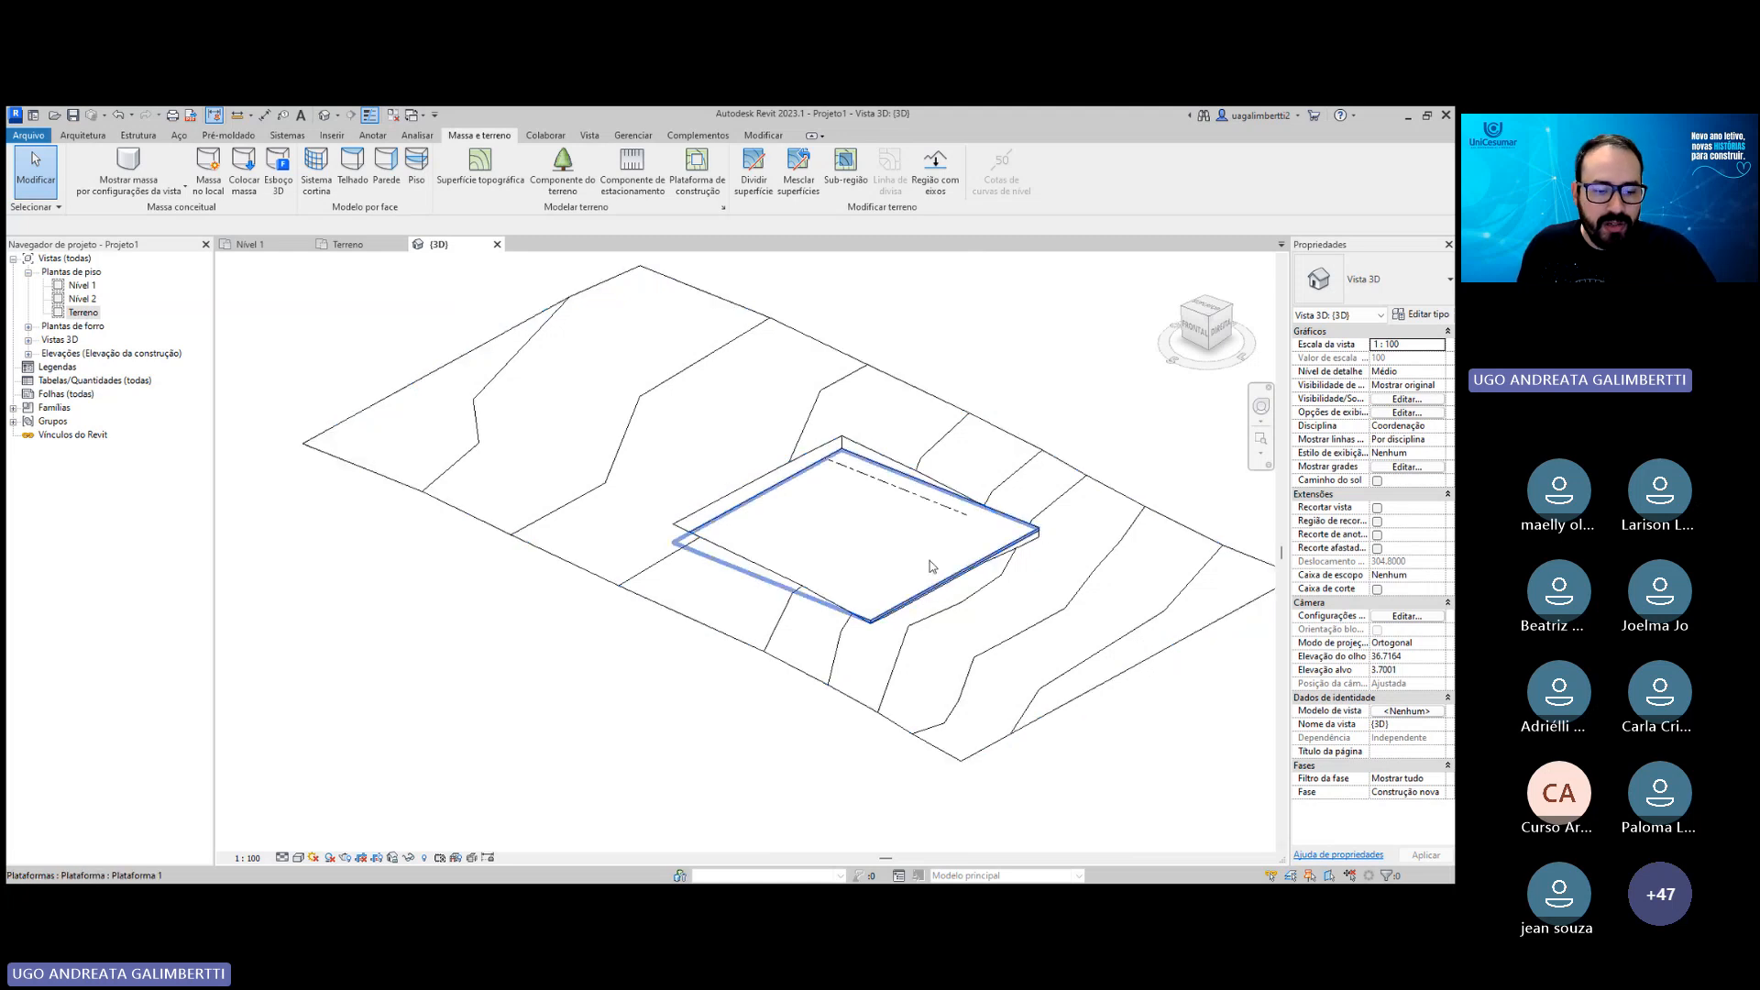
Set the 3D view's visual style to Cores consistentes.
{"action": "left_click", "coordinate": [299, 858]}
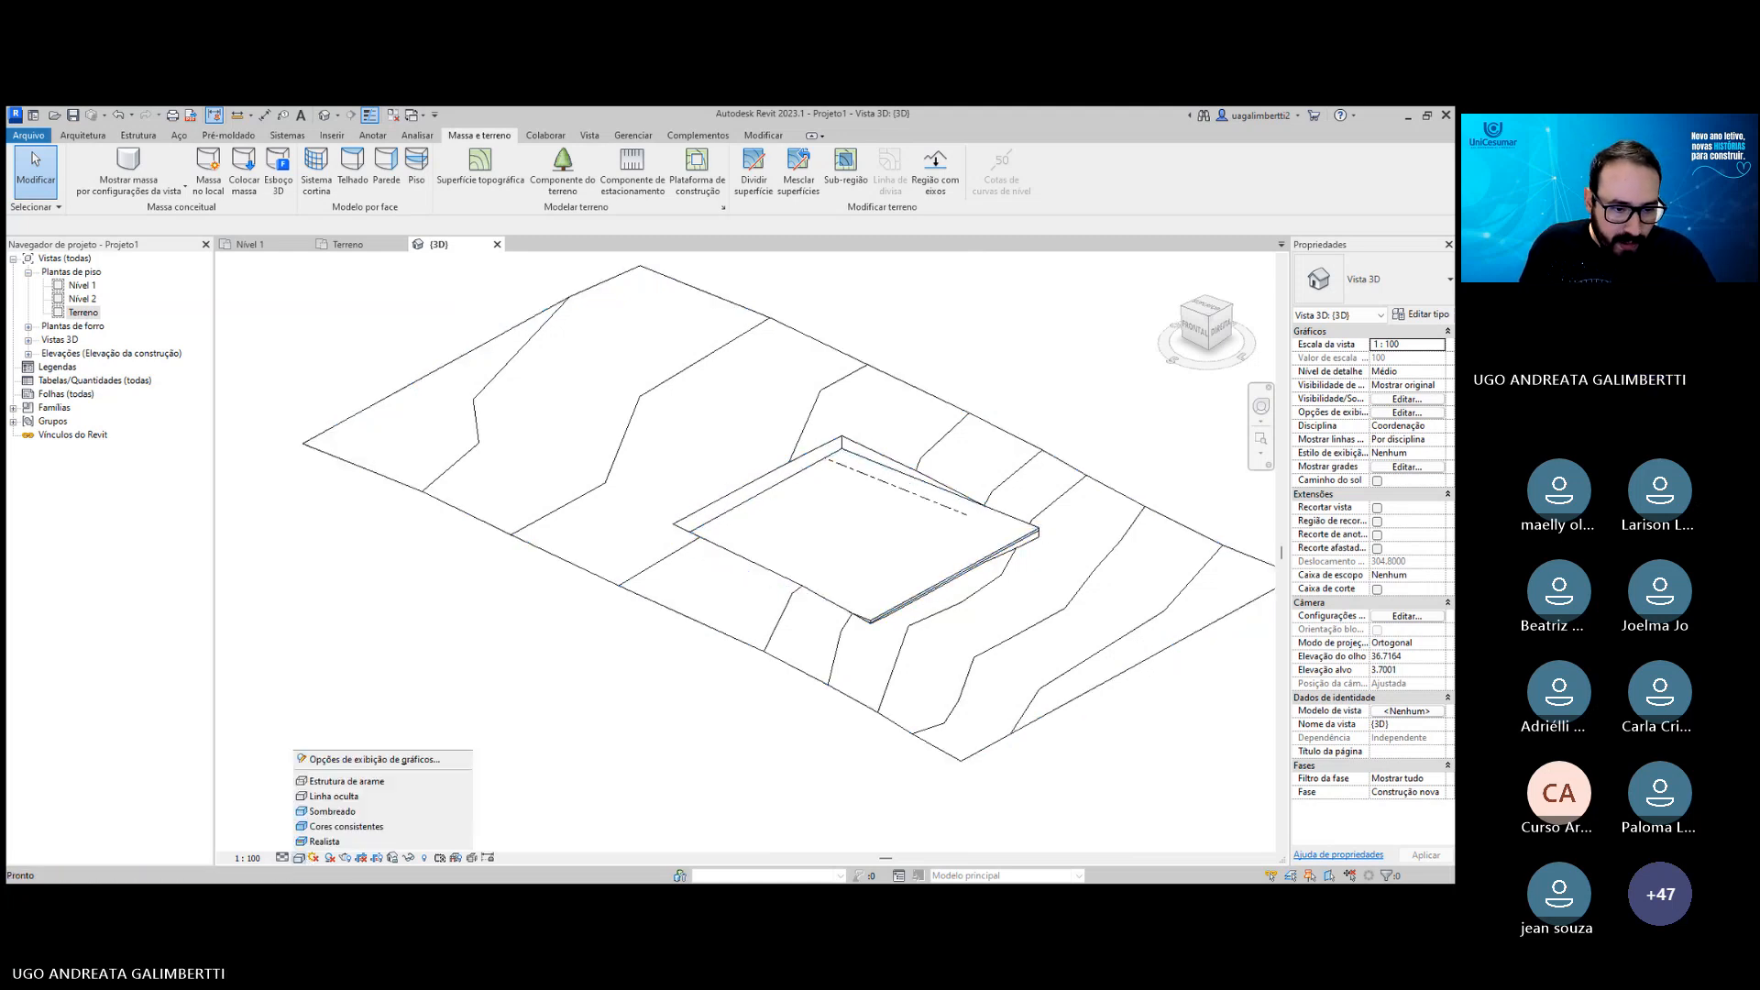
{"action": "left_click", "coordinate": [362, 828]}
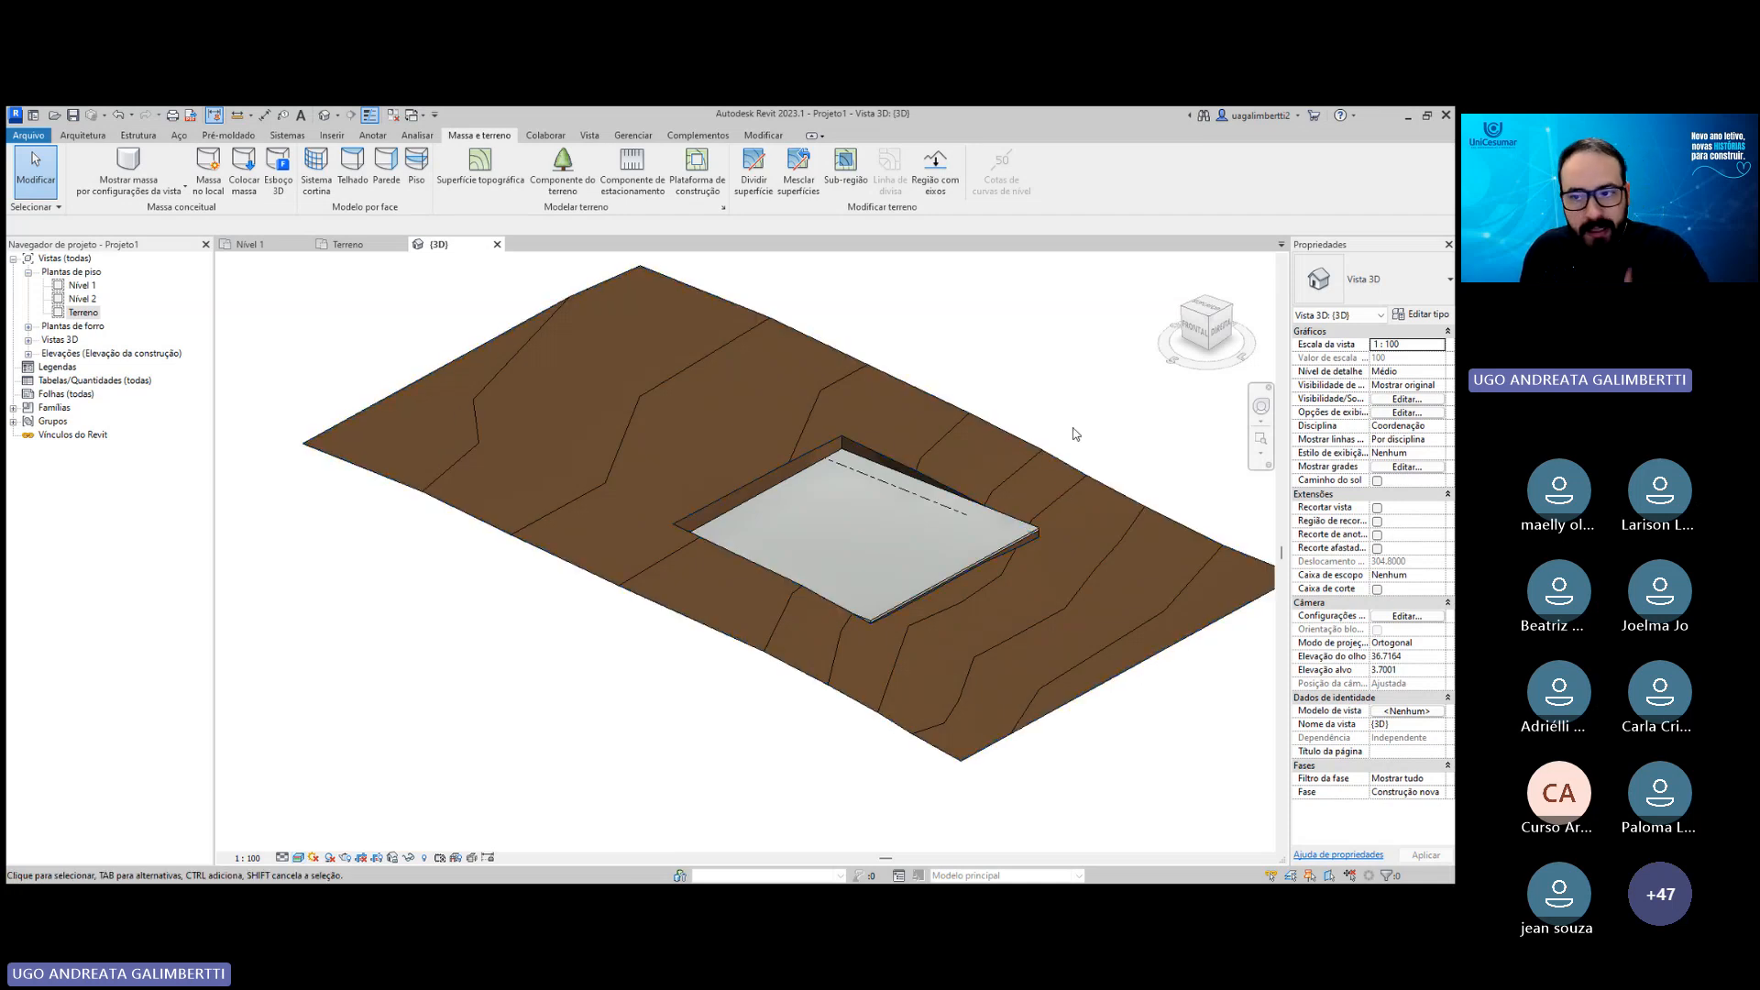
{"action": "left_click", "coordinate": [936, 543]}
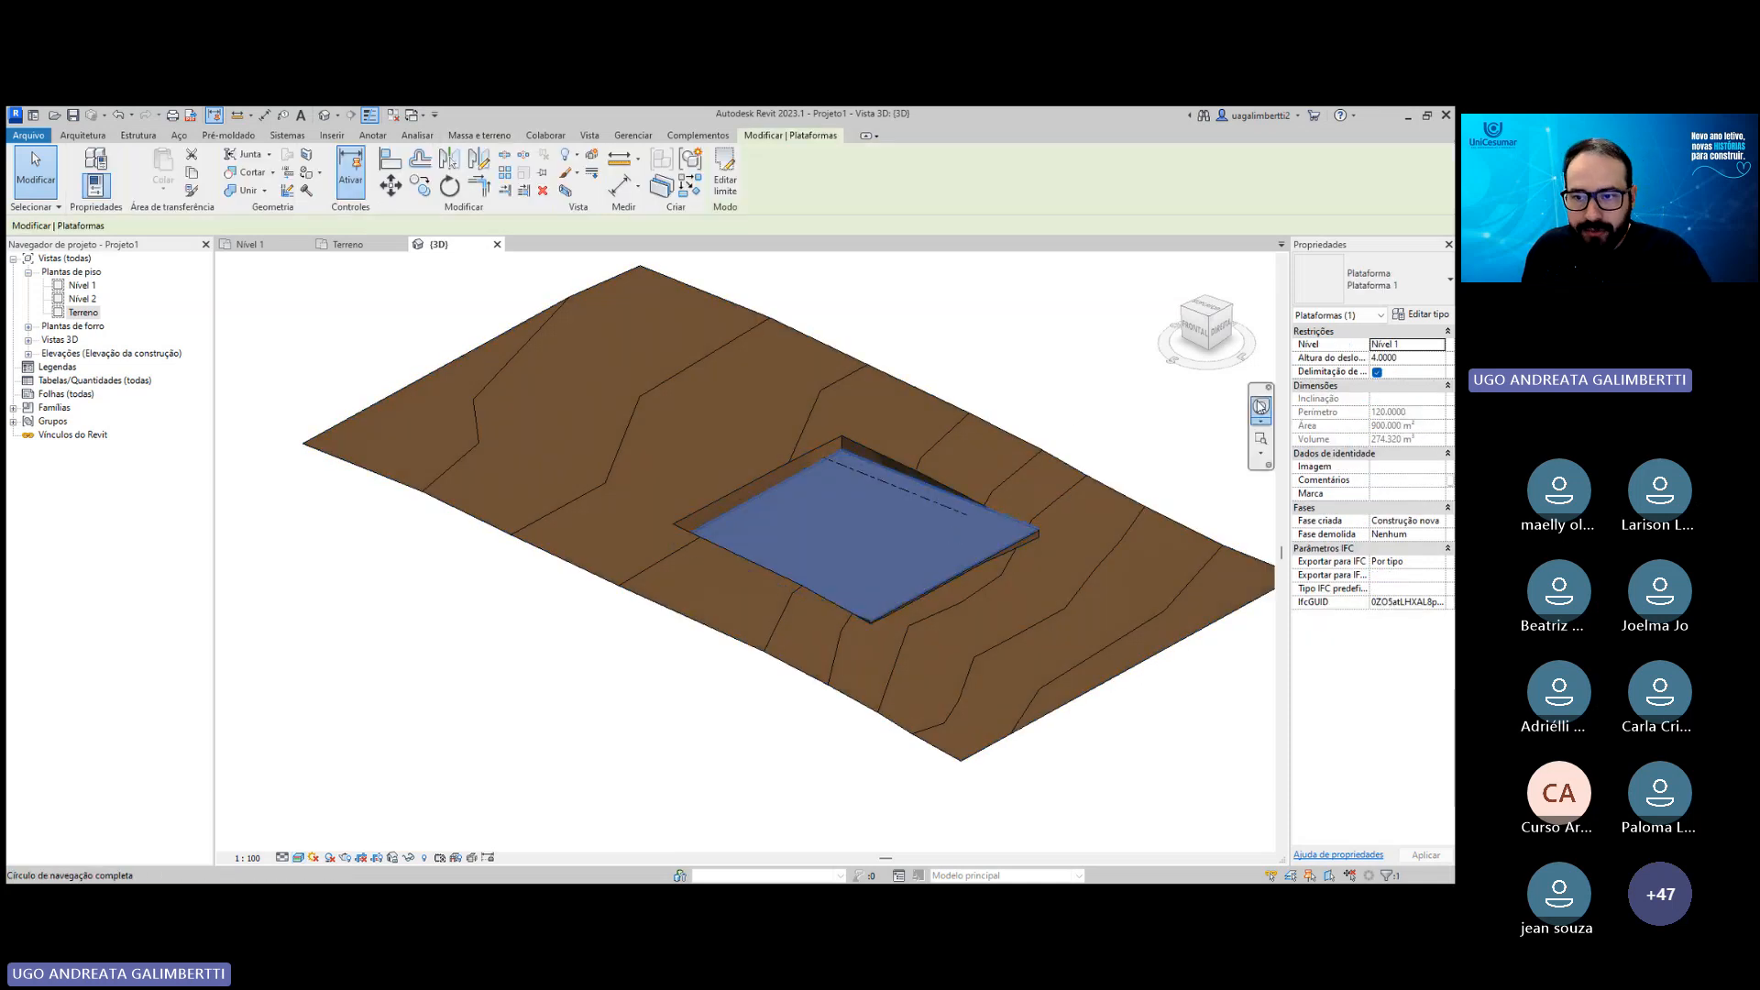
{"action": "left_click", "coordinate": [1066, 329]}
Examine from several angles where the building pad's edges cut into and rise above the surrounding terrain.
{"action": "scroll", "coordinate": [999, 560], "scroll_direction": "up", "scroll_amount": 4}
{"action": "scroll", "coordinate": [972, 552], "scroll_direction": "down", "scroll_amount": 3}
{"action": "middle_click_drag", "start_coordinate": [972, 552], "coordinate": [894, 369]}
{"action": "scroll", "coordinate": [618, 467], "scroll_direction": "up", "scroll_amount": 2}
{"action": "scroll", "coordinate": [891, 364], "scroll_direction": "up", "scroll_amount": 5}
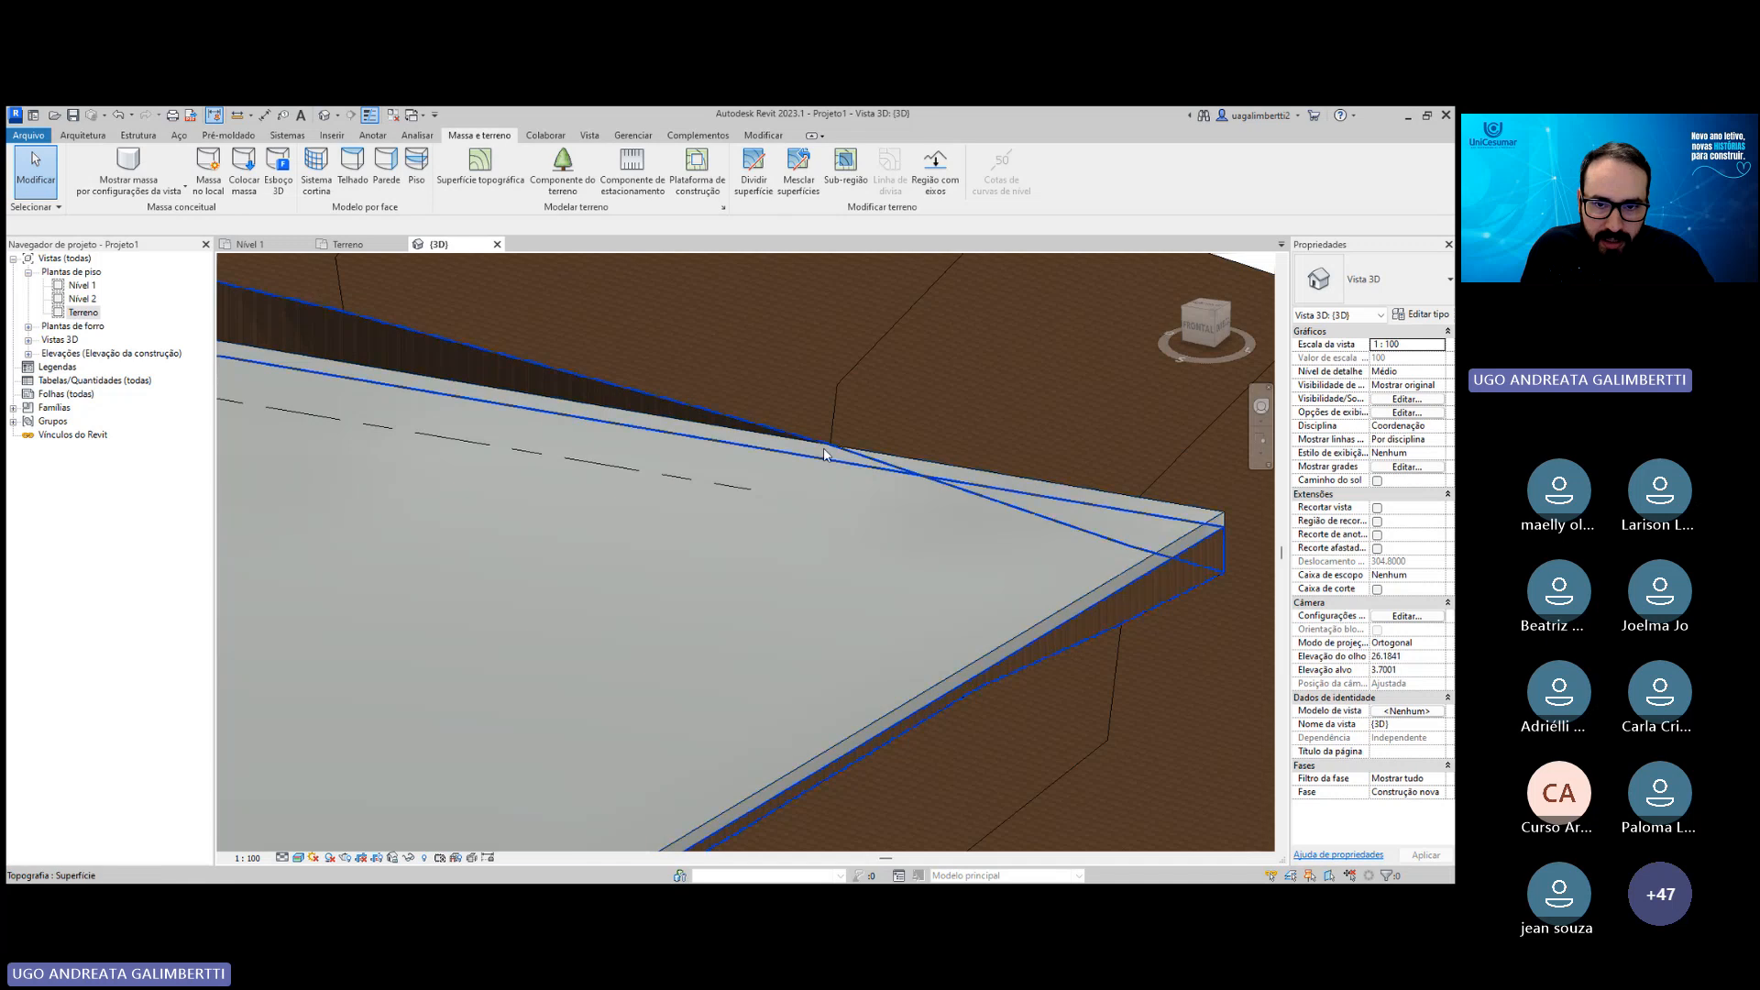
{"action": "scroll", "coordinate": [866, 472], "scroll_direction": "up", "scroll_amount": 4}
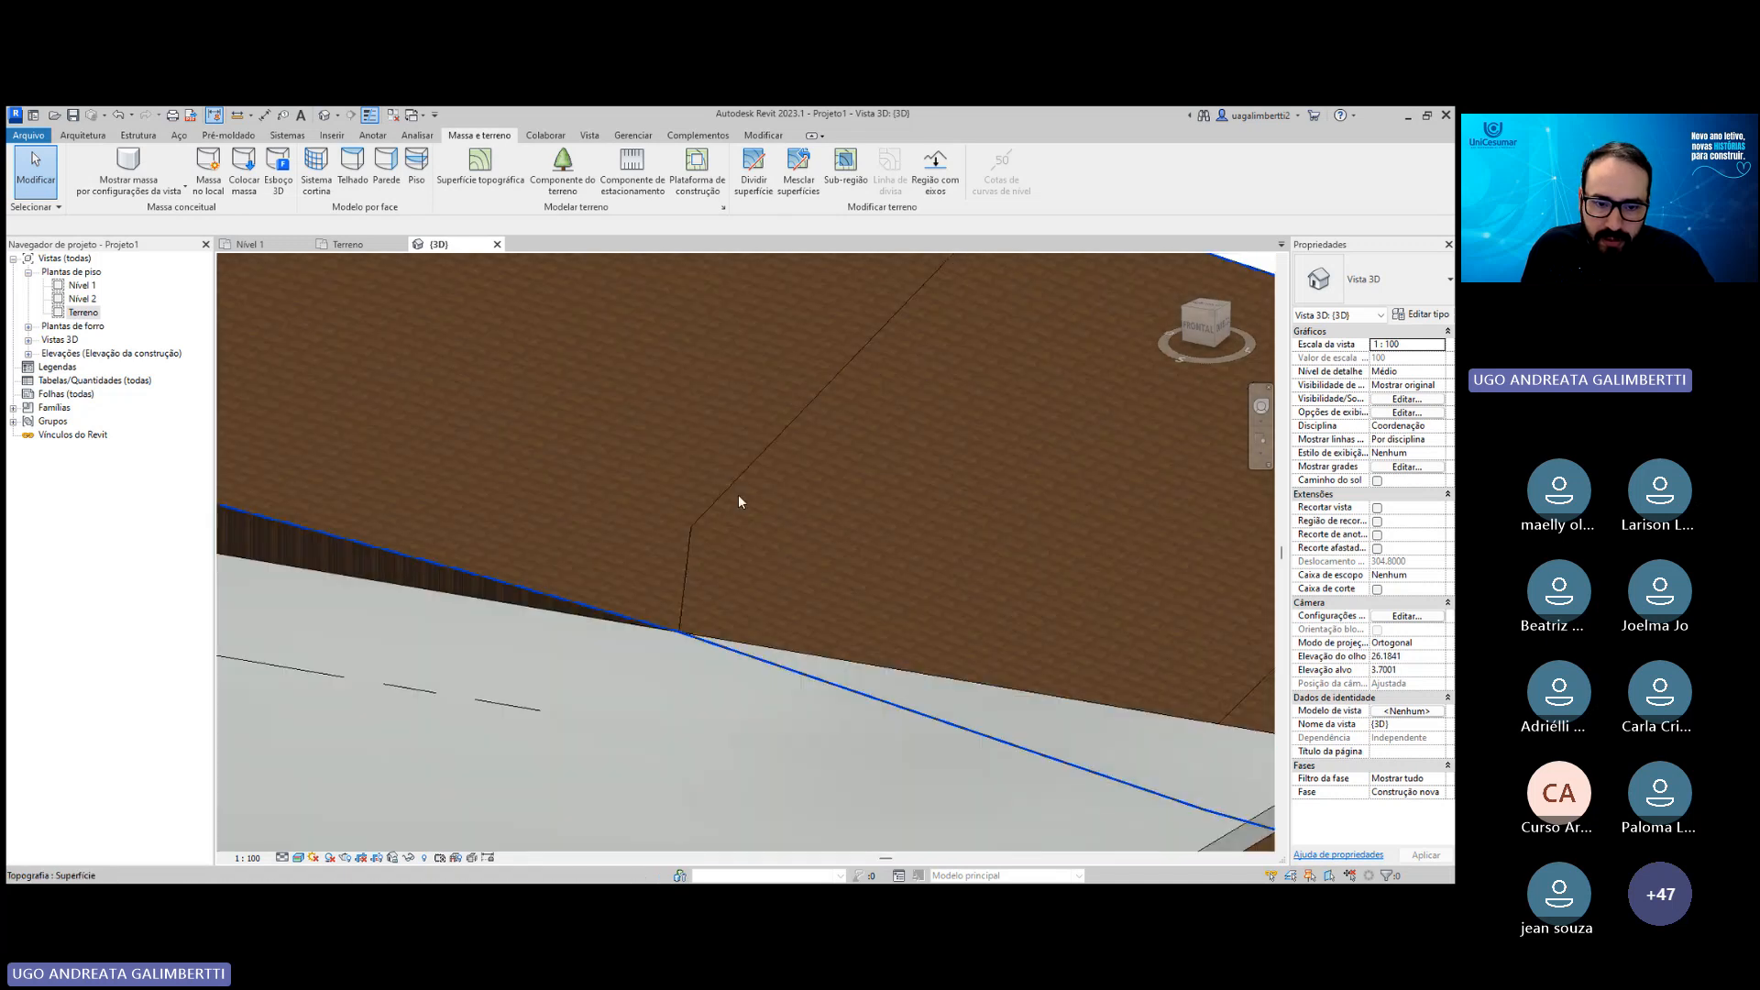
{"action": "scroll", "coordinate": [677, 609], "scroll_direction": "down", "scroll_amount": 3}
{"action": "middle_click_drag", "start_coordinate": [693, 595], "coordinate": [779, 622]}
{"action": "middle_click_drag", "start_coordinate": [358, 521], "coordinate": [916, 528]}
{"action": "middle_click_drag", "start_coordinate": [635, 530], "coordinate": [889, 499], "text": "shift"}
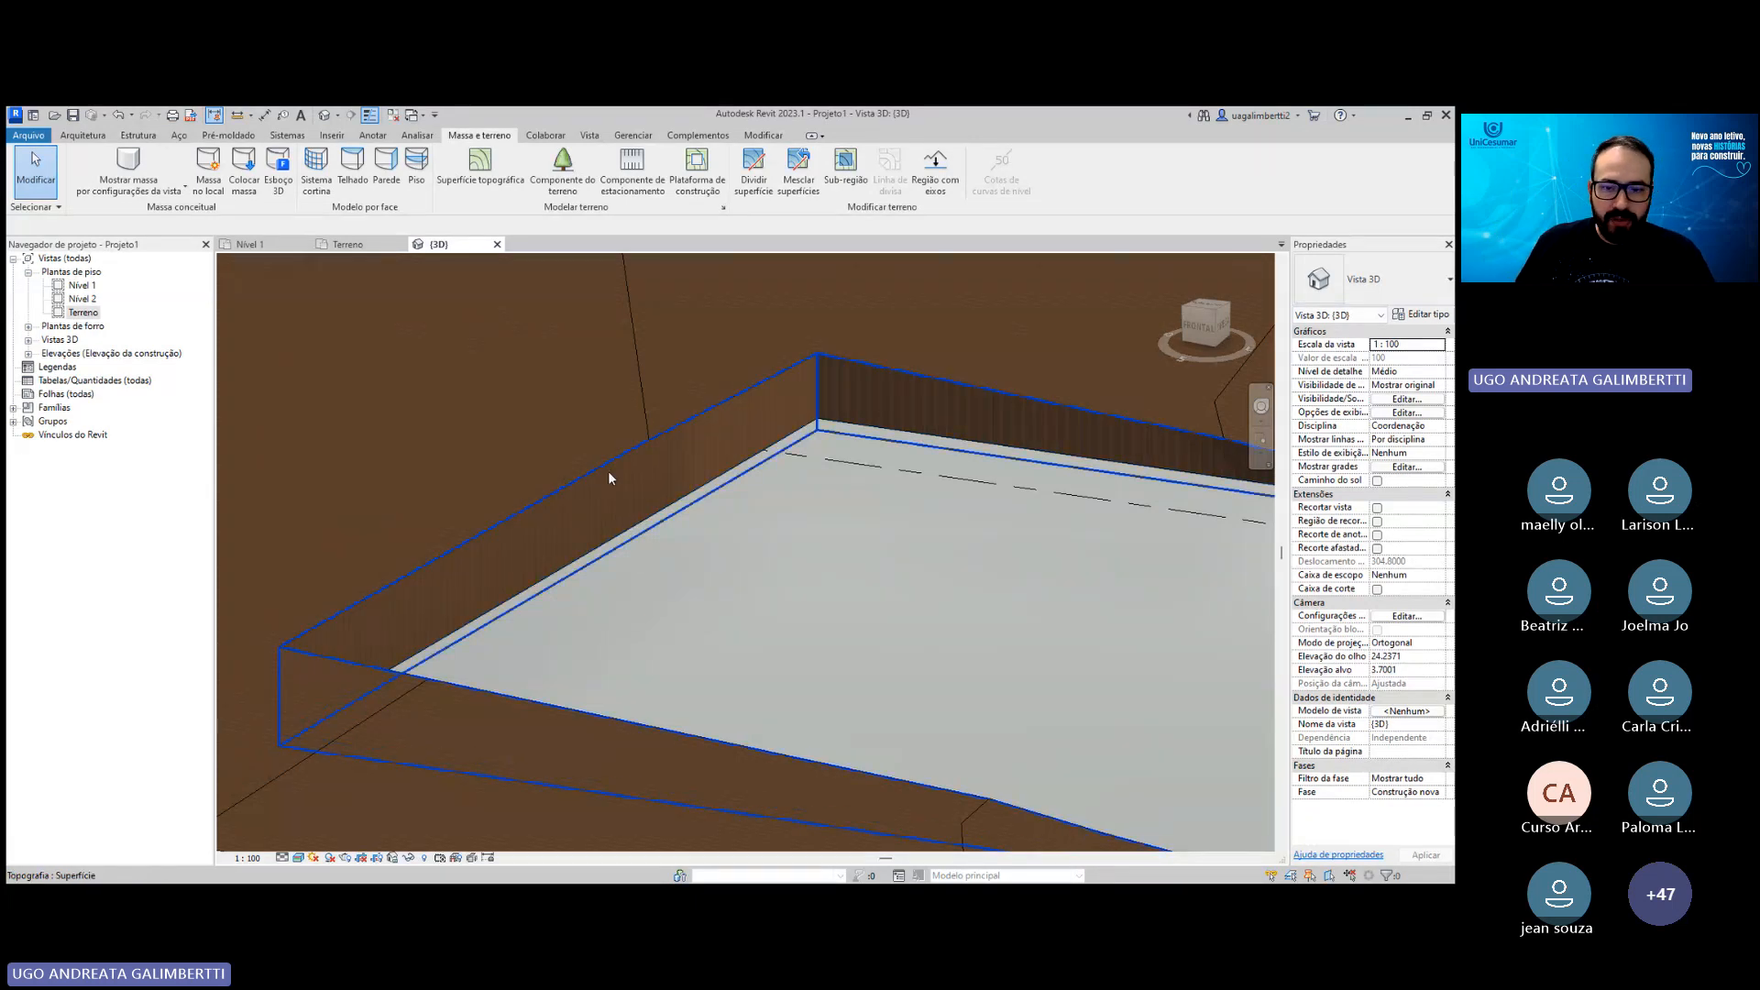
{"action": "scroll", "coordinate": [917, 493], "scroll_direction": "down", "scroll_amount": 5}
{"action": "middle_click_drag", "start_coordinate": [895, 487], "coordinate": [766, 440], "text": "shift"}
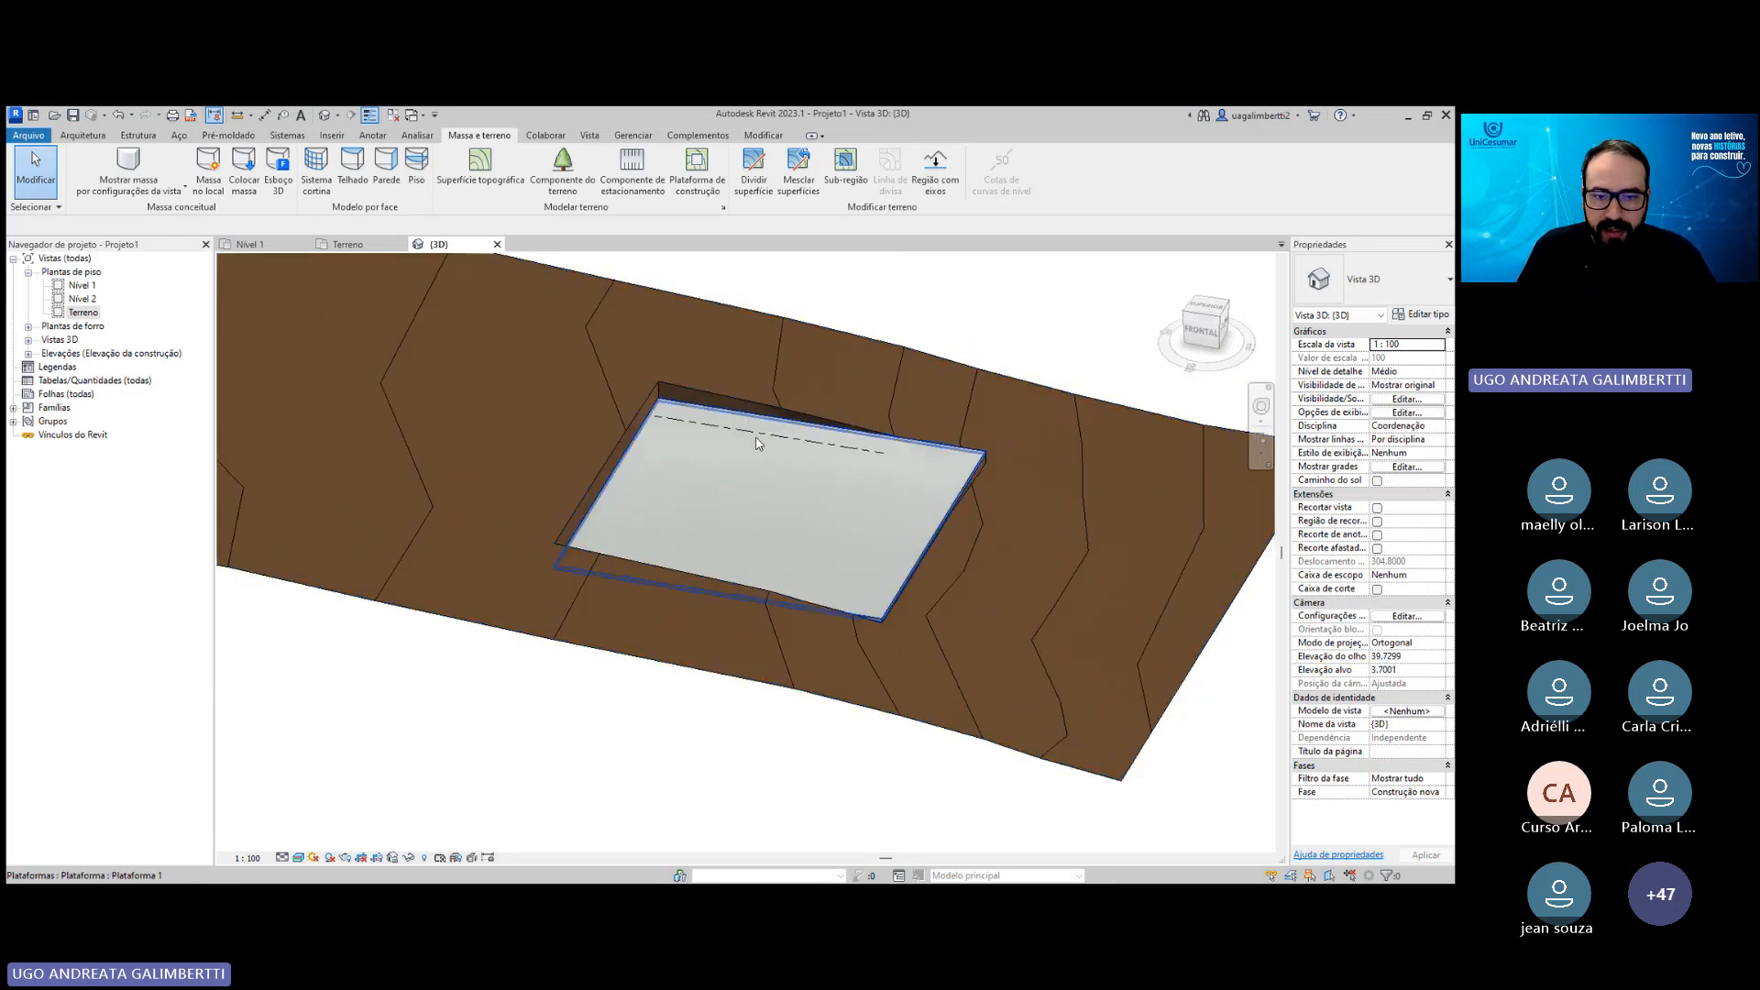
{"action": "middle_click_drag", "start_coordinate": [700, 501], "coordinate": [762, 526]}
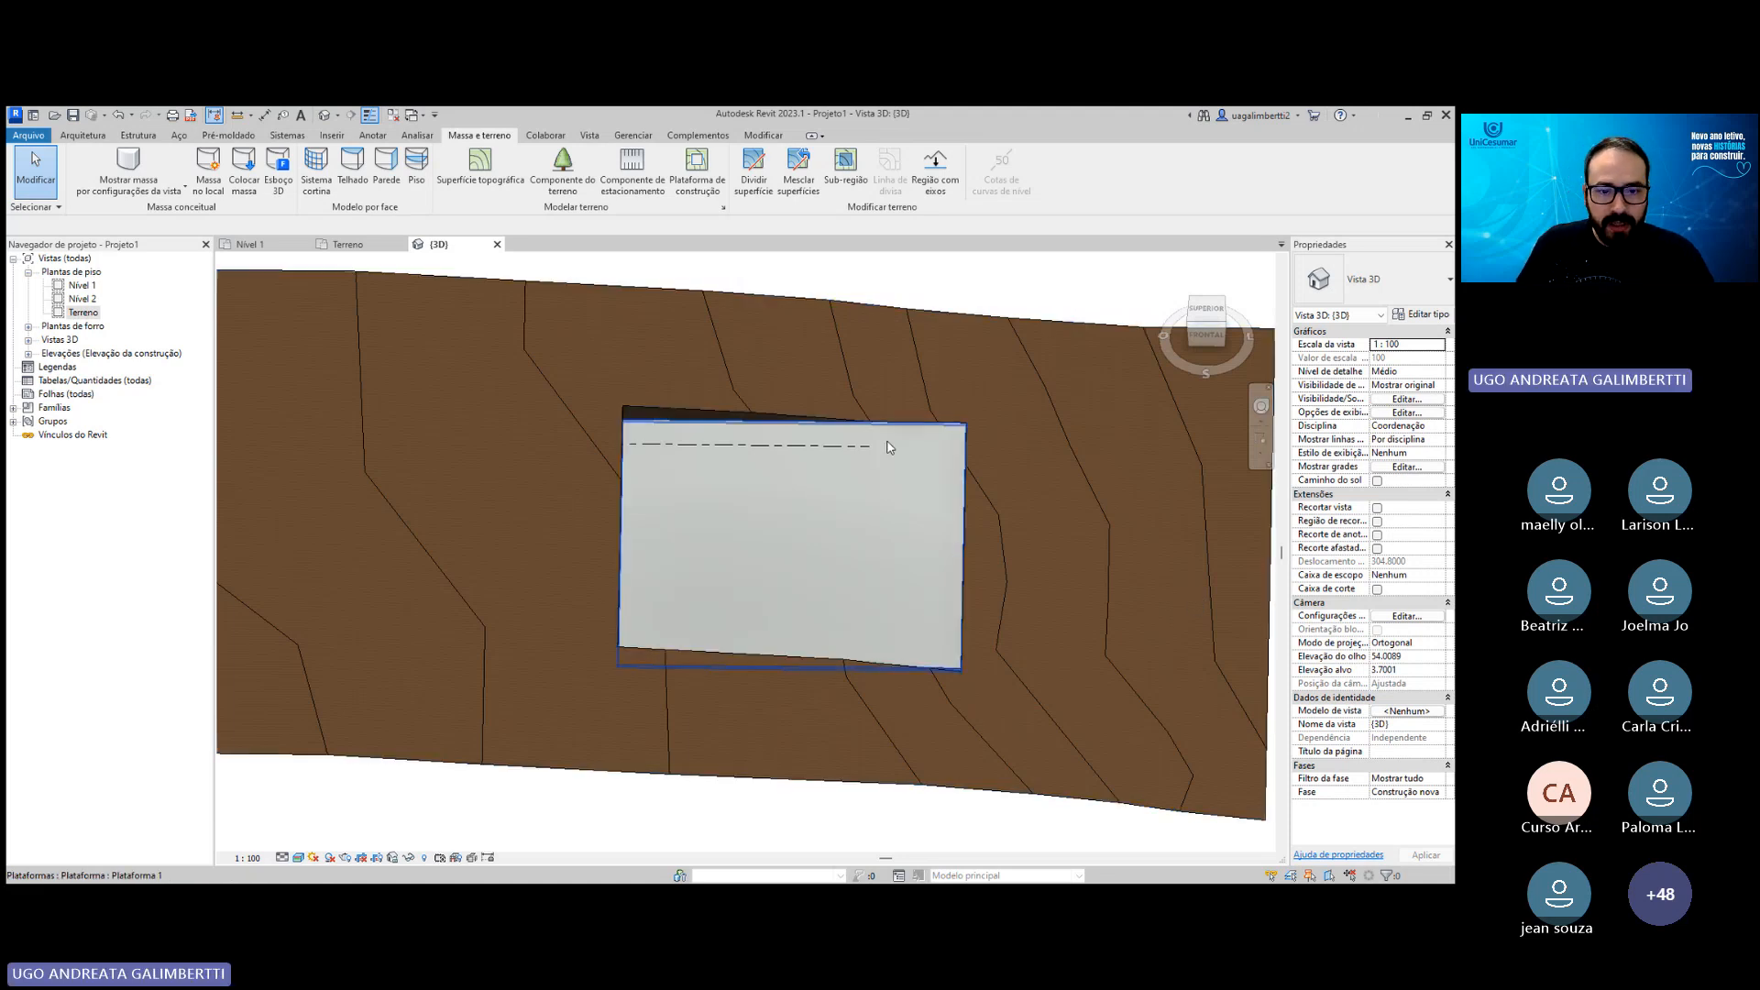
{"action": "middle_click_drag", "start_coordinate": [934, 342], "coordinate": [950, 307]}
{"action": "middle_click_drag", "start_coordinate": [924, 458], "coordinate": [939, 568]}
{"action": "middle_click_drag", "start_coordinate": [979, 630], "coordinate": [904, 601]}
{"action": "scroll", "coordinate": [919, 601], "scroll_direction": "up", "scroll_amount": 4}
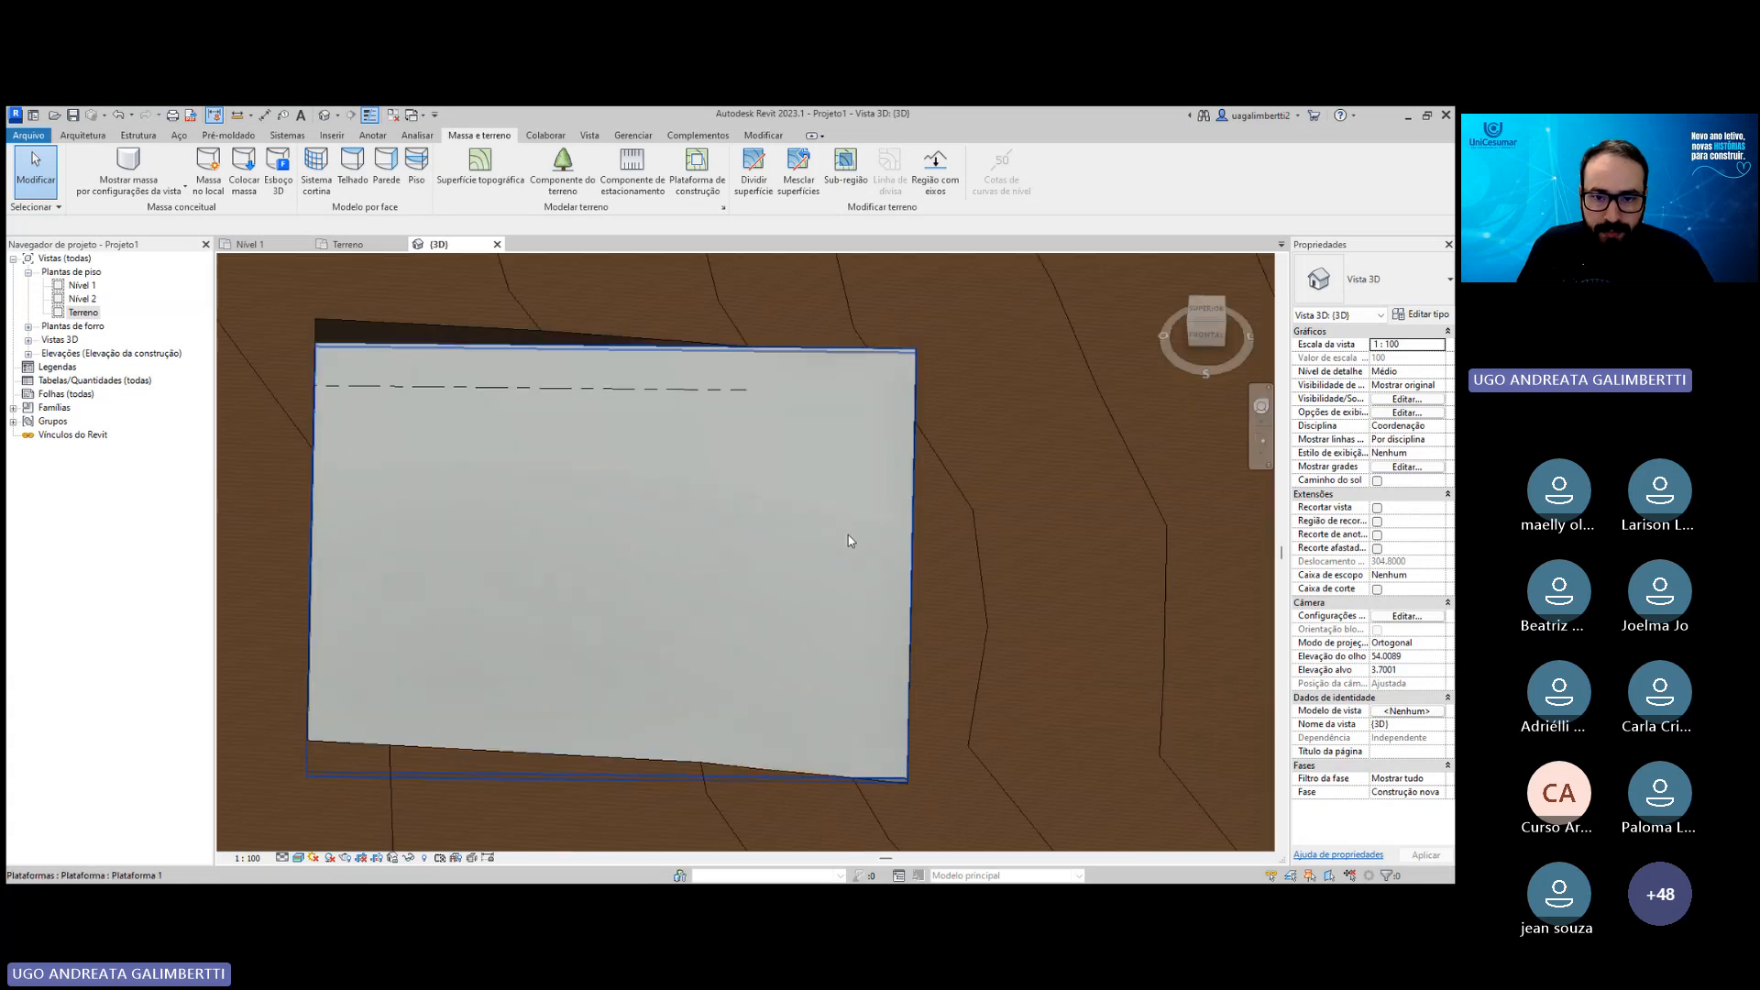
Select the building pad and check its available types, keeping Plataforma 1.
{"action": "left_click", "coordinate": [894, 525]}
{"action": "left_click", "coordinate": [1369, 280]}
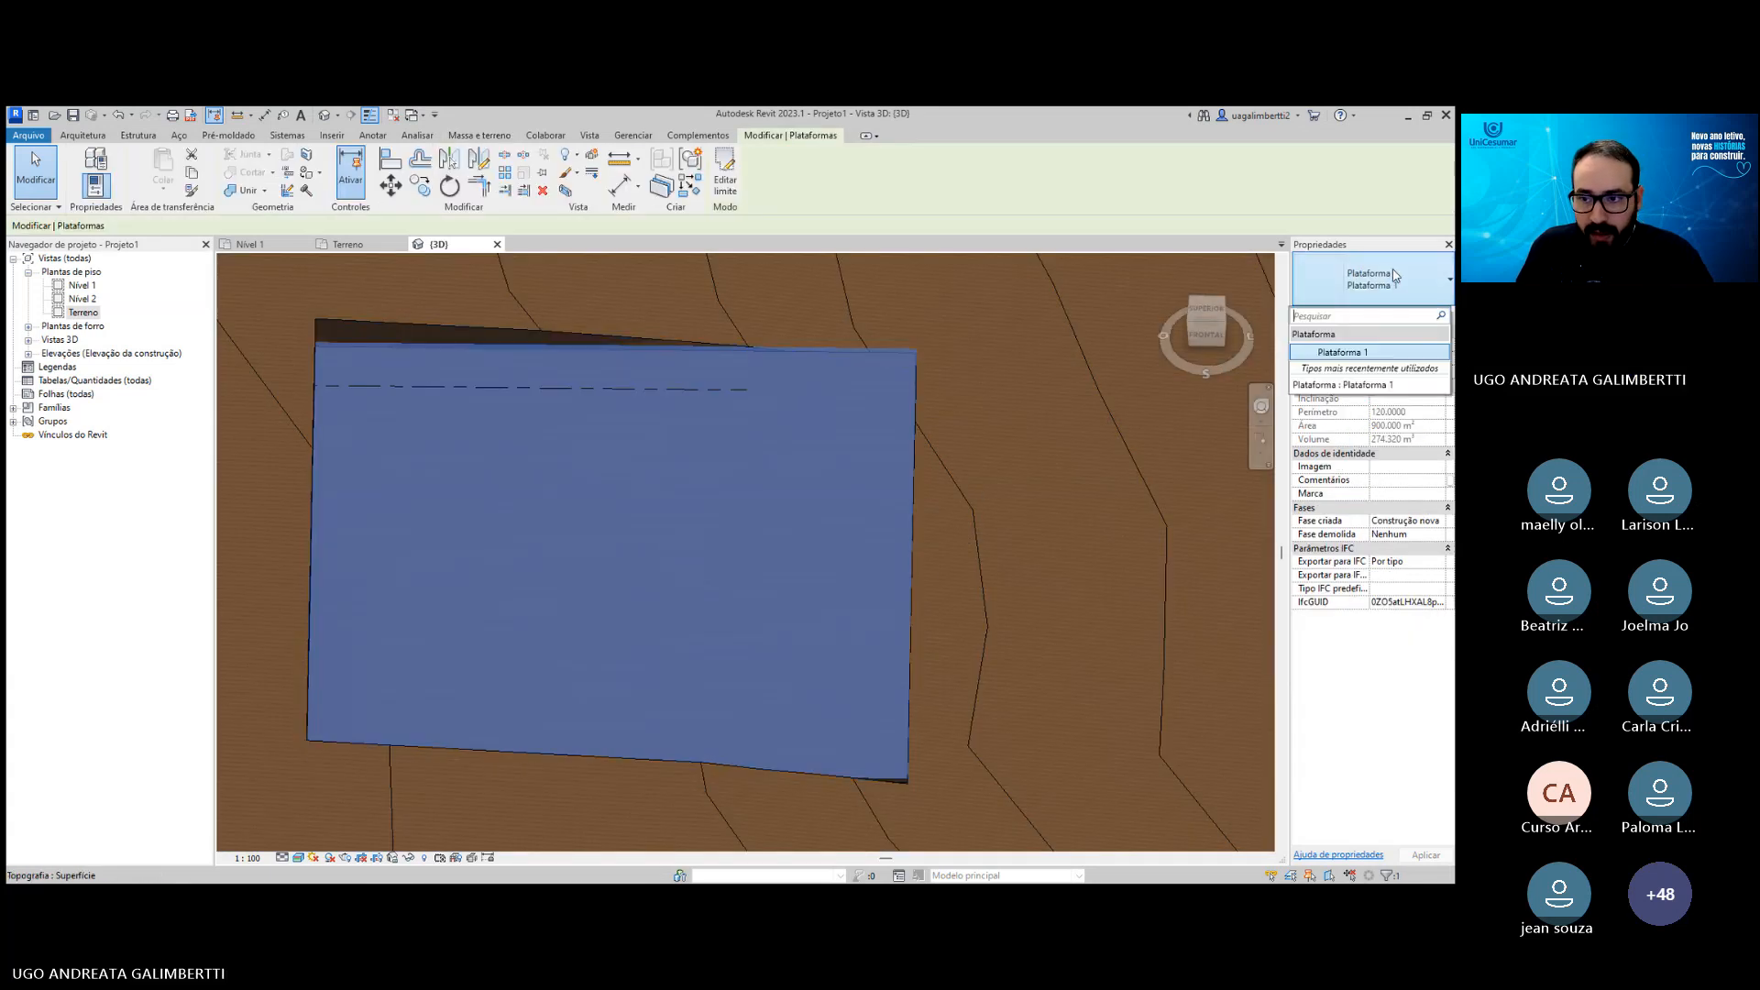
{"action": "left_click", "coordinate": [1341, 353]}
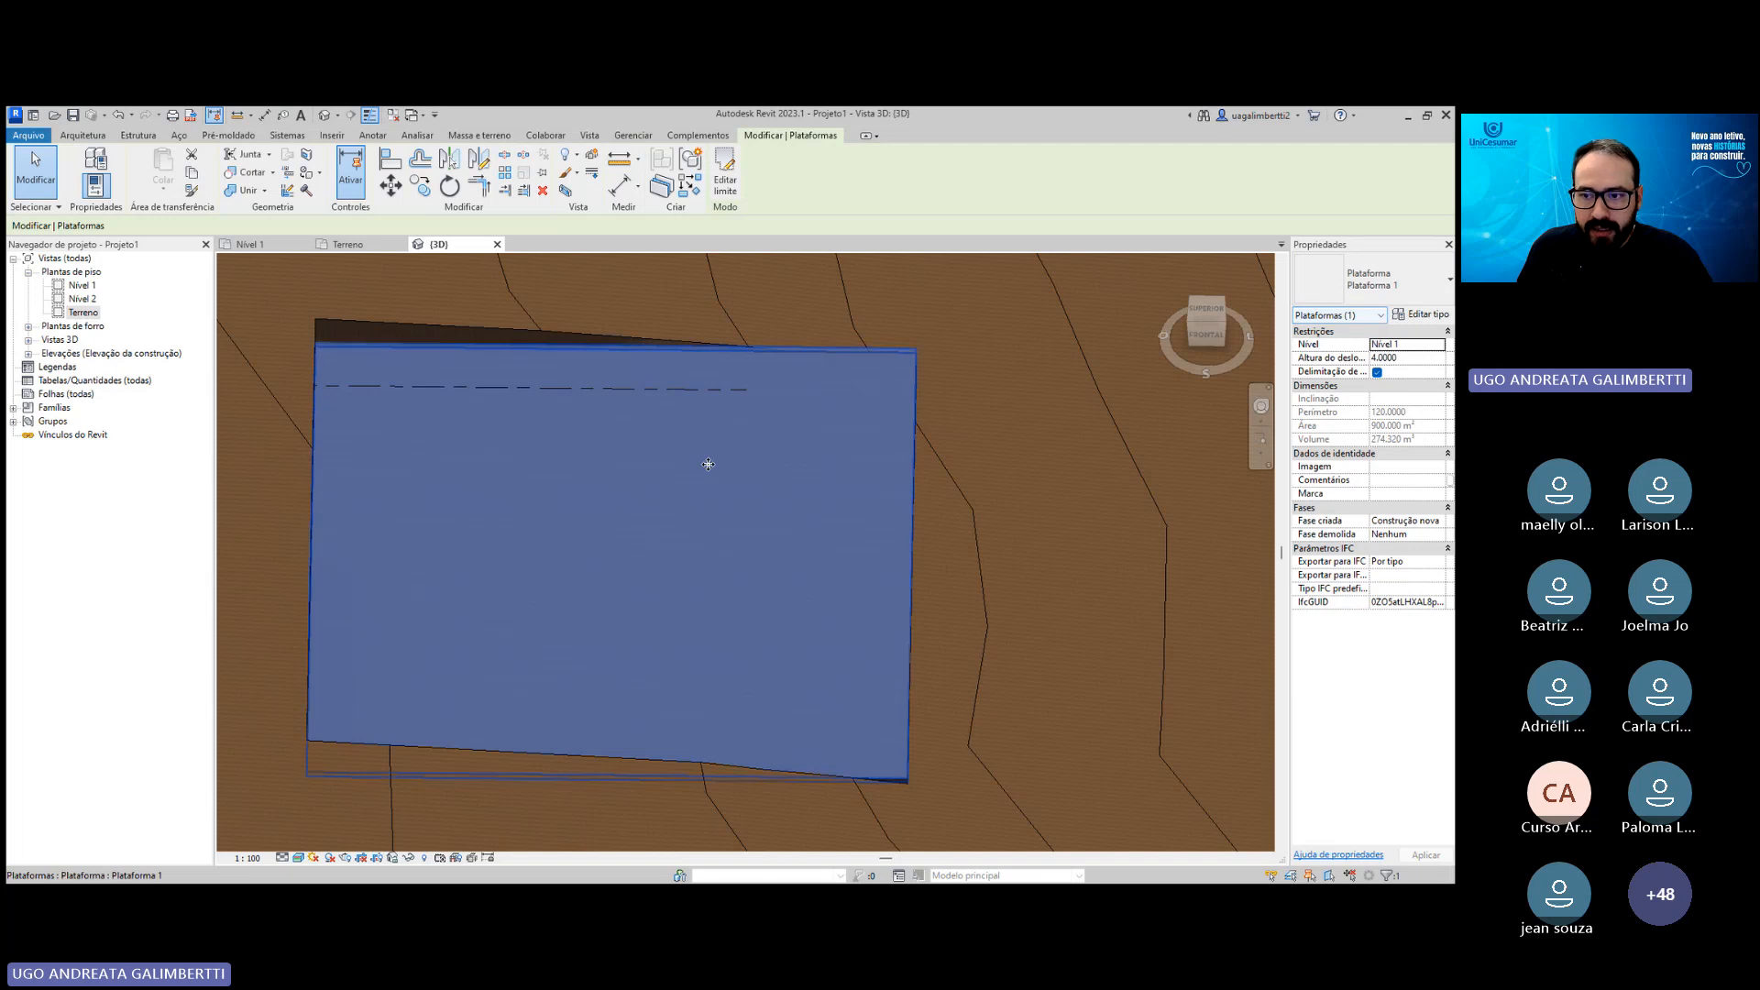
{"action": "middle_click_drag", "start_coordinate": [707, 464], "coordinate": [614, 508]}
{"action": "scroll", "coordinate": [763, 428], "scroll_direction": "down", "scroll_amount": 3}
{"action": "left_click", "coordinate": [1033, 267]}
{"action": "scroll", "coordinate": [795, 560], "scroll_direction": "up", "scroll_amount": 1}
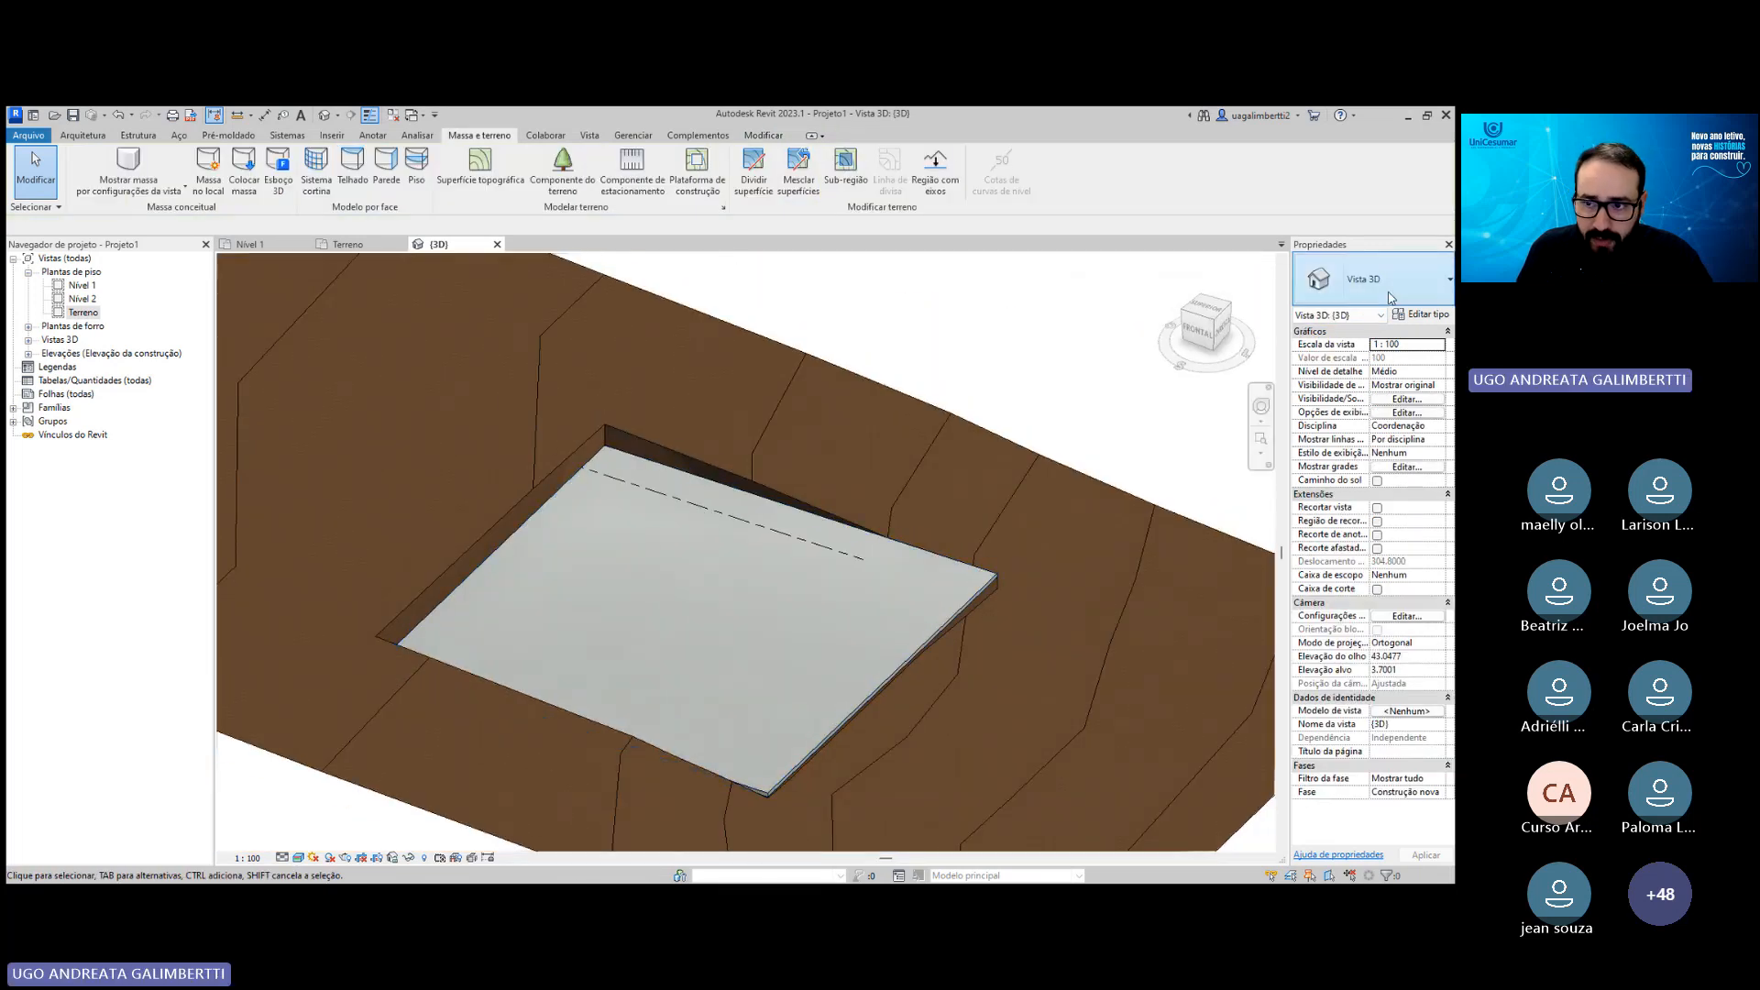
Duplicate the building pad's type under the name "Plataforma de Concreto".
{"action": "left_click", "coordinate": [789, 578]}
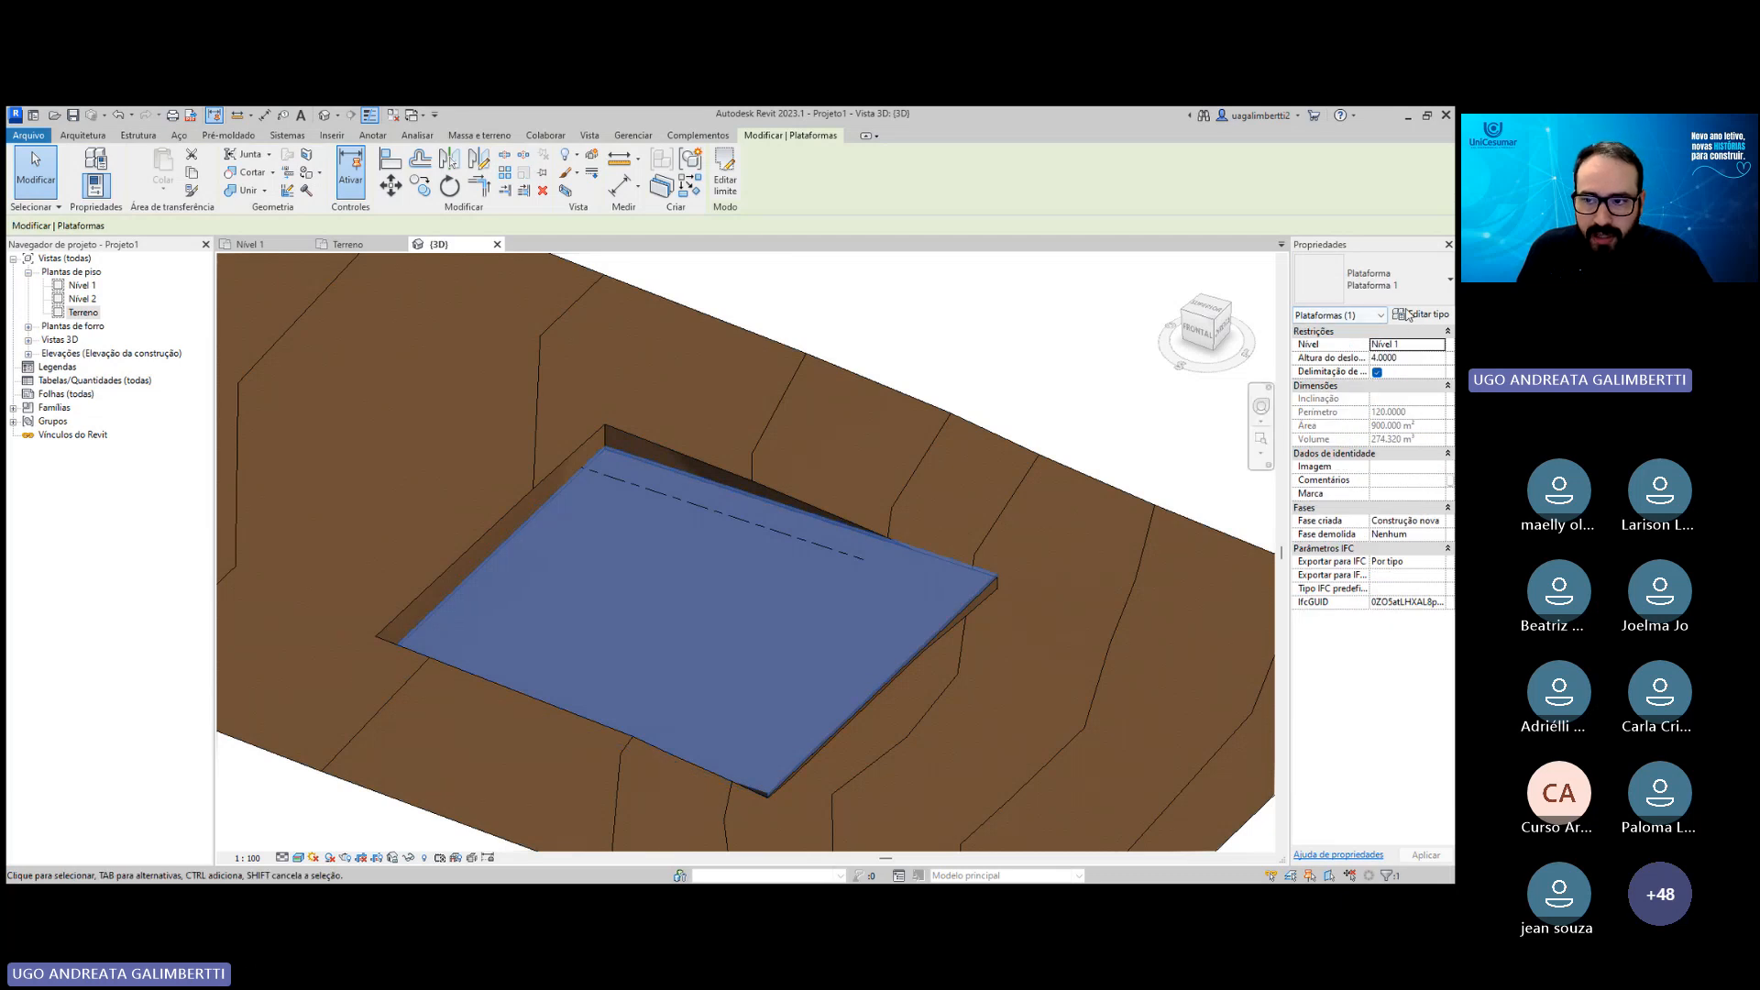
{"action": "left_click", "coordinate": [1419, 314]}
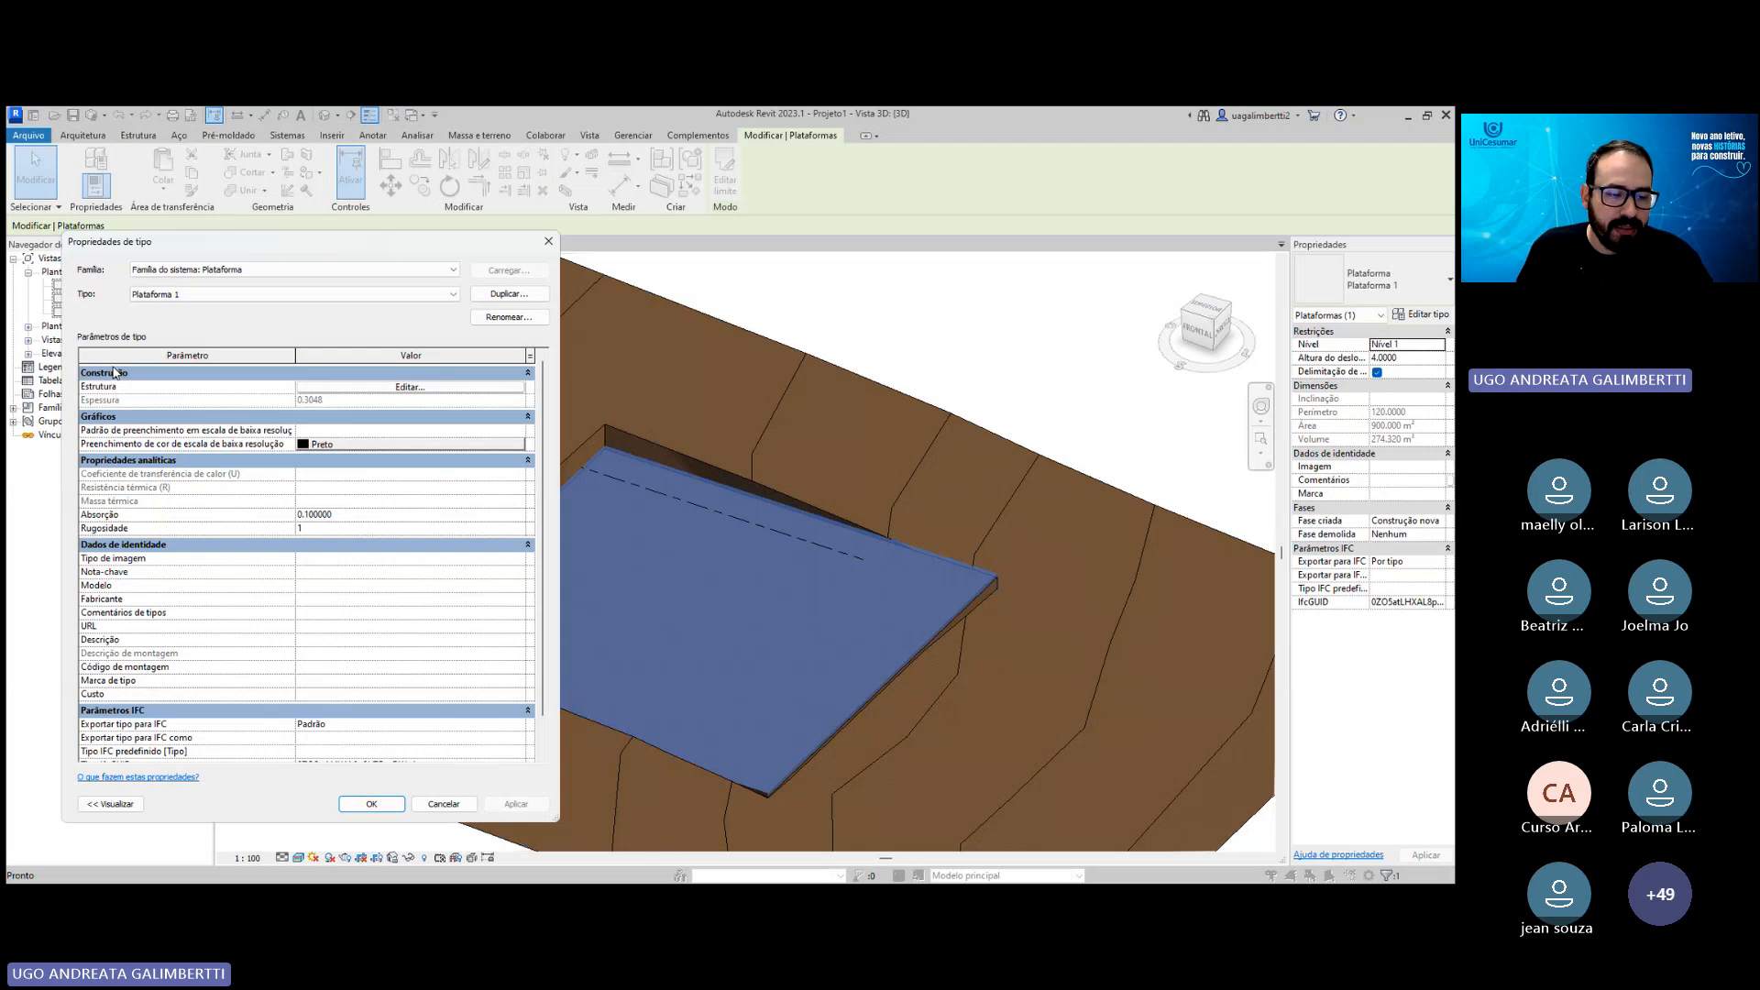
{"action": "key", "text": "Escape"}
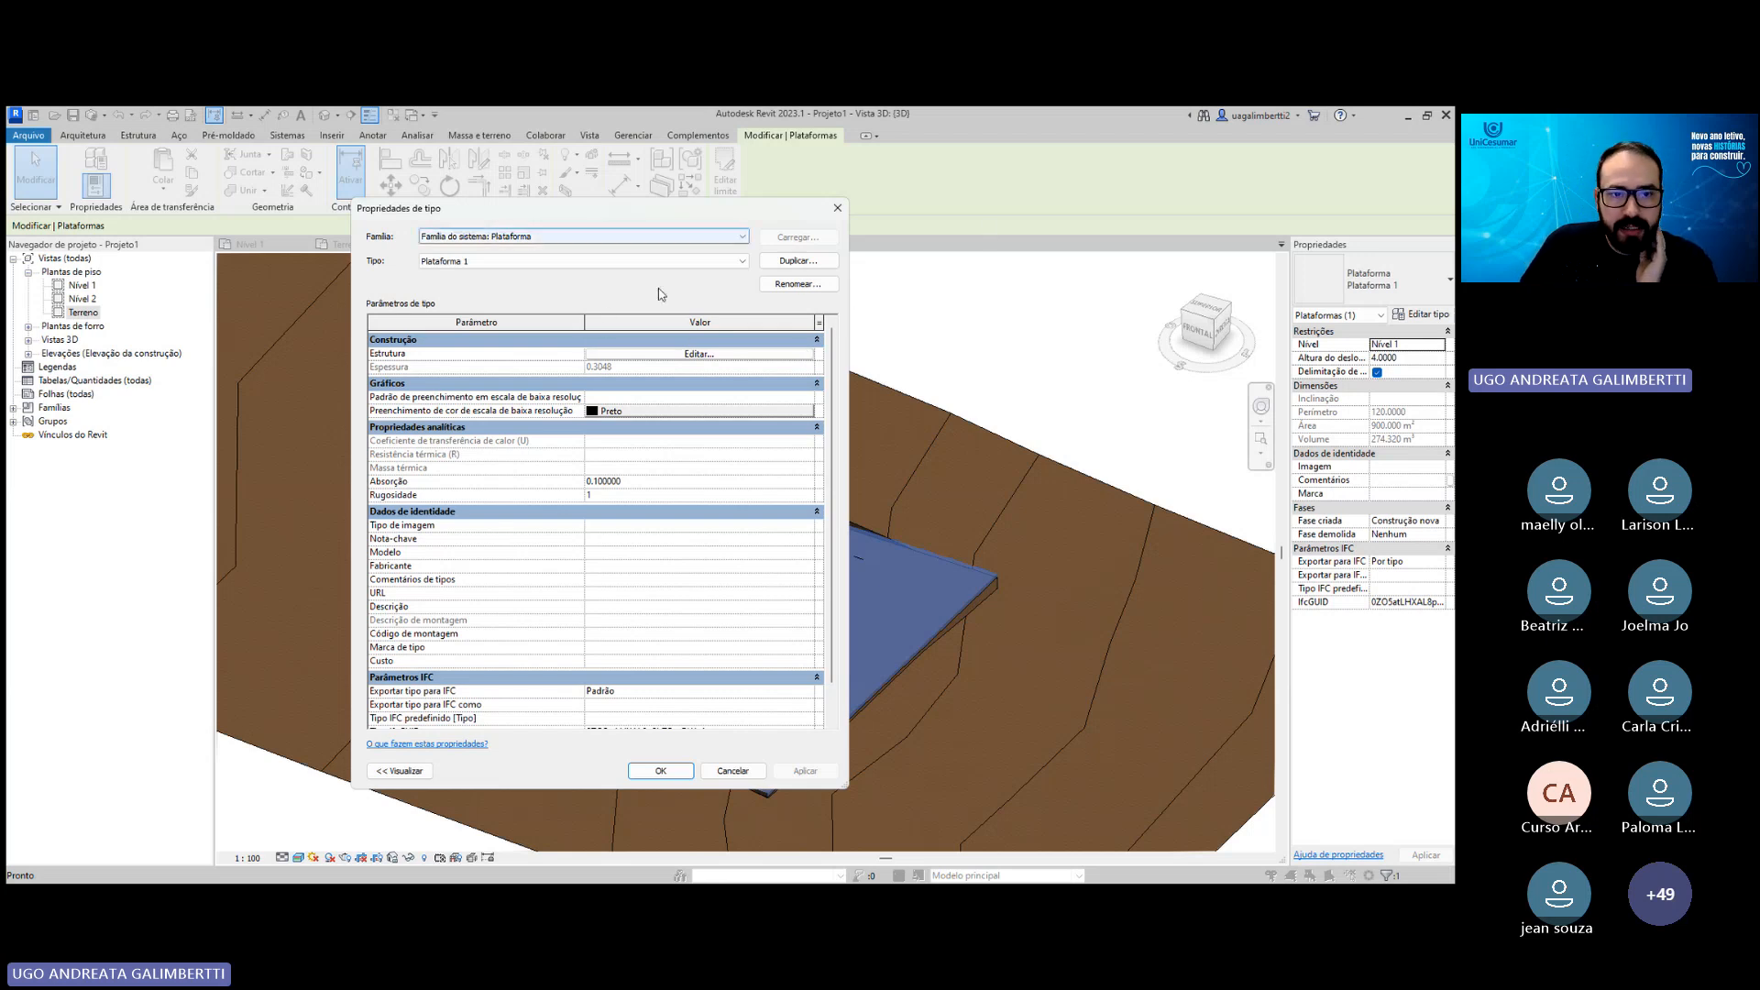
{"action": "left_click", "coordinate": [799, 261]}
{"action": "left_click", "coordinate": [597, 494]}
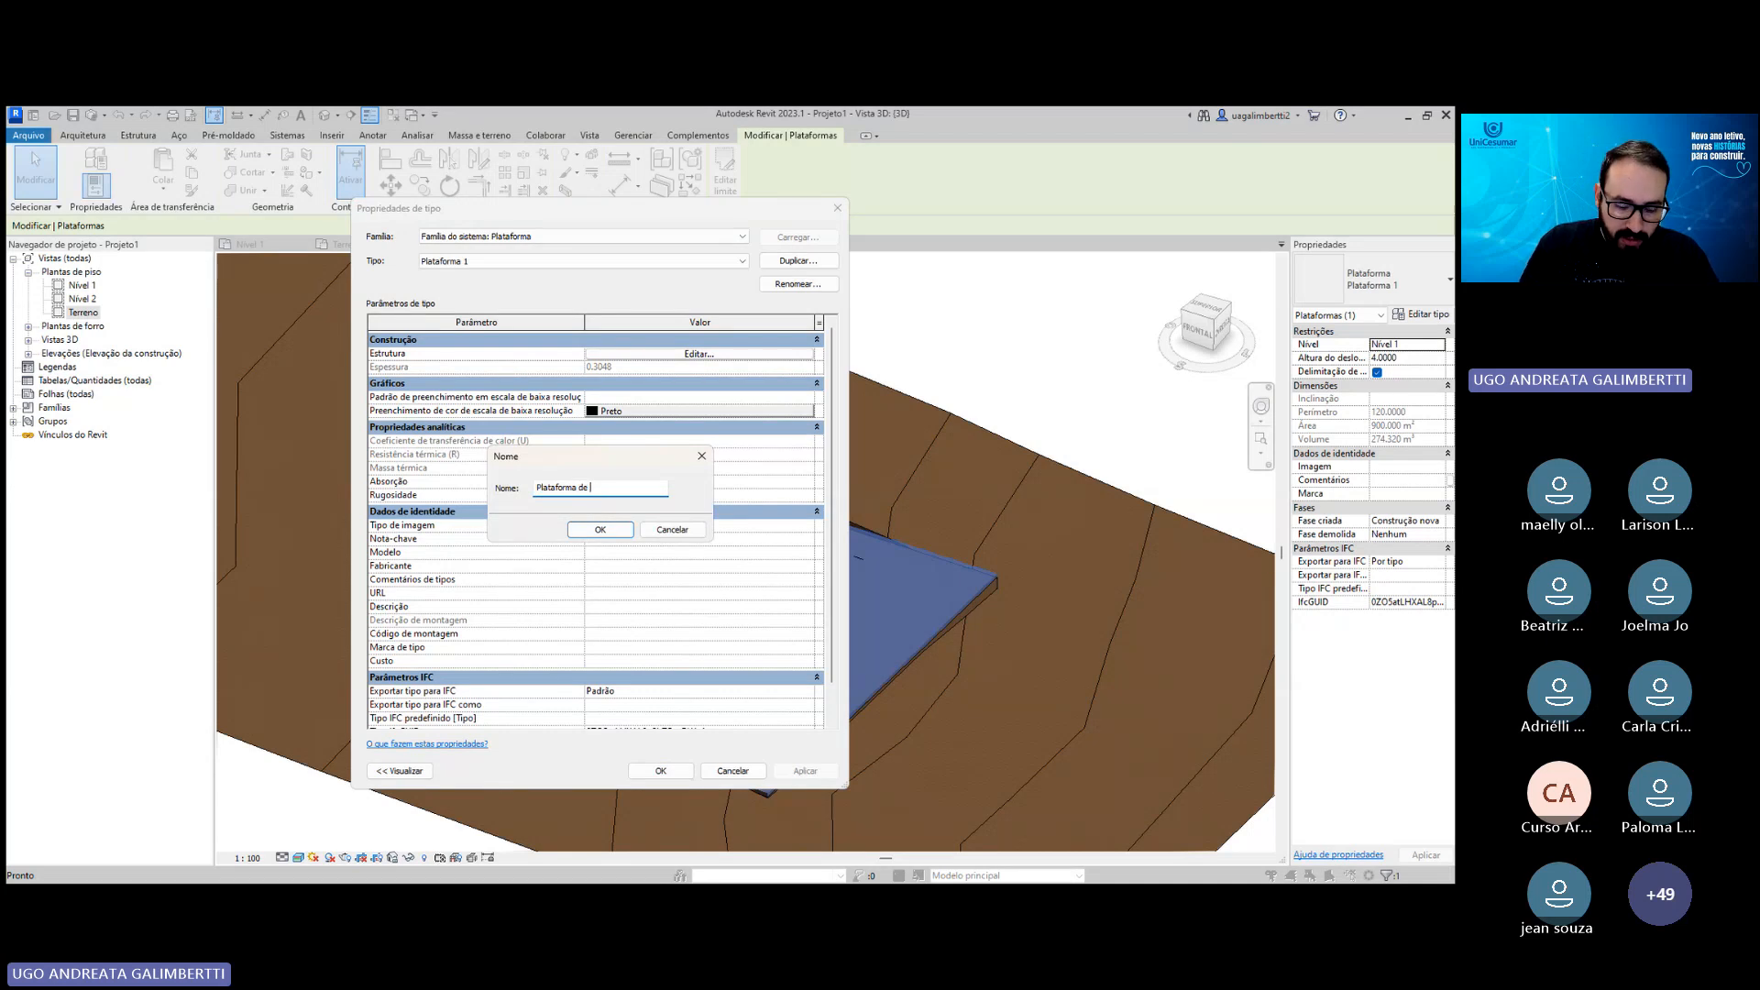
{"action": "type", "text": "de Concreto"}
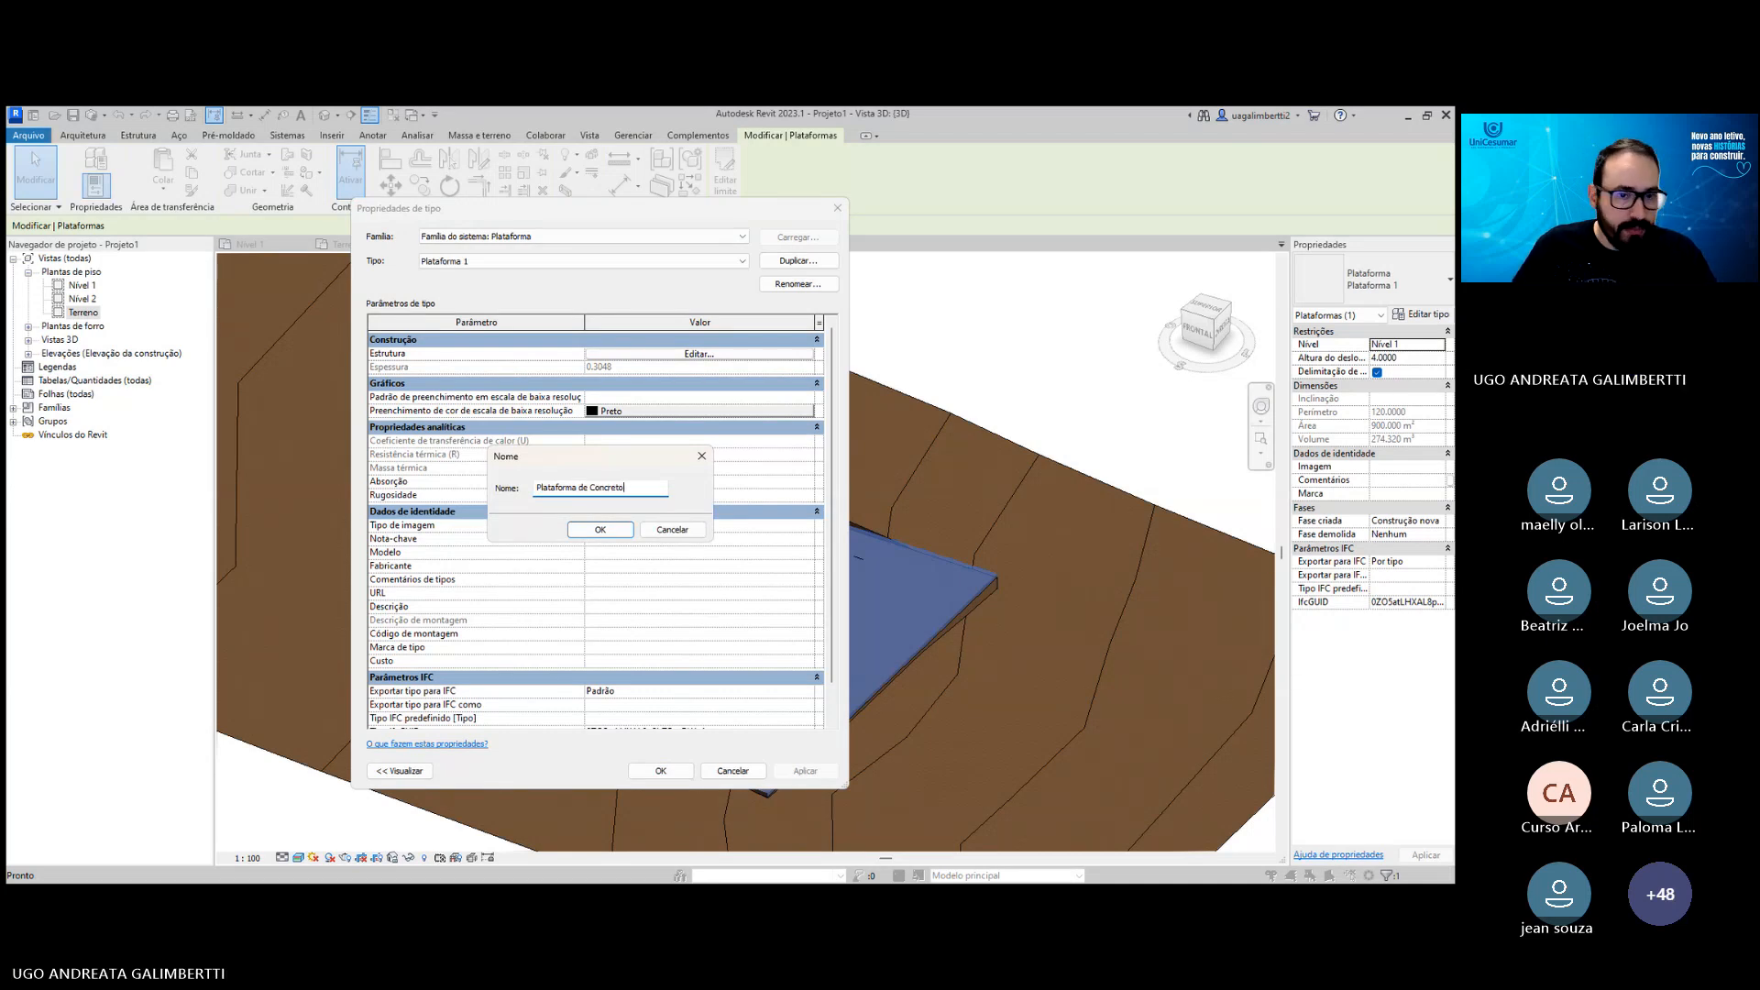
{"action": "left_click", "coordinate": [601, 530]}
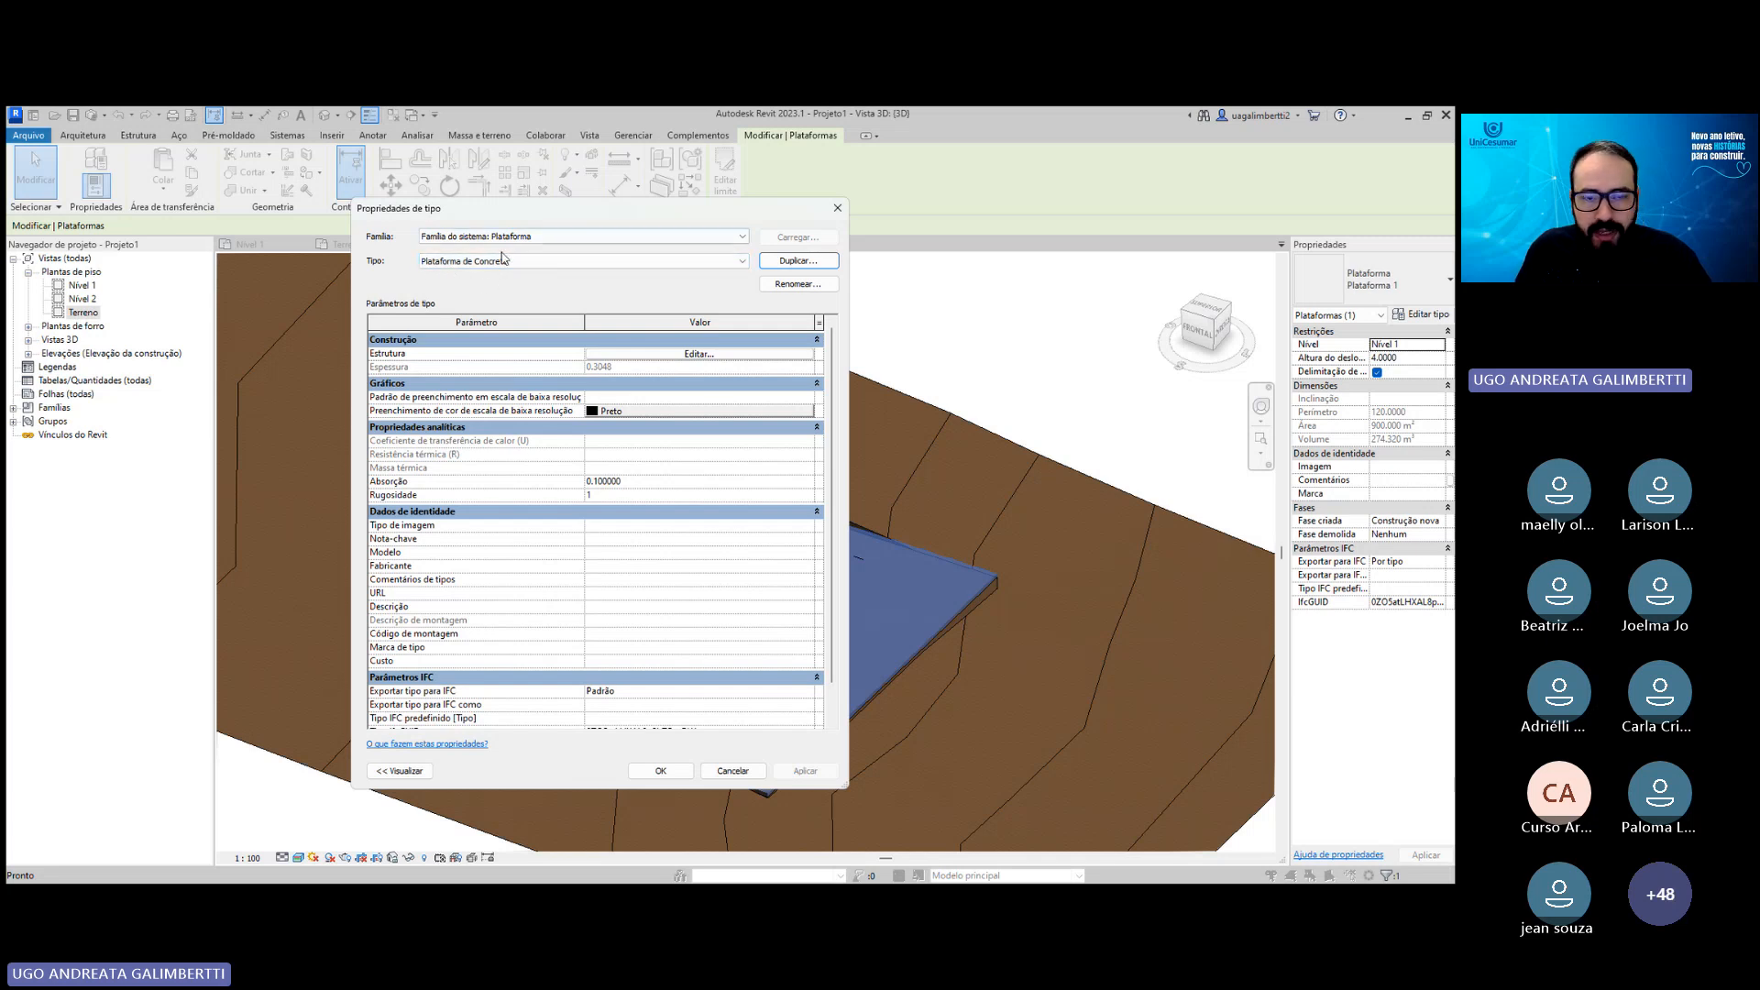
Open the layer structure of the Plataforma de Concreto type and shorten the structural layer's function text to "Estrutura".
{"action": "left_click", "coordinate": [653, 354]}
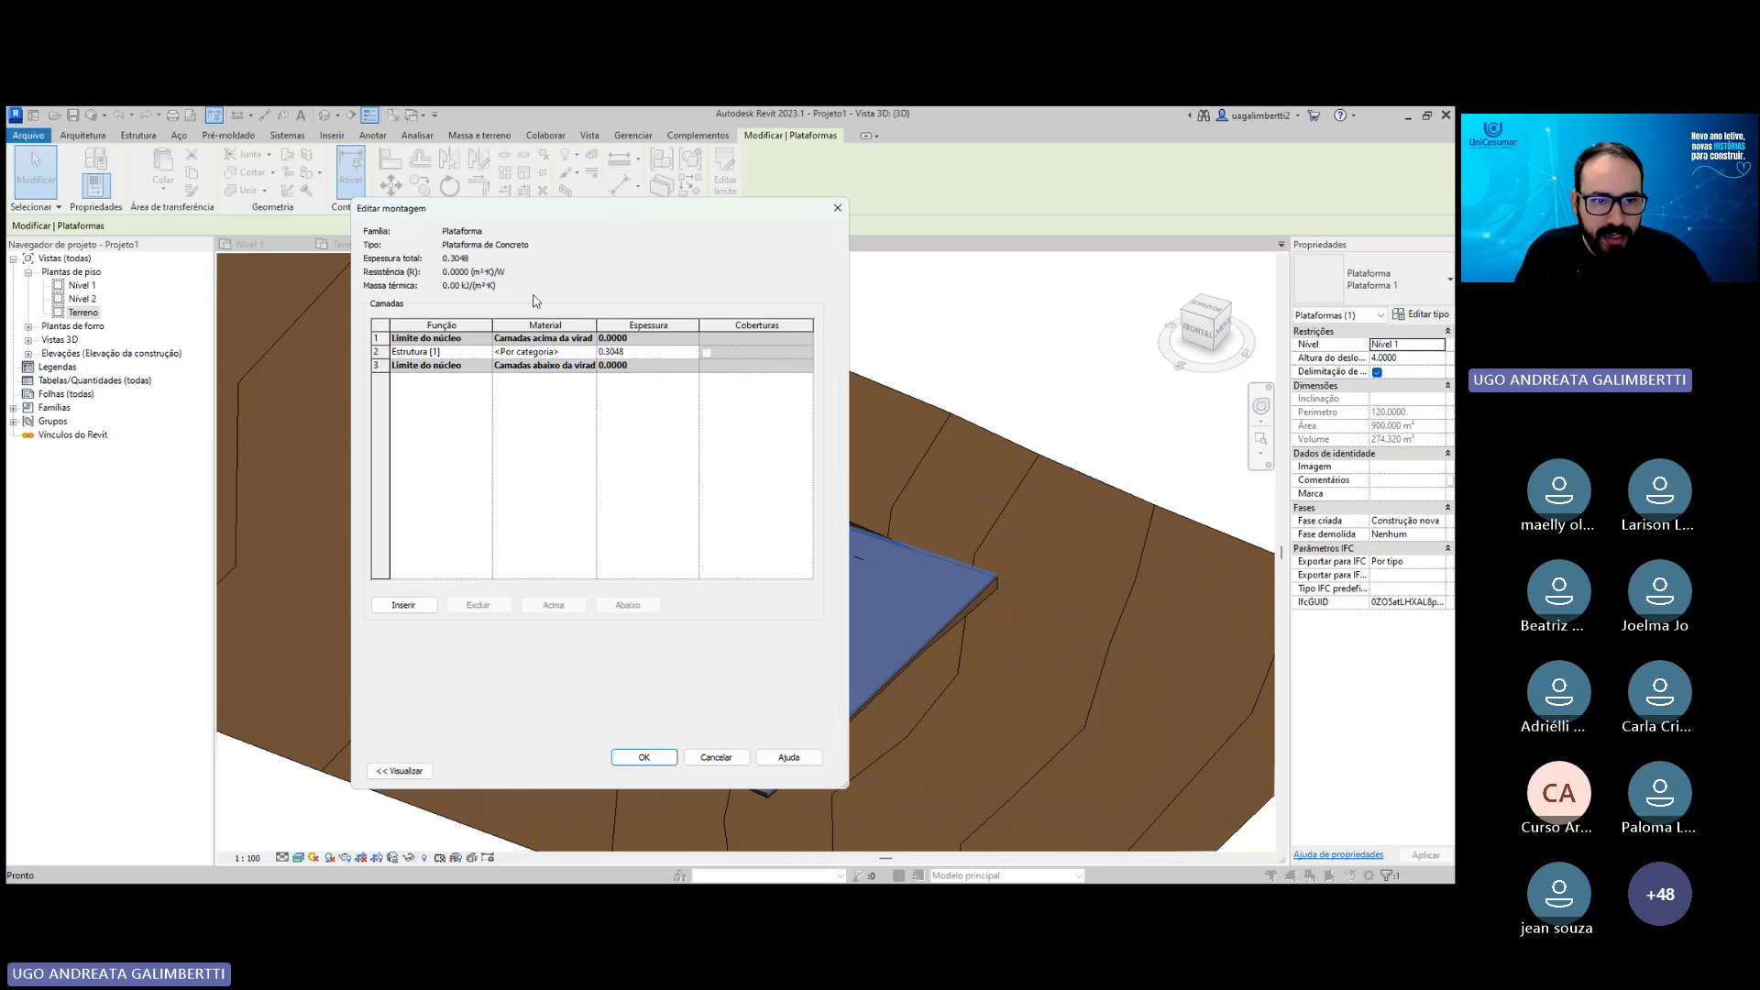
{"action": "left_click", "coordinate": [444, 355]}
{"action": "left_click_drag", "start_coordinate": [444, 356], "coordinate": [430, 354]}
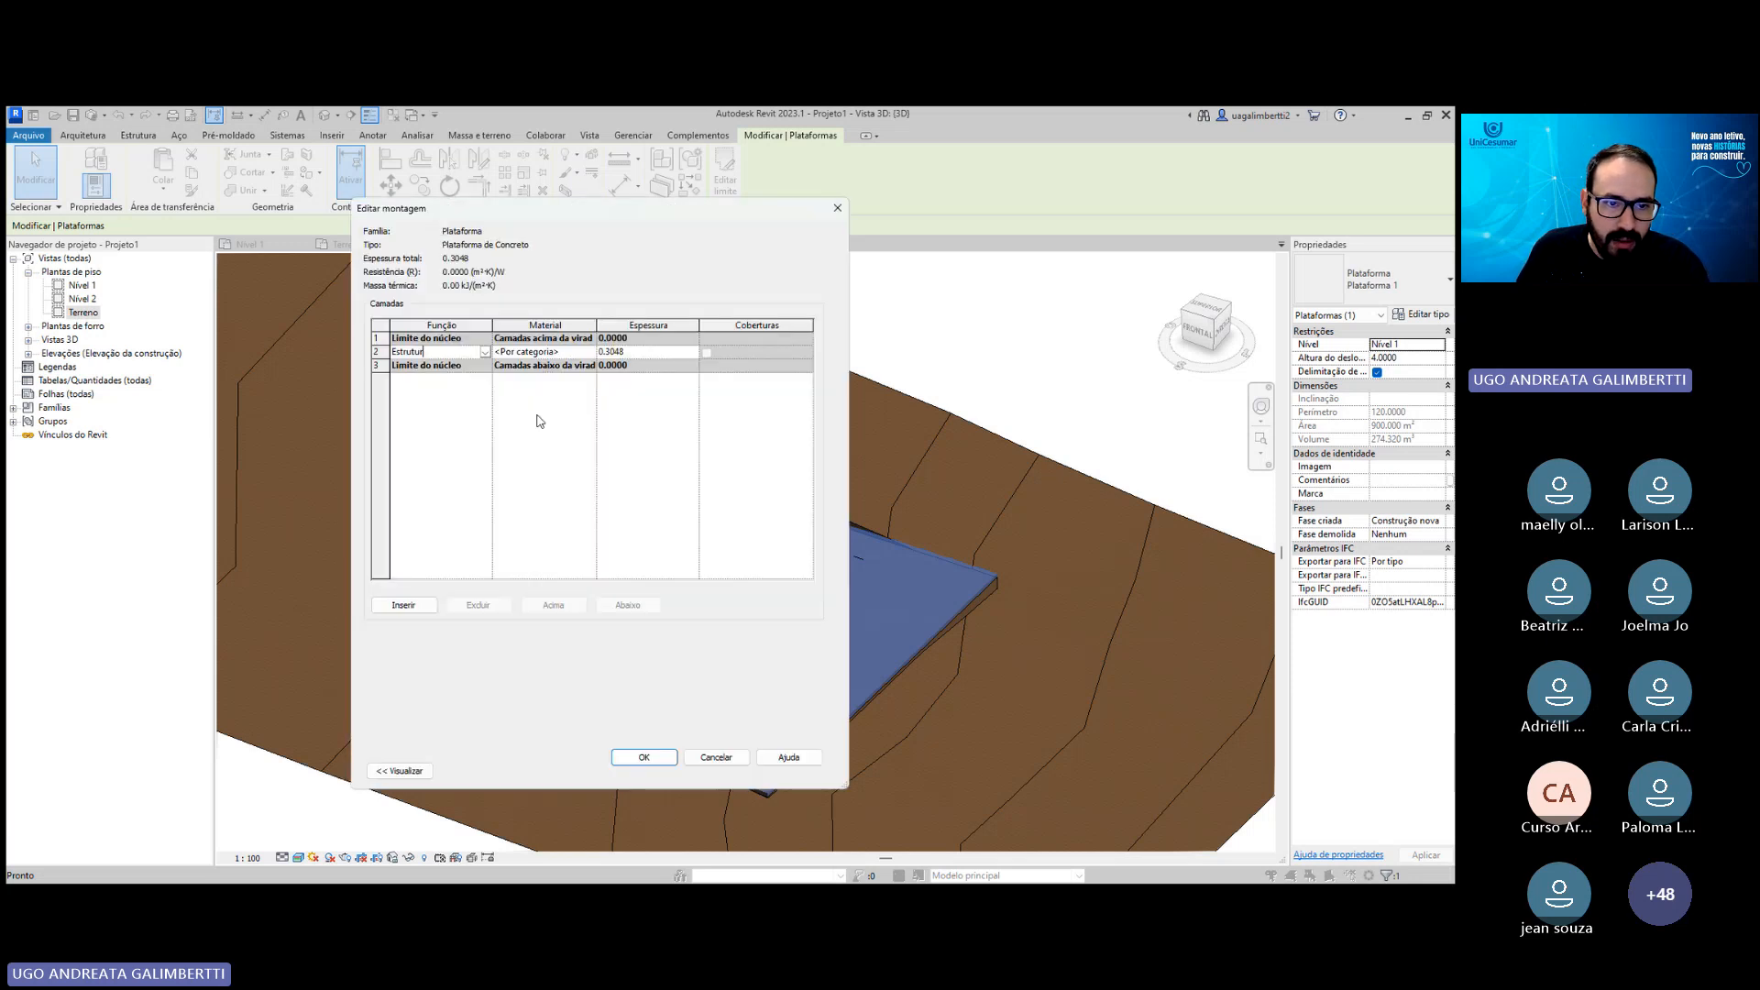
{"action": "key", "text": "BackSpace"}
{"action": "key", "text": "BackSpace"}
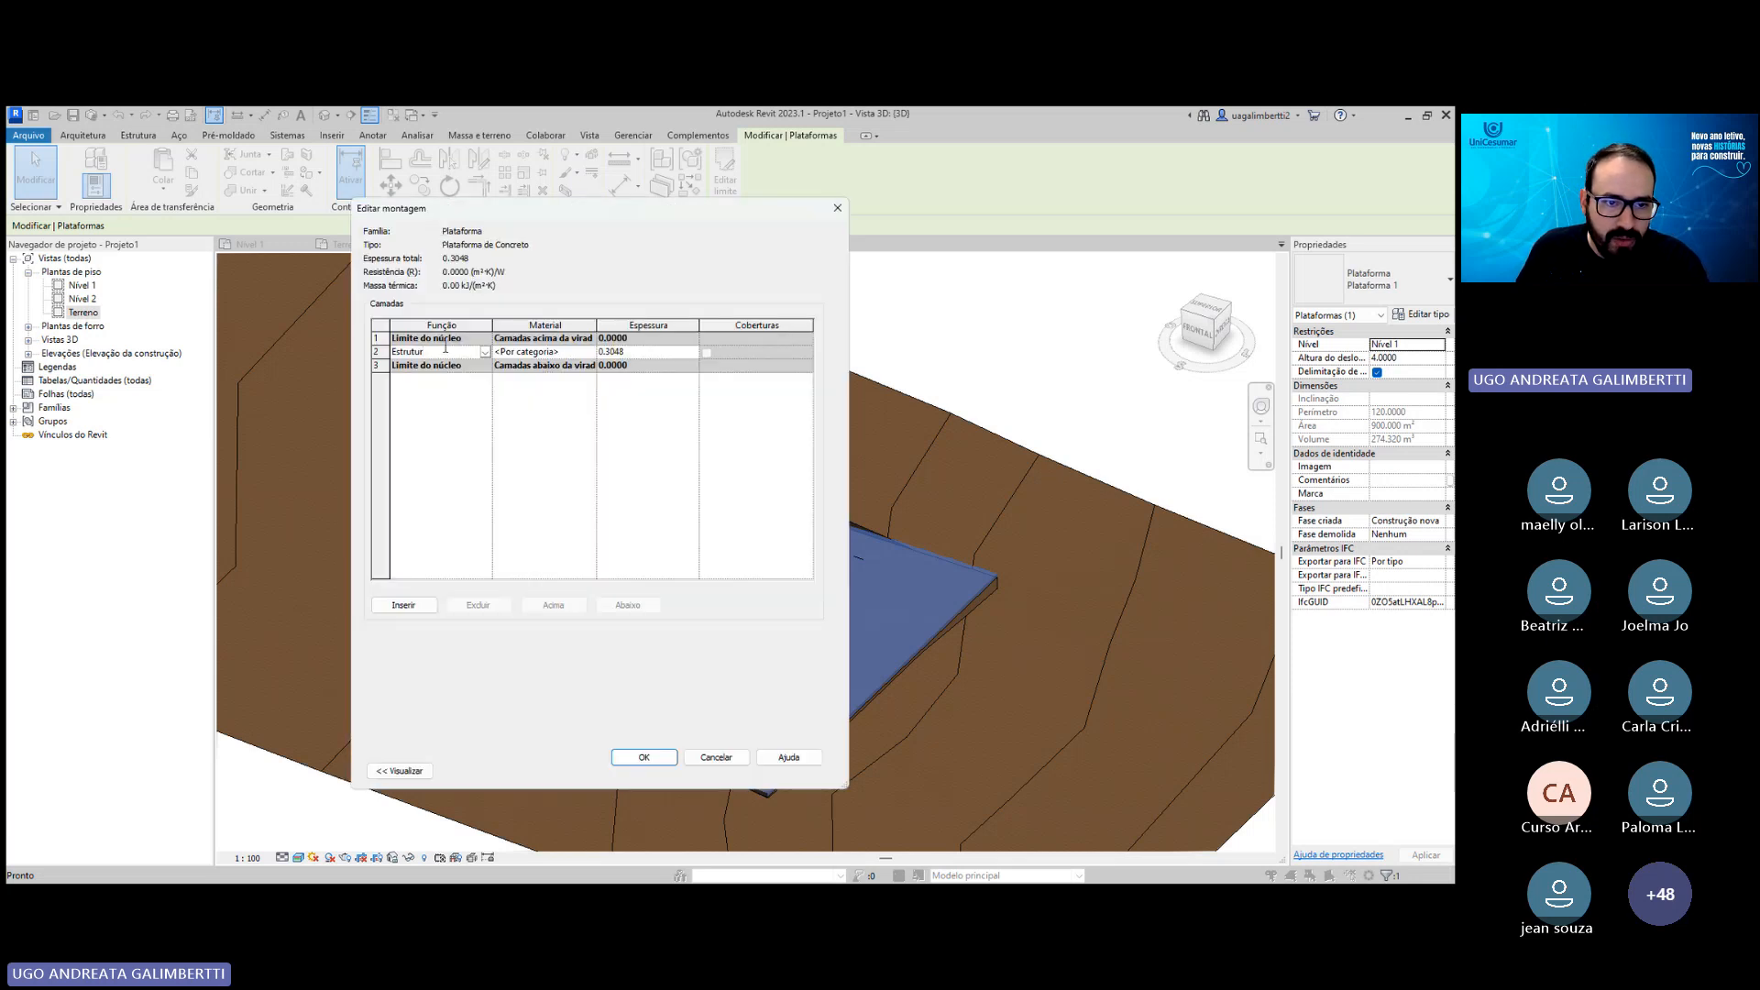
{"action": "type", "text": "a"}
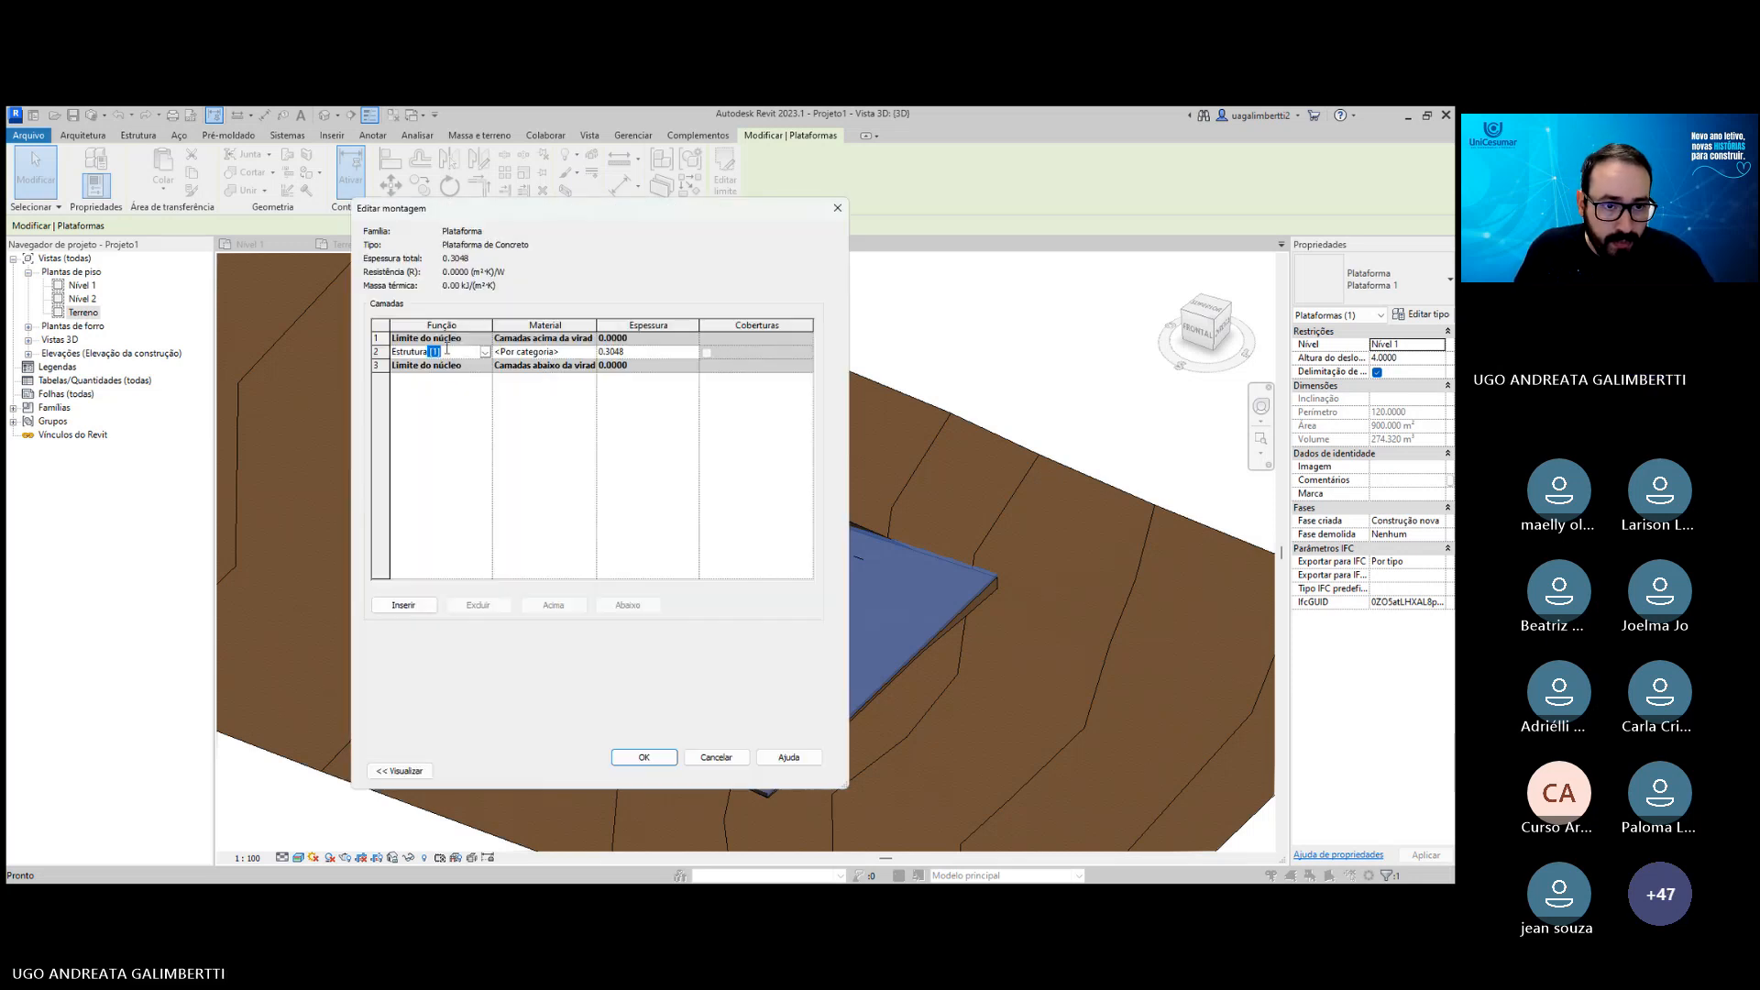
{"action": "key", "text": "BackSpace"}
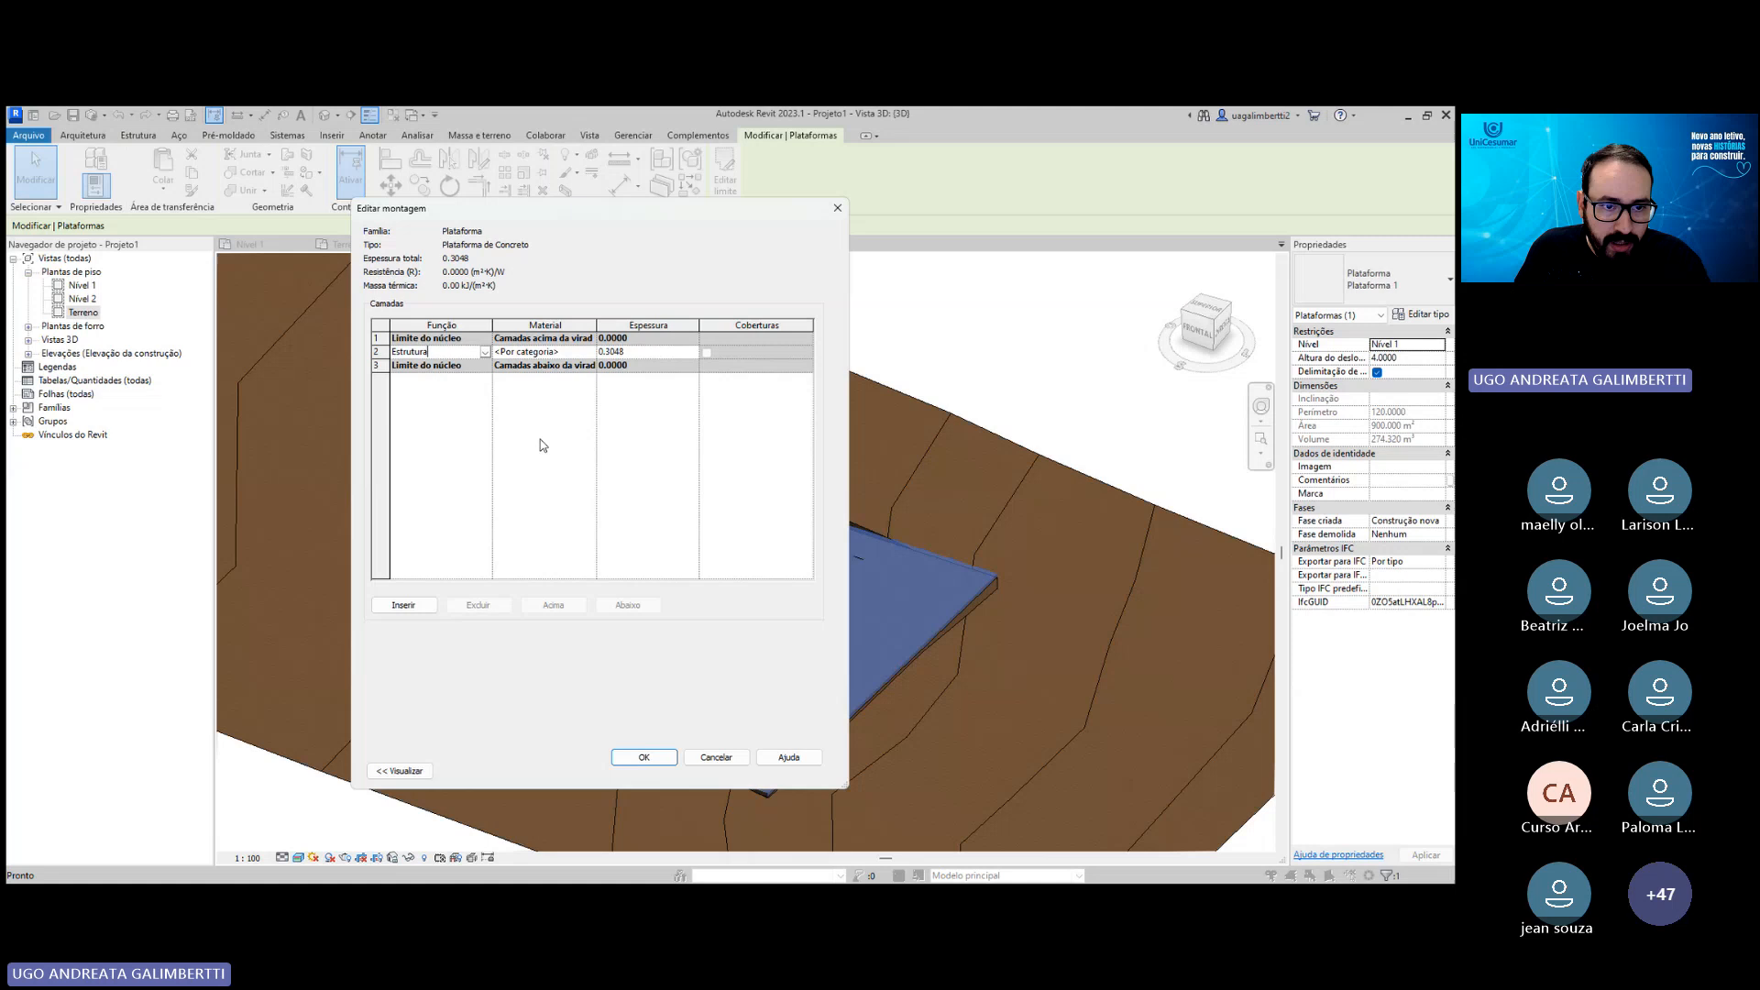
Open the material browser for the structural layer and review the Identidade and Gráficos settings of the material A prova de umidade.
{"action": "left_click", "coordinate": [573, 354]}
{"action": "left_click", "coordinate": [591, 352]}
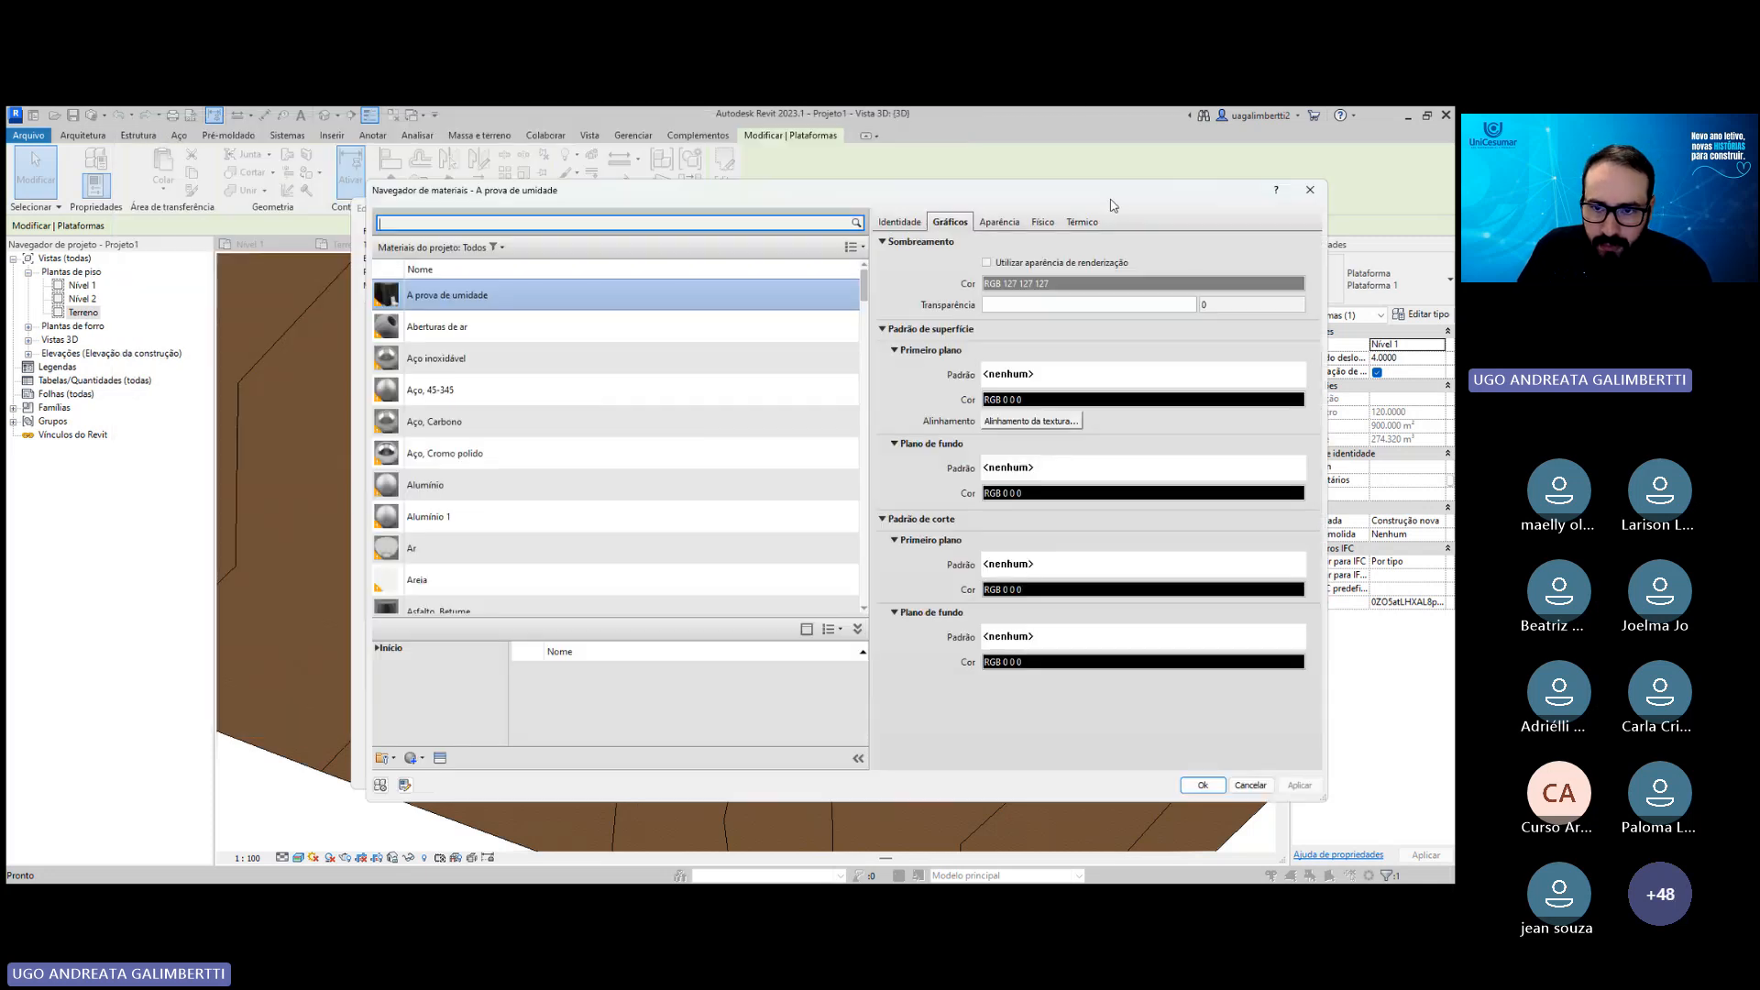
{"action": "left_click", "coordinate": [916, 223]}
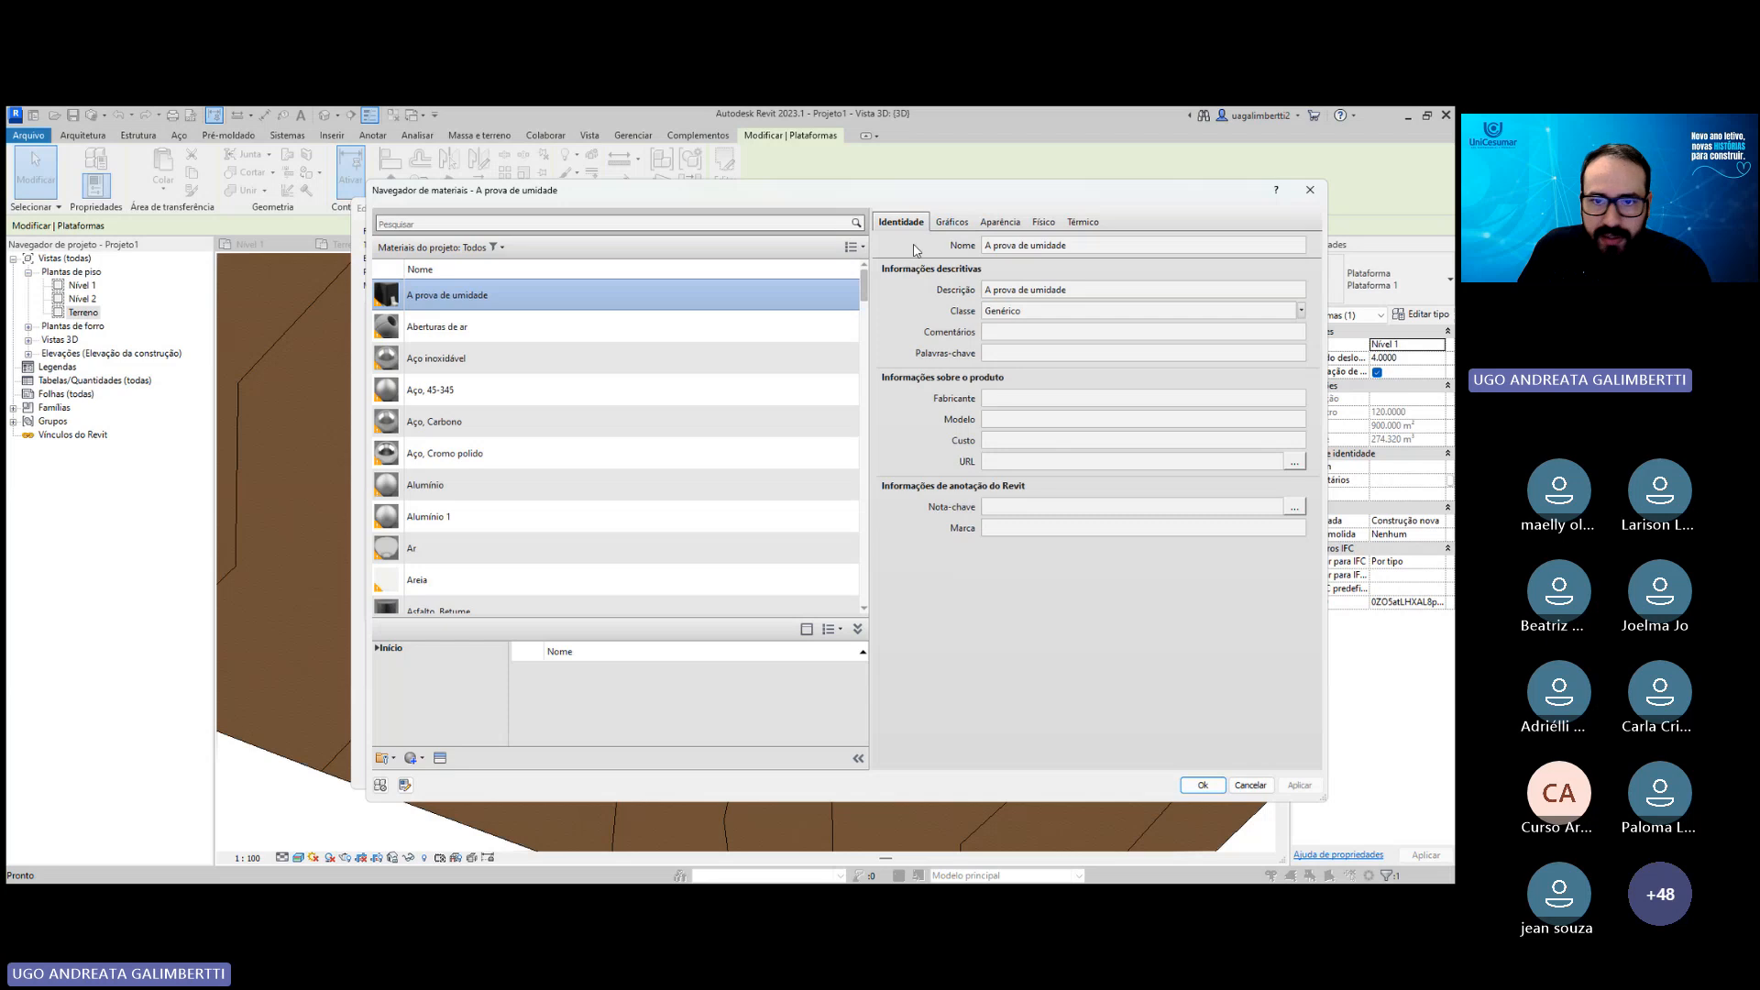
{"action": "left_click", "coordinate": [958, 222]}
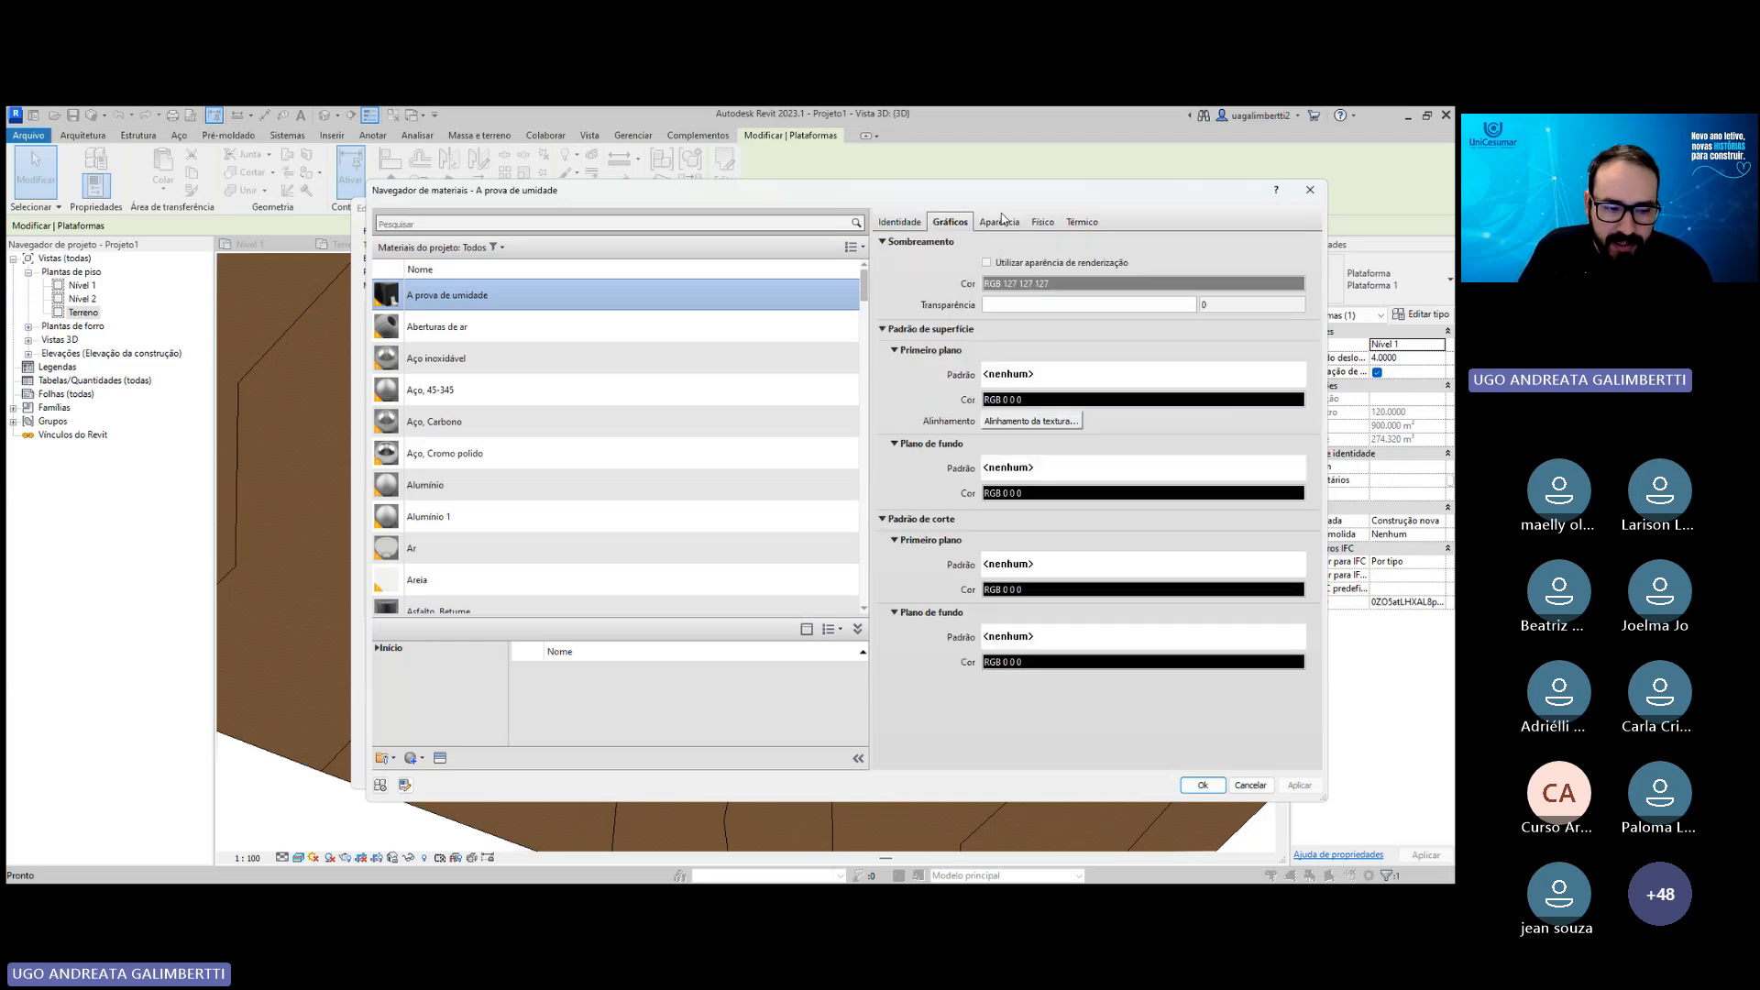
{"action": "left_click", "coordinate": [921, 225]}
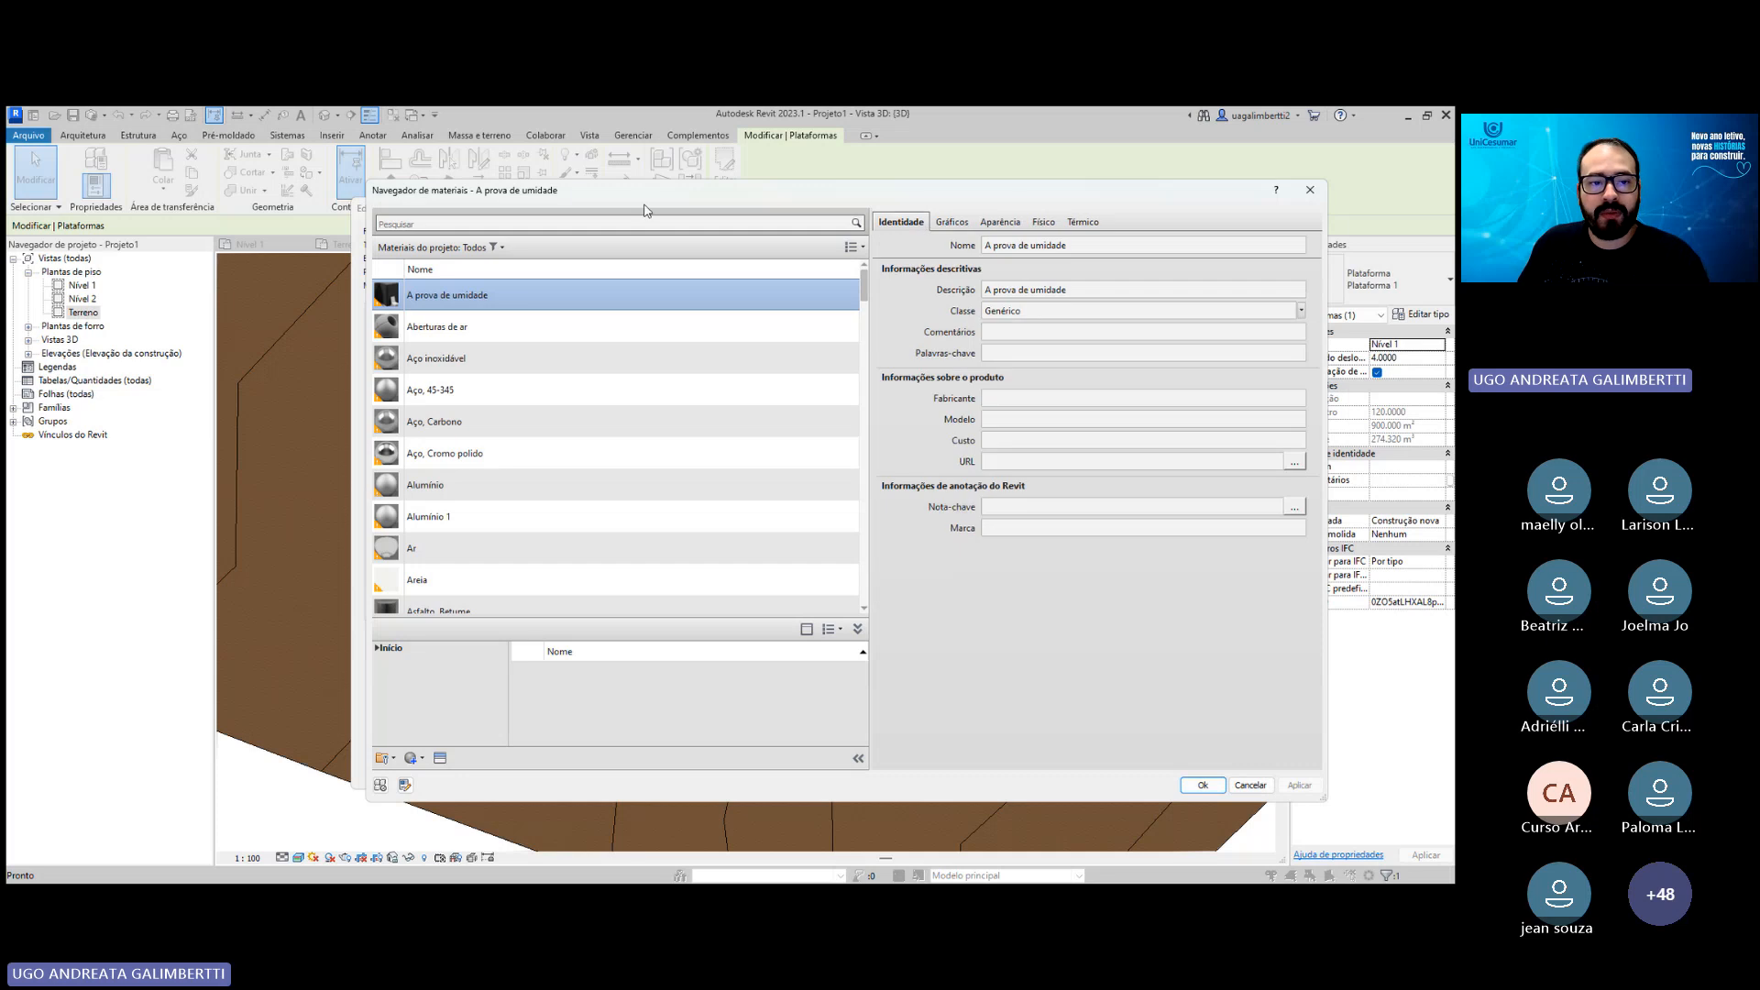
Search the material browser for "concreto" and assign Concreto, Moldado in loco to the structural layer.
{"action": "left_click", "coordinate": [627, 221]}
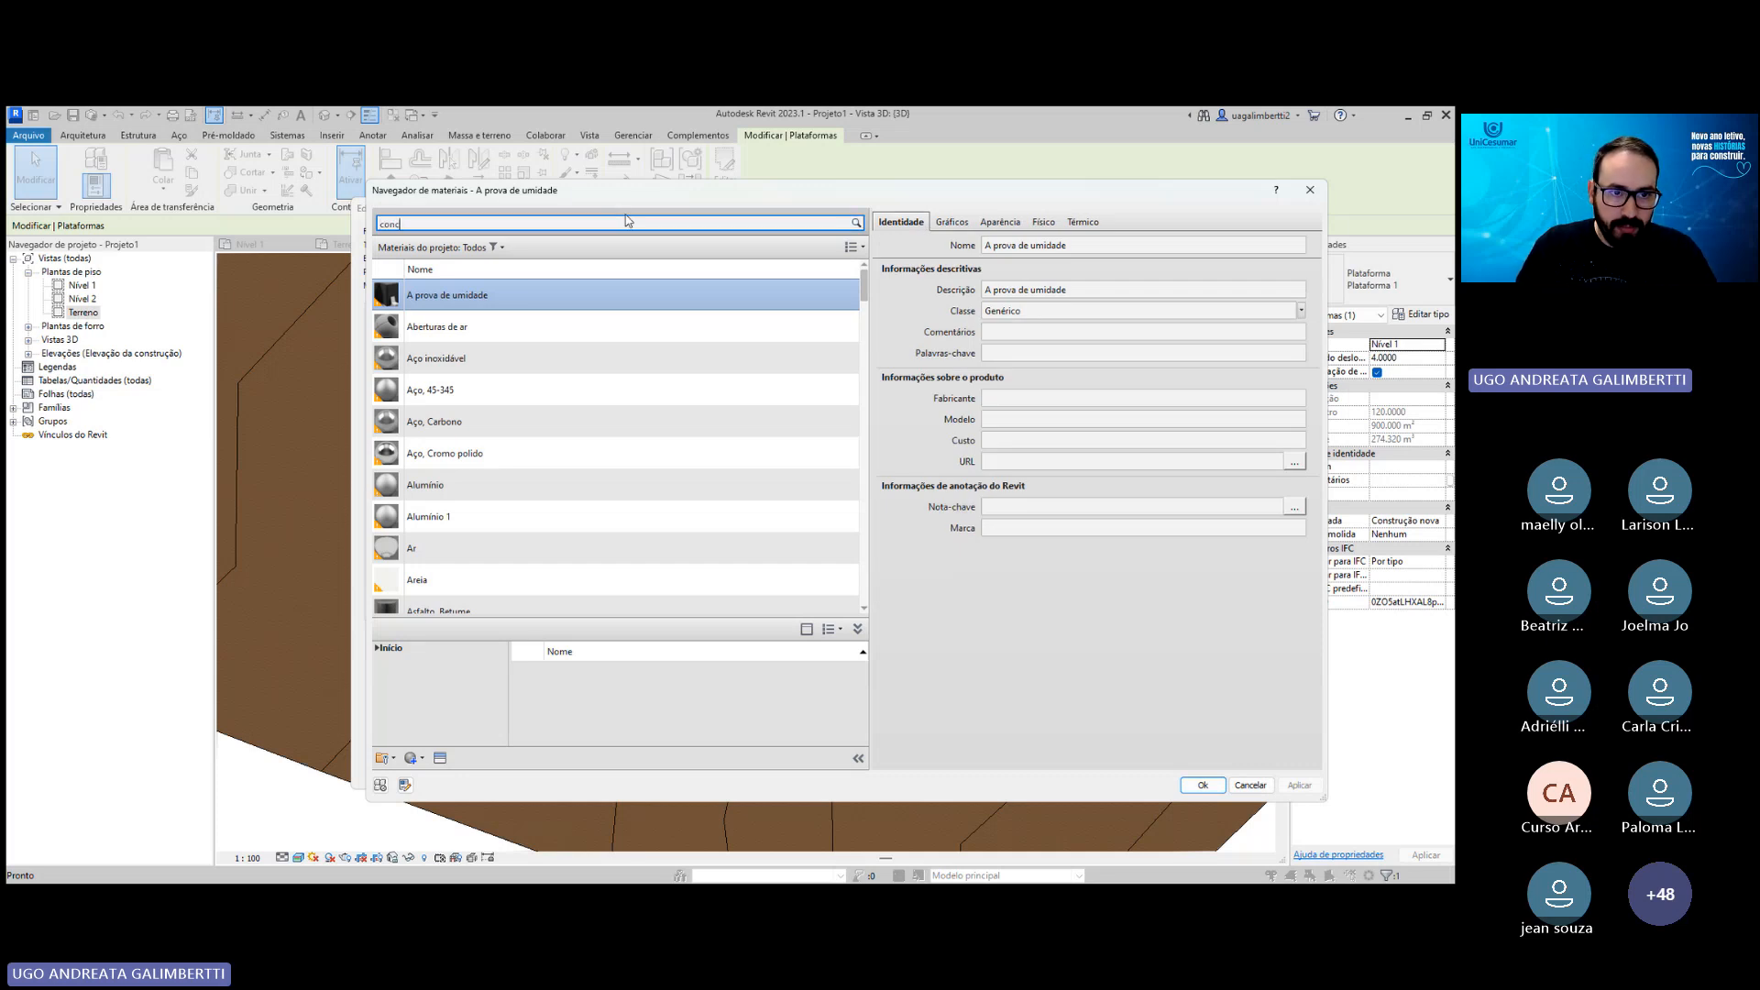
{"action": "type", "text": "concreto"}
{"action": "key", "text": "Return"}
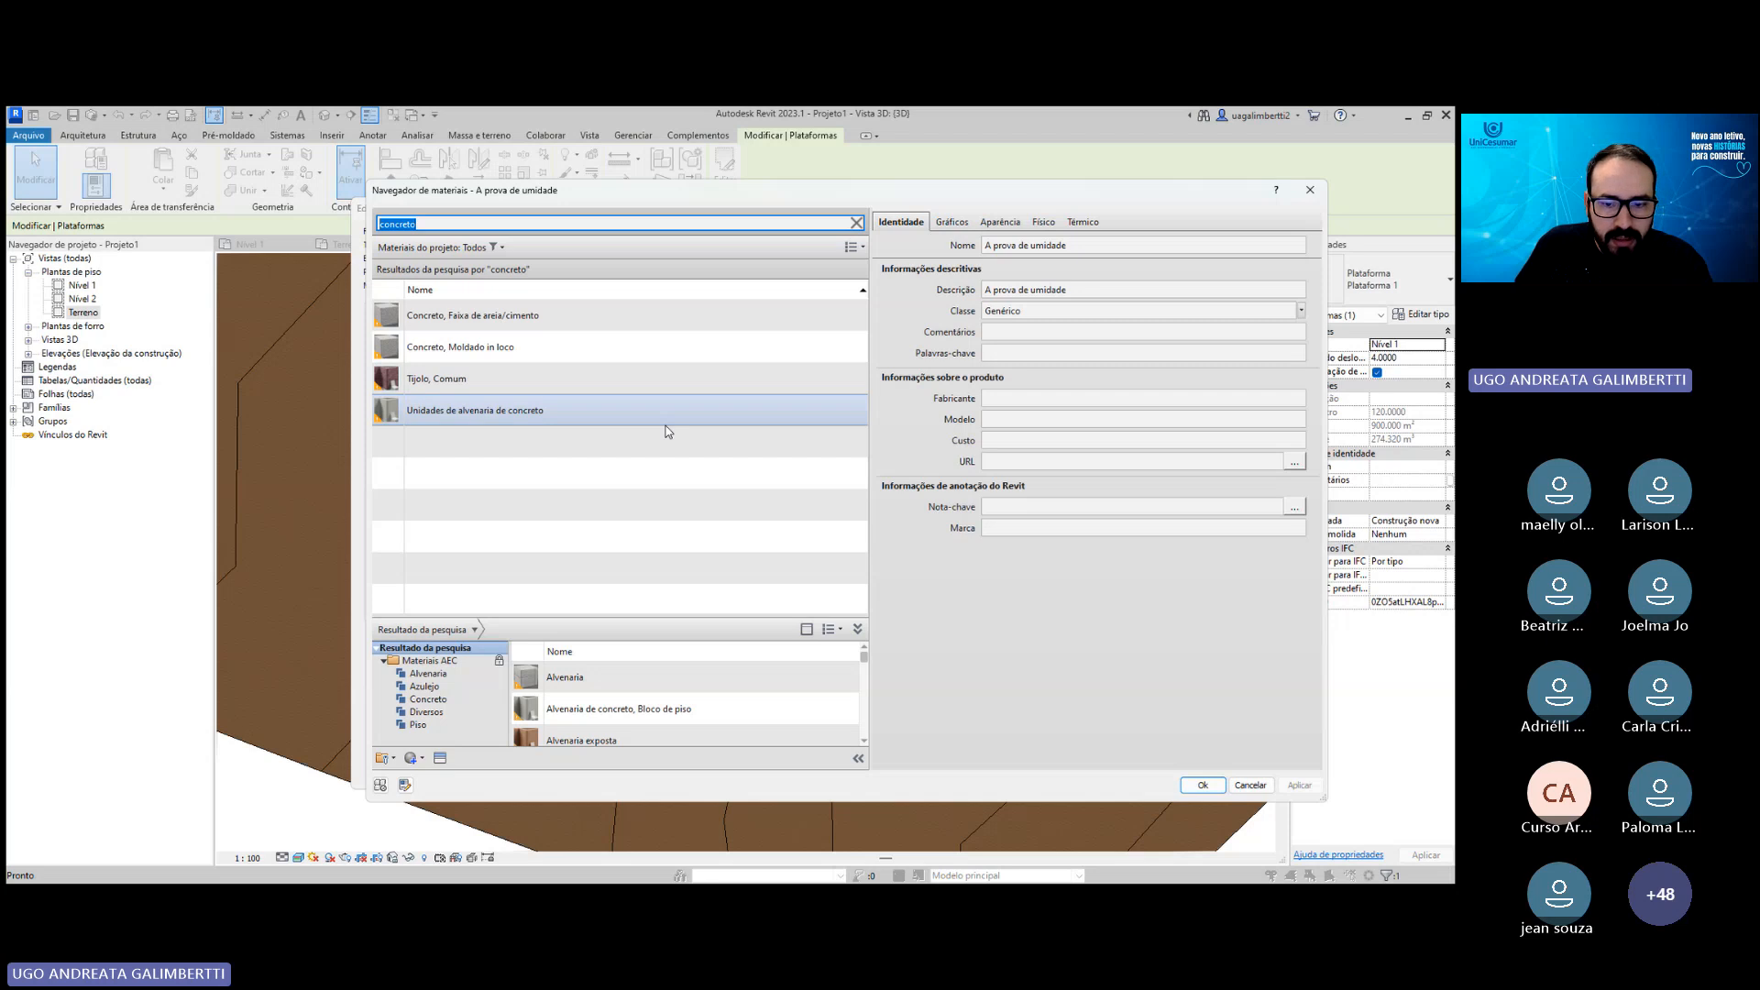
{"action": "scroll", "coordinate": [668, 700], "scroll_direction": "down", "scroll_amount": 5}
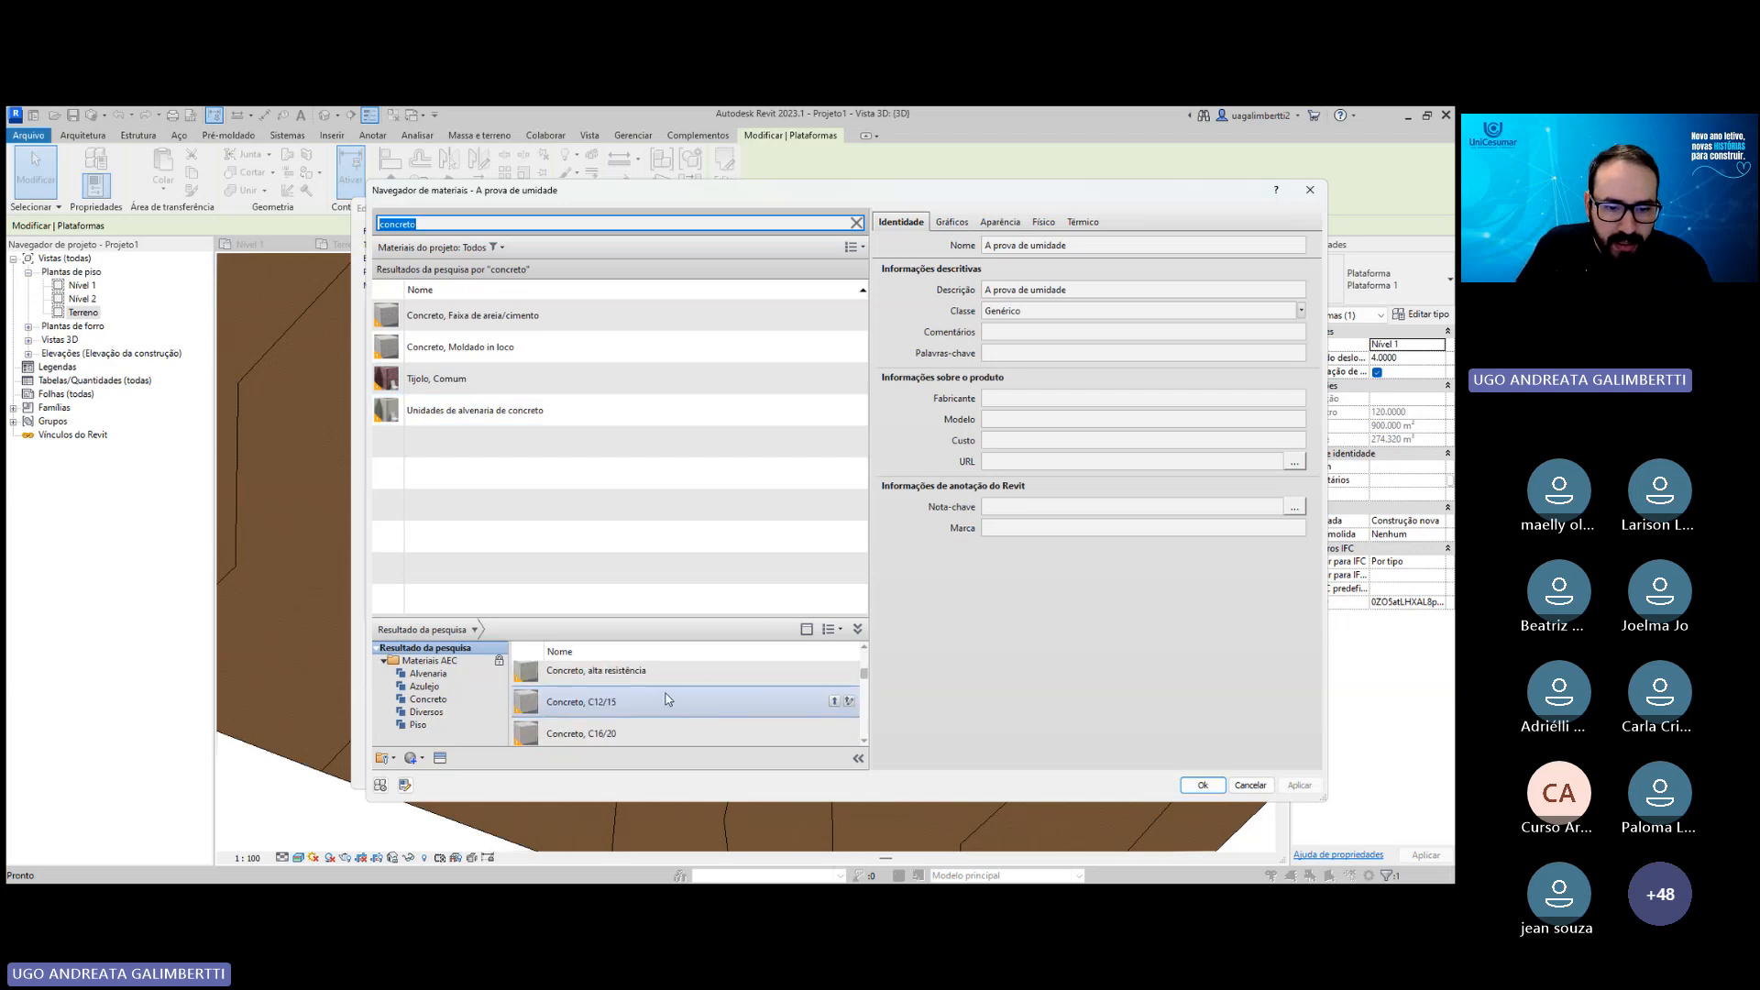
{"action": "scroll", "coordinate": [665, 694], "scroll_direction": "up", "scroll_amount": 1}
{"action": "scroll", "coordinate": [667, 717], "scroll_direction": "down", "scroll_amount": 1}
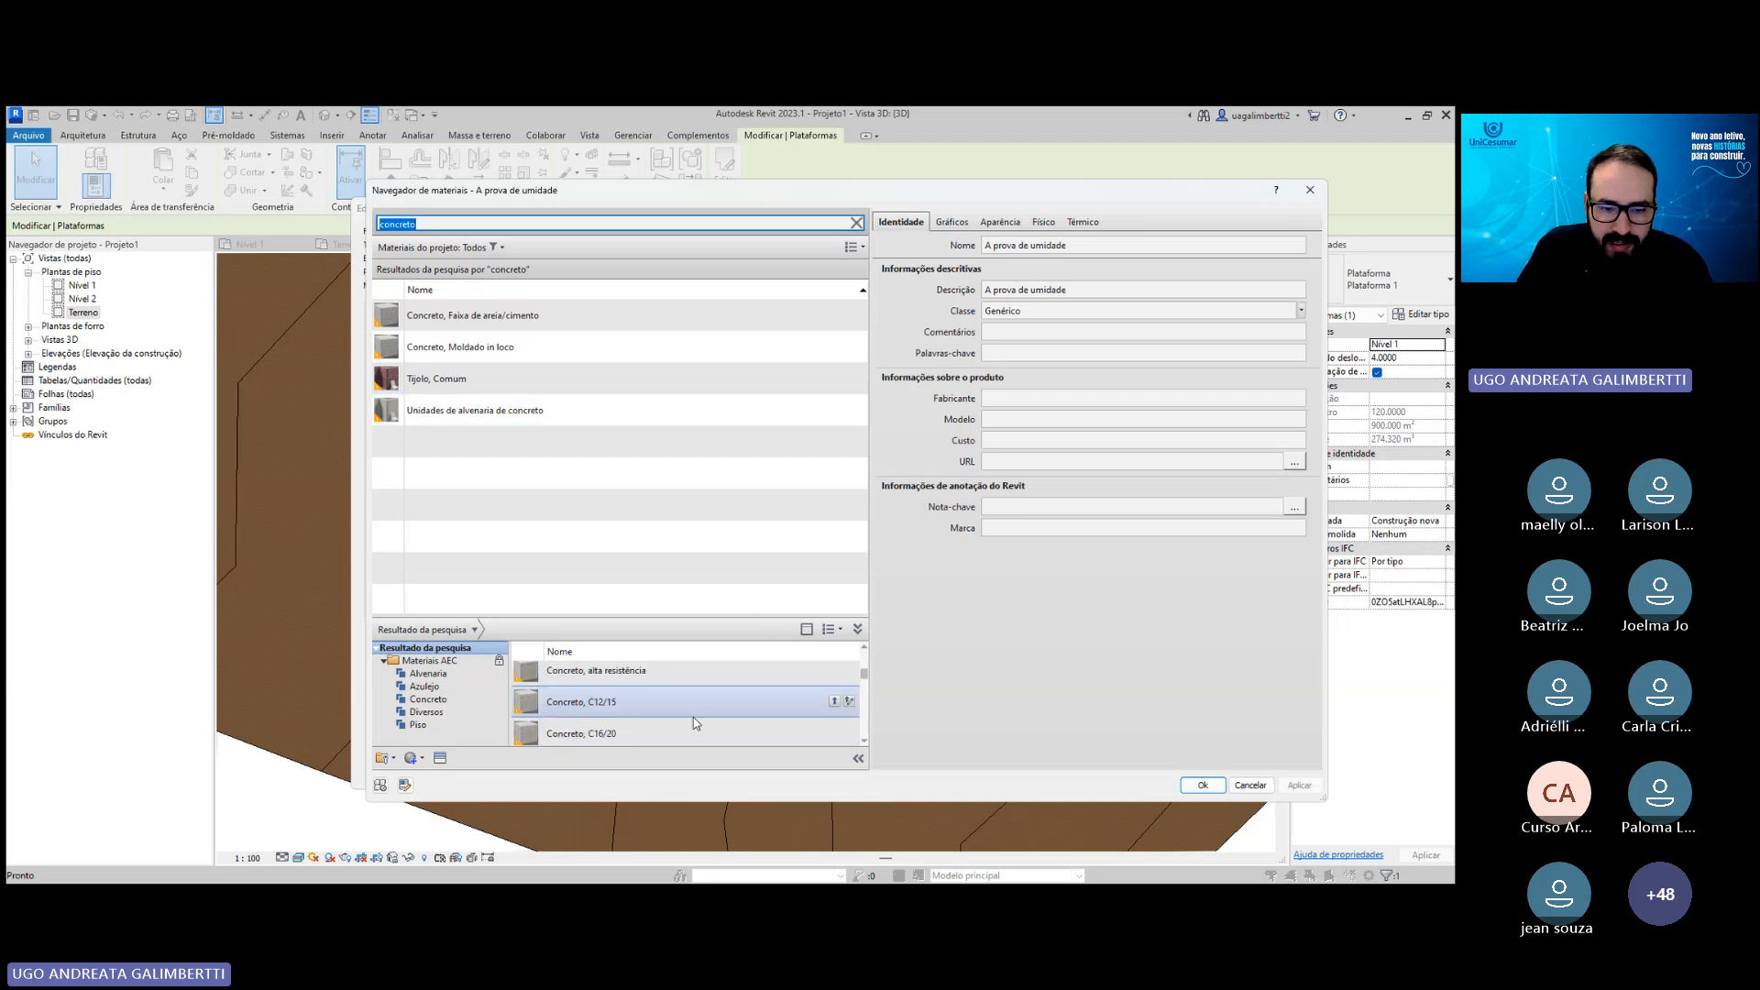
{"action": "scroll", "coordinate": [693, 717], "scroll_direction": "down", "scroll_amount": 5}
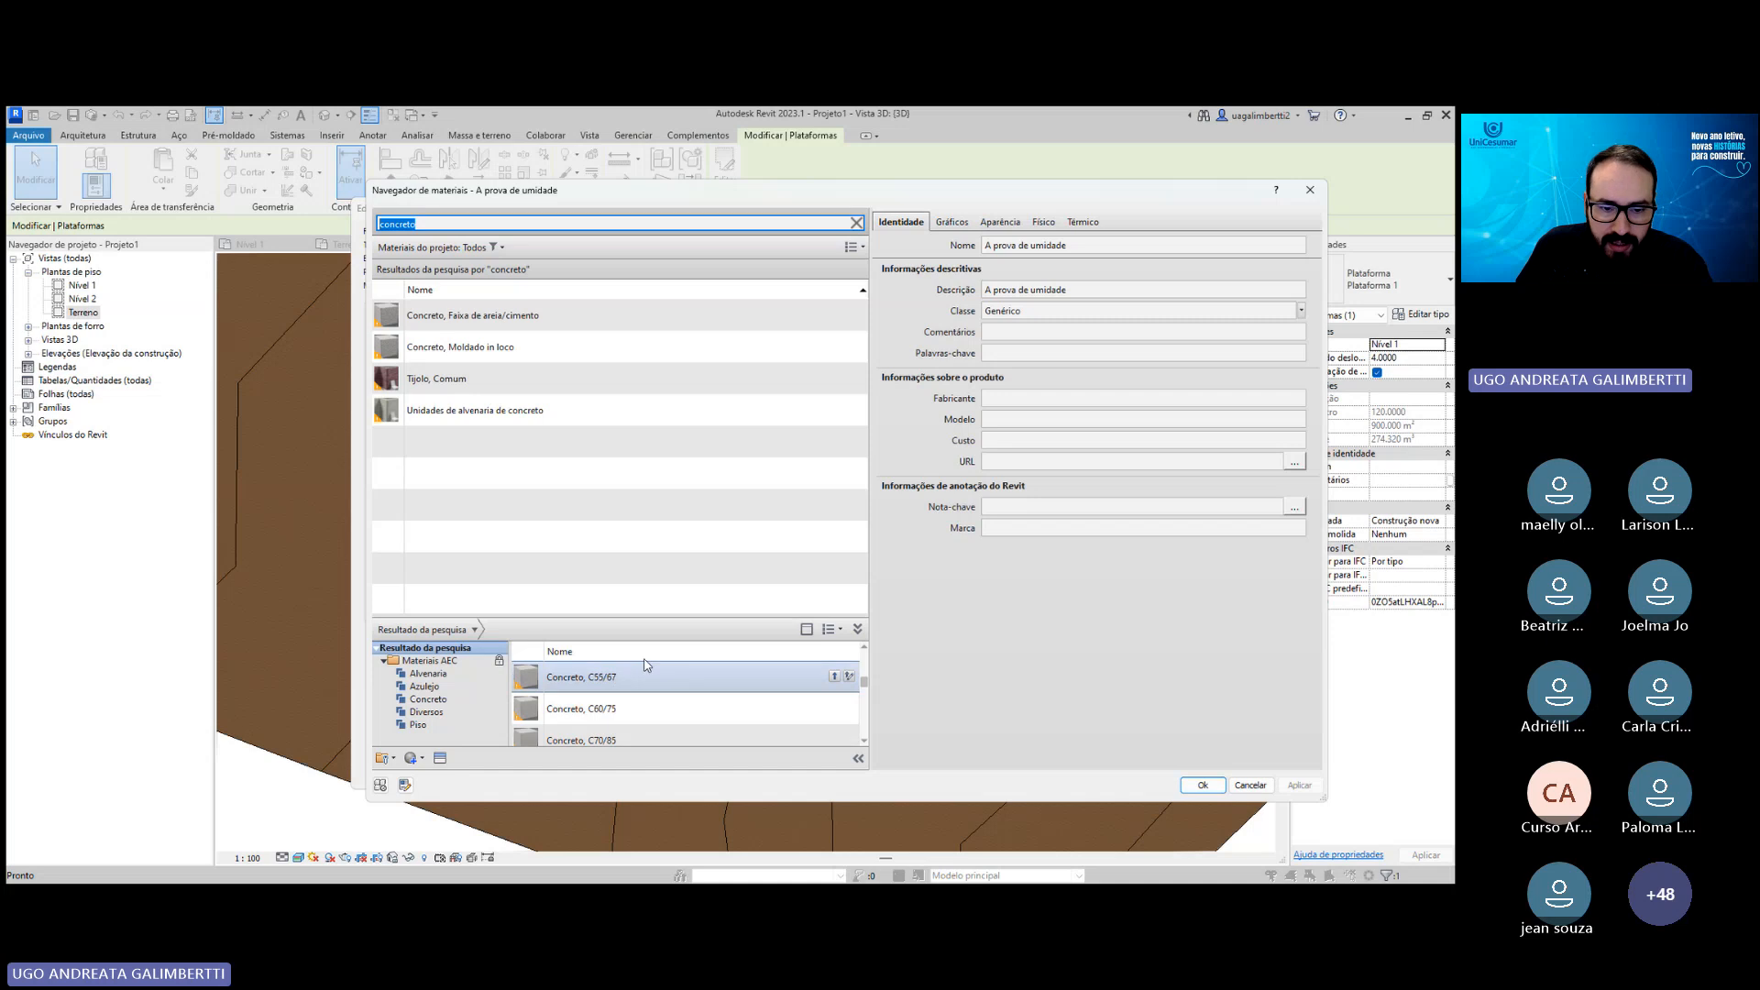
{"action": "scroll", "coordinate": [724, 697], "scroll_direction": "down", "scroll_amount": 4}
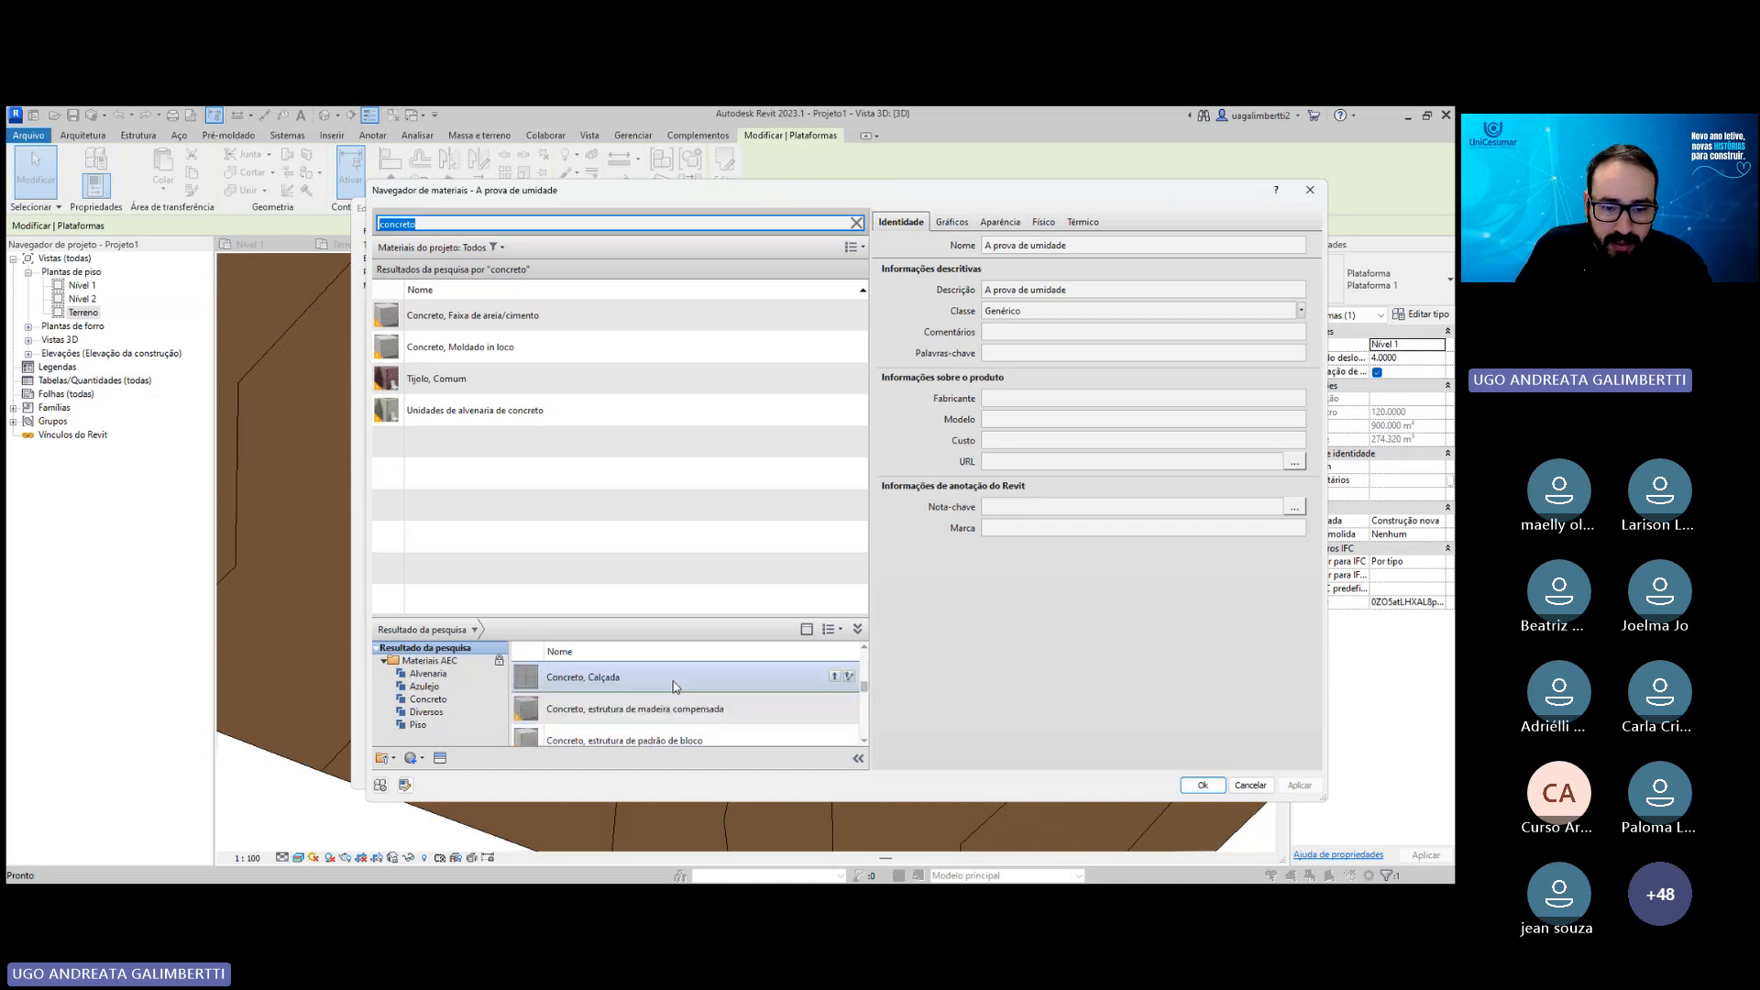
{"action": "scroll", "coordinate": [690, 712], "scroll_direction": "down", "scroll_amount": 1}
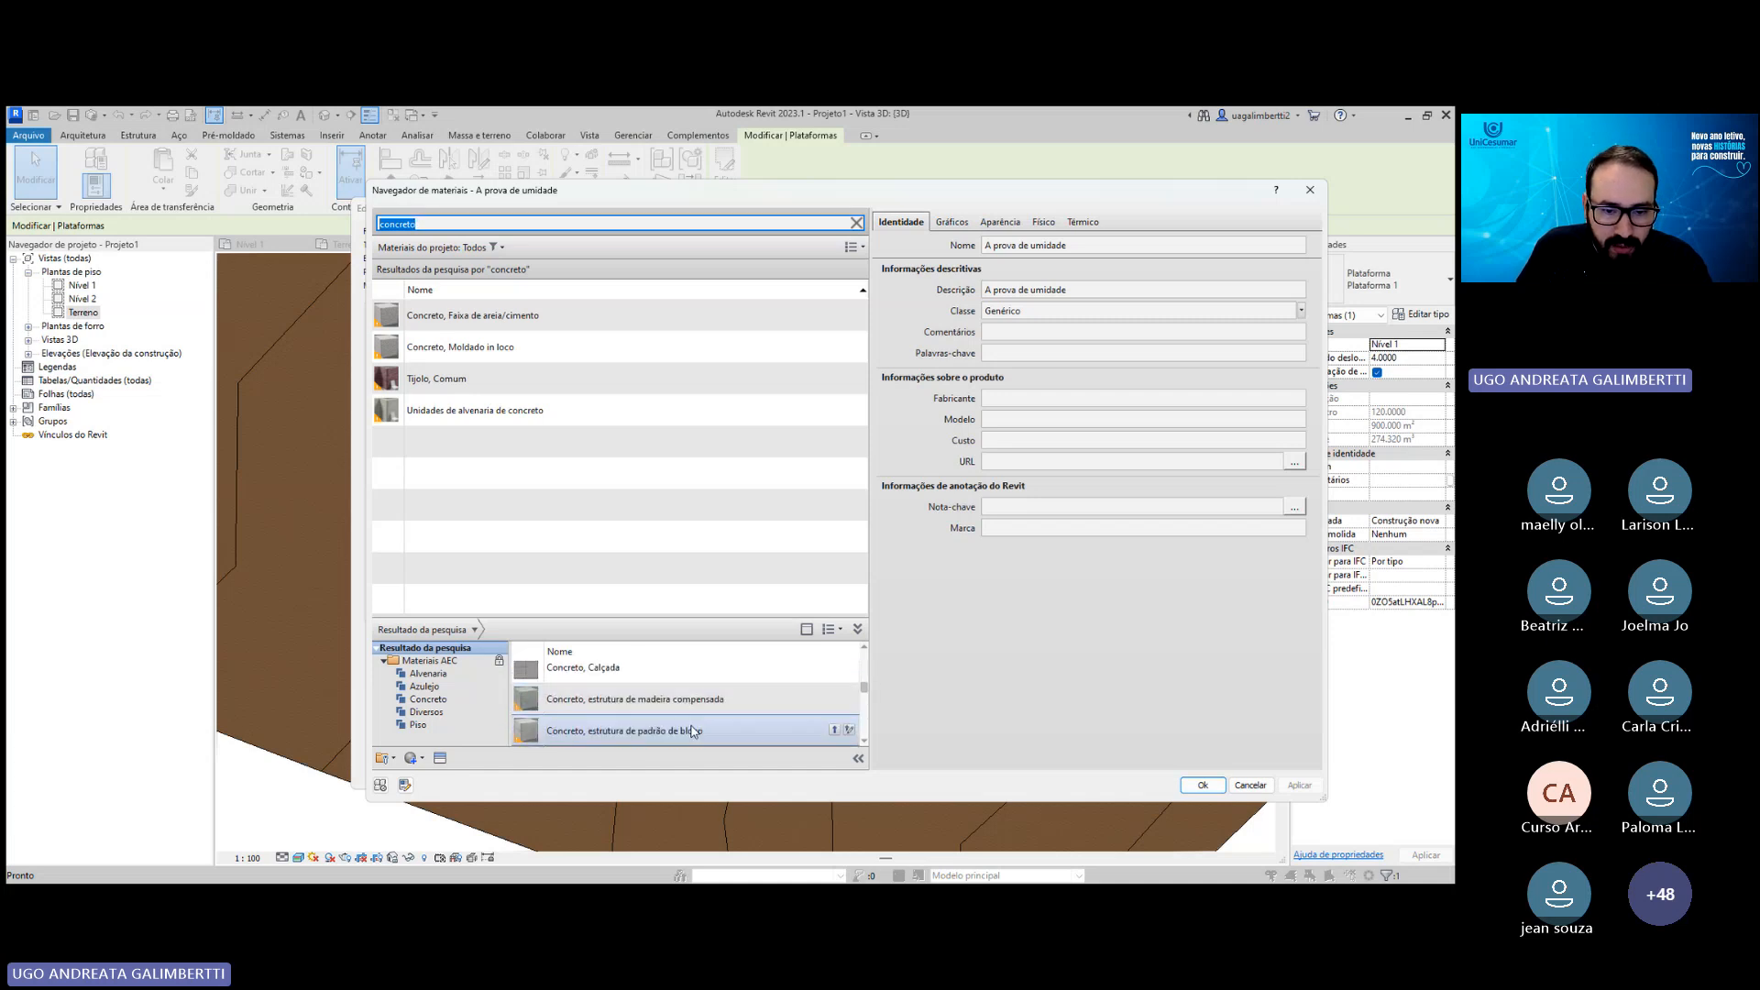
{"action": "scroll", "coordinate": [734, 711], "scroll_direction": "down", "scroll_amount": 3}
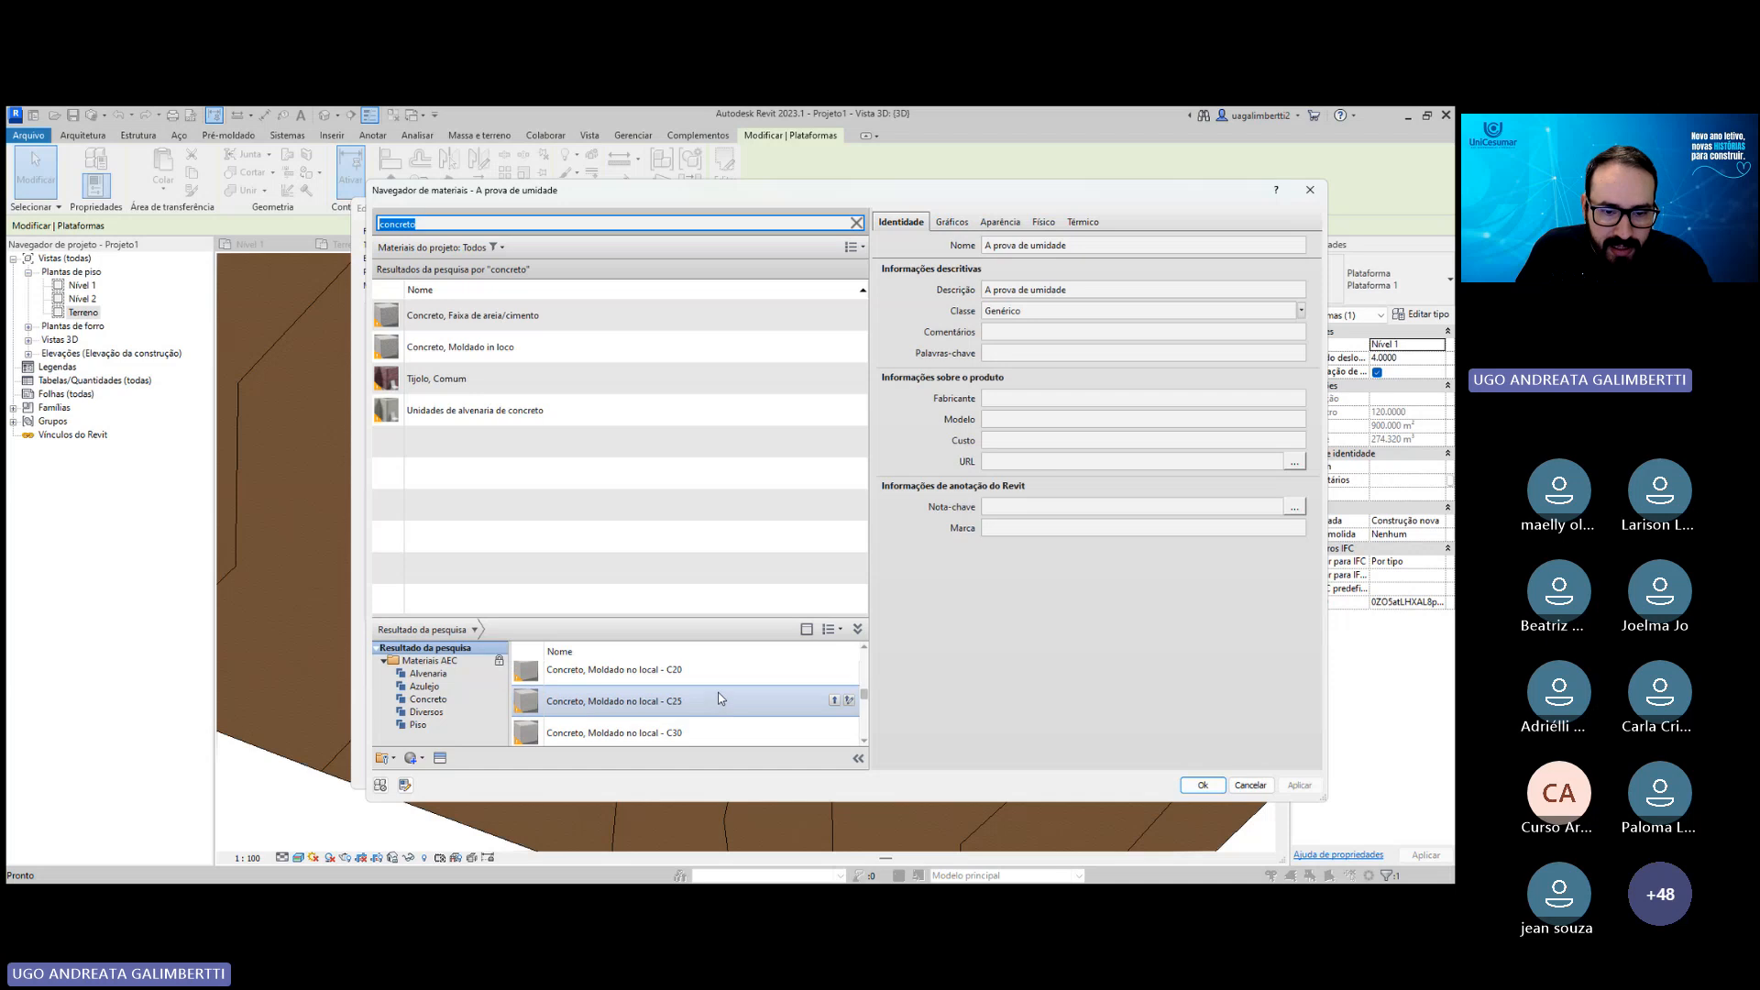
{"action": "scroll", "coordinate": [716, 688], "scroll_direction": "up", "scroll_amount": 10}
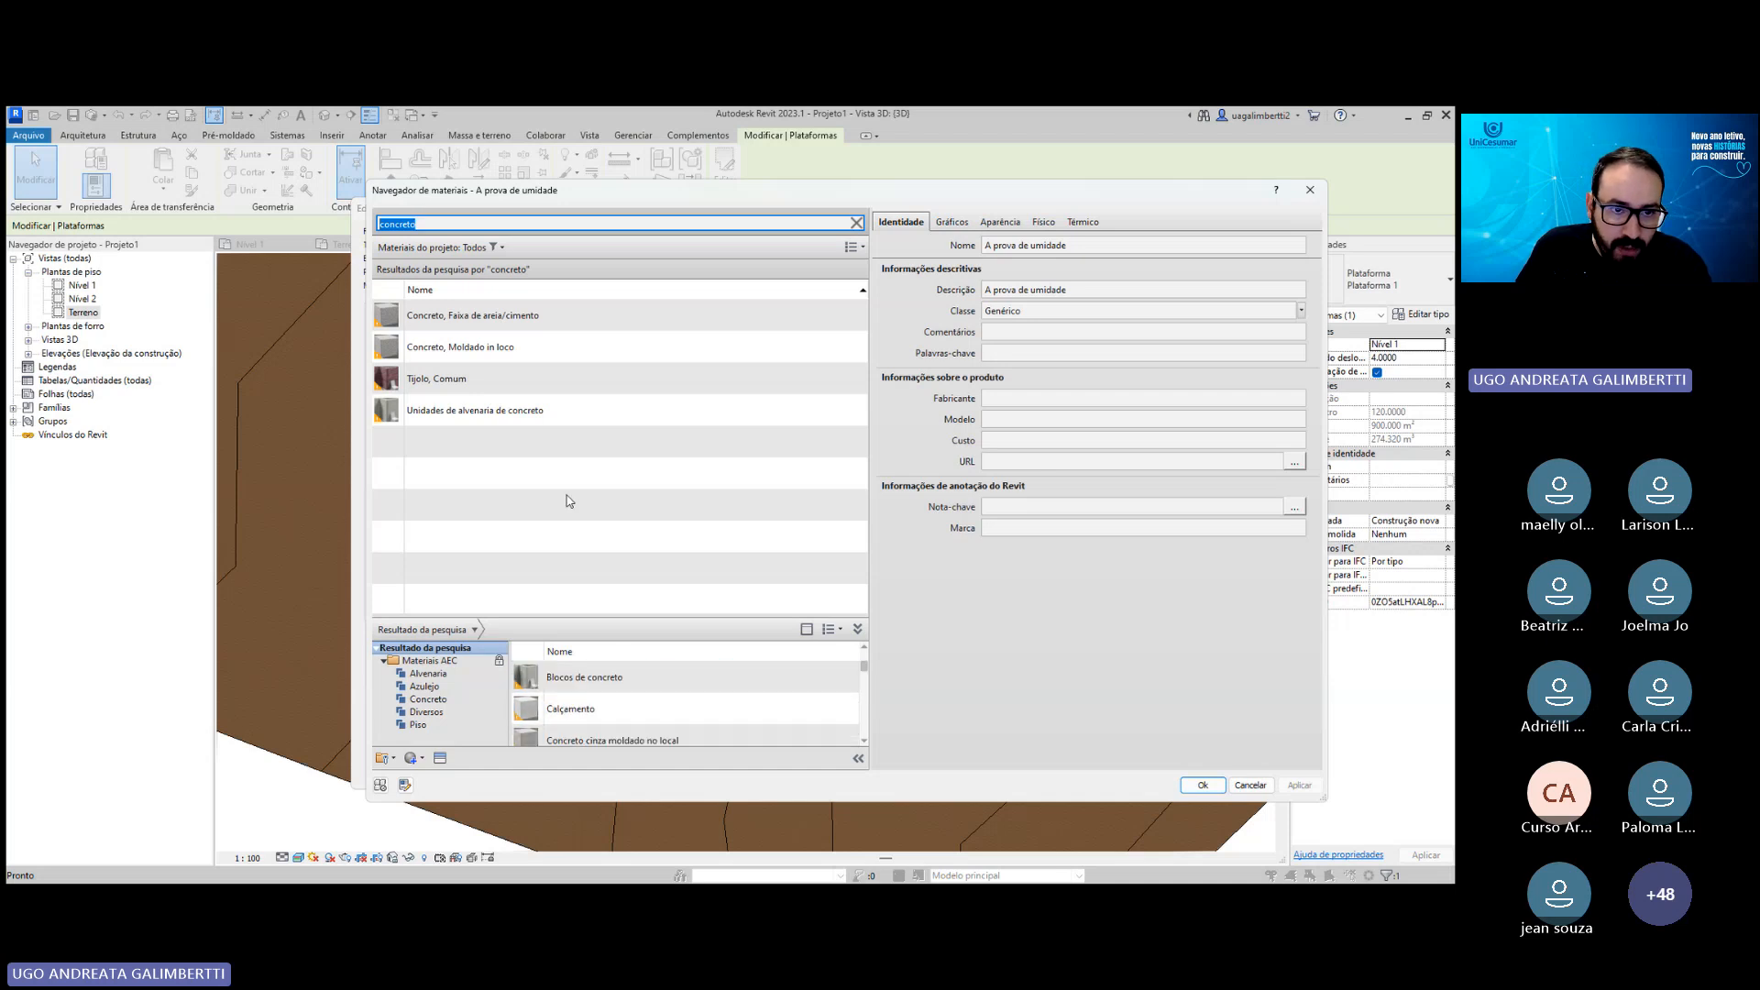
{"action": "double_click", "coordinate": [456, 346]}
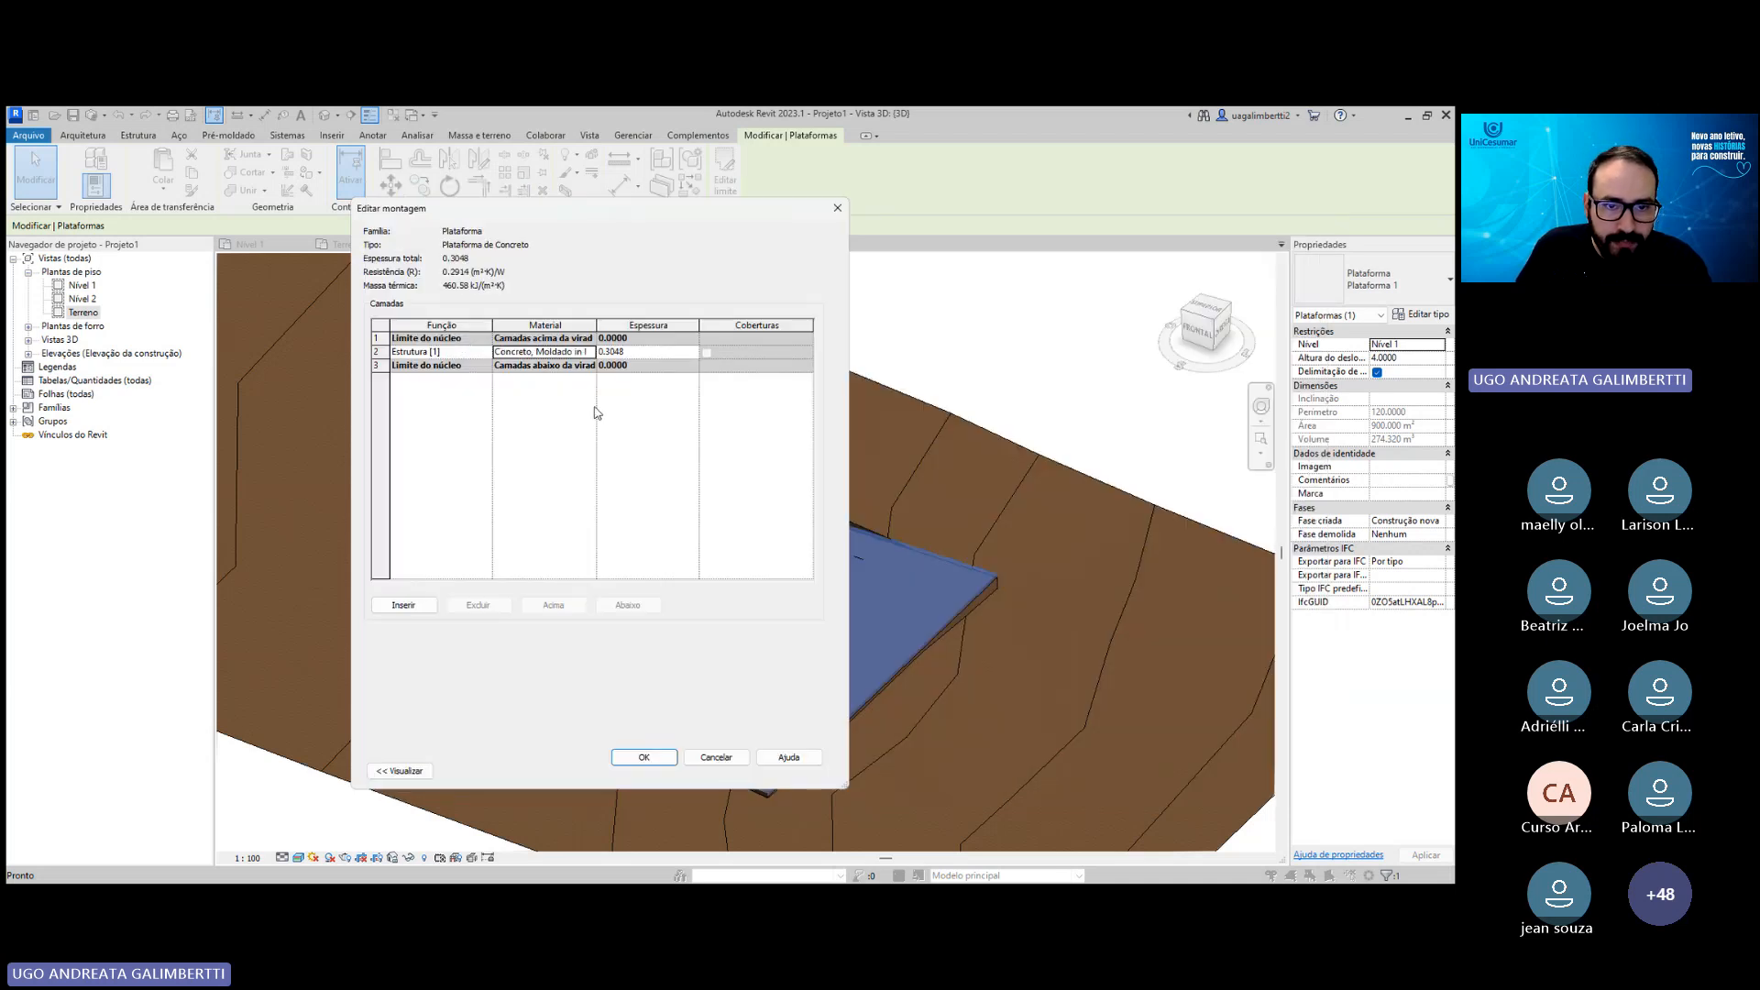
Set the structural layer's thickness to 0.30 m.
{"action": "left_click", "coordinate": [634, 351]}
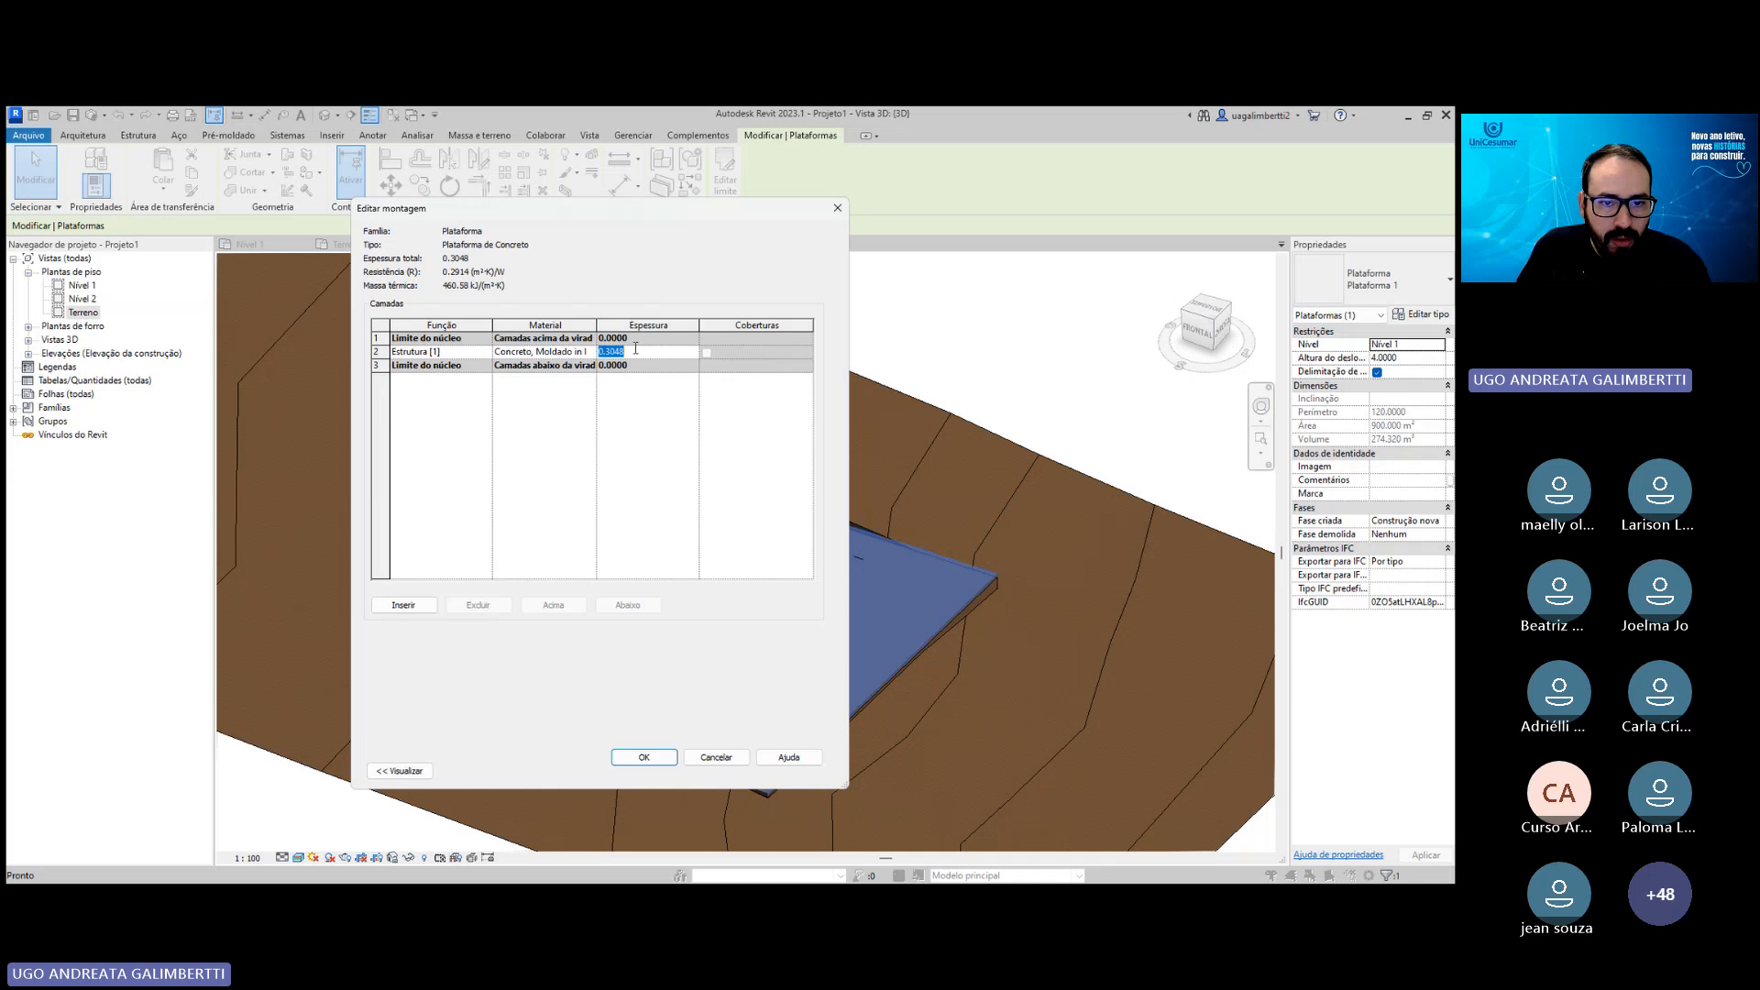
{"action": "left_click", "coordinate": [634, 351]}
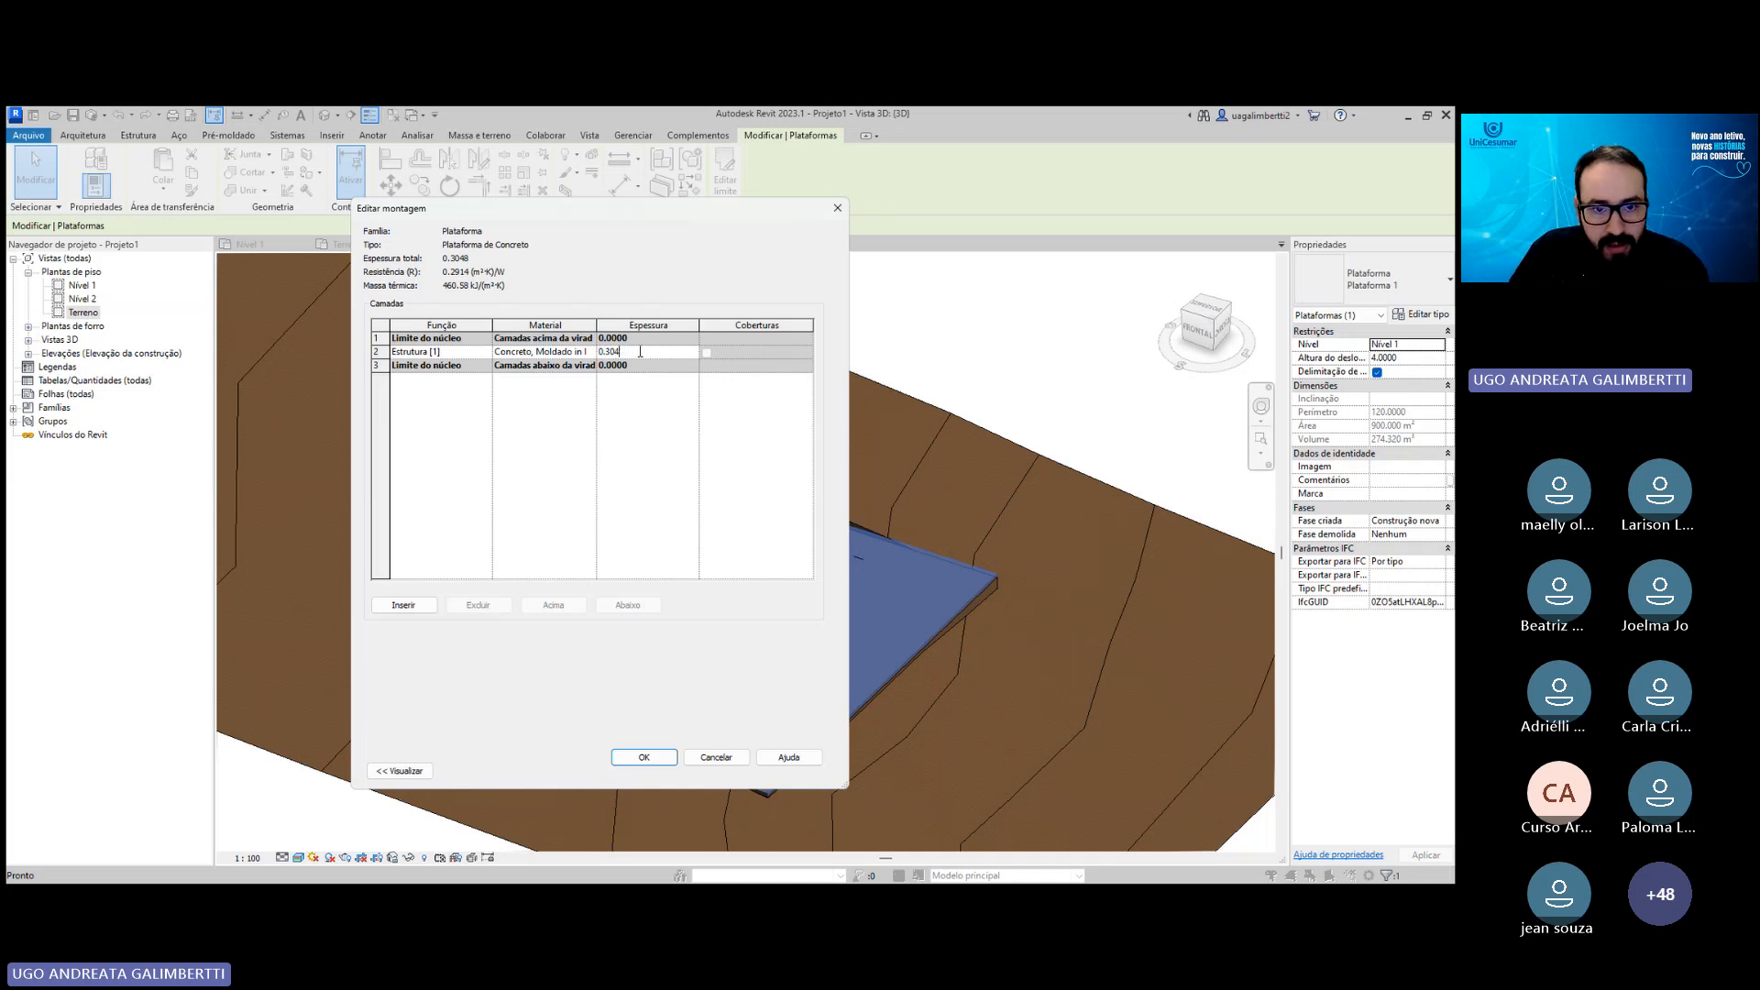
{"action": "key", "text": "BackSpace"}
{"action": "left_click", "coordinate": [641, 418]}
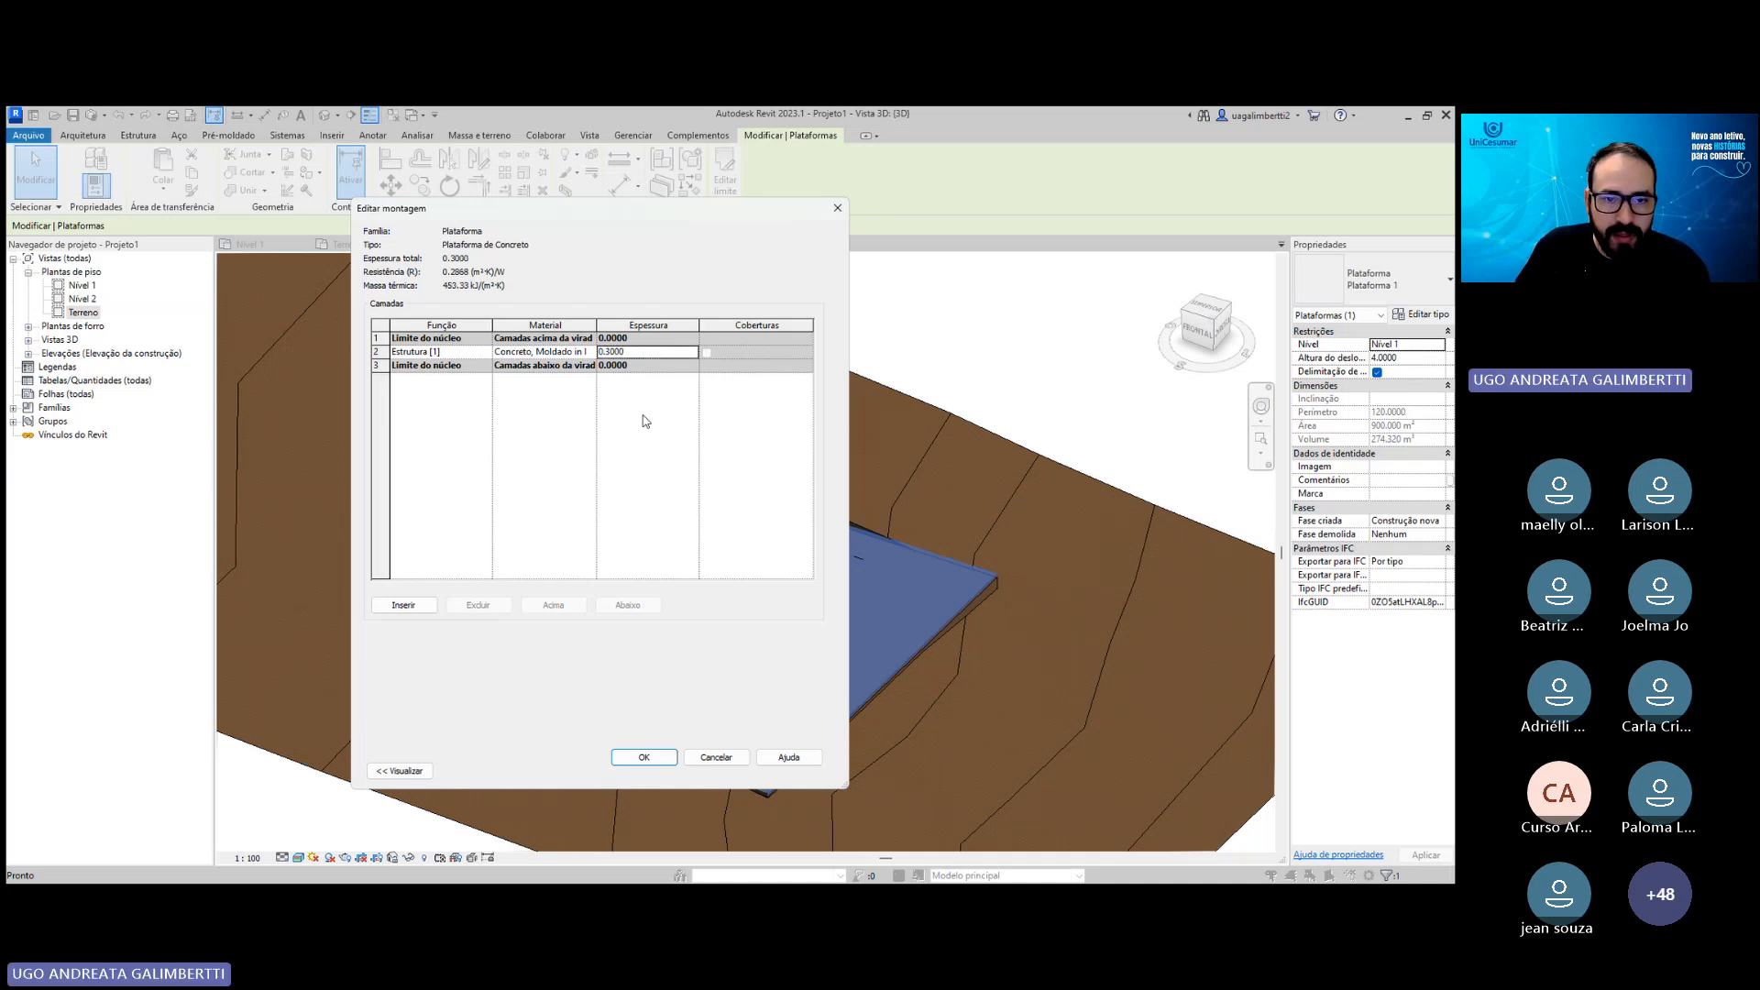
Review the Gráficos settings of the Concreto, Moldado in loco material, including the fill pattern choices for its cut foreground.
{"action": "left_click", "coordinate": [558, 351]}
{"action": "left_click", "coordinate": [592, 351]}
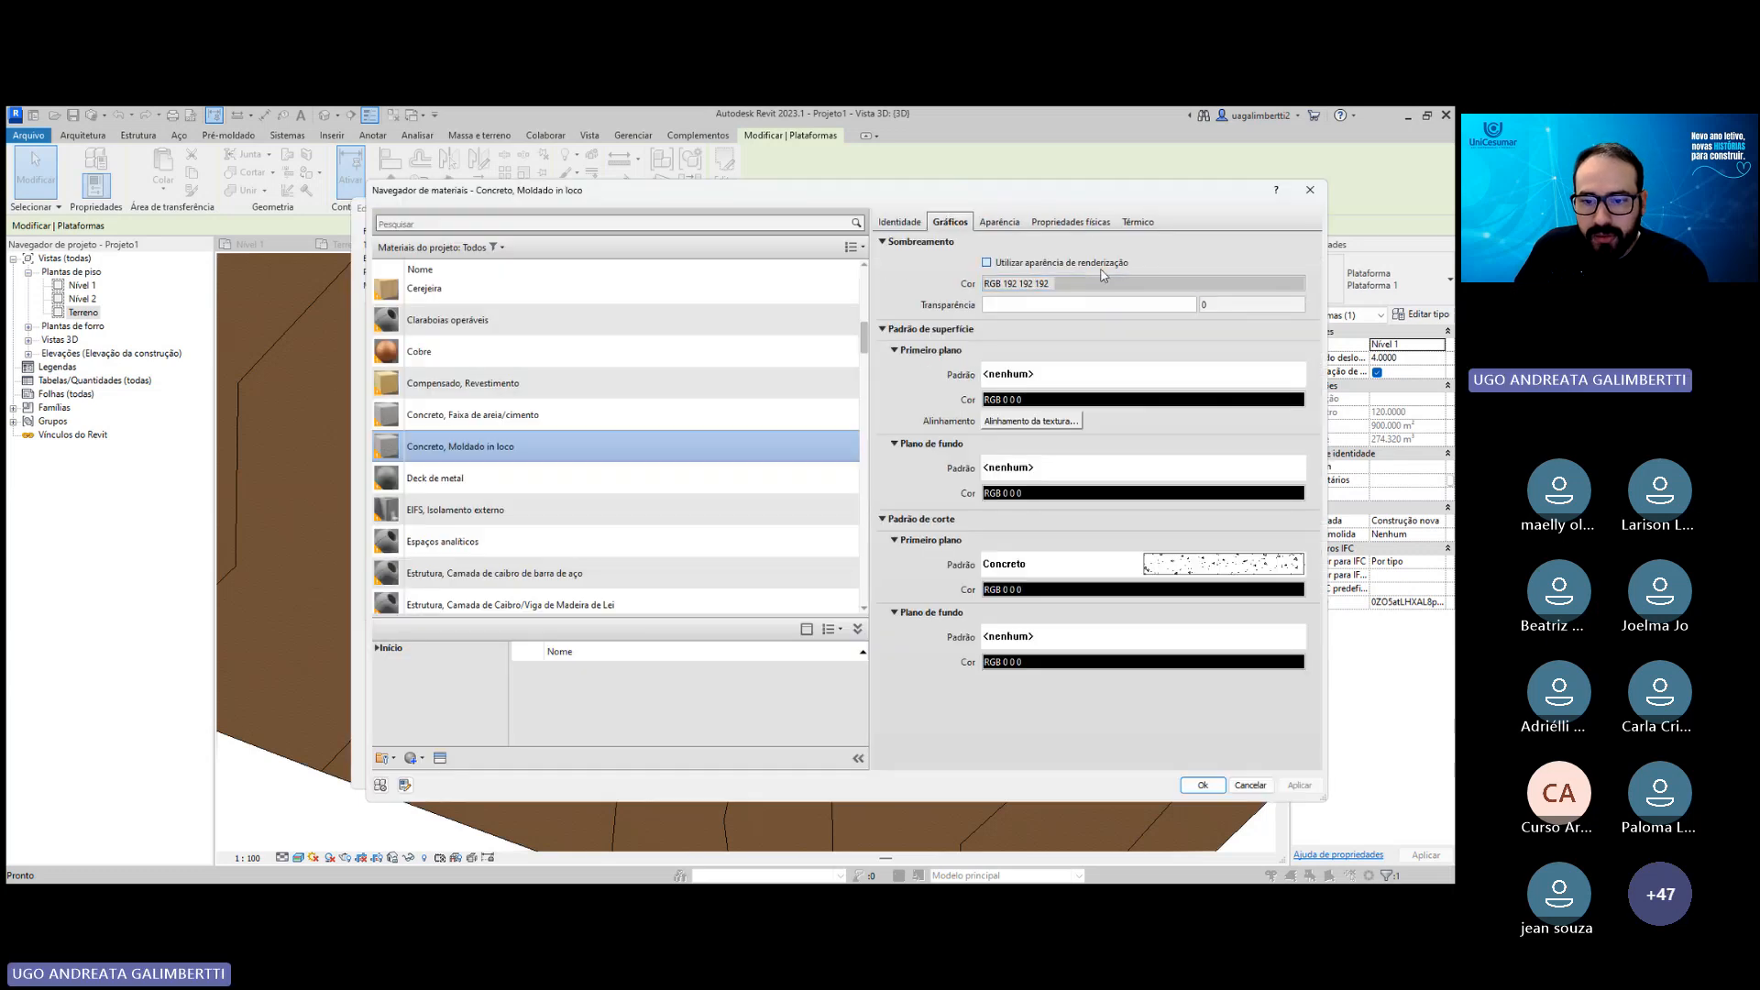
{"action": "scroll", "coordinate": [438, 475], "scroll_direction": "up", "scroll_amount": 1}
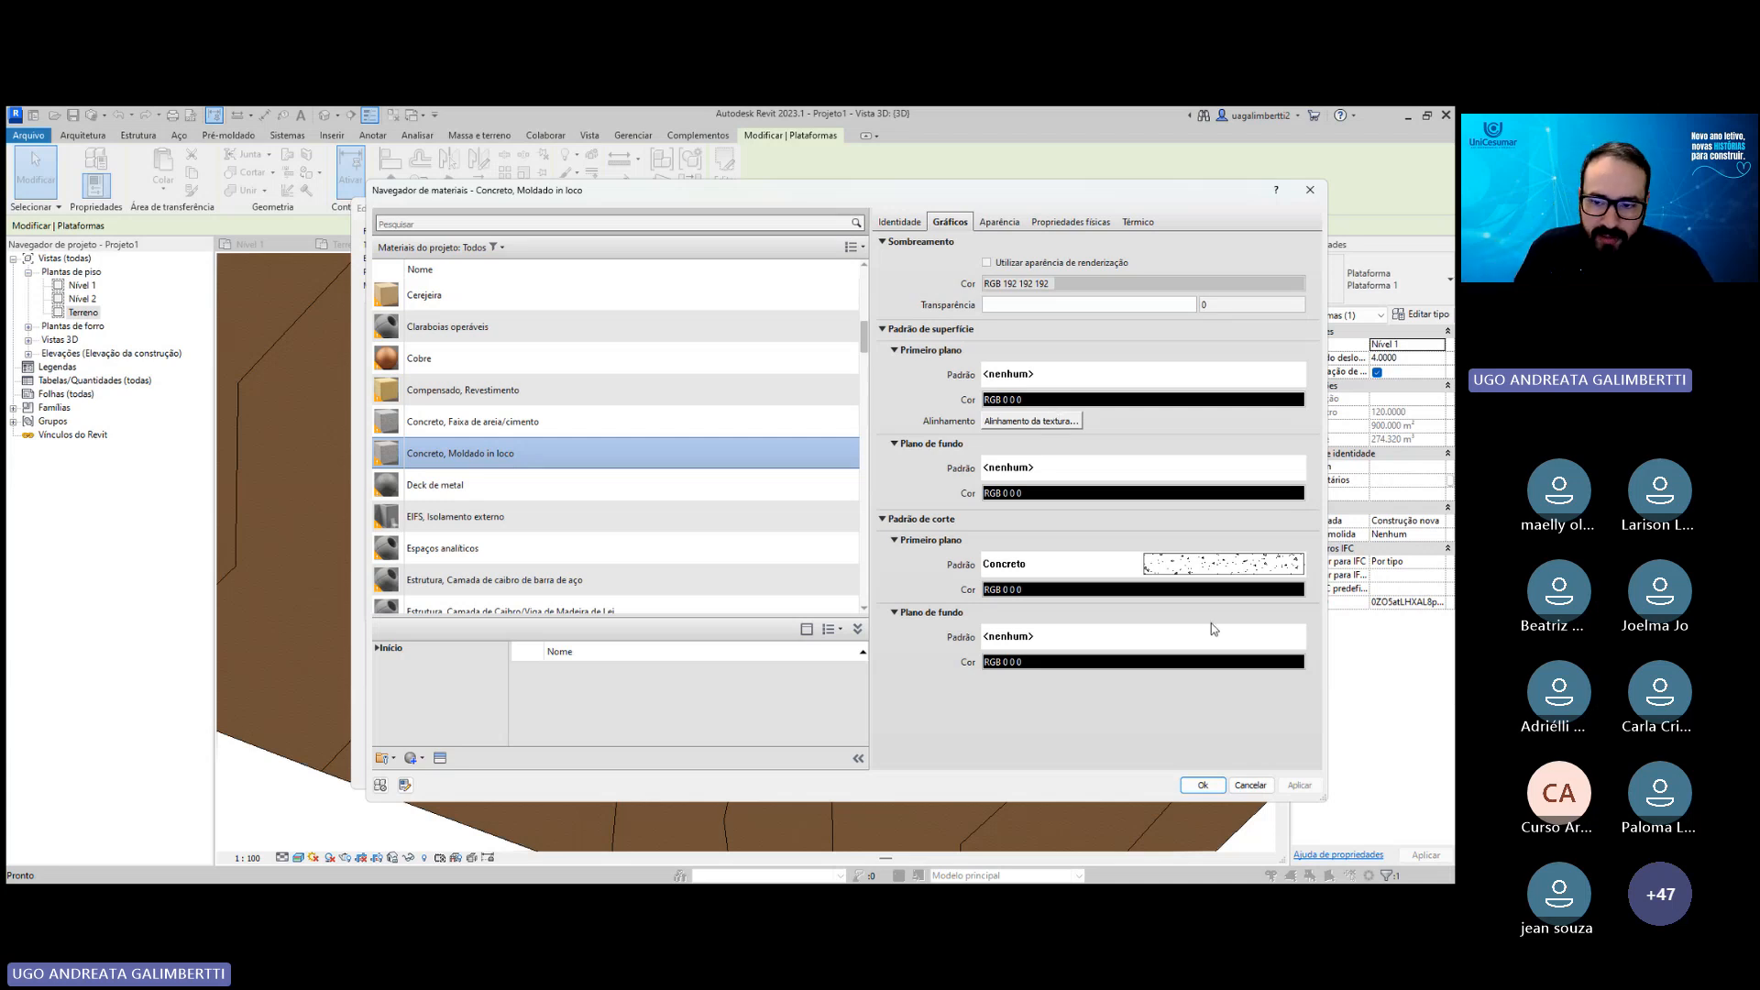
{"action": "left_click", "coordinate": [1194, 571]}
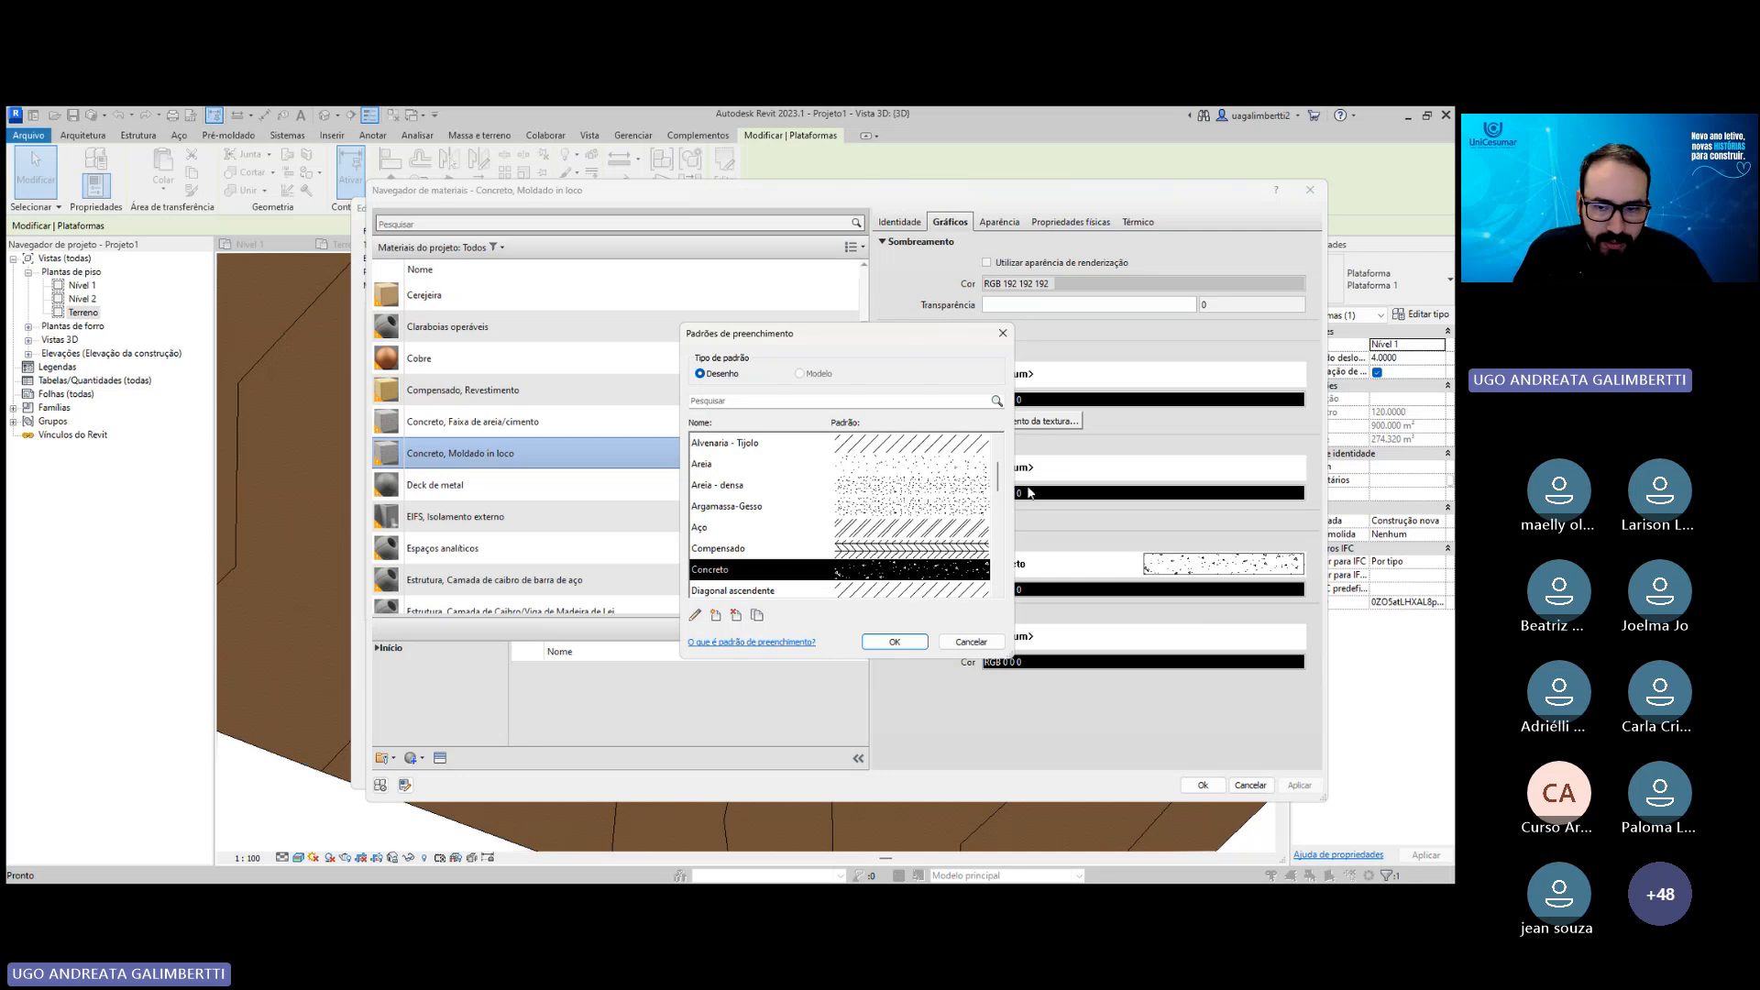
{"action": "left_click", "coordinate": [1002, 334]}
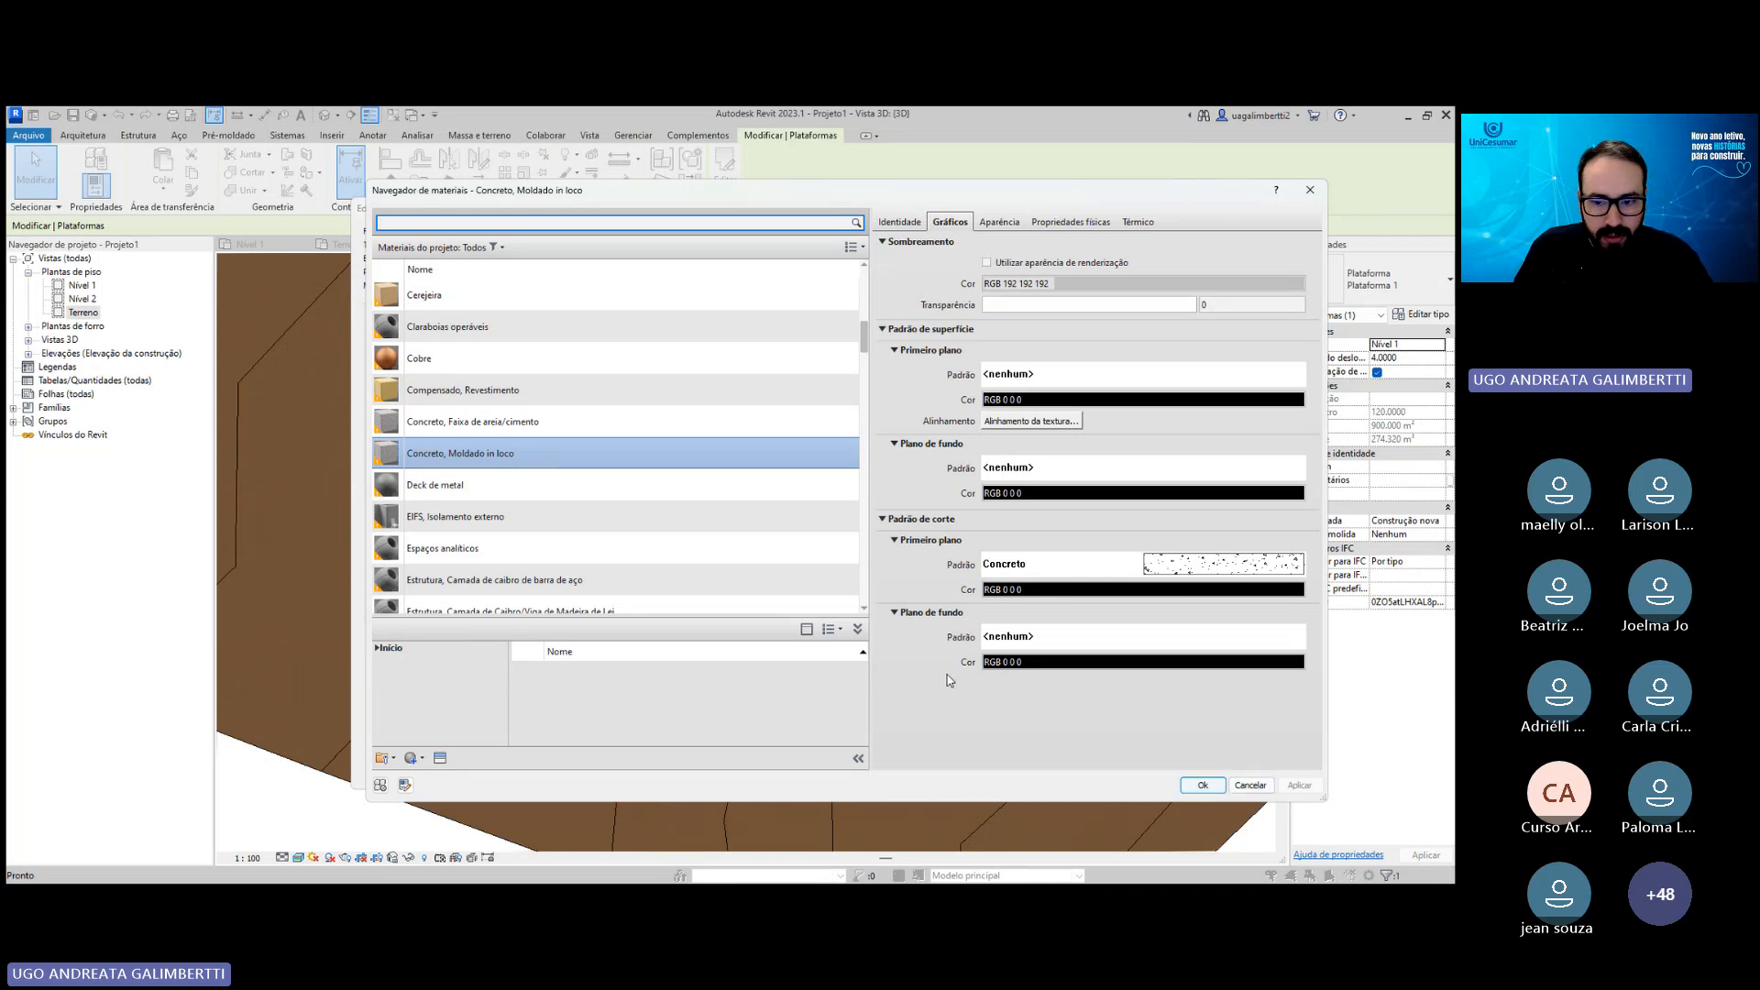
{"action": "left_click", "coordinate": [1202, 784]}
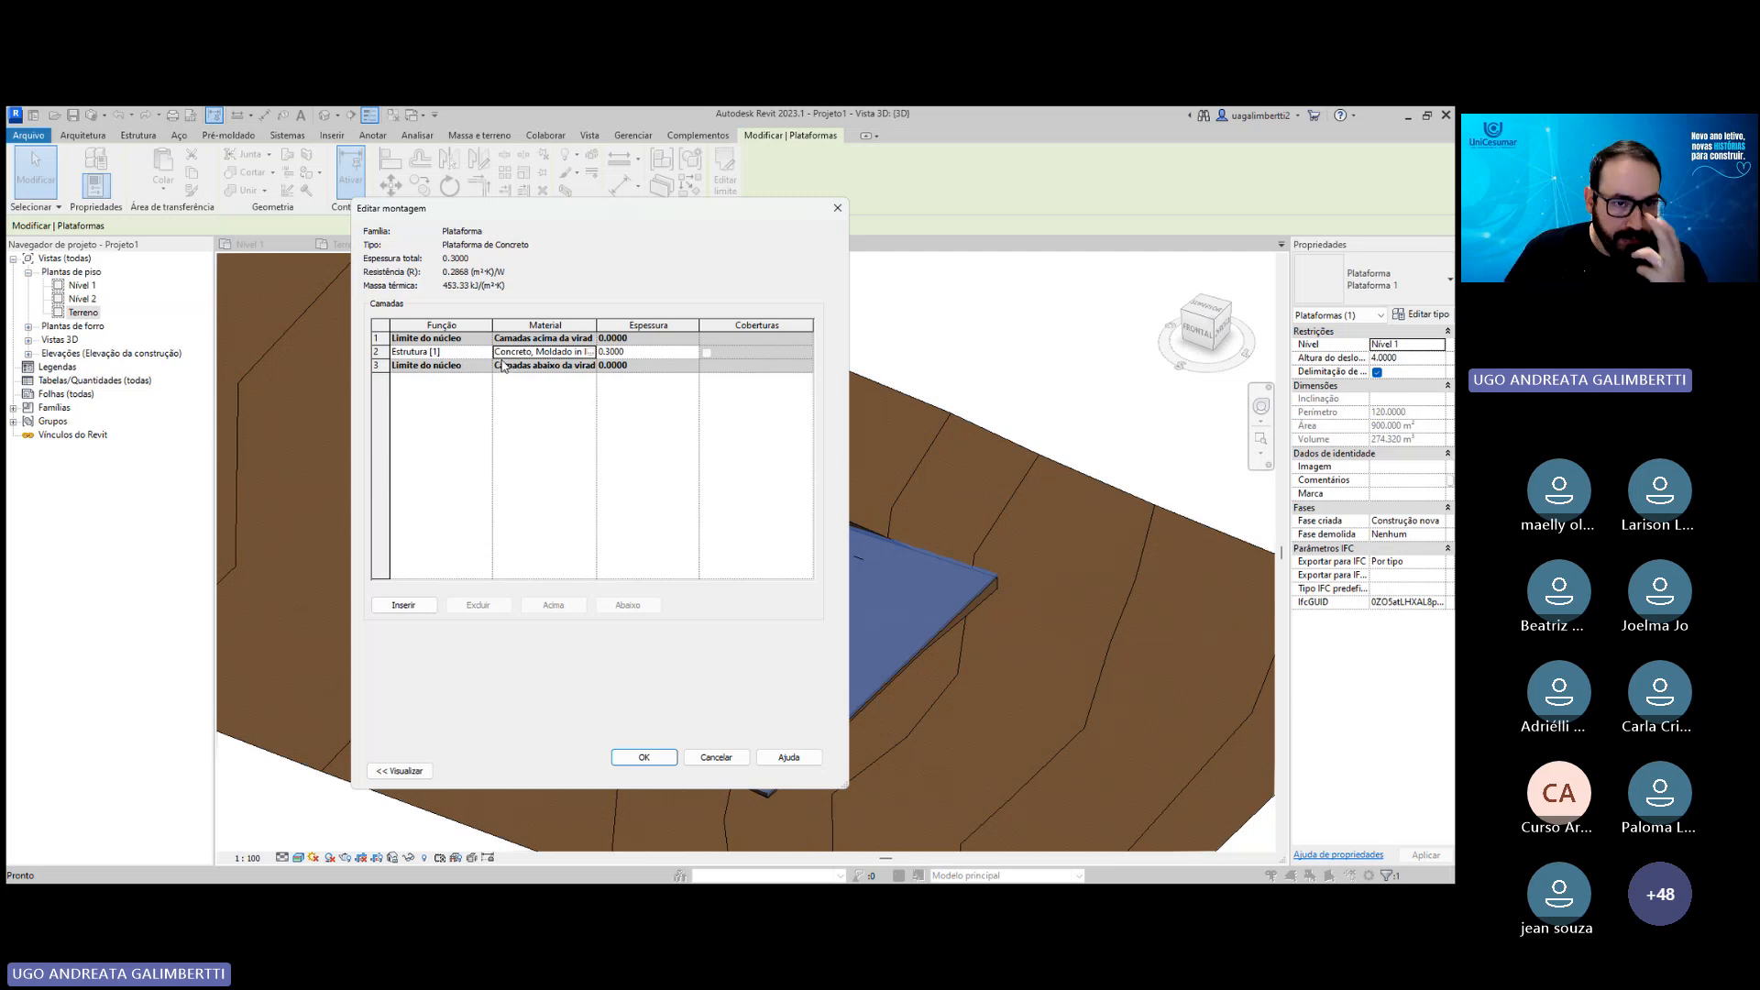
Insert a new layer above the concrete layer with the function Acabamento 1 [4].
{"action": "left_click", "coordinate": [453, 357]}
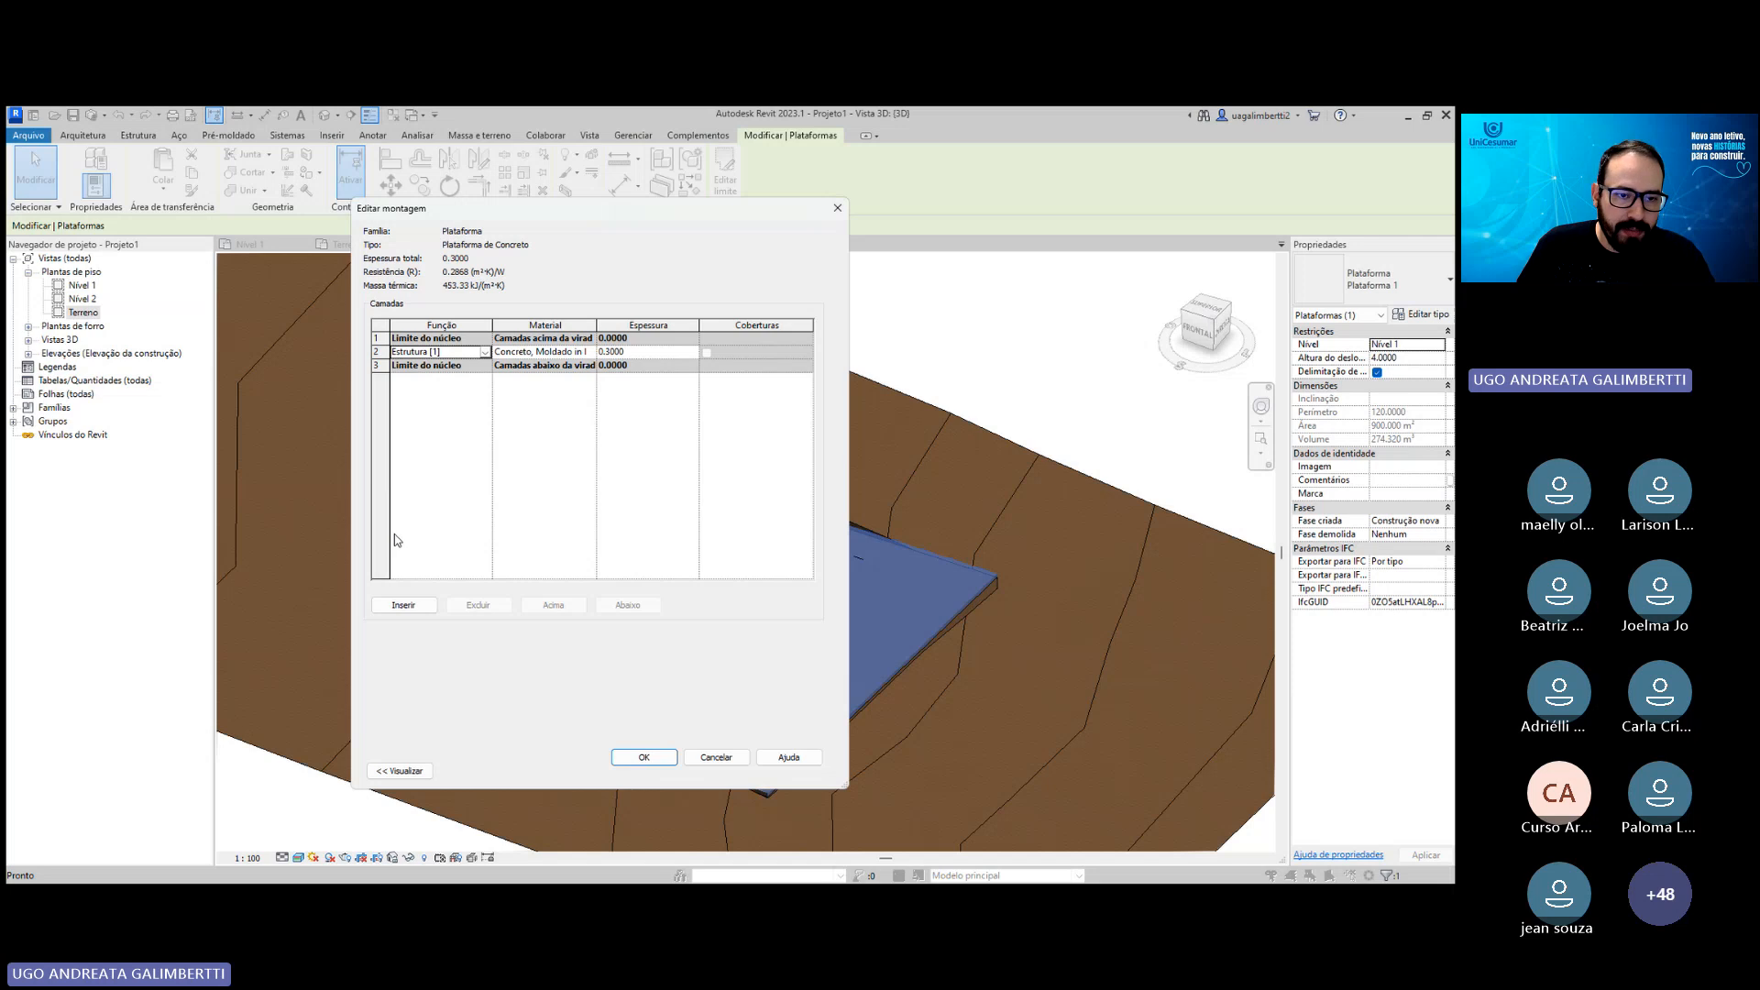
{"action": "left_click", "coordinate": [420, 606]}
{"action": "left_click", "coordinate": [482, 351]}
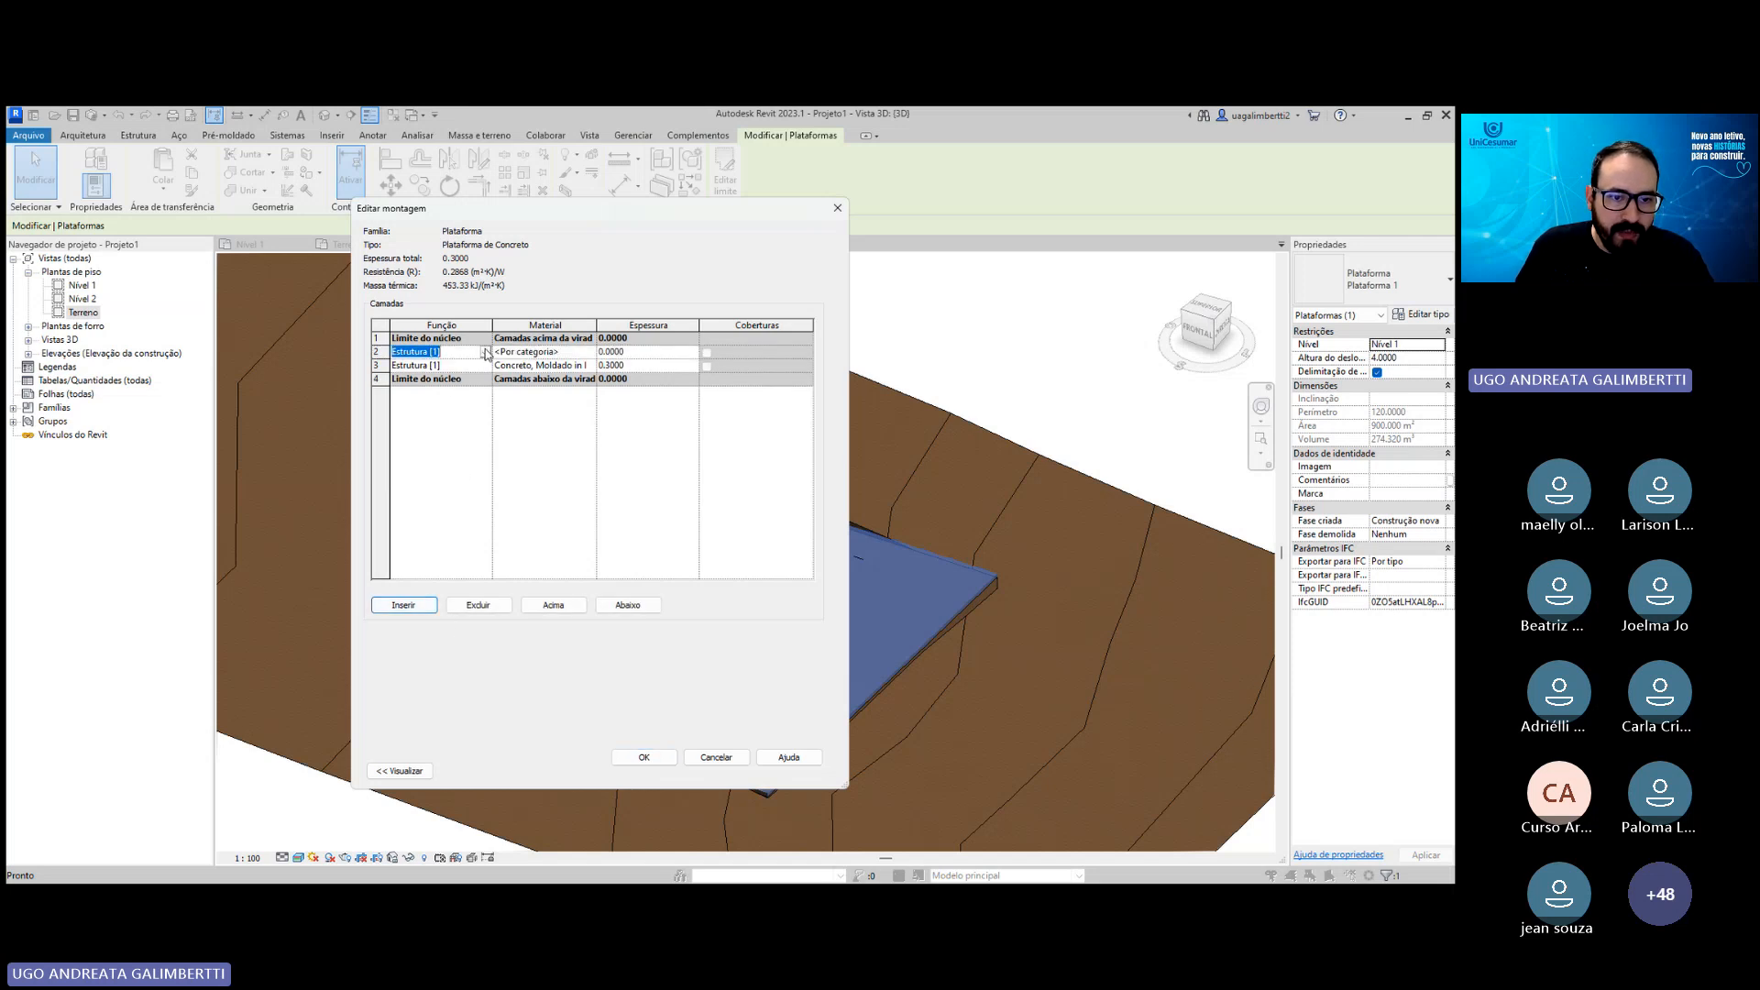
{"action": "left_click", "coordinate": [484, 351]}
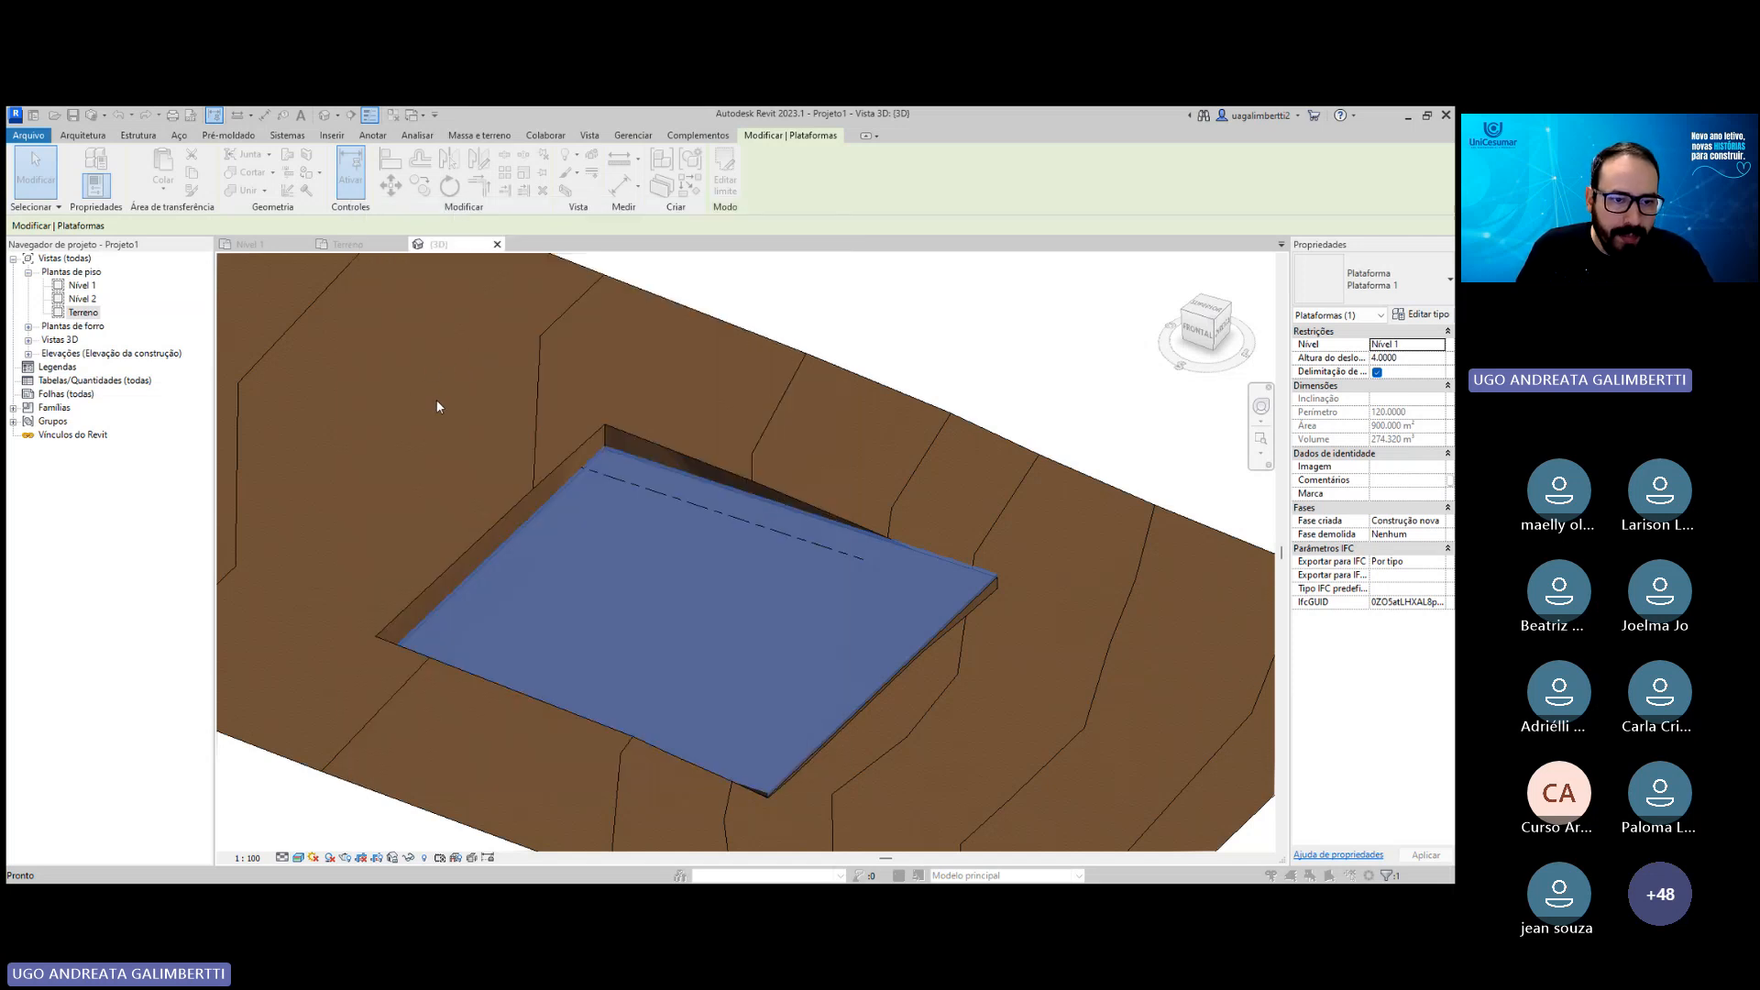
Search the materials for "cerâmico" and assign Azulejo cerâmico to the finish layer.
{"action": "left_click", "coordinate": [551, 354]}
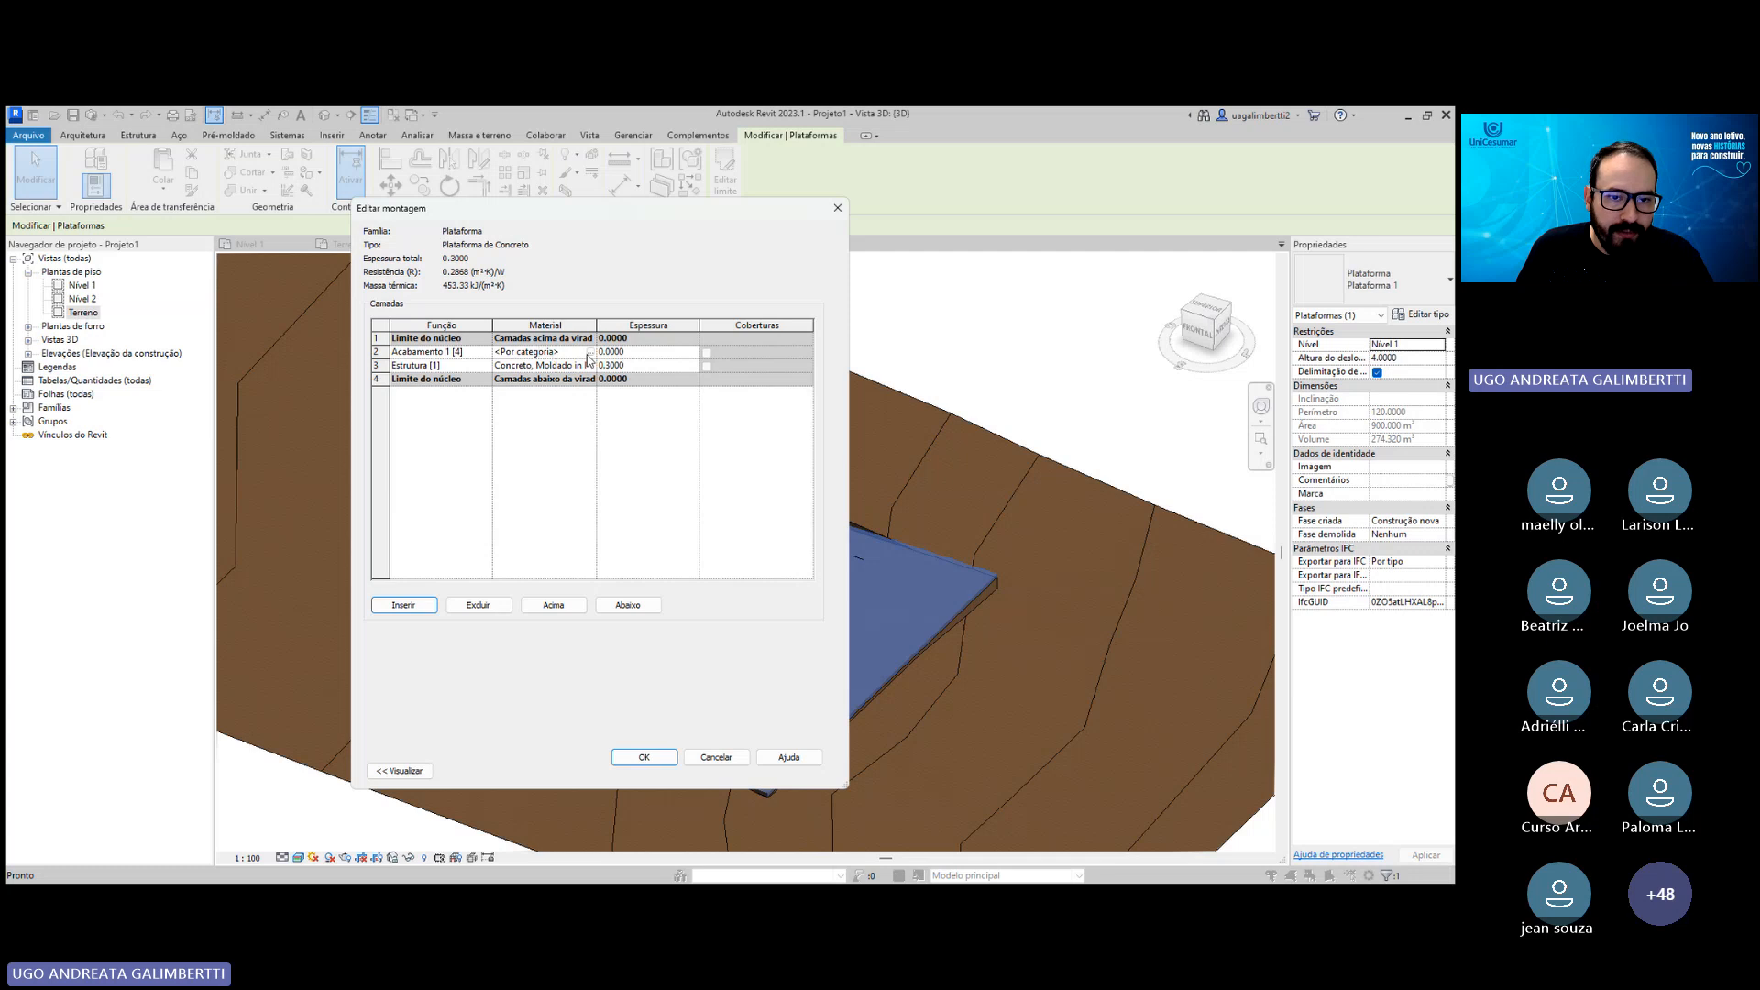
{"action": "left_click", "coordinate": [588, 355]}
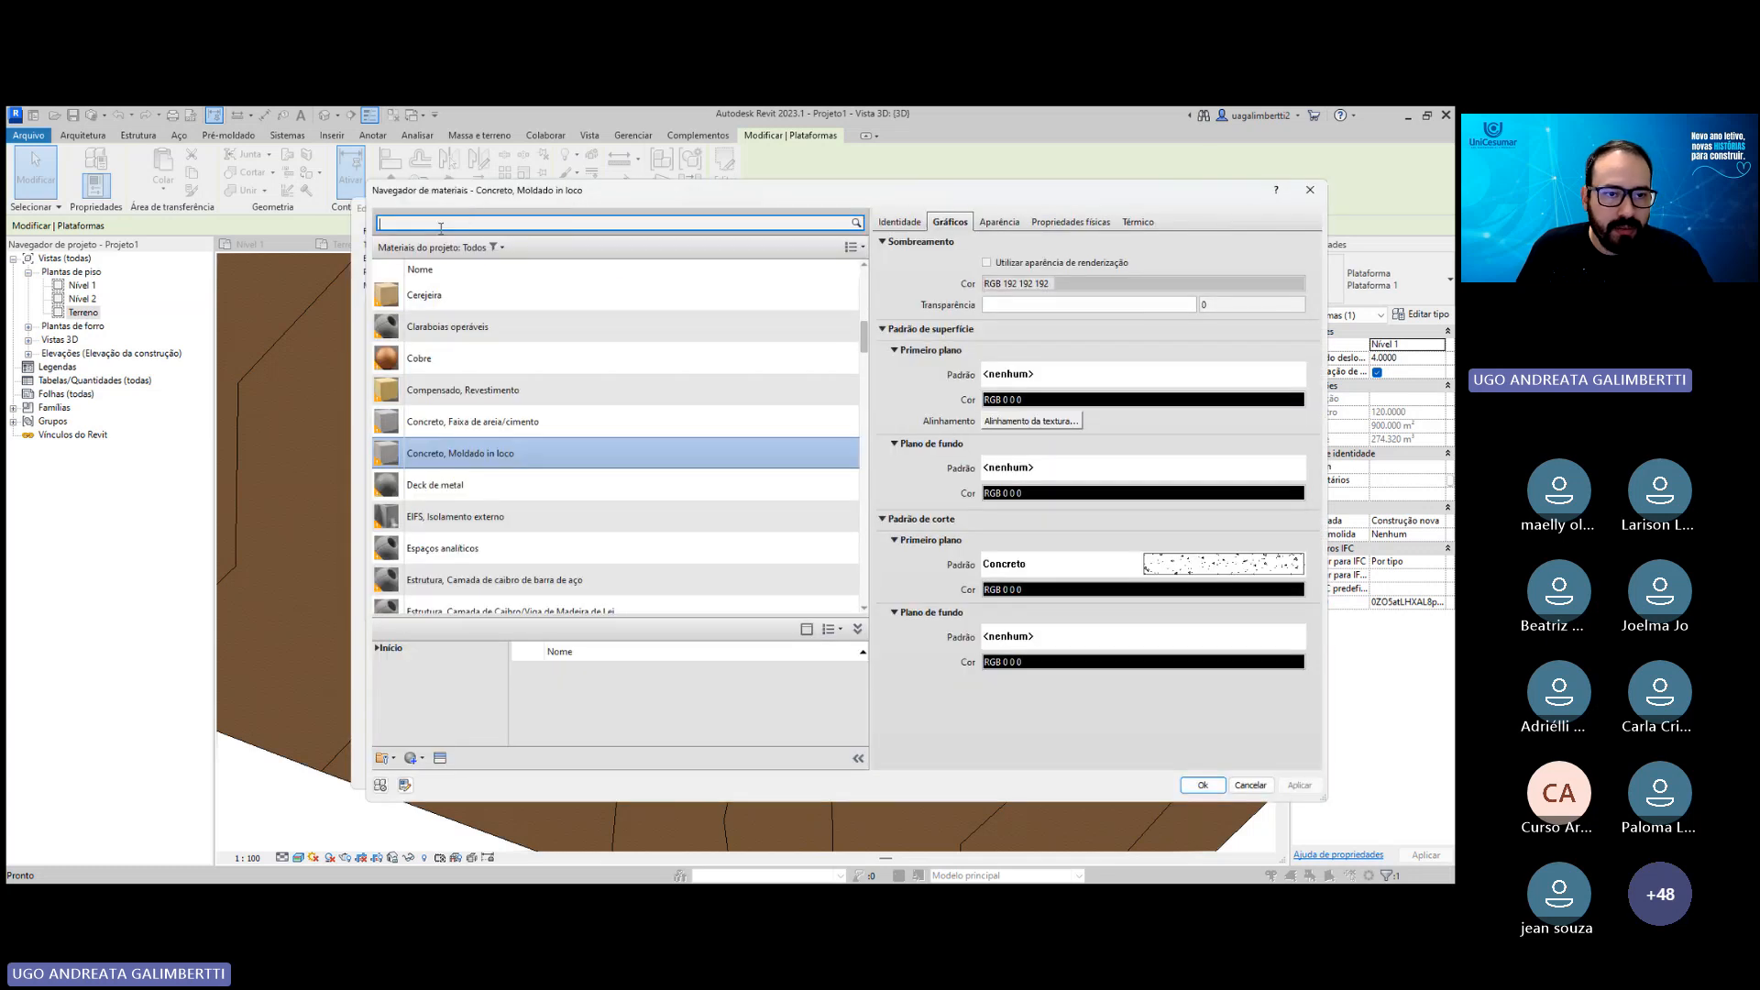
{"action": "left_click", "coordinate": [507, 217]}
{"action": "type", "text": "cerâmico"}
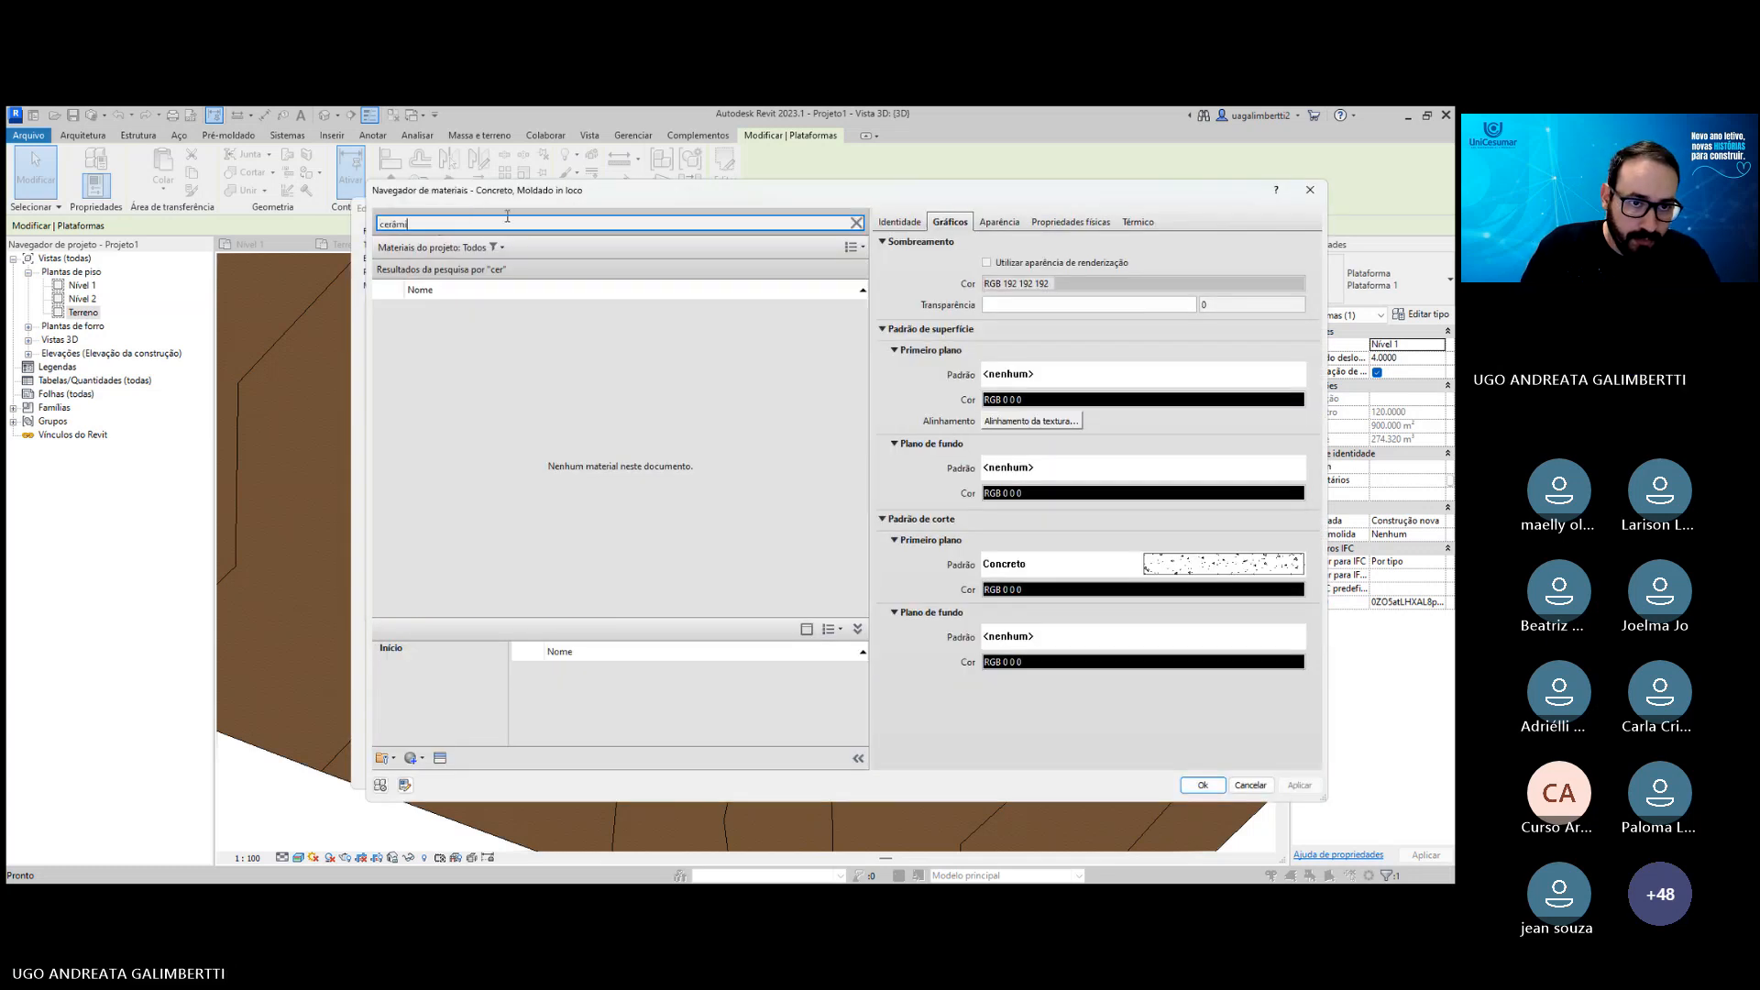
{"action": "key", "text": "Return"}
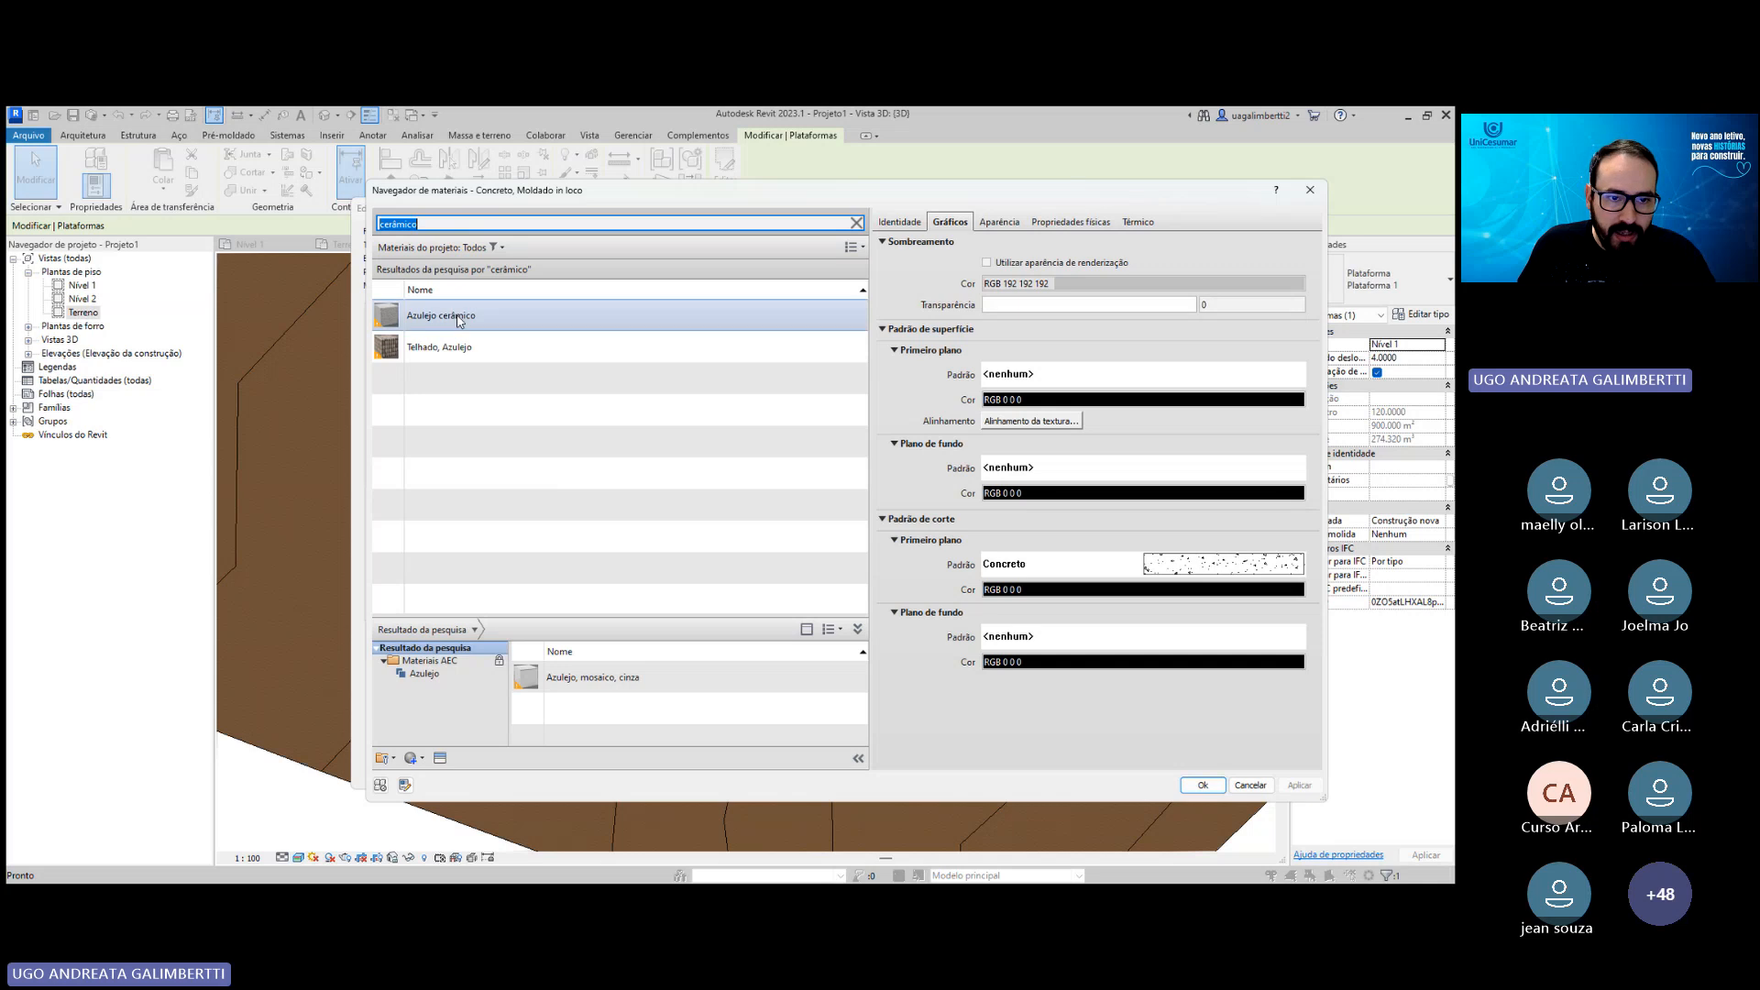
{"action": "double_click", "coordinate": [452, 314]}
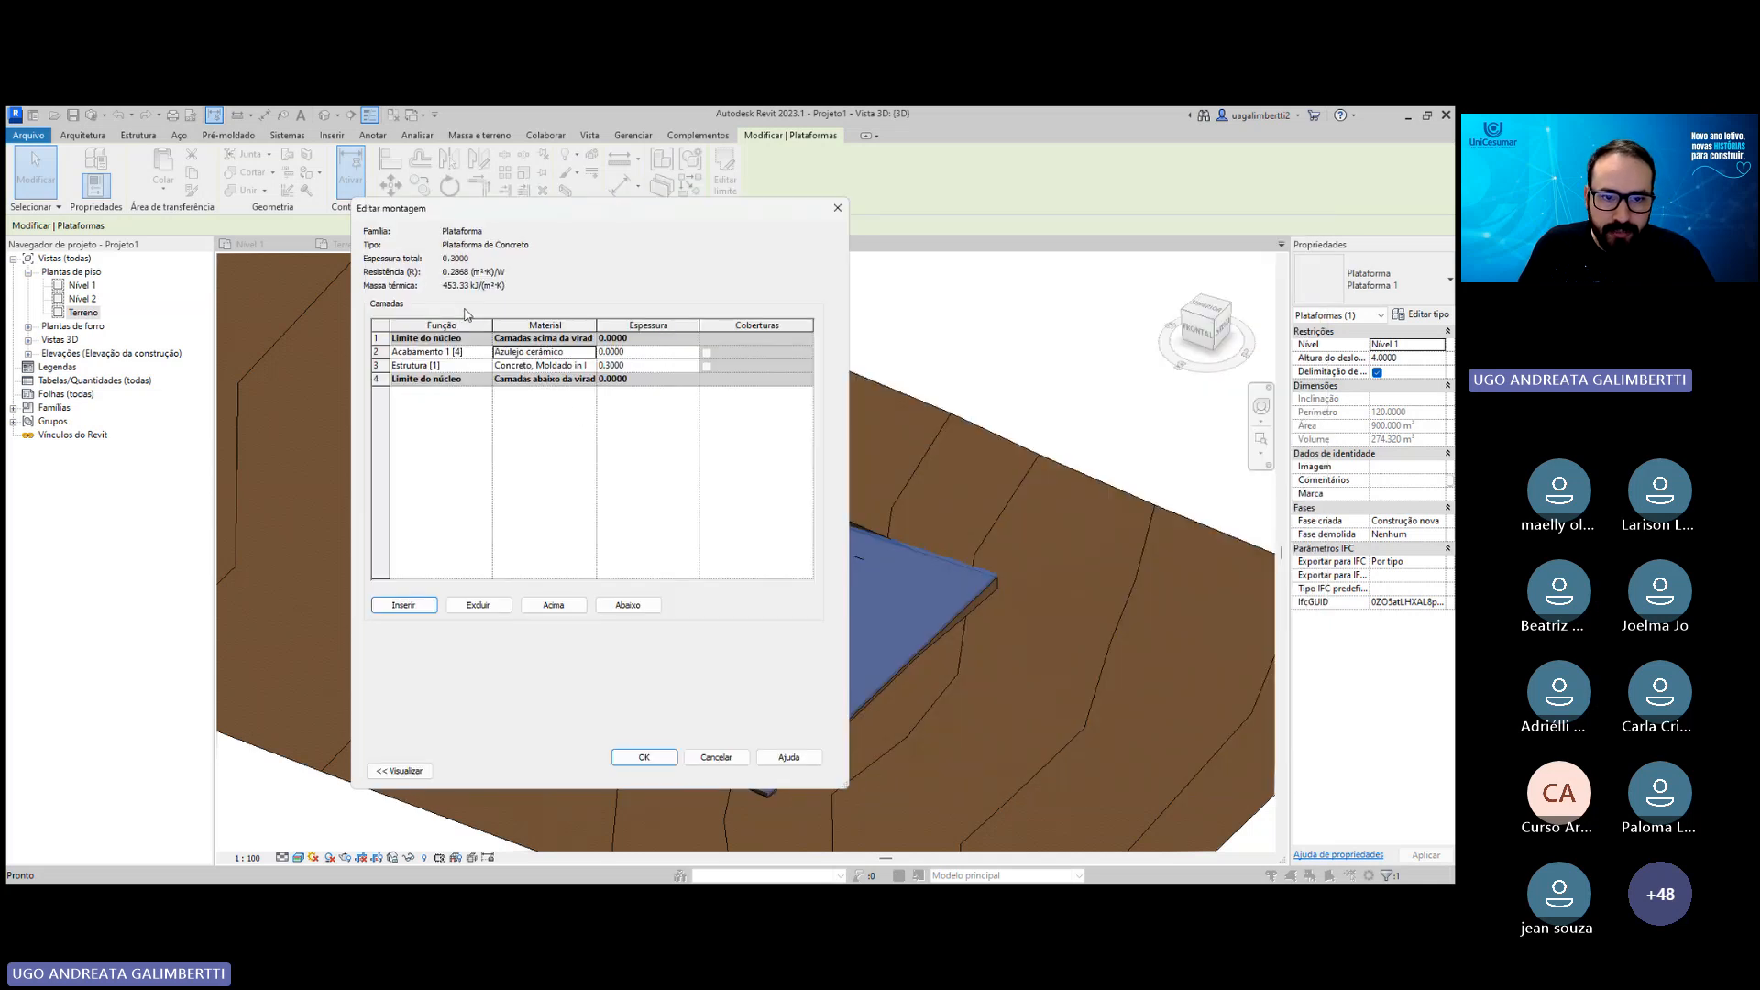
Inspect the surface foreground fill pattern of the Azulejo cerâmico material without changing it.
{"action": "left_click", "coordinate": [589, 351]}
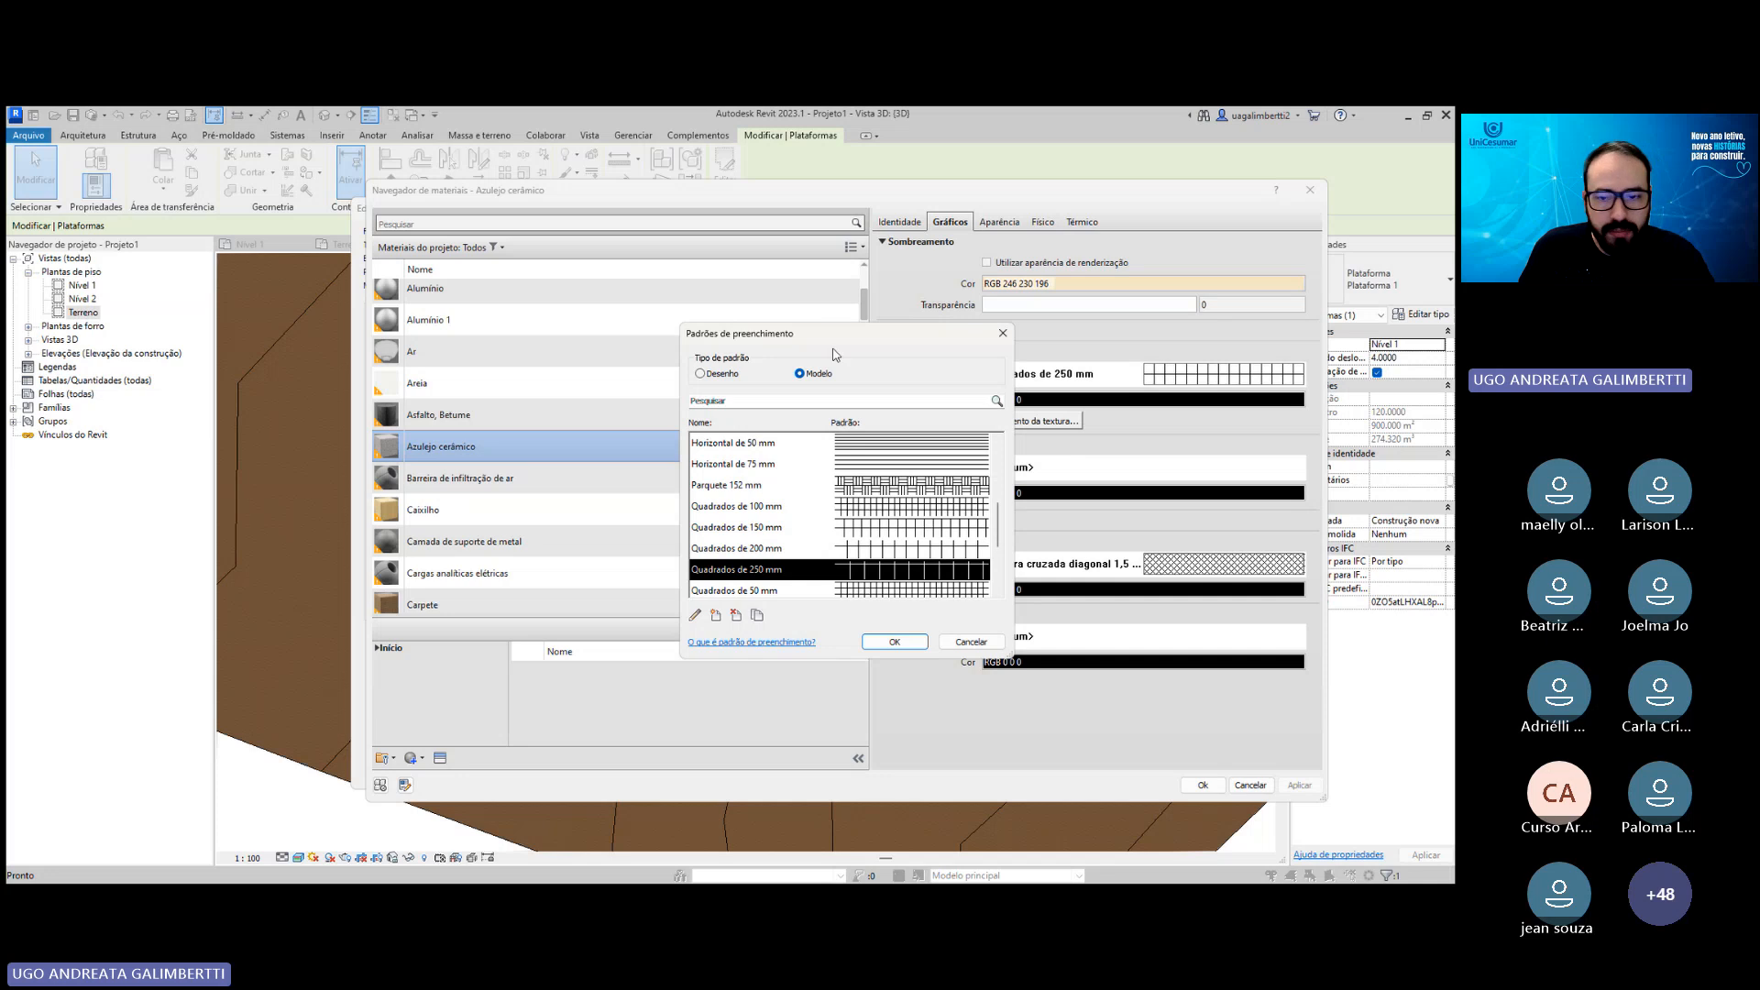
{"action": "left_click", "coordinate": [1003, 334]}
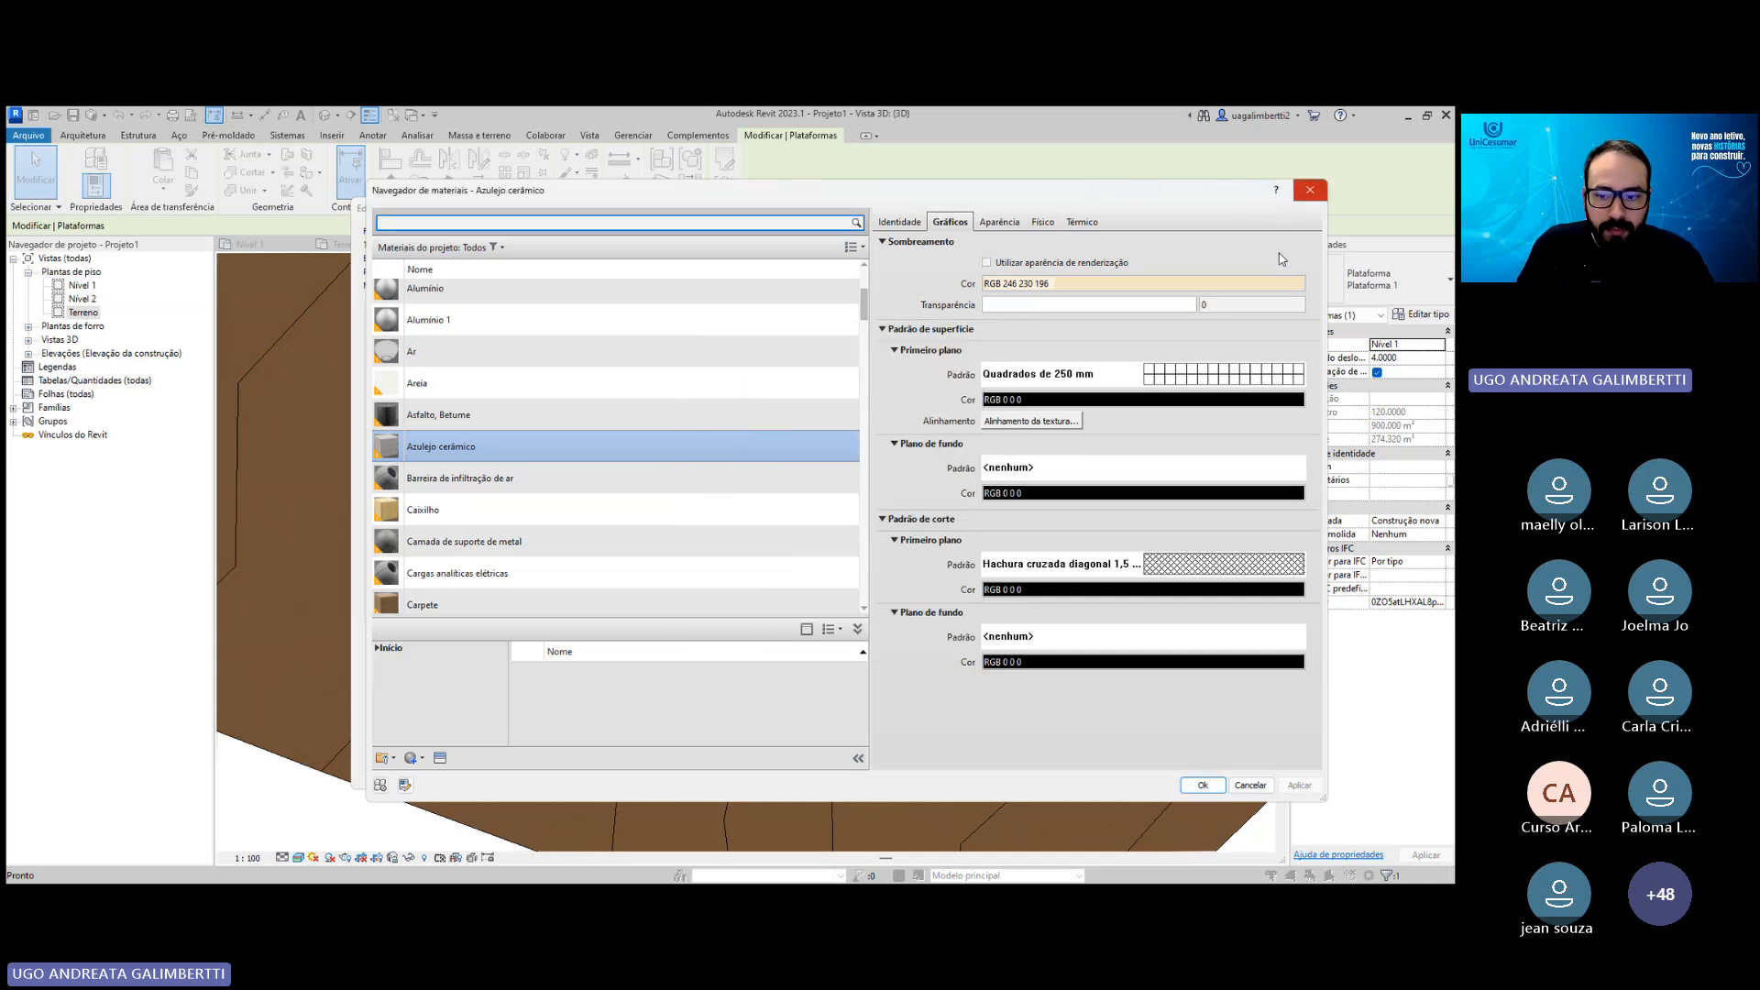
{"action": "left_click", "coordinate": [1310, 189]}
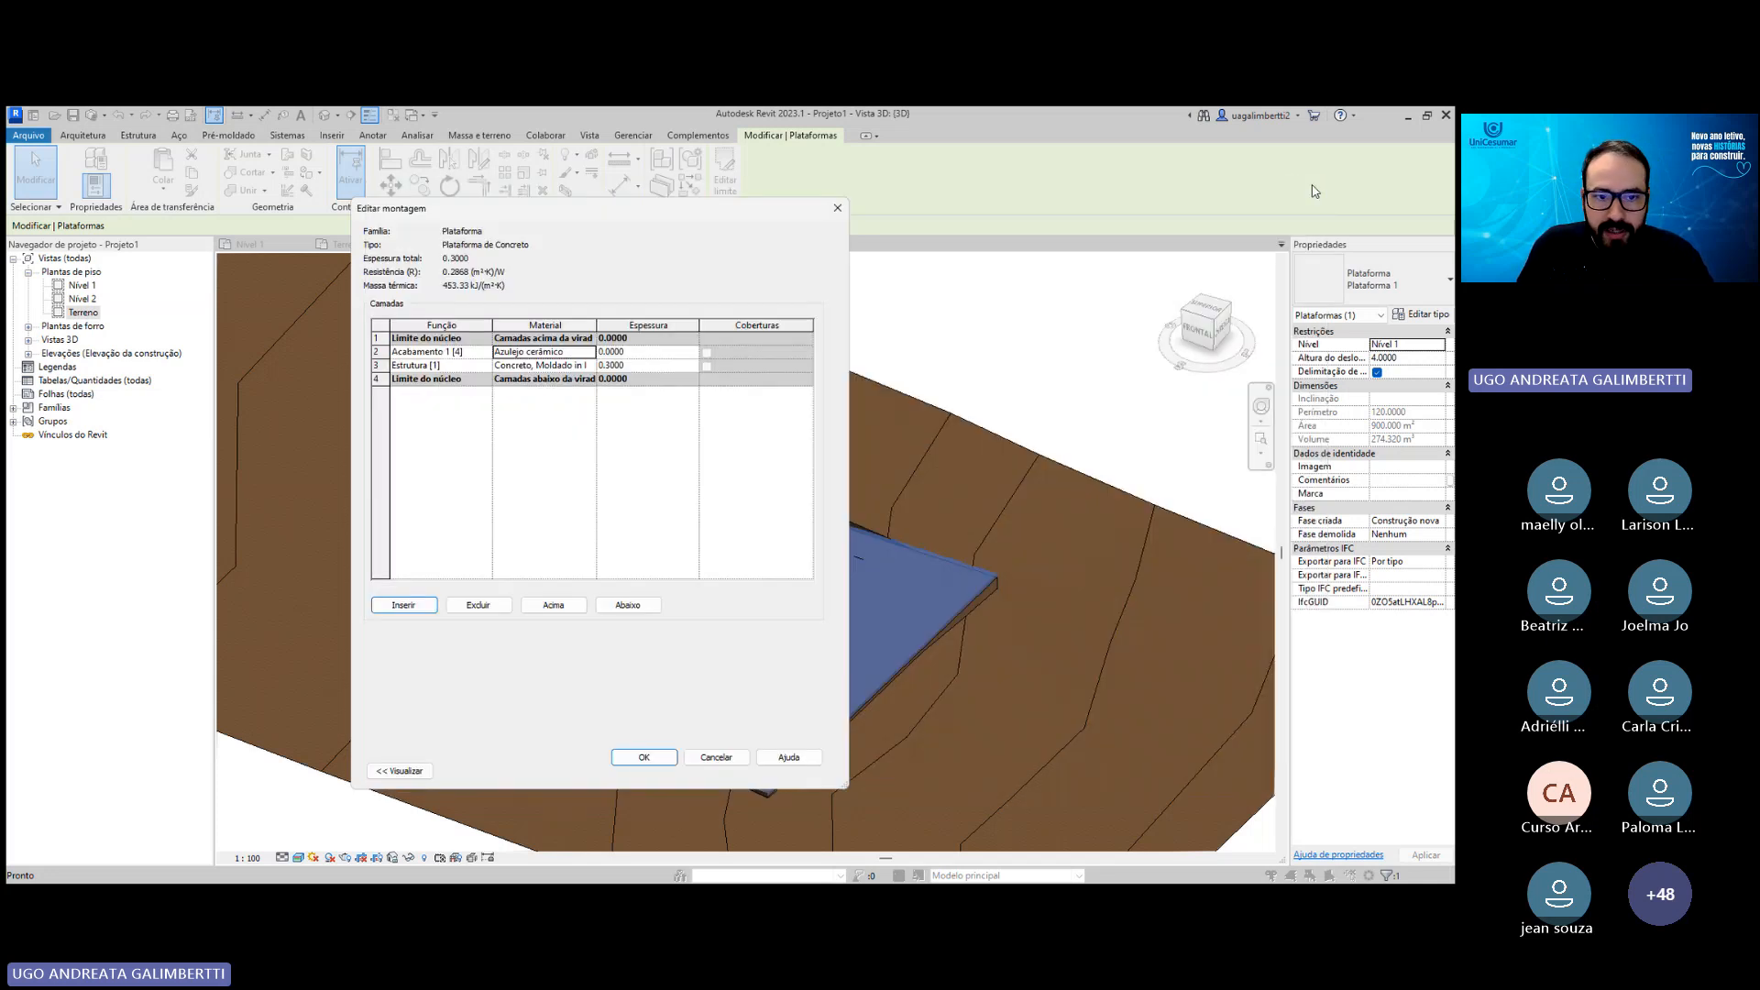
Delete the Acabamento 1 layer and accept the pad type's layer structure.
{"action": "left_click", "coordinate": [447, 351]}
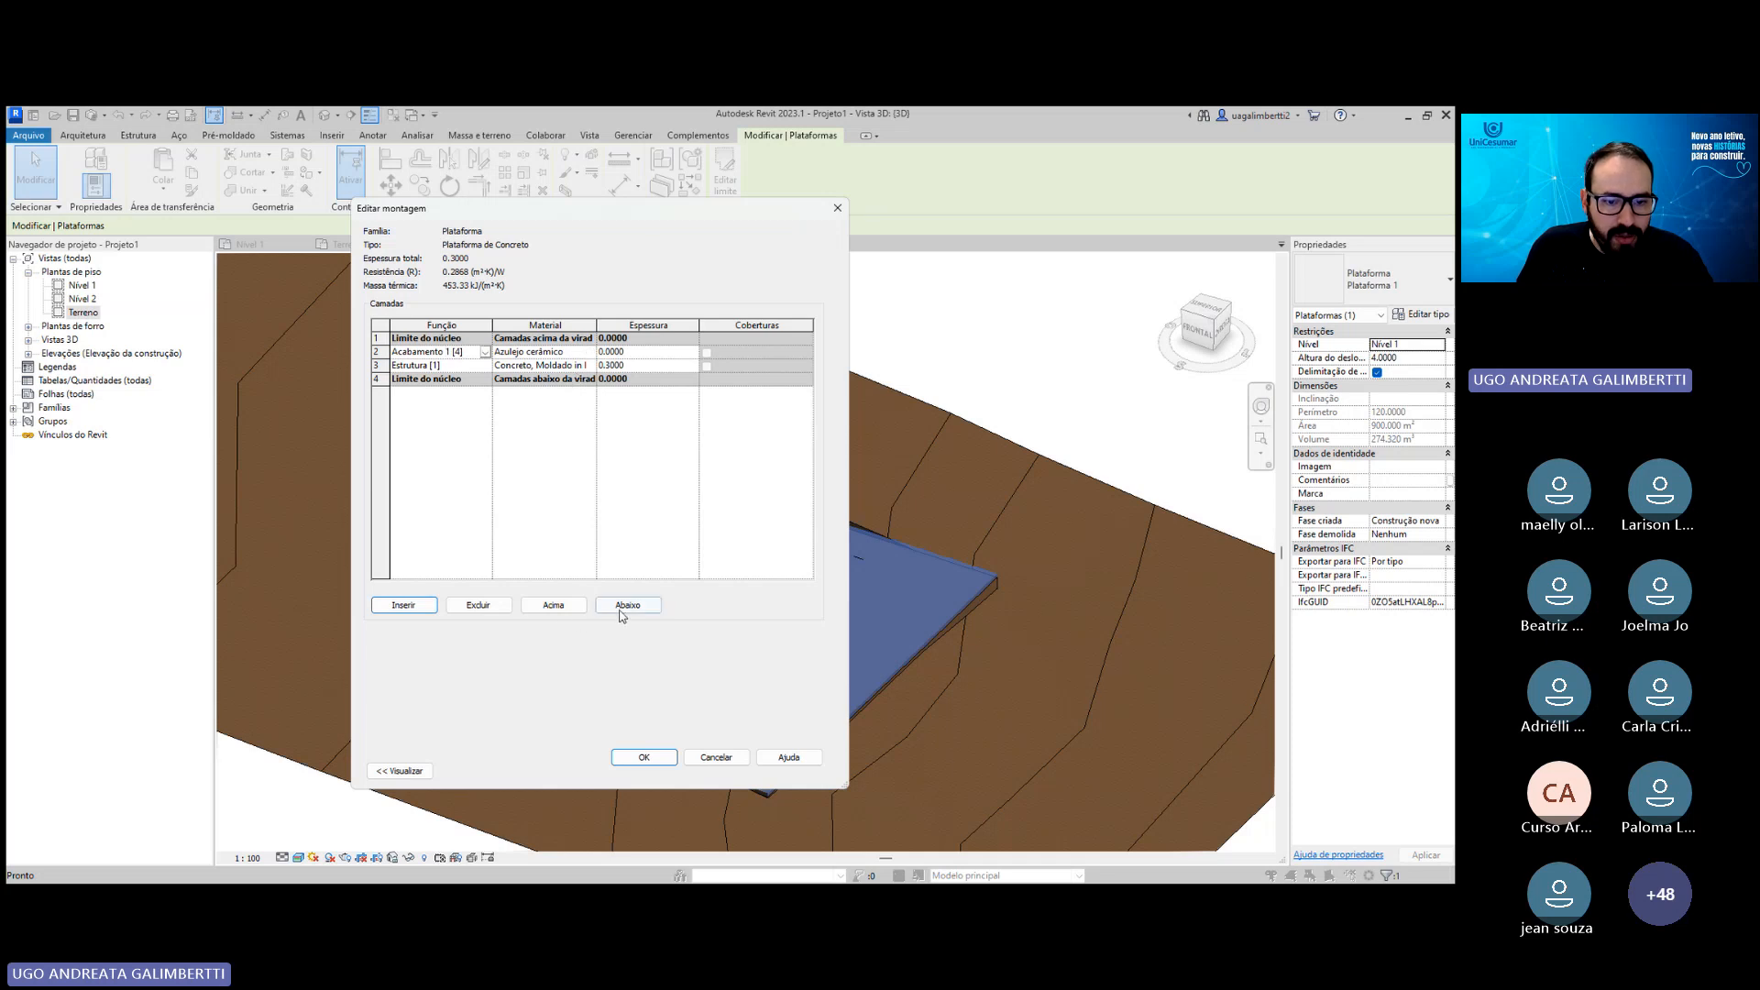
{"action": "left_click", "coordinate": [478, 605]}
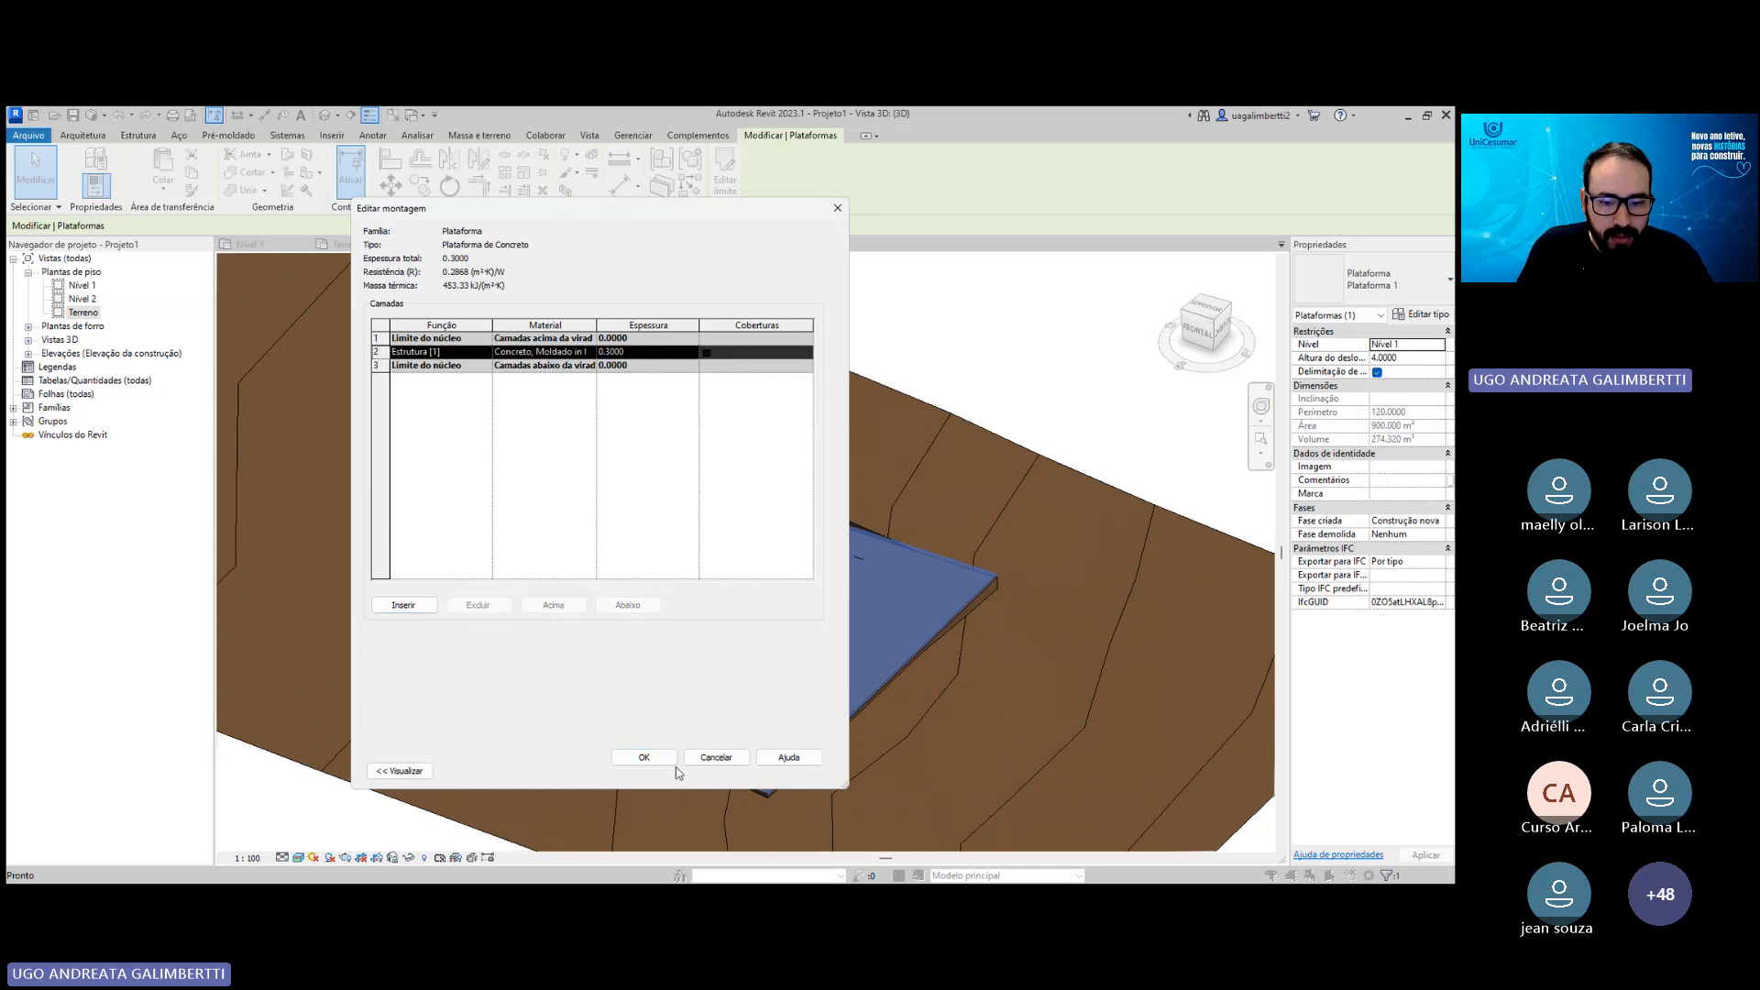
{"action": "left_click", "coordinate": [667, 762]}
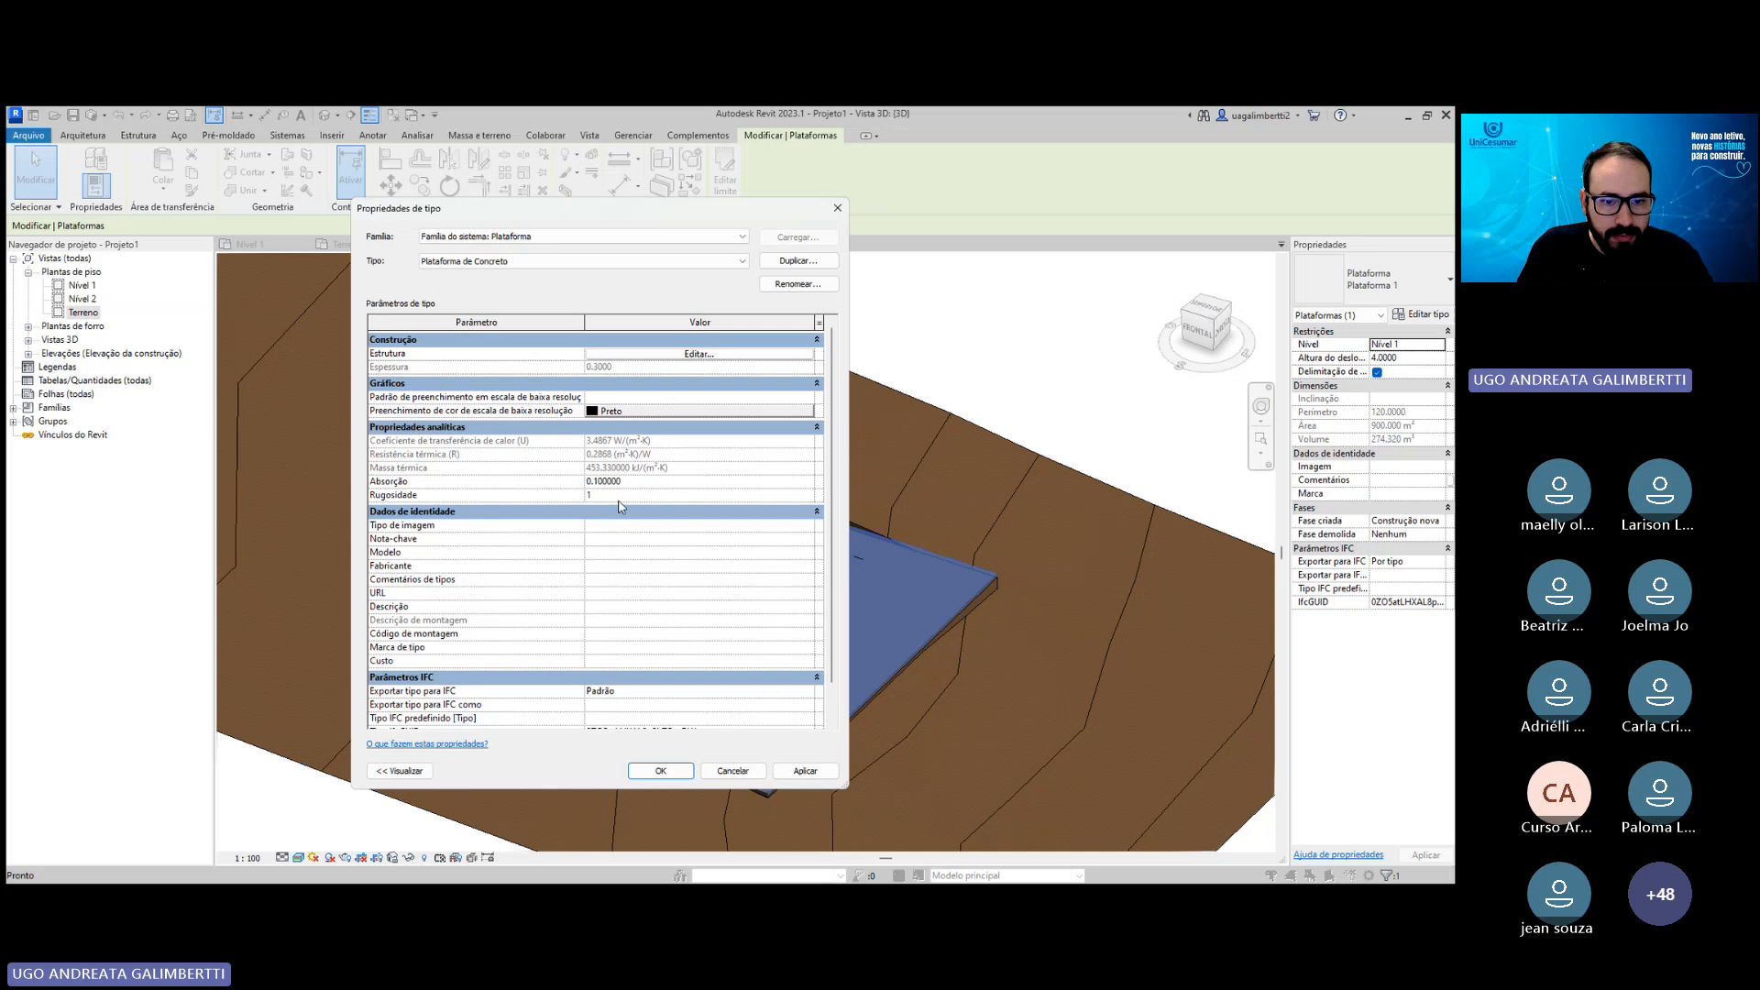
Accept the type properties so the pad uses Plataforma de Concreto, and deselect the pad to view its surface.
{"action": "scroll", "coordinate": [631, 683], "scroll_direction": "down", "scroll_amount": 1}
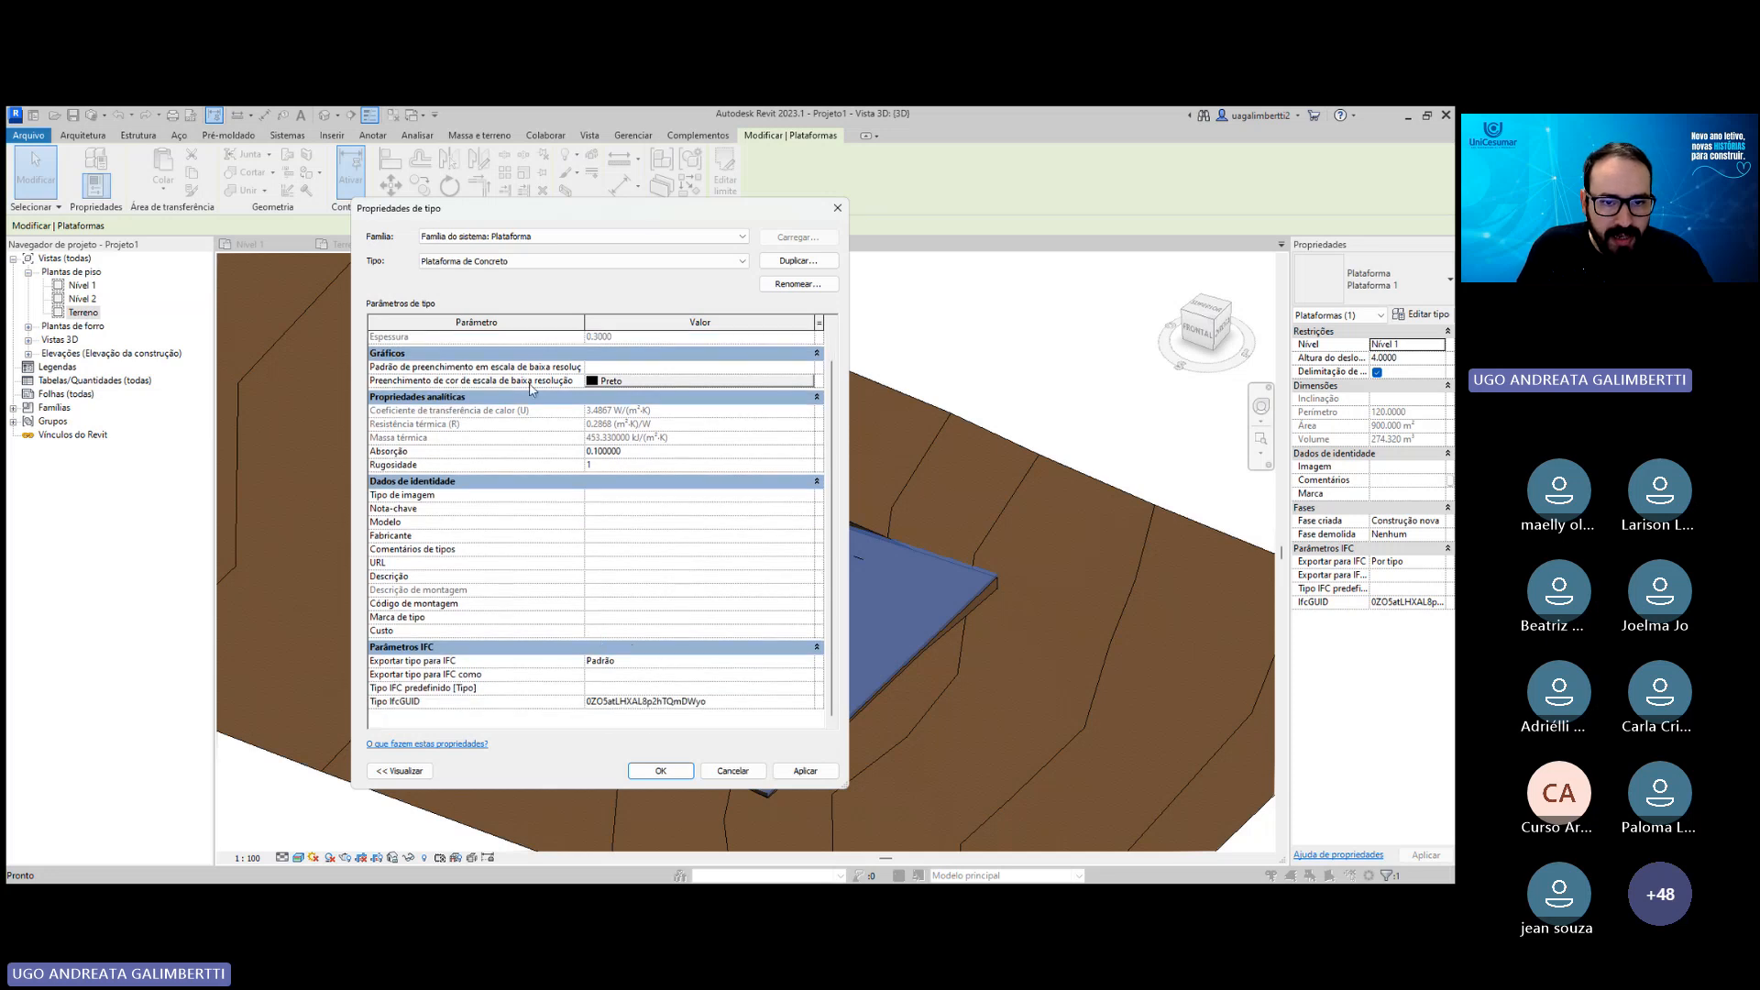
{"action": "scroll", "coordinate": [561, 422], "scroll_direction": "up", "scroll_amount": 1}
{"action": "left_click", "coordinate": [662, 771]}
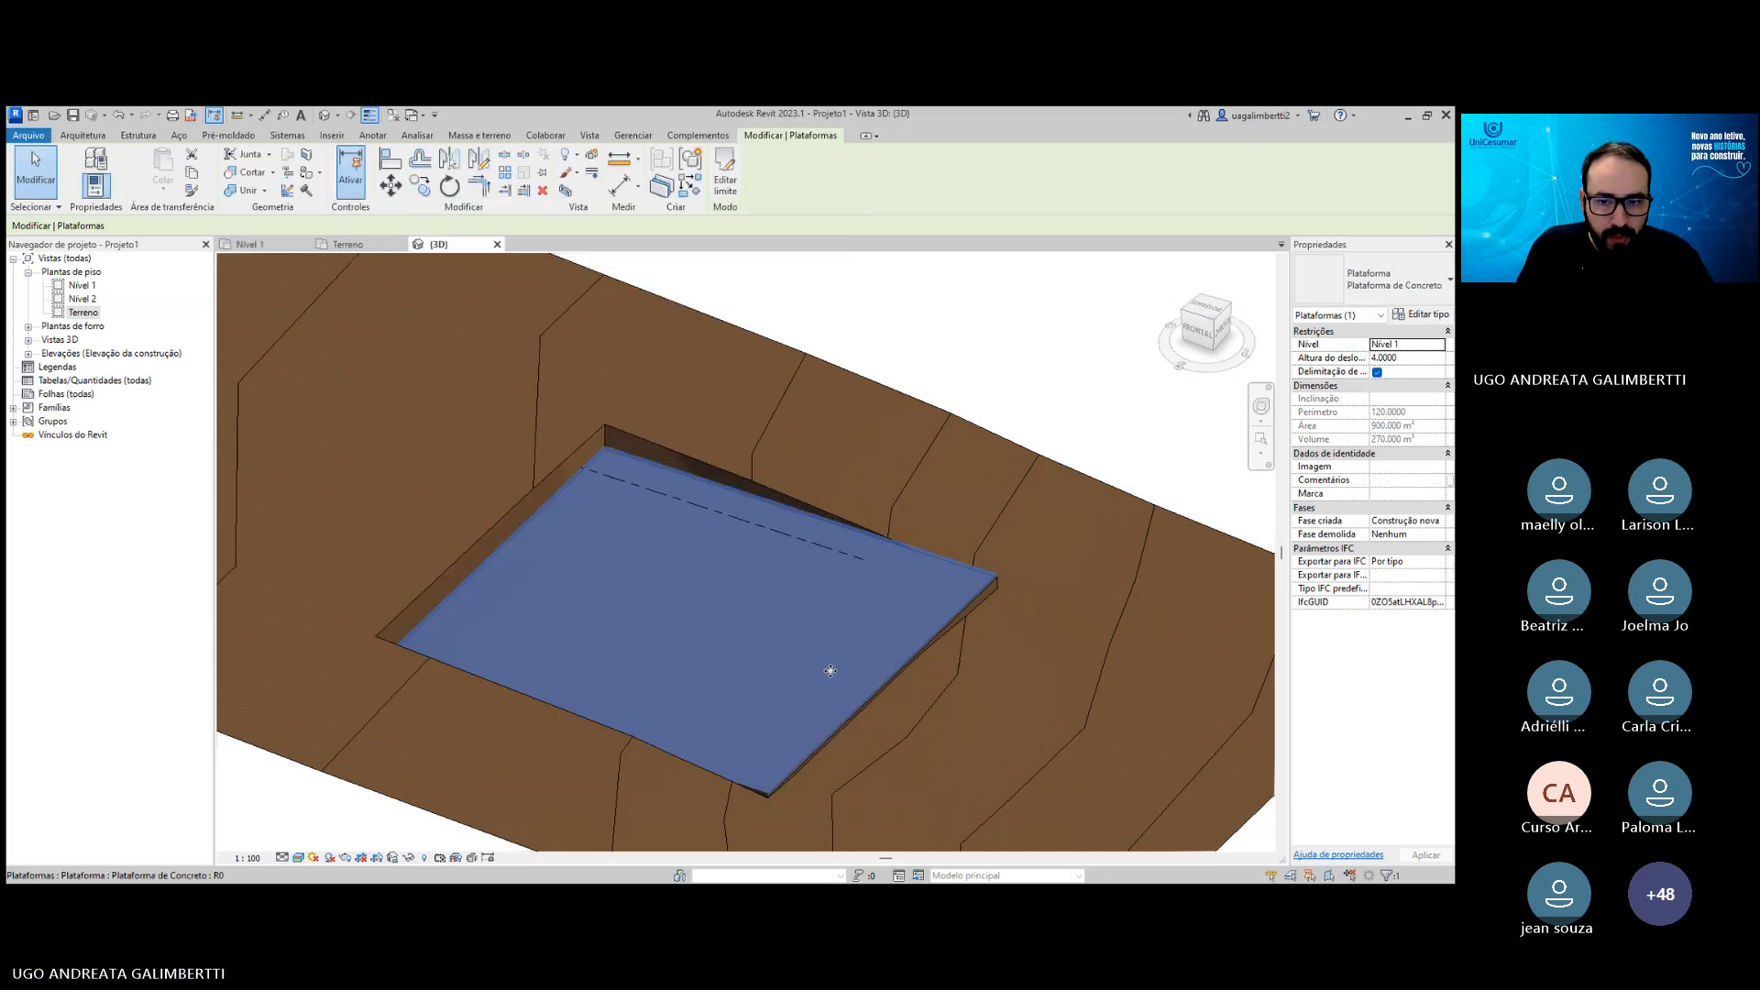
{"action": "key", "text": "Escape"}
{"action": "scroll", "coordinate": [770, 628], "scroll_direction": "up", "scroll_amount": 4}
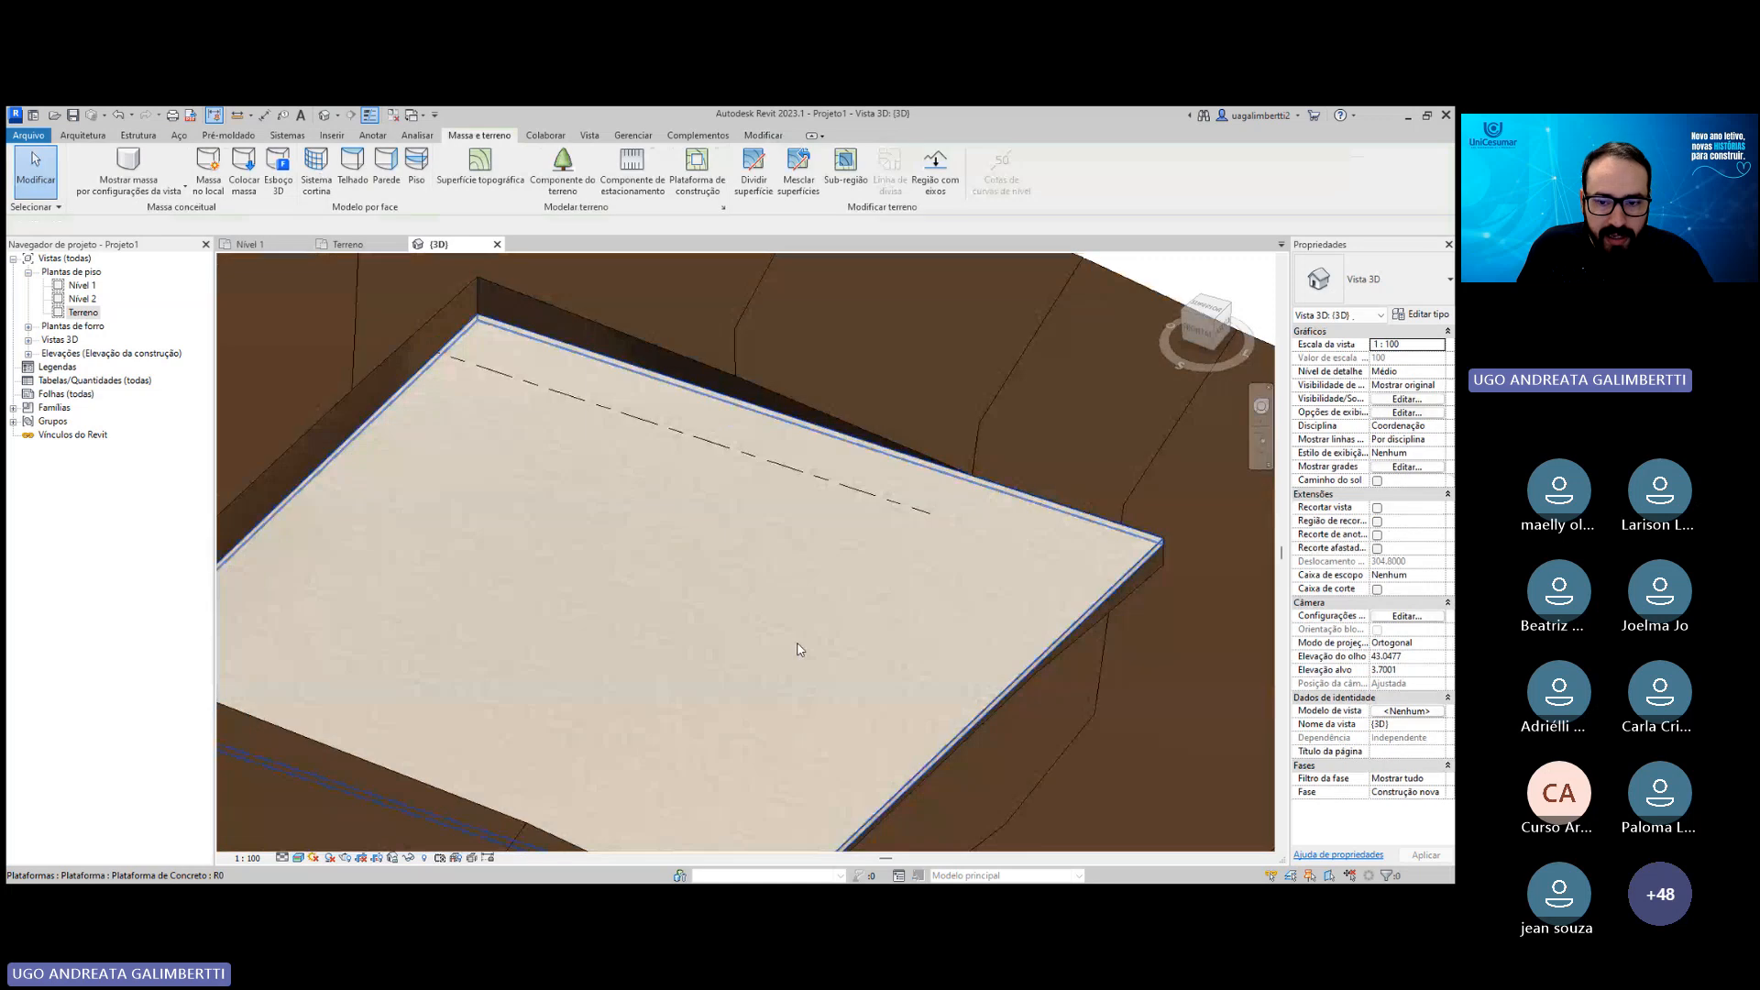
{"action": "scroll", "coordinate": [890, 591], "scroll_direction": "down", "scroll_amount": 3}
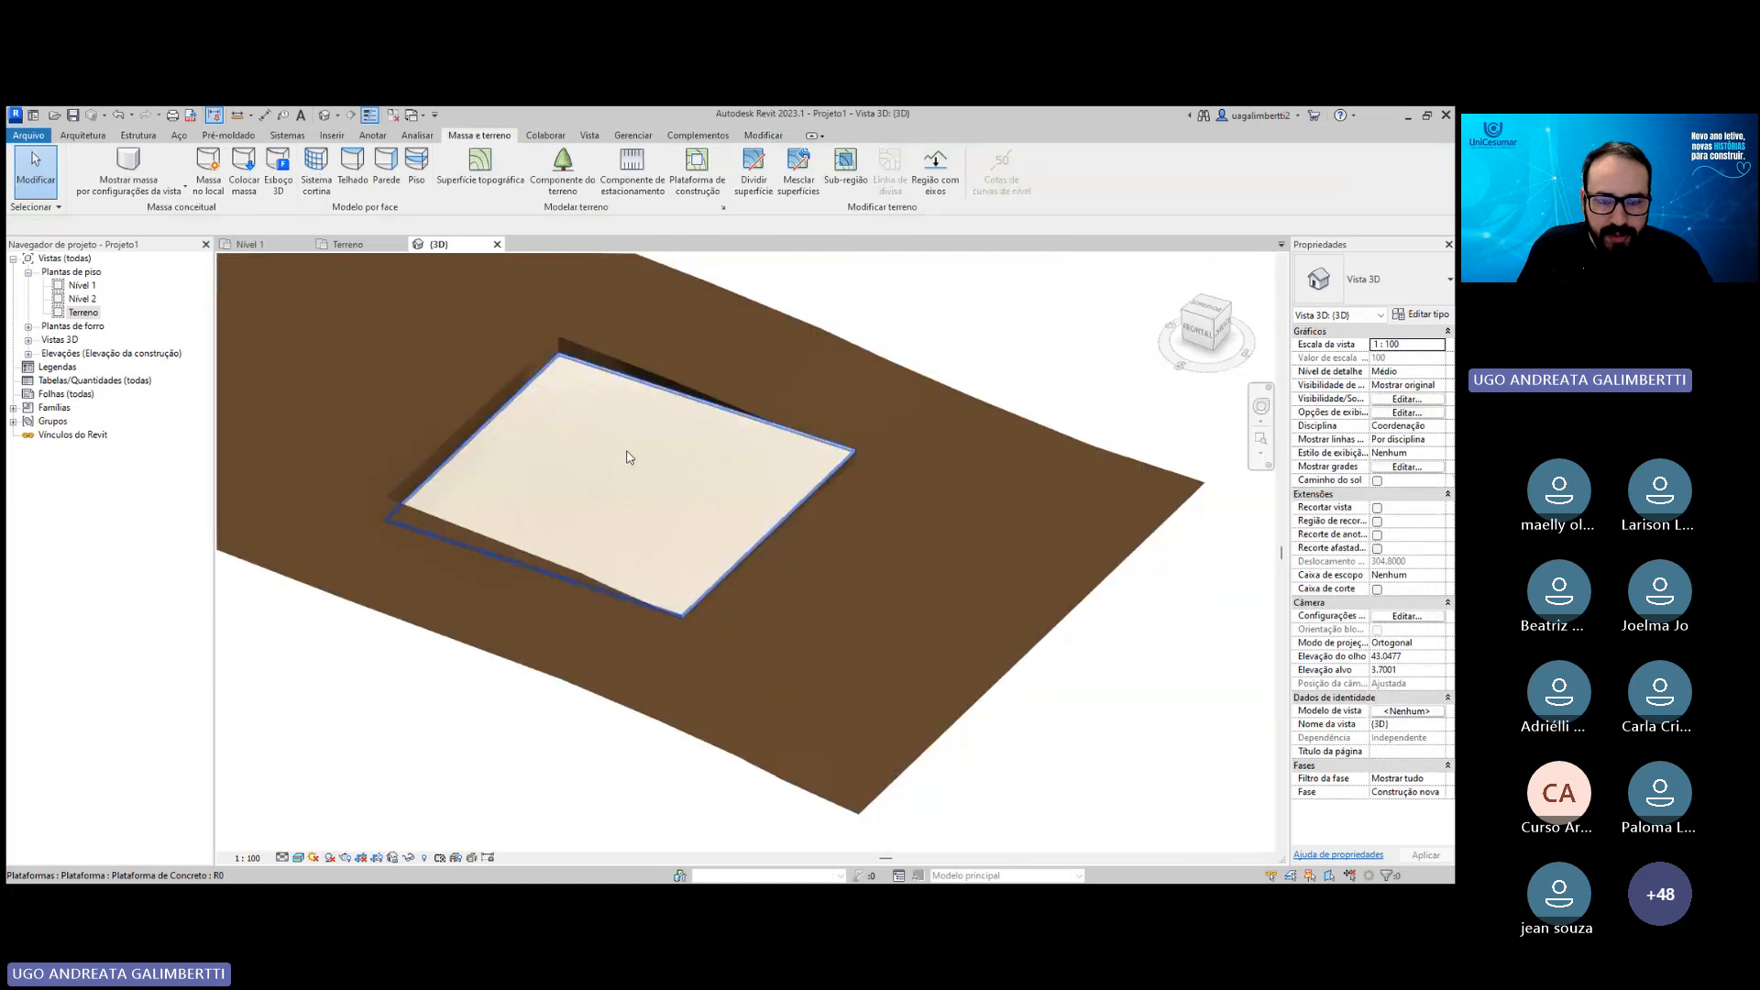
{"action": "scroll", "coordinate": [582, 507], "scroll_direction": "up", "scroll_amount": 2}
{"action": "scroll", "coordinate": [962, 402], "scroll_direction": "down", "scroll_amount": 2}
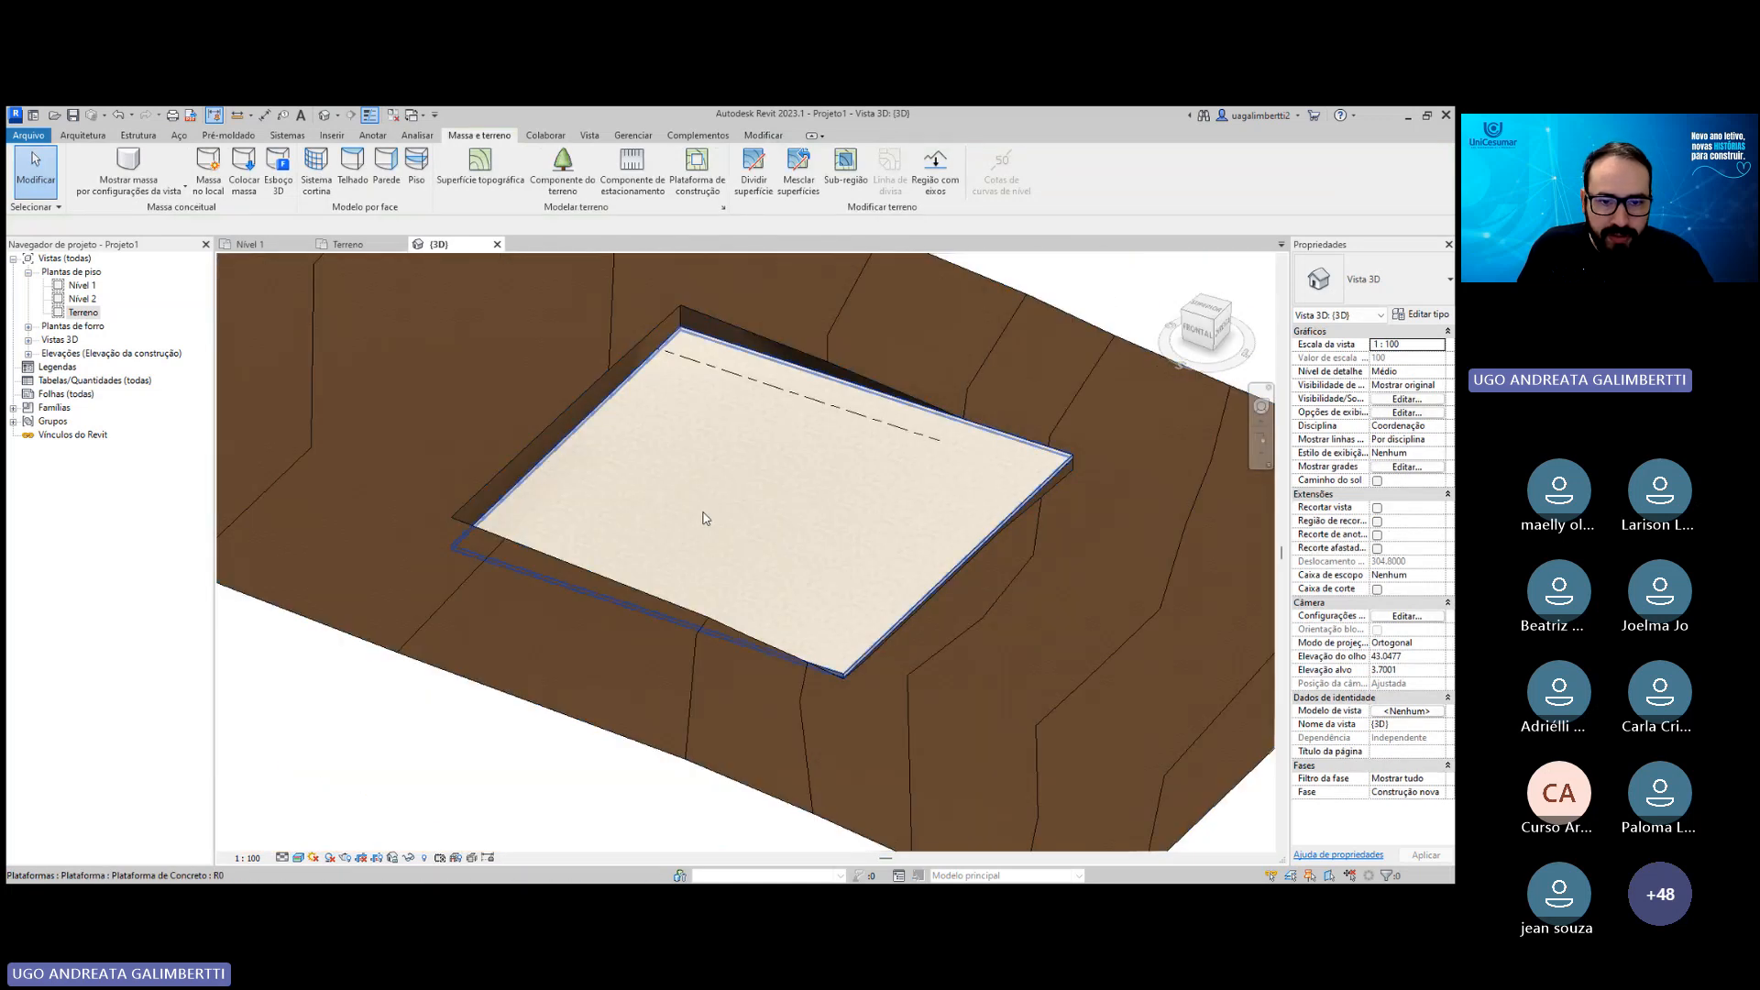
{"action": "middle_click_drag", "start_coordinate": [703, 517], "coordinate": [656, 548]}
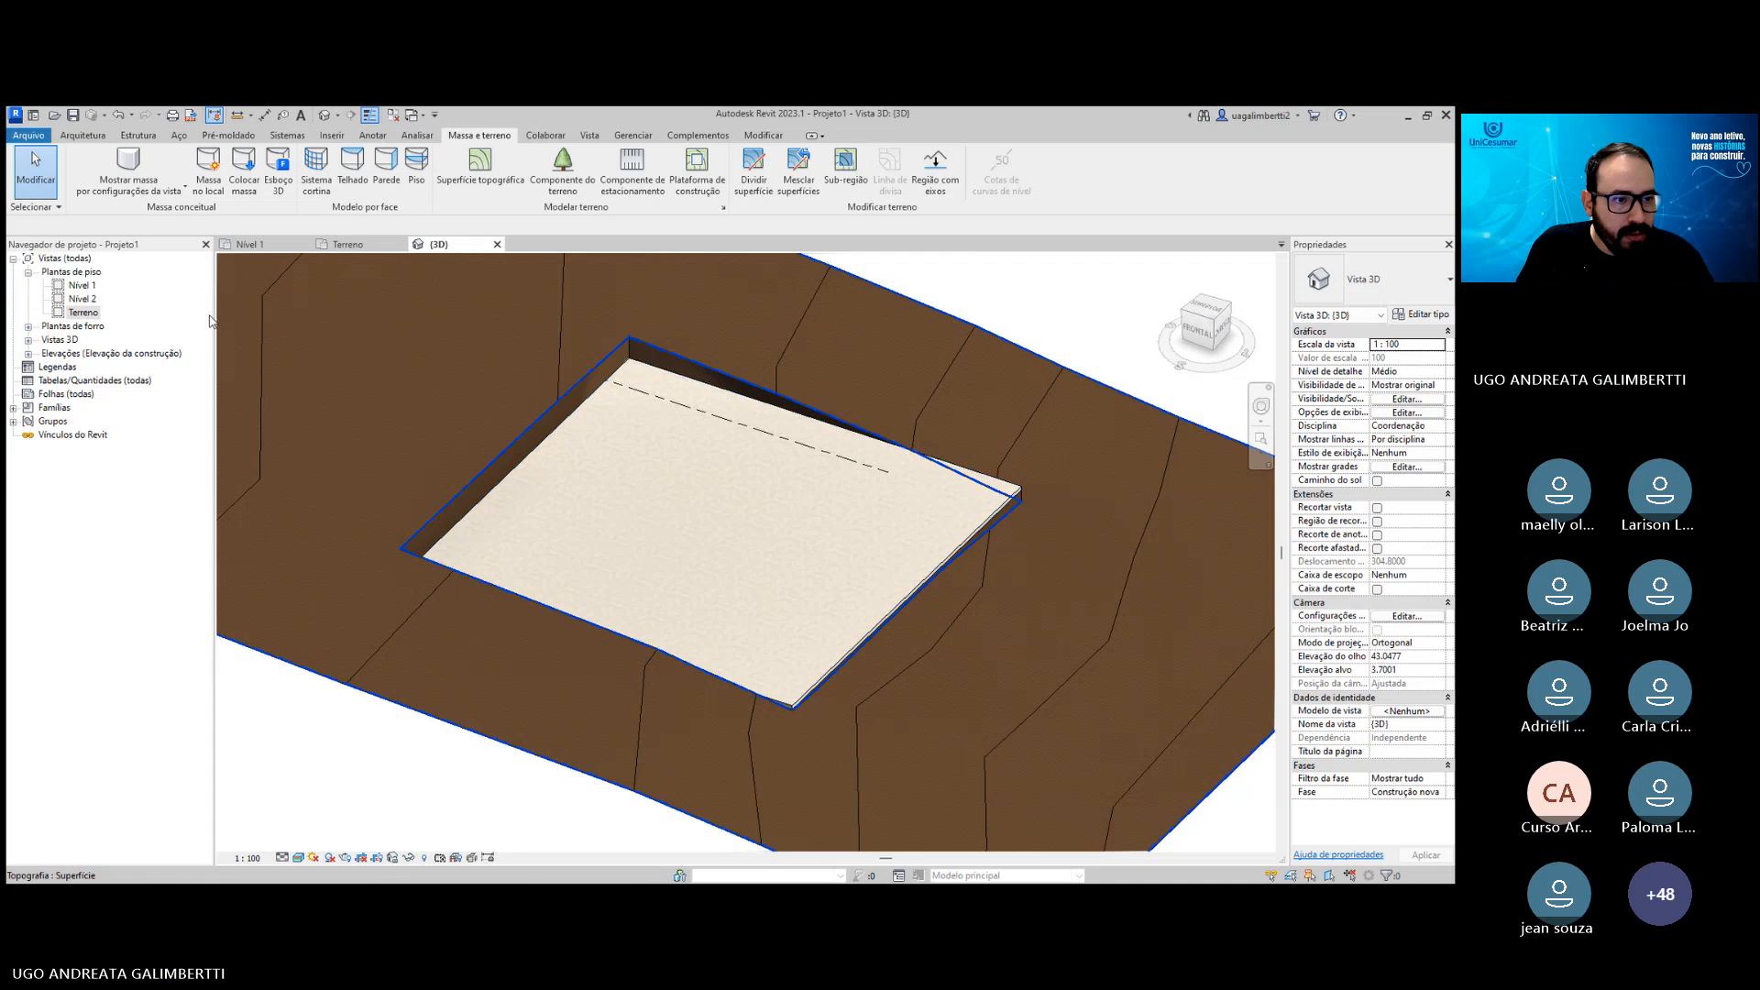
Open the Terreno floor plan and draw a horizontal section across the terrain and pad, extending its depth to about 28.63 m past the terrain edge.
{"action": "double_click", "coordinate": [86, 312]}
{"action": "scroll", "coordinate": [587, 481], "scroll_direction": "down", "scroll_amount": 1}
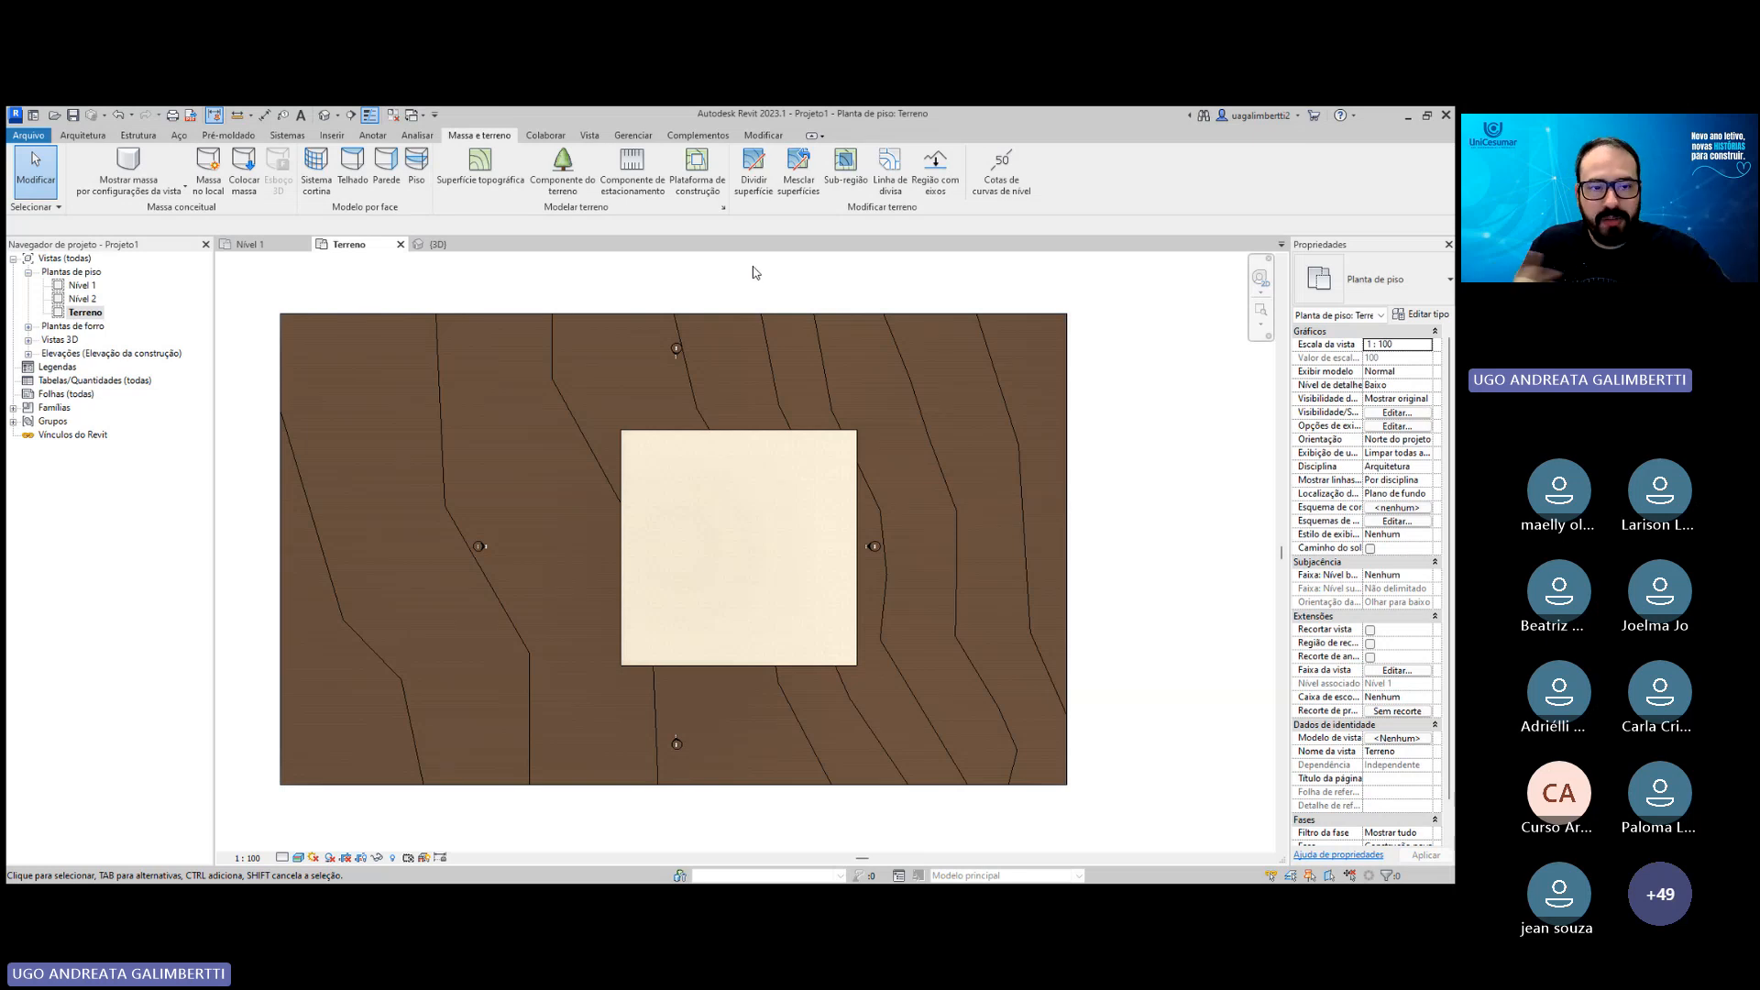
{"action": "left_click", "coordinate": [351, 114]}
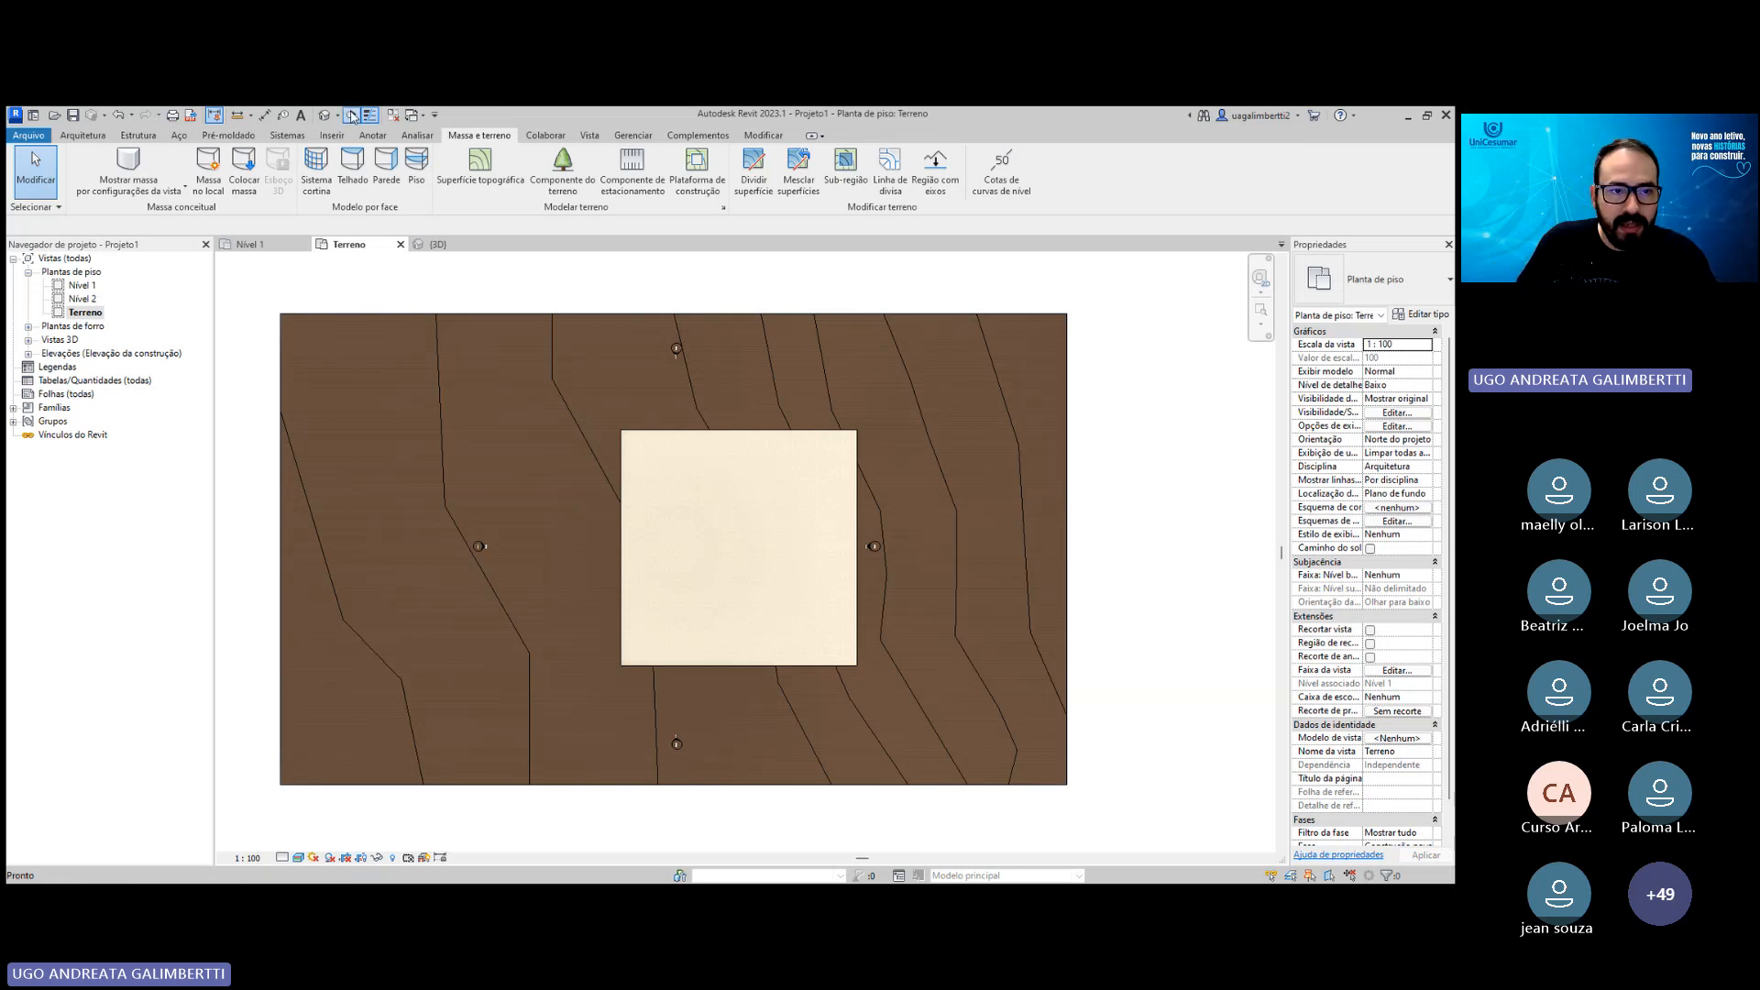
{"action": "left_click", "coordinate": [240, 511]}
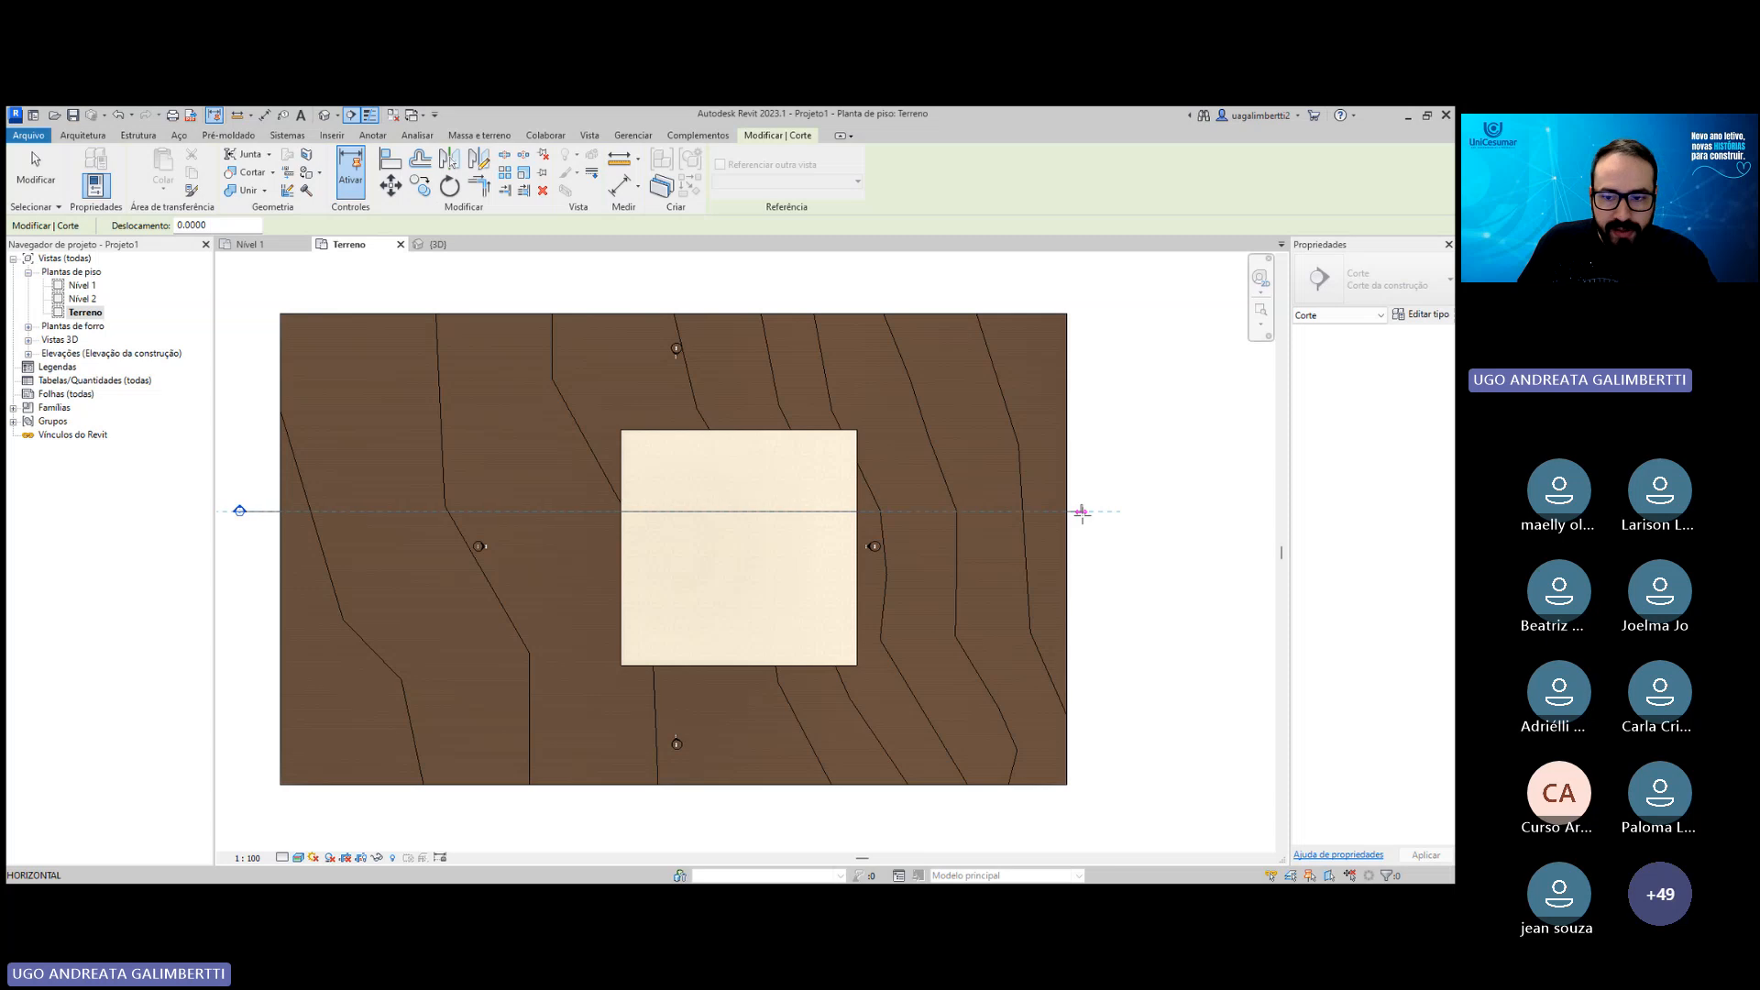
{"action": "left_click", "coordinate": [1107, 510]}
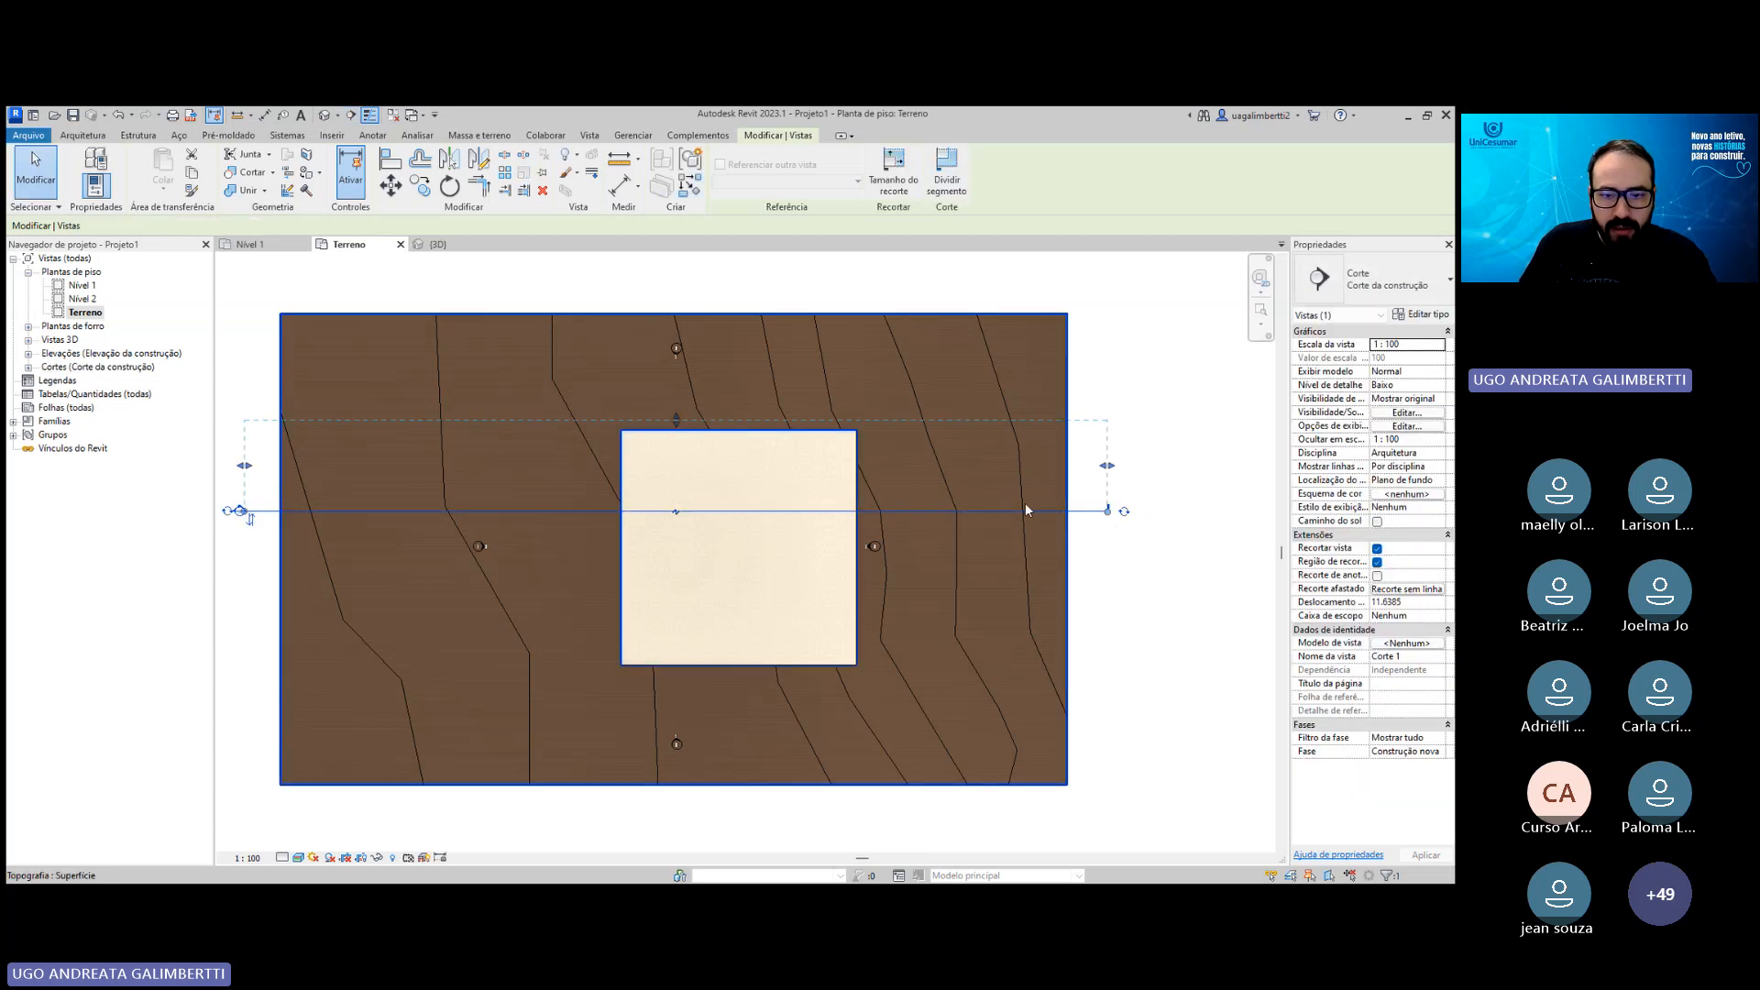
{"action": "left_click_drag", "start_coordinate": [674, 420], "coordinate": [676, 287]}
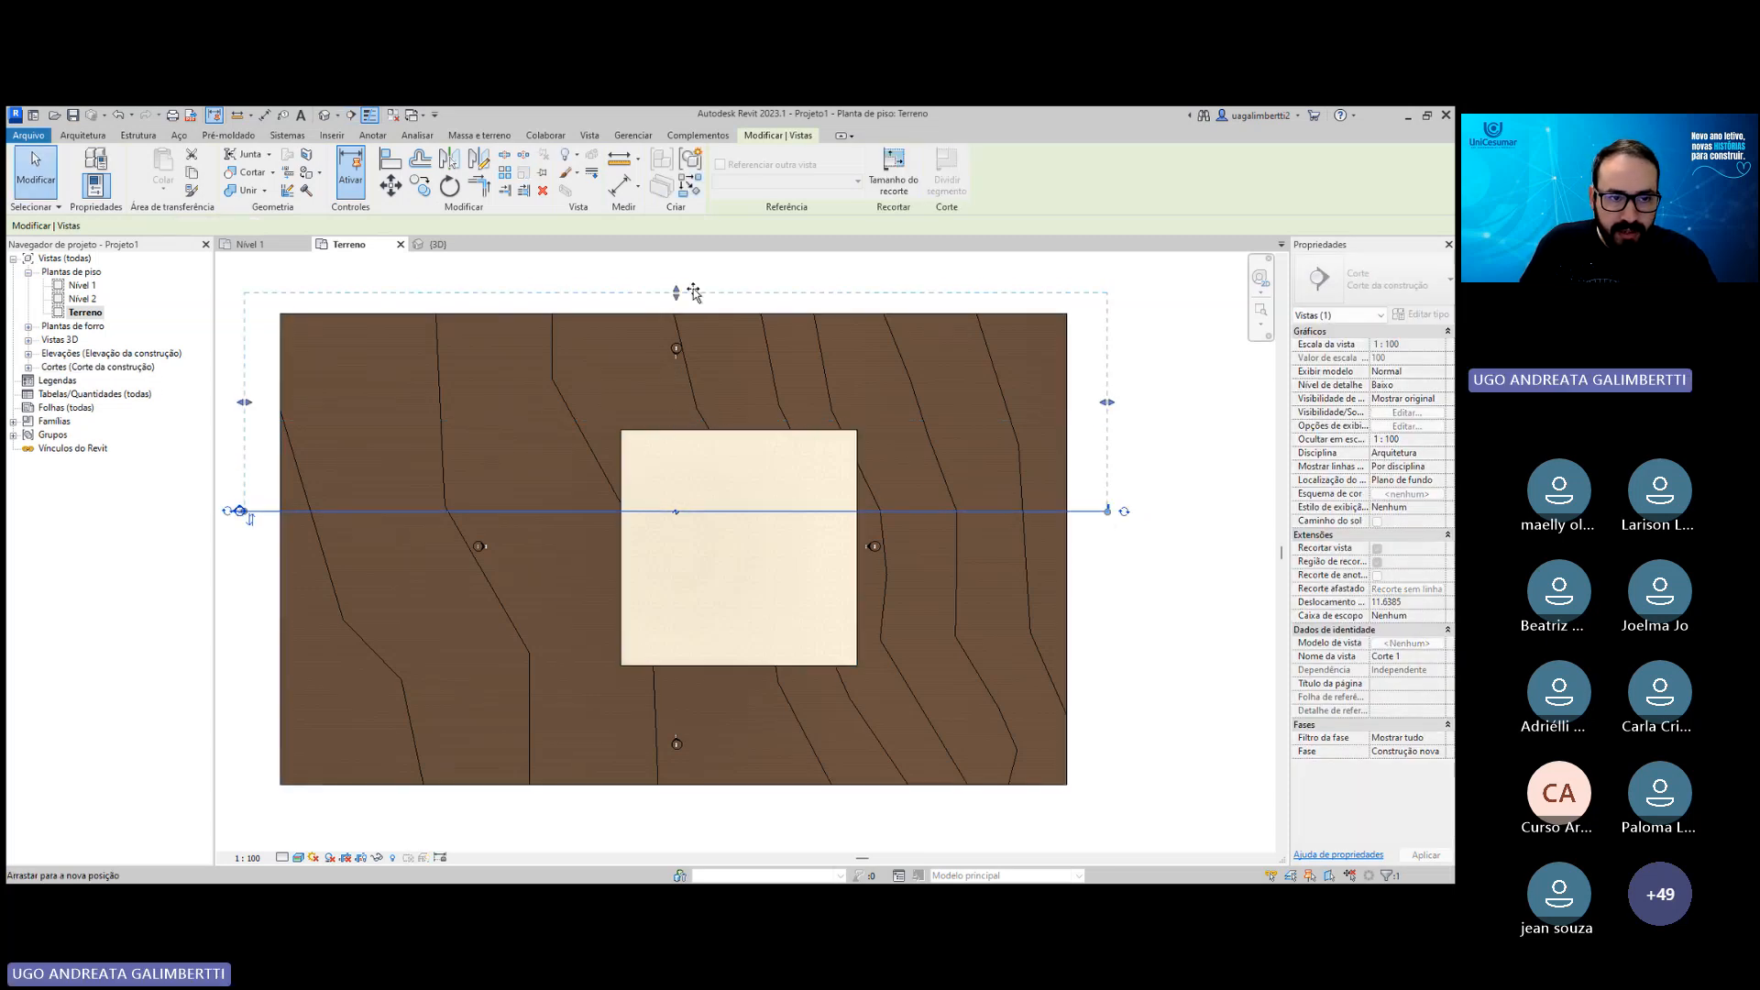
{"action": "middle_click_drag", "start_coordinate": [673, 544], "coordinate": [721, 564]}
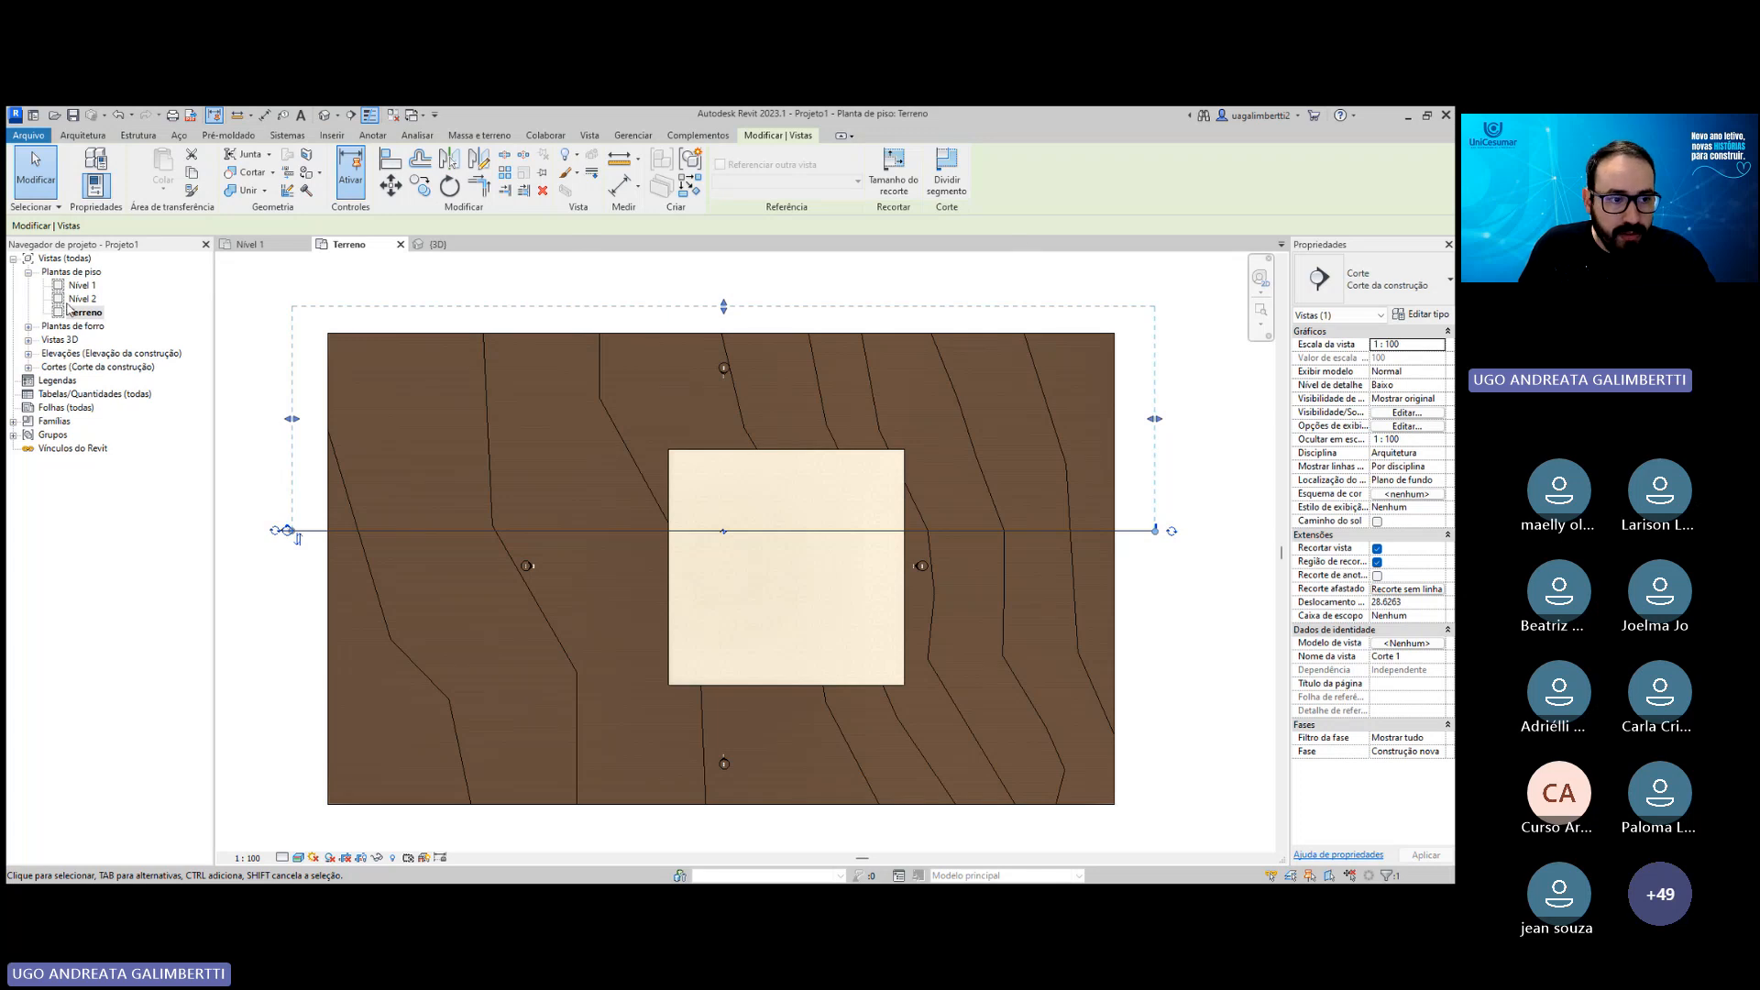
Expand the building sections in the project browser and open the new section view Corte 1 from its plan marker.
{"action": "left_click", "coordinate": [29, 367]}
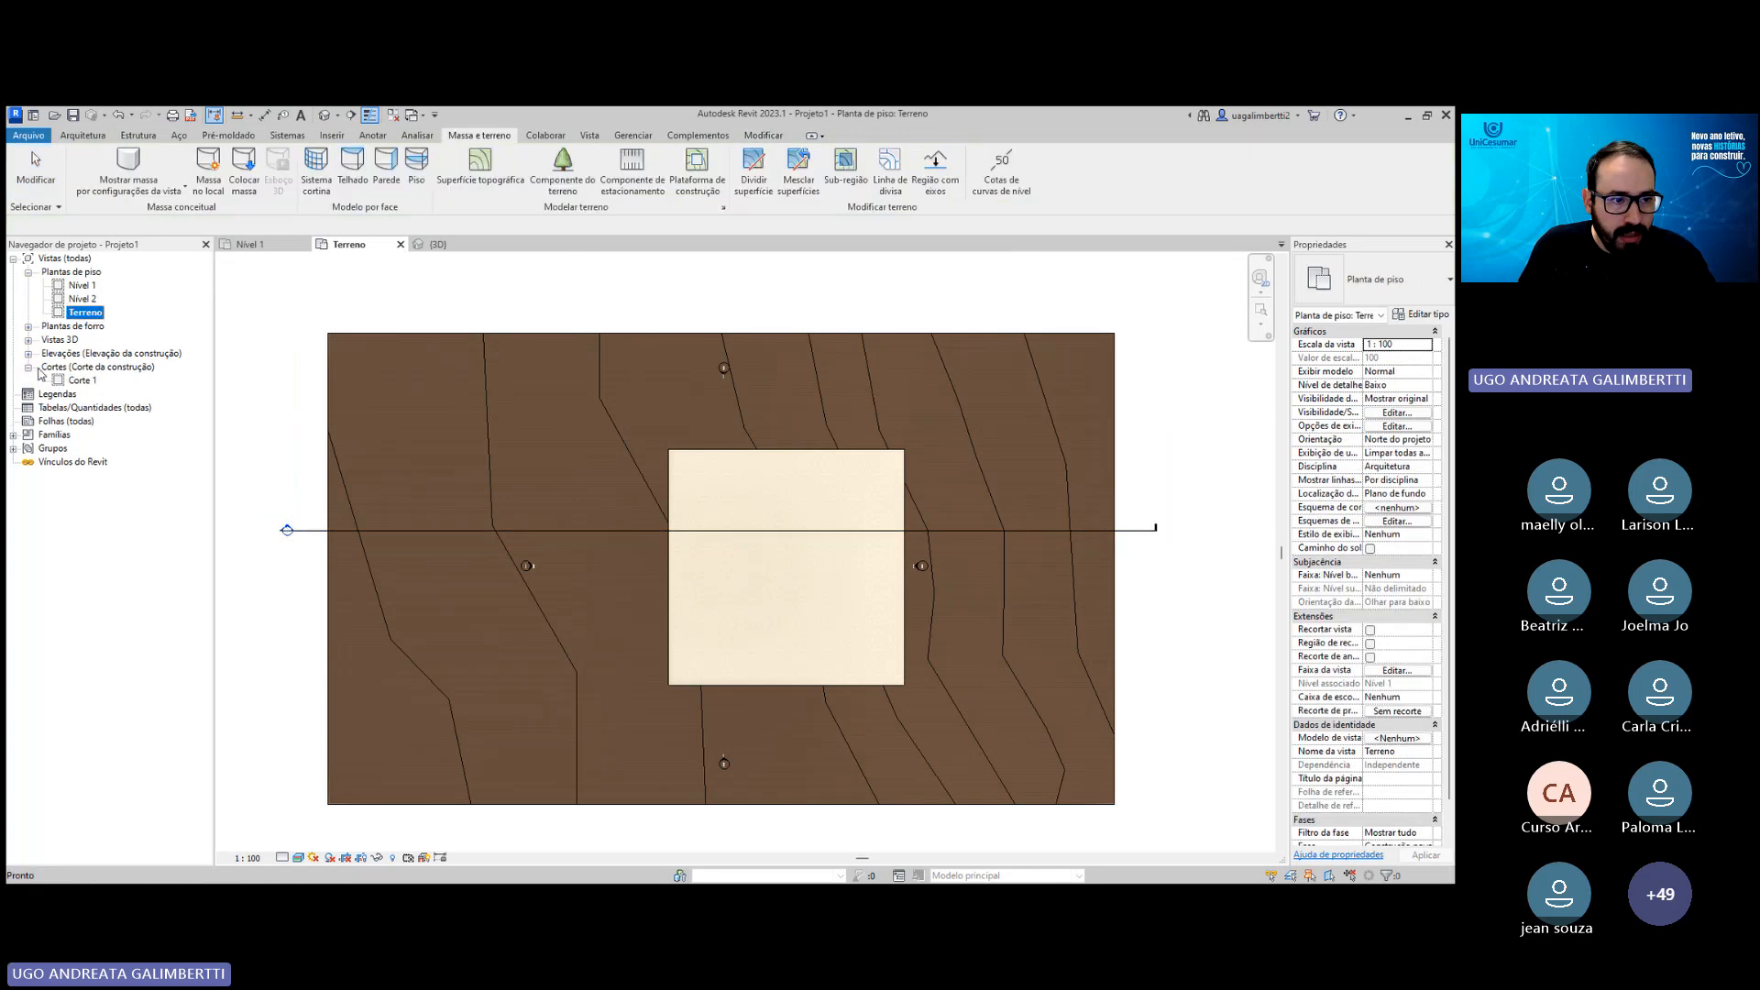
{"action": "scroll", "coordinate": [477, 518], "scroll_direction": "up", "scroll_amount": 5}
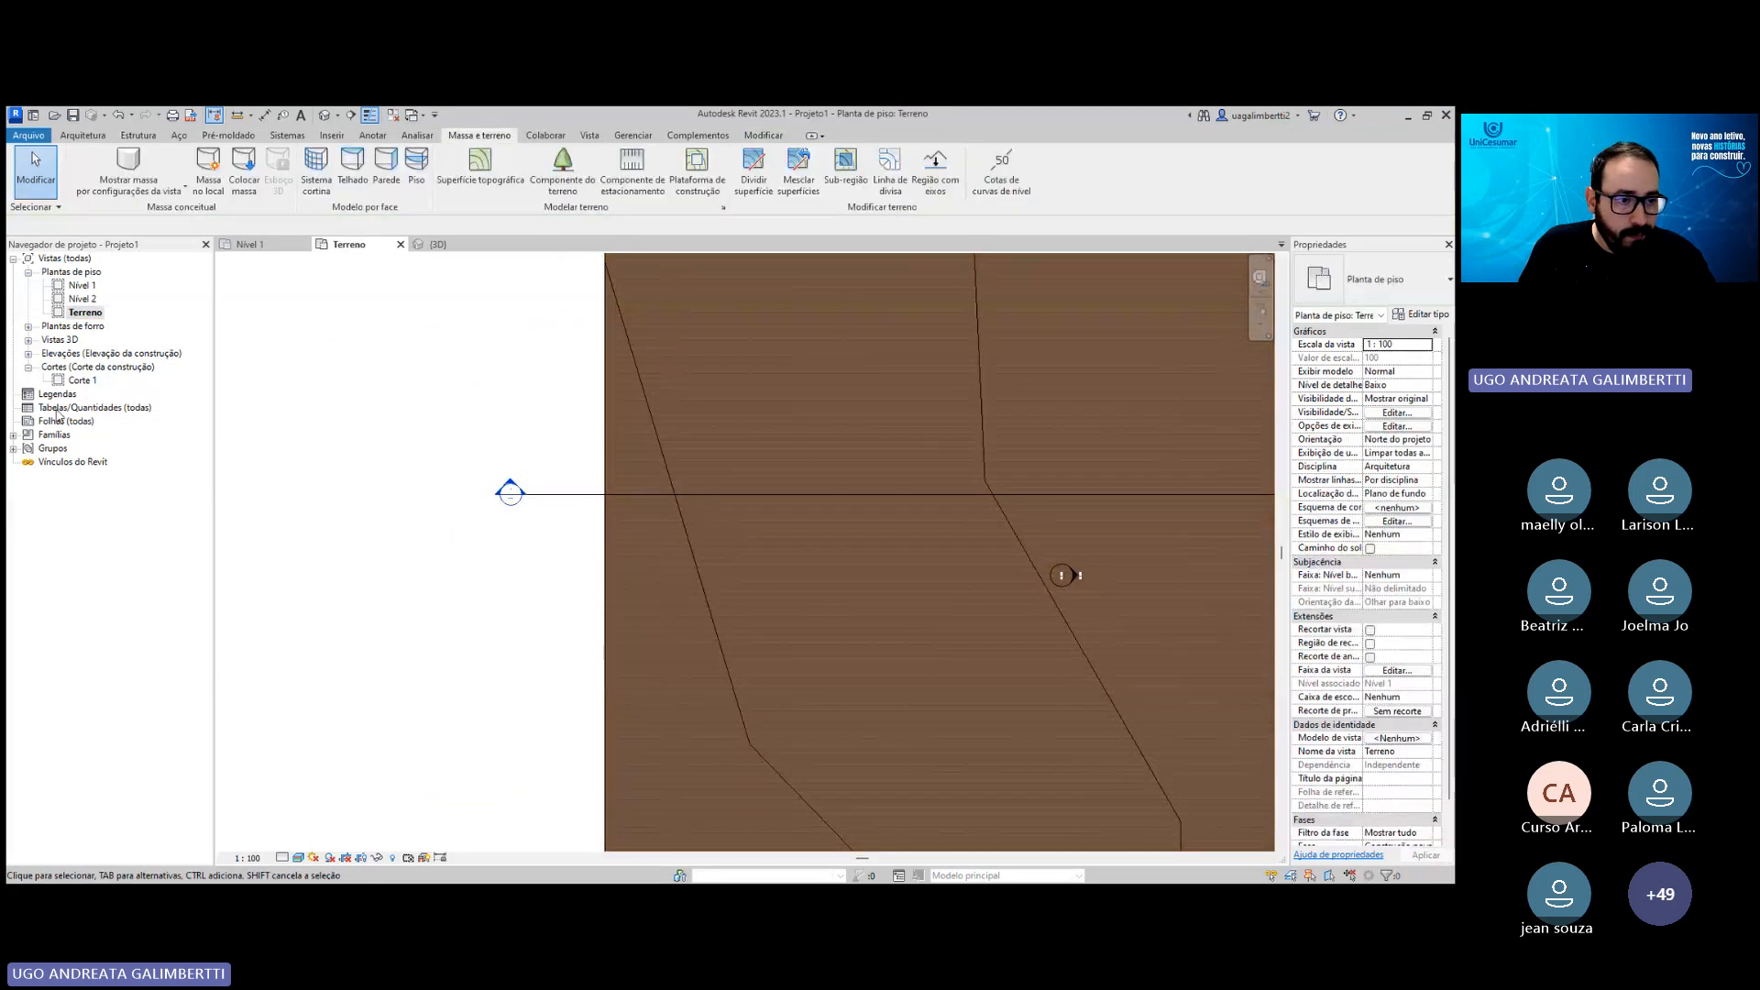
{"action": "double_click", "coordinate": [510, 494]}
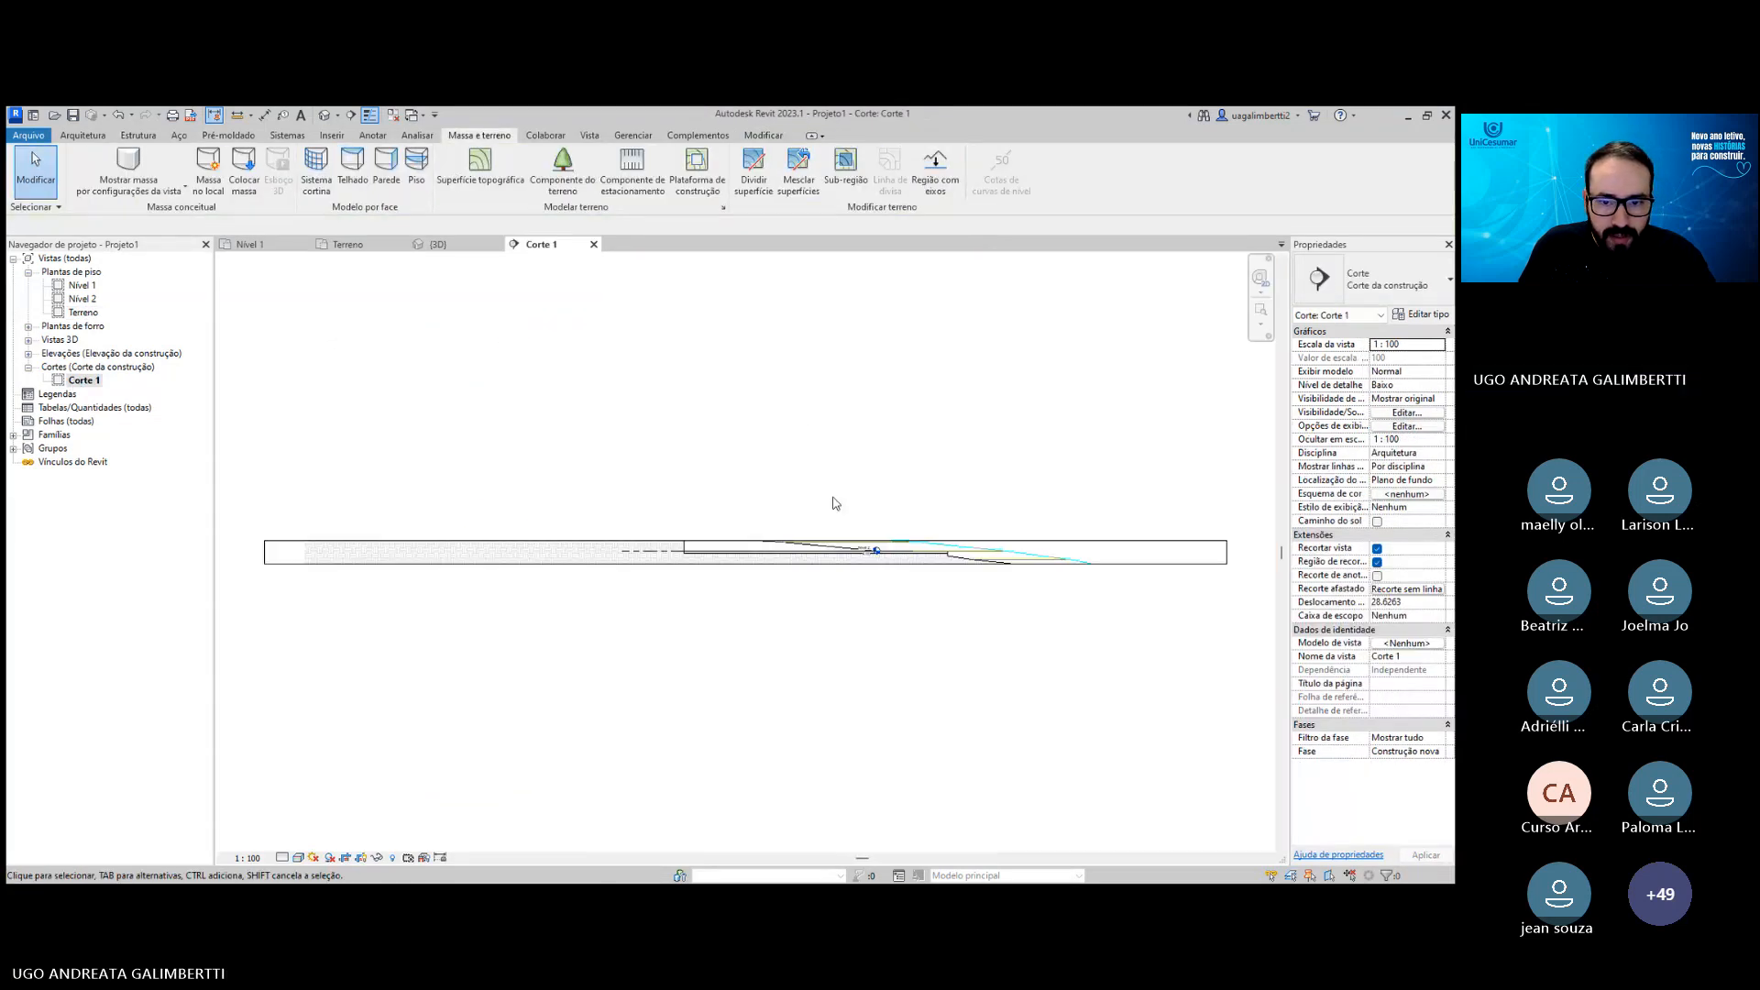
Enlarge the Corte 1 crop region upward and downward so it encloses the full height of the terrain.
{"action": "scroll", "coordinate": [729, 535], "scroll_direction": "up", "scroll_amount": 2}
{"action": "scroll", "coordinate": [780, 530], "scroll_direction": "down", "scroll_amount": 3}
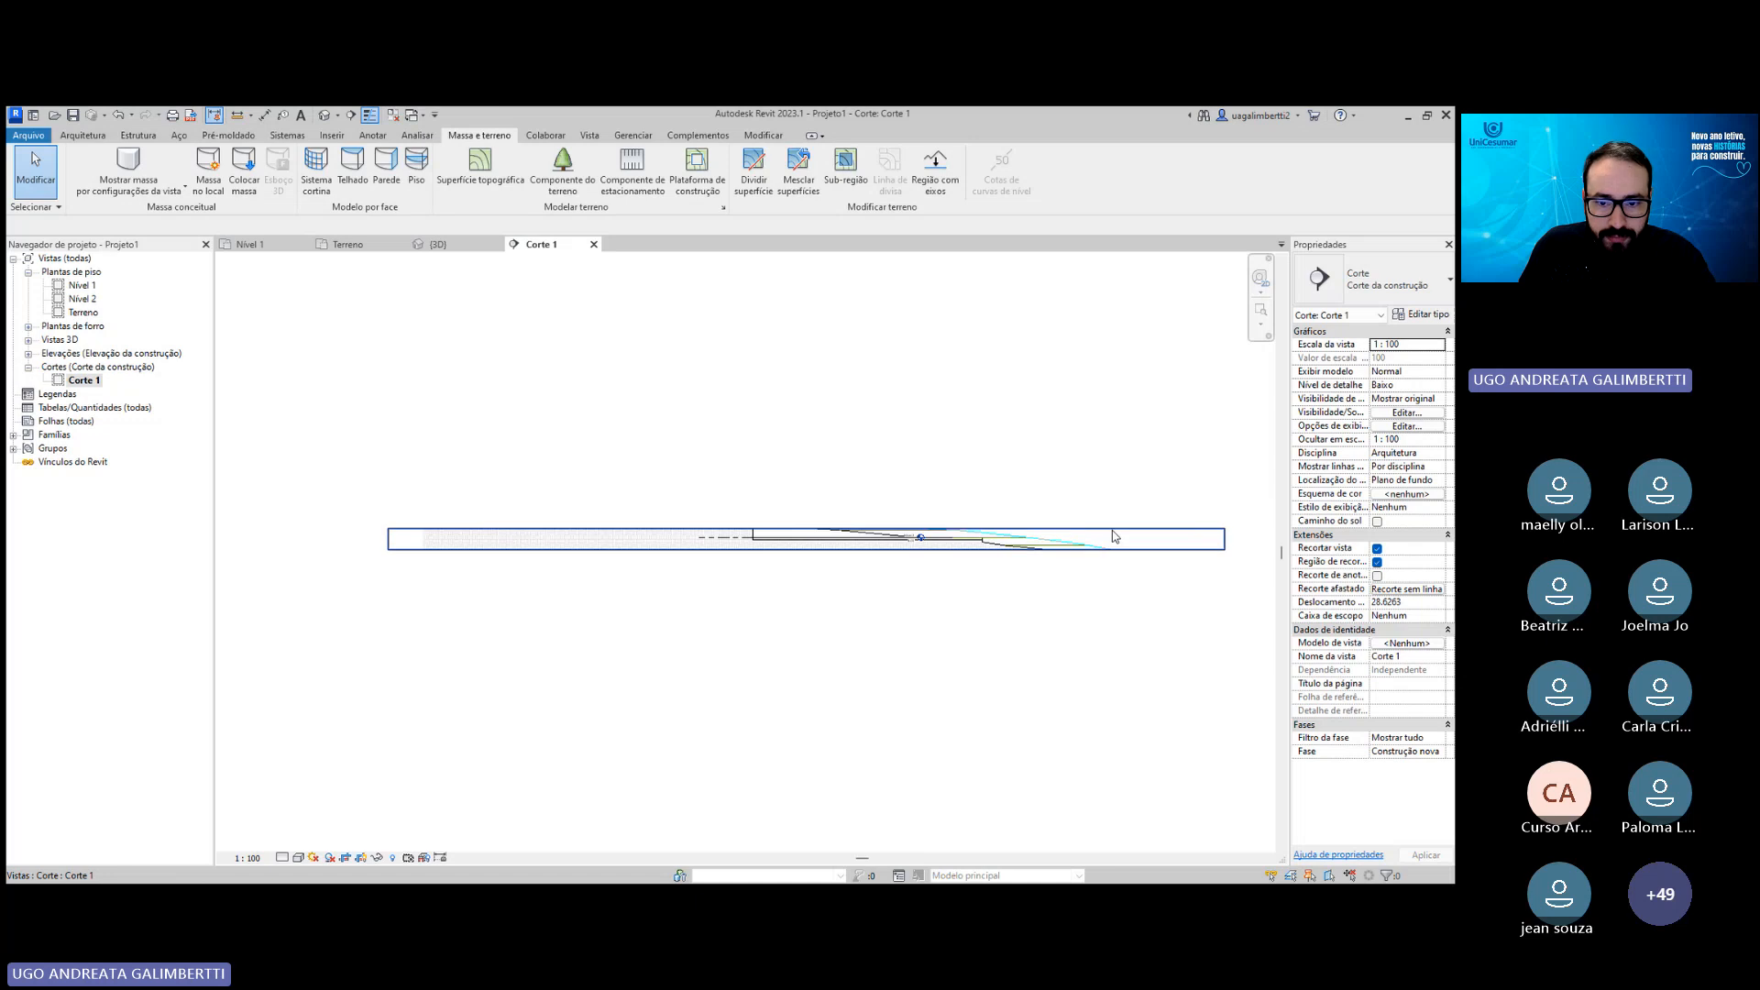
{"action": "left_click", "coordinate": [1079, 530]}
{"action": "scroll", "coordinate": [1079, 532], "scroll_direction": "up", "scroll_amount": 1}
{"action": "left_click_drag", "start_coordinate": [799, 526], "coordinate": [797, 471]}
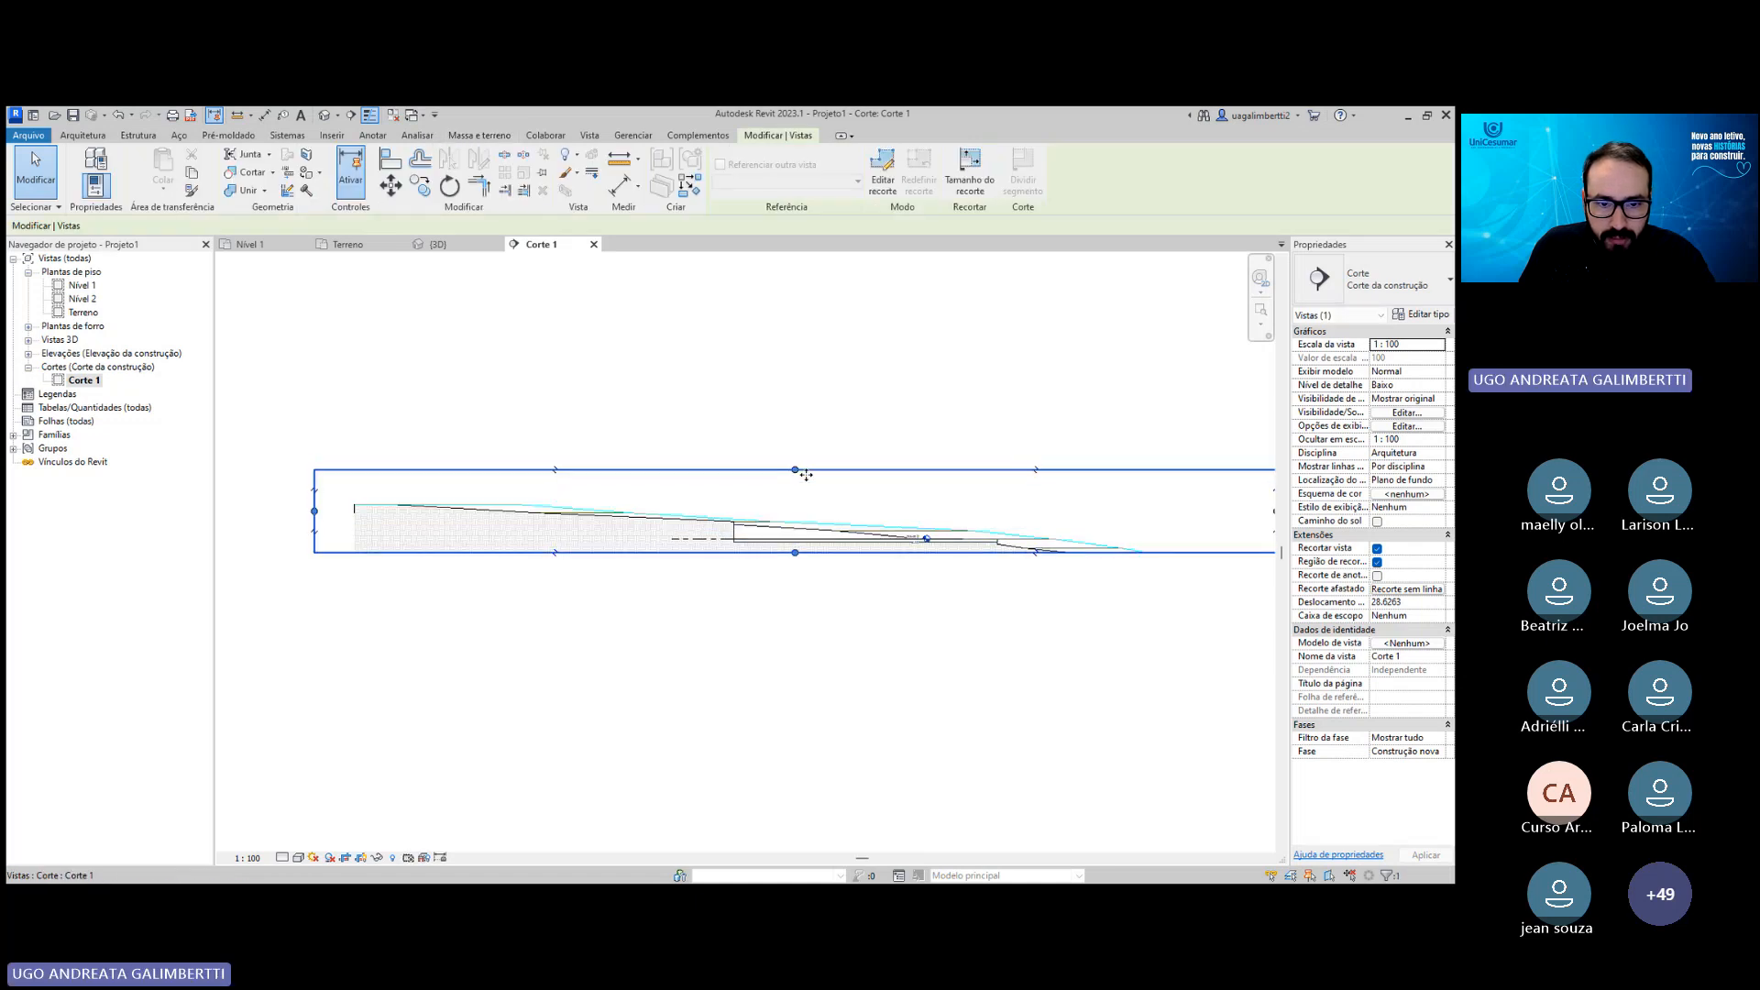
{"action": "left_click_drag", "start_coordinate": [795, 553], "coordinate": [805, 648]}
{"action": "key", "text": "Escape"}
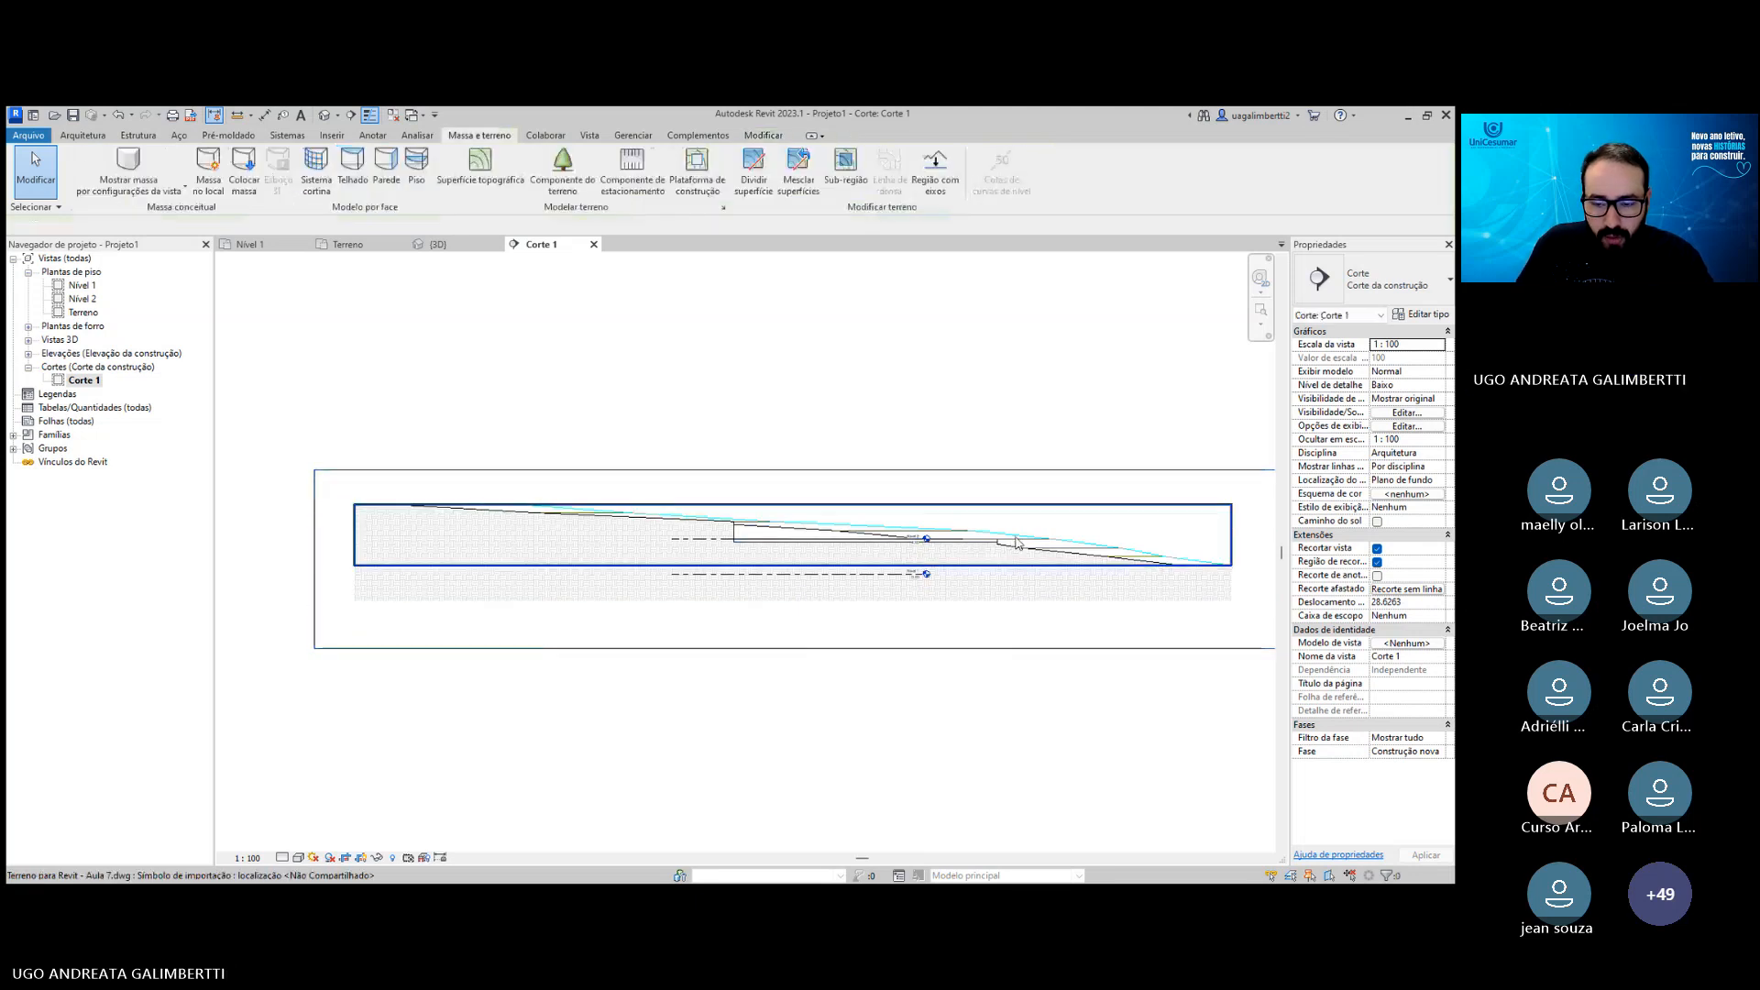
Hide the imported Terreno para Revit - Aula 7.dwg element in the Corte 1 section view.
{"action": "left_click", "coordinate": [1008, 536]}
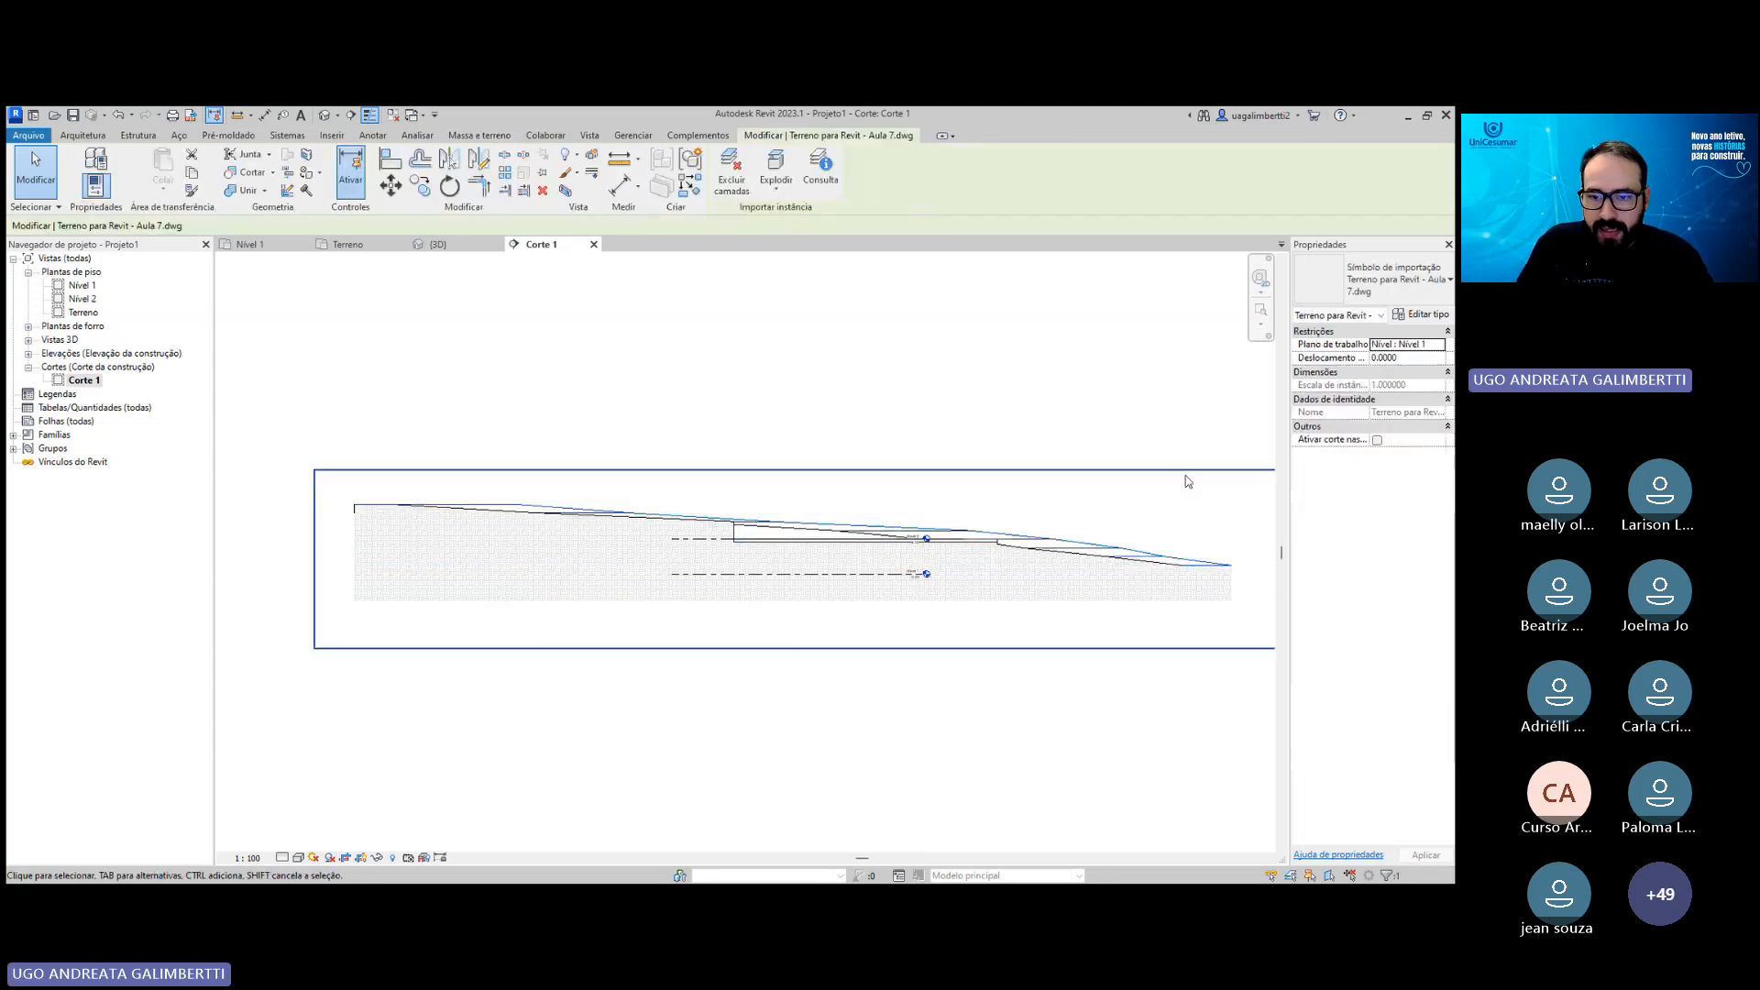
{"action": "left_click", "coordinate": [570, 158]}
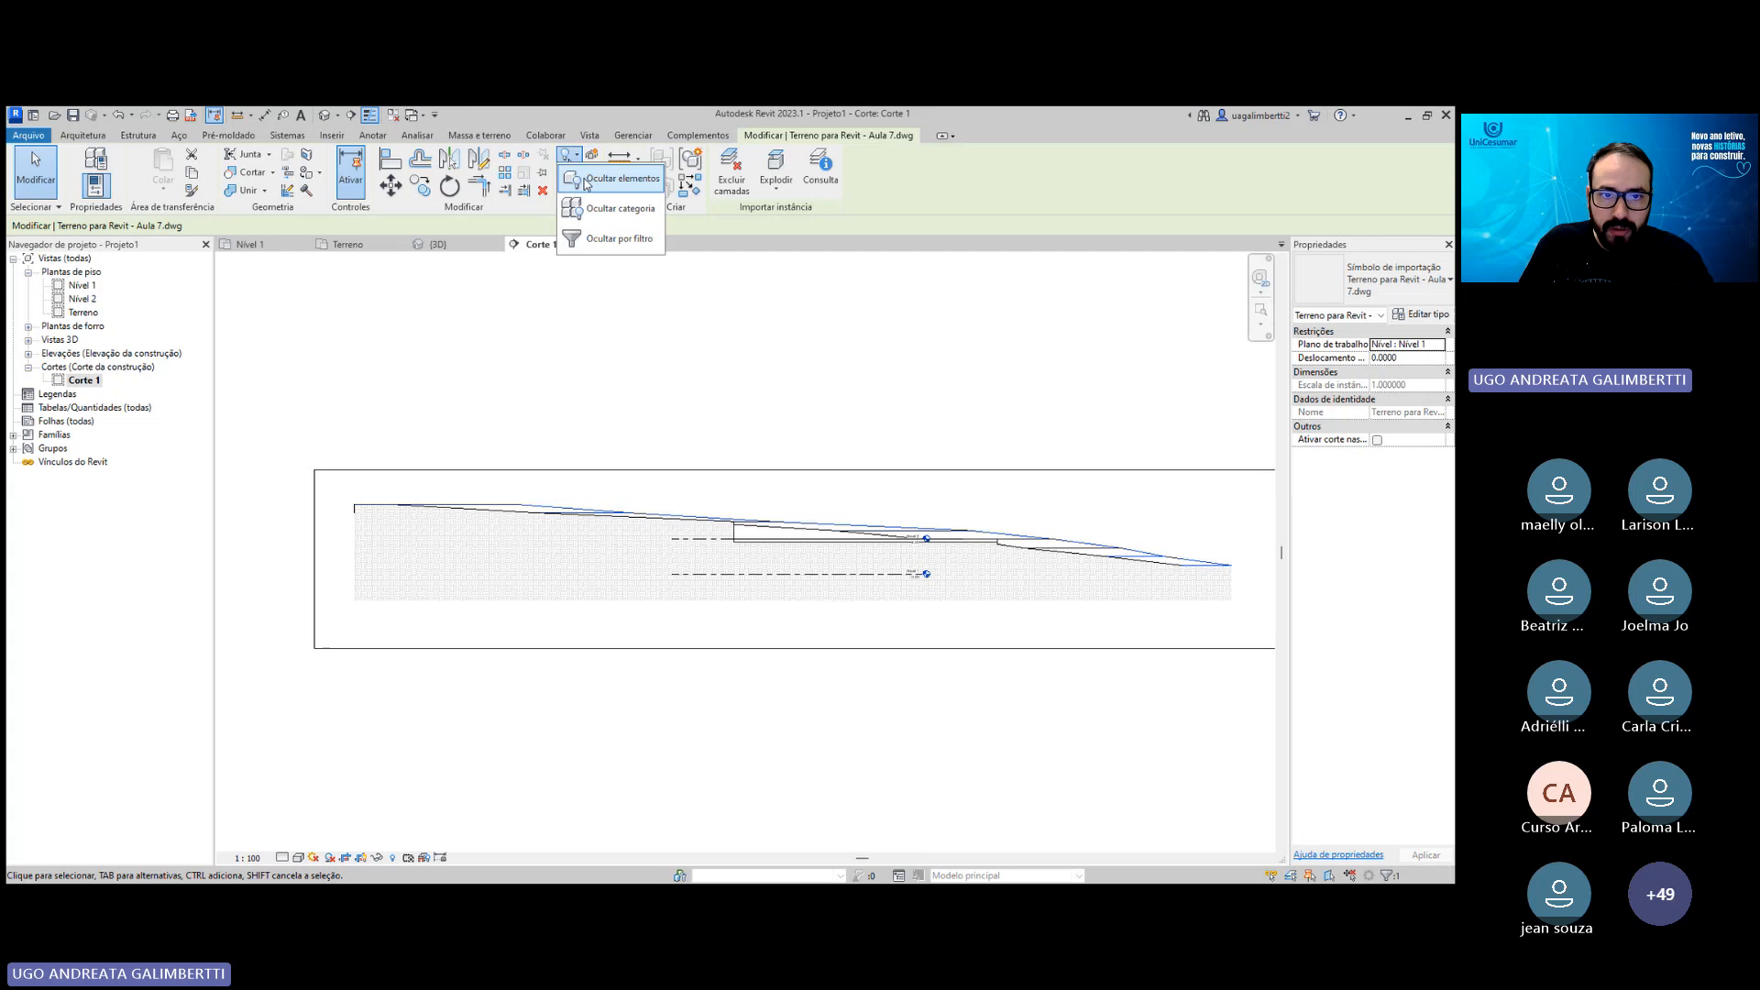
{"action": "left_click", "coordinate": [588, 182]}
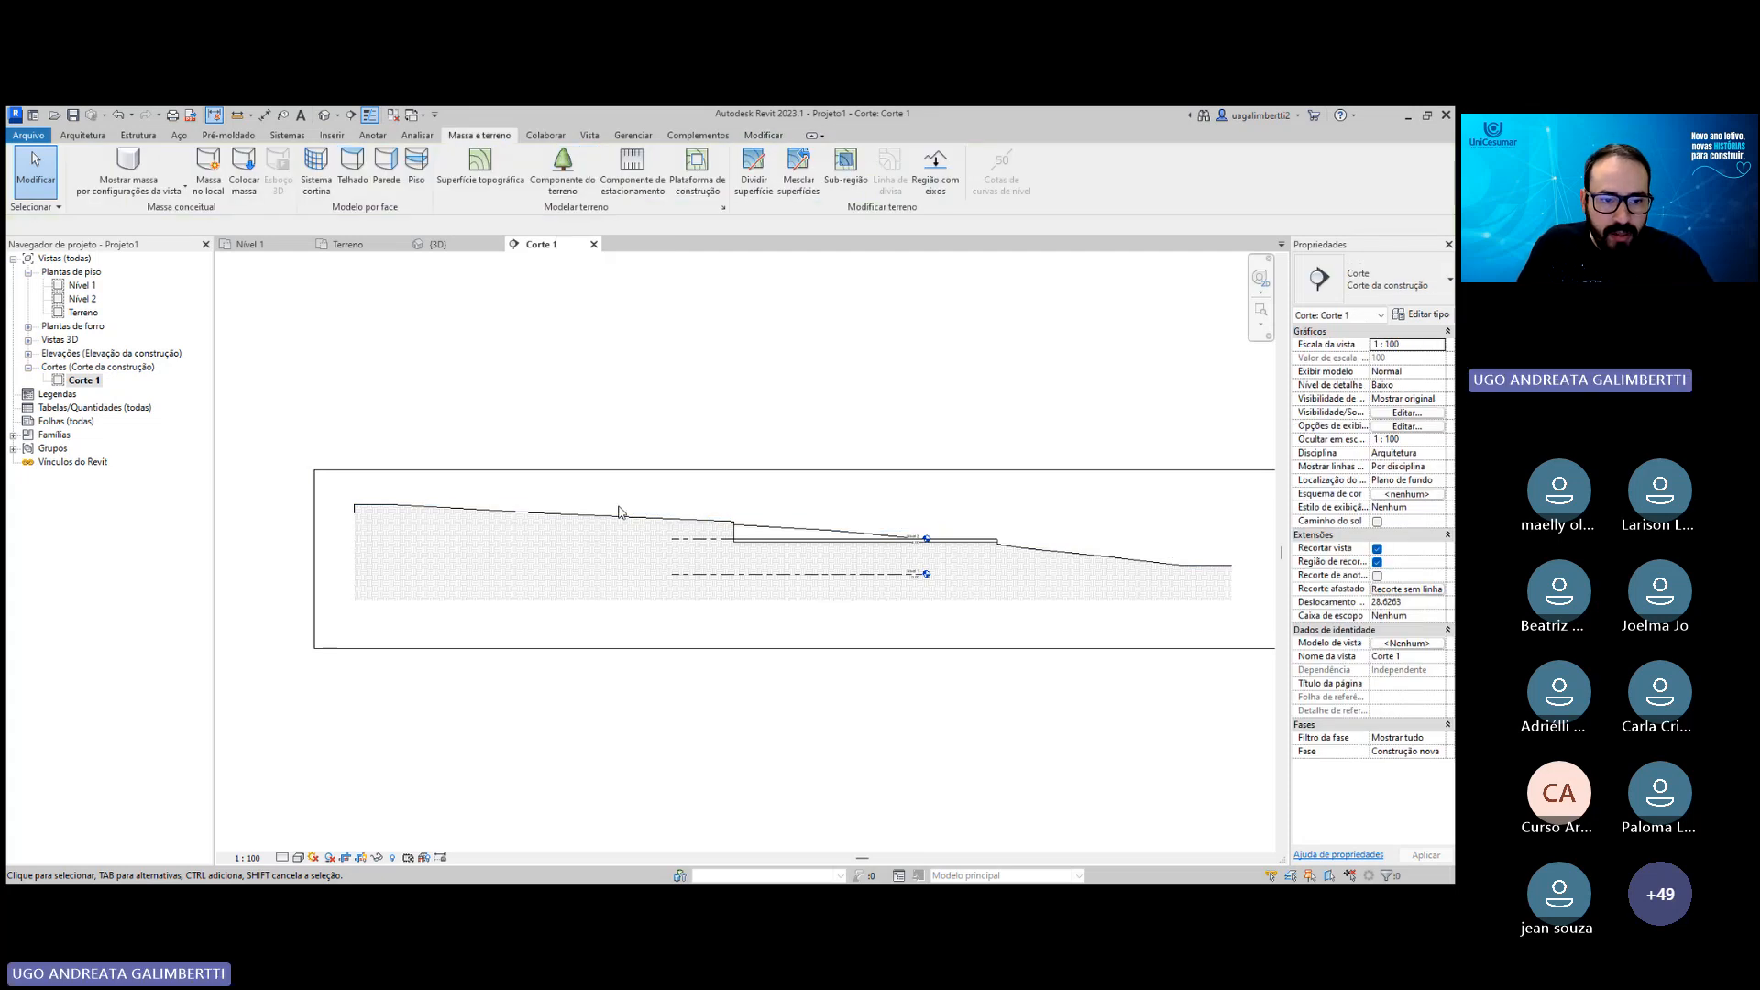
Examine the terrain profile in section, comparing the cut and fill around the building pad.
{"action": "scroll", "coordinate": [596, 509], "scroll_direction": "up", "scroll_amount": 2}
{"action": "scroll", "coordinate": [874, 532], "scroll_direction": "up", "scroll_amount": 1}
{"action": "middle_click_drag", "start_coordinate": [961, 593], "coordinate": [828, 578]}
{"action": "middle_click_drag", "start_coordinate": [1105, 599], "coordinate": [870, 581]}
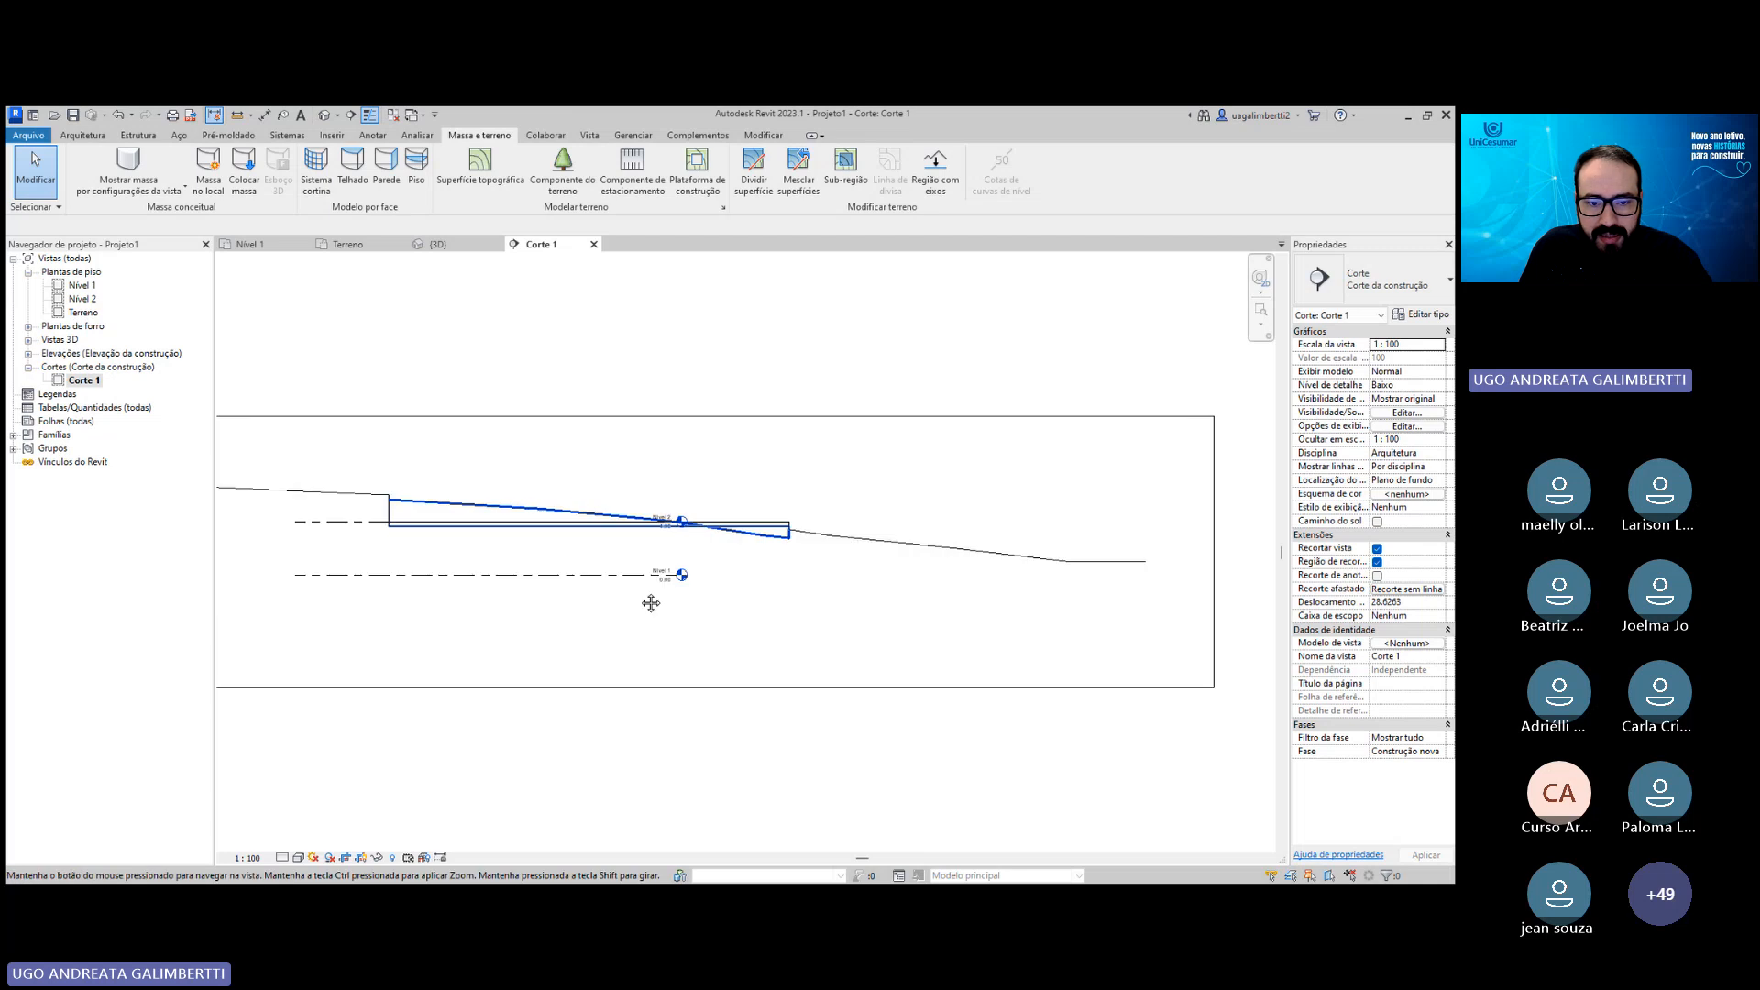
{"action": "scroll", "coordinate": [752, 520], "scroll_direction": "up", "scroll_amount": 2}
{"action": "scroll", "coordinate": [753, 520], "scroll_direction": "down", "scroll_amount": 3}
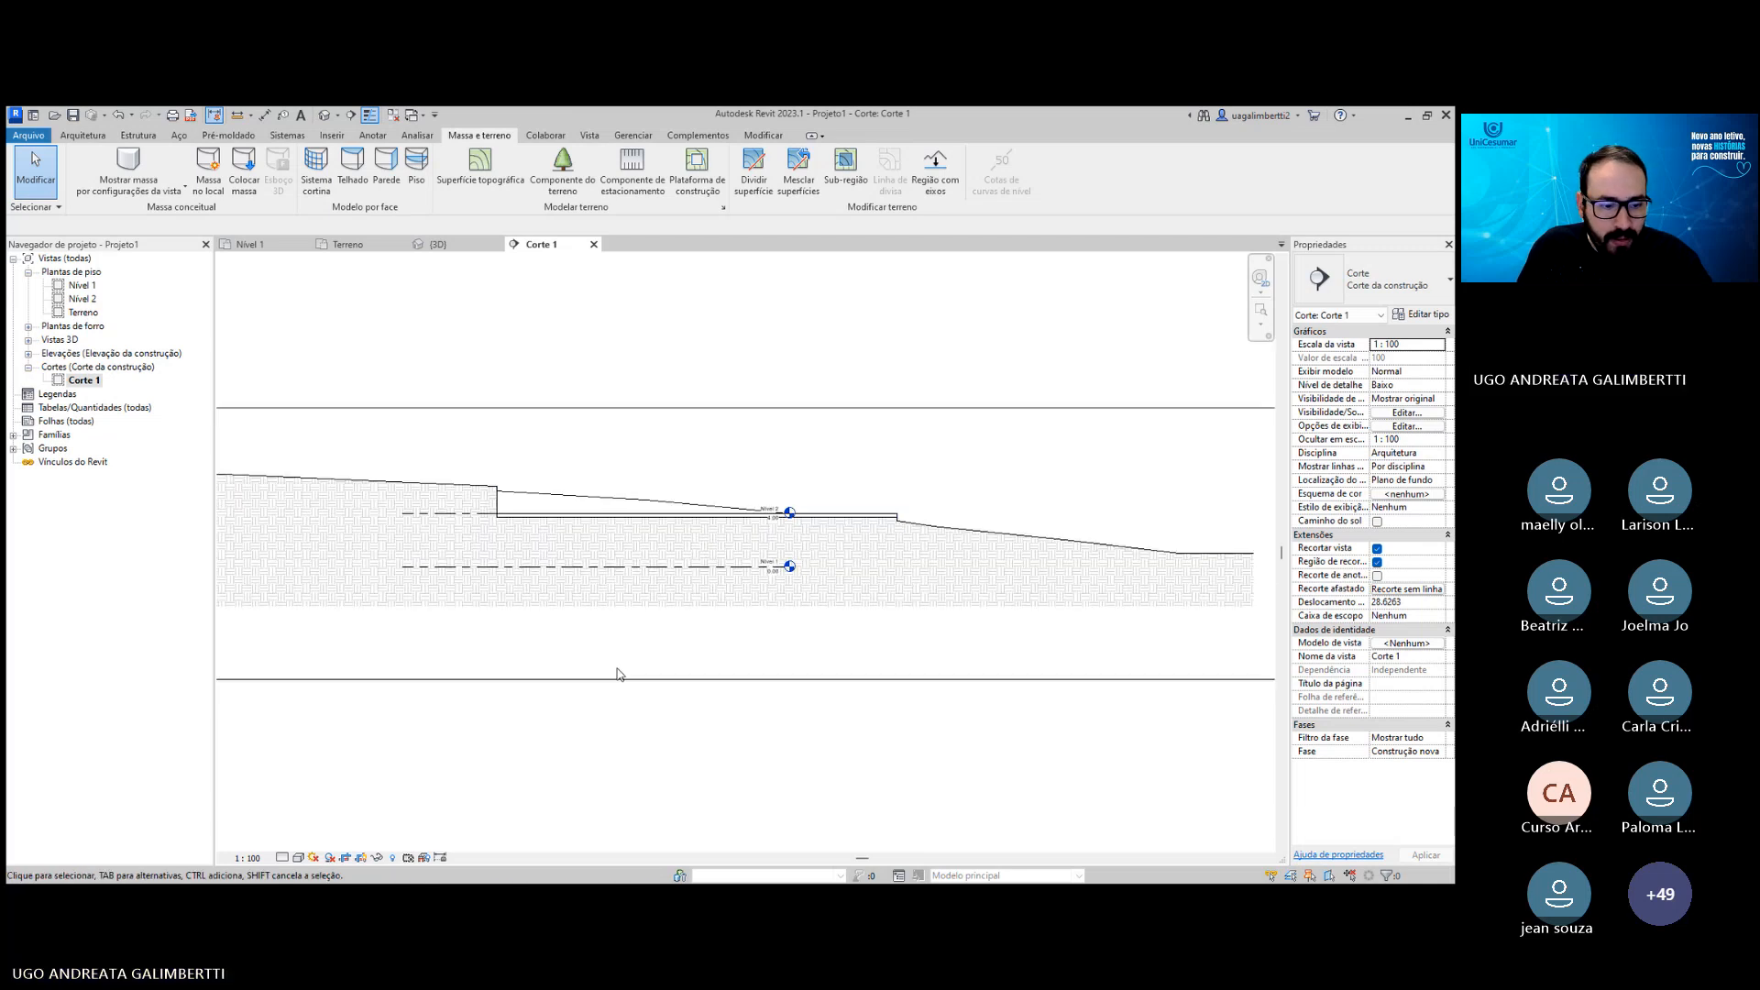
{"action": "middle_click_drag", "start_coordinate": [961, 486], "coordinate": [1057, 487]}
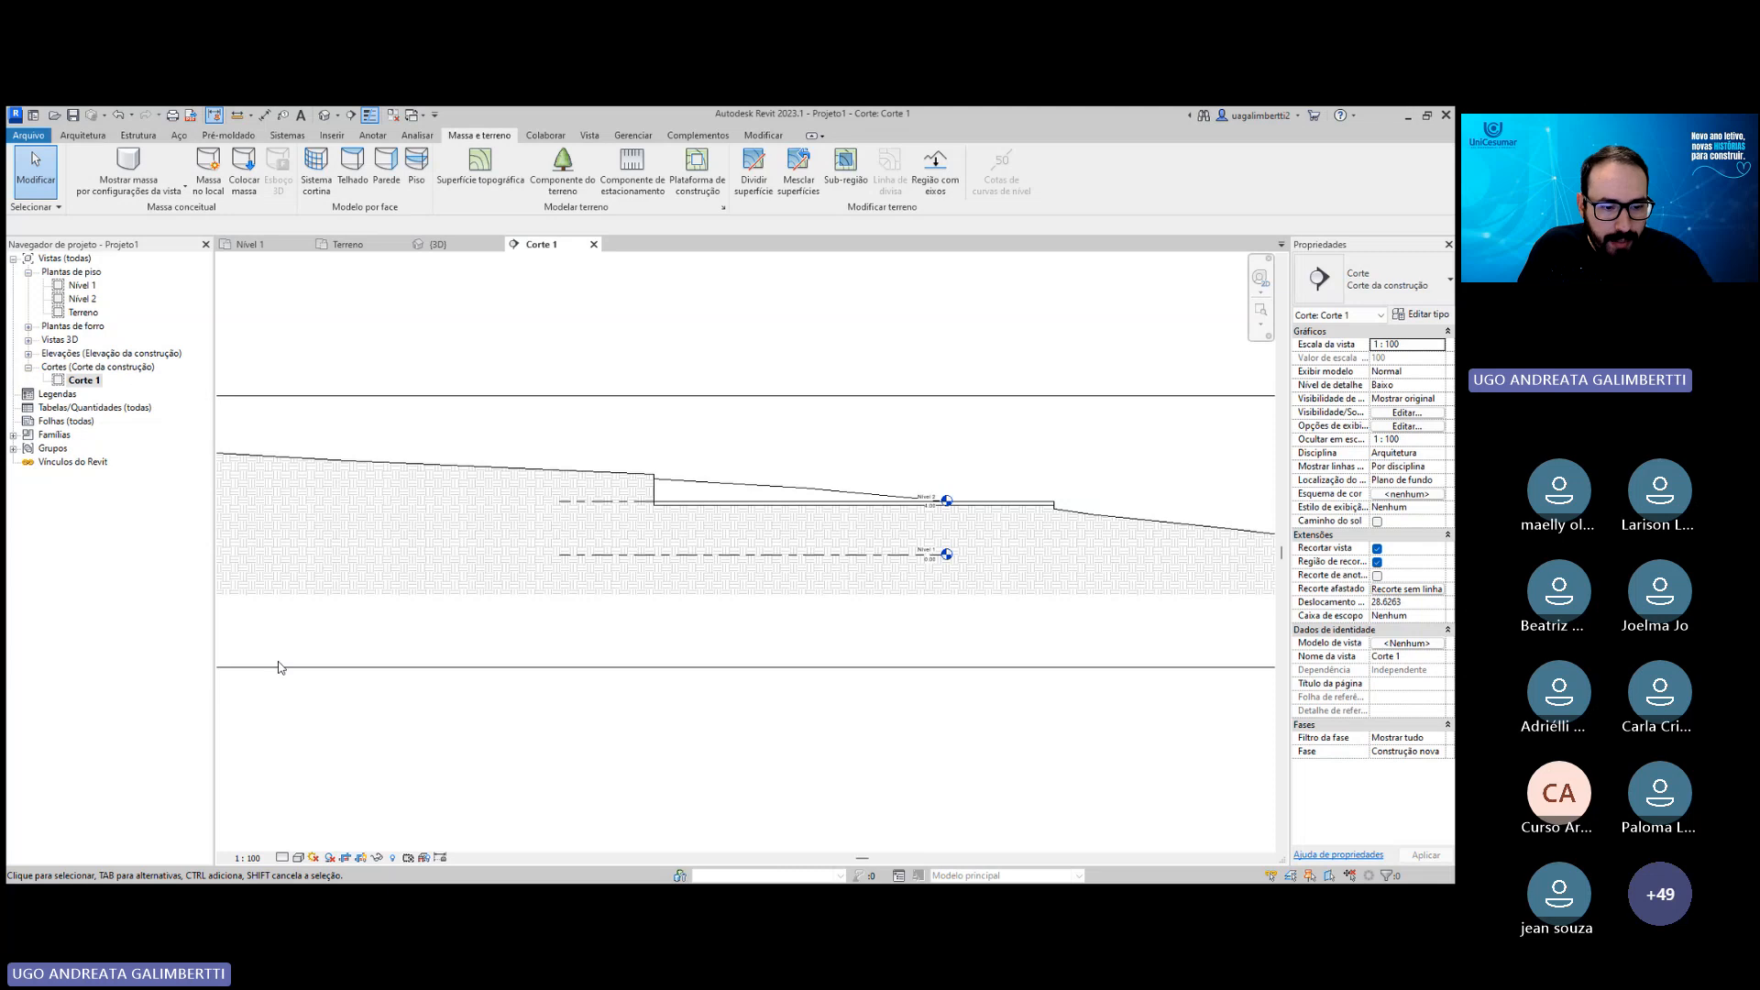
Set the Corte 1 section's visual style to Realista.
{"action": "left_click", "coordinate": [299, 858]}
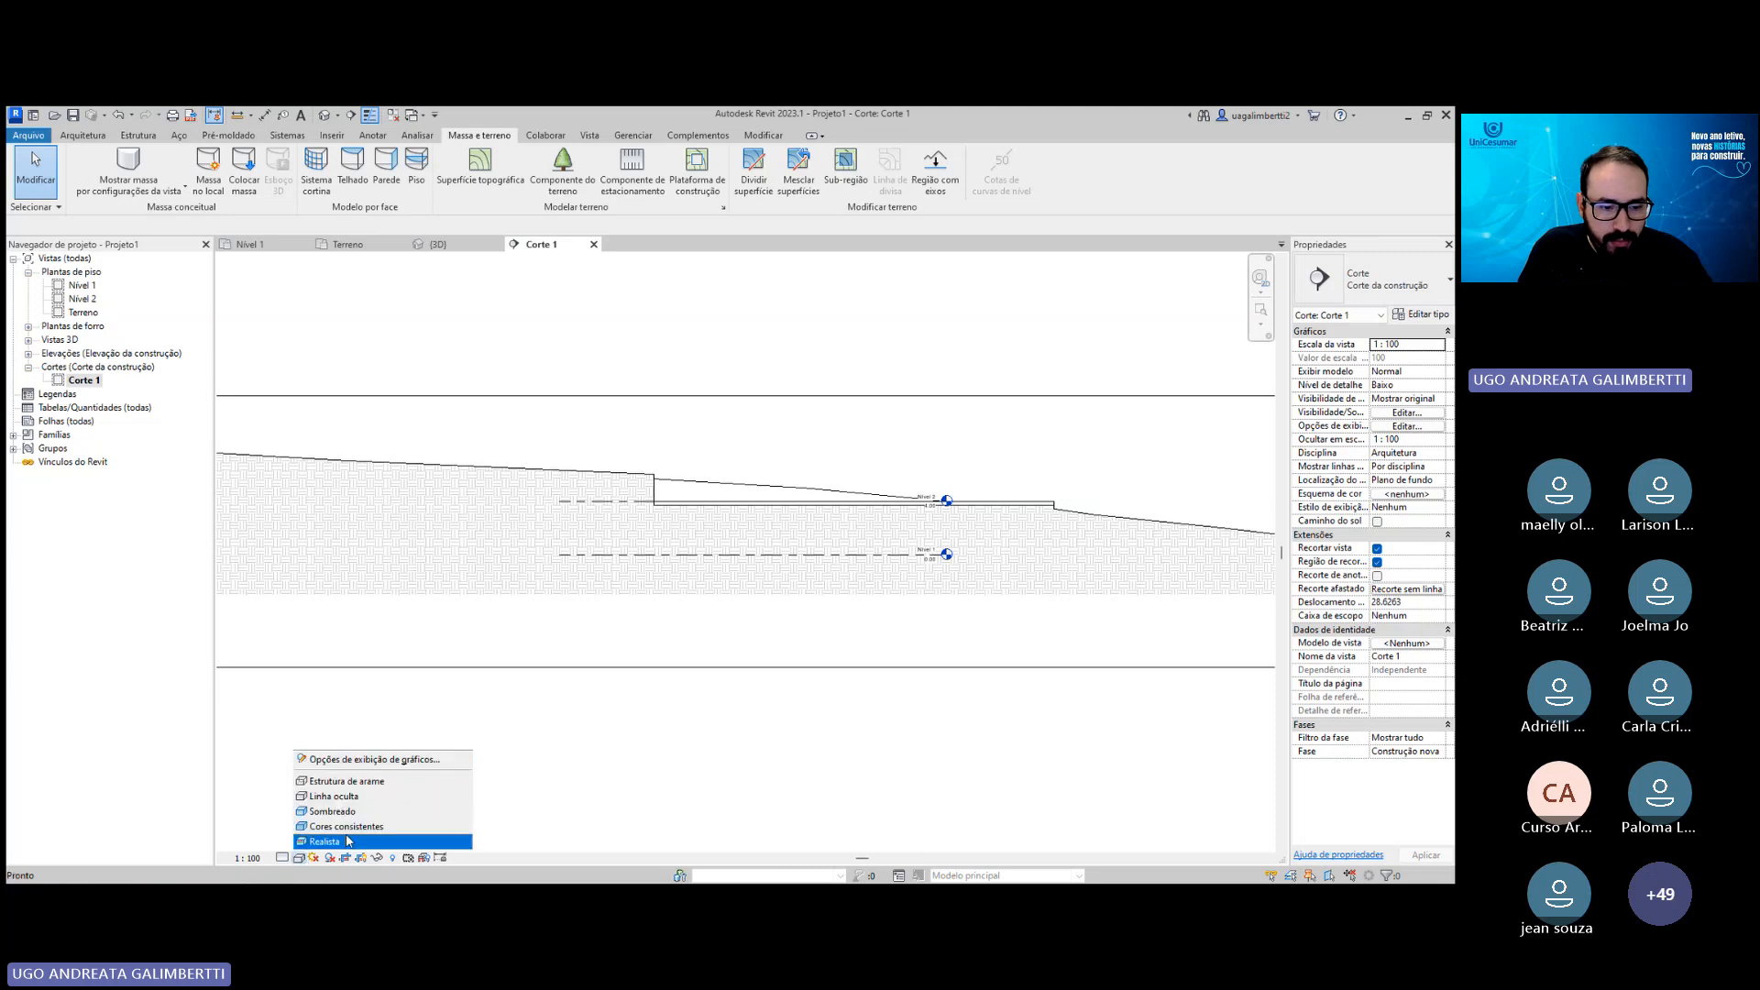
{"action": "left_click", "coordinate": [348, 841]}
{"action": "scroll", "coordinate": [678, 513], "scroll_direction": "up", "scroll_amount": 3}
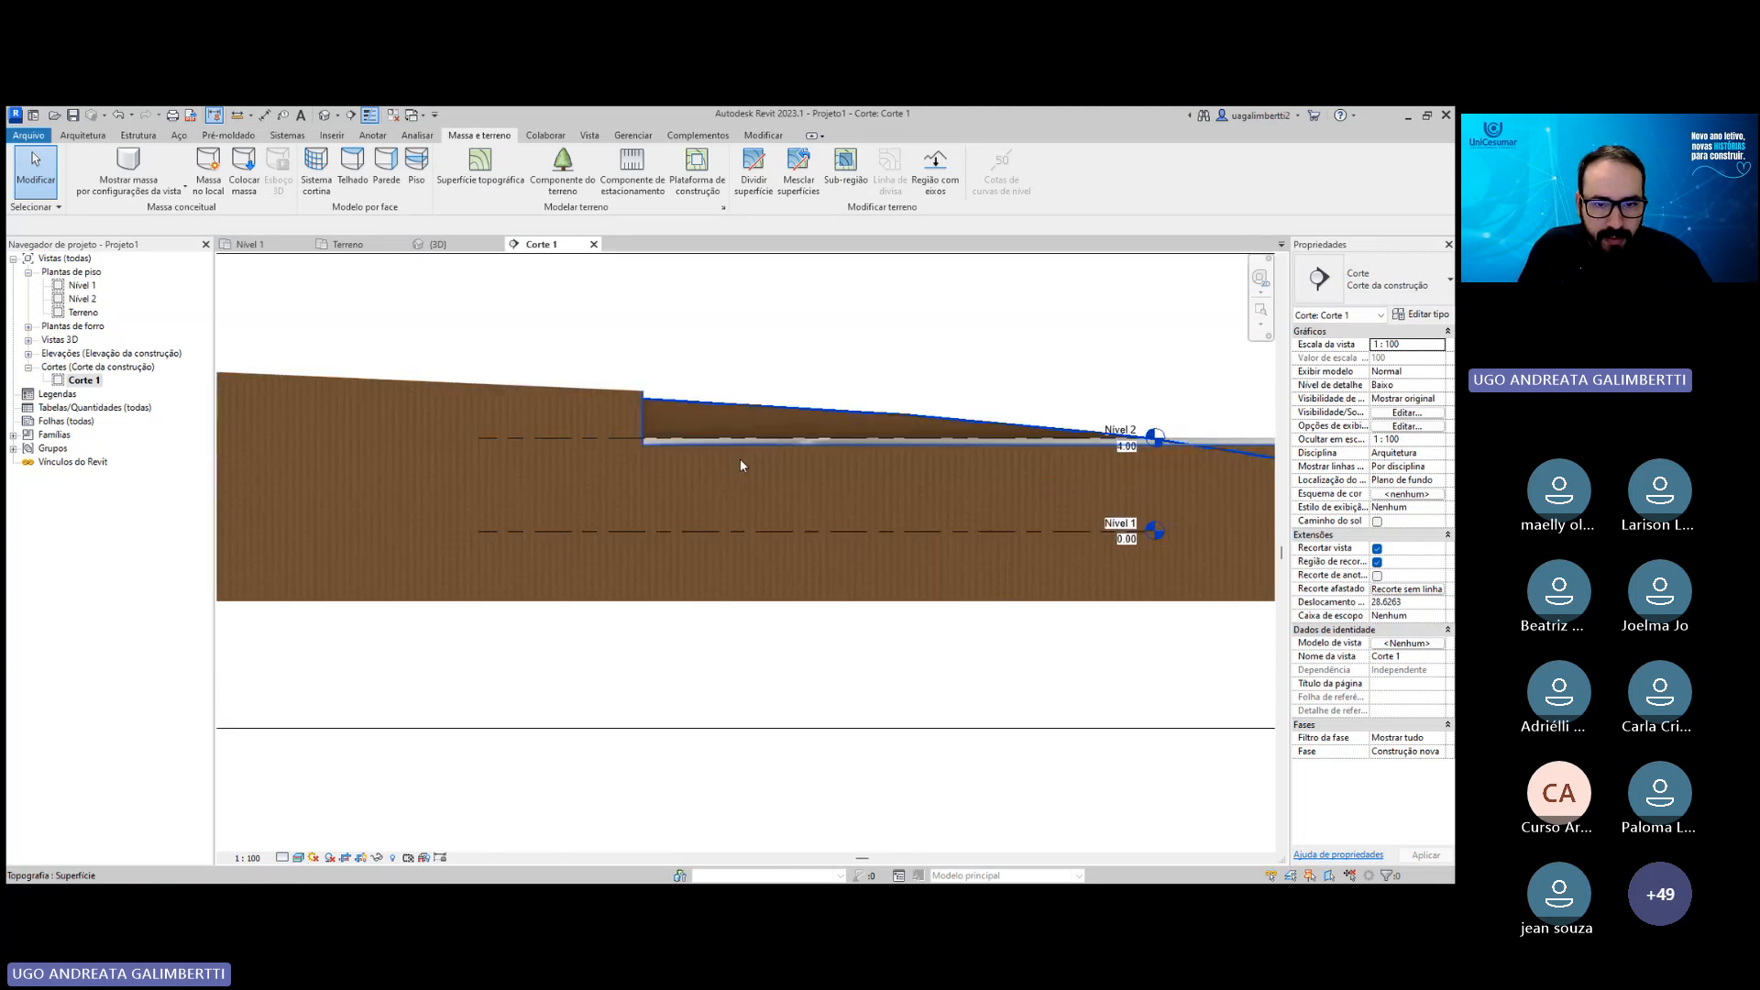
Inspect the rendered concrete pad and the soil along the length of the section, including the step at the pad's edge.
{"action": "scroll", "coordinate": [642, 422], "scroll_direction": "up", "scroll_amount": 5}
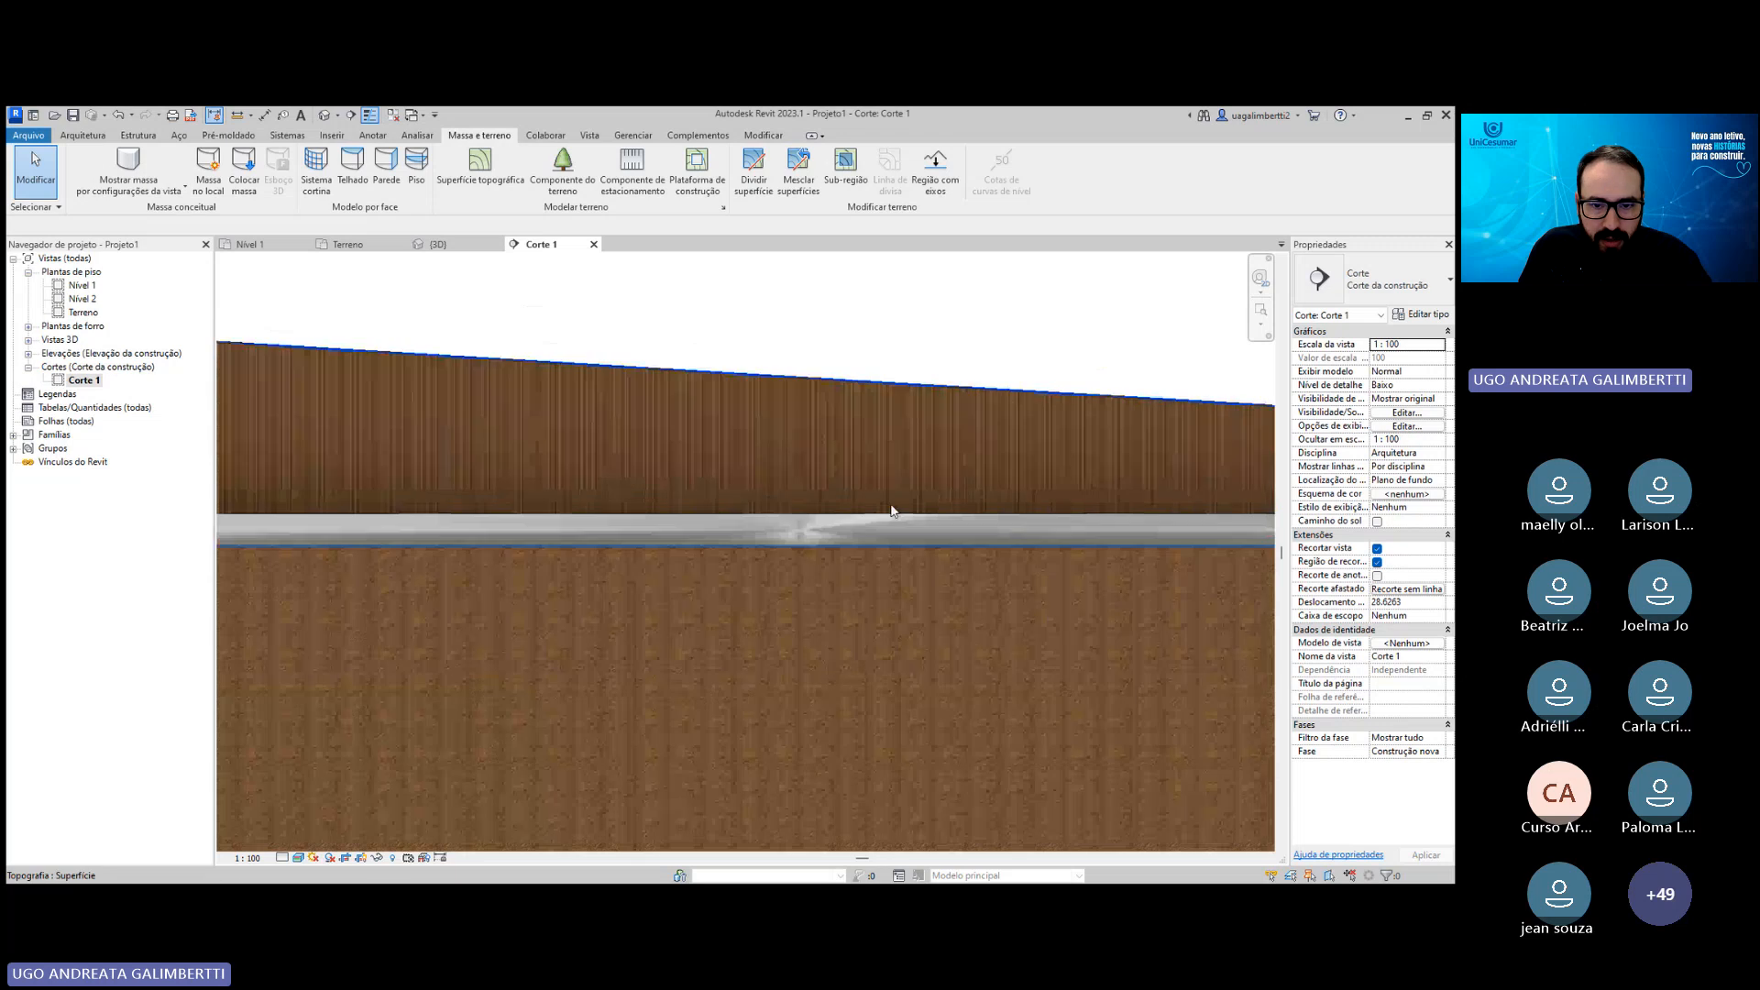
{"action": "scroll", "coordinate": [860, 541], "scroll_direction": "down", "scroll_amount": 1}
{"action": "middle_click_drag", "start_coordinate": [860, 541], "coordinate": [495, 541]}
{"action": "mouse_move", "coordinate": [1082, 569]}
{"action": "middle_mouse_down"}
{"action": "mouse_move", "coordinate": [586, 576]}
{"action": "mouse_move", "coordinate": [1082, 596]}
{"action": "middle_mouse_up"}
{"action": "scroll", "coordinate": [668, 532], "scroll_direction": "down", "scroll_amount": 1}
{"action": "middle_click_drag", "start_coordinate": [573, 534], "coordinate": [895, 578]}
{"action": "scroll", "coordinate": [896, 578], "scroll_direction": "up", "scroll_amount": 1}
{"action": "scroll", "coordinate": [637, 570], "scroll_direction": "up", "scroll_amount": 1}
{"action": "middle_click_drag", "start_coordinate": [233, 504], "coordinate": [590, 499]}
{"action": "scroll", "coordinate": [341, 492], "scroll_direction": "up", "scroll_amount": 2}
{"action": "scroll", "coordinate": [583, 486], "scroll_direction": "up", "scroll_amount": 2}
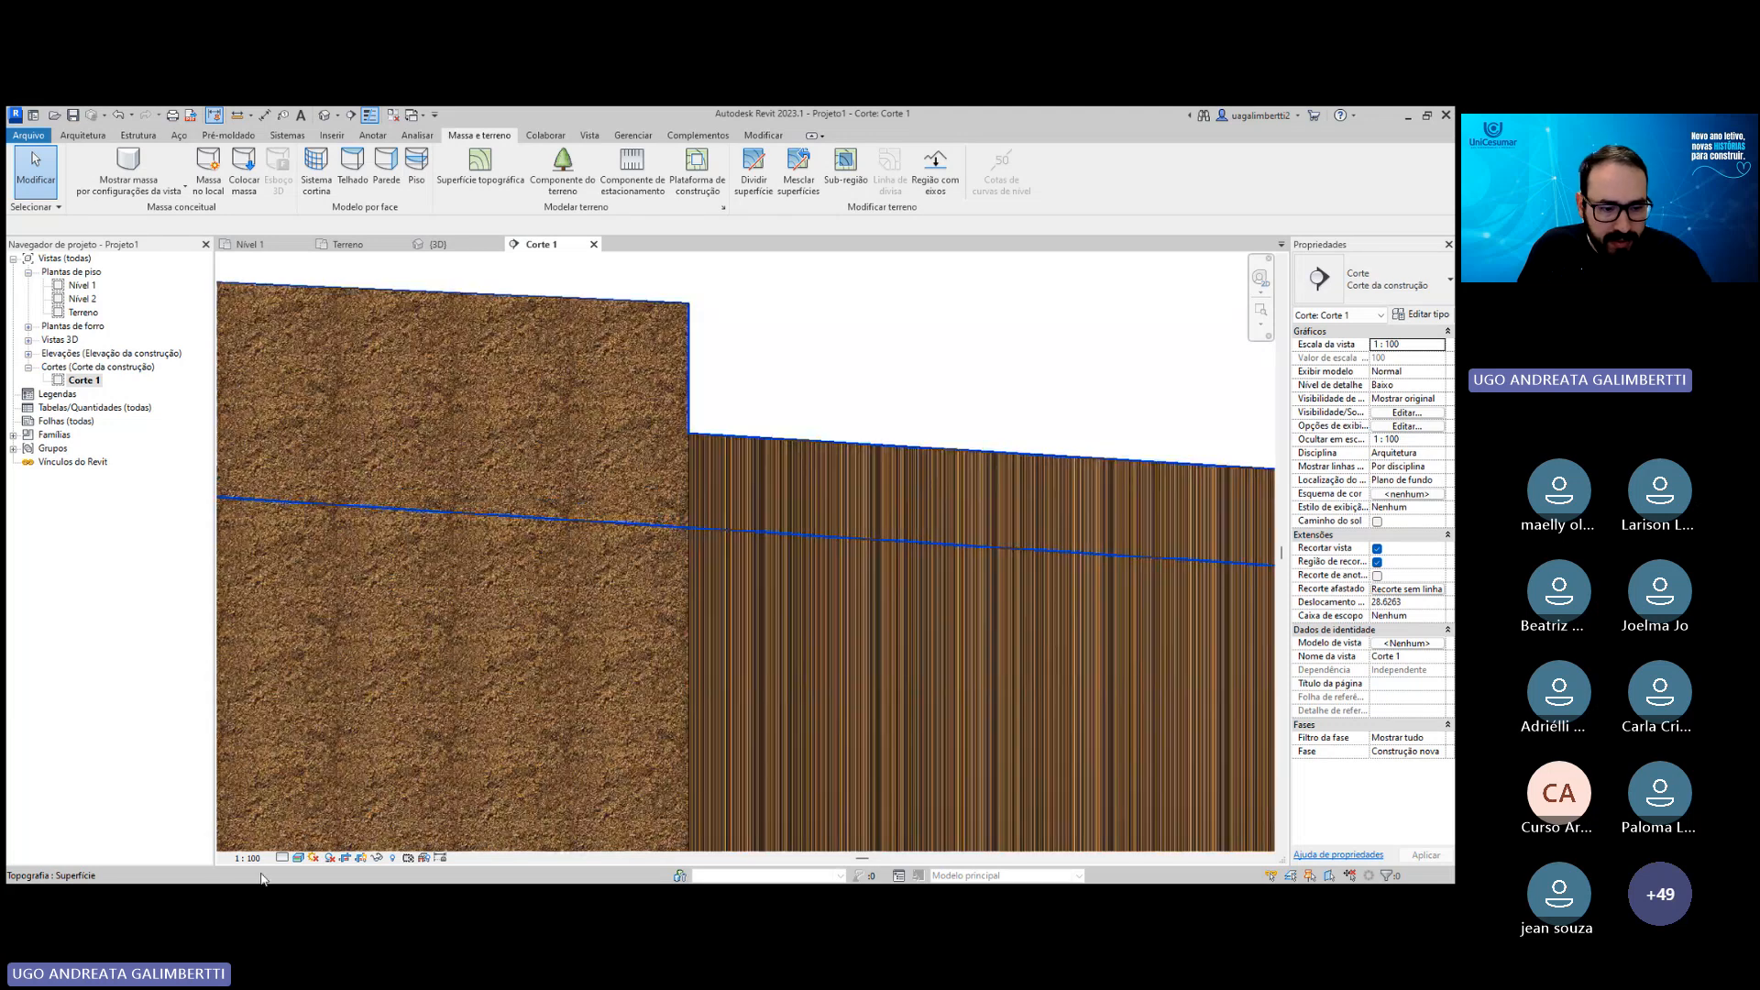
Set the Corte 1 section's visual style back to Linha oculta.
{"action": "left_click", "coordinate": [298, 857]}
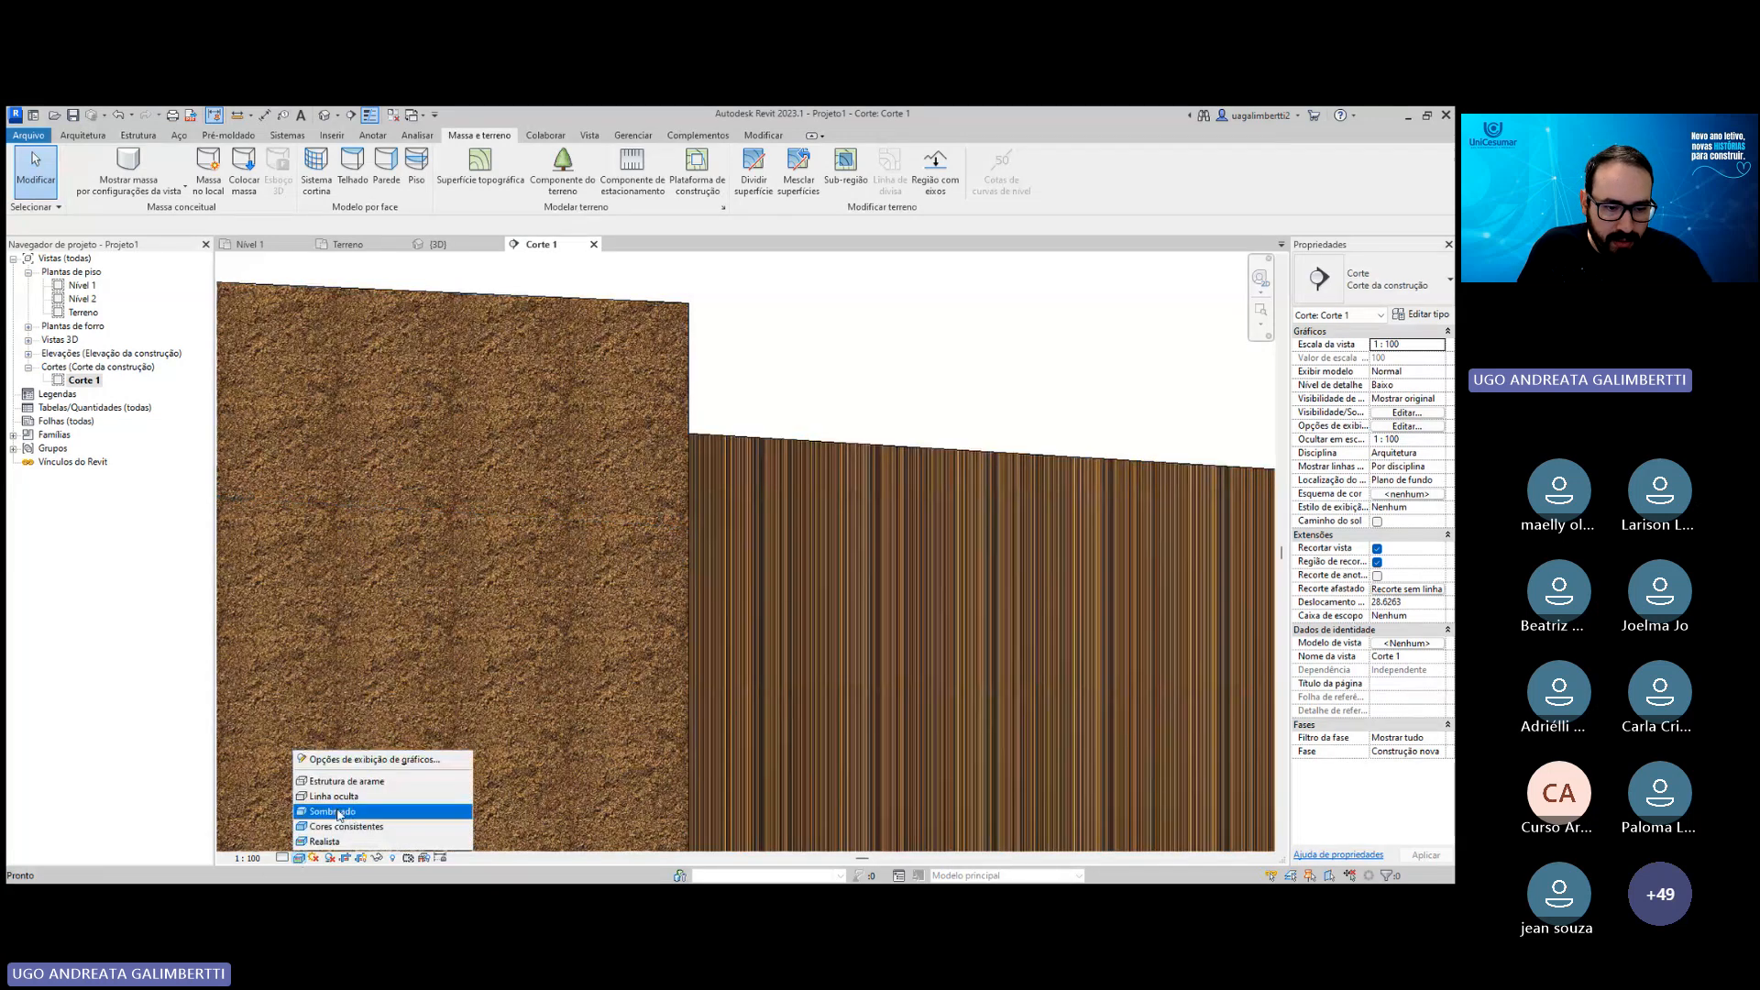
{"action": "left_click", "coordinate": [348, 798]}
{"action": "scroll", "coordinate": [747, 605], "scroll_direction": "down", "scroll_amount": 3}
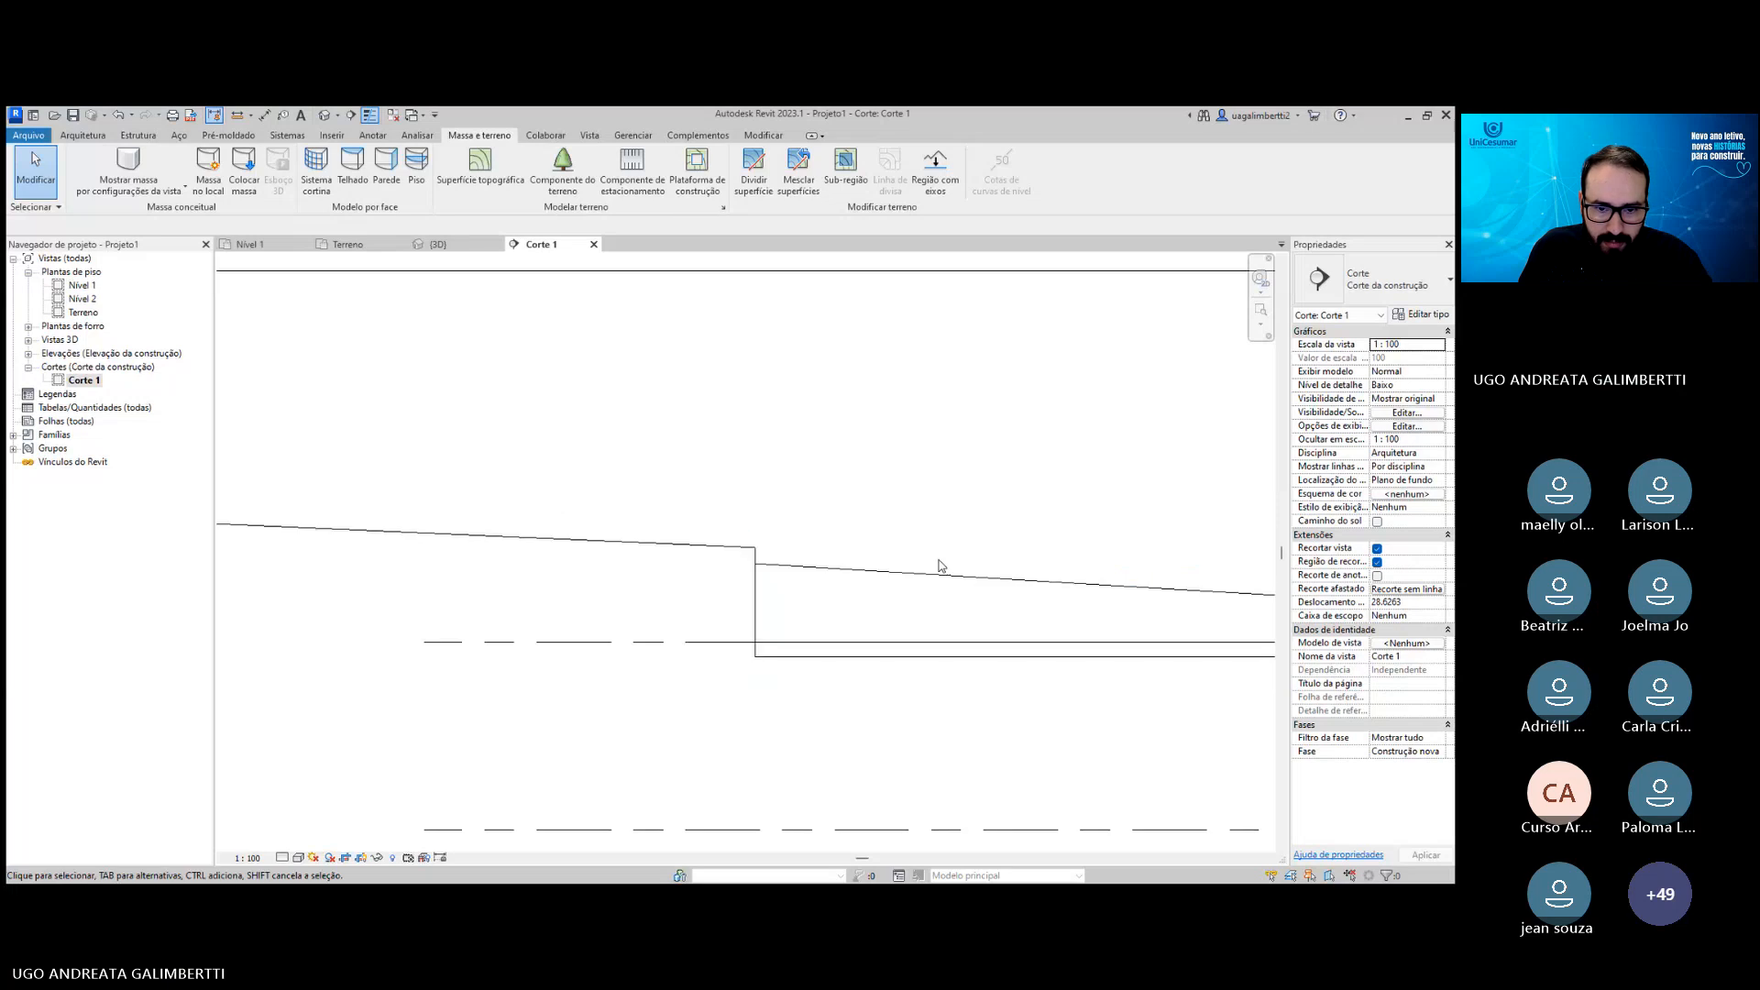
{"action": "scroll", "coordinate": [867, 470], "scroll_direction": "down", "scroll_amount": 2}
{"action": "mouse_move", "coordinate": [815, 624]}
{"action": "middle_mouse_down"}
{"action": "mouse_move", "coordinate": [862, 471]}
{"action": "mouse_move", "coordinate": [765, 595]}
{"action": "middle_mouse_up"}
{"action": "scroll", "coordinate": [765, 595], "scroll_direction": "up", "scroll_amount": 1}
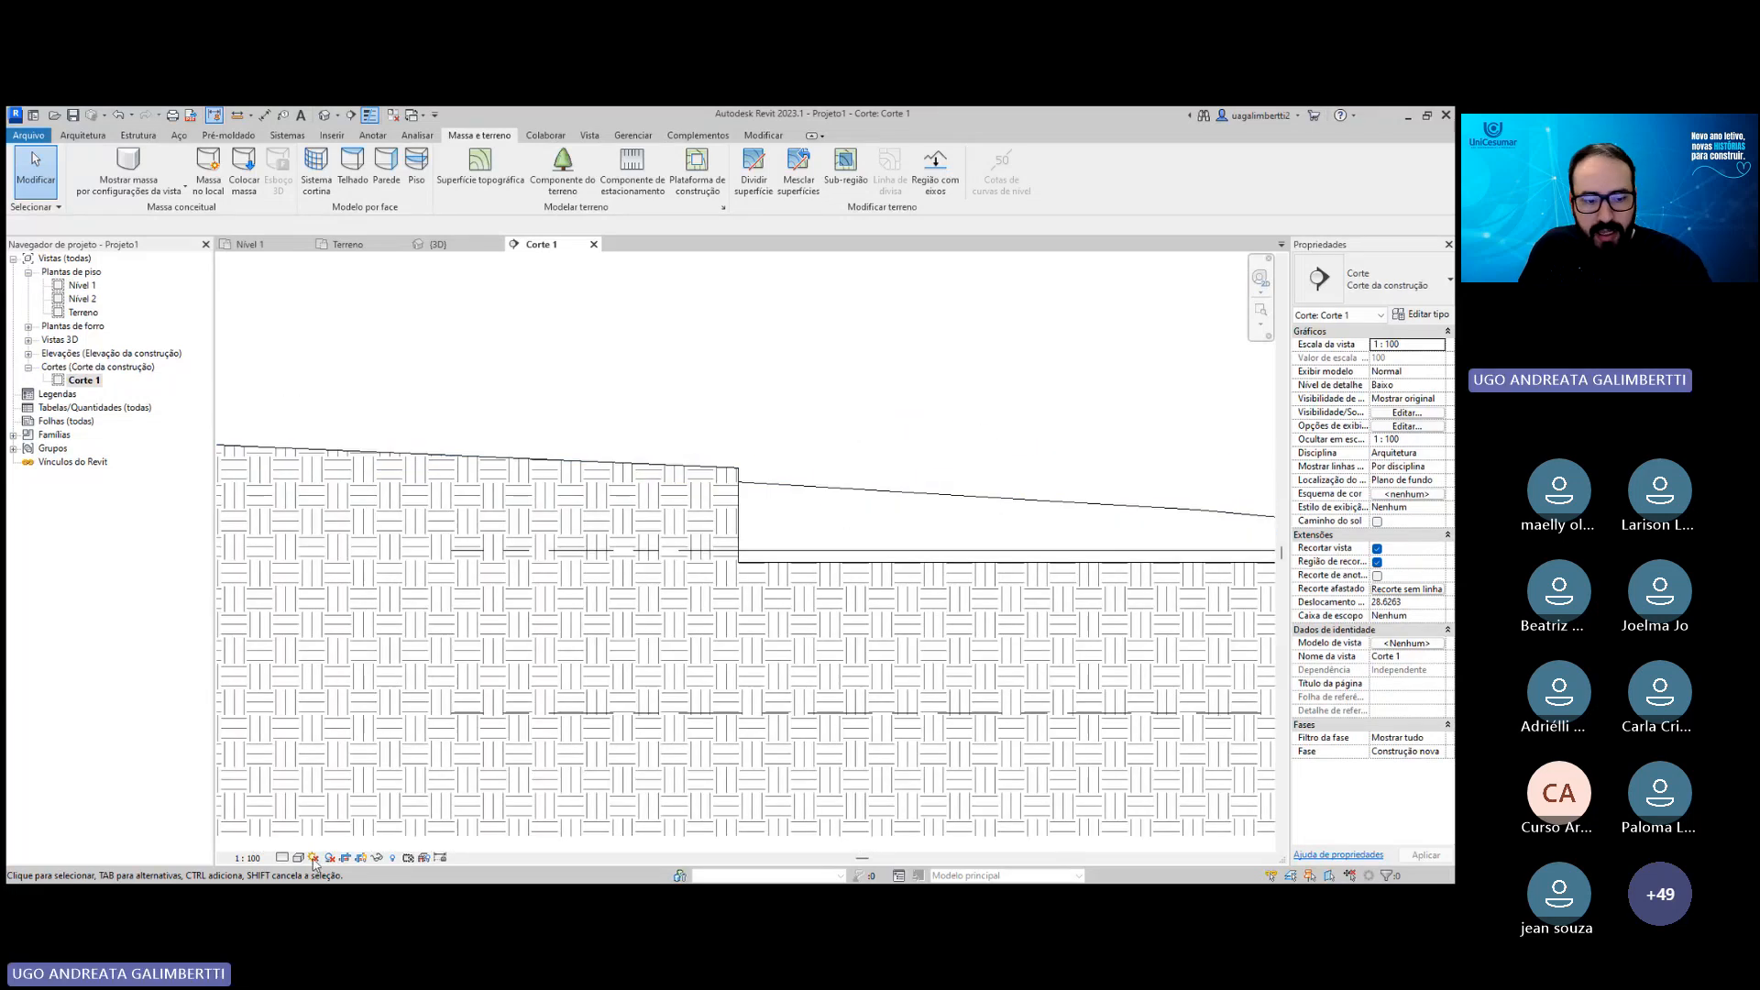
Set the Corte 1 section's detail level to Alto.
{"action": "left_click", "coordinate": [298, 857]}
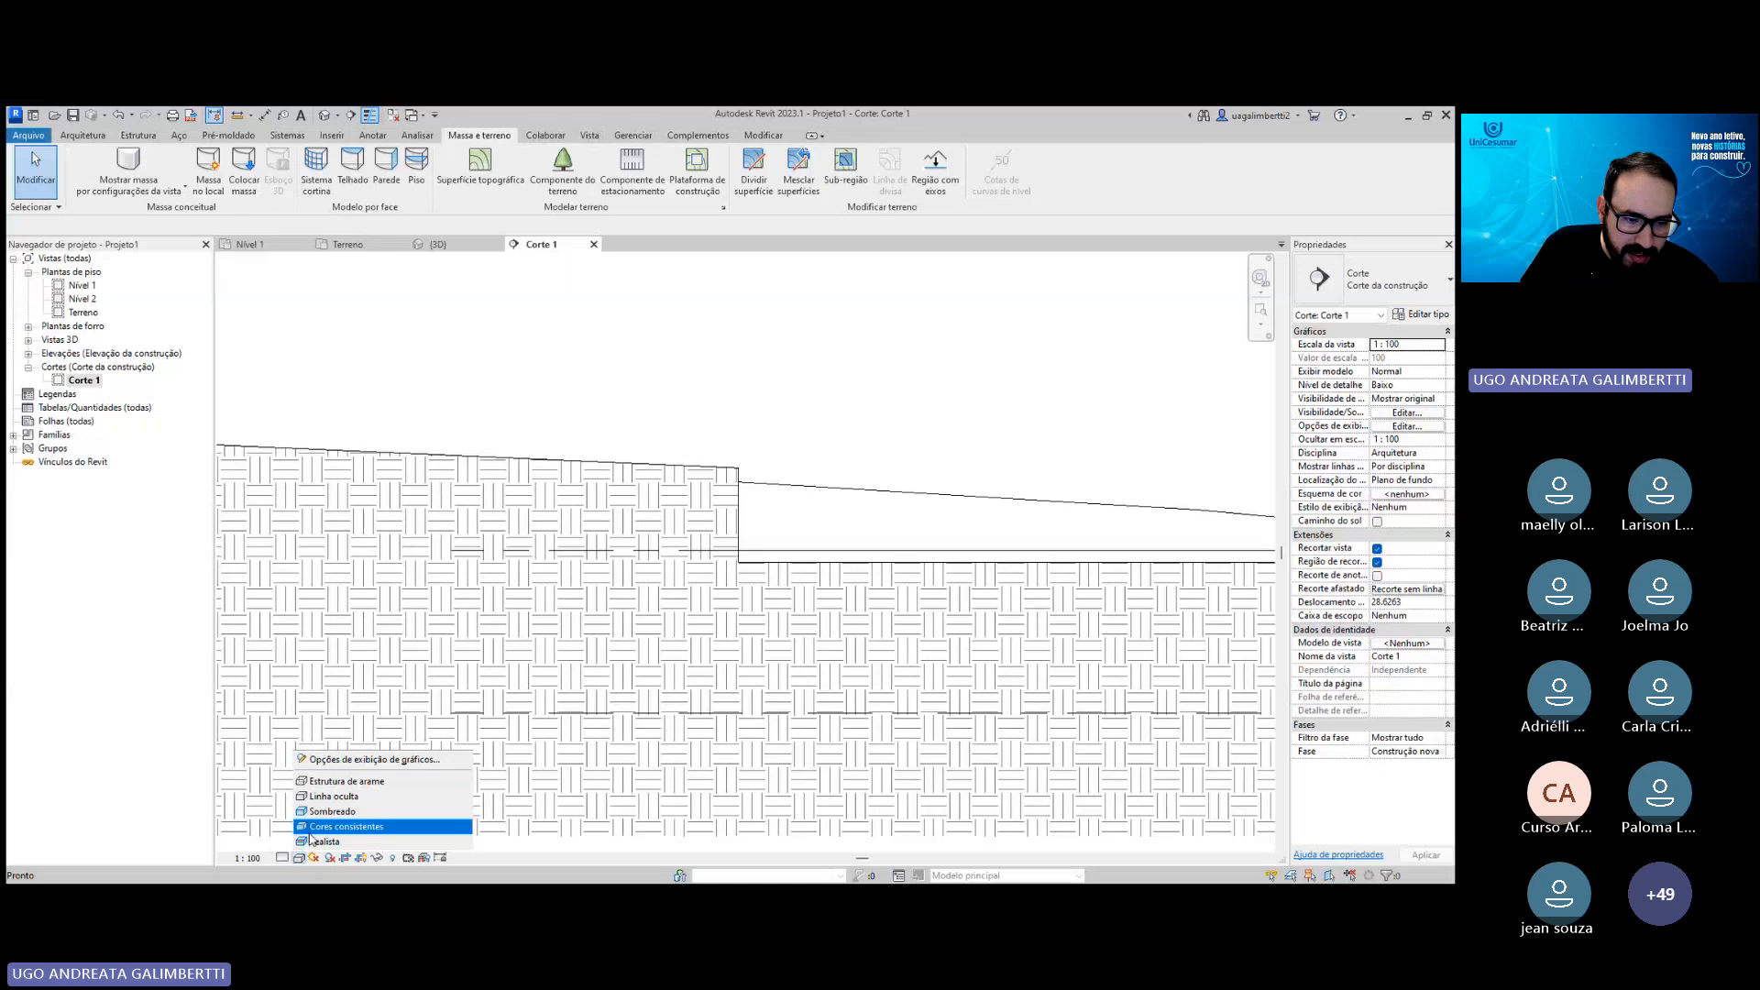
{"action": "left_click", "coordinate": [282, 857]}
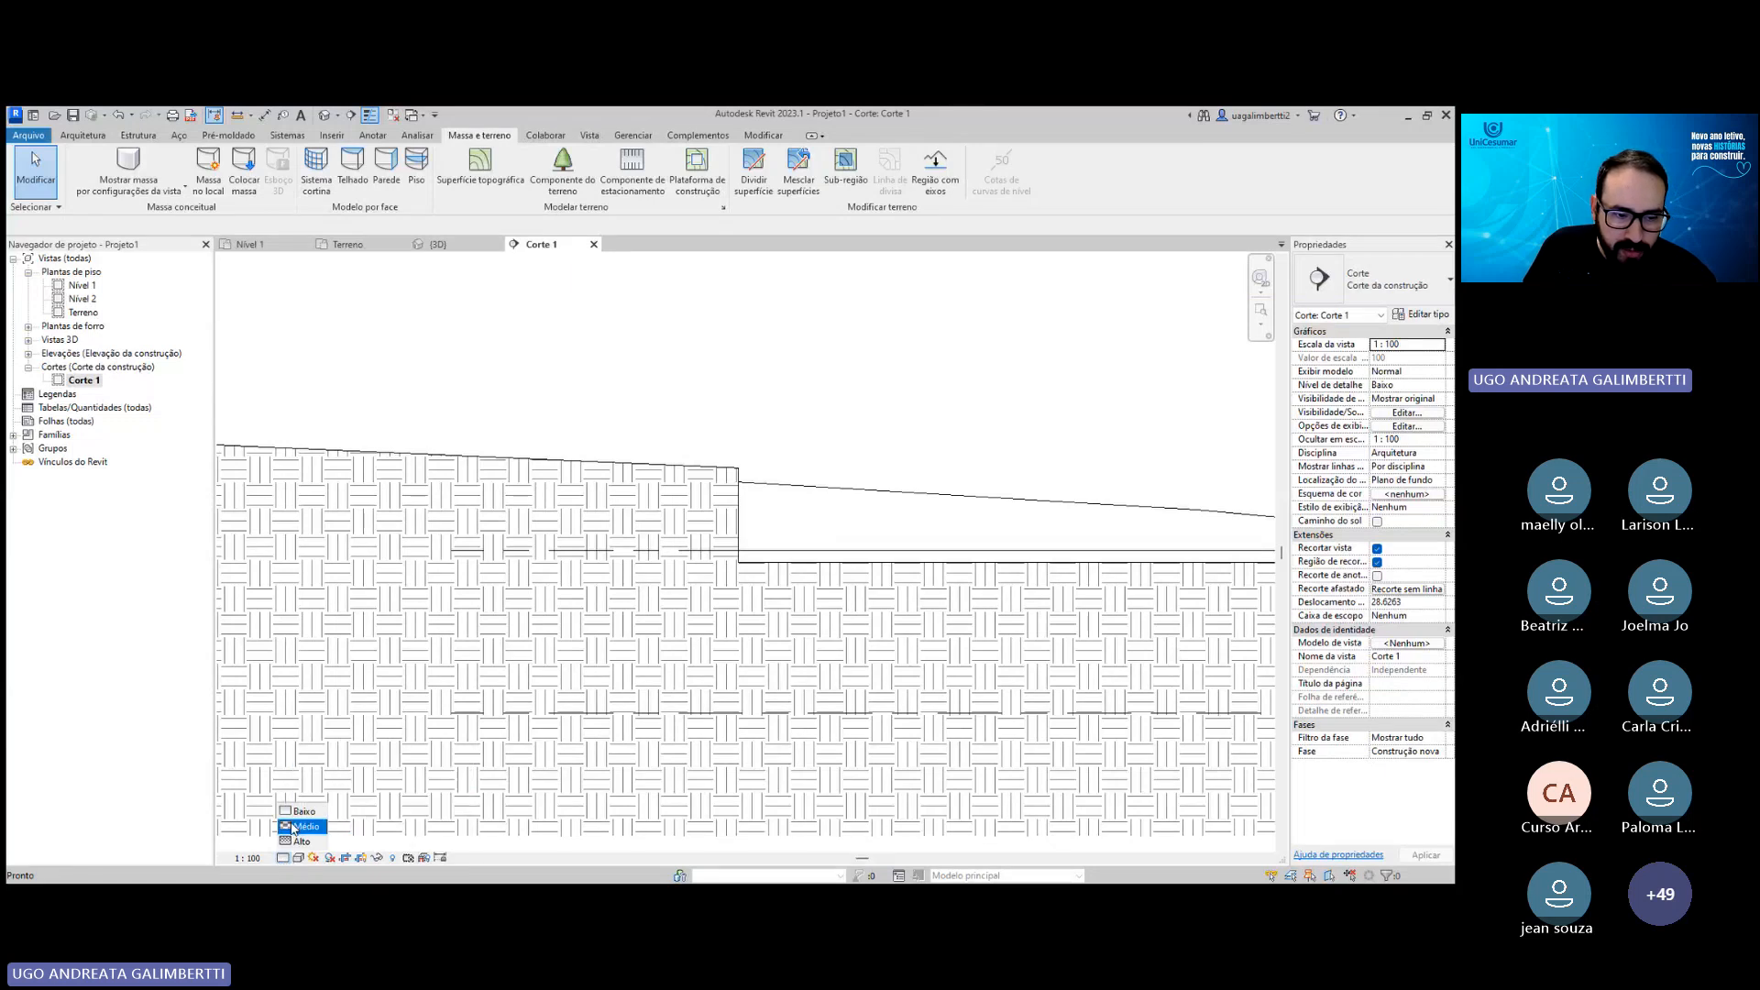
{"action": "left_click", "coordinate": [302, 841]}
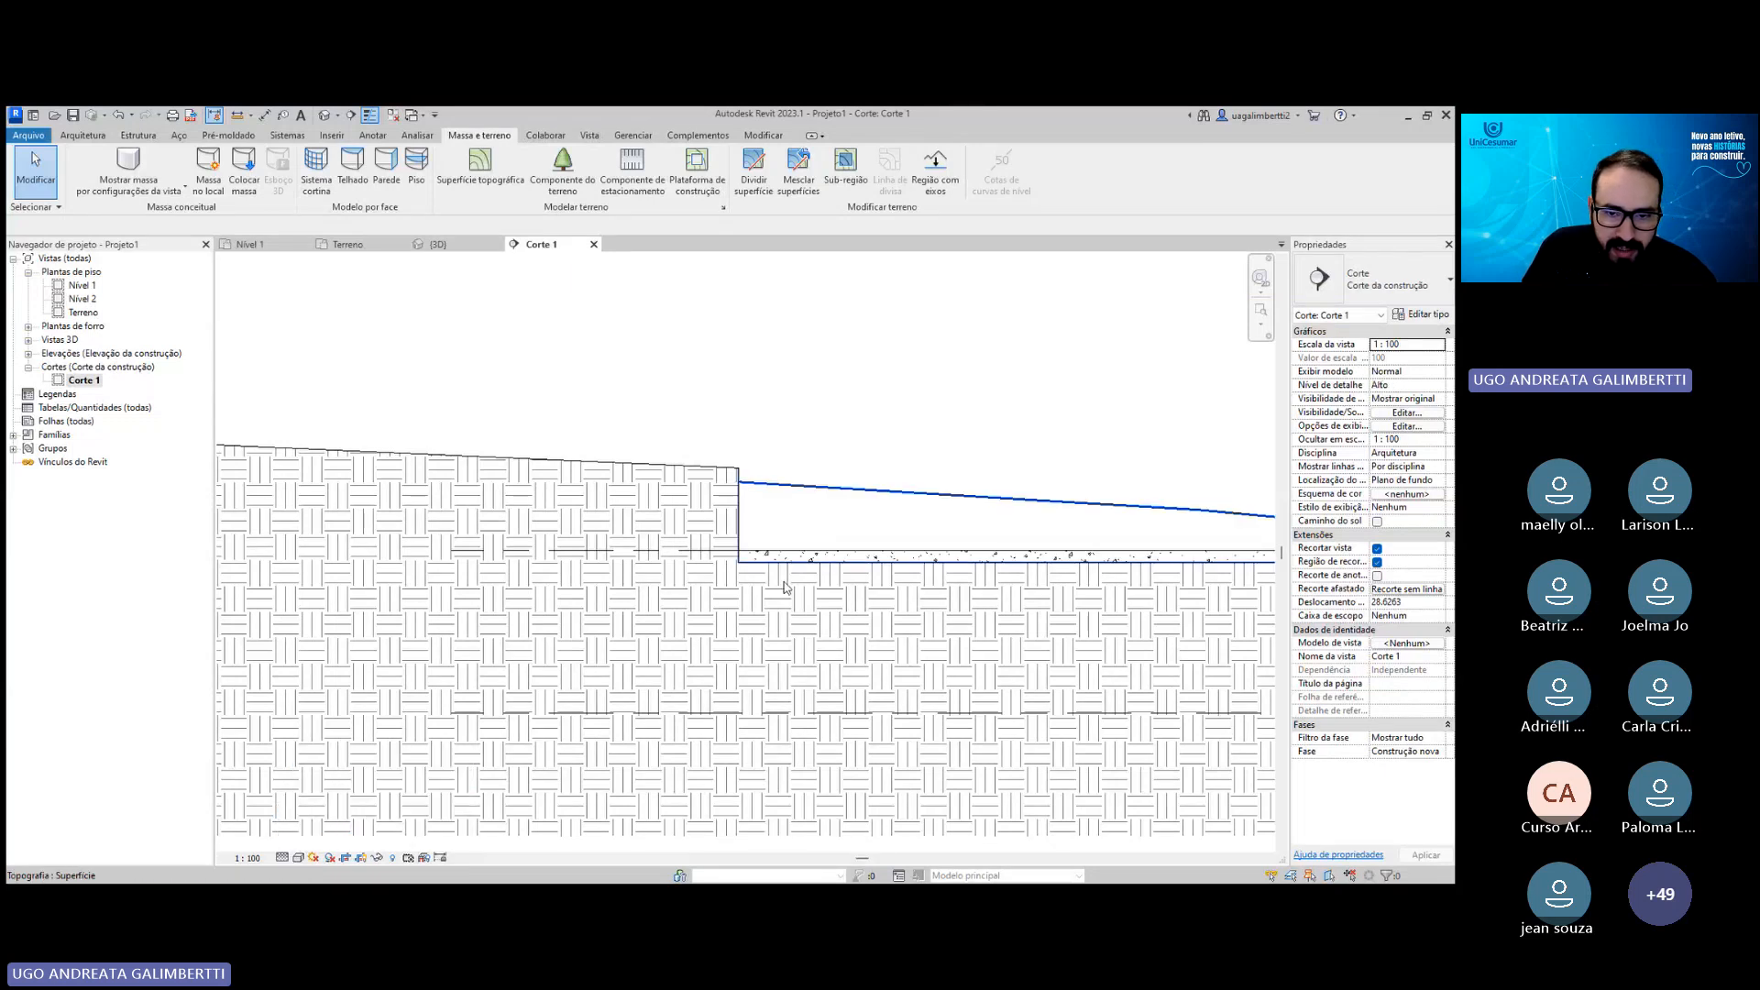
Examine the pad's concrete cut hatch and the earth hatch beneath it up close in the section.
{"action": "scroll", "coordinate": [794, 519], "scroll_direction": "up", "scroll_amount": 4}
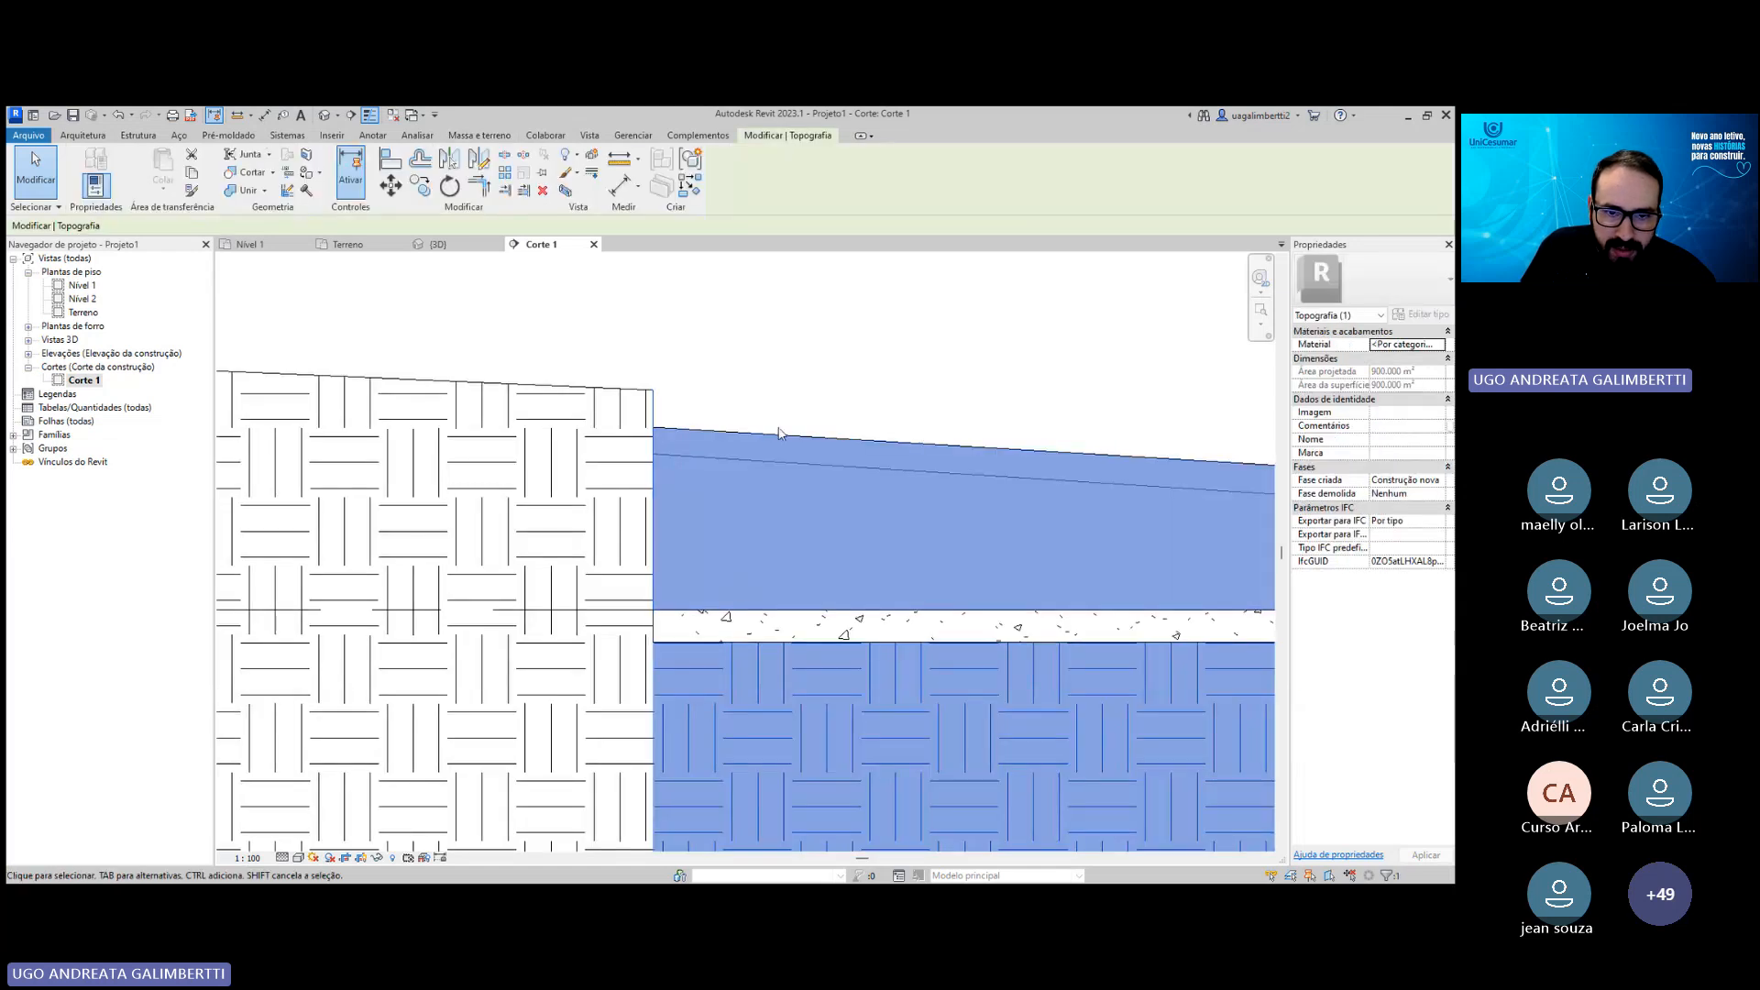
{"action": "scroll", "coordinate": [1095, 612], "scroll_direction": "down", "scroll_amount": 2}
{"action": "middle_click_drag", "start_coordinate": [1096, 616], "coordinate": [816, 620]}
{"action": "scroll", "coordinate": [945, 602], "scroll_direction": "up", "scroll_amount": 1}
{"action": "scroll", "coordinate": [655, 587], "scroll_direction": "up", "scroll_amount": 3}
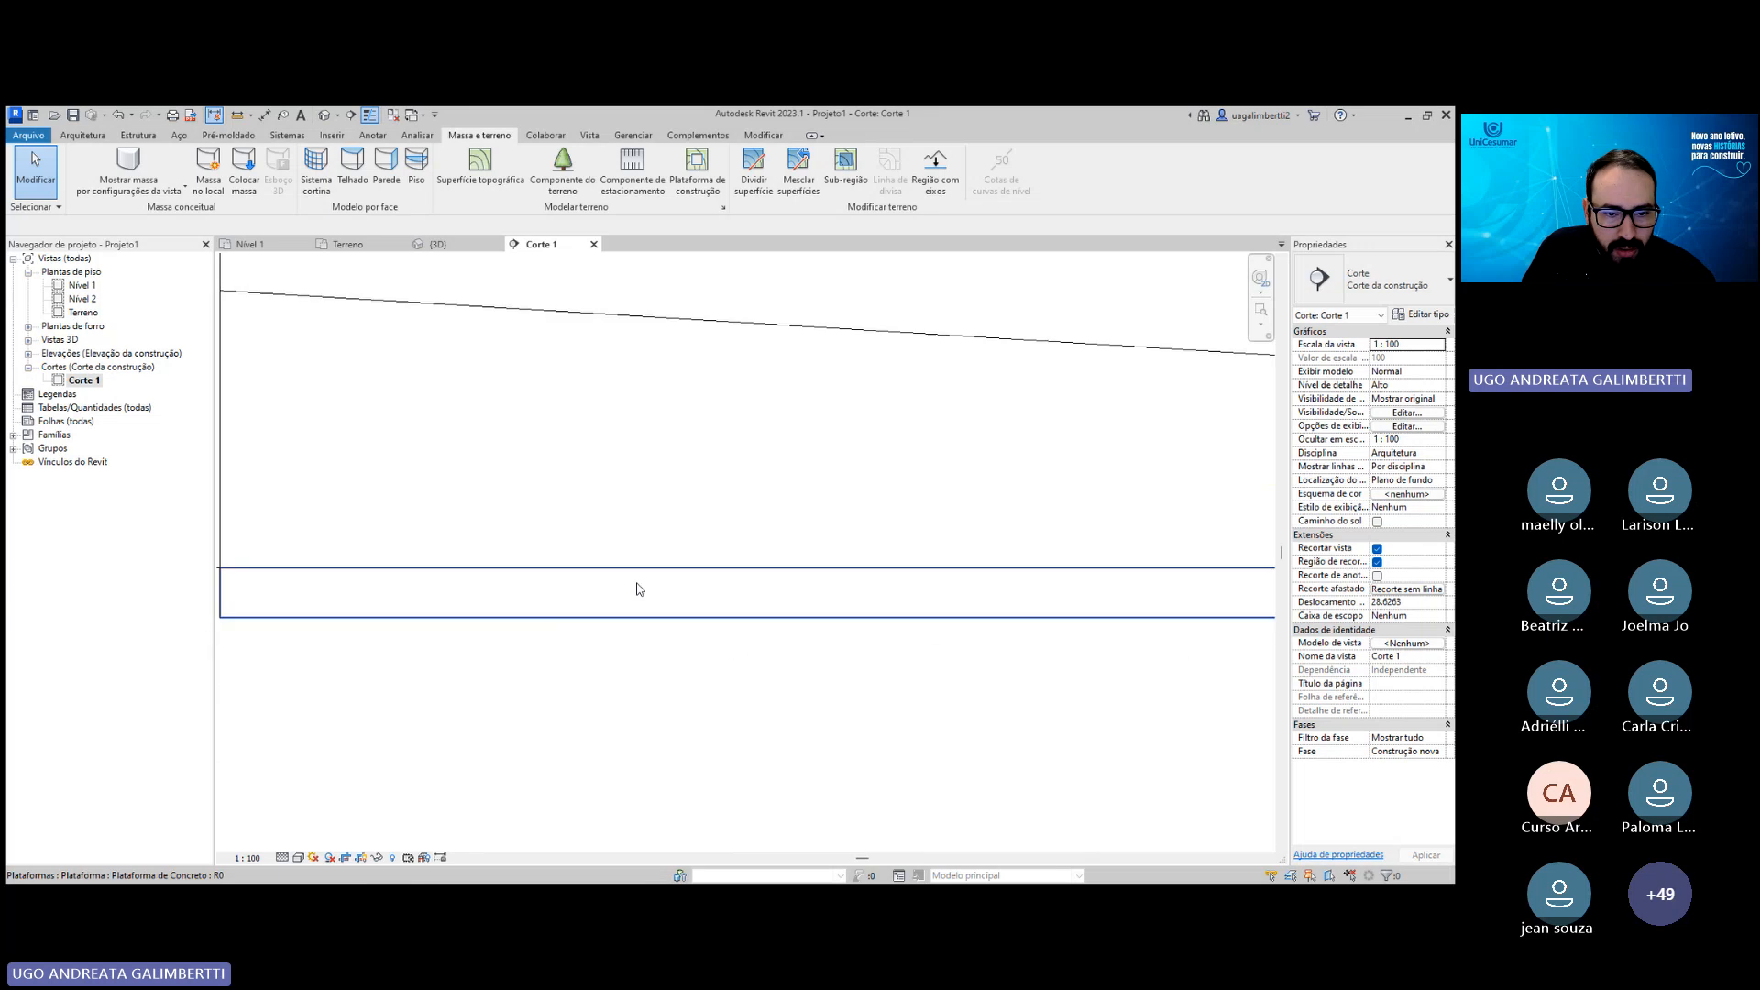
{"action": "scroll", "coordinate": [436, 573], "scroll_direction": "up", "scroll_amount": 1}
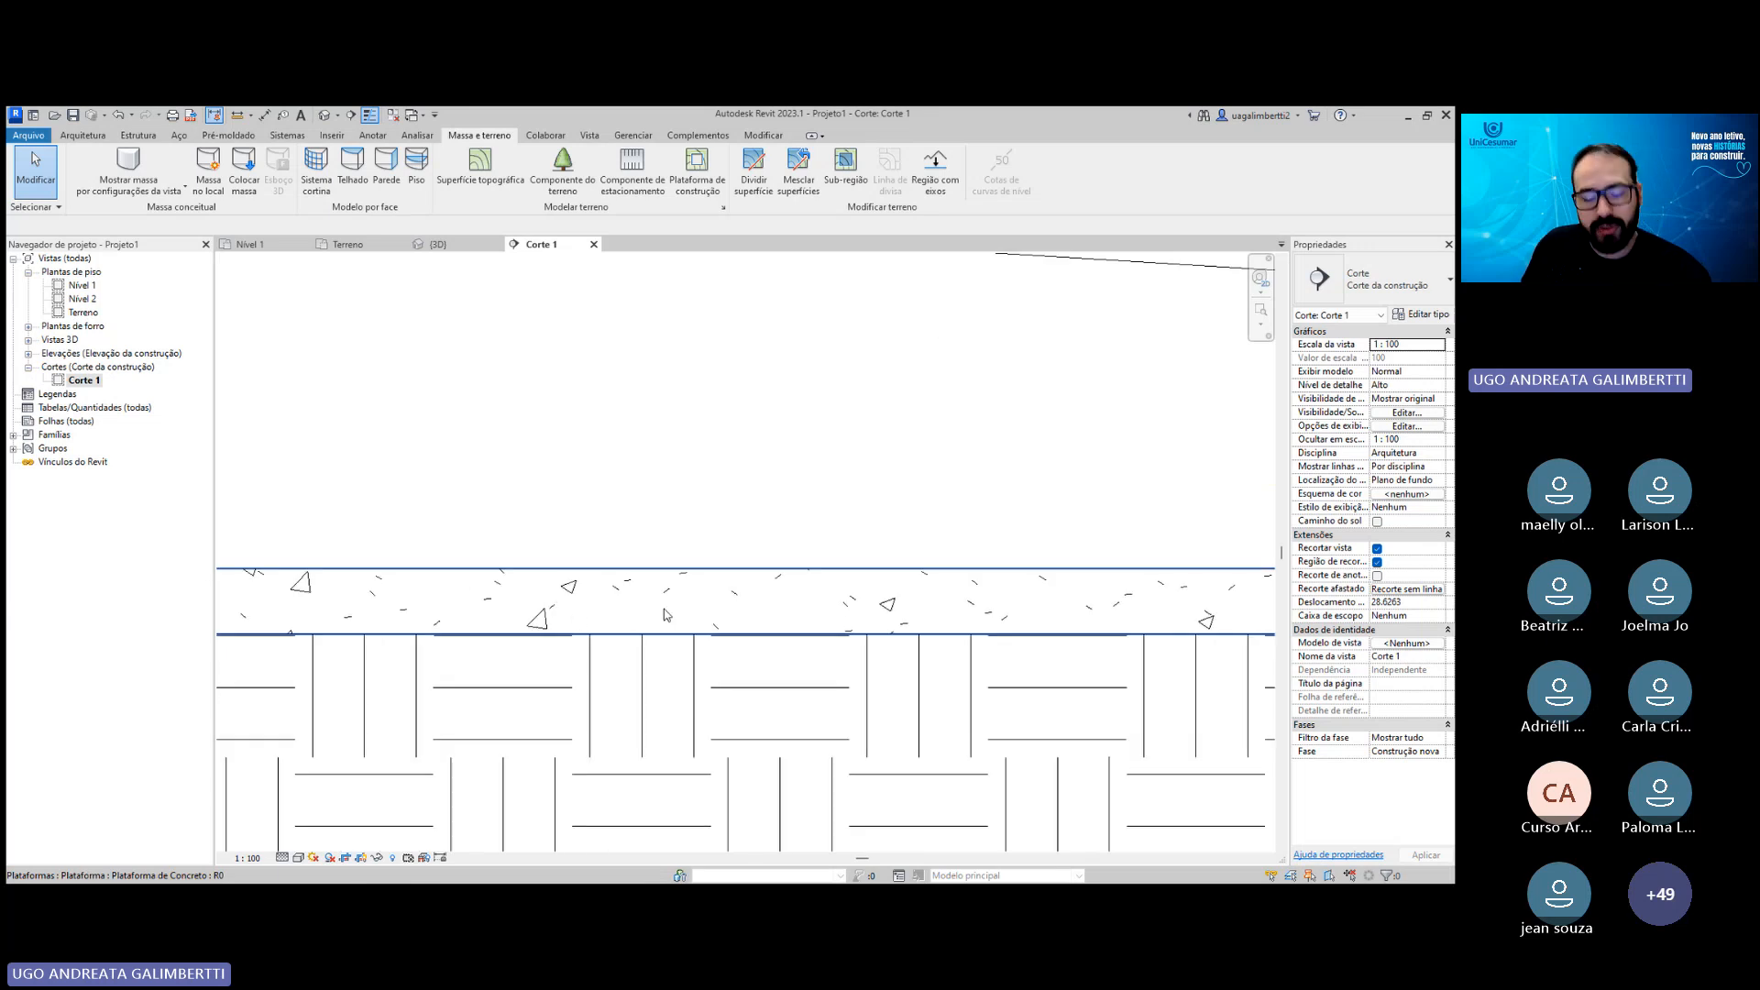
{"action": "scroll", "coordinate": [667, 635], "scroll_direction": "down", "scroll_amount": 5}
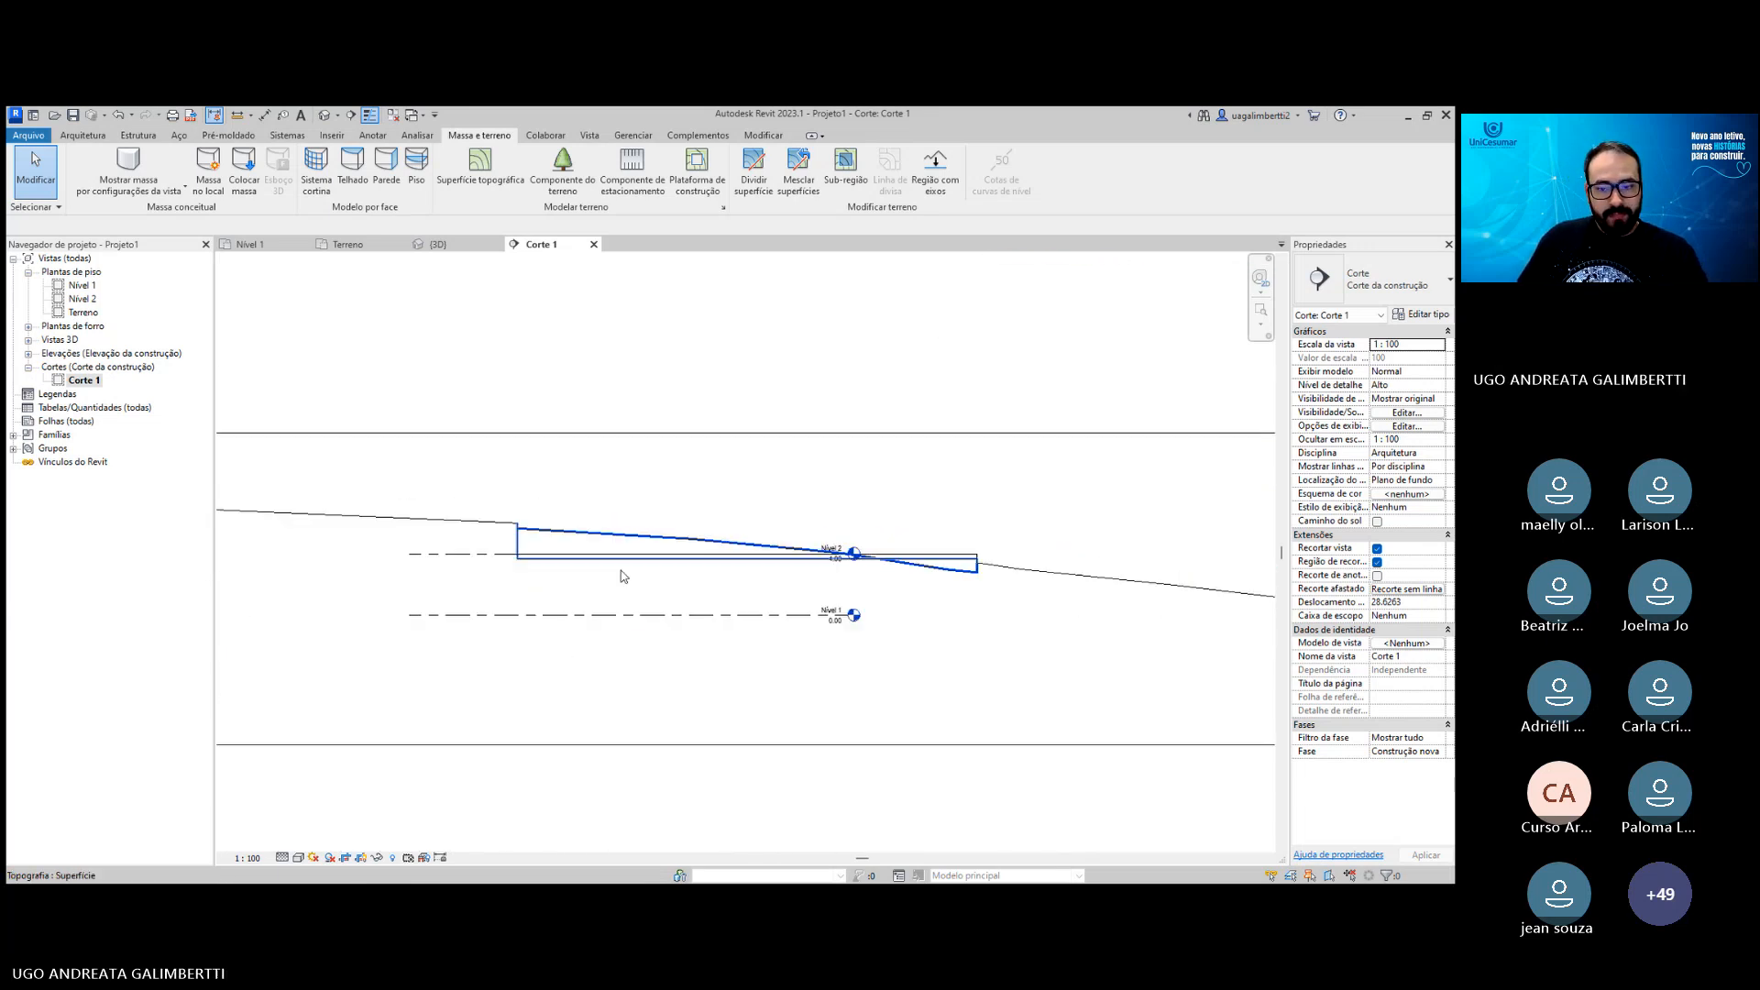
Examine the original terrain line against the pad at both of its edges in the Corte 1 section.
{"action": "scroll", "coordinate": [982, 574], "scroll_direction": "up", "scroll_amount": 2}
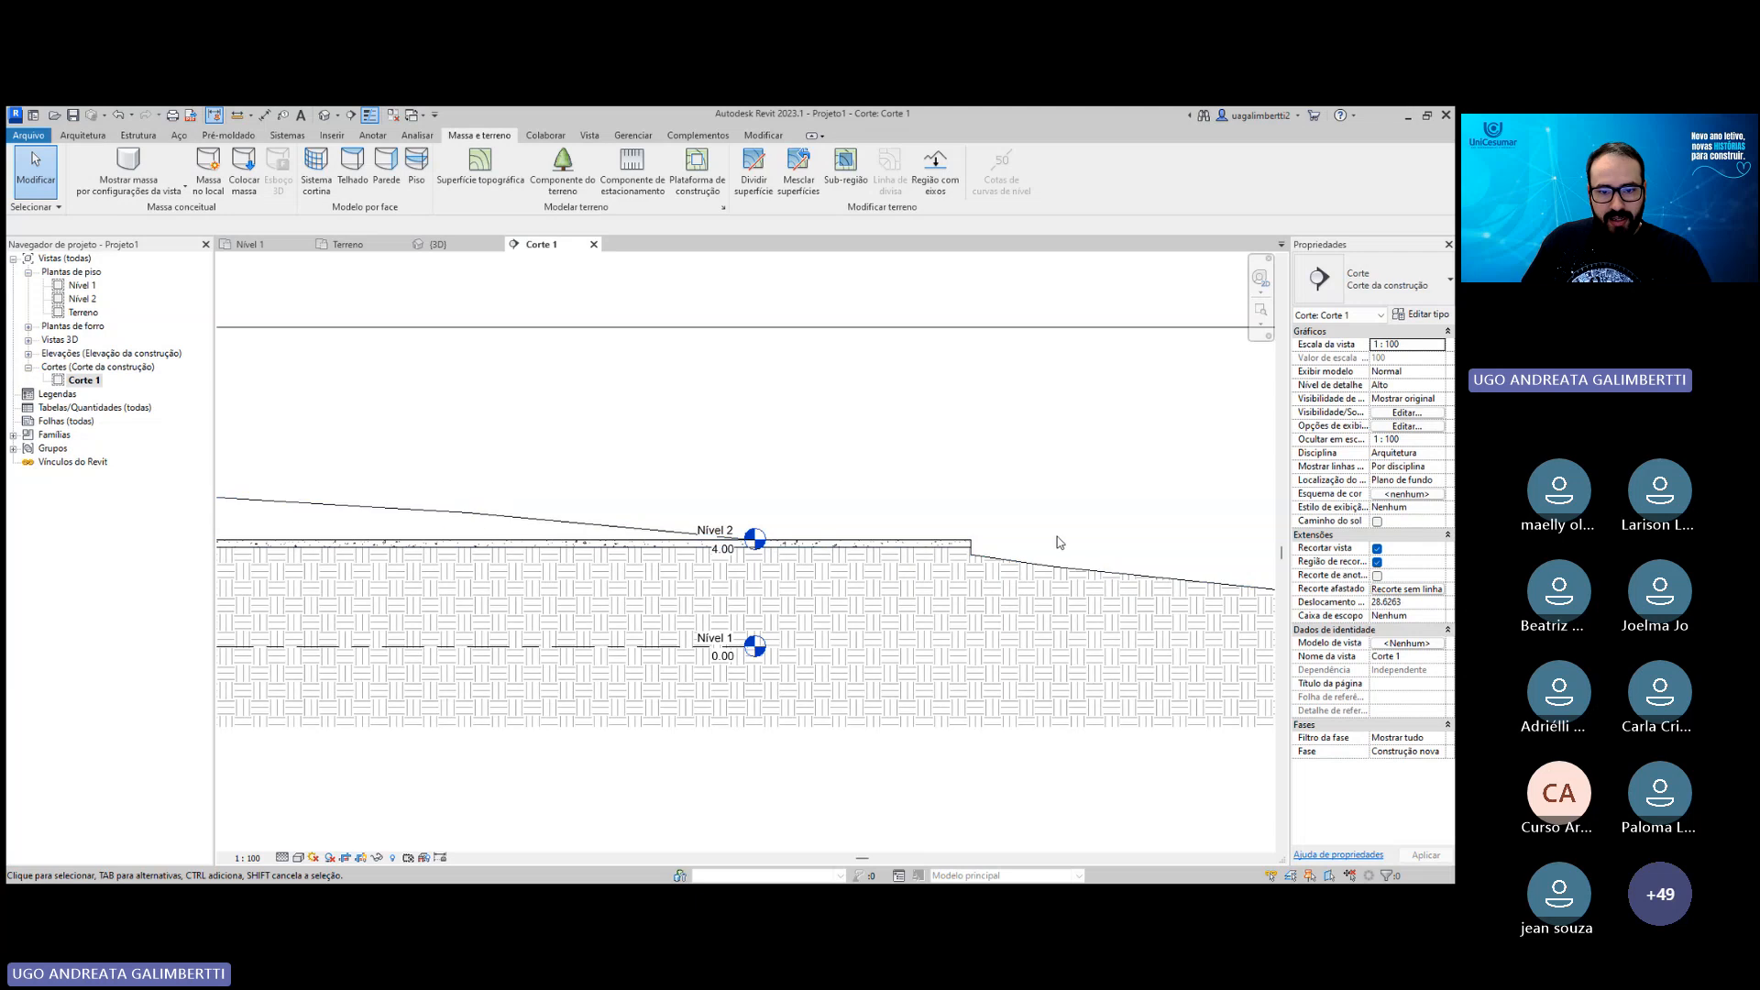
{"action": "middle_click_drag", "start_coordinate": [755, 566], "coordinate": [991, 545]}
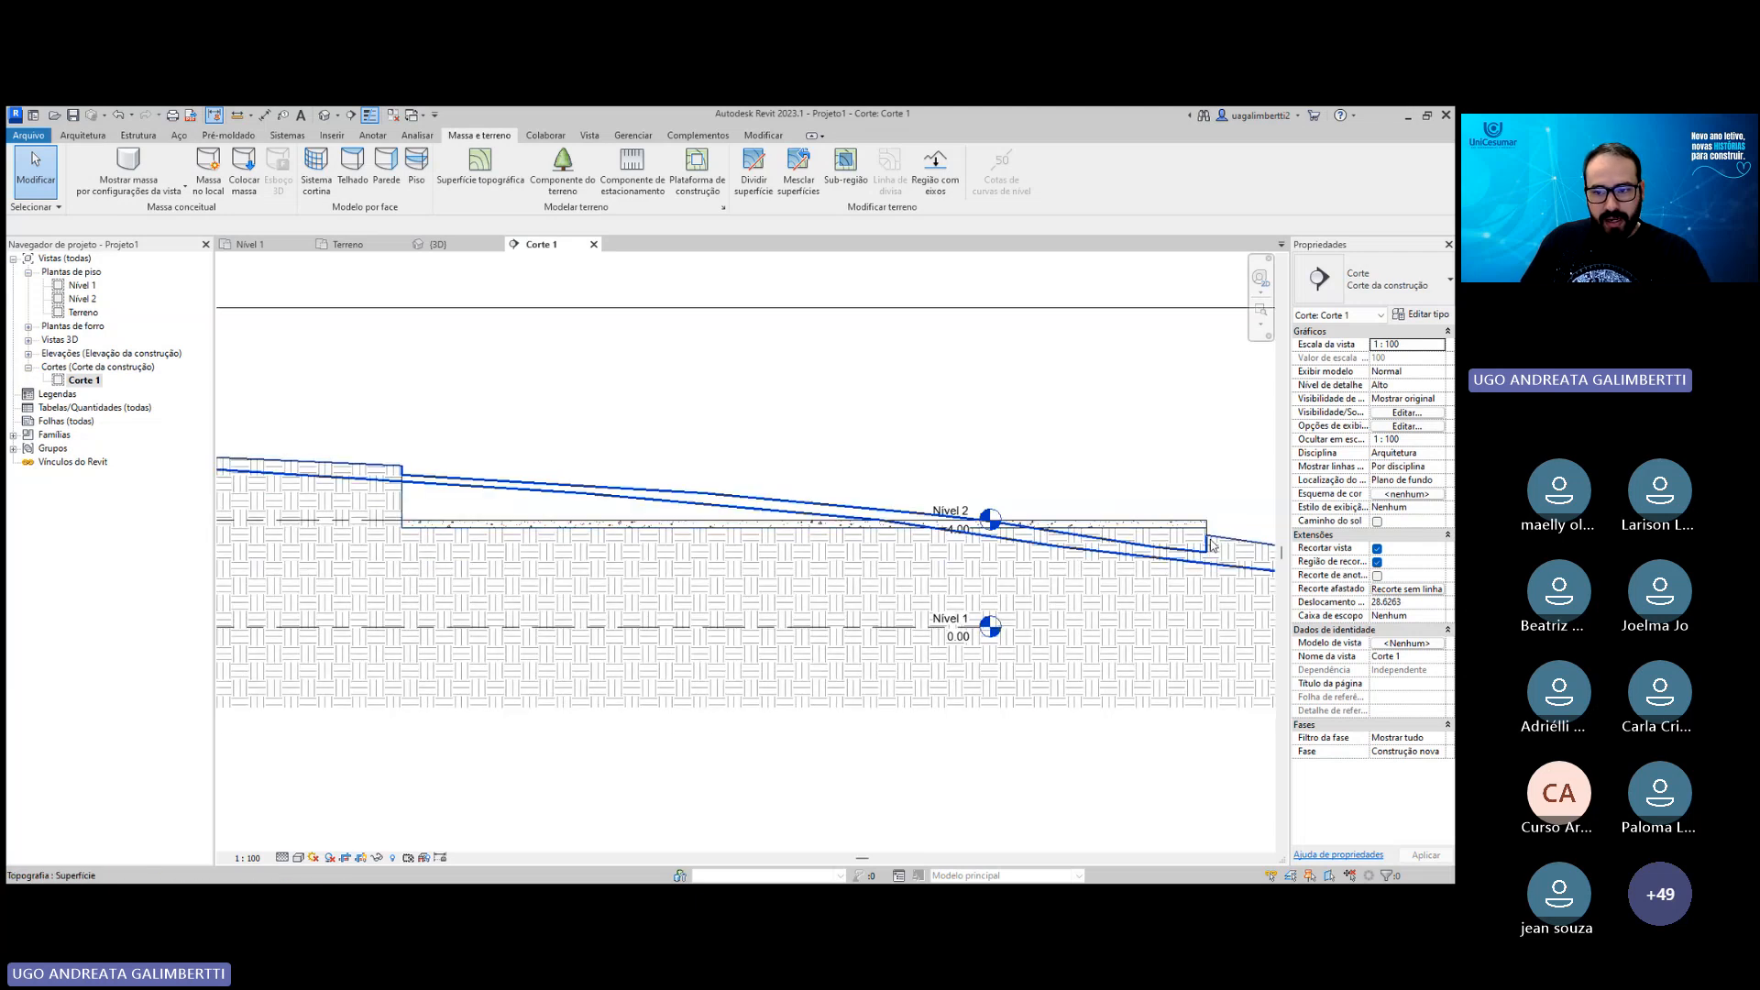
{"action": "scroll", "coordinate": [1210, 538], "scroll_direction": "up", "scroll_amount": 2}
{"action": "scroll", "coordinate": [1215, 542], "scroll_direction": "up", "scroll_amount": 3}
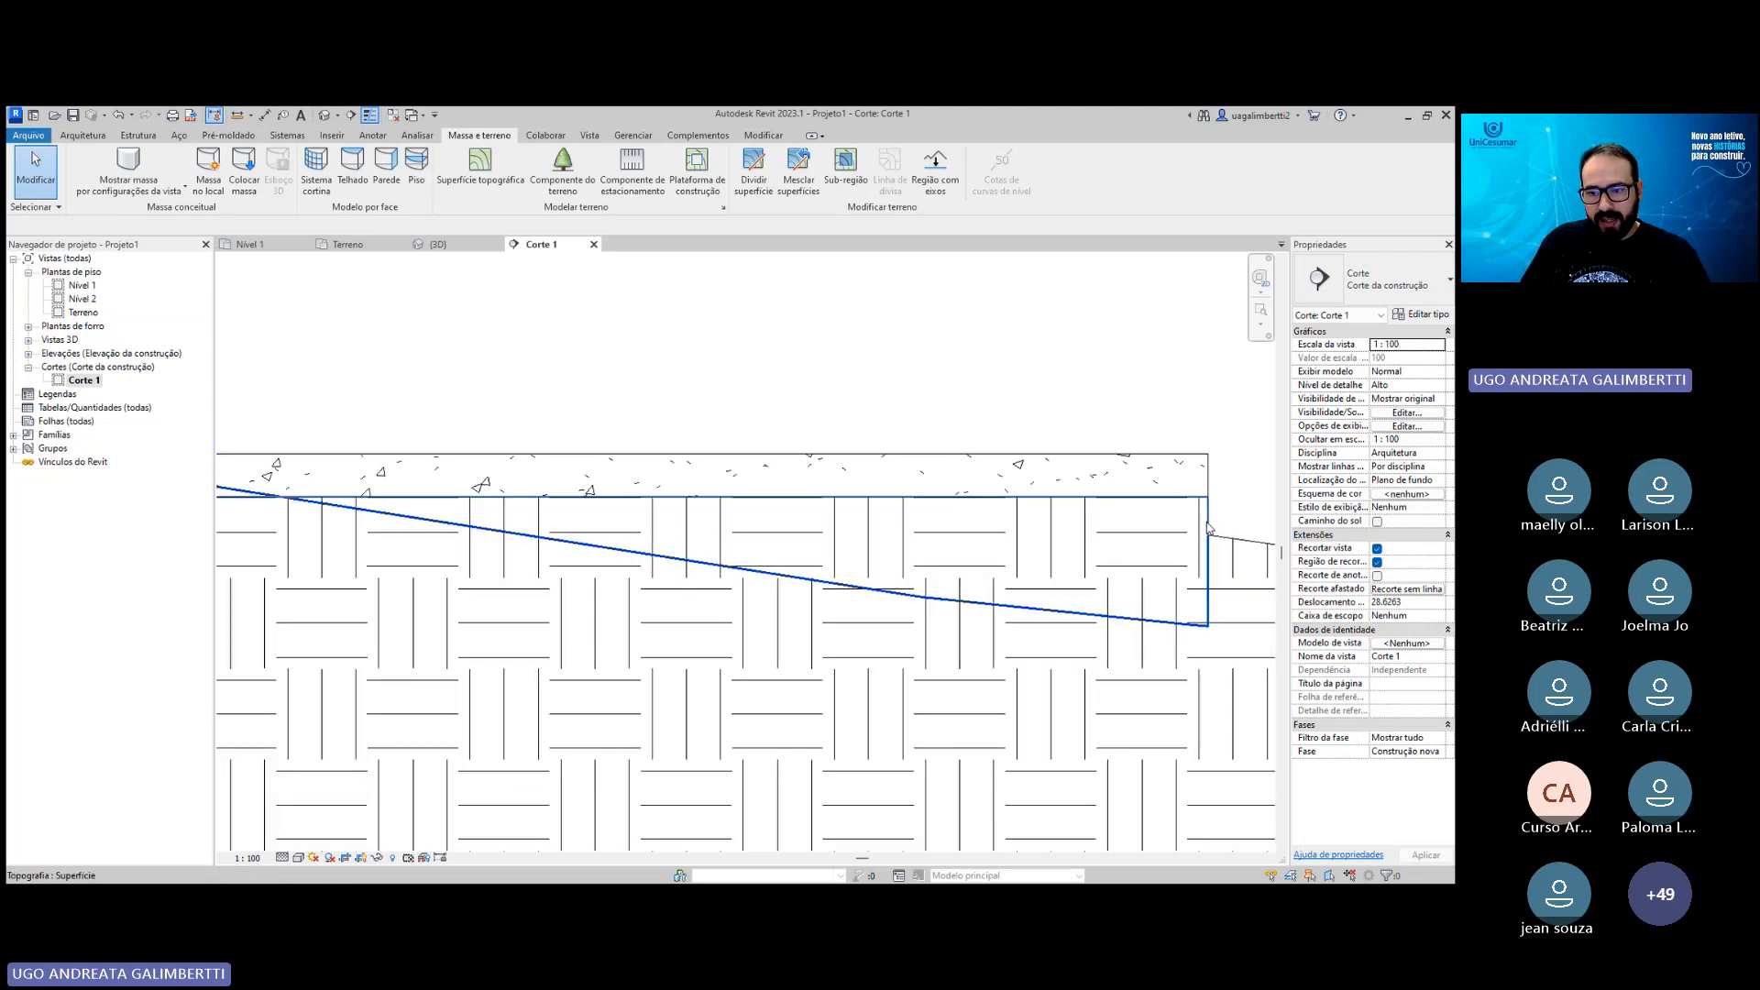
{"action": "scroll", "coordinate": [1194, 527], "scroll_direction": "down", "scroll_amount": 4}
{"action": "middle_click_drag", "start_coordinate": [1163, 554], "coordinate": [1095, 550]}
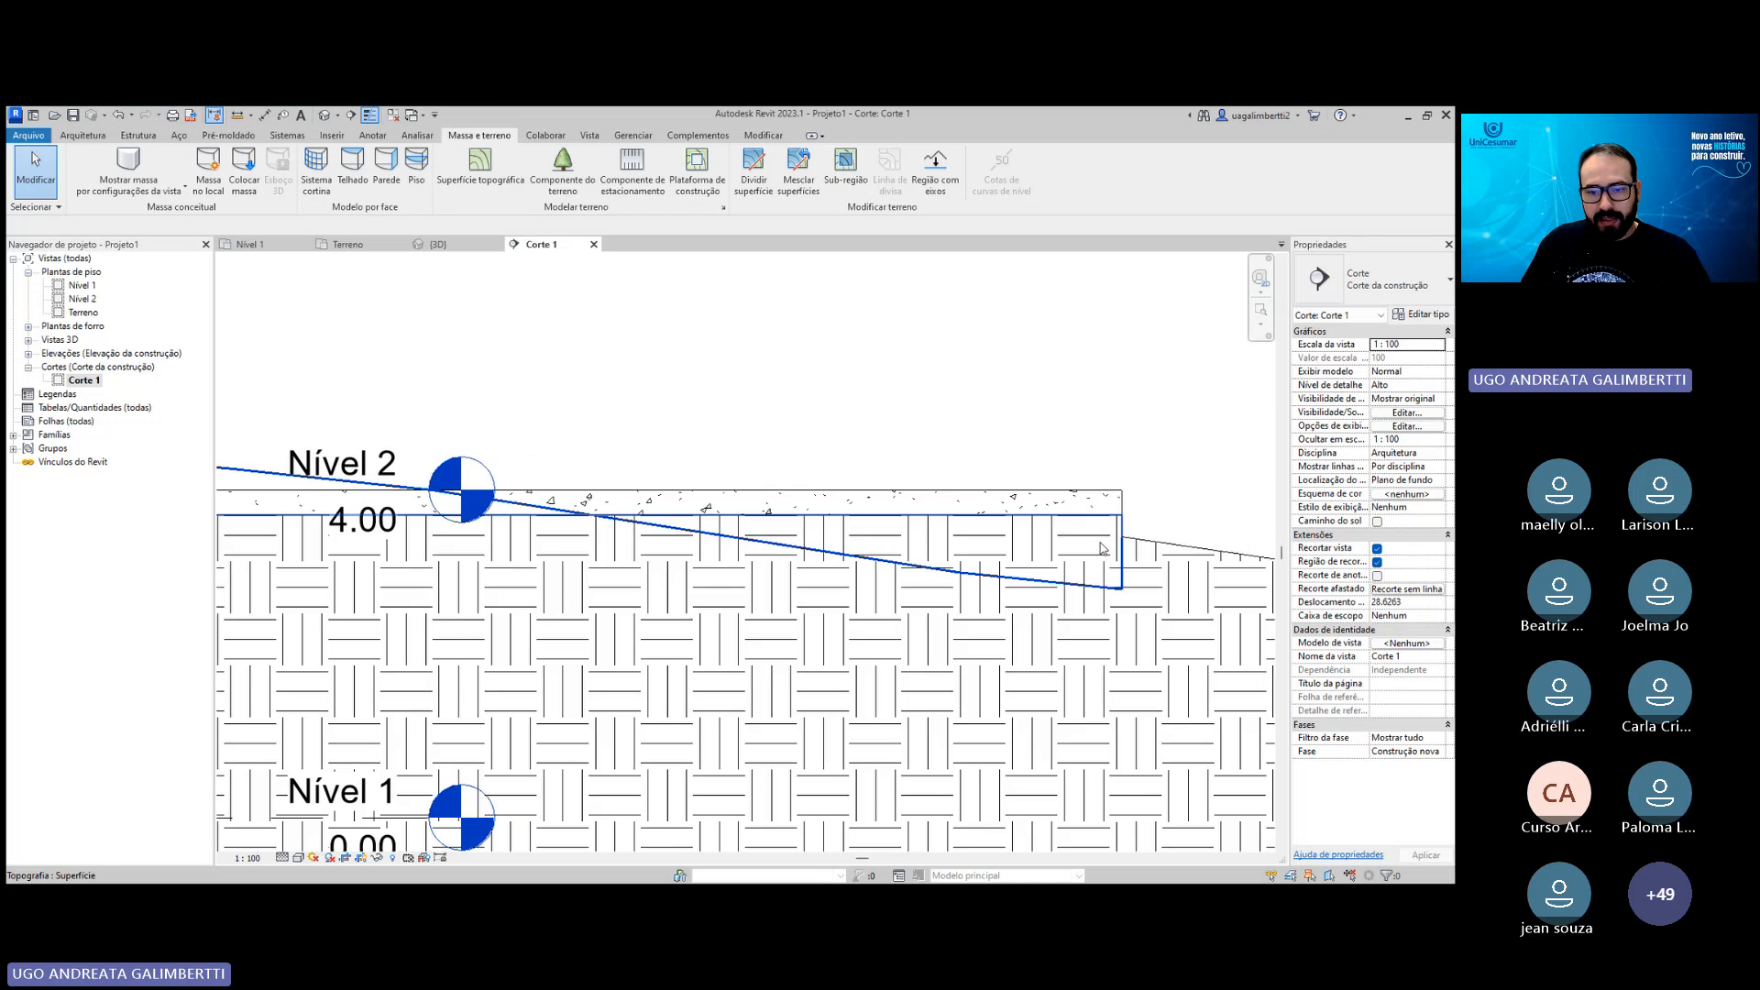
{"action": "scroll", "coordinate": [811, 568], "scroll_direction": "down", "scroll_amount": 3}
{"action": "middle_click_drag", "start_coordinate": [812, 568], "coordinate": [1090, 553]}
{"action": "middle_click_drag", "start_coordinate": [308, 495], "coordinate": [696, 519]}
{"action": "scroll", "coordinate": [696, 519], "scroll_direction": "down", "scroll_amount": 2}
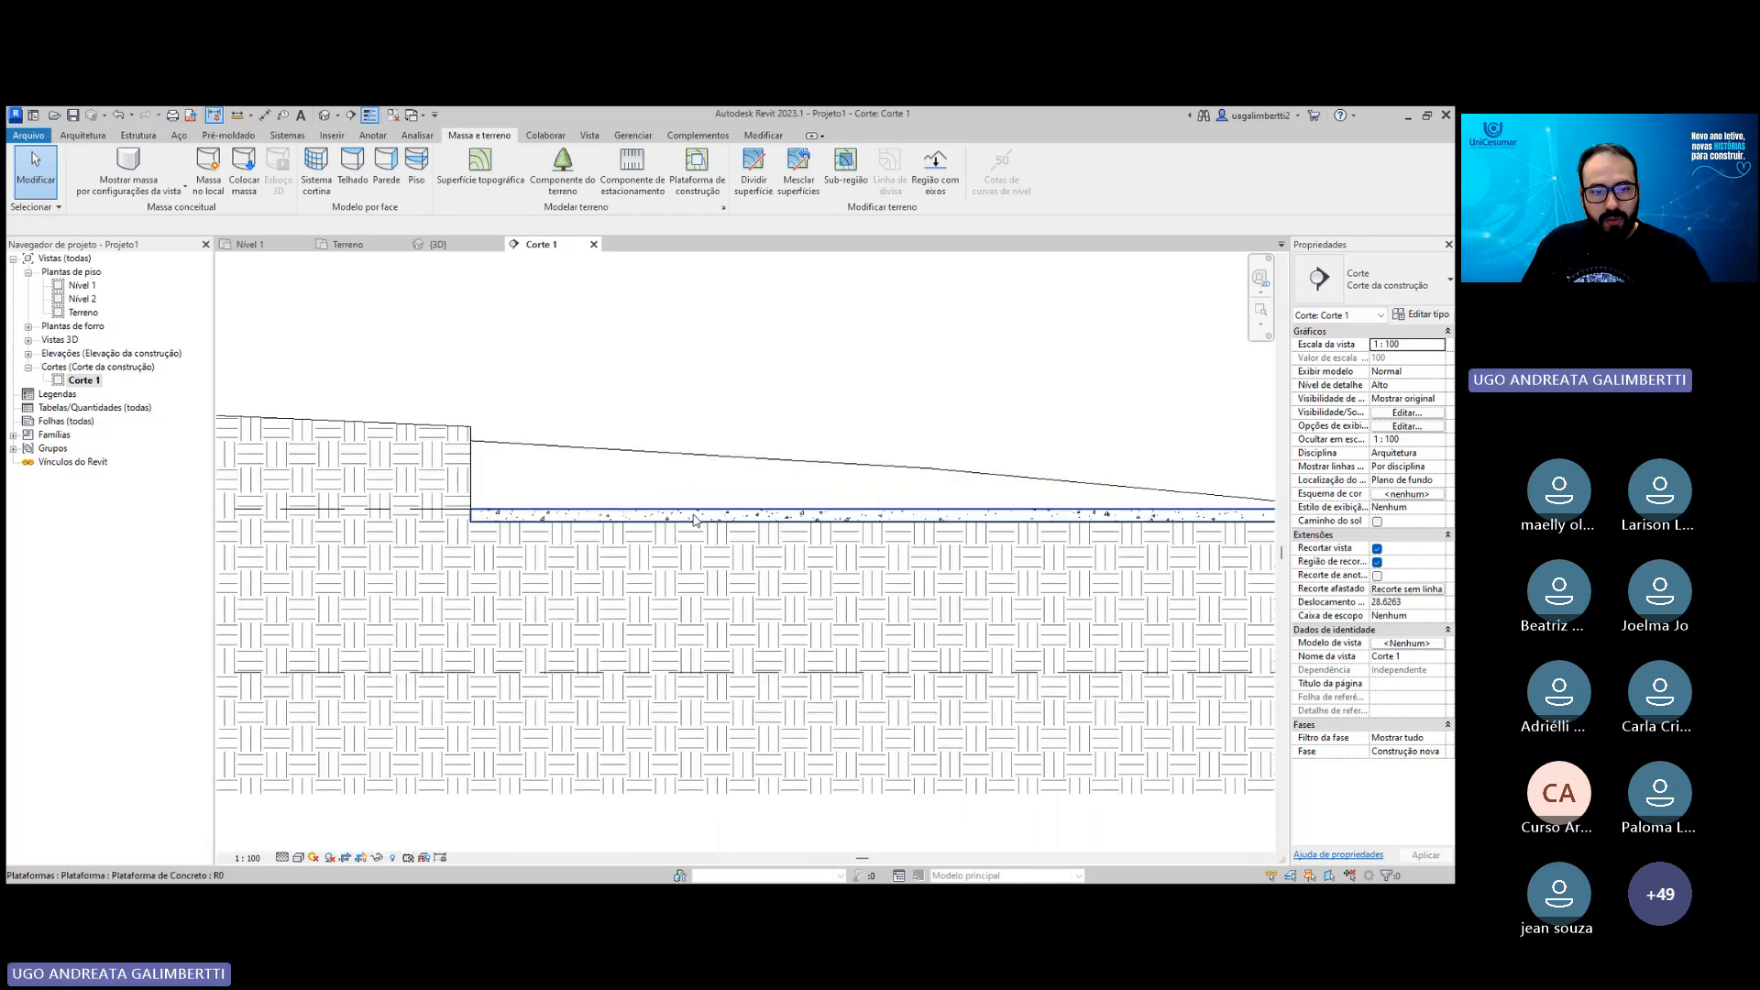
{"action": "middle_click_drag", "start_coordinate": [448, 501], "coordinate": [539, 505]}
{"action": "scroll", "coordinate": [539, 505], "scroll_direction": "up", "scroll_amount": 1}
{"action": "scroll", "coordinate": [539, 505], "scroll_direction": "up", "scroll_amount": 2}
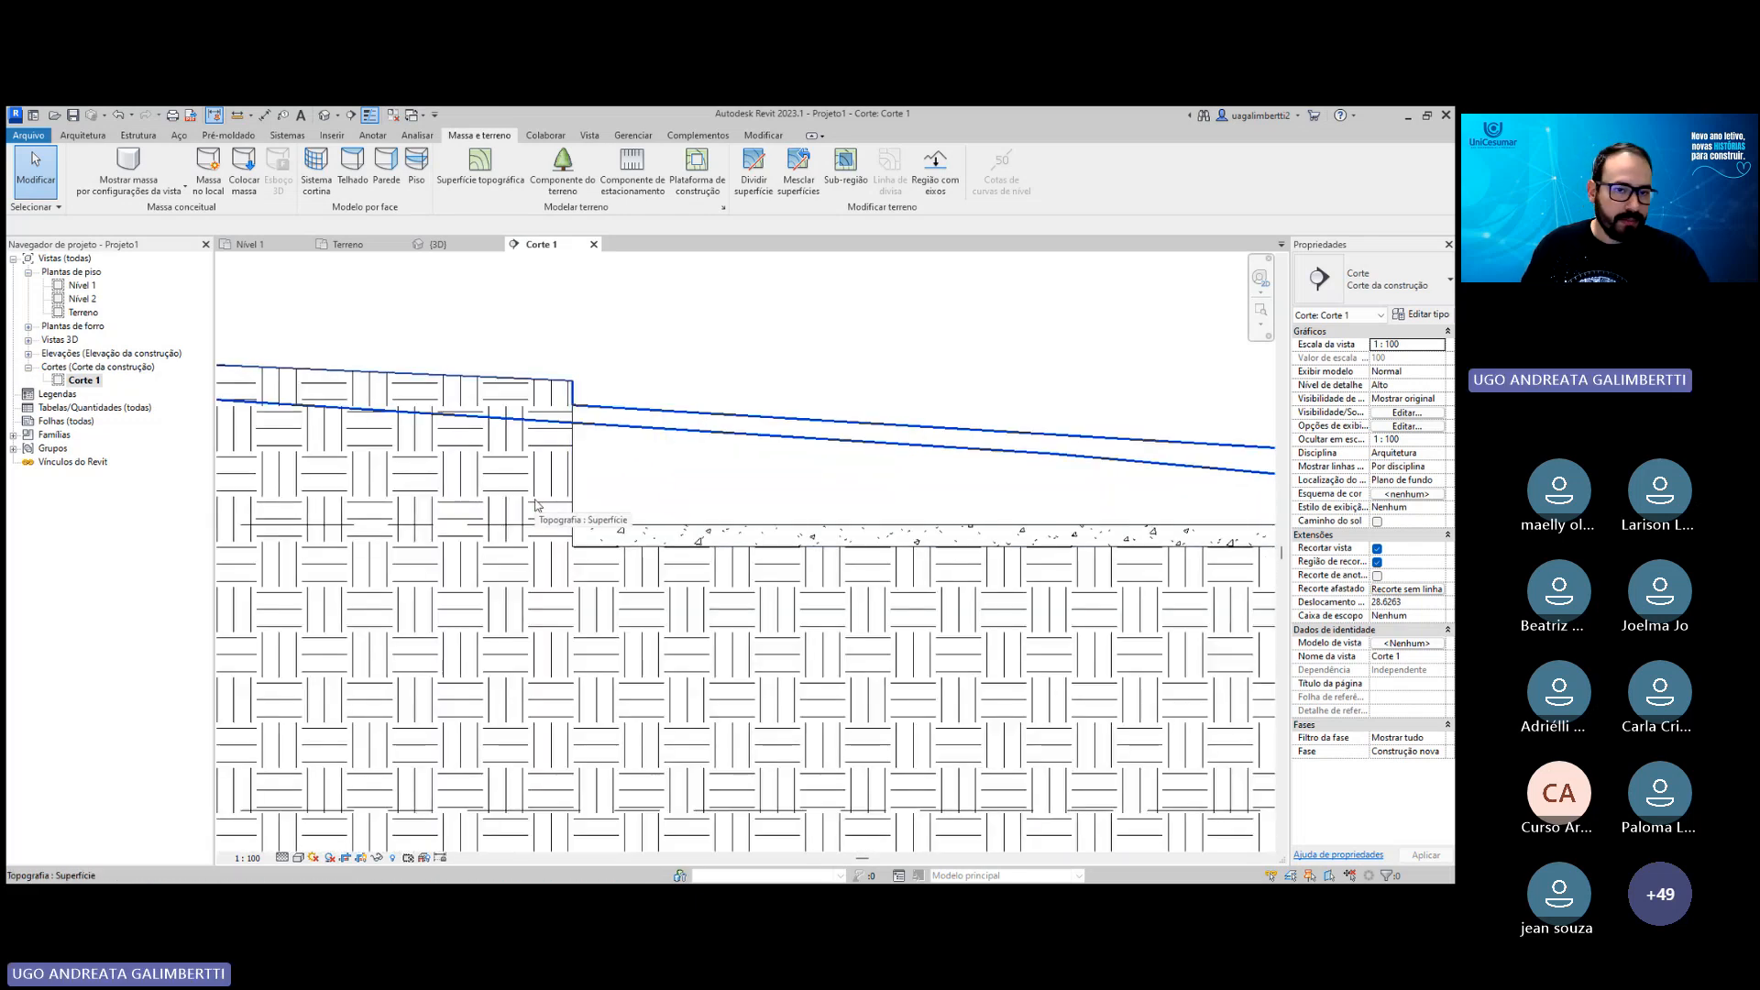
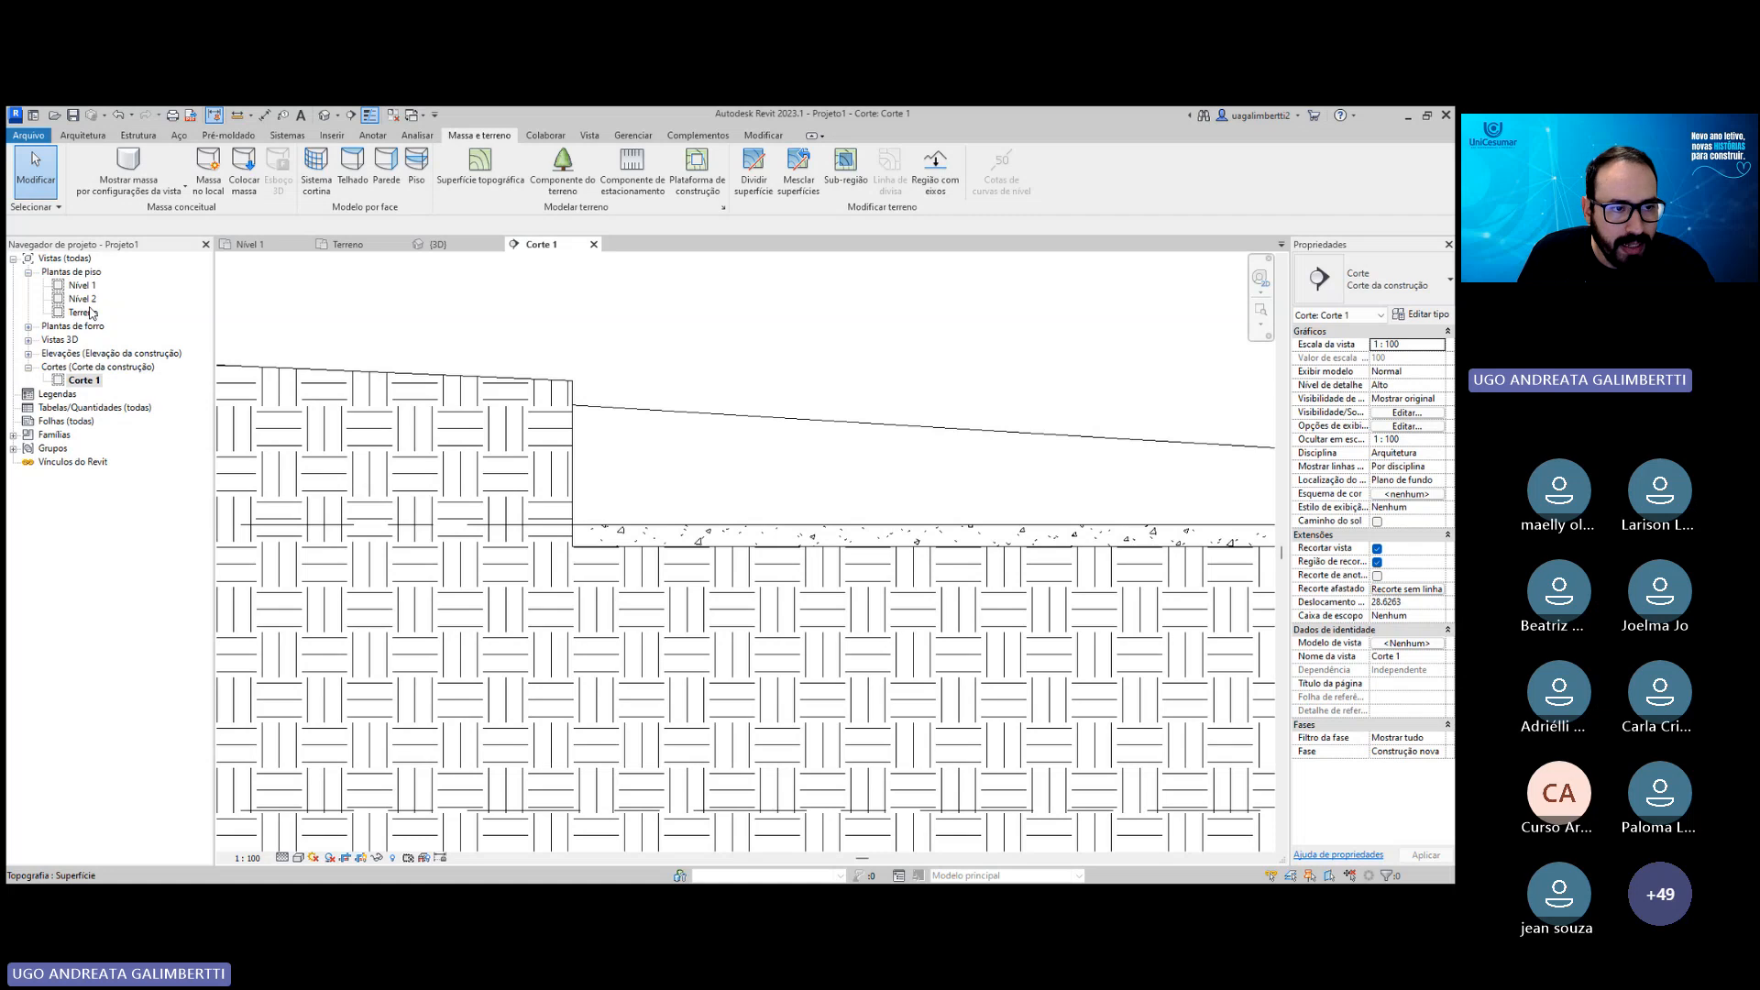
Open the Terreno floor plan and bring the pad and the empty area above the terrain into view.
{"action": "double_click", "coordinate": [85, 314]}
{"action": "scroll", "coordinate": [818, 467], "scroll_direction": "down", "scroll_amount": 3}
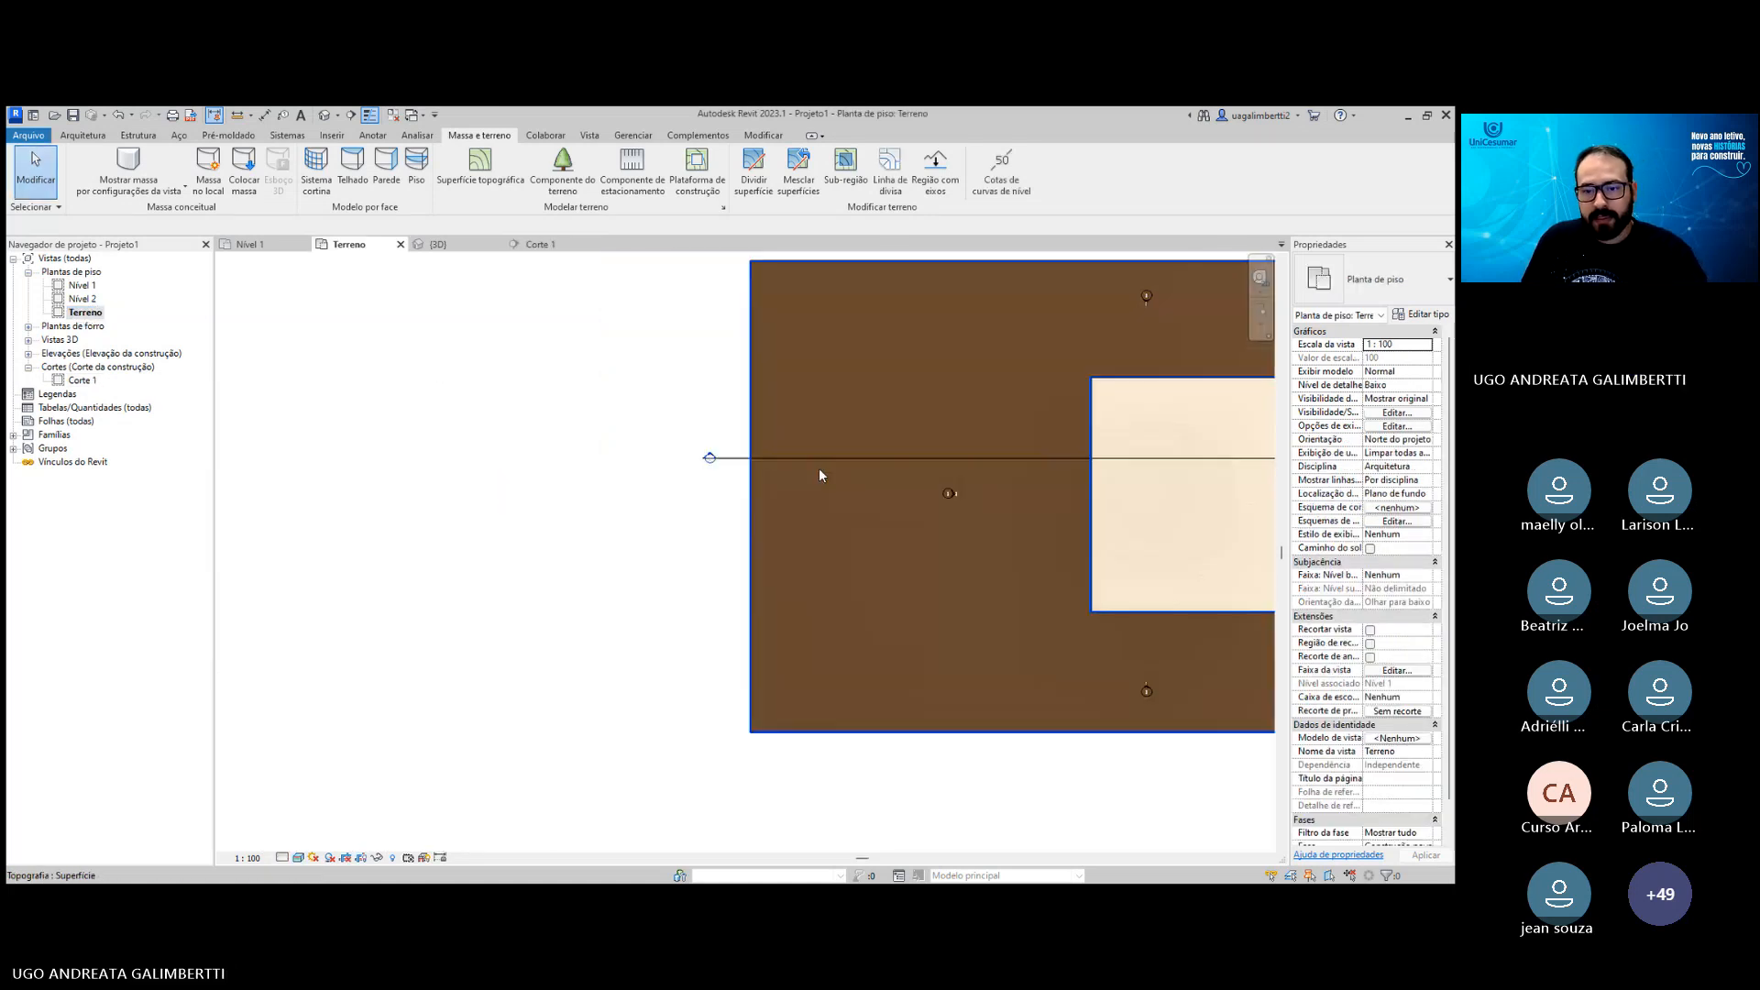
{"action": "scroll", "coordinate": [862, 449], "scroll_direction": "up", "scroll_amount": 3}
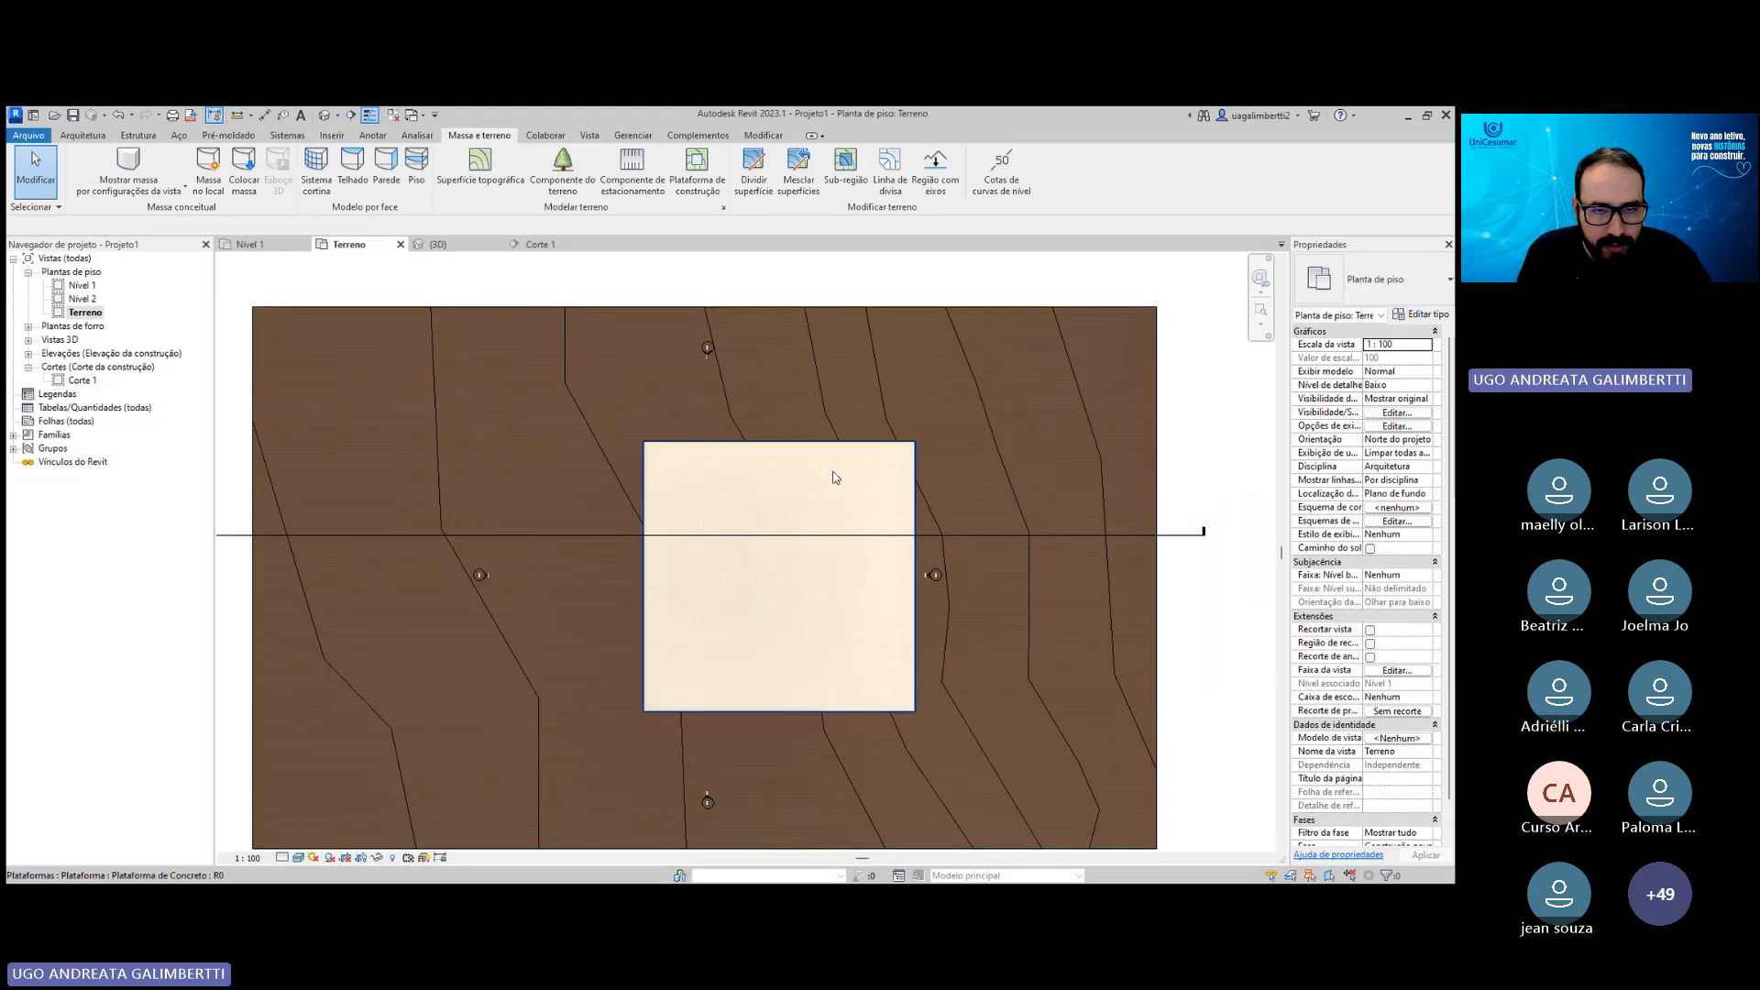
{"action": "scroll", "coordinate": [781, 478], "scroll_direction": "up", "scroll_amount": 1}
{"action": "scroll", "coordinate": [755, 465], "scroll_direction": "down", "scroll_amount": 1}
{"action": "middle_click_drag", "start_coordinate": [755, 448], "coordinate": [754, 486]}
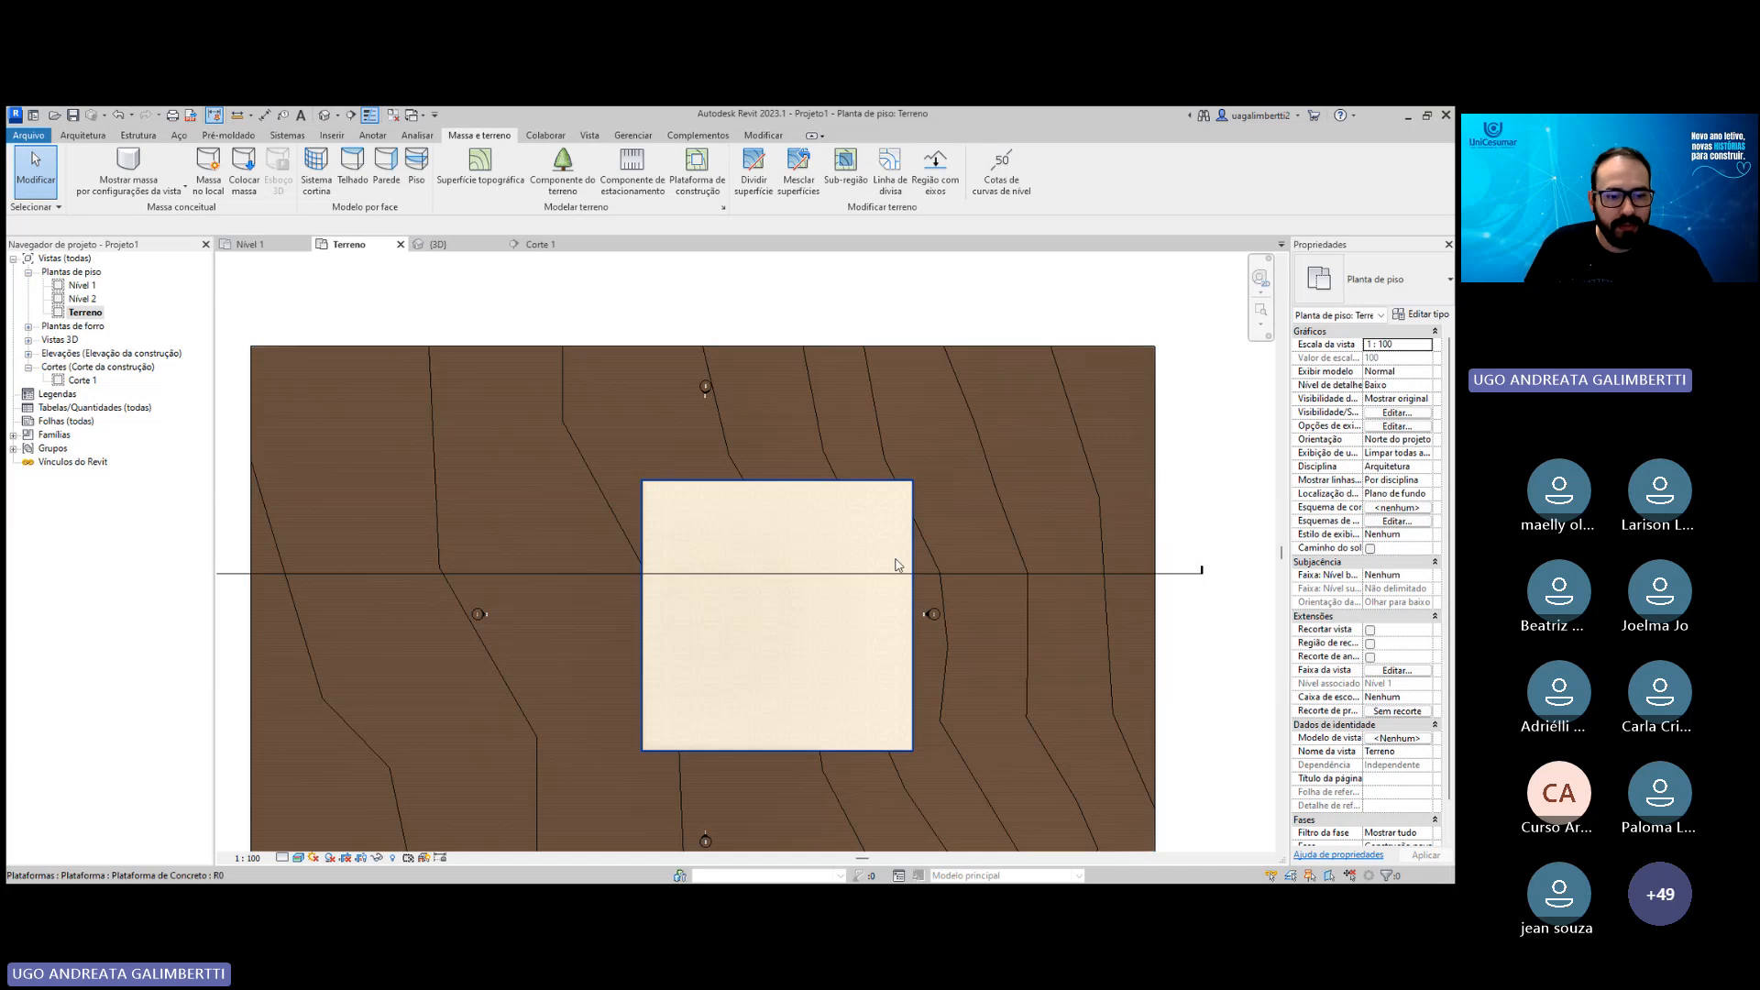
{"action": "middle_click_drag", "start_coordinate": [853, 428], "coordinate": [821, 474]}
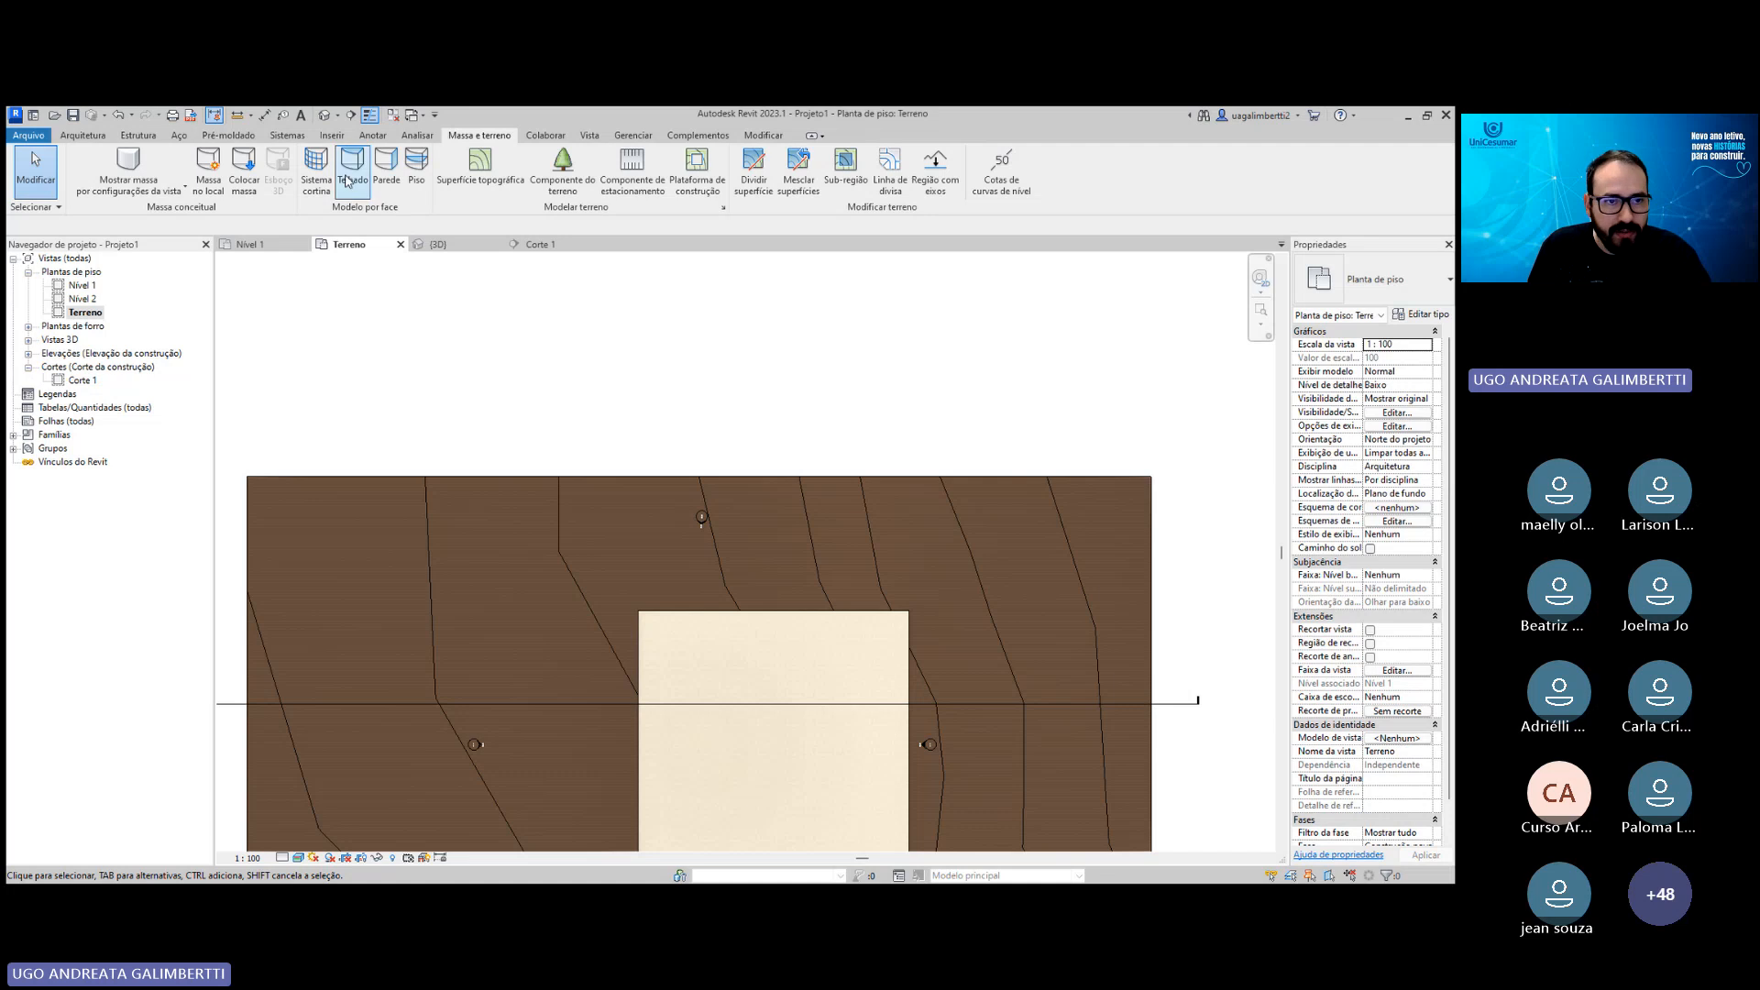
Draw a right triangle of detail lines above the terrain, about 2 m wide and 1 m high.
{"action": "left_click", "coordinate": [372, 136]}
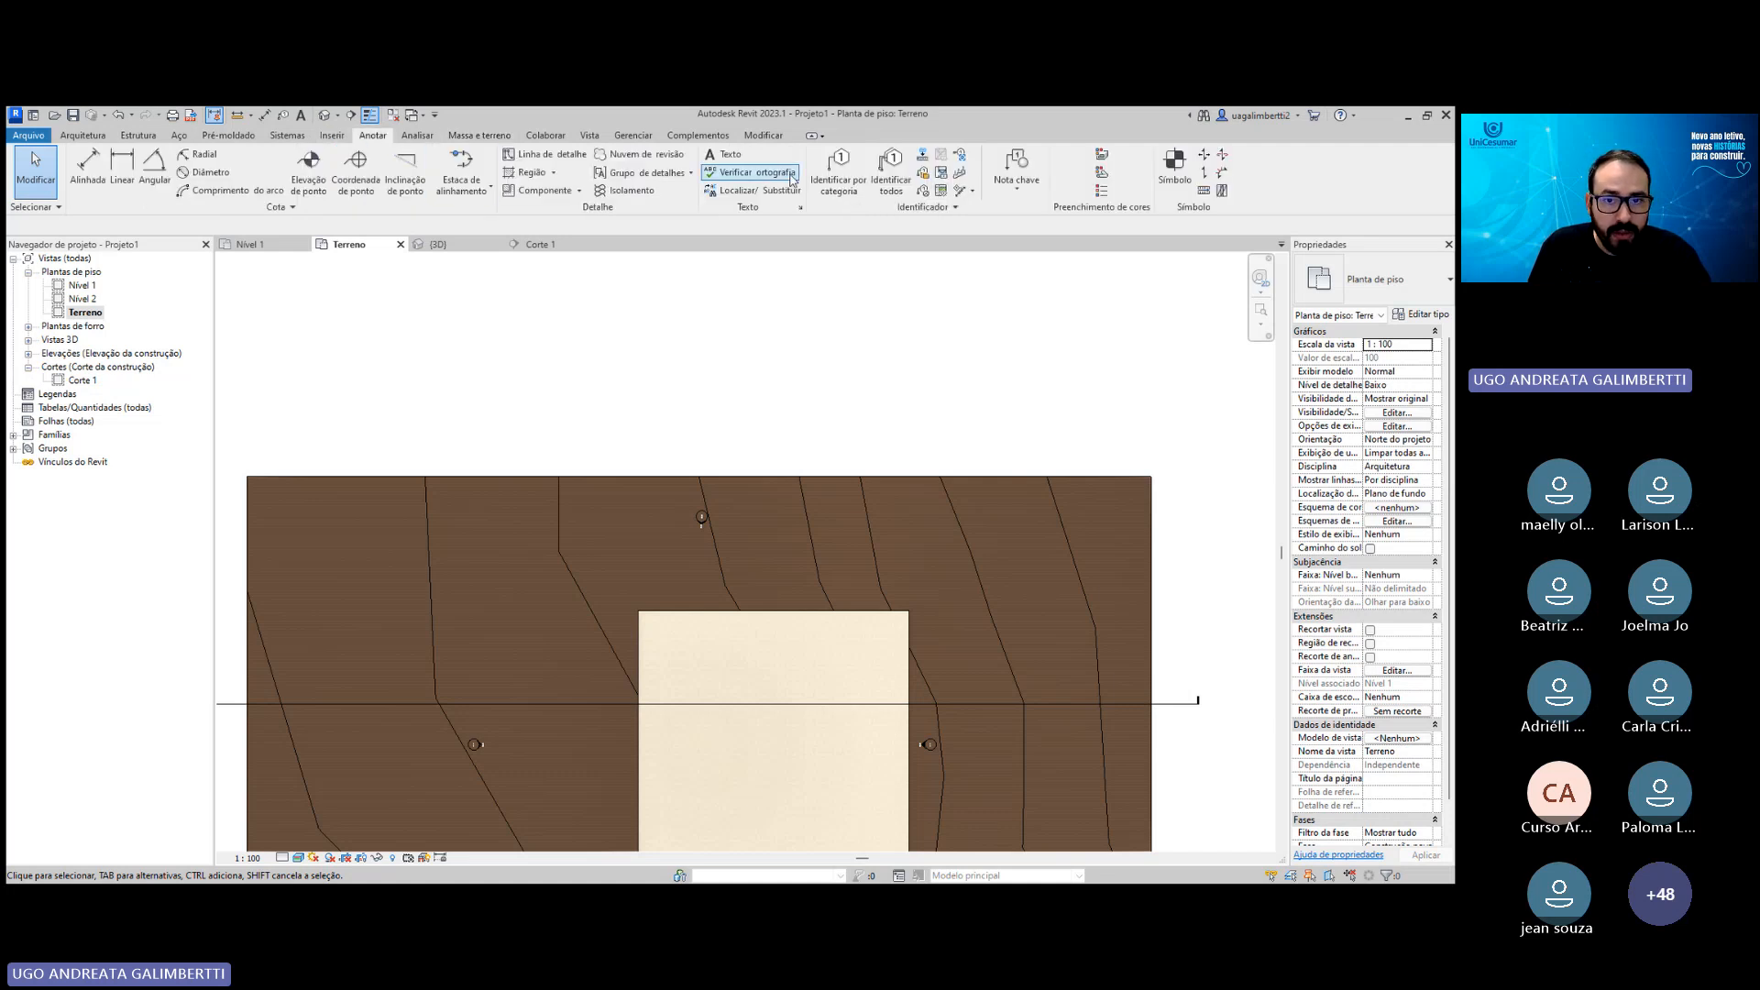
{"action": "left_click", "coordinate": [544, 154]}
{"action": "left_click", "coordinate": [758, 314]}
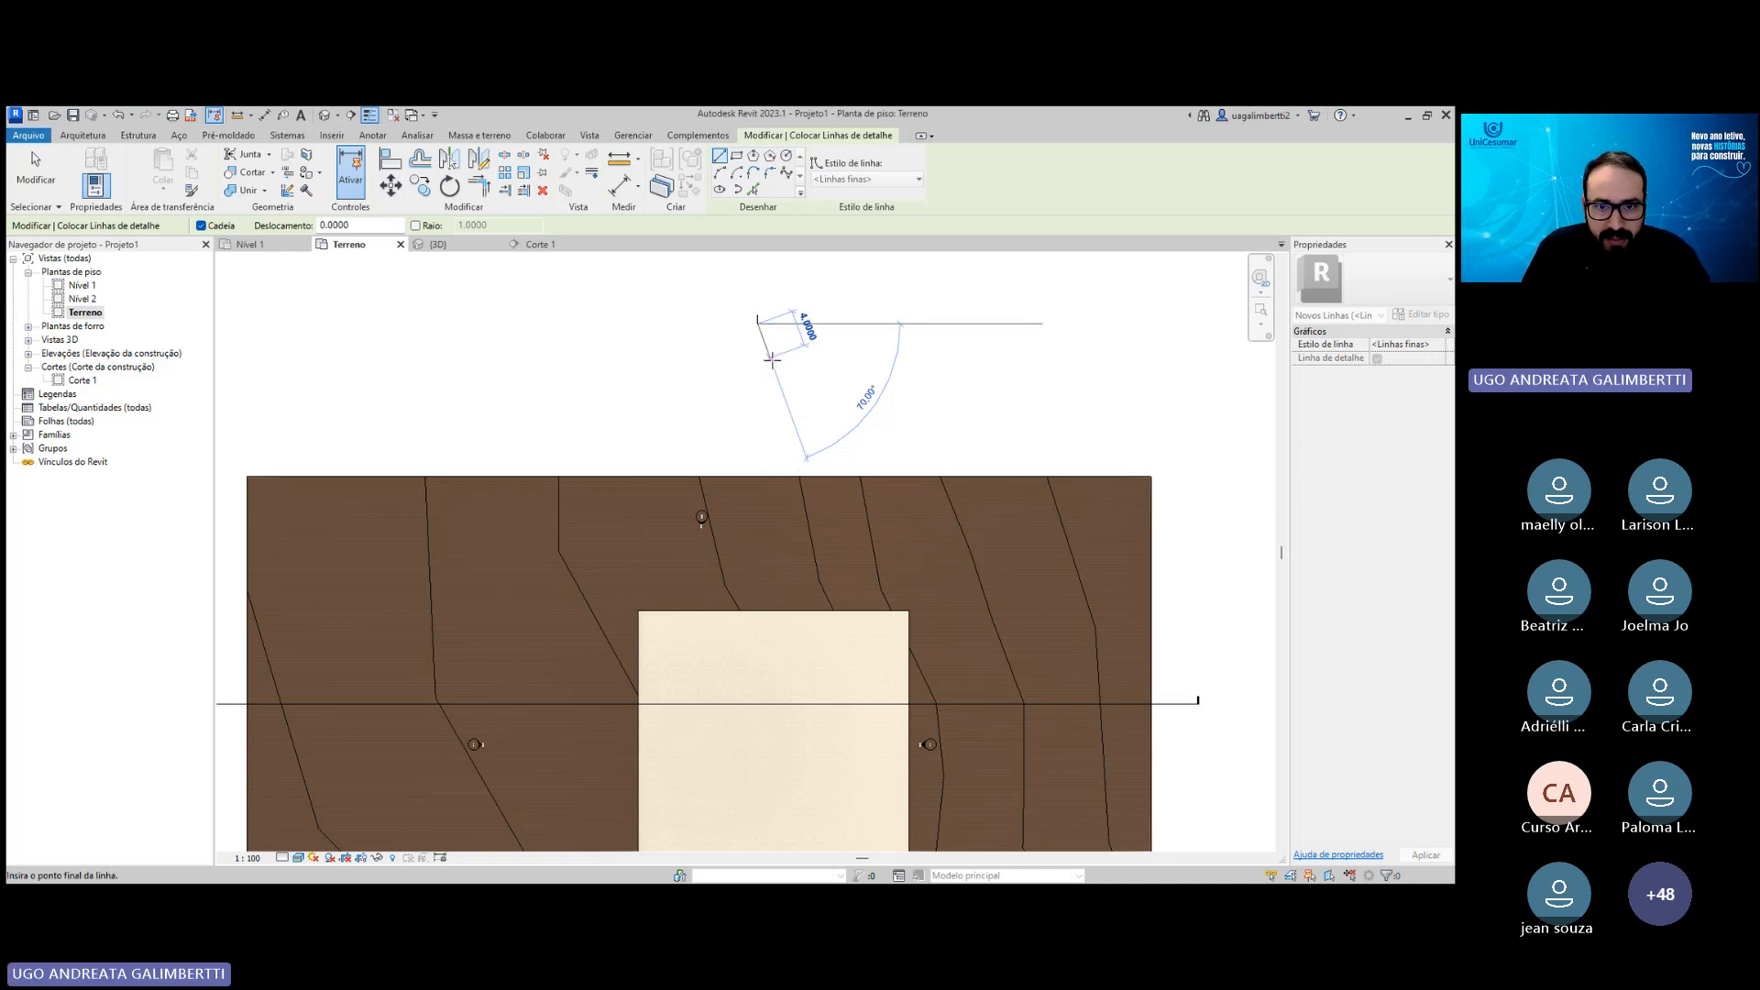
{"action": "middle_click_drag", "start_coordinate": [783, 304], "coordinate": [777, 358]}
{"action": "scroll", "coordinate": [777, 359], "scroll_direction": "up", "scroll_amount": 1}
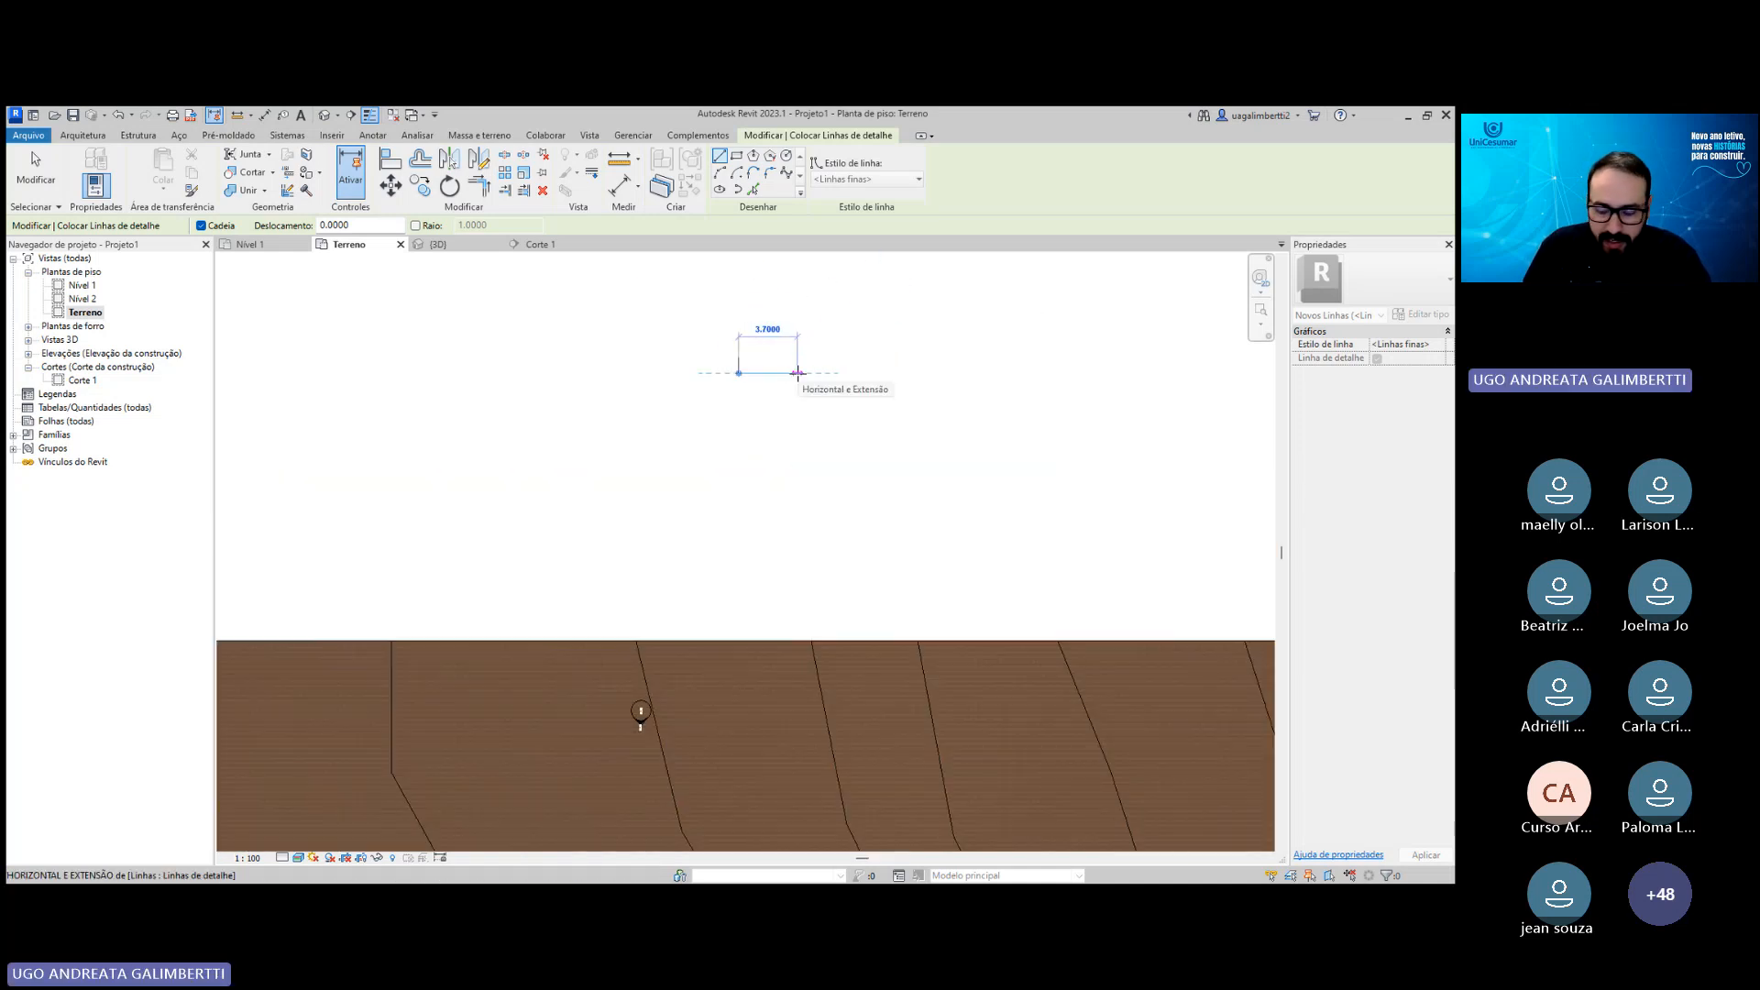
{"action": "left_click", "coordinate": [797, 373]}
{"action": "scroll", "coordinate": [789, 369], "scroll_direction": "up", "scroll_amount": 2}
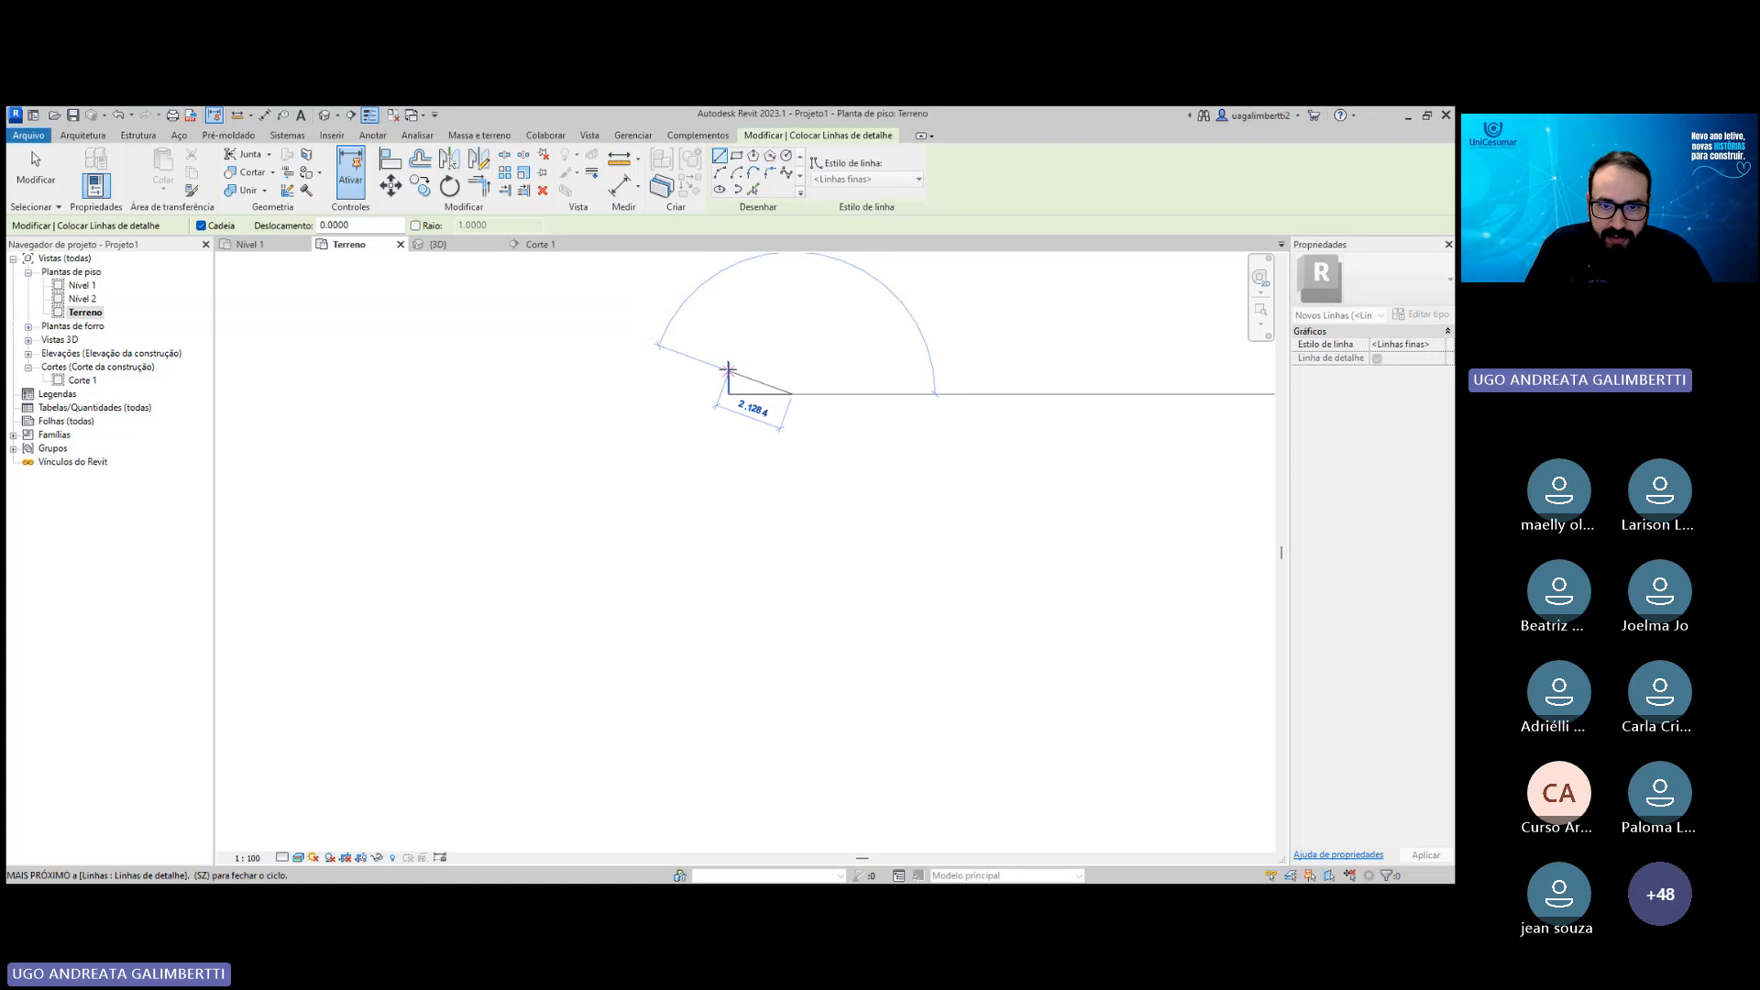
{"action": "left_click", "coordinate": [728, 362]}
{"action": "key", "text": "Escape"}
{"action": "scroll", "coordinate": [770, 386], "scroll_direction": "up", "scroll_amount": 2}
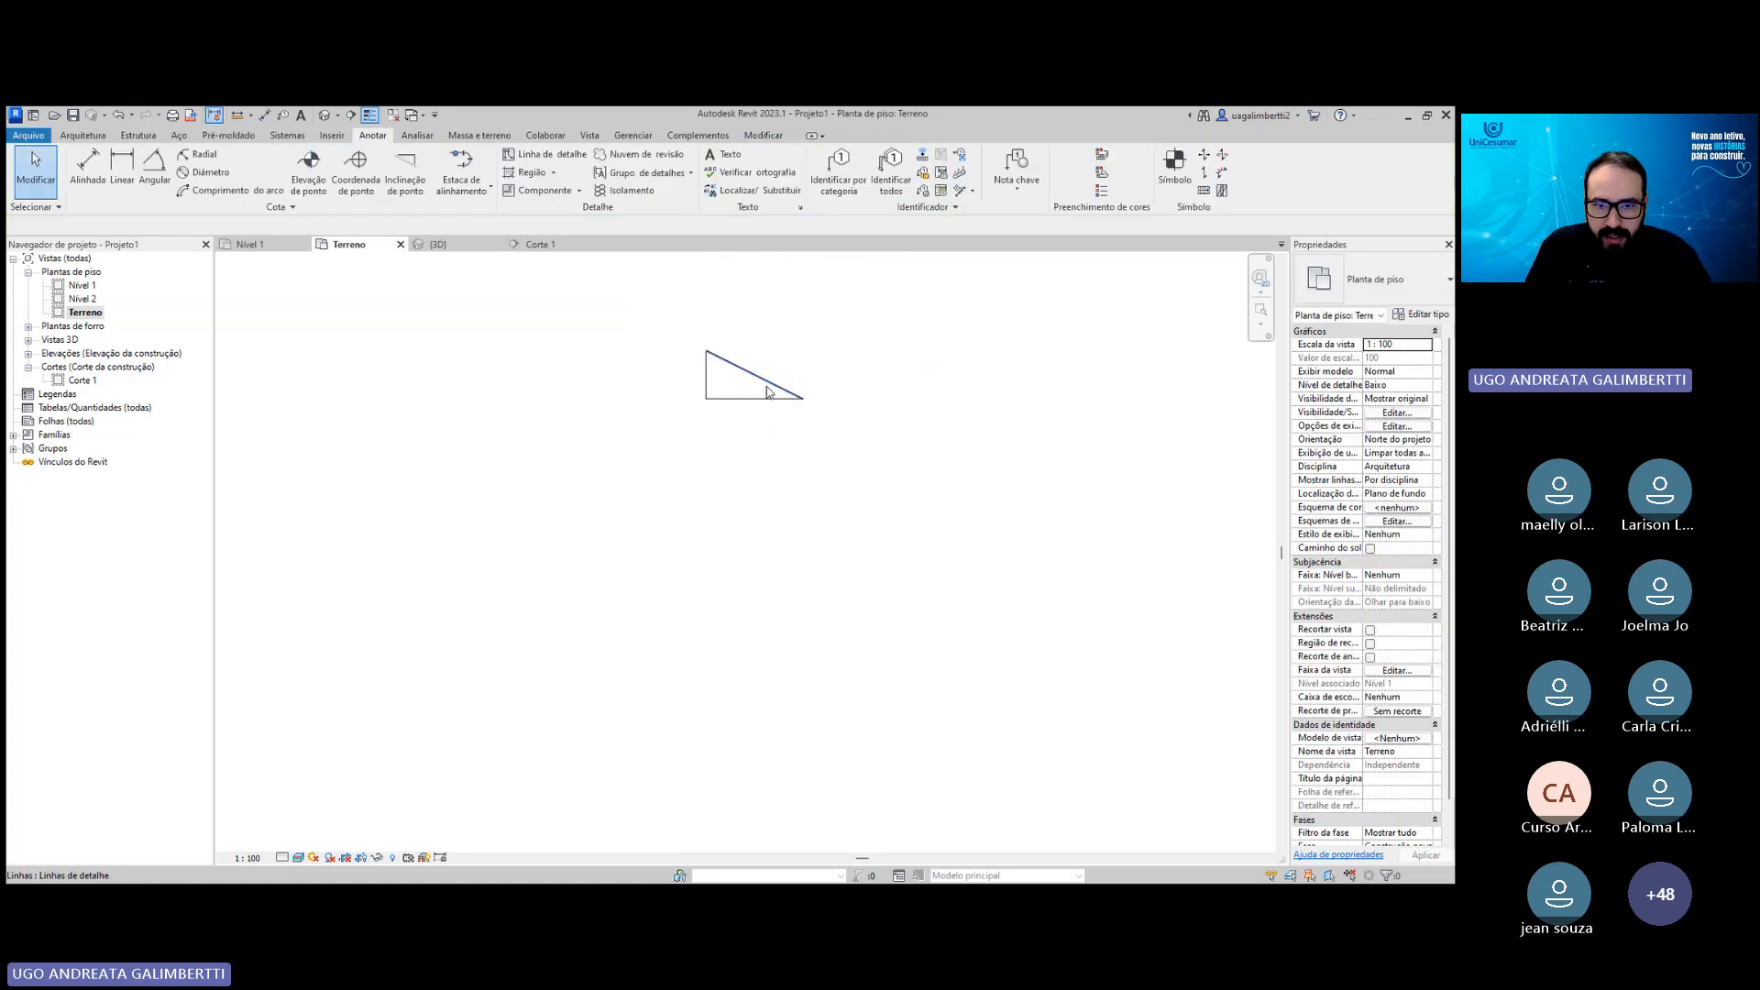
{"action": "scroll", "coordinate": [712, 353], "scroll_direction": "up", "scroll_amount": 2}
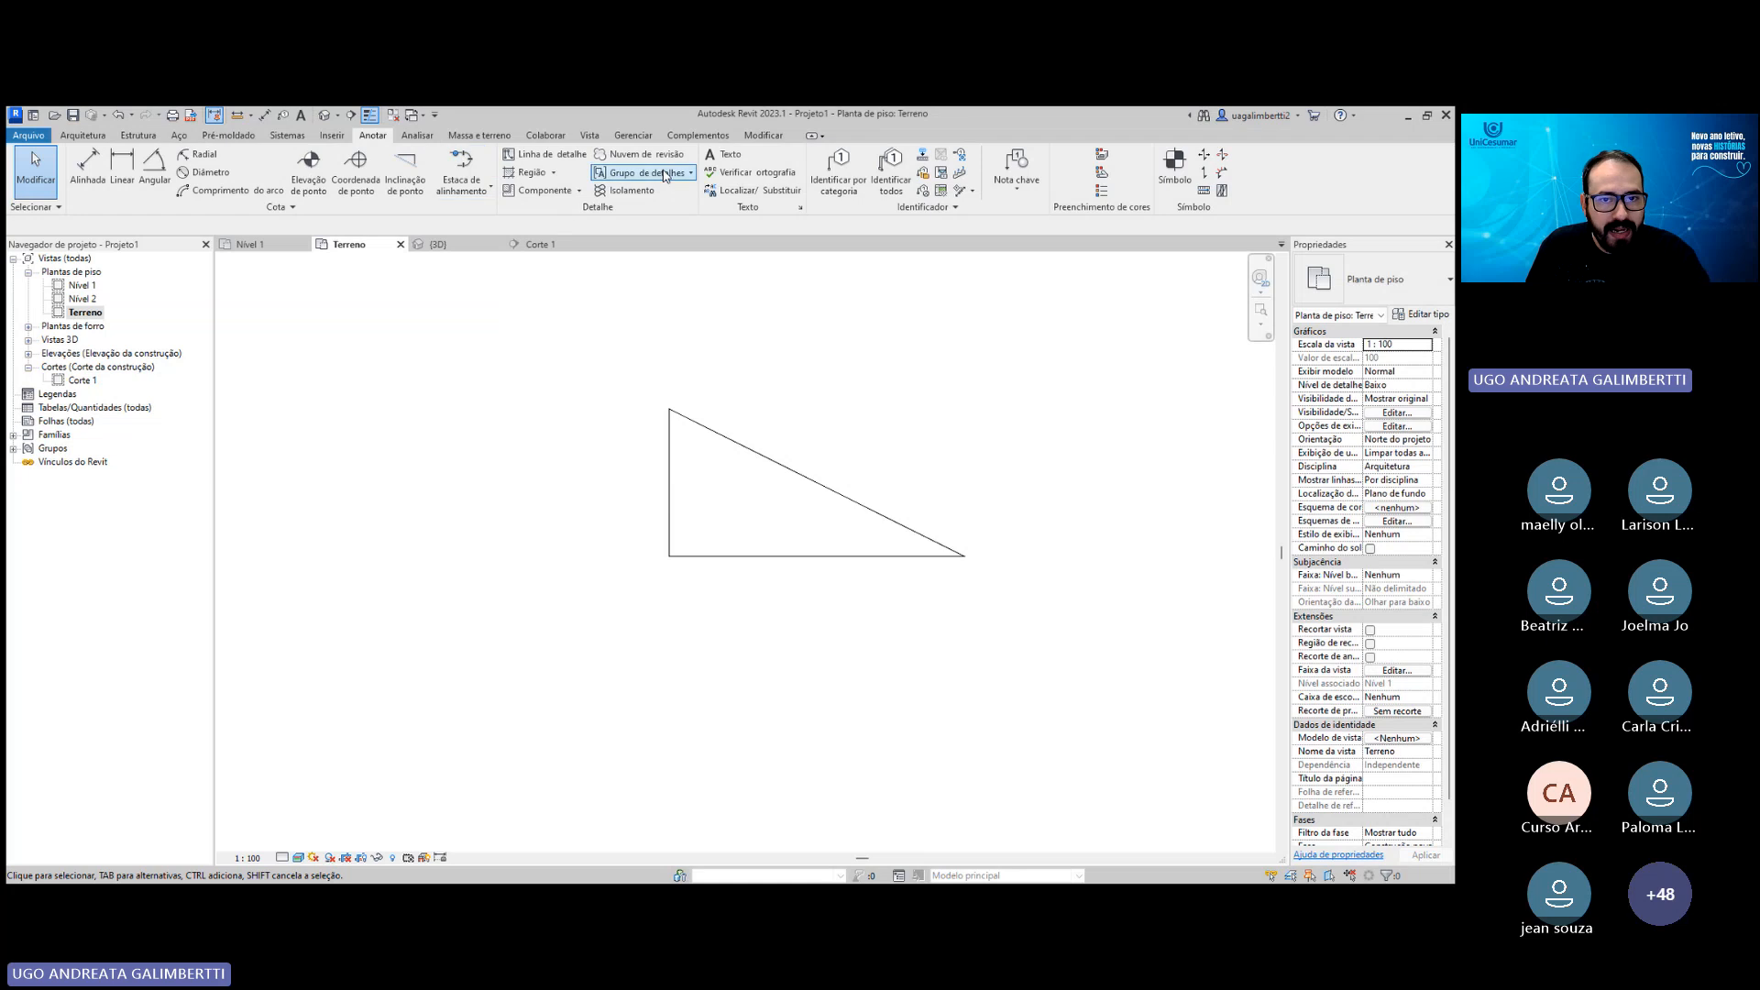
Draw a detail line from the triangle's top vertex to the midpoint of its base.
{"action": "left_click", "coordinate": [576, 155]}
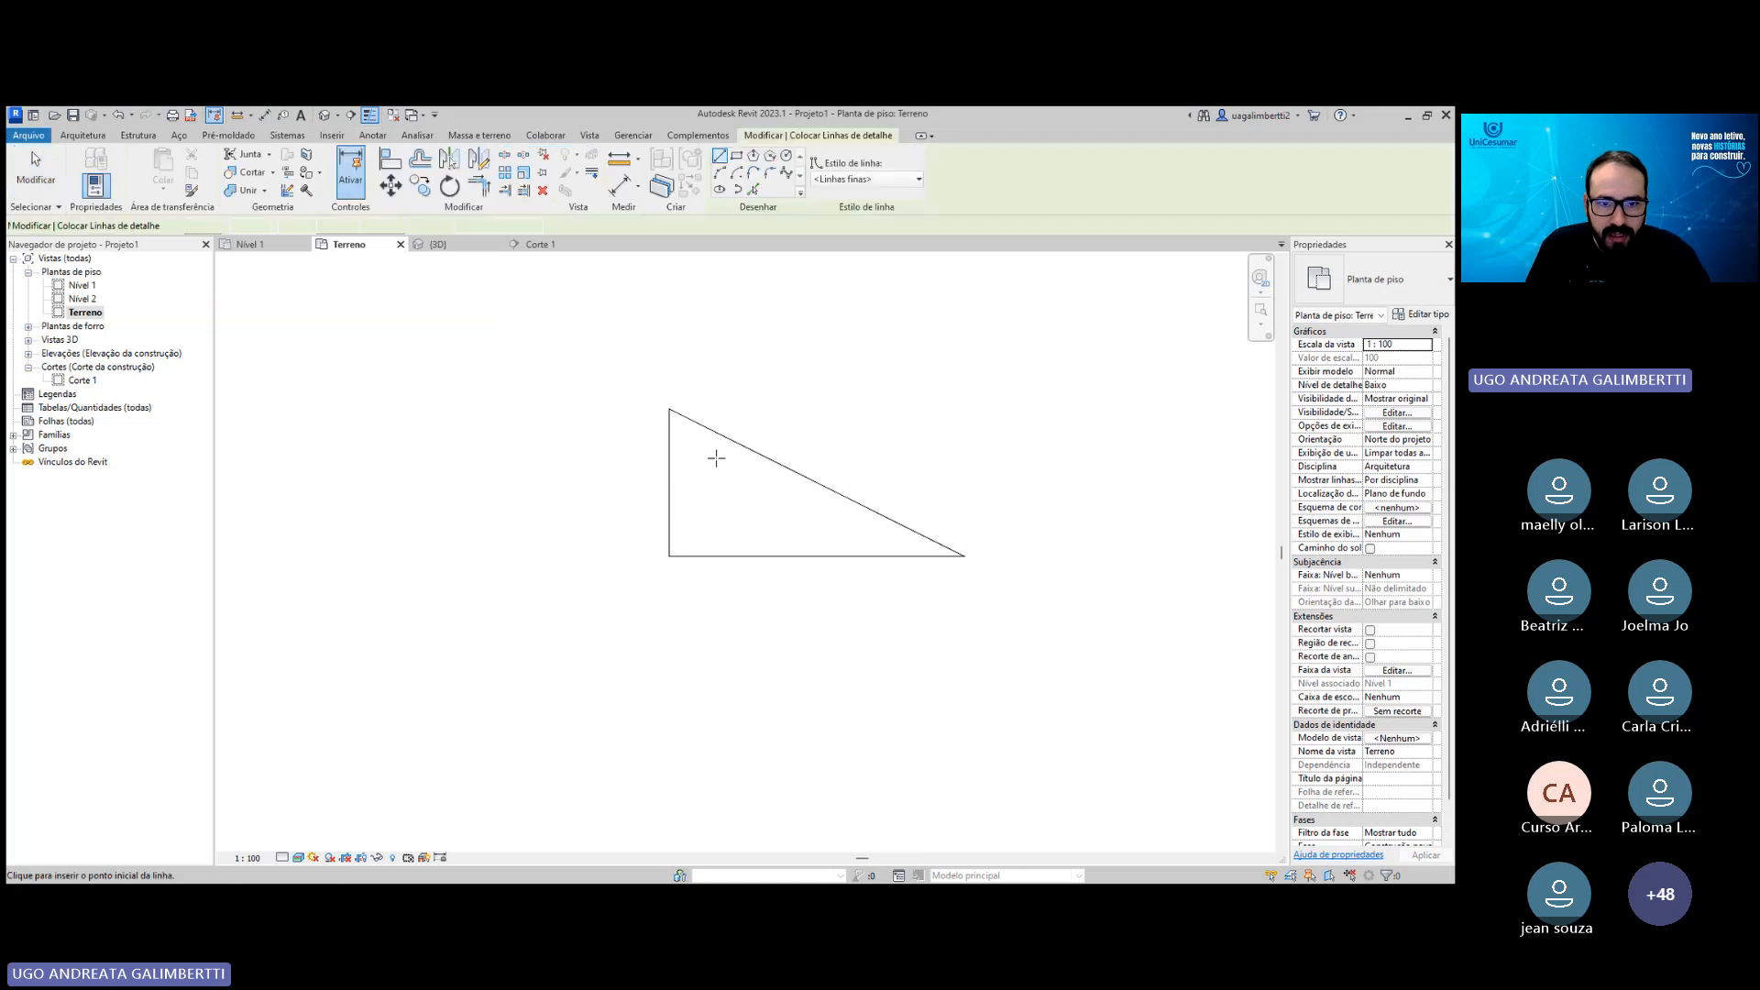
{"action": "left_click", "coordinate": [670, 410]}
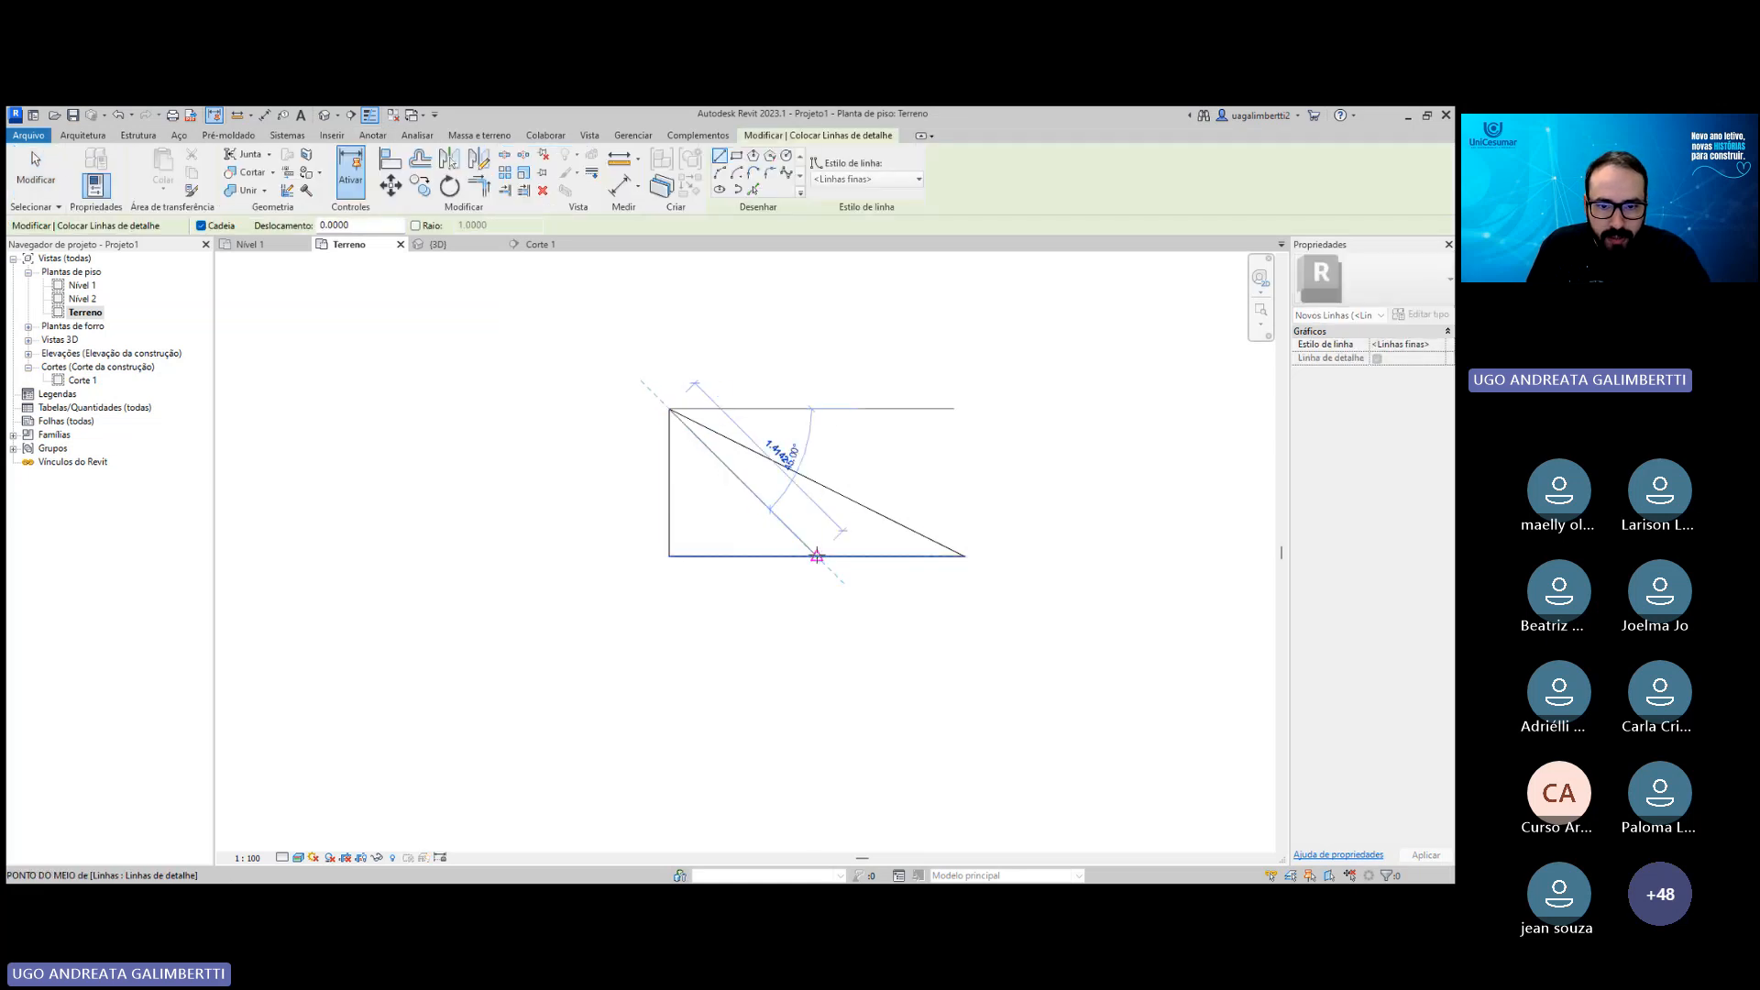
{"action": "left_click", "coordinate": [815, 555]}
{"action": "key", "text": "Escape"}
{"action": "key", "text": "Escape"}
{"action": "scroll", "coordinate": [738, 485], "scroll_direction": "up", "scroll_amount": 1}
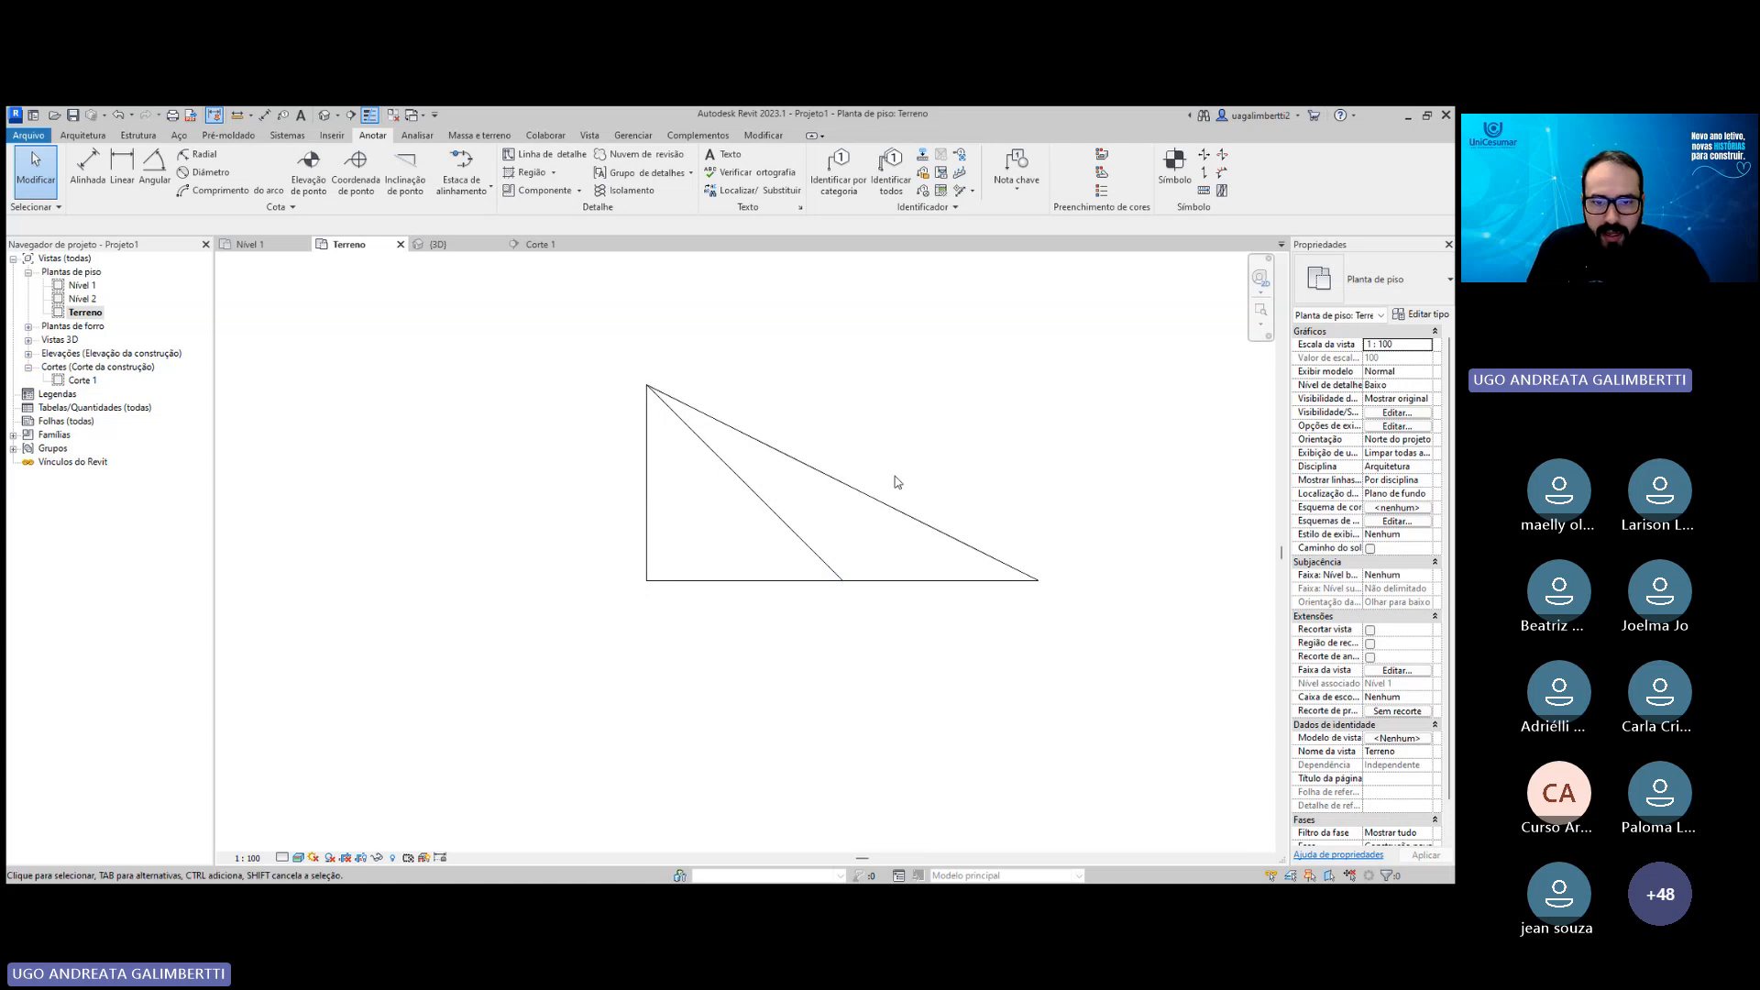
Delete the inner diagonal line running to the midpoint of the triangle's base.
{"action": "left_click_drag", "start_coordinate": [939, 460], "coordinate": [817, 535]}
{"action": "left_click", "coordinate": [900, 548]}
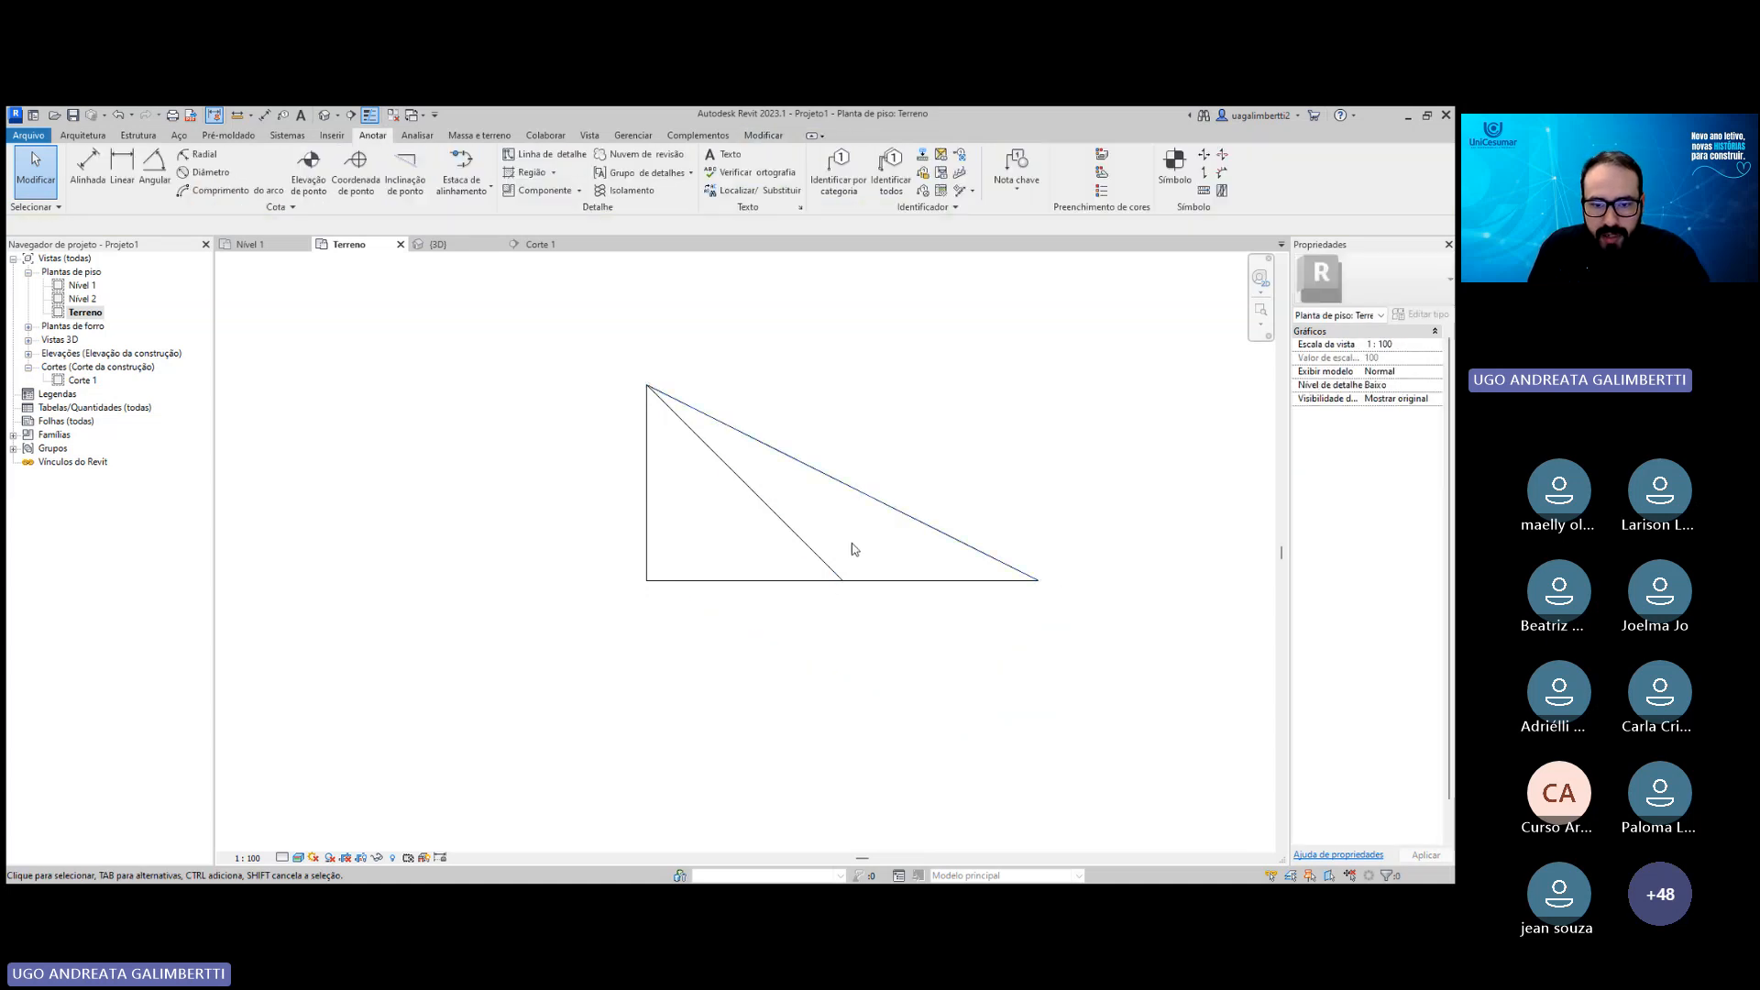
{"action": "left_click", "coordinate": [788, 527]}
{"action": "key", "text": "Delete"}
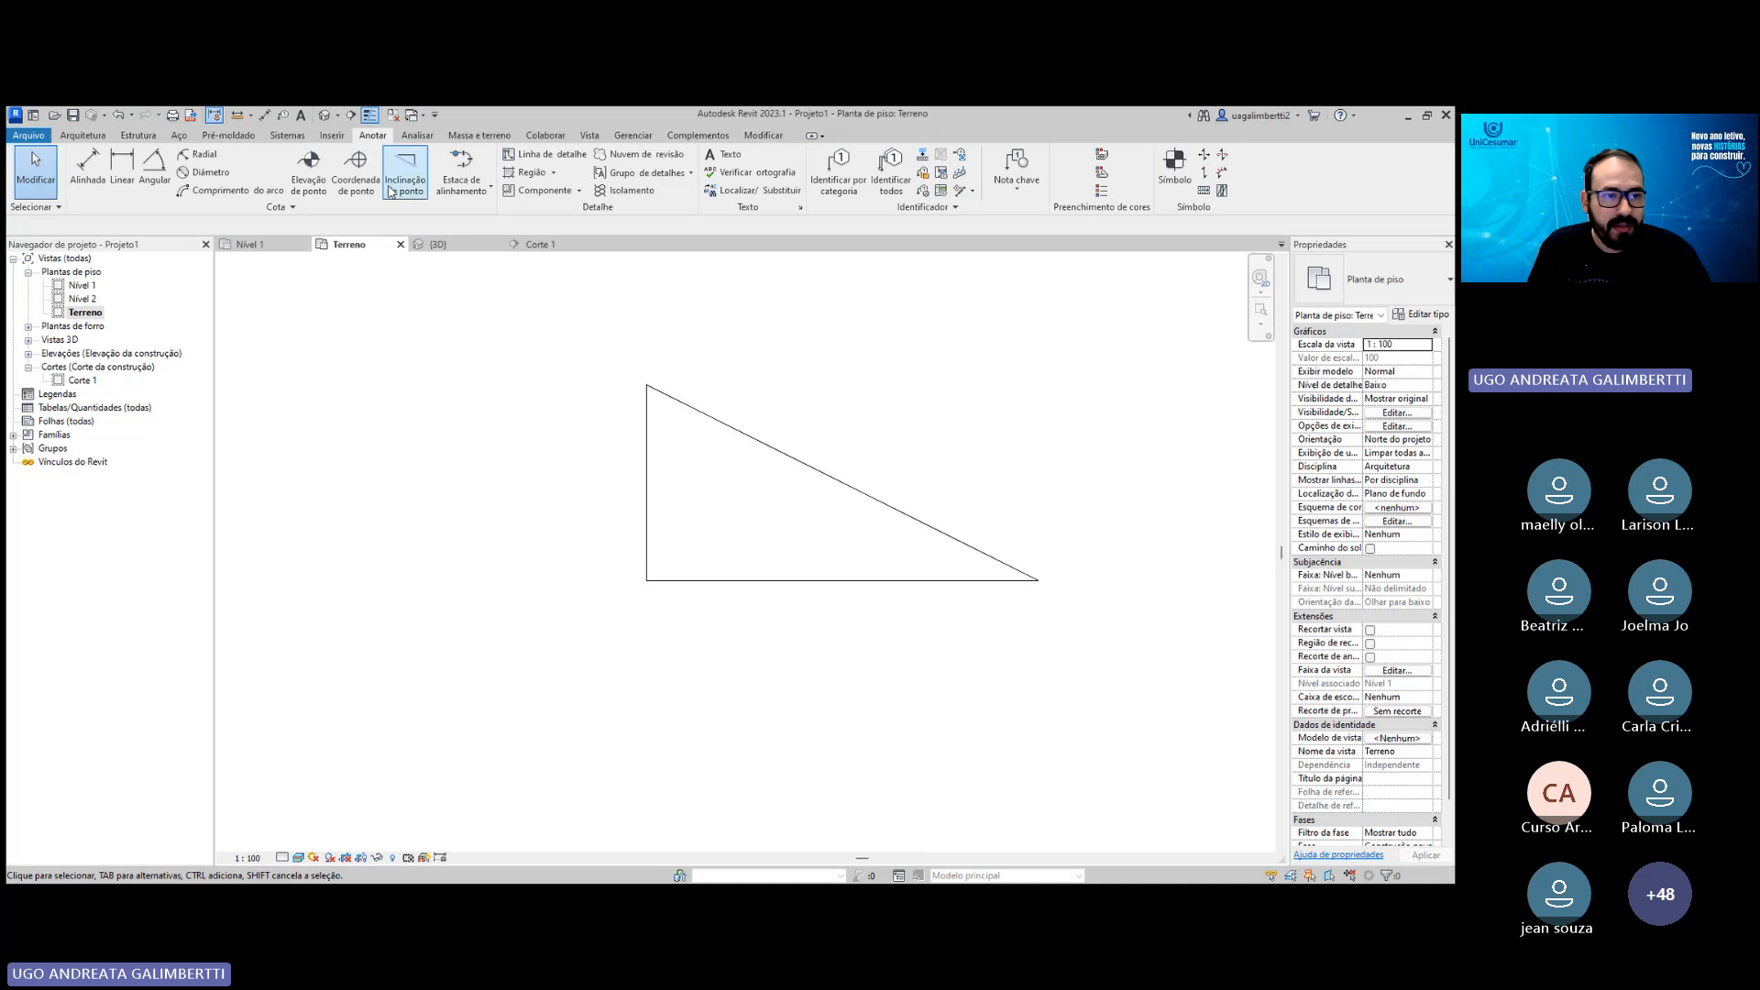
{"action": "left_click", "coordinate": [88, 168]}
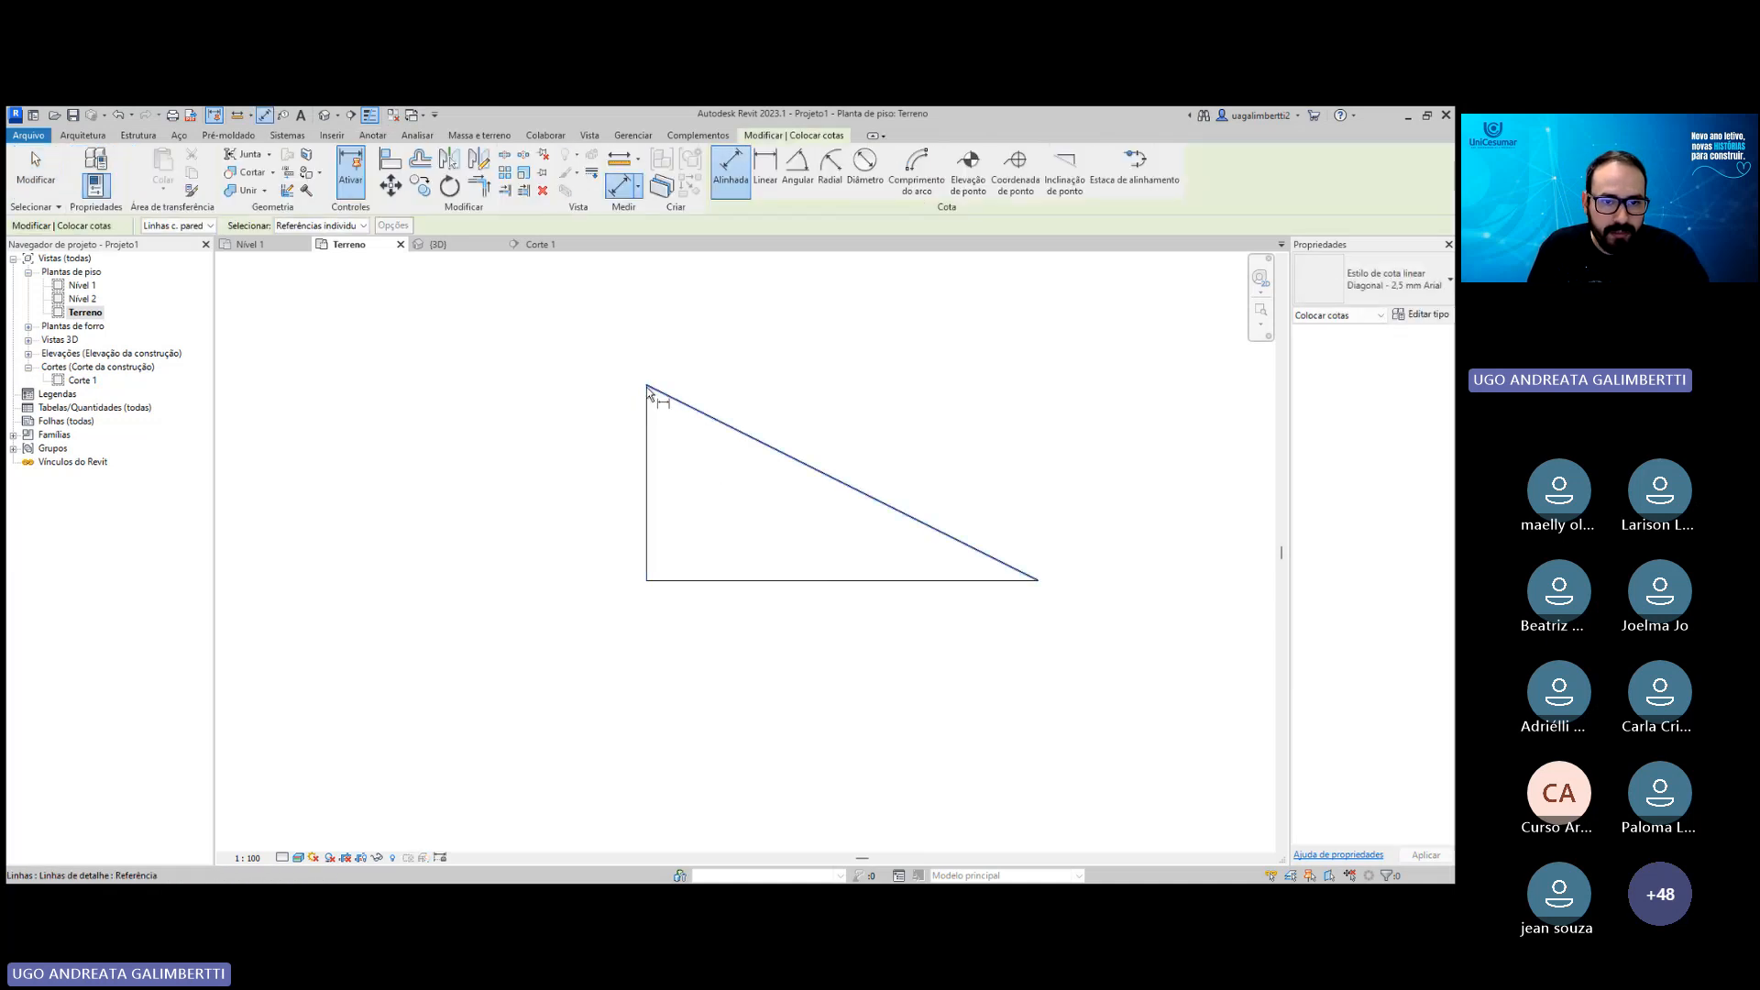
{"action": "scroll", "coordinate": [651, 391], "scroll_direction": "up", "scroll_amount": 3}
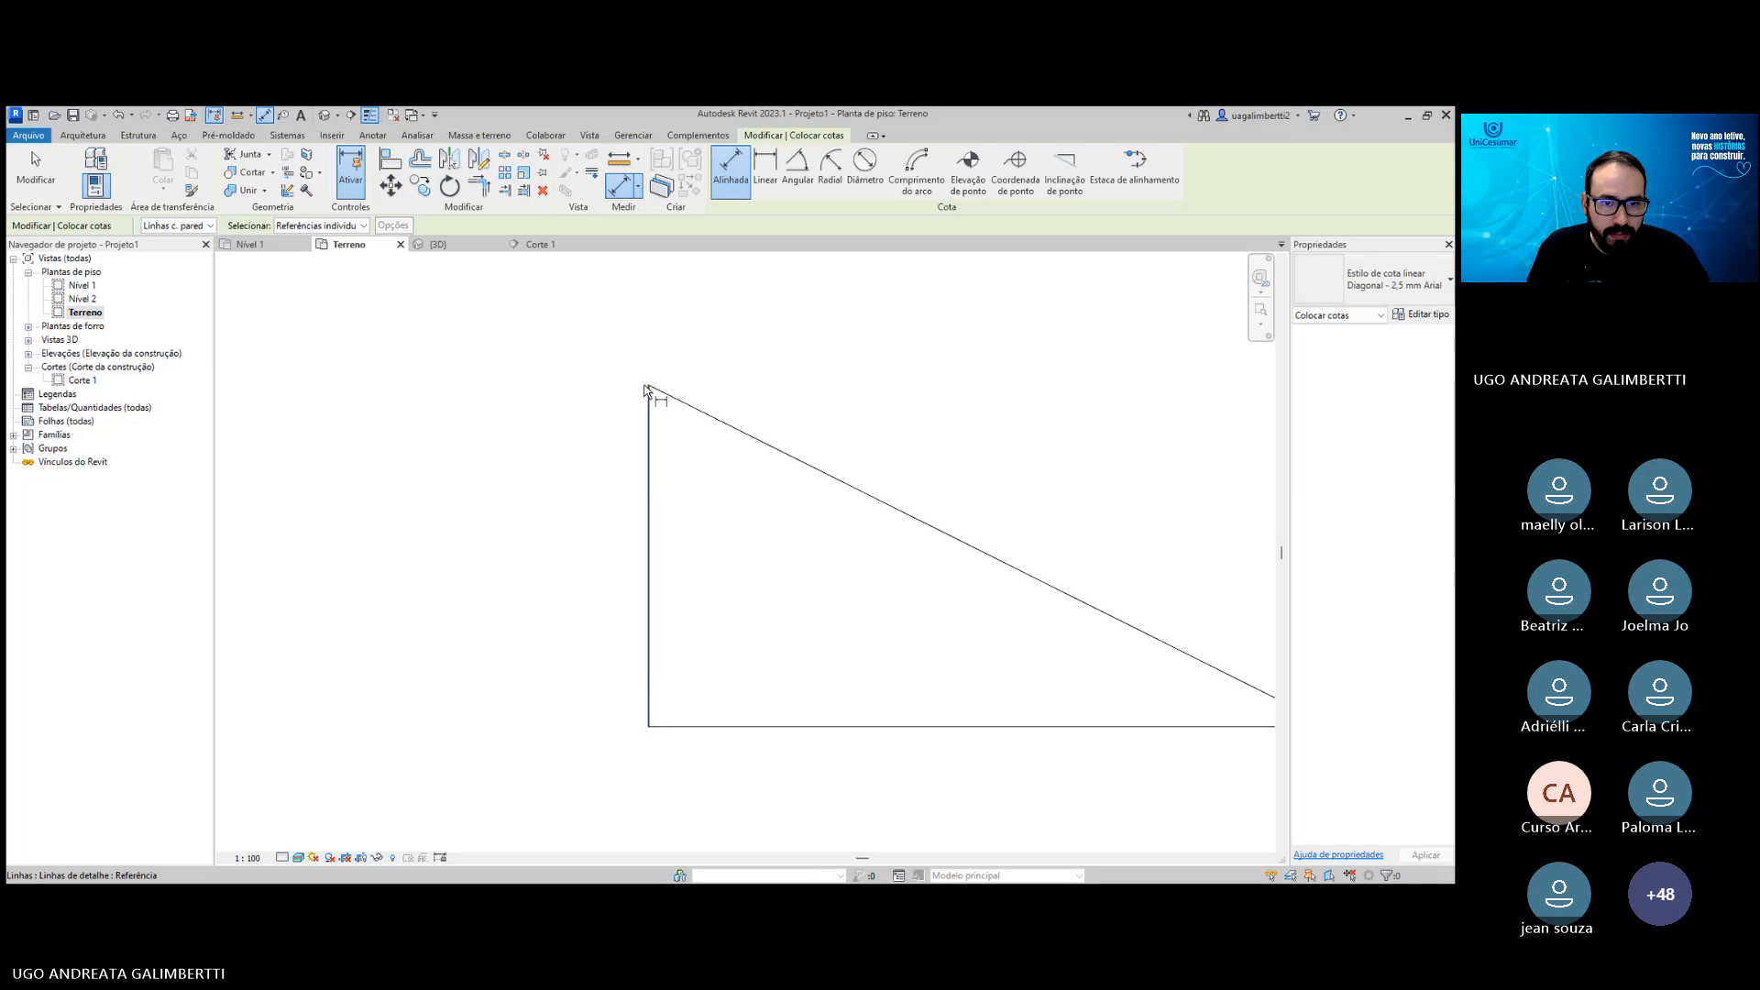
{"action": "left_click", "coordinate": [653, 390]}
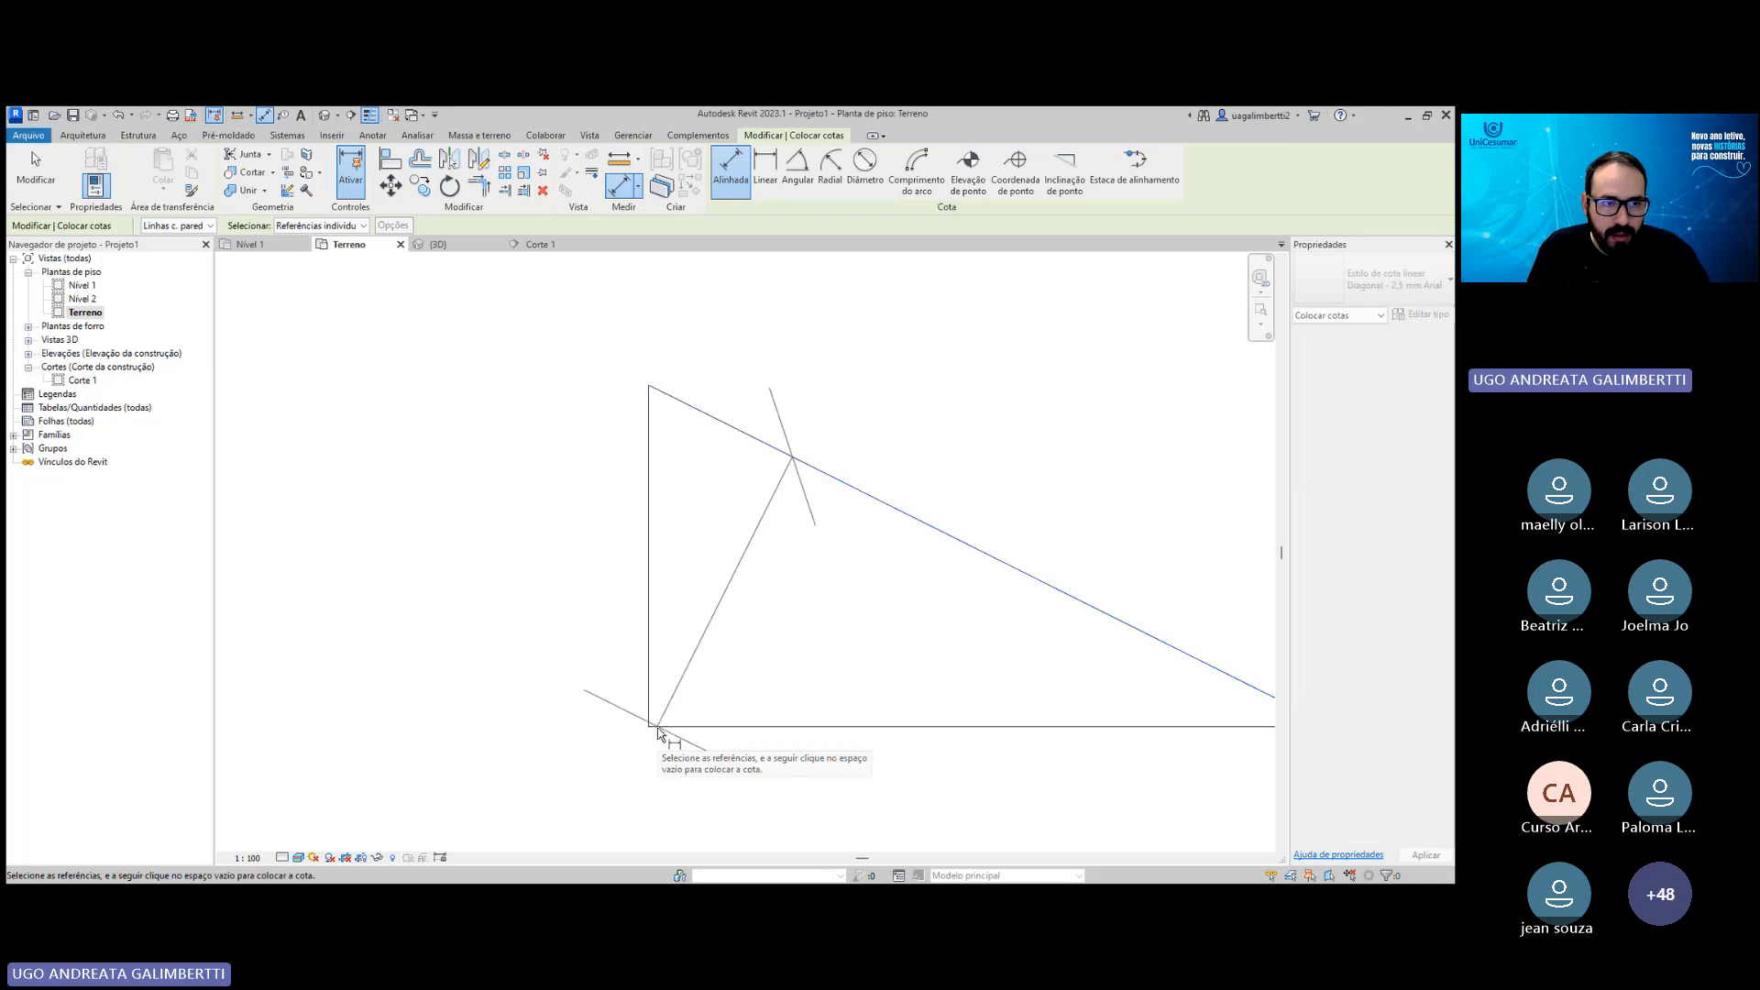
{"action": "key", "text": "Escape"}
{"action": "key", "text": "Escape"}
Add a linear dimension for the triangle's height, placed outside its vertical side.
{"action": "left_click", "coordinate": [122, 165]}
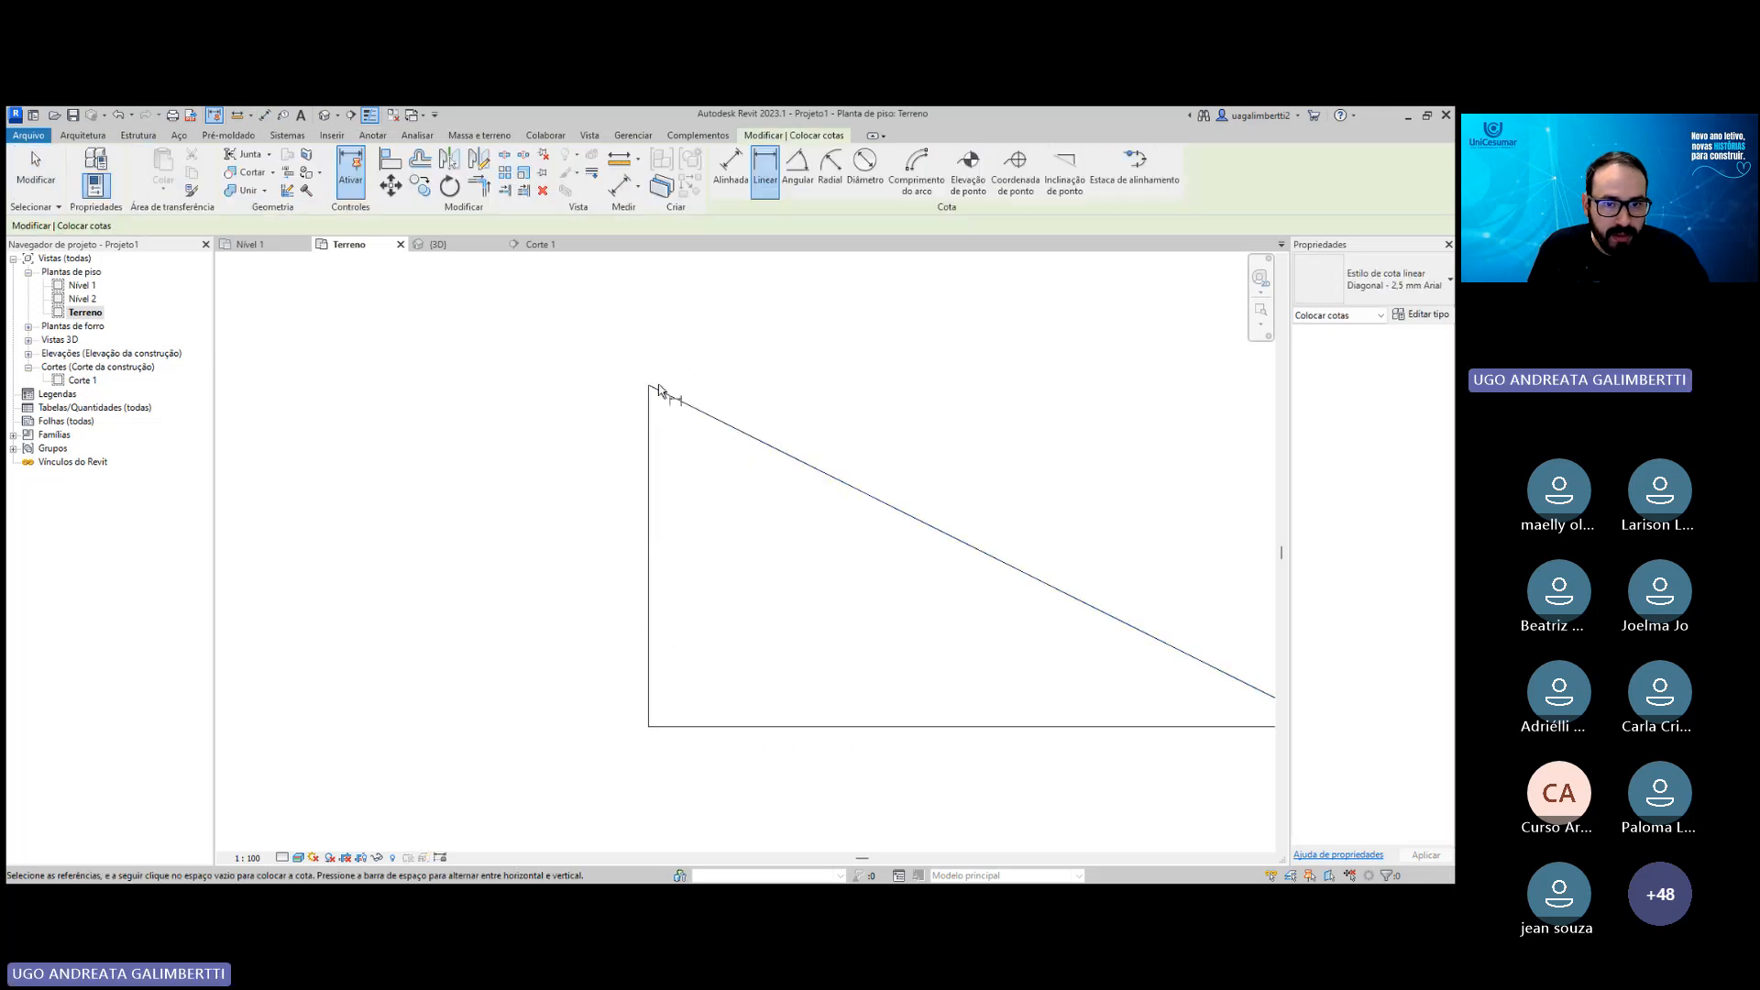
{"action": "left_click", "coordinate": [648, 726]}
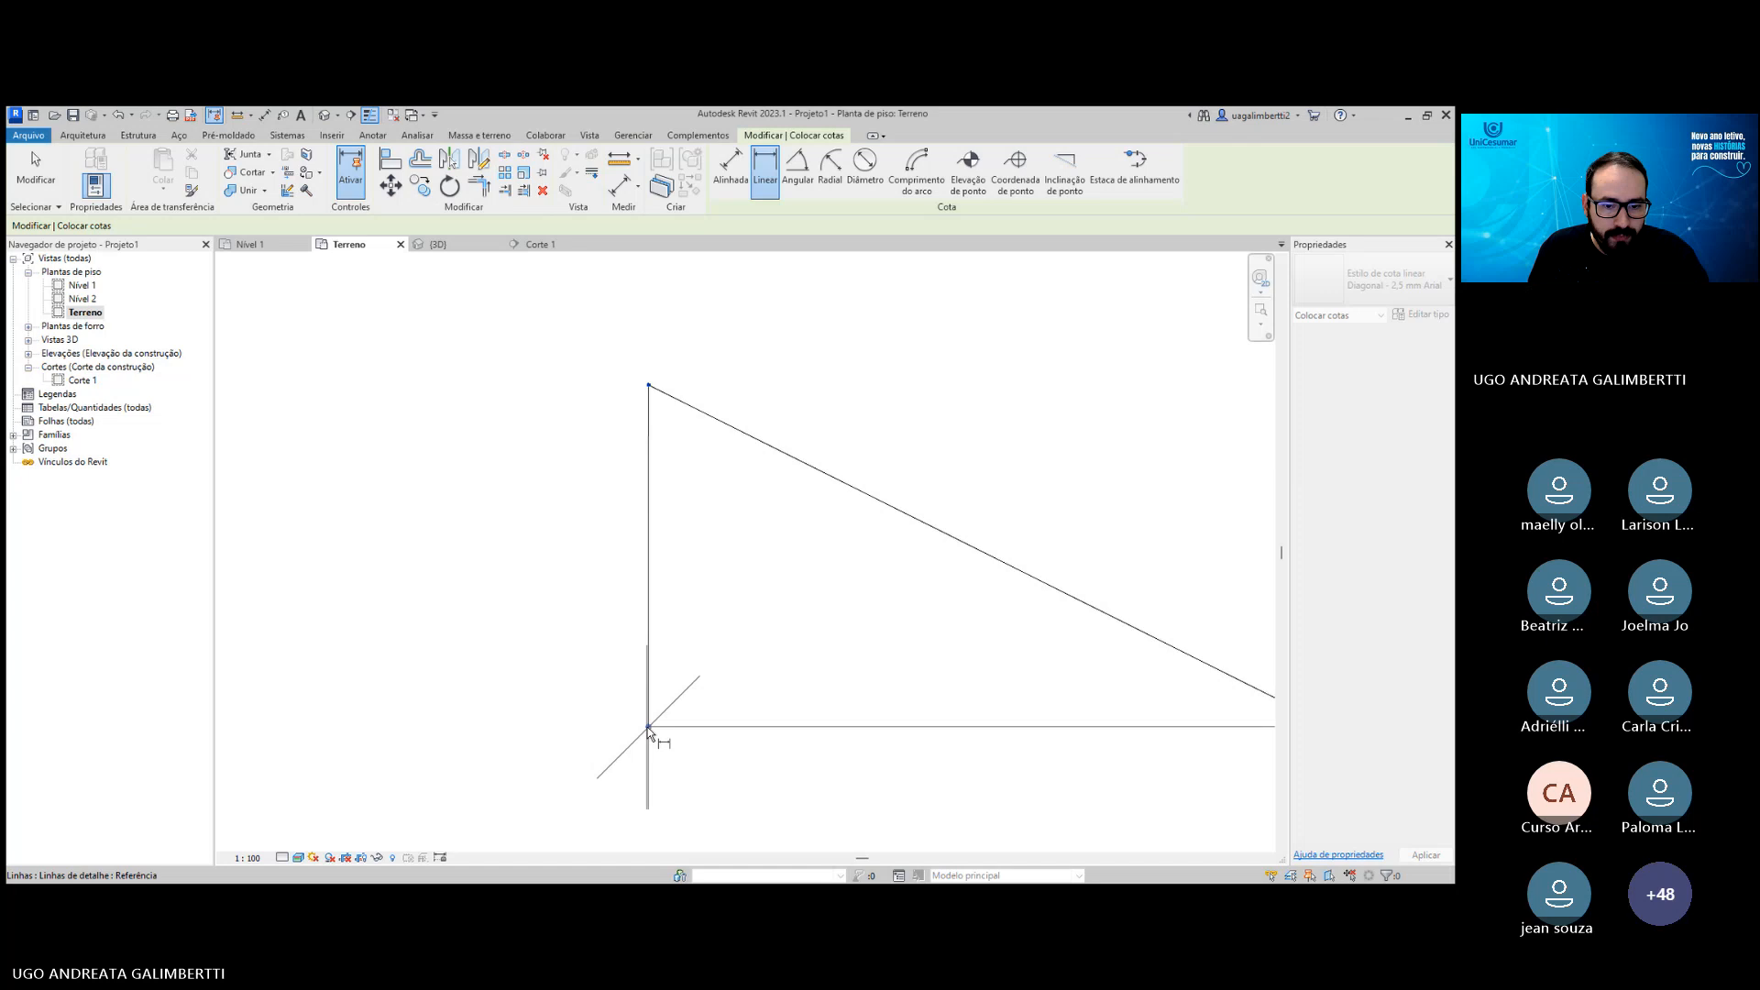
{"action": "left_click", "coordinate": [648, 386]}
{"action": "left_click", "coordinate": [563, 479]}
{"action": "scroll", "coordinate": [628, 582], "scroll_direction": "down", "scroll_amount": 2}
{"action": "middle_click_drag", "start_coordinate": [633, 587], "coordinate": [650, 504]}
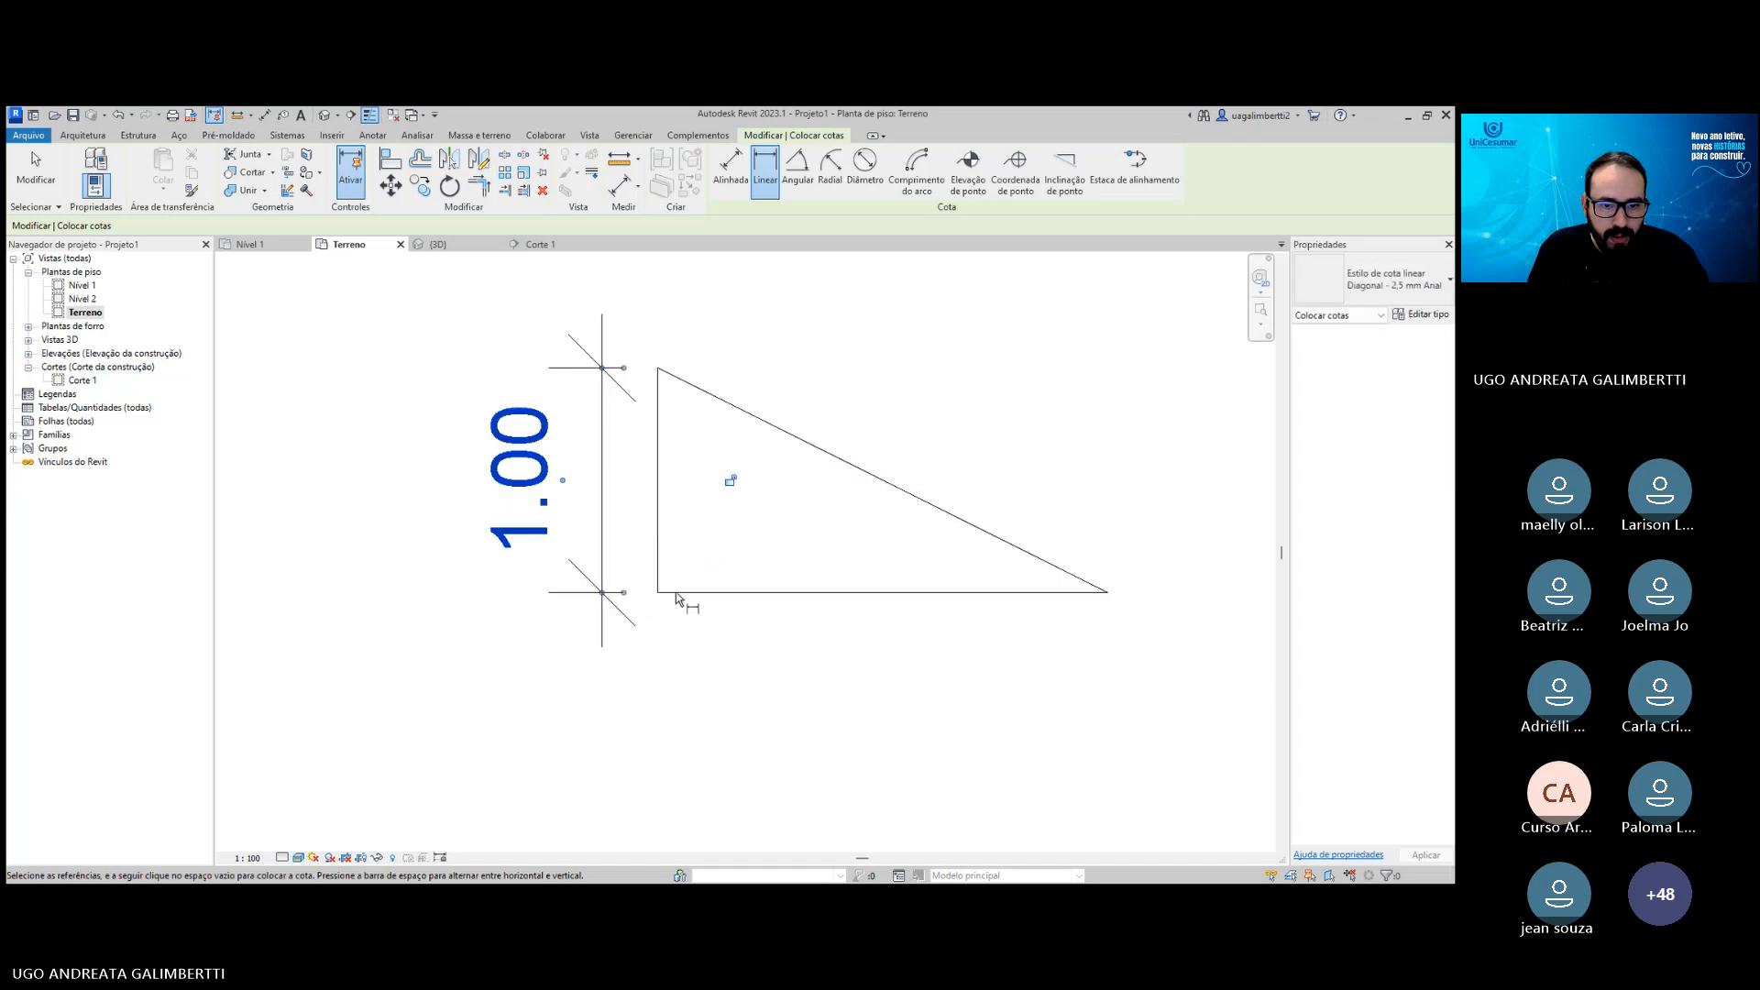
Add a linear dimension for the triangle's base, placed below it, and finish dimensioning.
{"action": "left_click", "coordinate": [657, 592]}
{"action": "left_click", "coordinate": [1107, 592]}
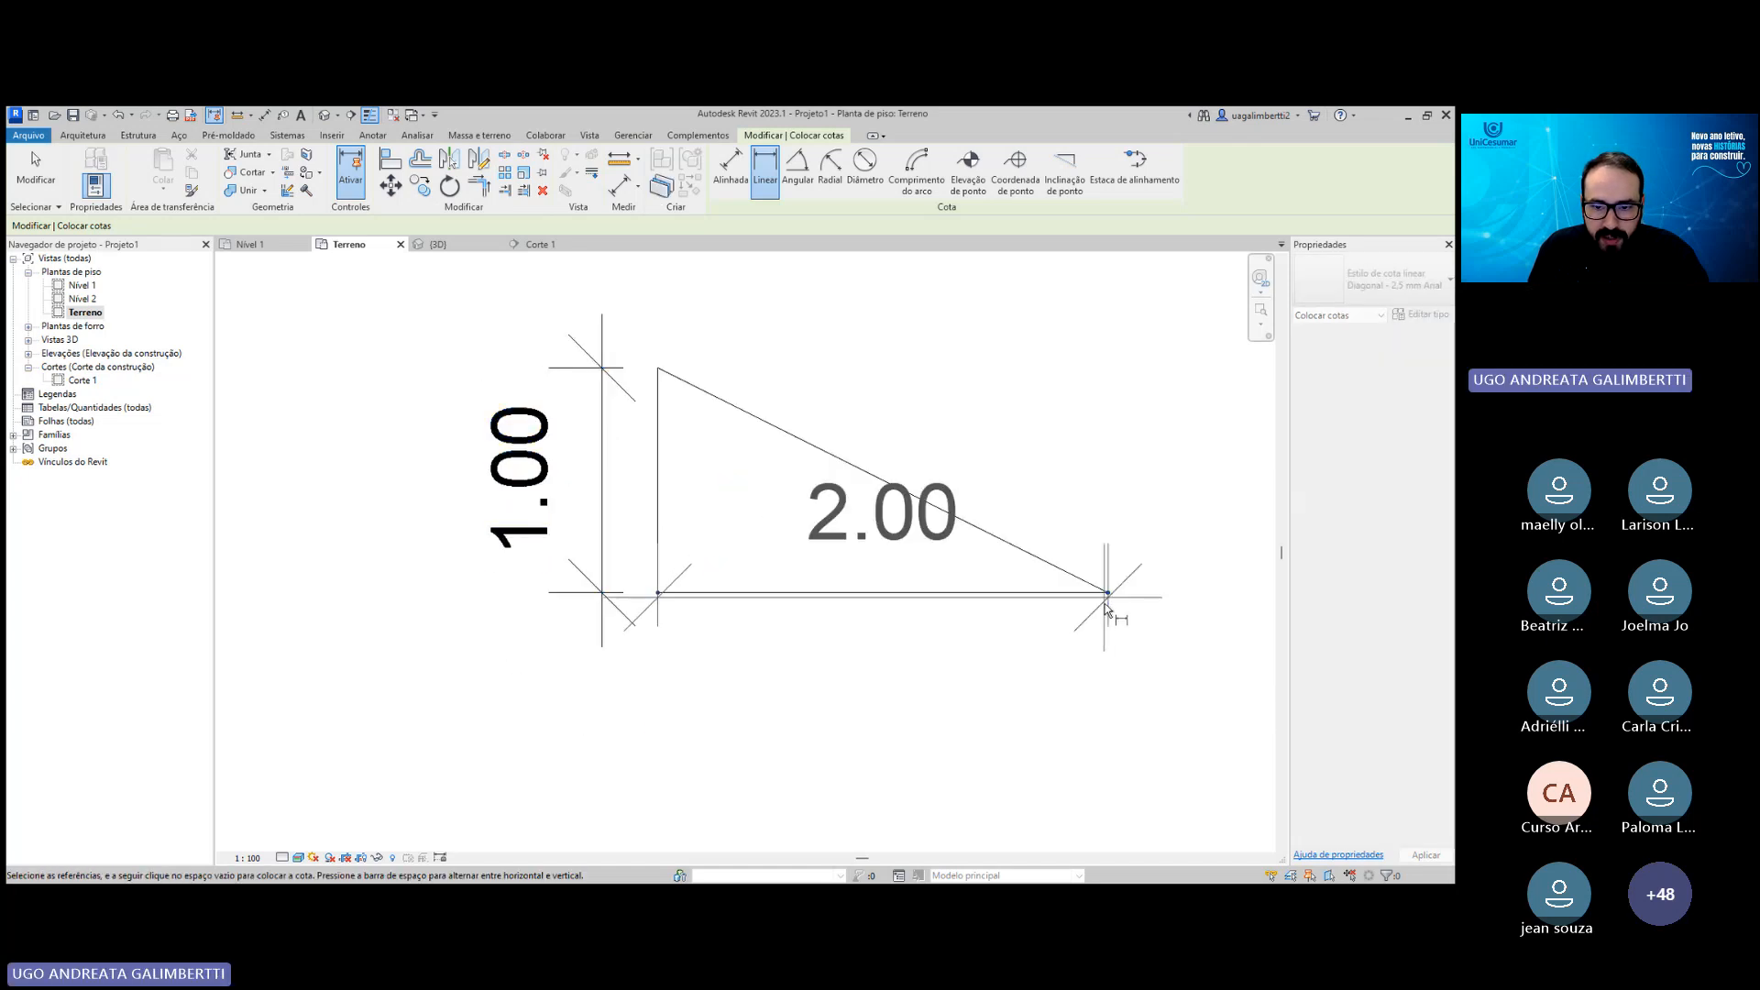
{"action": "left_click", "coordinate": [1095, 747]}
{"action": "scroll", "coordinate": [963, 532], "scroll_direction": "down", "scroll_amount": 2}
{"action": "key", "text": "Escape"}
{"action": "key", "text": "Escape"}
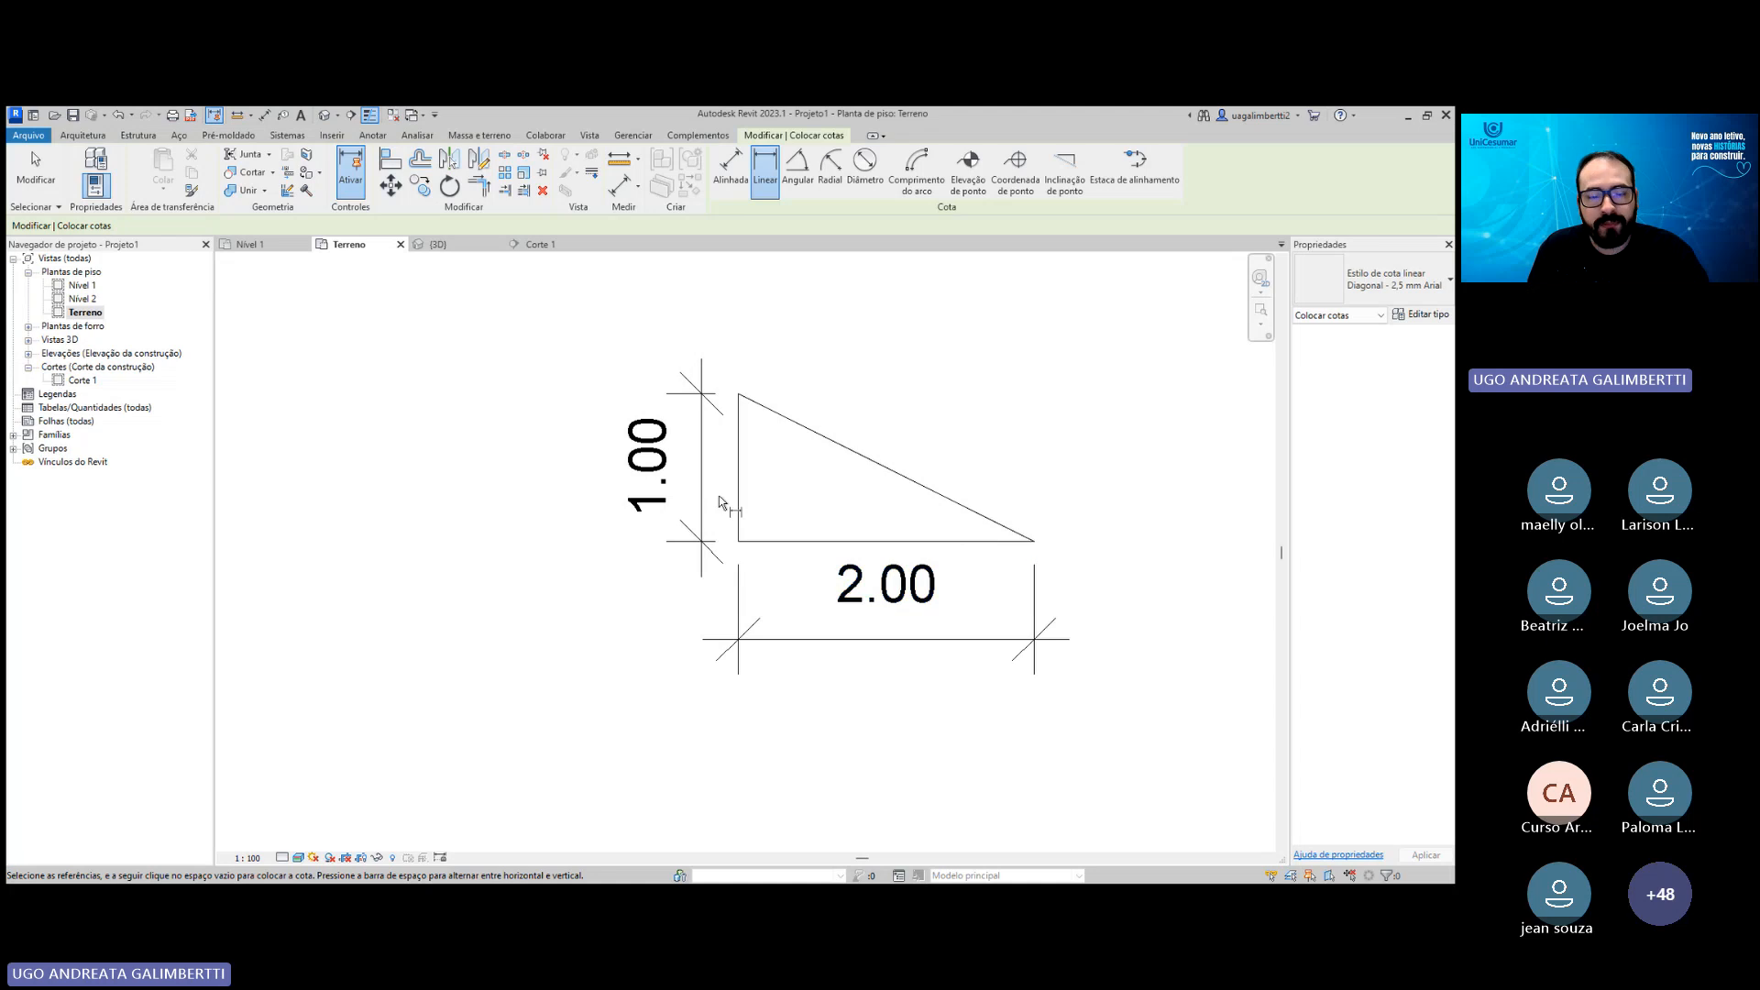
Inspect the building pad on the terrain in plan, checking the line along its upper edge.
{"action": "scroll", "coordinate": [917, 486], "scroll_direction": "down", "scroll_amount": 1}
{"action": "scroll", "coordinate": [917, 486], "scroll_direction": "down", "scroll_amount": 4}
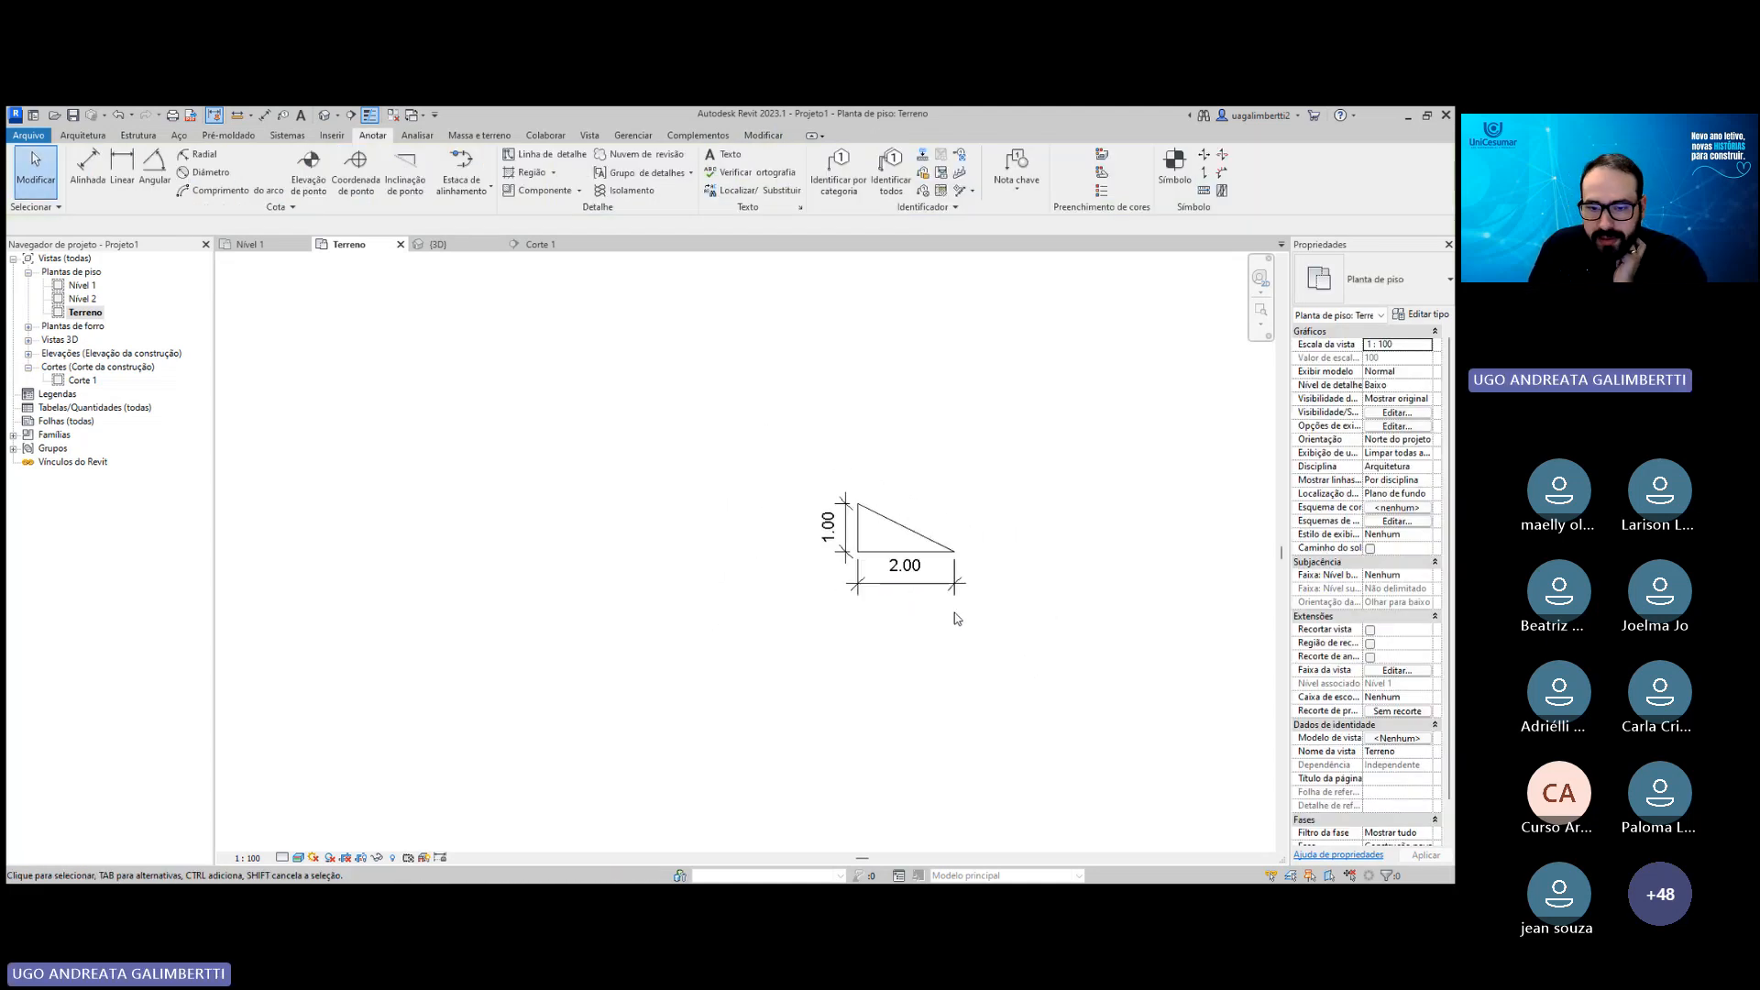
{"action": "scroll", "coordinate": [890, 689], "scroll_direction": "down", "scroll_amount": 1}
{"action": "middle_click_drag", "start_coordinate": [886, 683], "coordinate": [841, 464]}
{"action": "mouse_move", "coordinate": [801, 797]}
{"action": "middle_mouse_down"}
{"action": "mouse_move", "coordinate": [823, 630]}
{"action": "mouse_move", "coordinate": [804, 506]}
{"action": "middle_mouse_up"}
{"action": "scroll", "coordinate": [822, 630], "scroll_direction": "up", "scroll_amount": 1}
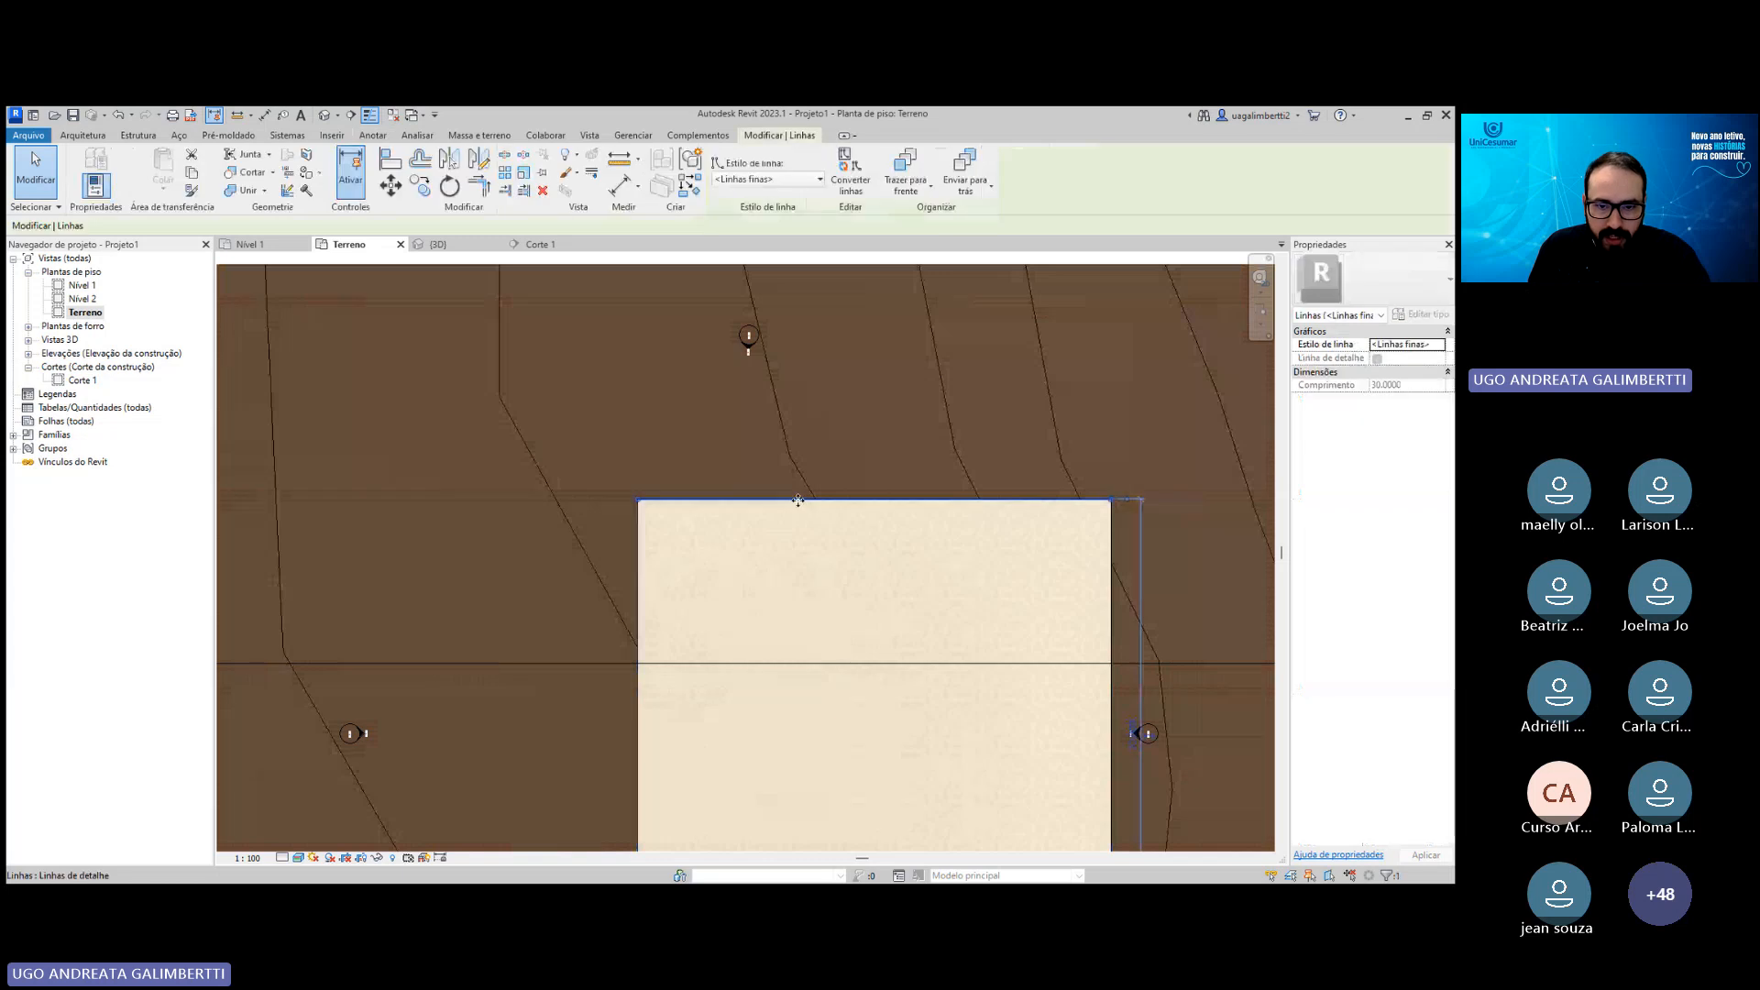
{"action": "scroll", "coordinate": [804, 507], "scroll_direction": "down", "scroll_amount": 2}
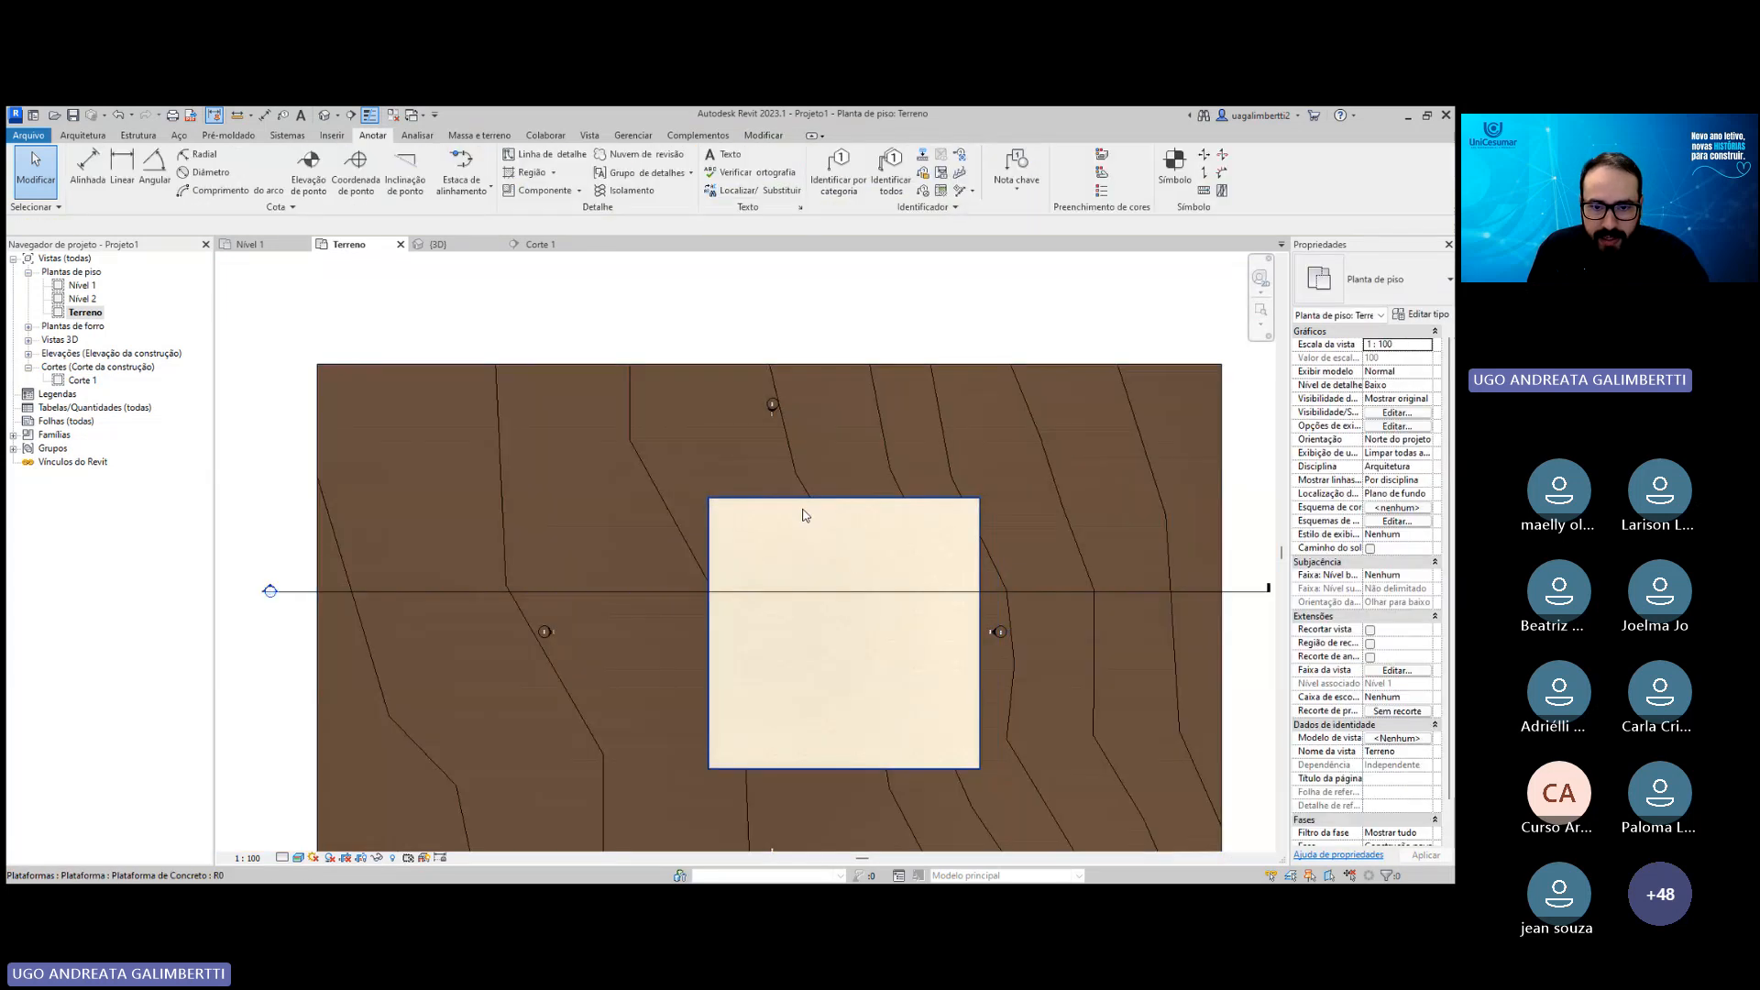
{"action": "left_click", "coordinate": [826, 498]}
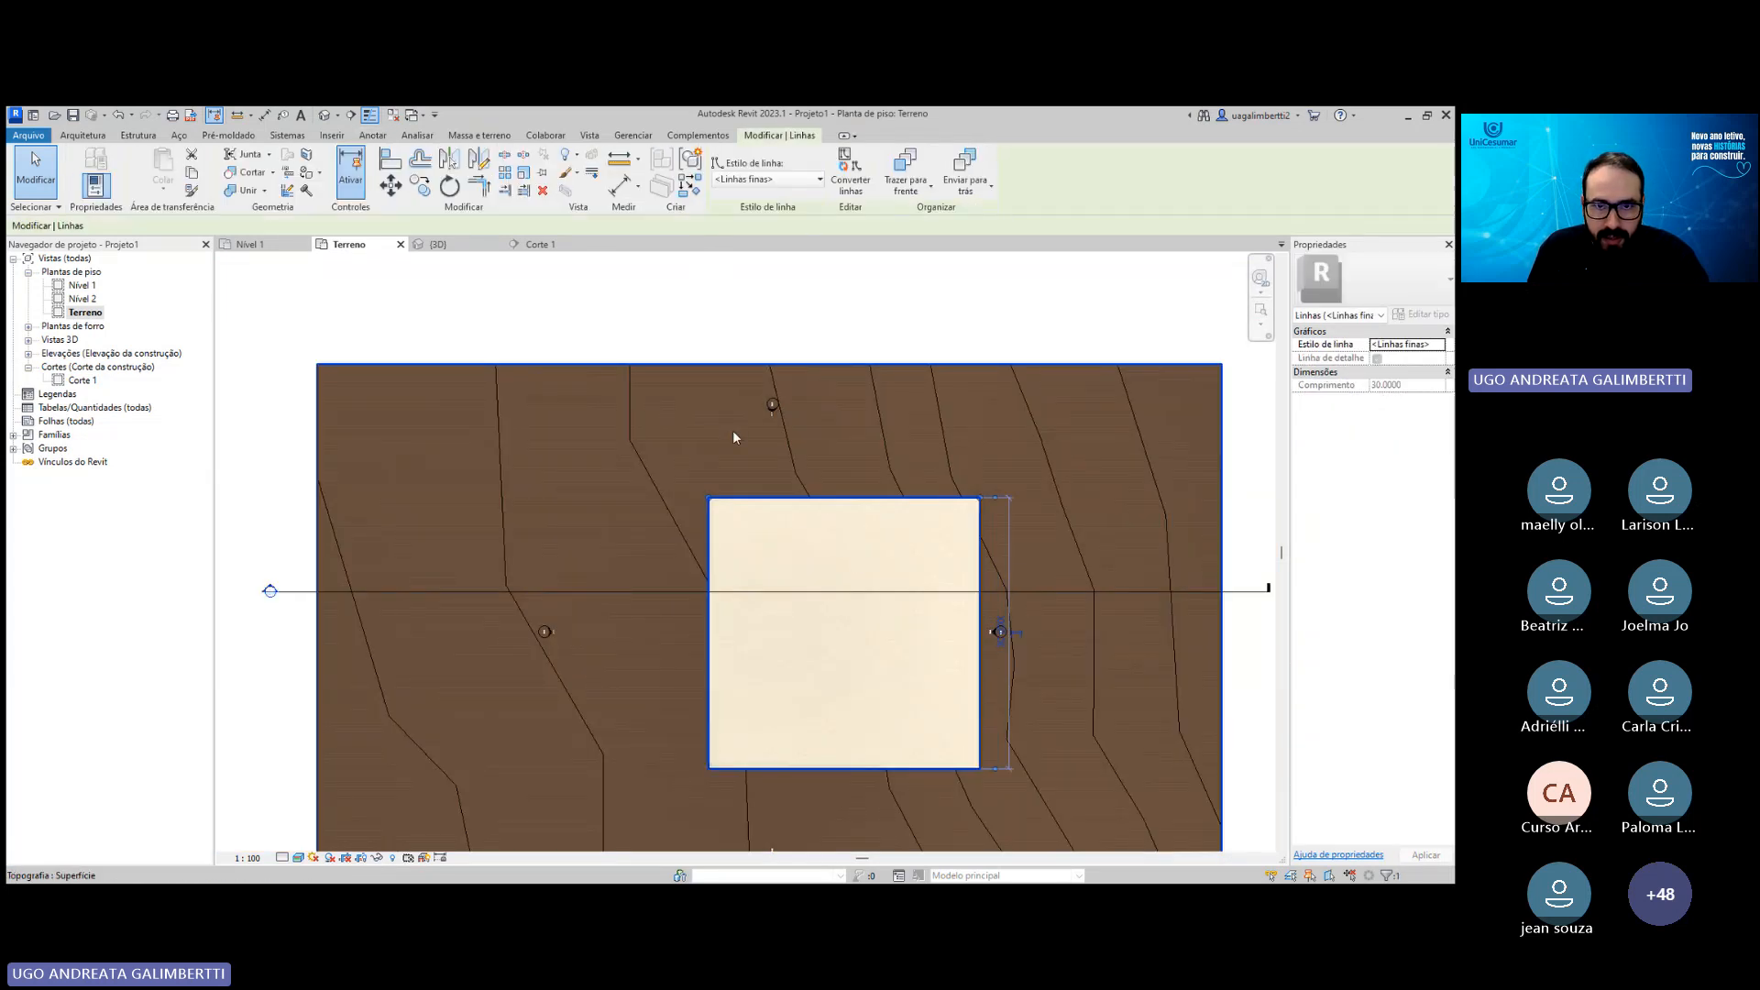
{"action": "left_click", "coordinate": [853, 292]}
{"action": "middle_click_drag", "start_coordinate": [832, 358], "coordinate": [780, 312]}
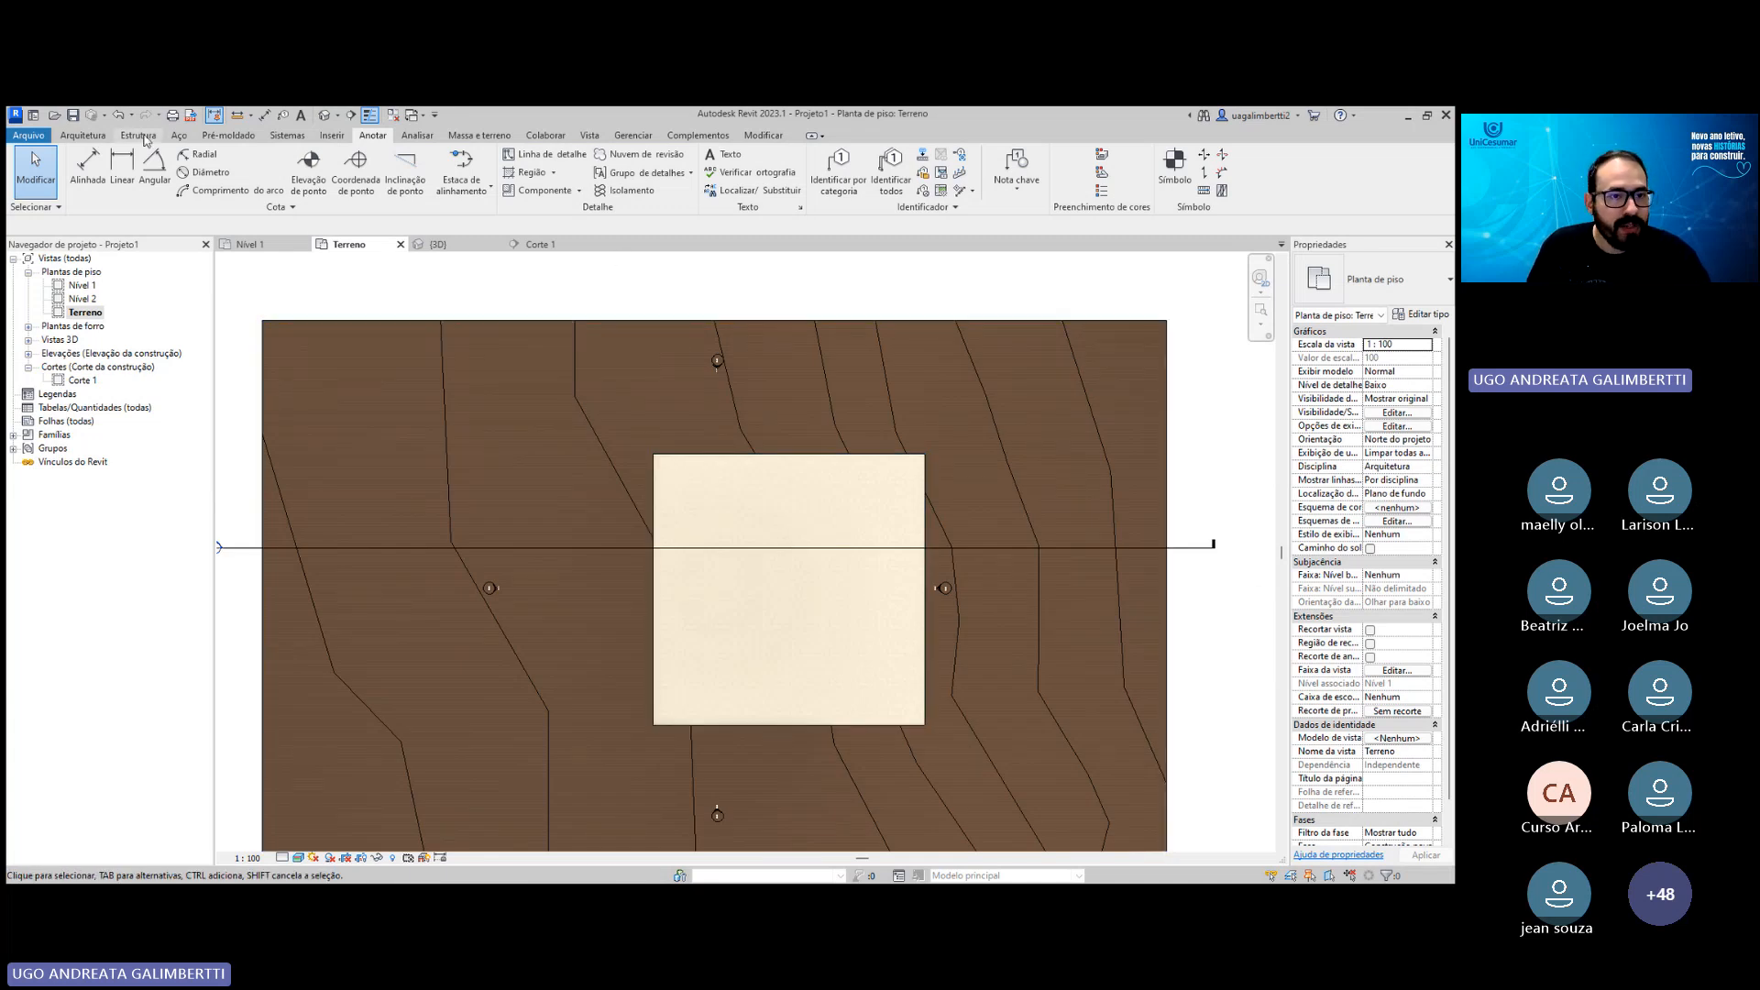
Offset the line on the building pad's upper edge outward as three copies spaced 2 m apart.
{"action": "left_click", "coordinate": [759, 136]}
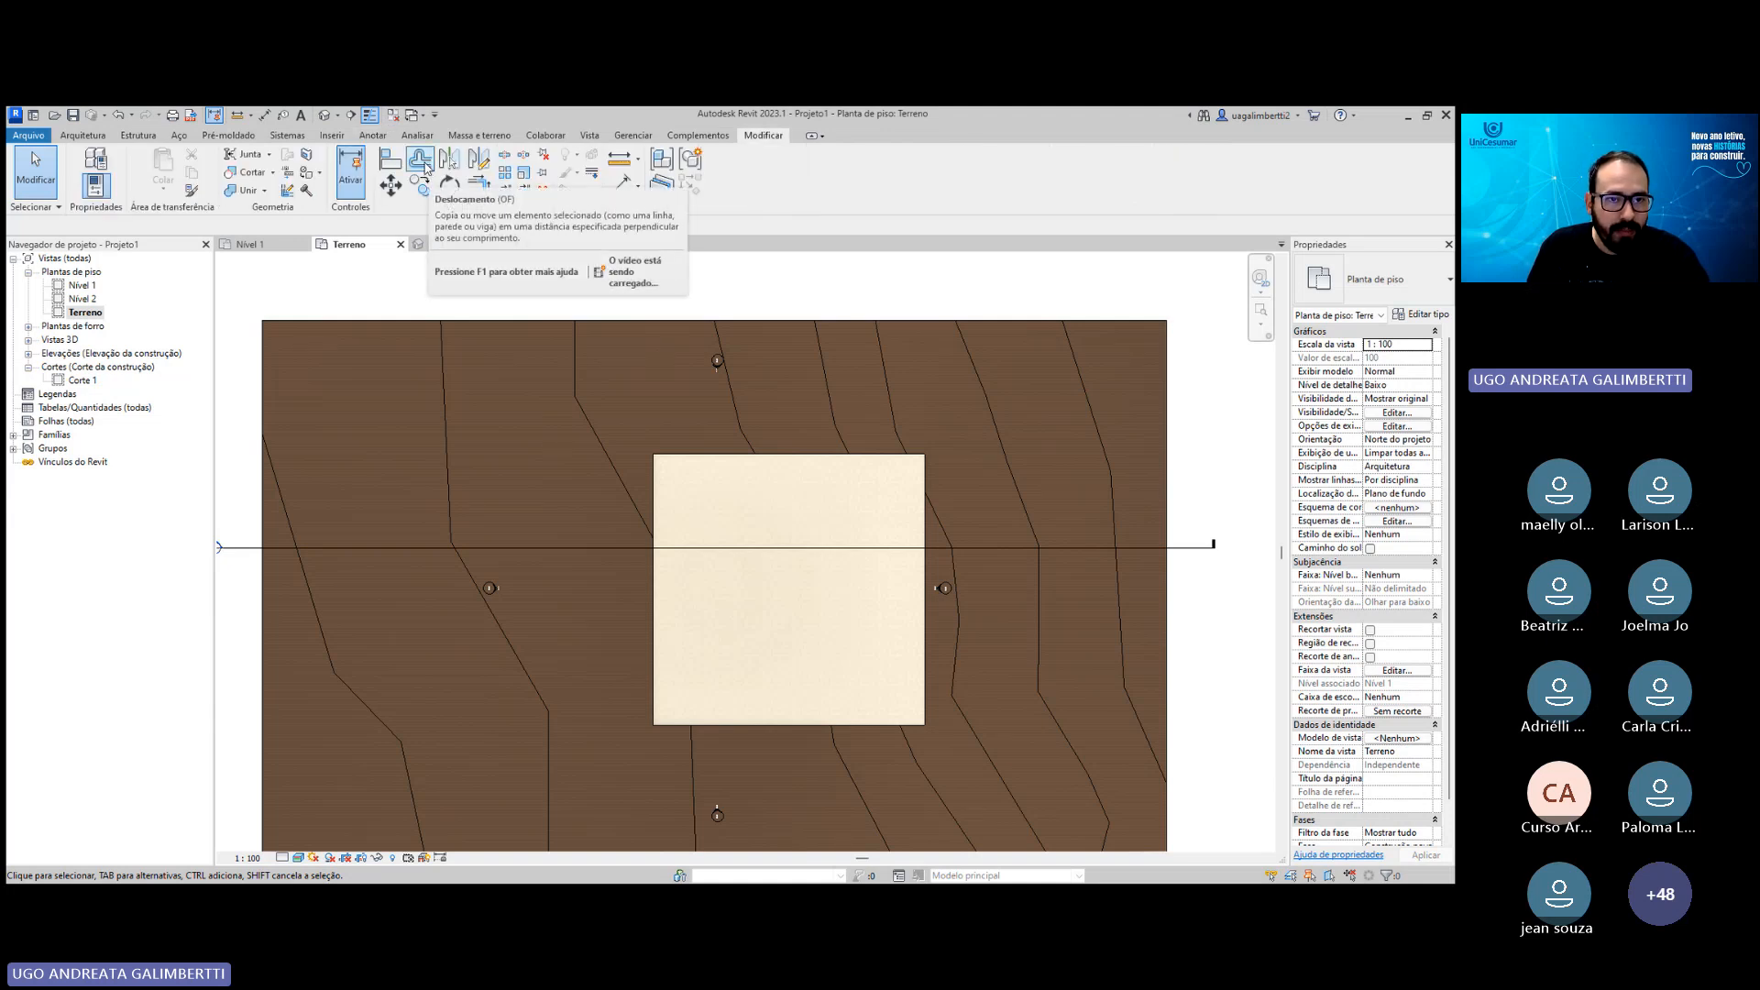
{"action": "left_click", "coordinate": [421, 161]}
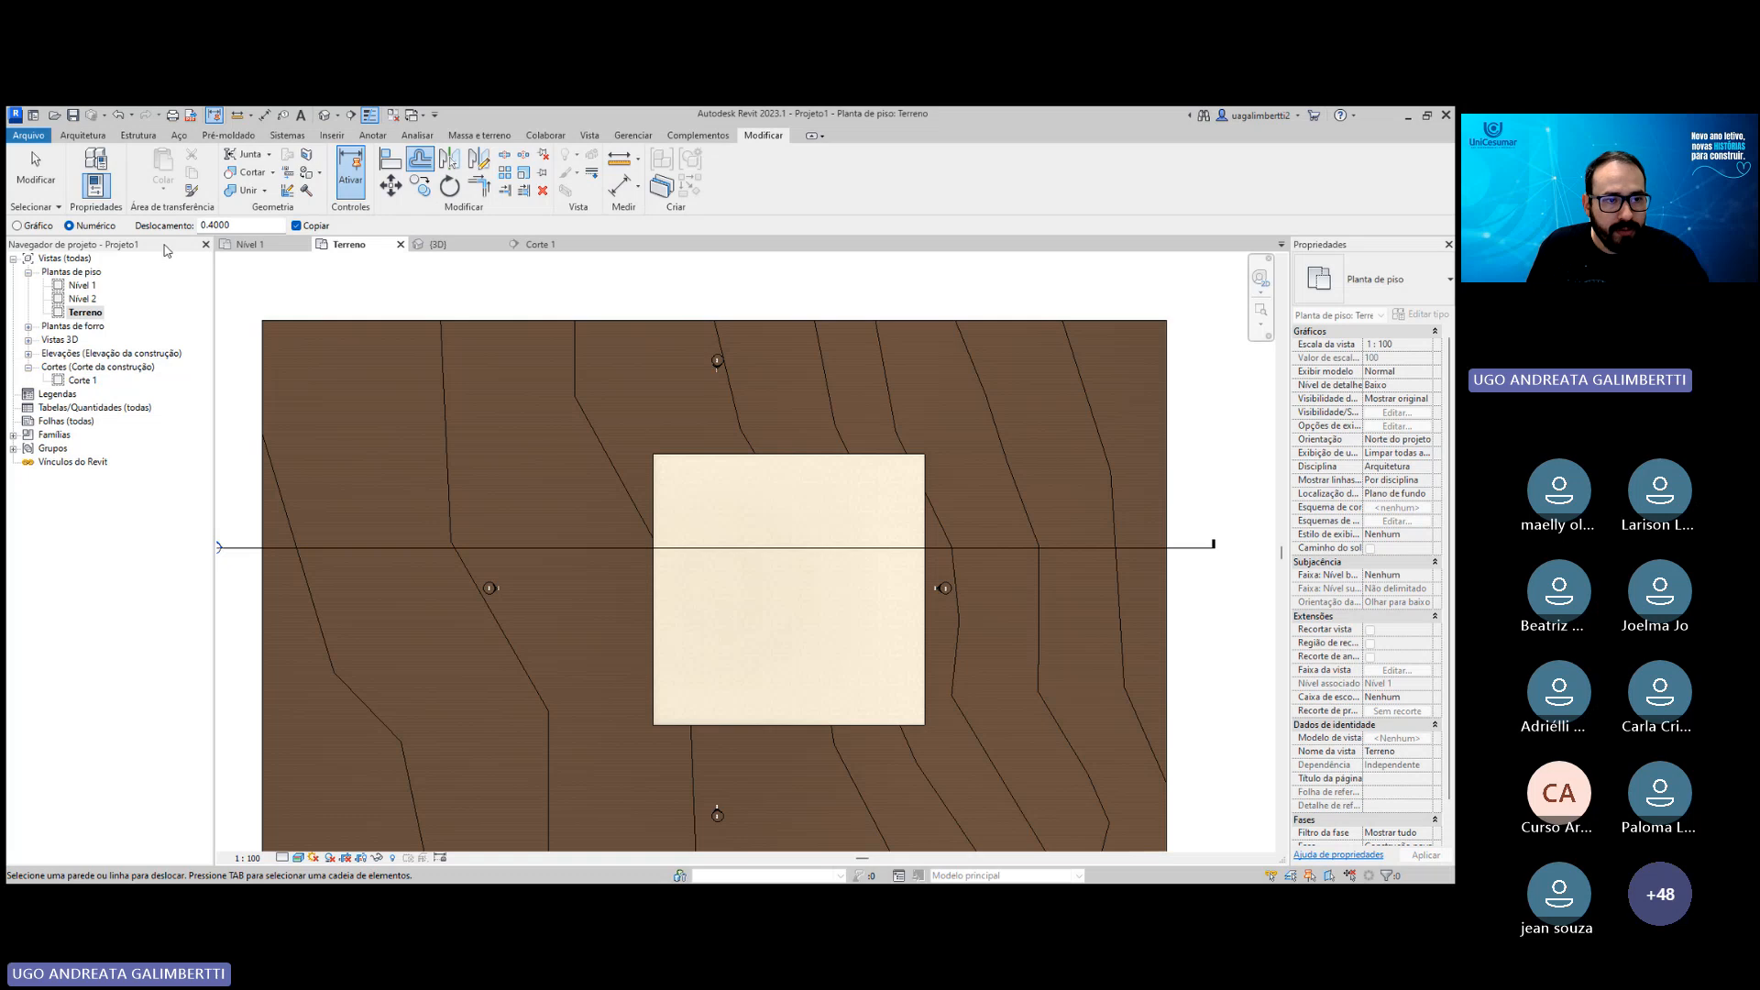
{"action": "scroll", "coordinate": [765, 495], "scroll_direction": "up", "scroll_amount": 2}
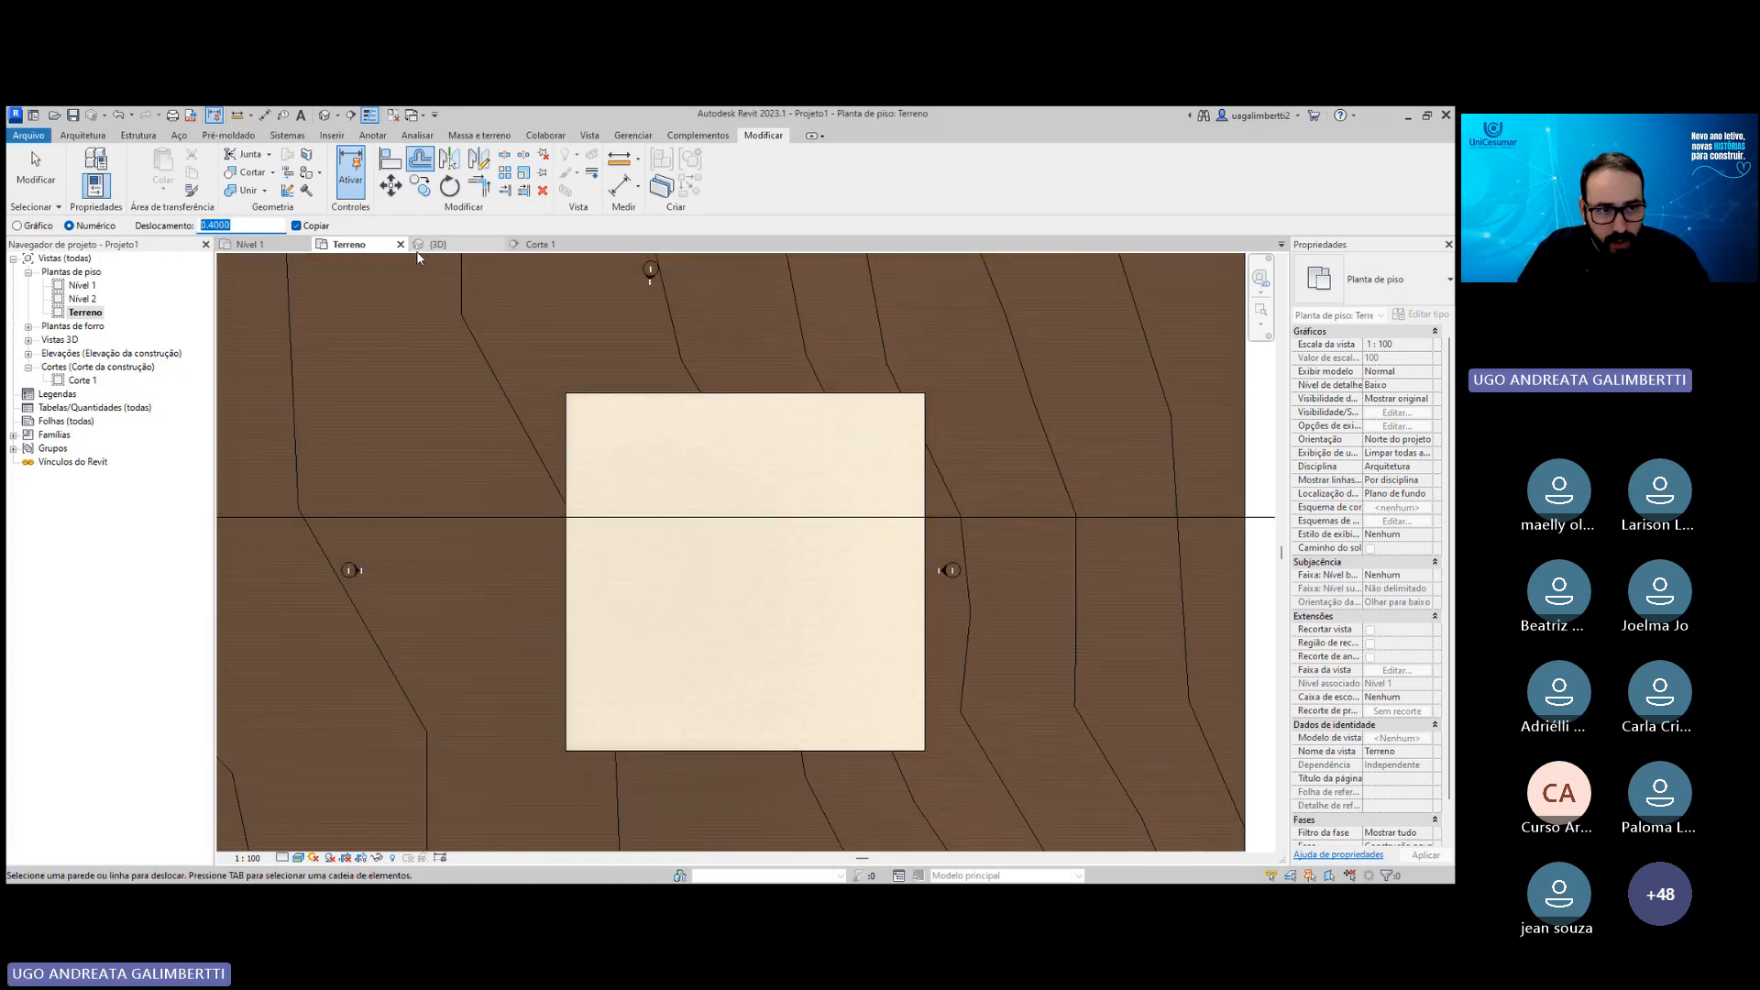
{"action": "type", "text": "2"}
{"action": "middle_click_drag", "start_coordinate": [741, 360], "coordinate": [695, 381]}
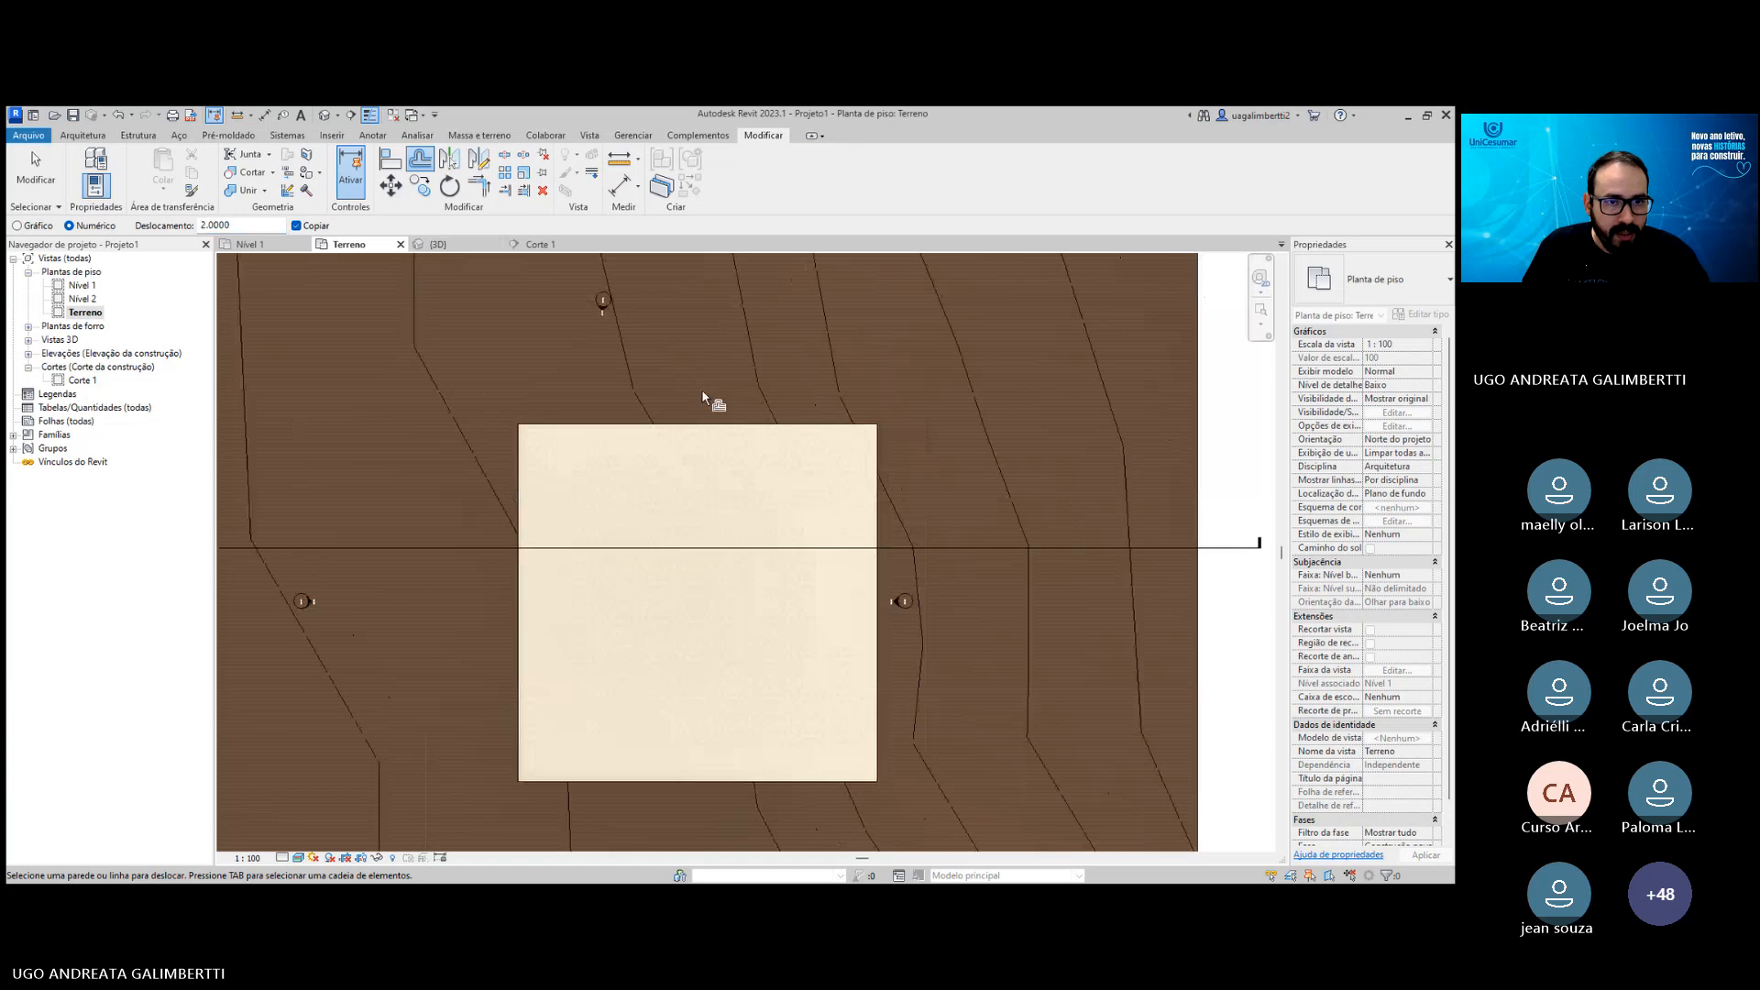
{"action": "left_click", "coordinate": [701, 423]}
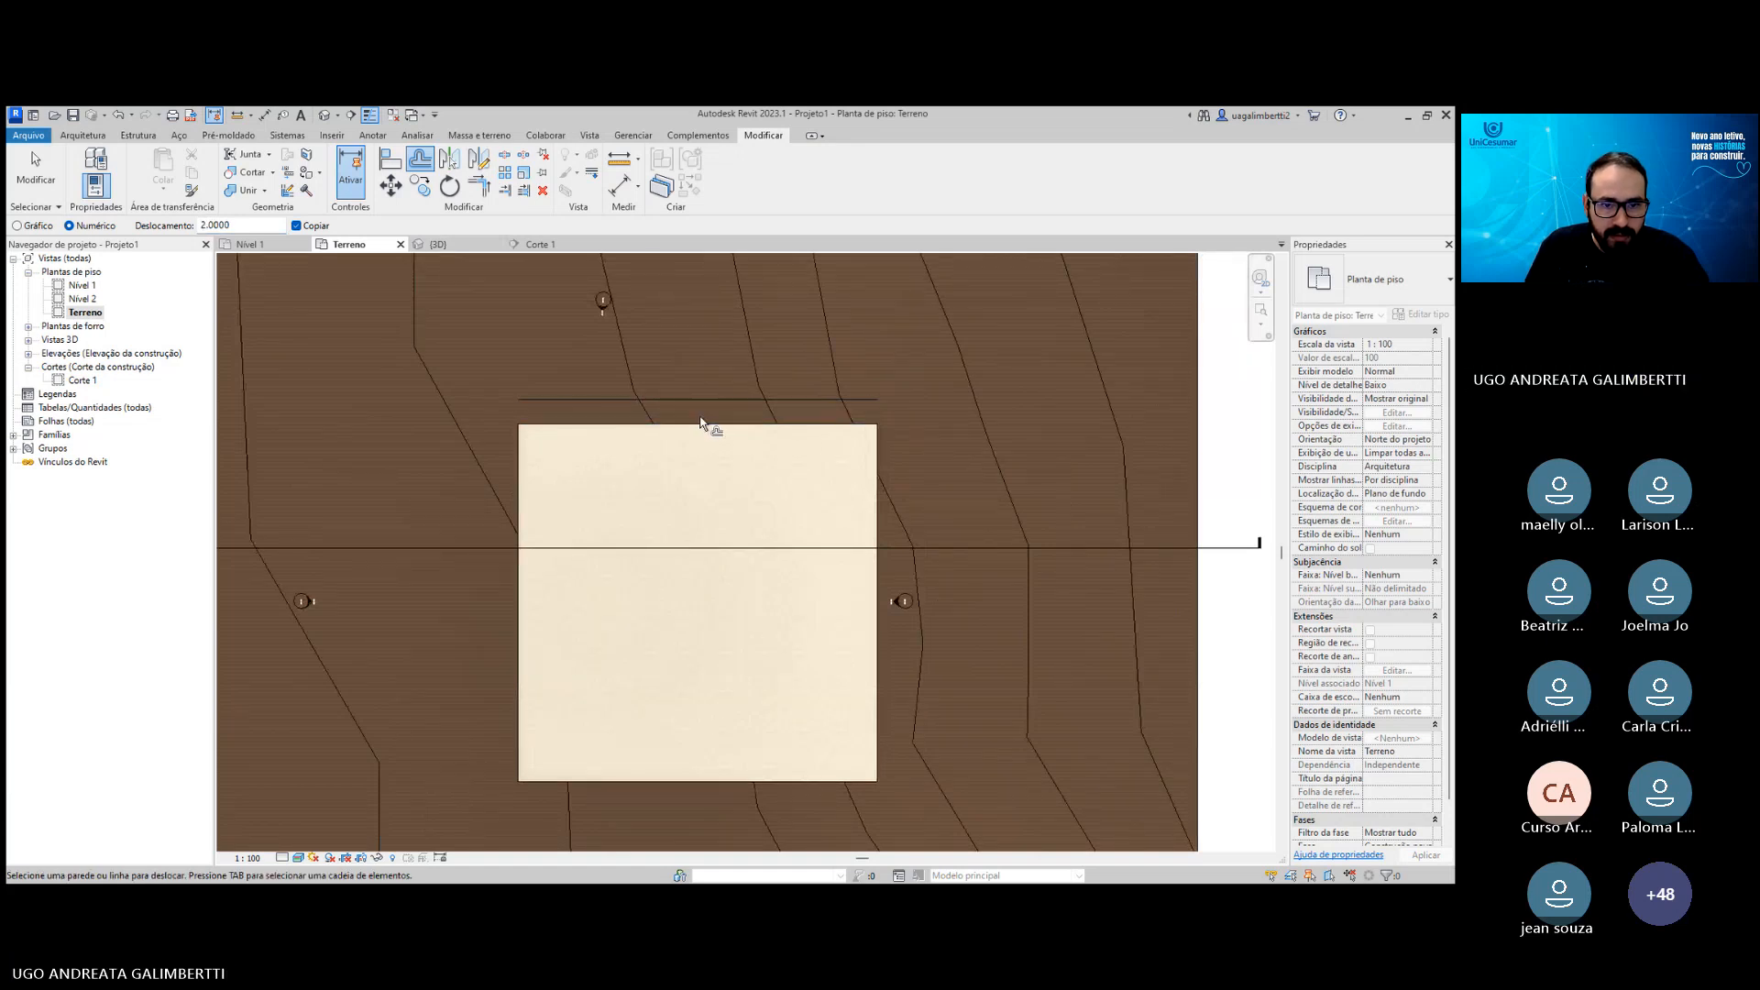
{"action": "left_click", "coordinate": [724, 372]}
{"action": "scroll", "coordinate": [795, 328], "scroll_direction": "up", "scroll_amount": 2}
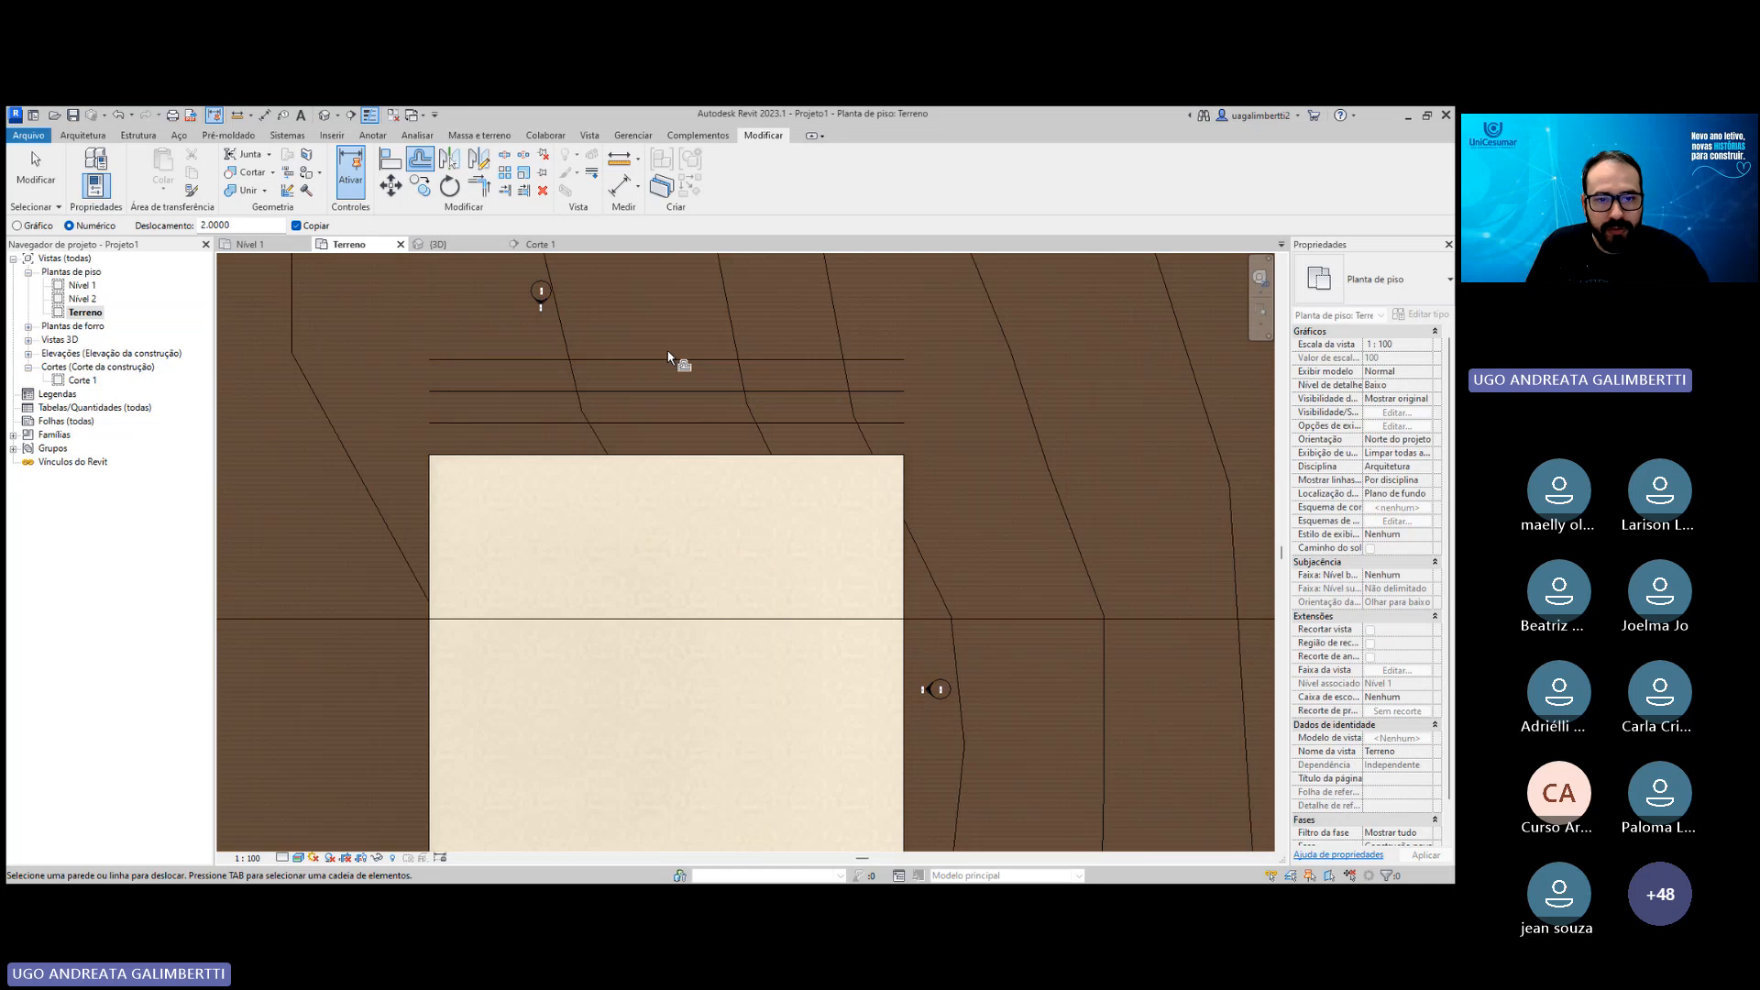
Offset the lines on the pad's right and left edges outward as three copies per side, spaced 2 m apart.
{"action": "left_click", "coordinate": [909, 488]}
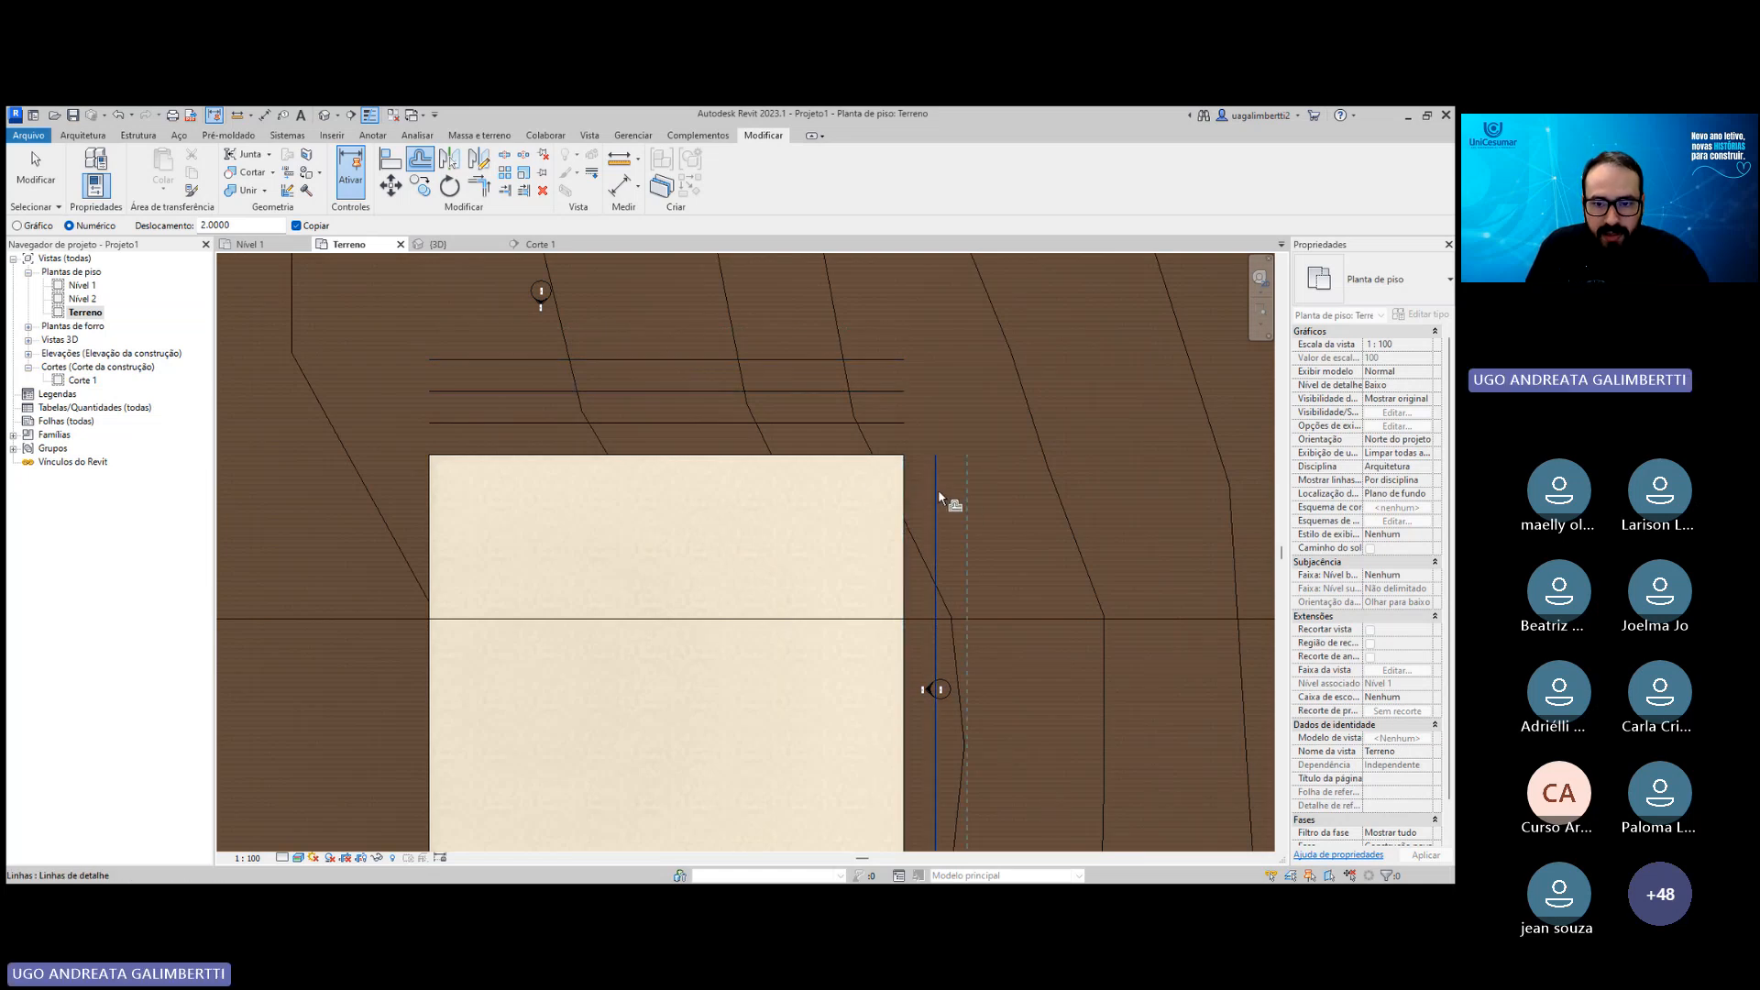
{"action": "left_click", "coordinate": [966, 495]}
{"action": "scroll", "coordinate": [817, 444], "scroll_direction": "down", "scroll_amount": 1}
{"action": "middle_click_drag", "start_coordinate": [817, 444], "coordinate": [1040, 436]}
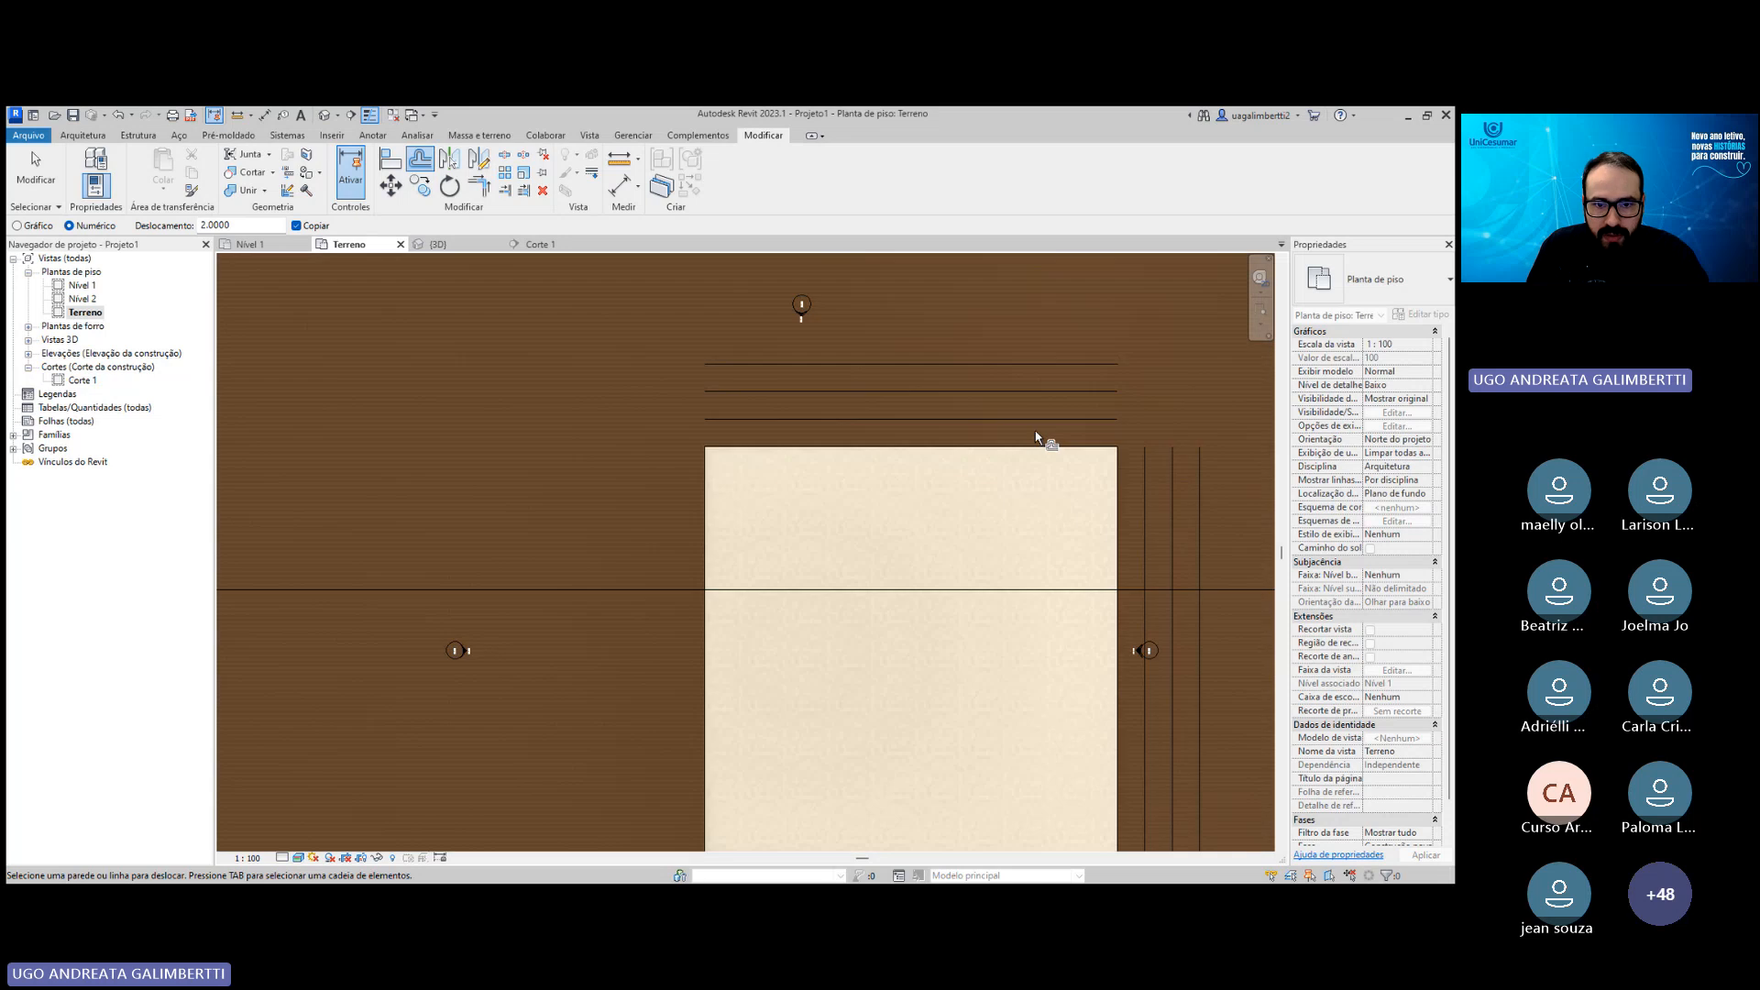
{"action": "left_click", "coordinate": [673, 476]}
{"action": "left_click", "coordinate": [645, 494]}
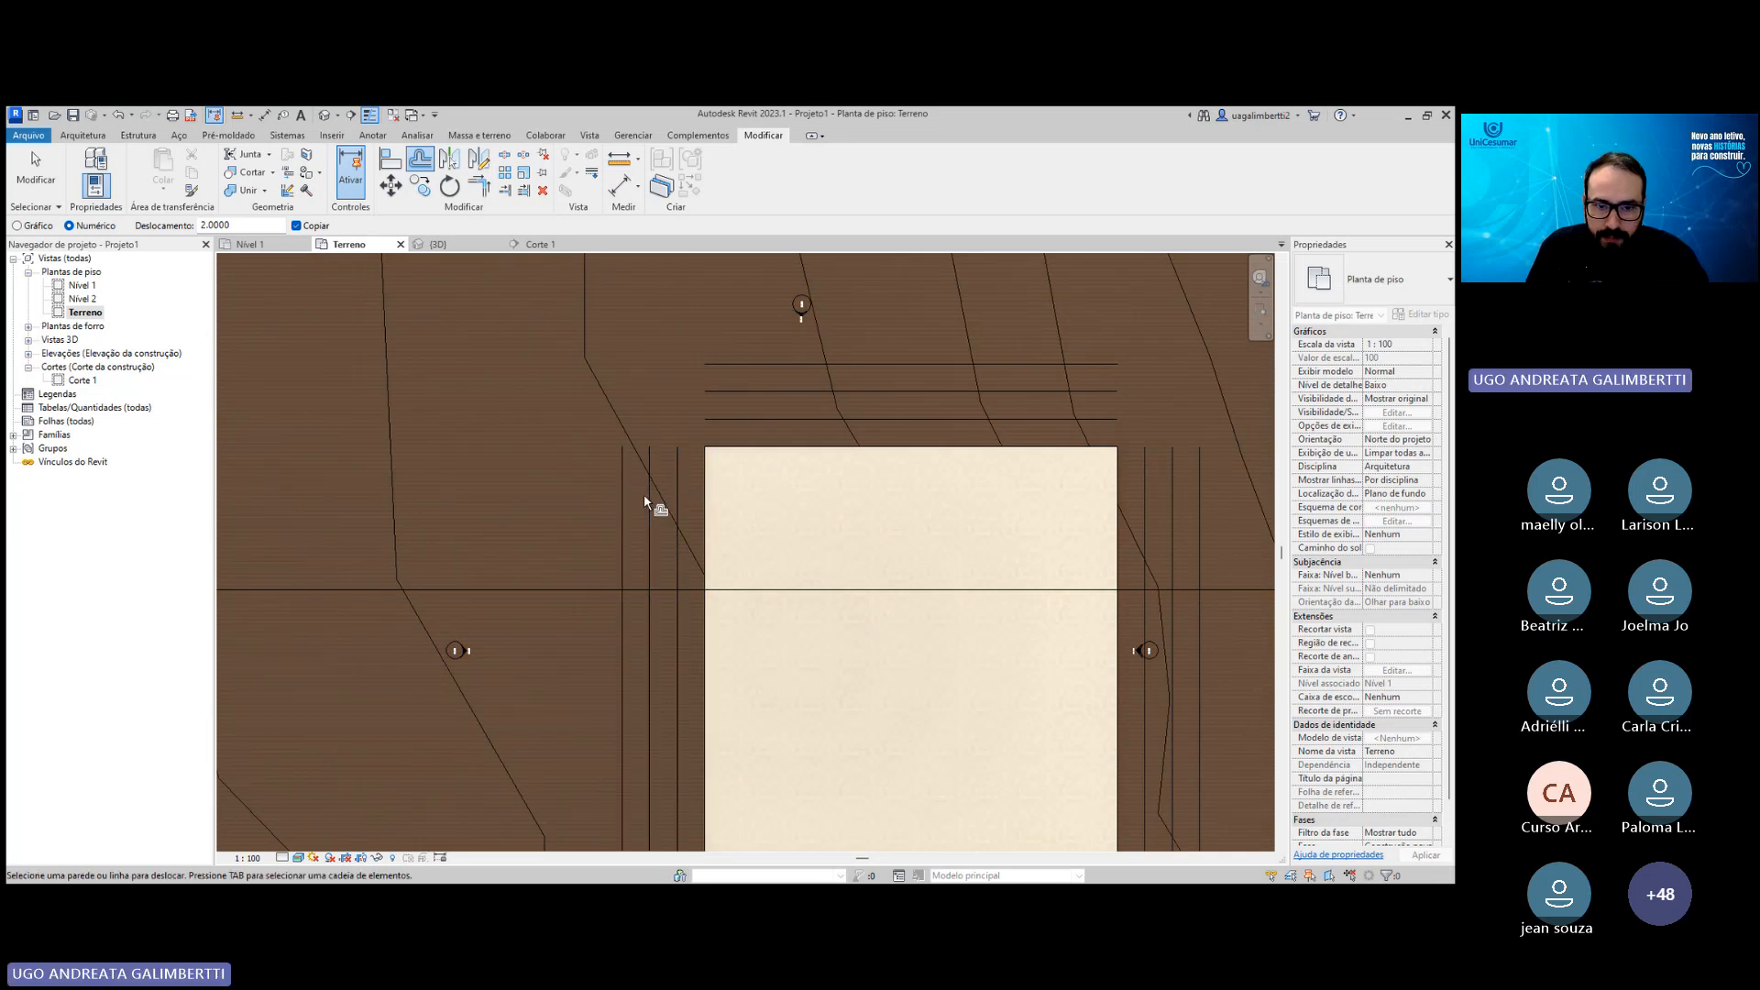
Offset the line on the pad's lower edge outward as three copies spaced 2 m apart.
{"action": "scroll", "coordinate": [878, 493], "scroll_direction": "down", "scroll_amount": 2}
{"action": "middle_click_drag", "start_coordinate": [880, 495], "coordinate": [601, 451]}
{"action": "middle_click_drag", "start_coordinate": [781, 601], "coordinate": [863, 459]}
{"action": "left_click", "coordinate": [679, 584]}
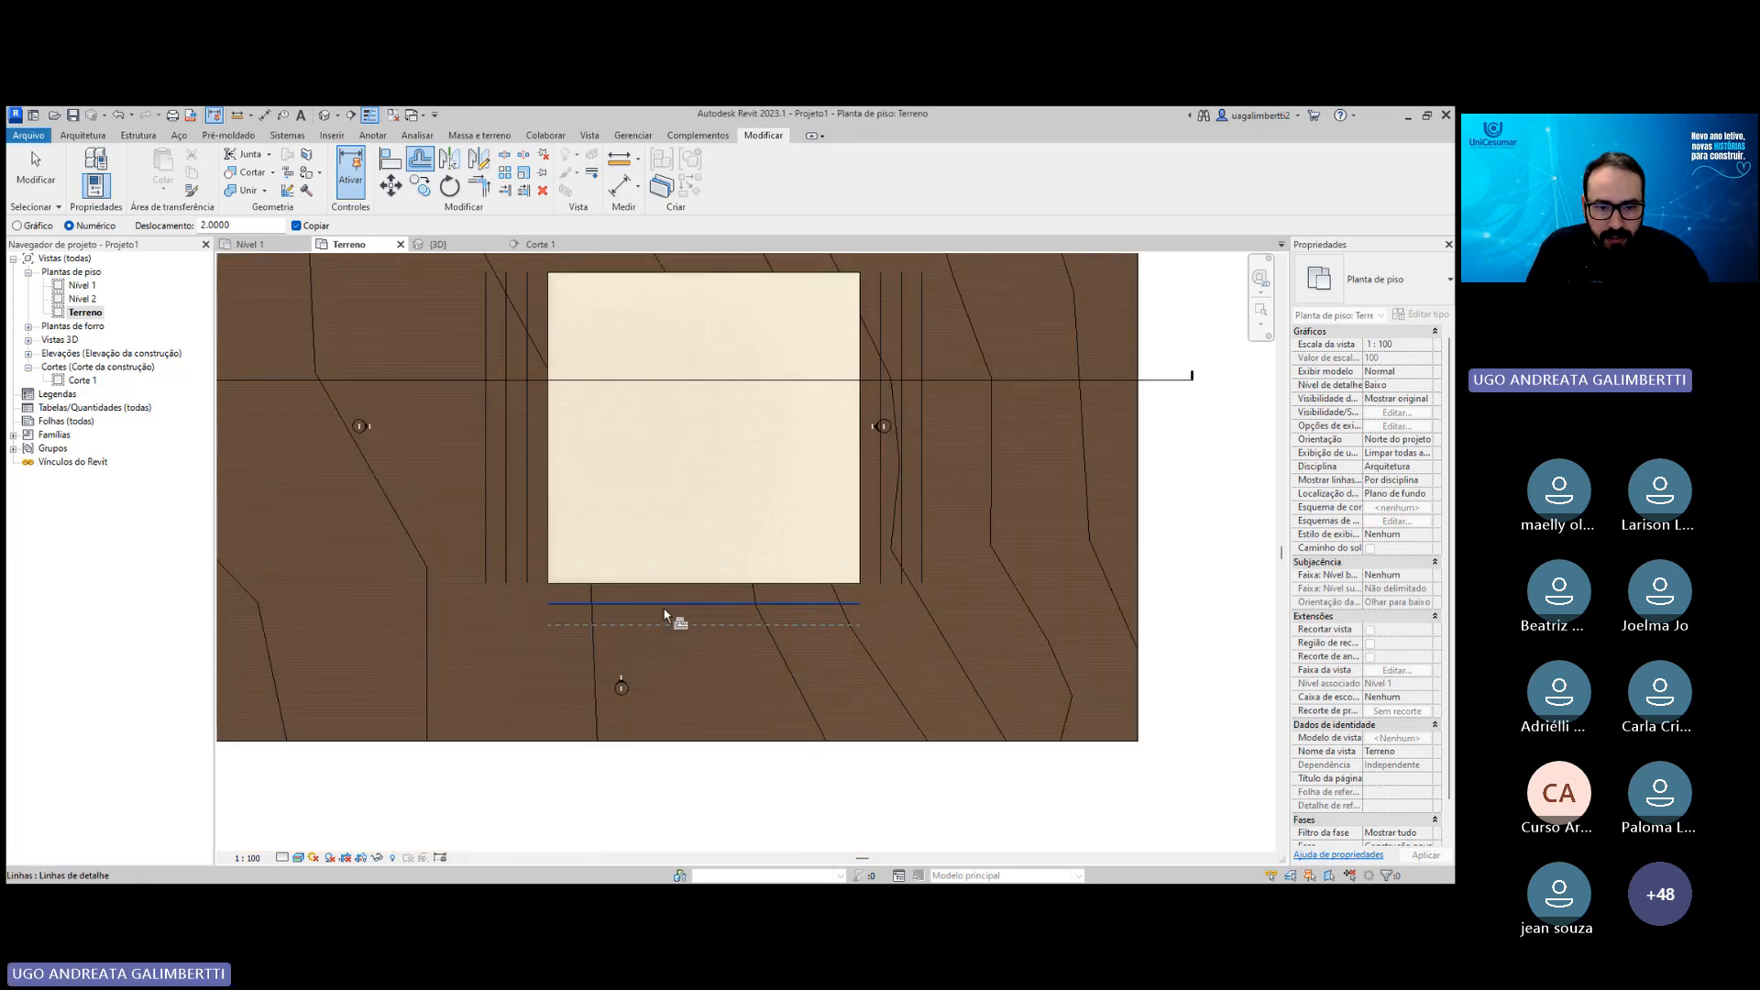
{"action": "left_click", "coordinate": [671, 632]}
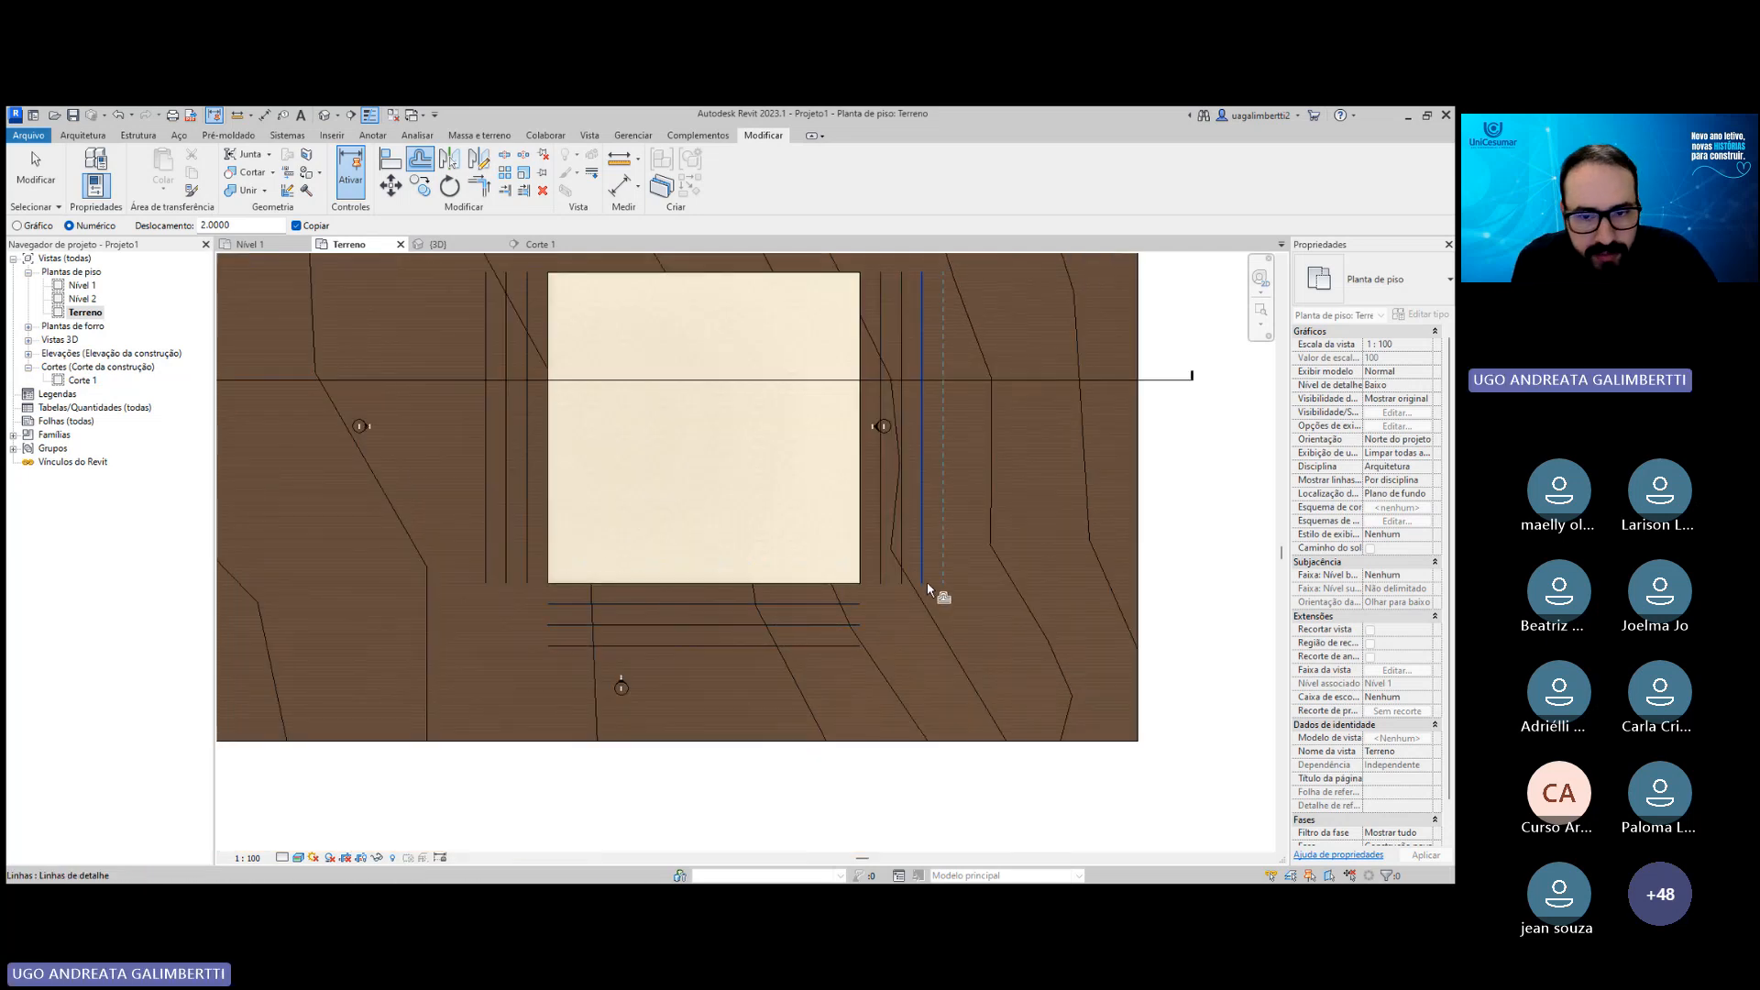
Examine the offset lines around the pad against the terrain contours, checking the spacing out from the upper edge.
{"action": "middle_click_drag", "start_coordinate": [844, 560], "coordinate": [857, 589]}
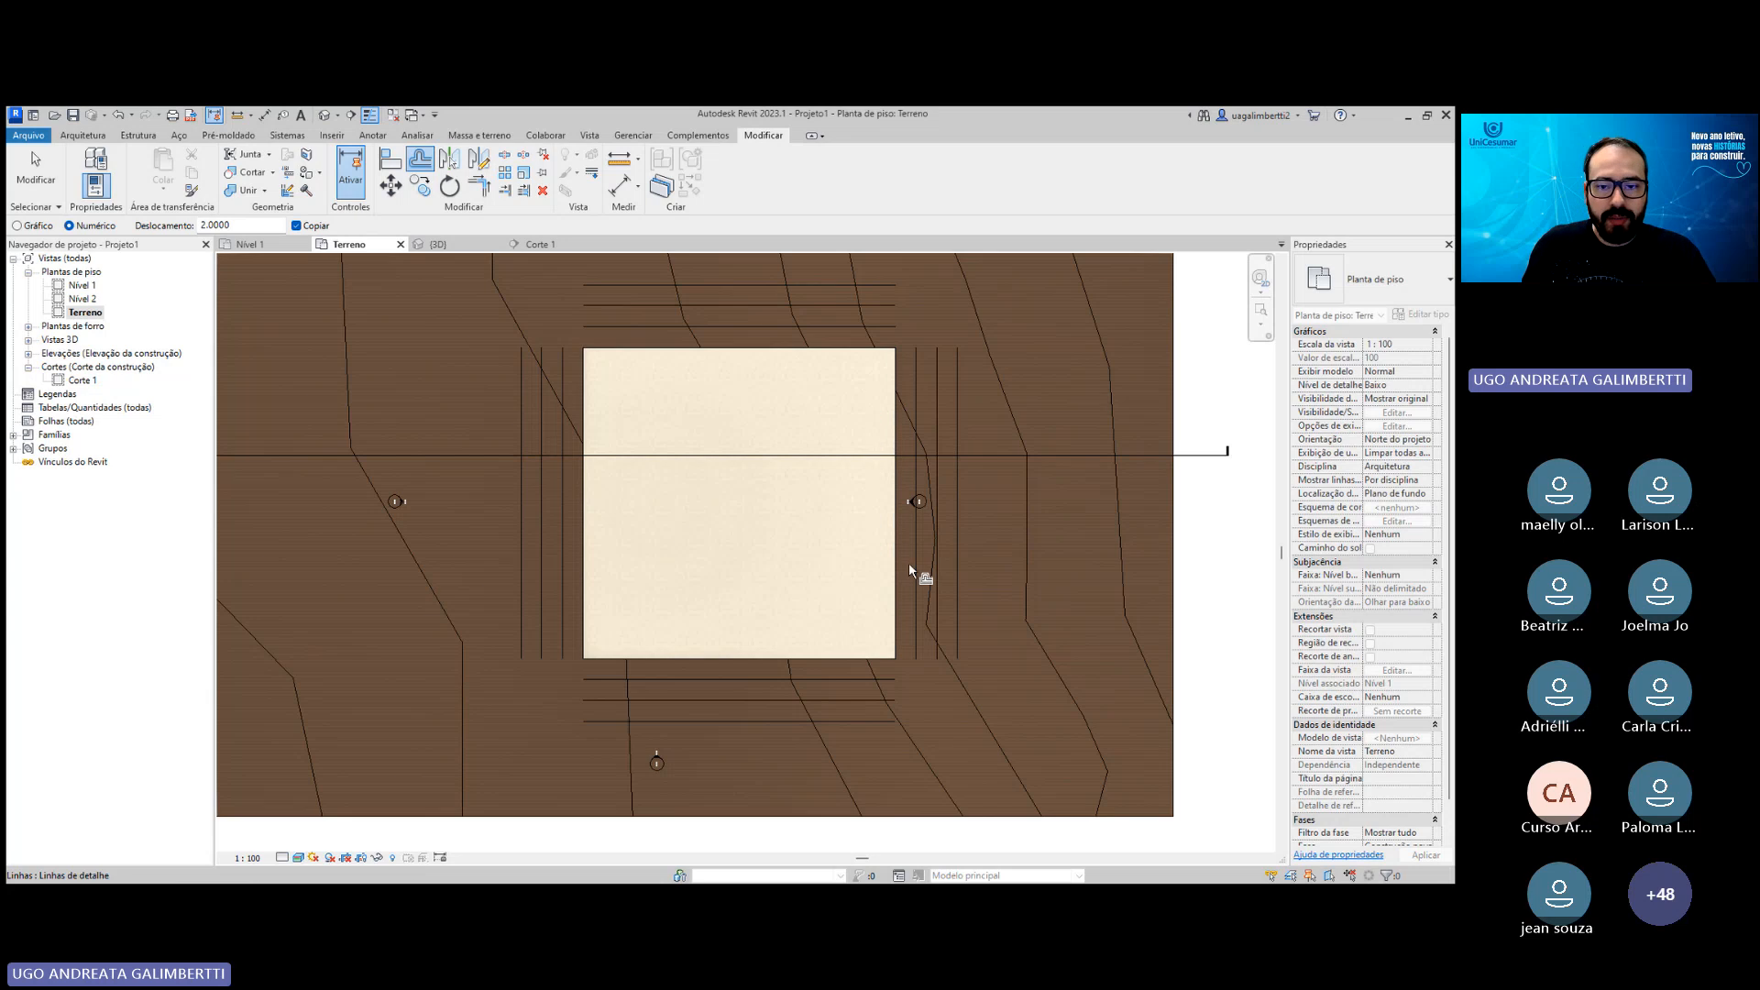
{"action": "middle_click_drag", "start_coordinate": [950, 529], "coordinate": [950, 537]}
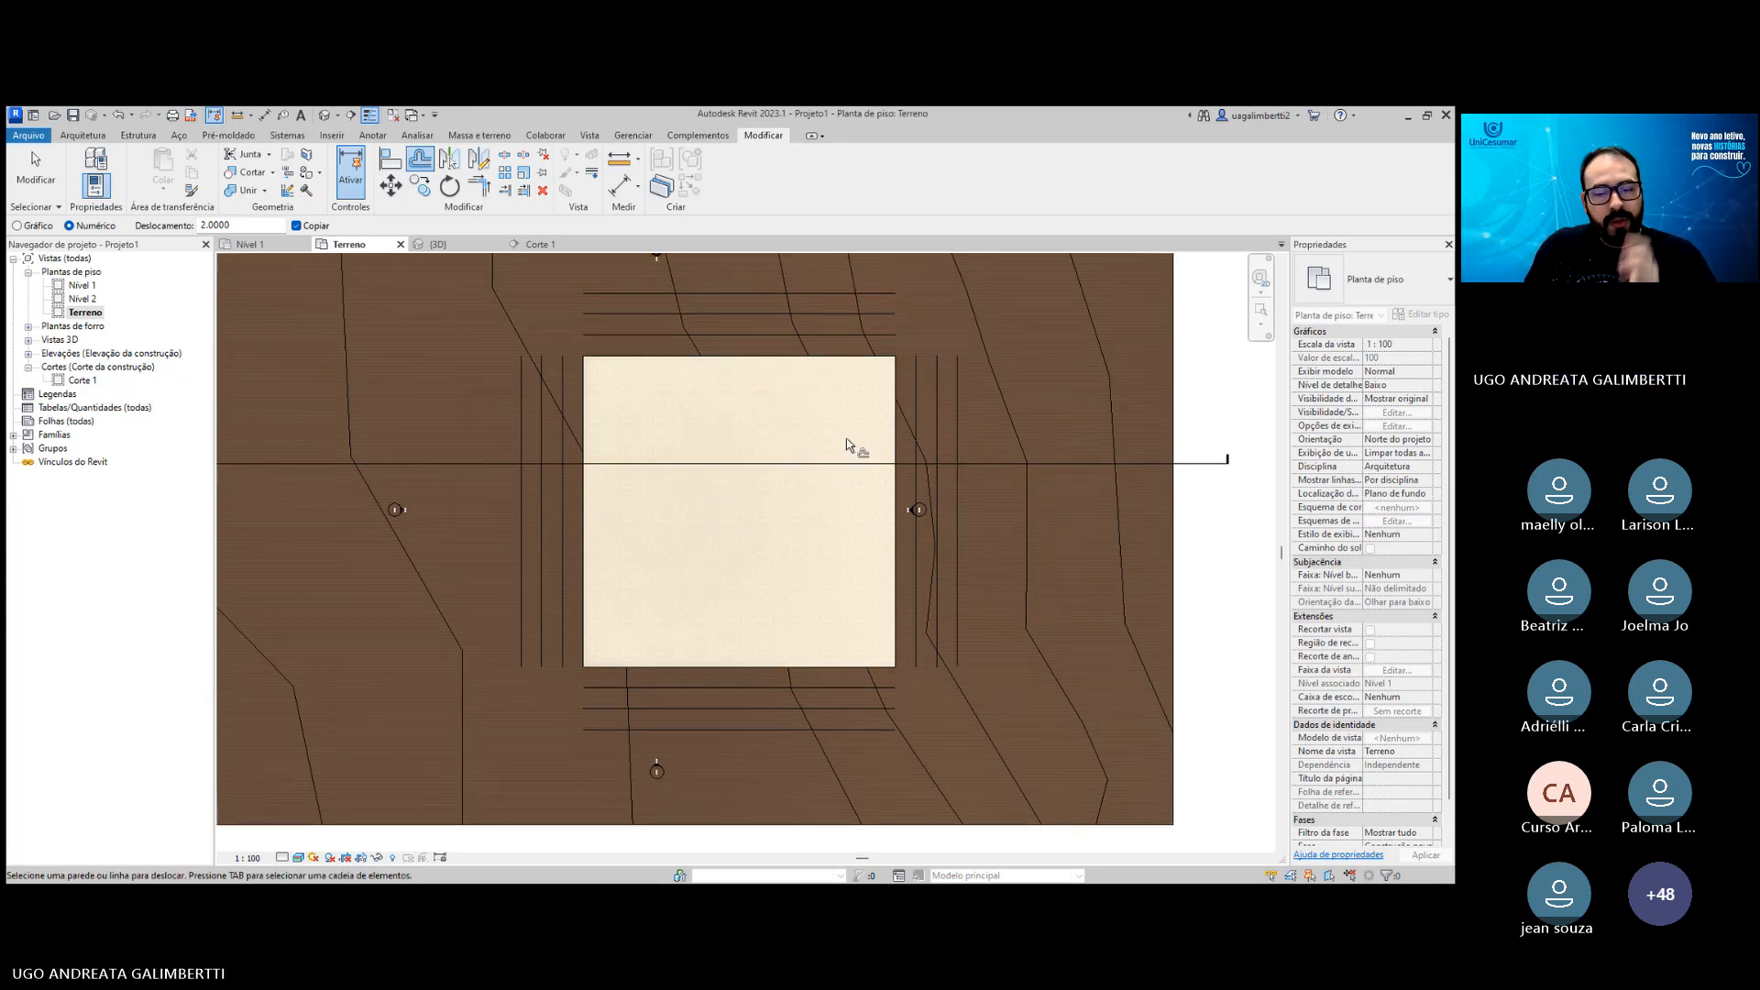
{"action": "middle_click_drag", "start_coordinate": [794, 451], "coordinate": [713, 507]}
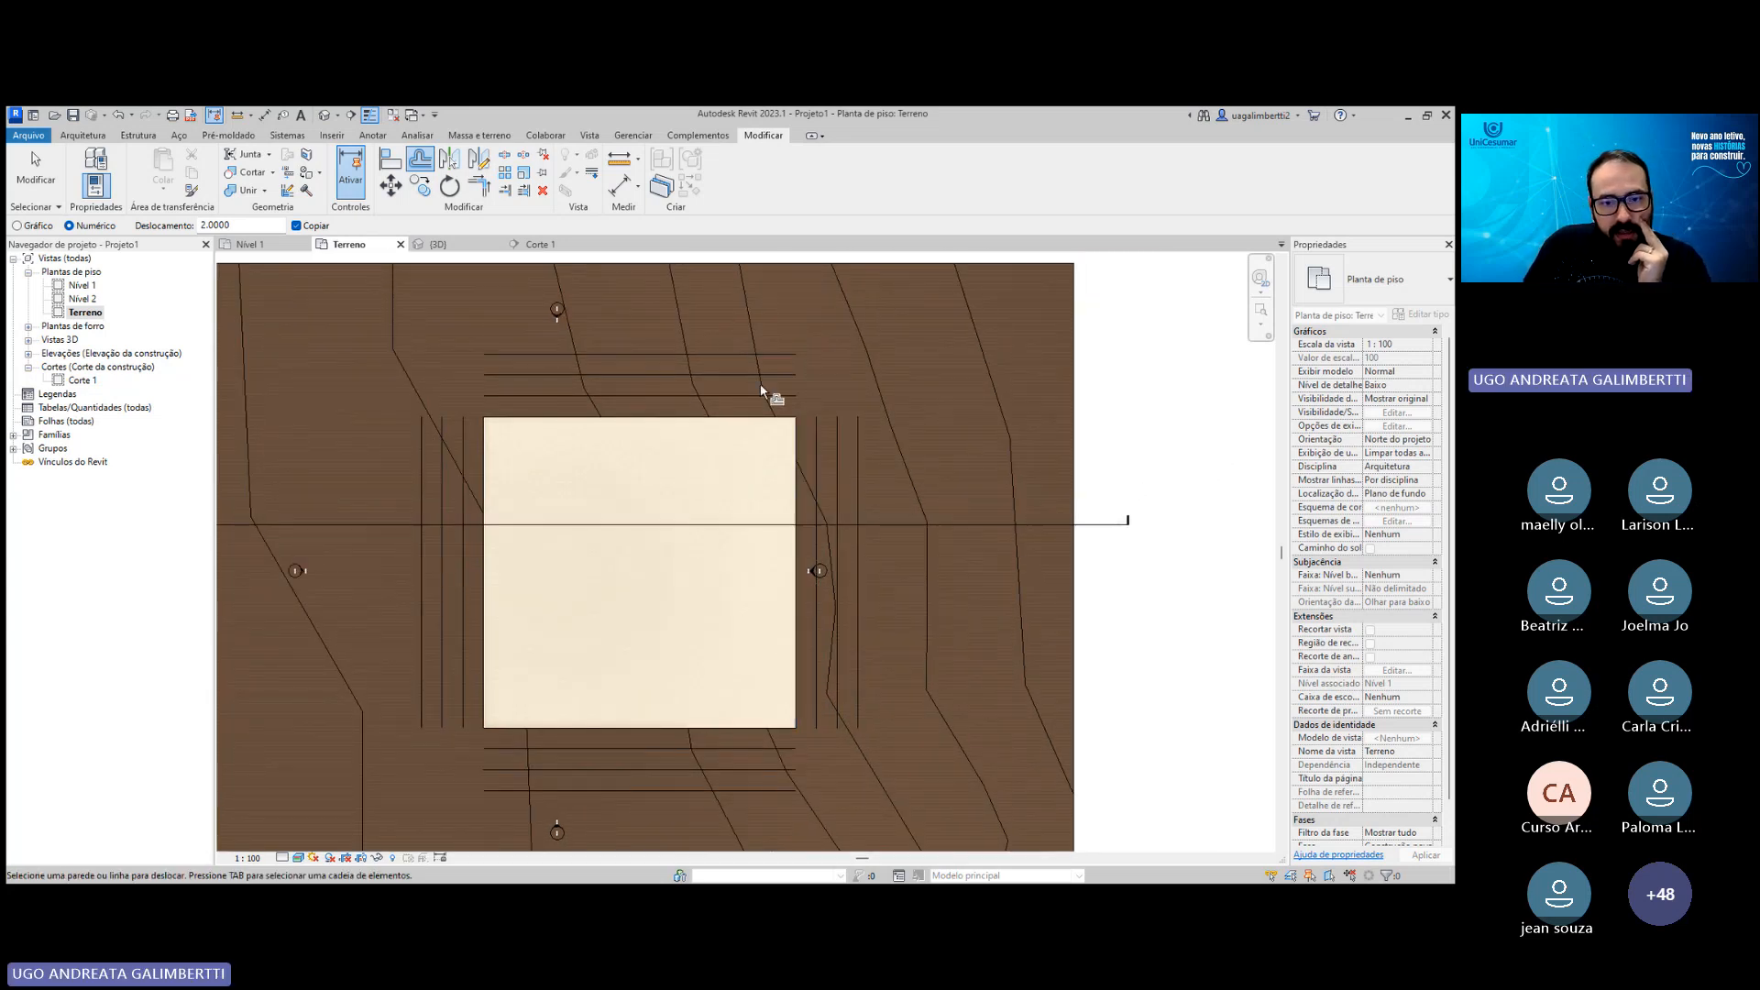
{"action": "scroll", "coordinate": [778, 359], "scroll_direction": "up", "scroll_amount": 1}
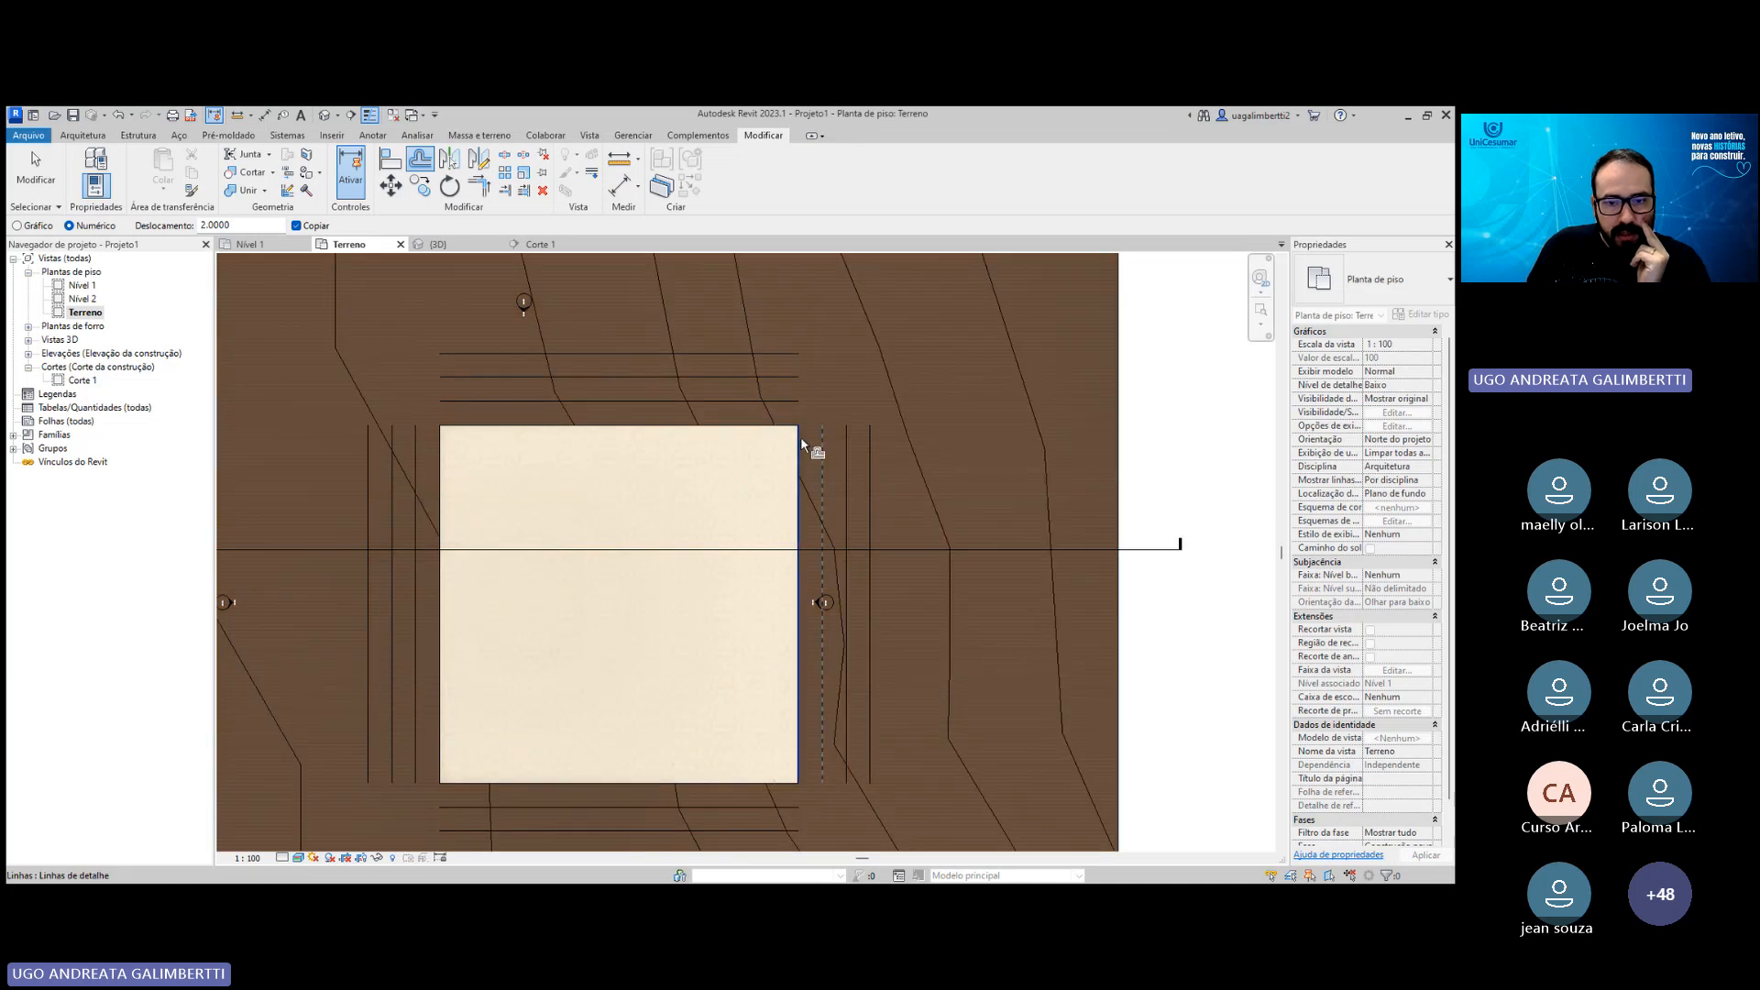
{"action": "middle_click_drag", "start_coordinate": [665, 369], "coordinate": [739, 376]}
{"action": "middle_click_drag", "start_coordinate": [712, 302], "coordinate": [787, 318]}
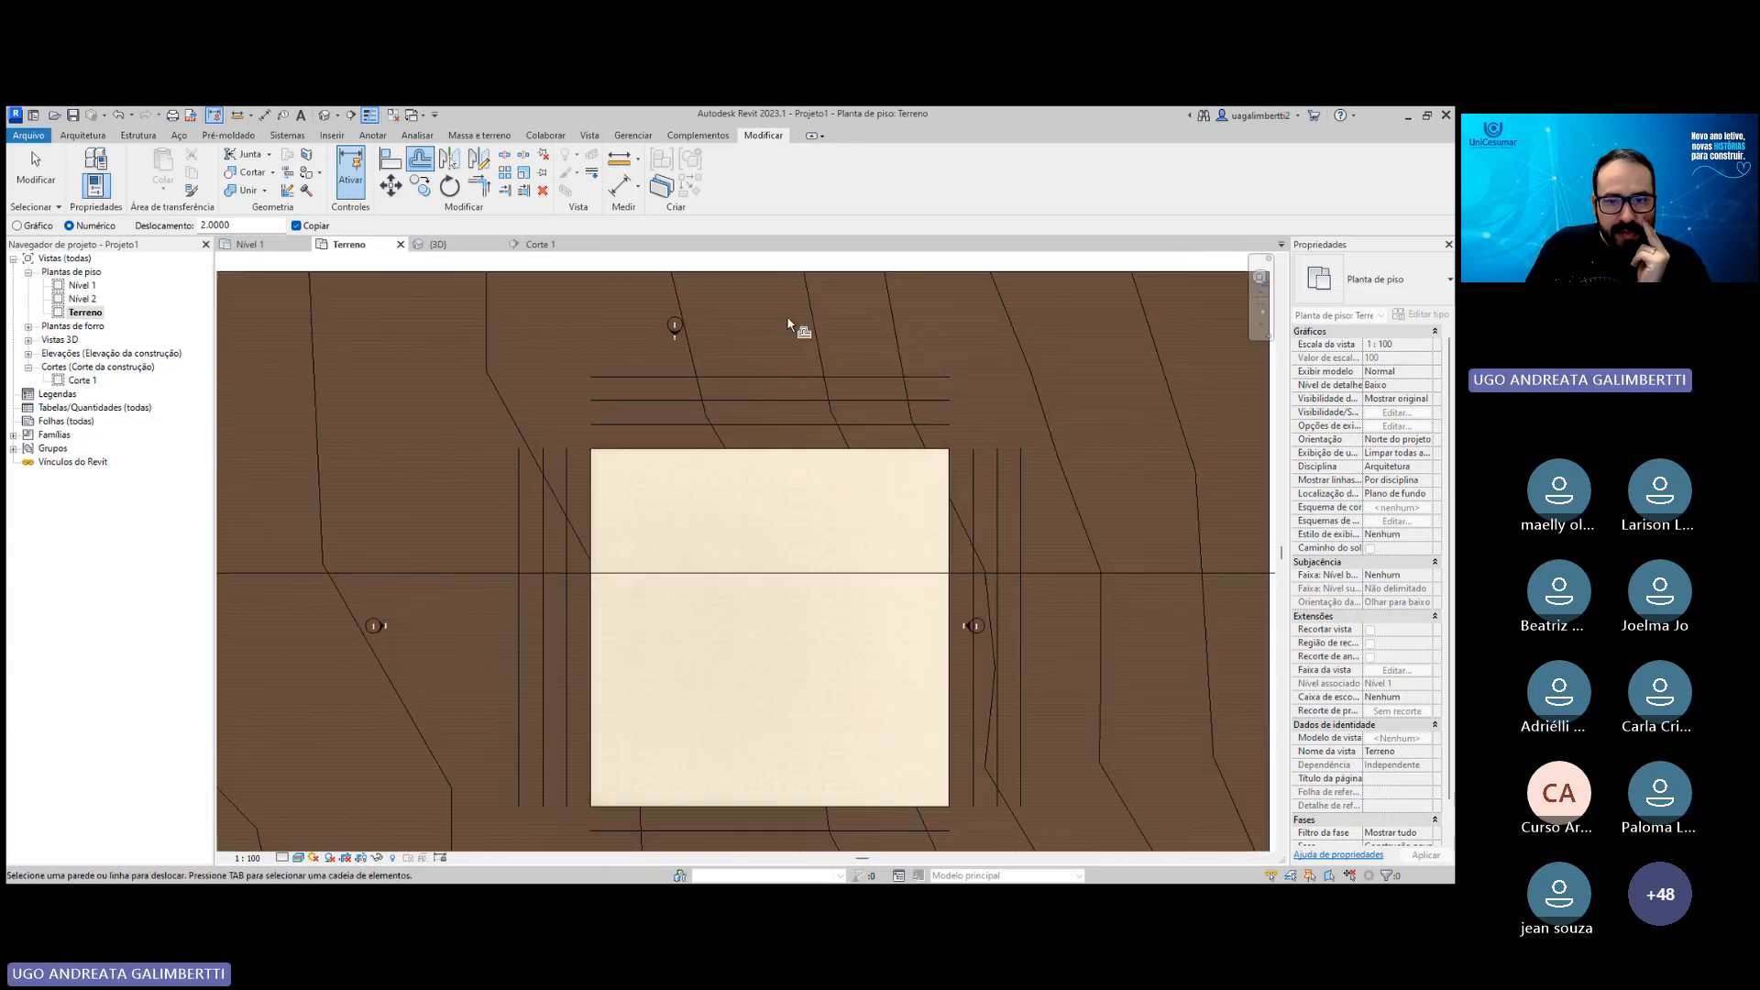
{"action": "left_click", "coordinate": [847, 450]}
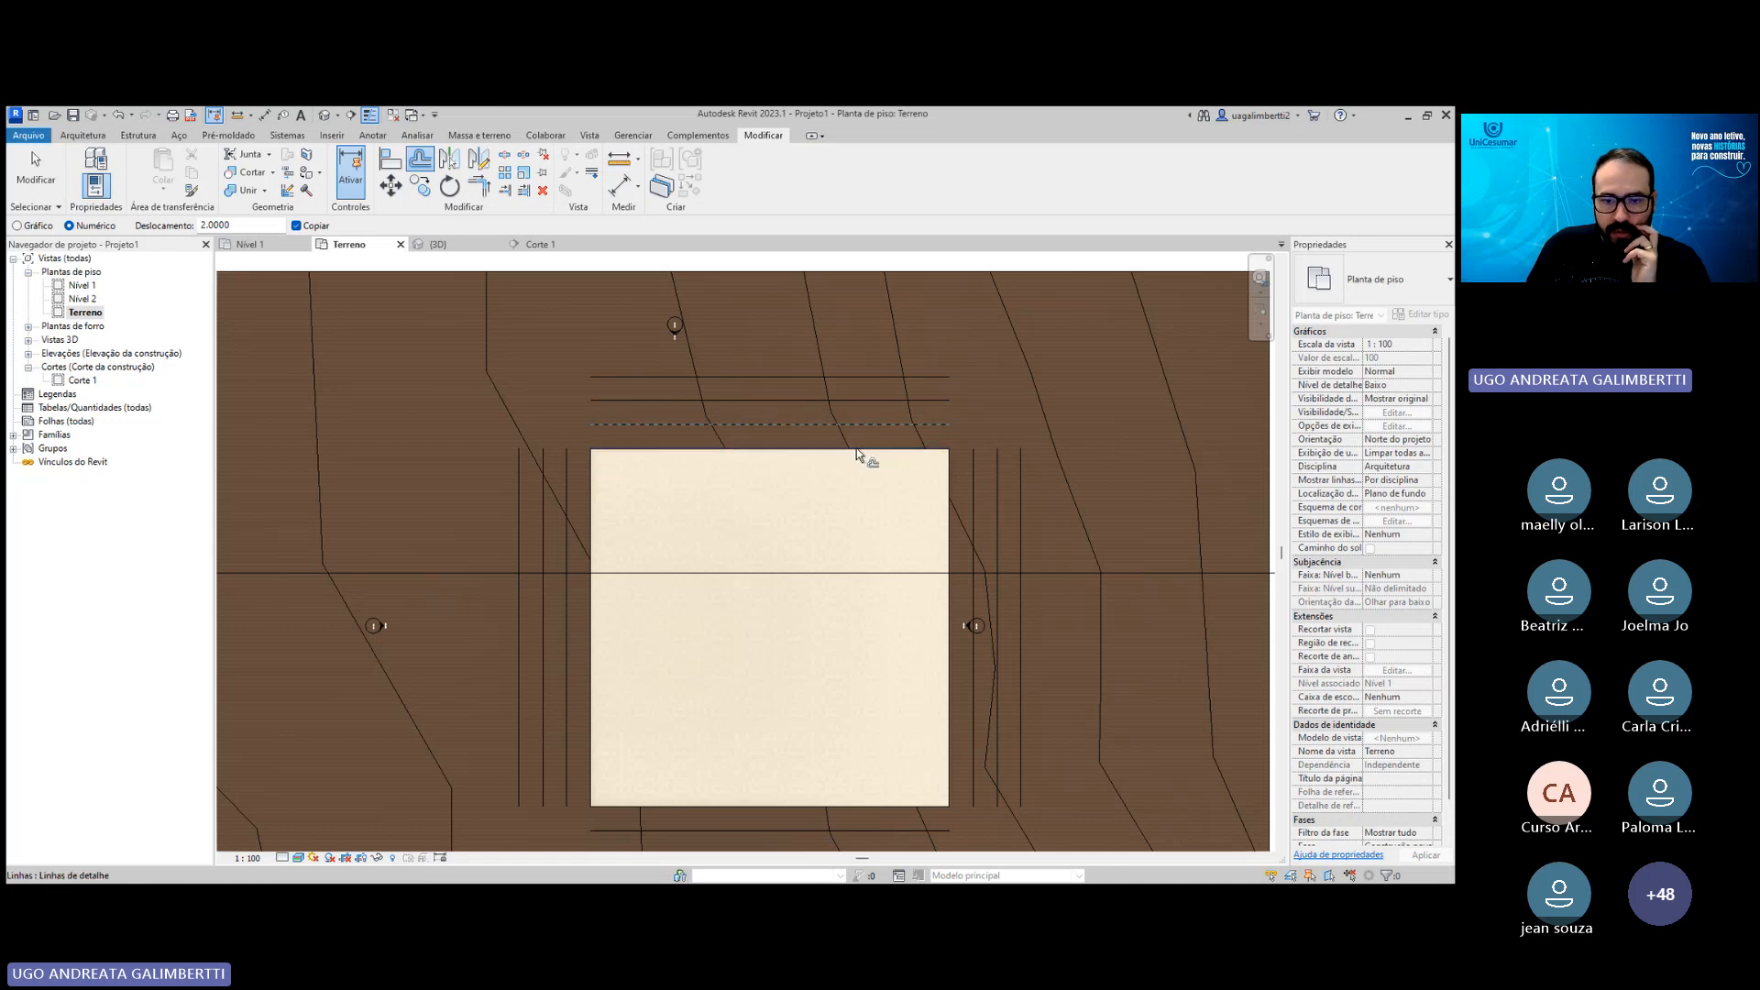
{"action": "left_click", "coordinate": [711, 423]}
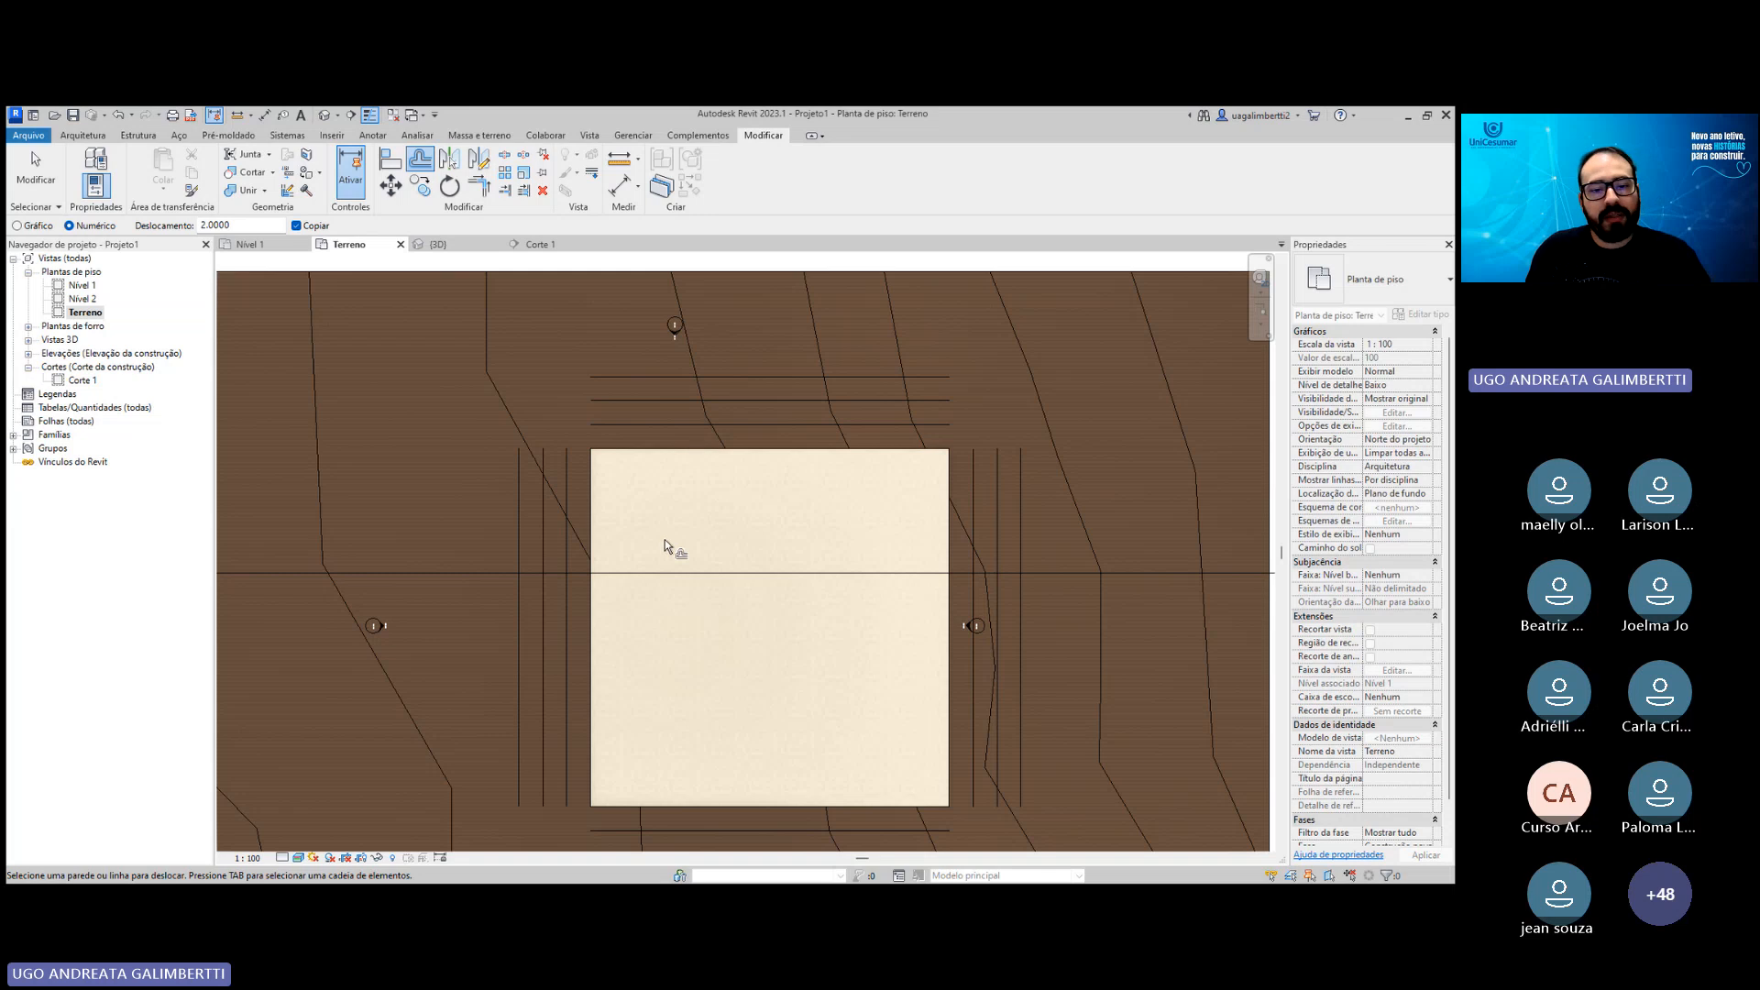
{"action": "middle_click_drag", "start_coordinate": [766, 519], "coordinate": [689, 513]}
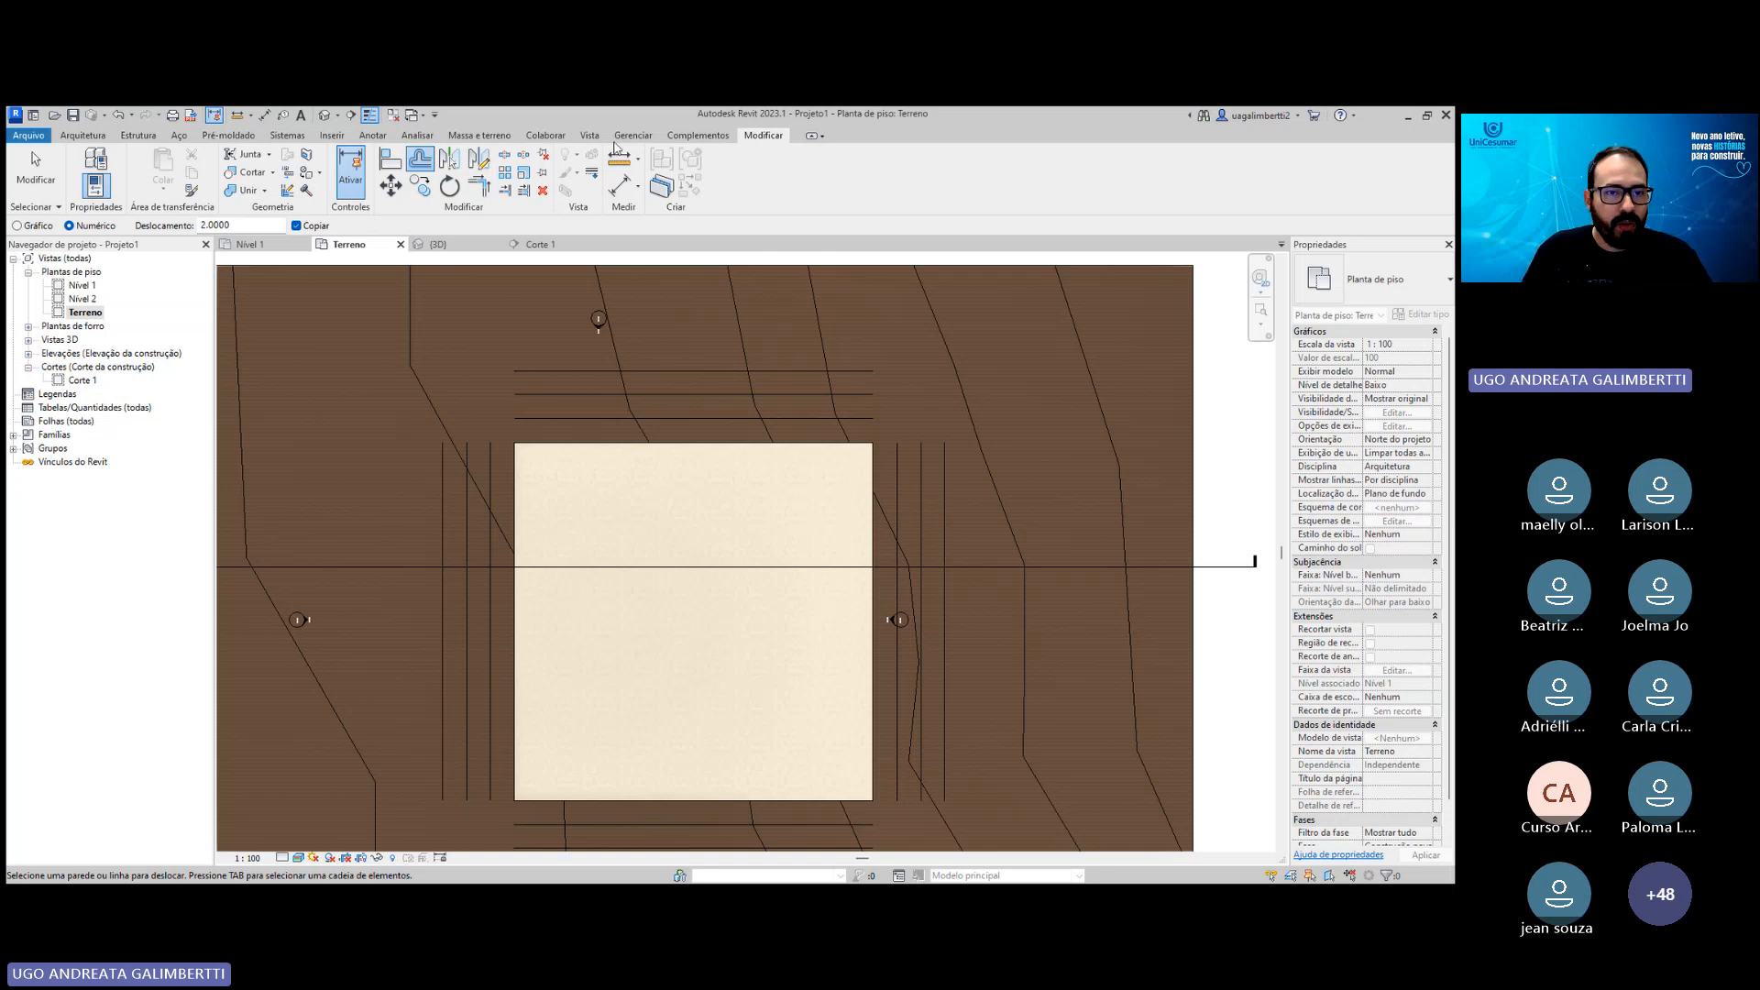
{"action": "middle_click_drag", "start_coordinate": [676, 389], "coordinate": [682, 392]}
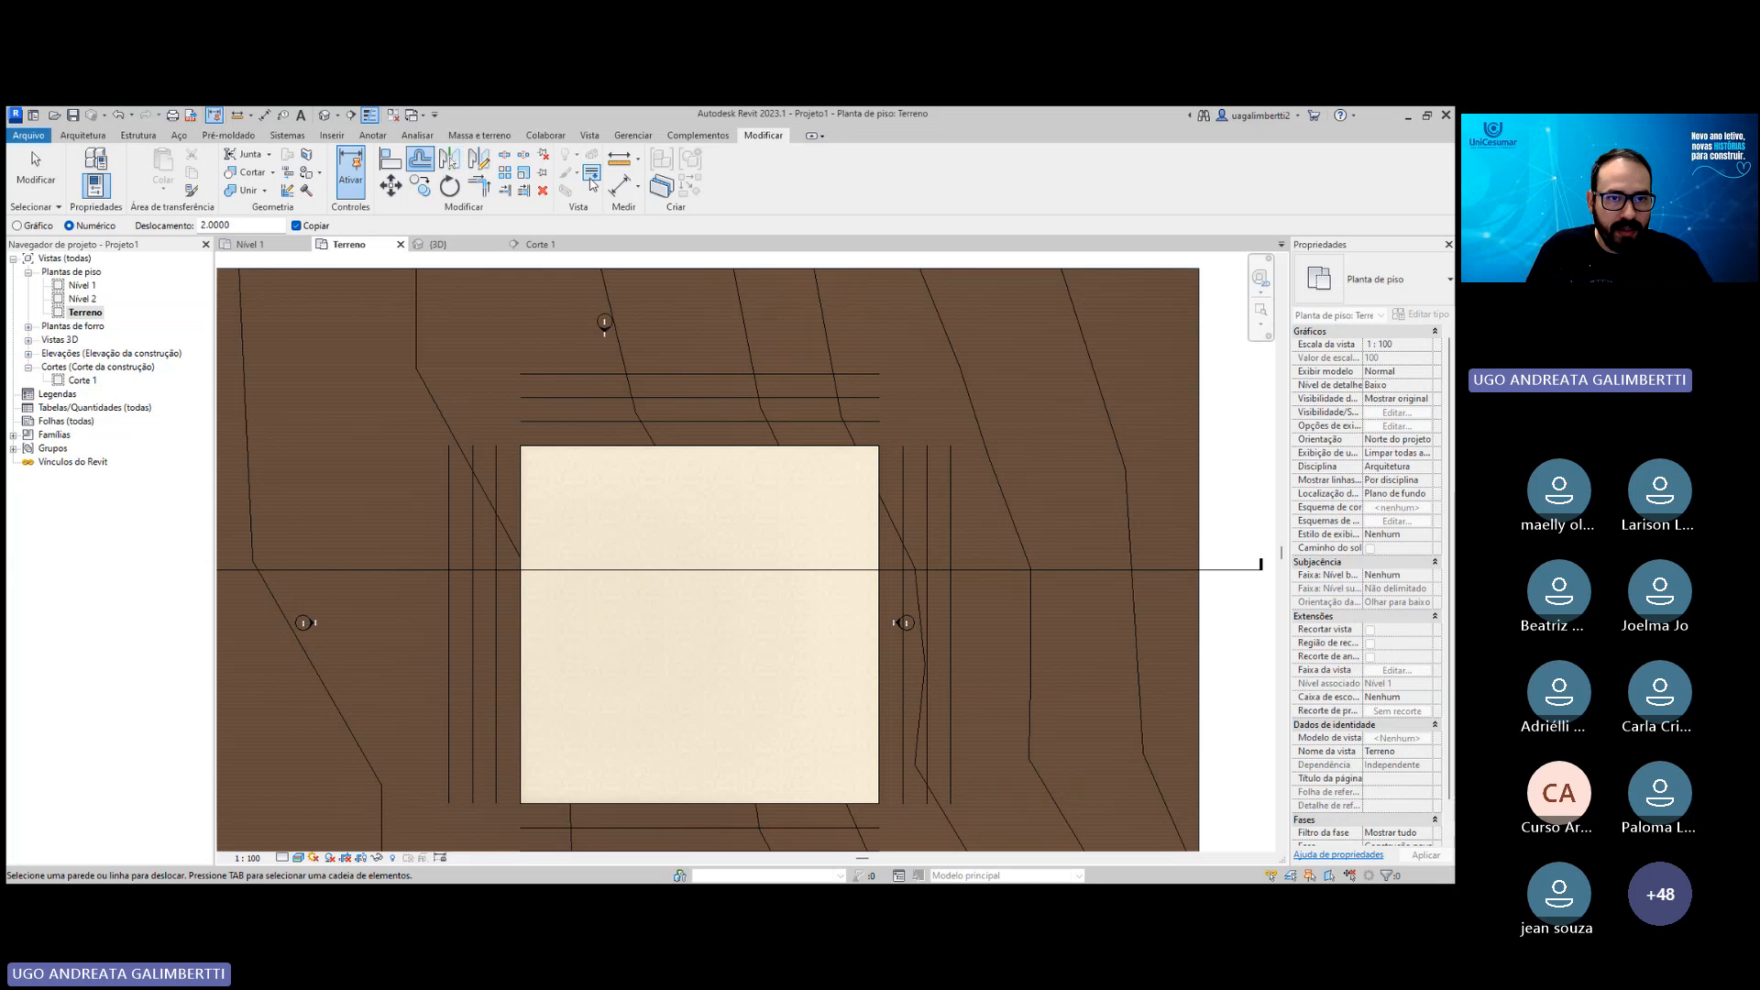
Join the three pairs of offset lines at the pad's upper-right corner with Trim/Extend to Corner.
{"action": "left_click", "coordinate": [486, 192]}
{"action": "left_click", "coordinate": [903, 469]}
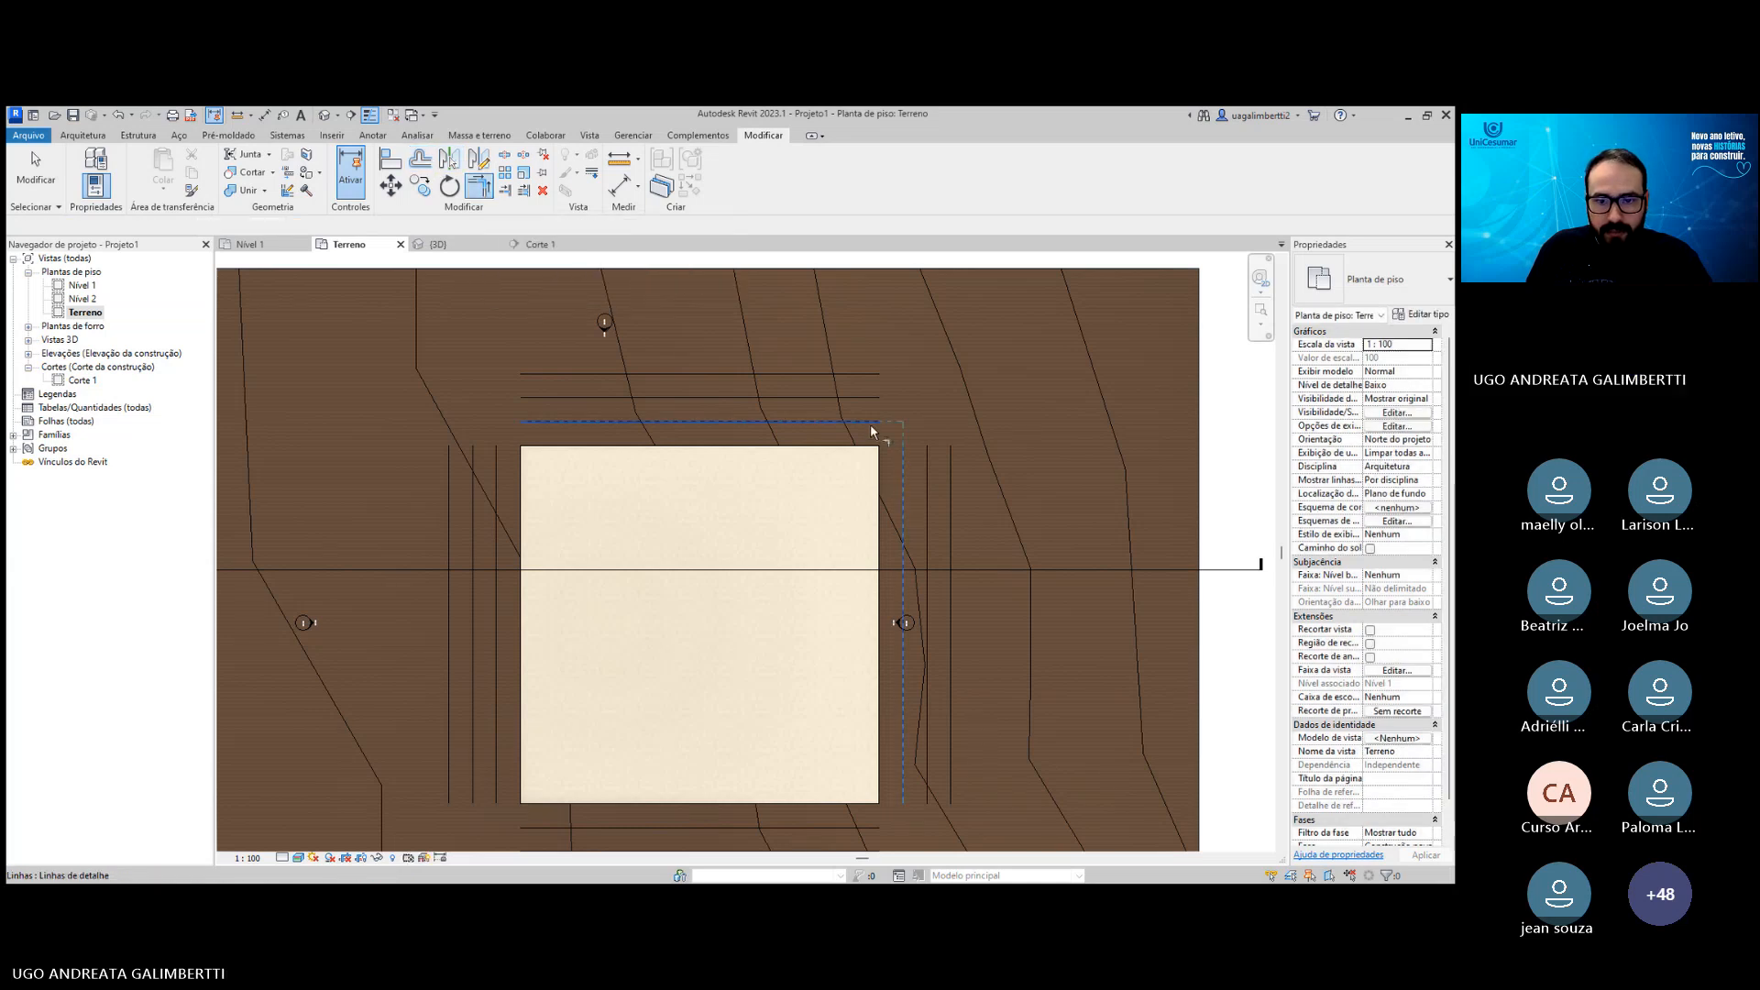
{"action": "left_click", "coordinate": [925, 460]}
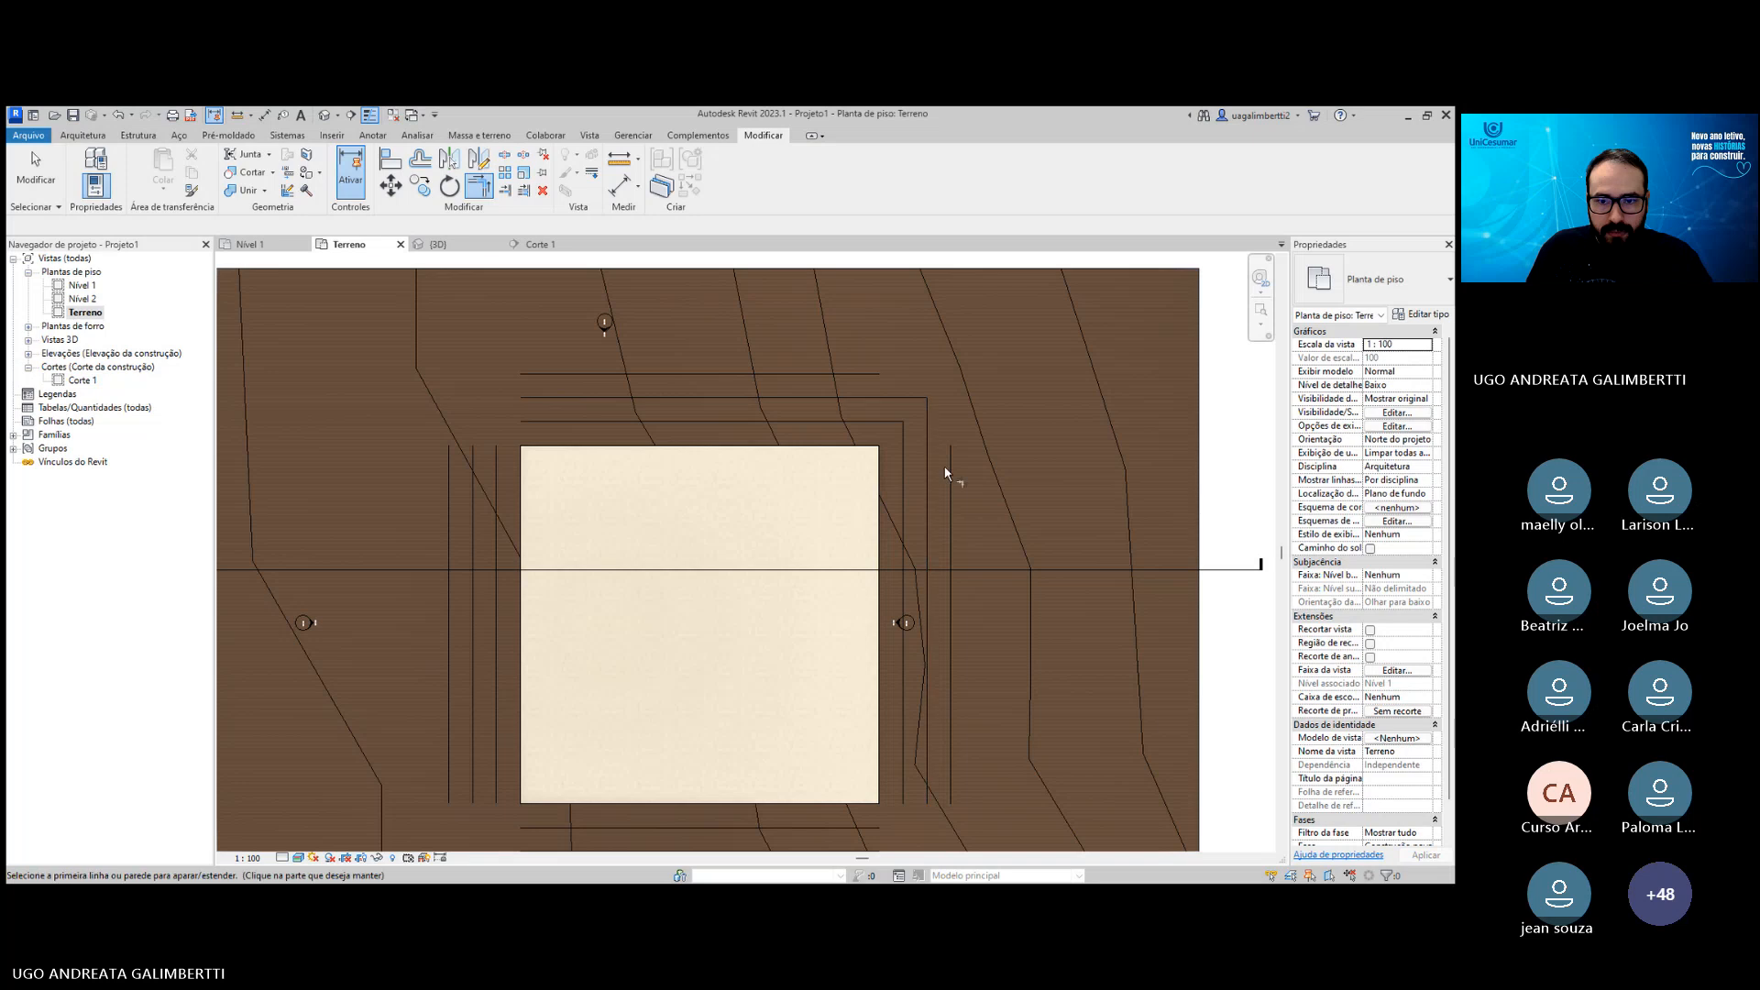
{"action": "left_click", "coordinate": [948, 469]}
{"action": "left_click", "coordinate": [876, 376]}
Extend the three pairs of offset lines to meet at the pad's upper-left corner.
{"action": "middle_click_drag", "start_coordinate": [860, 419], "coordinate": [926, 382]}
{"action": "left_click", "coordinate": [562, 433]}
{"action": "left_click", "coordinate": [587, 383]}
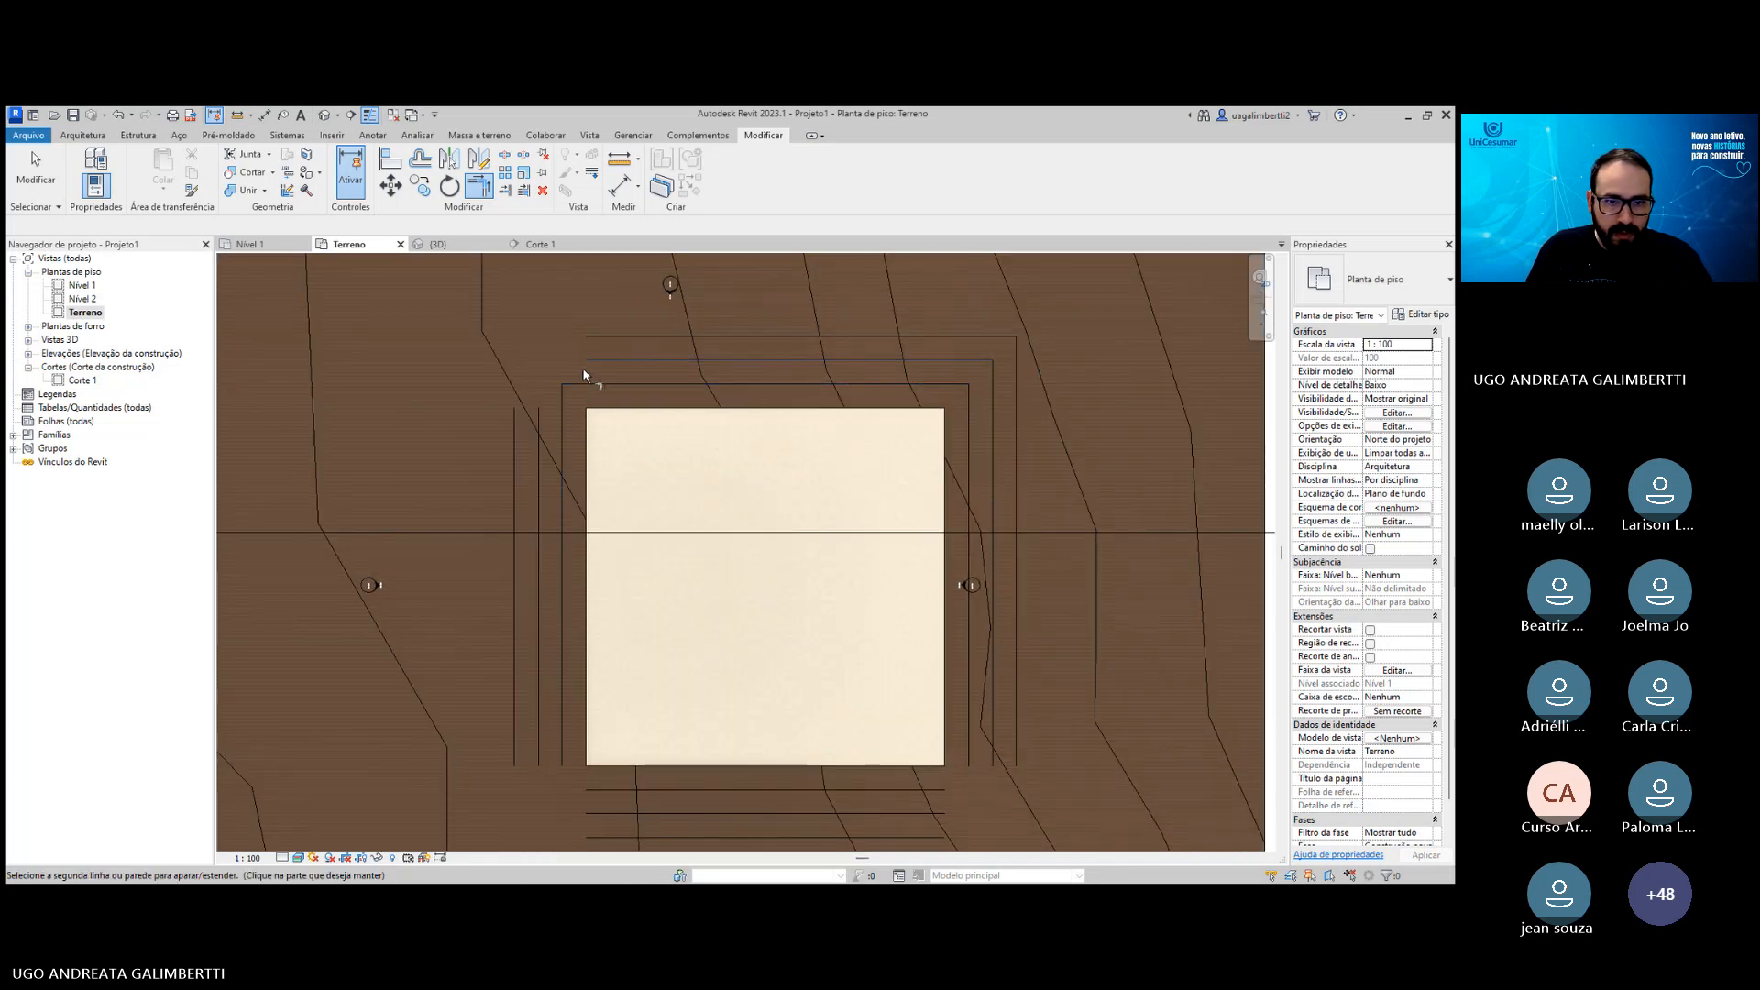
{"action": "left_click", "coordinate": [539, 432]}
{"action": "left_click", "coordinate": [584, 360]}
{"action": "left_click", "coordinate": [604, 339]}
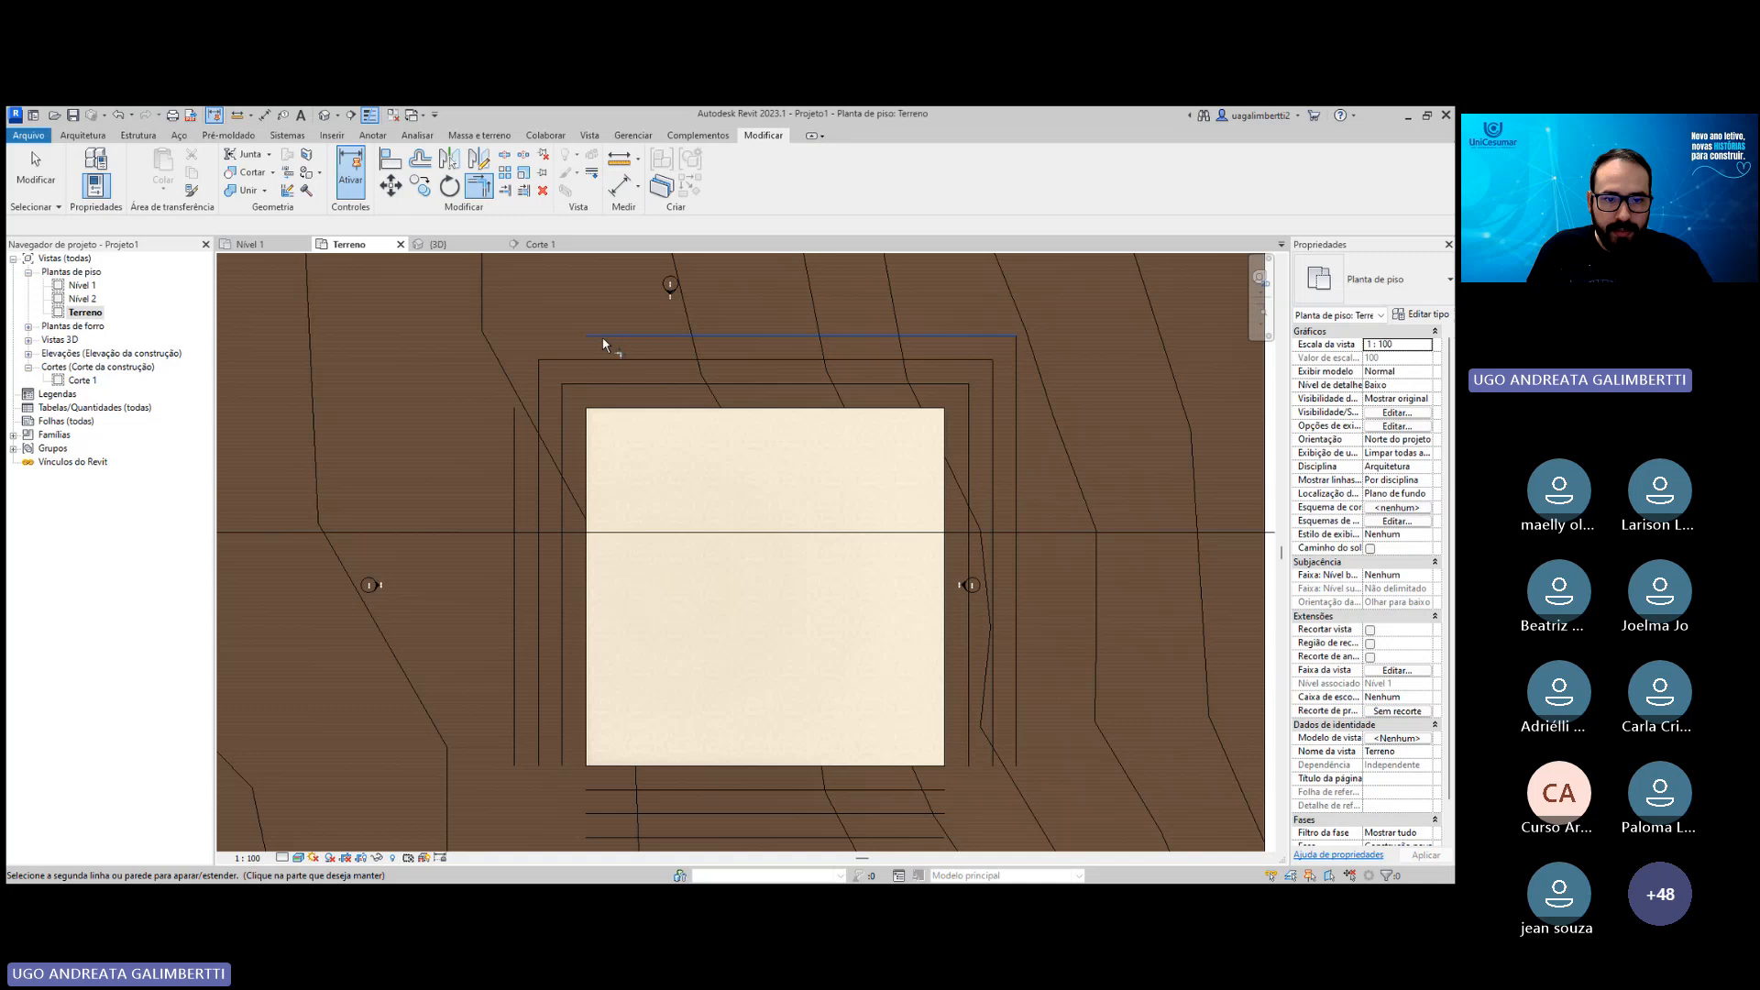
{"action": "left_click", "coordinate": [512, 427]}
Extend the three pairs of offset lines to meet at the pad's lower-right corner.
{"action": "middle_click_drag", "start_coordinate": [914, 736], "coordinate": [935, 617]}
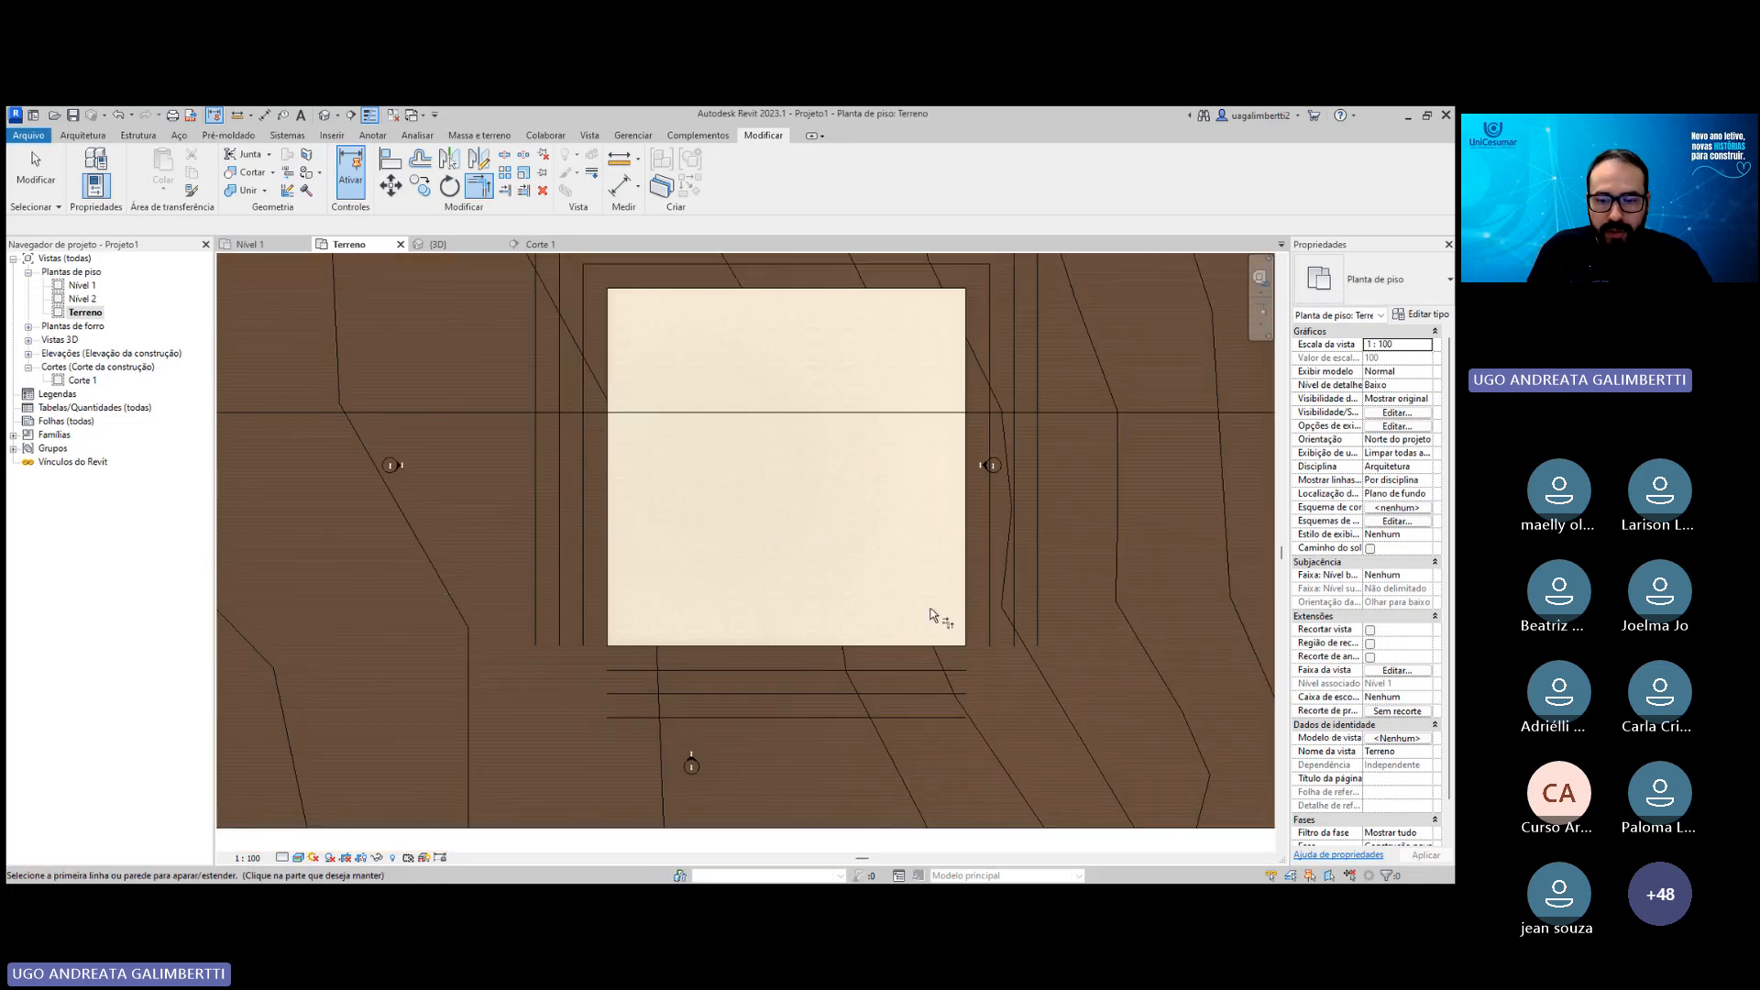
{"action": "left_click", "coordinate": [988, 642]}
{"action": "left_click", "coordinate": [920, 671]}
{"action": "left_click", "coordinate": [1013, 625]}
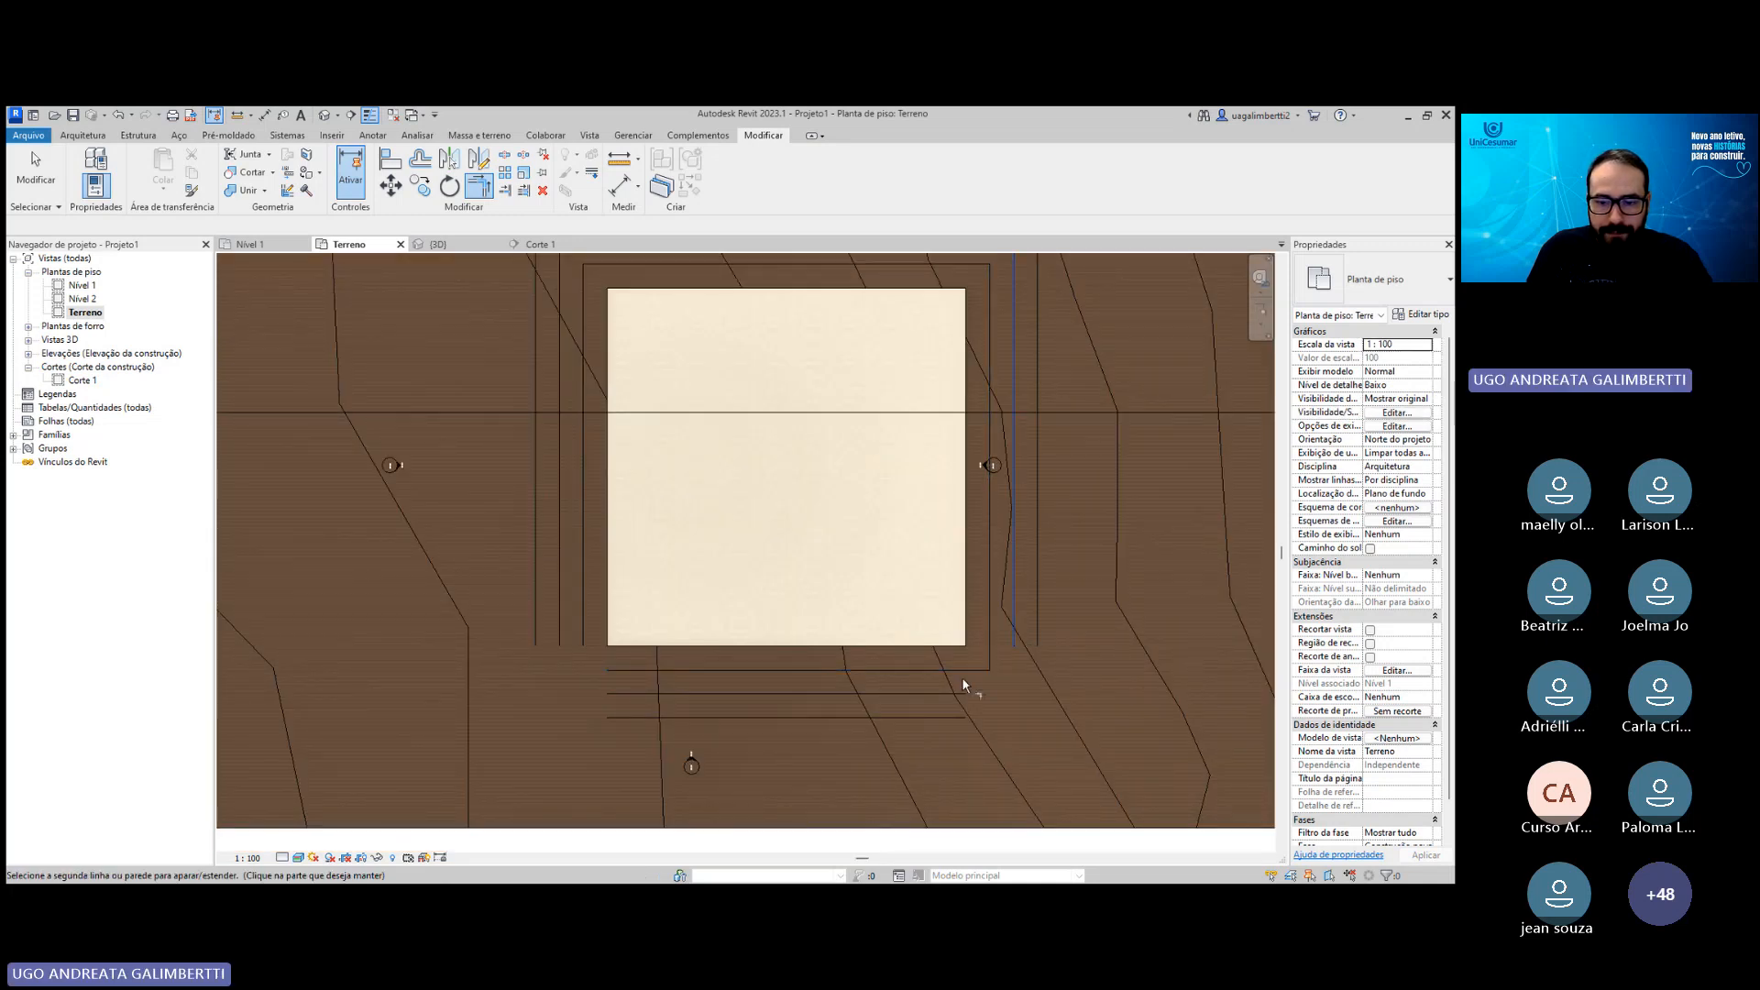
{"action": "left_click", "coordinate": [945, 694]}
{"action": "left_click", "coordinate": [1043, 633]}
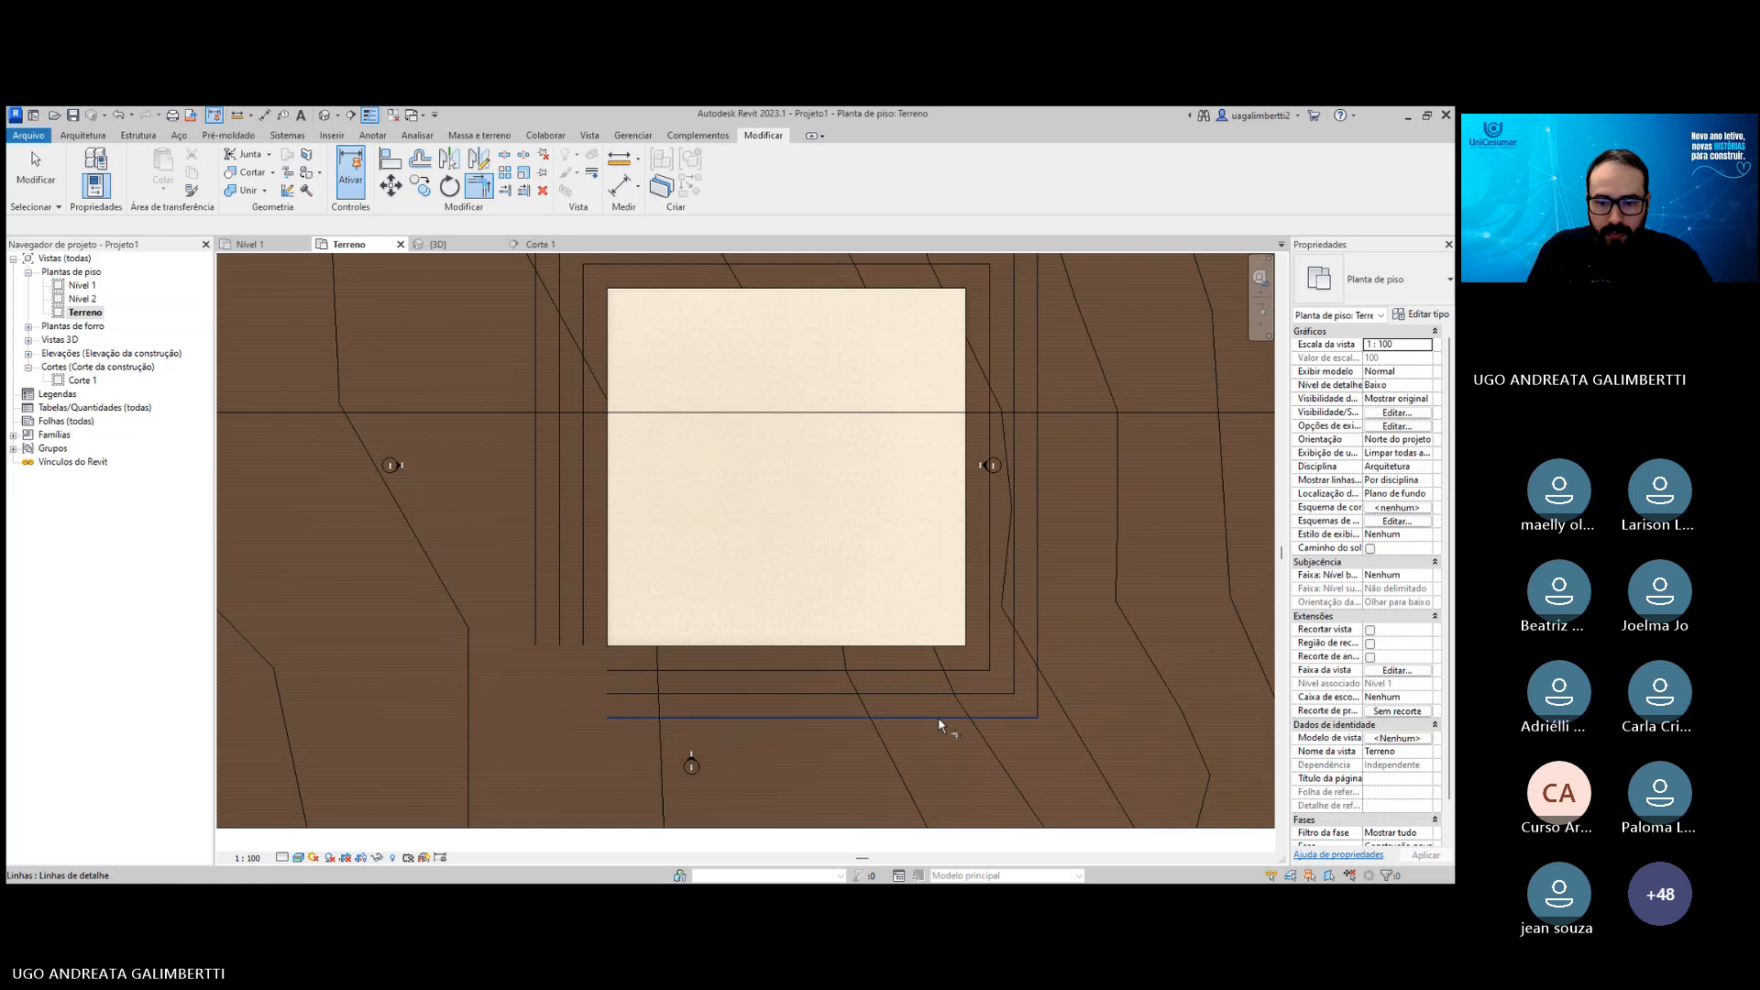
Close the three concentric outlines by joining the offset lines at the pad's lower-left corner, and end the trim command.
{"action": "left_click", "coordinate": [621, 718]}
{"action": "left_click", "coordinate": [537, 613]}
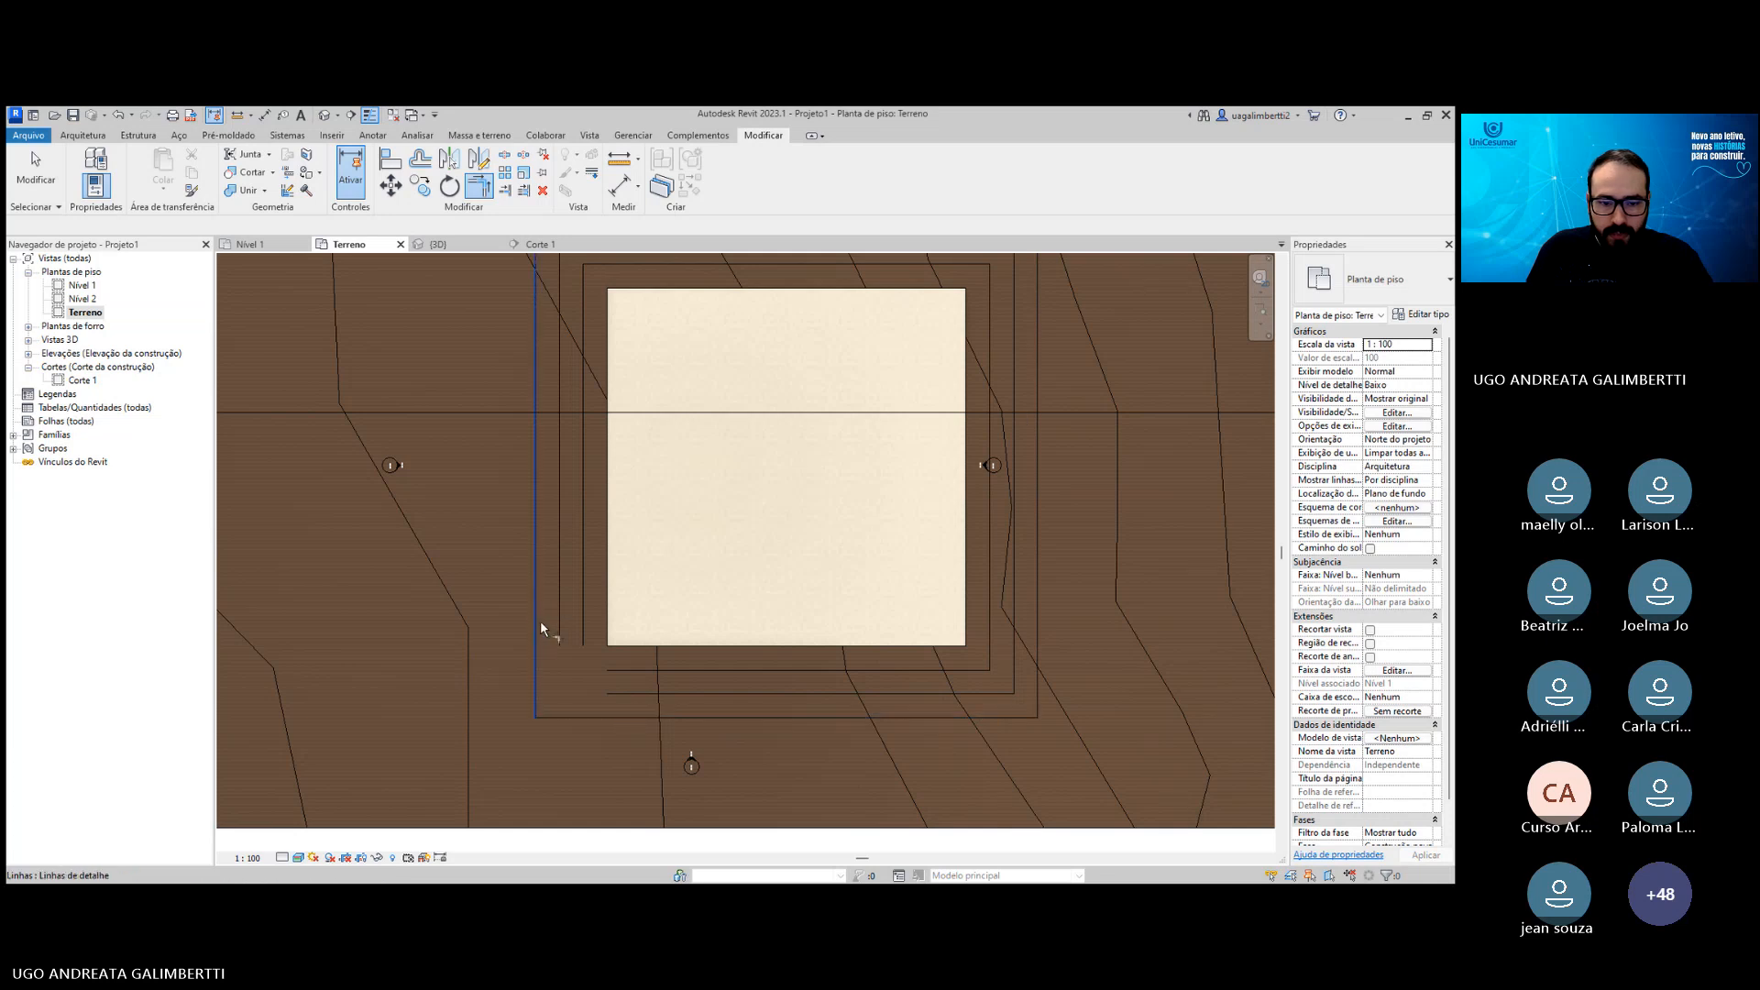
{"action": "left_click", "coordinate": [608, 691]}
{"action": "left_click", "coordinate": [623, 672]}
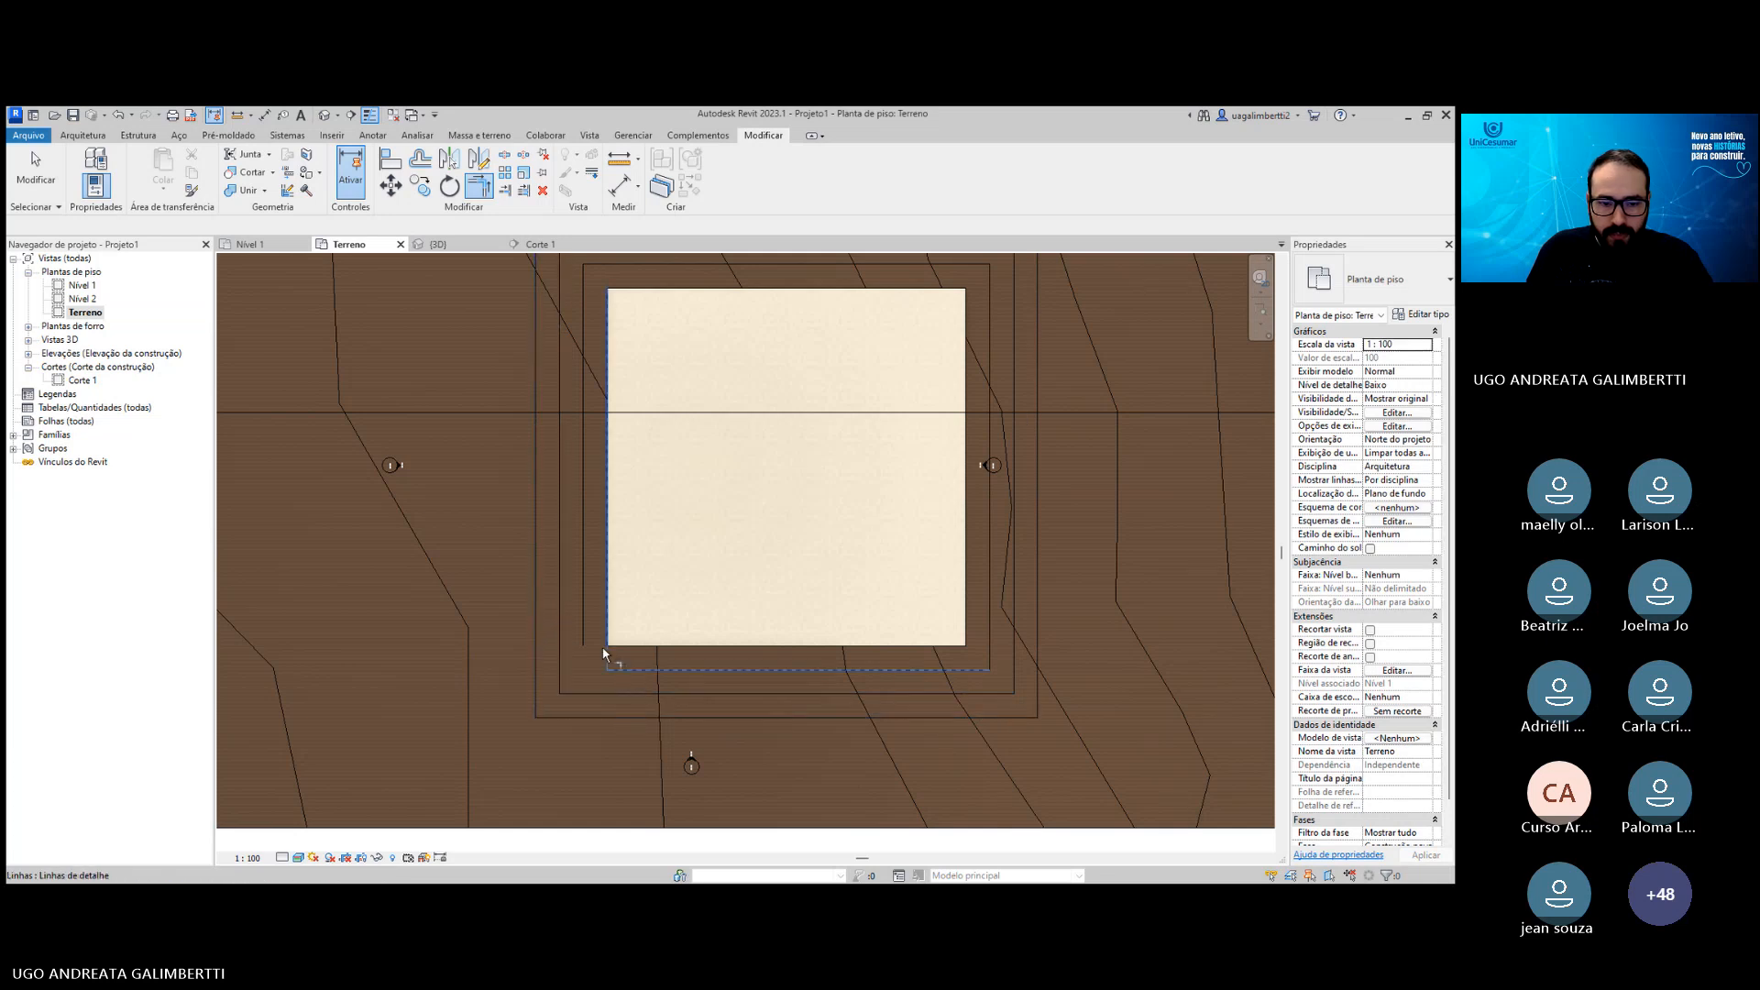
{"action": "left_click", "coordinate": [585, 631]}
{"action": "scroll", "coordinate": [793, 557], "scroll_direction": "down", "scroll_amount": 5}
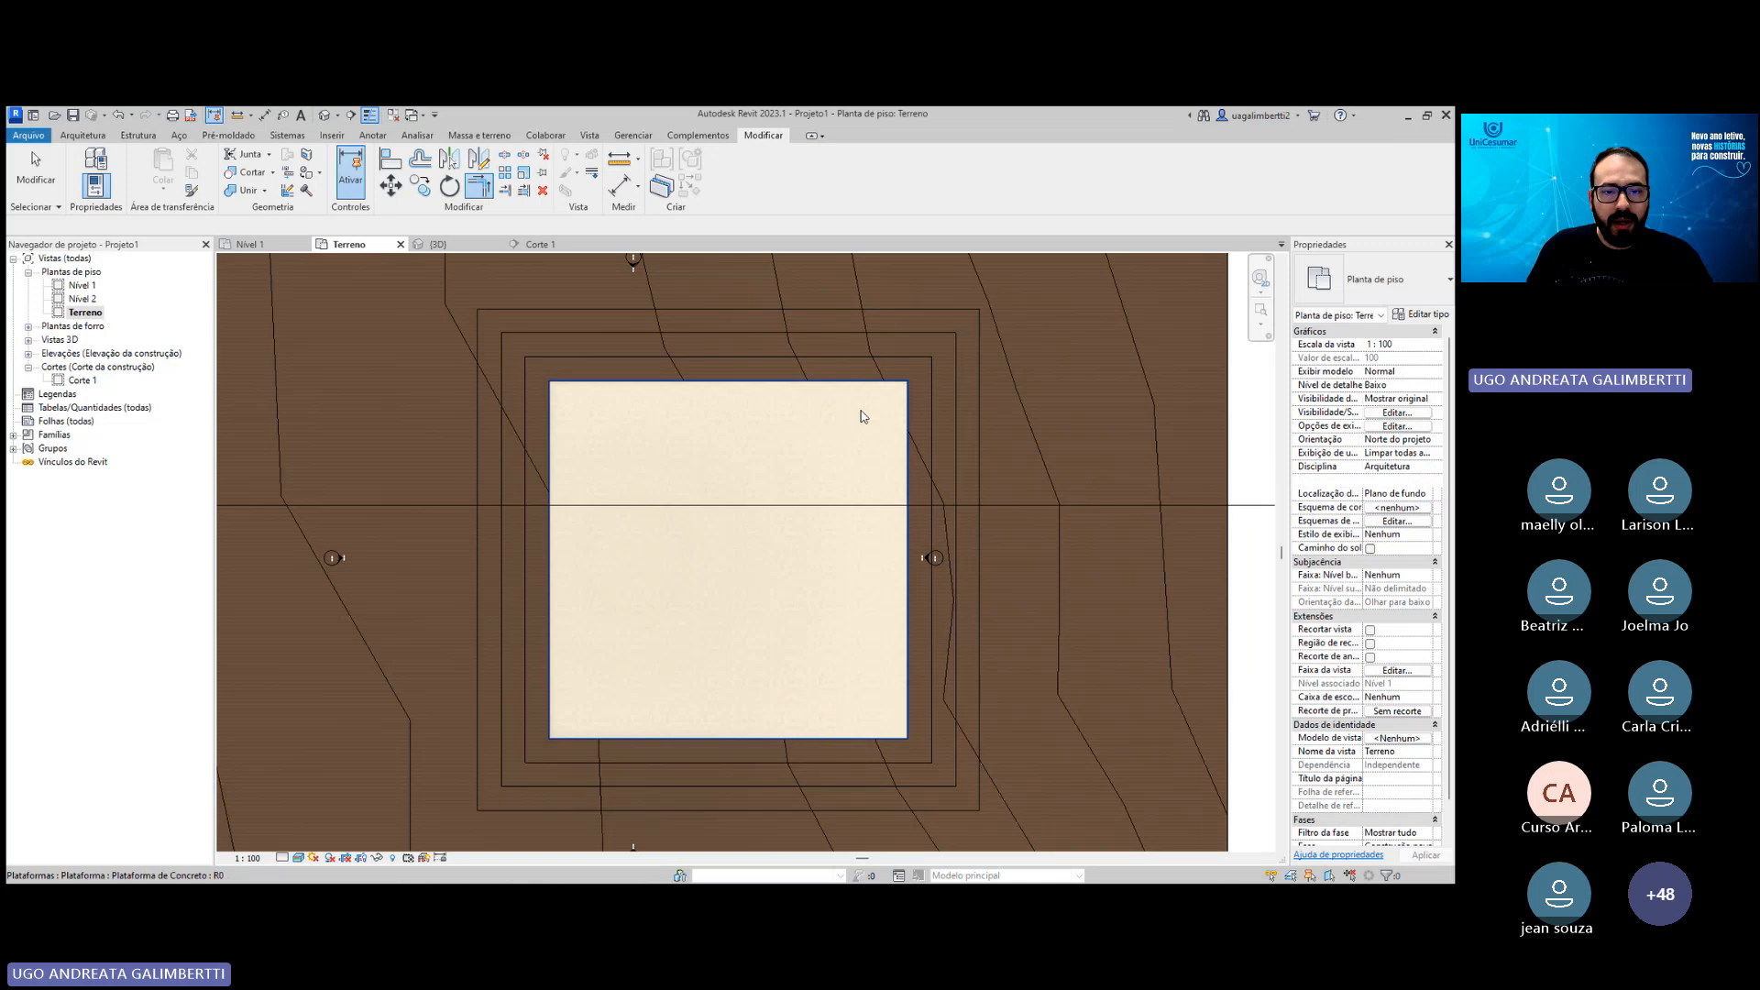
{"action": "key", "text": "Escape"}
Open the terrain's toposurface for surface editing, showing its points around the pad.
{"action": "scroll", "coordinate": [985, 358], "scroll_direction": "down", "scroll_amount": 2}
{"action": "left_click", "coordinate": [1000, 332]}
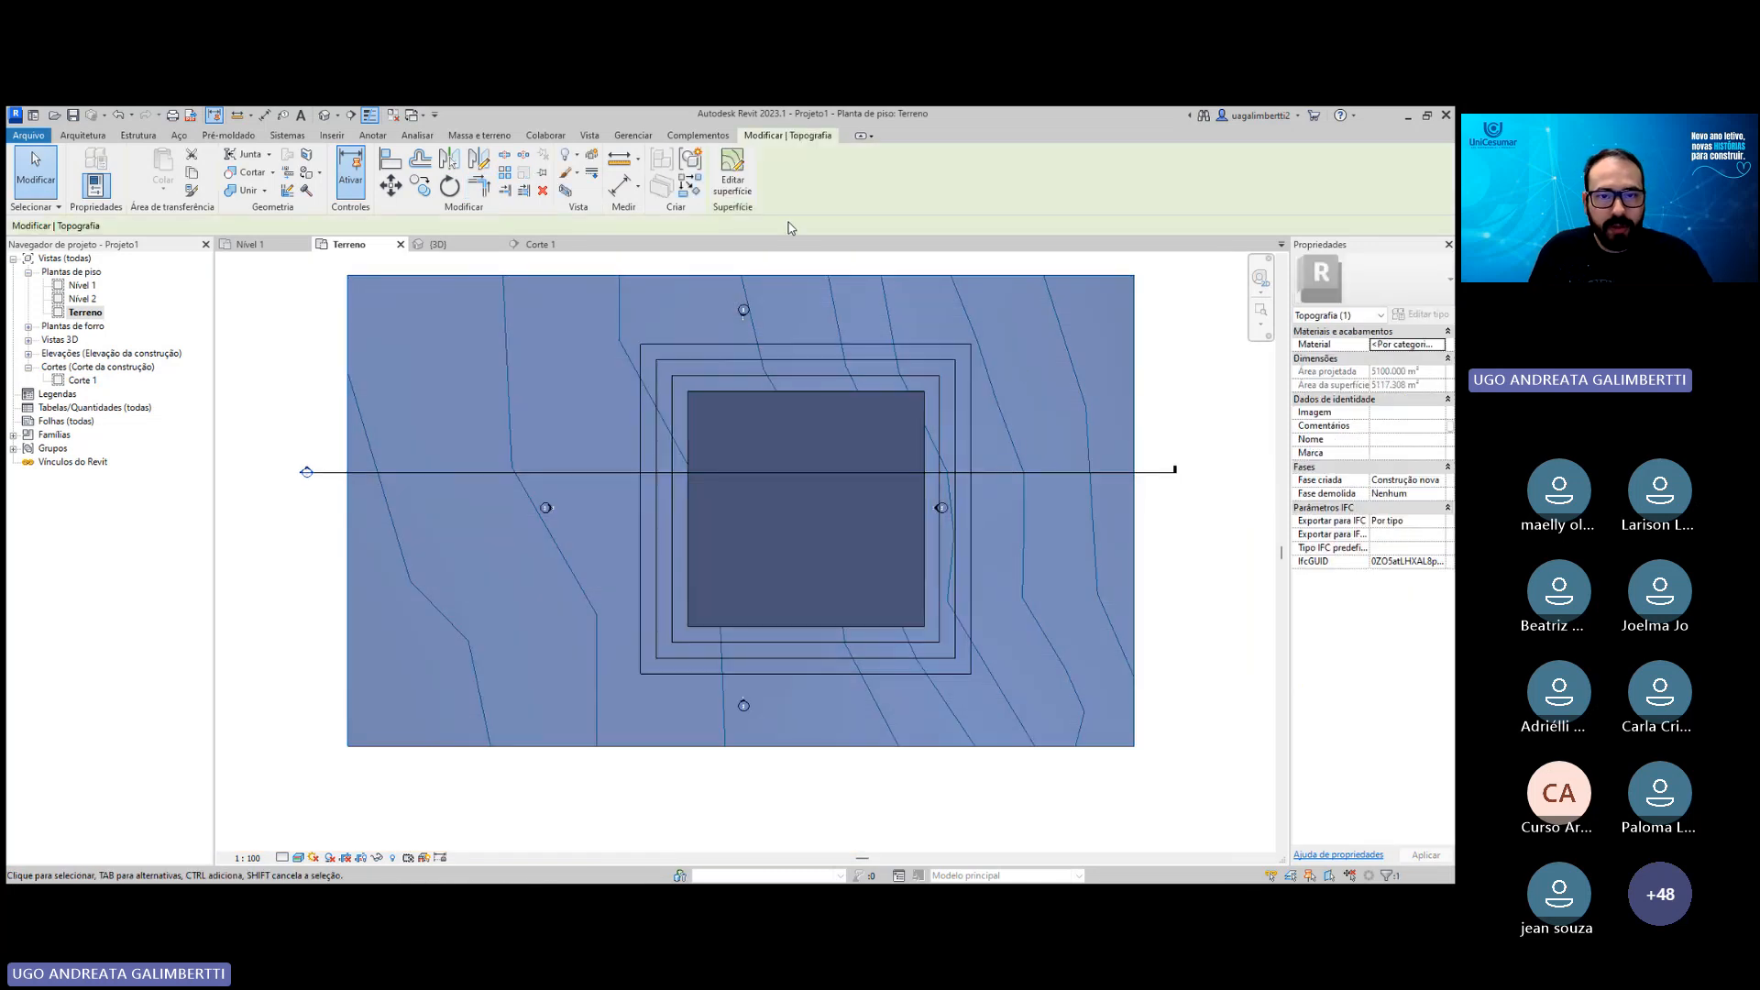
{"action": "left_click", "coordinate": [733, 174]}
{"action": "scroll", "coordinate": [1031, 372], "scroll_direction": "up", "scroll_amount": 2}
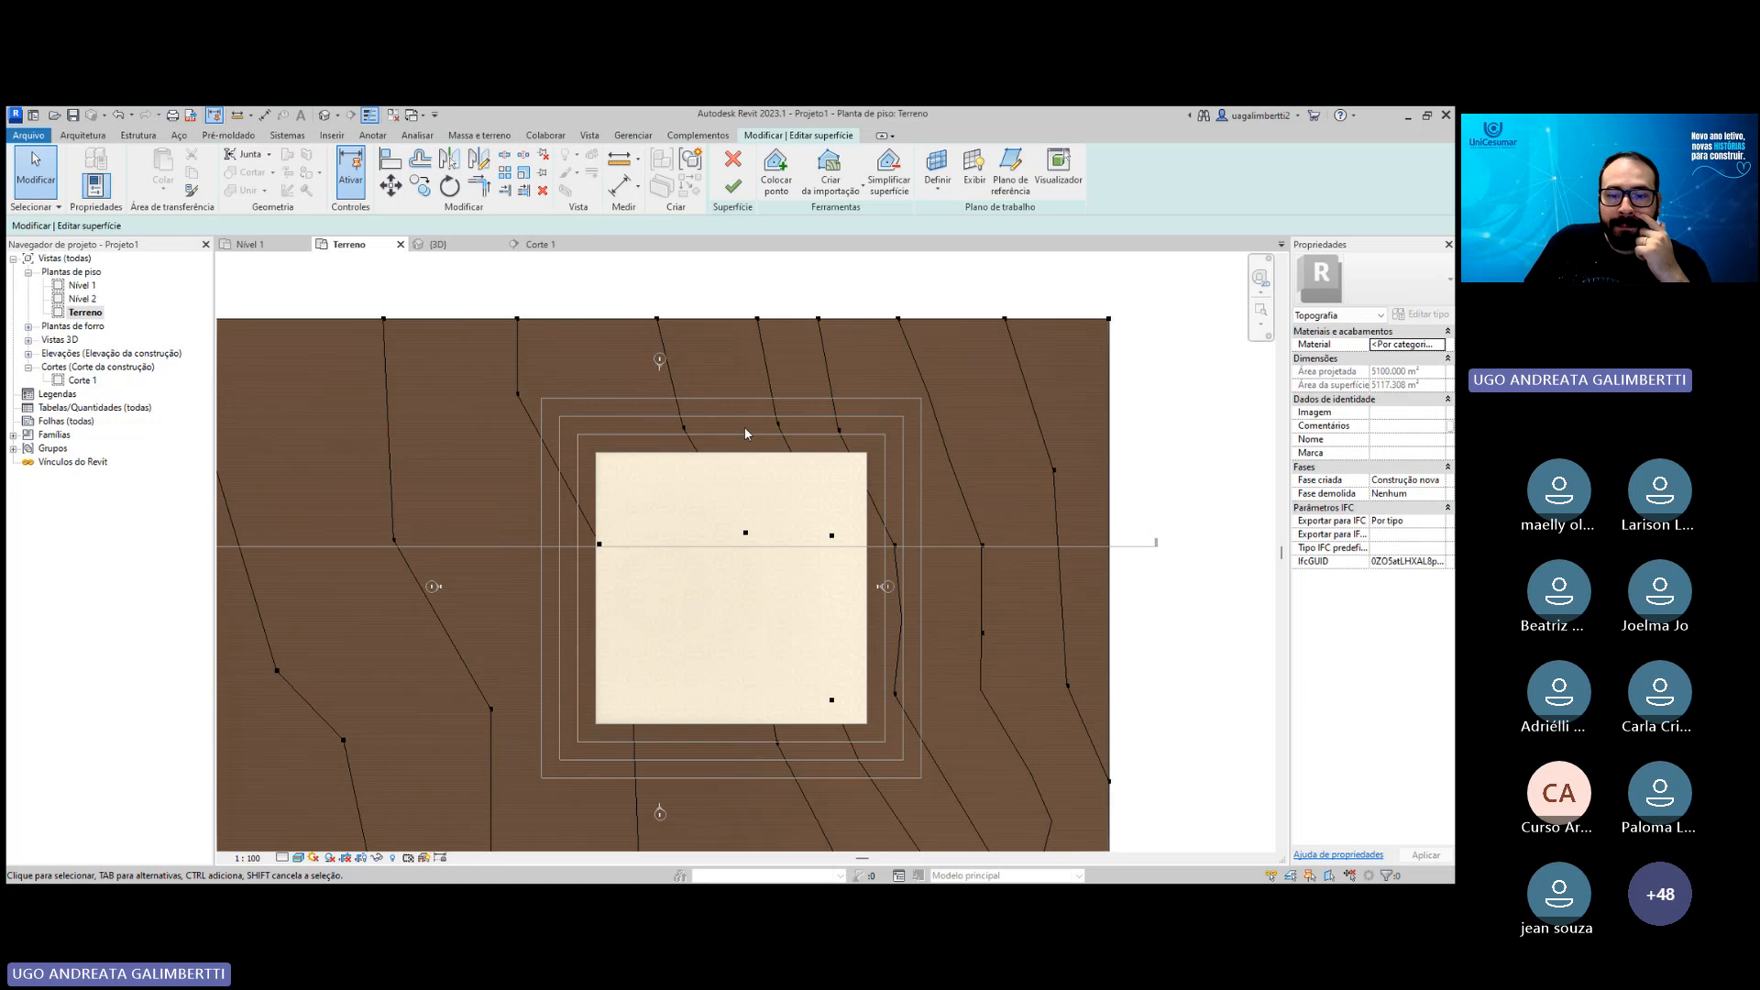
{"action": "scroll", "coordinate": [739, 449], "scroll_direction": "up", "scroll_amount": 1}
{"action": "scroll", "coordinate": [703, 523], "scroll_direction": "down", "scroll_amount": 1}
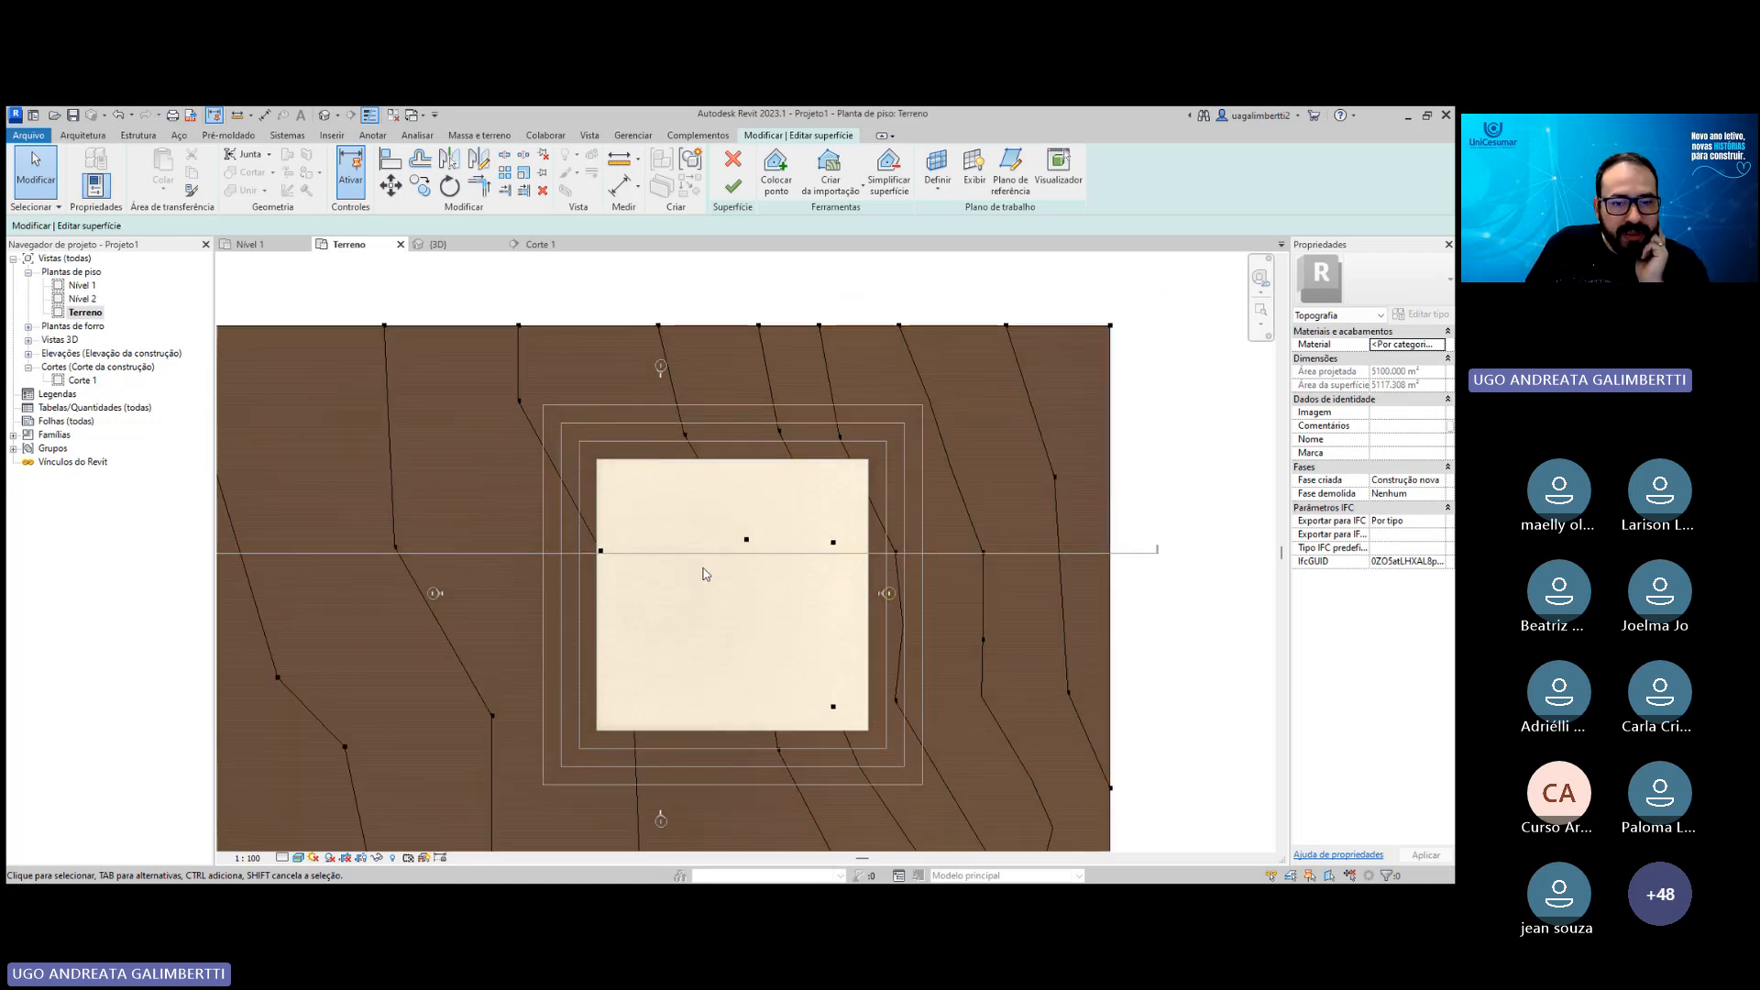
{"action": "middle_click_drag", "start_coordinate": [688, 574], "coordinate": [805, 537]}
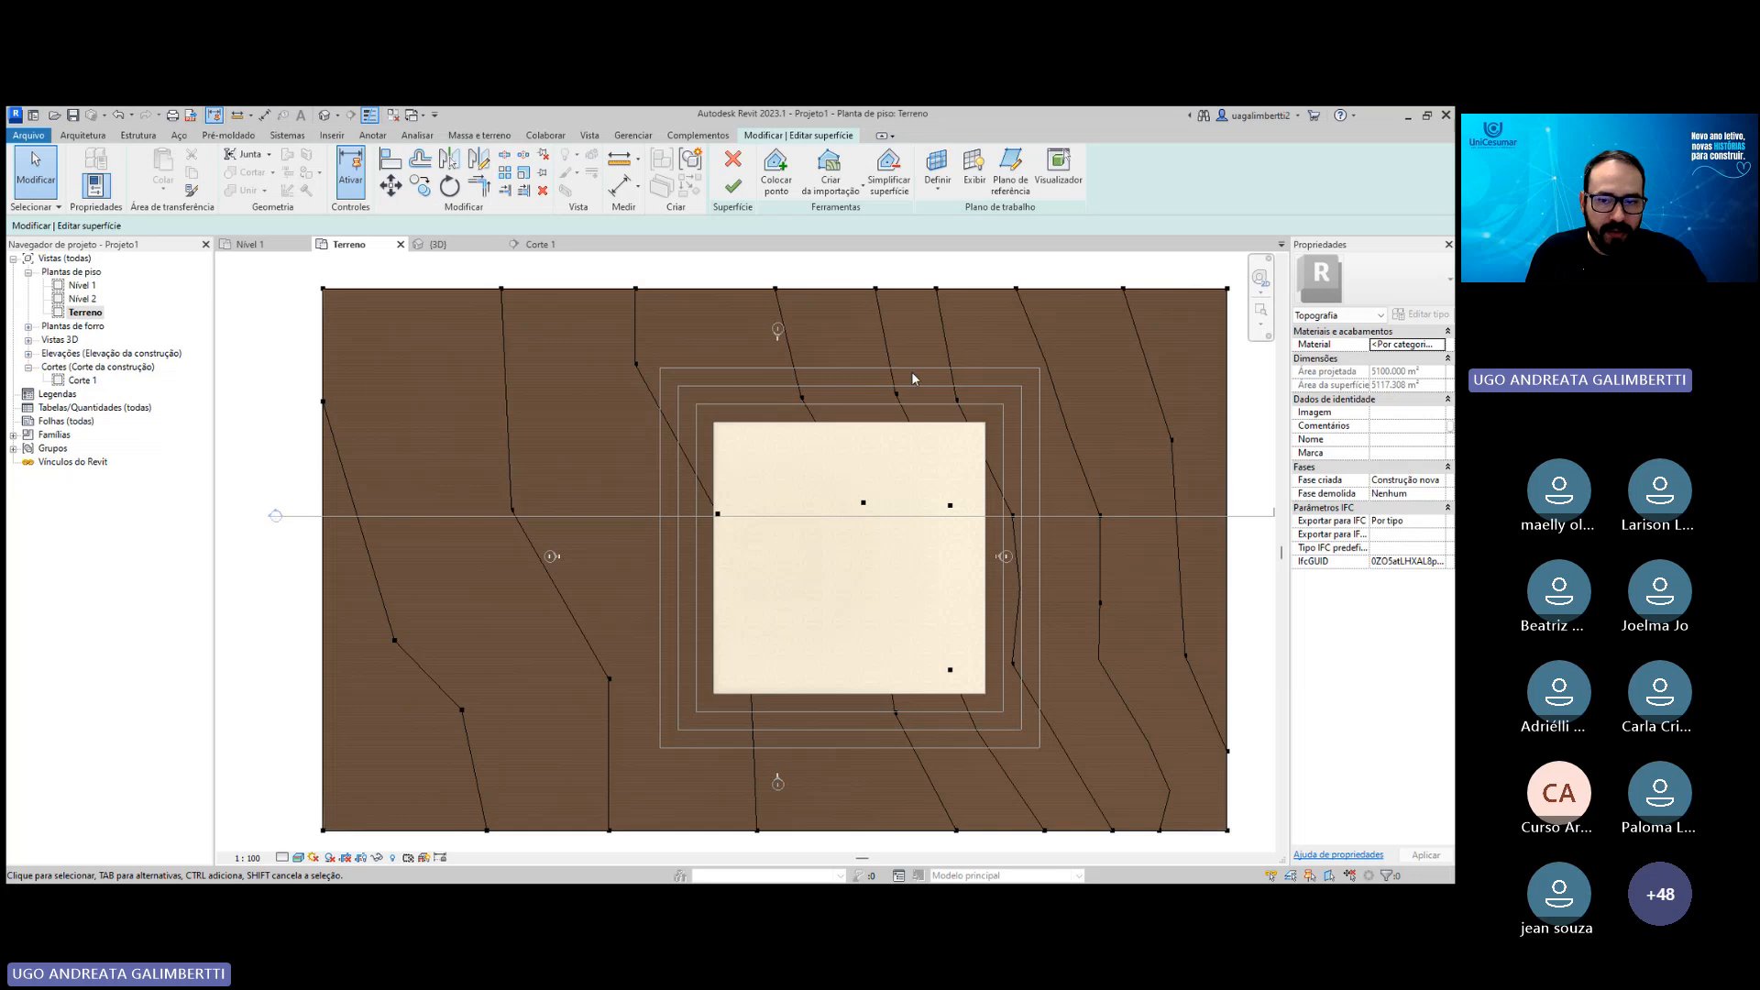
{"action": "middle_click_drag", "start_coordinate": [995, 406], "coordinate": [843, 464]}
{"action": "scroll", "coordinate": [900, 435], "scroll_direction": "up", "scroll_amount": 1}
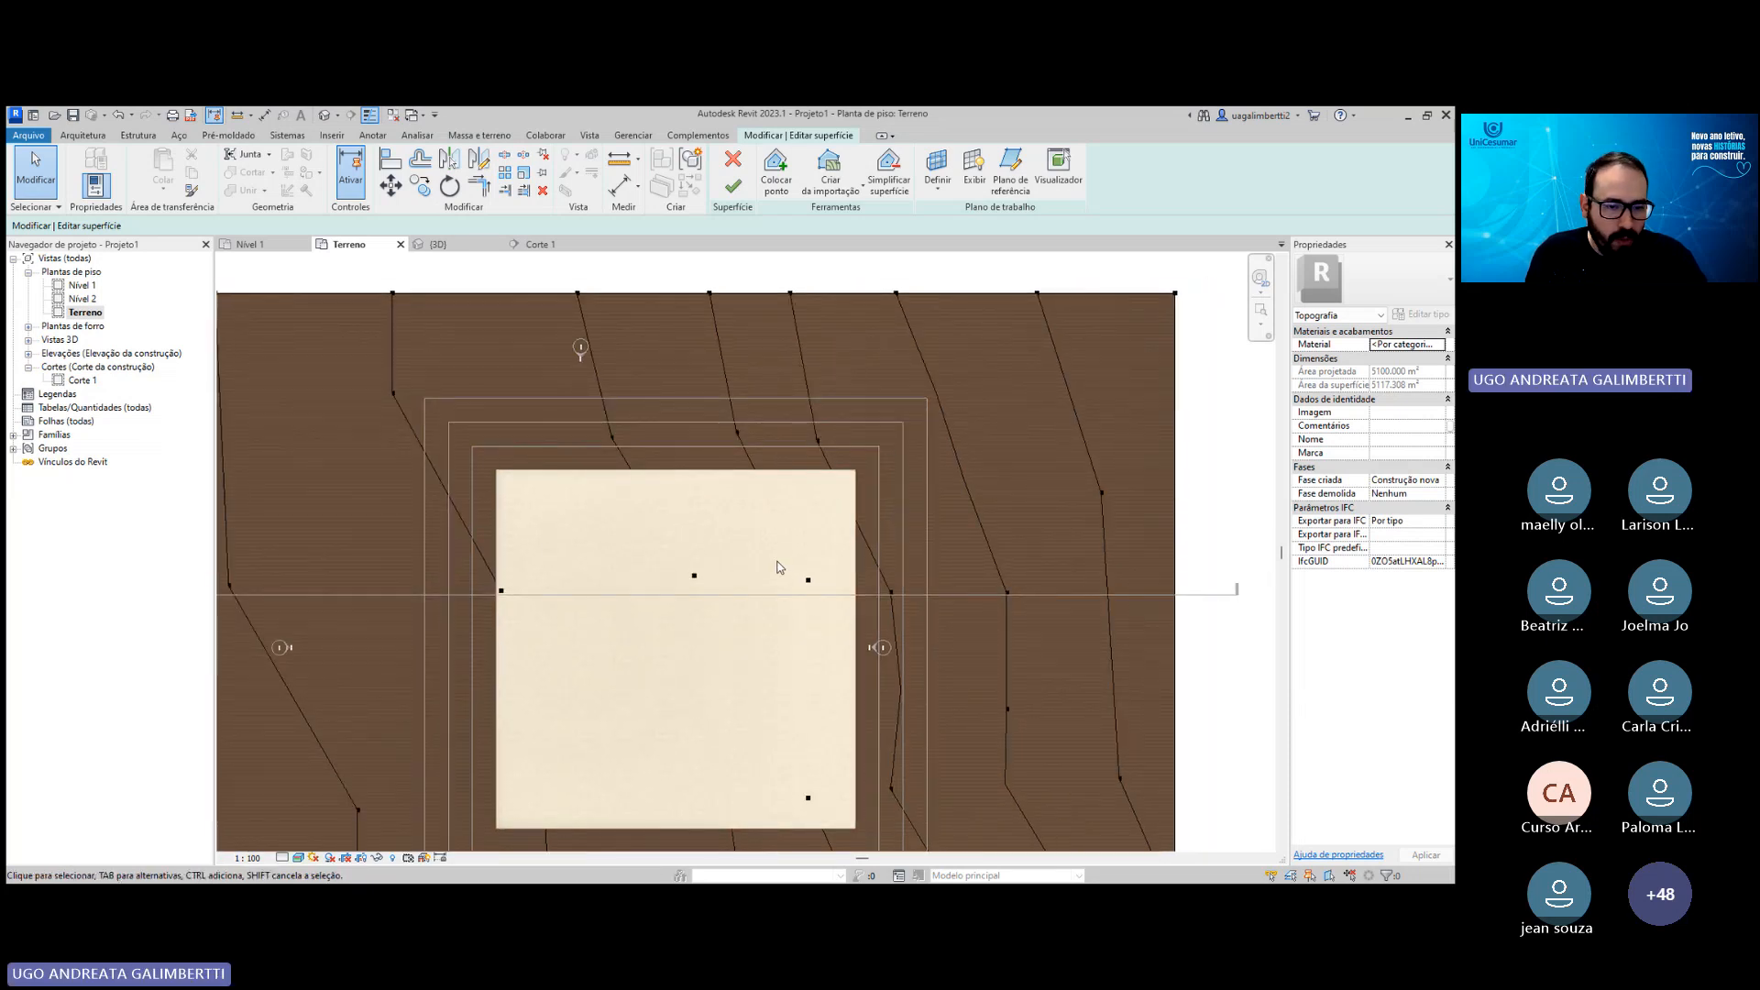
Place surface points at an absolute elevation of 4 m on the pad's four corners.
{"action": "left_click", "coordinate": [777, 168]}
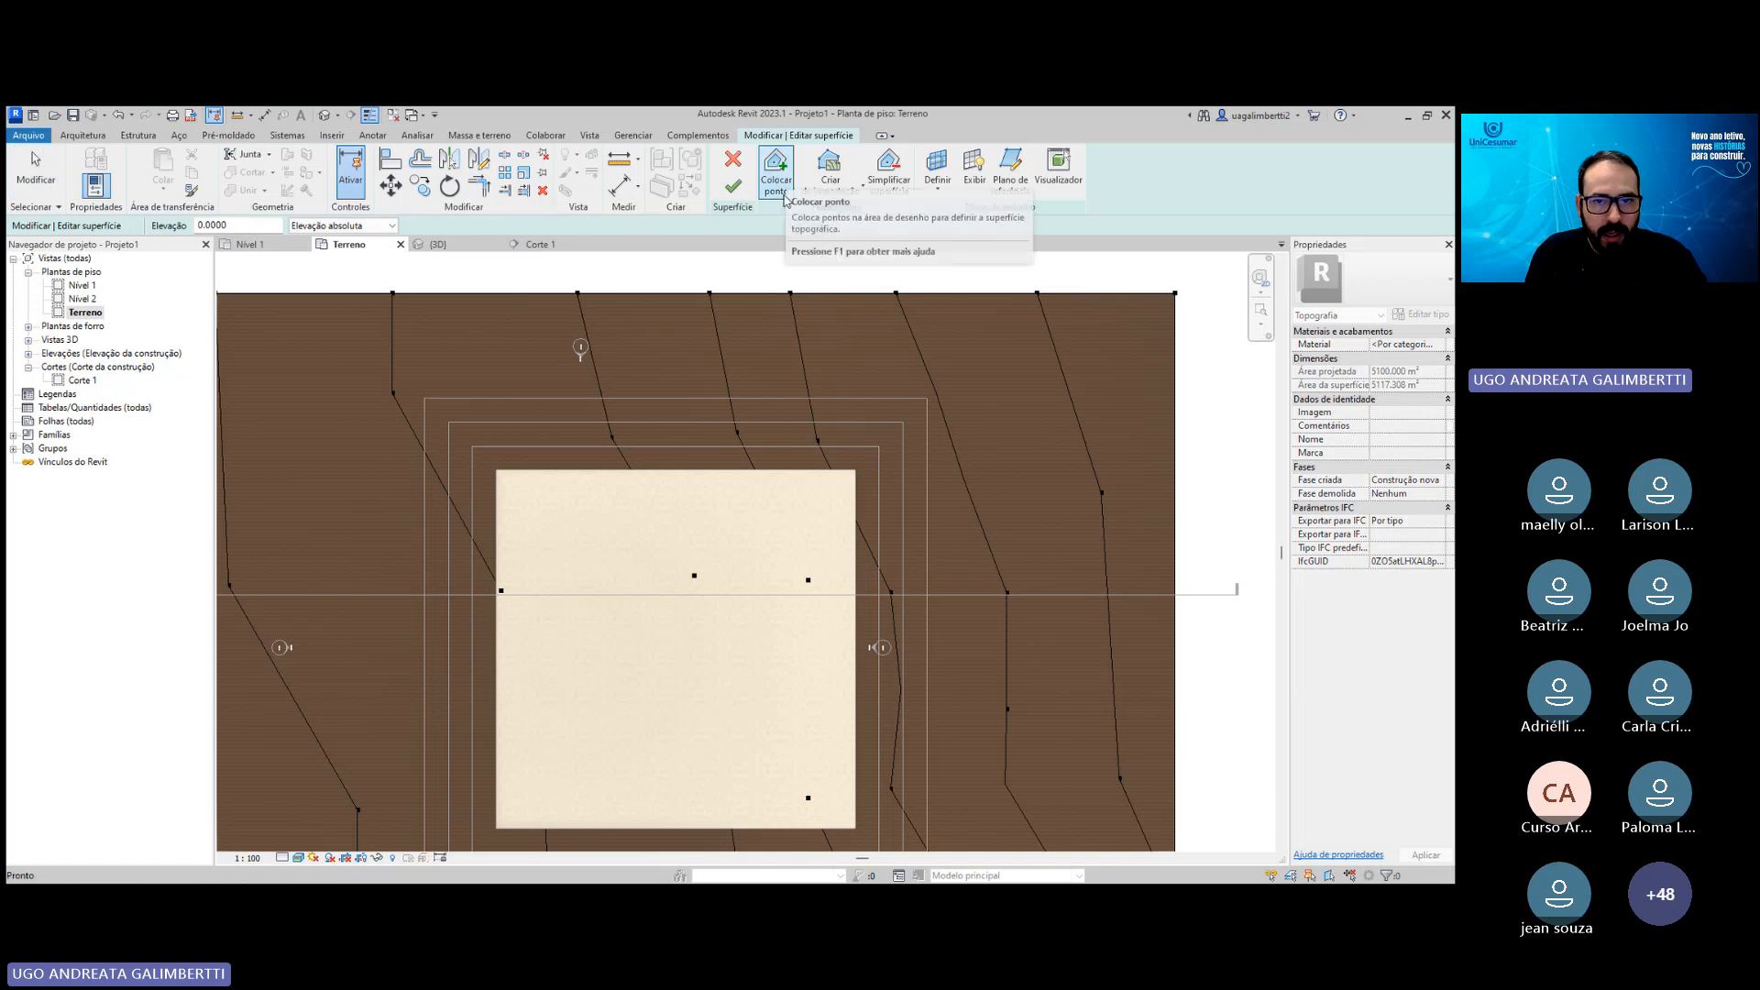
{"action": "double_click", "coordinate": [215, 227]}
{"action": "type", "text": "4"}
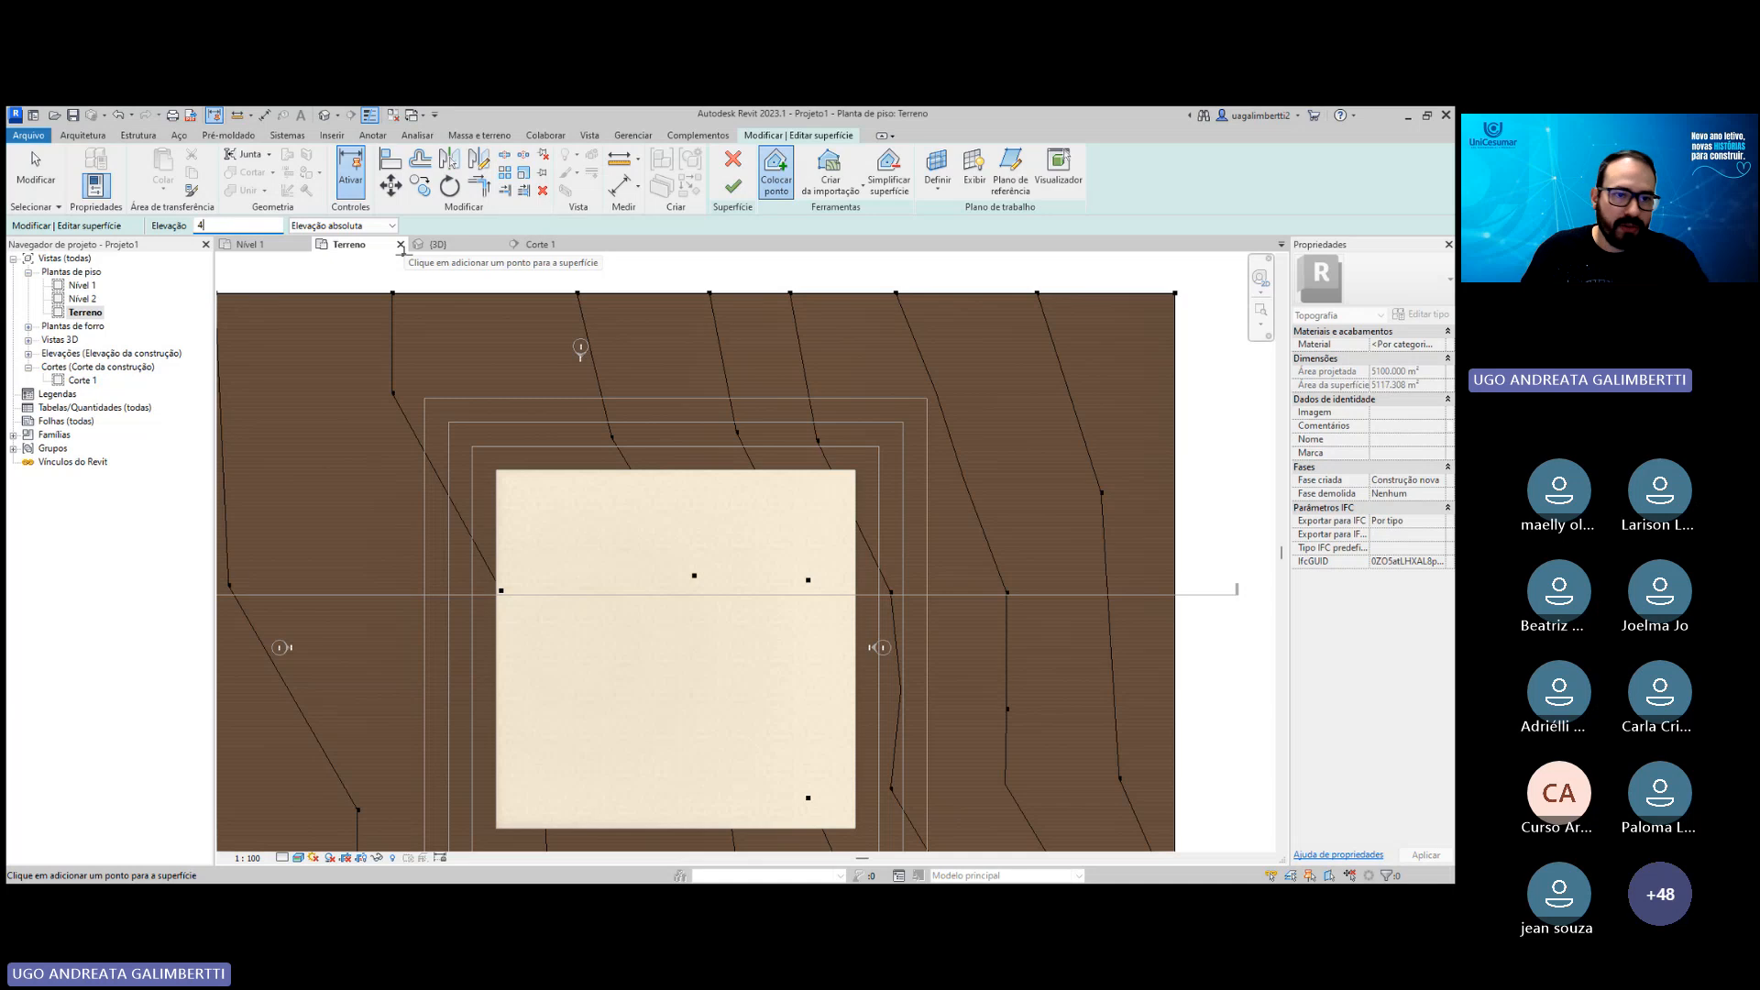
{"action": "middle_click_drag", "start_coordinate": [636, 323], "coordinate": [694, 305]}
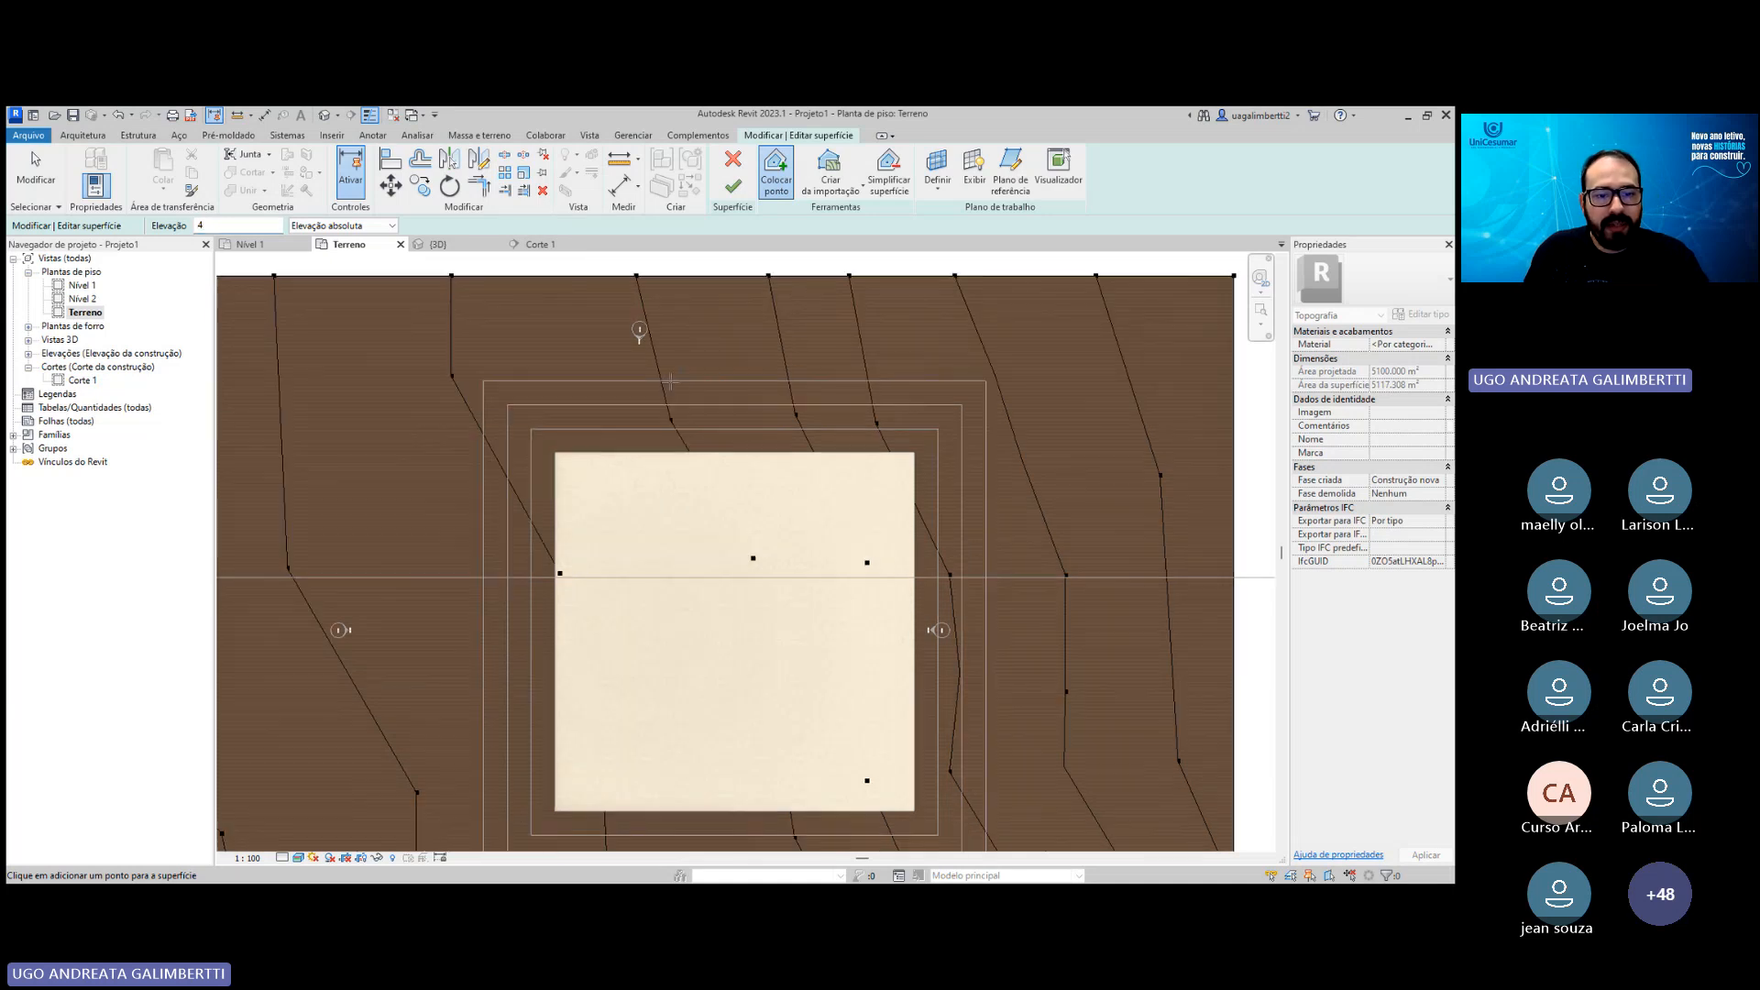
{"action": "left_click", "coordinate": [556, 452]}
{"action": "scroll", "coordinate": [581, 469], "scroll_direction": "up", "scroll_amount": 1}
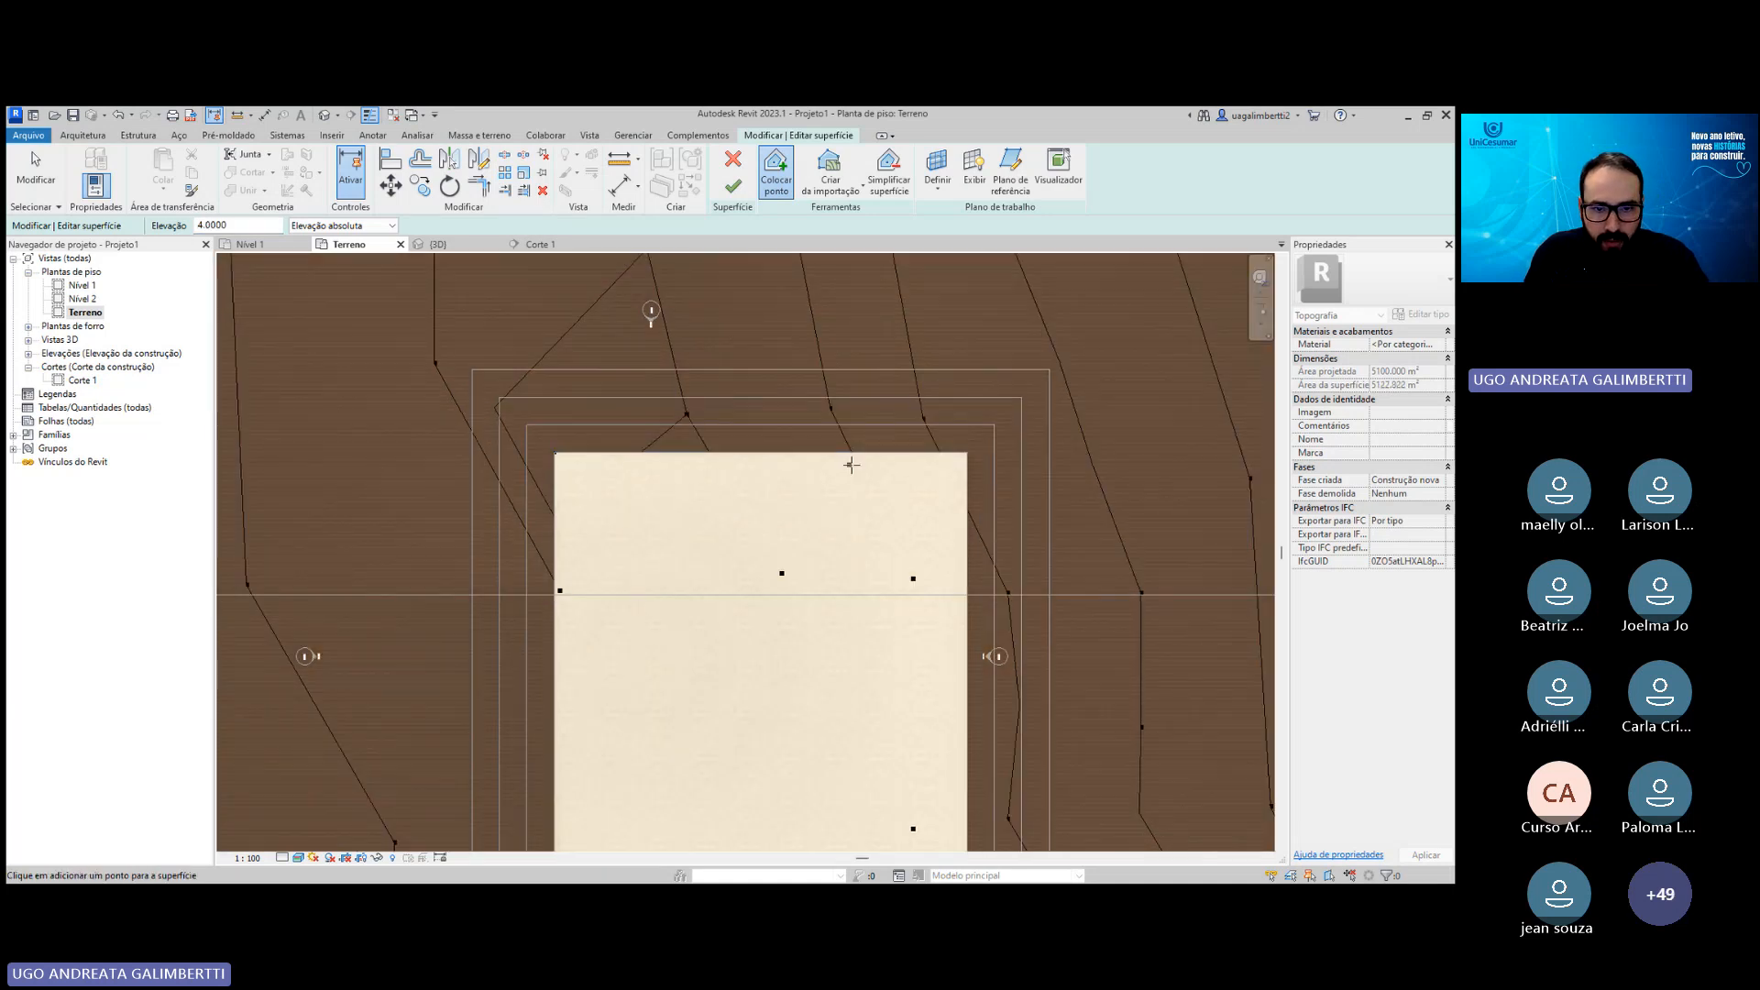
{"action": "left_click", "coordinate": [966, 452]}
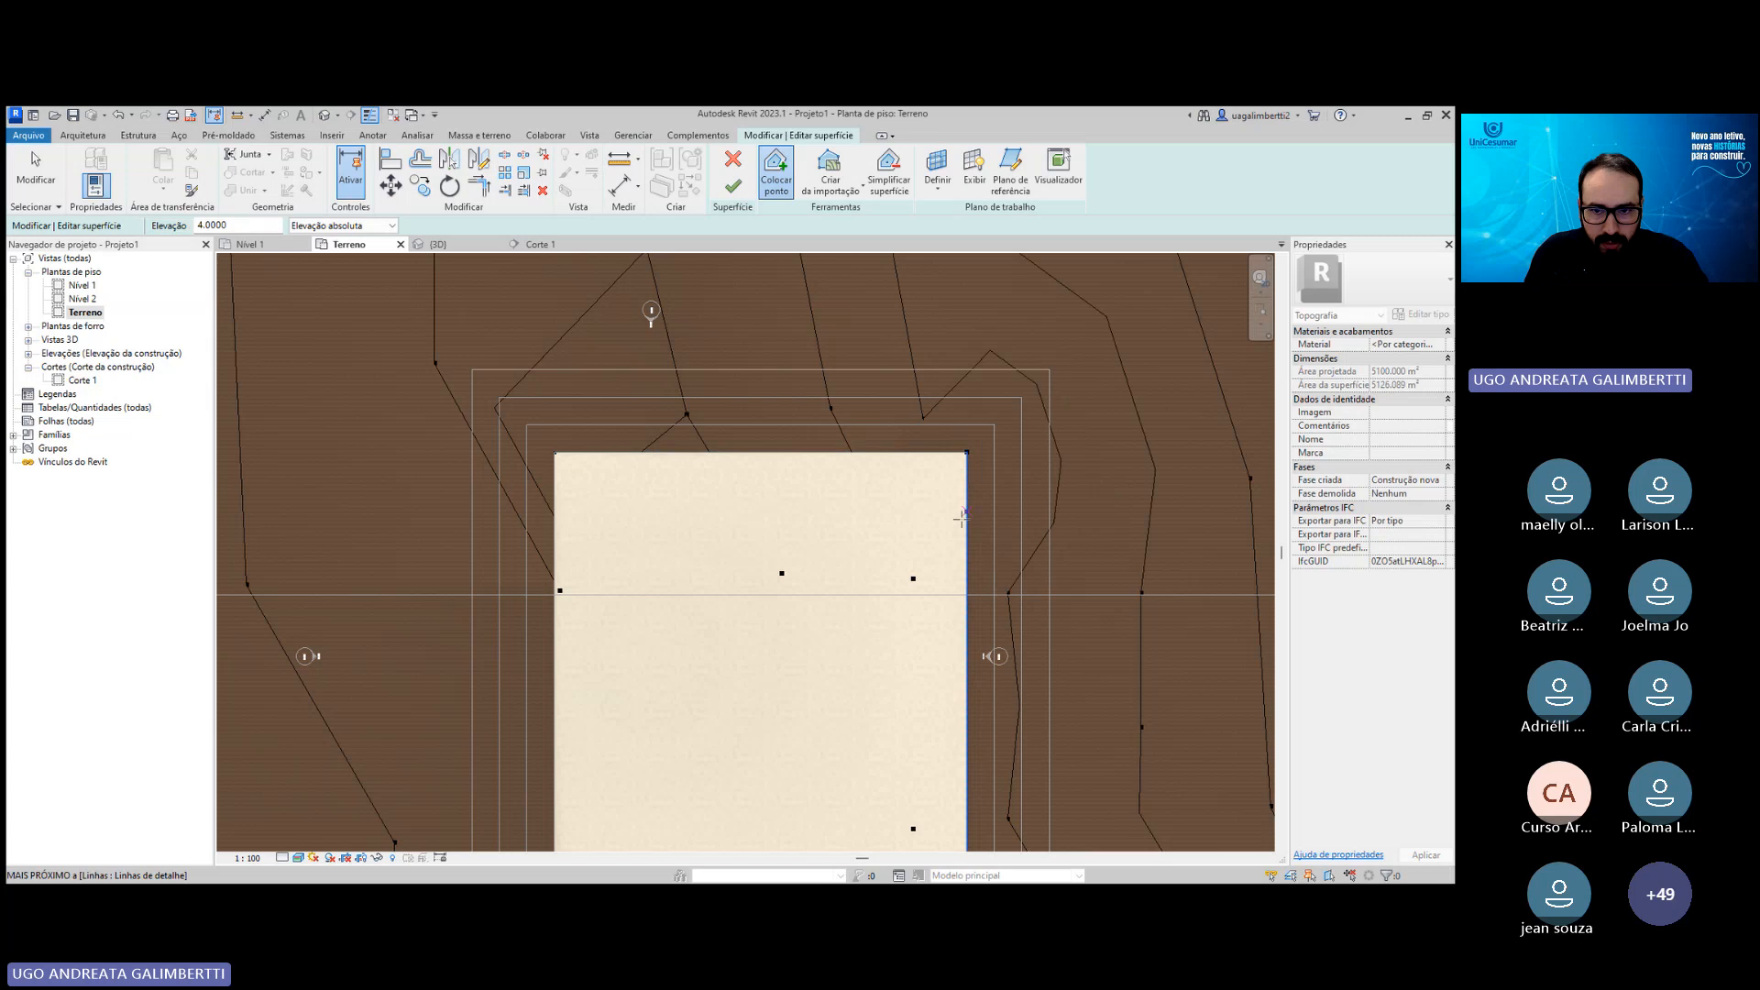
{"action": "scroll", "coordinate": [943, 616], "scroll_direction": "down", "scroll_amount": 1}
{"action": "left_click", "coordinate": [954, 667]}
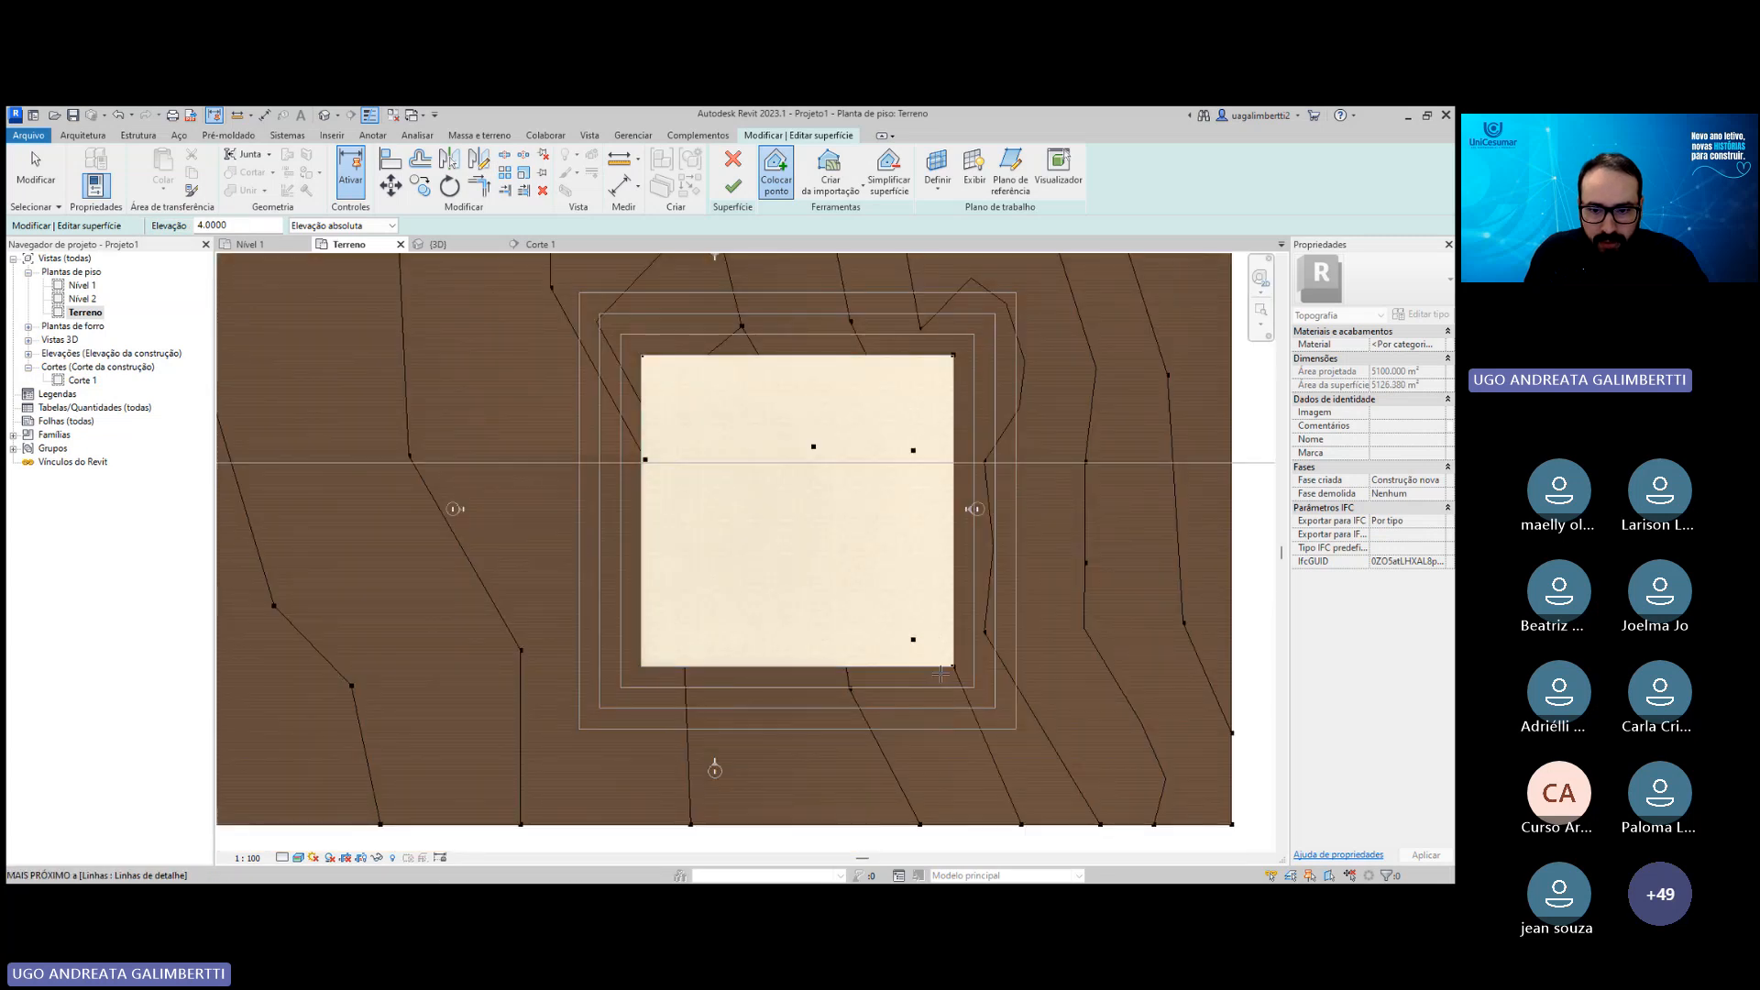
{"action": "left_click", "coordinate": [644, 667]}
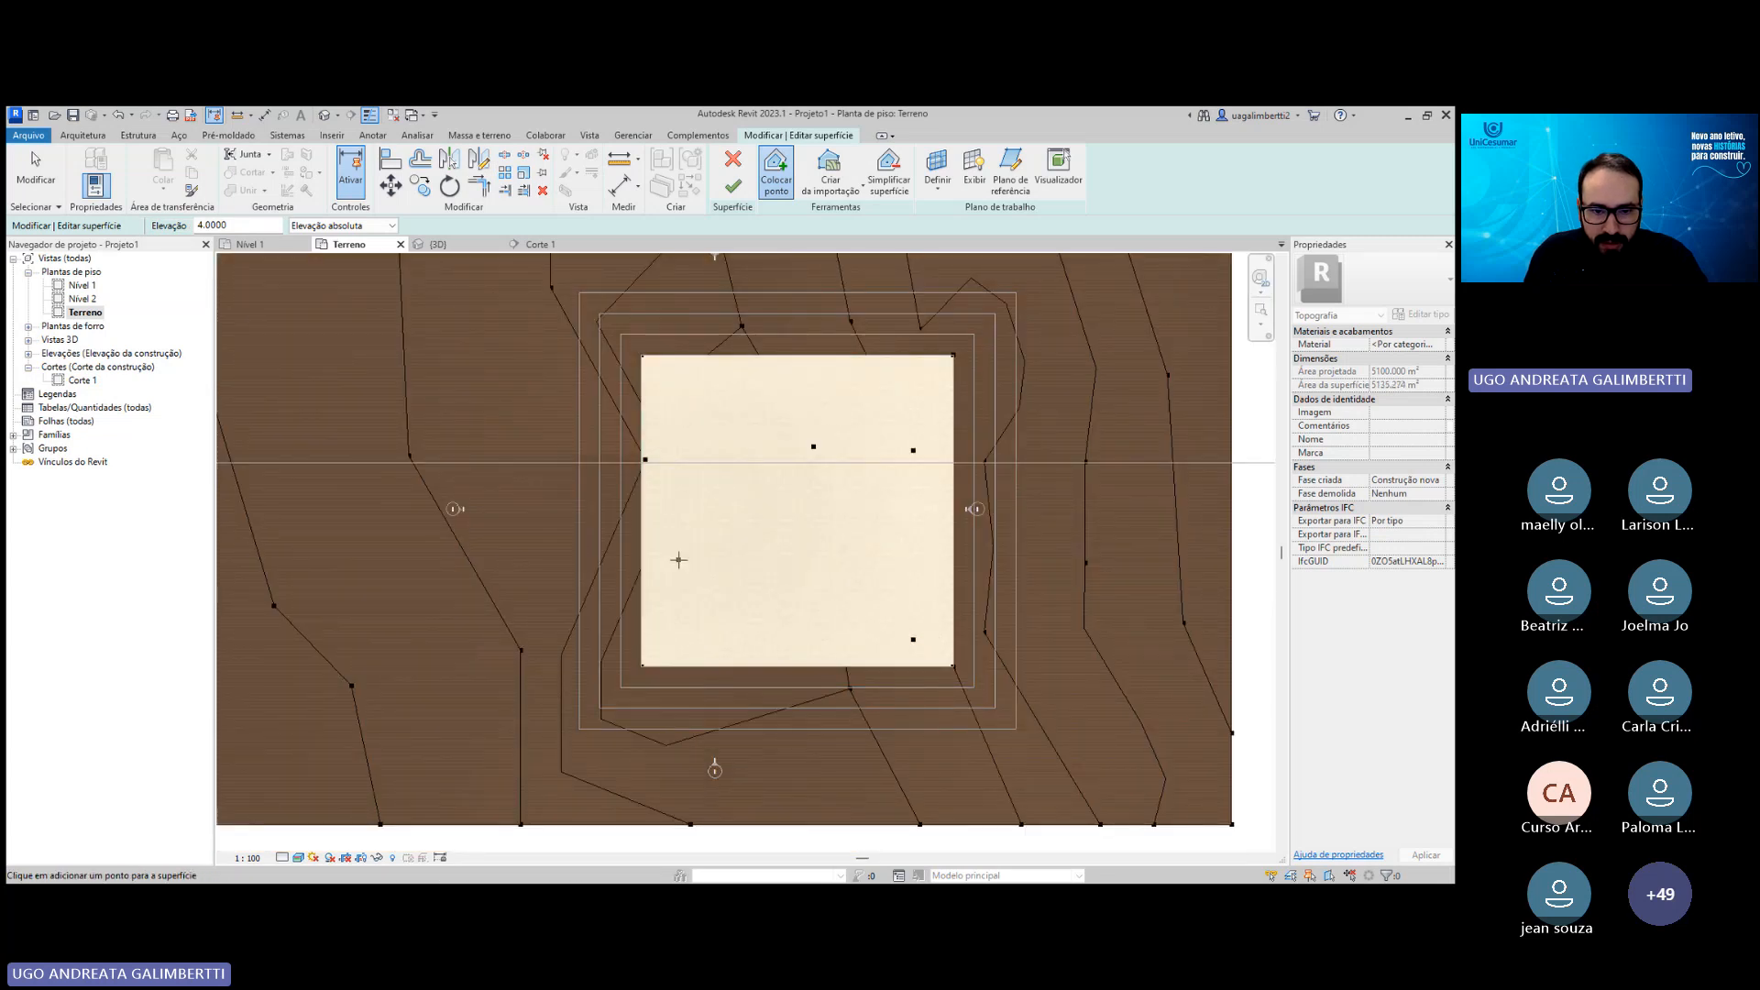
Add 4 m surface points at the midpoints of the pad's four sides.
{"action": "scroll", "coordinate": [606, 339], "scroll_direction": "up", "scroll_amount": 1}
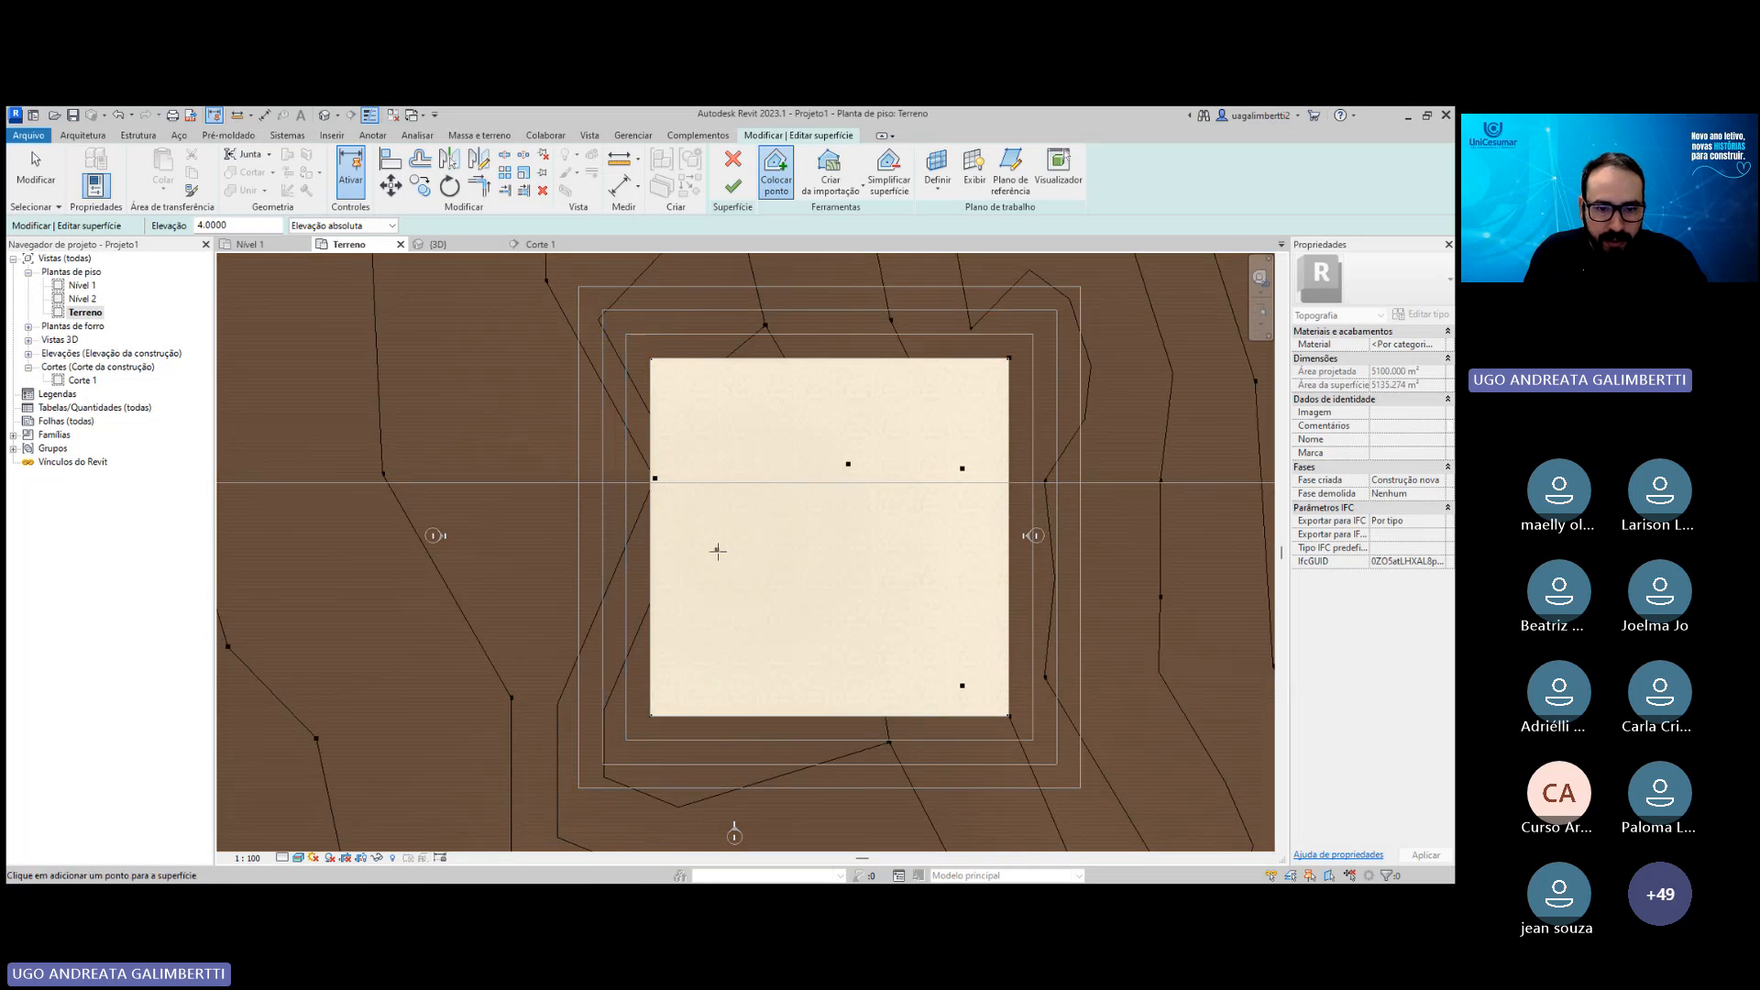
{"action": "middle_click_drag", "start_coordinate": [717, 561], "coordinate": [726, 597]}
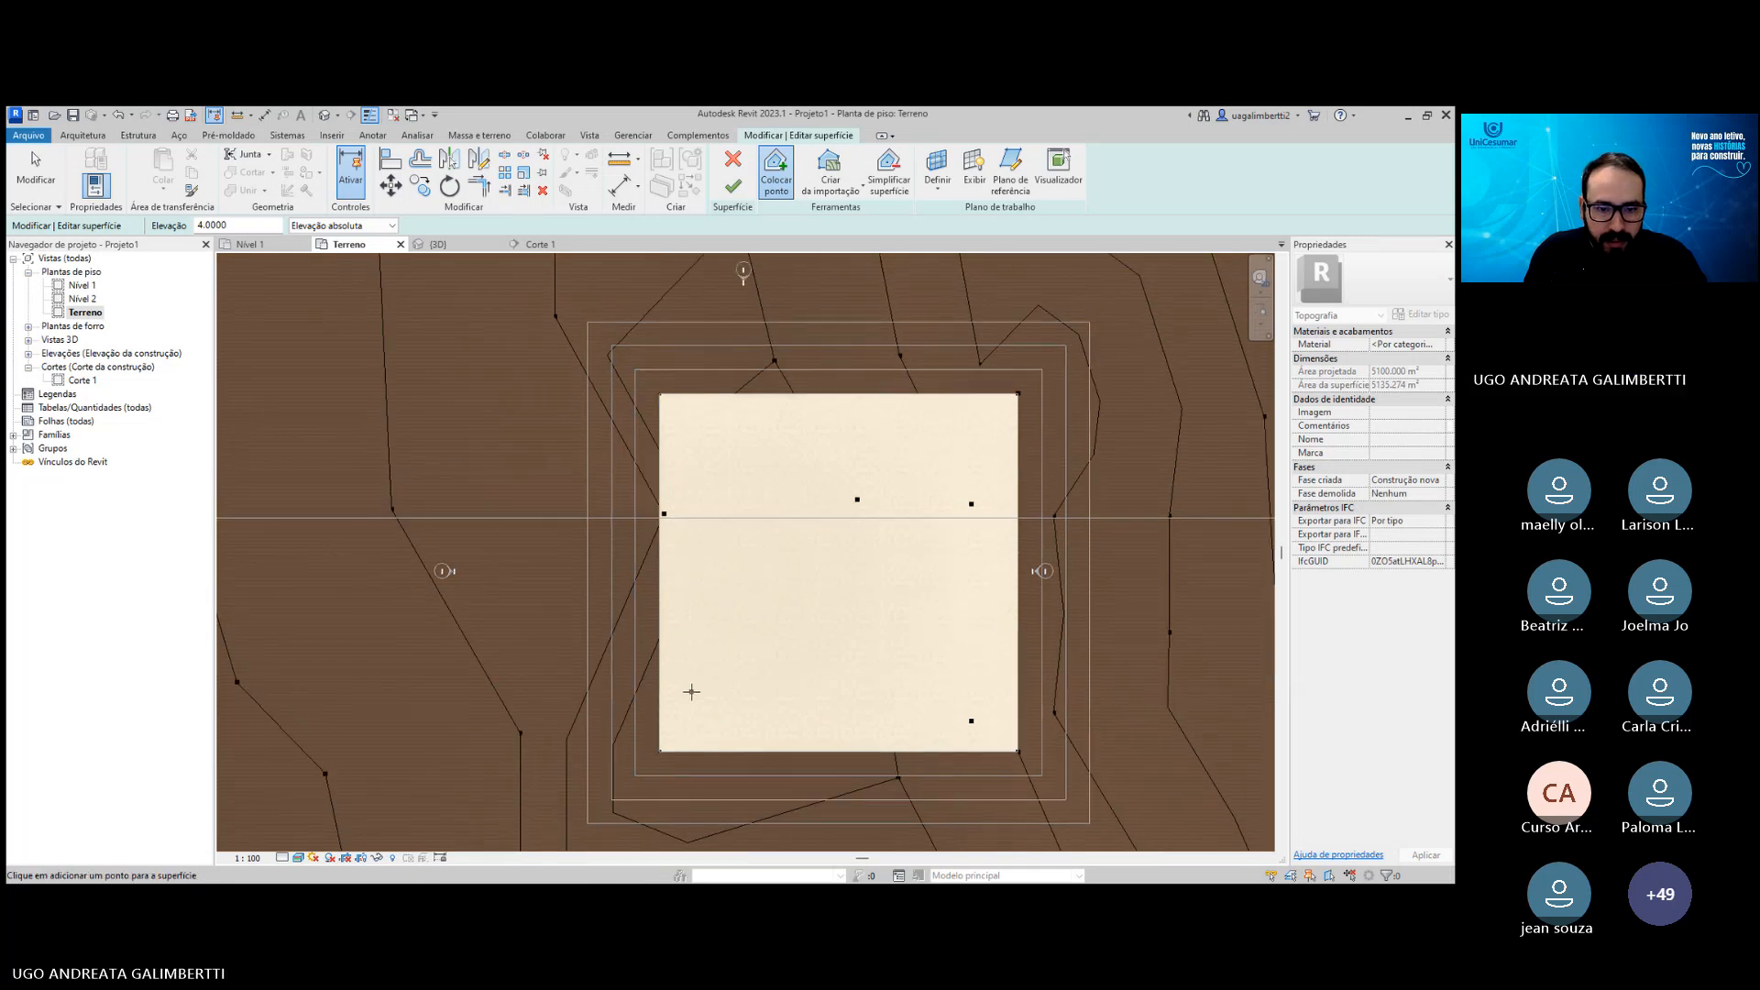
{"action": "left_click", "coordinate": [839, 752]}
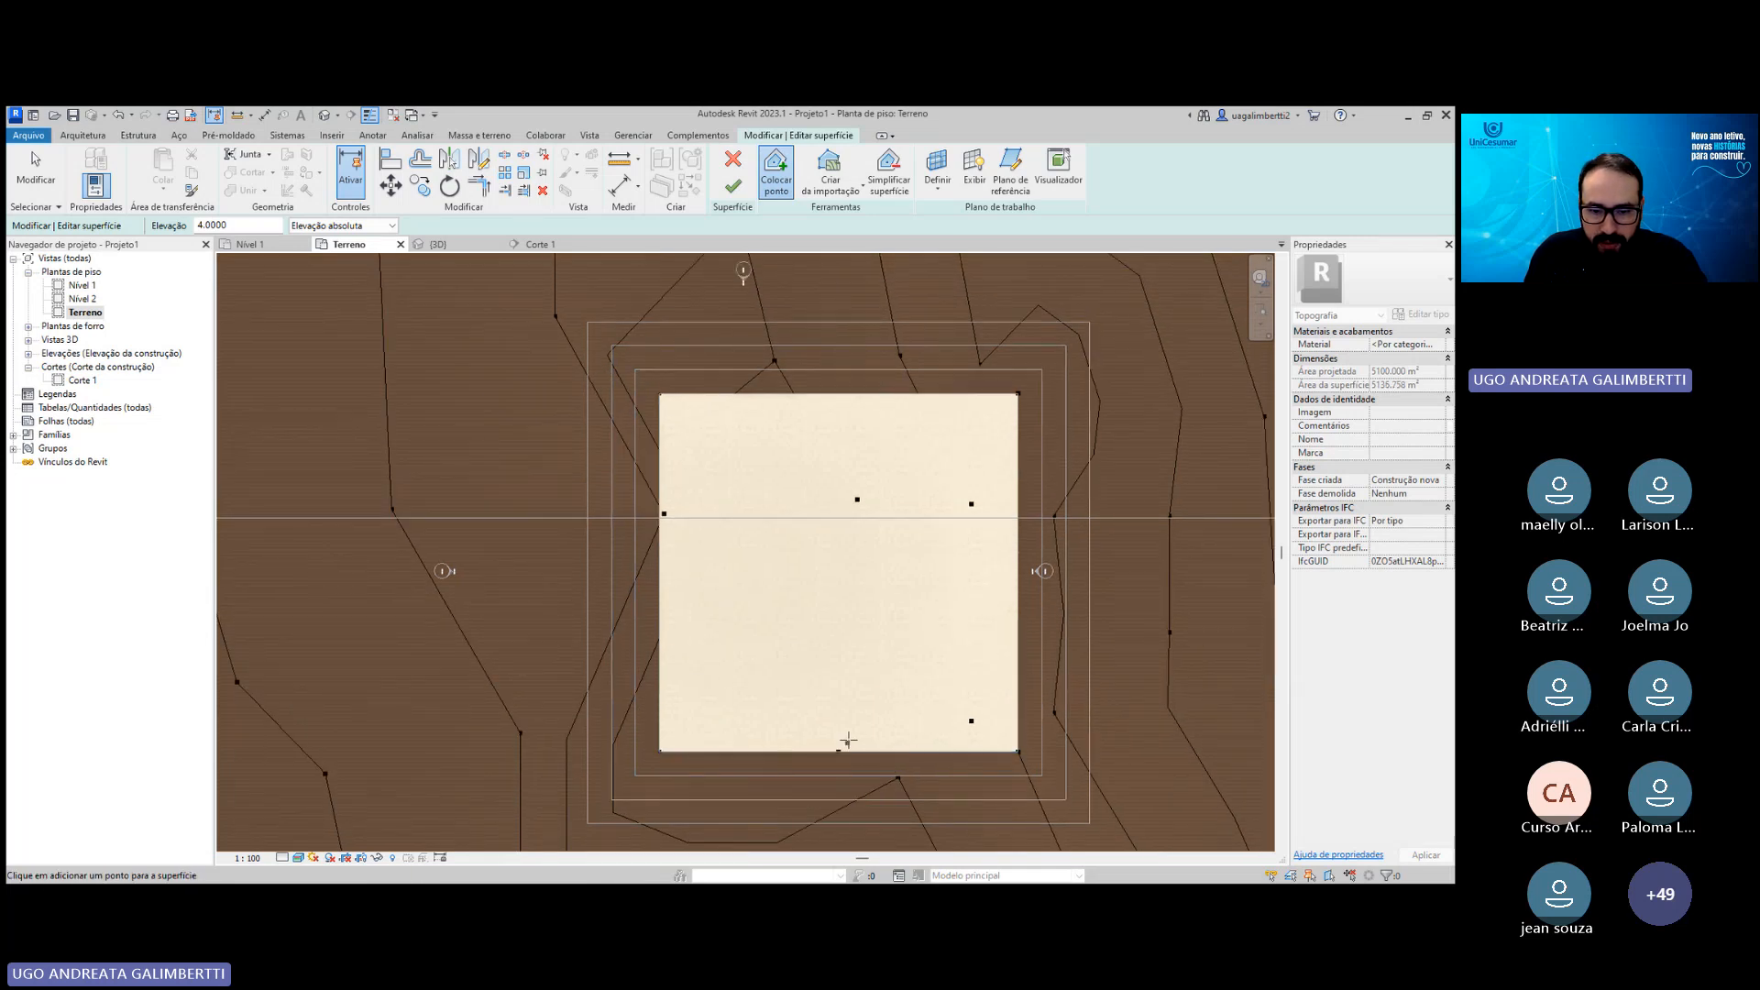
{"action": "left_click", "coordinate": [837, 395]}
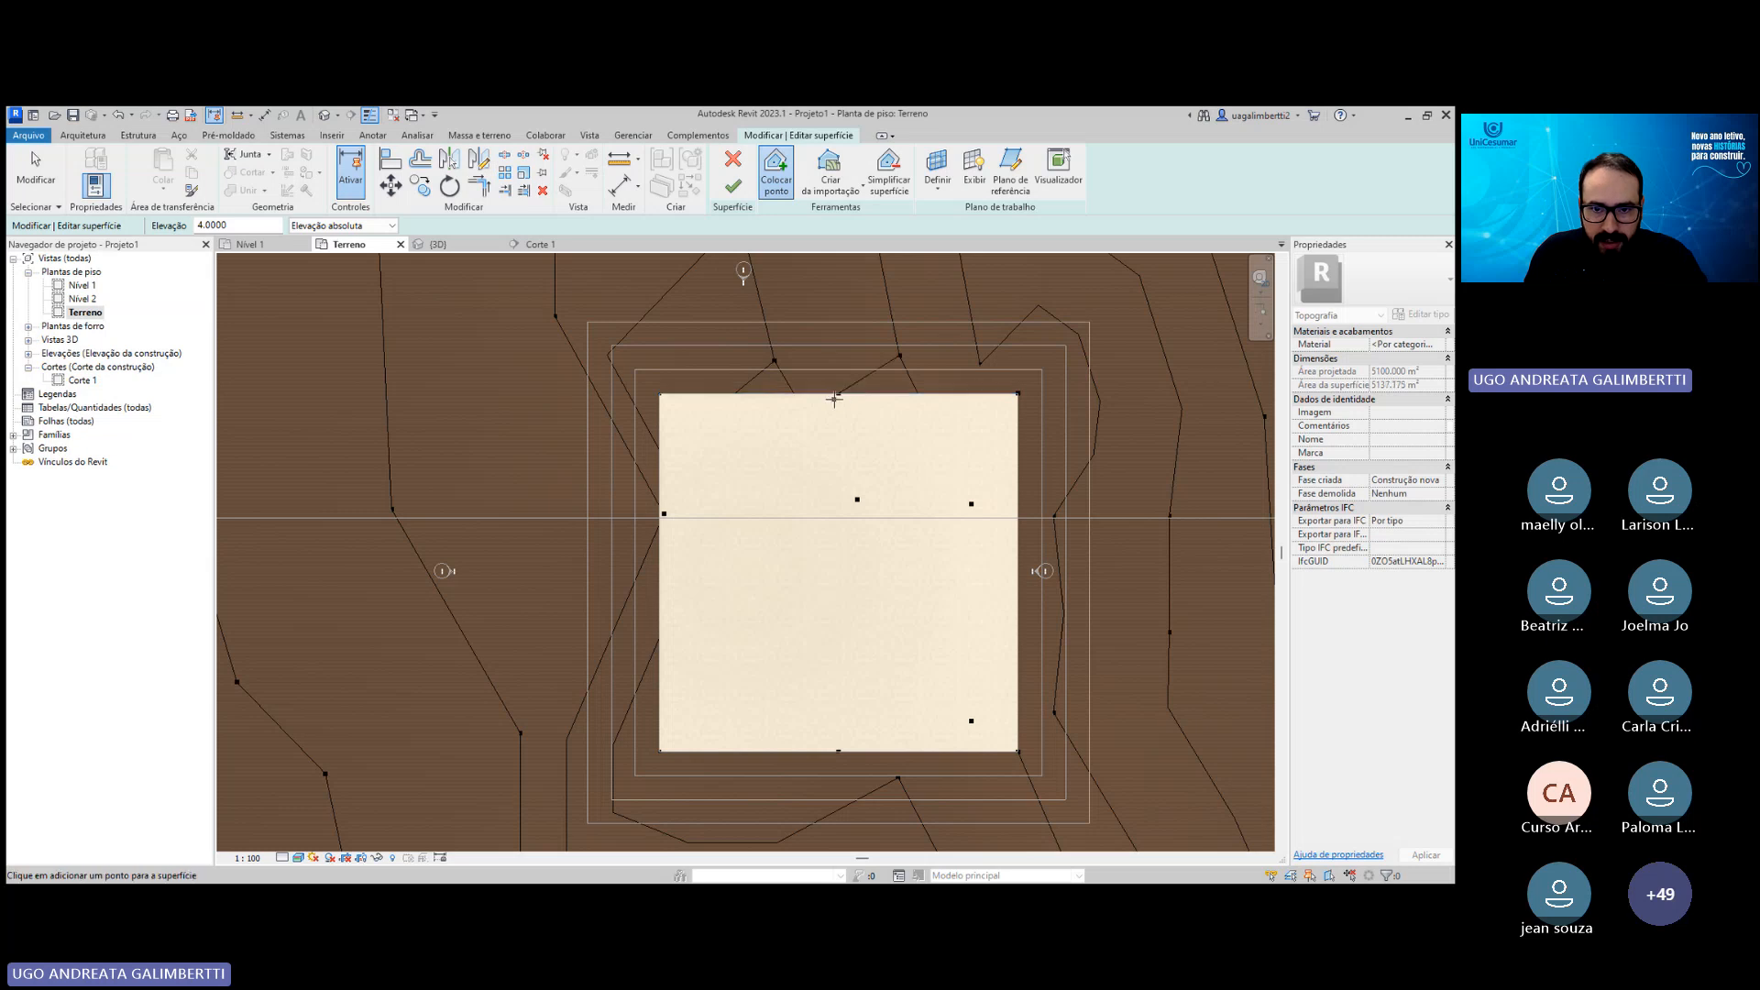
{"action": "left_click", "coordinate": [660, 573]}
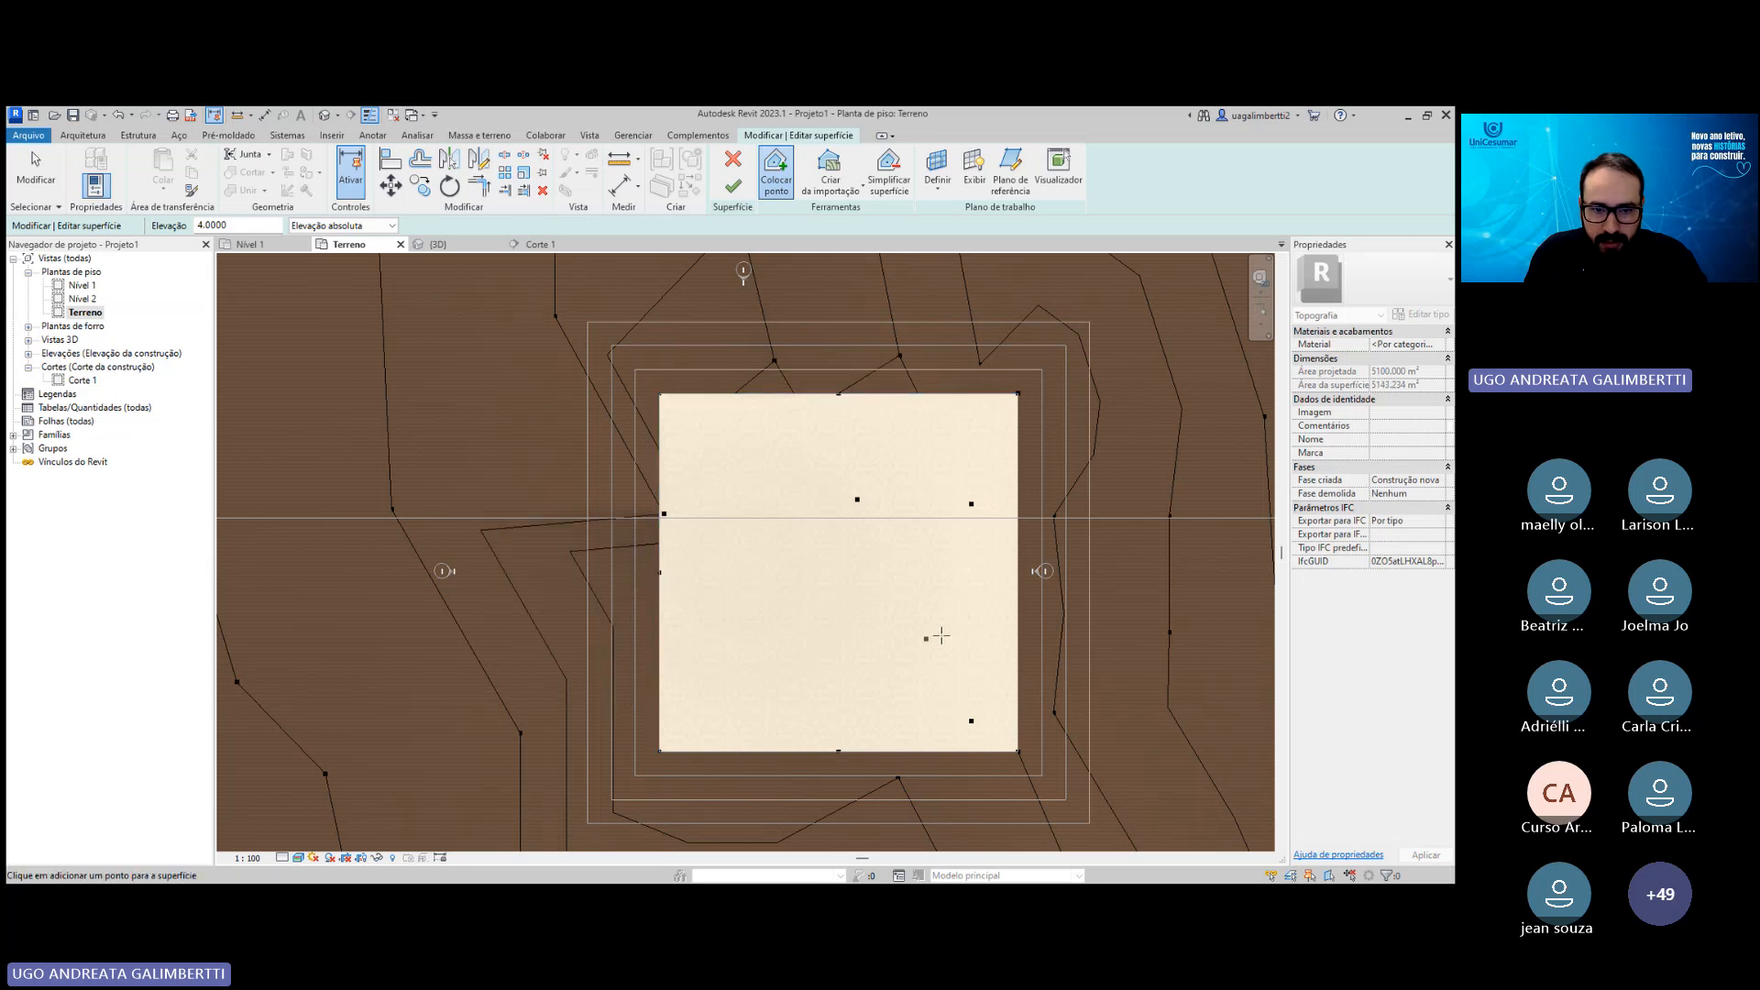
{"action": "left_click", "coordinate": [1018, 573]}
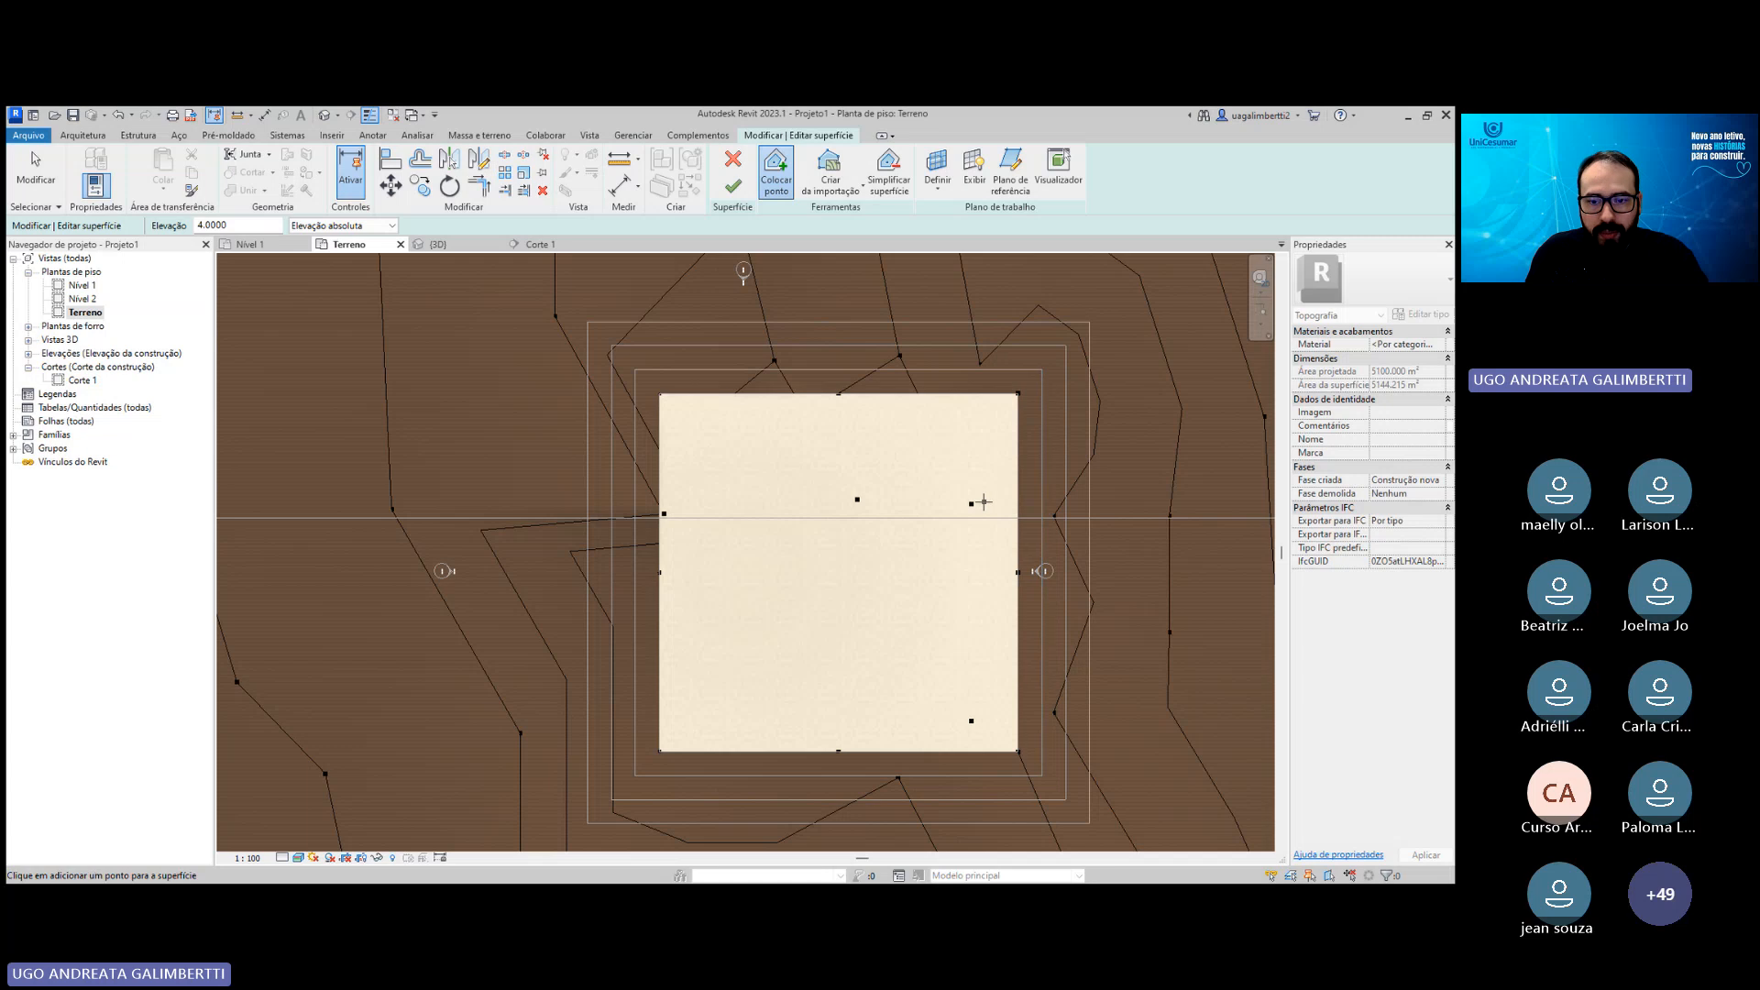
Finish placing points and delete the old terrain points inside the pad, including the one beside its left edge.
{"action": "key", "text": "Escape"}
{"action": "scroll", "coordinate": [917, 504], "scroll_direction": "down", "scroll_amount": 2}
{"action": "left_click", "coordinate": [911, 531]}
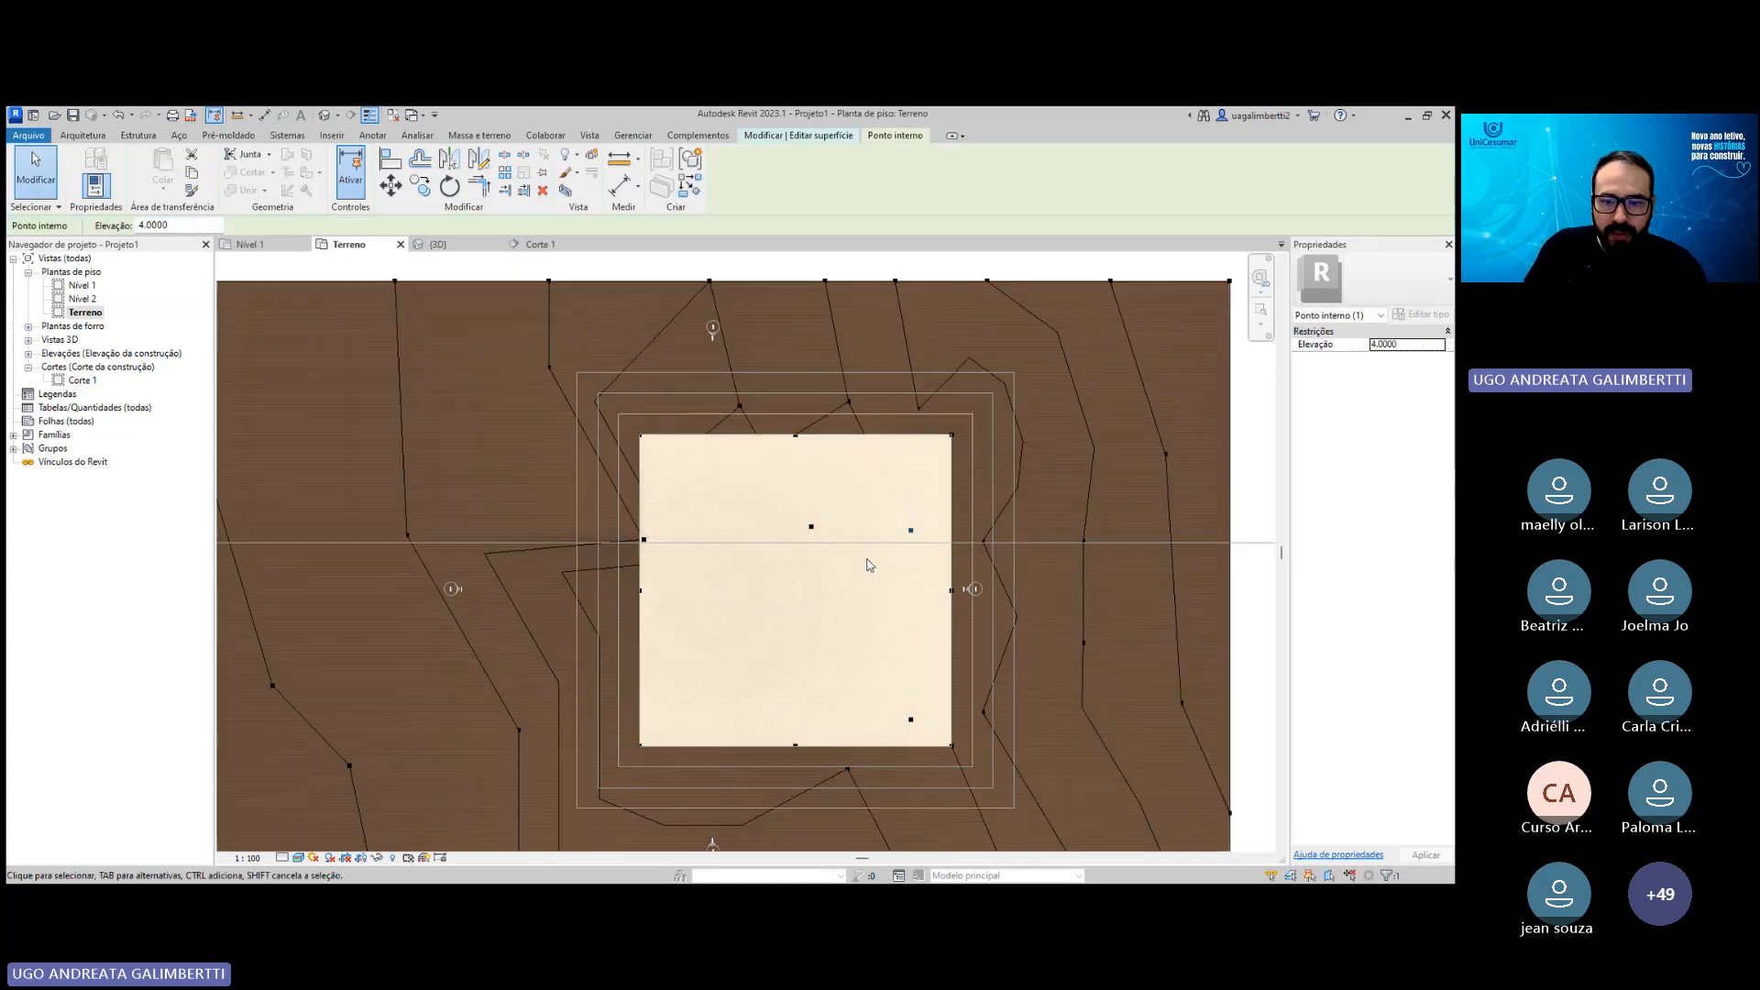
{"action": "key", "text": "Delete"}
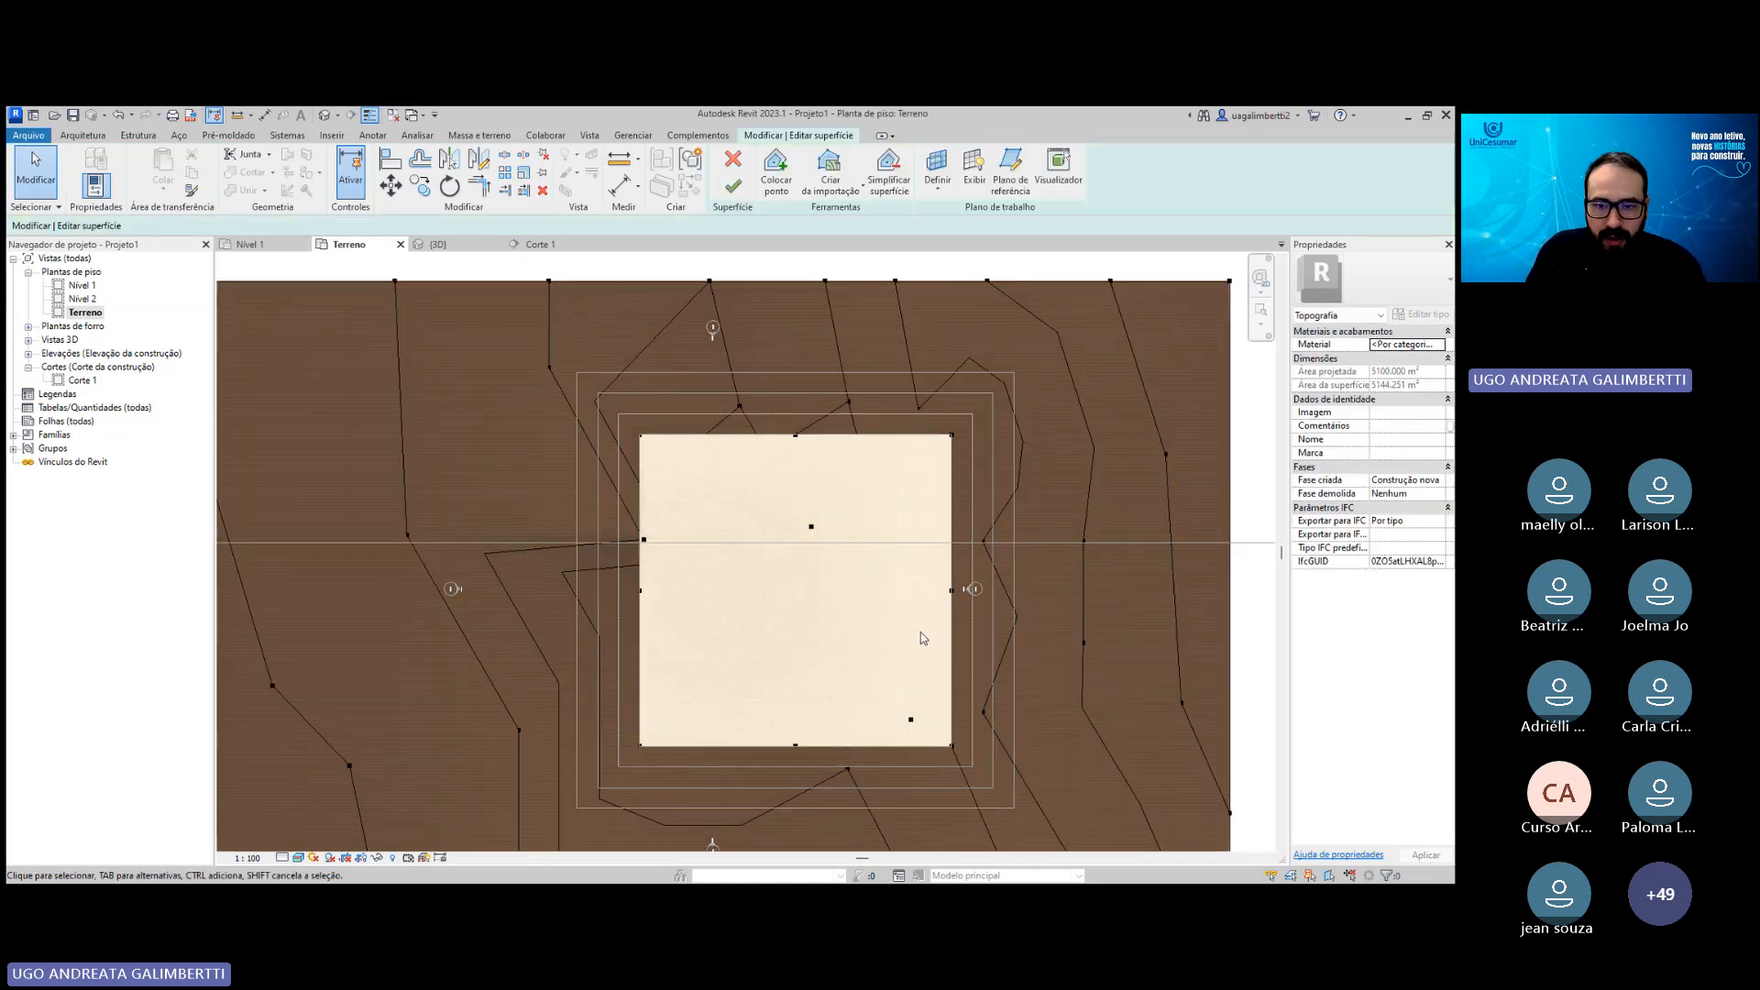
{"action": "left_click", "coordinate": [910, 719]}
{"action": "left_click", "coordinate": [811, 526]}
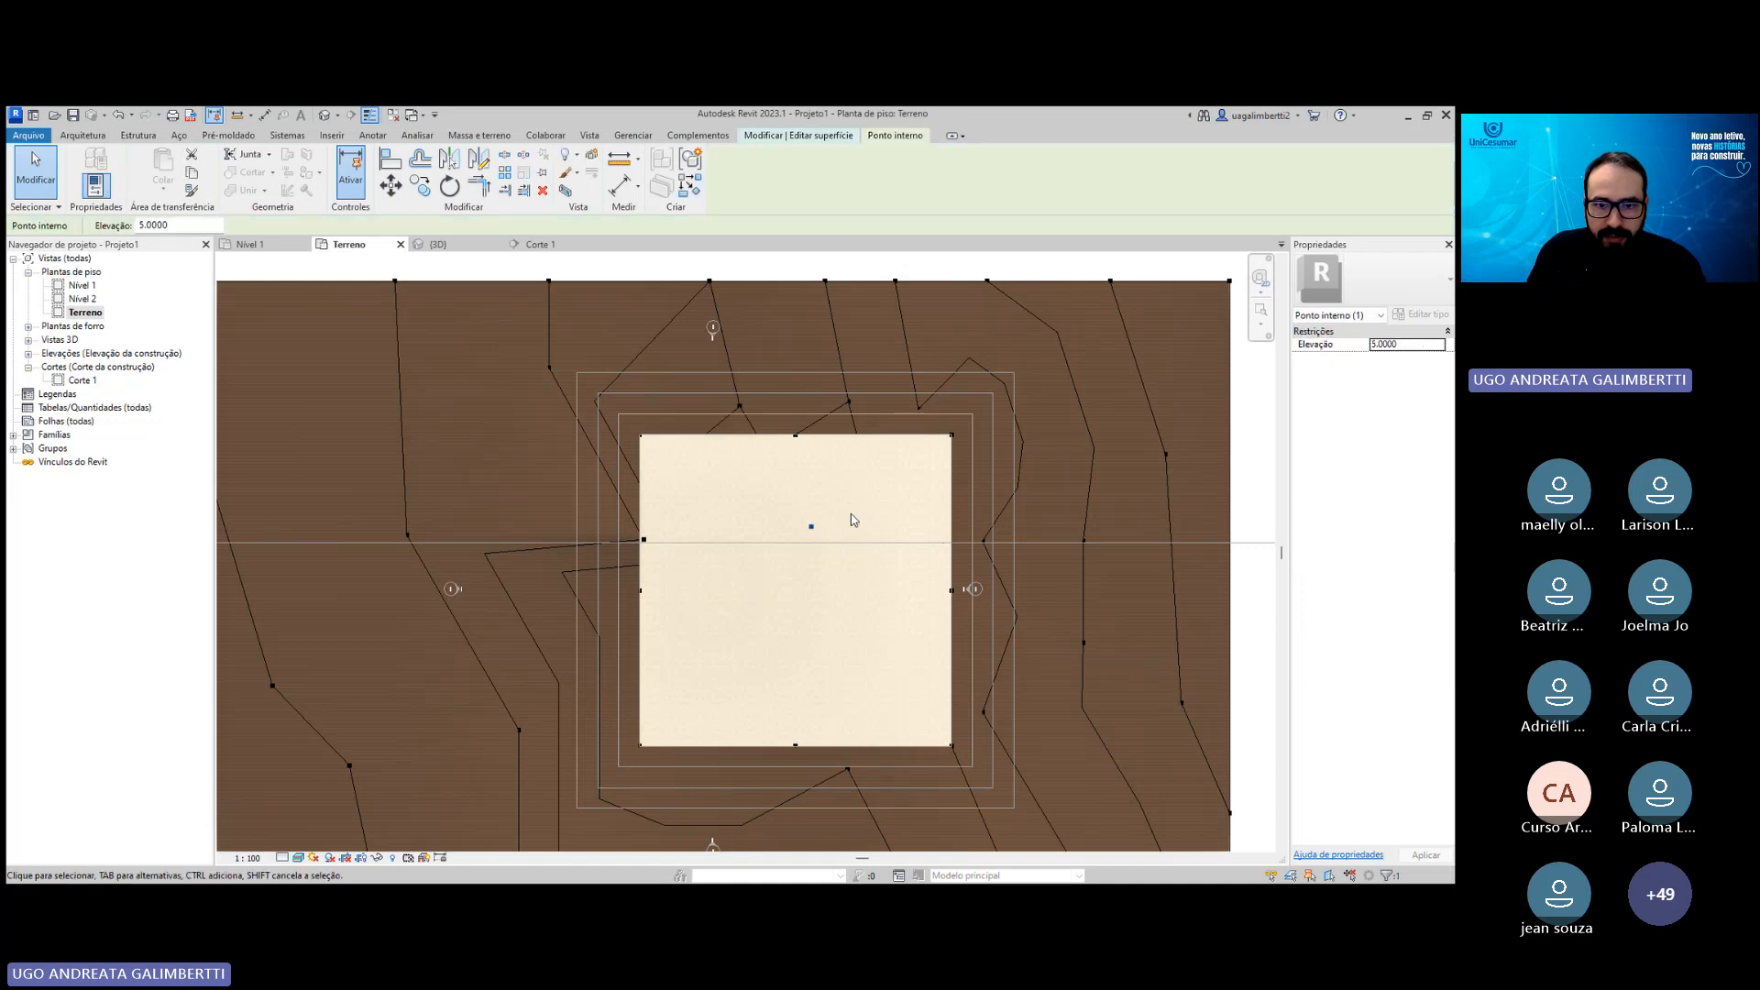
{"action": "key", "text": "Delete"}
{"action": "scroll", "coordinate": [628, 570], "scroll_direction": "up", "scroll_amount": 3}
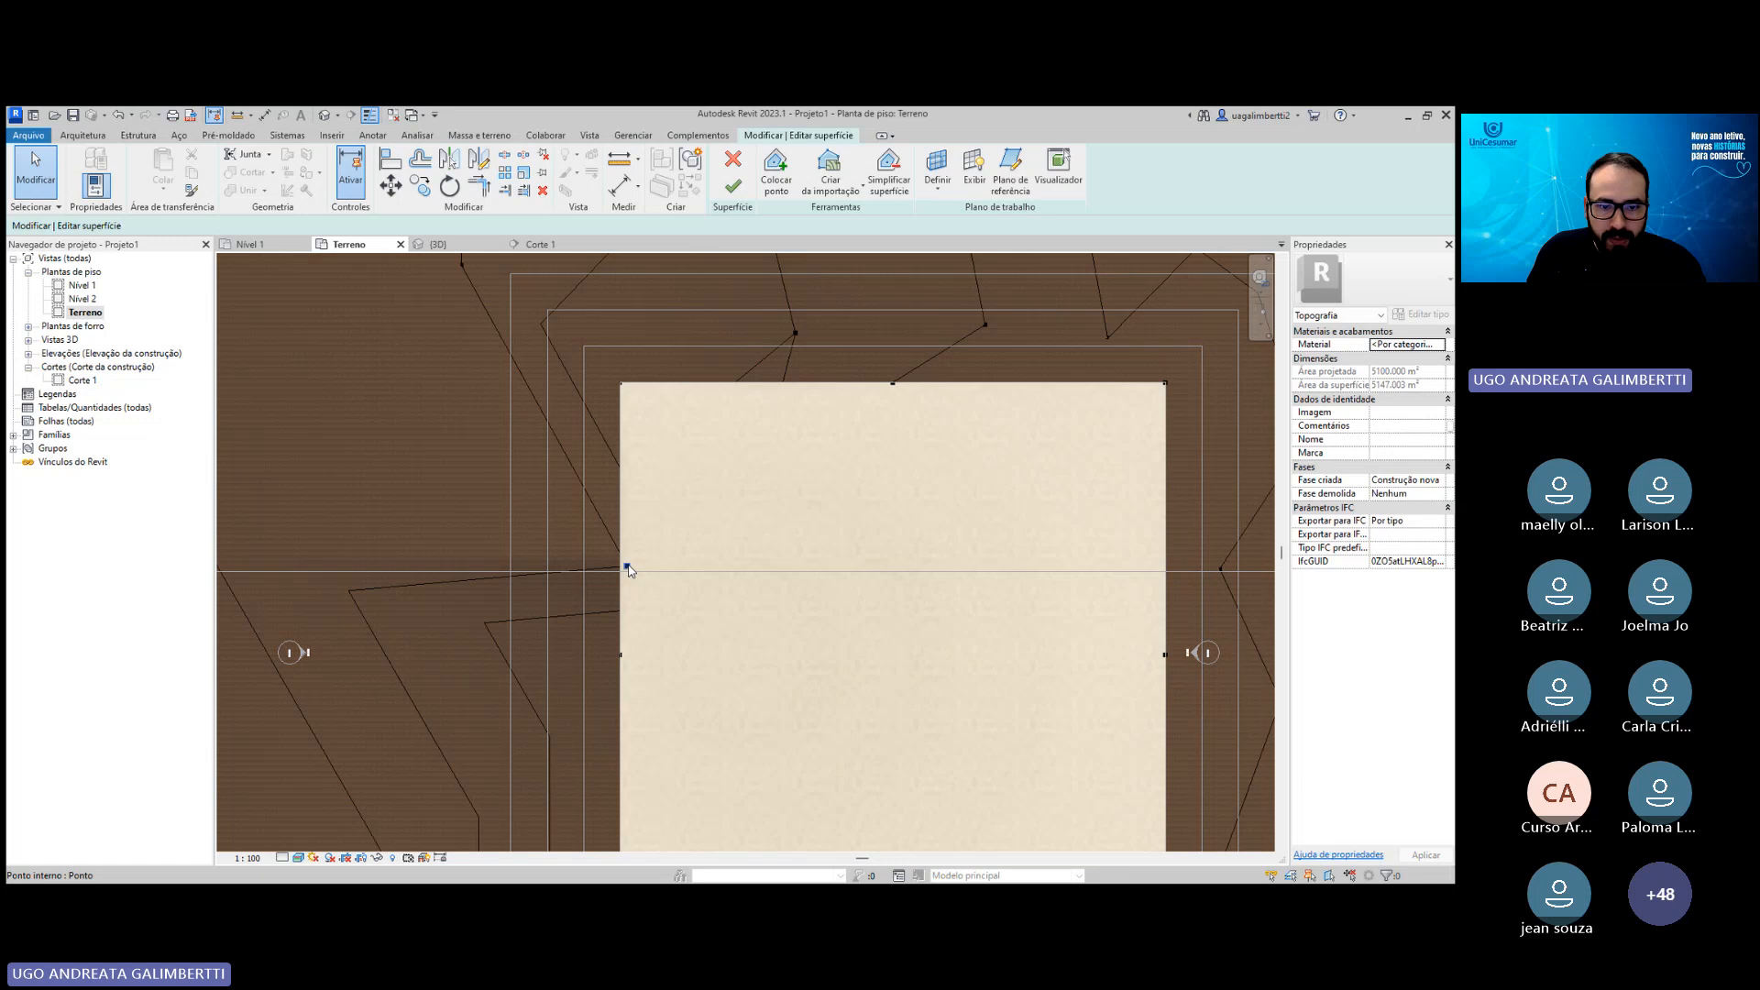
{"action": "scroll", "coordinate": [814, 492], "scroll_direction": "down", "scroll_amount": 2}
{"action": "scroll", "coordinate": [813, 493], "scroll_direction": "down", "scroll_amount": 1}
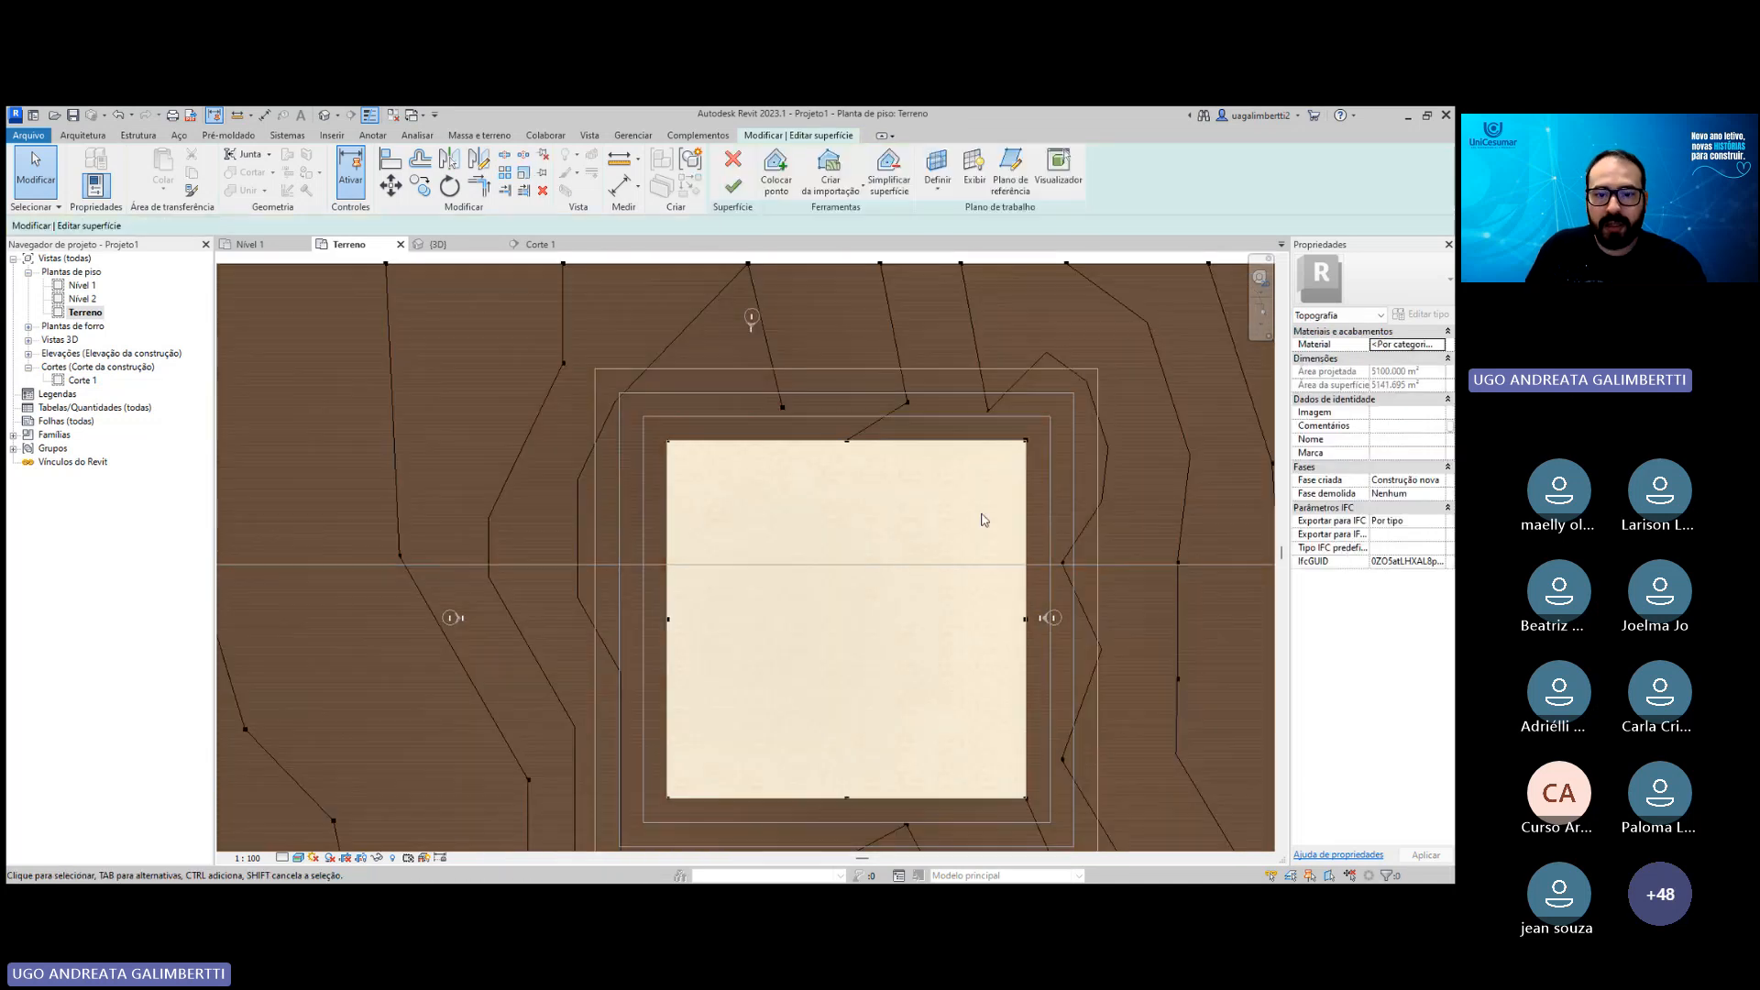
{"action": "middle_click_drag", "start_coordinate": [893, 444], "coordinate": [860, 477]}
{"action": "left_click", "coordinate": [810, 476]}
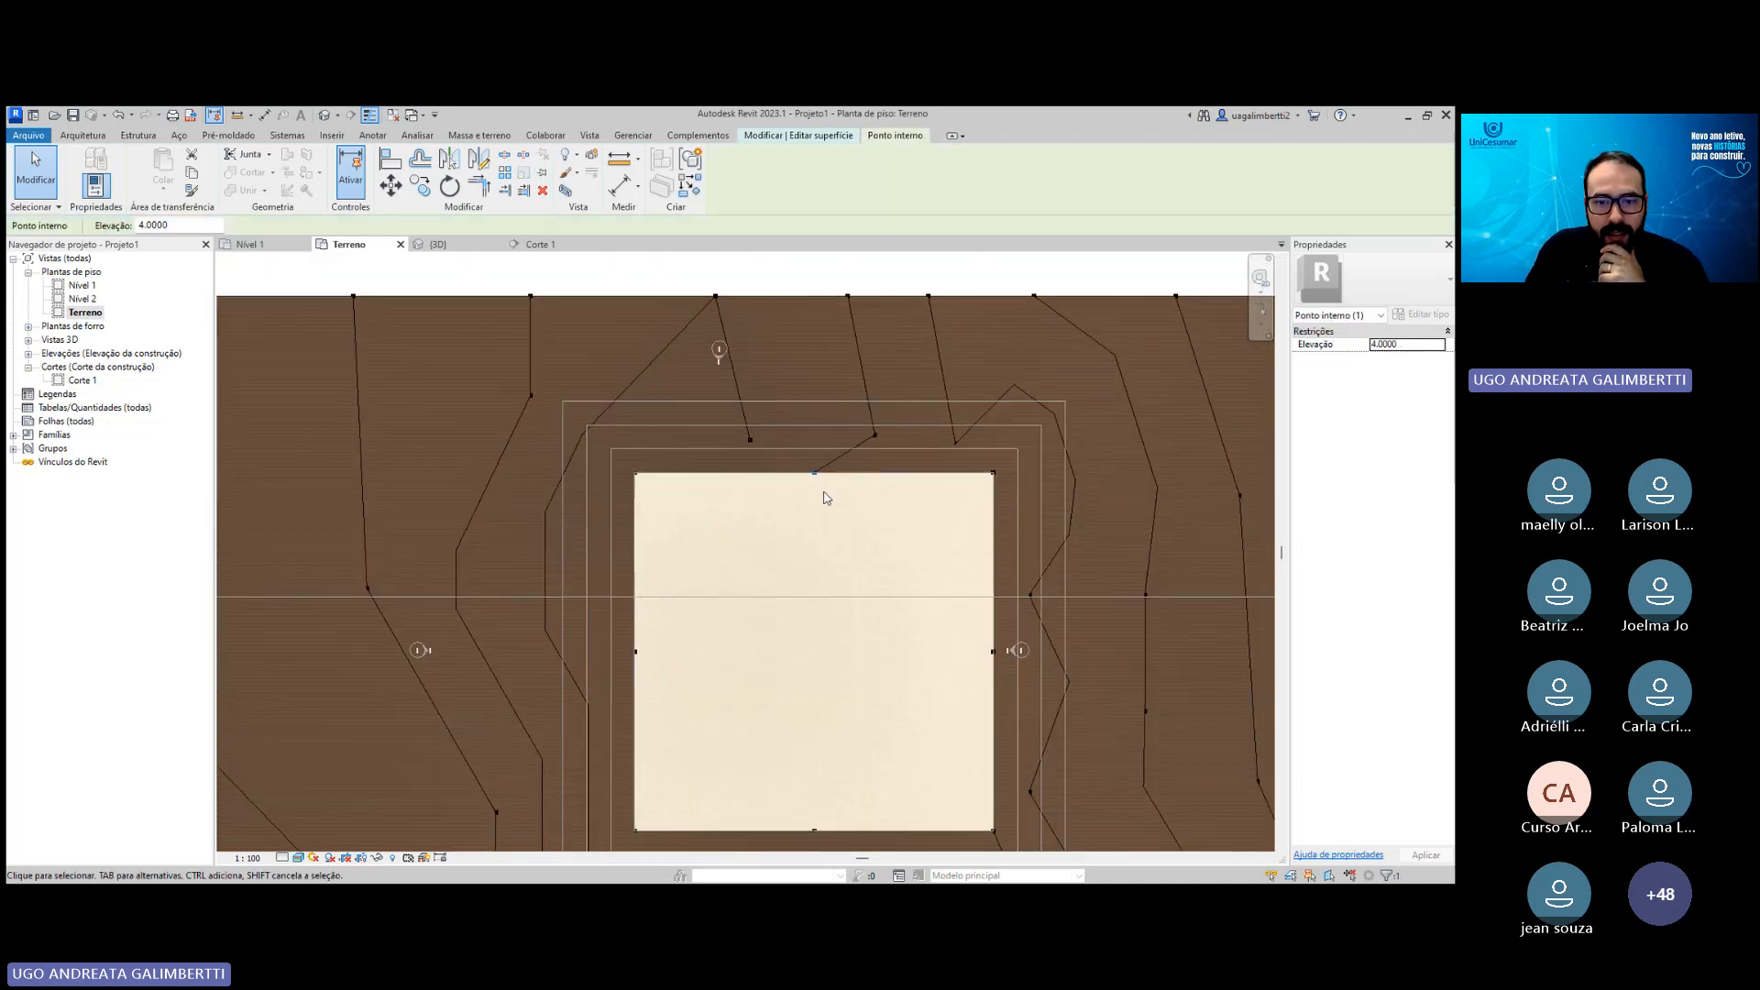
{"action": "middle_click_drag", "start_coordinate": [994, 299], "coordinate": [956, 364]}
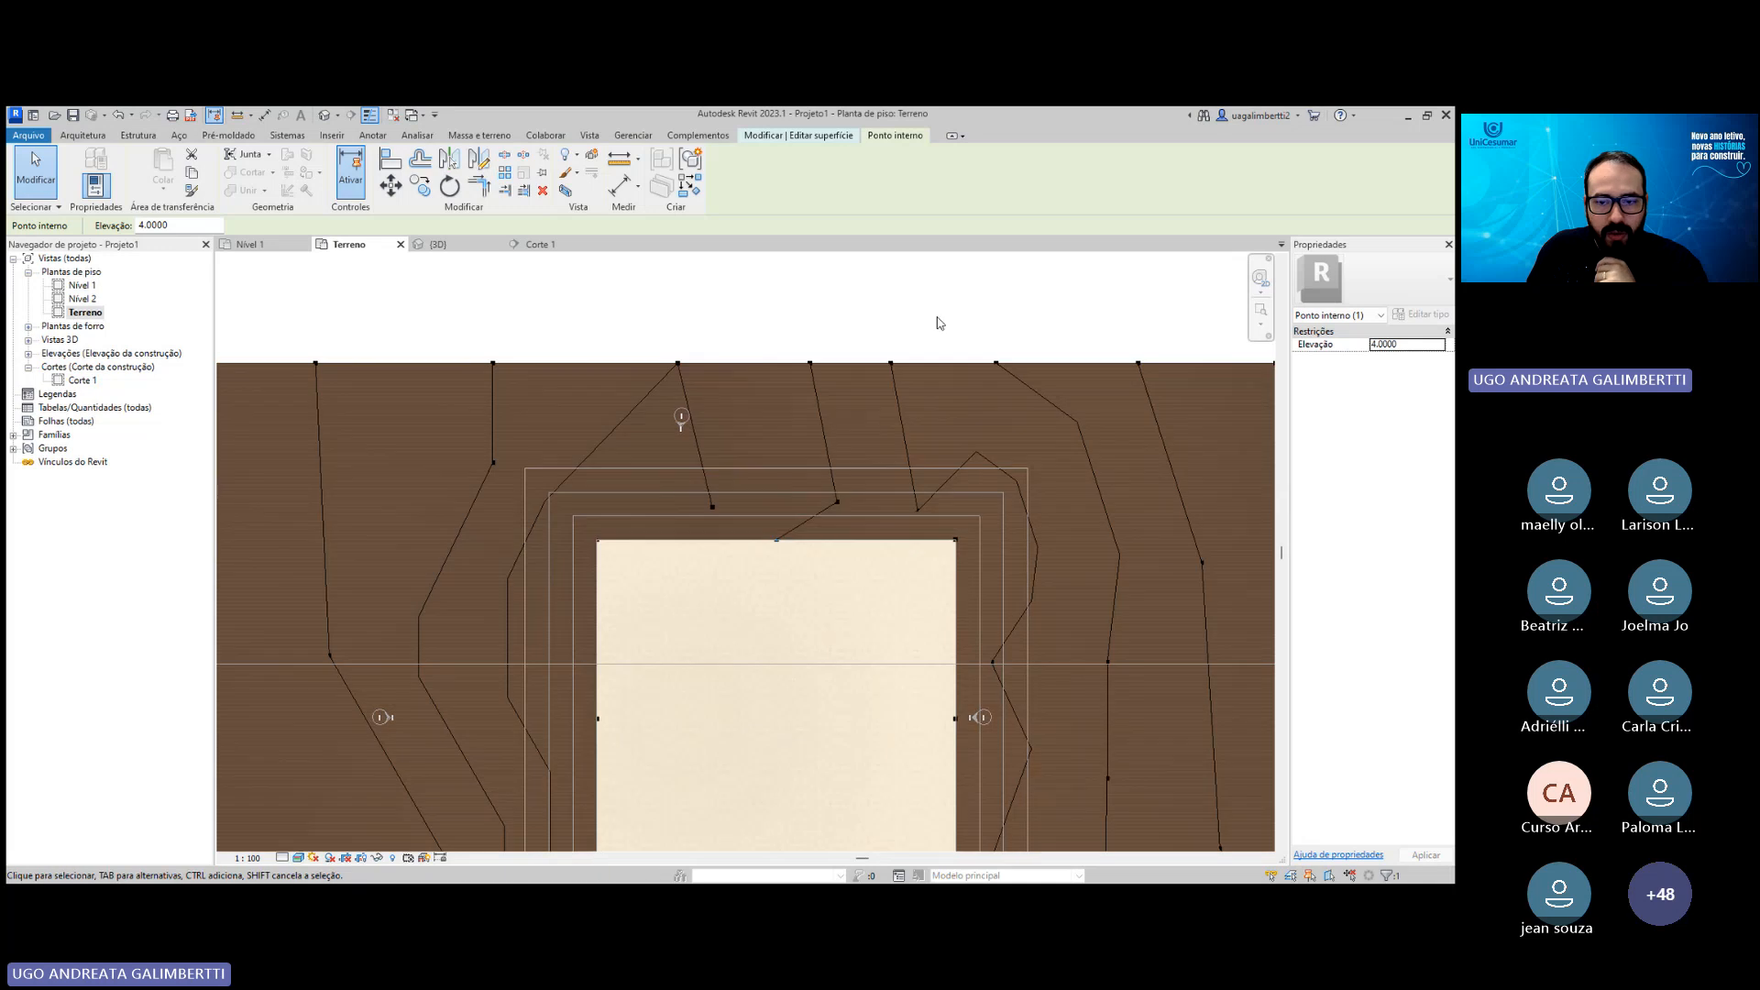
{"action": "left_click", "coordinate": [952, 334]}
{"action": "middle_click_drag", "start_coordinate": [976, 513], "coordinate": [877, 500]}
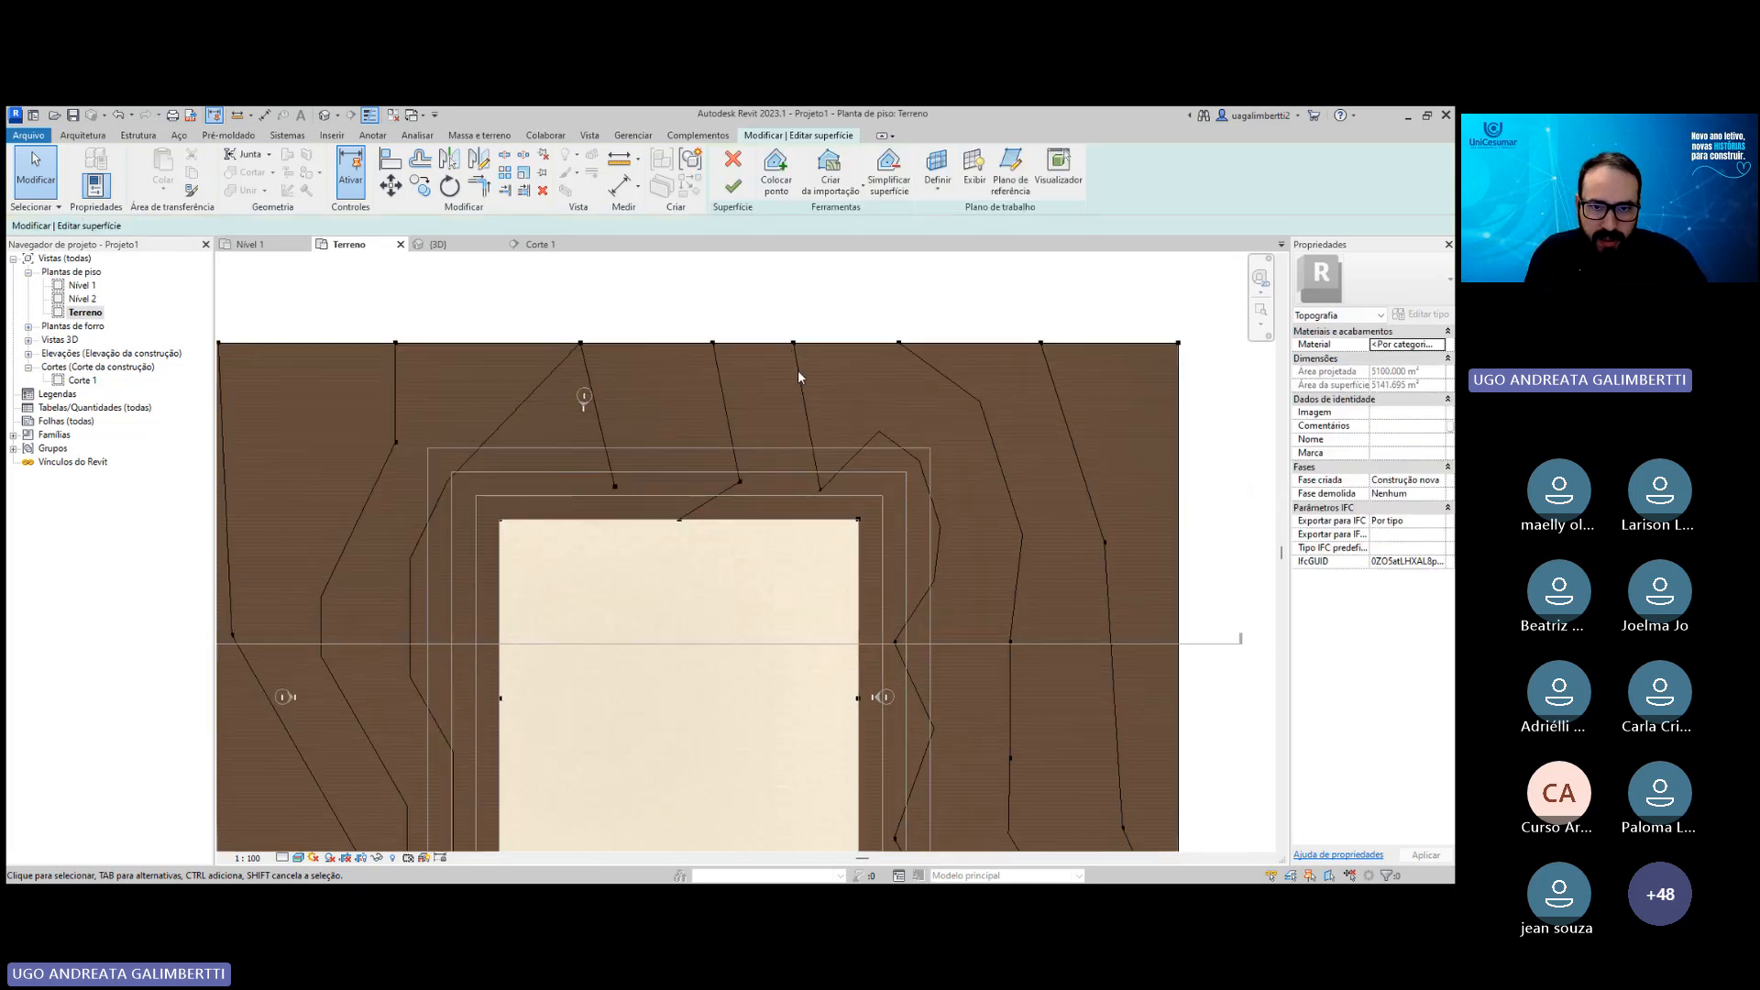
{"action": "middle_click_drag", "start_coordinate": [785, 344], "coordinate": [761, 394]}
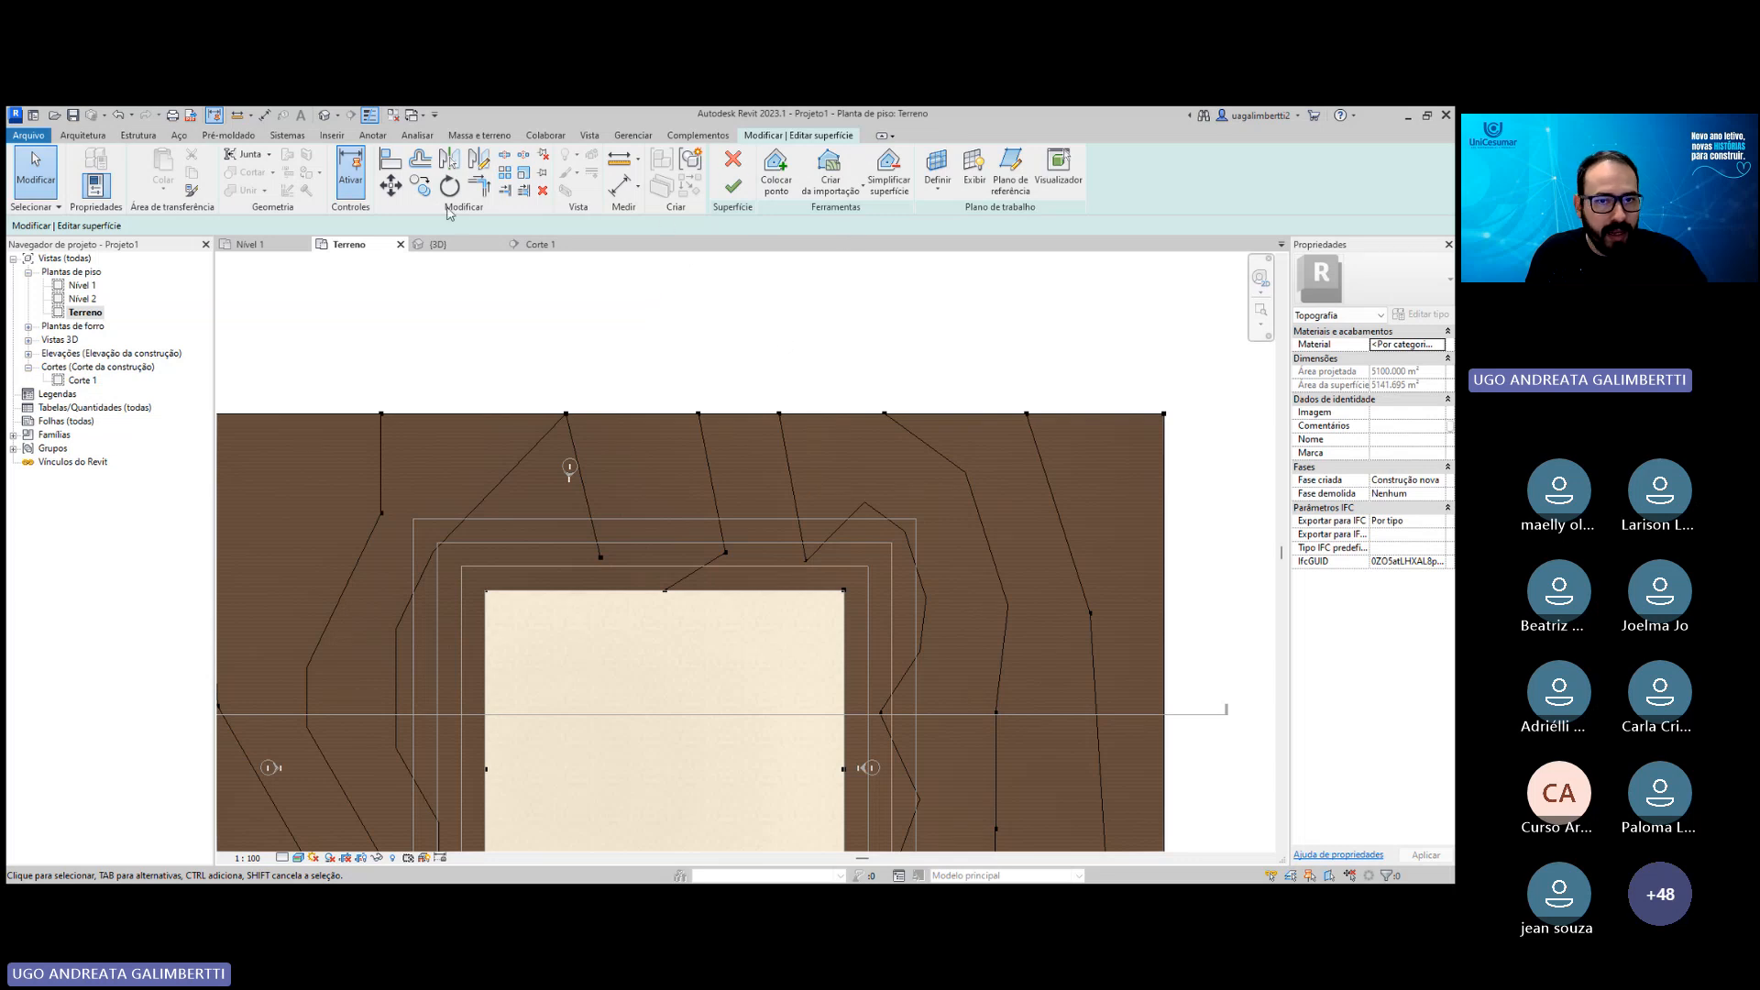
Set the absolute elevation for new surface points to 3 m, then leave point placement without adding any.
{"action": "left_click", "coordinate": [775, 172]}
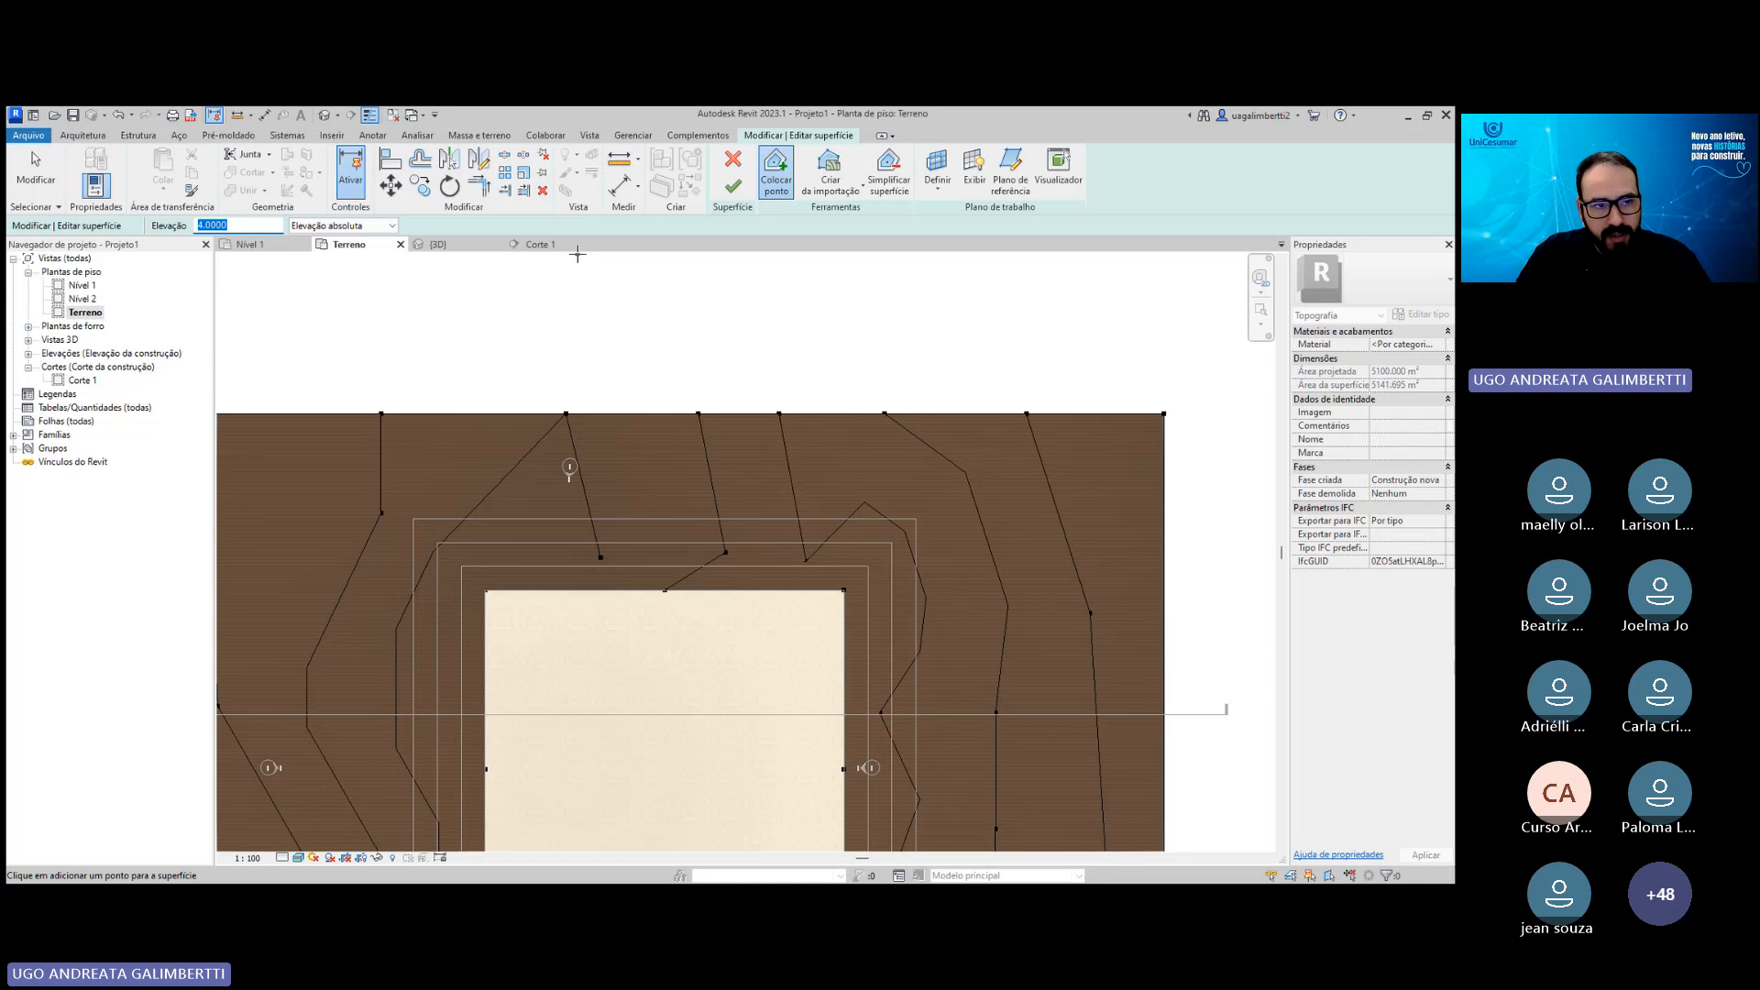
{"action": "scroll", "coordinate": [898, 574], "scroll_direction": "down", "scroll_amount": 3}
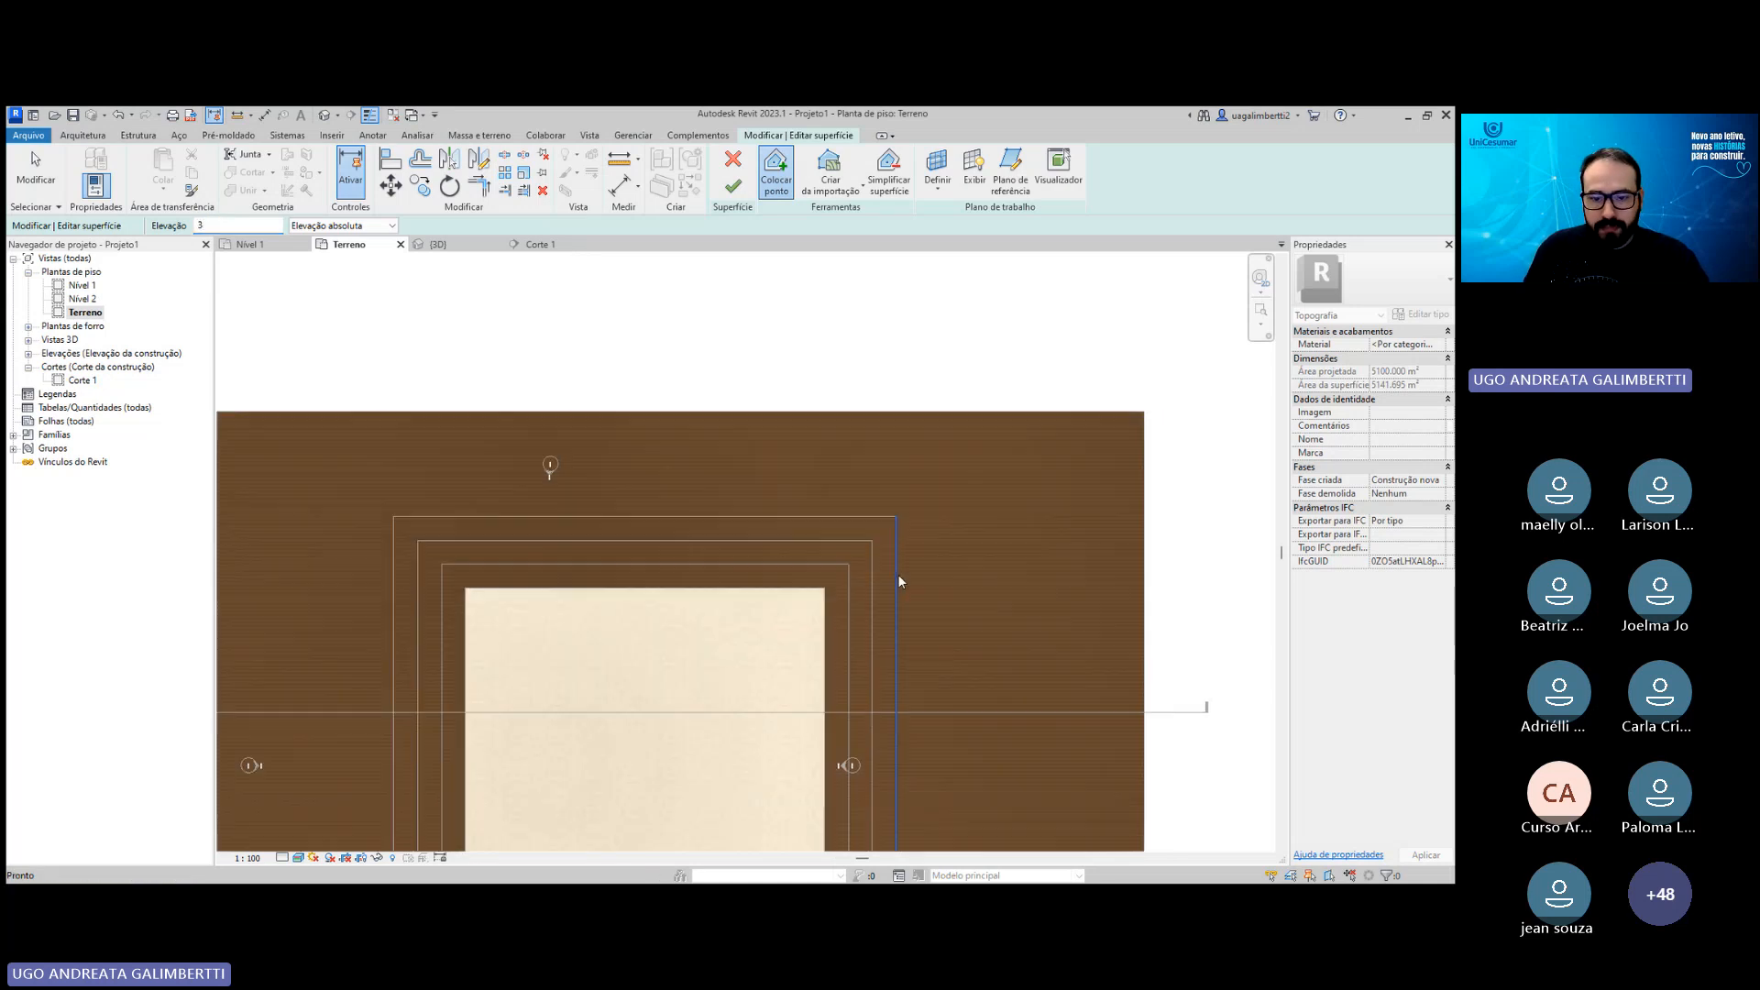
{"action": "scroll", "coordinate": [758, 453], "scroll_direction": "up", "scroll_amount": 2}
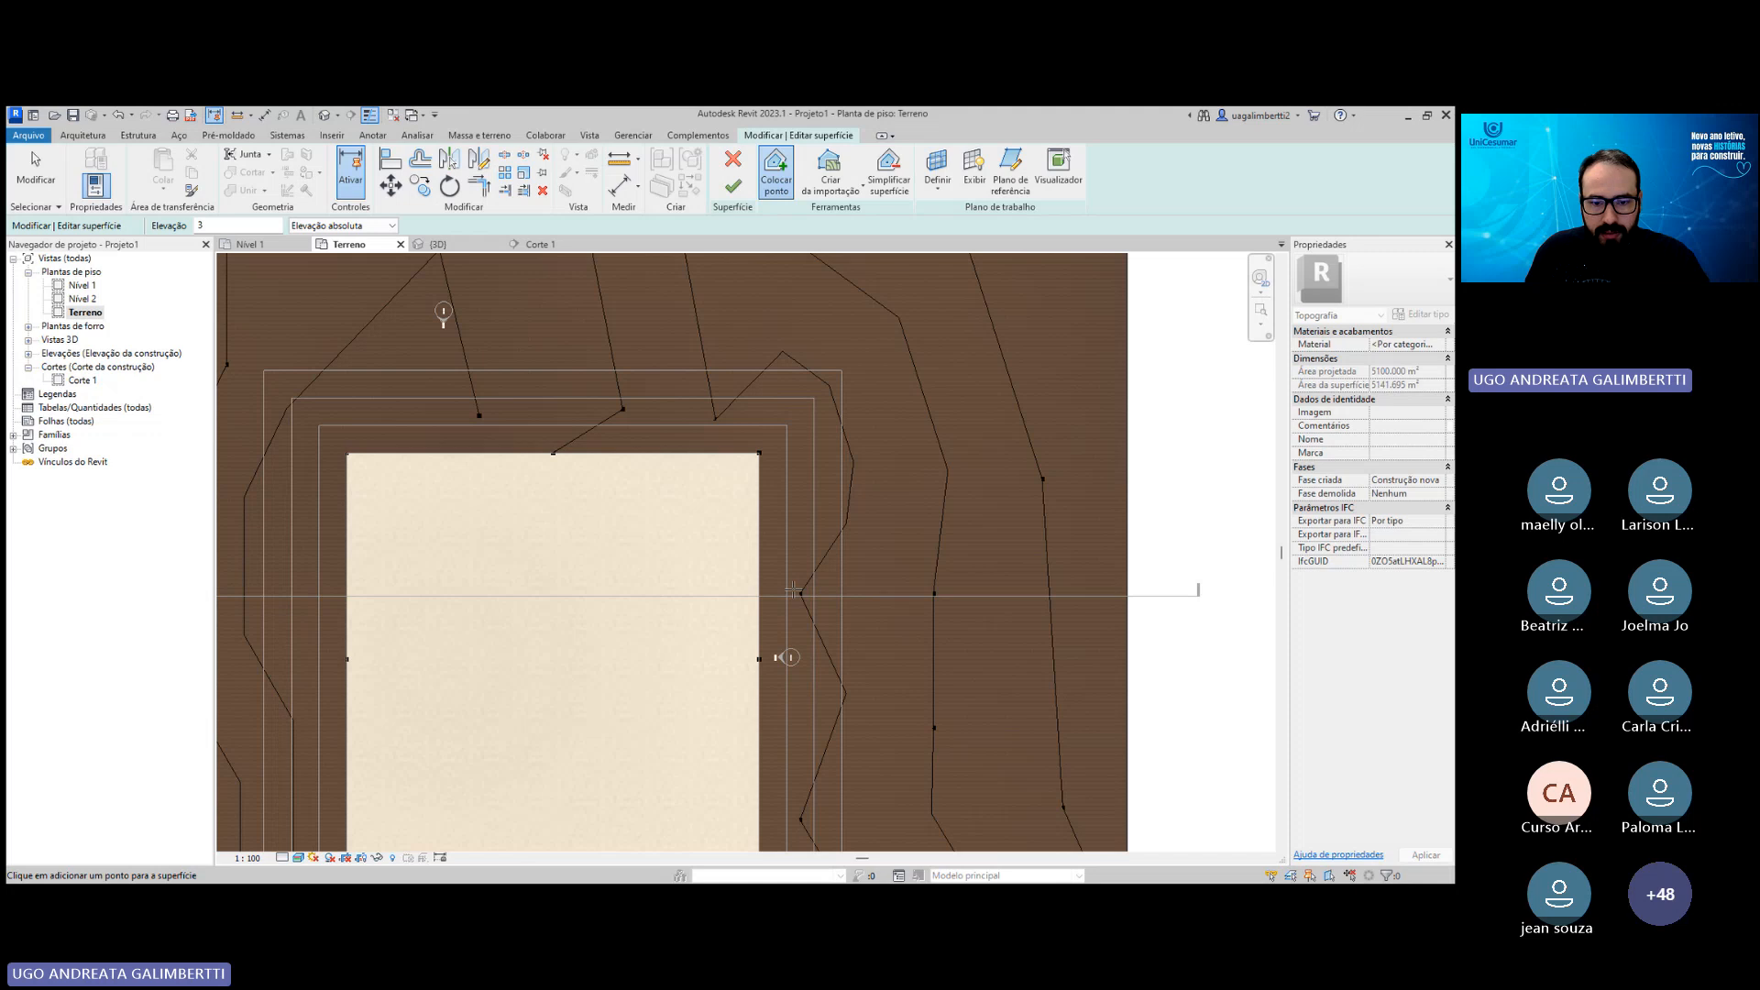
{"action": "middle_click_drag", "start_coordinate": [783, 661], "coordinate": [770, 471]}
{"action": "middle_click_drag", "start_coordinate": [763, 297], "coordinate": [764, 448]}
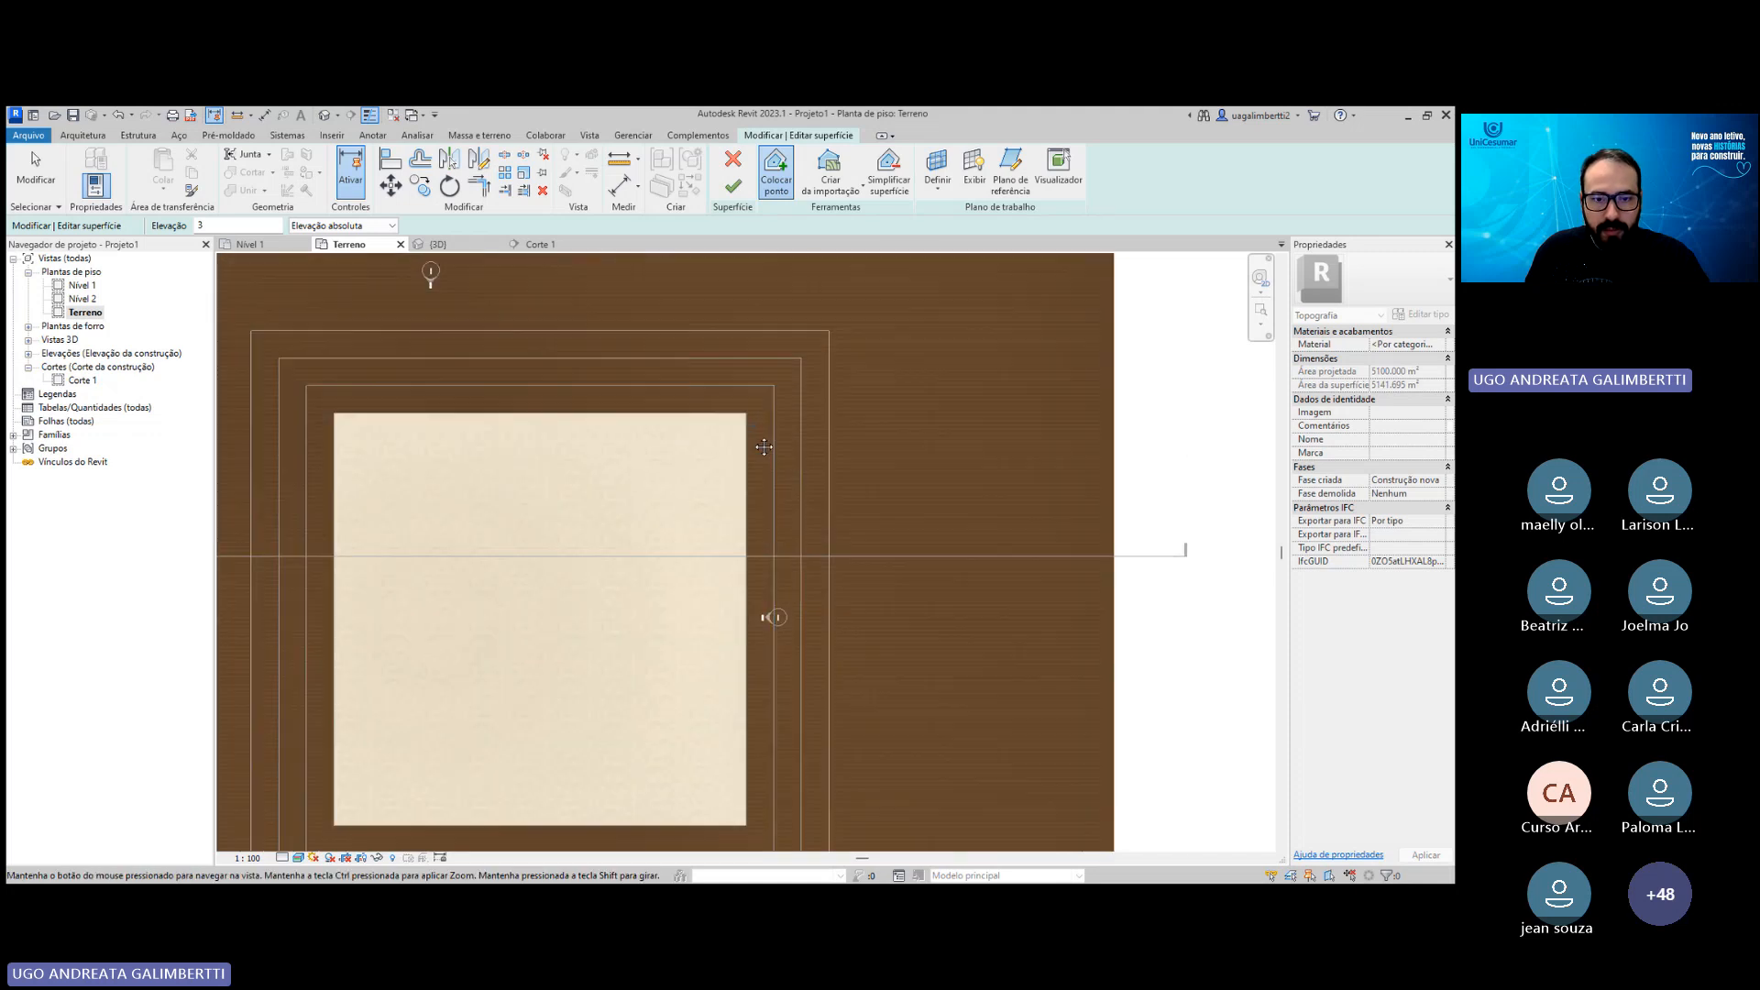
{"action": "scroll", "coordinate": [763, 446], "scroll_direction": "up", "scroll_amount": 2}
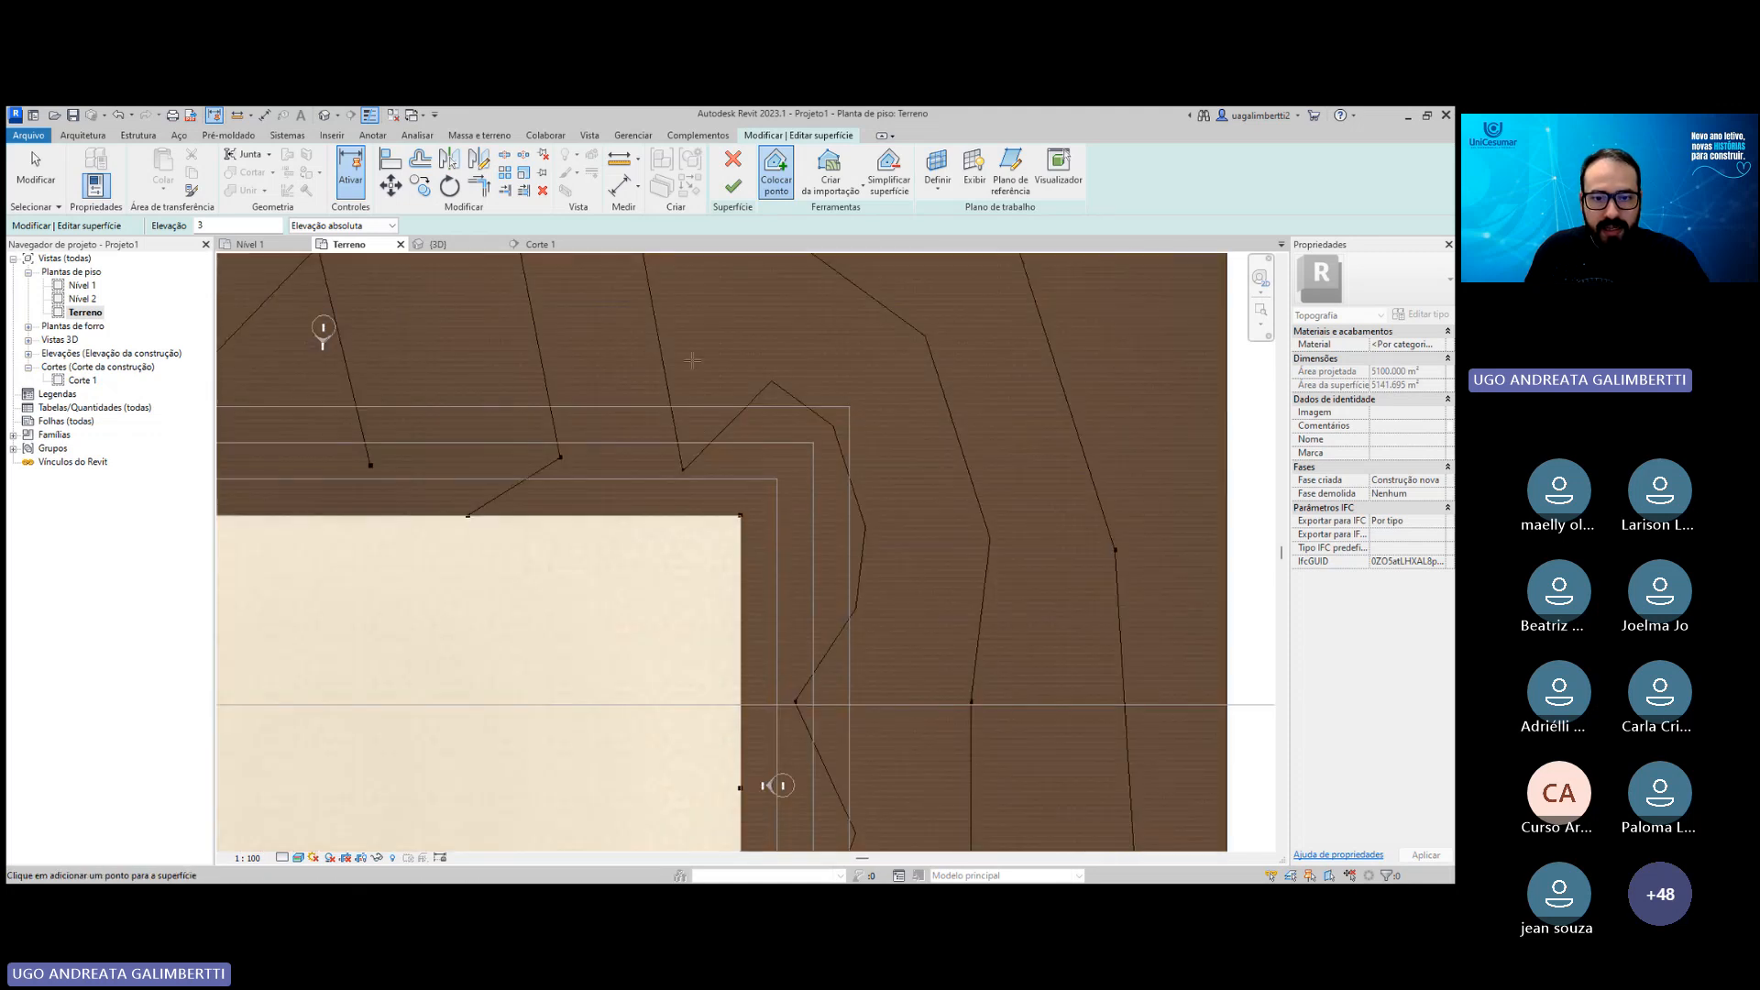
{"action": "middle_click_drag", "start_coordinate": [692, 360], "coordinate": [695, 423]}
{"action": "key", "text": "Escape"}
Move the existing 3 m terrain point near the pad's upper-right corner onto the innermost offset outline.
{"action": "scroll", "coordinate": [684, 534], "scroll_direction": "up", "scroll_amount": 2}
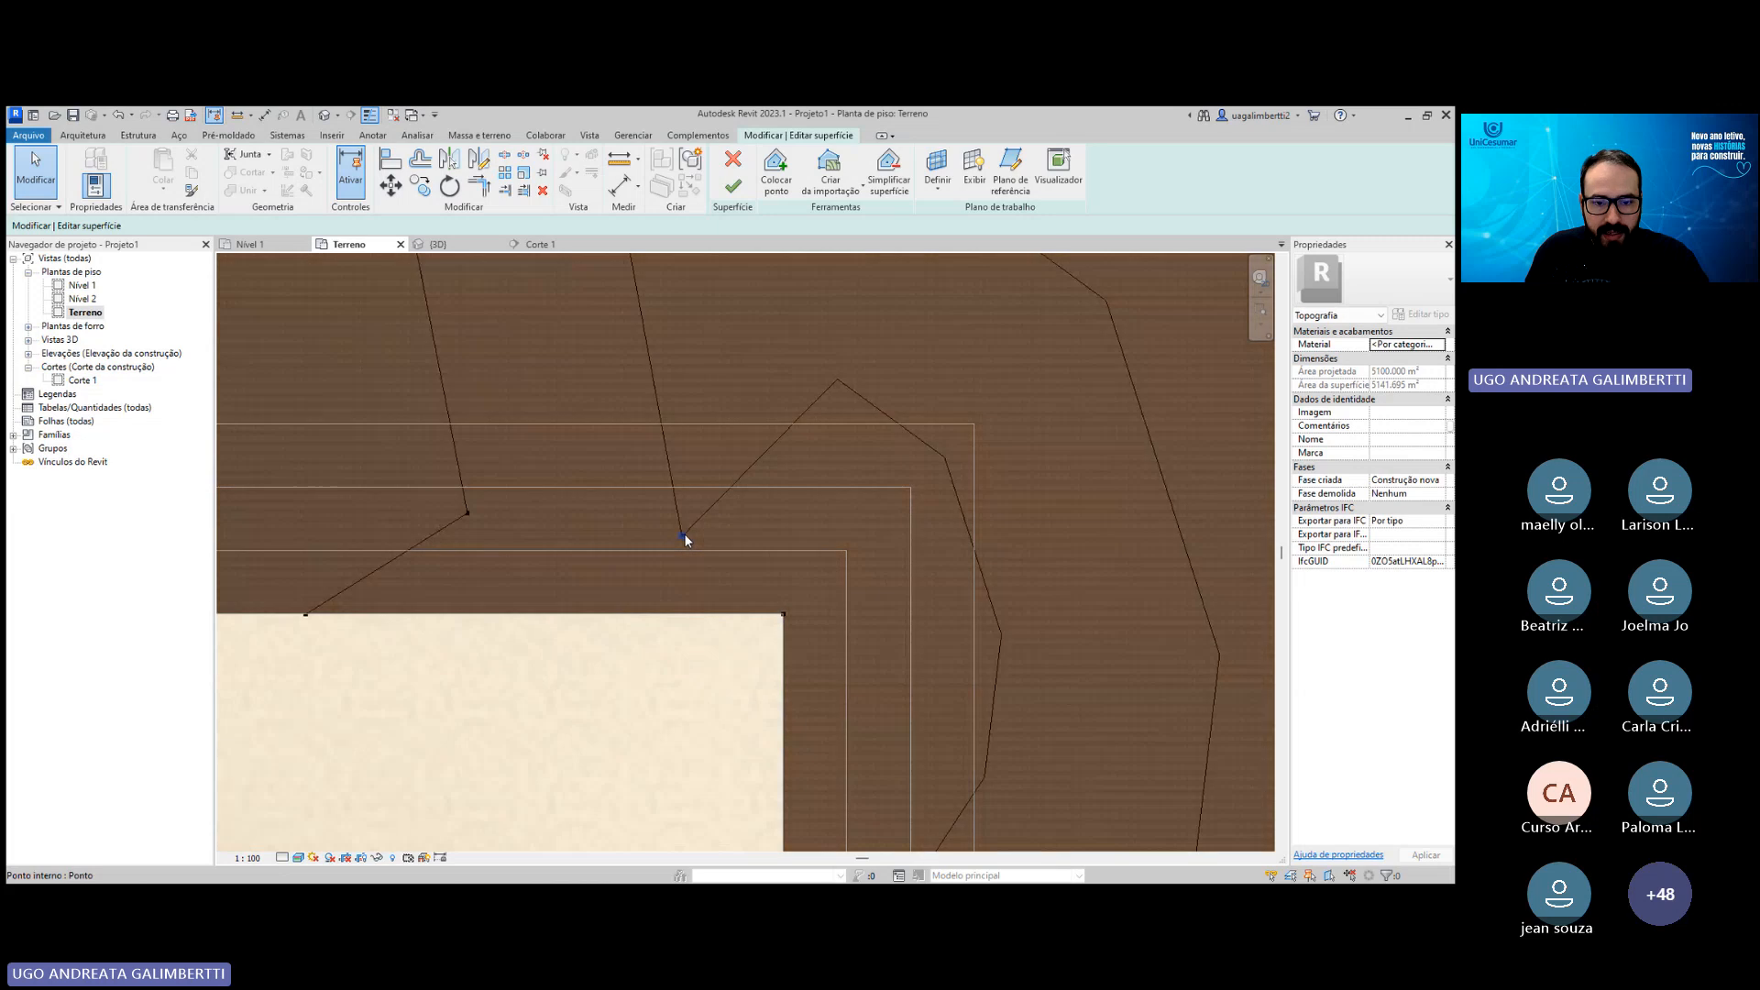
{"action": "scroll", "coordinate": [688, 550], "scroll_direction": "up", "scroll_amount": 2}
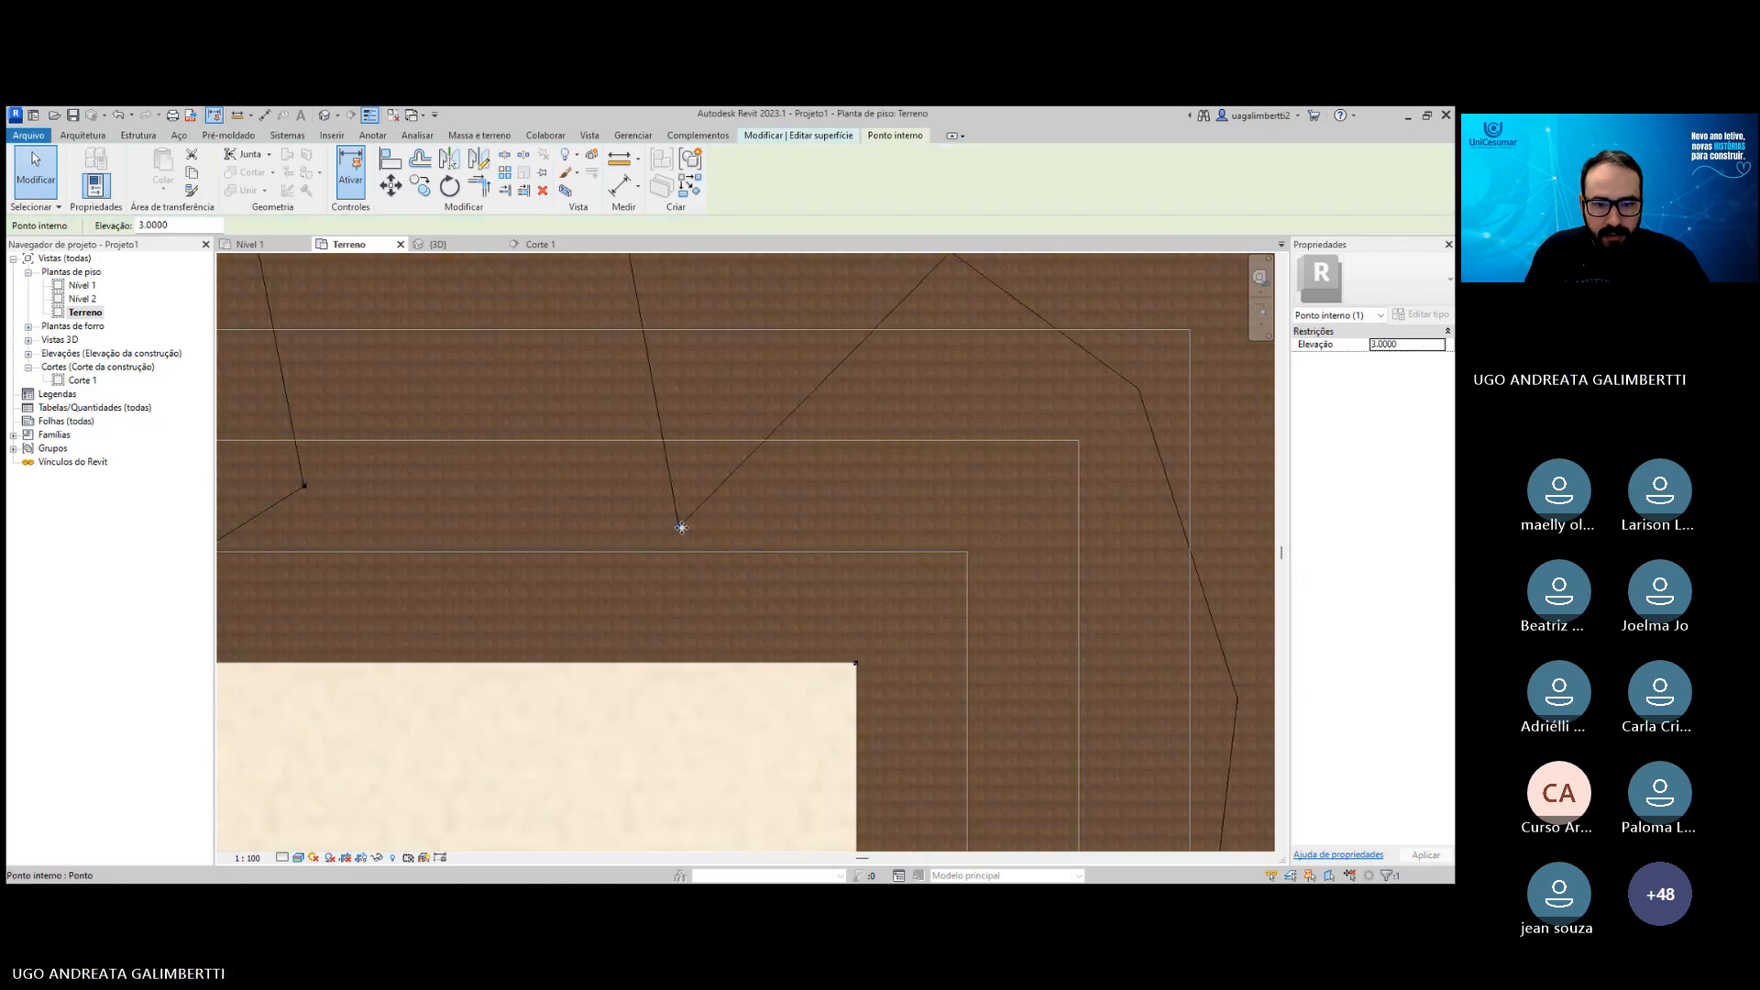
{"action": "left_click", "coordinate": [679, 524]}
{"action": "left_click_drag", "start_coordinate": [680, 526], "coordinate": [688, 554]}
{"action": "scroll", "coordinate": [724, 531], "scroll_direction": "down", "scroll_amount": 3}
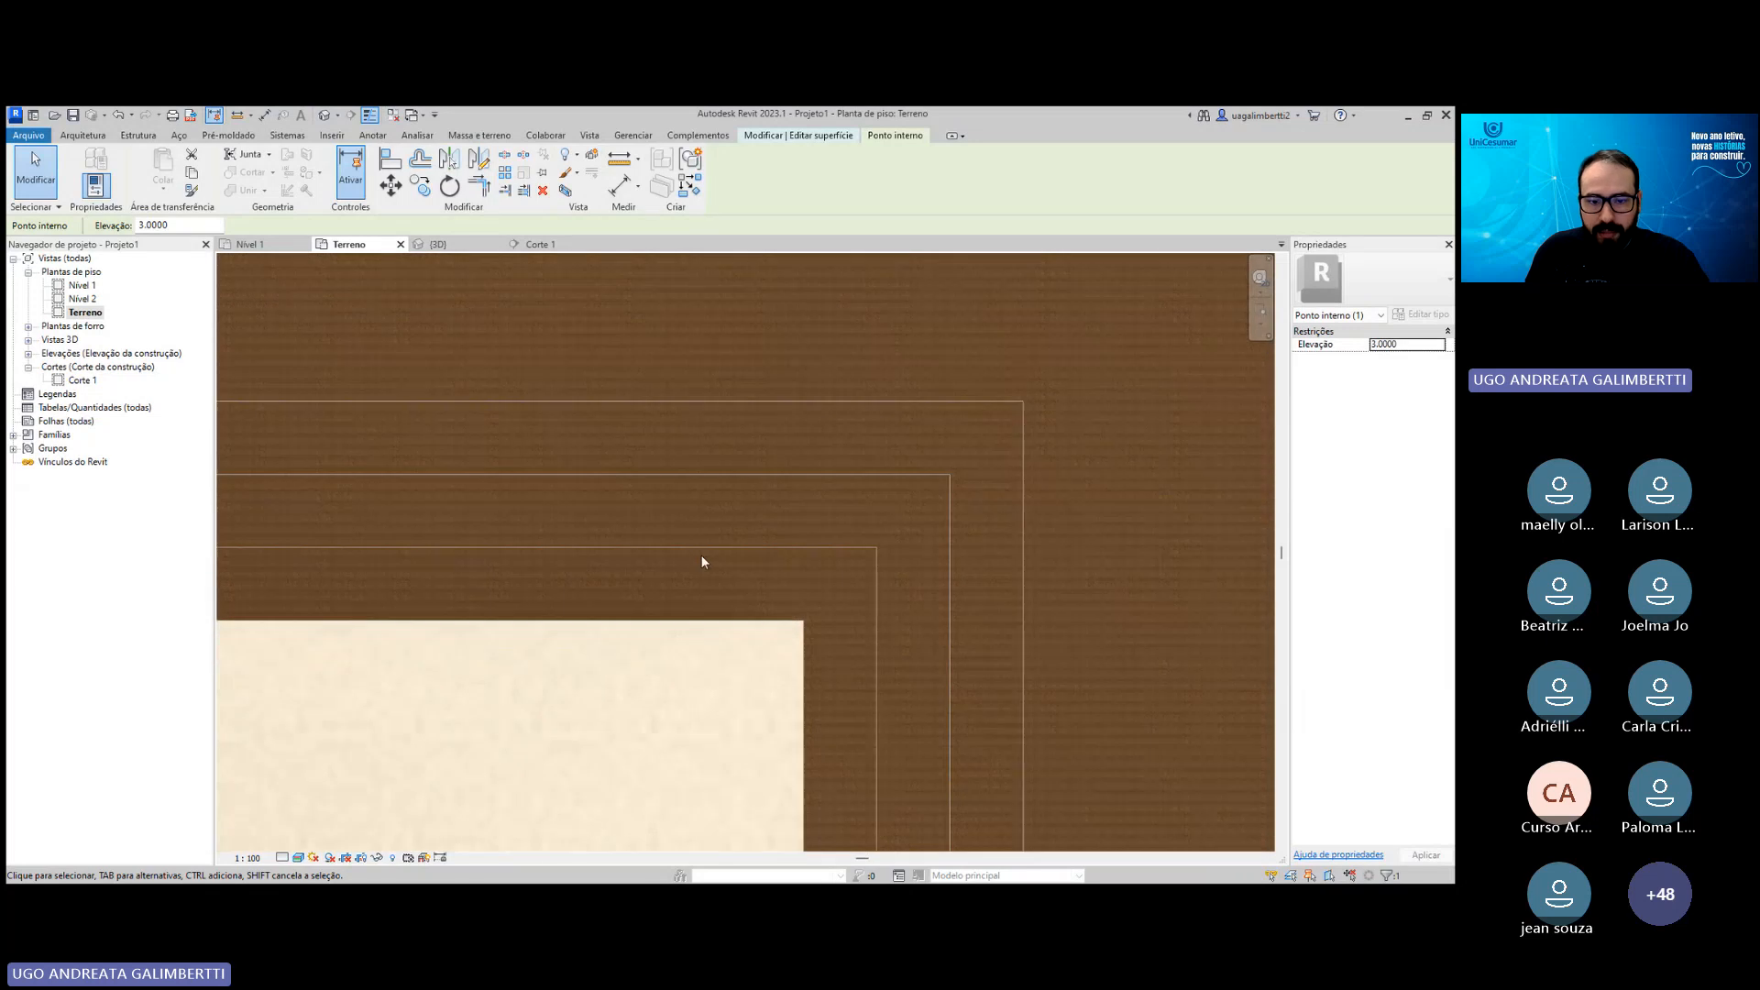
{"action": "middle_click_drag", "start_coordinate": [897, 612], "coordinate": [841, 588]}
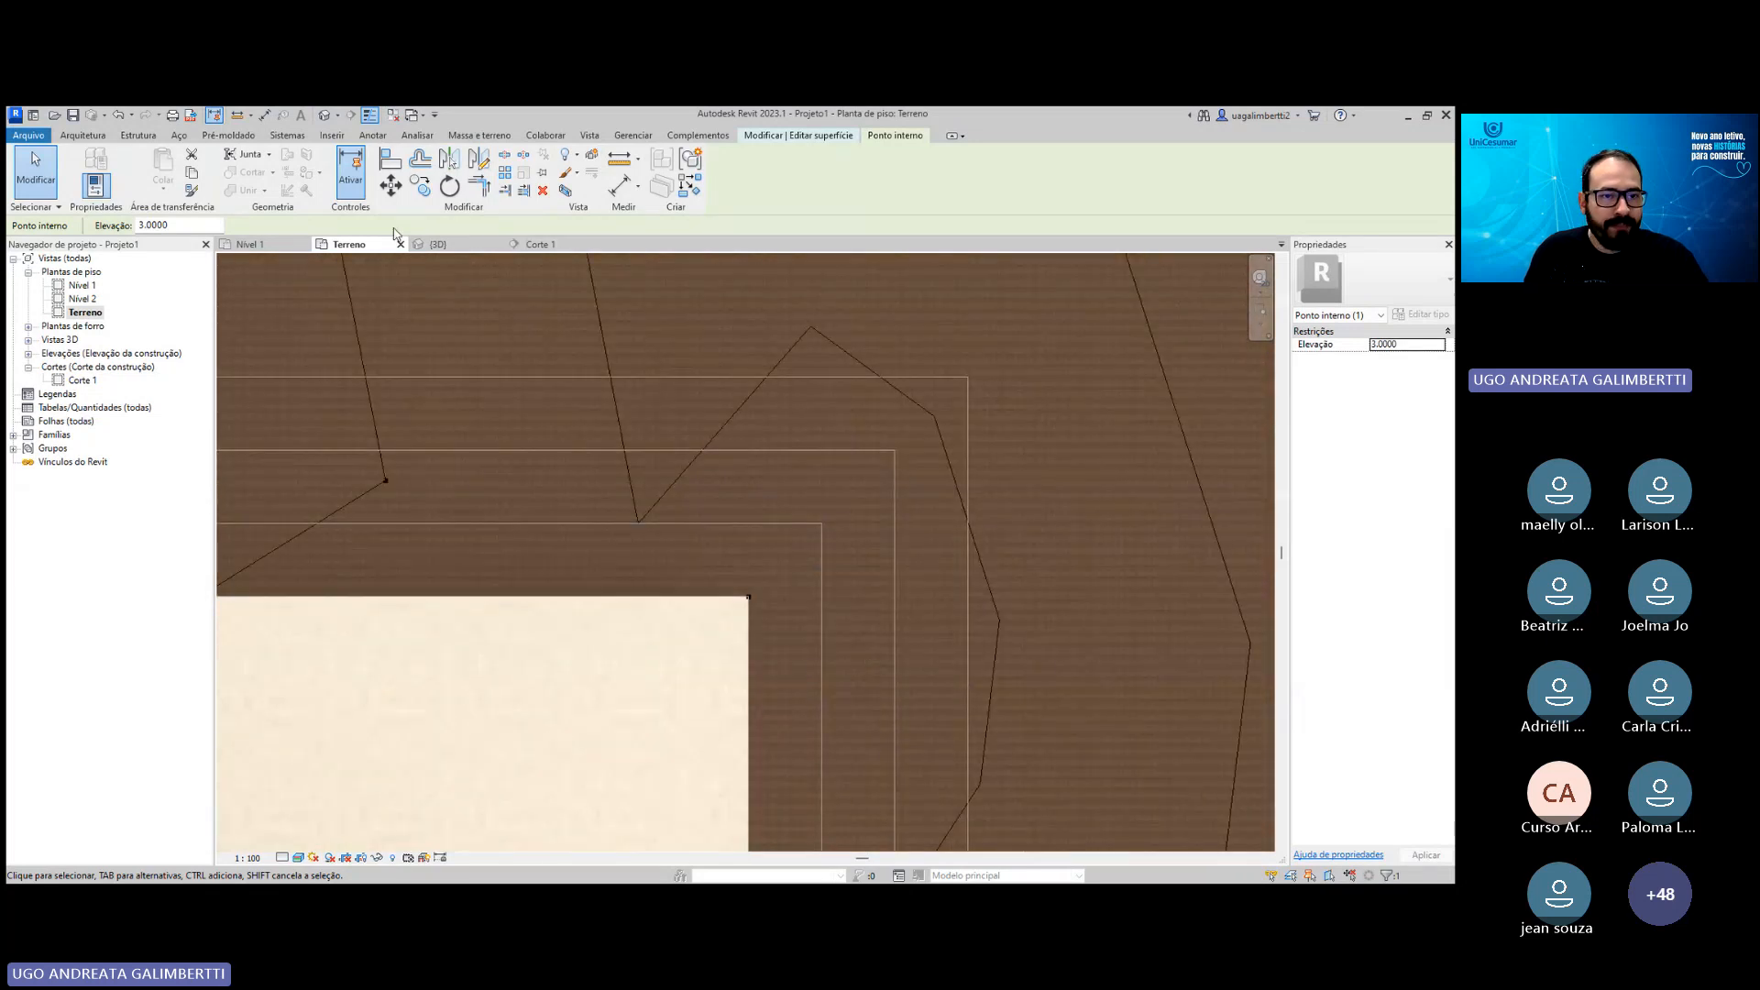
Place a 3 m surface point on the upper-right corner of the innermost offset outline.
{"action": "left_click", "coordinate": [793, 137]}
{"action": "left_click", "coordinate": [777, 174]}
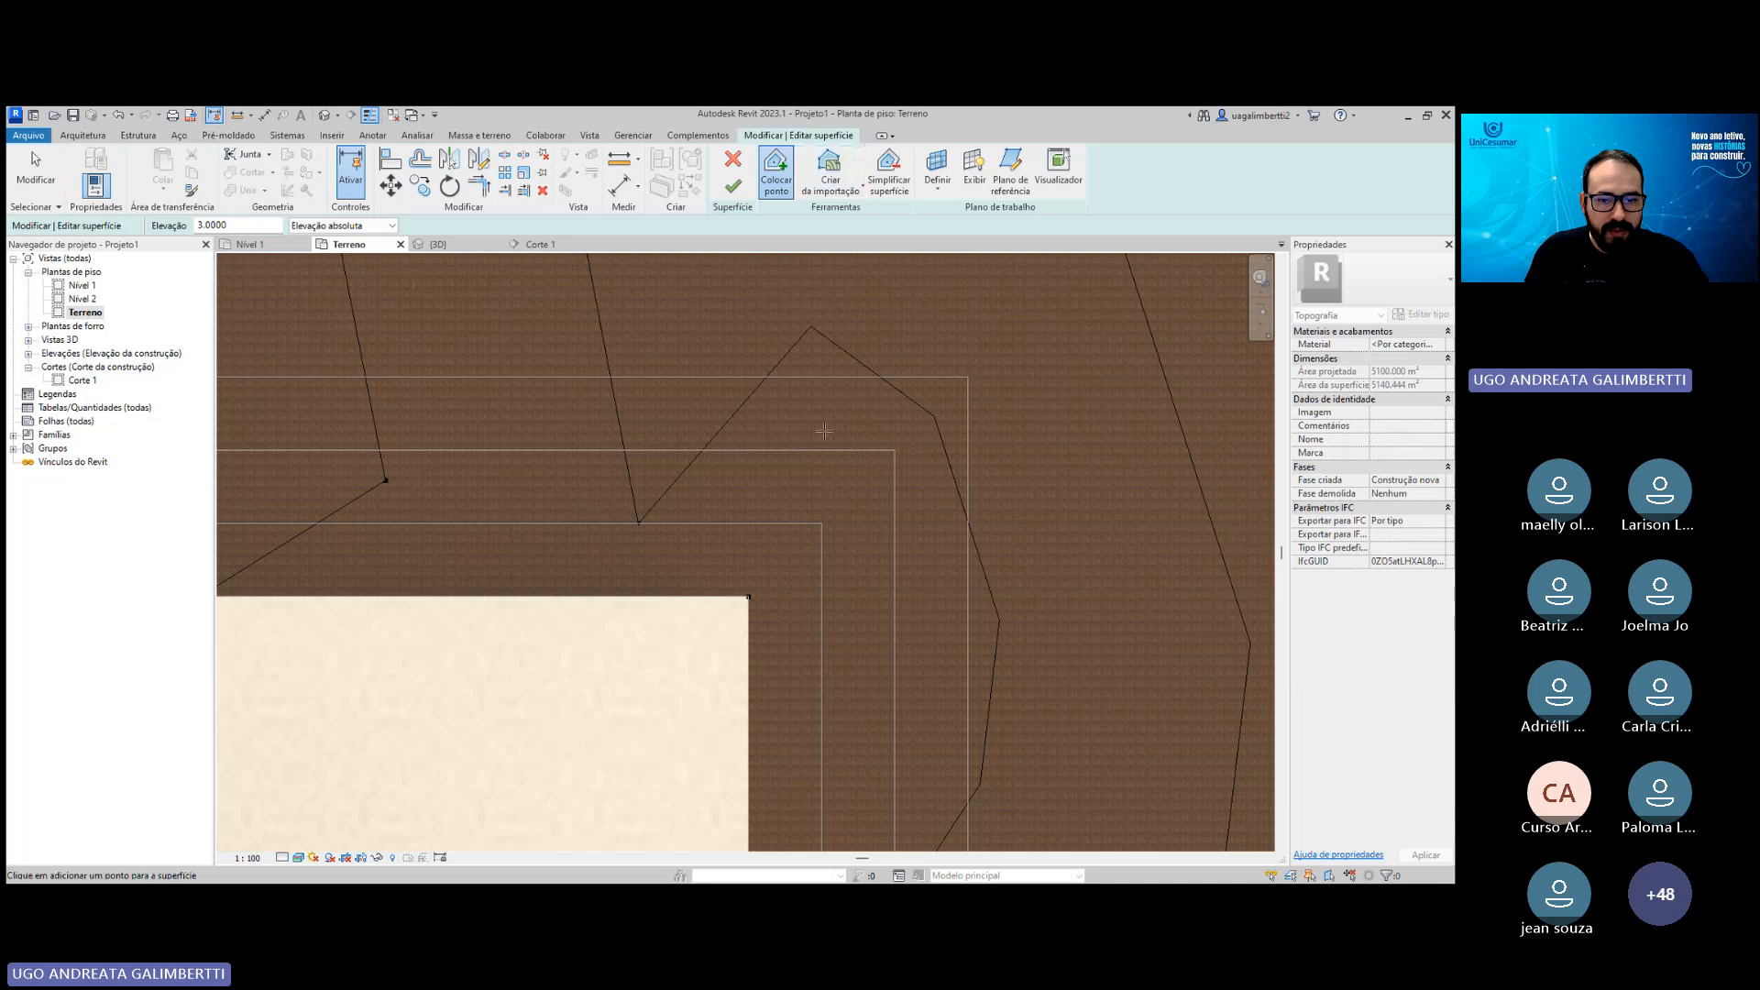
{"action": "scroll", "coordinate": [824, 431], "scroll_direction": "down", "scroll_amount": 3}
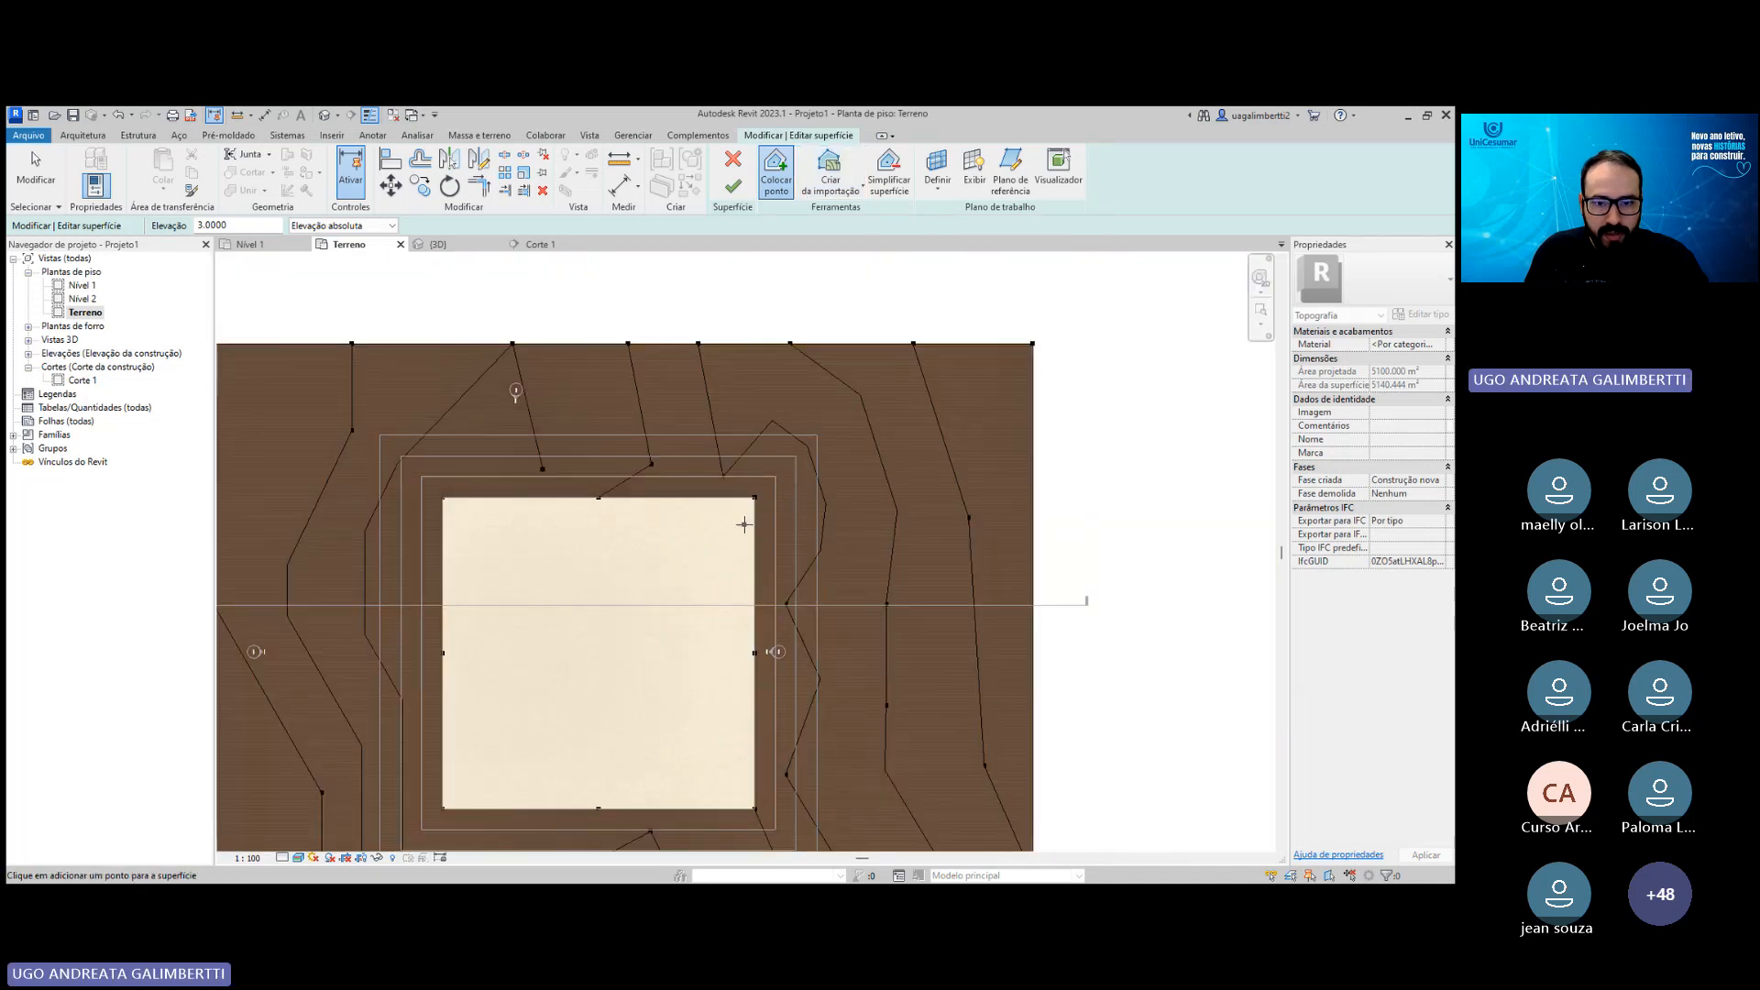
{"action": "scroll", "coordinate": [776, 478], "scroll_direction": "up", "scroll_amount": 2}
{"action": "left_click", "coordinate": [774, 476]}
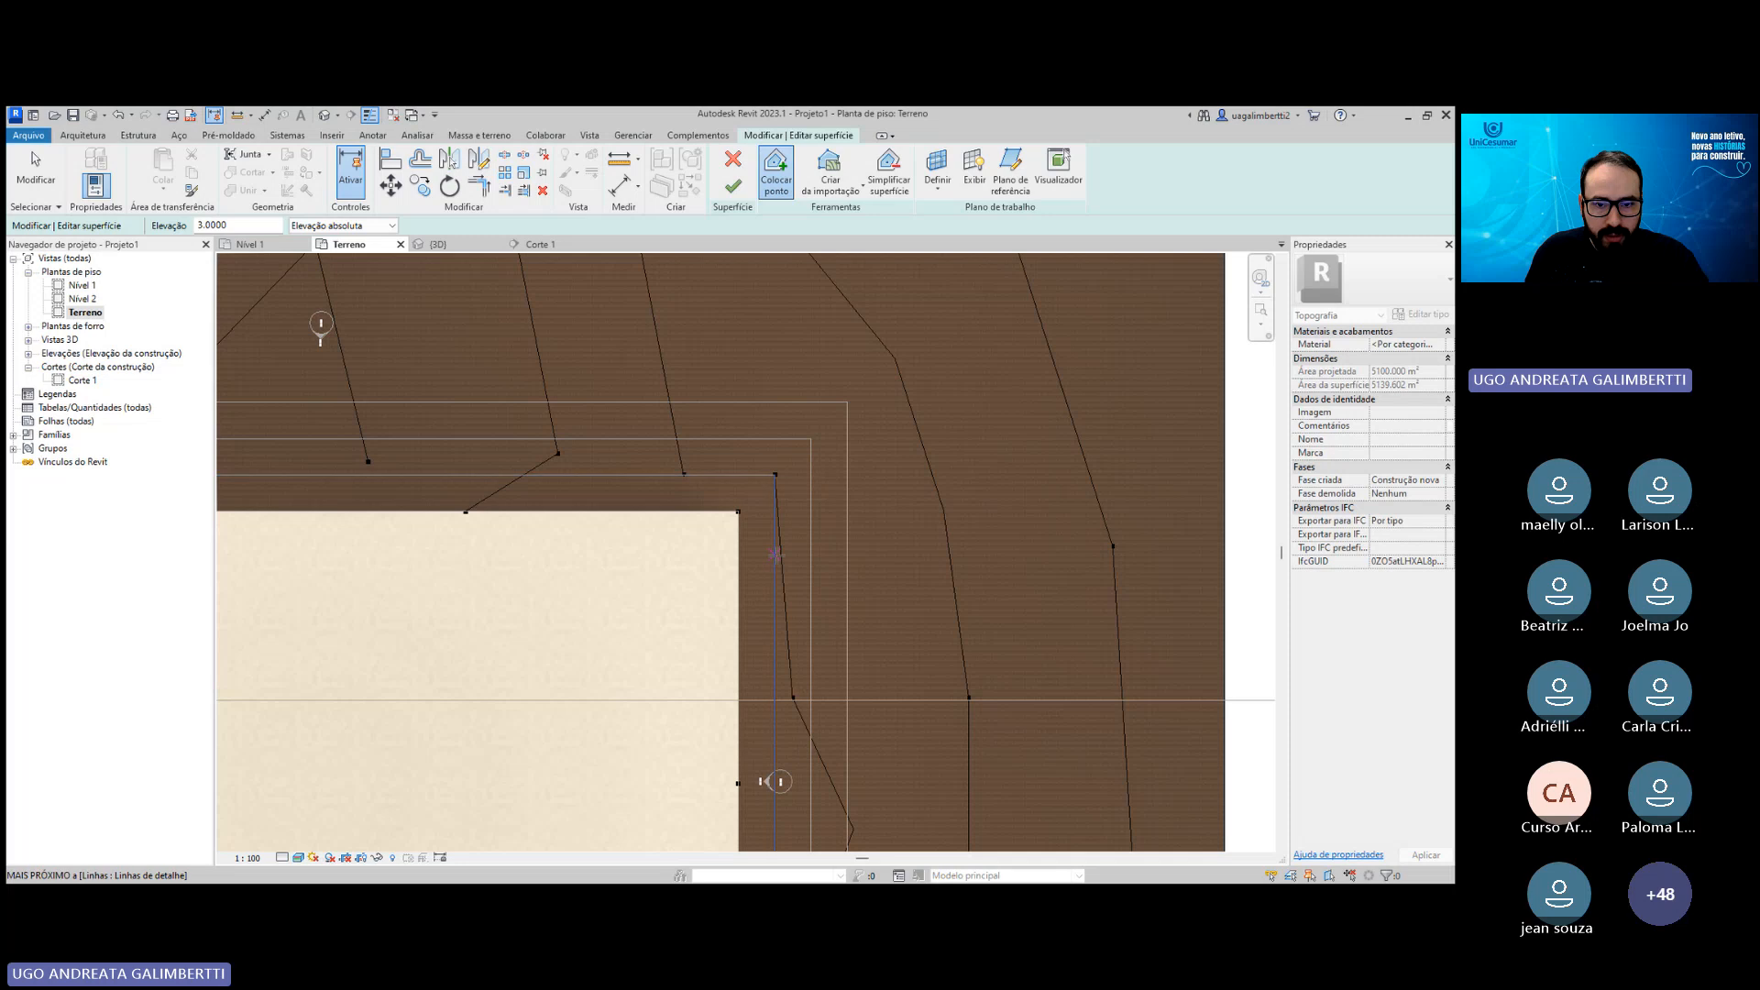
{"action": "middle_click_drag", "start_coordinate": [792, 718], "coordinate": [786, 574]}
{"action": "scroll", "coordinate": [775, 572], "scroll_direction": "up", "scroll_amount": 3}
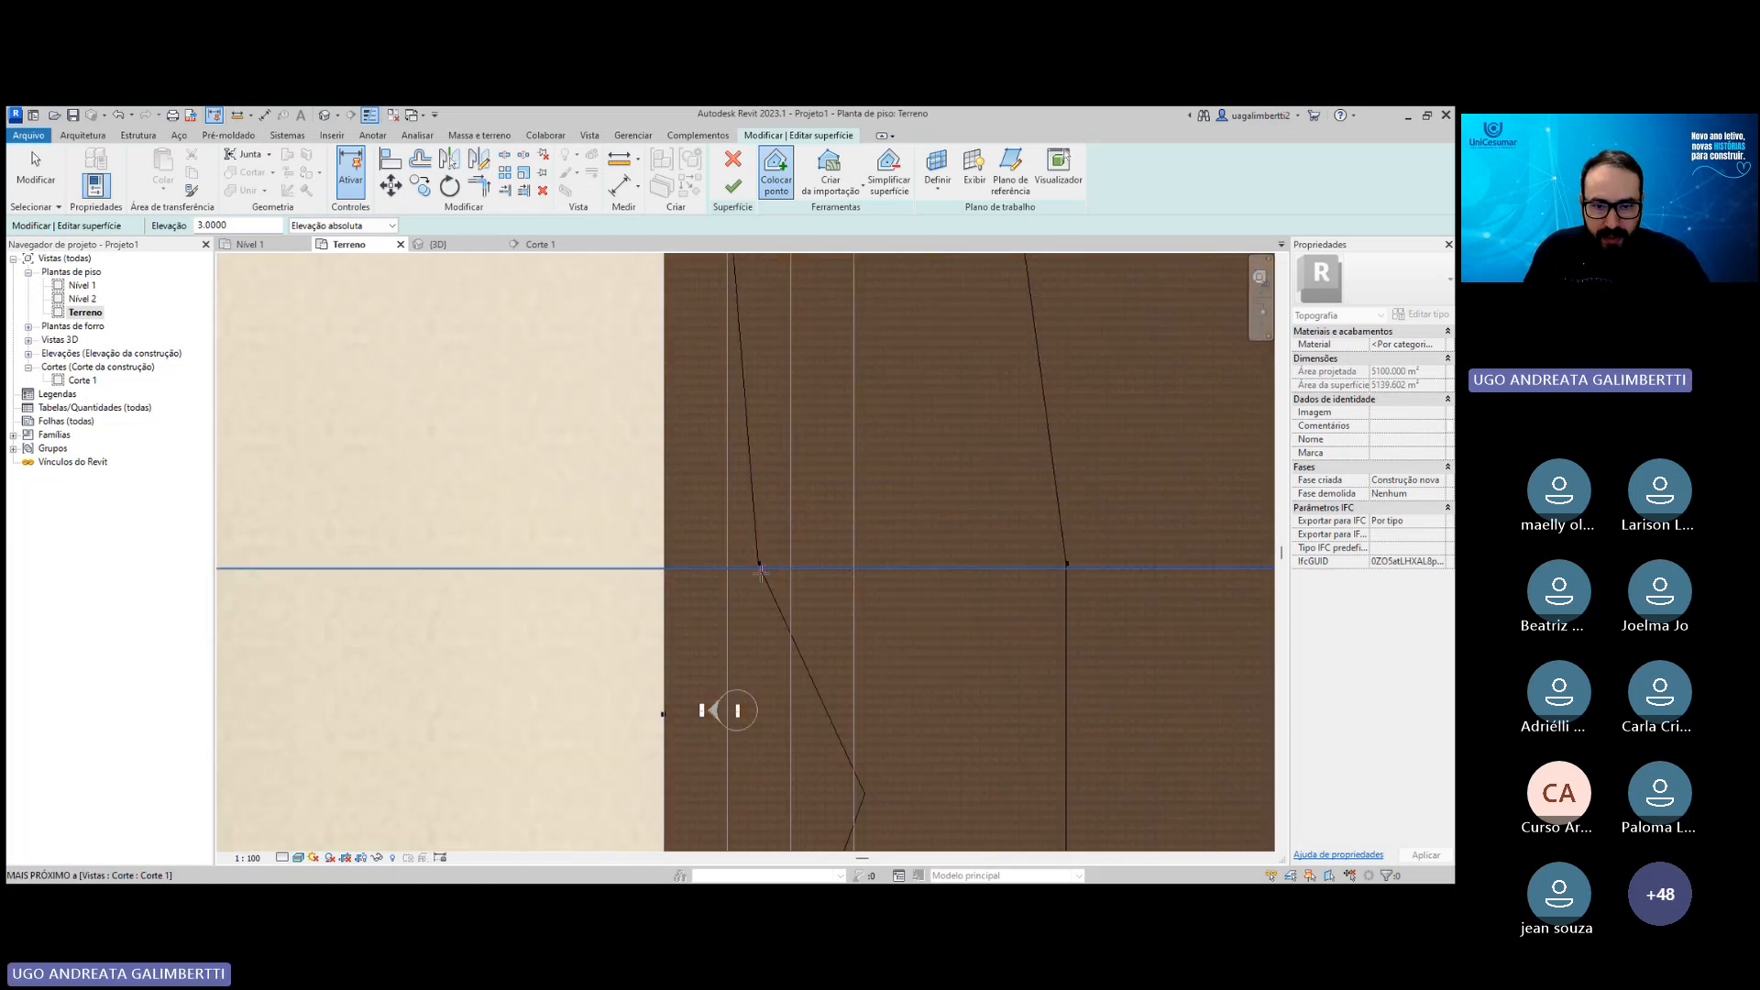
Move the existing 3 m terrain point by the section line right of the pad onto the innermost offset outline.
{"action": "key", "text": "Escape"}
{"action": "left_click", "coordinate": [759, 563]}
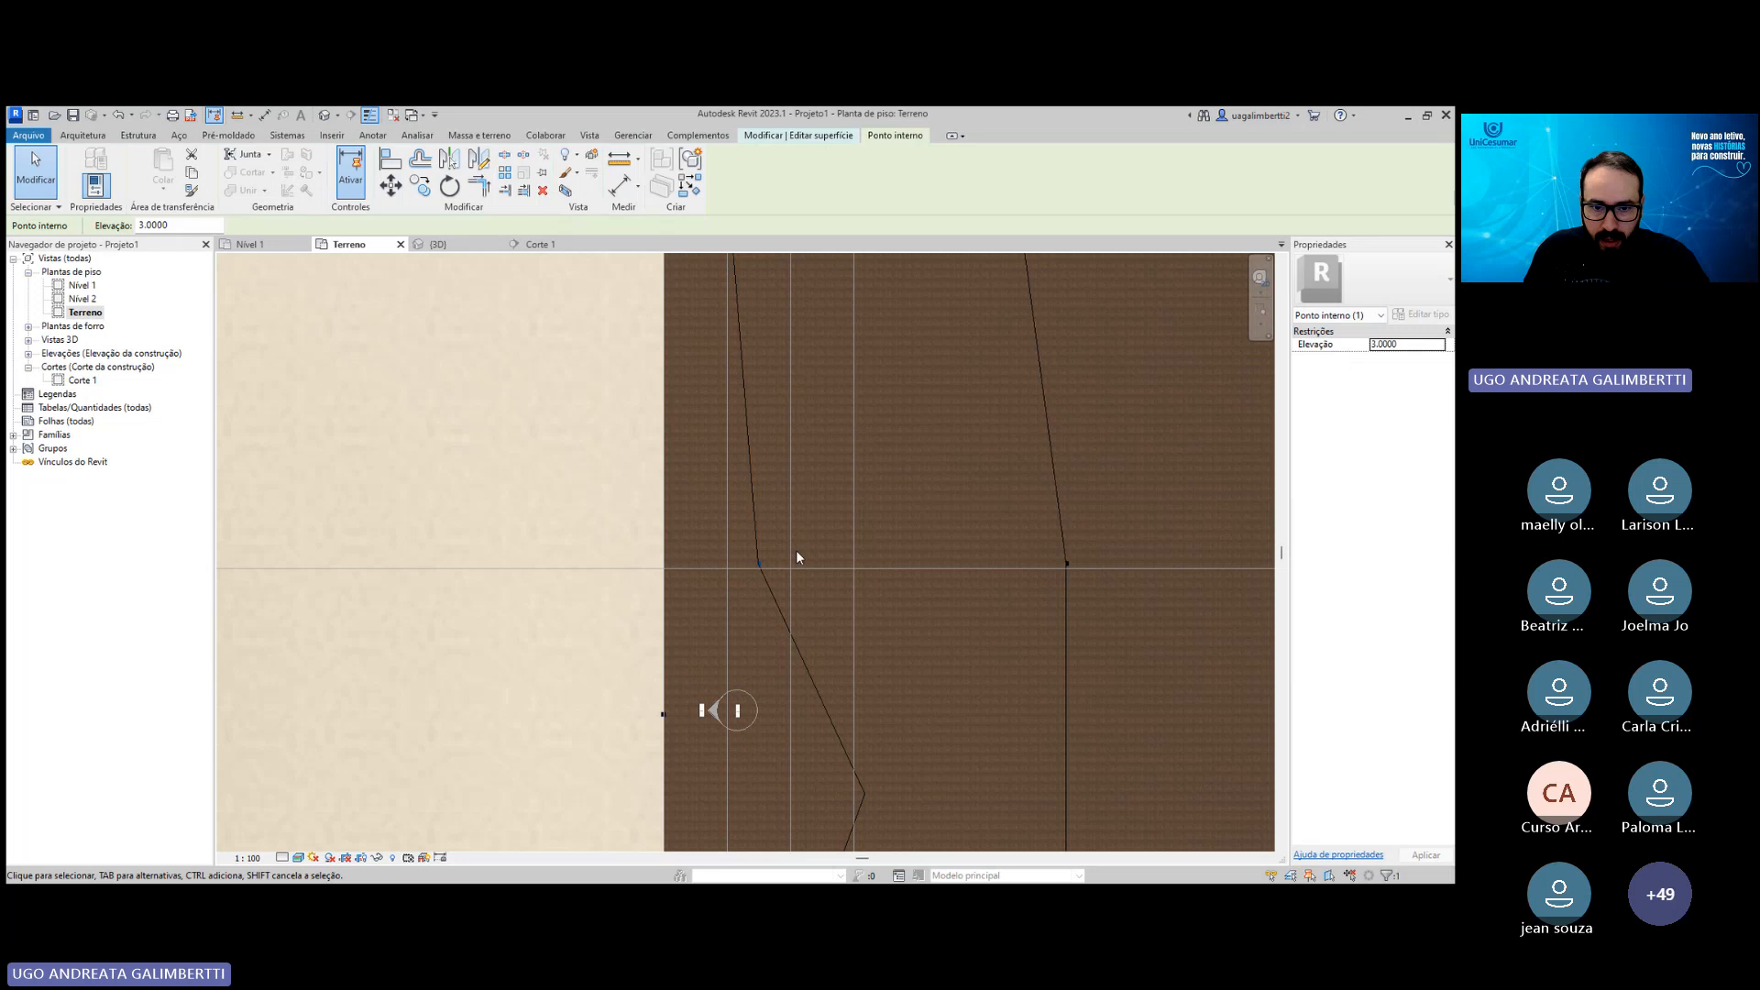
{"action": "left_click_drag", "start_coordinate": [741, 565], "coordinate": [729, 563]}
{"action": "scroll", "coordinate": [723, 455], "scroll_direction": "down", "scroll_amount": 1}
{"action": "middle_click_drag", "start_coordinate": [734, 475], "coordinate": [734, 514]}
{"action": "middle_click_drag", "start_coordinate": [722, 421], "coordinate": [706, 459]}
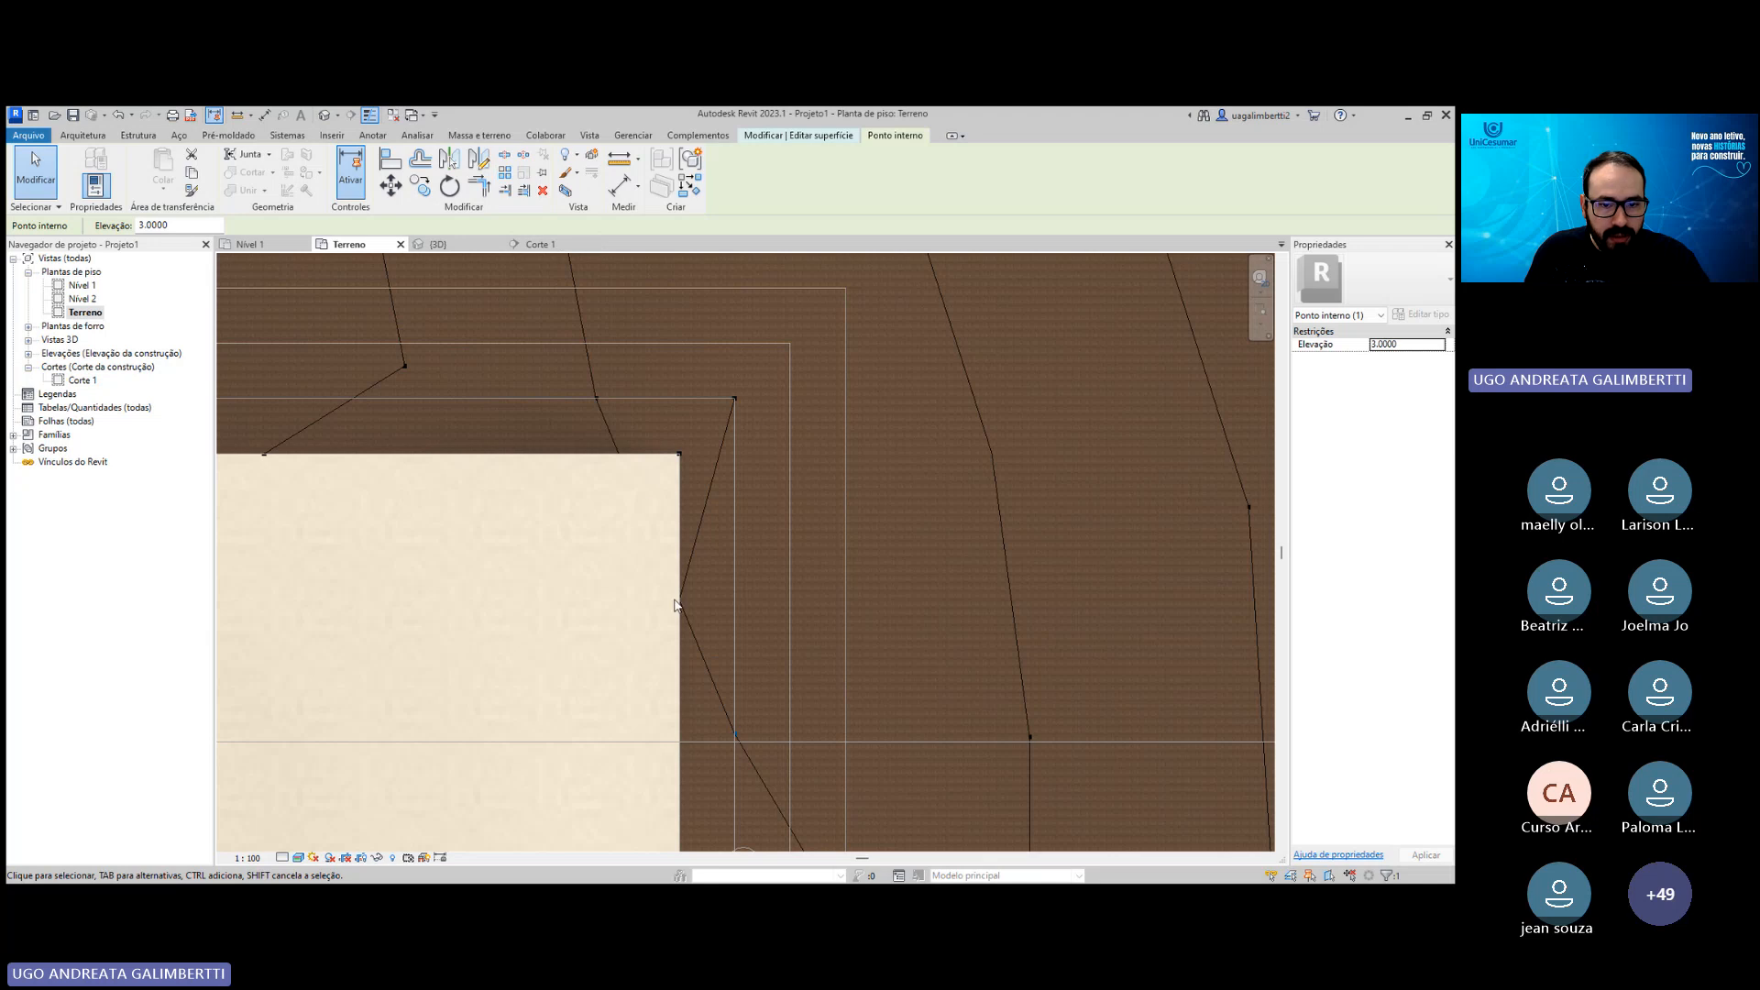
{"action": "key", "text": "Escape"}
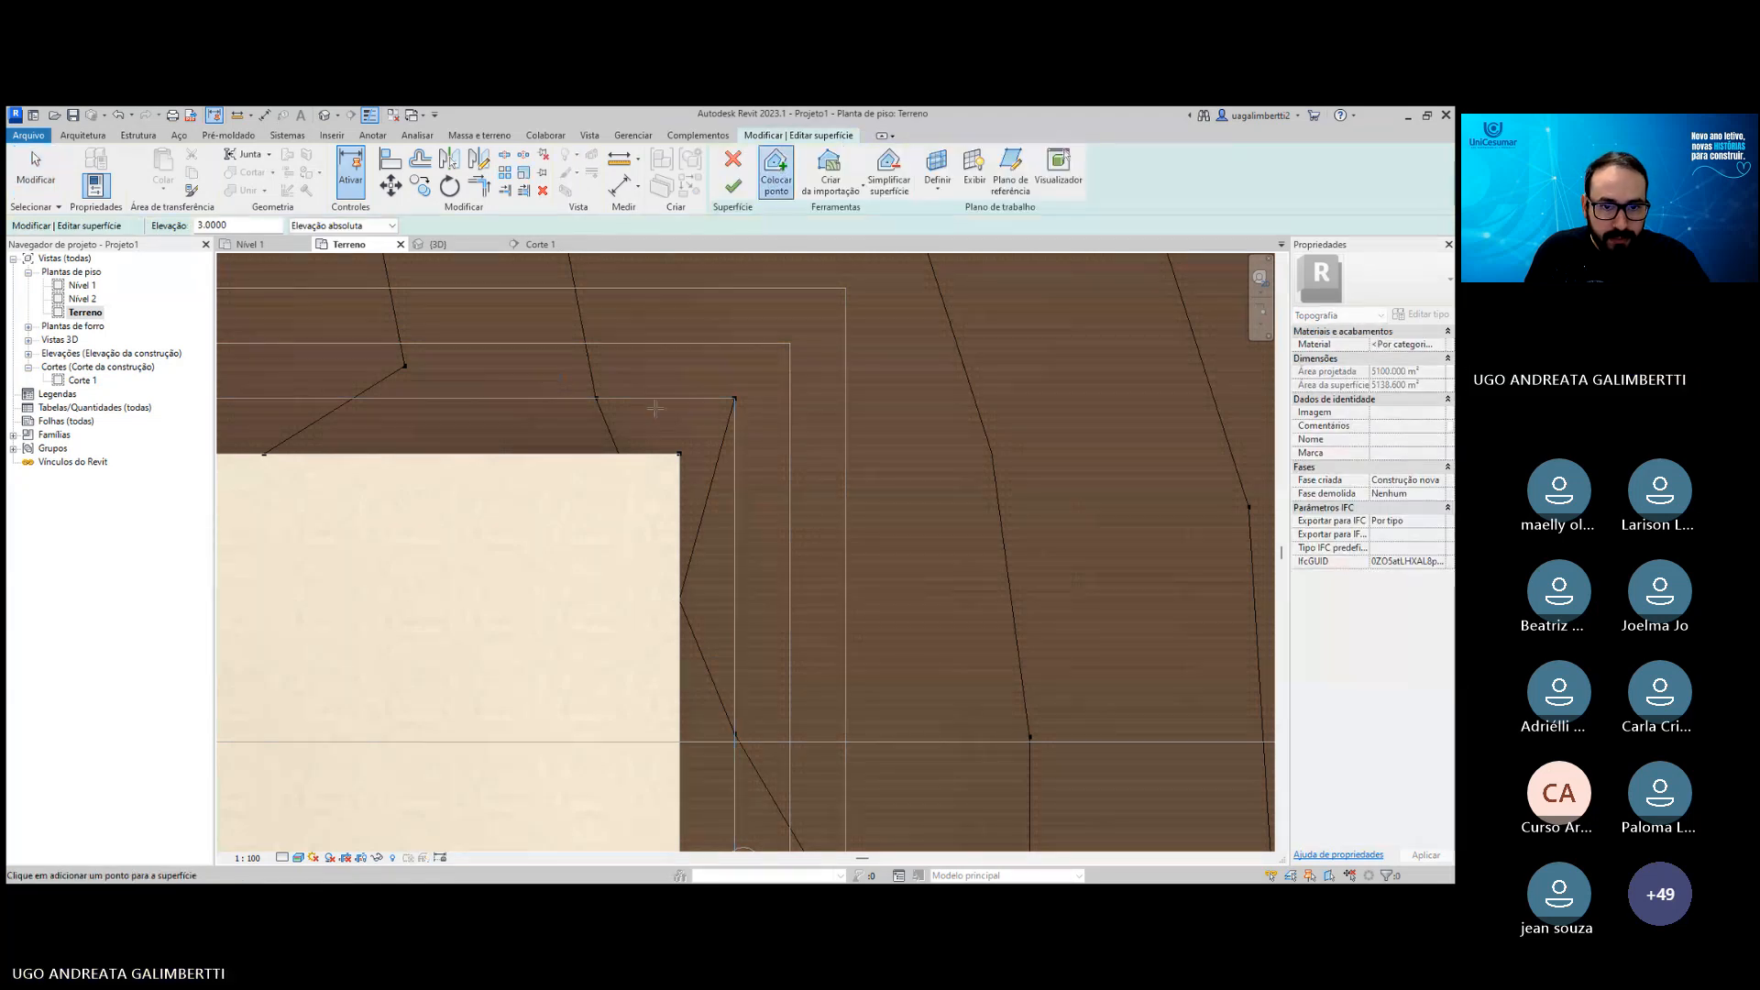
Place 3 m surface points on the innermost offset outline on both sides of its upper-right corner.
{"action": "left_click", "coordinate": [734, 516]}
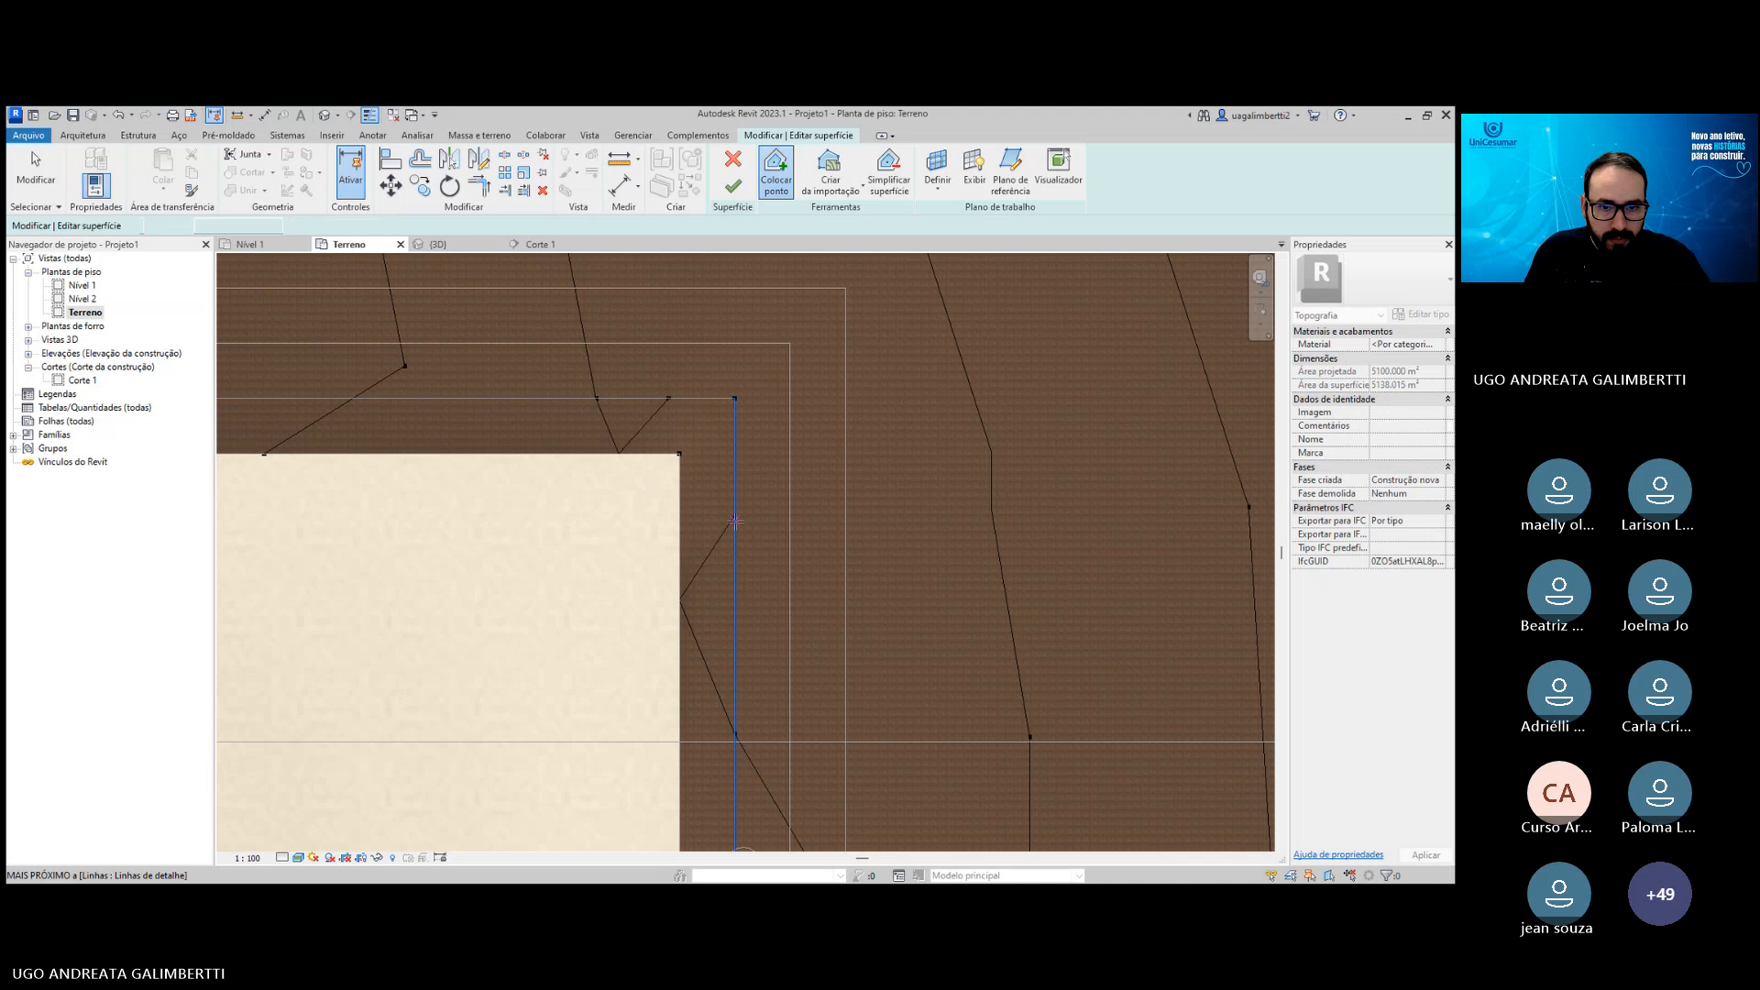
{"action": "left_click", "coordinate": [734, 620]}
{"action": "key", "text": "Escape"}
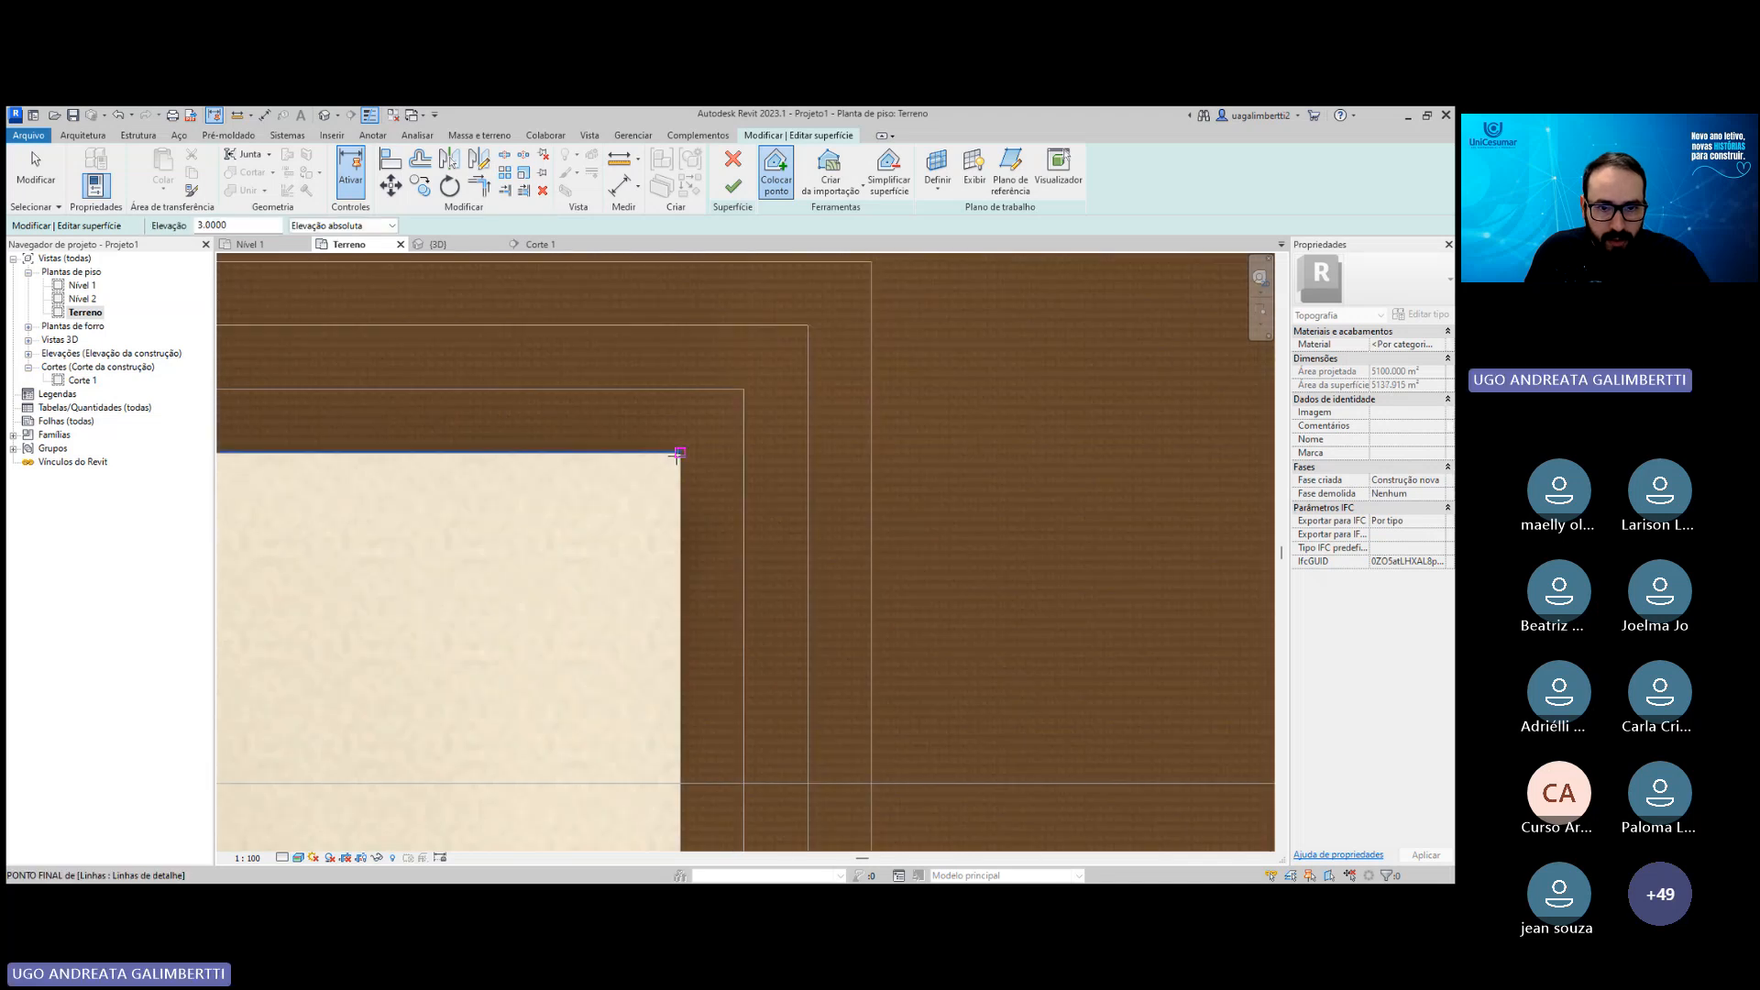
Check the elevations of the surface points at the pad's upper-right corner and the middle of its right edge.
{"action": "scroll", "coordinate": [681, 454], "scroll_direction": "up", "scroll_amount": 1}
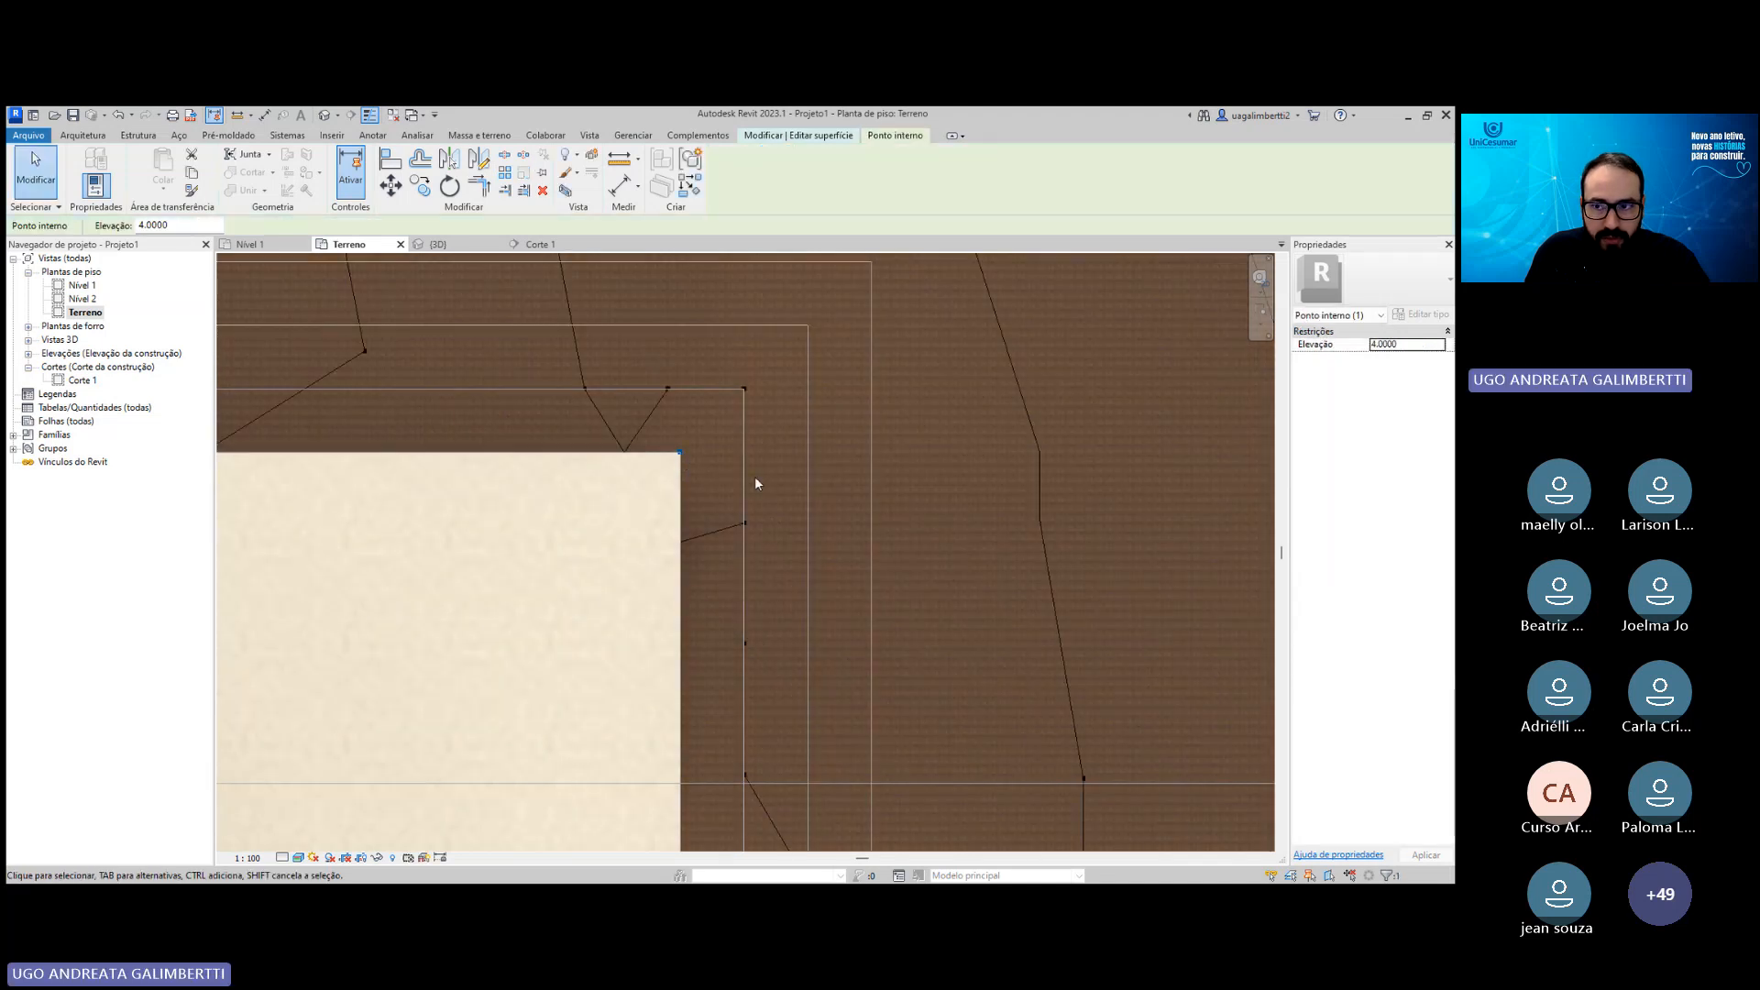
{"action": "scroll", "coordinate": [706, 470], "scroll_direction": "down", "scroll_amount": 2}
{"action": "scroll", "coordinate": [710, 427], "scroll_direction": "down", "scroll_amount": 2}
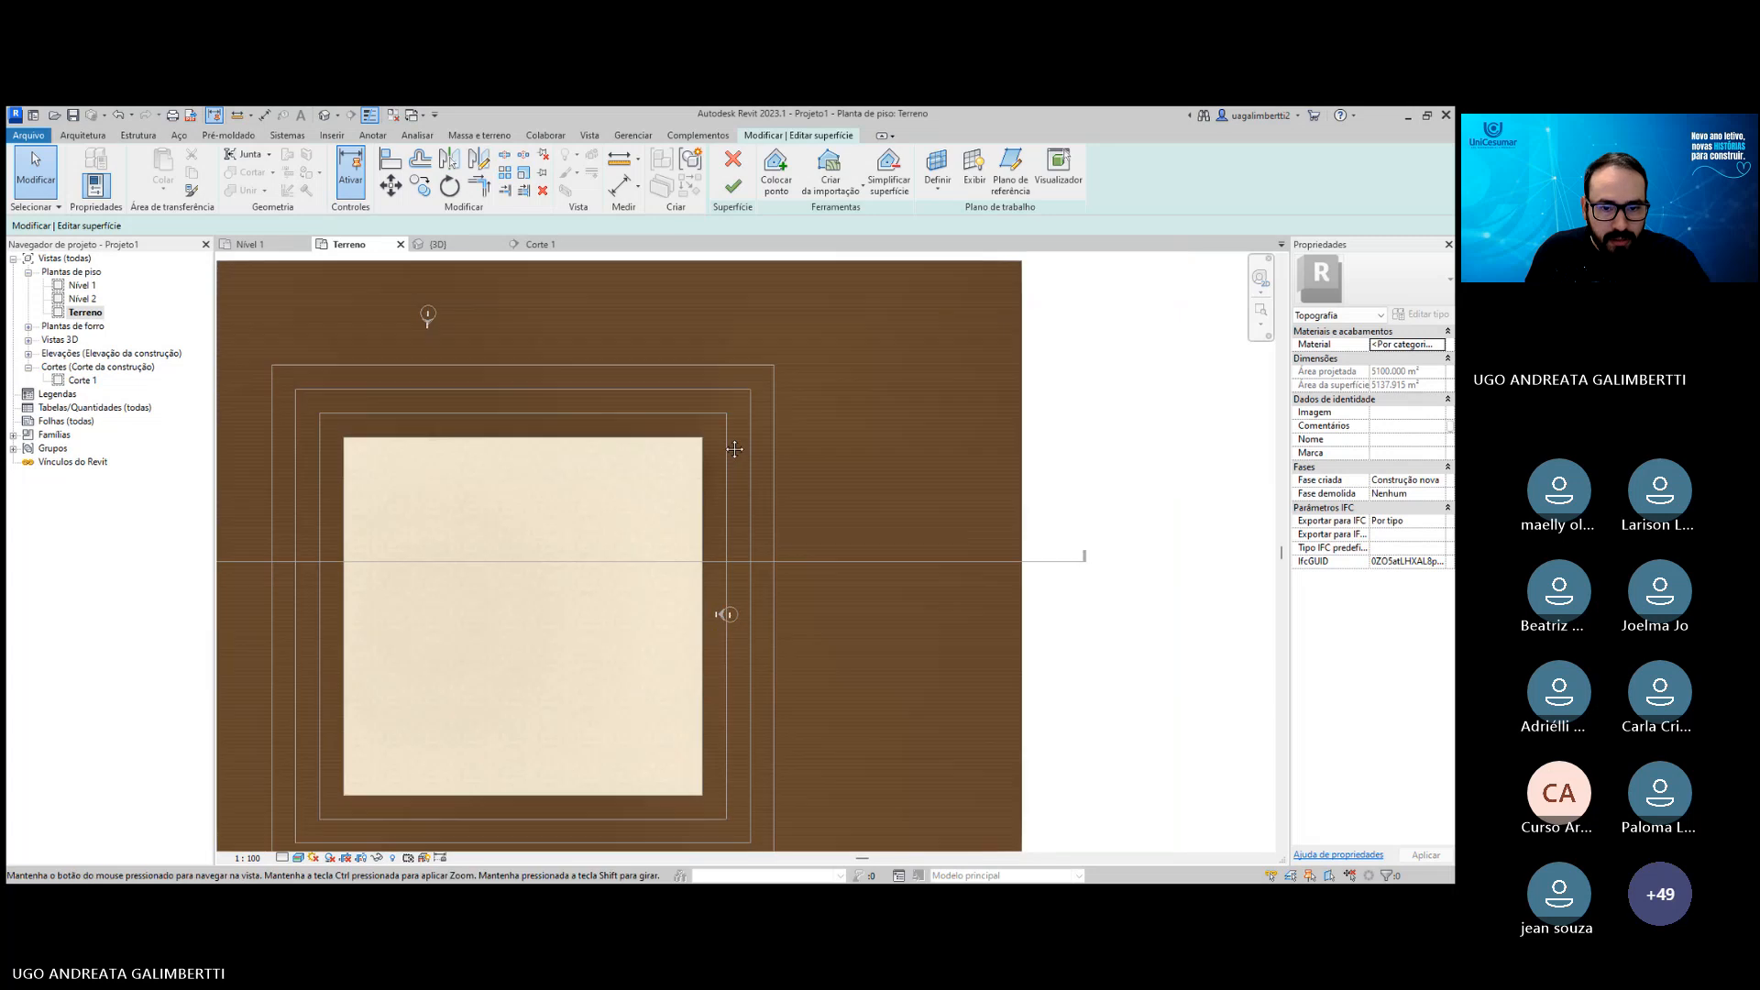
{"action": "left_click", "coordinate": [702, 618]}
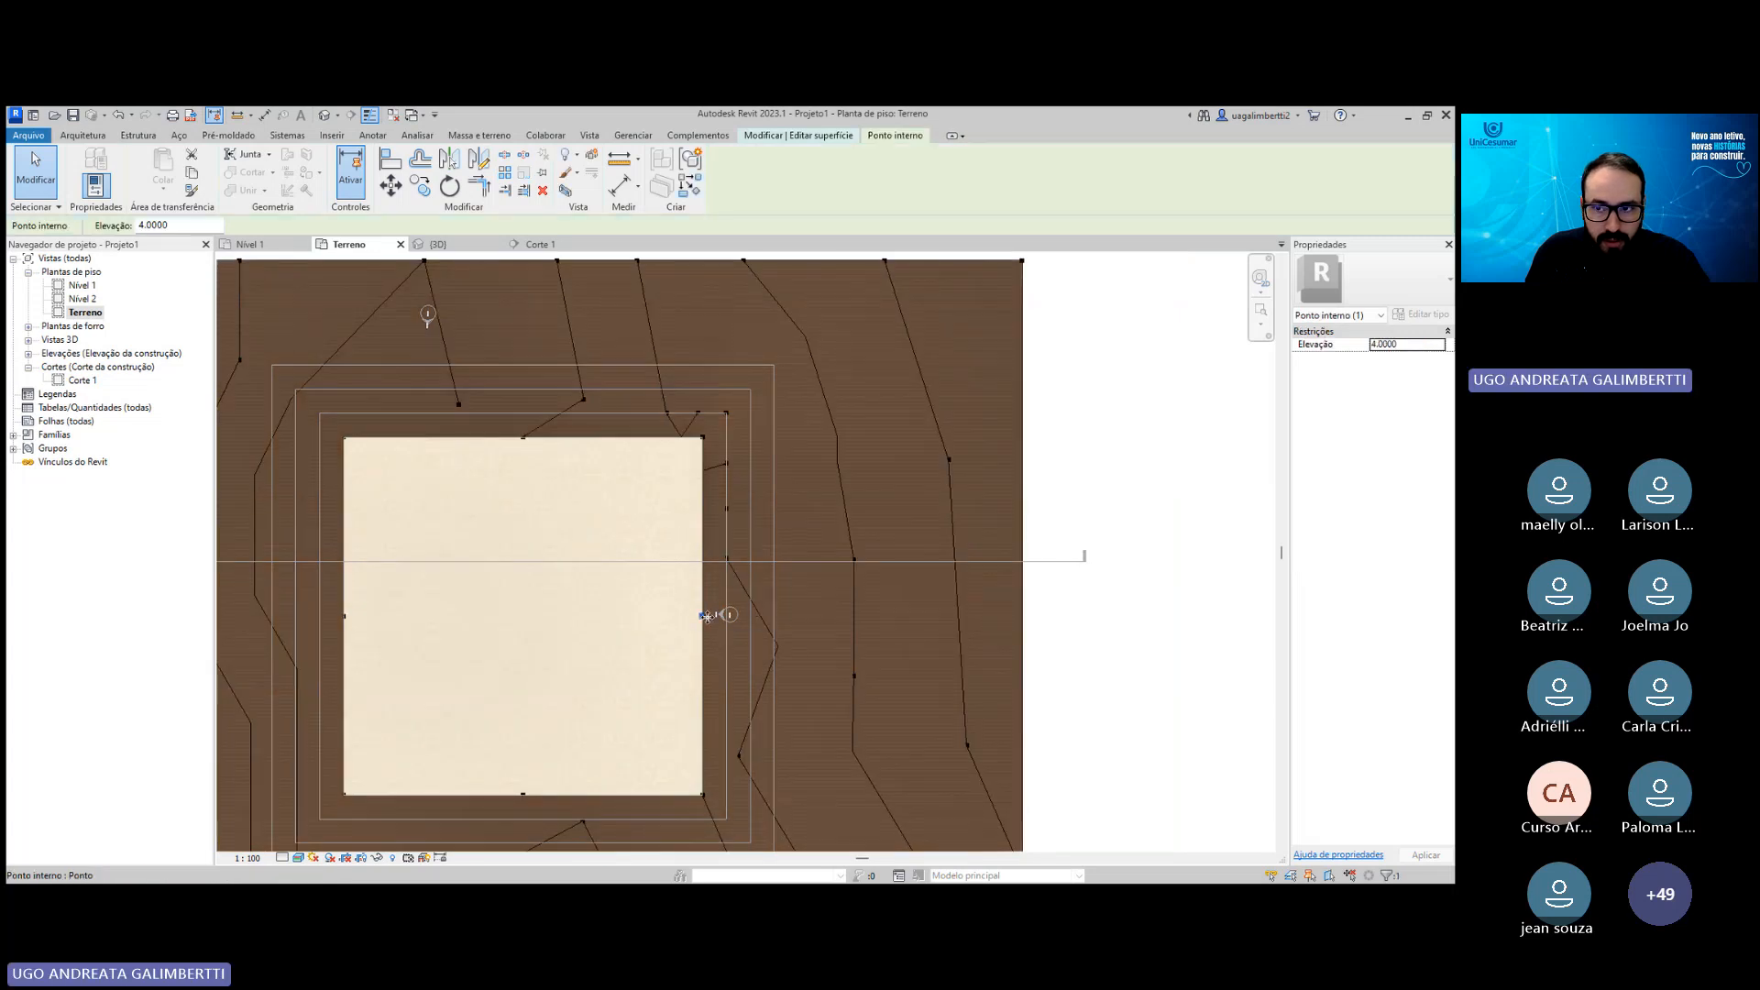
{"action": "key", "text": "Escape"}
Fill in more 3 m surface points along the top and upper right side of the innermost offset outline.
{"action": "scroll", "coordinate": [732, 457], "scroll_direction": "up", "scroll_amount": 2}
{"action": "scroll", "coordinate": [727, 465], "scroll_direction": "up", "scroll_amount": 1}
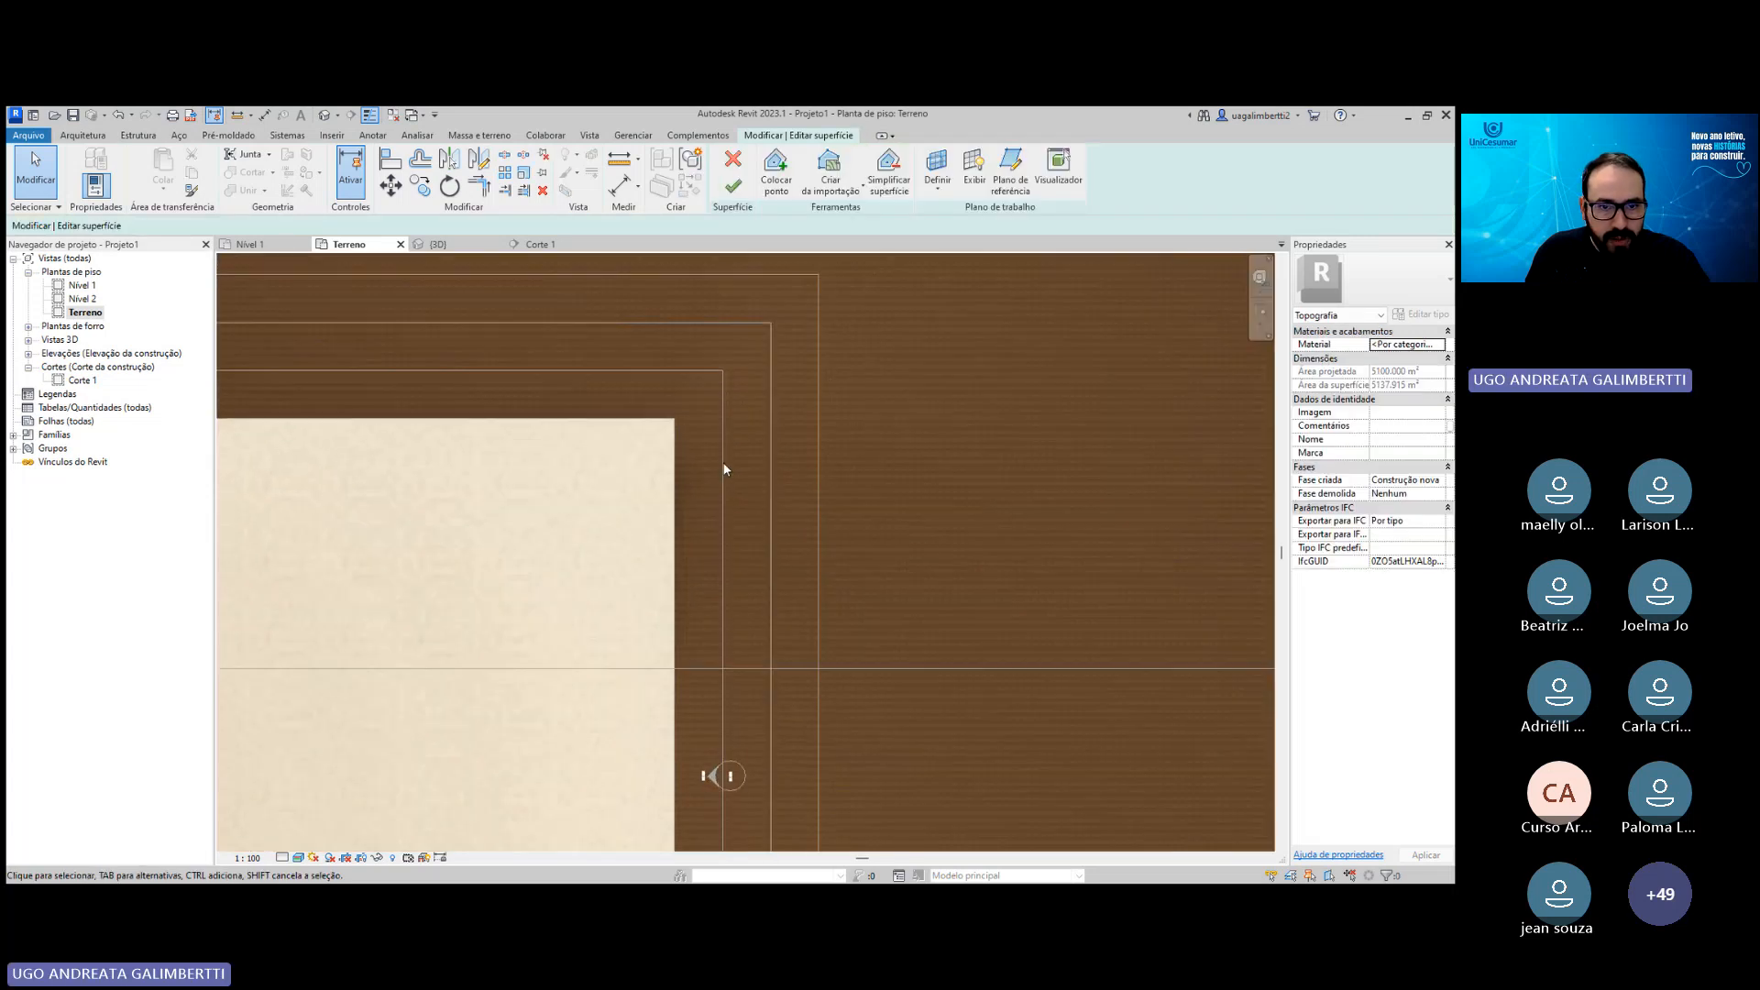
{"action": "left_click", "coordinate": [776, 178]}
{"action": "scroll", "coordinate": [639, 369], "scroll_direction": "up", "scroll_amount": 1}
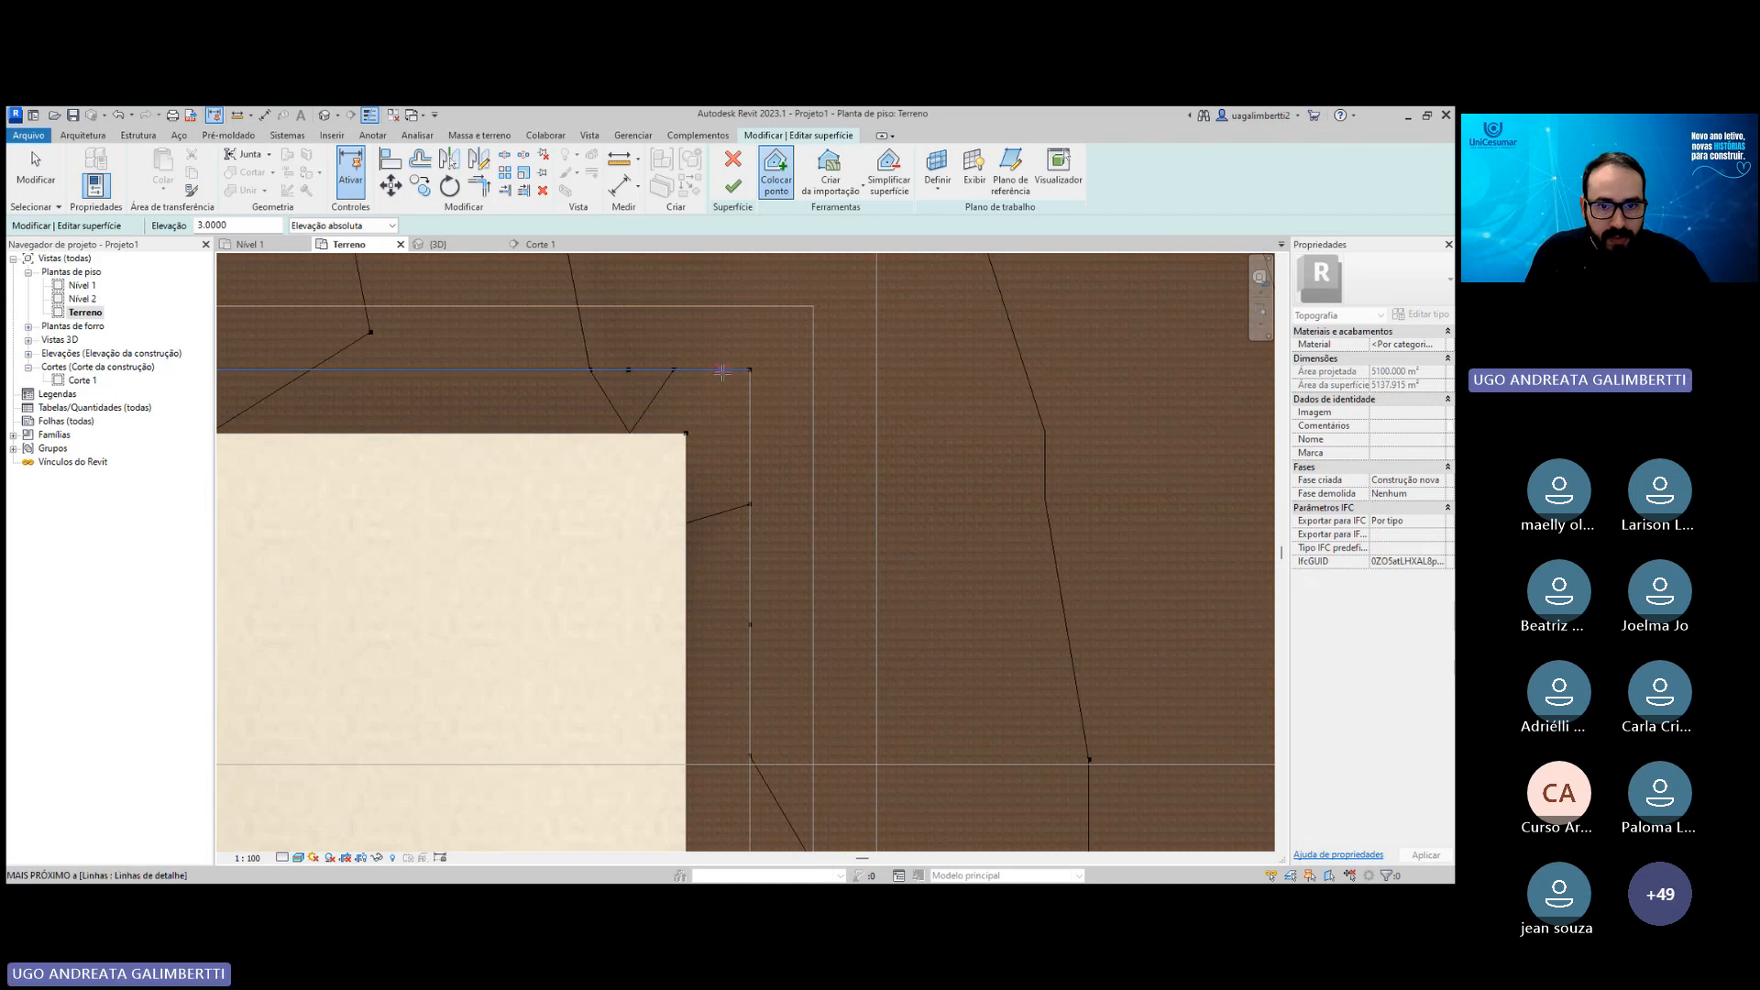
{"action": "left_click", "coordinate": [750, 406]}
{"action": "left_click", "coordinate": [750, 456]}
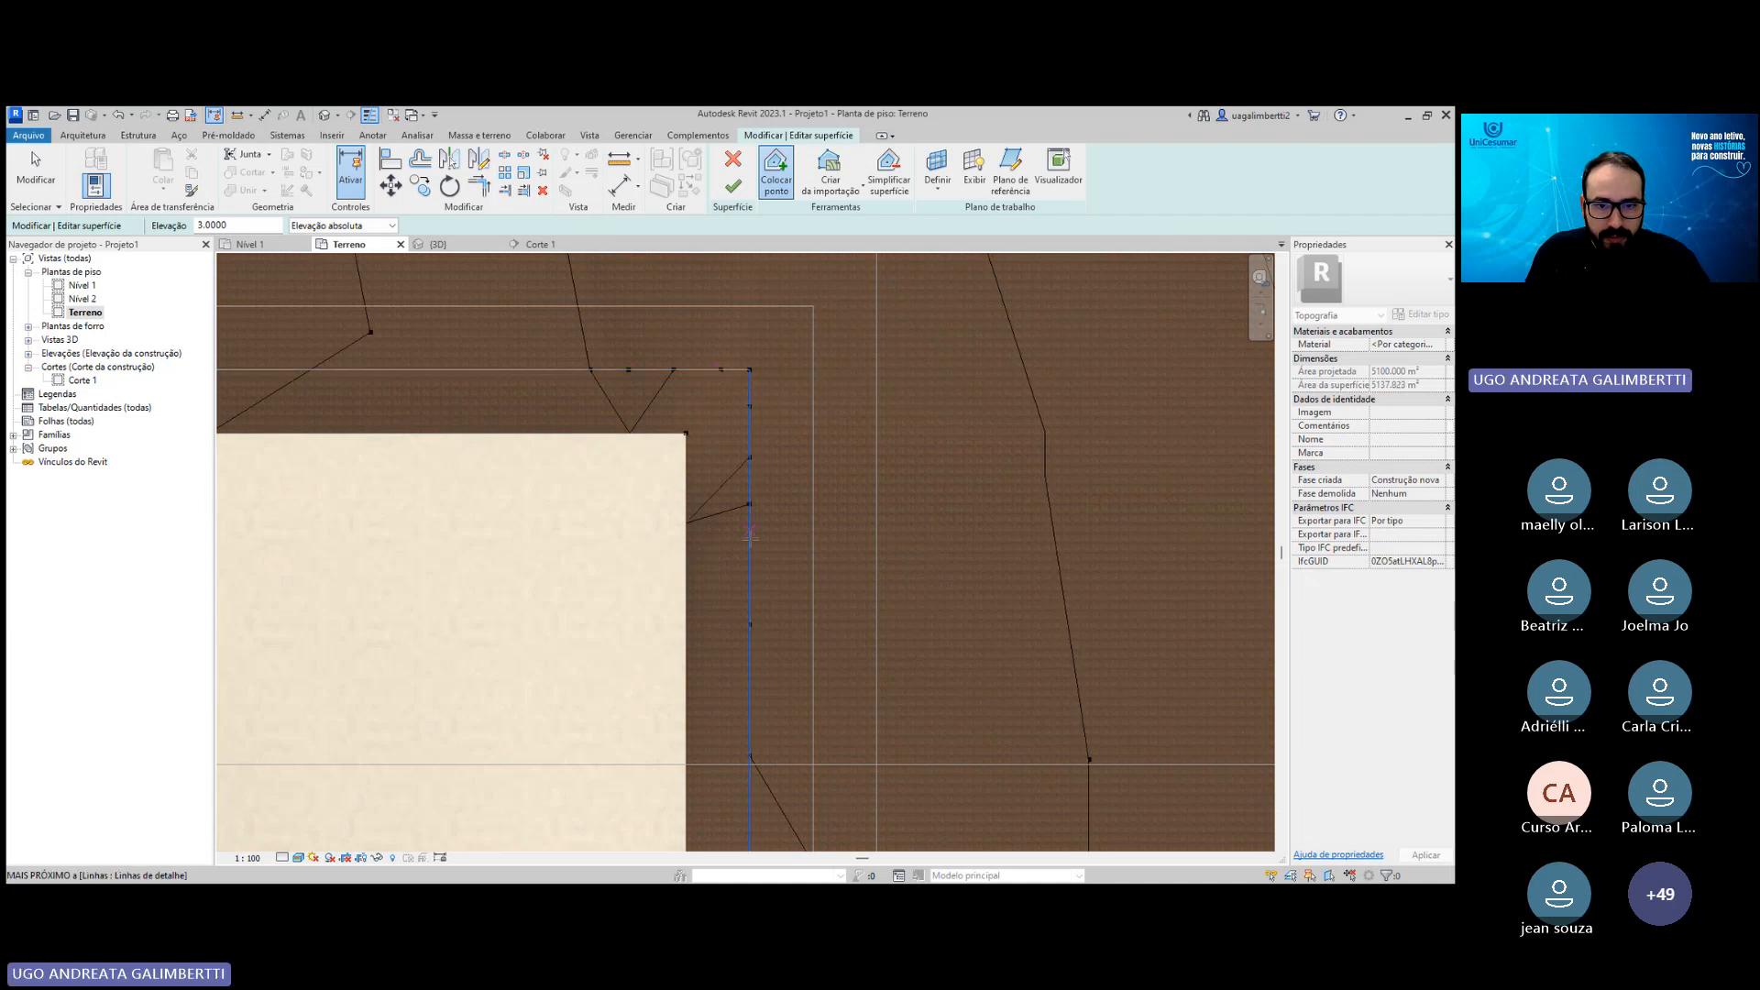
{"action": "left_click", "coordinate": [750, 559]}
{"action": "middle_click_drag", "start_coordinate": [749, 650], "coordinate": [721, 479]}
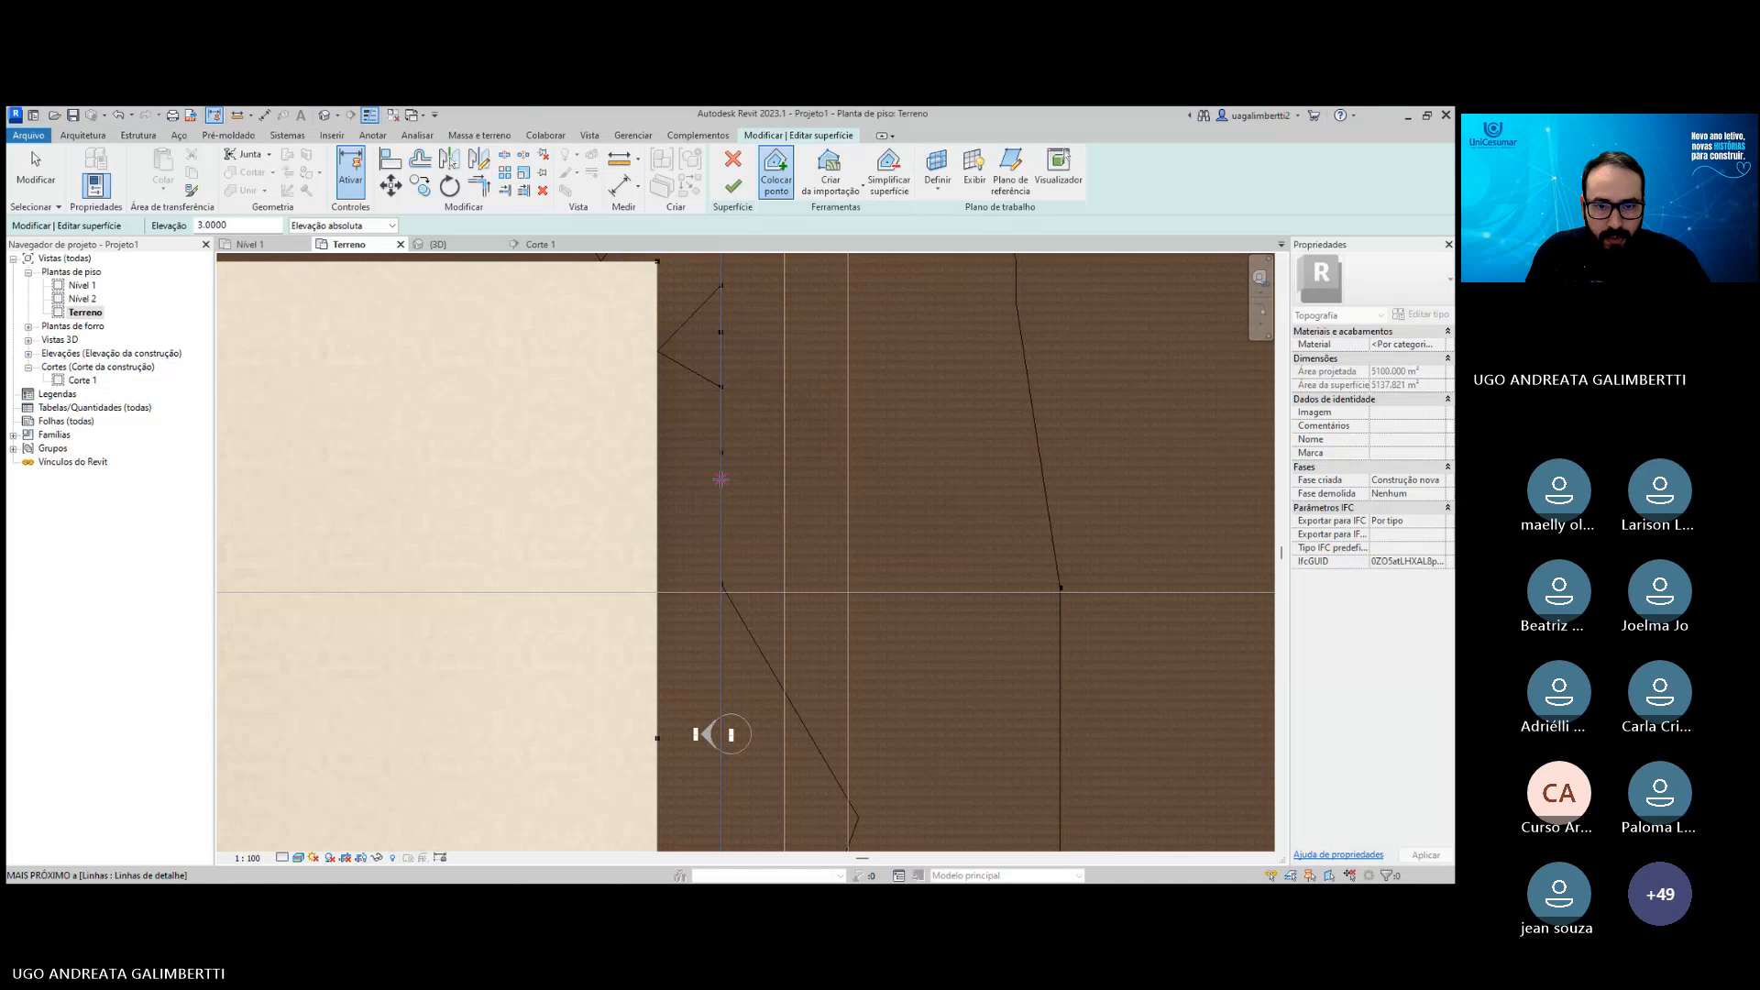
{"action": "left_click", "coordinate": [721, 513]}
Place a 3 m surface point on the lower-right corner of the innermost offset outline and finish placing points.
{"action": "middle_click_drag", "start_coordinate": [787, 755], "coordinate": [810, 455]}
{"action": "scroll", "coordinate": [778, 519], "scroll_direction": "down", "scroll_amount": 1}
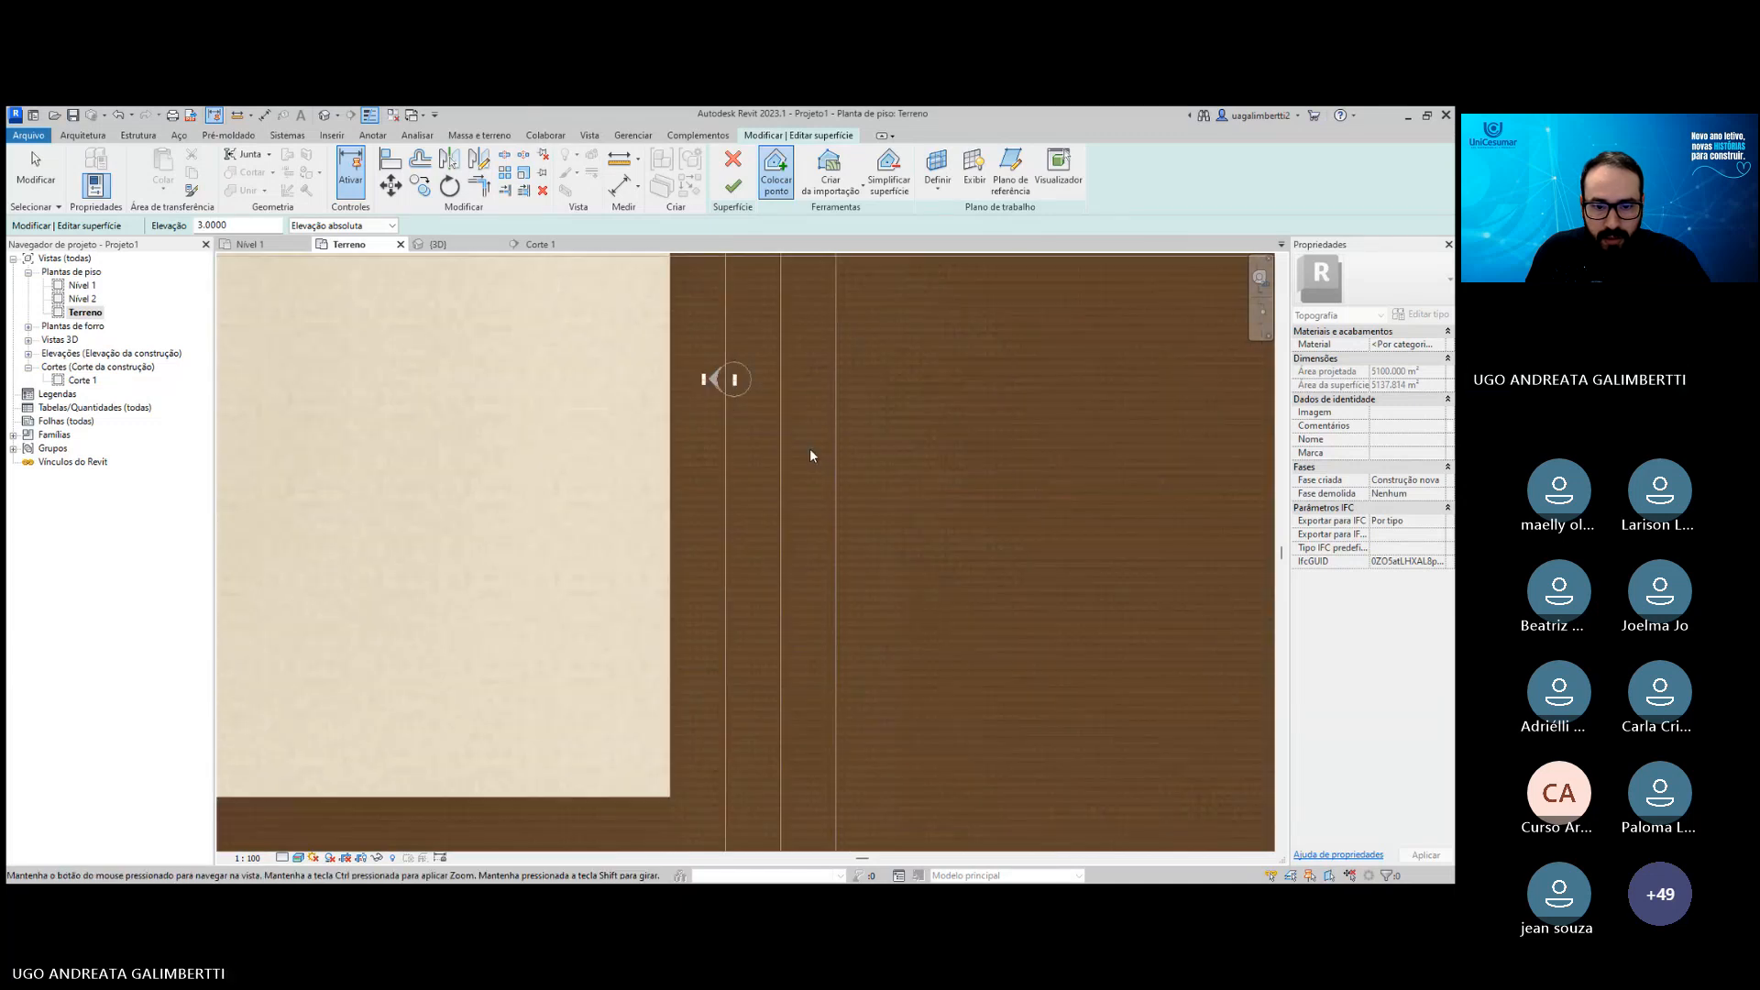
{"action": "scroll", "coordinate": [756, 545], "scroll_direction": "down", "scroll_amount": 1}
{"action": "middle_click_drag", "start_coordinate": [744, 702], "coordinate": [762, 571]}
{"action": "left_click", "coordinate": [741, 656]}
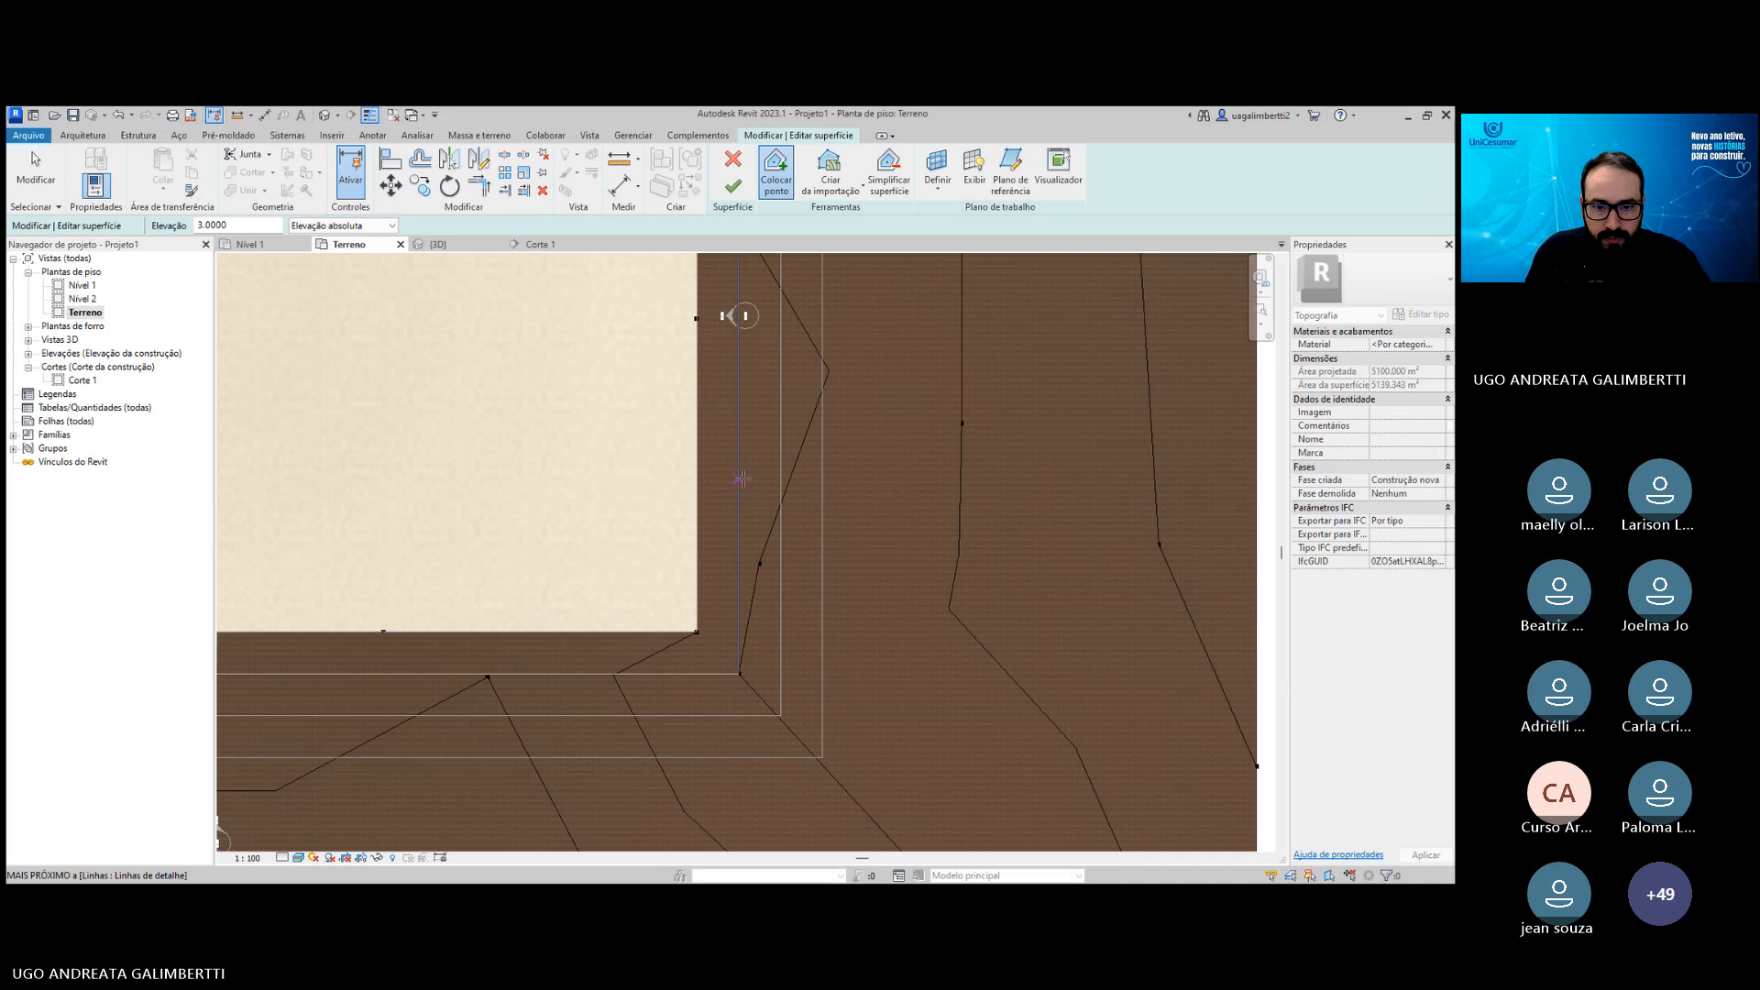
{"action": "key", "text": "Escape"}
Move the existing 3 m terrain point near the pad's lower-right corner onto the right side of the innermost outline.
{"action": "left_click", "coordinate": [760, 563]}
{"action": "left_click_drag", "start_coordinate": [760, 563], "coordinate": [738, 558]}
{"action": "middle_click_drag", "start_coordinate": [758, 486], "coordinate": [758, 649]}
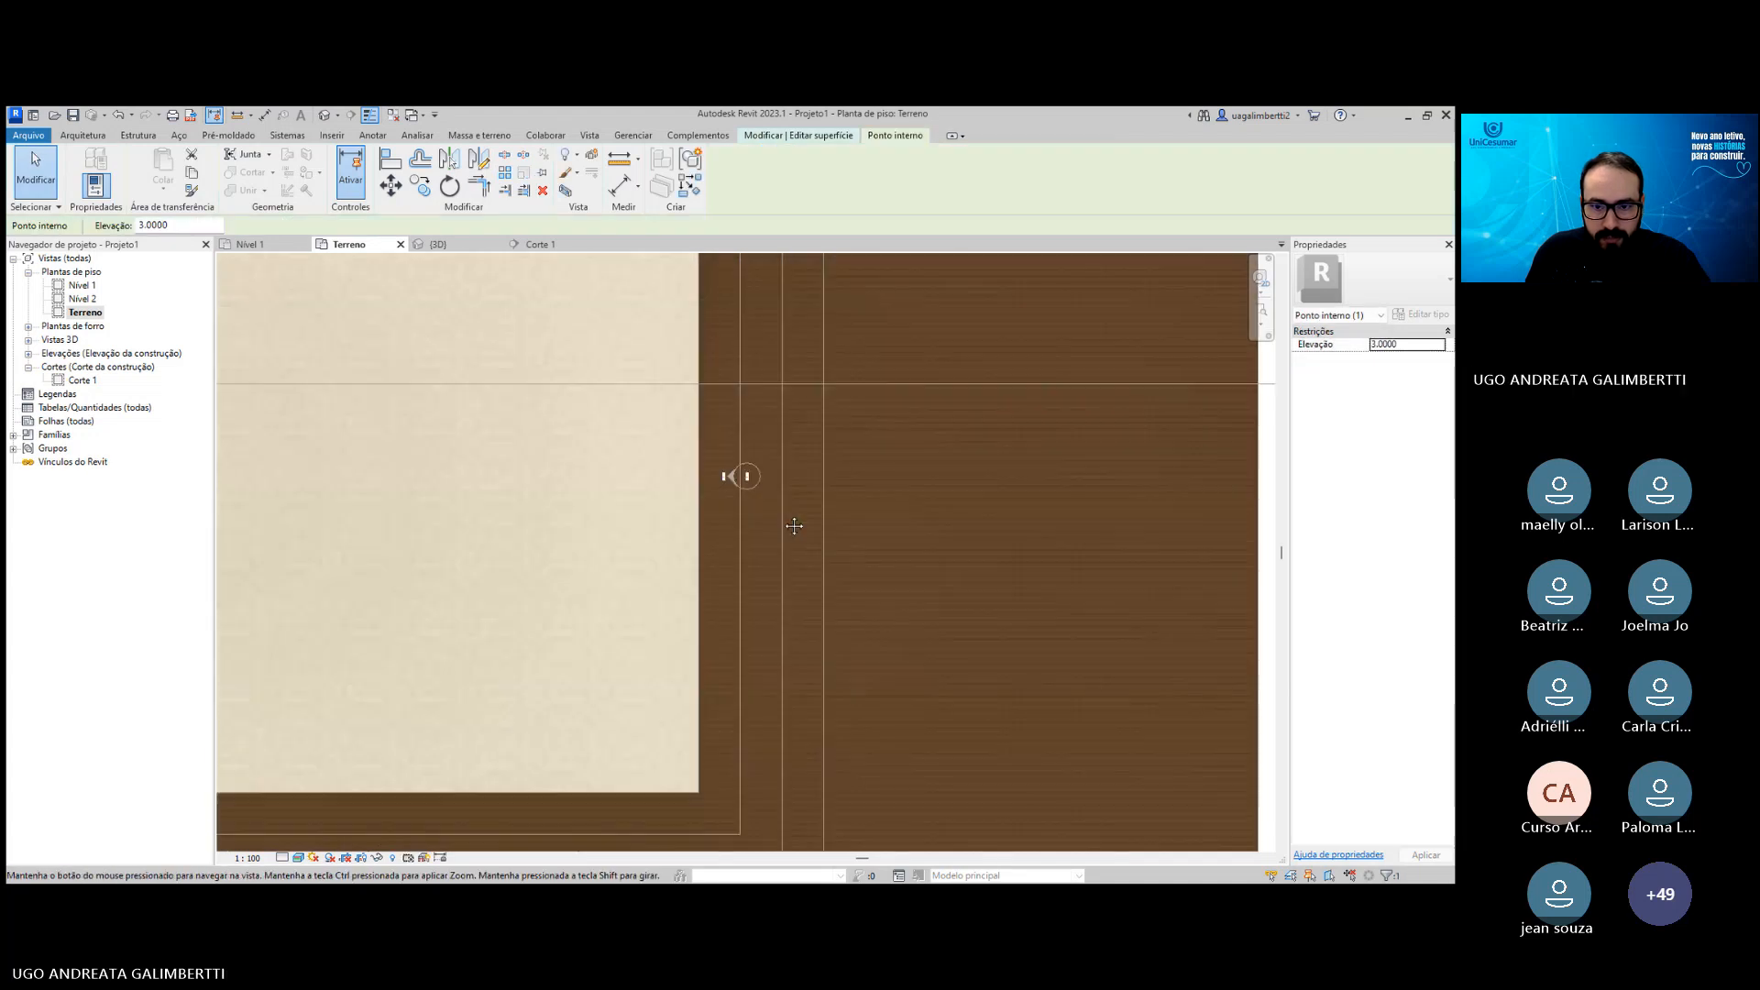
Examine the contours around the pad and check the elevation of a terrain point to the right of the outermost outline.
{"action": "scroll", "coordinate": [899, 499], "scroll_direction": "down", "scroll_amount": 2}
{"action": "middle_click_drag", "start_coordinate": [743, 266], "coordinate": [740, 322]}
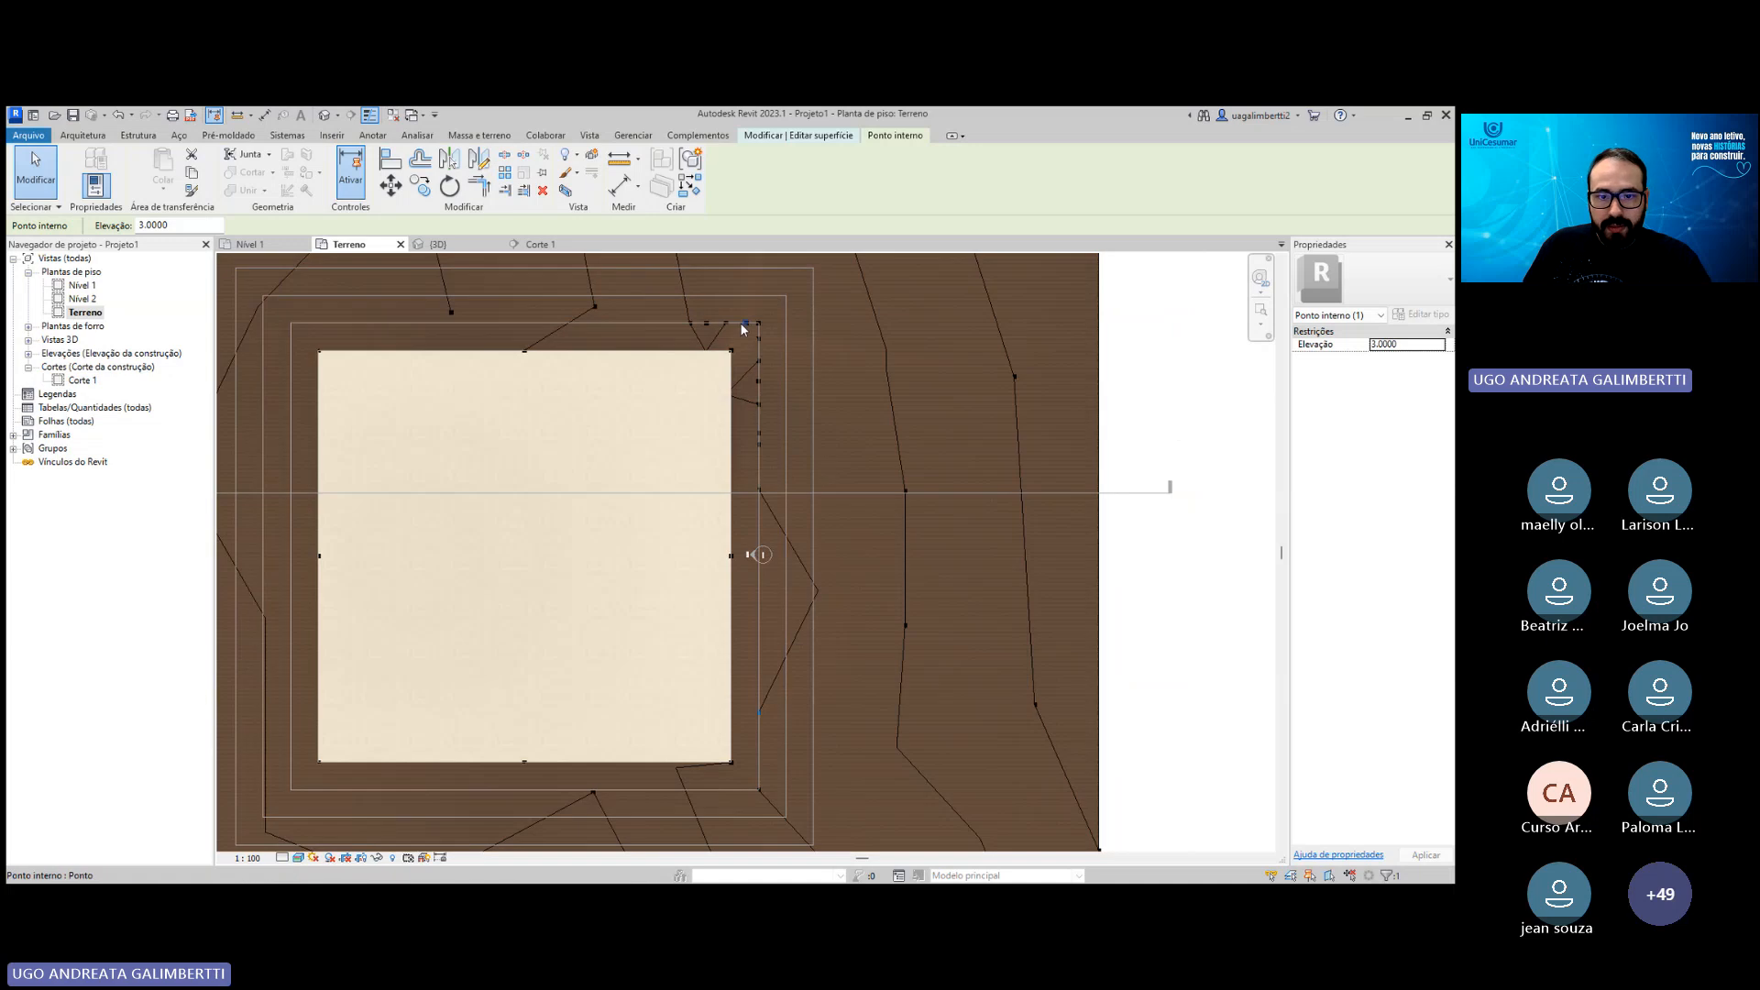
{"action": "scroll", "coordinate": [748, 339], "scroll_direction": "up", "scroll_amount": 4}
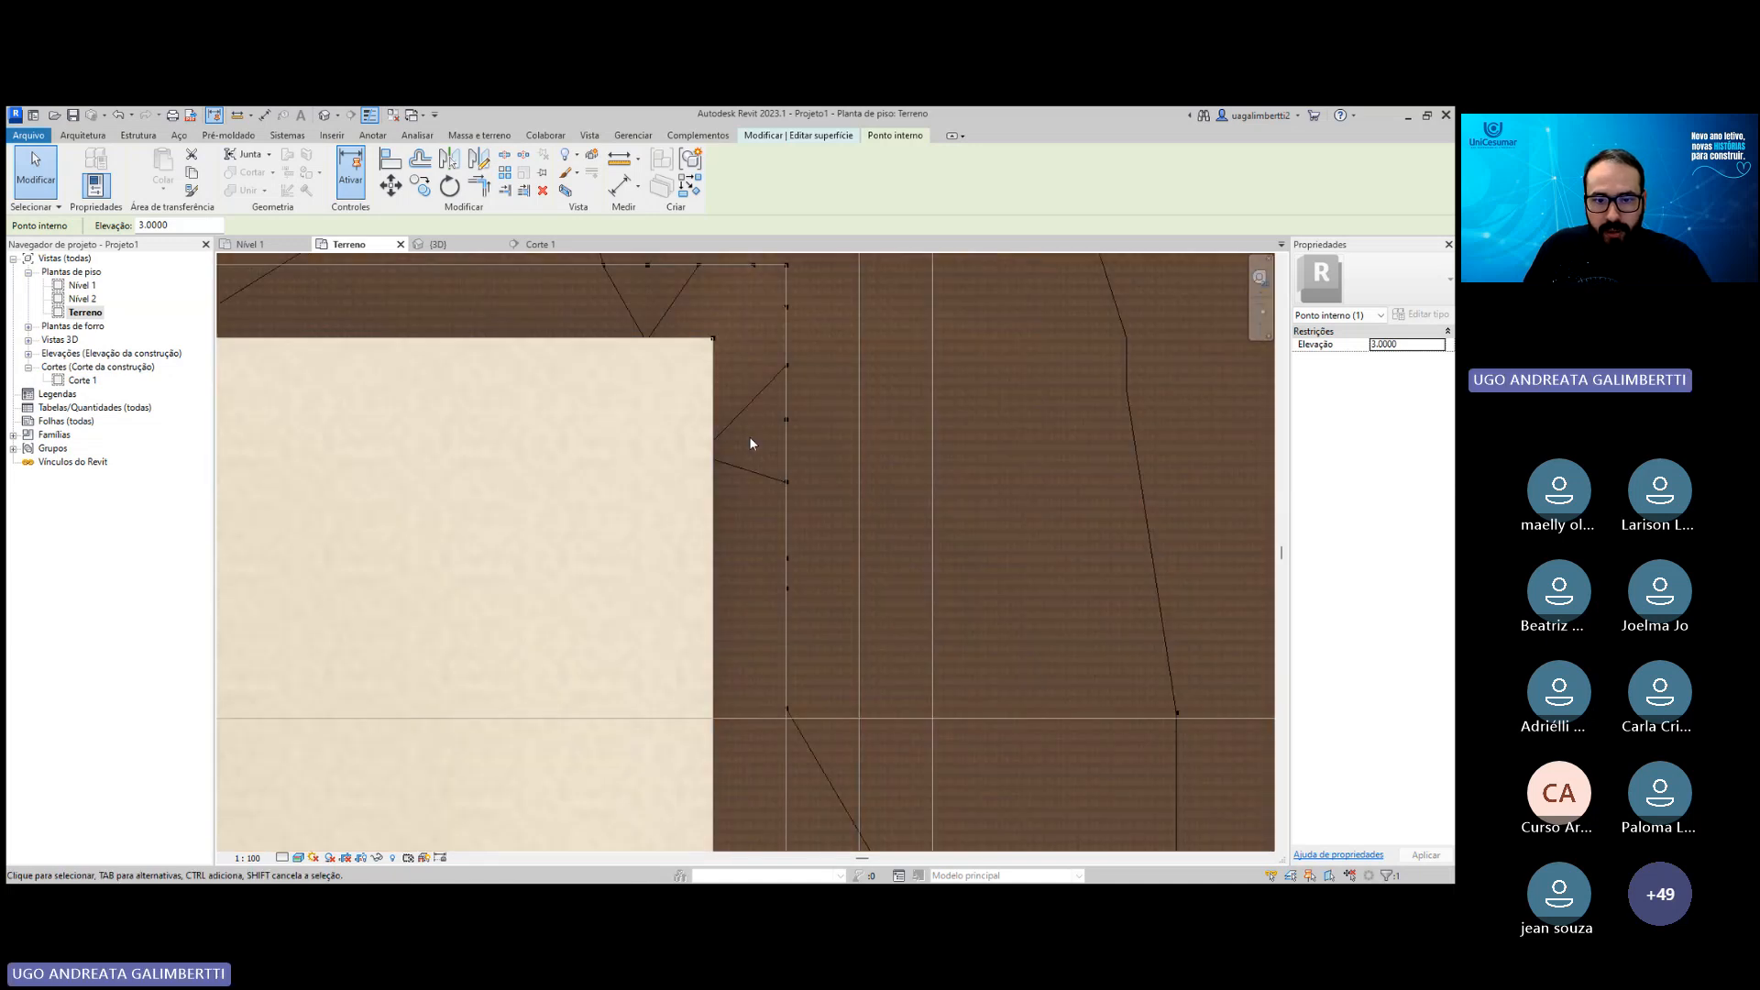
{"action": "left_click_drag", "start_coordinate": [652, 412], "coordinate": [752, 502]}
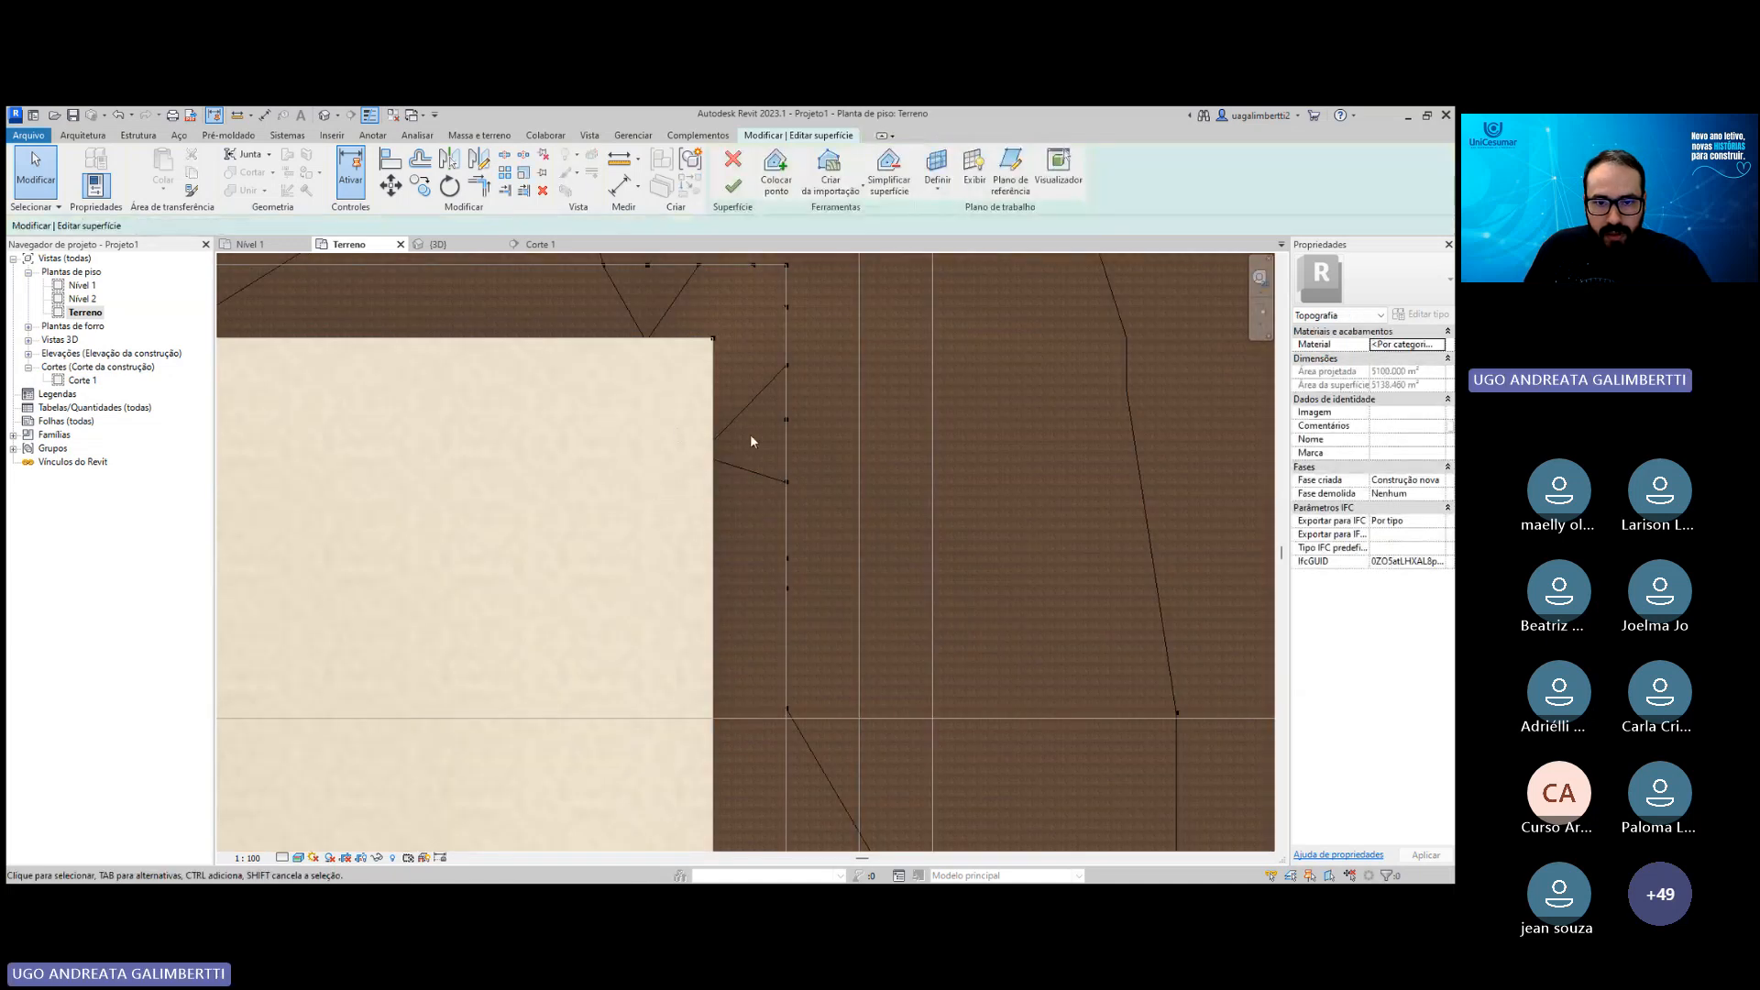
{"action": "middle_click_drag", "start_coordinate": [756, 411], "coordinate": [756, 534]}
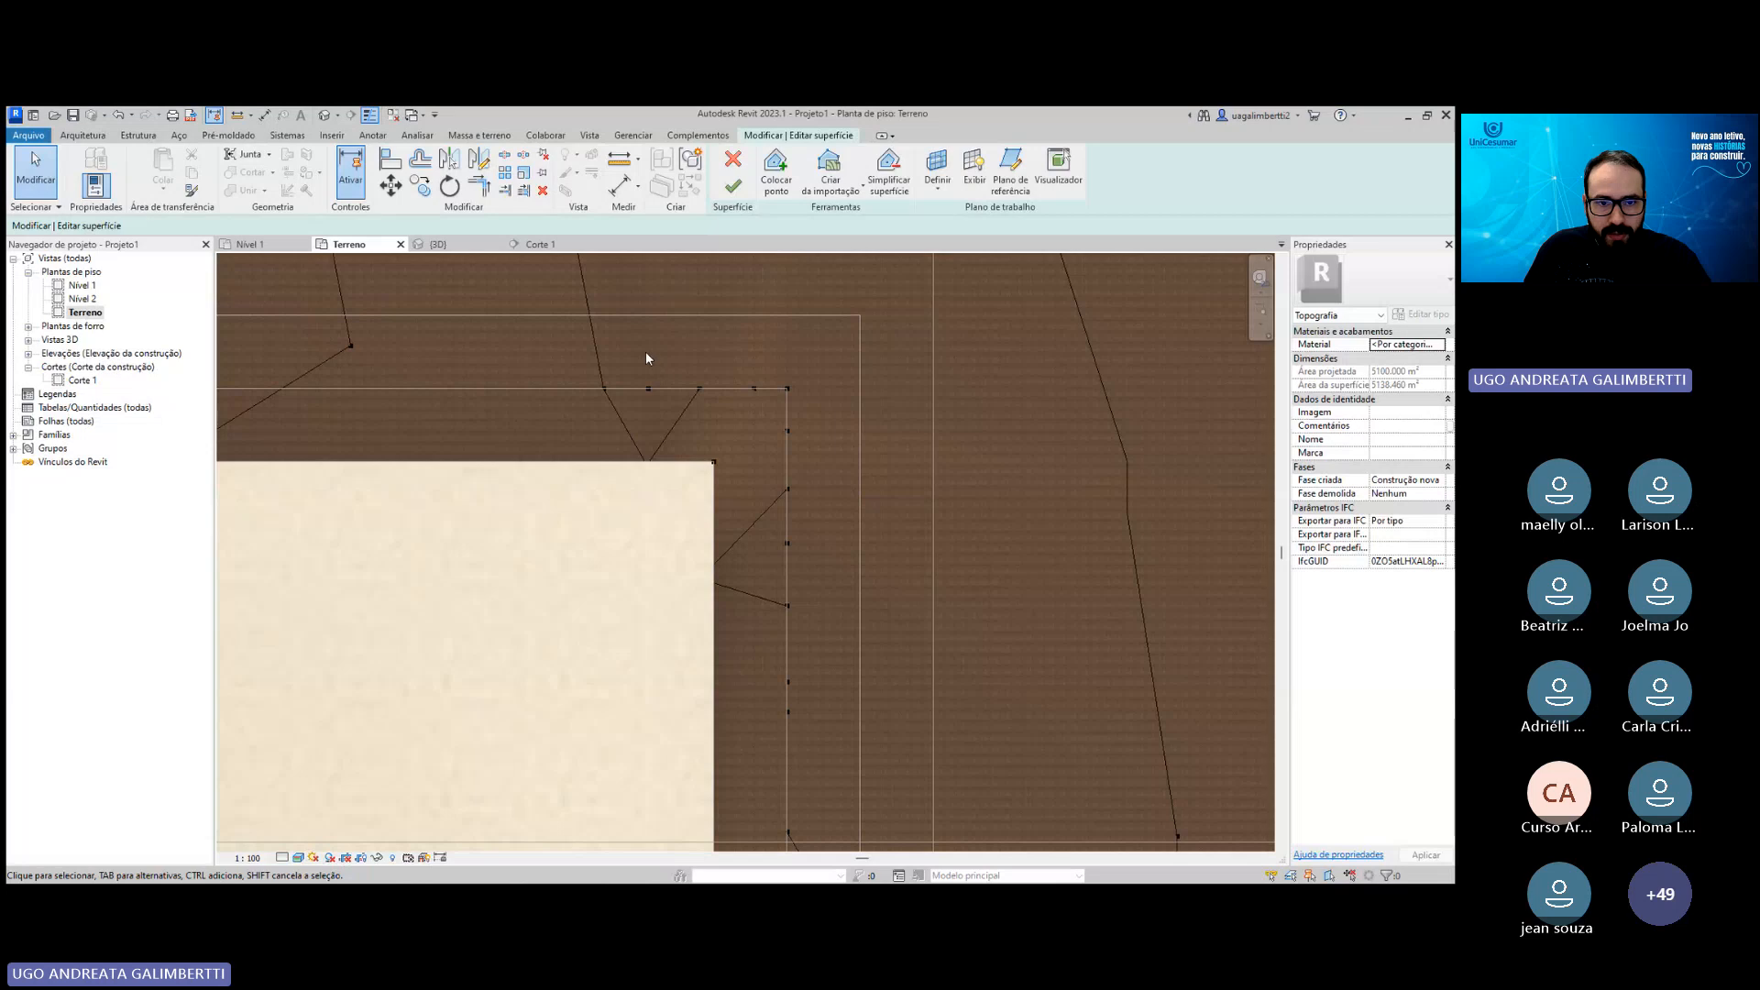
{"action": "scroll", "coordinate": [646, 358], "scroll_direction": "down", "scroll_amount": 4}
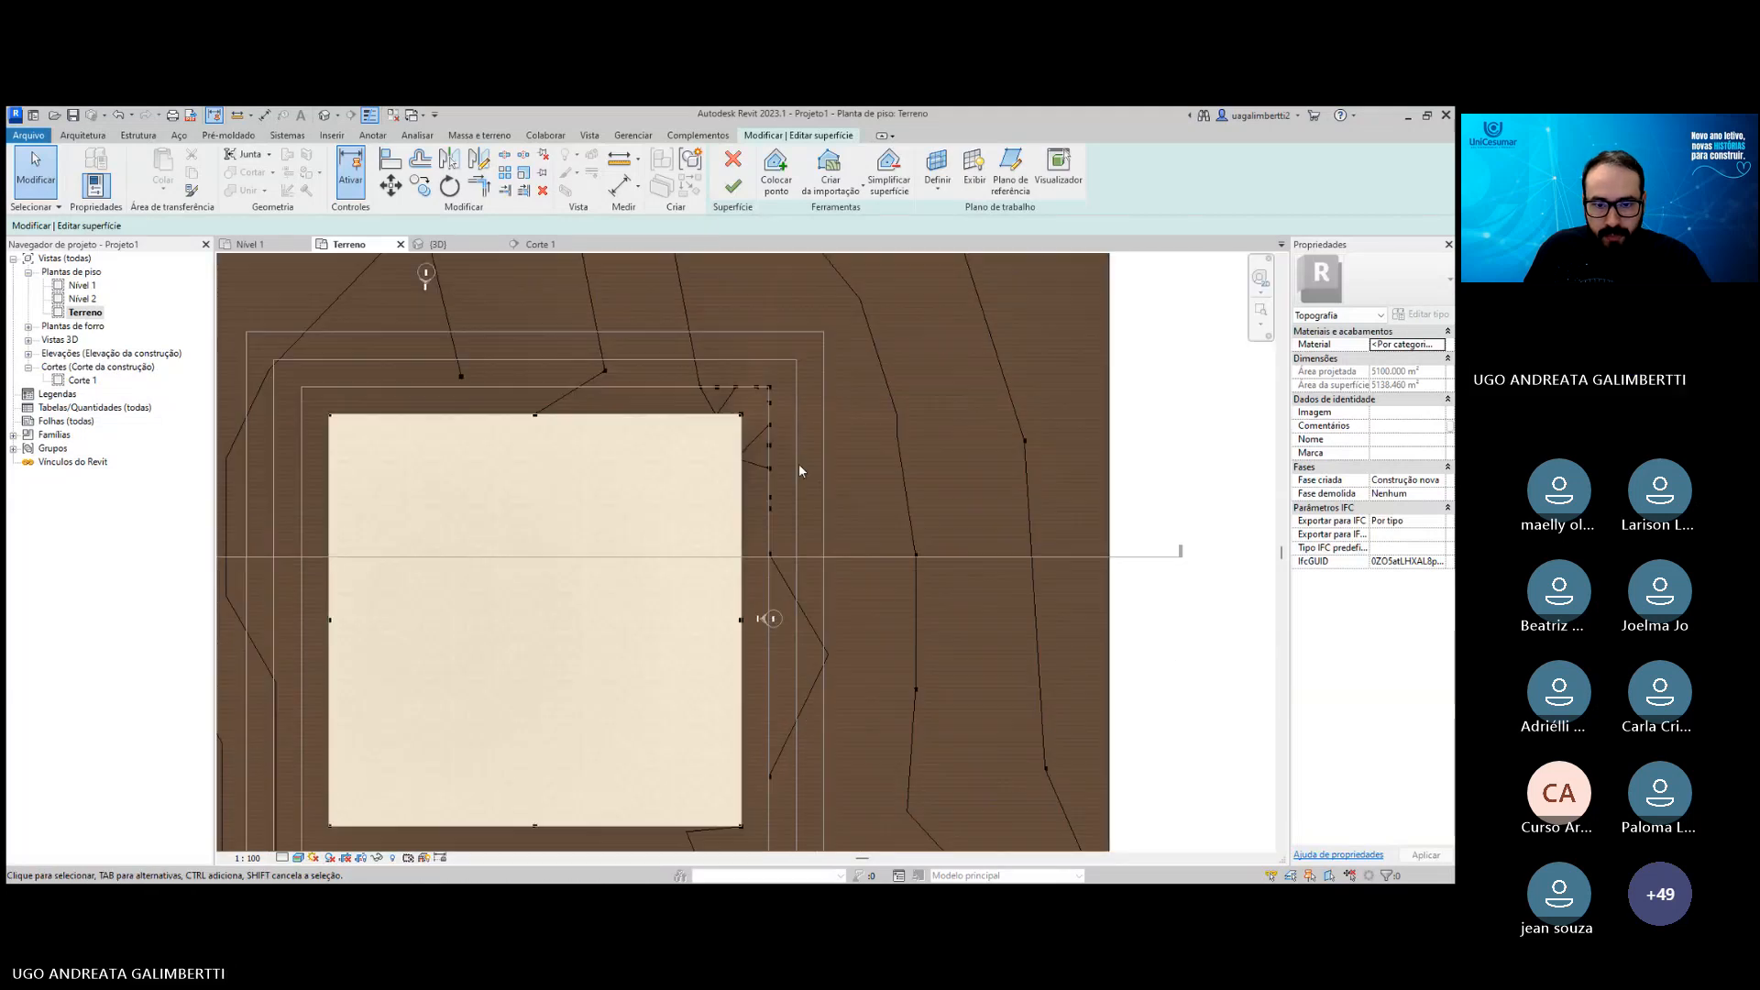
{"action": "scroll", "coordinate": [824, 548], "scroll_direction": "up", "scroll_amount": 3}
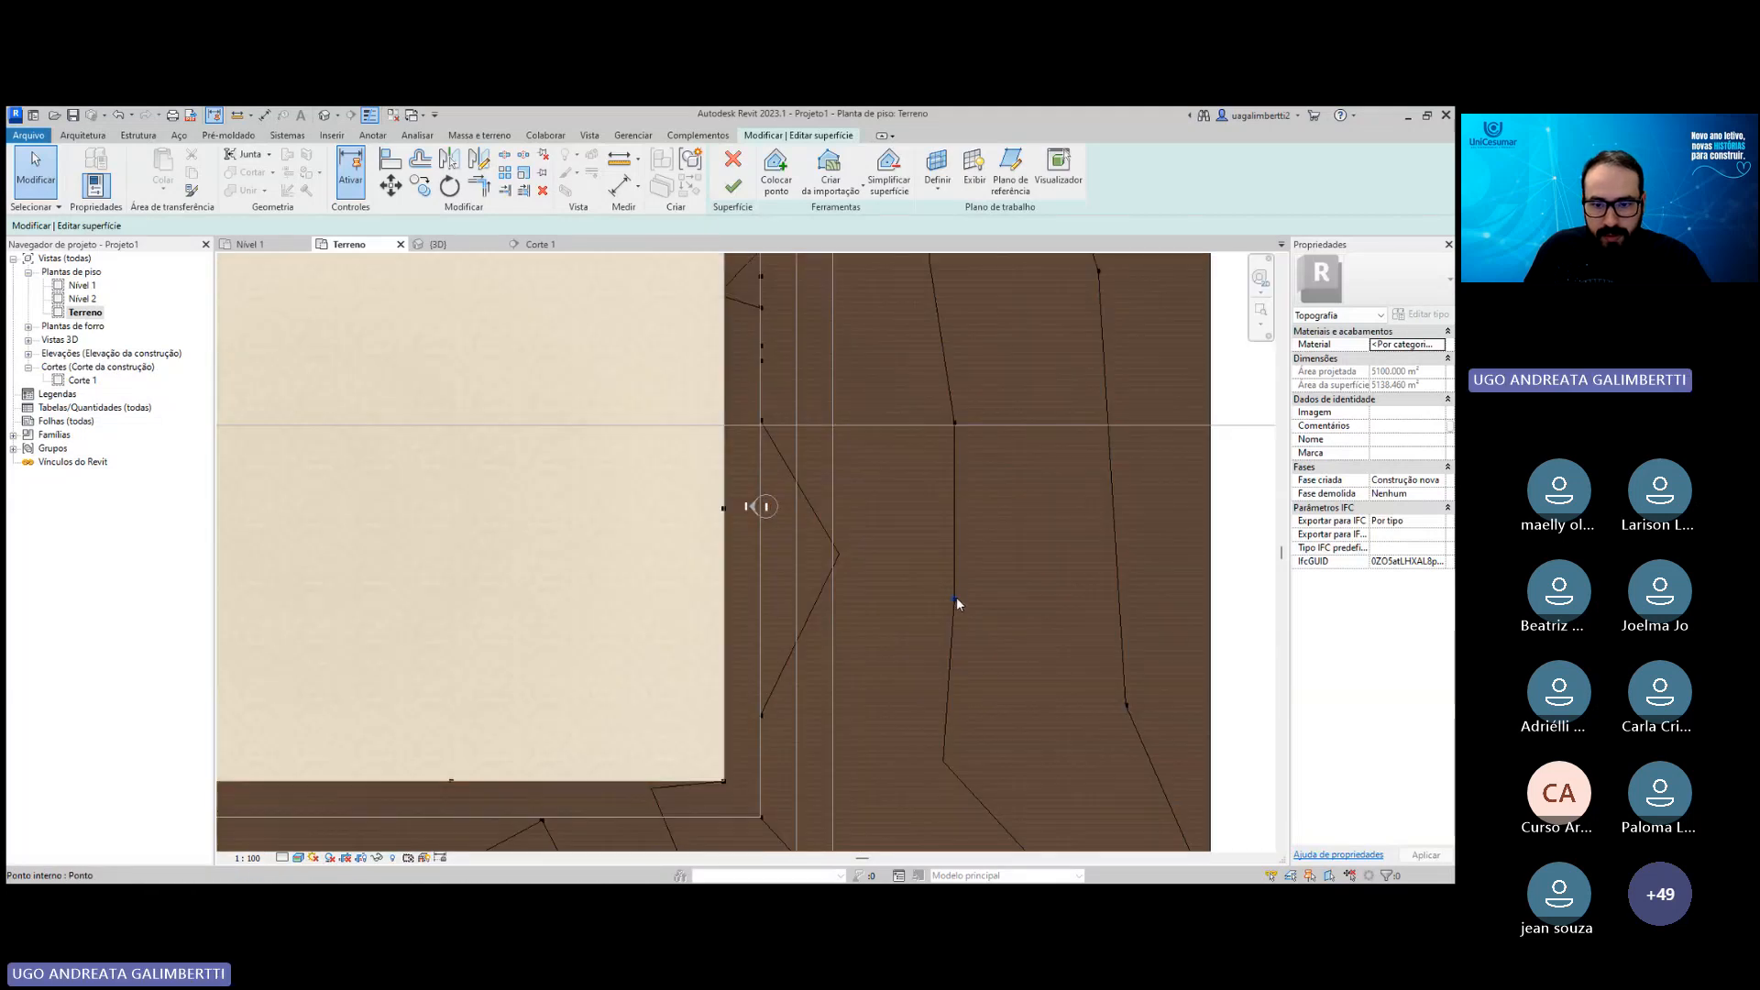
{"action": "left_click", "coordinate": [955, 598]}
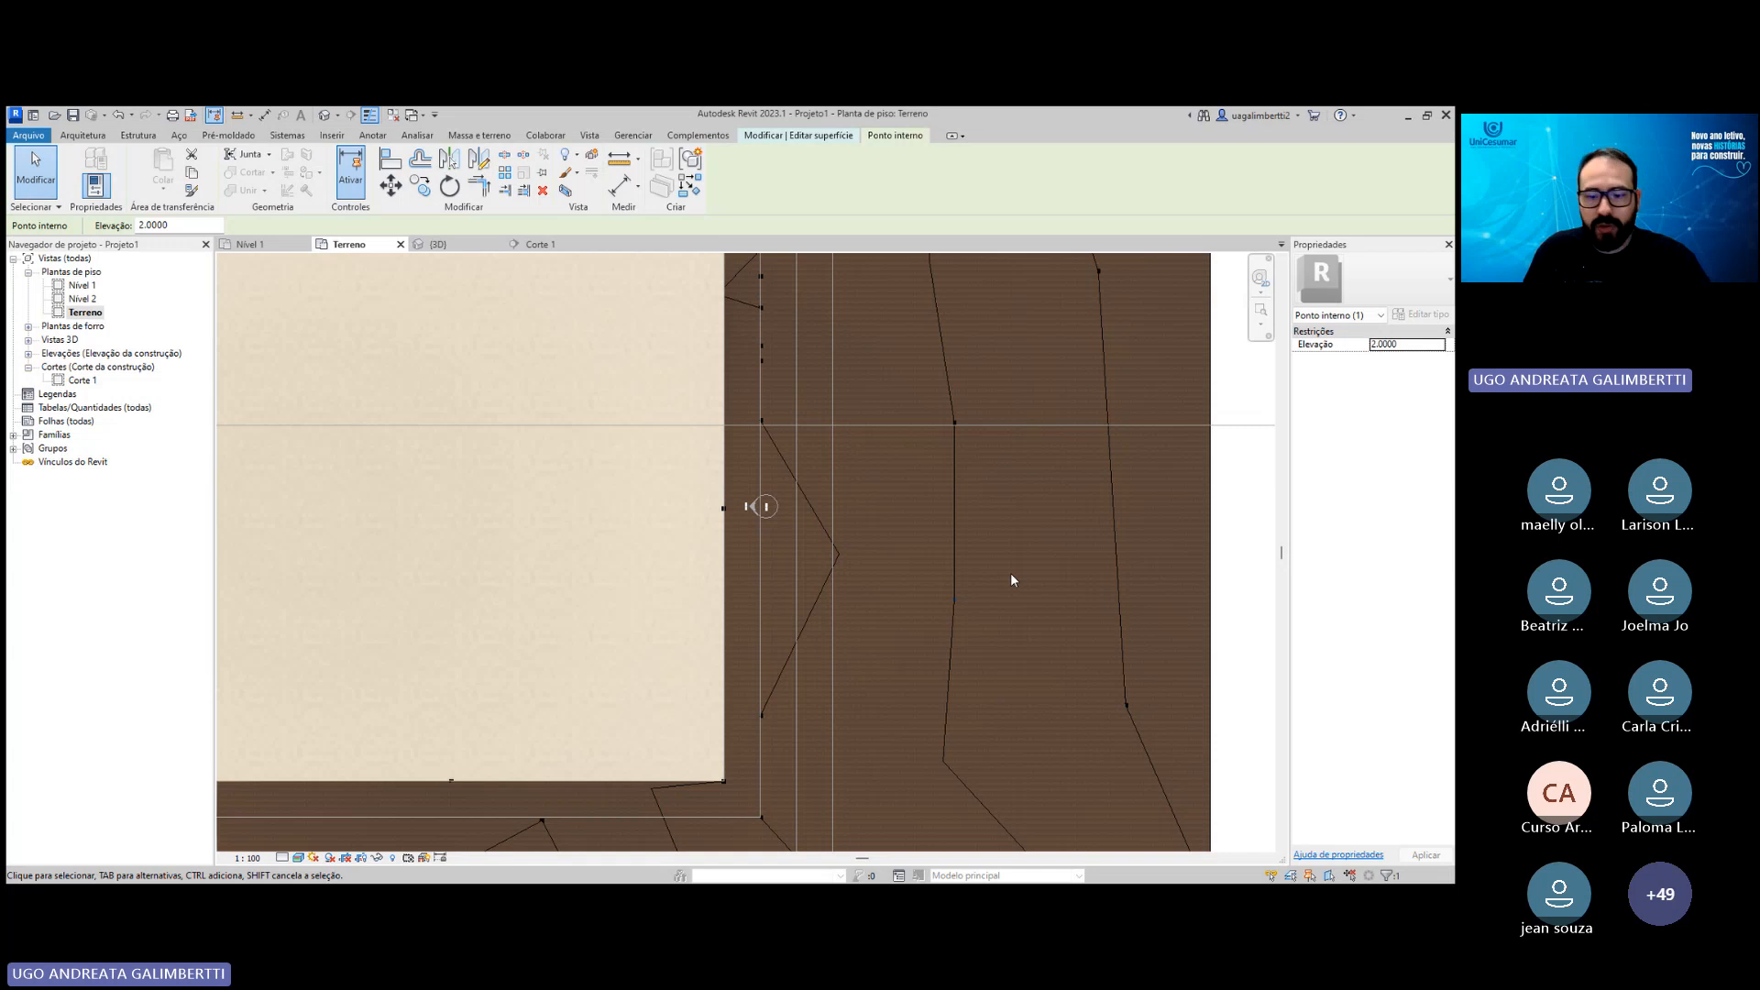
{"action": "left_click", "coordinate": [834, 513]}
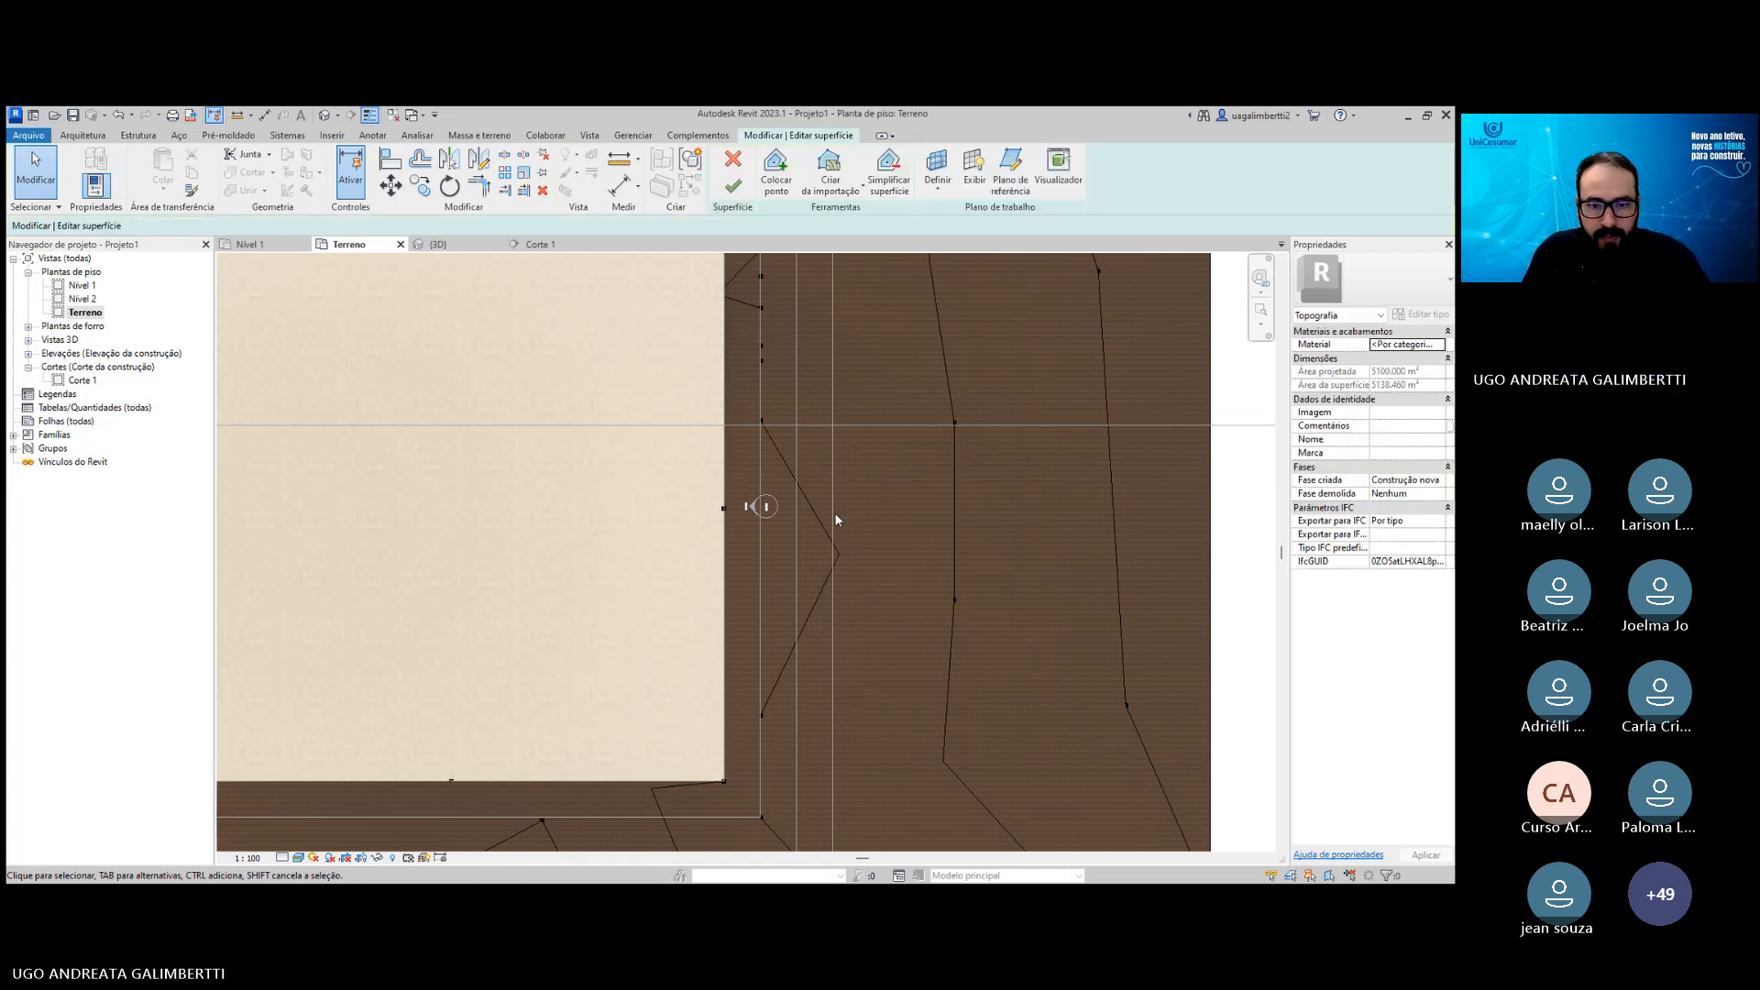
{"action": "scroll", "coordinate": [834, 522], "scroll_direction": "down", "scroll_amount": 3}
{"action": "middle_click_drag", "start_coordinate": [868, 457], "coordinate": [838, 519]}
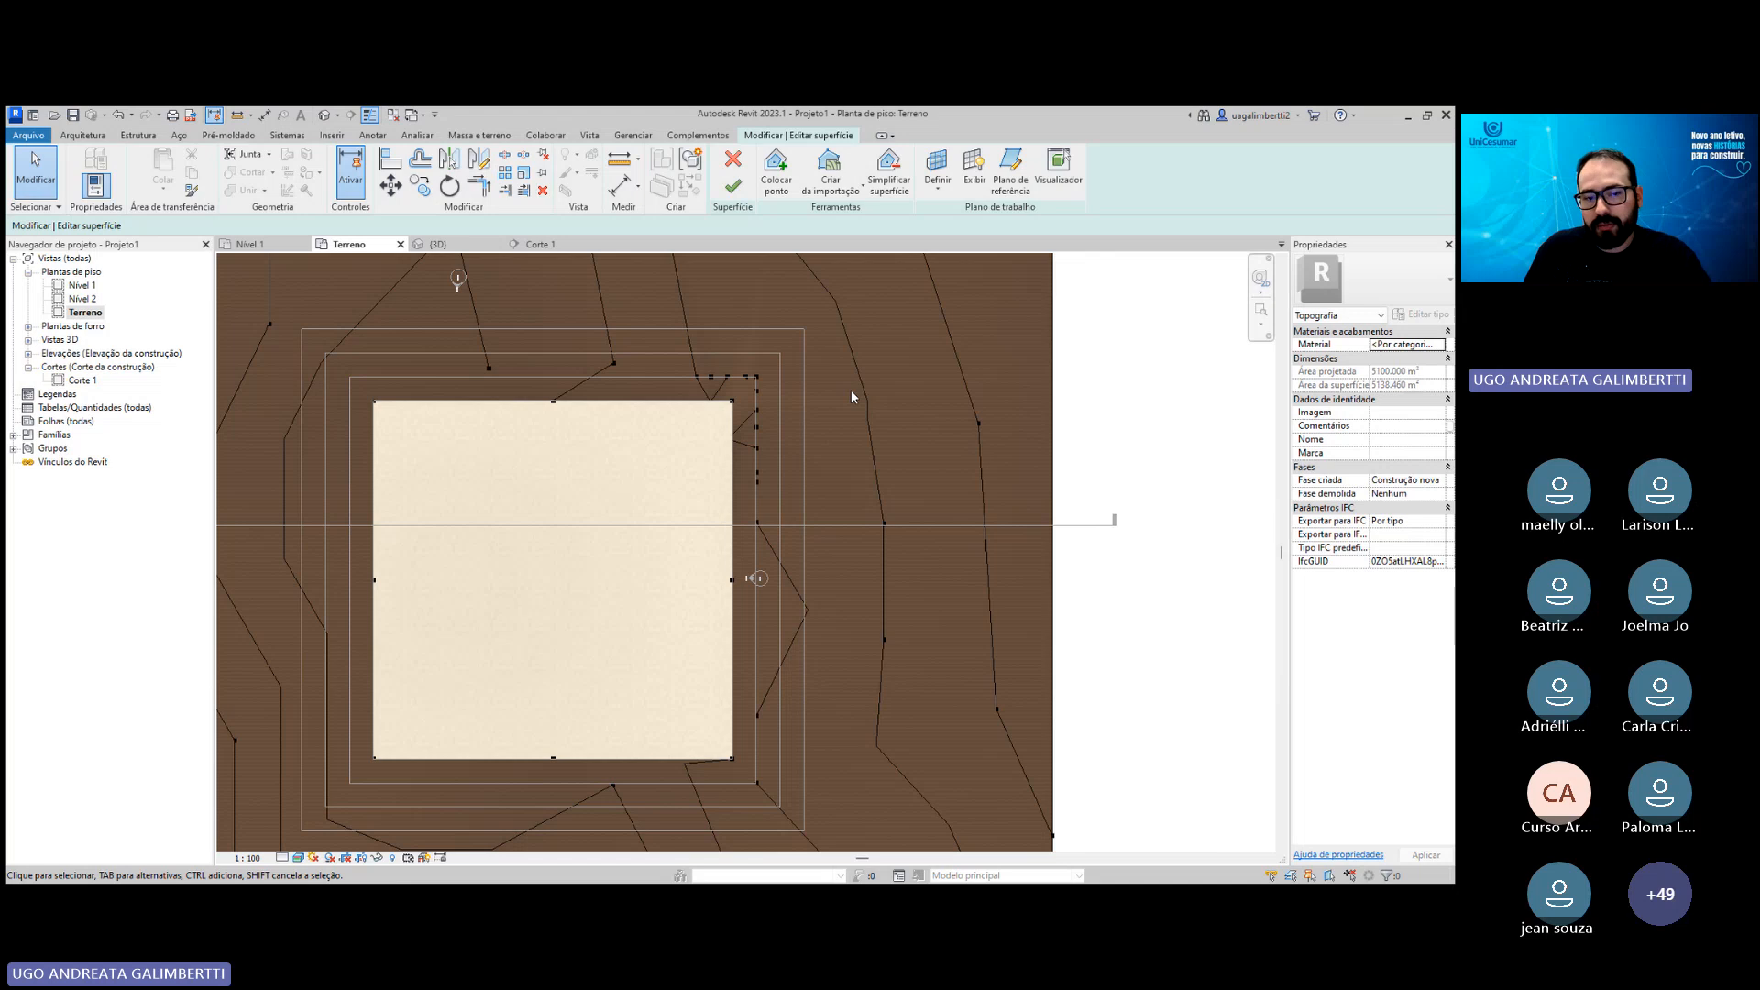
{"action": "scroll", "coordinate": [675, 656], "scroll_direction": "down", "scroll_amount": 1}
{"action": "middle_click_drag", "start_coordinate": [674, 655], "coordinate": [758, 530]}
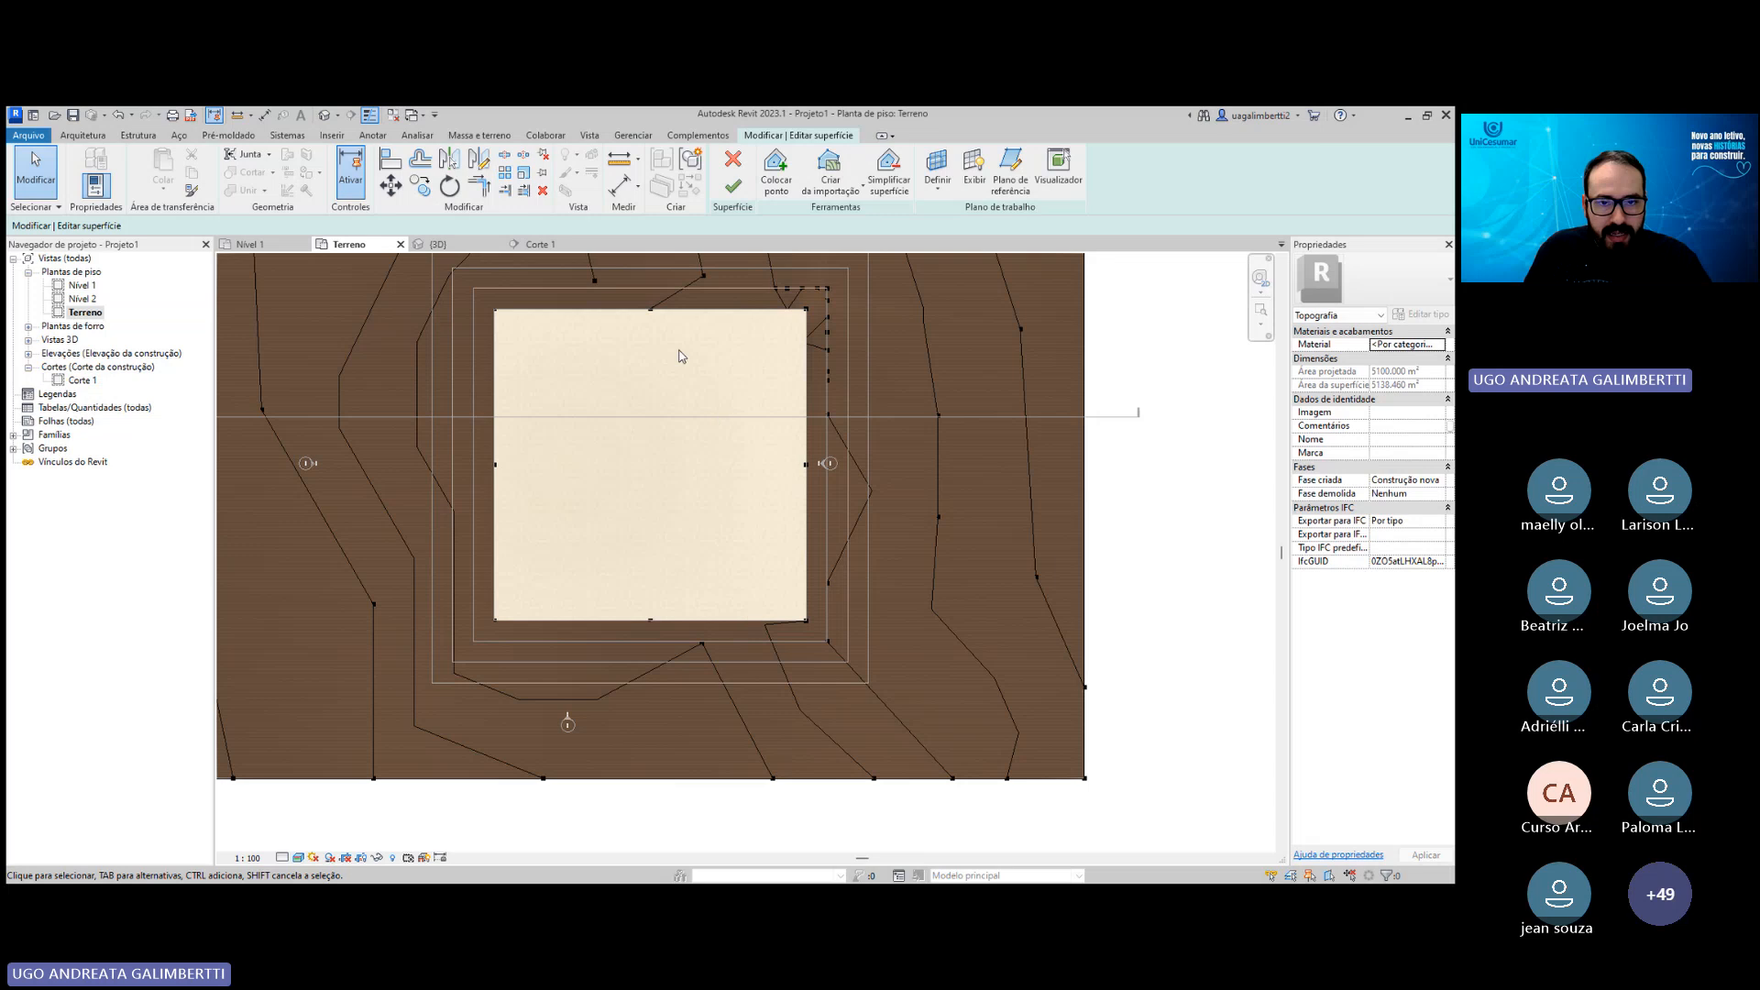
{"action": "middle_click_drag", "start_coordinate": [642, 344], "coordinate": [582, 429]}
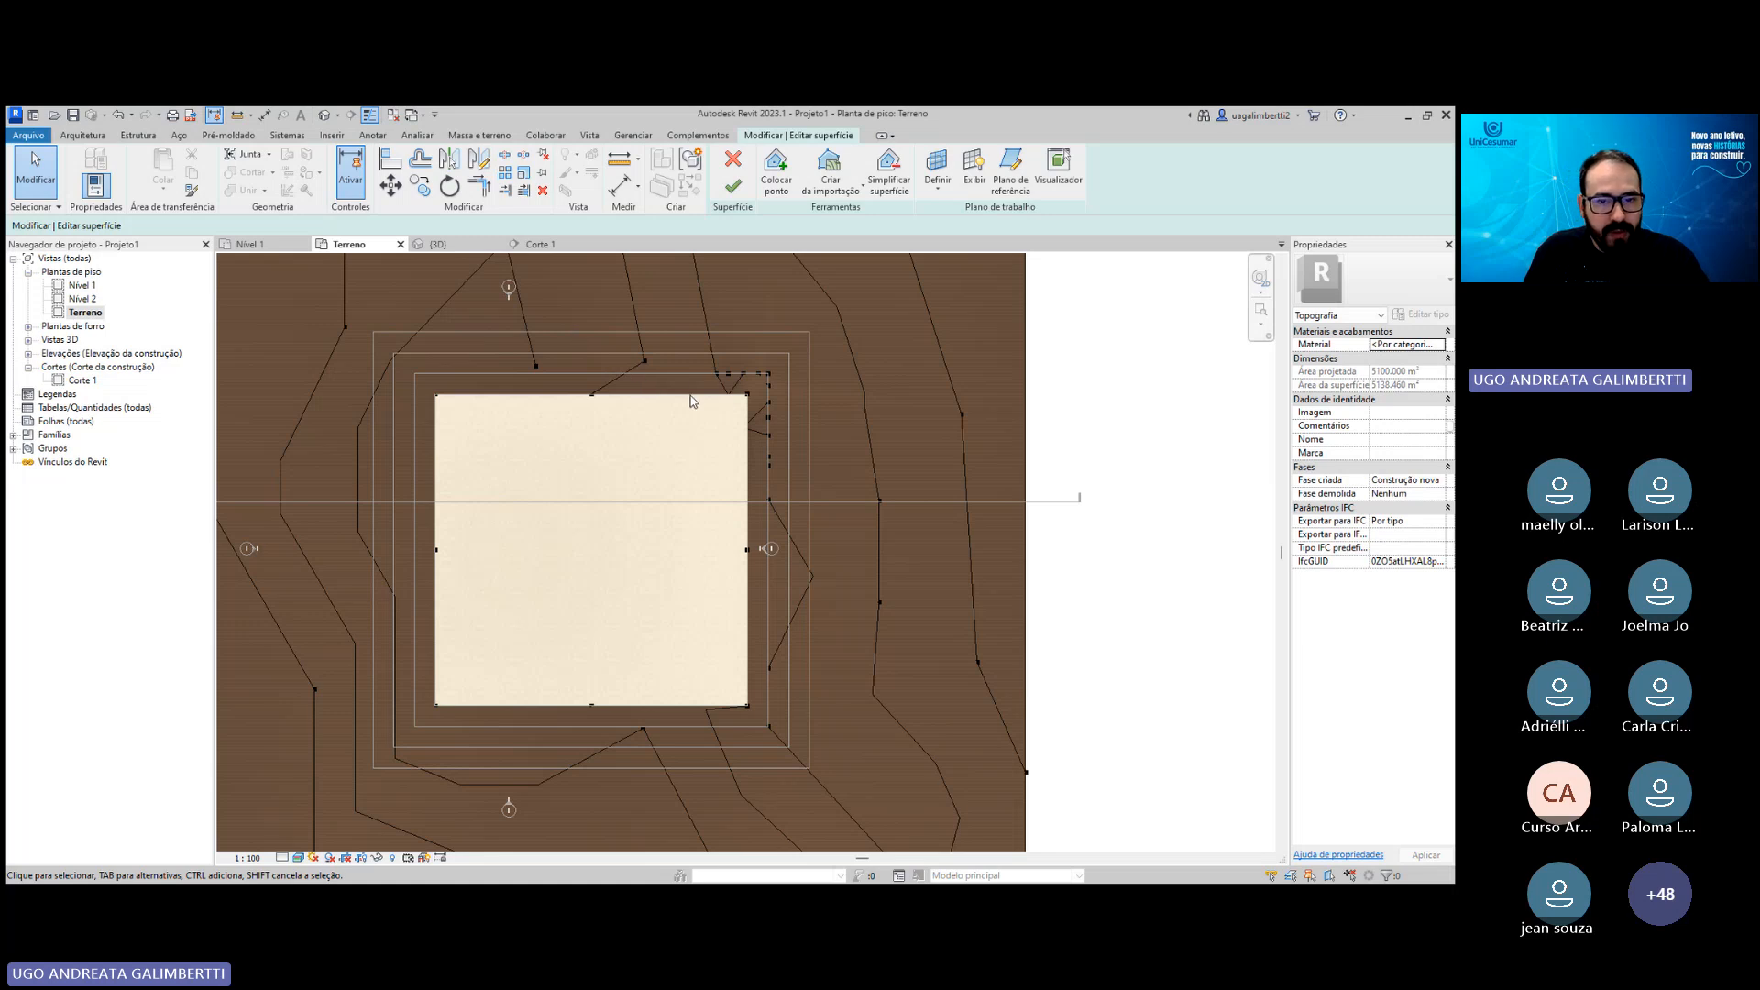
Place surface points at 4 m absolute elevation on the pad's top edge near the upper-right corner and down its right edge.
{"action": "scroll", "coordinate": [676, 391], "scroll_direction": "up", "scroll_amount": 1}
{"action": "left_click", "coordinate": [776, 170]}
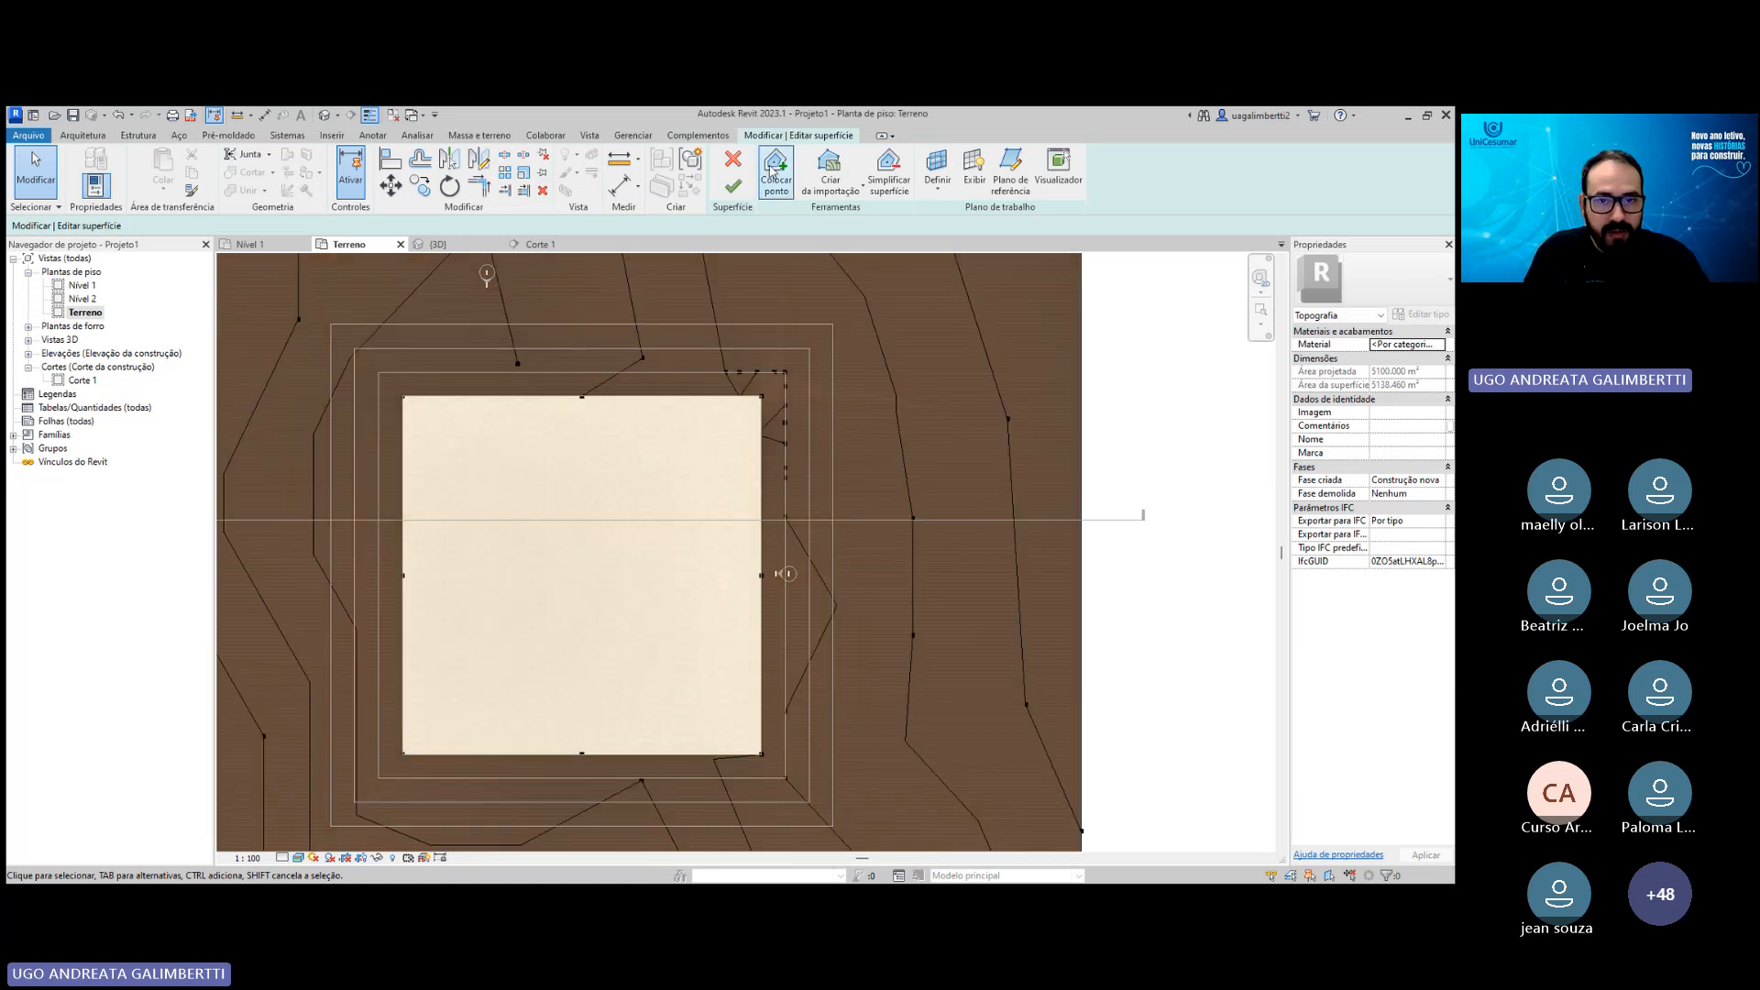
{"action": "double_click", "coordinate": [259, 225]}
{"action": "type", "text": "4"}
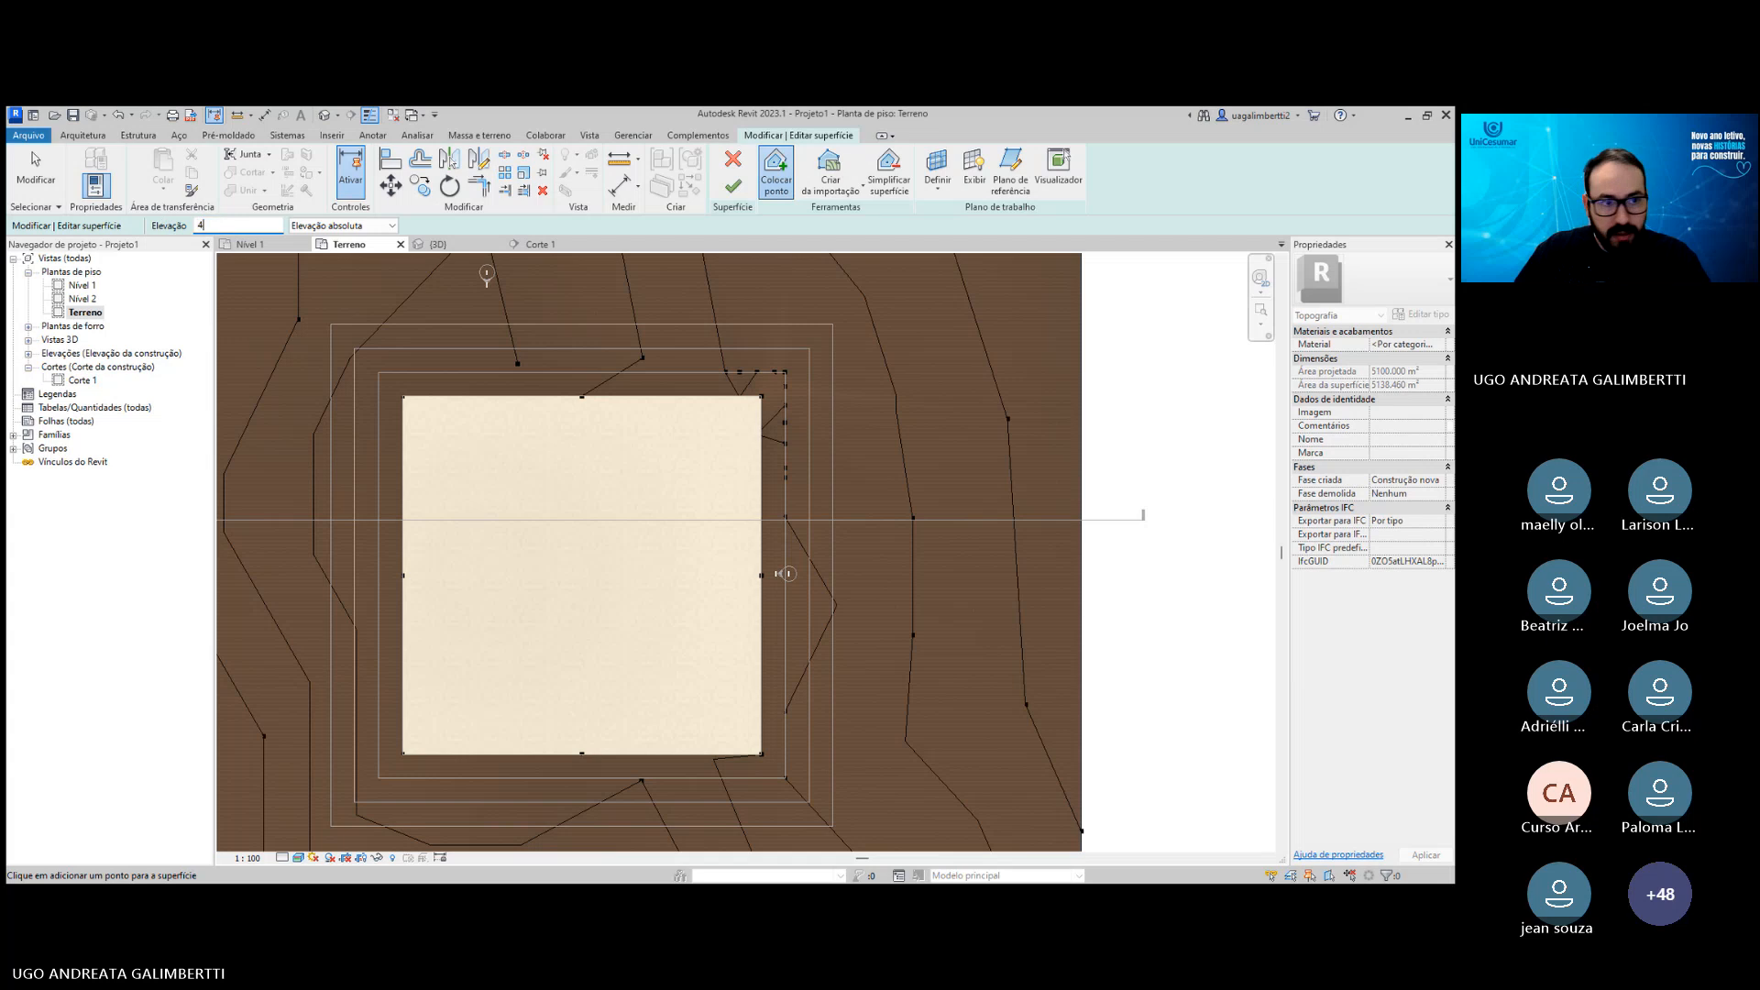
{"action": "scroll", "coordinate": [690, 442], "scroll_direction": "up", "scroll_amount": 1}
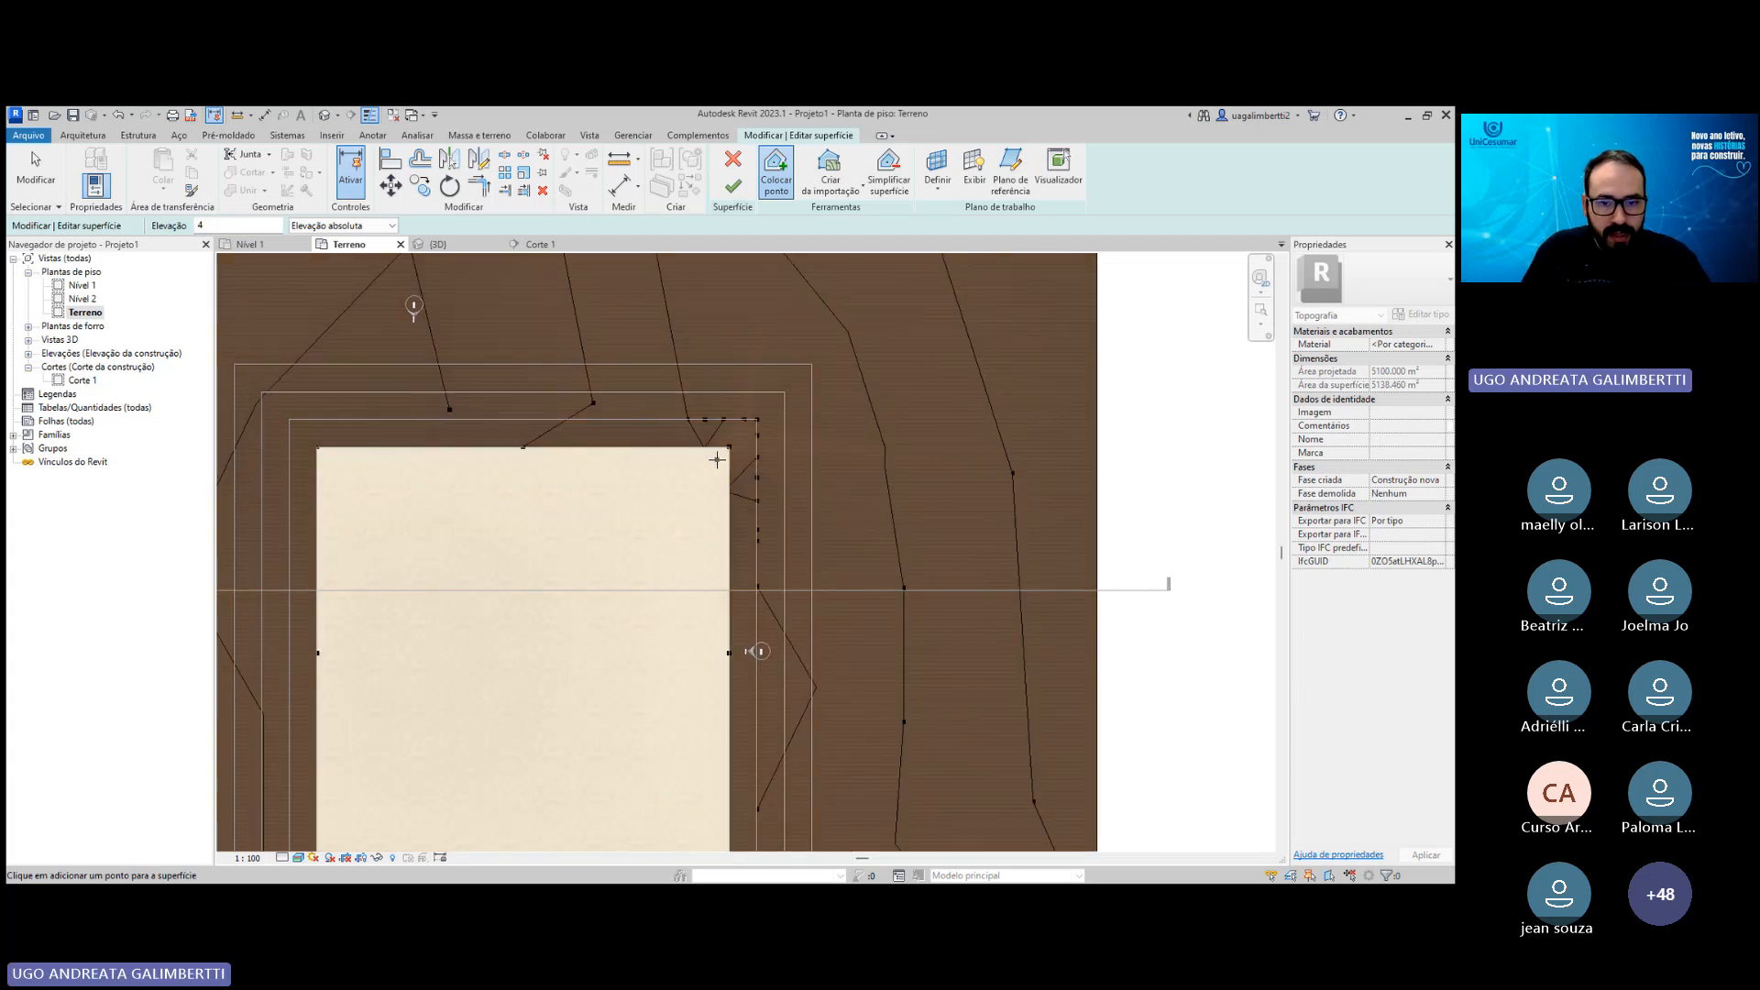
{"action": "scroll", "coordinate": [700, 446], "scroll_direction": "up", "scroll_amount": 1}
{"action": "left_click", "coordinate": [700, 446]}
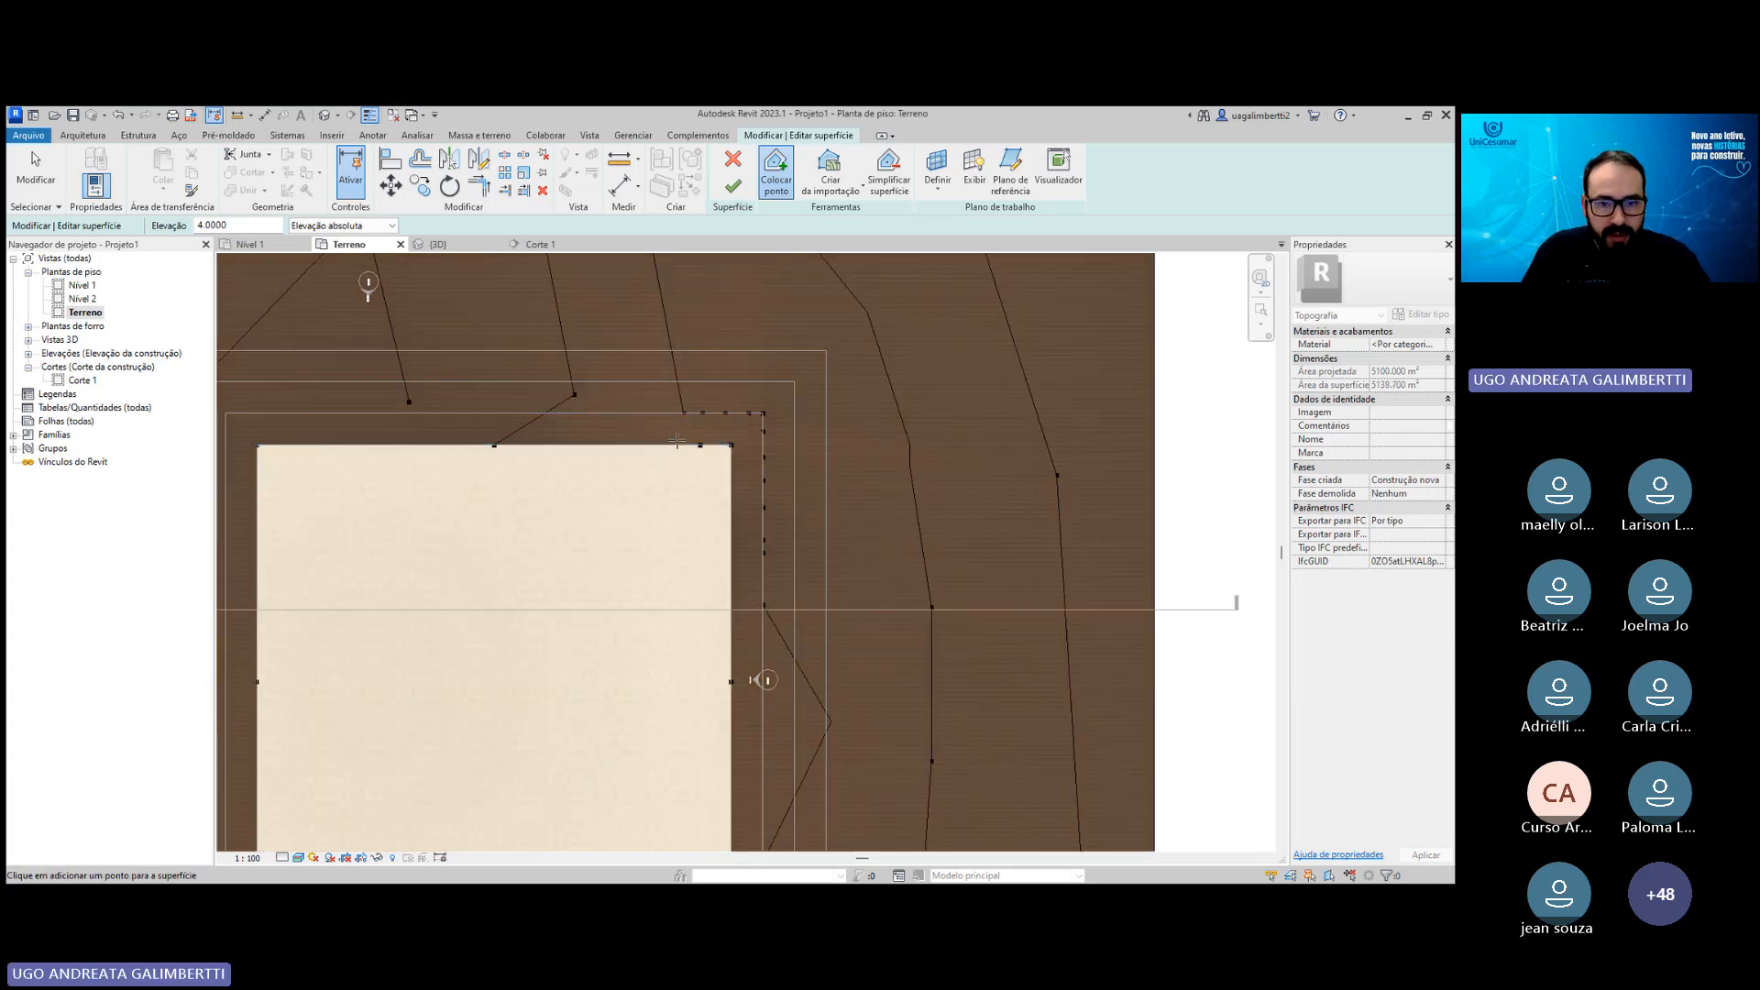
{"action": "scroll", "coordinate": [703, 427], "scroll_direction": "up", "scroll_amount": 1}
{"action": "middle_click_drag", "start_coordinate": [758, 537], "coordinate": [730, 371]}
{"action": "left_click", "coordinate": [729, 337]}
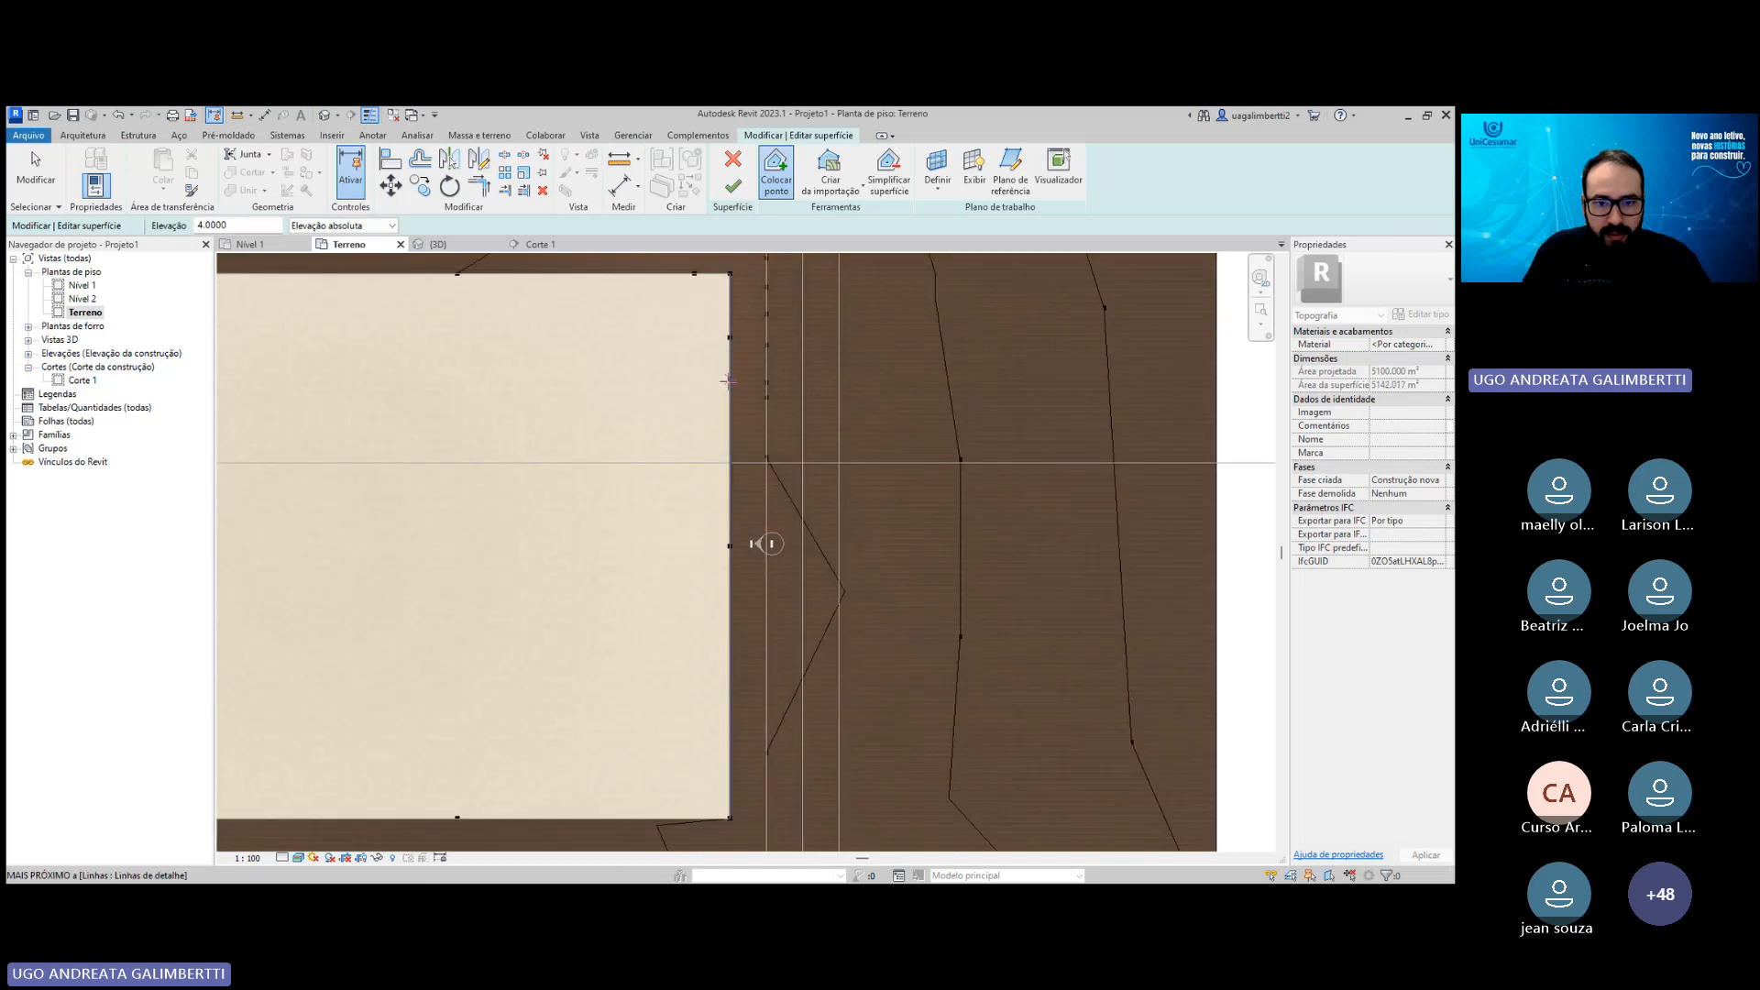
{"action": "left_click", "coordinate": [730, 431]}
Continue the row of 4 m surface points along the lower half of the pad's right edge to near the corner.
{"action": "middle_click_drag", "start_coordinate": [727, 495], "coordinate": [713, 428]}
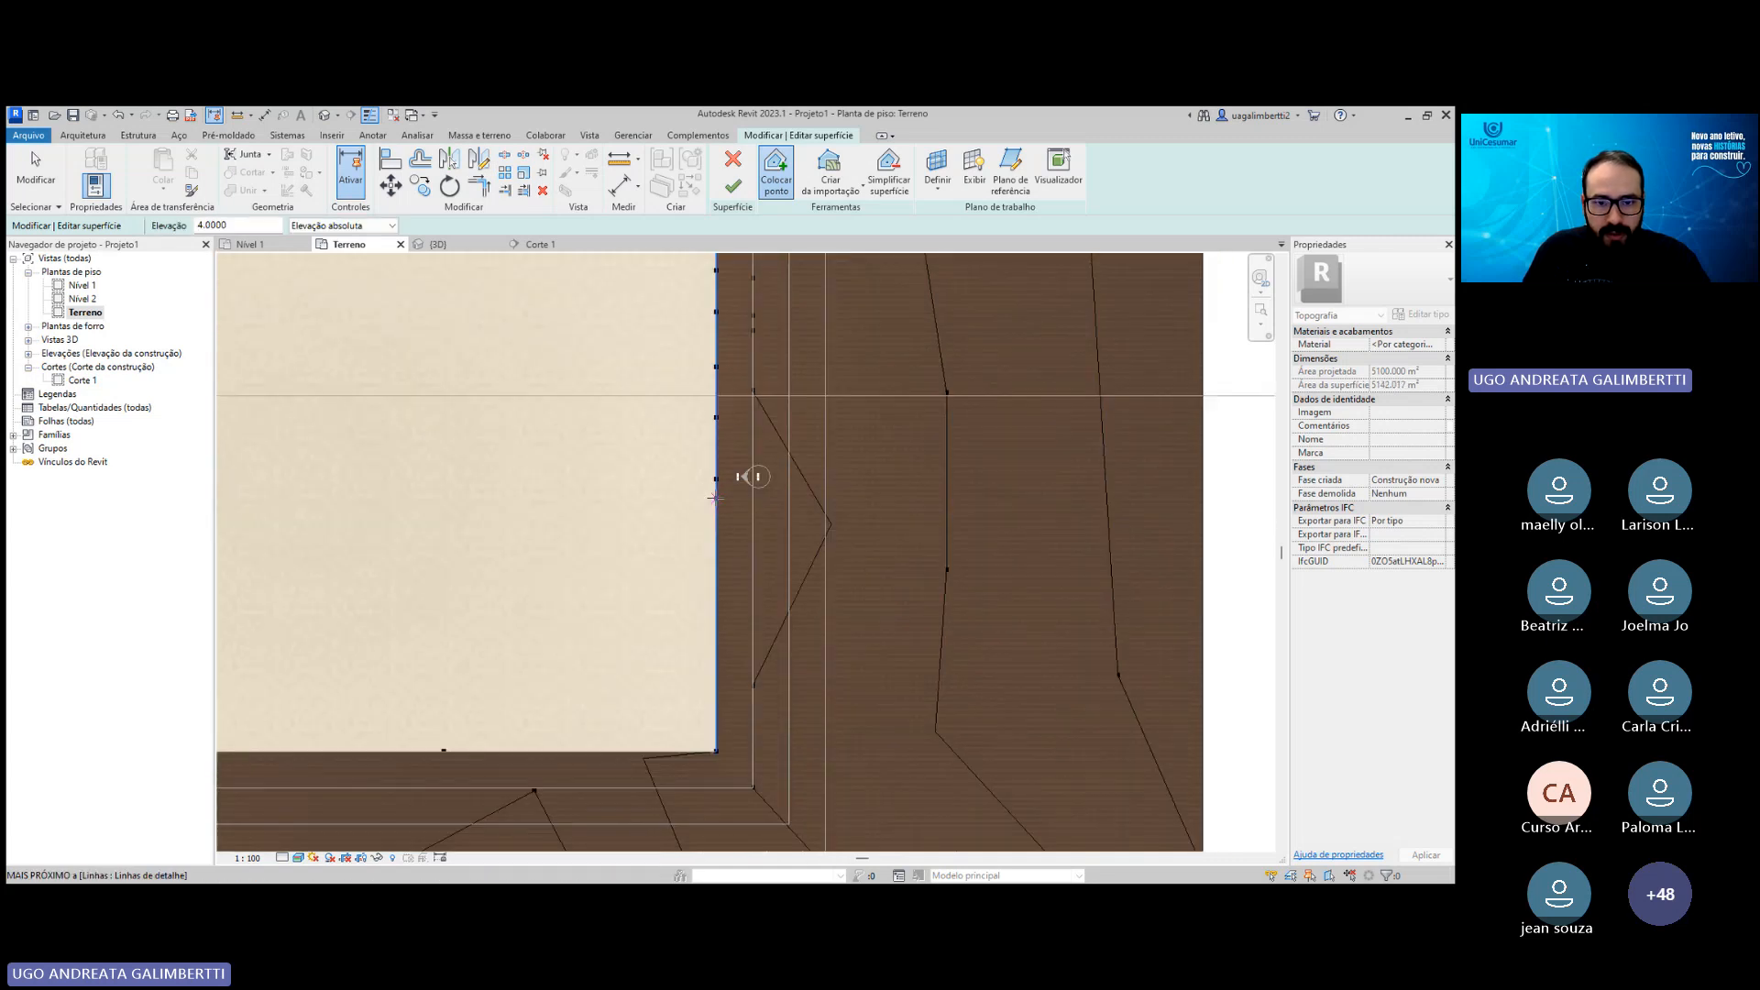
{"action": "left_click", "coordinate": [715, 551]}
{"action": "left_click", "coordinate": [716, 586]}
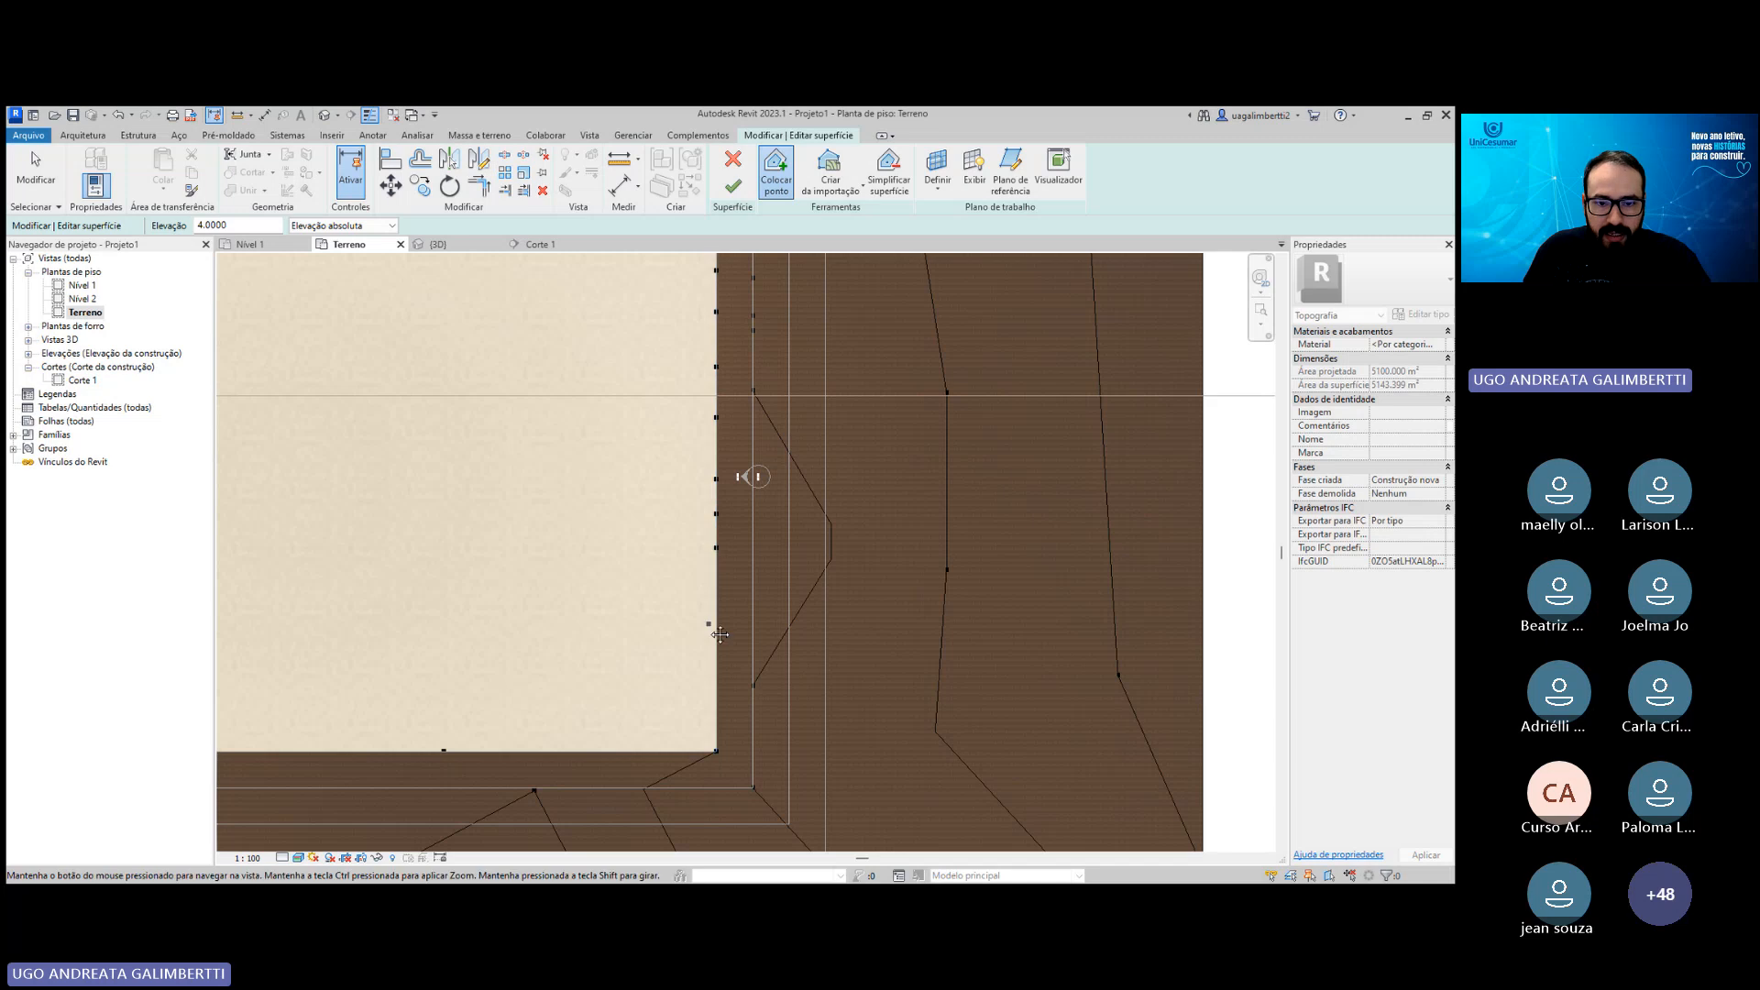
{"action": "middle_click_drag", "start_coordinate": [710, 618], "coordinate": [711, 554]}
{"action": "left_click", "coordinate": [718, 631]}
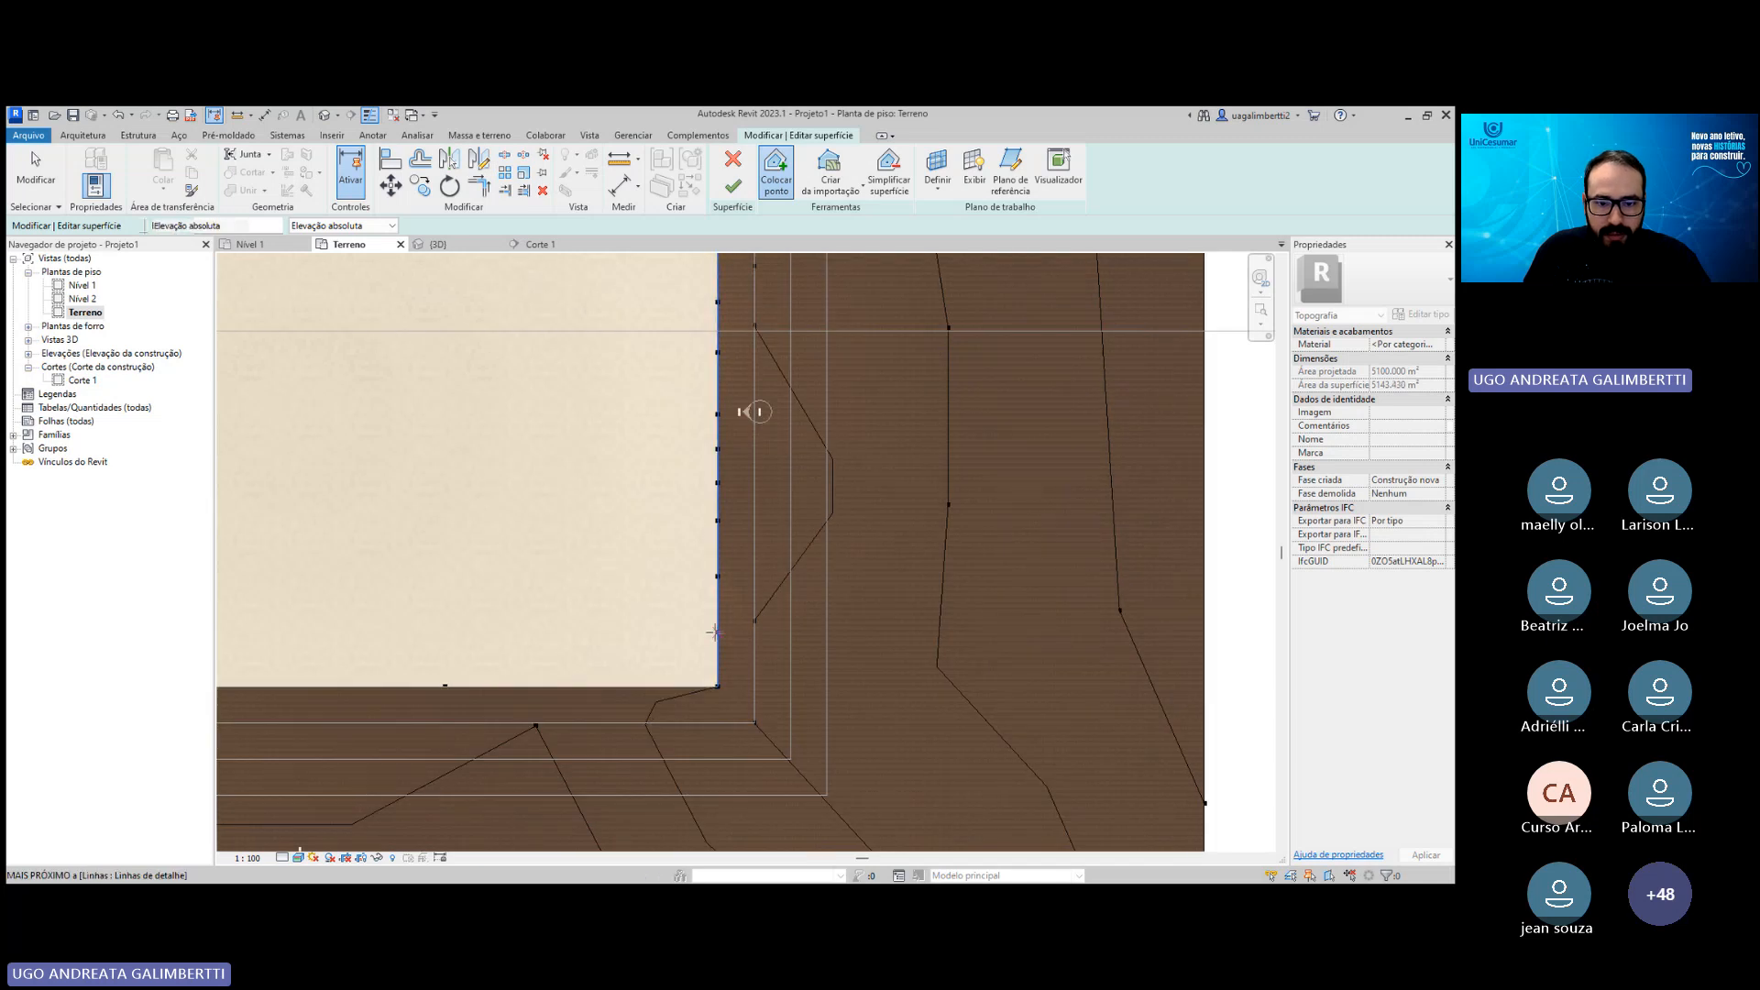
{"action": "scroll", "coordinate": [700, 651], "scroll_direction": "down", "scroll_amount": 1}
{"action": "middle_click_drag", "start_coordinate": [701, 650], "coordinate": [870, 649]}
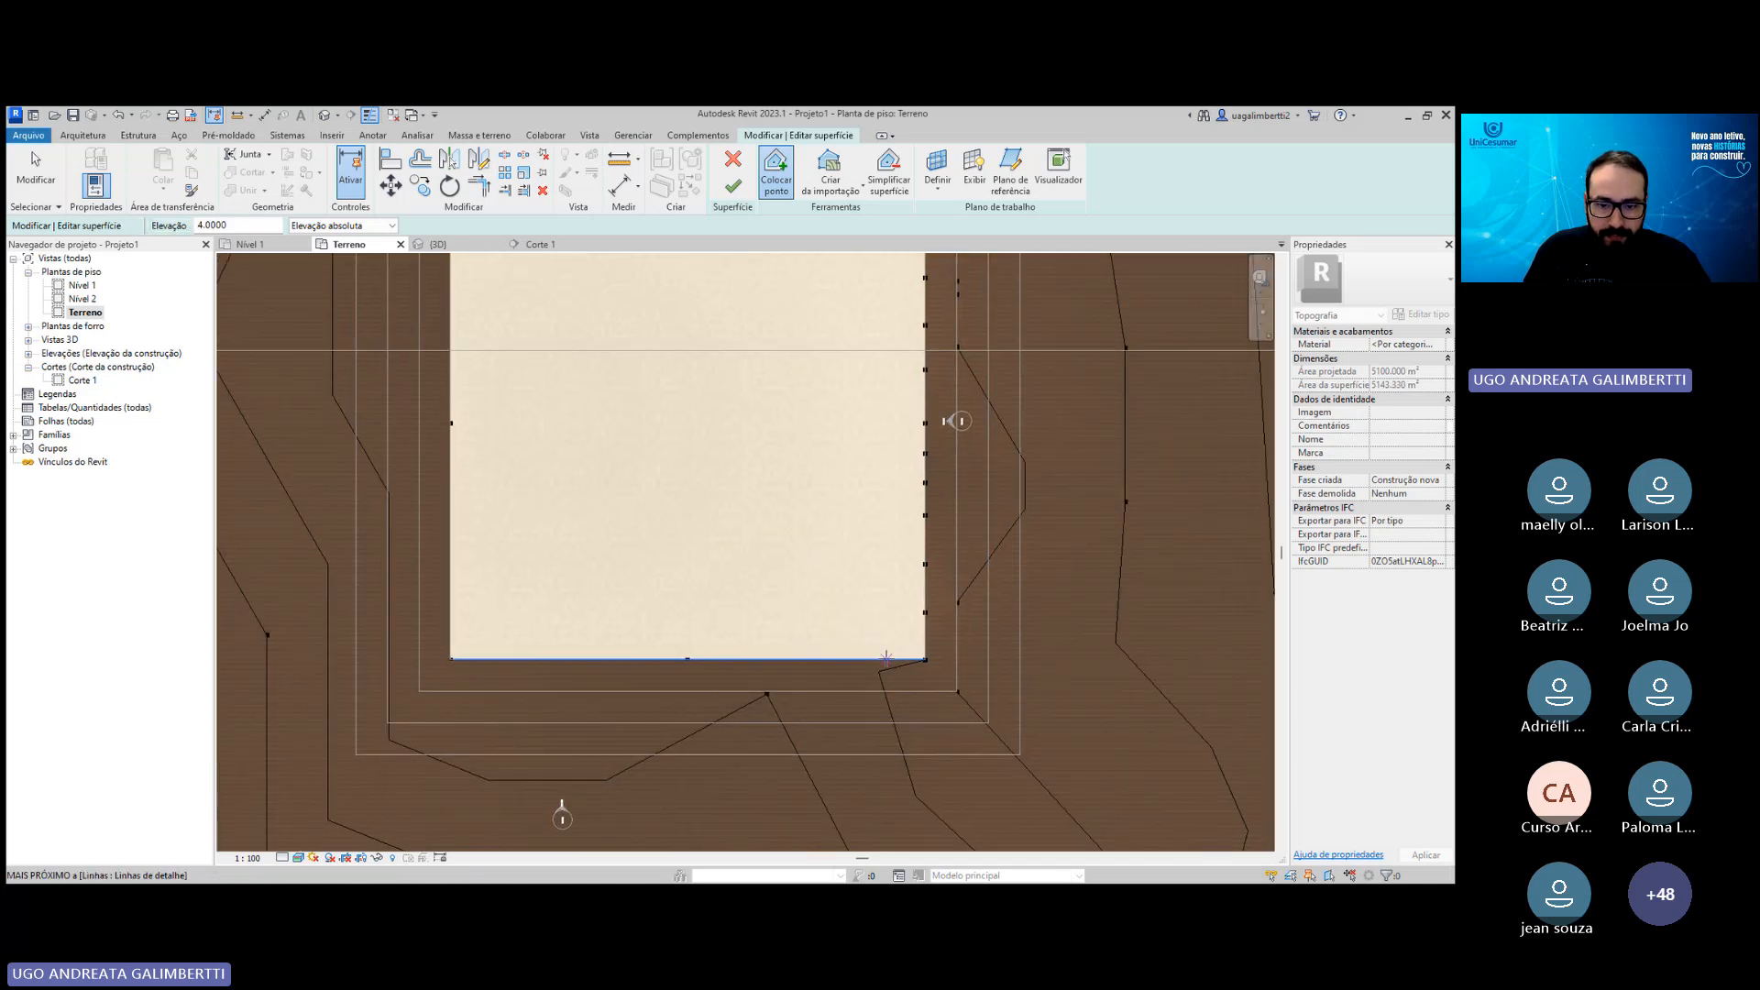
Place a row of surface points at 4 m absolute elevation along the pad's bottom edge from the lower-right corner toward the lower-left corner.
{"action": "left_click", "coordinate": [862, 657]}
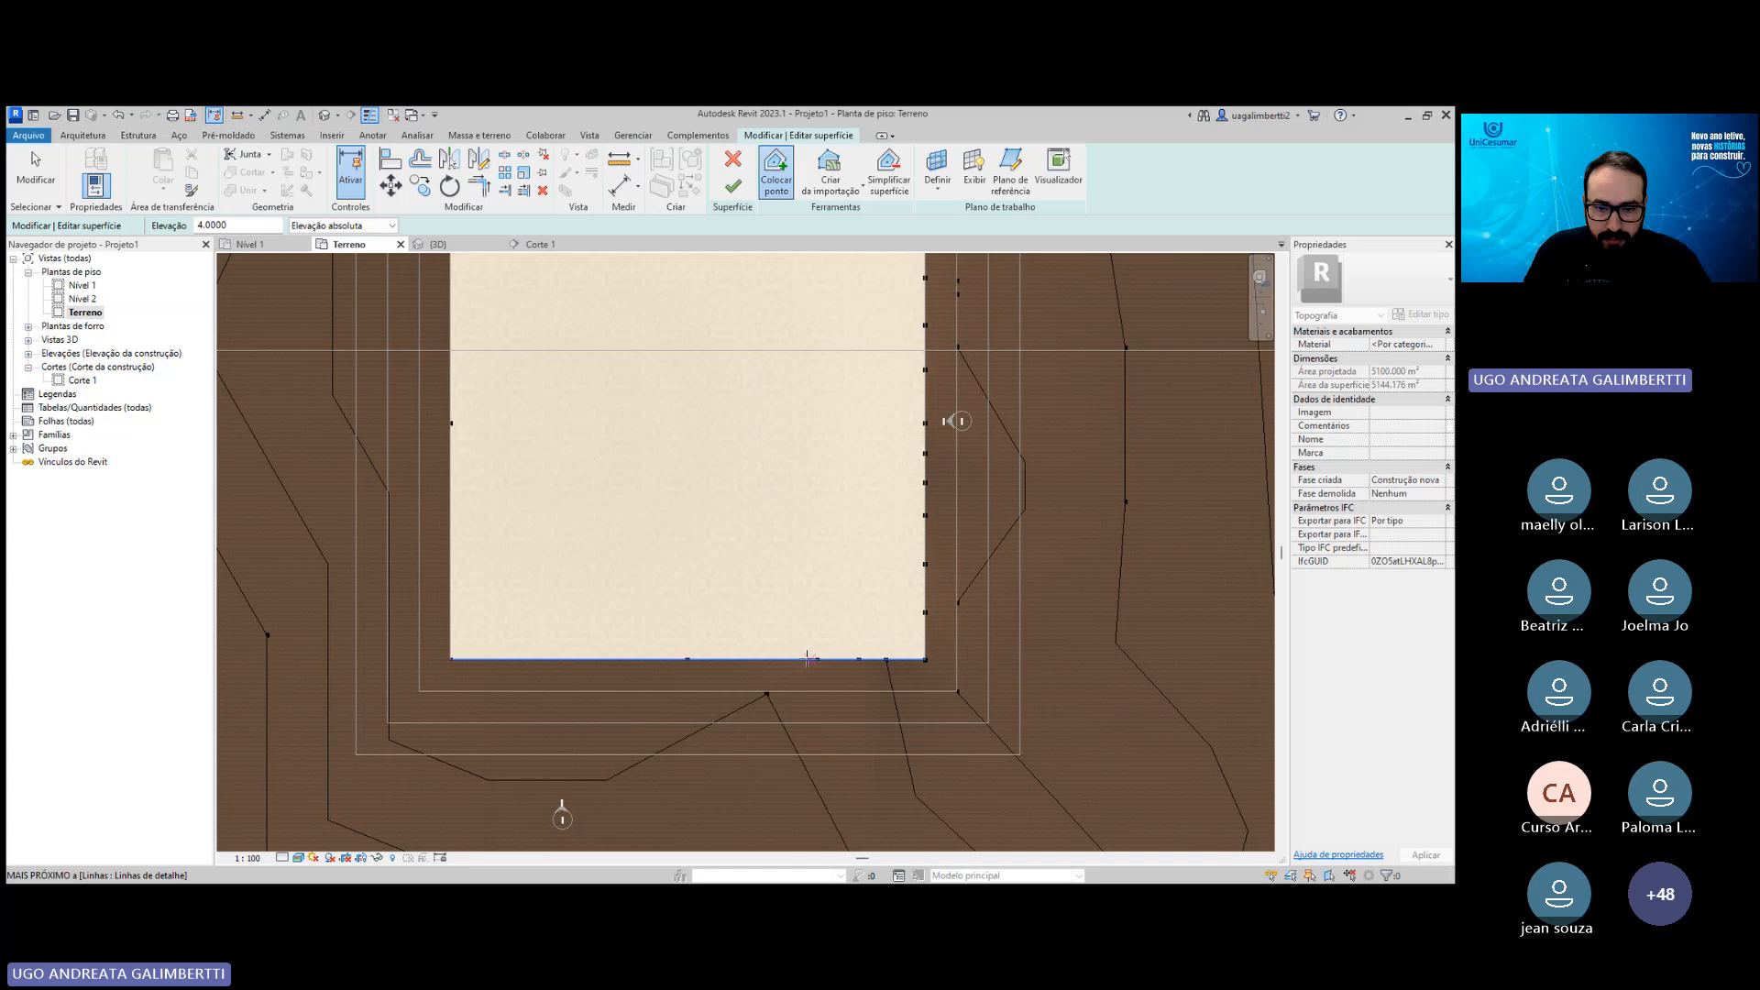
{"action": "middle_click_drag", "start_coordinate": [626, 639], "coordinate": [682, 634]}
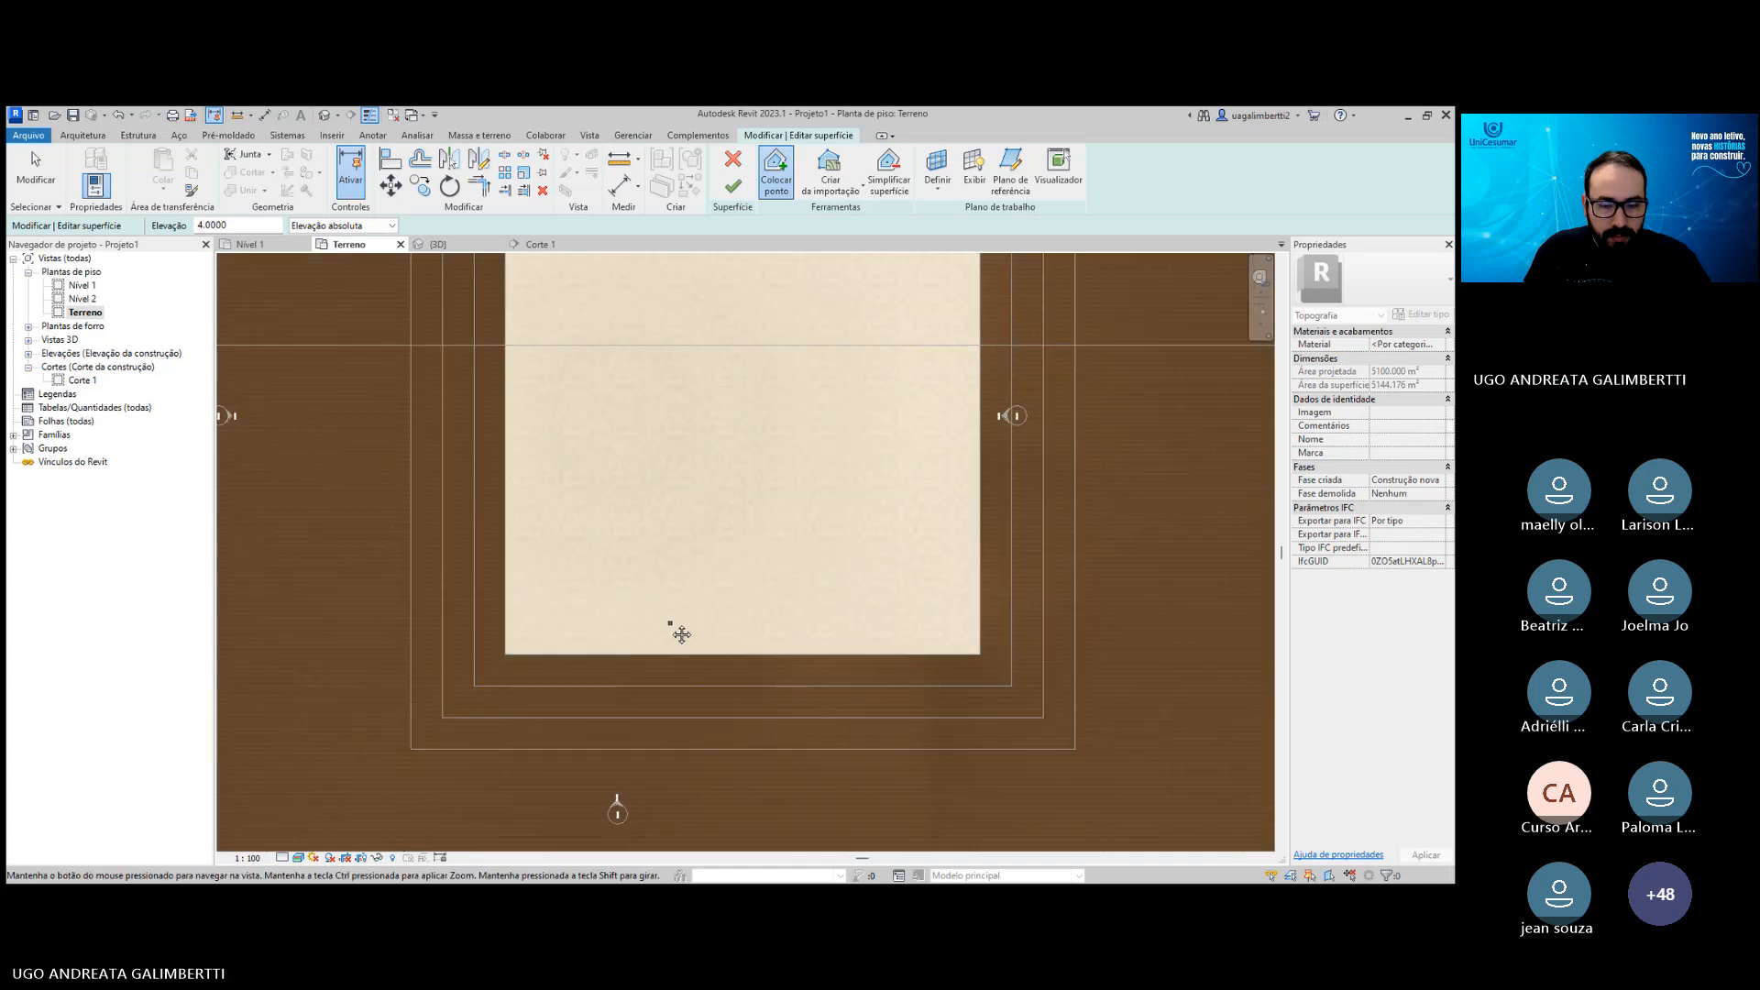
{"action": "left_click", "coordinate": [672, 654]}
{"action": "left_click", "coordinate": [642, 653]}
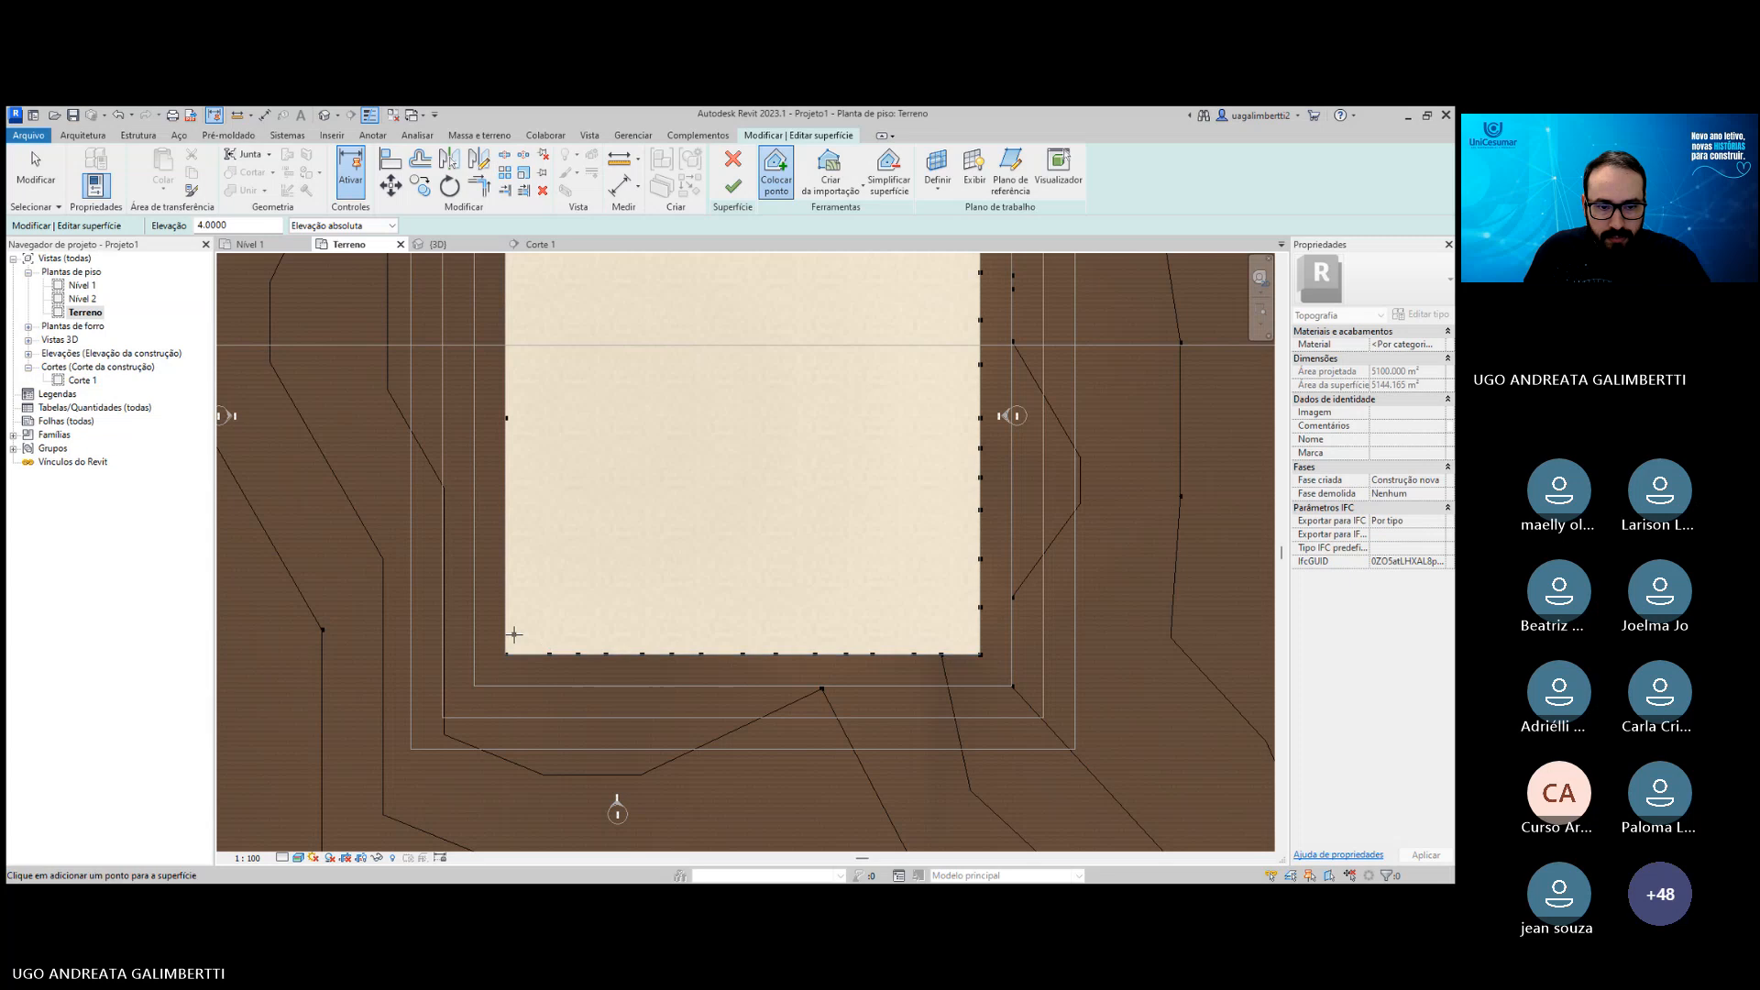
Place 4 m surface points up the lower half of the pad's left edge.
{"action": "left_click", "coordinate": [506, 625]}
{"action": "left_click", "coordinate": [506, 591]}
{"action": "left_click", "coordinate": [506, 556]}
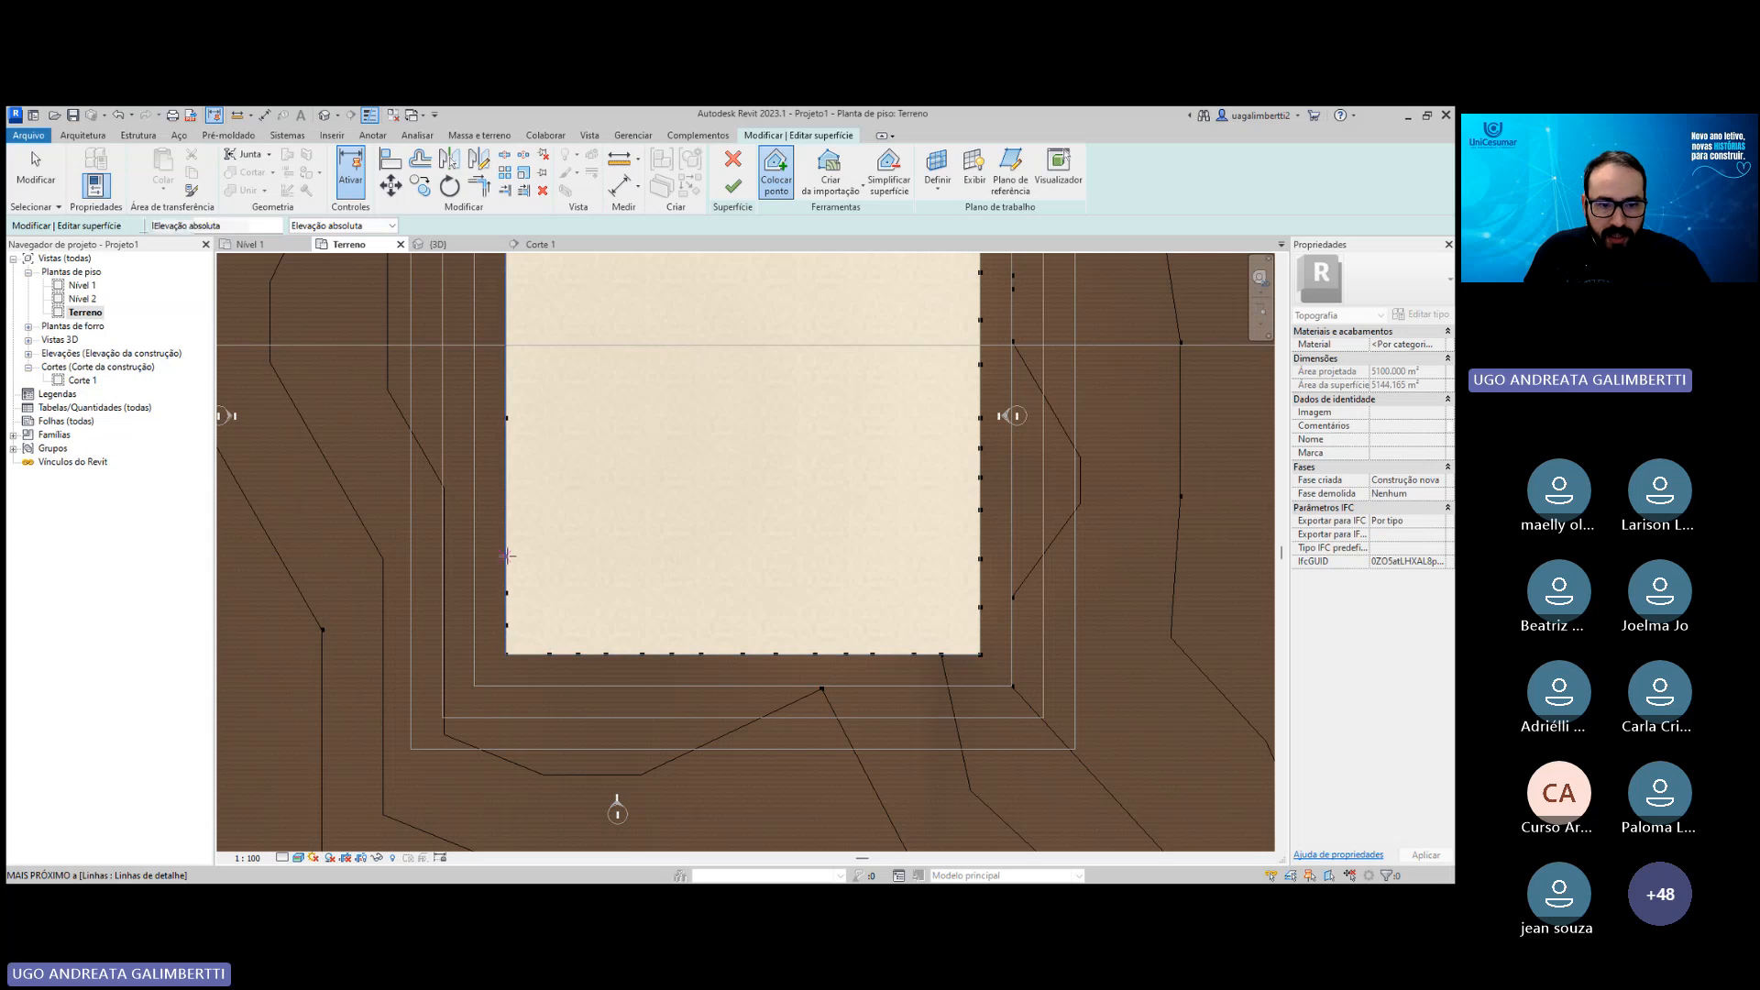
{"action": "scroll", "coordinate": [502, 529], "scroll_direction": "down", "scroll_amount": 1}
{"action": "middle_click_drag", "start_coordinate": [503, 529], "coordinate": [535, 593]}
{"action": "left_click", "coordinate": [537, 582]}
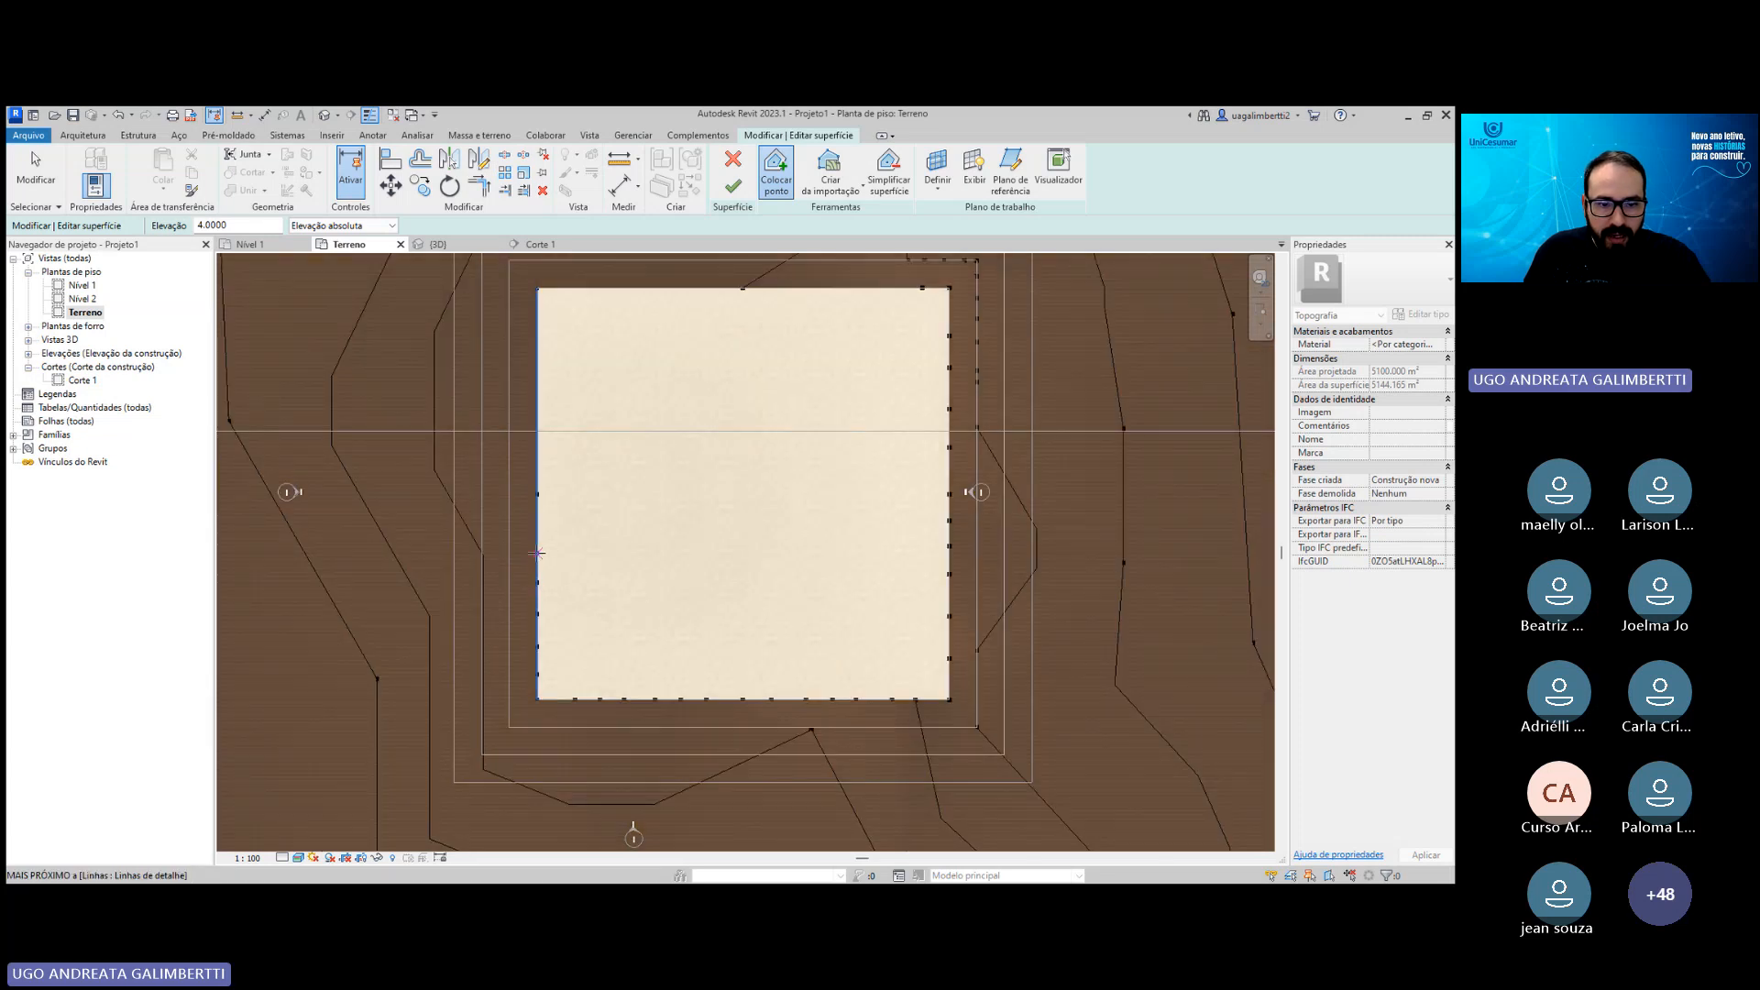
{"action": "left_click", "coordinate": [538, 553]}
Continue the row of 4 m surface points up the upper half of the pad's left edge to near the corner.
{"action": "scroll", "coordinate": [550, 523], "scroll_direction": "up", "scroll_amount": 2}
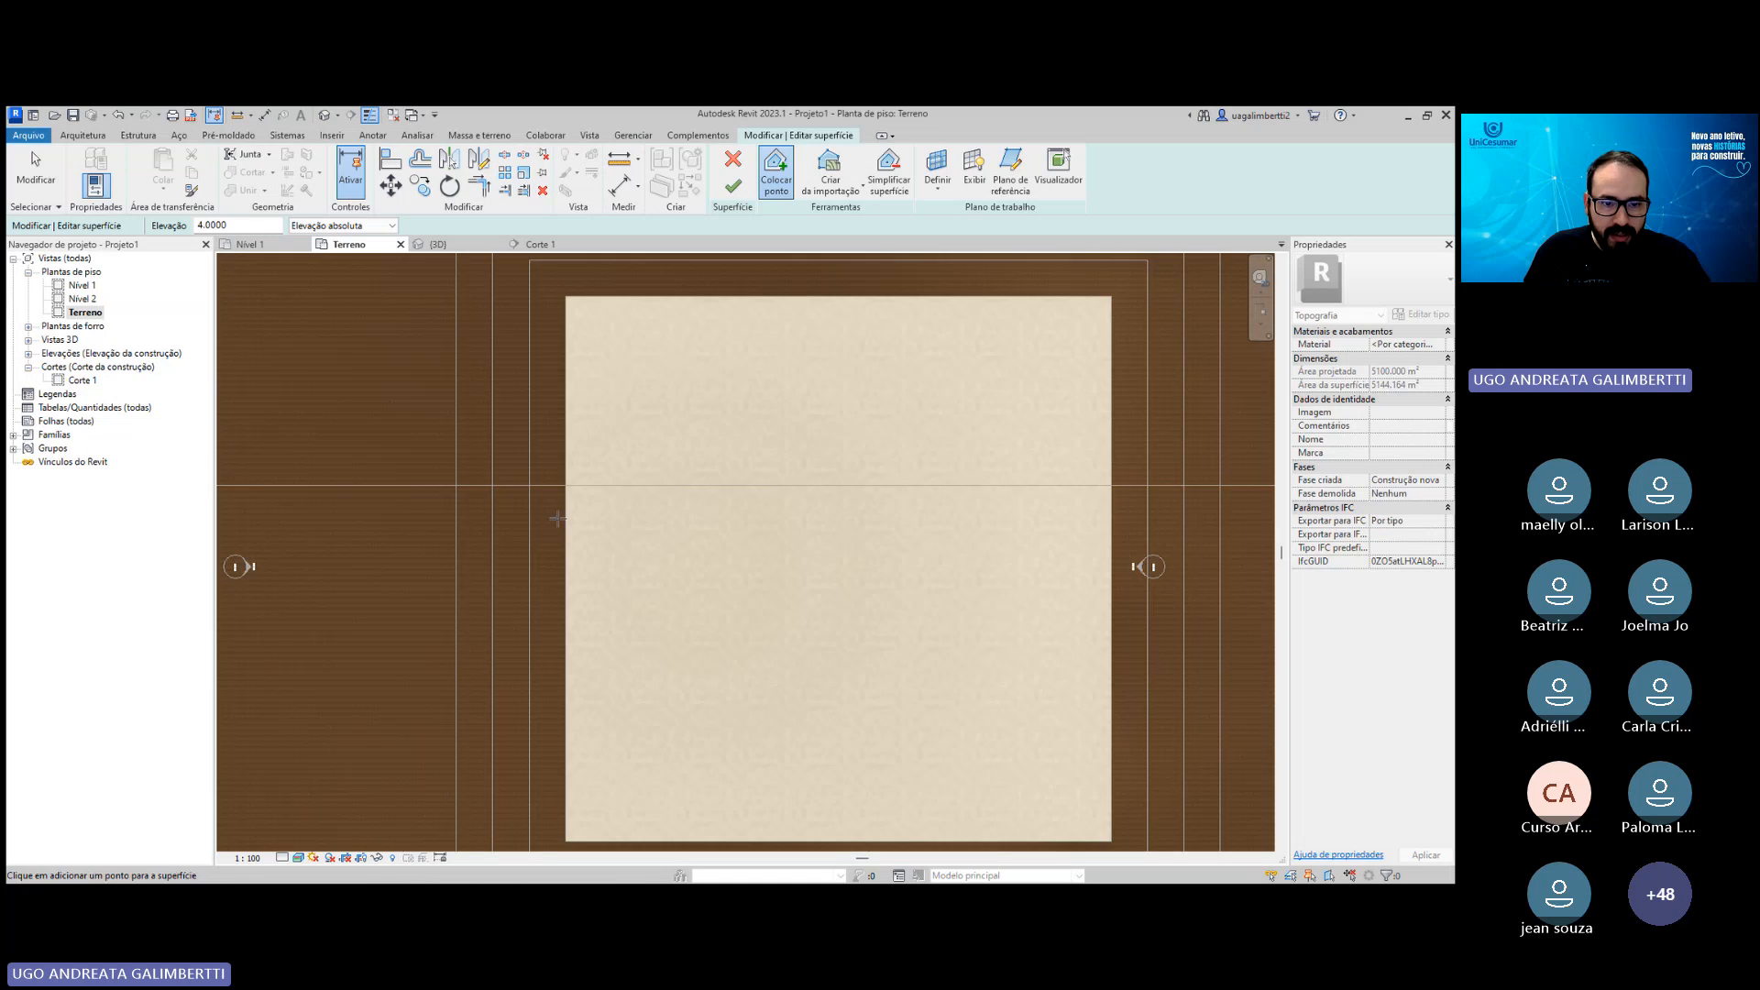
{"action": "left_click", "coordinate": [566, 500]}
{"action": "middle_click_drag", "start_coordinate": [578, 475], "coordinate": [586, 516]}
{"action": "left_click", "coordinate": [573, 488]}
{"action": "left_click", "coordinate": [573, 449]}
{"action": "middle_click_drag", "start_coordinate": [572, 410], "coordinate": [574, 465]}
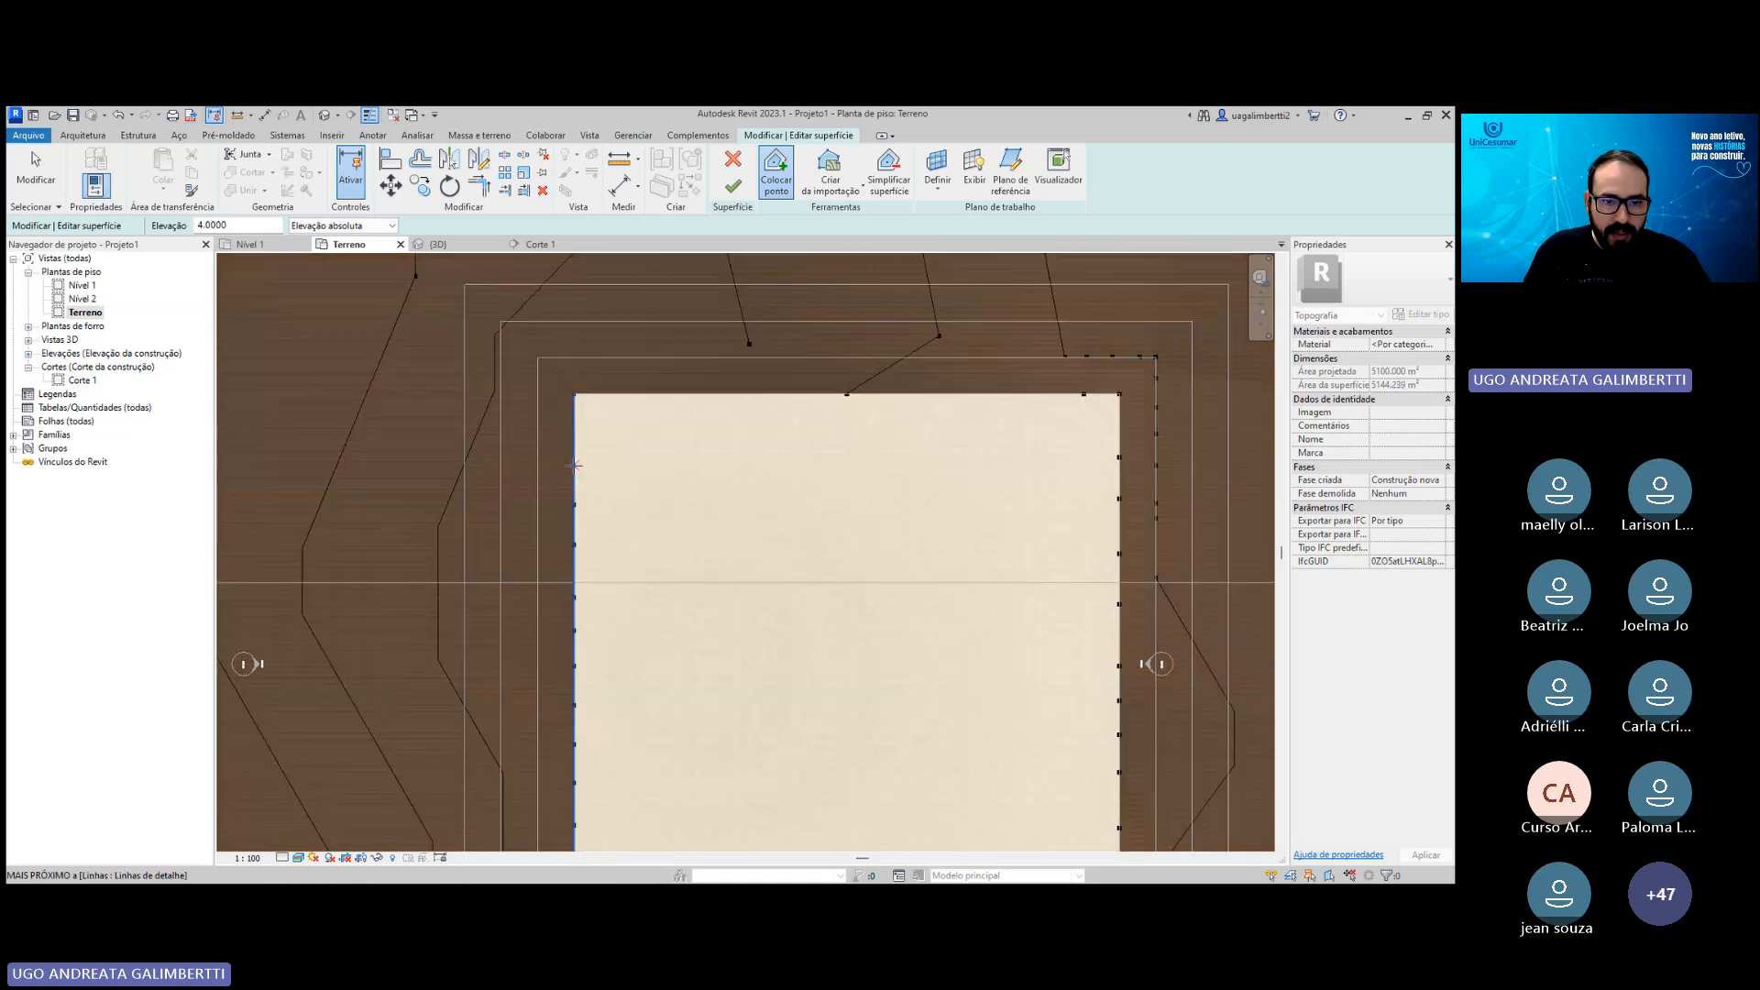
{"action": "left_click", "coordinate": [574, 424]}
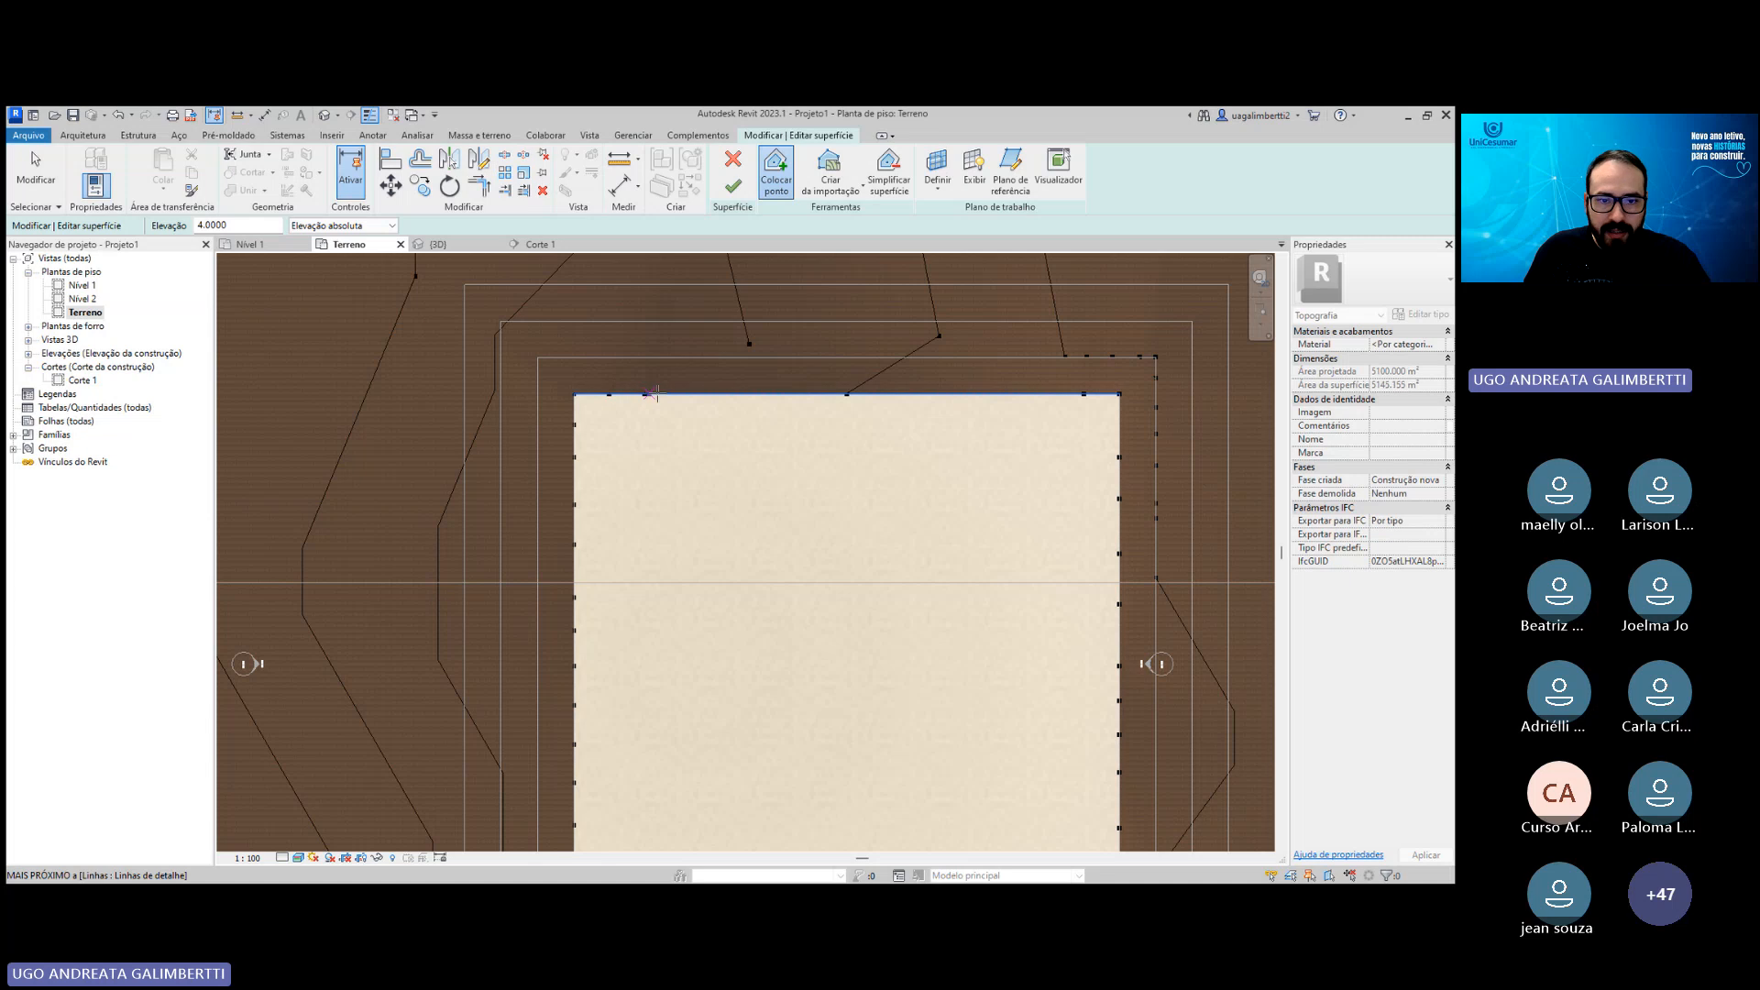
Place 4 m surface points along the pad's top edge from left to right and finish placing points.
{"action": "left_click", "coordinate": [646, 394]}
{"action": "left_click", "coordinate": [680, 394]}
{"action": "left_click", "coordinate": [722, 394]}
{"action": "left_click", "coordinate": [756, 394]}
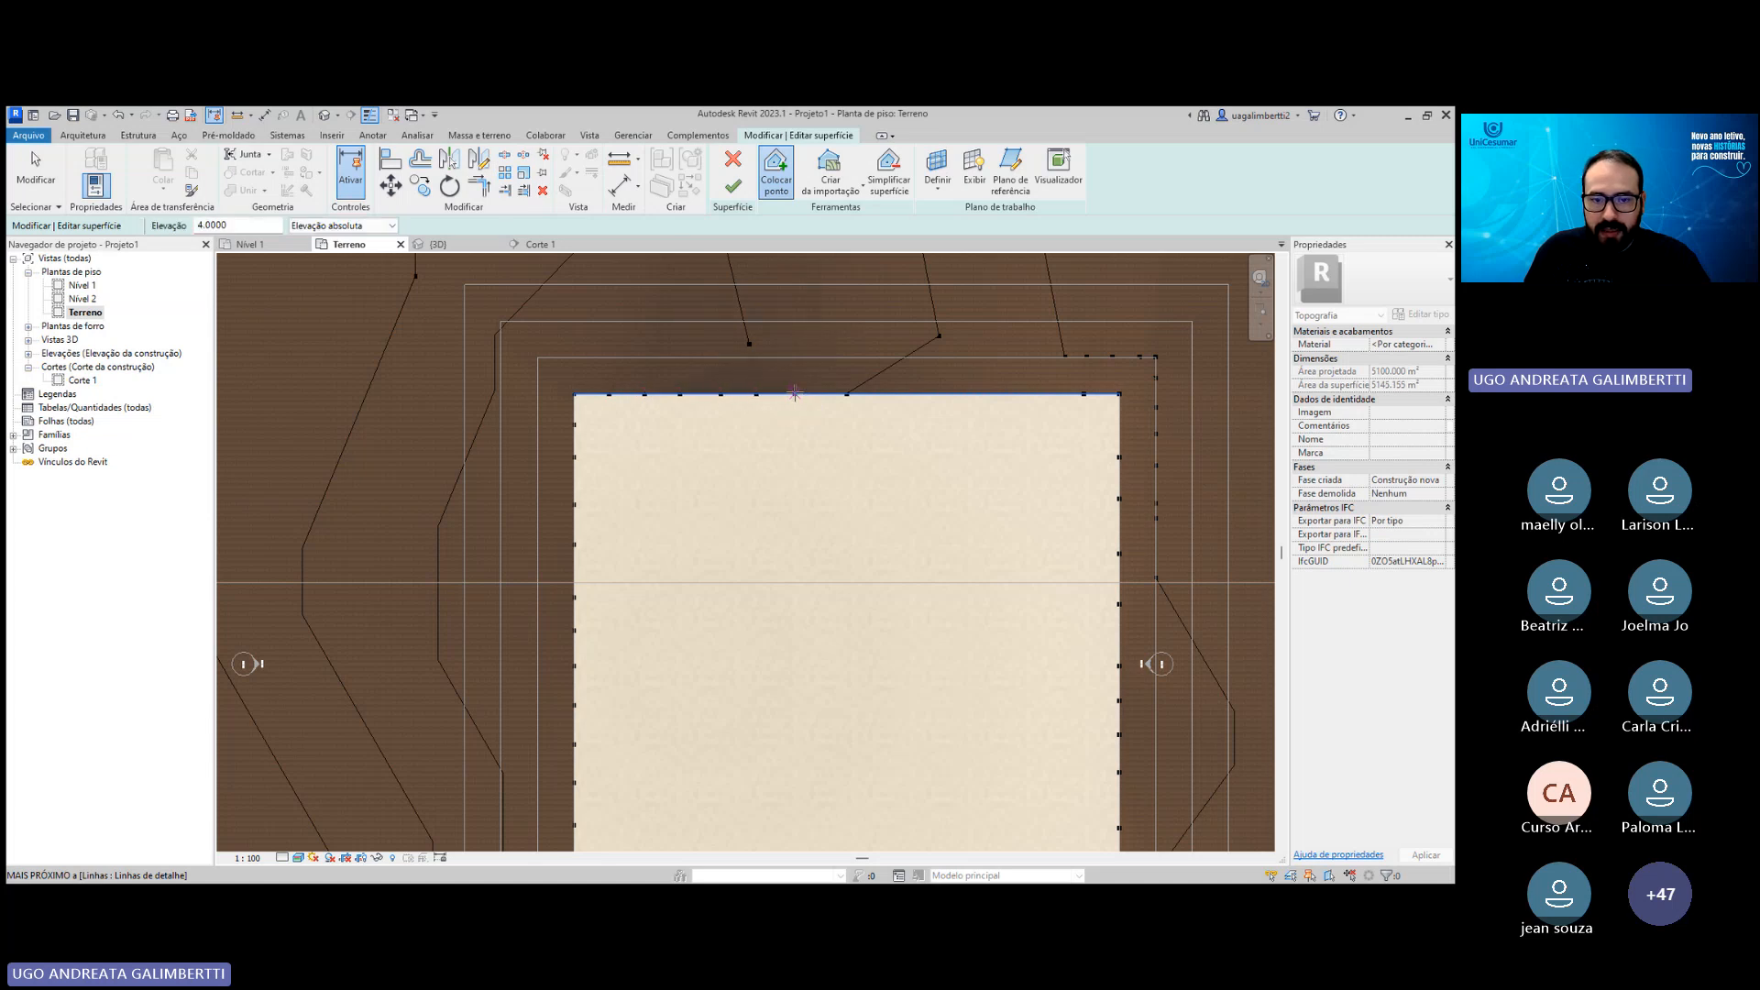
{"action": "left_click", "coordinate": [872, 394]}
{"action": "left_click", "coordinate": [953, 395]}
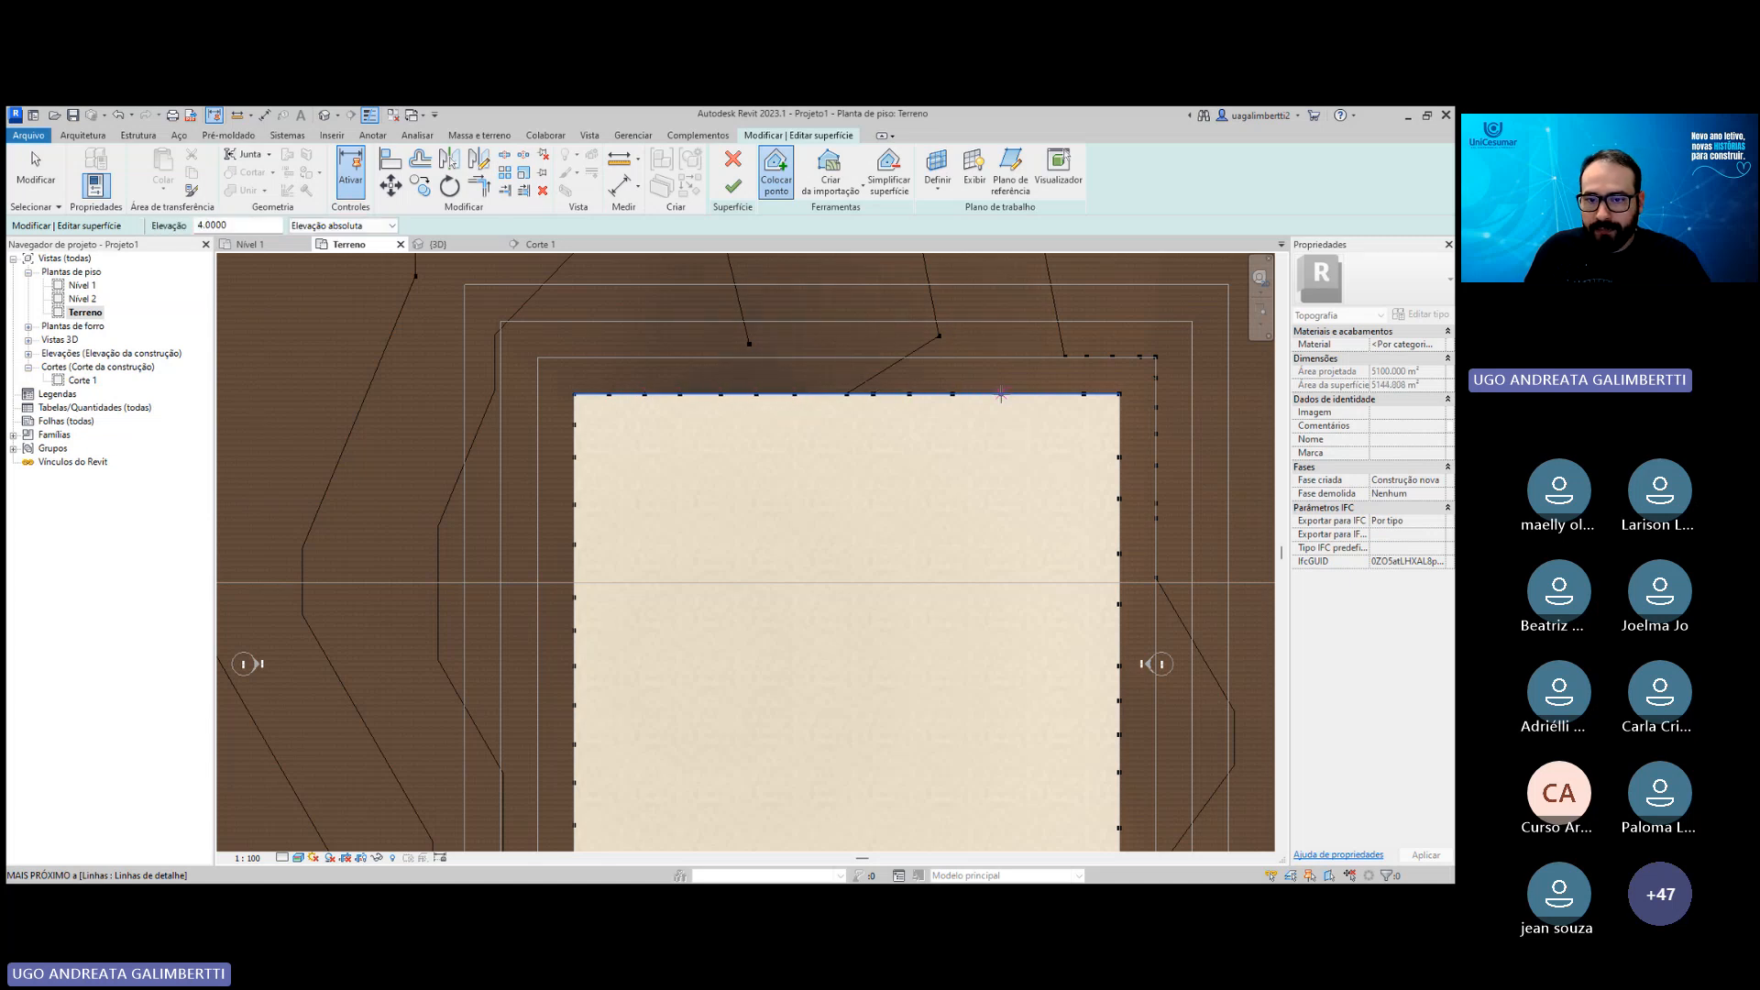
{"action": "key", "text": "Escape"}
{"action": "key", "text": "Escape"}
{"action": "scroll", "coordinate": [997, 495], "scroll_direction": "down", "scroll_amount": 5}
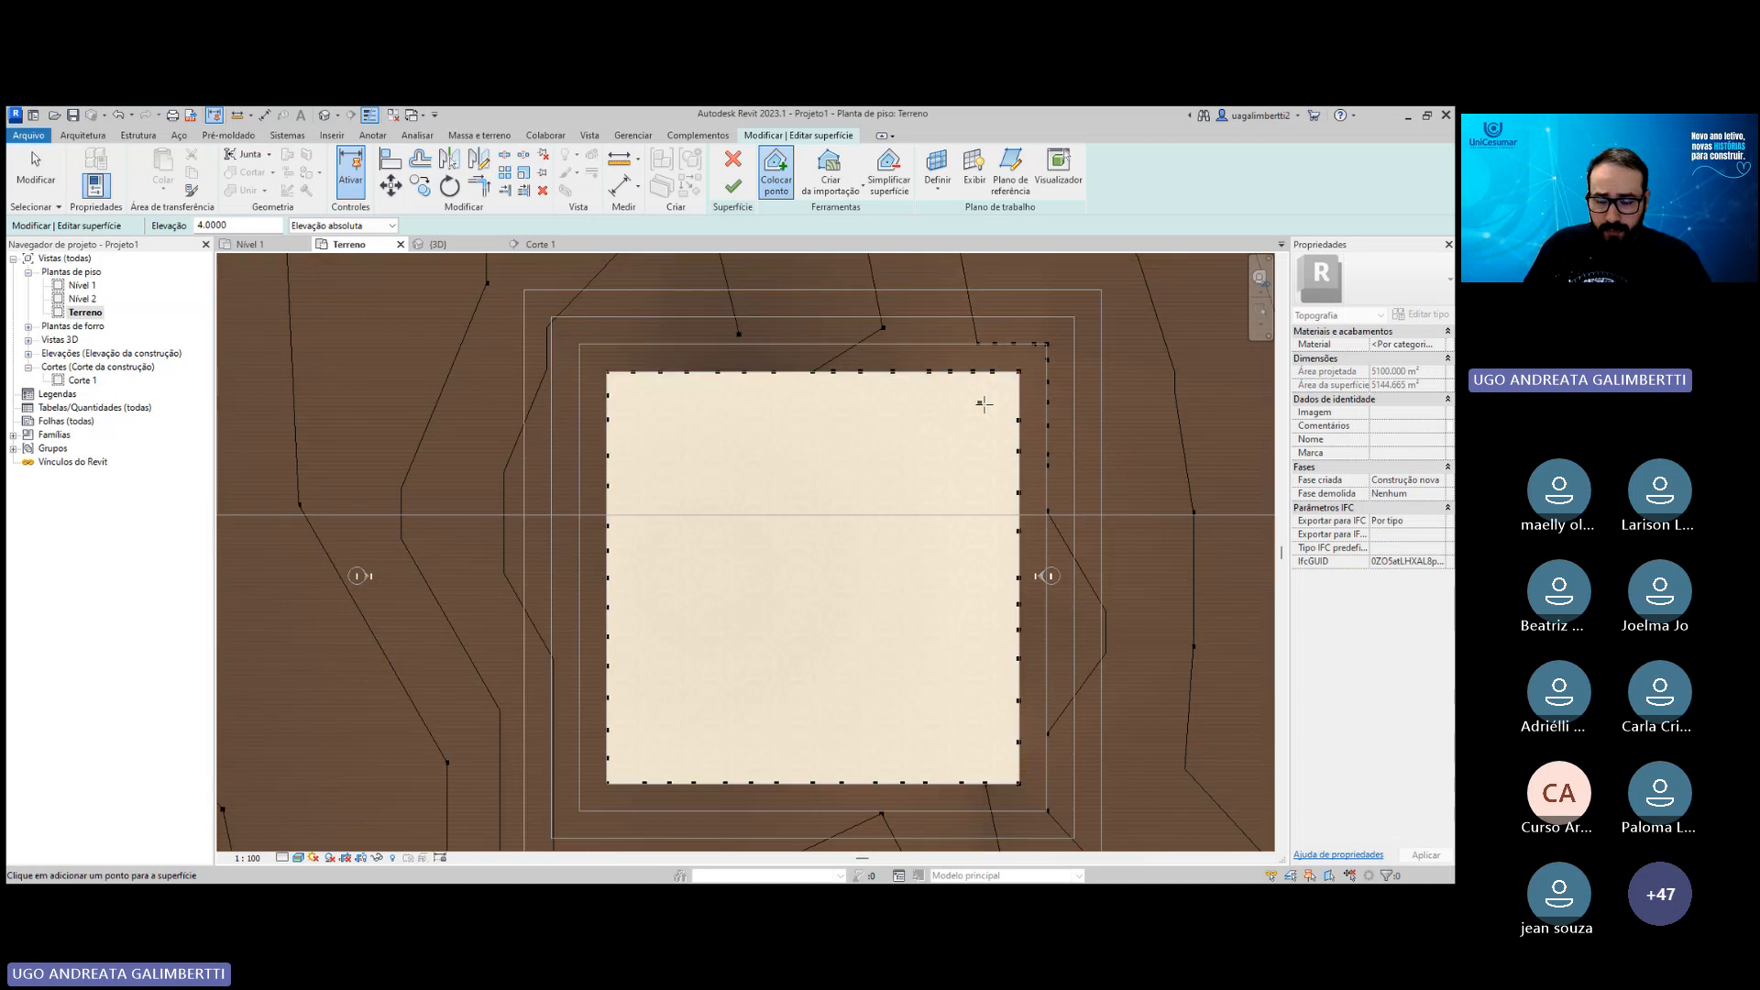
{"action": "middle_click_drag", "start_coordinate": [996, 495], "coordinate": [942, 533]}
{"action": "scroll", "coordinate": [943, 533], "scroll_direction": "down", "scroll_amount": 1}
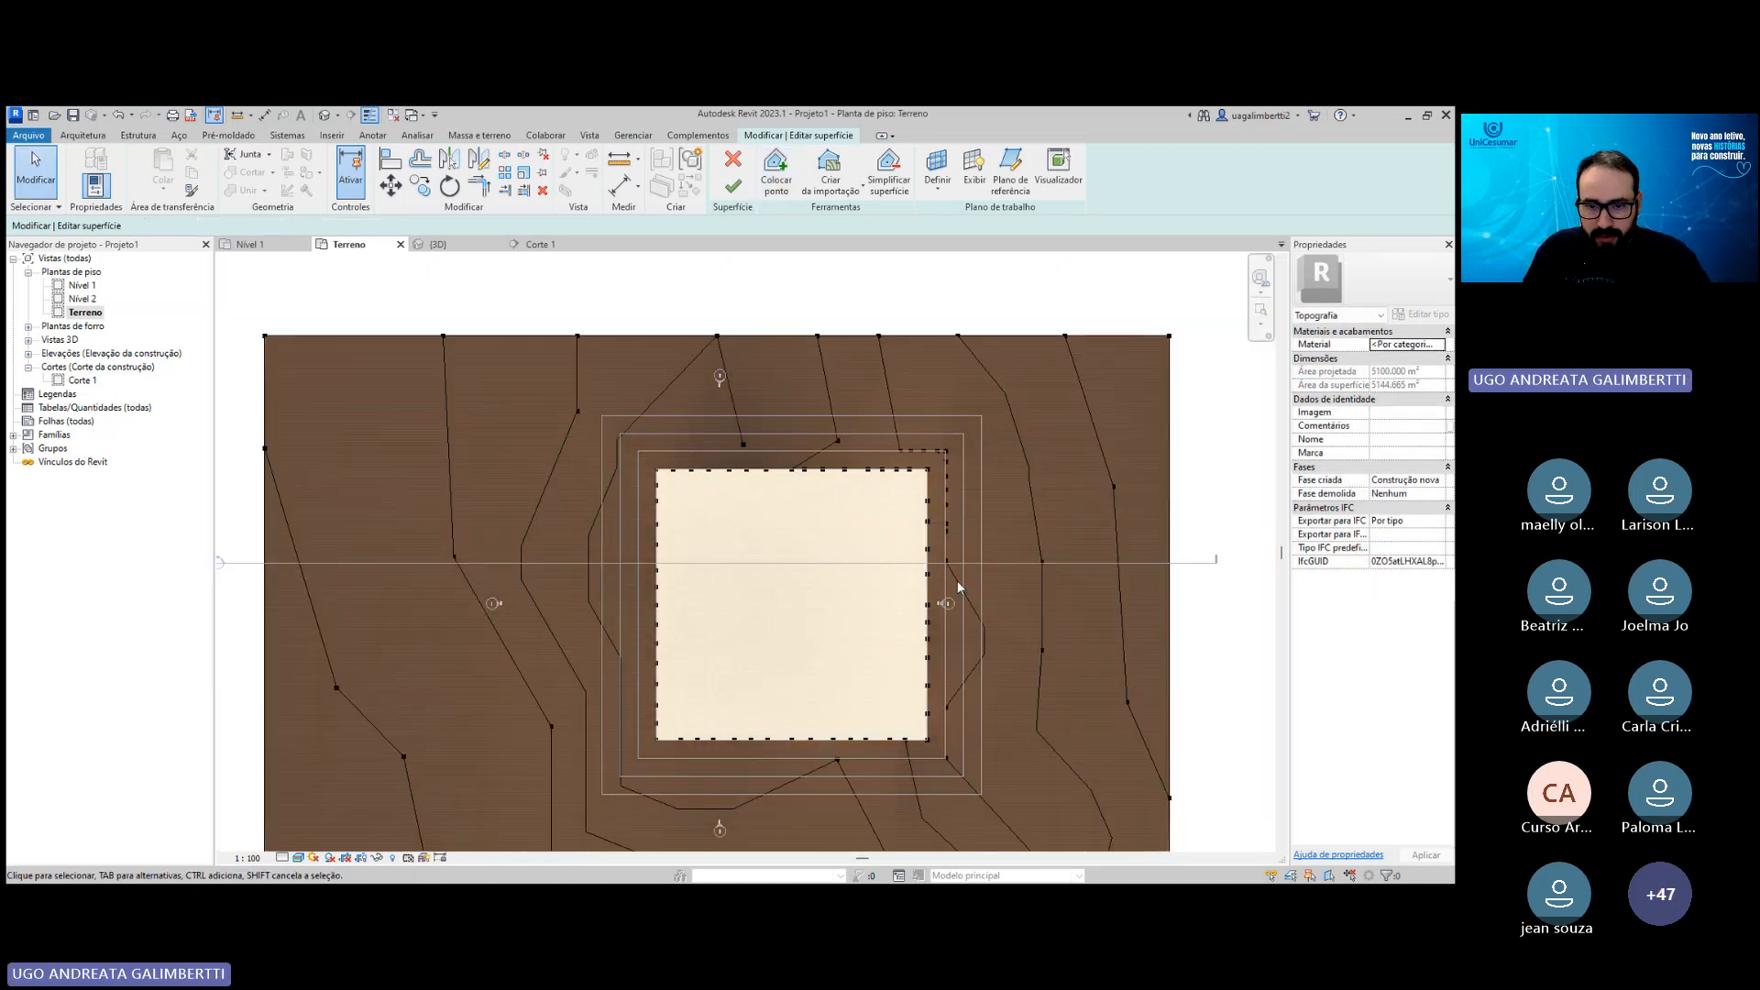
{"action": "scroll", "coordinate": [955, 589], "scroll_direction": "up", "scroll_amount": 1}
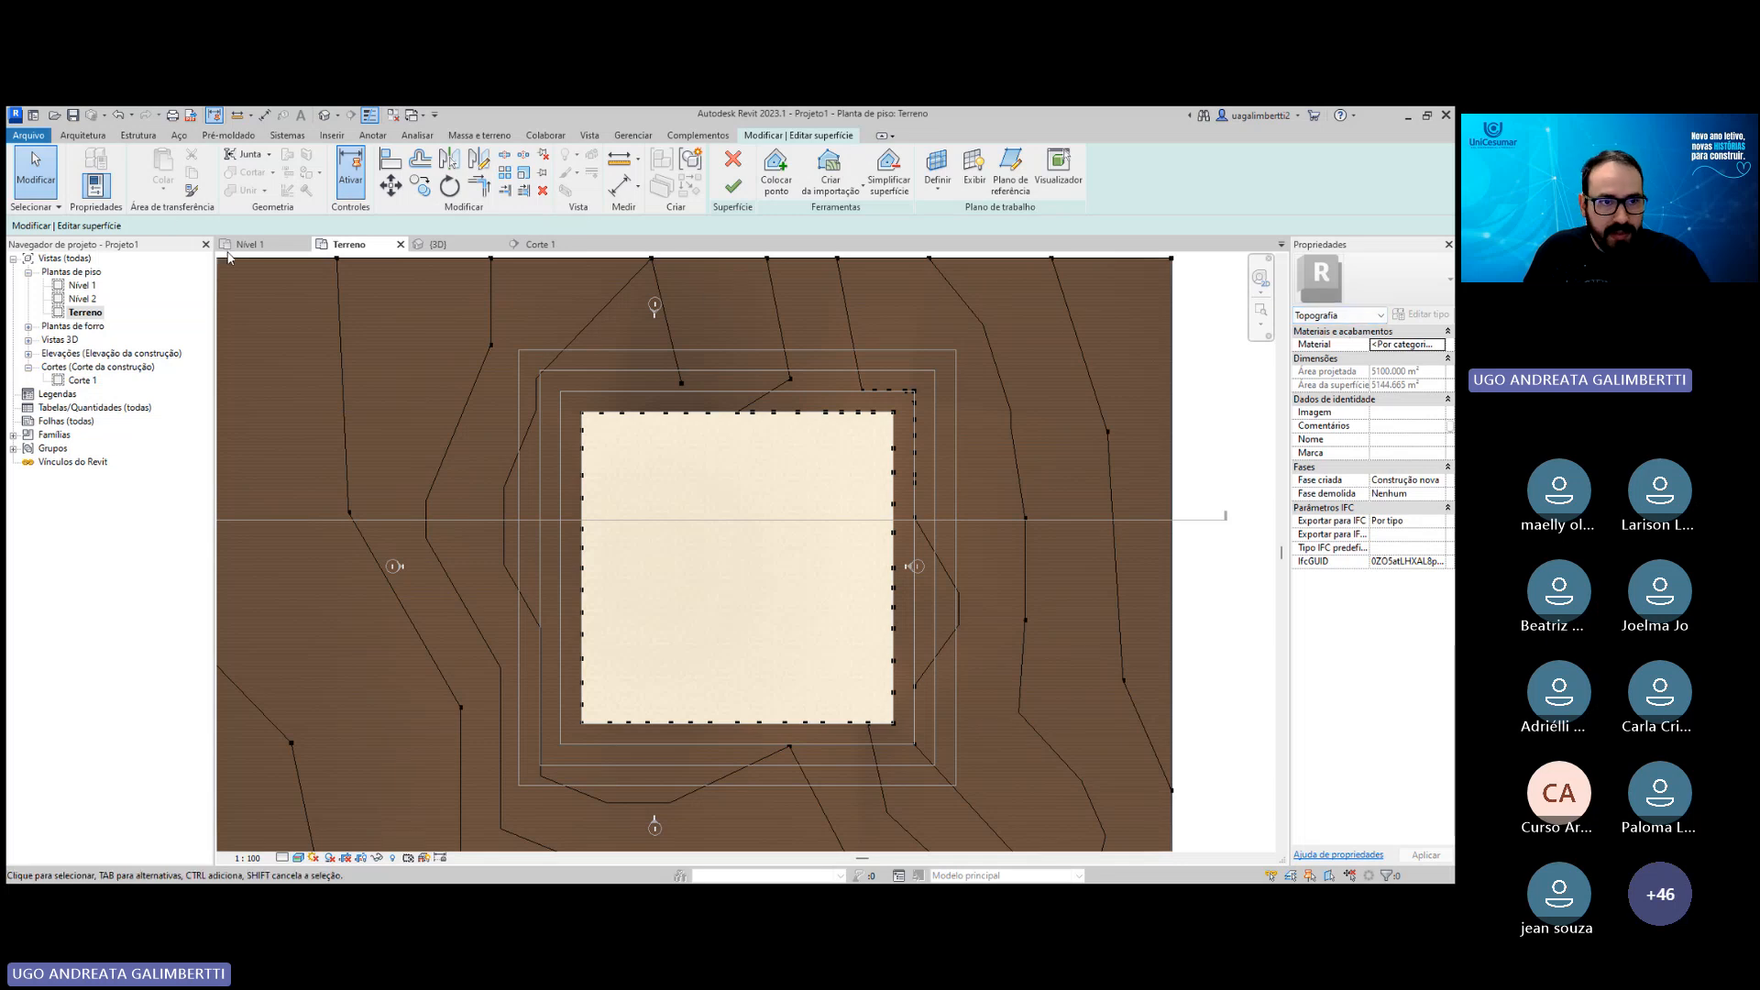
Place surface points at 3 m absolute elevation down the right side of the innermost outline, filling the gaps down to near its lower-right corner.
{"action": "left_click", "coordinate": [777, 172]}
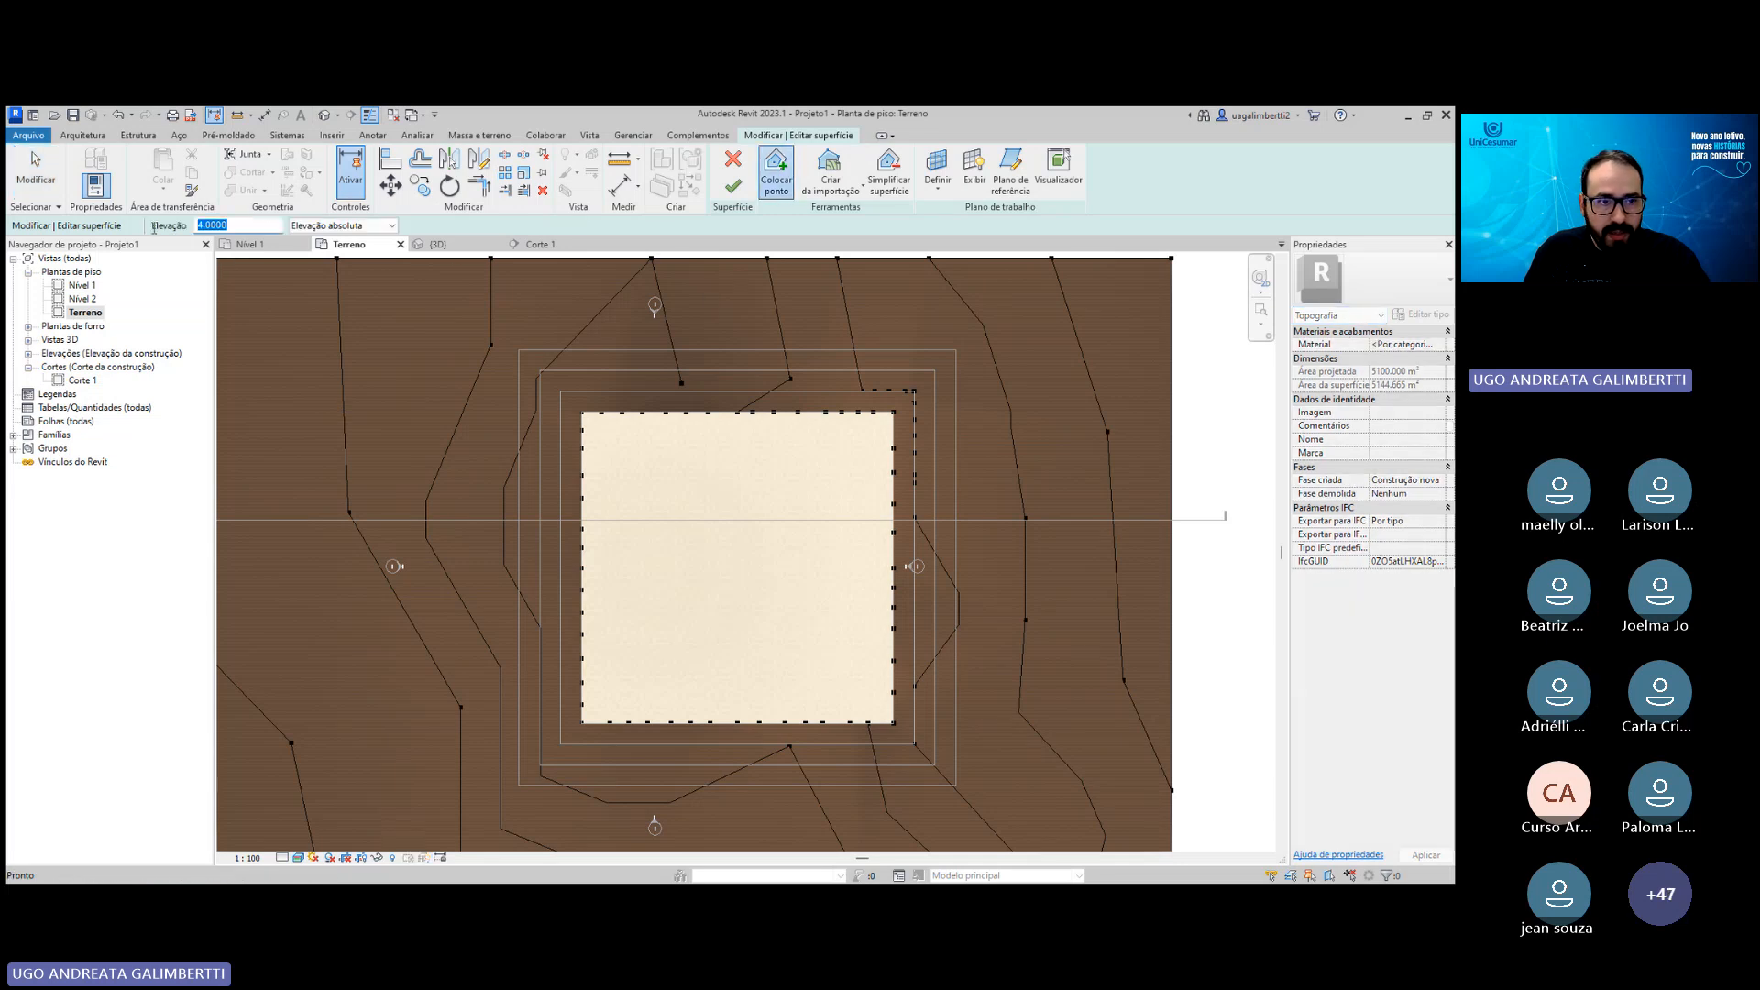
{"action": "double_click", "coordinate": [220, 225]}
{"action": "type", "text": "3"}
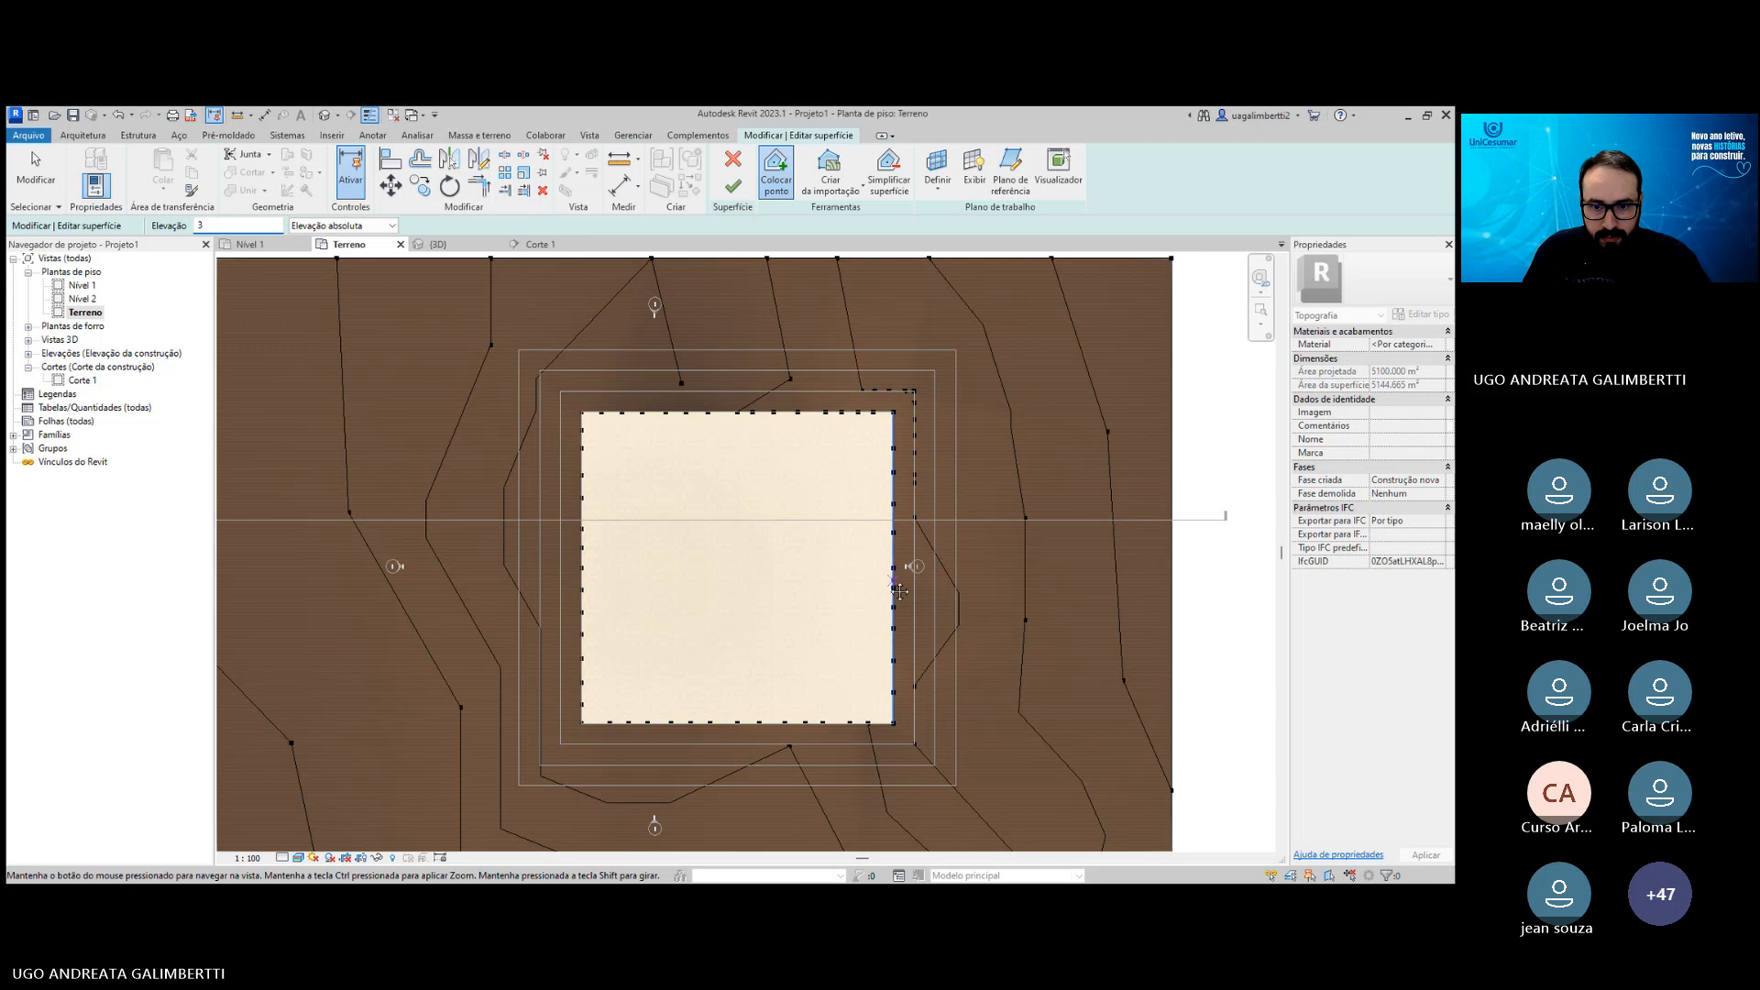
{"action": "scroll", "coordinate": [907, 541], "scroll_direction": "up", "scroll_amount": 2}
{"action": "left_click", "coordinate": [920, 552]}
{"action": "middle_click_drag", "start_coordinate": [921, 628], "coordinate": [907, 553]}
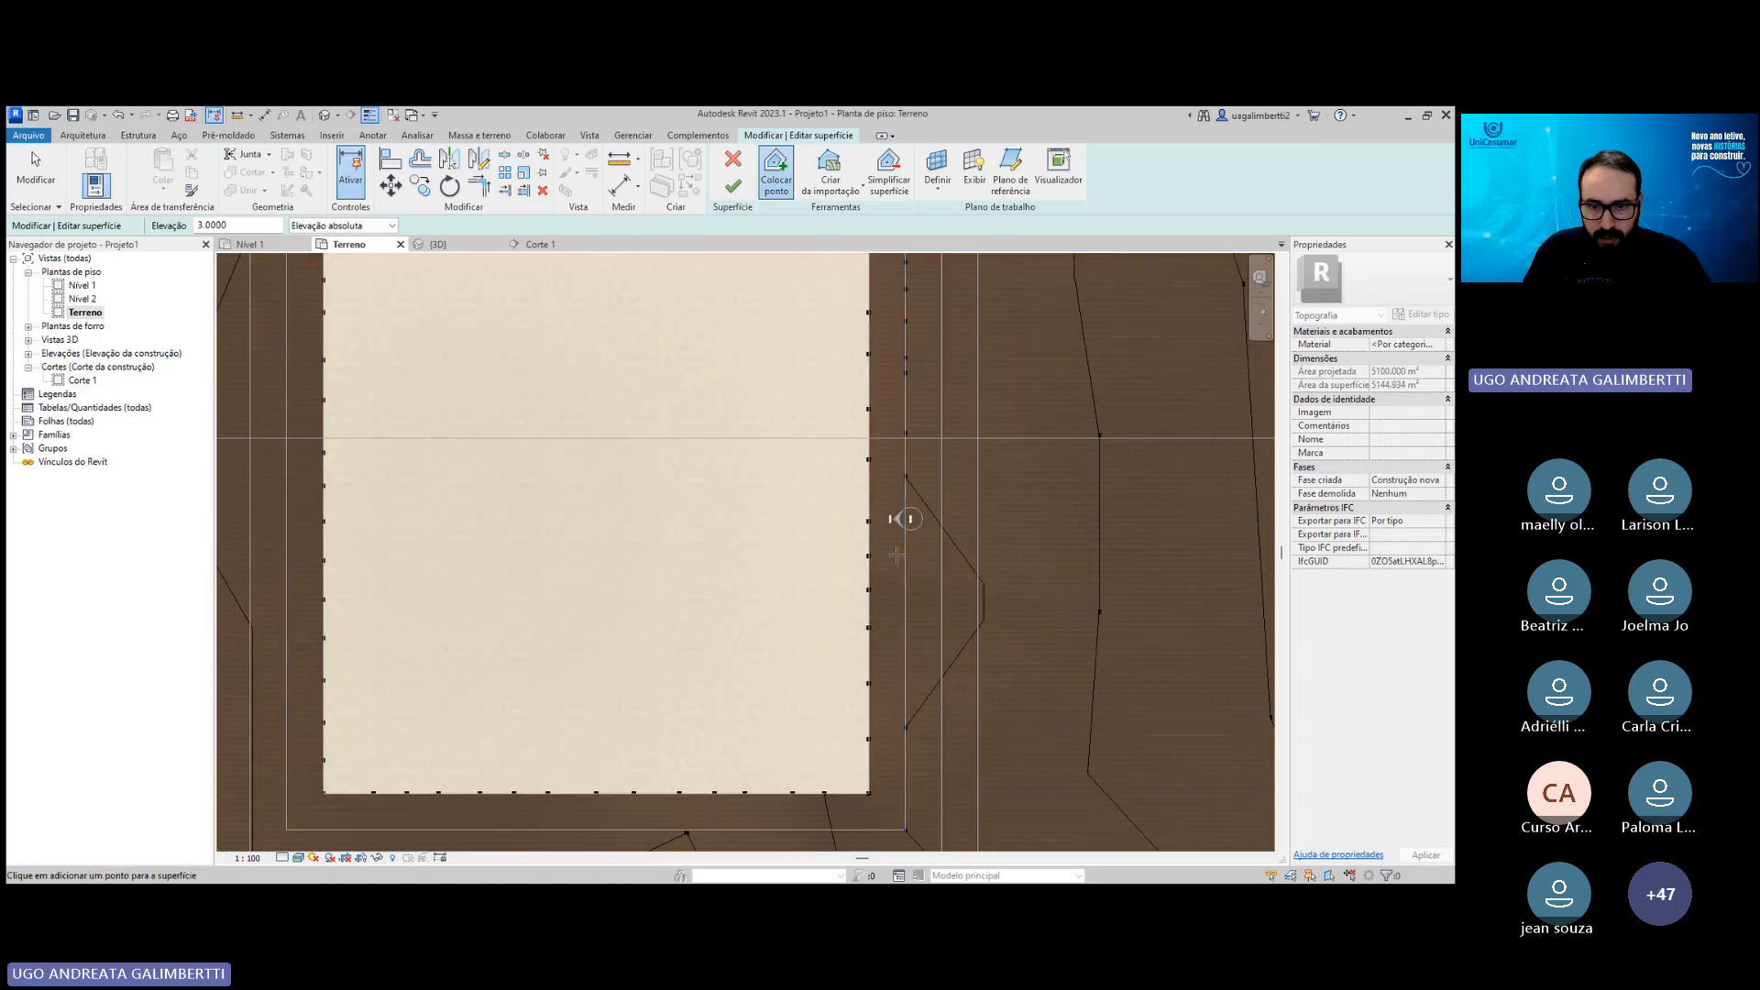
{"action": "left_click", "coordinate": [906, 554]}
{"action": "left_click", "coordinate": [904, 597]}
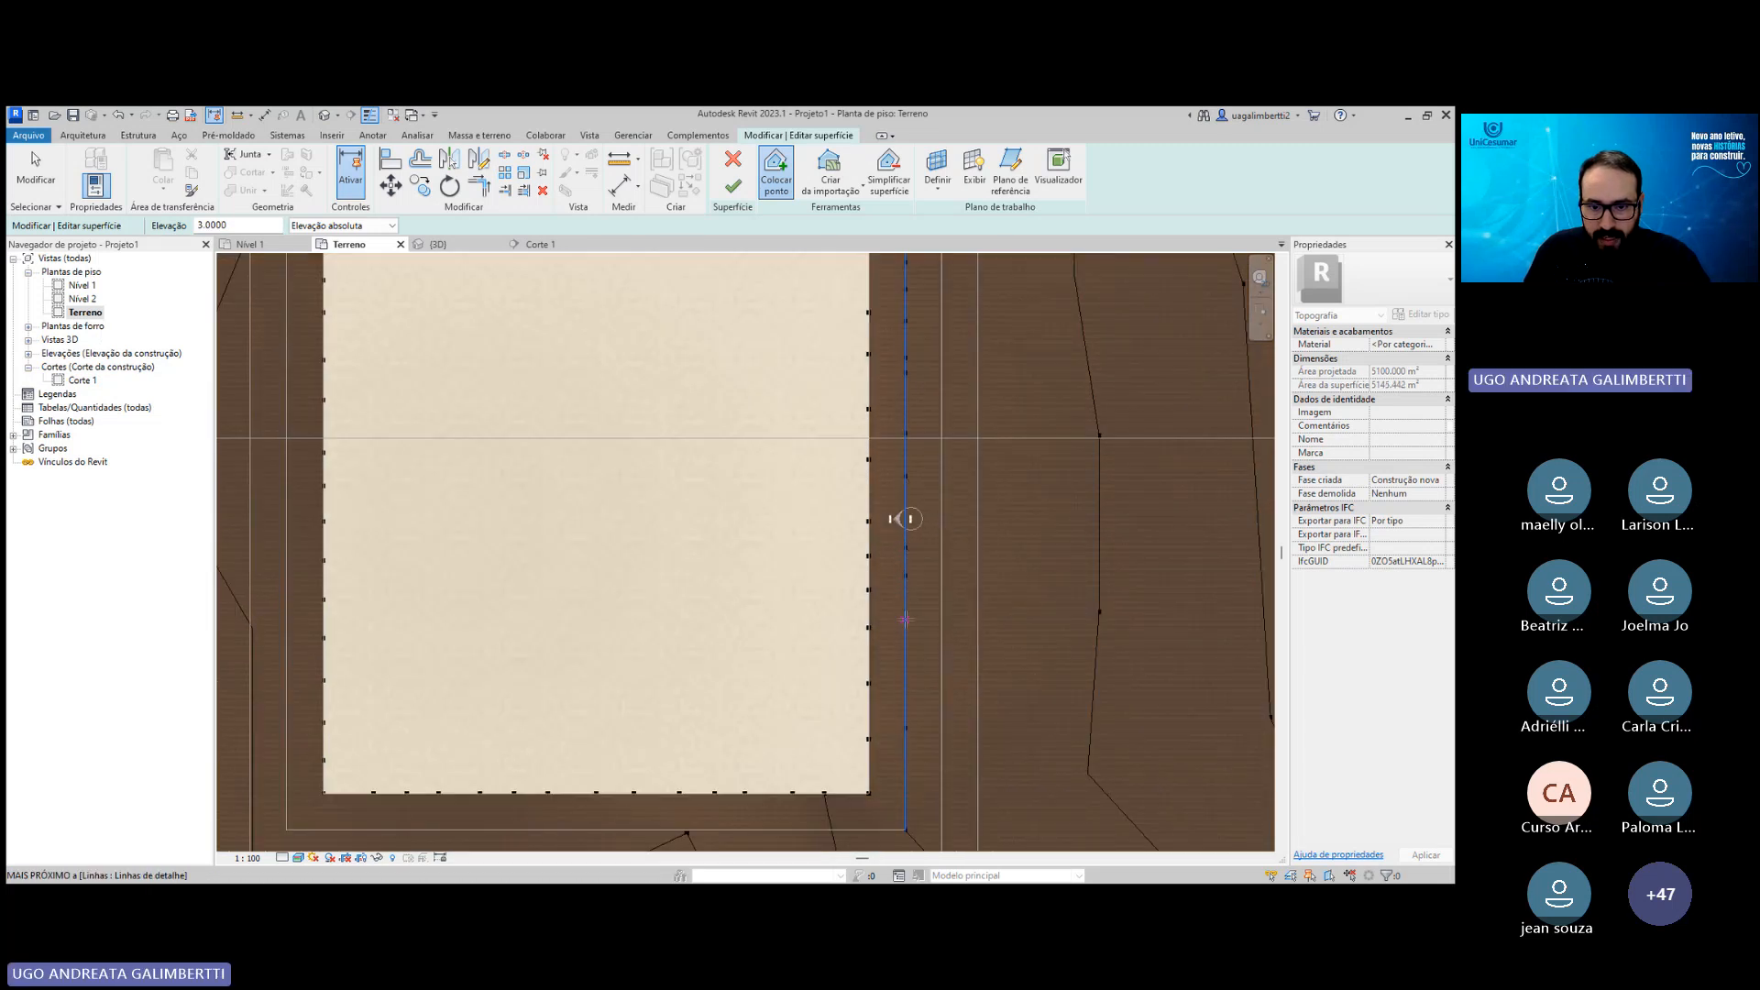
{"action": "left_click", "coordinate": [905, 619]}
{"action": "left_click", "coordinate": [906, 668]}
{"action": "middle_click_drag", "start_coordinate": [907, 715], "coordinate": [898, 627]}
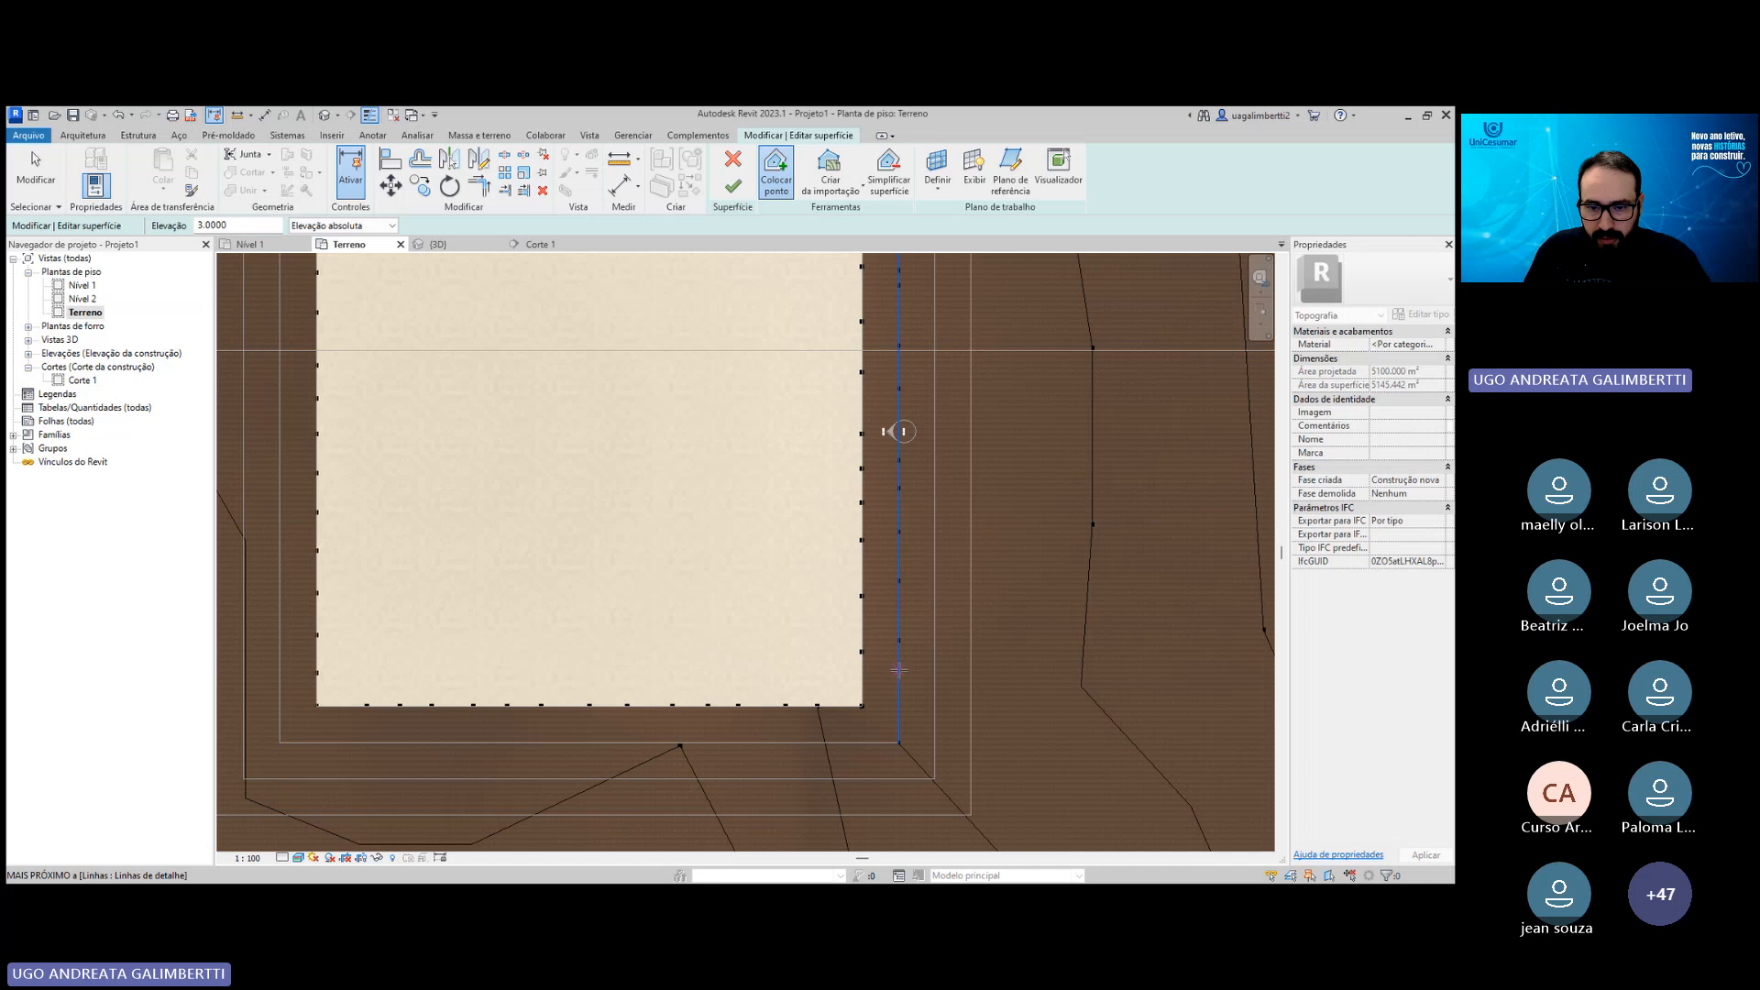
{"action": "left_click", "coordinate": [899, 670]}
Examine the contours around the pad between the lower and upper terrain boundaries.
{"action": "scroll", "coordinate": [911, 687], "scroll_direction": "down", "scroll_amount": 2}
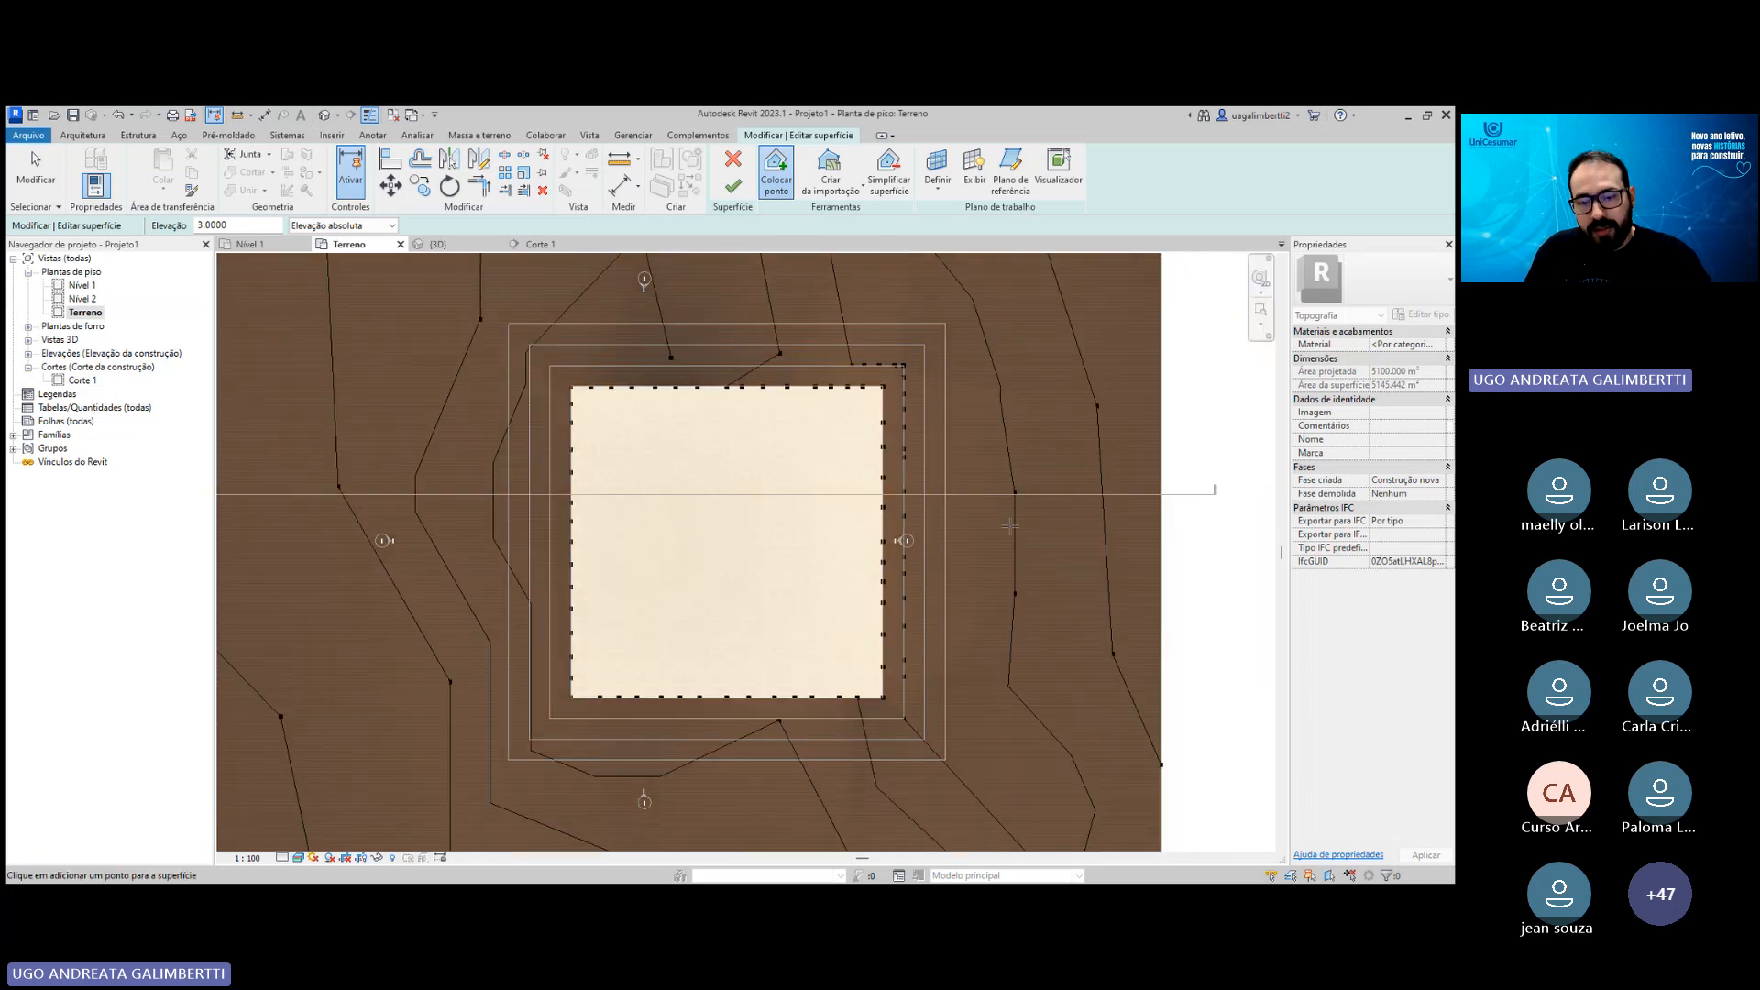
{"action": "scroll", "coordinate": [906, 719], "scroll_direction": "up", "scroll_amount": 2}
{"action": "scroll", "coordinate": [929, 566], "scroll_direction": "down", "scroll_amount": 1}
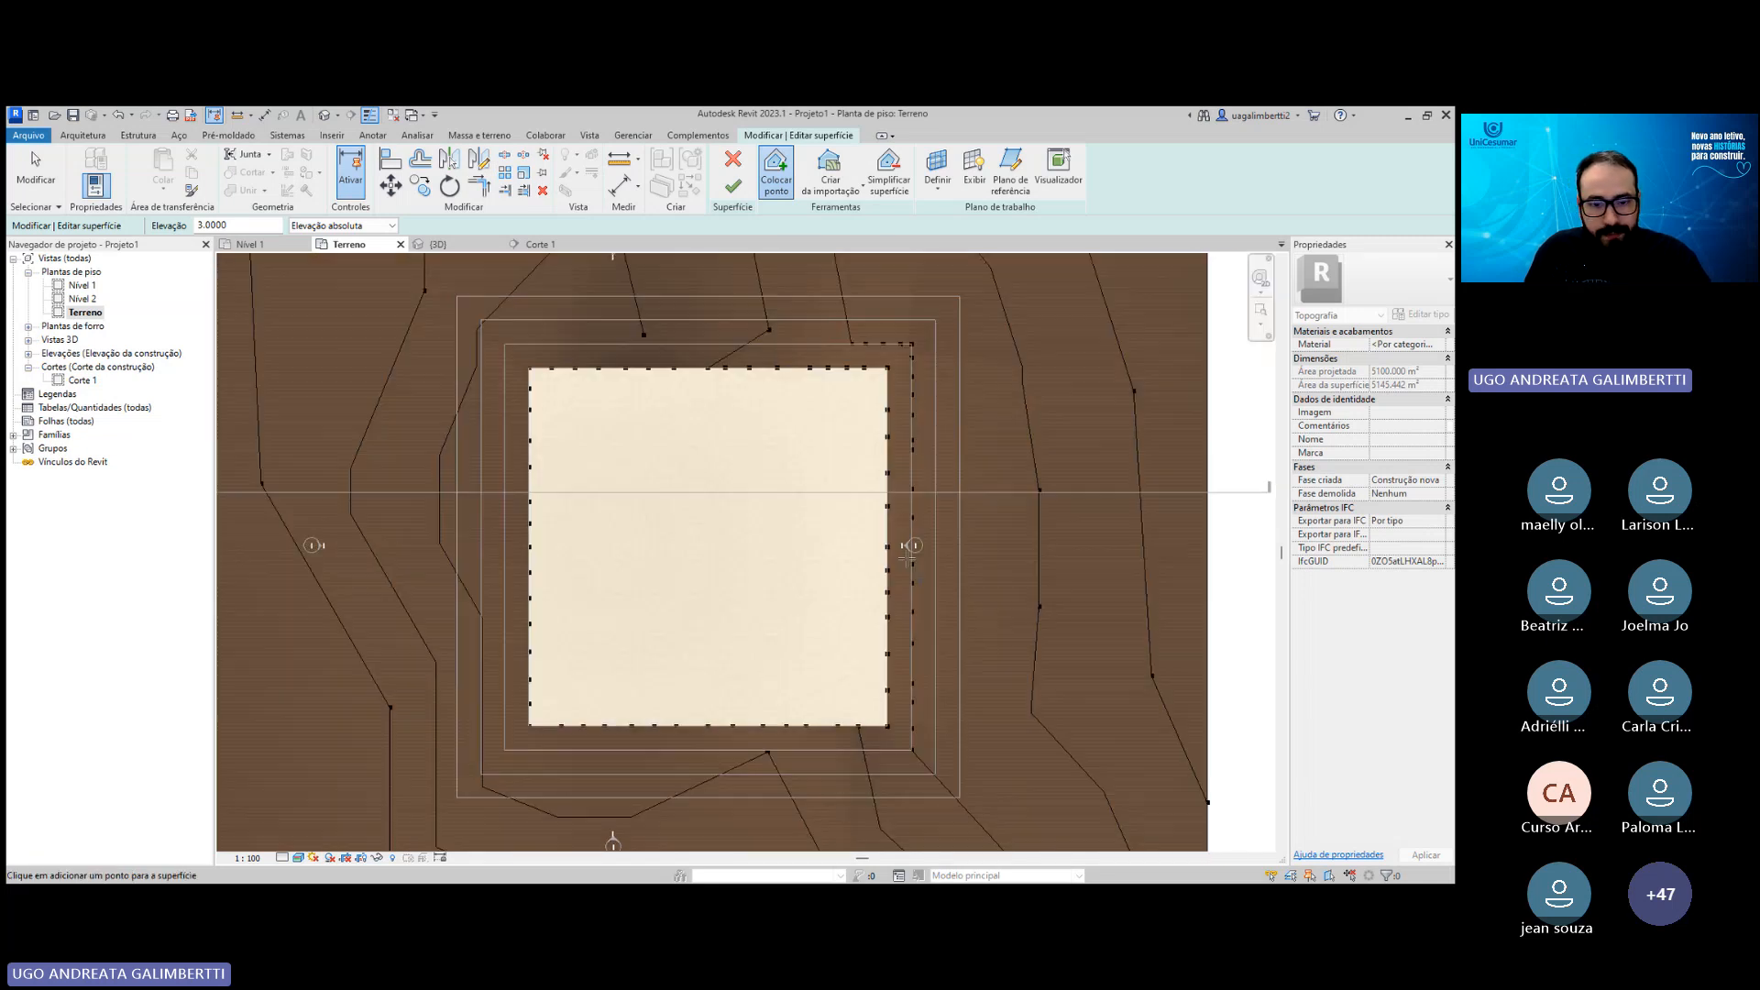
{"action": "middle_click_drag", "start_coordinate": [835, 388], "coordinate": [842, 424]}
{"action": "scroll", "coordinate": [823, 490], "scroll_direction": "down", "scroll_amount": 1}
{"action": "middle_click_drag", "start_coordinate": [857, 296], "coordinate": [790, 348]}
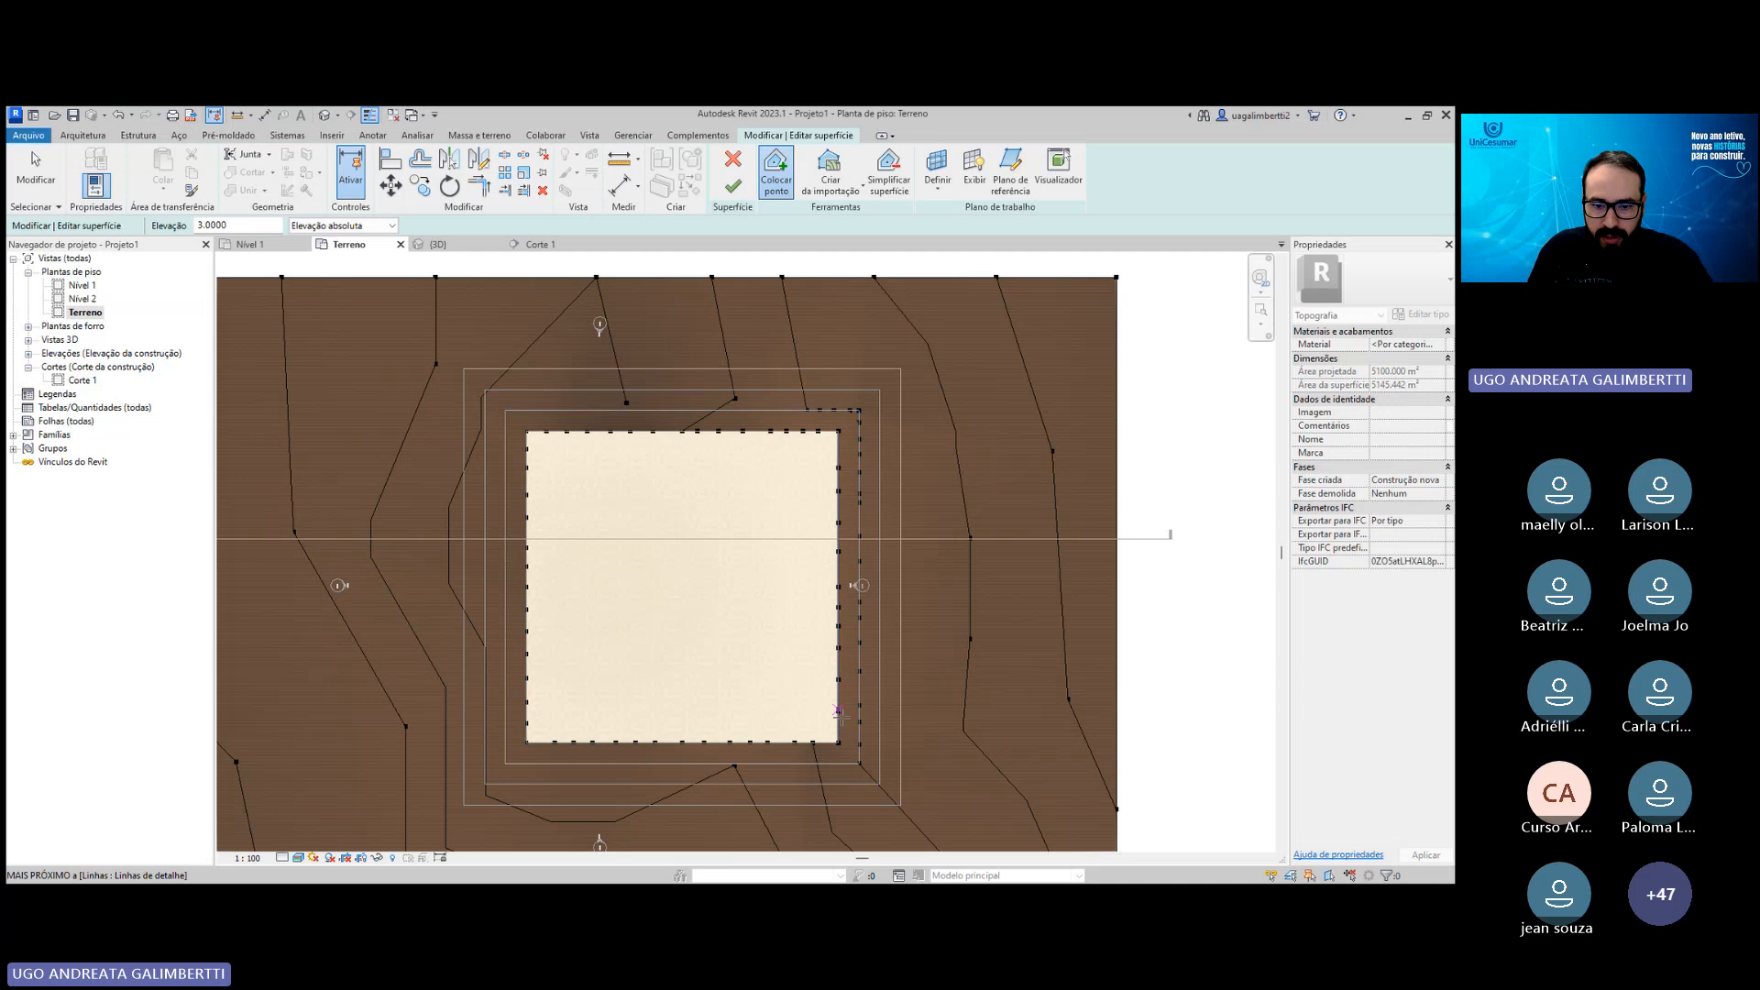
{"action": "middle_click_drag", "start_coordinate": [859, 764], "coordinate": [826, 590]}
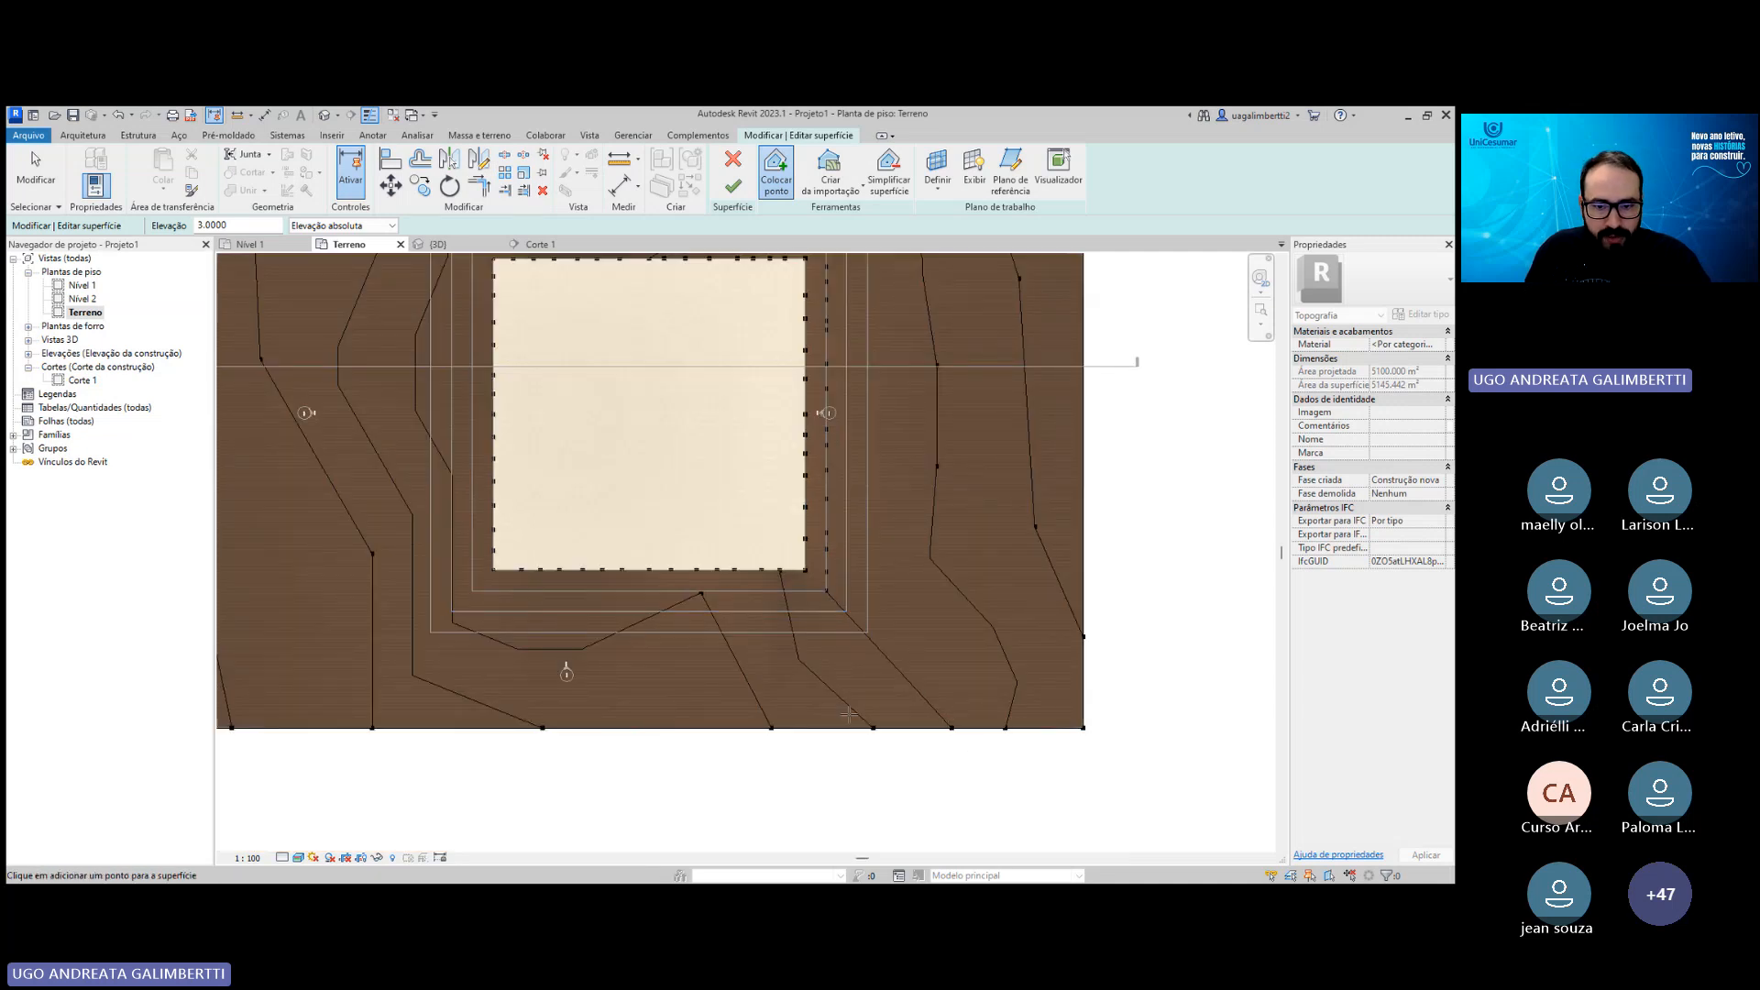
{"action": "middle_click_drag", "start_coordinate": [784, 562], "coordinate": [854, 655]}
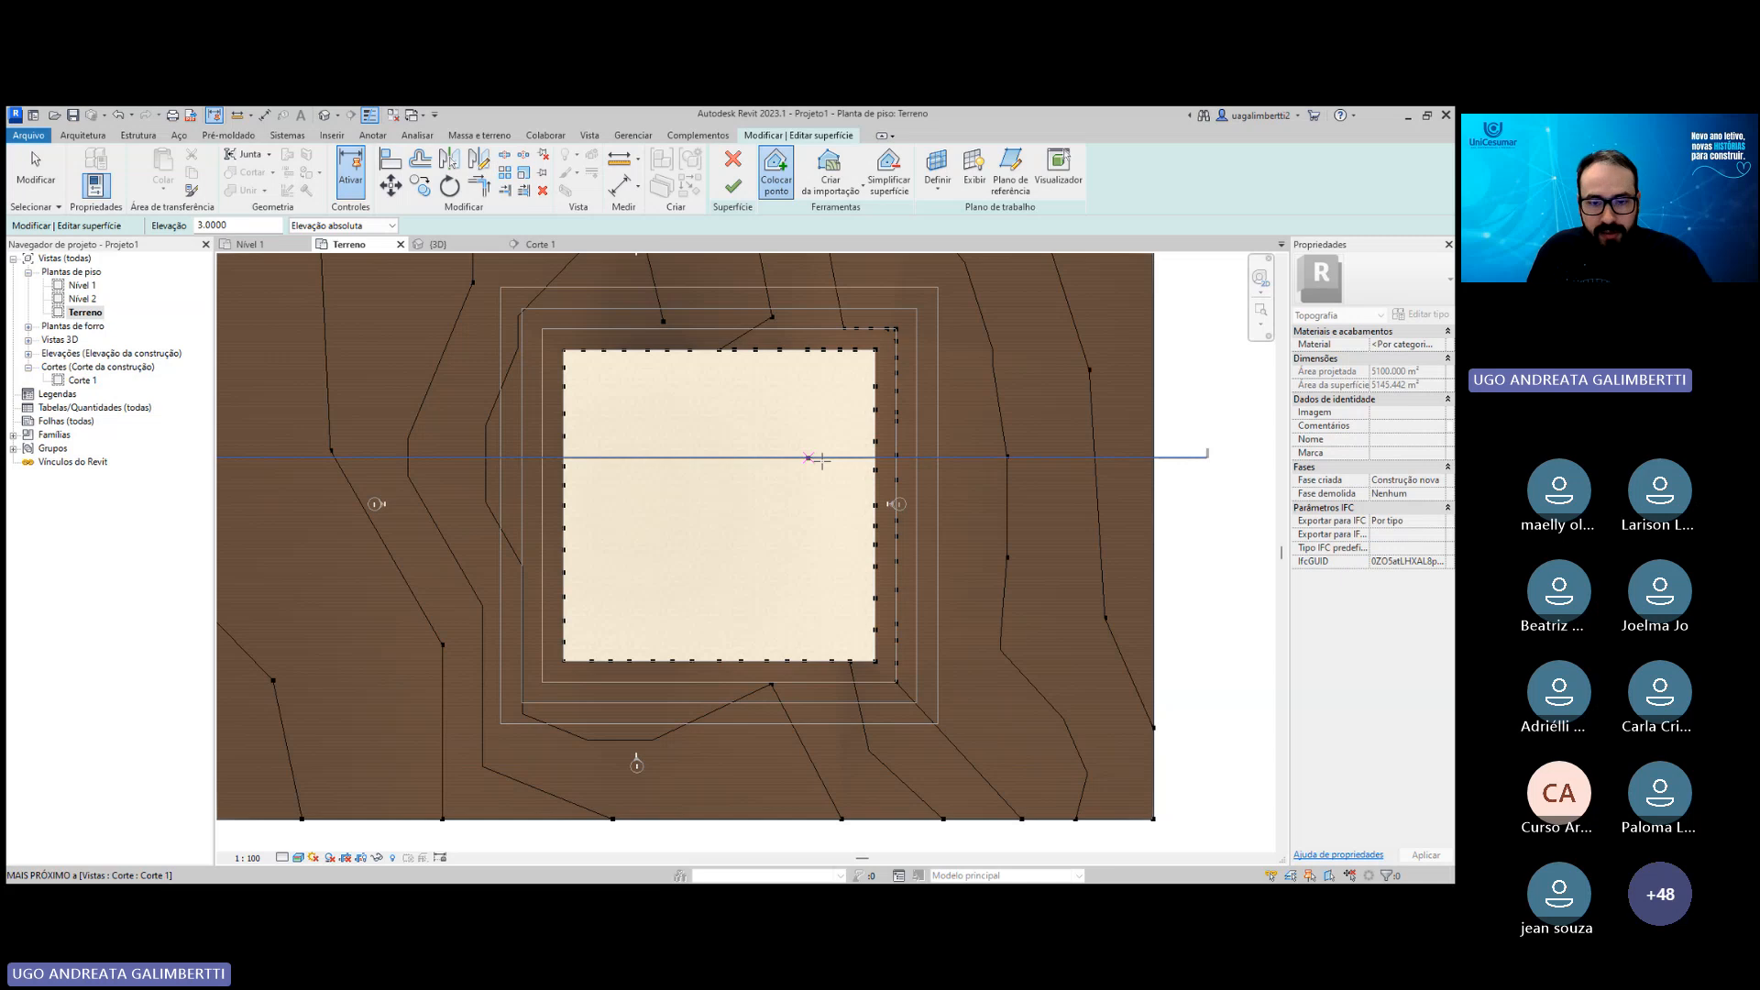
{"action": "middle_click_drag", "start_coordinate": [821, 366], "coordinate": [784, 492]}
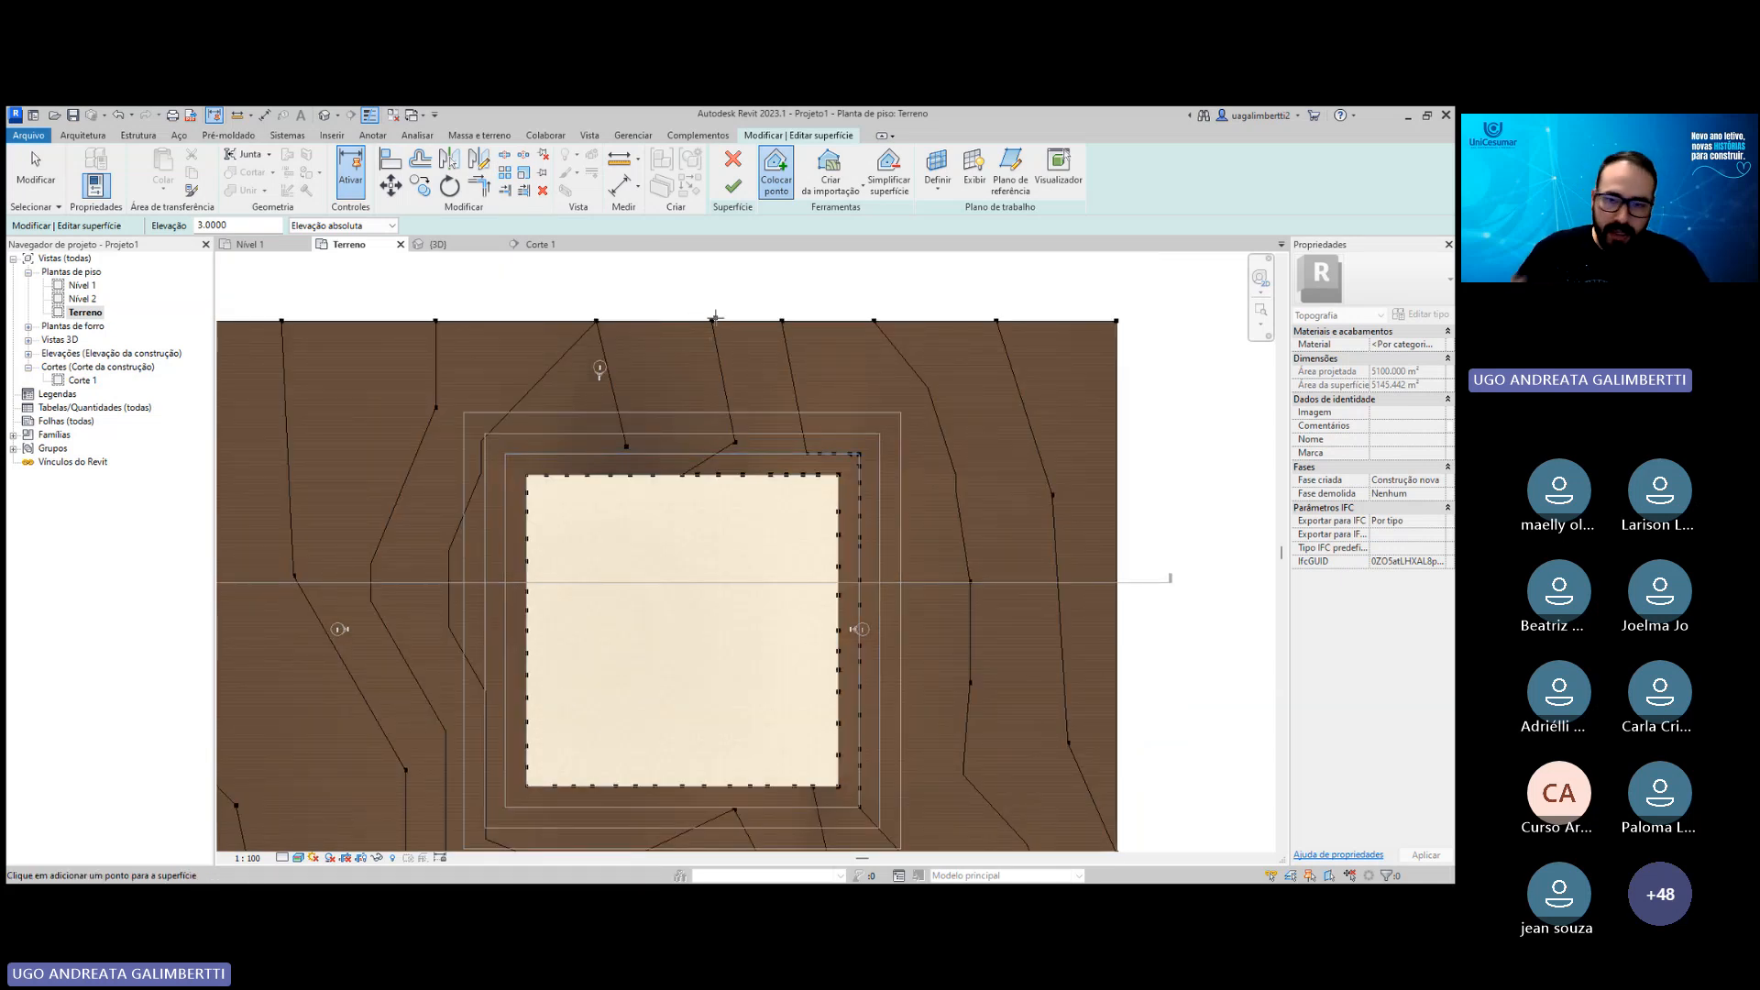
{"action": "middle_click_drag", "start_coordinate": [562, 426], "coordinate": [672, 433]}
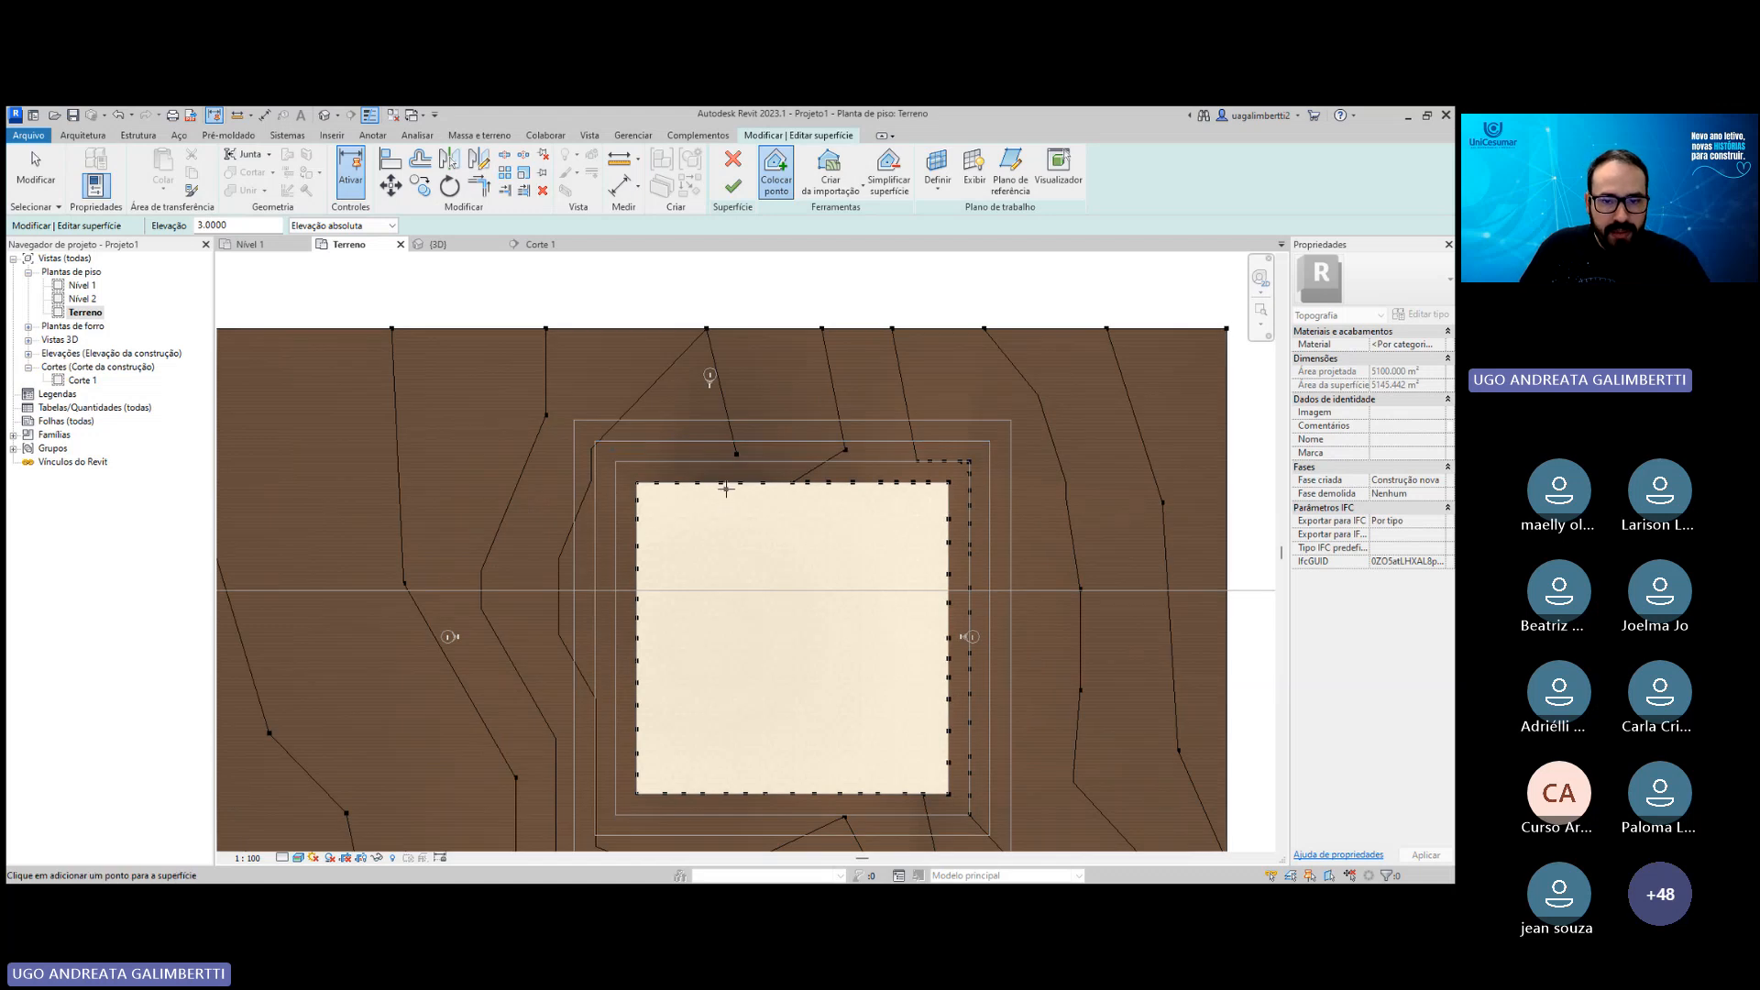
{"action": "scroll", "coordinate": [694, 438], "scroll_direction": "up", "scroll_amount": 2}
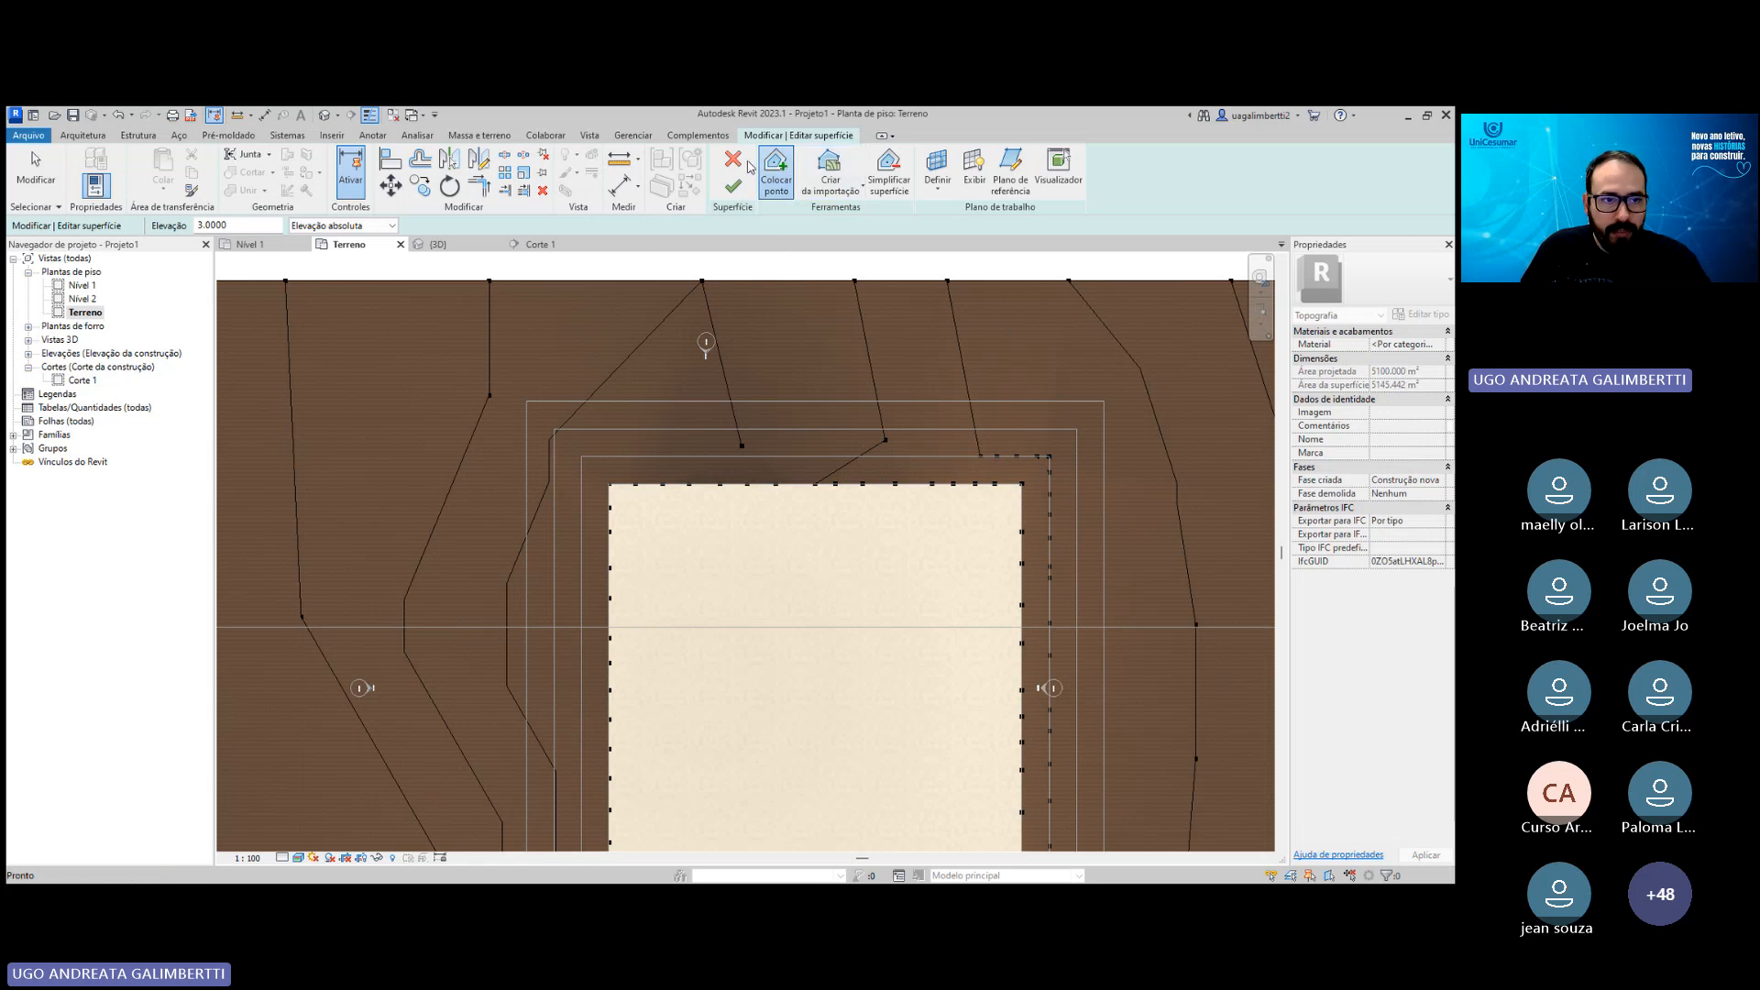
Set the new-point elevation to 5 m and move the existing 5 m terrain point above the pad onto the top side of the innermost outline.
{"action": "left_click_drag", "start_coordinate": [241, 226], "coordinate": [114, 217]}
{"action": "type", "text": "5"}
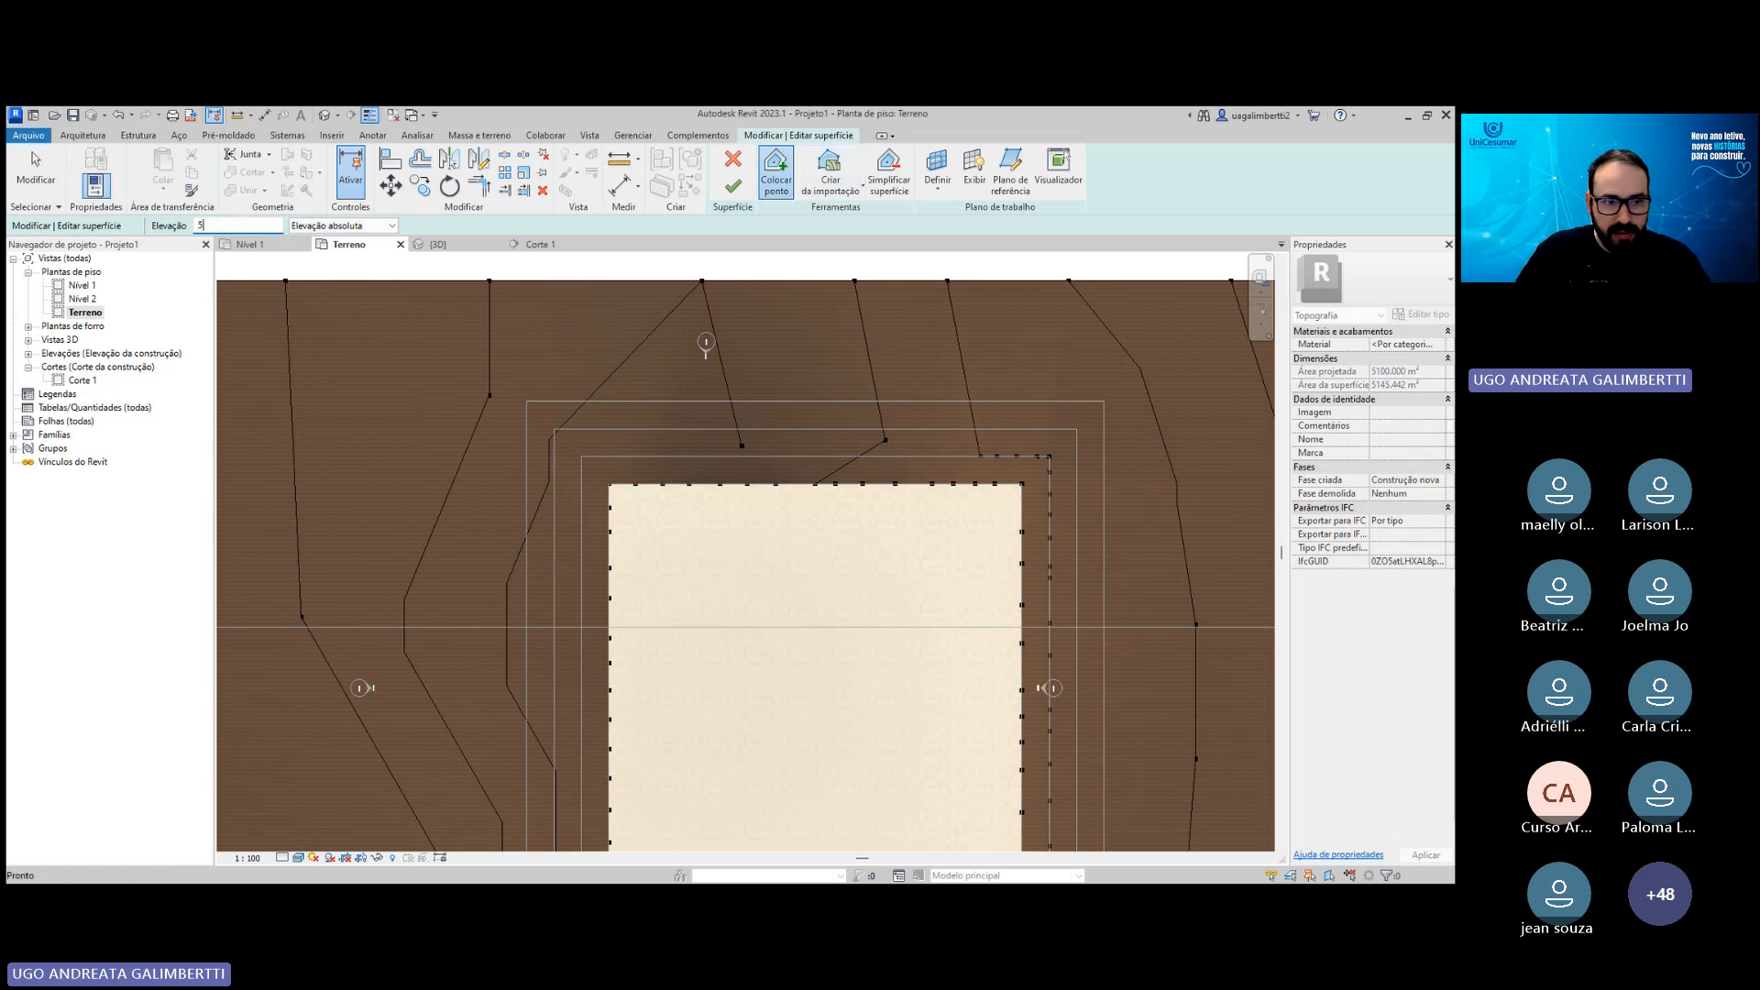
{"action": "middle_click_drag", "start_coordinate": [779, 448], "coordinate": [798, 446]}
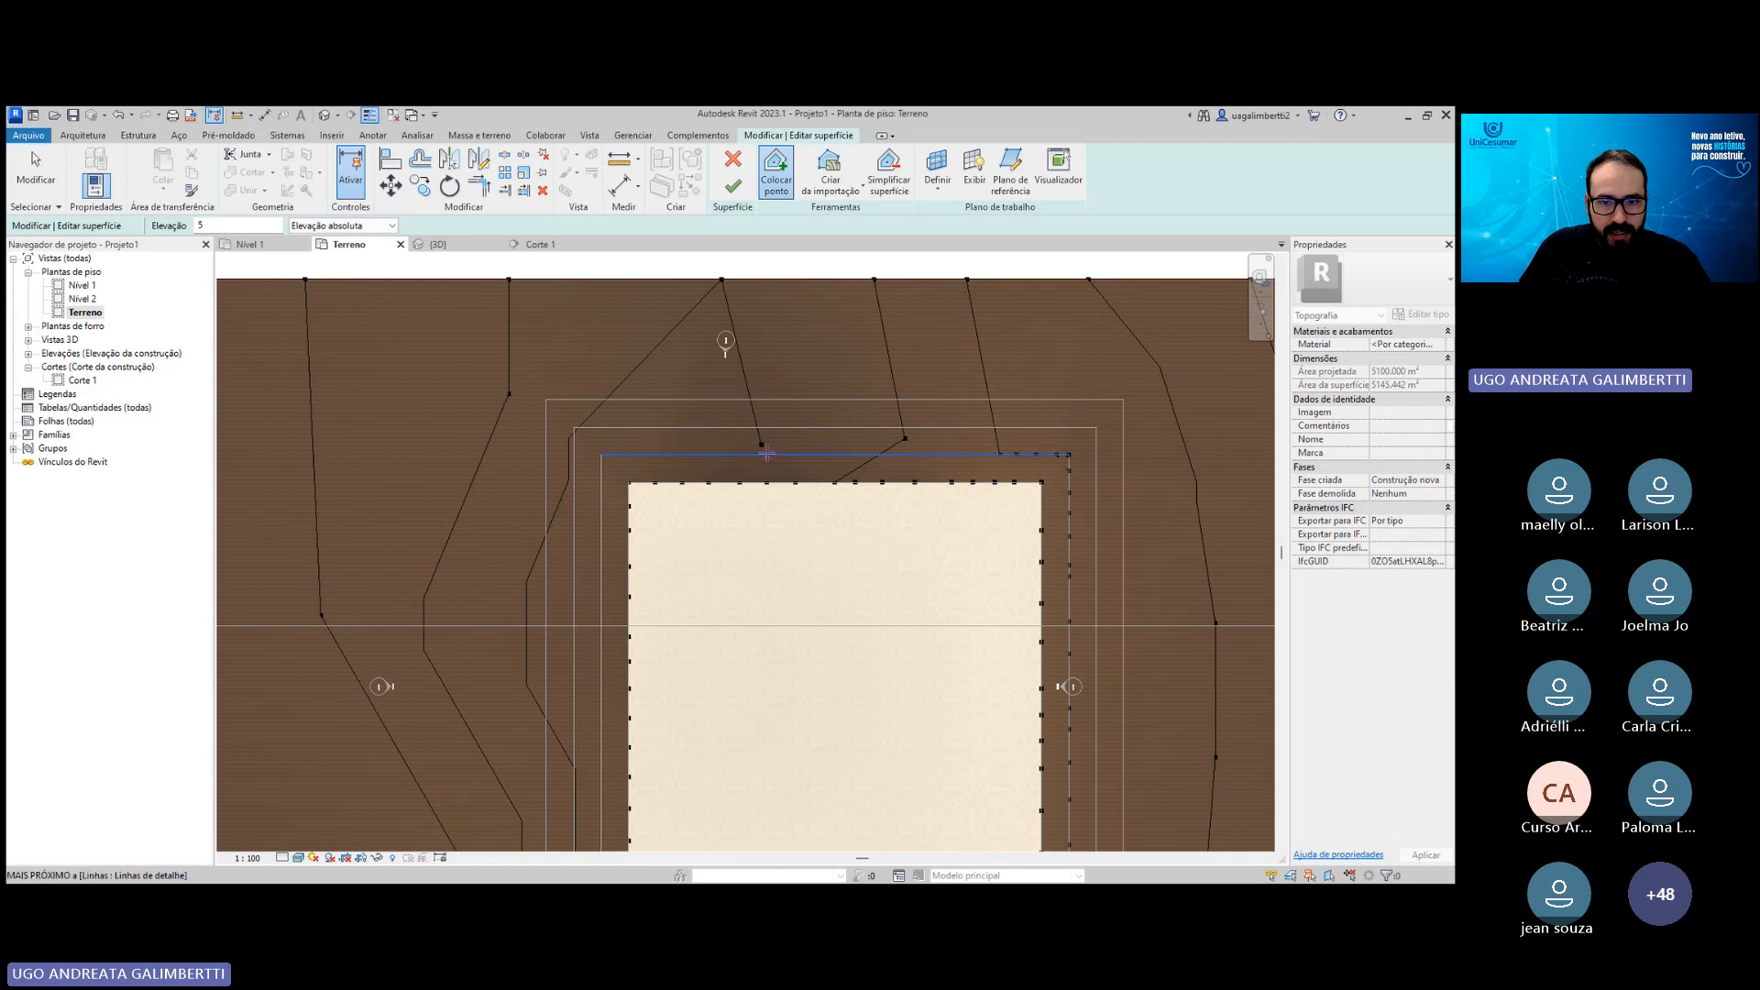
{"action": "scroll", "coordinate": [761, 450], "scroll_direction": "up", "scroll_amount": 1}
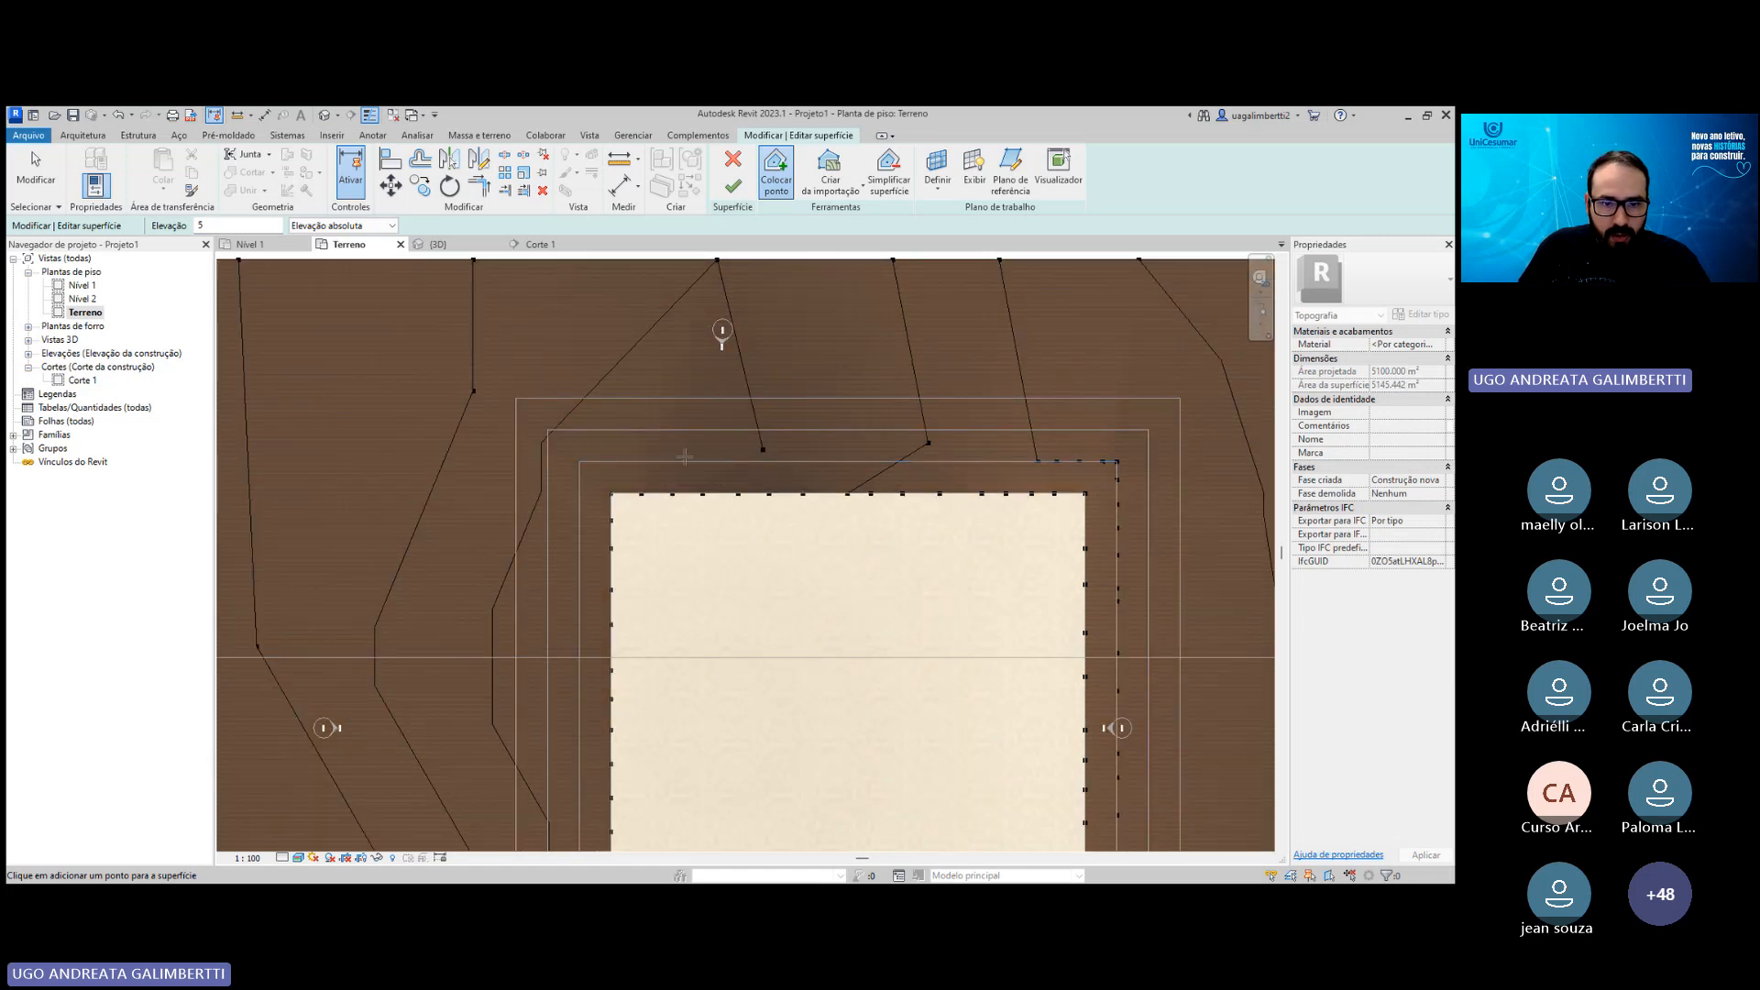
{"action": "key", "text": "Escape"}
{"action": "left_click", "coordinate": [764, 450]}
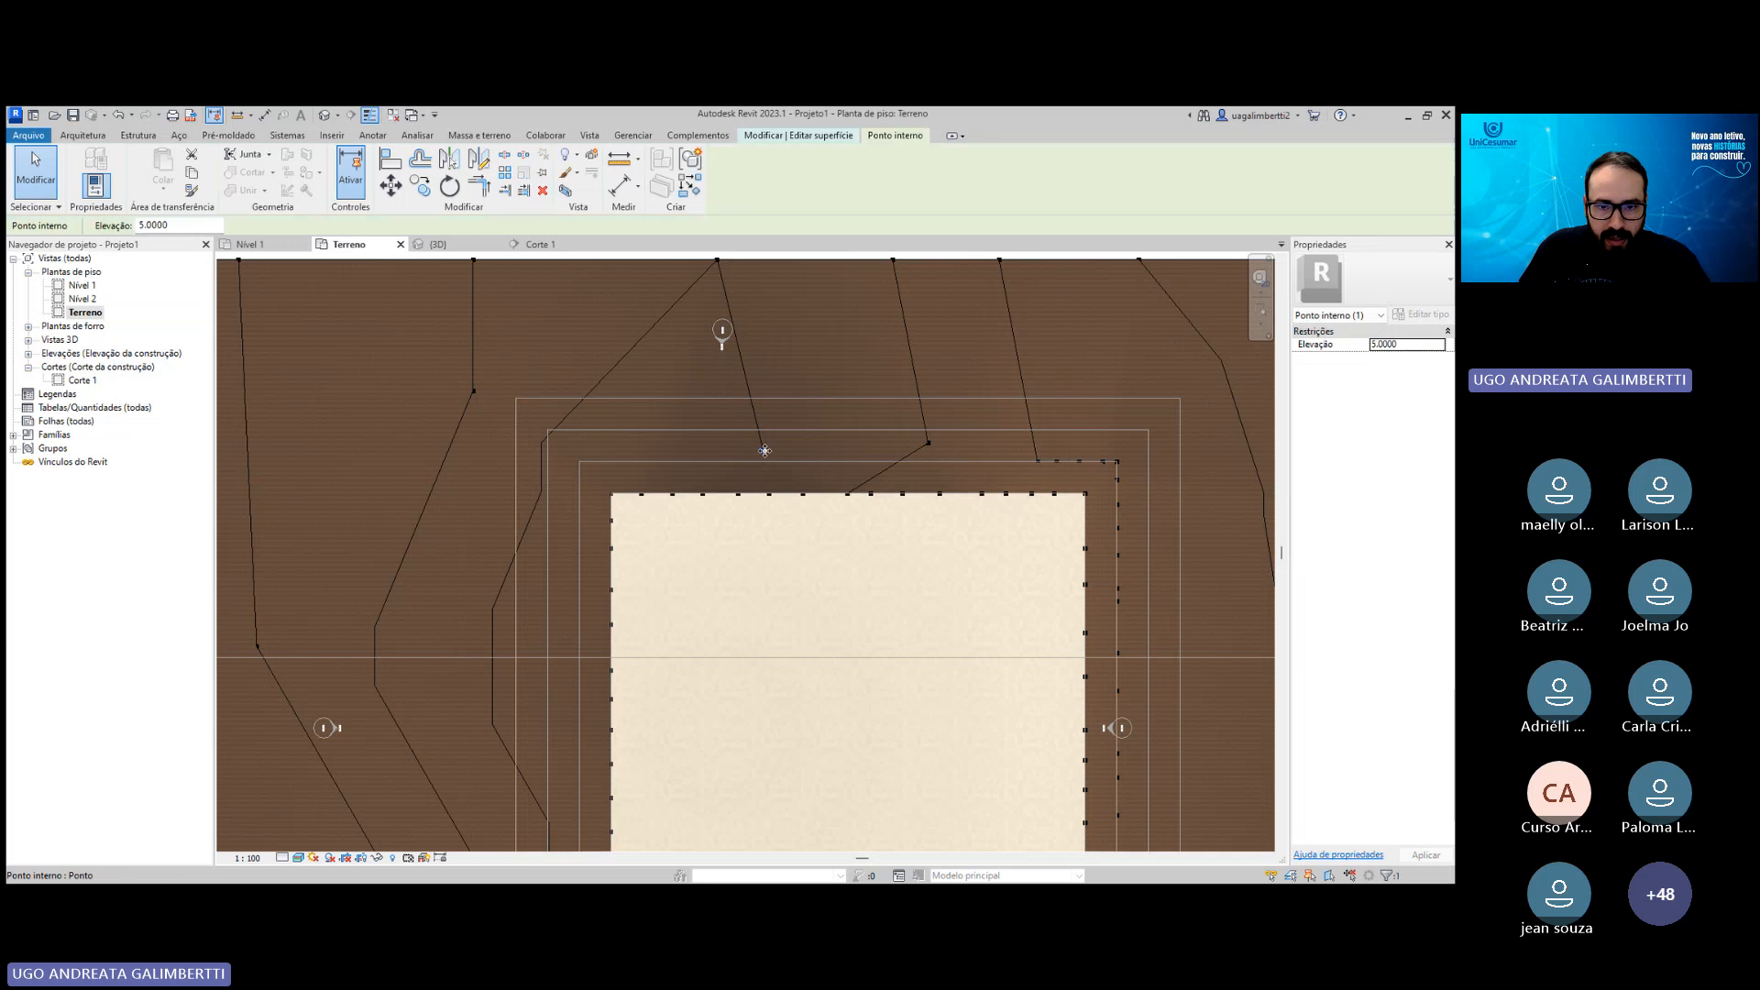
{"action": "scroll", "coordinate": [784, 459], "scroll_direction": "up", "scroll_amount": 1}
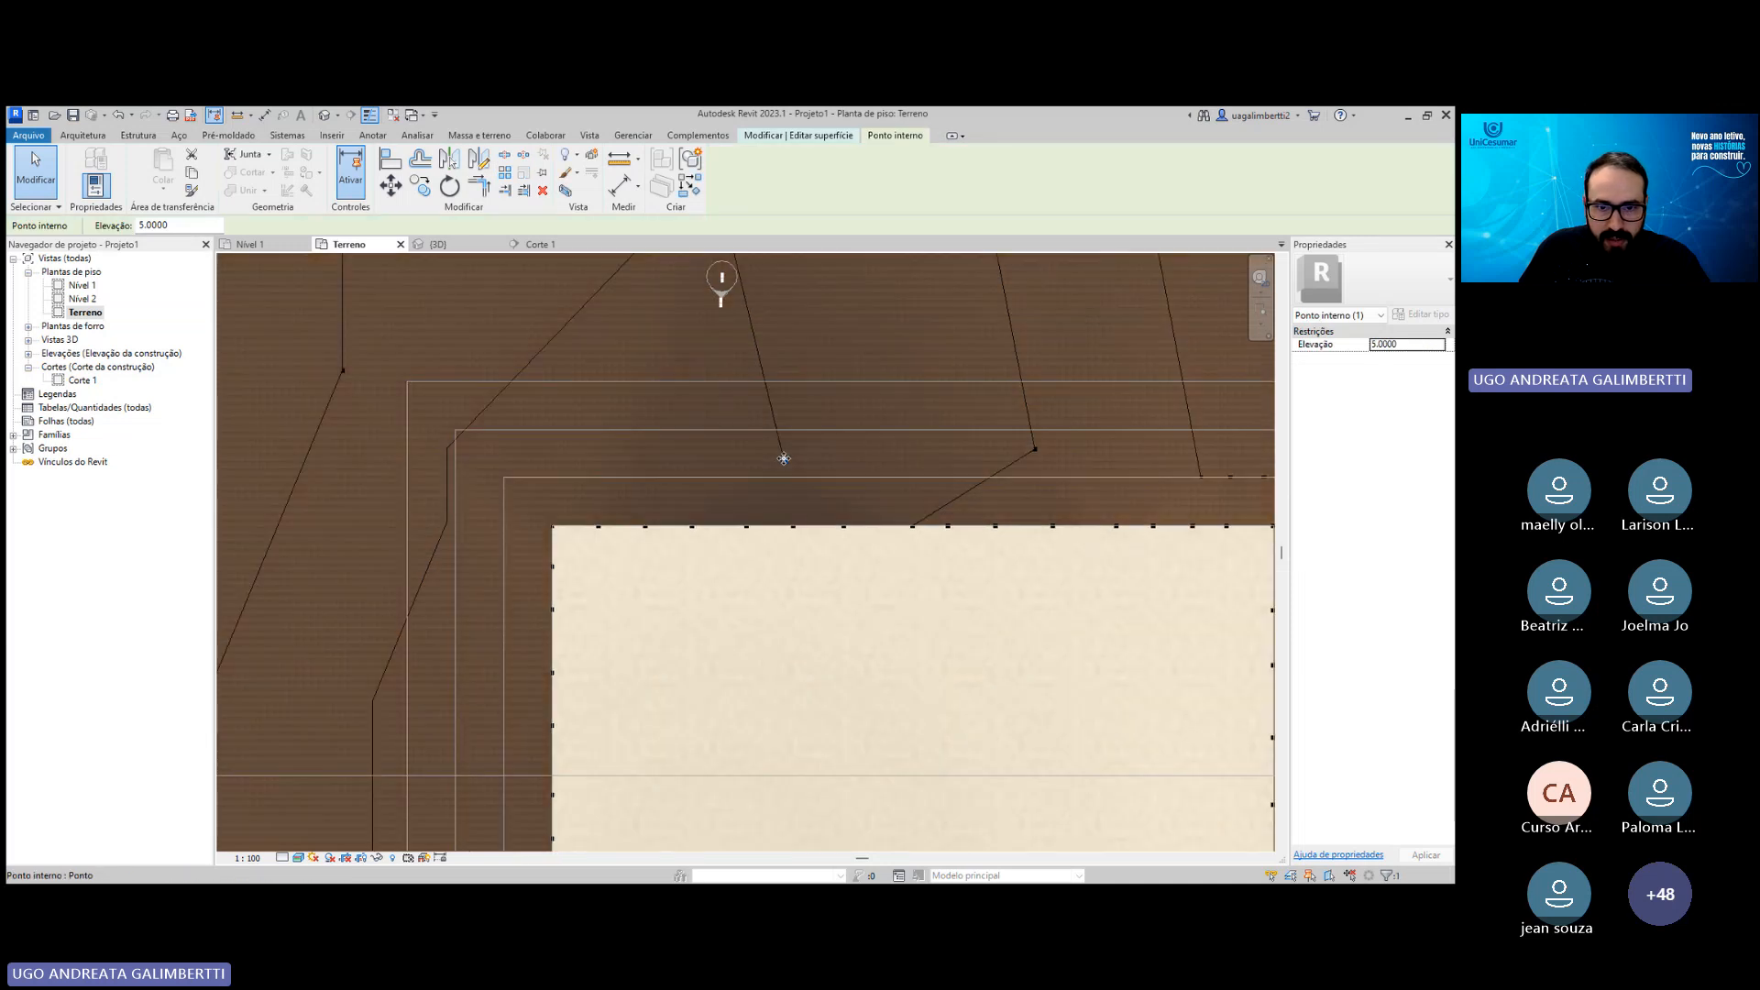
{"action": "left_click_drag", "start_coordinate": [784, 458], "coordinate": [735, 477]}
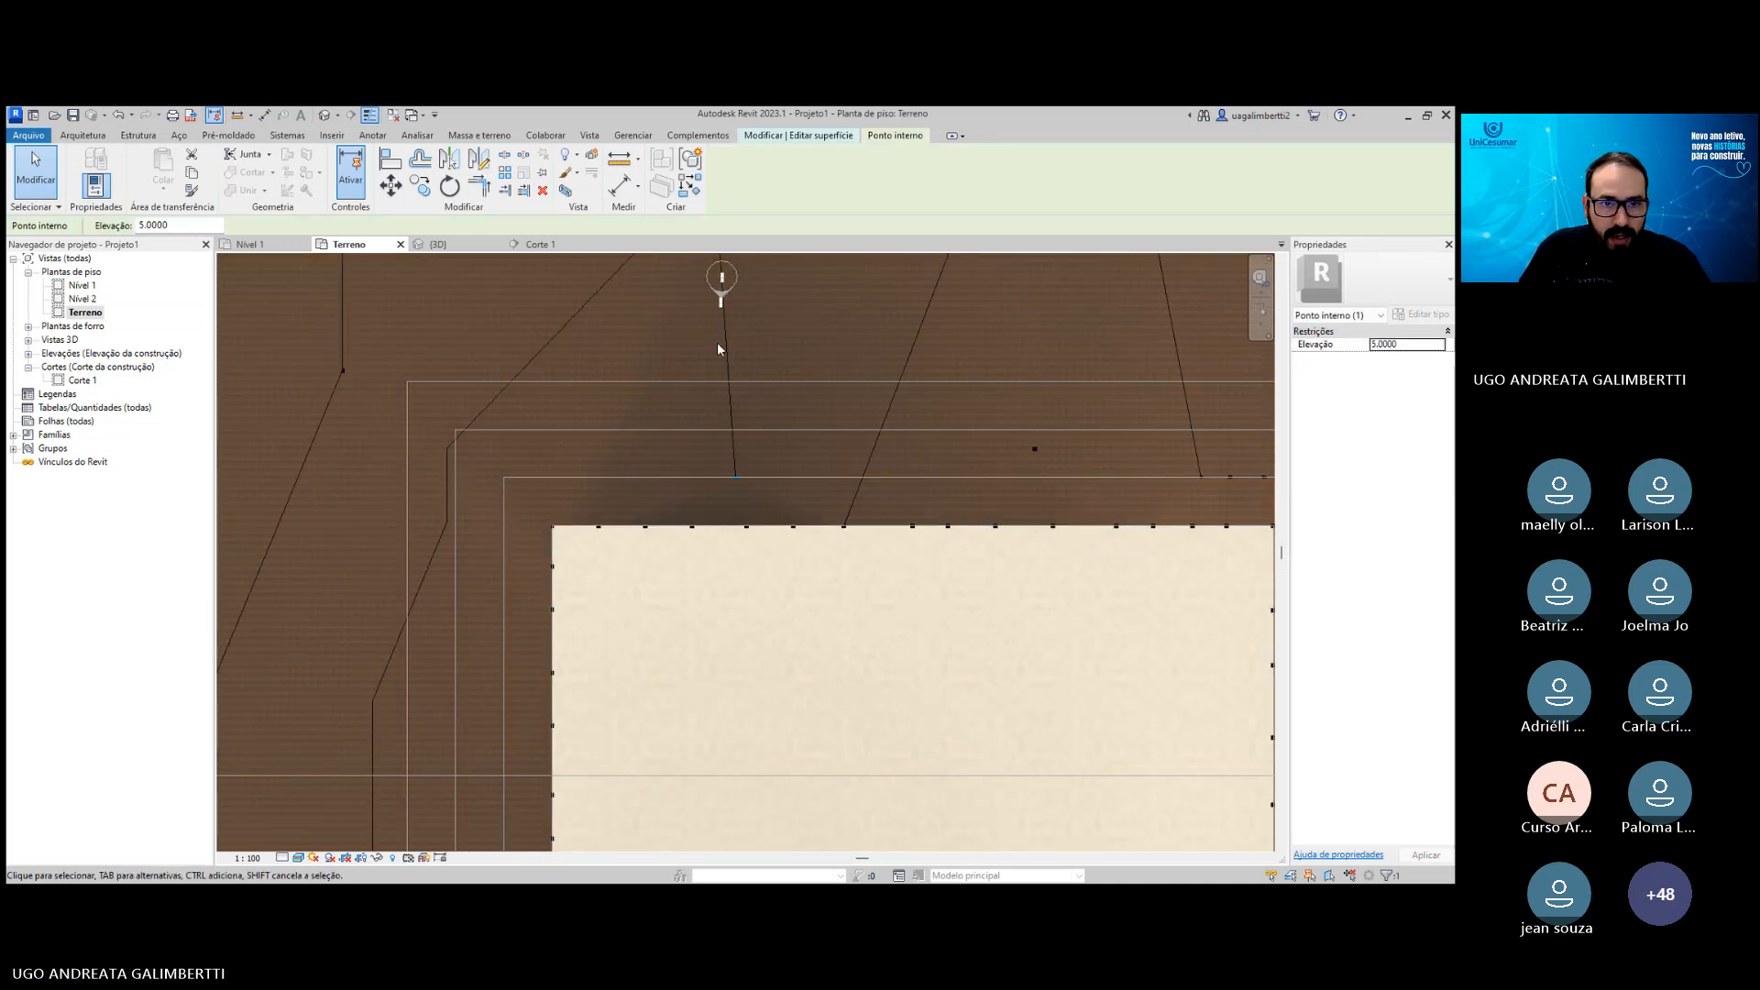
{"action": "key", "text": "Escape"}
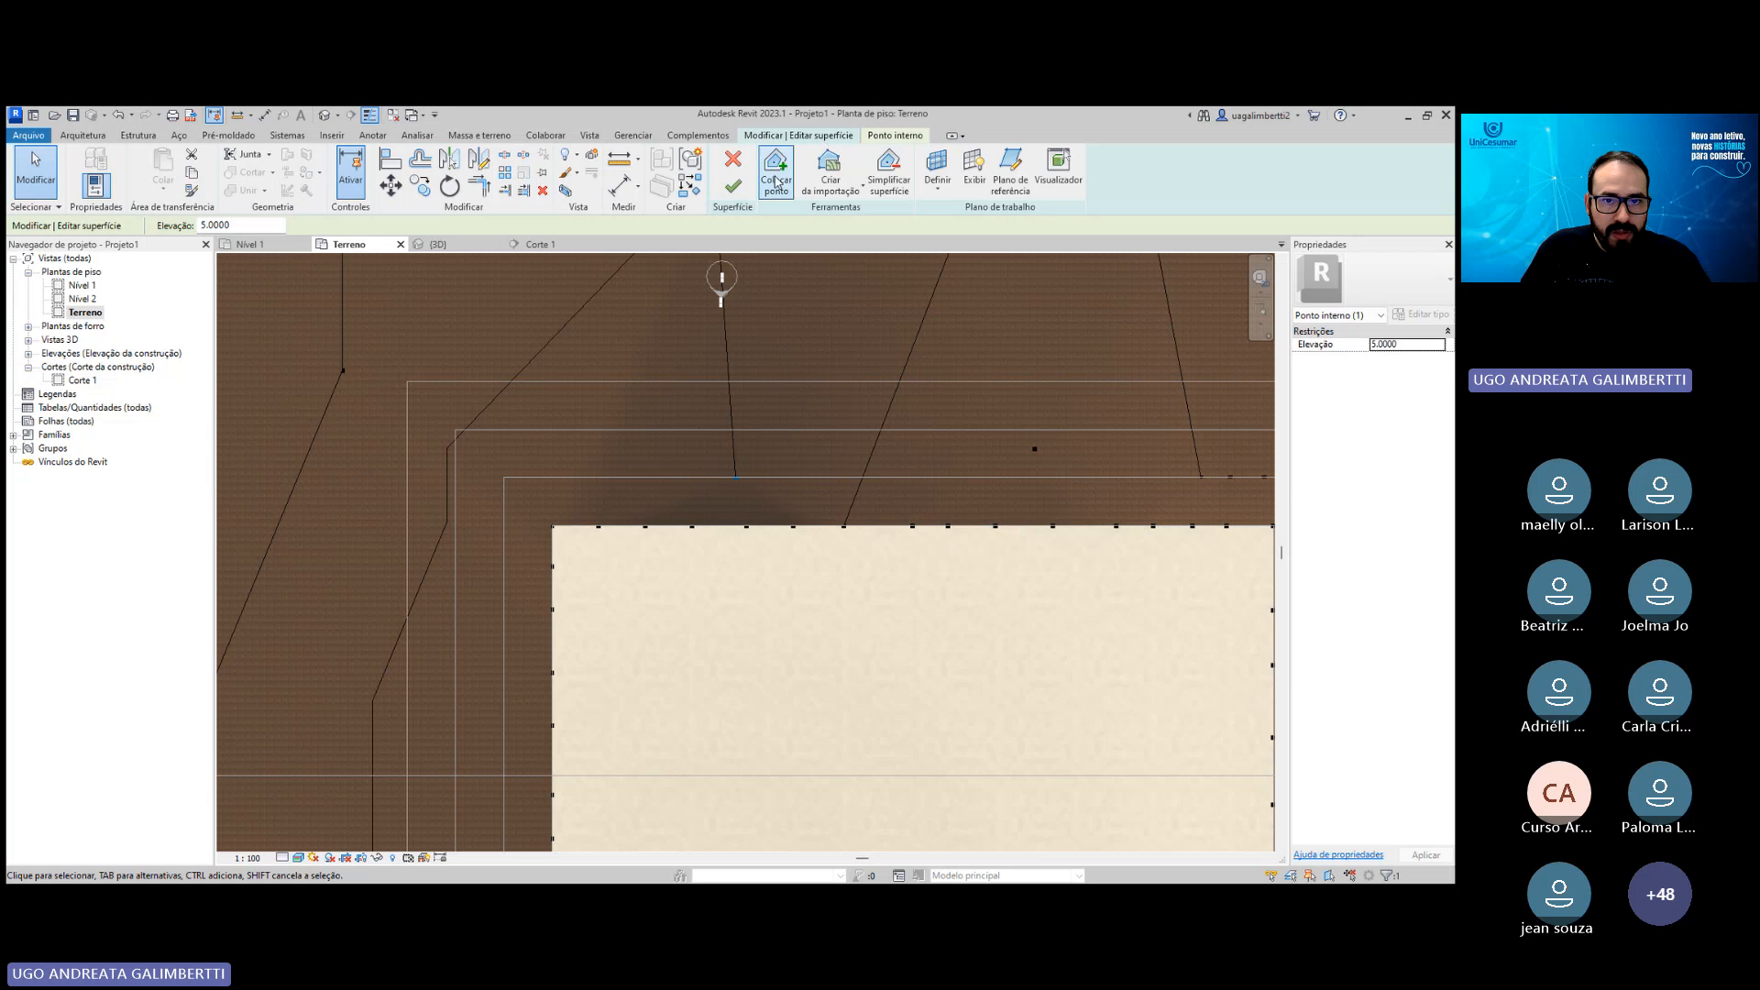
Place surface points at 5 m absolute elevation along the top side of the innermost outline, from the moved terrain point to the upper-left corner.
{"action": "left_click", "coordinate": [776, 181]}
{"action": "left_click", "coordinate": [677, 477]}
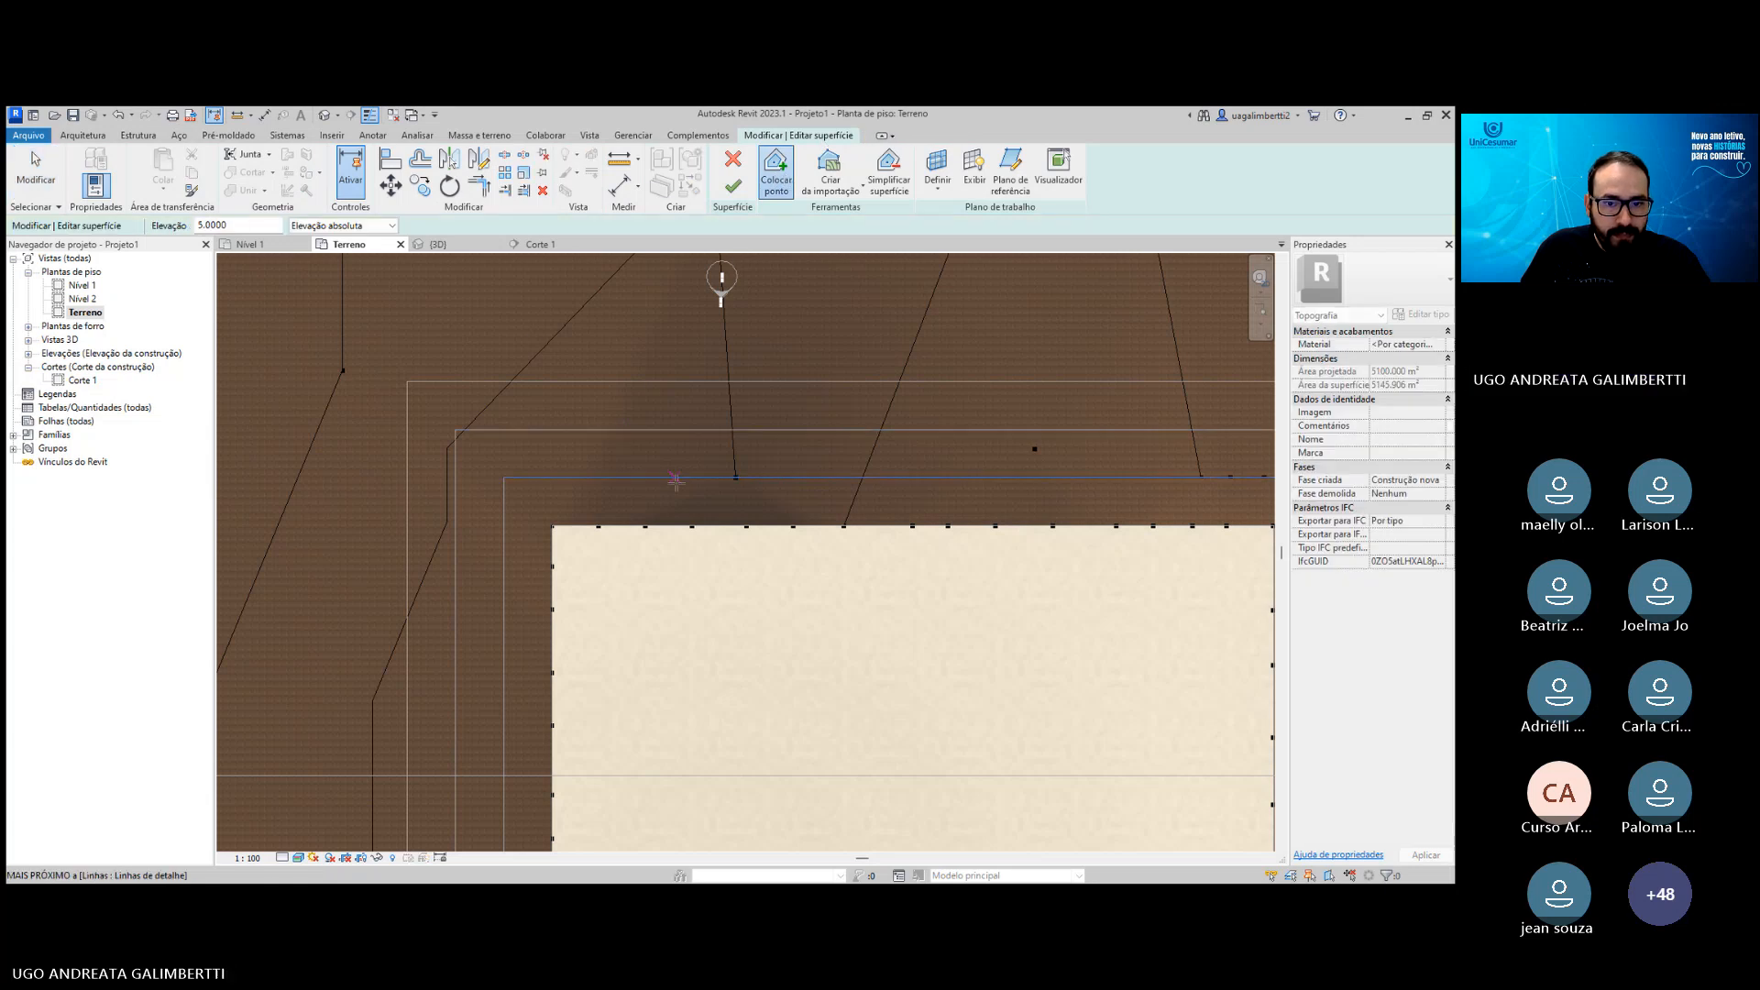
{"action": "left_click", "coordinate": [620, 477]}
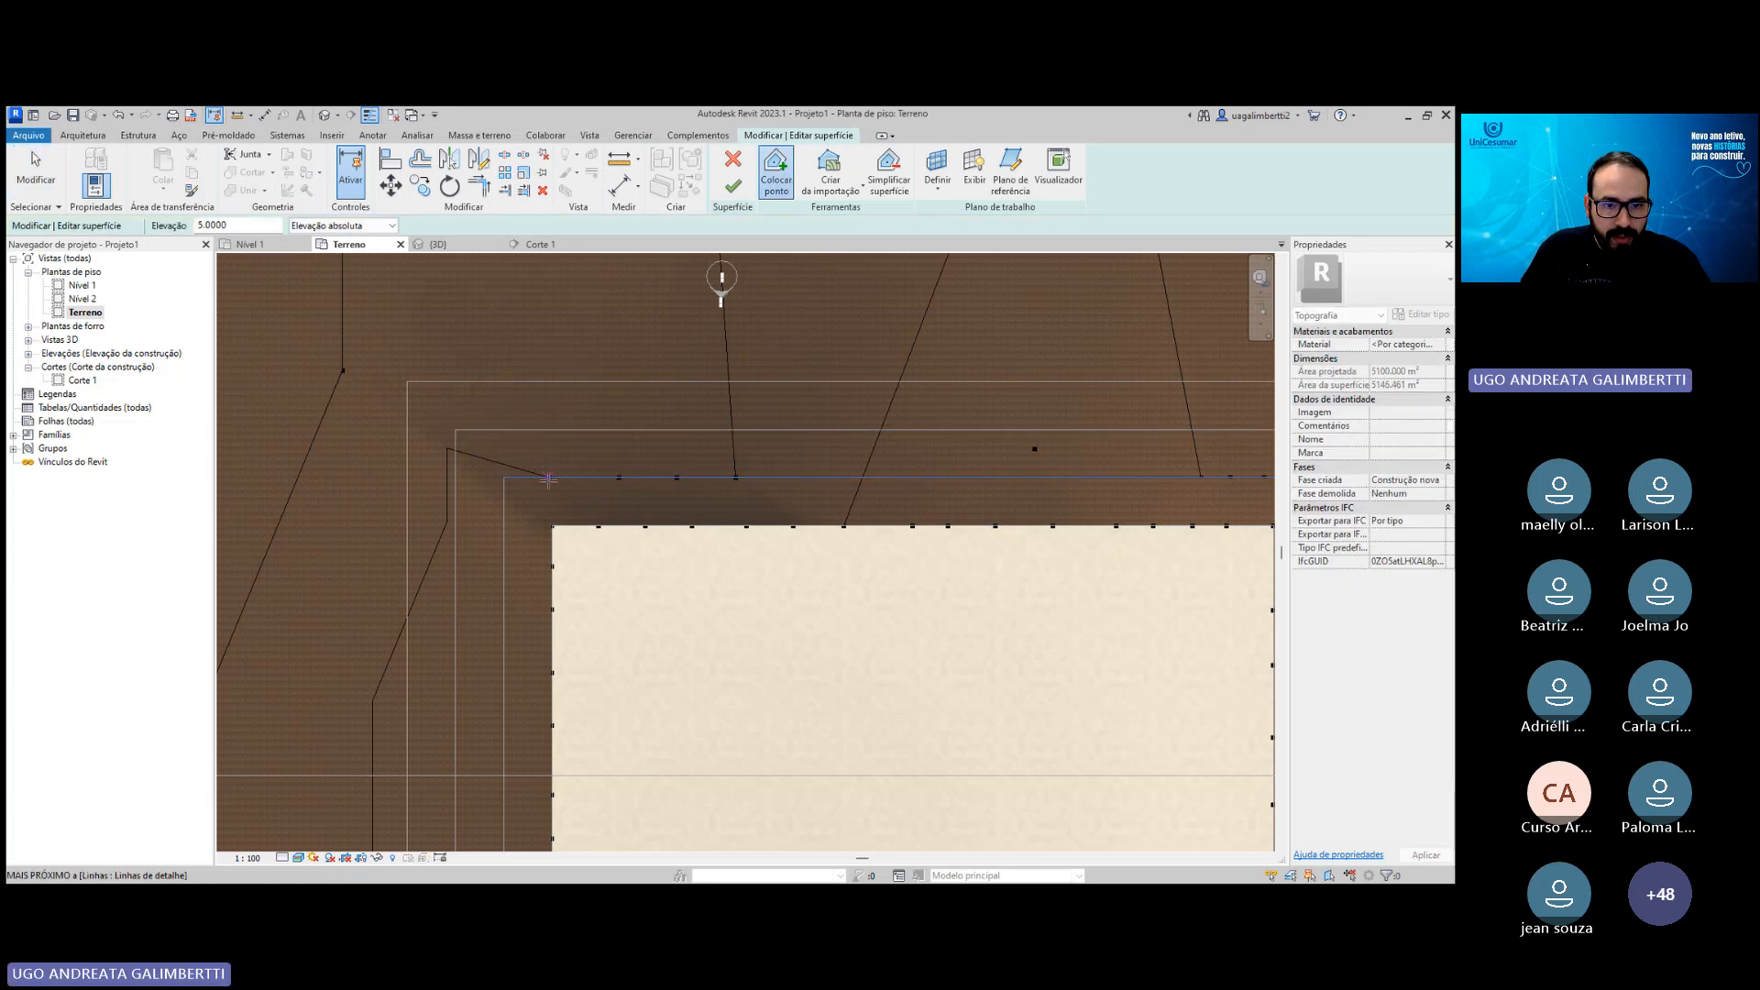
{"action": "left_click", "coordinate": [503, 477]}
Place 5 m surface points down the left side of the innermost outline, from below its upper-left corner to its lower-left corner.
{"action": "scroll", "coordinate": [496, 567], "scroll_direction": "down", "scroll_amount": 1}
{"action": "middle_click_drag", "start_coordinate": [497, 567], "coordinate": [694, 386]}
{"action": "left_click", "coordinate": [699, 432]}
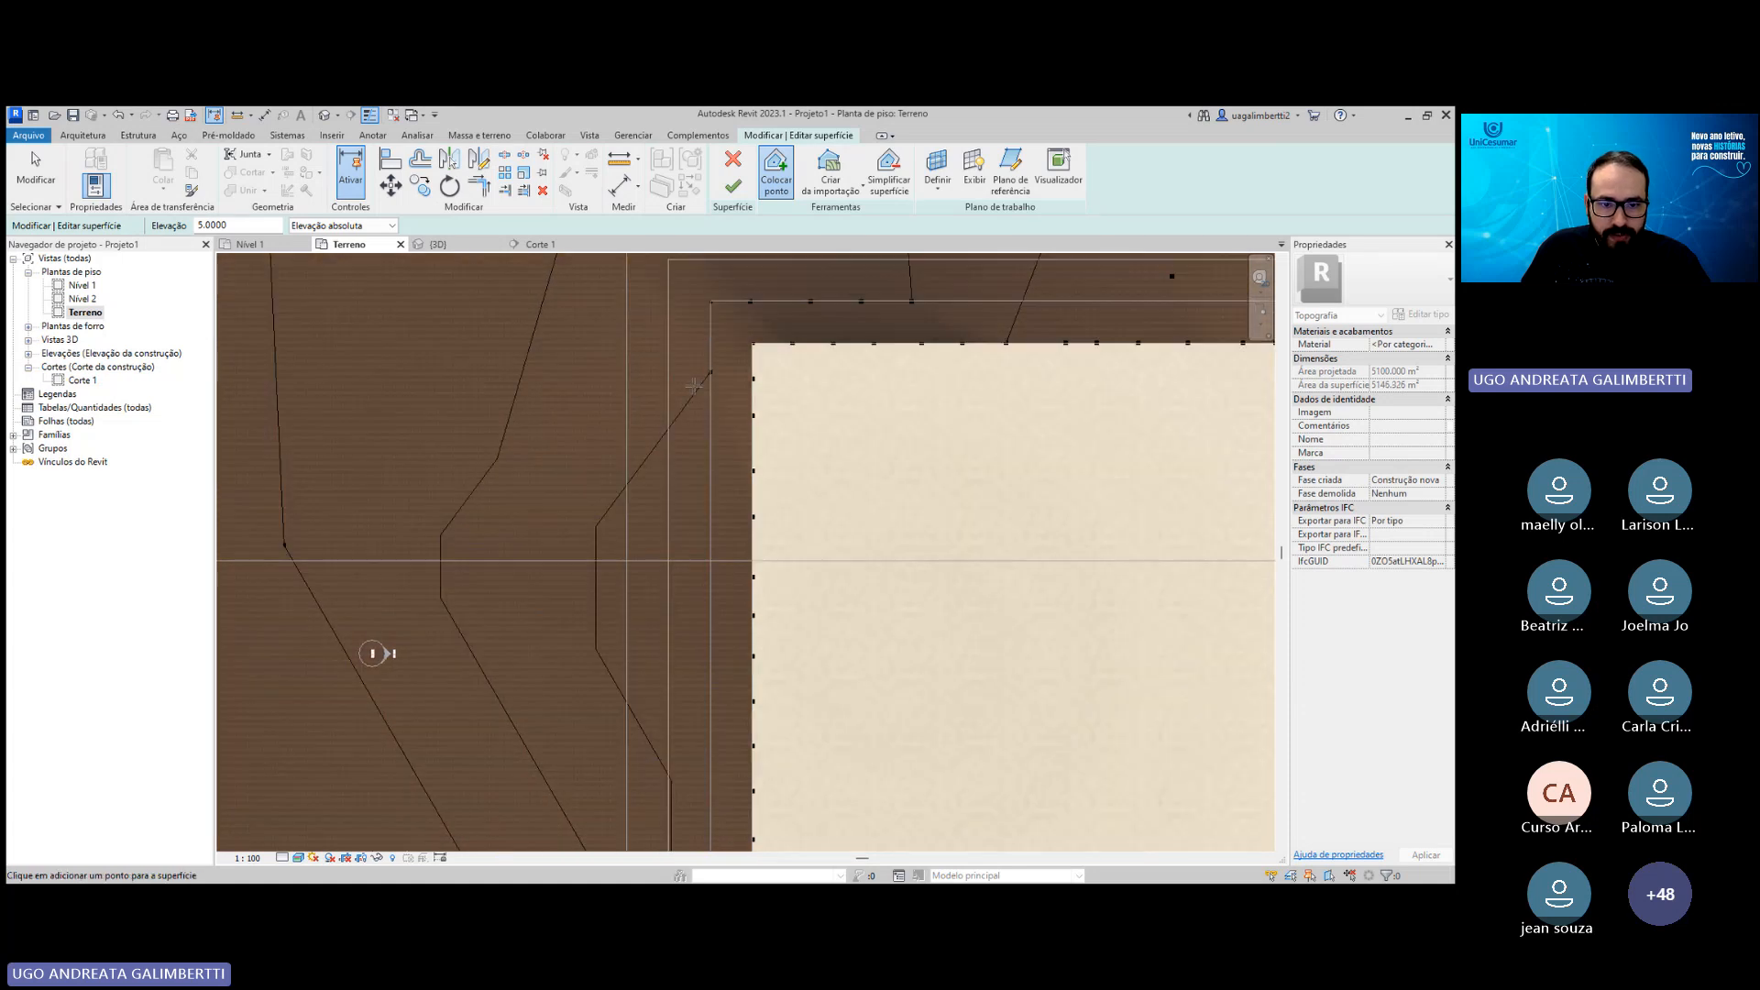
{"action": "left_click", "coordinate": [711, 331]}
{"action": "left_click", "coordinate": [711, 478]}
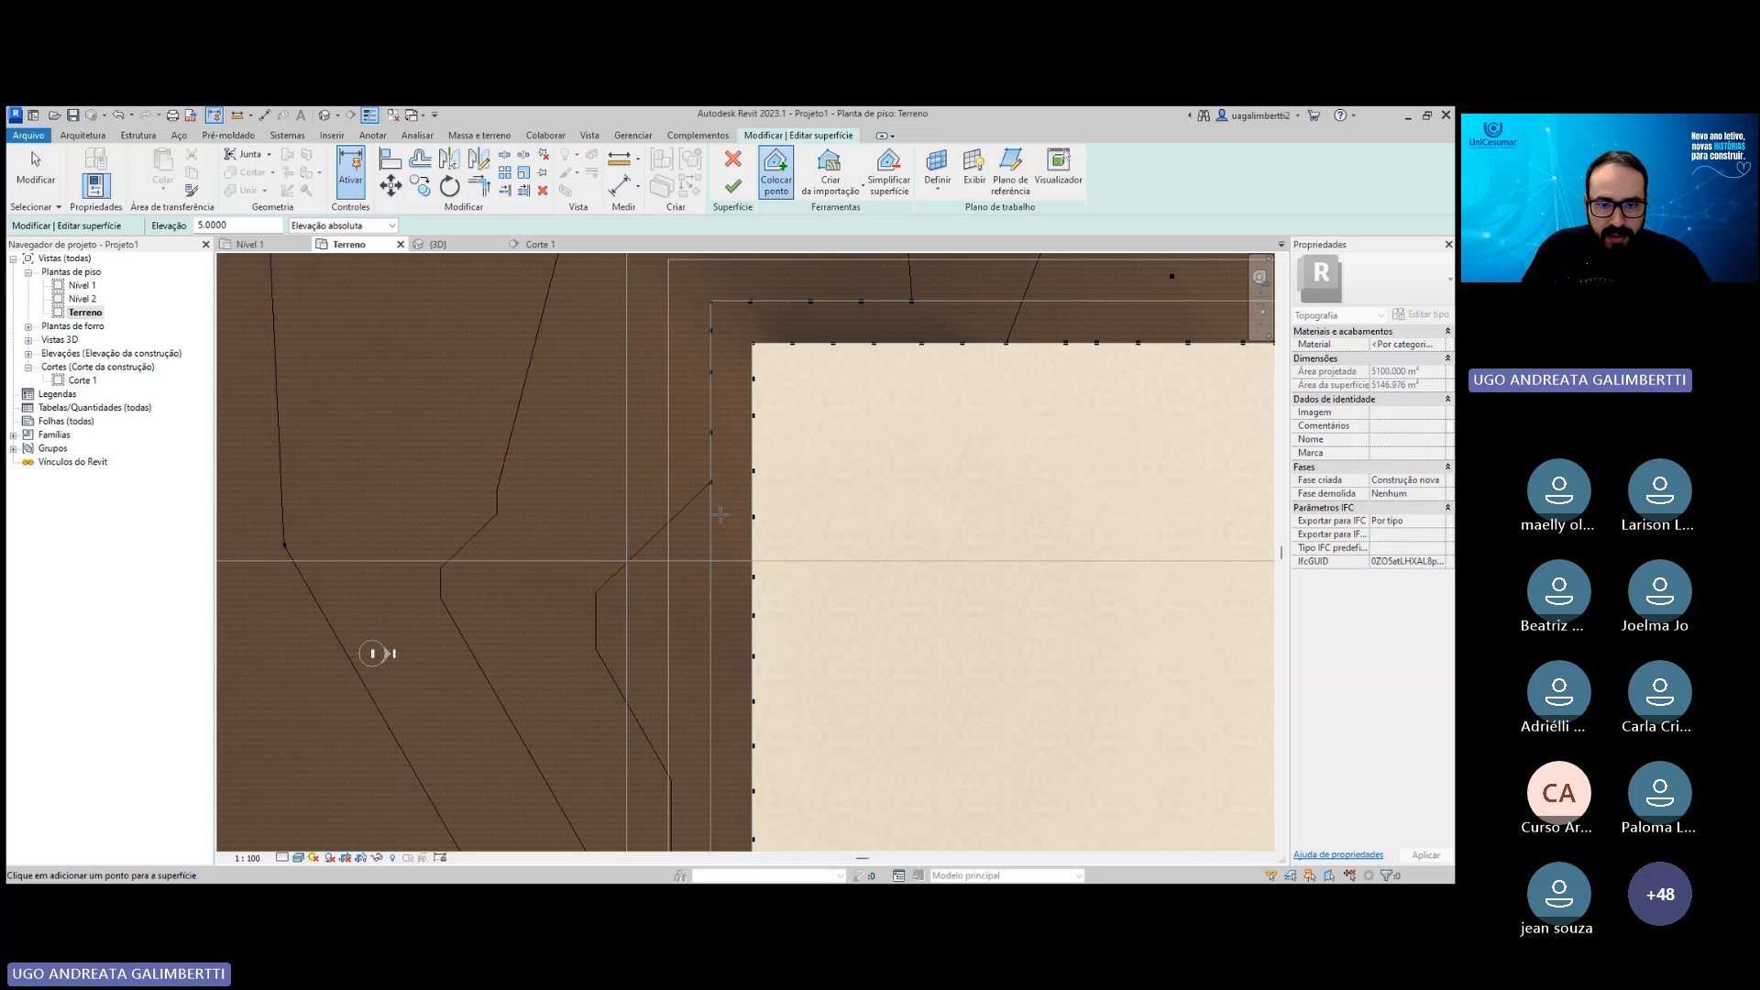
{"action": "middle_click_drag", "start_coordinate": [711, 479], "coordinate": [691, 394]}
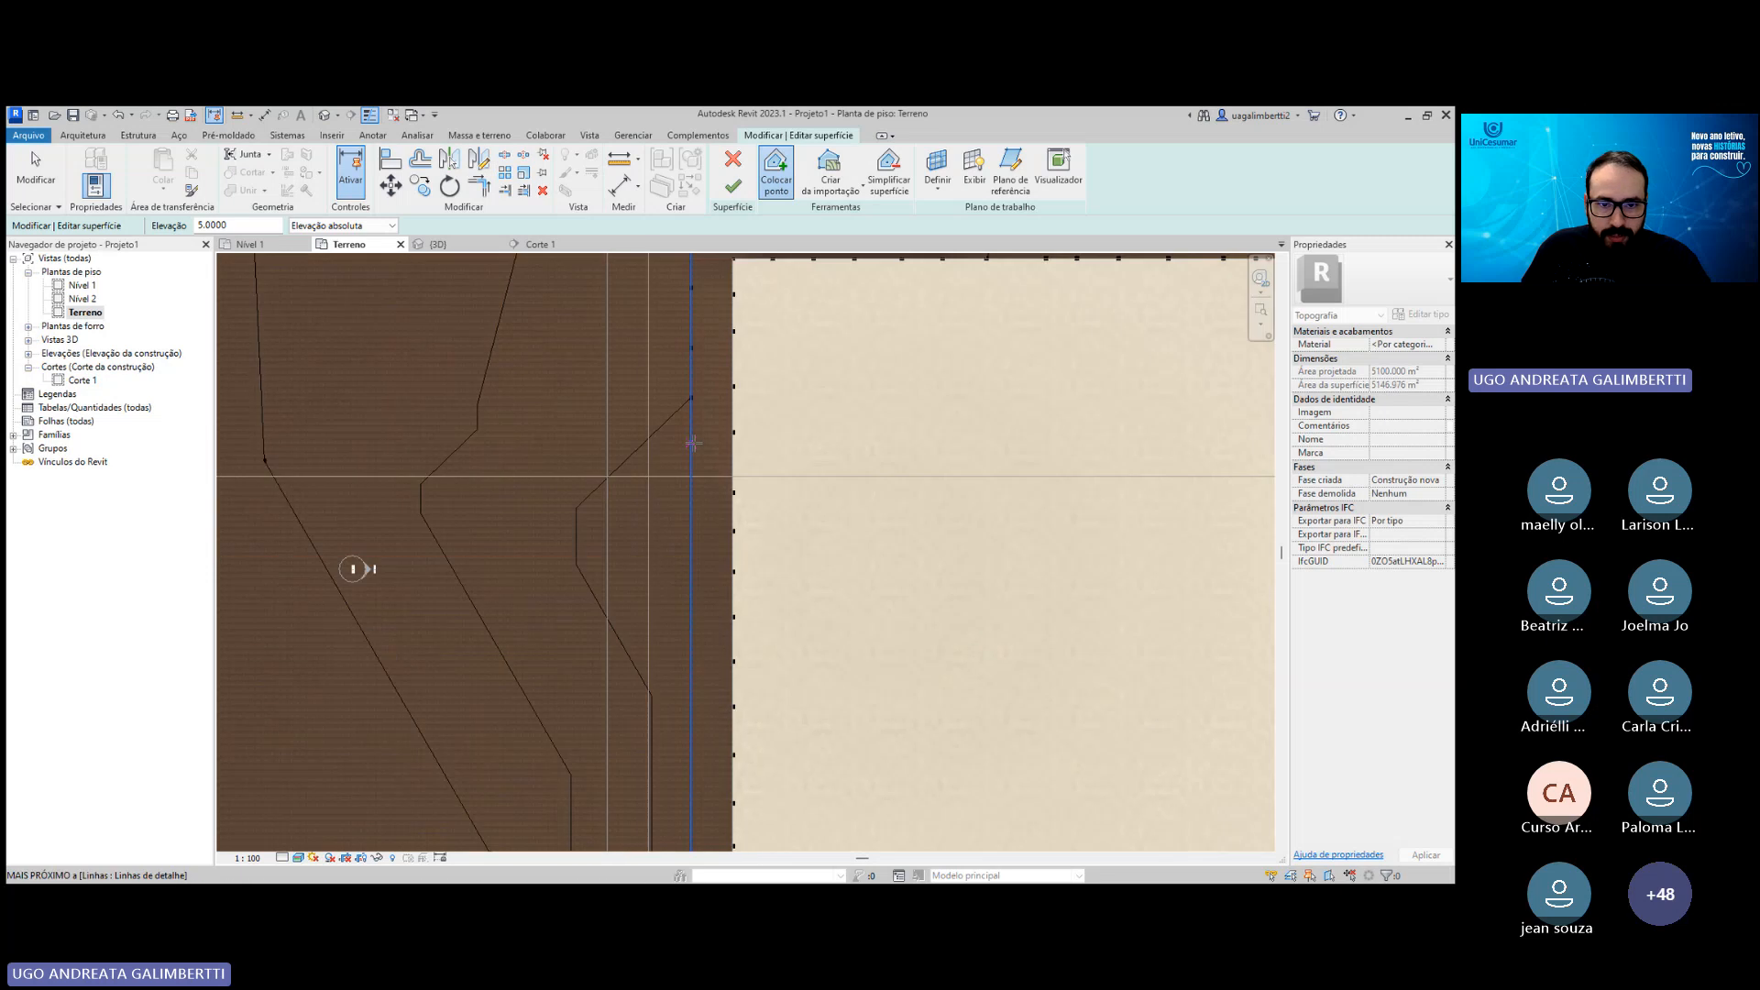
{"action": "left_click", "coordinate": [689, 499]}
{"action": "middle_click_drag", "start_coordinate": [685, 675], "coordinate": [675, 533]}
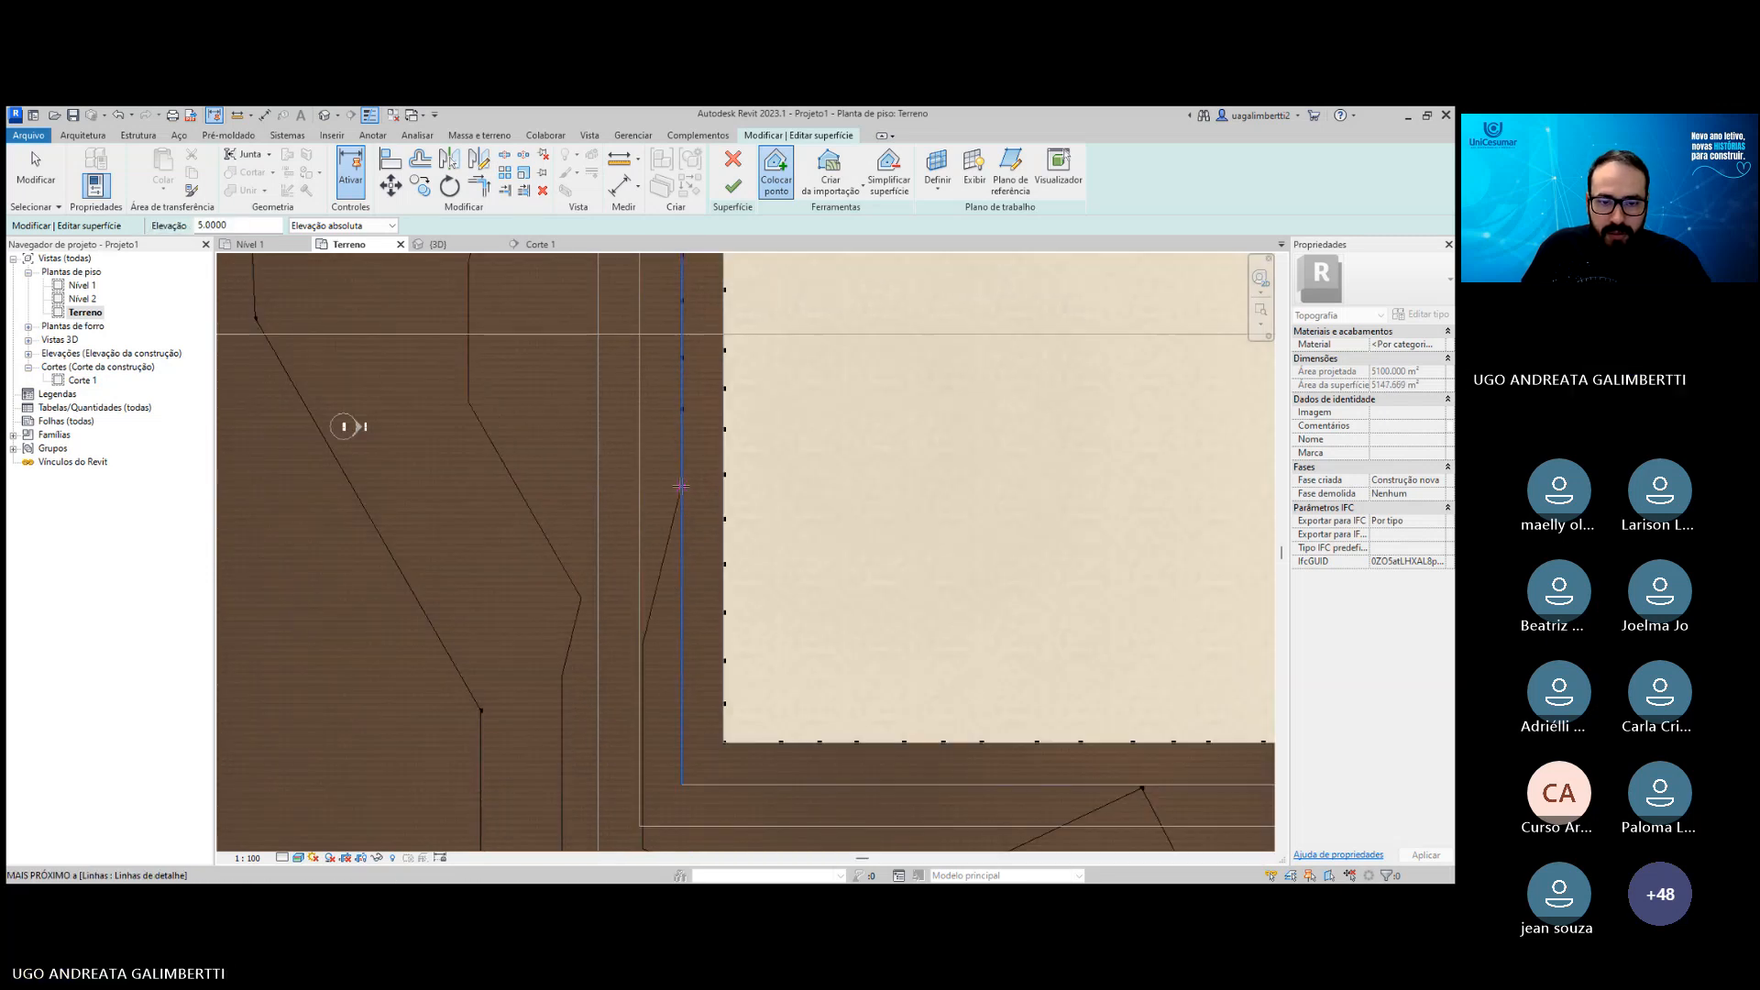
{"action": "left_click", "coordinate": [682, 540]}
{"action": "middle_click_drag", "start_coordinate": [679, 594], "coordinate": [675, 508]}
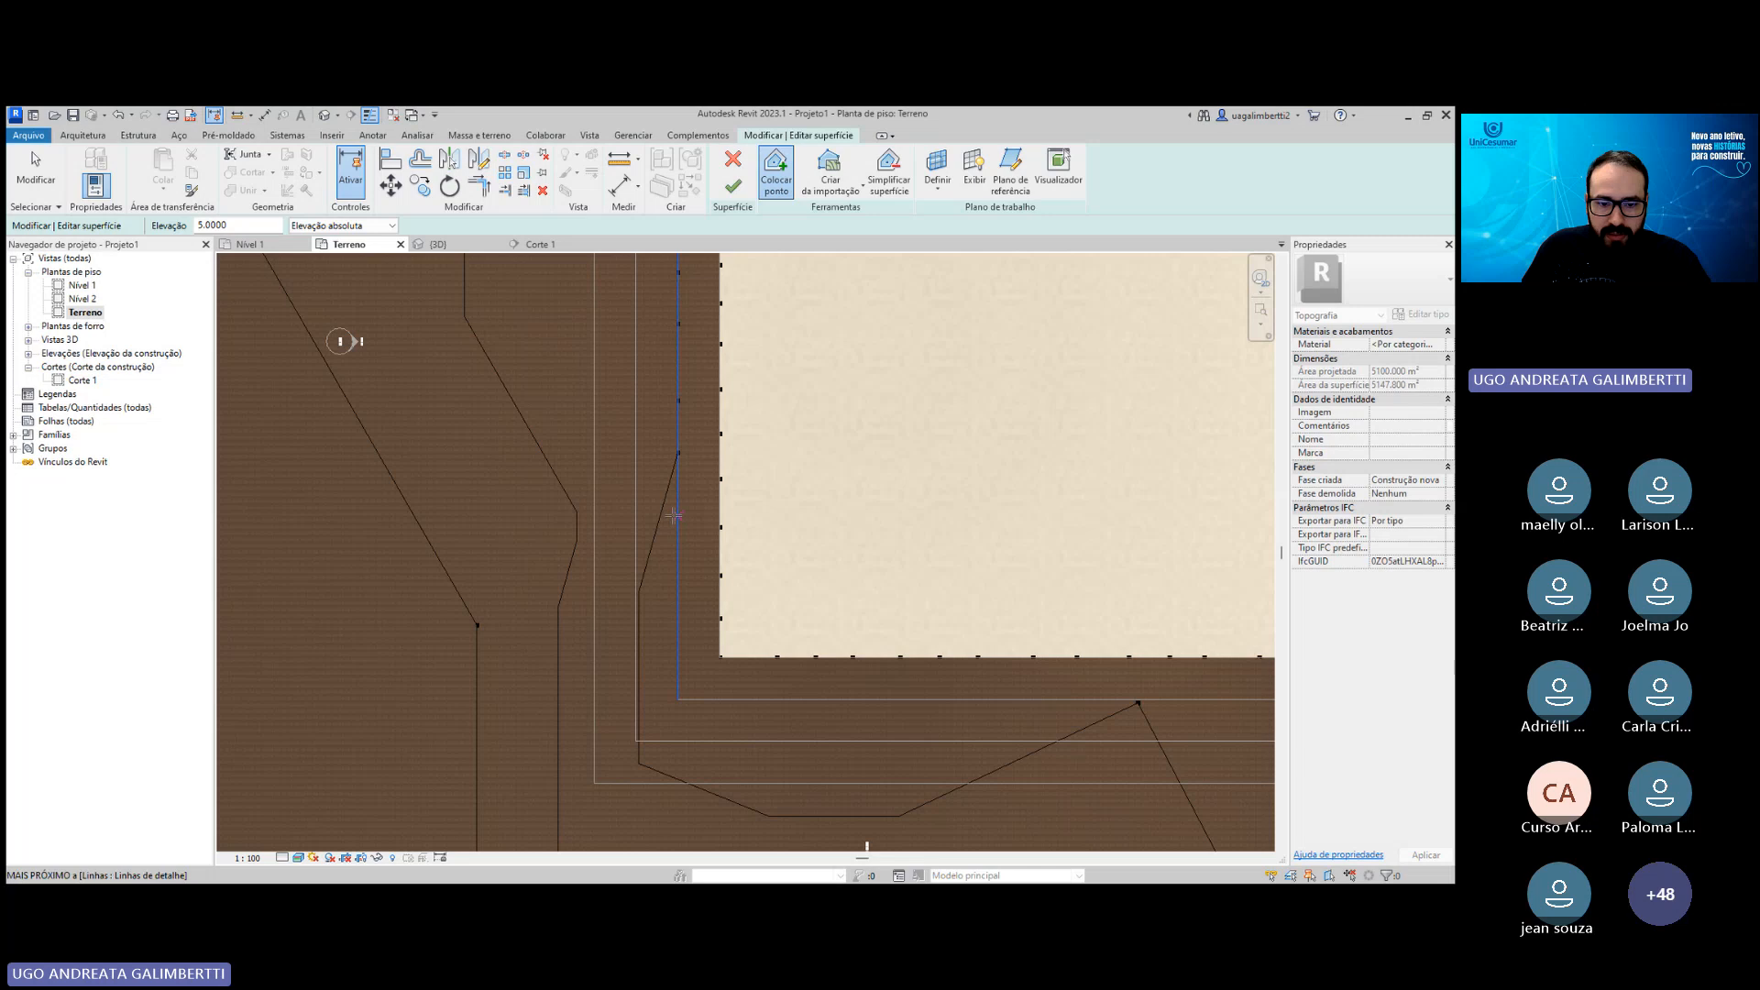
{"action": "left_click", "coordinate": [677, 513]}
{"action": "middle_click_drag", "start_coordinate": [688, 627], "coordinate": [664, 550]}
{"action": "left_click", "coordinate": [680, 555]}
{"action": "left_click", "coordinate": [670, 580]}
{"action": "scroll", "coordinate": [667, 577], "scroll_direction": "up", "scroll_amount": 2}
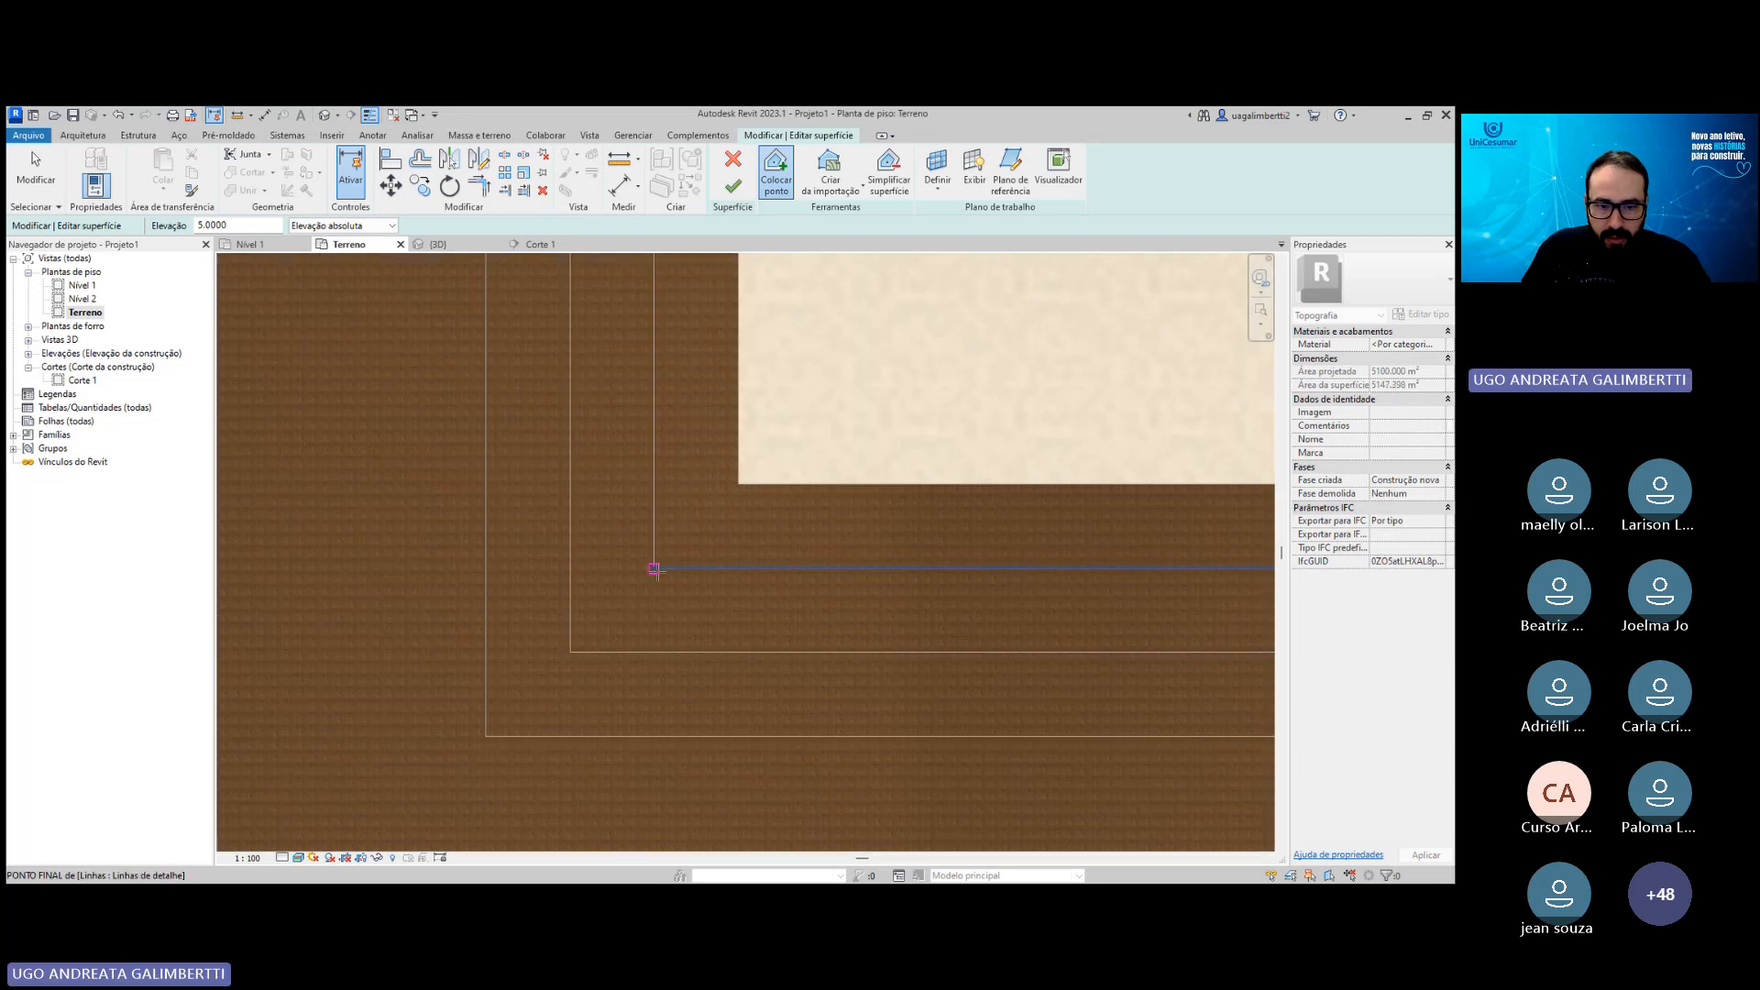
Place 5 m surface points along the bottom side of the innermost outline, from its lower-left corner rightward to the existing terrain point.
{"action": "scroll", "coordinate": [657, 564], "scroll_direction": "down", "scroll_amount": 2}
{"action": "left_click", "coordinate": [744, 555]}
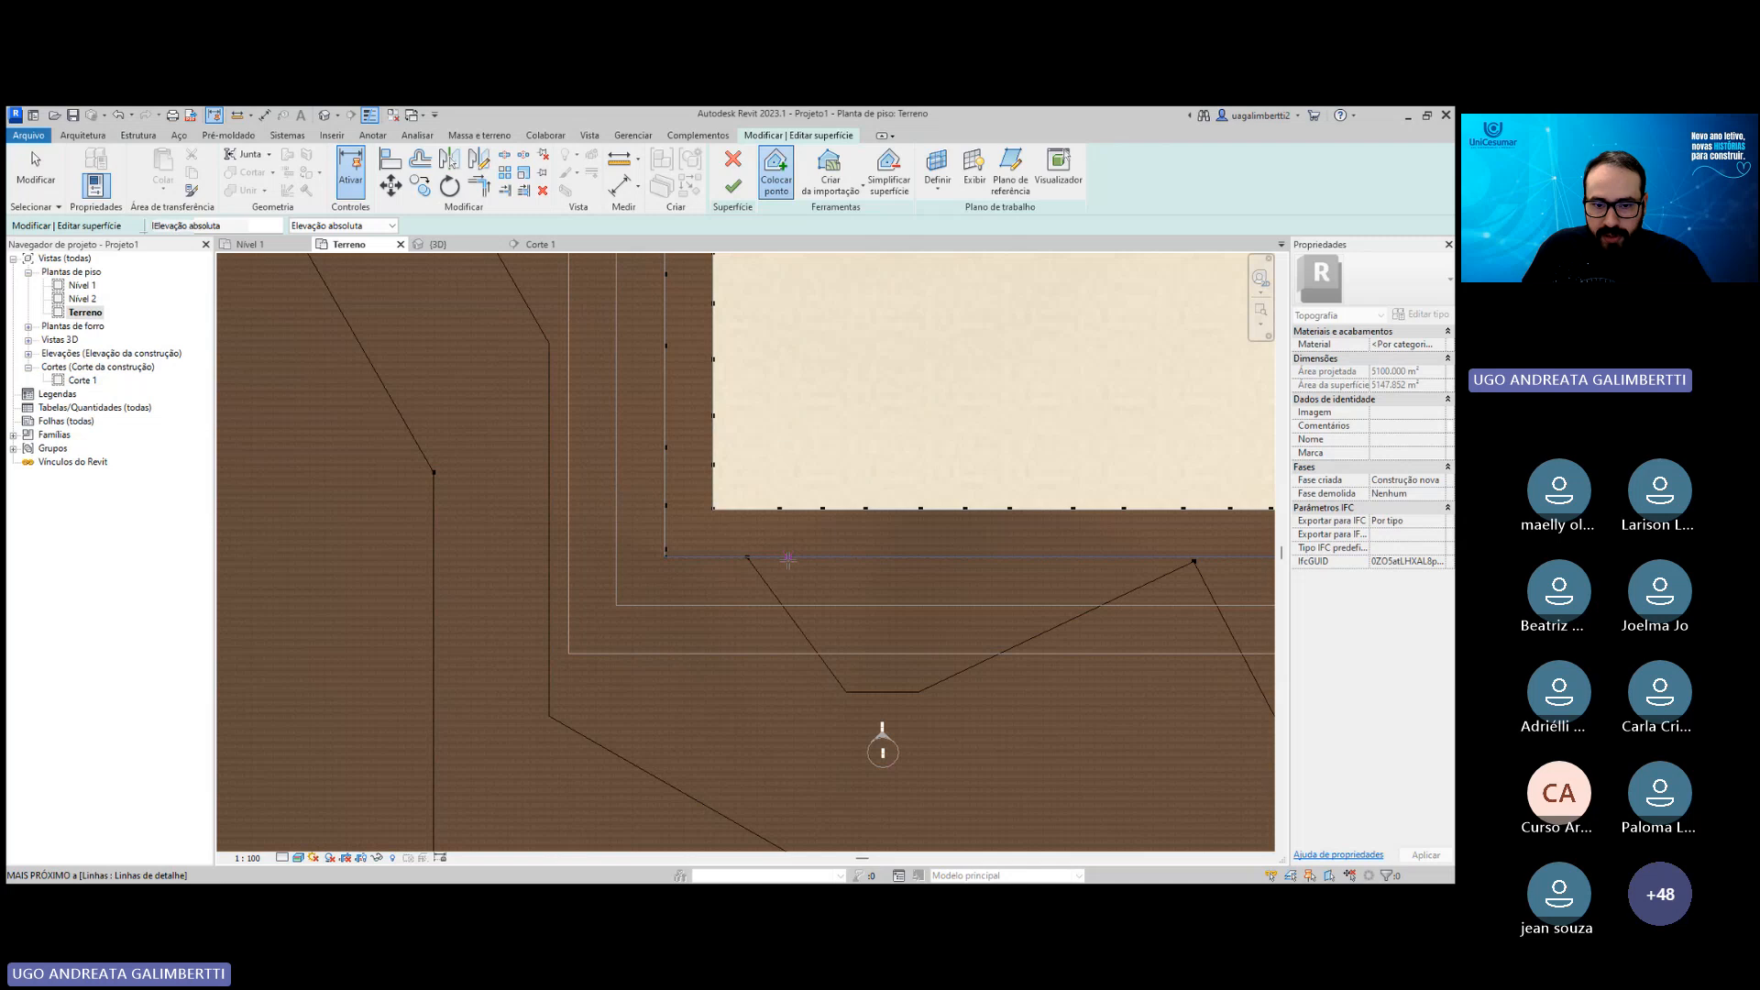
{"action": "left_click", "coordinate": [865, 557]}
{"action": "middle_click_drag", "start_coordinate": [864, 557], "coordinate": [710, 567]}
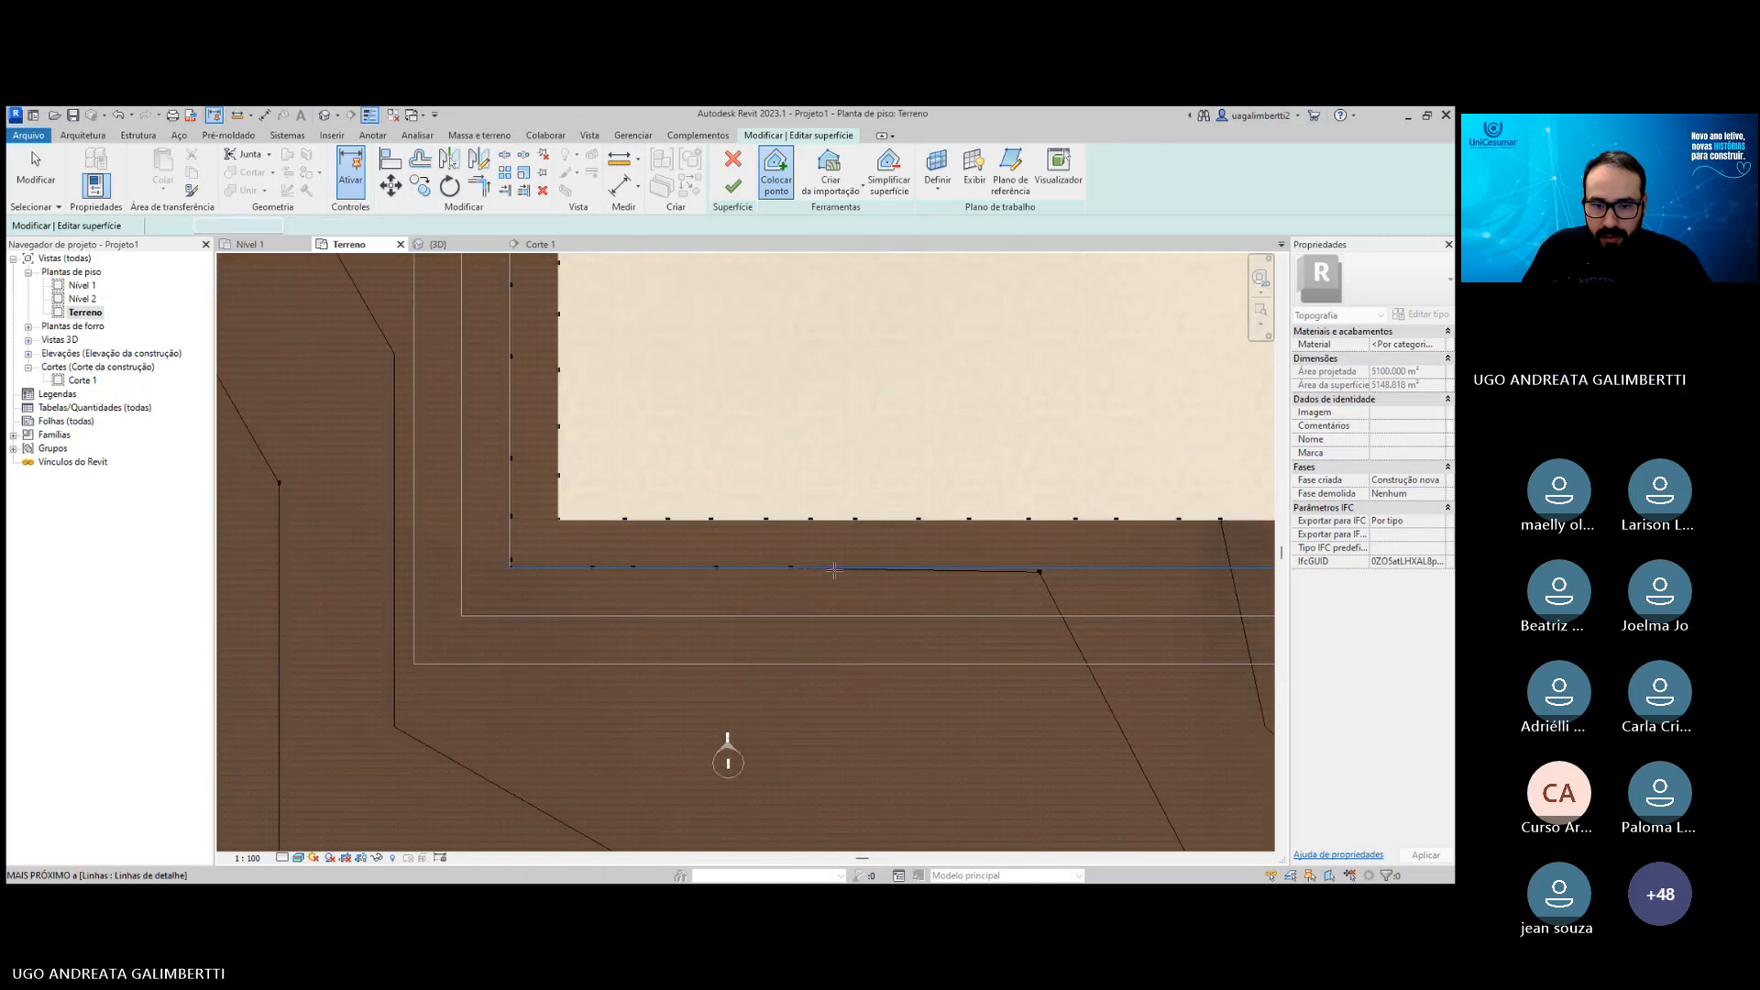
{"action": "left_click", "coordinate": [910, 568]}
{"action": "scroll", "coordinate": [907, 566], "scroll_direction": "up", "scroll_amount": 3}
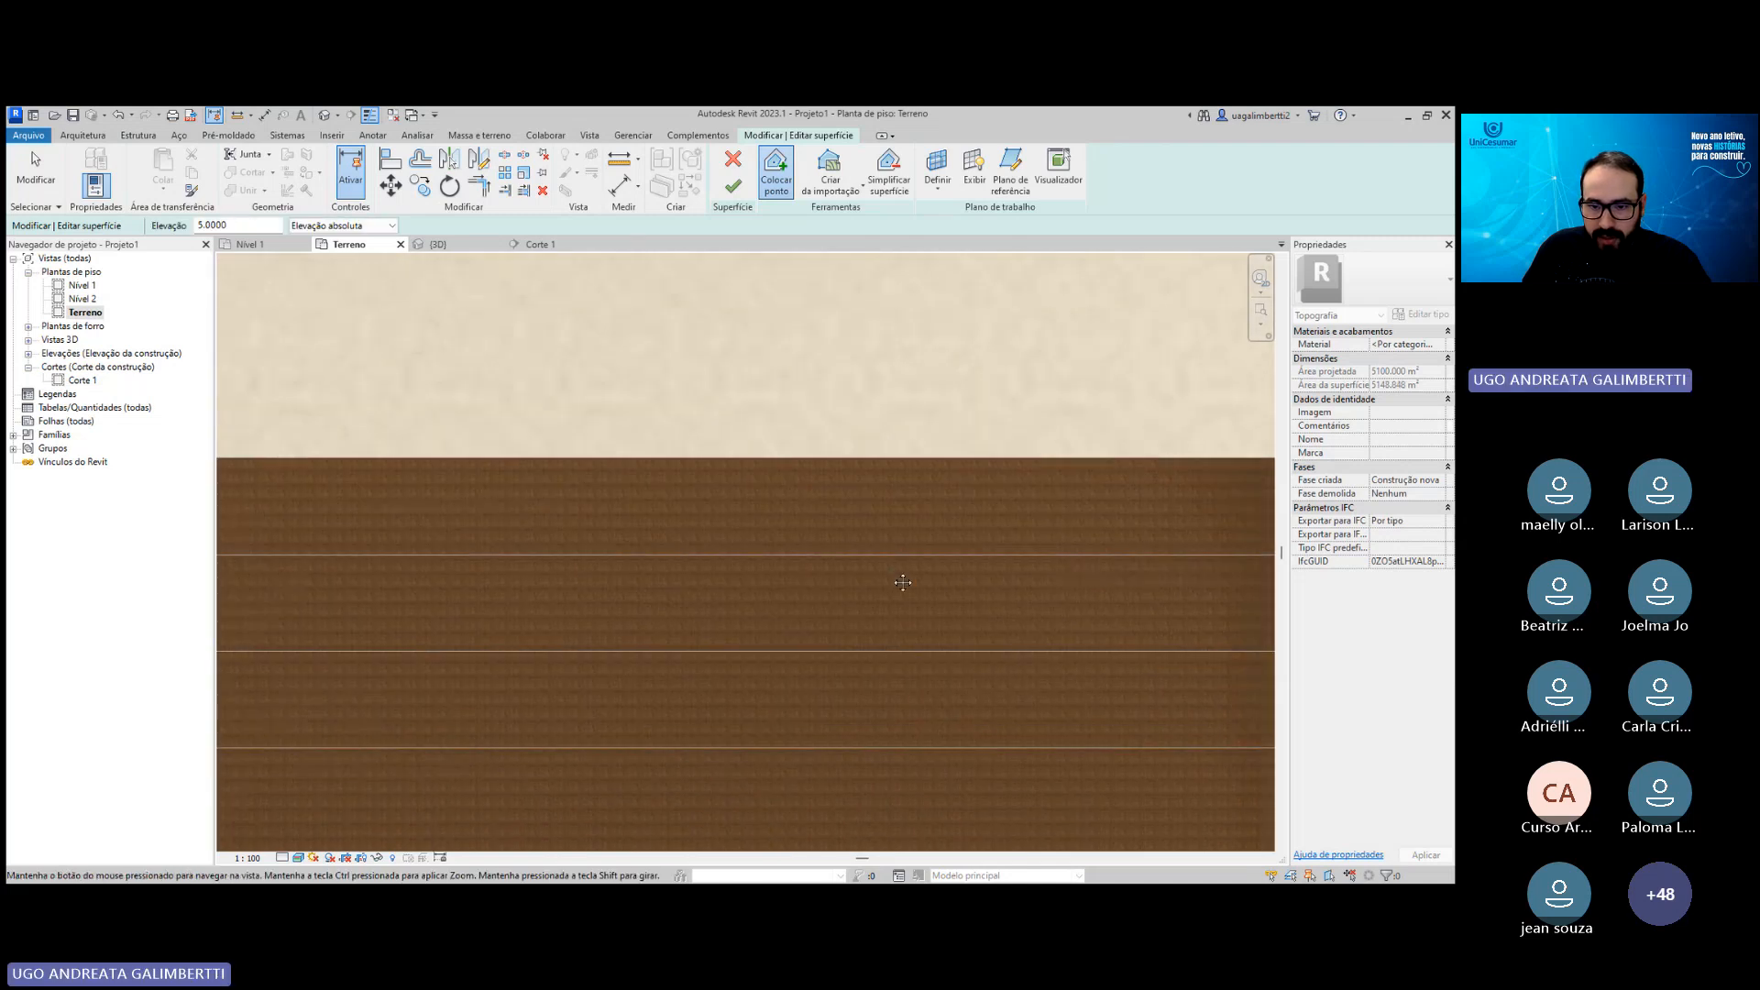
{"action": "left_click", "coordinate": [892, 555]}
{"action": "scroll", "coordinate": [908, 568], "scroll_direction": "down", "scroll_amount": 5}
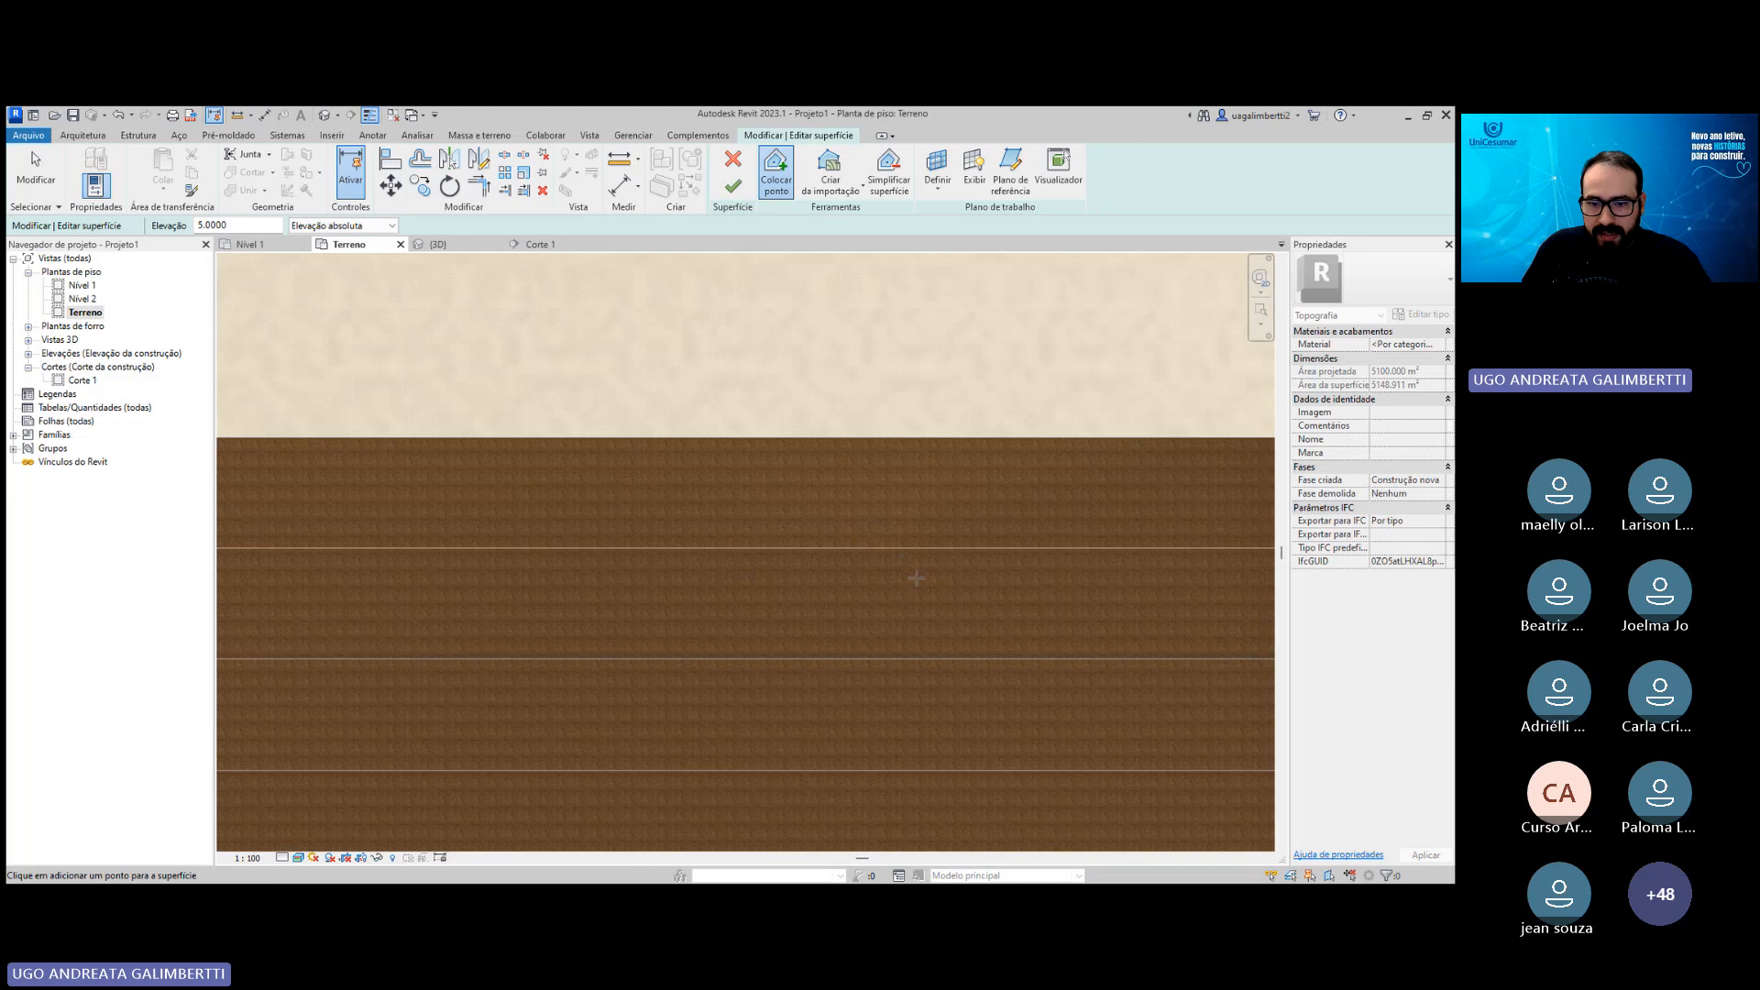
Examine how the contours meet the ring of 3 m and 5 m points around the pad across the whole terrain.
{"action": "middle_click_drag", "start_coordinate": [957, 594], "coordinate": [921, 601]}
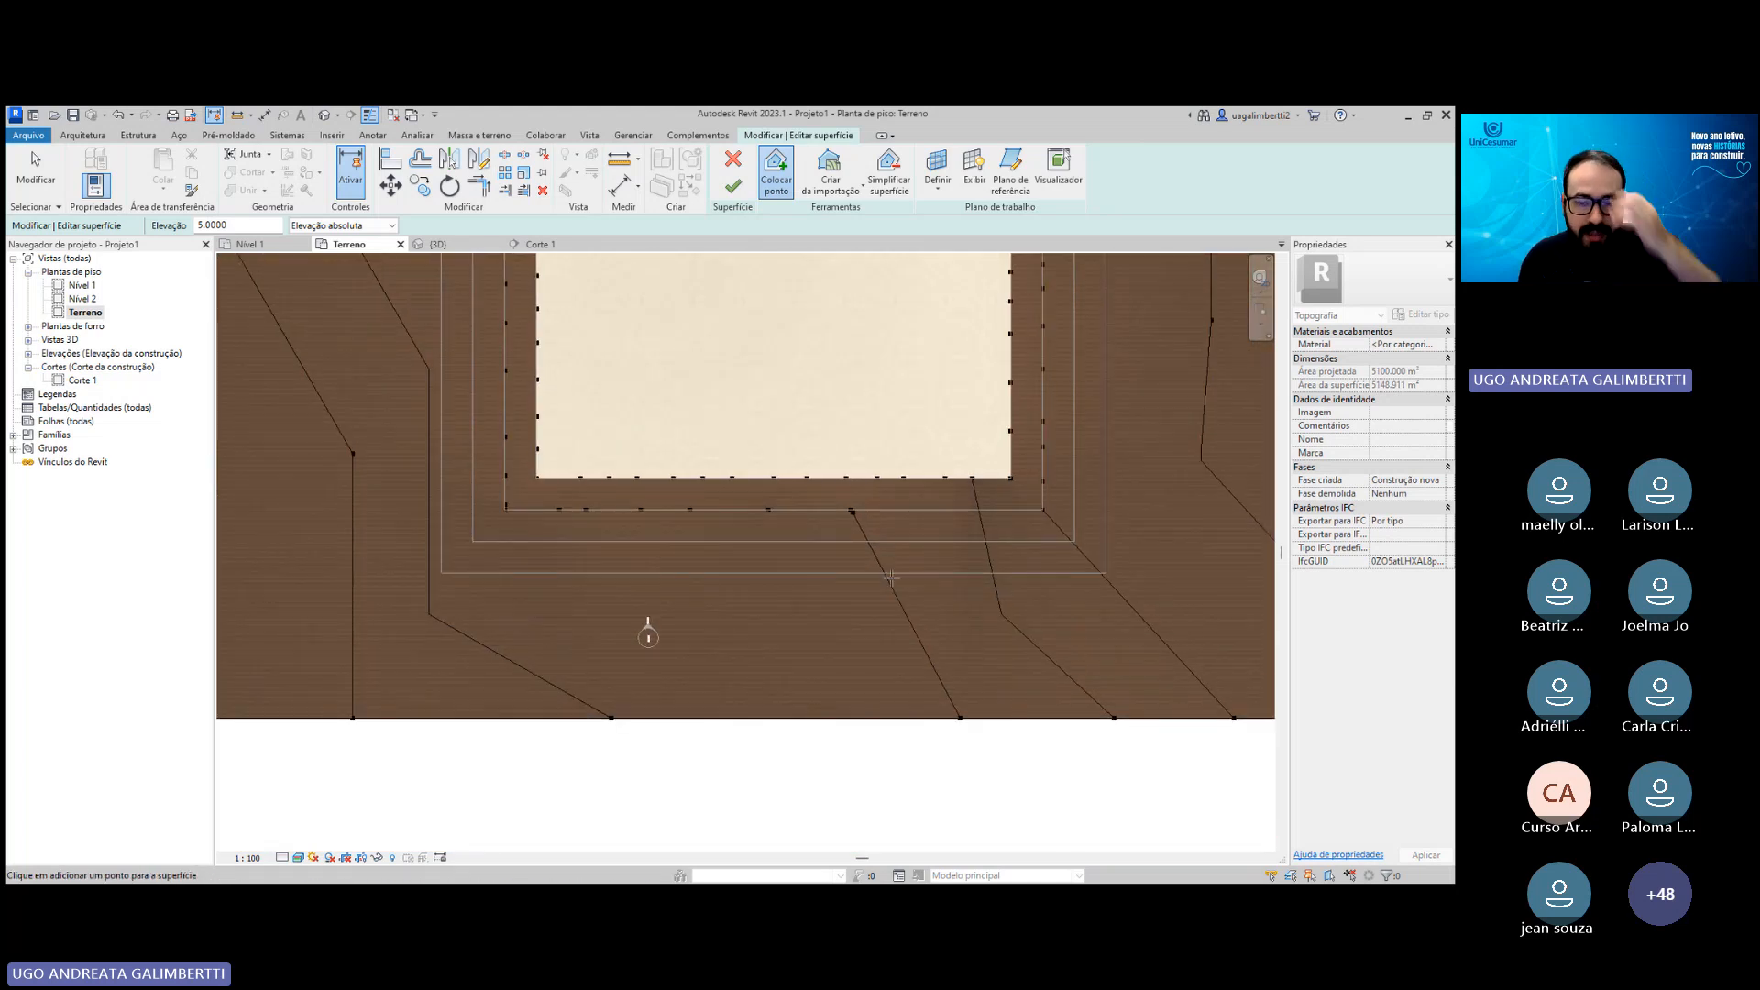
{"action": "scroll", "coordinate": [919, 420], "scroll_direction": "down", "scroll_amount": 1}
{"action": "middle_click_drag", "start_coordinate": [920, 420], "coordinate": [880, 581]}
{"action": "middle_click_drag", "start_coordinate": [850, 459], "coordinate": [798, 577]}
{"action": "scroll", "coordinate": [762, 509], "scroll_direction": "down", "scroll_amount": 1}
{"action": "middle_click_drag", "start_coordinate": [758, 451], "coordinate": [745, 506]}
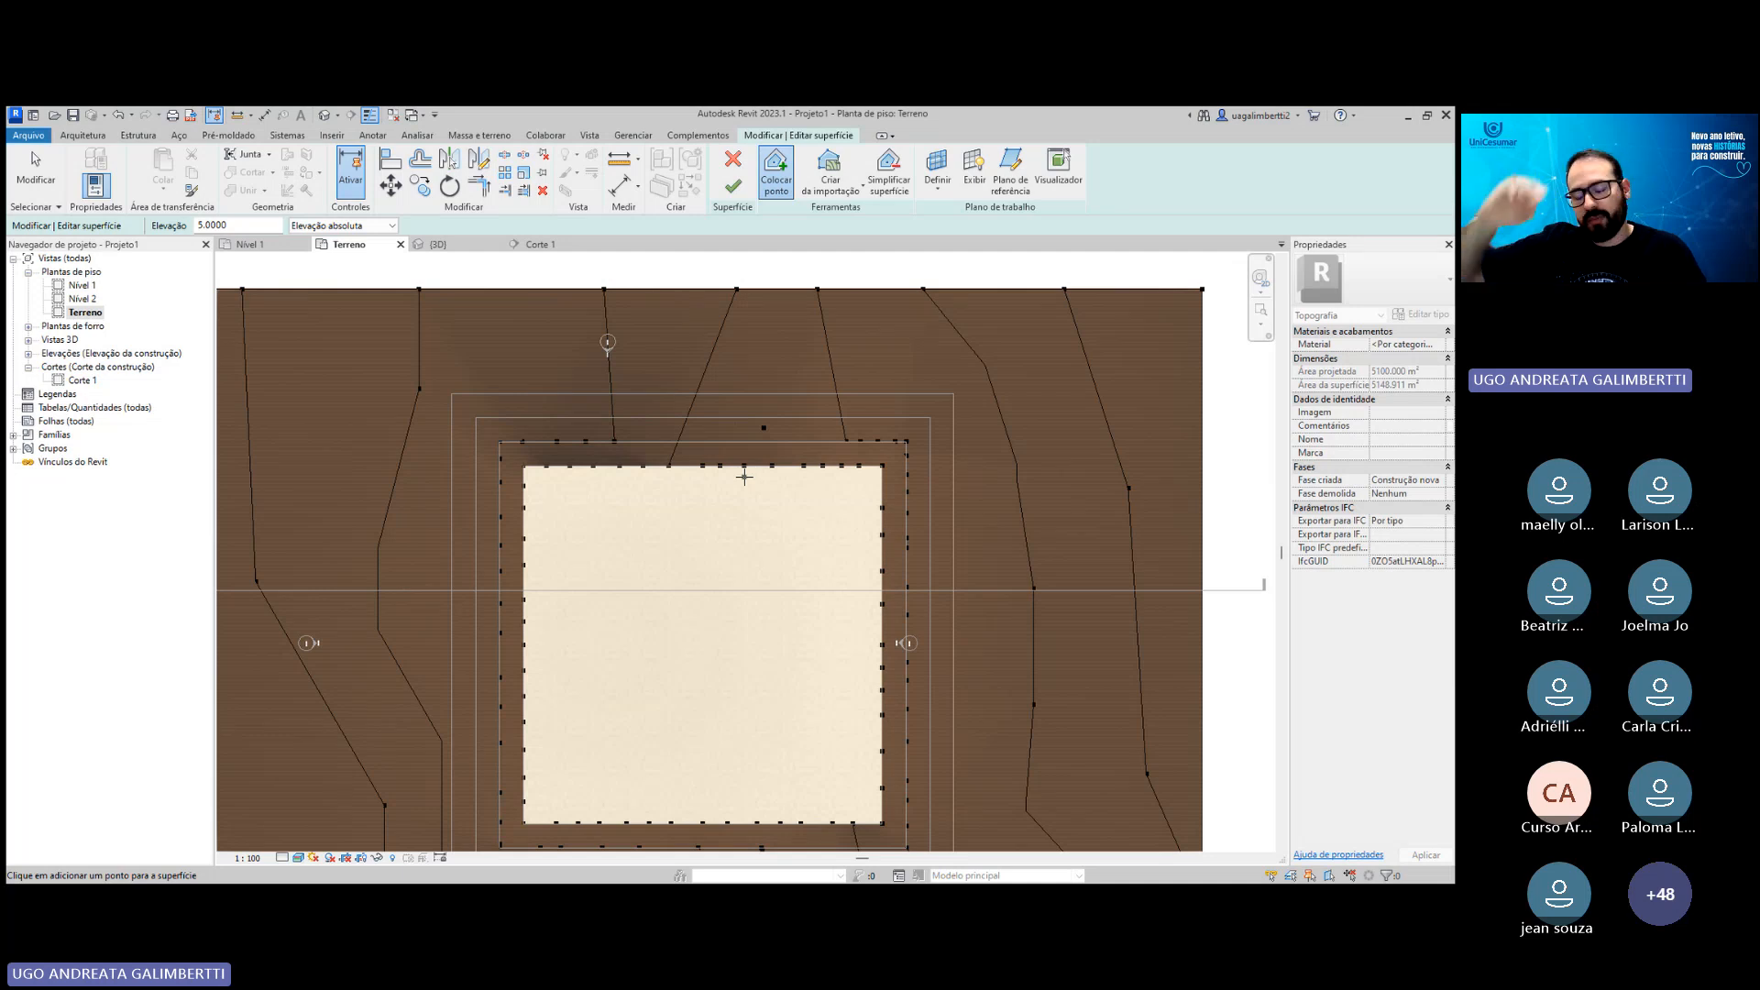
{"action": "scroll", "coordinate": [1051, 402], "scroll_direction": "down", "scroll_amount": 2}
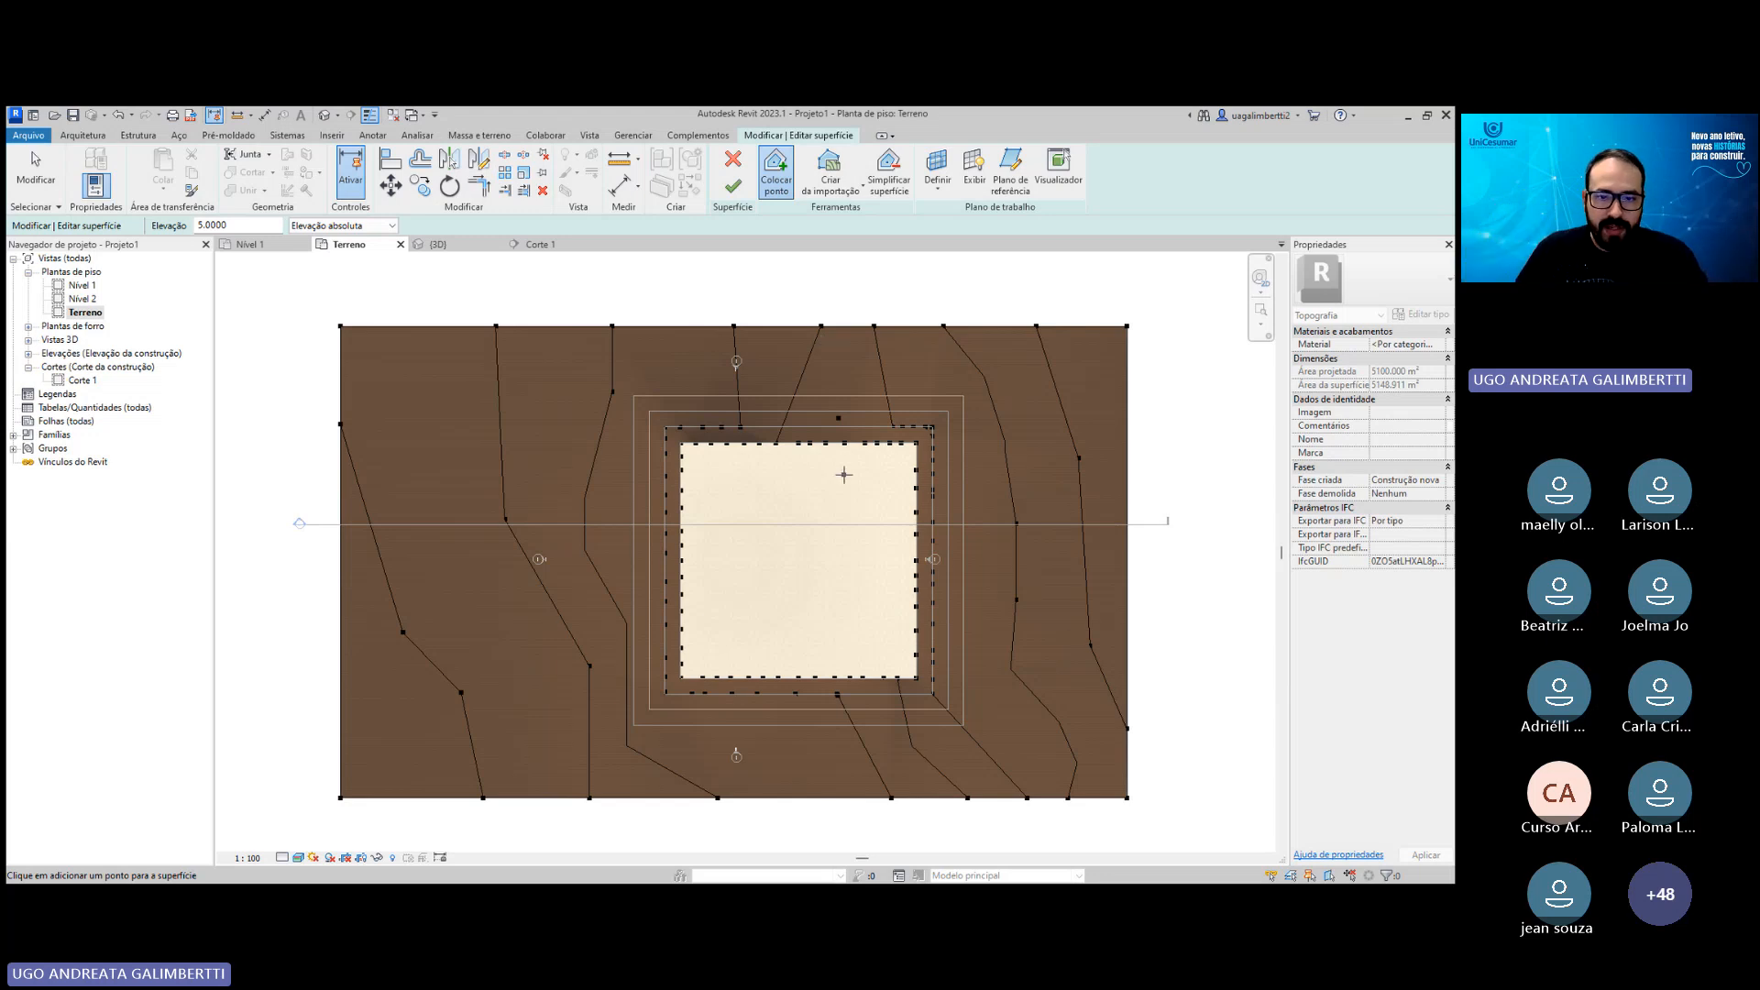
{"action": "scroll", "coordinate": [844, 474], "scroll_direction": "up", "scroll_amount": 1}
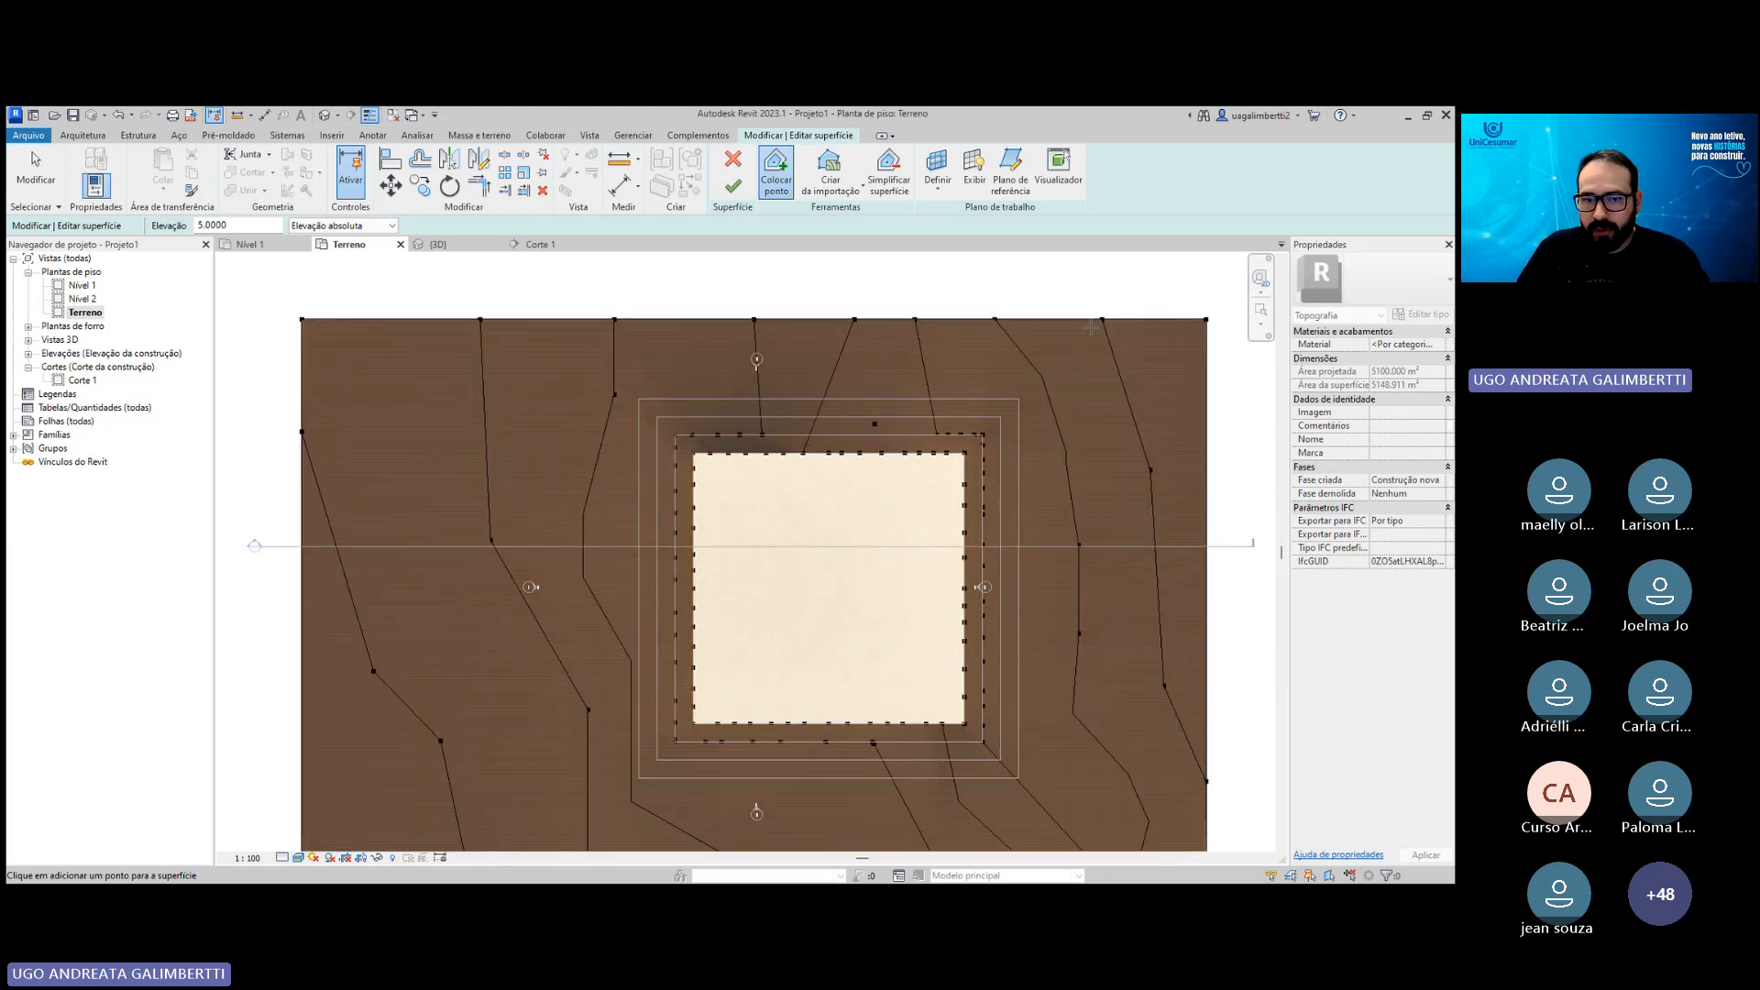
{"action": "middle_click_drag", "start_coordinate": [537, 310], "coordinate": [554, 349]}
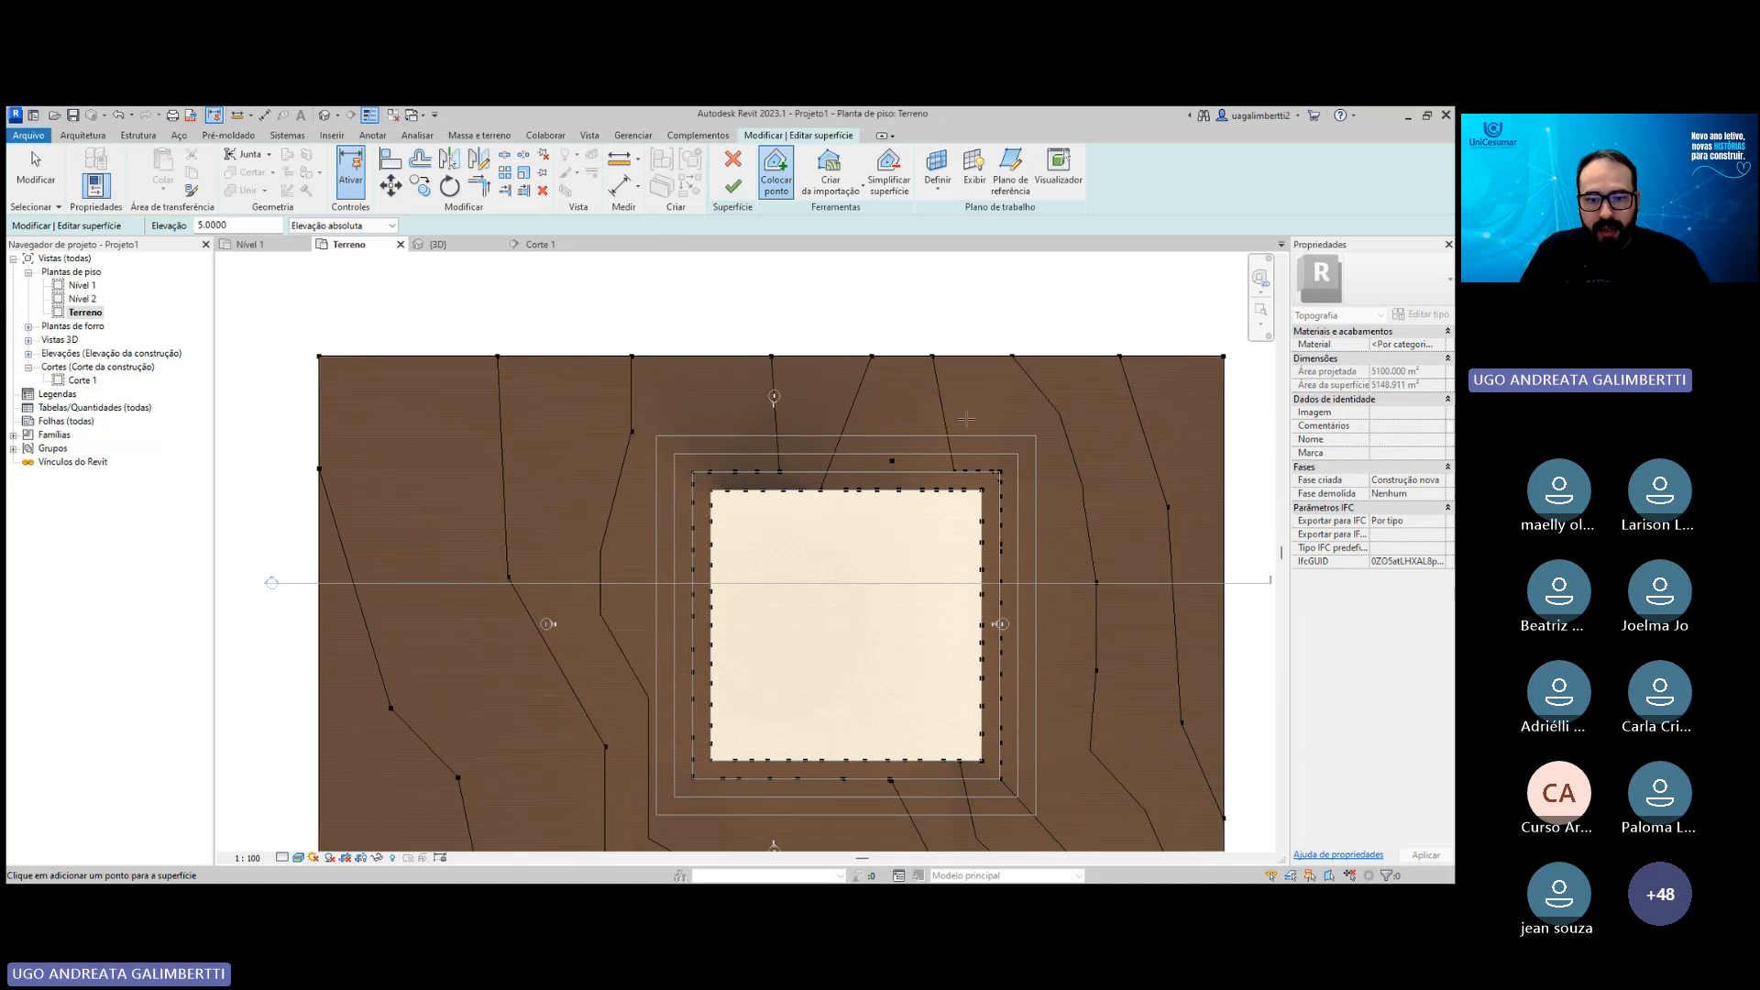
{"action": "middle_click_drag", "start_coordinate": [849, 556], "coordinate": [817, 444]}
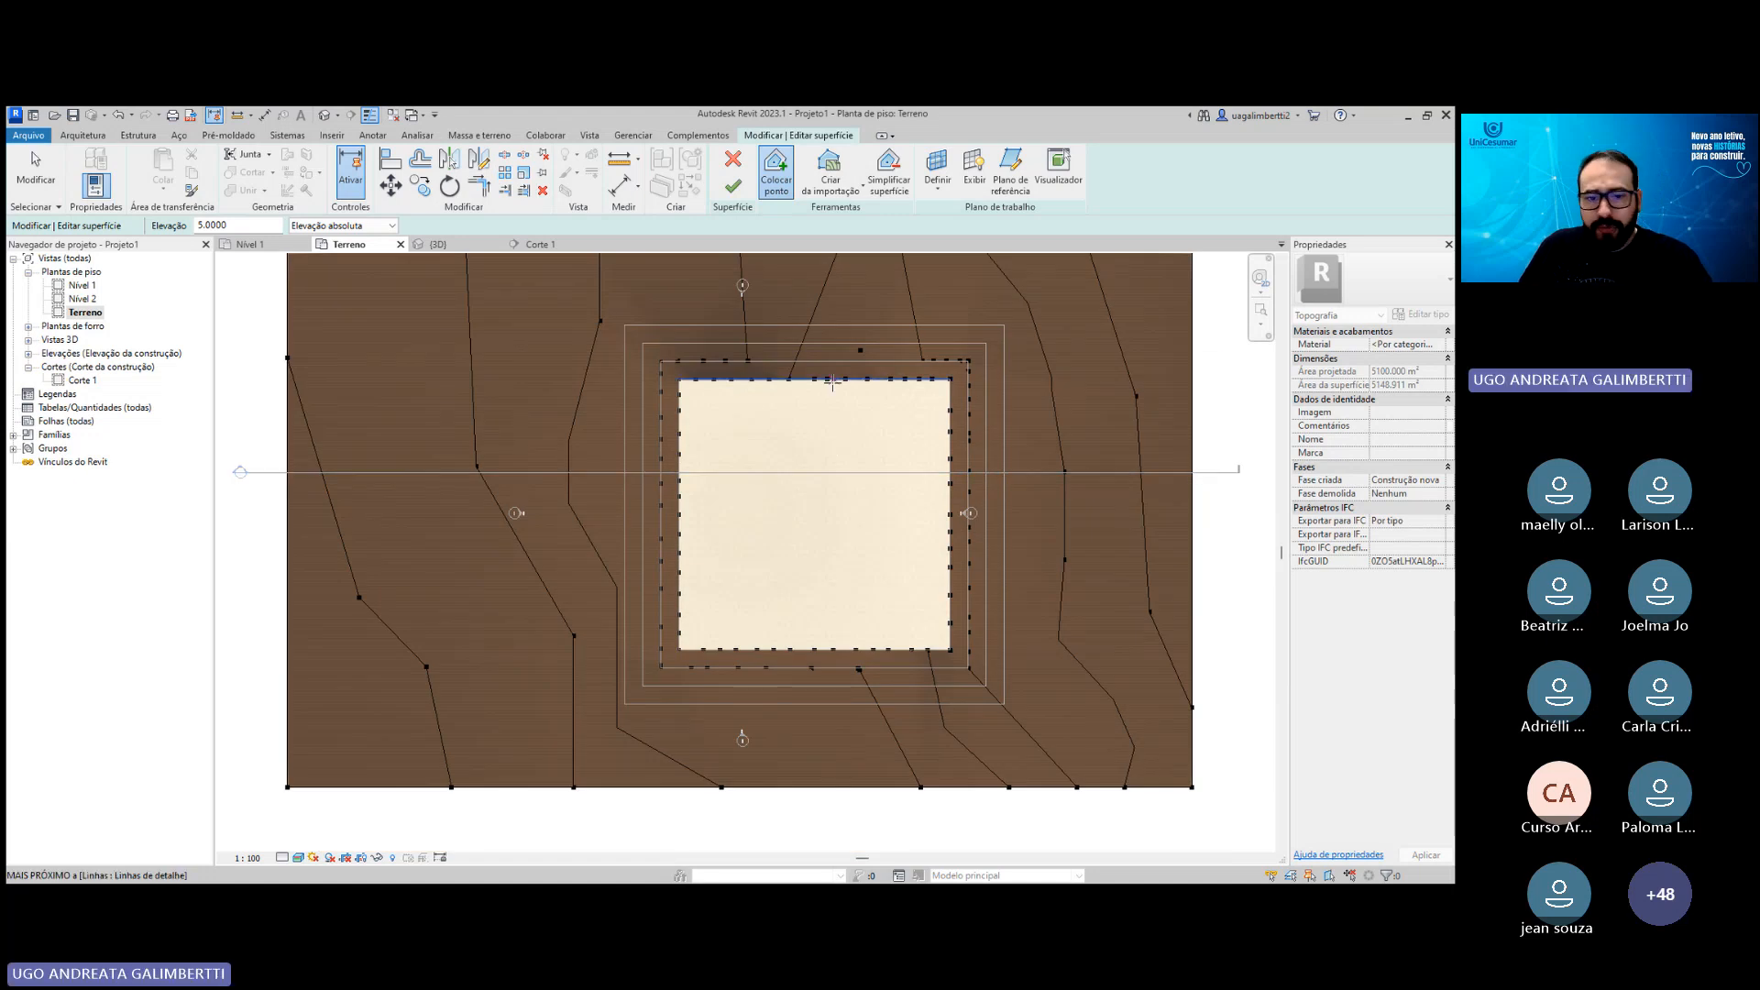
{"action": "middle_click_drag", "start_coordinate": [723, 375], "coordinate": [701, 415]}
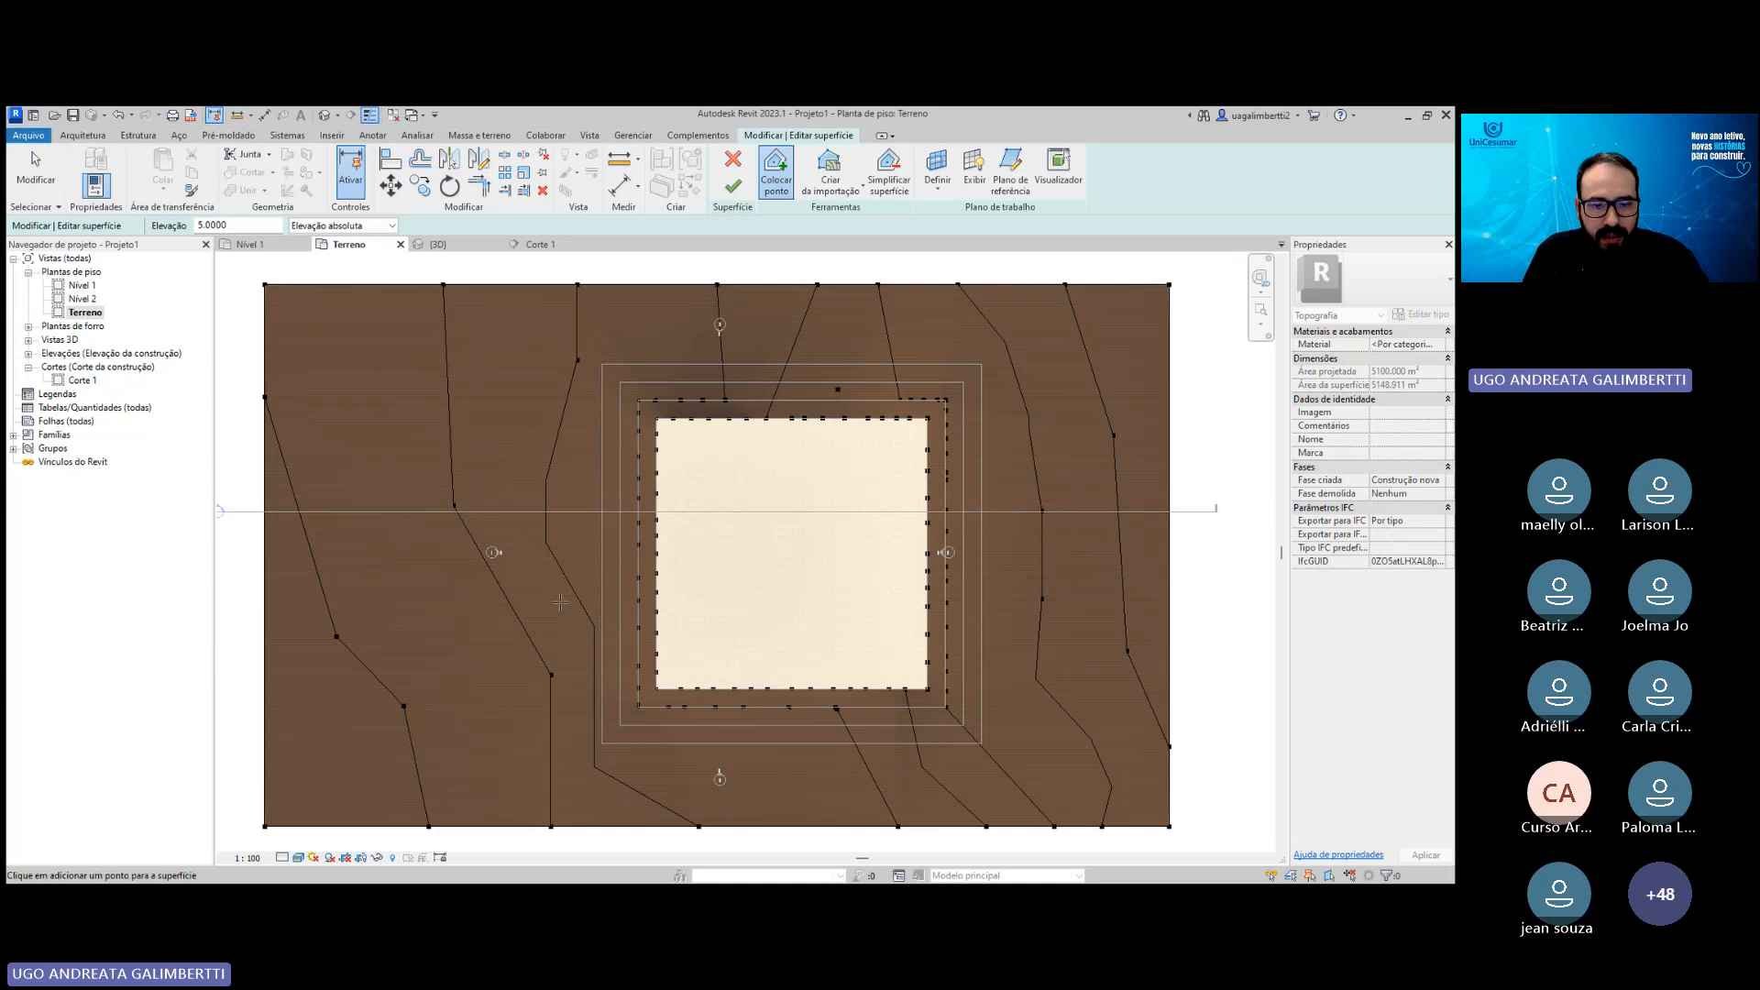
{"action": "middle_click_drag", "start_coordinate": [561, 488], "coordinate": [648, 492]}
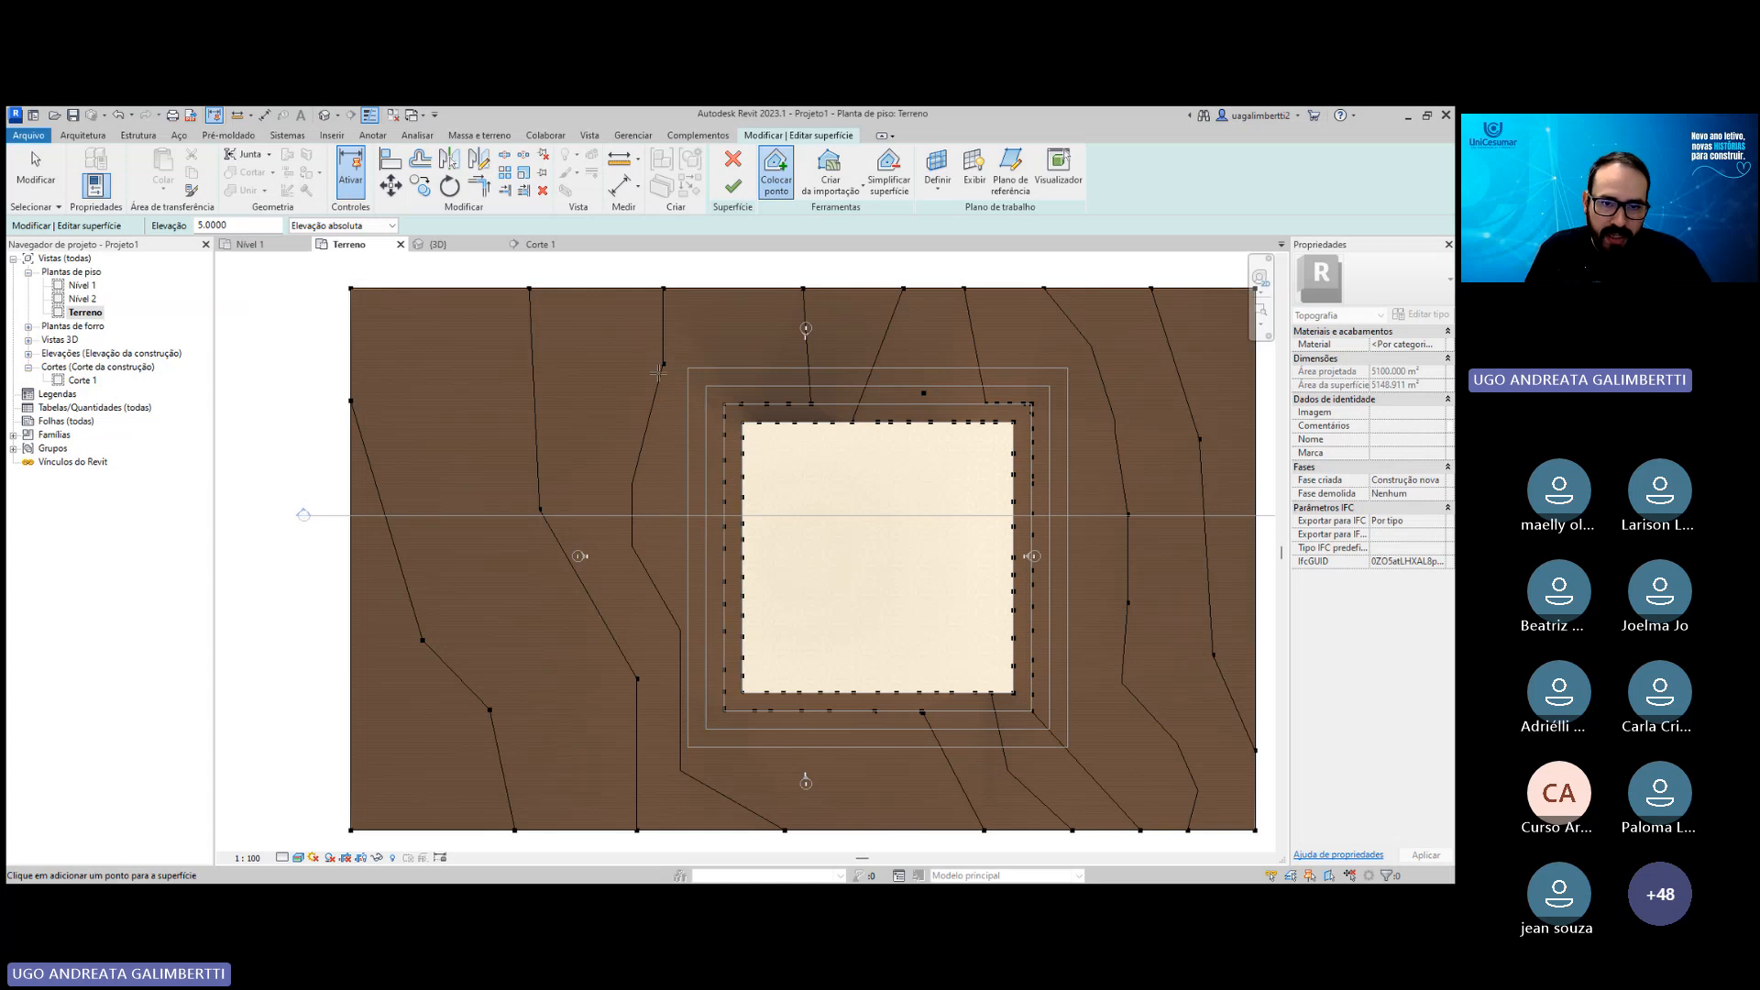
{"action": "scroll", "coordinate": [695, 422], "scroll_direction": "up", "scroll_amount": 1}
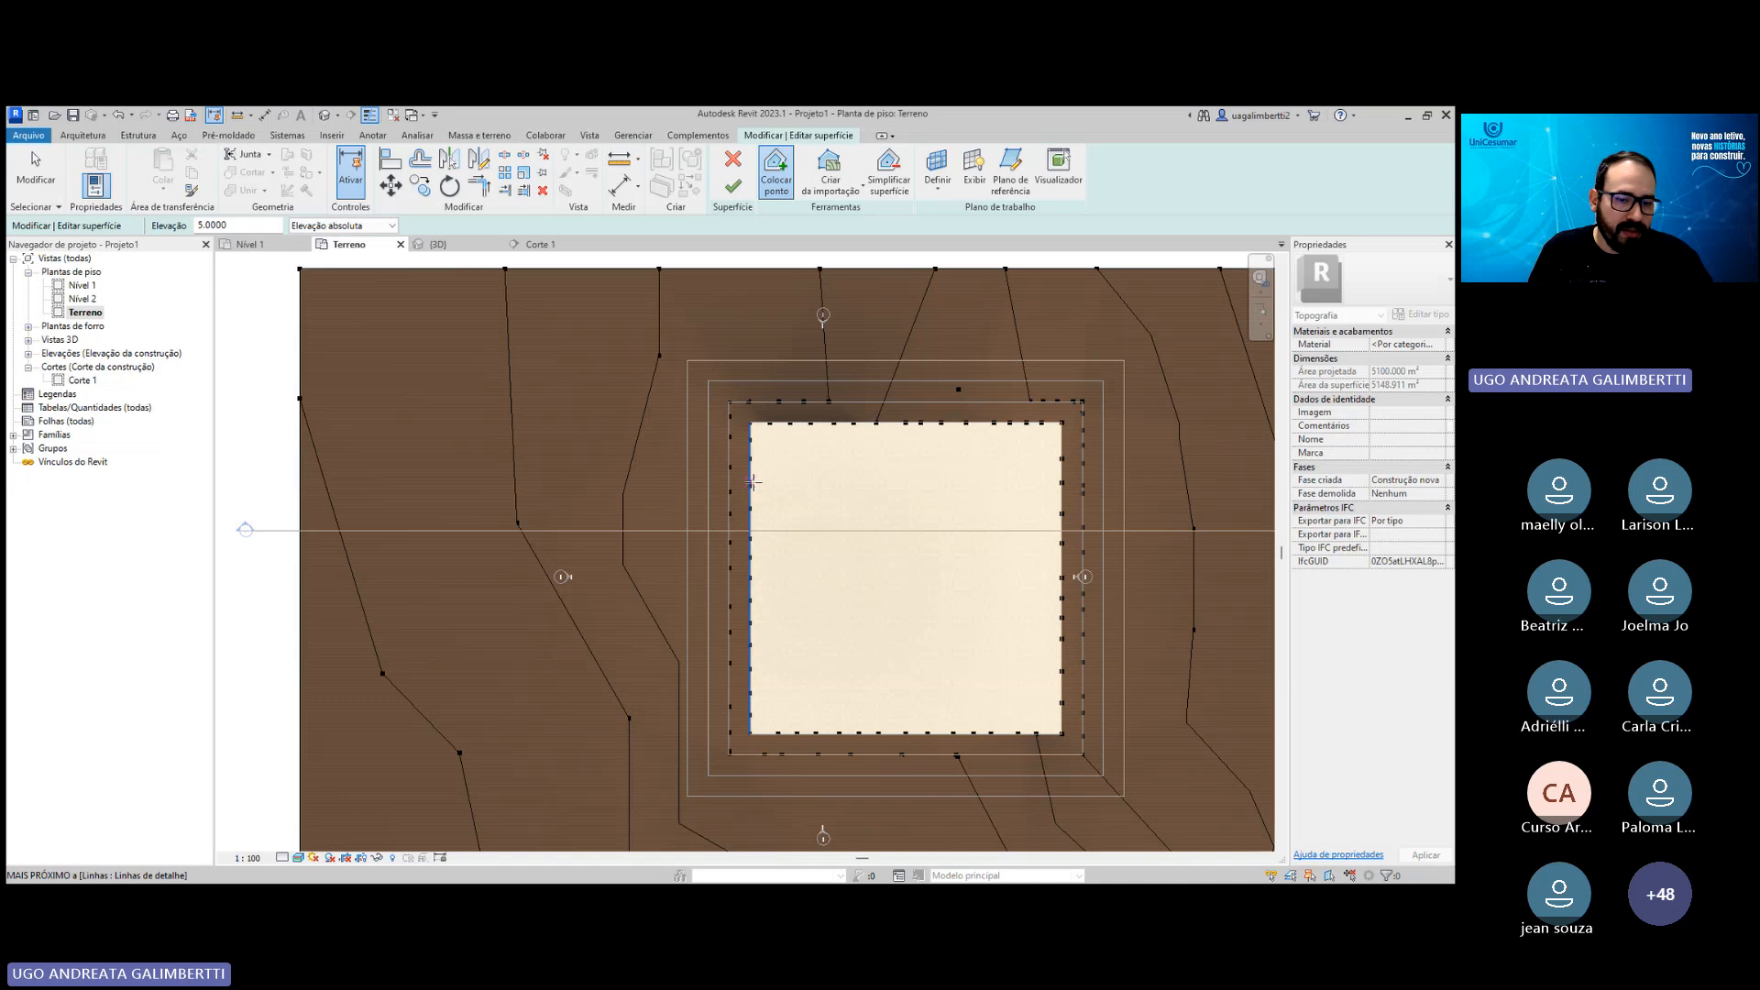
{"action": "scroll", "coordinate": [818, 504], "scroll_direction": "down", "scroll_amount": 1}
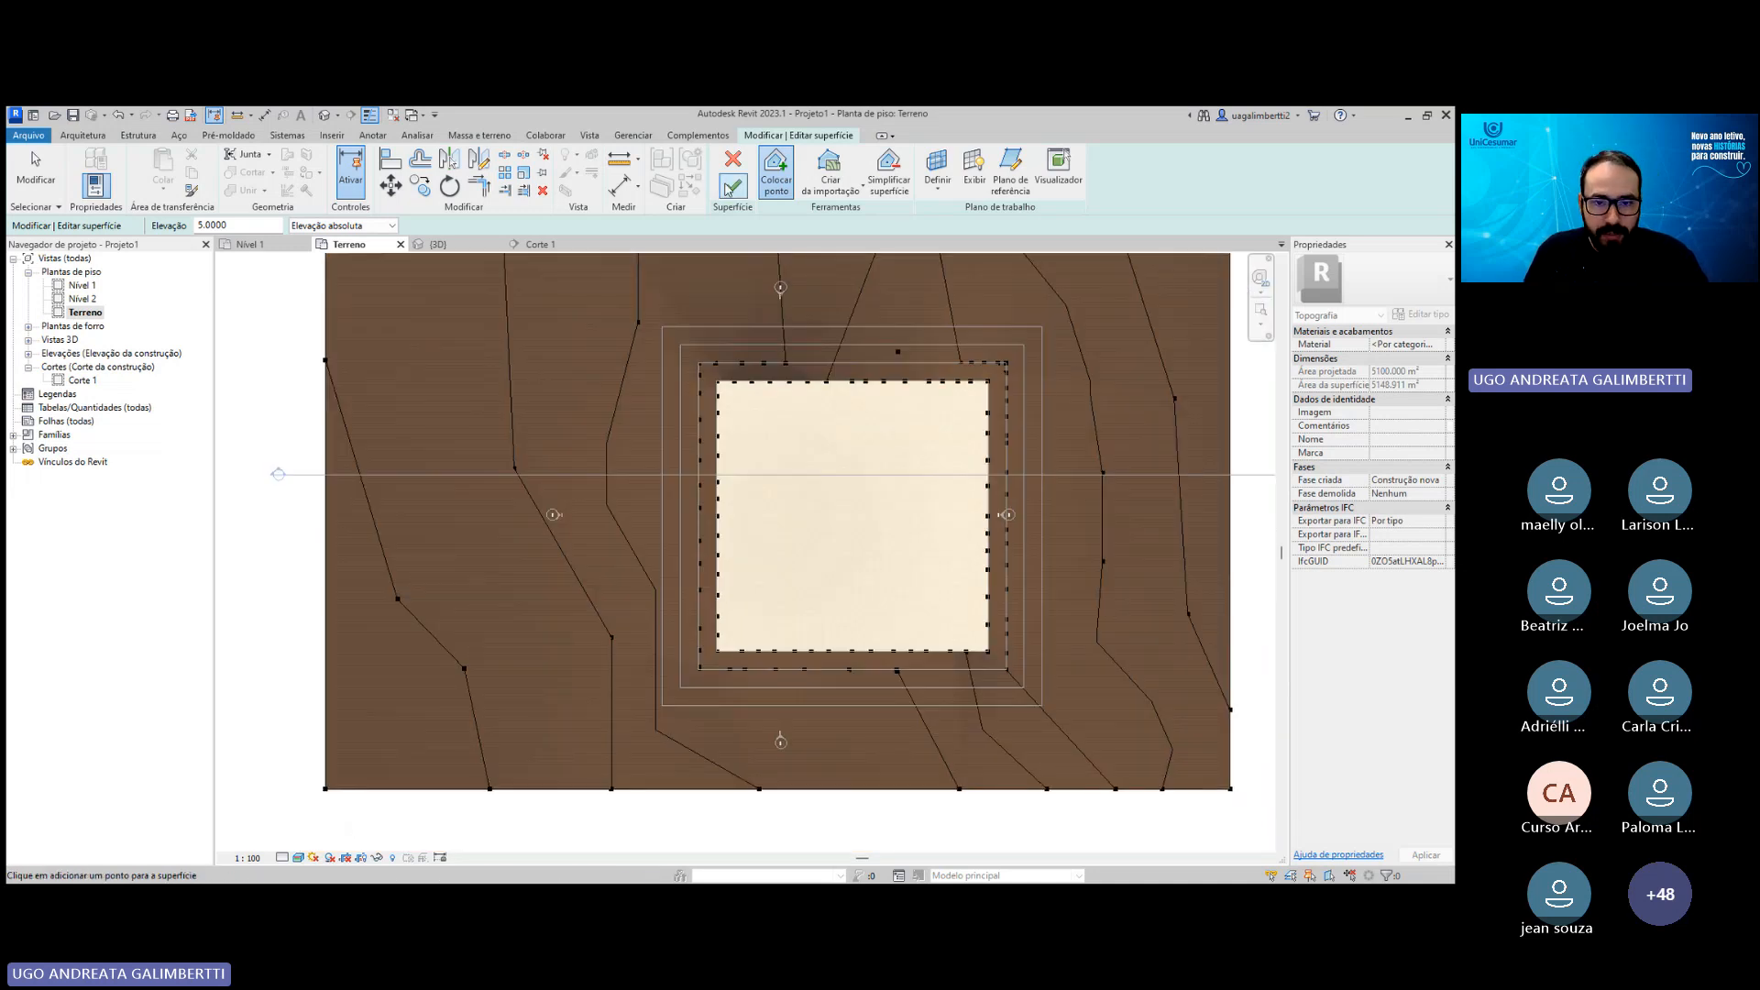
Finish editing the topography surface with the new slope points around the pad.
{"action": "left_click", "coordinate": [732, 186]}
{"action": "scroll", "coordinate": [763, 478], "scroll_direction": "down", "scroll_amount": 1}
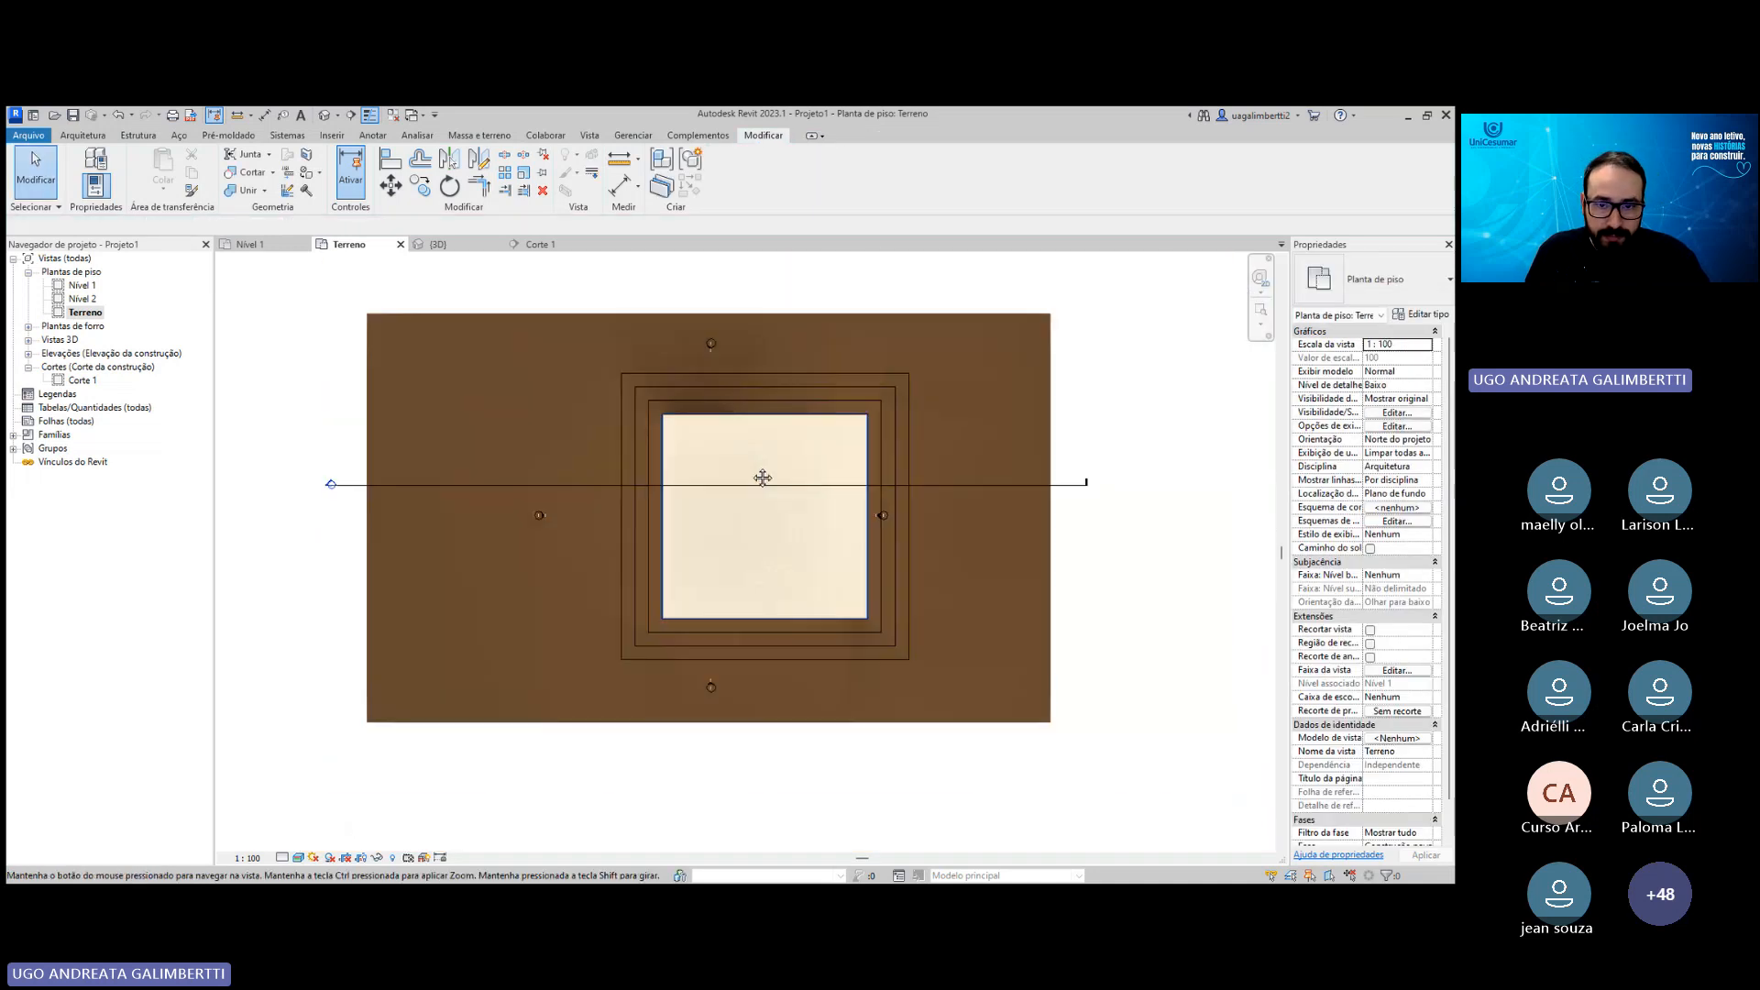
Hide all the thin lines around the building pad in the Terreno plan as elements, leaving the other categories out of the selection.
{"action": "left_click", "coordinate": [829, 375]}
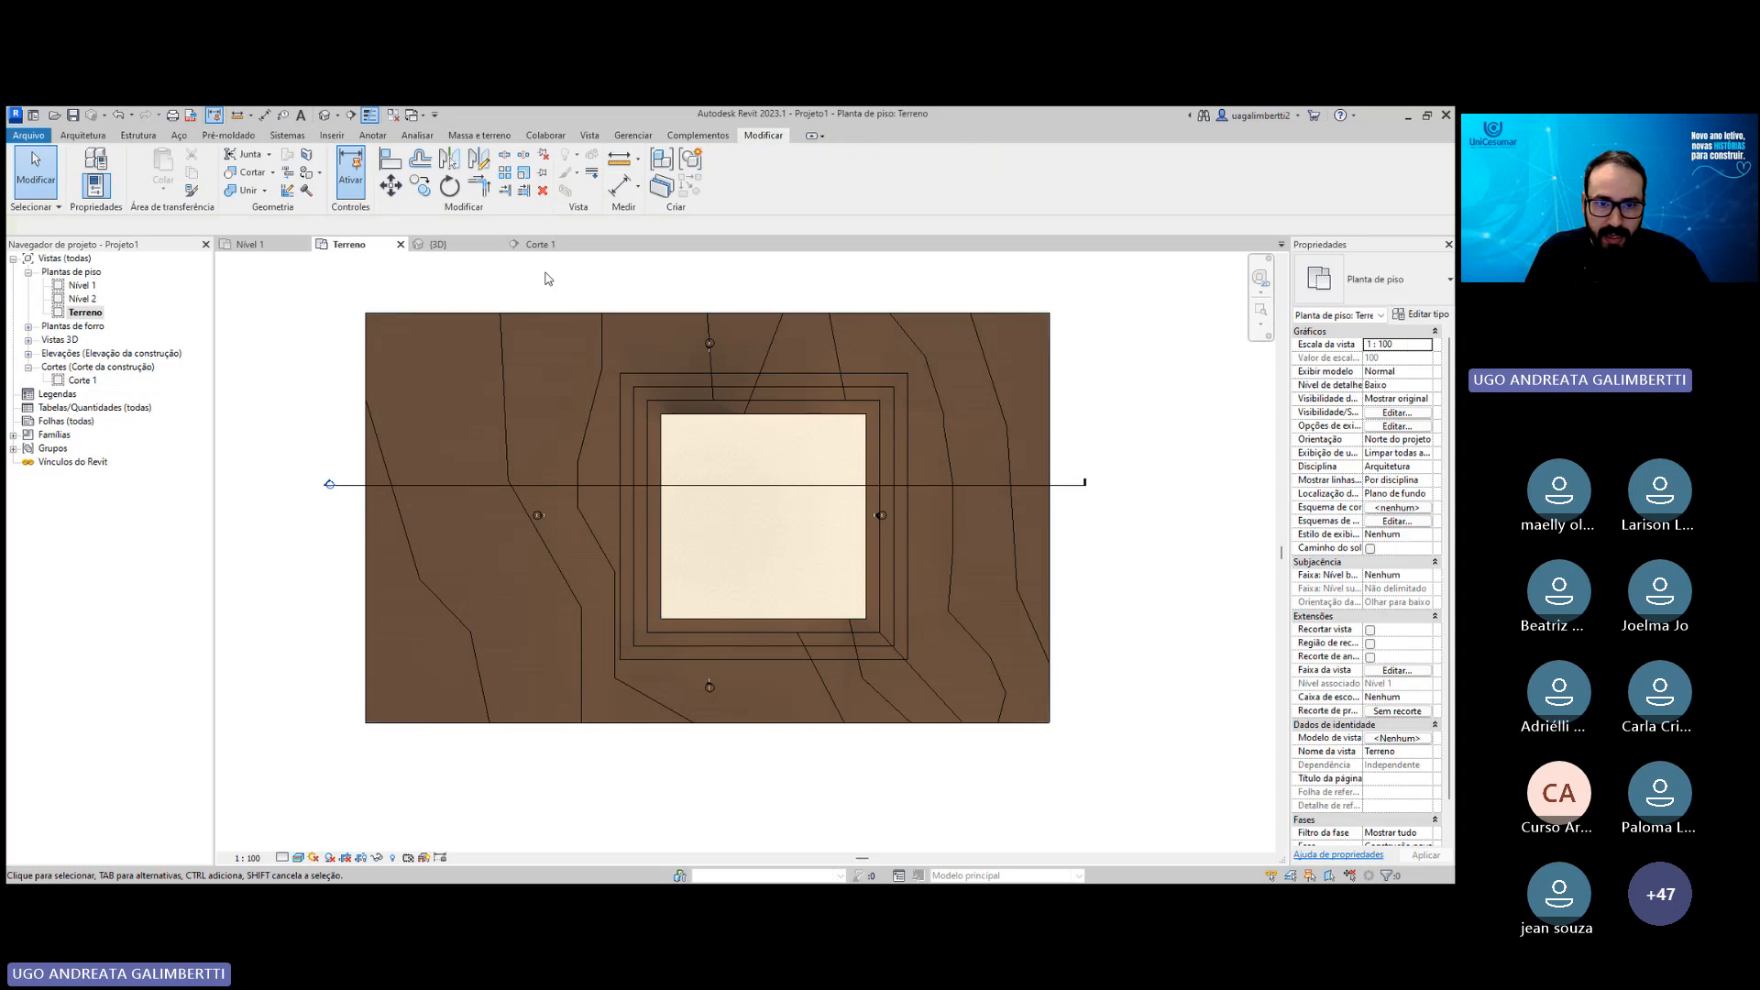
{"action": "left_click_drag", "start_coordinate": [546, 275], "coordinate": [941, 770]}
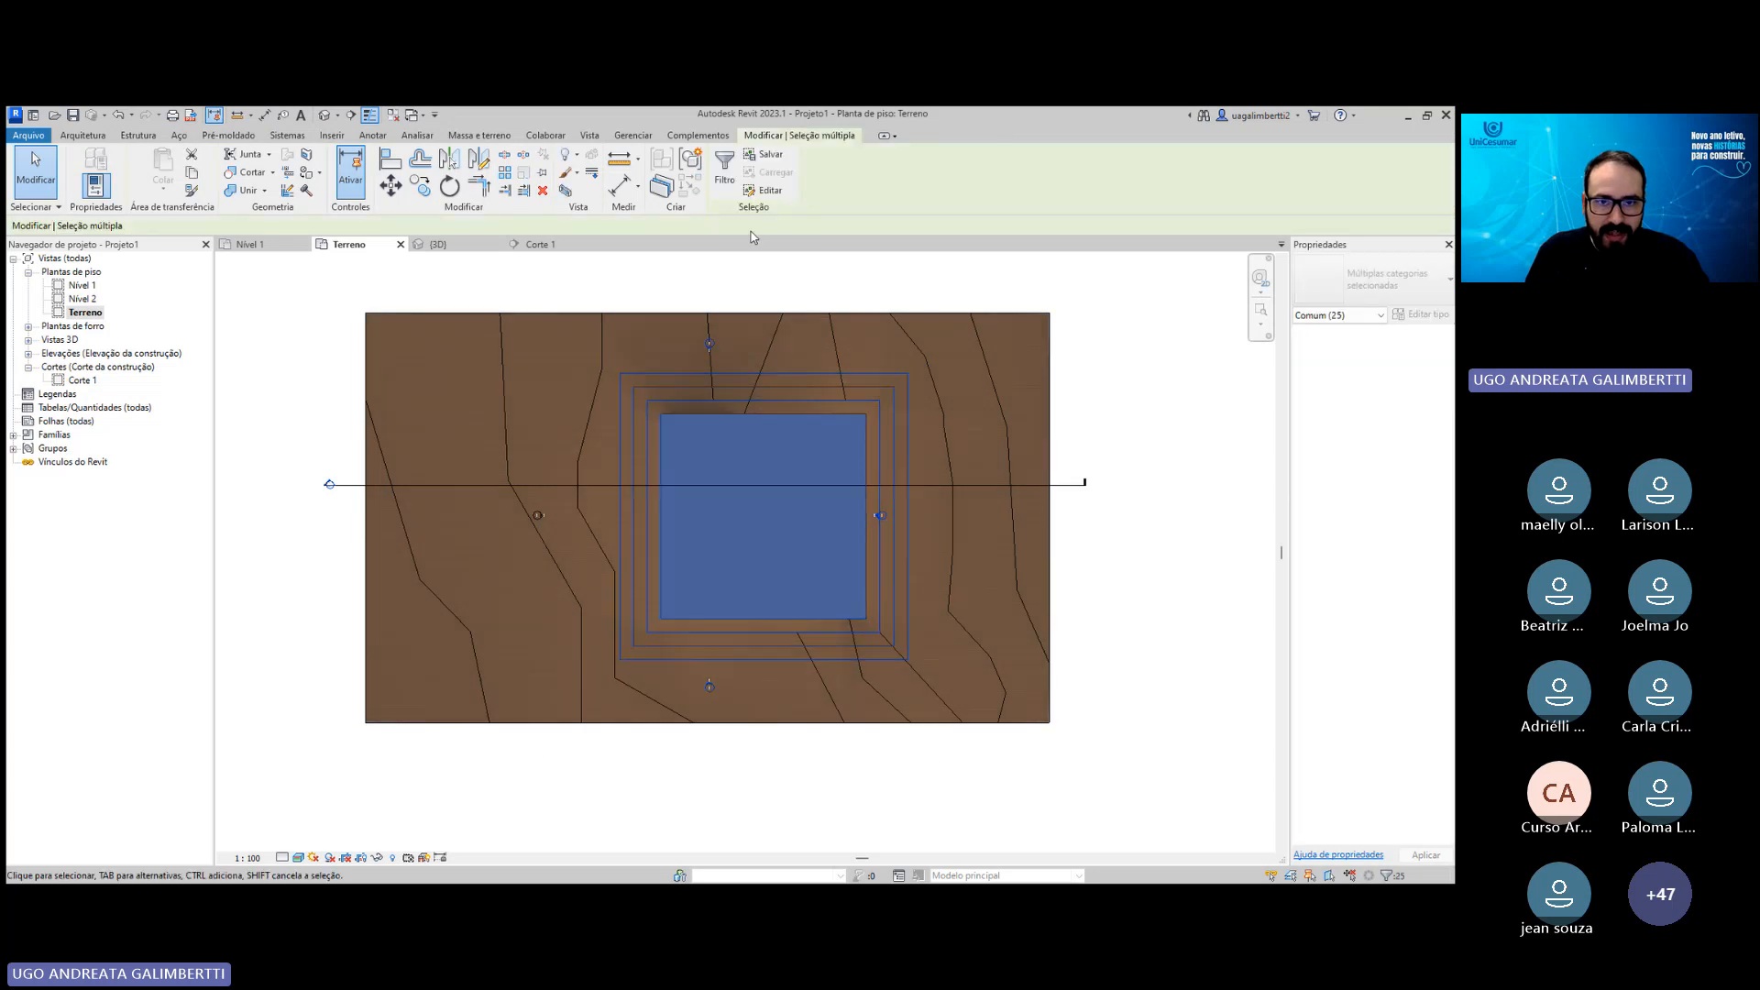
{"action": "left_click", "coordinate": [725, 170]}
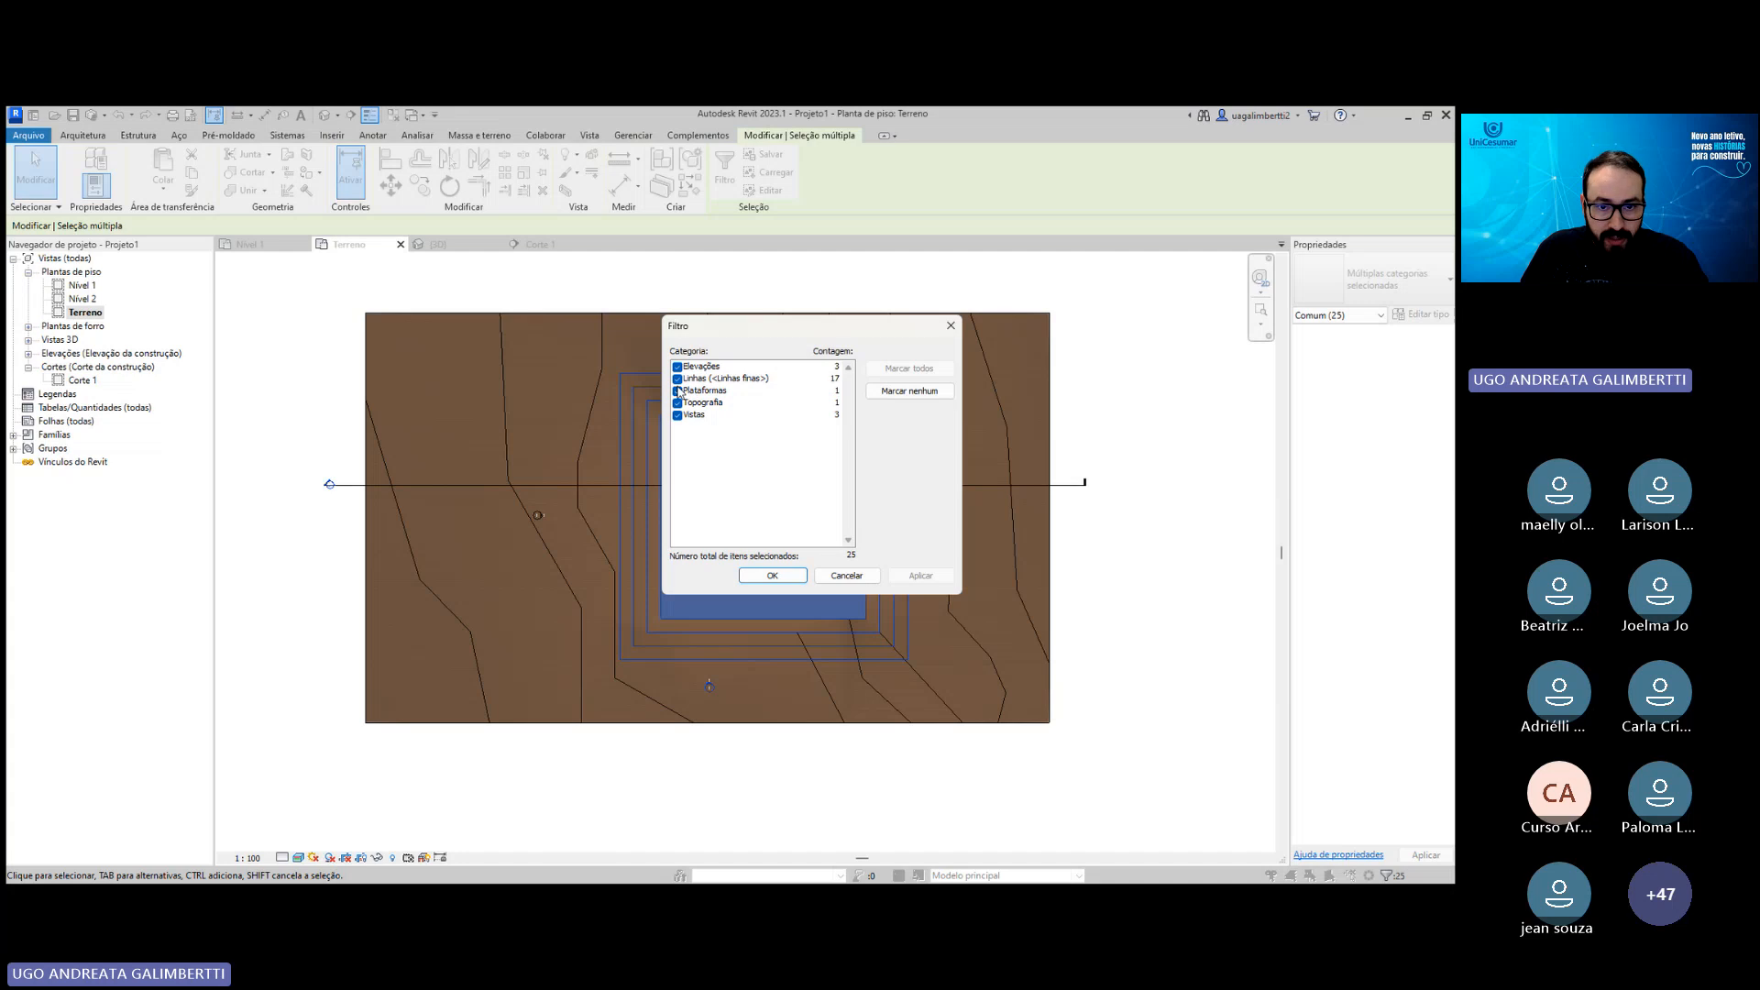
{"action": "left_click", "coordinate": [677, 391]}
{"action": "left_click", "coordinate": [678, 402]}
{"action": "left_click", "coordinate": [677, 414]}
{"action": "left_click", "coordinate": [678, 366]}
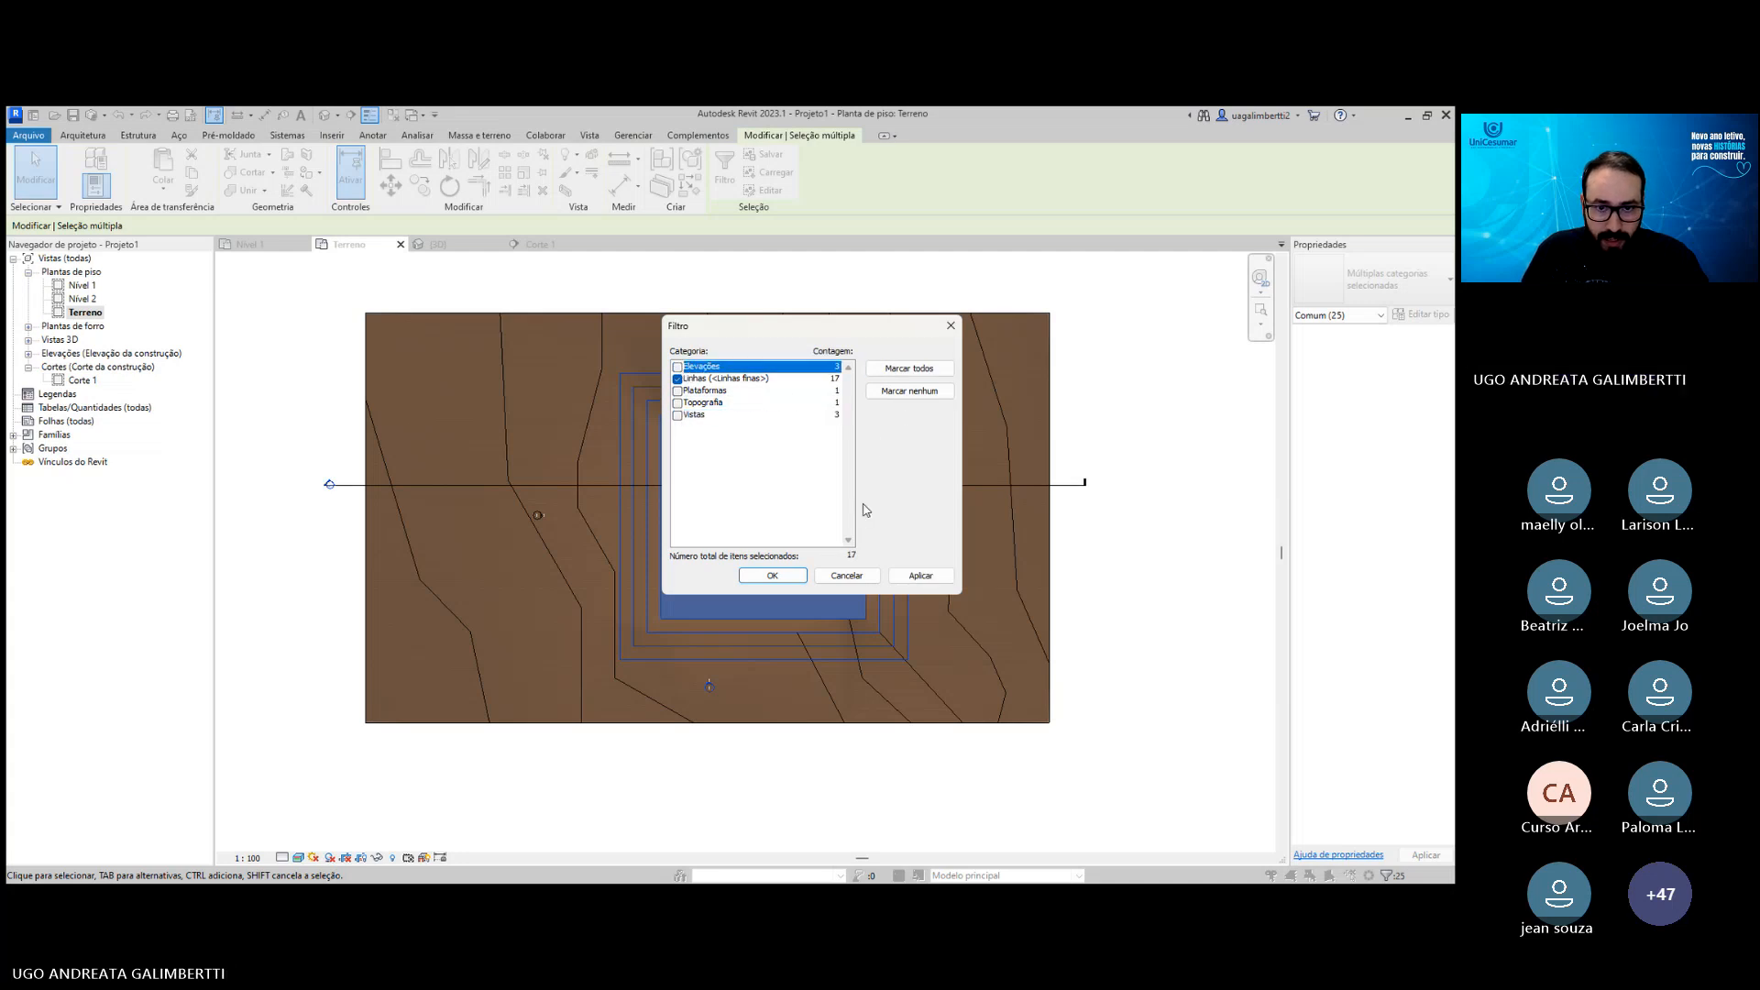
{"action": "left_click", "coordinate": [920, 575]}
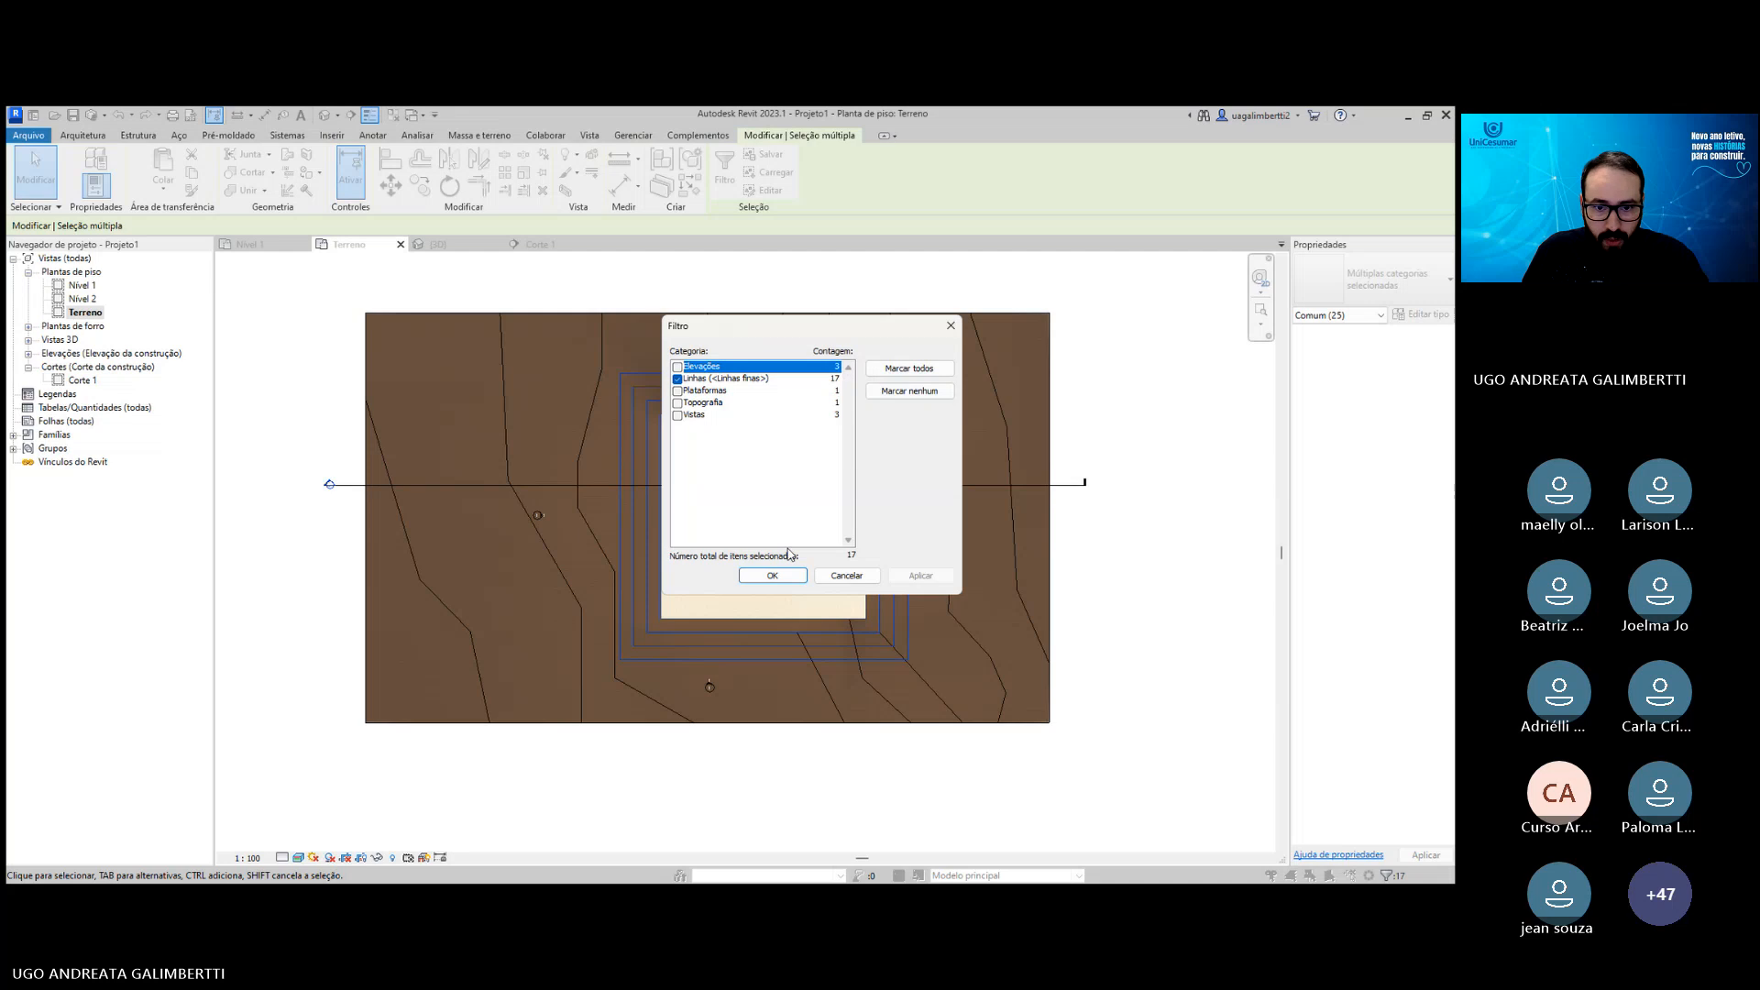
{"action": "left_click", "coordinate": [789, 573]}
{"action": "left_click", "coordinate": [570, 155]}
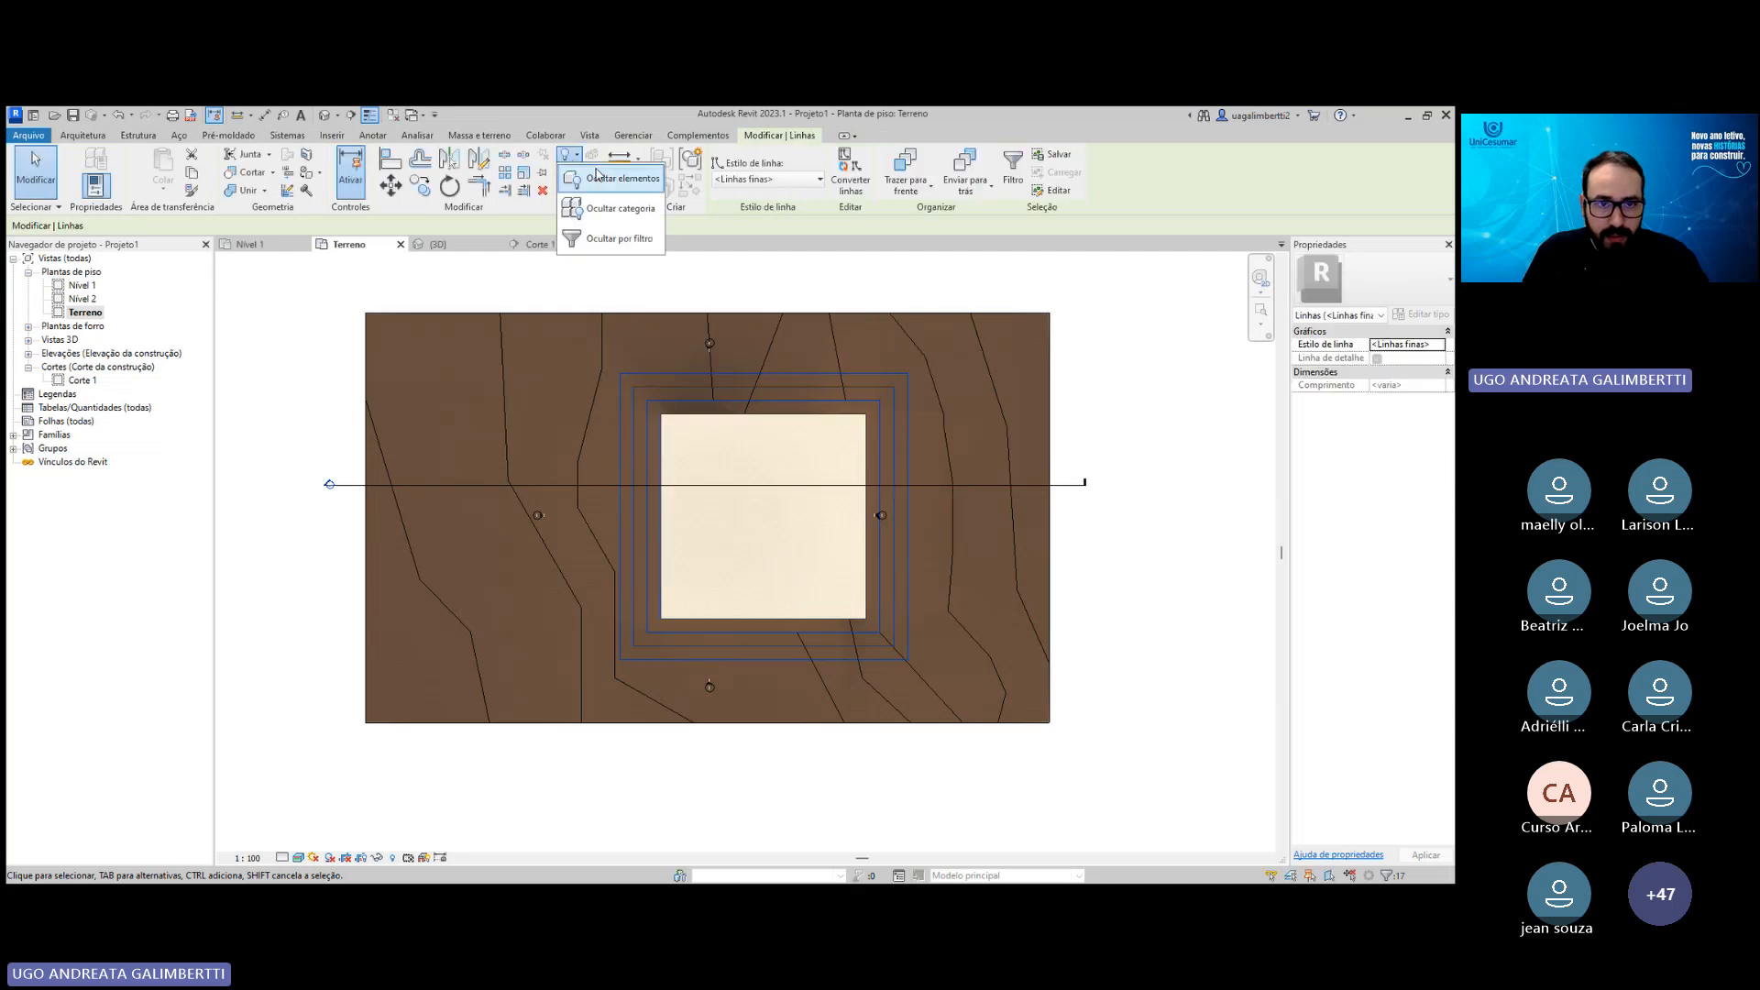
{"action": "left_click", "coordinate": [600, 177]}
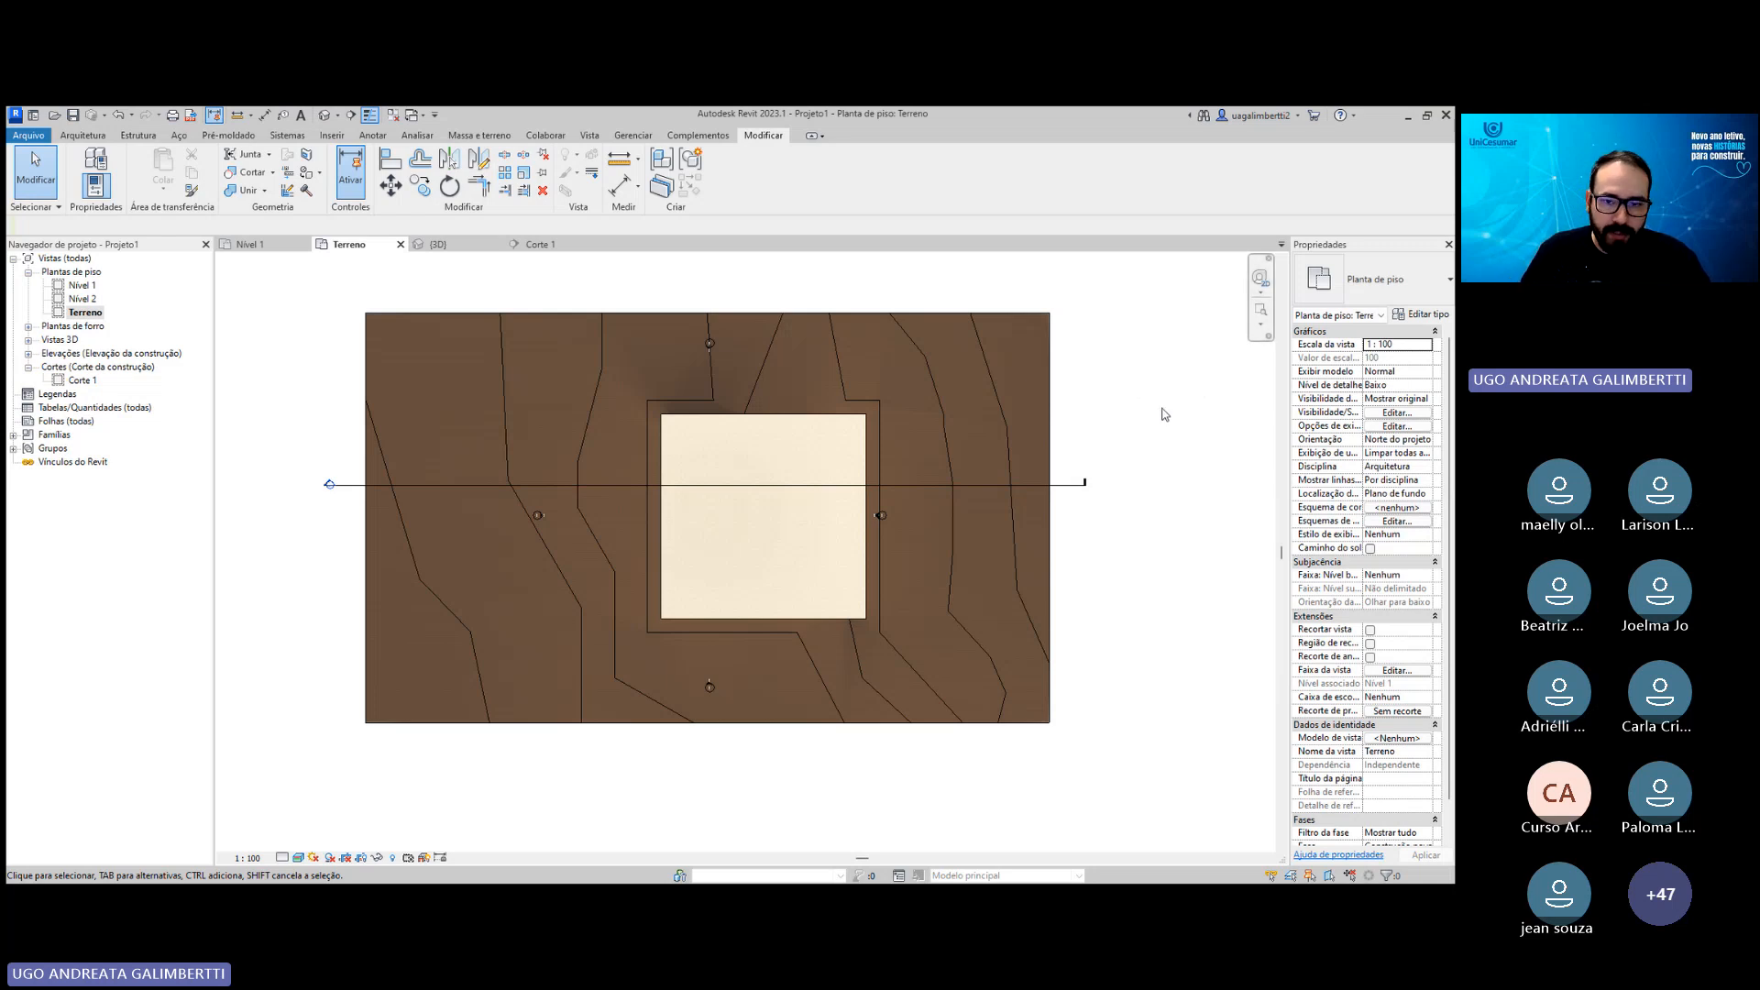
{"action": "middle_click_drag", "start_coordinate": [1104, 444], "coordinate": [1147, 468]}
{"action": "middle_click_drag", "start_coordinate": [843, 428], "coordinate": [907, 464]}
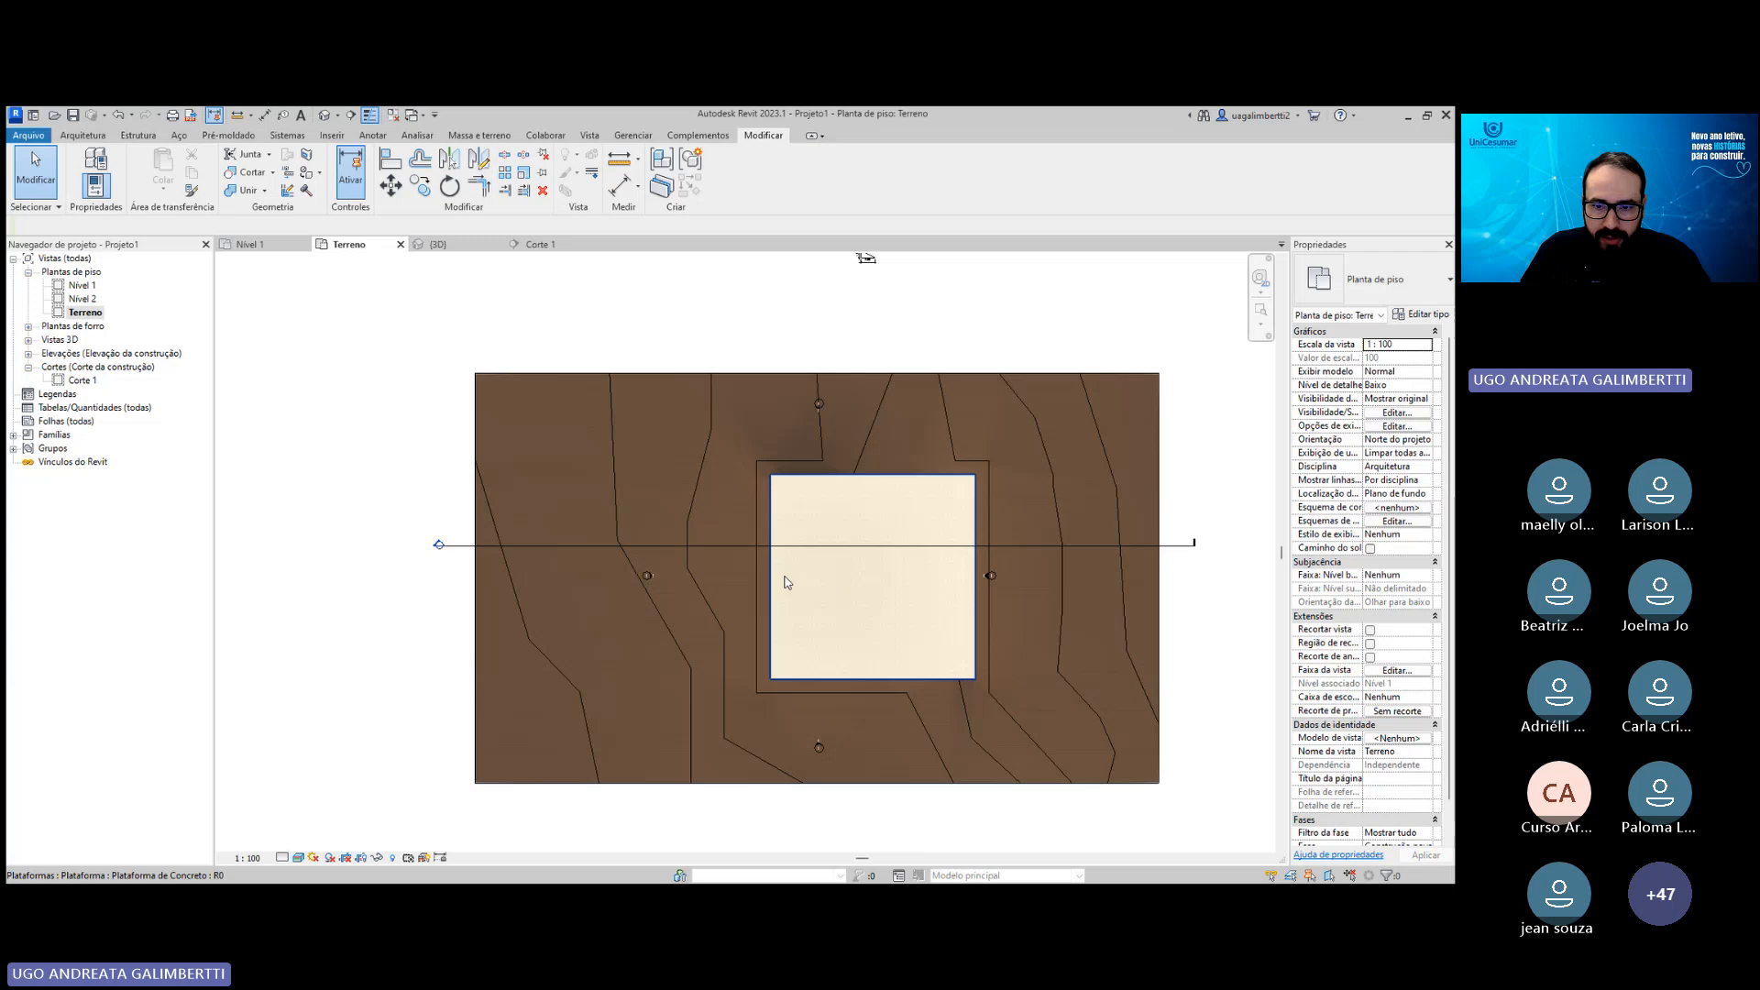
Examine the terrain slopes at both edges of the concrete pad in the Corte 1 section.
{"action": "double_click", "coordinate": [80, 381]}
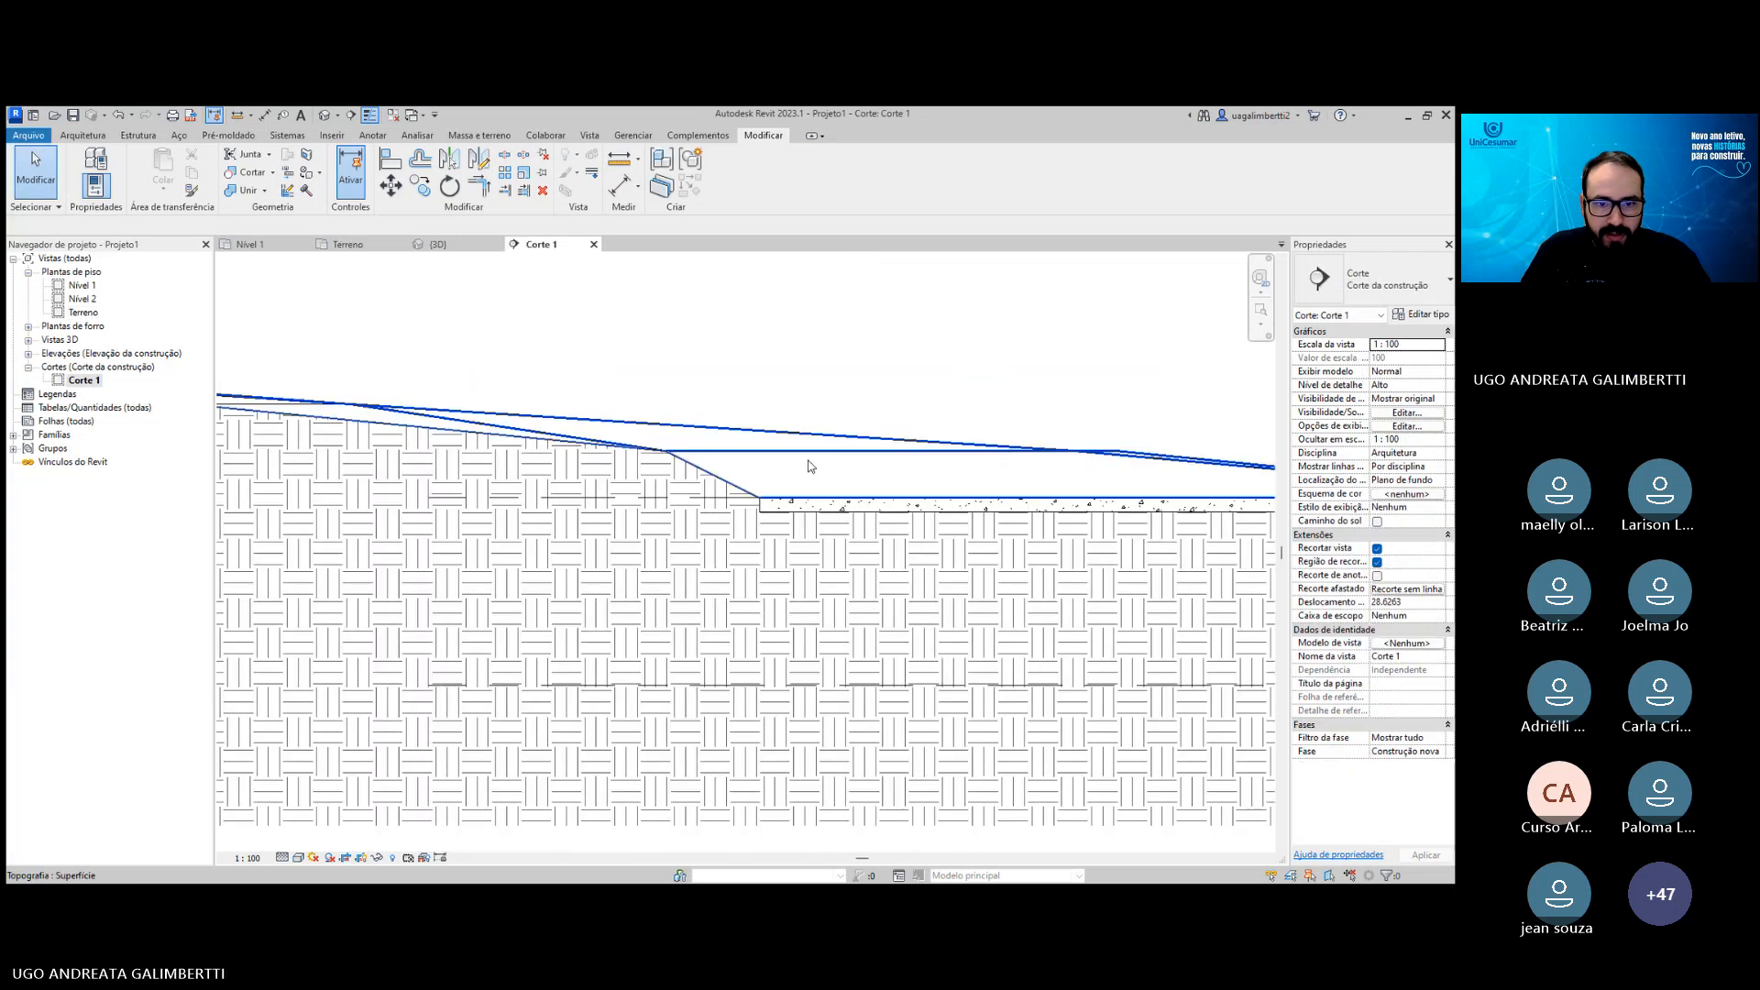
{"action": "scroll", "coordinate": [825, 414], "scroll_direction": "down", "scroll_amount": 2}
{"action": "scroll", "coordinate": [825, 518], "scroll_direction": "up", "scroll_amount": 3}
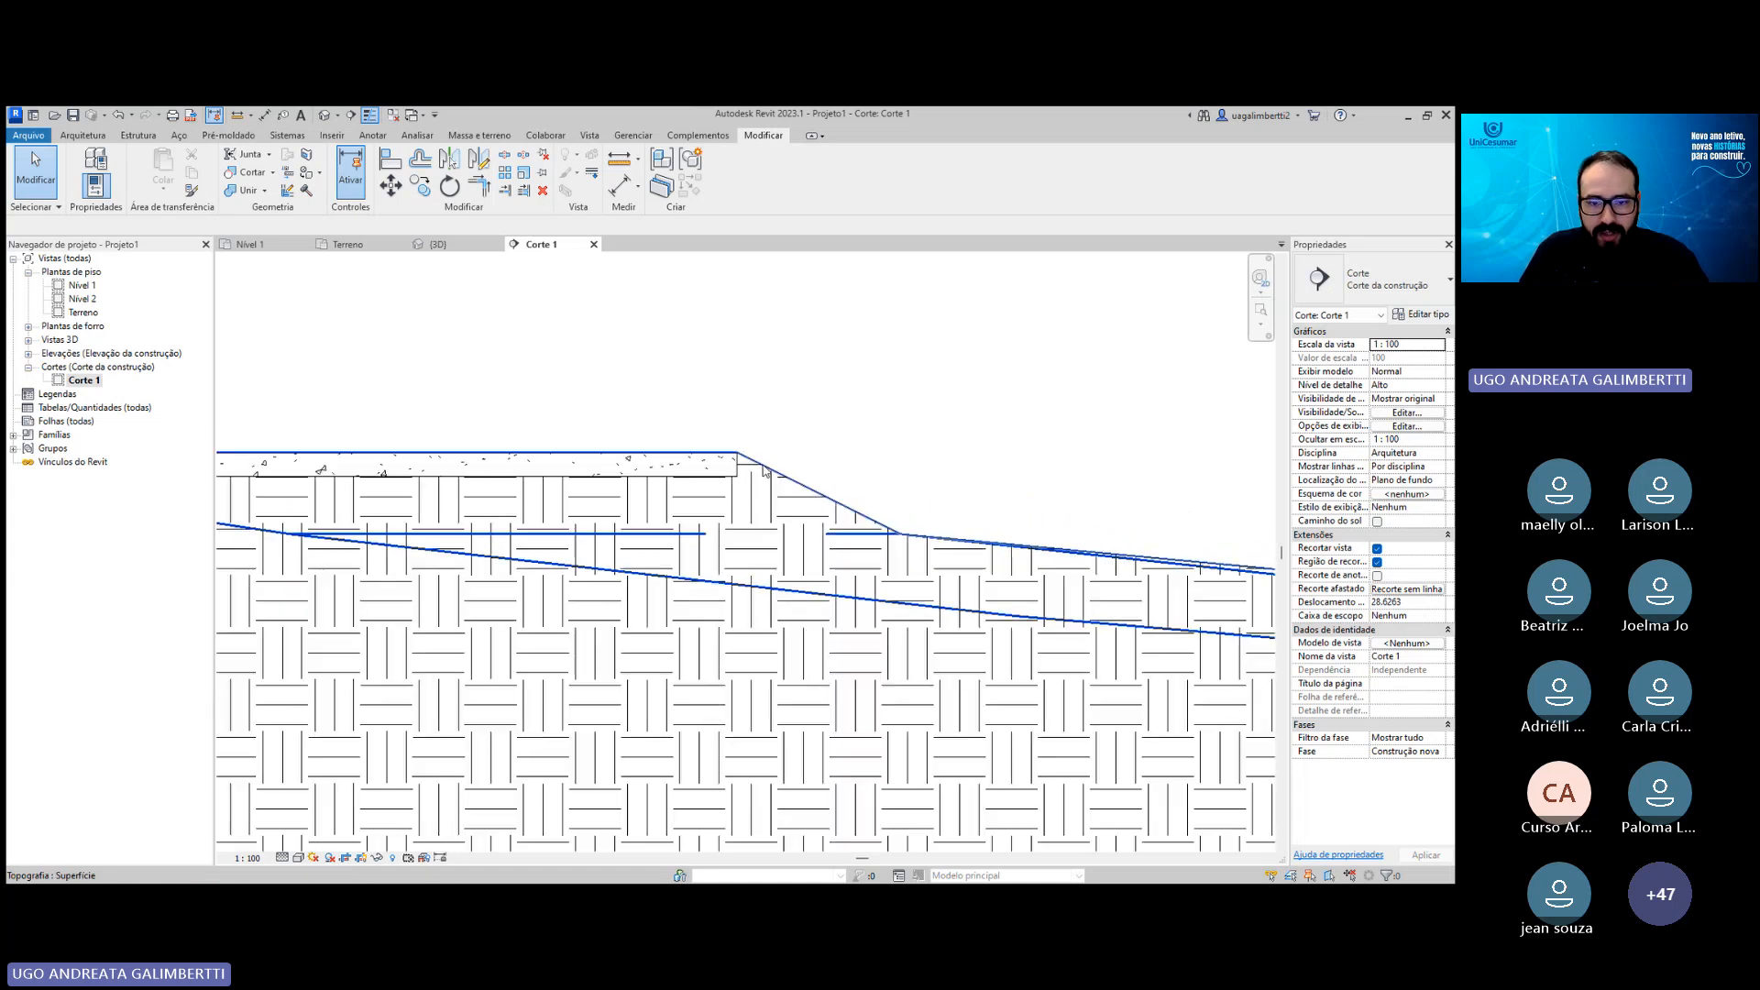
{"action": "scroll", "coordinate": [640, 467], "scroll_direction": "down", "scroll_amount": 2}
{"action": "middle_click_drag", "start_coordinate": [274, 502], "coordinate": [1014, 527]}
{"action": "middle_click_drag", "start_coordinate": [570, 491], "coordinate": [830, 505]}
{"action": "scroll", "coordinate": [871, 513], "scroll_direction": "up", "scroll_amount": 2}
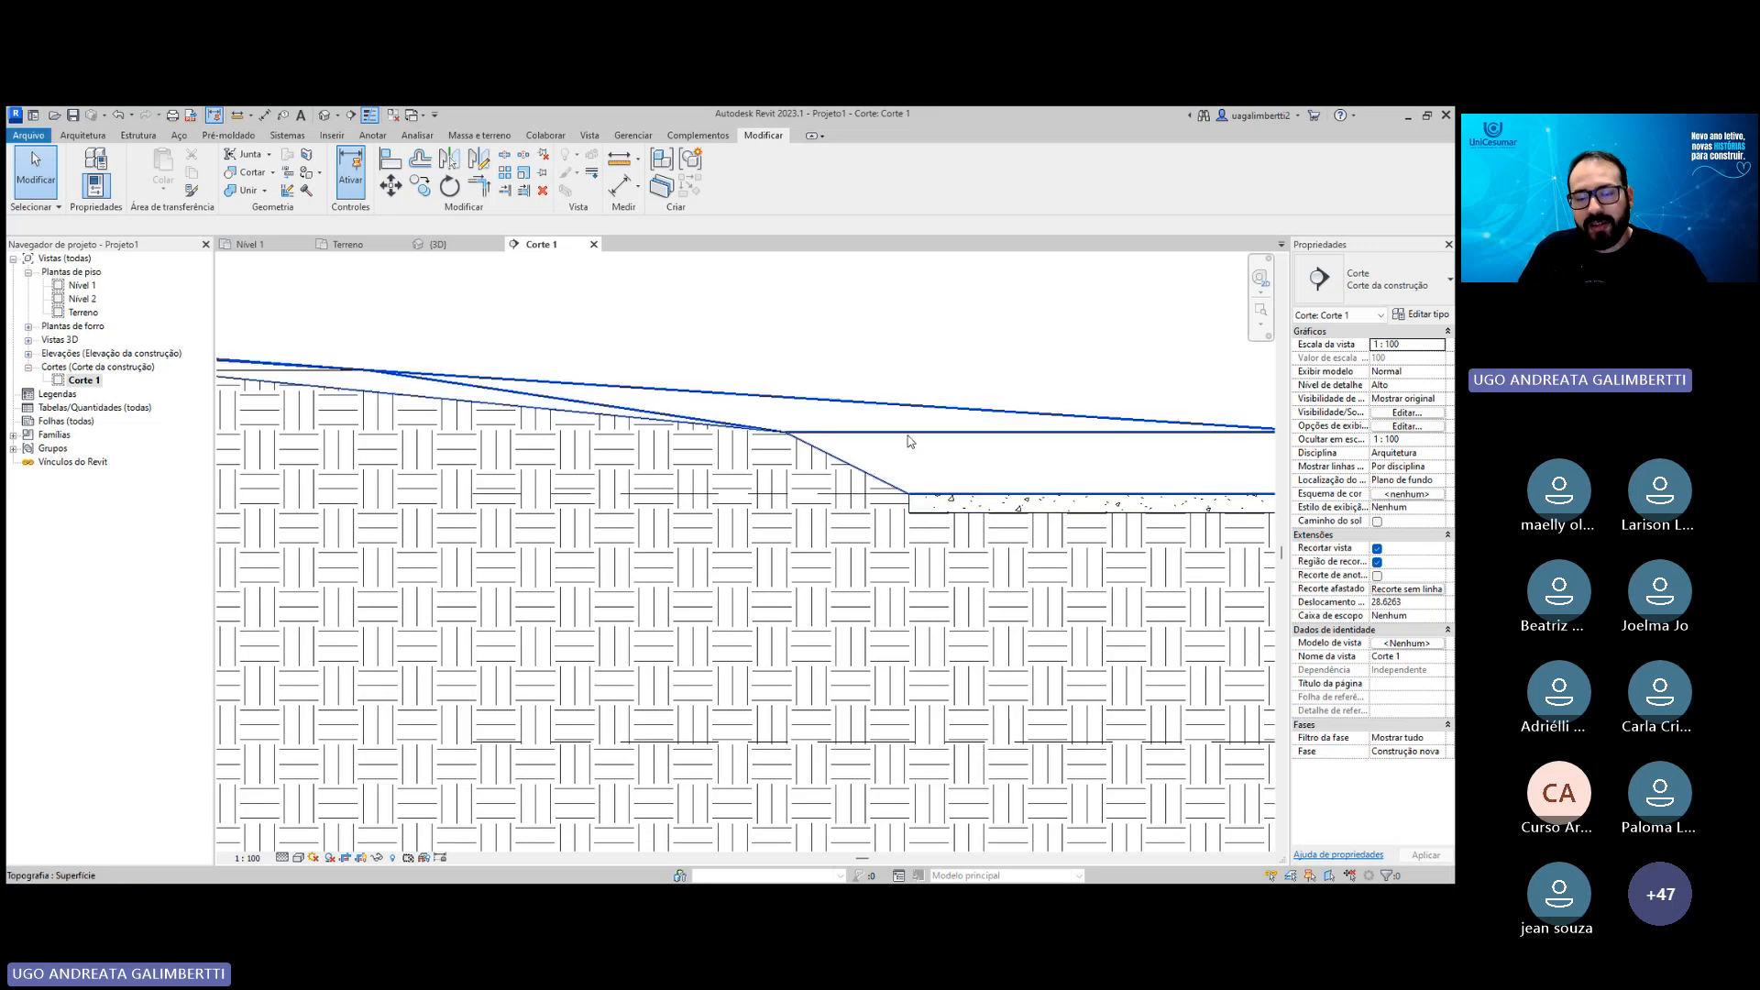
{"action": "scroll", "coordinate": [911, 492], "scroll_direction": "up", "scroll_amount": 2}
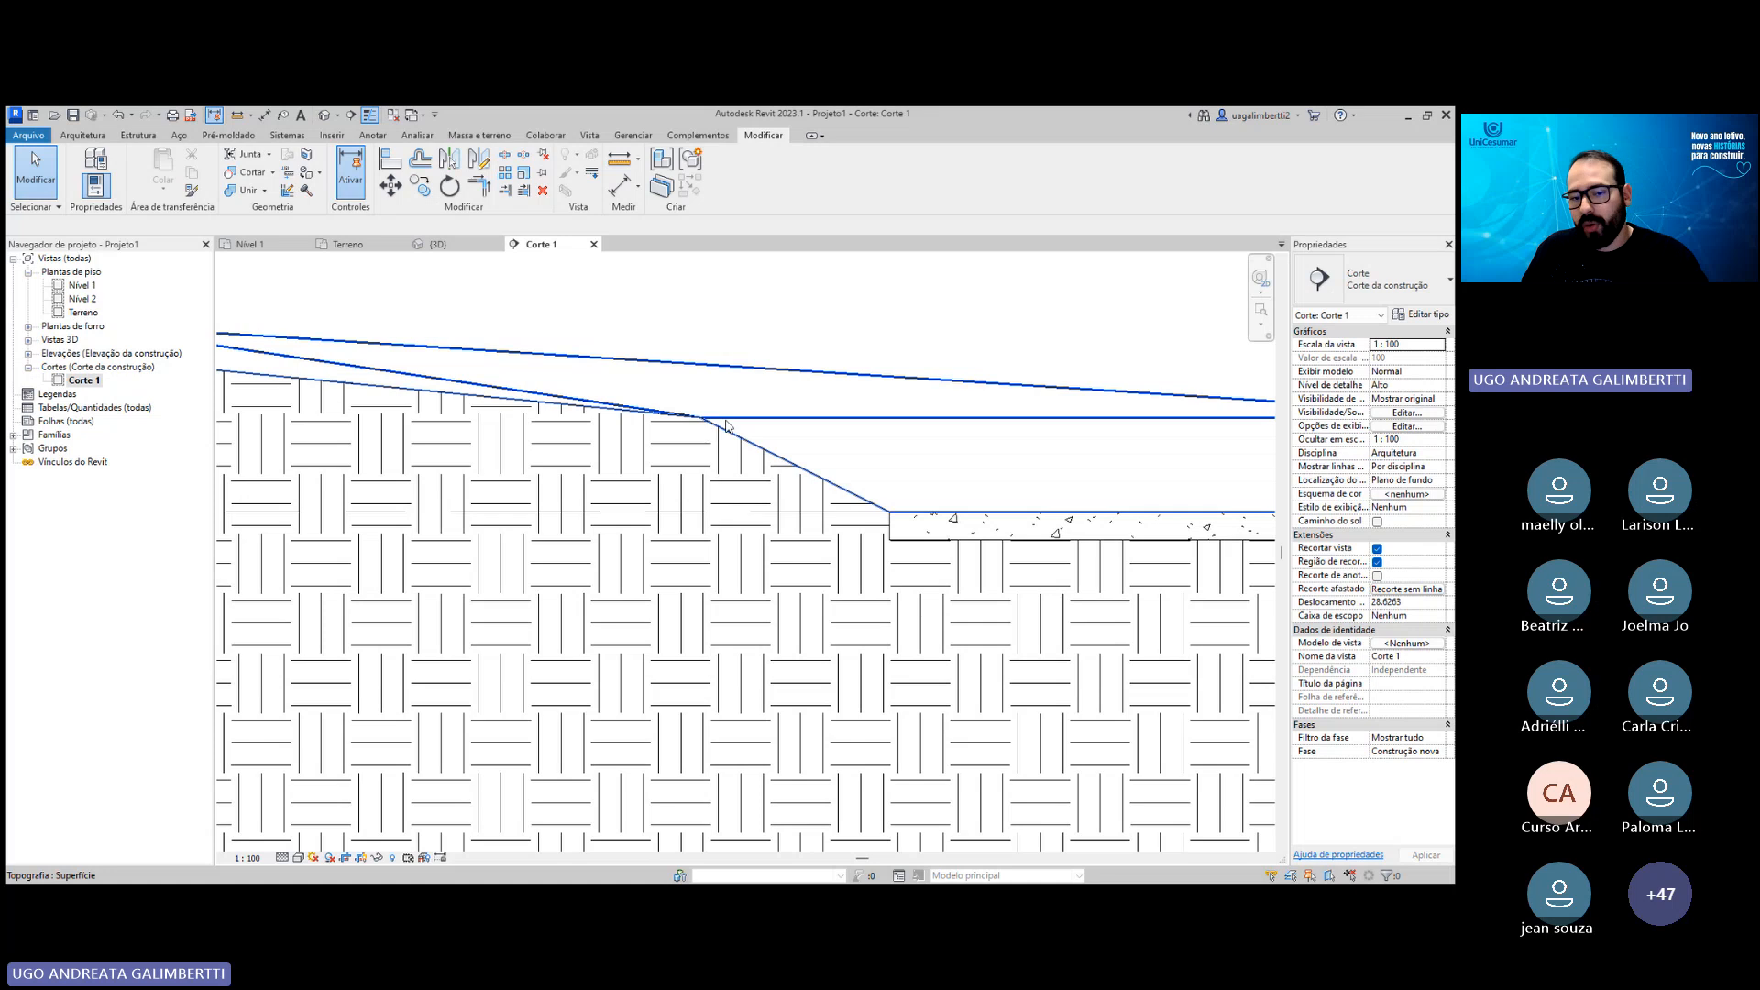
{"action": "scroll", "coordinate": [703, 510], "scroll_direction": "down", "scroll_amount": 4}
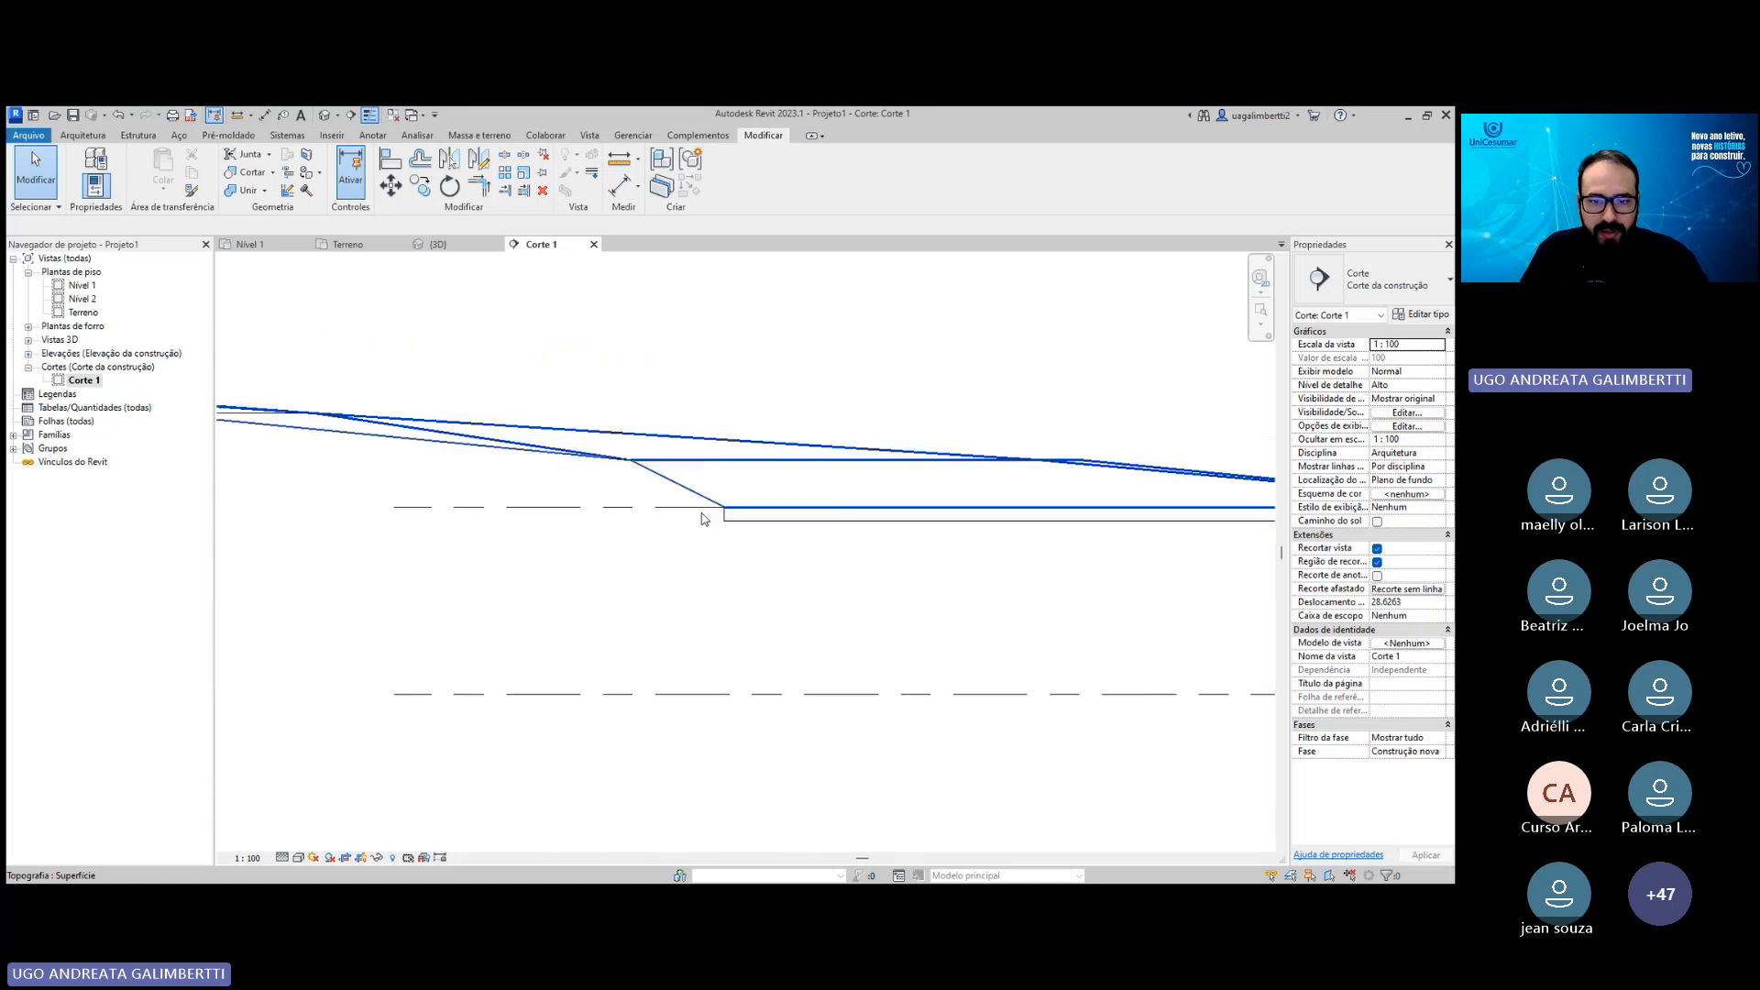
Switch to the 3D view and orient it to the top, rotated so the site's long side is horizontal.
{"action": "left_click", "coordinate": [323, 114]}
{"action": "middle_click_drag", "start_coordinate": [746, 432], "coordinate": [919, 642], "text": "shift"}
{"action": "scroll", "coordinate": [927, 583], "scroll_direction": "down", "scroll_amount": 4}
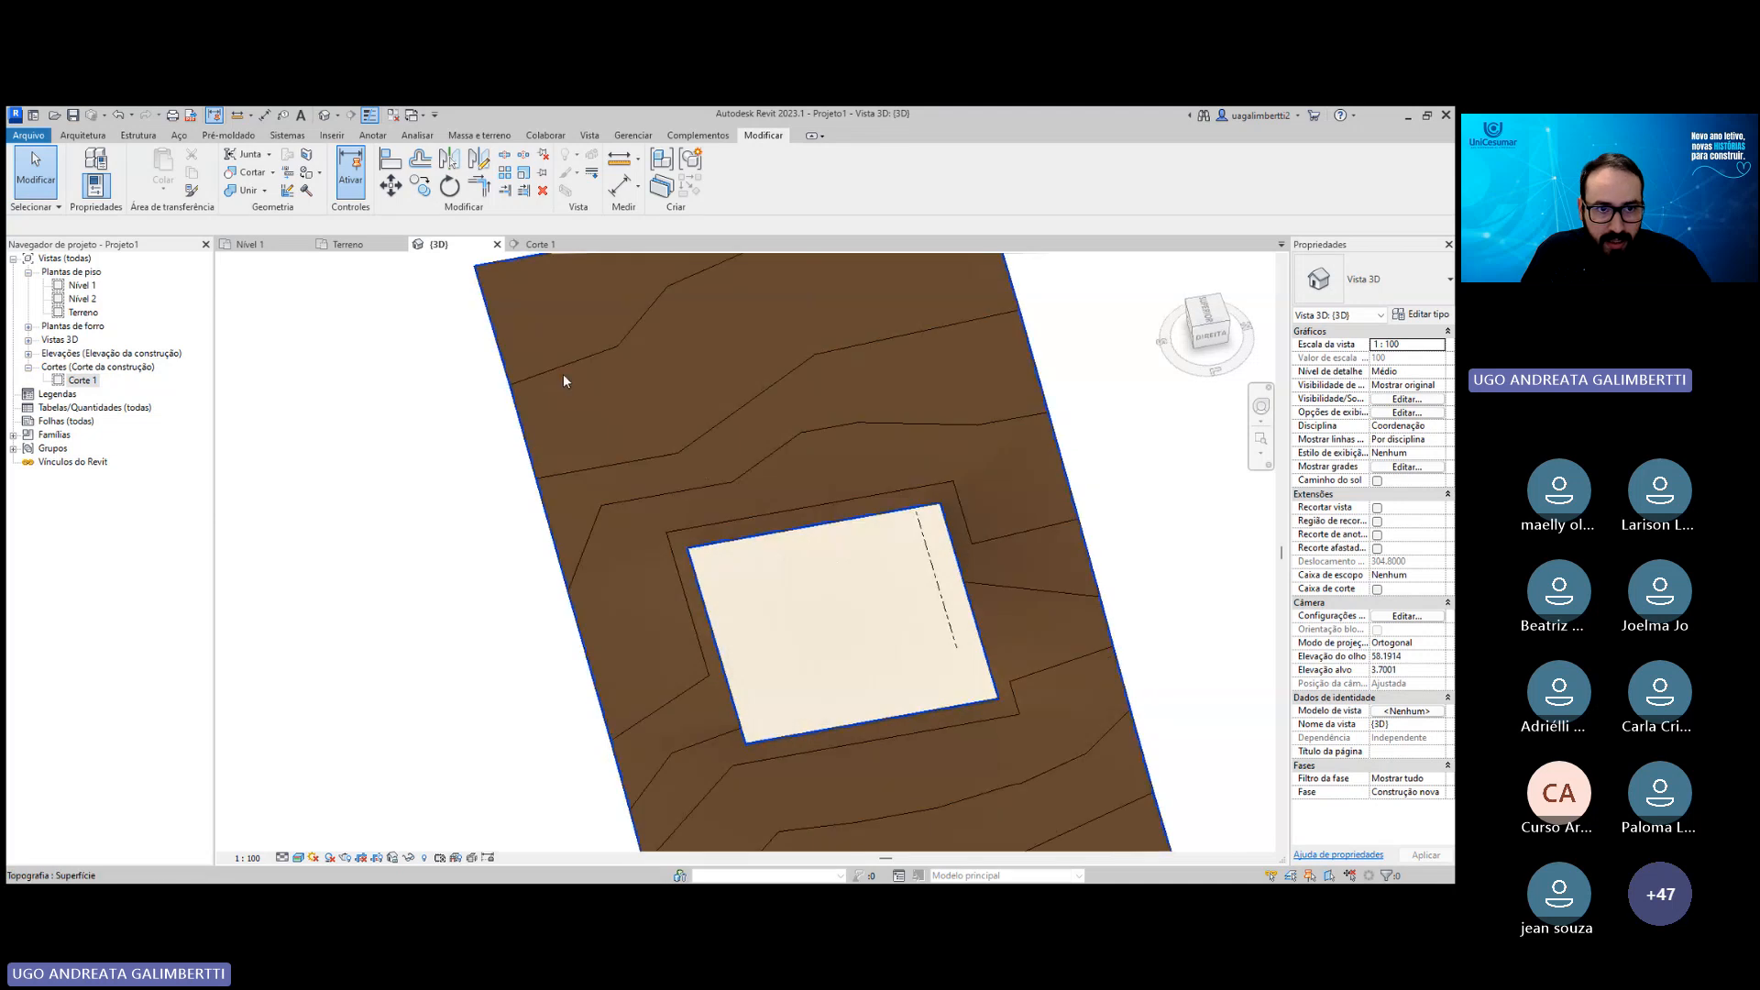
{"action": "middle_click_drag", "start_coordinate": [849, 549], "coordinate": [891, 644], "text": "shift"}
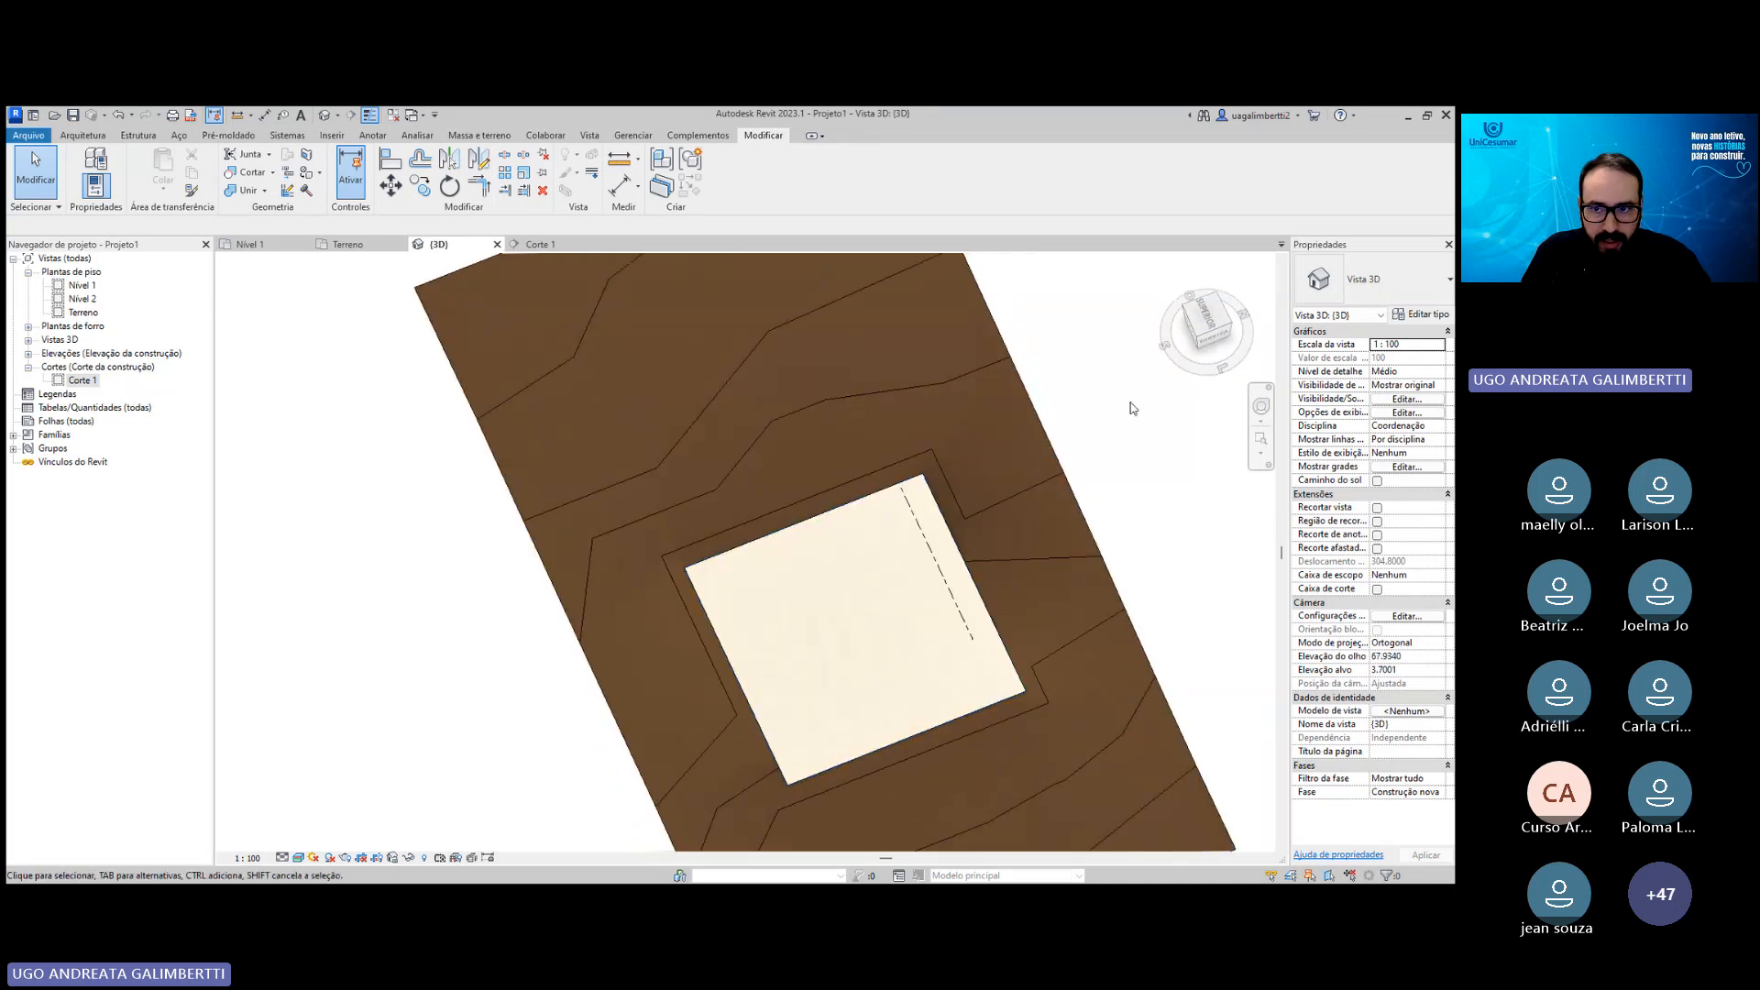
{"action": "left_click", "coordinate": [1209, 319]}
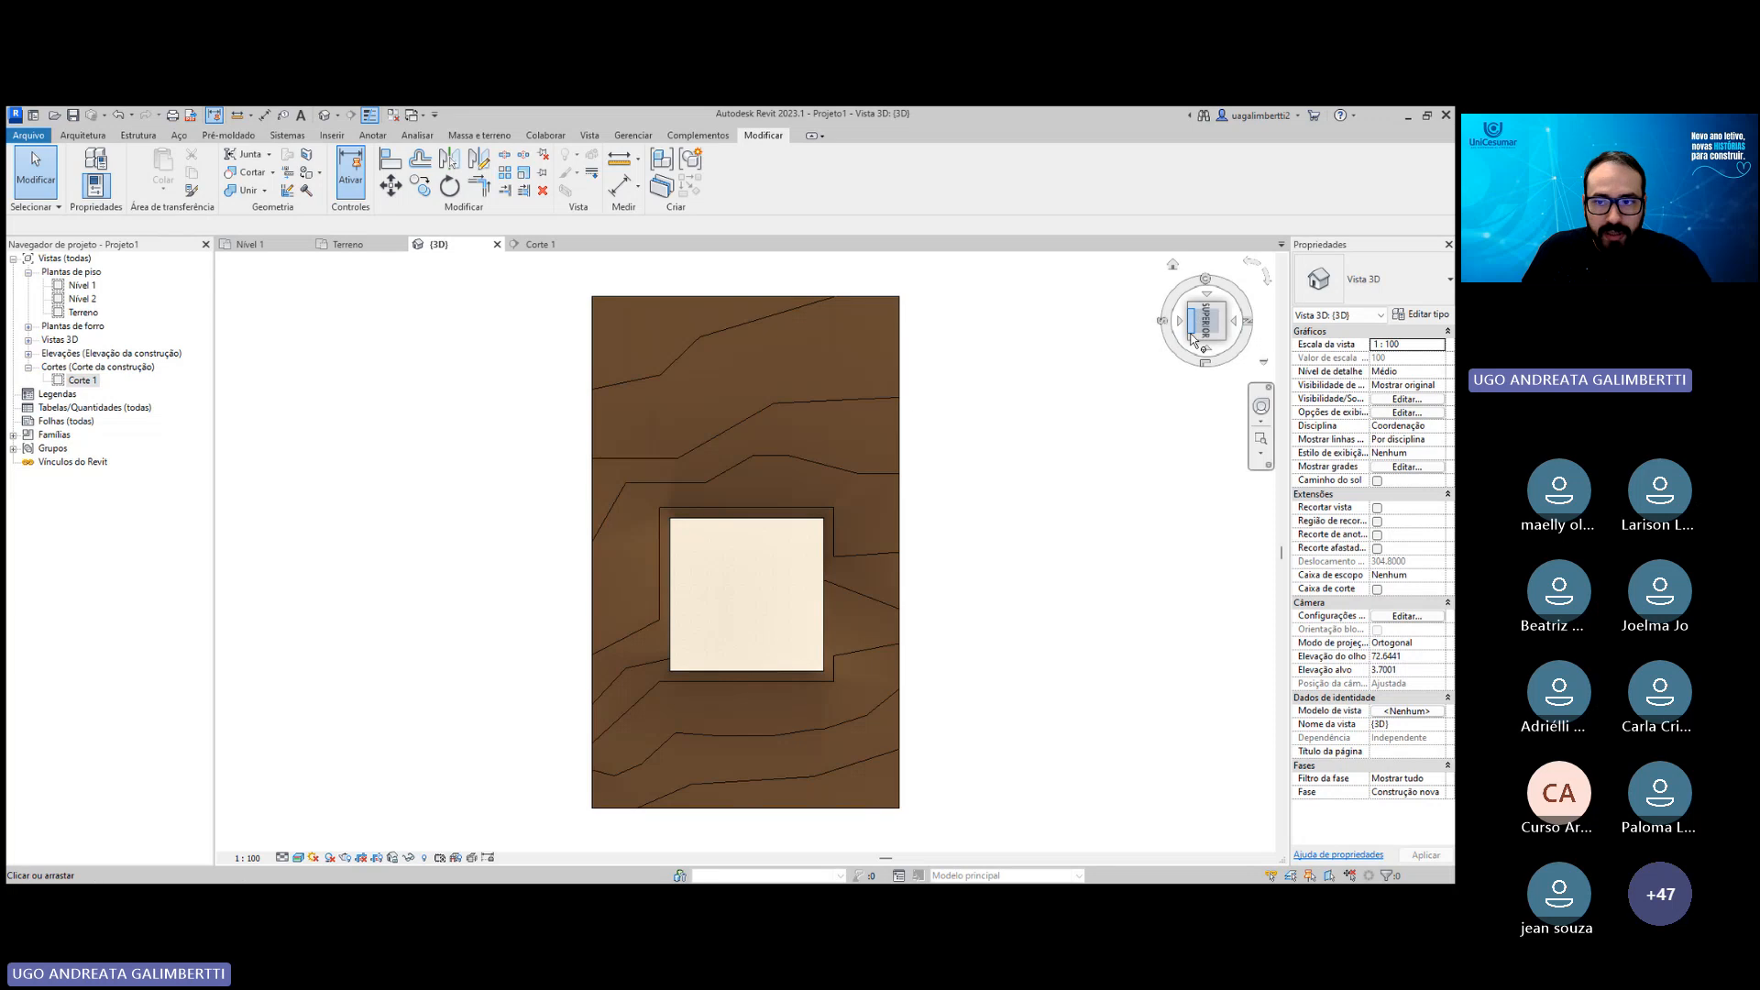
{"action": "left_click_drag", "start_coordinate": [1198, 282], "coordinate": [1124, 495]}
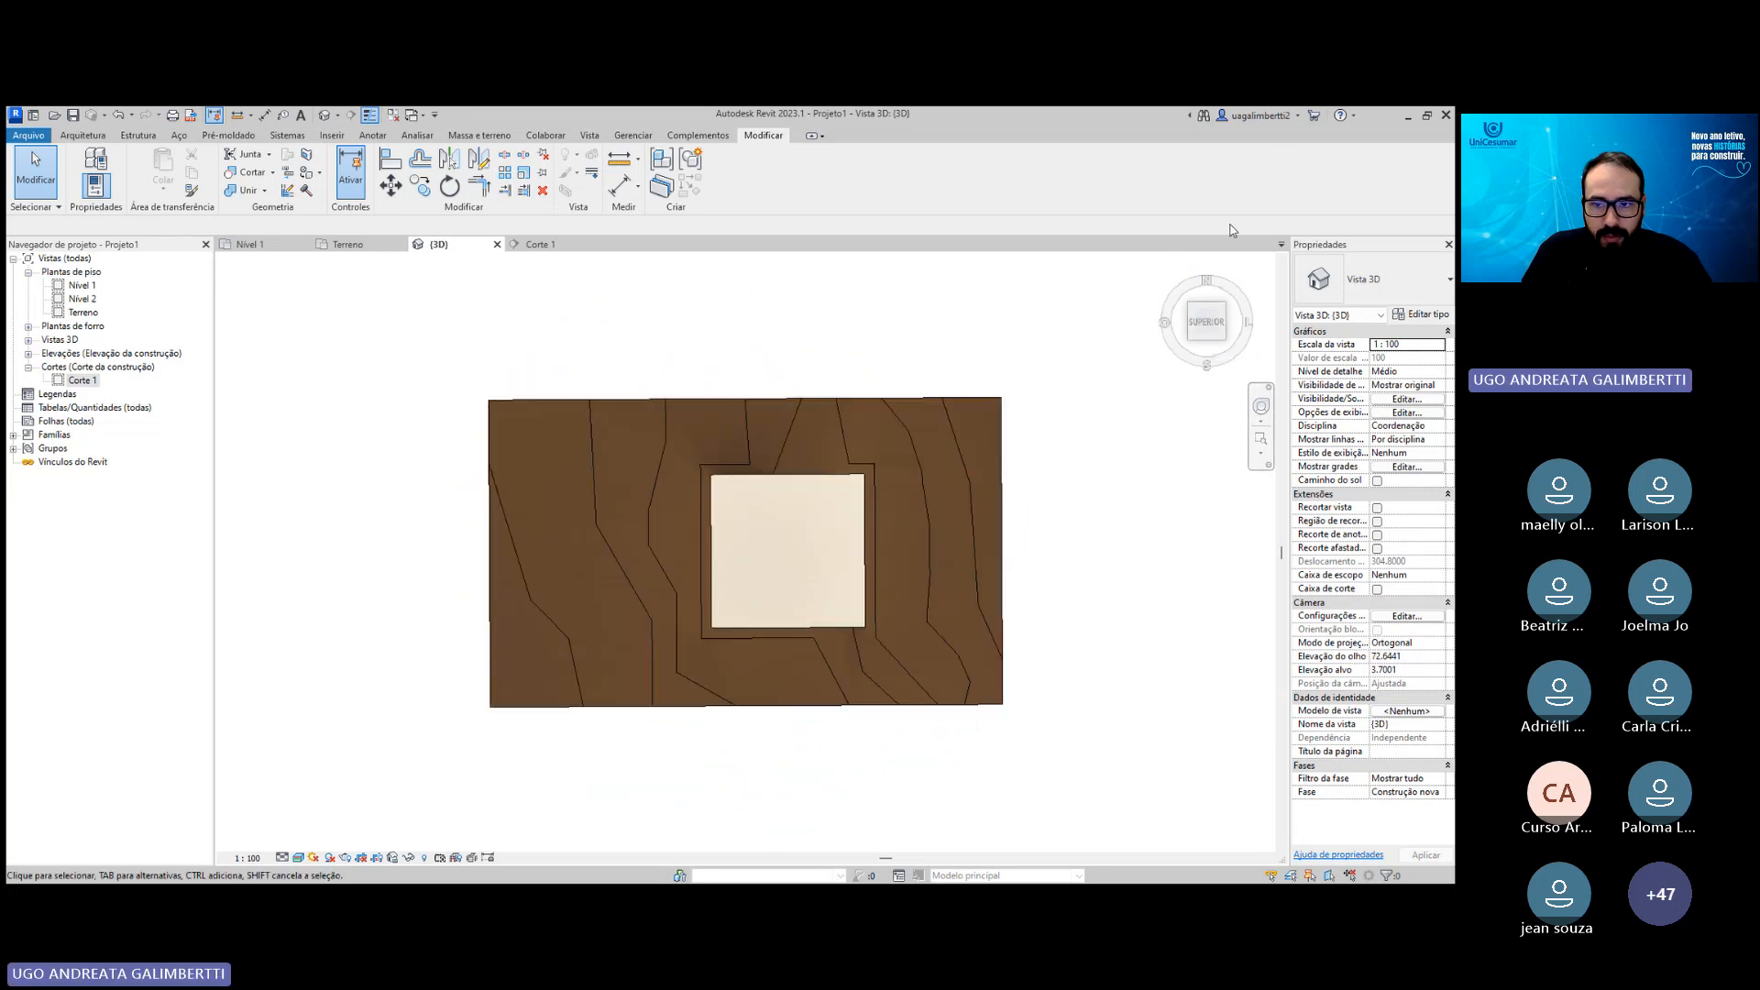
Inspect the topography's points in surface editing mode and in the work plane viewer, then finish the edit.
{"action": "left_click", "coordinate": [950, 446]}
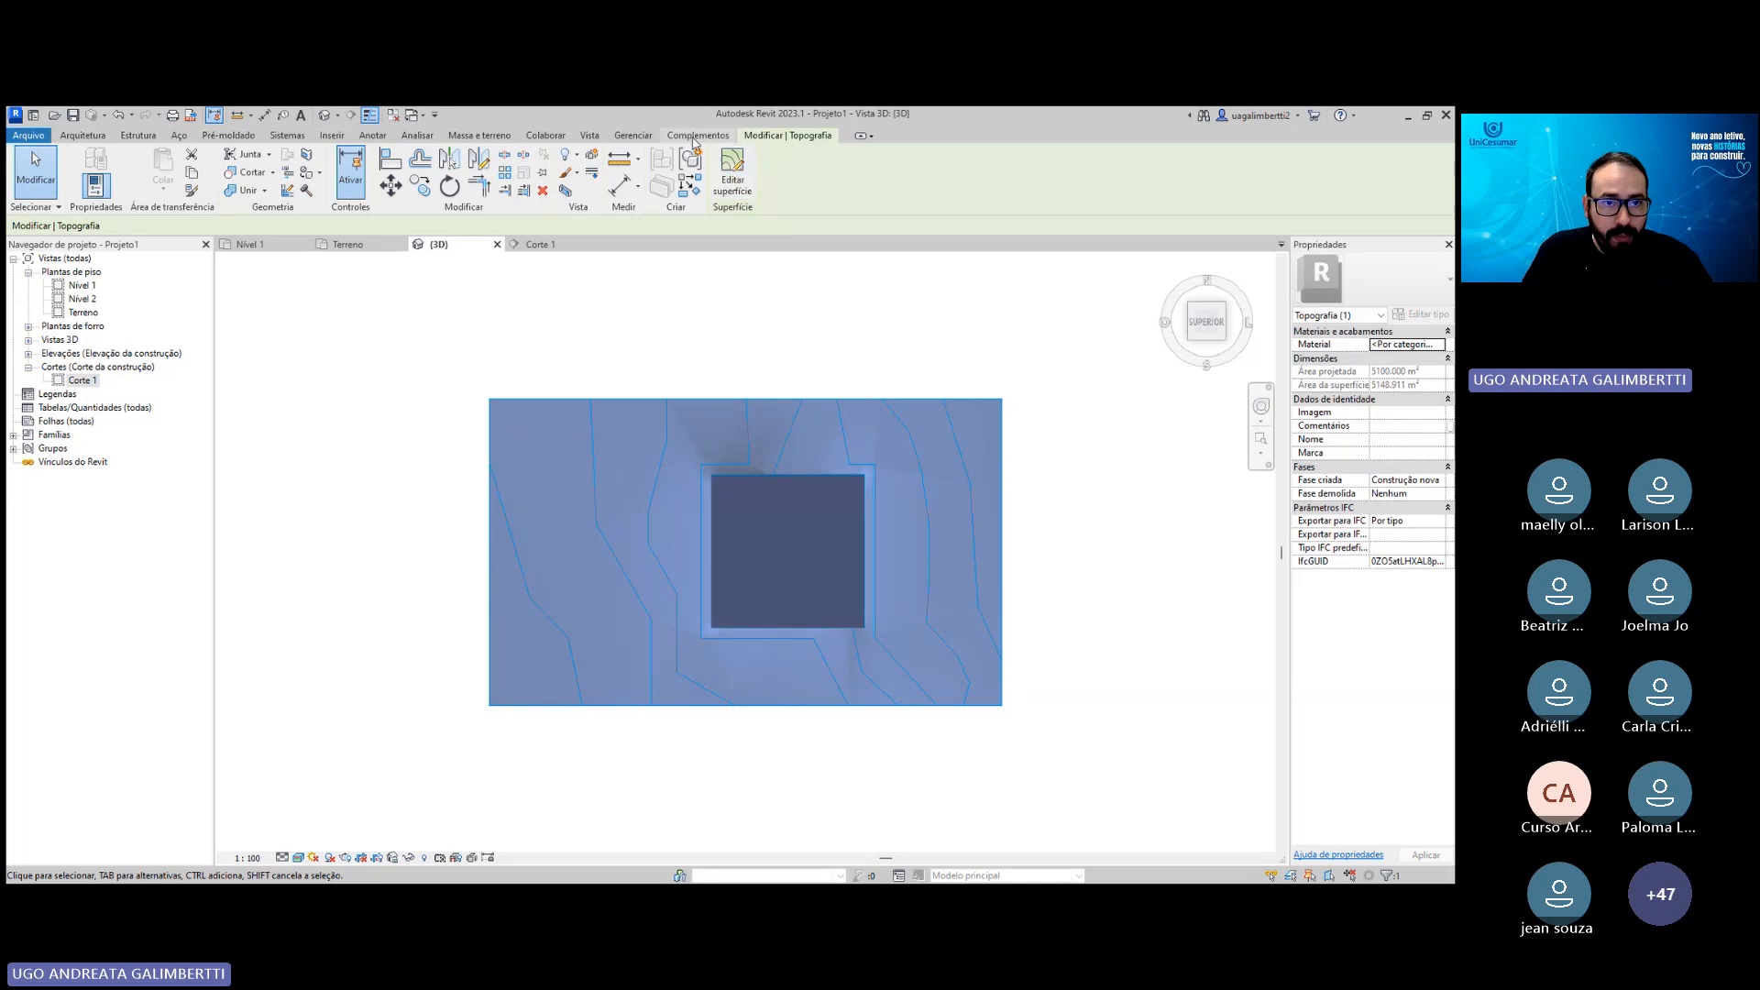
{"action": "left_click", "coordinate": [733, 176]}
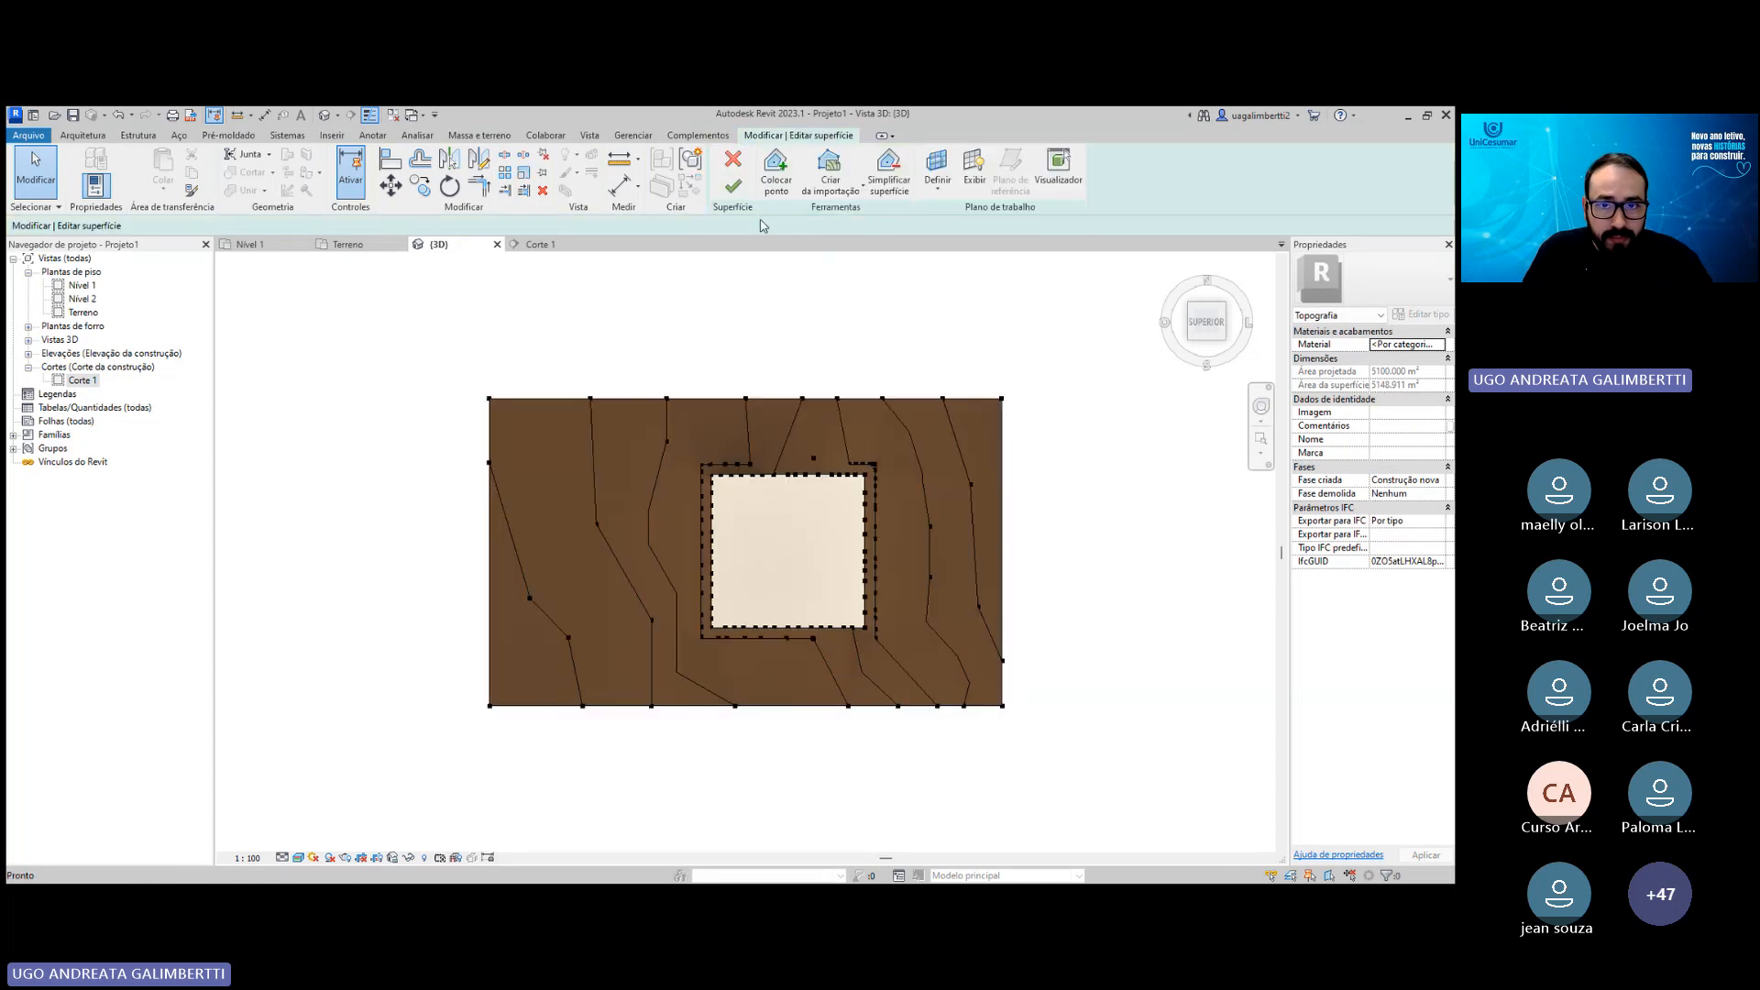
{"action": "left_click", "coordinate": [1066, 161]}
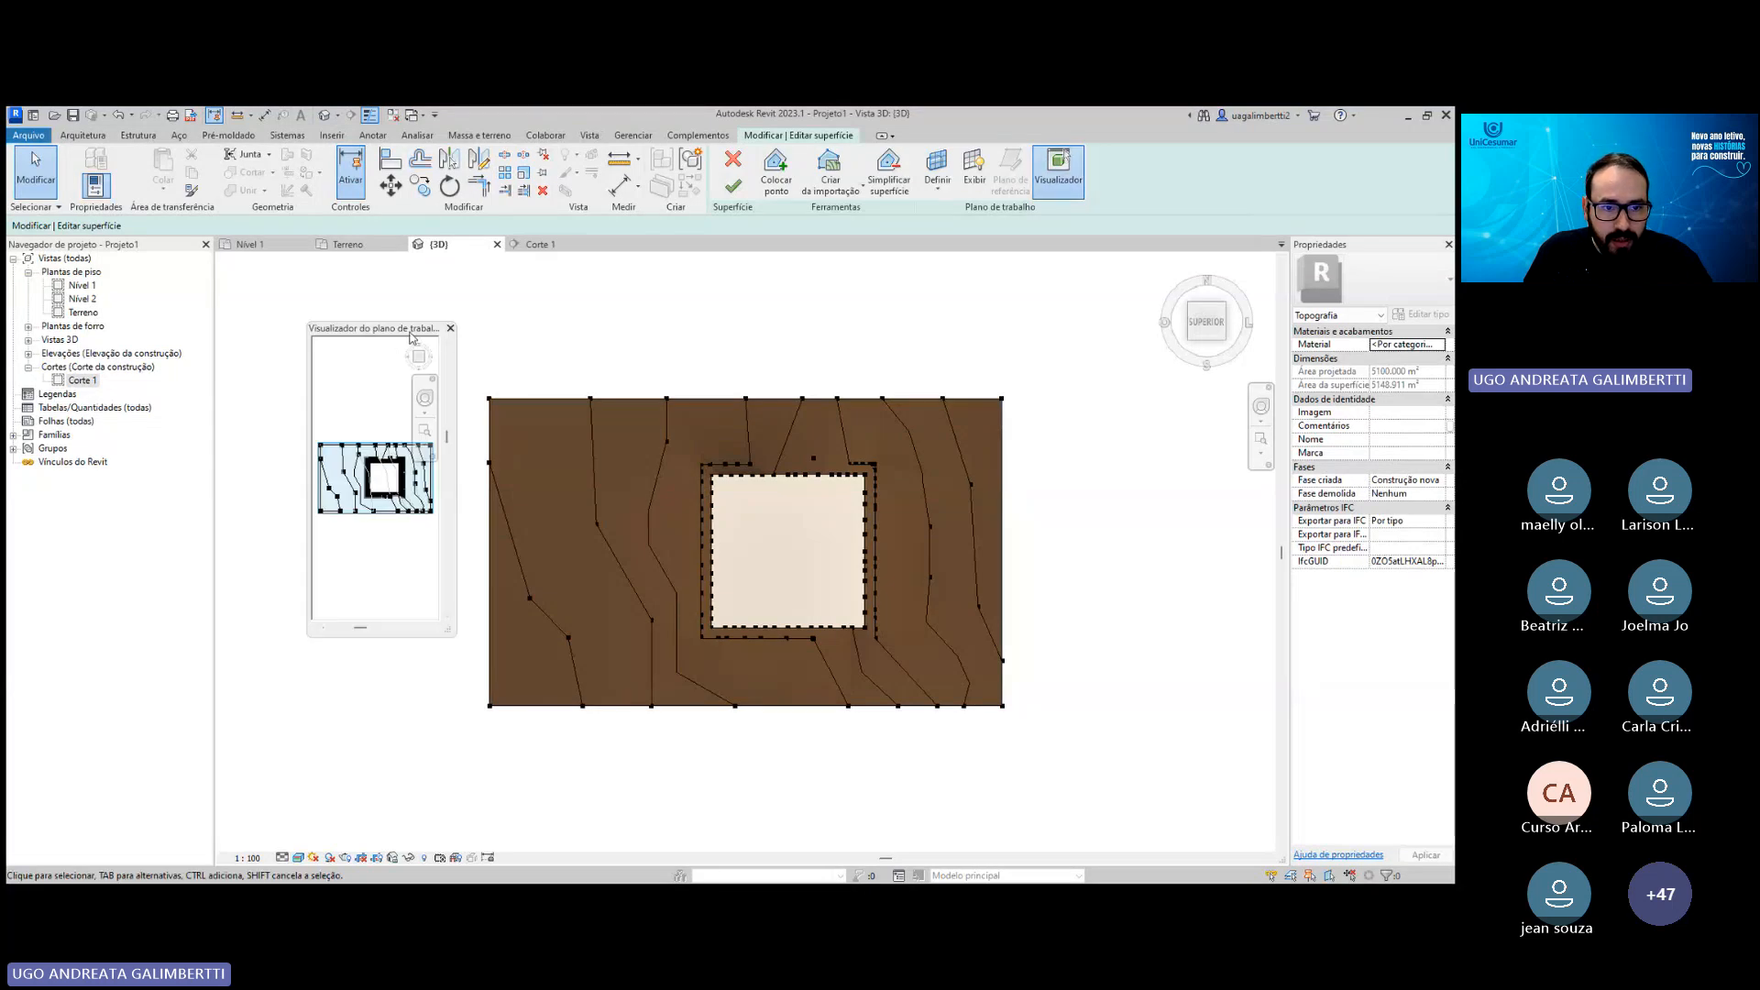
{"action": "left_click_drag", "start_coordinate": [411, 337], "coordinate": [631, 324]}
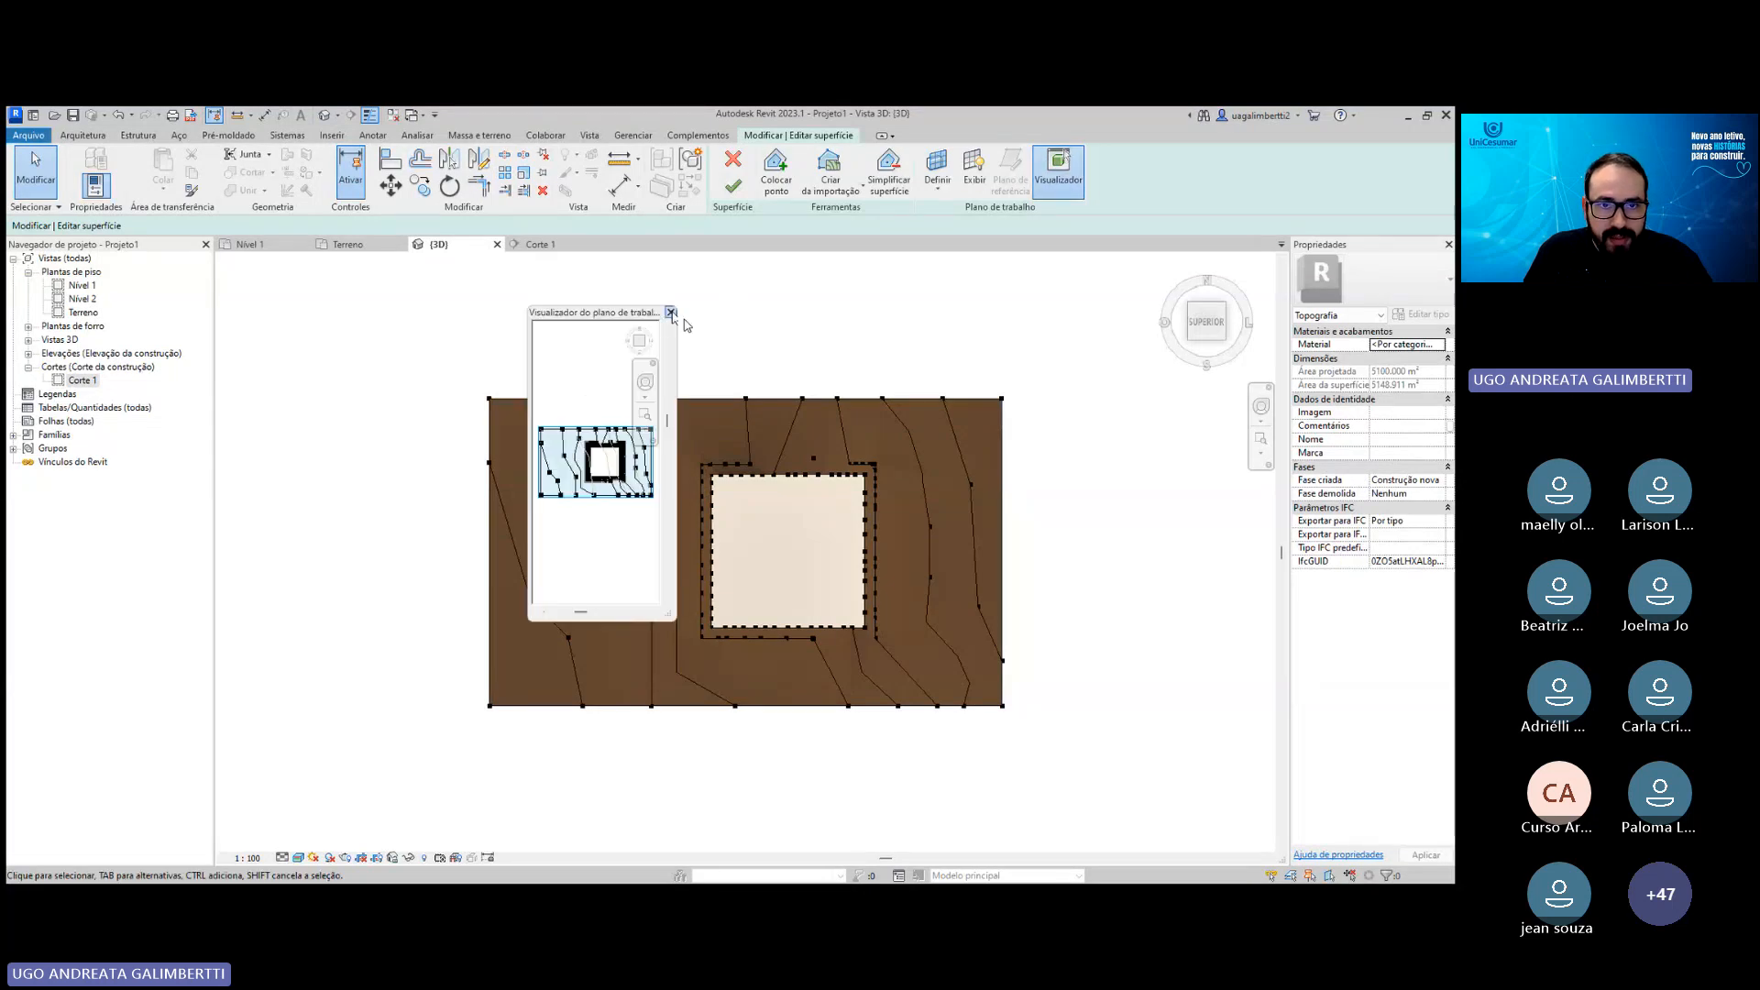
{"action": "left_click", "coordinate": [670, 314]}
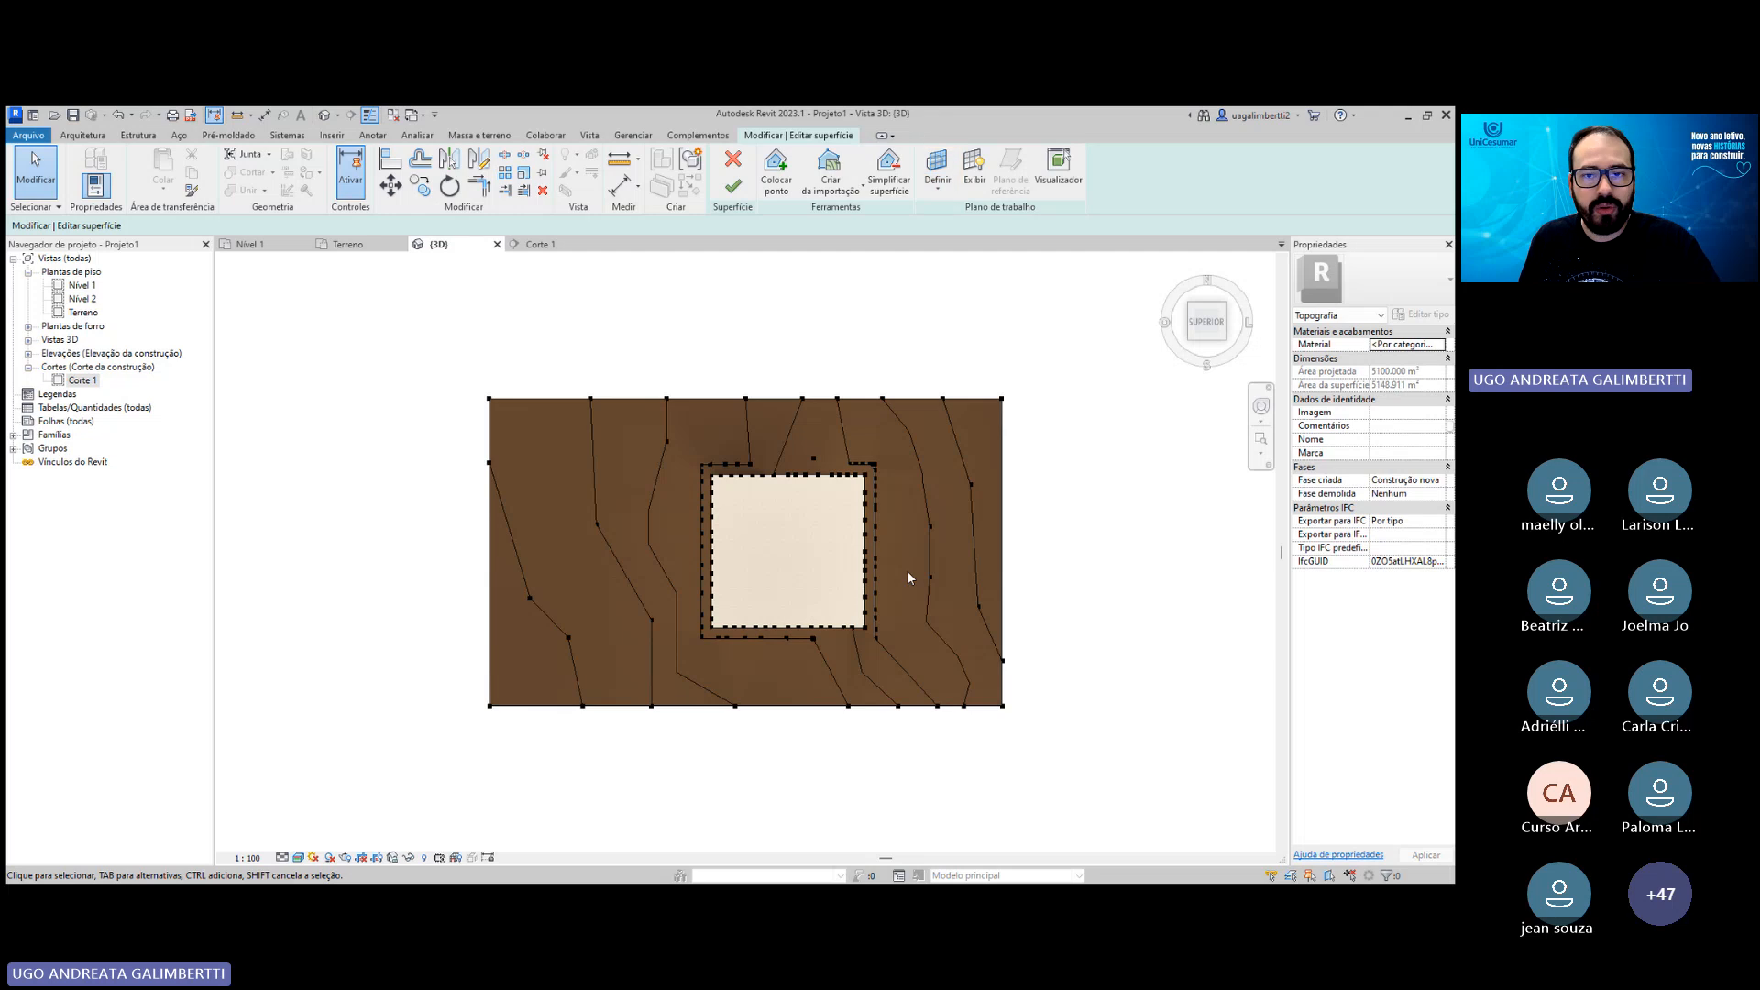
{"action": "left_click", "coordinate": [733, 186]}
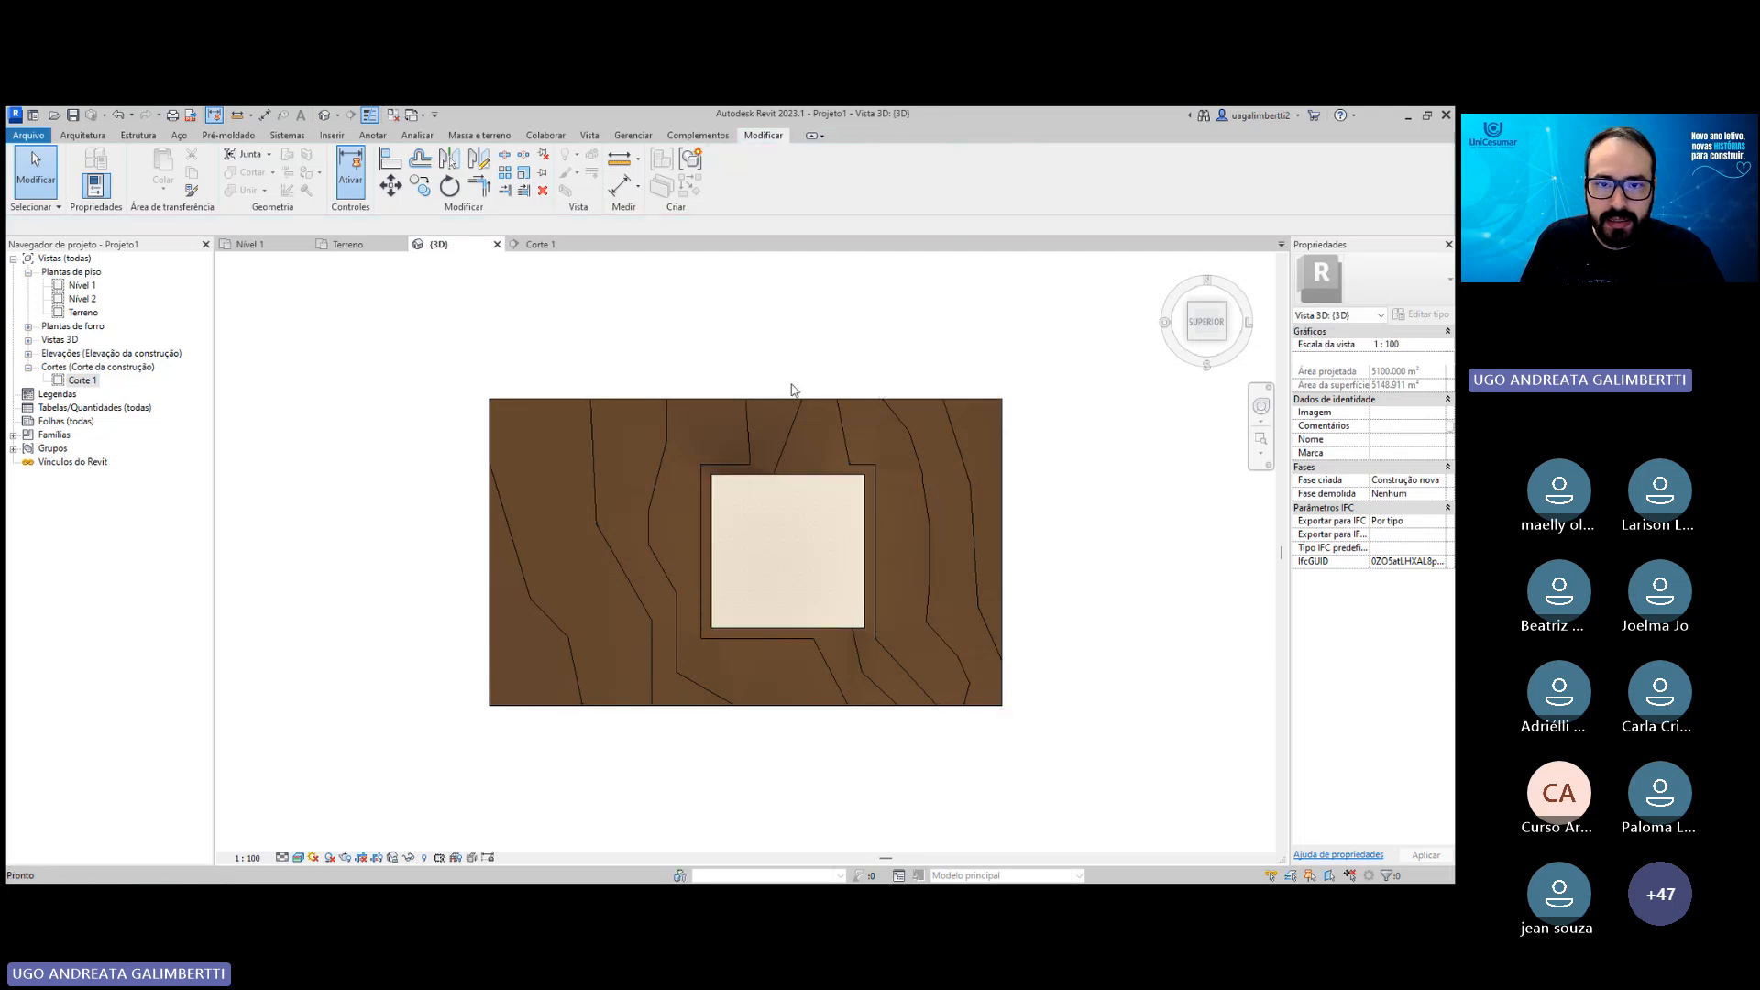
{"action": "left_click", "coordinate": [479, 135]}
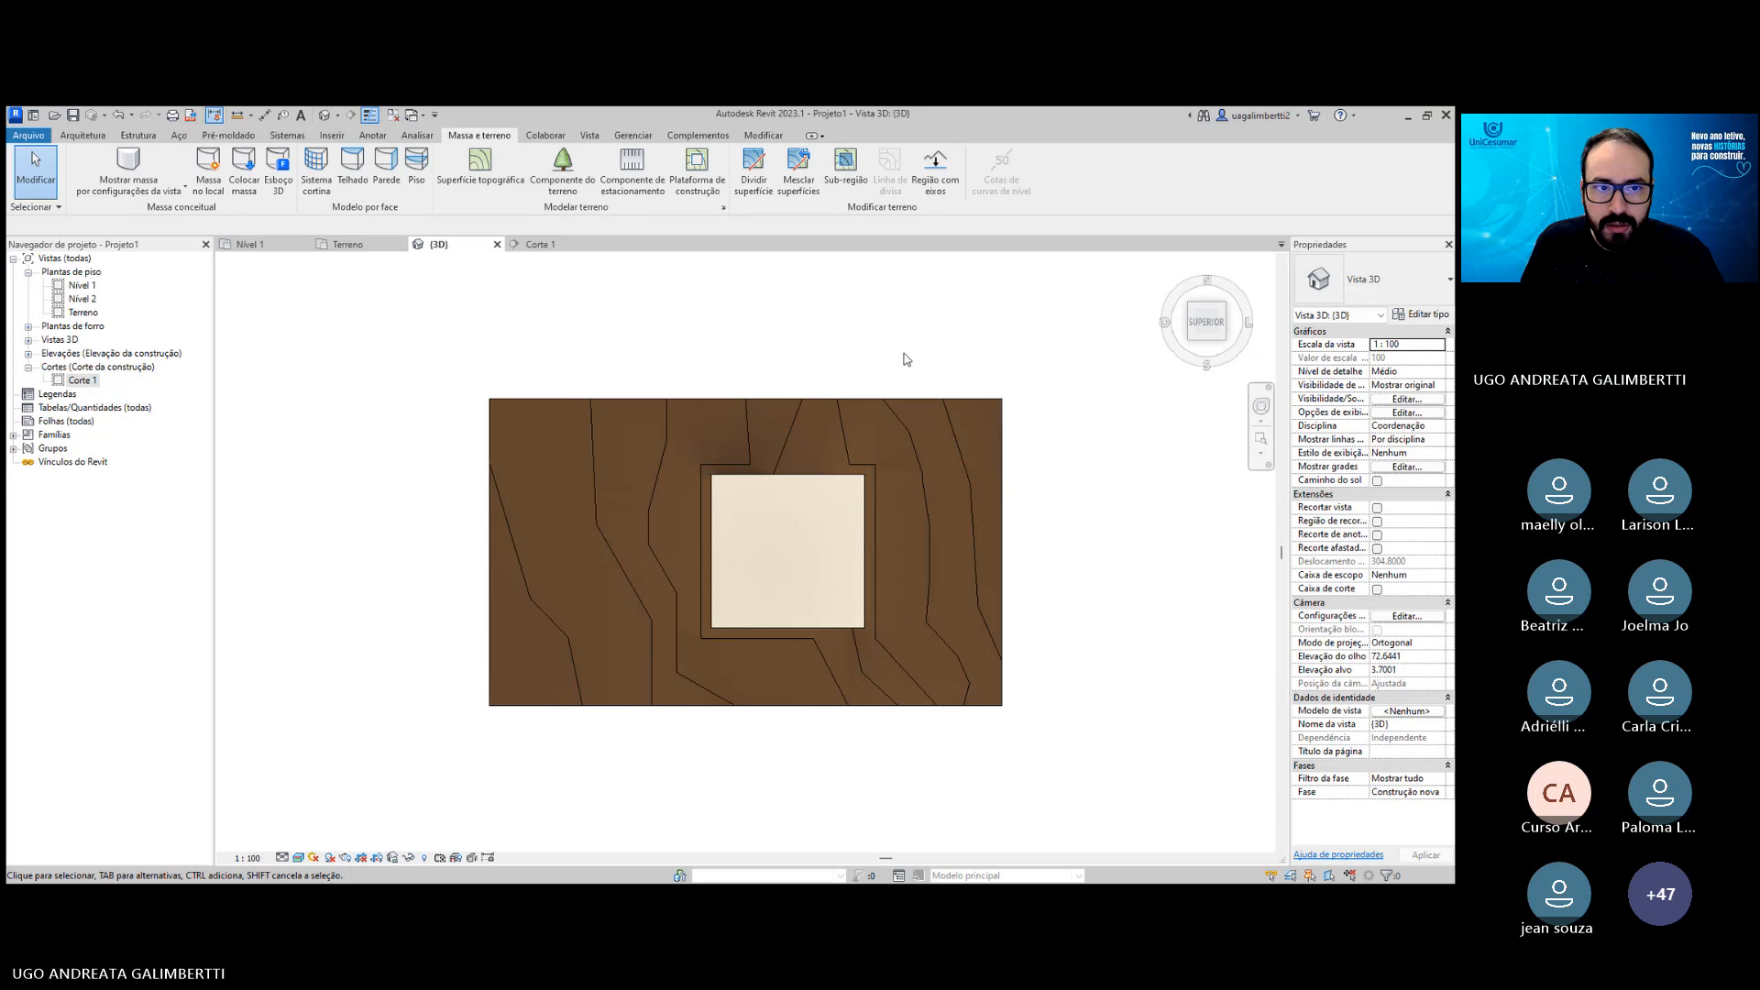
{"action": "middle_click_drag", "start_coordinate": [649, 340], "coordinate": [645, 322]}
{"action": "scroll", "coordinate": [615, 313], "scroll_direction": "up", "scroll_amount": 1}
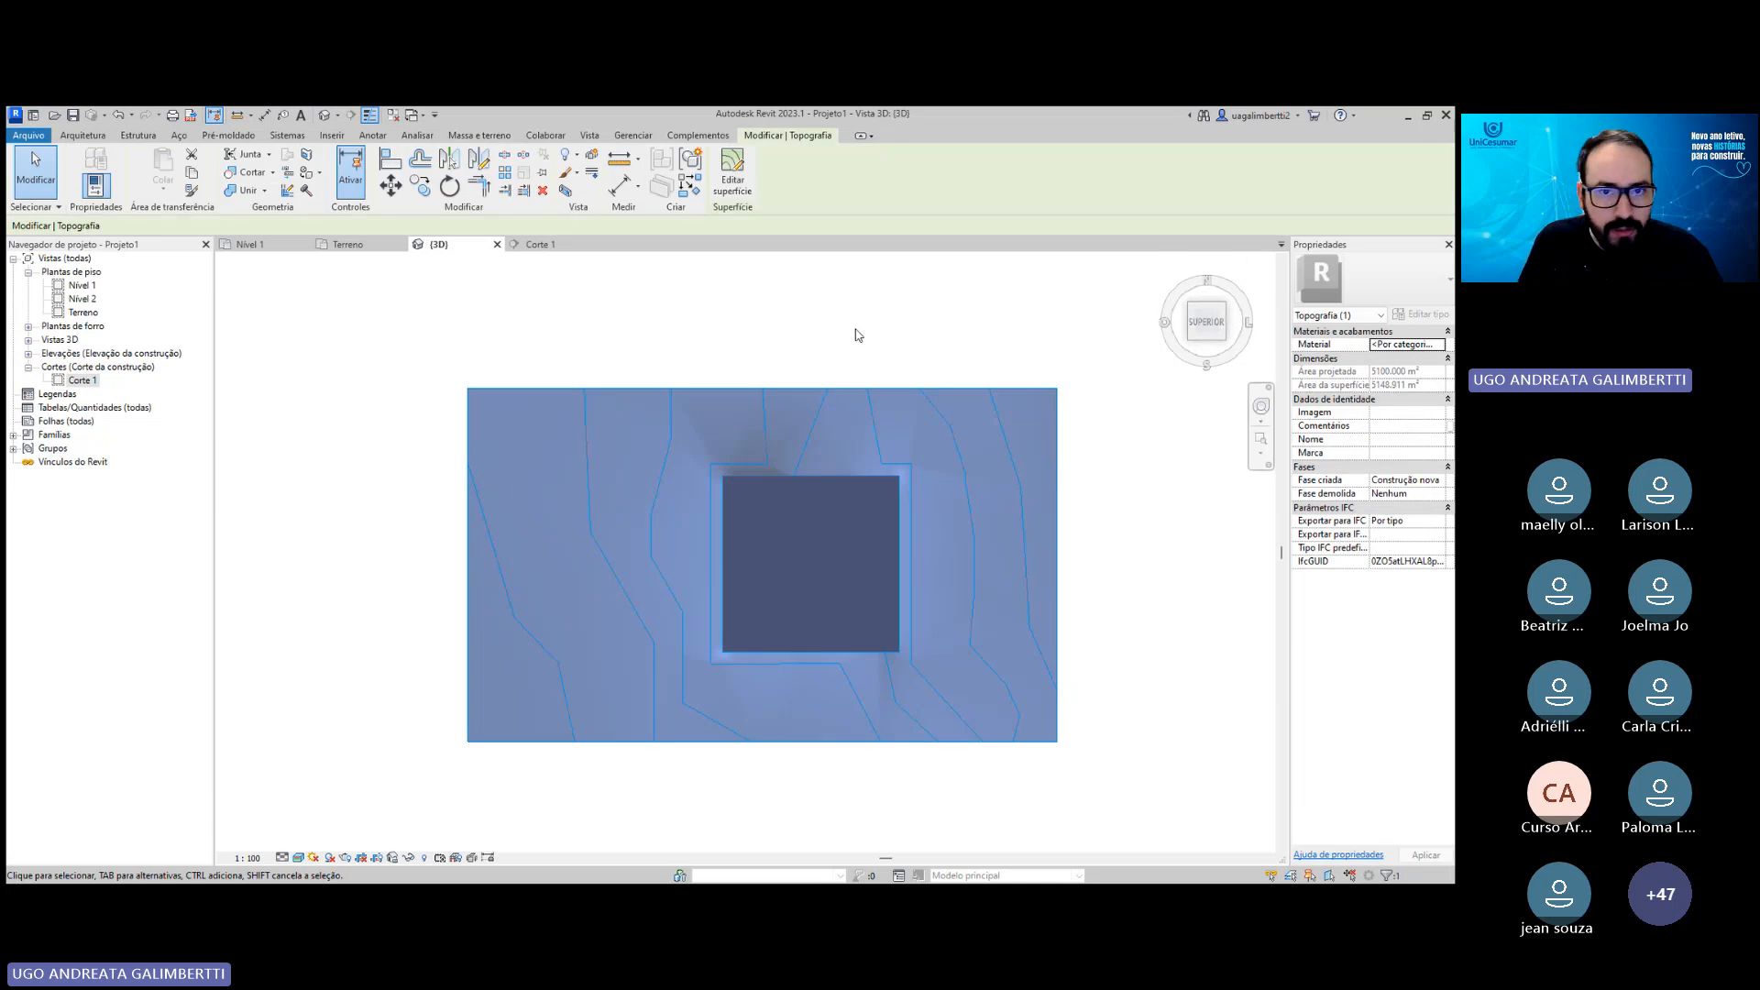
{"action": "left_click", "coordinate": [821, 293]}
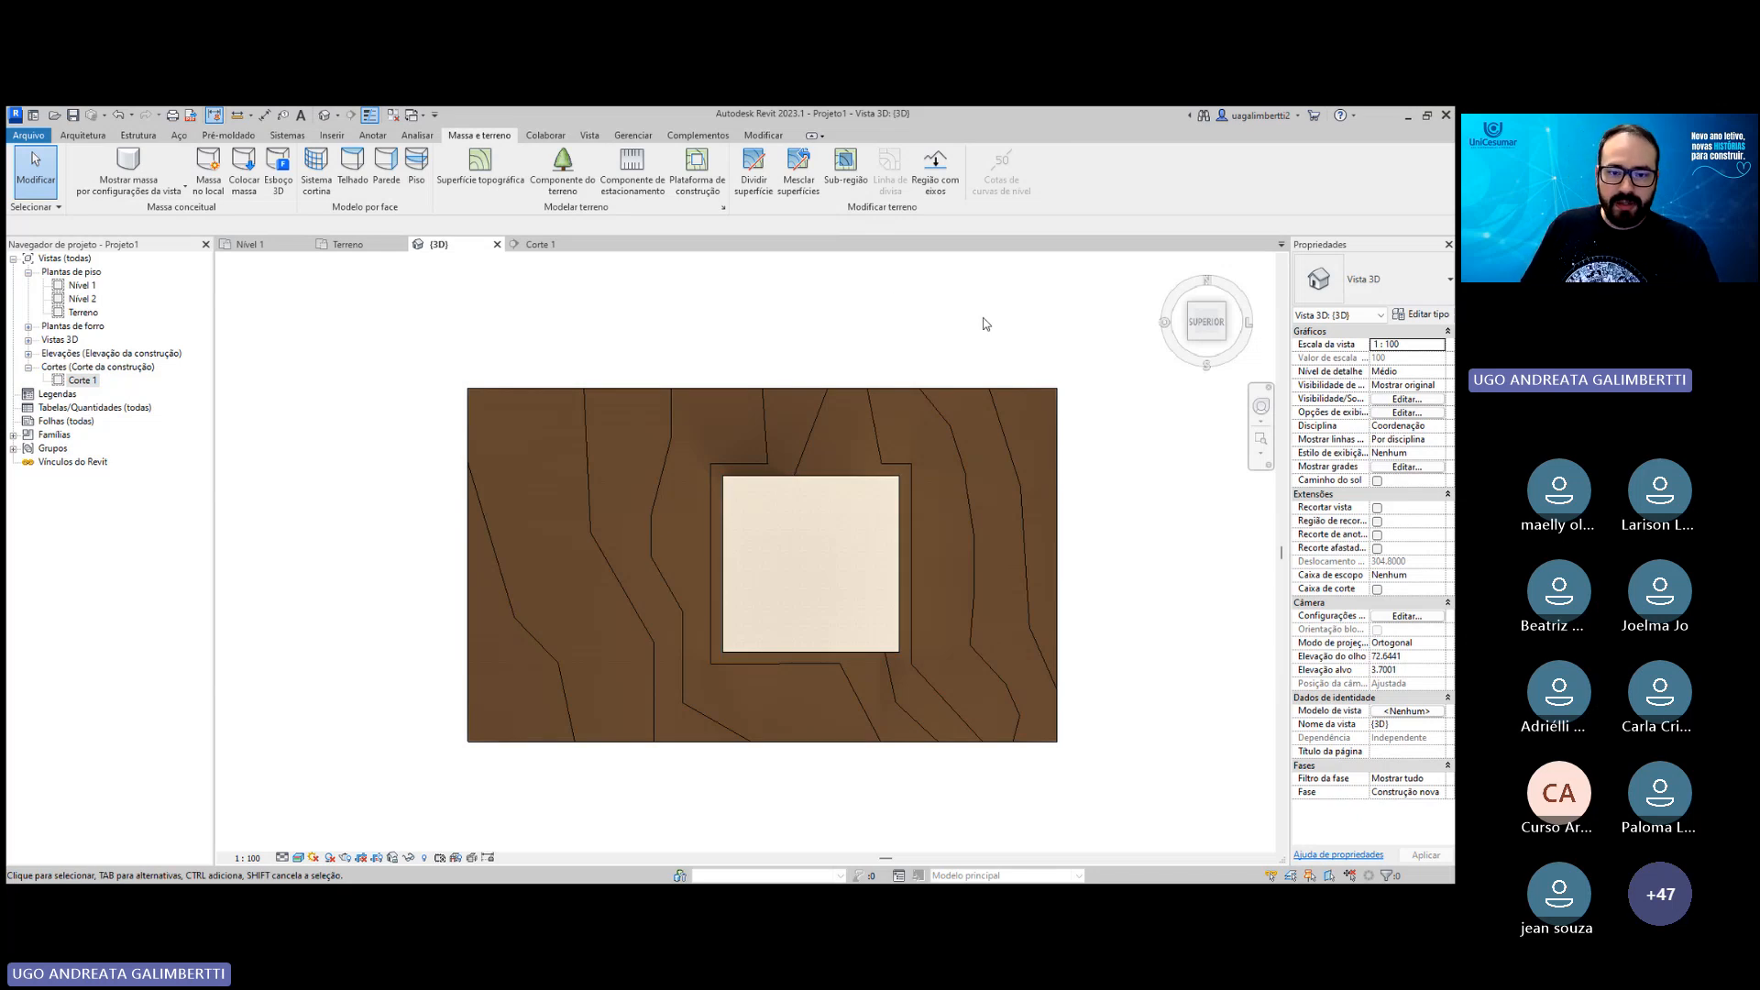
{"action": "scroll", "coordinate": [825, 518], "scroll_direction": "up", "scroll_amount": 2}
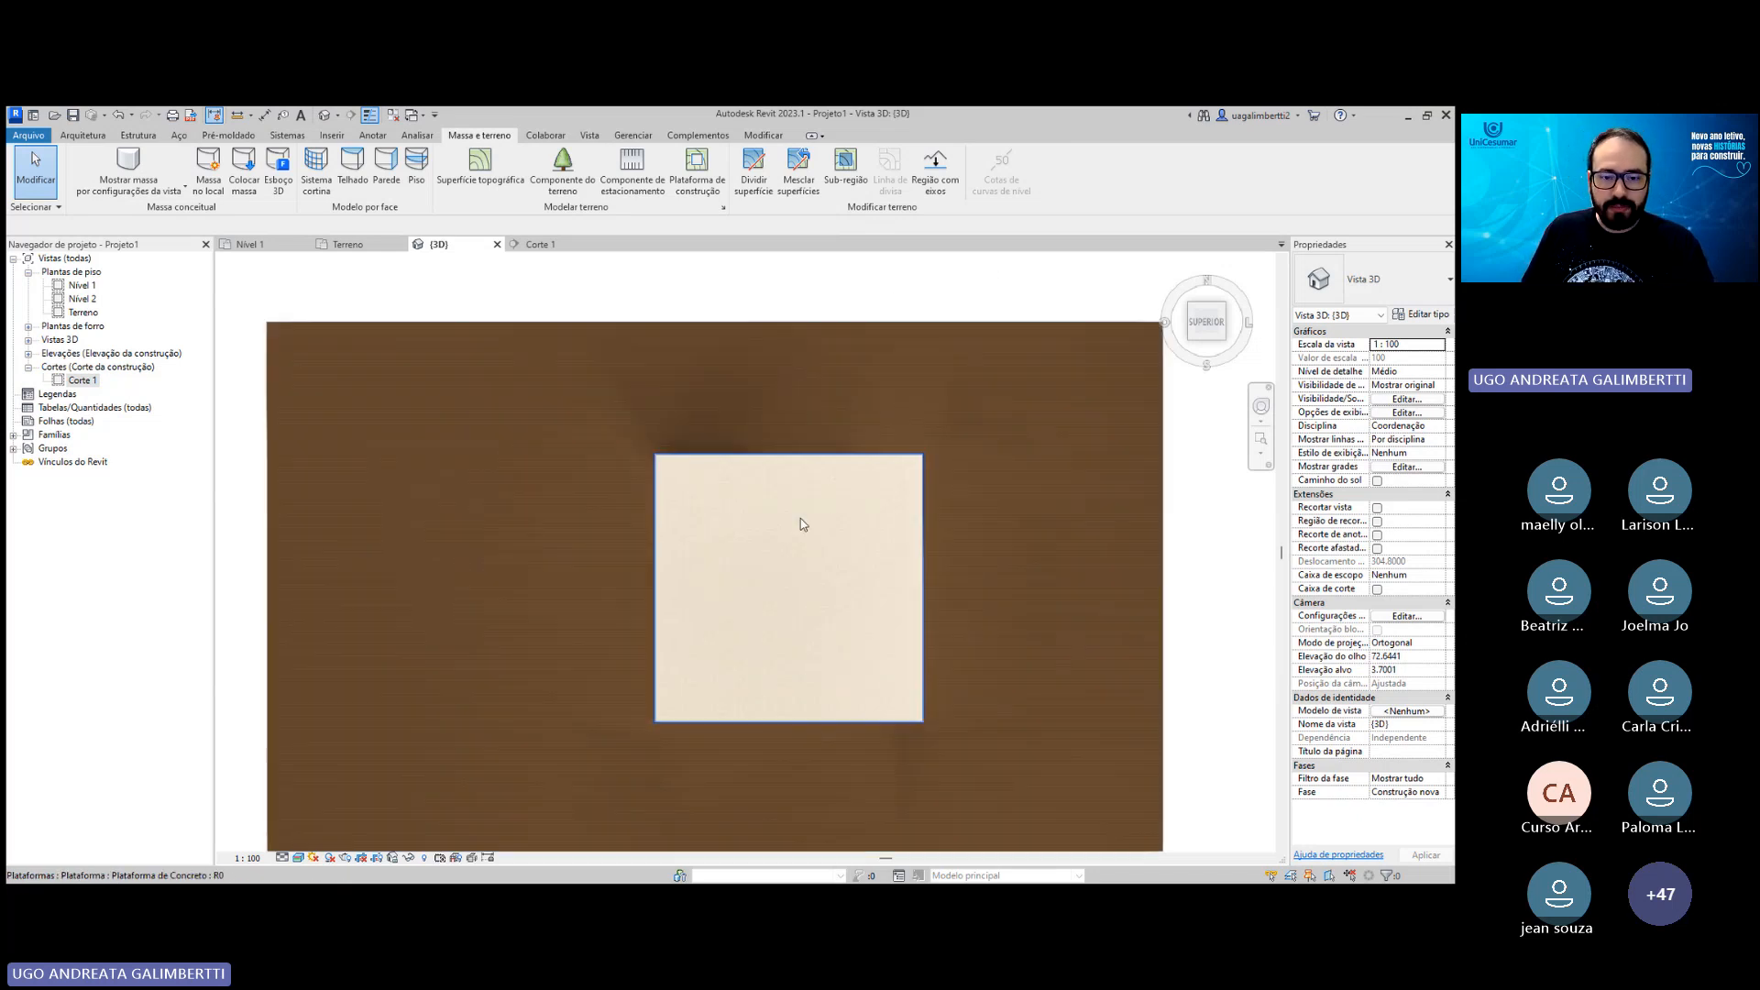
{"action": "left_click", "coordinate": [694, 418]}
{"action": "left_click", "coordinate": [959, 287]}
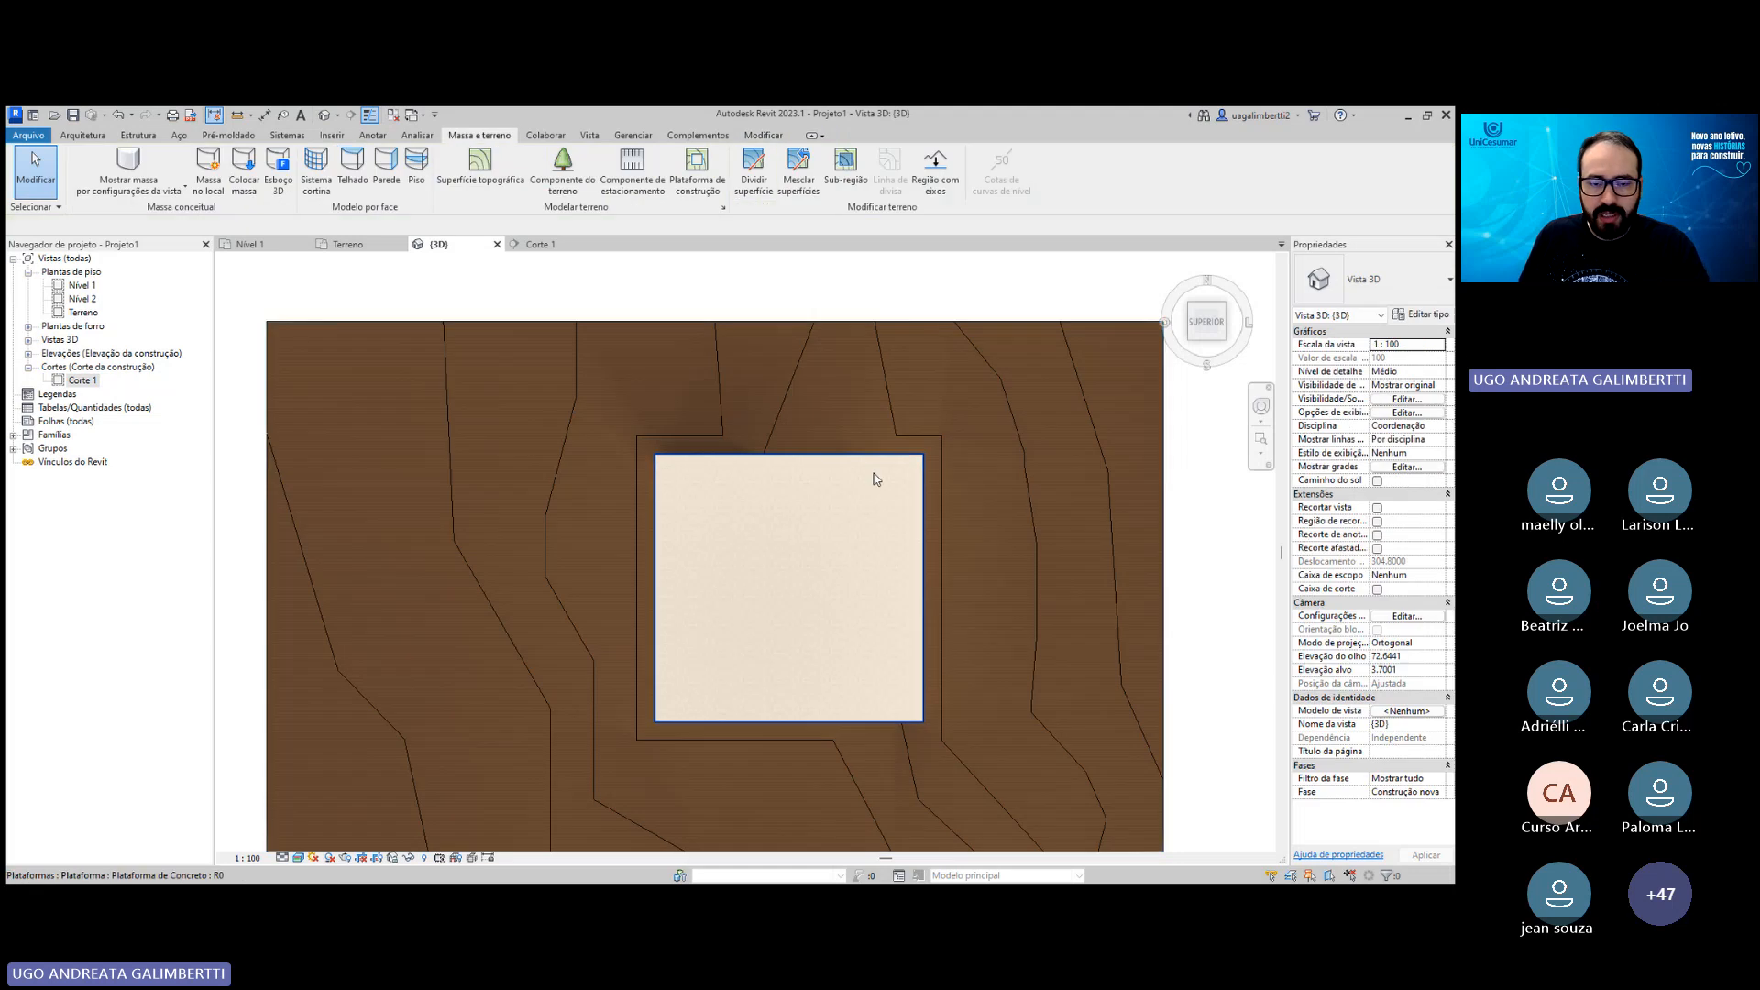
{"action": "left_click", "coordinate": [829, 324]}
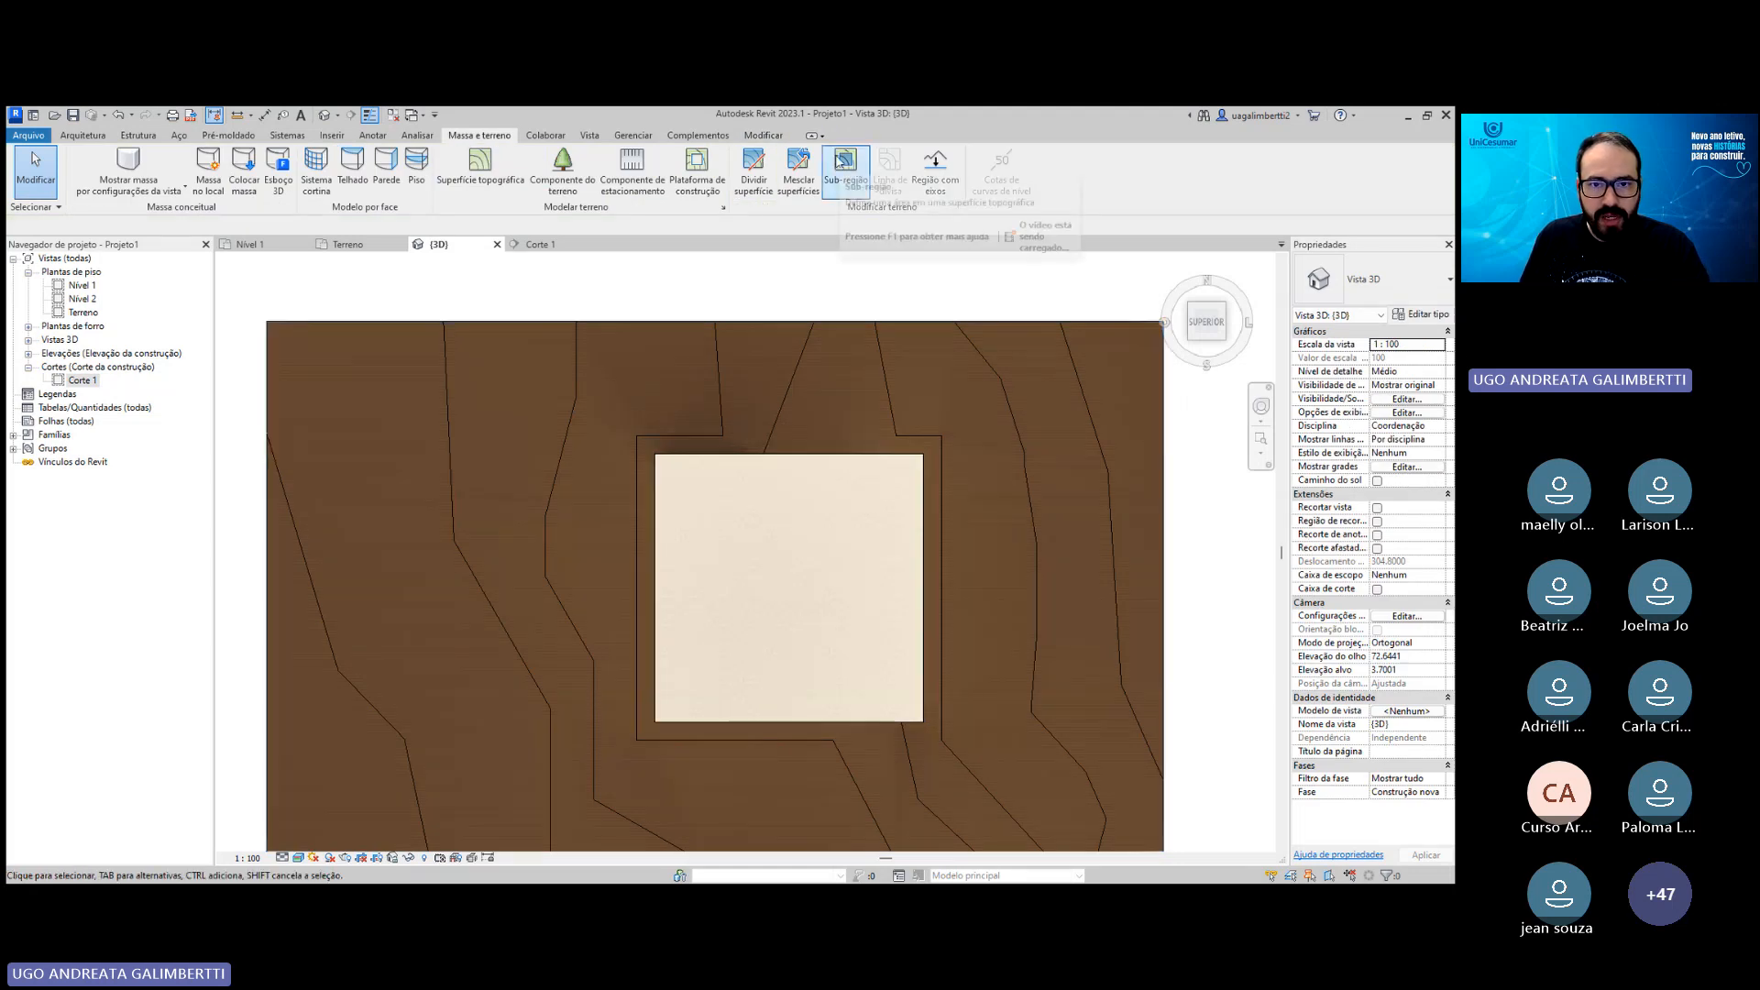
{"action": "left_click", "coordinate": [899, 274]}
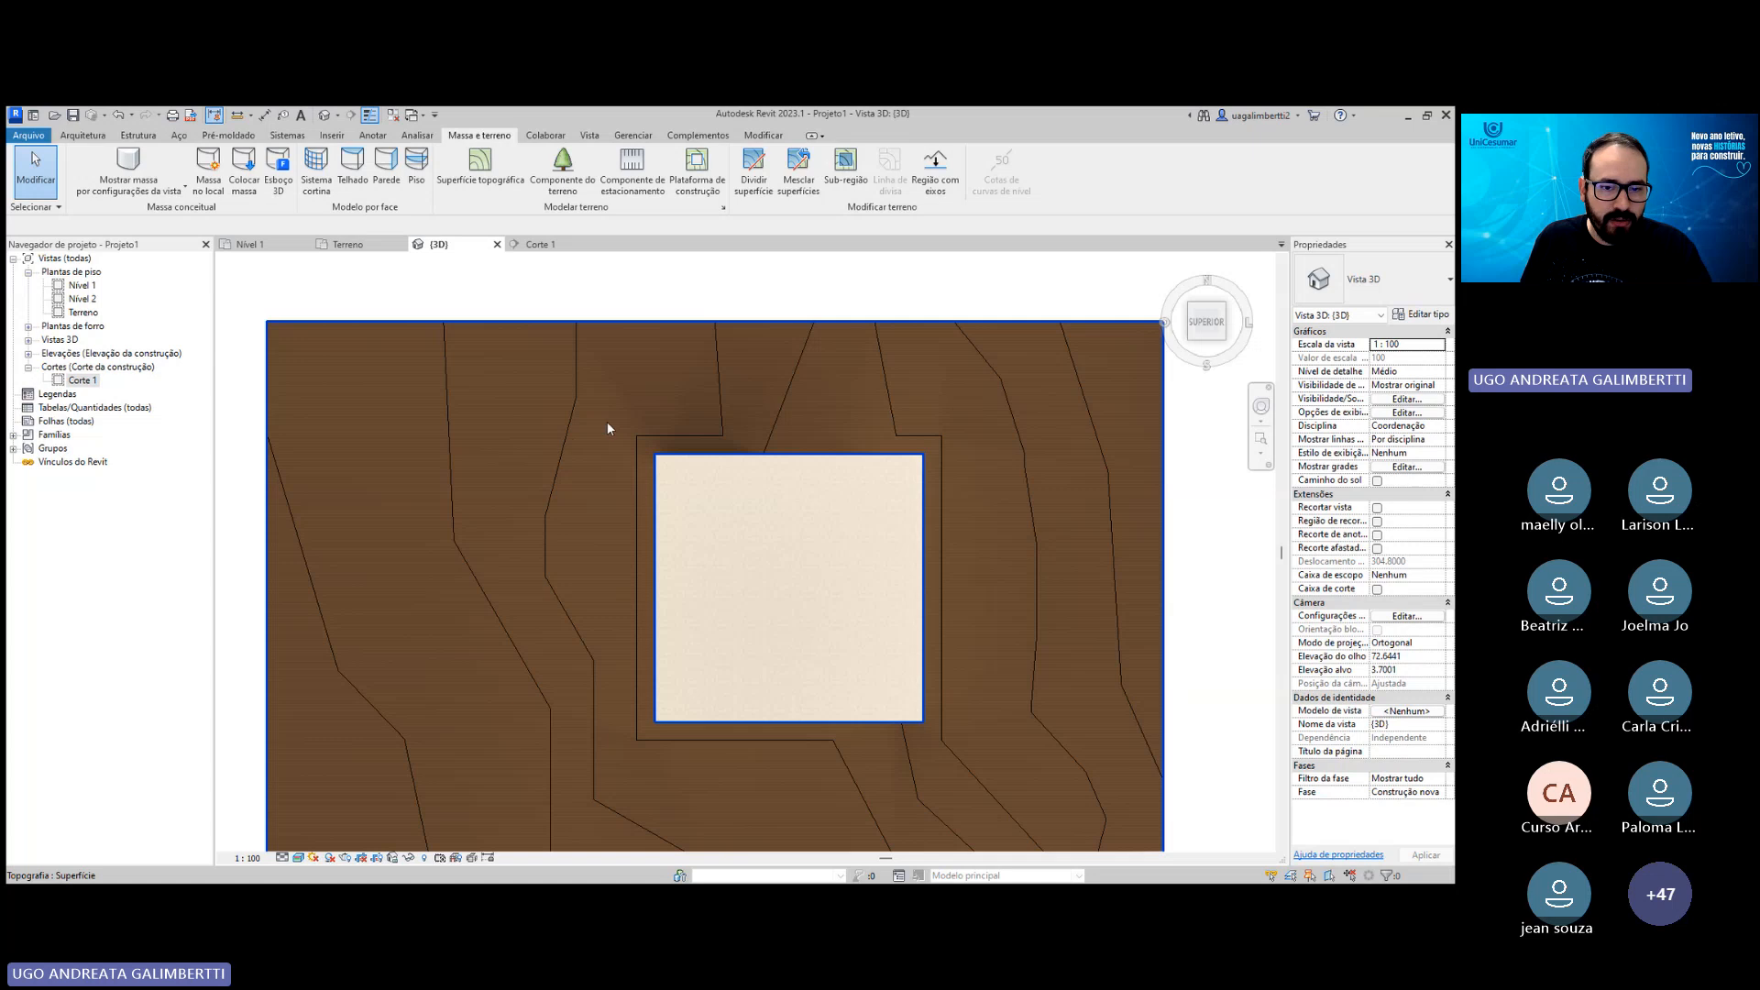
{"action": "scroll", "coordinate": [917, 522], "scroll_direction": "up", "scroll_amount": 1}
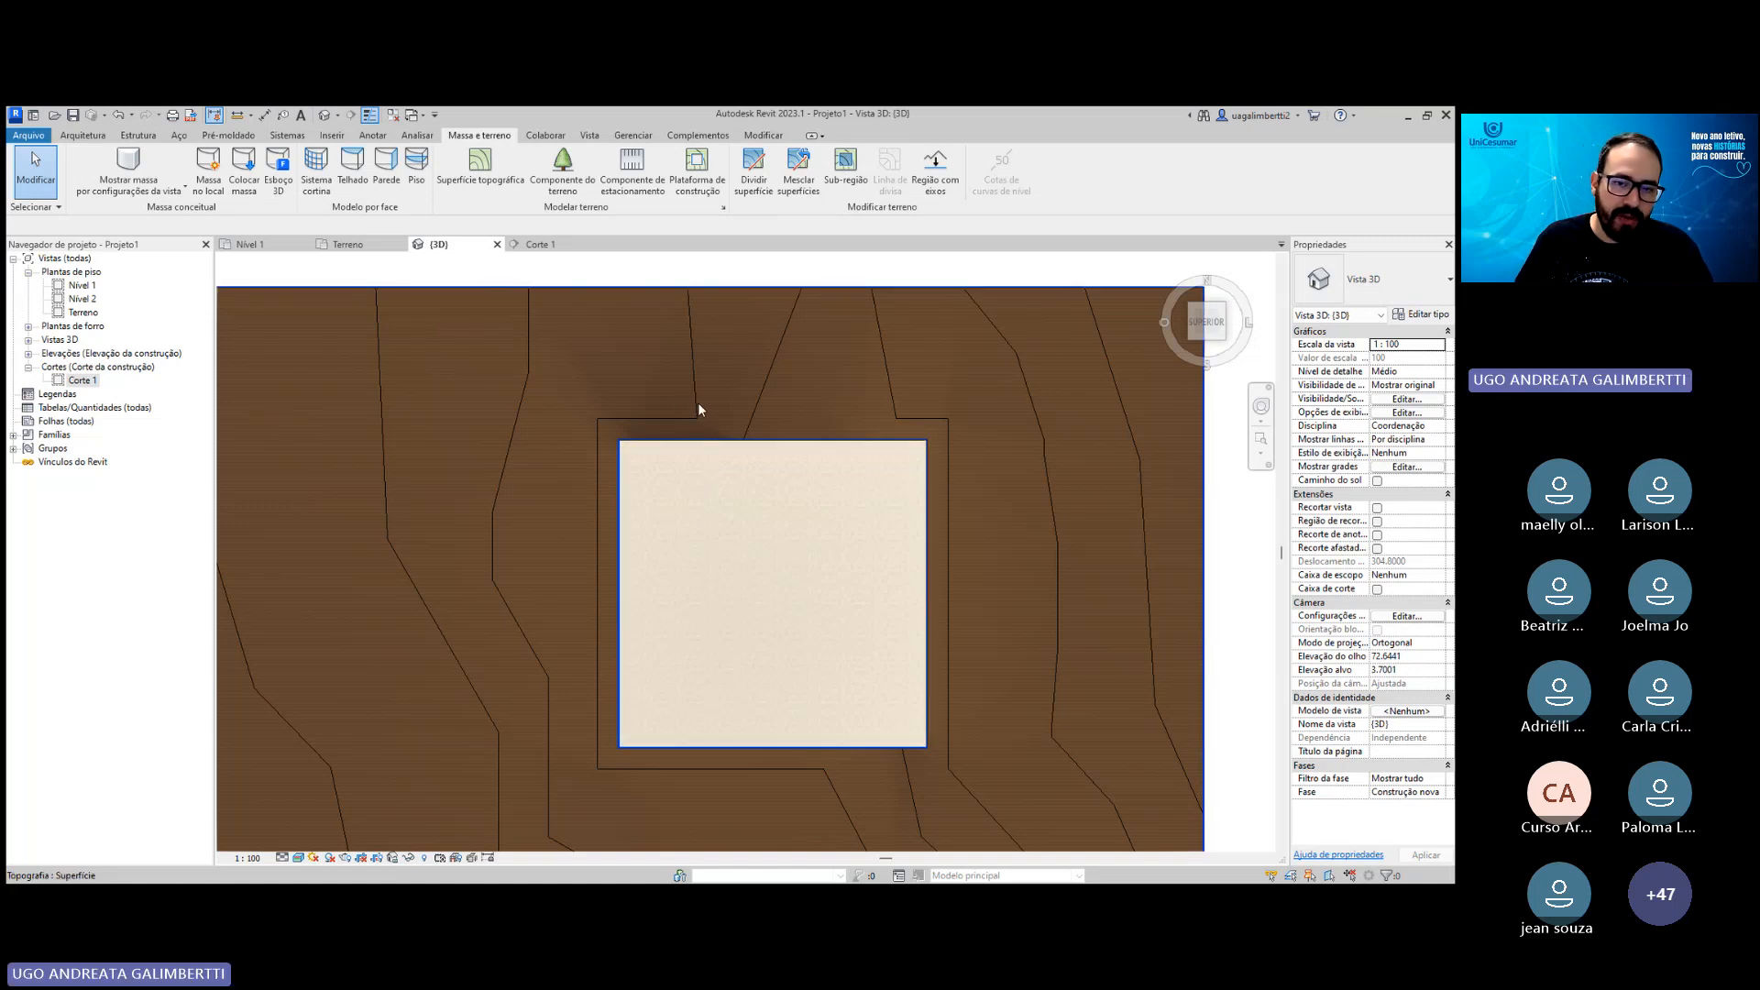
{"action": "scroll", "coordinate": [697, 408], "scroll_direction": "down", "scroll_amount": 3}
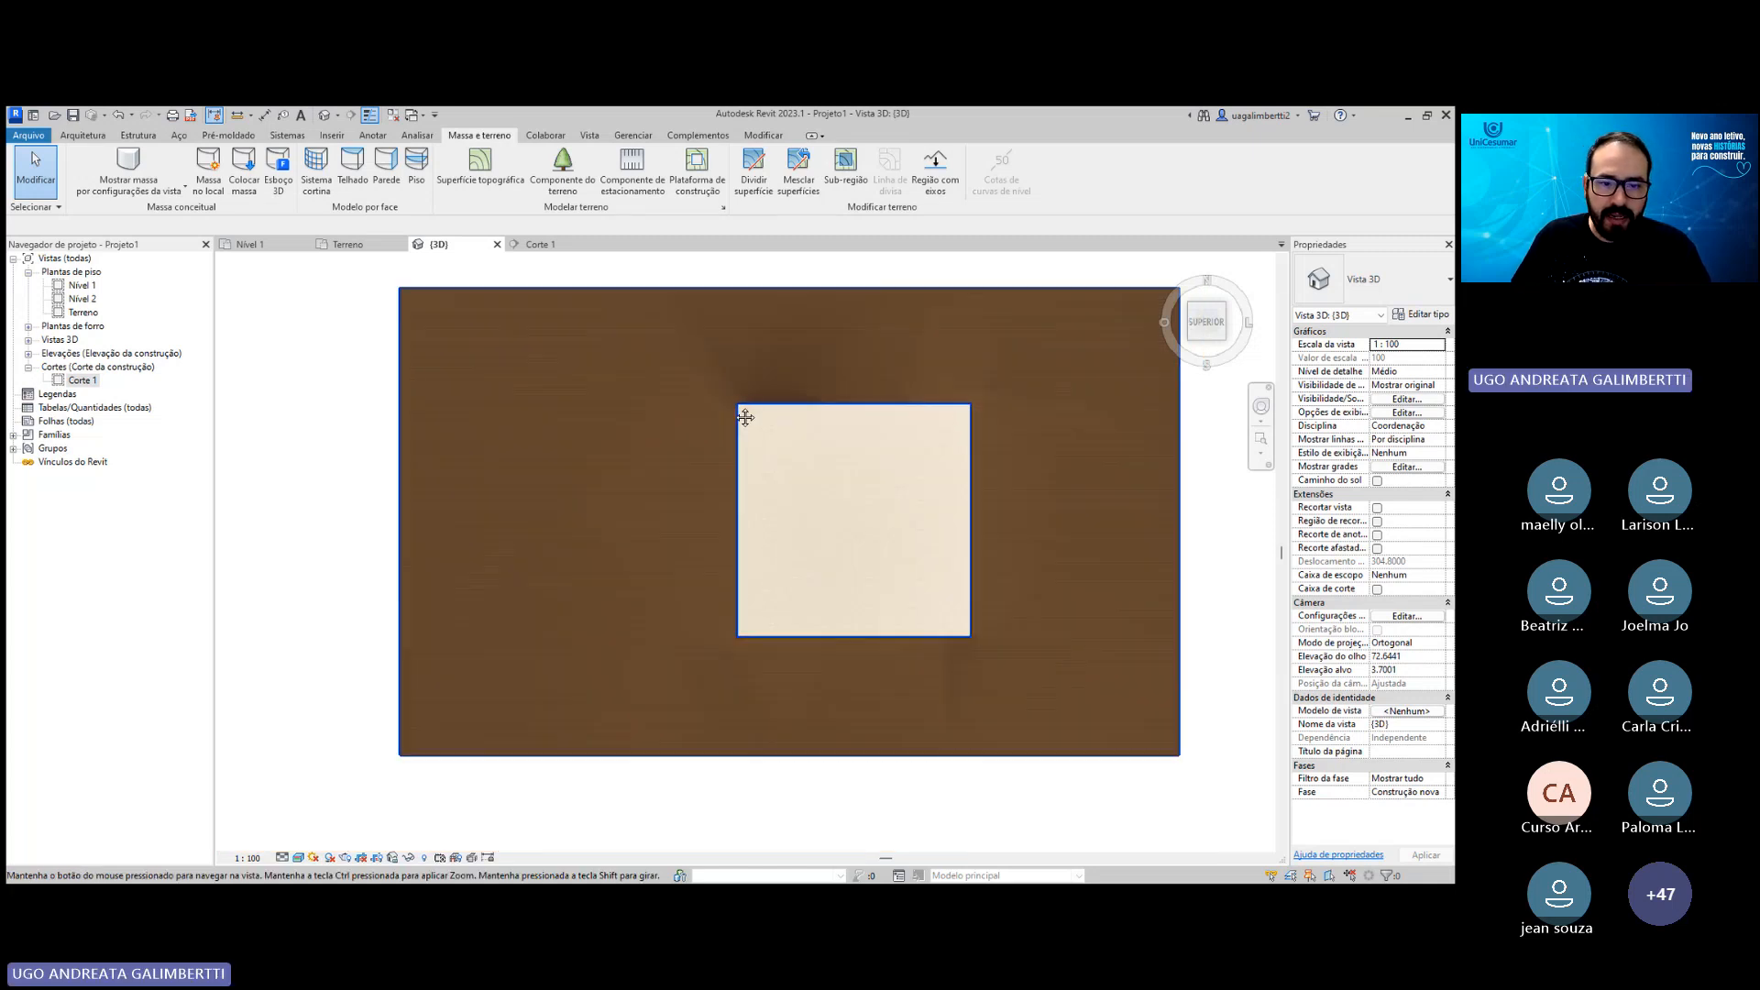
{"action": "left_click", "coordinate": [608, 433]}
{"action": "left_click", "coordinate": [405, 405]}
{"action": "scroll", "coordinate": [456, 440], "scroll_direction": "up", "scroll_amount": 3}
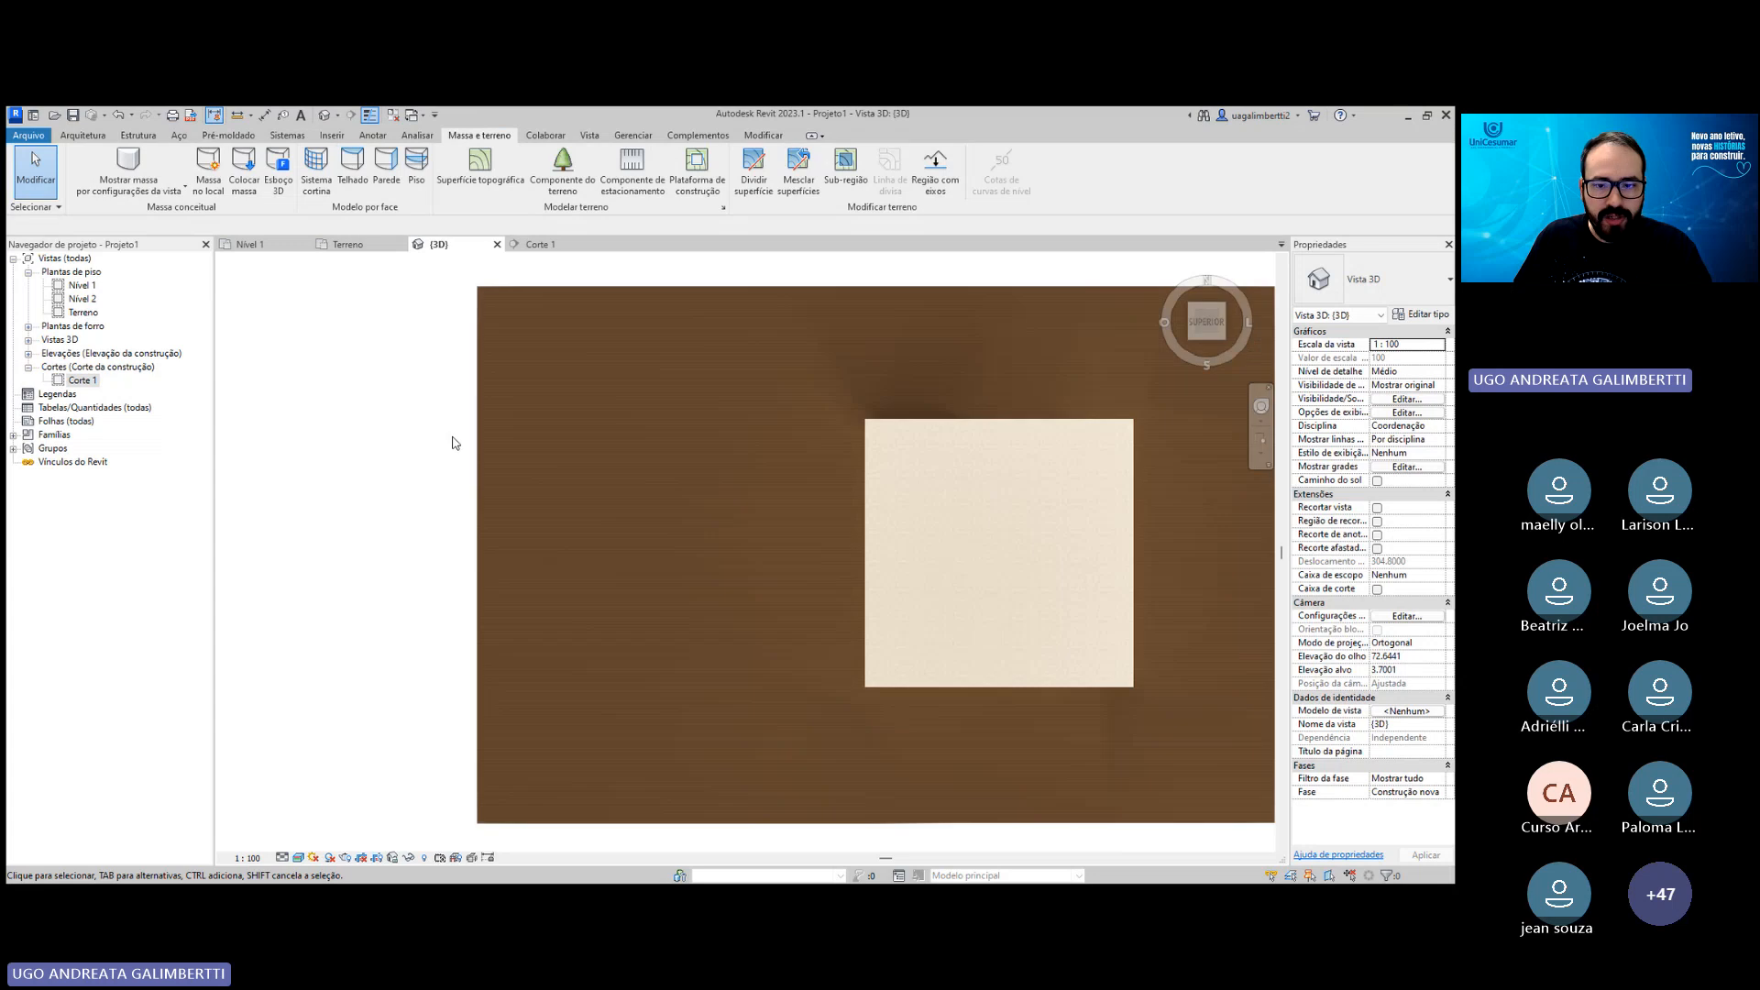
{"action": "scroll", "coordinate": [721, 421], "scroll_direction": "down", "scroll_amount": 2}
{"action": "middle_click_drag", "start_coordinate": [721, 420], "coordinate": [507, 419]}
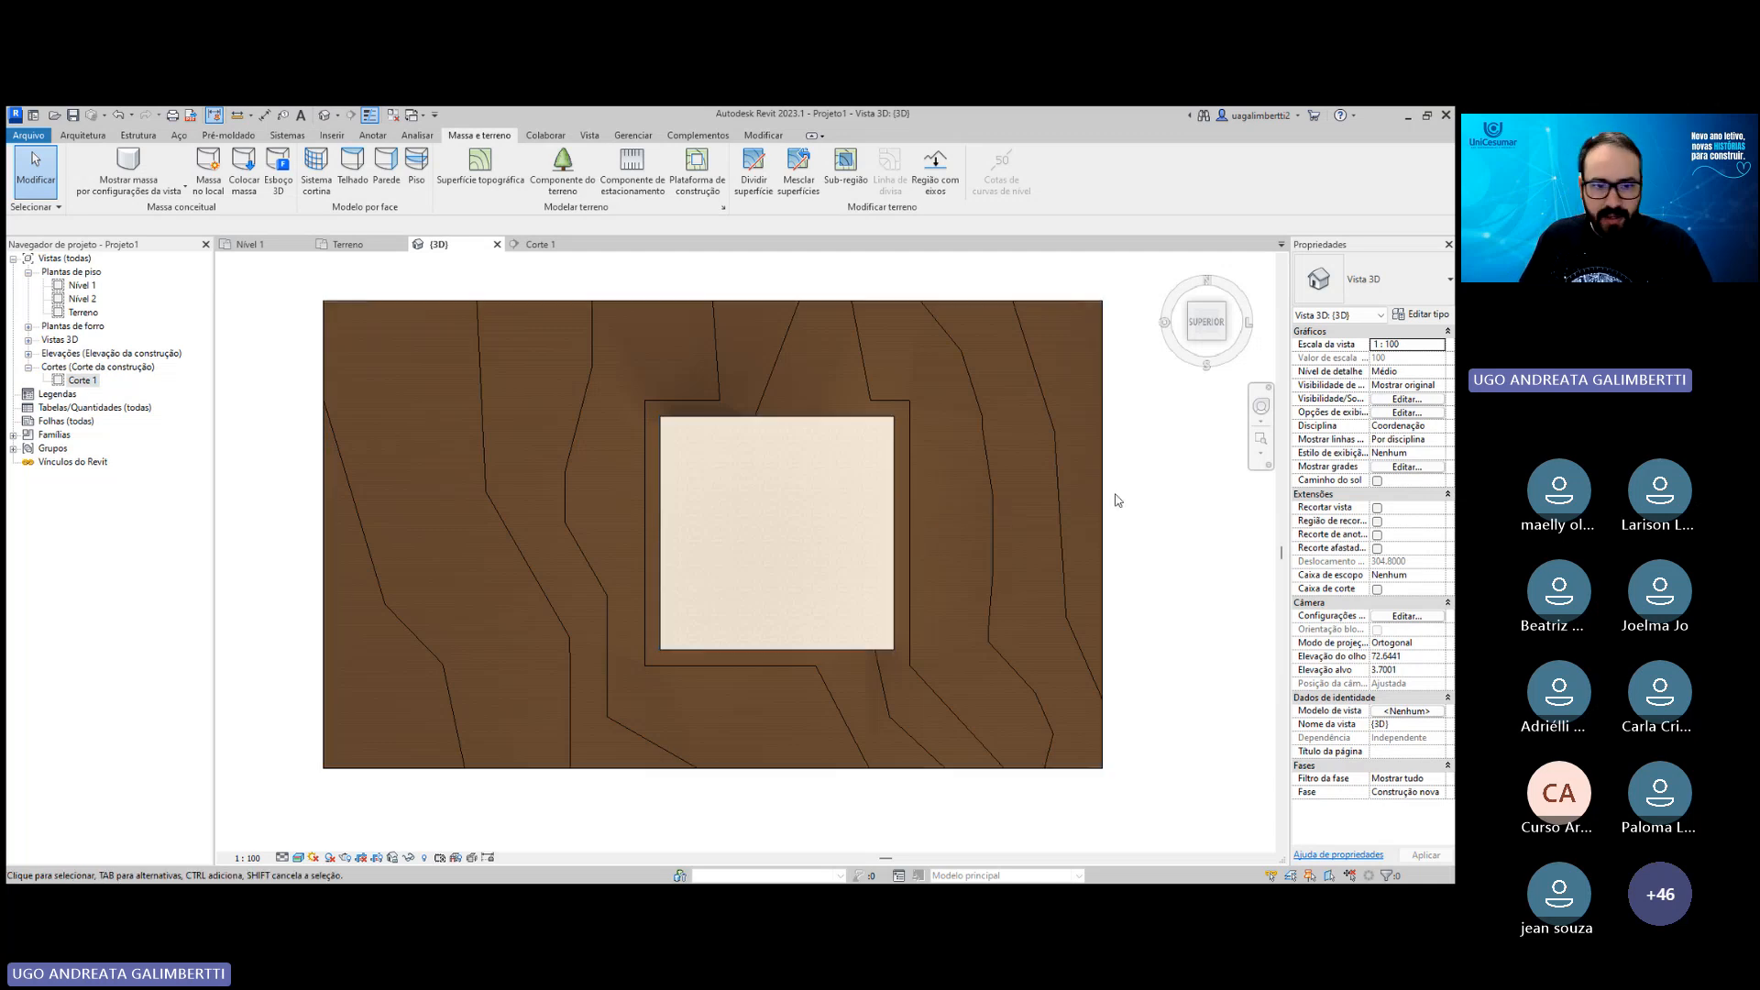
{"action": "middle_click_drag", "start_coordinate": [567, 532], "coordinate": [745, 522]}
{"action": "scroll", "coordinate": [745, 522], "scroll_direction": "up", "scroll_amount": 1}
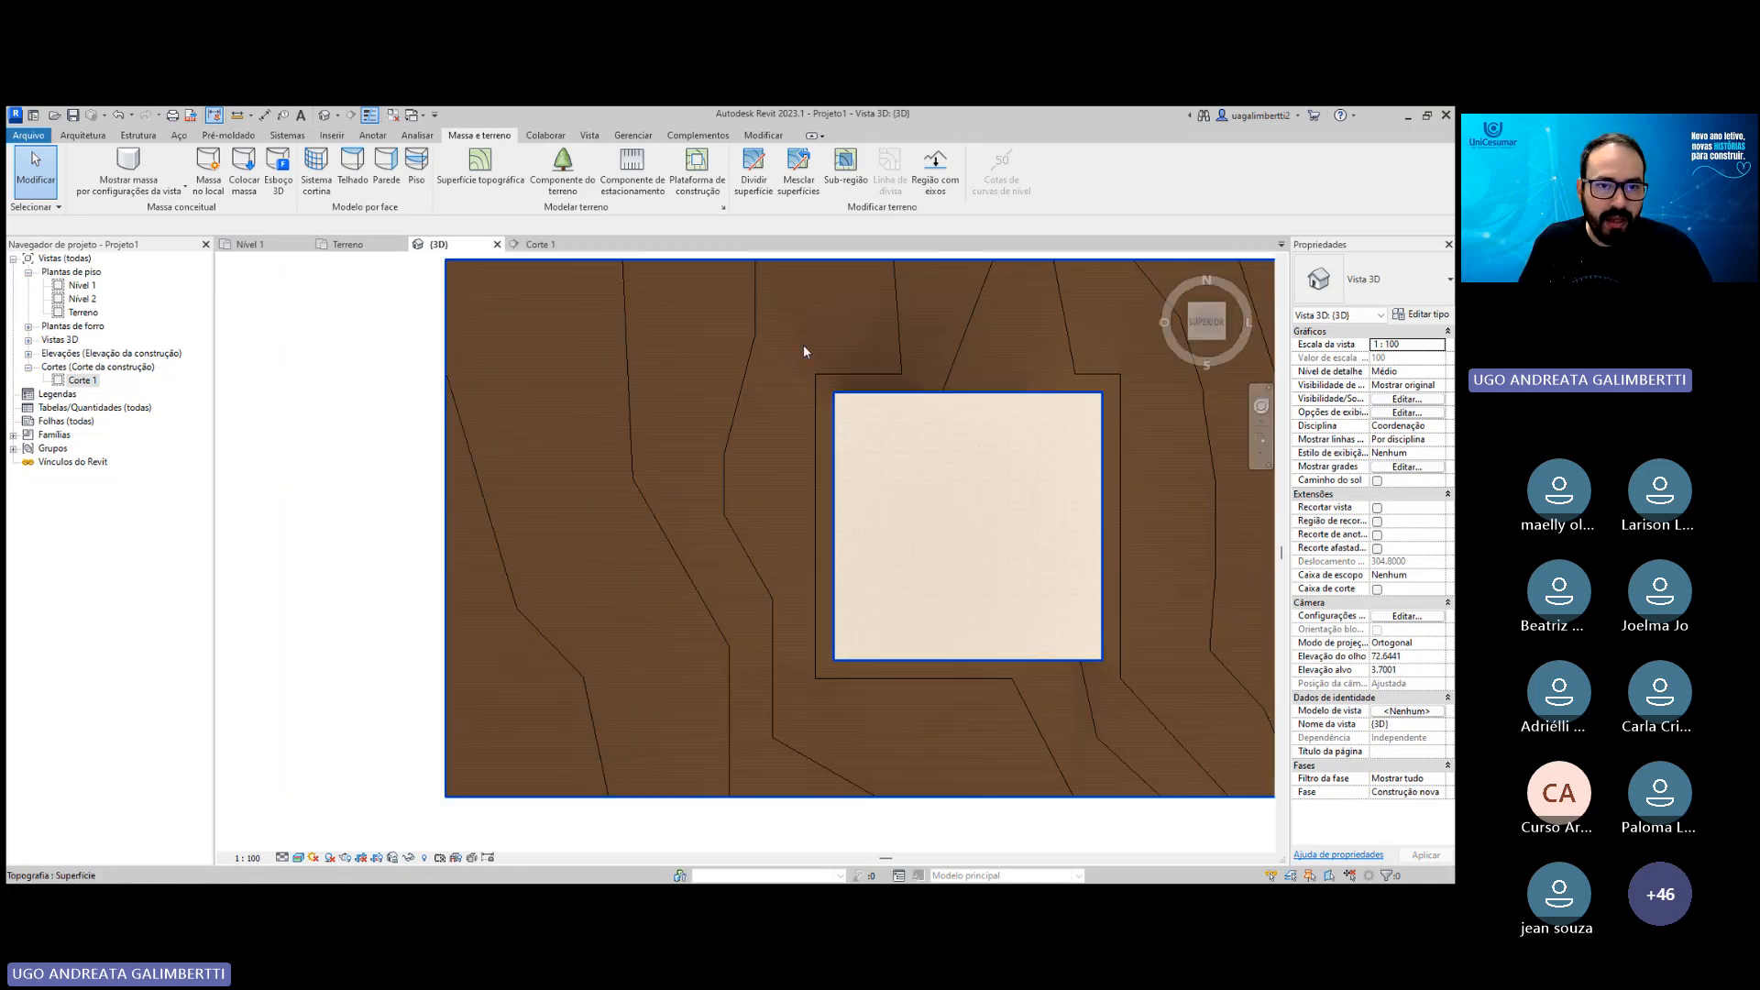
Draw a closed rectangle of detail lines, about 22 m wide and 45 m tall, west of the concrete pad in the Terreno floor plan.
{"action": "left_click", "coordinate": [415, 137]}
{"action": "left_click", "coordinate": [373, 136]}
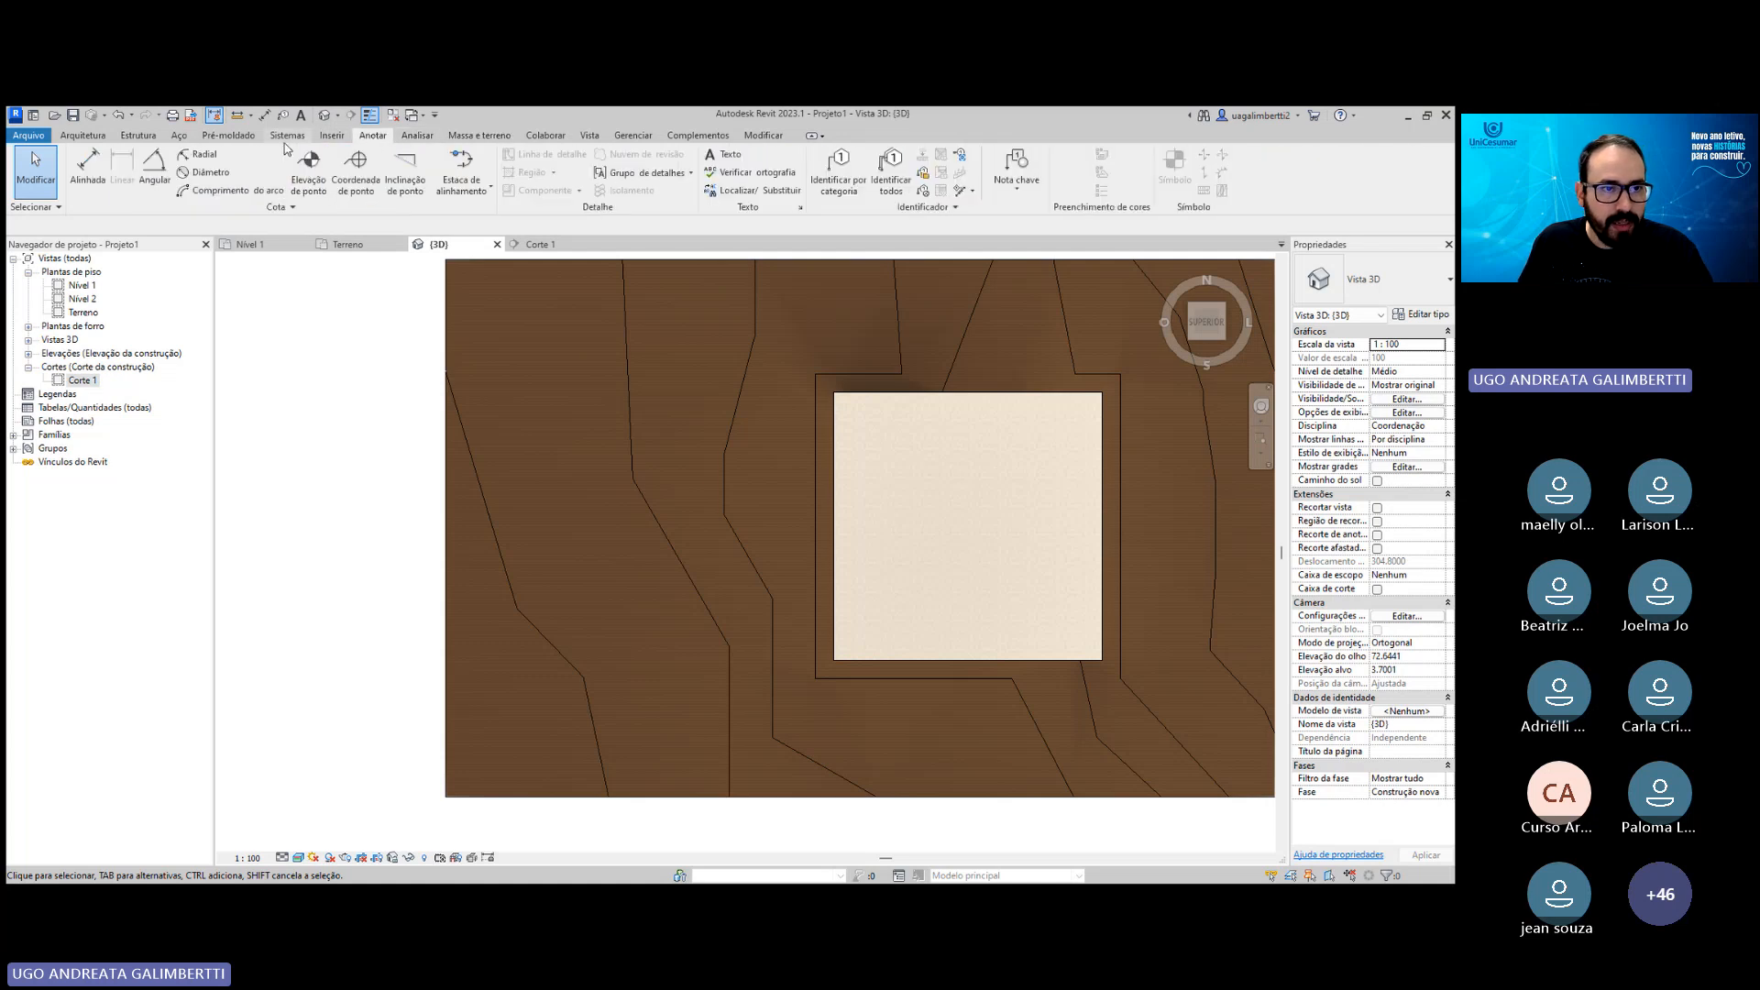
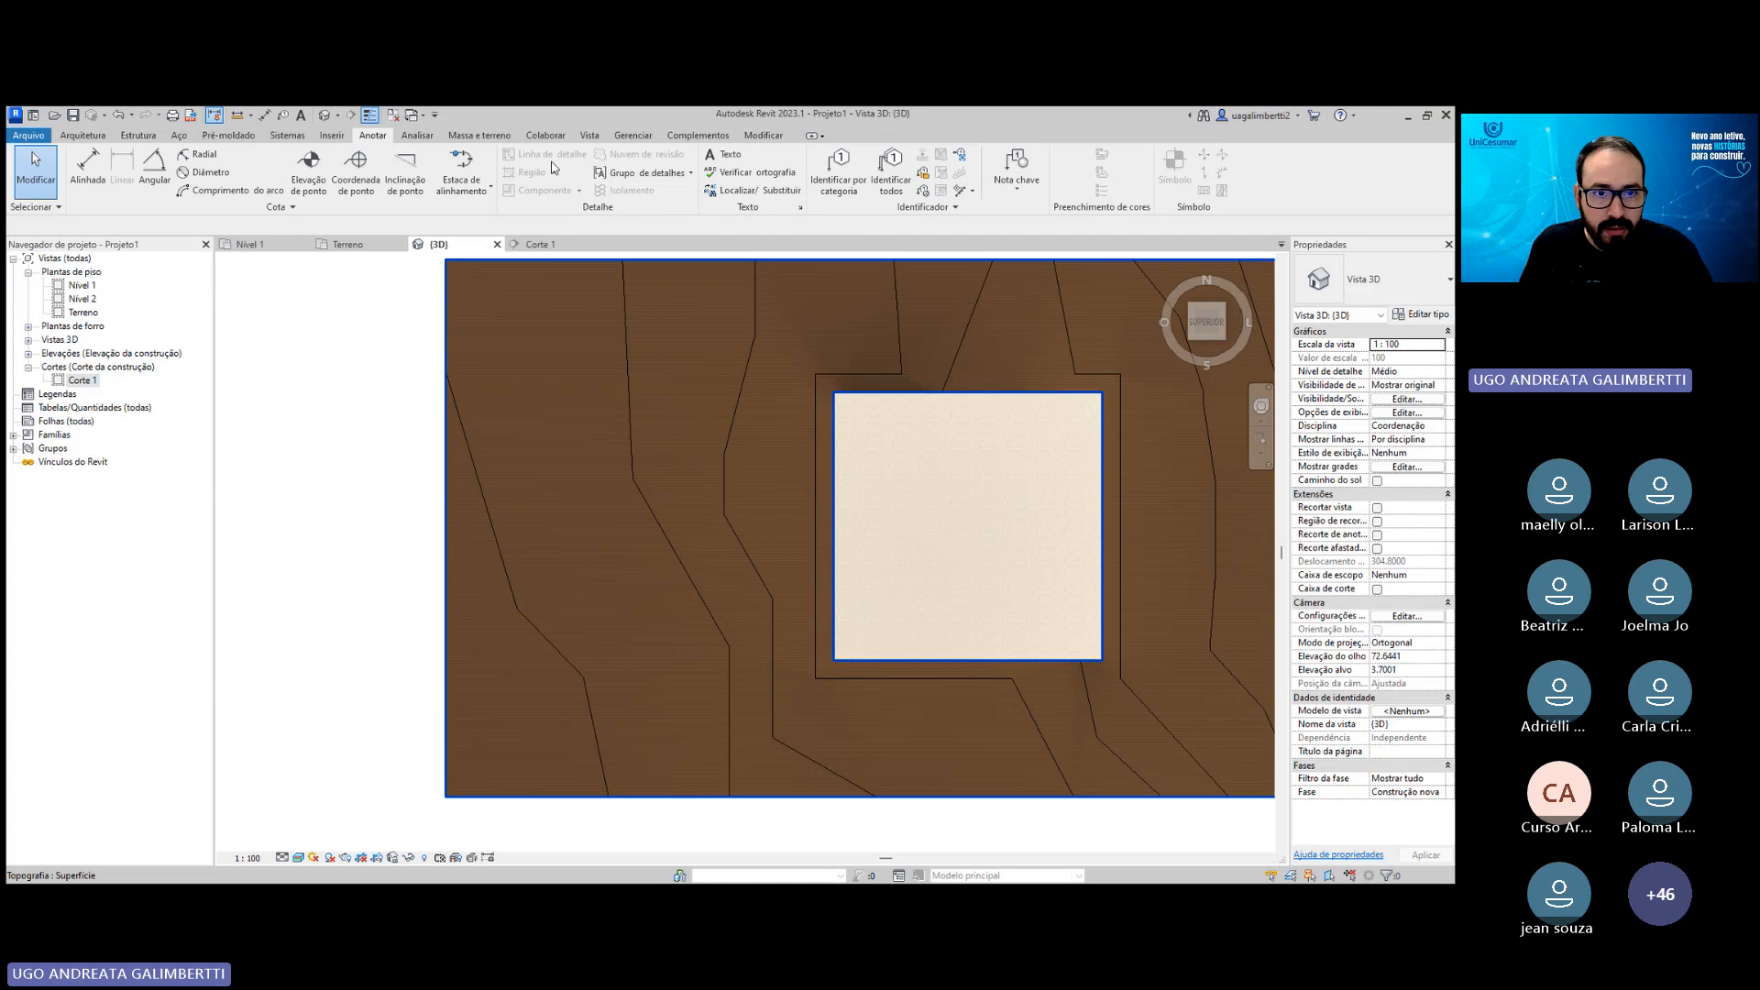
{"action": "double_click", "coordinate": [80, 313]}
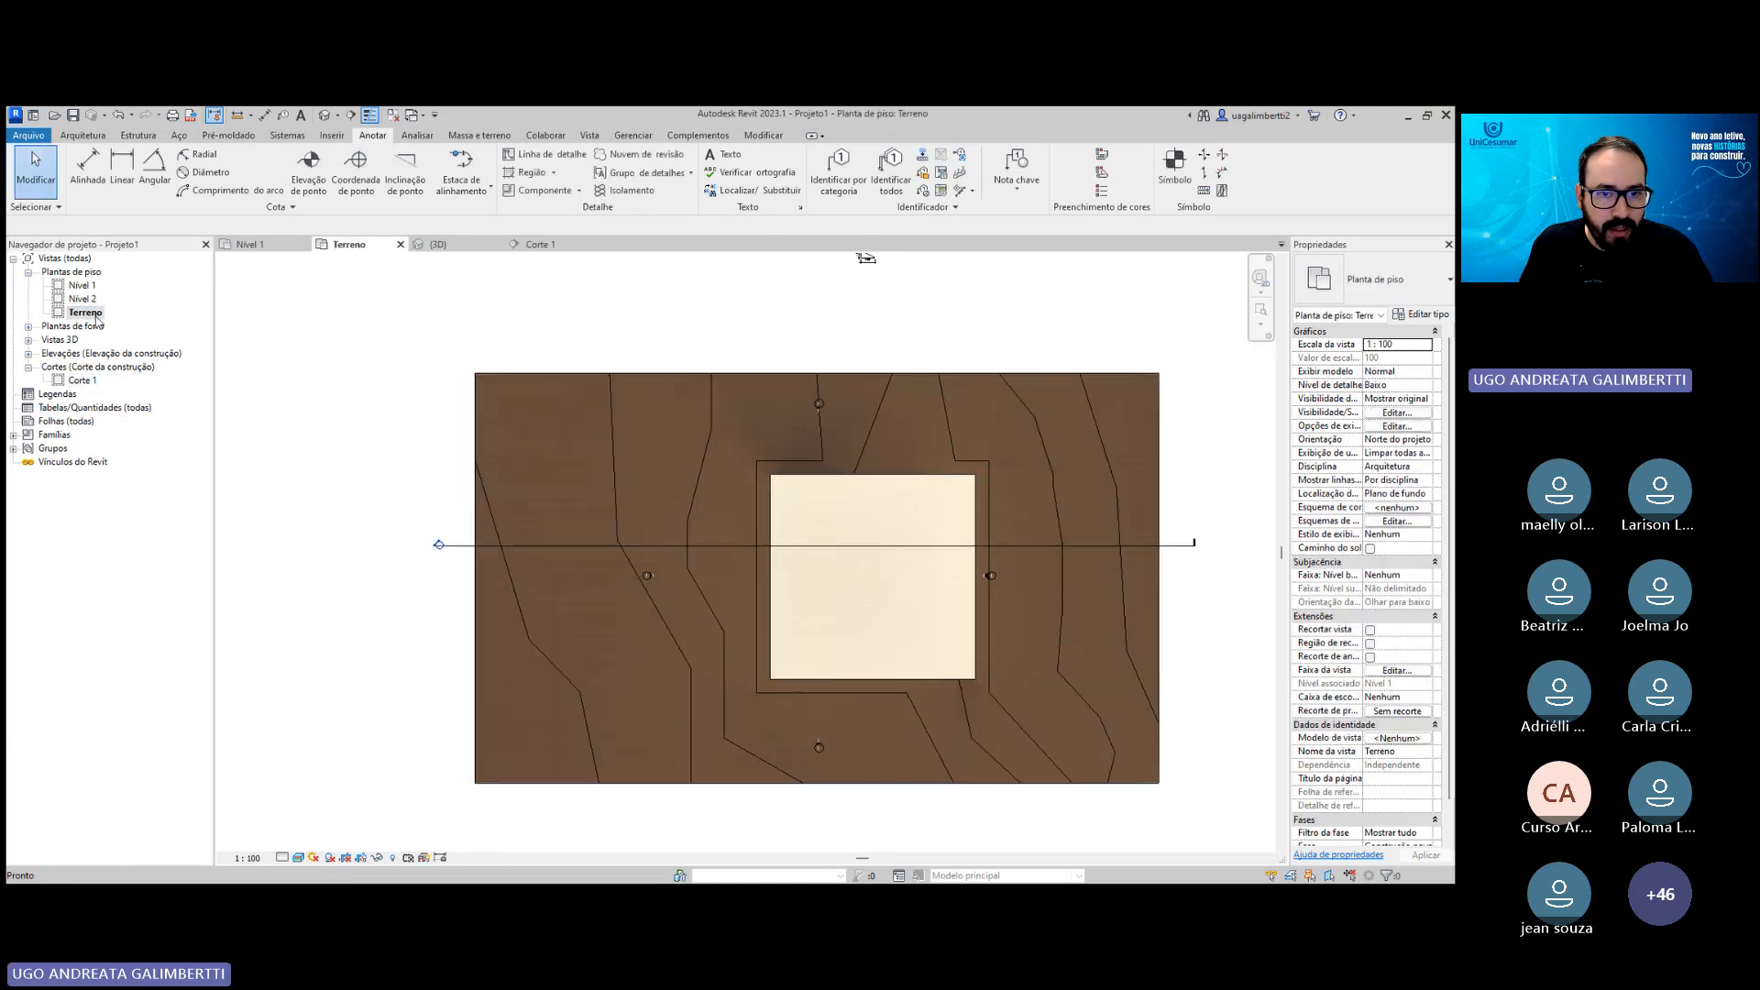
{"action": "scroll", "coordinate": [588, 440], "scroll_direction": "up", "scroll_amount": 4}
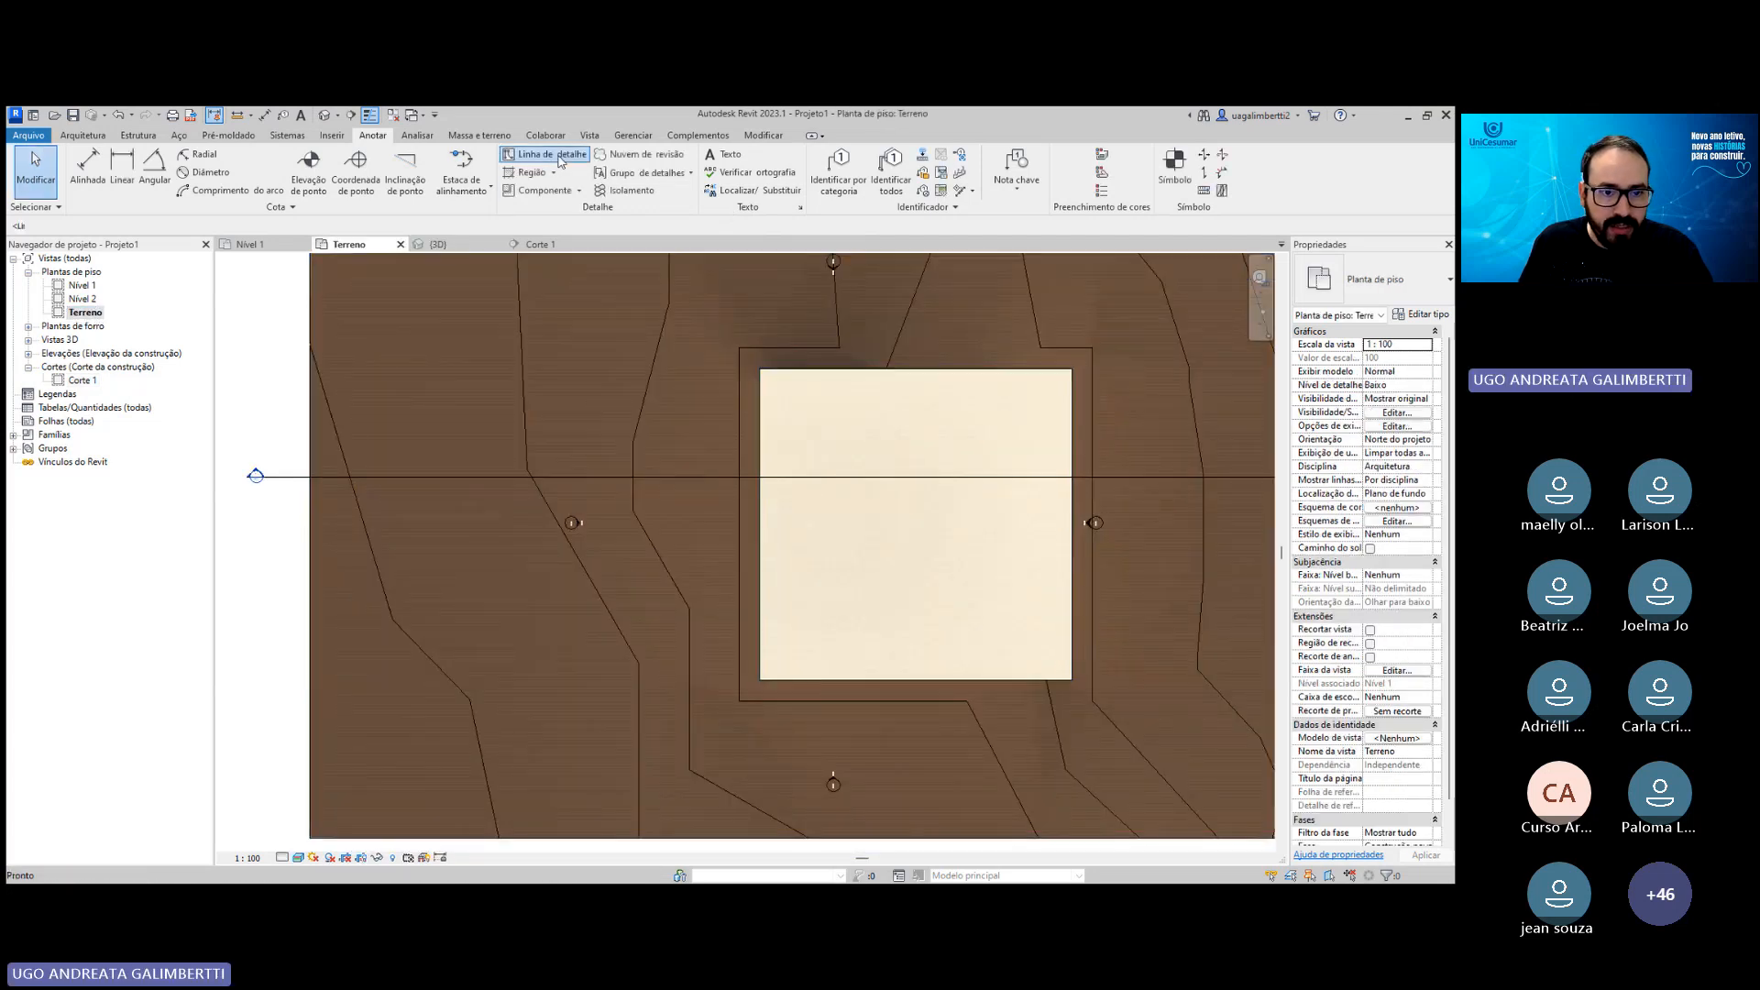
{"action": "left_click", "coordinate": [548, 154]}
{"action": "left_click", "coordinate": [484, 311]}
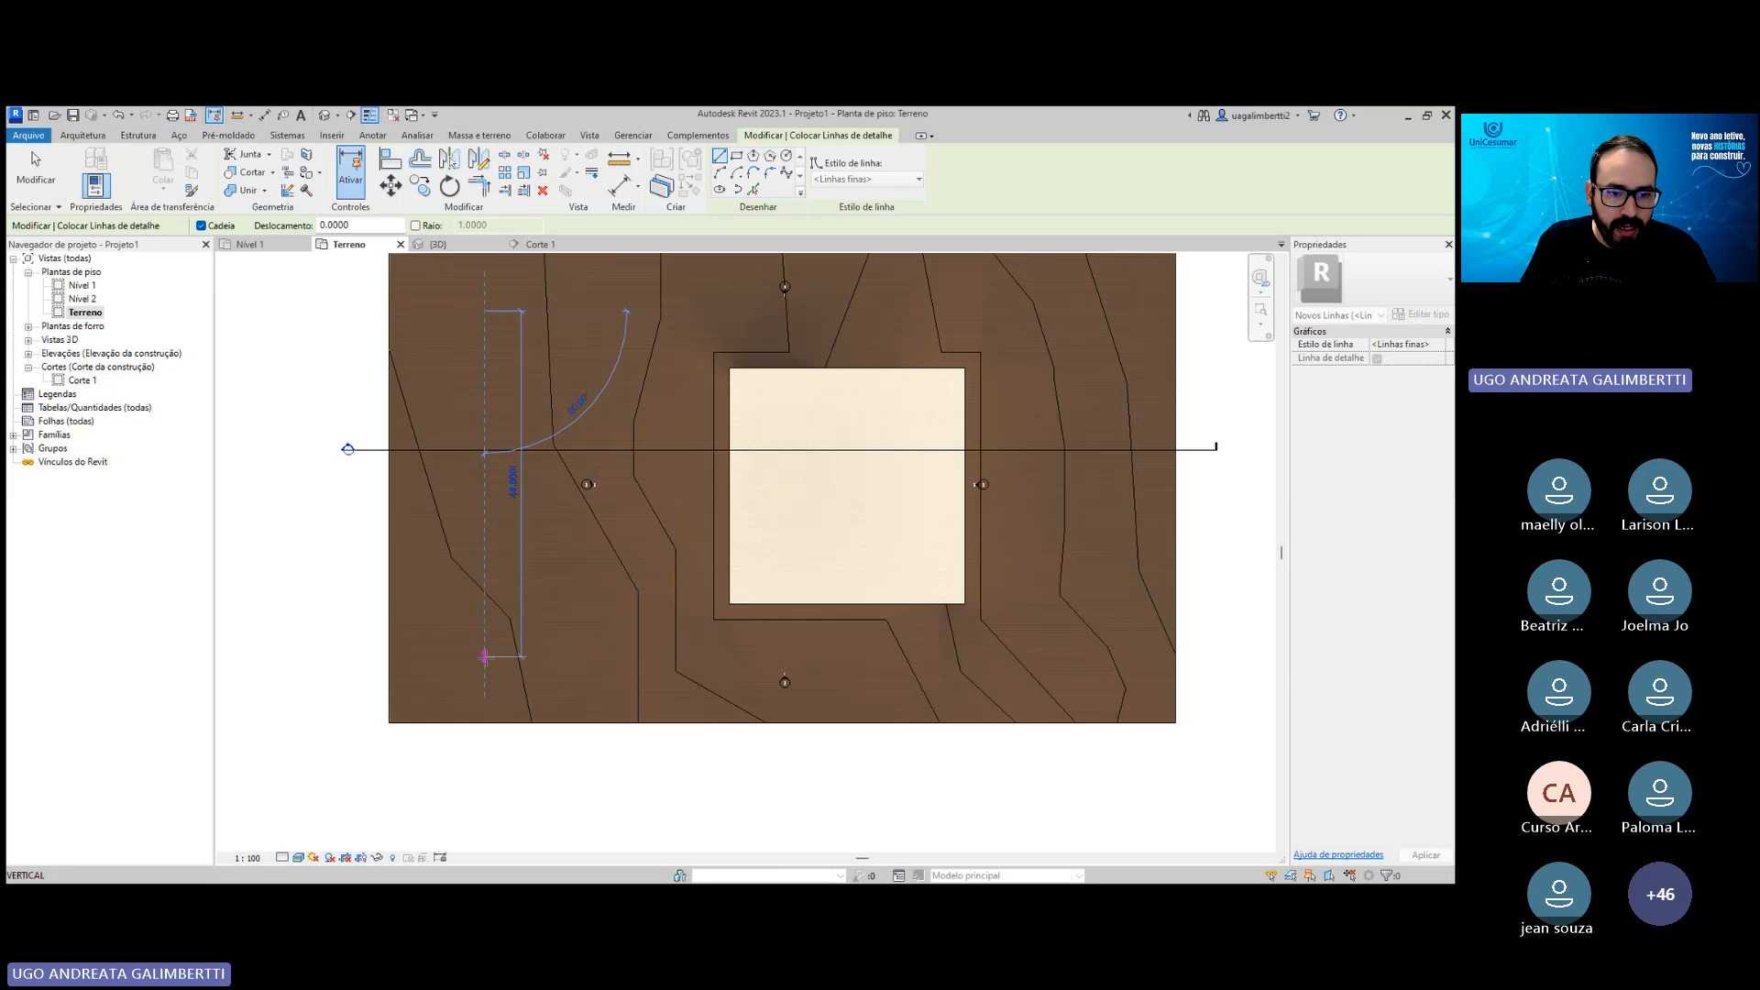
{"action": "left_click", "coordinate": [484, 663]}
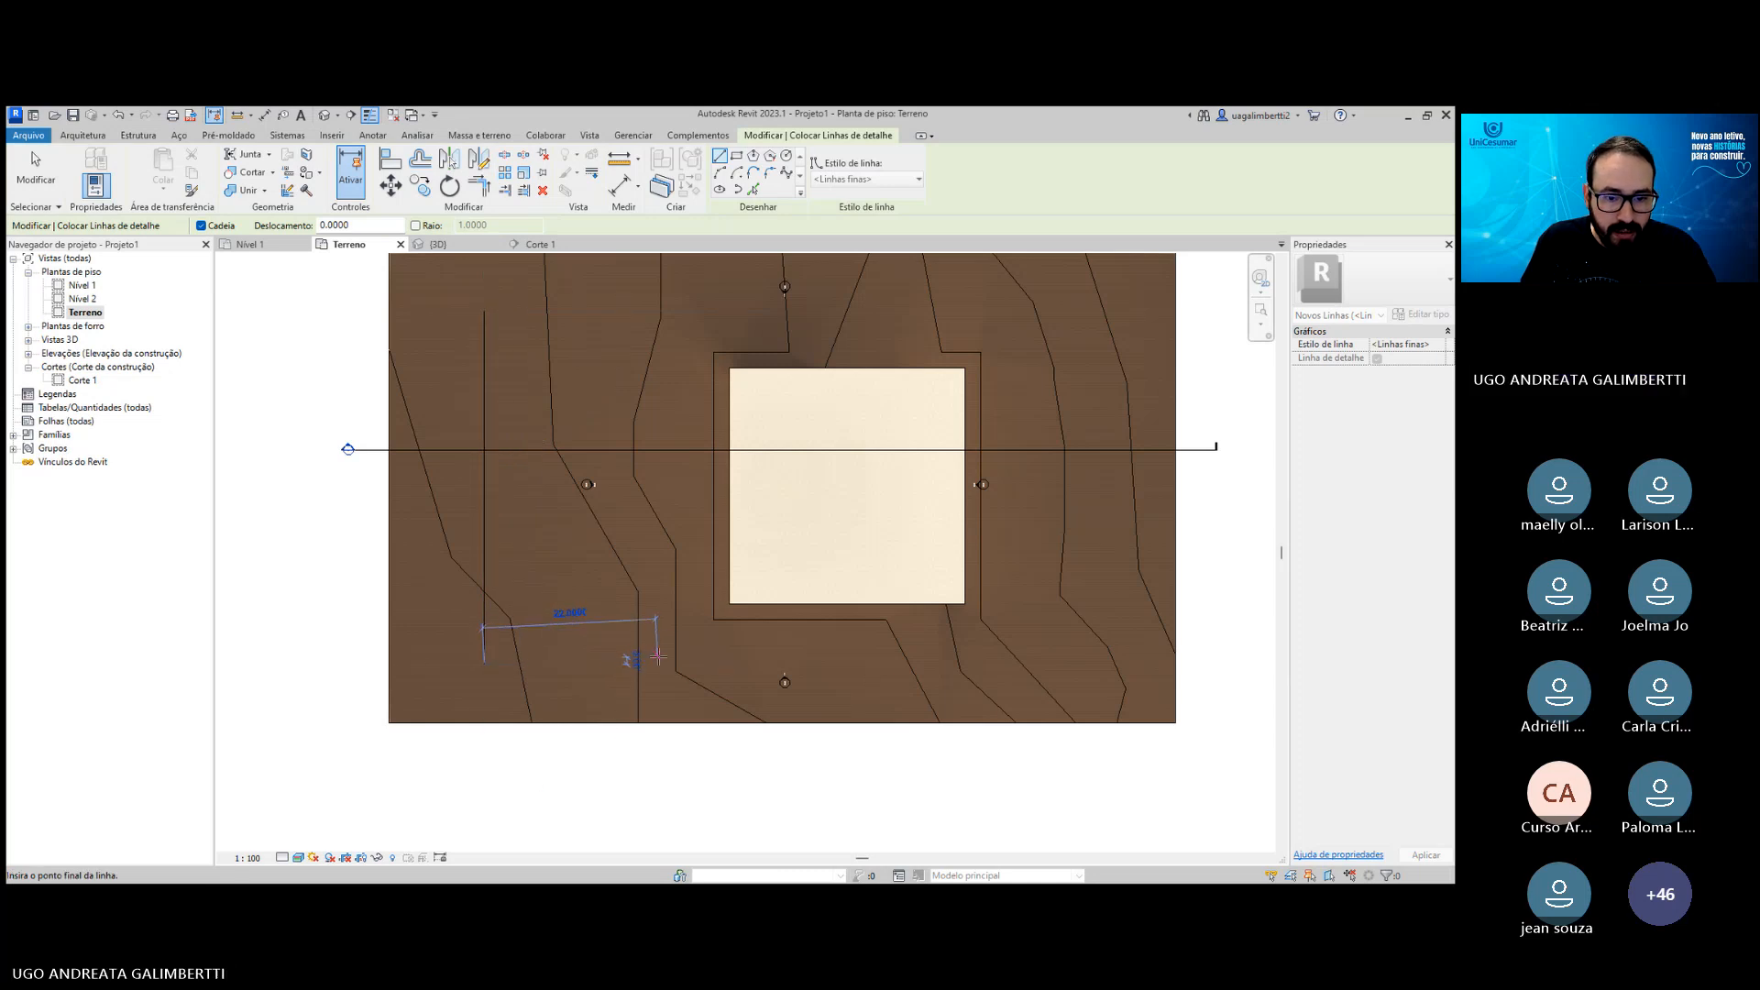
{"action": "left_click", "coordinate": [622, 663]}
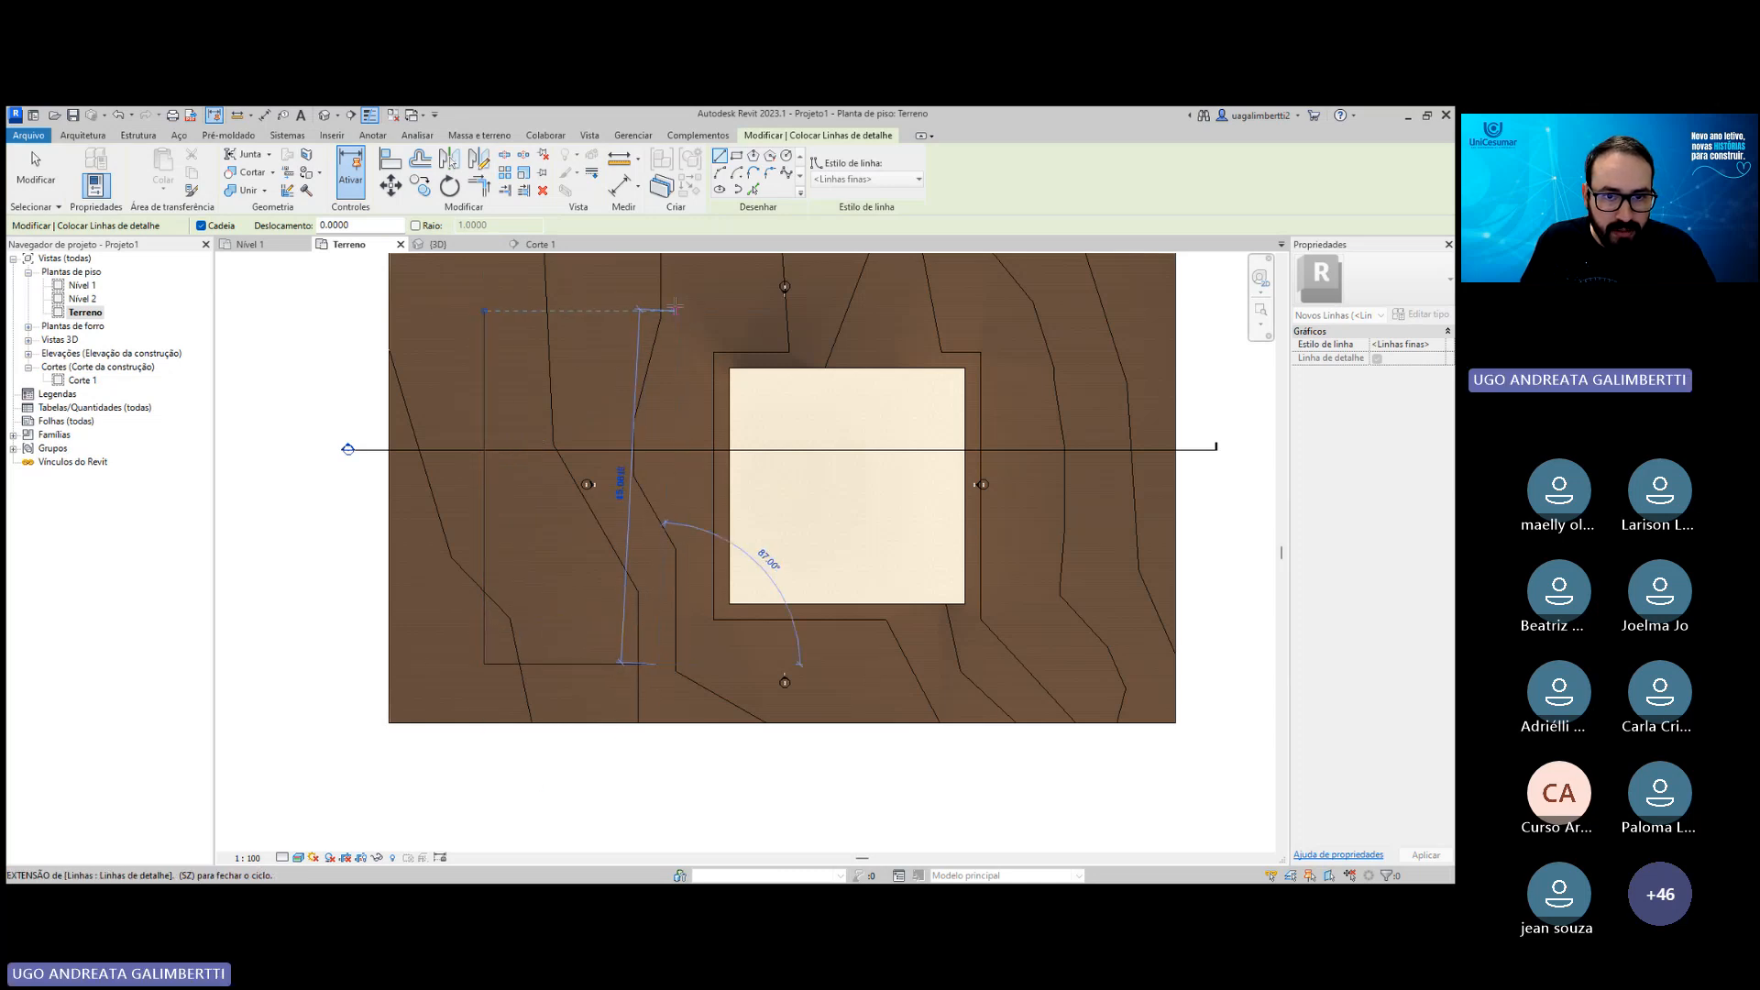
{"action": "scroll", "coordinate": [658, 312], "scroll_direction": "up", "scroll_amount": 2}
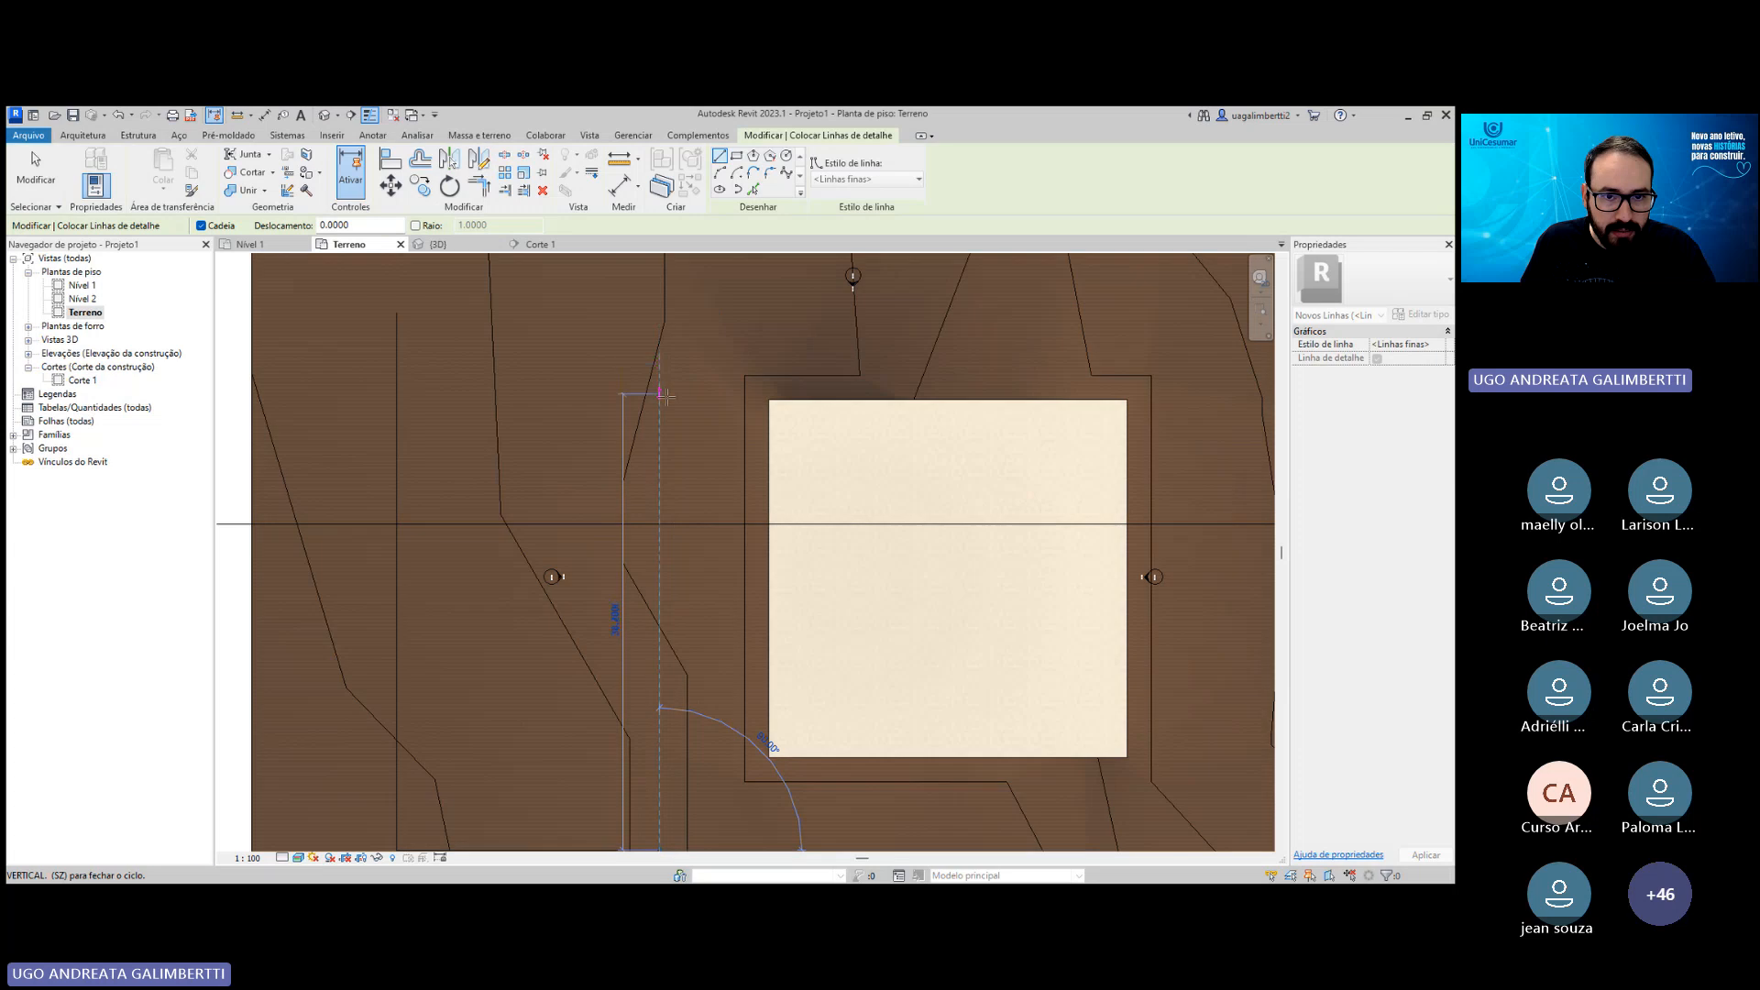
{"action": "left_click", "coordinate": [659, 349]}
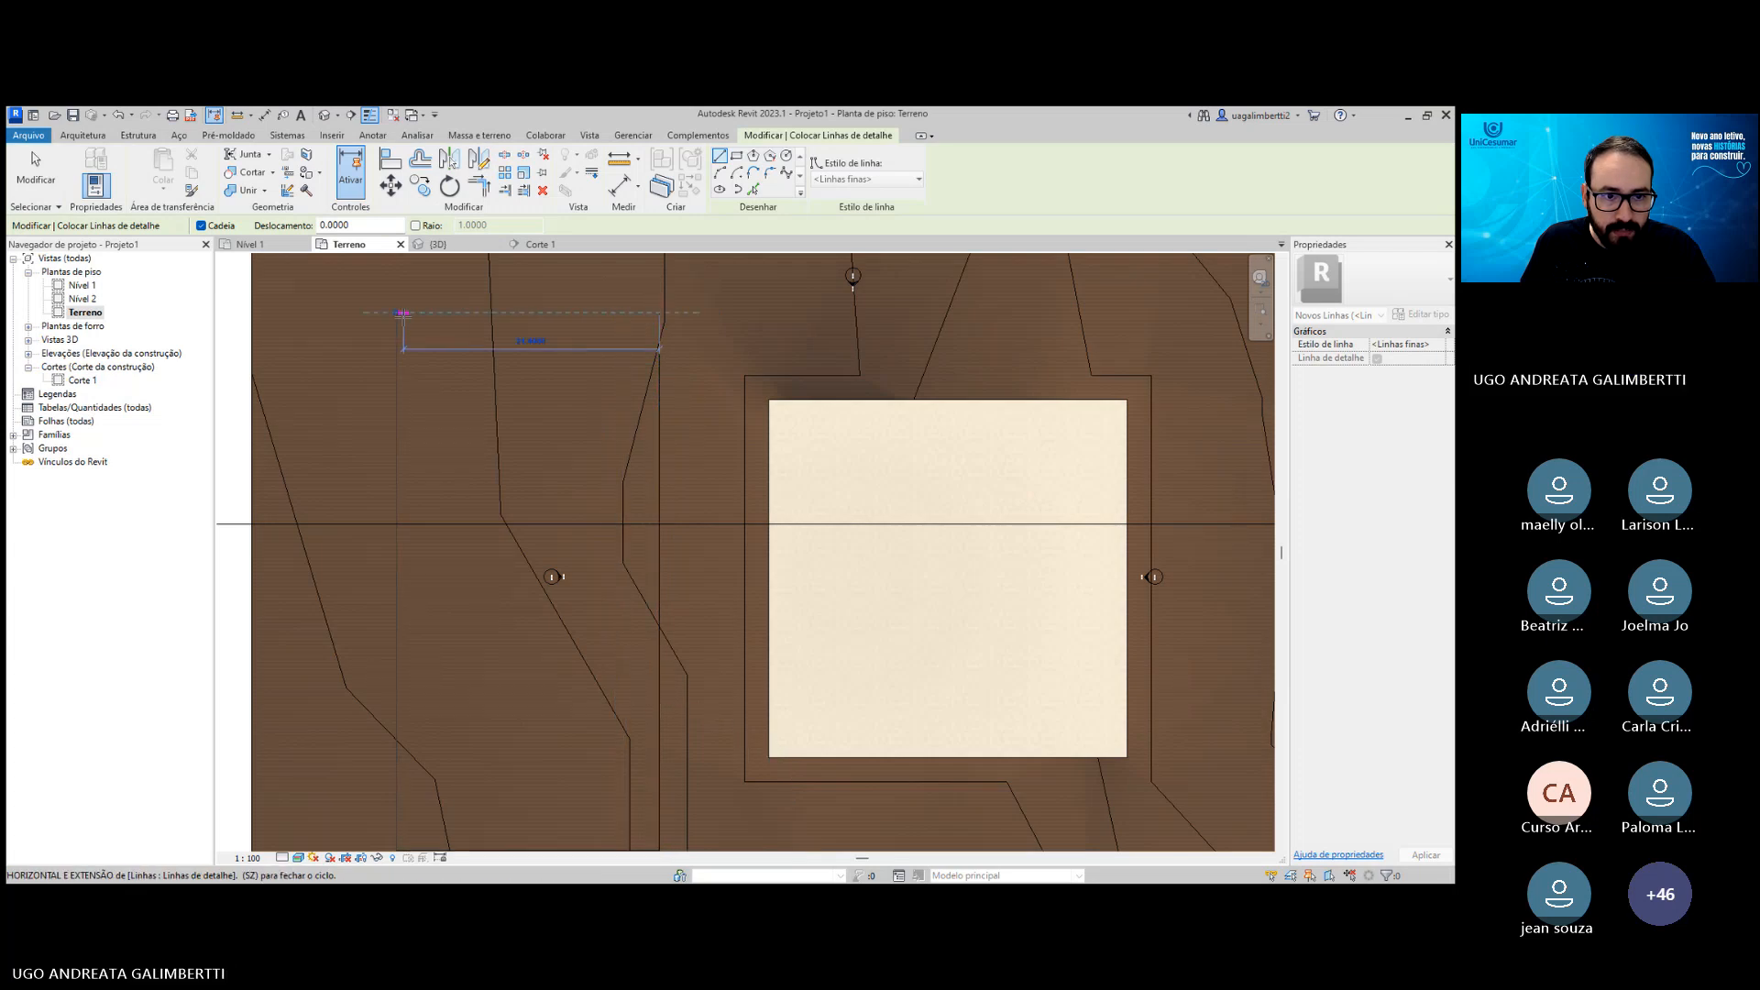
{"action": "left_click", "coordinate": [400, 313]}
{"action": "key", "text": "Escape"}
{"action": "scroll", "coordinate": [704, 405], "scroll_direction": "down", "scroll_amount": 3}
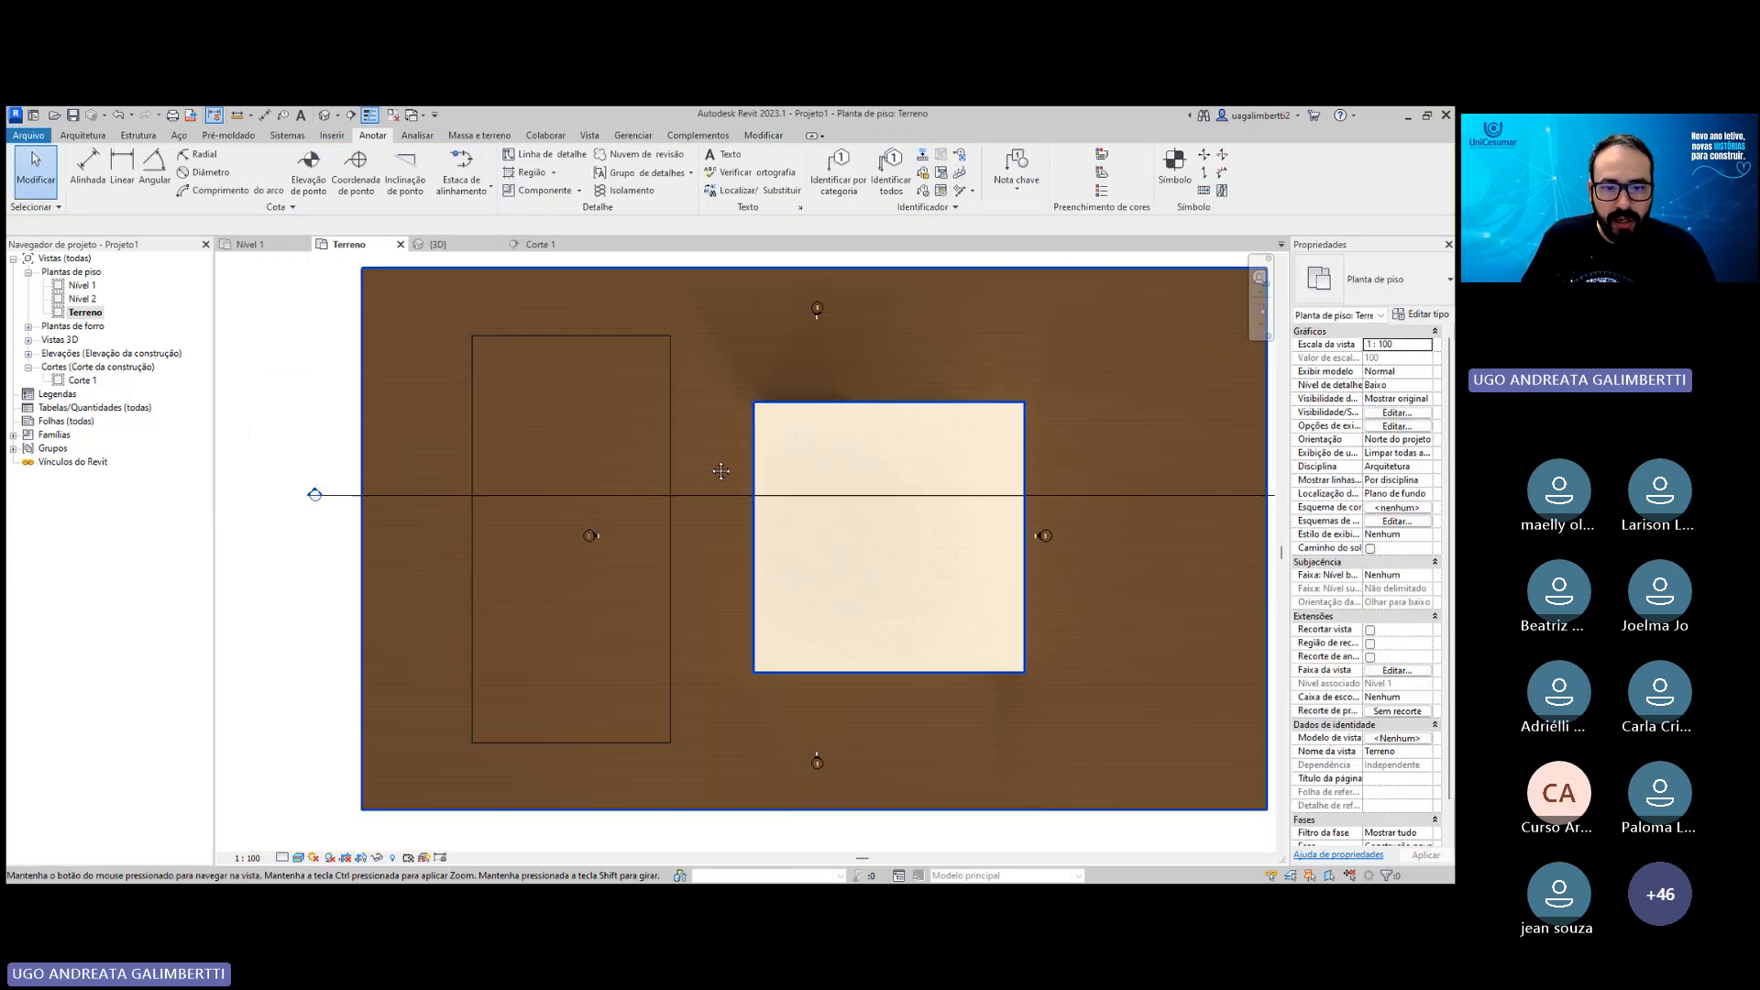
{"action": "left_click", "coordinate": [777, 377]}
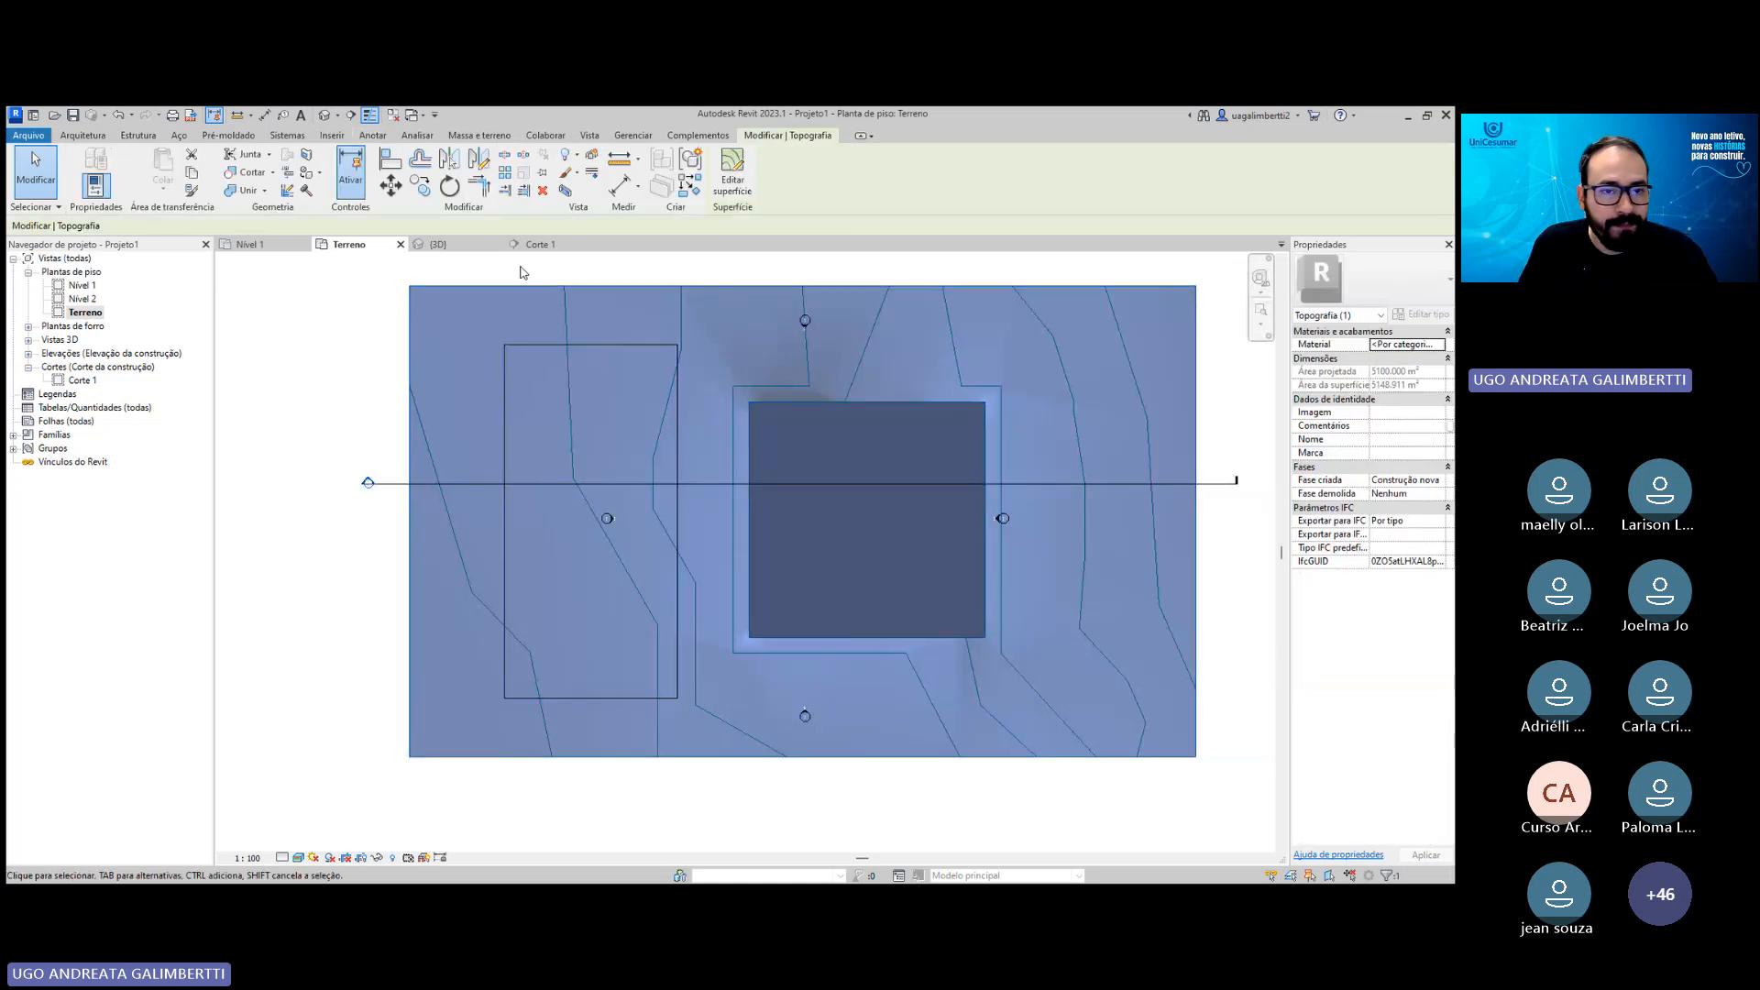
{"action": "left_click", "coordinate": [385, 334]}
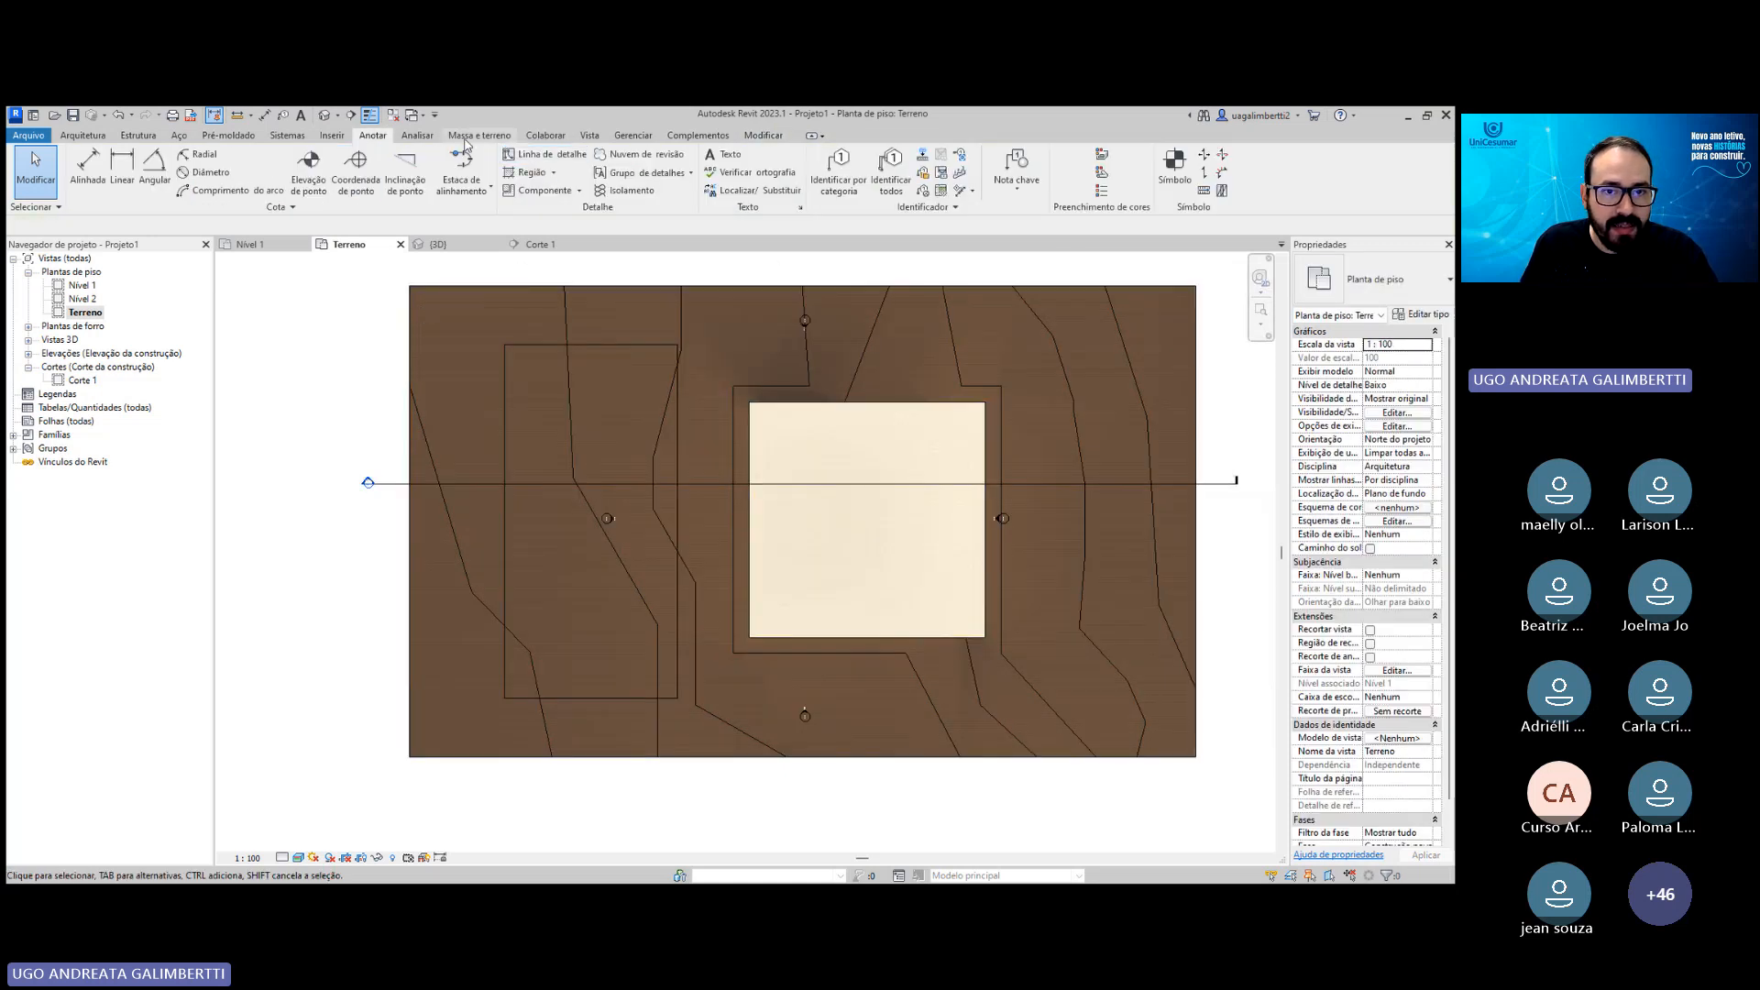
{"action": "left_click", "coordinate": [480, 135]}
{"action": "left_click", "coordinate": [694, 182]}
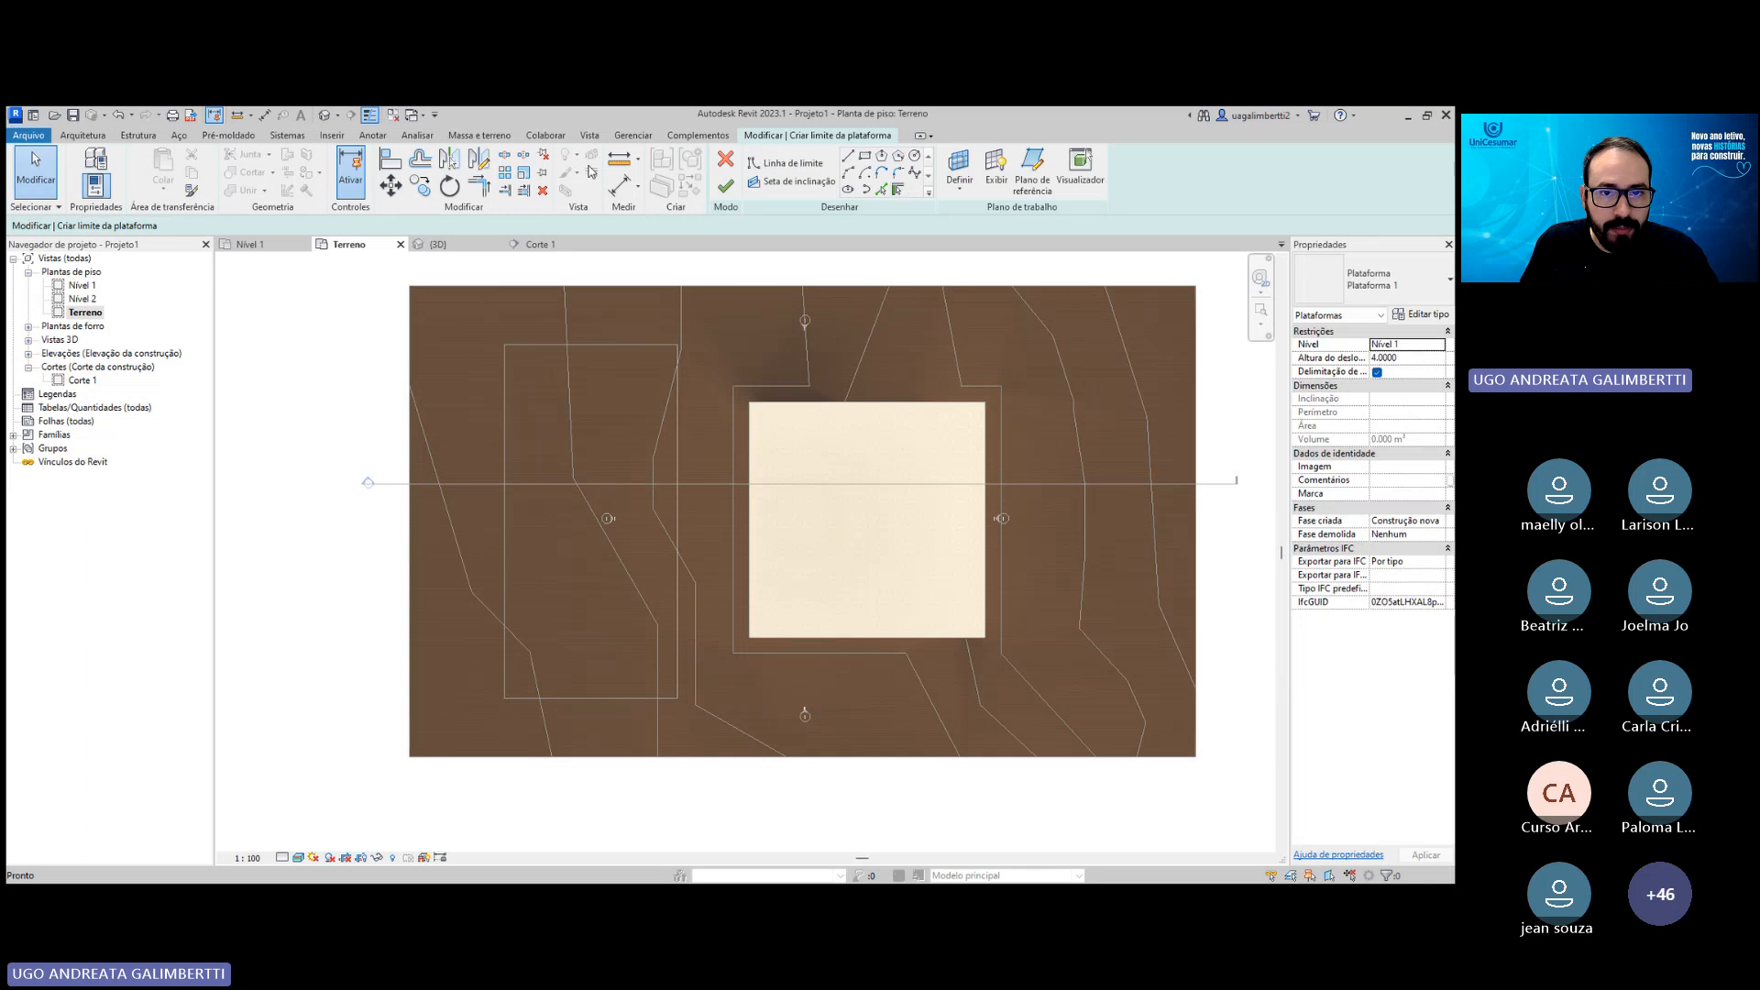
{"action": "left_click", "coordinate": [726, 162]}
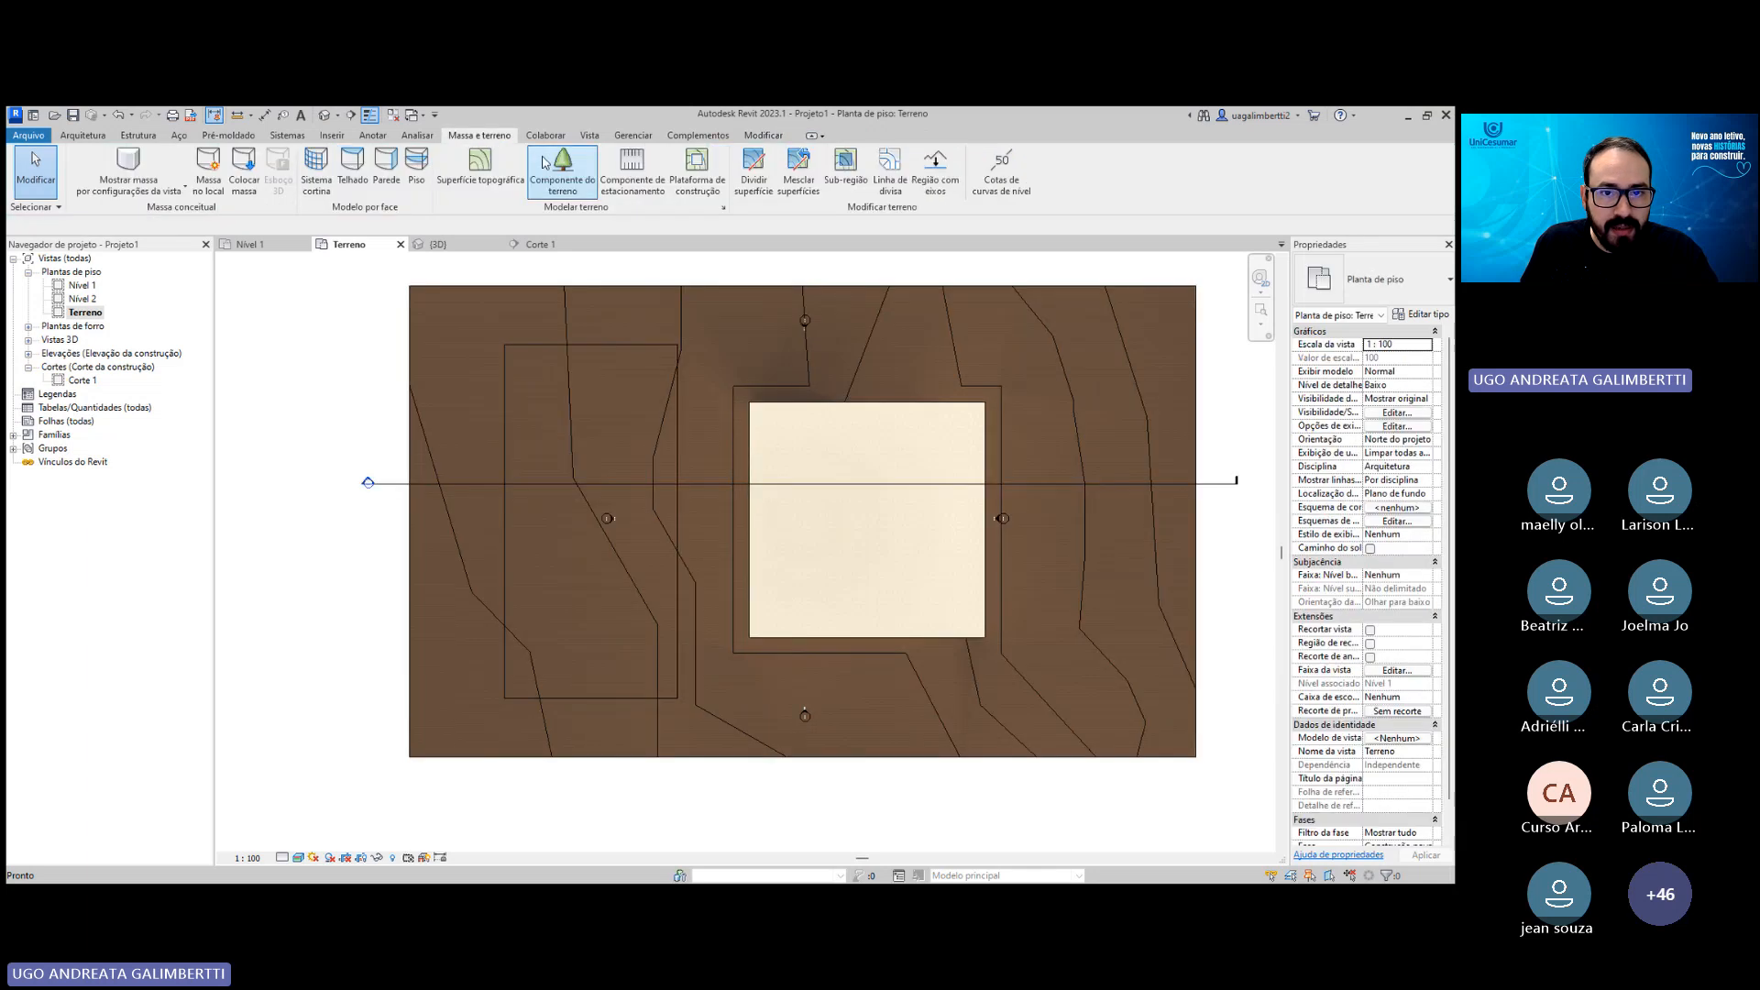
Create a topography sub-region by picking the four detail lines of the rectangle west of the pad as its boundary.
{"action": "left_click", "coordinate": [845, 174]}
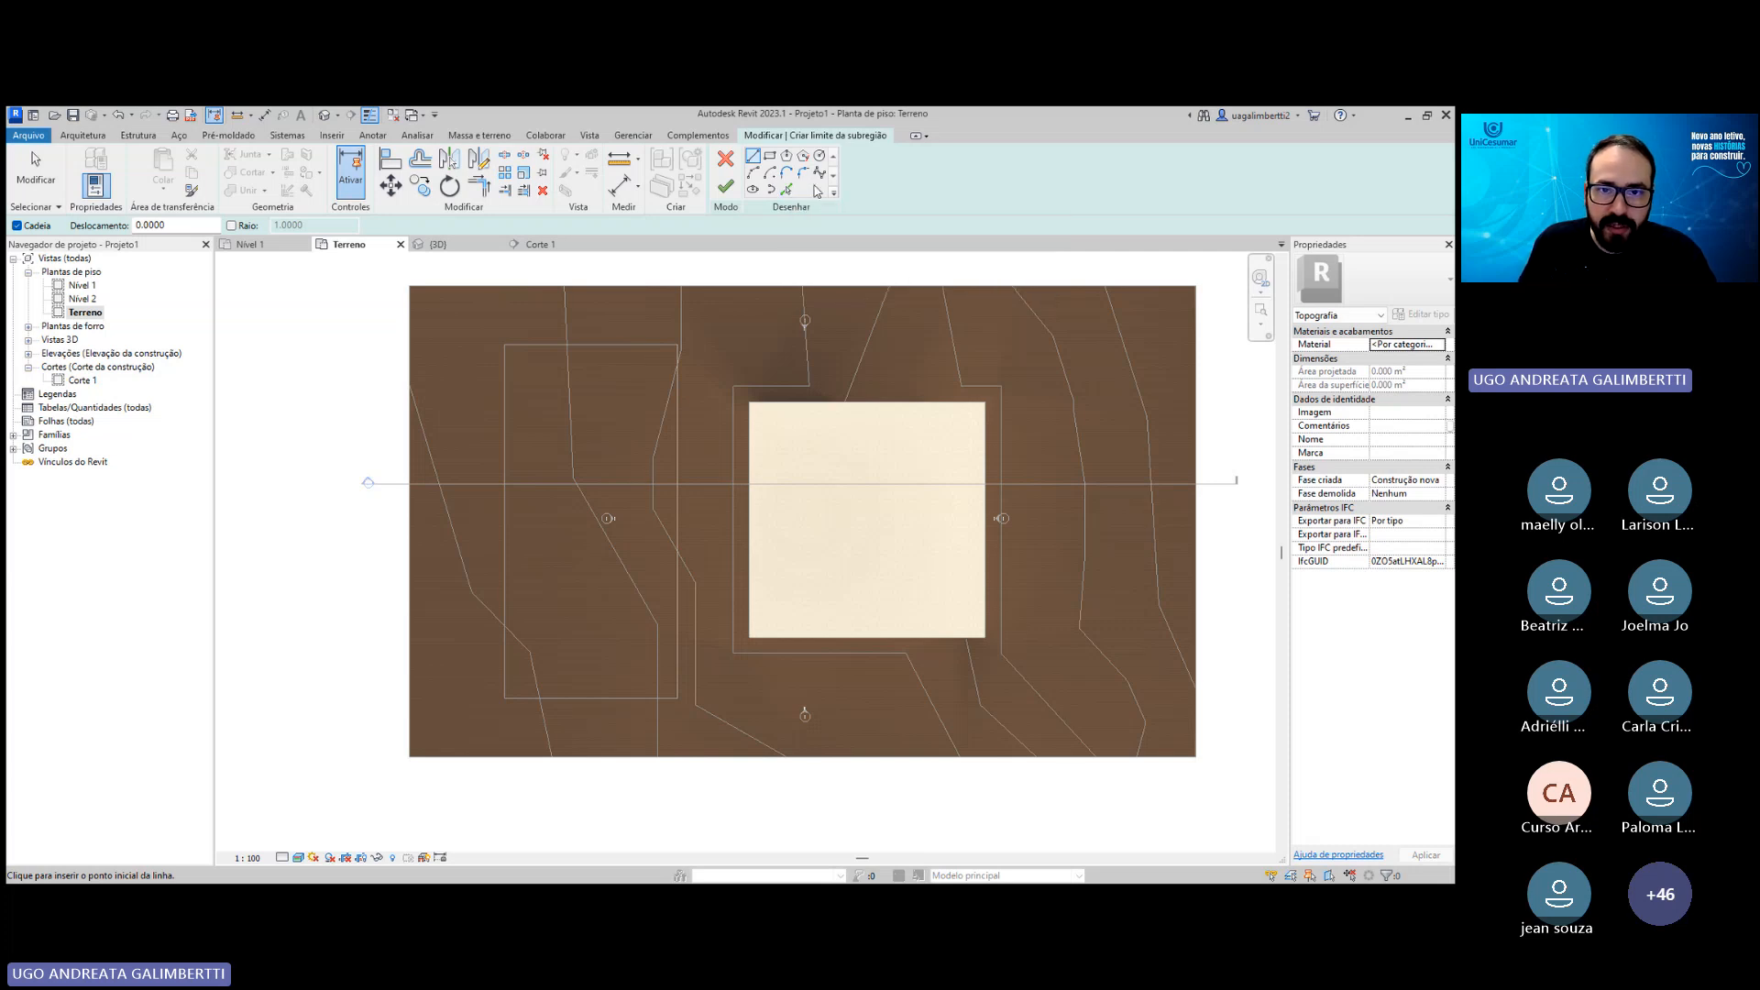
{"action": "left_click", "coordinate": [787, 191]}
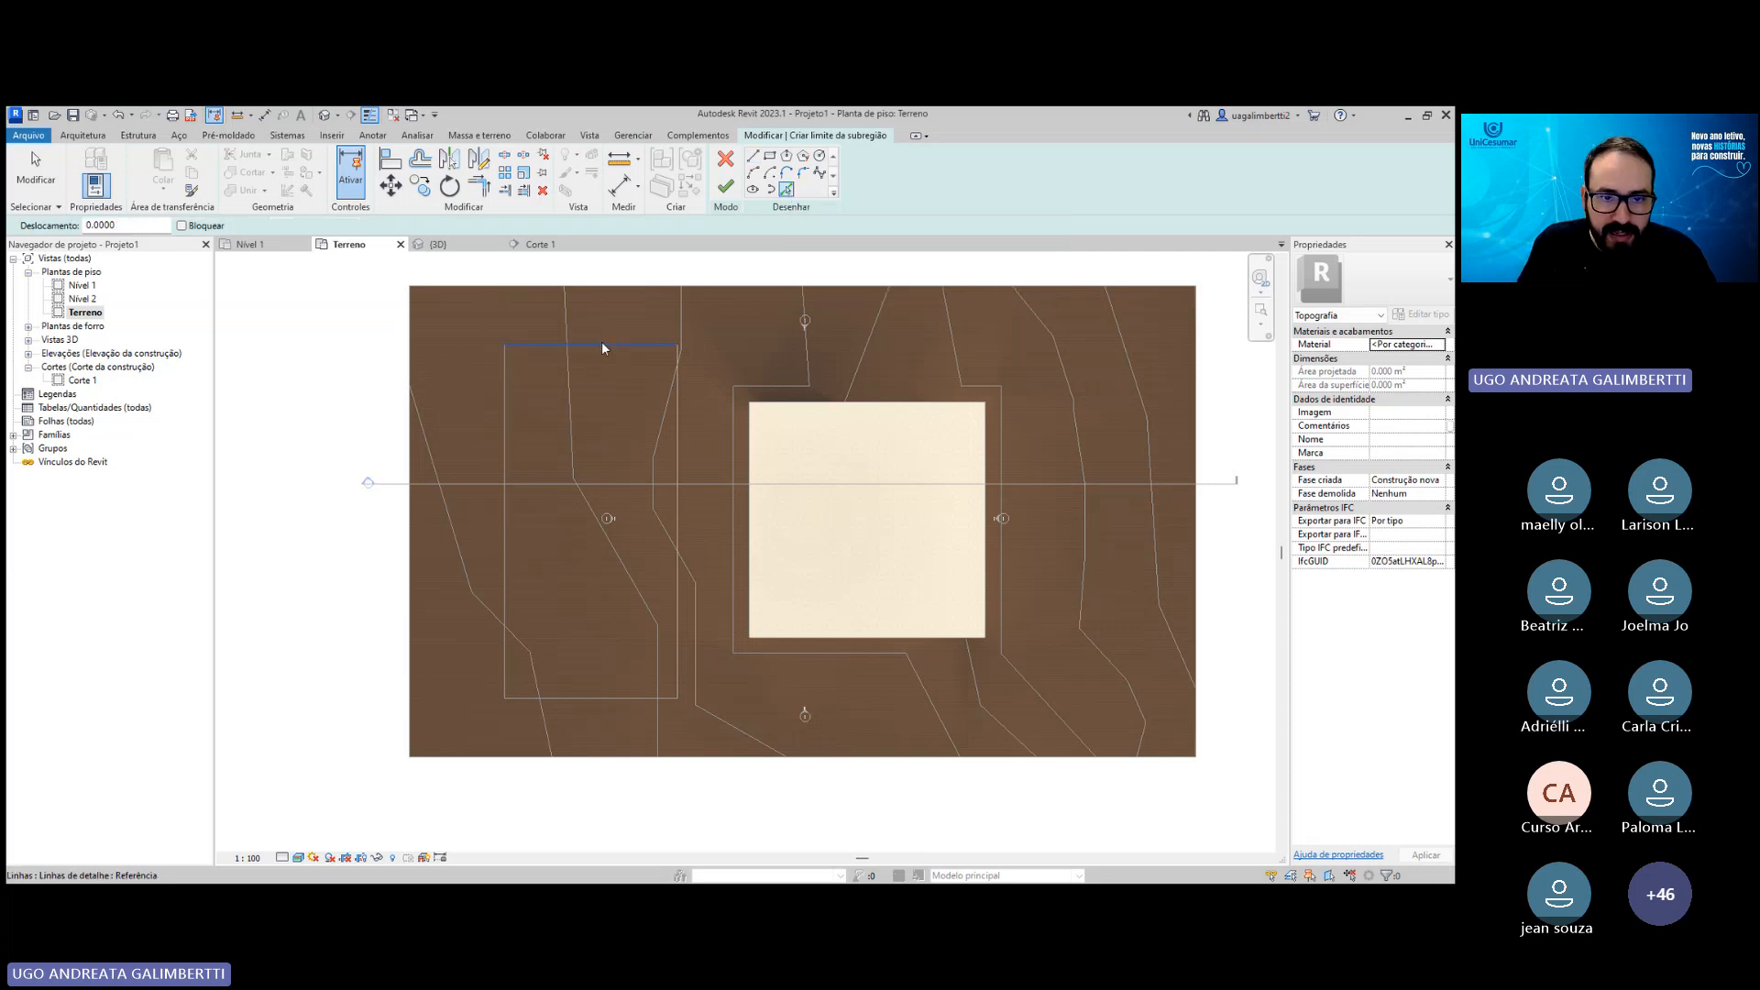
{"action": "left_click", "coordinate": [504, 393]}
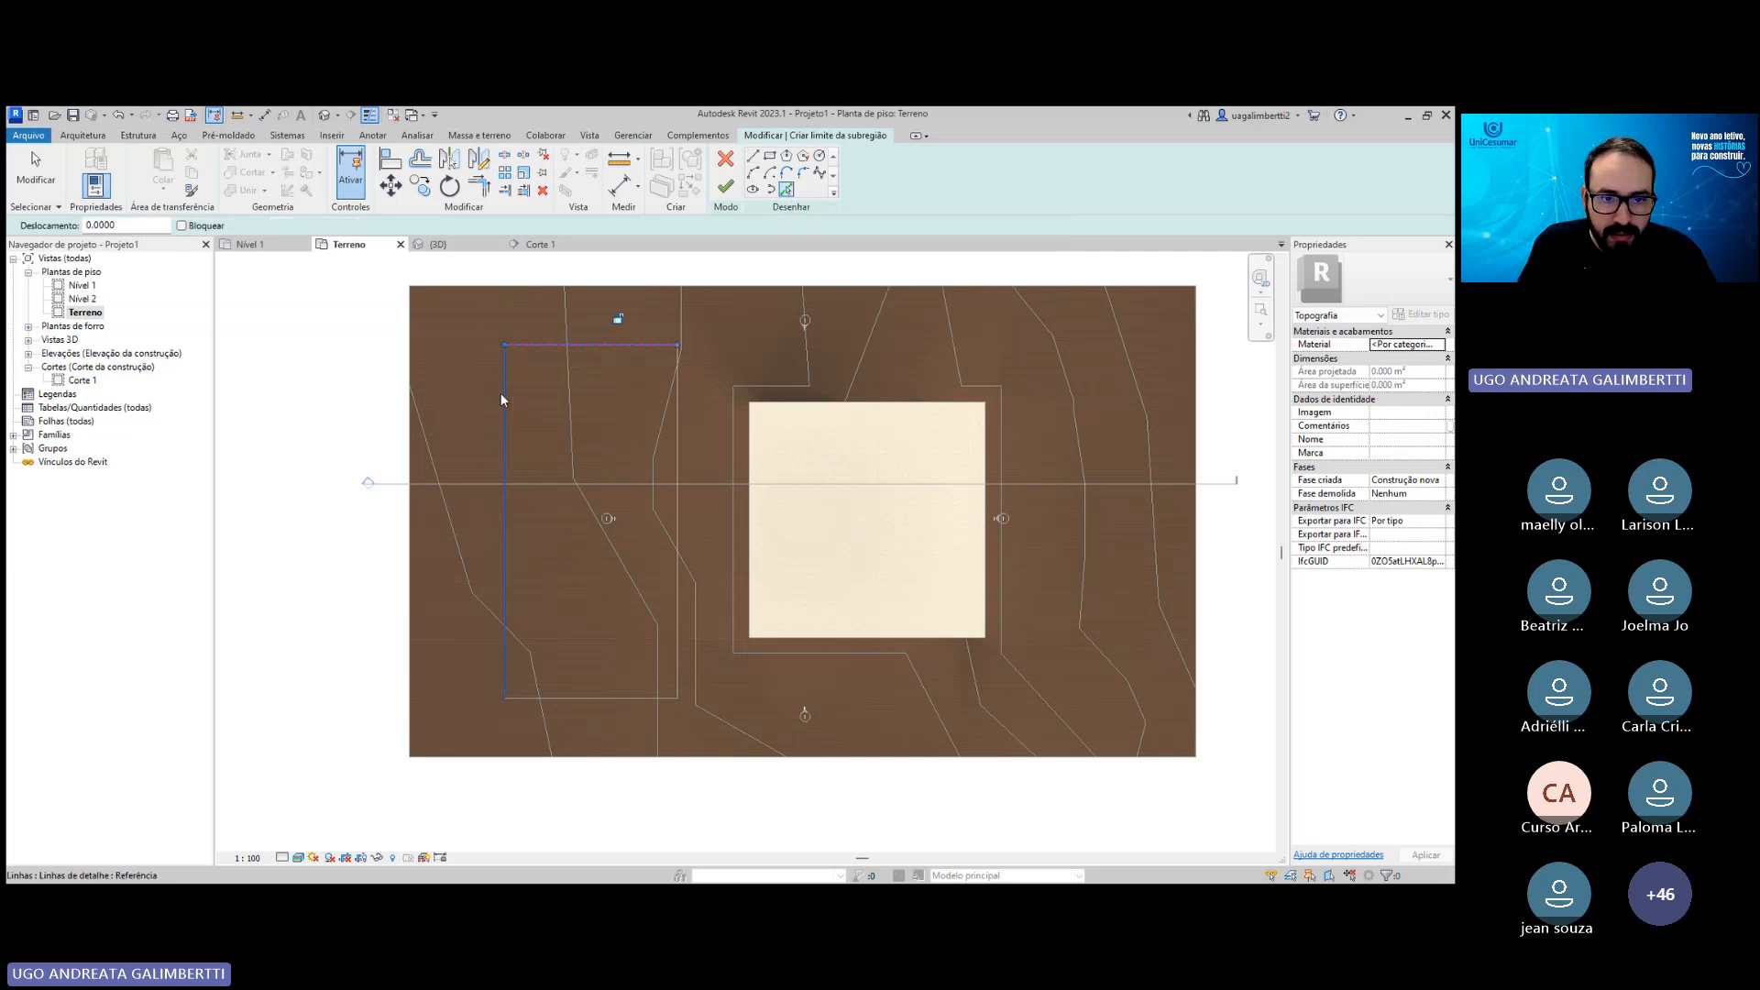
{"action": "left_click", "coordinate": [617, 700]}
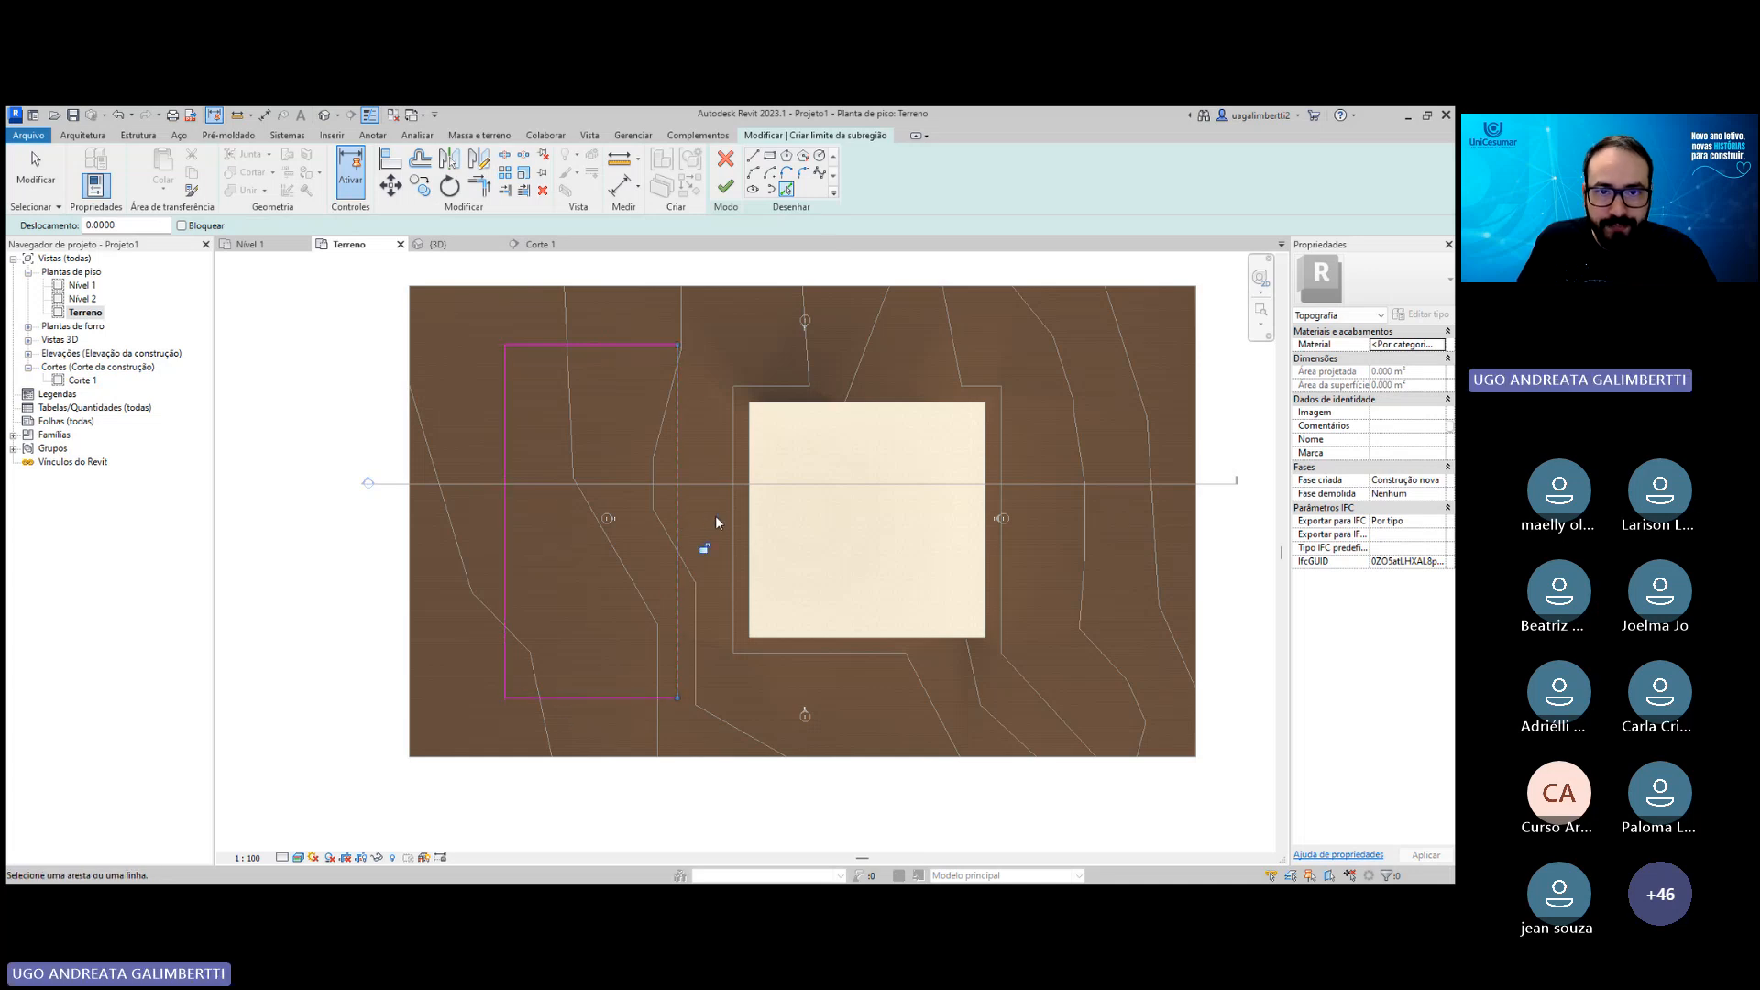
{"action": "left_click", "coordinate": [724, 190]}
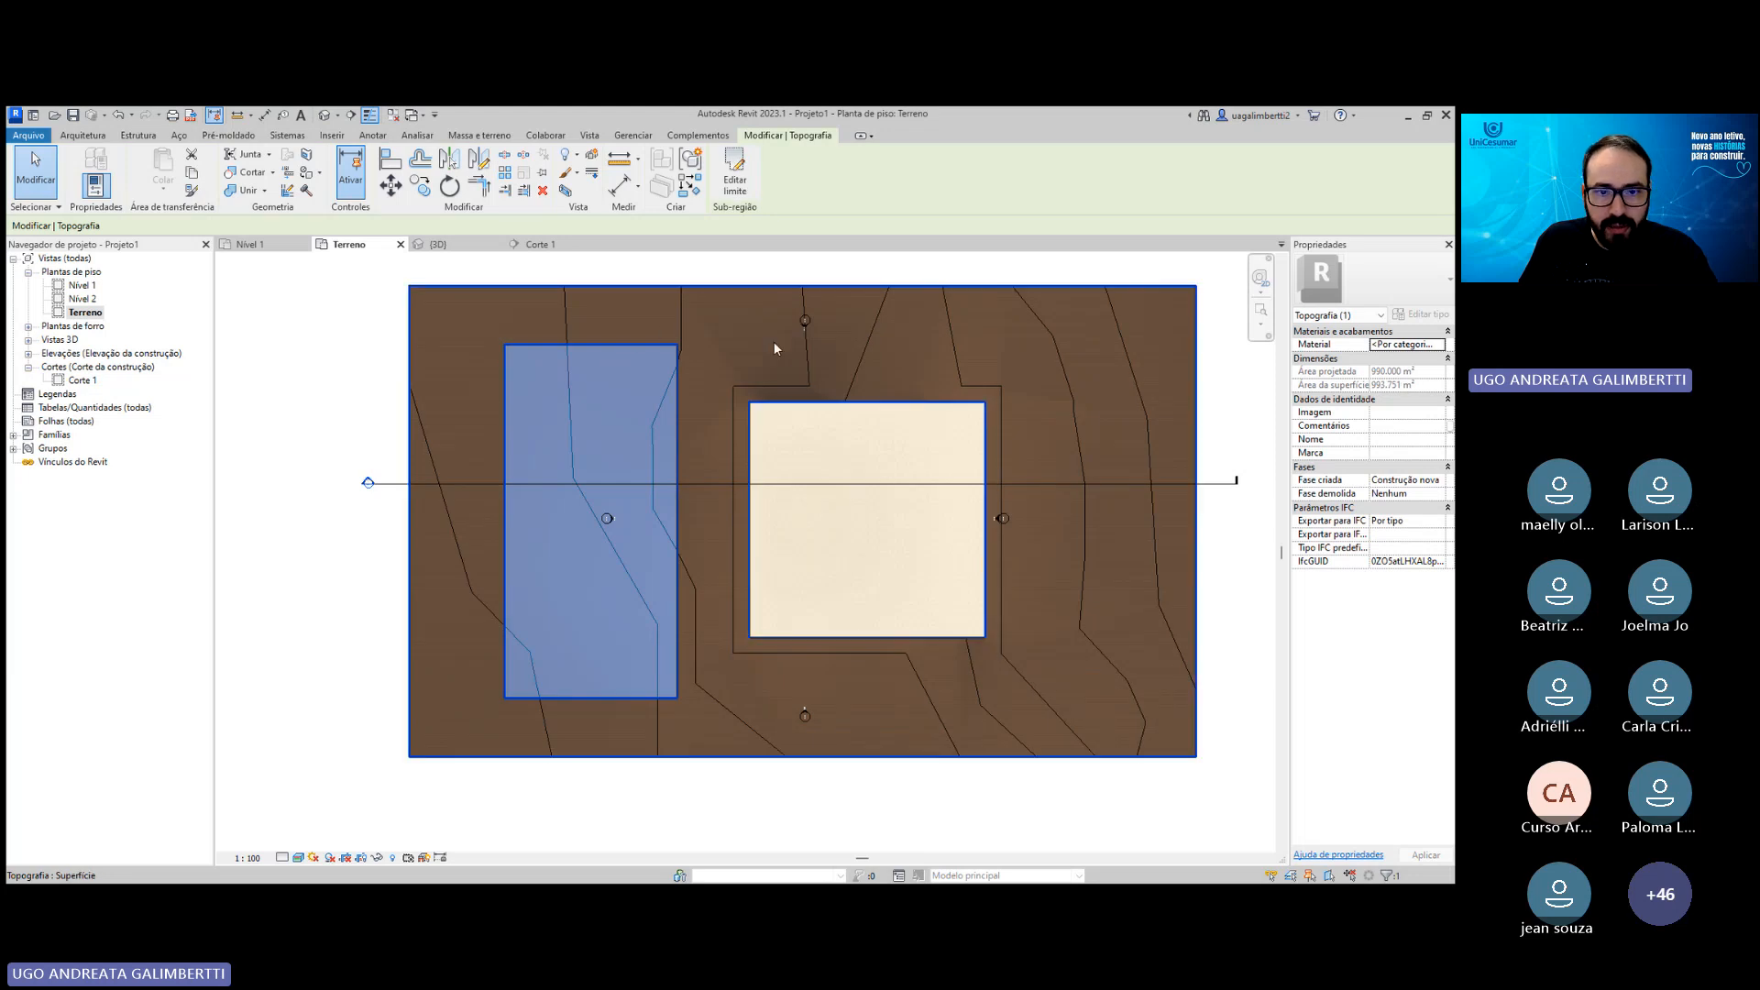
Try to move the sub-region and undo it, and compare its selection with that of the surrounding topography.
{"action": "left_click_drag", "start_coordinate": [609, 373], "coordinate": [646, 391]}
{"action": "key", "text": "ctrl+z"}
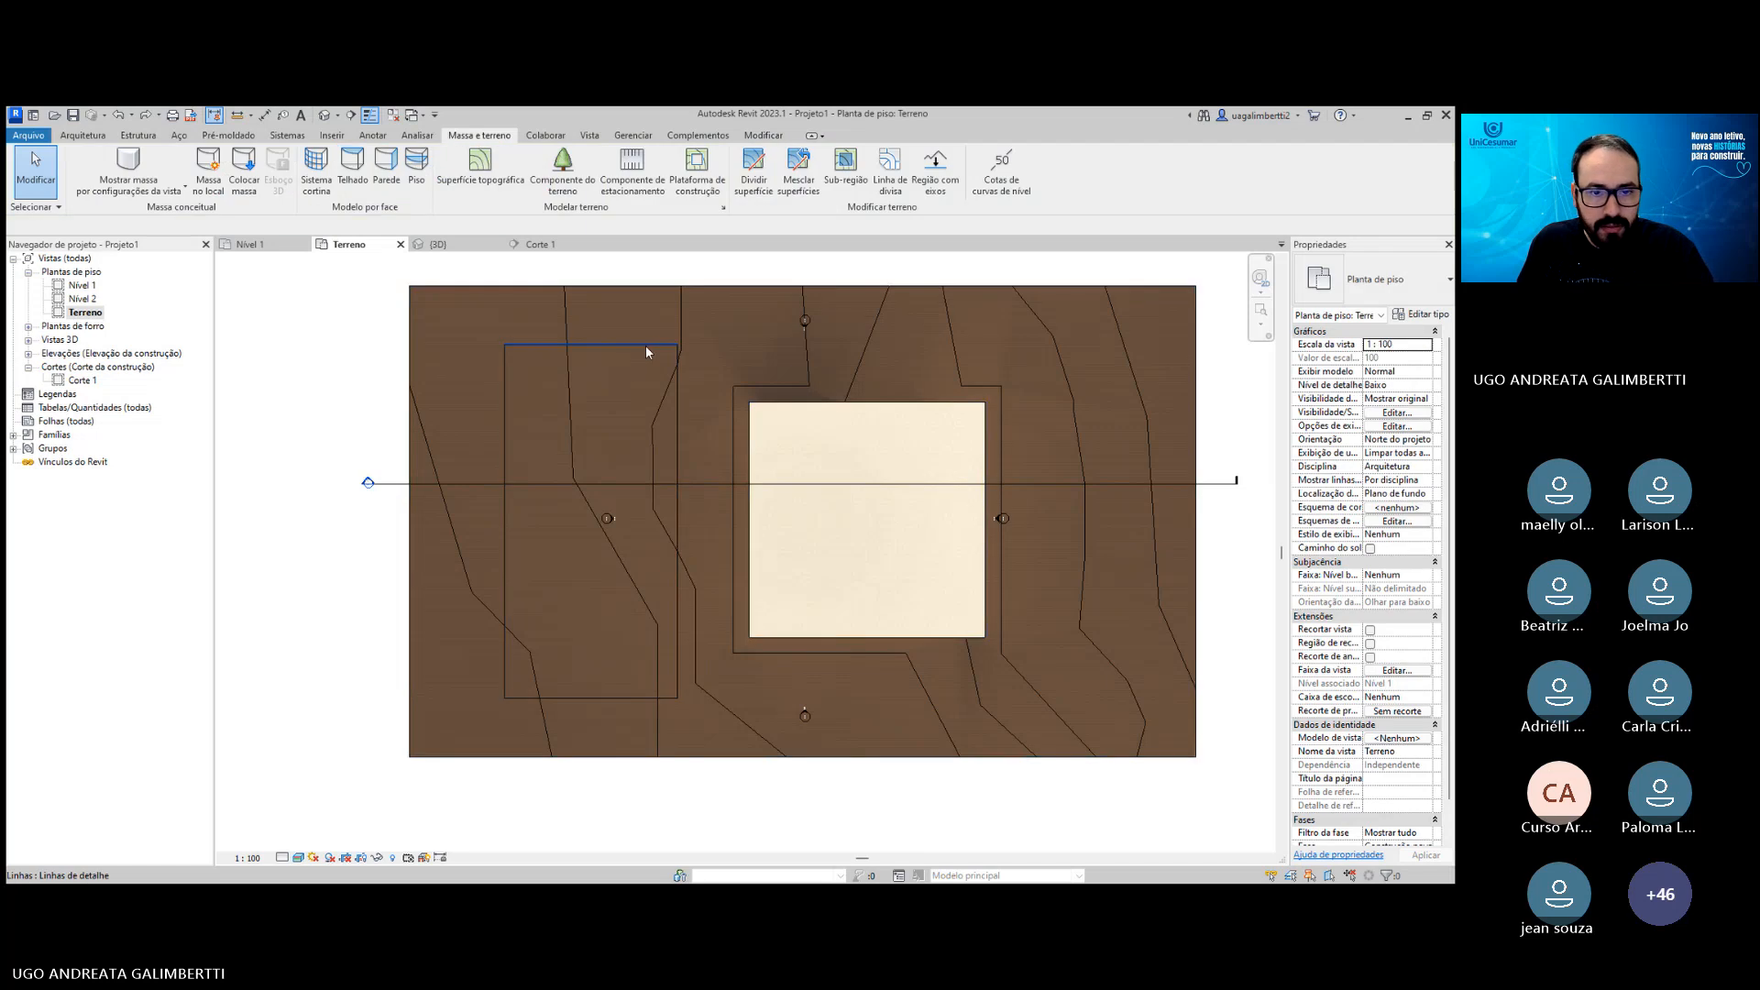
{"action": "left_click", "coordinate": [569, 360]}
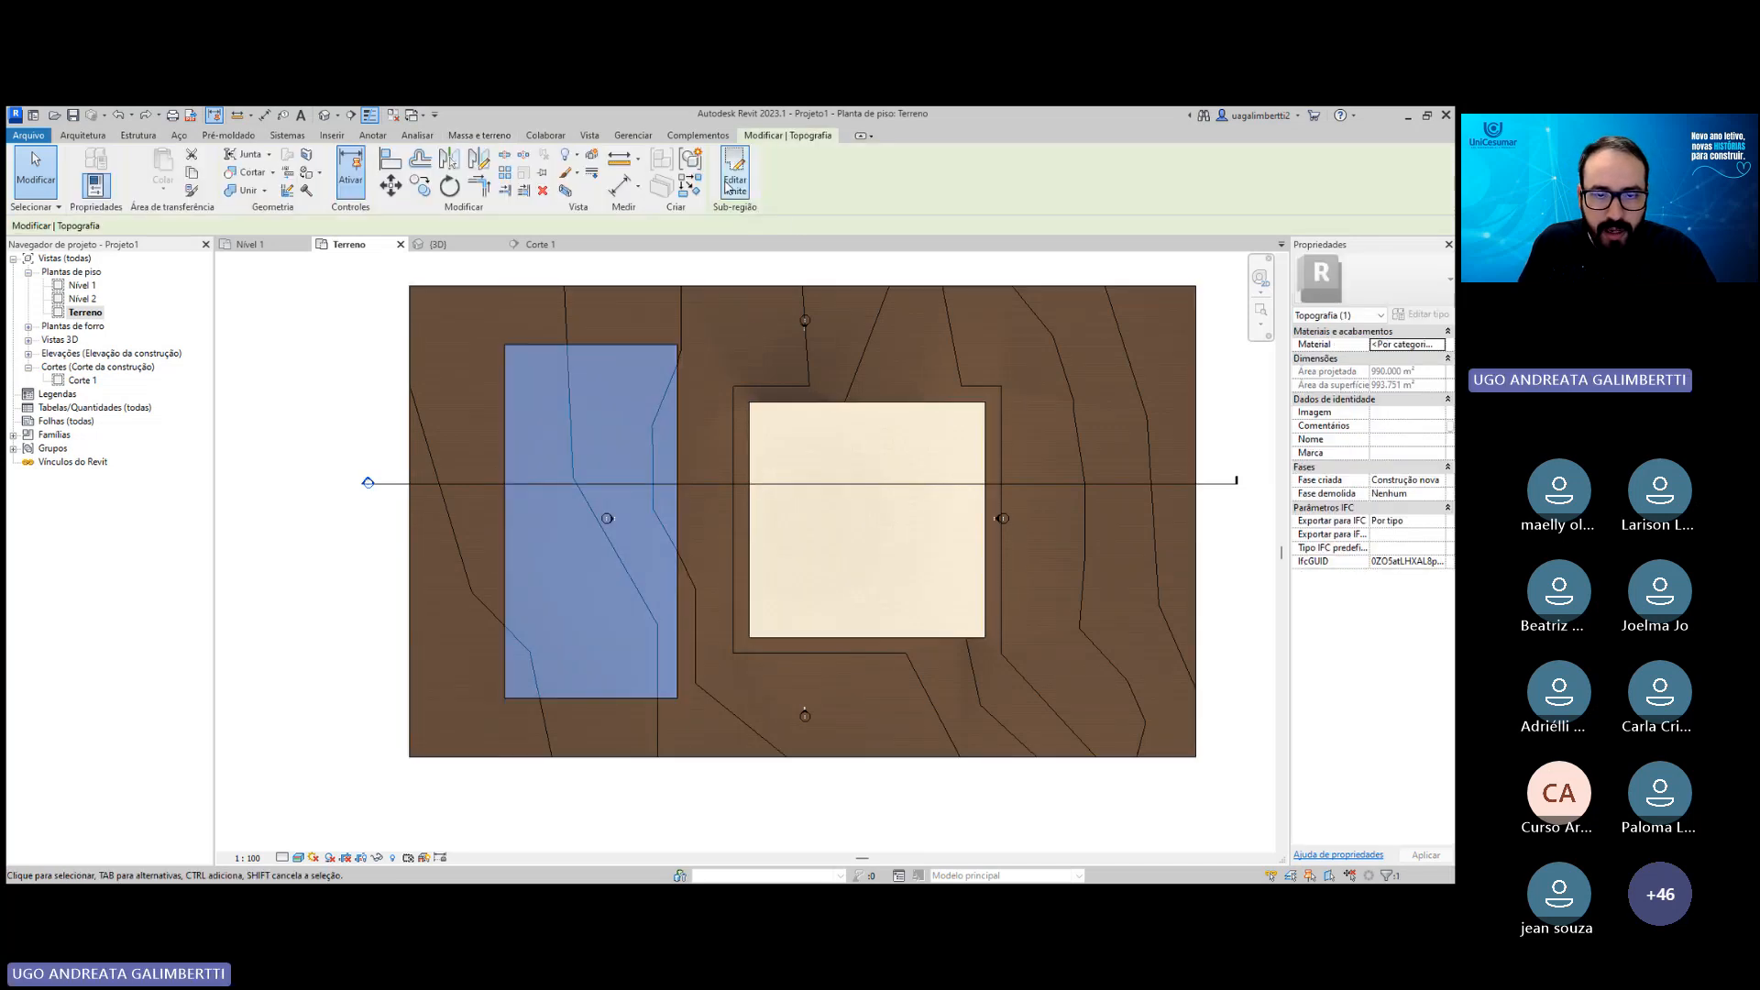
{"action": "left_click", "coordinate": [715, 298]}
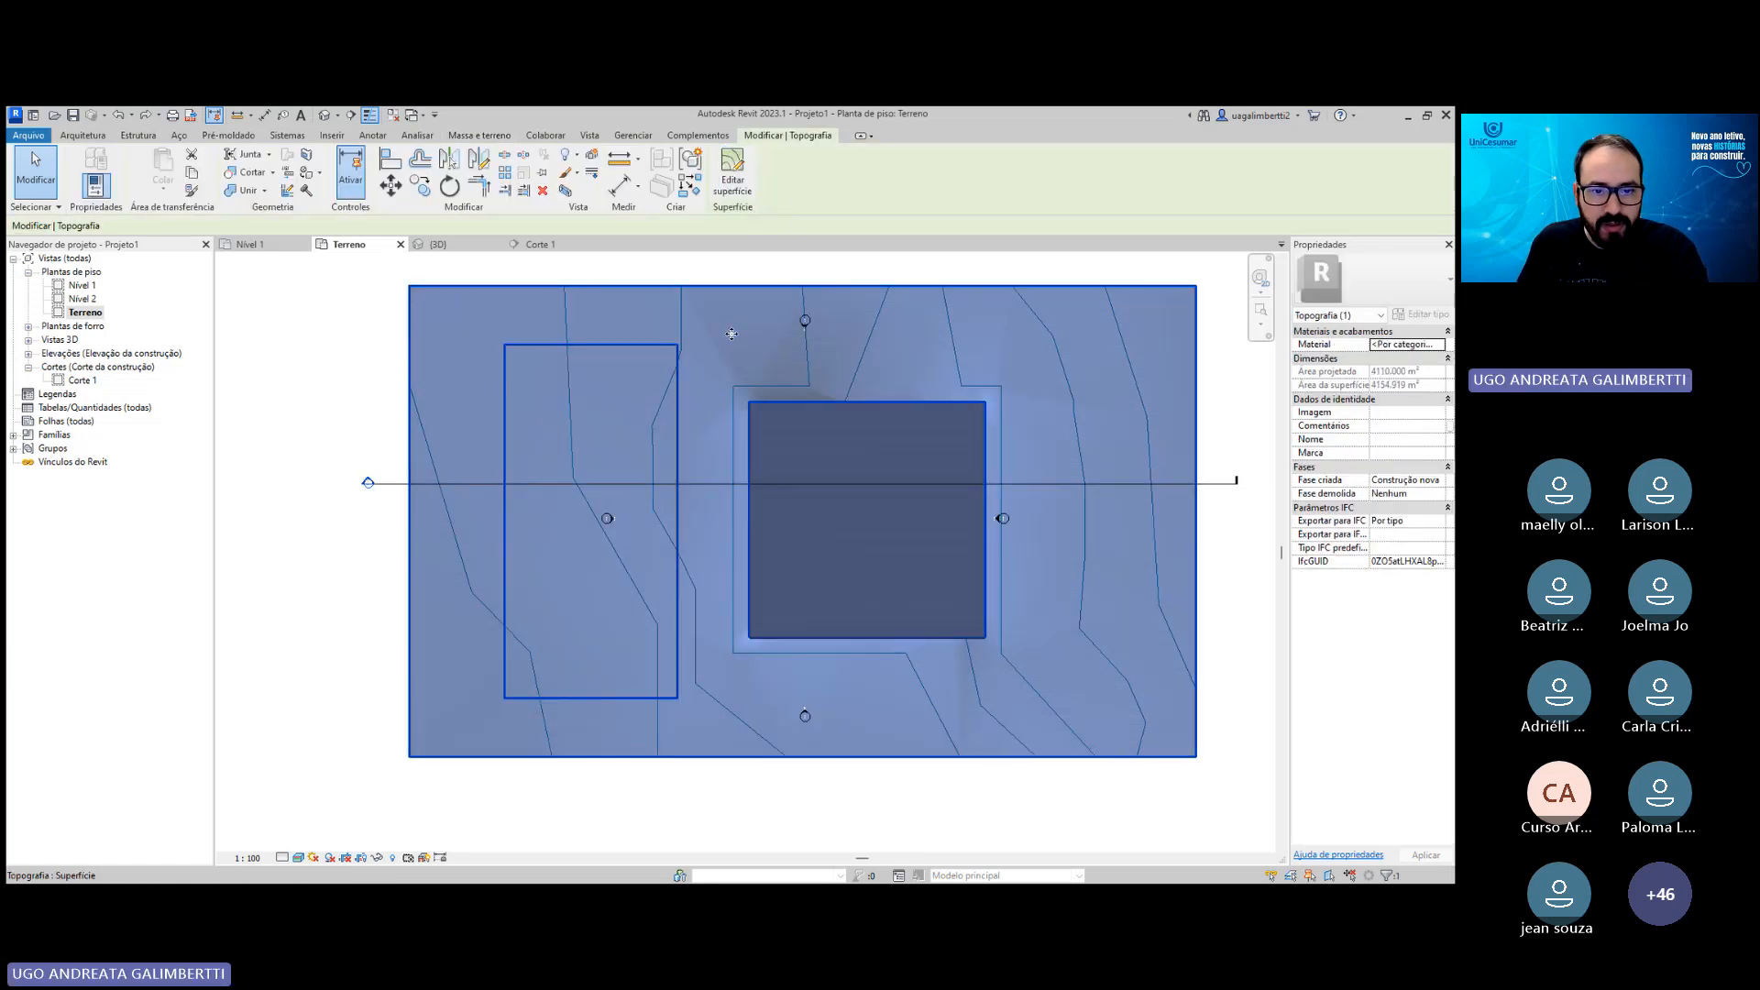
{"action": "key", "text": "Escape"}
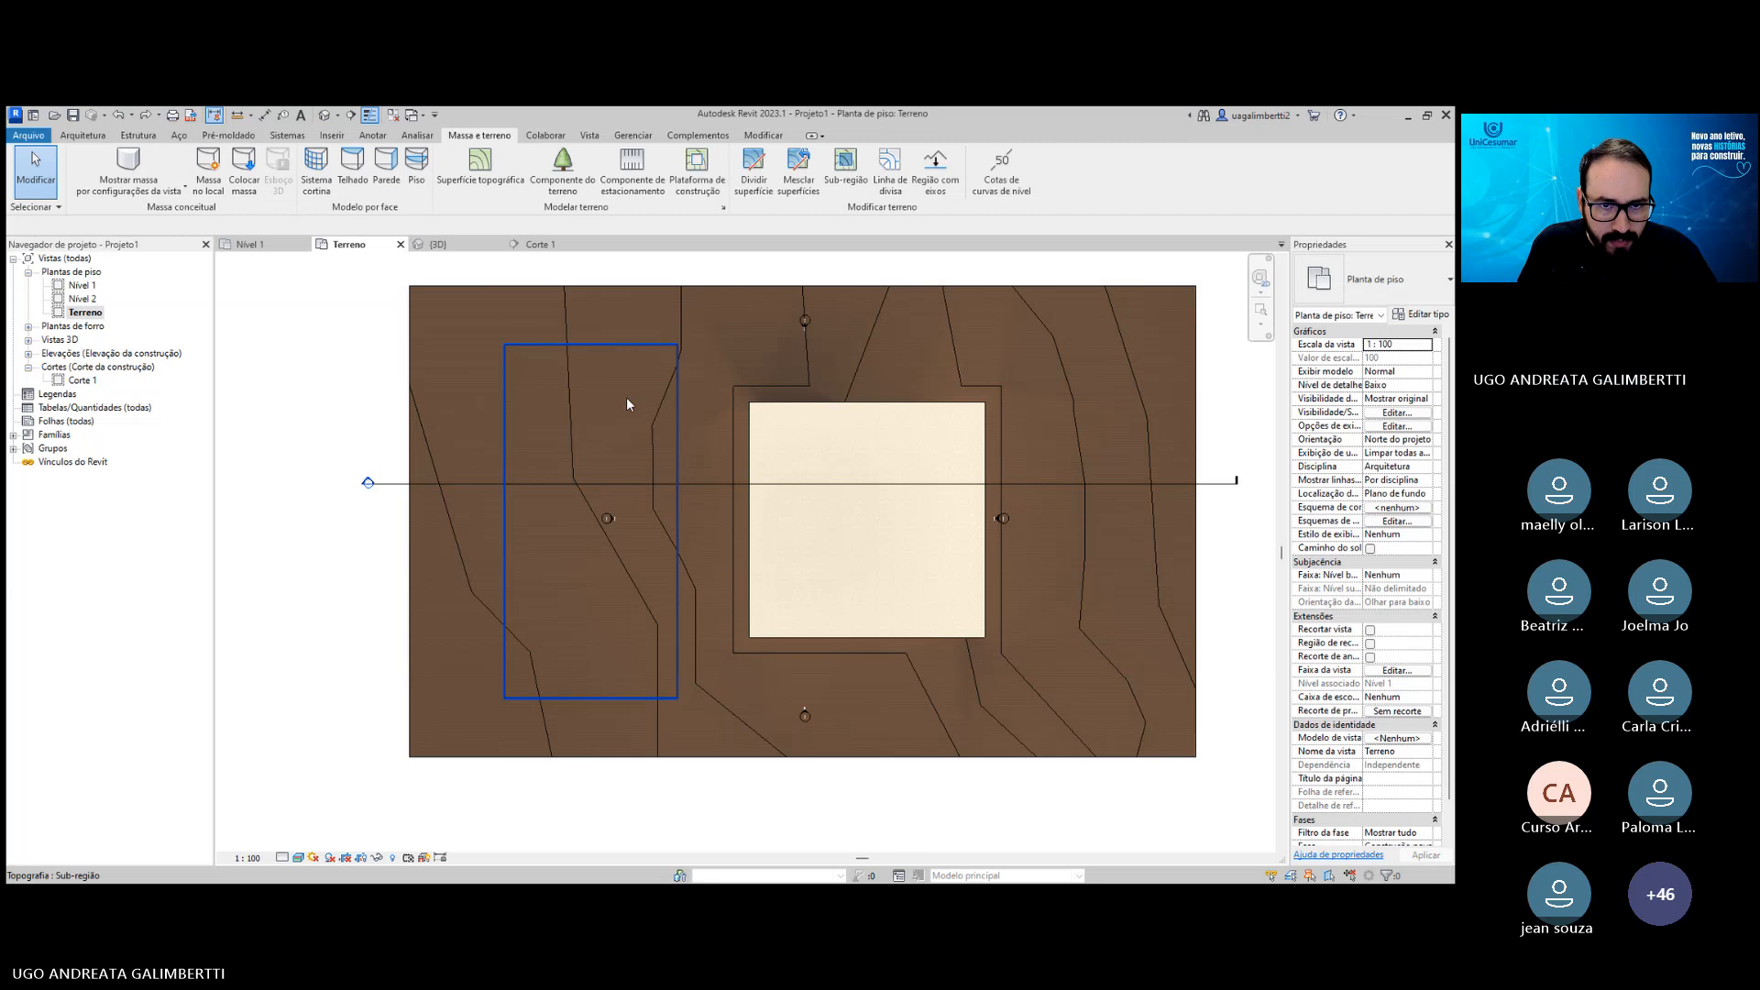
Browse the project materials available for the sub-region and close the material browser without assigning one.
{"action": "left_click", "coordinate": [625, 398]}
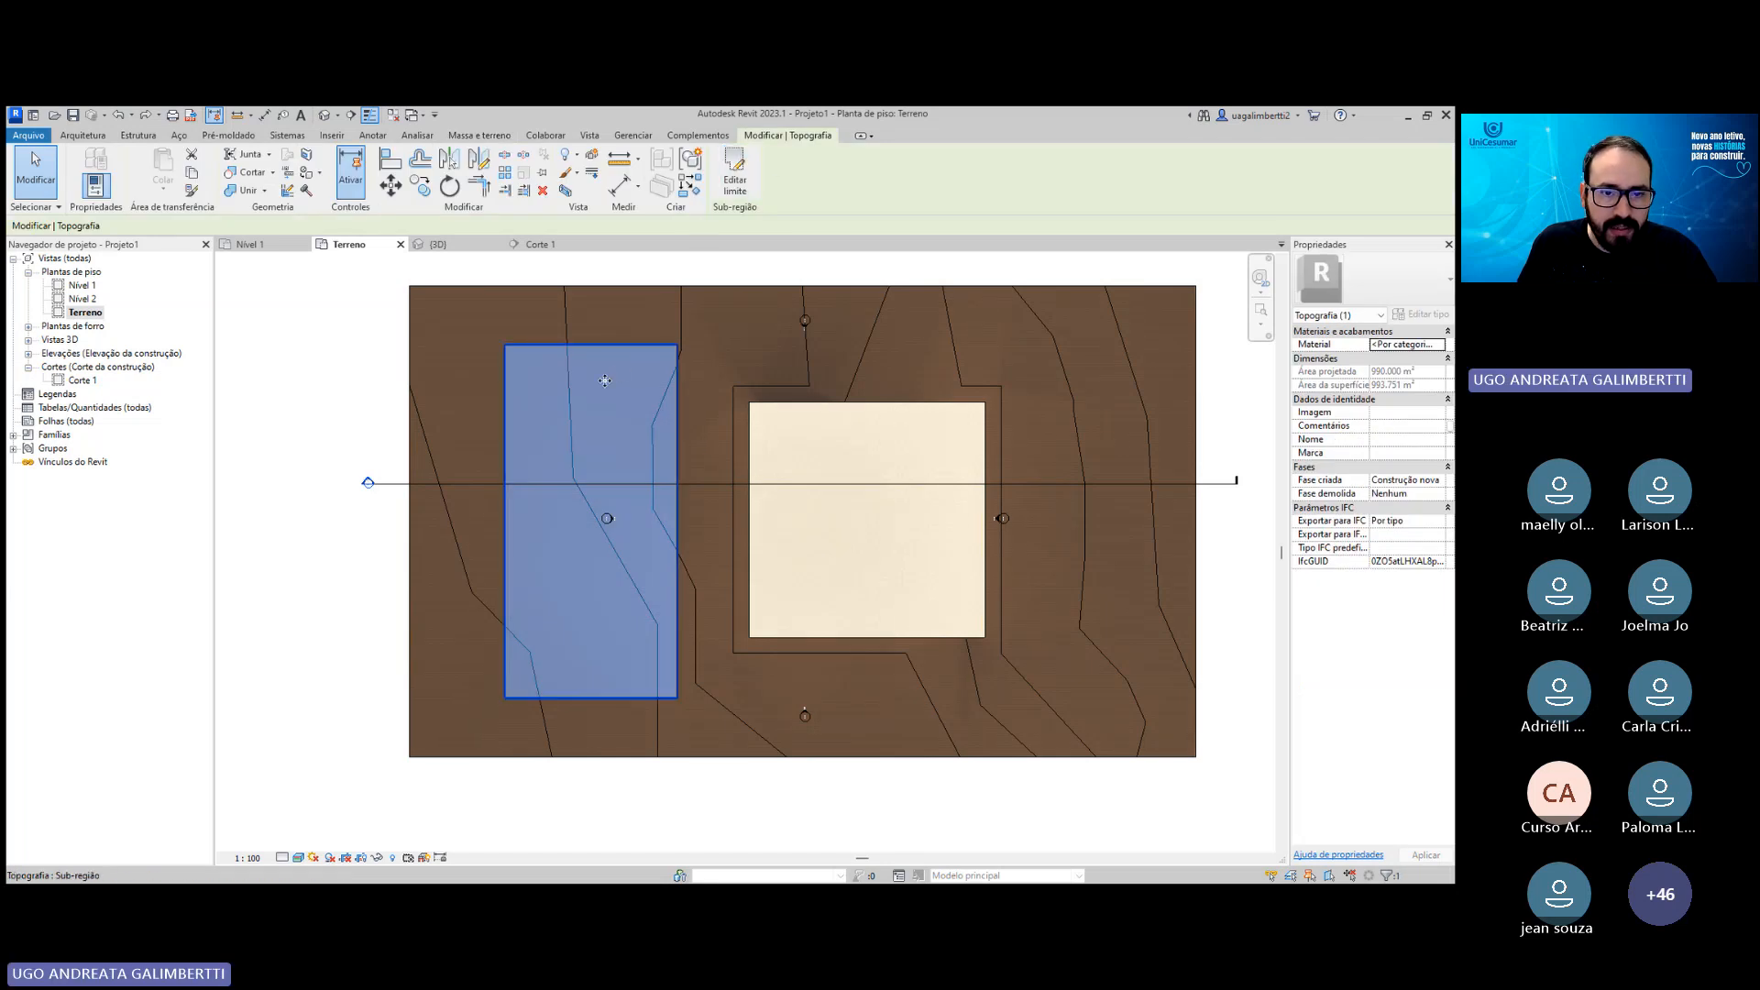
{"action": "right_click", "coordinate": [605, 380]}
{"action": "left_click", "coordinate": [775, 283]}
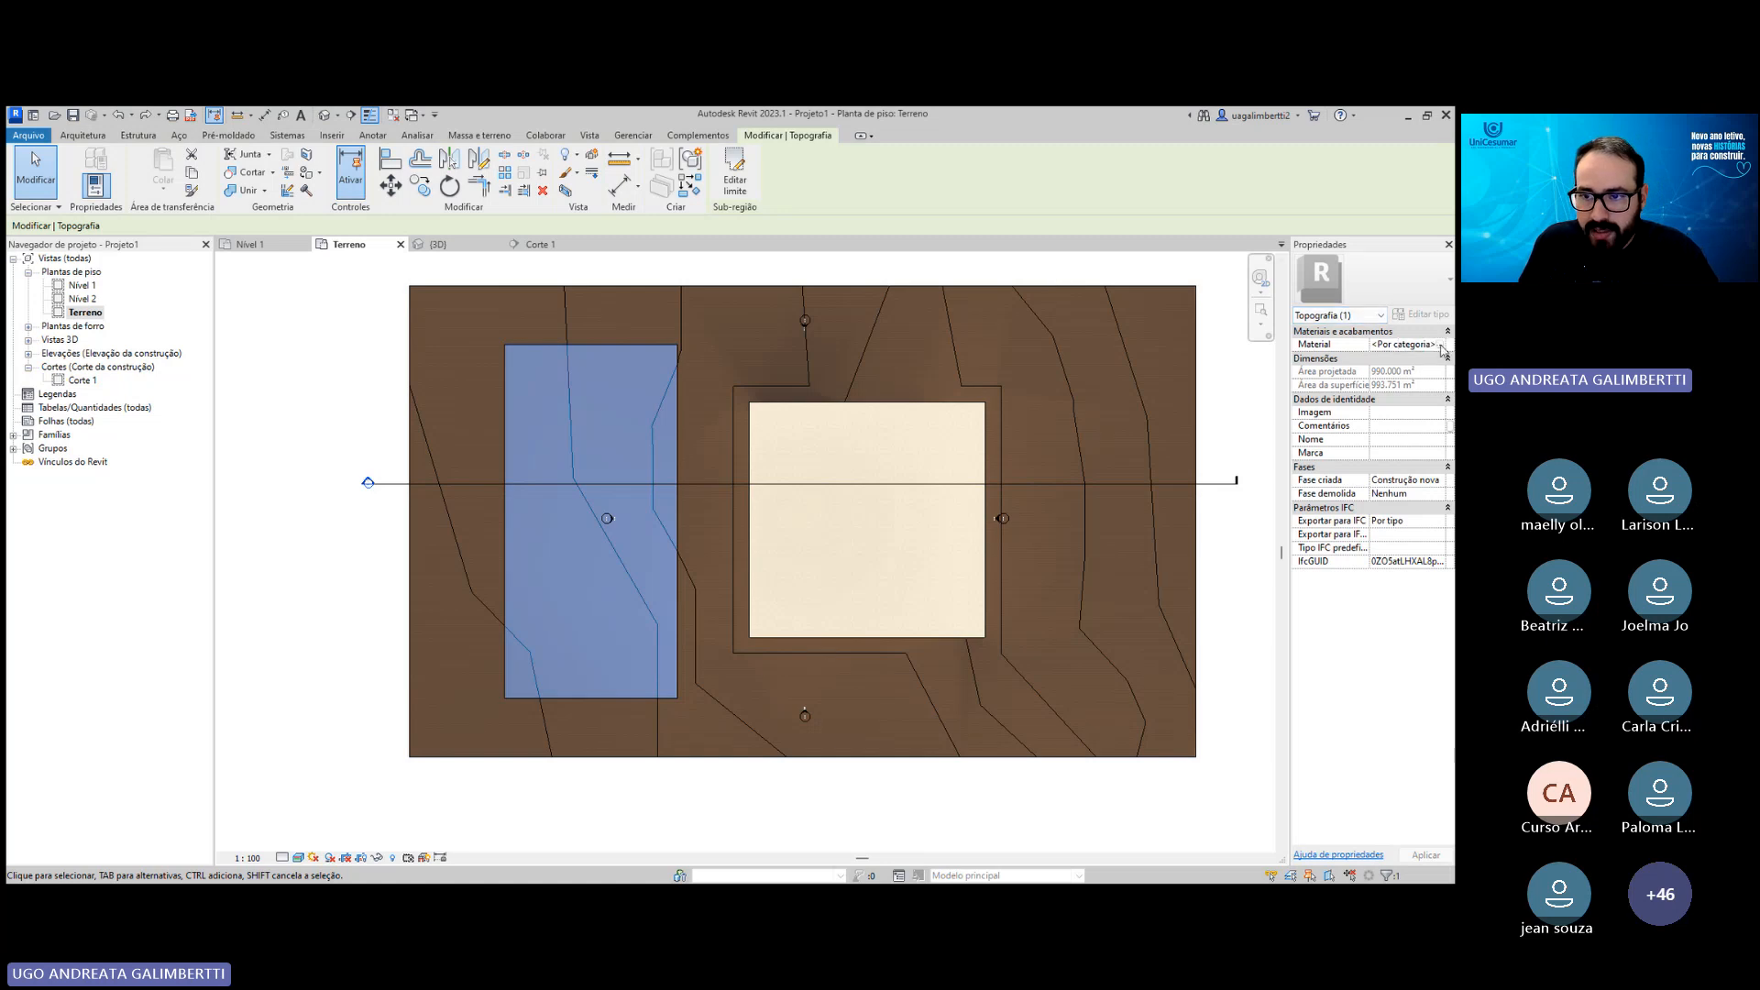
{"action": "left_click", "coordinate": [1440, 345]}
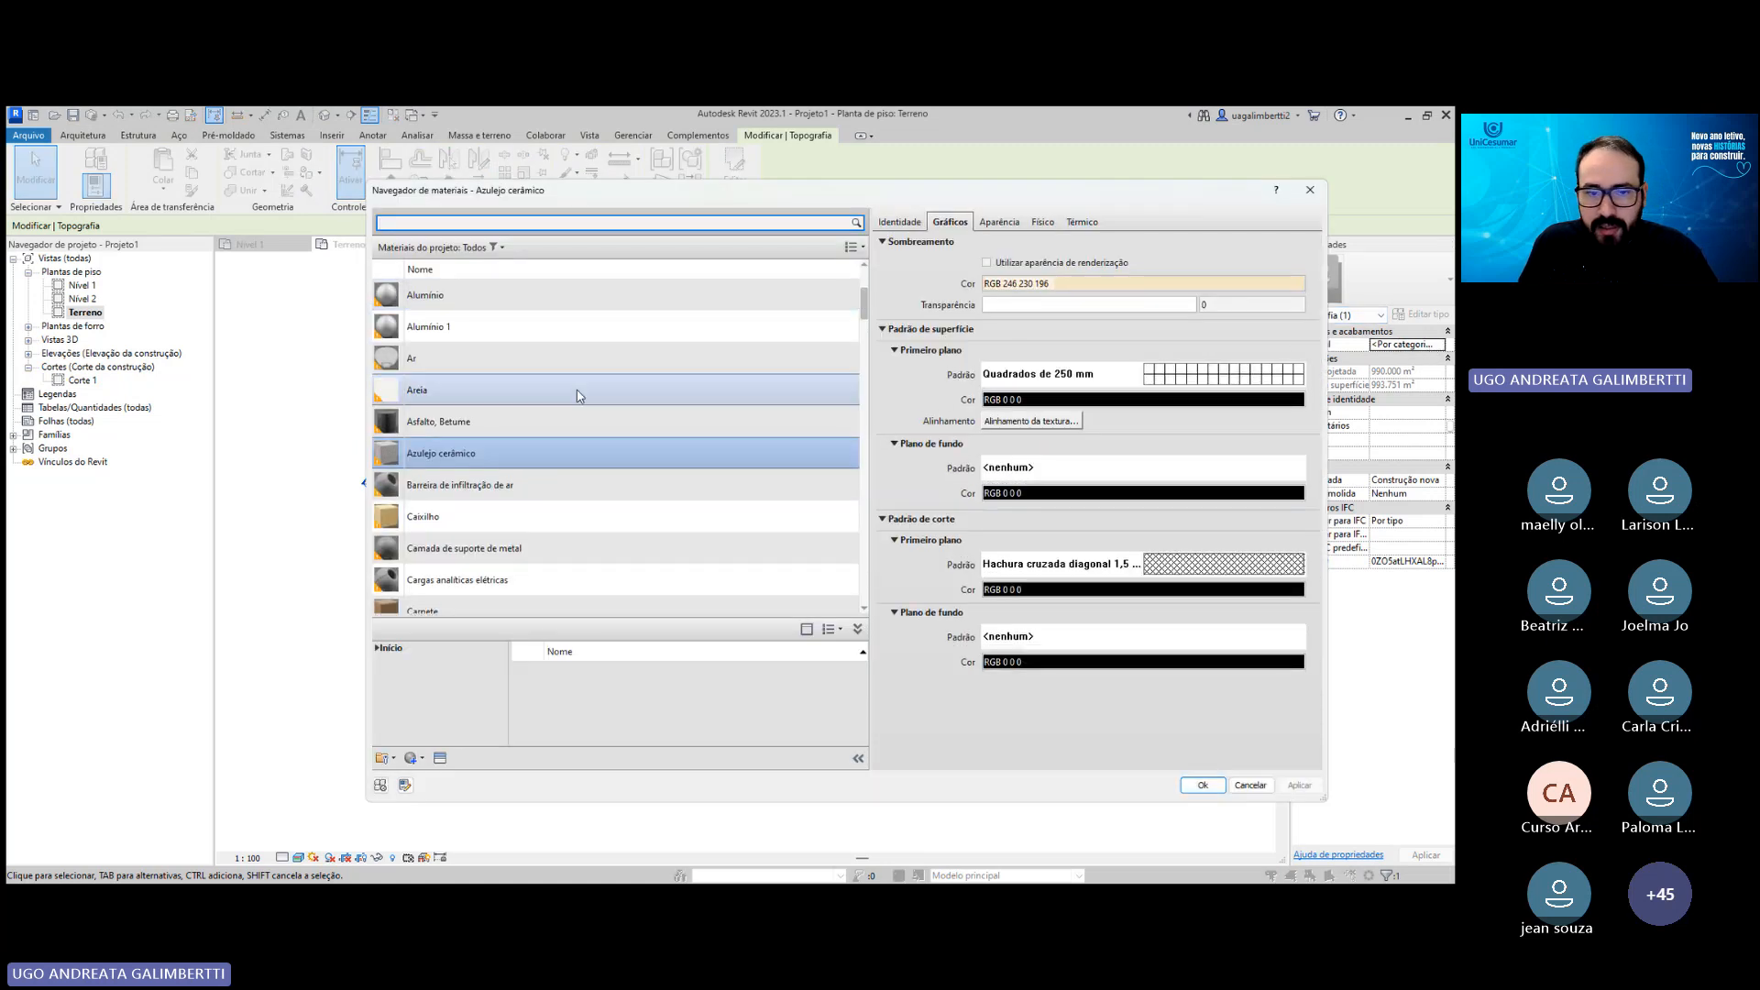
{"action": "scroll", "coordinate": [718, 388], "scroll_direction": "down", "scroll_amount": 5}
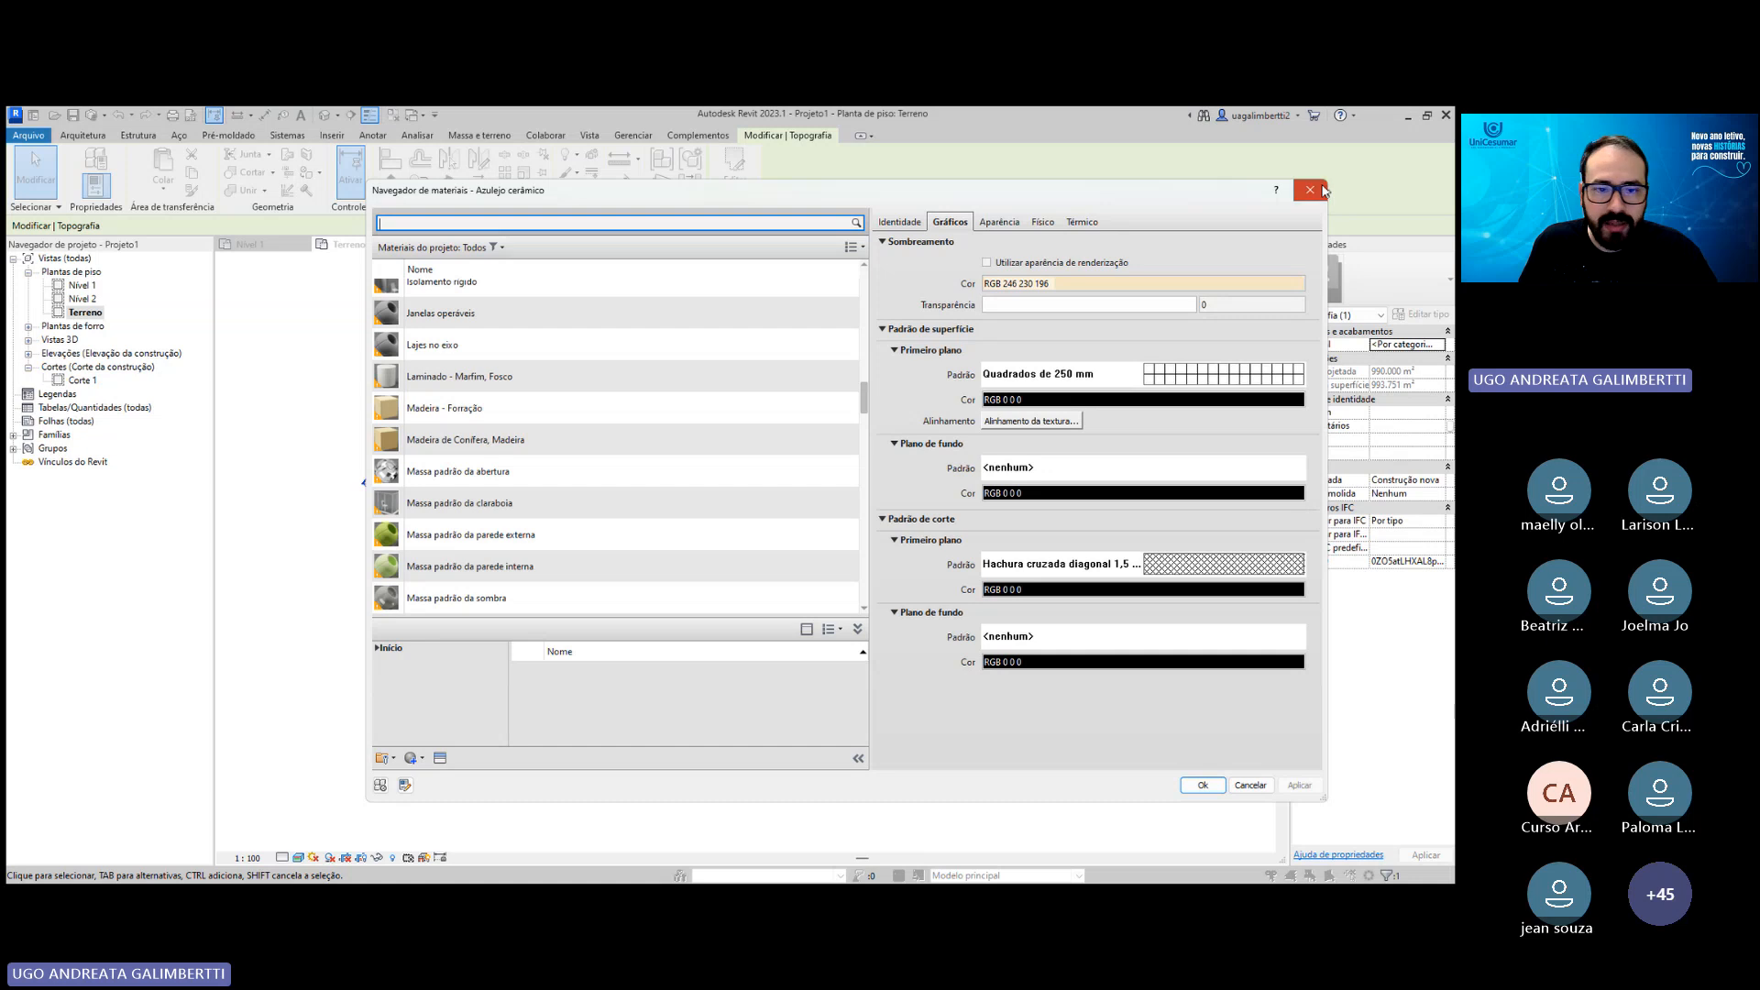
{"action": "left_click", "coordinate": [1311, 189]}
{"action": "left_click", "coordinate": [238, 389]}
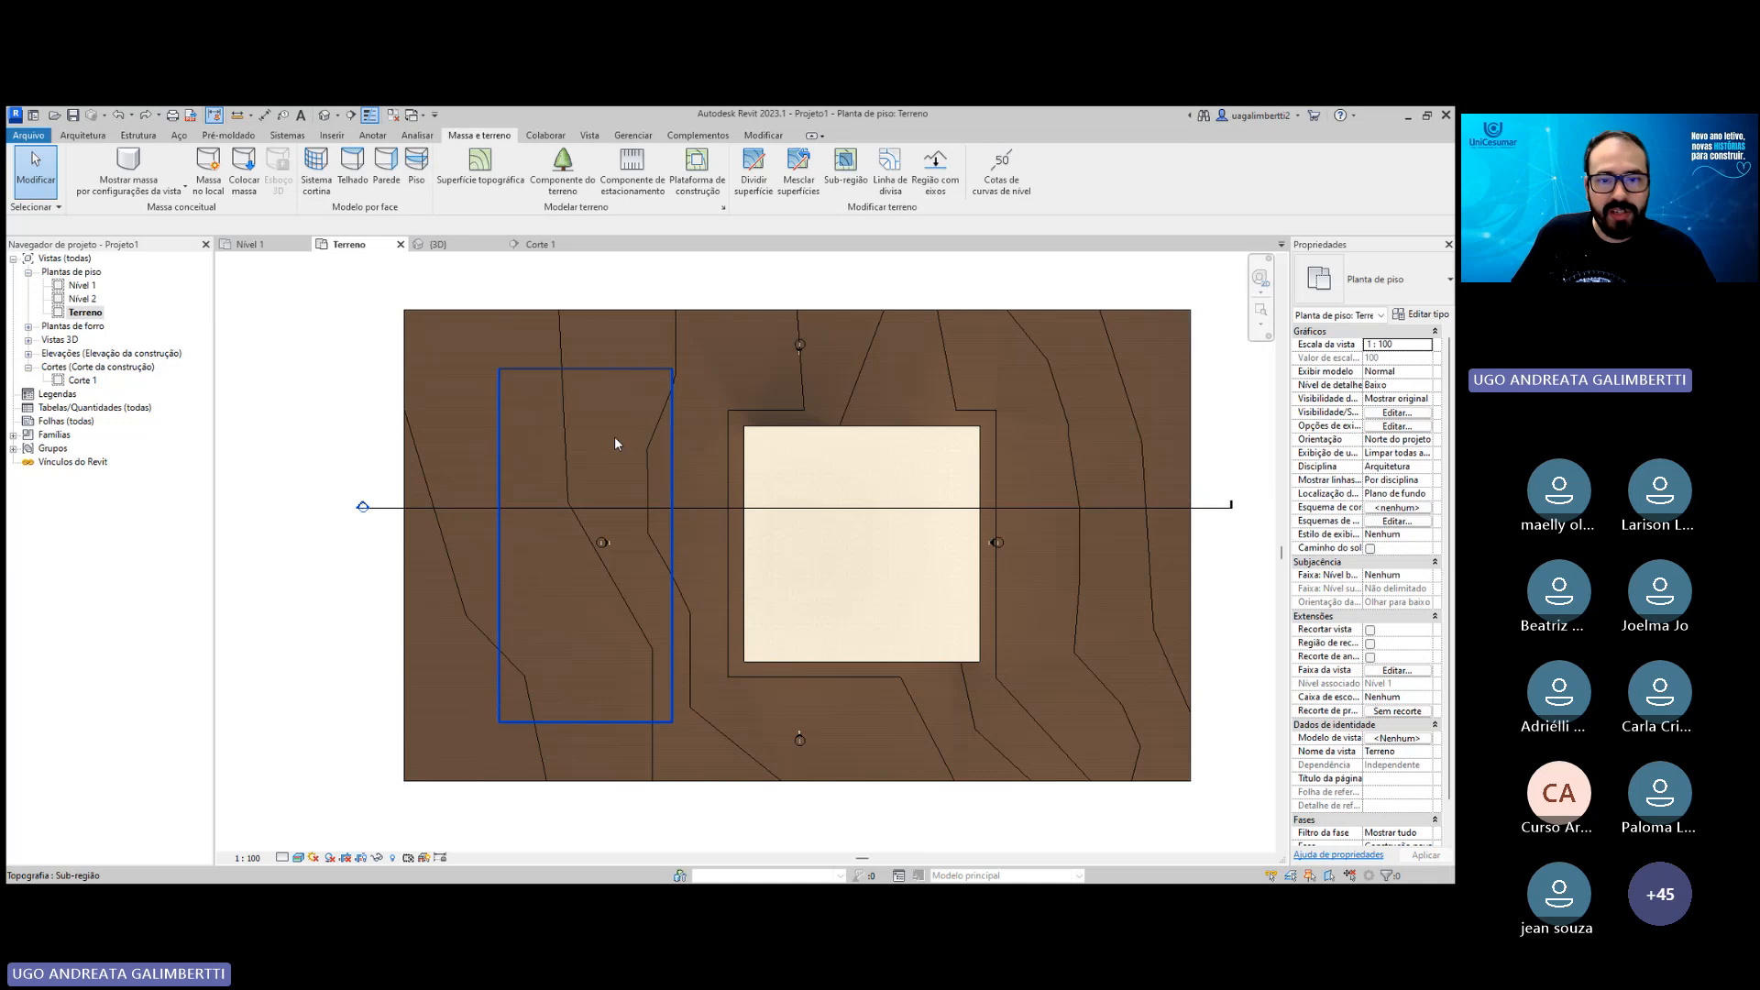
{"action": "left_click", "coordinate": [626, 381]}
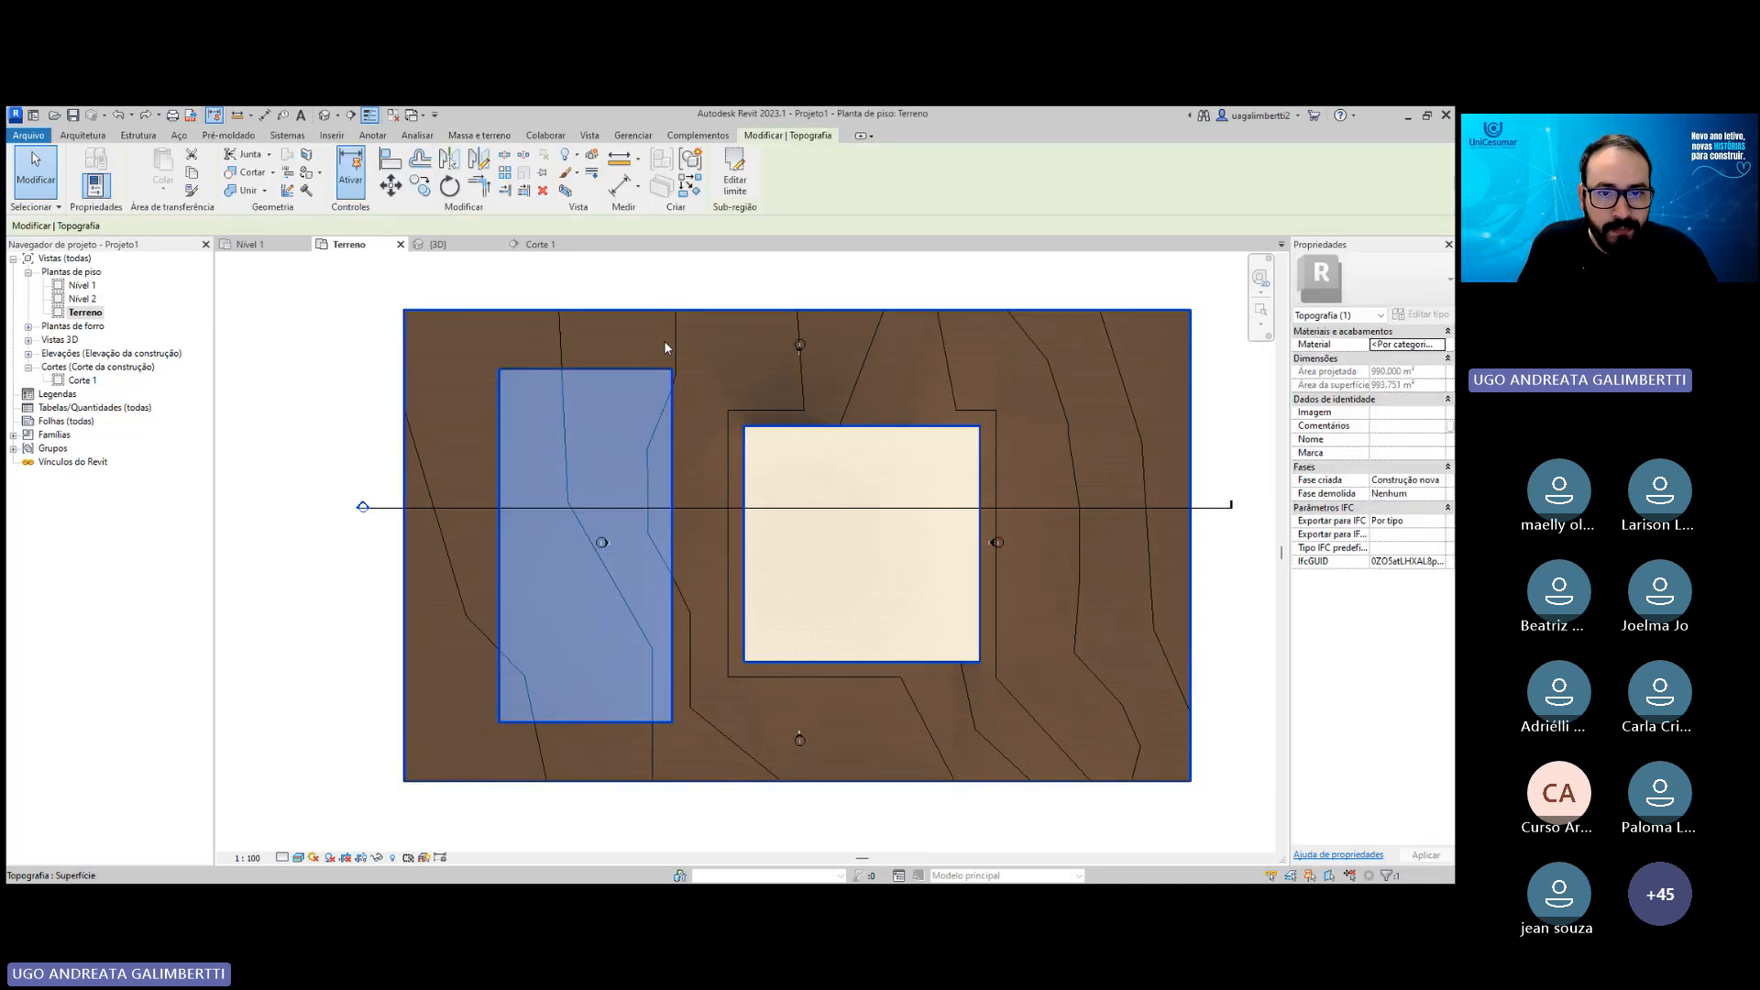
{"action": "key", "text": "Escape"}
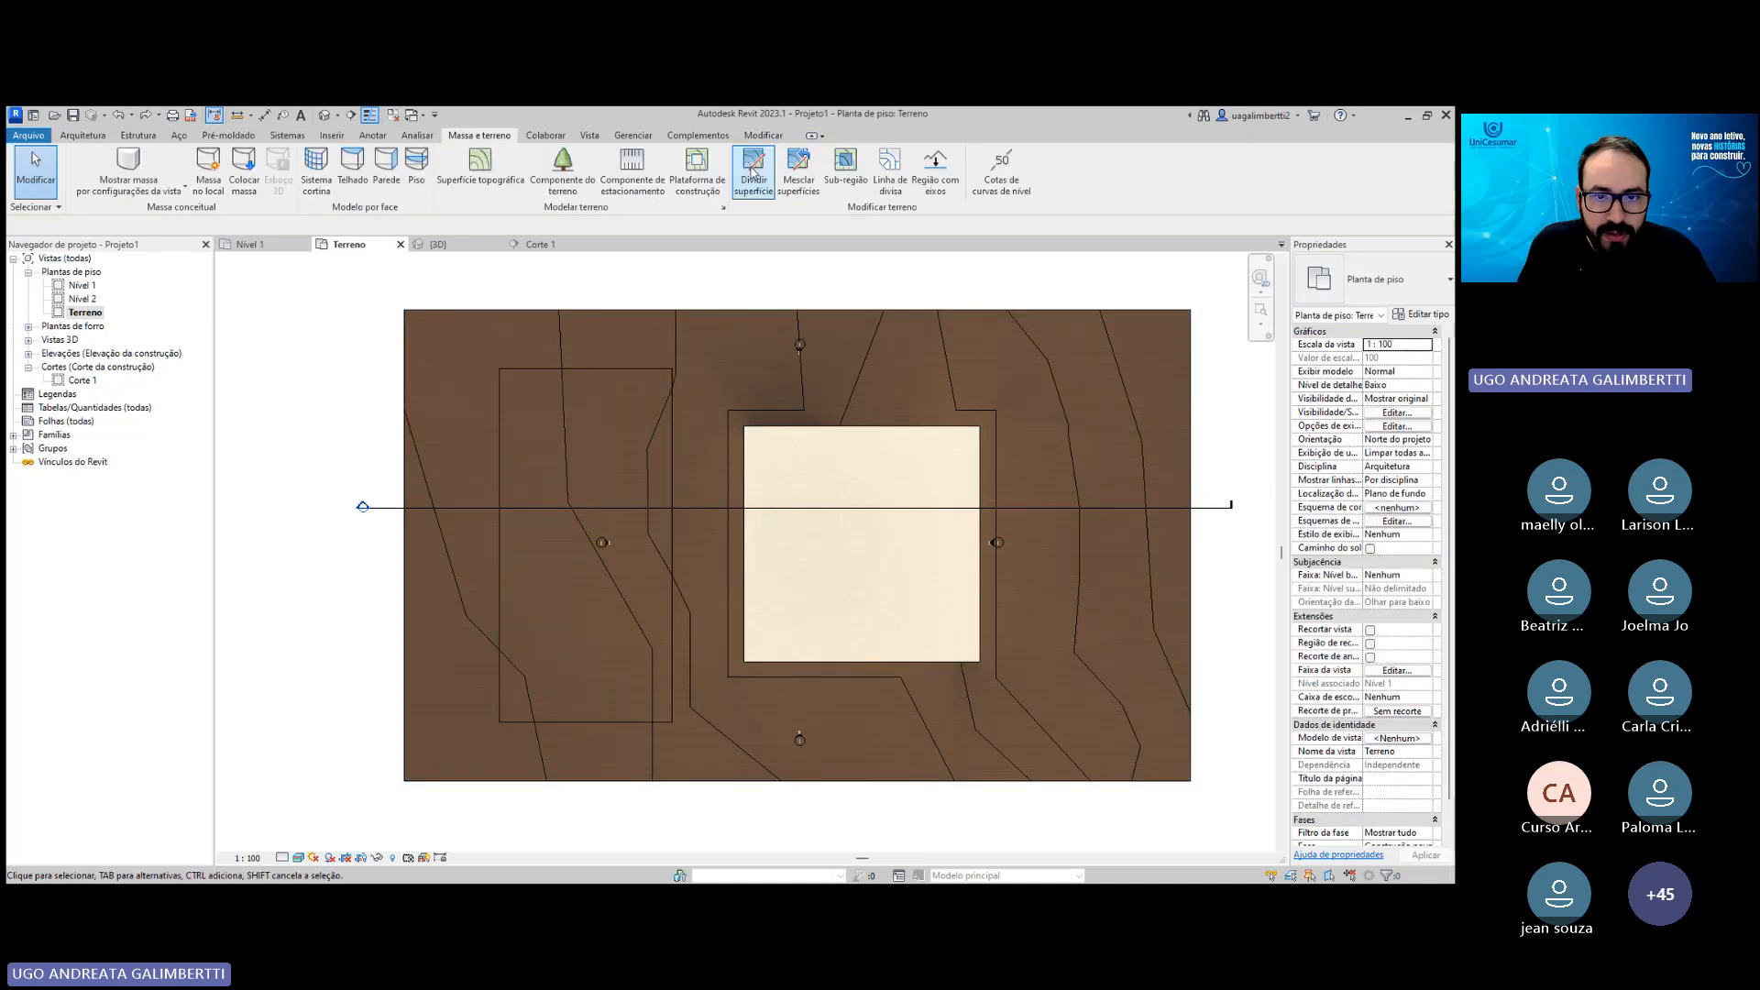
Split the main topography surface along the four rectangle lines west of the pad, and select the surrounding surface.
{"action": "left_click", "coordinate": [753, 173]}
{"action": "left_click", "coordinate": [532, 362]}
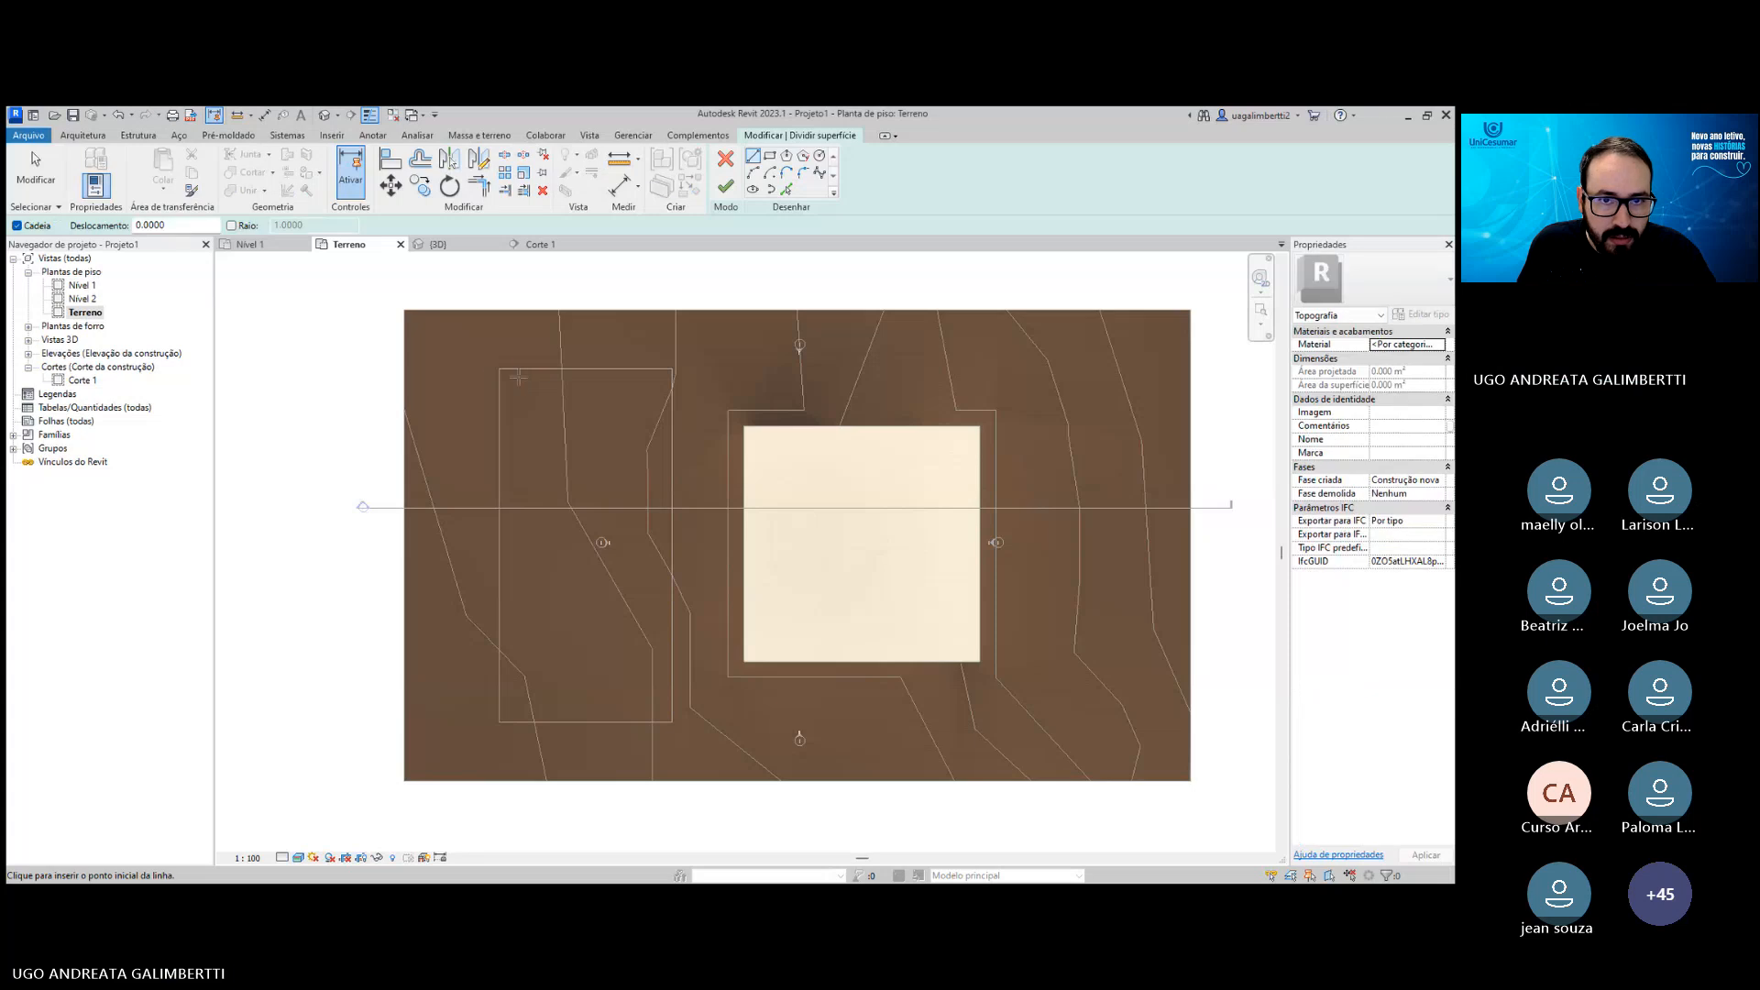
{"action": "left_click", "coordinate": [786, 189]}
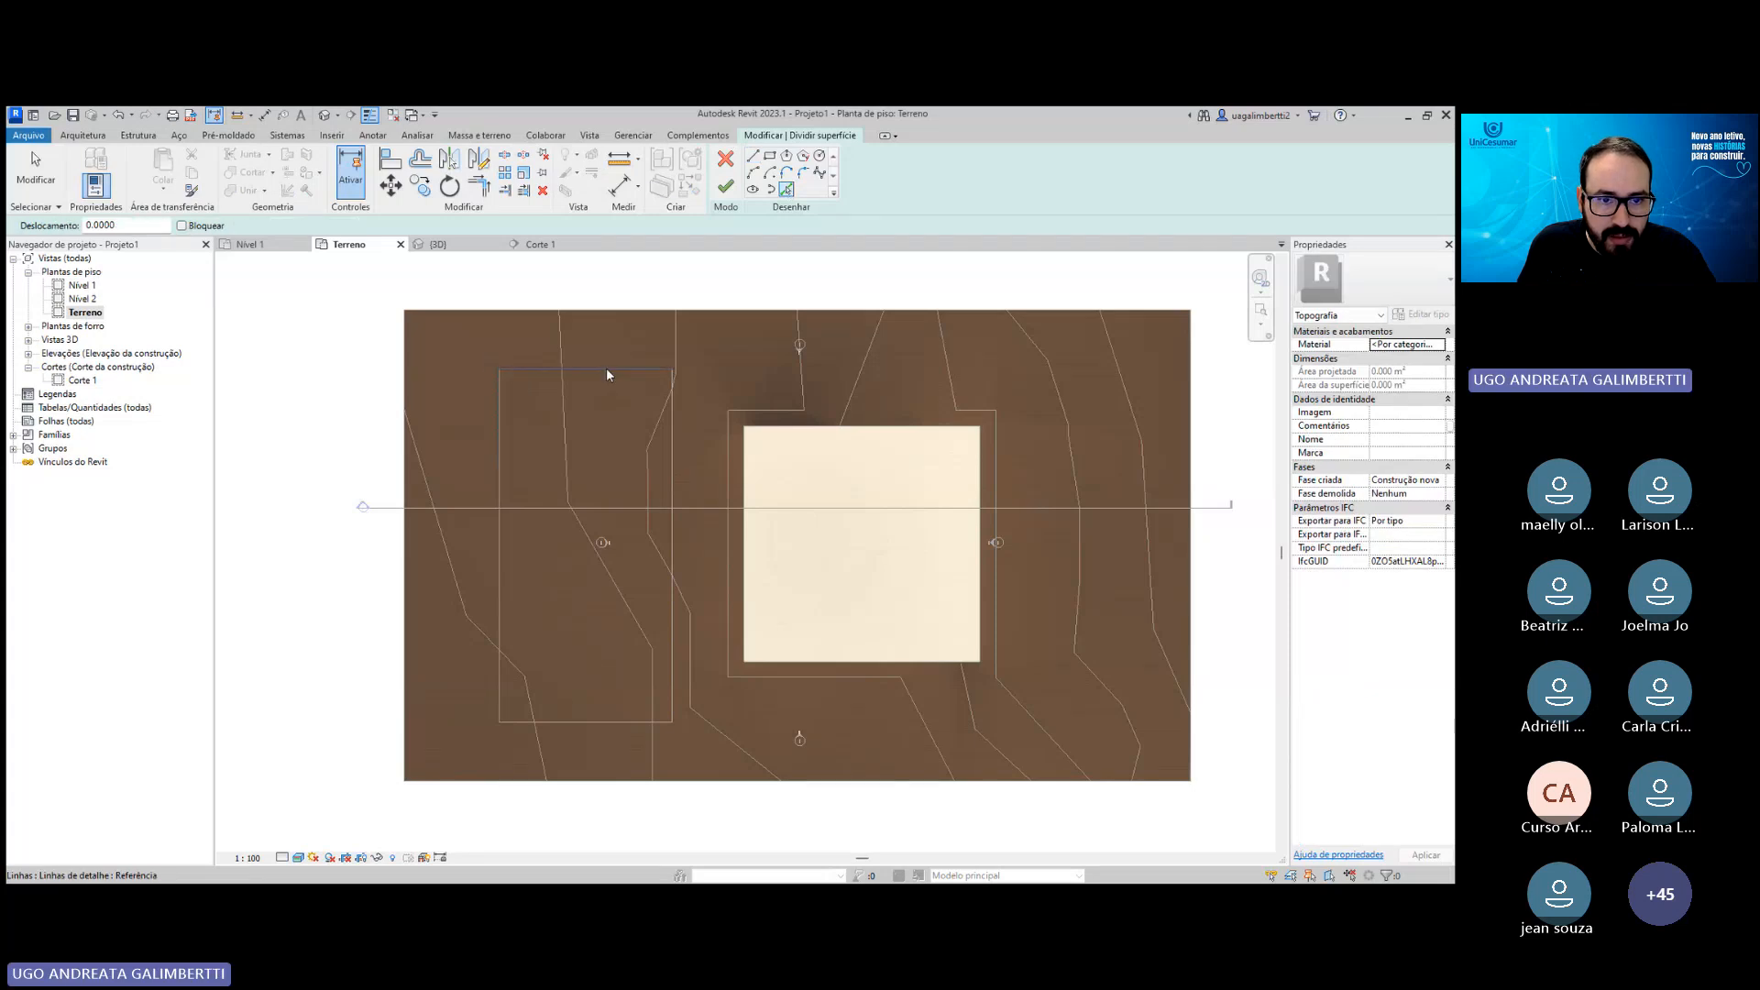
{"action": "left_click", "coordinate": [500, 444]}
{"action": "left_click", "coordinate": [609, 722]}
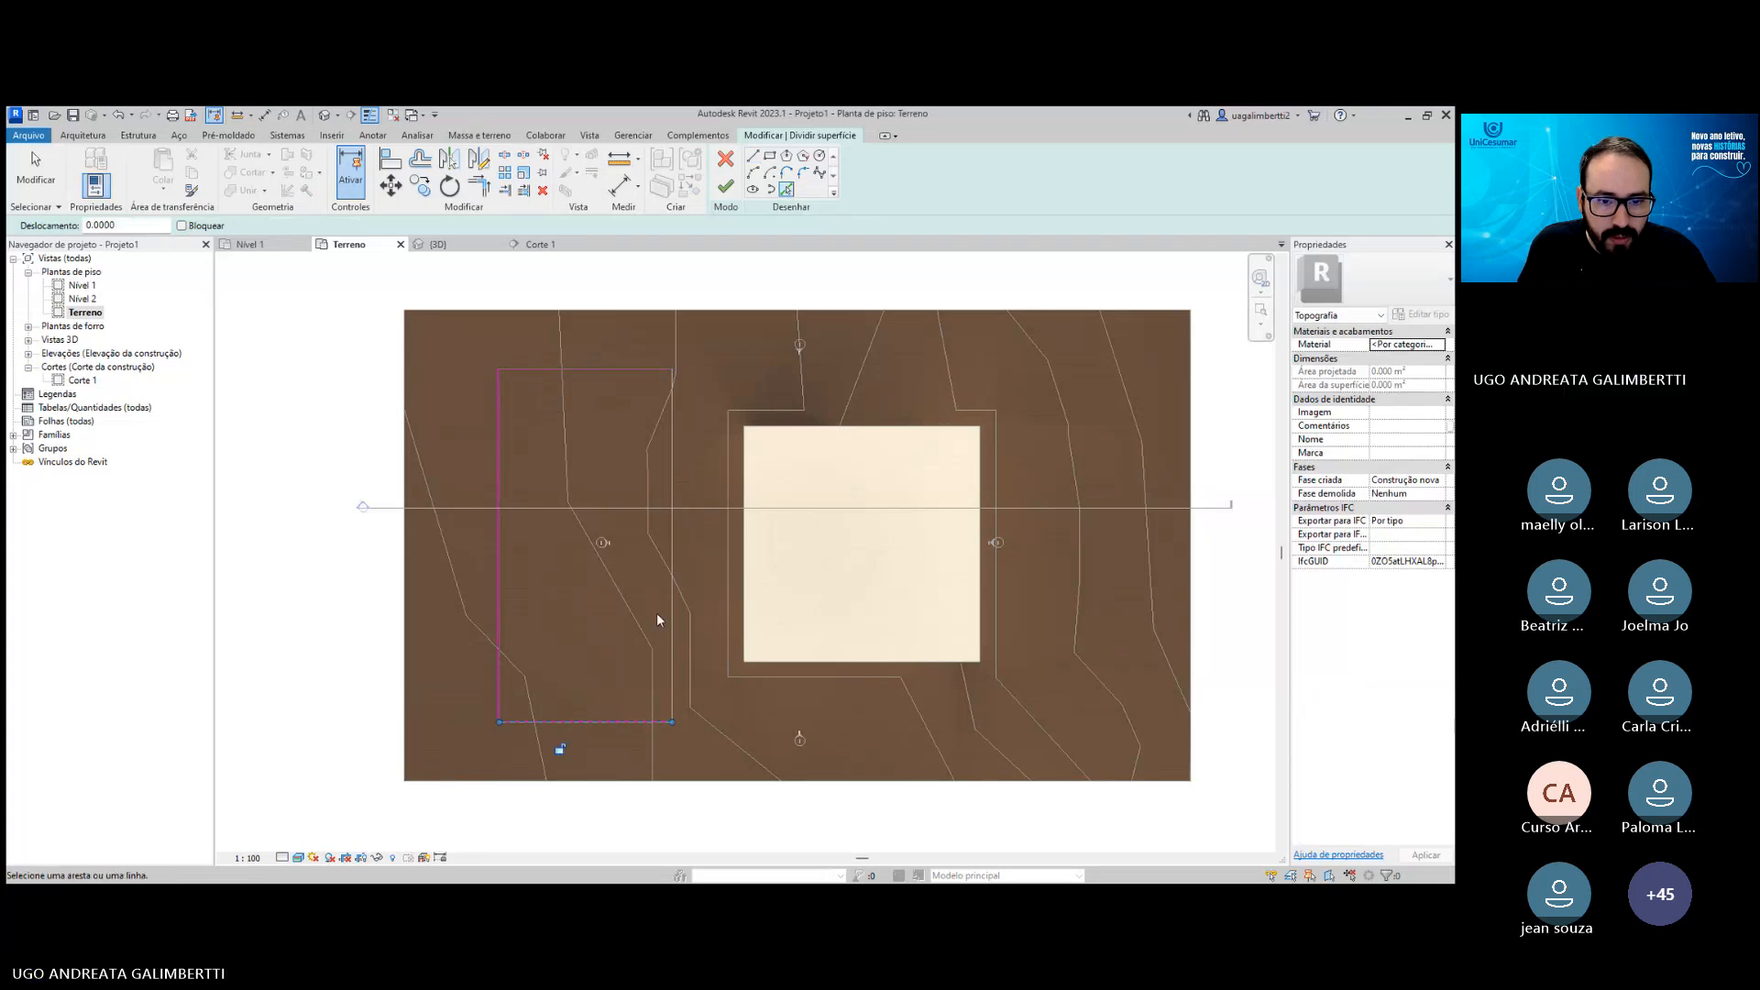
{"action": "left_click", "coordinate": [672, 603]}
{"action": "left_click", "coordinate": [725, 187]}
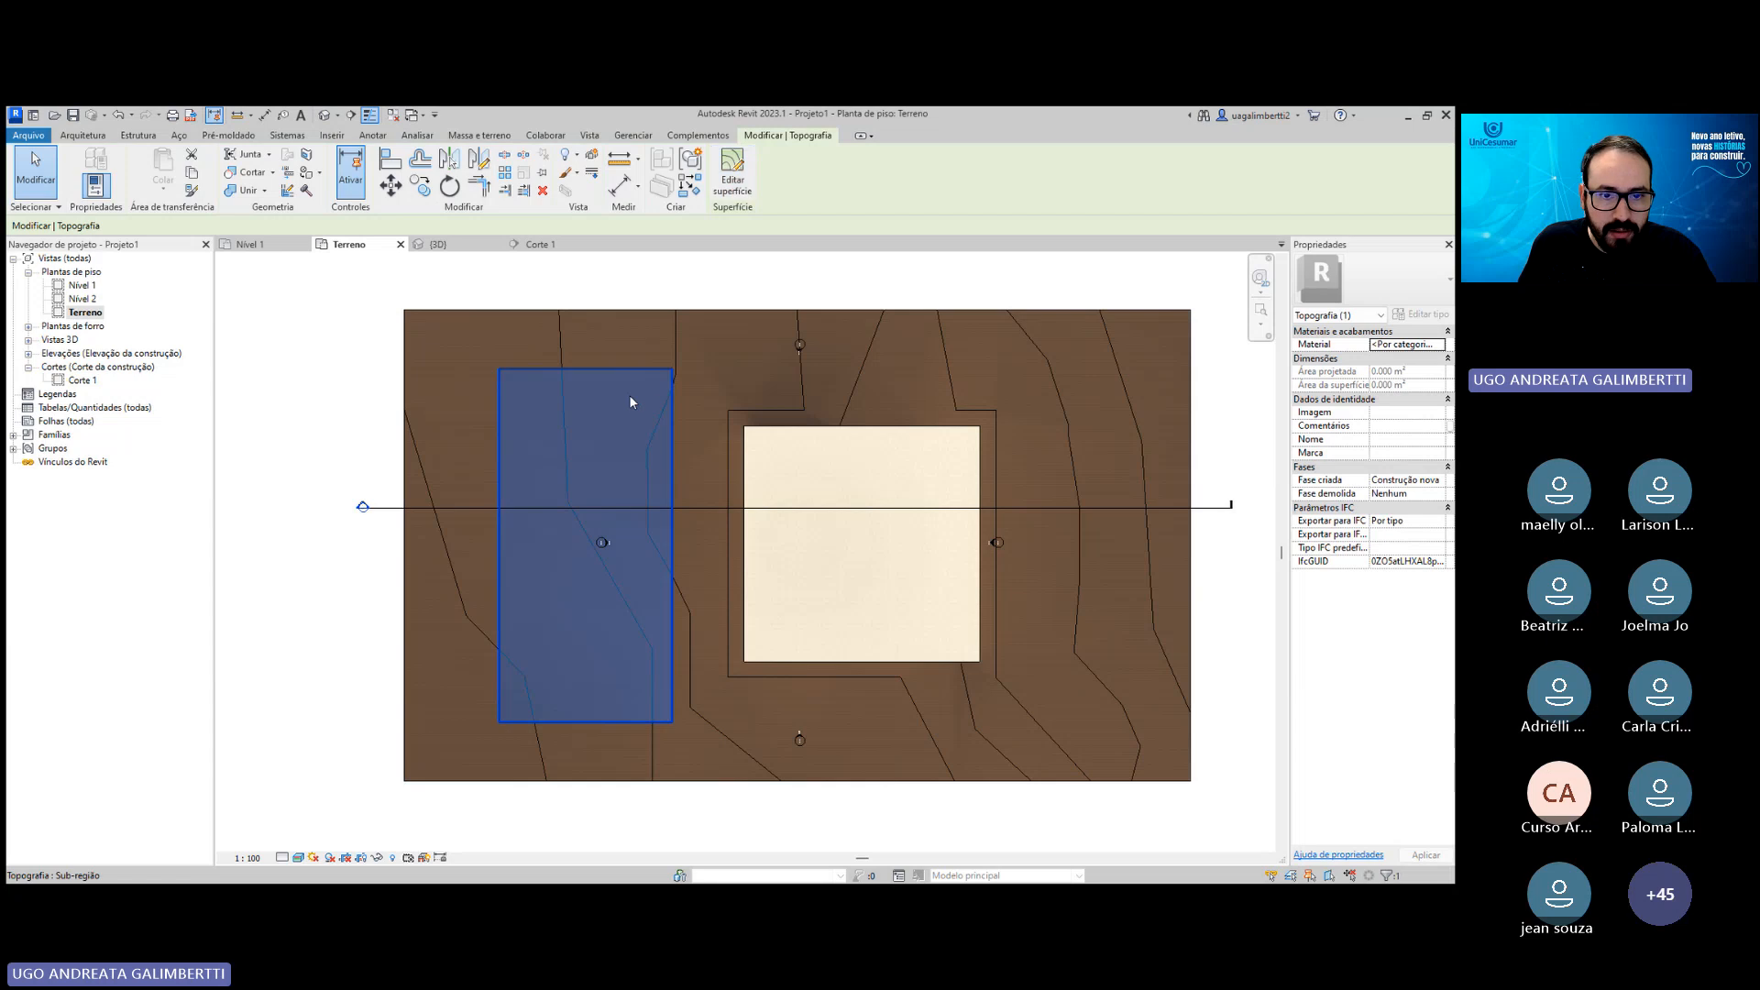
{"action": "left_click", "coordinate": [638, 354]}
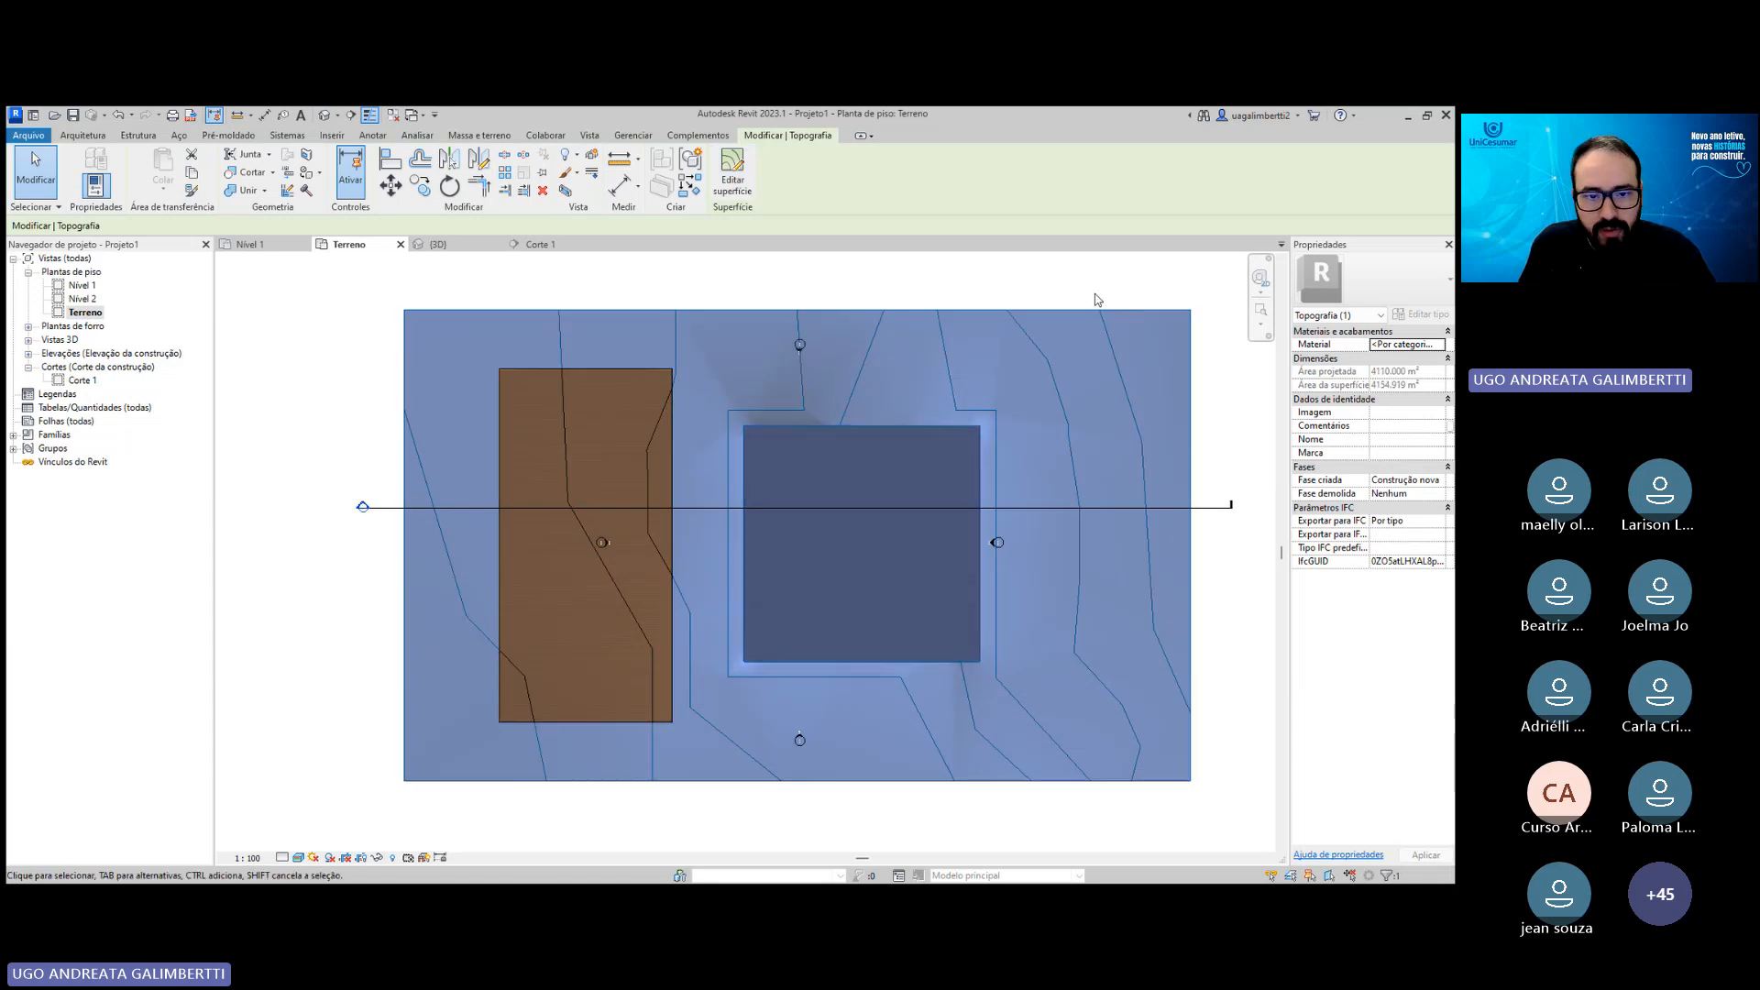
Delete the topography surface surrounding the split-off rectangle west of the pad.
{"action": "left_click", "coordinate": [662, 435]}
{"action": "left_click", "coordinate": [904, 275]}
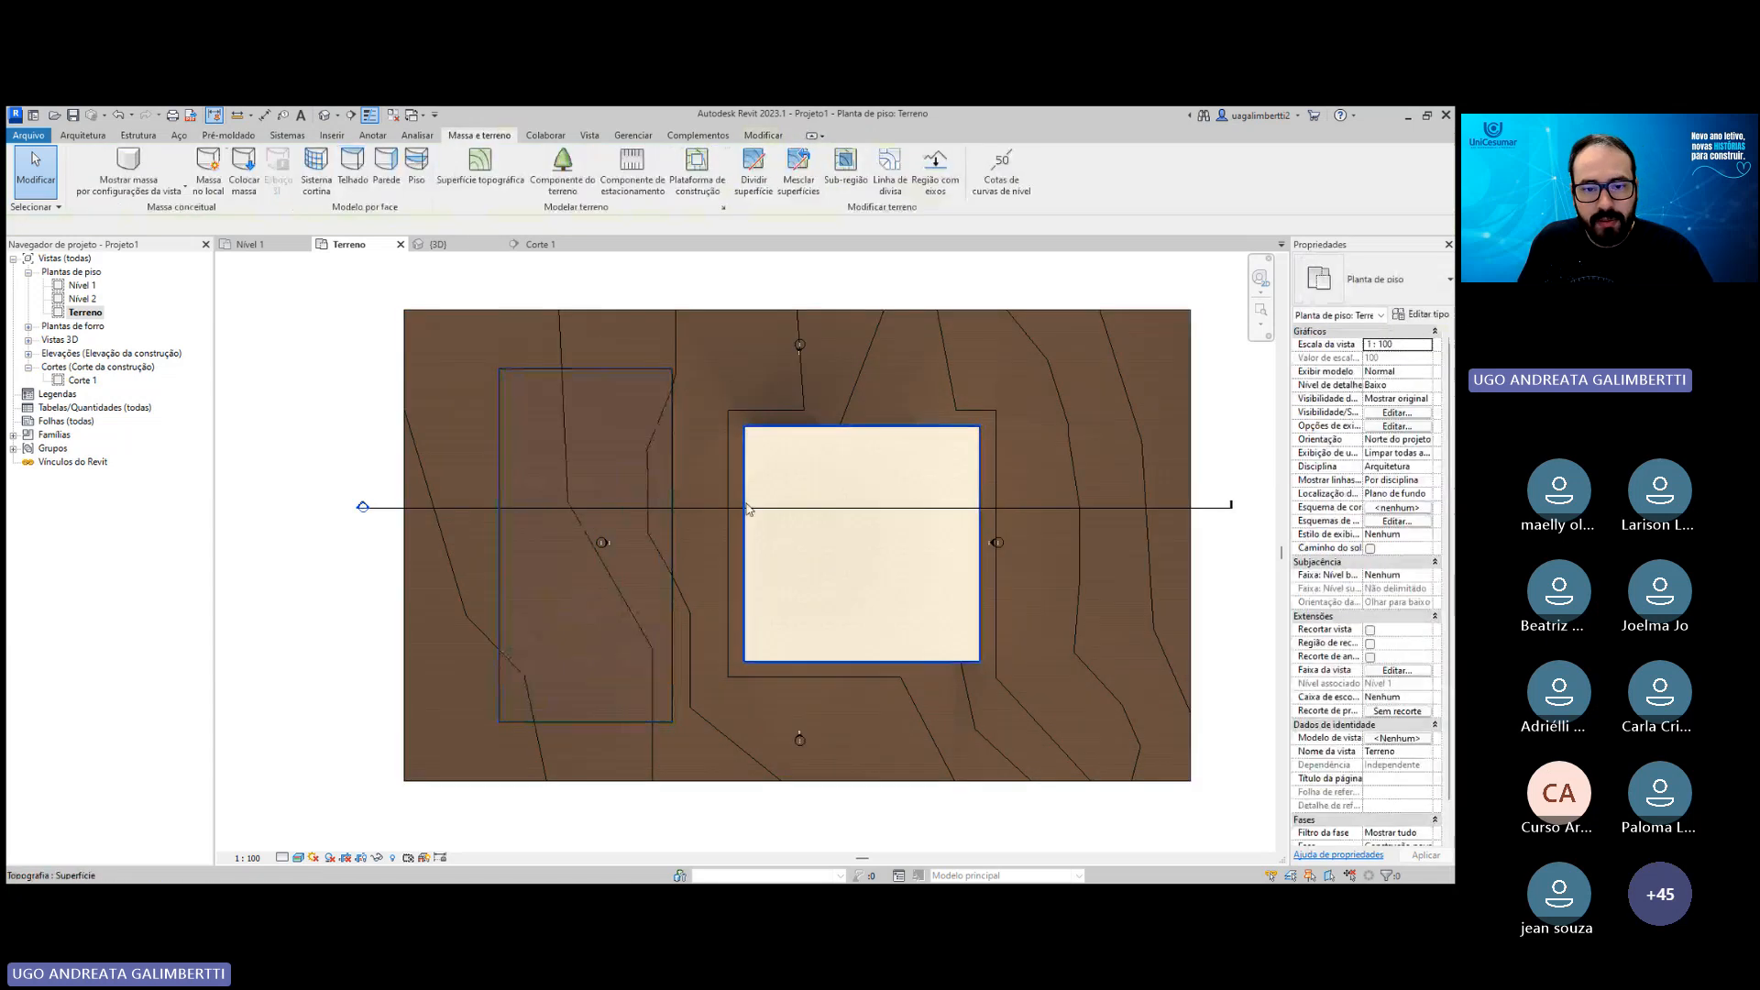
{"action": "left_click", "coordinate": [706, 420]}
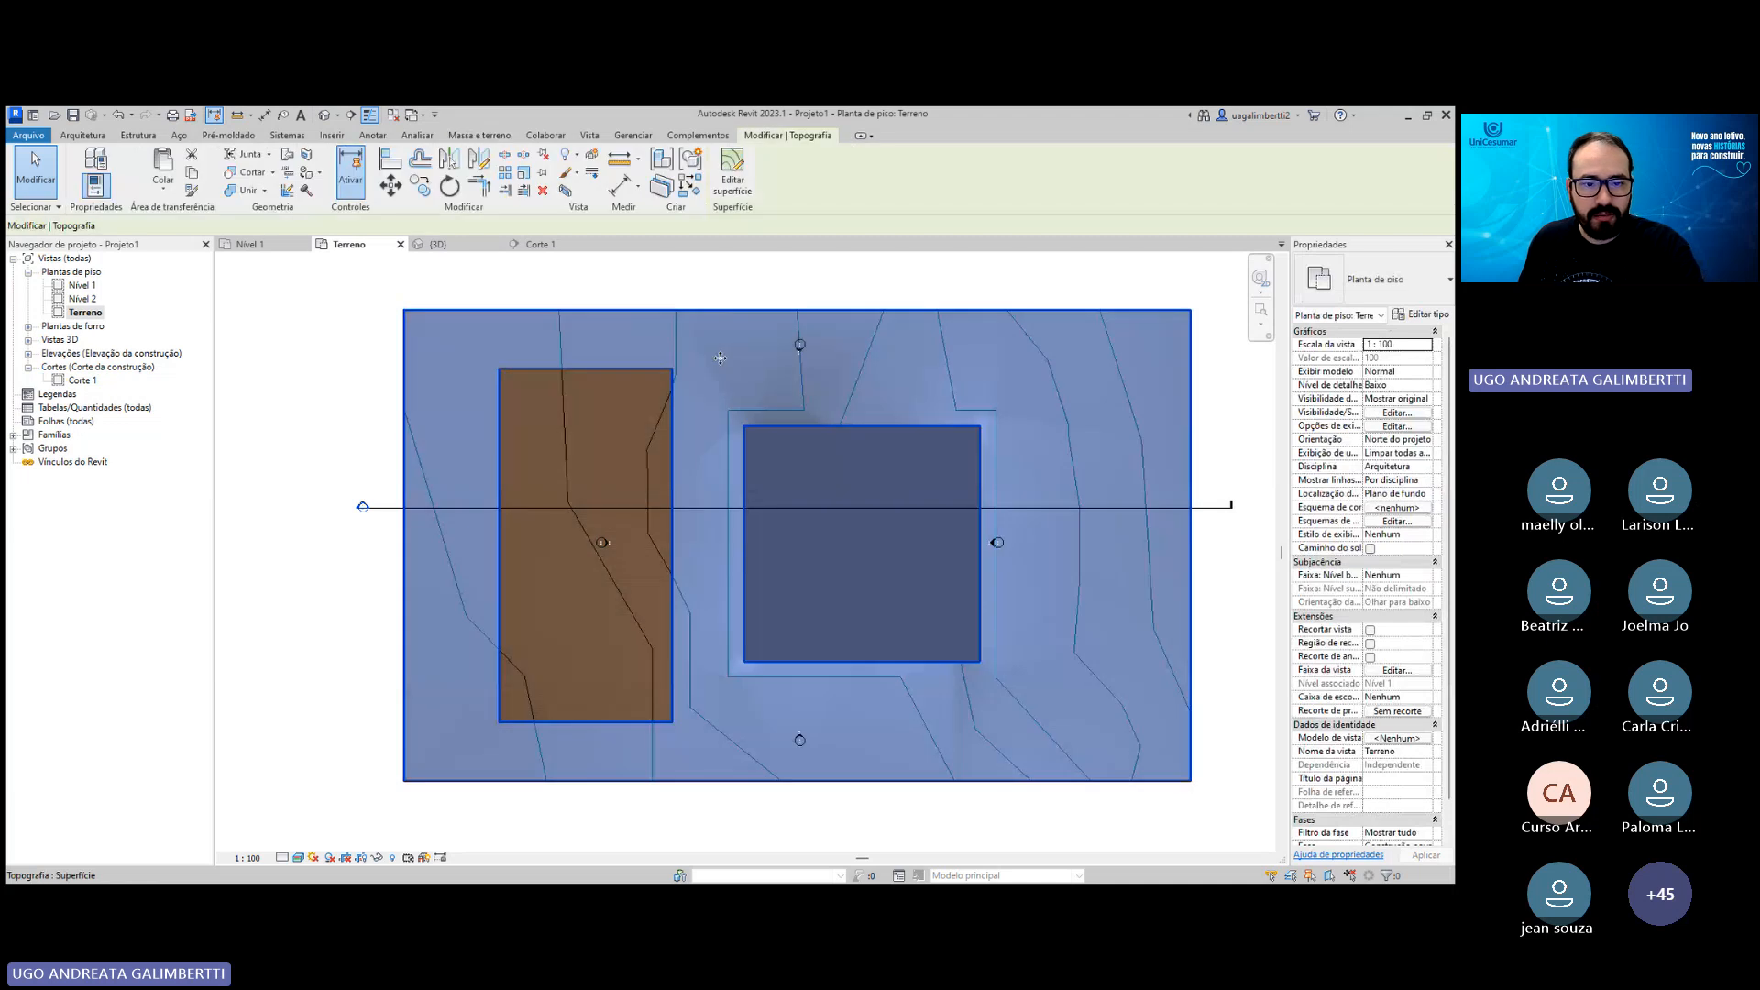
{"action": "key", "text": "Delete"}
{"action": "middle_click_drag", "start_coordinate": [551, 509], "coordinate": [653, 431]}
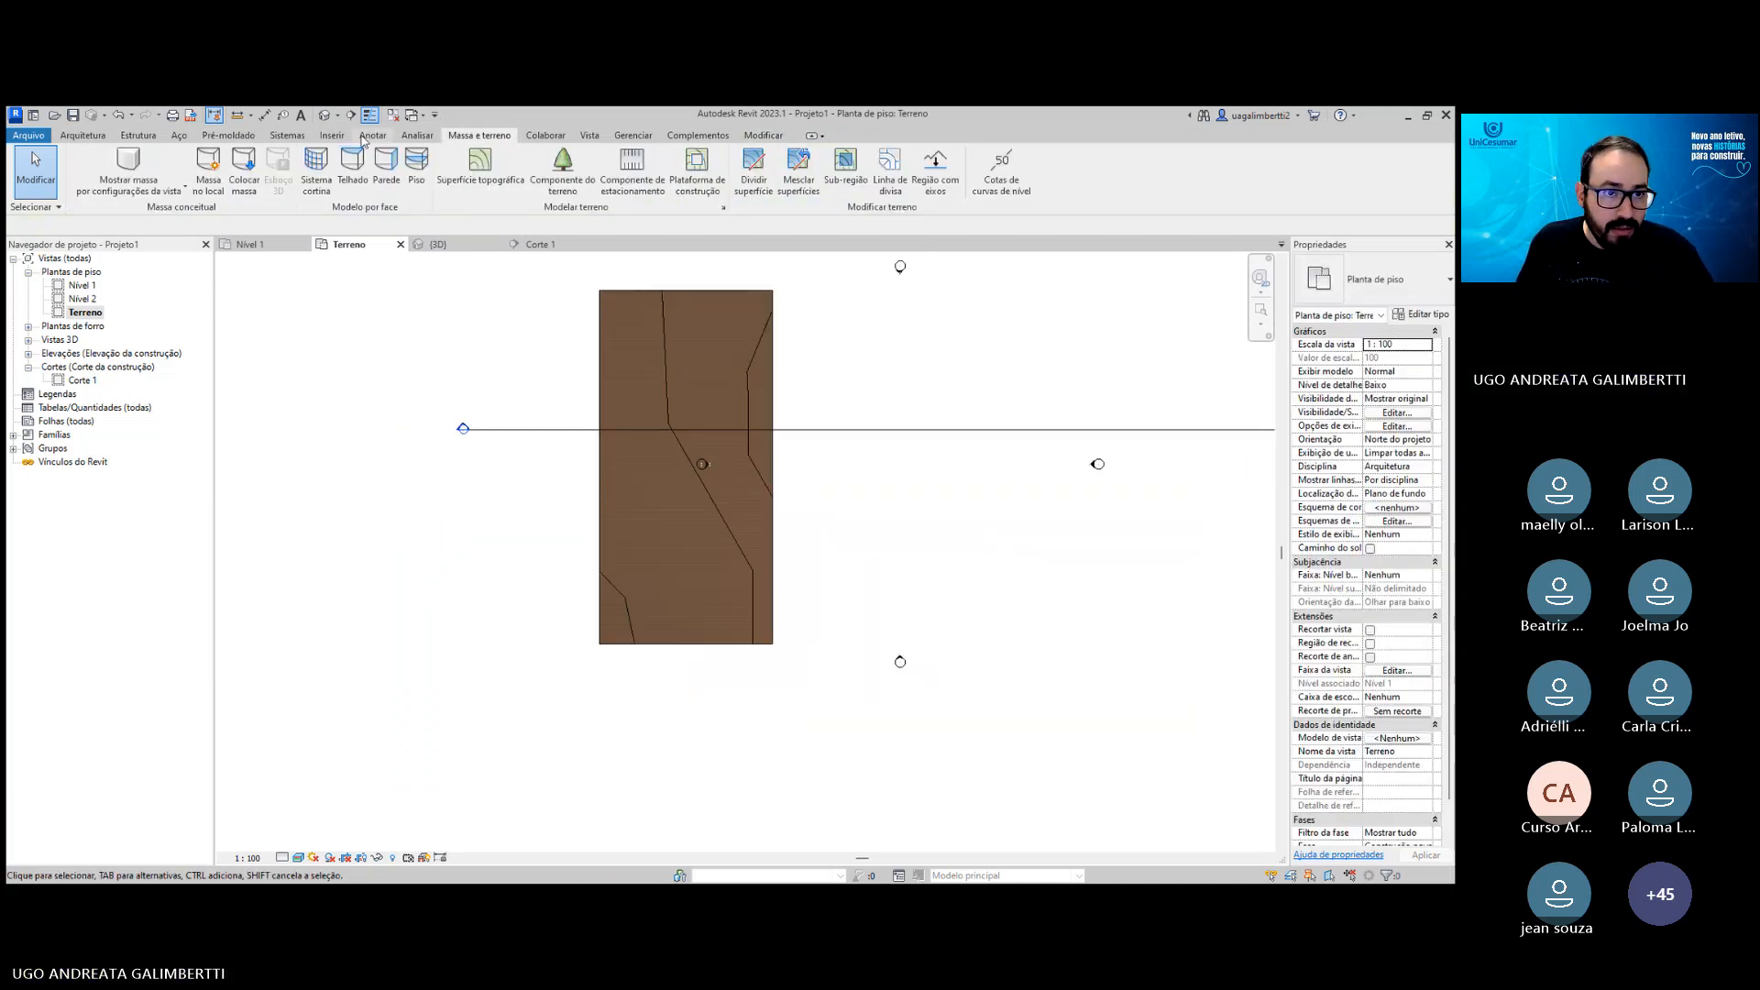
Examine the remaining rectangular terrain piece in the 3D view from oblique angles and from above.
{"action": "left_click", "coordinate": [325, 115]}
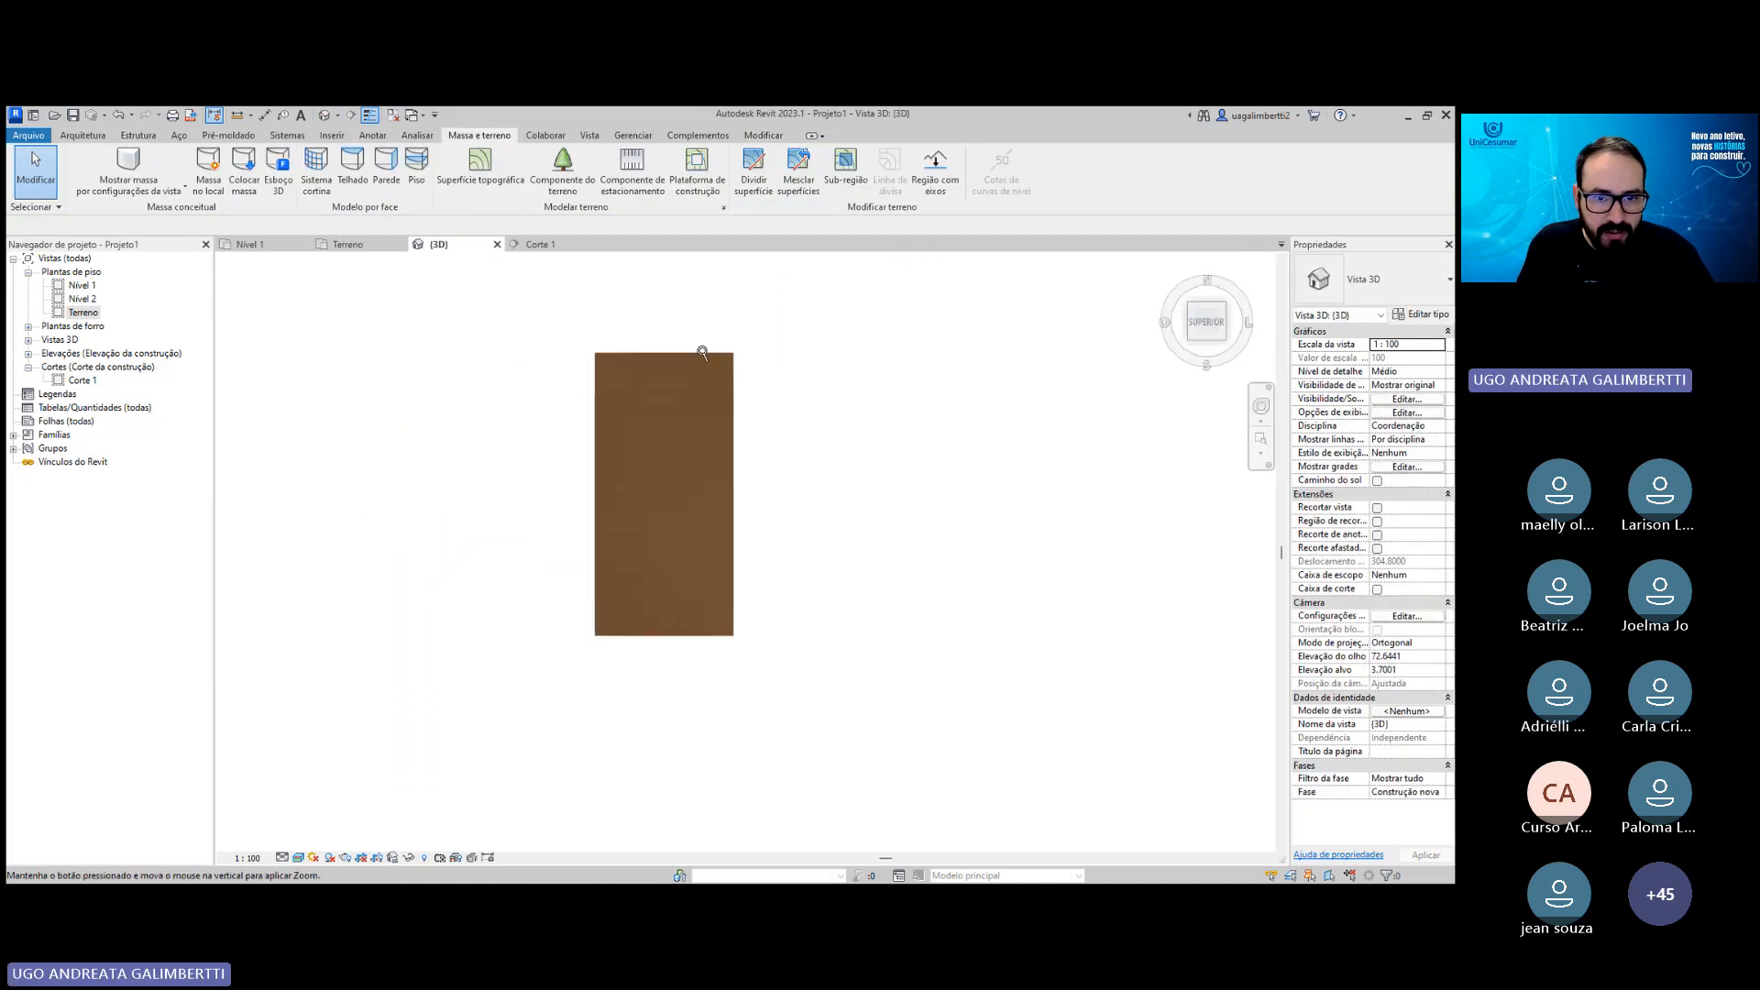
{"action": "scroll", "coordinate": [717, 472], "scroll_direction": "up", "scroll_amount": 3}
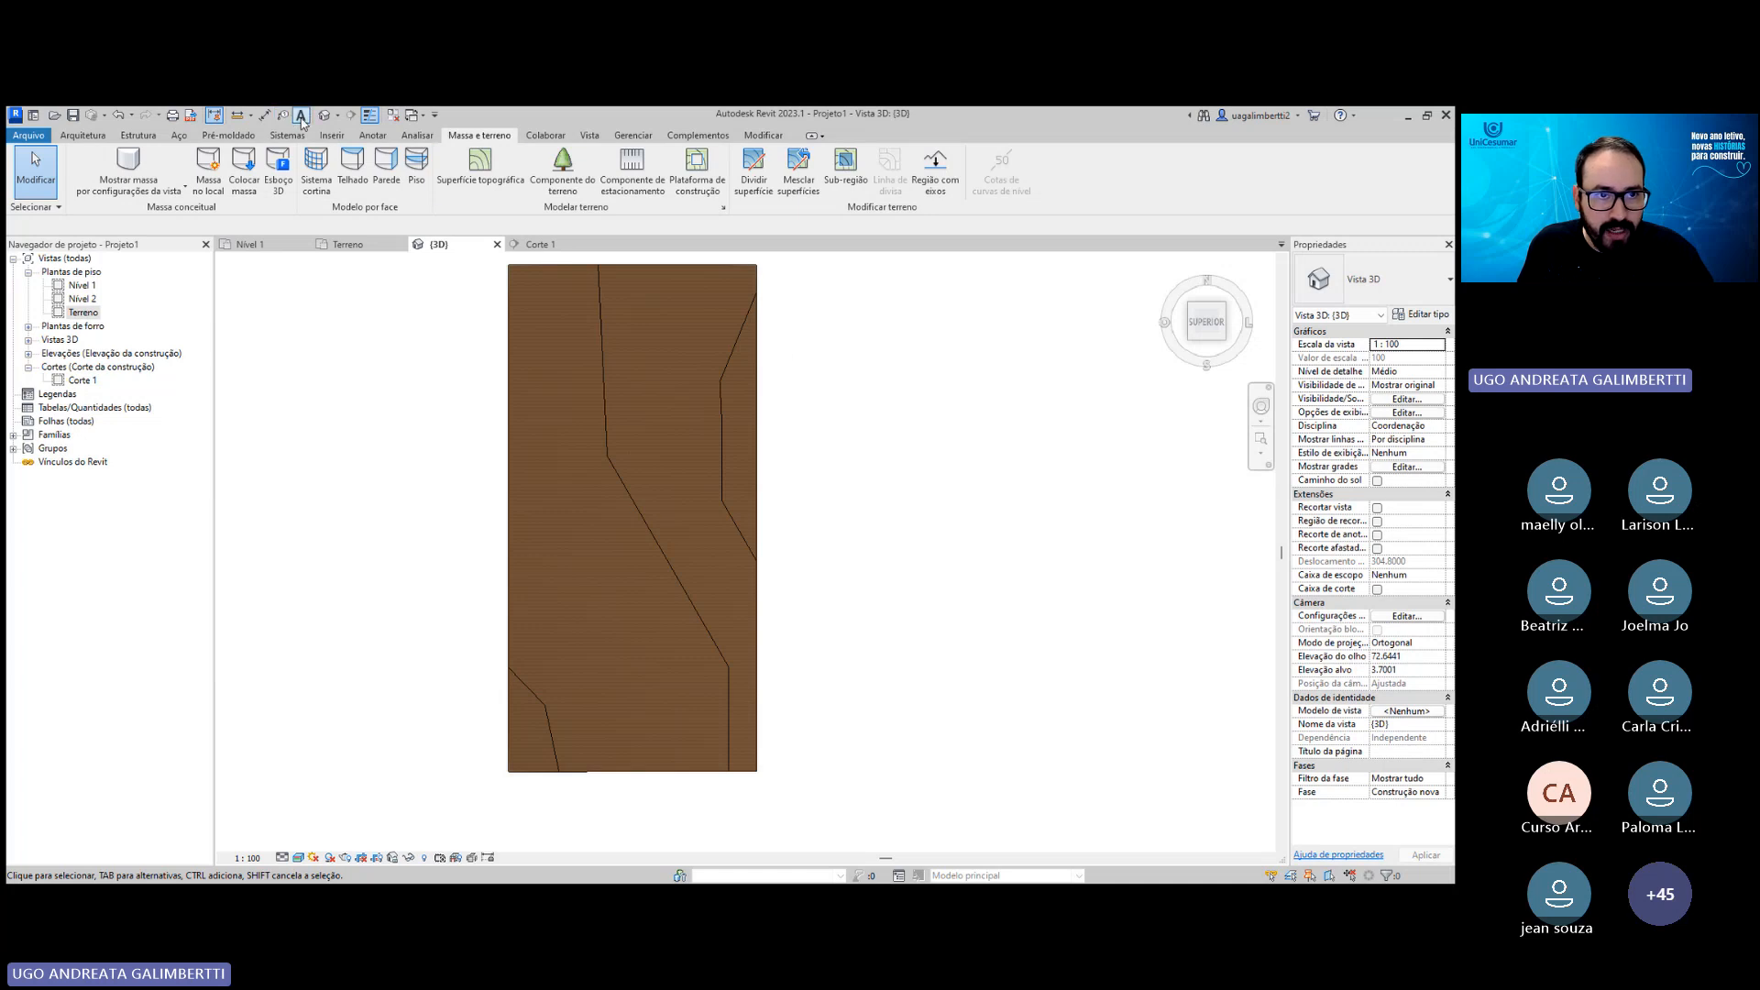
{"action": "mouse_move", "coordinate": [1201, 316]}
{"action": "left_mouse_down"}
{"action": "mouse_move", "coordinate": [1126, 235]}
{"action": "mouse_move", "coordinate": [1054, 197]}
{"action": "left_mouse_up"}
{"action": "scroll", "coordinate": [853, 445], "scroll_direction": "up", "scroll_amount": 2}
{"action": "middle_click_drag", "start_coordinate": [861, 435], "coordinate": [1089, 671]}
{"action": "scroll", "coordinate": [903, 601], "scroll_direction": "up", "scroll_amount": 2}
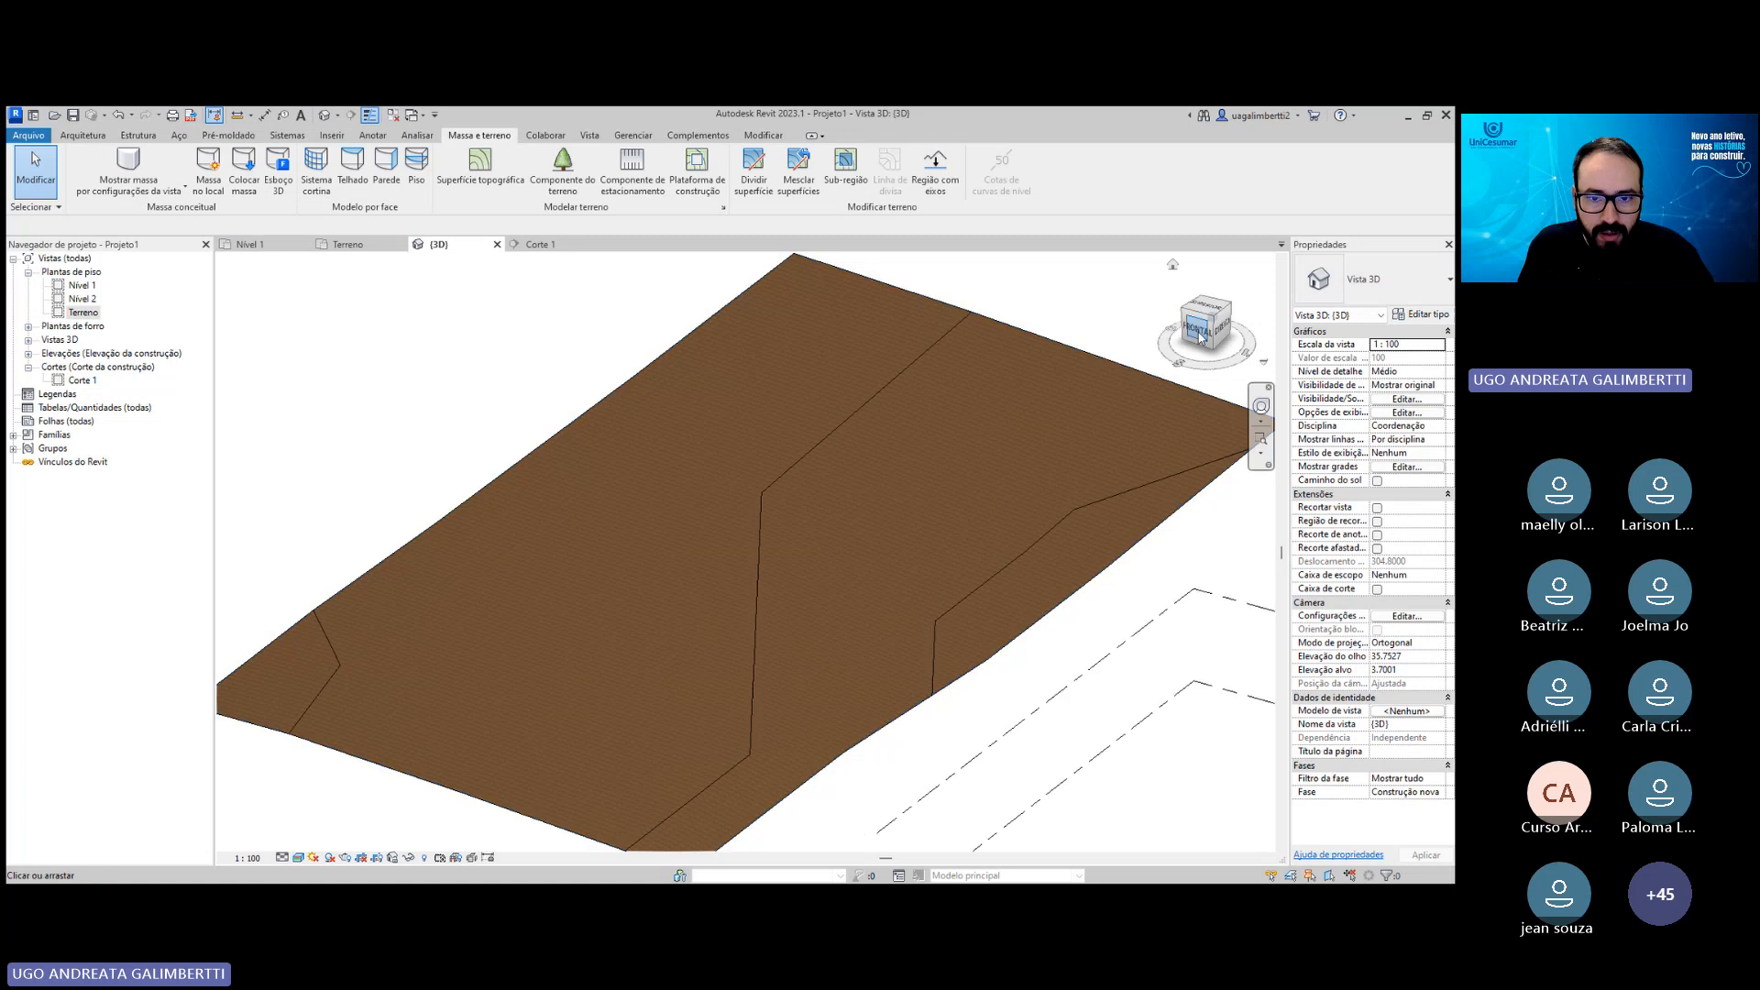
{"action": "left_click_drag", "start_coordinate": [1199, 336], "coordinate": [1242, 355]}
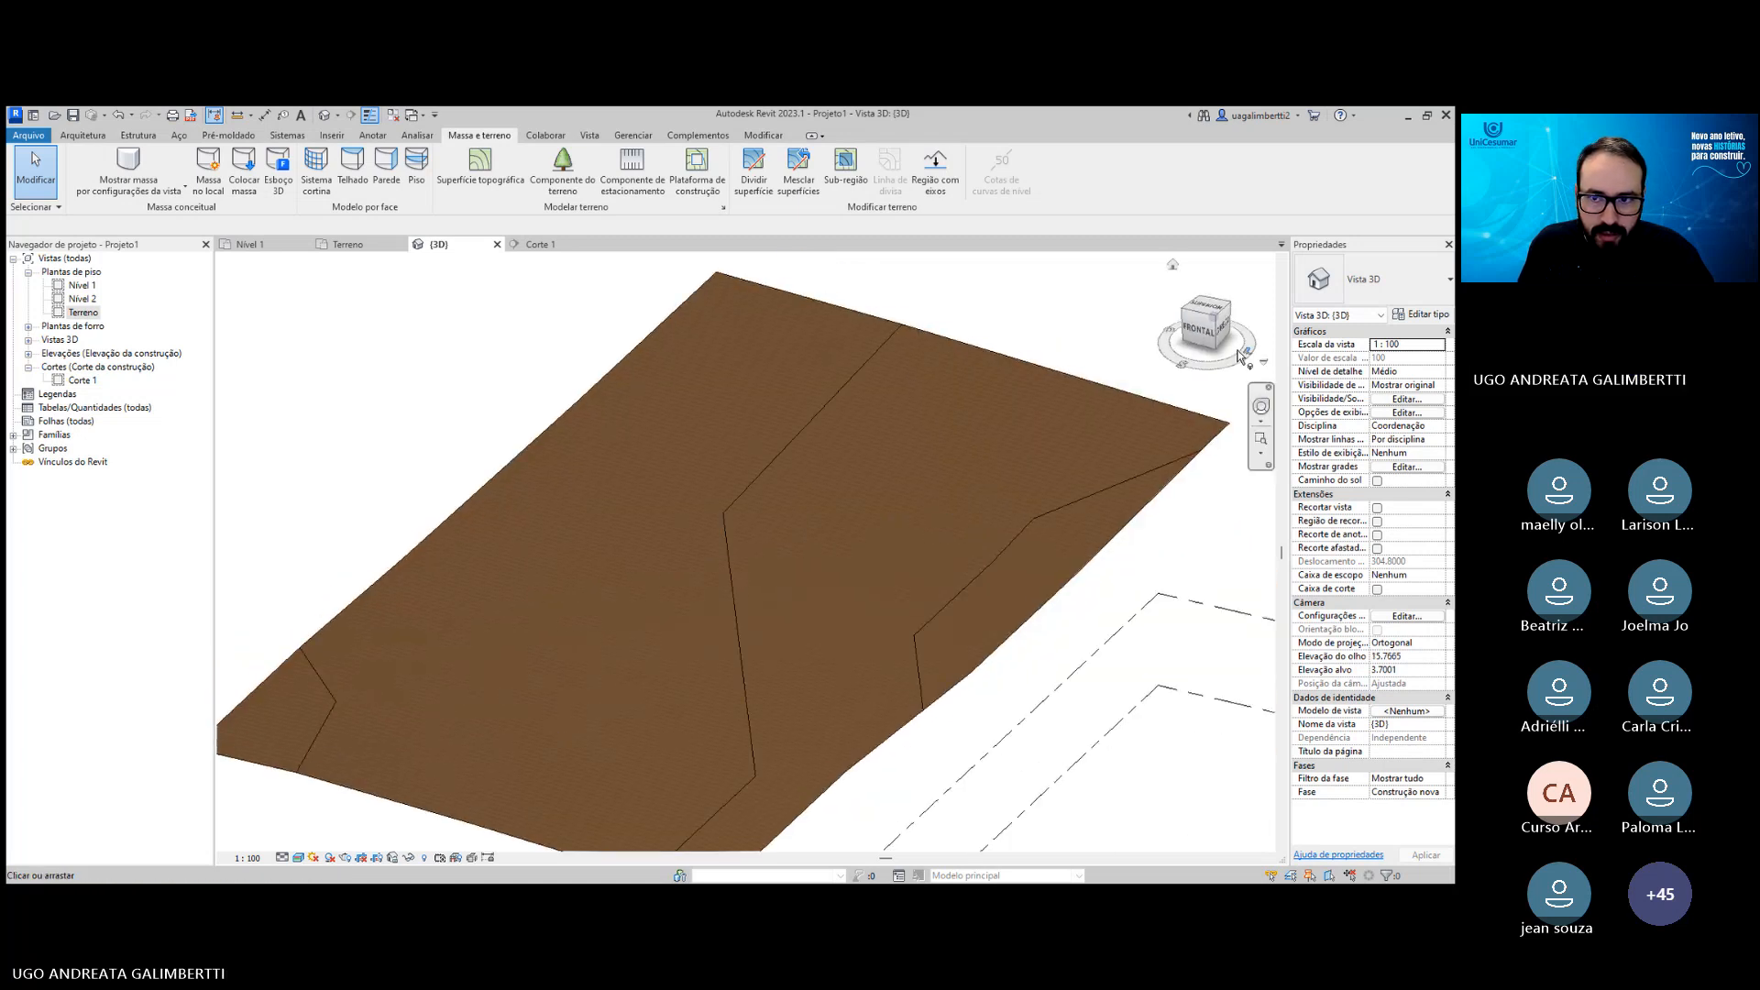
{"action": "left_click", "coordinate": [1204, 318]}
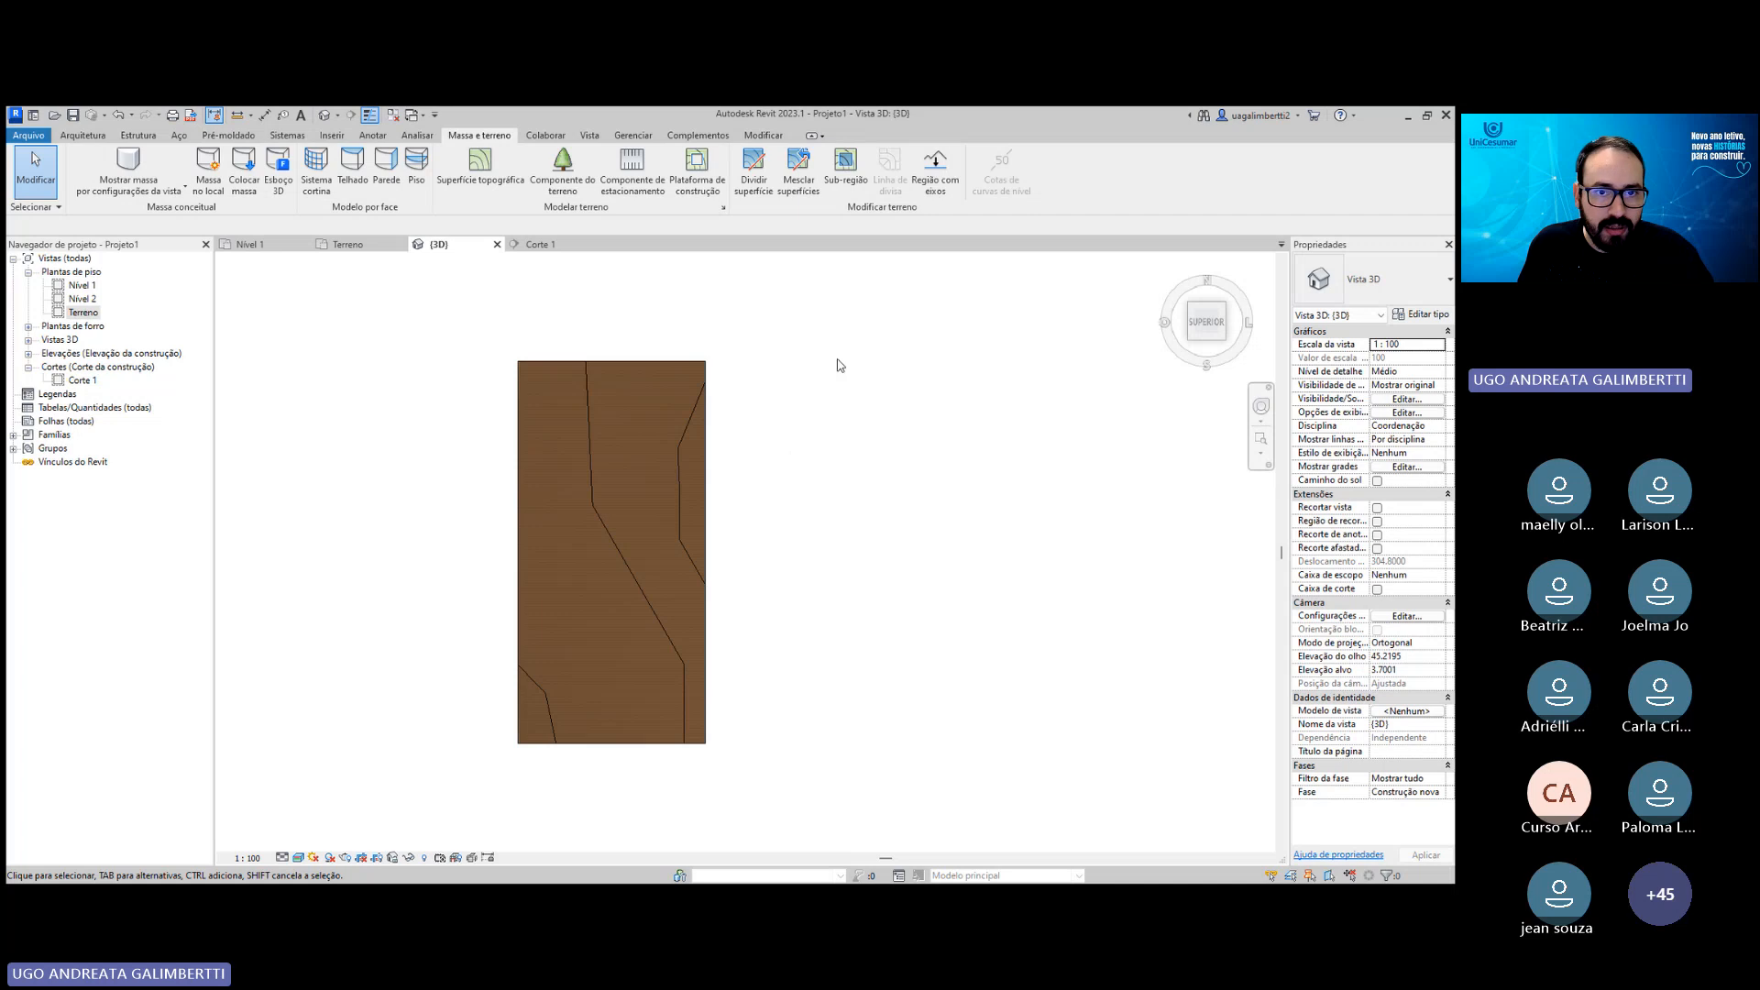
Leave surface editing without adding points, and undo the deletion and the split of the main topography.
{"action": "left_click", "coordinate": [498, 190]}
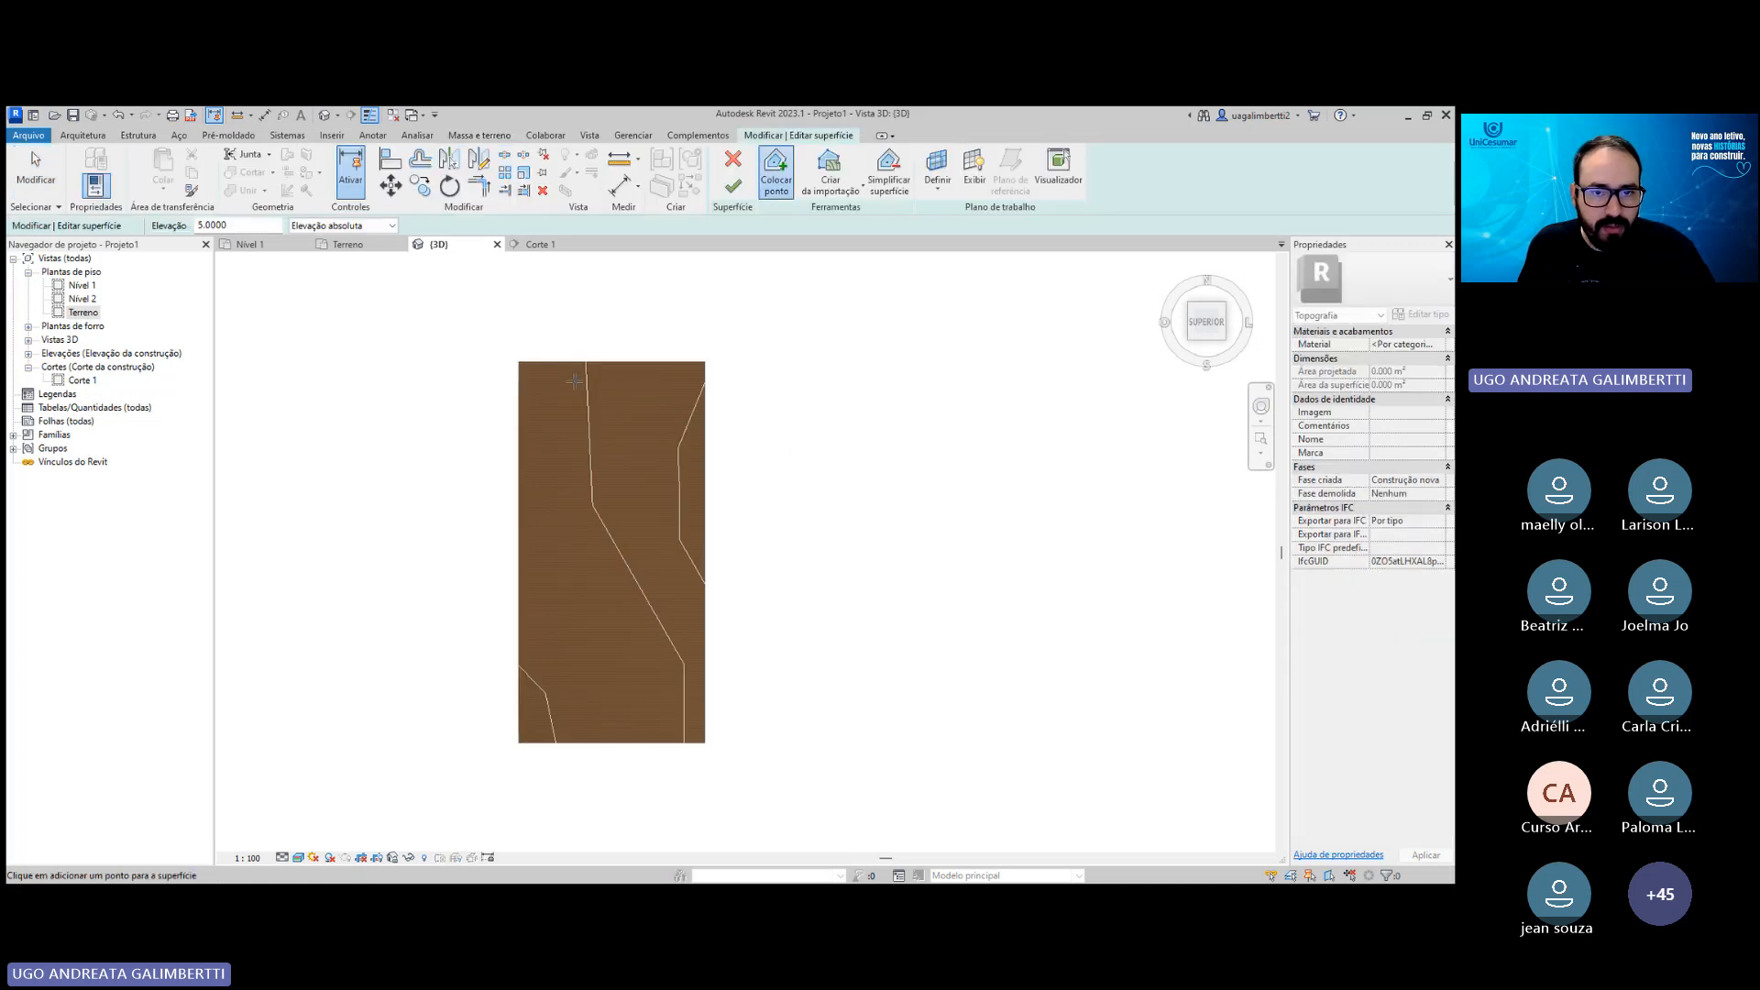
{"action": "left_click", "coordinate": [733, 186]}
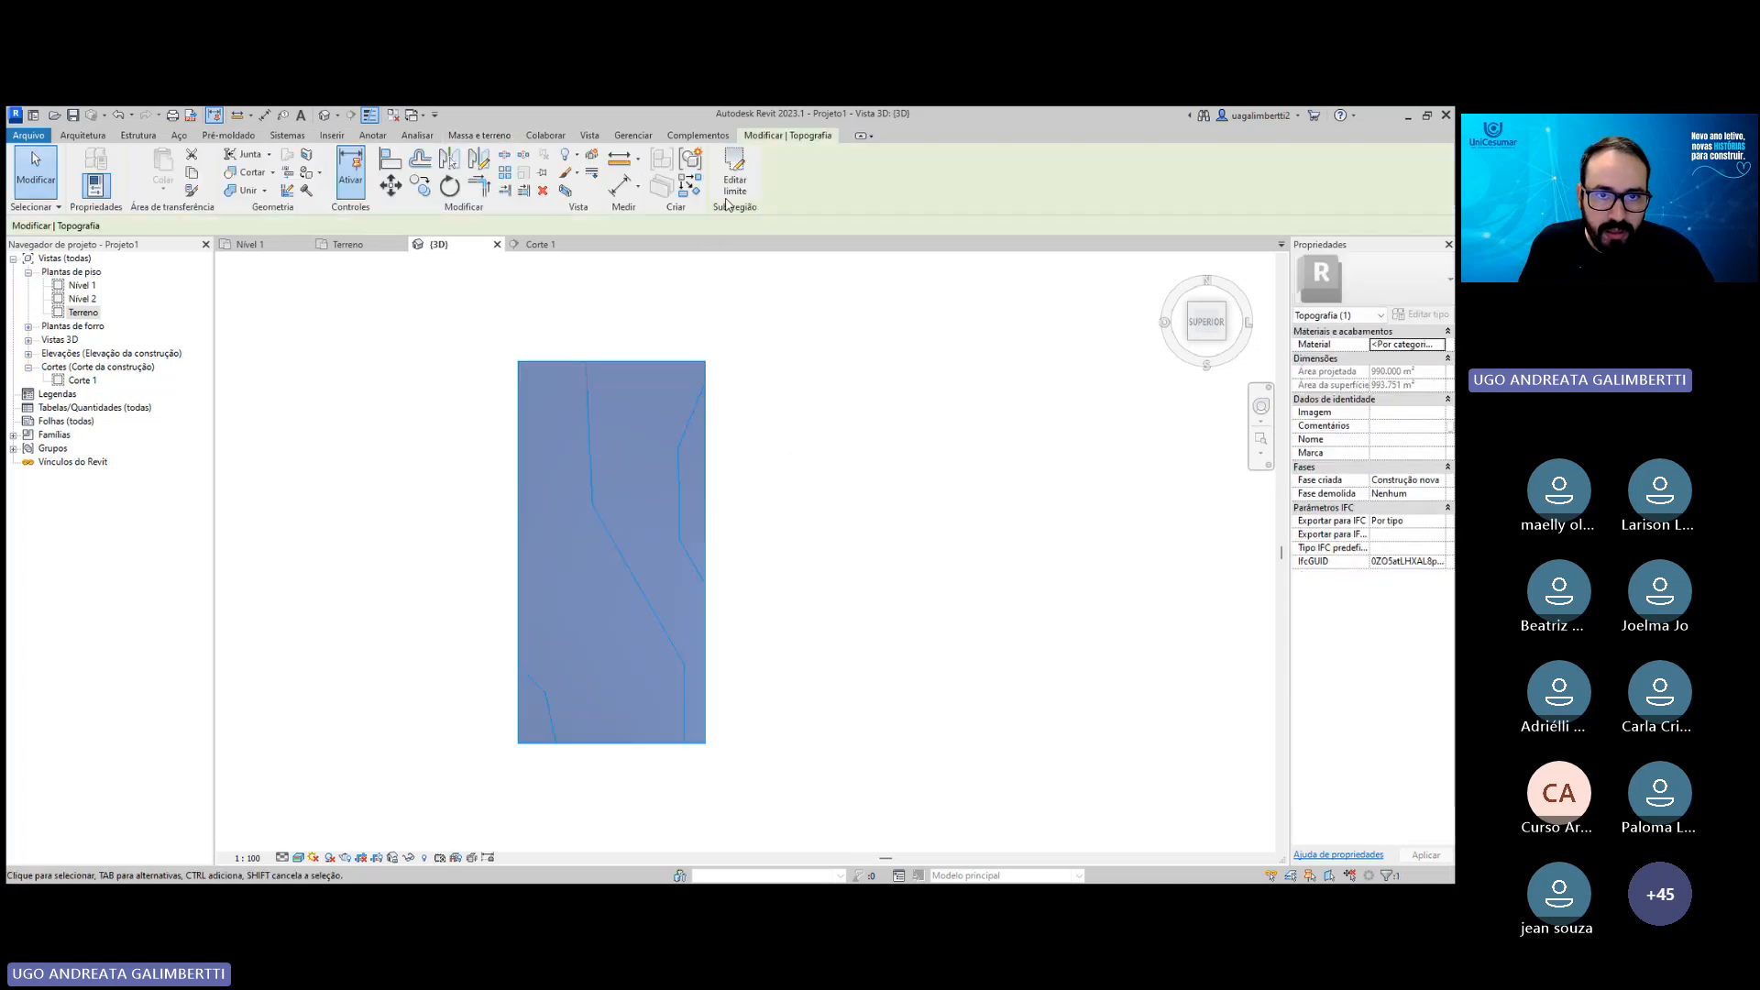
{"action": "left_click", "coordinate": [848, 305]}
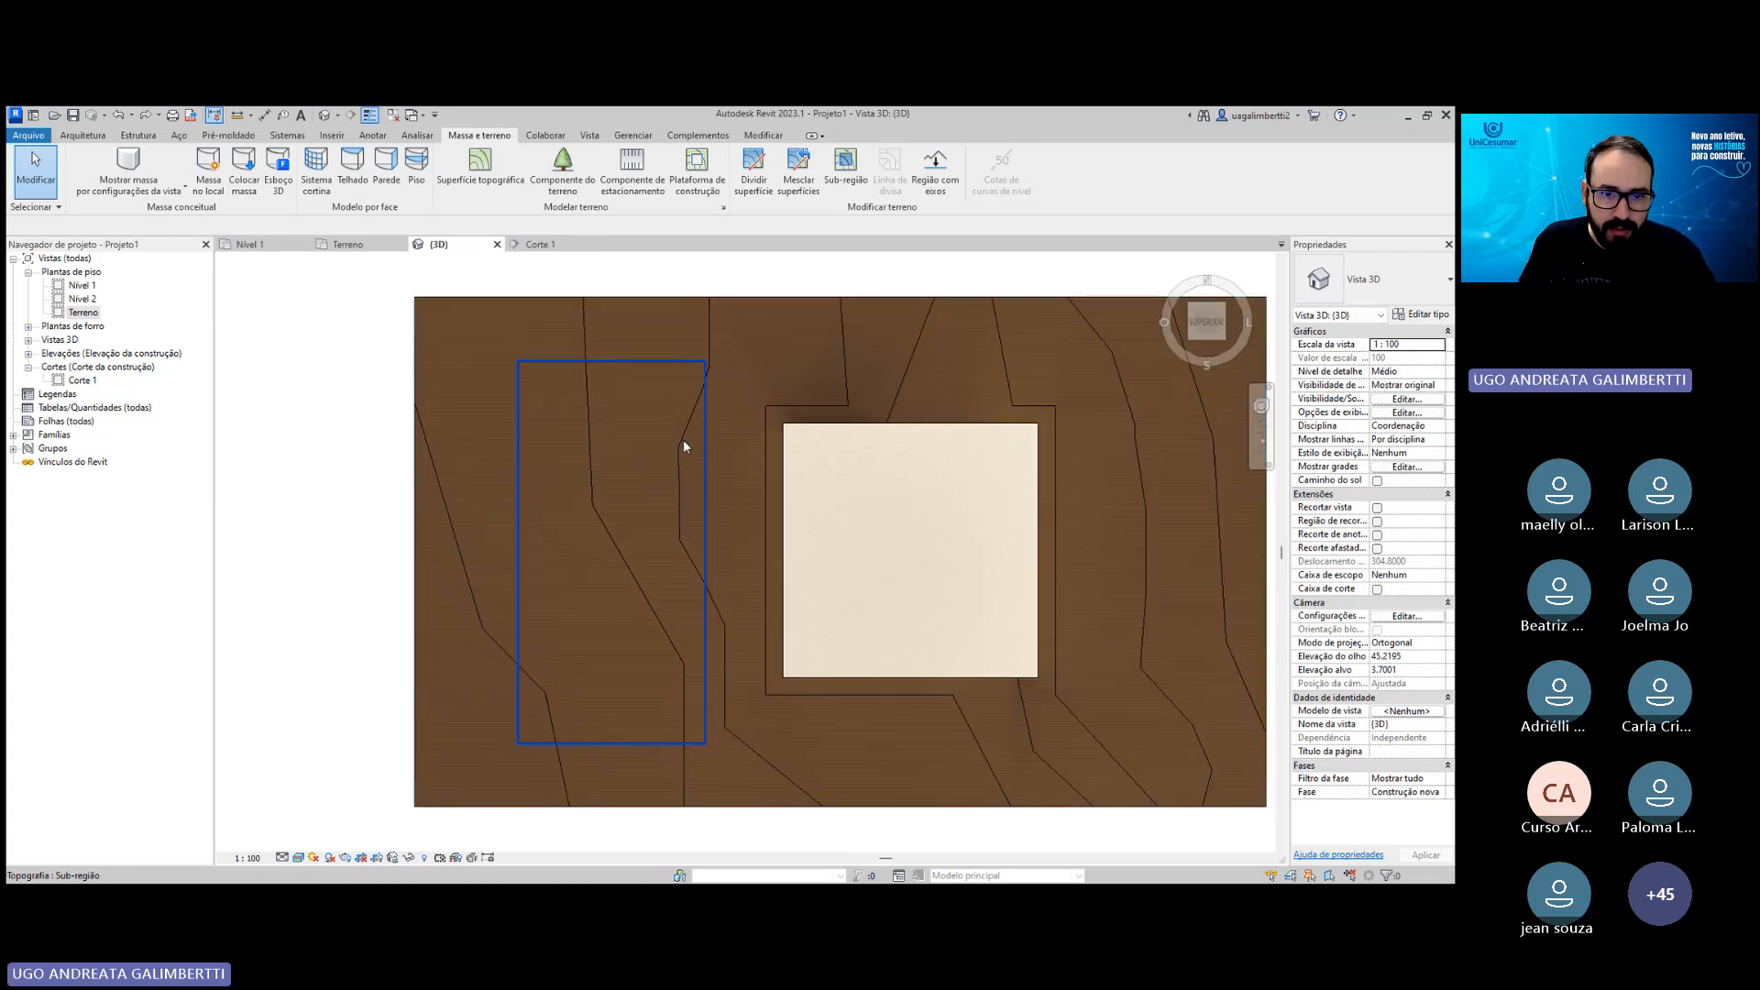
Try to split the main topography surface along the rectangle west of the pad, and discard the sketch.
{"action": "left_click", "coordinate": [668, 467]}
{"action": "key", "text": "Escape"}
{"action": "left_click", "coordinate": [795, 336]}
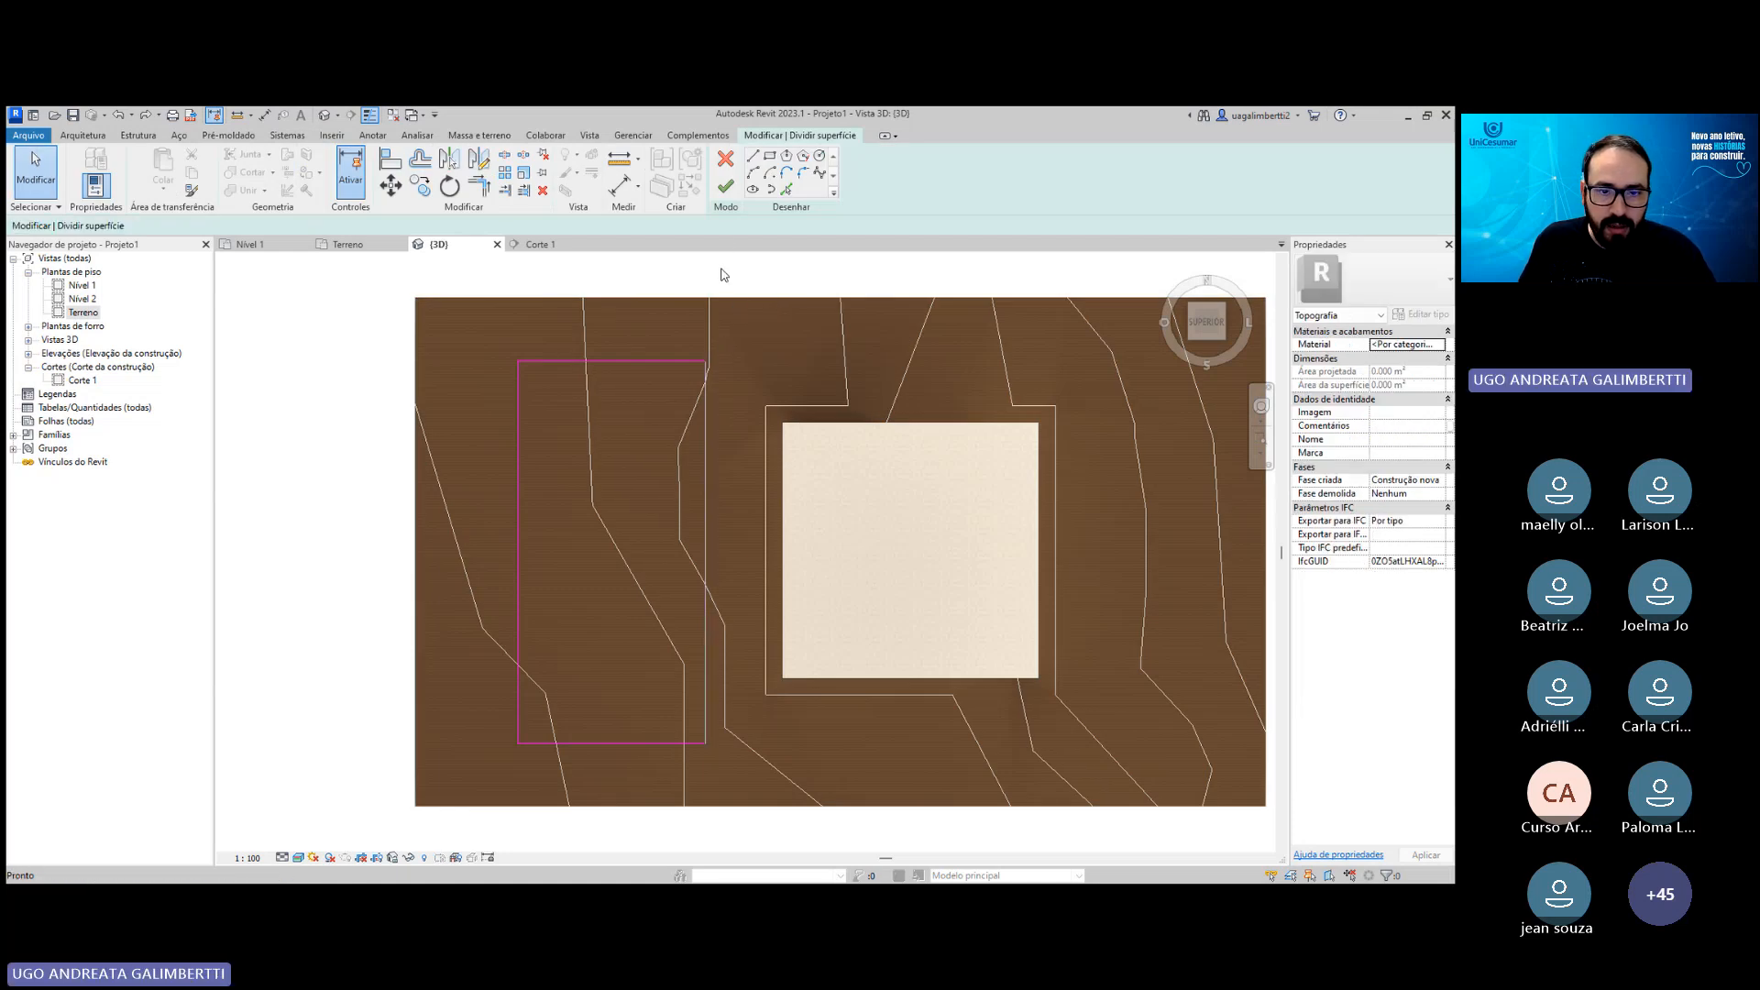
{"action": "left_click", "coordinate": [725, 186]}
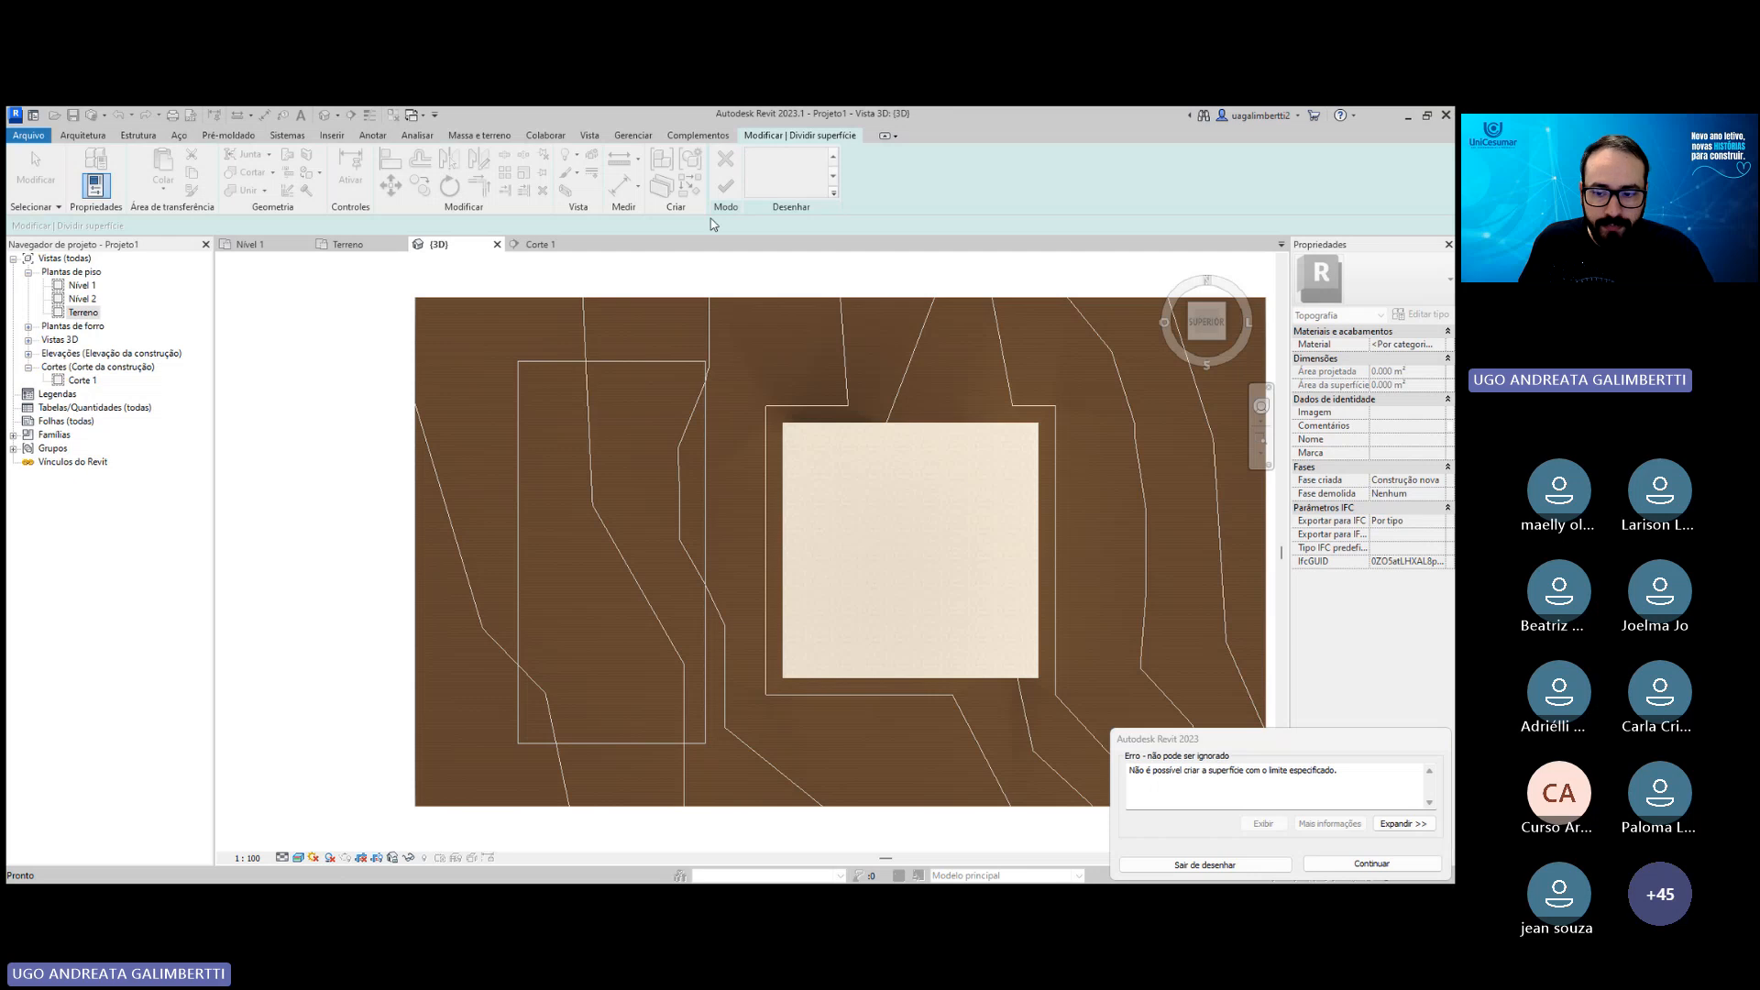
{"action": "key", "text": "Return"}
{"action": "left_click", "coordinate": [726, 158]}
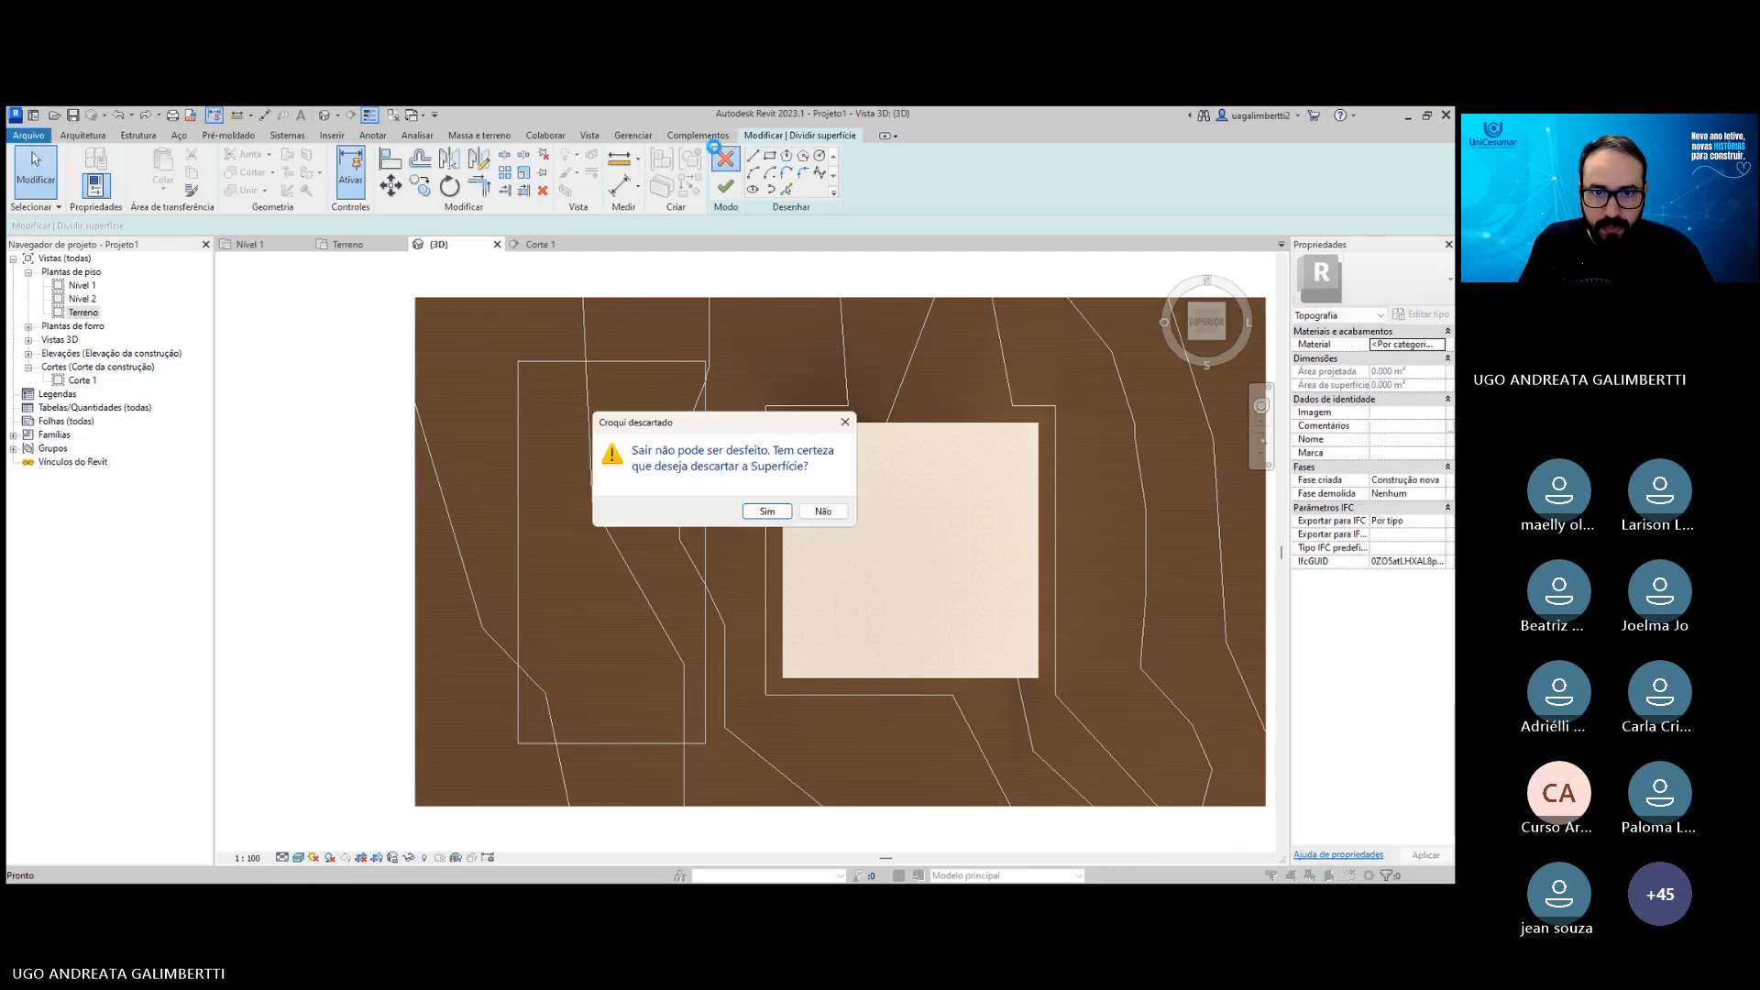
{"action": "left_click", "coordinate": [767, 511]}
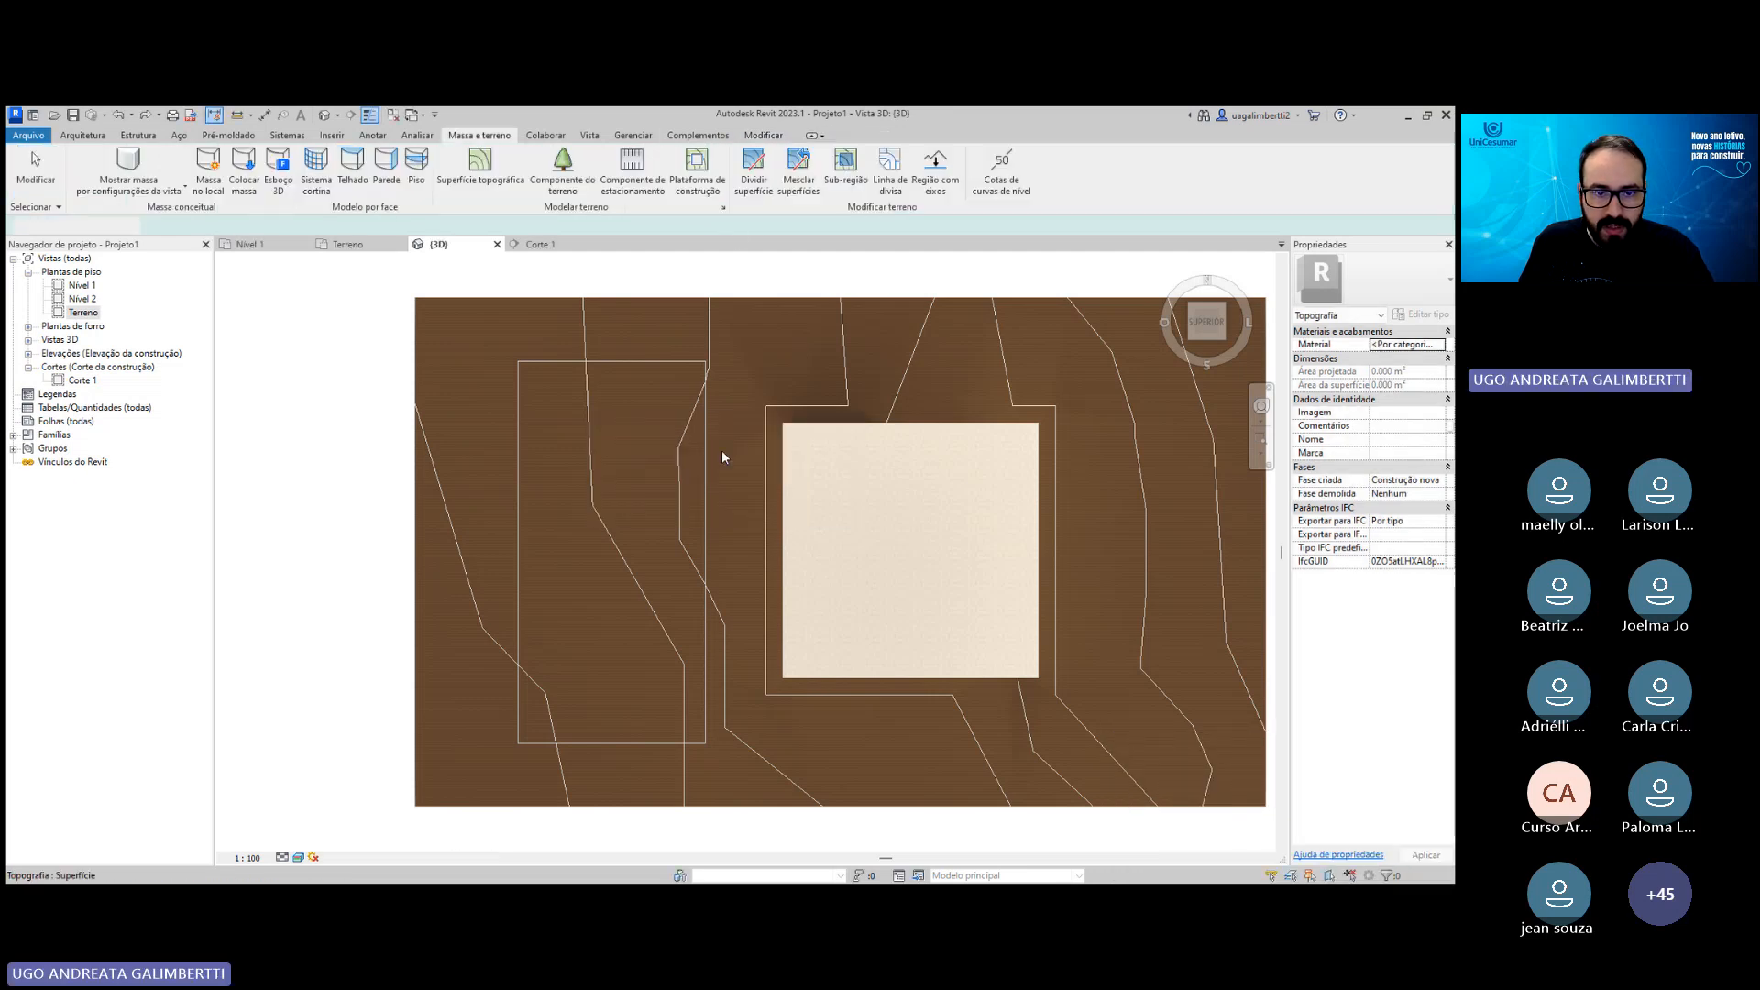
Delete the rectangular topography sub-region west of the pad, and check the selection of the main surface.
{"action": "left_click", "coordinate": [664, 332]}
{"action": "left_click", "coordinate": [729, 287]}
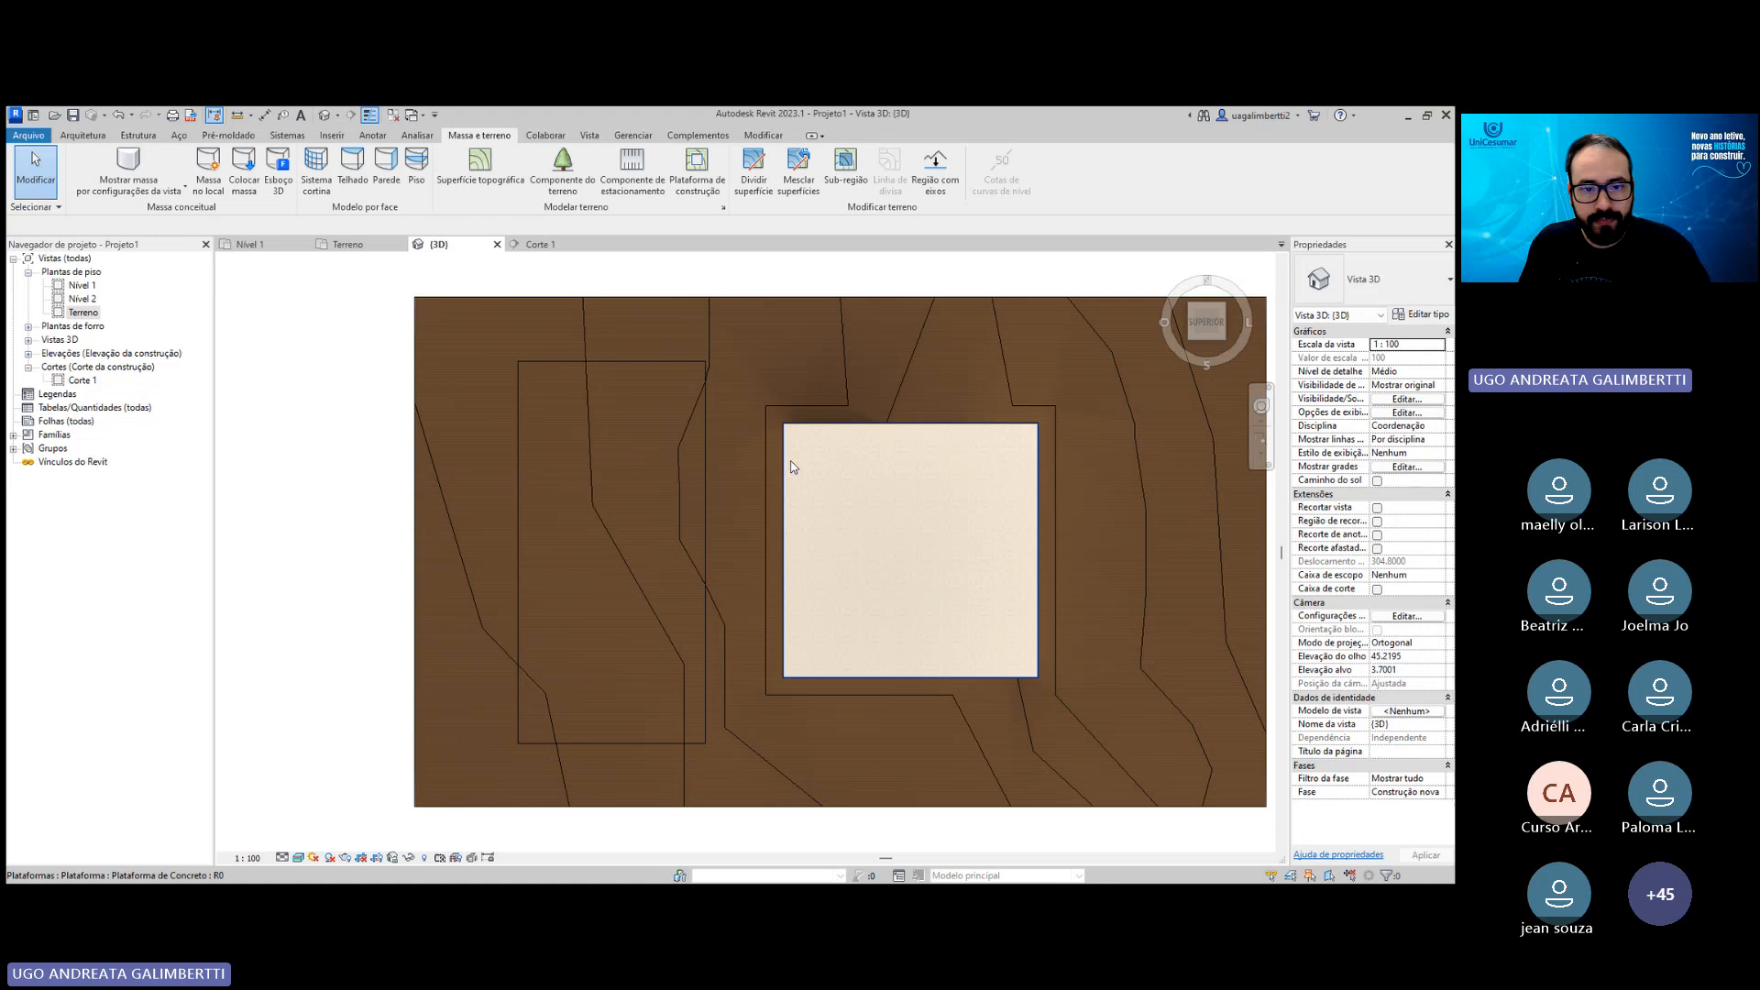
{"action": "left_click", "coordinate": [662, 360]}
{"action": "key", "text": "Delete"}
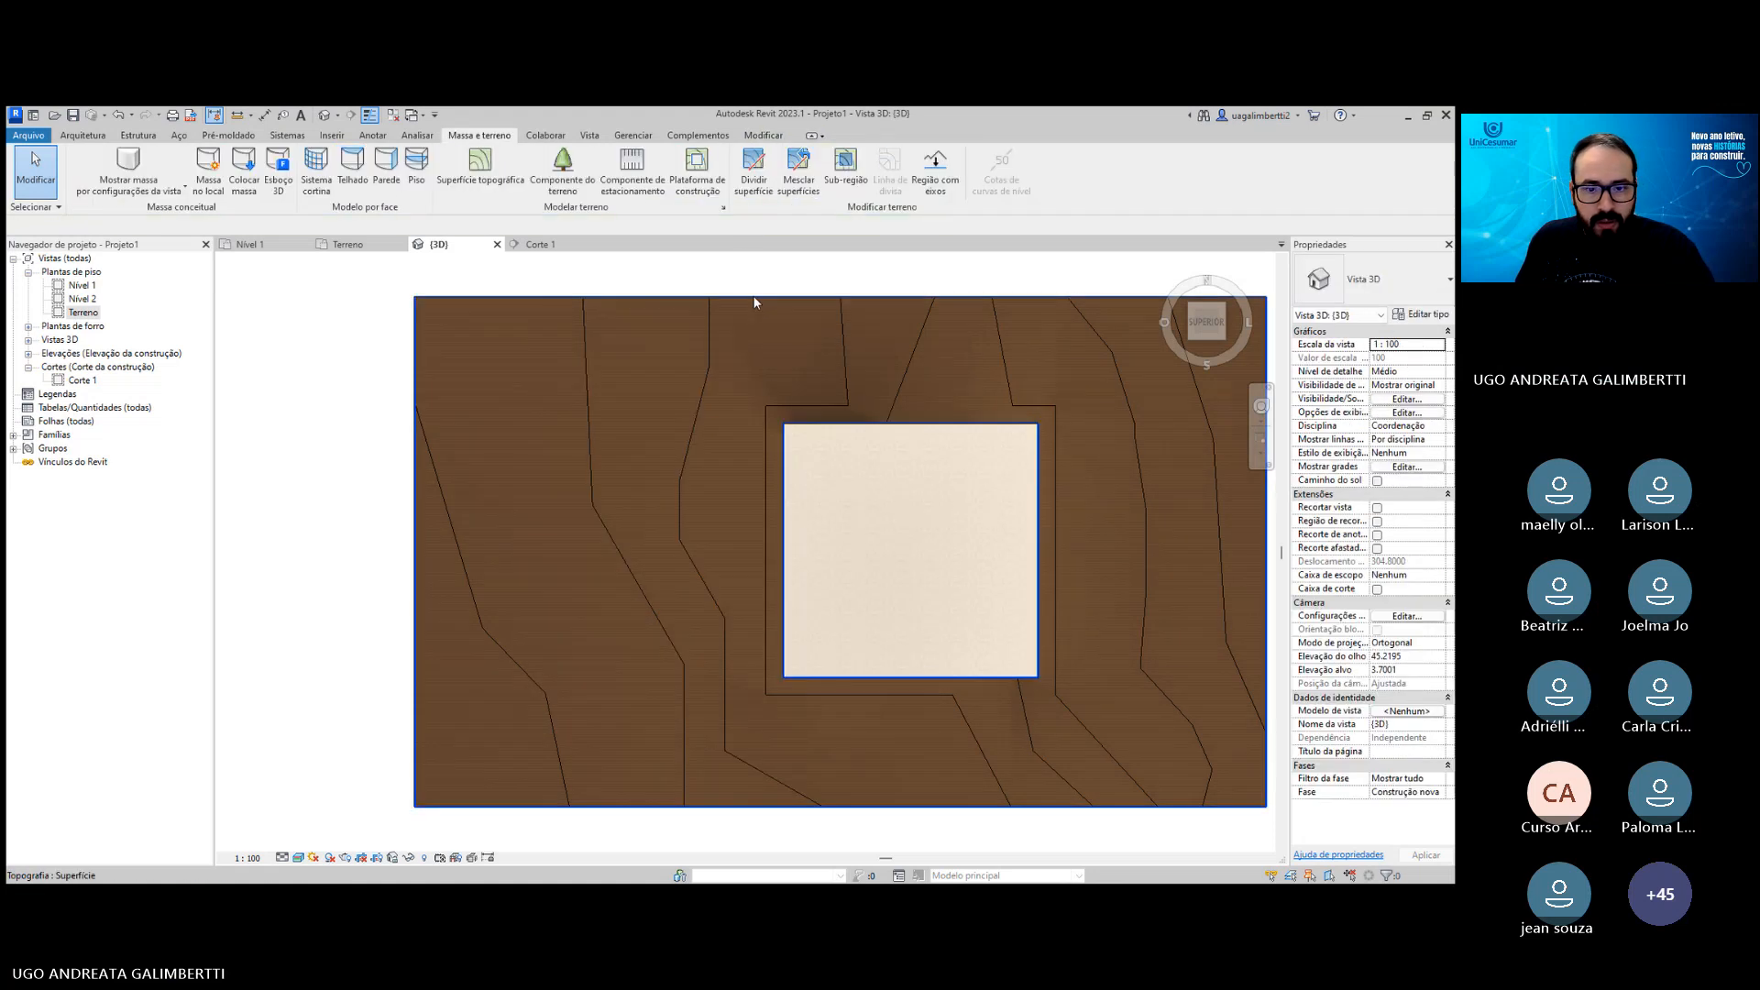
{"action": "left_click", "coordinate": [837, 363]}
{"action": "left_click", "coordinate": [934, 280]}
{"action": "middle_click_drag", "start_coordinate": [1052, 524], "coordinate": [876, 472]}
{"action": "middle_click_drag", "start_coordinate": [983, 463], "coordinate": [980, 510]}
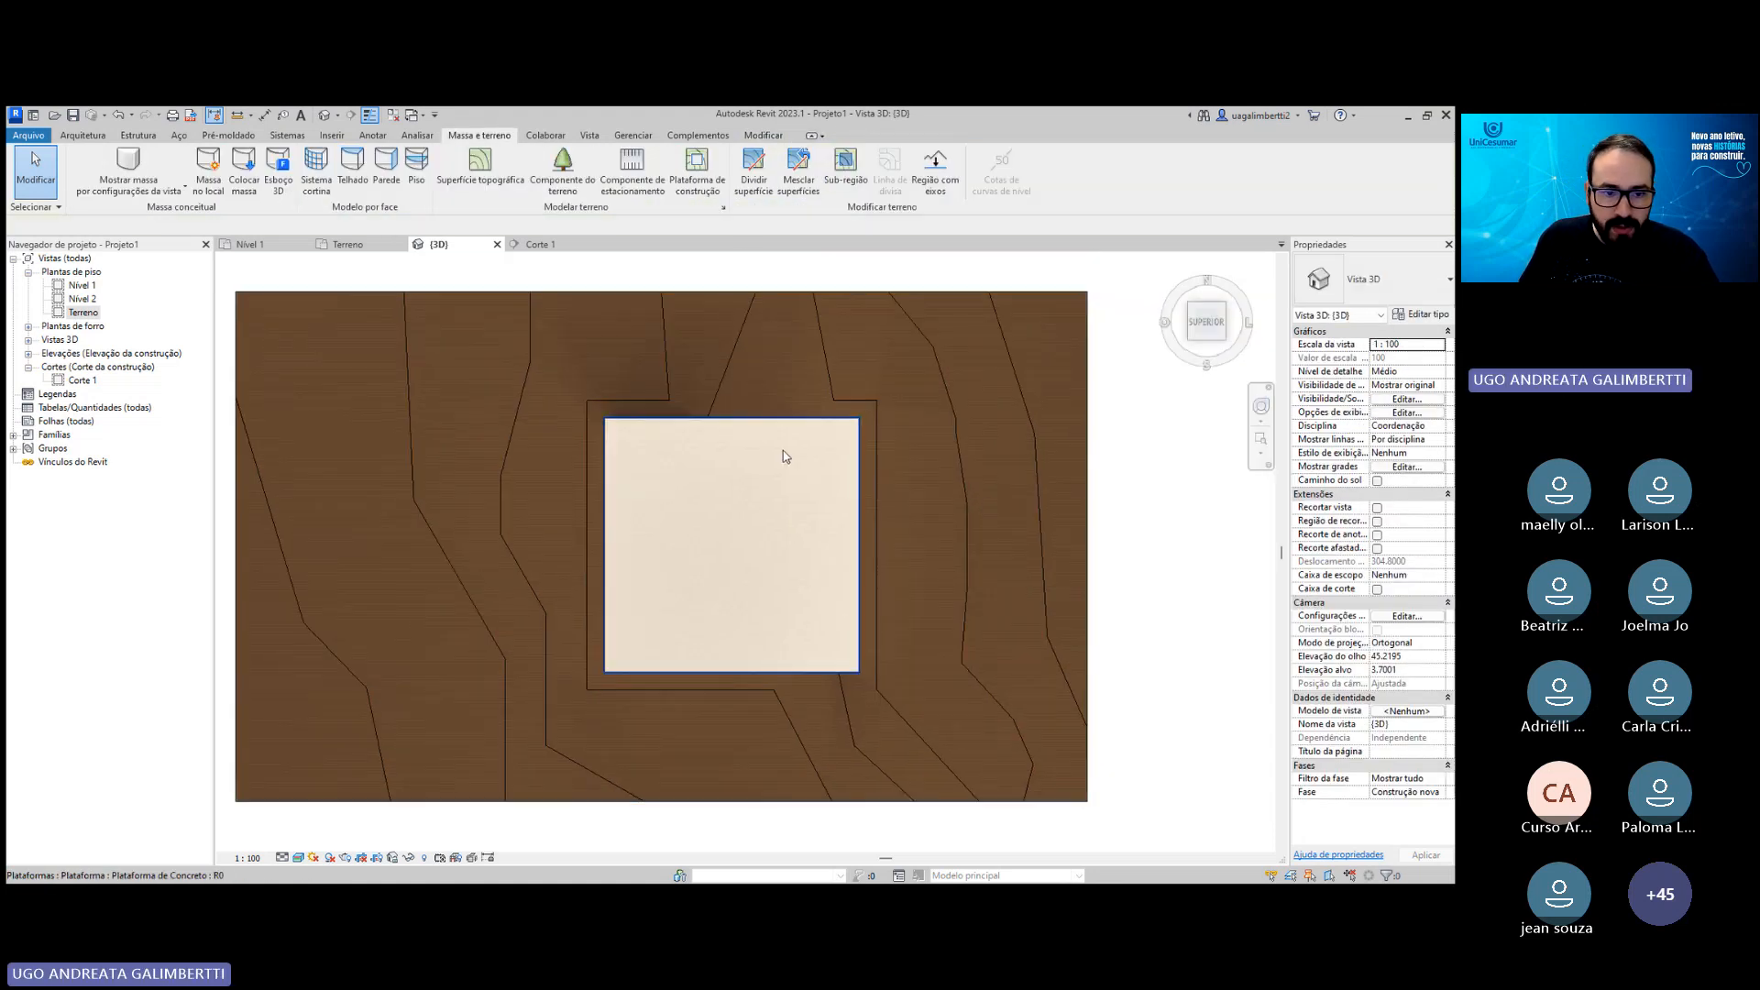
Open the Corte 1 section and change its visual style to show the terrain with textured materials.
{"action": "double_click", "coordinate": [83, 381]}
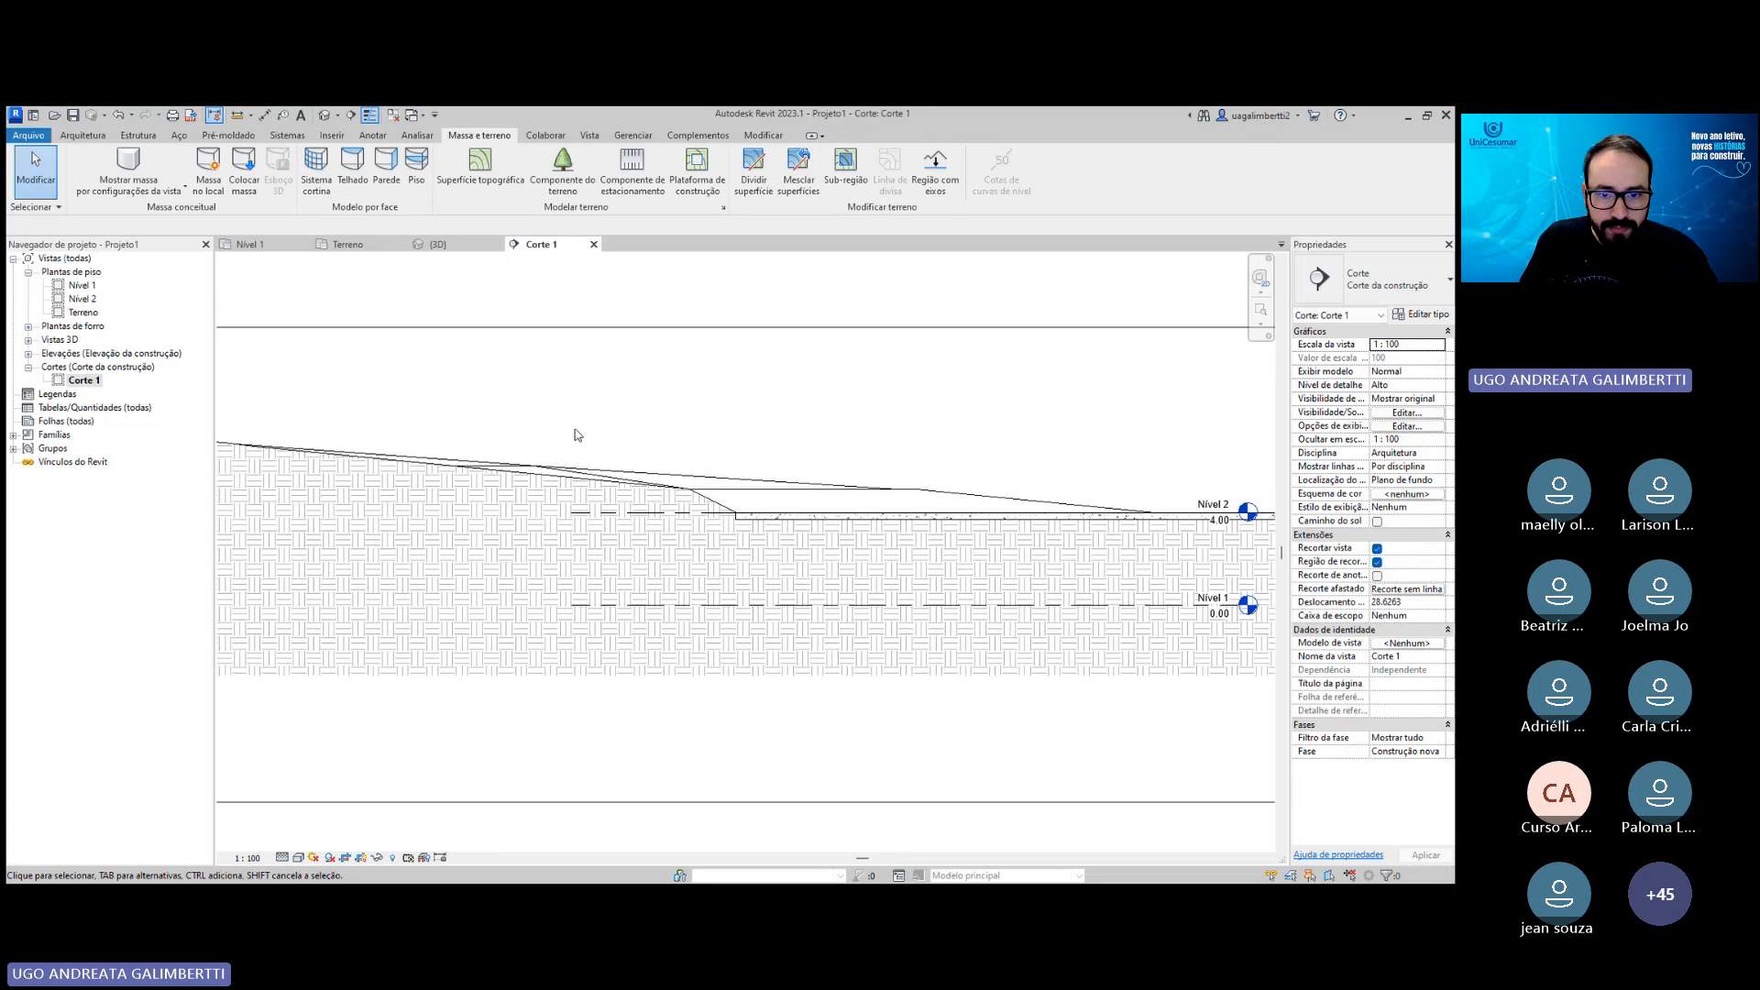
{"action": "left_click", "coordinate": [408, 858]}
{"action": "left_click", "coordinate": [408, 858]}
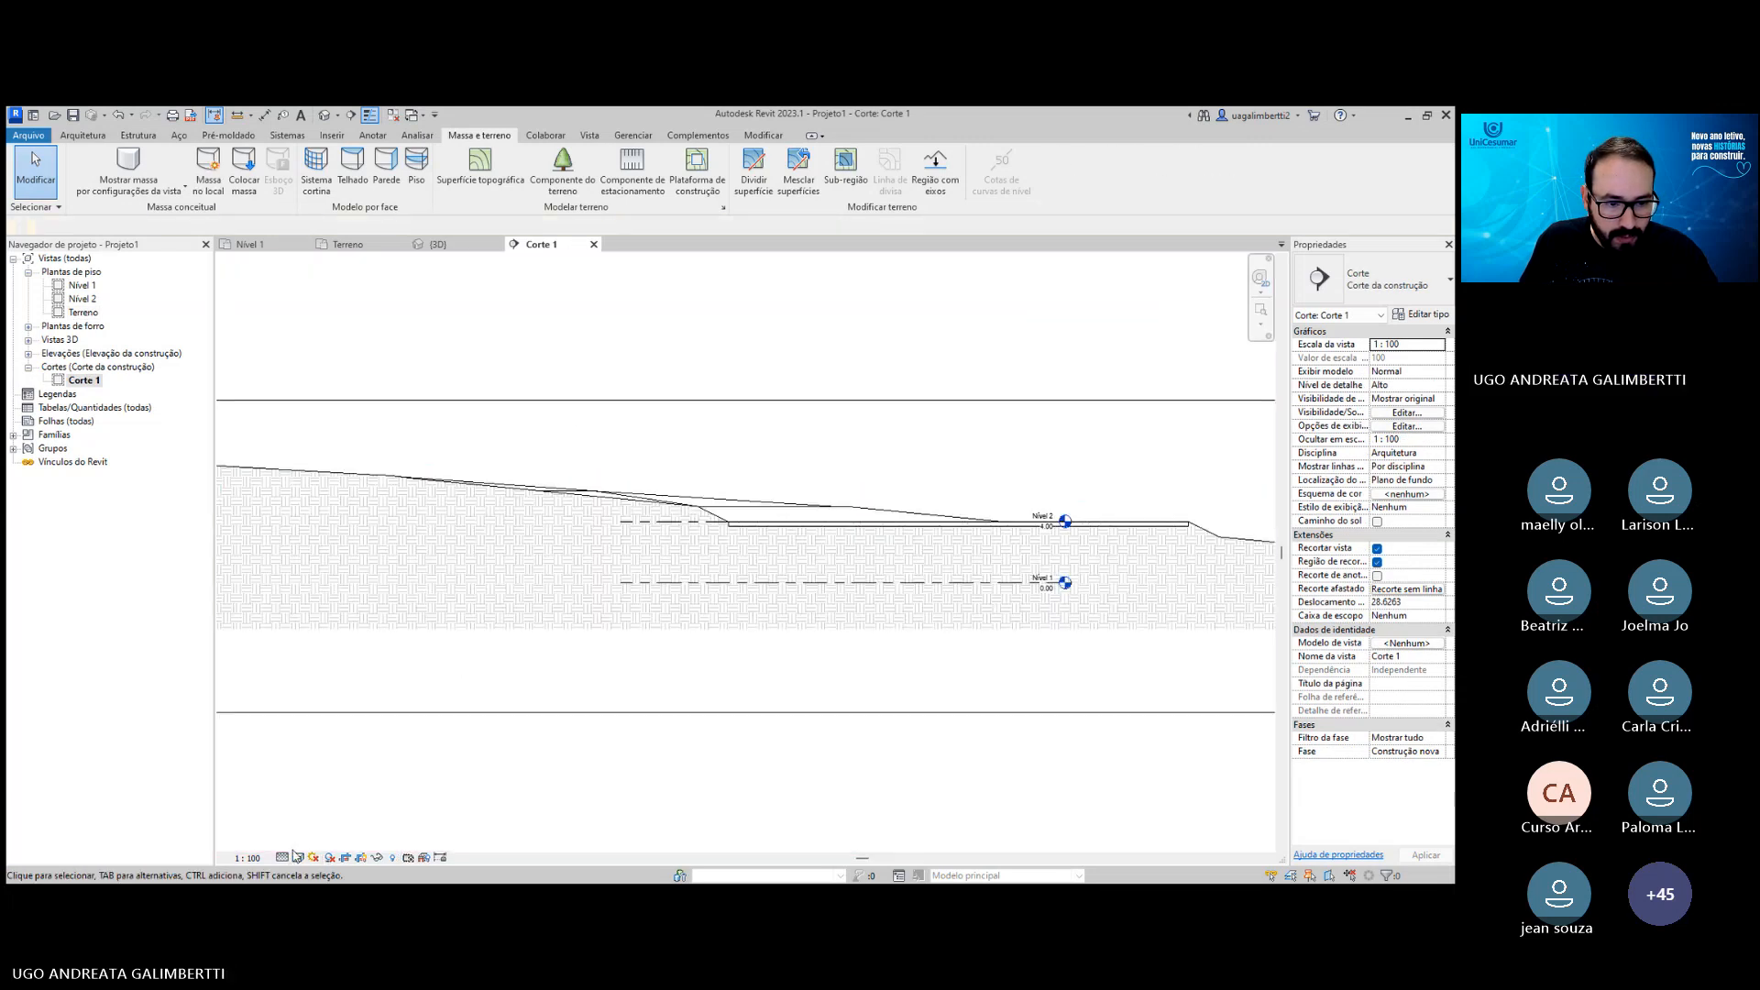
{"action": "left_click", "coordinate": [297, 857]}
{"action": "left_click", "coordinate": [333, 838]}
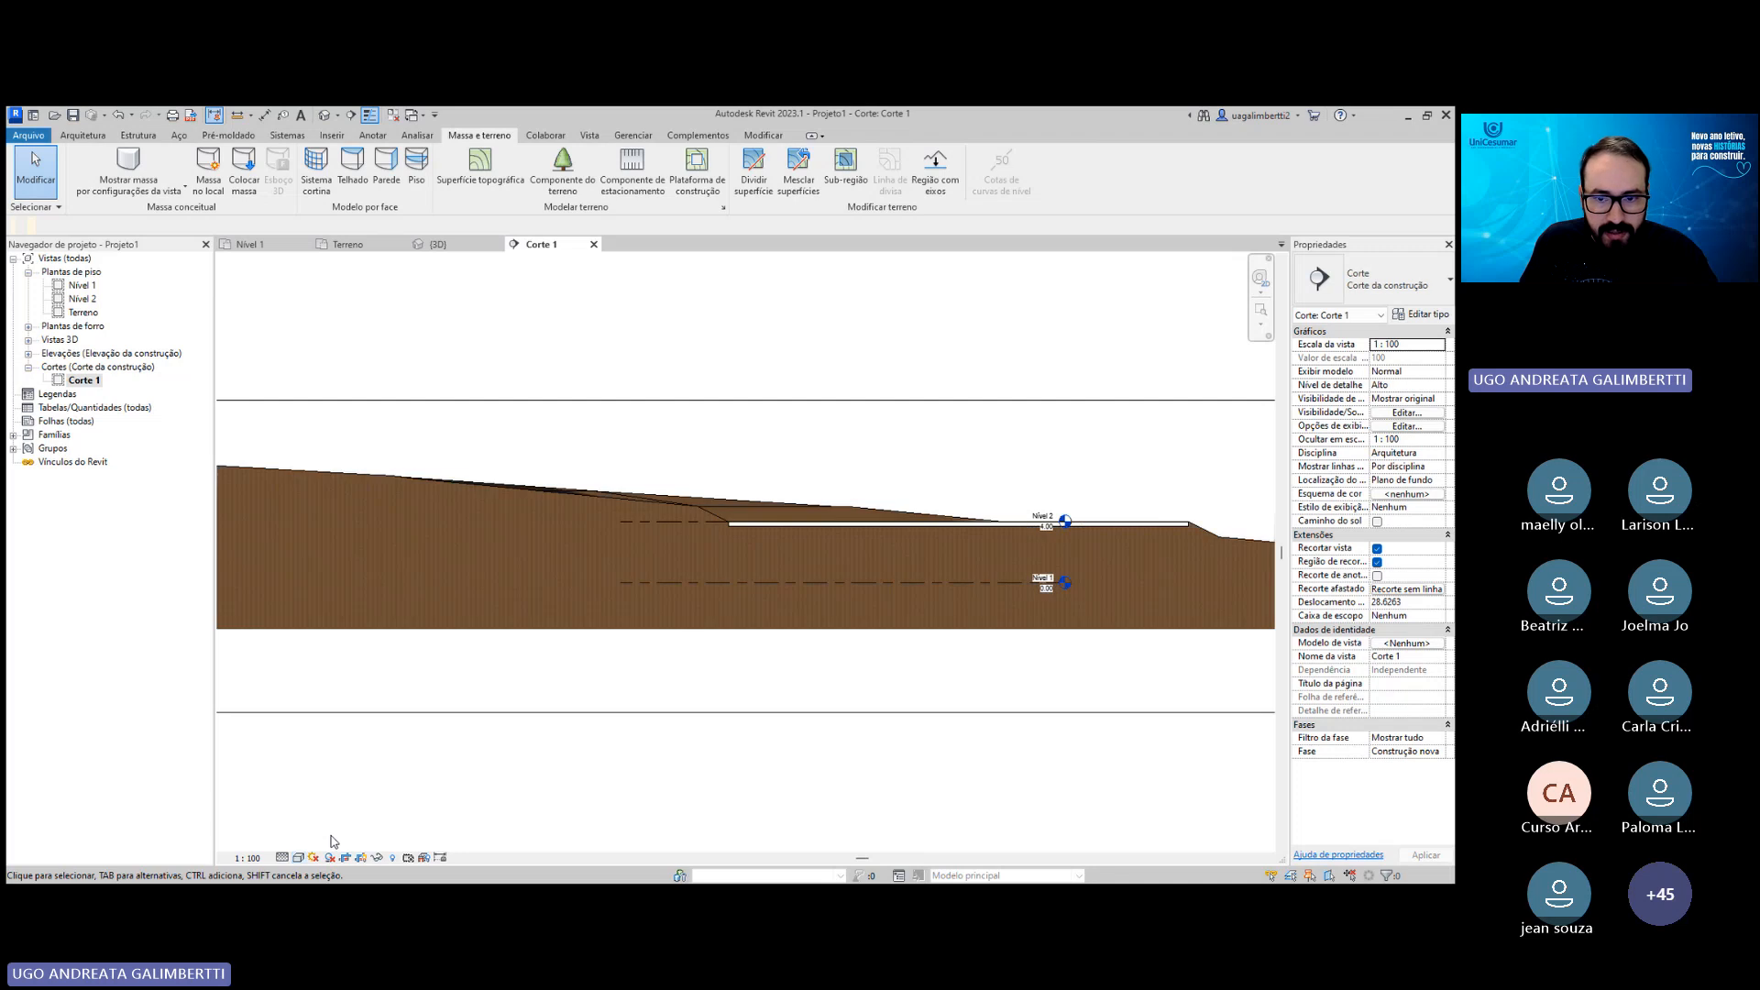
Examine the section cut around the concrete pad and select the topography surface.
{"action": "scroll", "coordinate": [920, 541], "scroll_direction": "up", "scroll_amount": 6}
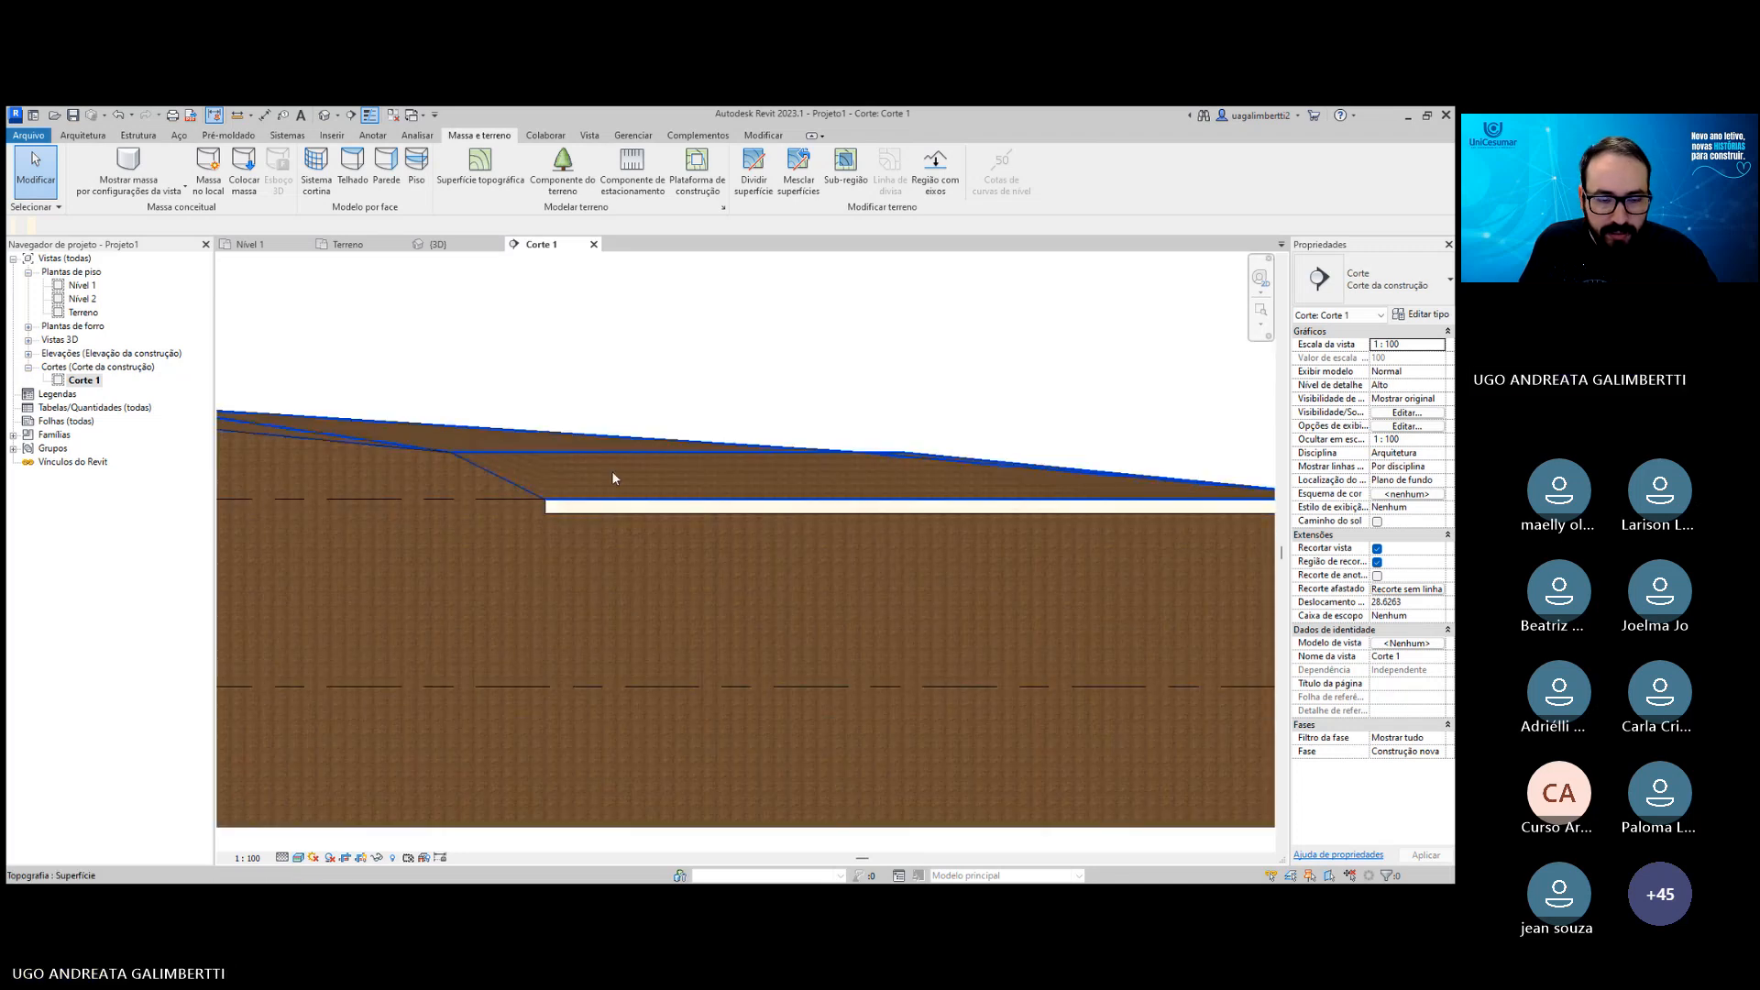
{"action": "scroll", "coordinate": [619, 492], "scroll_direction": "down", "scroll_amount": 4}
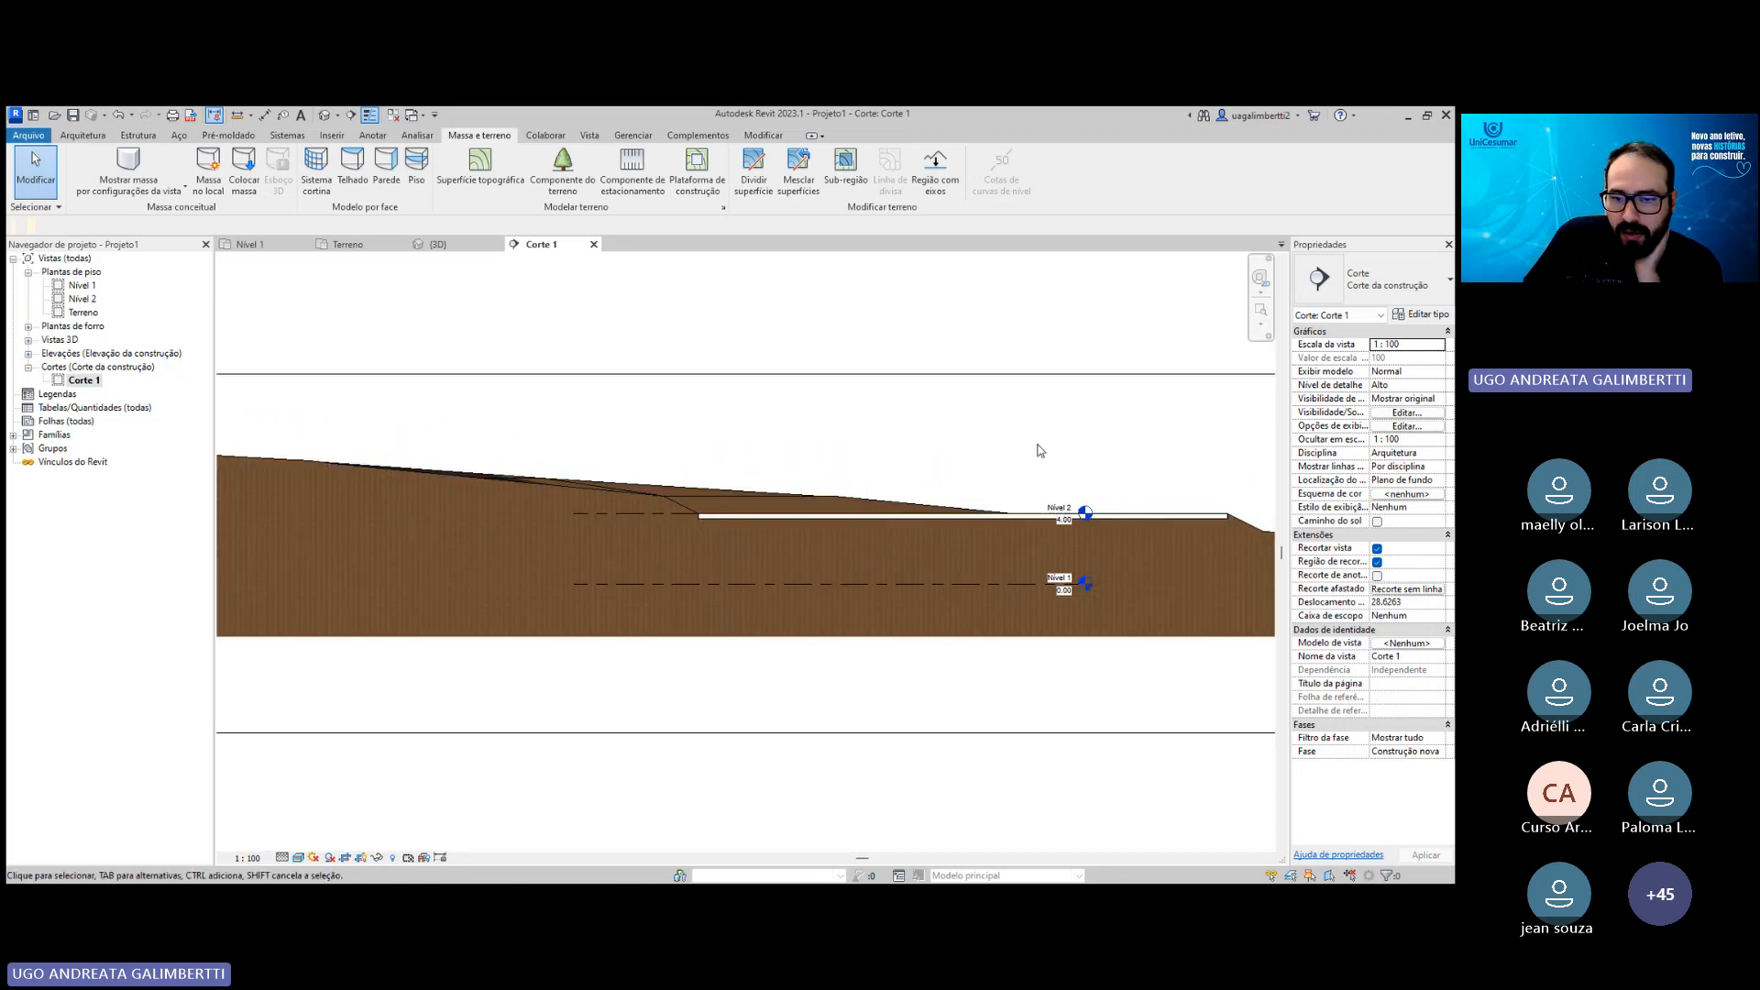
{"action": "middle_click_drag", "start_coordinate": [1040, 450], "coordinate": [883, 484]}
{"action": "left_click", "coordinate": [452, 523]}
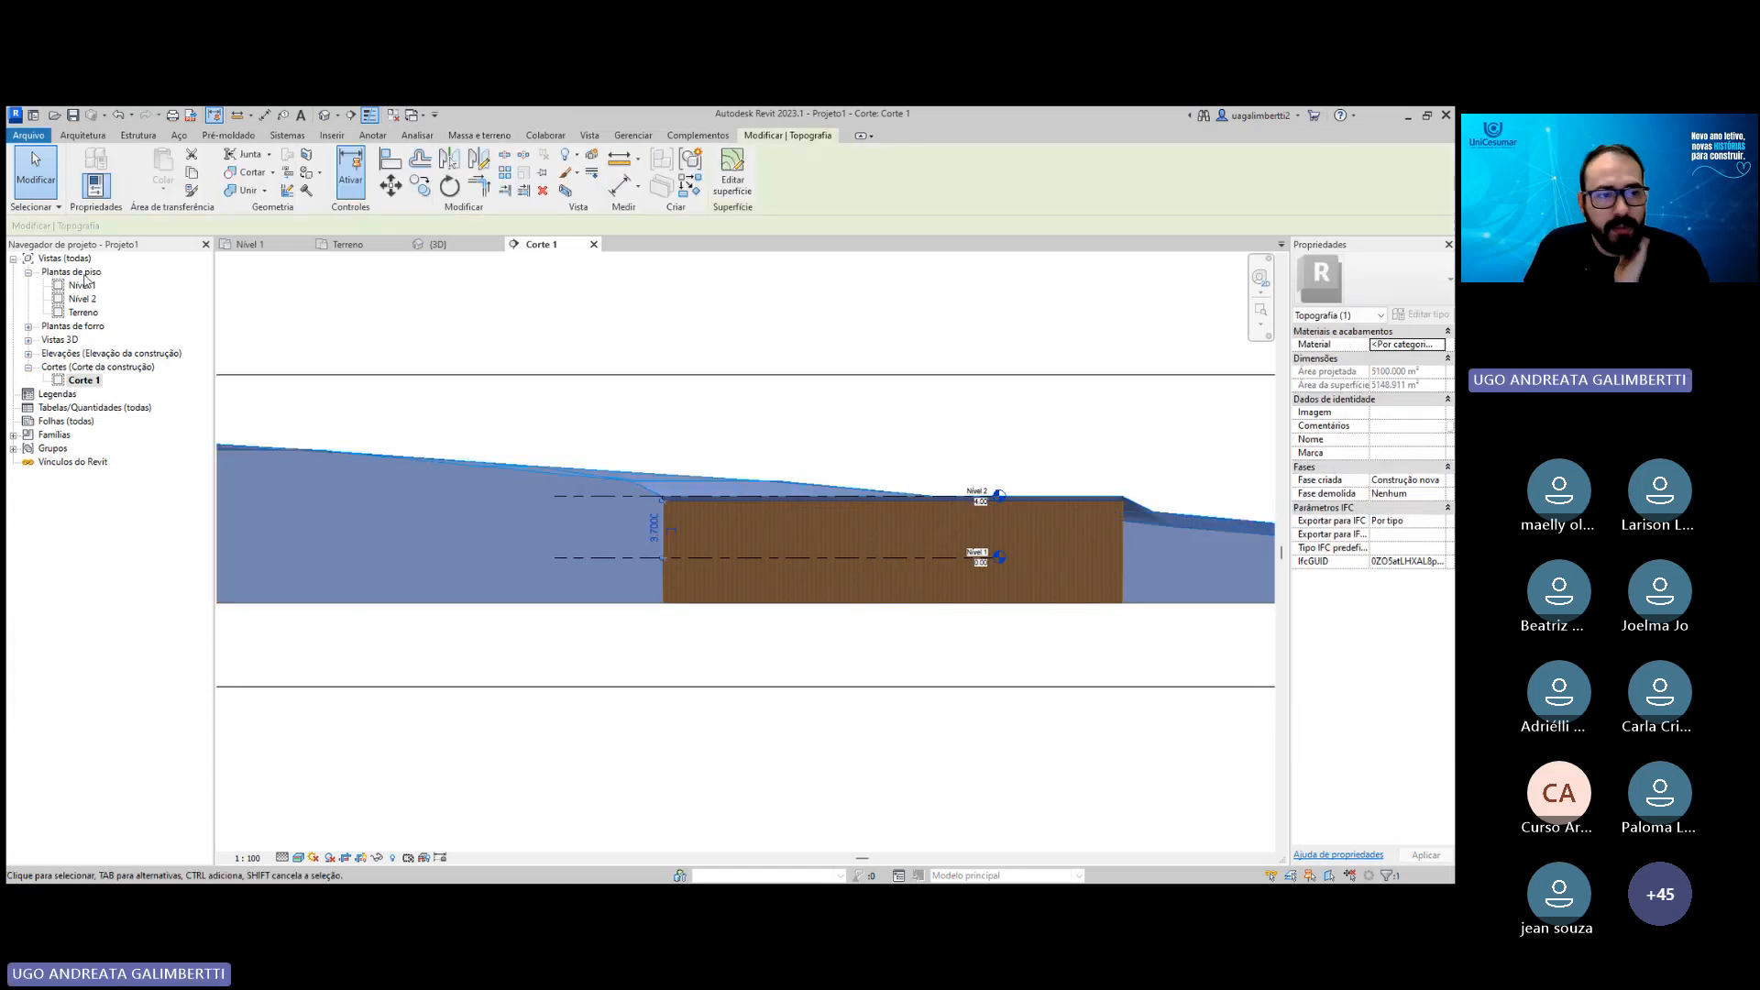
In the Terreno floor plan, inspect the graphics settings in the topography's material browser and the plan's type properties without changing either.
{"action": "double_click", "coordinate": [92, 316]}
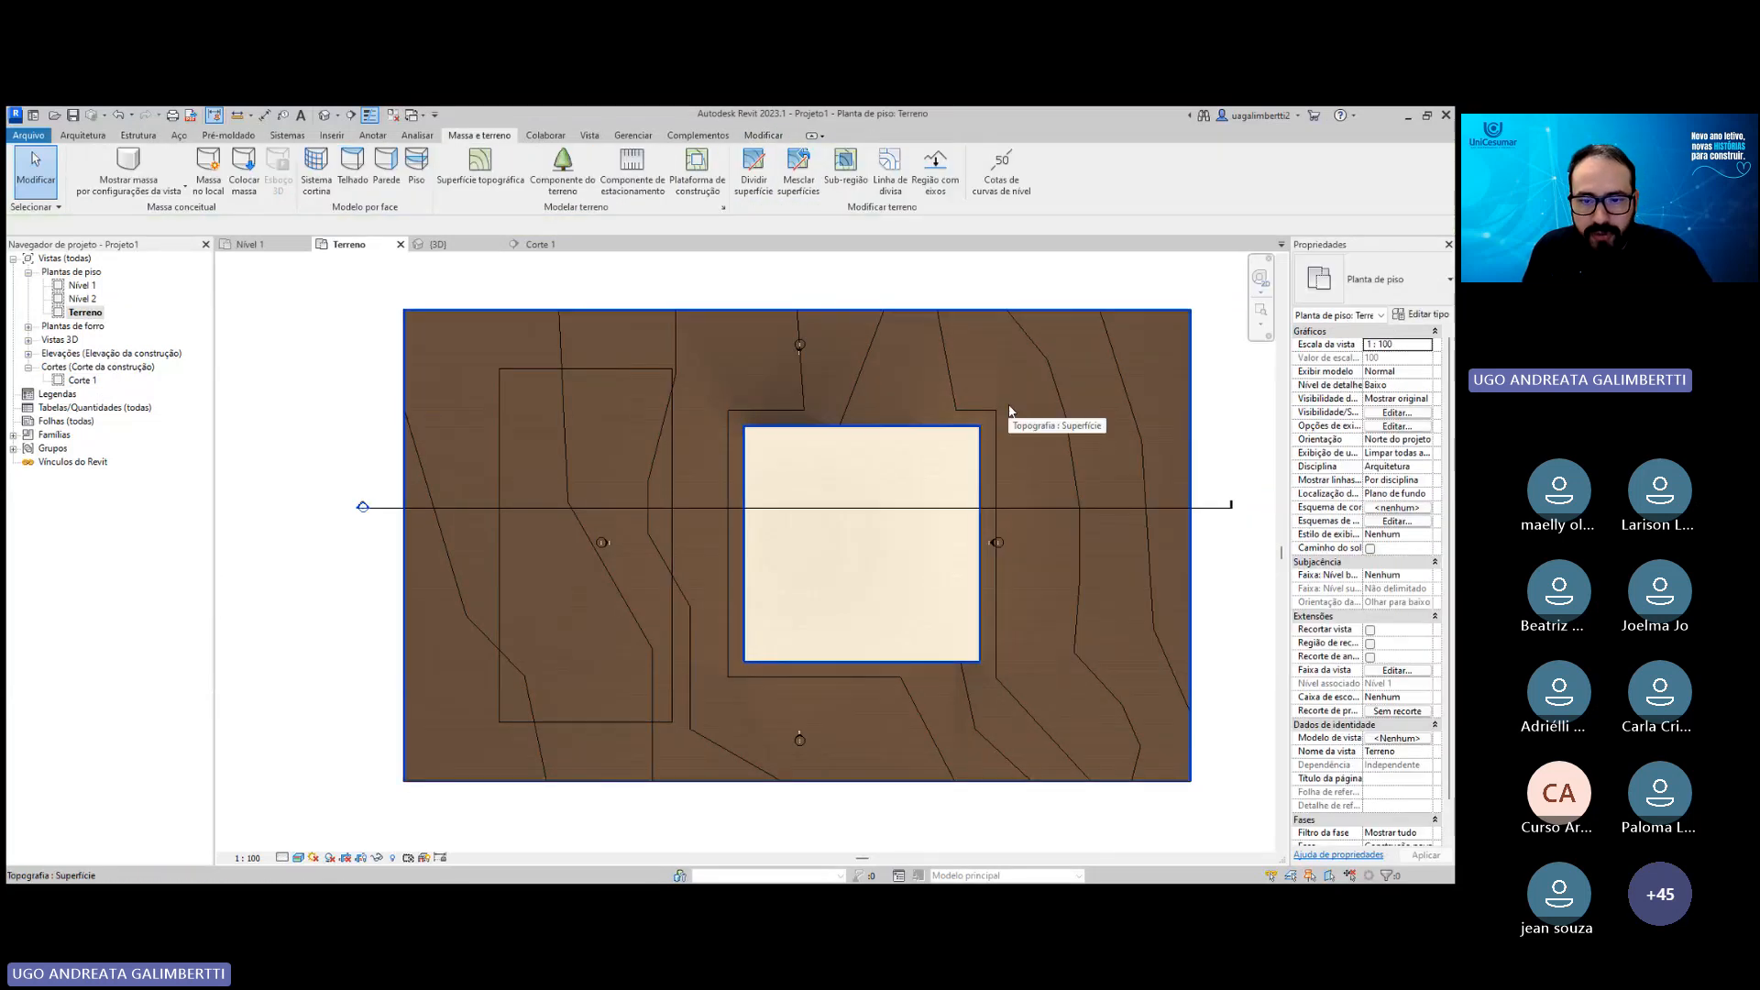
{"action": "left_click", "coordinate": [999, 418]}
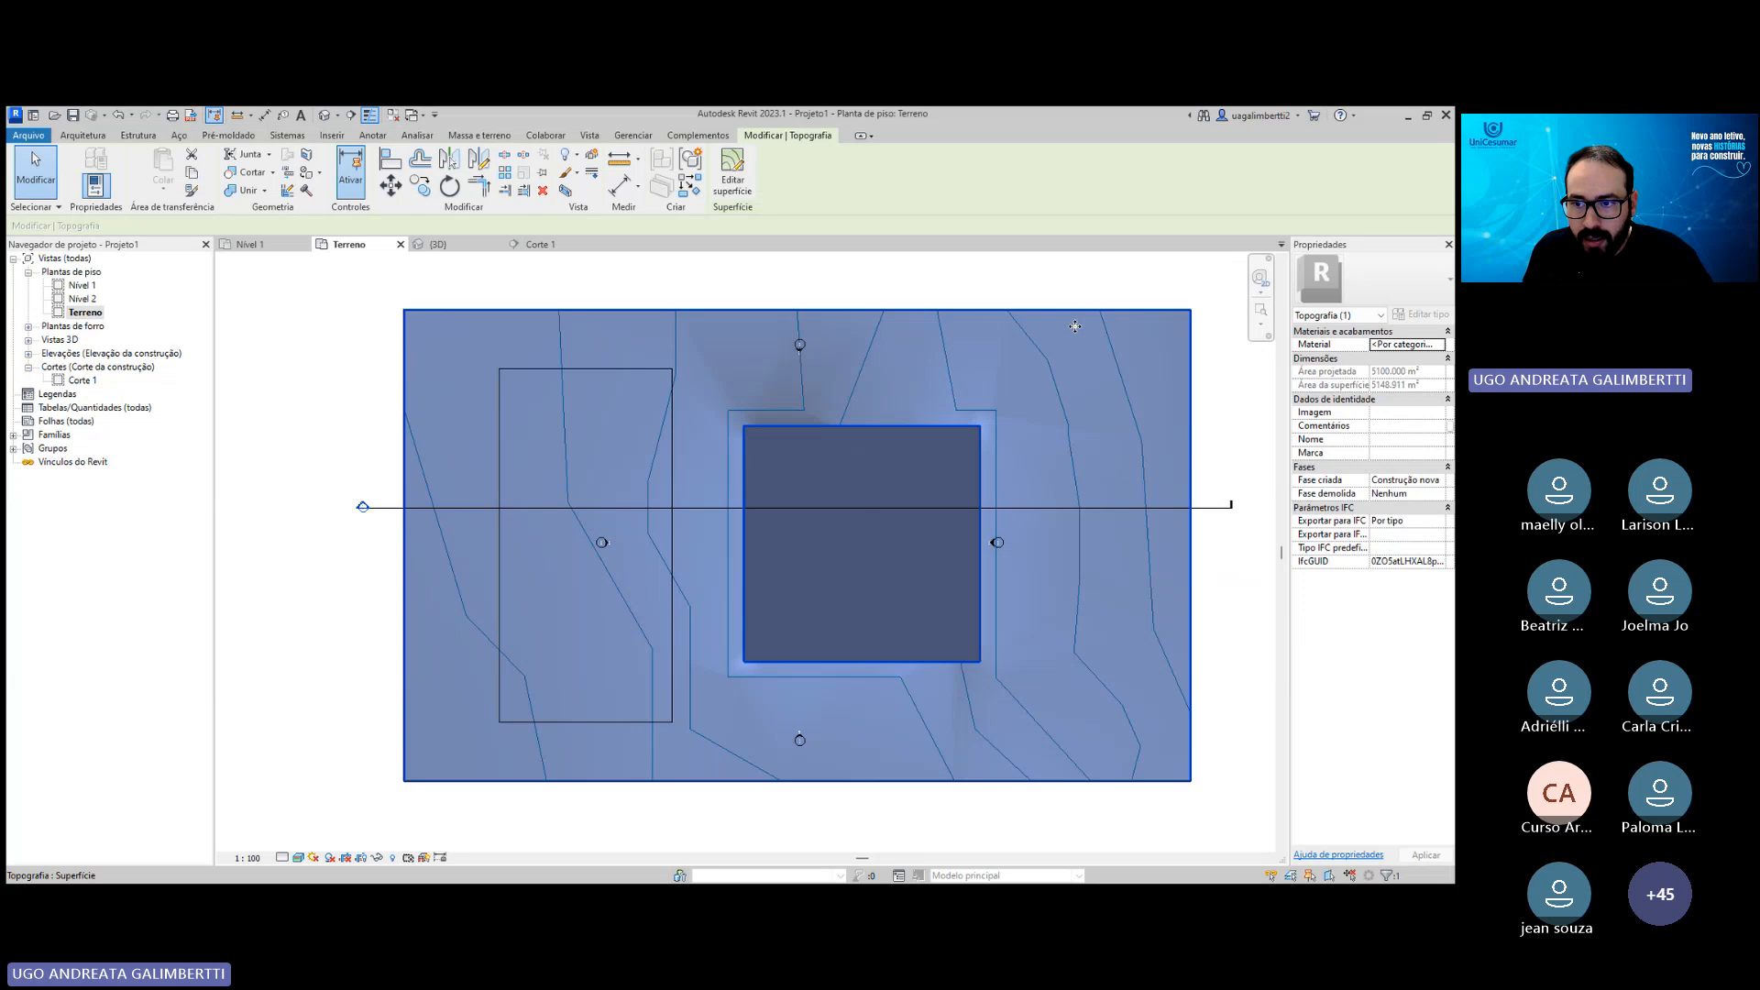
{"action": "left_click", "coordinate": [1441, 345]}
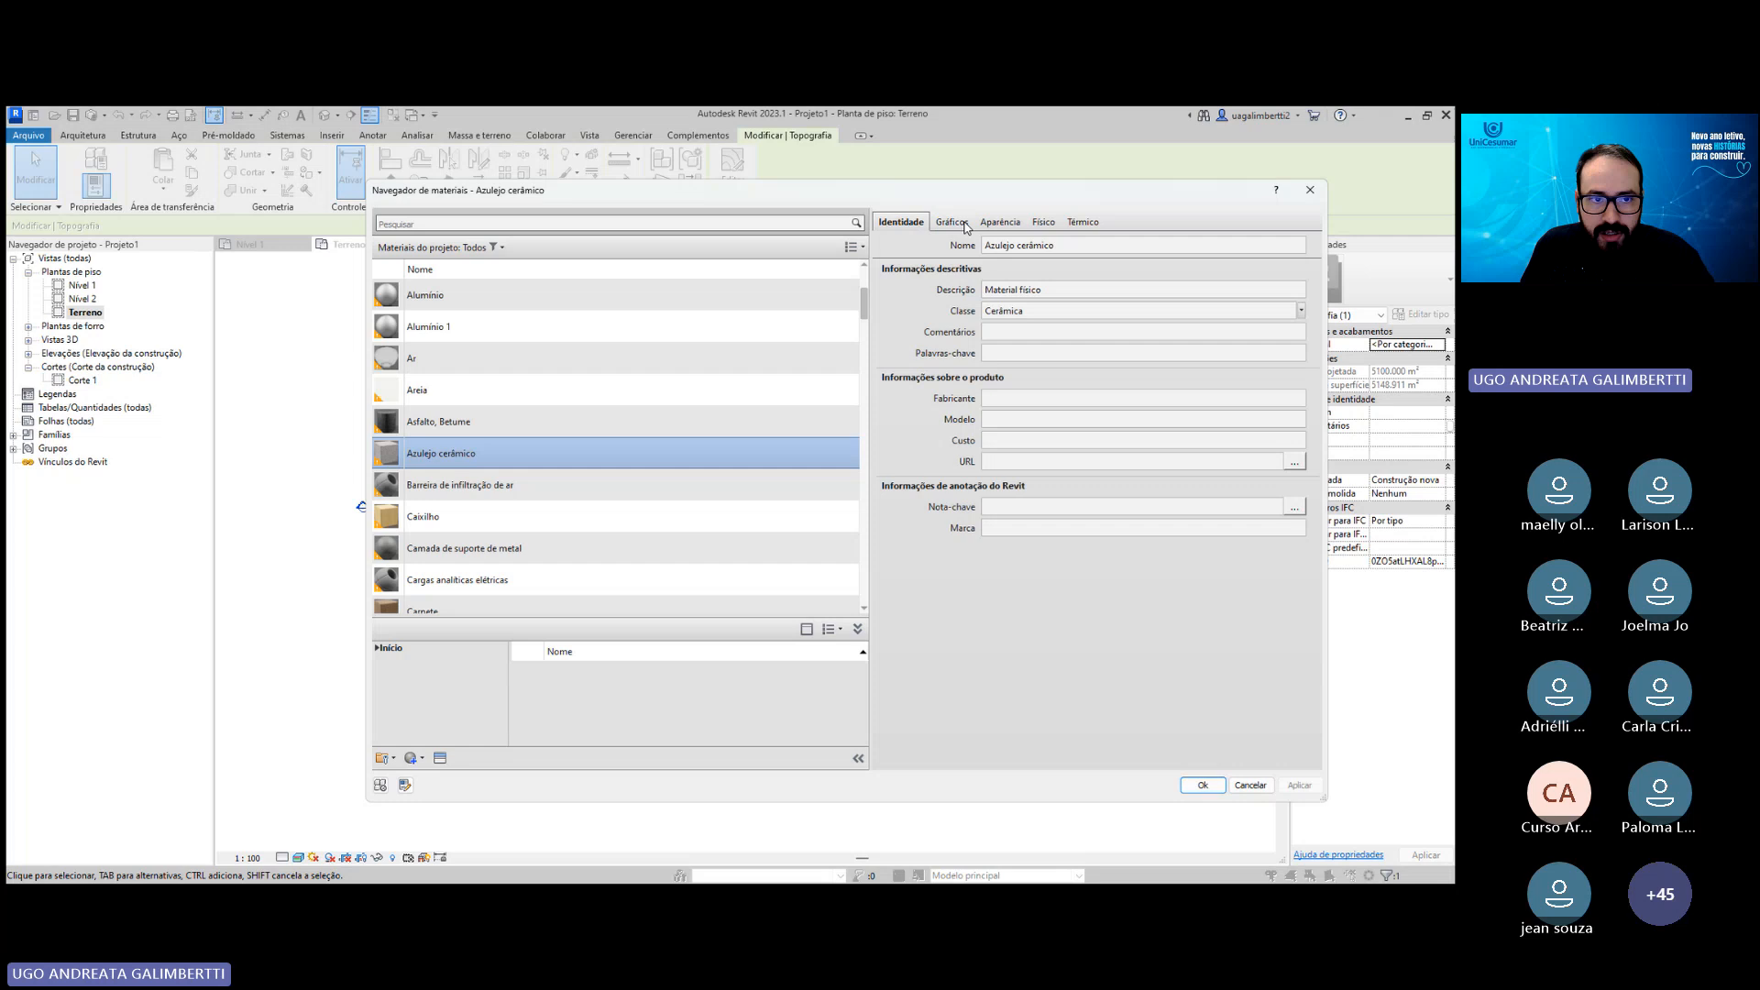
{"action": "left_click", "coordinate": [954, 222]}
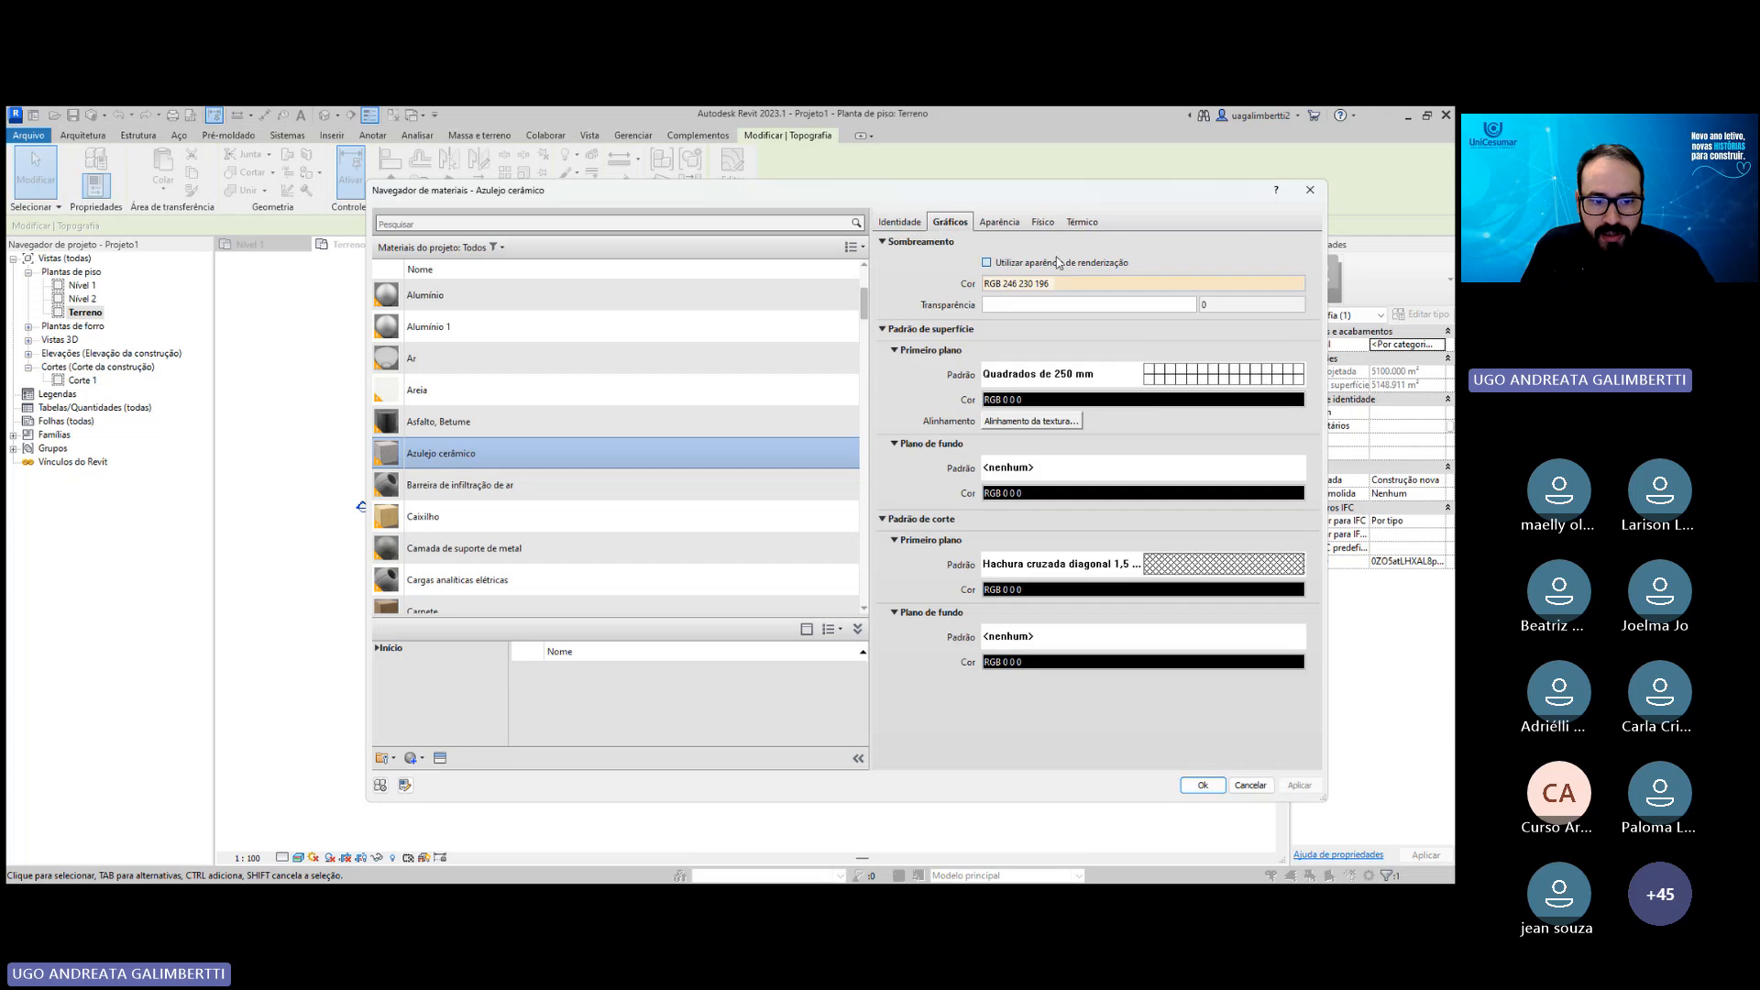
{"action": "left_click", "coordinate": [1308, 192]}
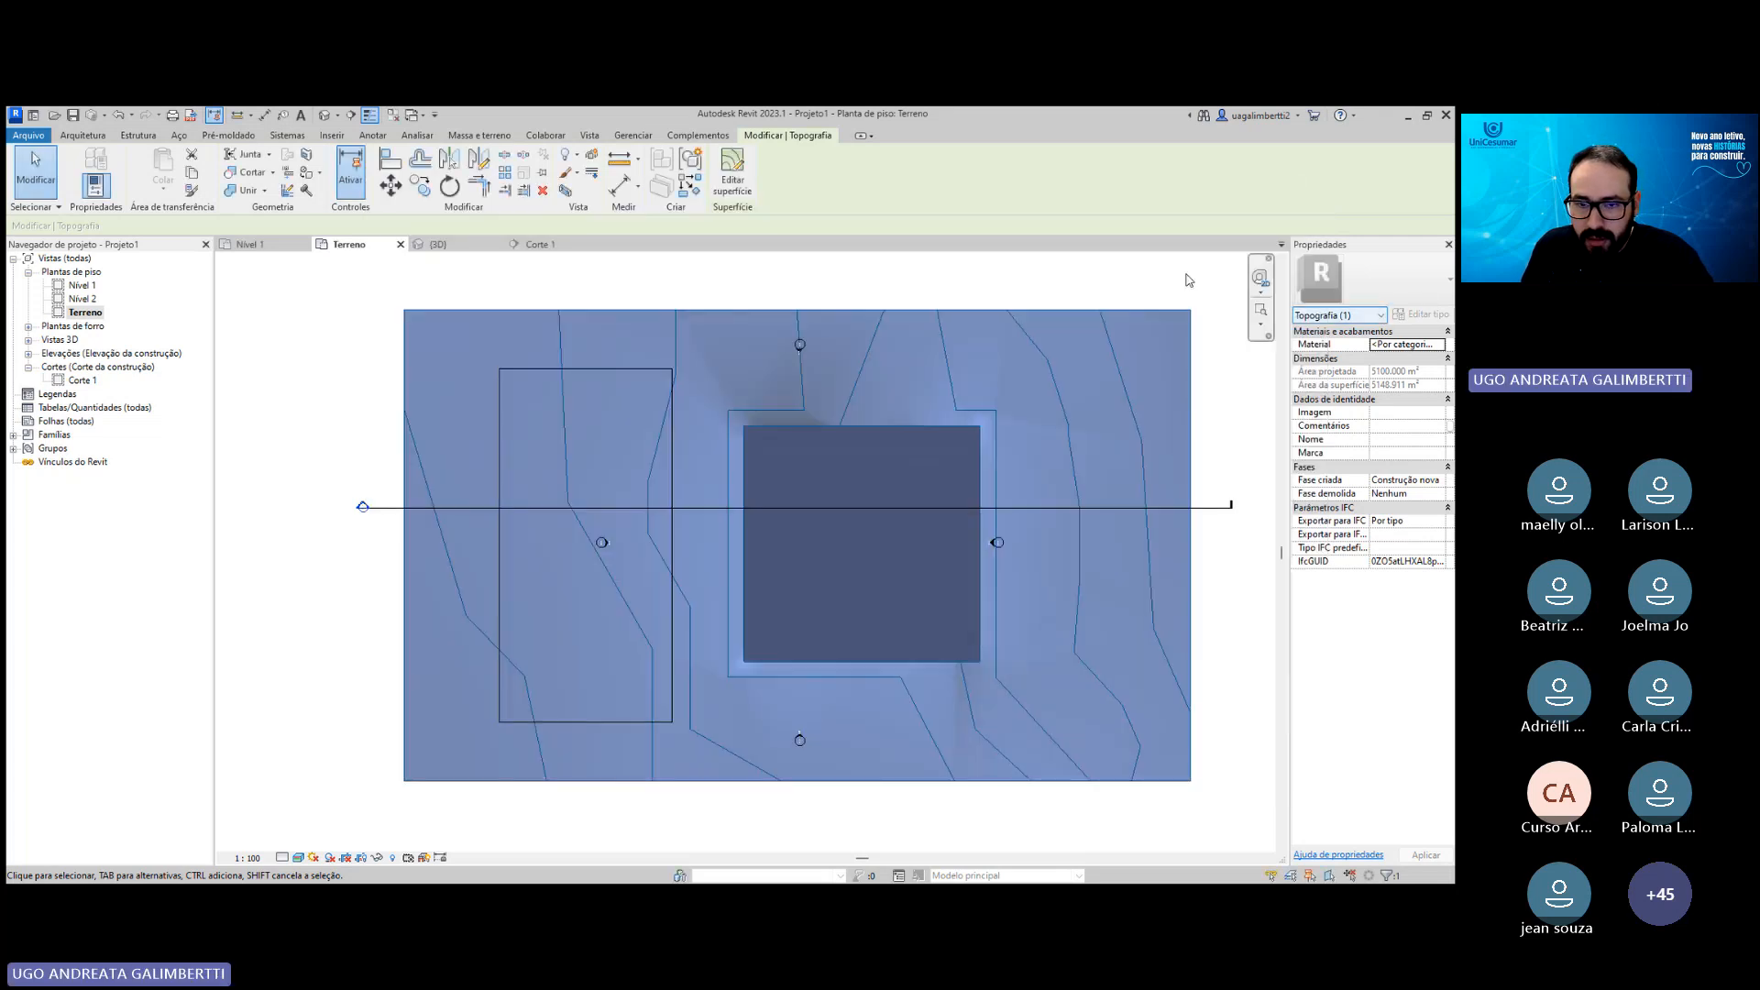
{"action": "key", "text": "Escape"}
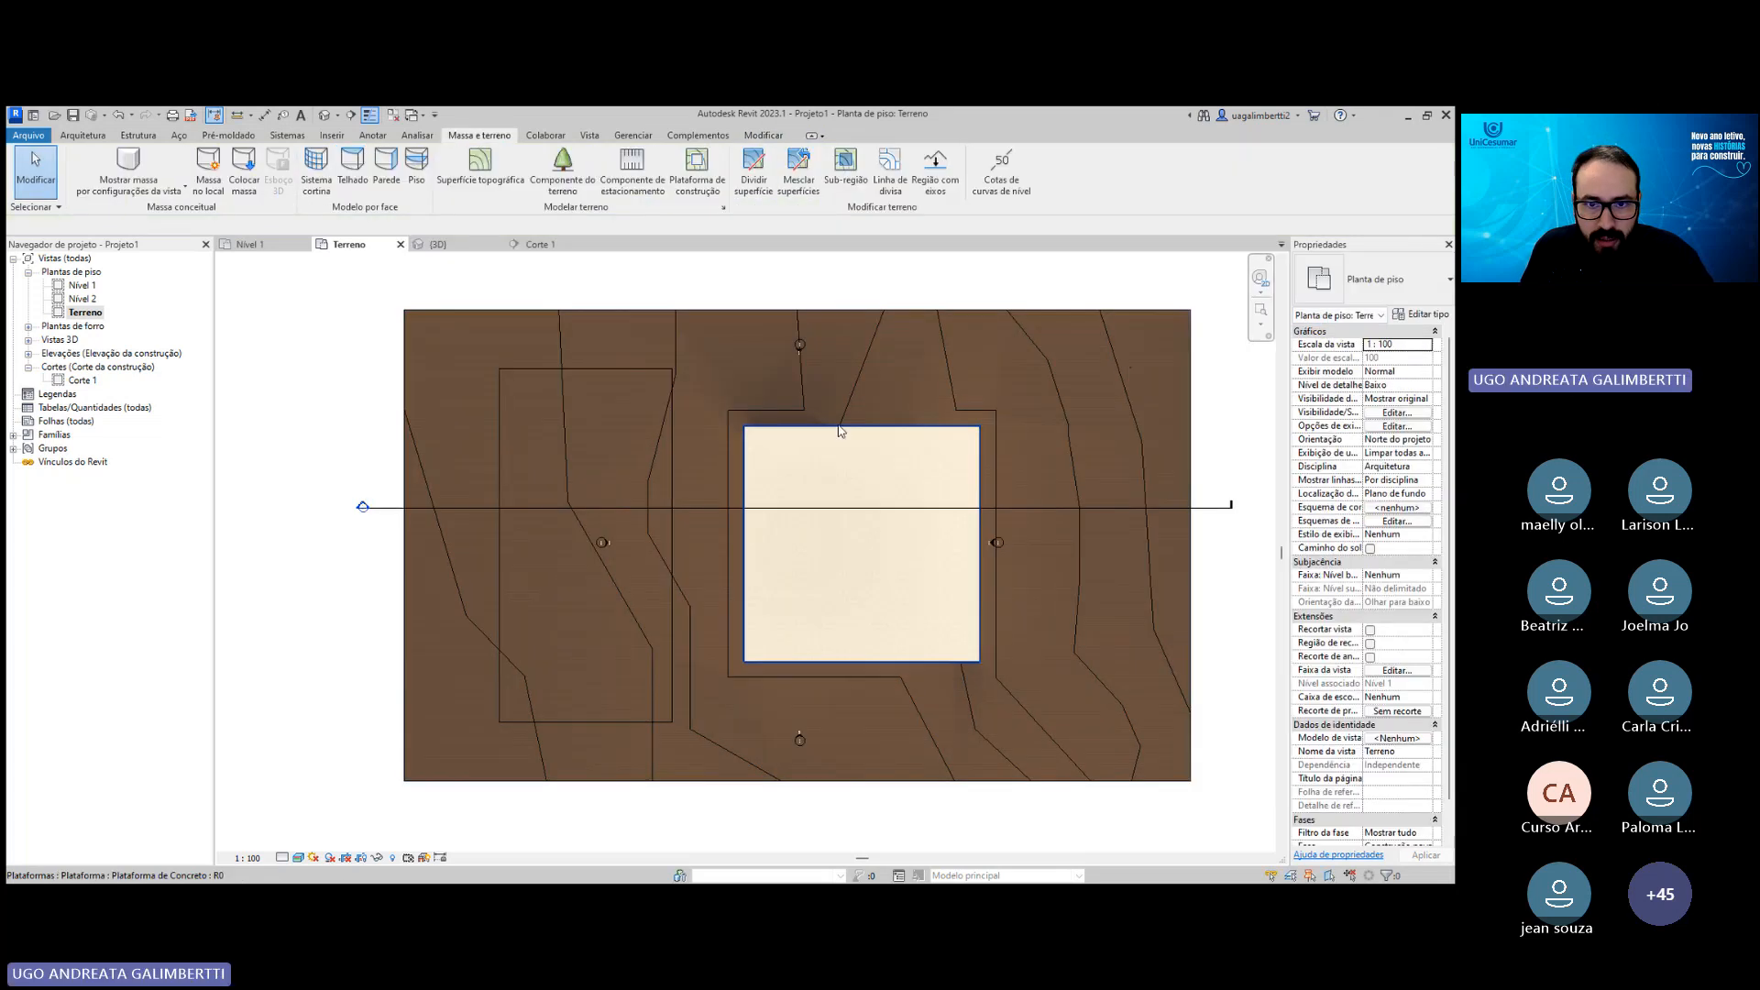
{"action": "left_click", "coordinate": [1400, 317]}
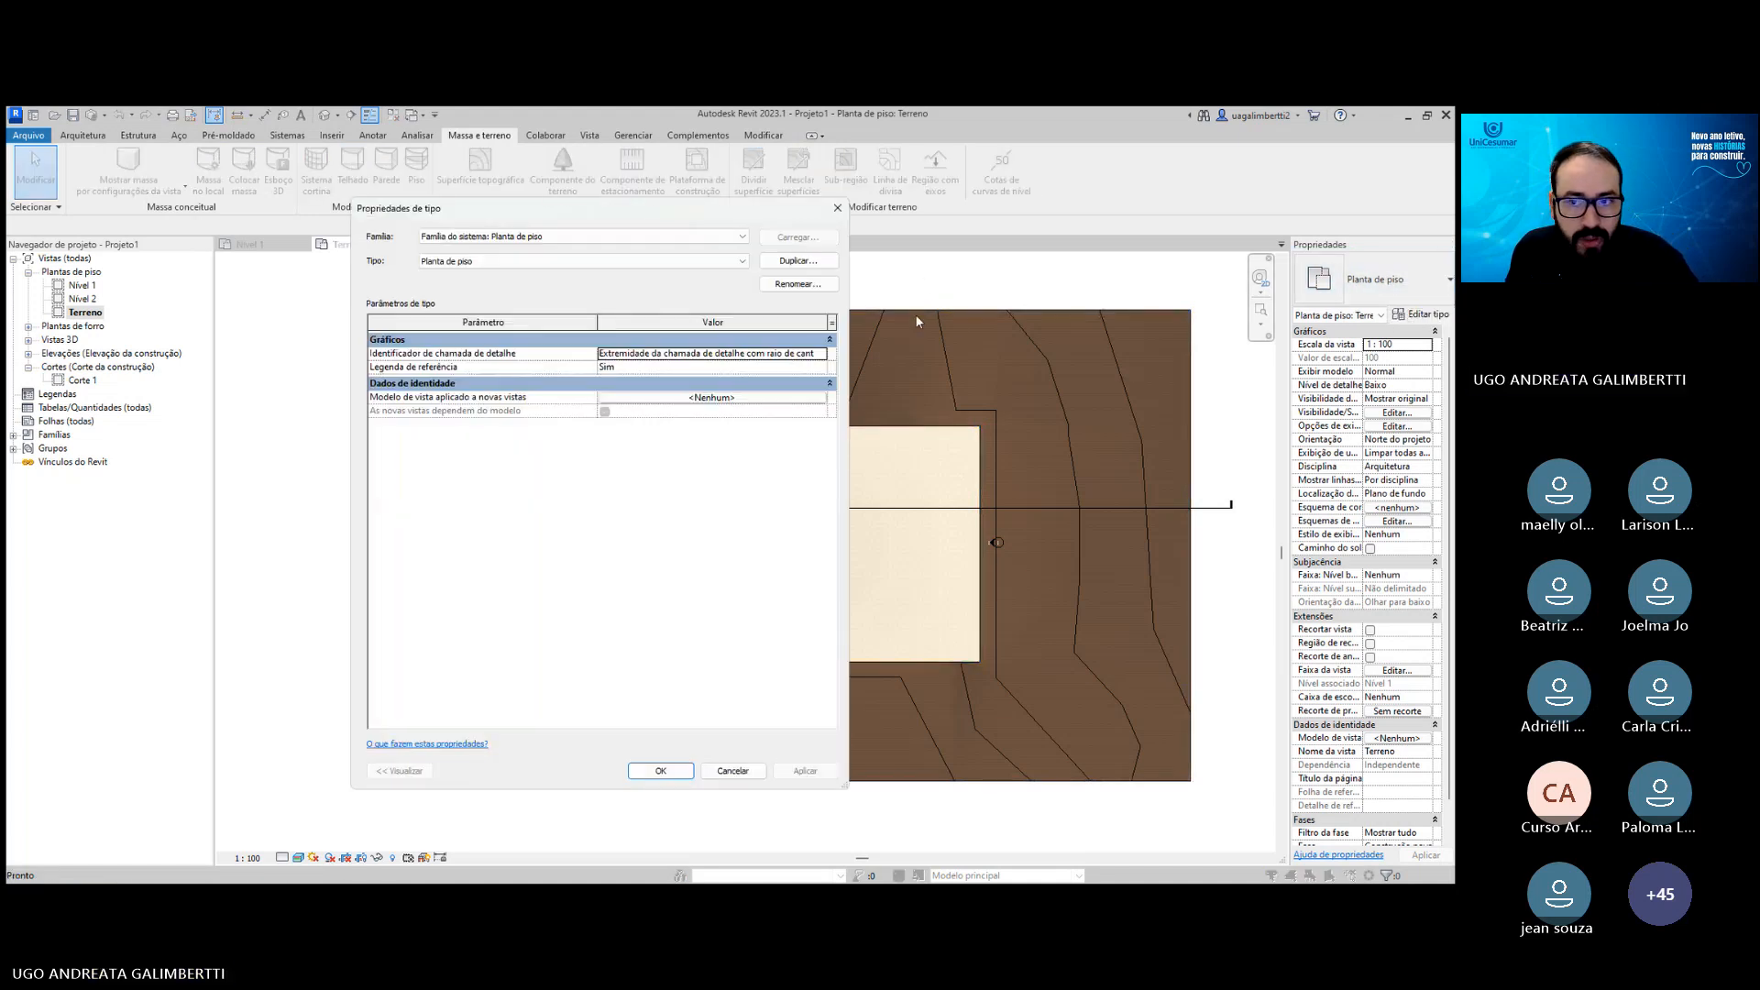
{"action": "key", "text": "Escape"}
Search the project materials for "terra" and assign the Terra material to the main topography surface.
{"action": "left_click", "coordinate": [1166, 341]}
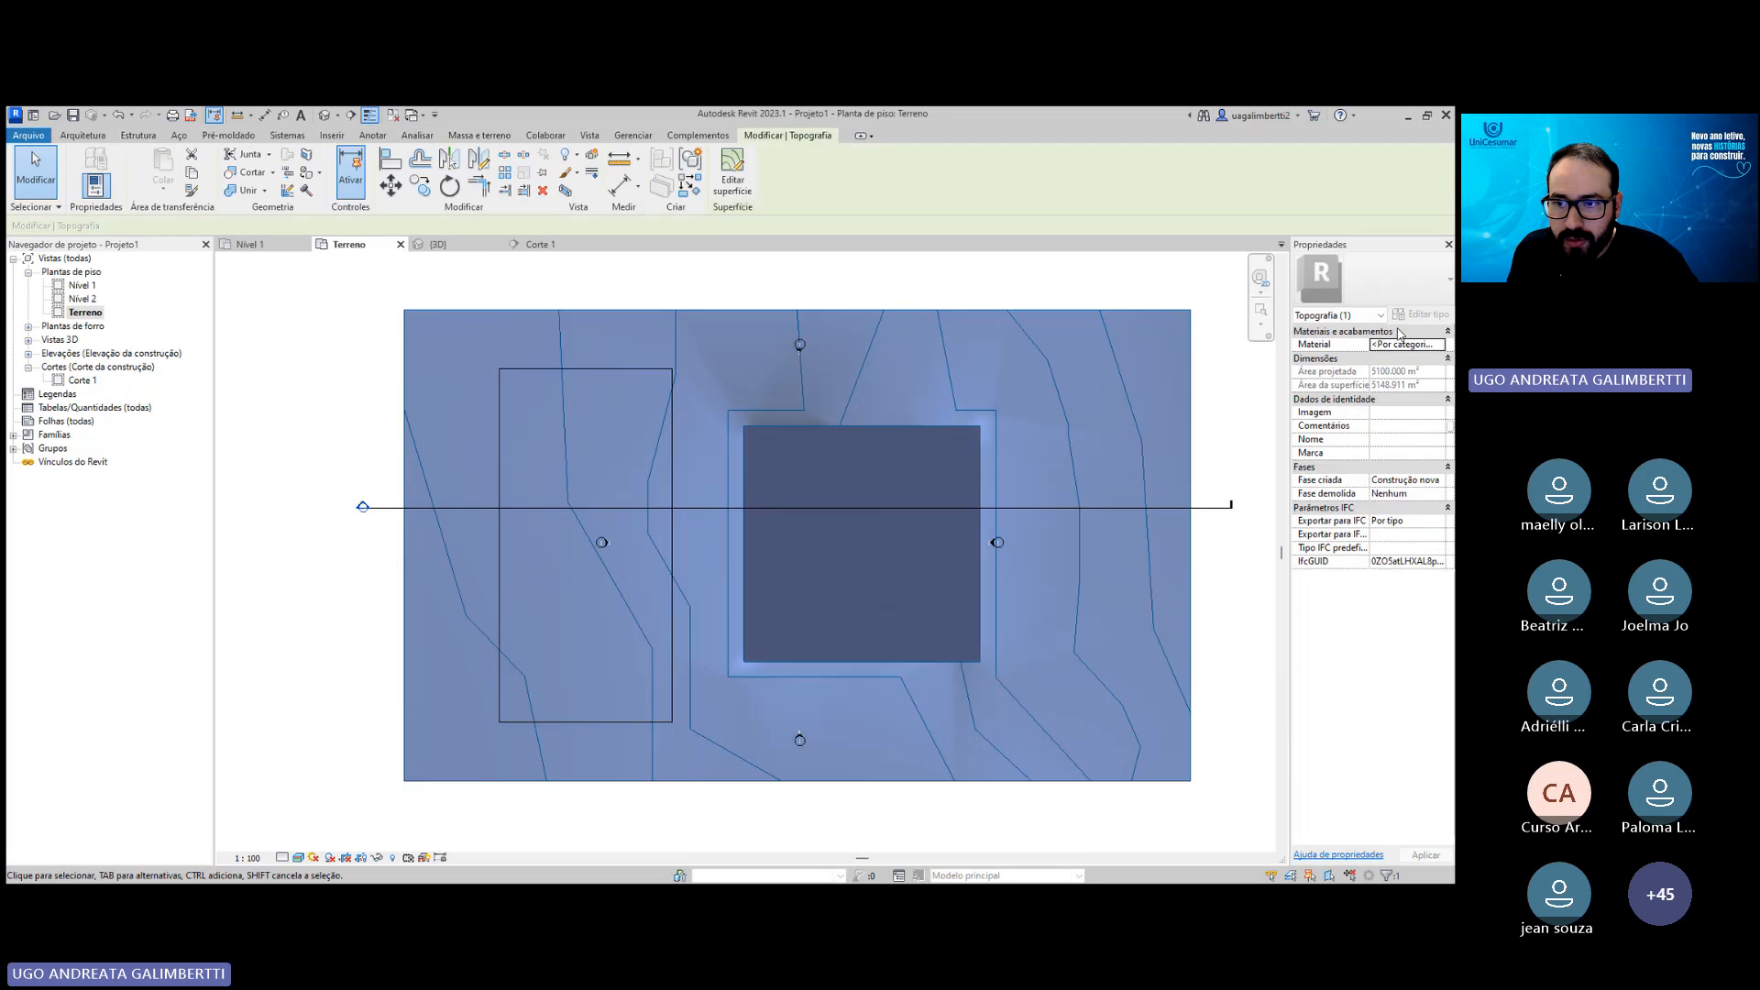
{"action": "left_click", "coordinate": [1410, 346]}
{"action": "left_click", "coordinate": [1439, 345]}
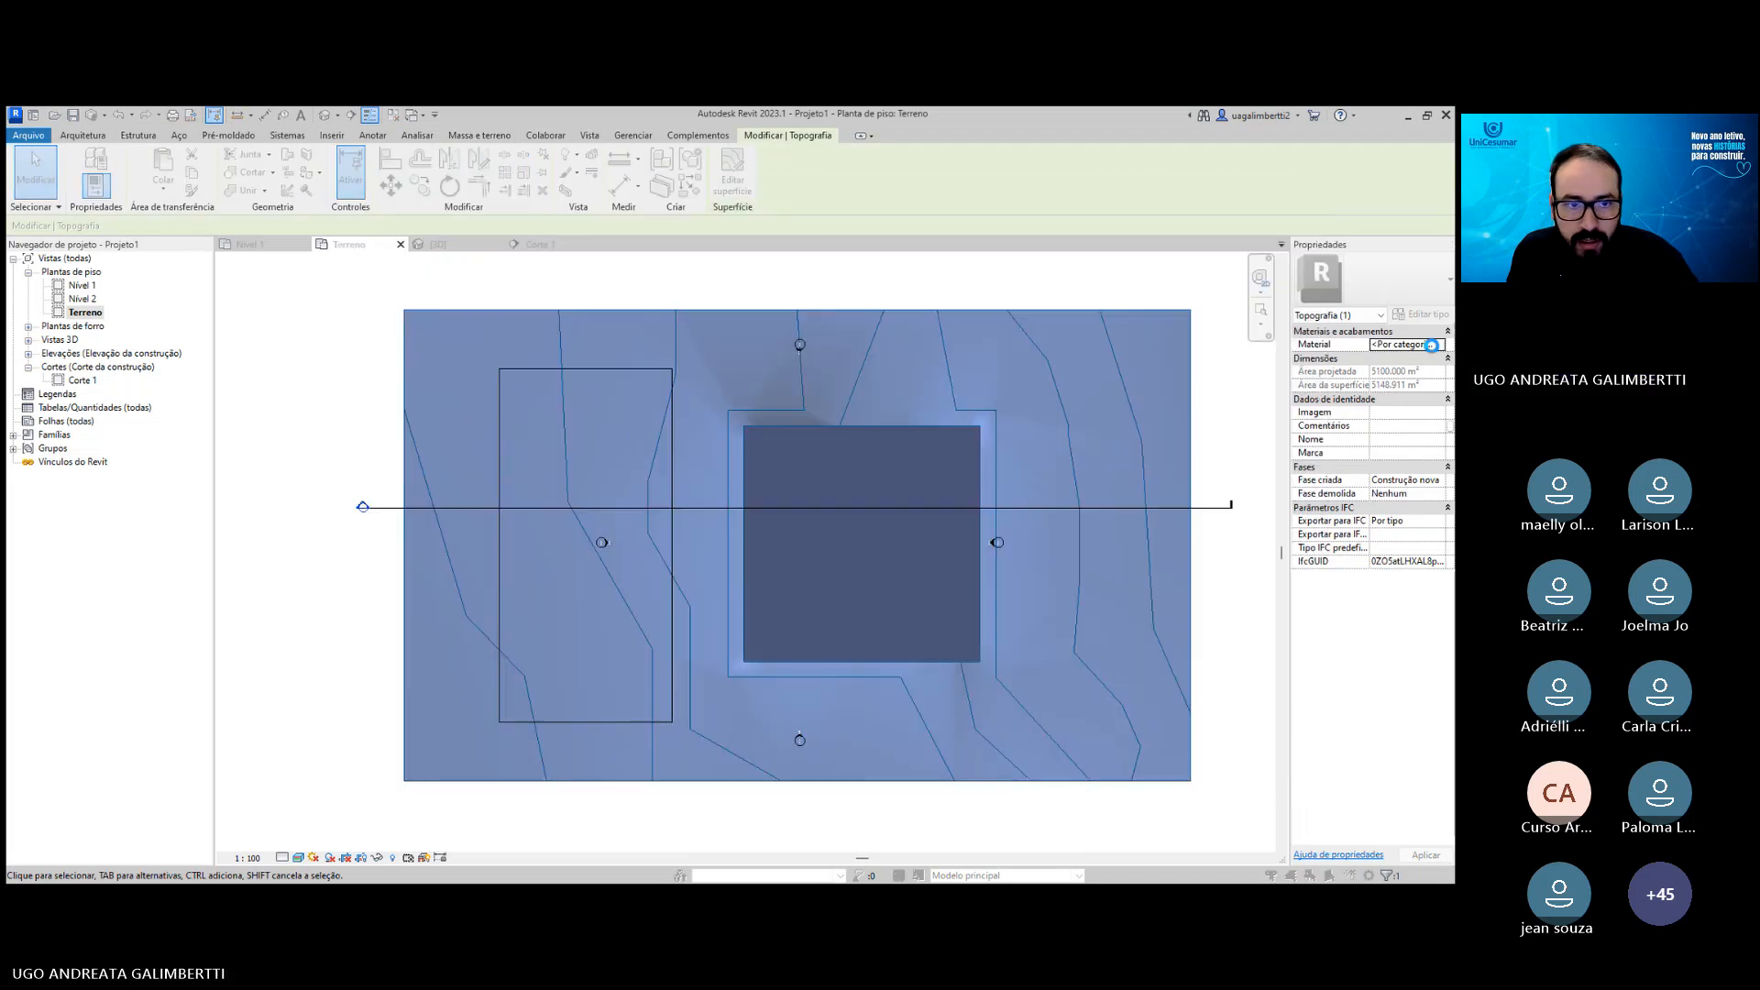
{"action": "type", "text": "terra"}
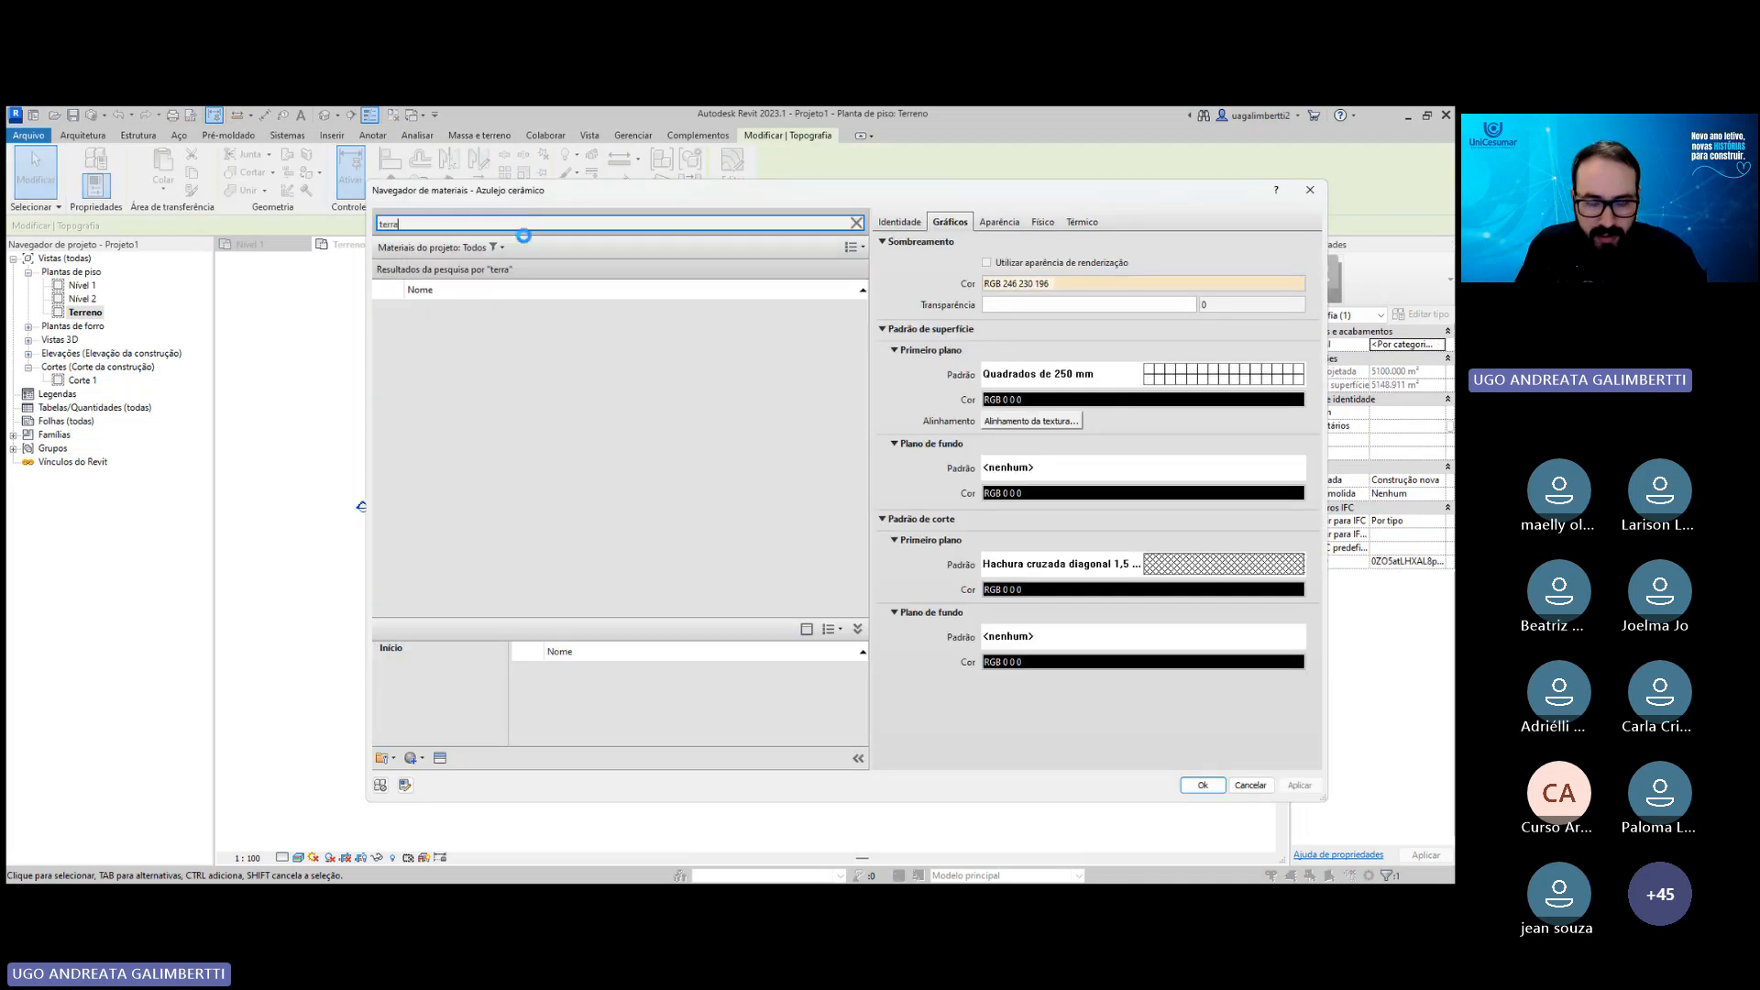
{"action": "key", "text": "Return"}
{"action": "double_click", "coordinate": [456, 334]}
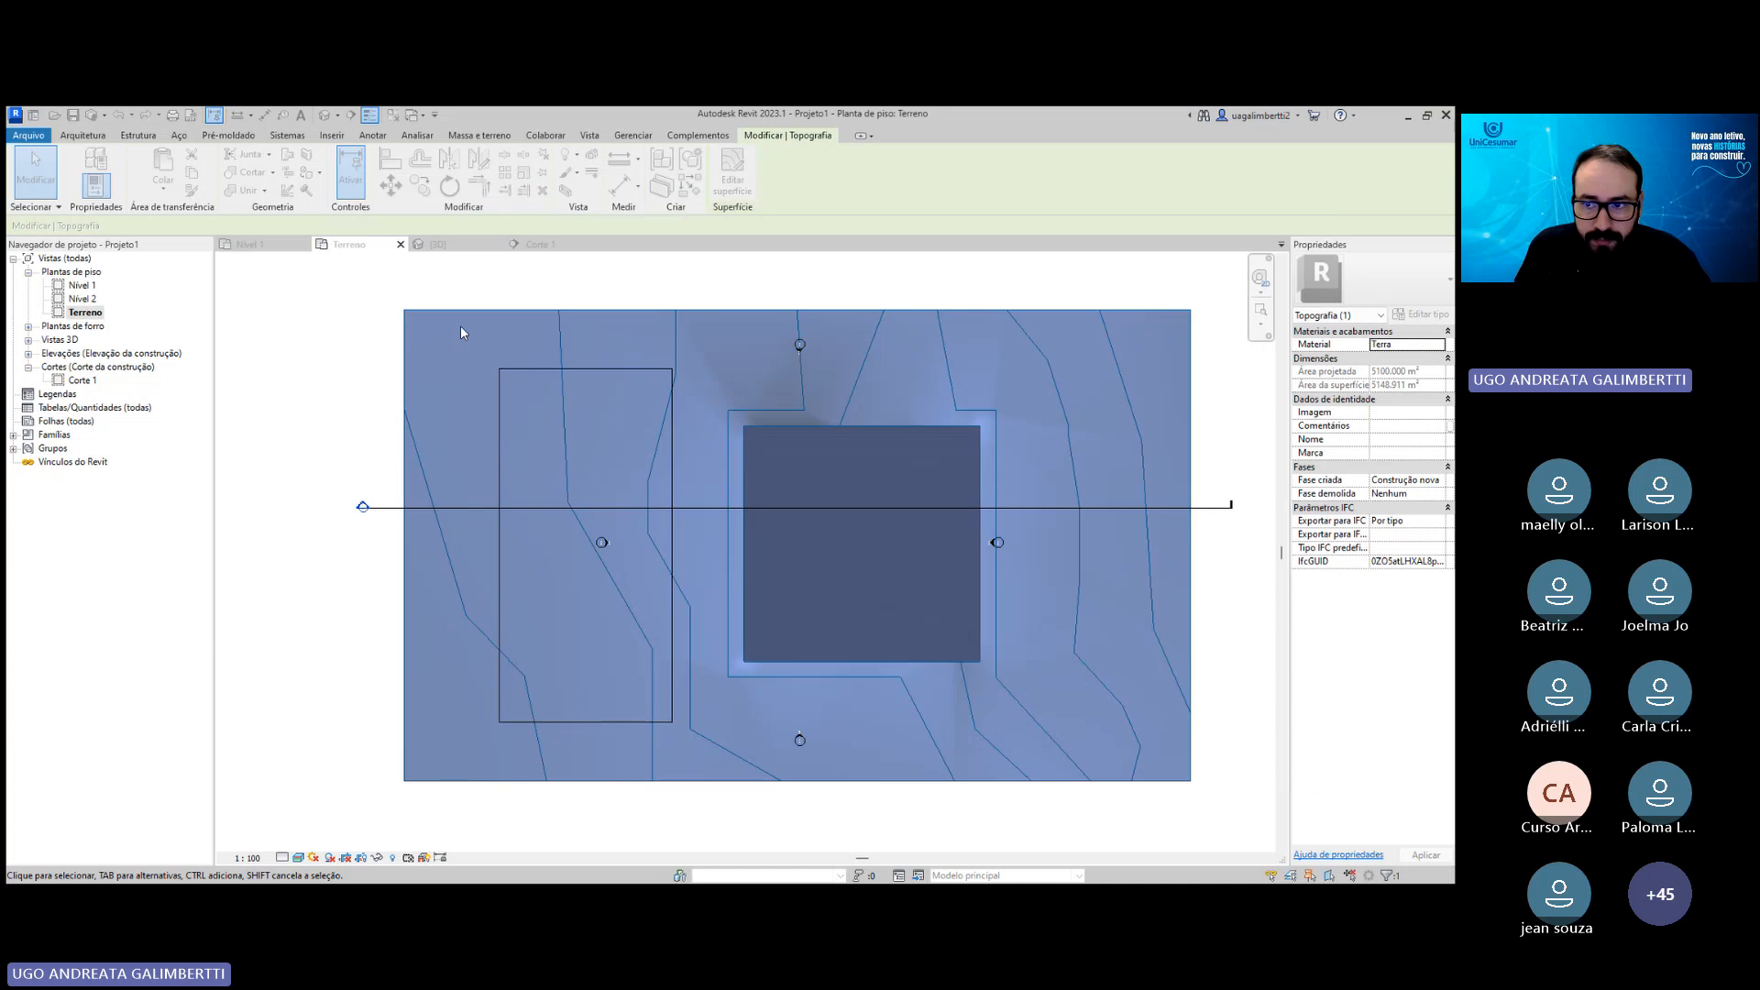
Inspect the physical and graphics settings of the topography's Terra material without changing them, and deselect the surface.
{"action": "left_click", "coordinate": [1435, 345]}
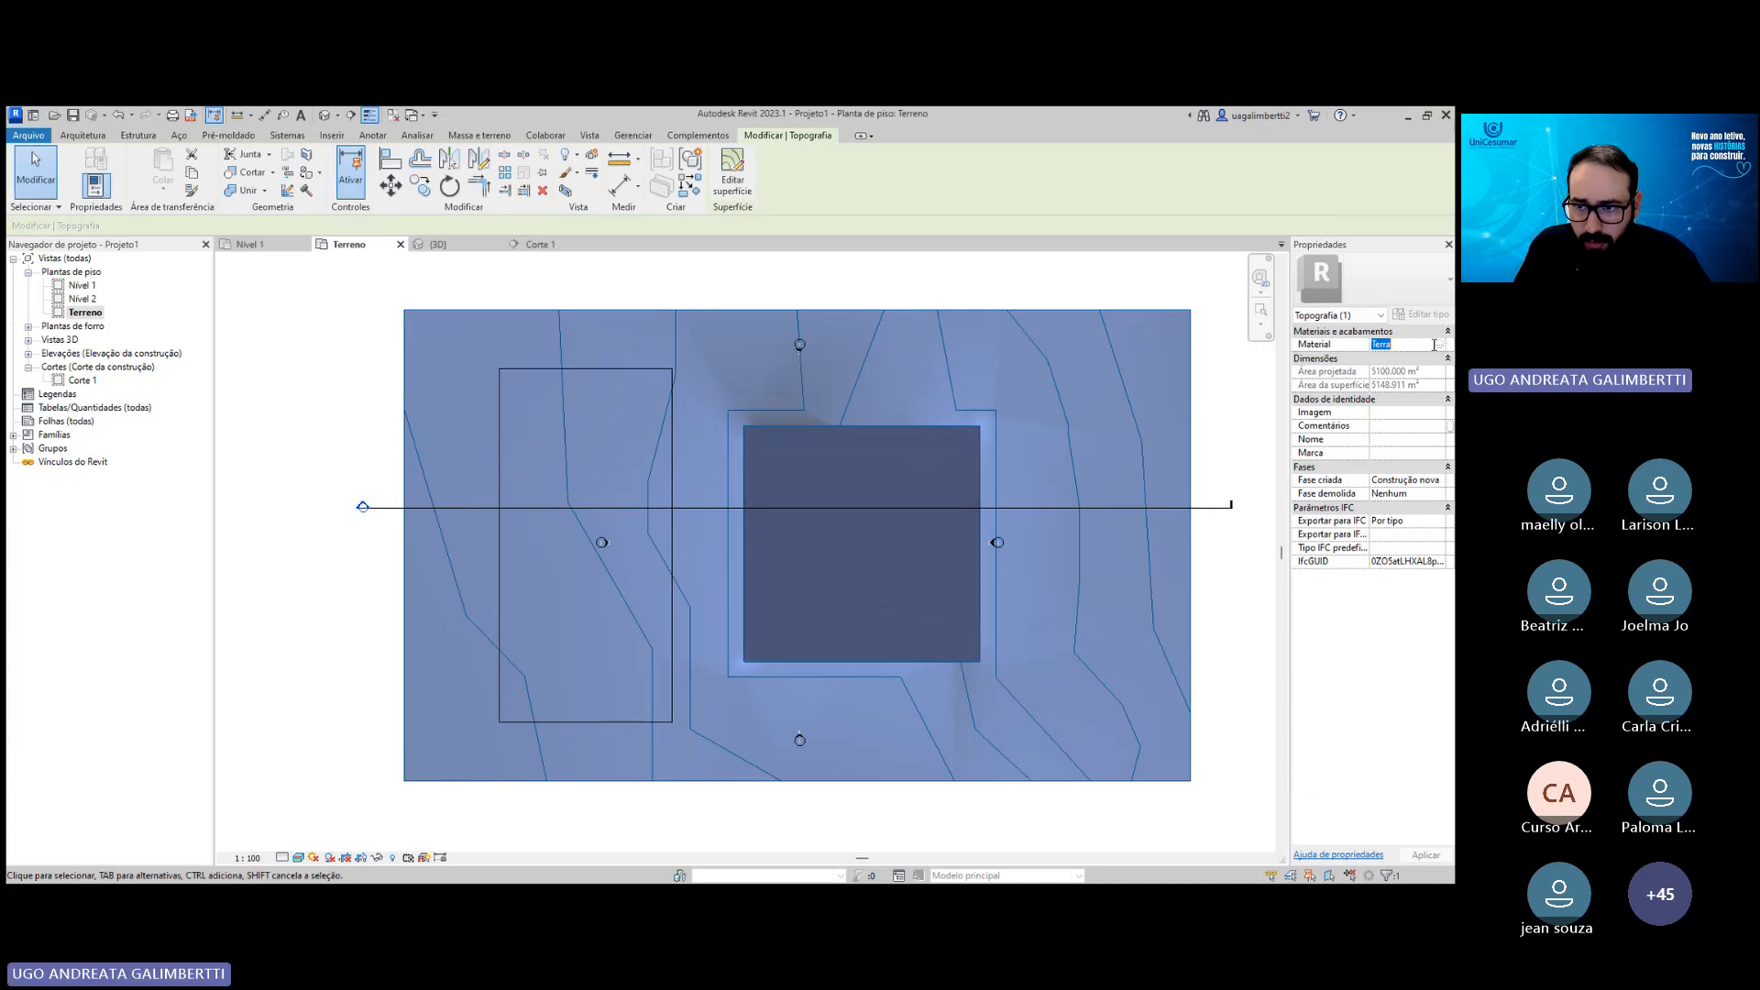
{"action": "left_click", "coordinate": [1439, 346]}
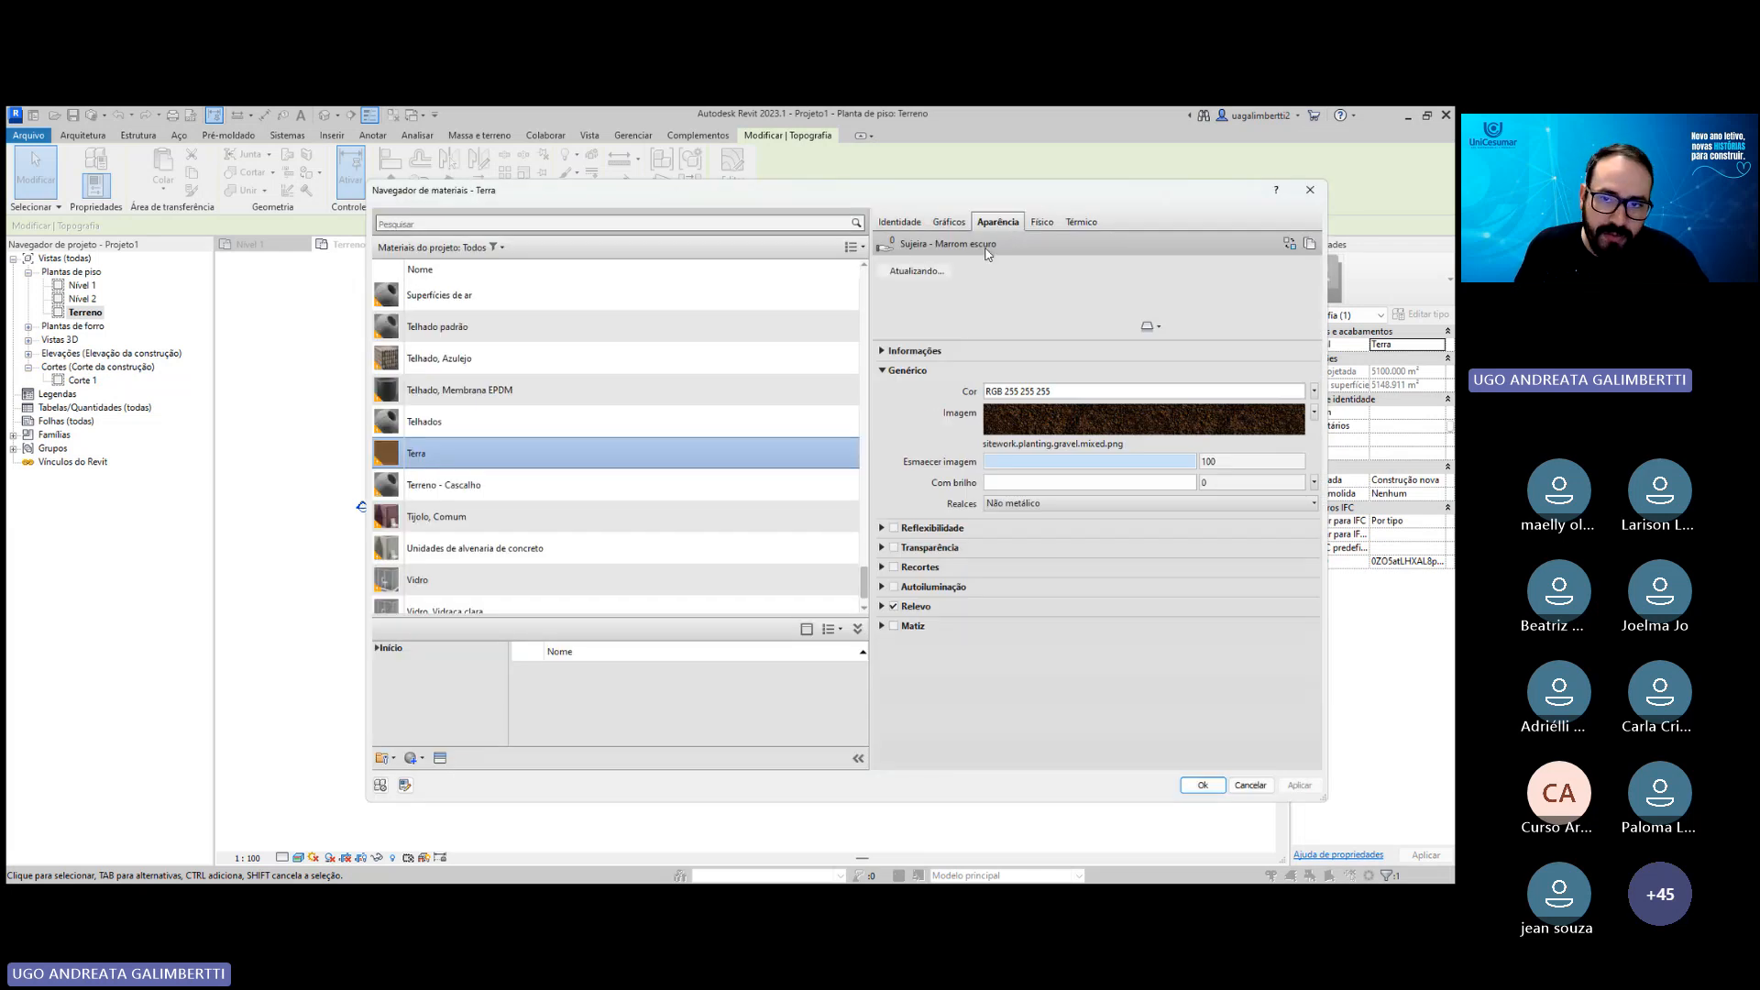
{"action": "left_click", "coordinate": [1043, 223]}
{"action": "left_click", "coordinate": [952, 224]}
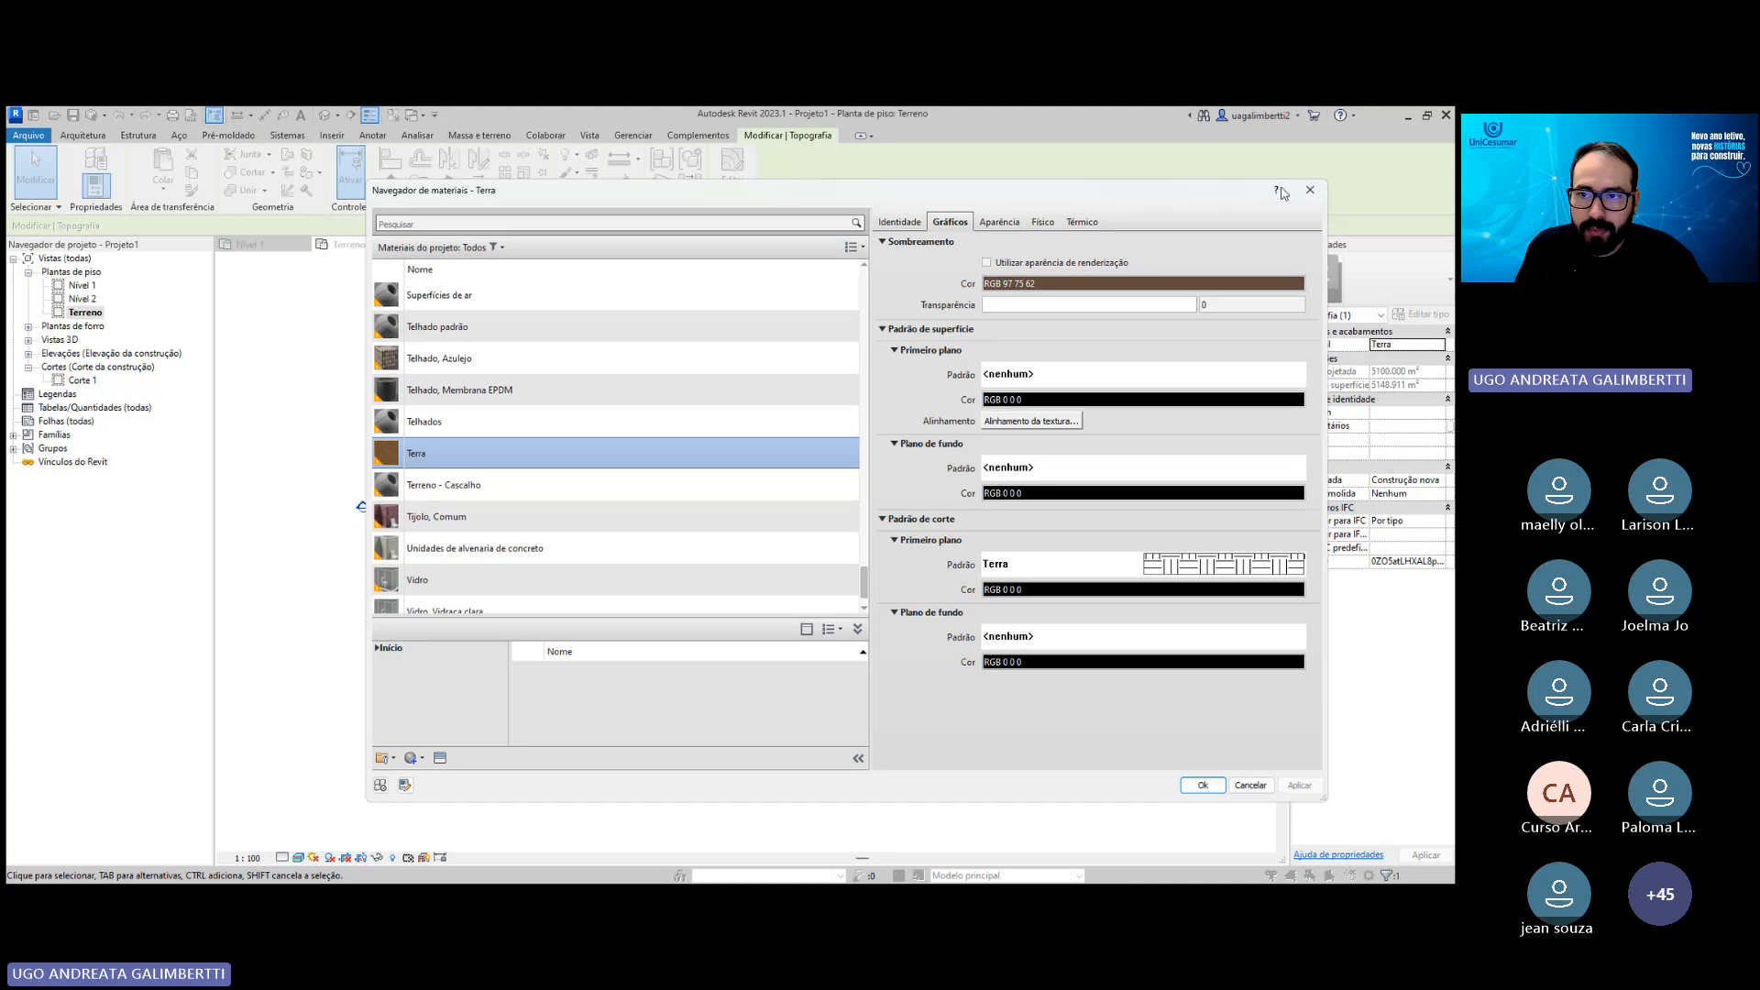
{"action": "left_click", "coordinate": [1310, 189]}
{"action": "left_click", "coordinate": [340, 451]}
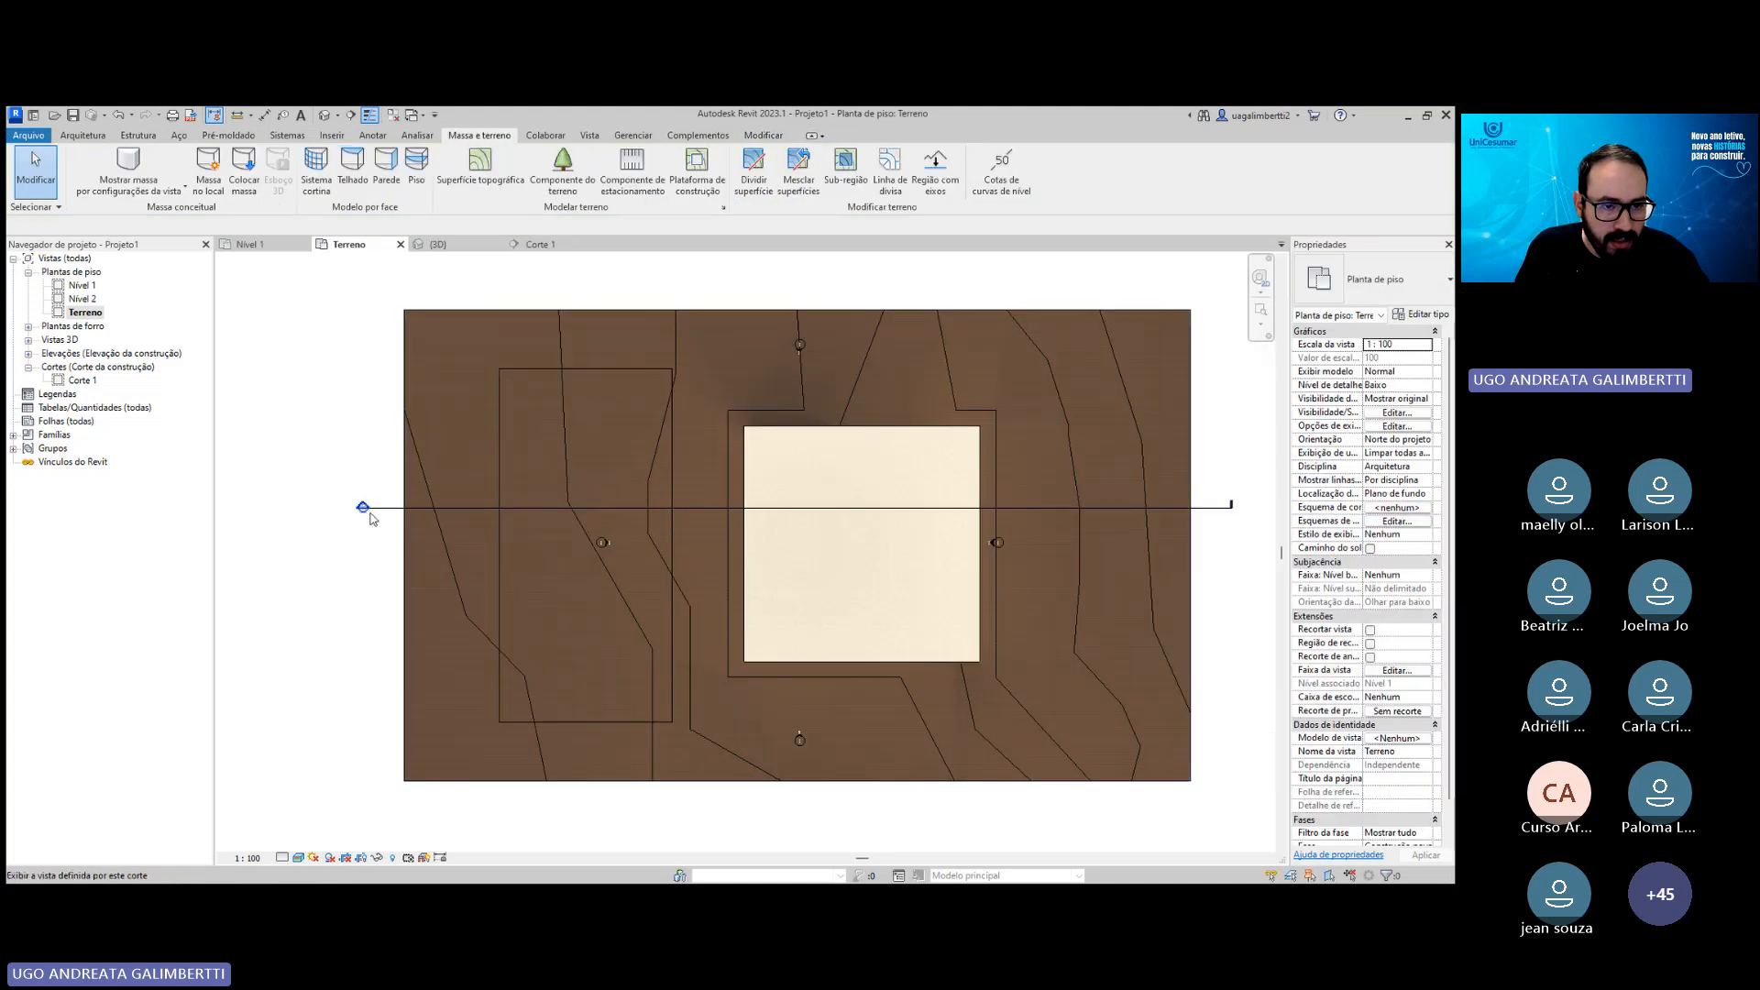
Open the Corte 1 section from its marker in the plan and check the section's type properties without changing them.
{"action": "double_click", "coordinate": [364, 509]}
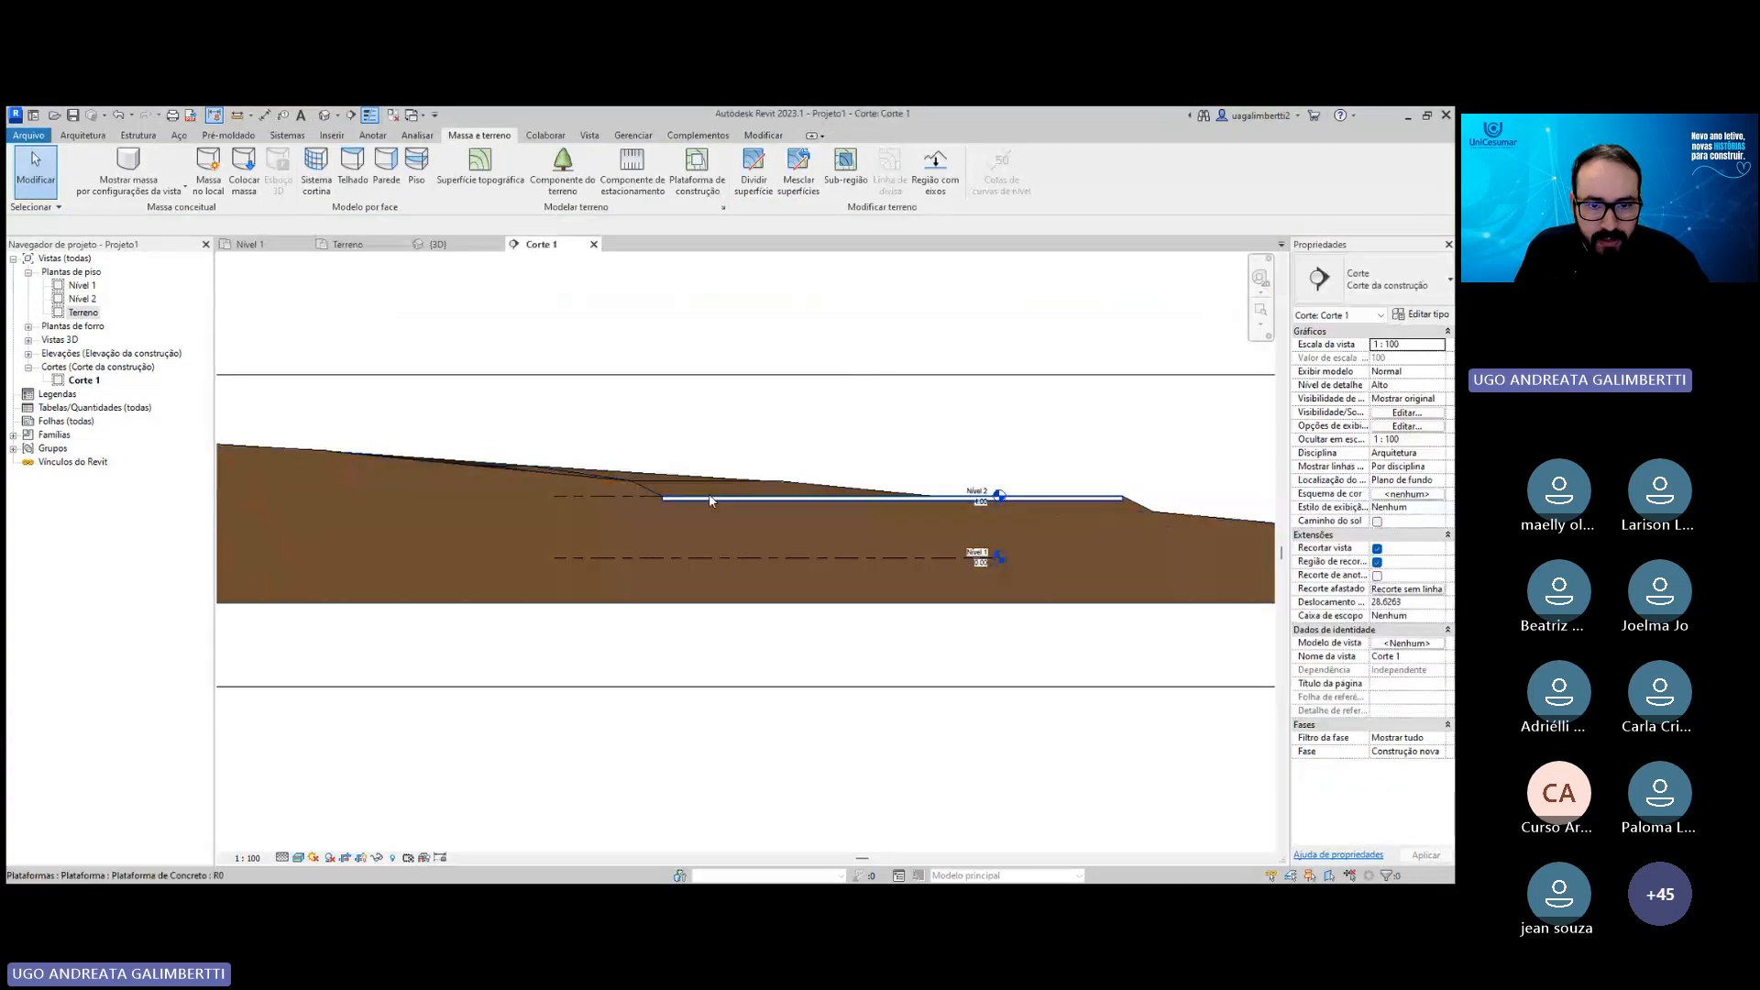
{"action": "scroll", "coordinate": [742, 503], "scroll_direction": "down", "scroll_amount": 3}
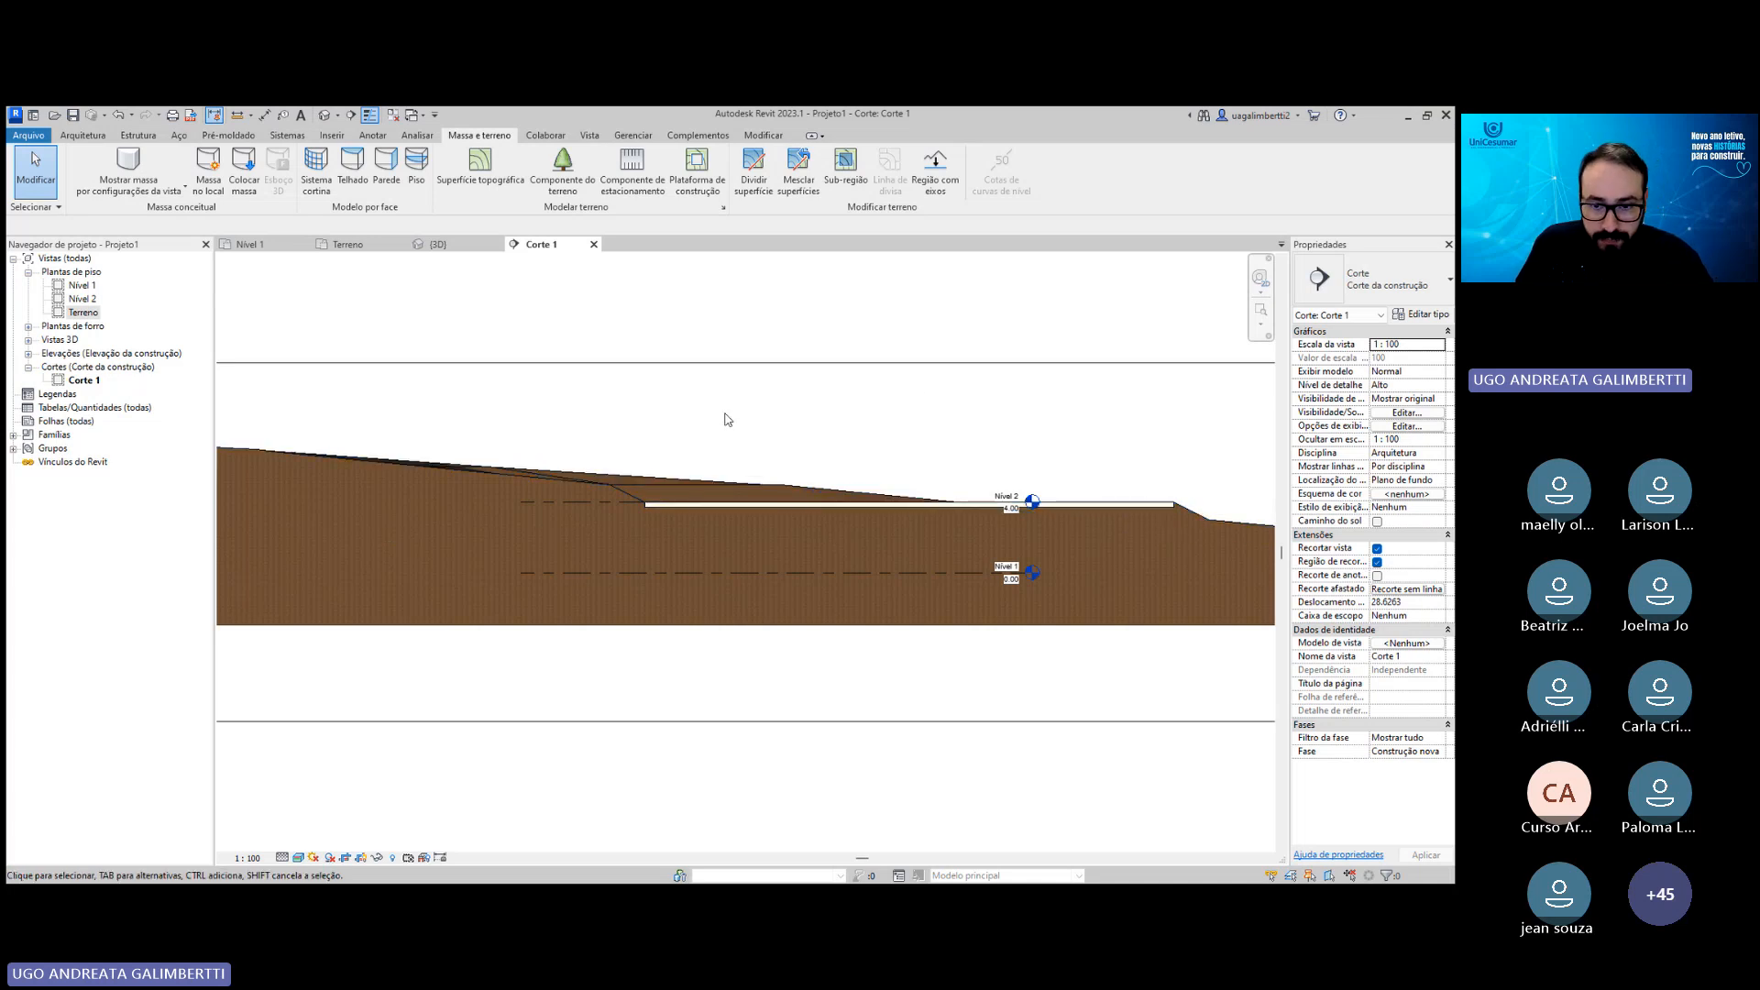
{"action": "middle_click_drag", "start_coordinate": [773, 426], "coordinate": [787, 443]}
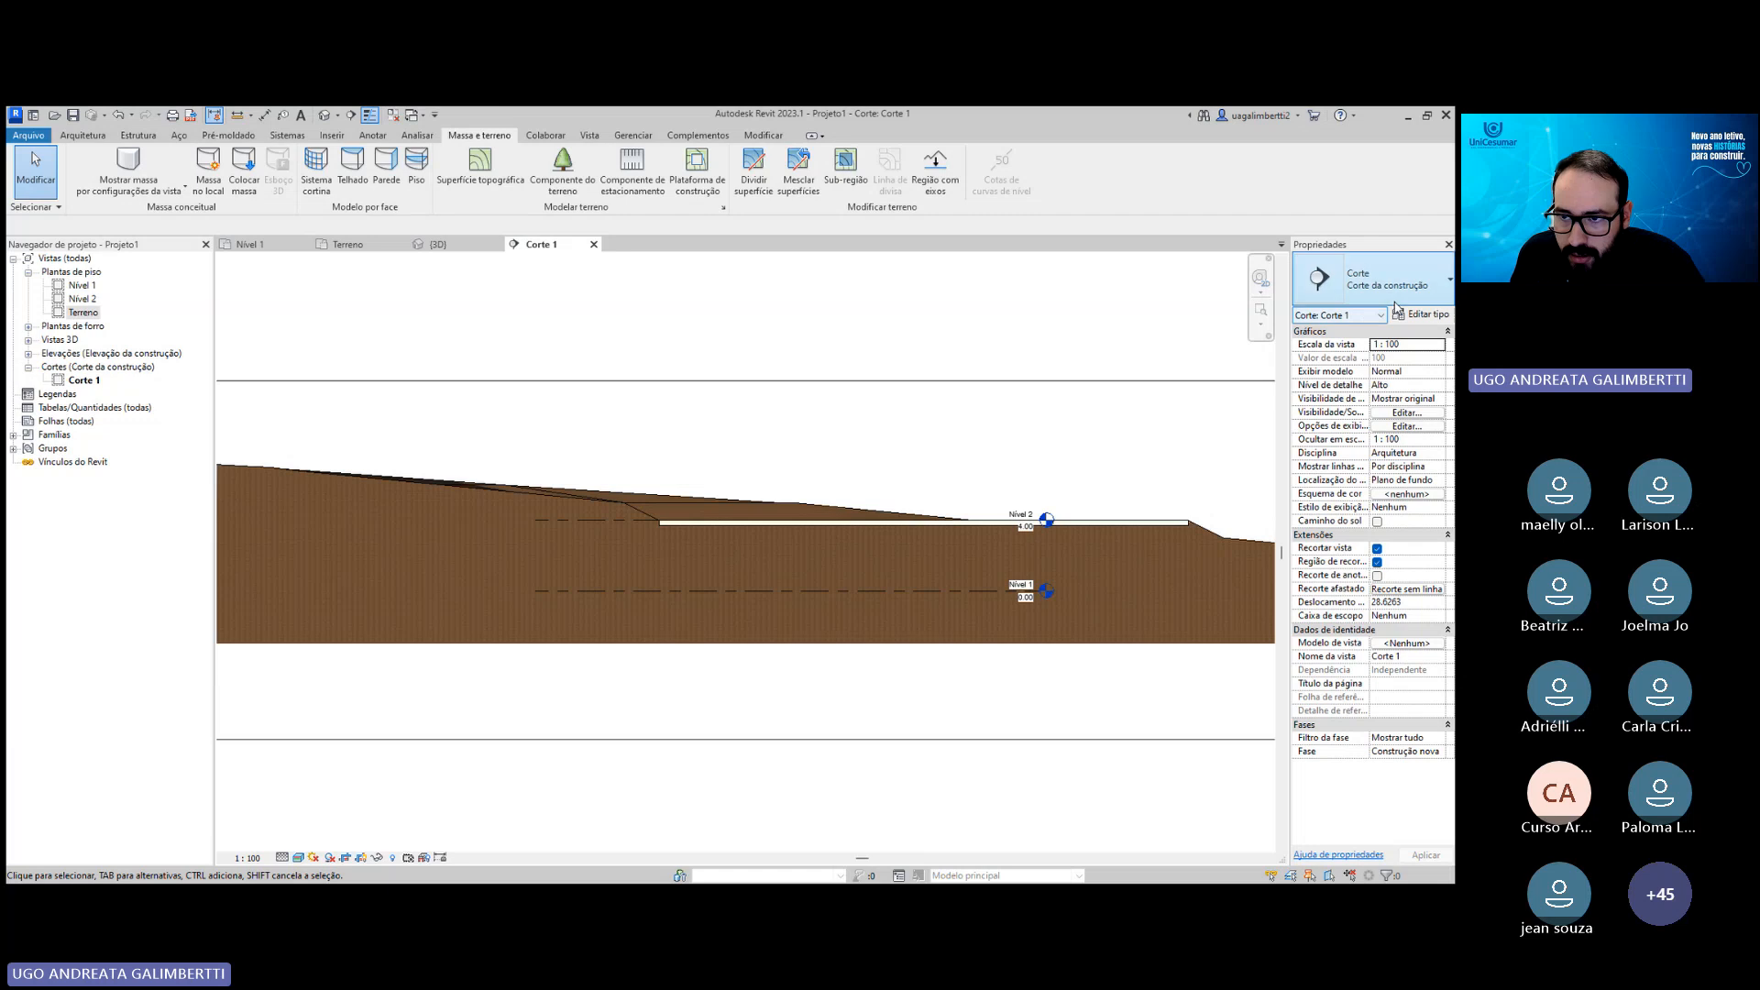
{"action": "left_click", "coordinate": [1415, 315]}
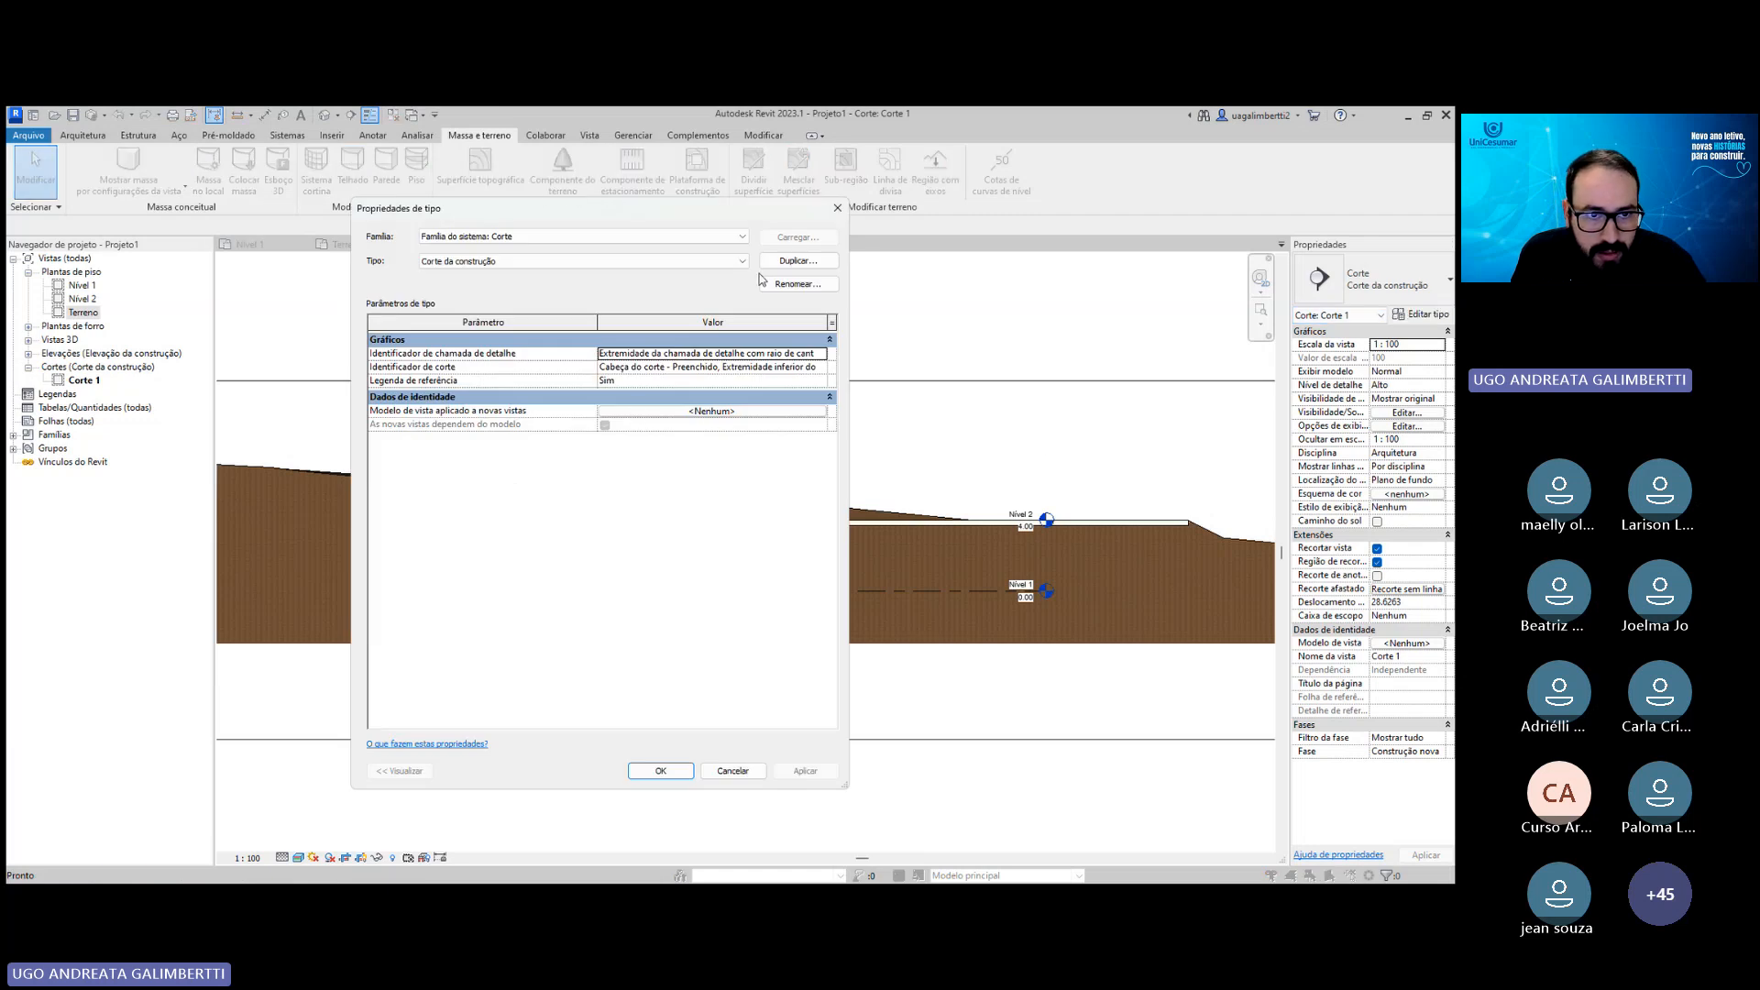
{"action": "left_click", "coordinate": [837, 208]}
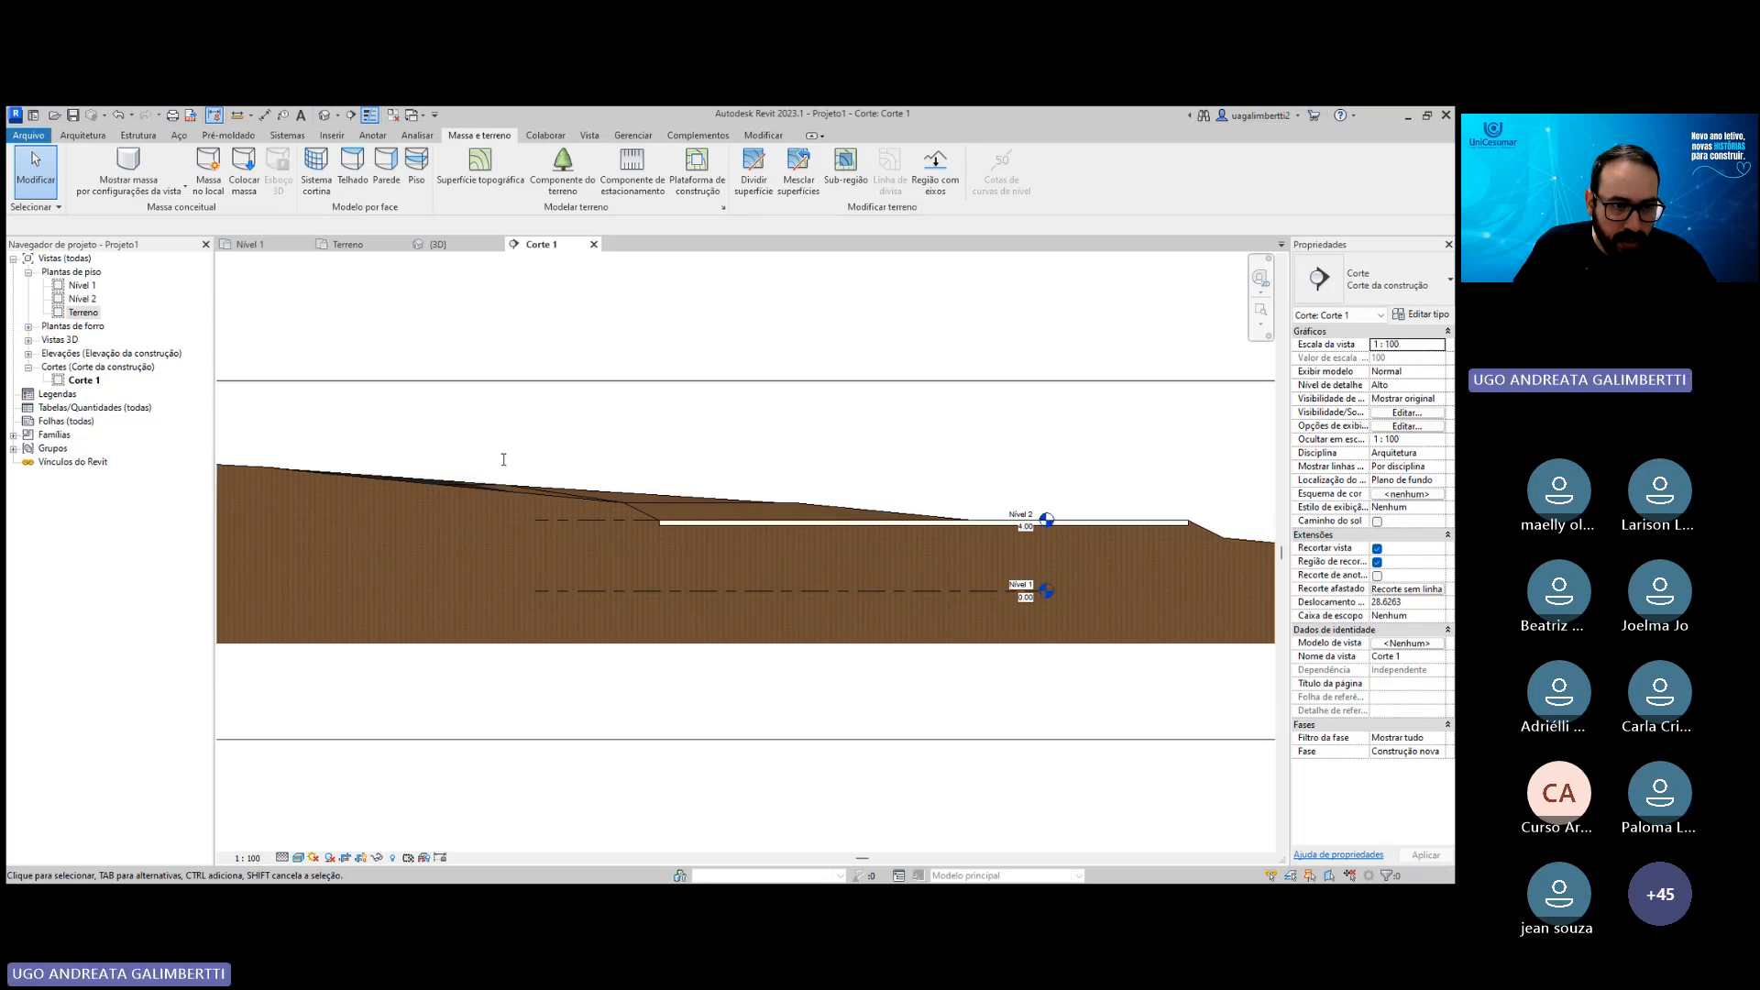
Examine the terrain profile in the section, from the concrete pad to the far end of the topography.
{"action": "left_click", "coordinate": [699, 498]}
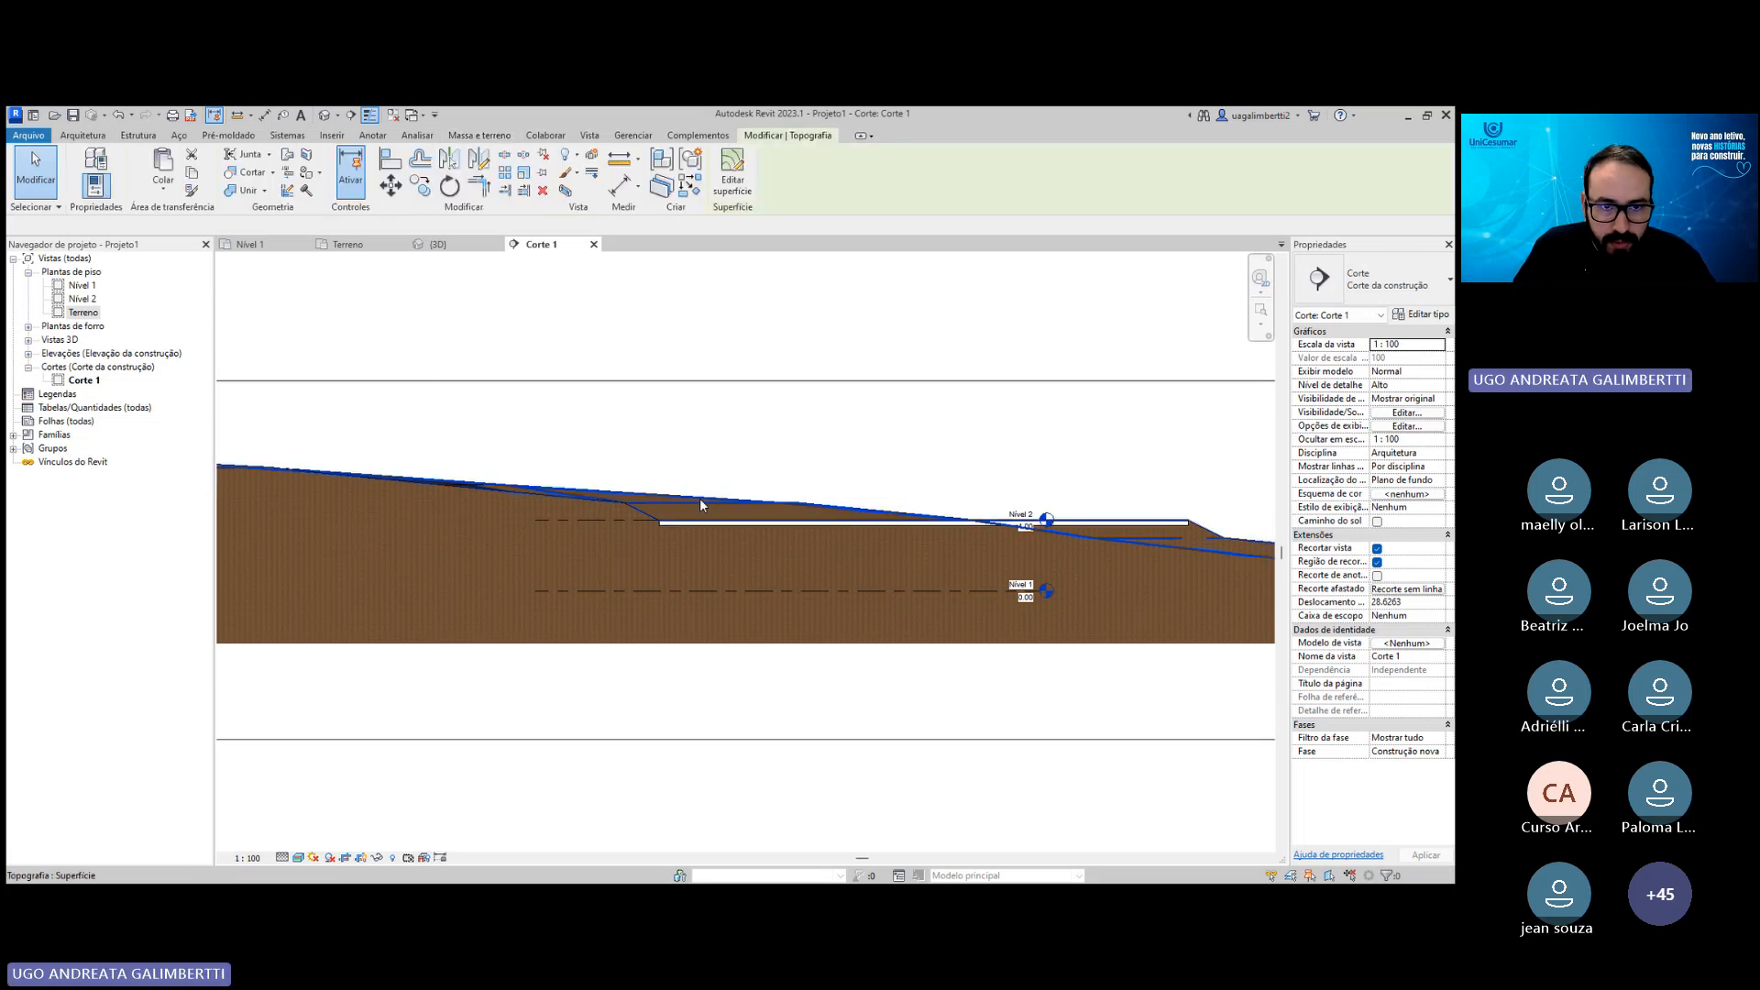
{"action": "left_click", "coordinate": [770, 436]}
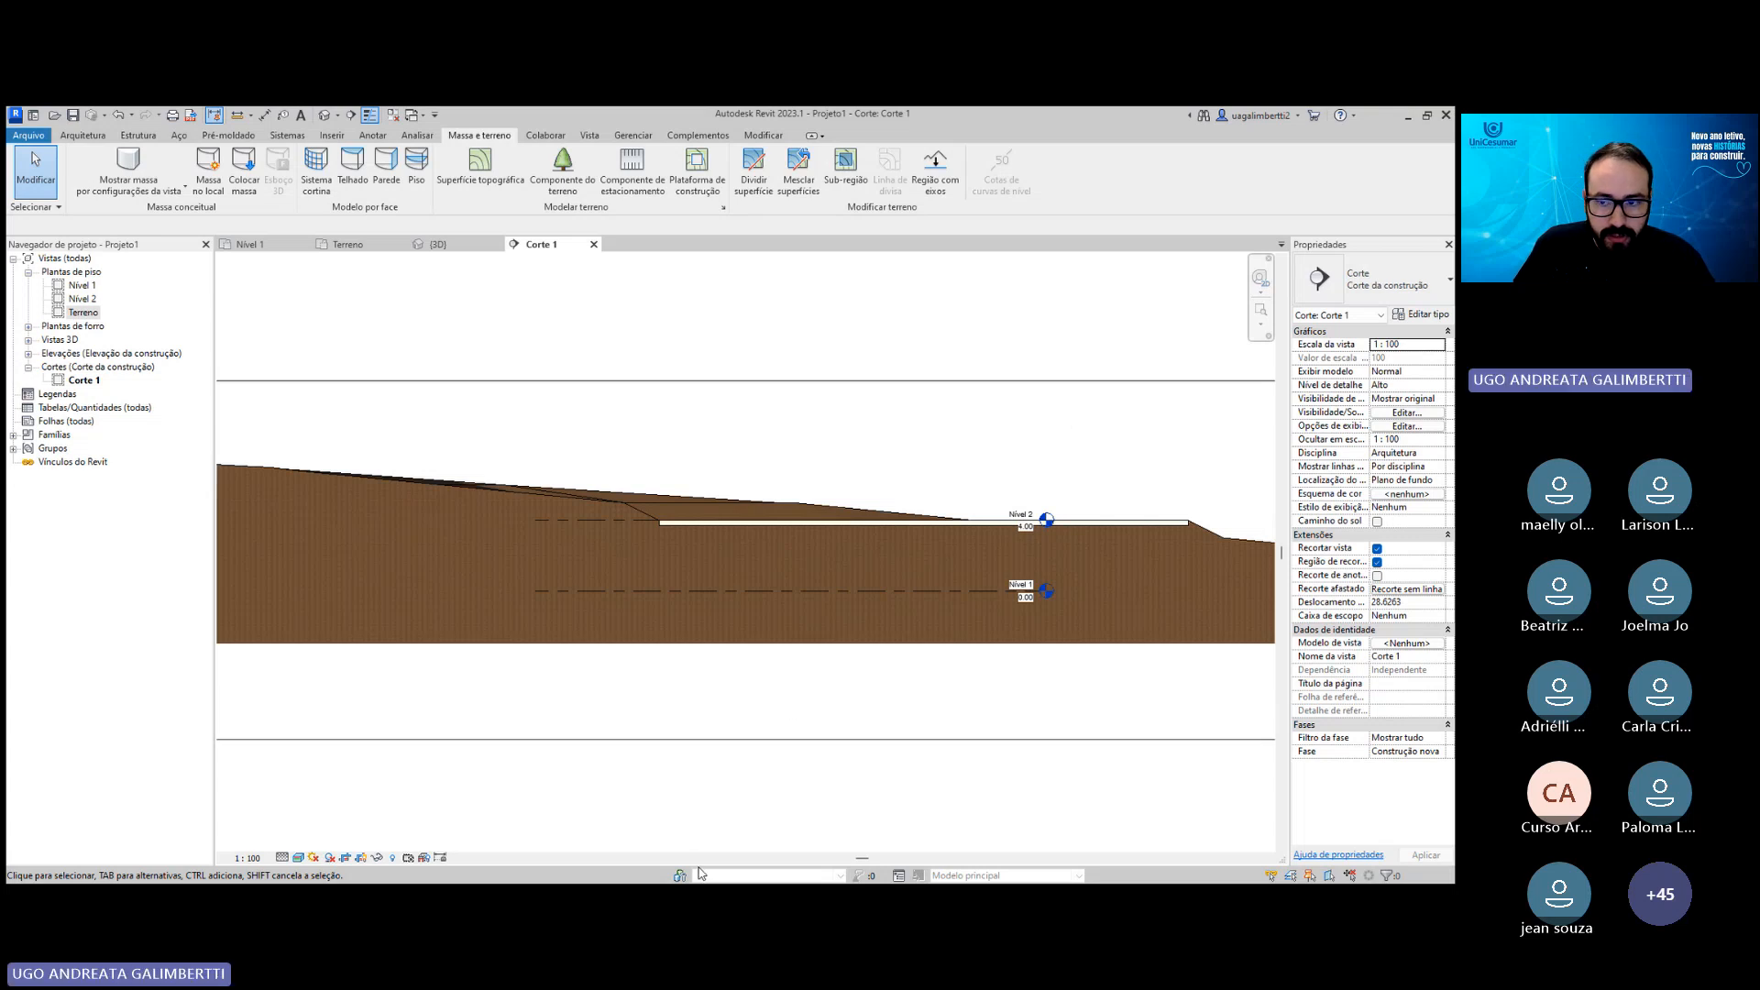
{"action": "middle_click_drag", "start_coordinate": [897, 441], "coordinate": [1060, 395]}
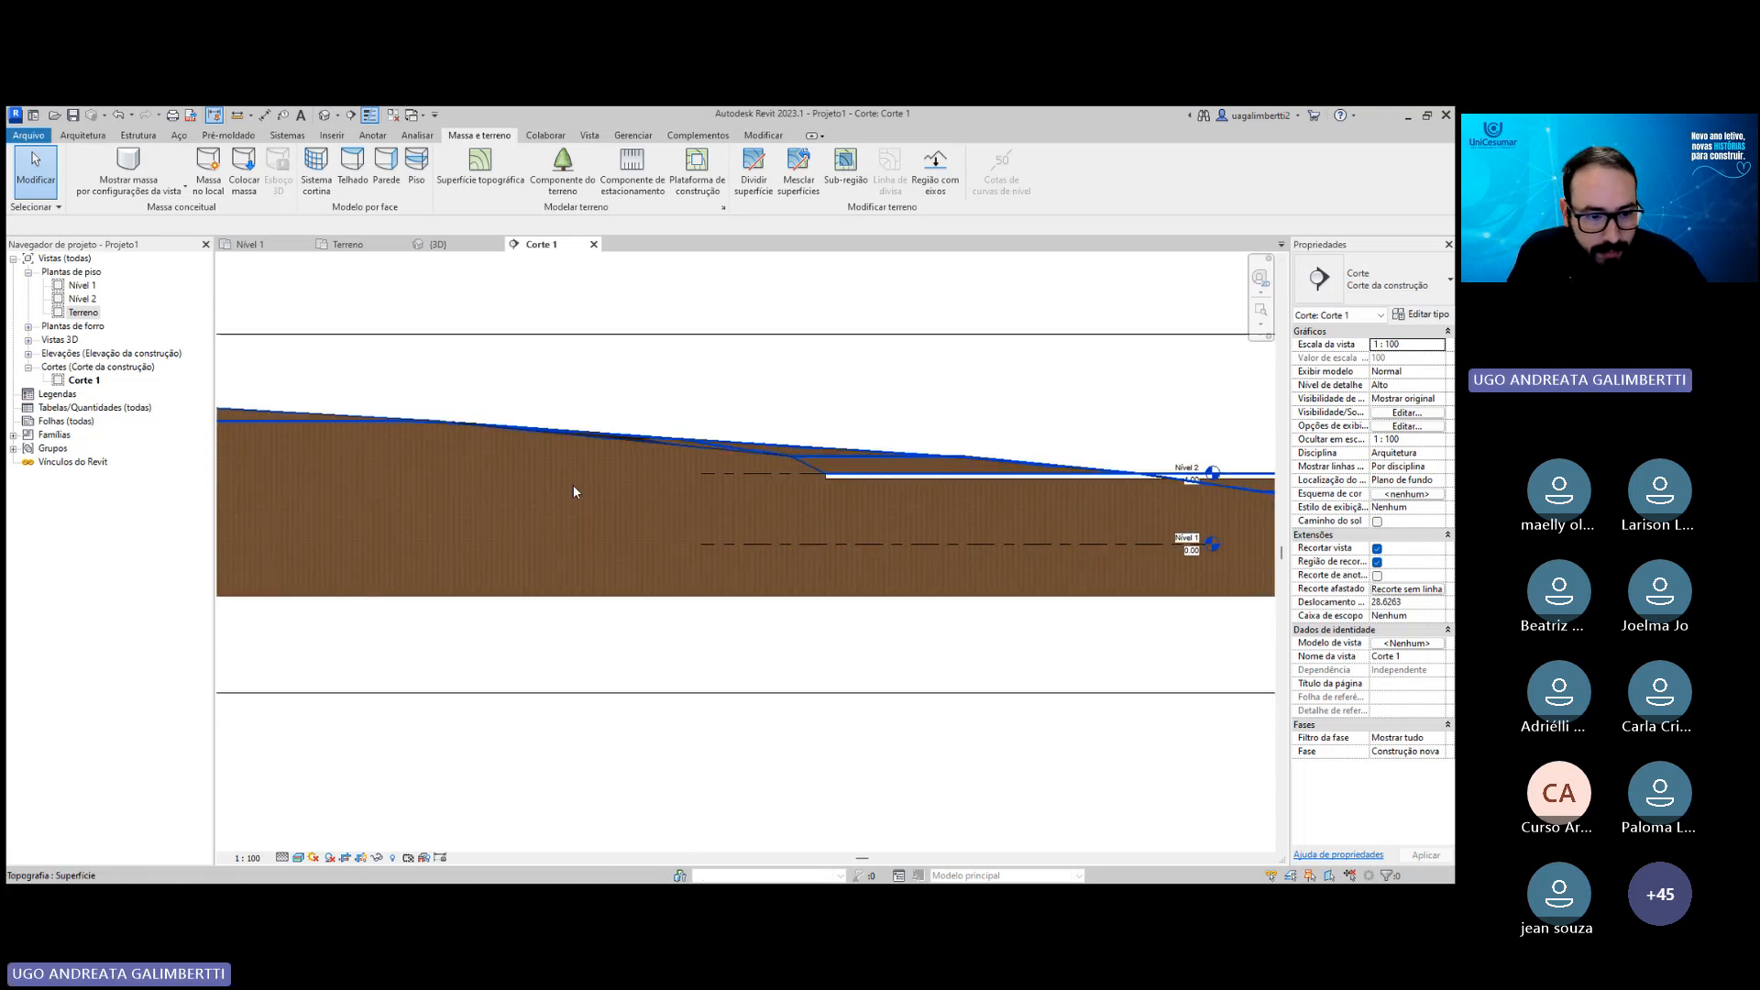
{"action": "middle_click_drag", "start_coordinate": [573, 488], "coordinate": [711, 511]}
{"action": "middle_click_drag", "start_coordinate": [421, 749], "coordinate": [502, 803]}
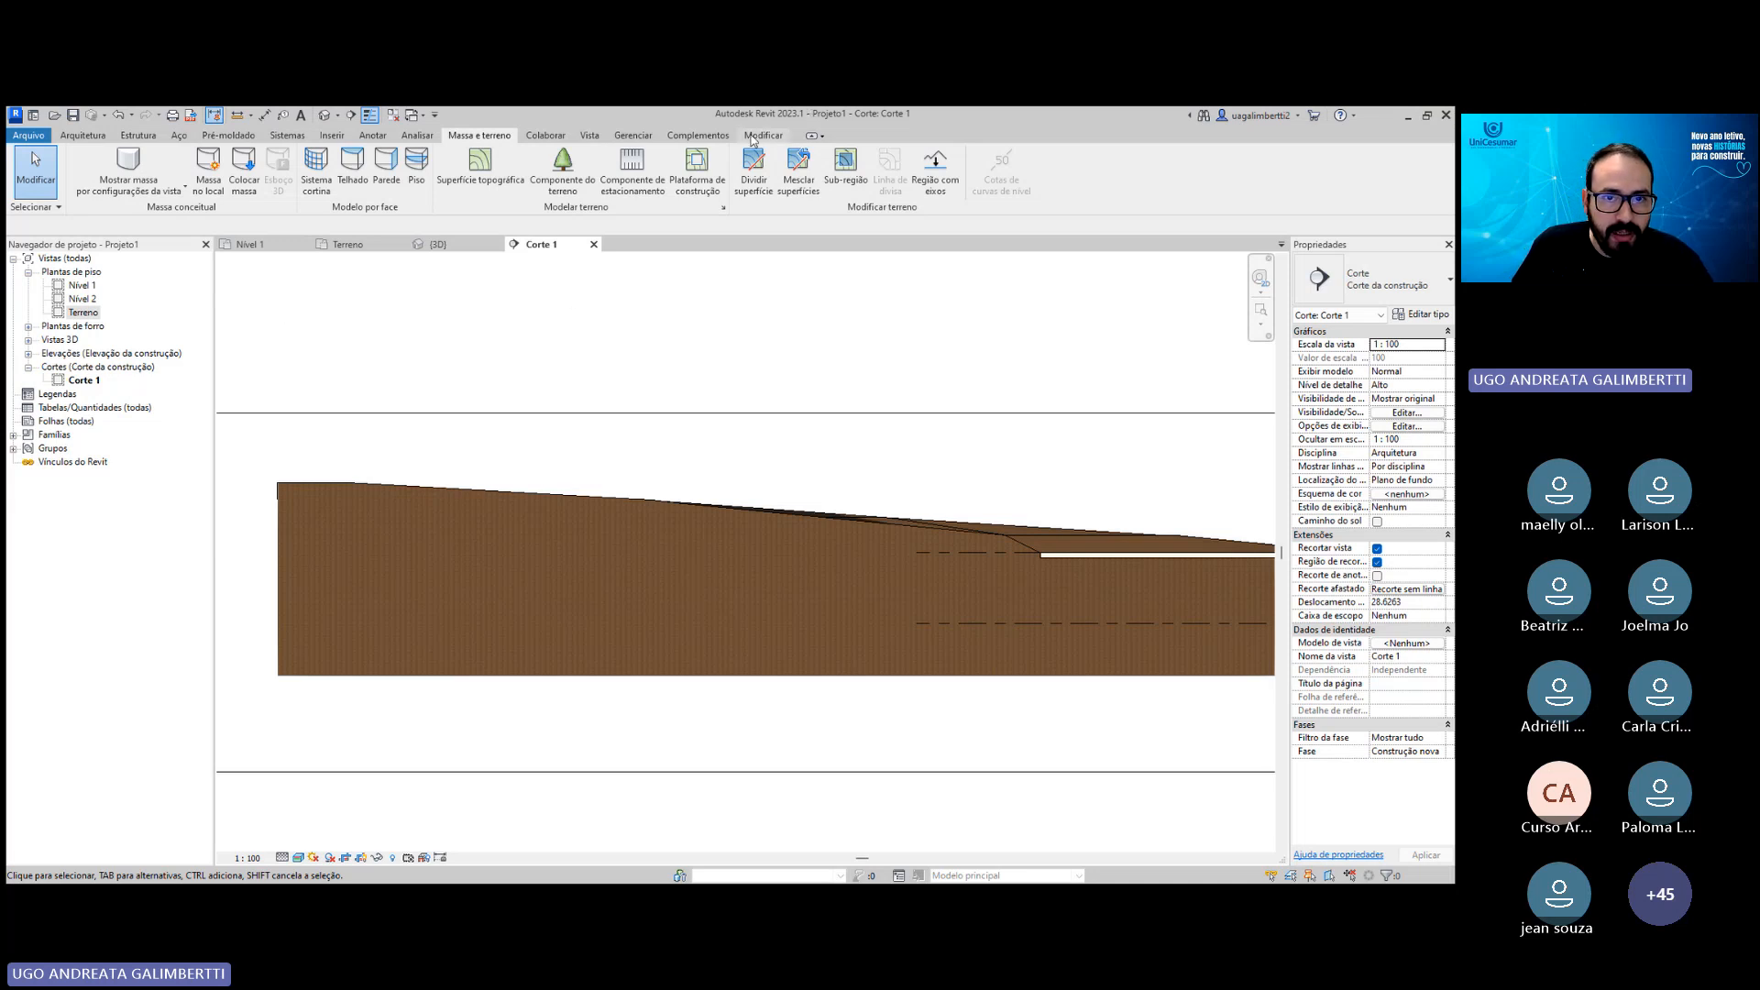
Look through the view template manager, checking the Elevação arquitetônica template, and leave it without applying anything.
{"action": "left_click", "coordinate": [633, 135]}
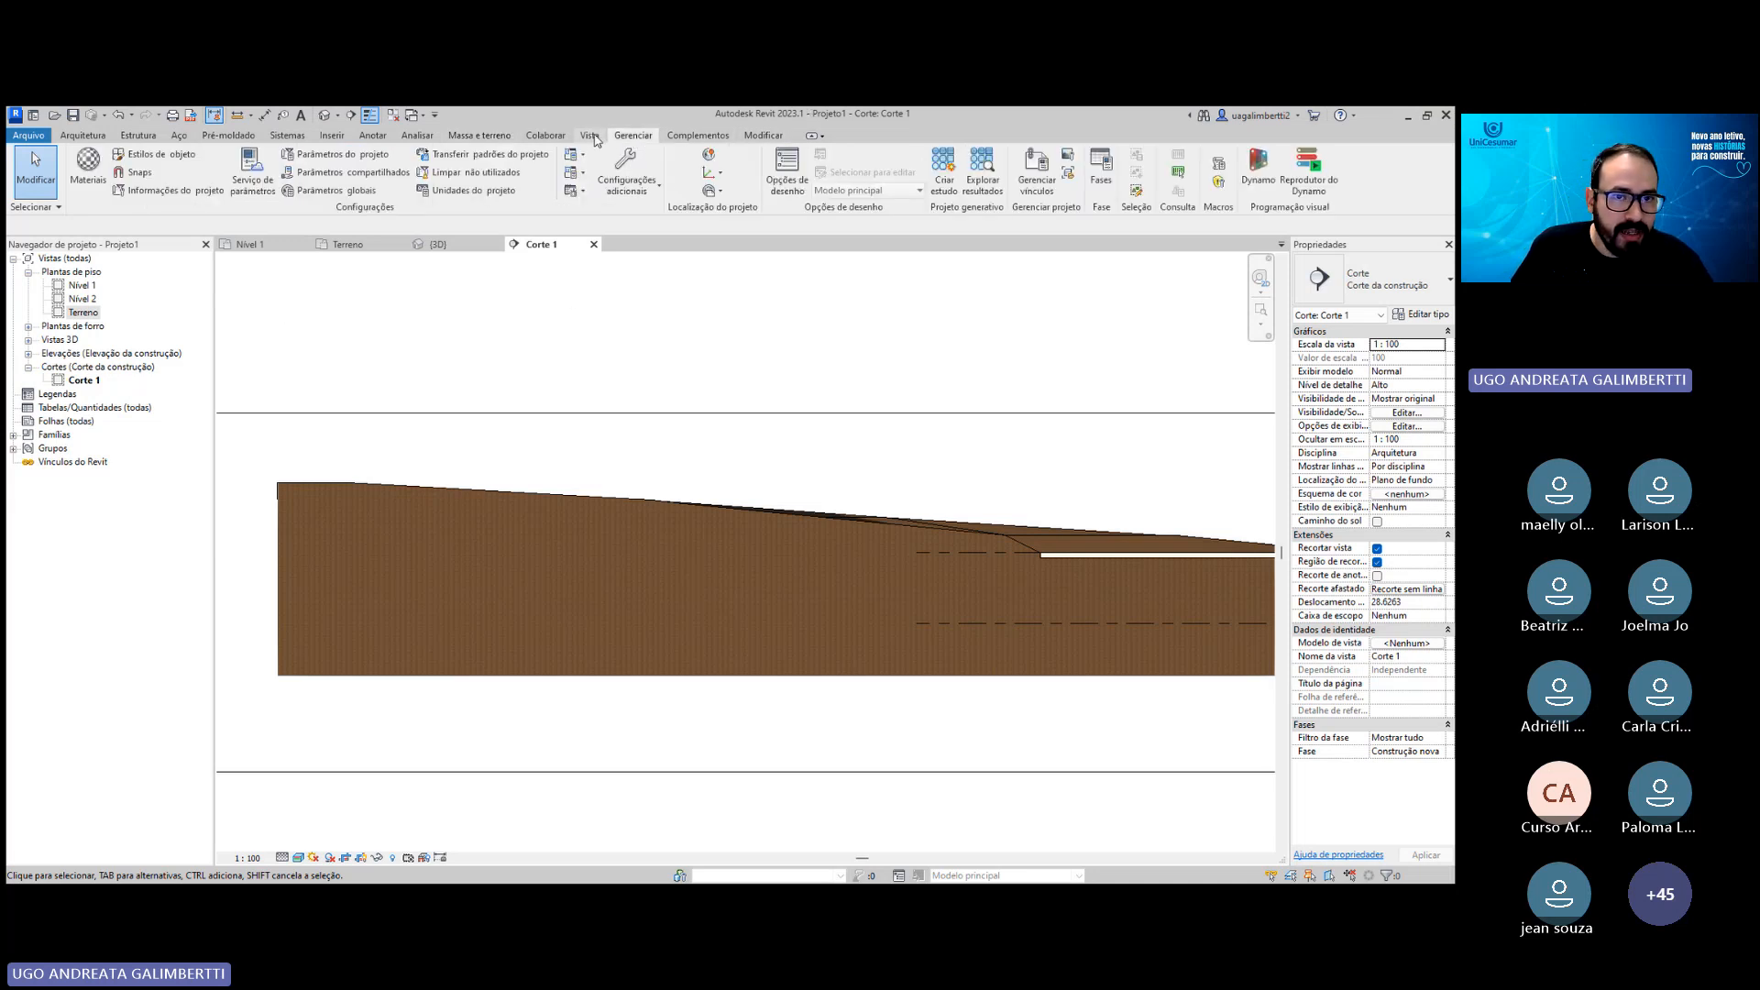
{"action": "left_click", "coordinate": [590, 136]}
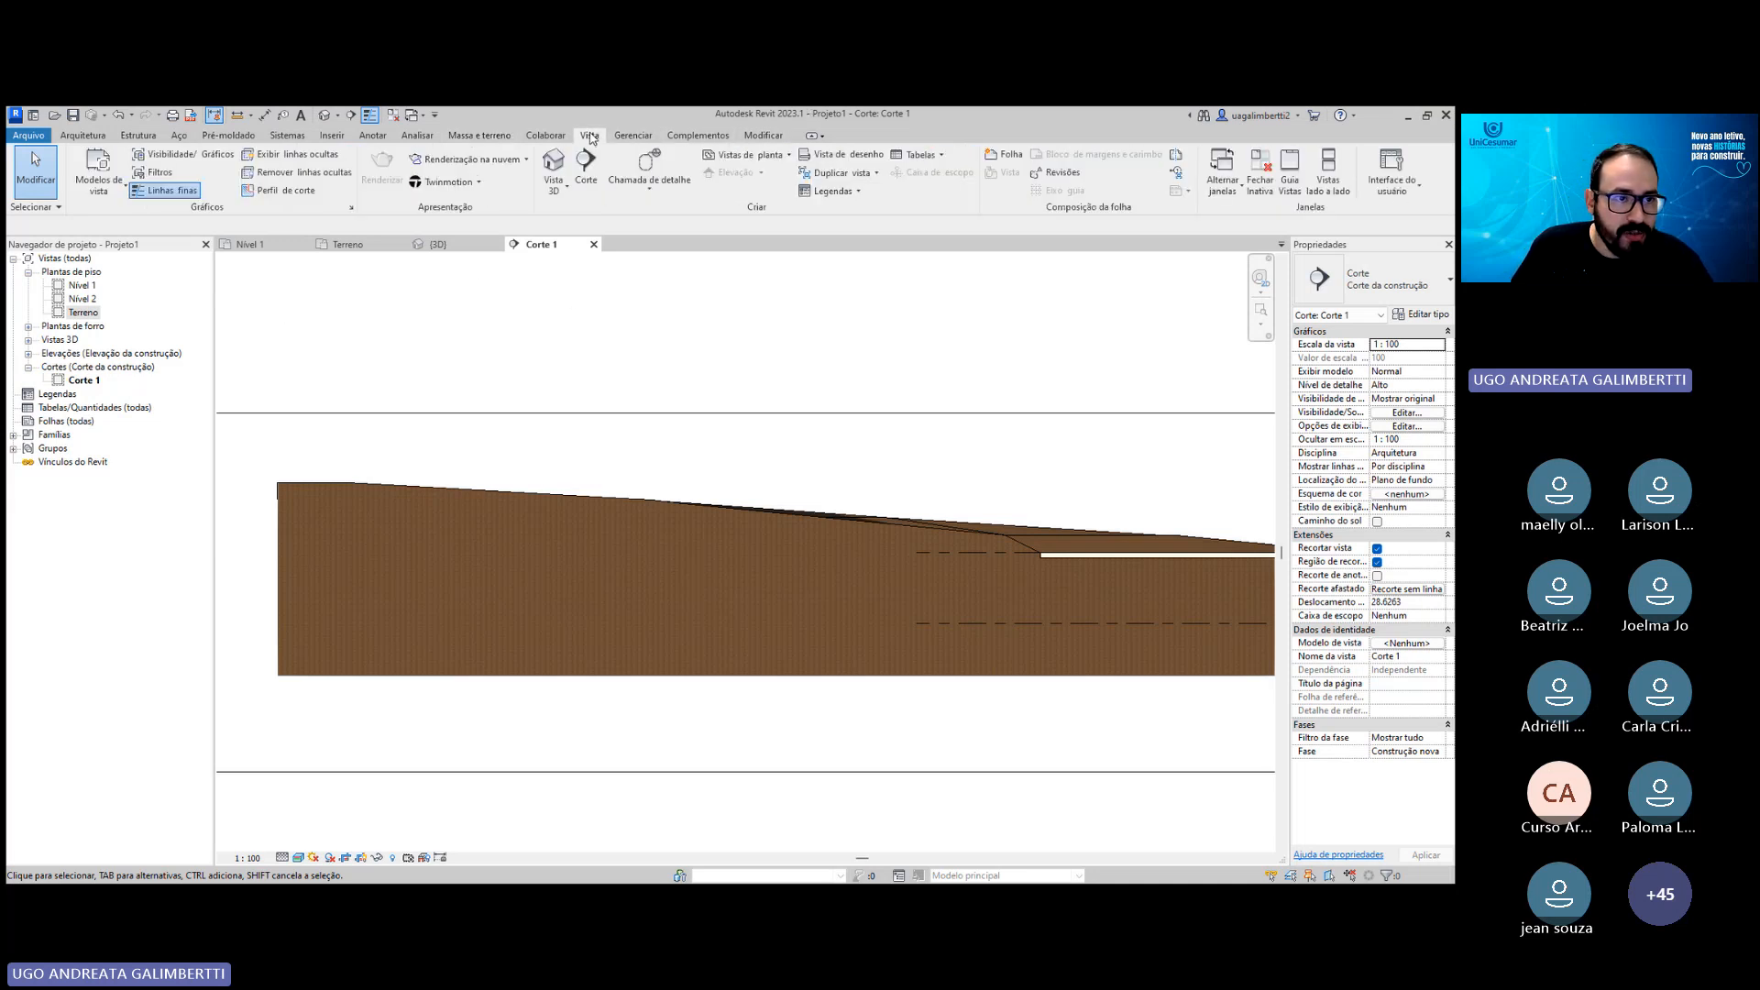
{"action": "left_click", "coordinate": [97, 170]}
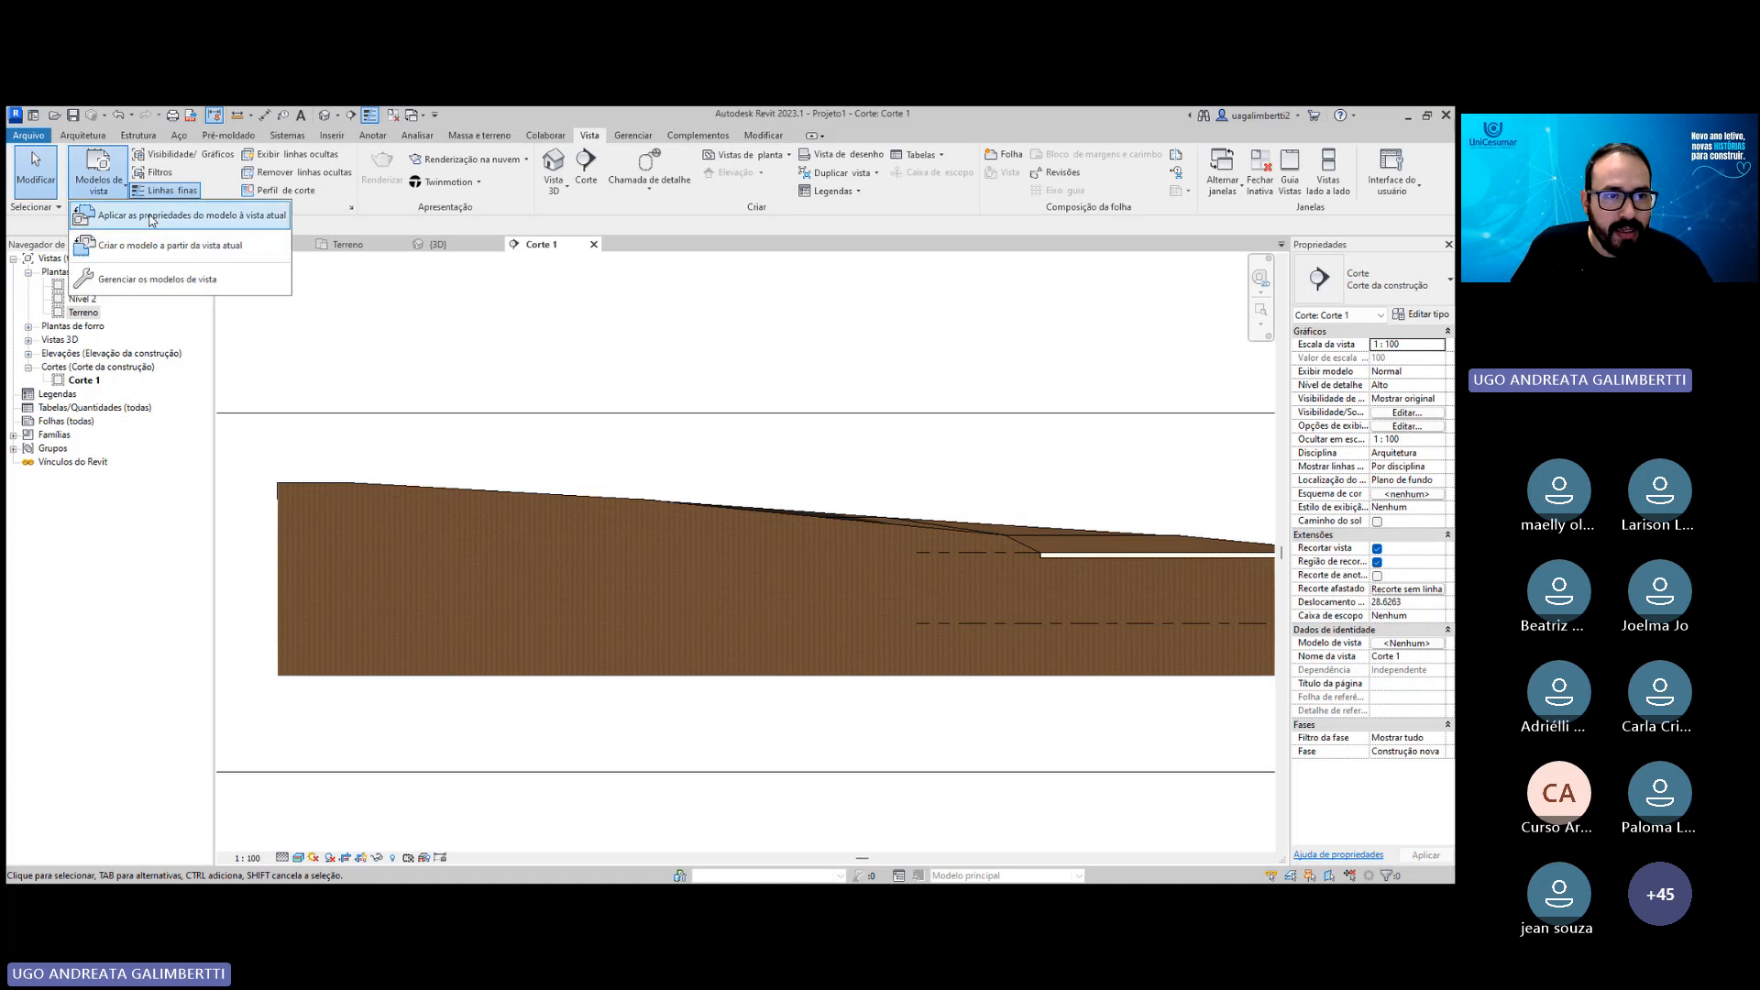
{"action": "left_click", "coordinate": [183, 284]}
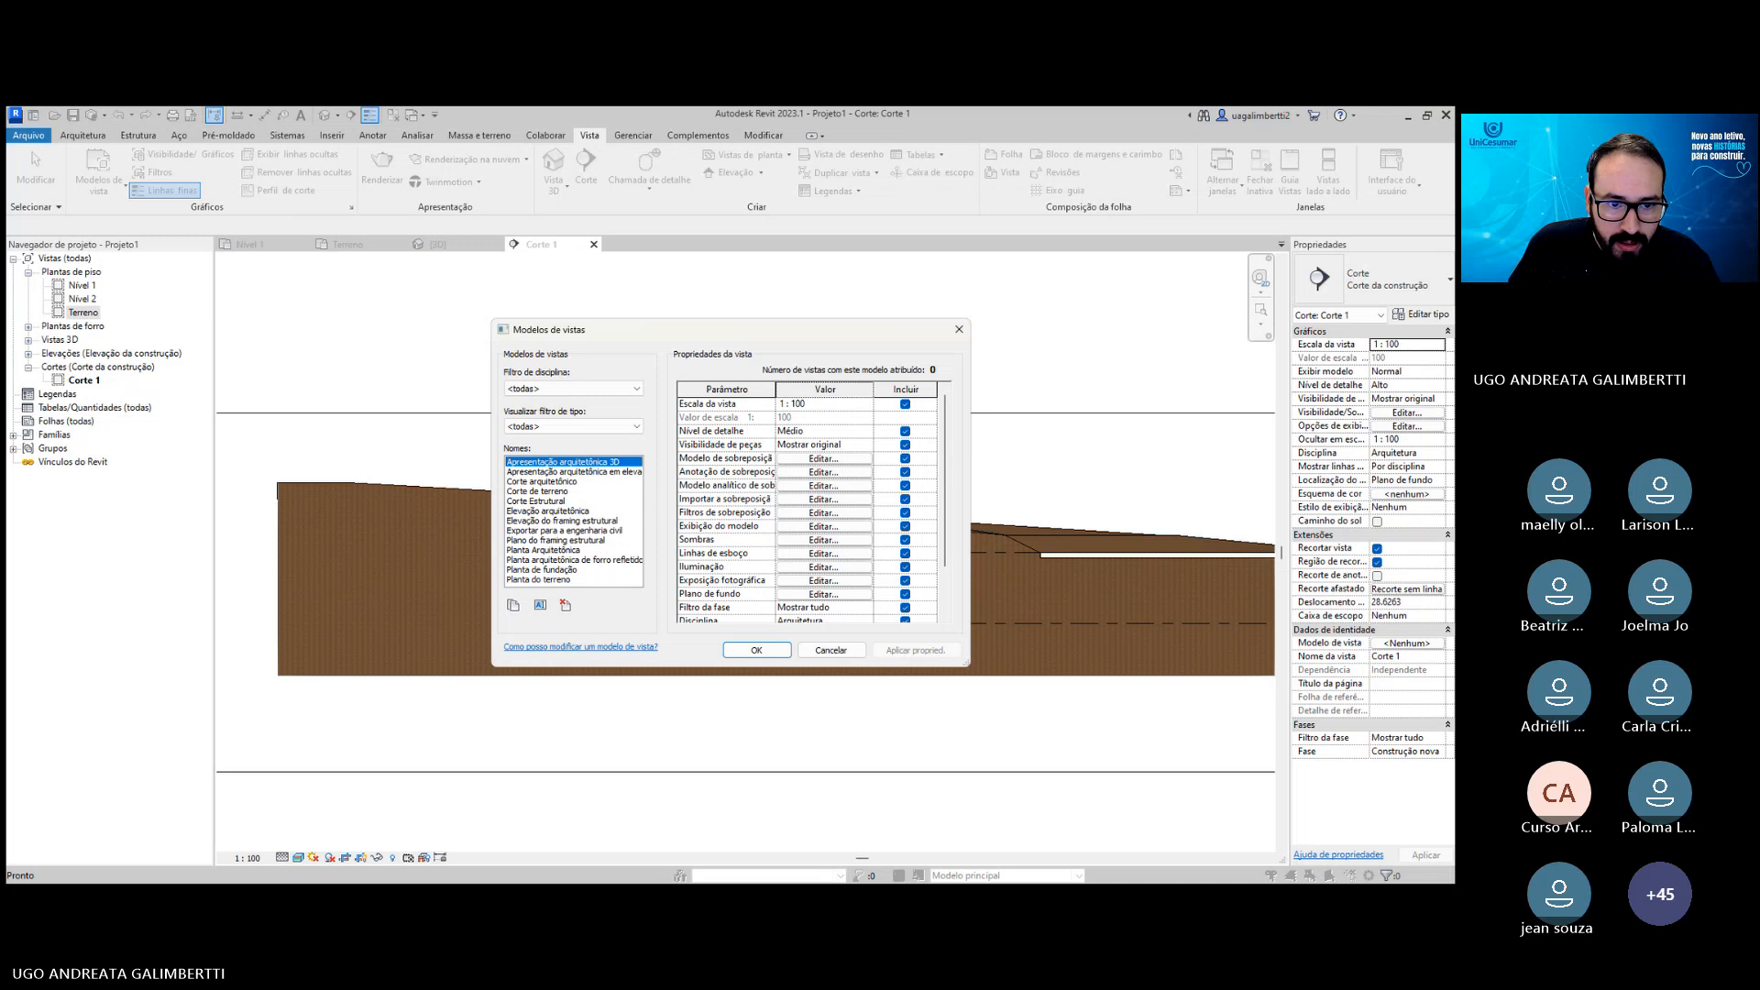
{"action": "left_click", "coordinate": [538, 512]}
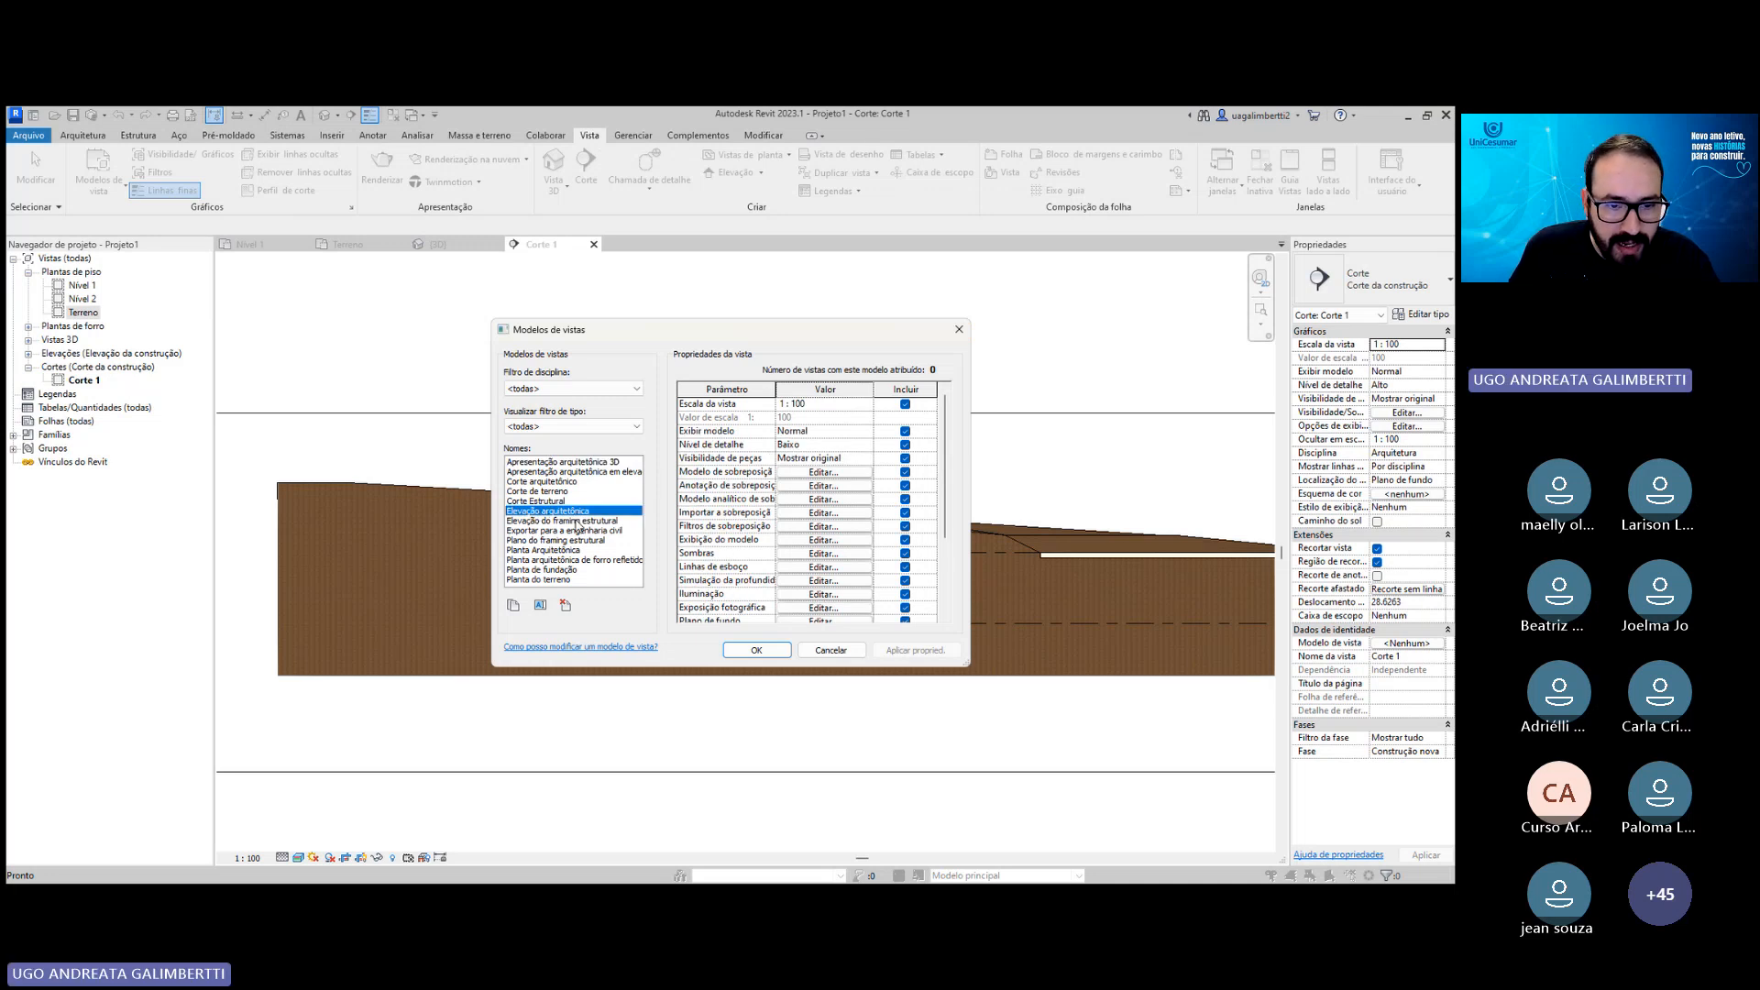
{"action": "key", "text": "Escape"}
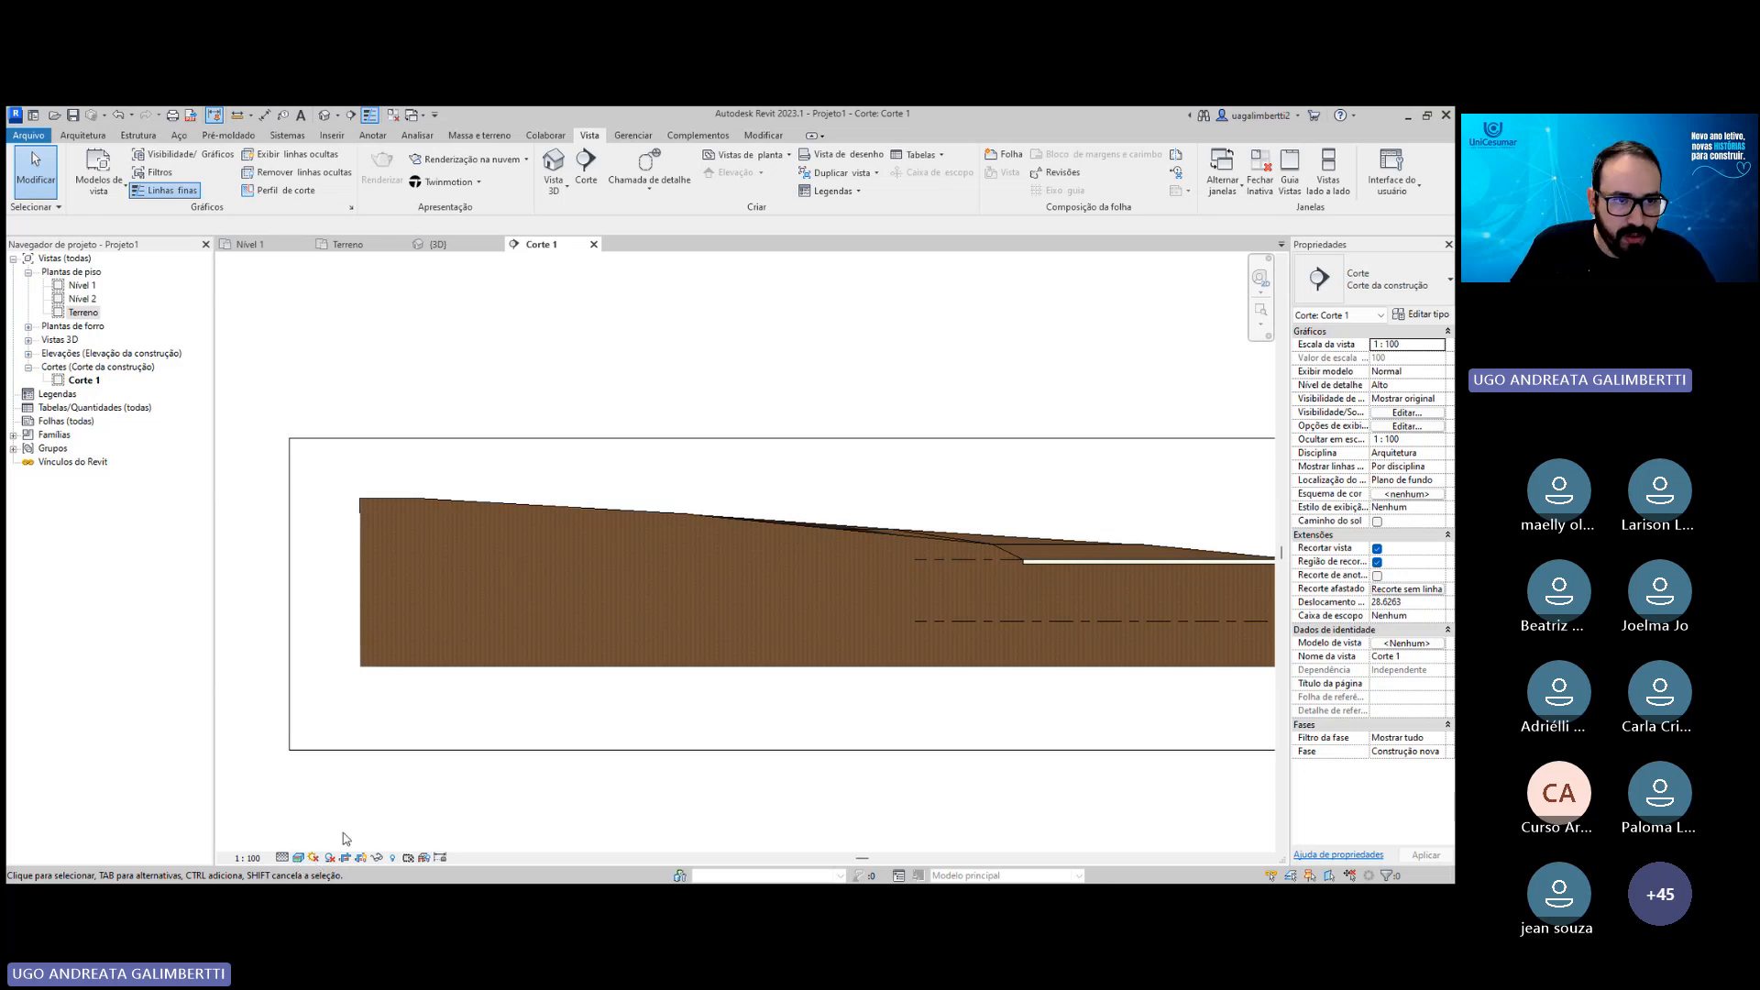
{"action": "scroll", "coordinate": [542, 483], "scroll_direction": "down", "scroll_amount": 1}
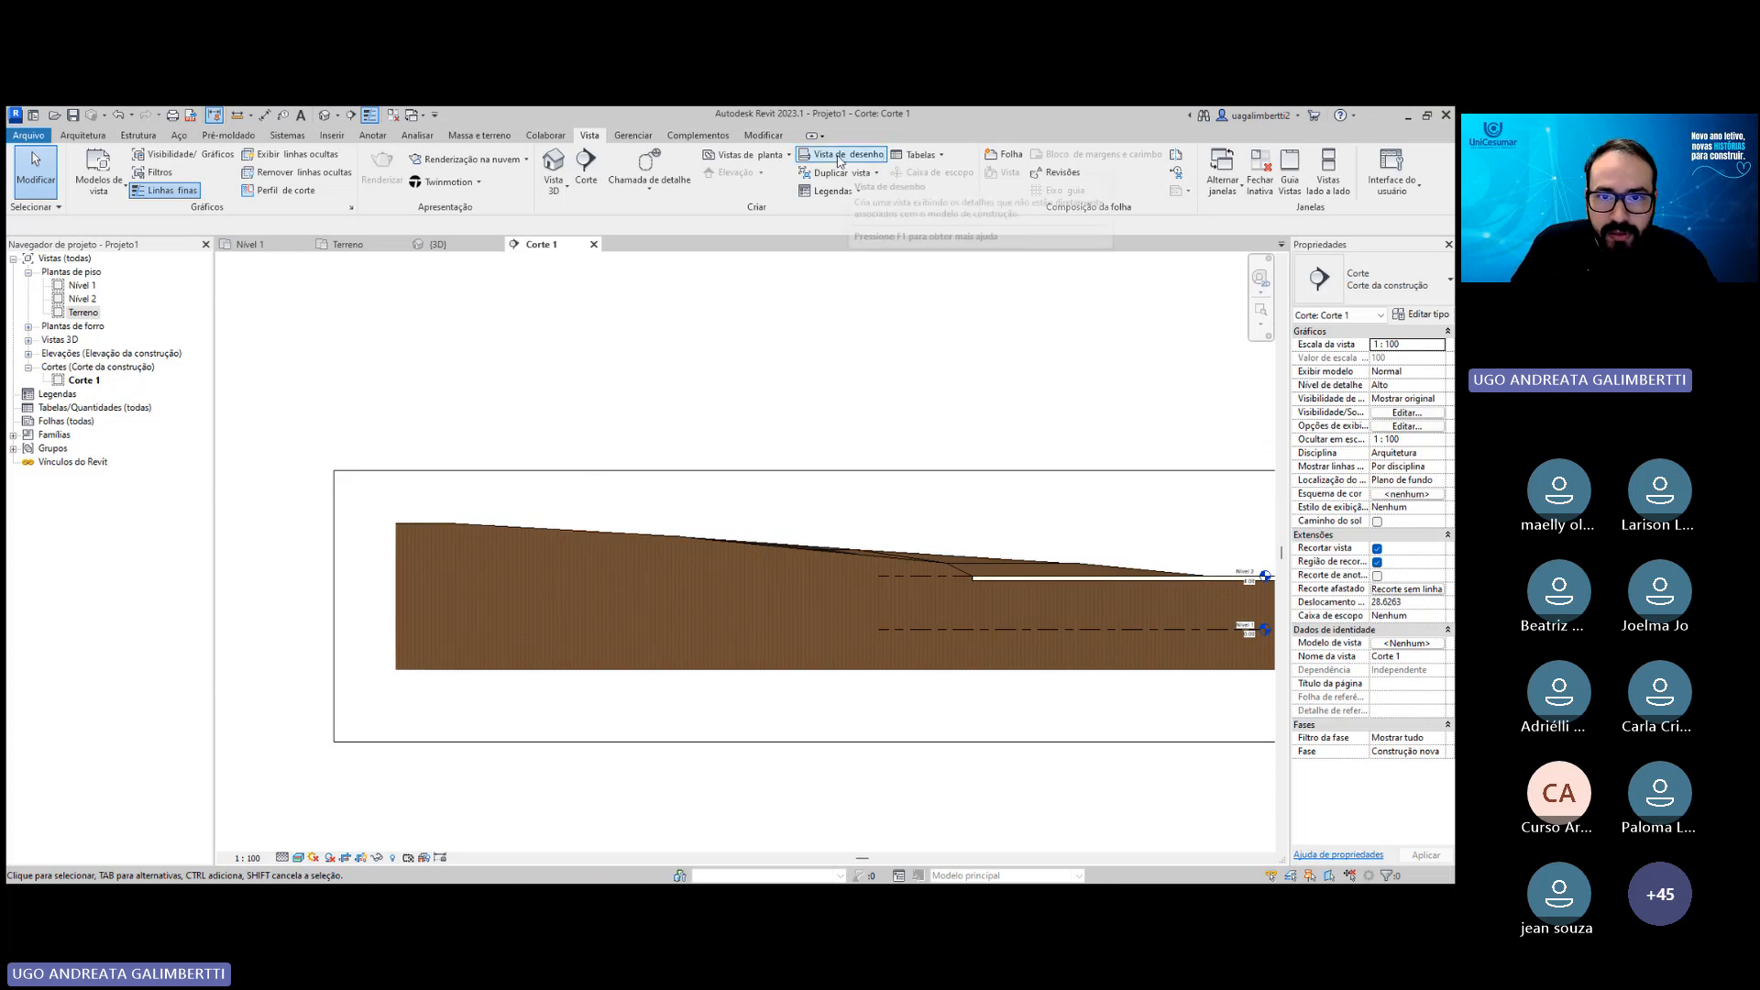
{"action": "left_click", "coordinate": [768, 156]}
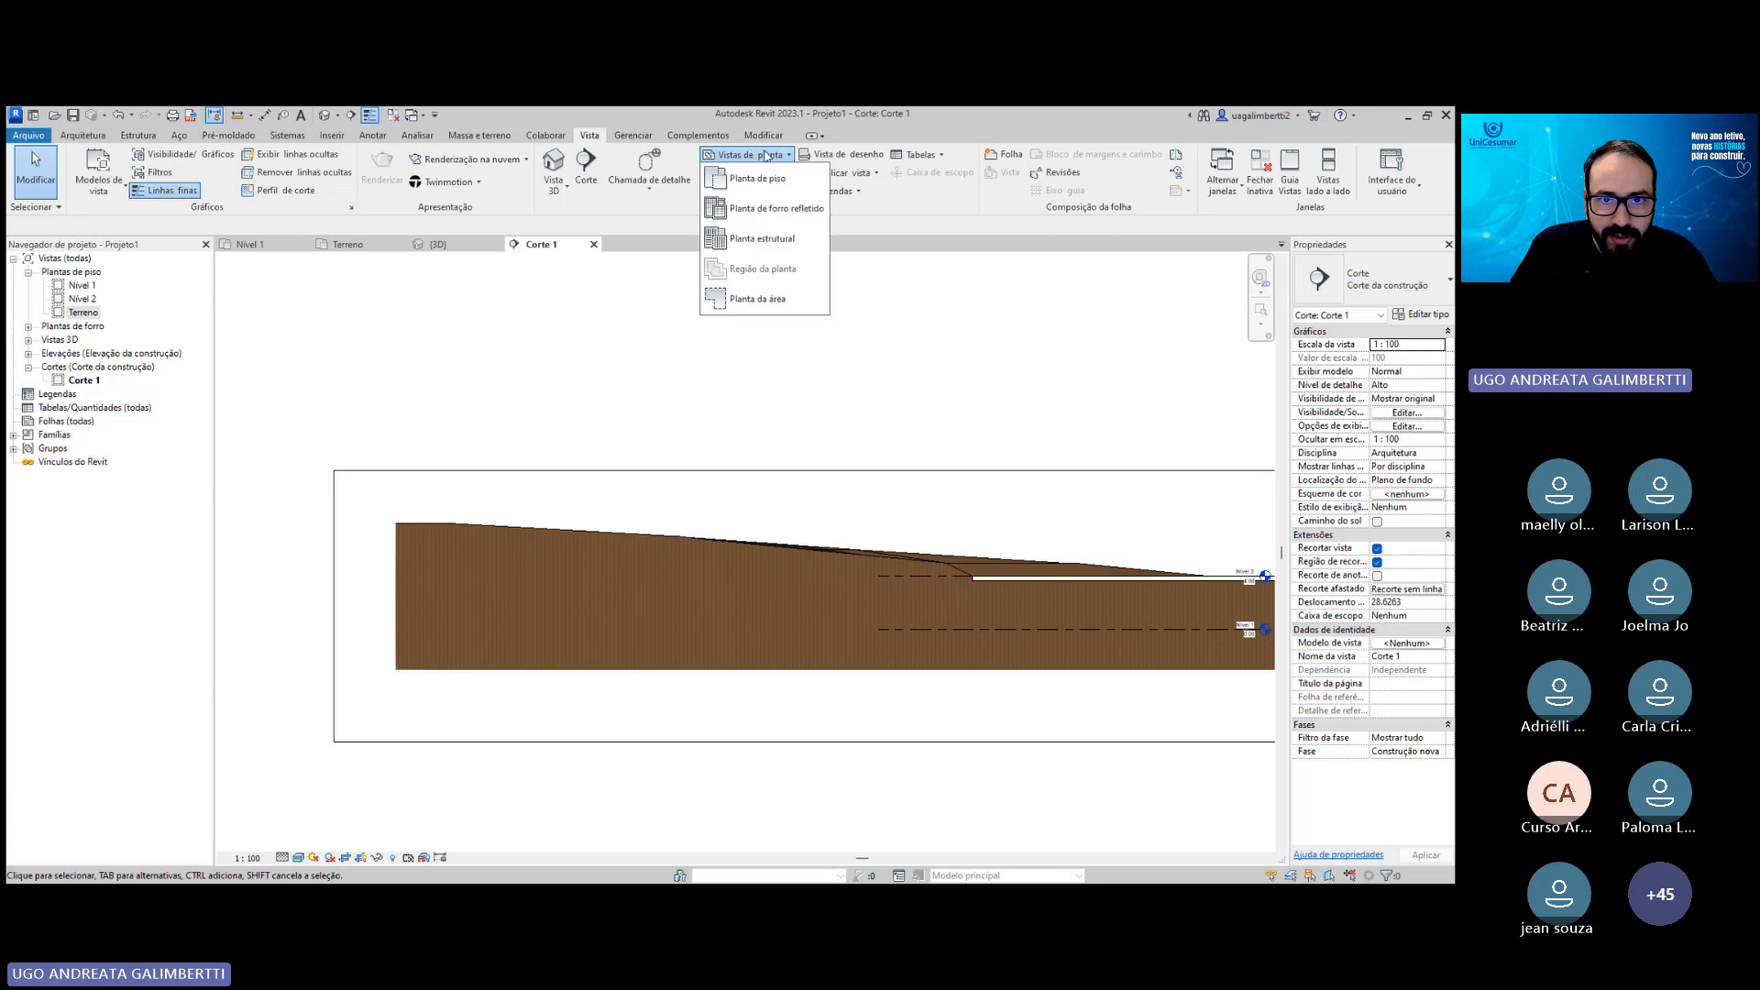
{"action": "left_click", "coordinate": [409, 594]}
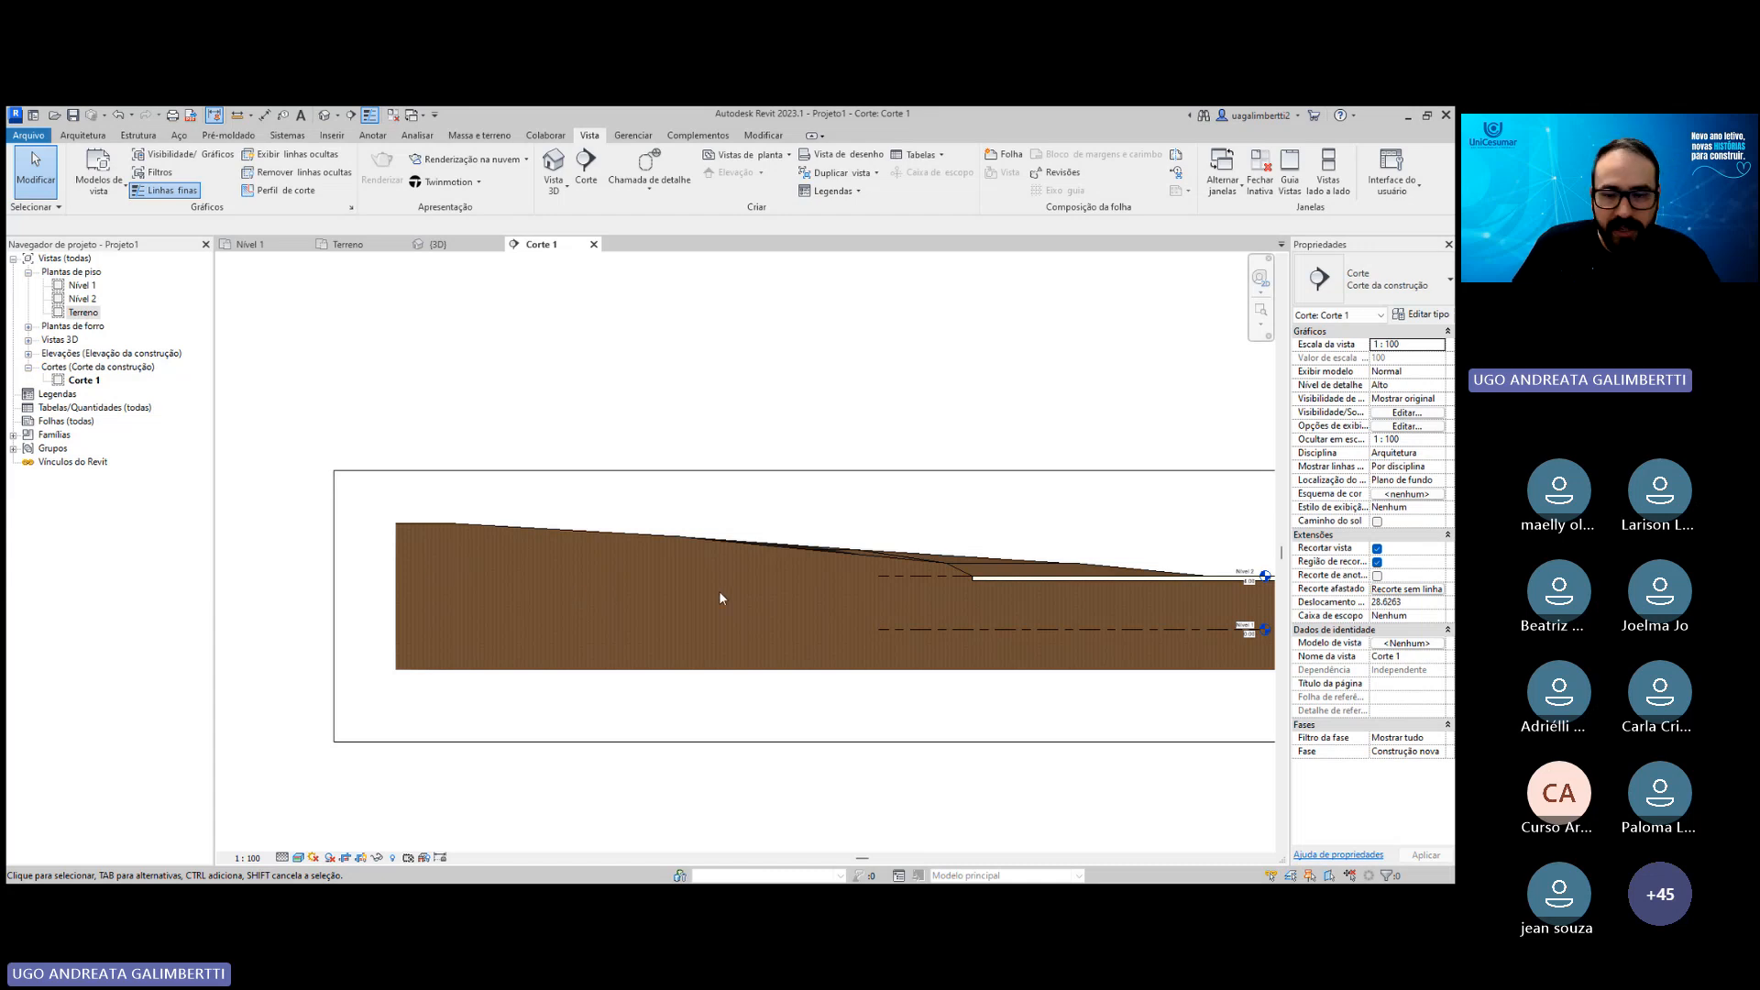
Open the Visibility/Graphics overrides for the Corte 1 section.
{"action": "scroll", "coordinate": [978, 427], "scroll_direction": "down", "scroll_amount": 1}
{"action": "middle_click_drag", "start_coordinate": [978, 427], "coordinate": [813, 439]}
{"action": "scroll", "coordinate": [864, 417], "scroll_direction": "down", "scroll_amount": 1}
{"action": "scroll", "coordinate": [873, 411], "scroll_direction": "down", "scroll_amount": 1}
{"action": "key", "text": "v"}
{"action": "key", "text": "g"}
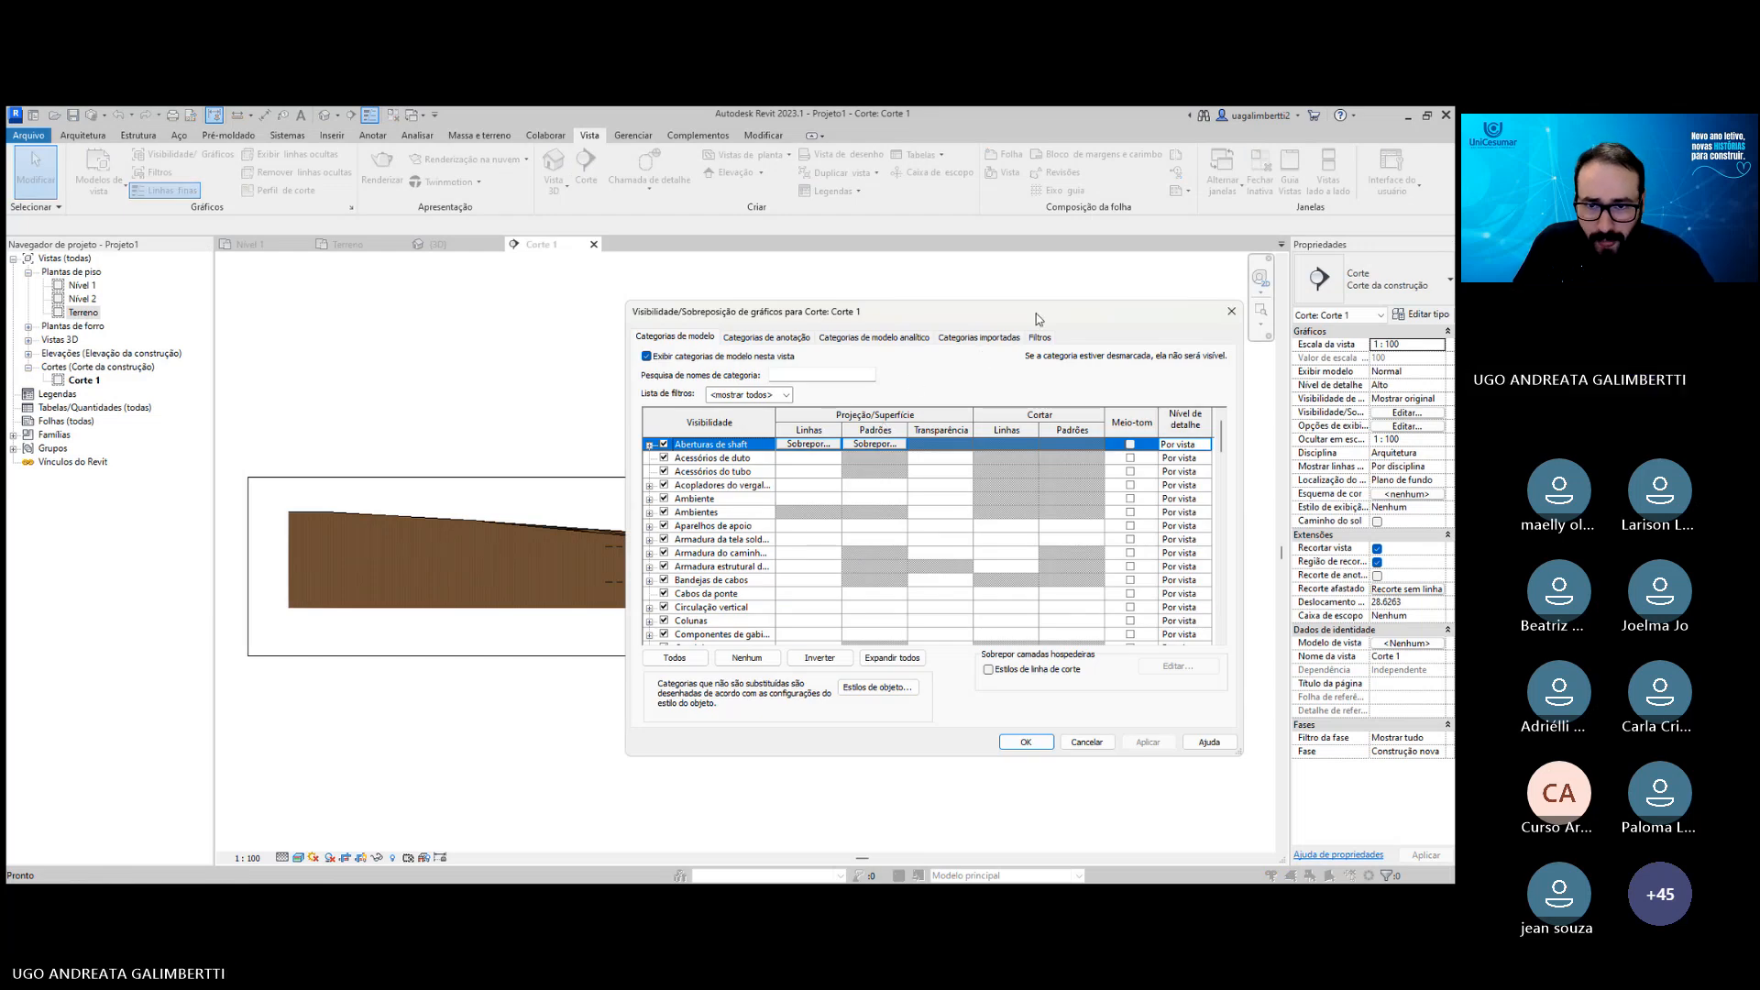
{"action": "left_click_drag", "start_coordinate": [1036, 325], "coordinate": [628, 314]}
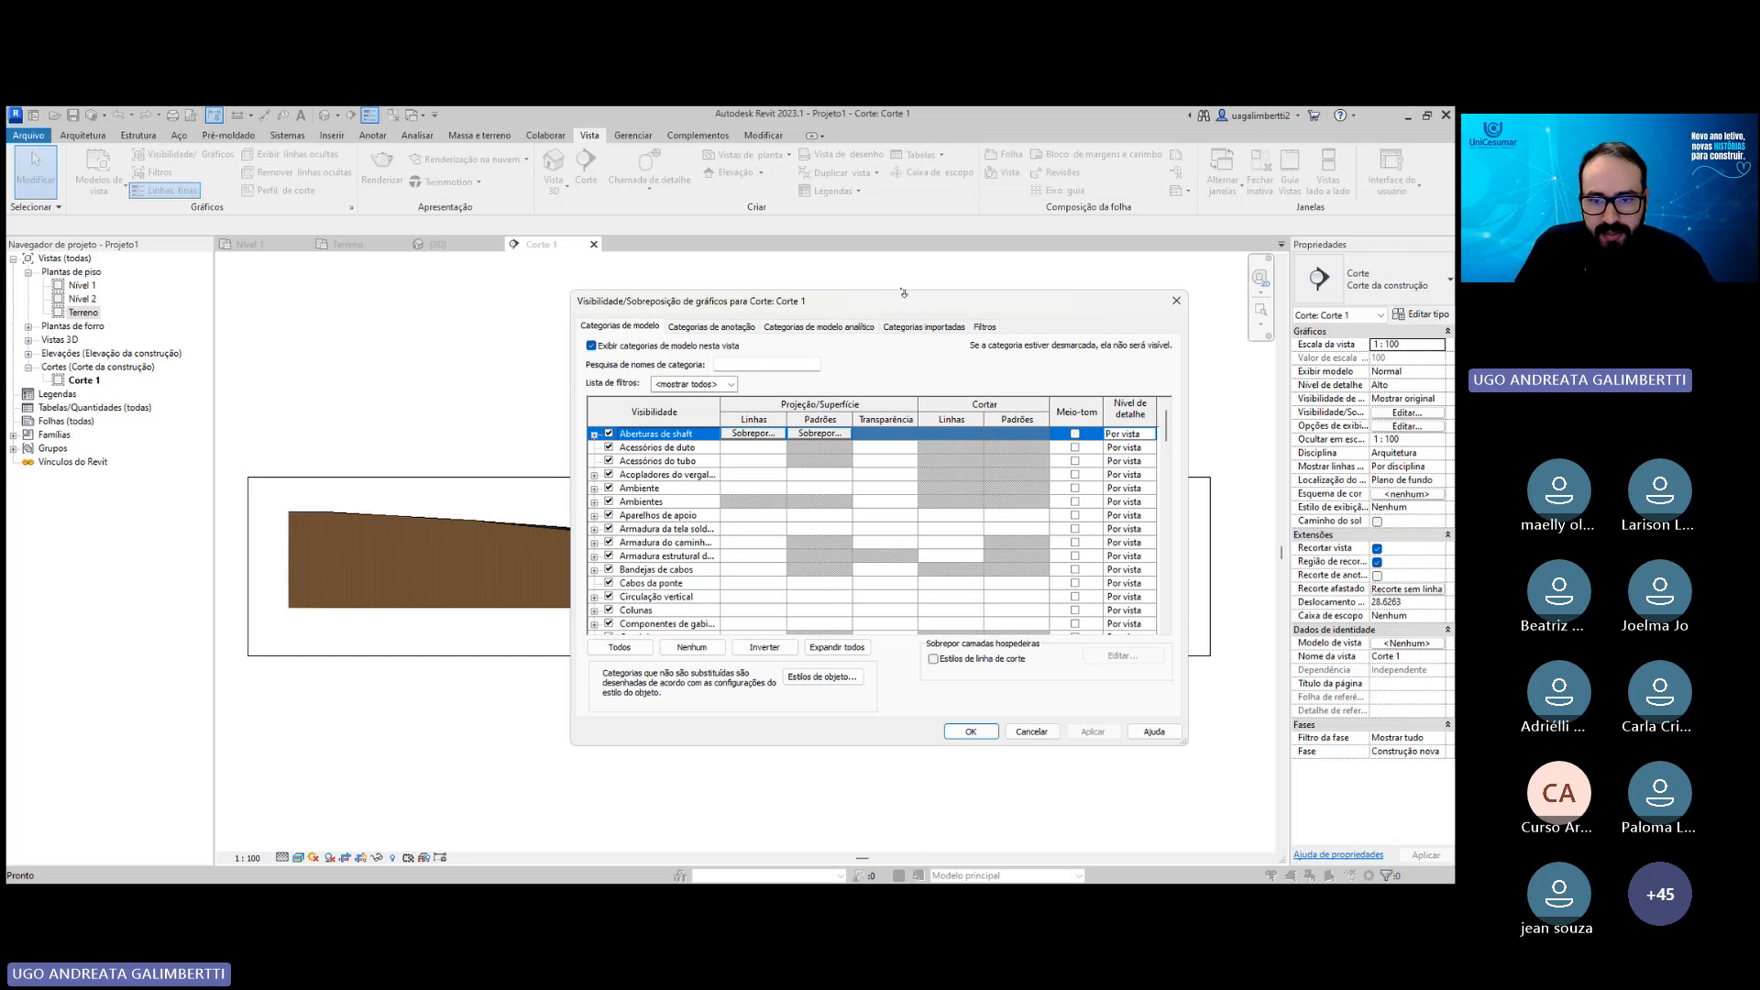
{"action": "left_click_drag", "start_coordinate": [903, 292], "coordinate": [940, 327]}
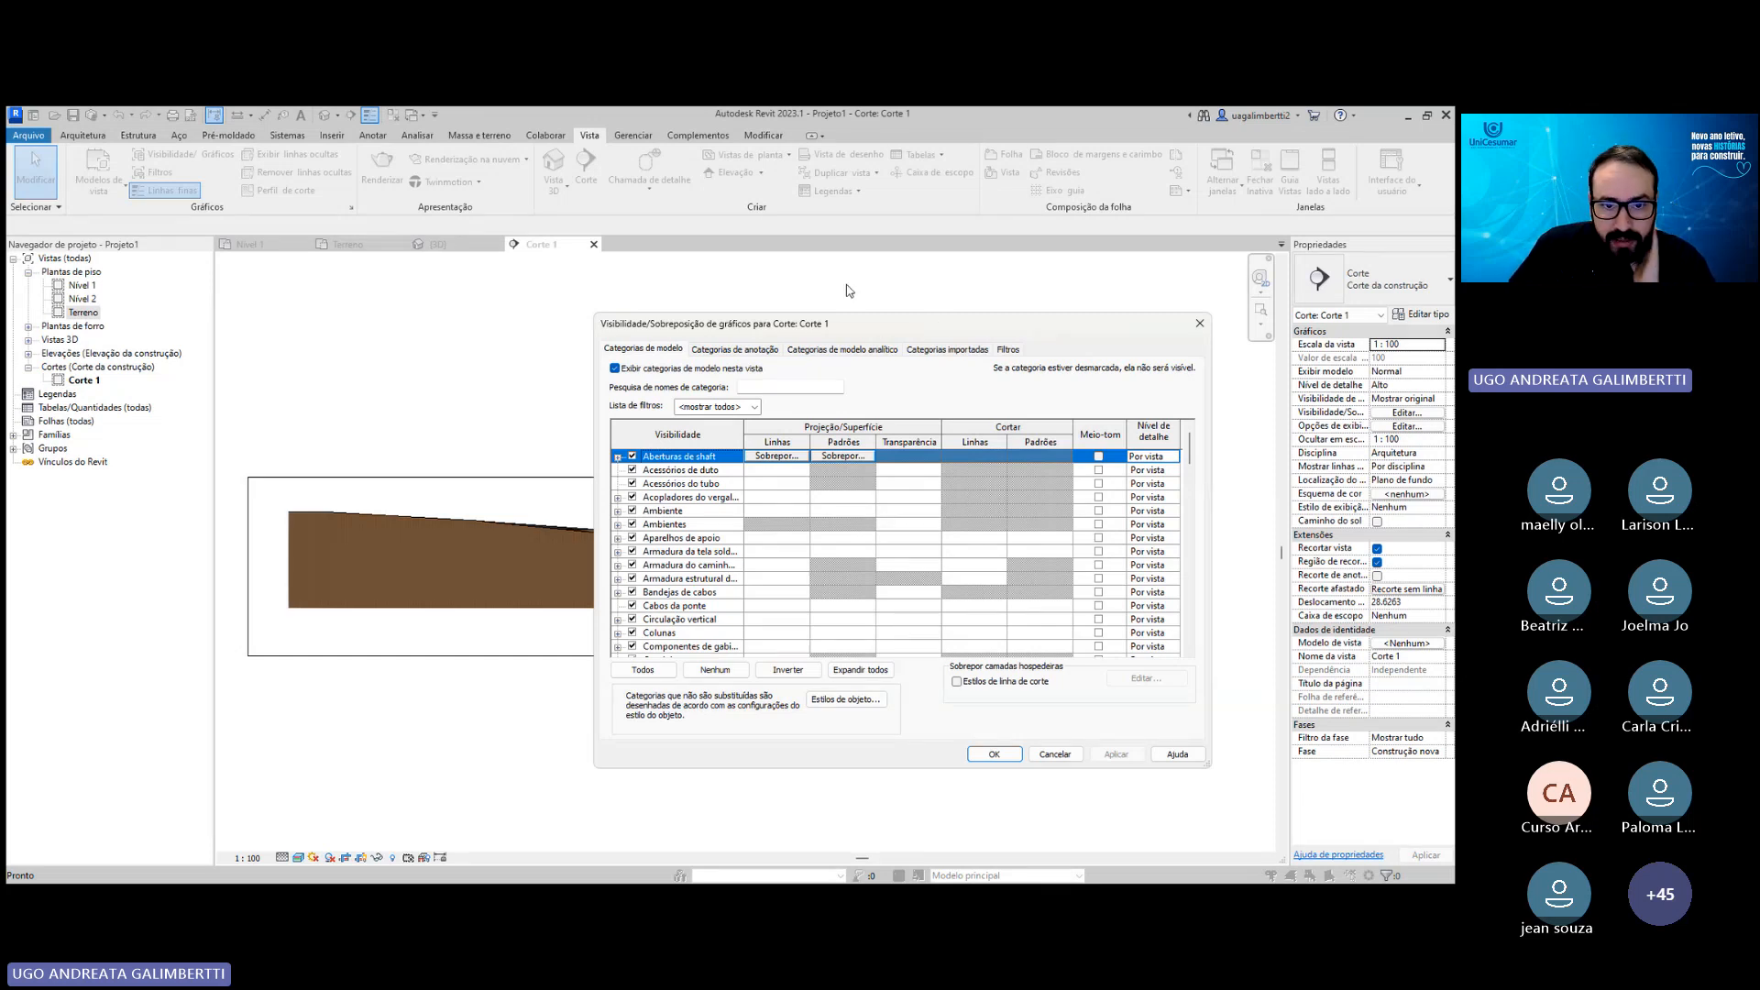
Find the Topografia model category in the overrides, expand its subcategories and select it.
{"action": "scroll", "coordinate": [996, 584], "scroll_direction": "down", "scroll_amount": 3}
{"action": "scroll", "coordinate": [996, 584], "scroll_direction": "down", "scroll_amount": 10}
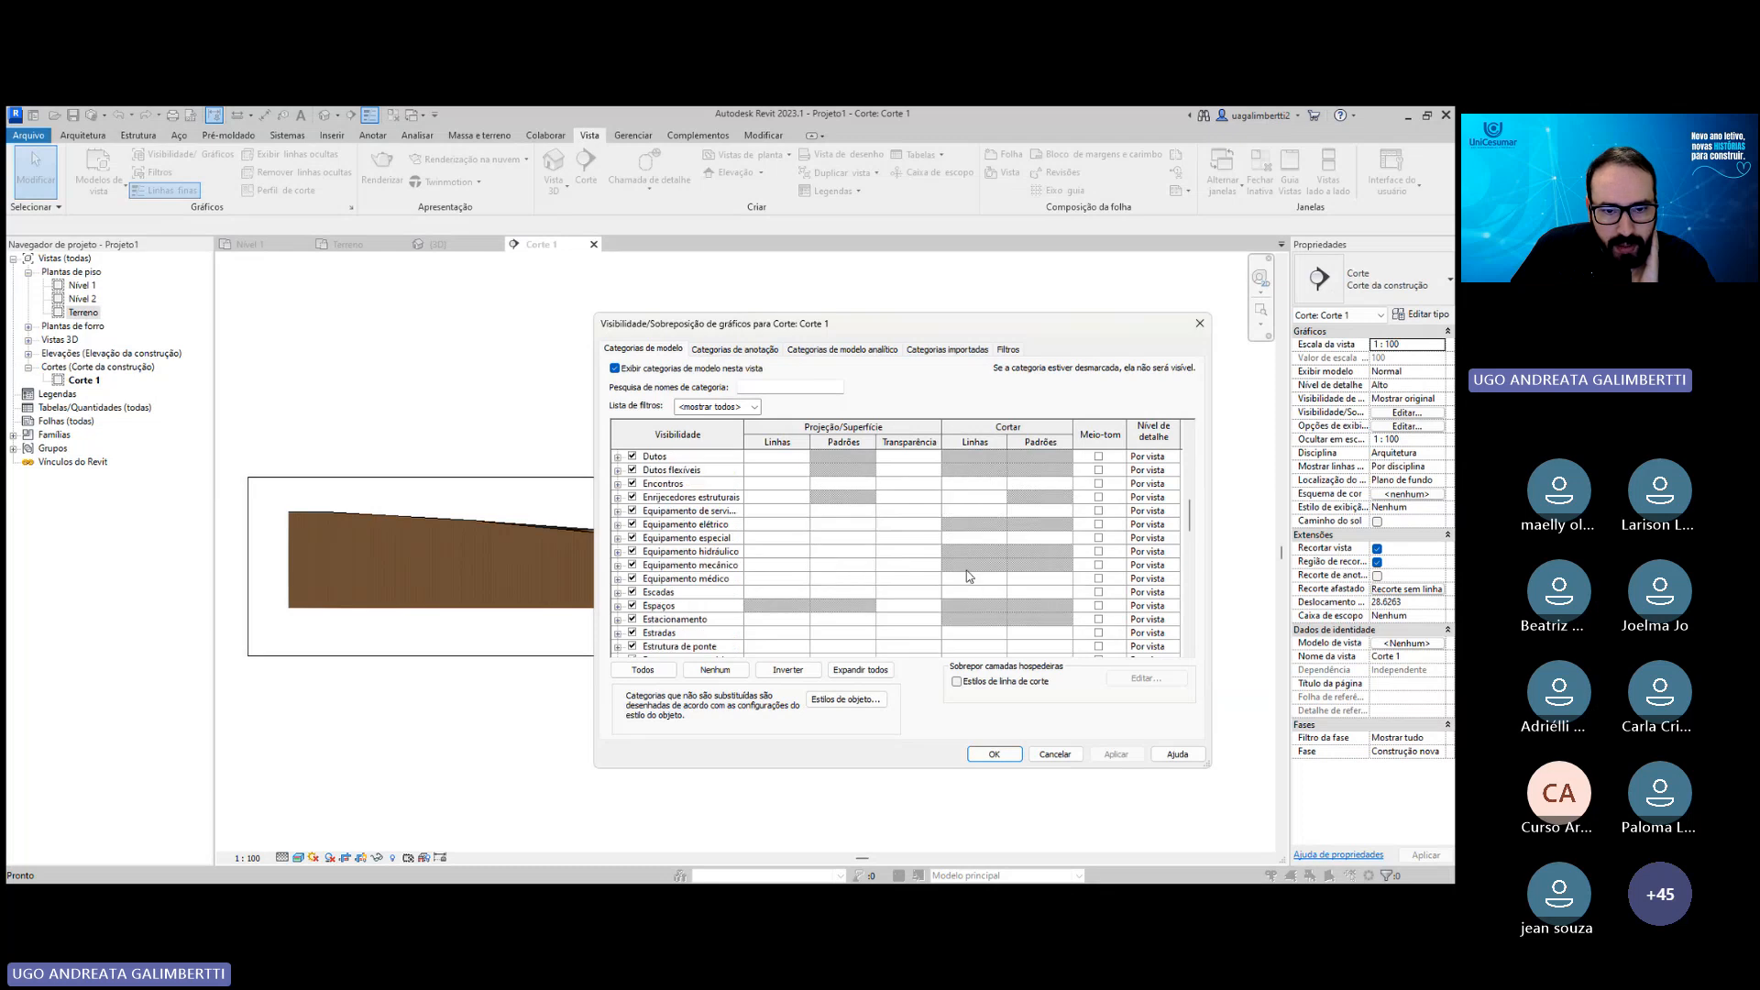
{"action": "scroll", "coordinate": [971, 575], "scroll_direction": "down", "scroll_amount": 5}
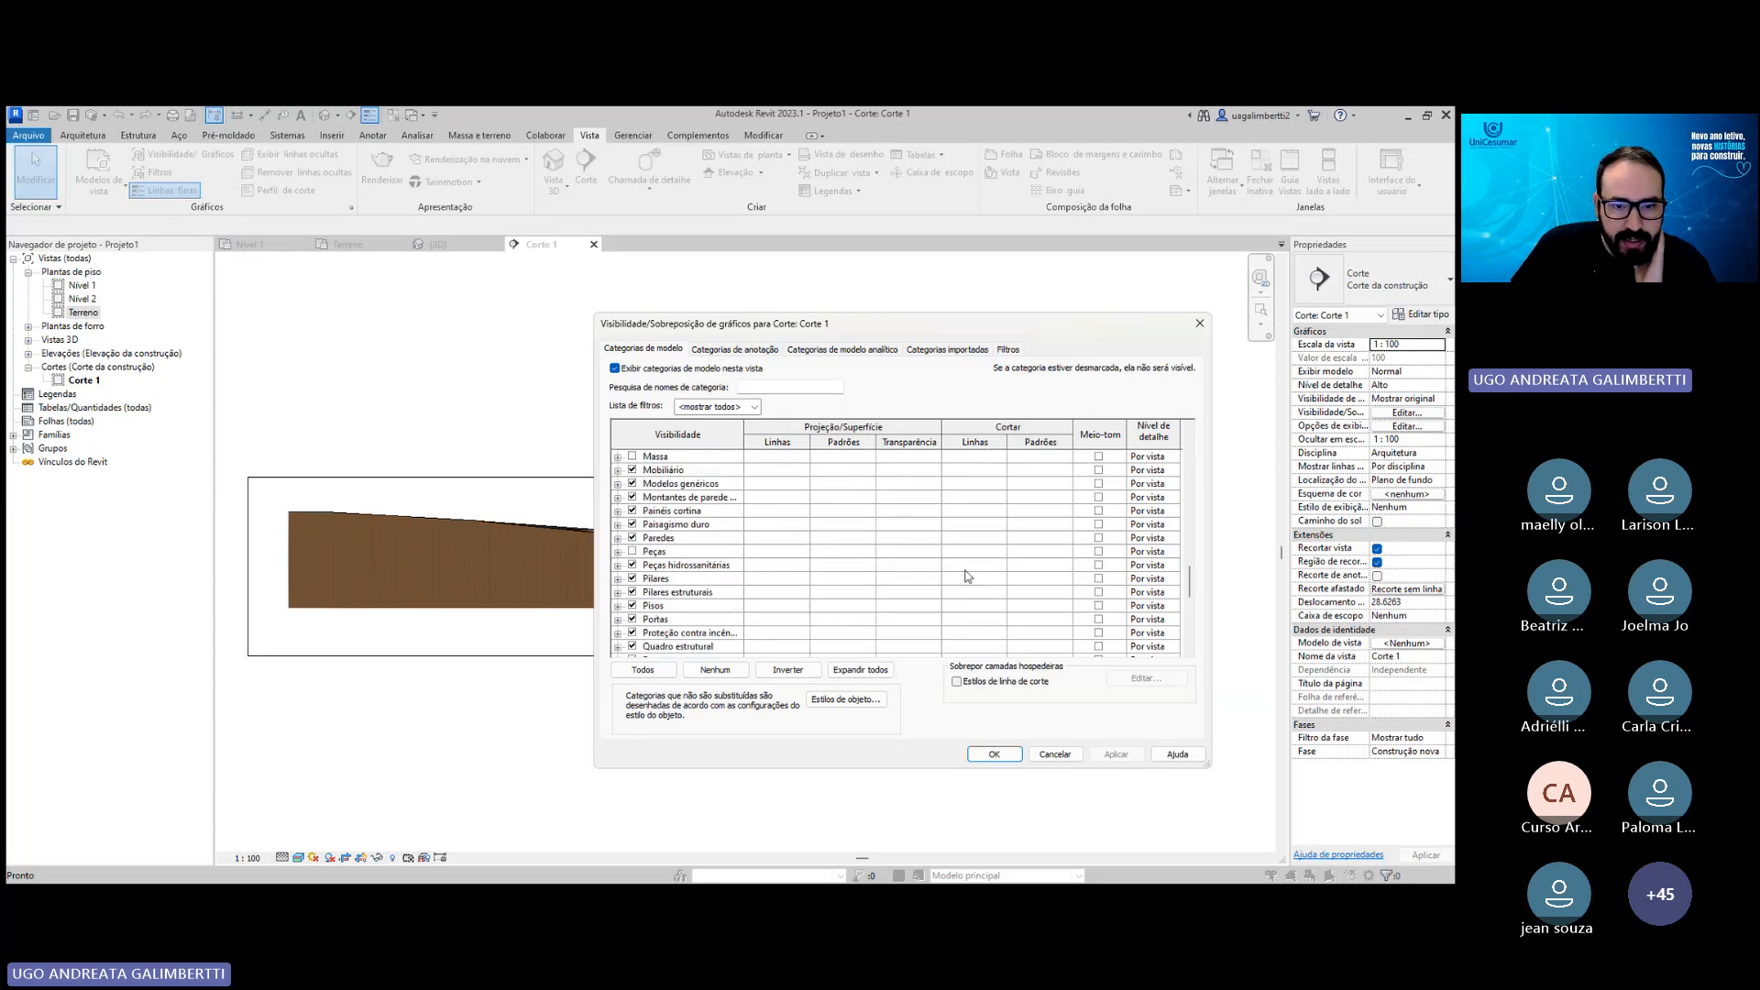
{"action": "scroll", "coordinate": [928, 580], "scroll_direction": "down", "scroll_amount": 5}
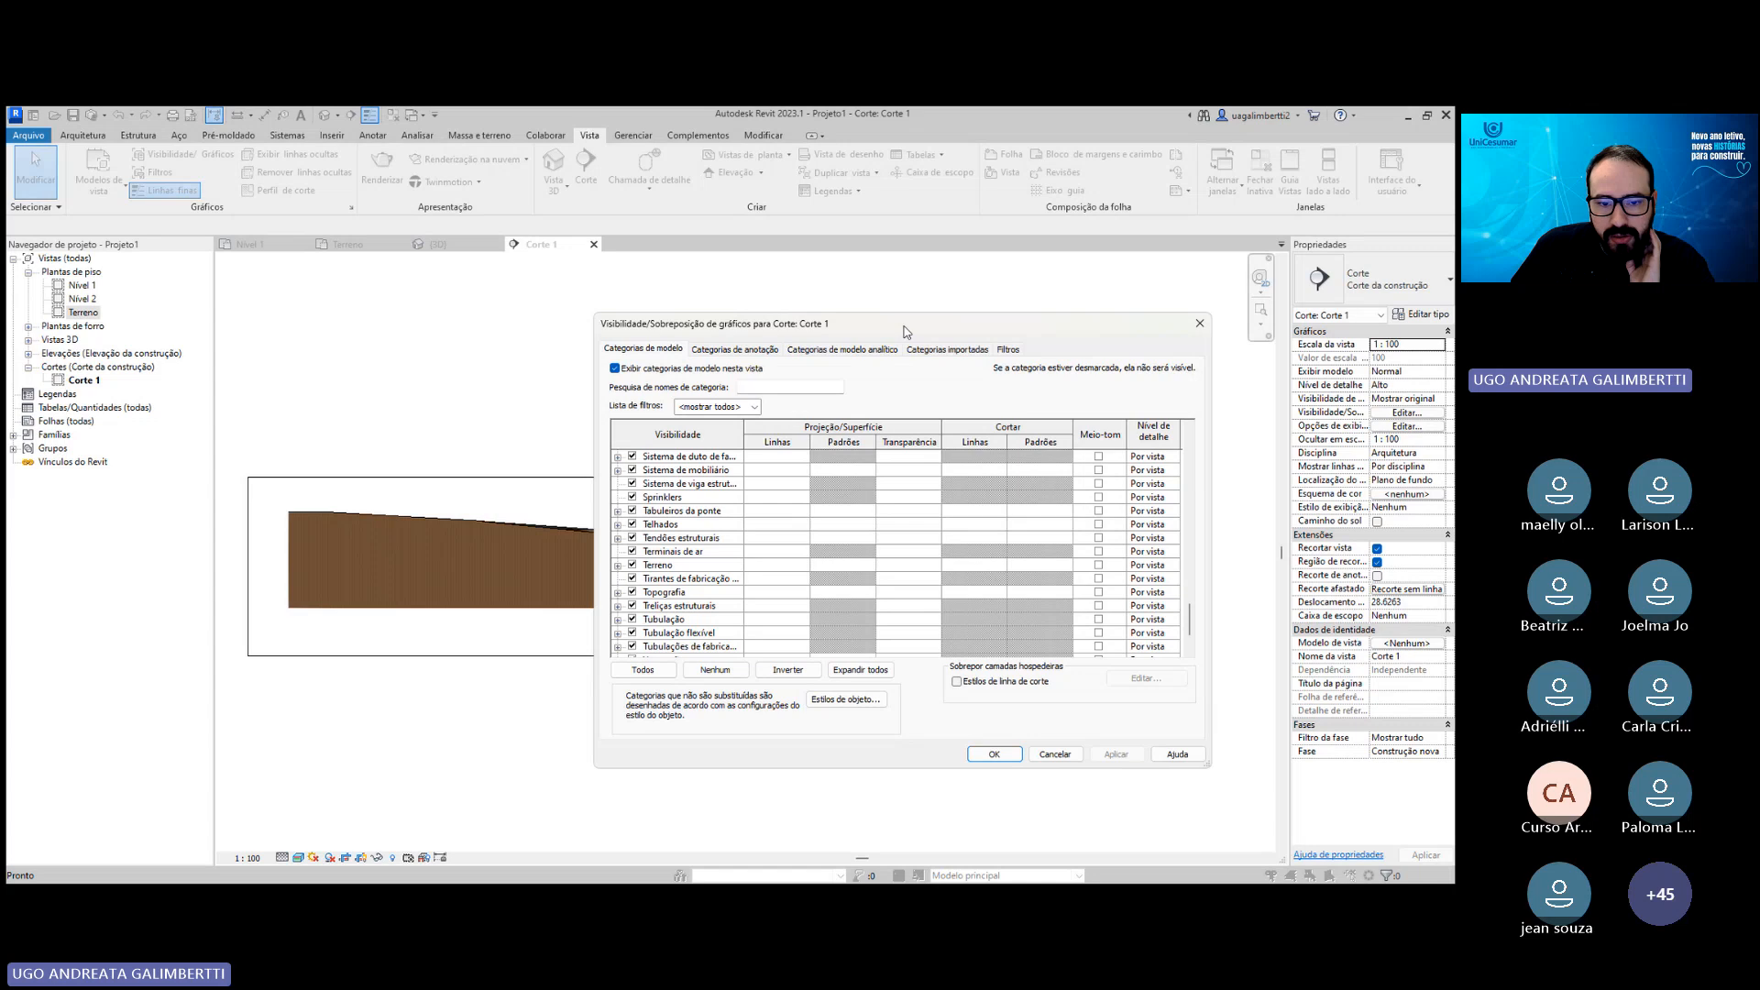
{"action": "left_click_drag", "start_coordinate": [903, 331], "coordinate": [980, 365]}
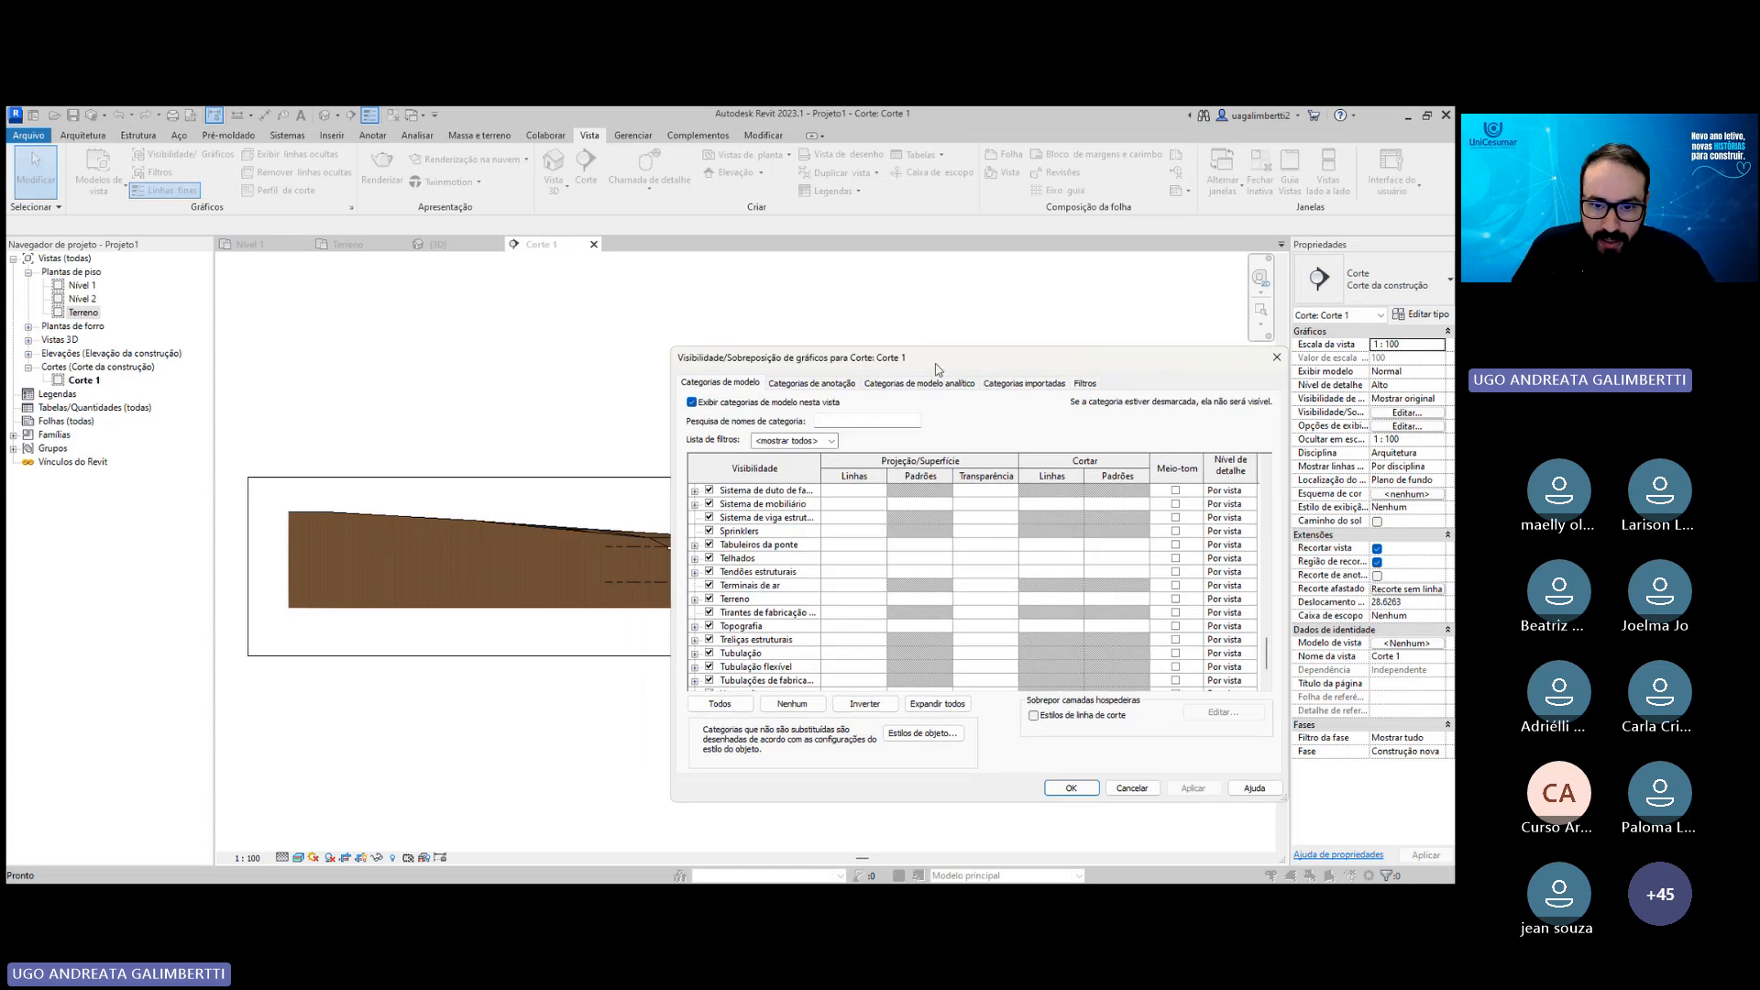
{"action": "left_click_drag", "start_coordinate": [937, 365], "coordinate": [874, 320]}
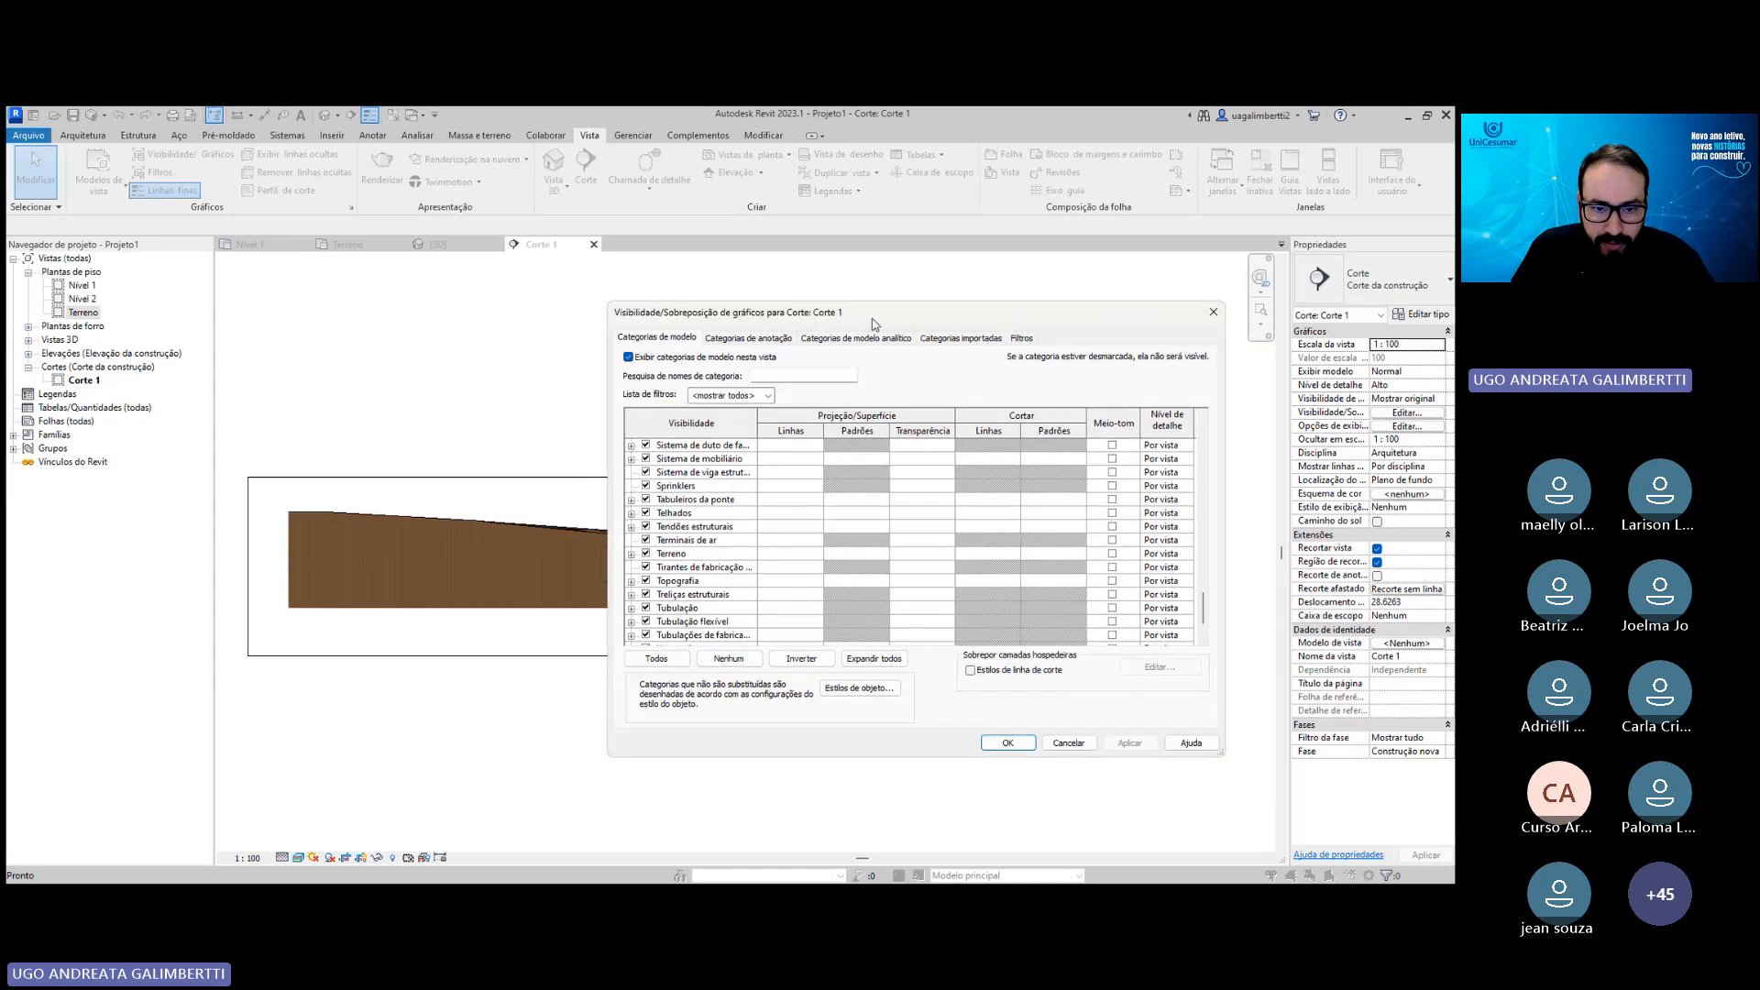
{"action": "left_click", "coordinate": [631, 582]}
{"action": "left_click", "coordinate": [704, 556]}
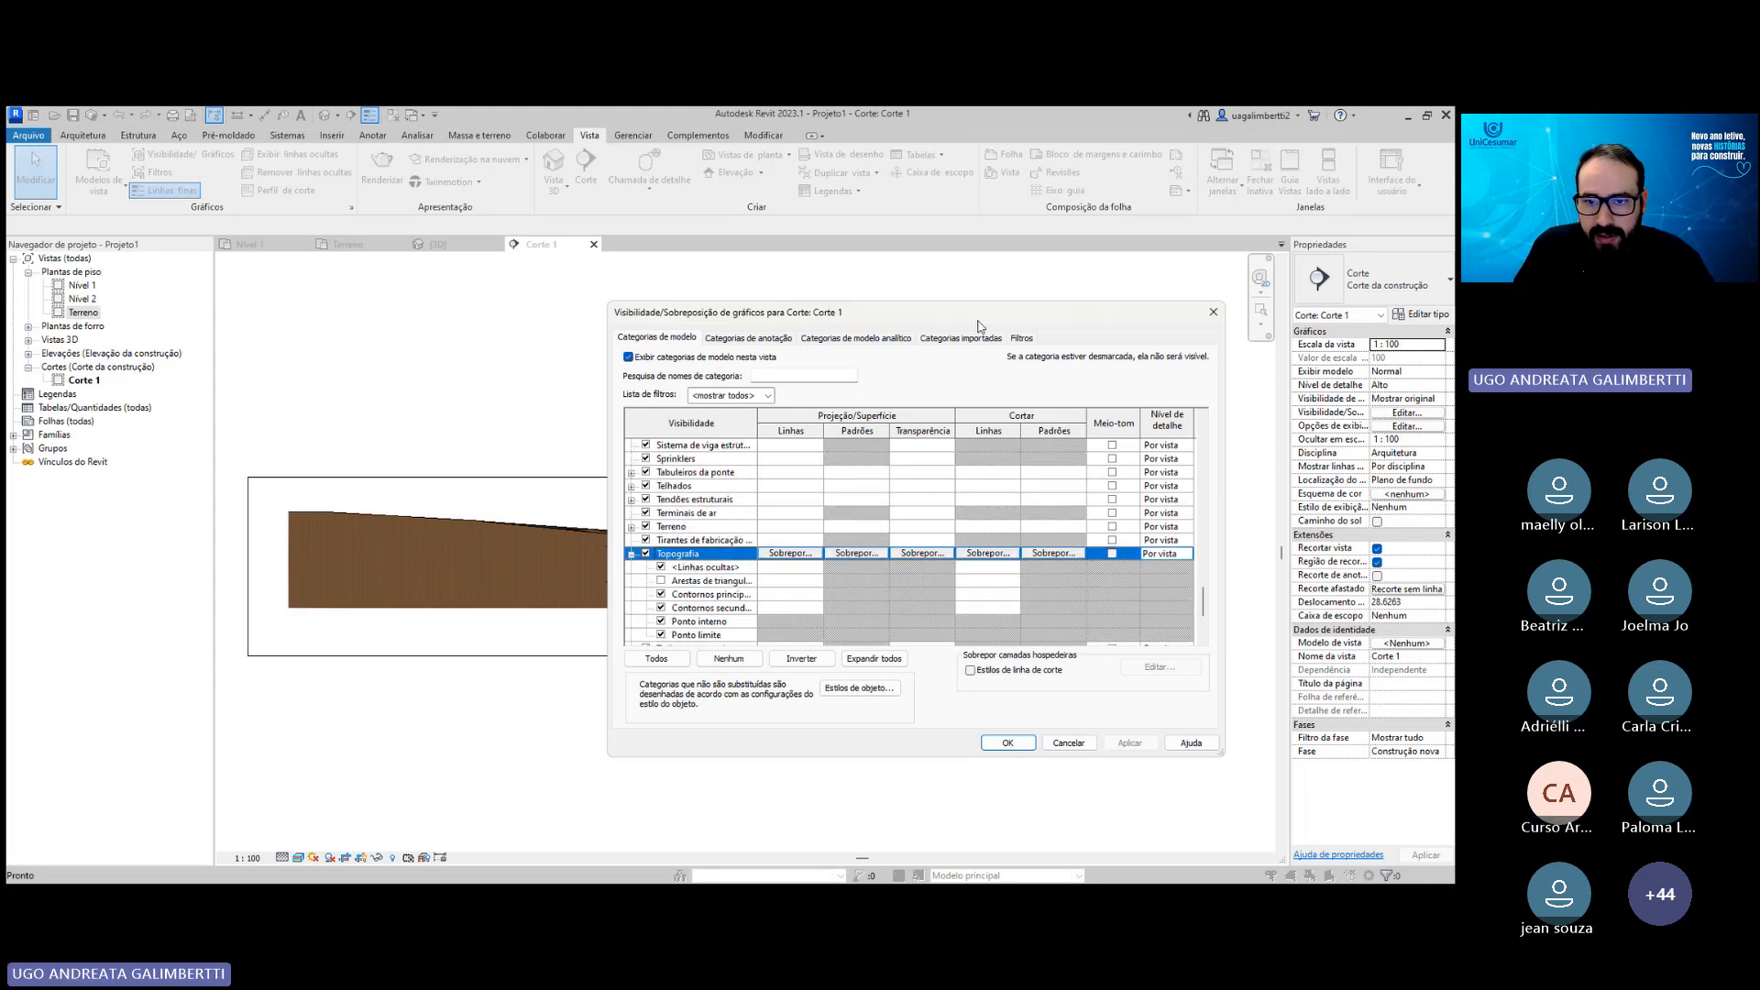
{"action": "left_click_drag", "start_coordinate": [979, 326], "coordinate": [1131, 318]}
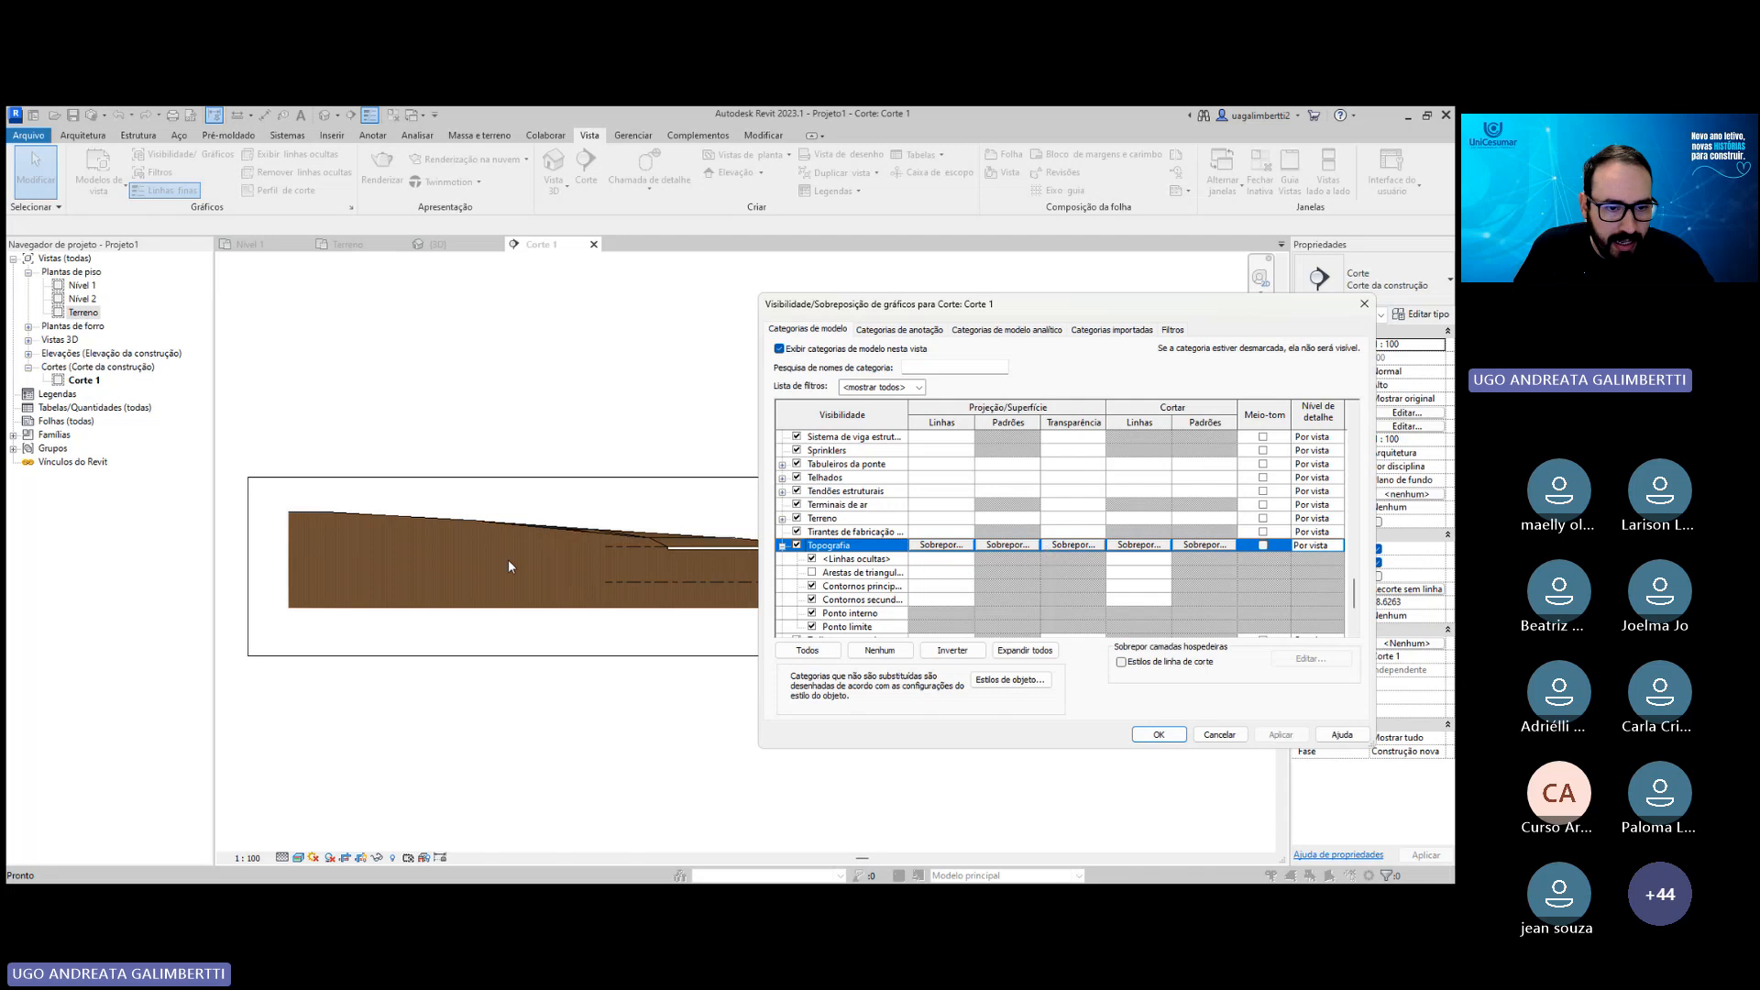
Override Topografia's projection/surface foreground pattern with a solid fill in green RGB 74-182-69 and apply it to the section.
{"action": "left_click", "coordinate": [1027, 545]}
{"action": "left_click", "coordinate": [1099, 480]}
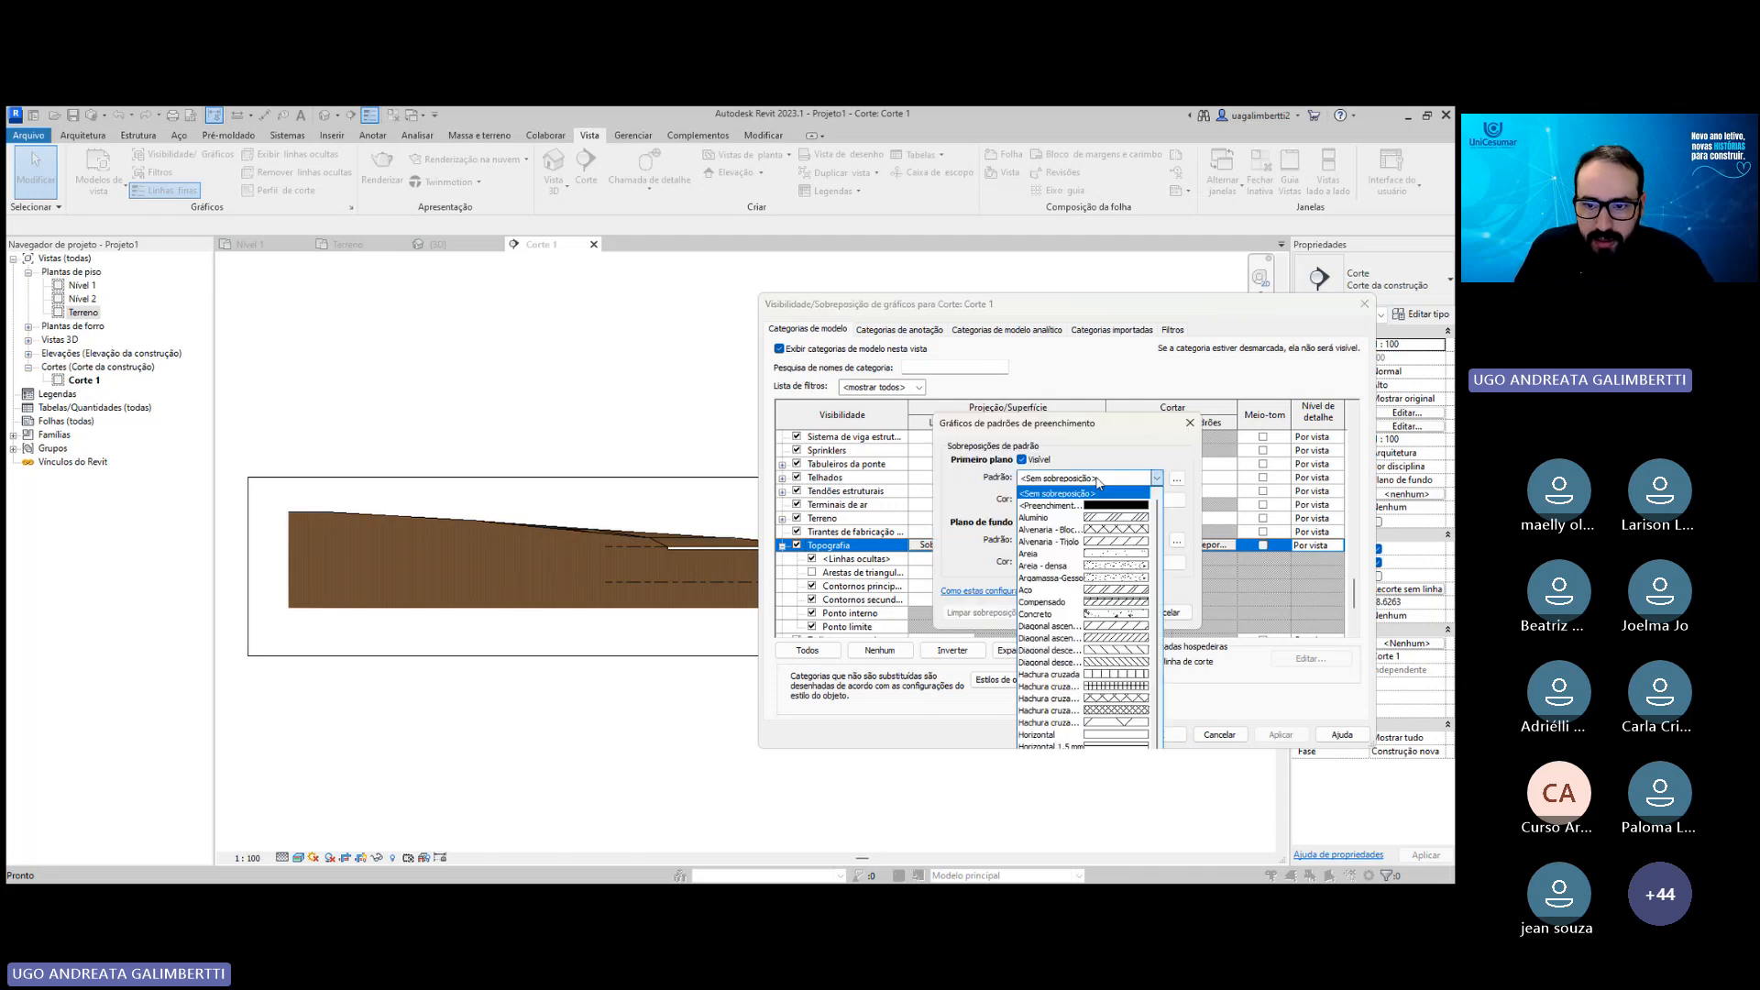
{"action": "left_click", "coordinate": [1050, 505]}
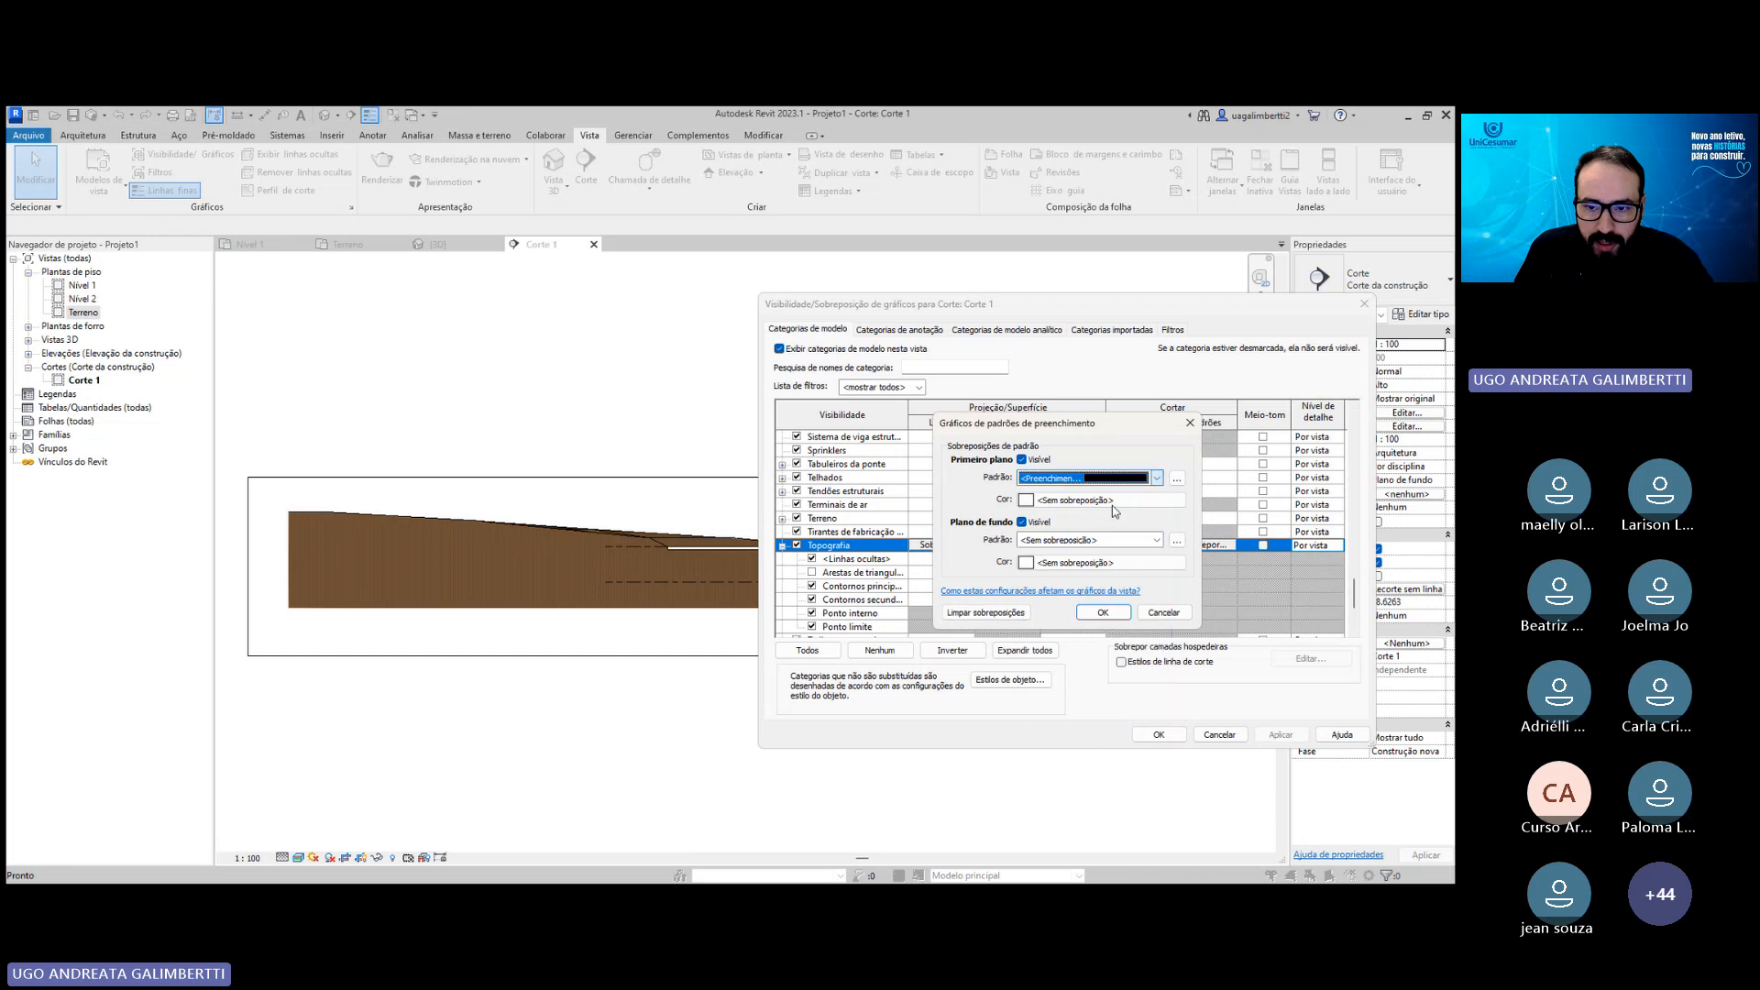
{"action": "left_click", "coordinate": [1028, 500]}
{"action": "left_click", "coordinate": [904, 540]}
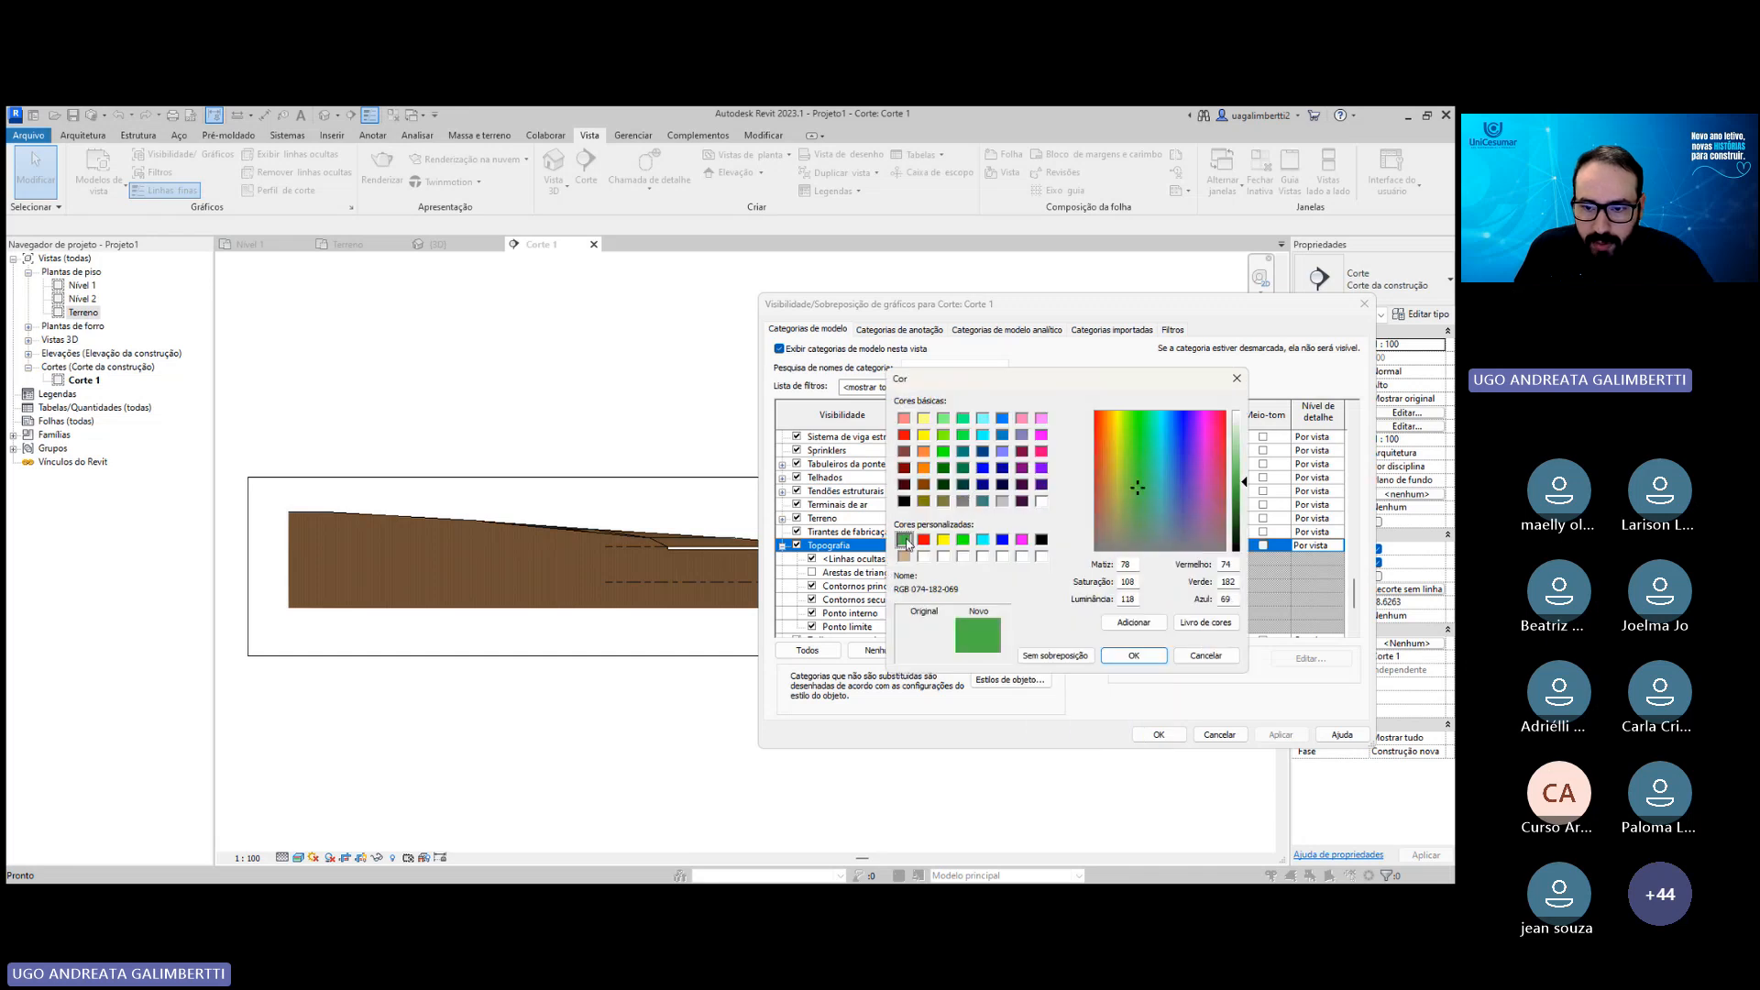
{"action": "left_click", "coordinate": [1132, 657]}
{"action": "left_click", "coordinate": [1103, 613]}
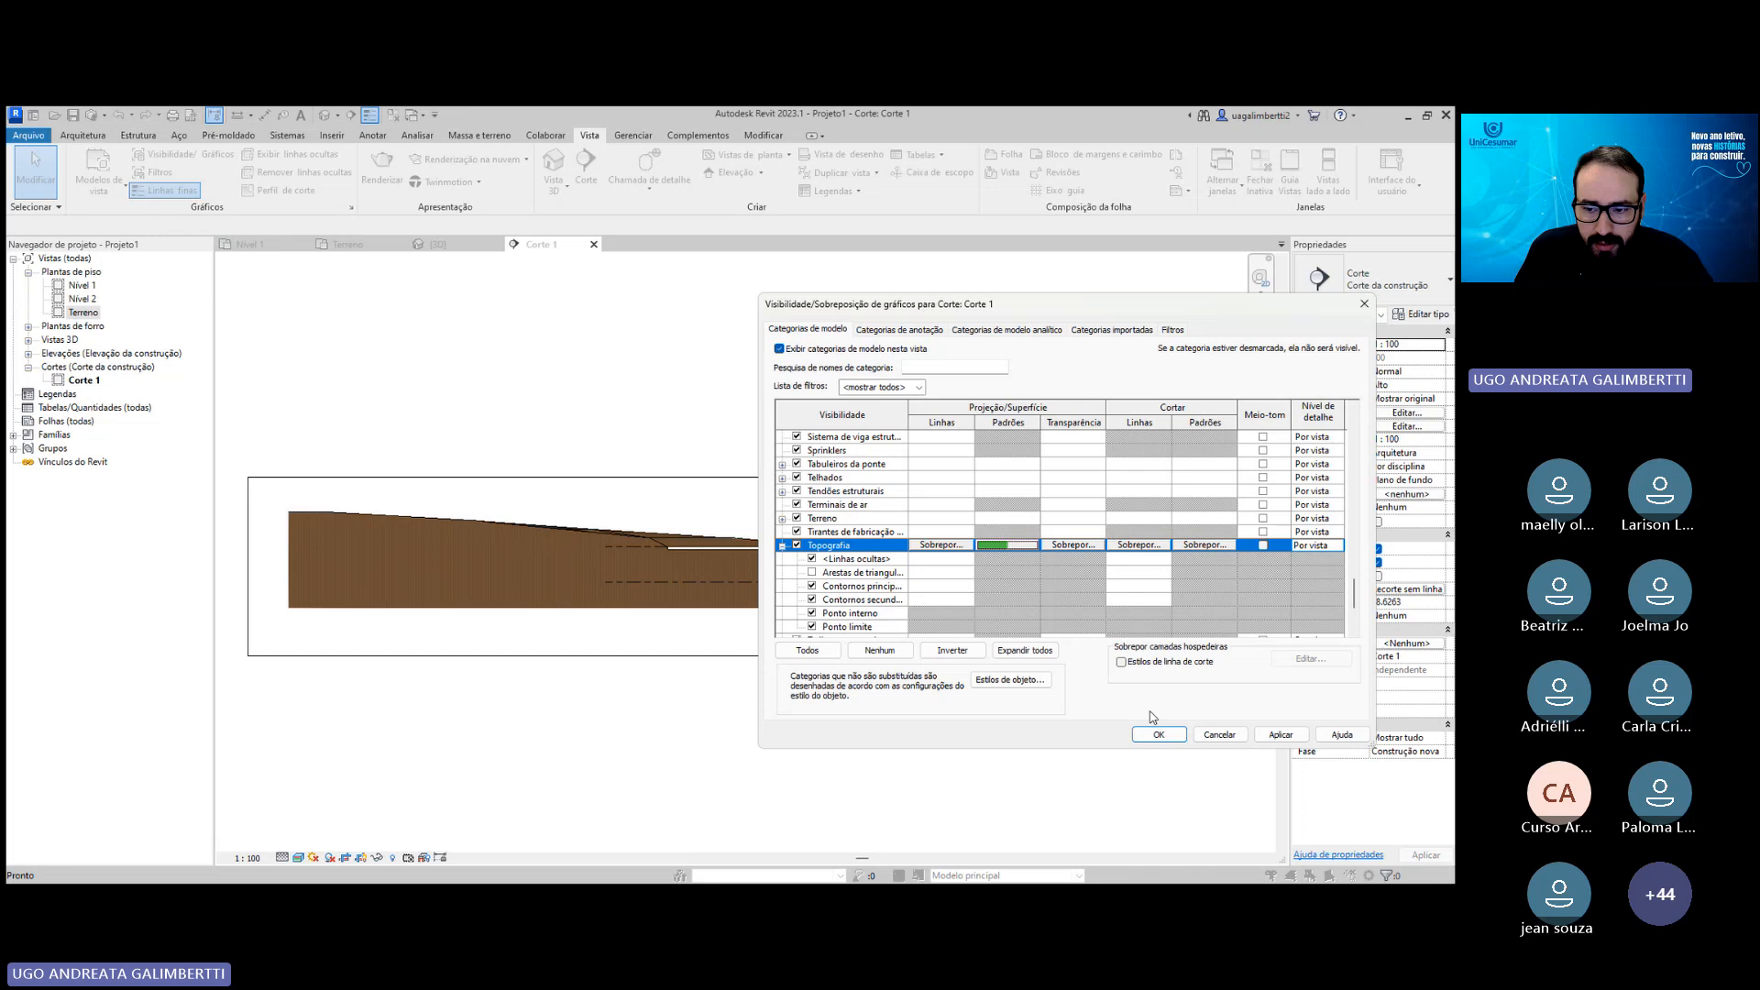
{"action": "left_click", "coordinate": [1281, 734]}
{"action": "left_click", "coordinate": [1159, 734]}
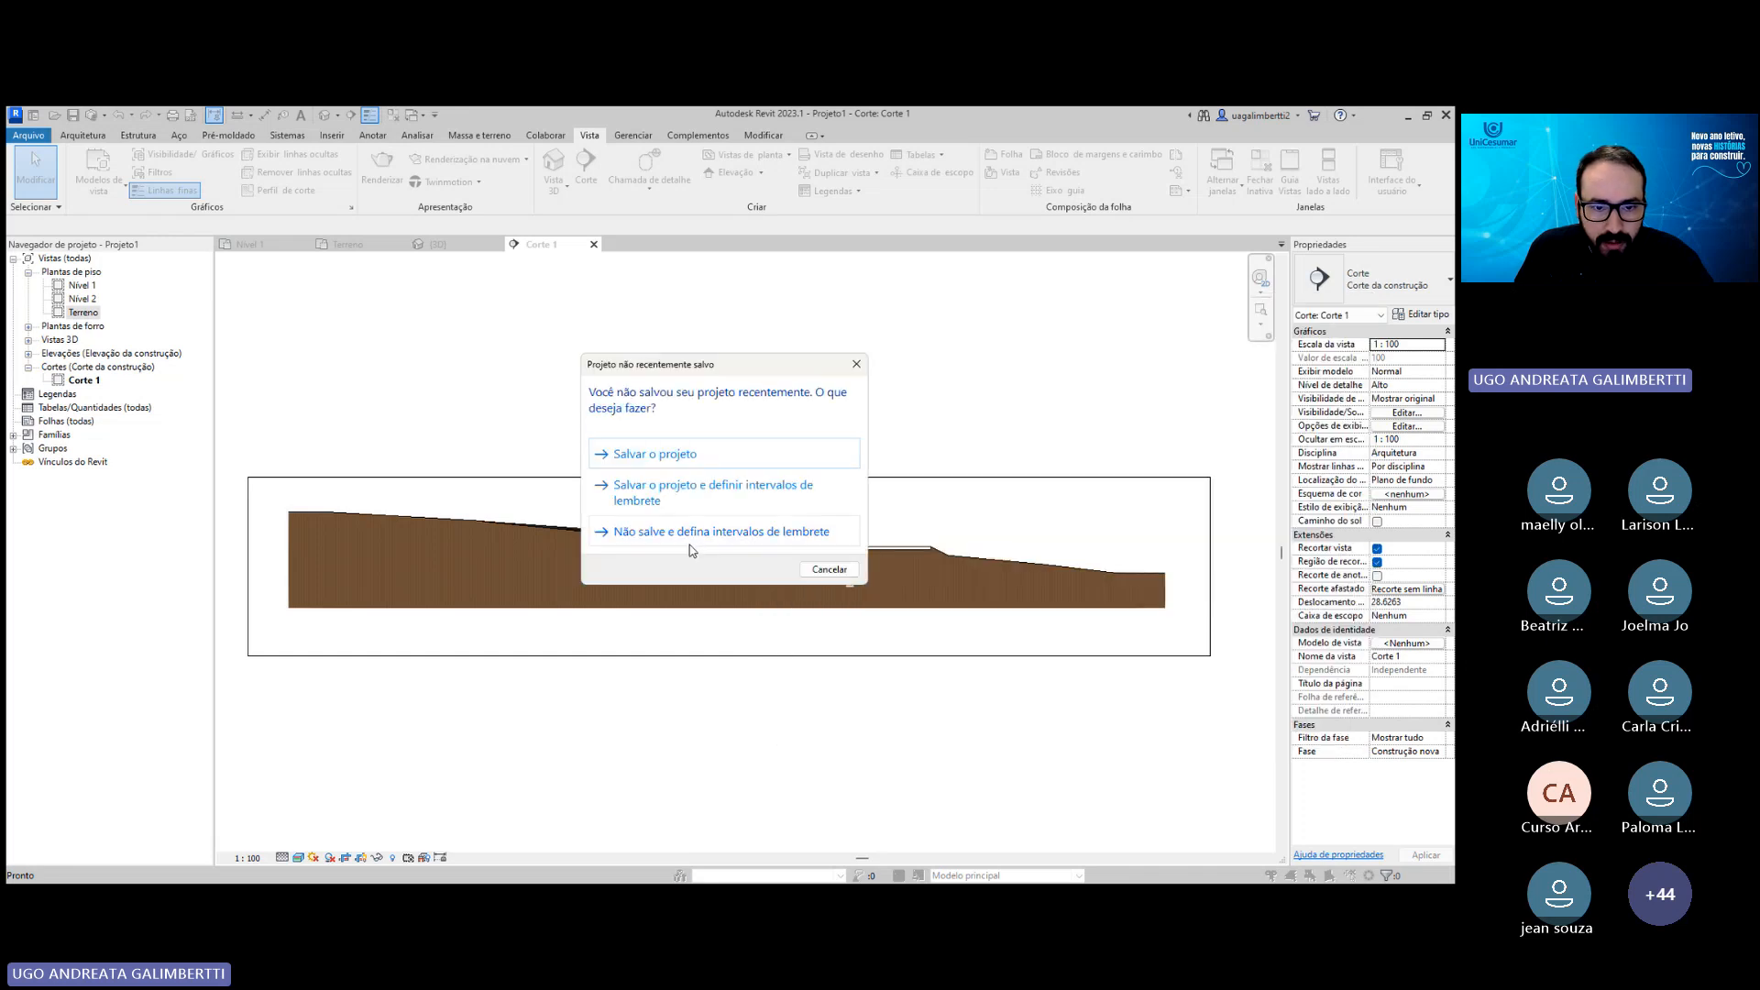
Save the project in the Aula 7 folder as Terreno Aula 7.
{"action": "left_click", "coordinate": [682, 455]}
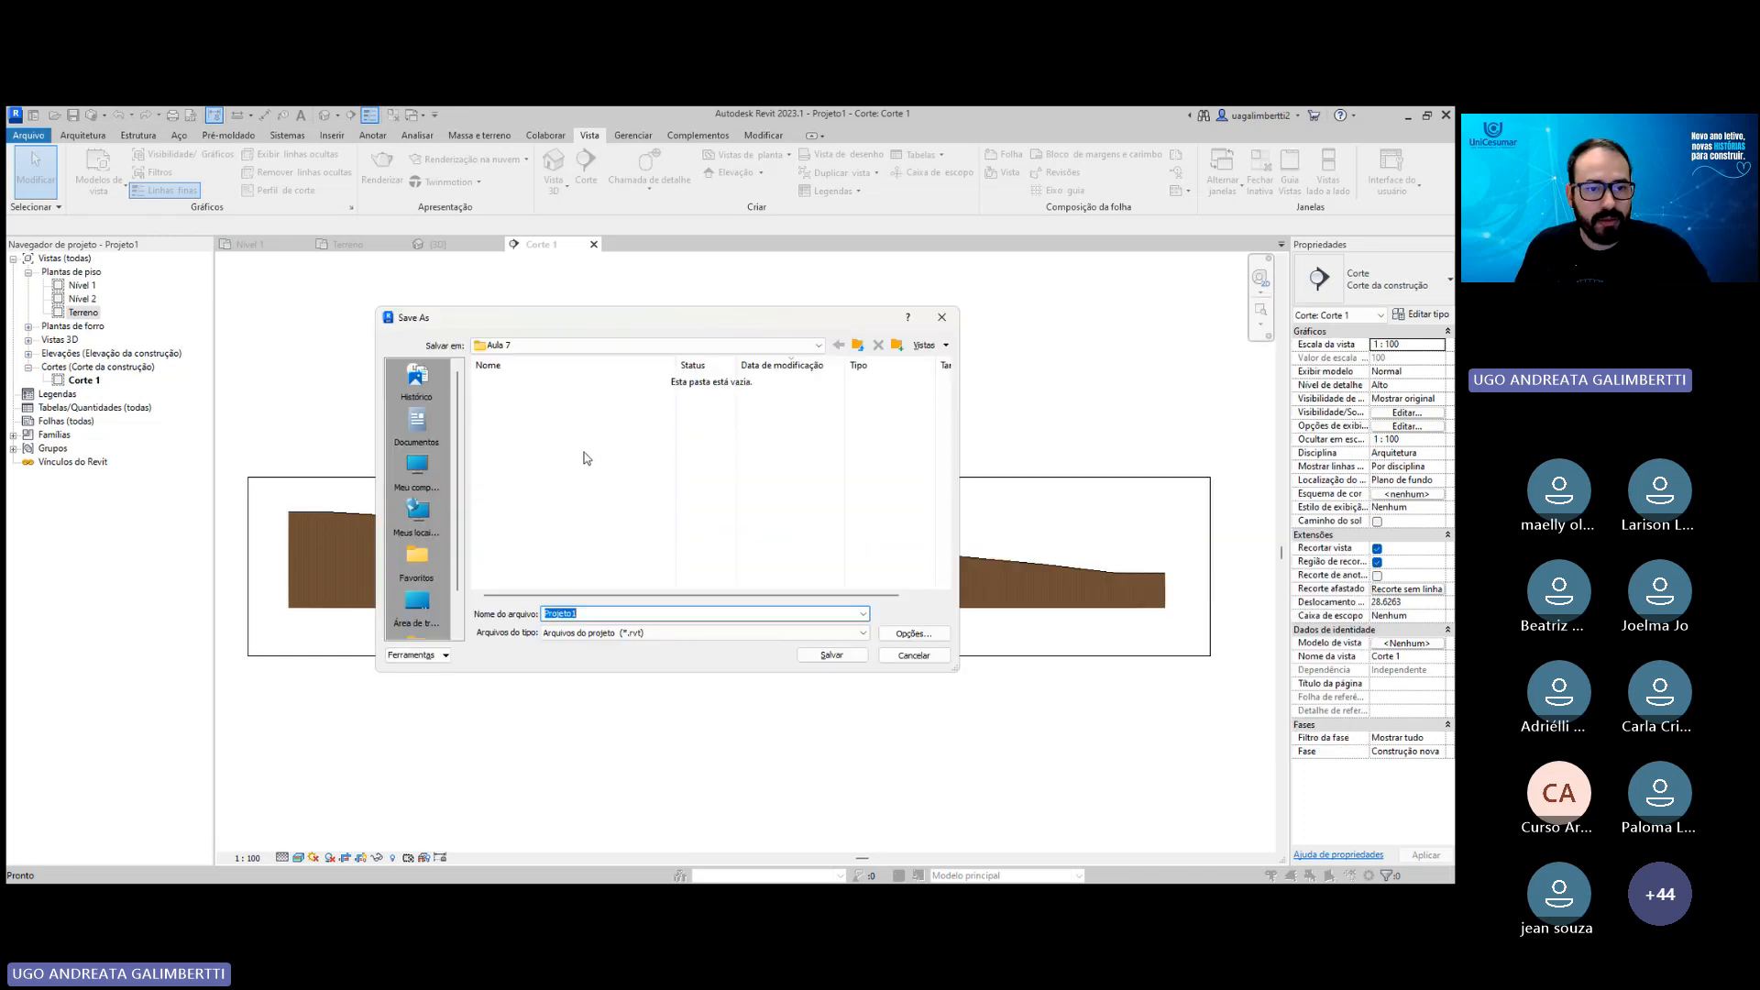
{"action": "type", "text": "Ter"}
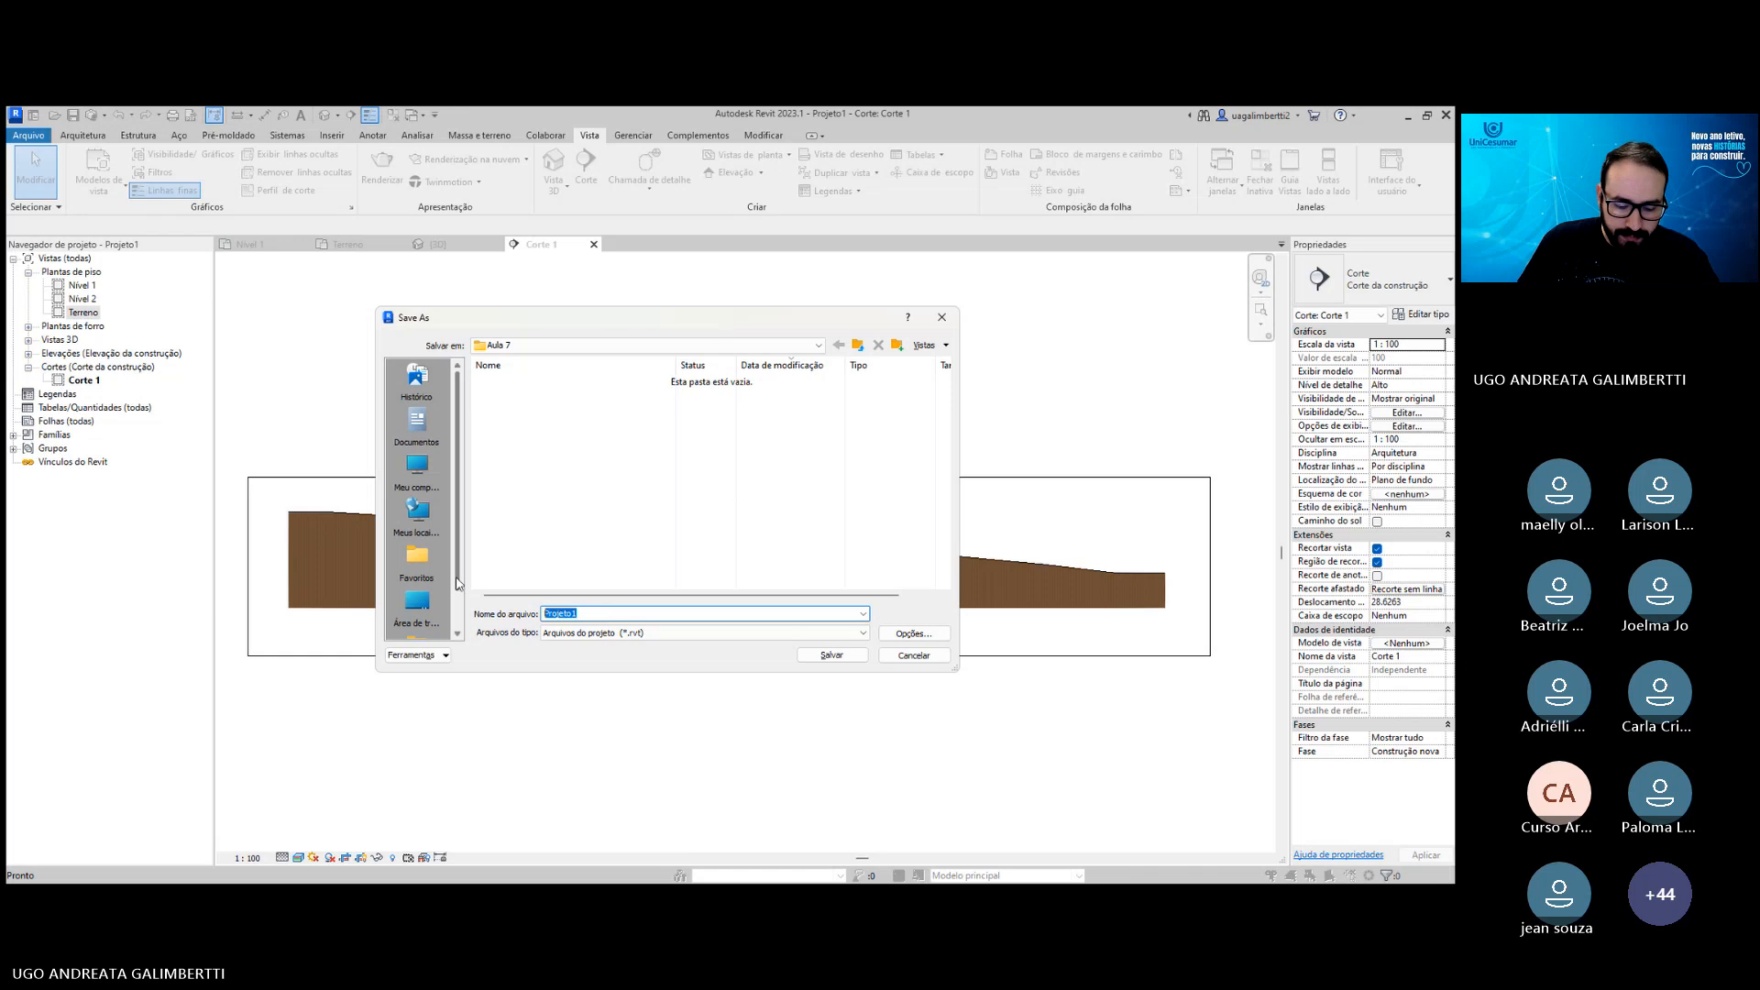
{"action": "type", "text": "reno Aula"}
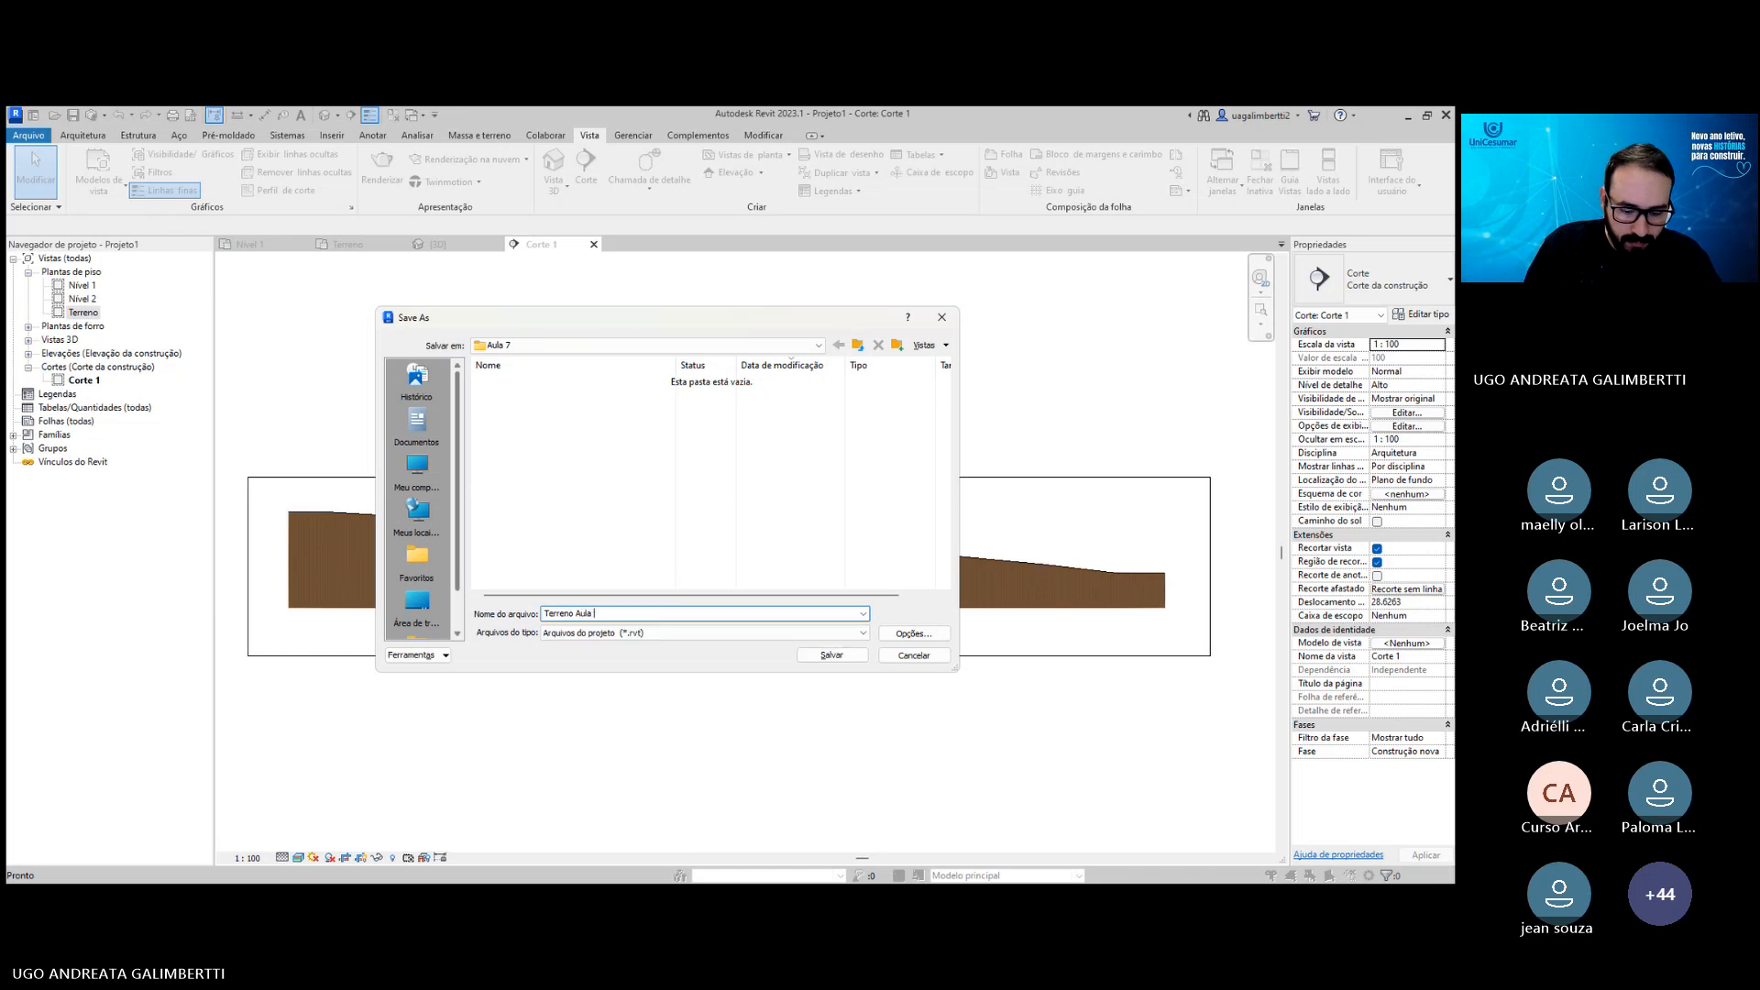
{"action": "key", "text": "Return"}
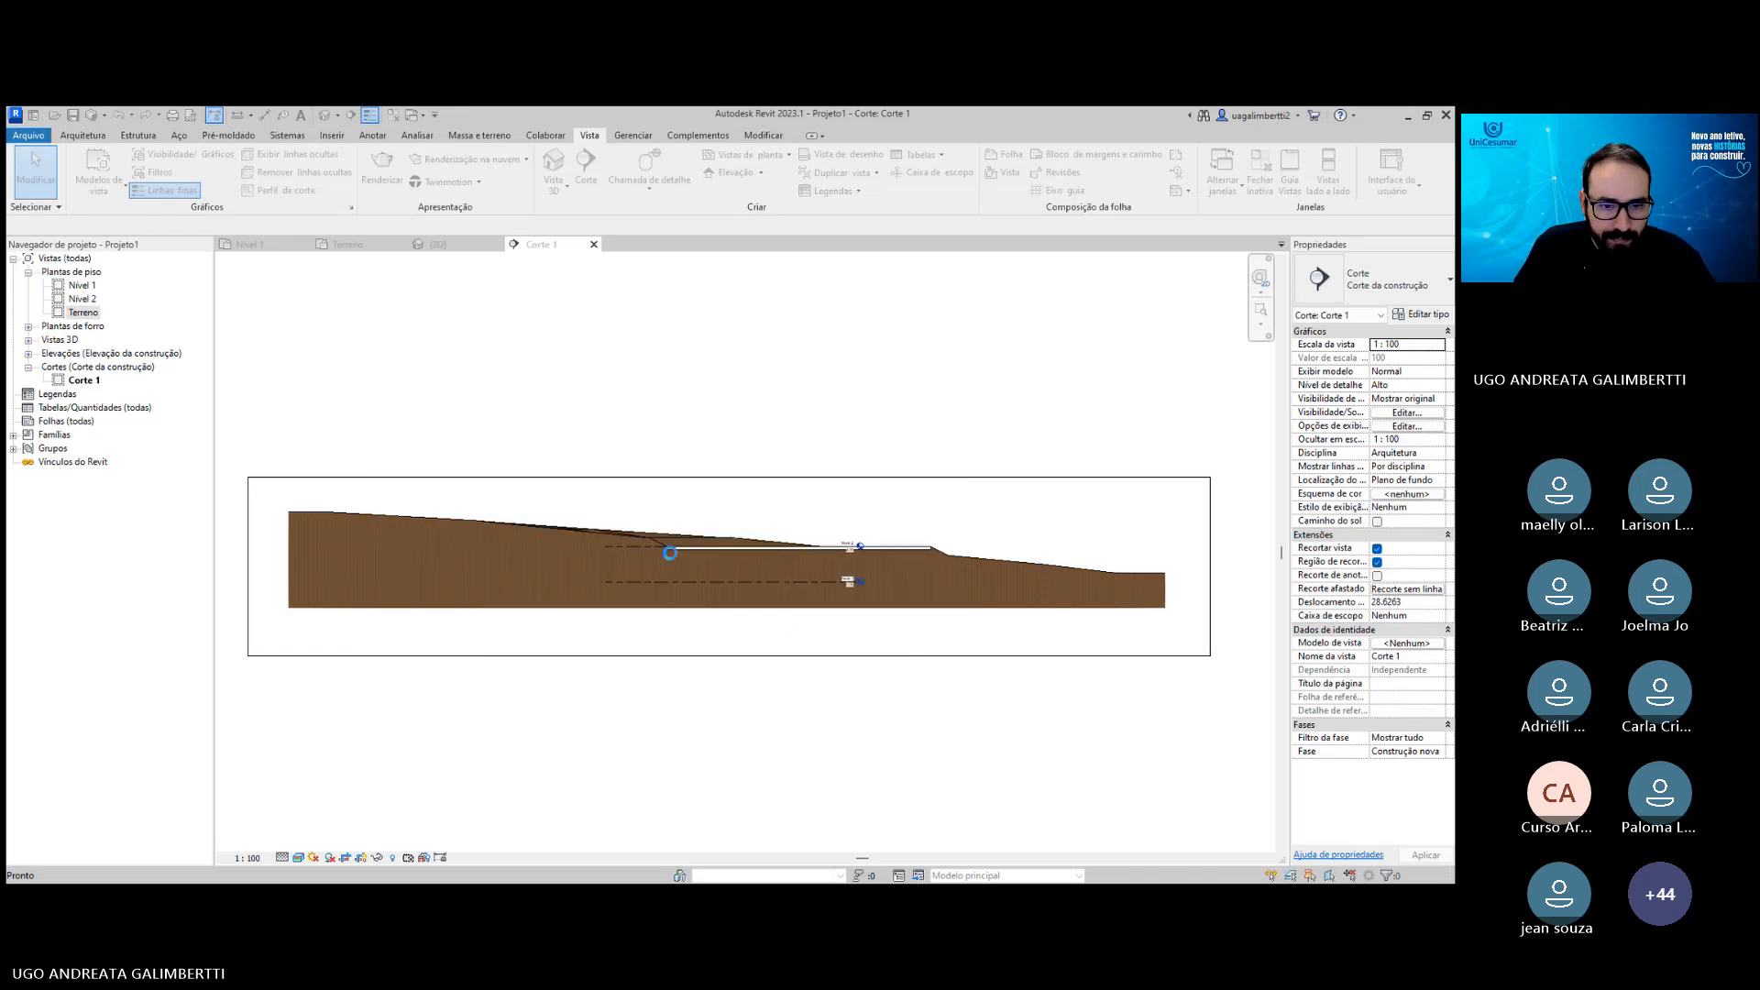
Set the Corte 1 view's visual style to consistent colors (Cores consistentes).
{"action": "scroll", "coordinate": [680, 548], "scroll_direction": "up", "scroll_amount": 7}
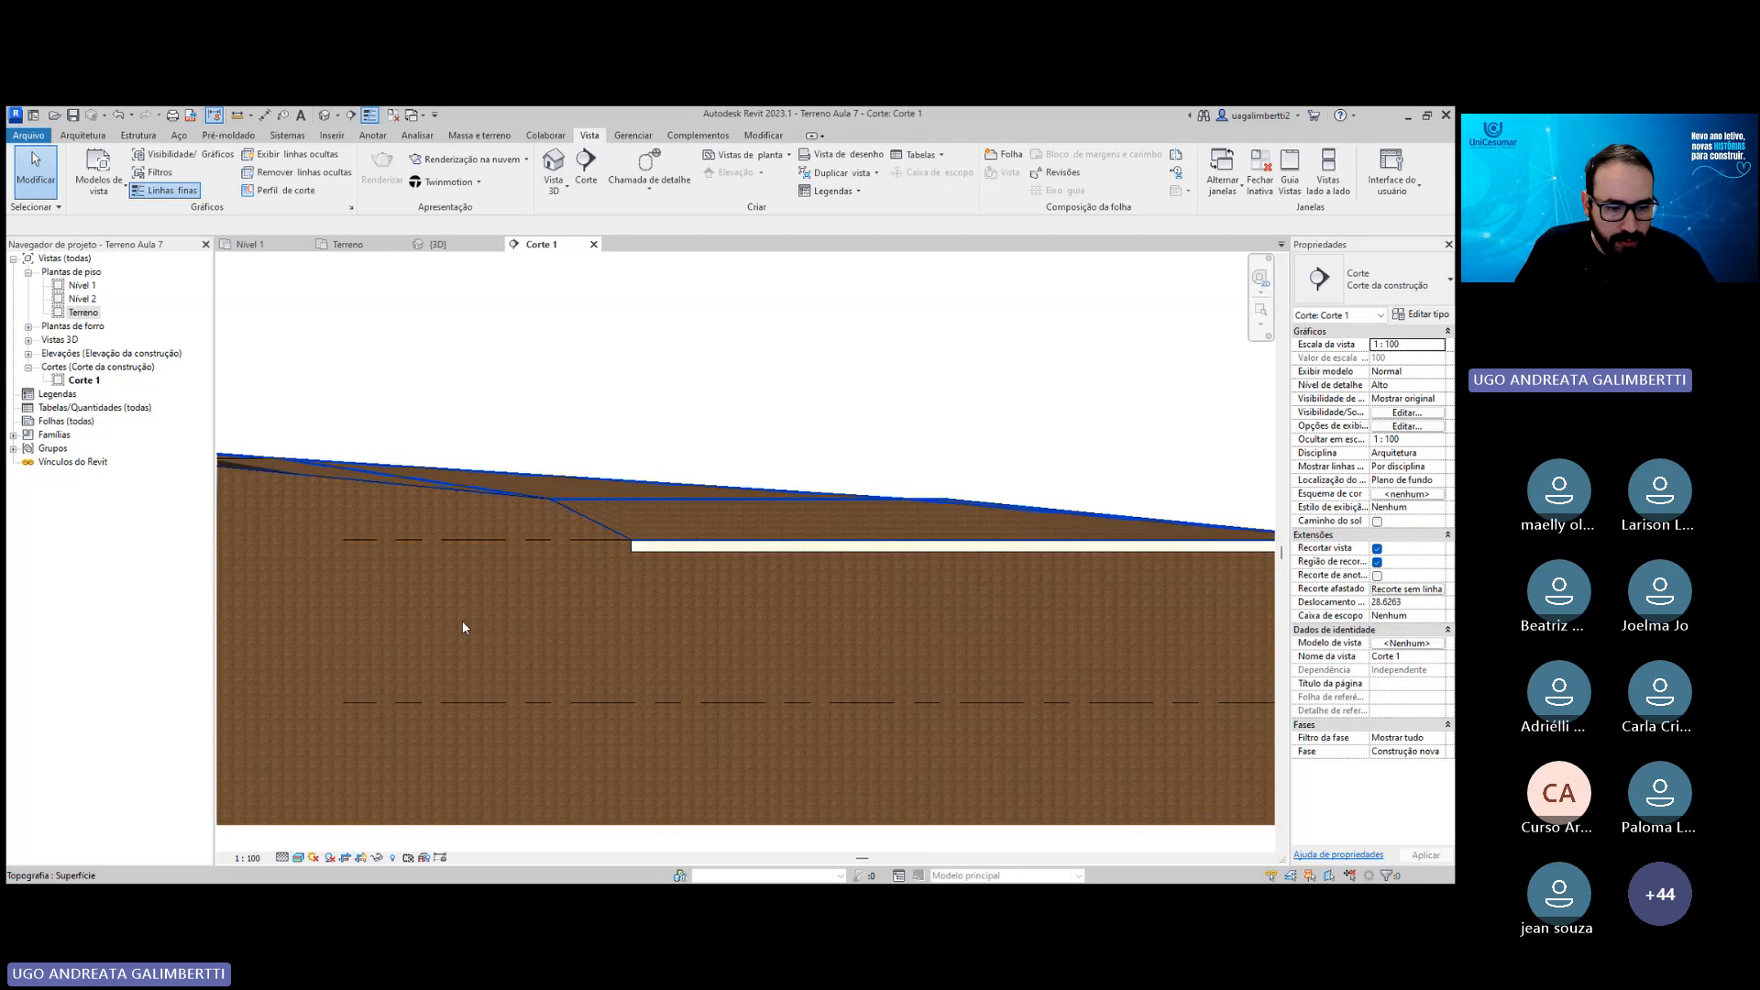
{"action": "left_click", "coordinate": [283, 857]}
{"action": "left_click", "coordinate": [362, 794]}
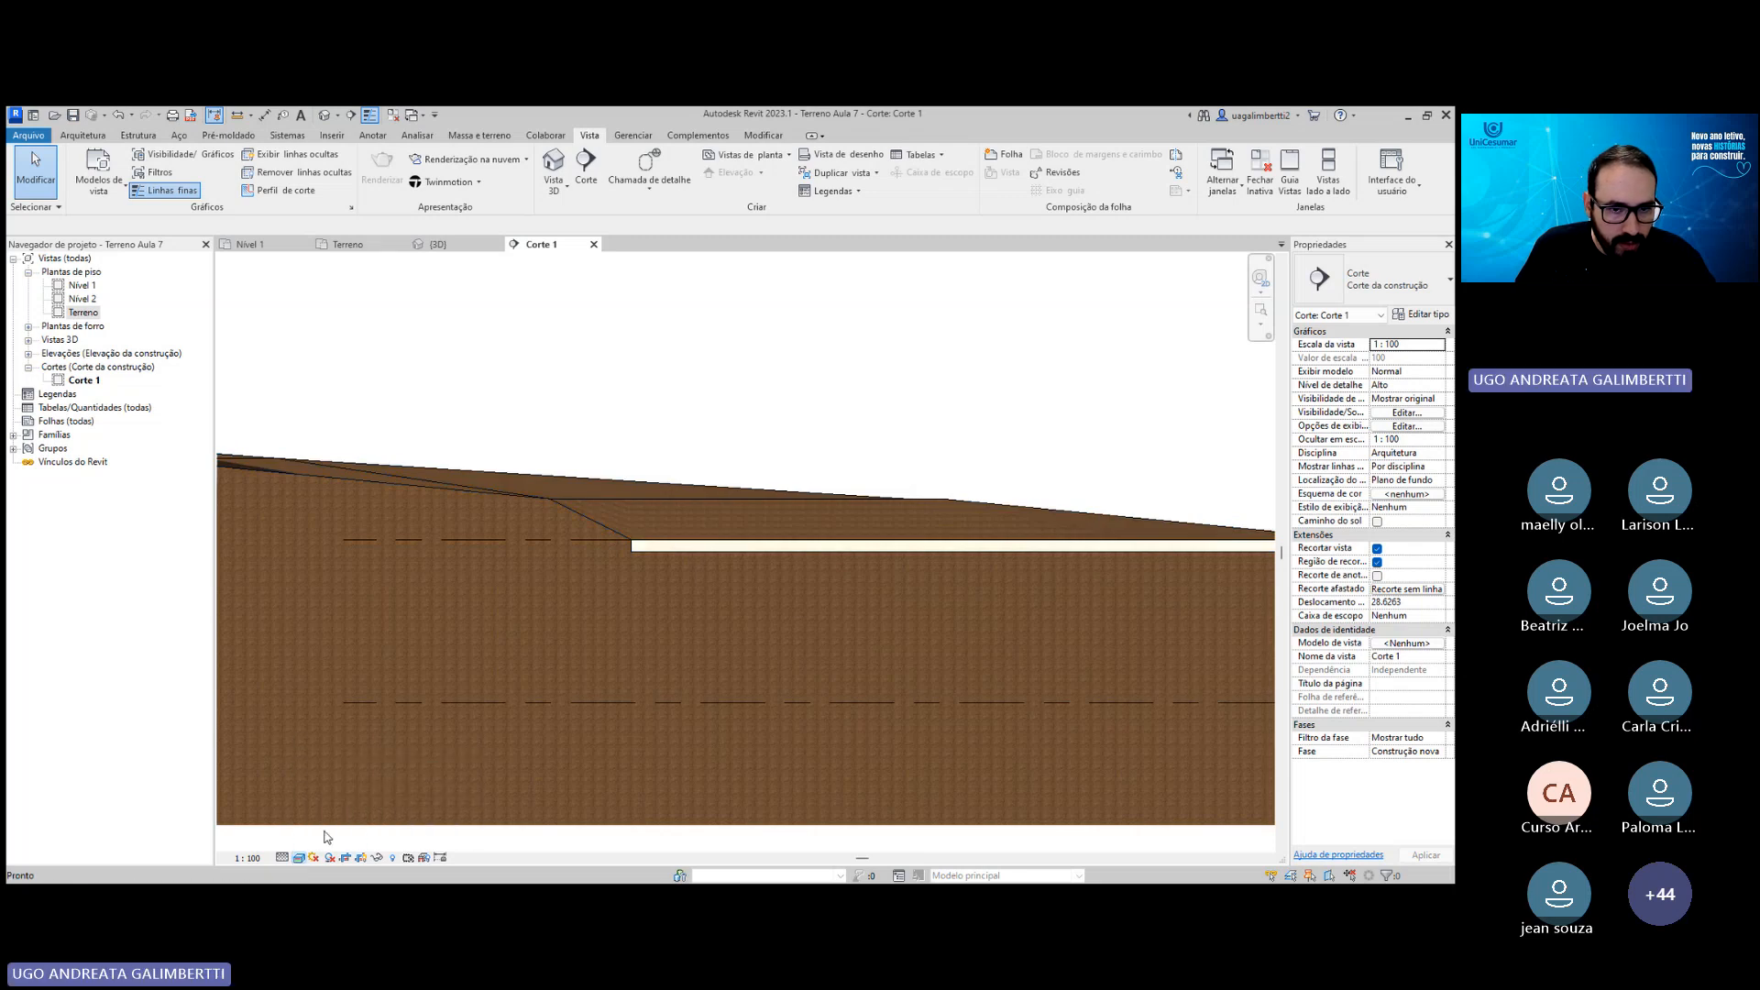
{"action": "scroll", "coordinate": [779, 562], "scroll_direction": "down", "scroll_amount": 5}
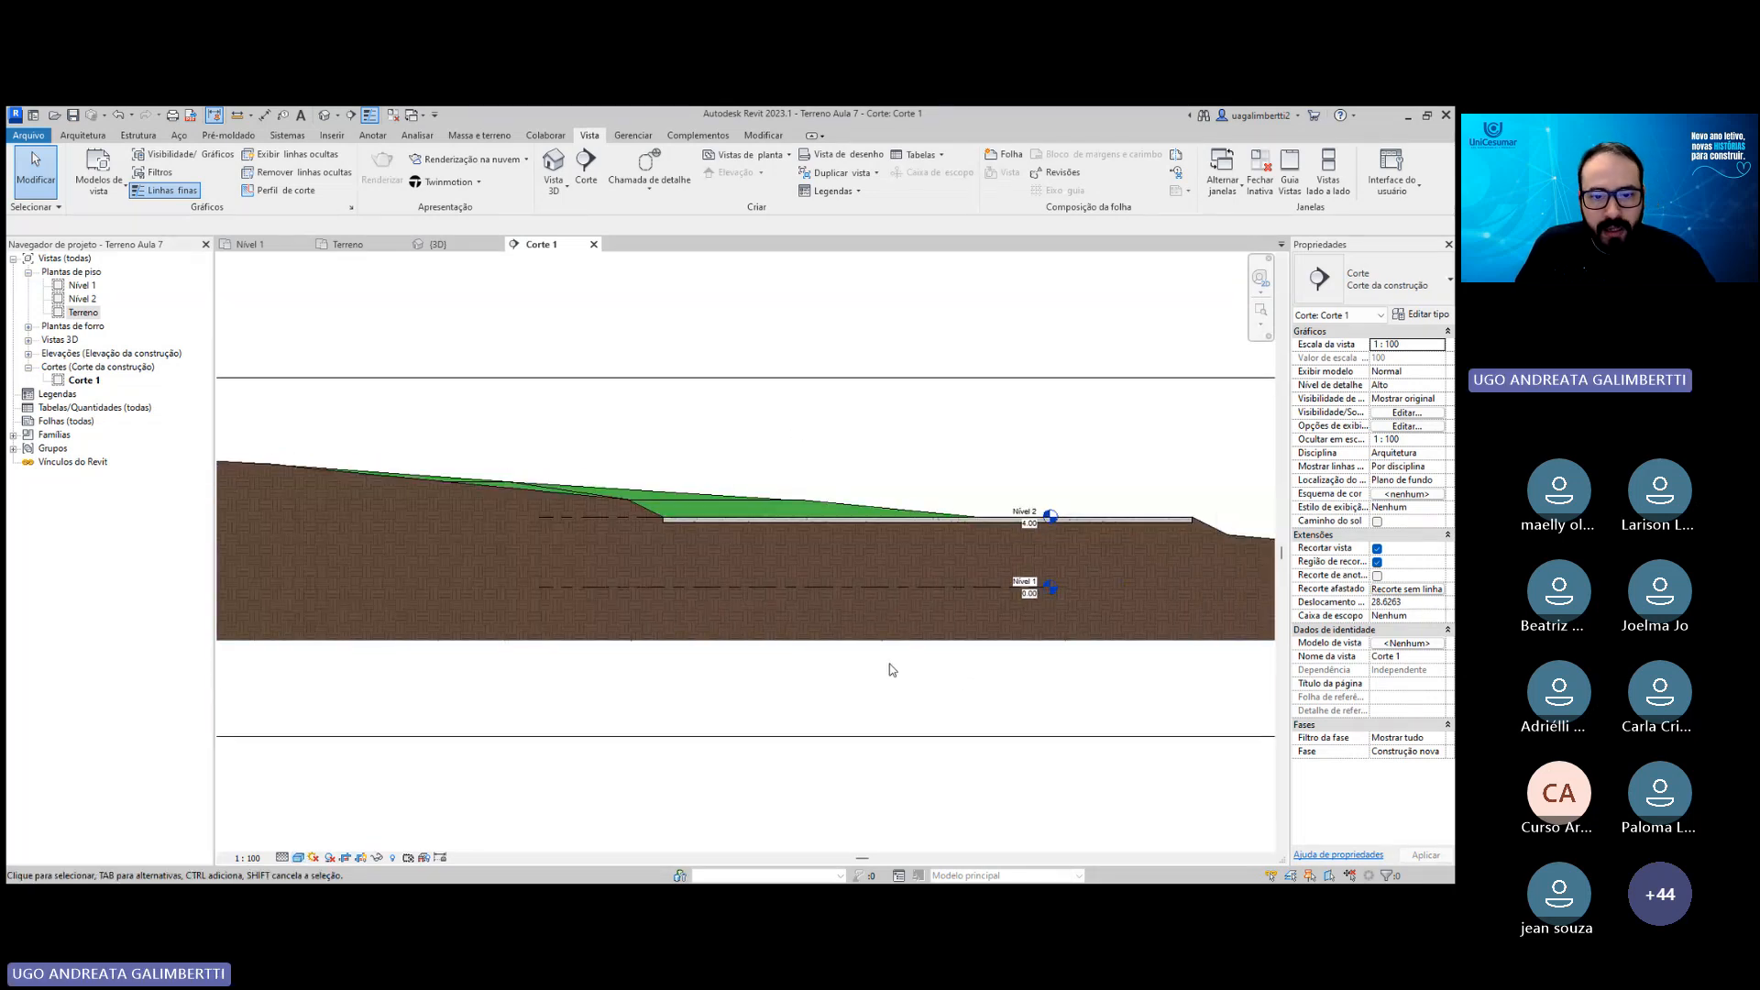
Examine the section's cut soil hatch, the terrain surface behind it and the concrete pad at several zoom levels.
{"action": "scroll", "coordinate": [649, 587], "scroll_direction": "up", "scroll_amount": 3}
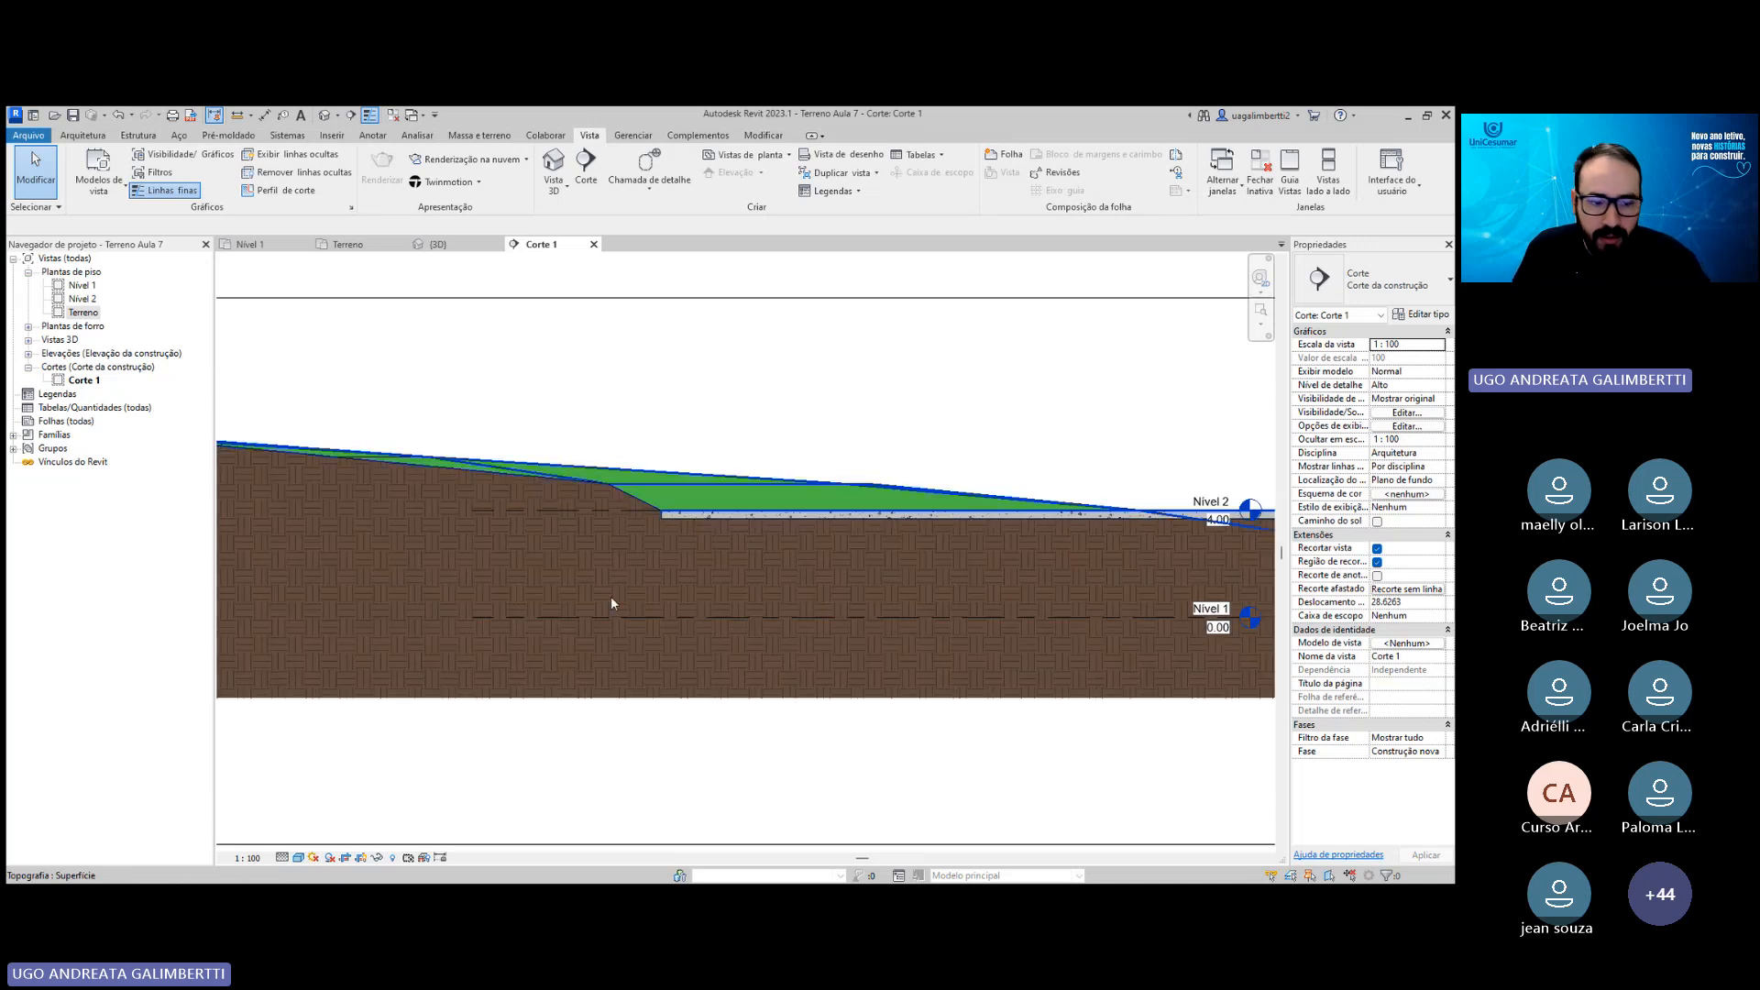
{"action": "middle_click", "coordinate": [756, 536]}
{"action": "middle_click", "coordinate": [756, 537]}
{"action": "scroll", "coordinate": [917, 485], "scroll_direction": "up", "scroll_amount": 3}
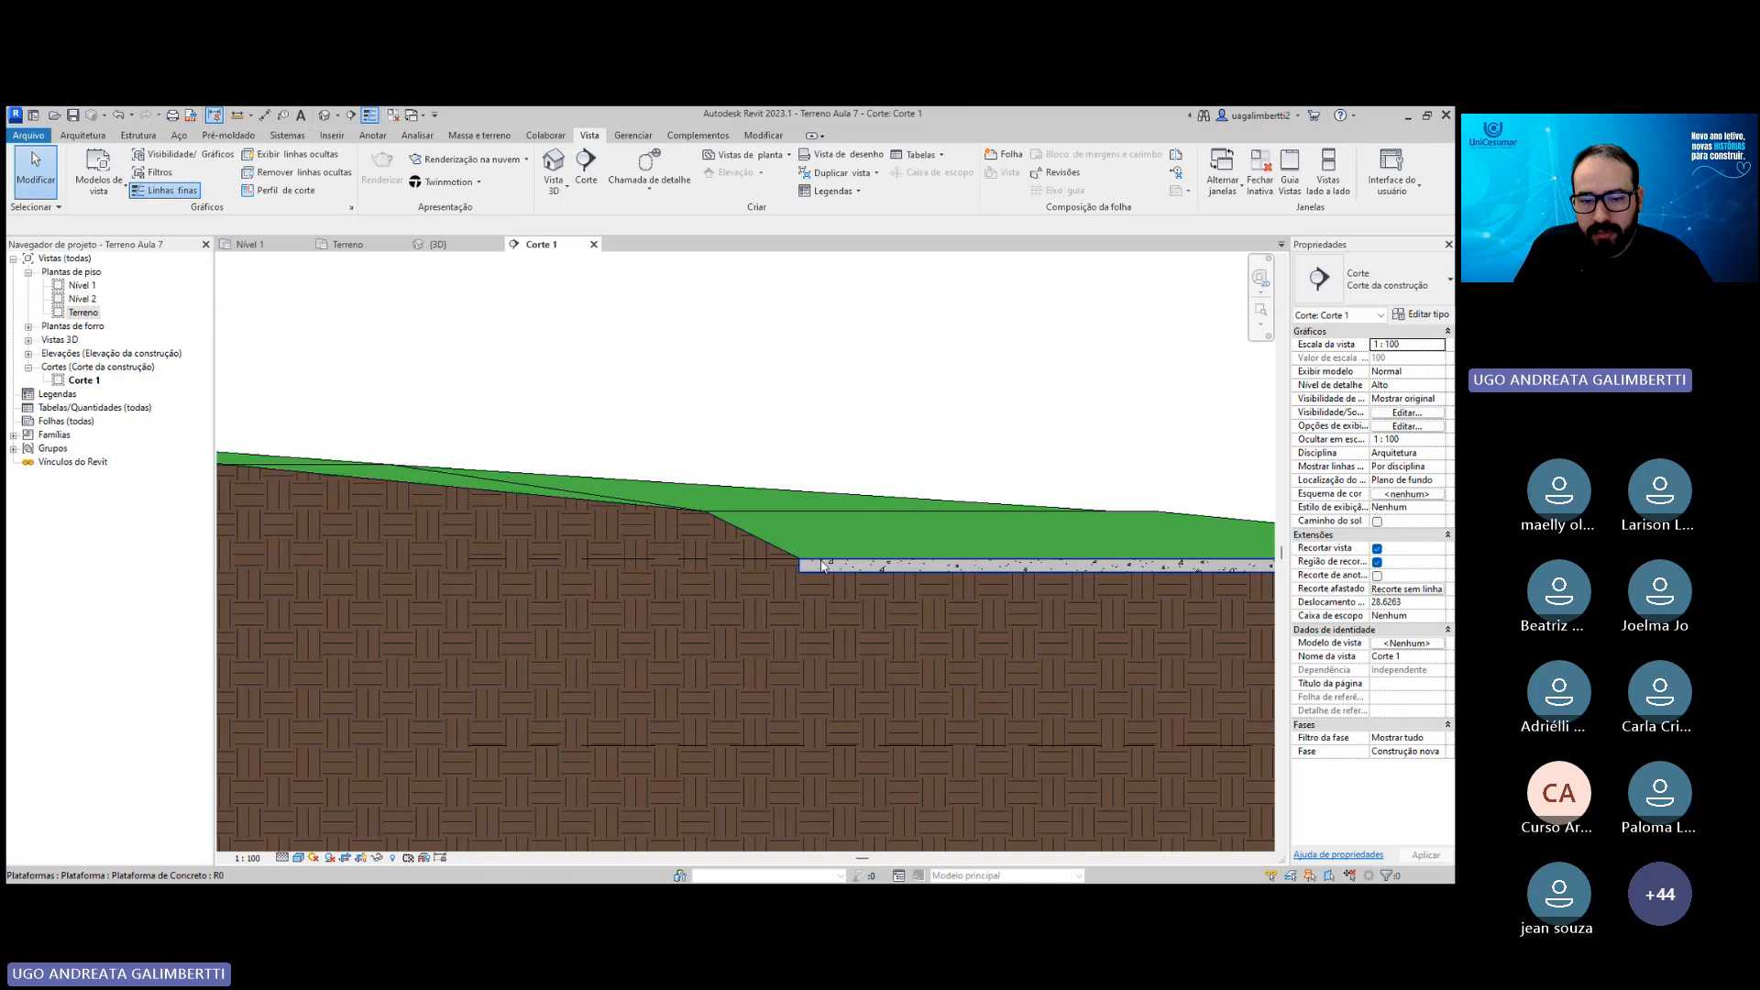
{"action": "scroll", "coordinate": [871, 573], "scroll_direction": "down", "scroll_amount": 2}
{"action": "scroll", "coordinate": [981, 647], "scroll_direction": "down", "scroll_amount": 1}
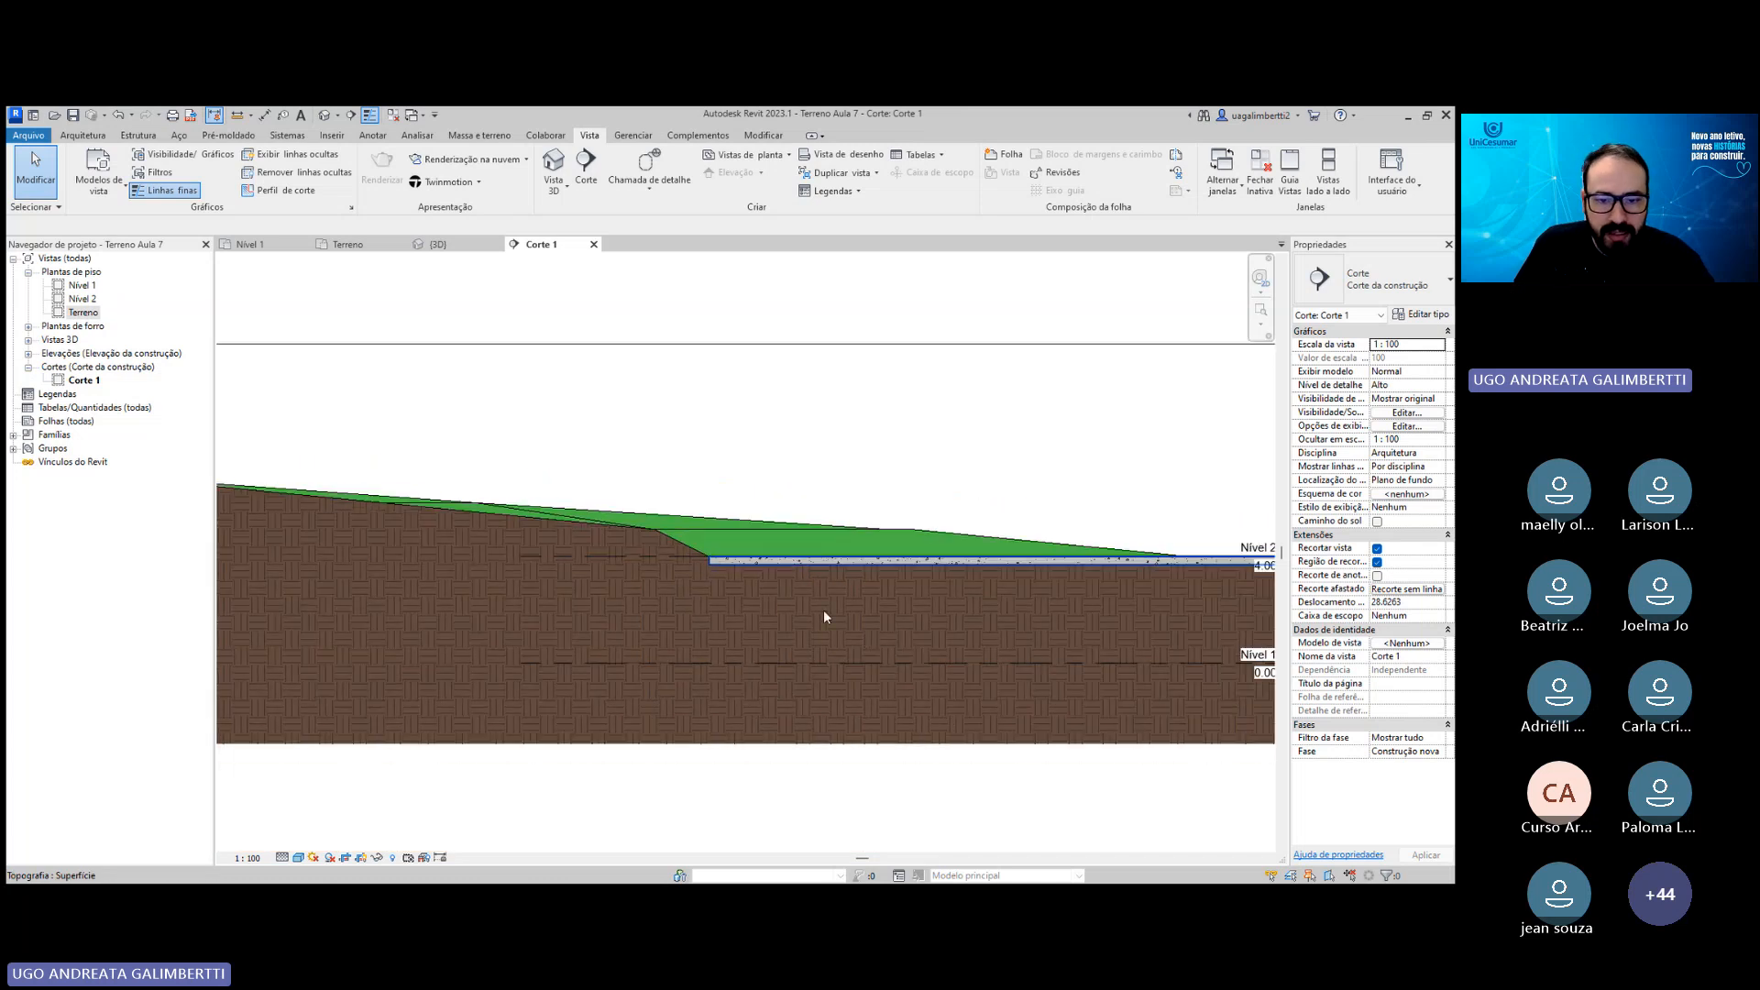
{"action": "scroll", "coordinate": [828, 616], "scroll_direction": "down", "scroll_amount": 3}
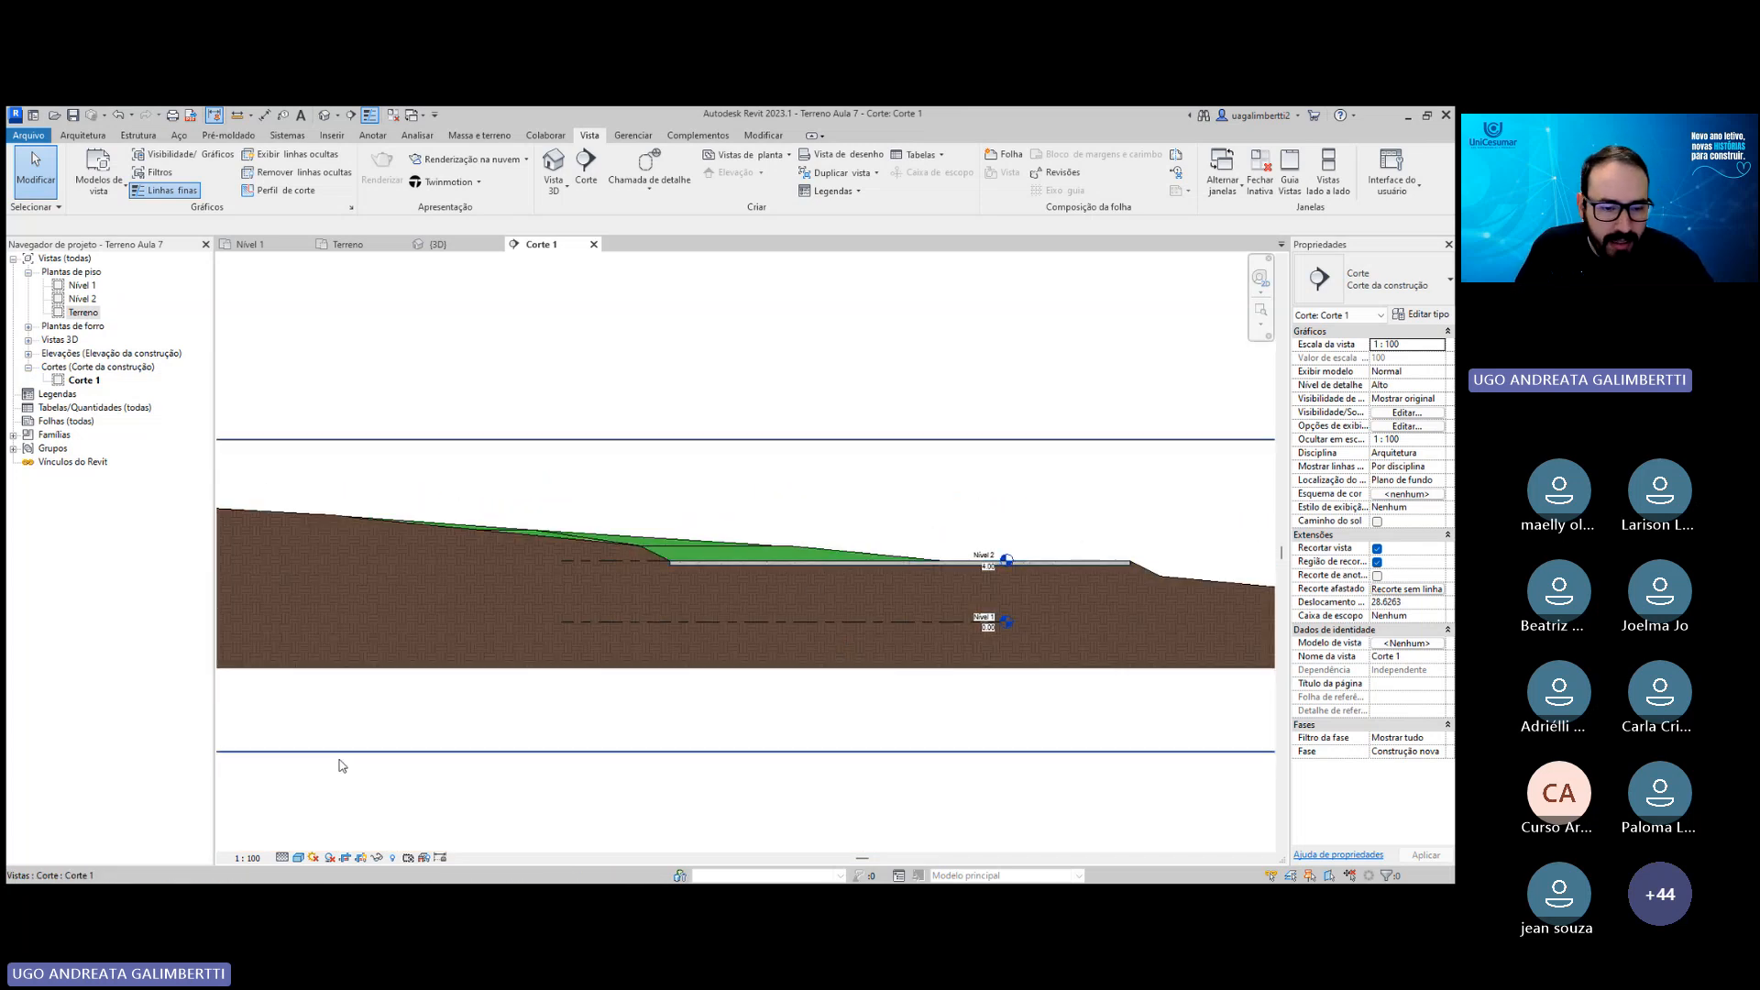
{"action": "scroll", "coordinate": [729, 612], "scroll_direction": "up", "scroll_amount": 2}
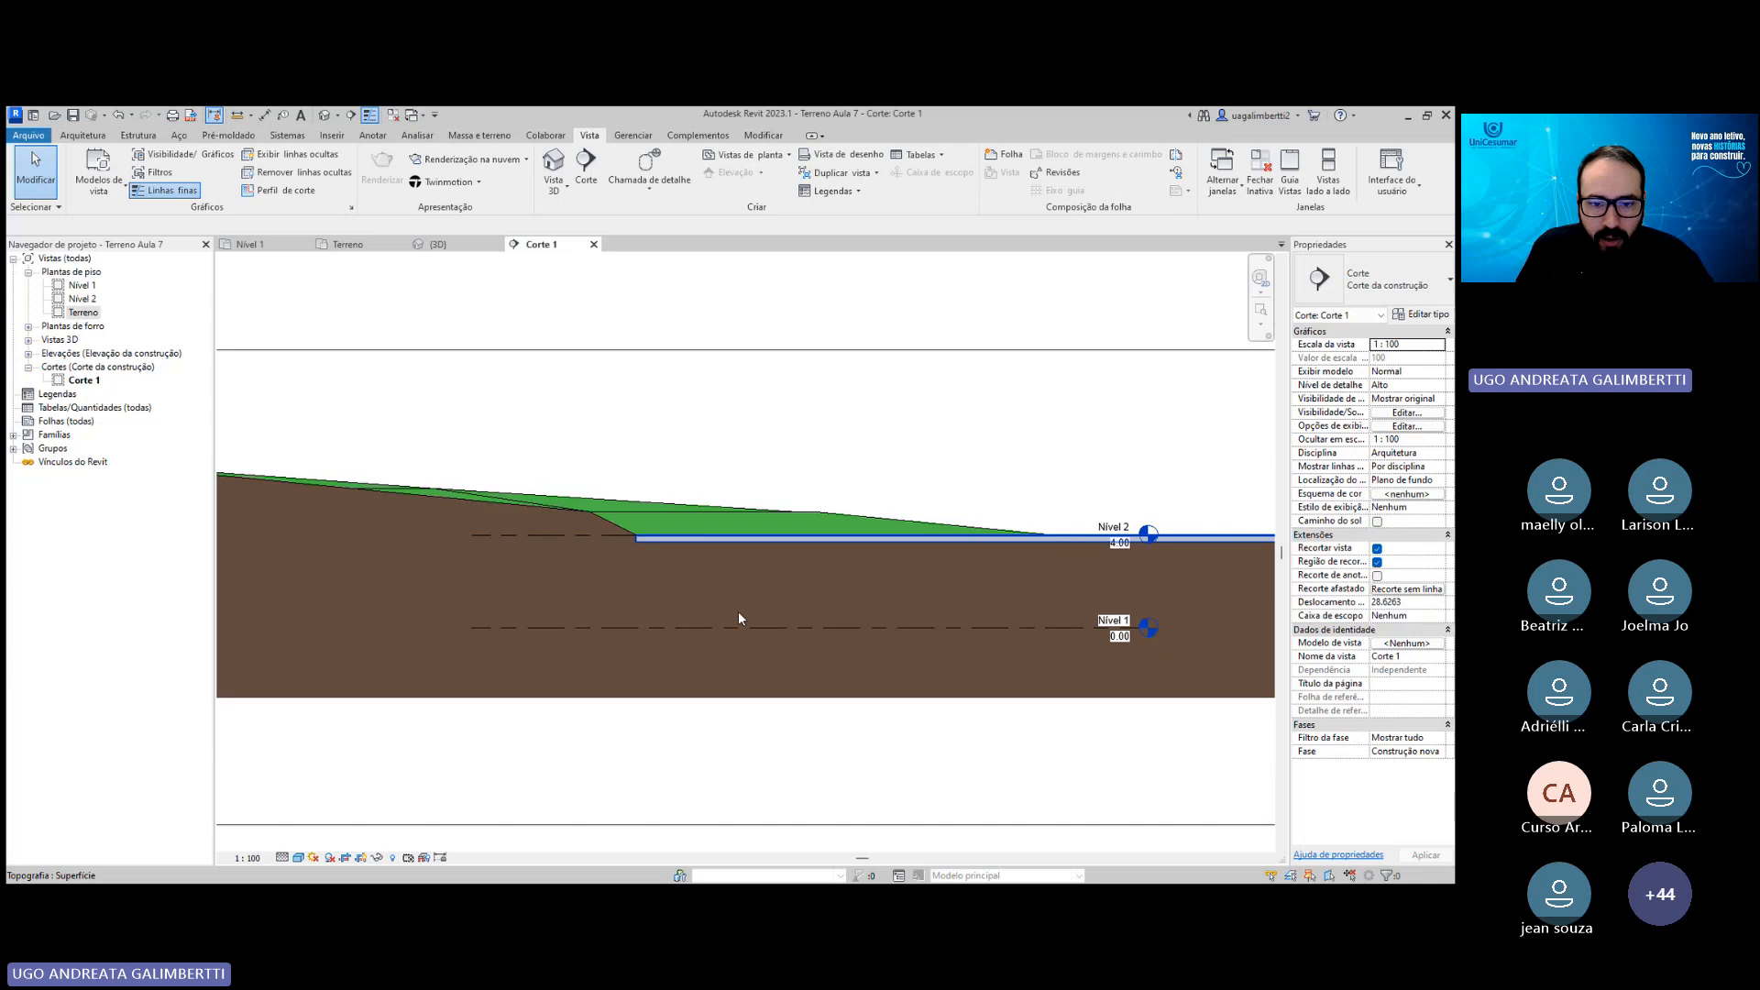
{"action": "scroll", "coordinate": [739, 613], "scroll_direction": "down", "scroll_amount": 1}
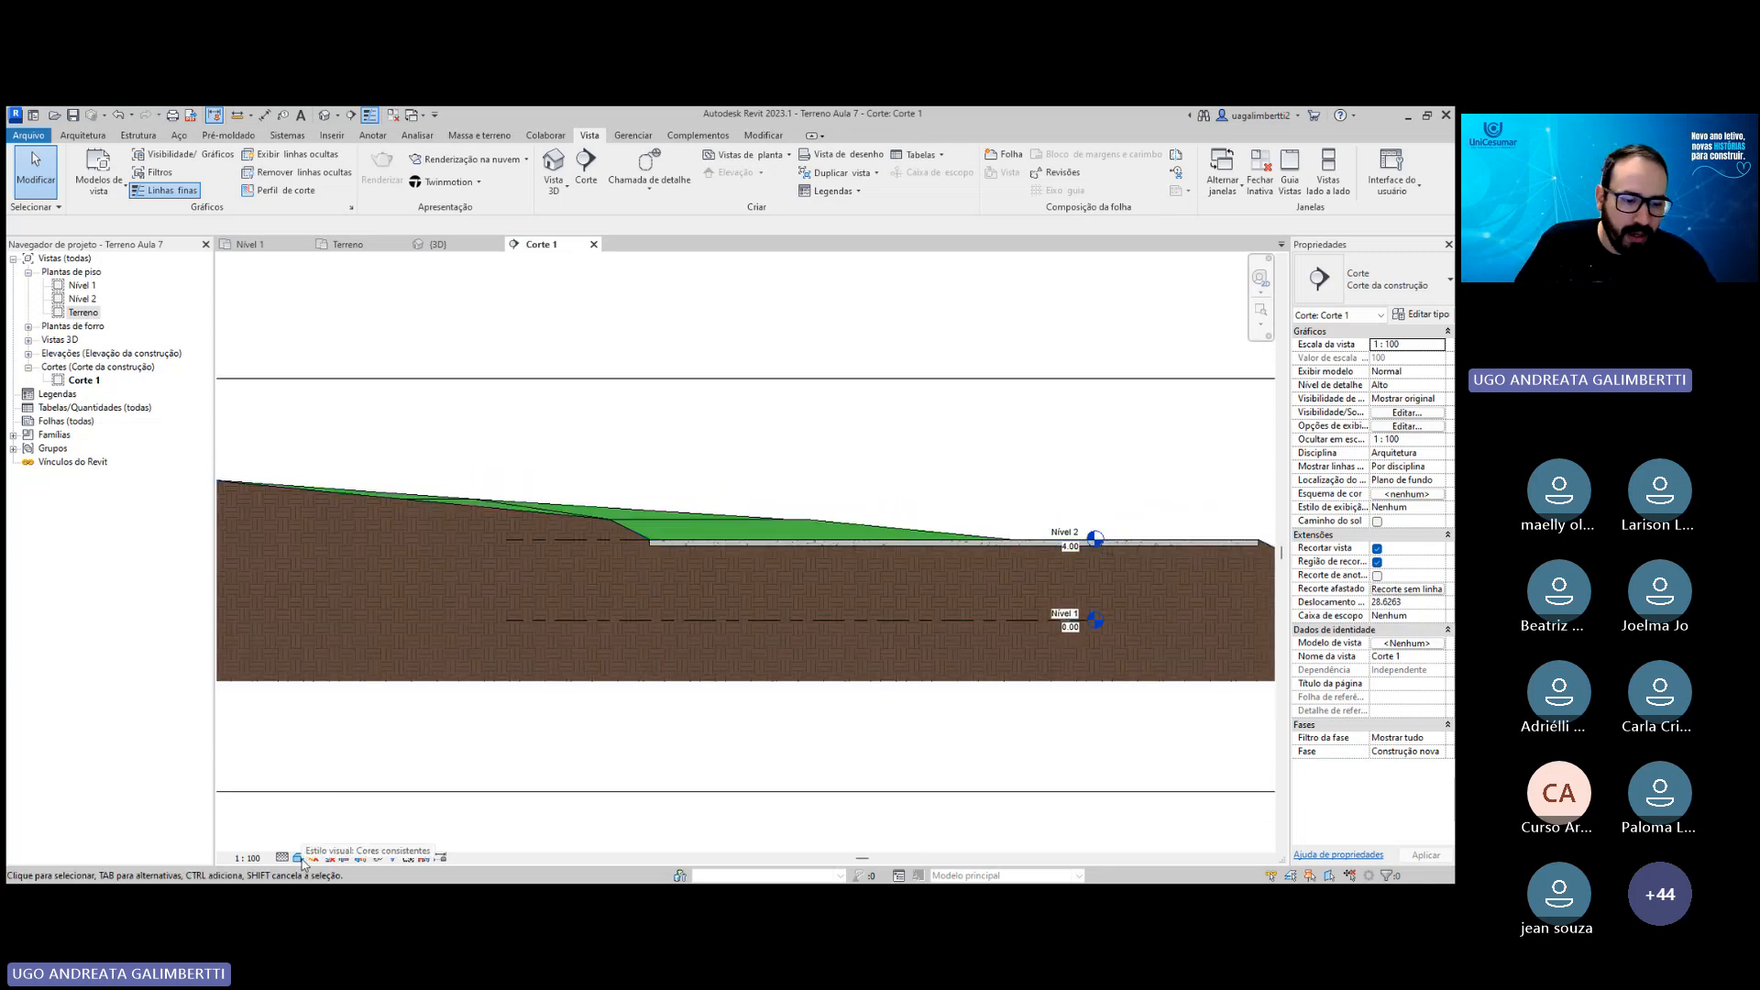
{"action": "scroll", "coordinate": [510, 734], "scroll_direction": "down", "scroll_amount": 1}
Open the Visibility/Graphics overrides for Corte 1, find the Topografia model category, select it and expand its subcategories.
{"action": "key", "text": "v"}
{"action": "key", "text": "v"}
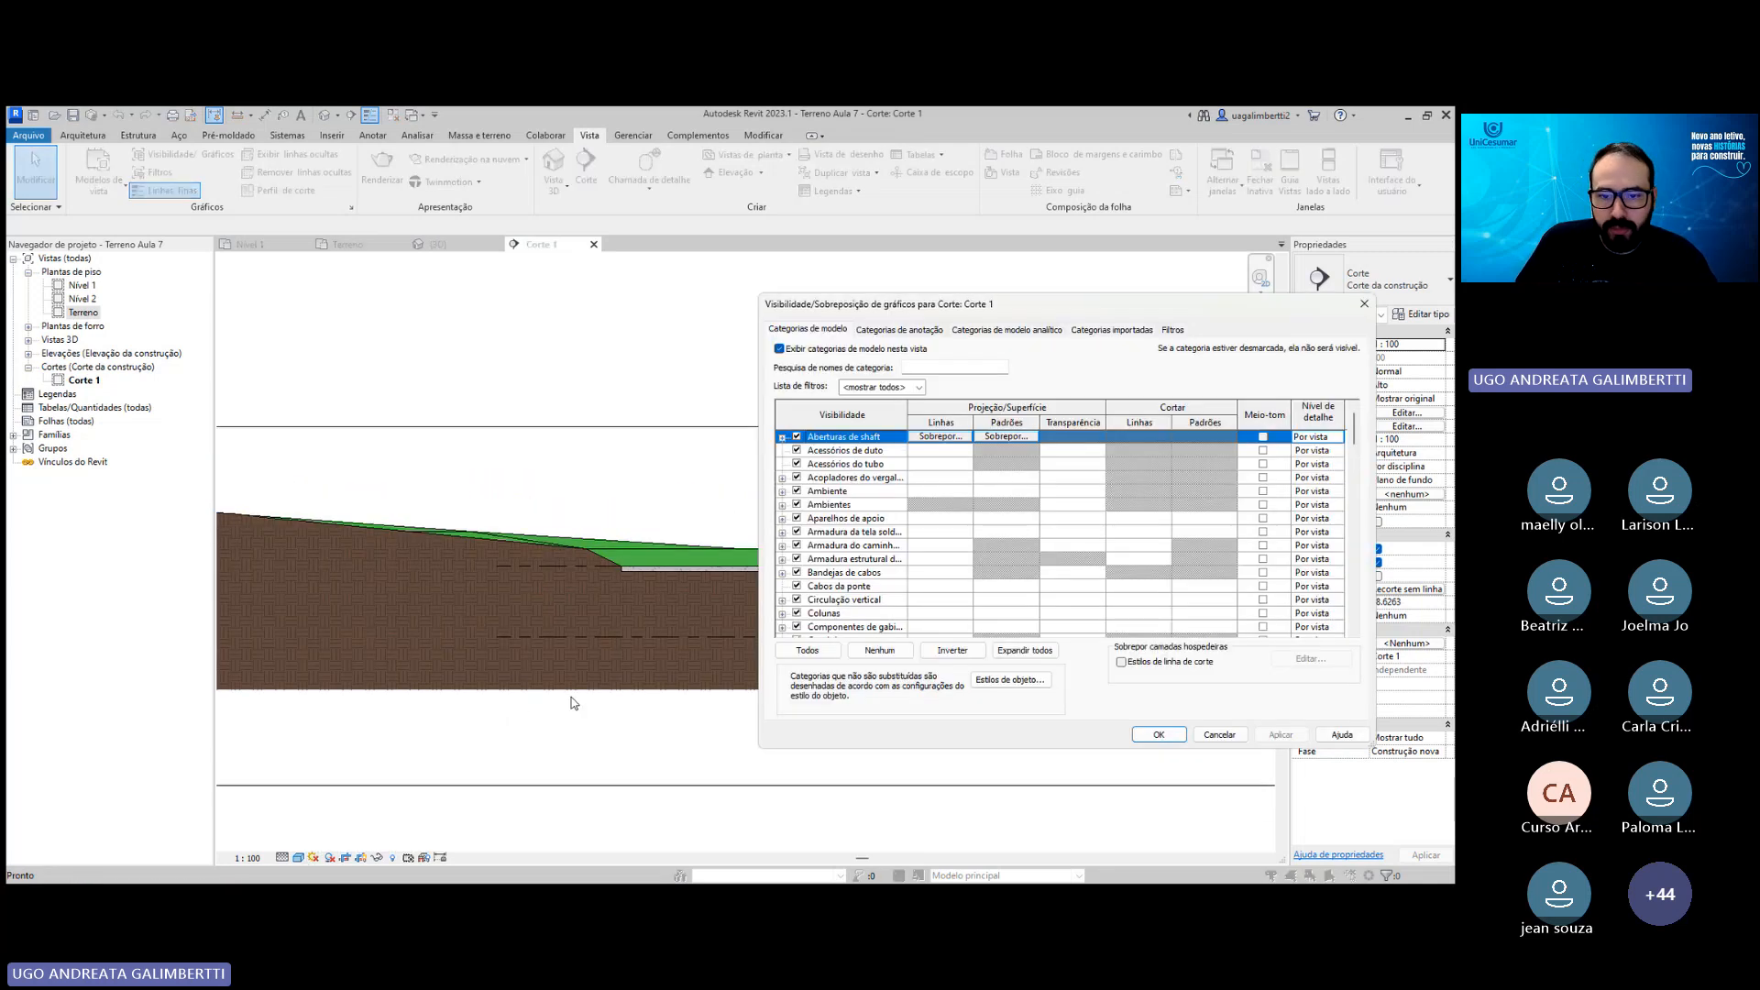
{"action": "scroll", "coordinate": [843, 548], "scroll_direction": "down", "scroll_amount": 8}
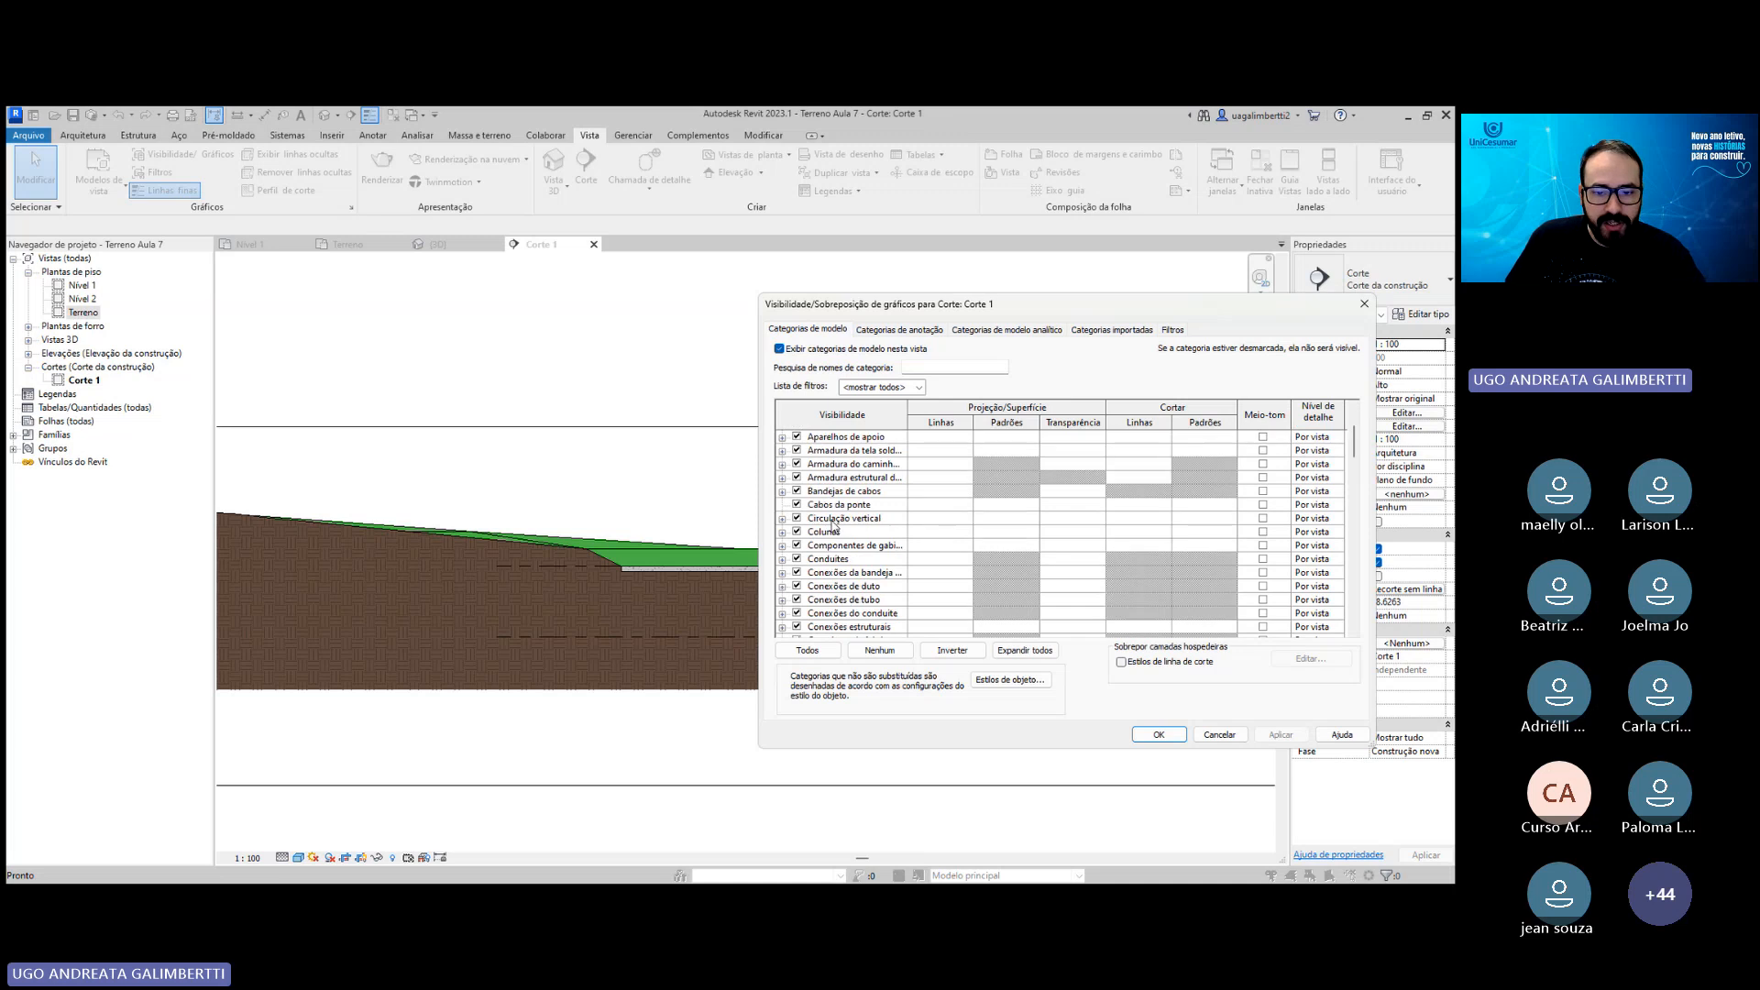
{"action": "scroll", "coordinate": [857, 561], "scroll_direction": "down", "scroll_amount": 10}
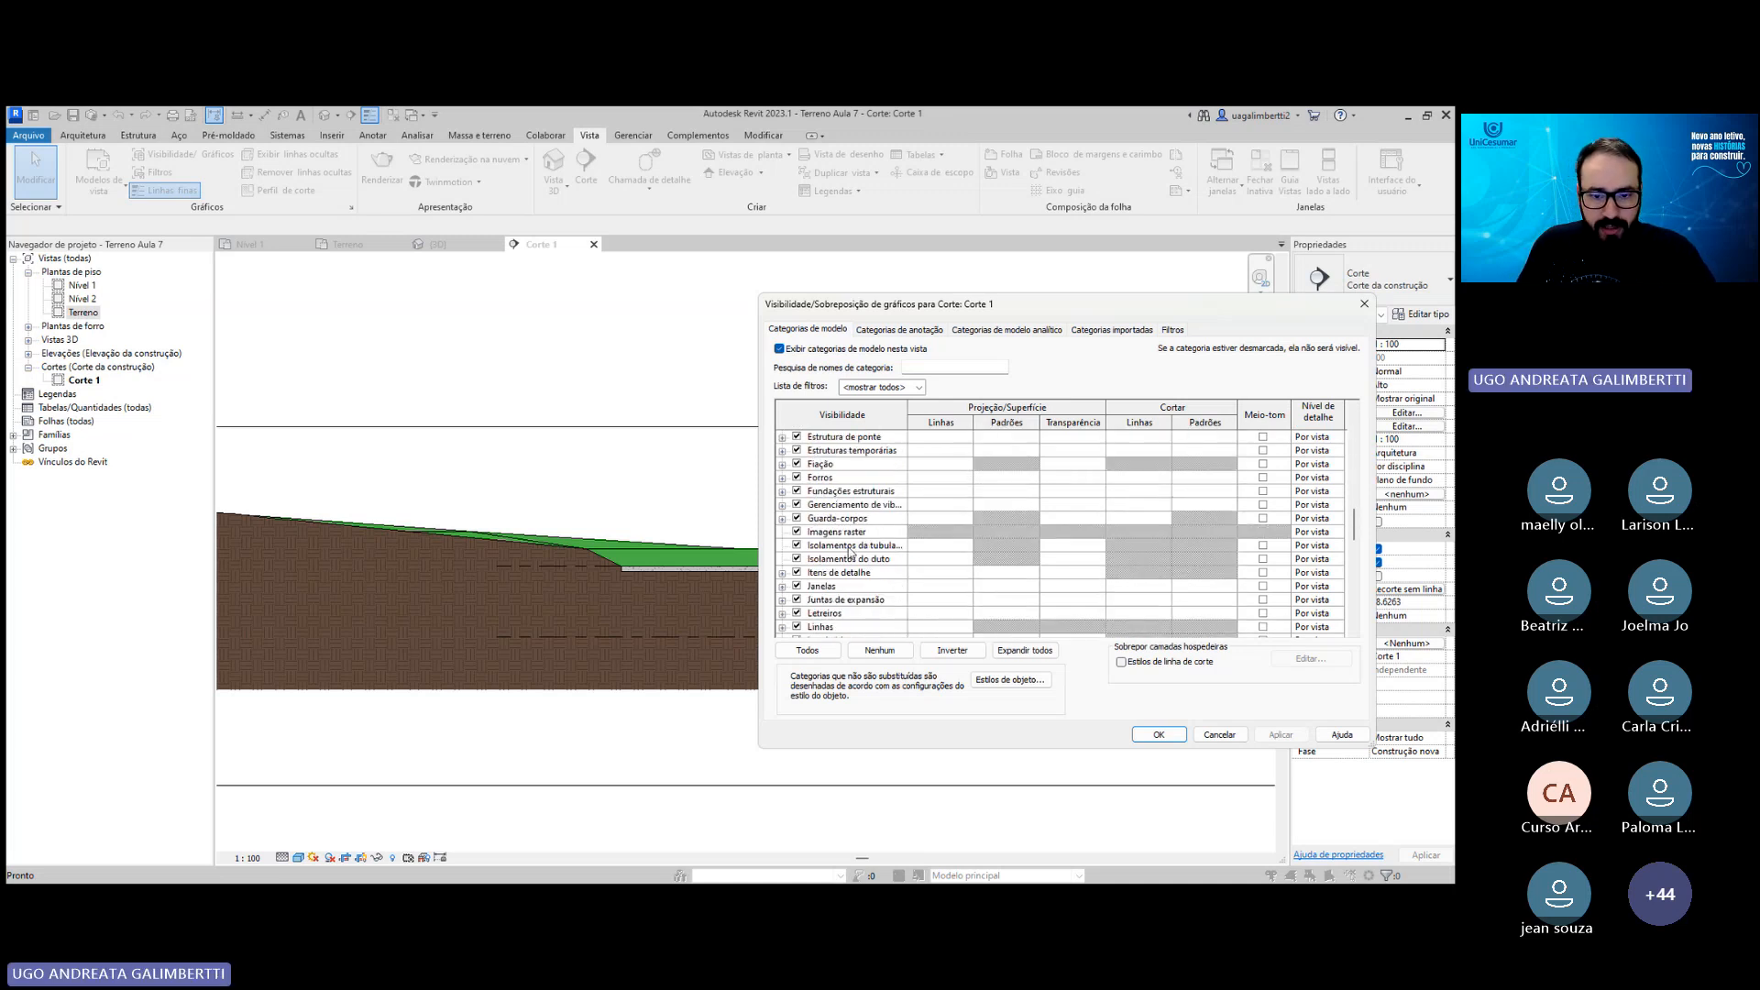
{"action": "scroll", "coordinate": [851, 568], "scroll_direction": "down", "scroll_amount": 6}
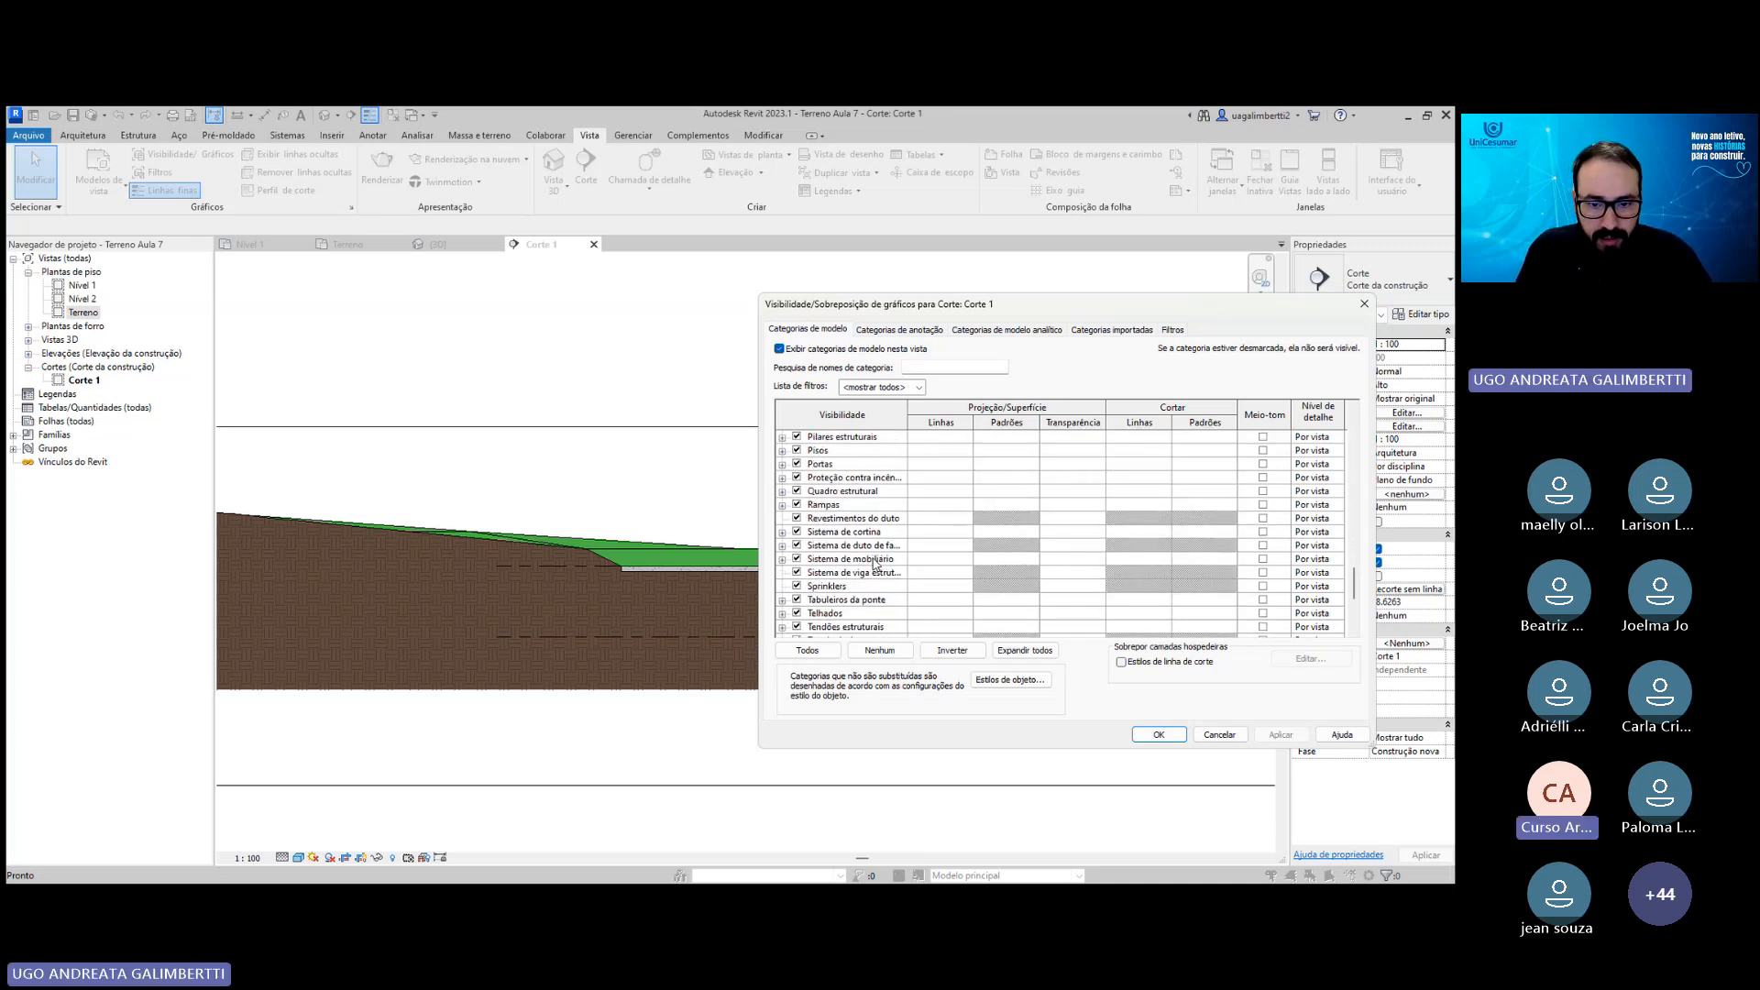
{"action": "scroll", "coordinate": [848, 605], "scroll_direction": "down", "scroll_amount": 1}
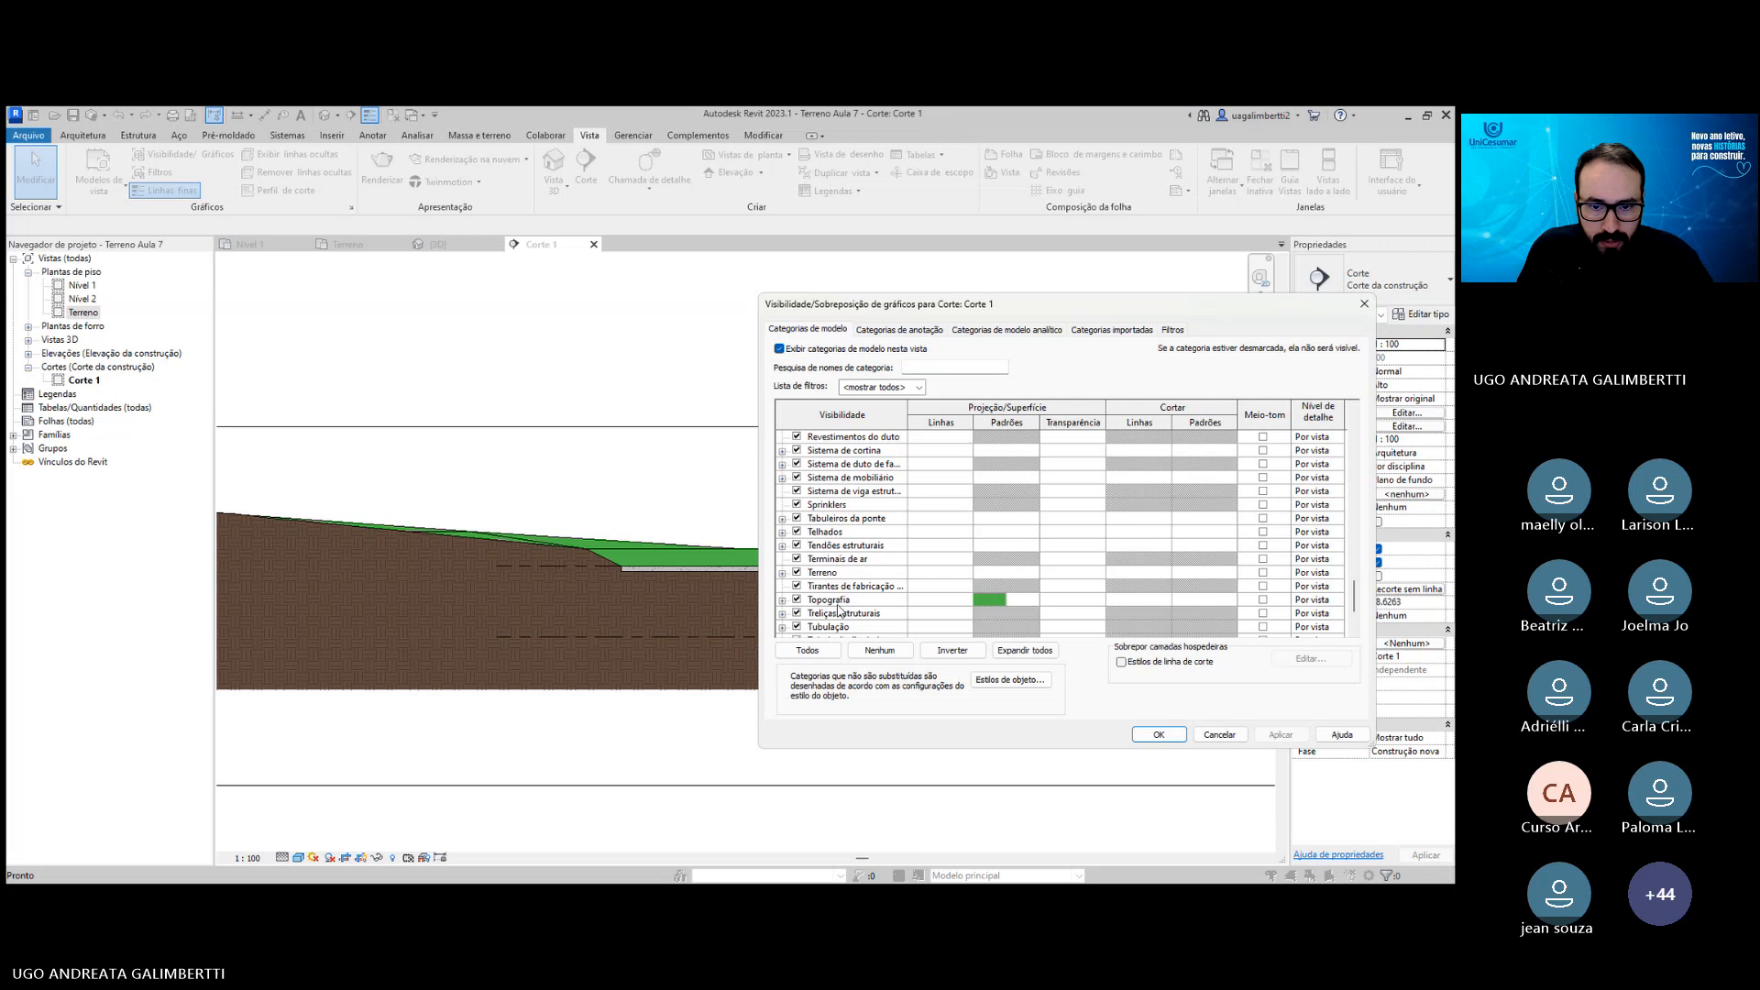
{"action": "left_click", "coordinate": [816, 601]}
{"action": "left_click", "coordinate": [783, 601]}
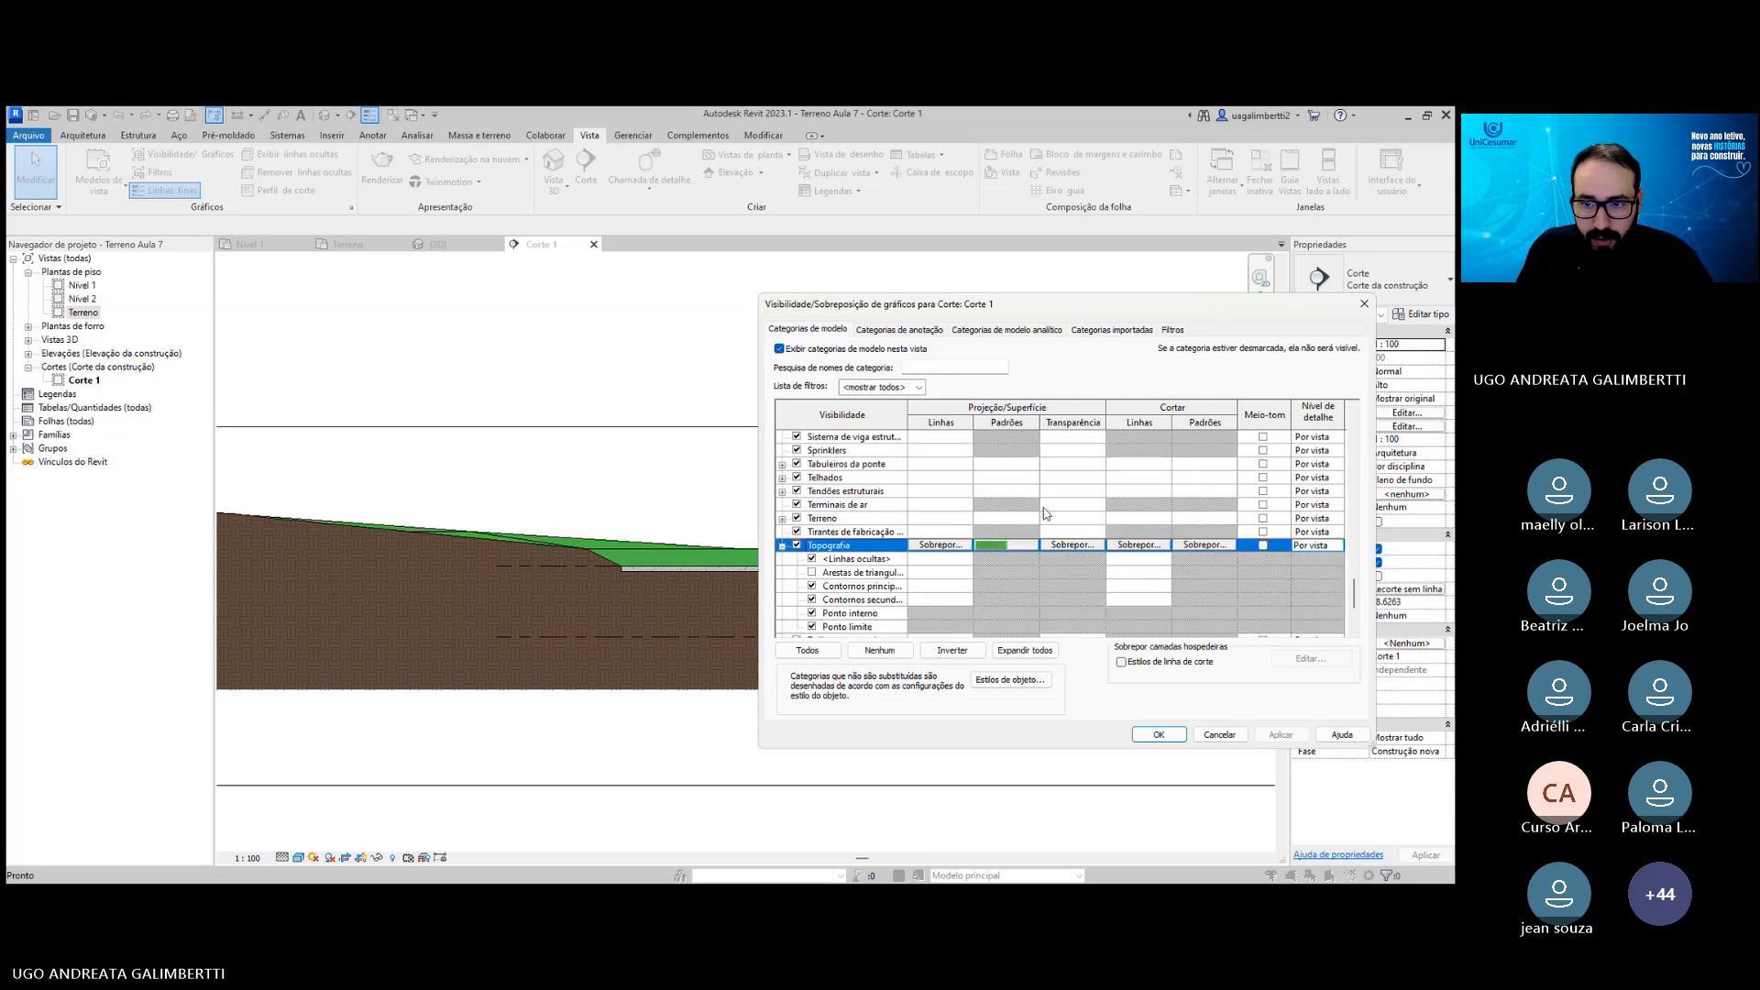
Open Topografia's cut pattern override and look through the foreground patterns without choosing one.
{"action": "left_click", "coordinate": [1195, 547]}
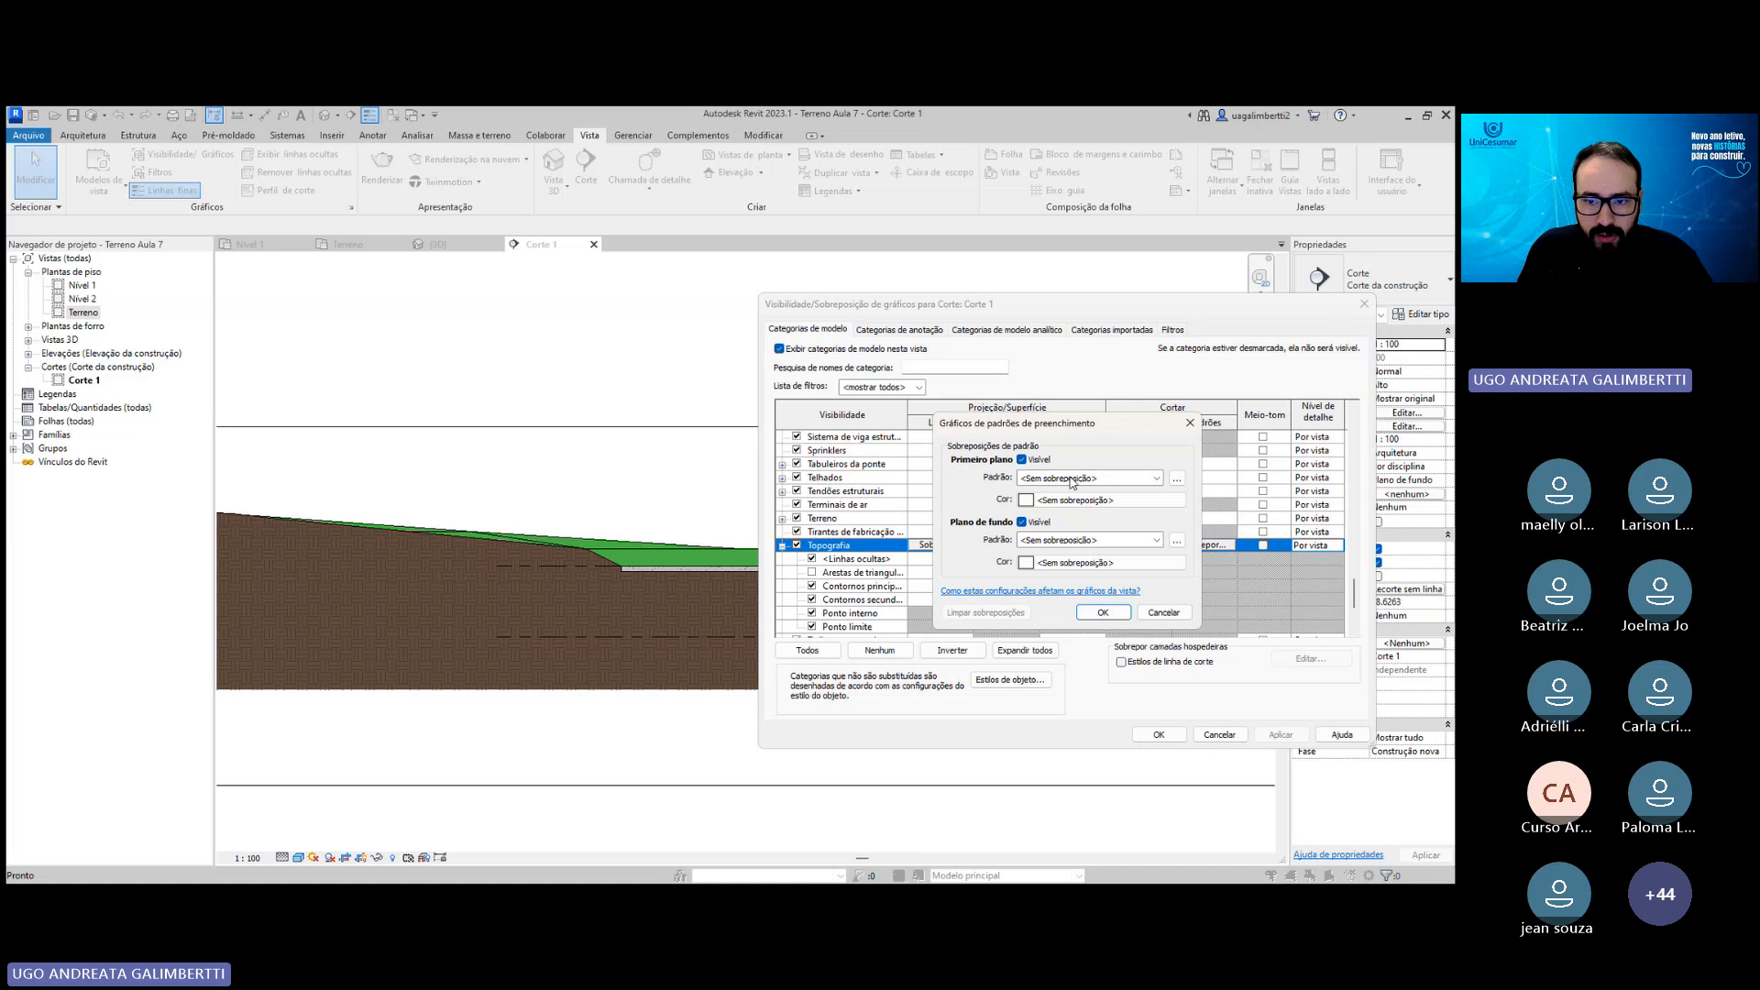
{"action": "left_click", "coordinate": [1071, 479]}
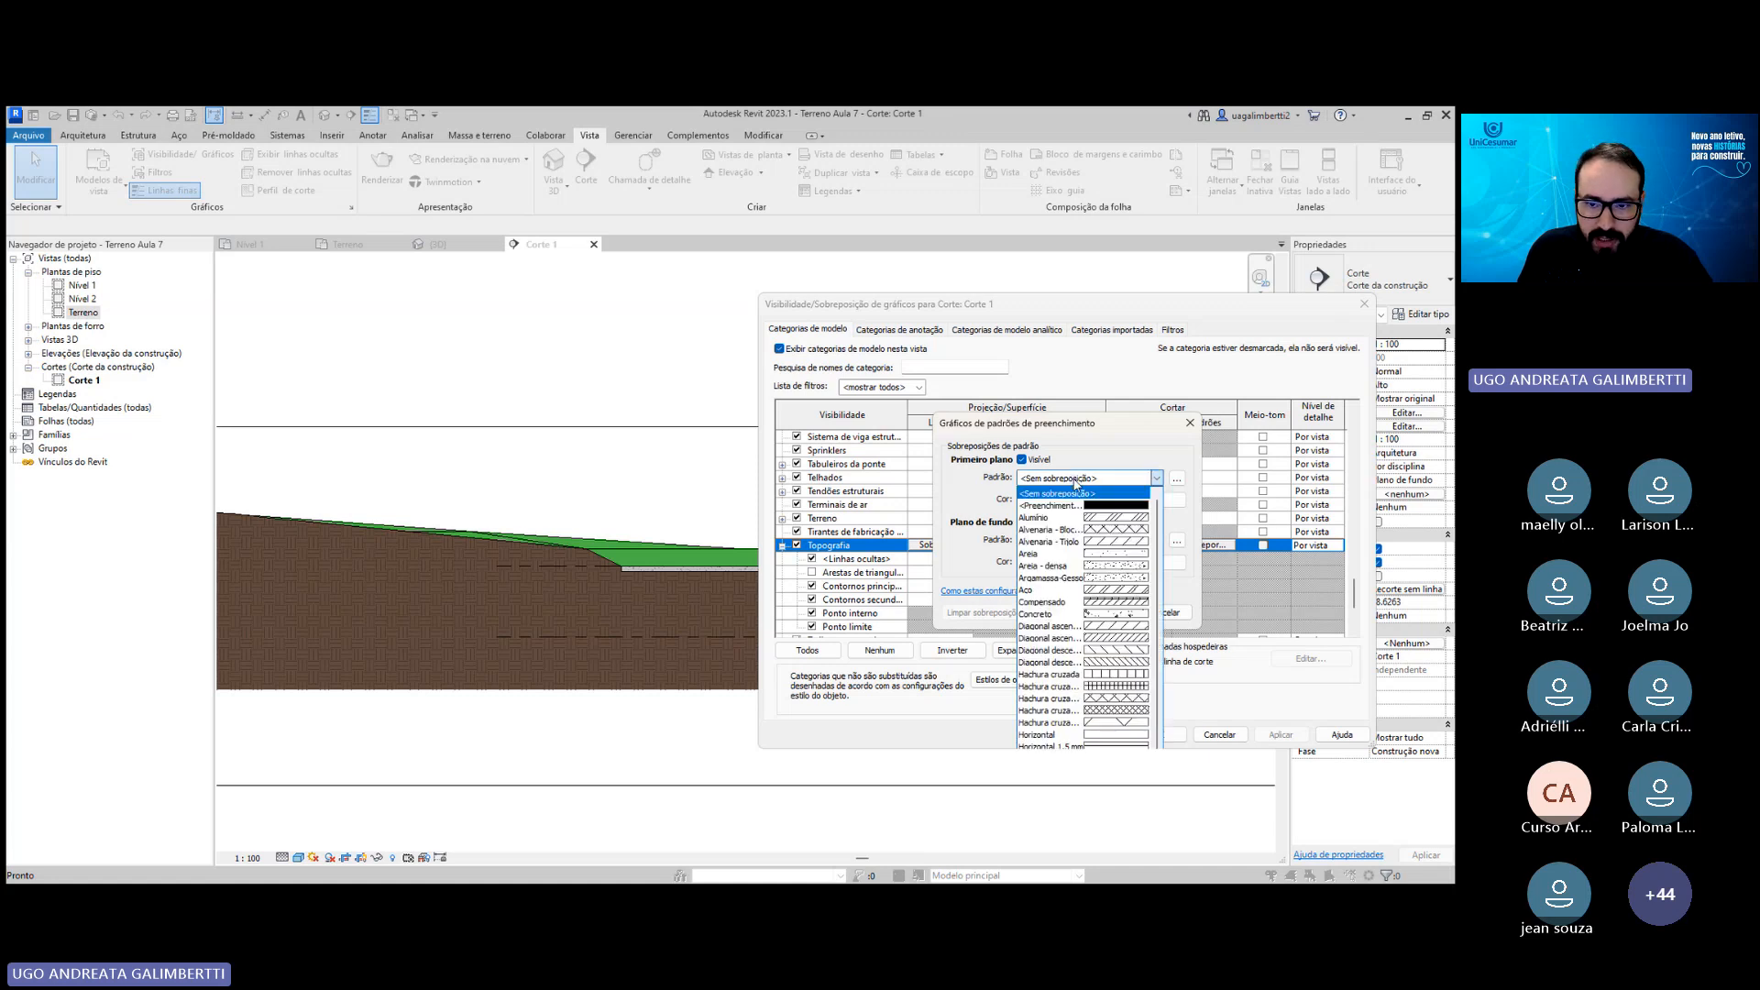
{"action": "left_click", "coordinate": [1007, 480]}
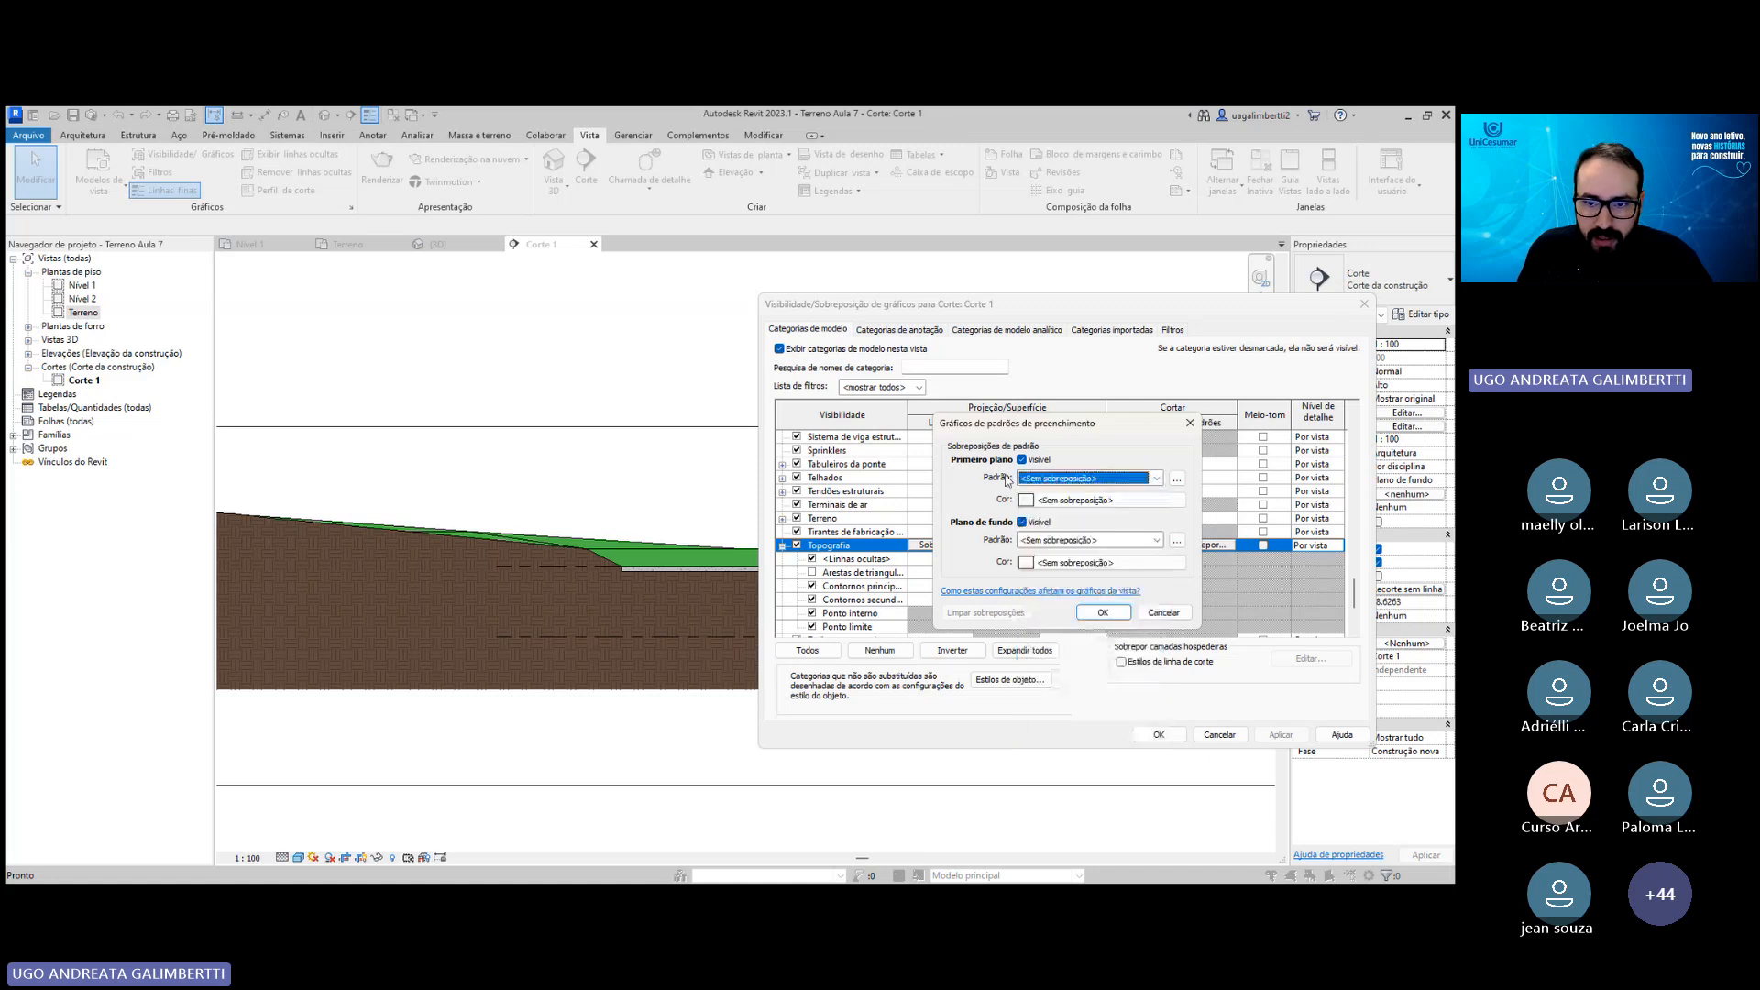
{"action": "left_click", "coordinate": [1084, 483]}
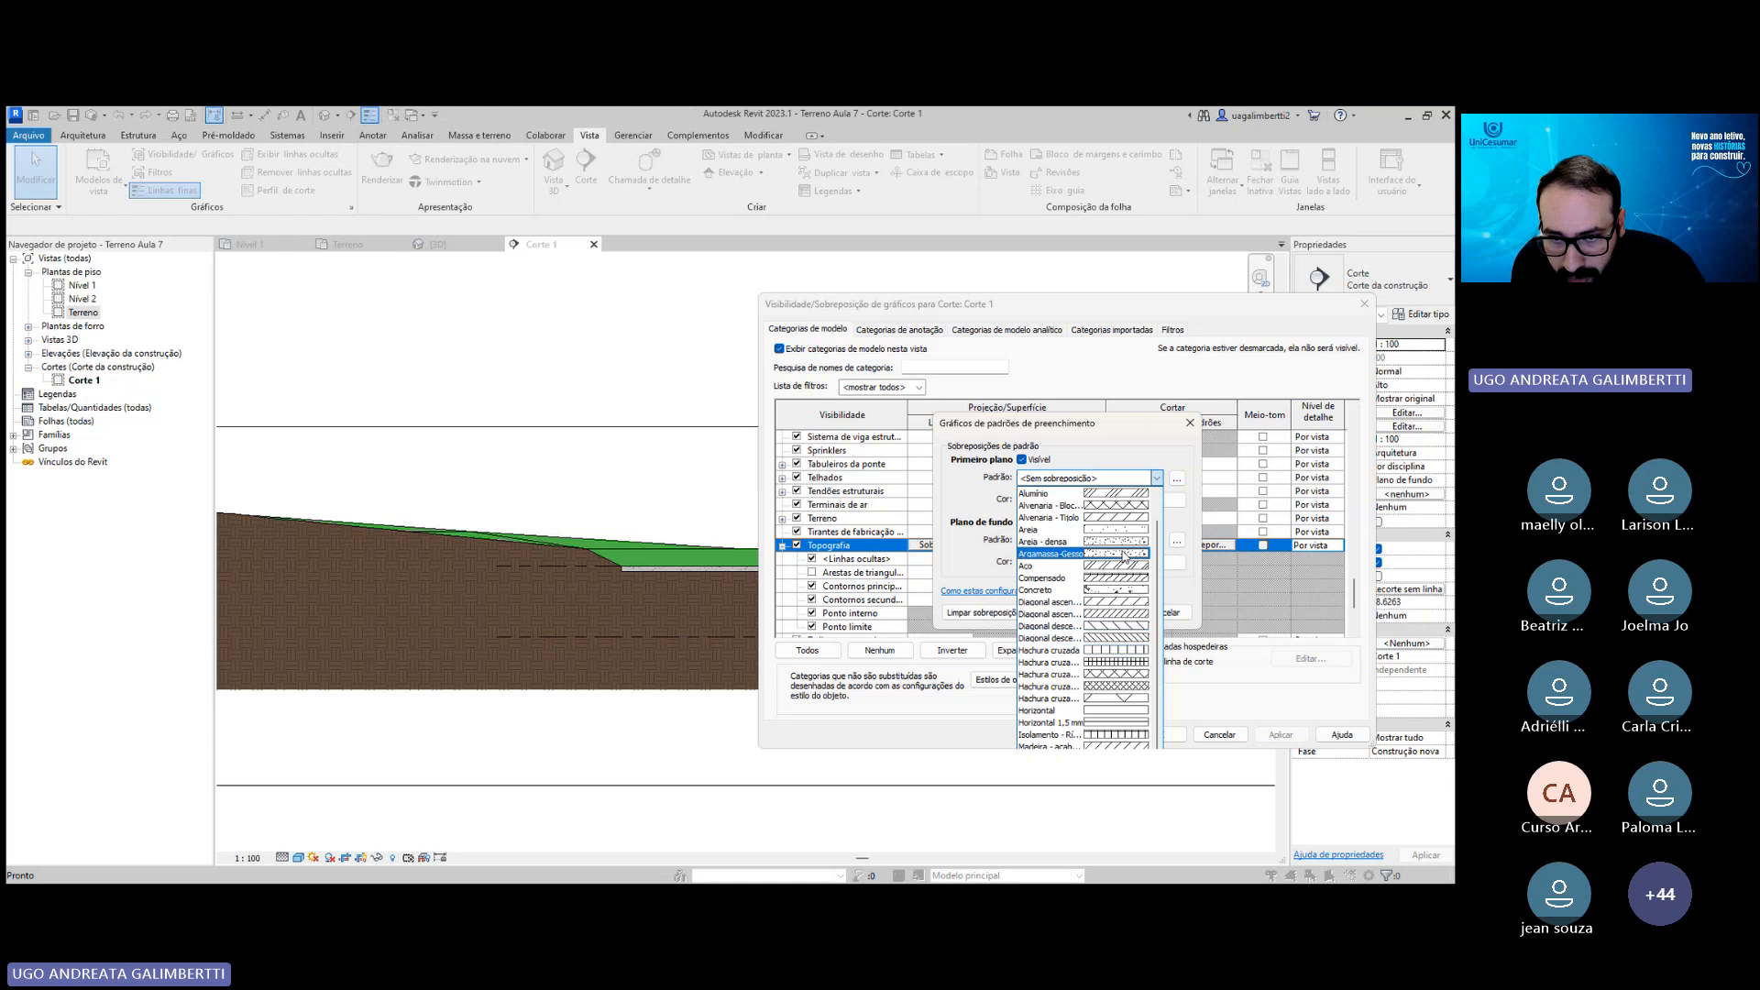
{"action": "left_click", "coordinate": [1127, 460]}
Set Topografia's cut background pattern to a solid fill in beige RGB 219-208-166 and apply the override.
{"action": "left_click", "coordinate": [1100, 543]}
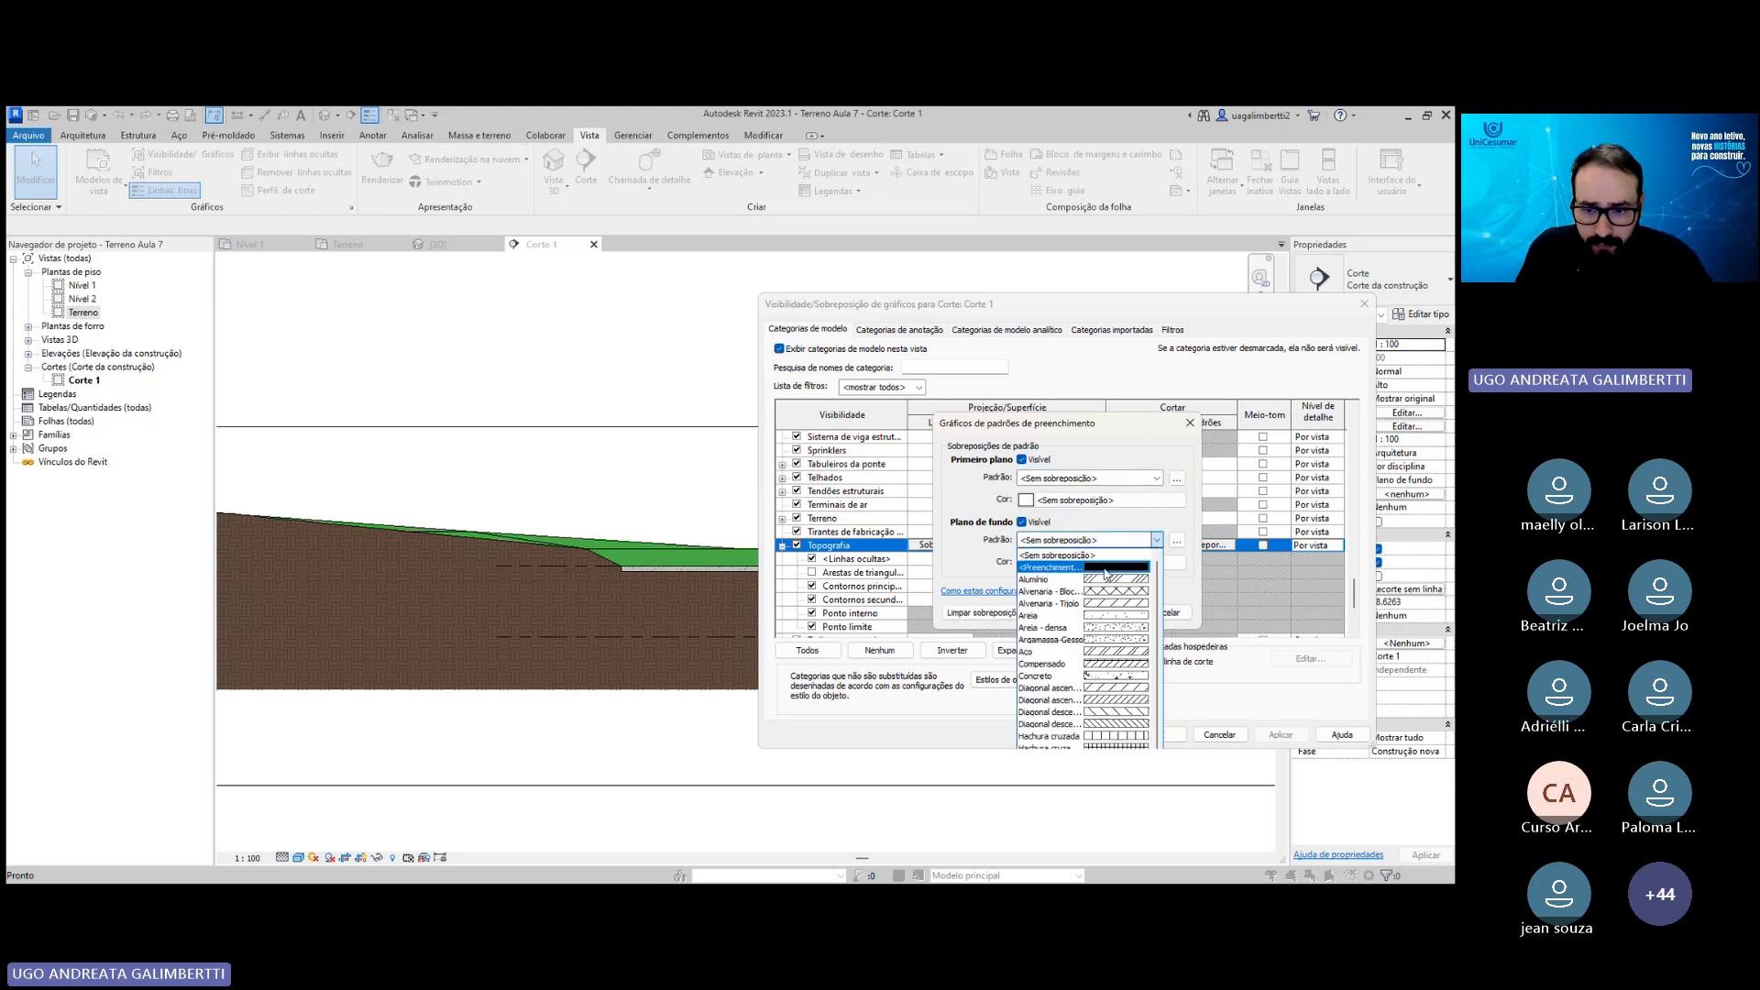
{"action": "left_click", "coordinate": [1106, 568]}
{"action": "left_click", "coordinate": [1108, 562]}
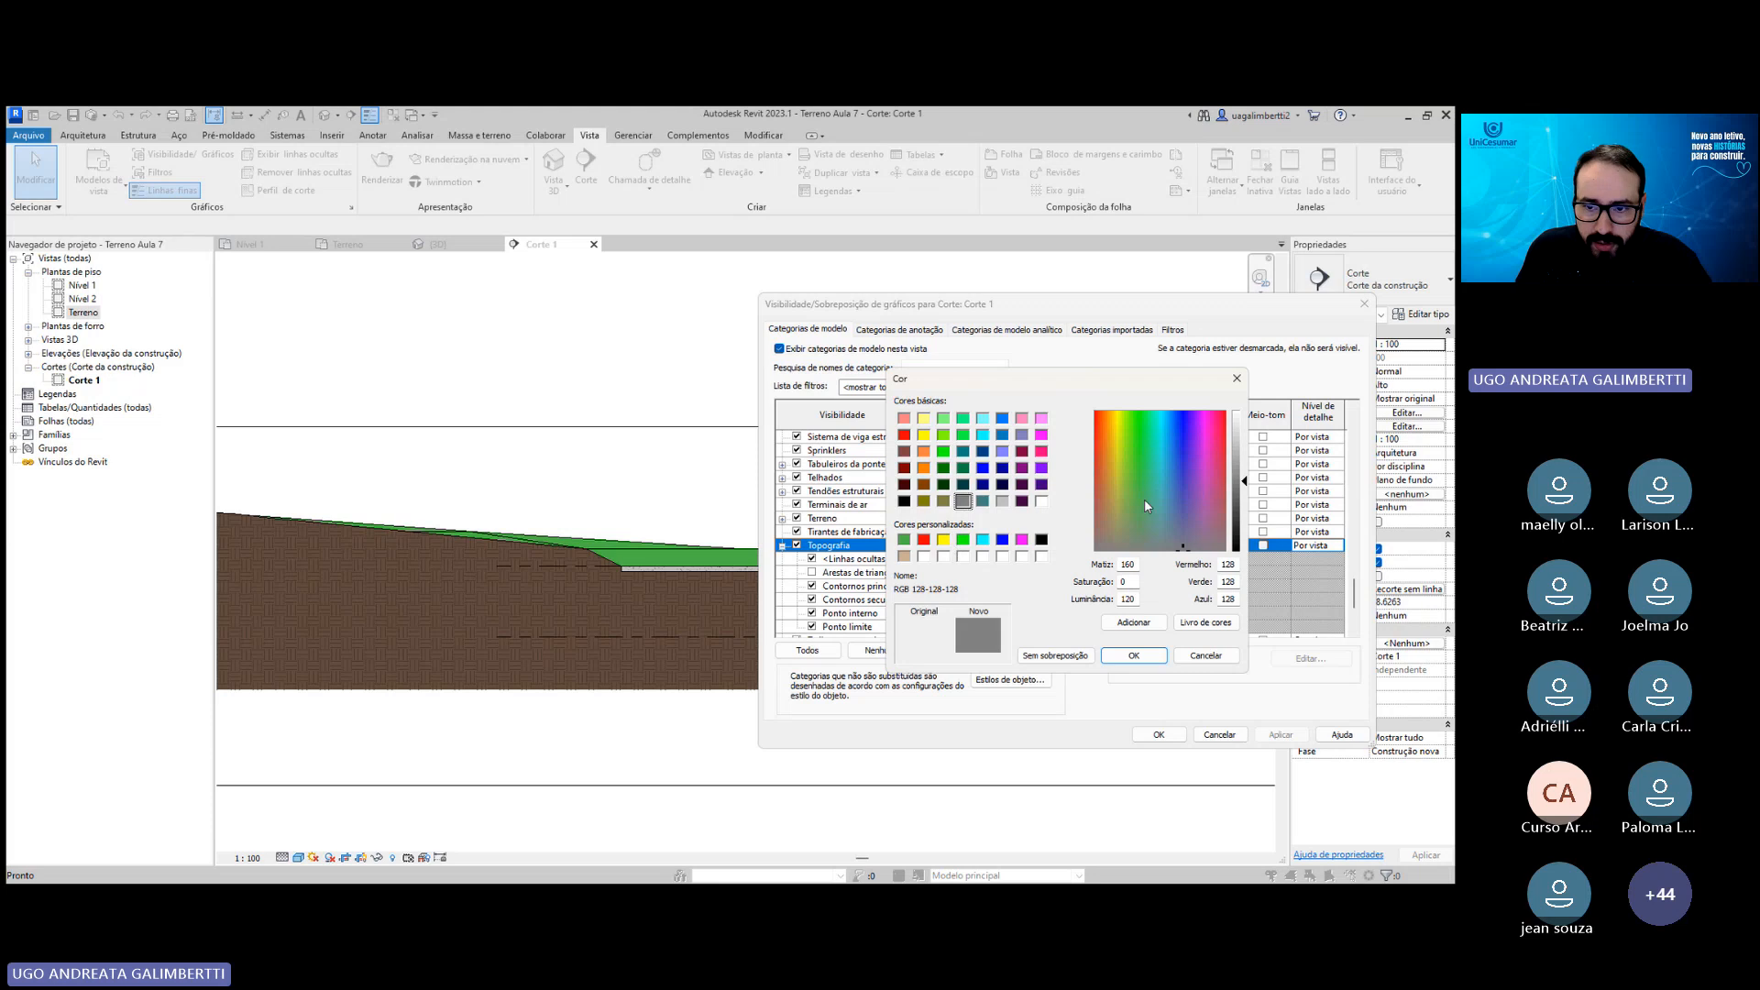
{"action": "left_click", "coordinate": [1114, 483]}
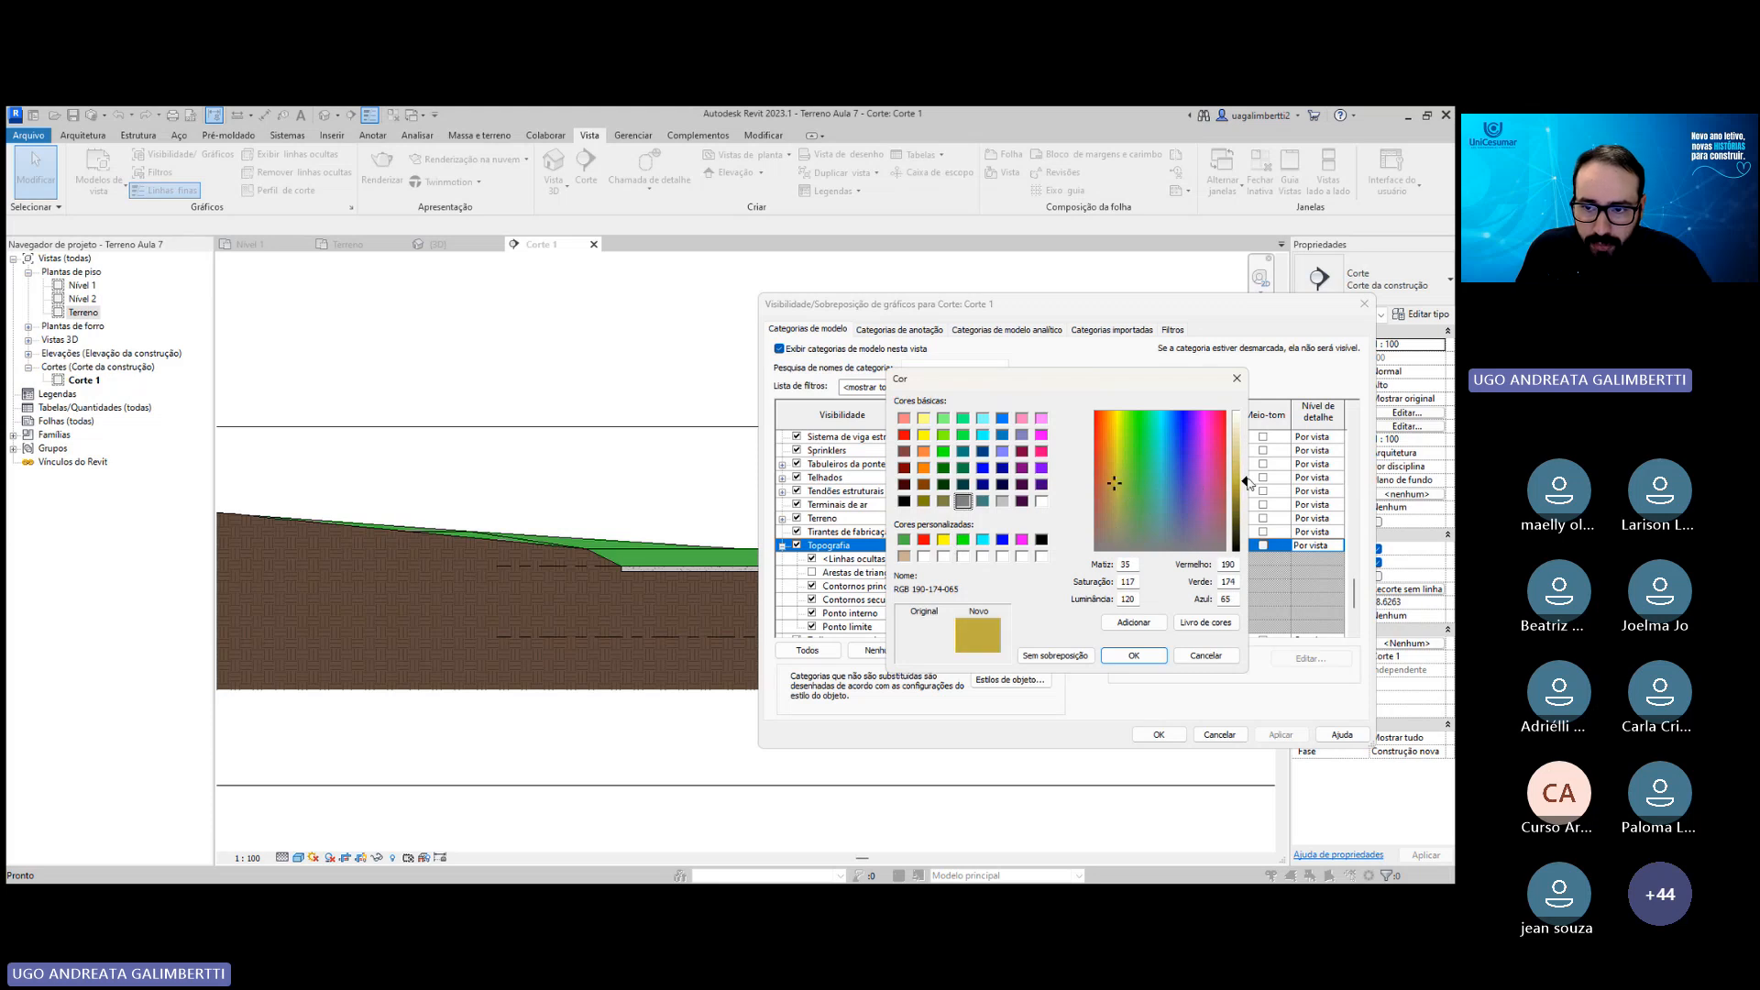
{"action": "left_click_drag", "start_coordinate": [1248, 483], "coordinate": [1248, 451]}
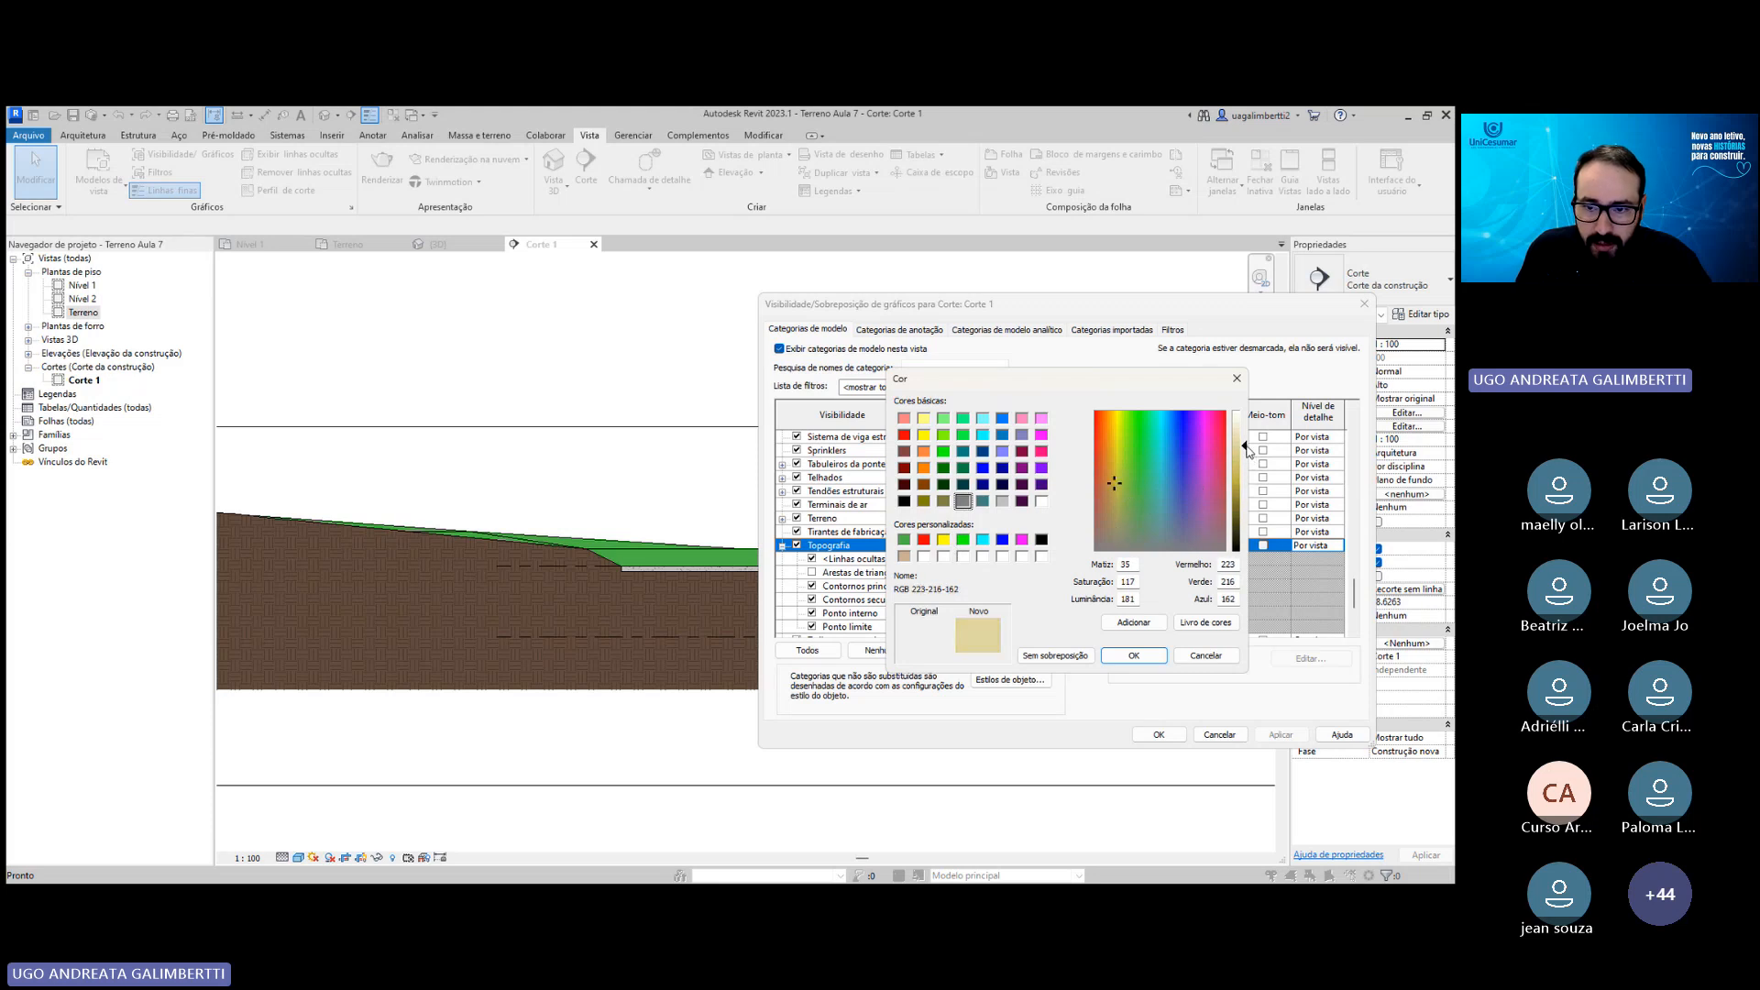
{"action": "left_click", "coordinate": [1118, 497]}
{"action": "left_click", "coordinate": [1113, 491]}
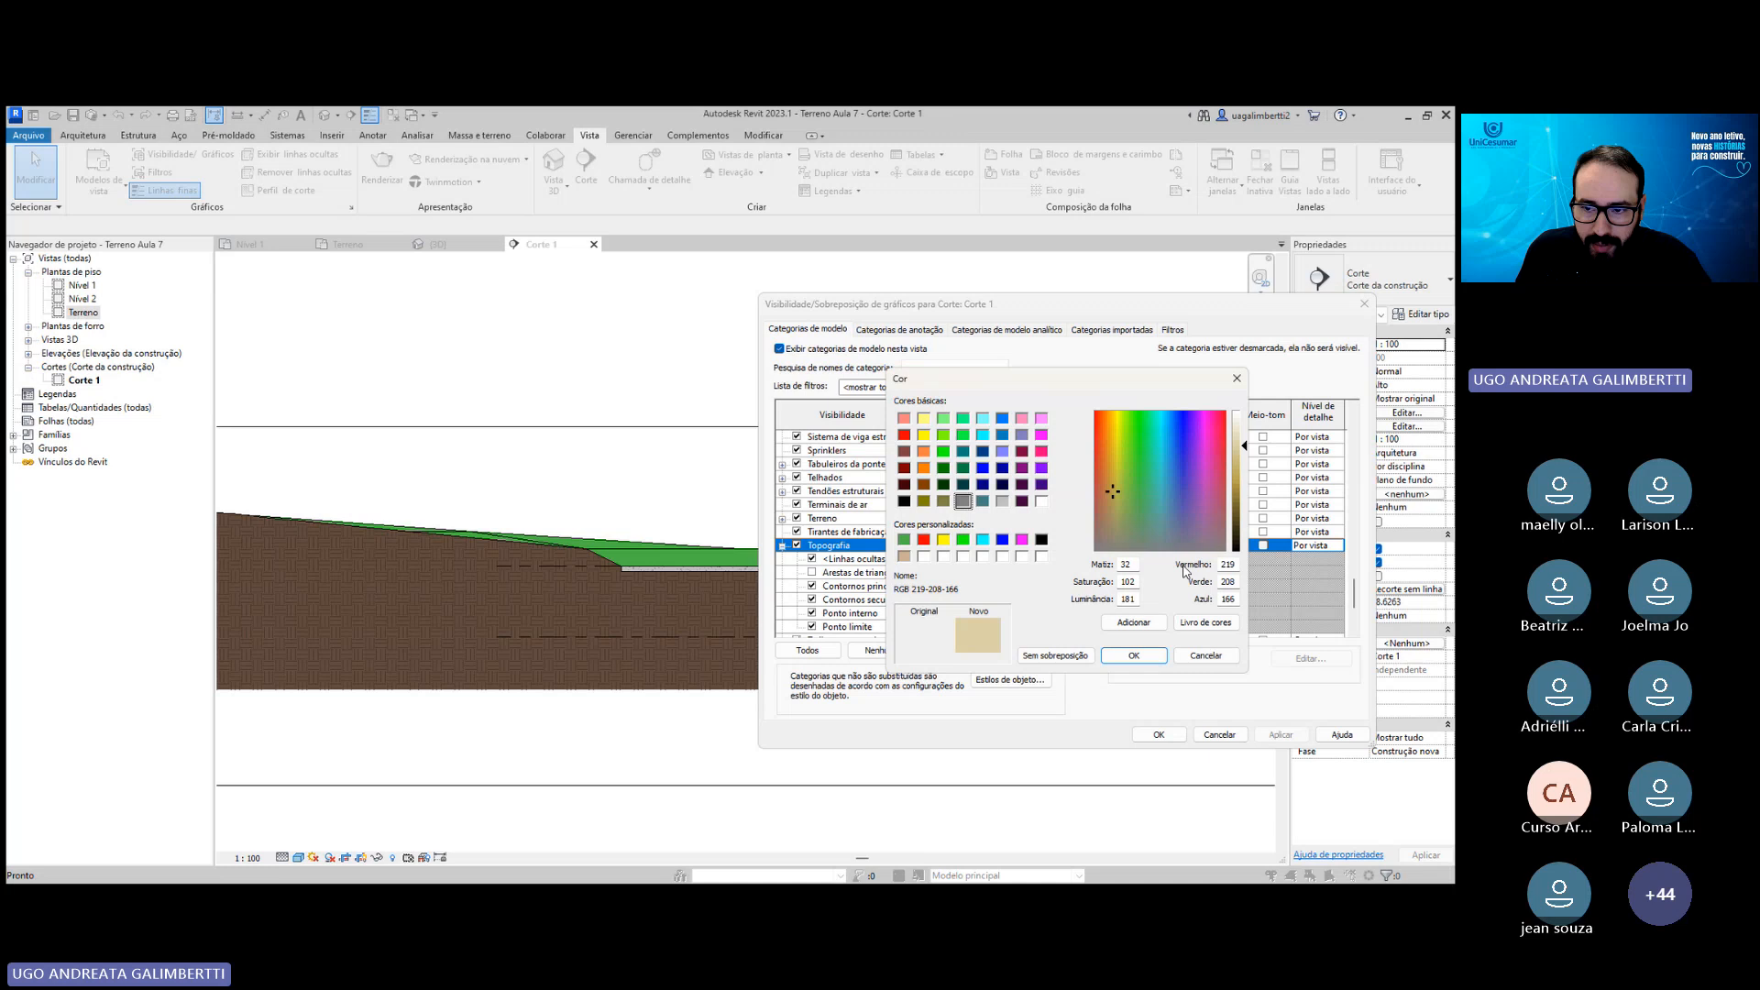
{"action": "left_click", "coordinate": [1136, 656]}
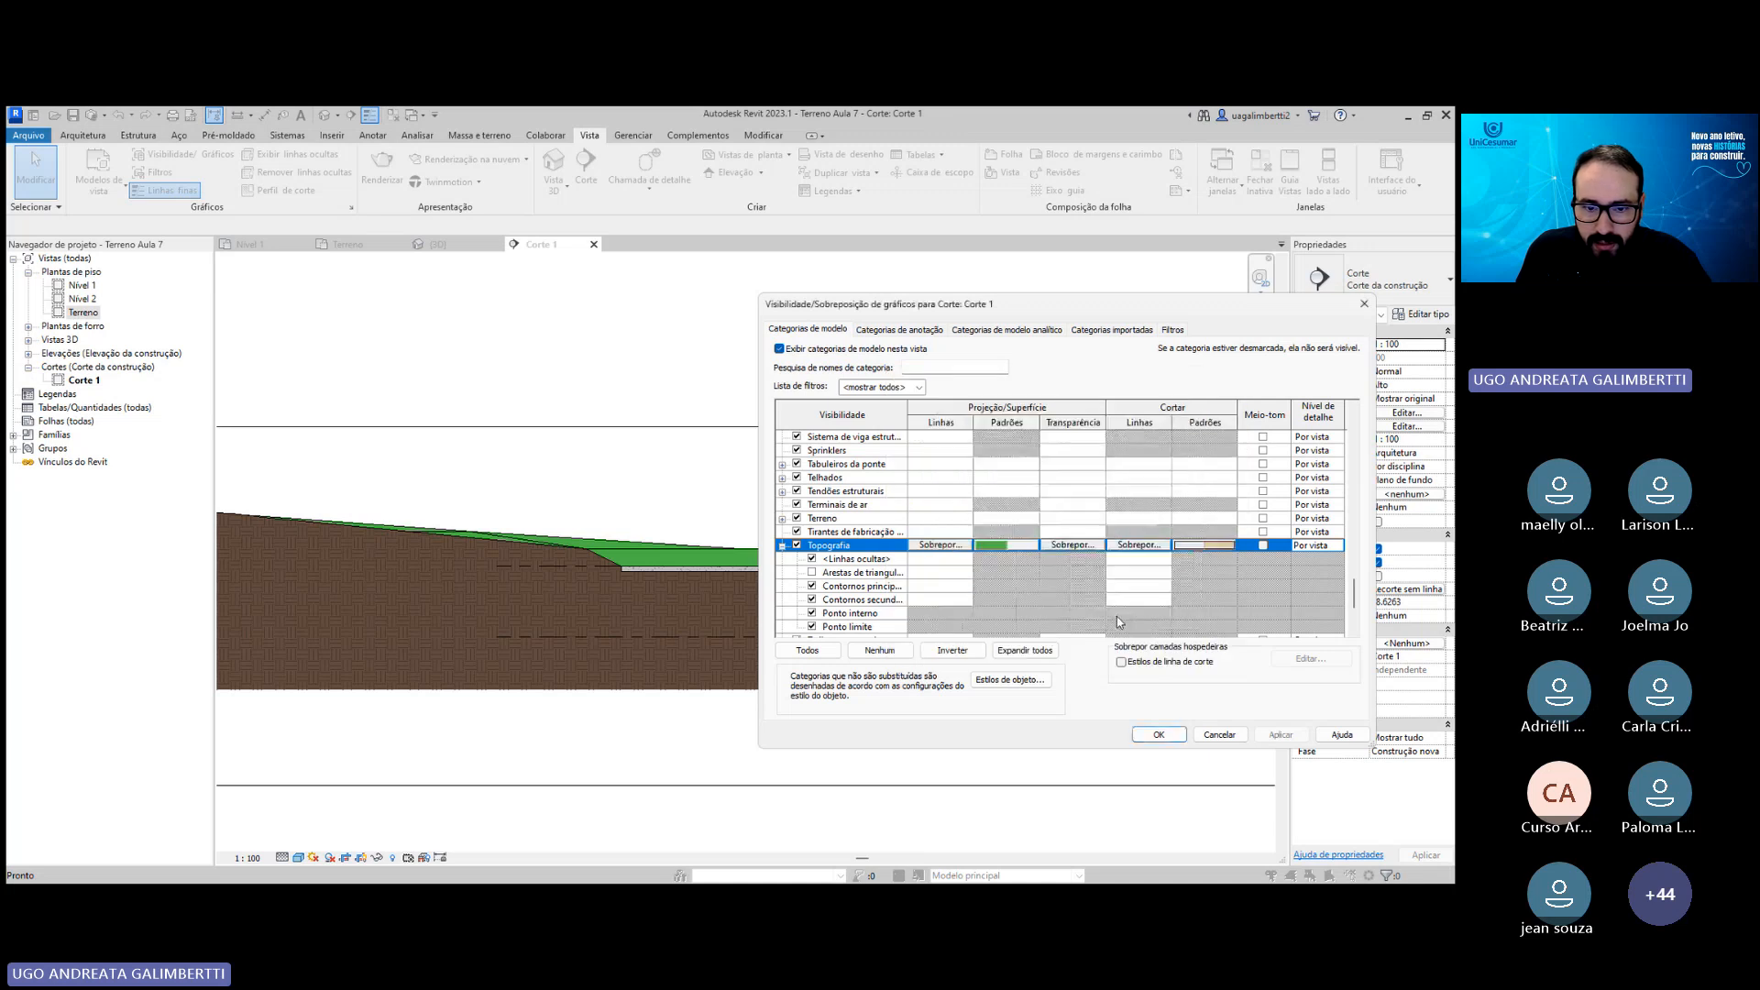
{"action": "left_click", "coordinate": [1265, 738]}
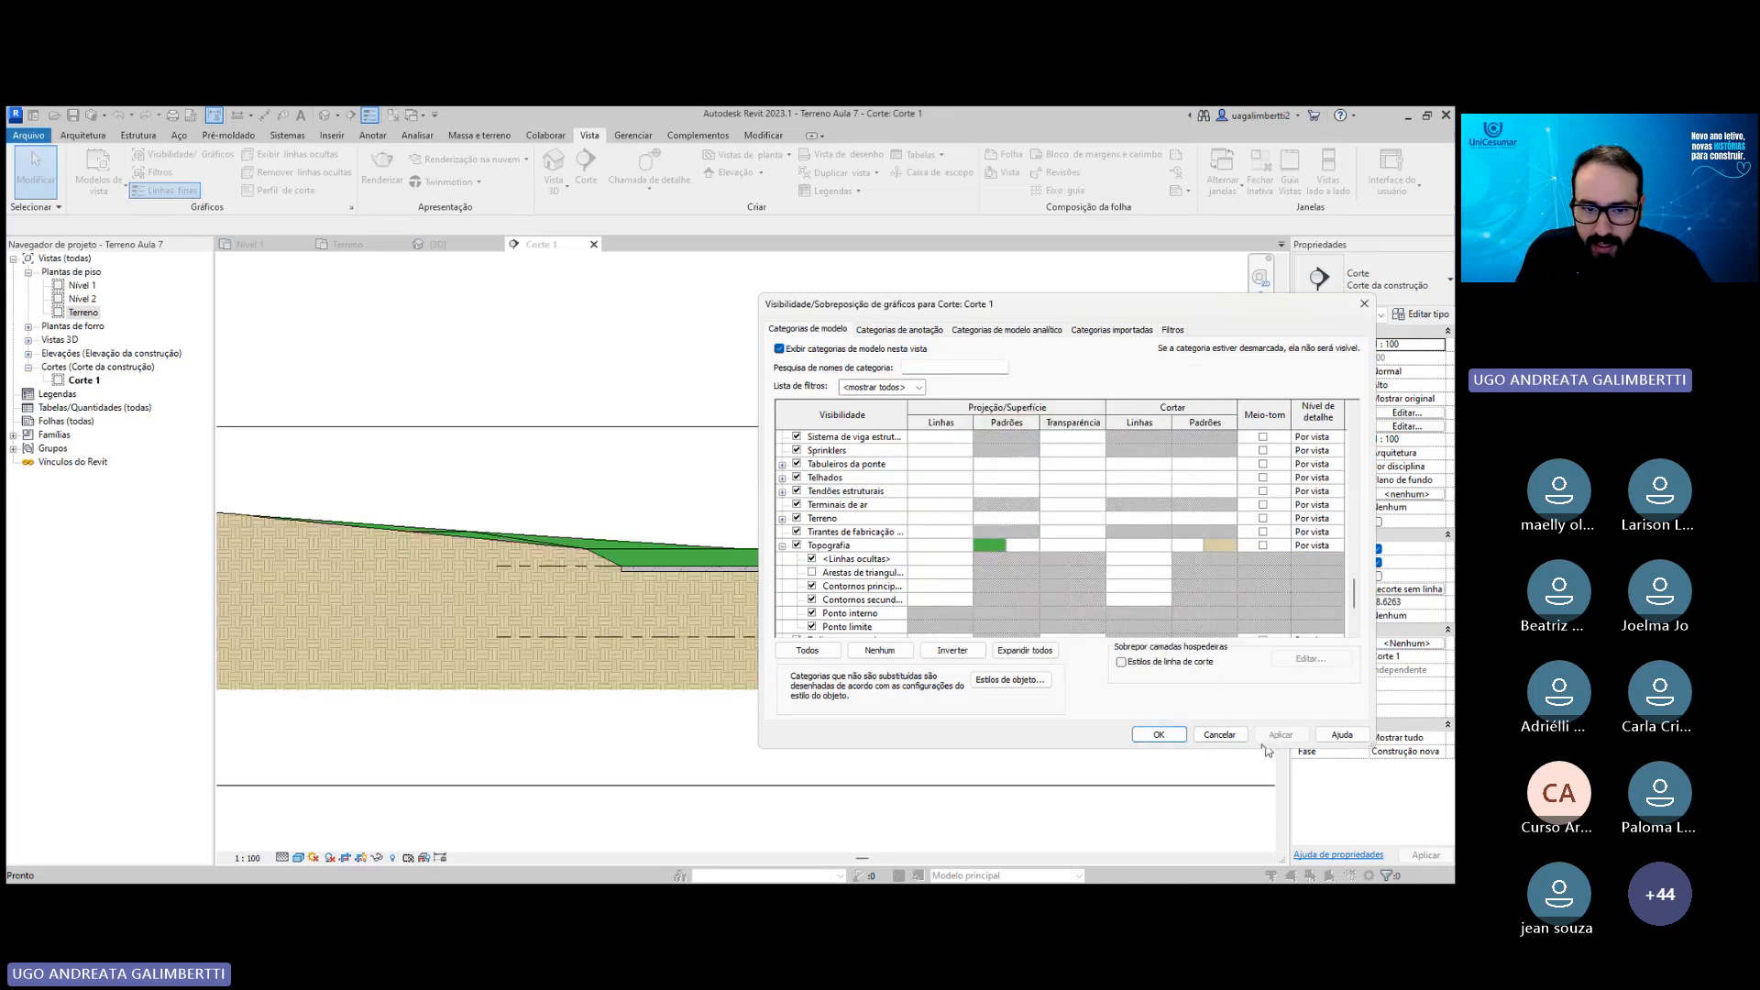
Close the overrides, inspect the recoloured section, look at the Terreno floor plan and return to the Corte 1 section.
{"action": "left_click", "coordinate": [1159, 734]}
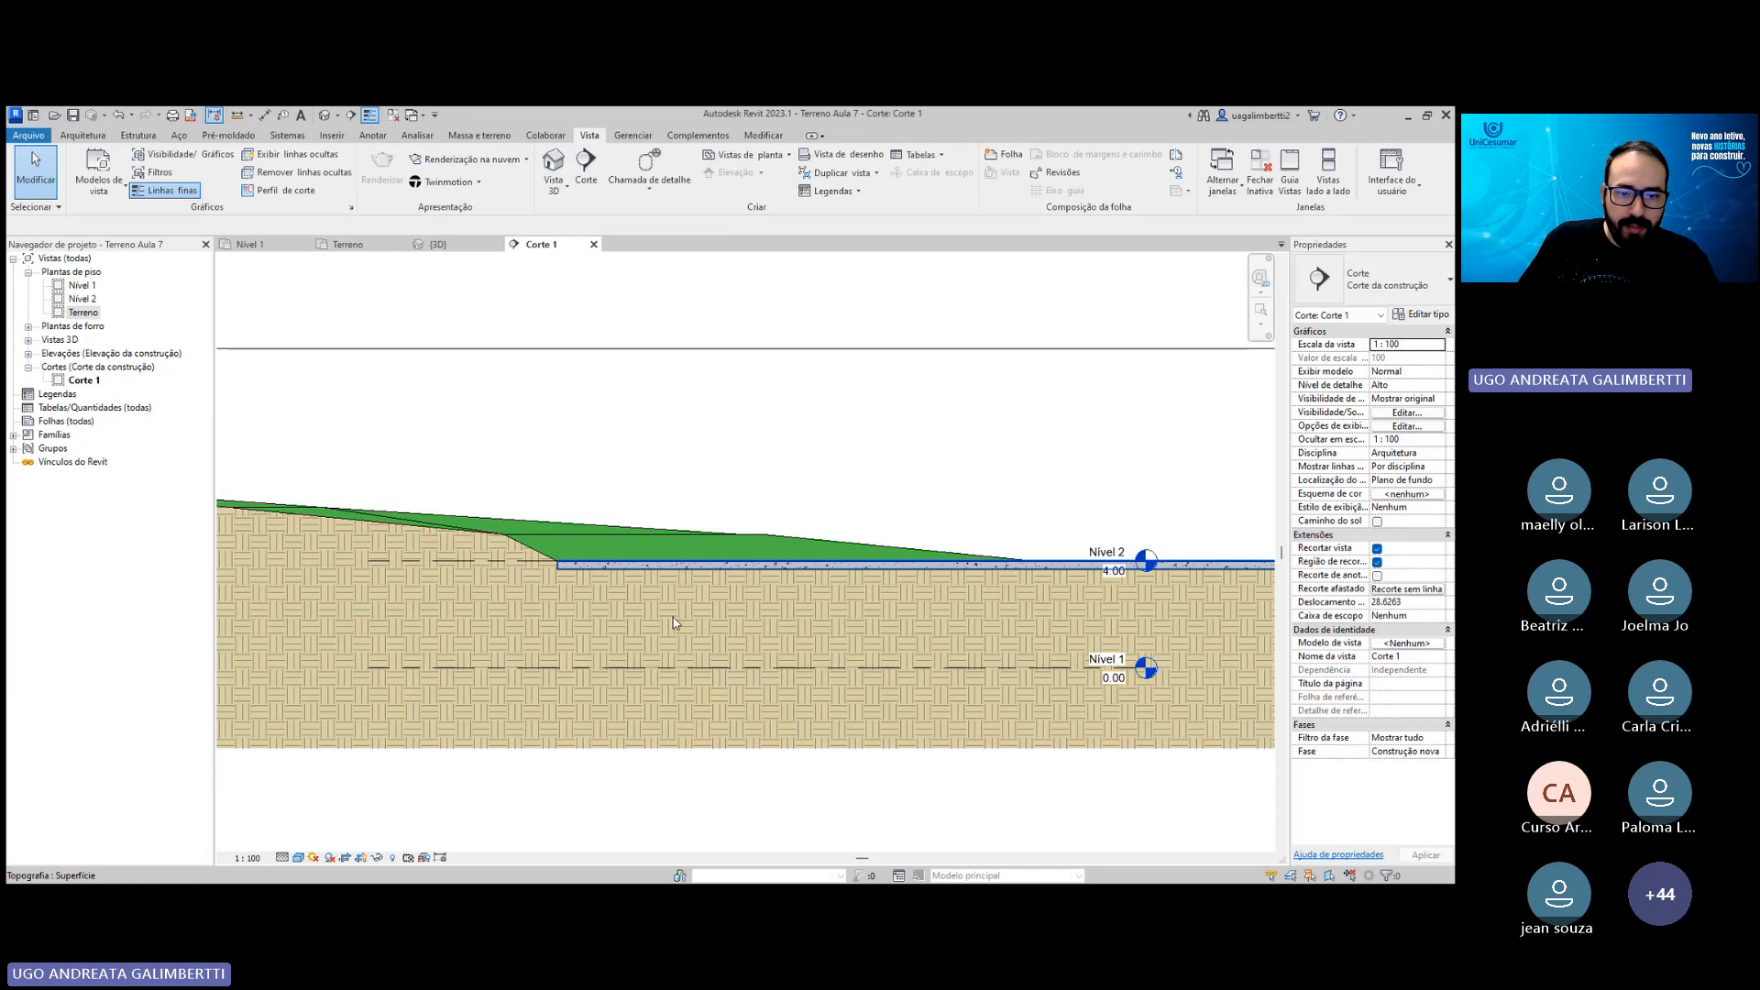
{"action": "mouse_move", "coordinate": [674, 605]}
{"action": "middle_mouse_down"}
{"action": "mouse_move", "coordinate": [826, 591]}
{"action": "mouse_move", "coordinate": [751, 561]}
{"action": "middle_mouse_up"}
{"action": "scroll", "coordinate": [824, 594], "scroll_direction": "down", "scroll_amount": 2}
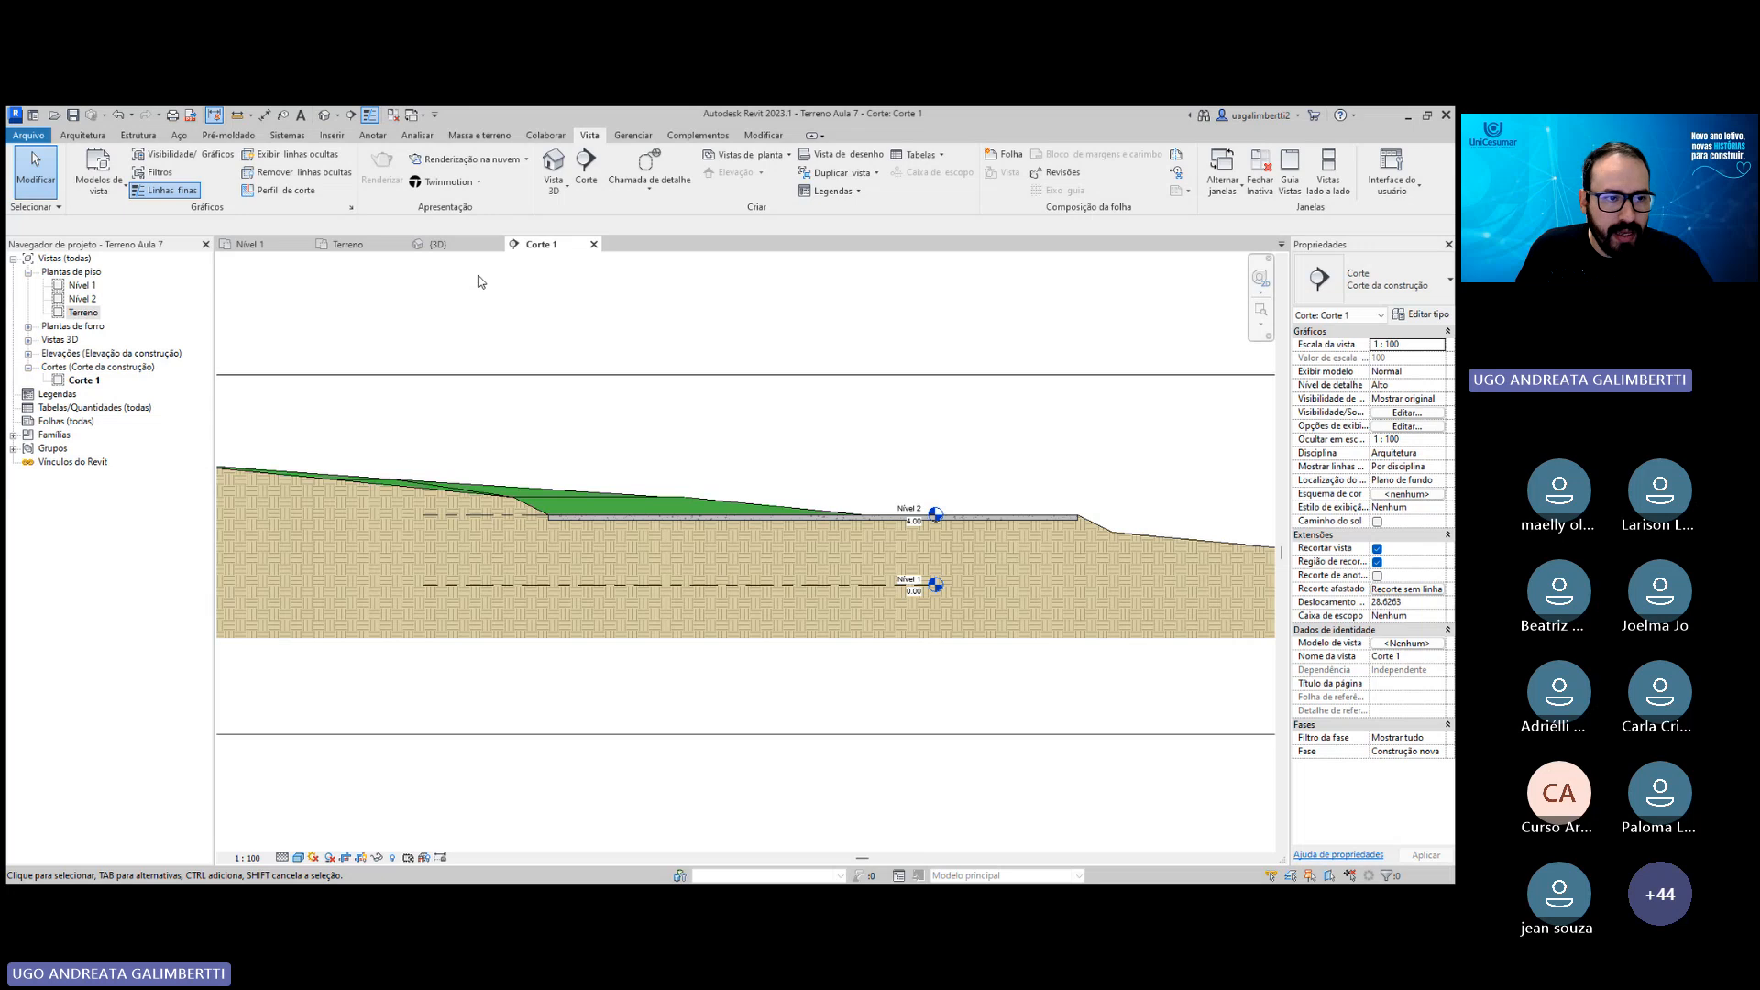
{"action": "double_click", "coordinate": [82, 286]}
{"action": "double_click", "coordinate": [83, 312]}
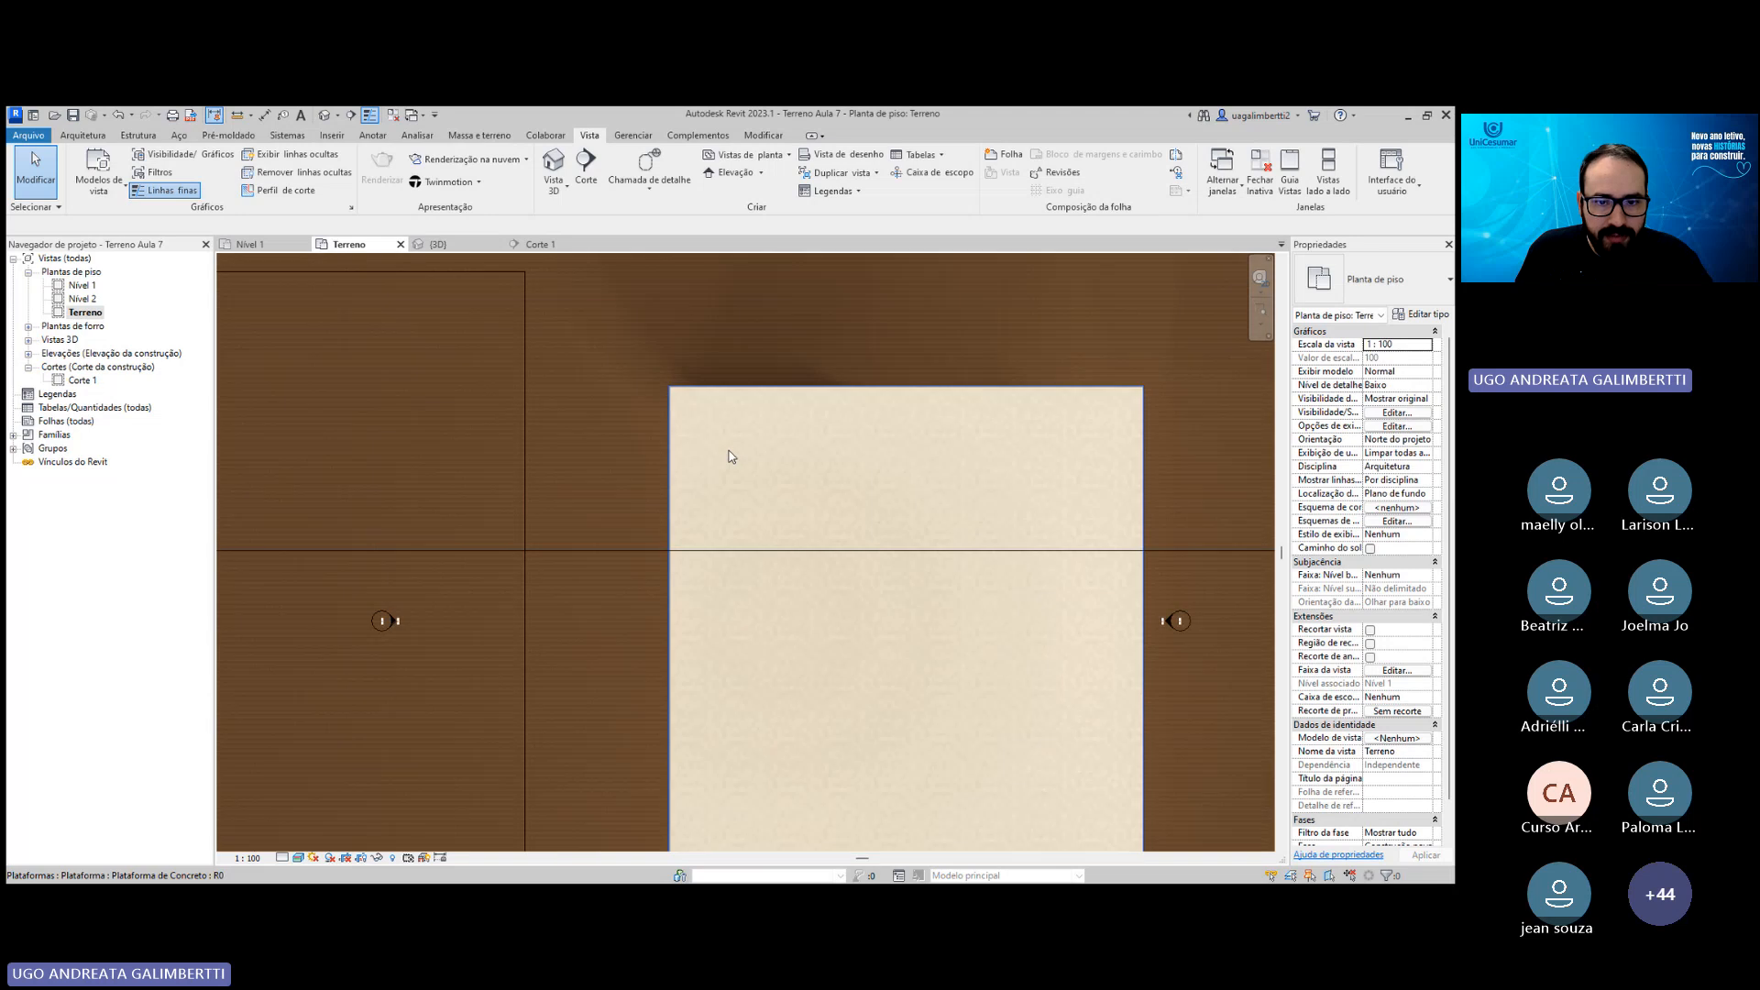
{"action": "double_click", "coordinate": [81, 381]}
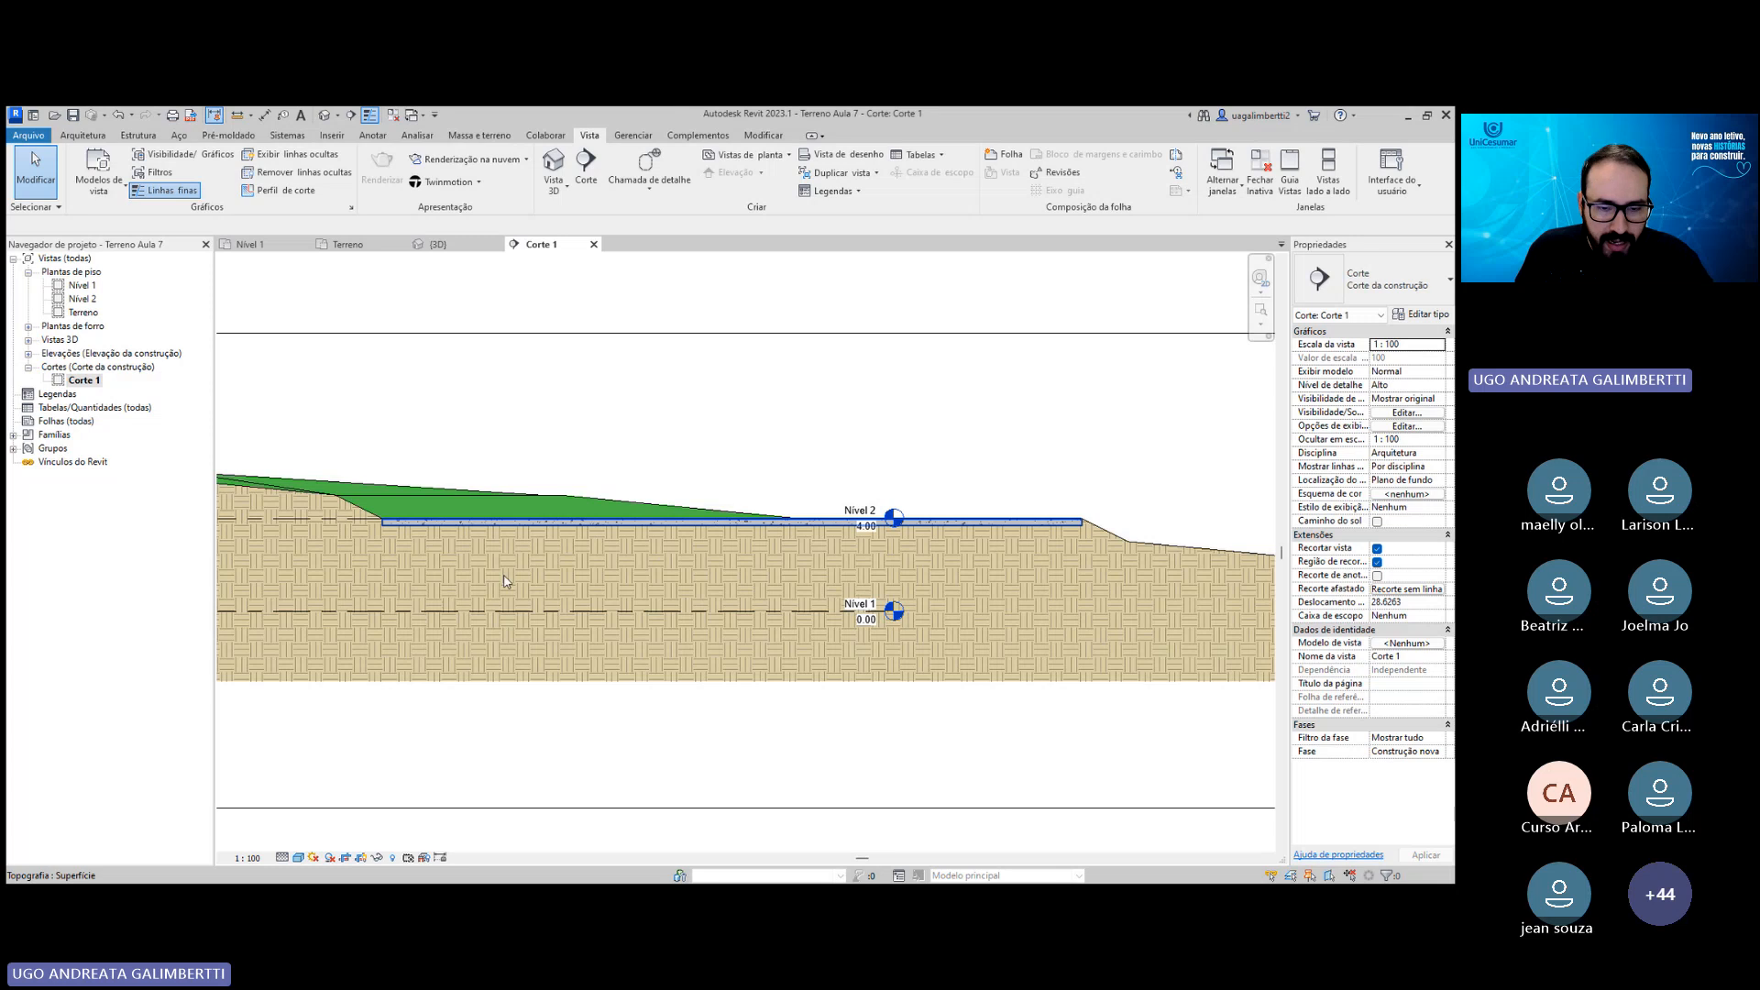
Reopen the Visibility/Graphics overrides for Corte 1, find the Topografia category and open its cut pattern override.
{"action": "key", "text": "v"}
{"action": "key", "text": "g"}
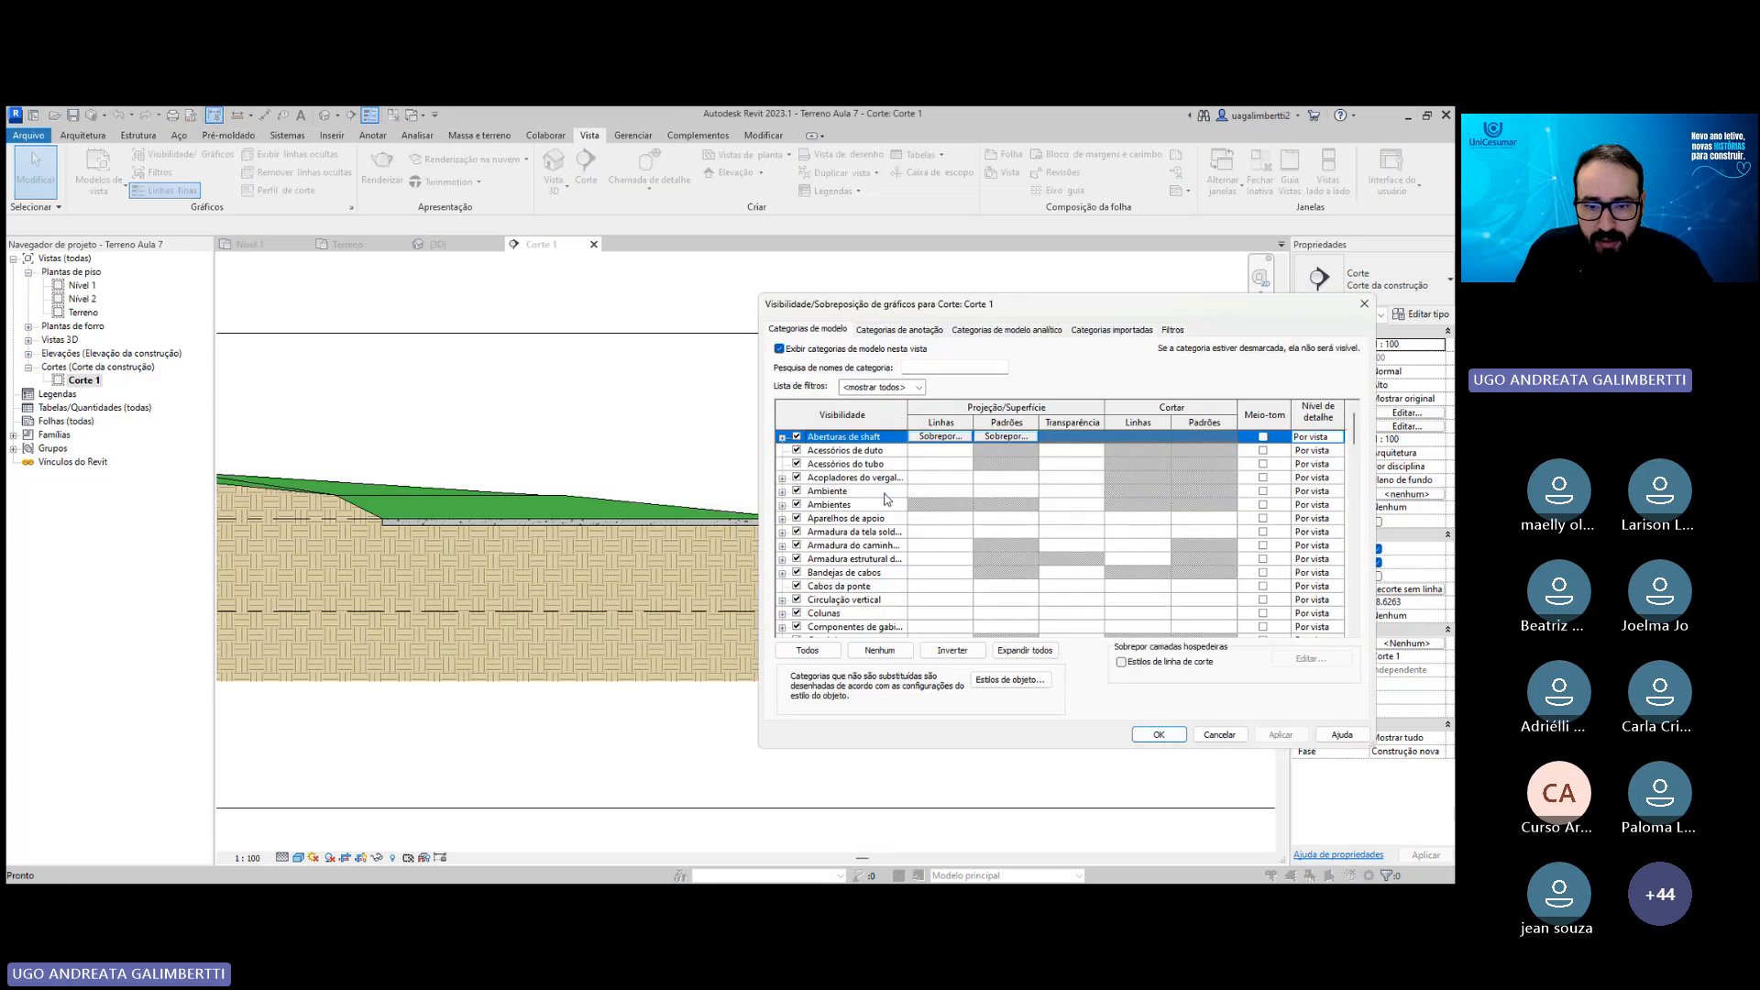
{"action": "scroll", "coordinate": [887, 499], "scroll_direction": "down", "scroll_amount": 12}
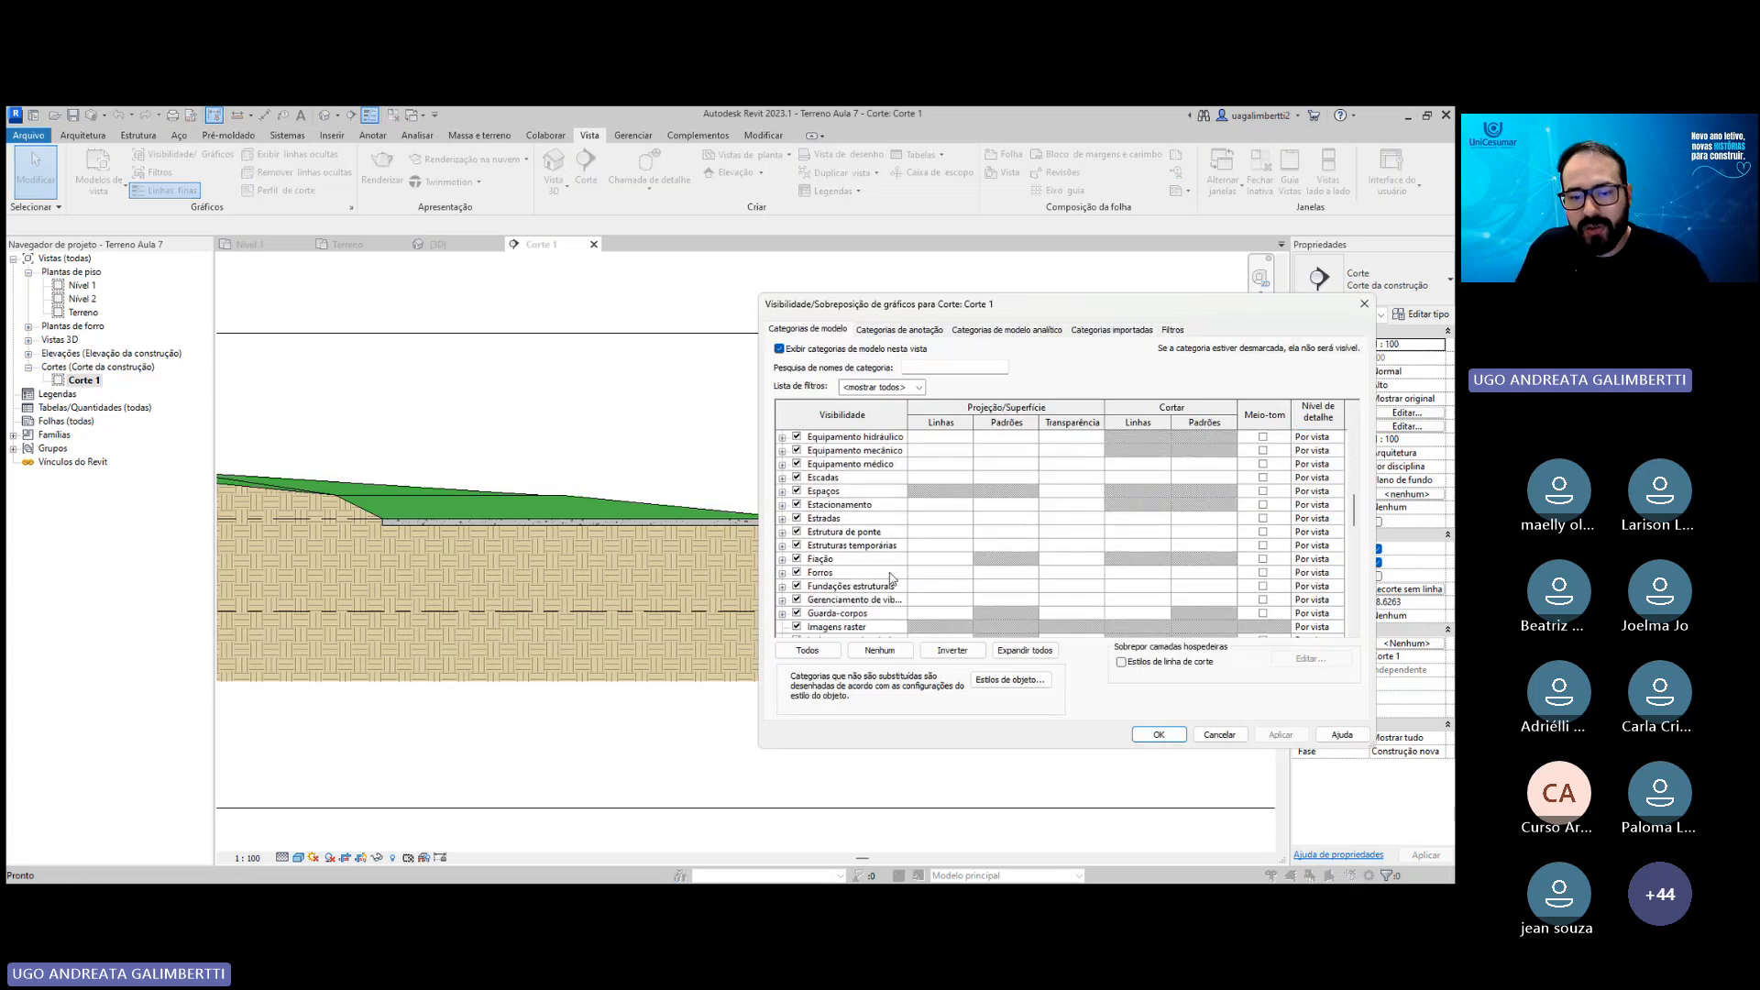
{"action": "scroll", "coordinate": [889, 577], "scroll_direction": "down", "scroll_amount": 6}
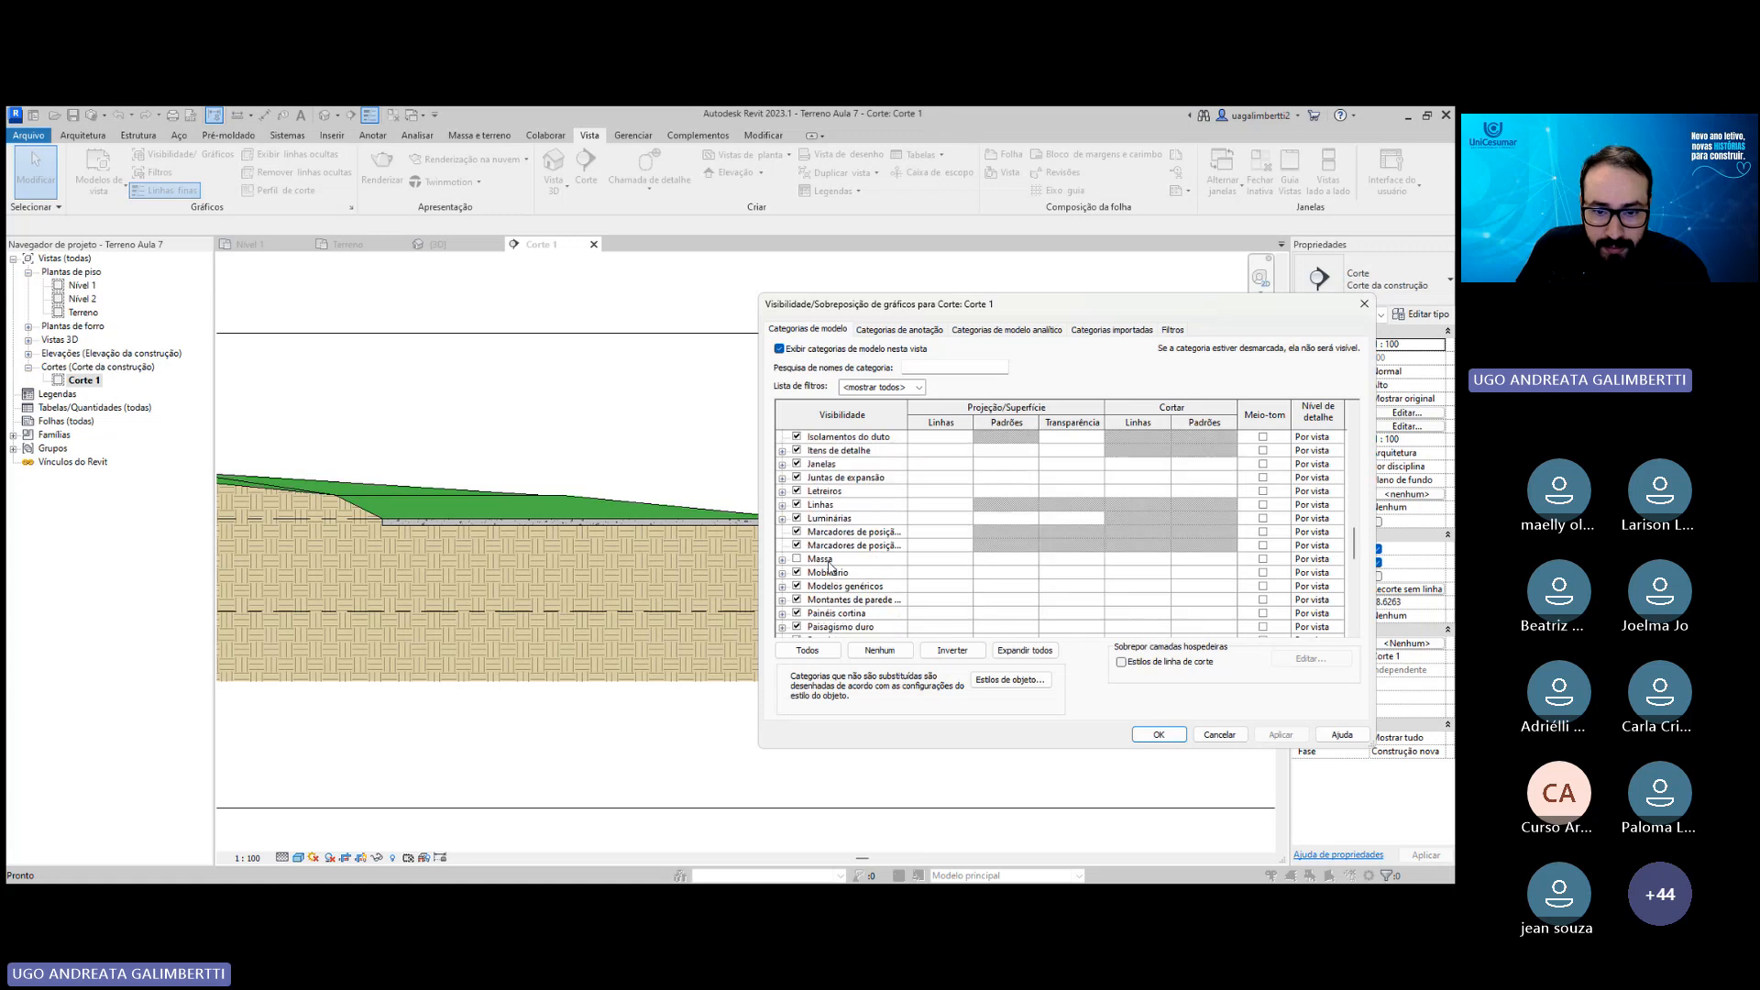
{"action": "scroll", "coordinate": [829, 567], "scroll_direction": "down", "scroll_amount": 5}
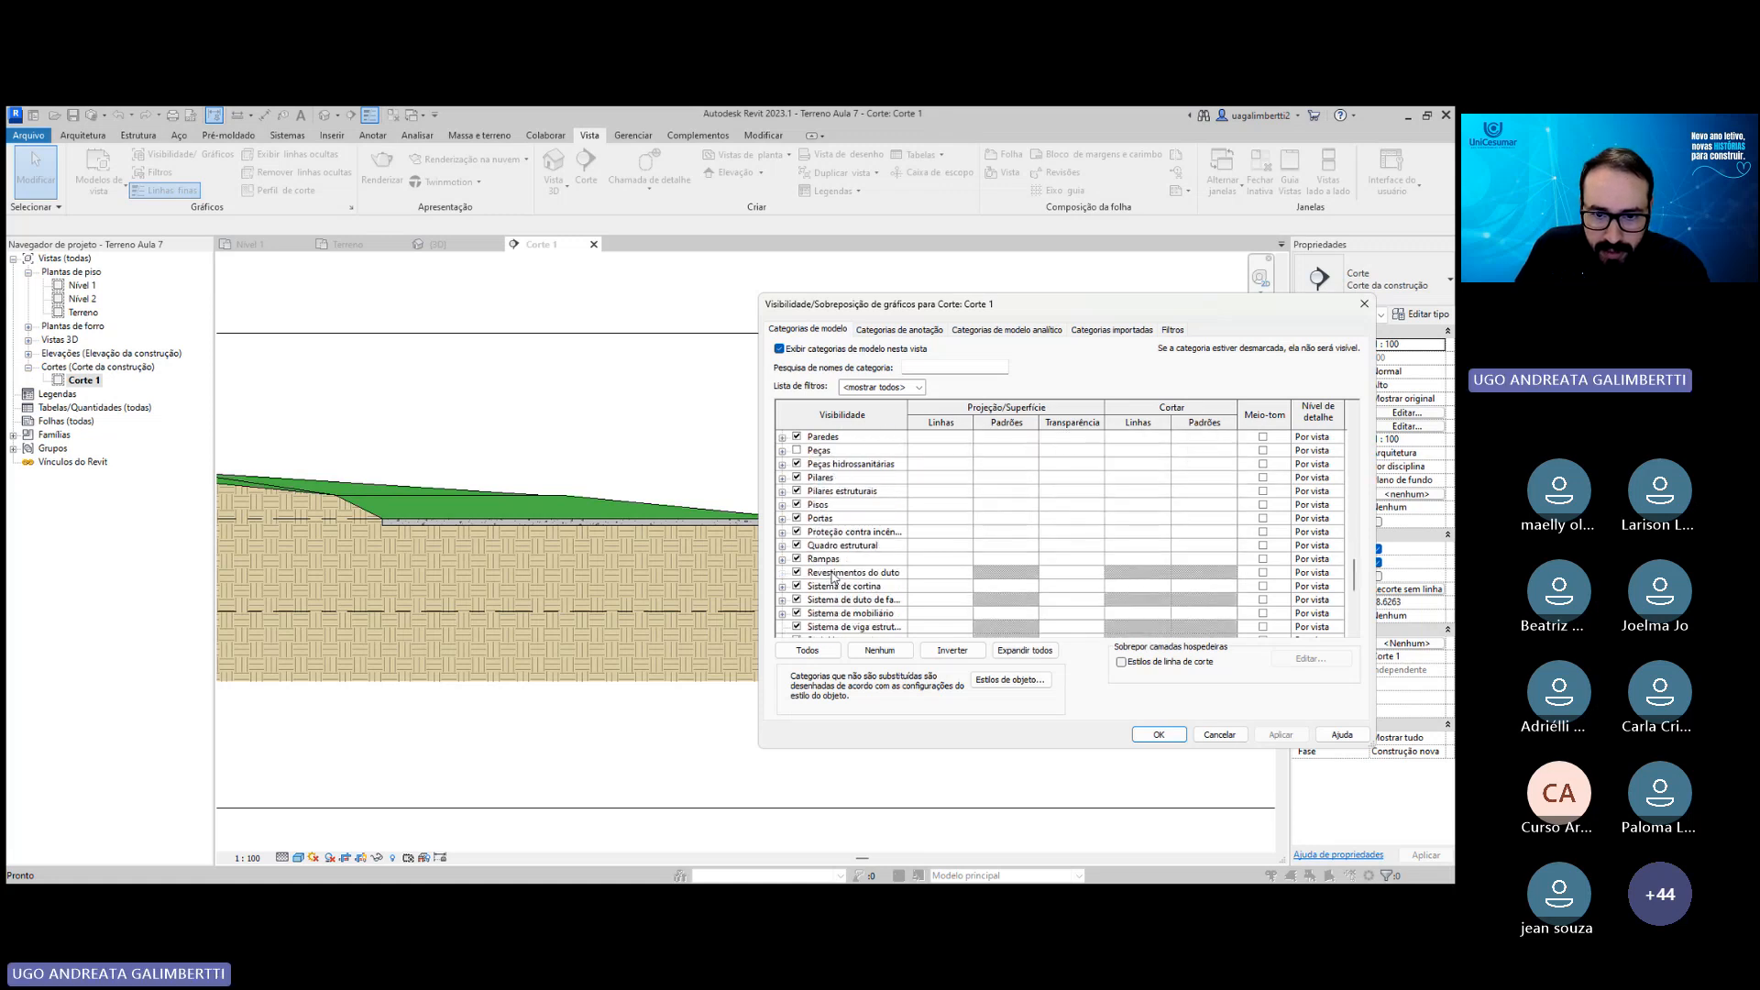
{"action": "scroll", "coordinate": [835, 575], "scroll_direction": "down", "scroll_amount": 4}
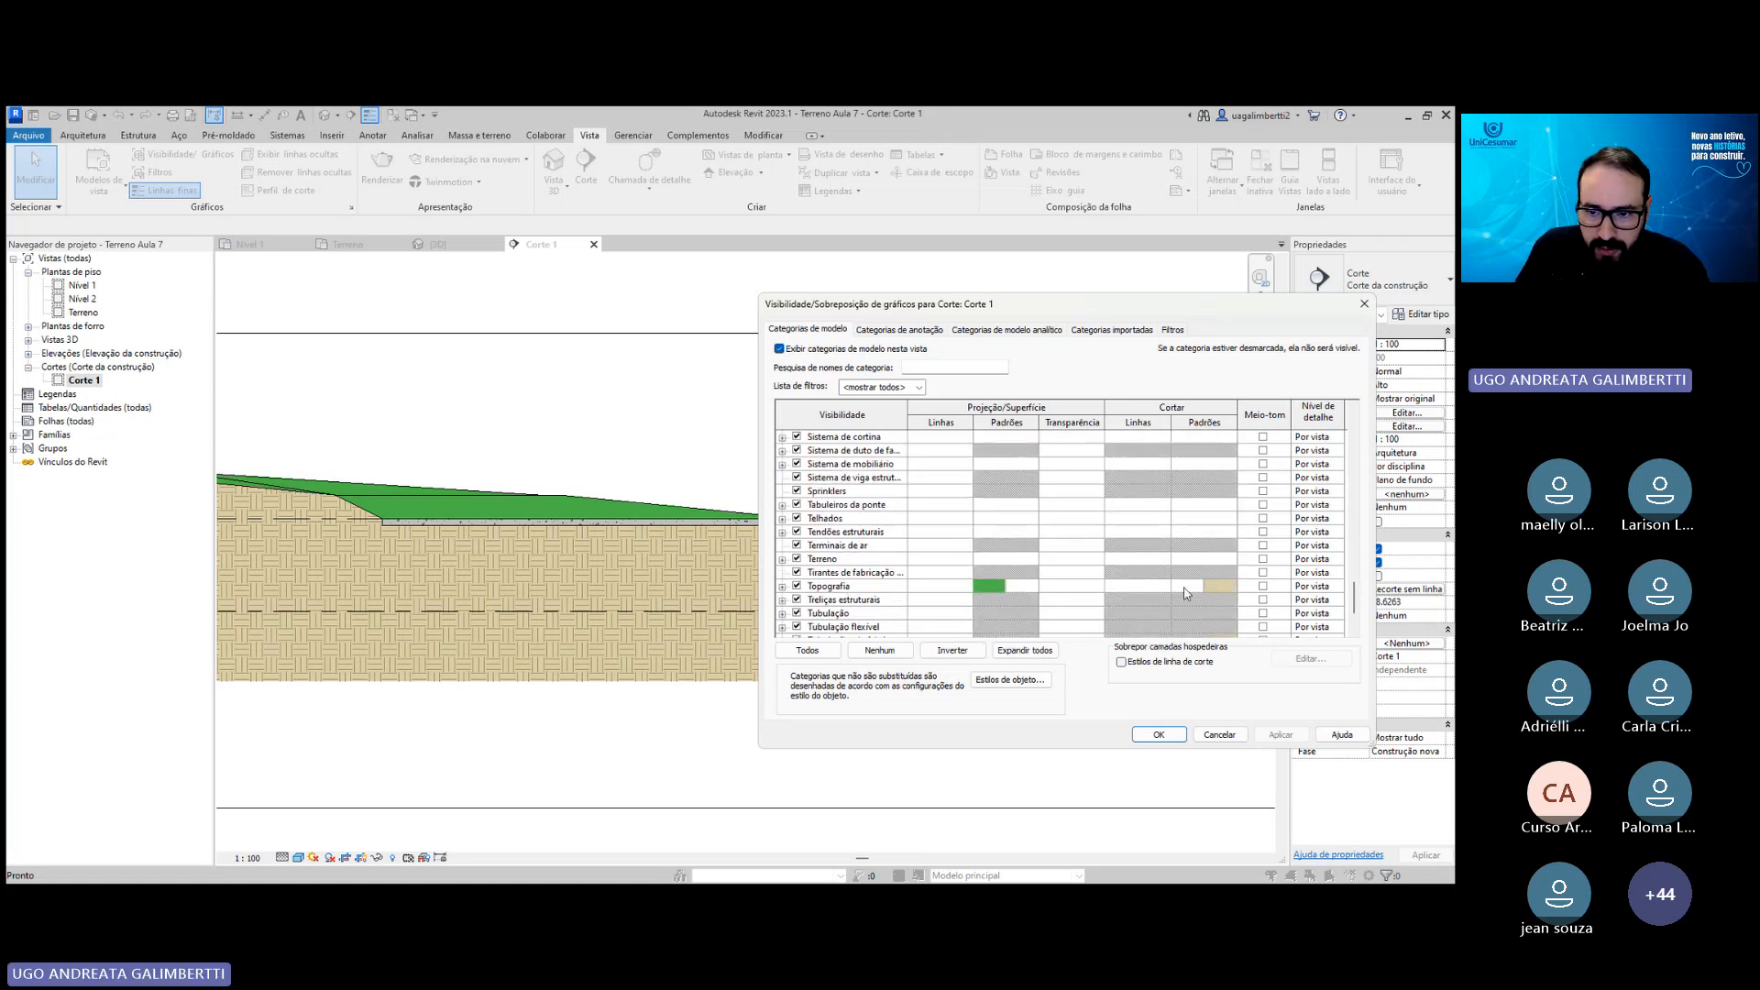
{"action": "left_click", "coordinate": [1229, 587]}
{"action": "left_click", "coordinate": [1230, 588]}
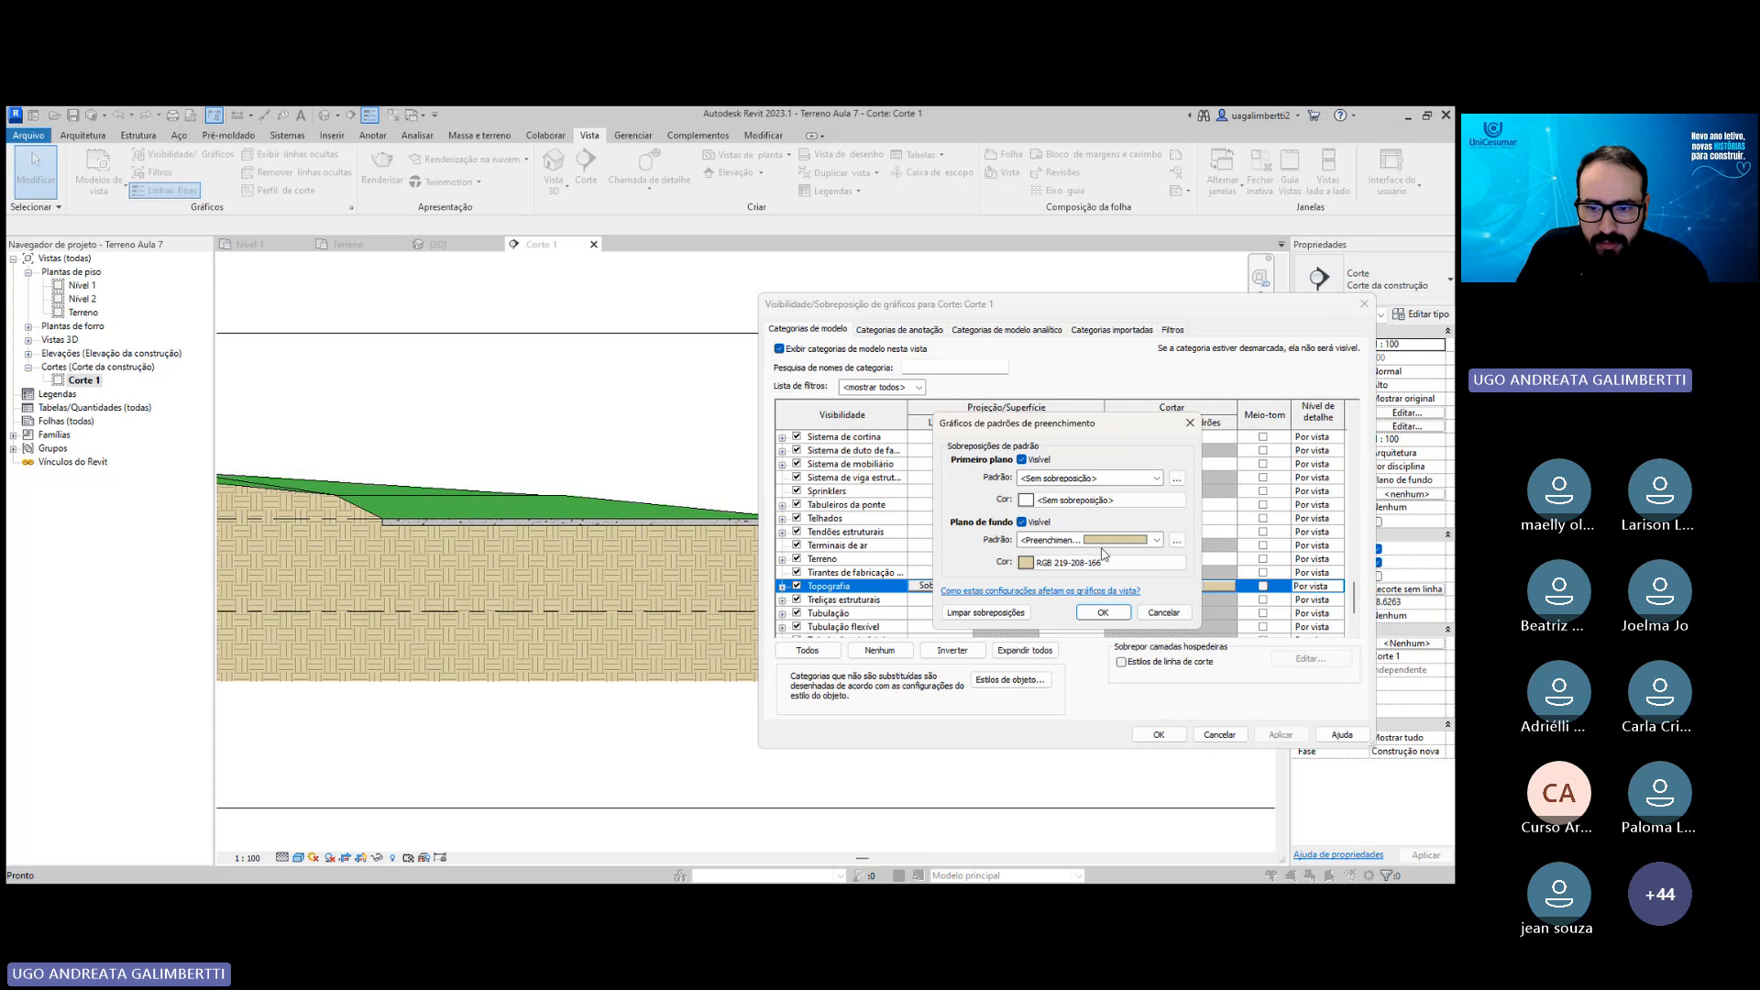
Set Topografia's cut background colour to brown RGB 188-149-109, apply the override and close the dialog.
{"action": "left_click", "coordinate": [1172, 562]}
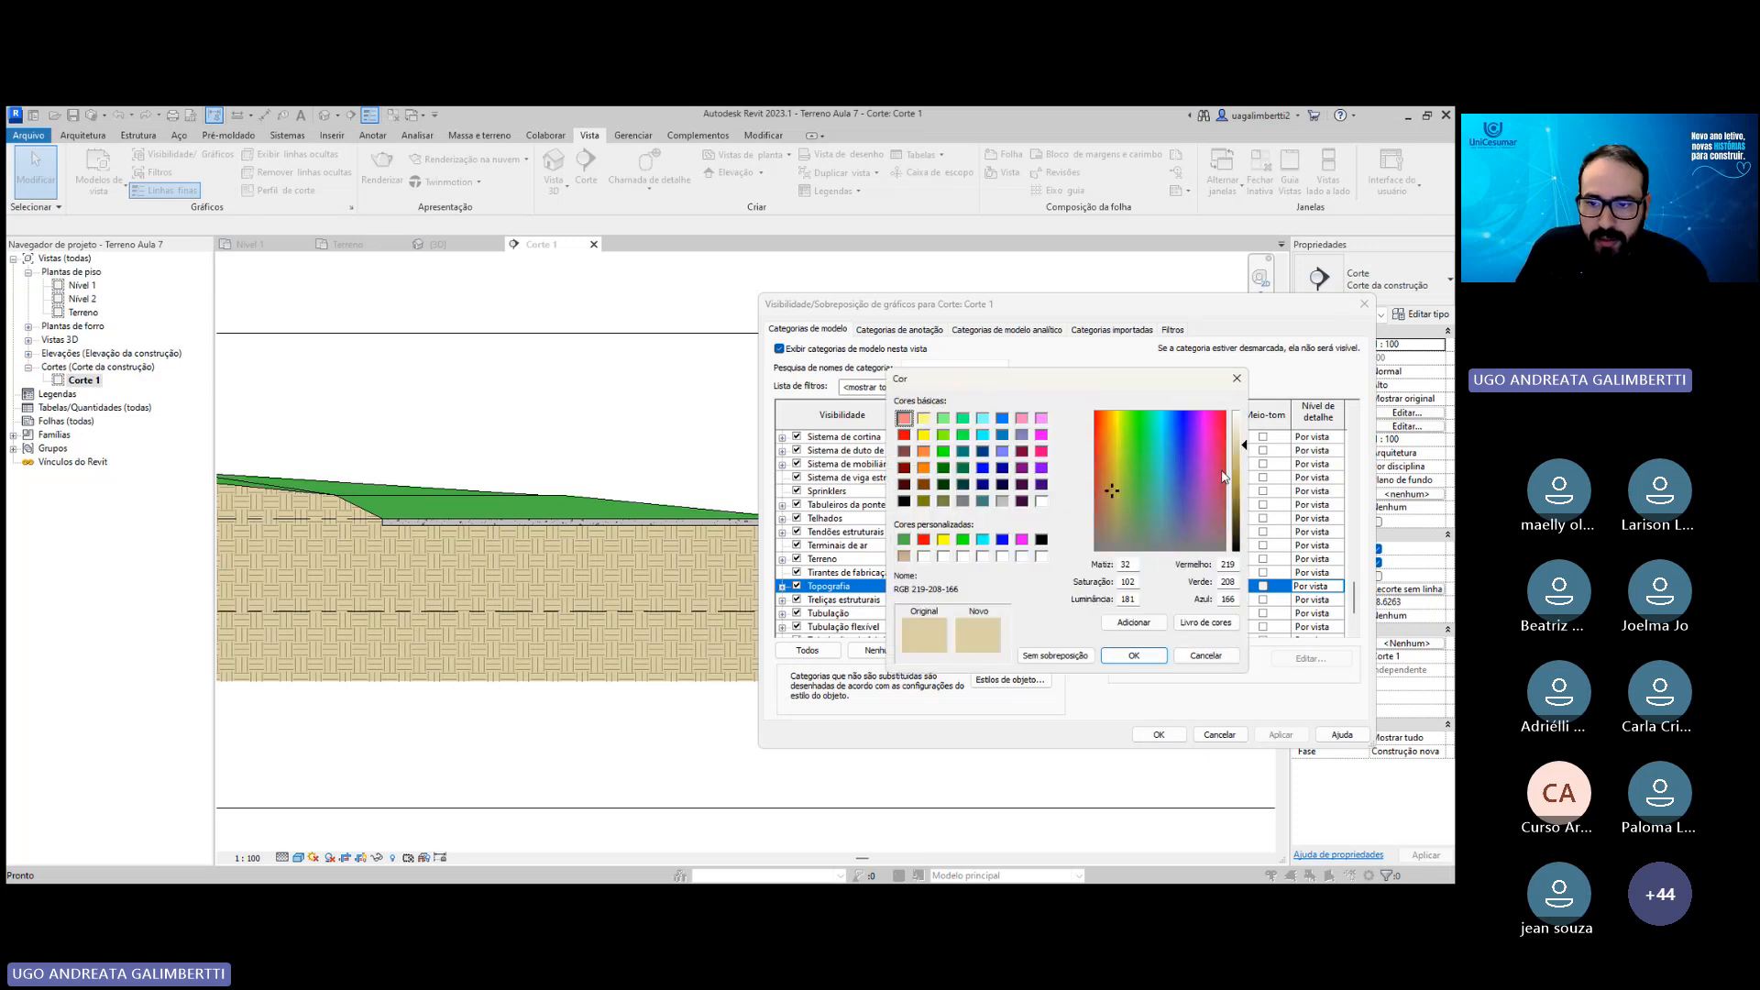
{"action": "left_click_drag", "start_coordinate": [1245, 447], "coordinate": [1247, 468]}
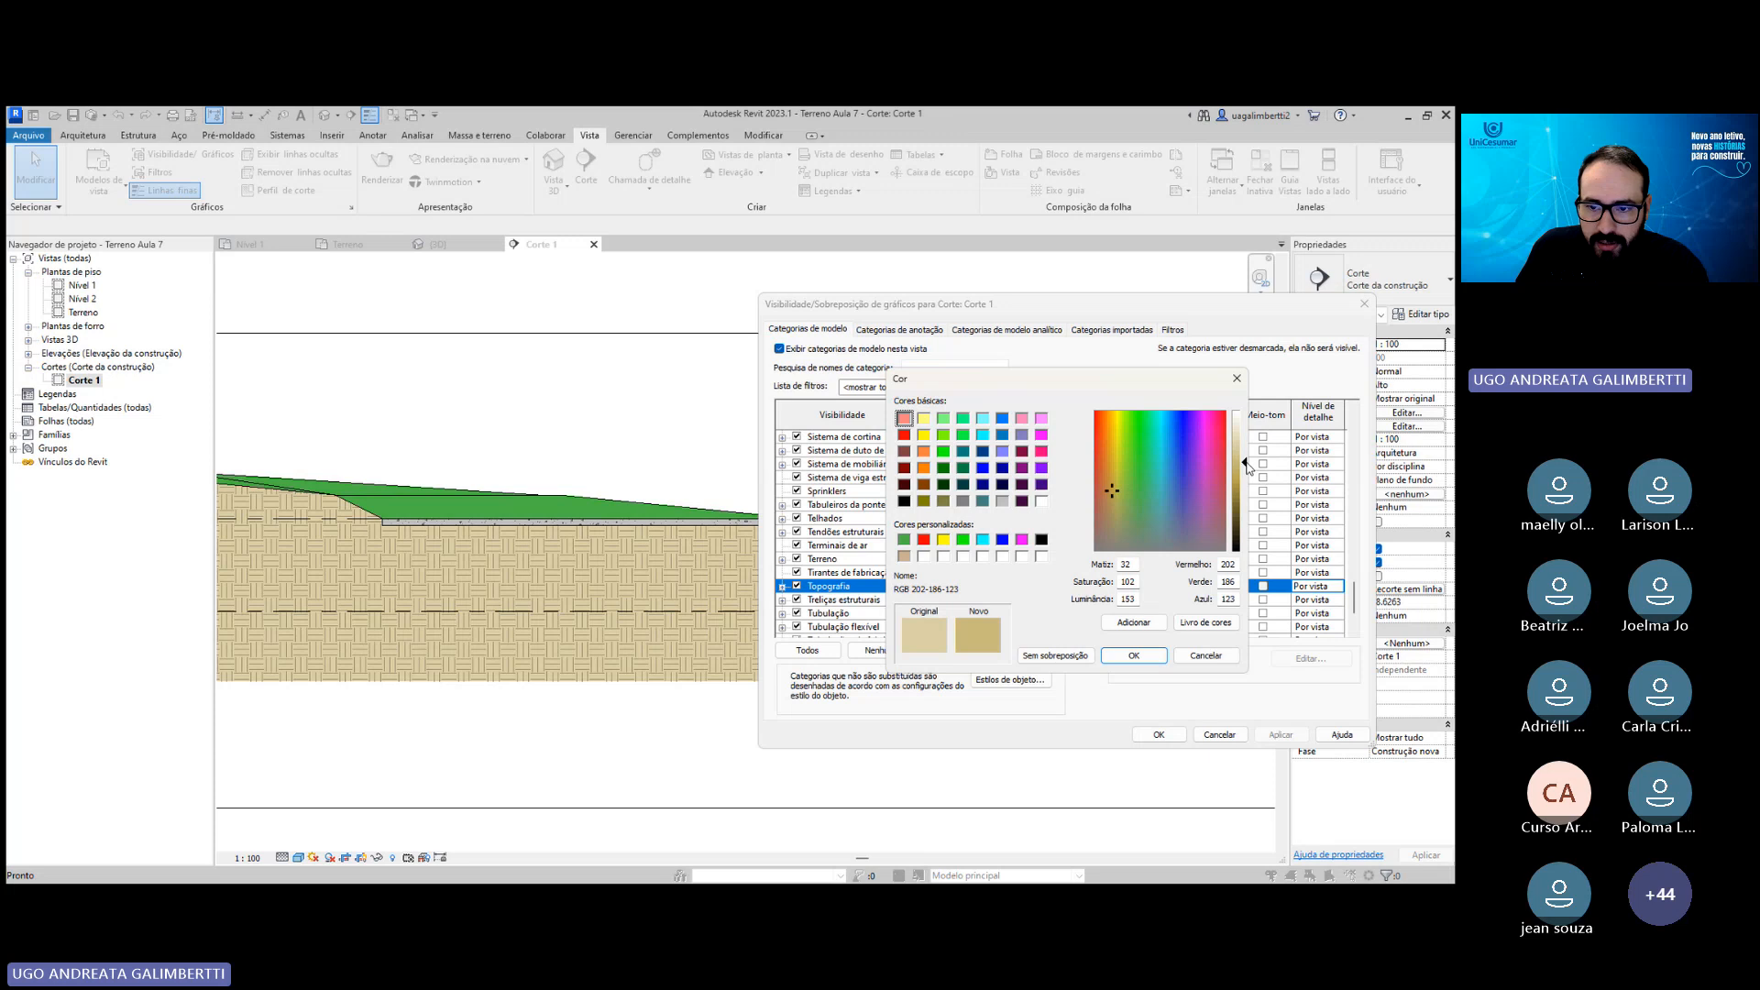
{"action": "left_click_drag", "start_coordinate": [1114, 491], "coordinate": [1110, 503]}
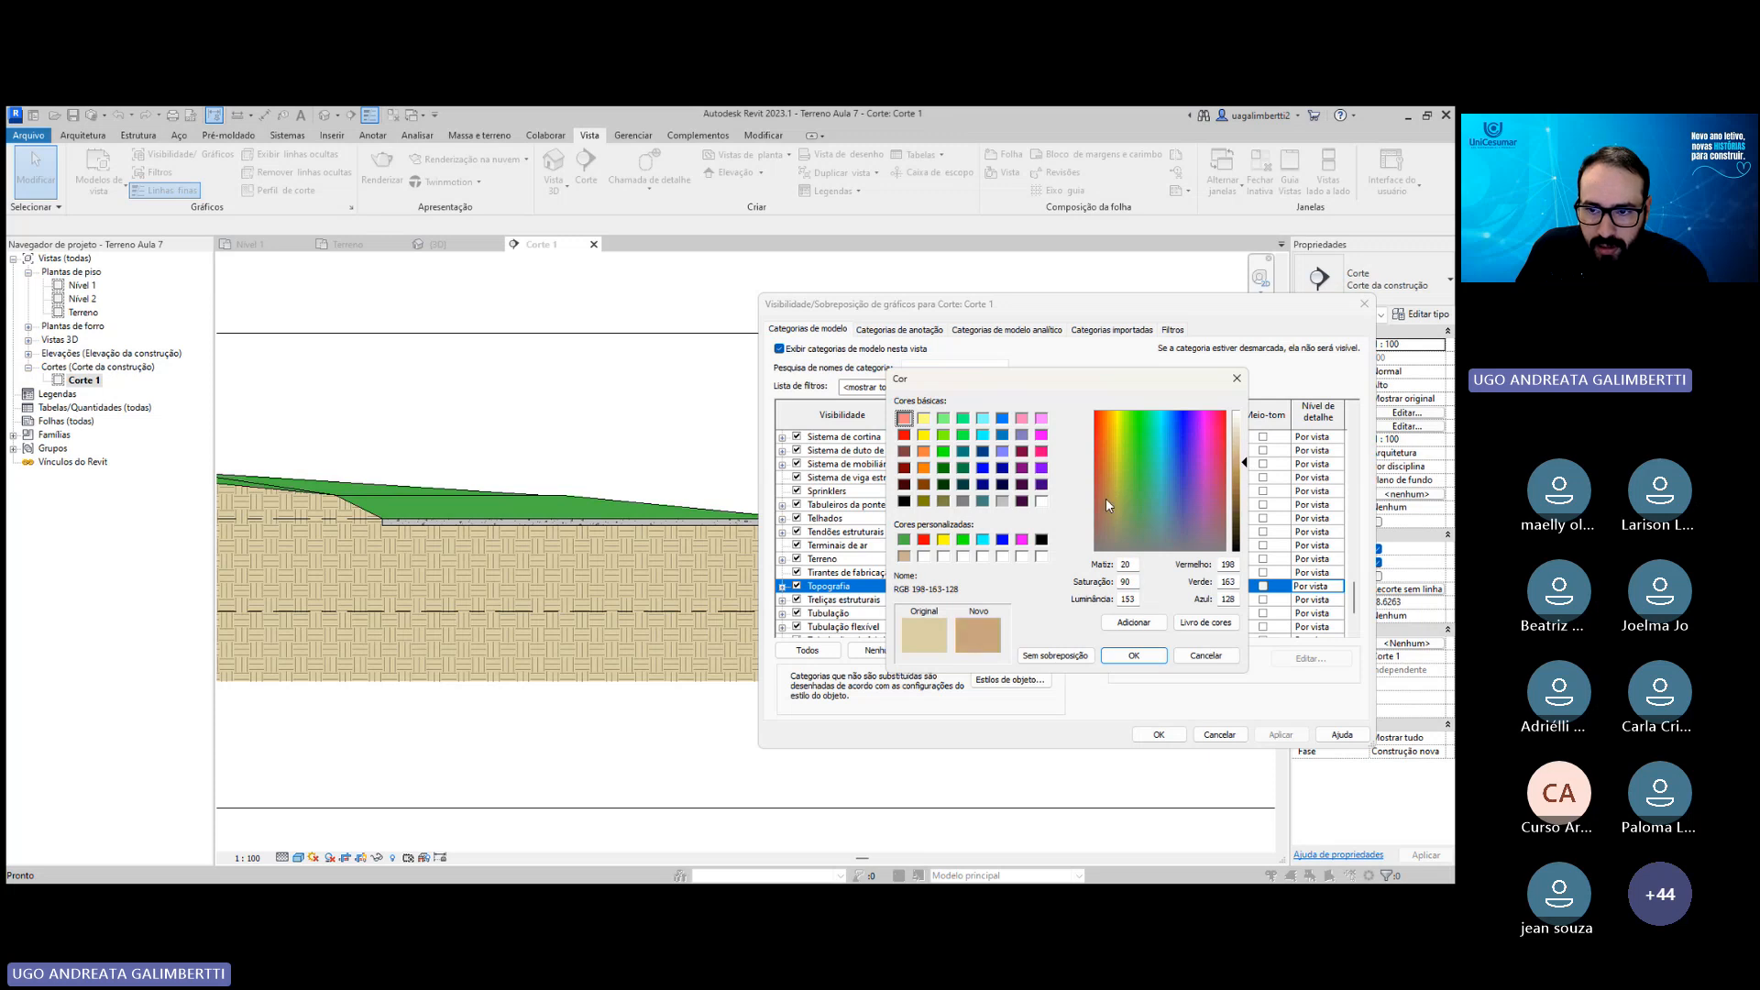
{"action": "left_click_drag", "start_coordinate": [1245, 462], "coordinate": [1247, 472]}
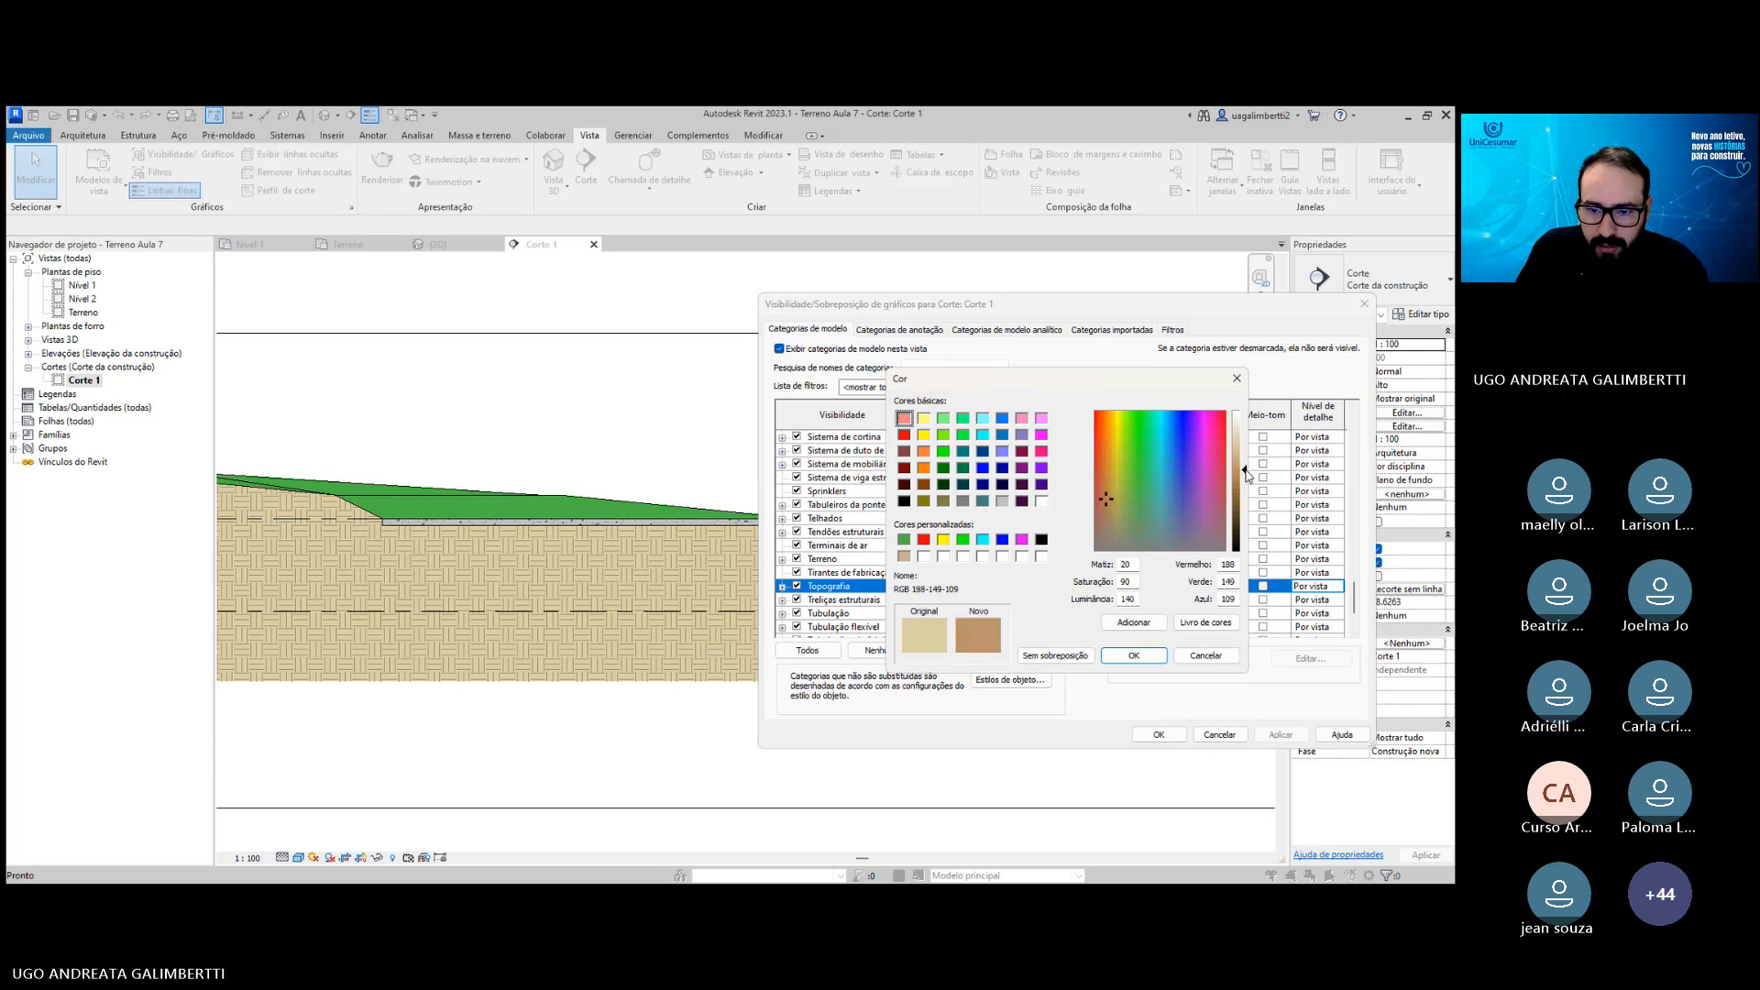
{"action": "left_click", "coordinate": [1133, 657]}
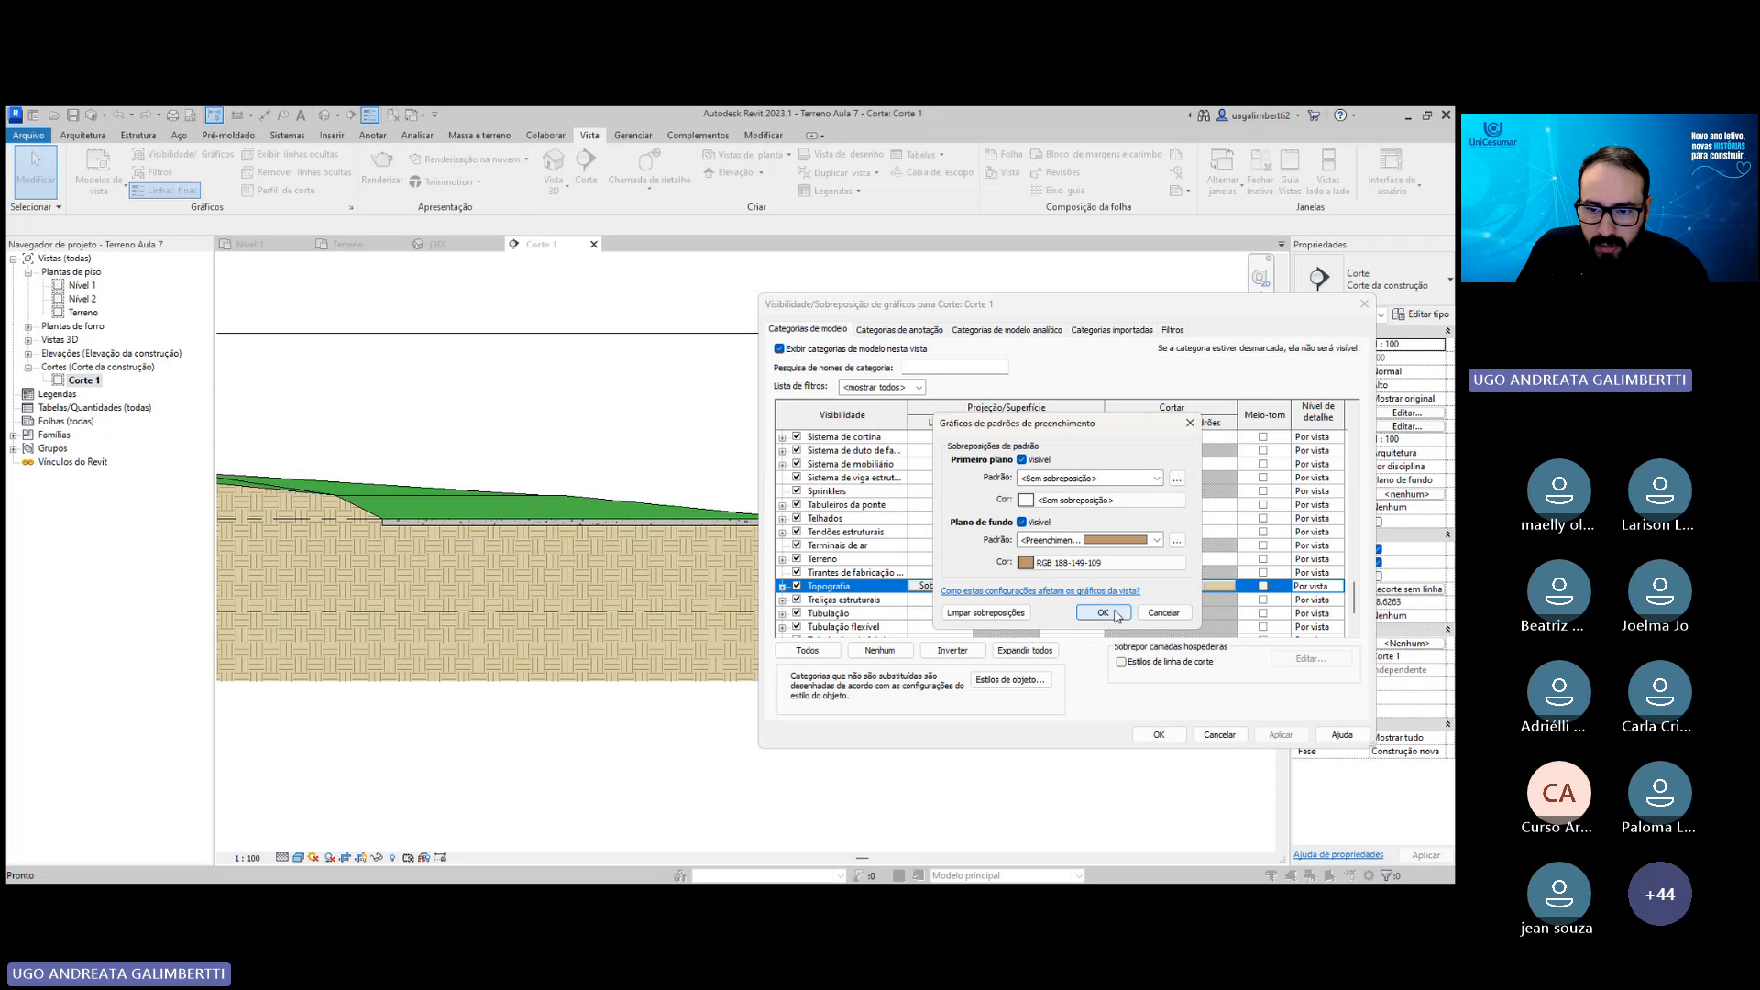
{"action": "left_click", "coordinate": [1103, 613]}
{"action": "left_click", "coordinate": [1280, 735]}
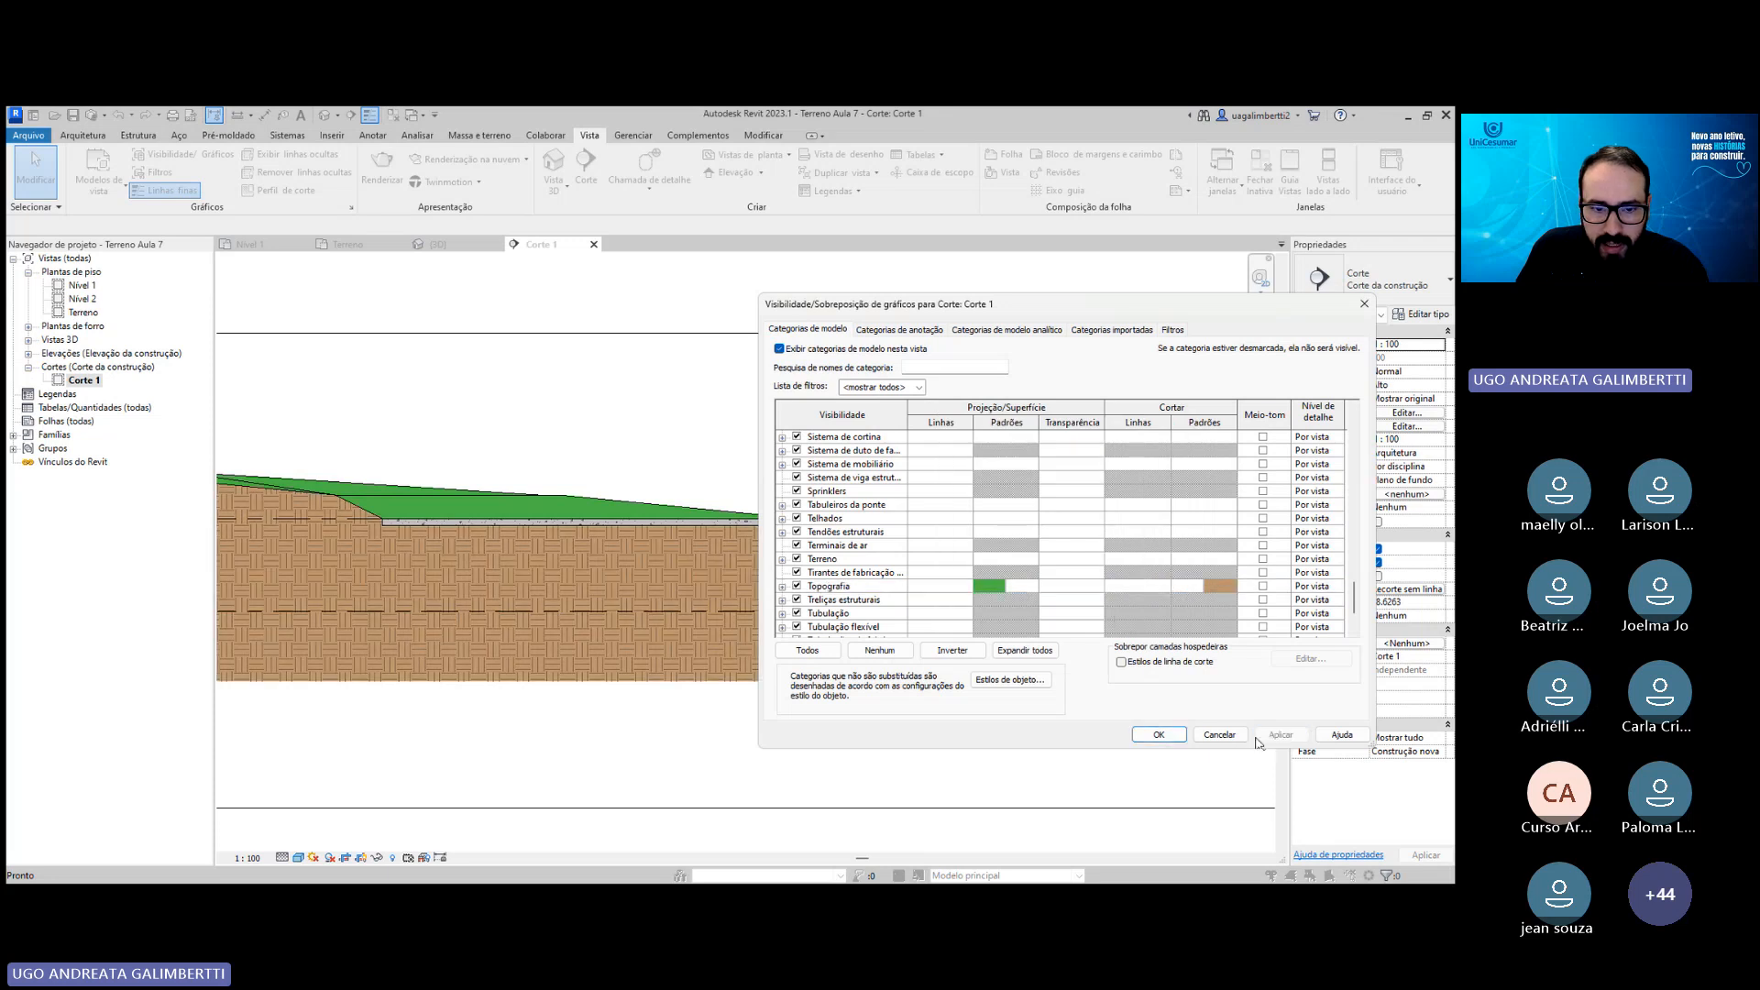
{"action": "left_click", "coordinate": [1179, 731]}
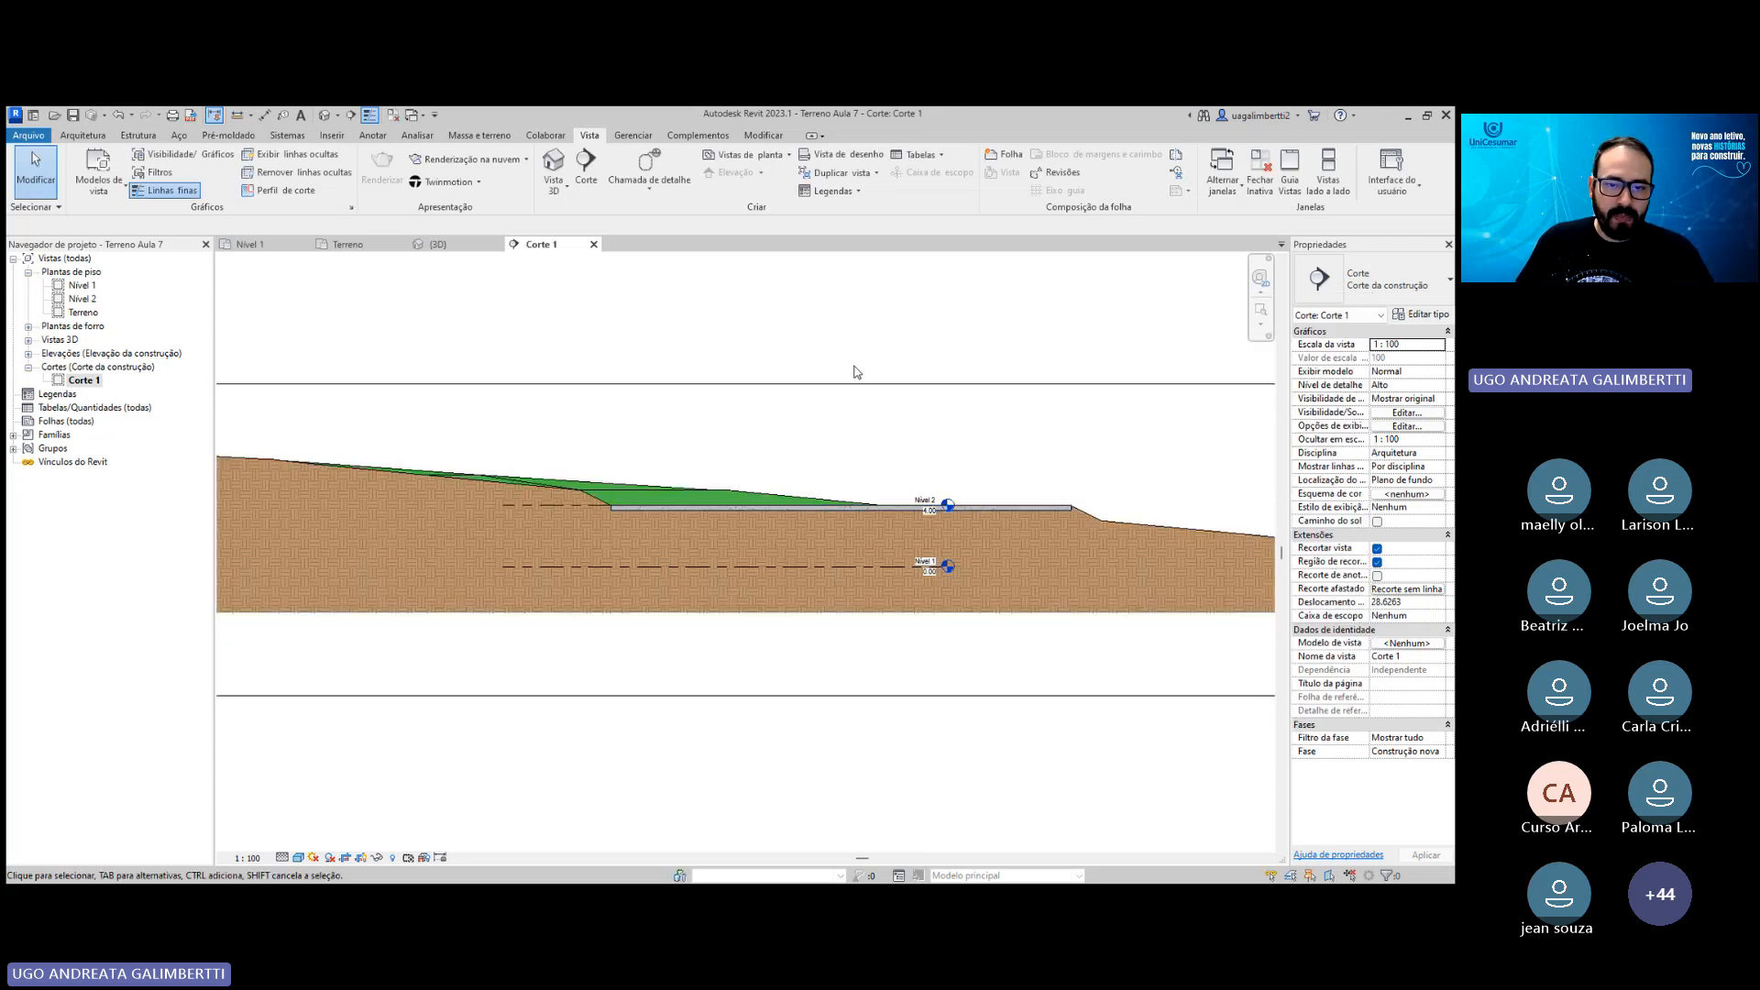
{"action": "left_click", "coordinate": [861, 384]}
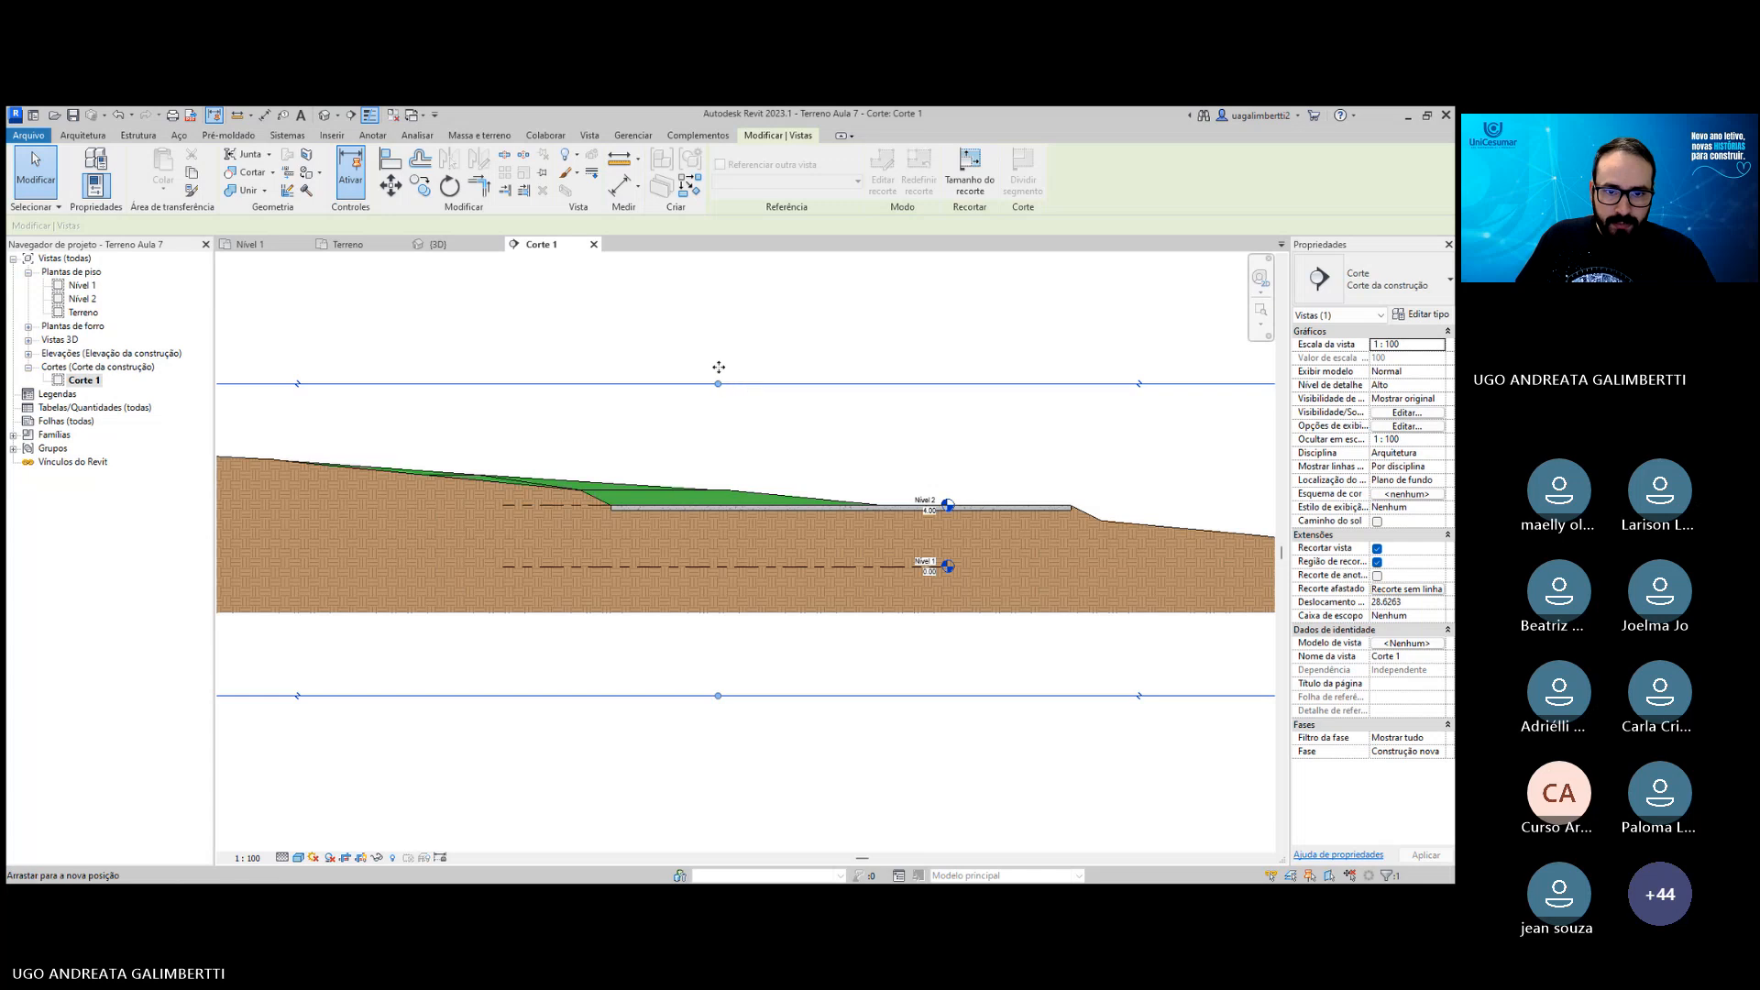
{"action": "left_click", "coordinate": [719, 303]}
{"action": "middle_click_drag", "start_coordinate": [779, 397], "coordinate": [809, 472]}
{"action": "key", "text": "v"}
{"action": "key", "text": "v"}
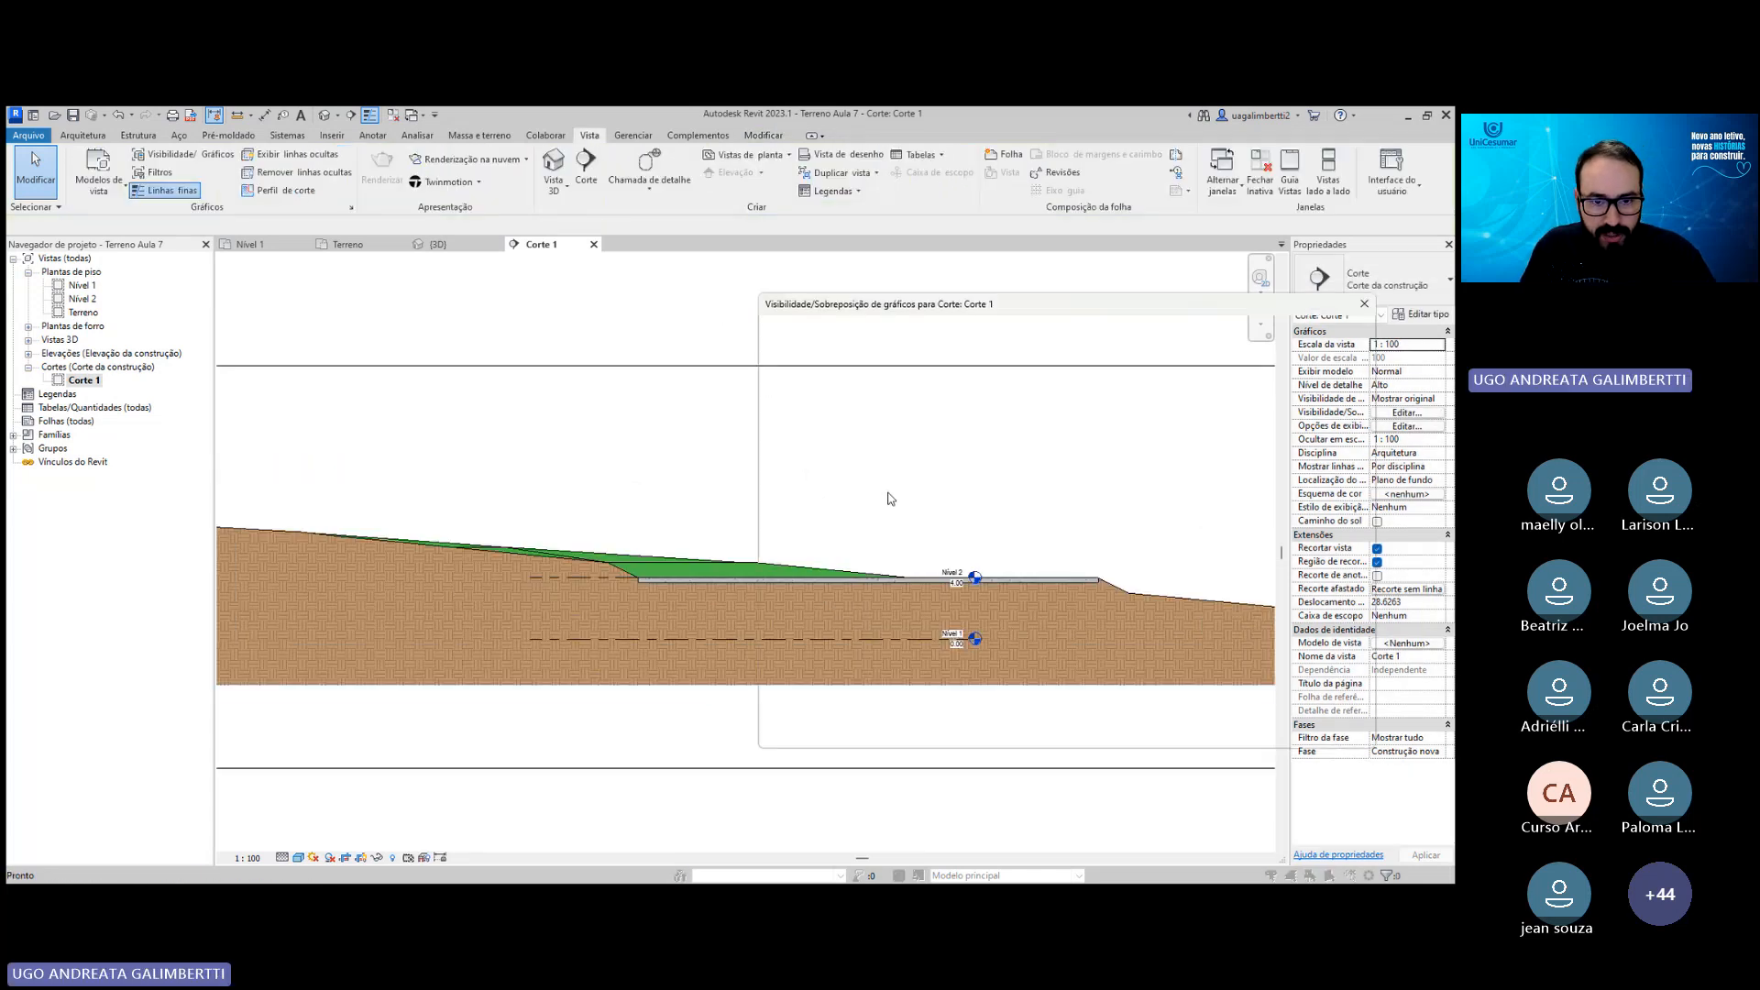
{"action": "scroll", "coordinate": [881, 485], "scroll_direction": "down", "scroll_amount": 10}
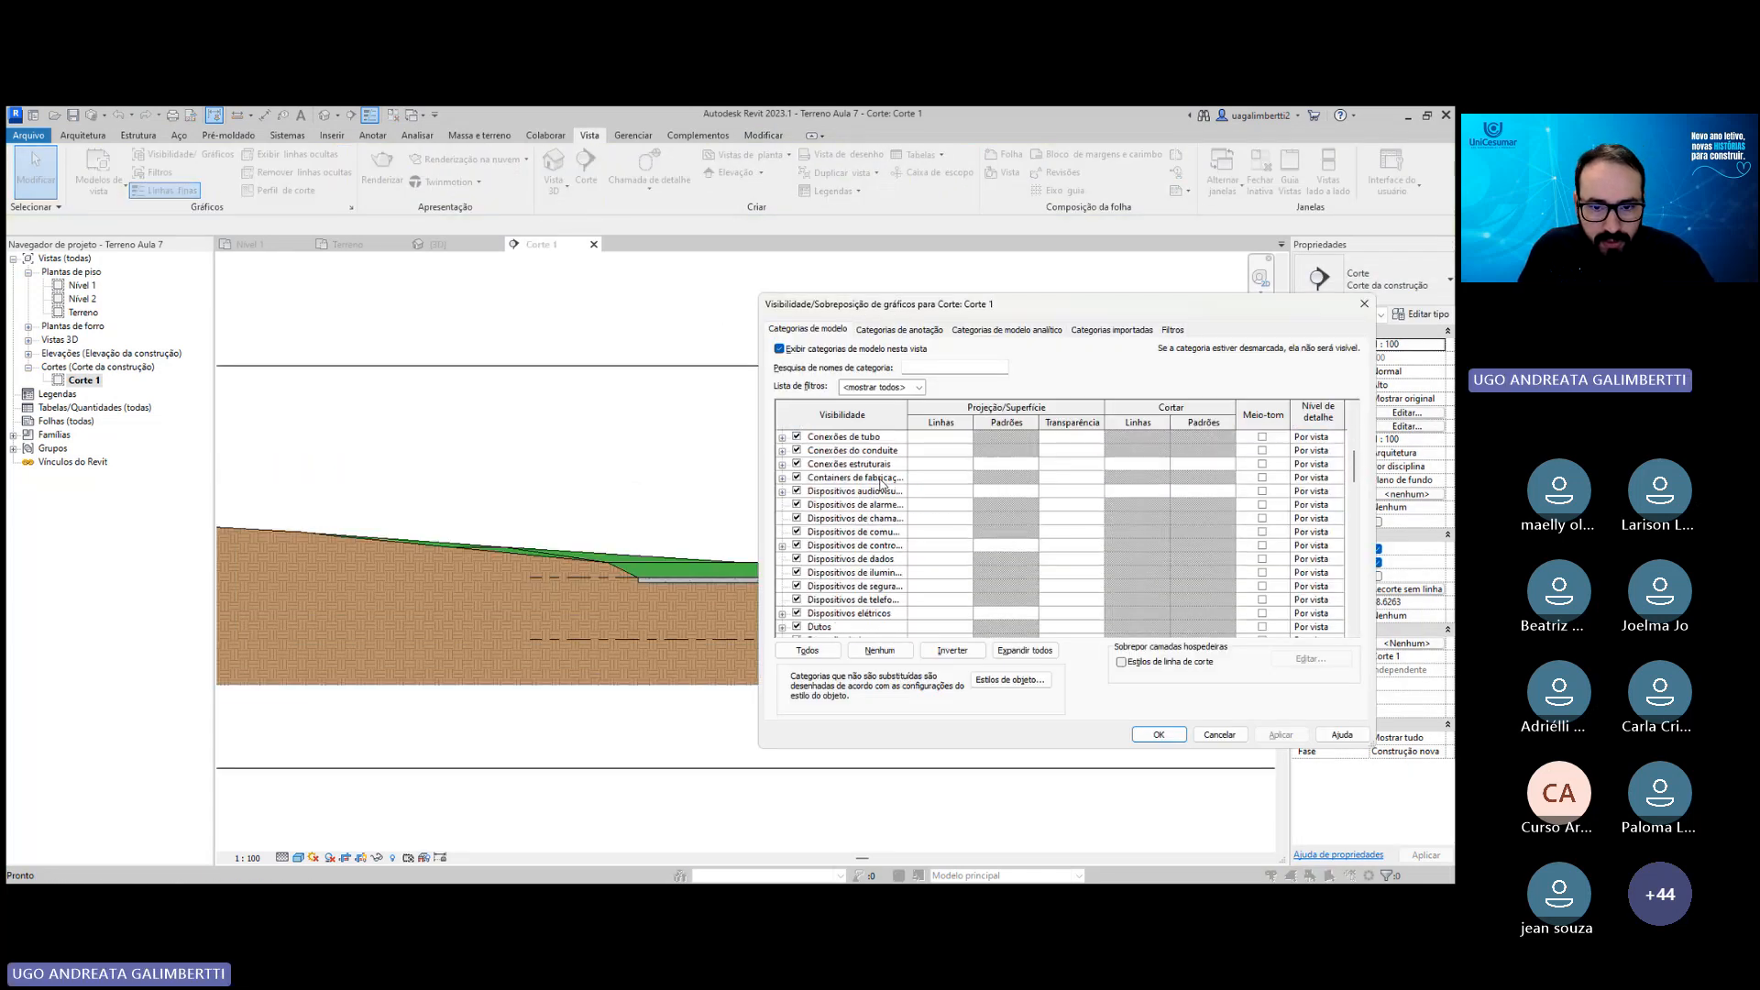
{"action": "scroll", "coordinate": [919, 510], "scroll_direction": "down", "scroll_amount": 1}
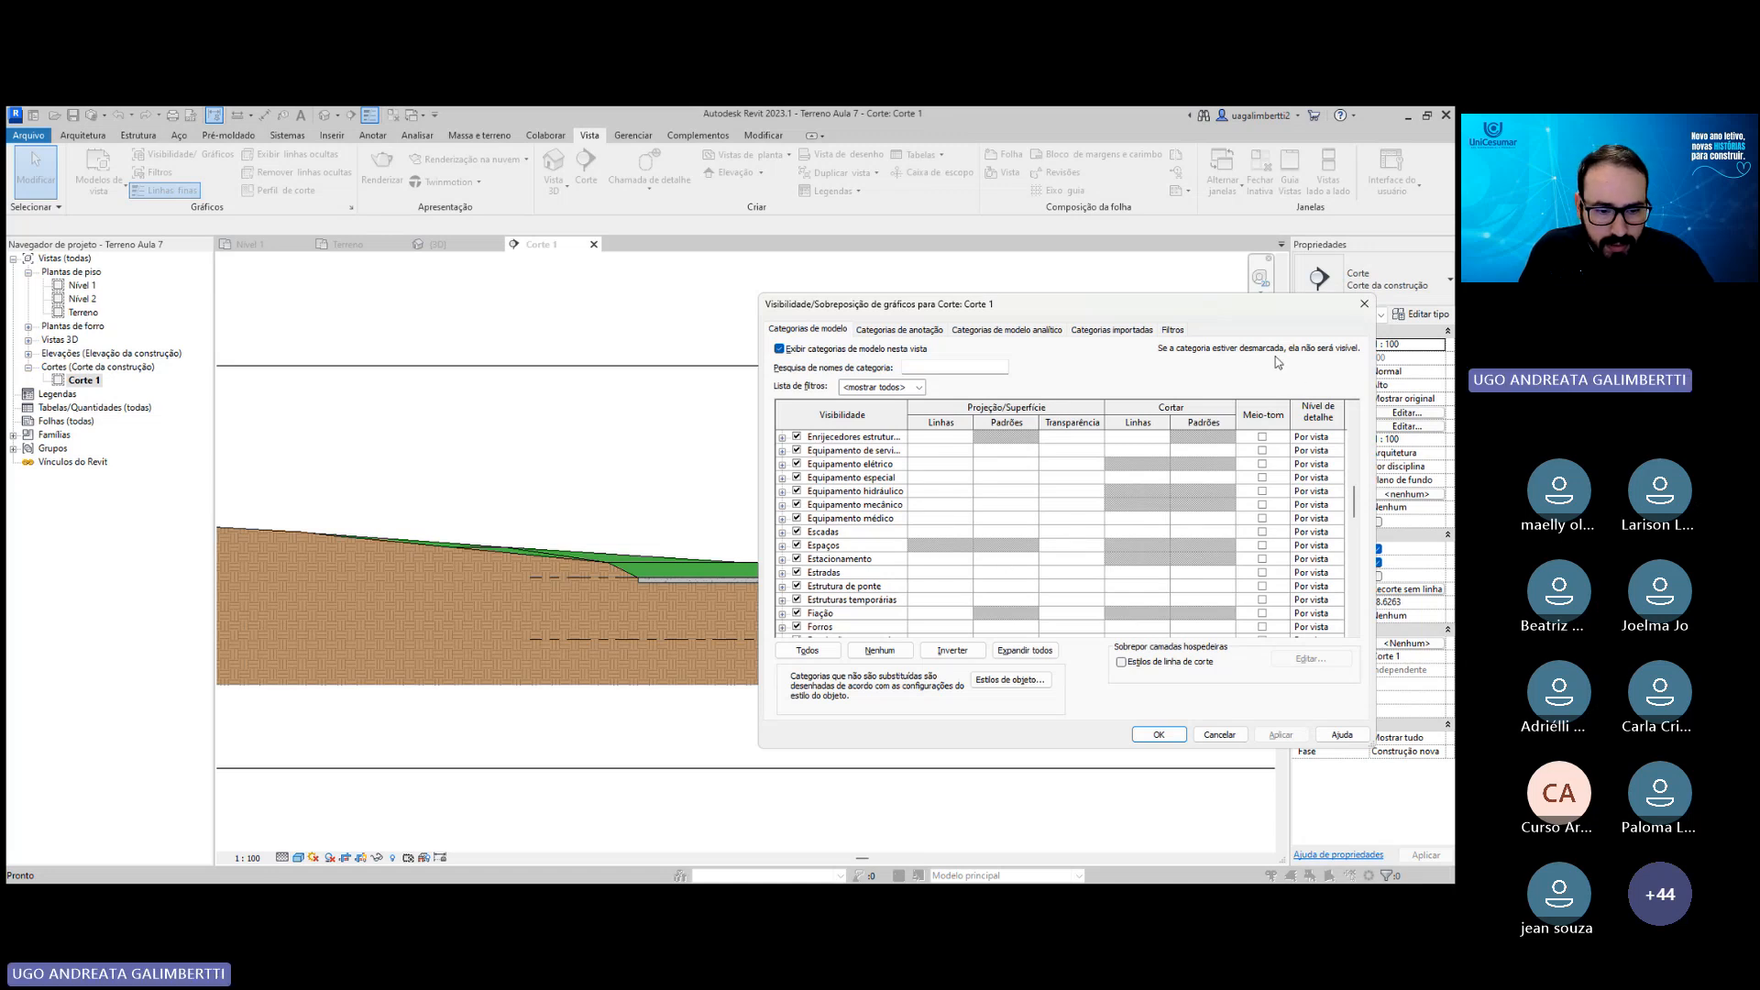
{"action": "left_click", "coordinate": [1357, 306]}
{"action": "left_click", "coordinate": [284, 858]}
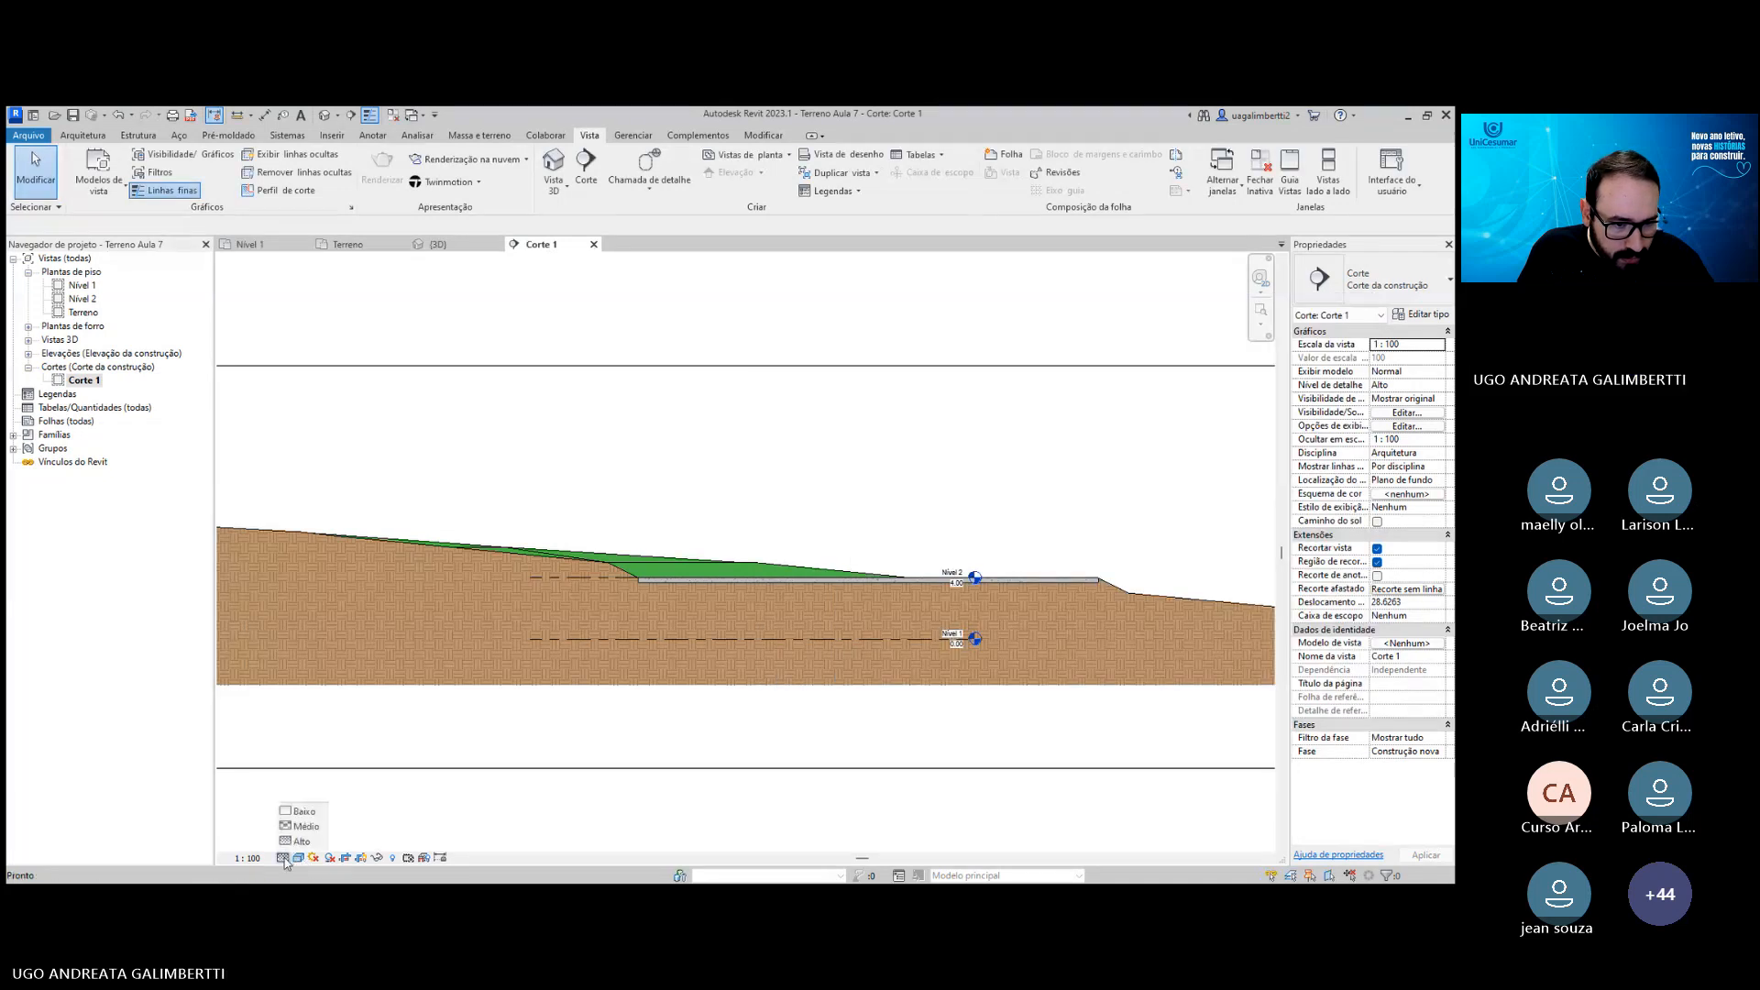
Set the Corte 1 background to Céu in the graphic display options, apply it and close the dialog.
{"action": "left_click", "coordinate": [299, 858]}
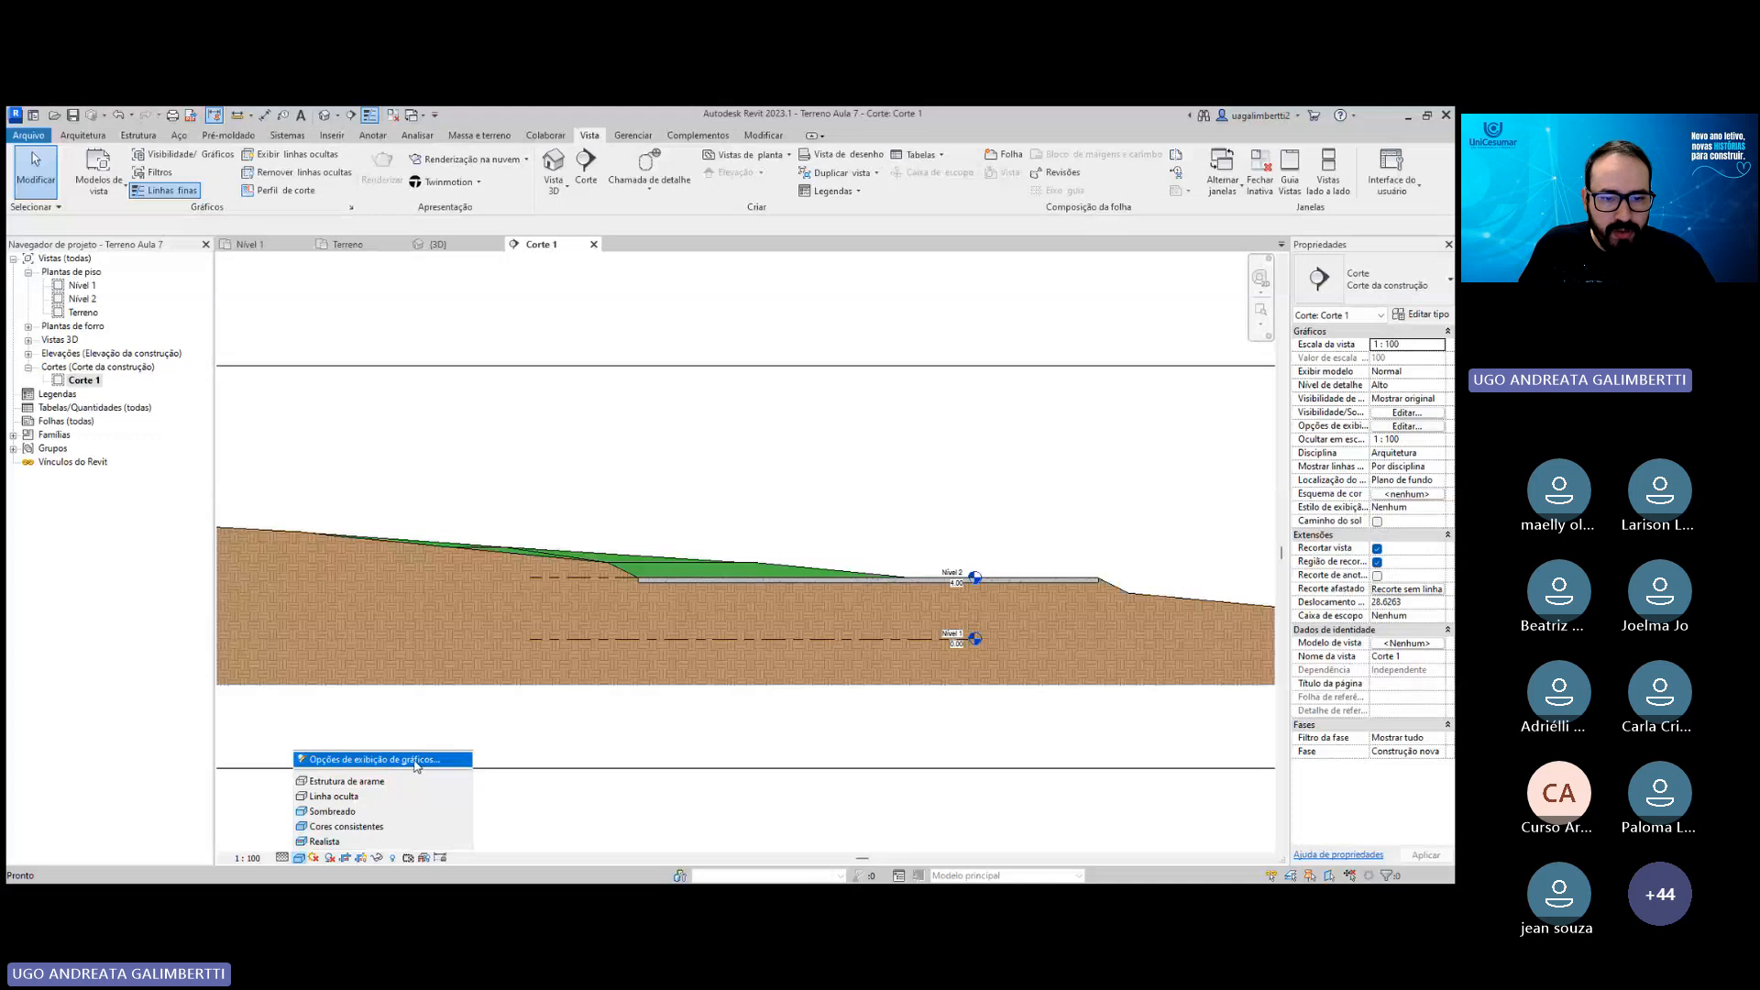
{"action": "left_click", "coordinate": [416, 764]}
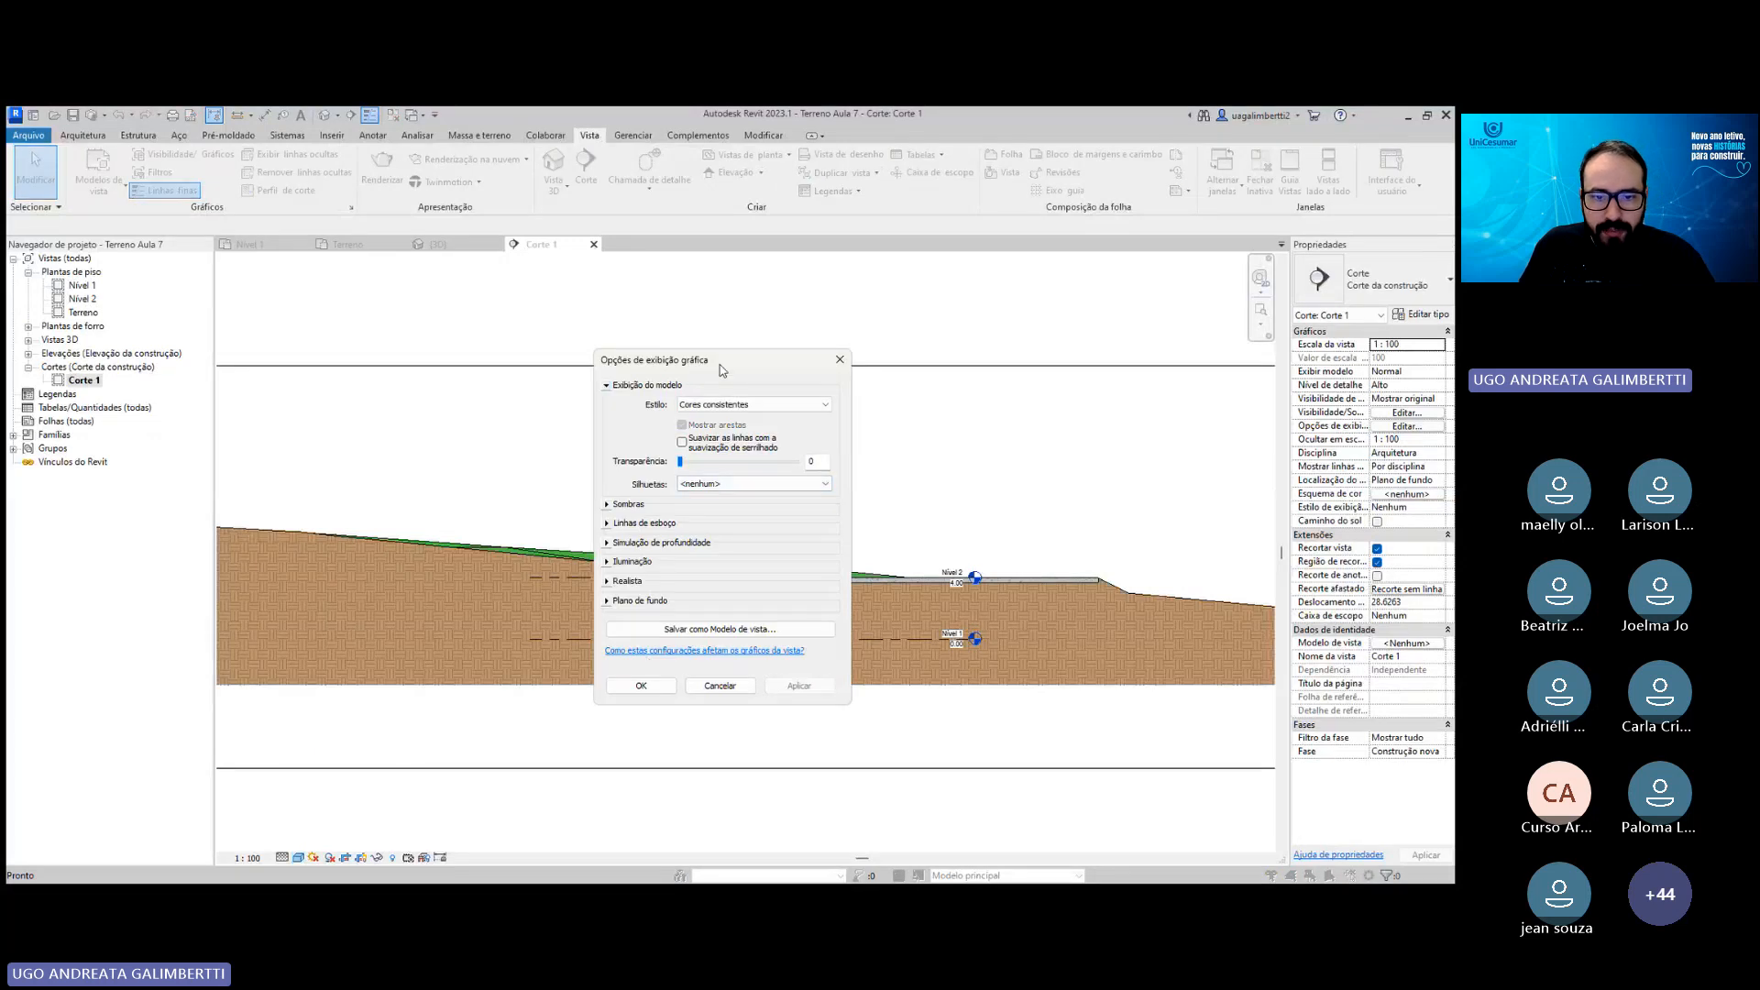
{"action": "left_click_drag", "start_coordinate": [722, 370], "coordinate": [891, 343]}
{"action": "left_click", "coordinate": [778, 574]}
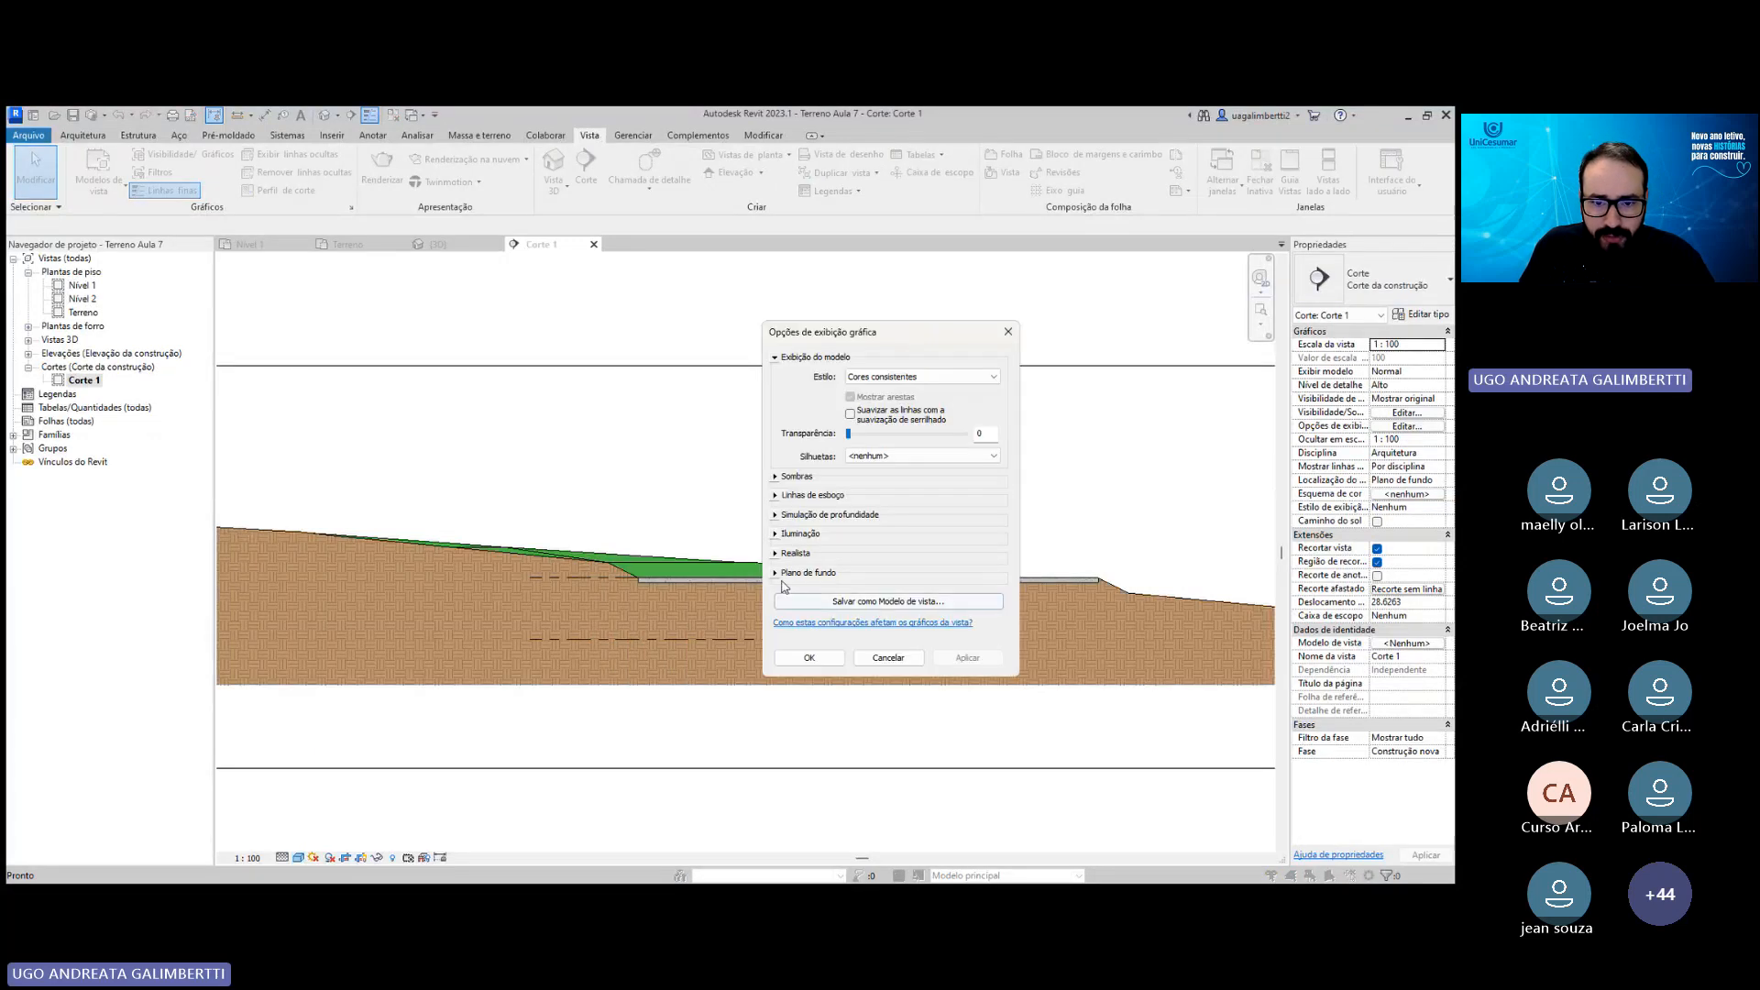
{"action": "left_click", "coordinate": [873, 595]}
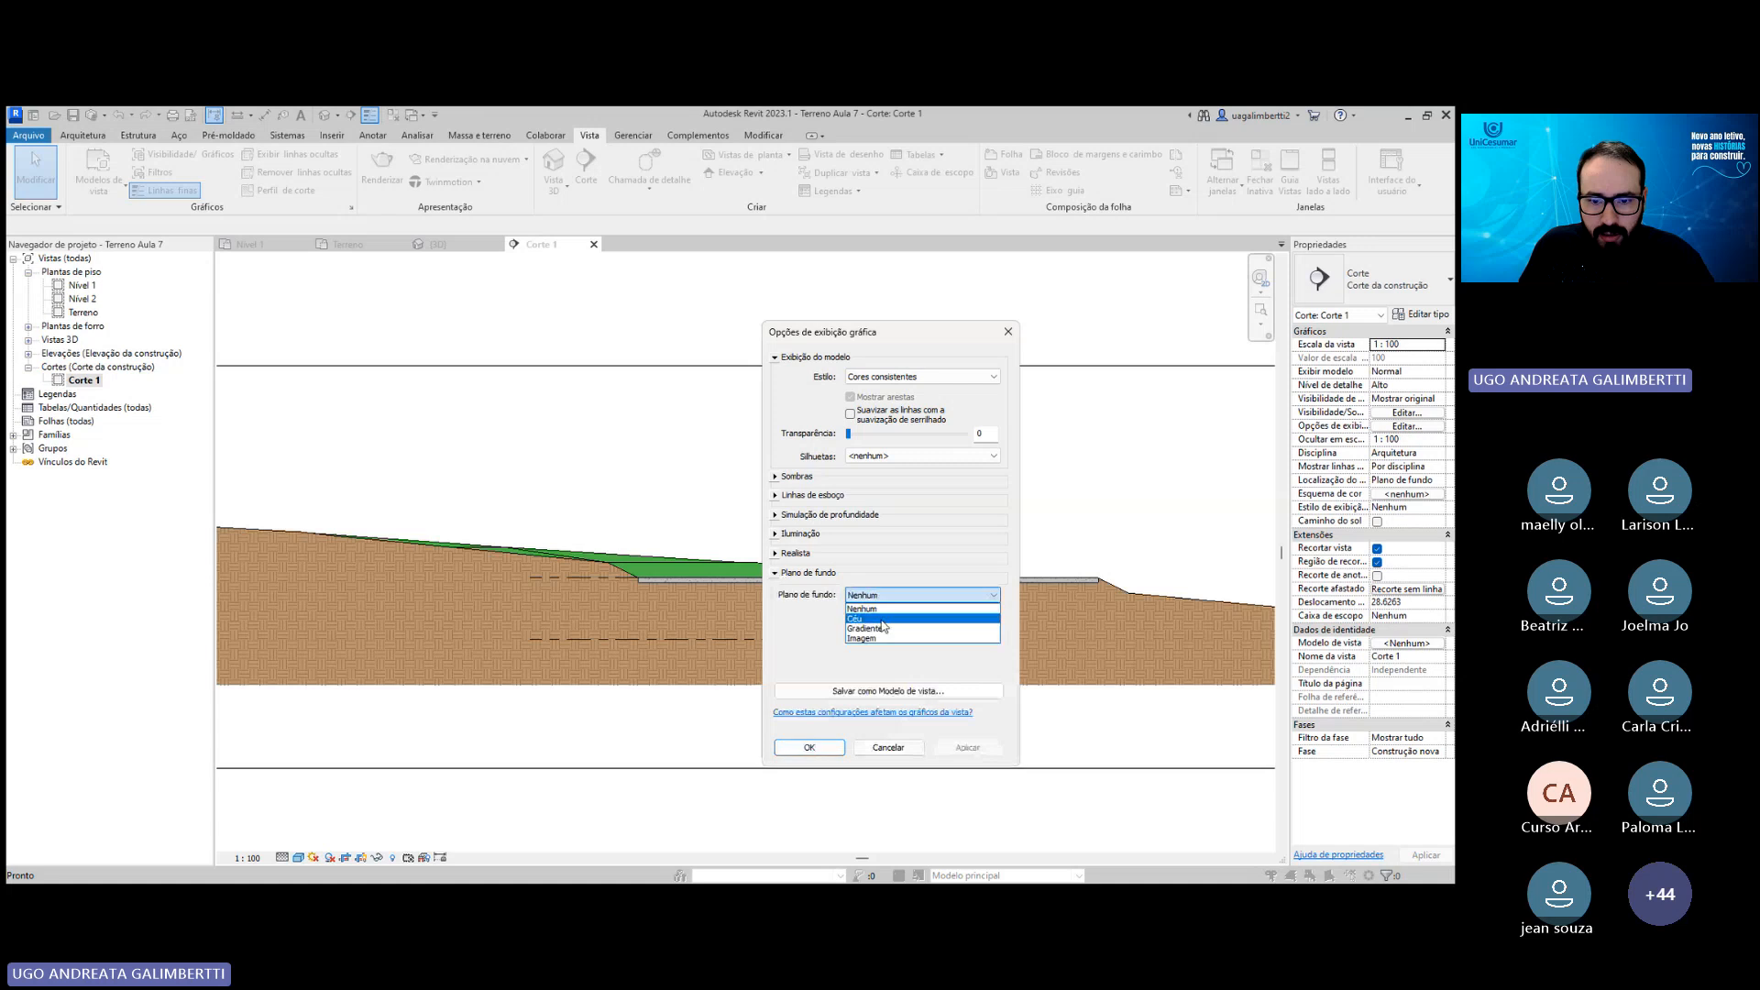
{"action": "left_click", "coordinate": [870, 616]}
{"action": "left_click", "coordinate": [878, 662]}
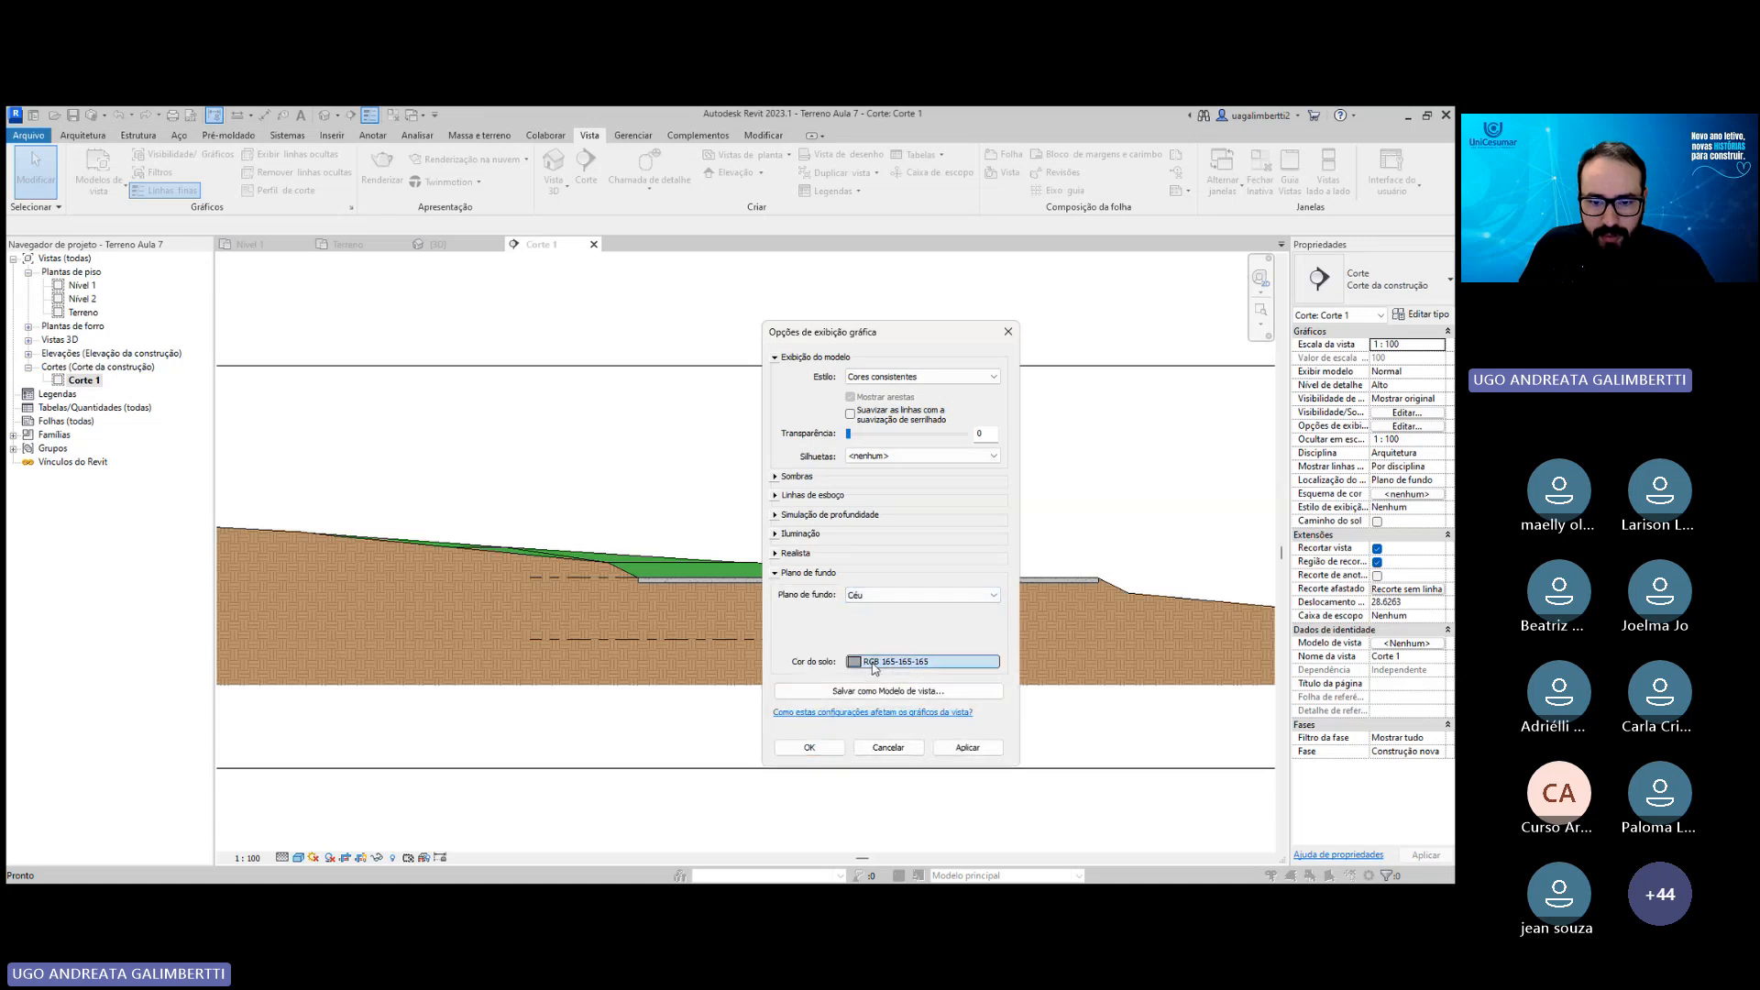
{"action": "left_click", "coordinate": [956, 678]}
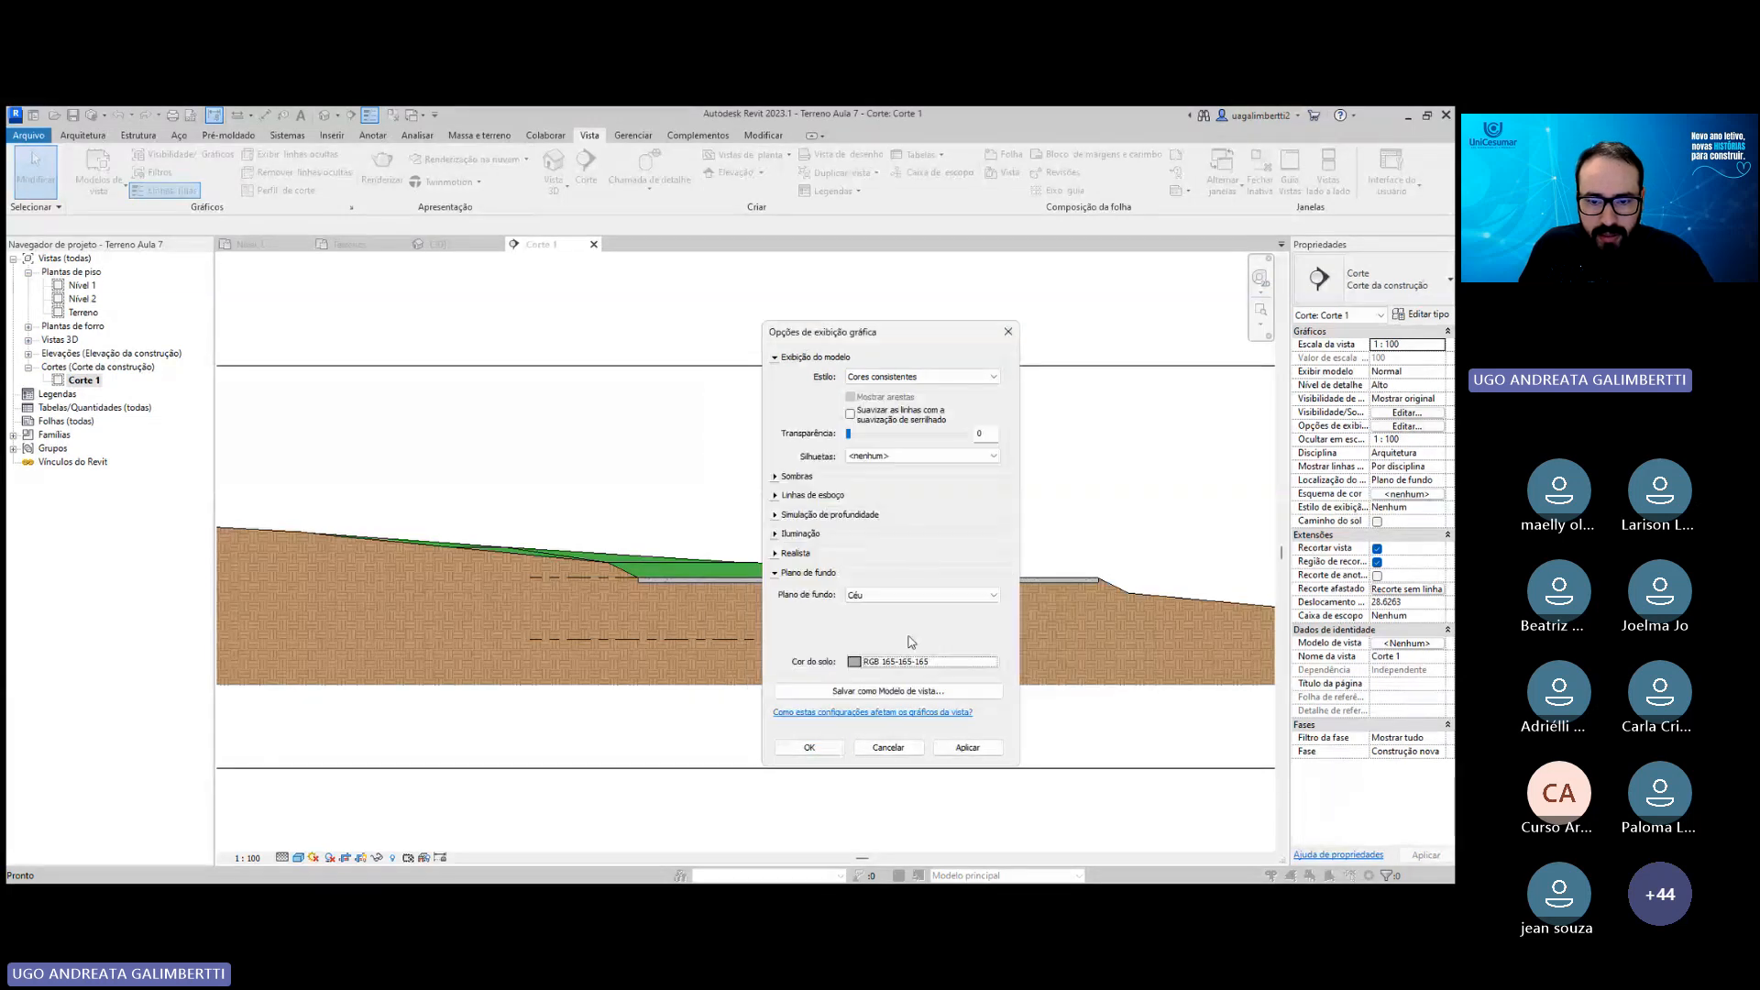
{"action": "left_click", "coordinate": [968, 747]}
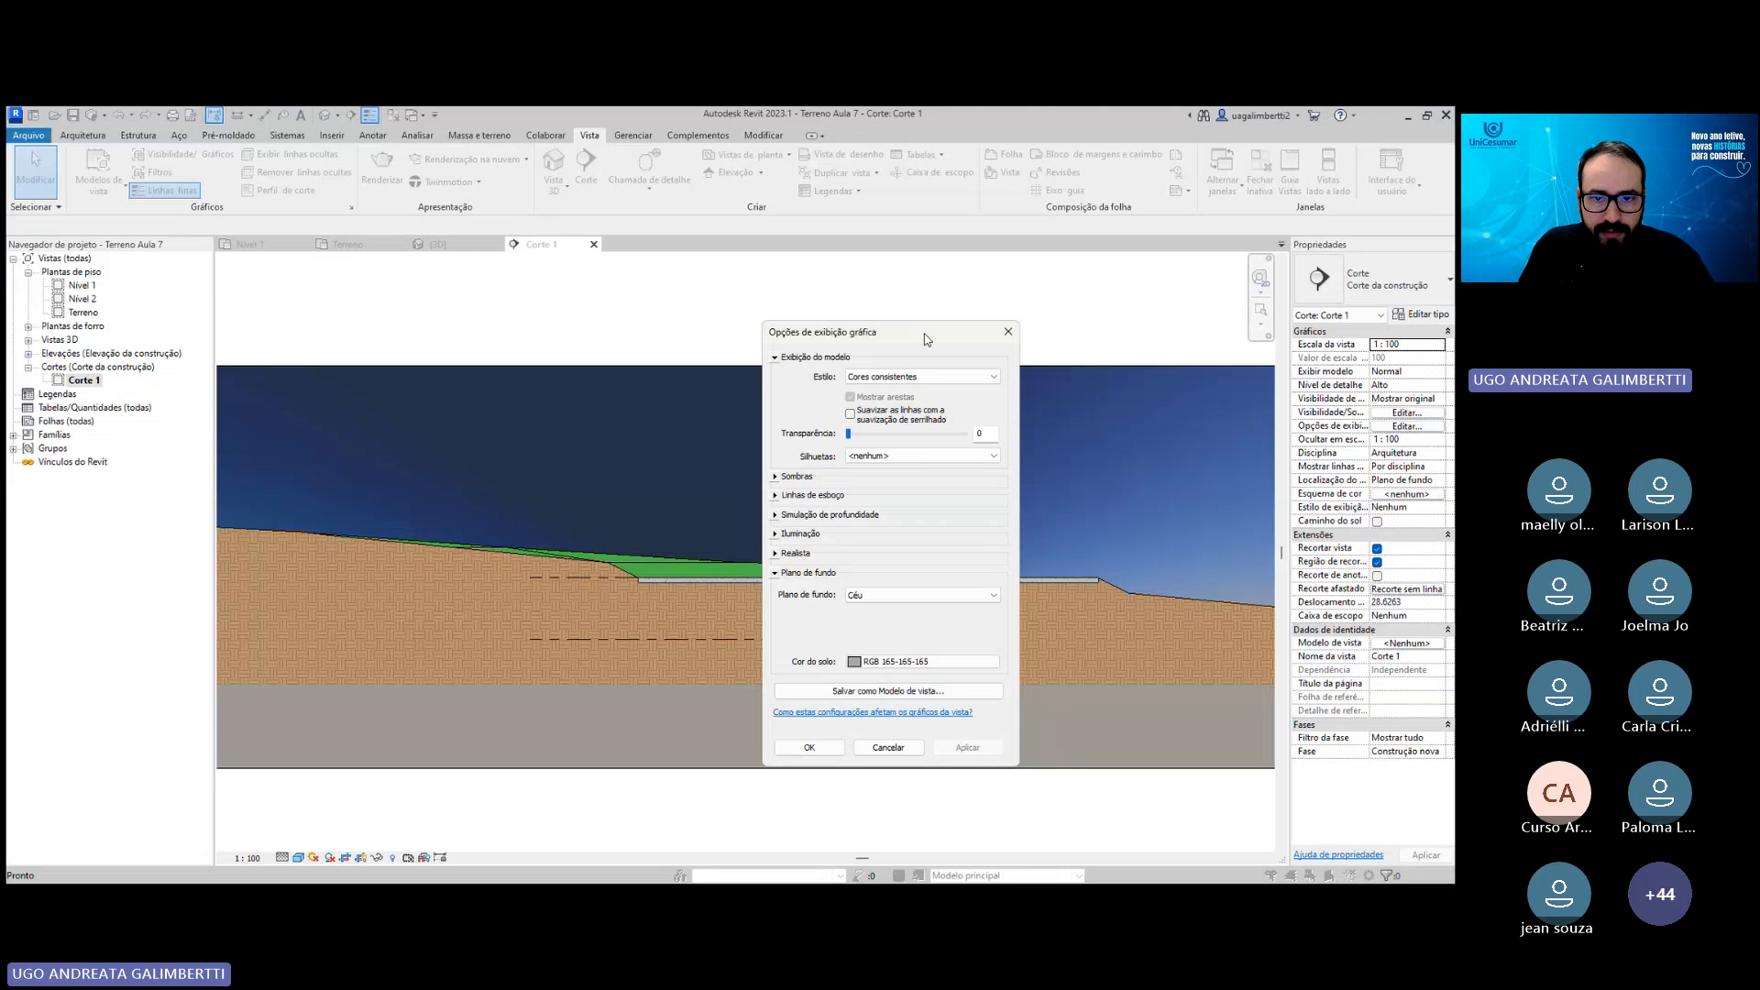
{"action": "left_click_drag", "start_coordinate": [926, 338], "coordinate": [639, 428]}
{"action": "left_click", "coordinate": [883, 319]}
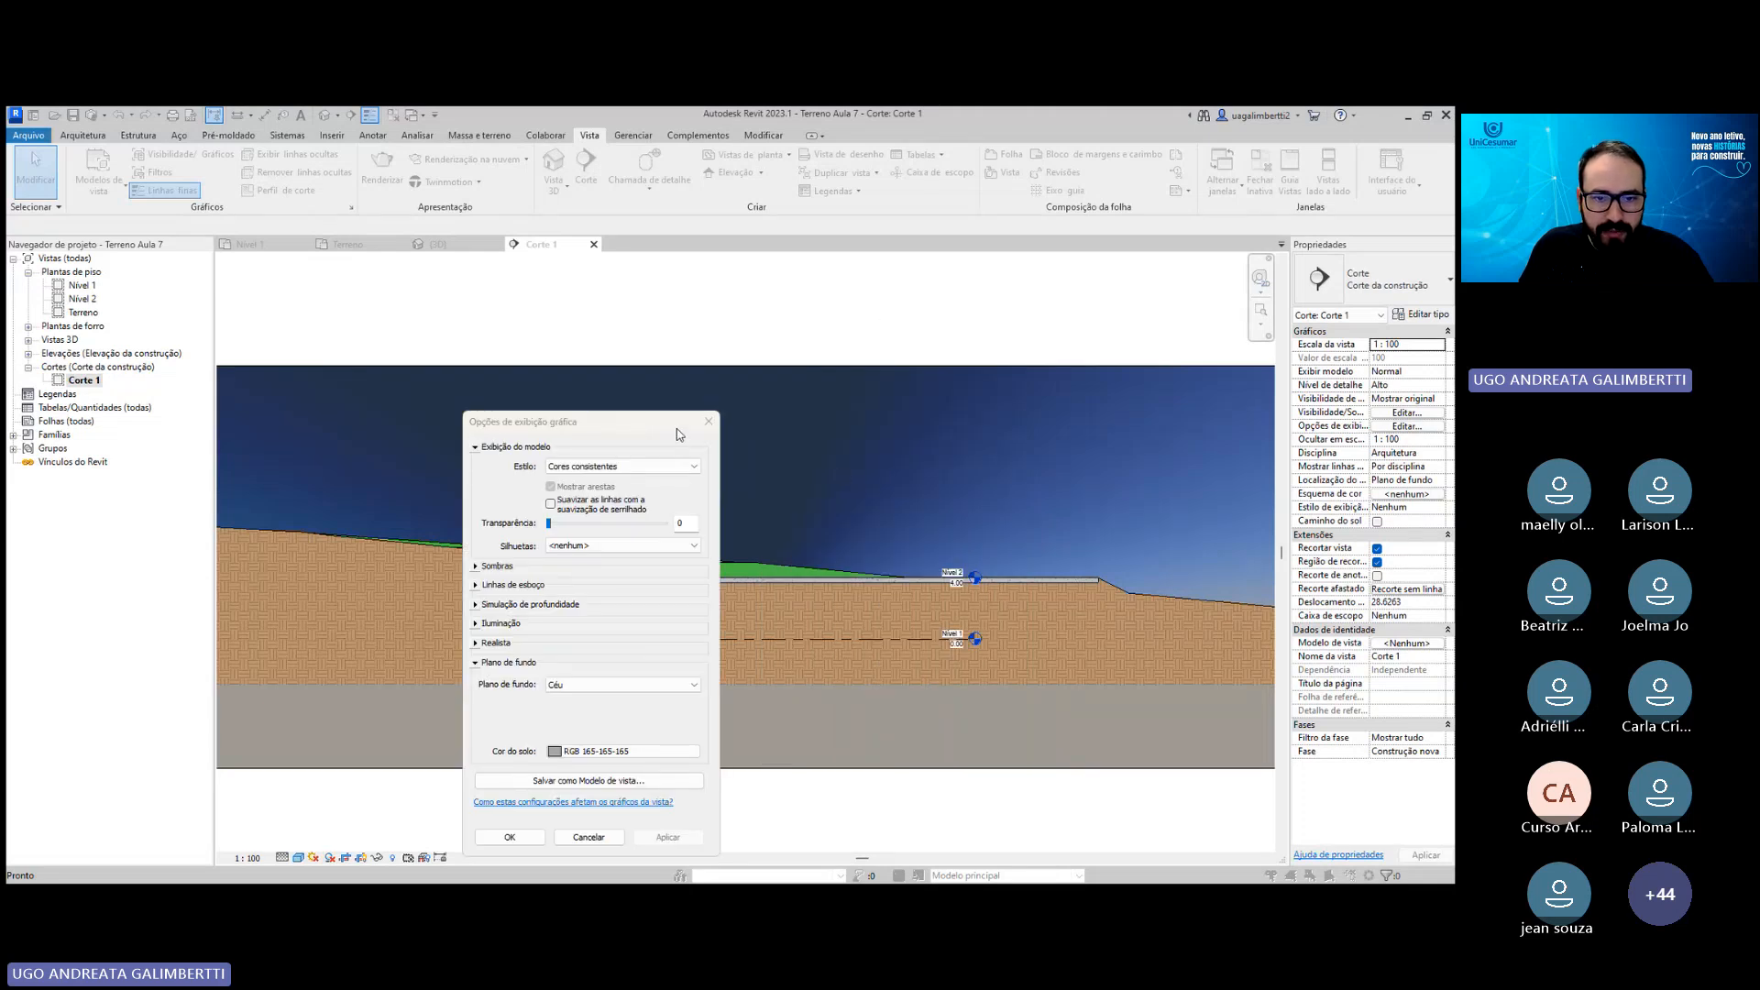
{"action": "left_click", "coordinate": [708, 421]}
Tighten the Corte 1 crop region to the terrain's lower edge and to both of its side ends.
{"action": "scroll", "coordinate": [733, 541], "scroll_direction": "down", "scroll_amount": 2}
{"action": "left_click", "coordinate": [727, 683]}
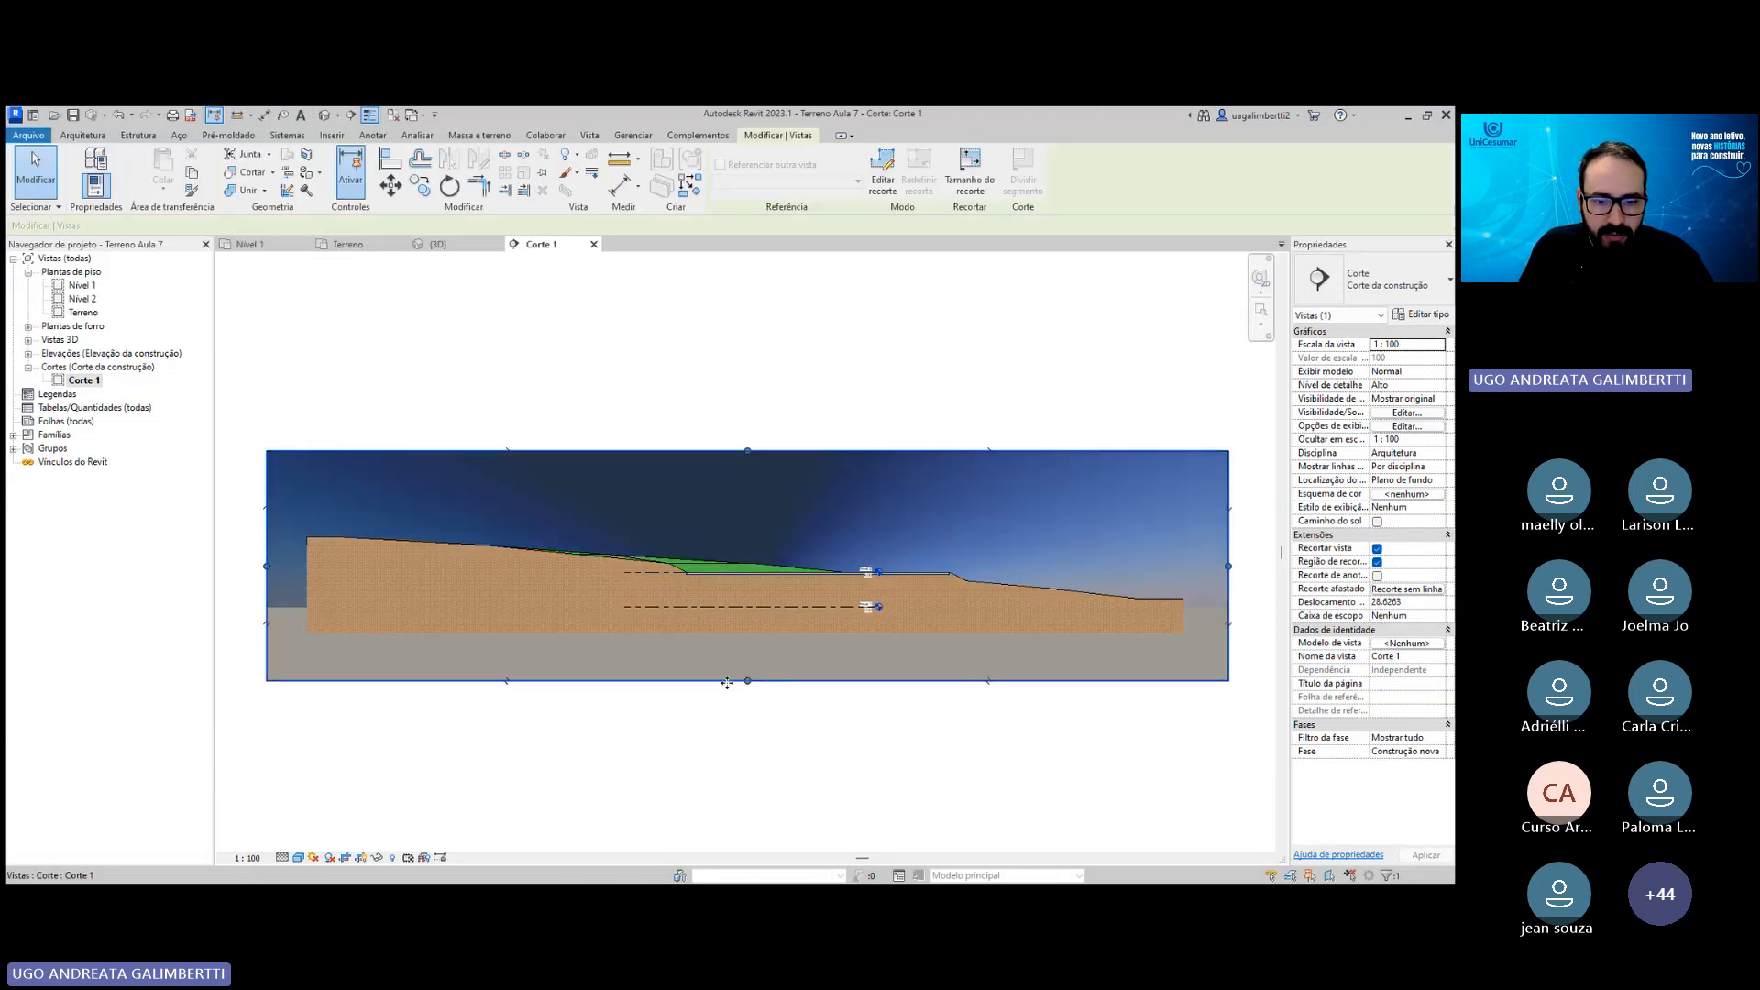
{"action": "left_click_drag", "start_coordinate": [727, 682], "coordinate": [729, 631]}
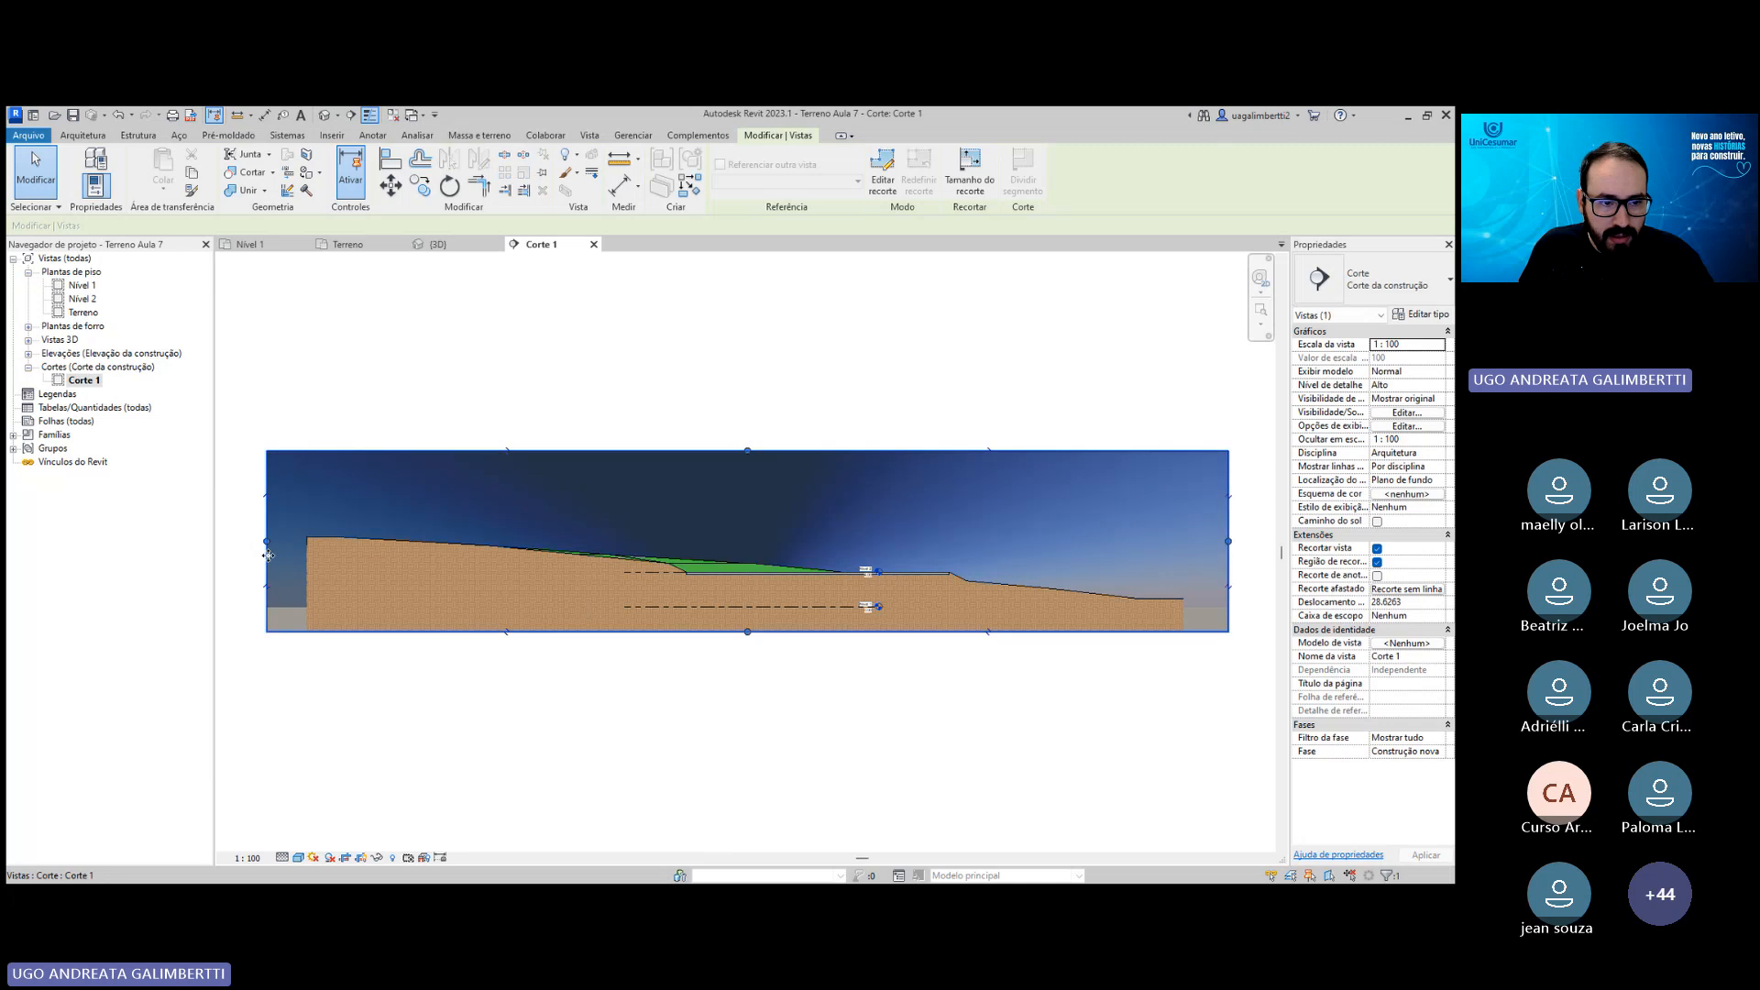
{"action": "left_click_drag", "start_coordinate": [268, 554], "coordinate": [306, 542]}
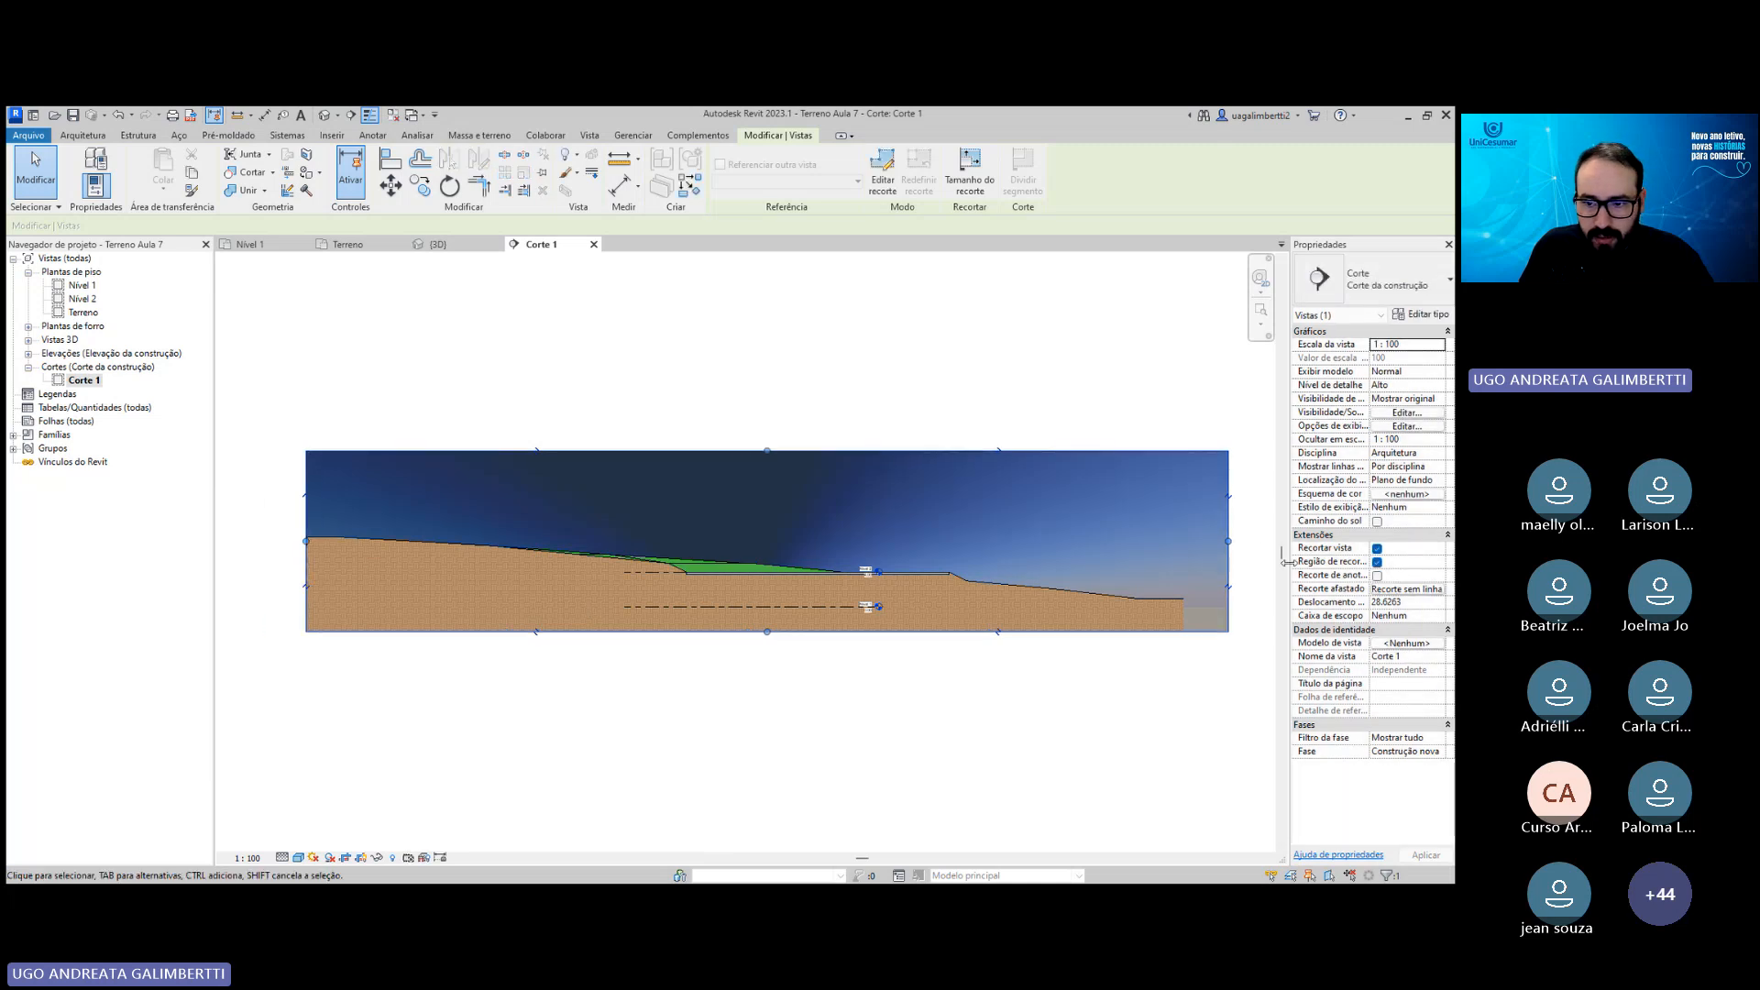
{"action": "left_click_drag", "start_coordinate": [1229, 541], "coordinate": [1182, 547]}
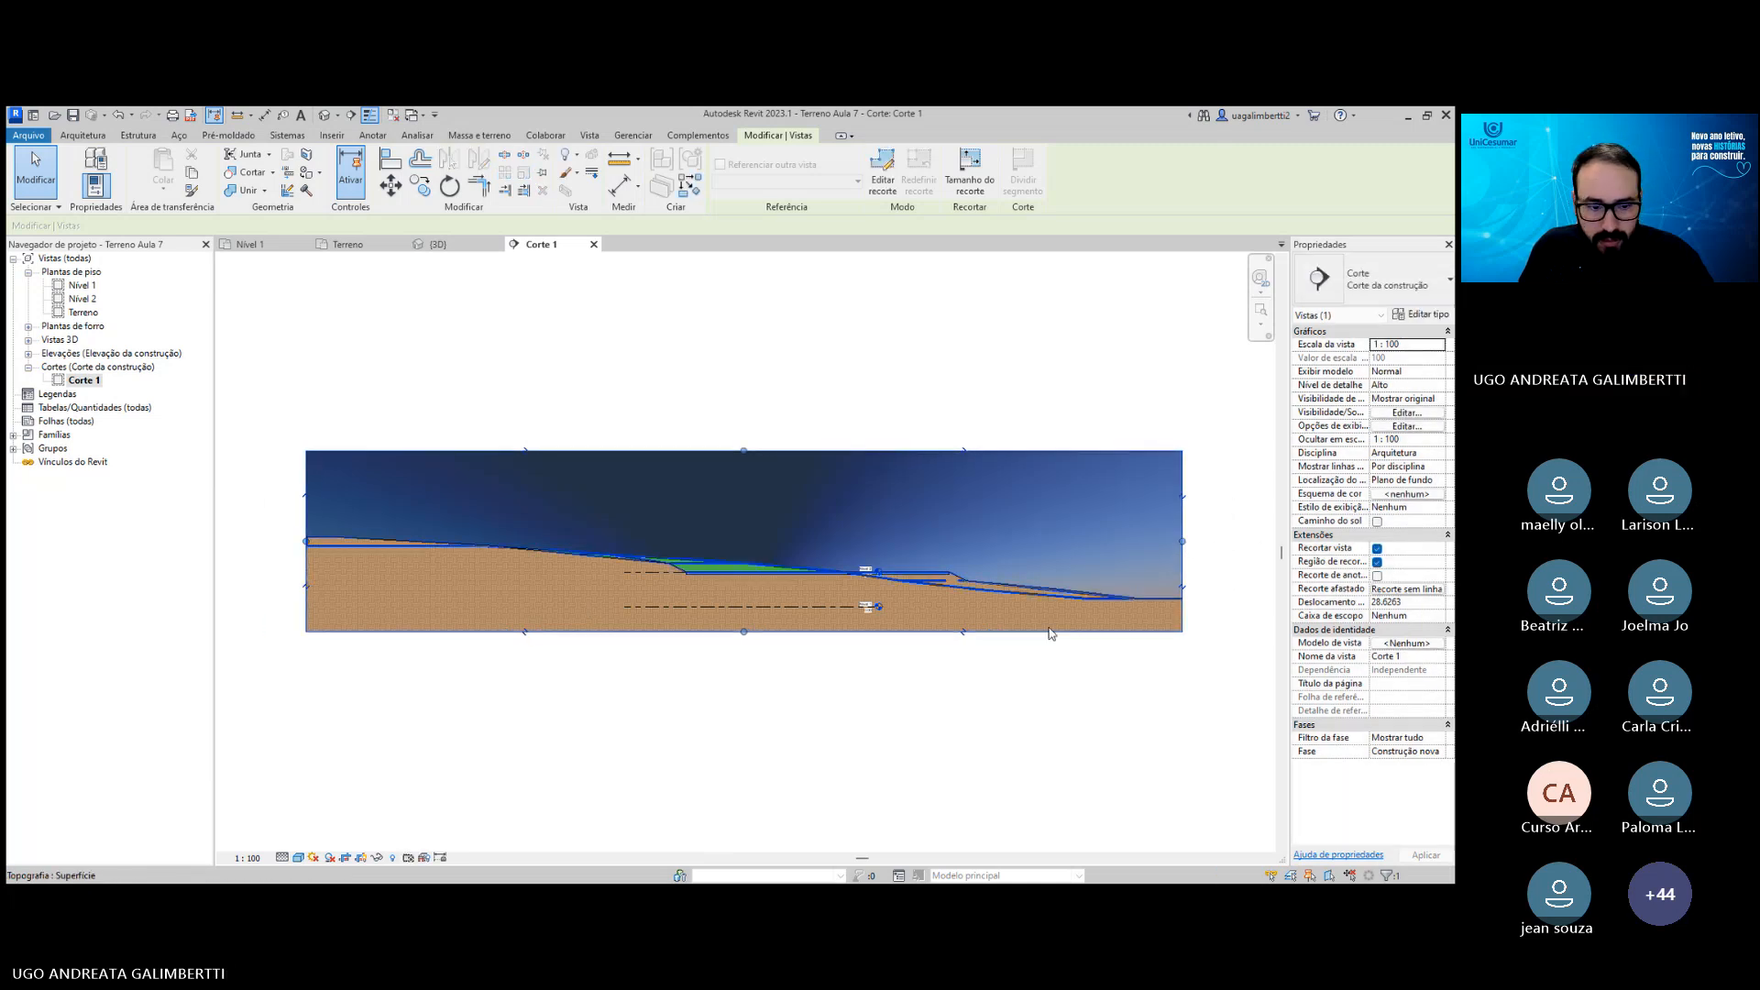
Set Corte 1's background ground colour to light cyan RGB 142-230-227 in the graphic display options and close the dialog.
{"action": "left_click", "coordinate": [299, 857]}
{"action": "left_click", "coordinate": [348, 760]}
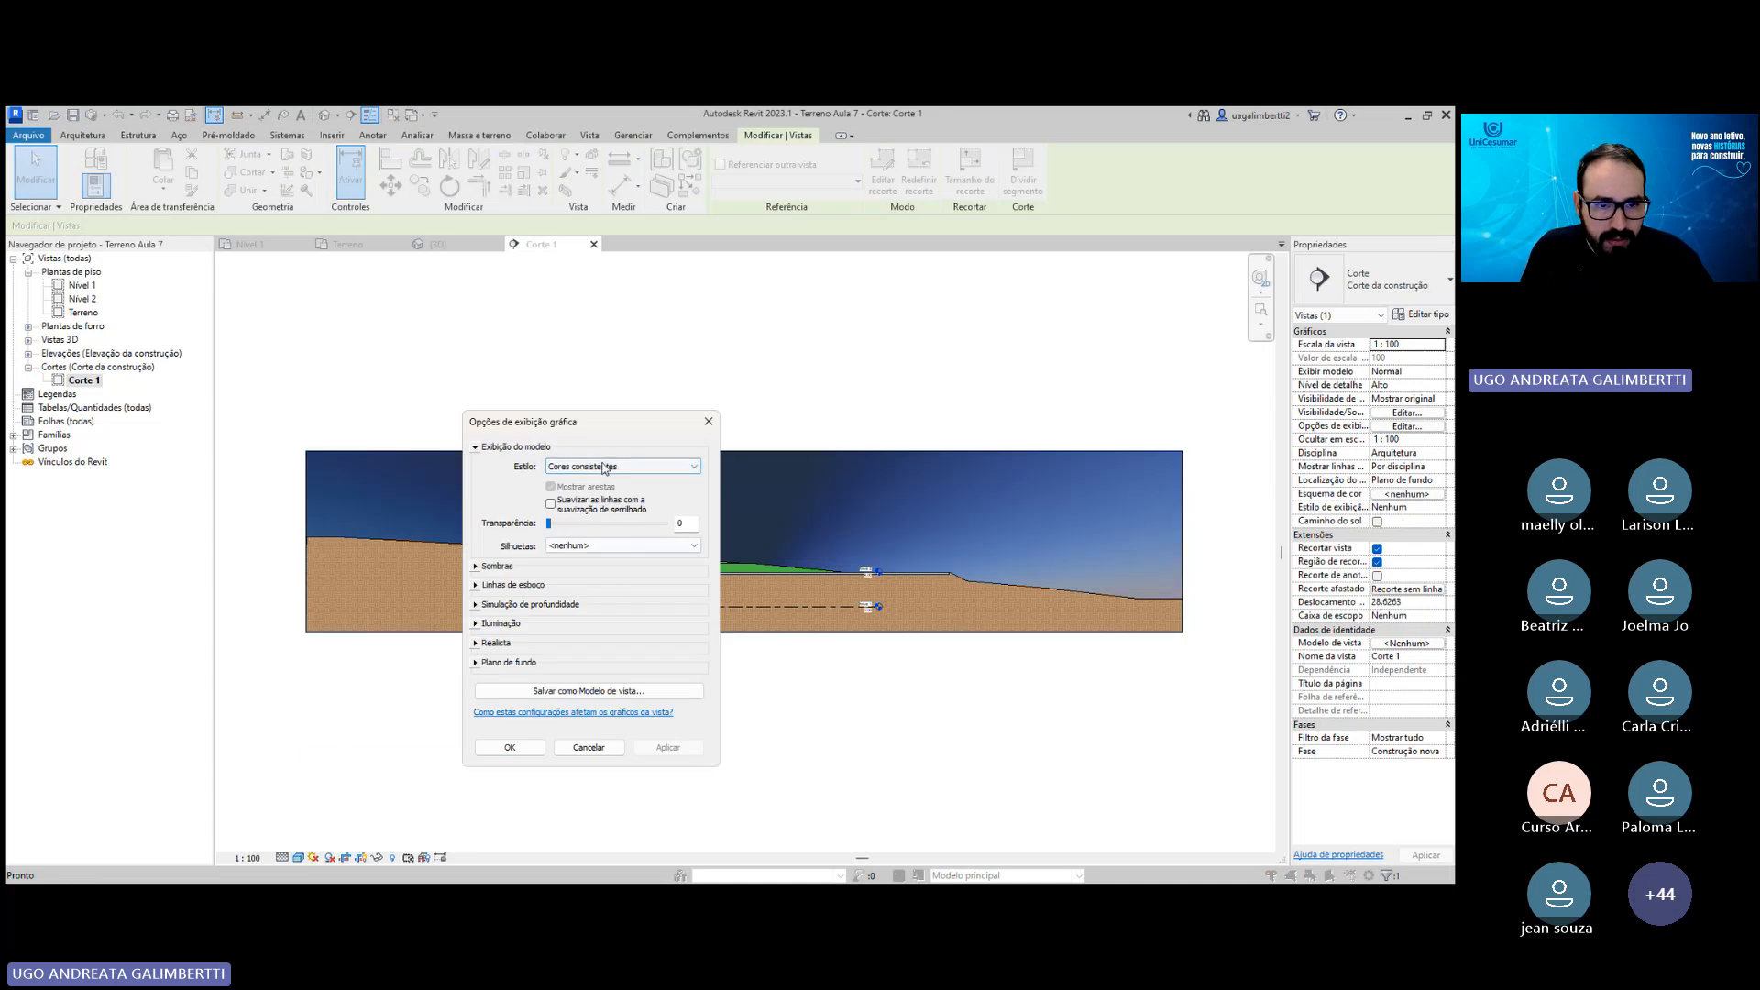
{"action": "left_click", "coordinate": [477, 663]}
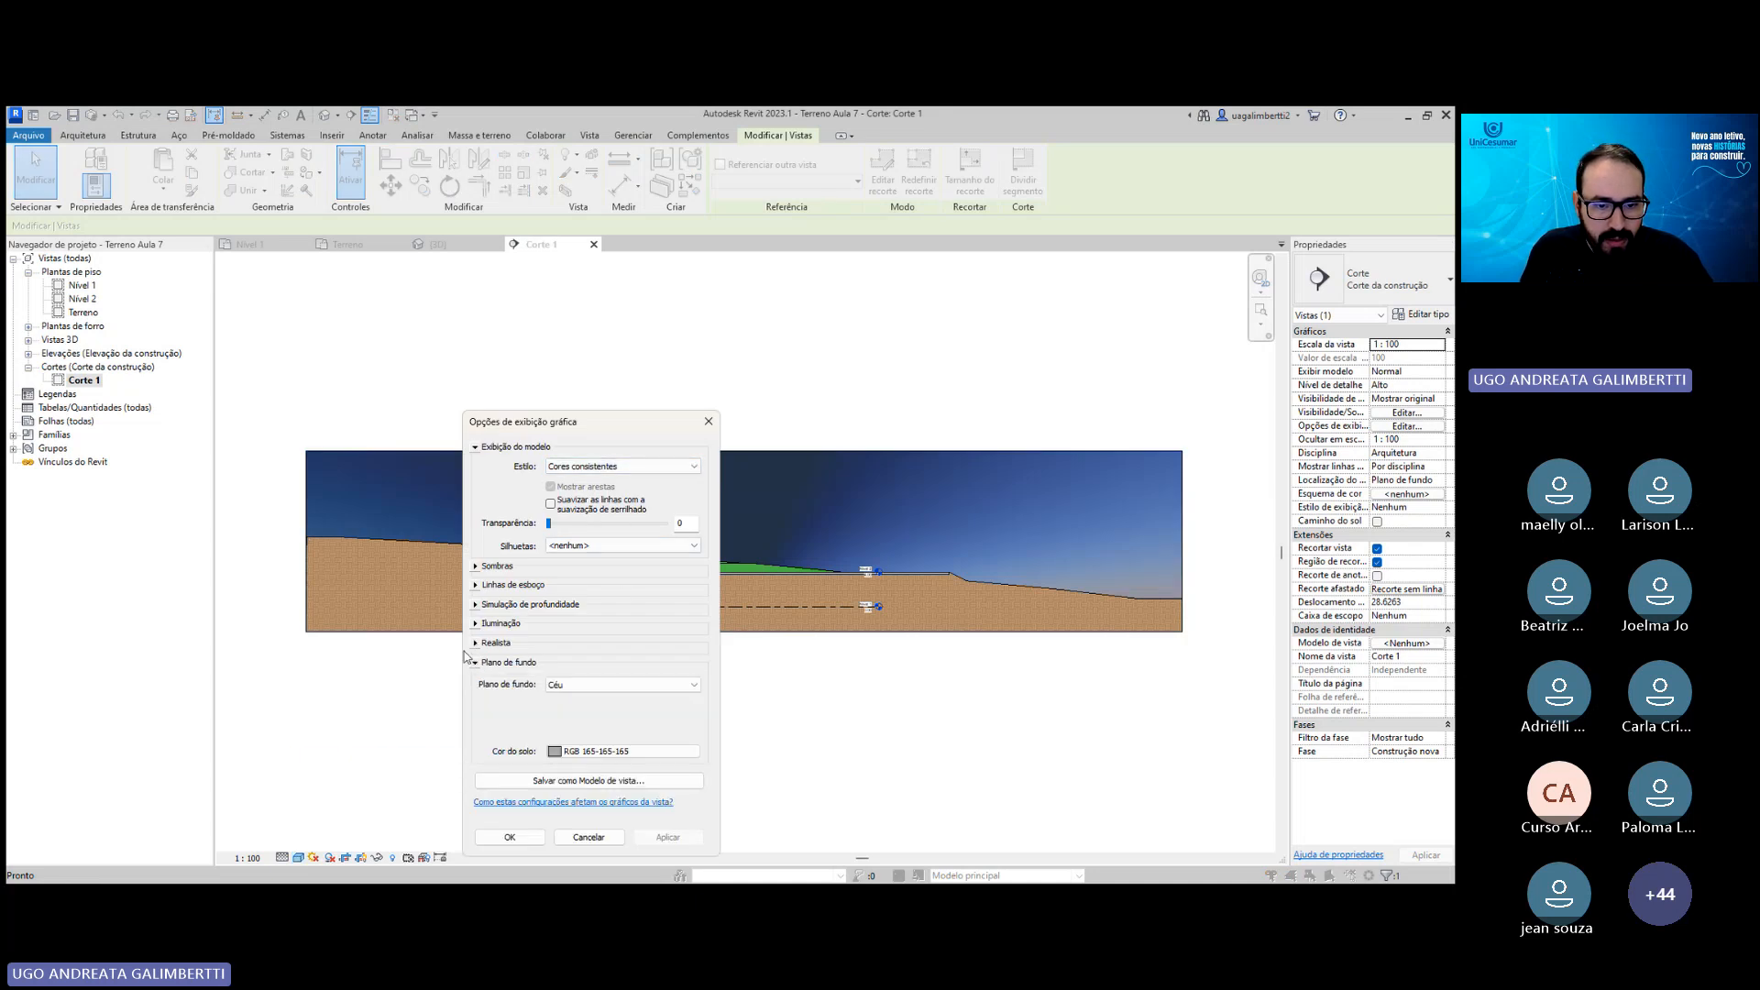
{"action": "left_click", "coordinate": [600, 692]}
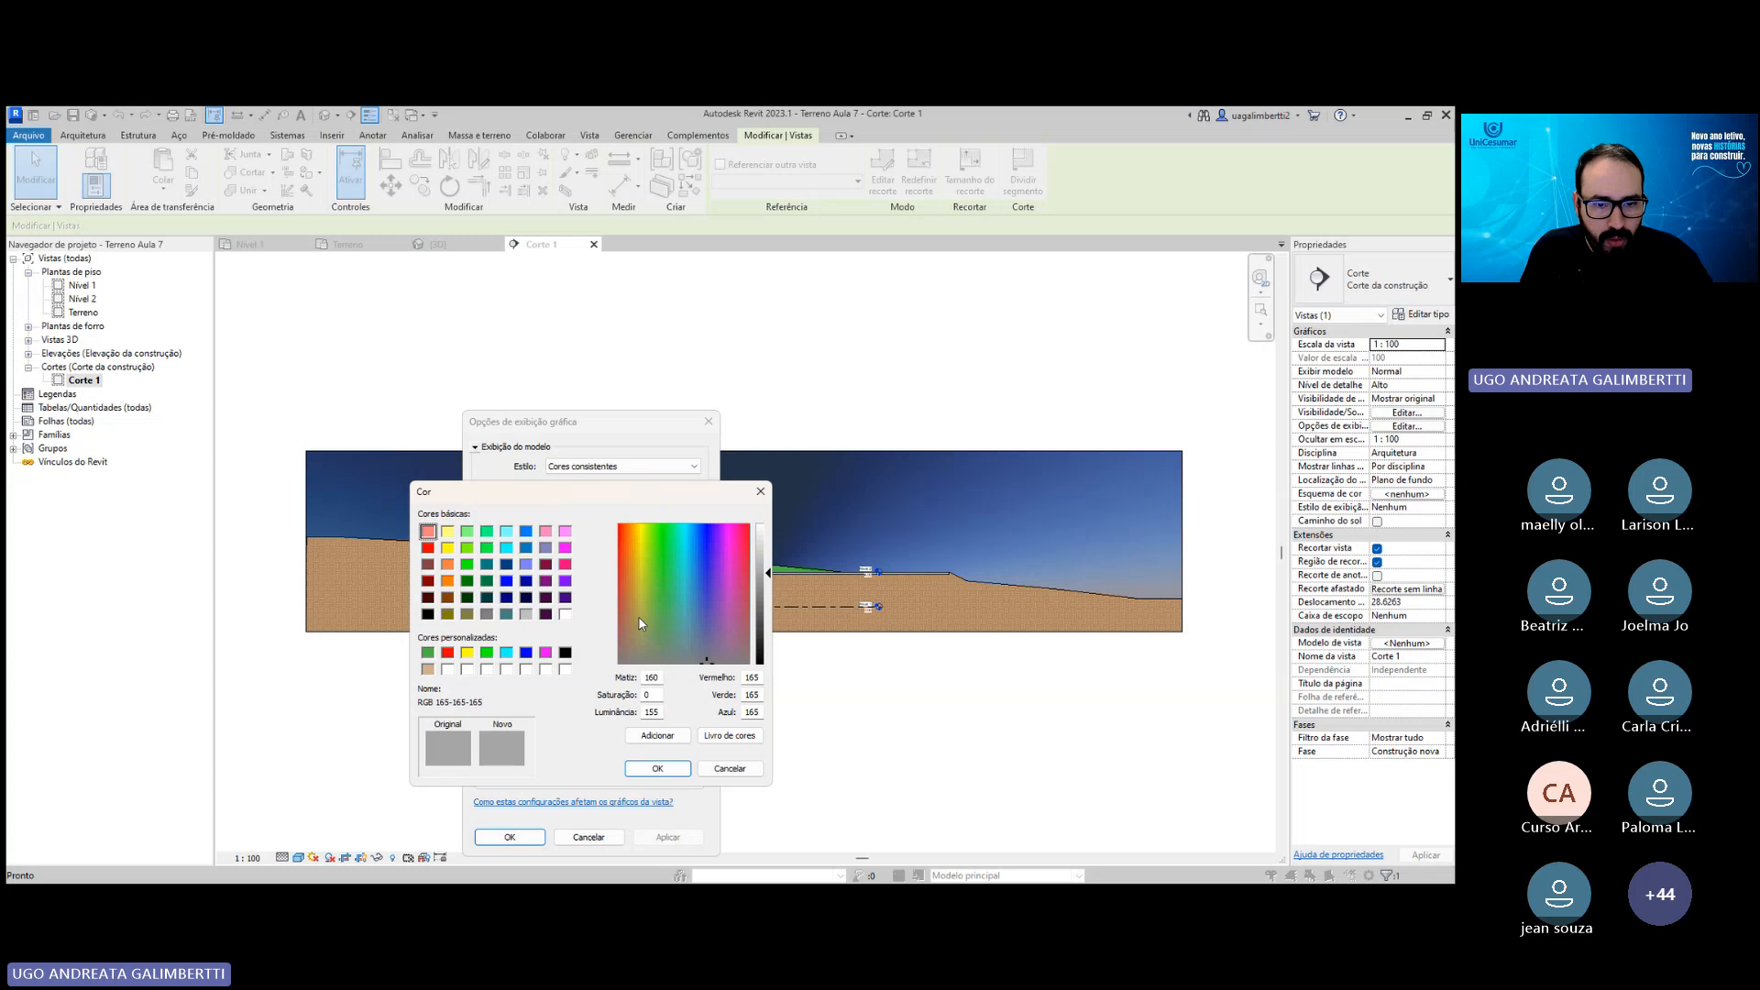
{"action": "left_click", "coordinate": [684, 575]}
{"action": "left_click_drag", "start_coordinate": [768, 573], "coordinate": [768, 563]}
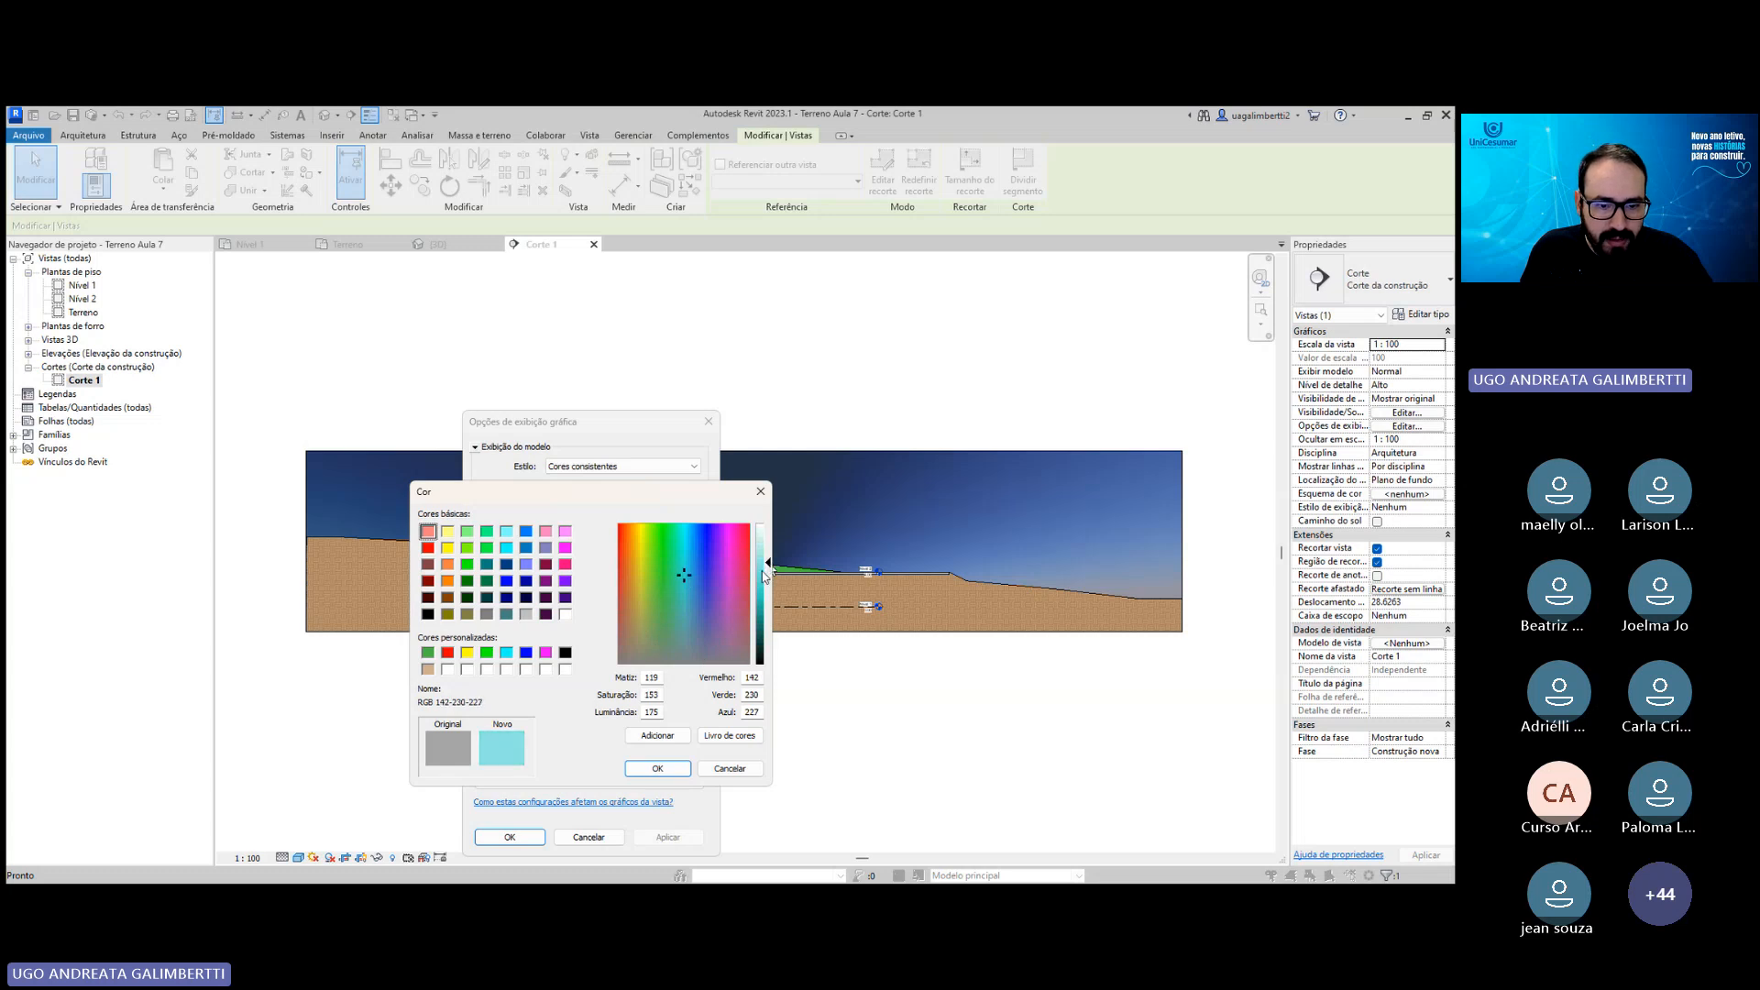
{"action": "left_click", "coordinate": [658, 768]}
{"action": "left_click", "coordinate": [657, 838]}
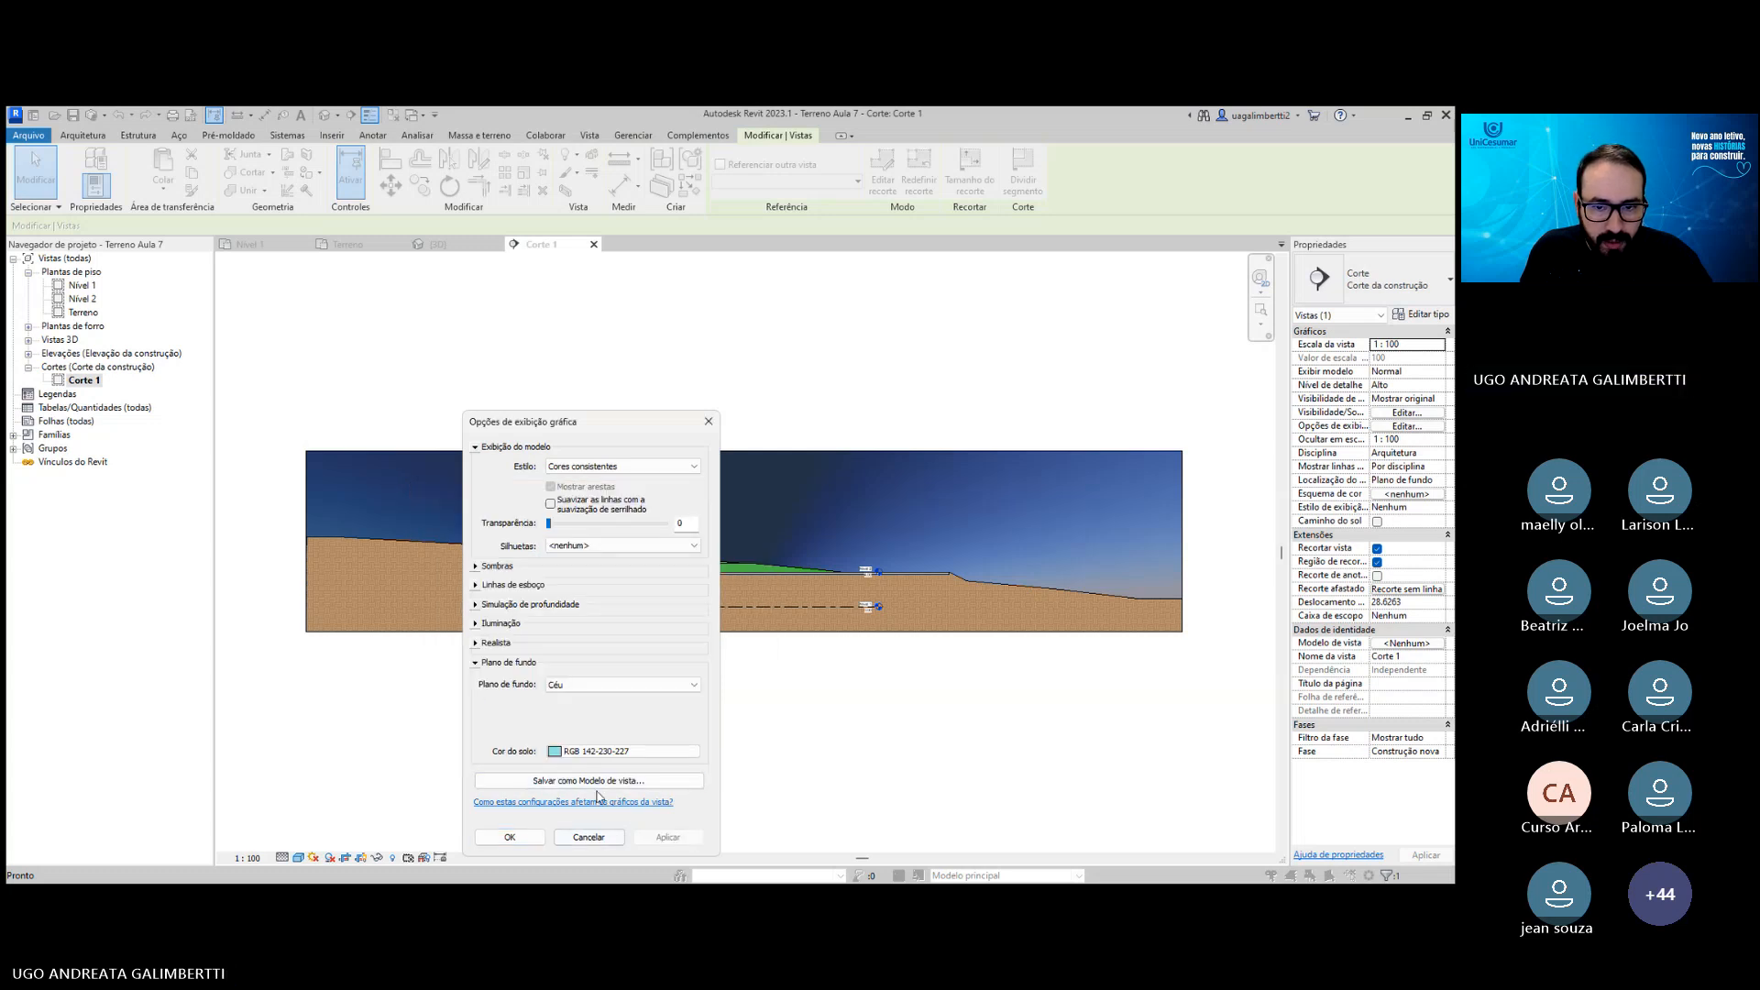
{"action": "left_click", "coordinate": [510, 837]}
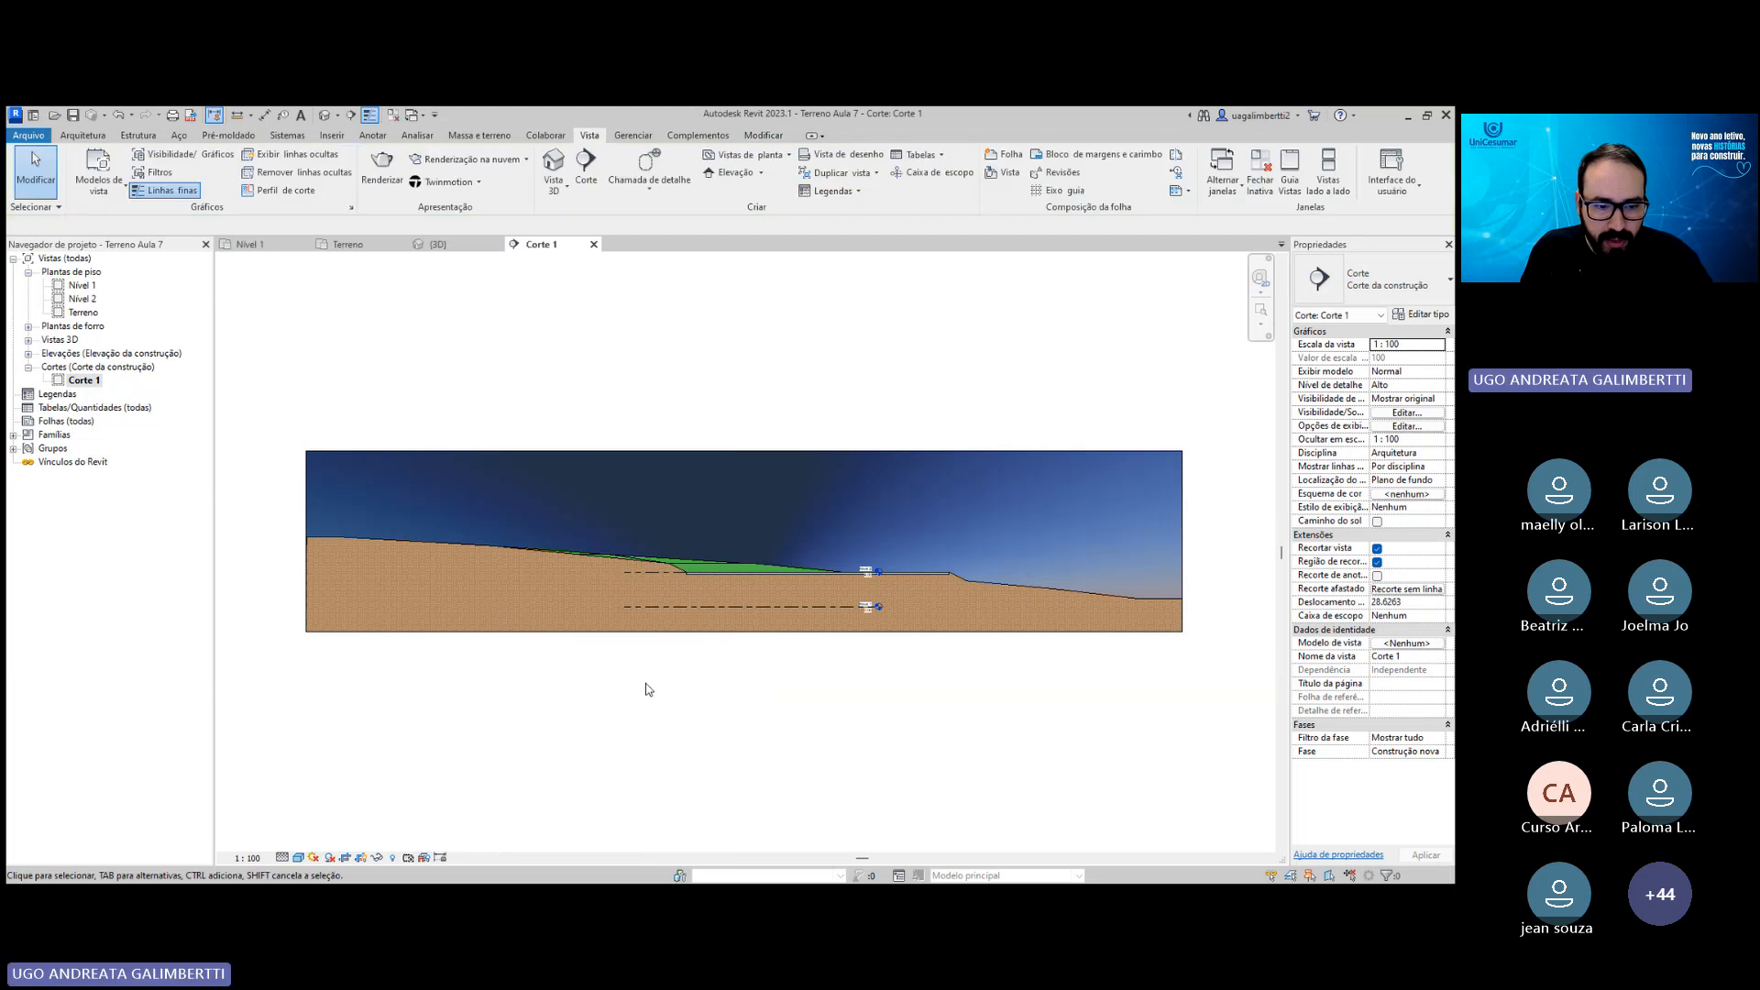
Change Corte 1's background to Gradiente in the graphic display options, apply it and close the dialog.
{"action": "left_click", "coordinate": [298, 857]}
{"action": "left_click", "coordinate": [338, 754]}
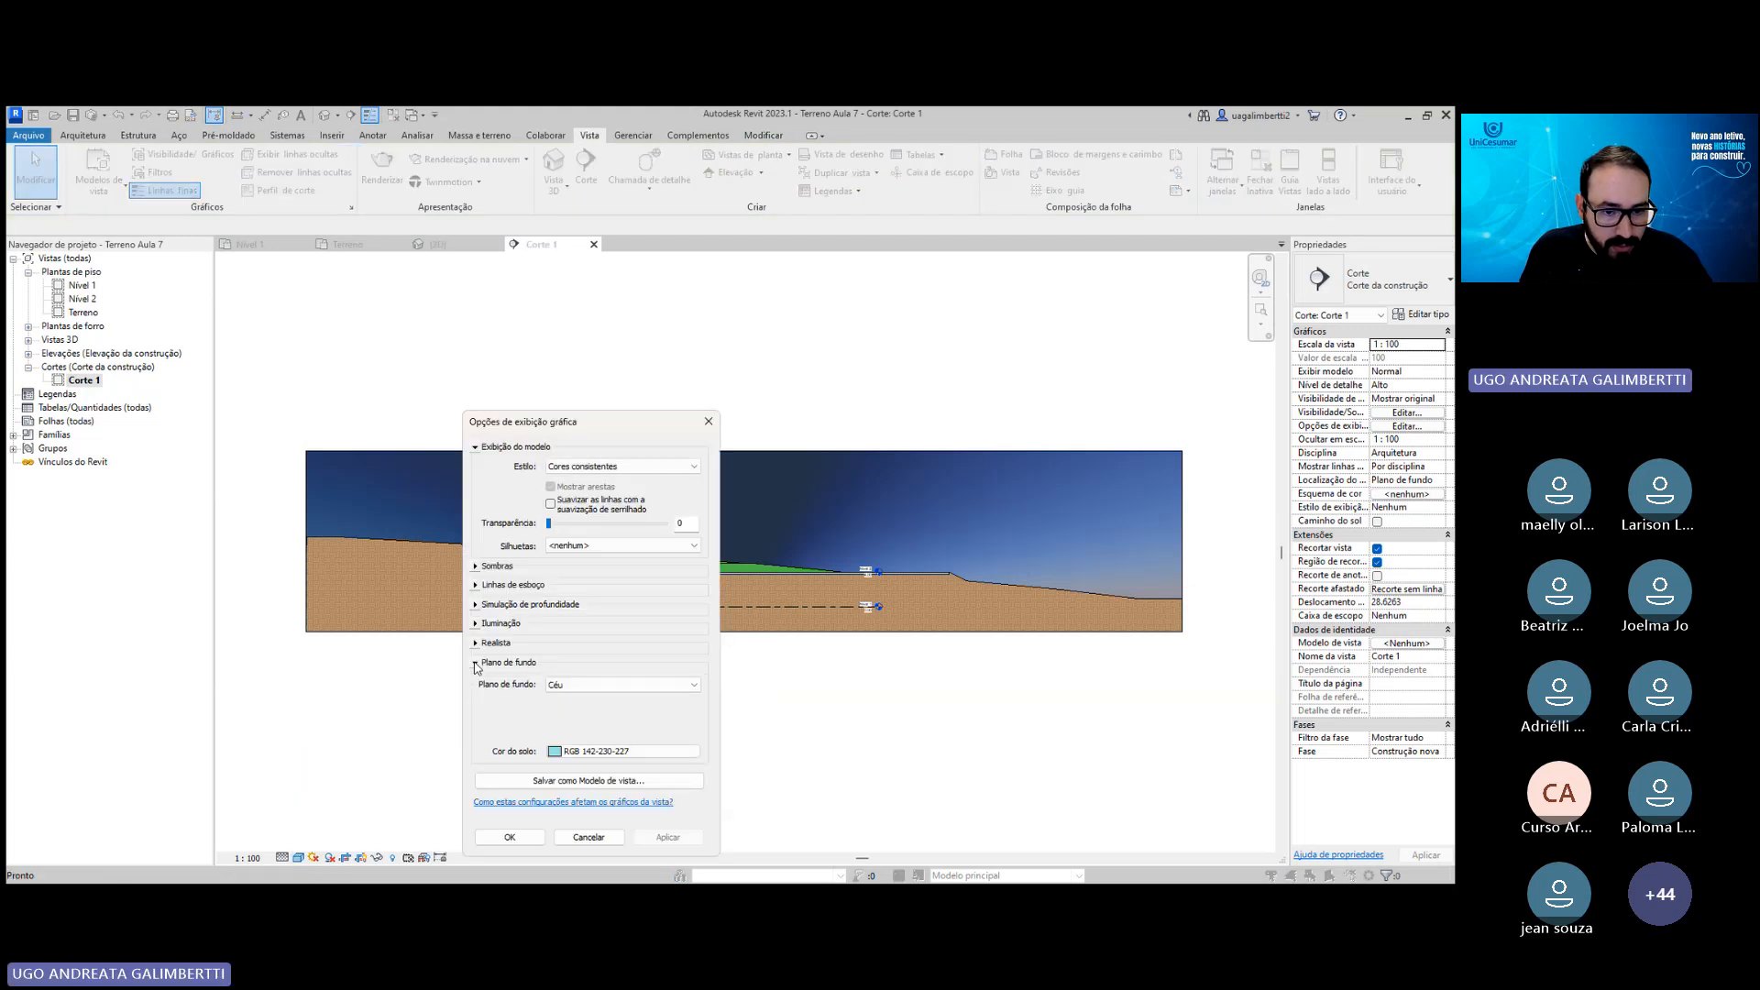
{"action": "left_click", "coordinate": [587, 685]}
{"action": "left_click", "coordinate": [579, 719]}
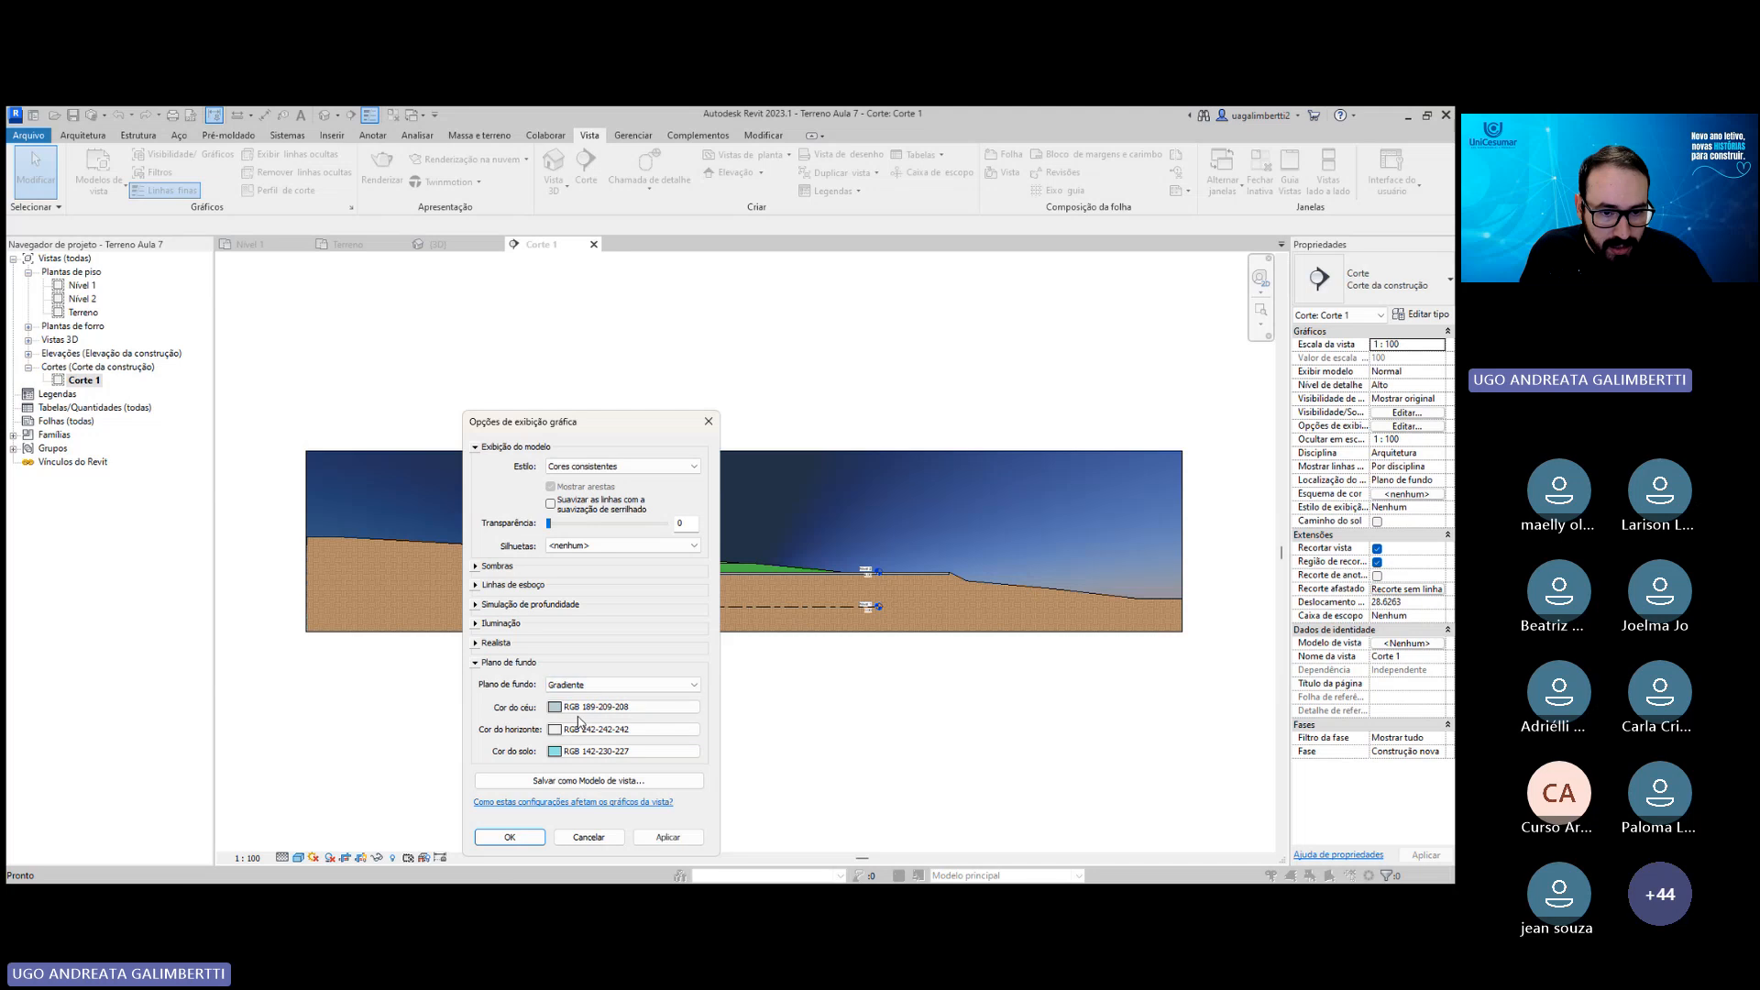
{"action": "left_click", "coordinate": [668, 837]}
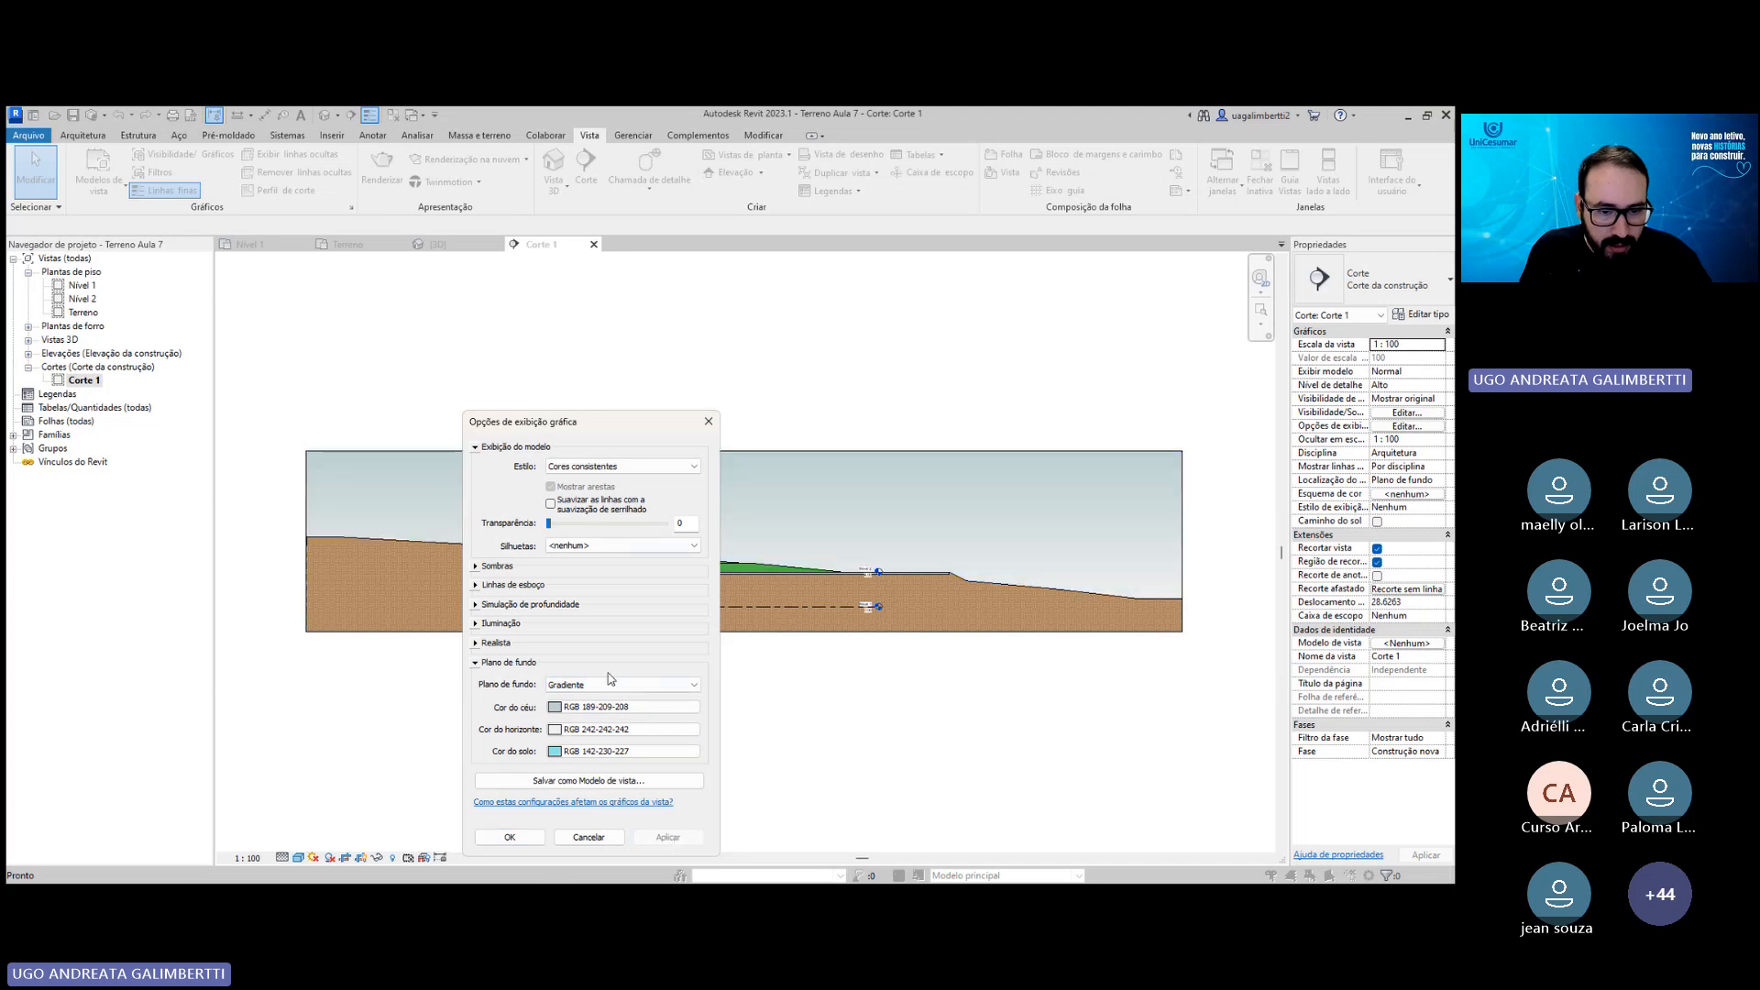
{"action": "left_click", "coordinate": [510, 837]}
Review the model categories in Corte 1's Visibility/Graphics overrides and close the dialog.
{"action": "scroll", "coordinate": [719, 597], "scroll_direction": "up", "scroll_amount": 2}
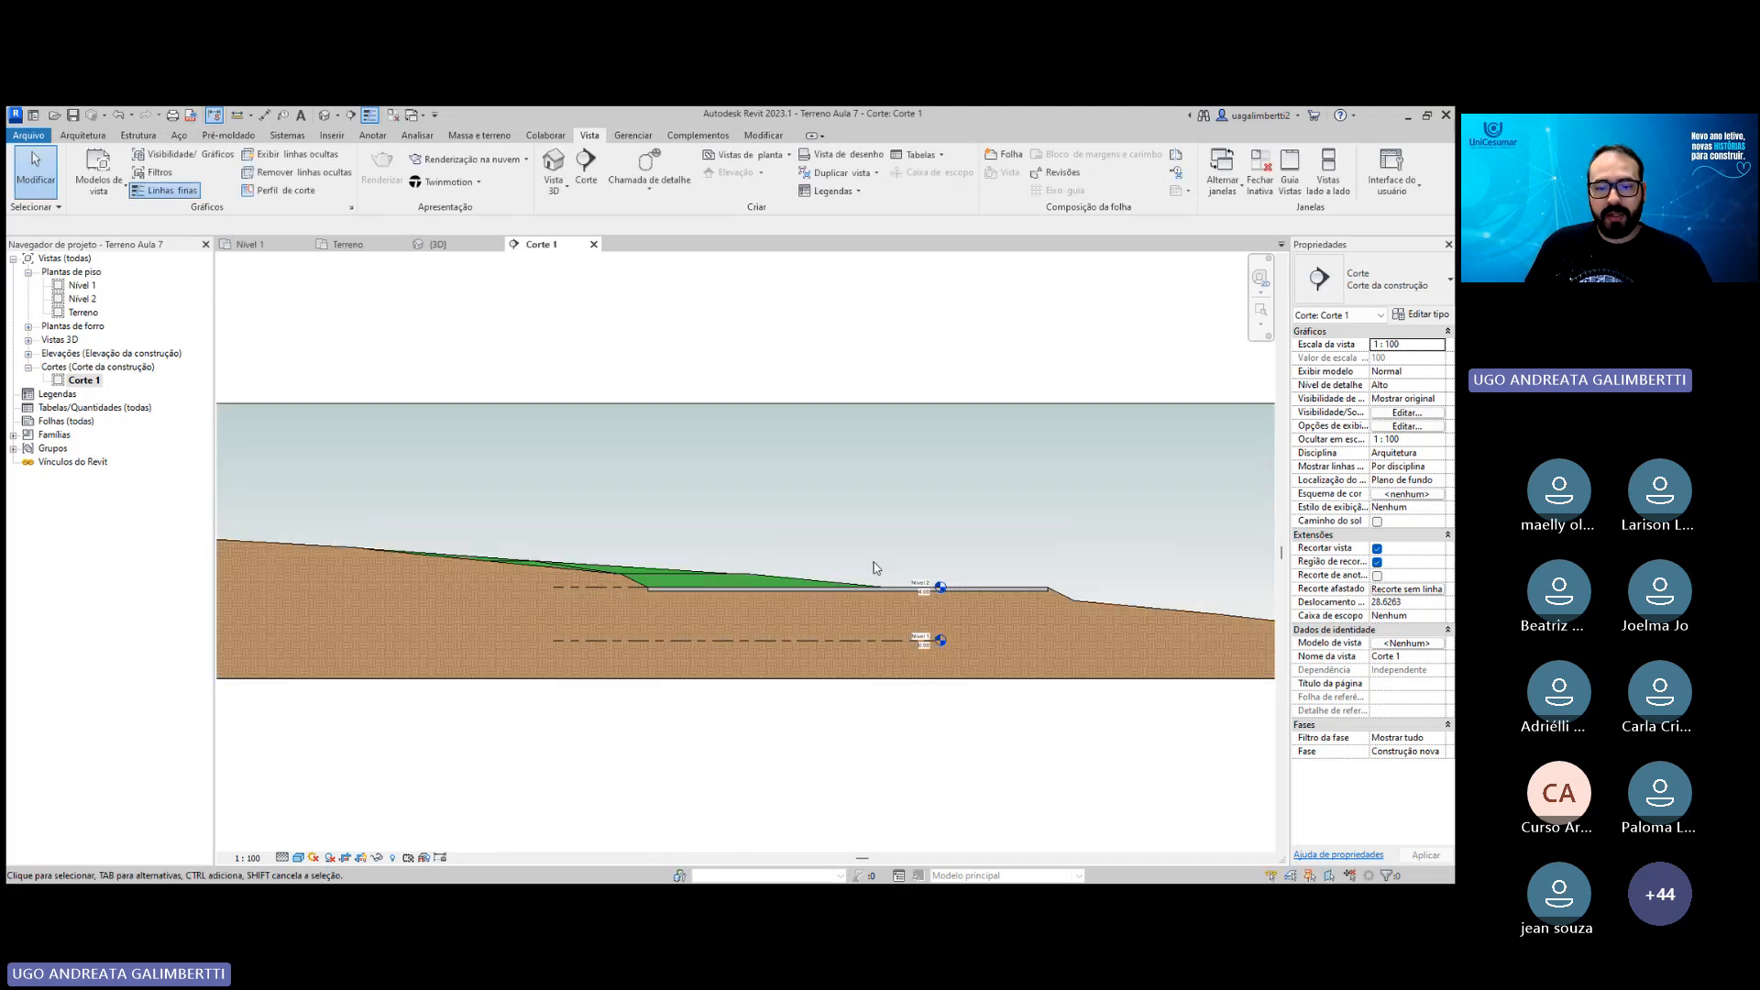
{"action": "scroll", "coordinate": [798, 600], "scroll_direction": "down", "scroll_amount": 2}
{"action": "scroll", "coordinate": [798, 600], "scroll_direction": "up", "scroll_amount": 3}
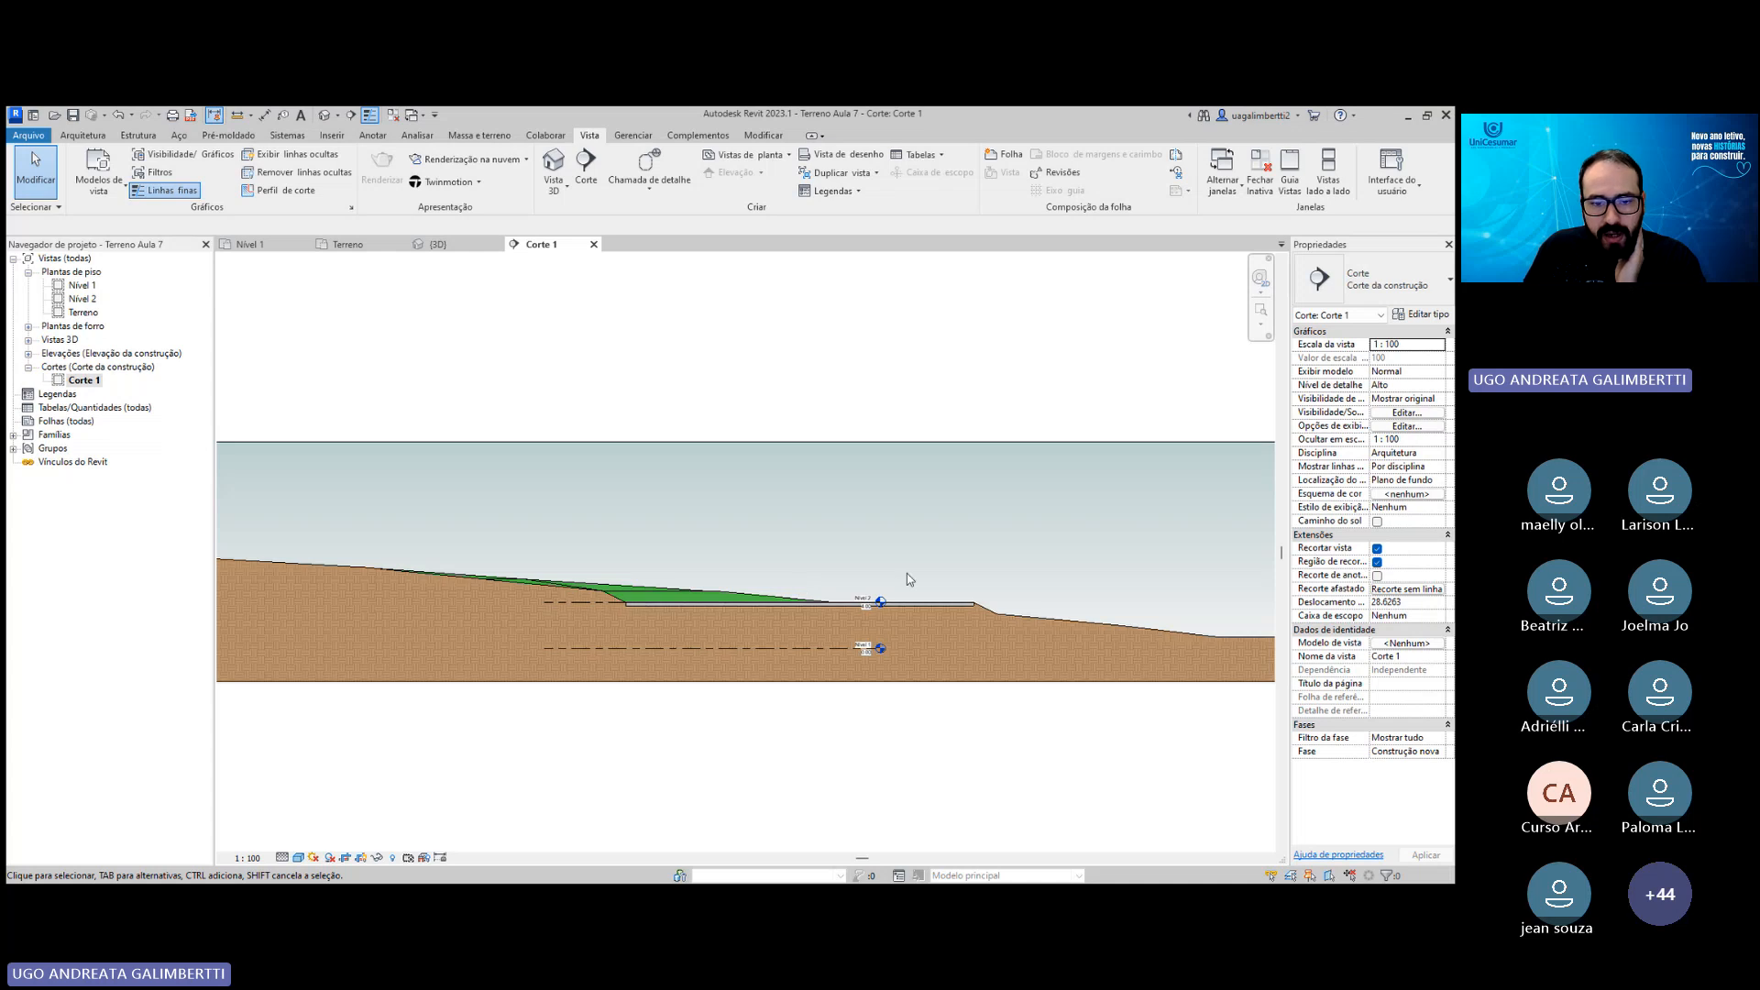
{"action": "middle_click_drag", "start_coordinate": [861, 595], "coordinate": [844, 595]}
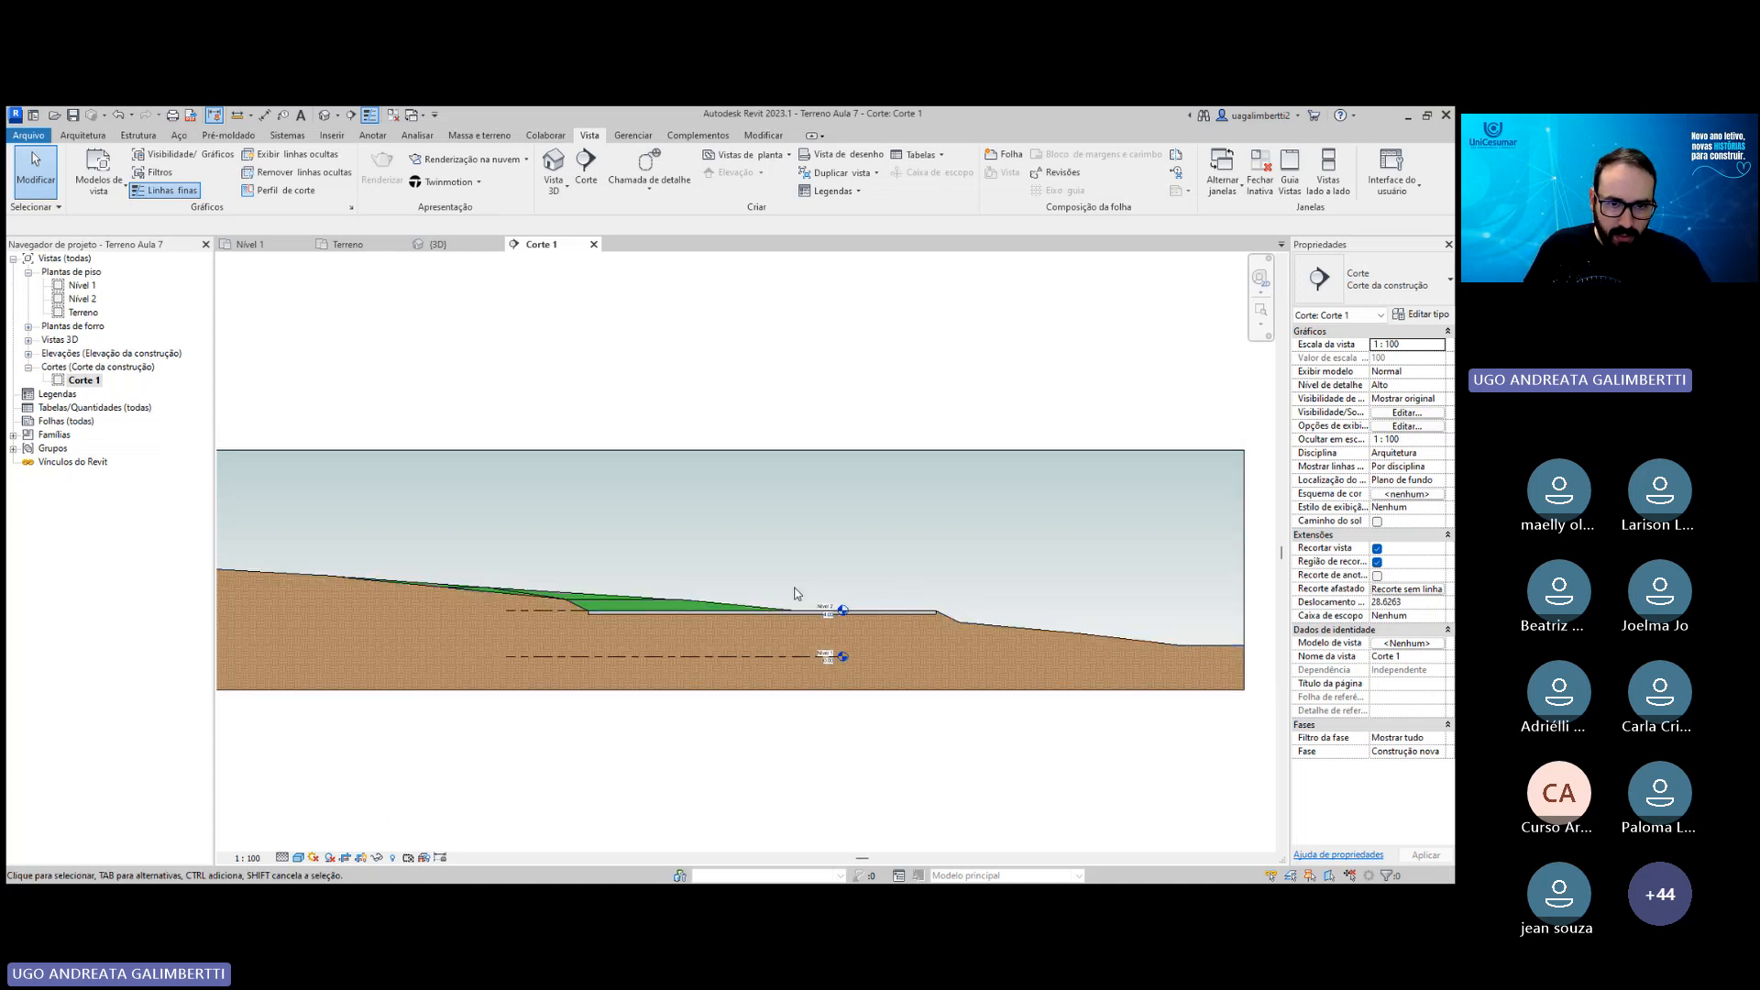
{"action": "key", "text": "v"}
{"action": "key", "text": "g"}
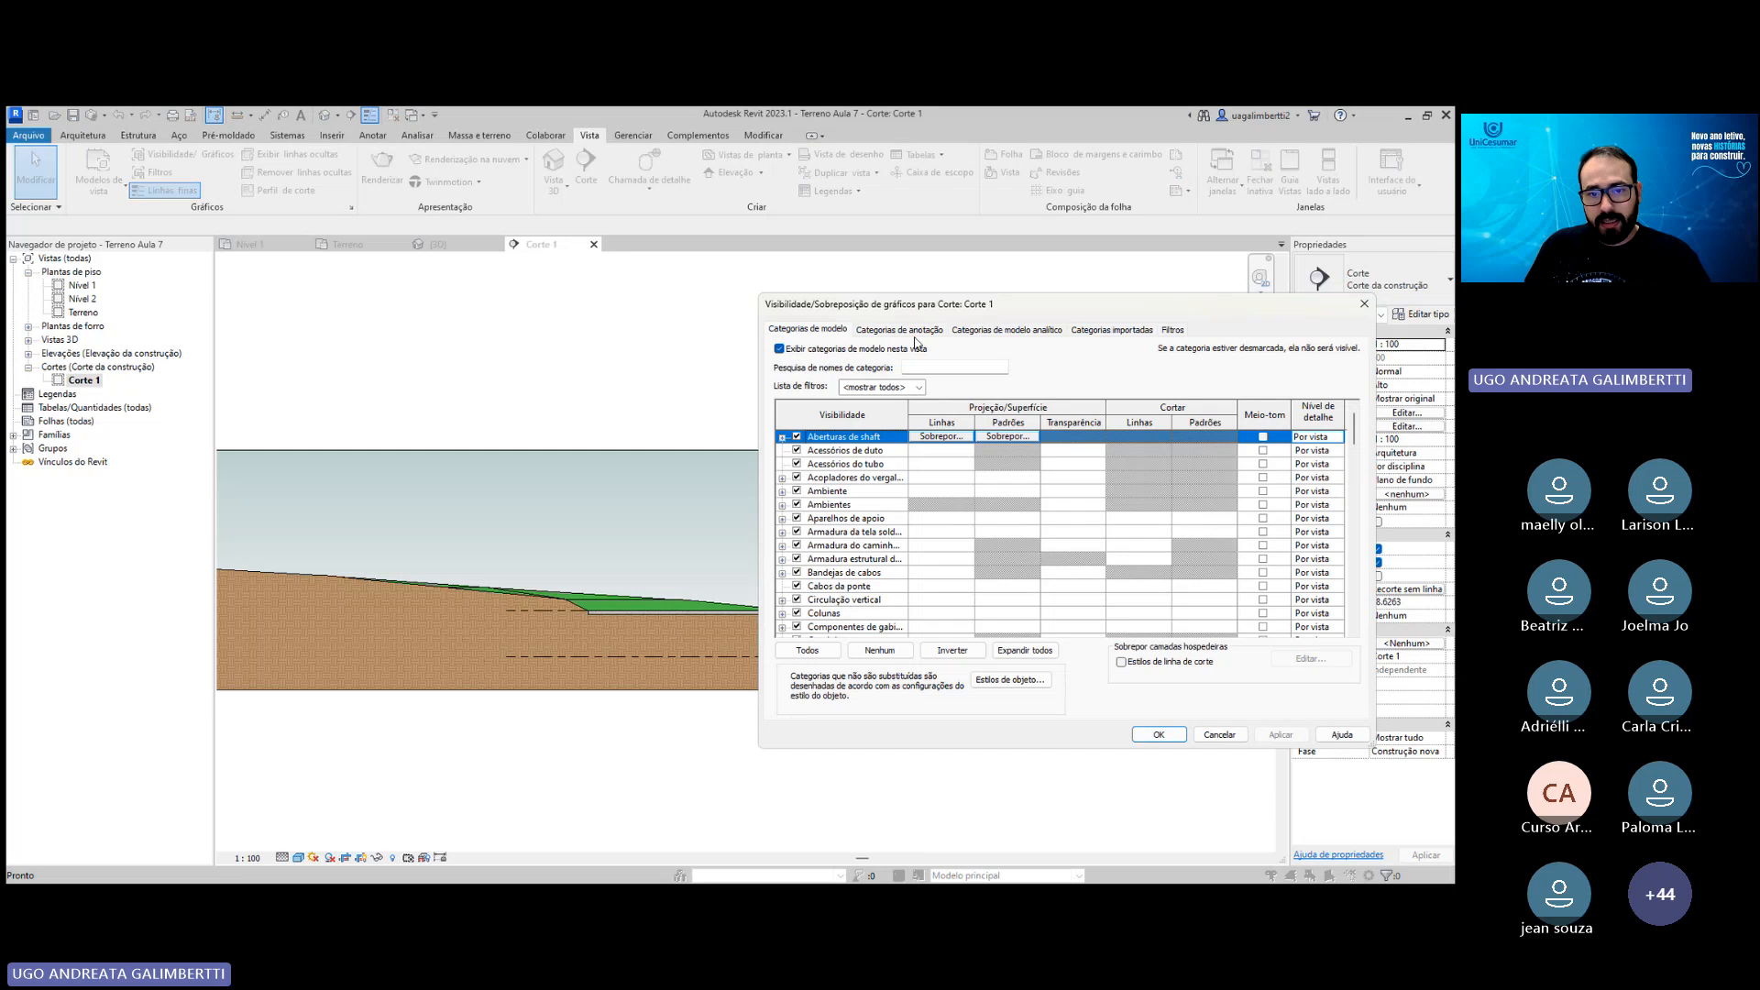
{"action": "left_click_drag", "start_coordinate": [941, 316], "coordinate": [778, 317]}
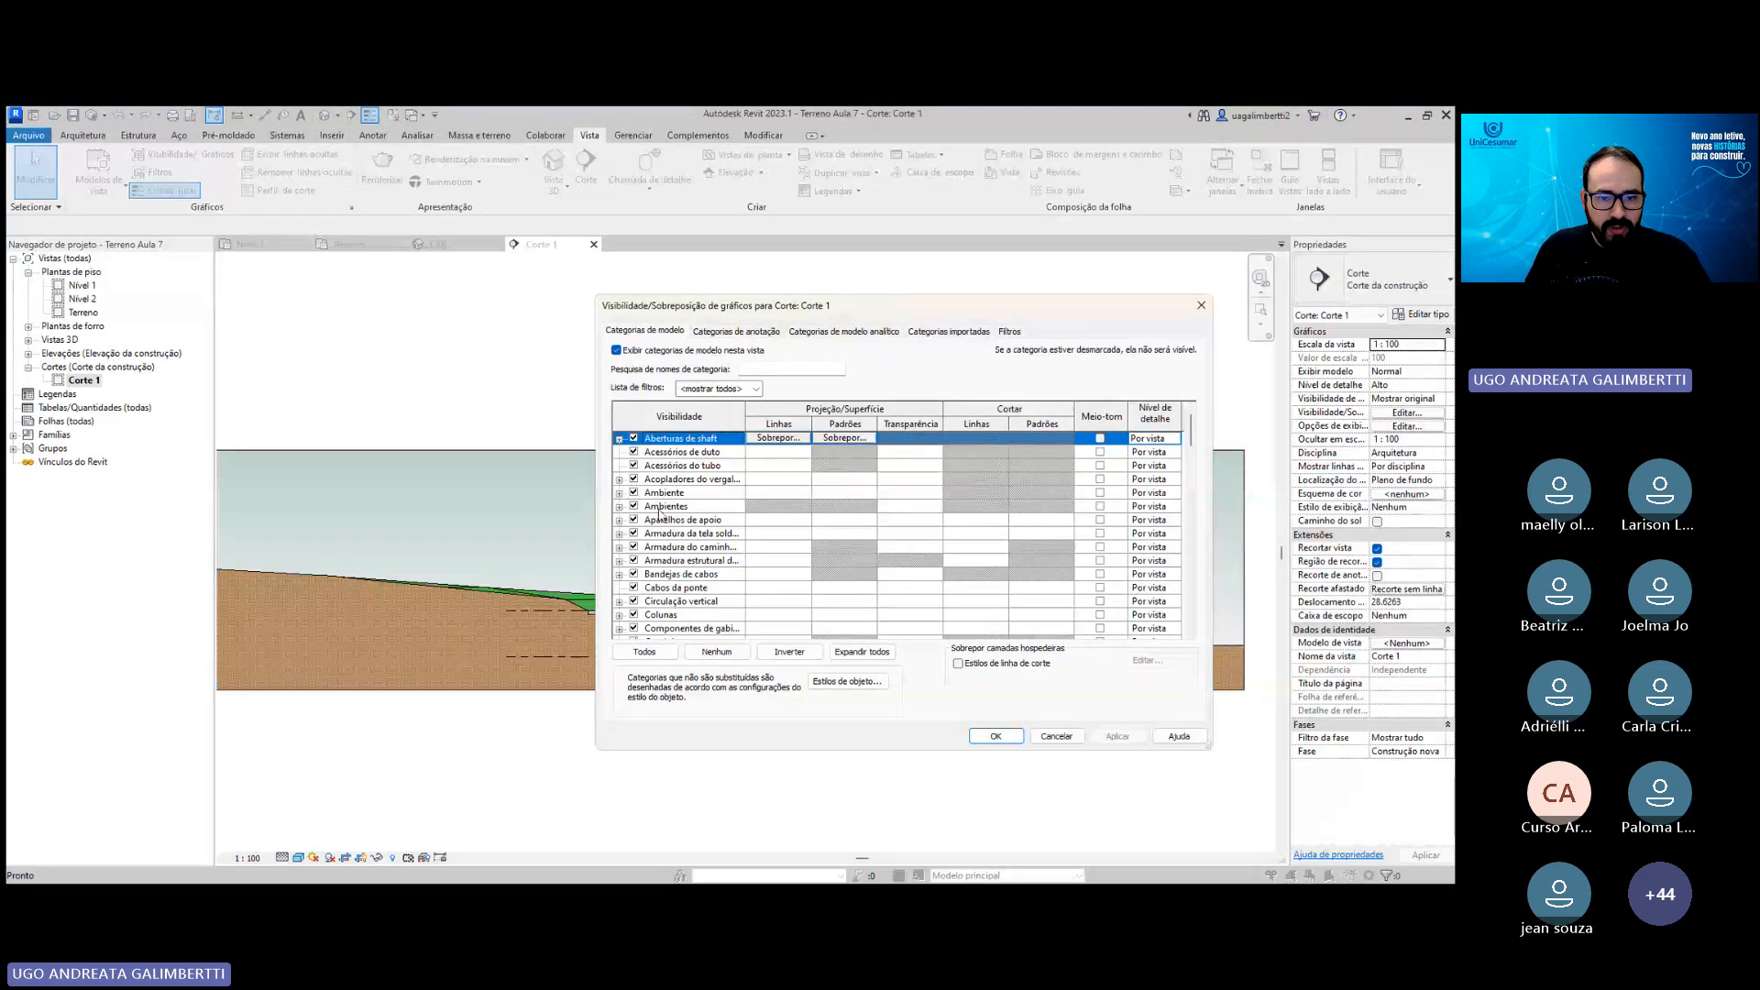
{"action": "scroll", "coordinate": [659, 513], "scroll_direction": "down", "scroll_amount": 10}
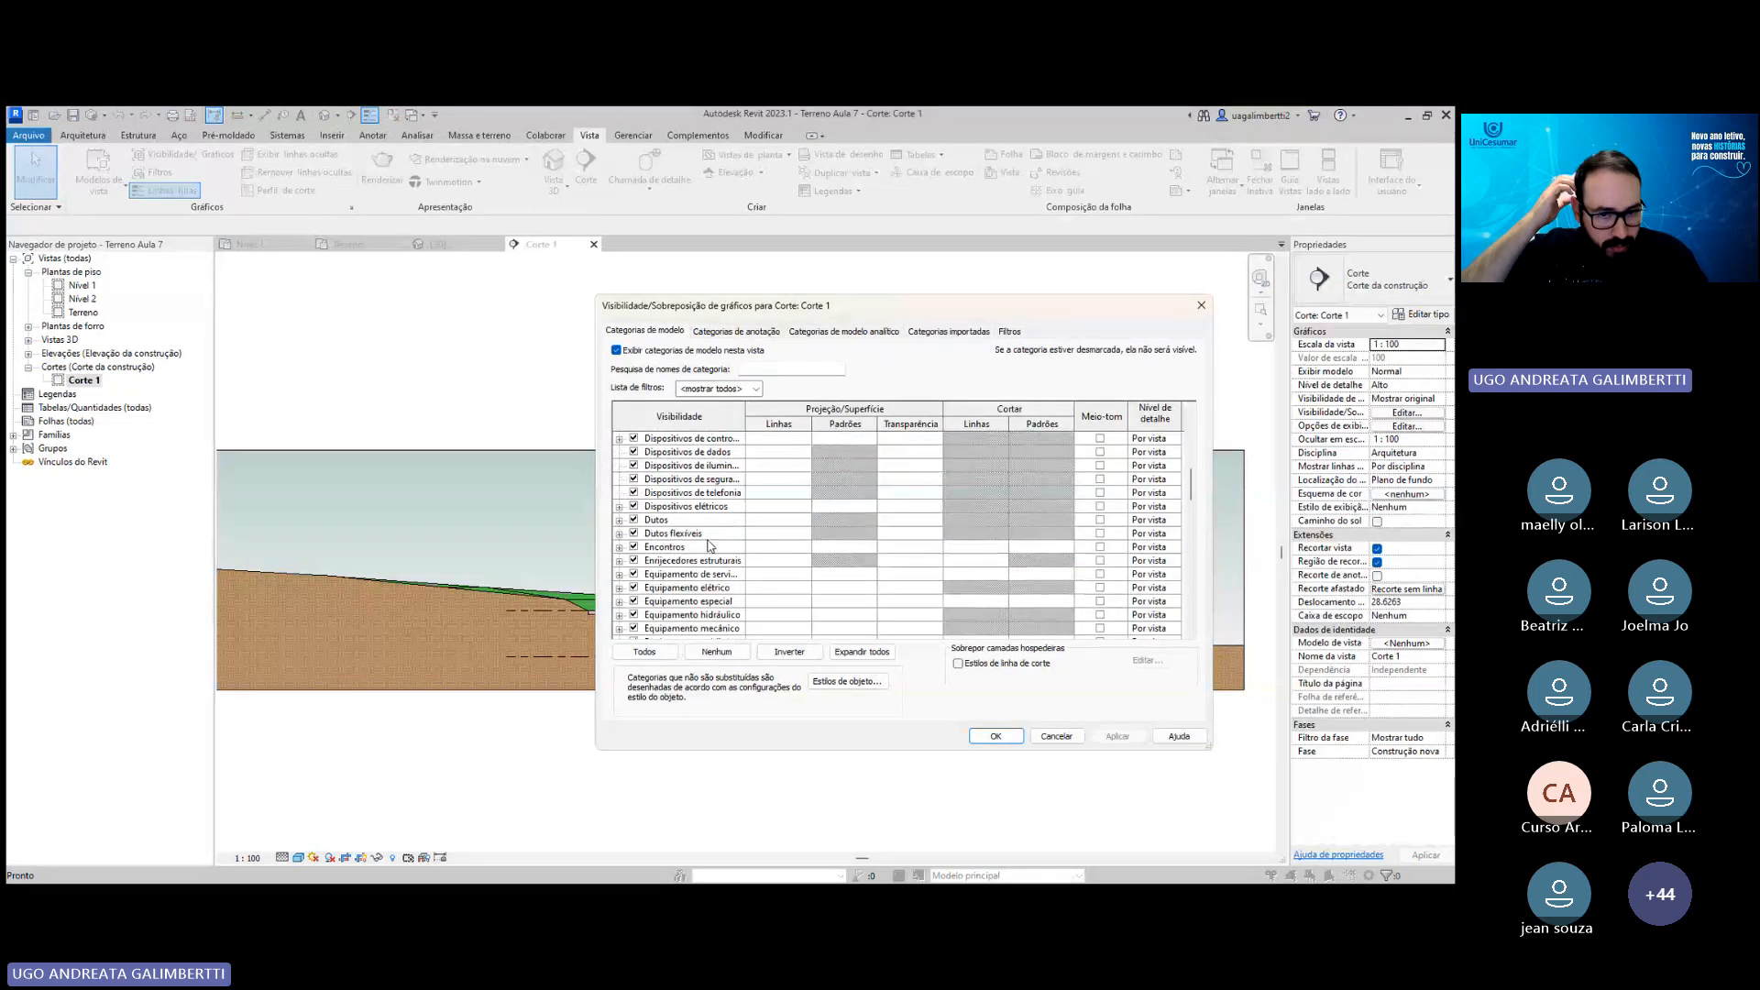
{"action": "scroll", "coordinate": [666, 594], "scroll_direction": "down", "scroll_amount": 4}
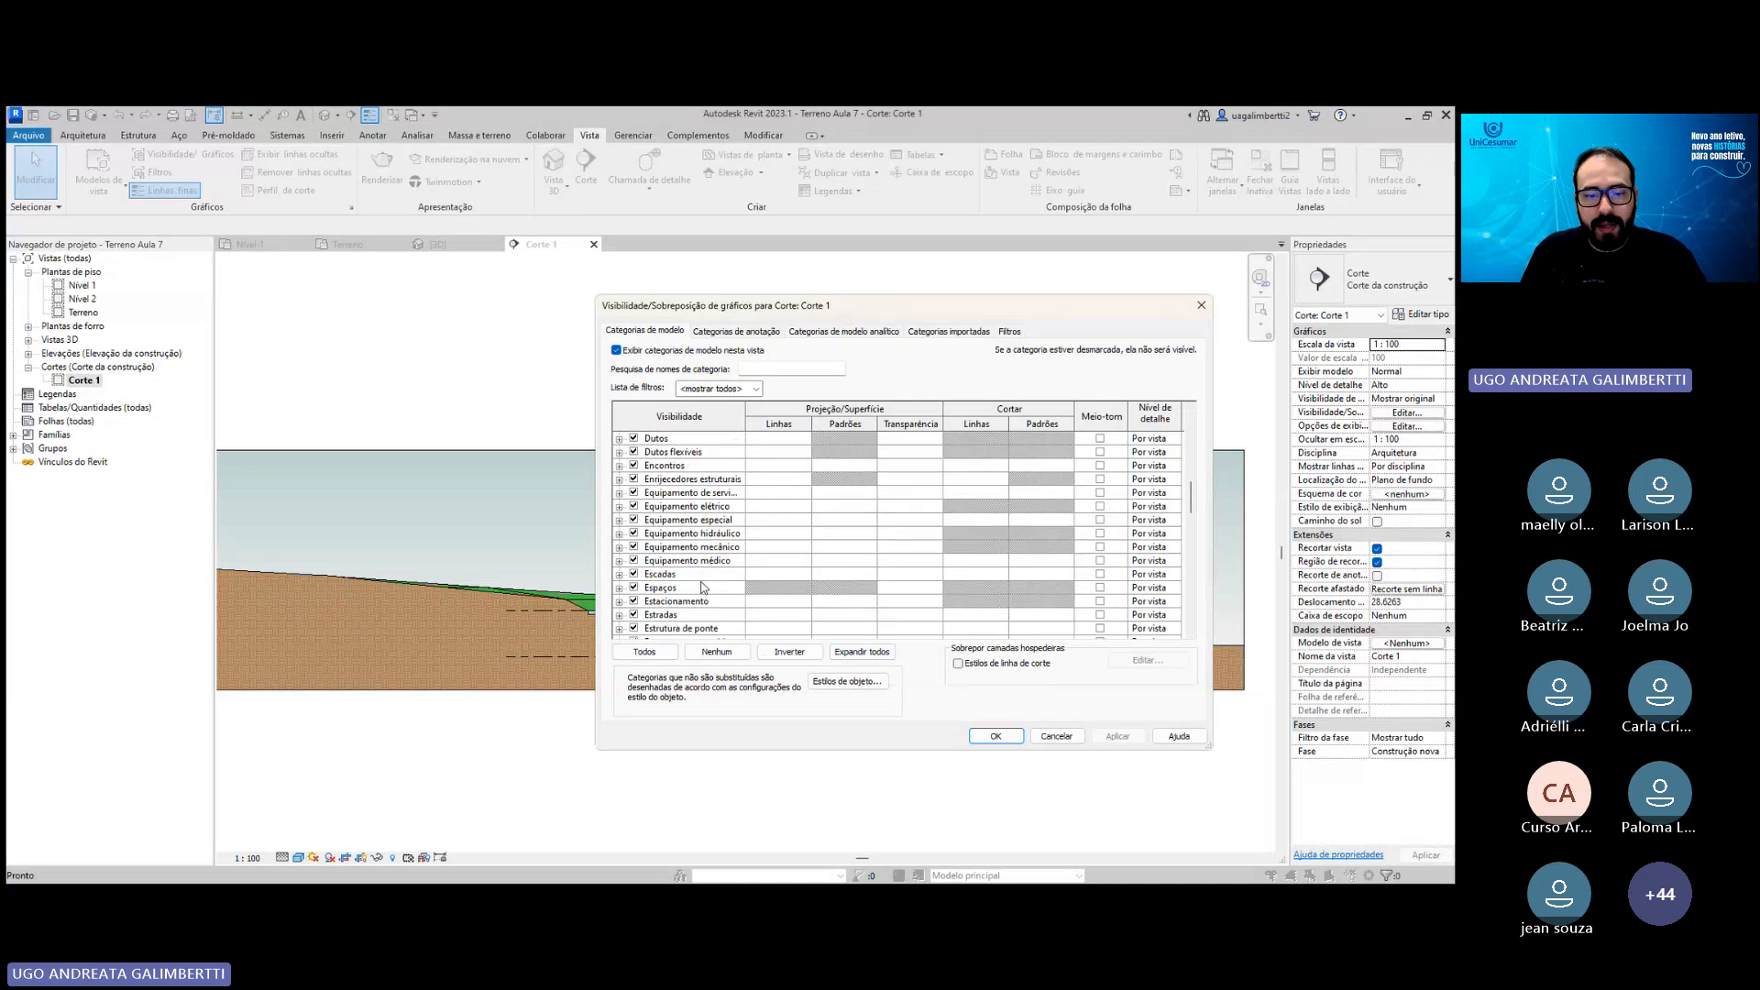
{"action": "scroll", "coordinate": [685, 527], "scroll_direction": "down", "scroll_amount": 4}
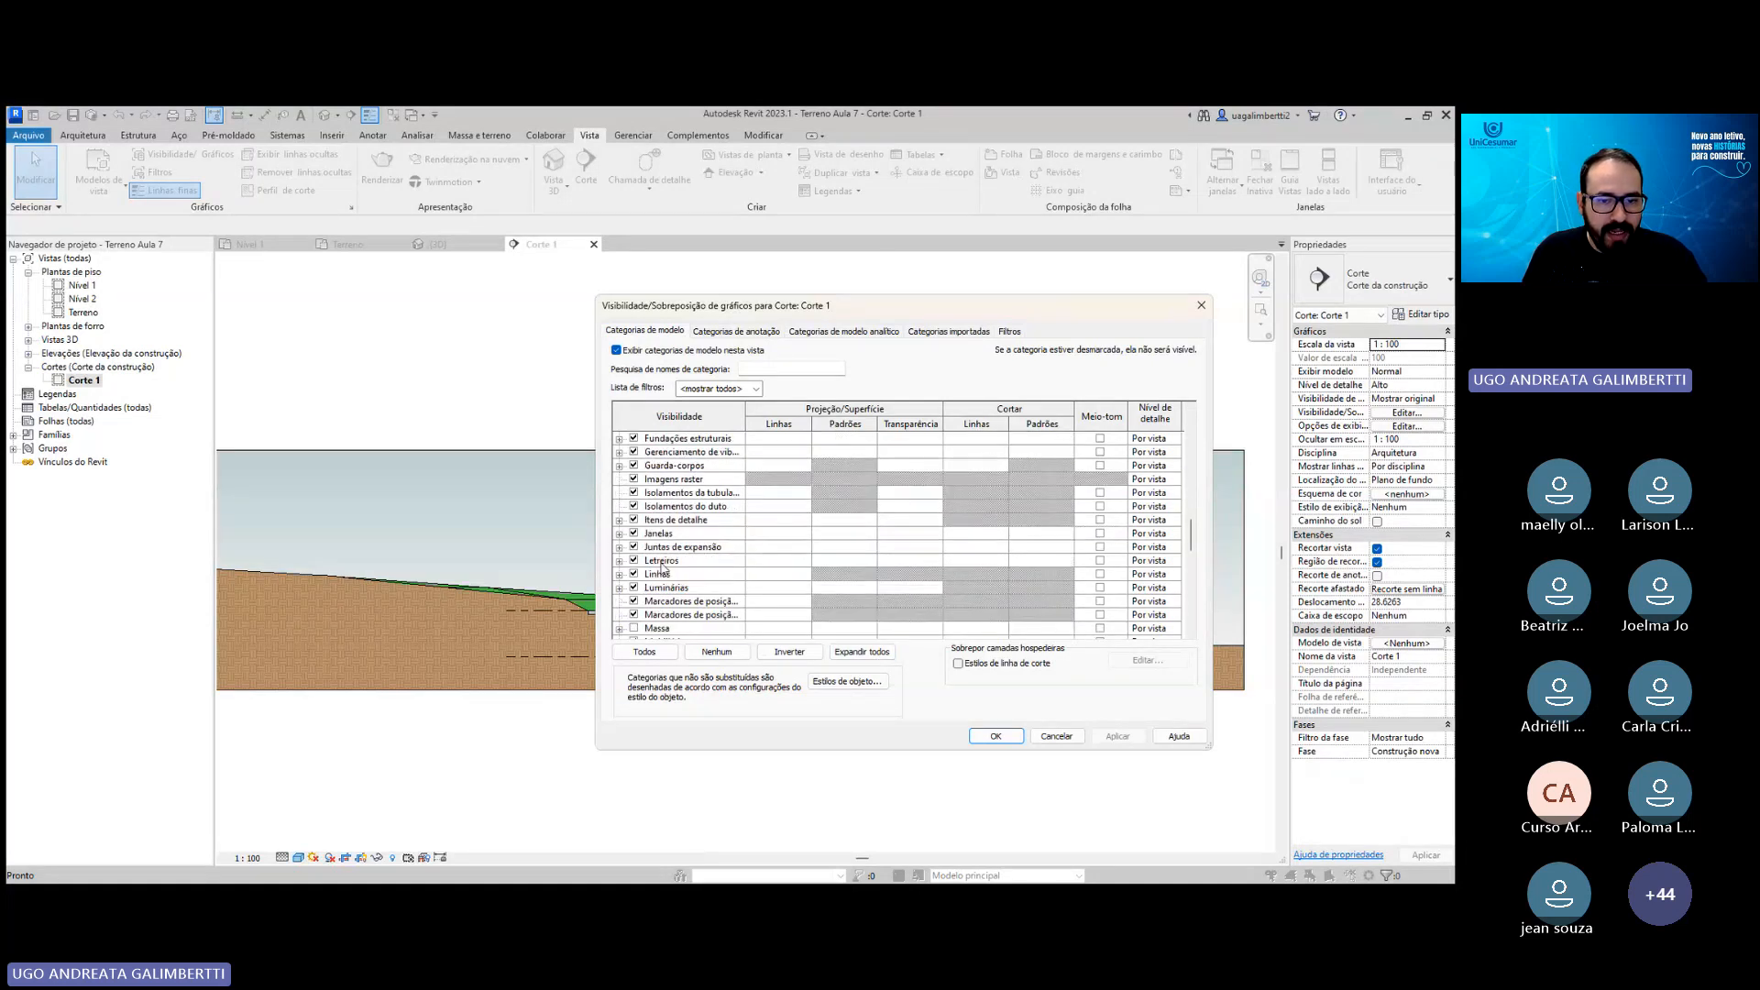
{"action": "left_click", "coordinate": [1201, 306]}
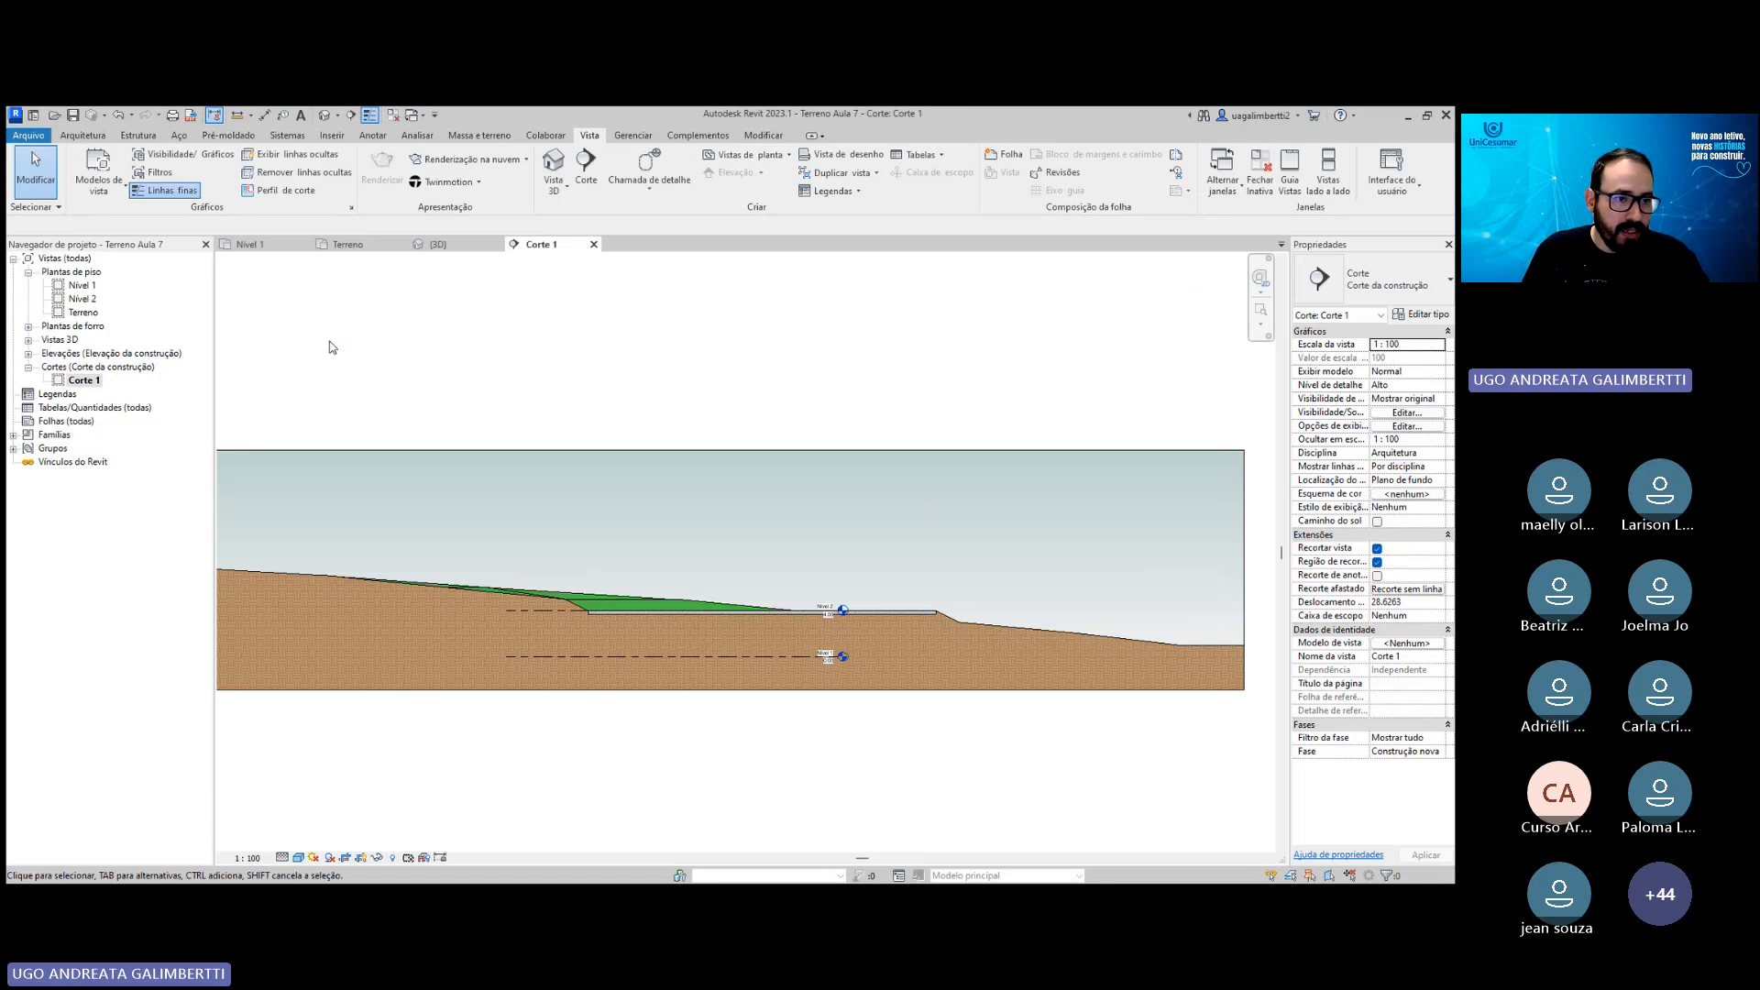
Open the Terreno floor plan with the whole terrain in view.
{"action": "double_click", "coordinate": [83, 313]}
{"action": "scroll", "coordinate": [983, 562], "scroll_direction": "down", "scroll_amount": 4}
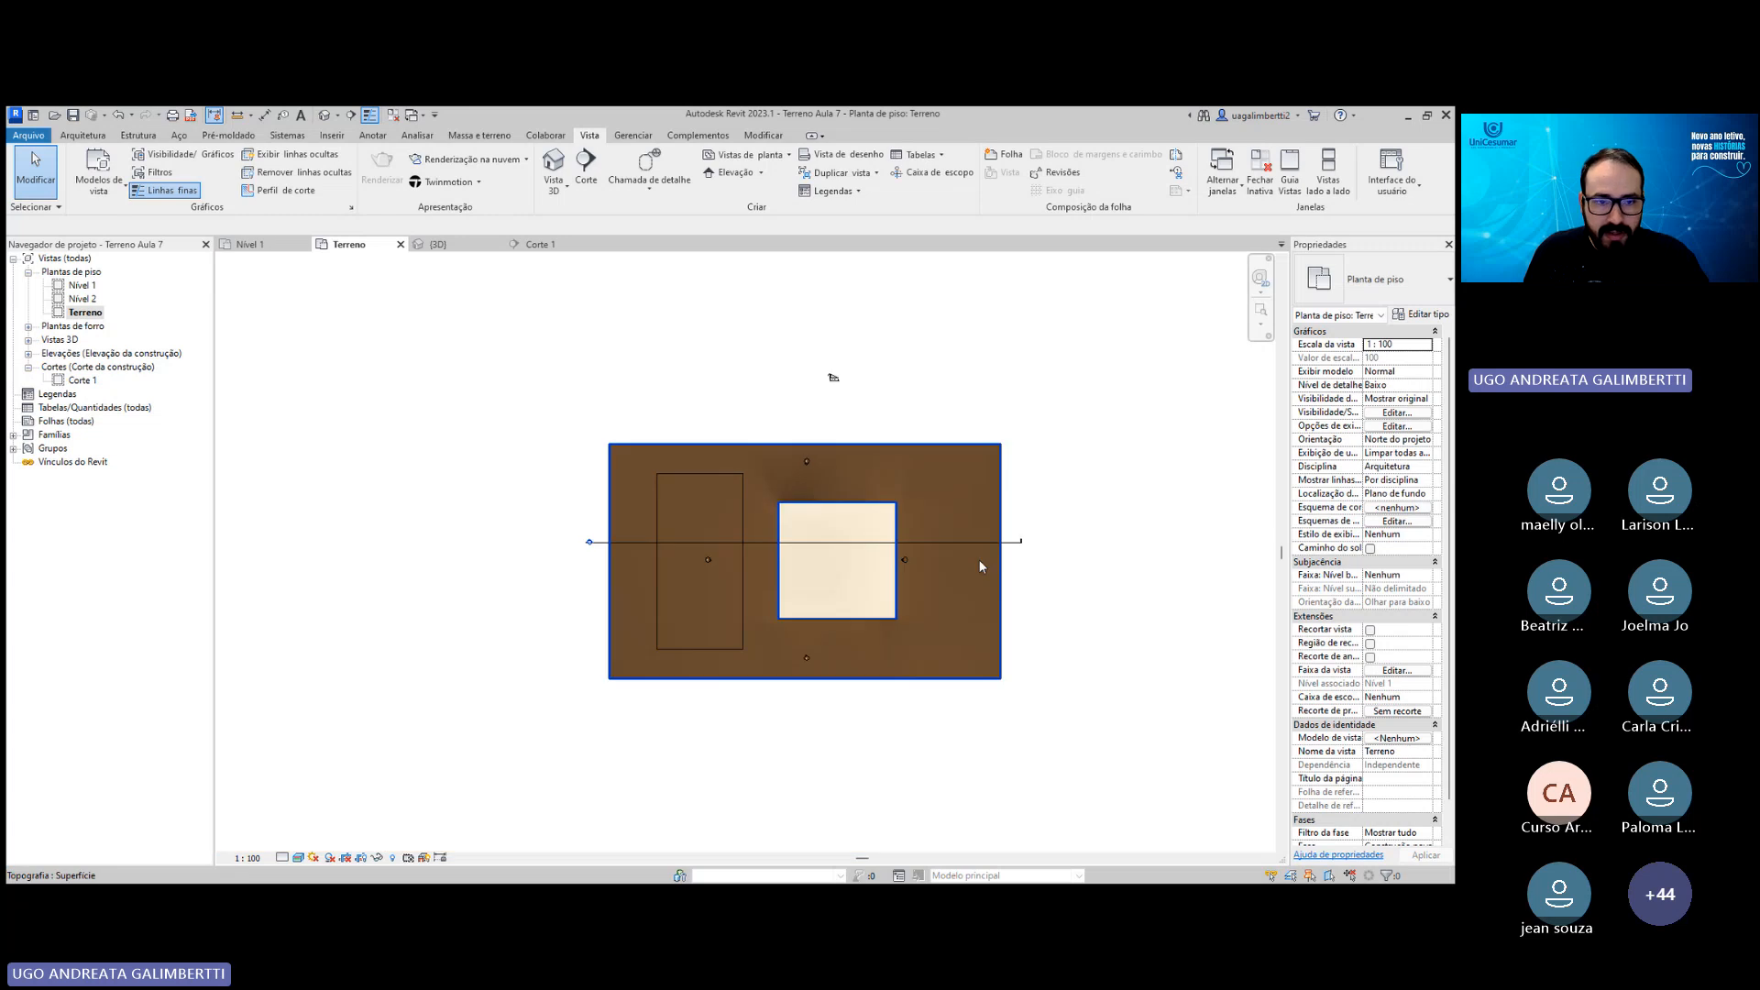
{"action": "middle_click_drag", "start_coordinate": [917, 472], "coordinate": [881, 448]}
{"action": "scroll", "coordinate": [882, 448], "scroll_direction": "up", "scroll_amount": 1}
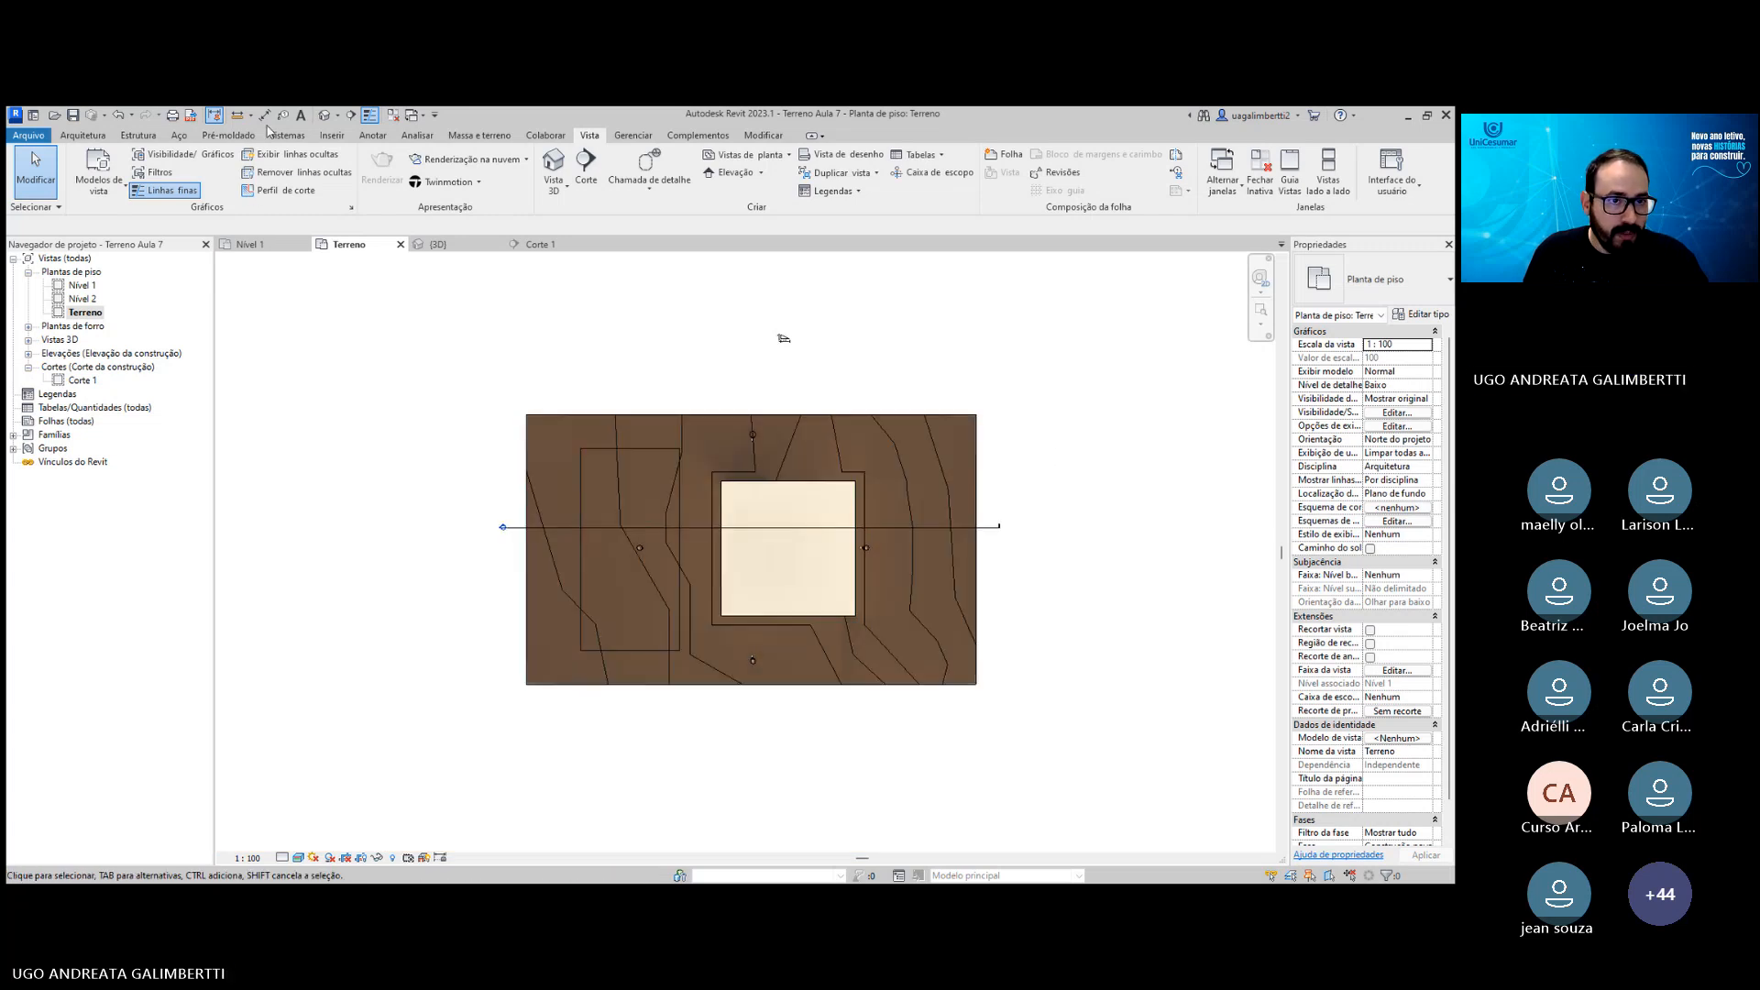
{"action": "left_click", "coordinate": [324, 116]}
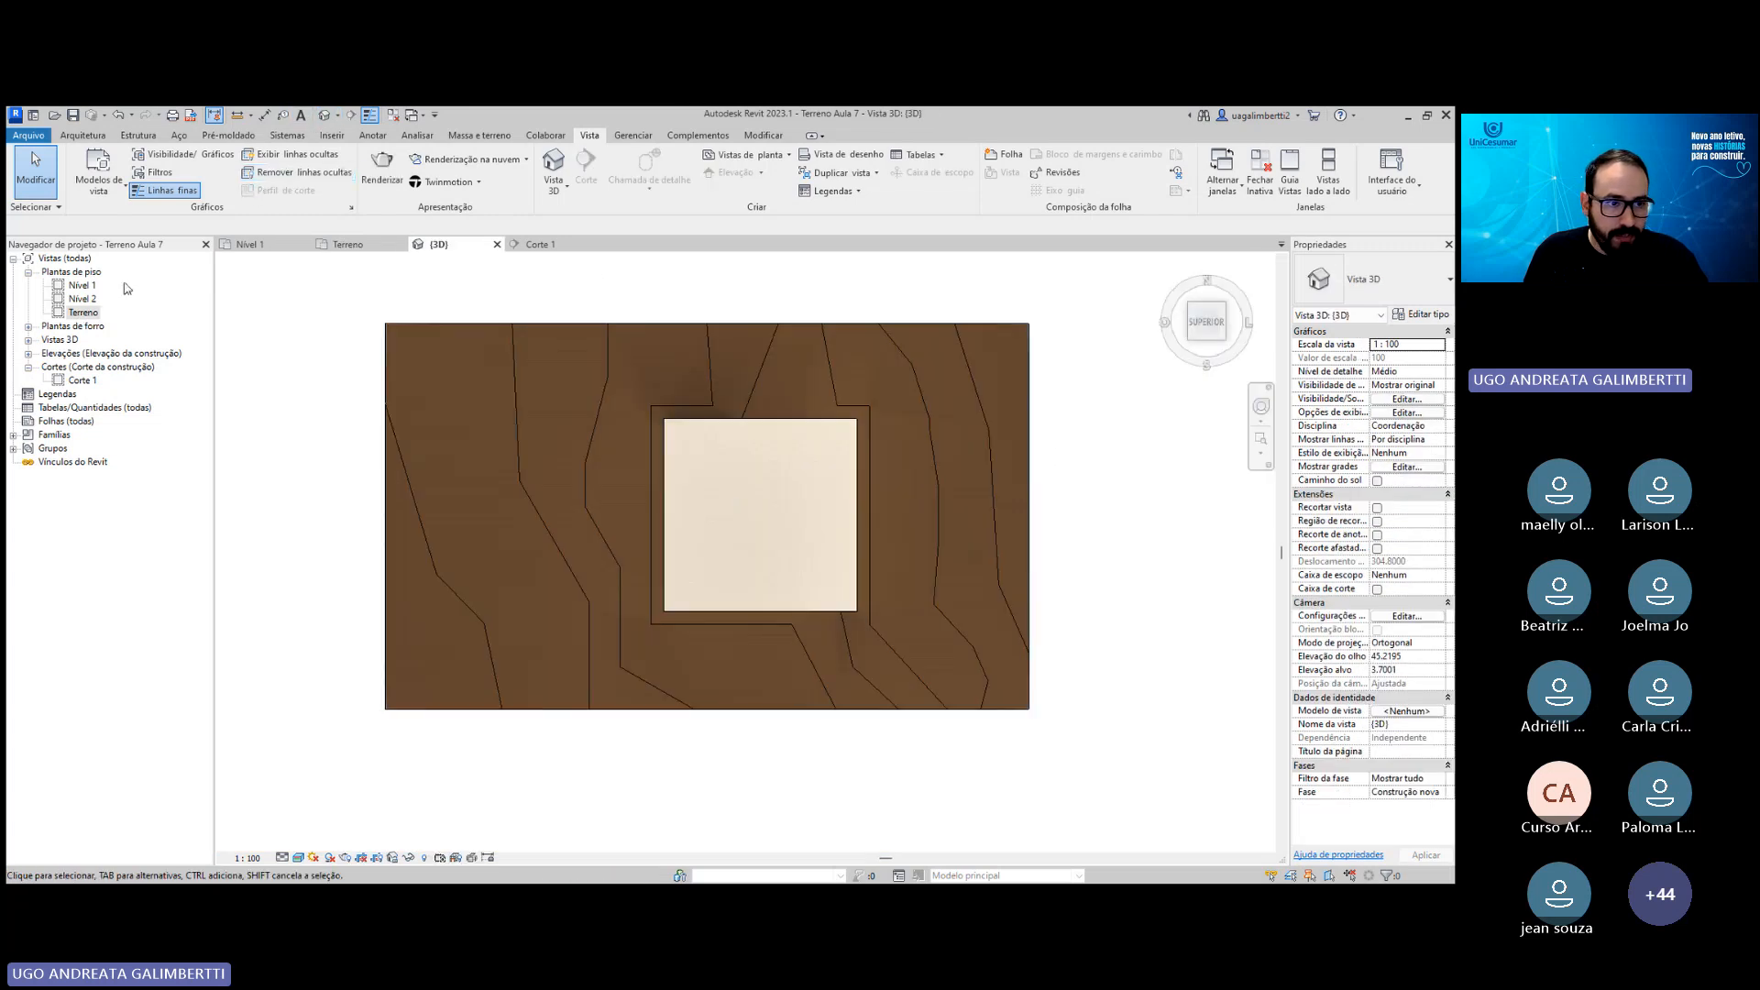
{"action": "left_click", "coordinate": [83, 312]}
{"action": "double_click", "coordinate": [81, 312]}
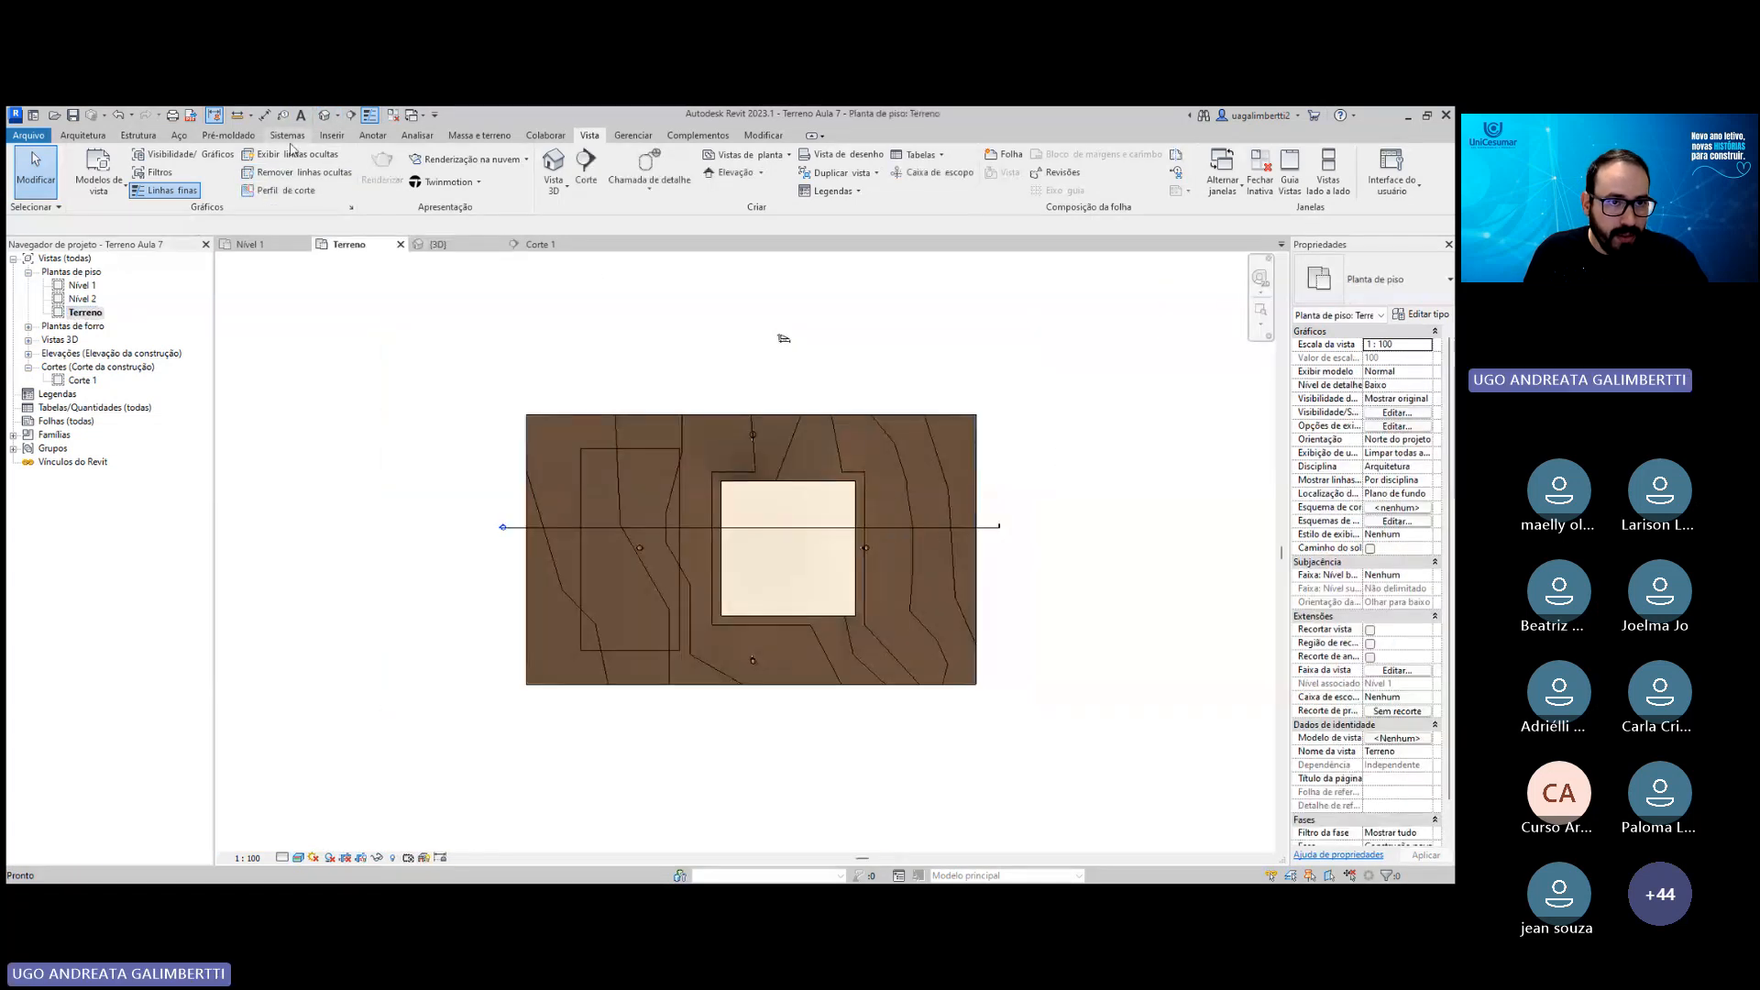
Draw a vertical section line across the terrain through the platform's right part and extend its view depth past the terrain's left edge.
{"action": "left_click", "coordinate": [351, 115]}
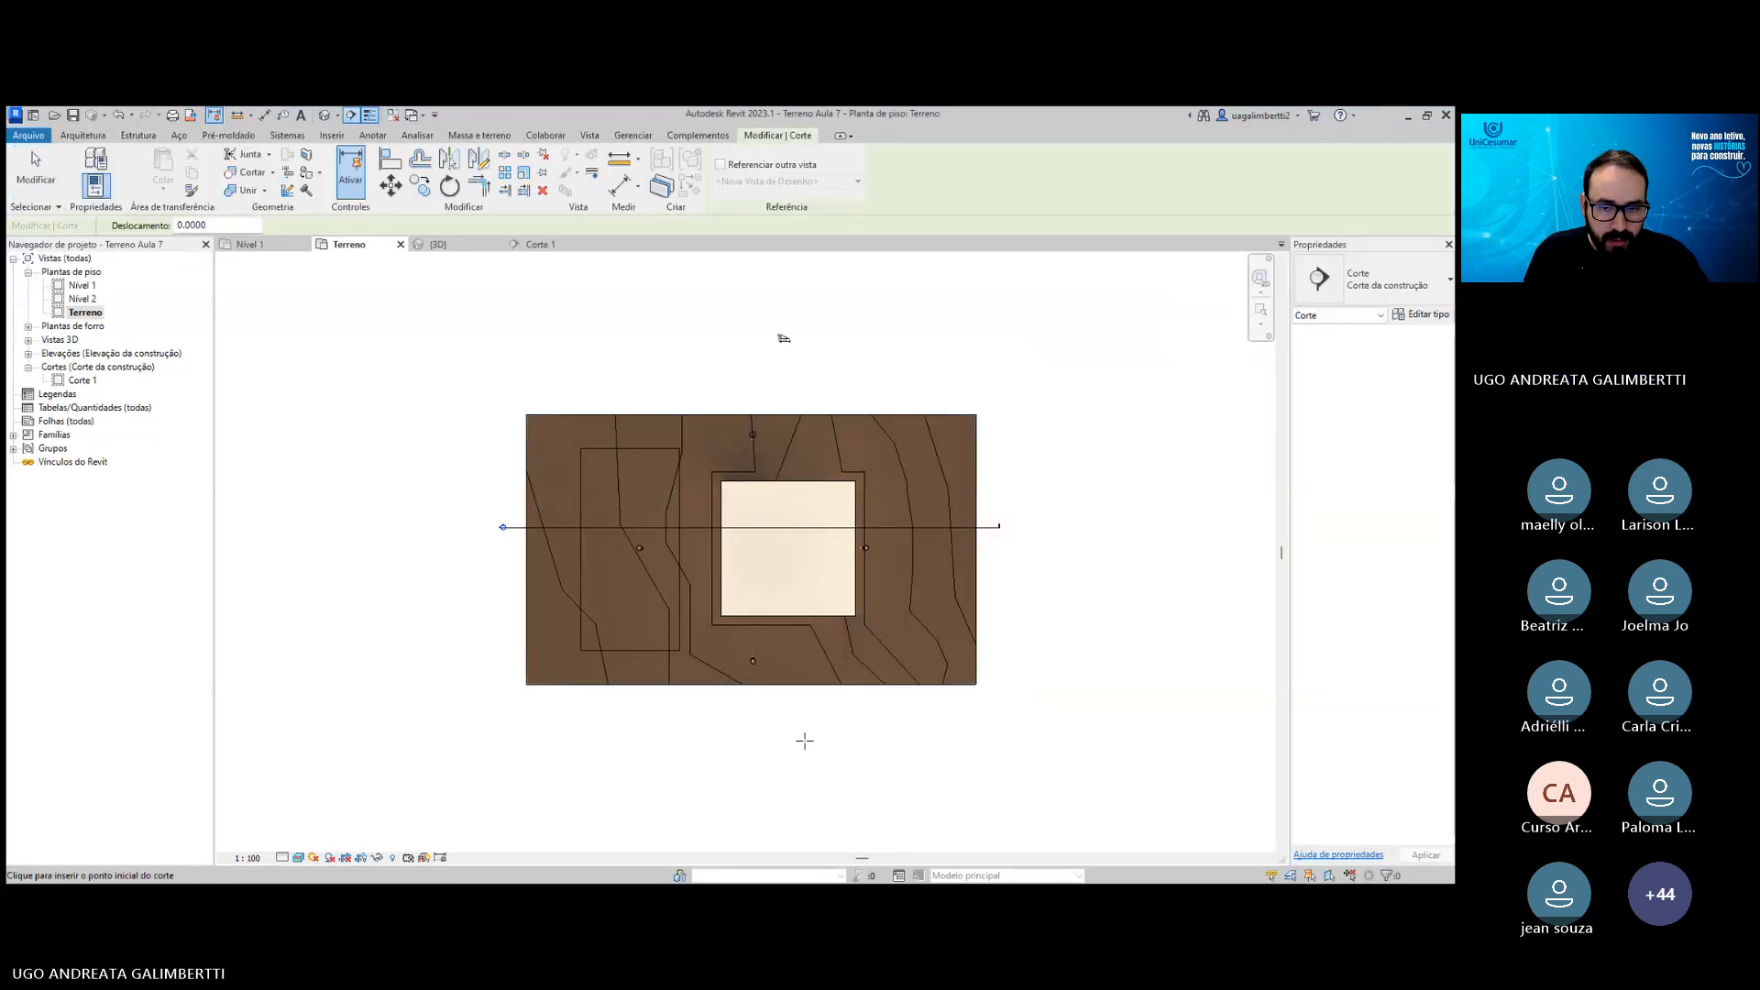
{"action": "left_click", "coordinate": [826, 749]}
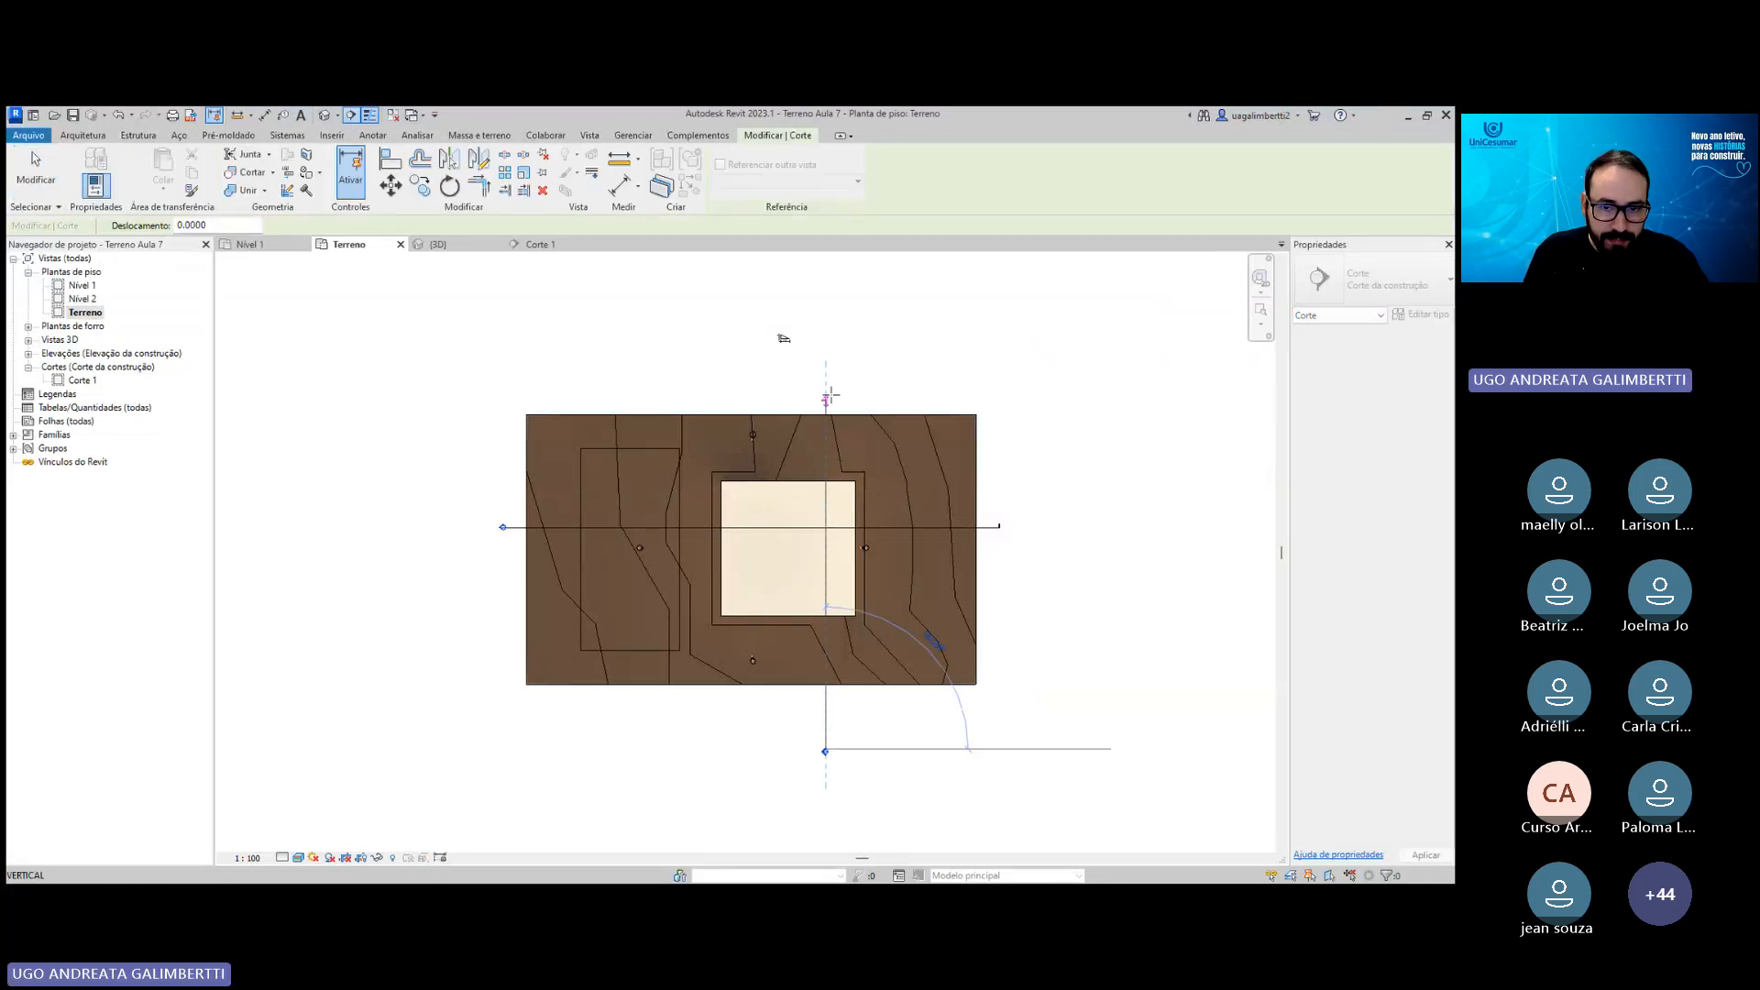
{"action": "left_click", "coordinate": [826, 371]}
{"action": "key", "text": "Escape"}
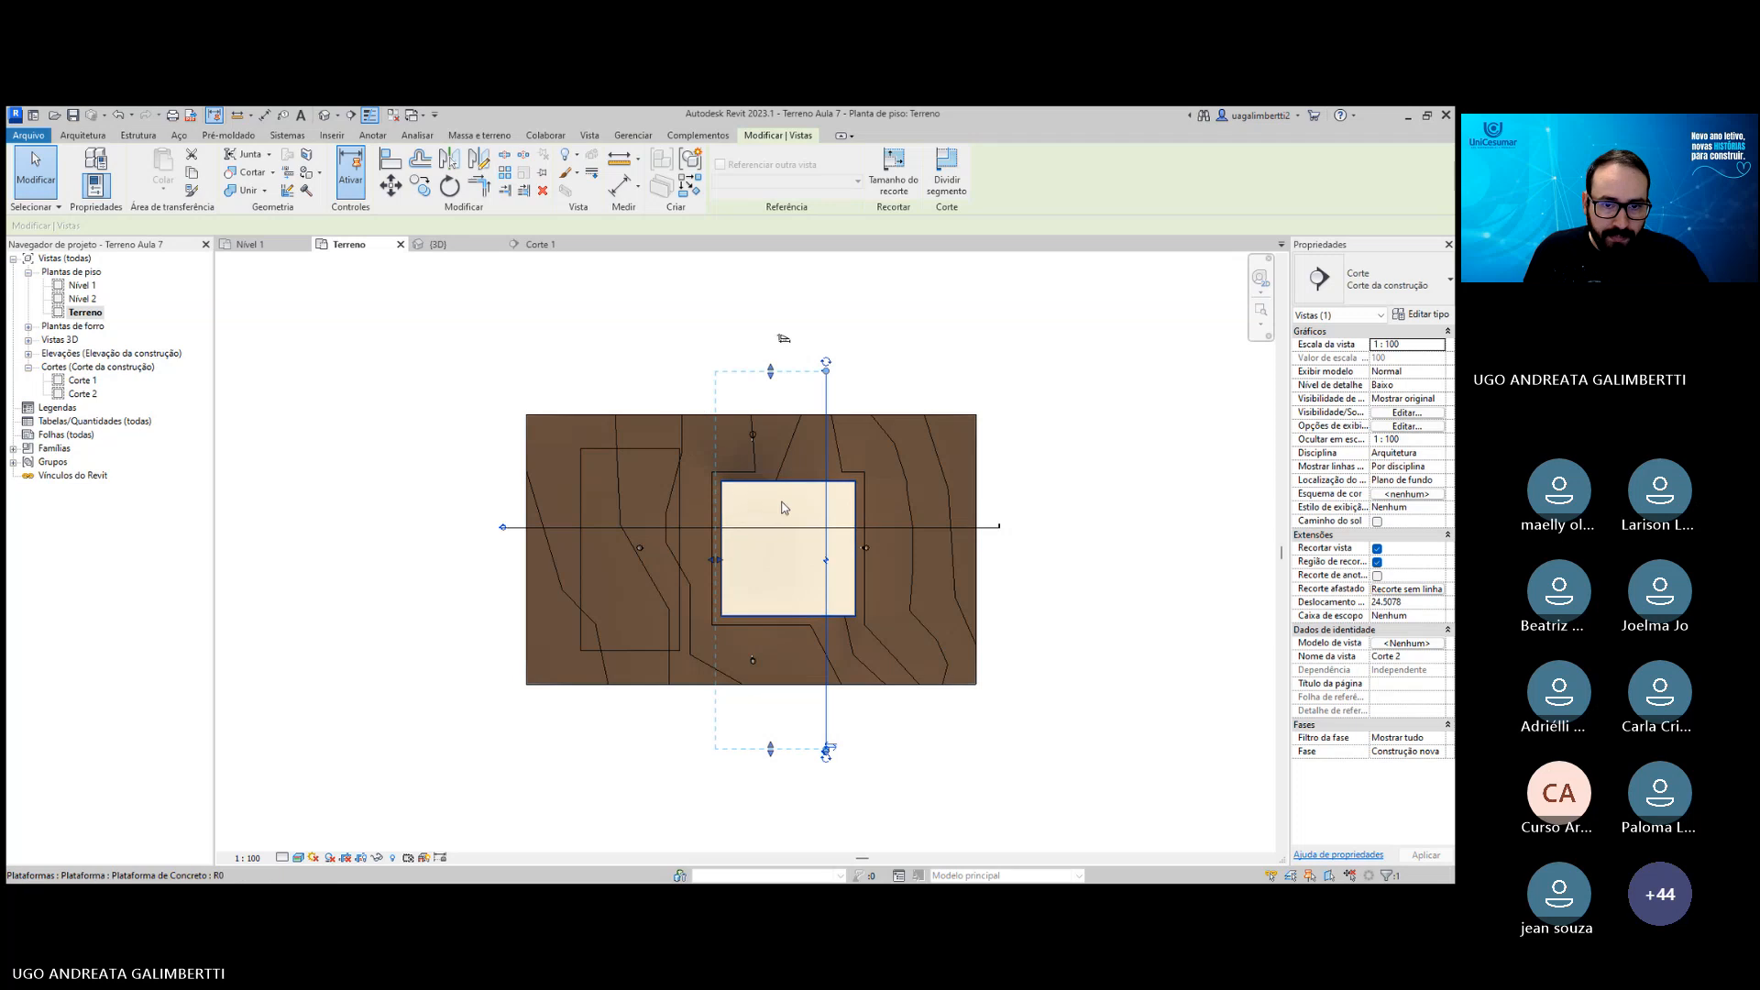
{"action": "left_click_drag", "start_coordinate": [717, 563], "coordinate": [476, 551]}
{"action": "left_click", "coordinate": [827, 772]}
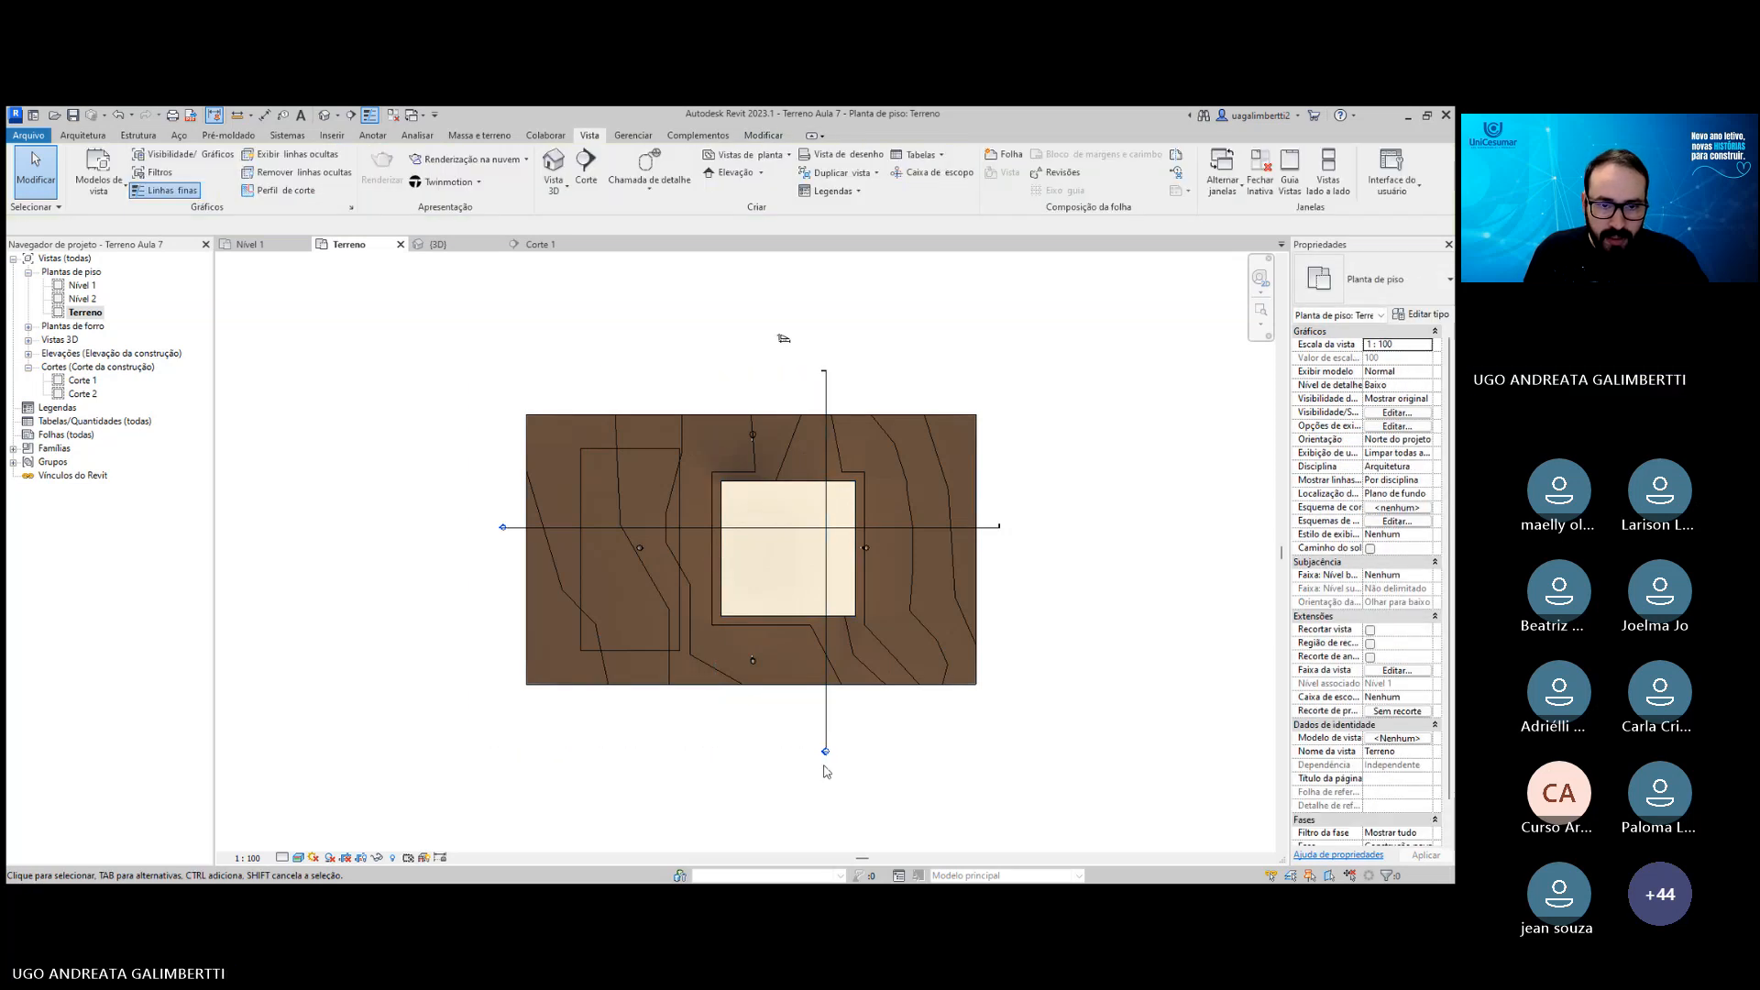
Open the new Corte 2 section view and raise the upper edge of its crop region above the terrain.
{"action": "double_click", "coordinate": [825, 753]}
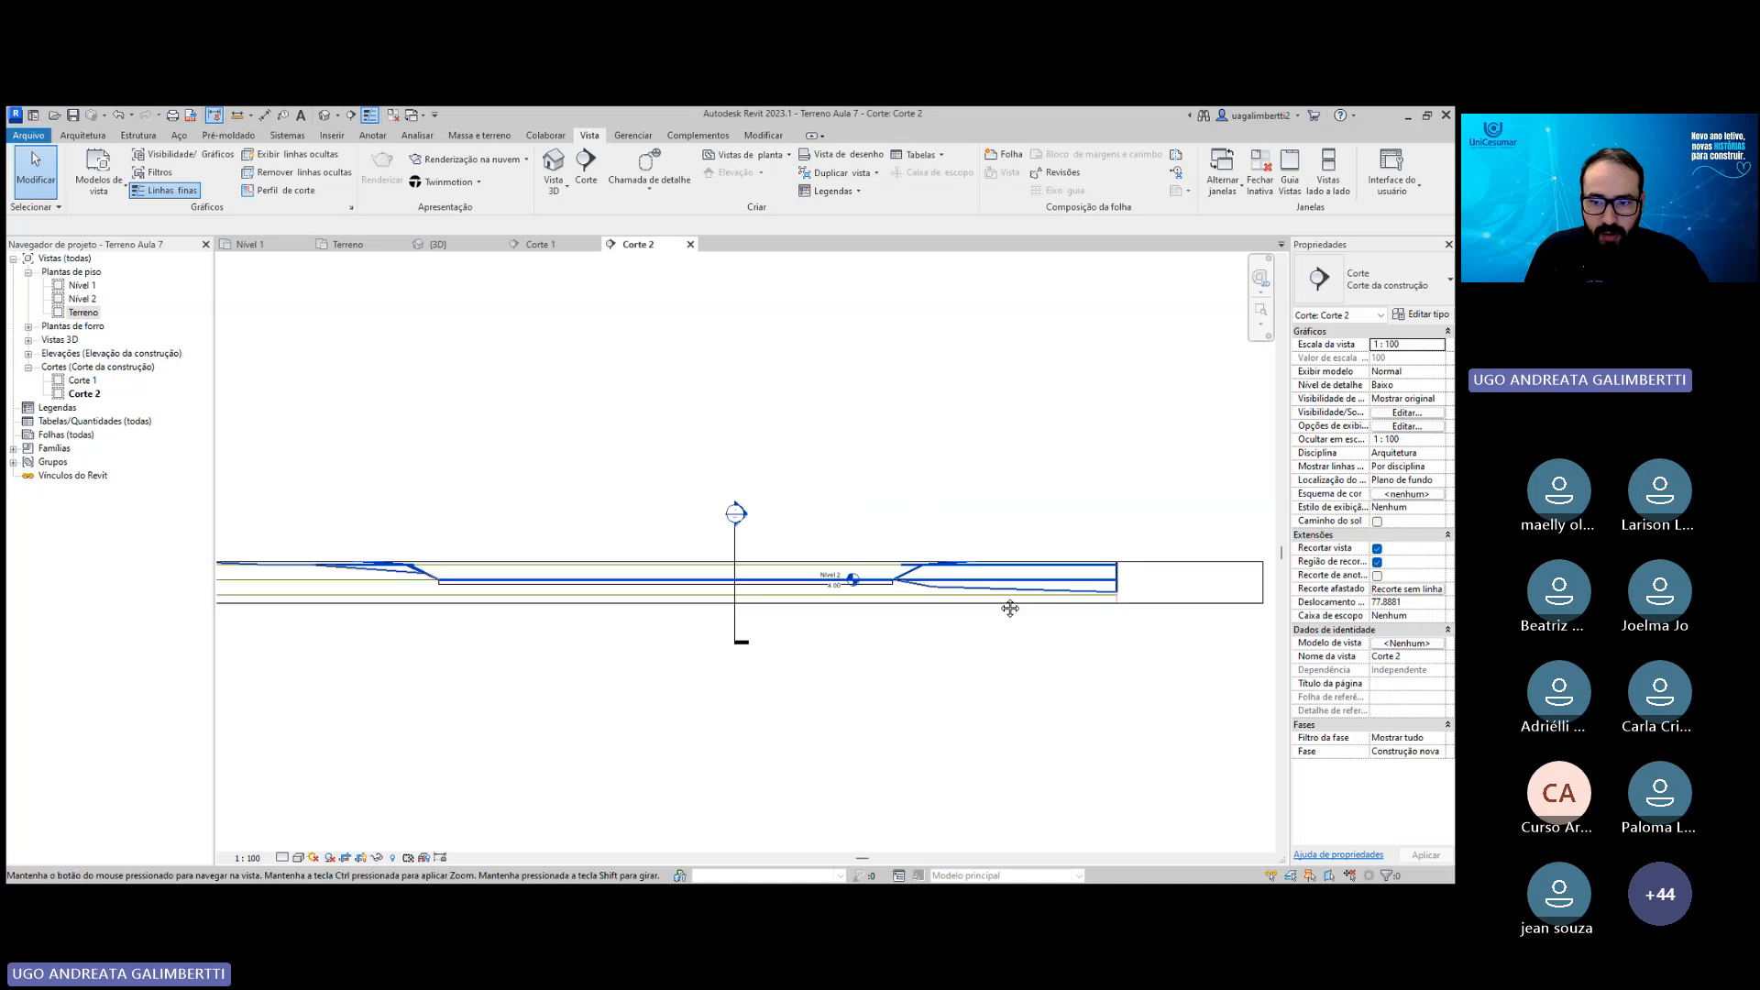
{"action": "middle_click_drag", "start_coordinate": [1011, 609], "coordinate": [931, 616]}
{"action": "left_click", "coordinate": [553, 571]}
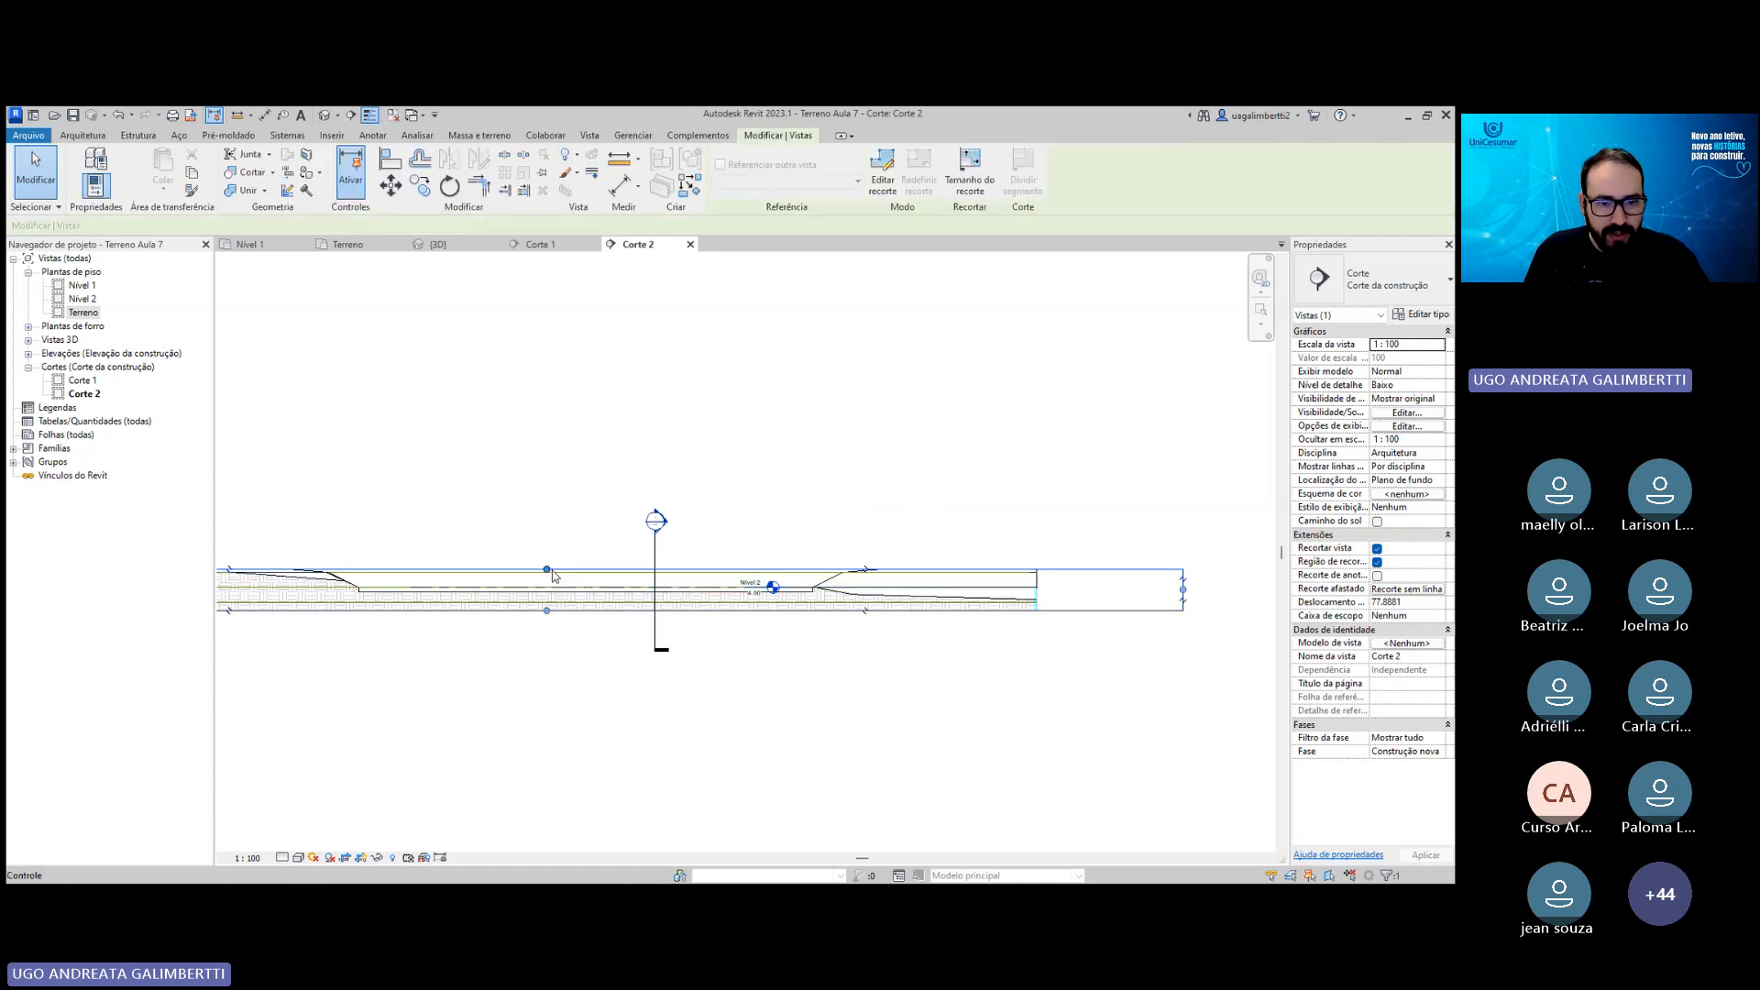
{"action": "left_click_drag", "start_coordinate": [547, 569], "coordinate": [562, 495]}
{"action": "left_click", "coordinate": [679, 691]}
Hide the imported Terreno para Revit - Aula 7.dwg element in the Corte 2 view.
{"action": "middle_click_drag", "start_coordinate": [679, 691], "coordinate": [861, 658]}
{"action": "scroll", "coordinate": [323, 512], "scroll_direction": "up", "scroll_amount": 2}
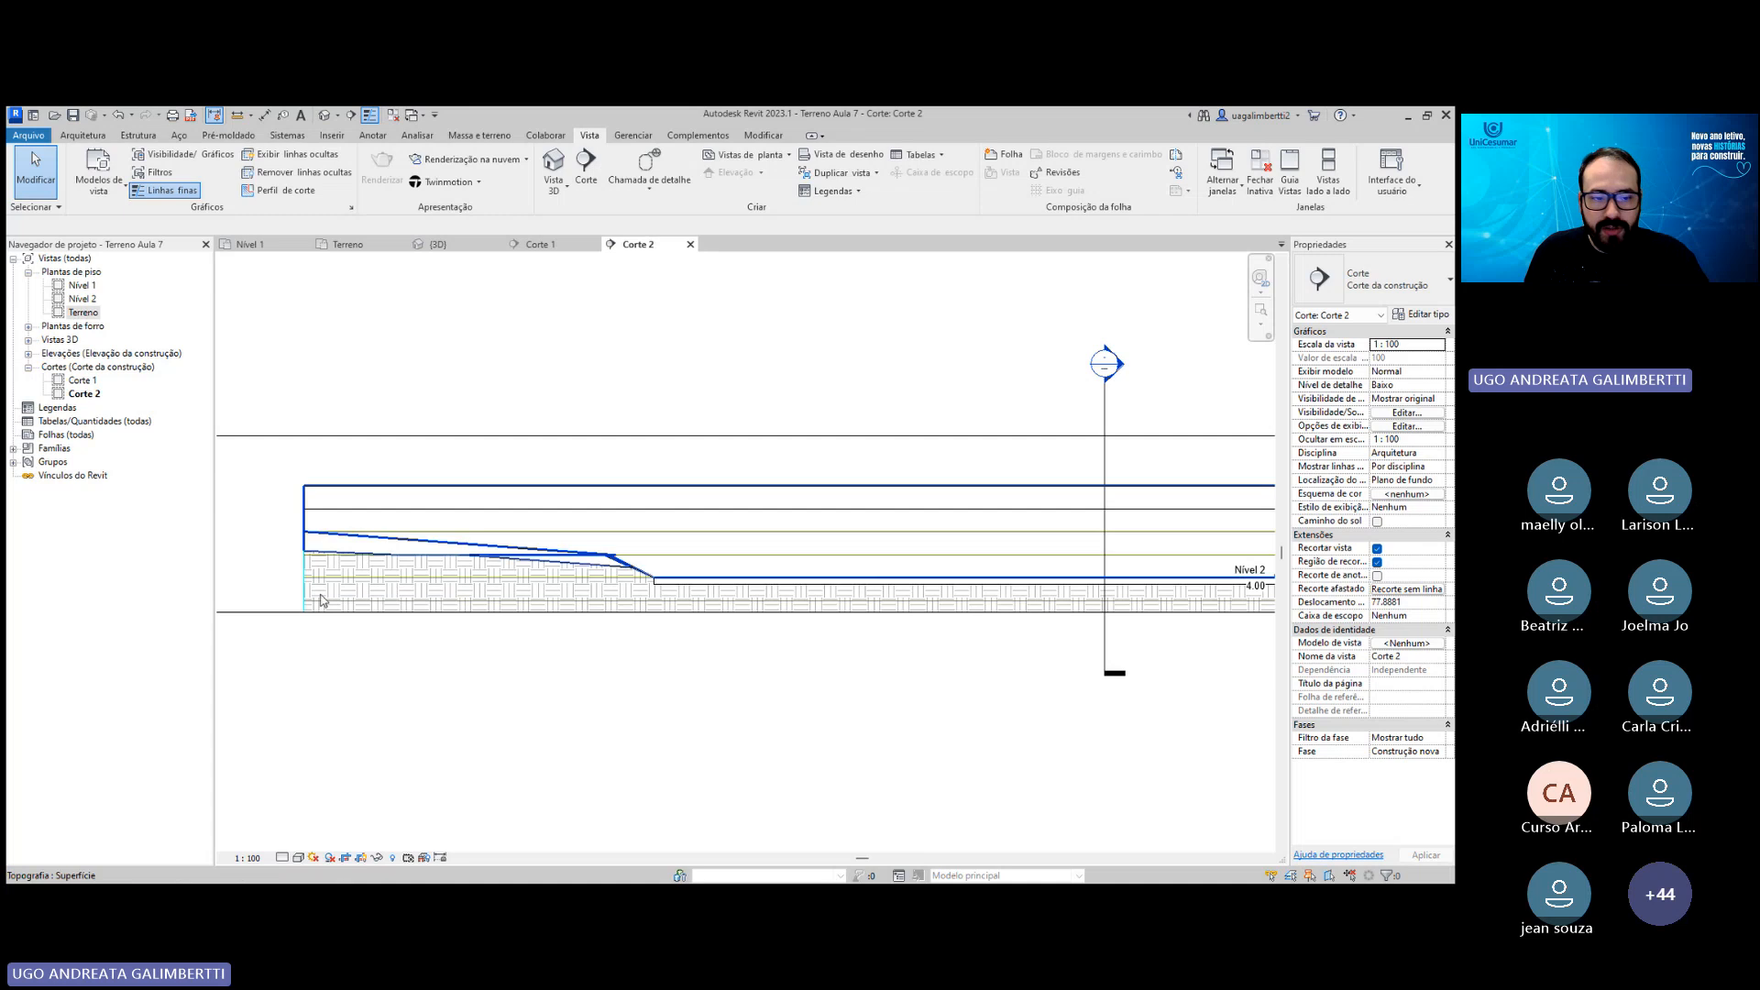
{"action": "scroll", "coordinate": [308, 570], "scroll_direction": "up", "scroll_amount": 1}
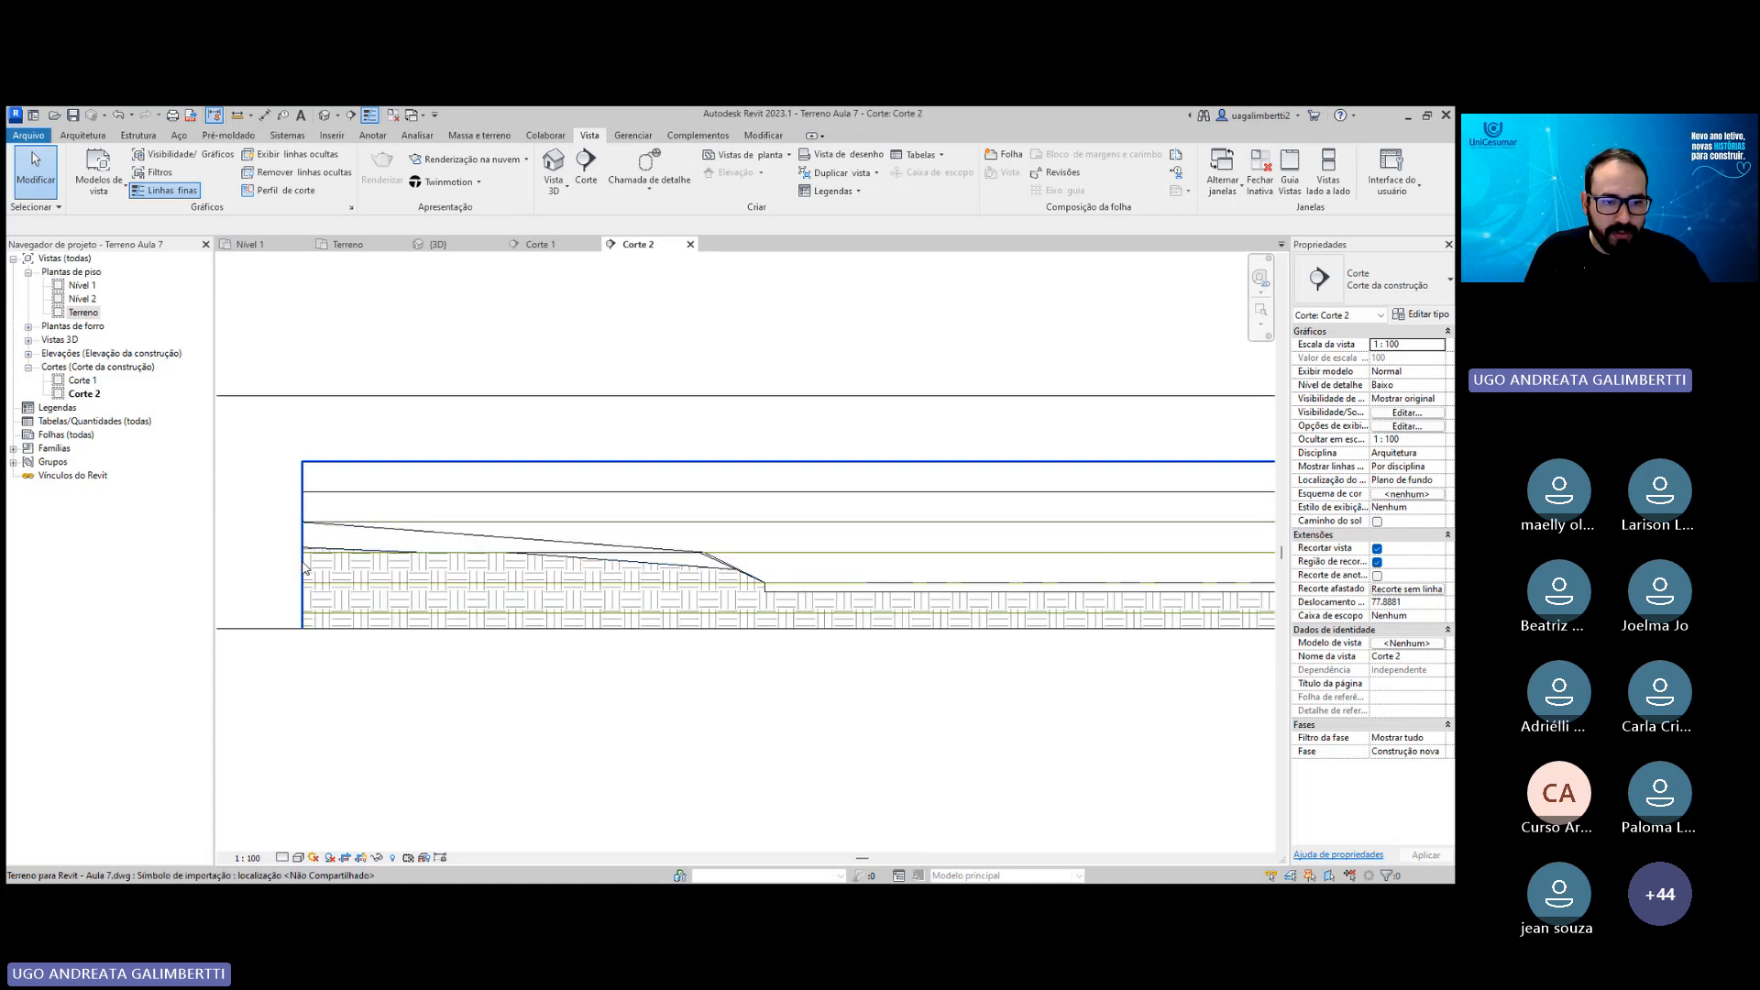
{"action": "left_click", "coordinate": [306, 567]}
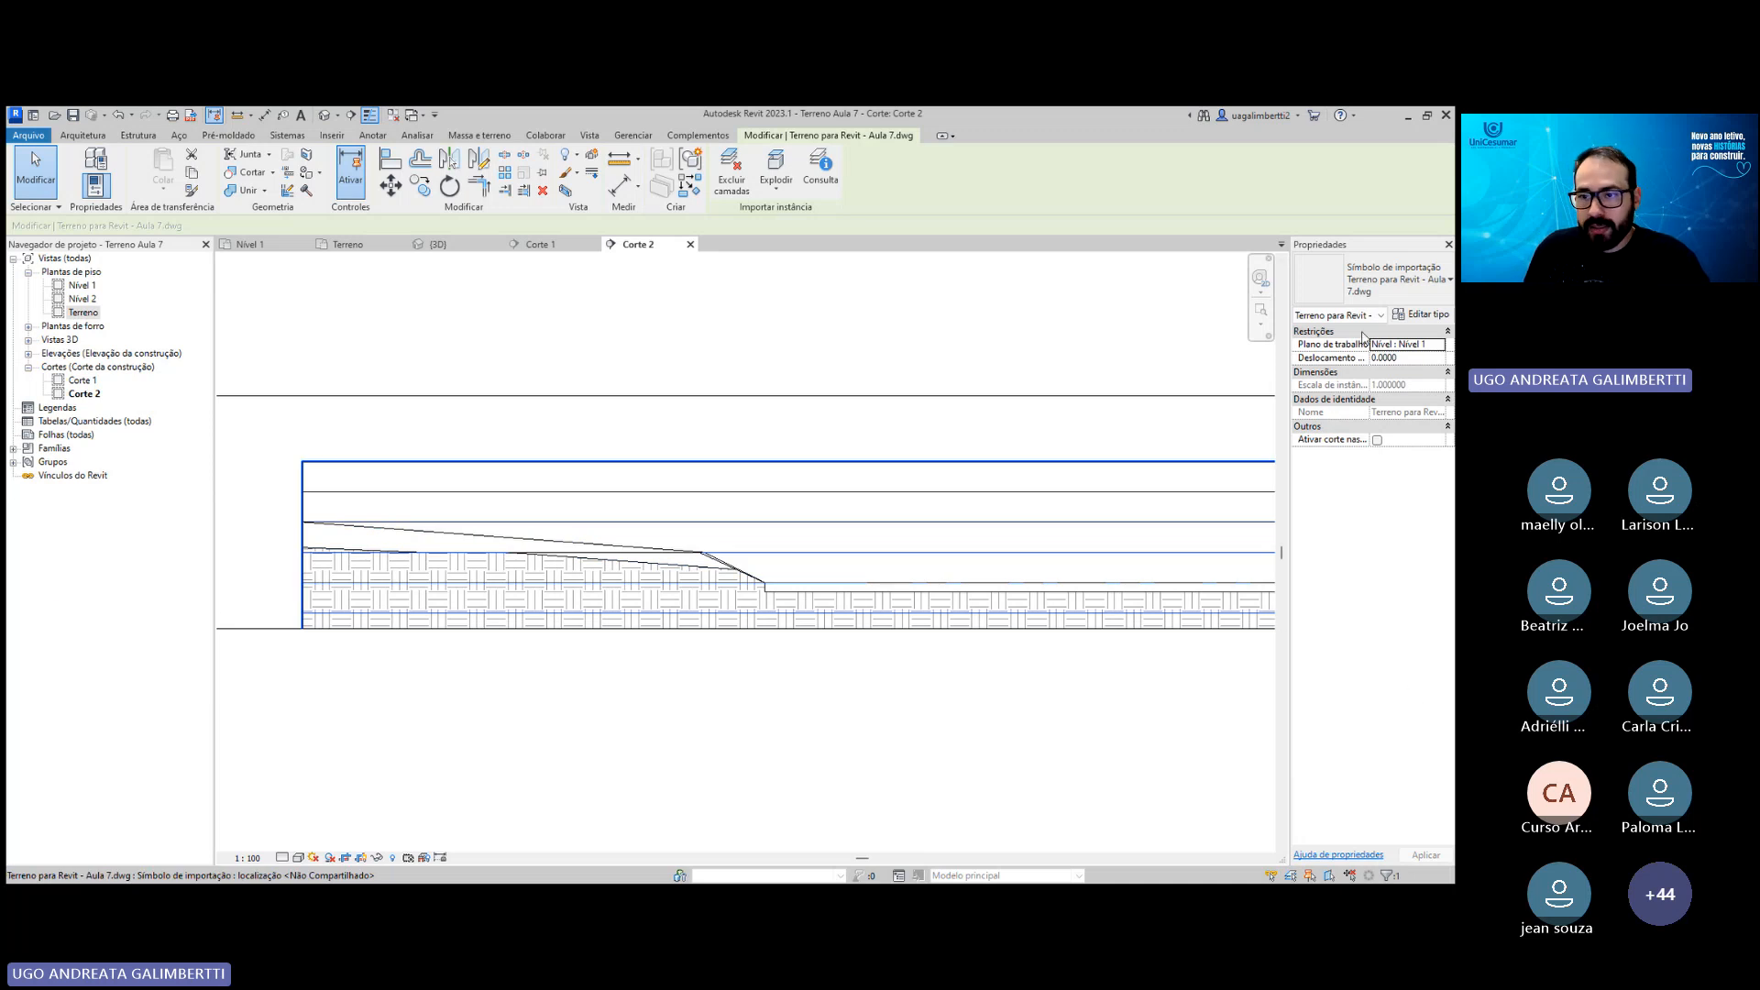
{"action": "left_click", "coordinate": [567, 155]}
{"action": "left_click", "coordinate": [584, 181]}
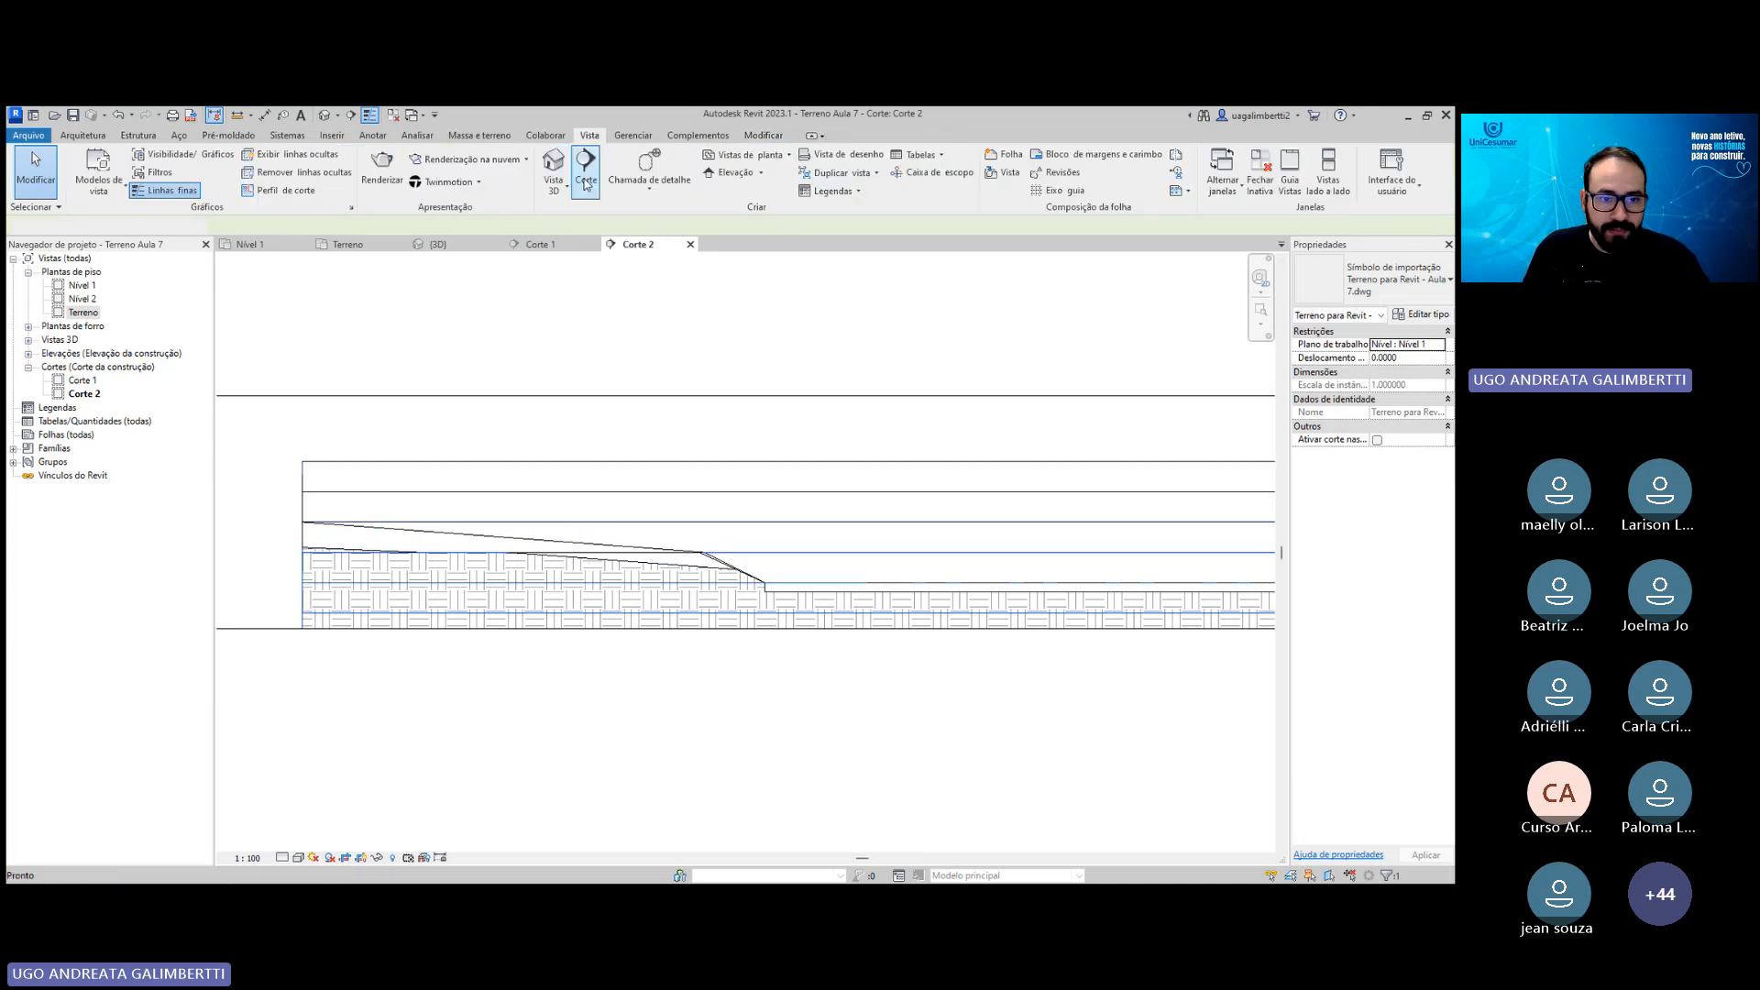
Create a view template named "Corte com céu gradiente" from the Corte 1 section view.
{"action": "double_click", "coordinate": [85, 380]}
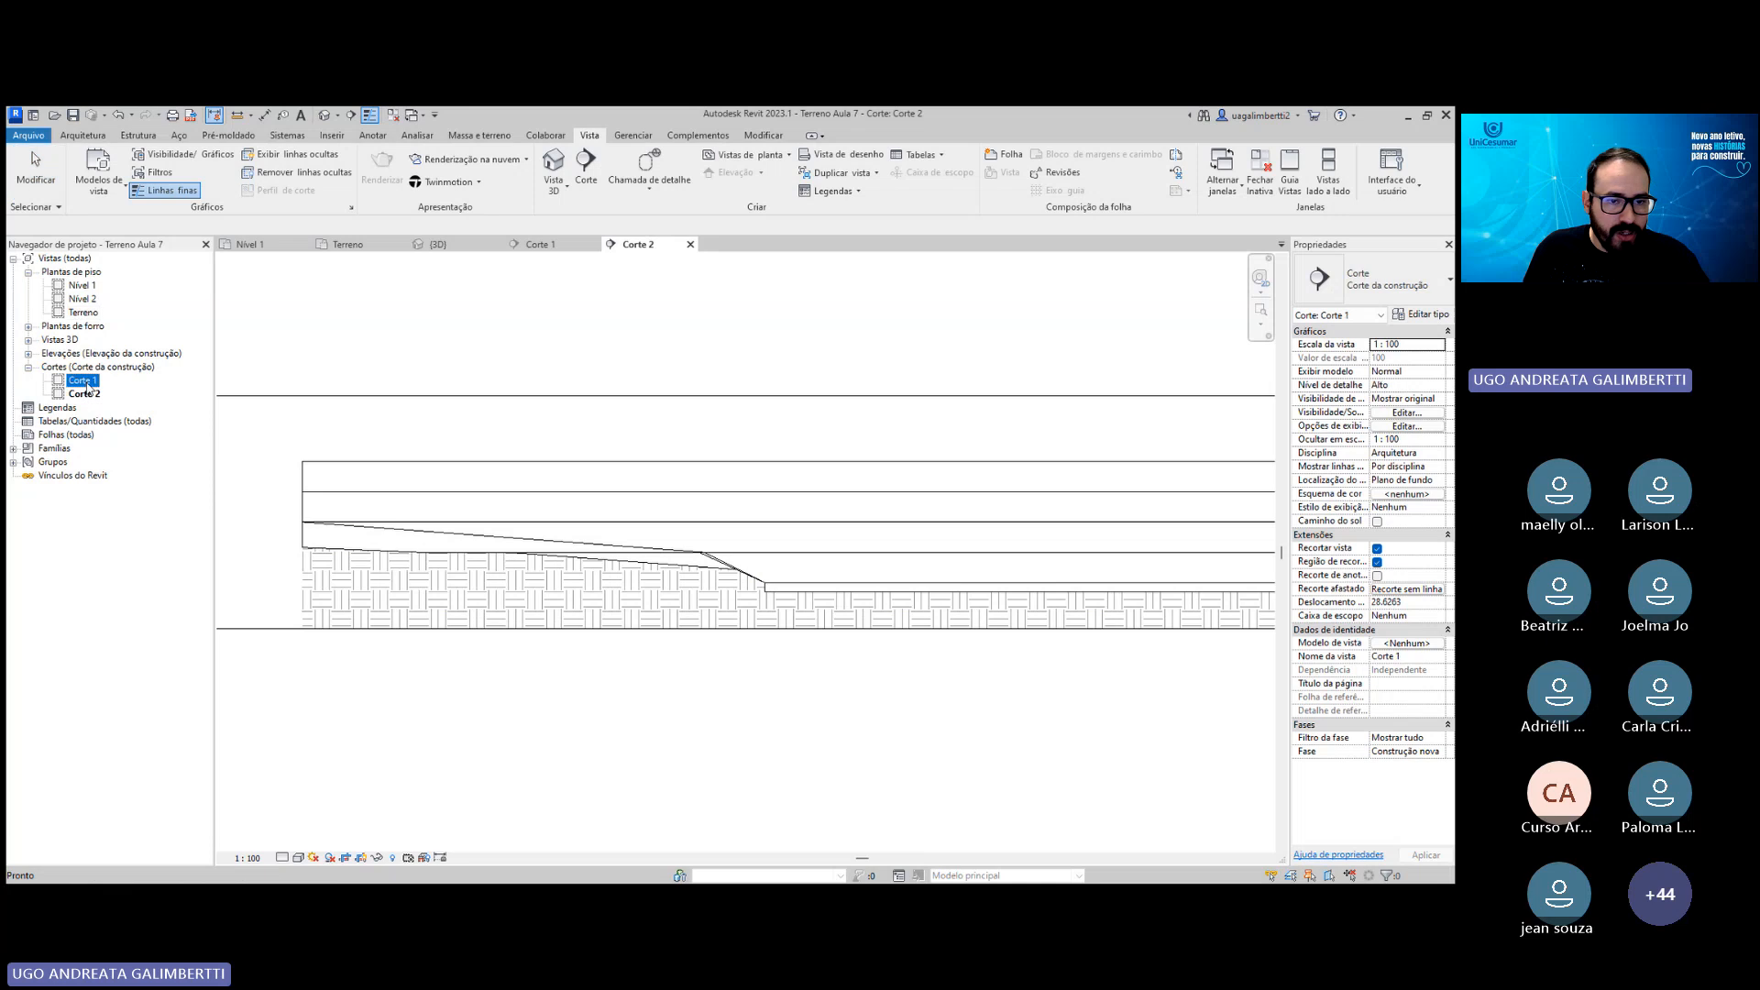
{"action": "scroll", "coordinate": [626, 480], "scroll_direction": "up", "scroll_amount": 1}
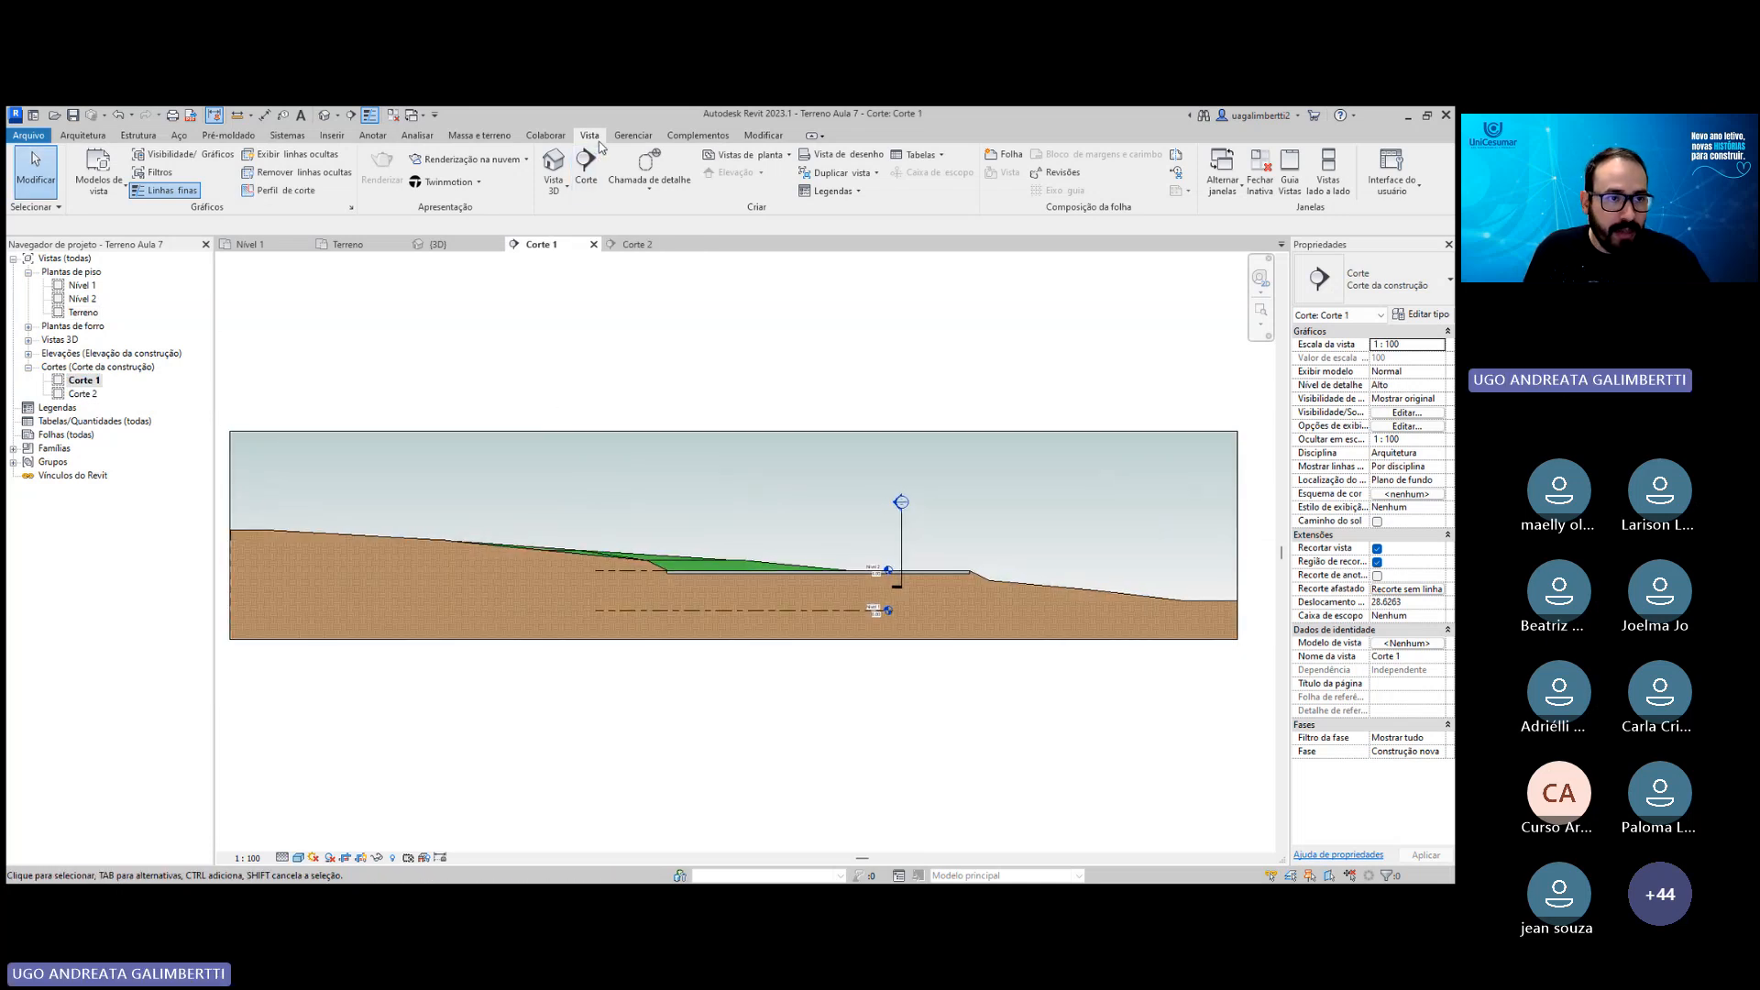
{"action": "left_click", "coordinate": [98, 181]}
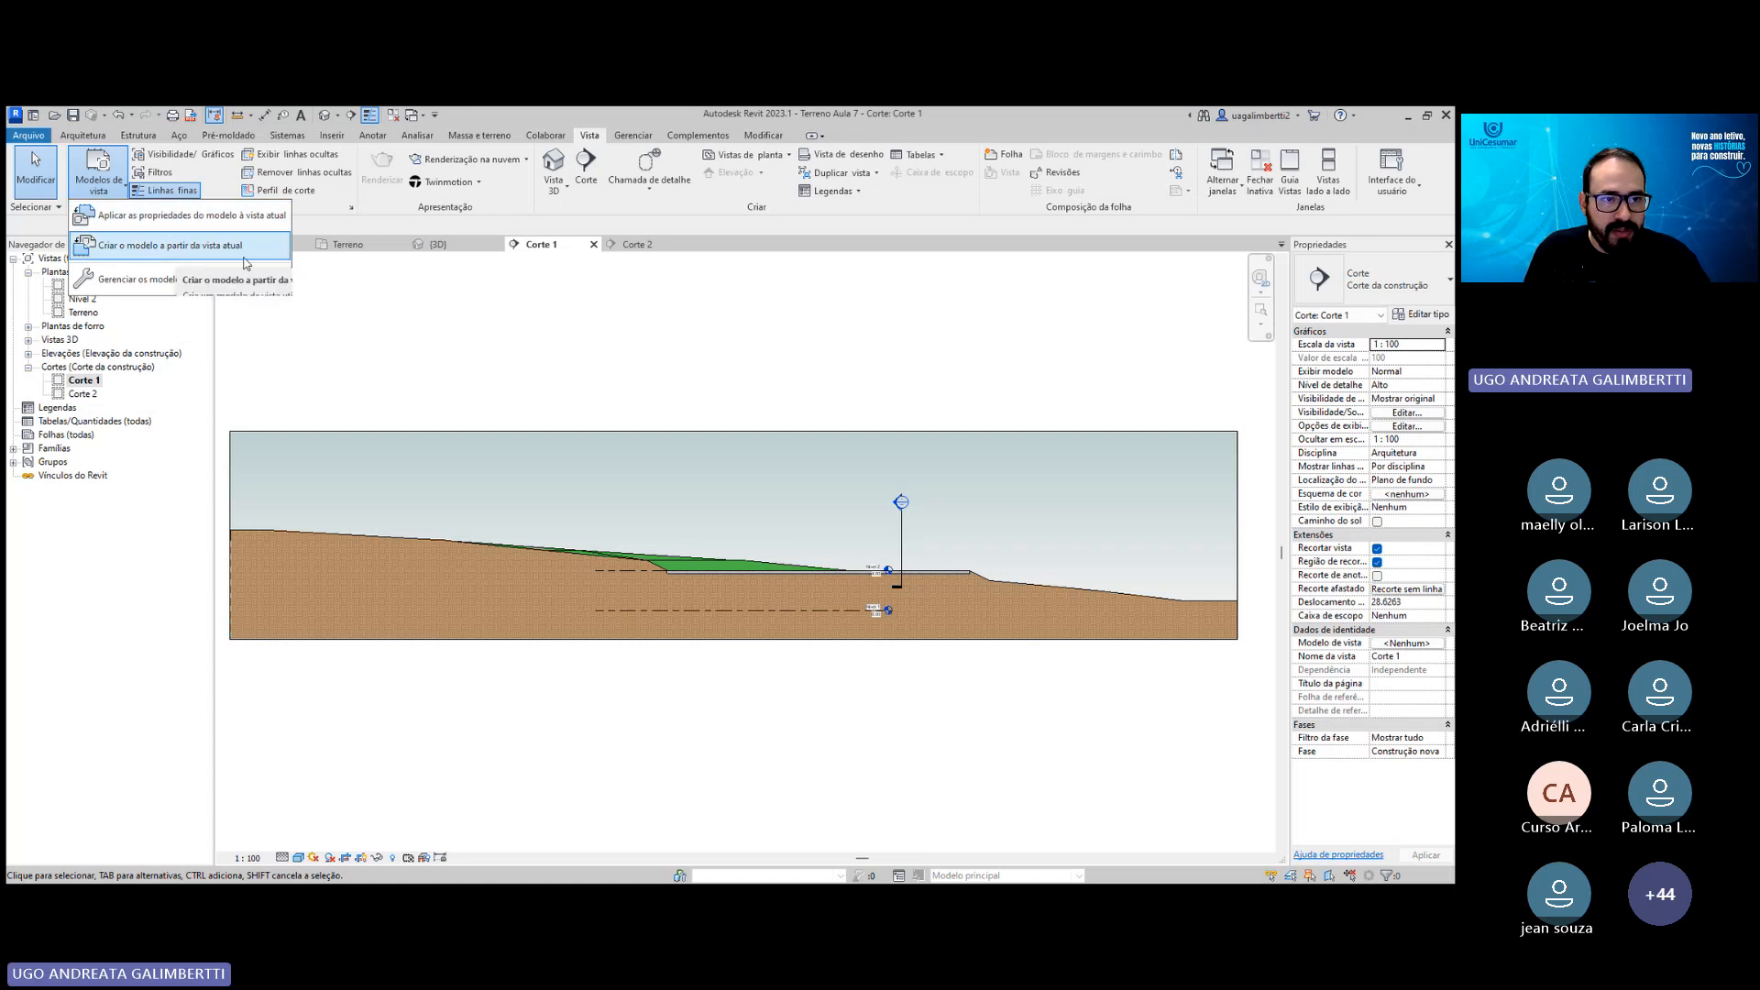
{"action": "left_click", "coordinate": [194, 246]}
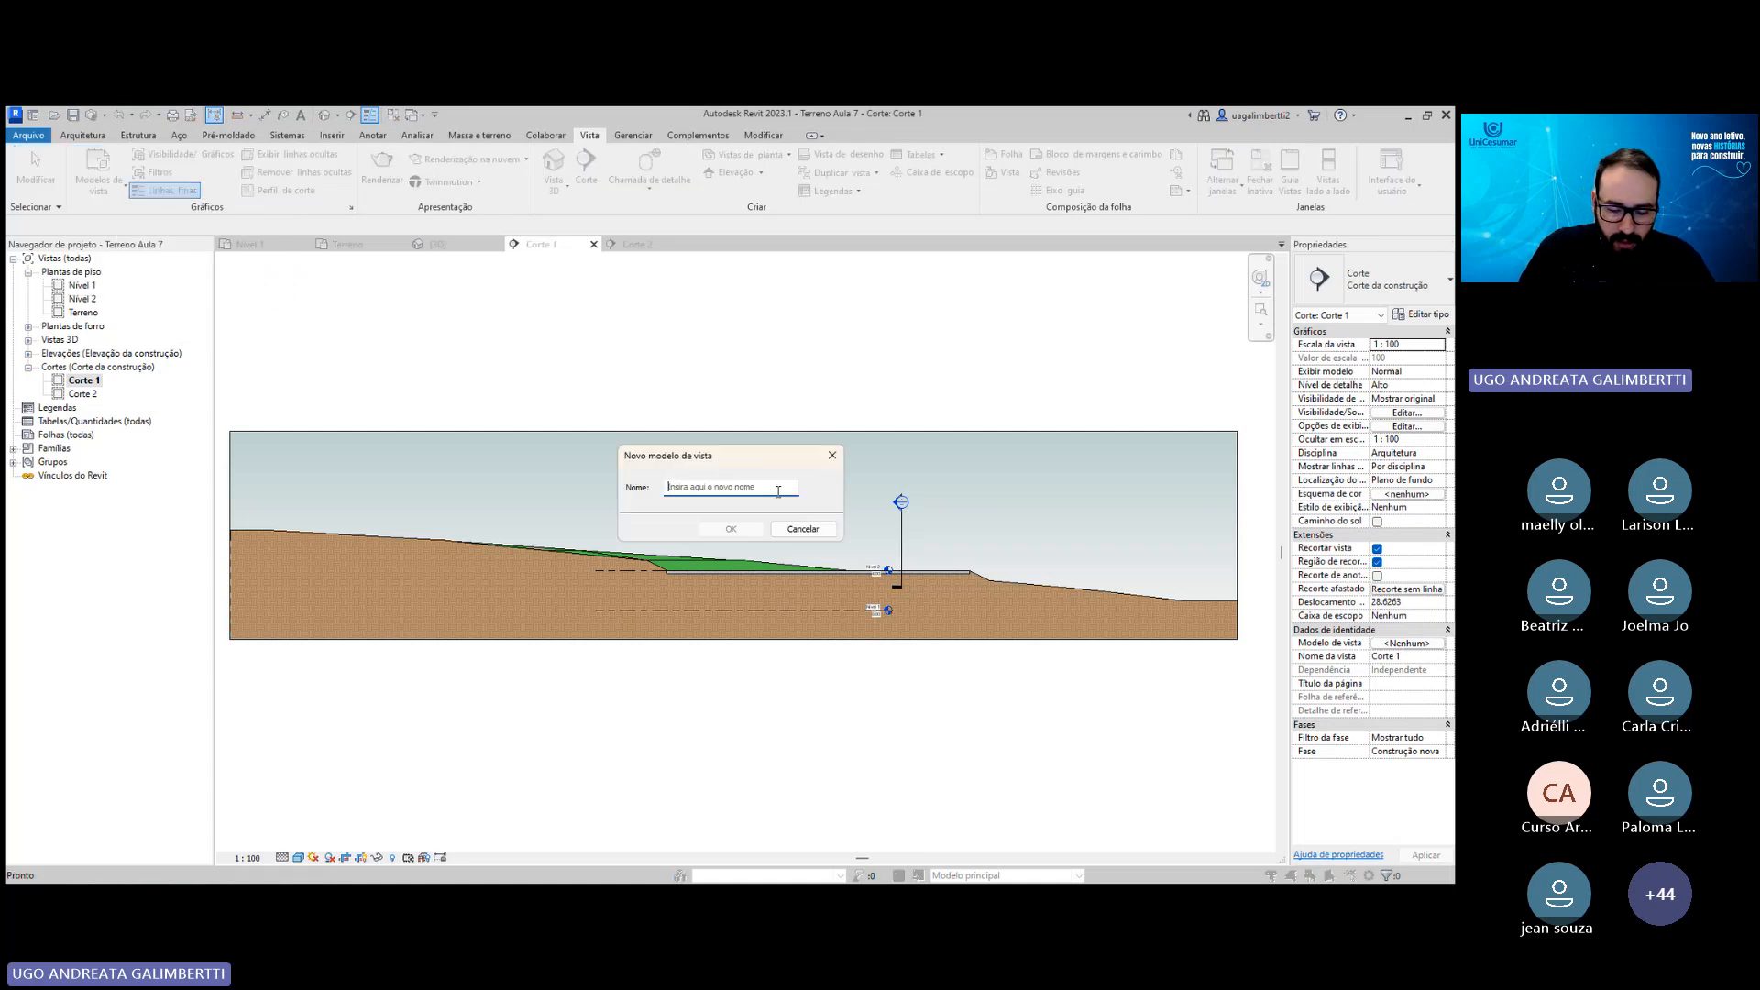
{"action": "type", "text": "Corte com c"}
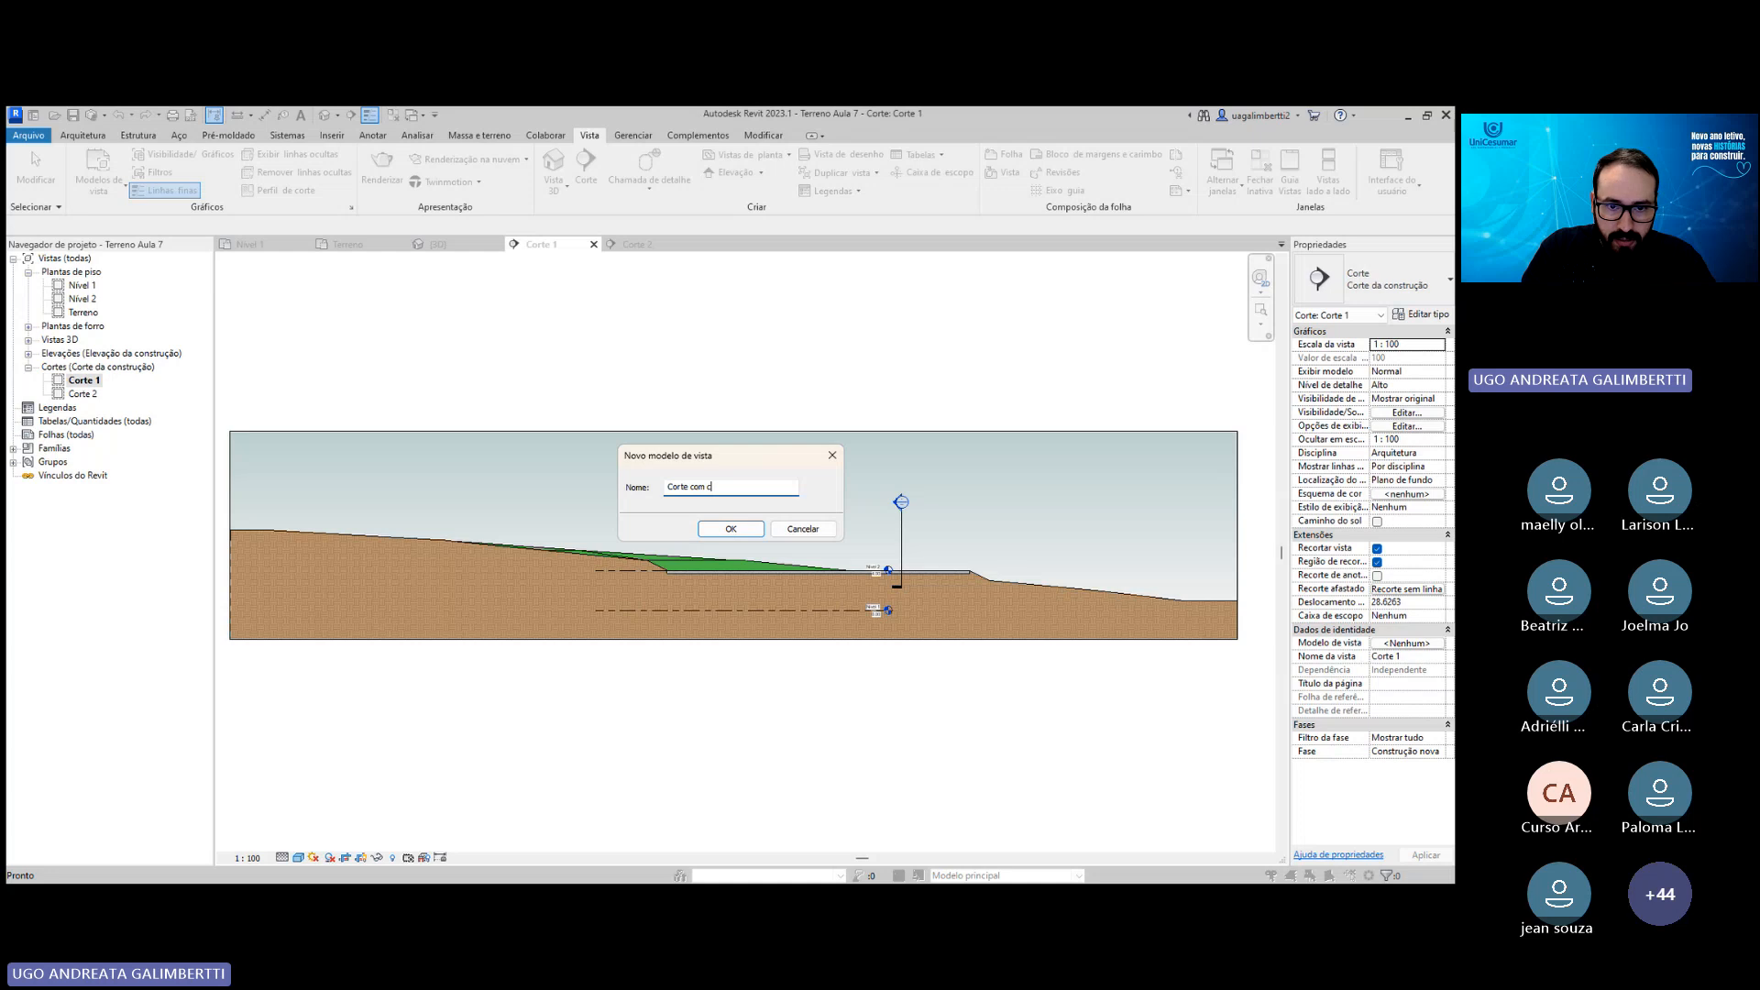
{"action": "type", "text": "éu gradiente"}
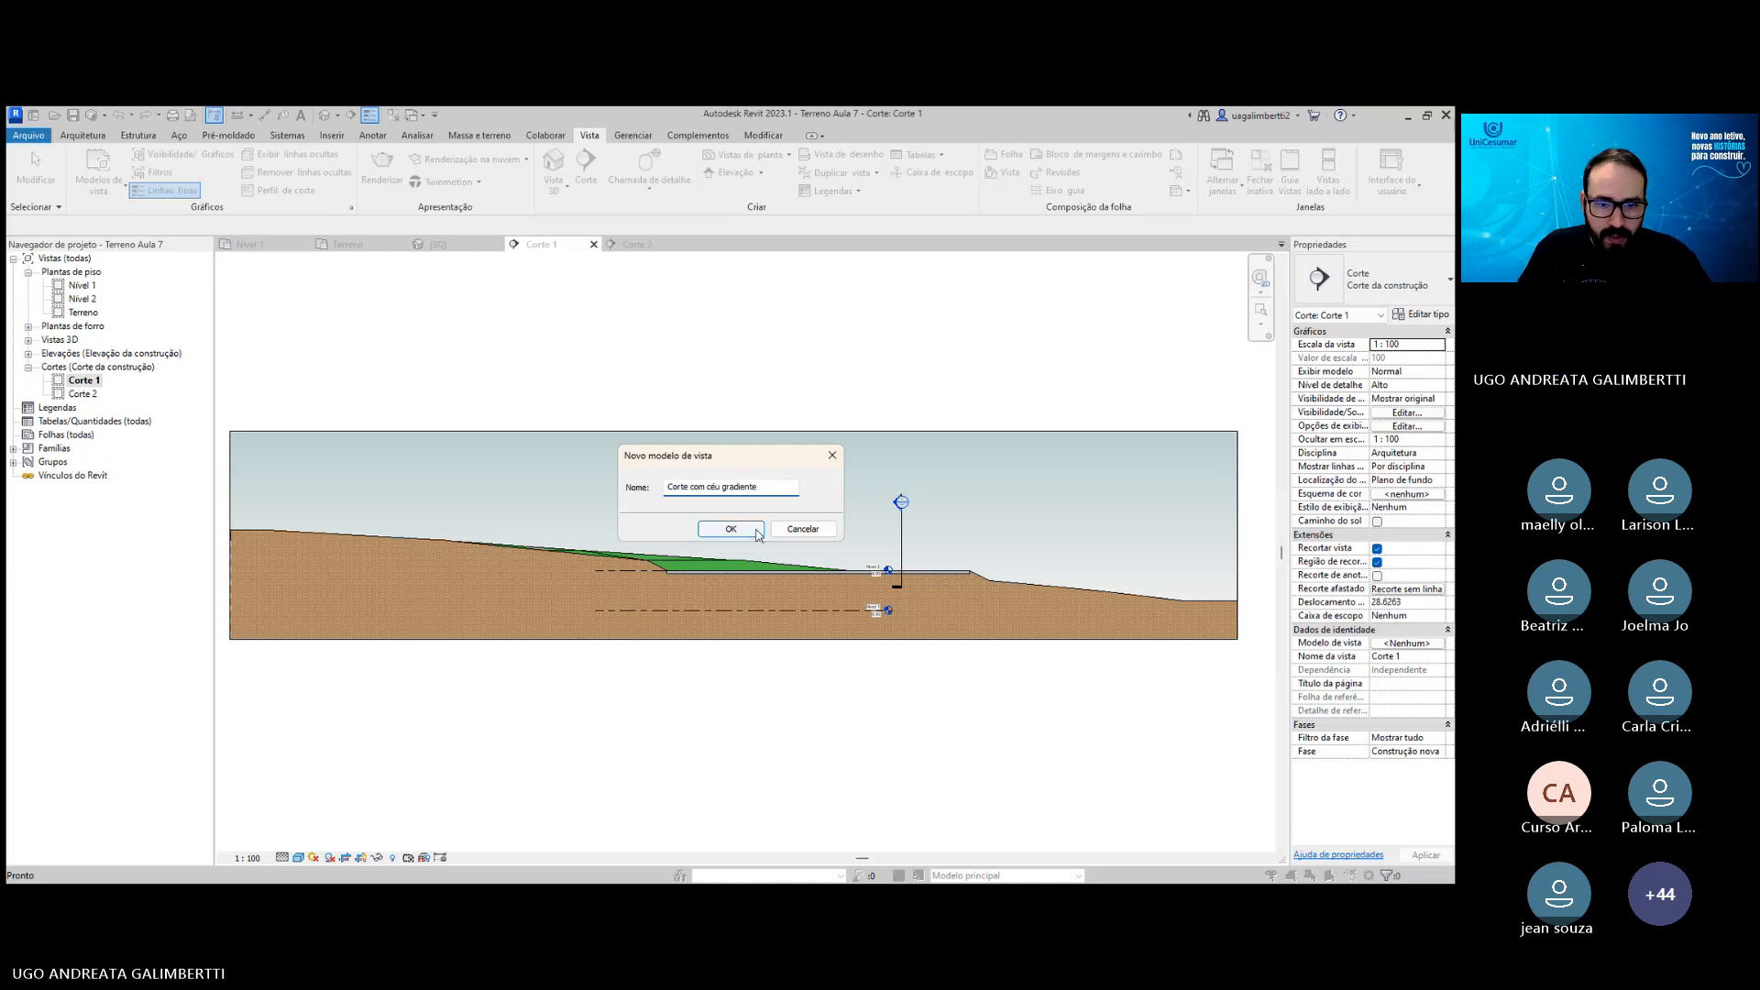
{"action": "left_click", "coordinate": [758, 534]}
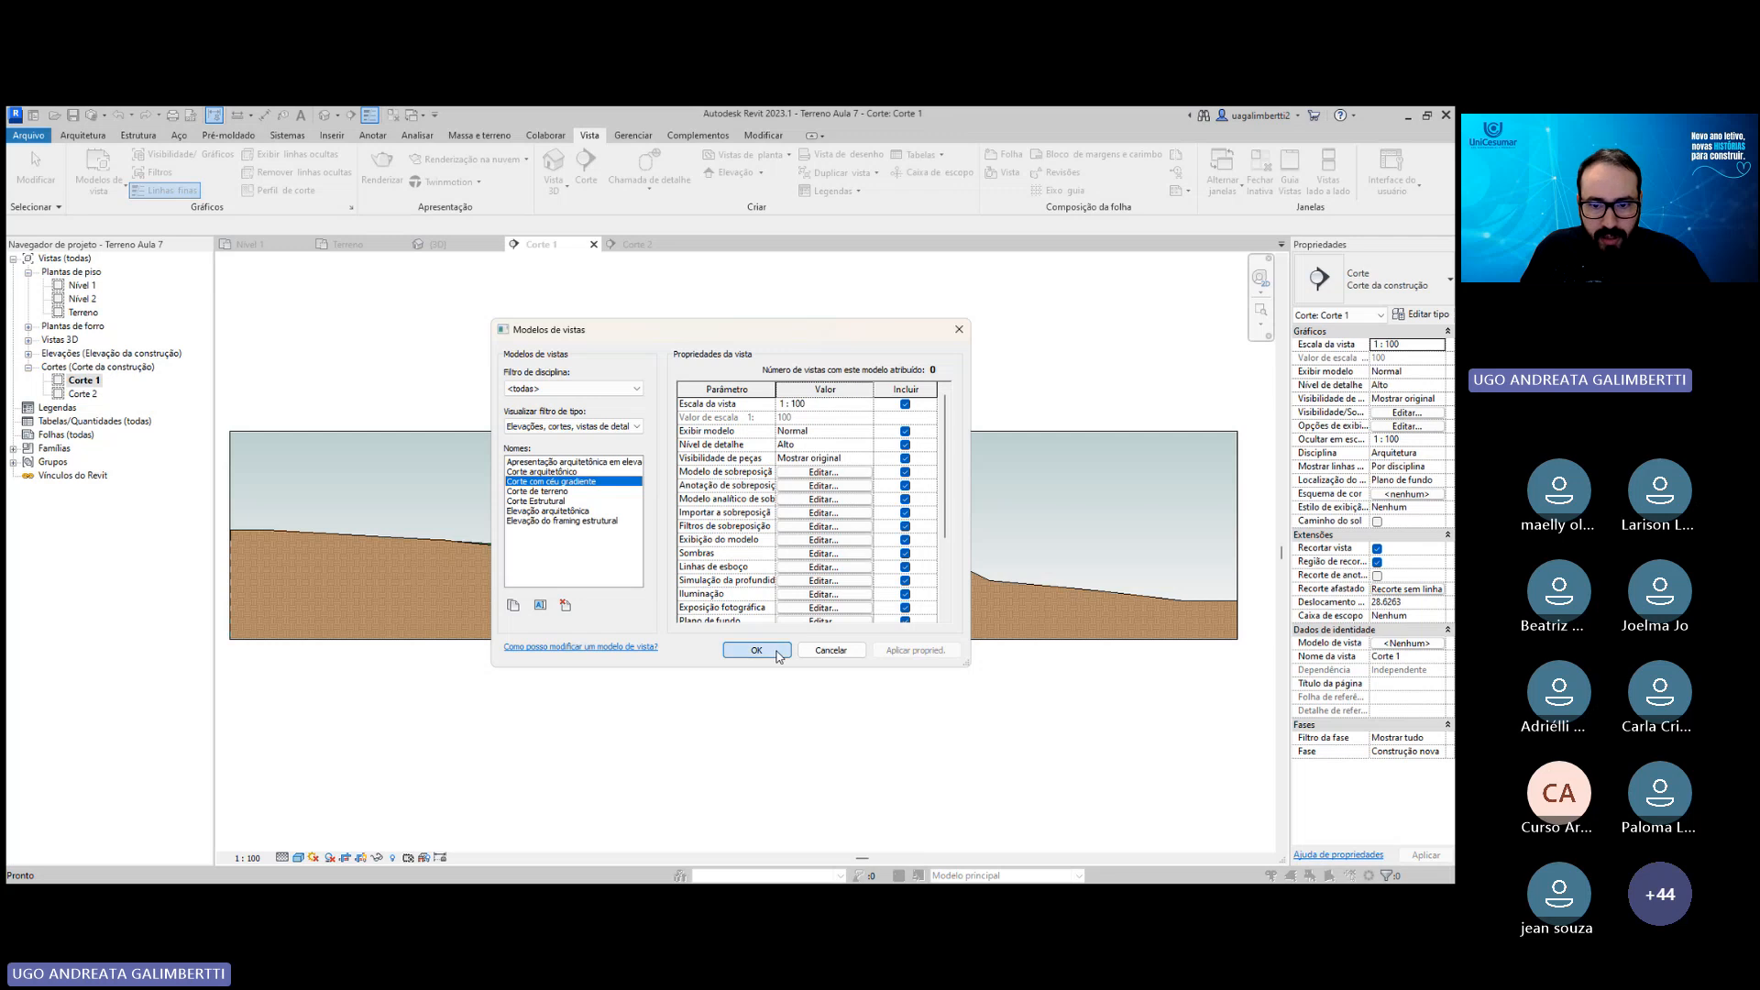
{"action": "left_click", "coordinate": [754, 650]}
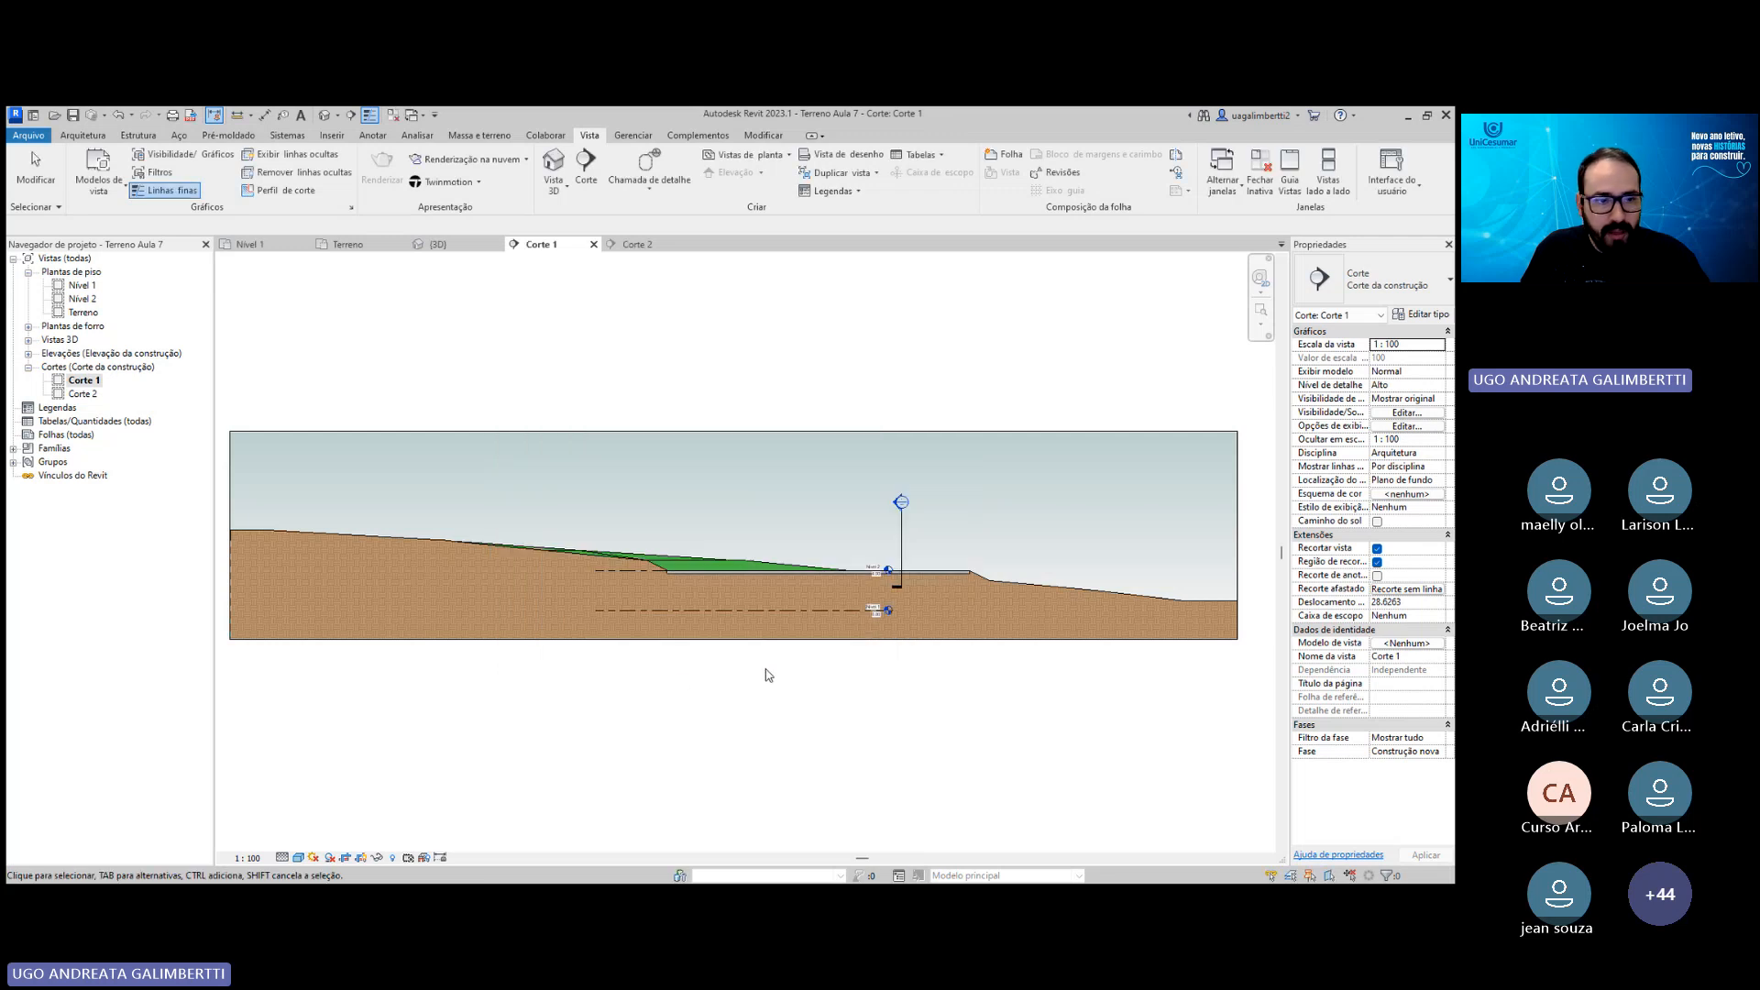
Apply the "Corte com céu gradiente" view template to the Corte 2 section view.
{"action": "double_click", "coordinate": [83, 394]}
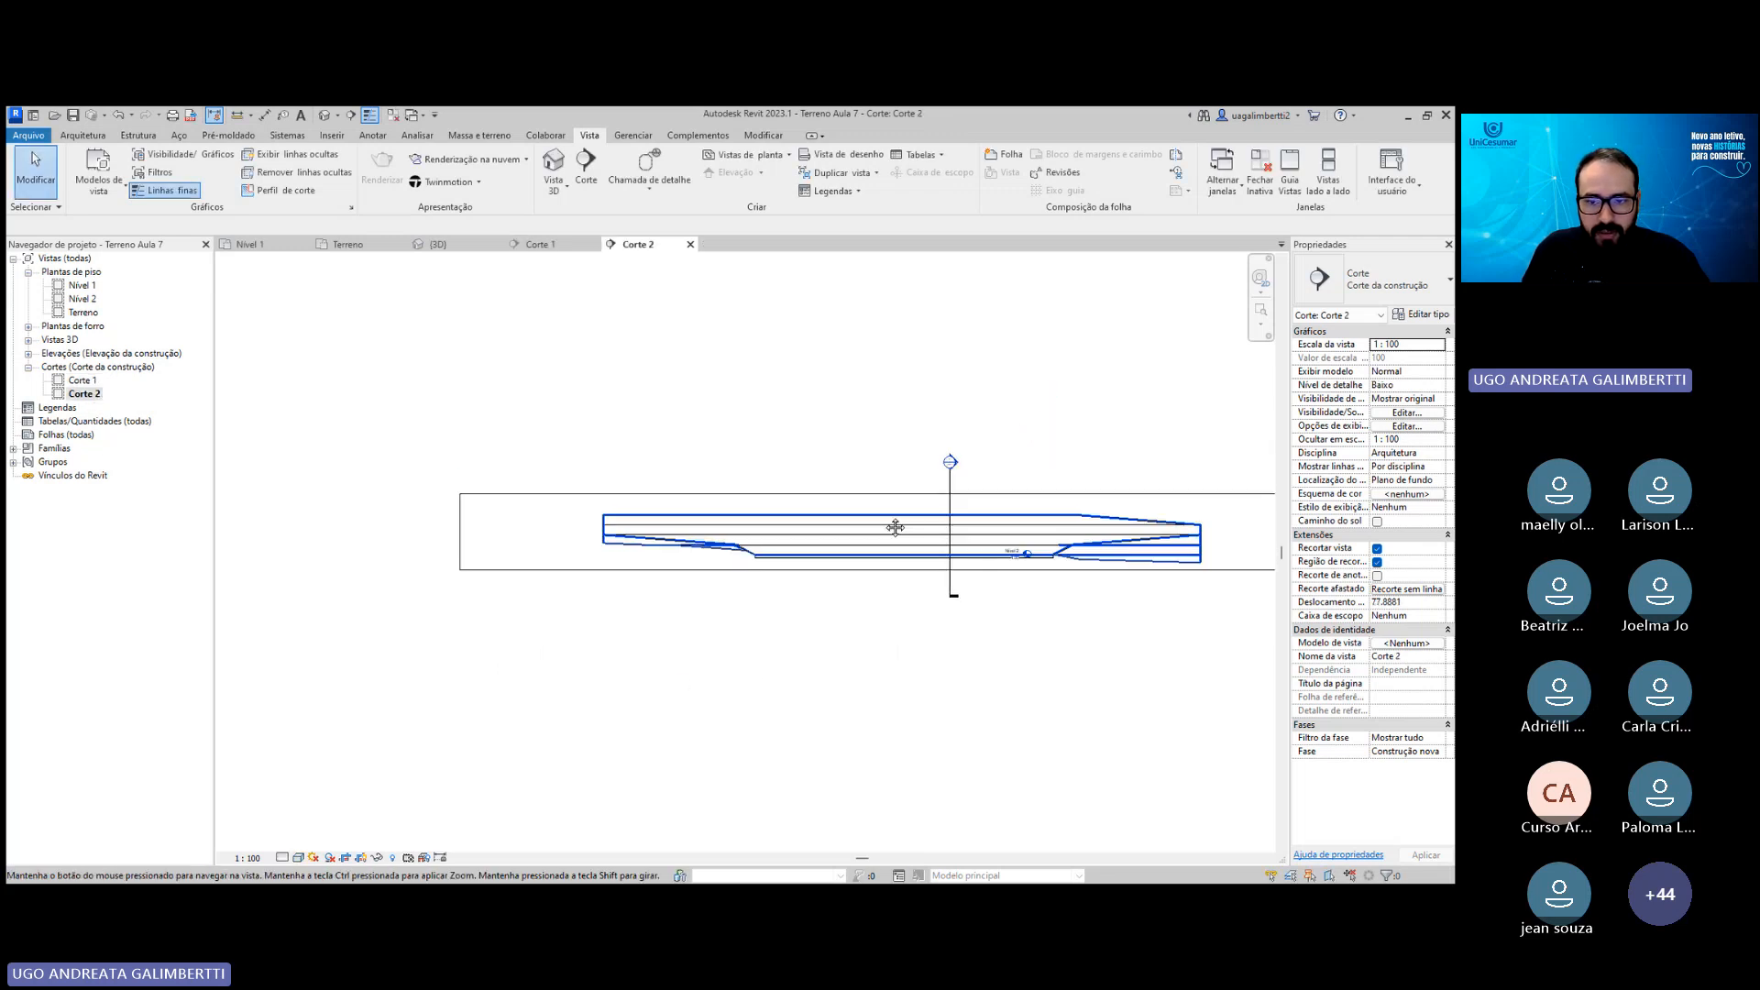
{"action": "scroll", "coordinate": [436, 482], "scroll_direction": "up", "scroll_amount": 1}
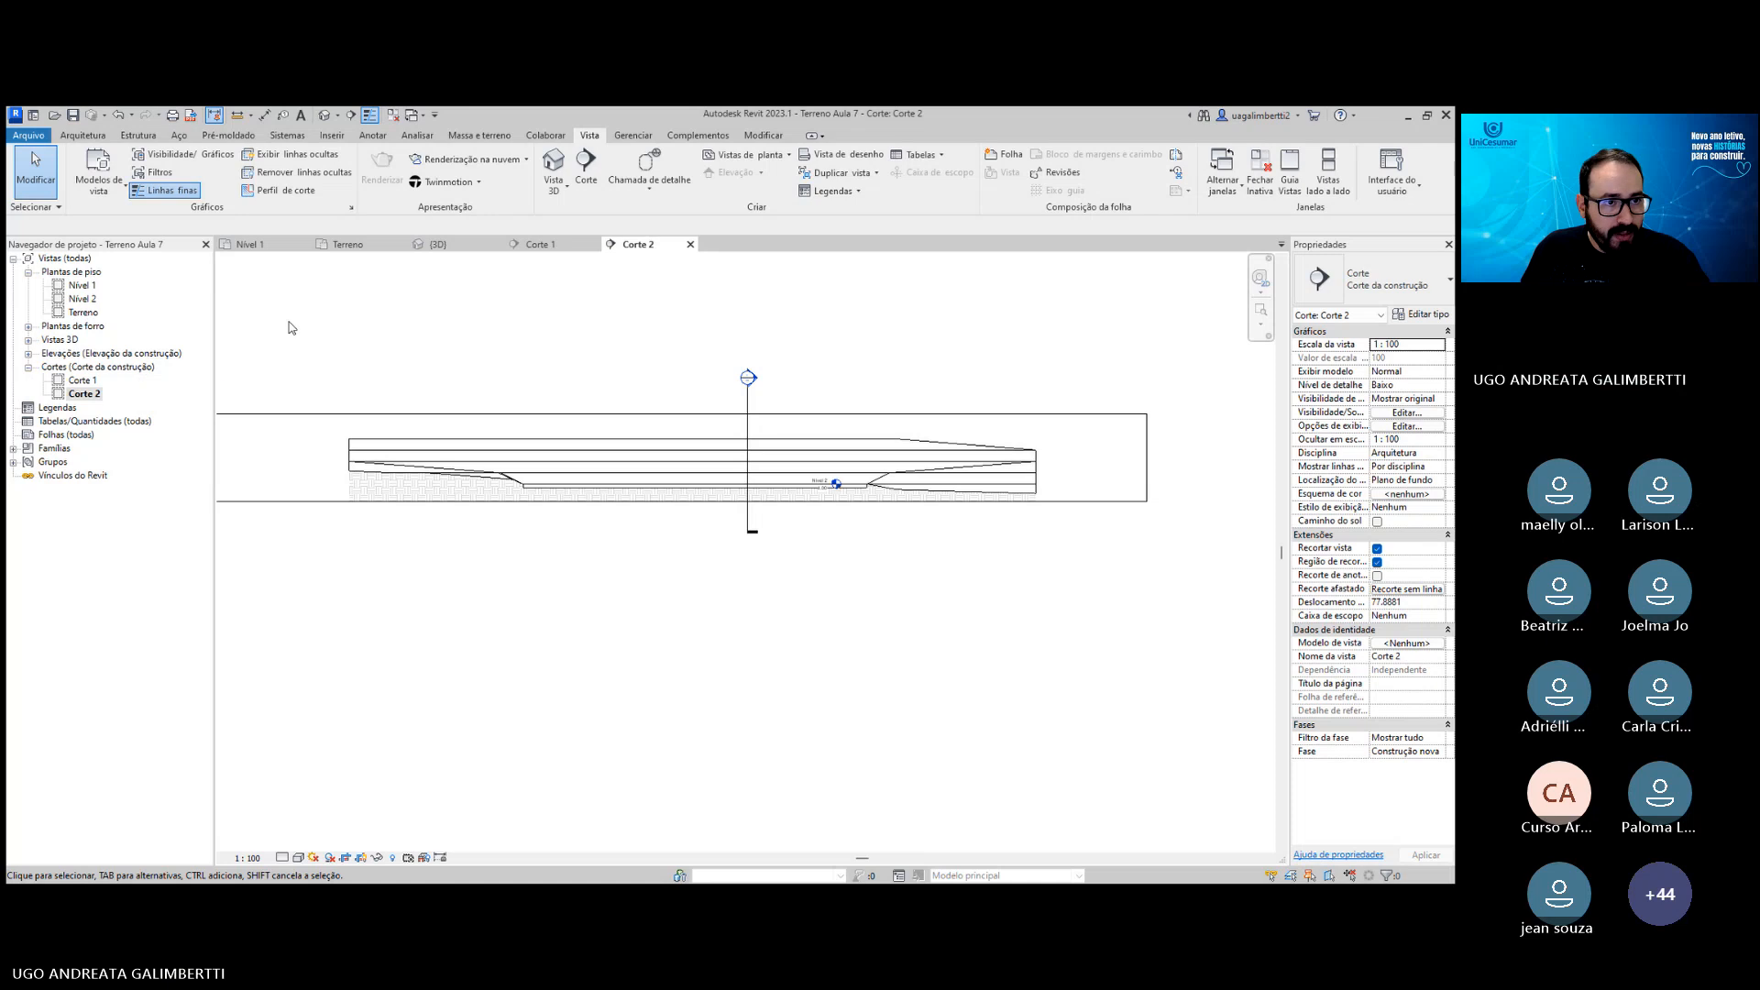
{"action": "left_click", "coordinate": [107, 181]}
{"action": "left_click", "coordinate": [156, 221]}
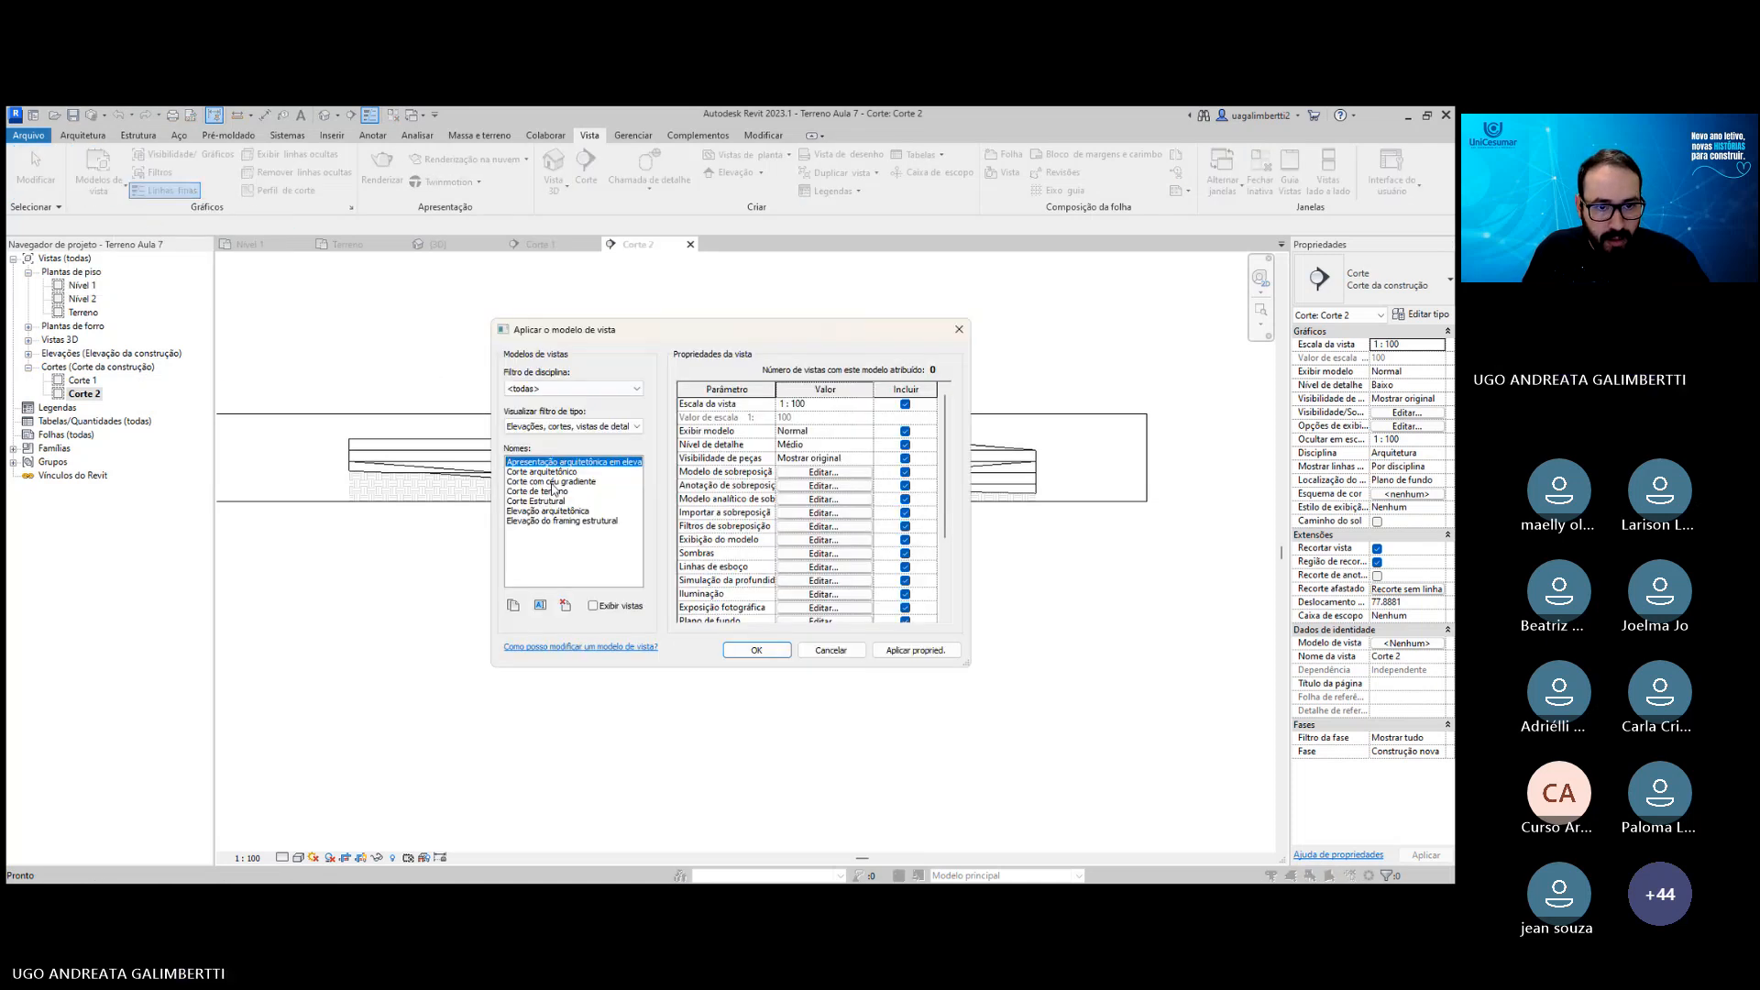
{"action": "left_click", "coordinate": [552, 482]}
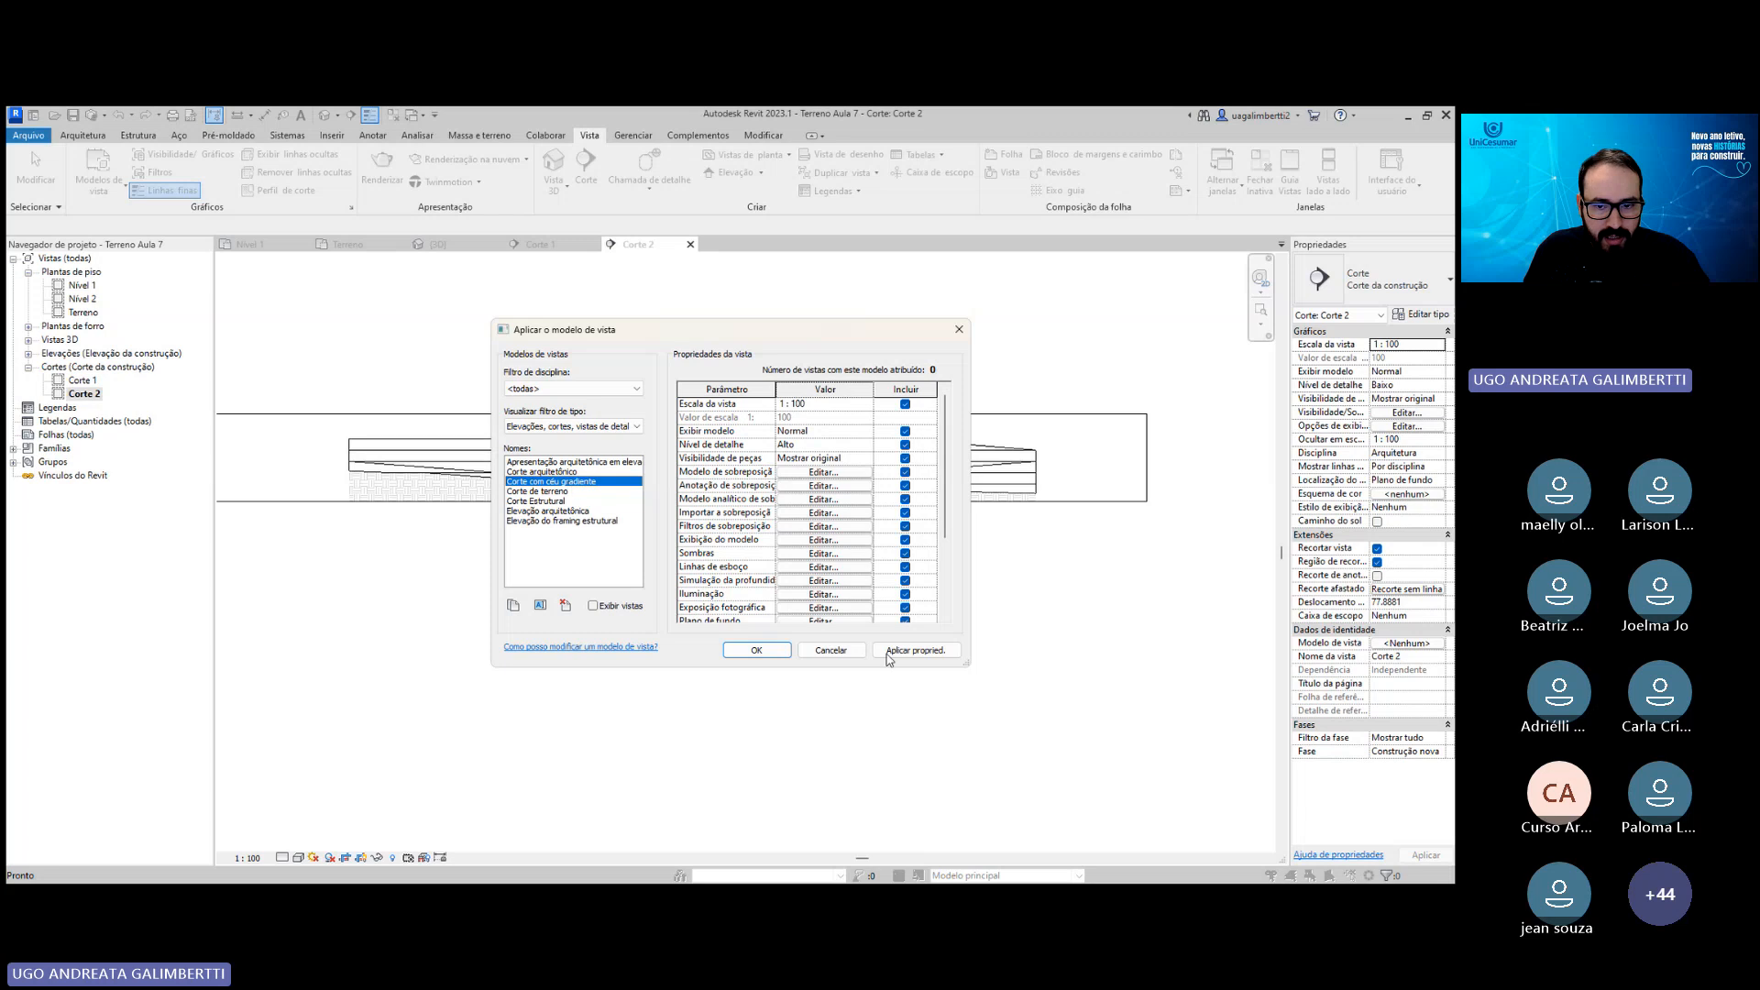
{"action": "left_click", "coordinate": [915, 650]}
{"action": "key", "text": "Return"}
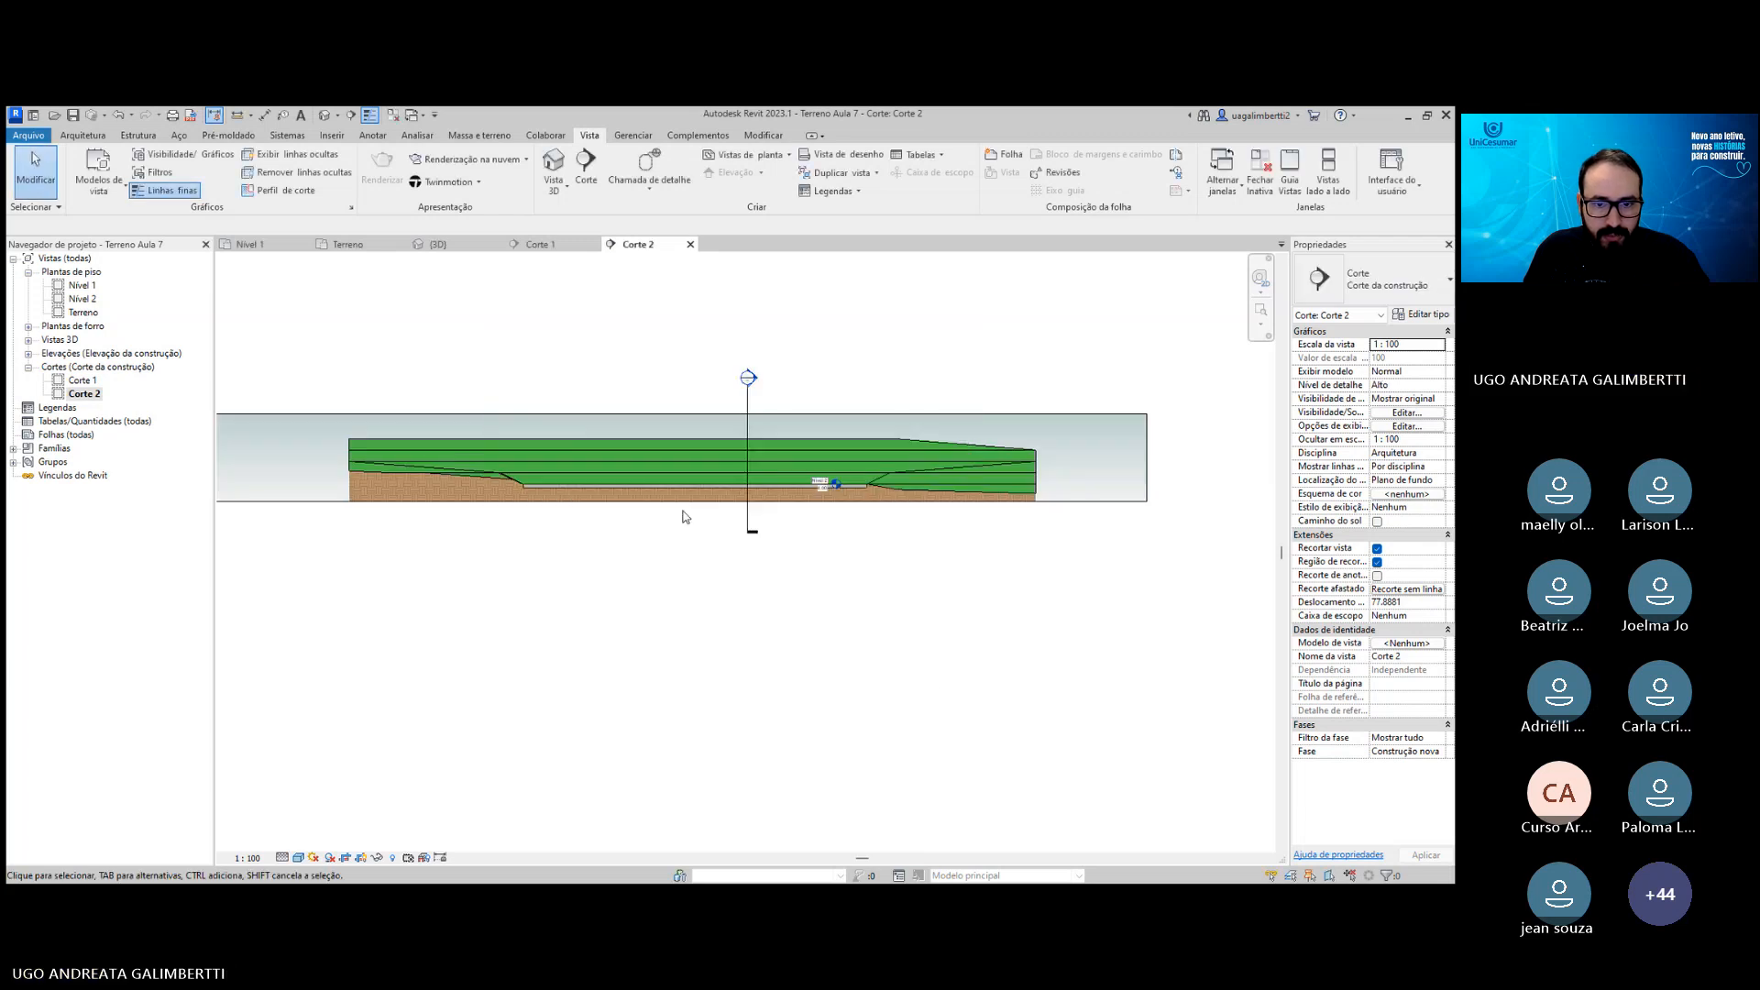
Pull both side edges of the Corte 2 crop region in to the ends of the terrain.
{"action": "scroll", "coordinate": [895, 482], "scroll_direction": "up", "scroll_amount": 2}
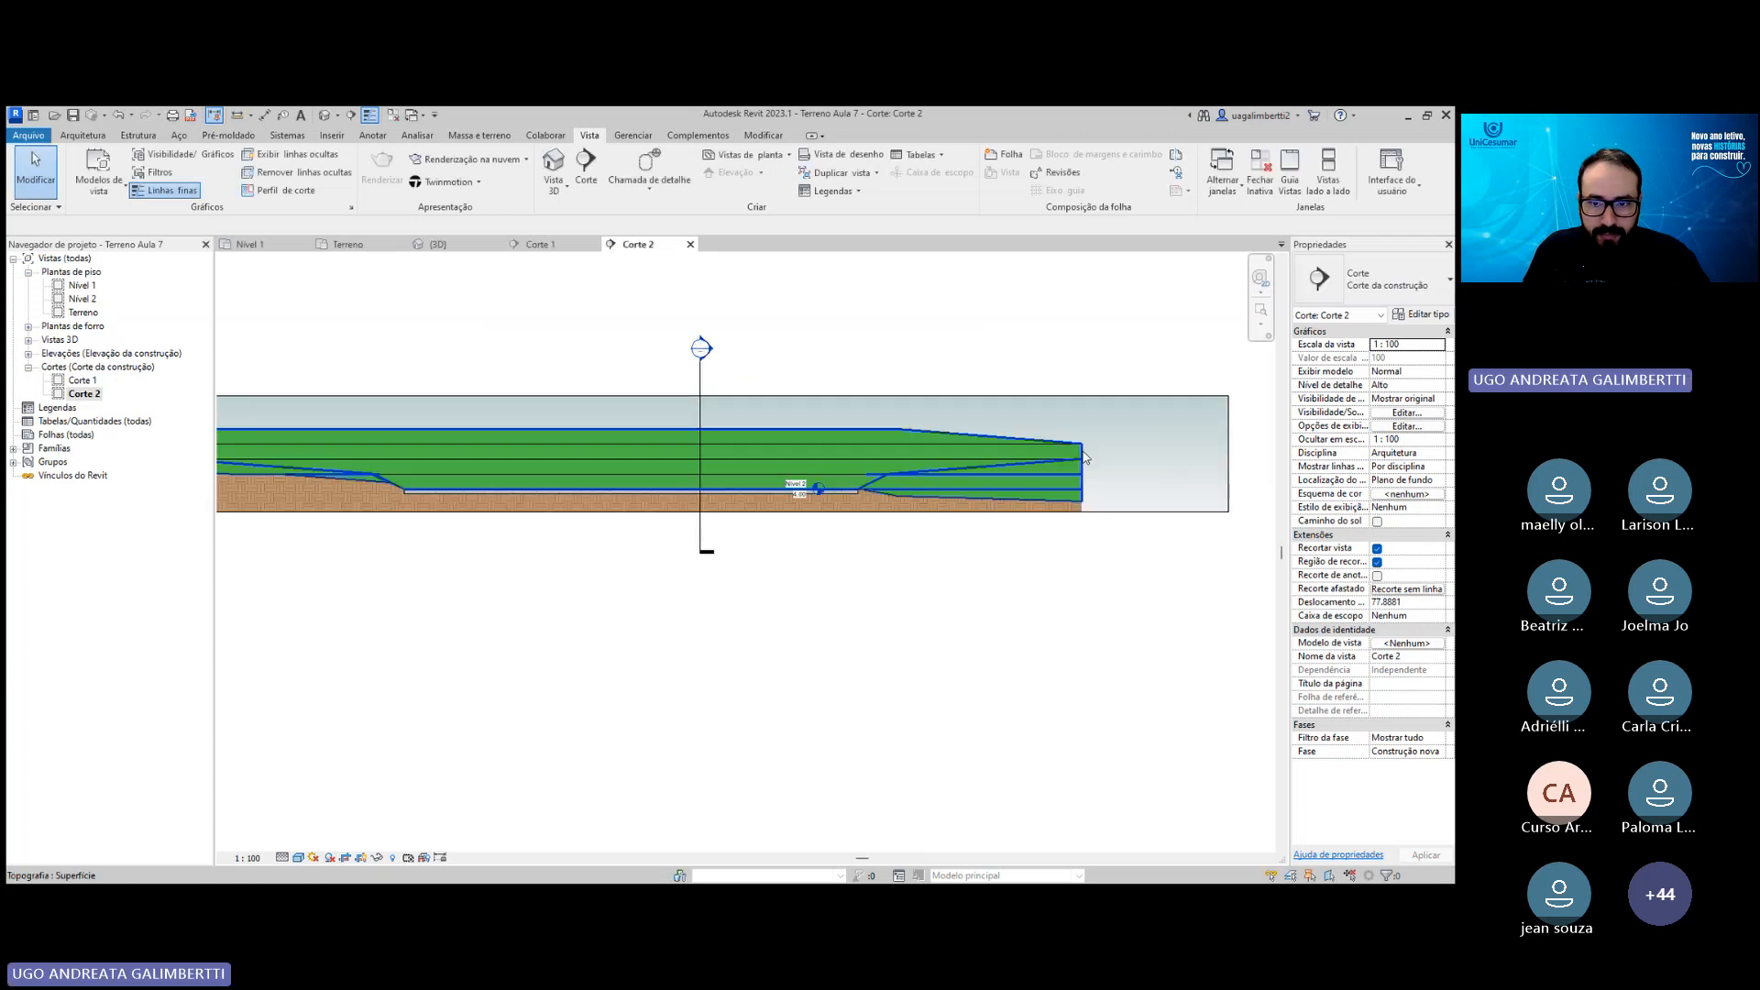
{"action": "left_click", "coordinate": [1229, 456]}
{"action": "left_click_drag", "start_coordinate": [1230, 457], "coordinate": [1086, 459]}
{"action": "middle_click_drag", "start_coordinate": [643, 547], "coordinate": [967, 549]}
{"action": "left_click_drag", "start_coordinate": [279, 456], "coordinate": [497, 461]}
{"action": "middle_click_drag", "start_coordinate": [801, 515], "coordinate": [459, 508]}
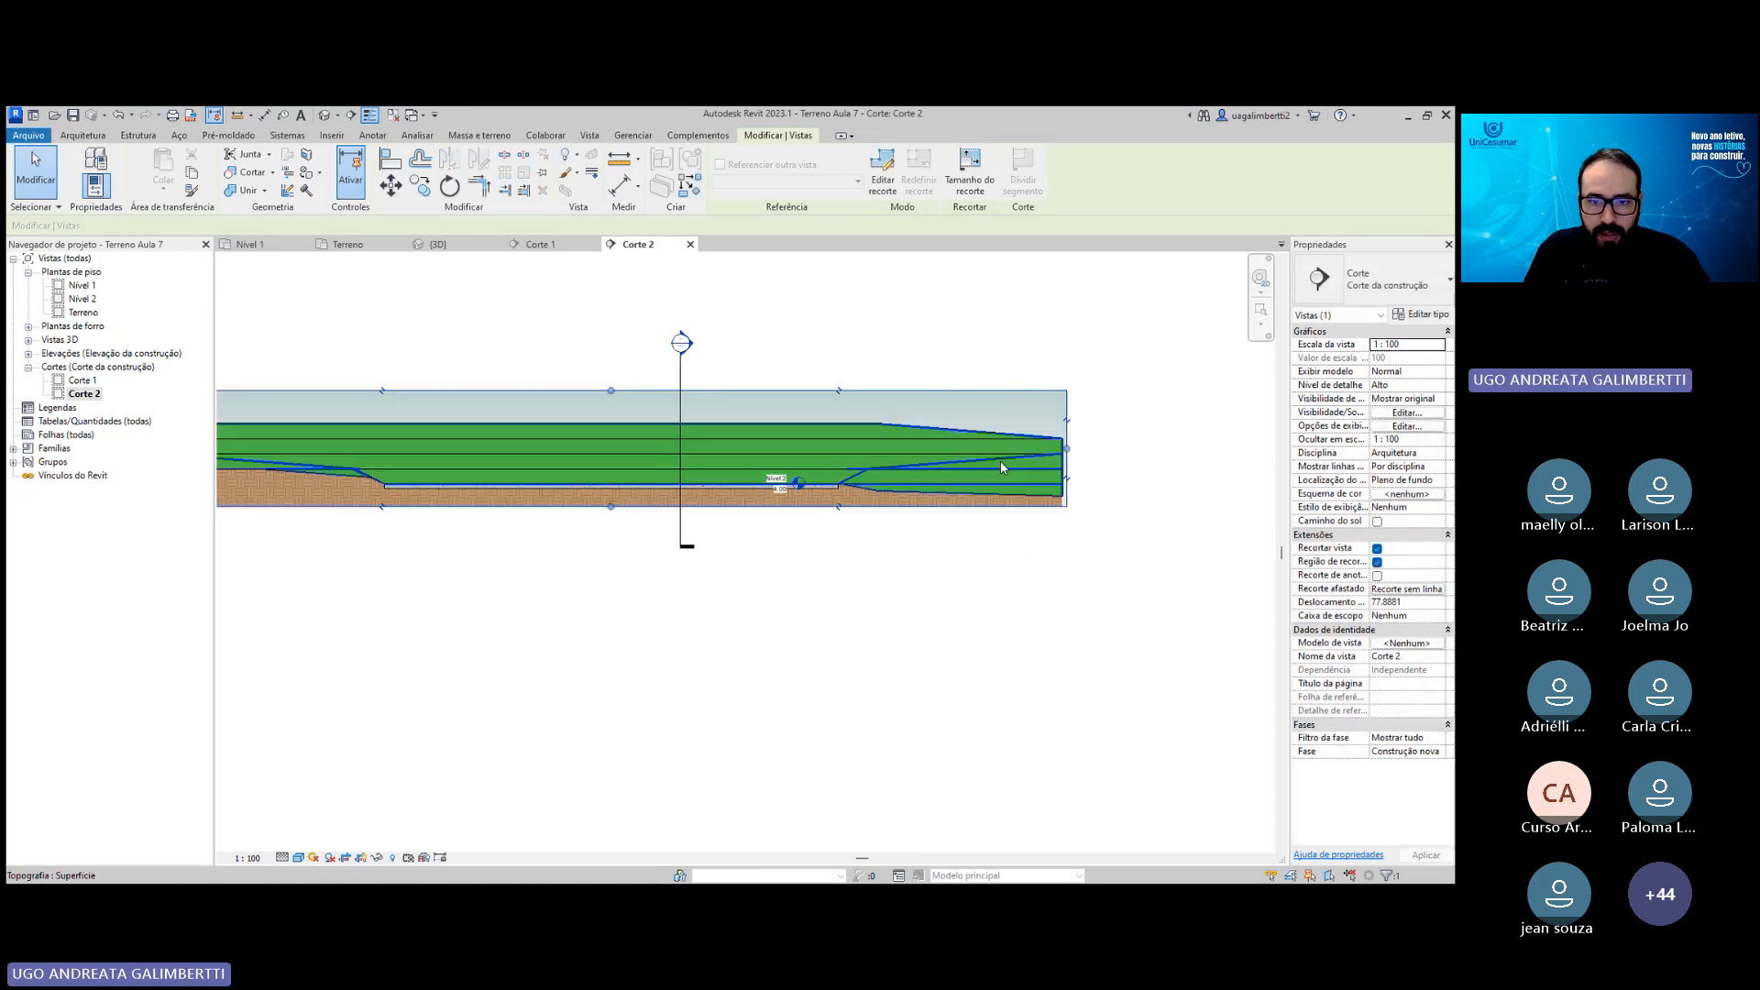
{"action": "left_click", "coordinate": [1117, 459]}
Examine the cut terrain and the platform slab along the Corte 2 section.
{"action": "scroll", "coordinate": [632, 467], "scroll_direction": "up", "scroll_amount": 2}
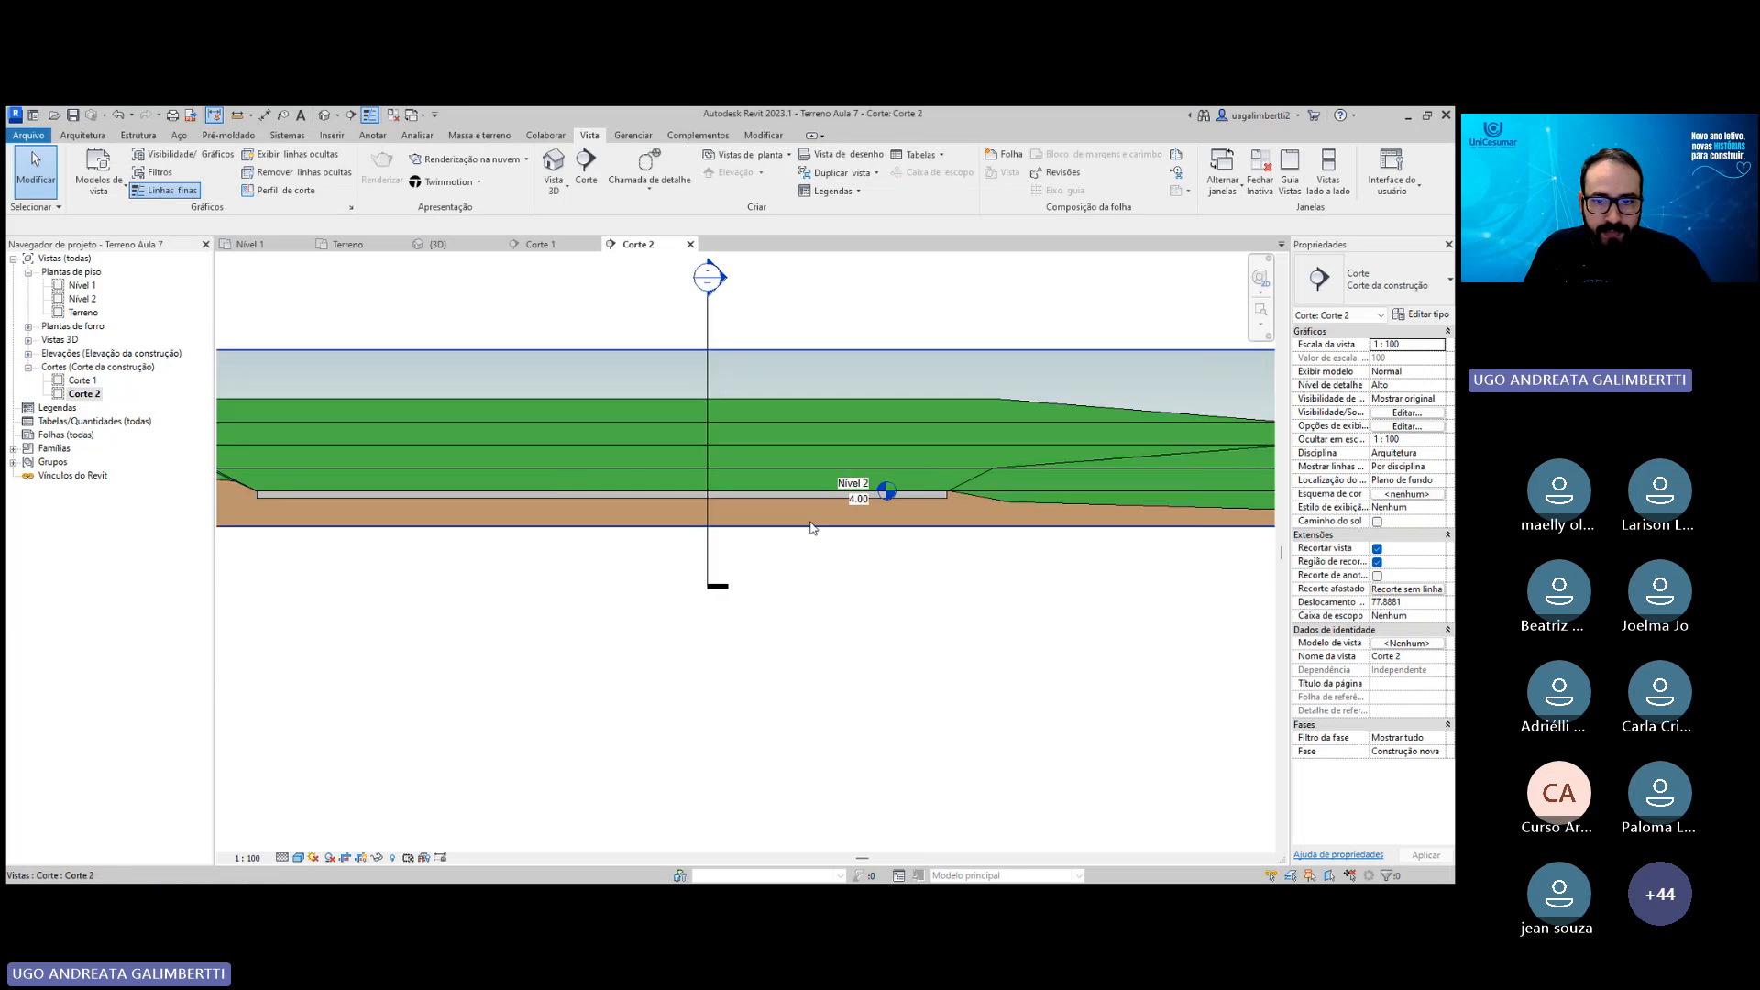
{"action": "left_click", "coordinate": [1098, 425]}
{"action": "scroll", "coordinate": [1022, 461], "scroll_direction": "up", "scroll_amount": 1}
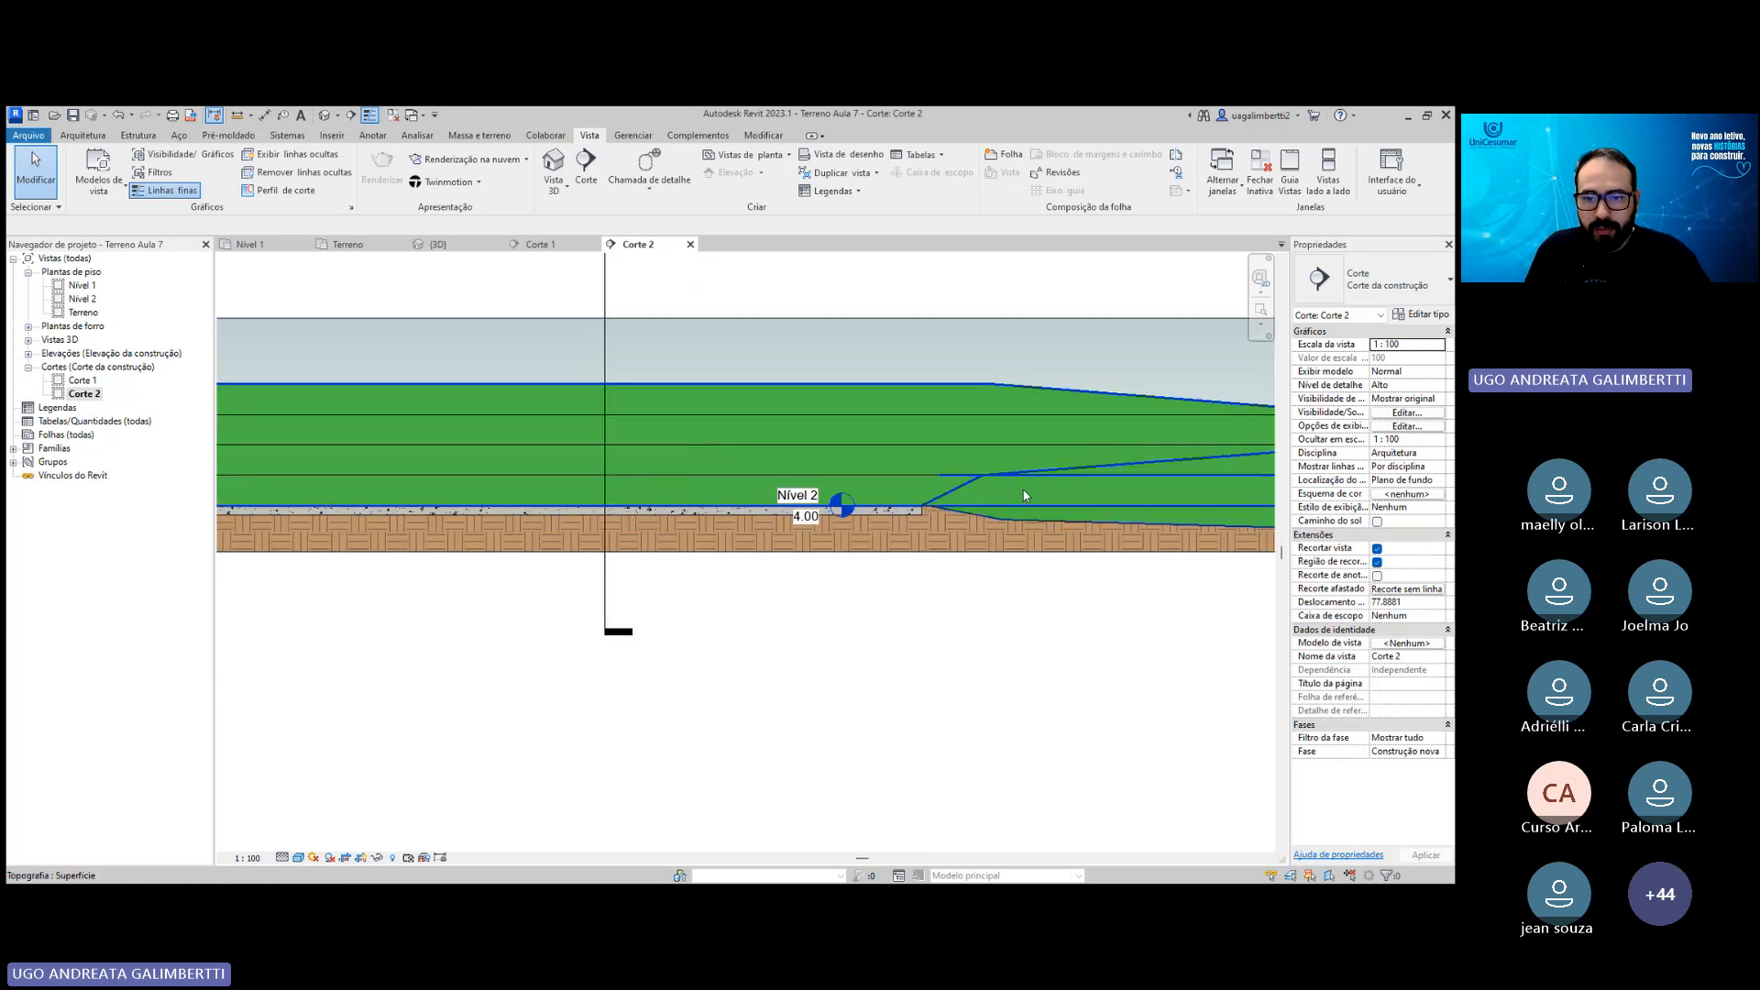
{"action": "middle_click_drag", "start_coordinate": [1024, 495], "coordinate": [1030, 552]}
{"action": "scroll", "coordinate": [845, 553], "scroll_direction": "down", "scroll_amount": 1}
{"action": "middle_click_drag", "start_coordinate": [632, 555], "coordinate": [865, 545]}
{"action": "middle_click_drag", "start_coordinate": [424, 535], "coordinate": [596, 534]}
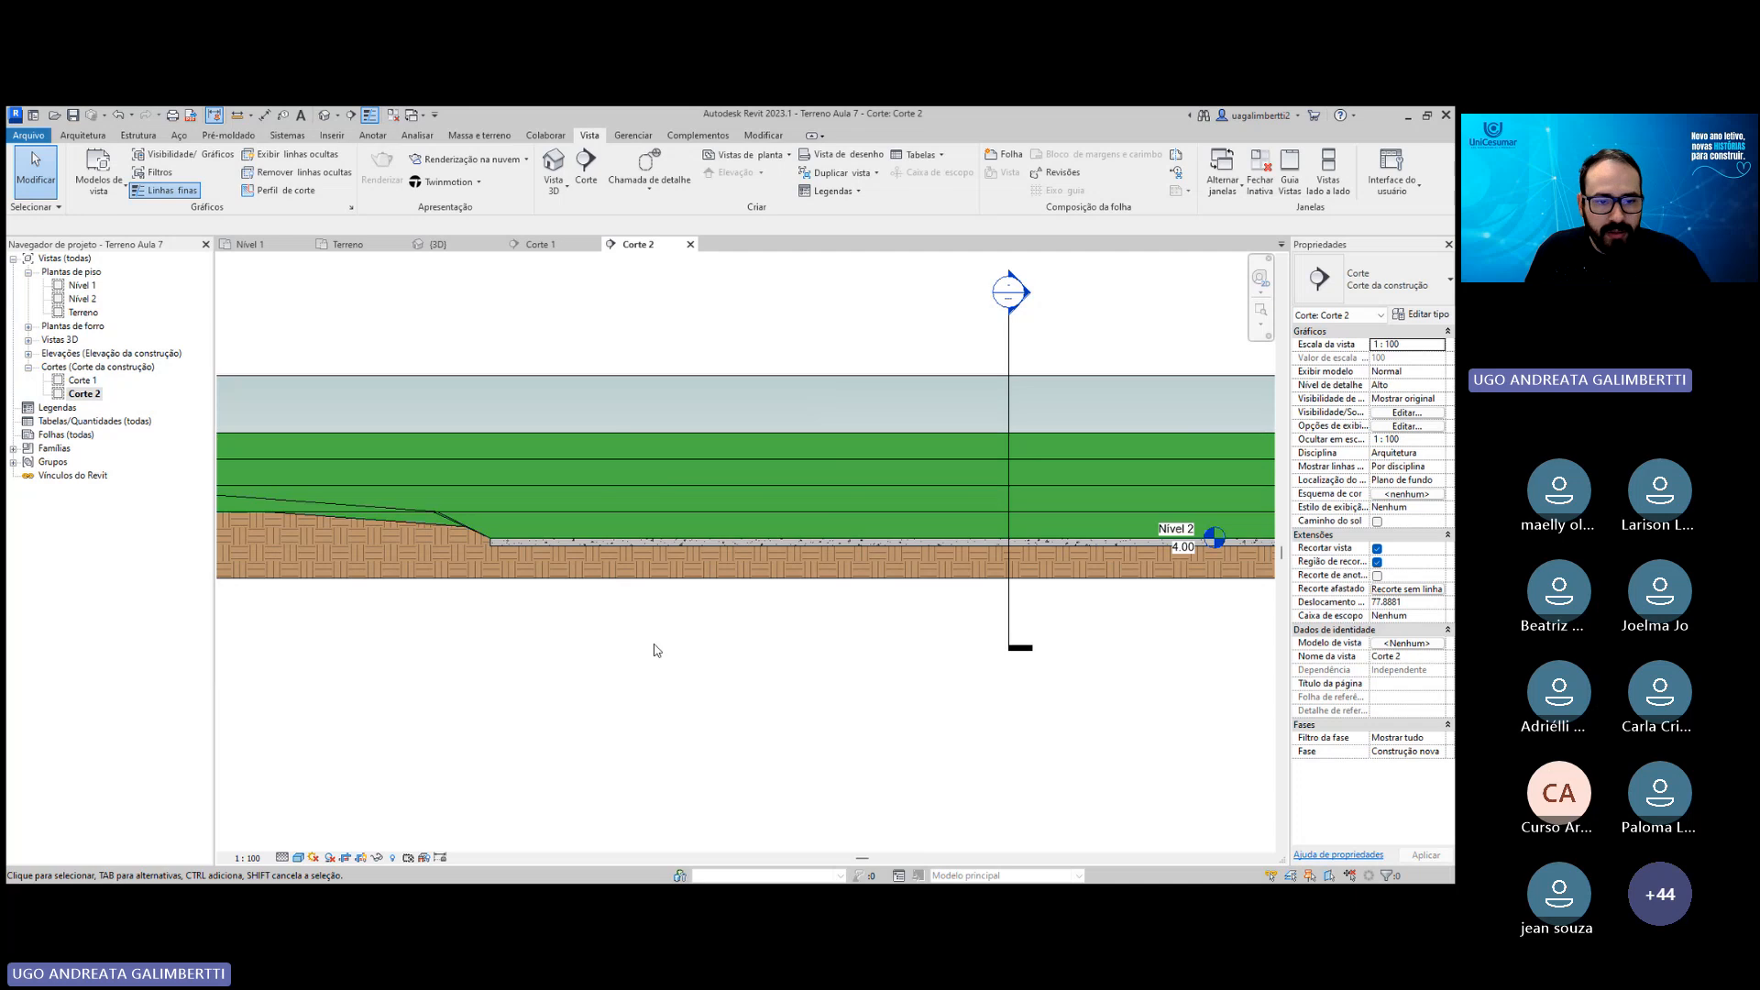
{"action": "scroll", "coordinate": [652, 642], "scroll_direction": "up", "scroll_amount": 3}
{"action": "scroll", "coordinate": [722, 523], "scroll_direction": "down", "scroll_amount": 4}
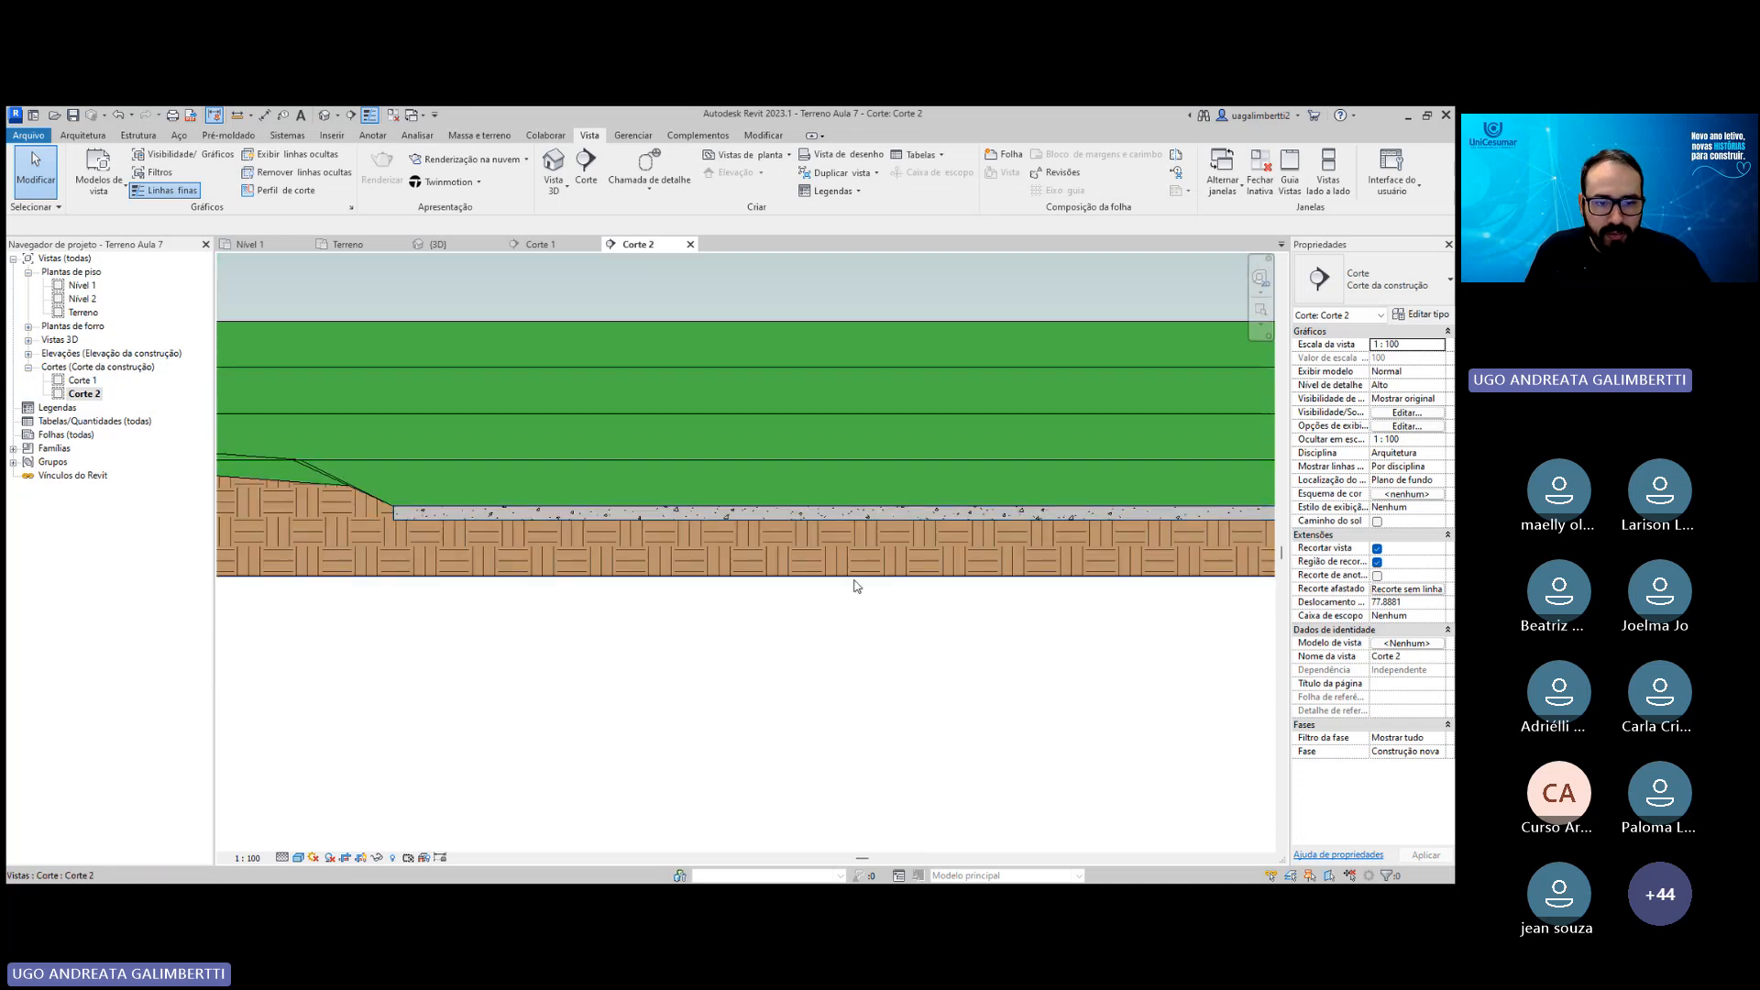
{"action": "middle_click_drag", "start_coordinate": [492, 718], "coordinate": [270, 719]}
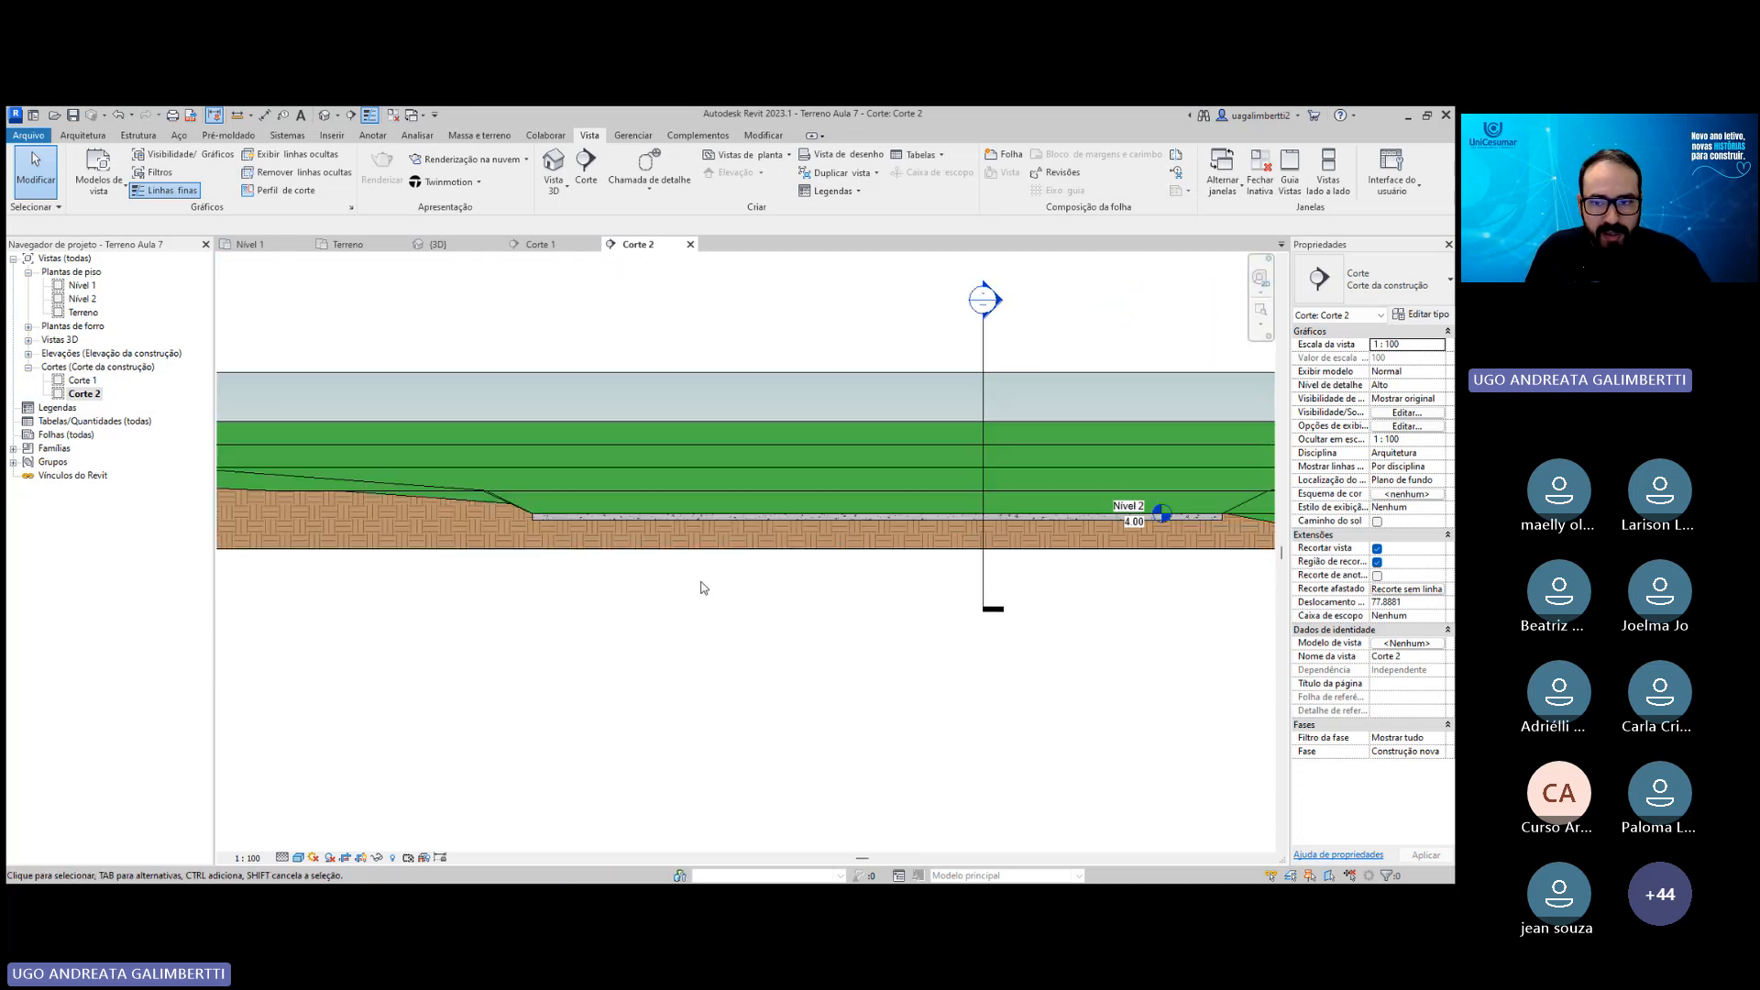
Raise the upper edge of the Corte 2 crop region to show more sky above the terrain.
{"action": "middle_click_drag", "start_coordinate": [1015, 585], "coordinate": [758, 594]}
{"action": "scroll", "coordinate": [801, 556], "scroll_direction": "down", "scroll_amount": 1}
{"action": "left_click", "coordinate": [664, 421]}
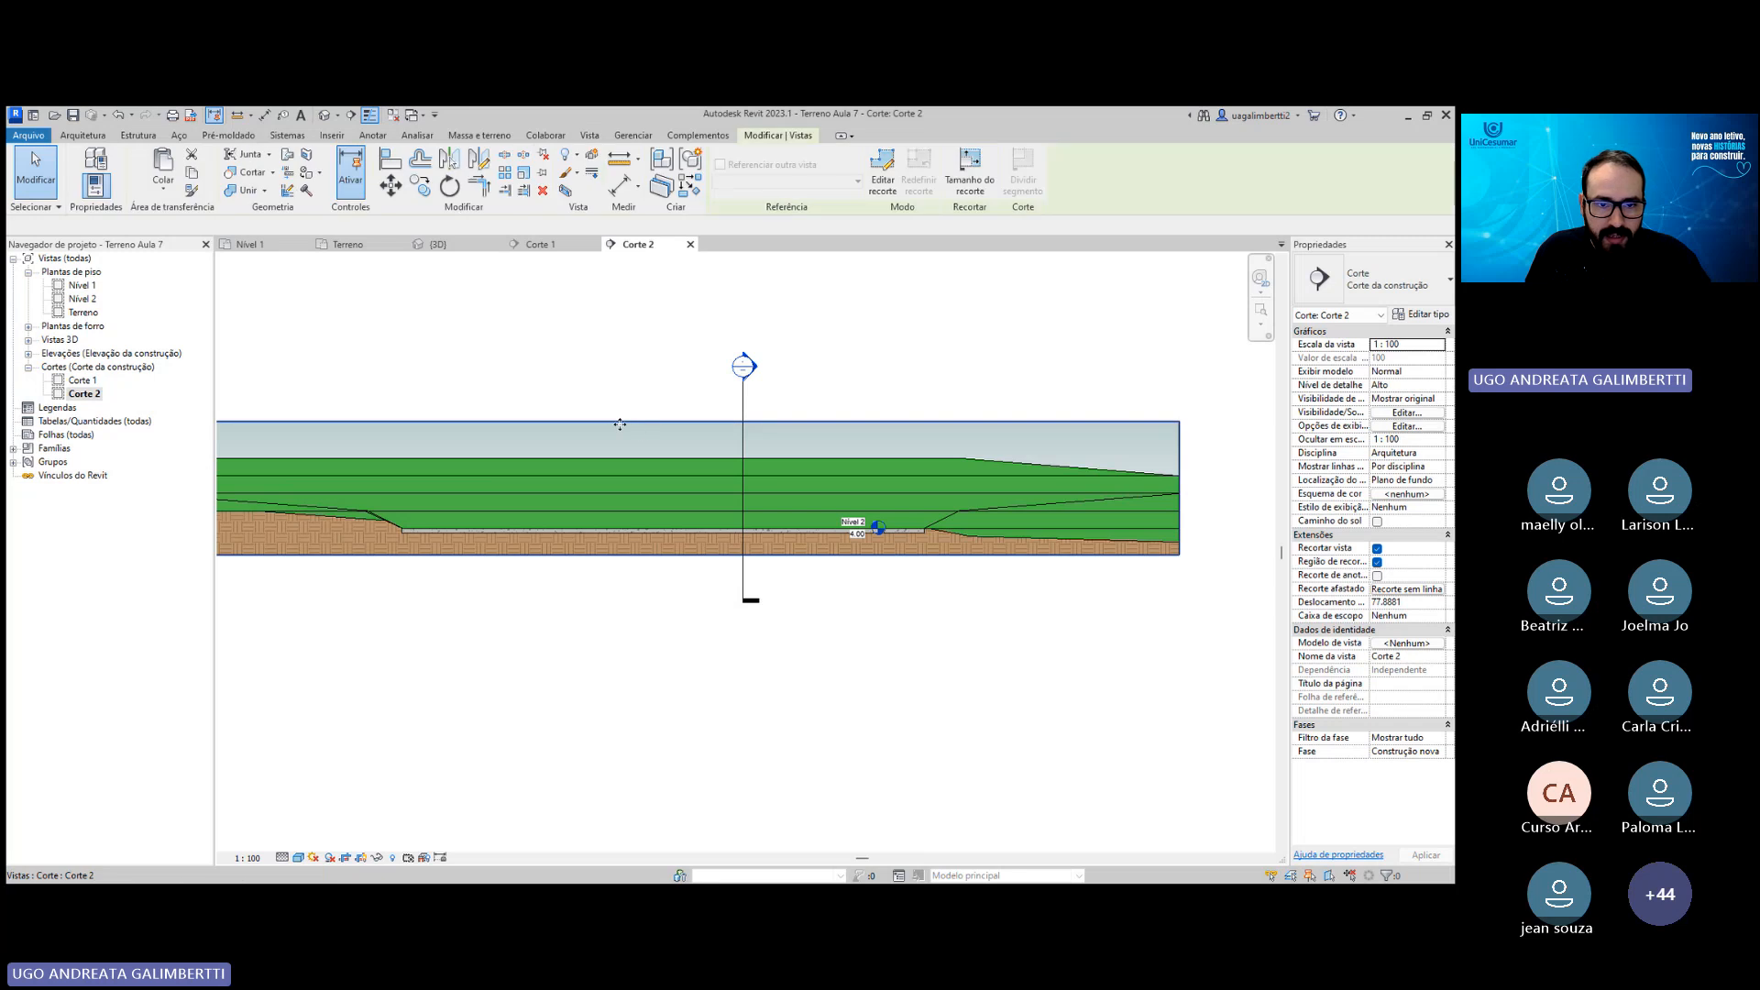
{"action": "key", "text": "Escape"}
Inspect in Corte 2 how the platform slab meets the embankment slopes at both of its ends.
{"action": "scroll", "coordinate": [510, 504], "scroll_direction": "up", "scroll_amount": 4}
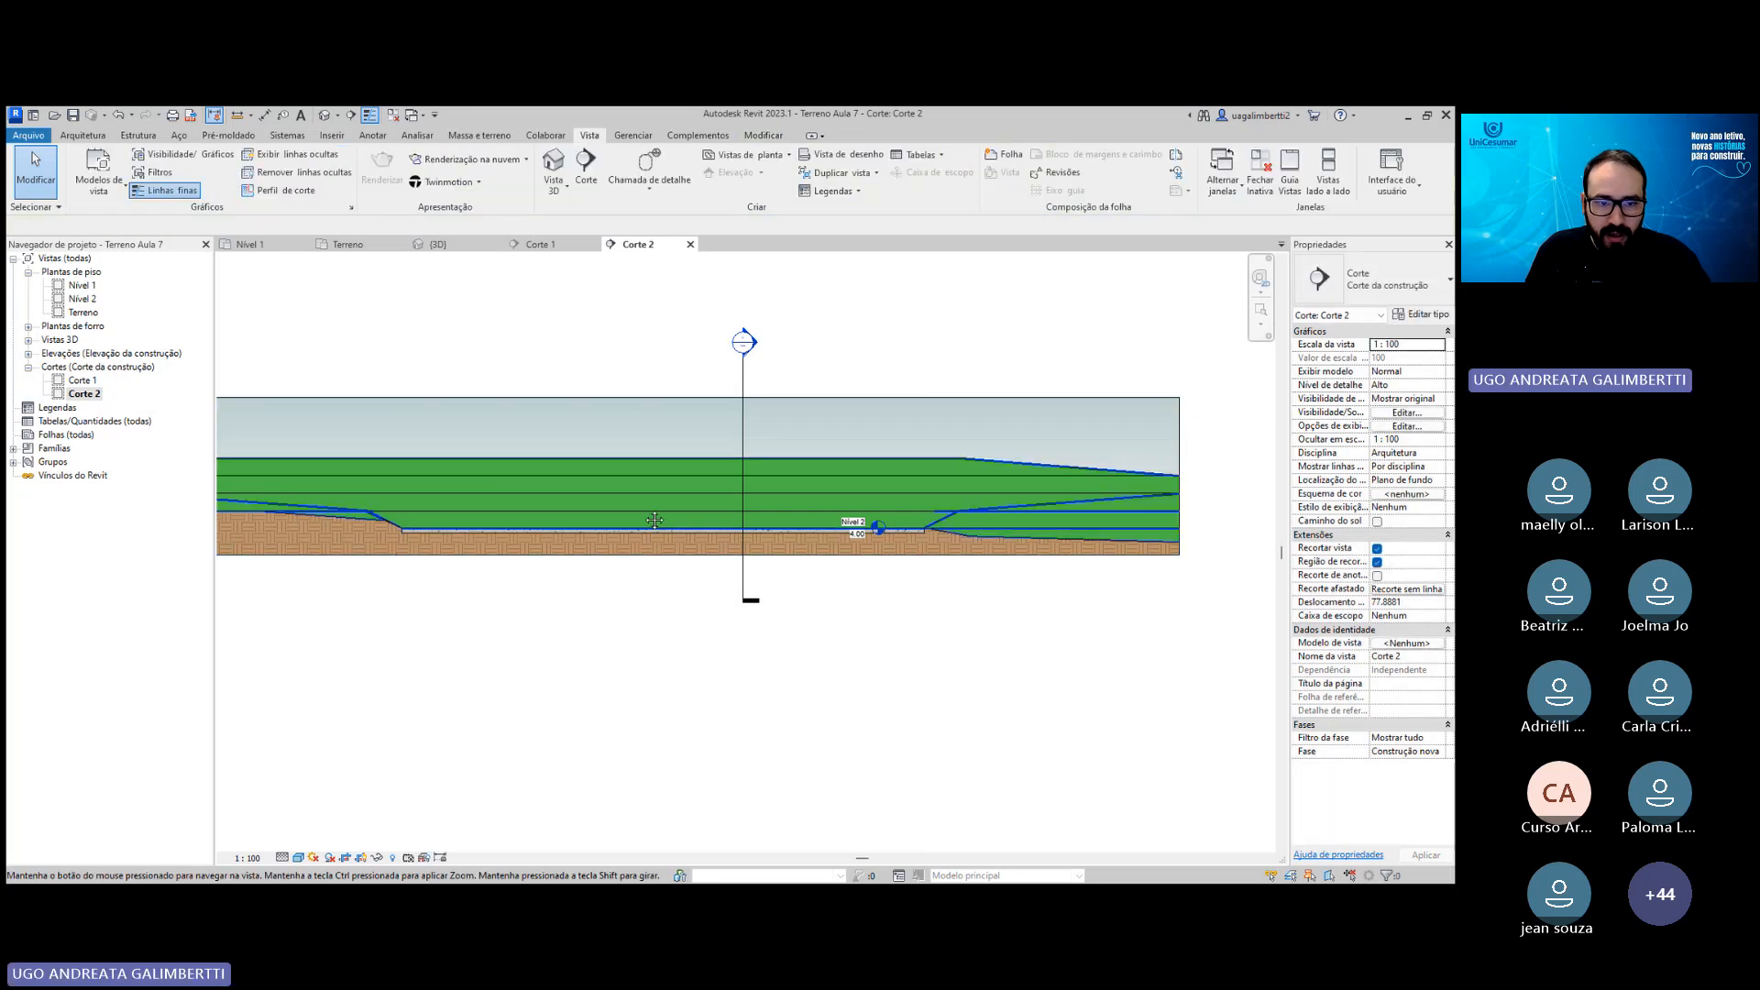
{"action": "middle_click_drag", "start_coordinate": [529, 503], "coordinate": [909, 495]}
{"action": "scroll", "coordinate": [910, 496], "scroll_direction": "up", "scroll_amount": 1}
{"action": "scroll", "coordinate": [838, 453], "scroll_direction": "up", "scroll_amount": 1}
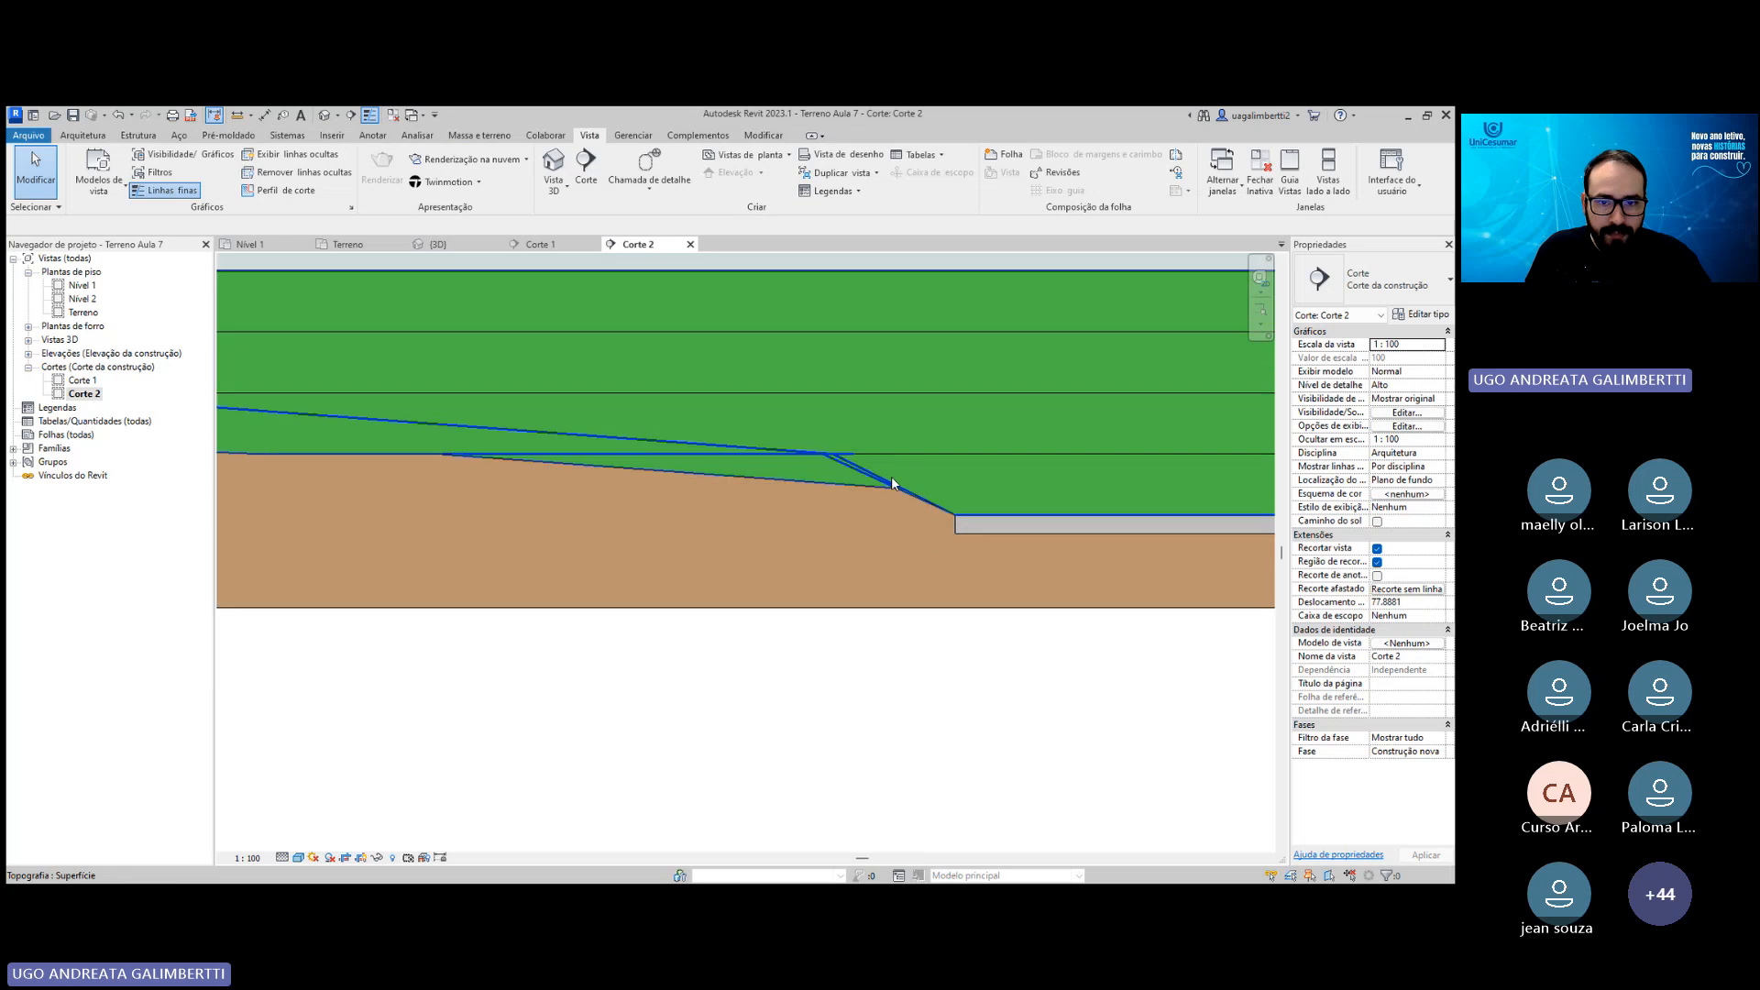
{"action": "scroll", "coordinate": [437, 481], "scroll_direction": "down", "scroll_amount": 1}
{"action": "middle_click_drag", "start_coordinate": [442, 486], "coordinate": [849, 515]}
{"action": "middle_click_drag", "start_coordinate": [1228, 573], "coordinate": [403, 521]}
{"action": "middle_click_drag", "start_coordinate": [1264, 485], "coordinate": [622, 502]}
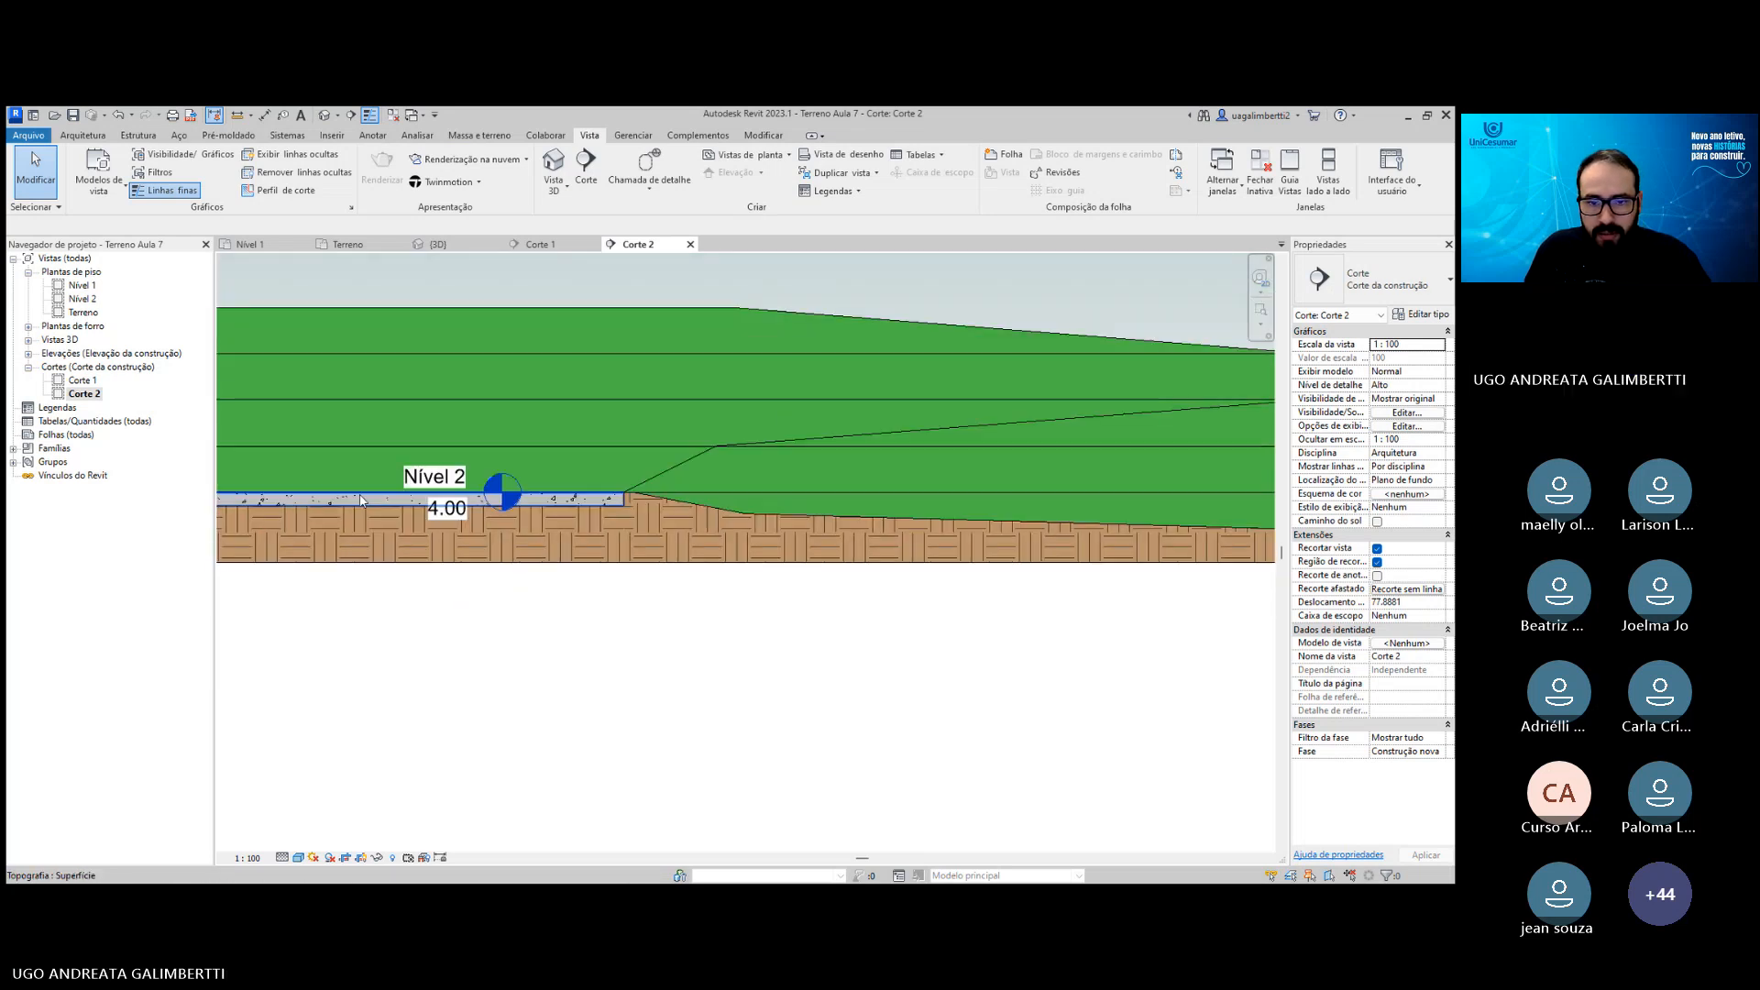
{"action": "scroll", "coordinate": [622, 502], "scroll_direction": "up", "scroll_amount": 2}
{"action": "scroll", "coordinate": [878, 536], "scroll_direction": "down", "scroll_amount": 5}
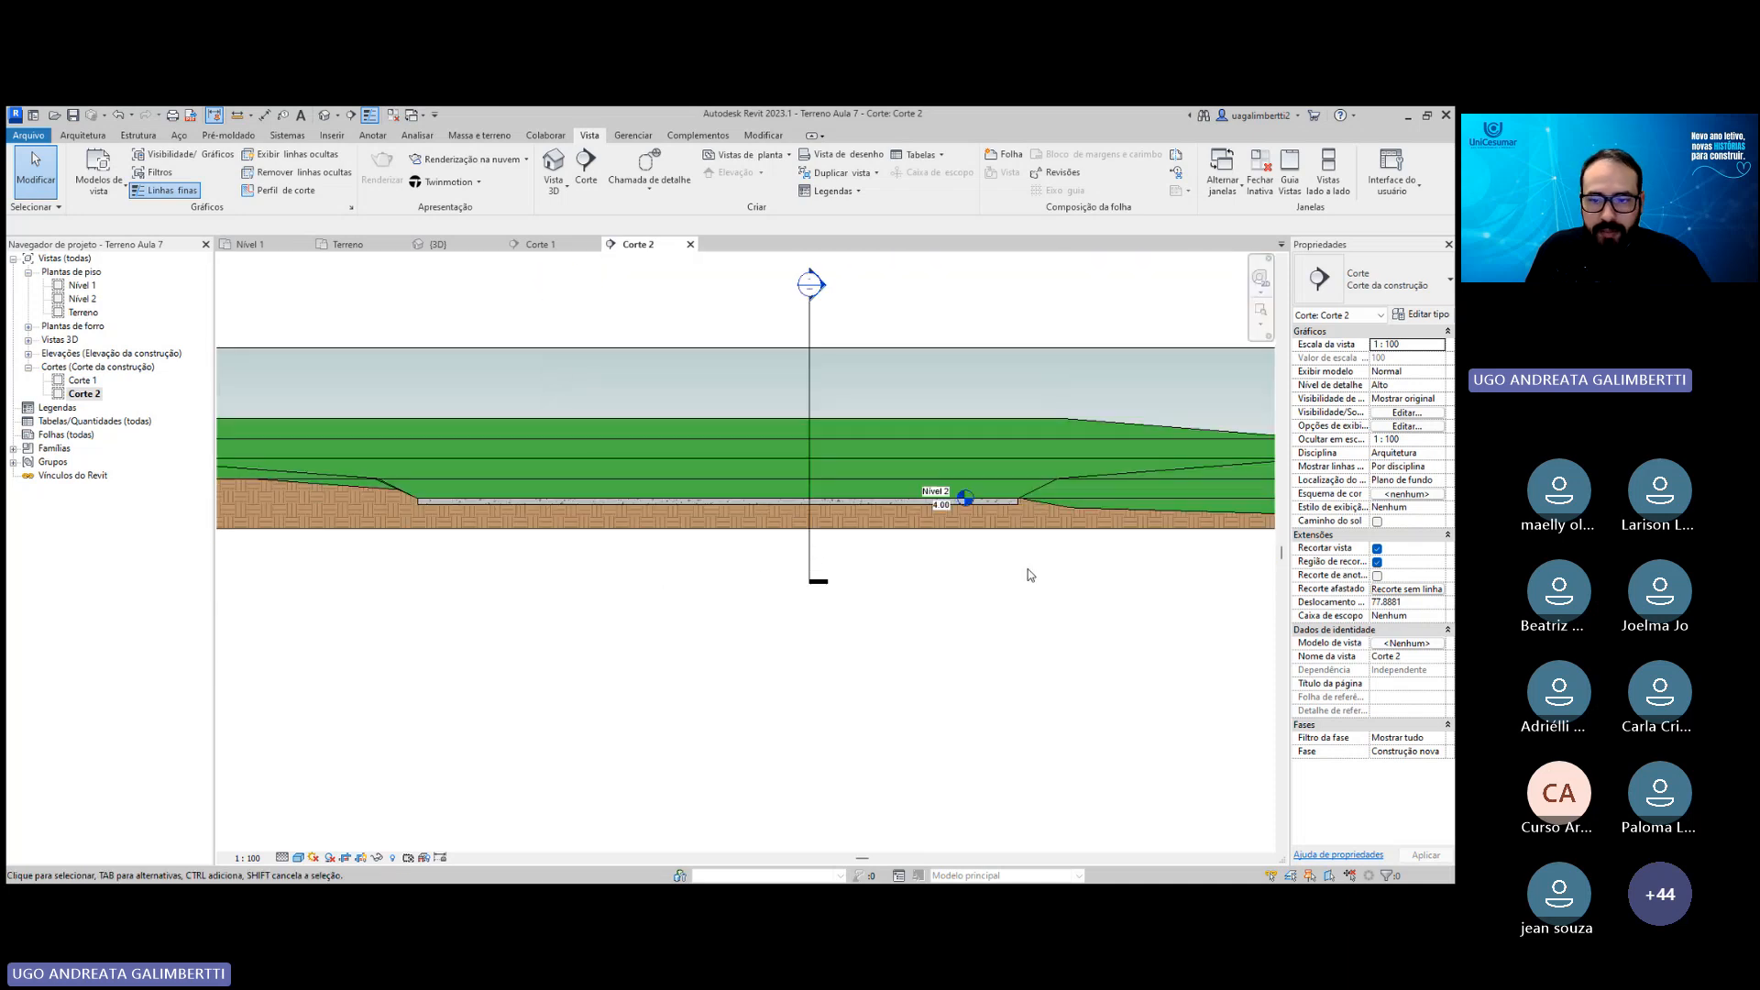
{"action": "middle_click_drag", "start_coordinate": [1030, 575], "coordinate": [916, 581]}
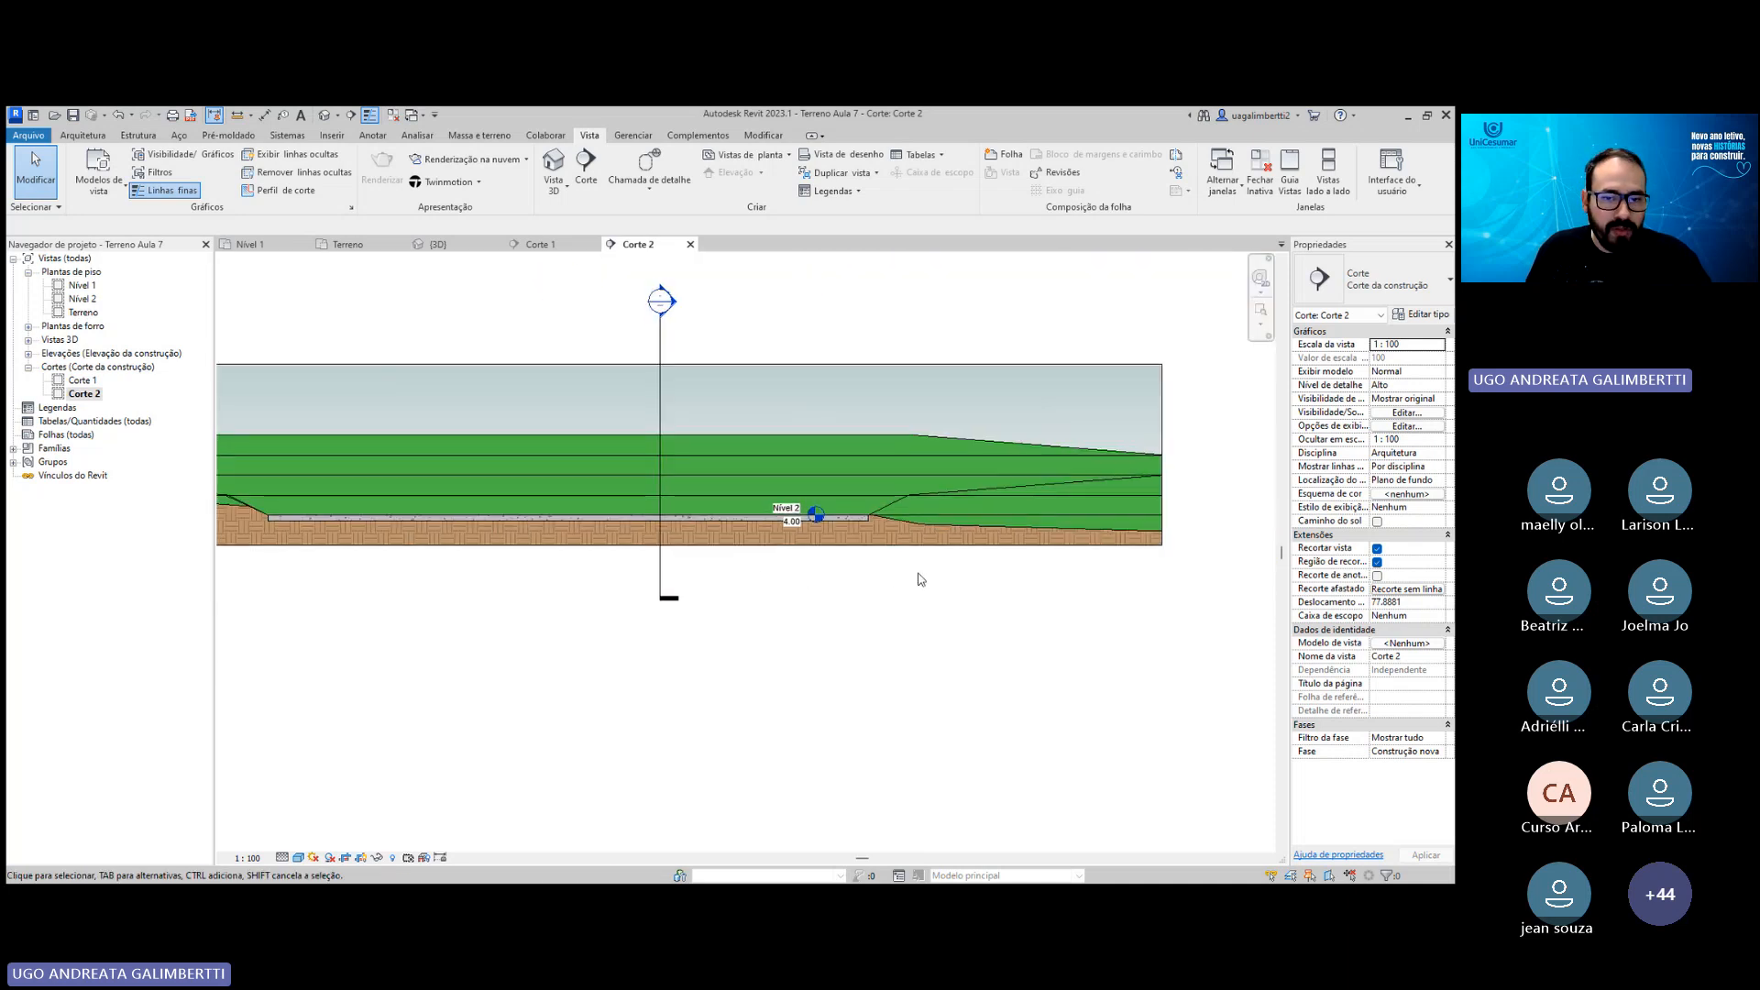
{"action": "middle_click_drag", "start_coordinate": [568, 583], "coordinate": [715, 632]}
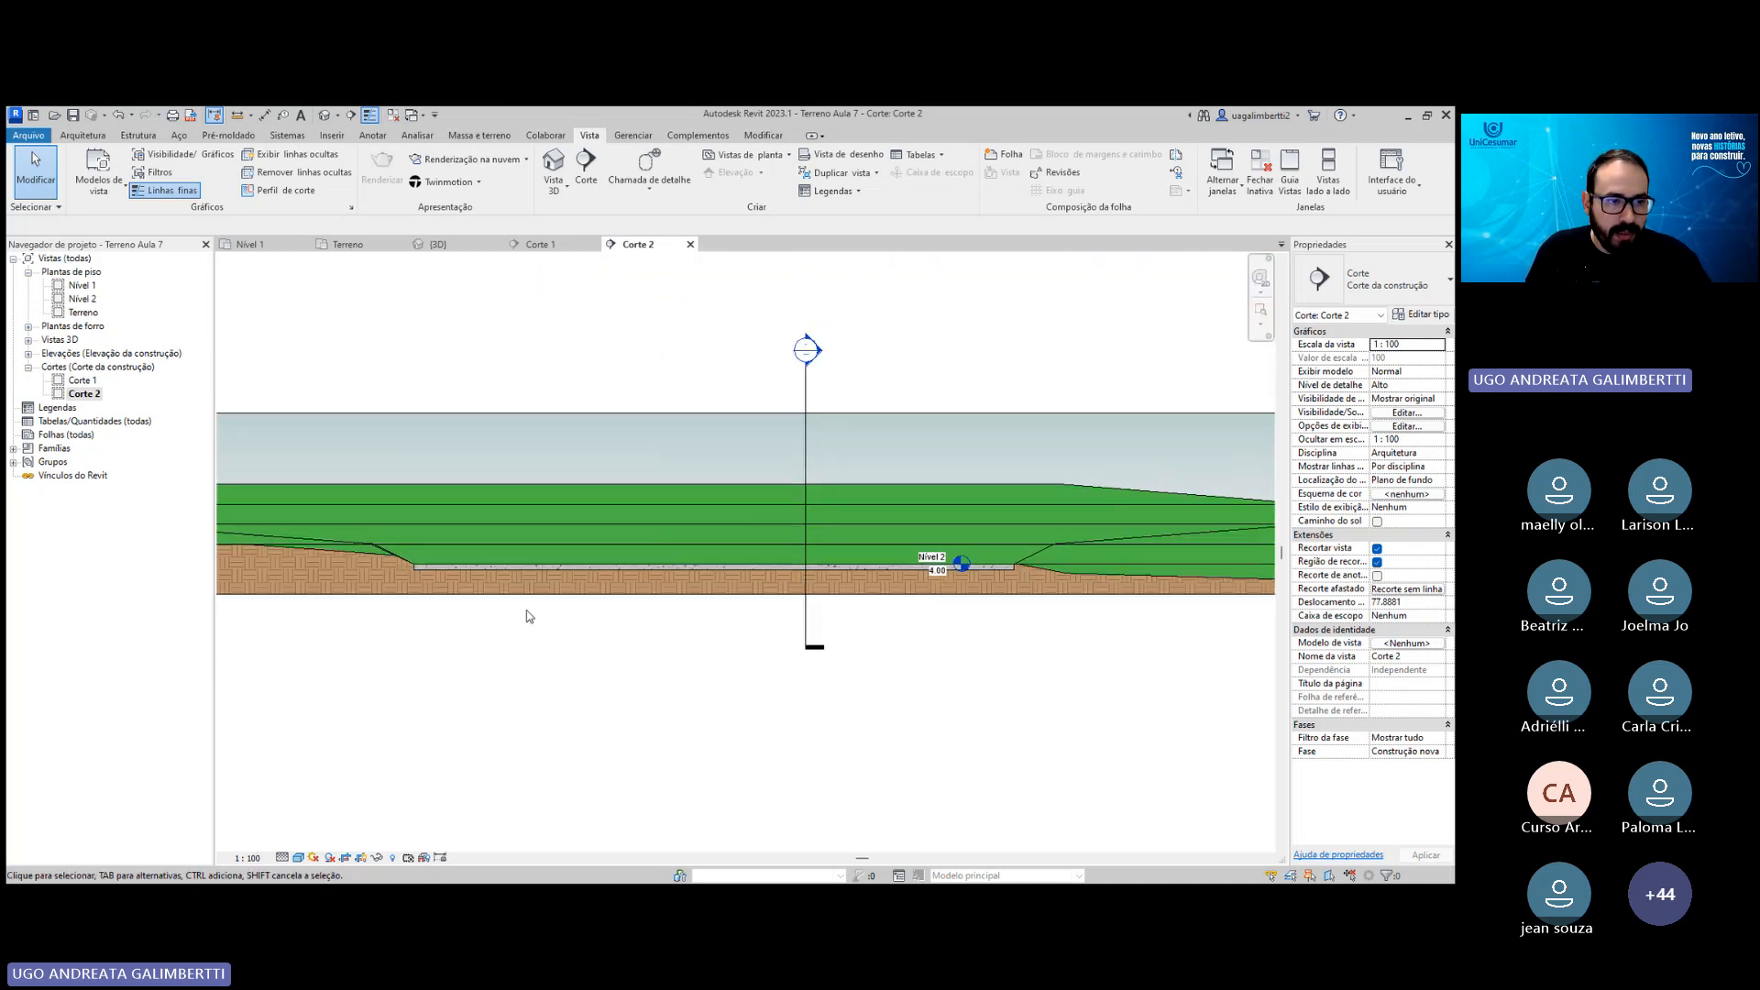
Open the Corte 1 section view and examine the Nível 1 and Nível 2 level markers against the platform.
{"action": "double_click", "coordinate": [78, 382]}
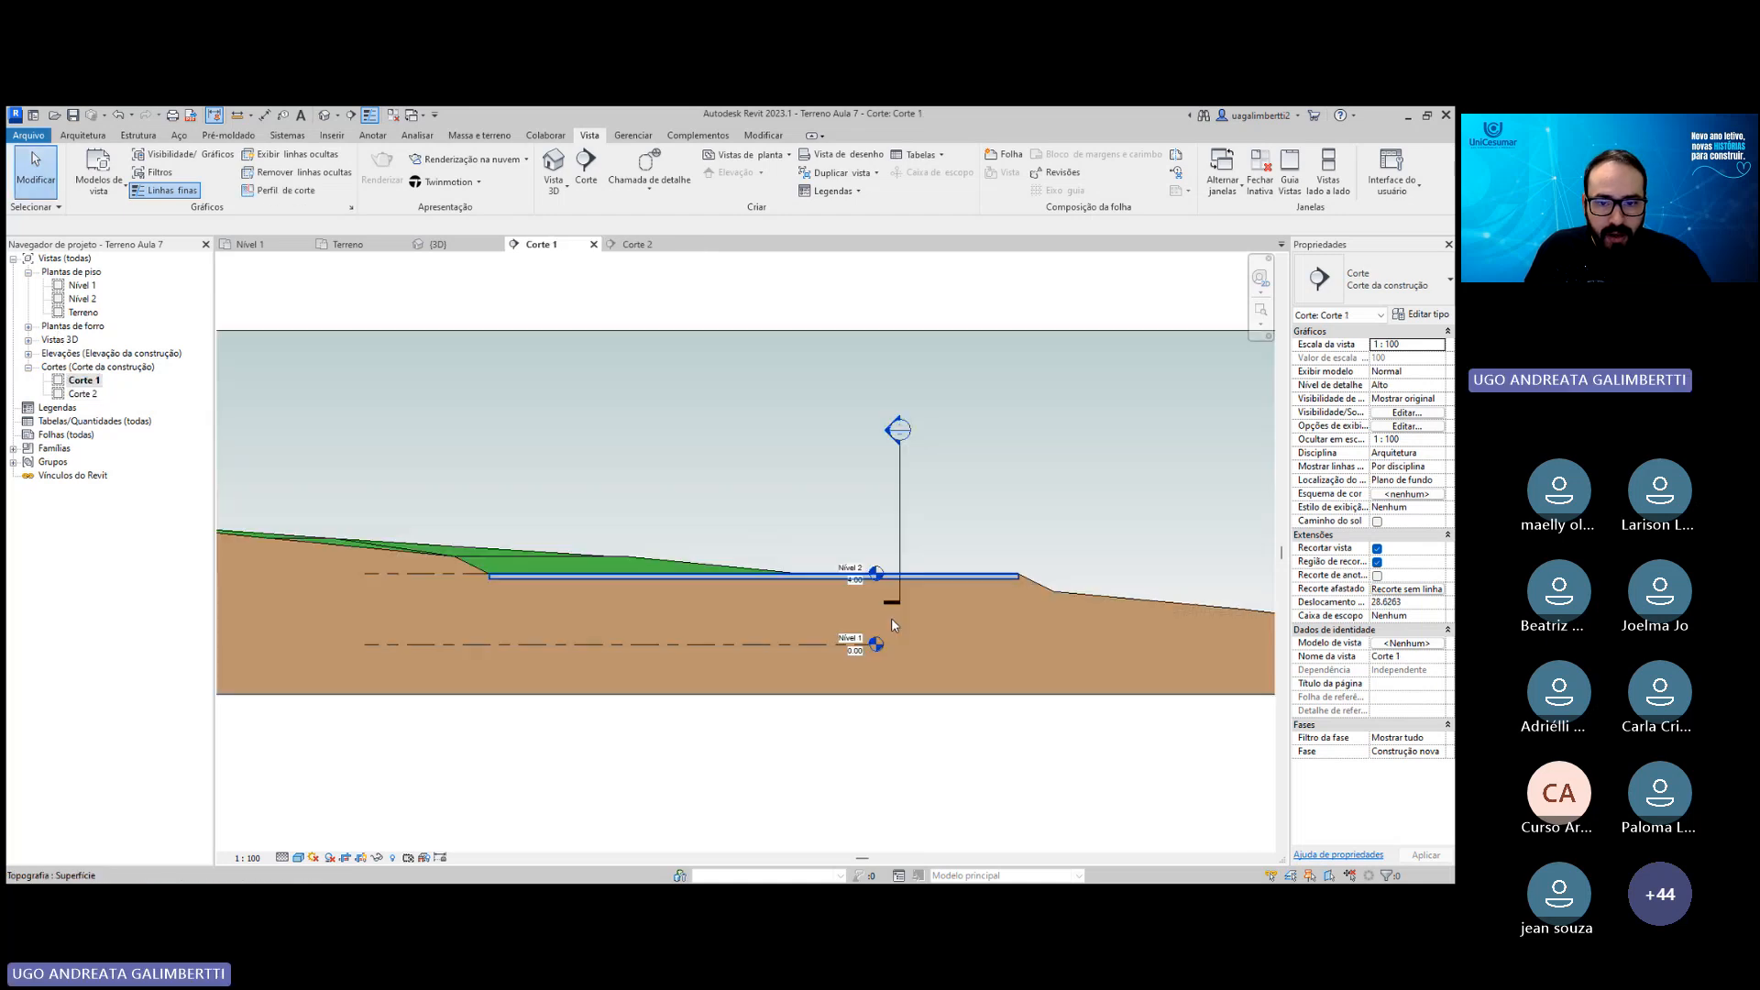
{"action": "scroll", "coordinate": [907, 518], "scroll_direction": "down", "scroll_amount": 3}
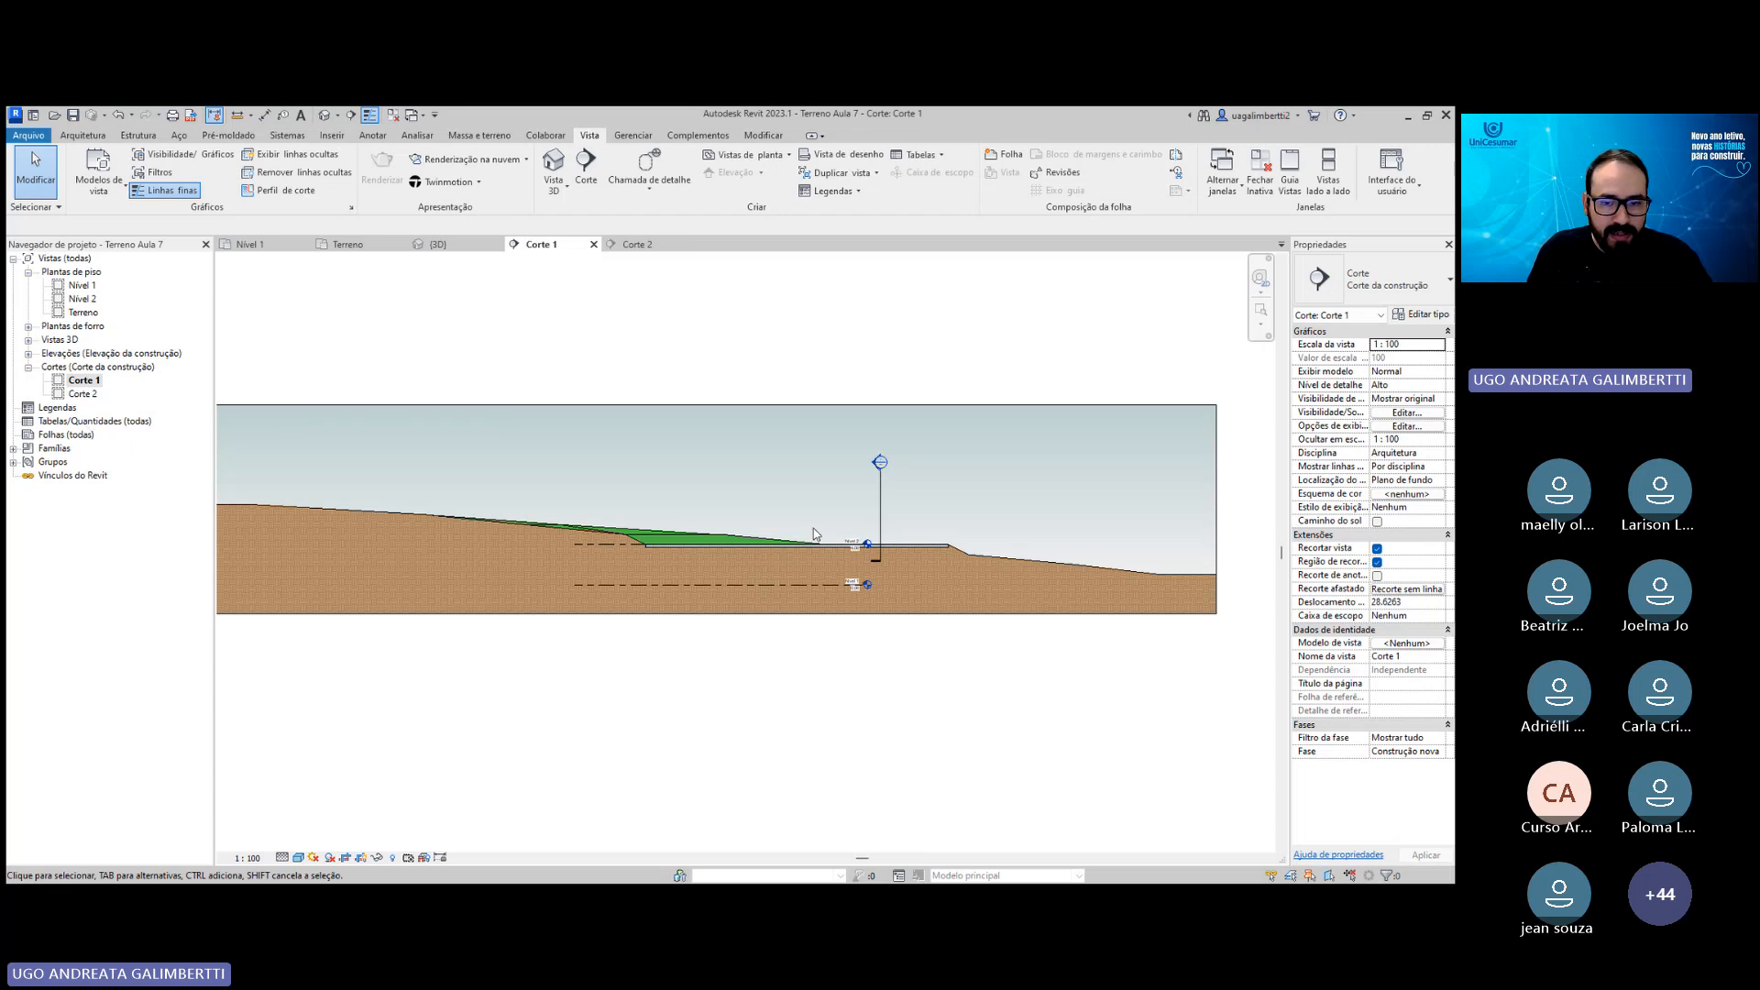
{"action": "scroll", "coordinate": [861, 541], "scroll_direction": "up", "scroll_amount": 5}
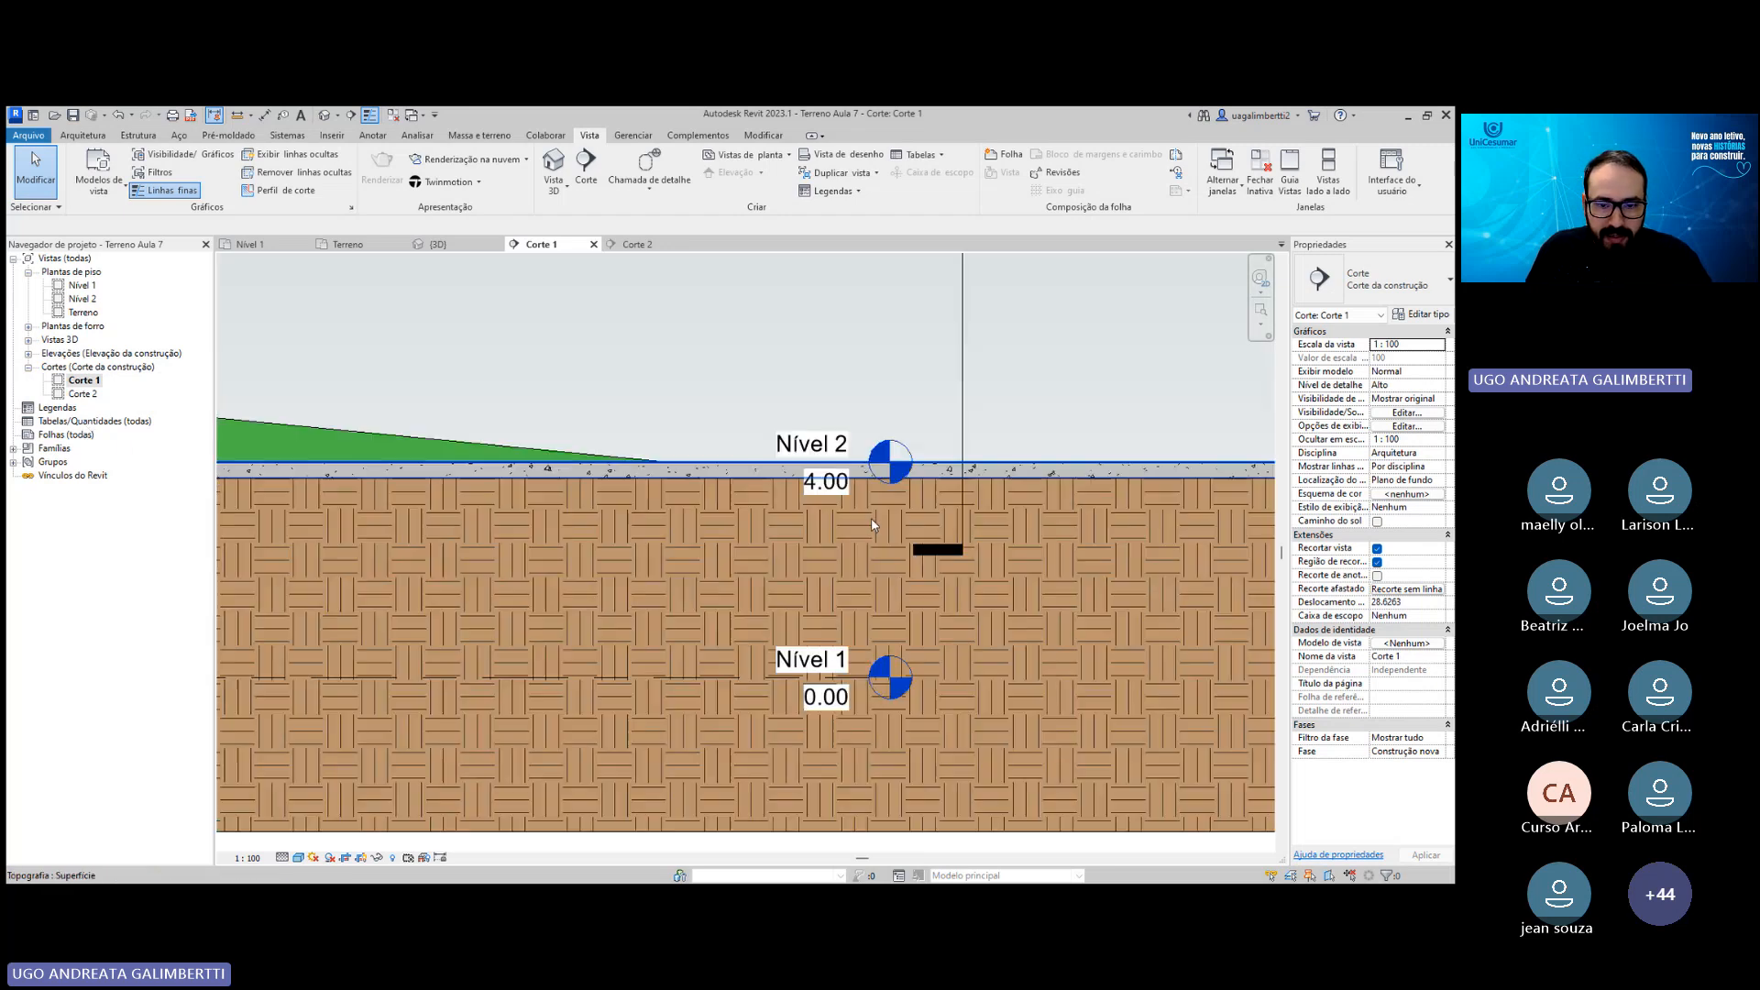
{"action": "scroll", "coordinate": [909, 598], "scroll_direction": "down", "scroll_amount": 4}
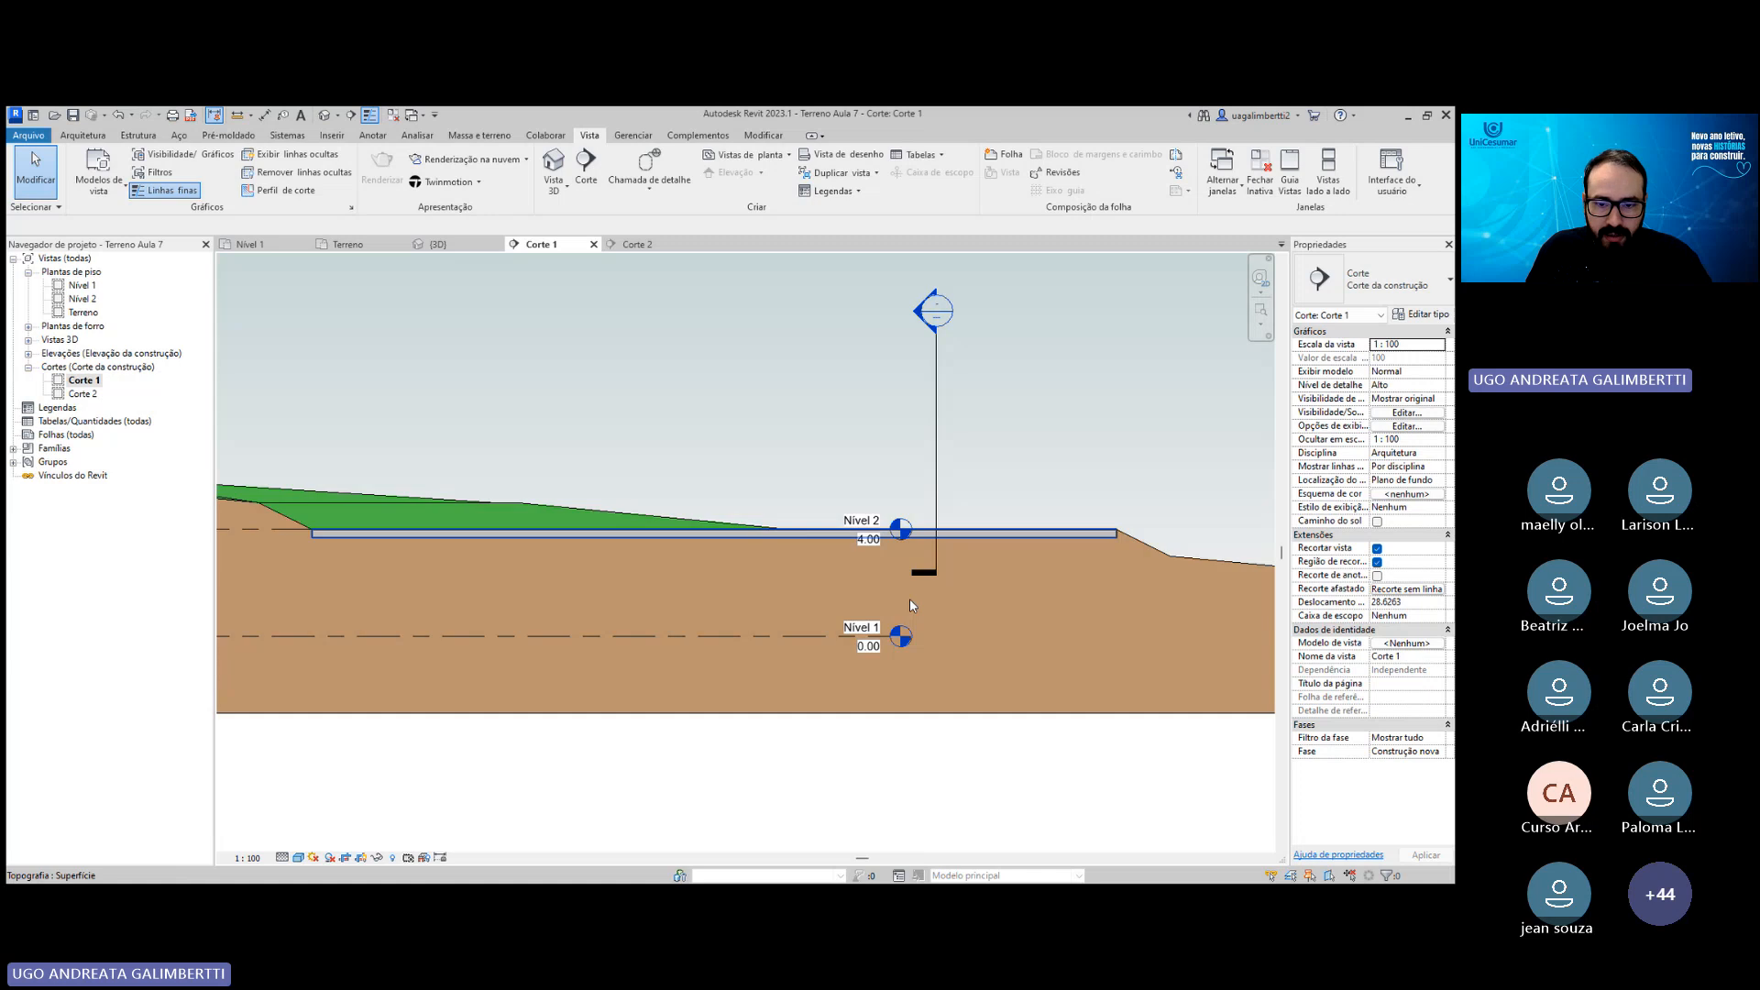
{"action": "scroll", "coordinate": [907, 615], "scroll_direction": "up", "scroll_amount": 4}
{"action": "scroll", "coordinate": [904, 629], "scroll_direction": "down", "scroll_amount": 3}
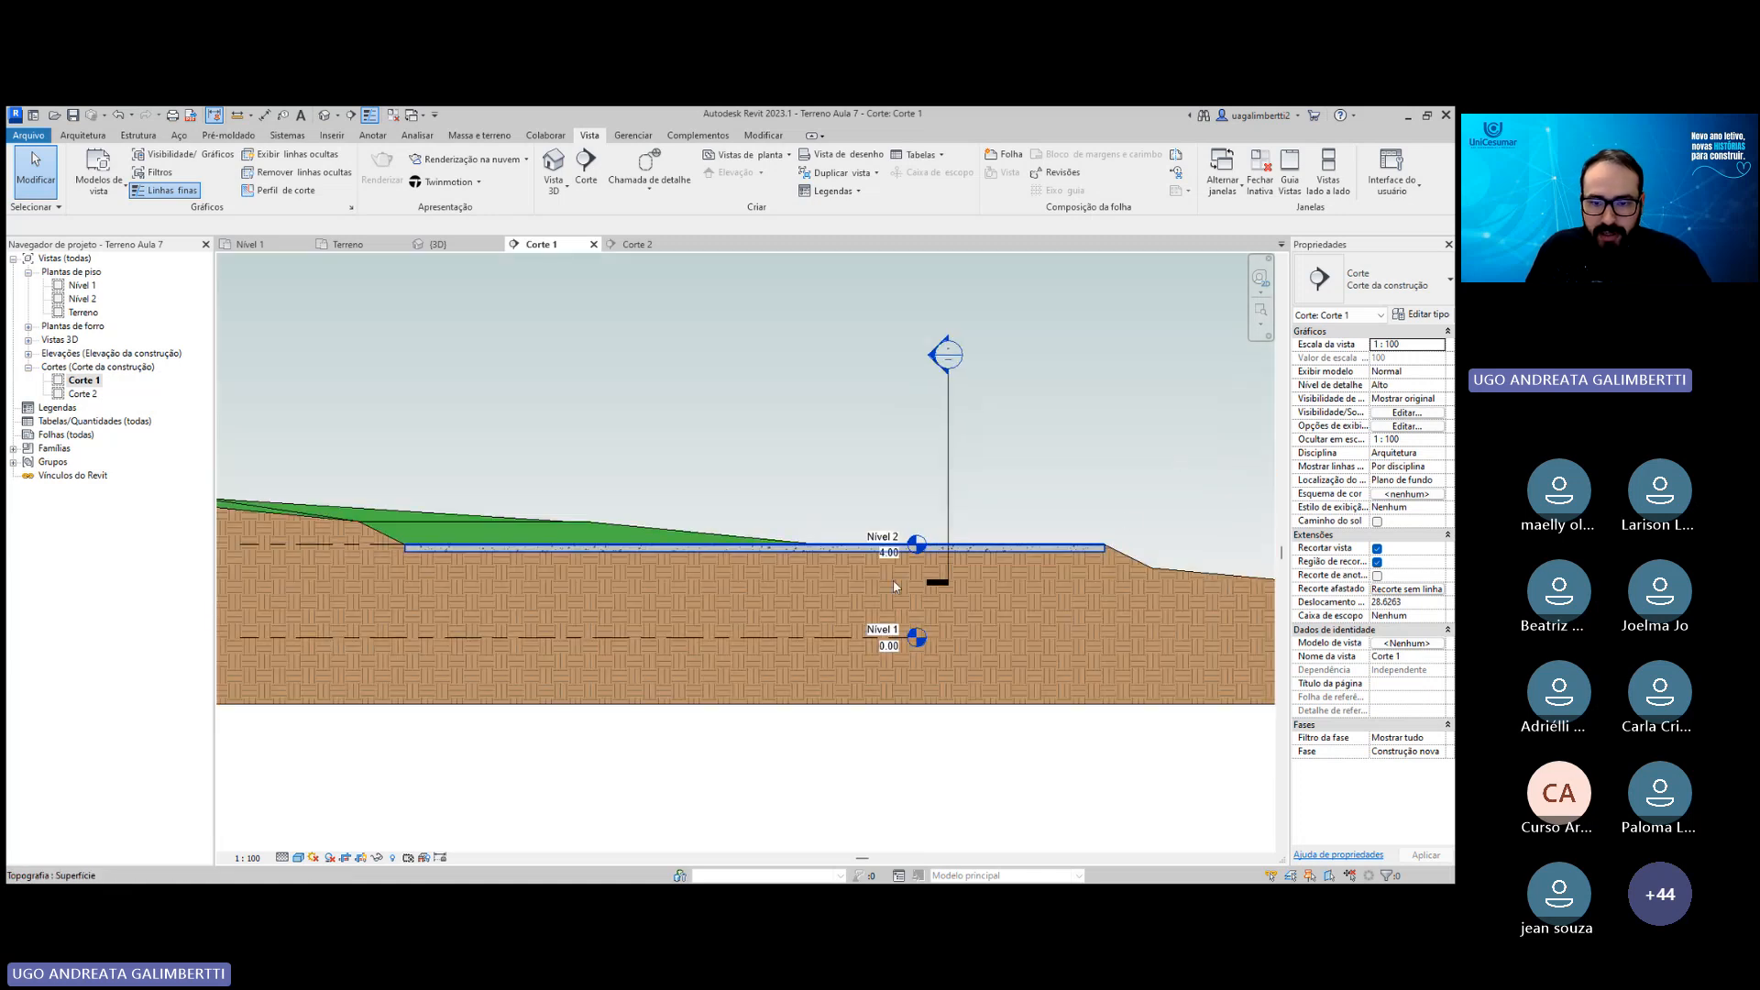
{"action": "scroll", "coordinate": [888, 547], "scroll_direction": "up", "scroll_amount": 3}
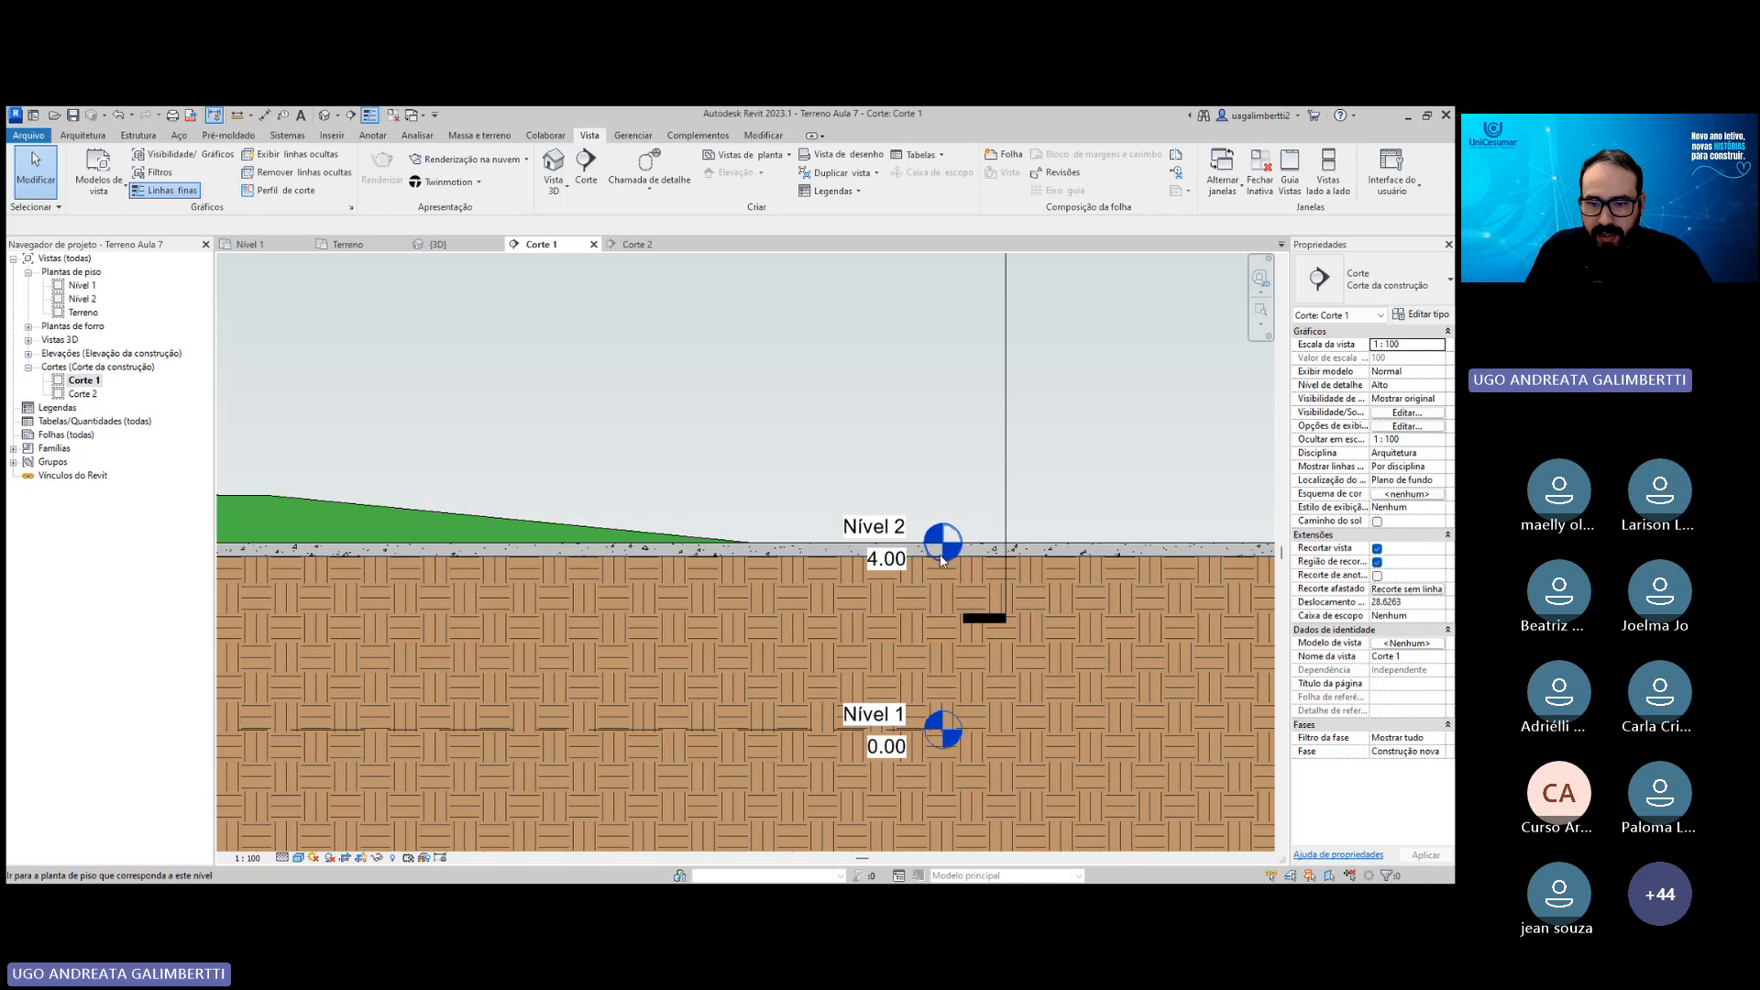
{"action": "left_click", "coordinate": [888, 554]}
{"action": "key", "text": "Escape"}
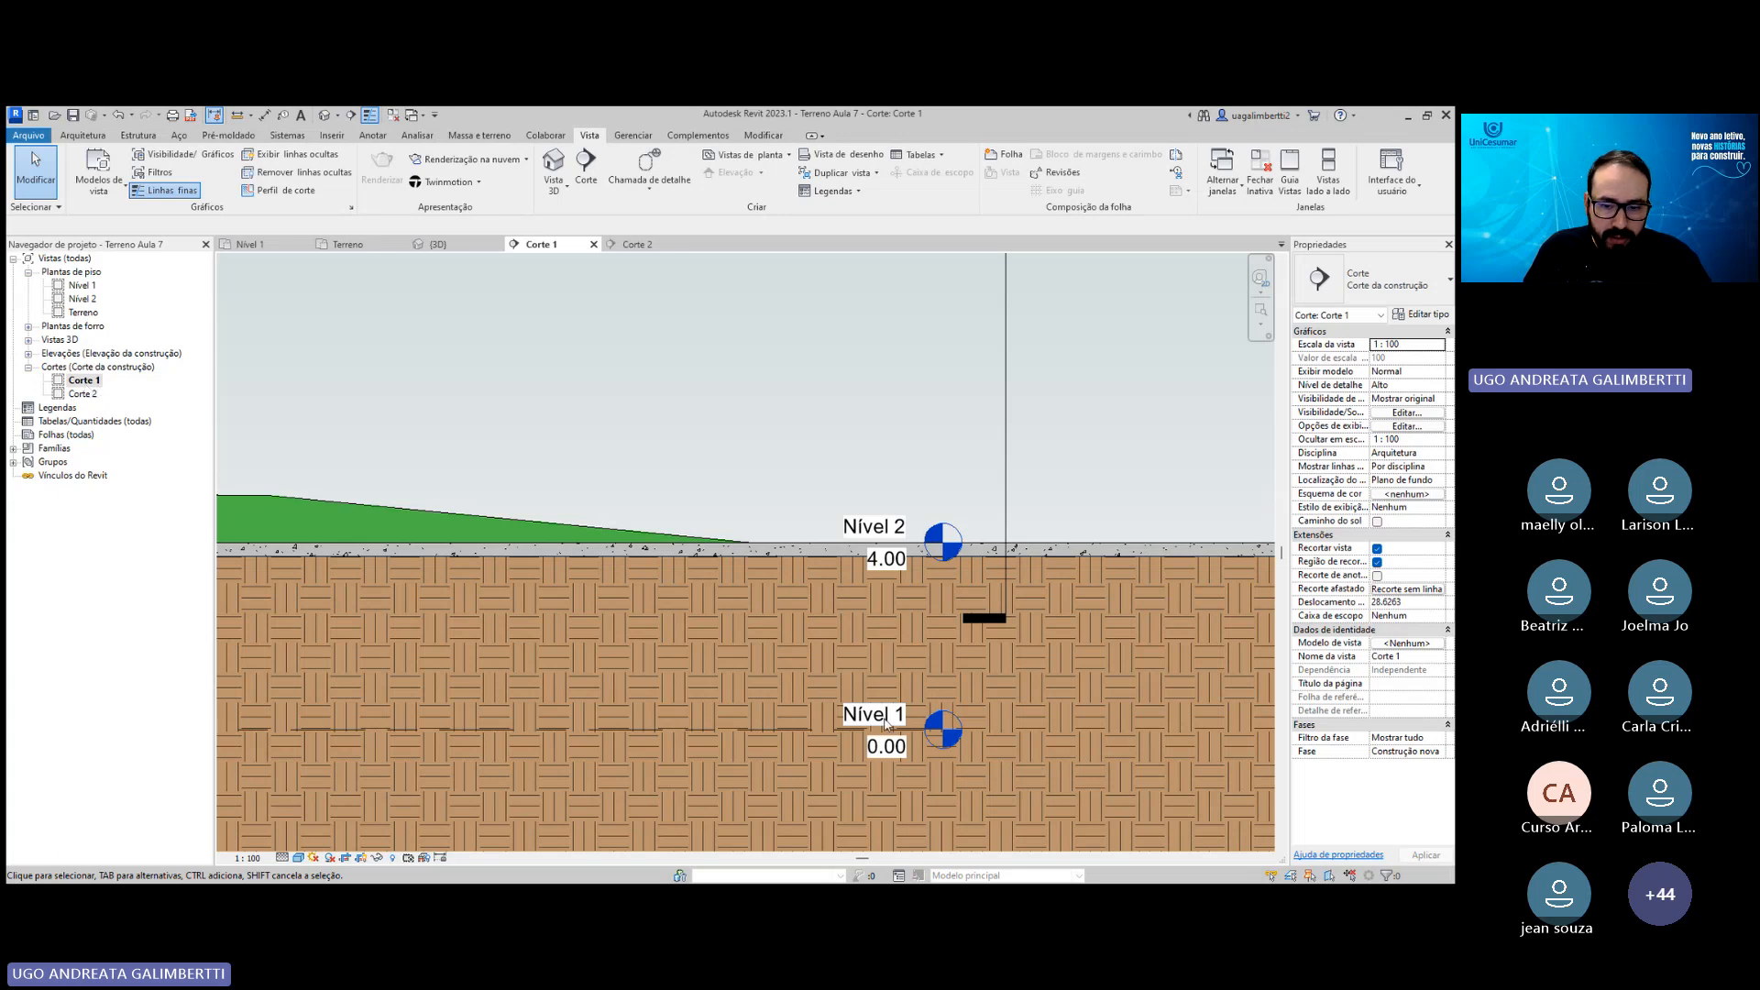
{"action": "scroll", "coordinate": [893, 733], "scroll_direction": "down", "scroll_amount": 2}
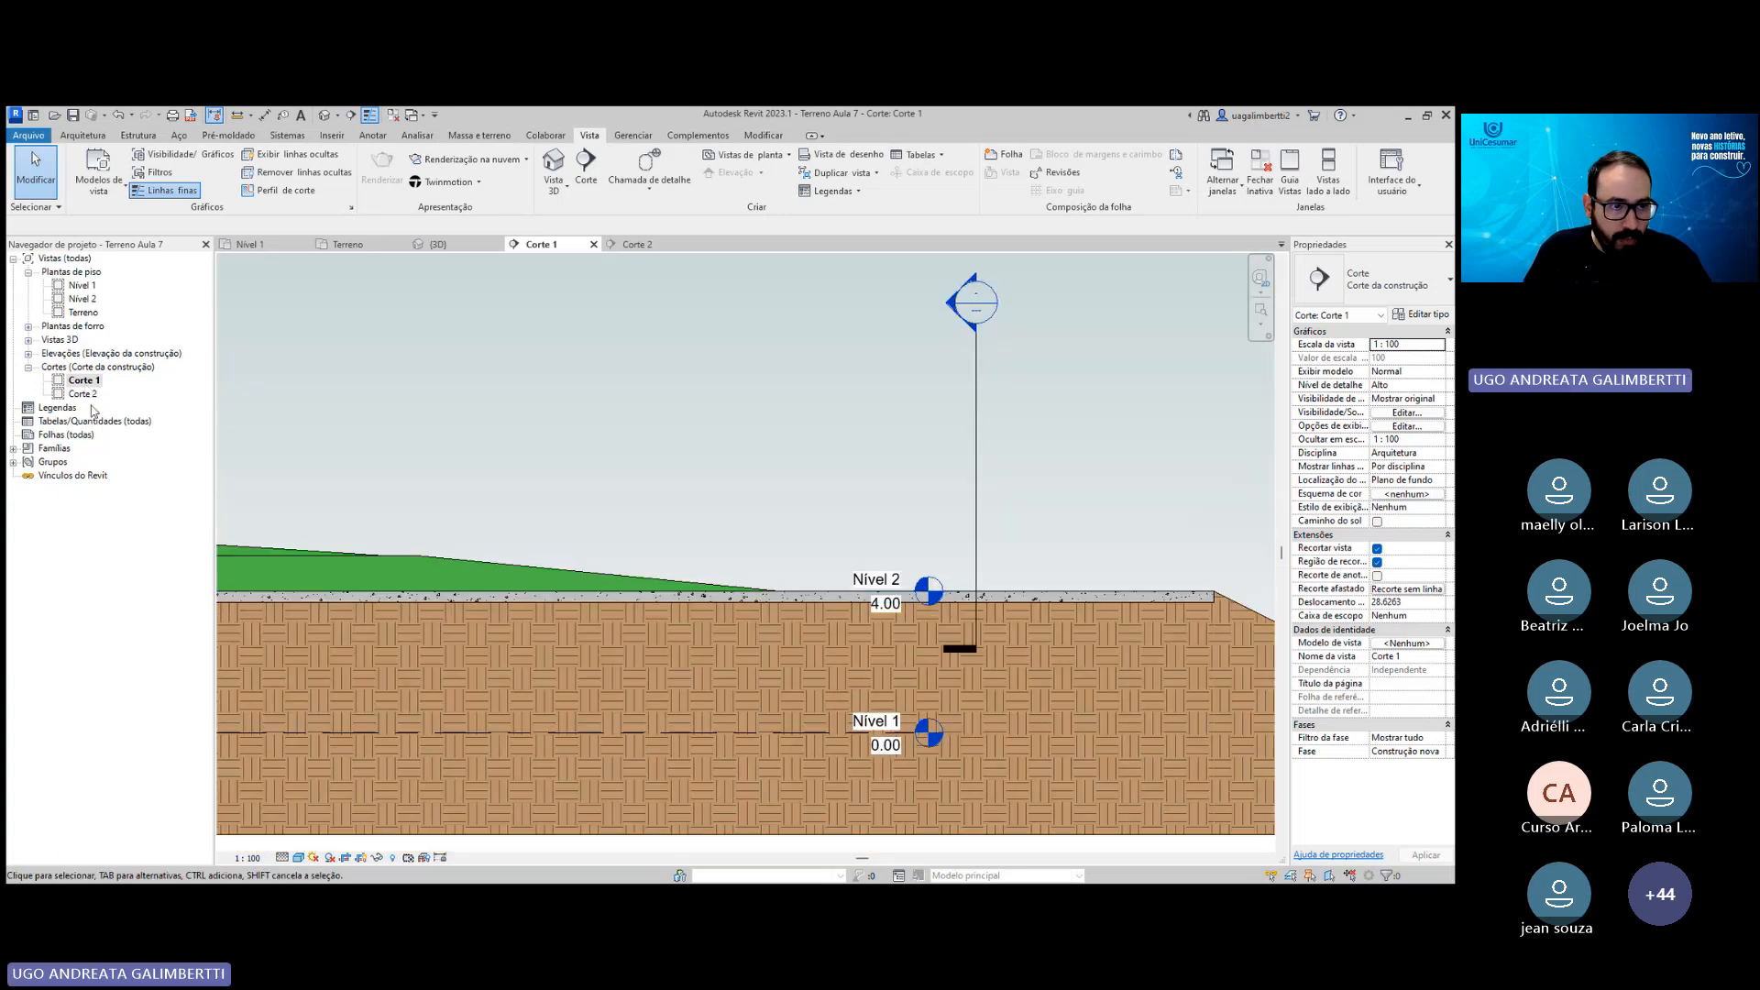
Open the Leste elevation view and hide the imported Terreno para Revit - Aula 7.dwg drawing in it.
{"action": "left_click", "coordinate": [30, 355]}
{"action": "left_click", "coordinate": [29, 354]}
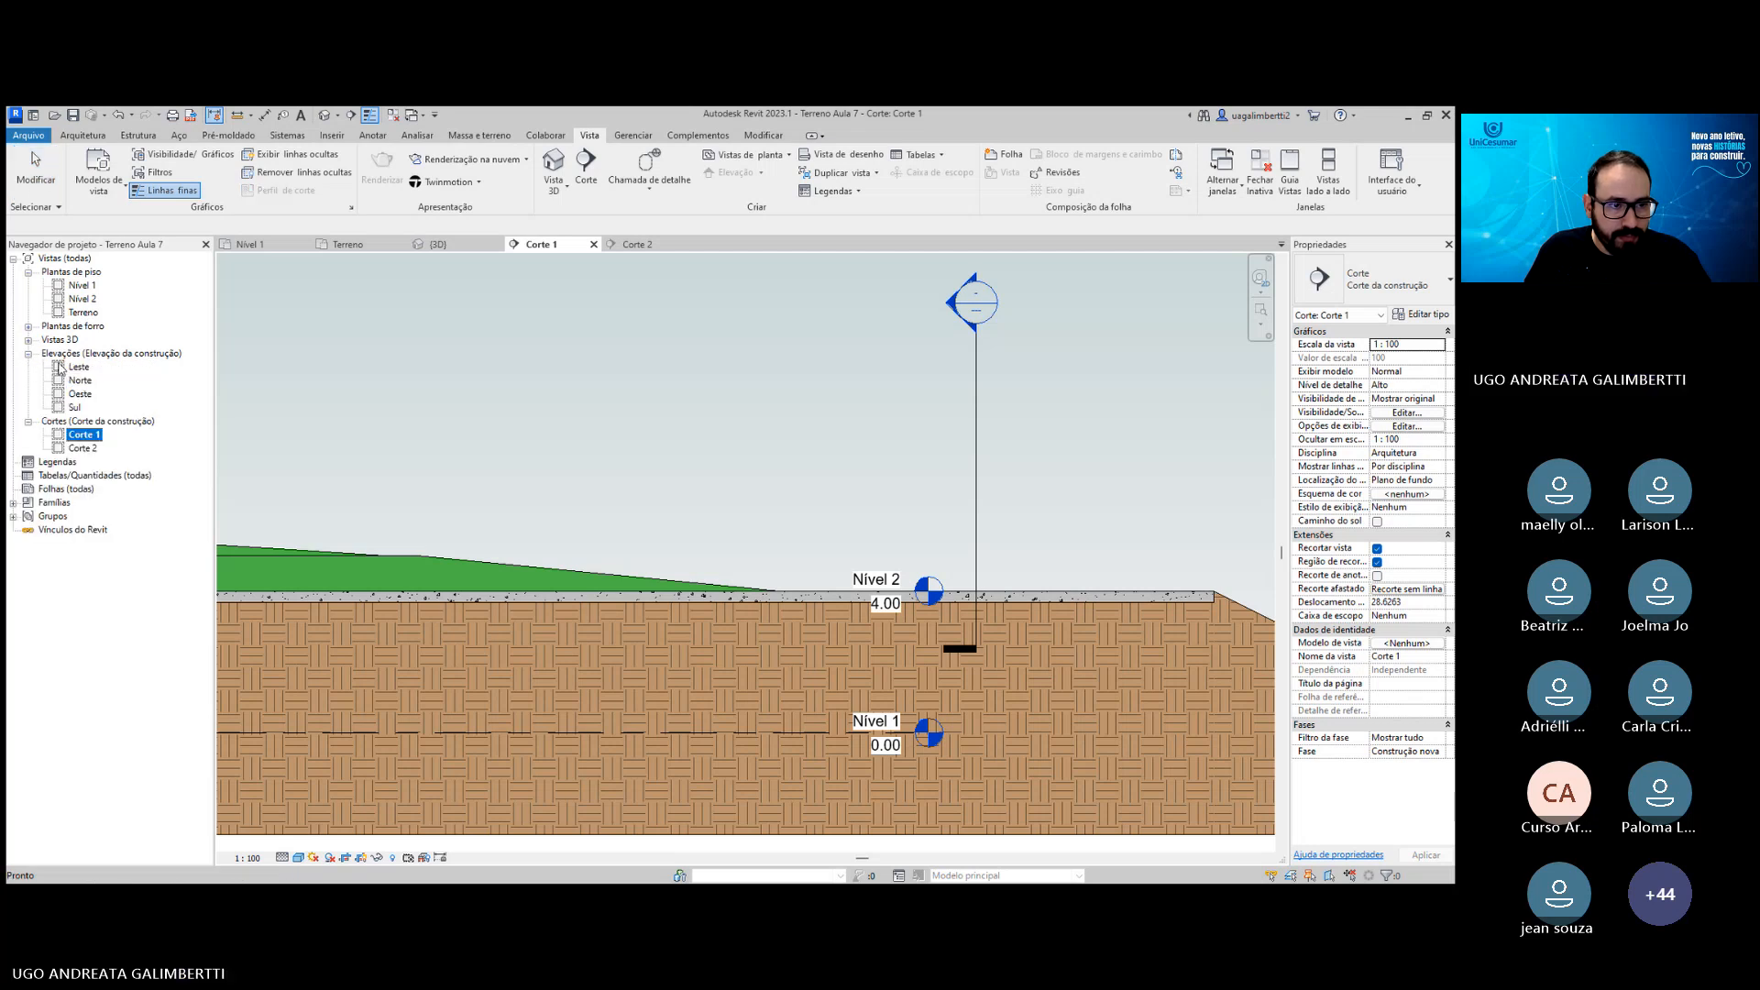
{"action": "double_click", "coordinate": [80, 366]}
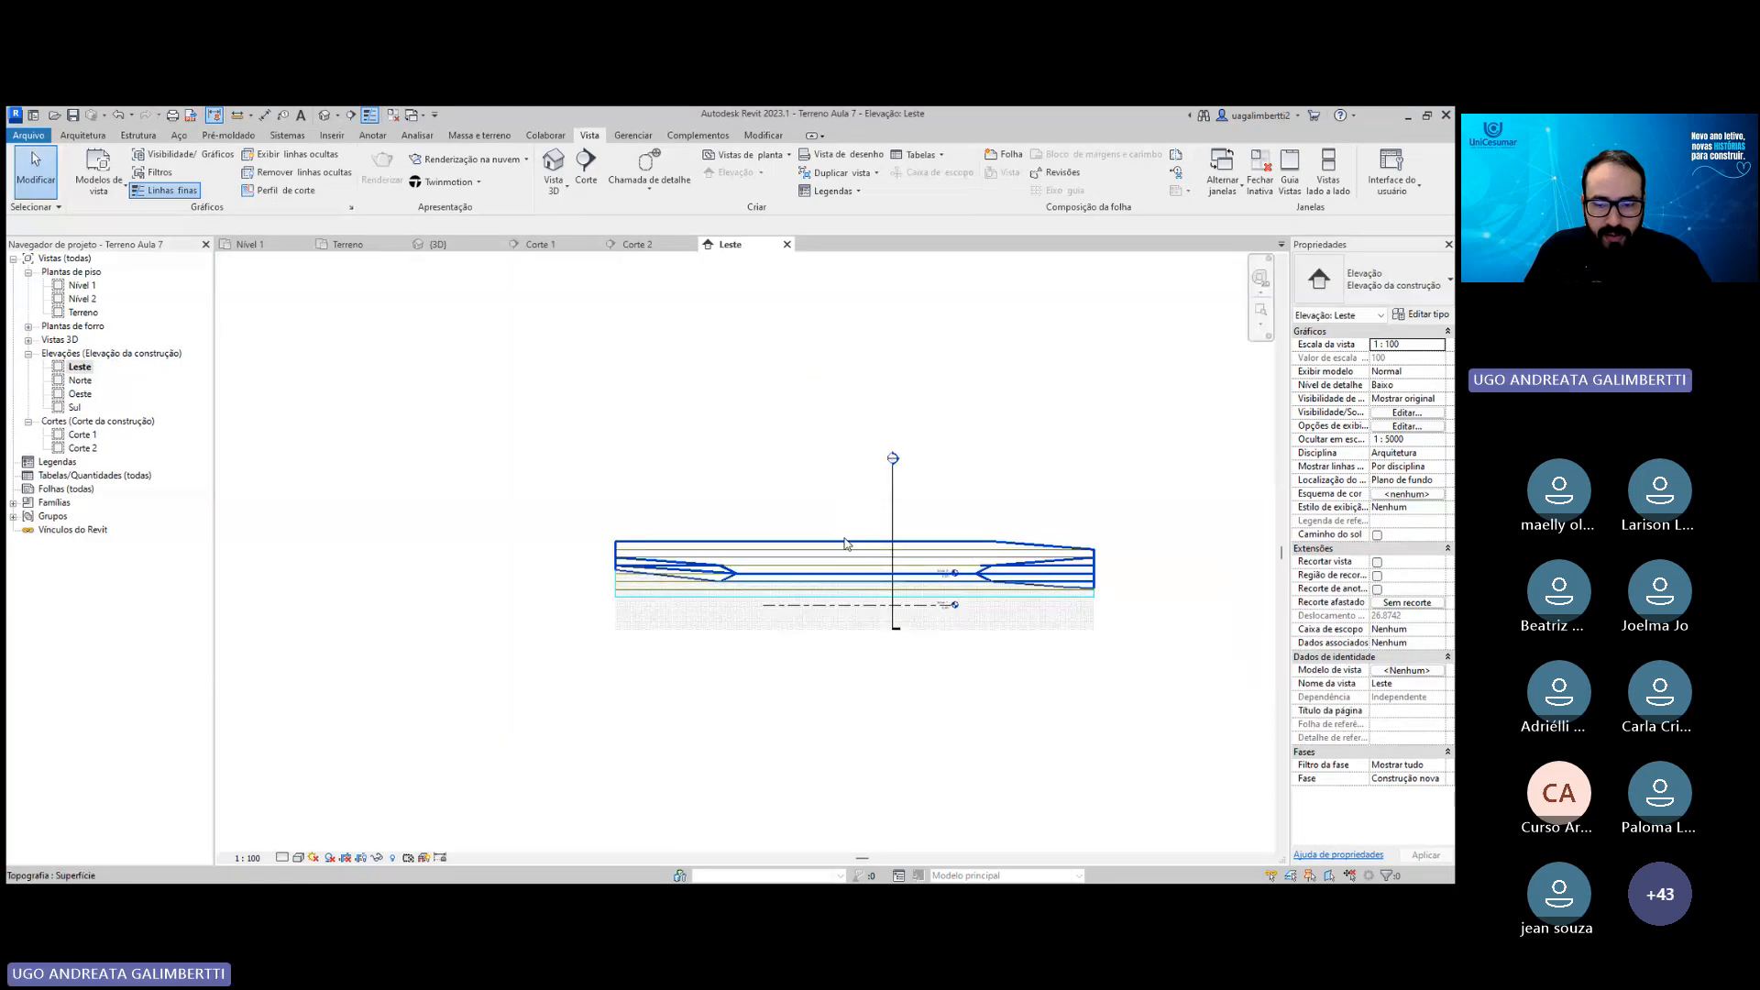
{"action": "scroll", "coordinate": [990, 614], "scroll_direction": "up", "scroll_amount": 3}
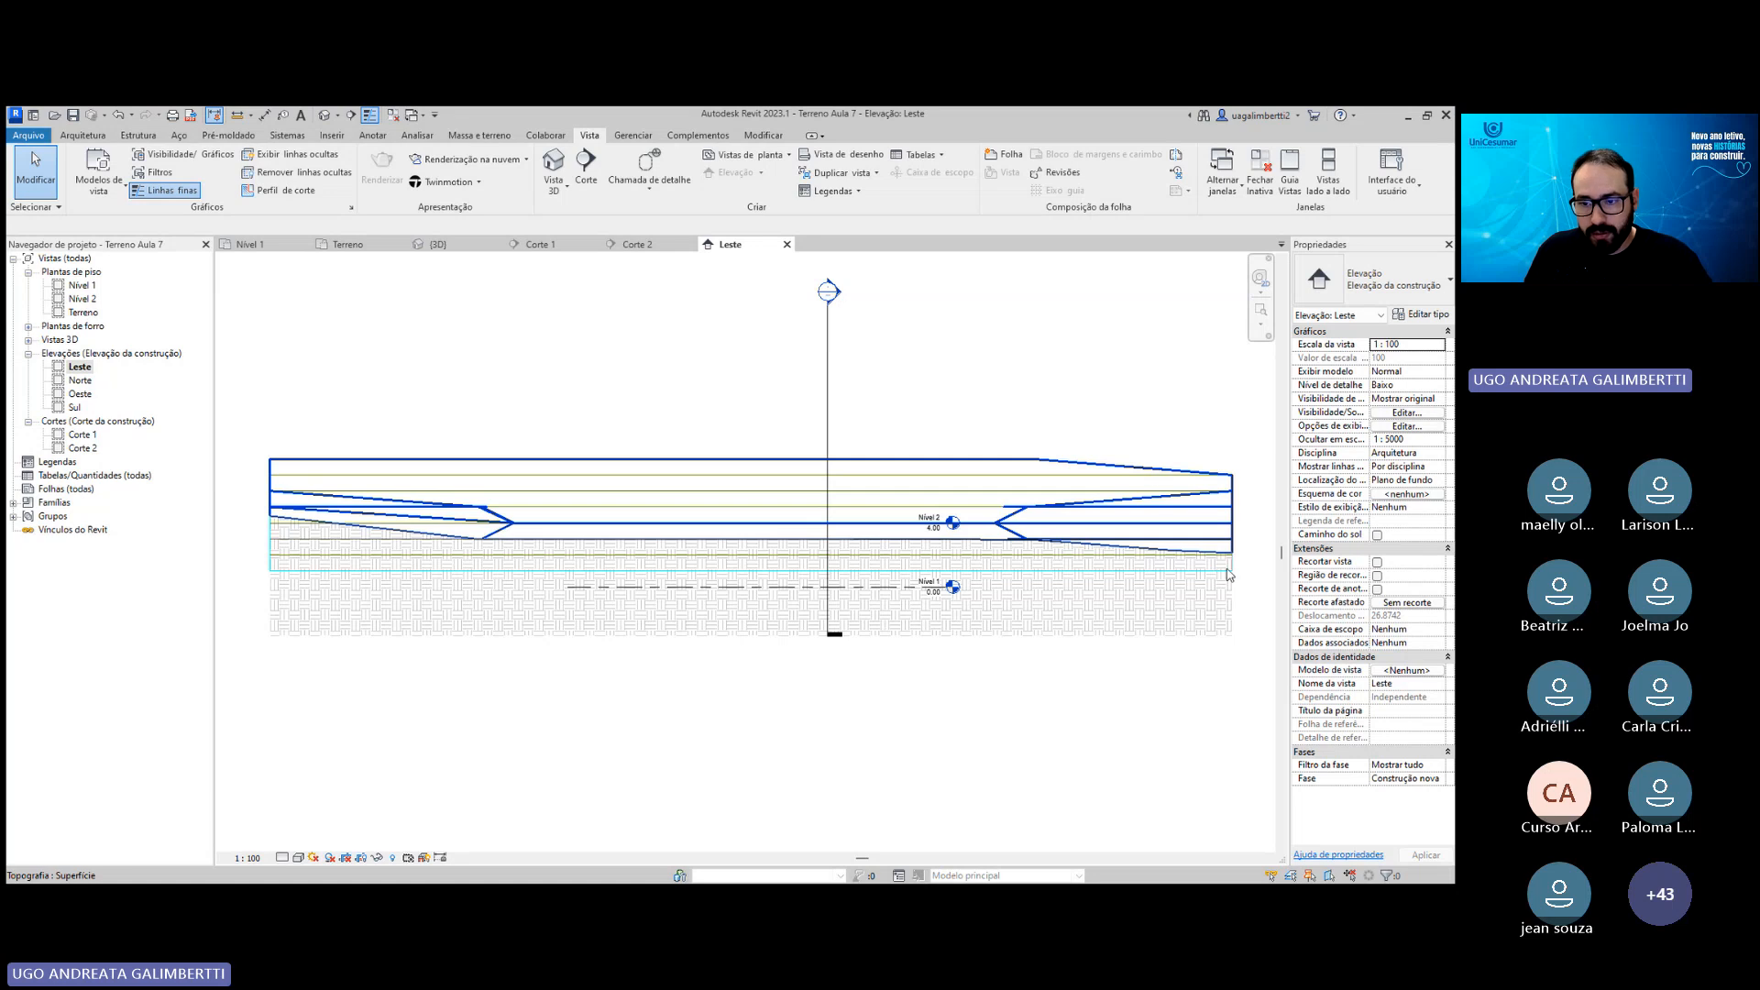
{"action": "left_click", "coordinate": [1050, 459]}
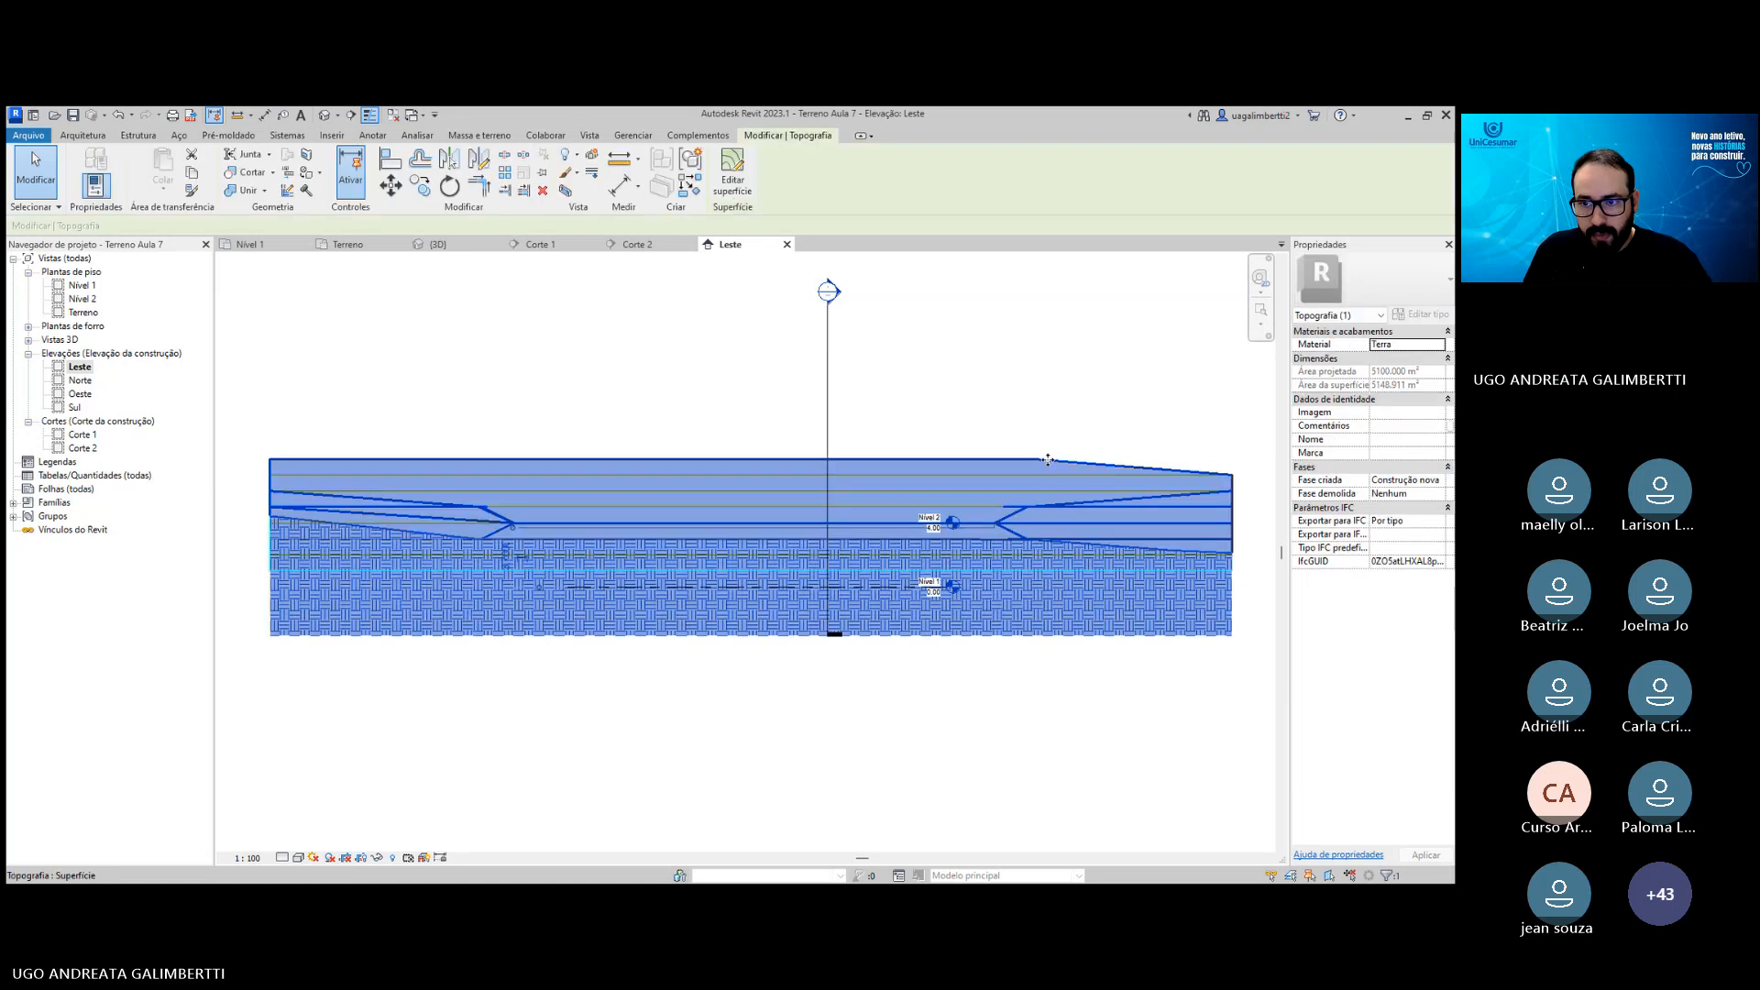
{"action": "key", "text": "Escape"}
{"action": "left_click", "coordinate": [1050, 469]}
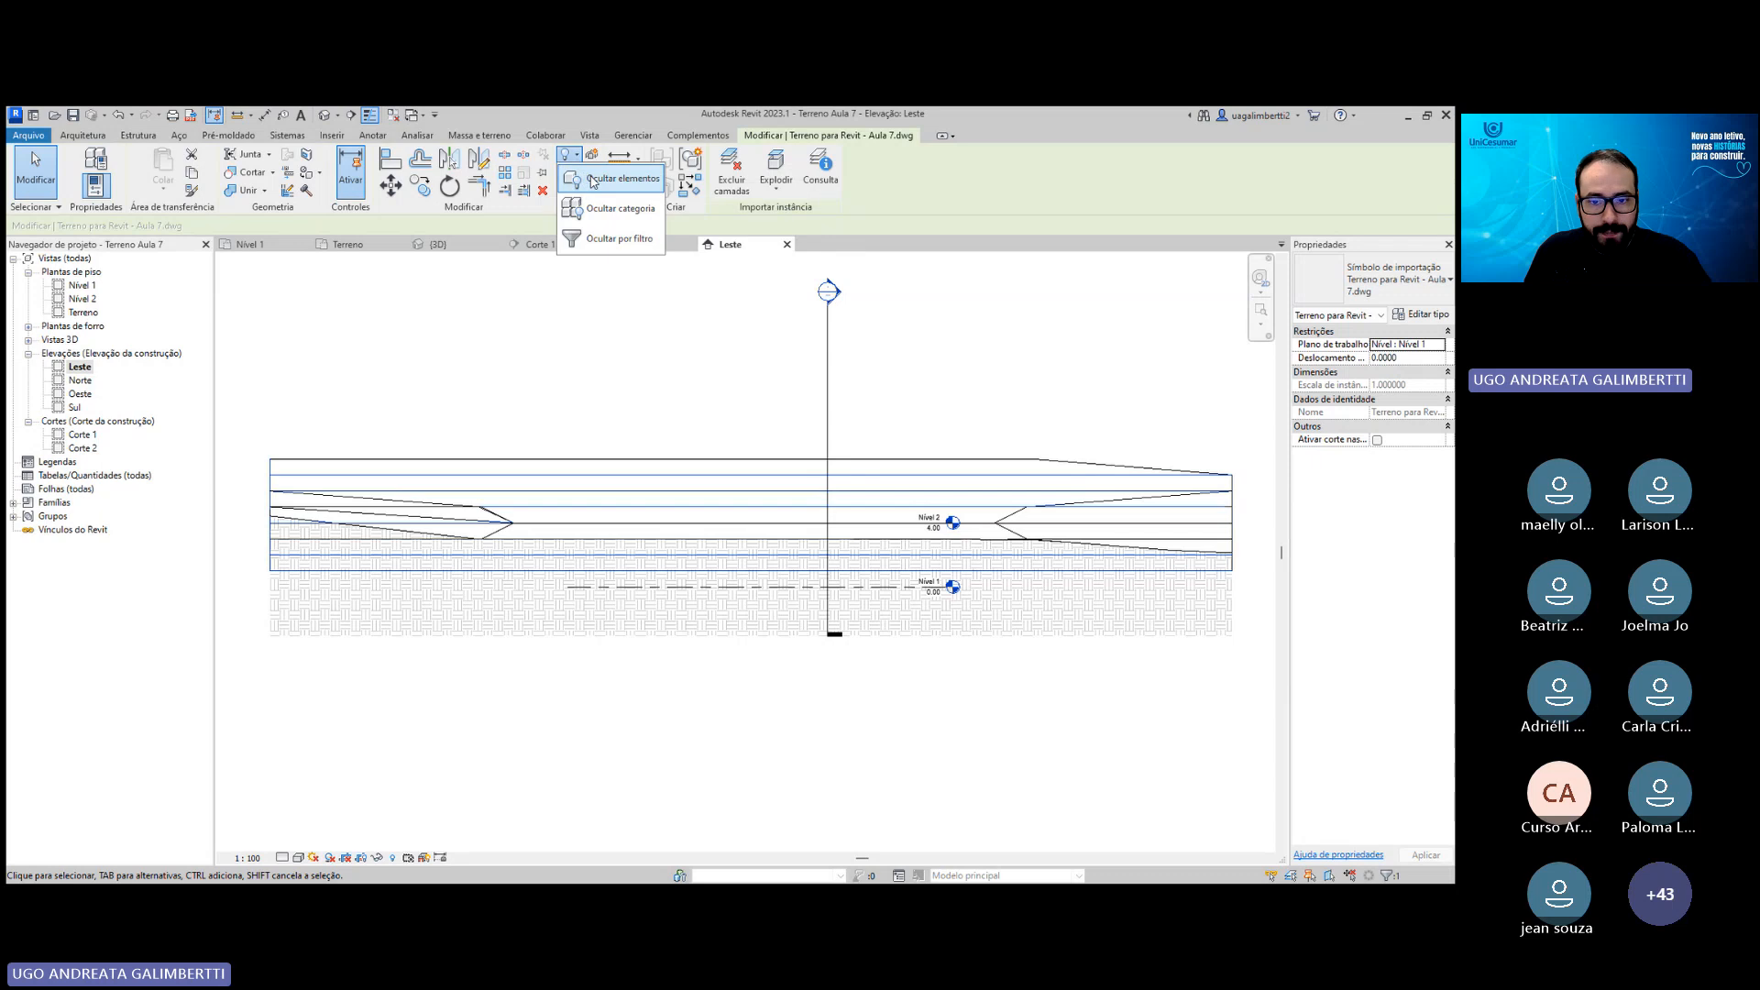
{"action": "left_click", "coordinate": [1027, 364]}
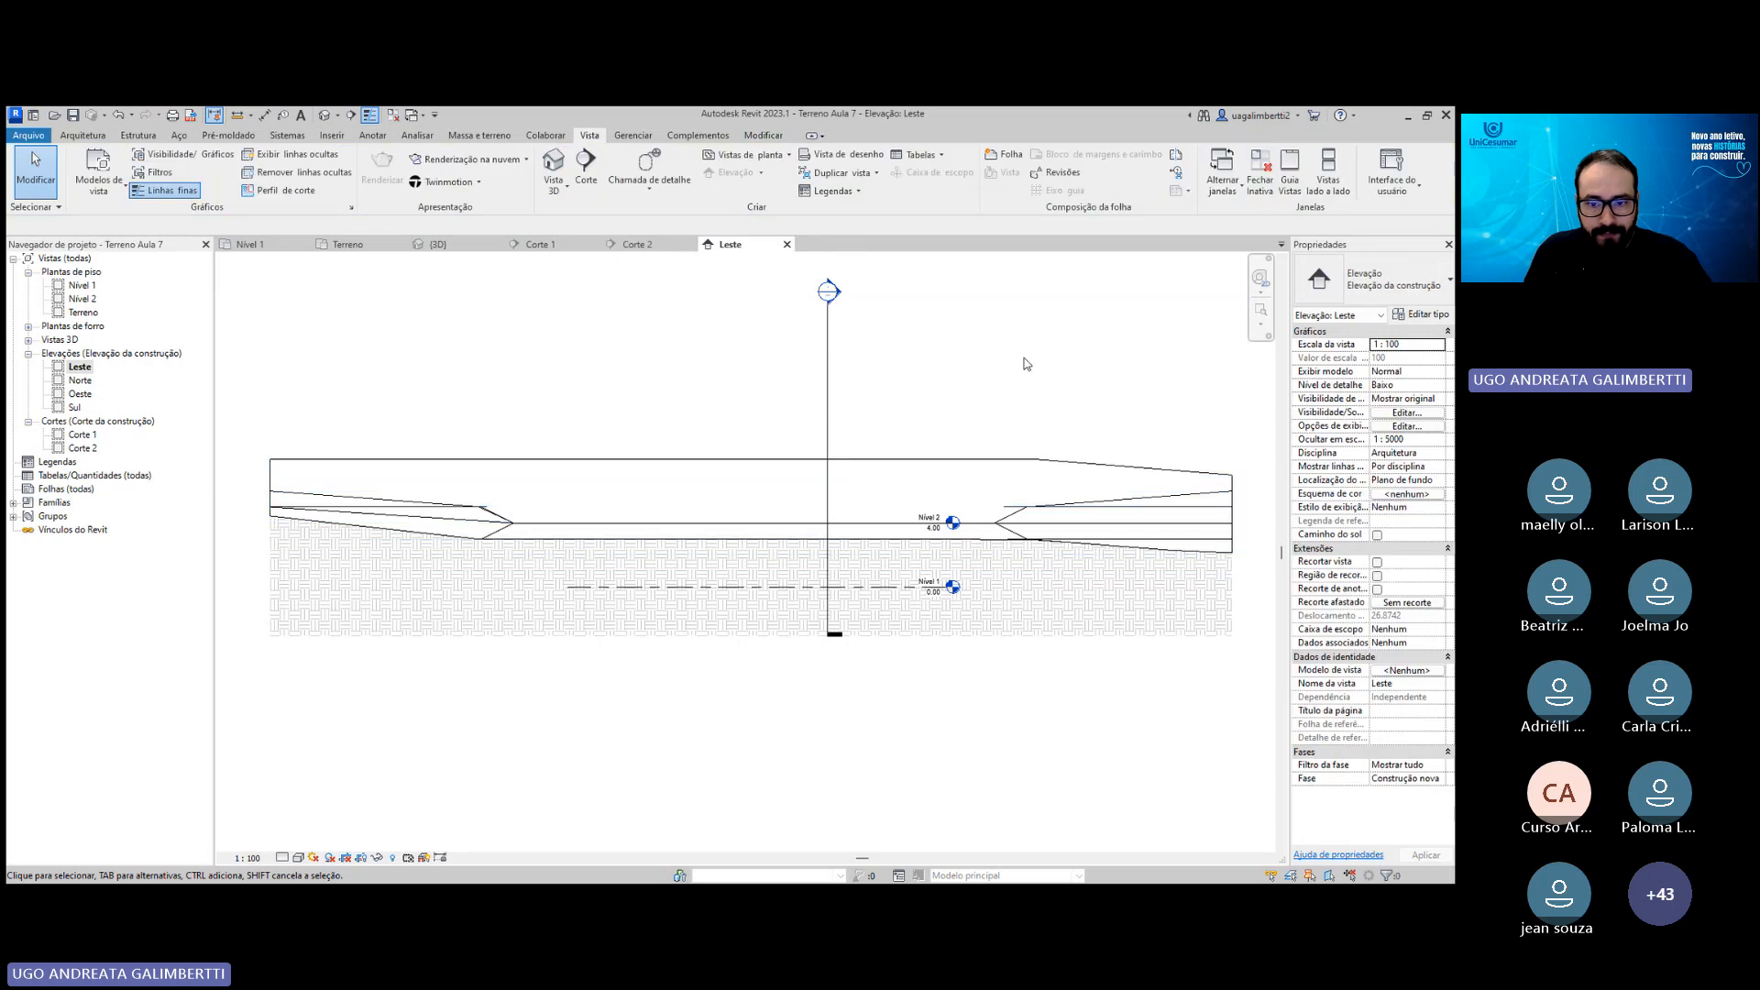
{"action": "scroll", "coordinate": [953, 587], "scroll_direction": "up", "scroll_amount": 5}
{"action": "left_click", "coordinate": [926, 600]}
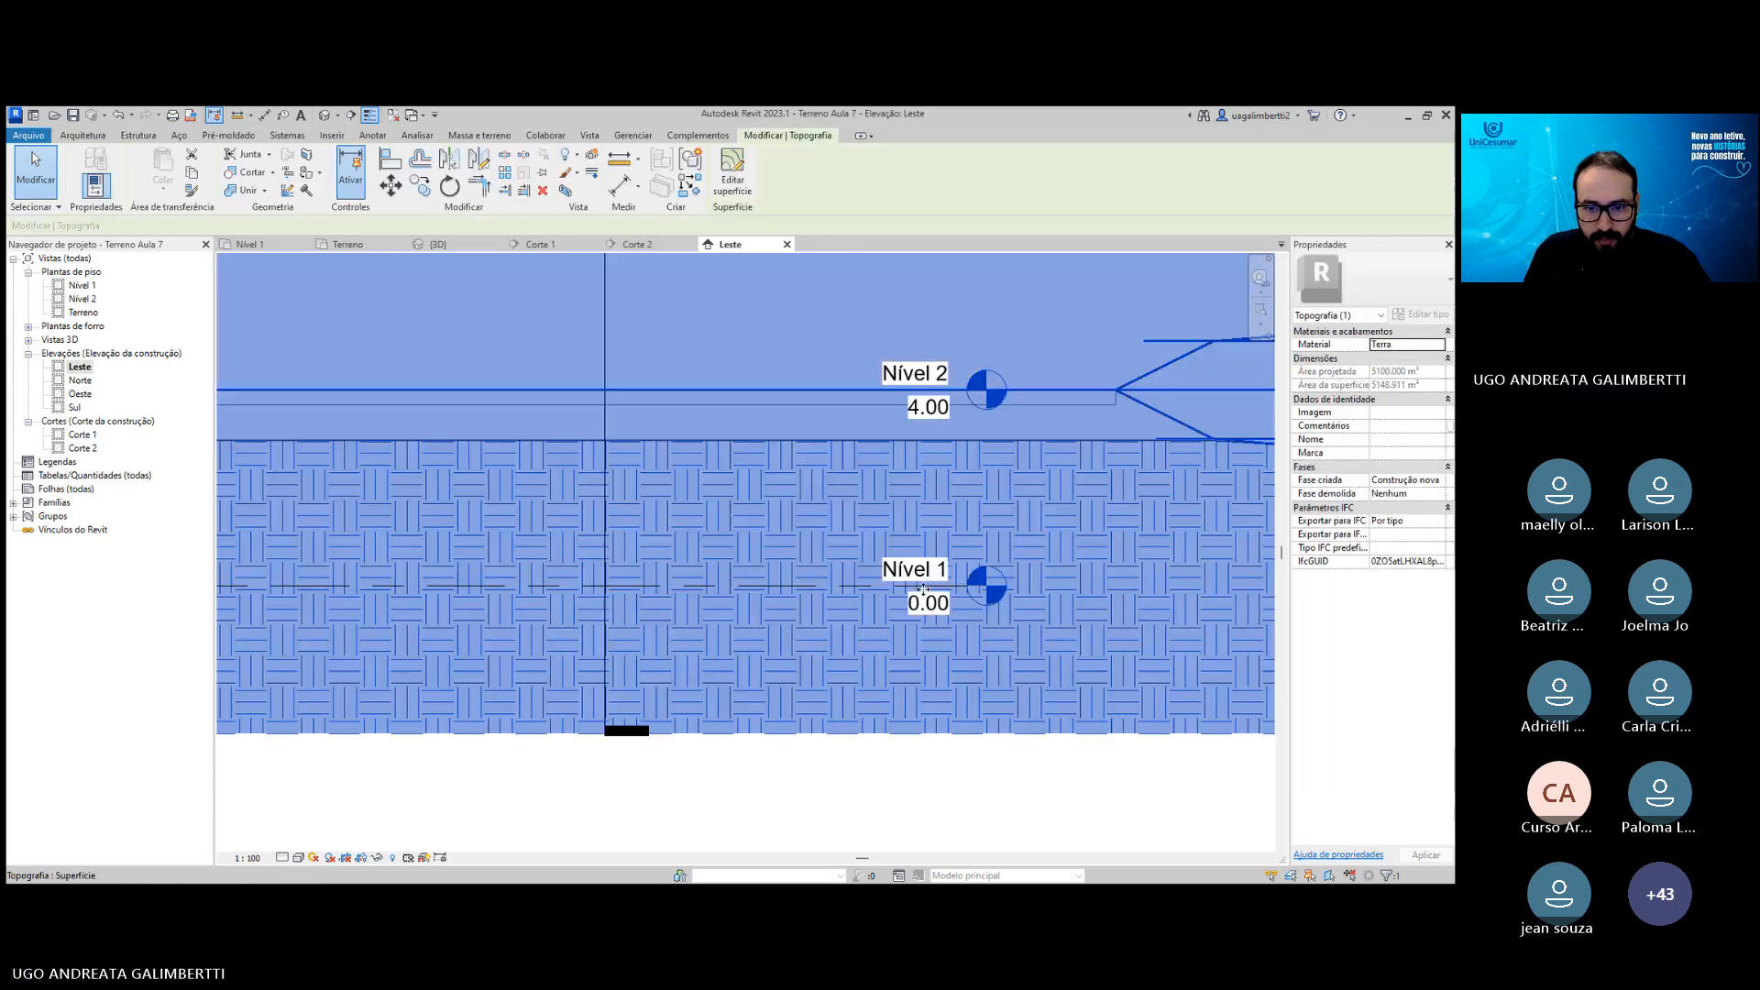
{"action": "key", "text": "Escape"}
{"action": "left_click", "coordinate": [932, 601]}
{"action": "key", "text": "Escape"}
{"action": "scroll", "coordinate": [933, 595], "scroll_direction": "down", "scroll_amount": 4}
{"action": "scroll", "coordinate": [954, 595], "scroll_direction": "down", "scroll_amount": 2}
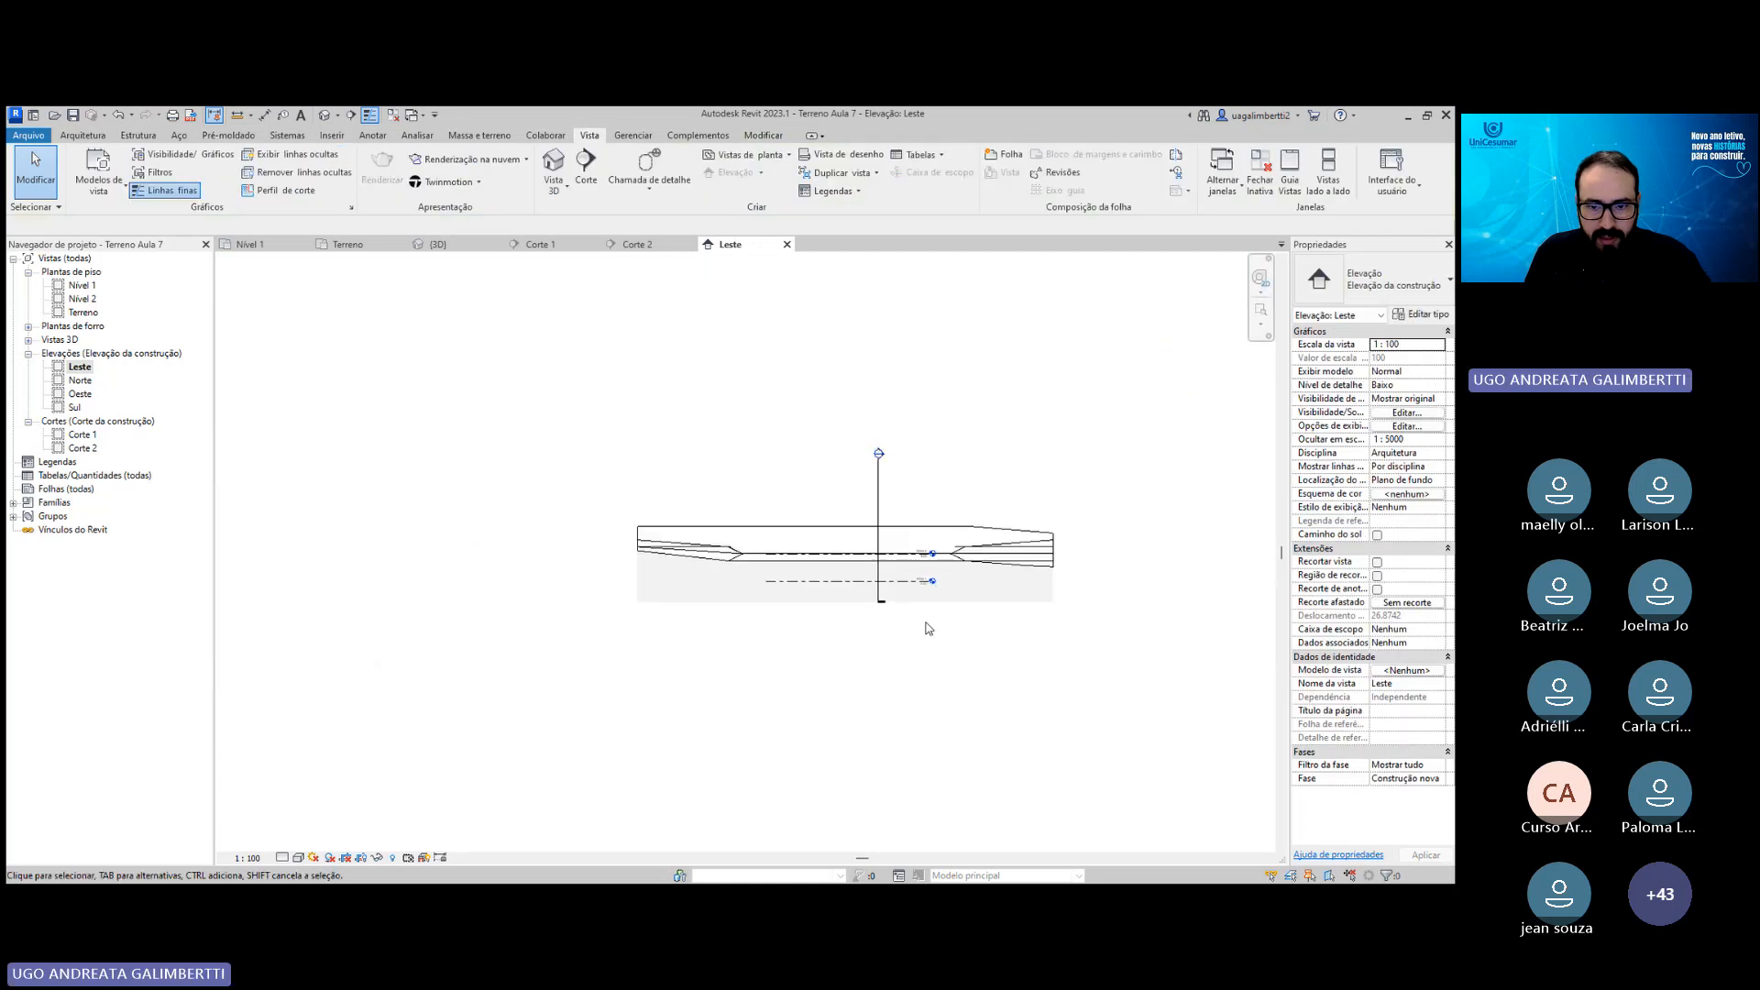
{"action": "scroll", "coordinate": [926, 582], "scroll_direction": "up", "scroll_amount": 4}
{"action": "scroll", "coordinate": [918, 574], "scroll_direction": "up", "scroll_amount": 3}
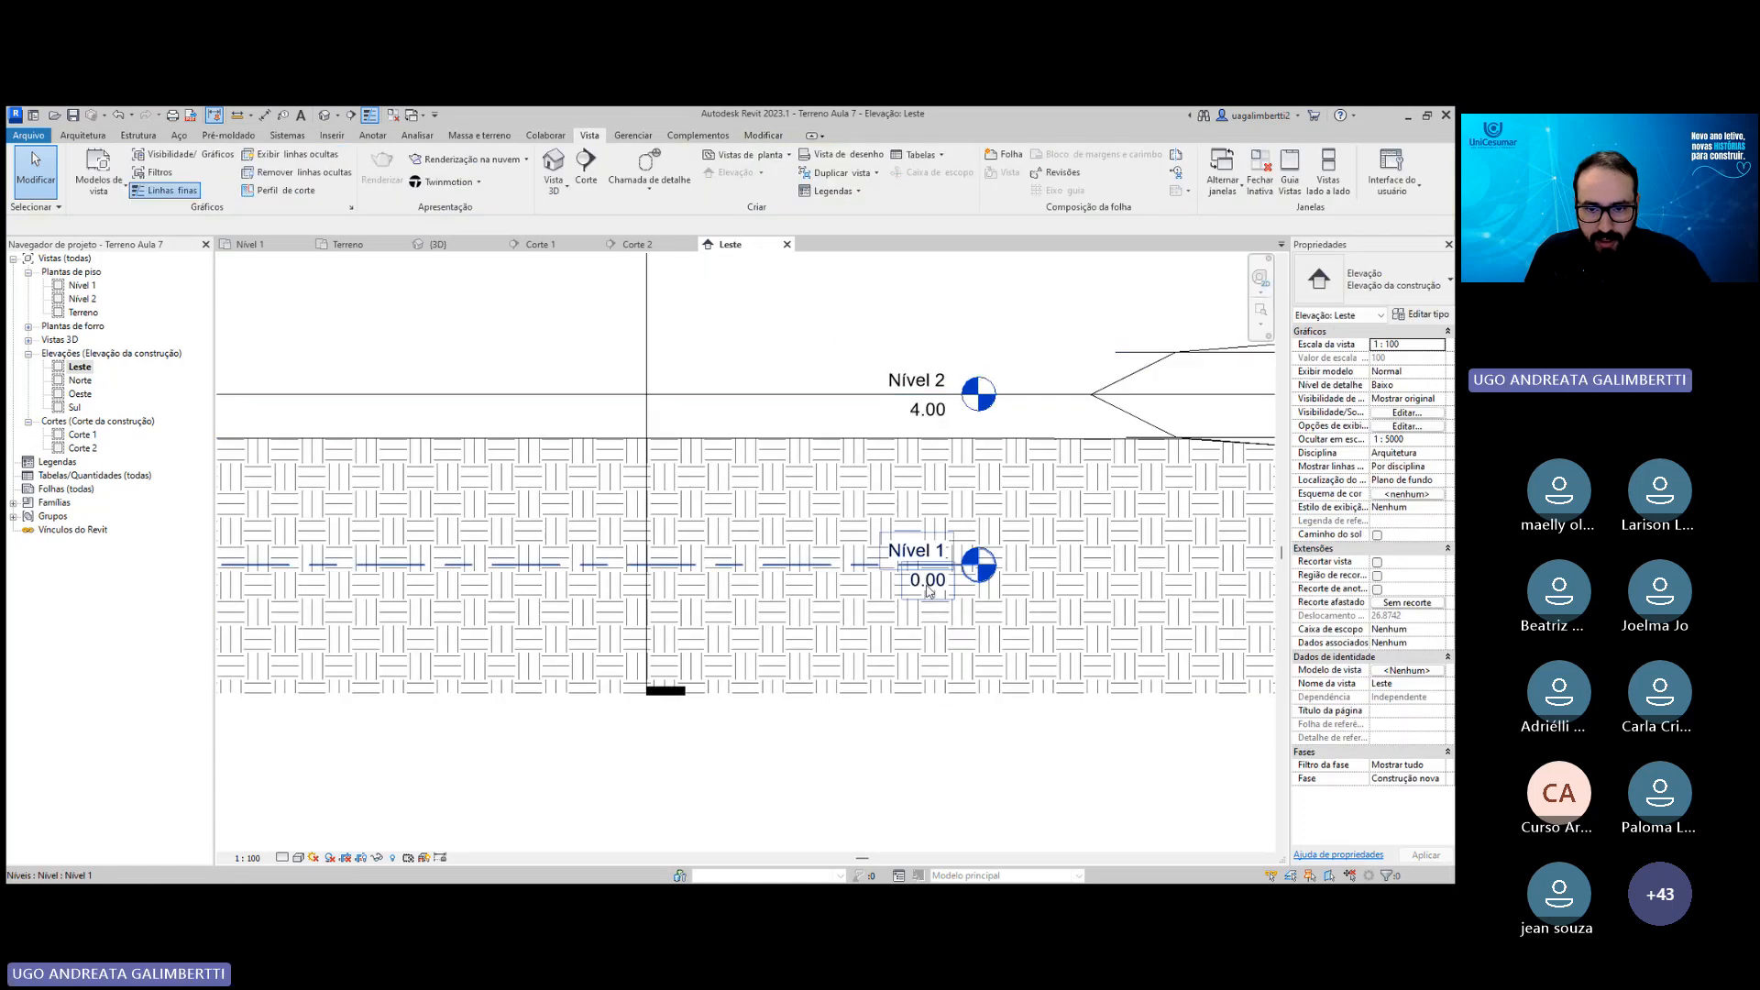
{"action": "double_click", "coordinate": [924, 578]}
{"action": "left_click", "coordinate": [924, 421]}
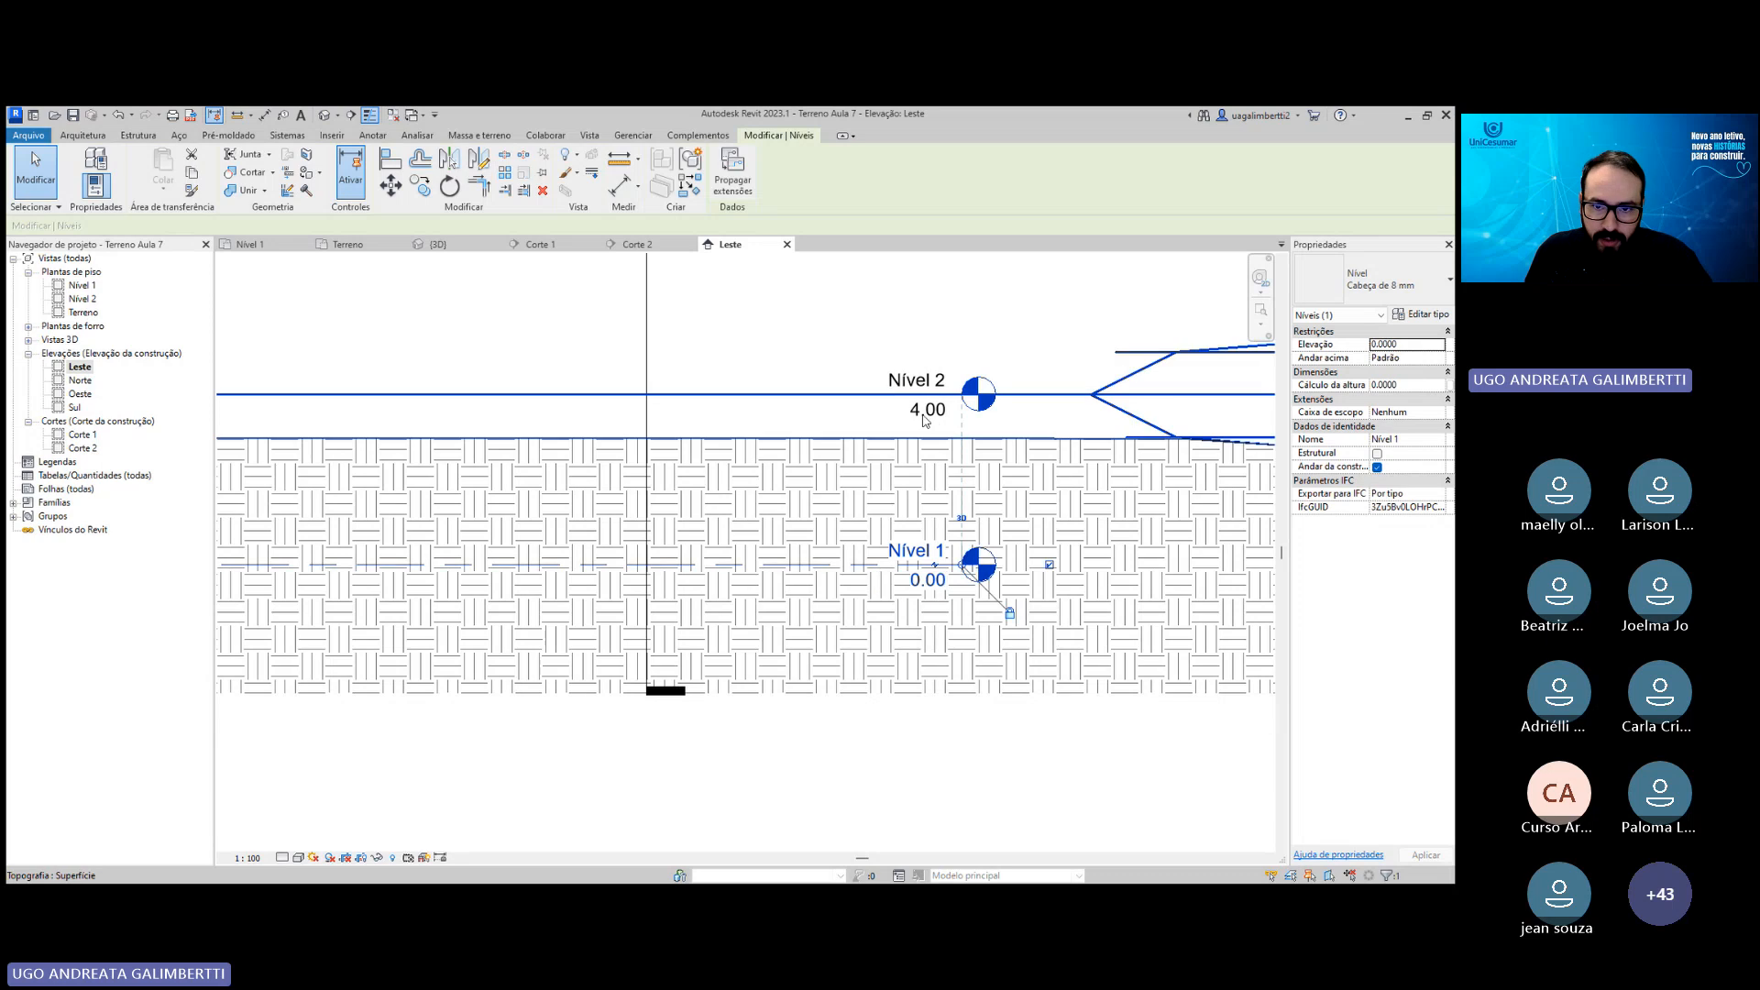
{"action": "key", "text": "Escape"}
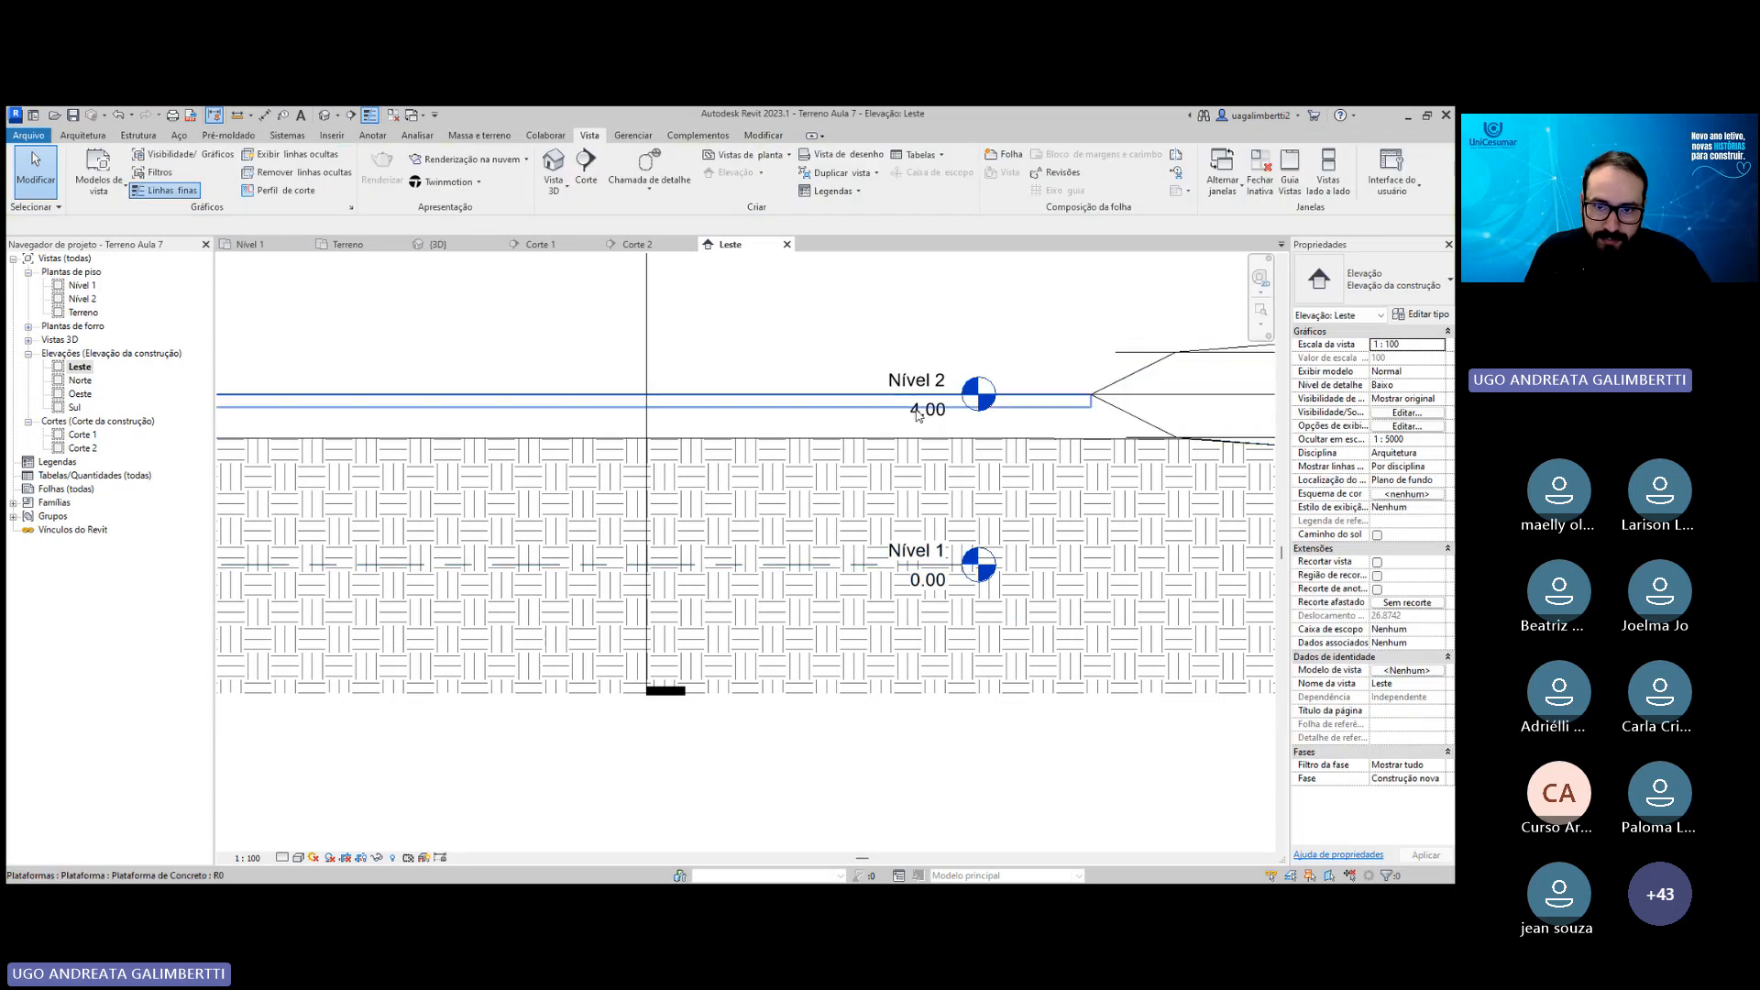
Set the elevation of Nível 2 to 6.00 in the Leste elevation.
{"action": "double_click", "coordinate": [927, 410]}
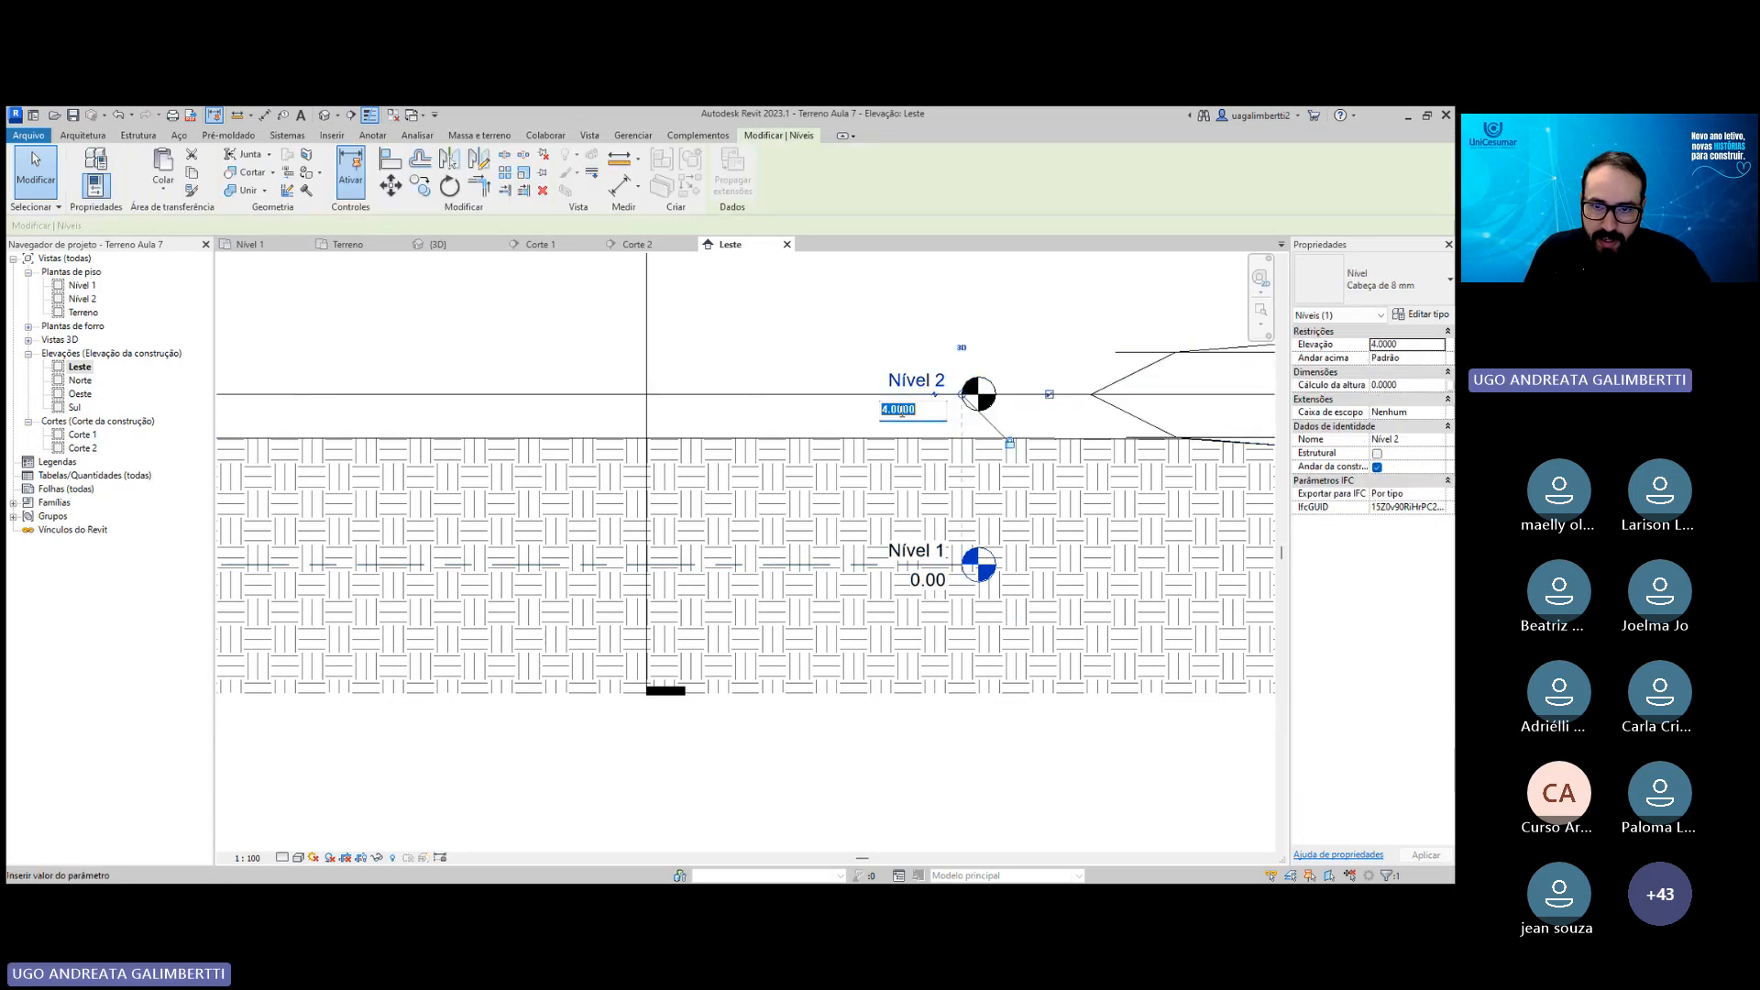
{"action": "type", "text": "6"}
{"action": "key", "text": "Return"}
{"action": "scroll", "coordinate": [1061, 607], "scroll_direction": "down", "scroll_amount": 2}
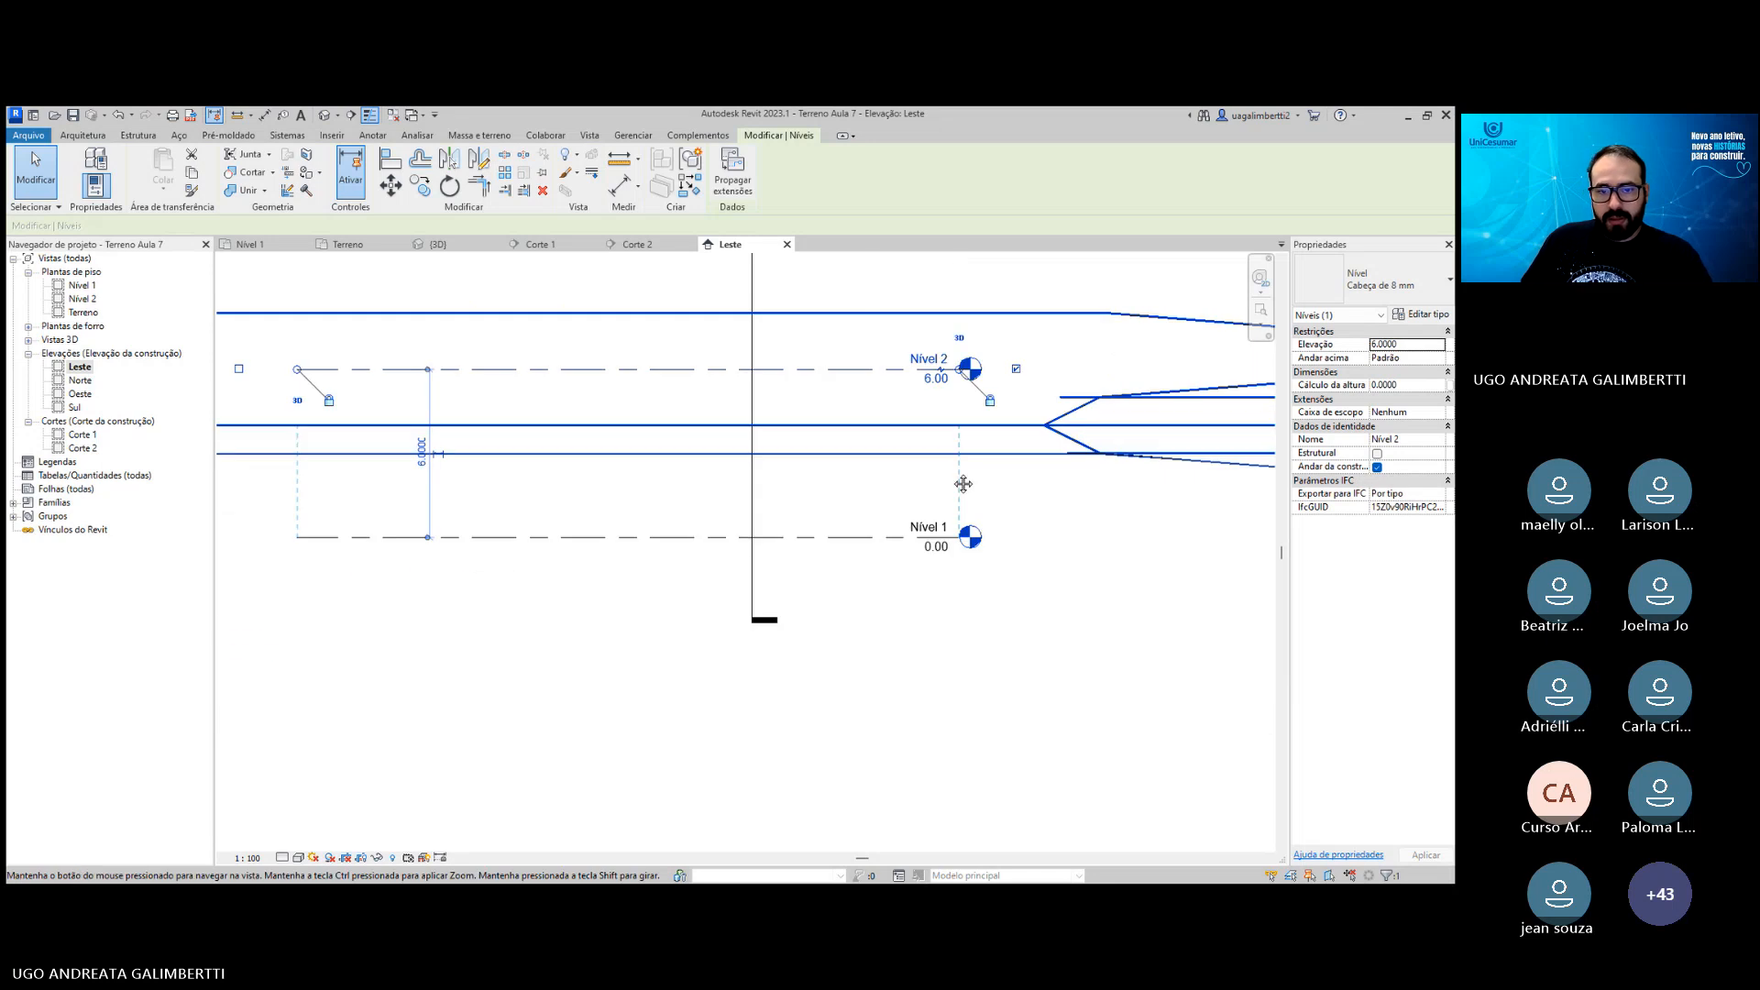
{"action": "scroll", "coordinate": [904, 696], "scroll_direction": "down", "scroll_amount": 1}
{"action": "middle_click_drag", "start_coordinate": [781, 666], "coordinate": [955, 633]}
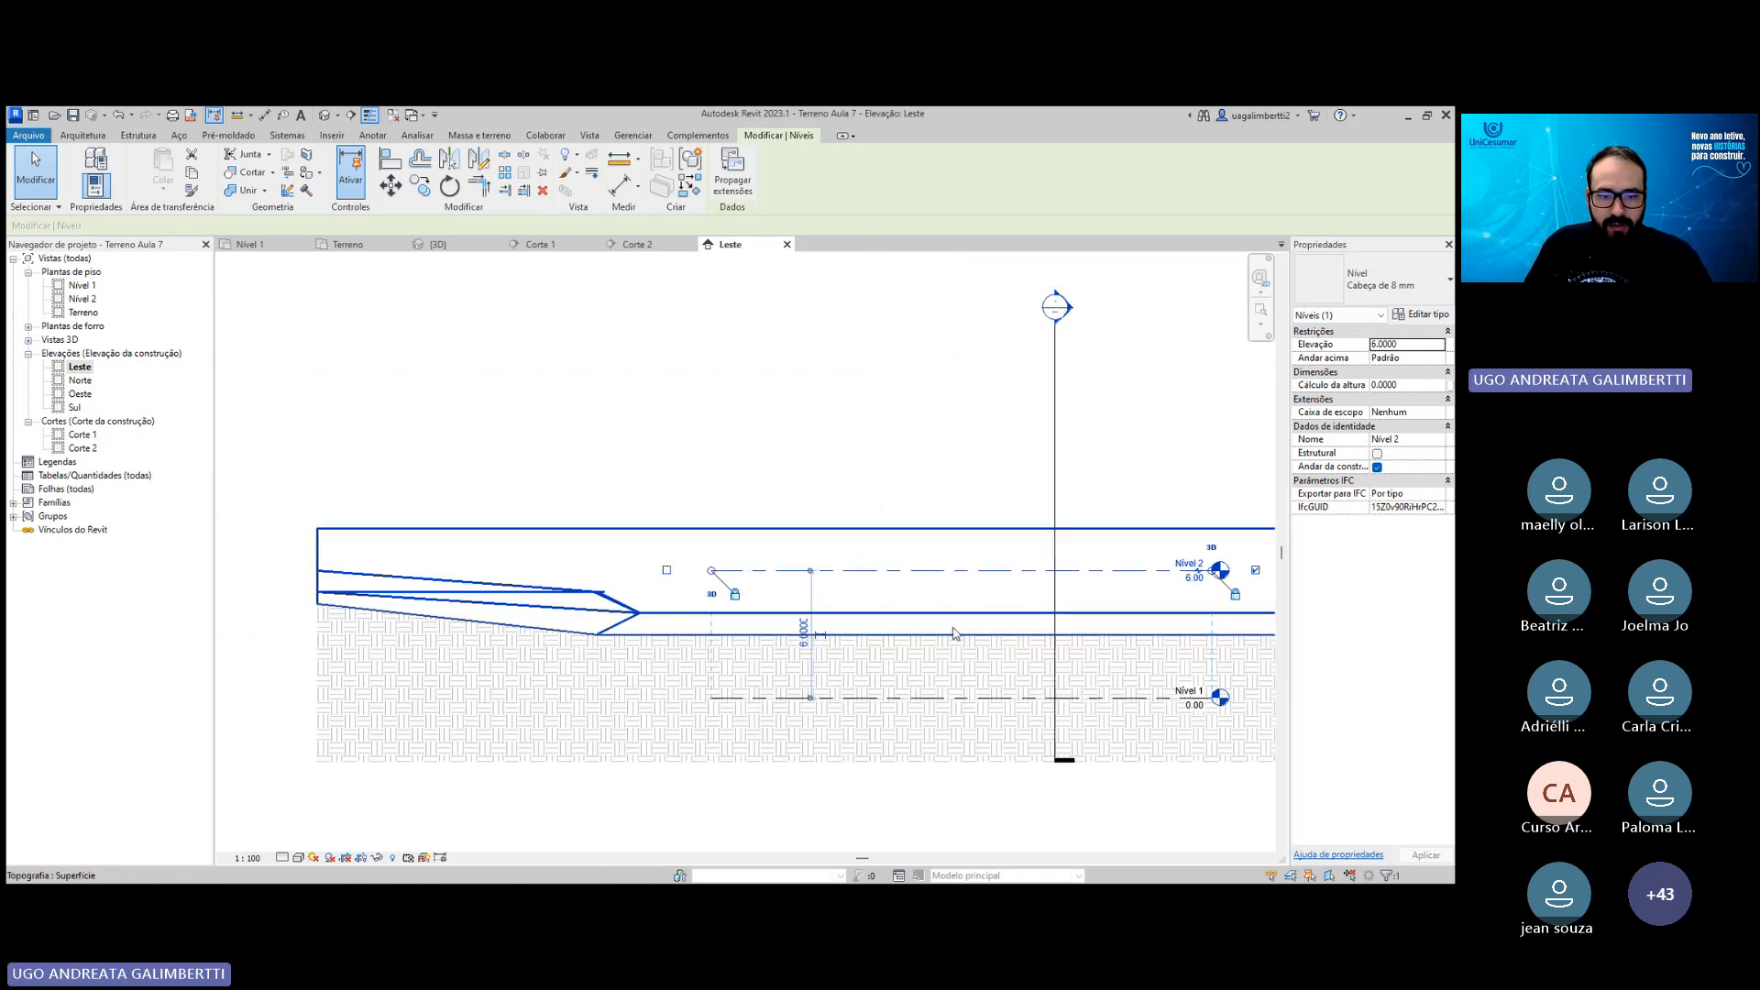
{"action": "middle_click_drag", "start_coordinate": [1140, 691], "coordinate": [985, 629]}
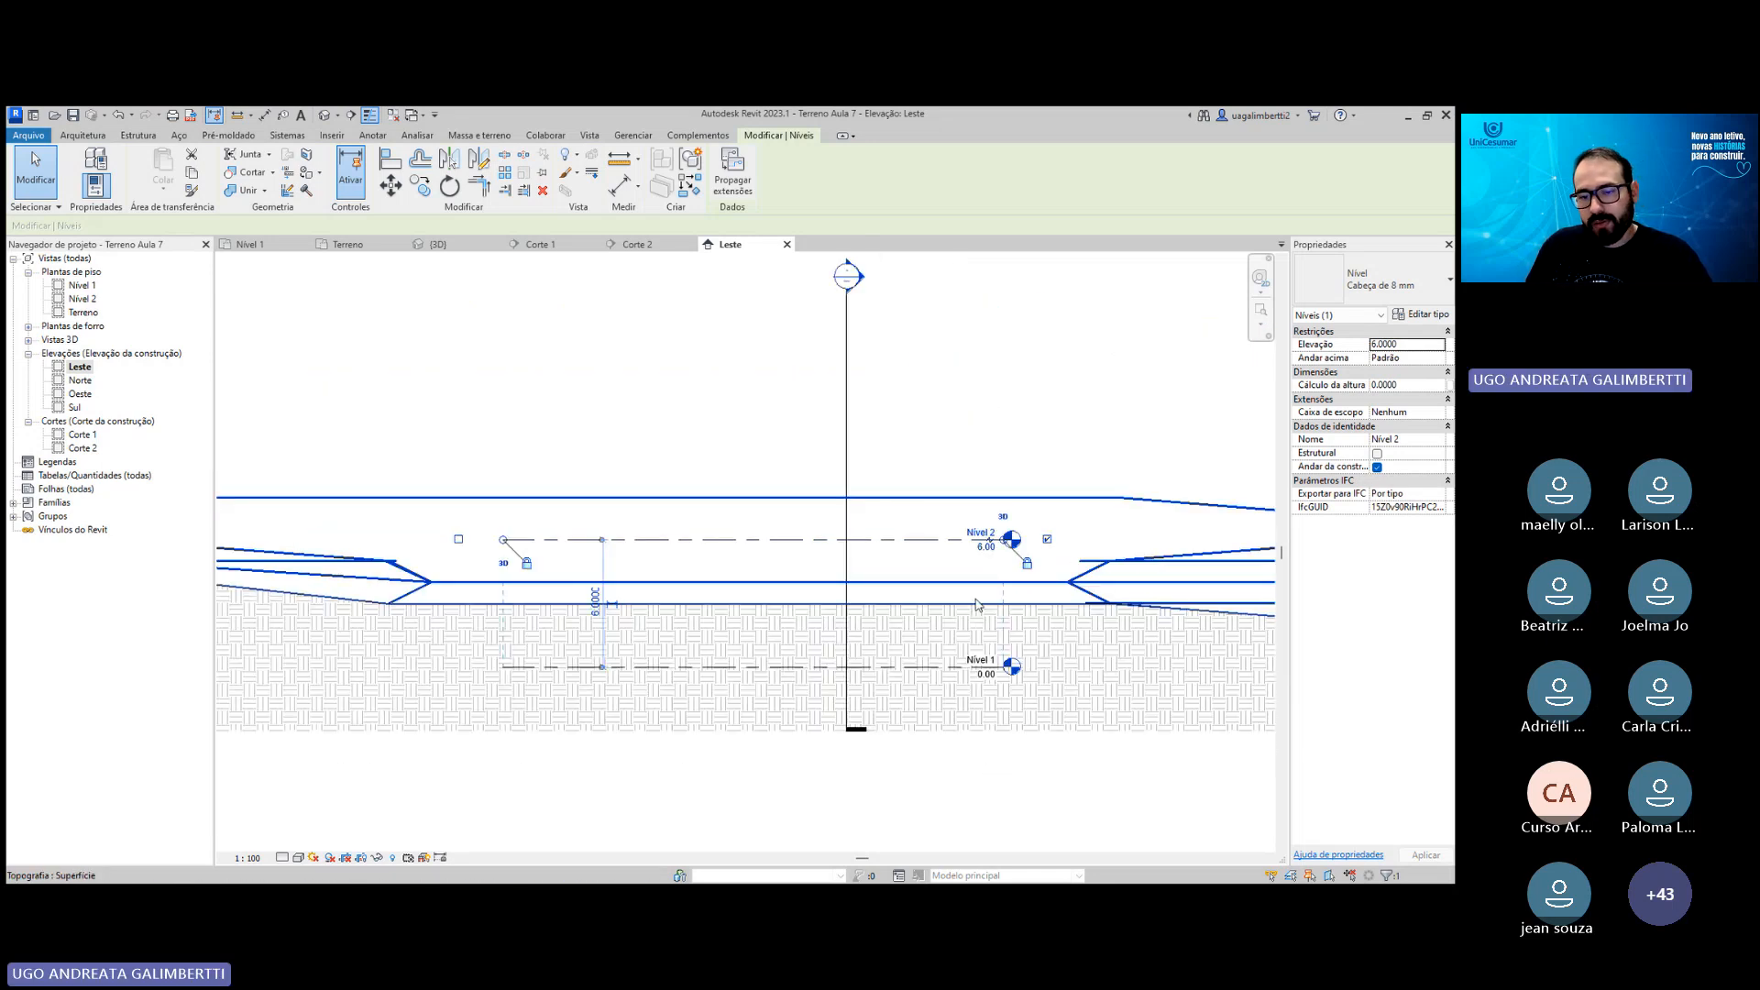
{"action": "scroll", "coordinate": [977, 580], "scroll_direction": "up", "scroll_amount": 1}
Set the elevation of Nível 2 to 40.00.
{"action": "left_click", "coordinate": [982, 552]}
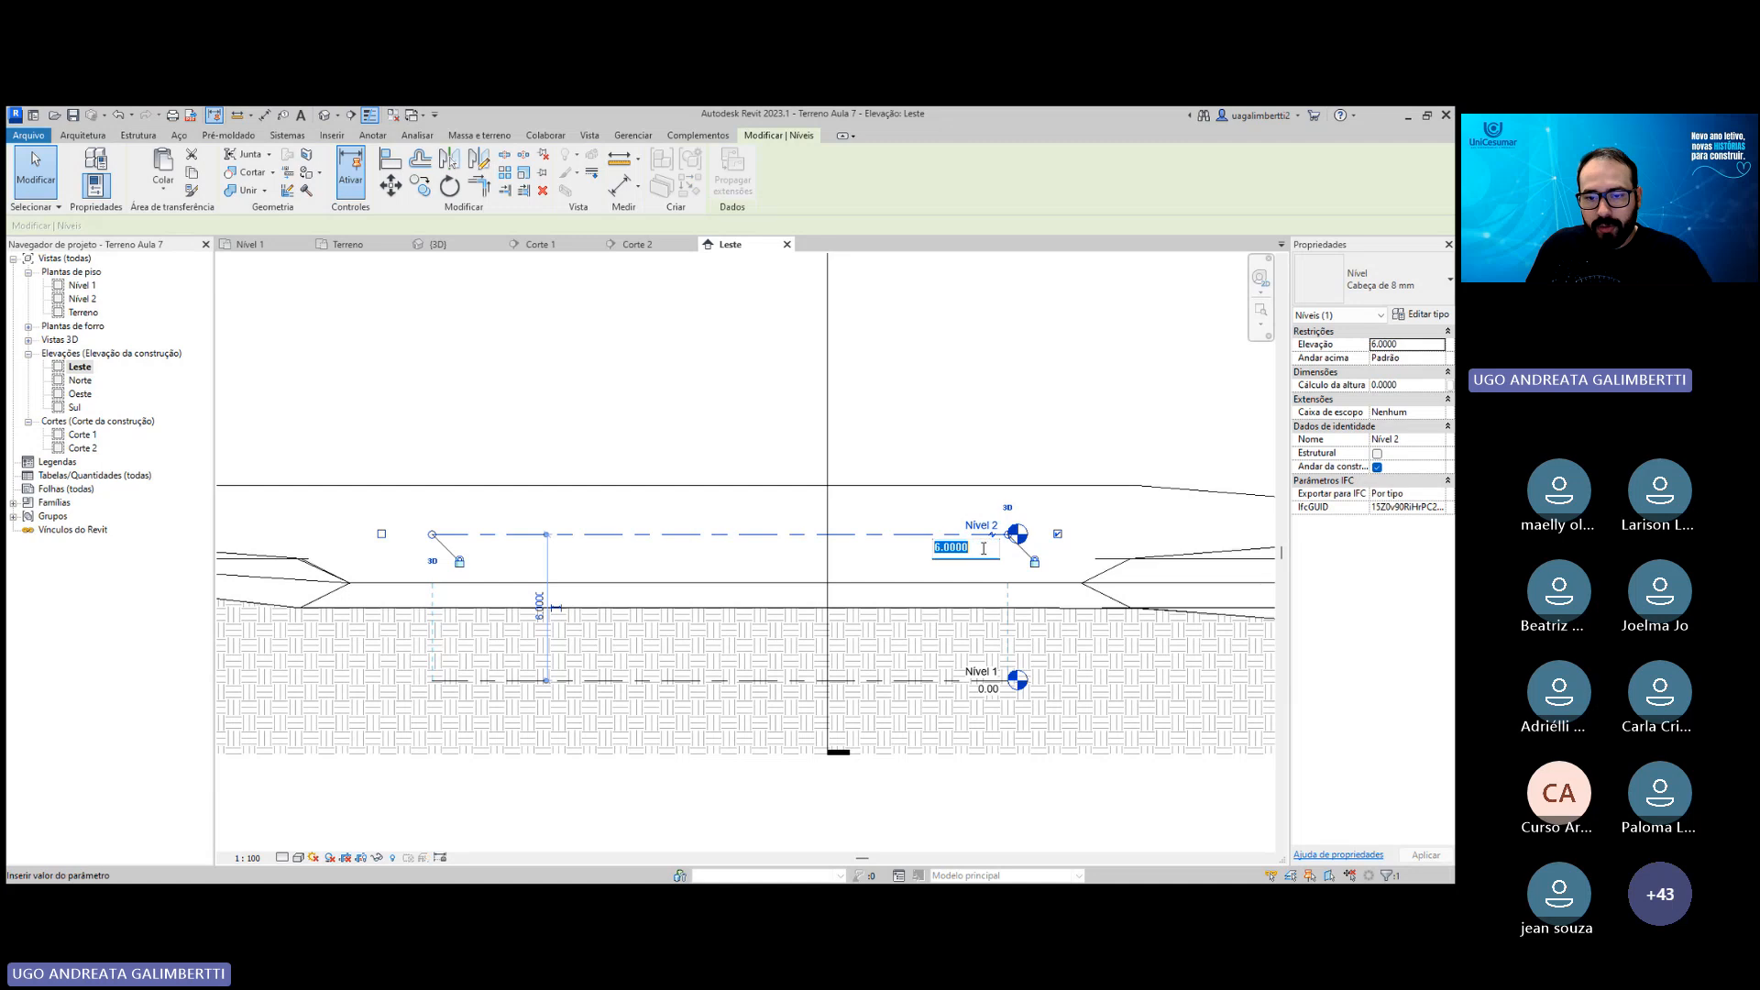
{"action": "type", "text": "40"}
{"action": "key", "text": "Return"}
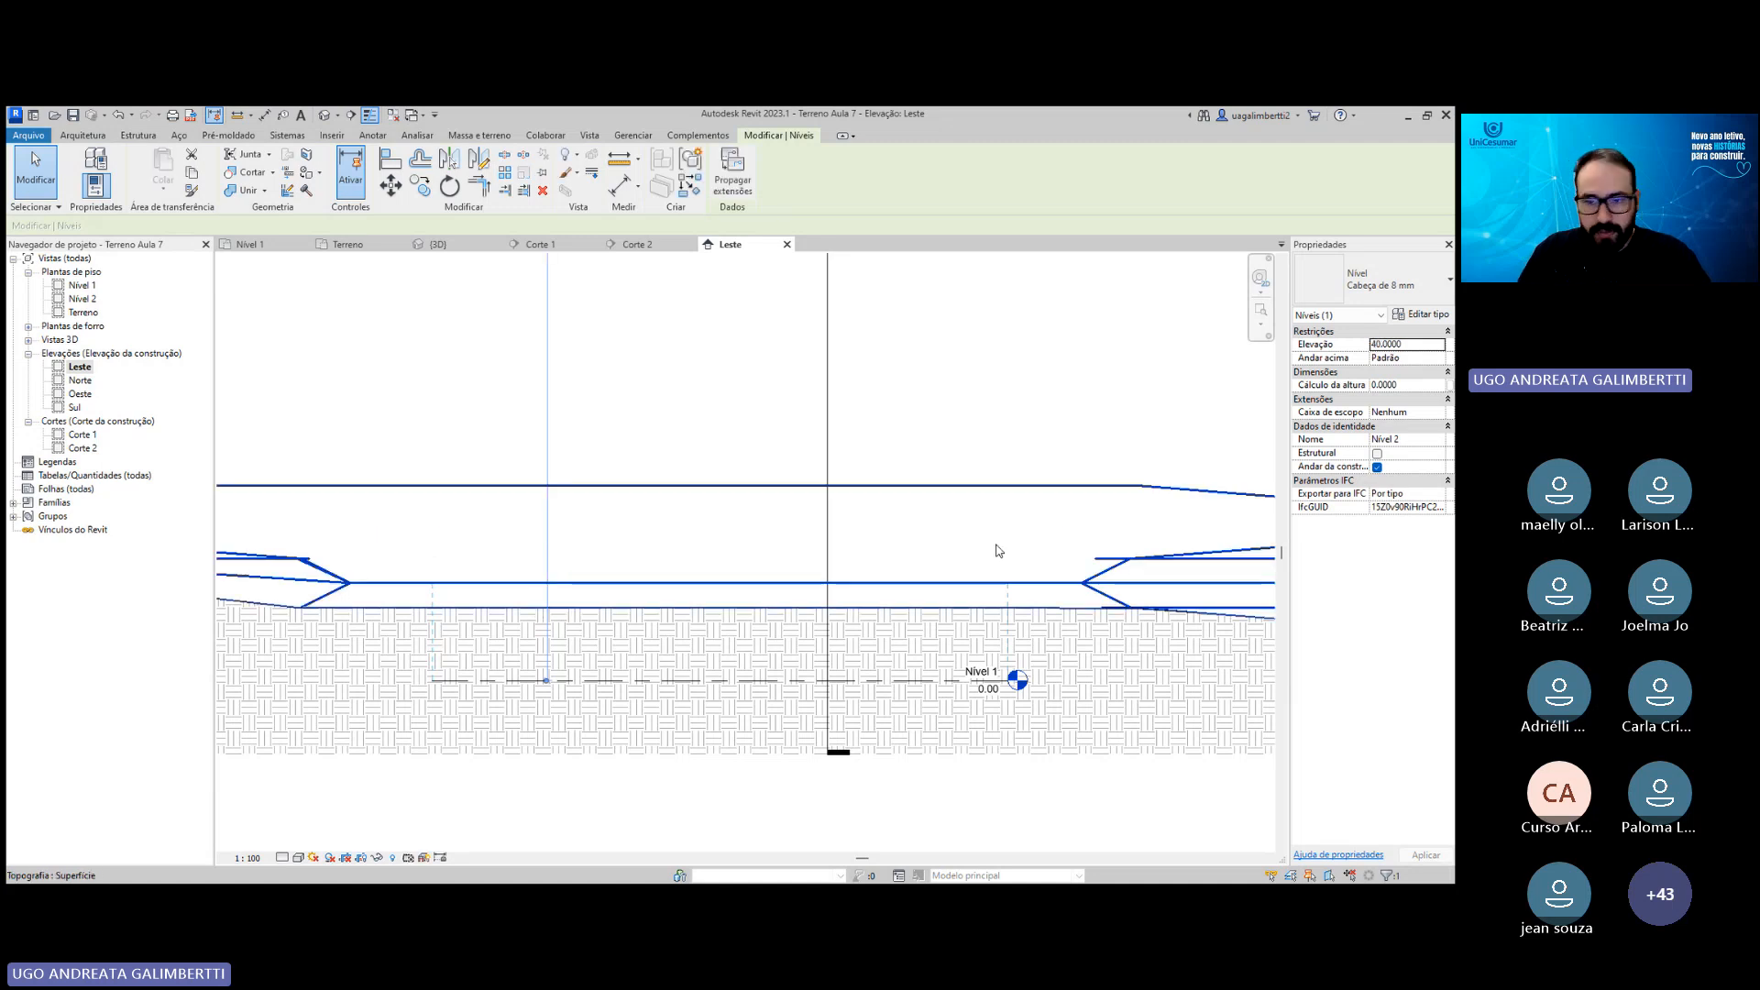
{"action": "scroll", "coordinate": [861, 487], "scroll_direction": "down", "scroll_amount": 5}
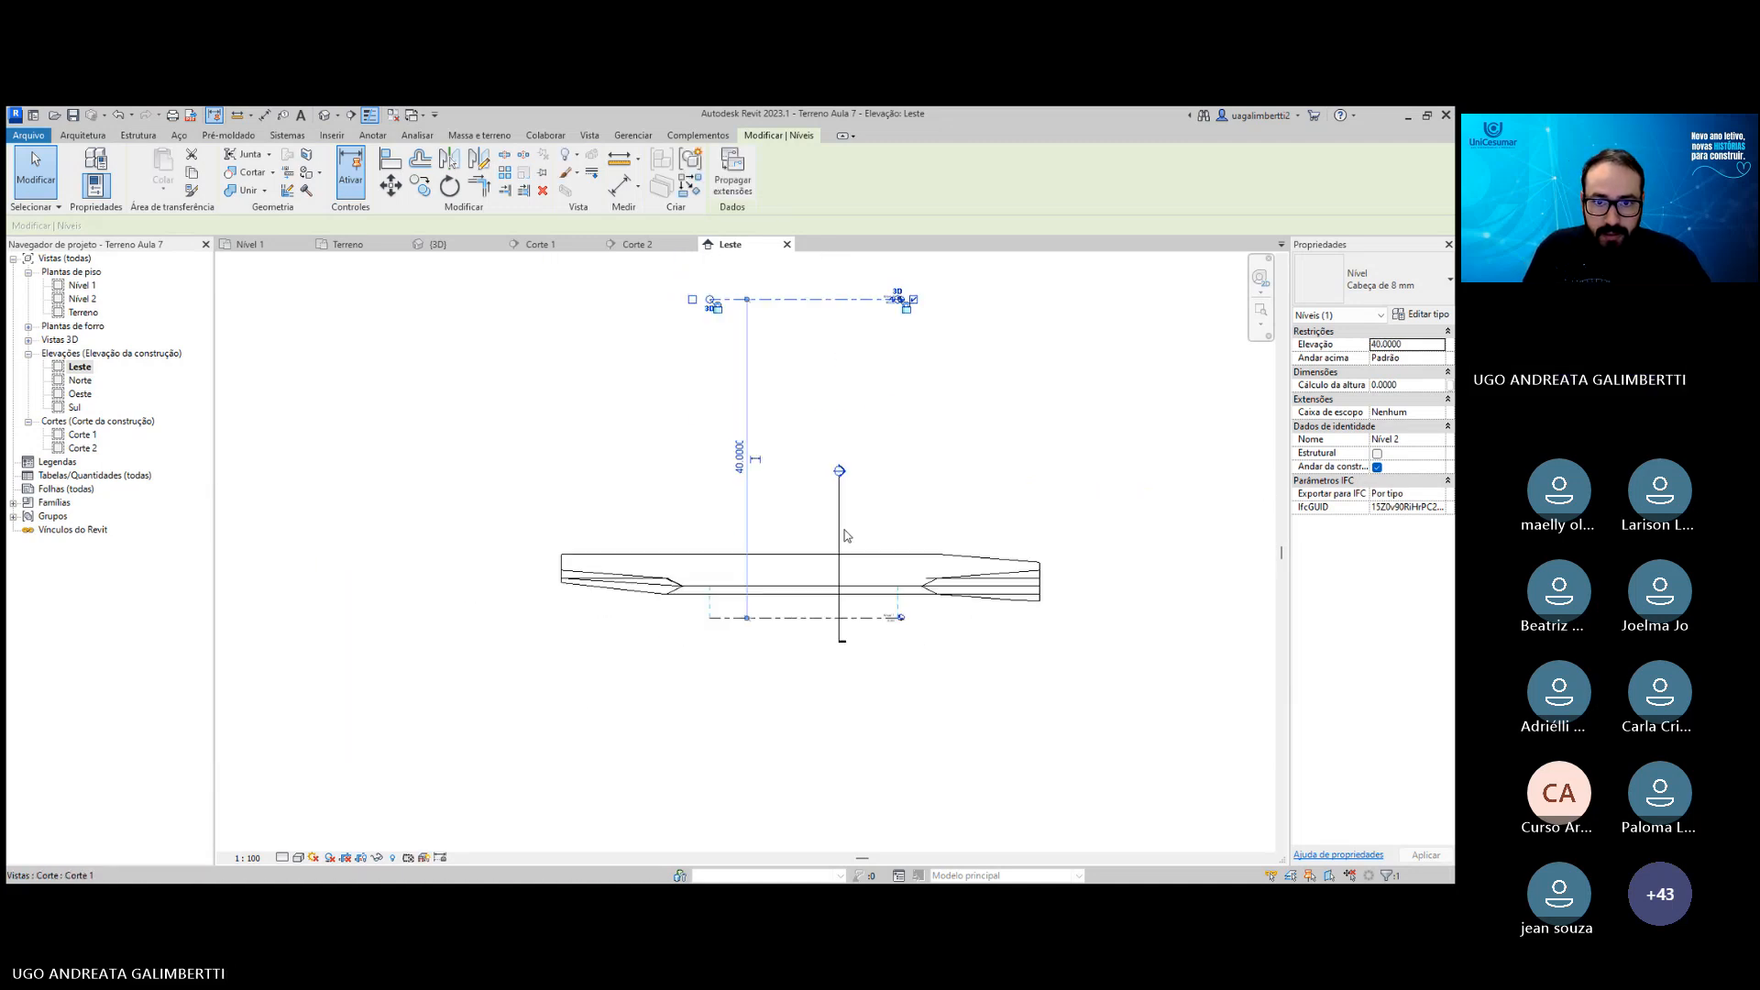
{"action": "scroll", "coordinate": [842, 455], "scroll_direction": "up", "scroll_amount": 2}
{"action": "left_click", "coordinate": [1061, 406]}
Set the elevation of Nível 2 to 10.00 and clear the selection.
{"action": "scroll", "coordinate": [885, 383], "scroll_direction": "up", "scroll_amount": 4}
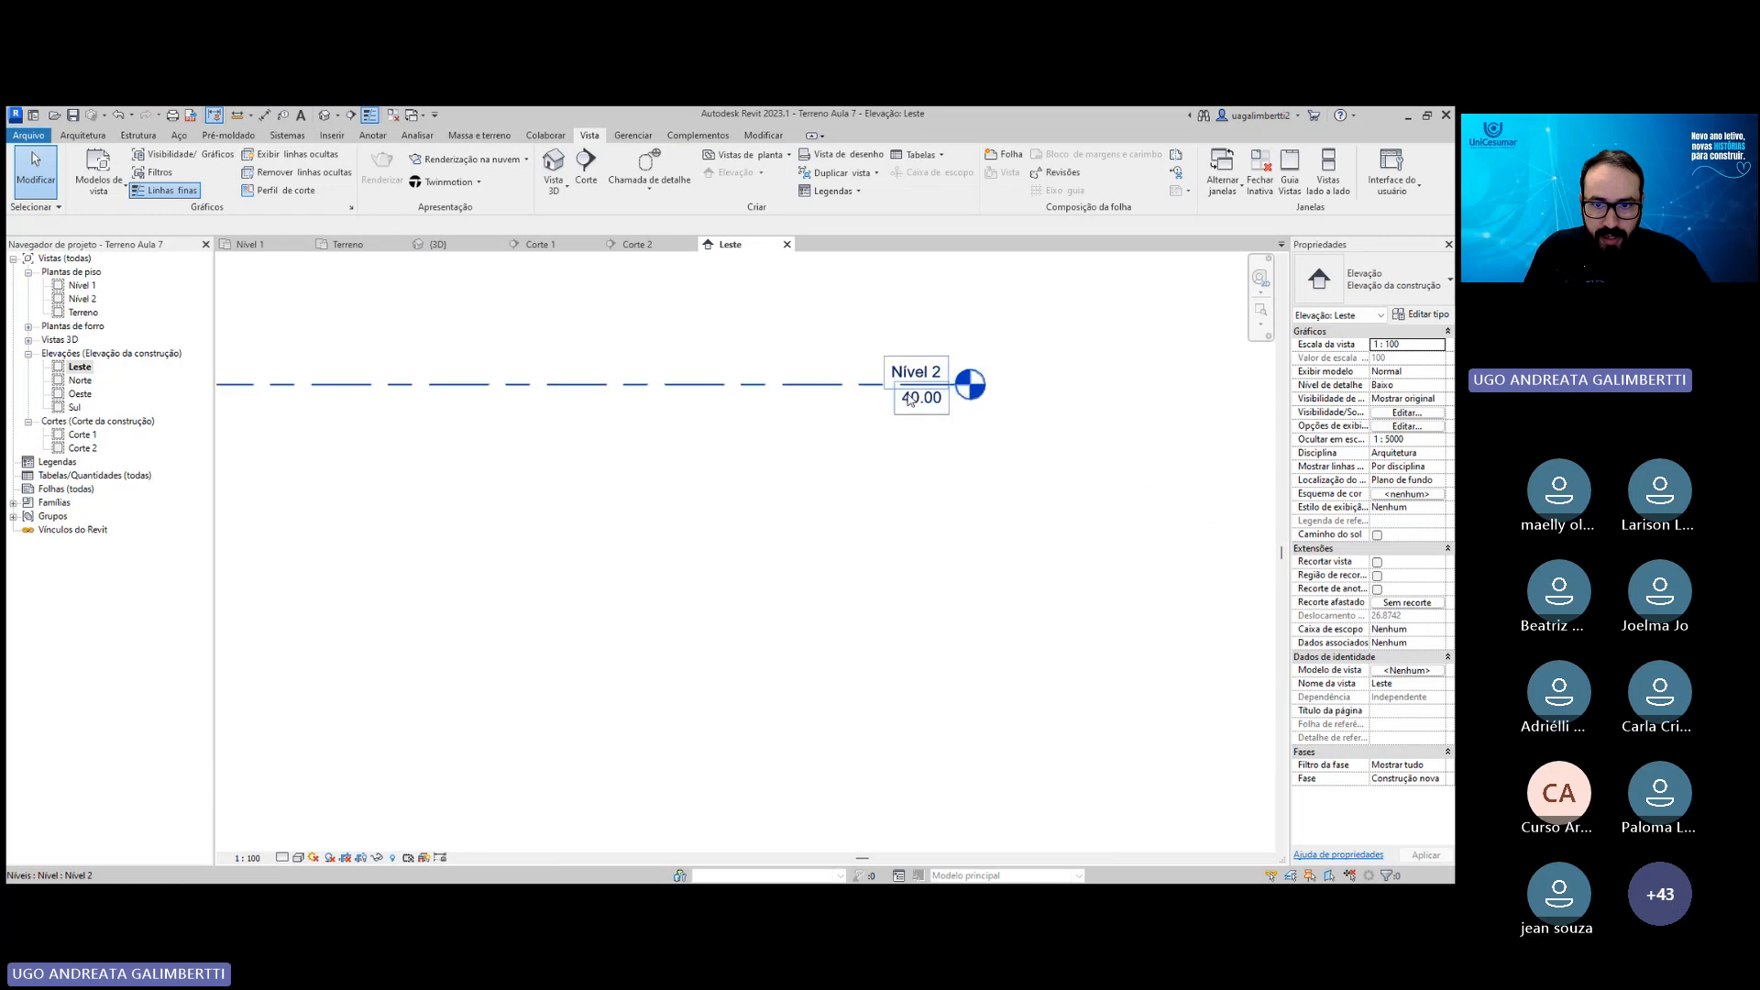
{"action": "left_click", "coordinate": [908, 398]}
{"action": "left_click", "coordinate": [907, 398]}
{"action": "left_click_drag", "start_coordinate": [891, 398], "coordinate": [877, 398]}
{"action": "type", "text": "1"}
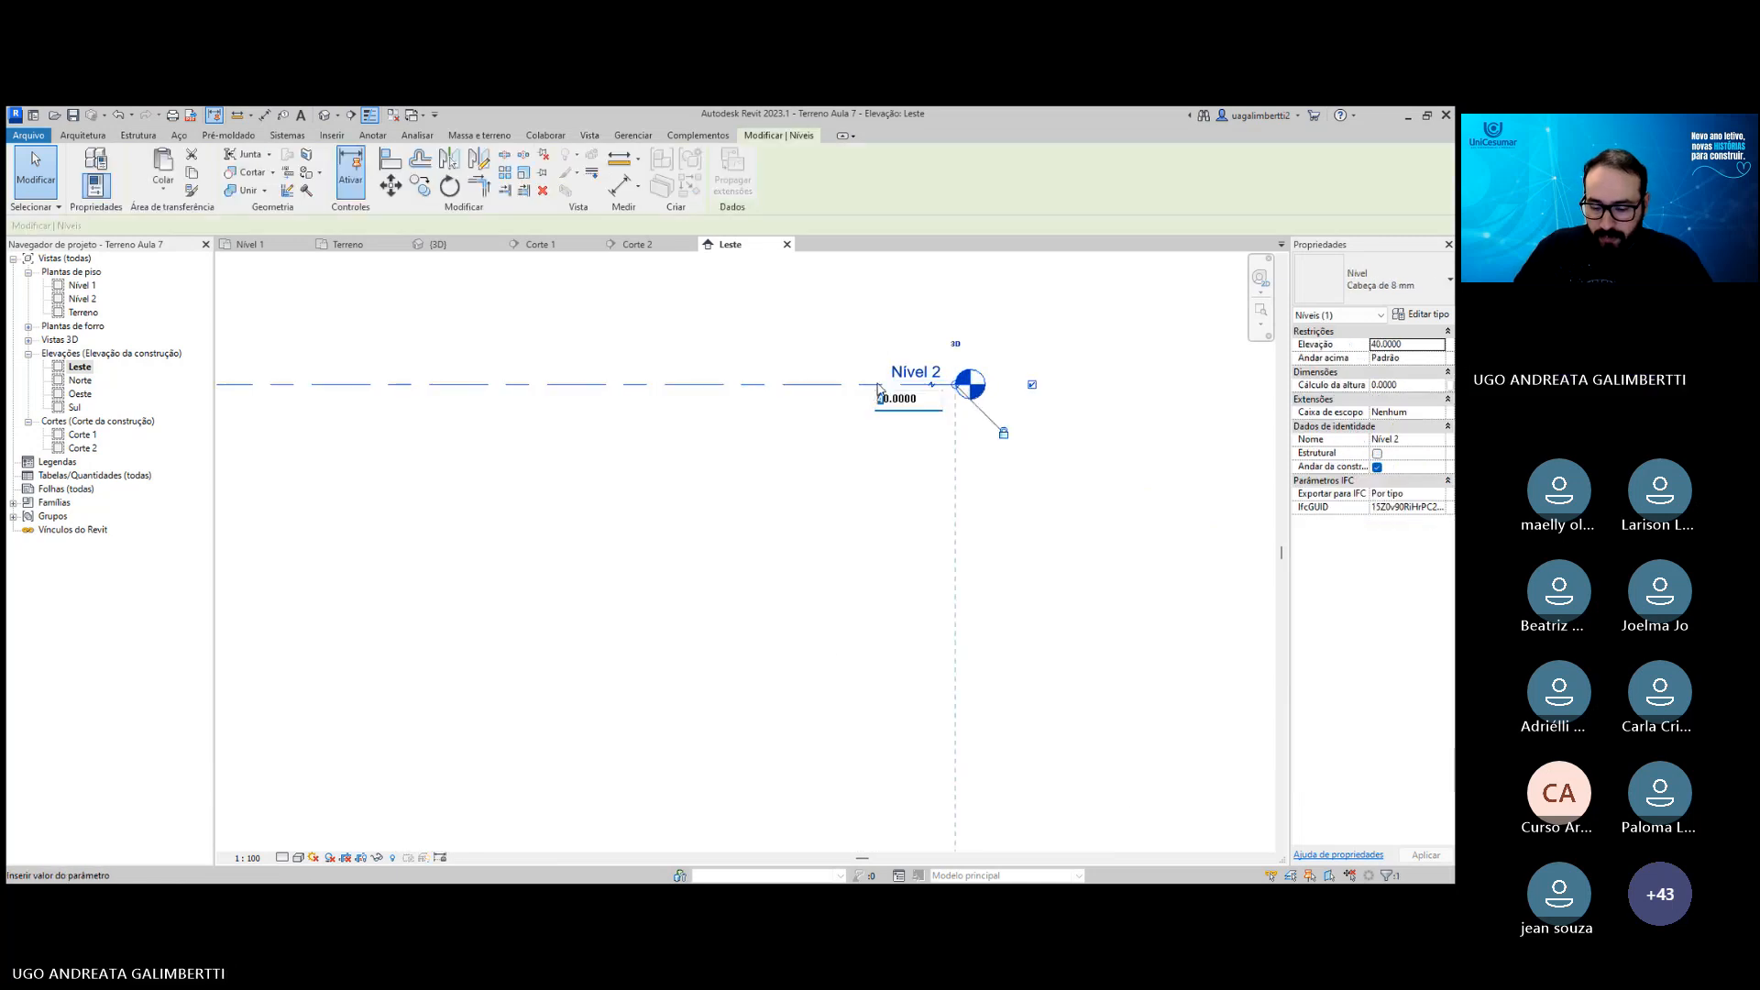
{"action": "key", "text": "Return"}
{"action": "scroll", "coordinate": [1067, 724], "scroll_direction": "down", "scroll_amount": 4}
{"action": "middle_click_drag", "start_coordinate": [1058, 714], "coordinate": [959, 462]}
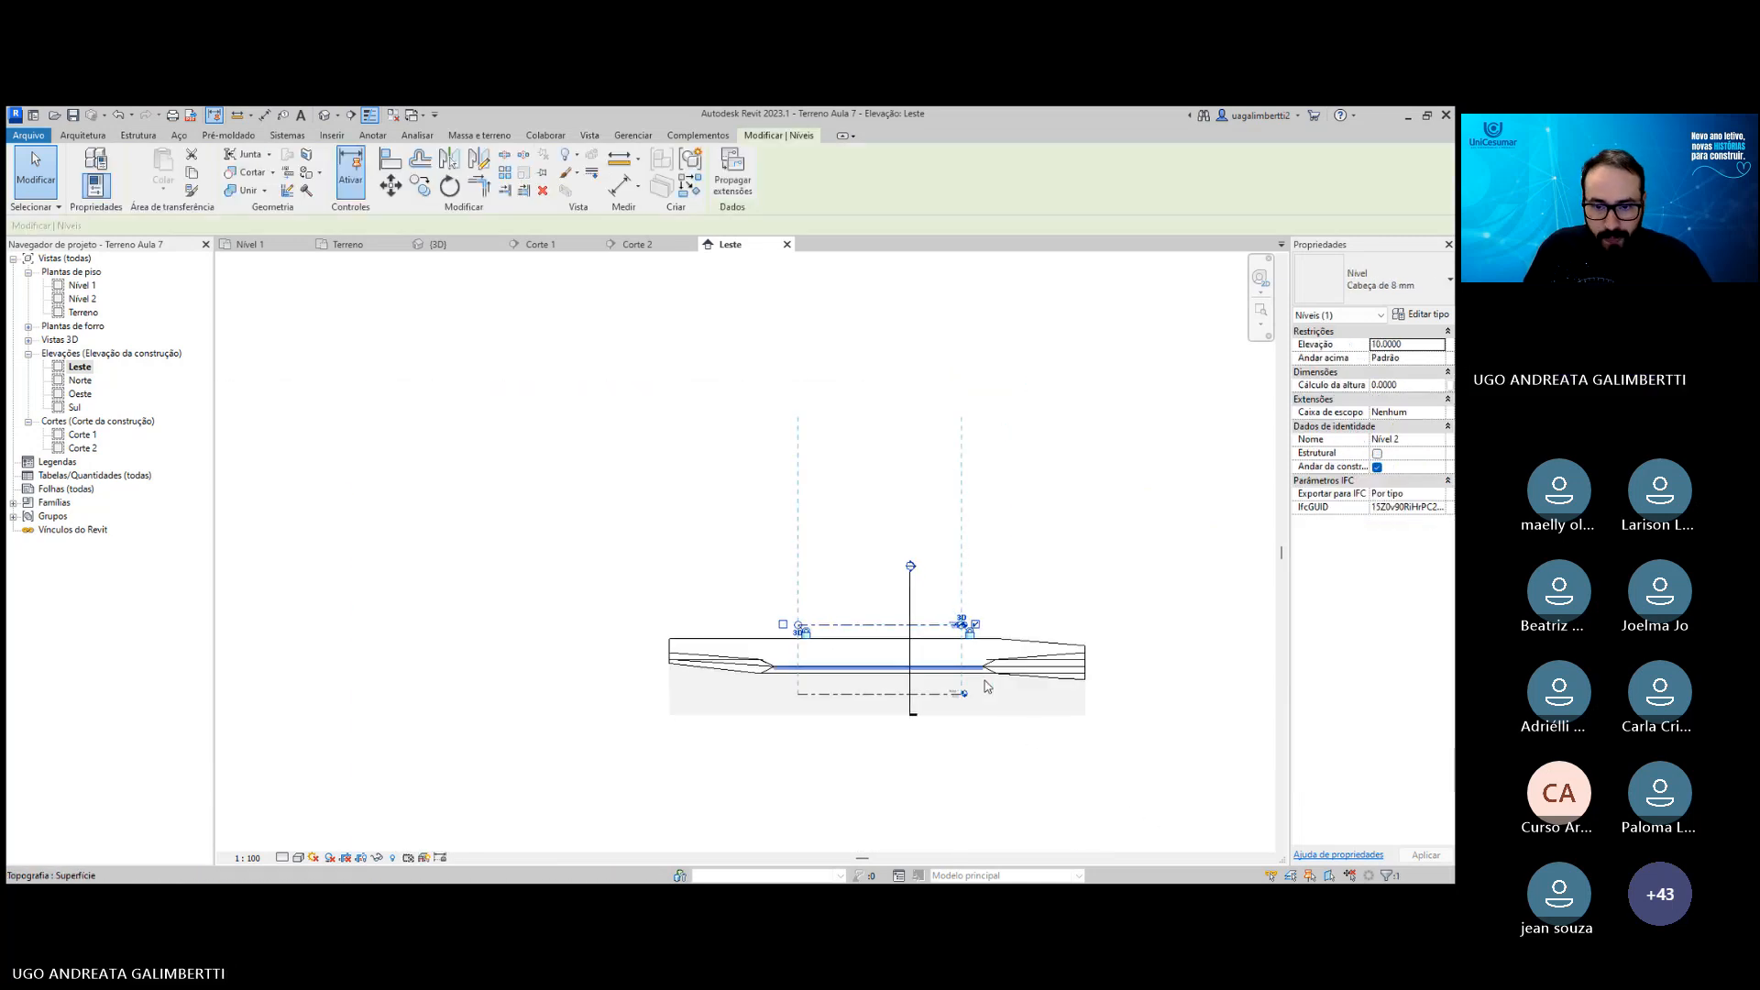
{"action": "left_click", "coordinate": [1021, 769]}
Set the elevation of Nível 1 to 4.00 in the Leste elevation and leave everything deselected.
{"action": "scroll", "coordinate": [888, 601], "scroll_direction": "up", "scroll_amount": 2}
{"action": "scroll", "coordinate": [889, 607], "scroll_direction": "up", "scroll_amount": 2}
{"action": "scroll", "coordinate": [912, 633], "scroll_direction": "up", "scroll_amount": 3}
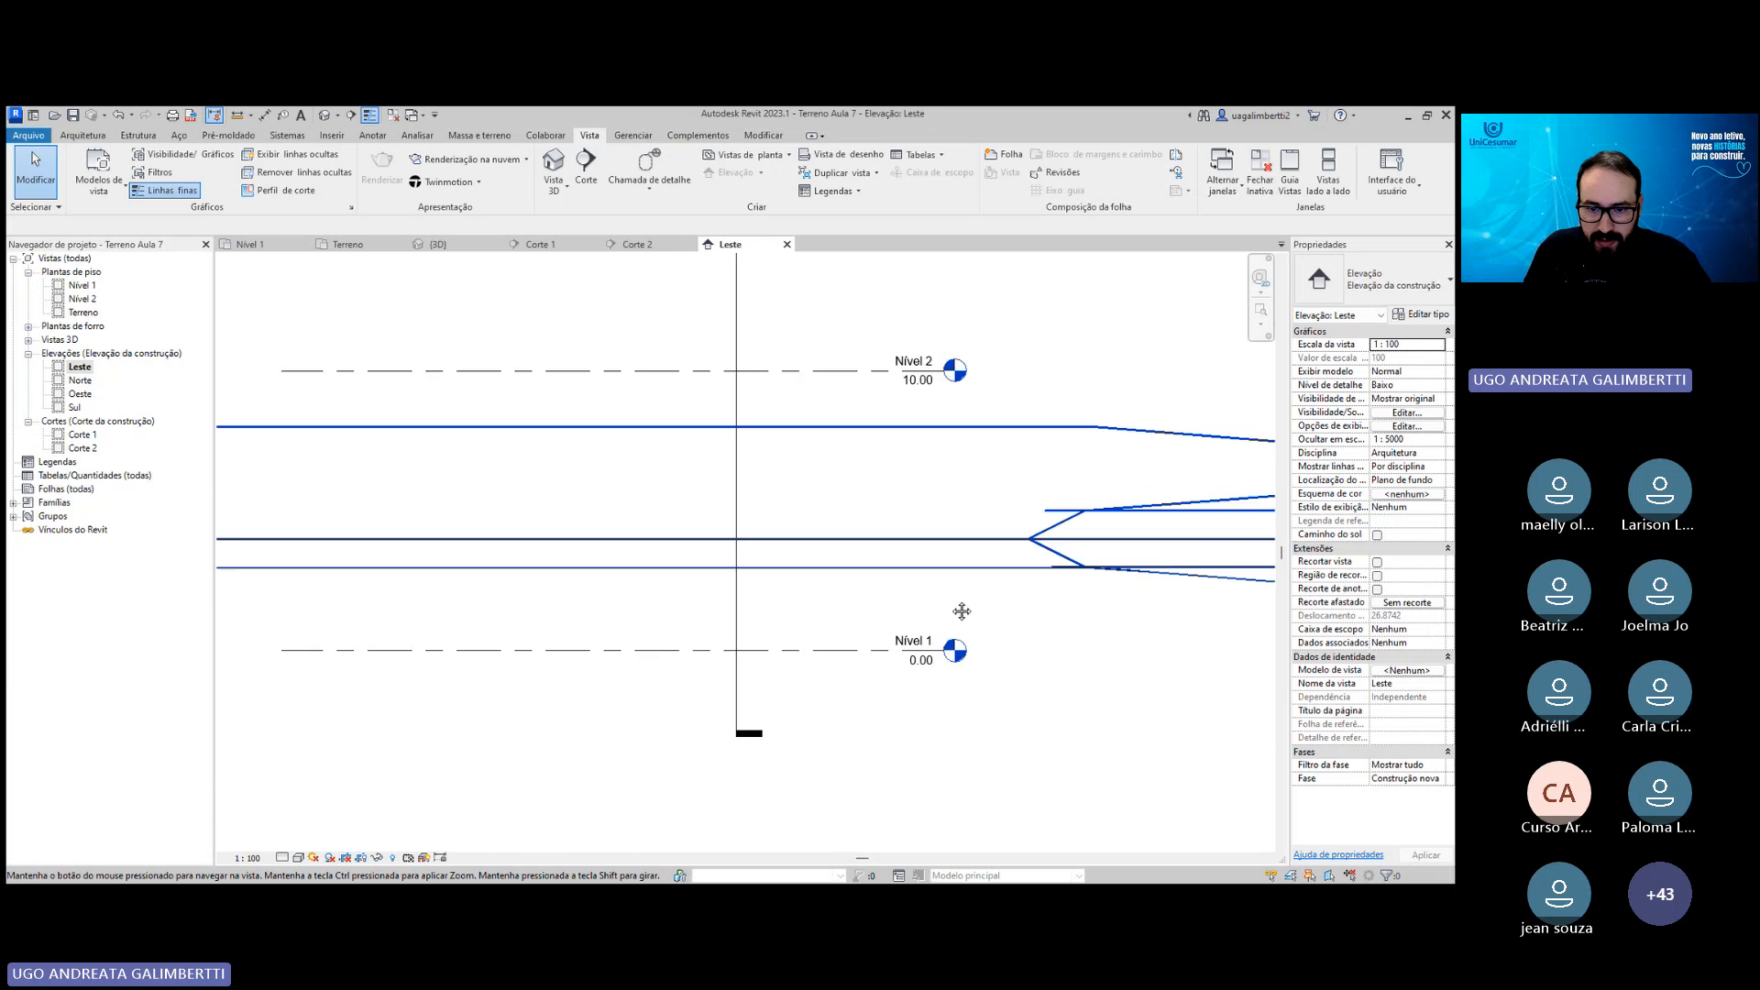
{"action": "left_click", "coordinate": [916, 649]}
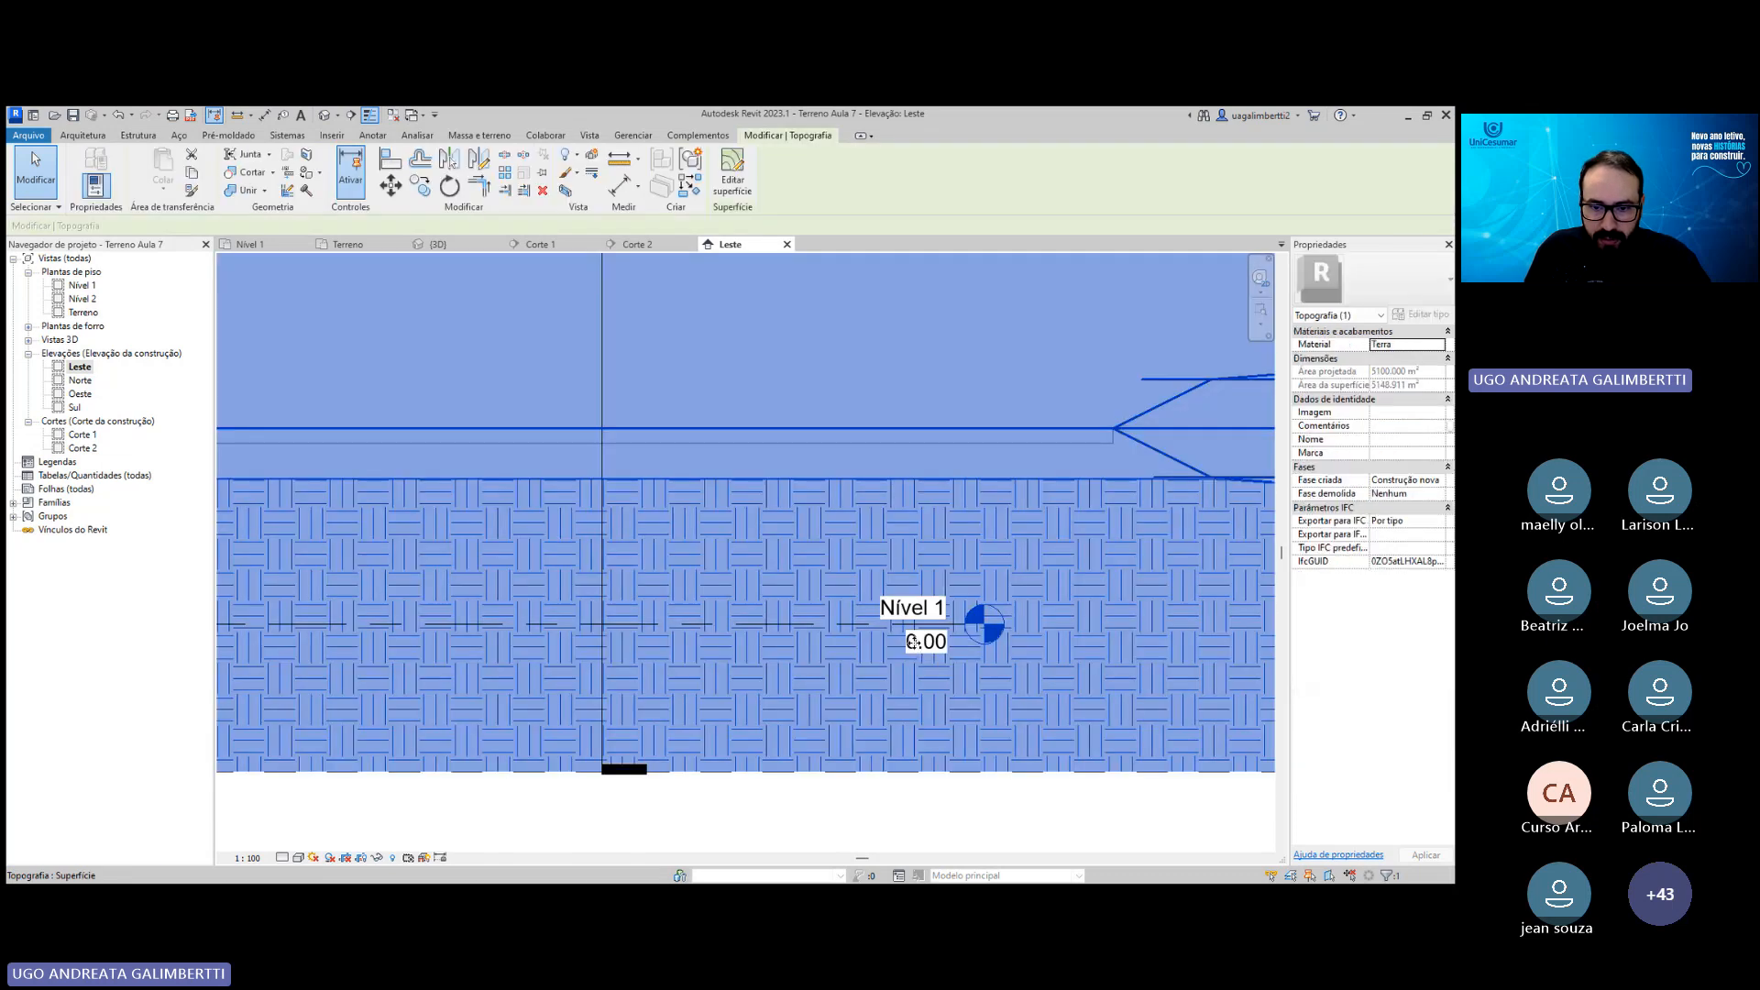
{"action": "key", "text": "Escape"}
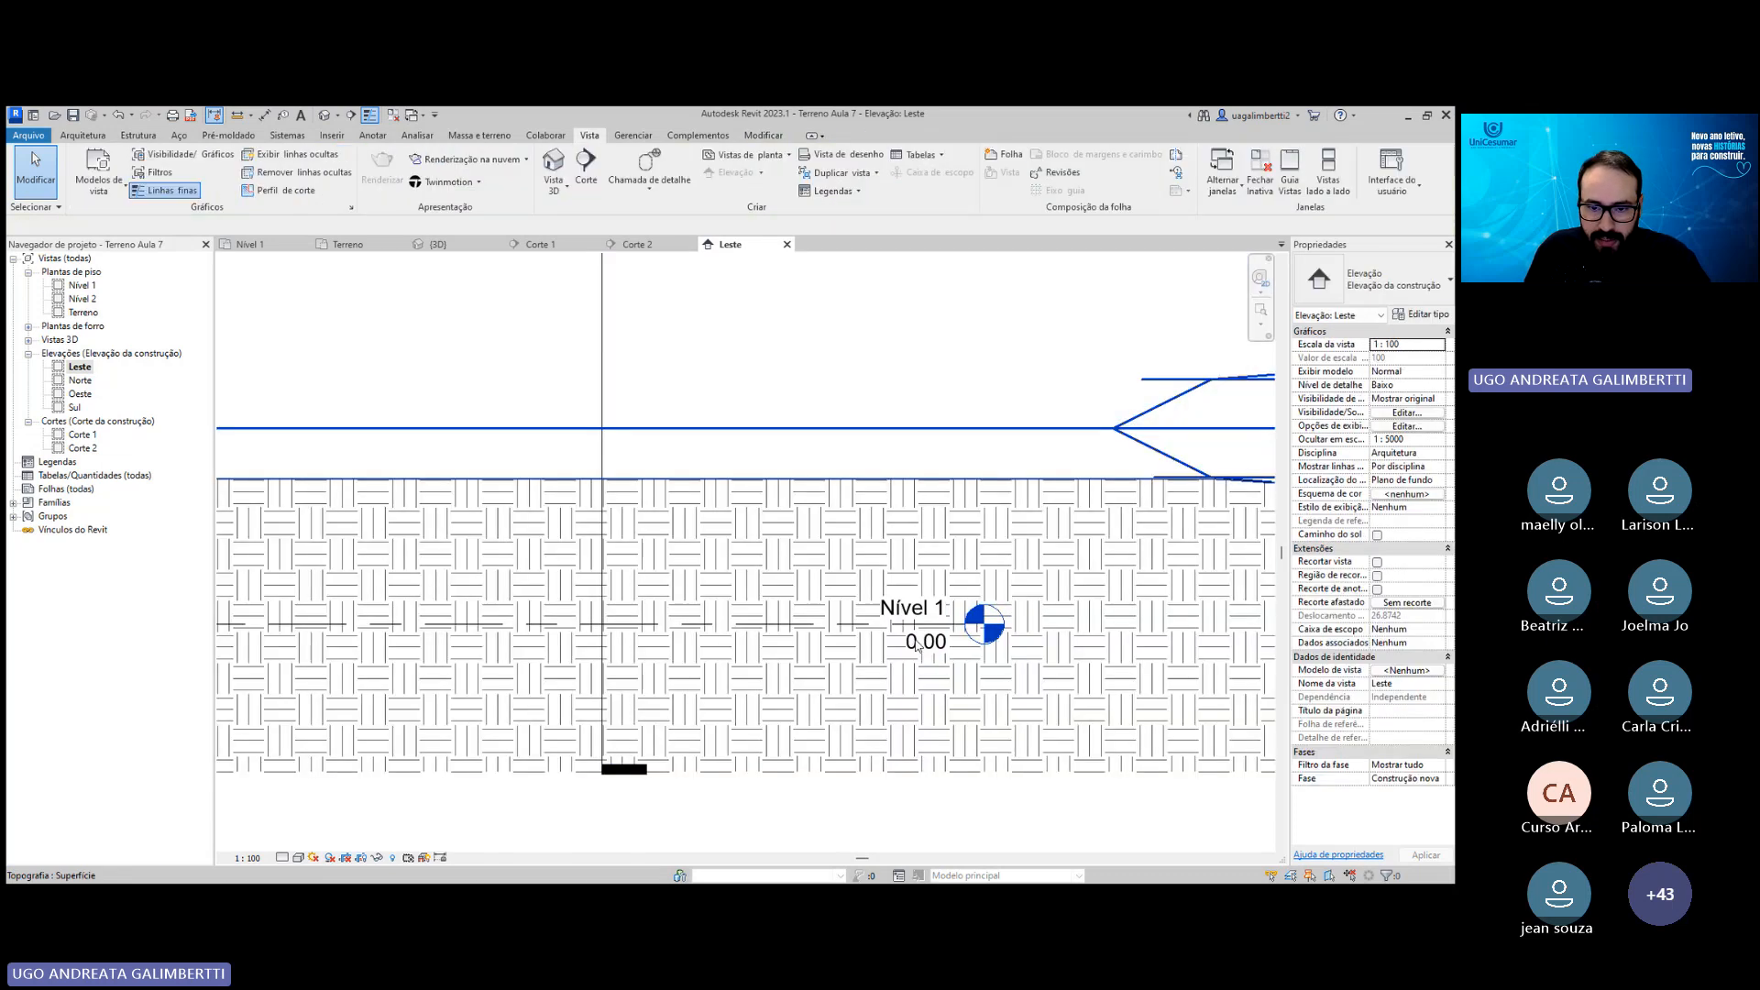
{"action": "left_click", "coordinate": [916, 648]}
{"action": "key", "text": "Escape"}
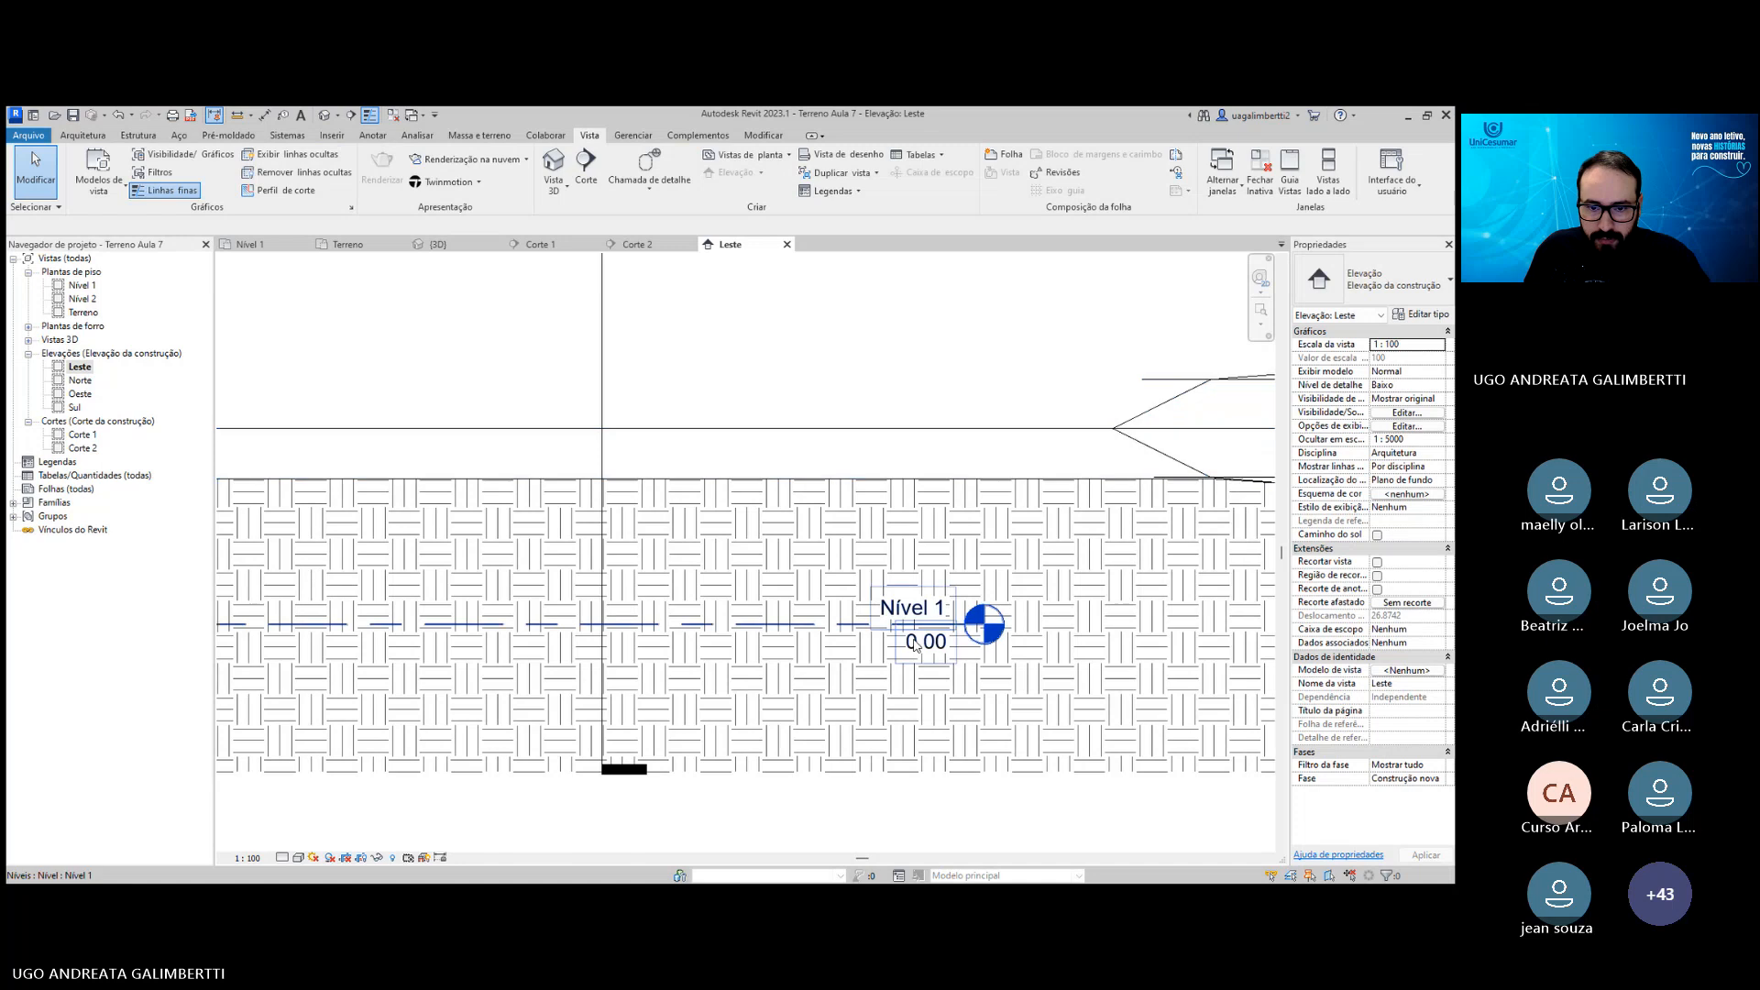
{"action": "double_click", "coordinate": [907, 642]}
{"action": "type", "text": "4"}
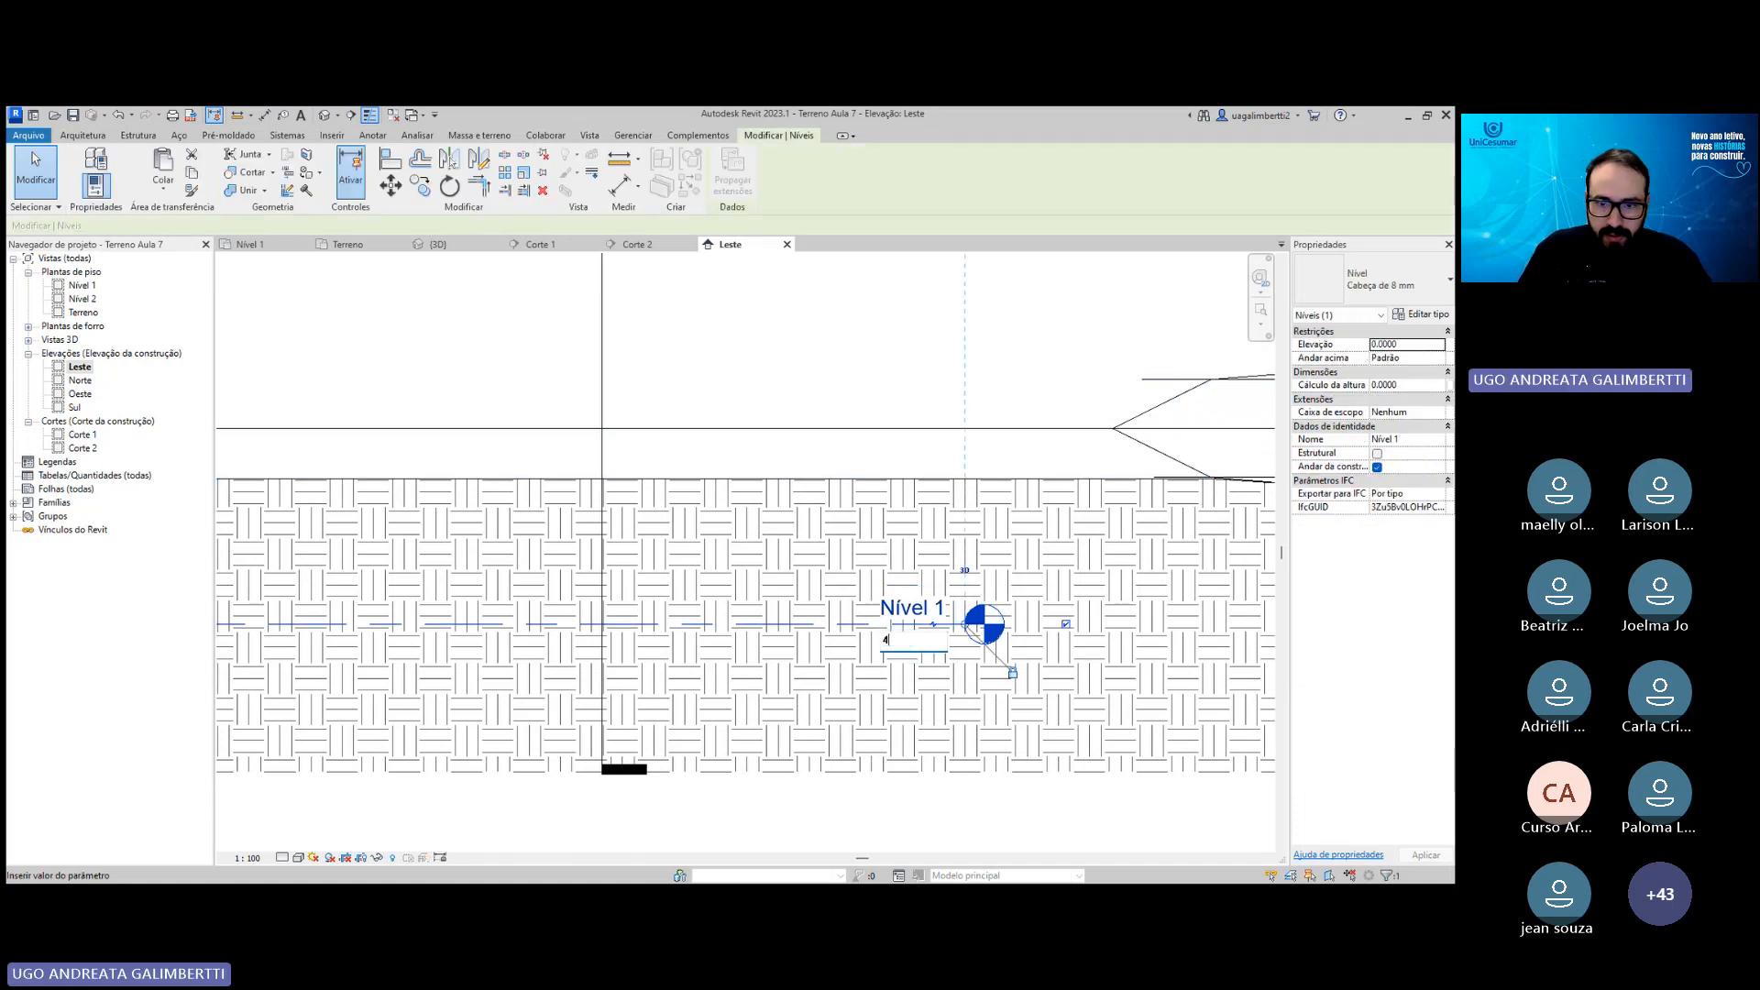
{"action": "key", "text": "Return"}
{"action": "scroll", "coordinate": [846, 519], "scroll_direction": "down", "scroll_amount": 3}
{"action": "left_click", "coordinate": [927, 648]}
{"action": "middle_click_drag", "start_coordinate": [850, 597], "coordinate": [961, 596]}
{"action": "scroll", "coordinate": [951, 533], "scroll_direction": "down", "scroll_amount": 2}
{"action": "scroll", "coordinate": [930, 507], "scroll_direction": "down", "scroll_amount": 1}
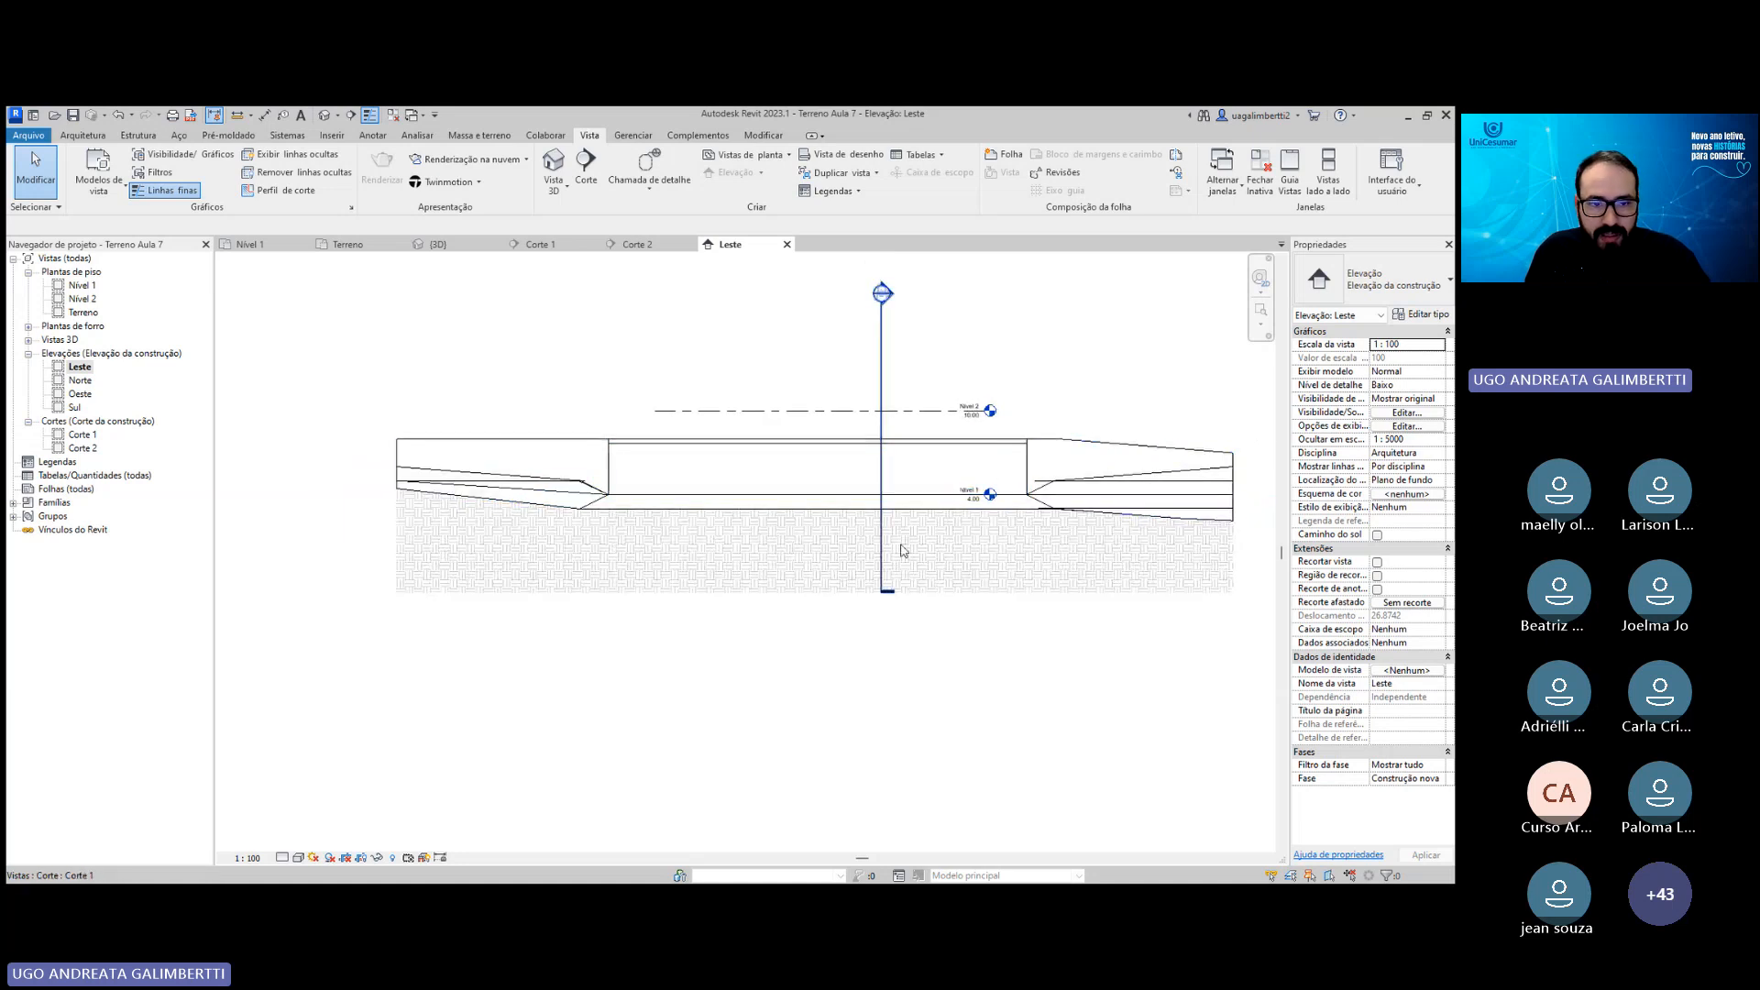
{"action": "left_click", "coordinate": [1197, 515]}
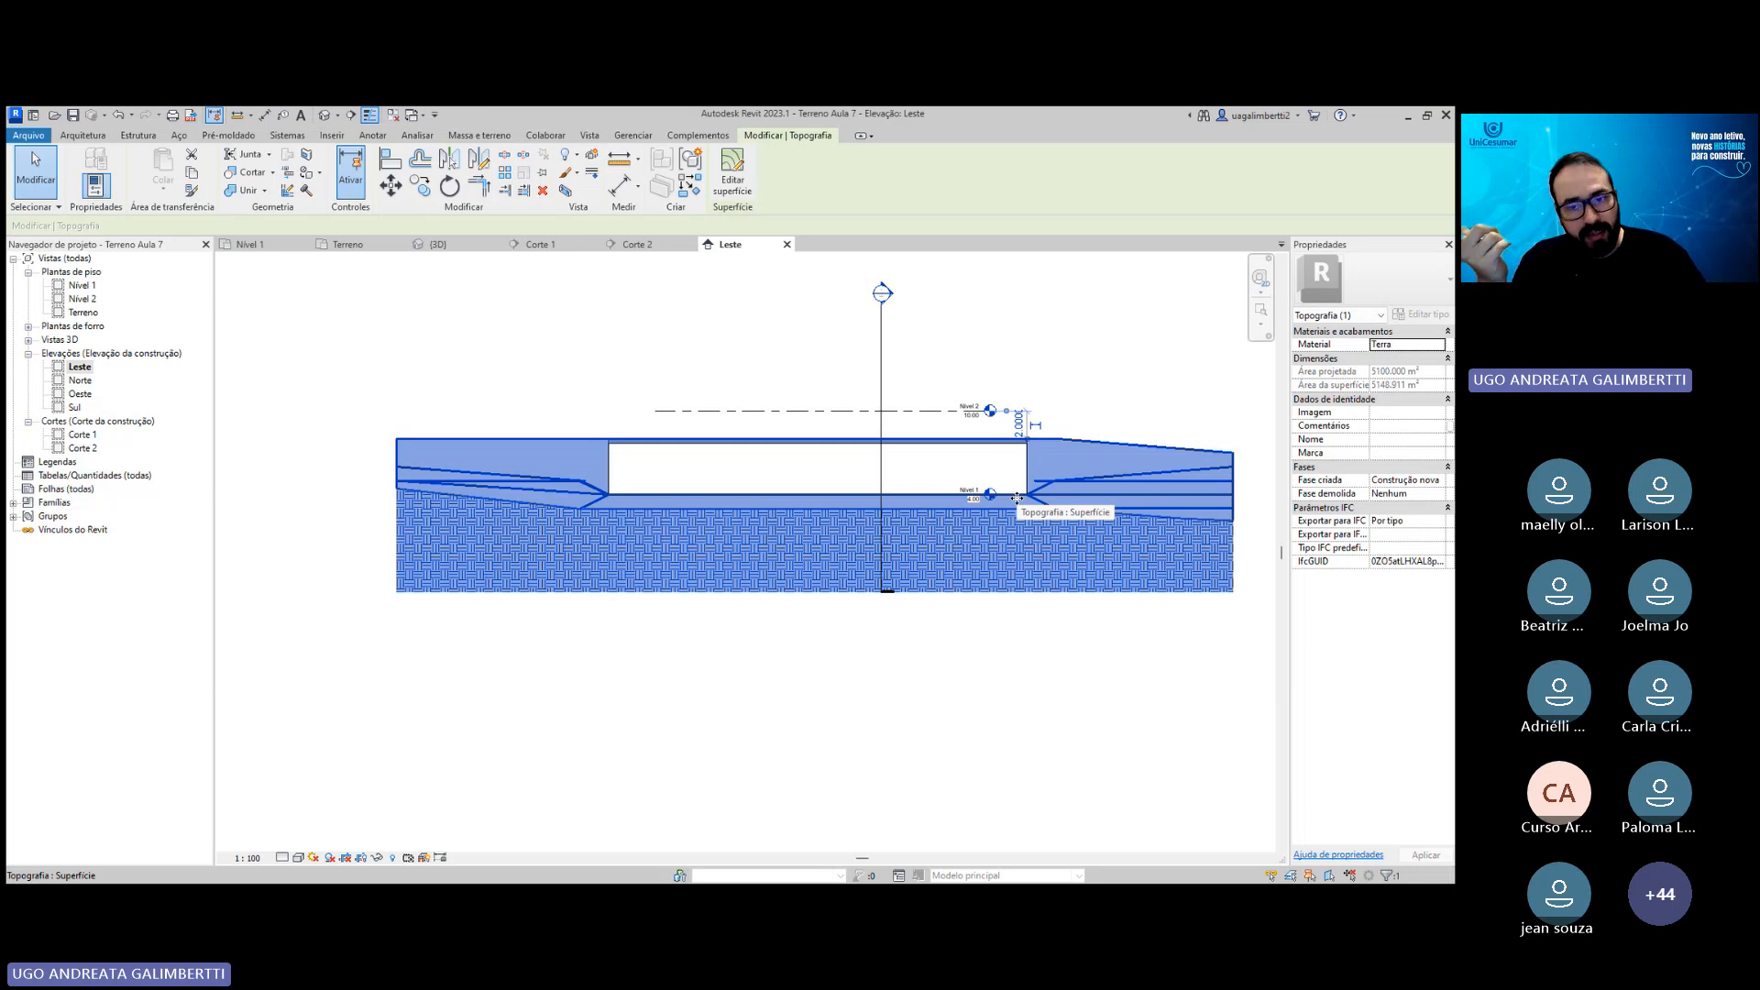
{"action": "left_click", "coordinate": [1014, 365]}
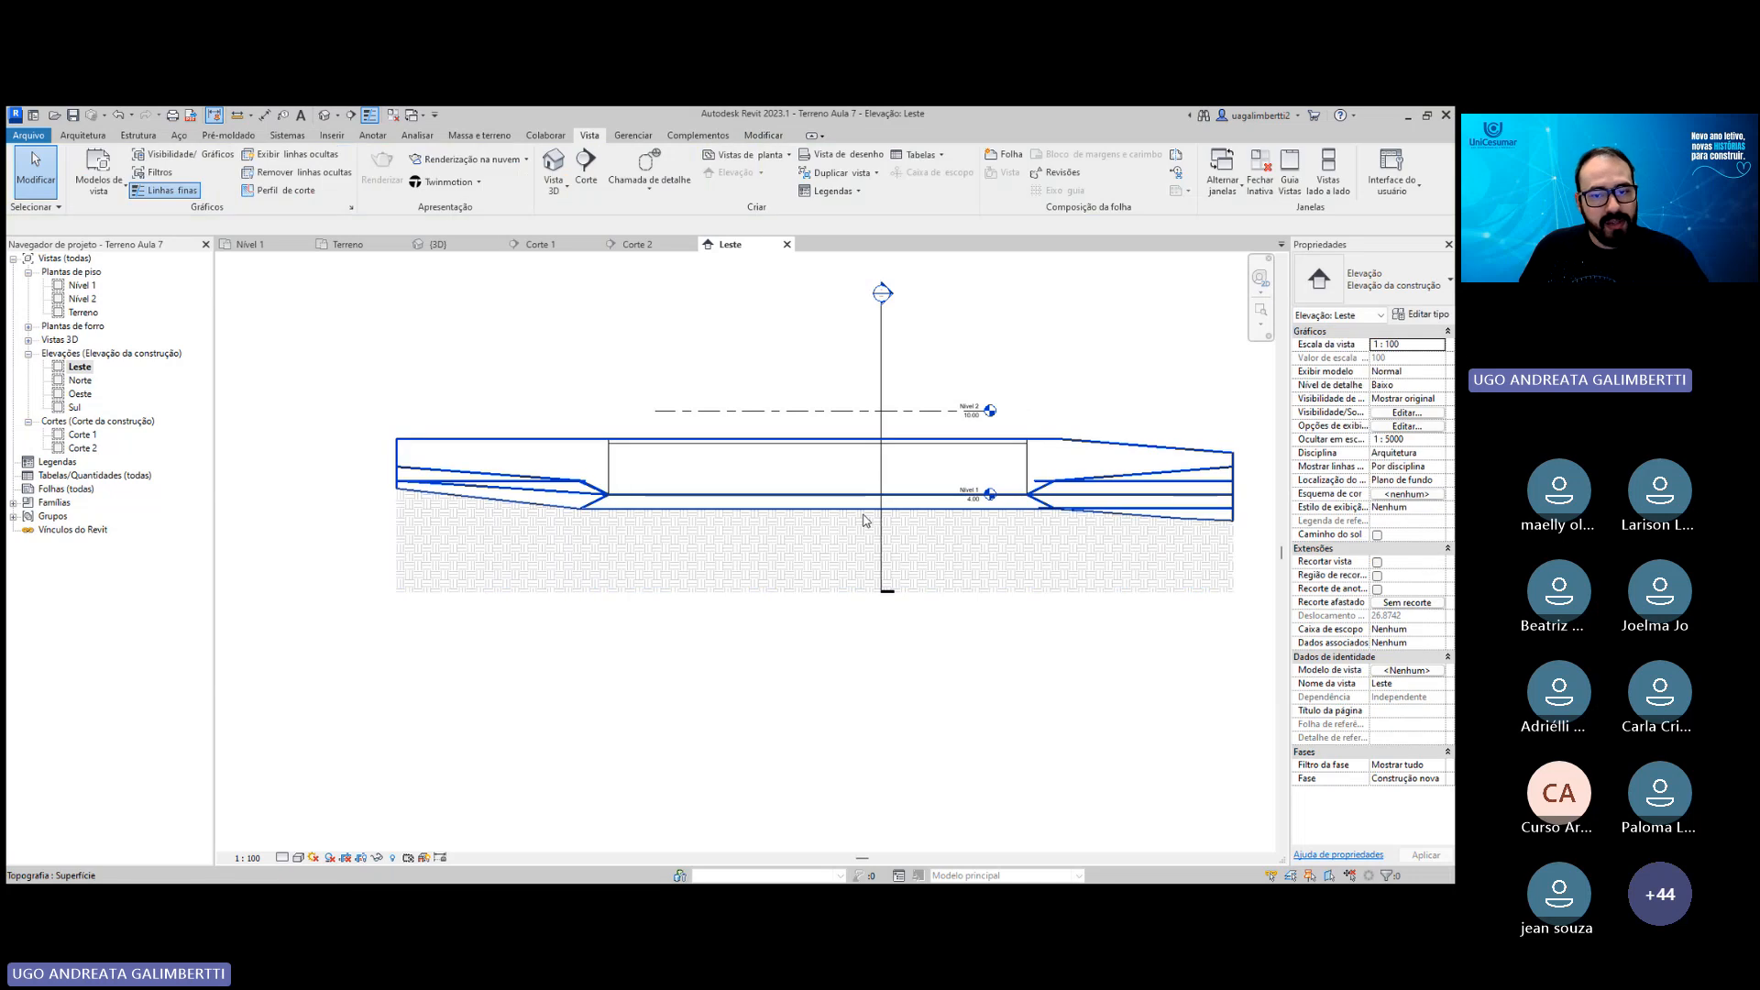
Rename the level Nível 1 to Térreo and accept renaming its corresponding views.
{"action": "scroll", "coordinate": [973, 501], "scroll_direction": "up", "scroll_amount": 3}
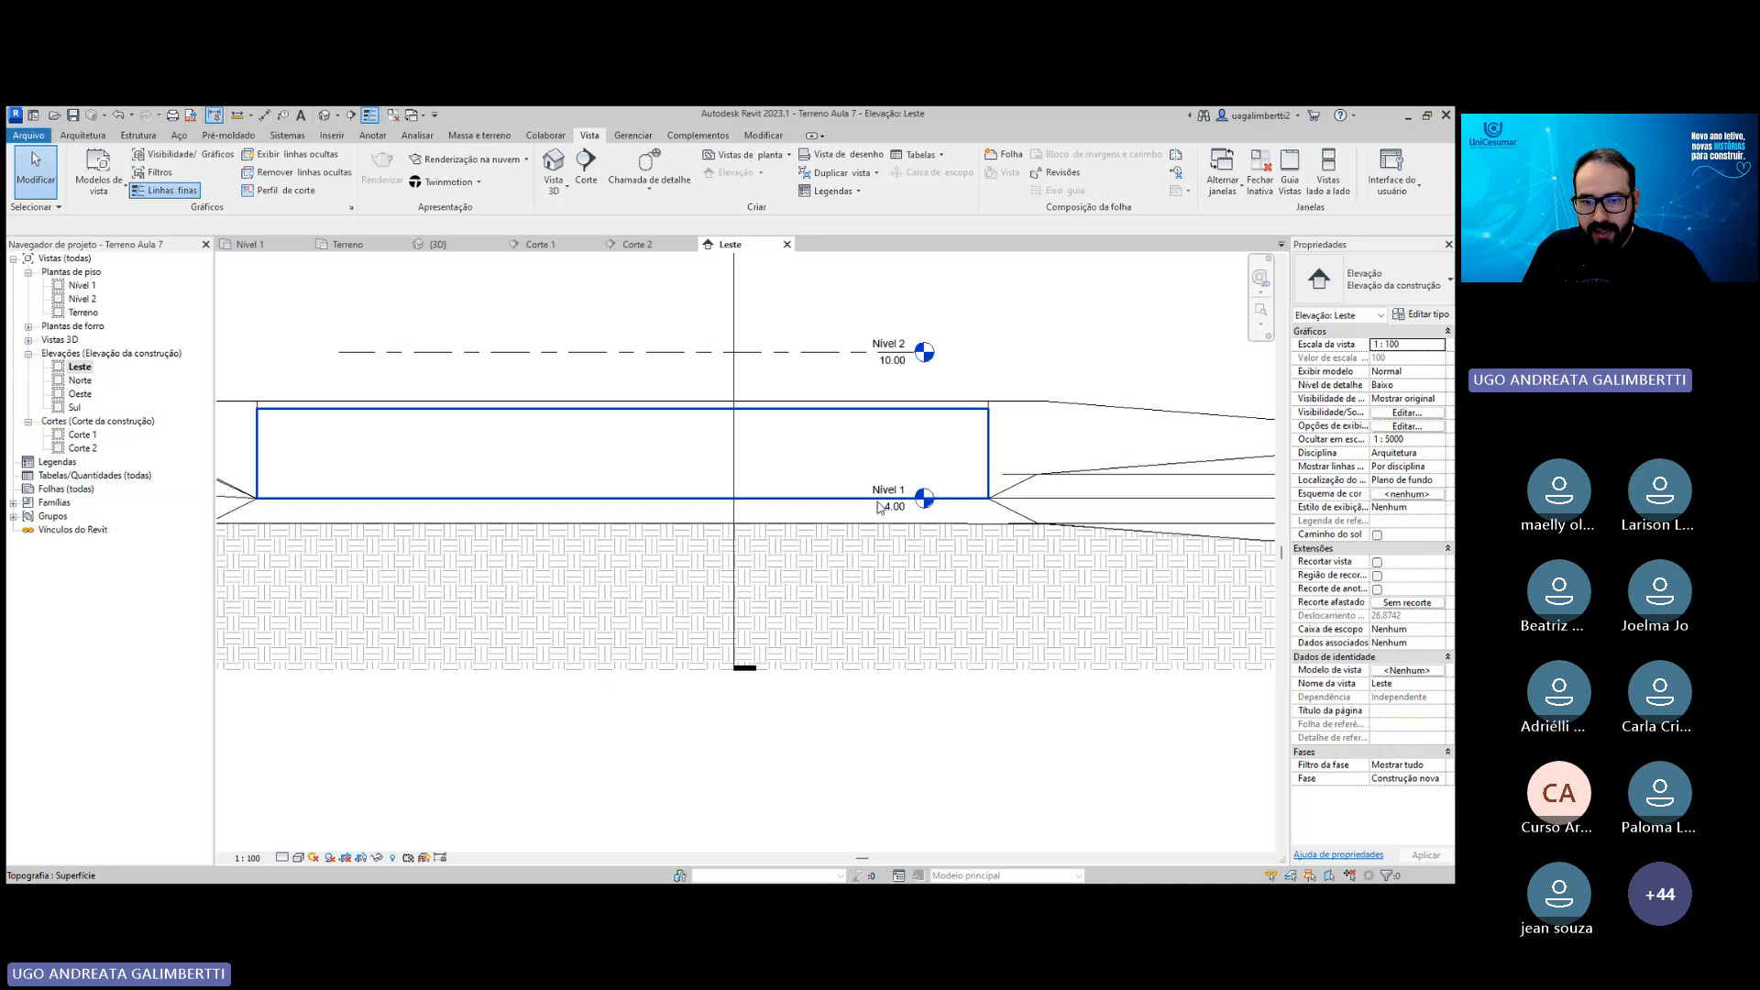
{"action": "scroll", "coordinate": [897, 510], "scroll_direction": "up", "scroll_amount": 3}
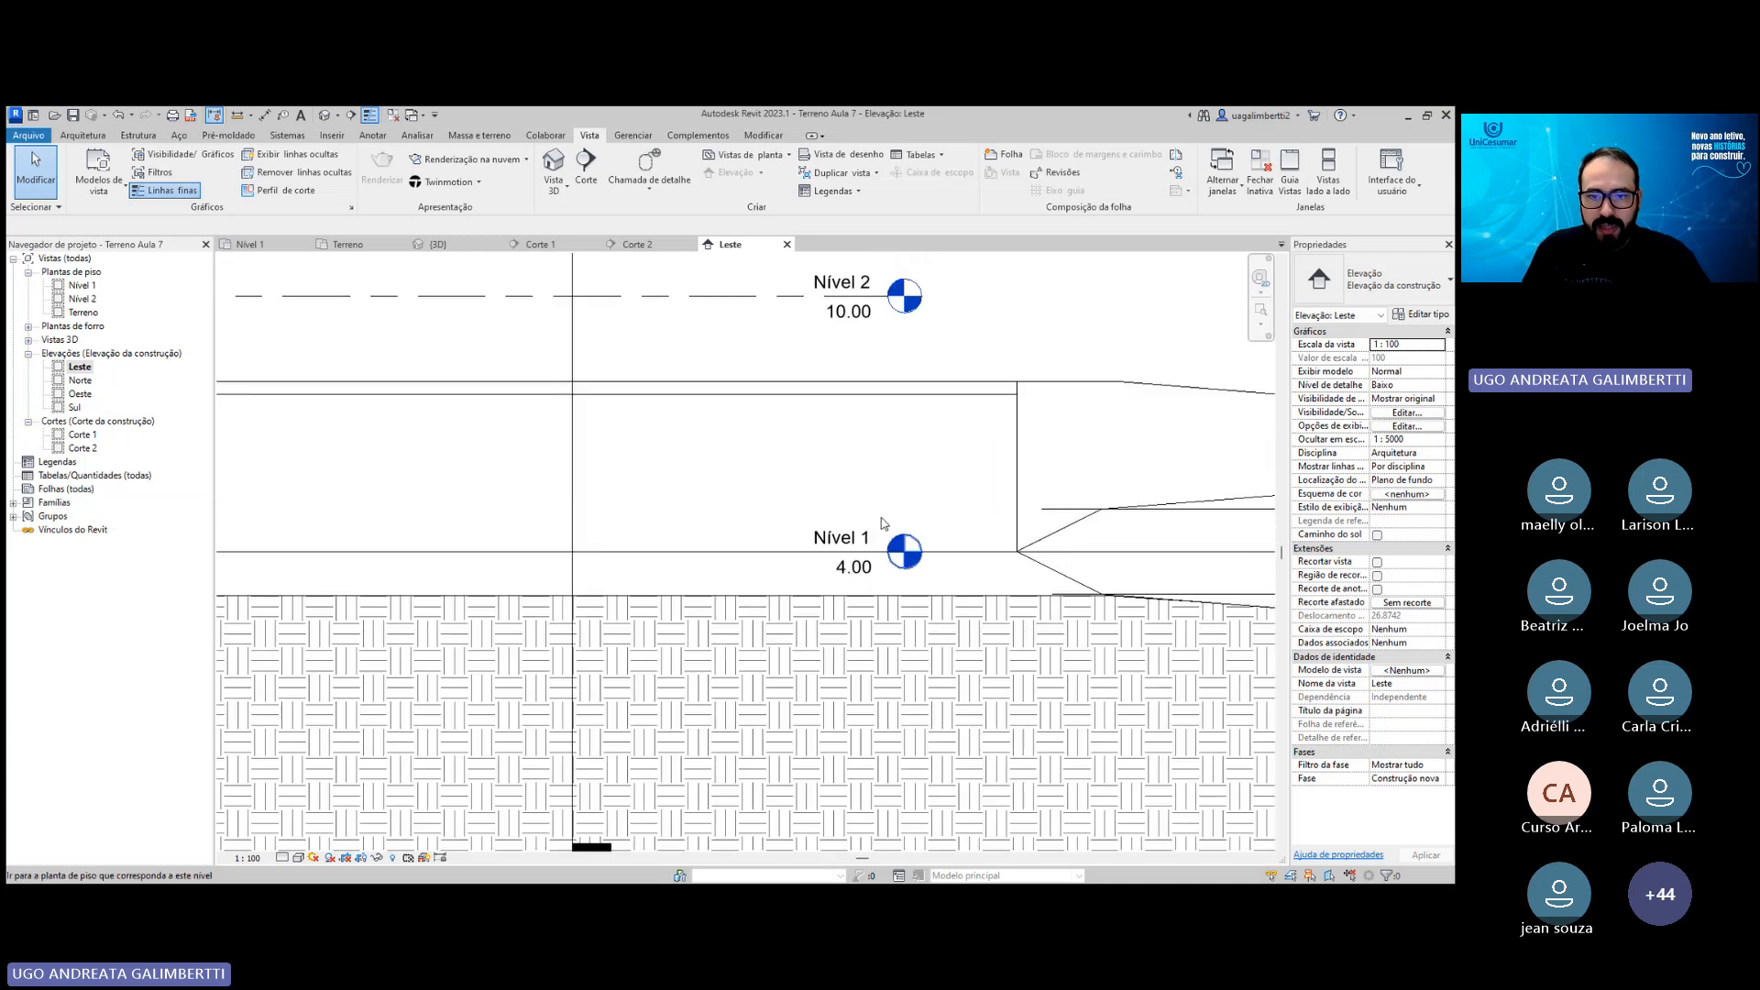
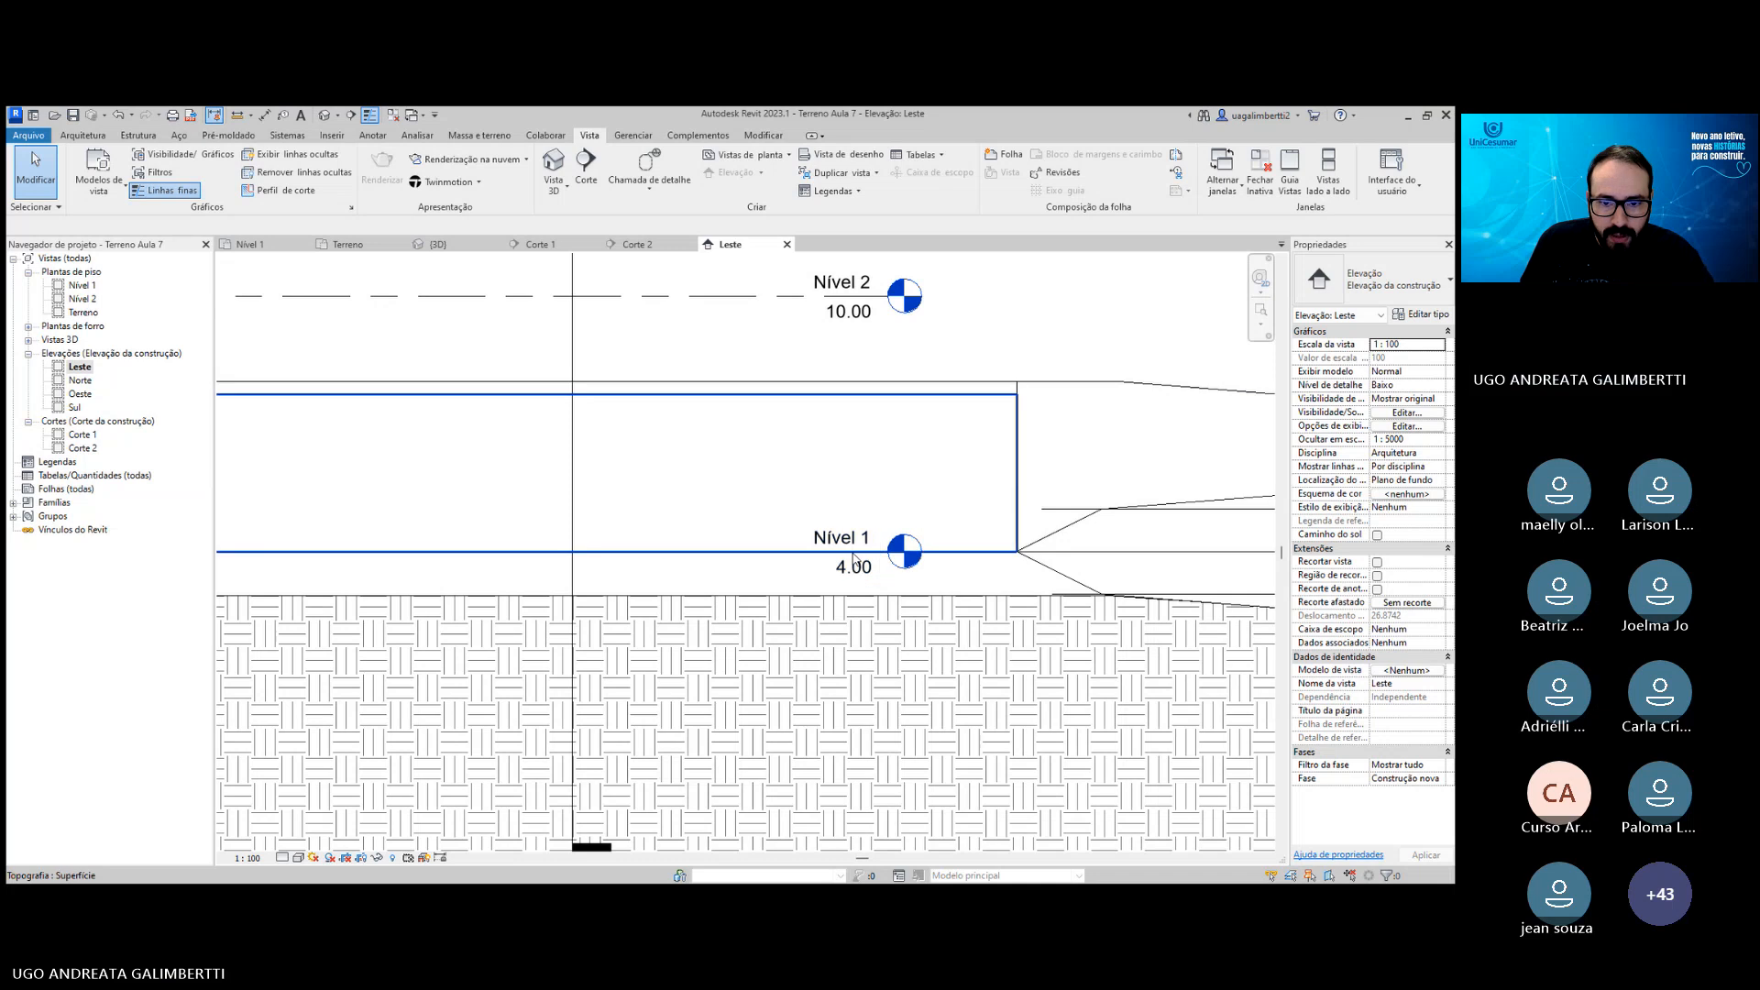
{"action": "double_click", "coordinate": [848, 538]}
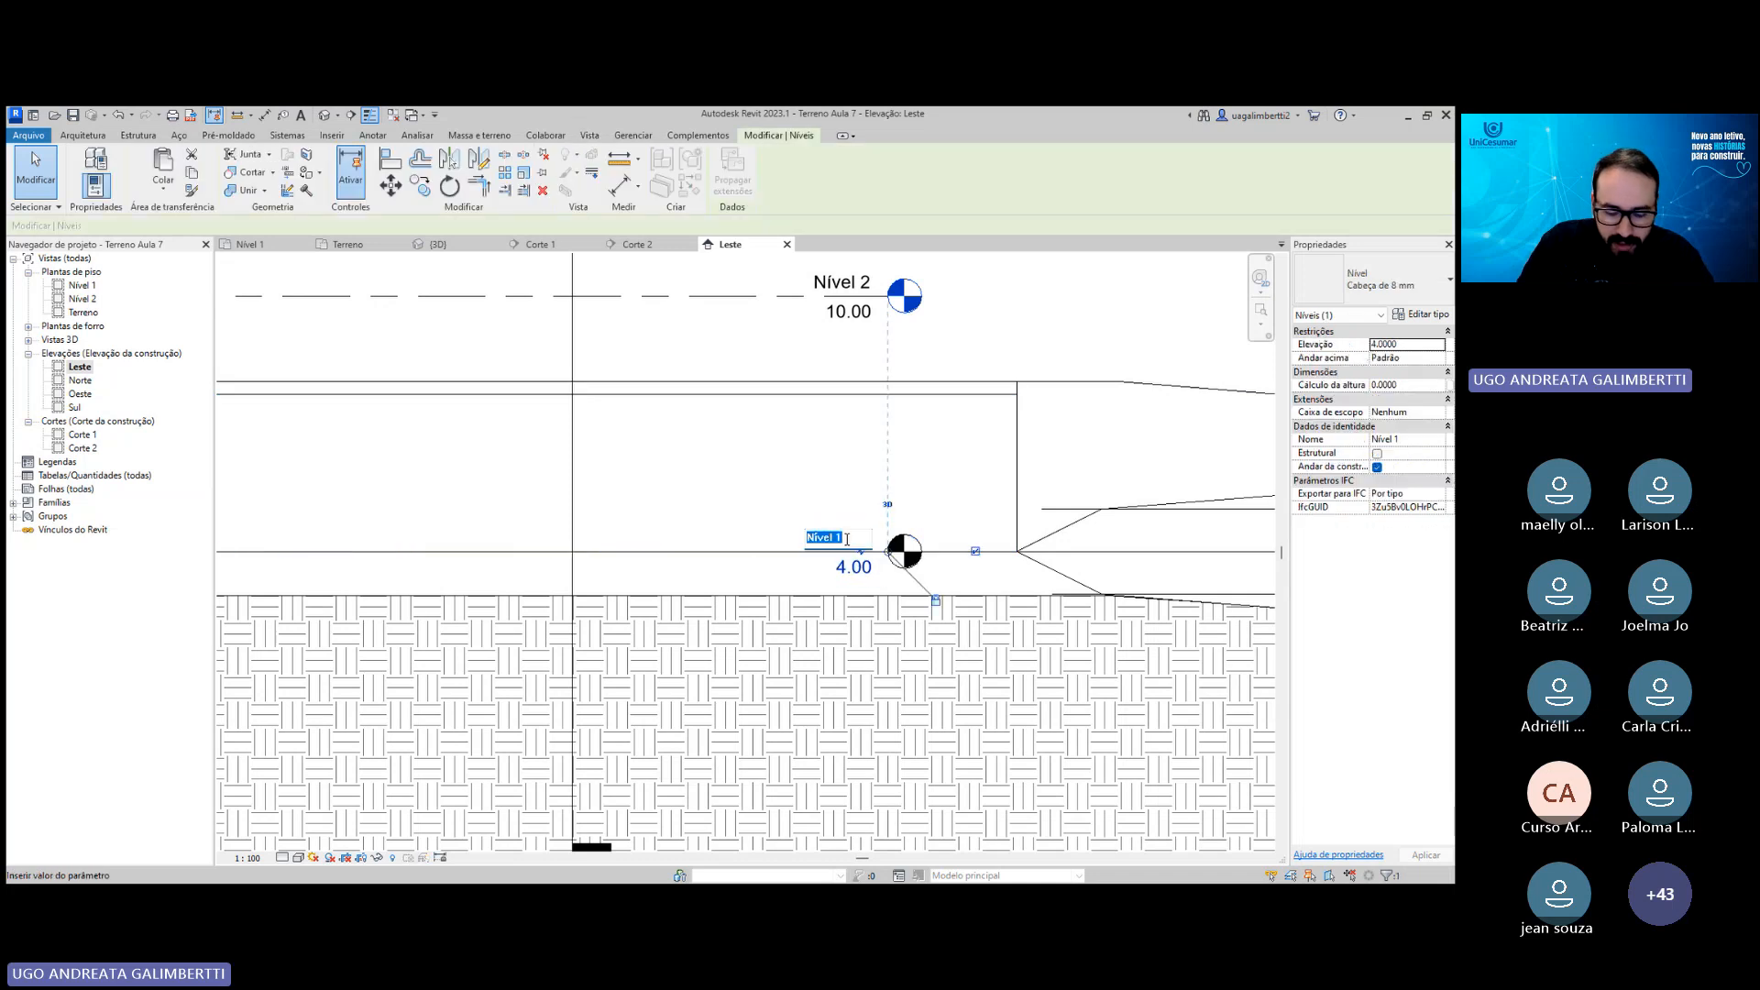
{"action": "type", "text": "Térreo"}
{"action": "key", "text": "Return"}
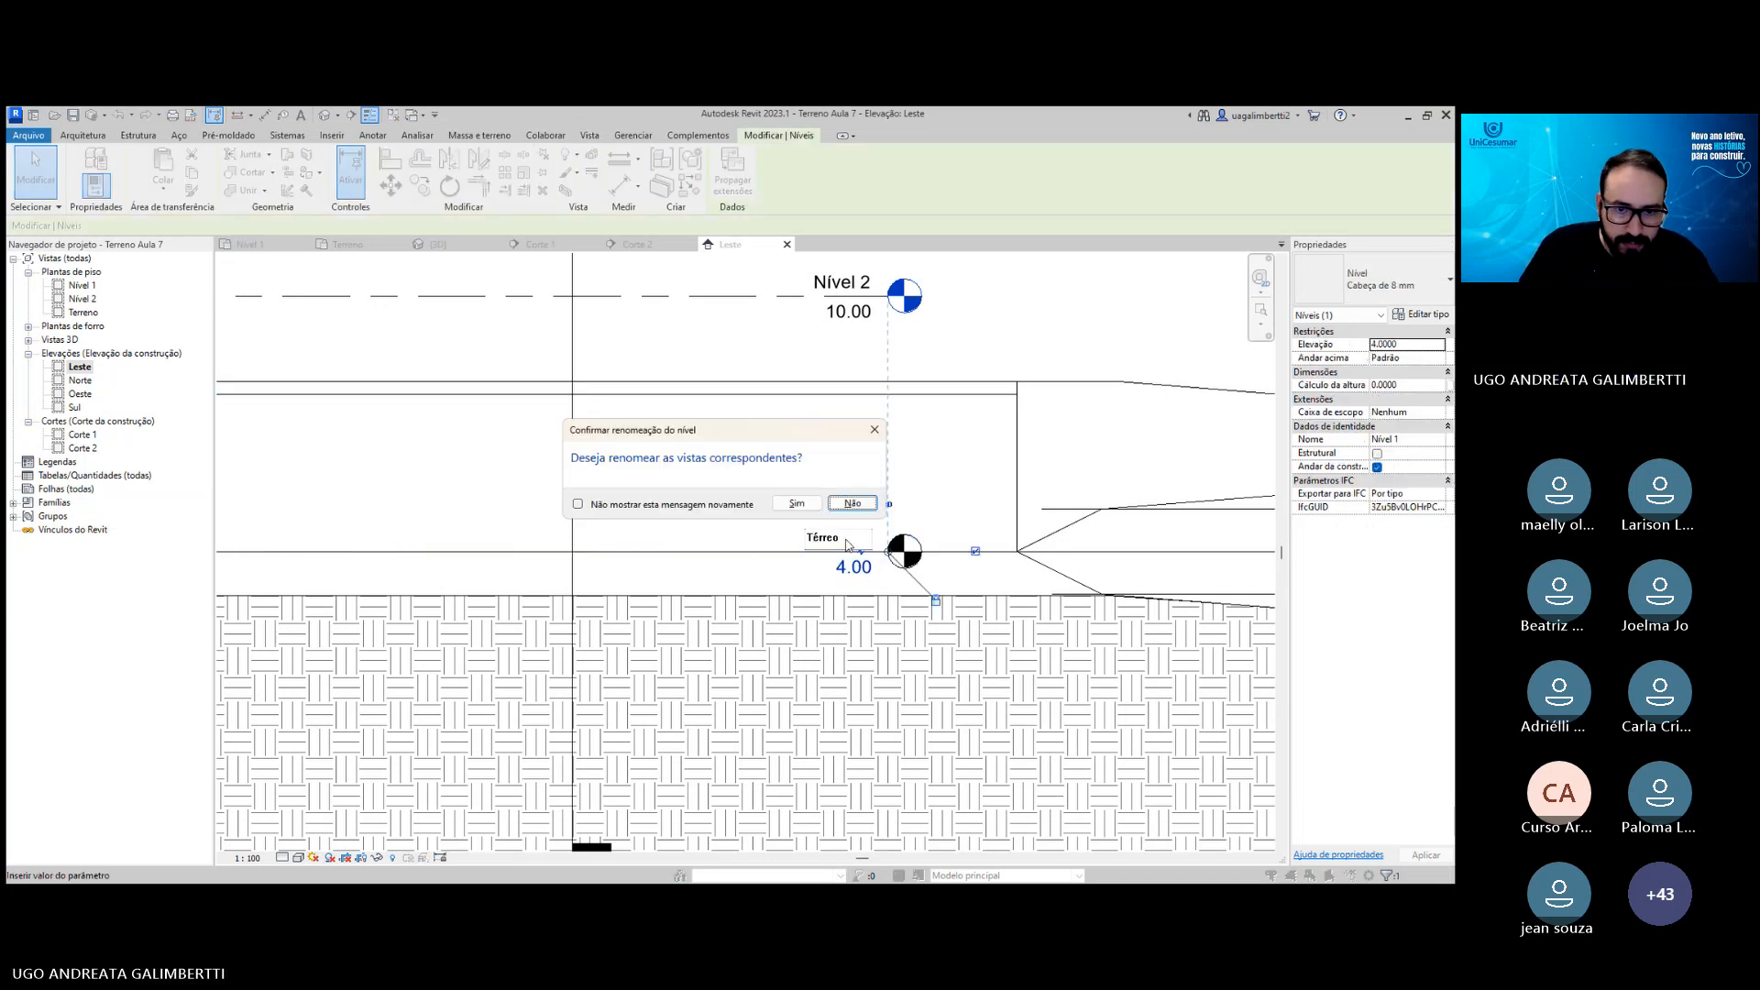
{"action": "left_click", "coordinate": [797, 503]}
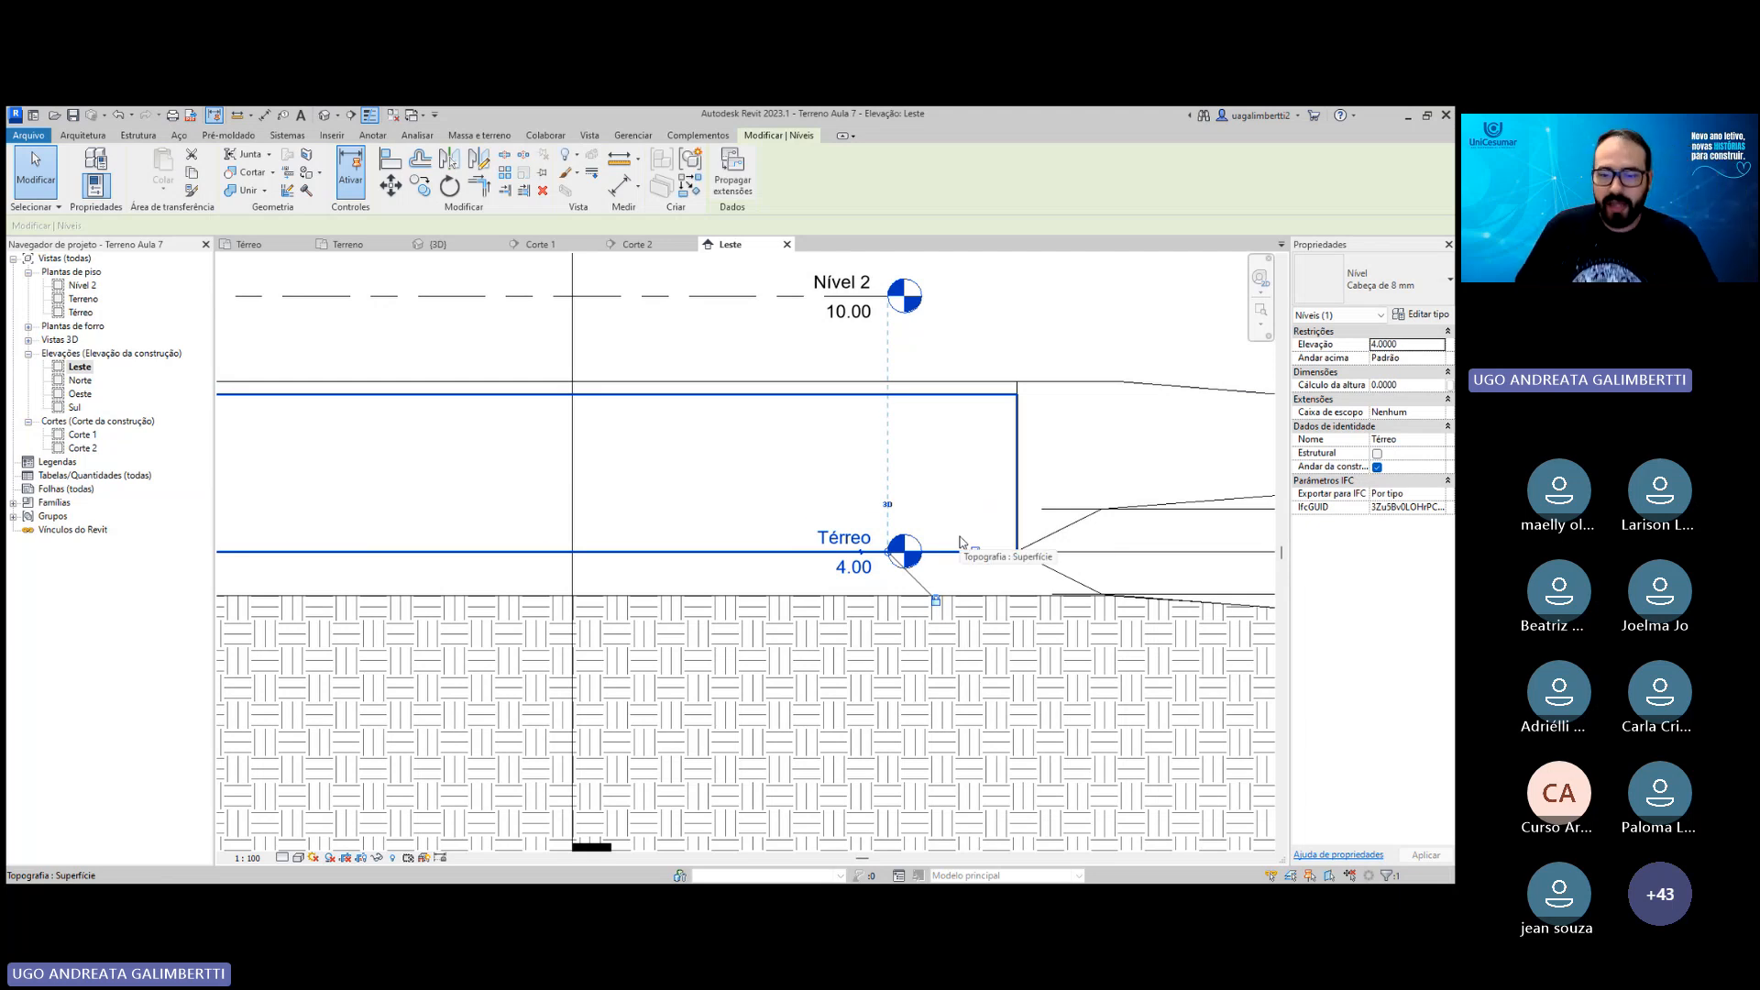
{"action": "scroll", "coordinate": [864, 675], "scroll_direction": "up", "scroll_amount": 3}
{"action": "scroll", "coordinate": [861, 577], "scroll_direction": "down", "scroll_amount": 2}
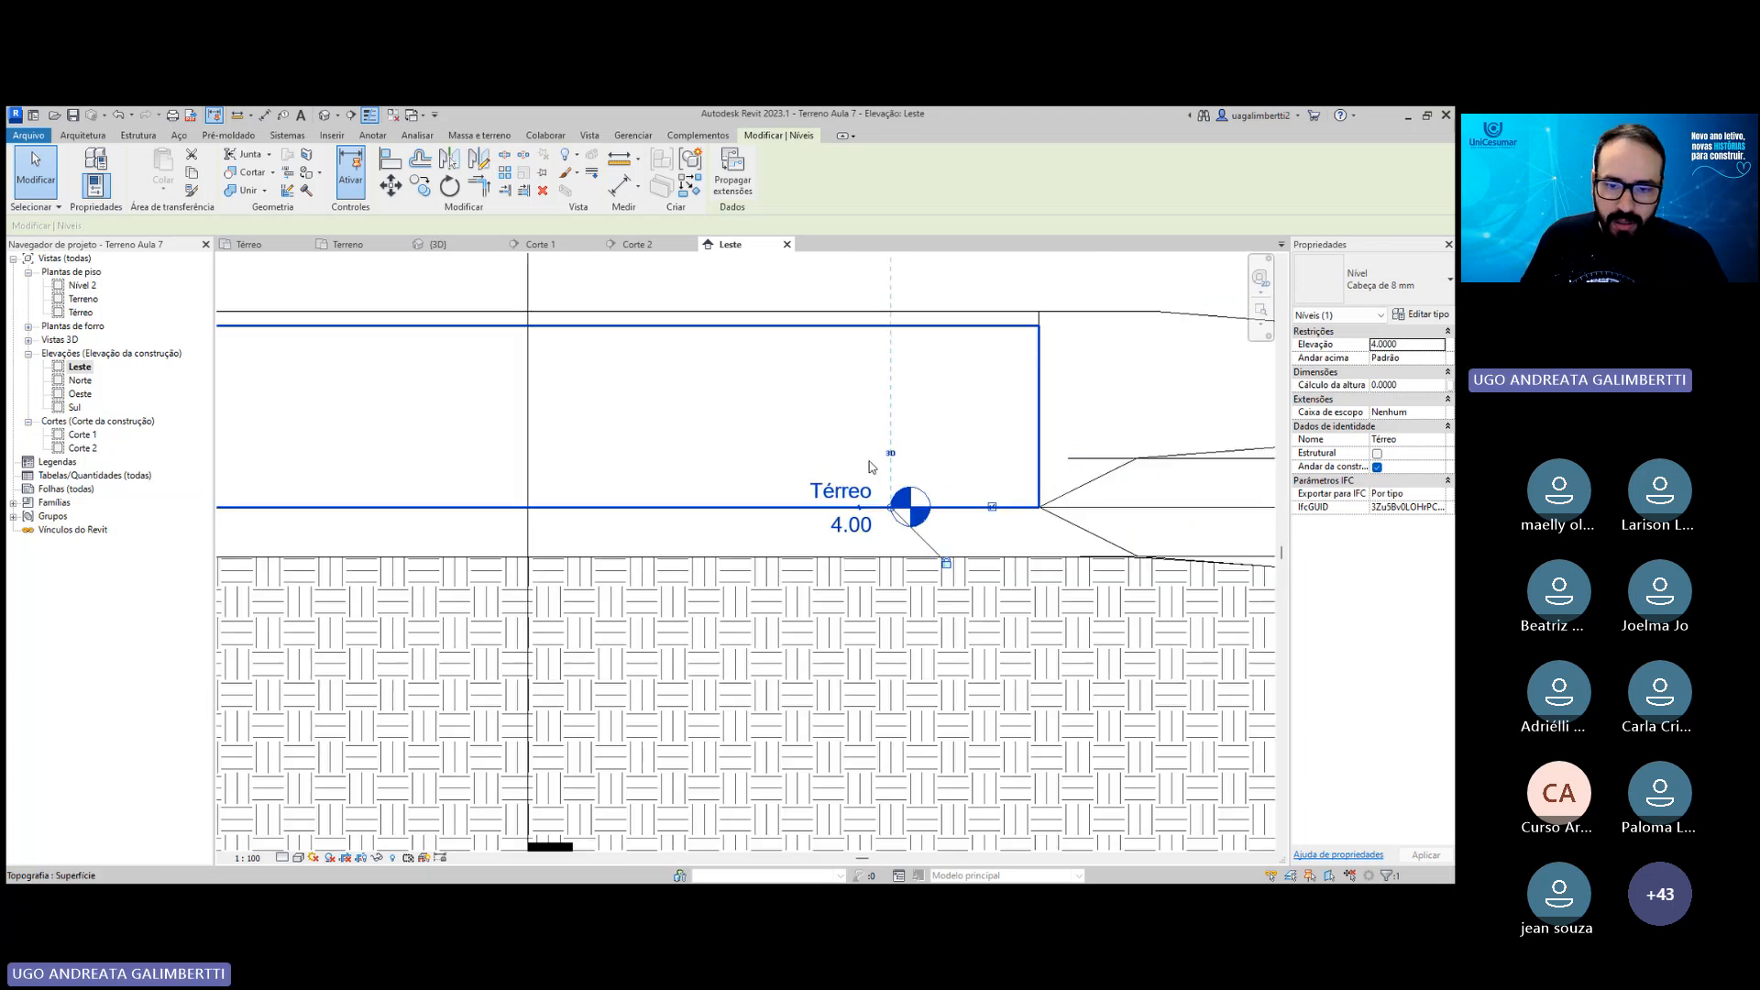
{"action": "middle_click_drag", "start_coordinate": [869, 461], "coordinate": [880, 520]}
{"action": "scroll", "coordinate": [896, 545], "scroll_direction": "up", "scroll_amount": 1}
{"action": "scroll", "coordinate": [883, 556], "scroll_direction": "down", "scroll_amount": 2}
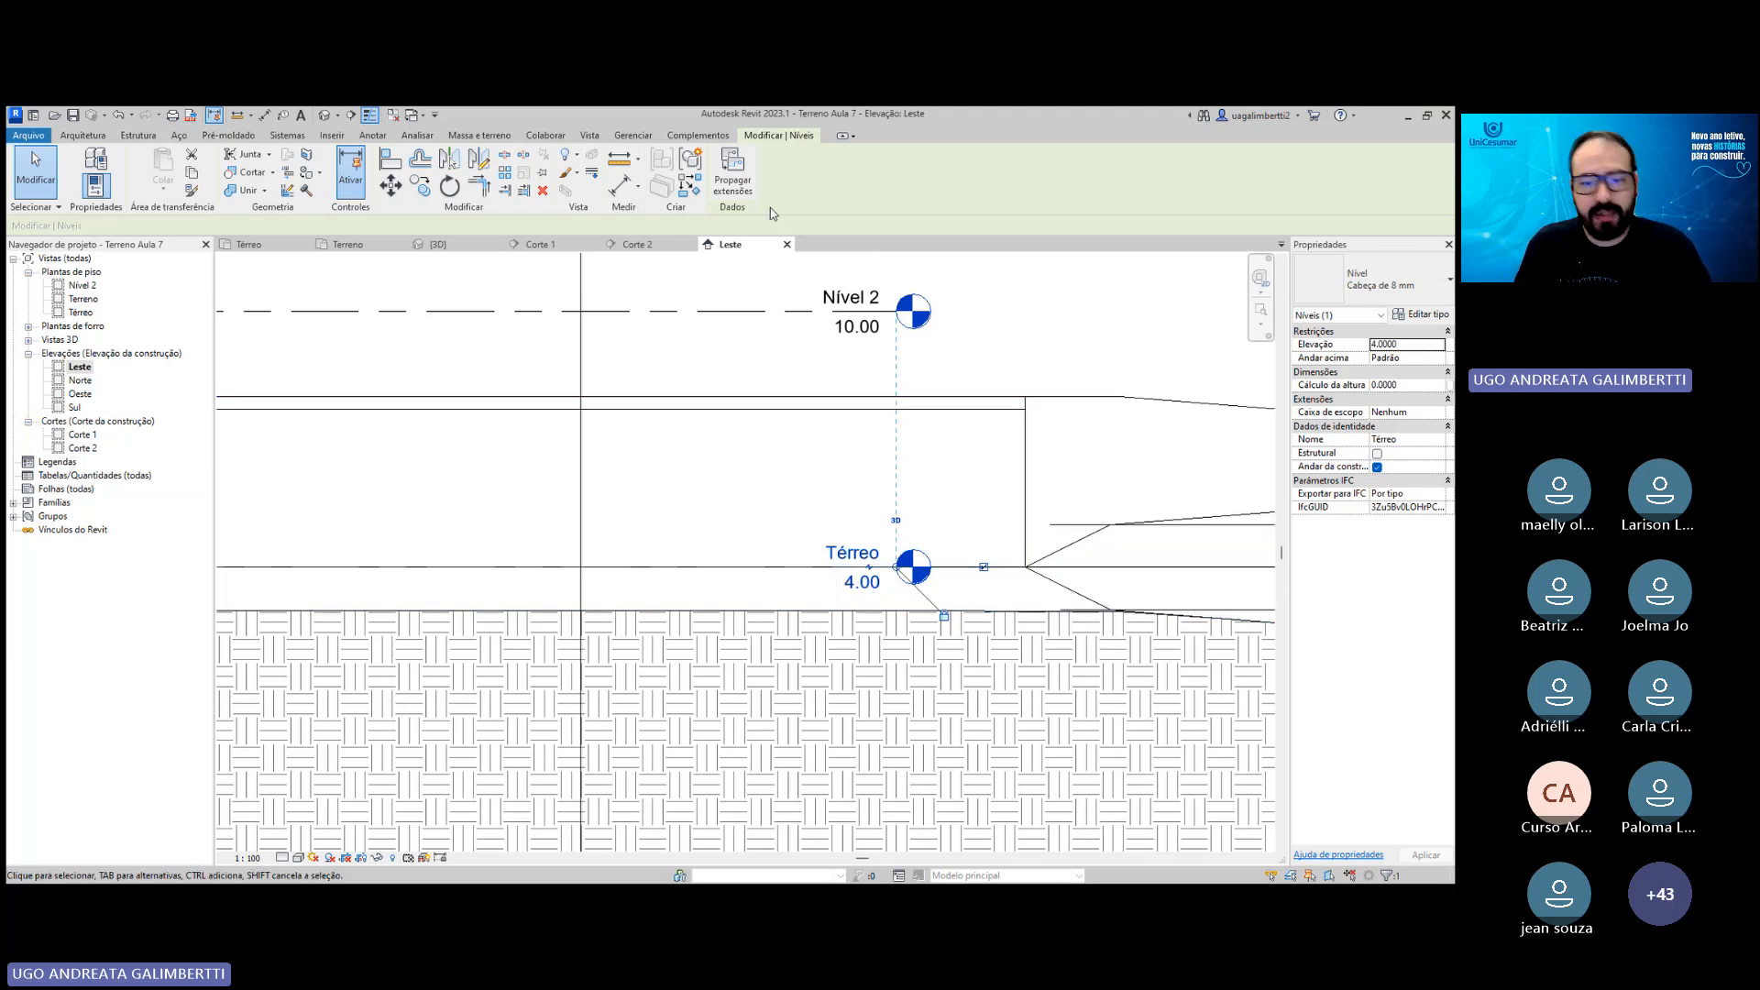
{"action": "scroll", "coordinate": [935, 503], "scroll_direction": "down", "scroll_amount": 3}
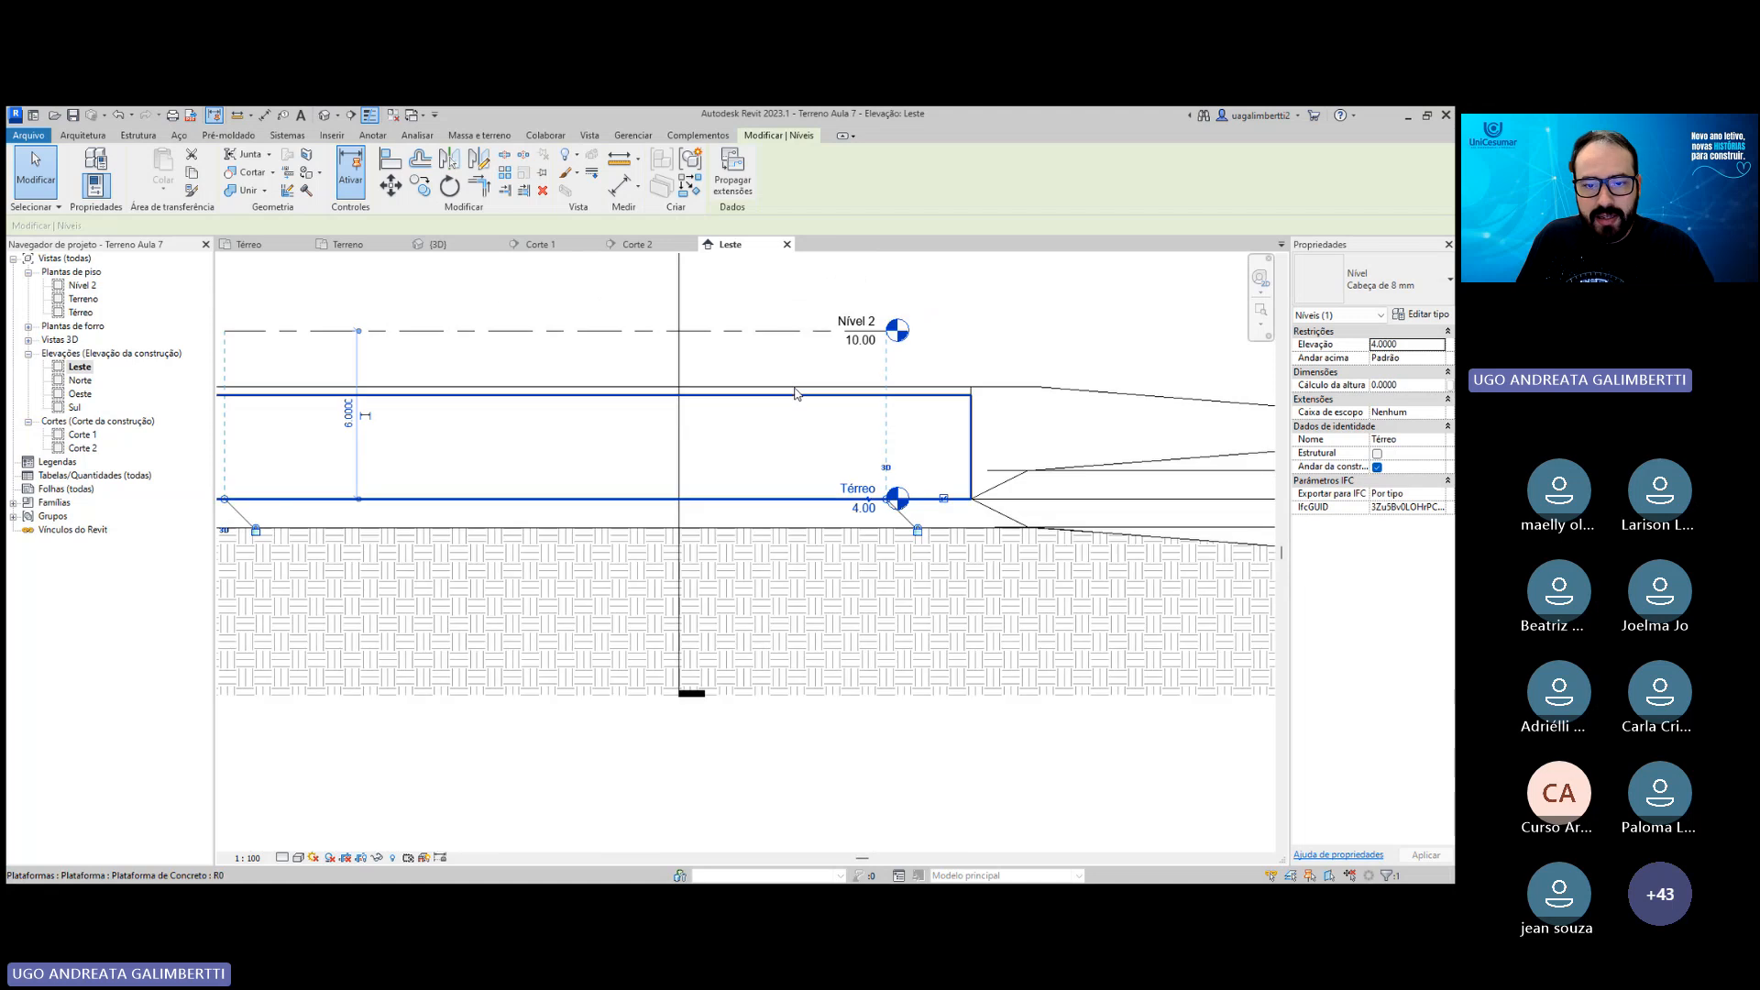
Rename the level Nível 2 to Cobertura, accept renaming its corresponding views and leave everything deselected.
{"action": "key", "text": "Escape"}
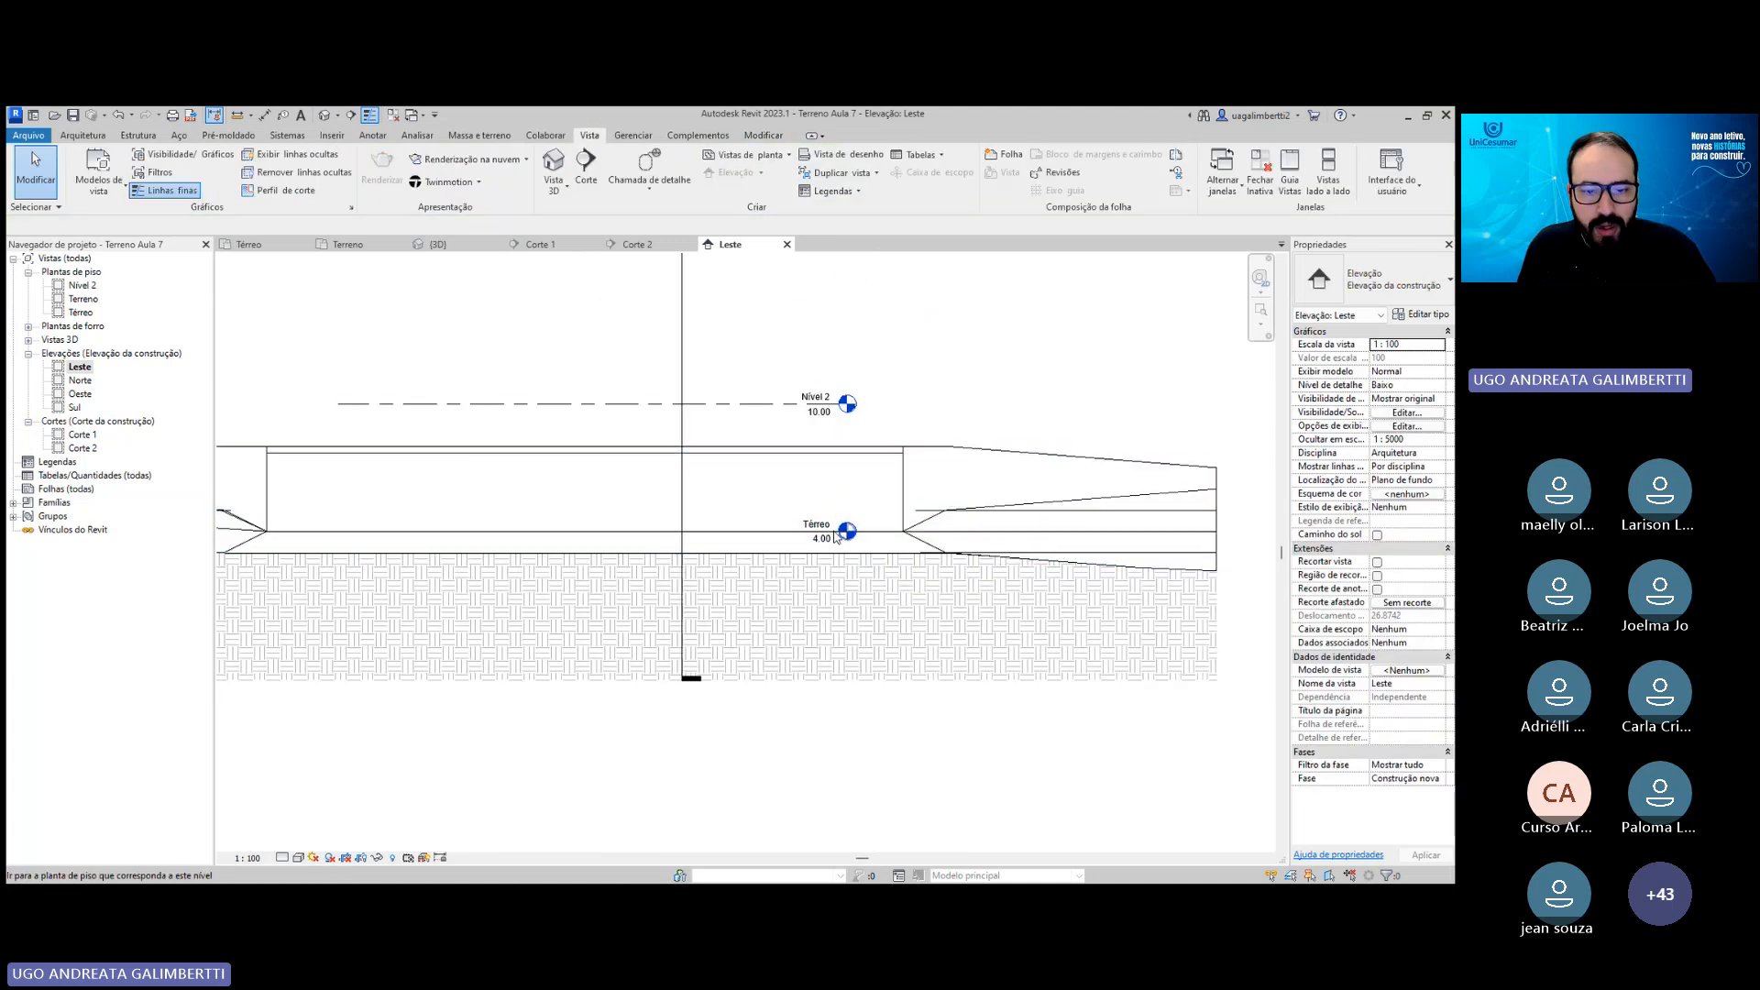
{"action": "scroll", "coordinate": [889, 461], "scroll_direction": "up", "scroll_amount": 3}
{"action": "left_click", "coordinate": [894, 441]}
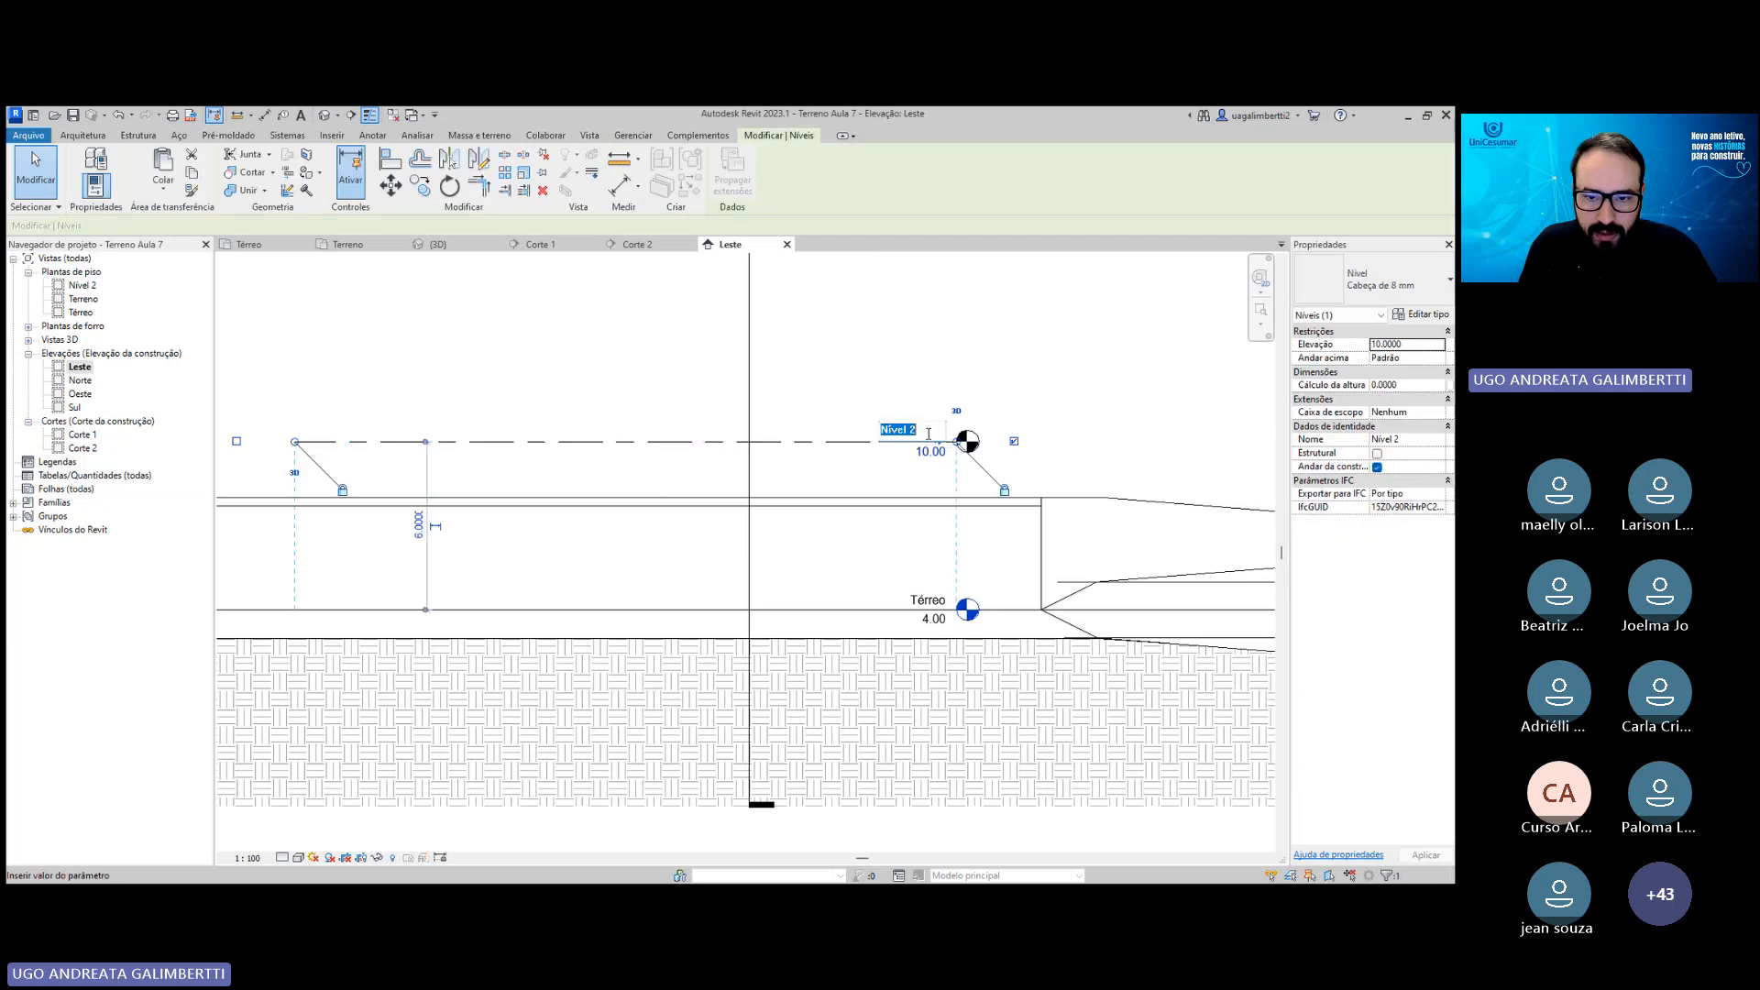
{"action": "left_click", "coordinate": [898, 430]}
{"action": "type", "text": "cobertura"}
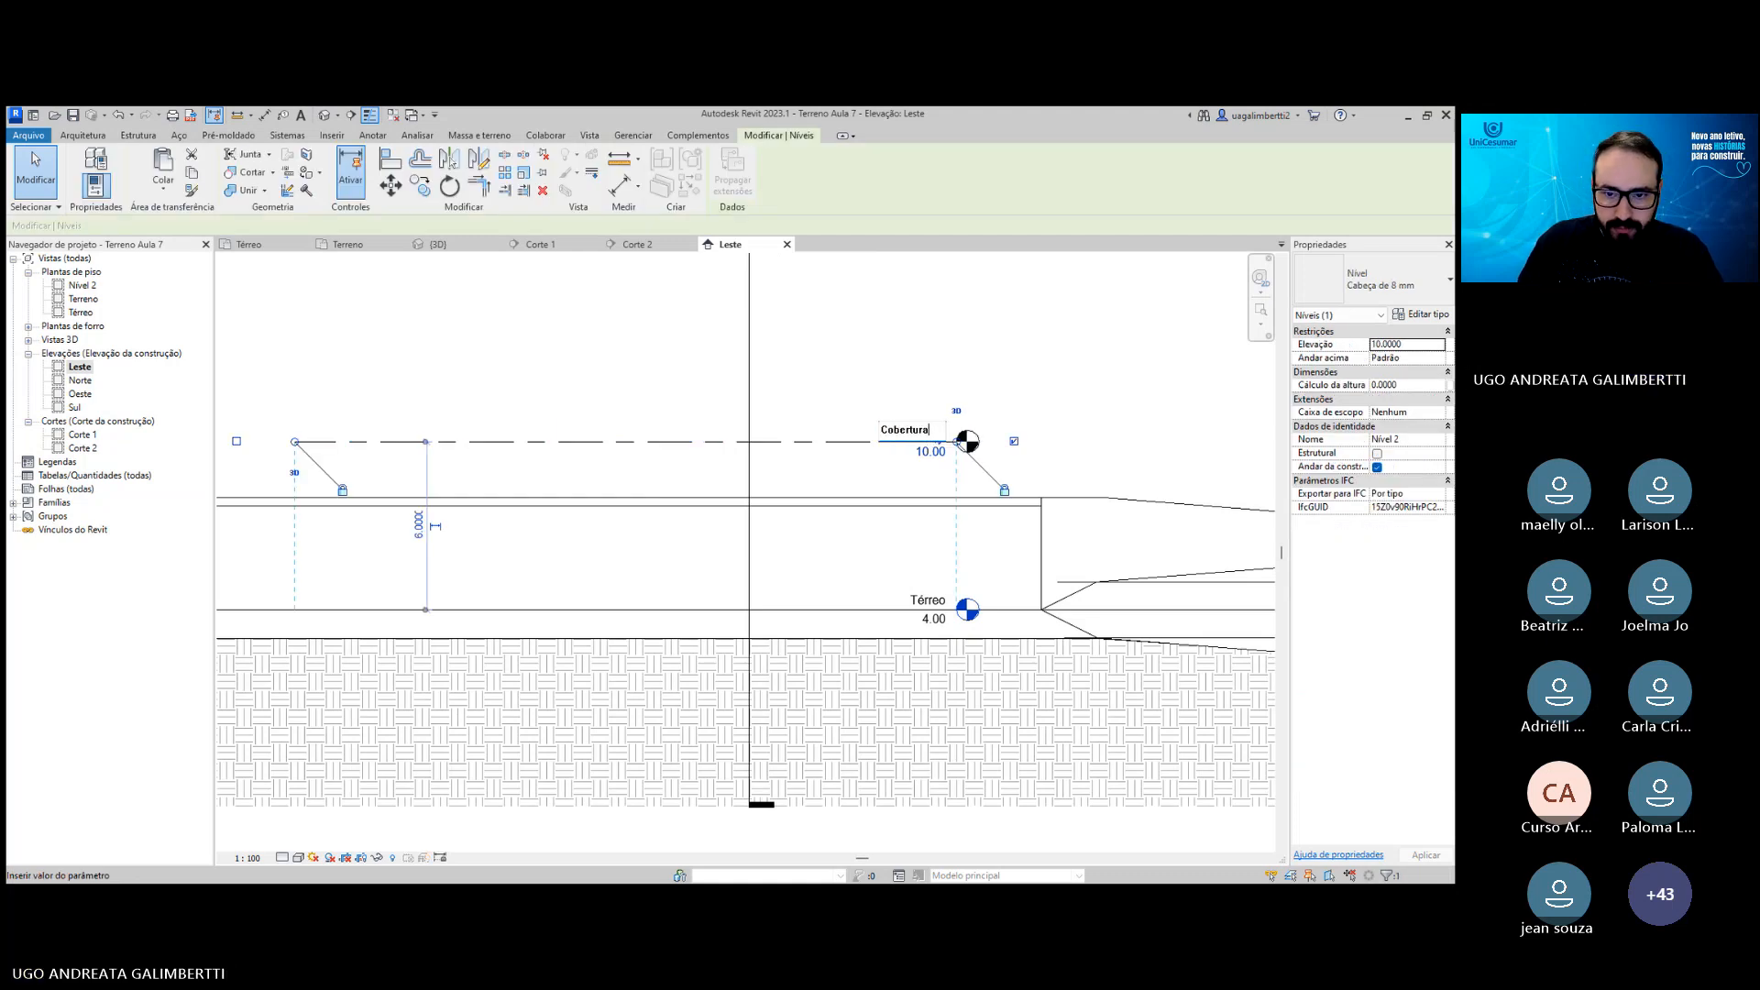
{"action": "key", "text": "Return"}
{"action": "left_click", "coordinate": [799, 501]}
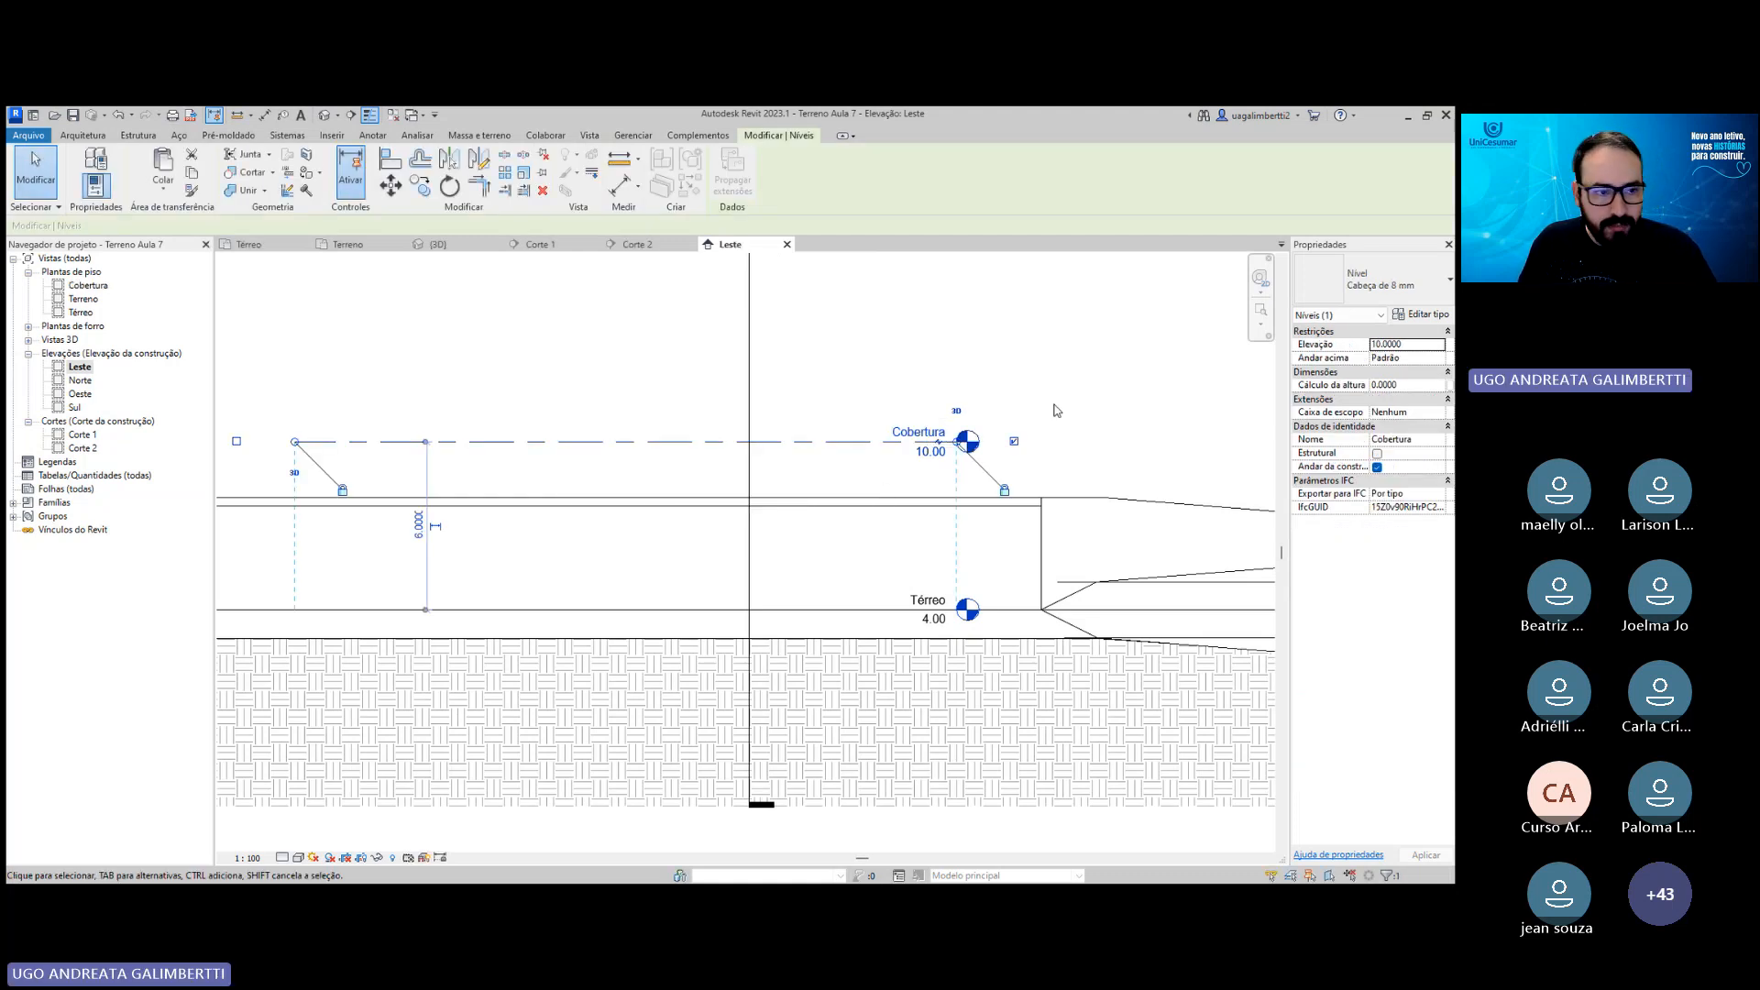
{"action": "left_click", "coordinate": [1053, 409]}
Open the Terreno floor plan and examine the concrete platform and the contour lines around it.
{"action": "double_click", "coordinate": [80, 300]}
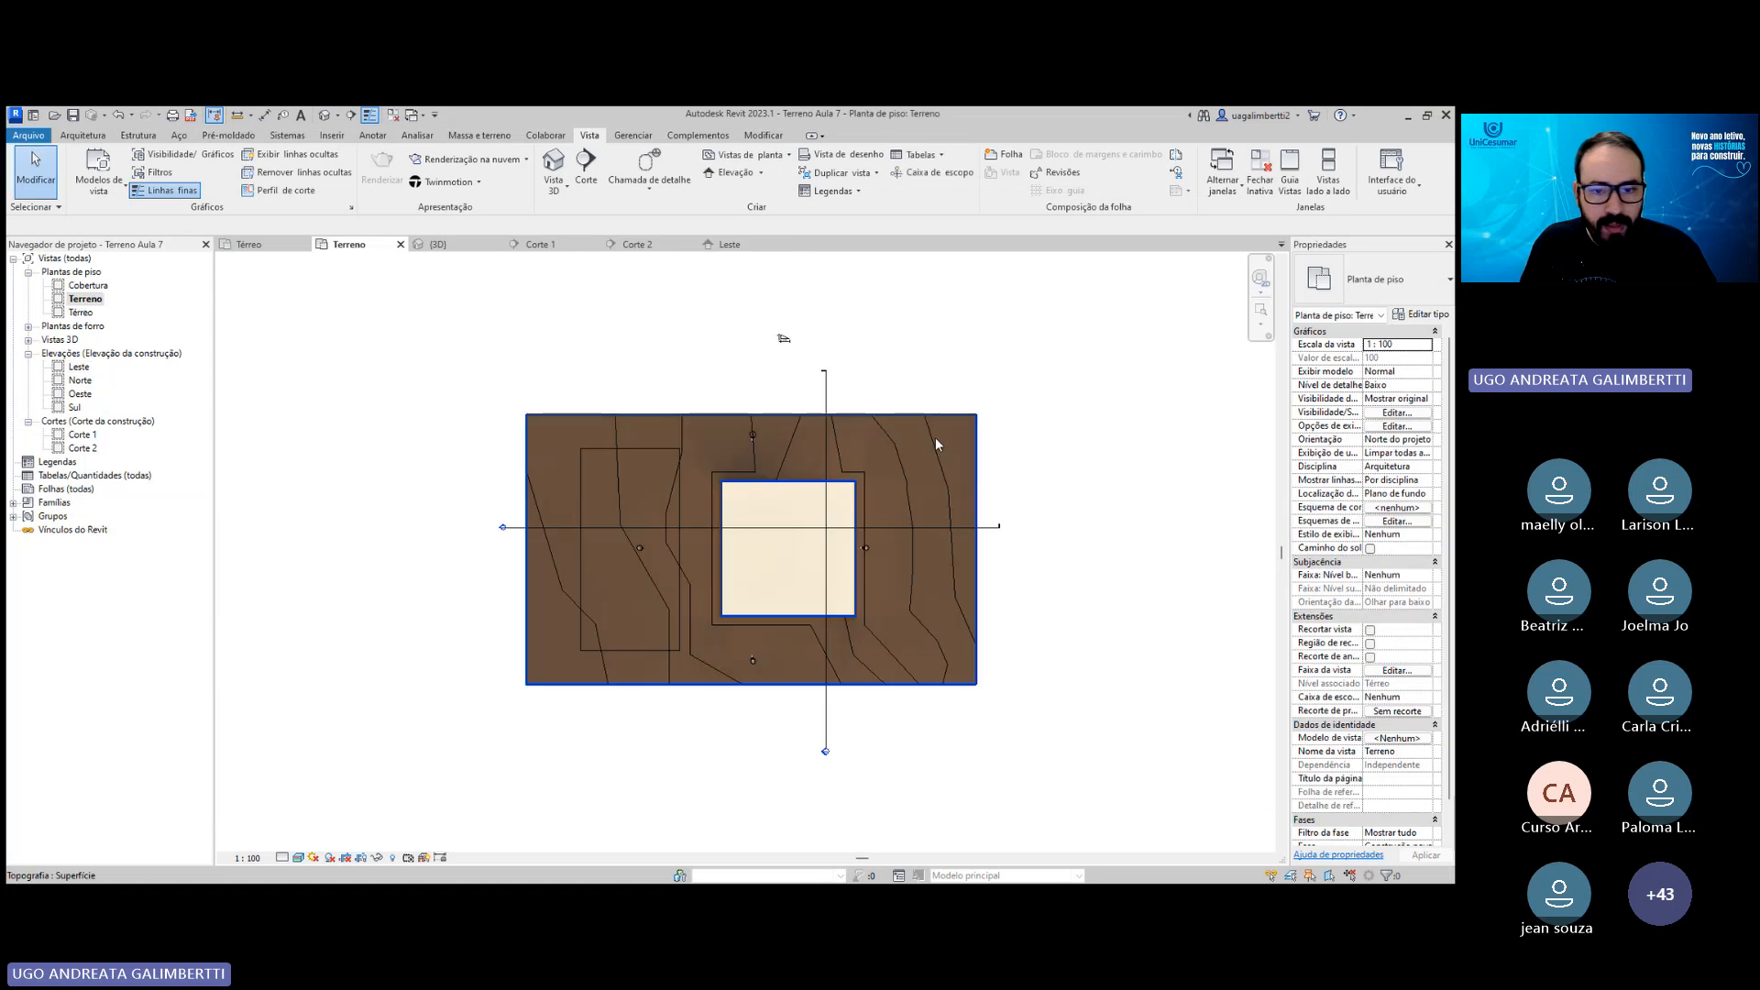
{"action": "scroll", "coordinate": [871, 458], "scroll_direction": "up", "scroll_amount": 2}
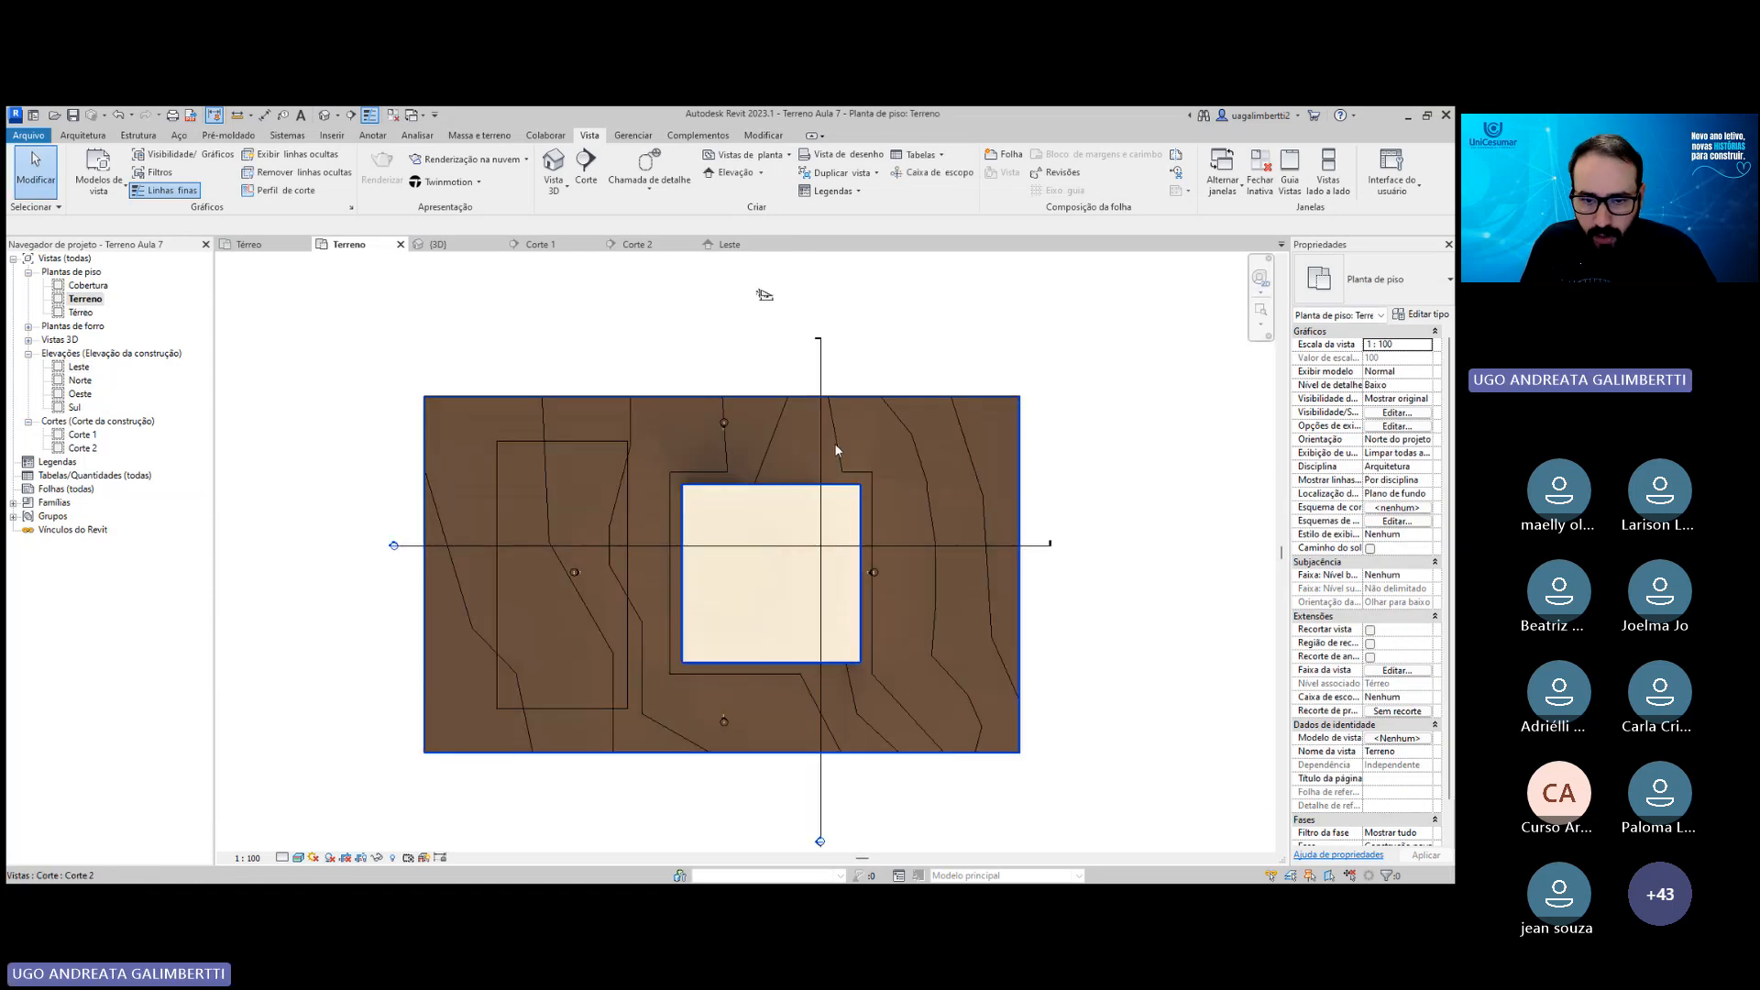
{"action": "scroll", "coordinate": [868, 483], "scroll_direction": "up", "scroll_amount": 4}
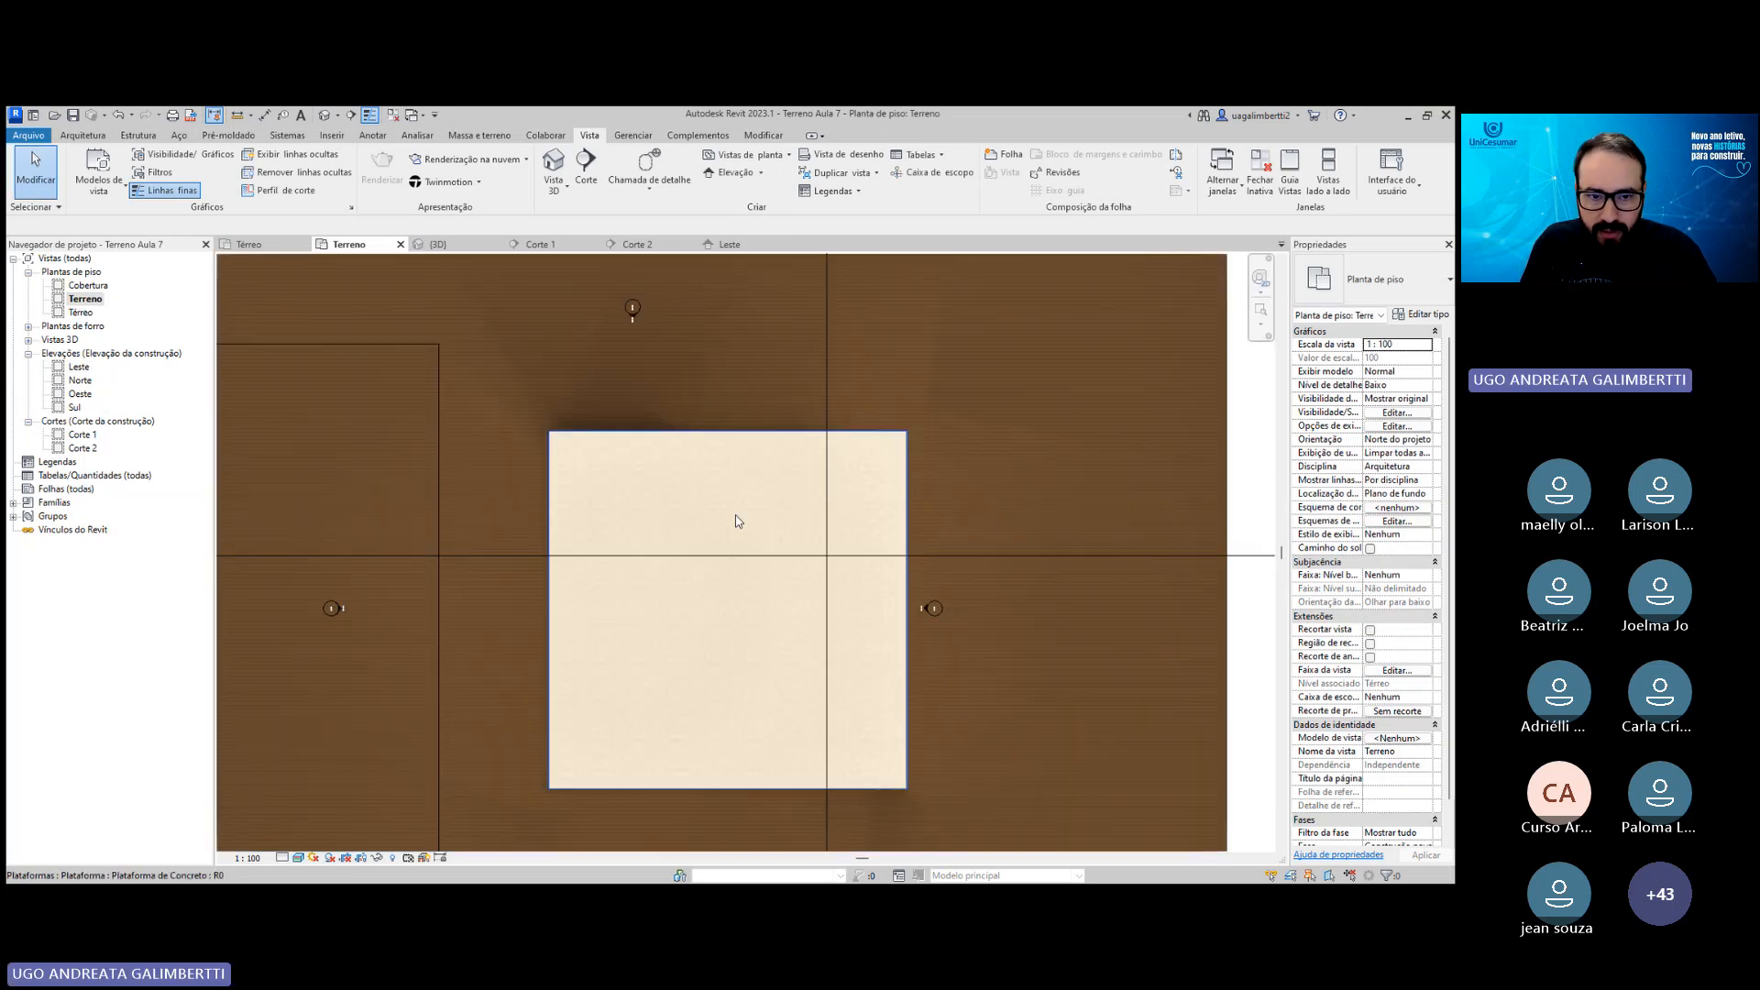
{"action": "middle_click_drag", "start_coordinate": [739, 521], "coordinate": [903, 496]}
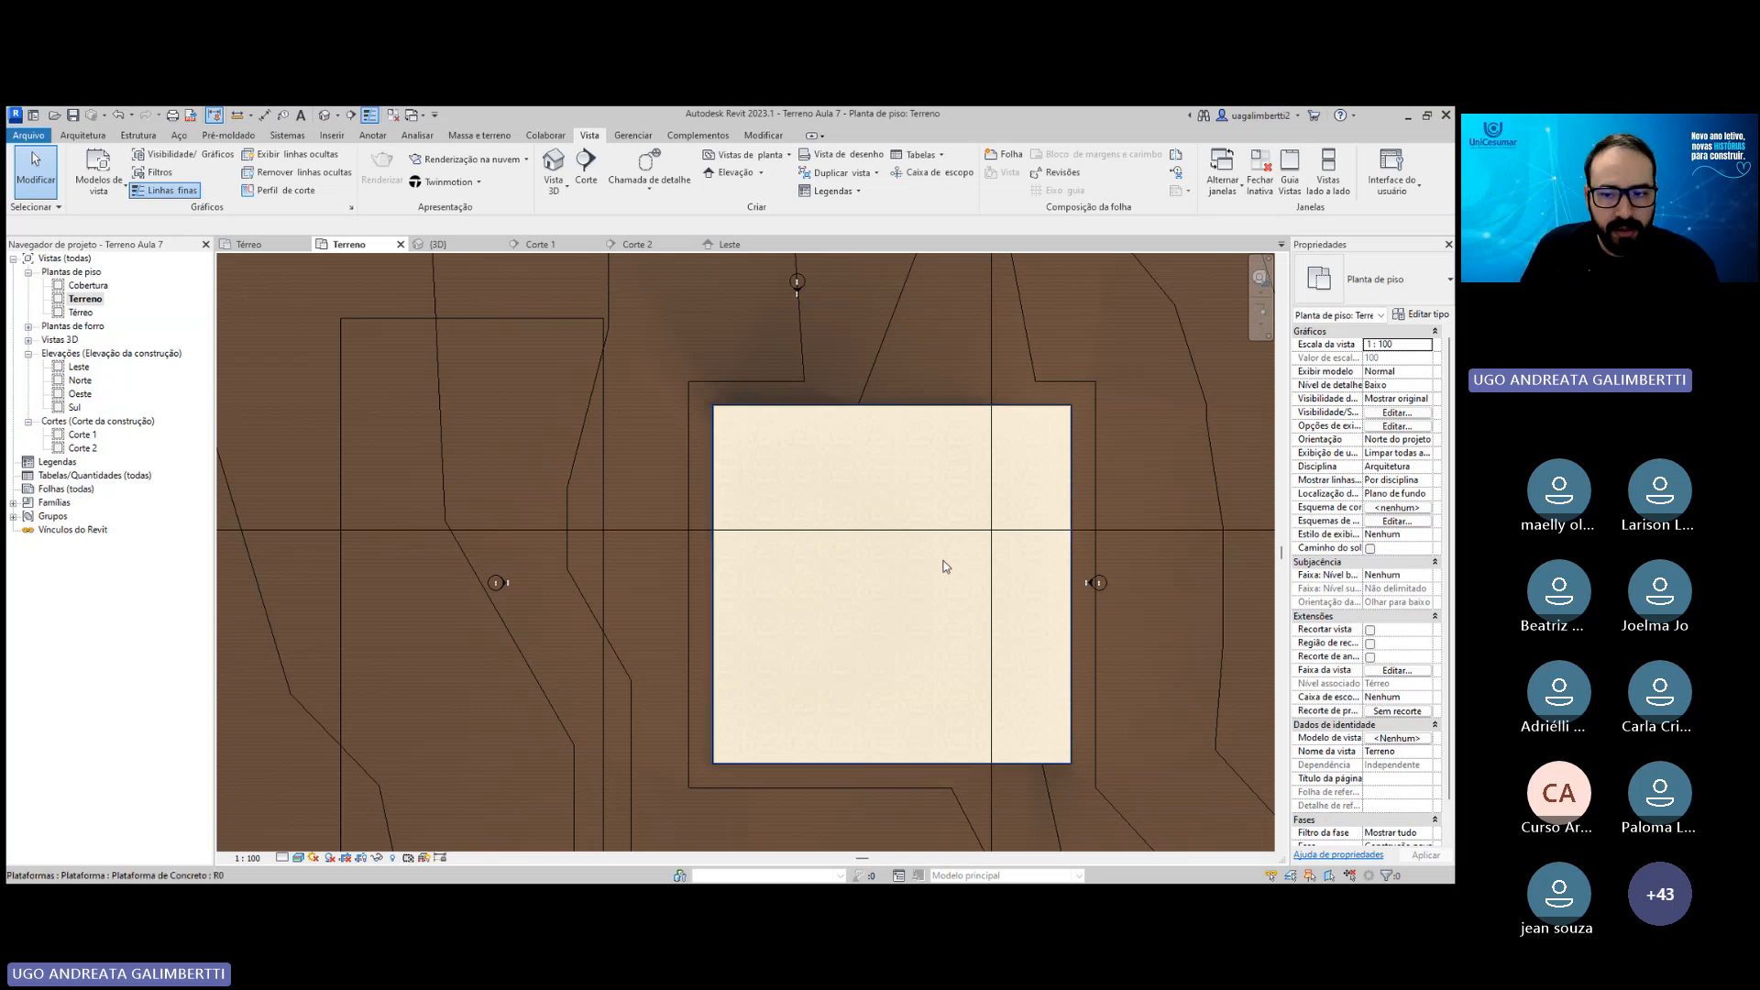
{"action": "scroll", "coordinate": [973, 535], "scroll_direction": "down", "scroll_amount": 1}
{"action": "scroll", "coordinate": [914, 549], "scroll_direction": "down", "scroll_amount": 1}
{"action": "middle_click_drag", "start_coordinate": [973, 534], "coordinate": [867, 515]}
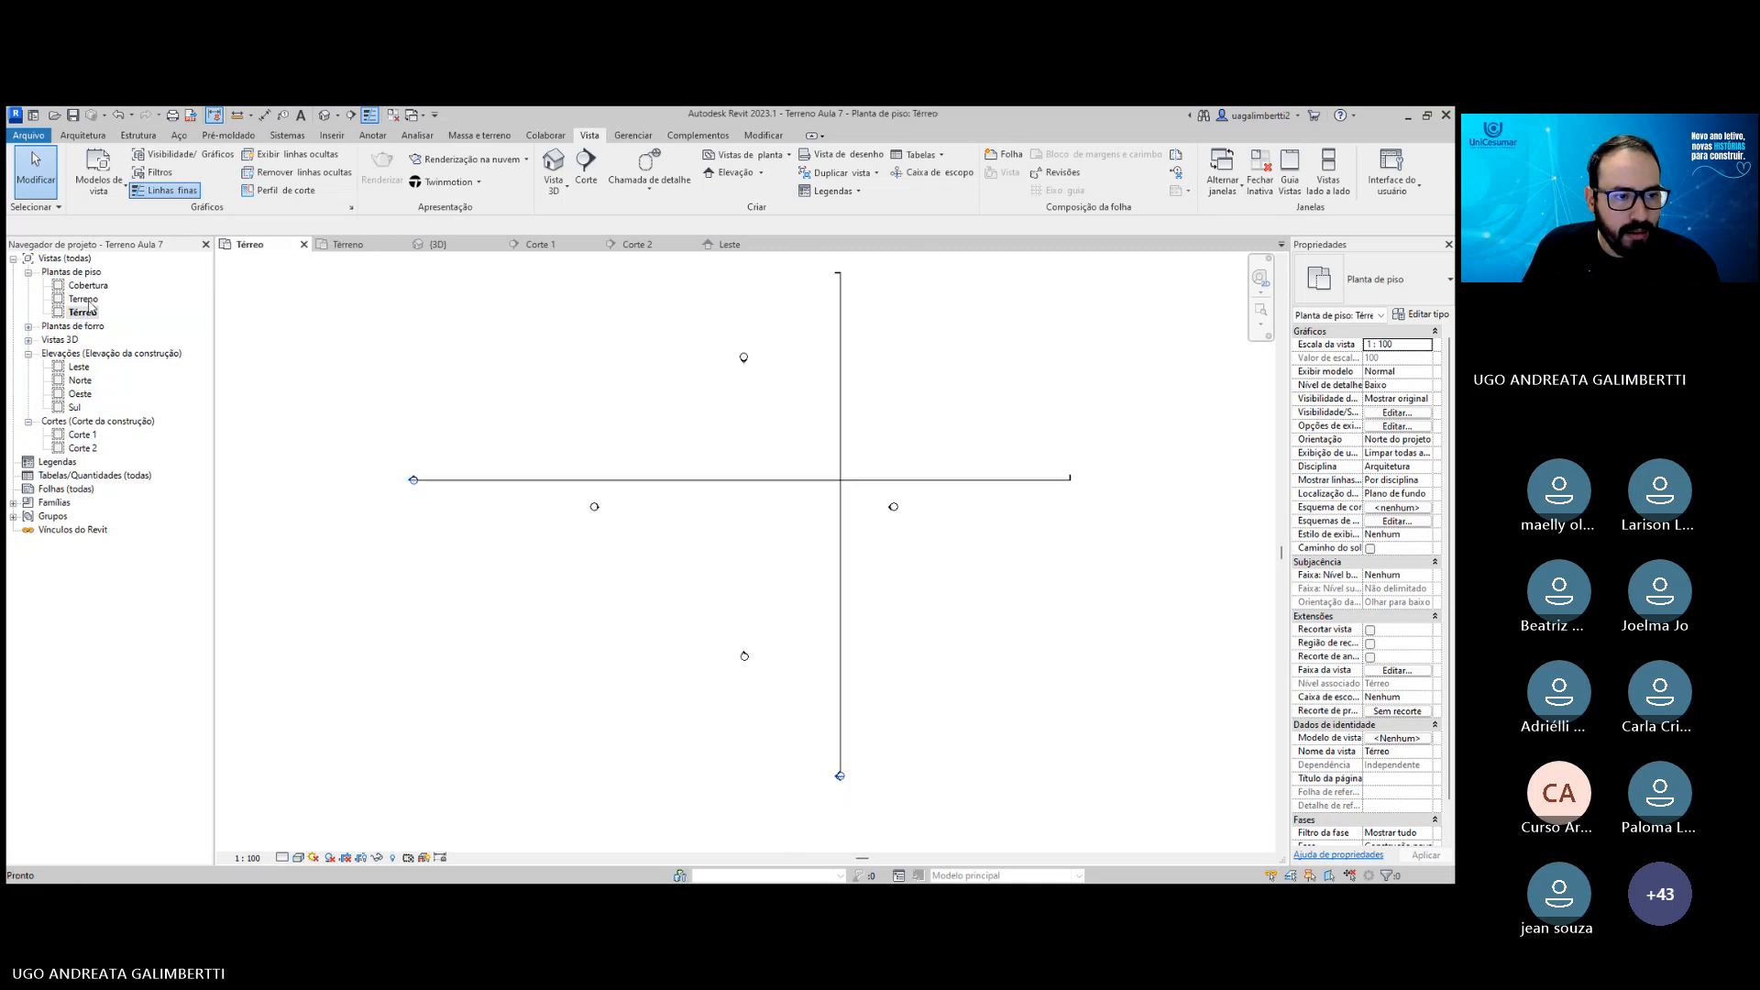
View the Térreo and Cobertura floor plans in turn to compare how the terrain is displayed in each.
{"action": "double_click", "coordinate": [83, 313]}
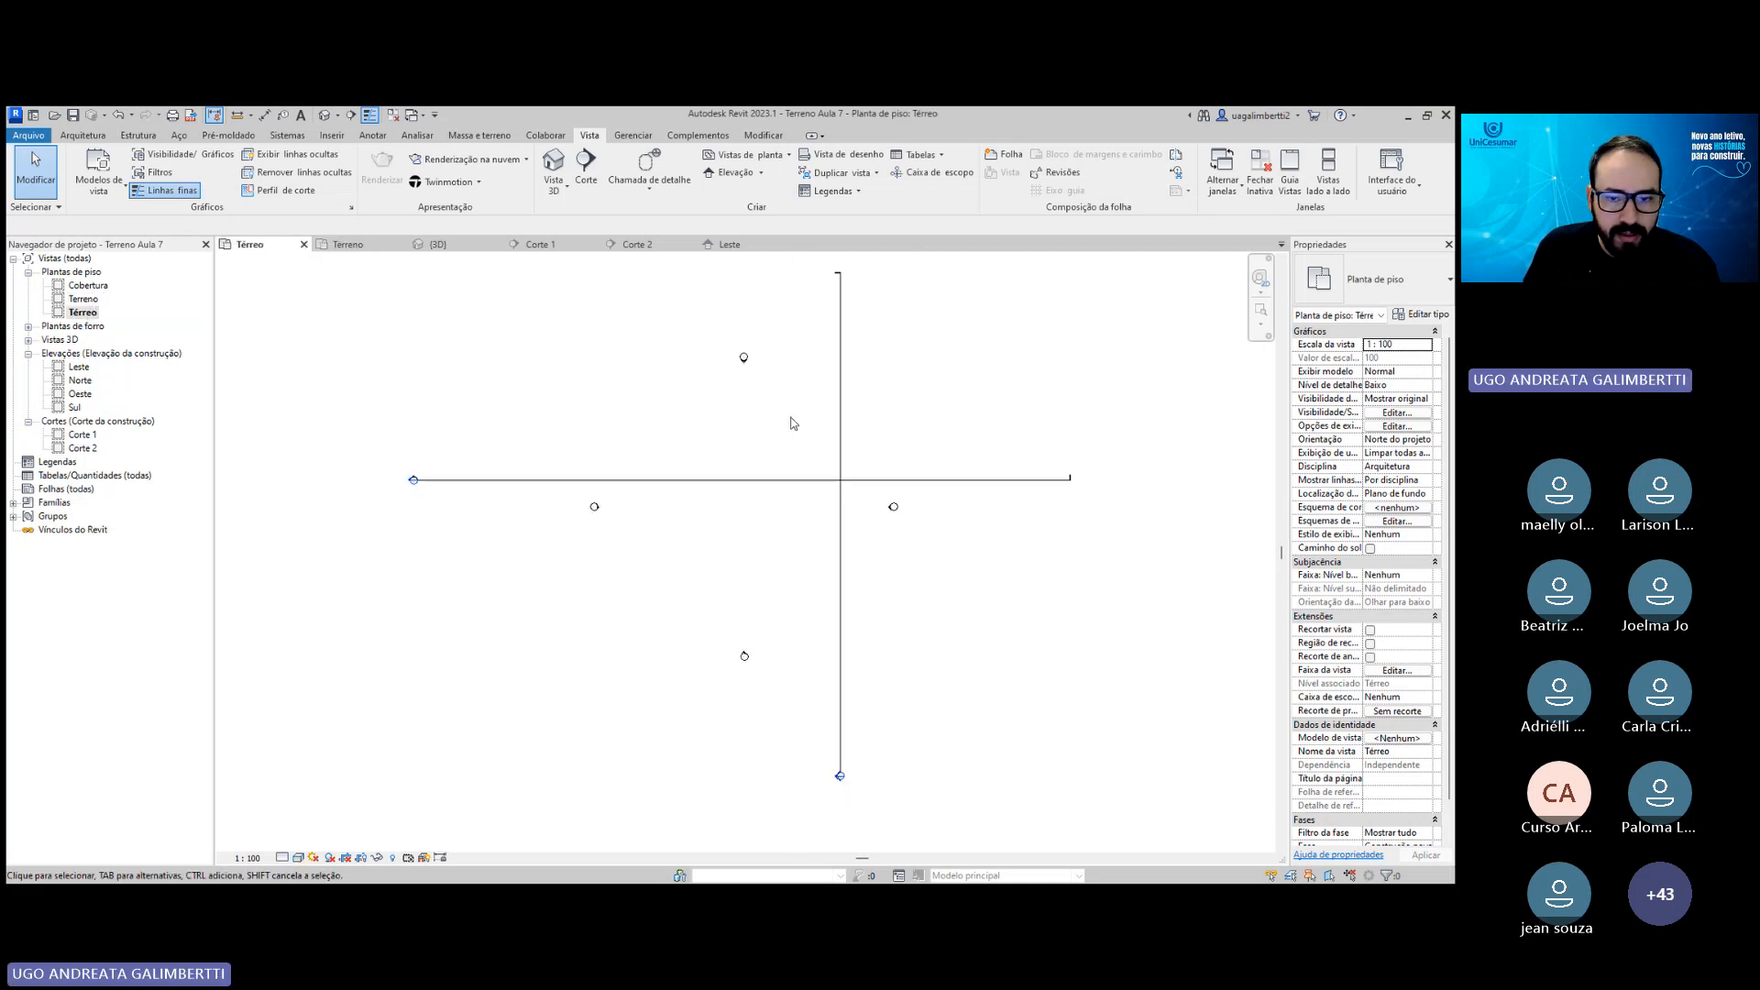
{"action": "double_click", "coordinate": [88, 286]}
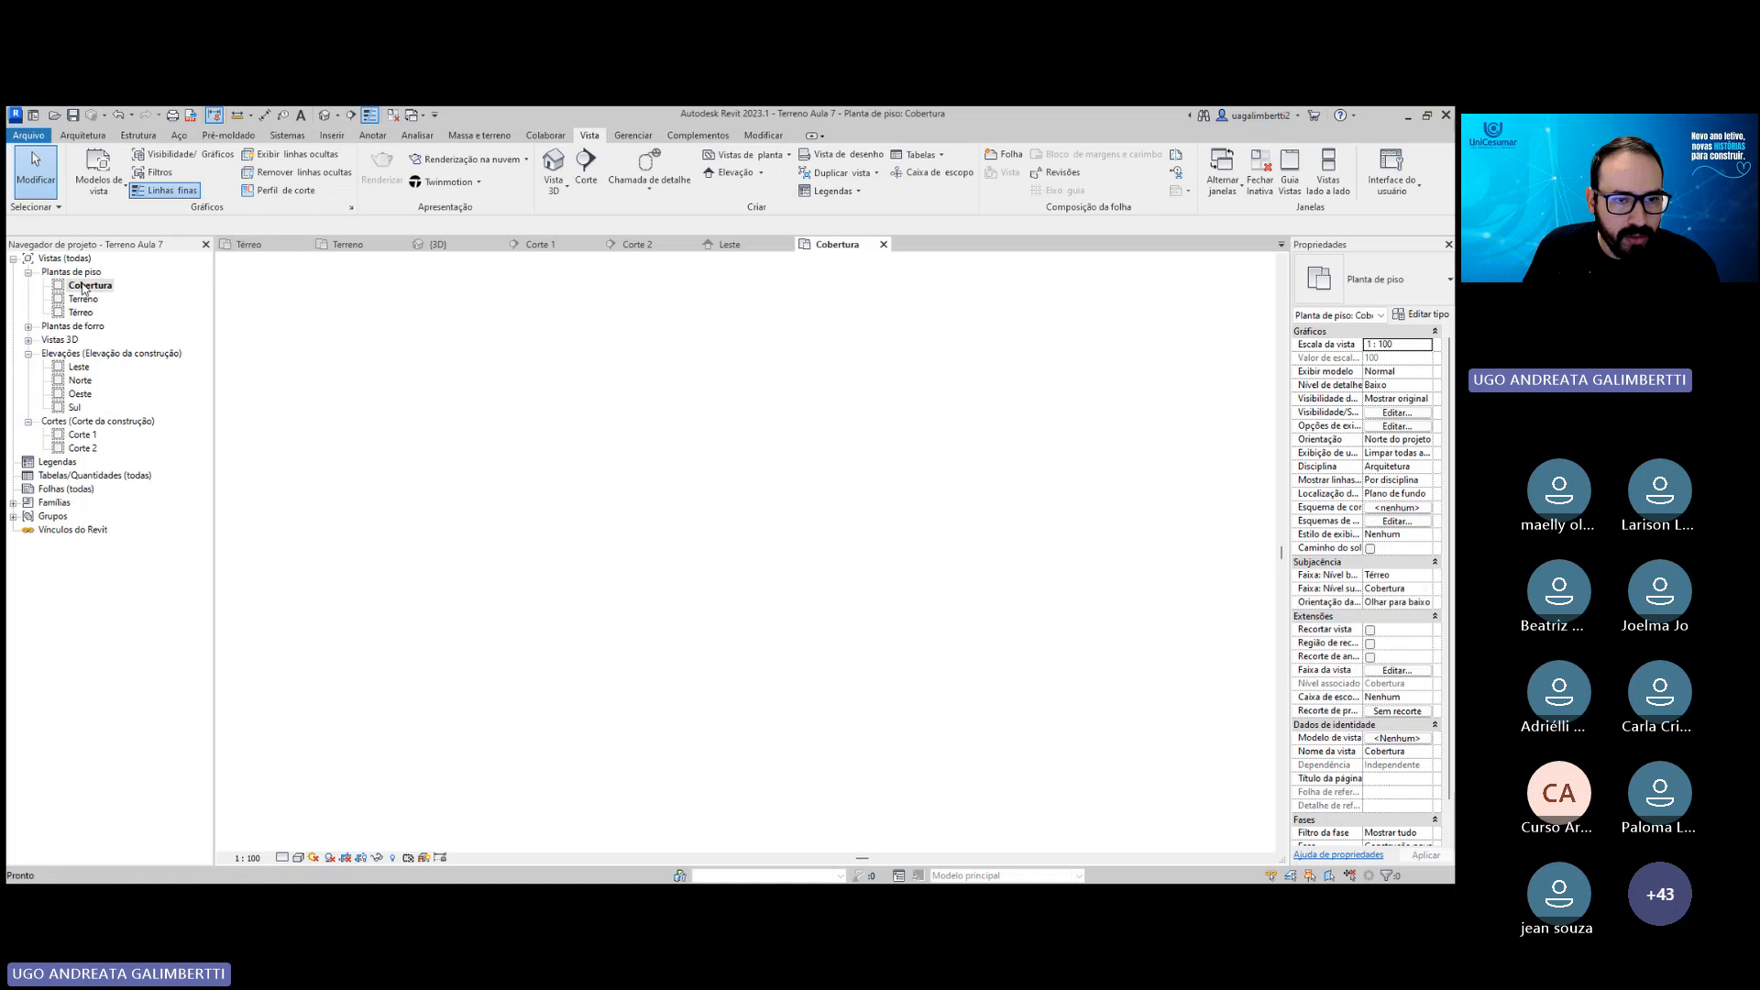
{"action": "scroll", "coordinate": [701, 507], "scroll_direction": "up", "scroll_amount": 2}
{"action": "left_click", "coordinate": [89, 285]}
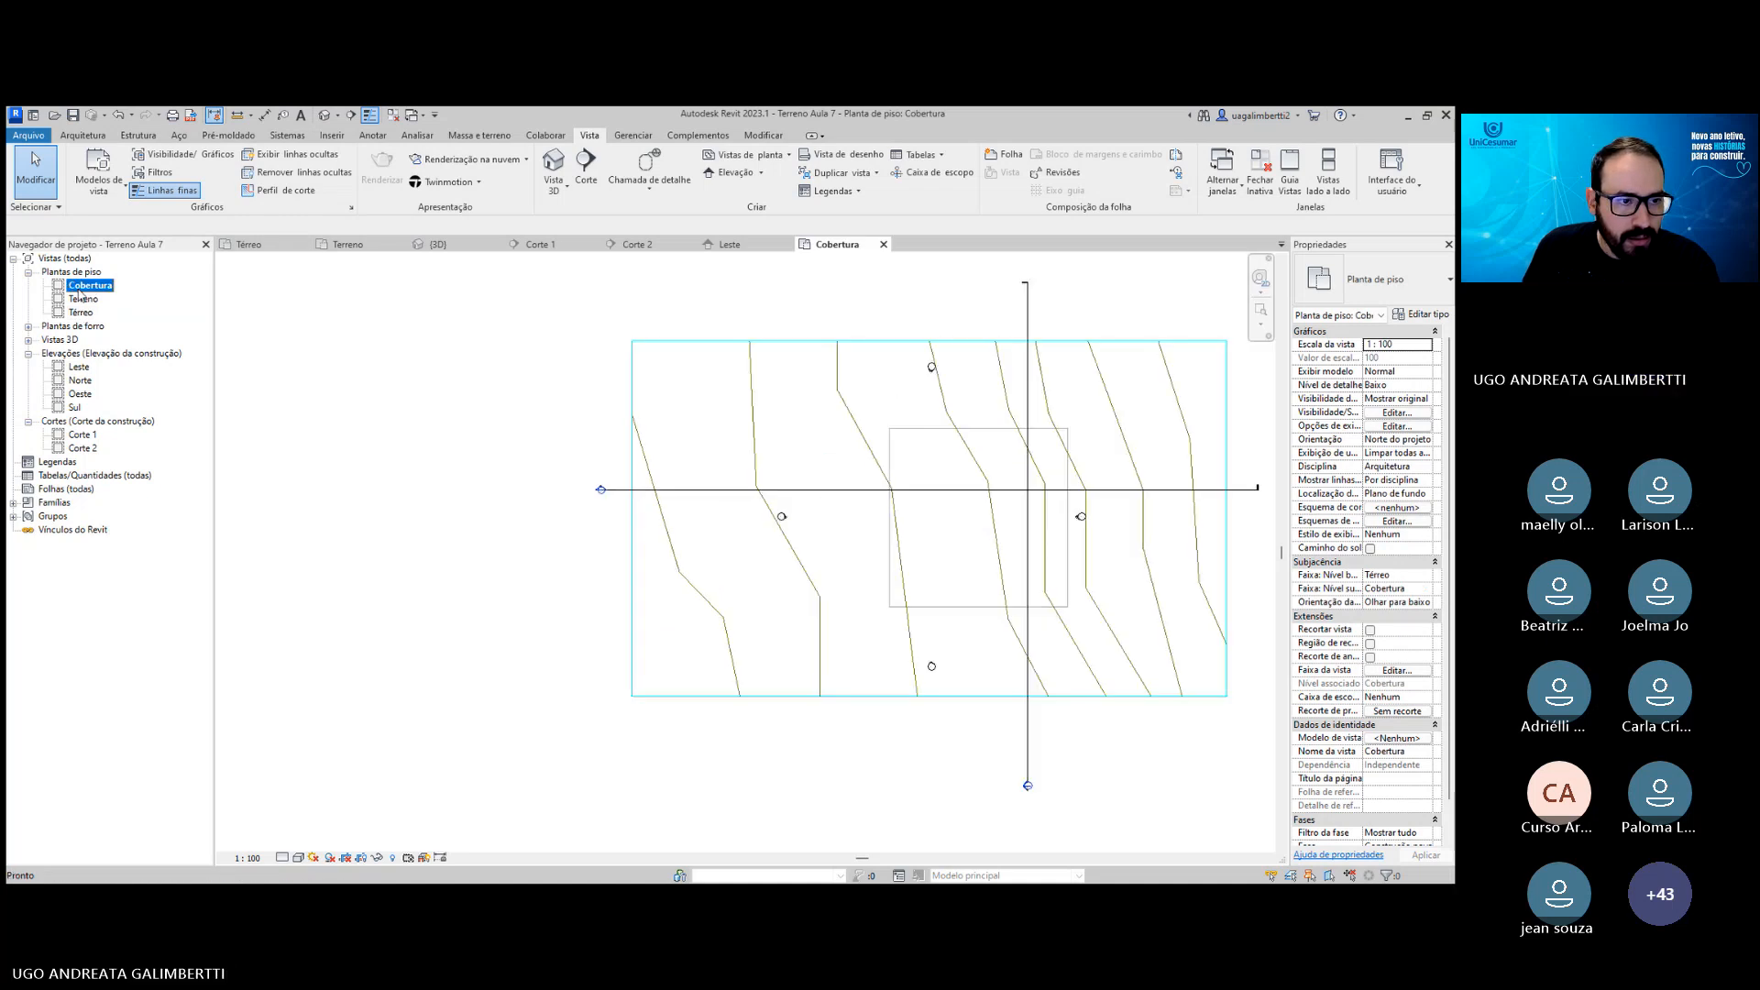
Return to the Térreo floor plan and check which elements it contains, leaving nothing selected.
{"action": "double_click", "coordinate": [82, 313]}
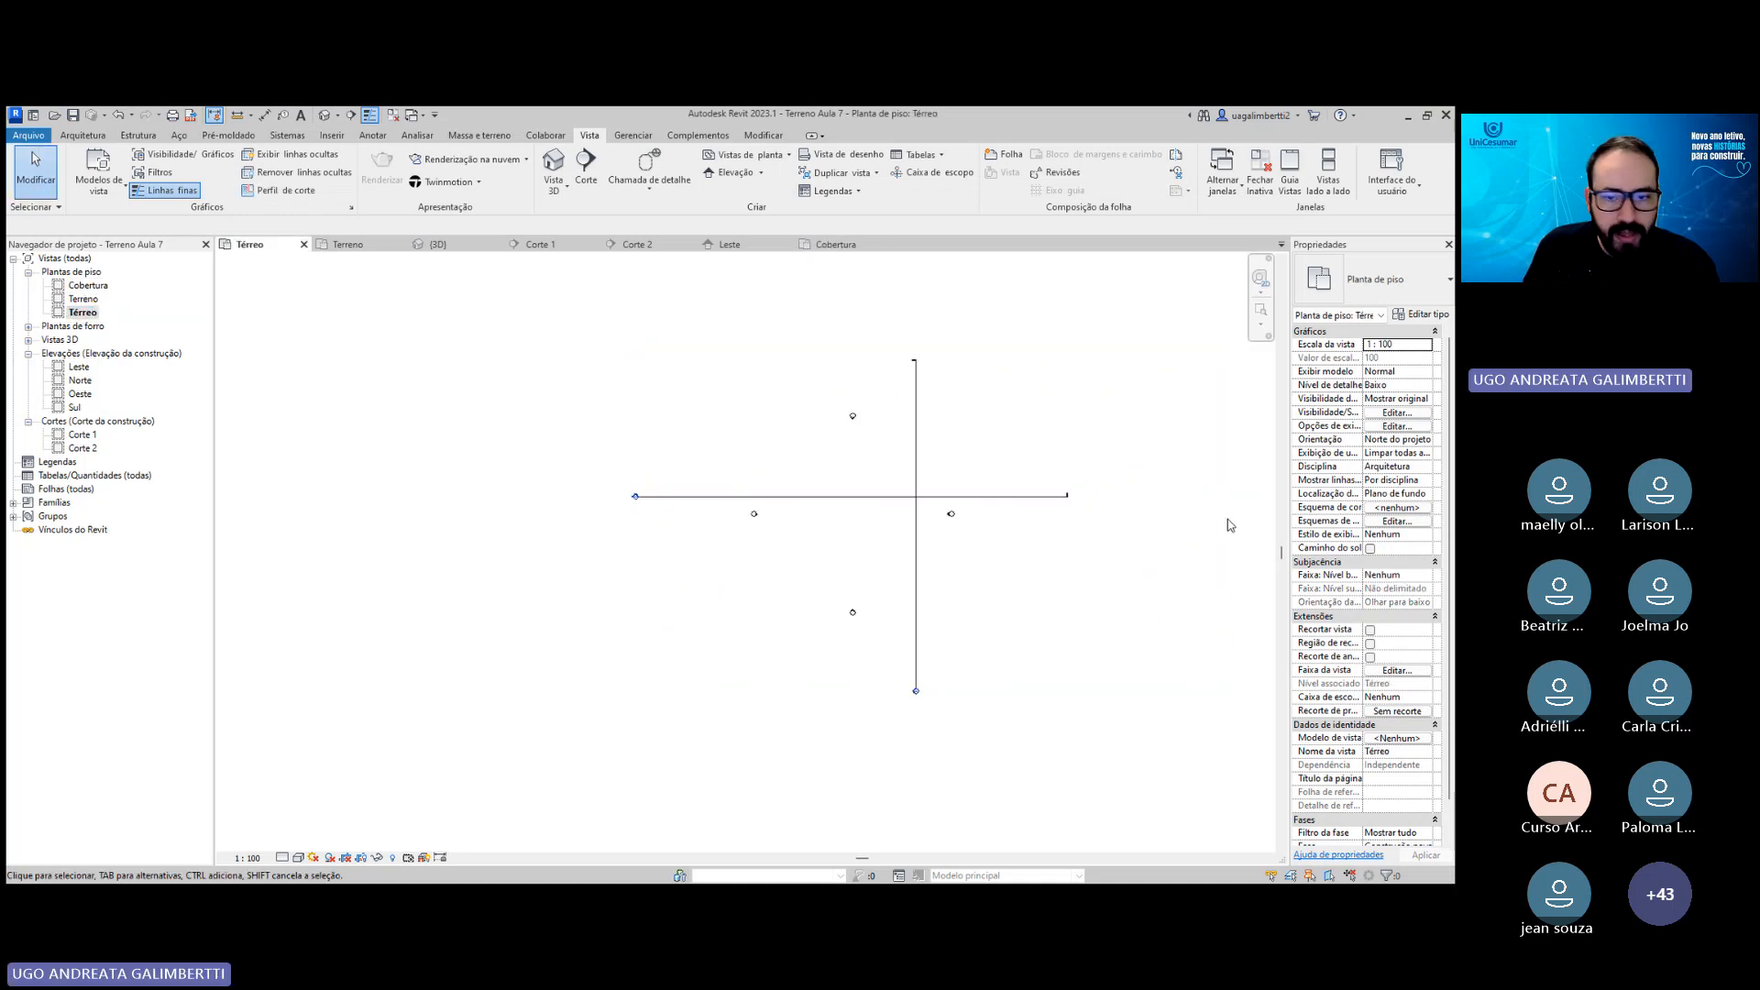
{"action": "scroll", "coordinate": [890, 512], "scroll_direction": "up", "scroll_amount": 2}
{"action": "left_click_drag", "start_coordinate": [1034, 641], "coordinate": [625, 377]}
{"action": "key", "text": "Escape"}
{"action": "scroll", "coordinate": [790, 478], "scroll_direction": "down", "scroll_amount": 2}
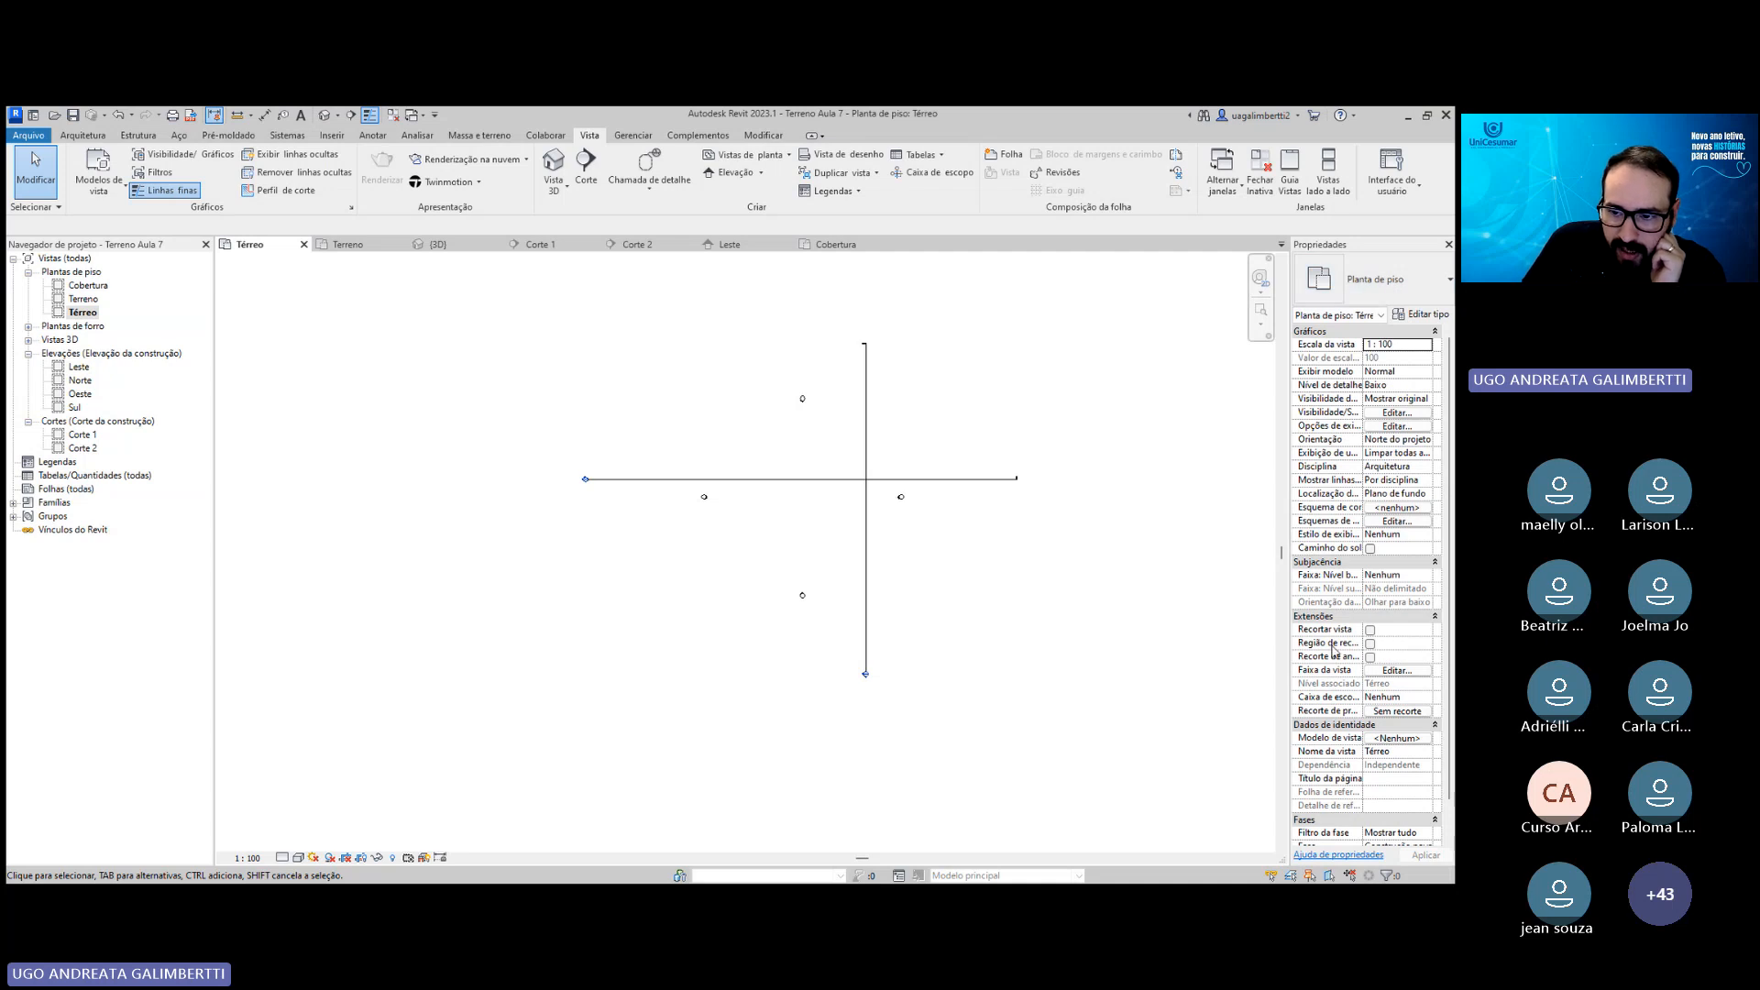
Set the Térreo plan's view range offsets to 6.3000 for the top, 5.2000 for the cut plane and 4.0000 for the bottom.
{"action": "left_click", "coordinate": [1394, 671]}
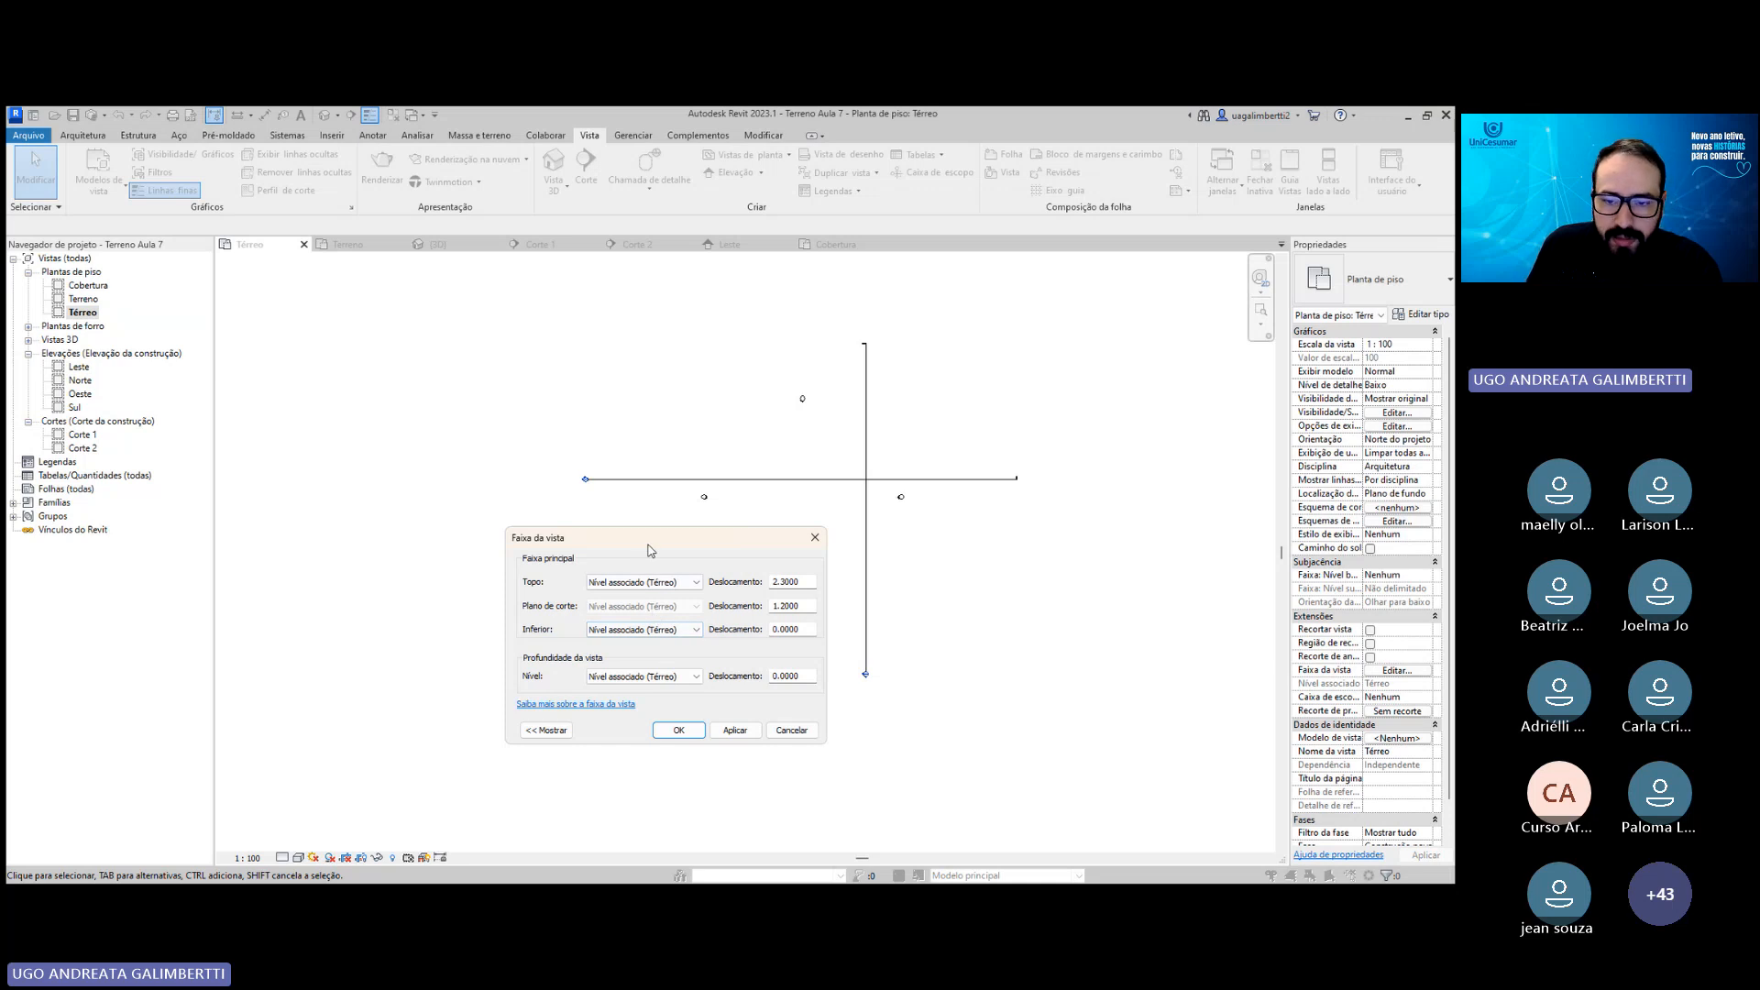
{"action": "left_click_drag", "start_coordinate": [648, 550], "coordinate": [1064, 520]}
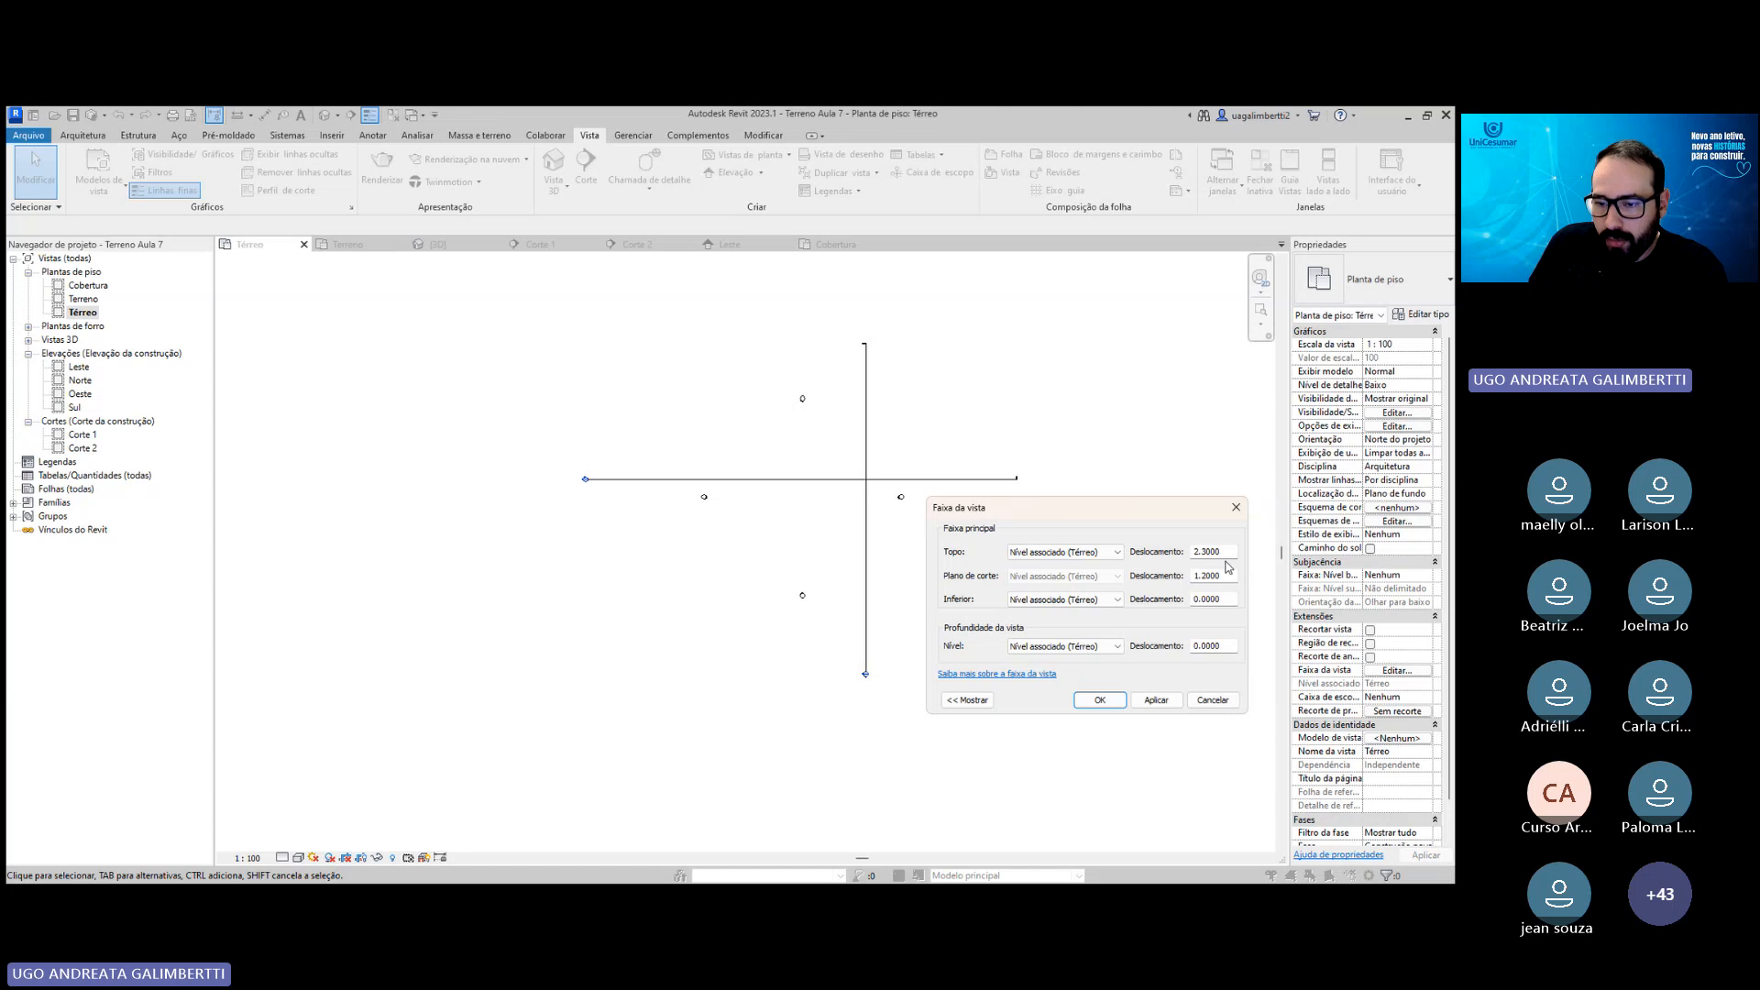
{"action": "left_click_drag", "start_coordinate": [1224, 552], "coordinate": [1181, 557]}
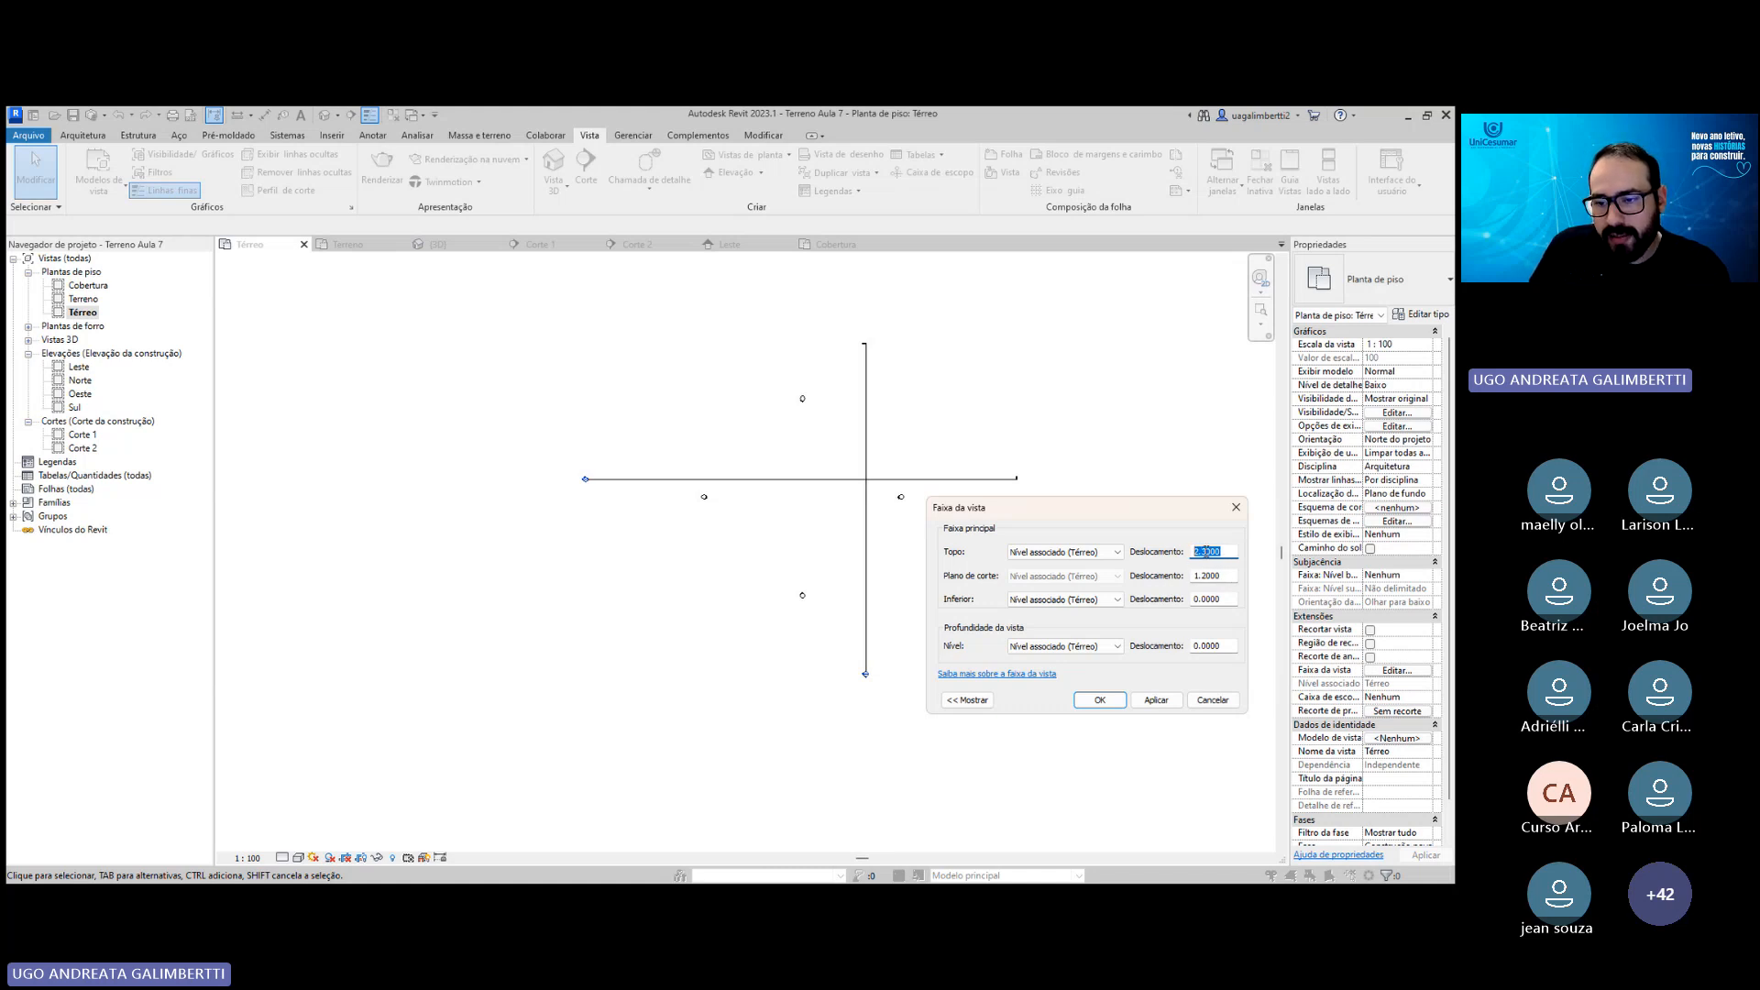
{"action": "left_click", "coordinate": [1205, 551]}
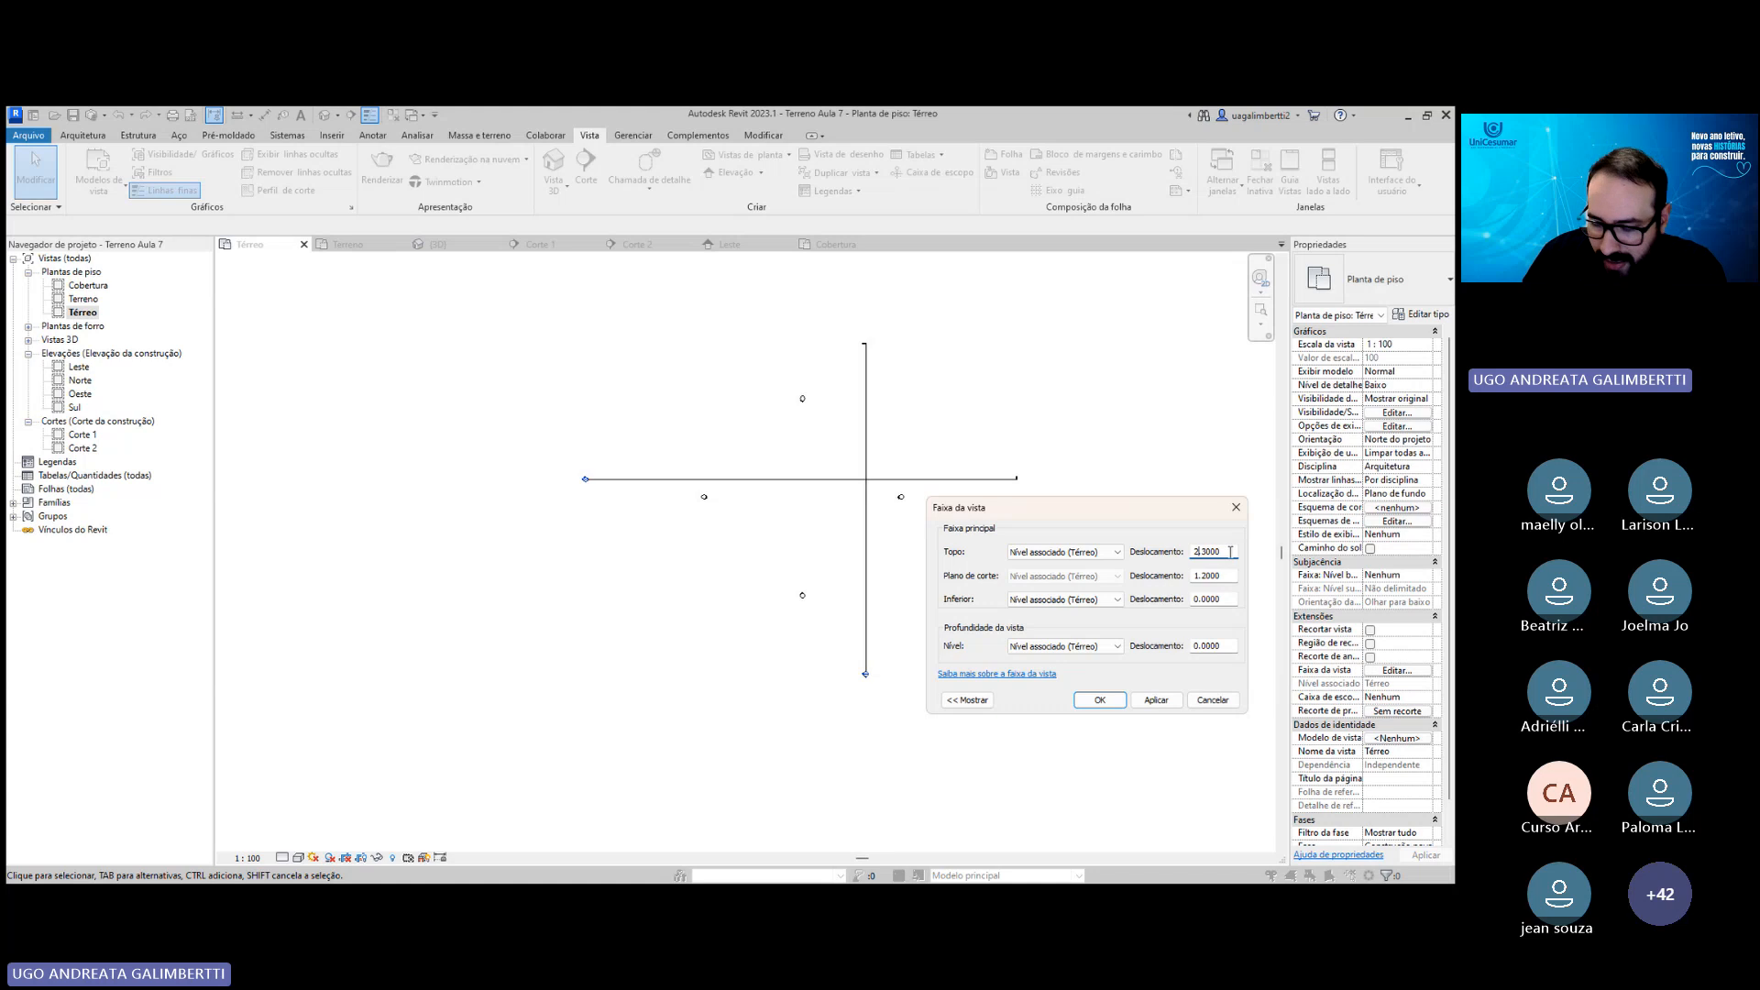
{"action": "left_click", "coordinate": [1204, 575]}
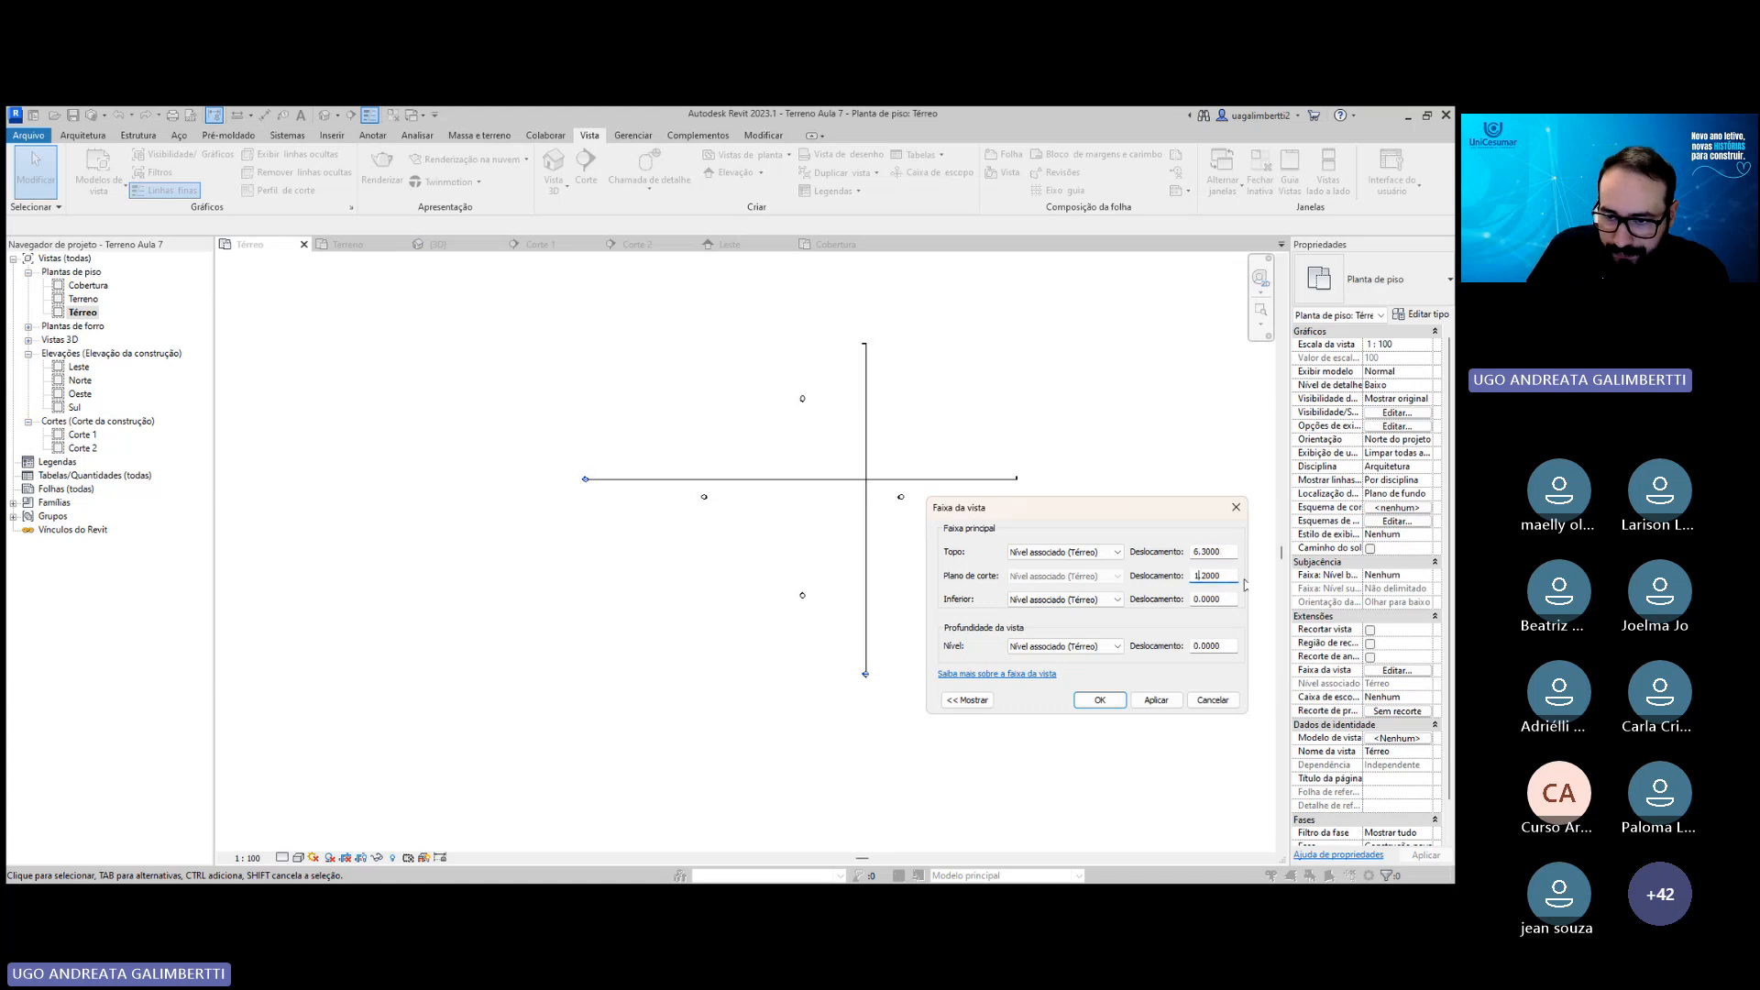
{"action": "key", "text": "BackSpace"}
{"action": "type", "text": "5"}
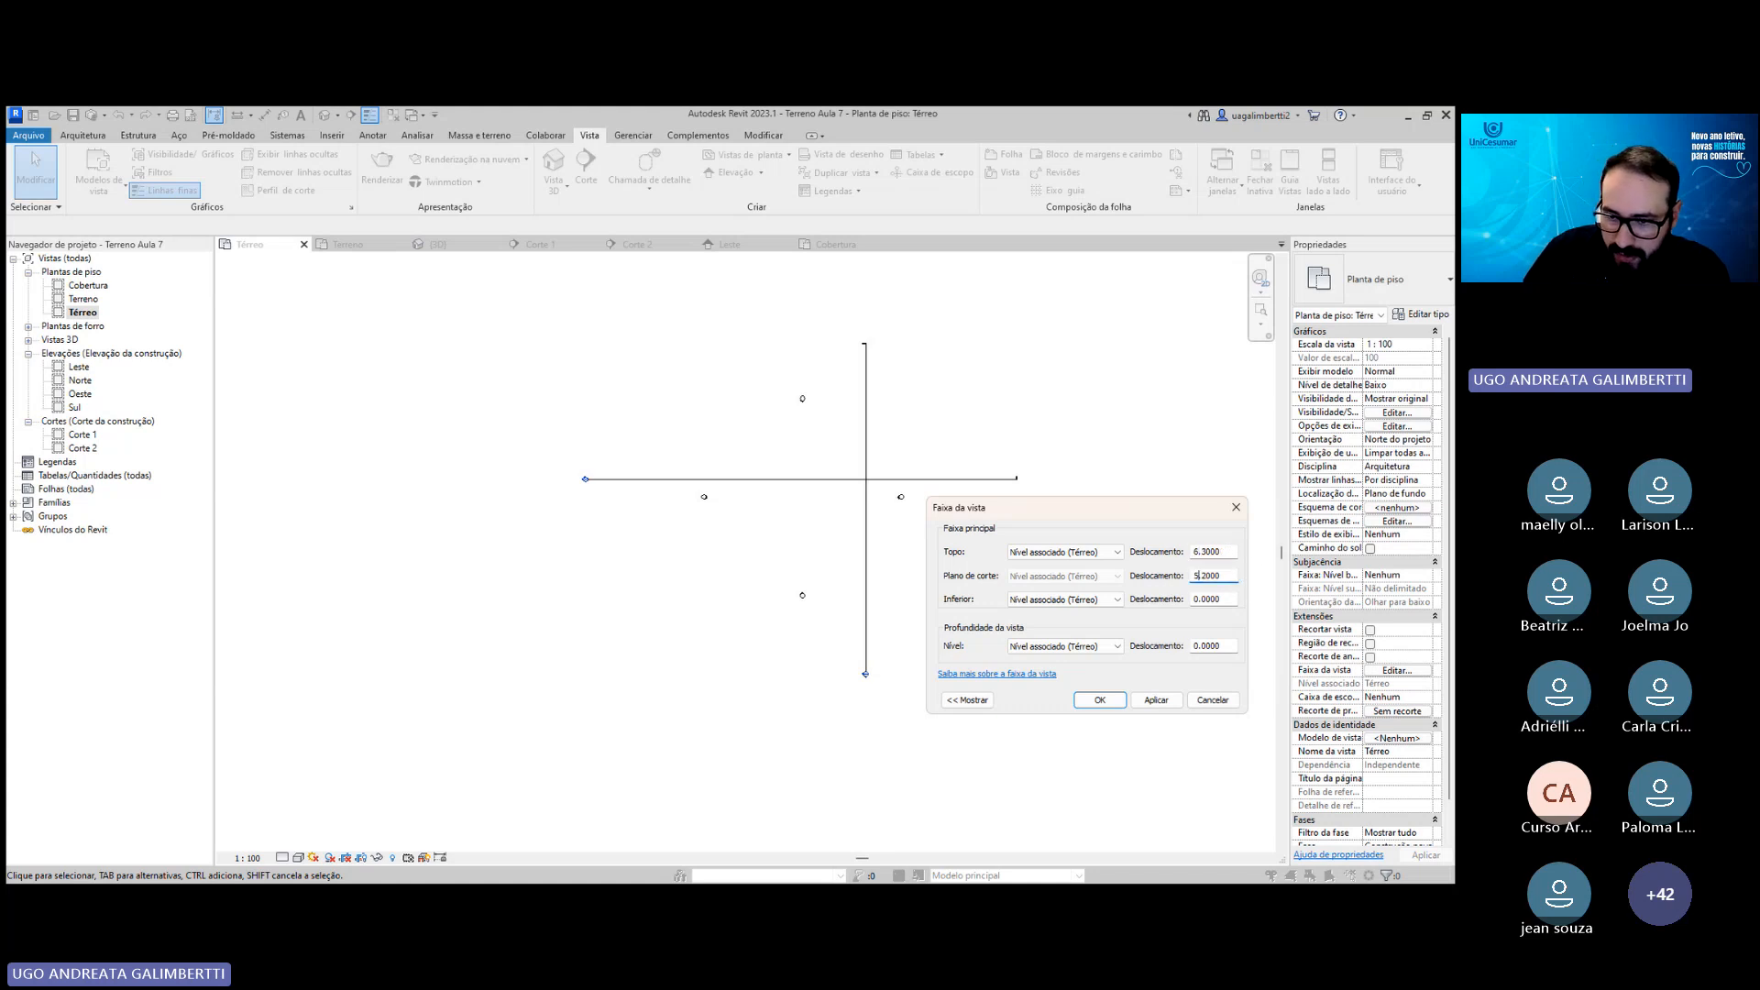
{"action": "left_click", "coordinate": [1195, 598]}
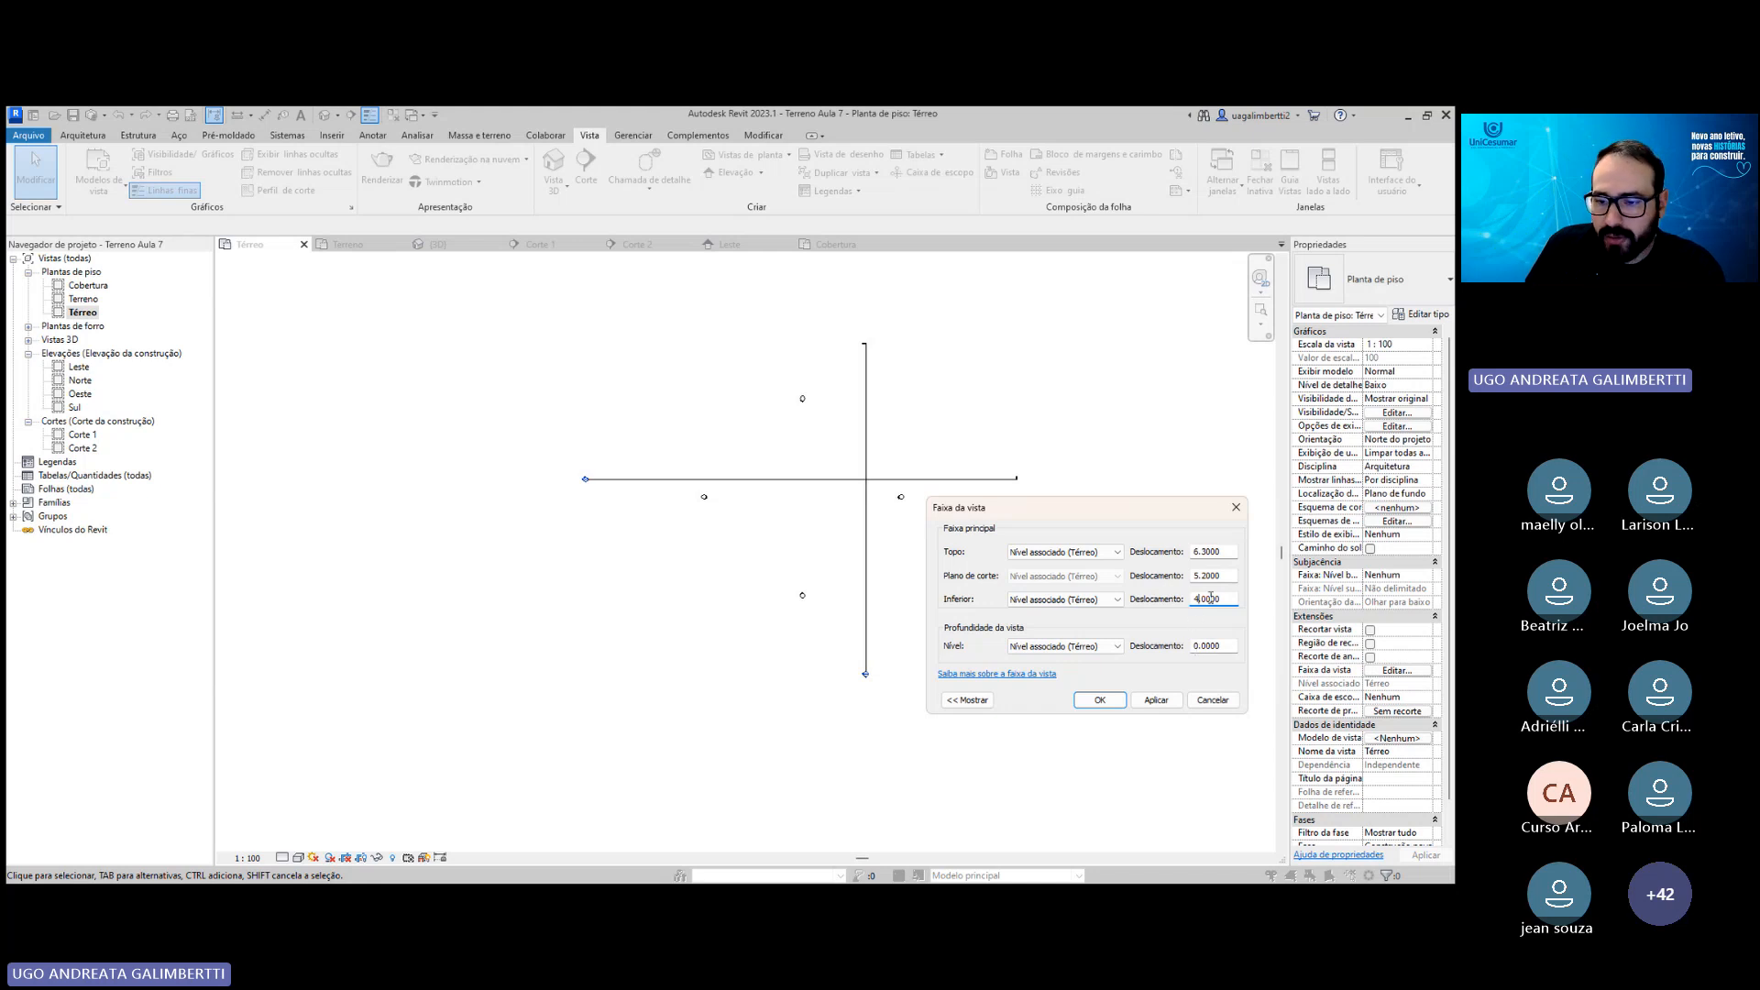
{"action": "left_click", "coordinate": [1084, 701]}
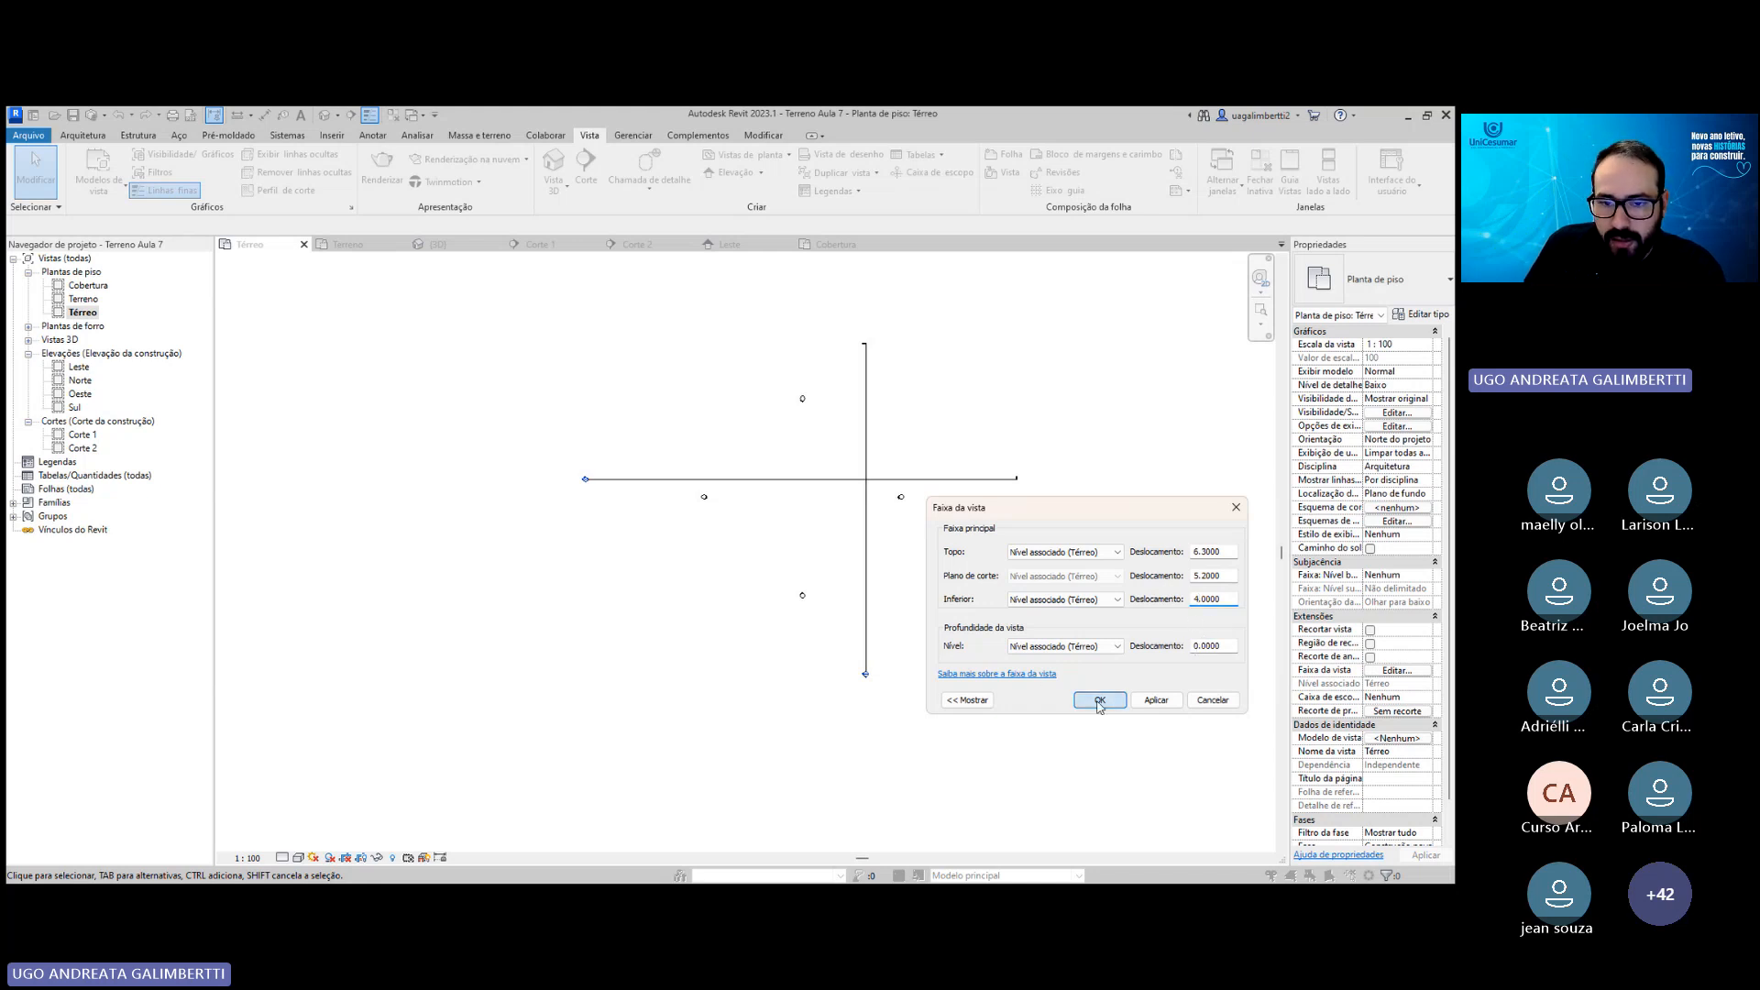
Turn on the reveal hidden elements mode in the Térreo floor plan to inspect the terrain around the platform.
{"action": "scroll", "coordinate": [837, 511], "scroll_direction": "up", "scroll_amount": 3}
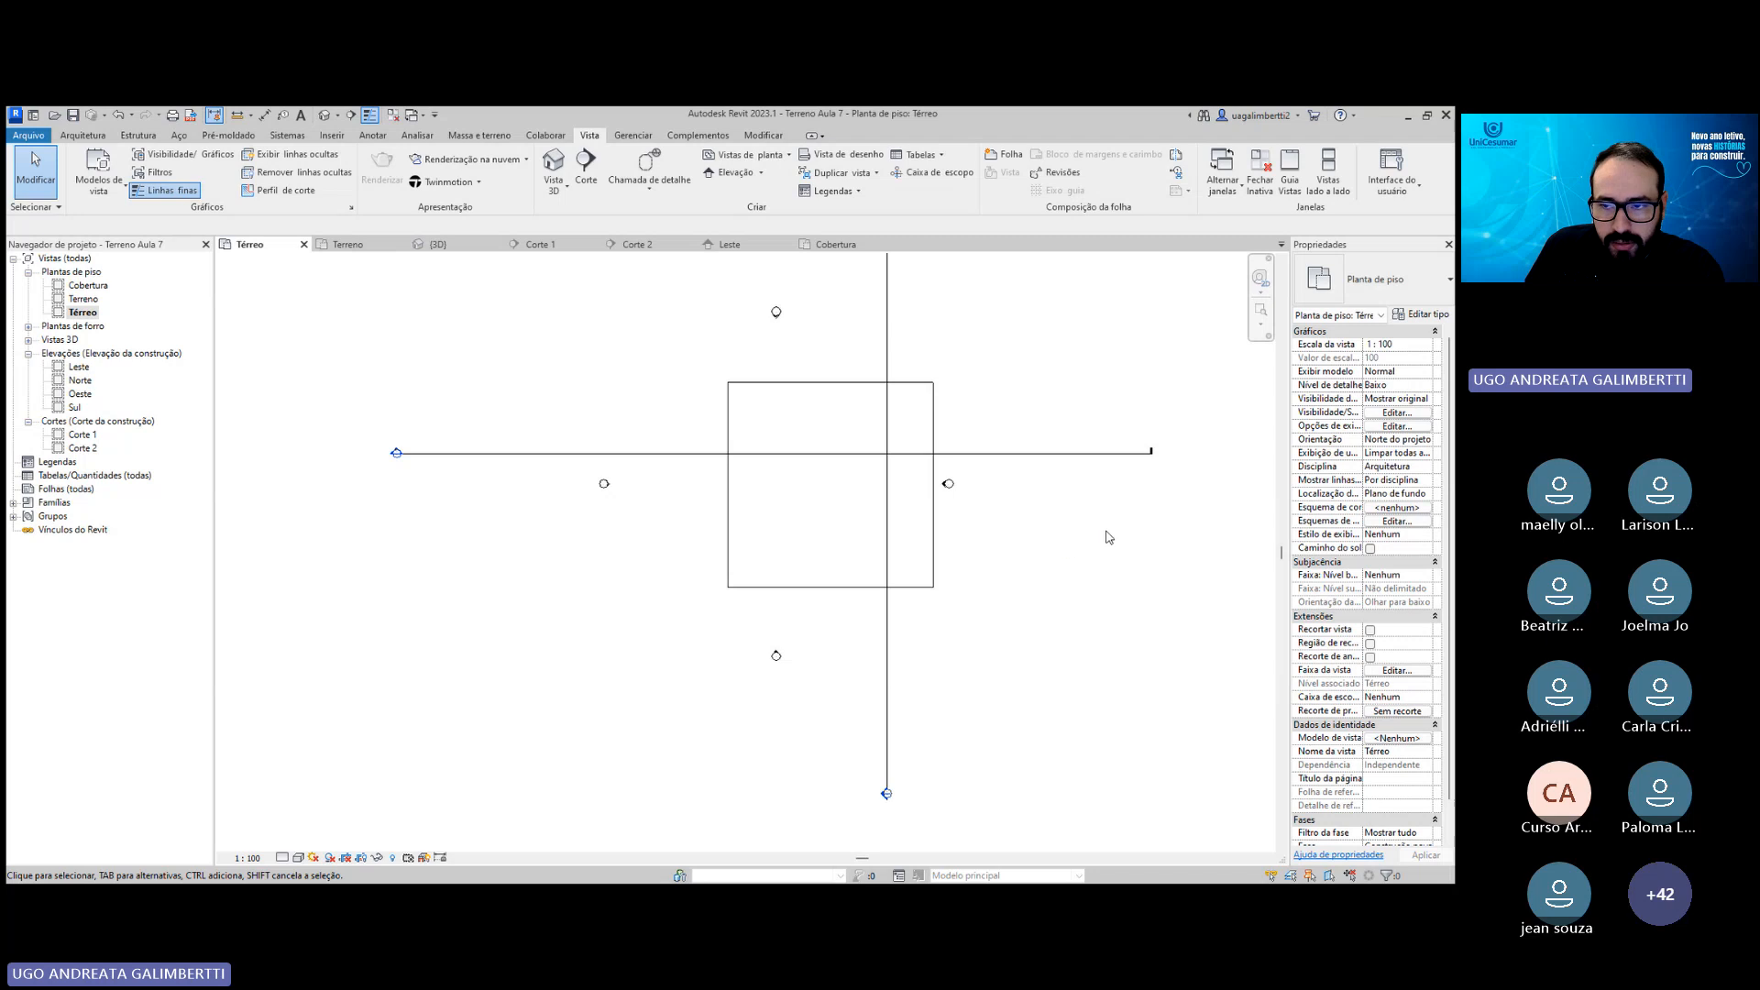
{"action": "scroll", "coordinate": [1082, 527], "scroll_direction": "down", "scroll_amount": 2}
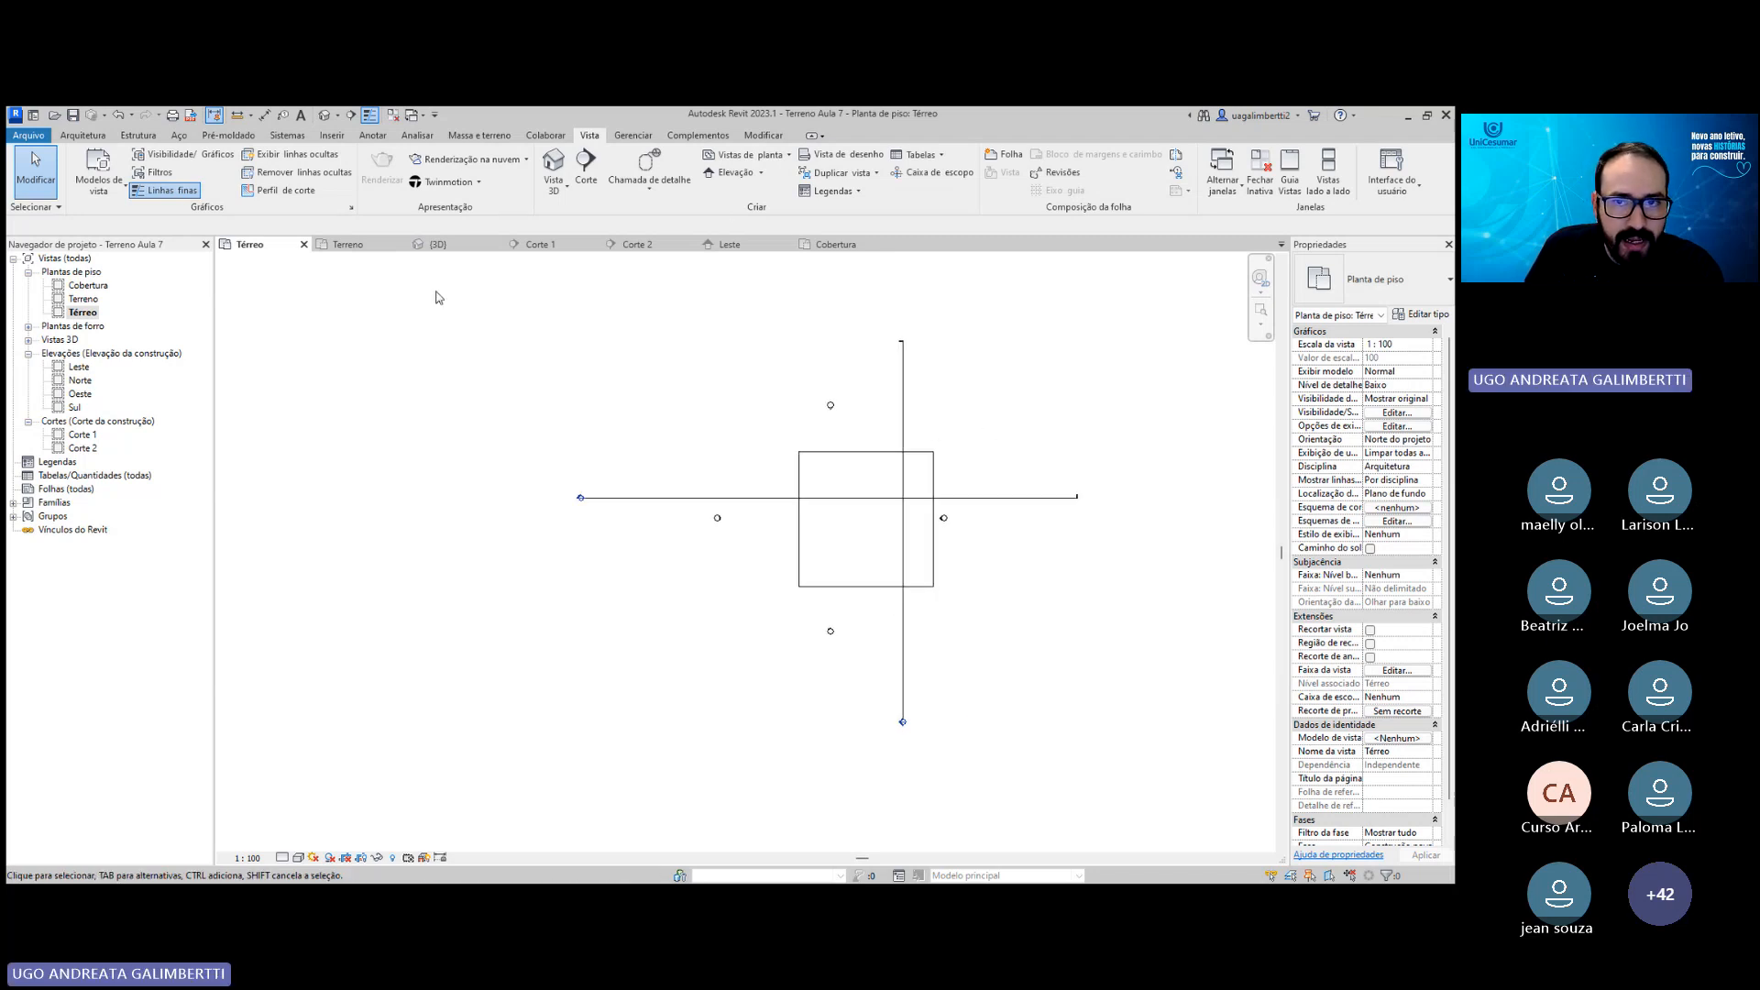
{"action": "left_click", "coordinate": [329, 858]}
{"action": "left_click", "coordinate": [329, 857]}
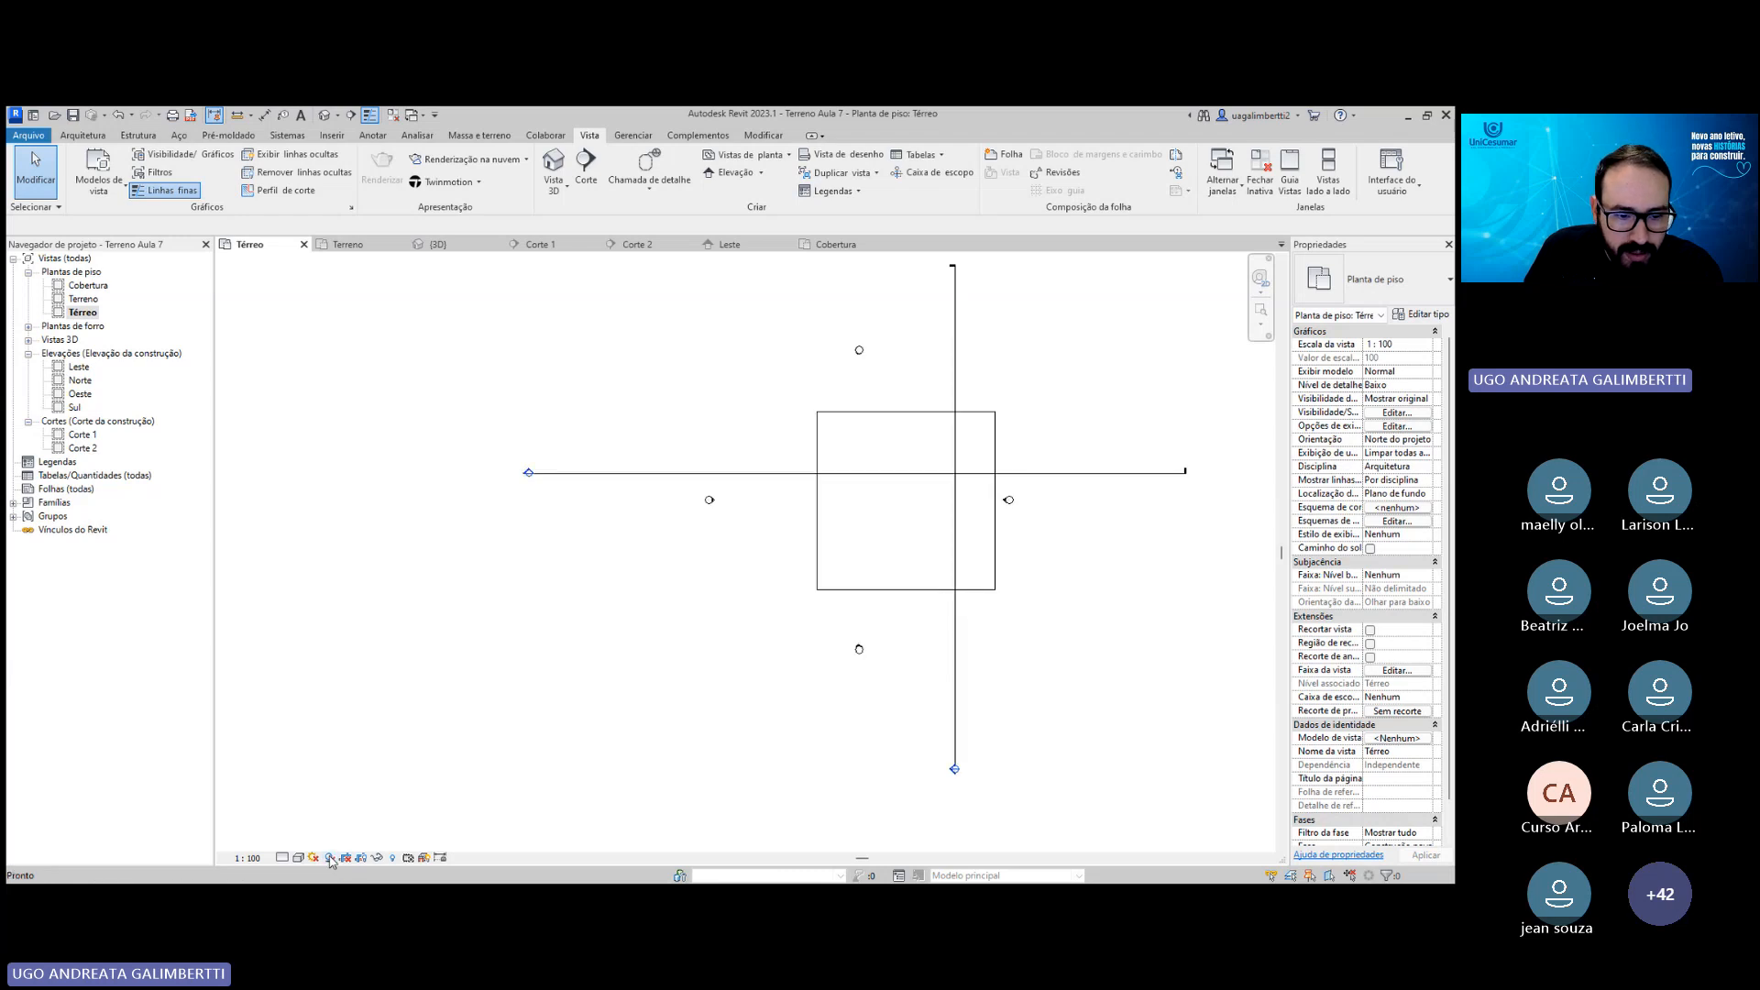
{"action": "left_click", "coordinate": [393, 857]}
{"action": "left_click", "coordinate": [851, 545]}
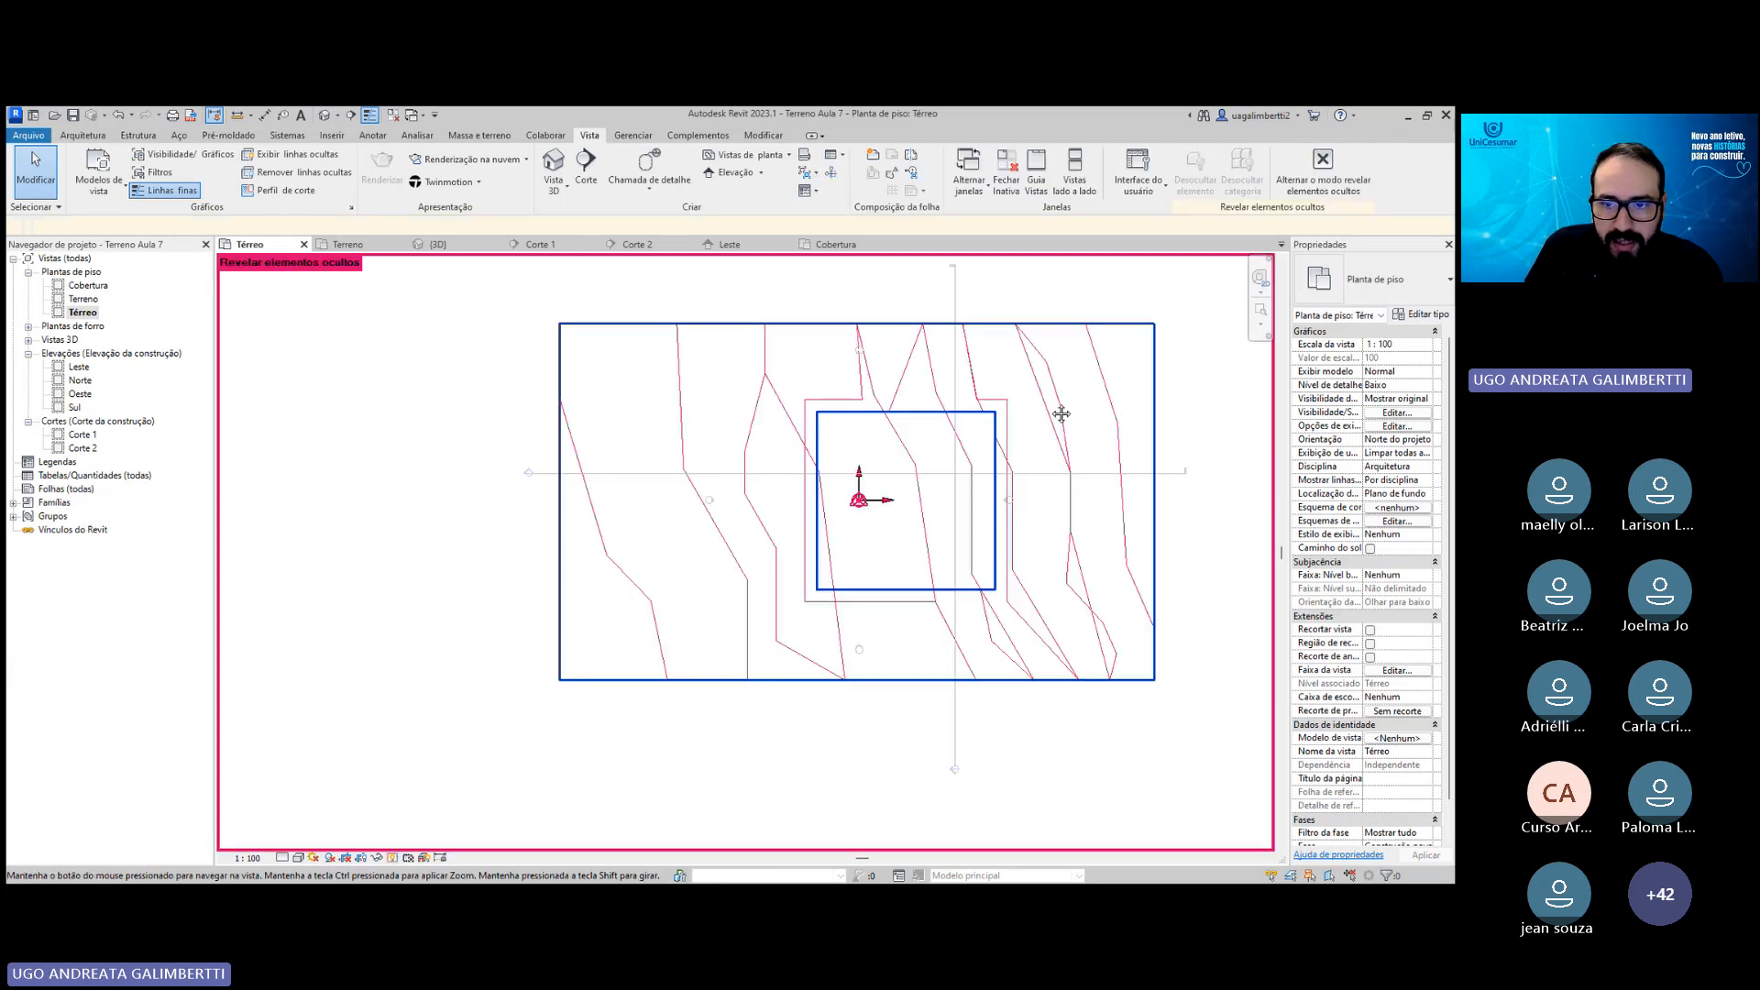
Unhide the topography category in the Térreo plan and leave the reveal hidden elements mode.
{"action": "left_click", "coordinate": [1059, 419]}
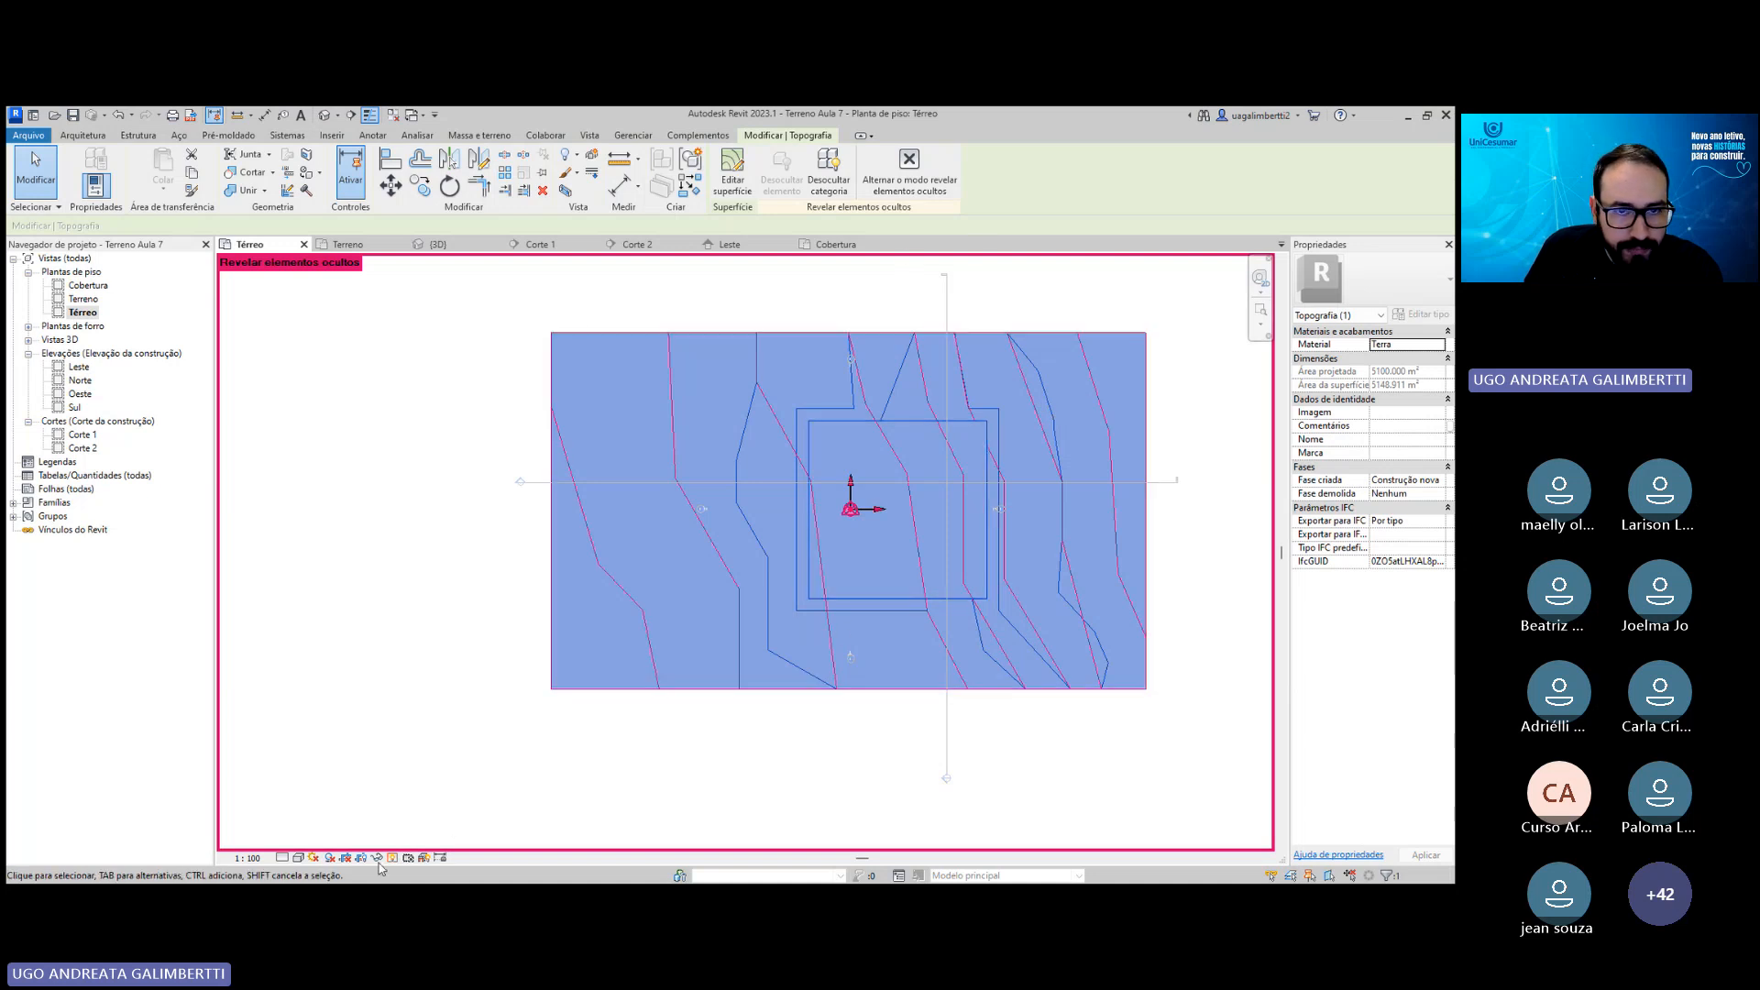
{"action": "right_click", "coordinate": [1111, 396]}
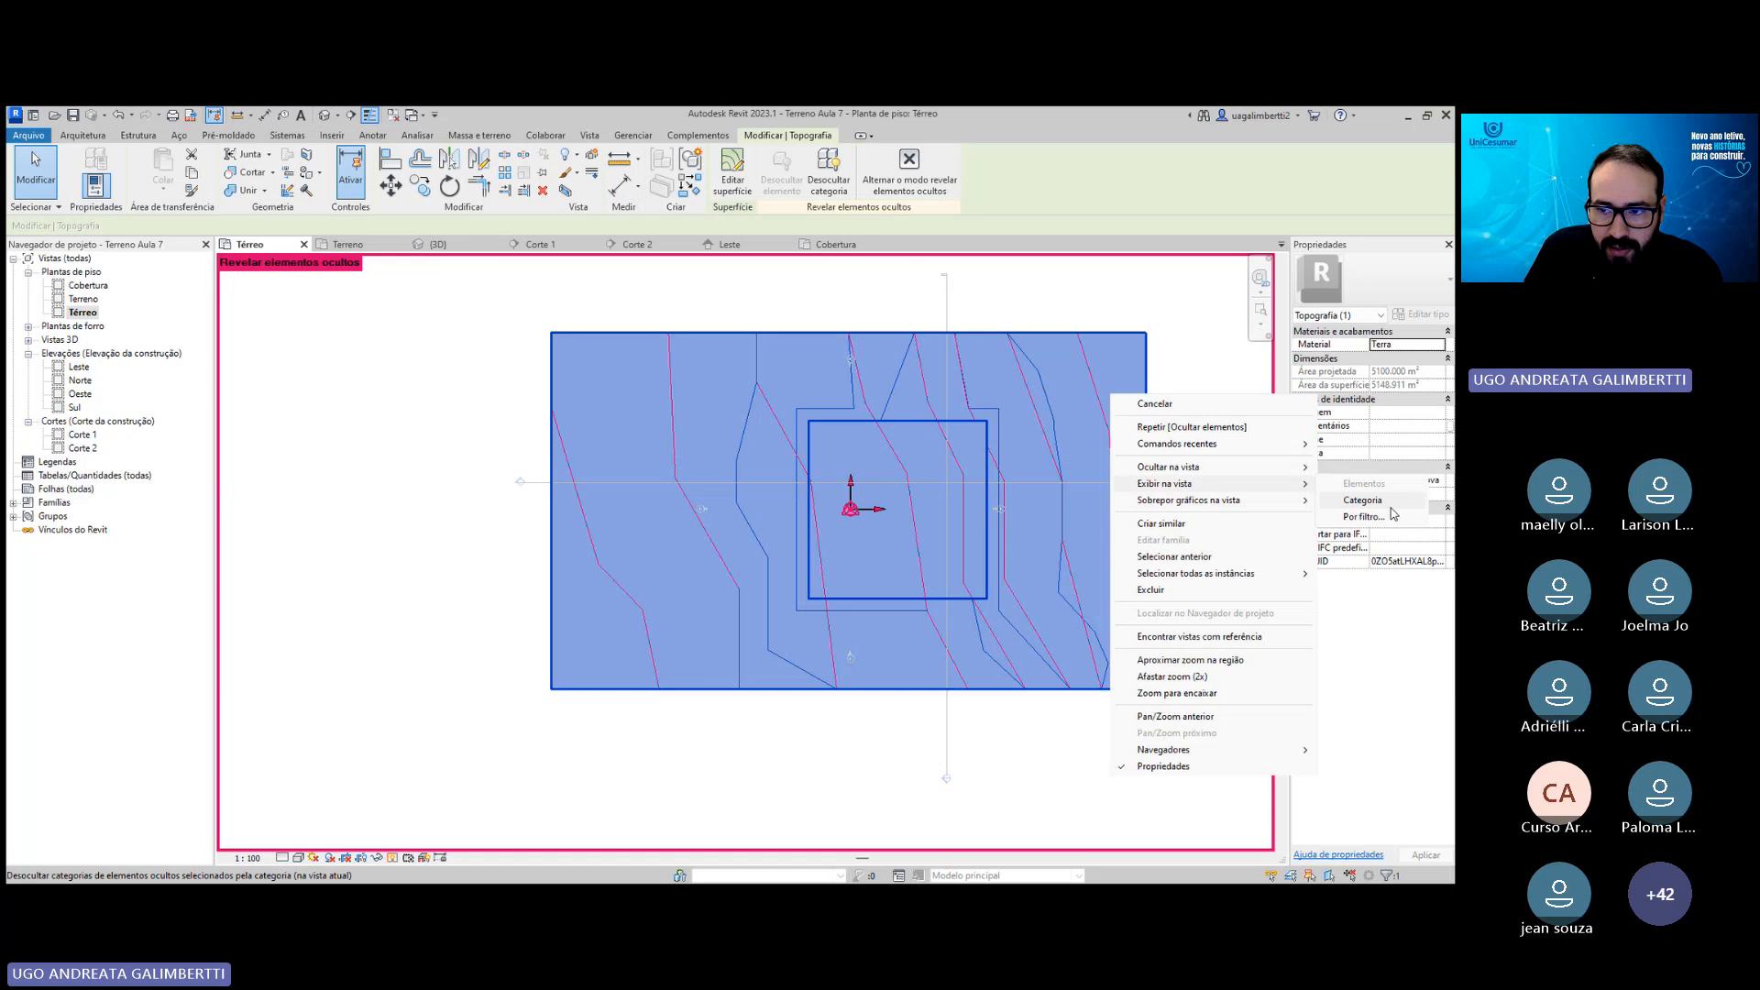
{"action": "left_click", "coordinate": [1374, 503]}
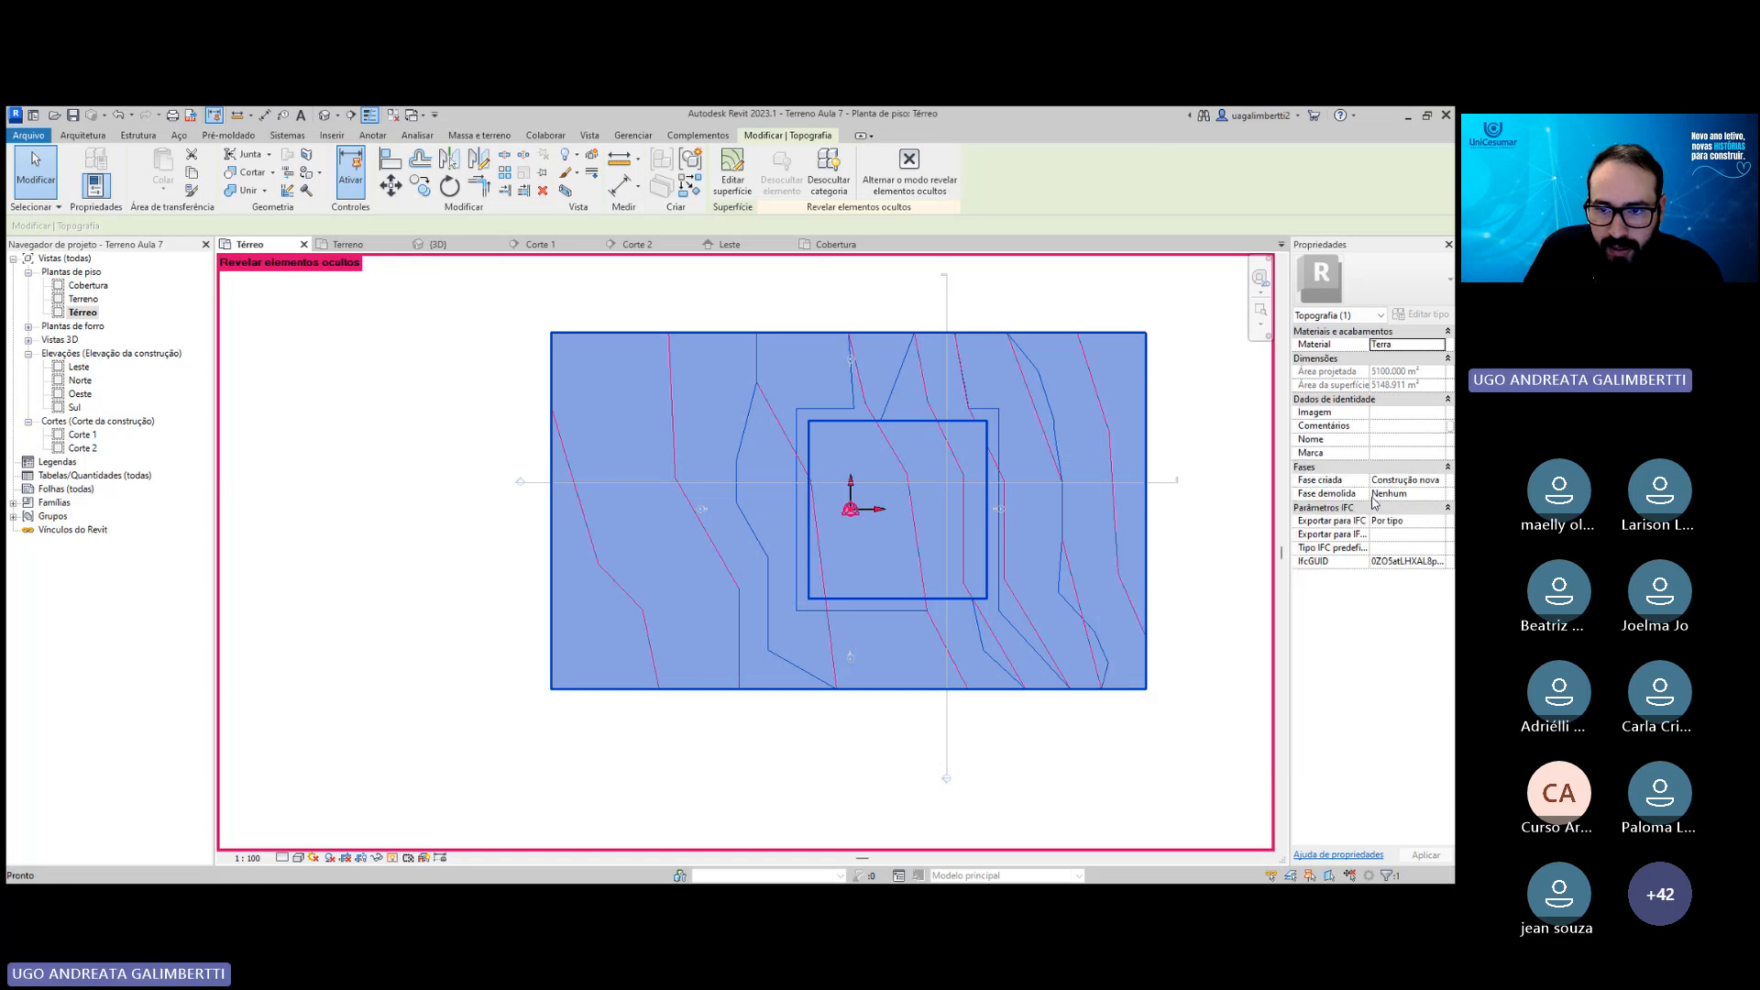
{"action": "left_click", "coordinate": [1200, 477]}
{"action": "left_click", "coordinate": [393, 857]}
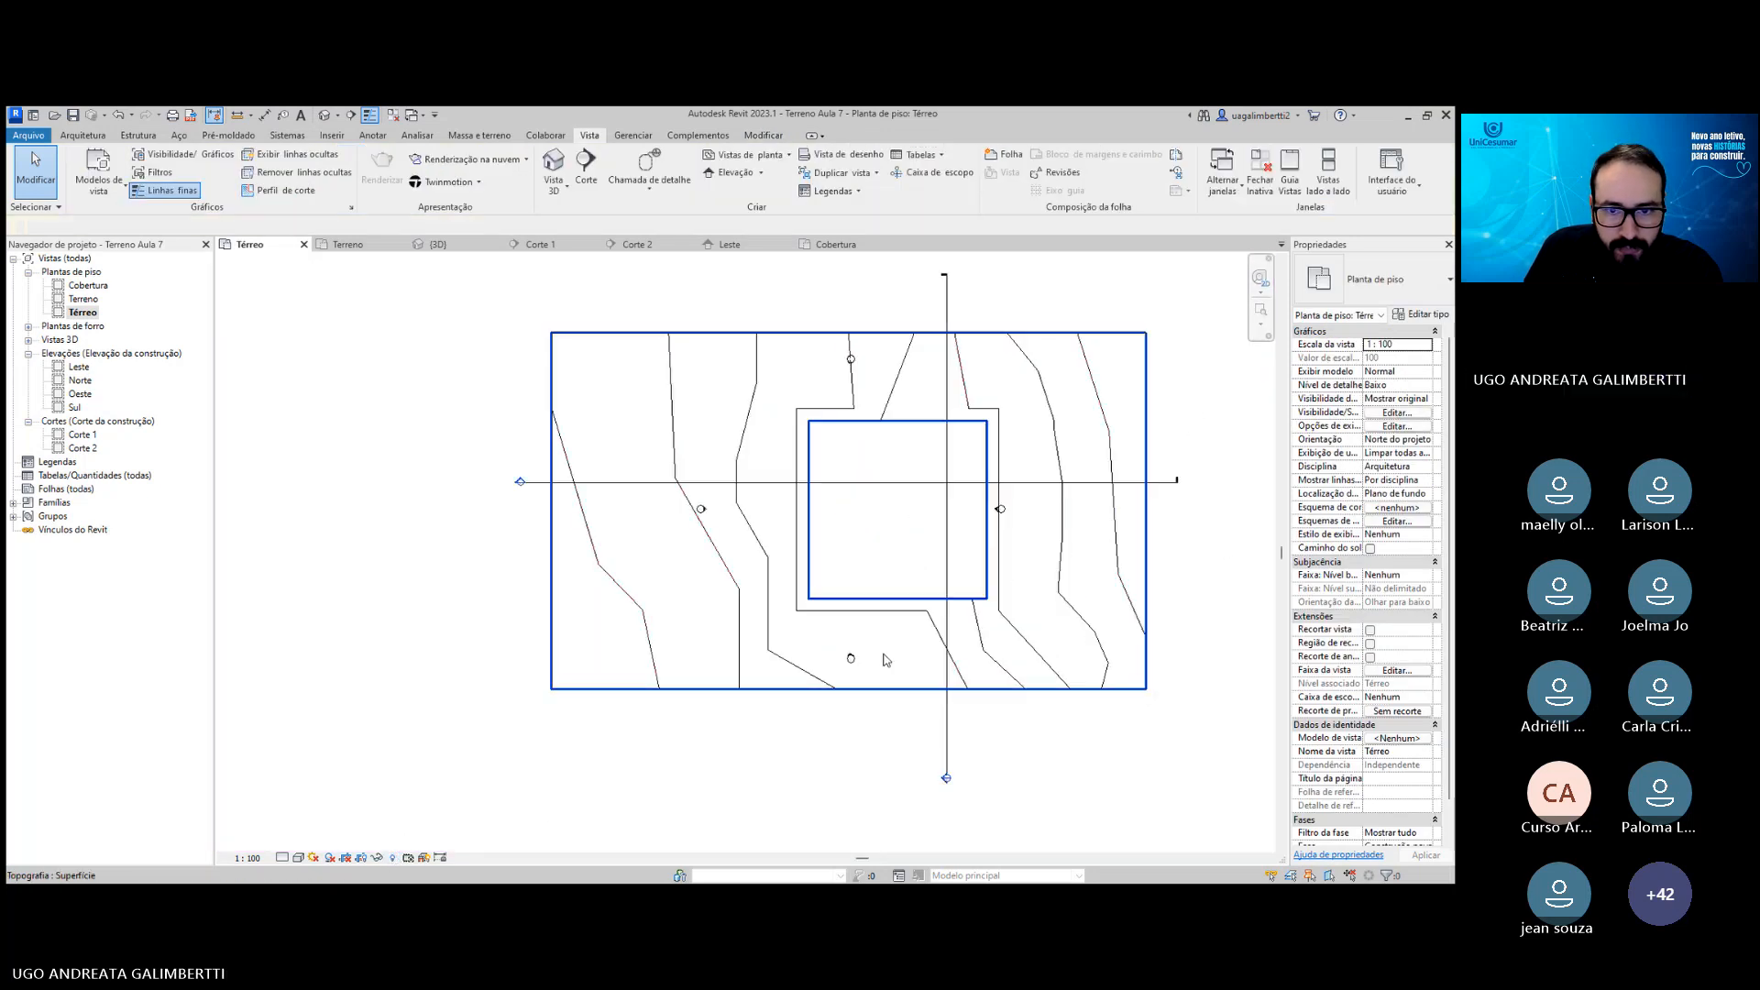
Set the Térreo plan's visual style to Cores consistentes and its detail level to Alto.
{"action": "scroll", "coordinate": [864, 481], "scroll_direction": "up", "scroll_amount": 2}
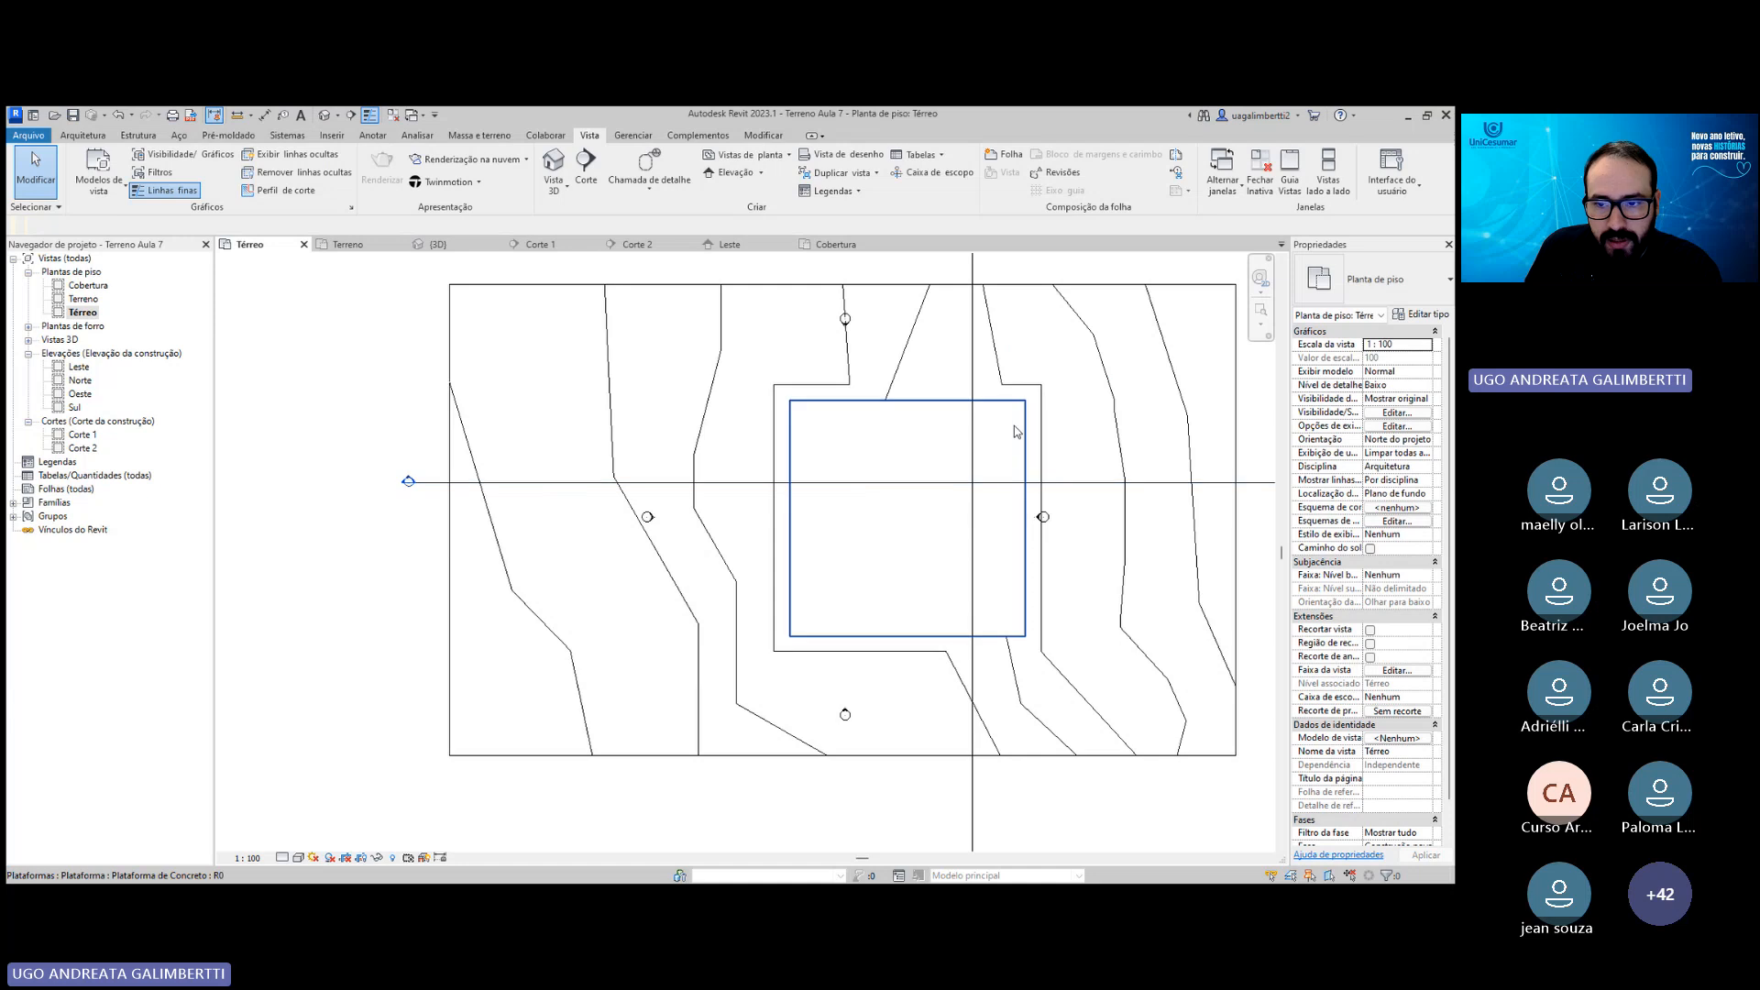
{"action": "left_click", "coordinate": [746, 302]}
{"action": "left_click", "coordinate": [689, 273]}
{"action": "left_click", "coordinate": [298, 857]}
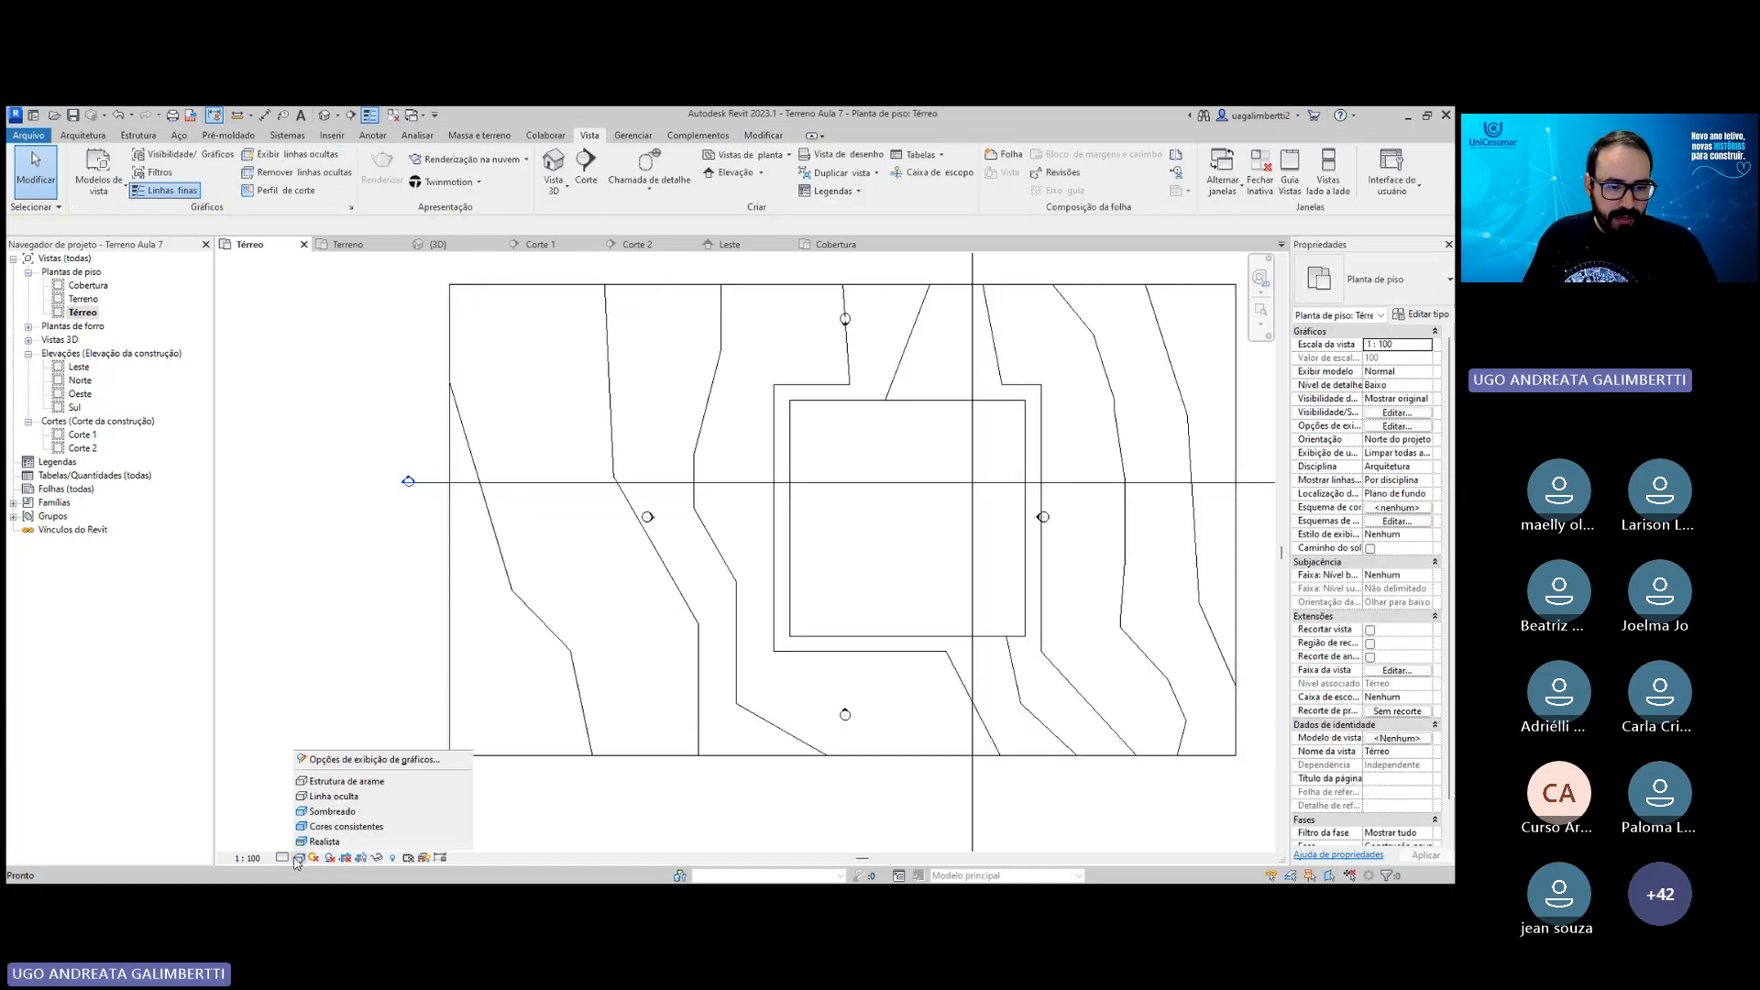
{"action": "left_click", "coordinate": [349, 826]}
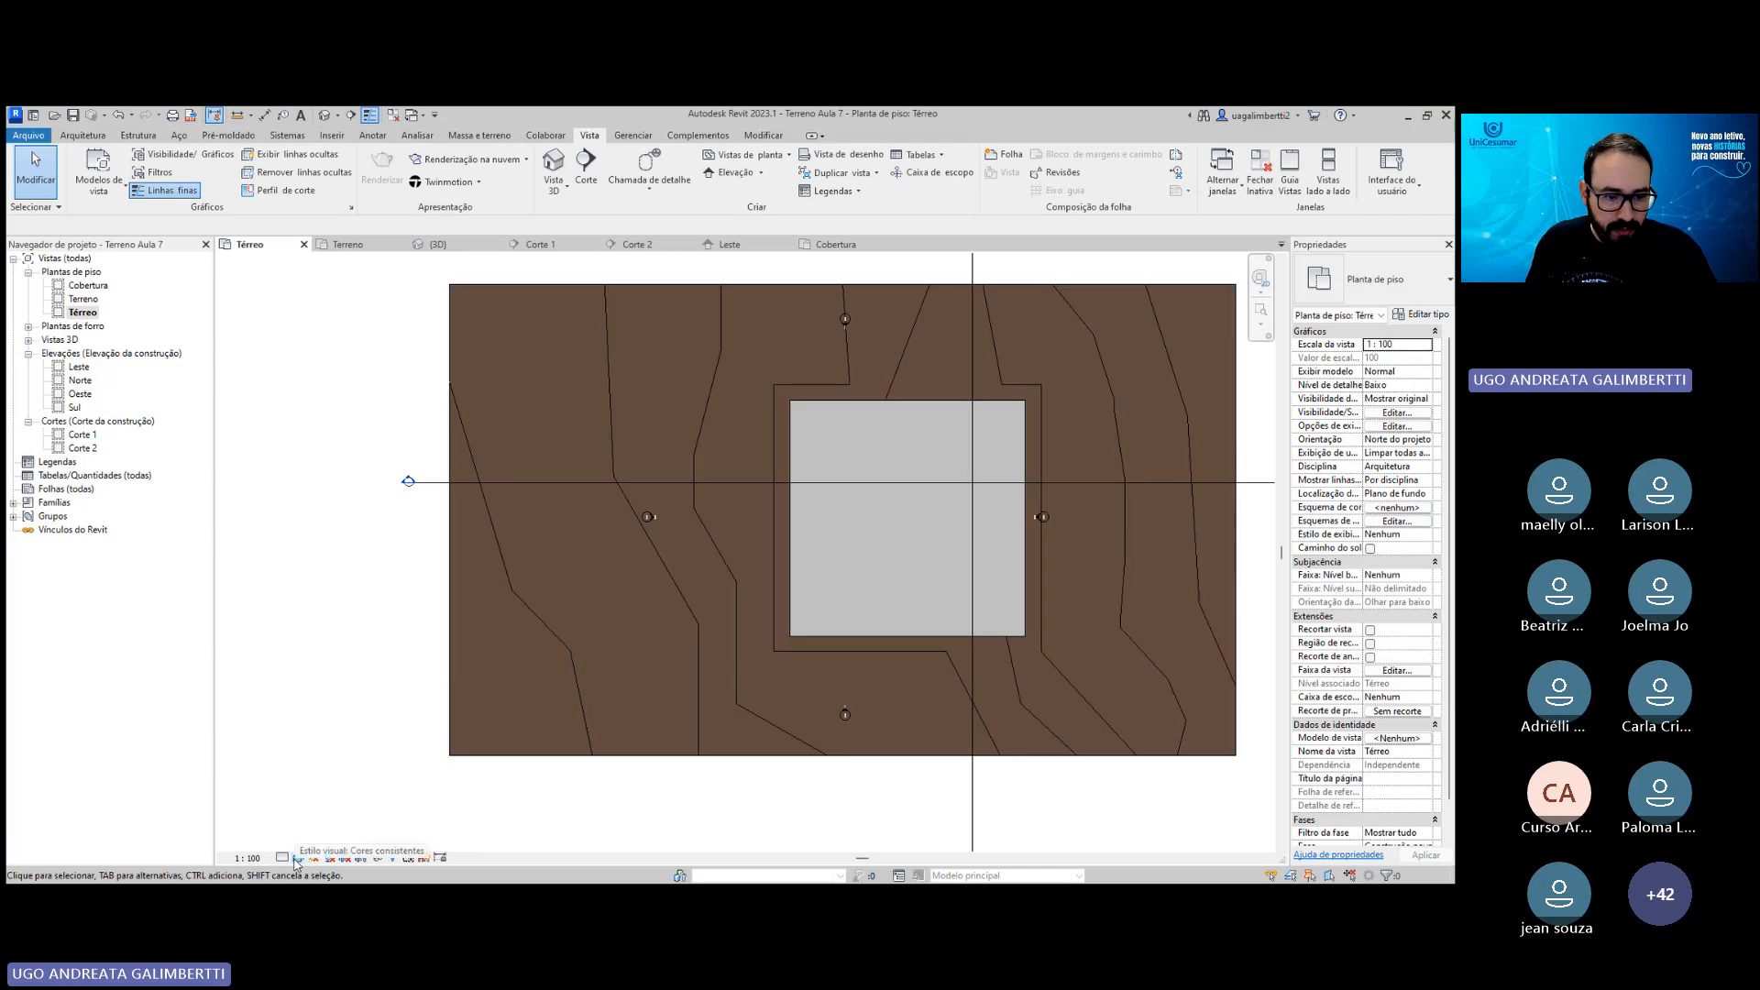
{"action": "left_click", "coordinate": [282, 857]}
{"action": "left_click", "coordinate": [322, 835]}
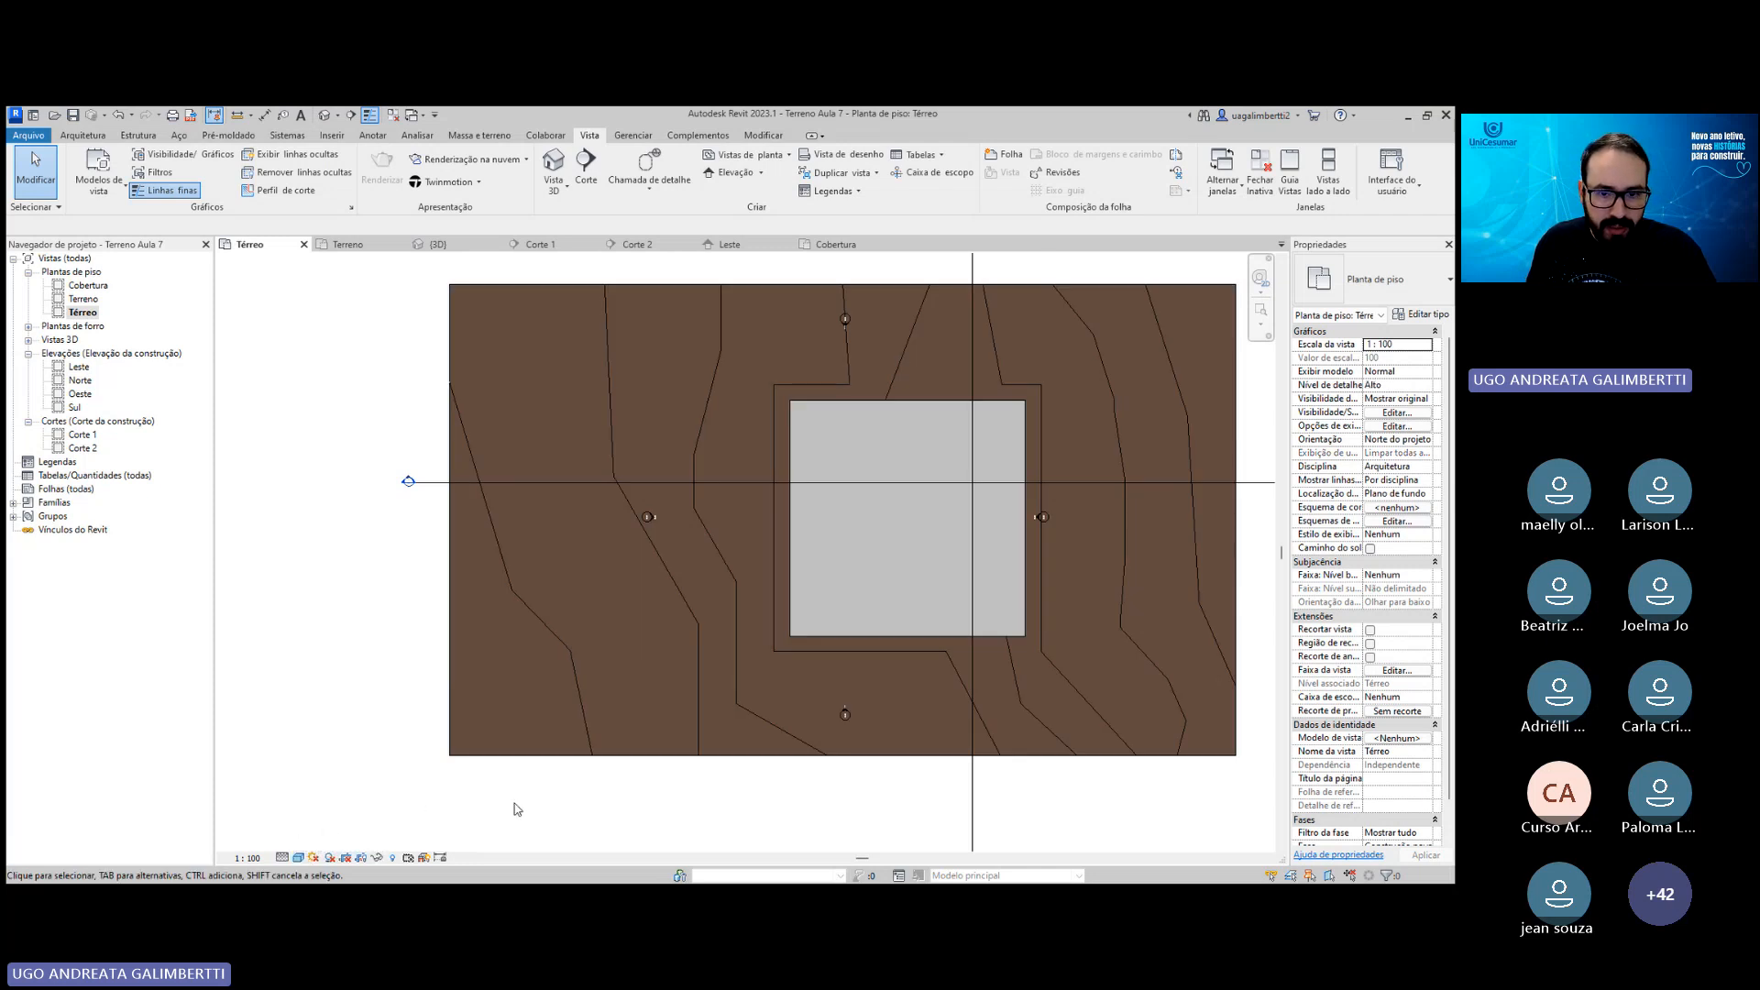
{"action": "scroll", "coordinate": [963, 543], "scroll_direction": "up", "scroll_amount": 2}
{"action": "scroll", "coordinate": [1023, 544], "scroll_direction": "down", "scroll_amount": 1}
{"action": "middle_click_drag", "start_coordinate": [937, 584], "coordinate": [899, 581]}
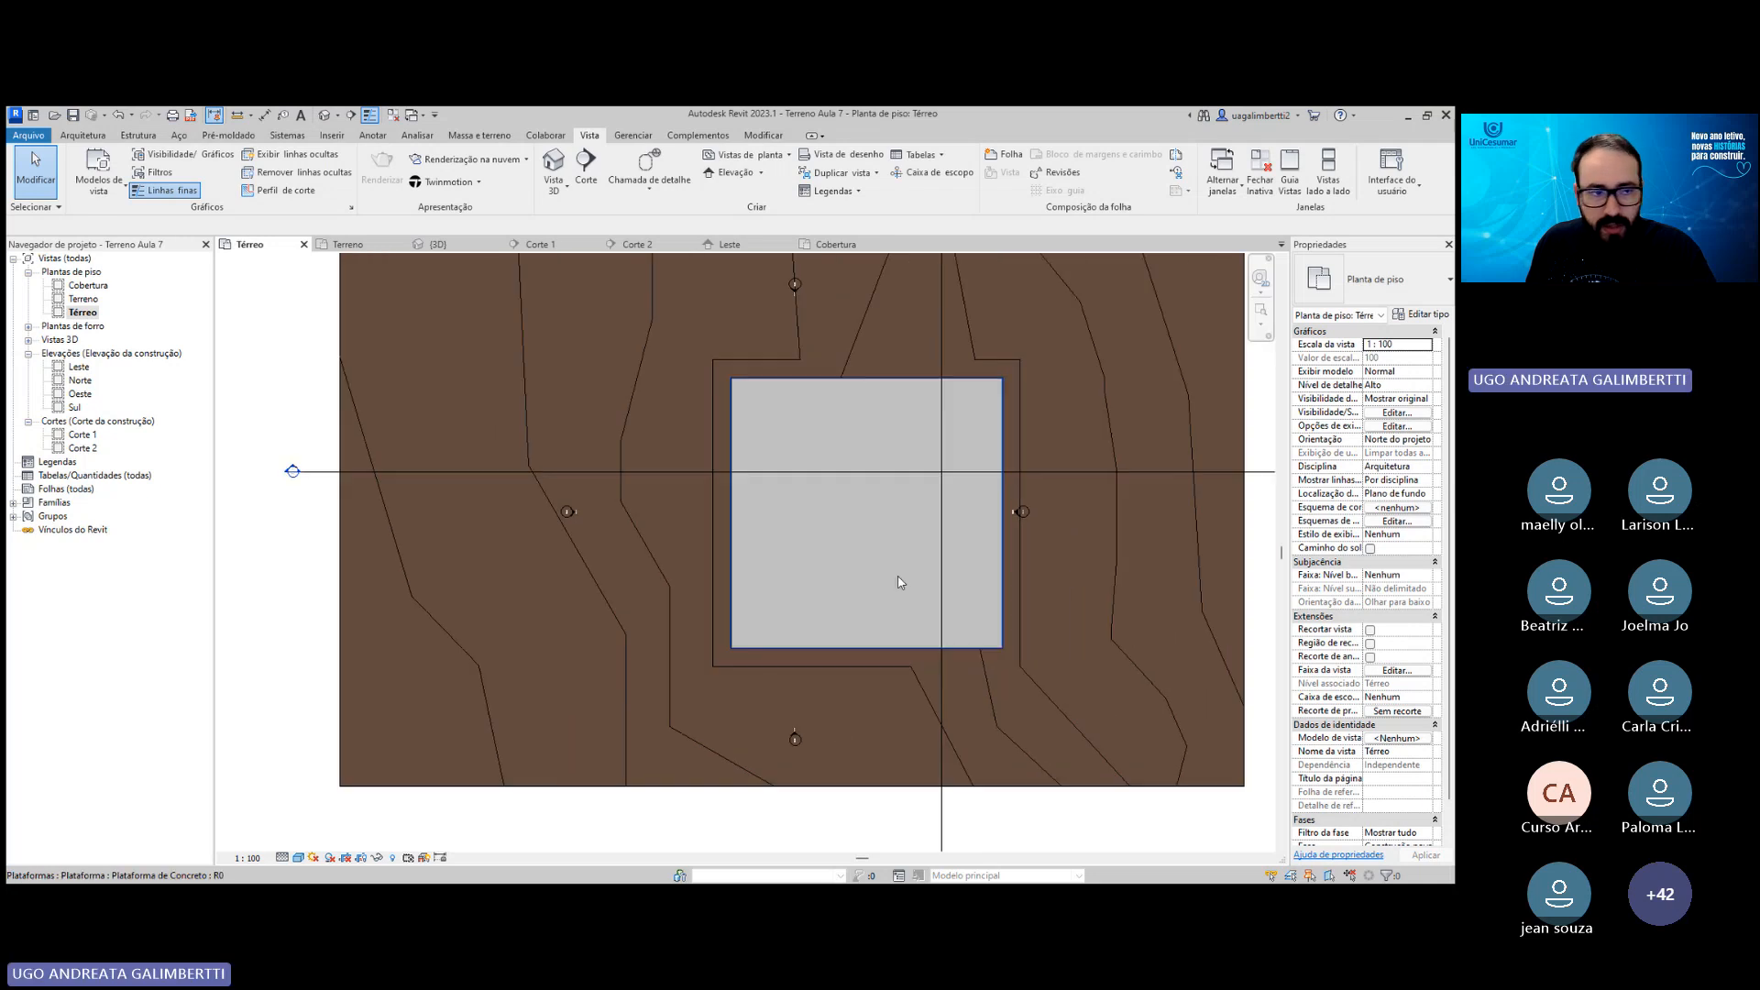
{"action": "scroll", "coordinate": [981, 466], "scroll_direction": "up", "scroll_amount": 1}
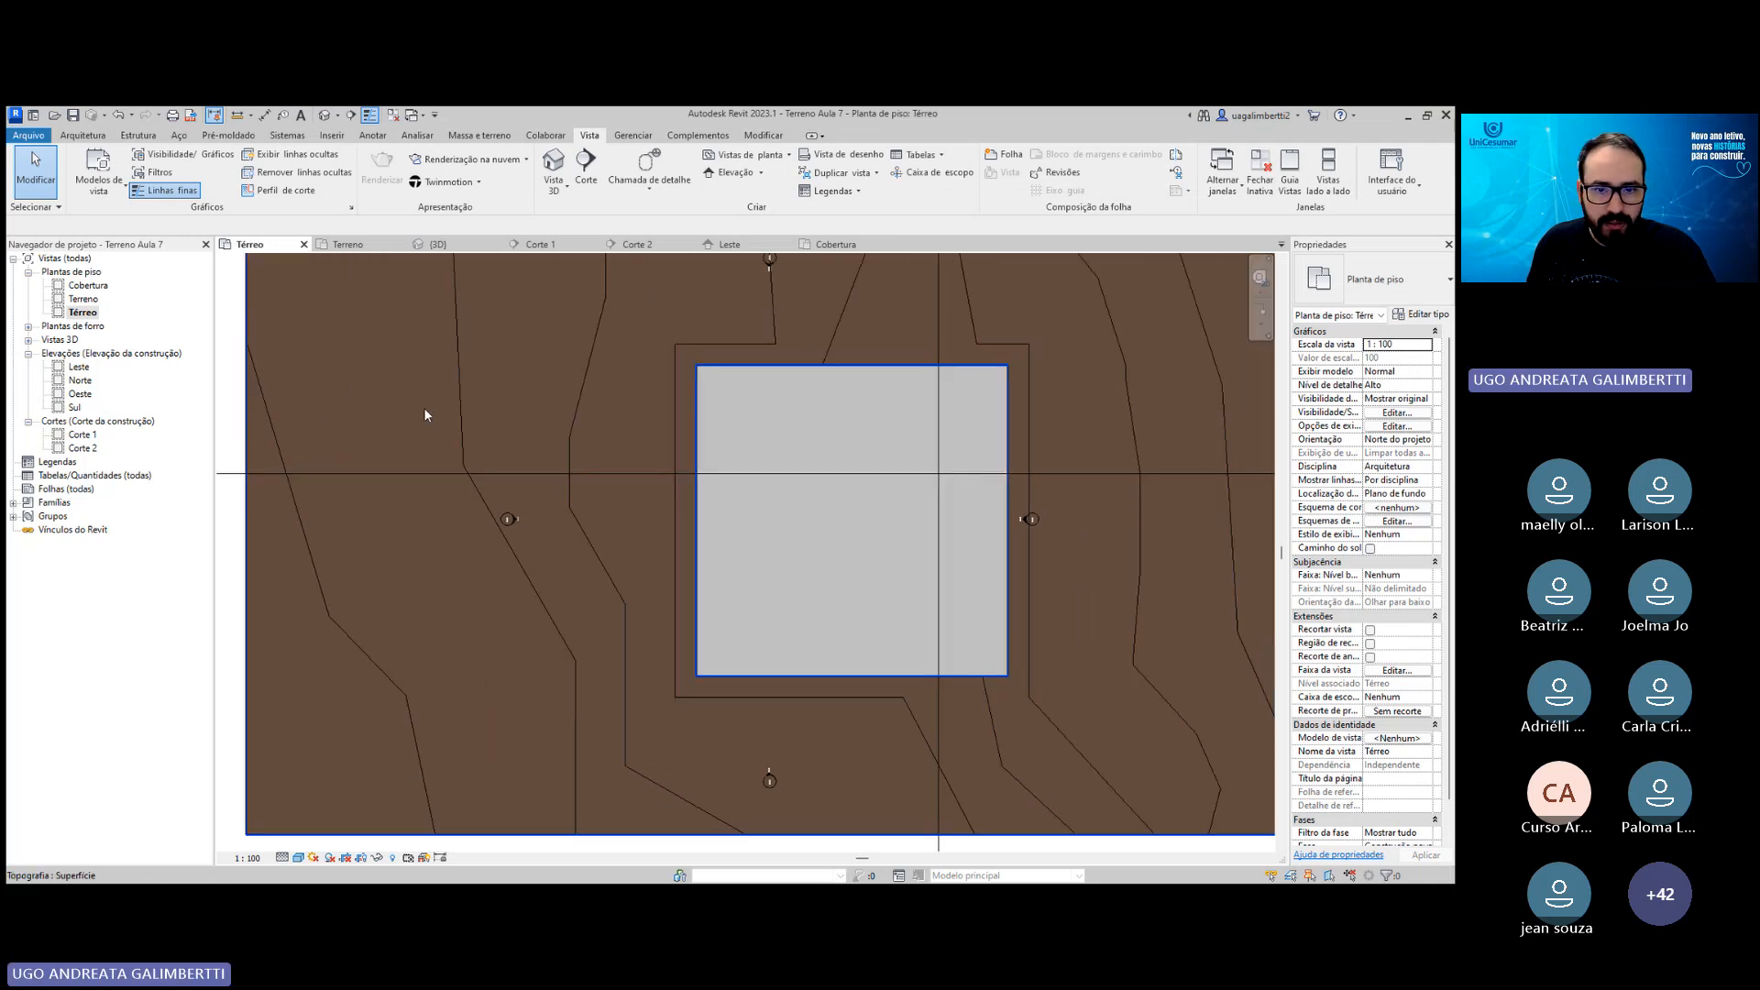
{"action": "scroll", "coordinate": [477, 427], "scroll_direction": "down", "scroll_amount": 2}
{"action": "middle_click_drag", "start_coordinate": [764, 460], "coordinate": [759, 461]}
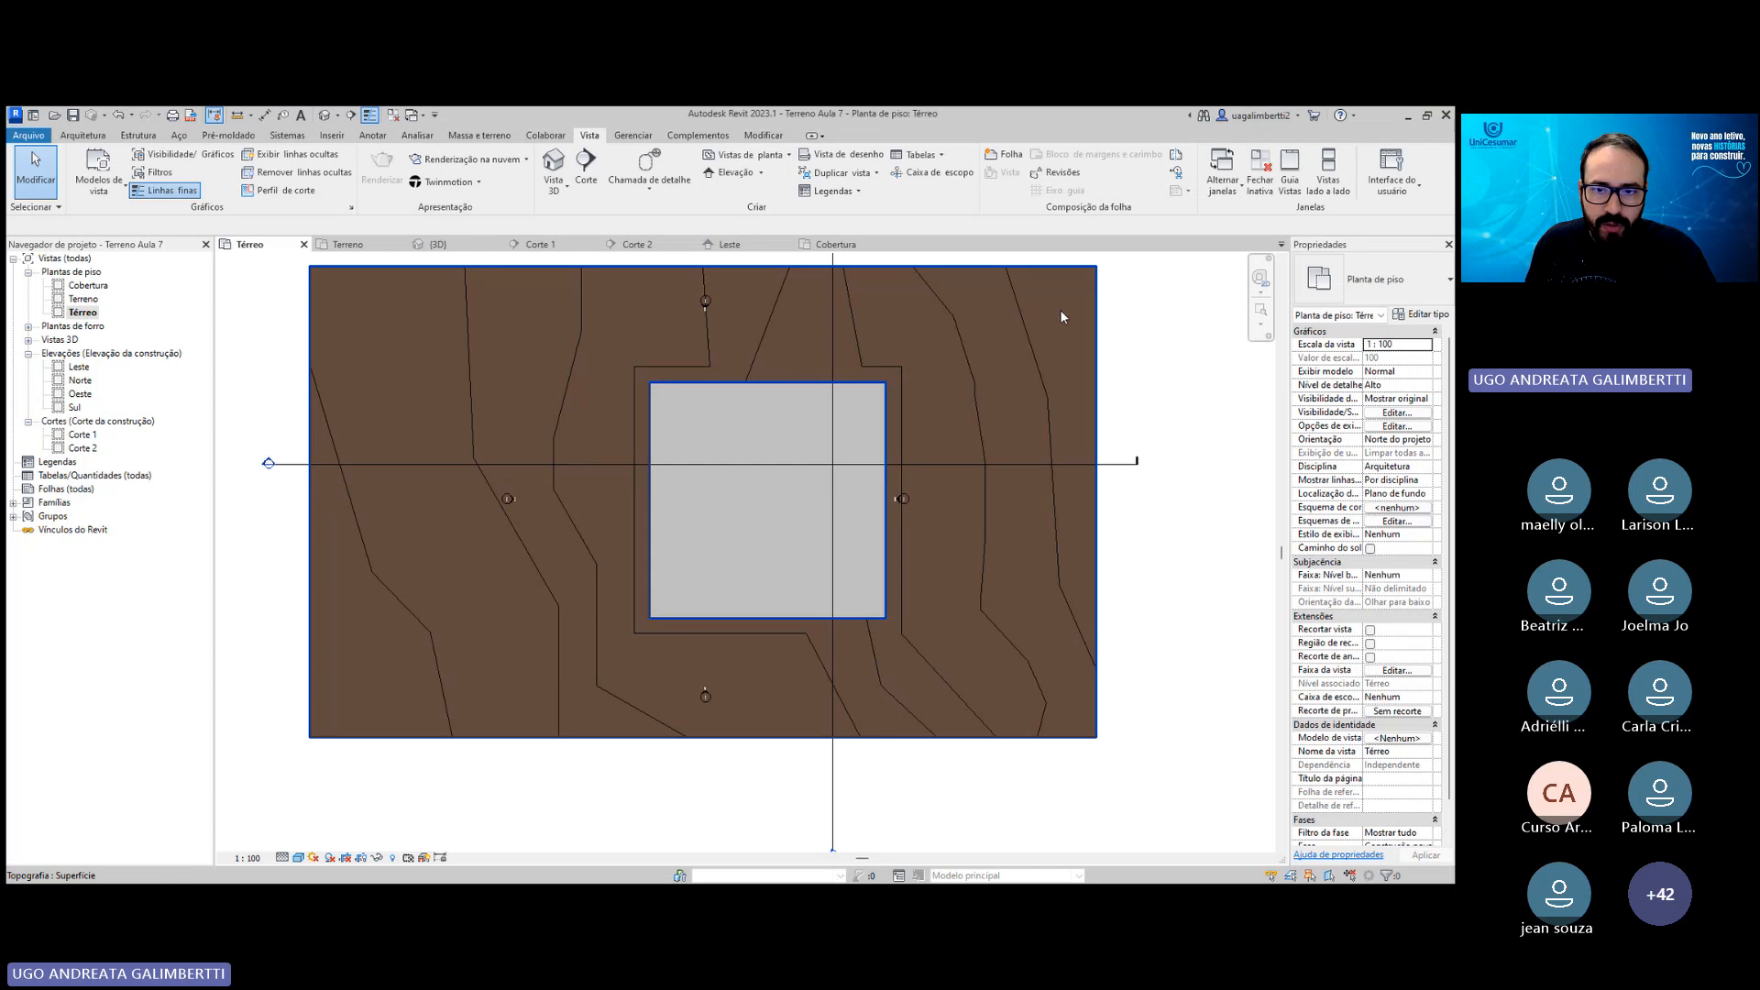
{"action": "middle_click_drag", "start_coordinate": [661, 402], "coordinate": [753, 431]}
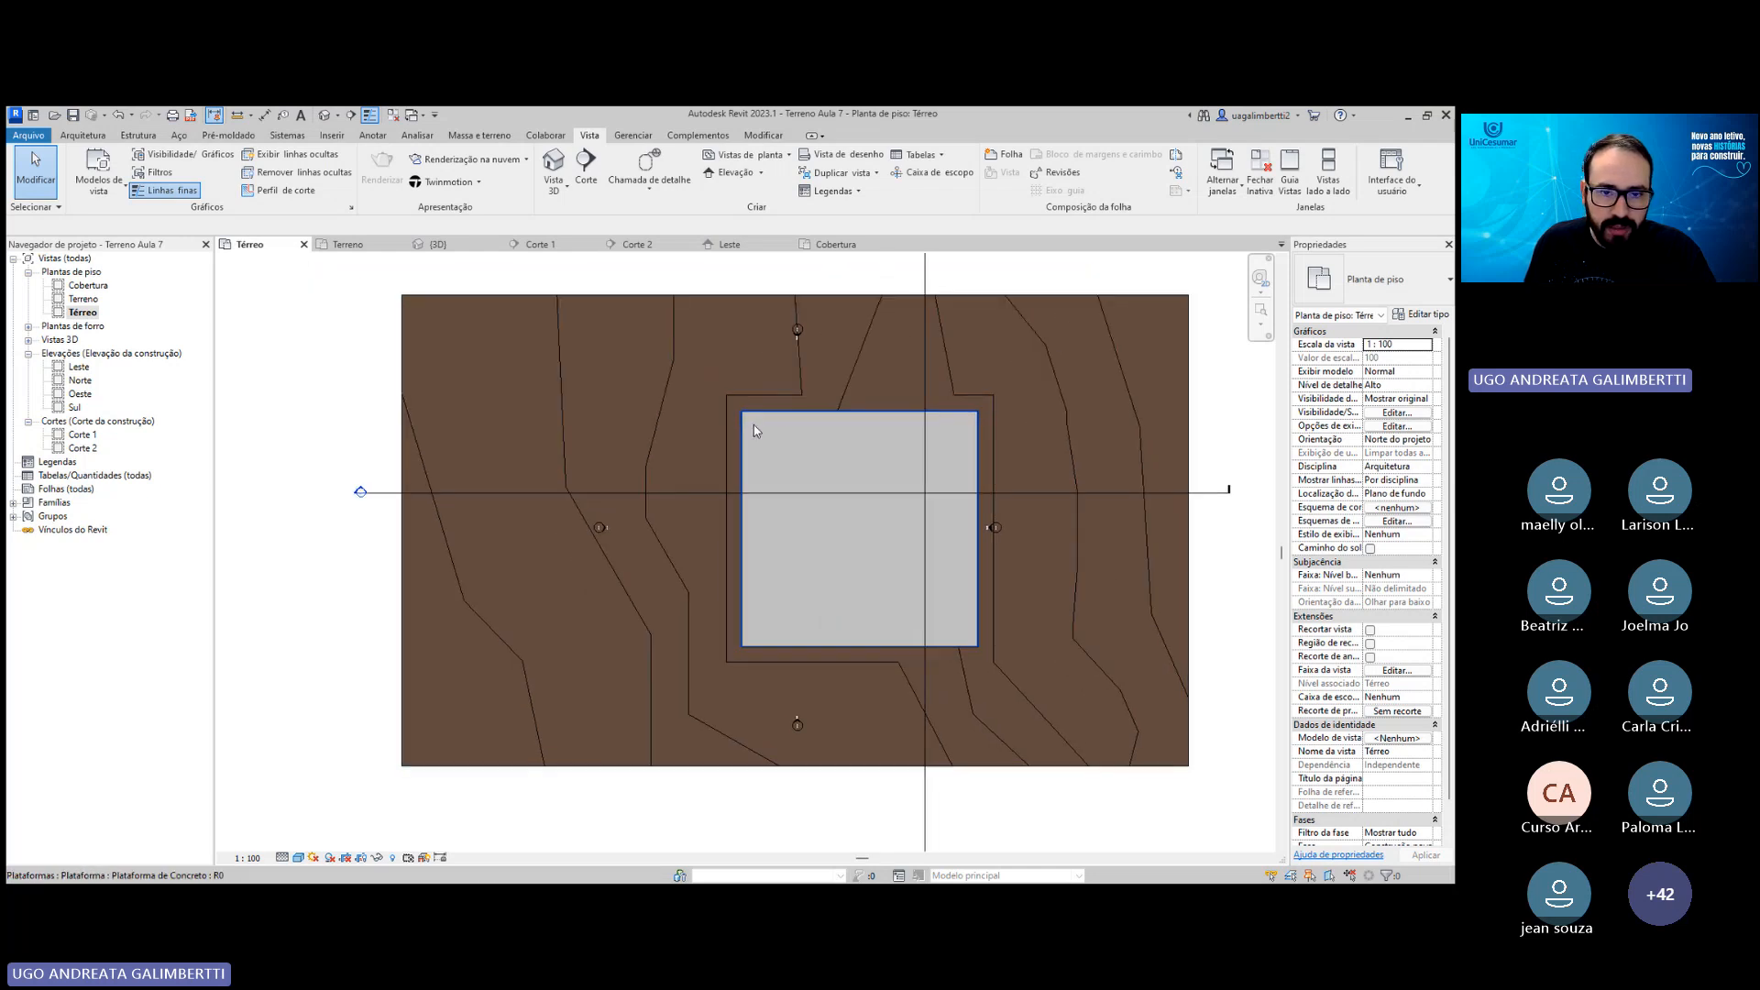
Open the Cobertura floor plan and hide the imported terrain DWG in that view.
{"action": "double_click", "coordinate": [90, 286]}
{"action": "middle_click_drag", "start_coordinate": [1143, 519], "coordinate": [889, 495]}
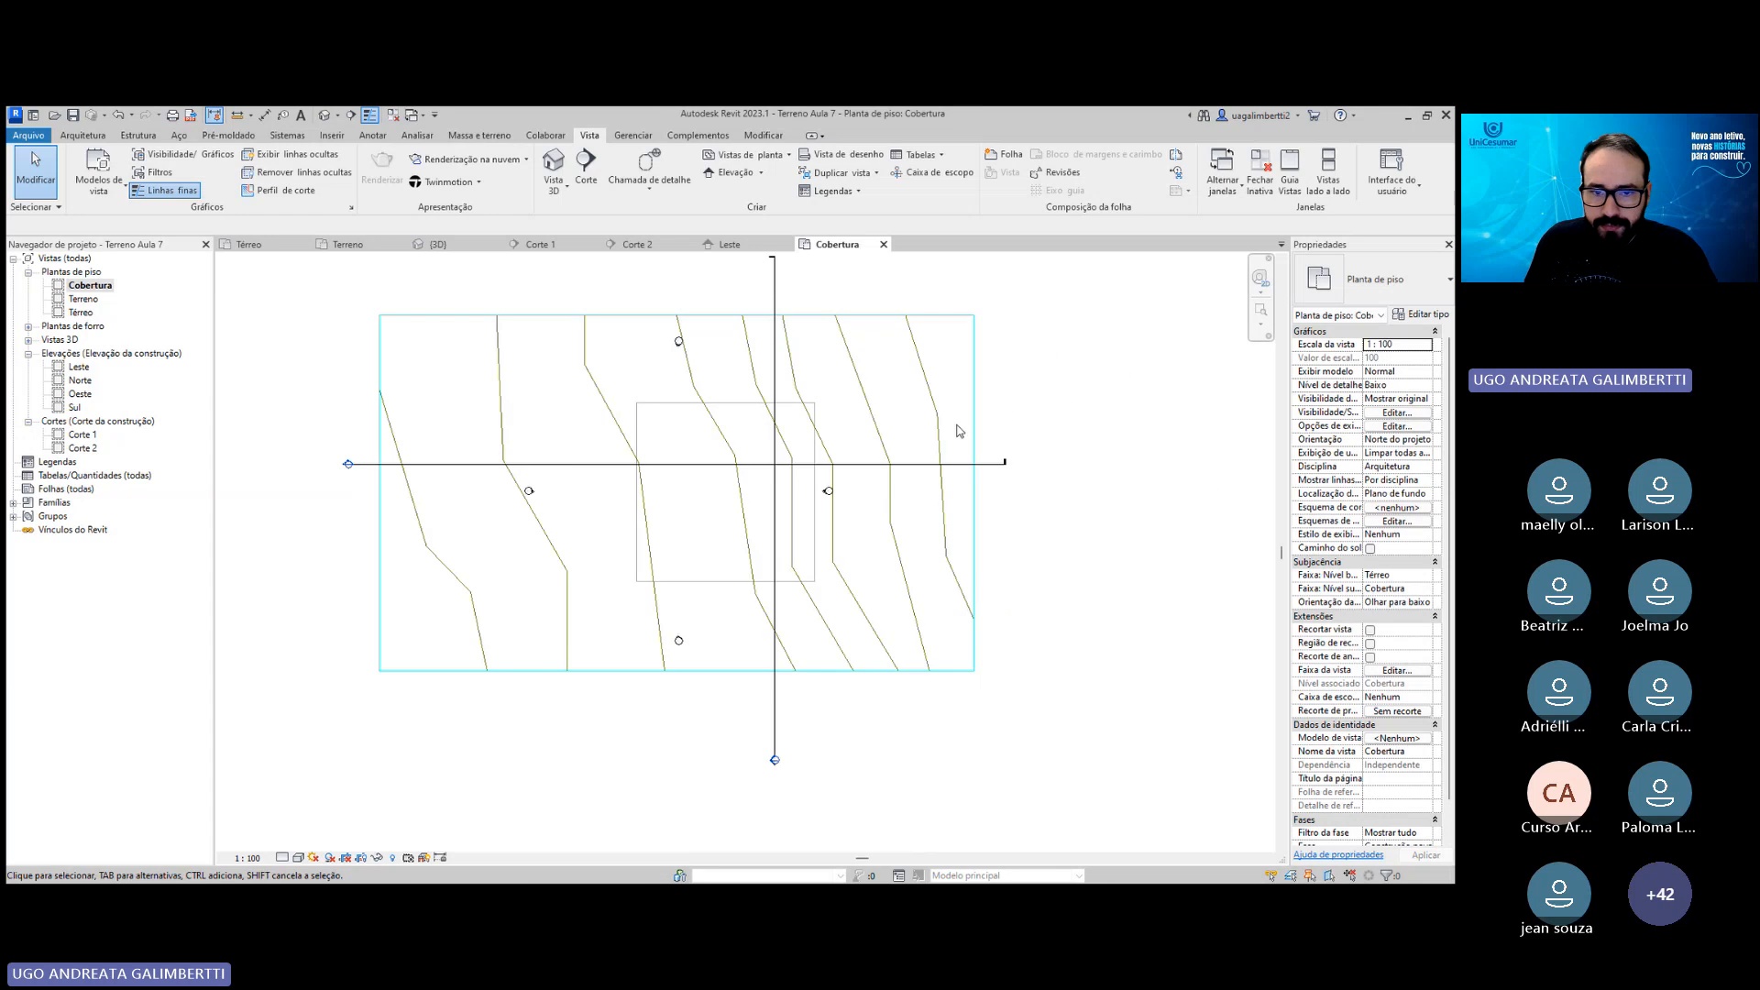
{"action": "left_click", "coordinate": [921, 320]}
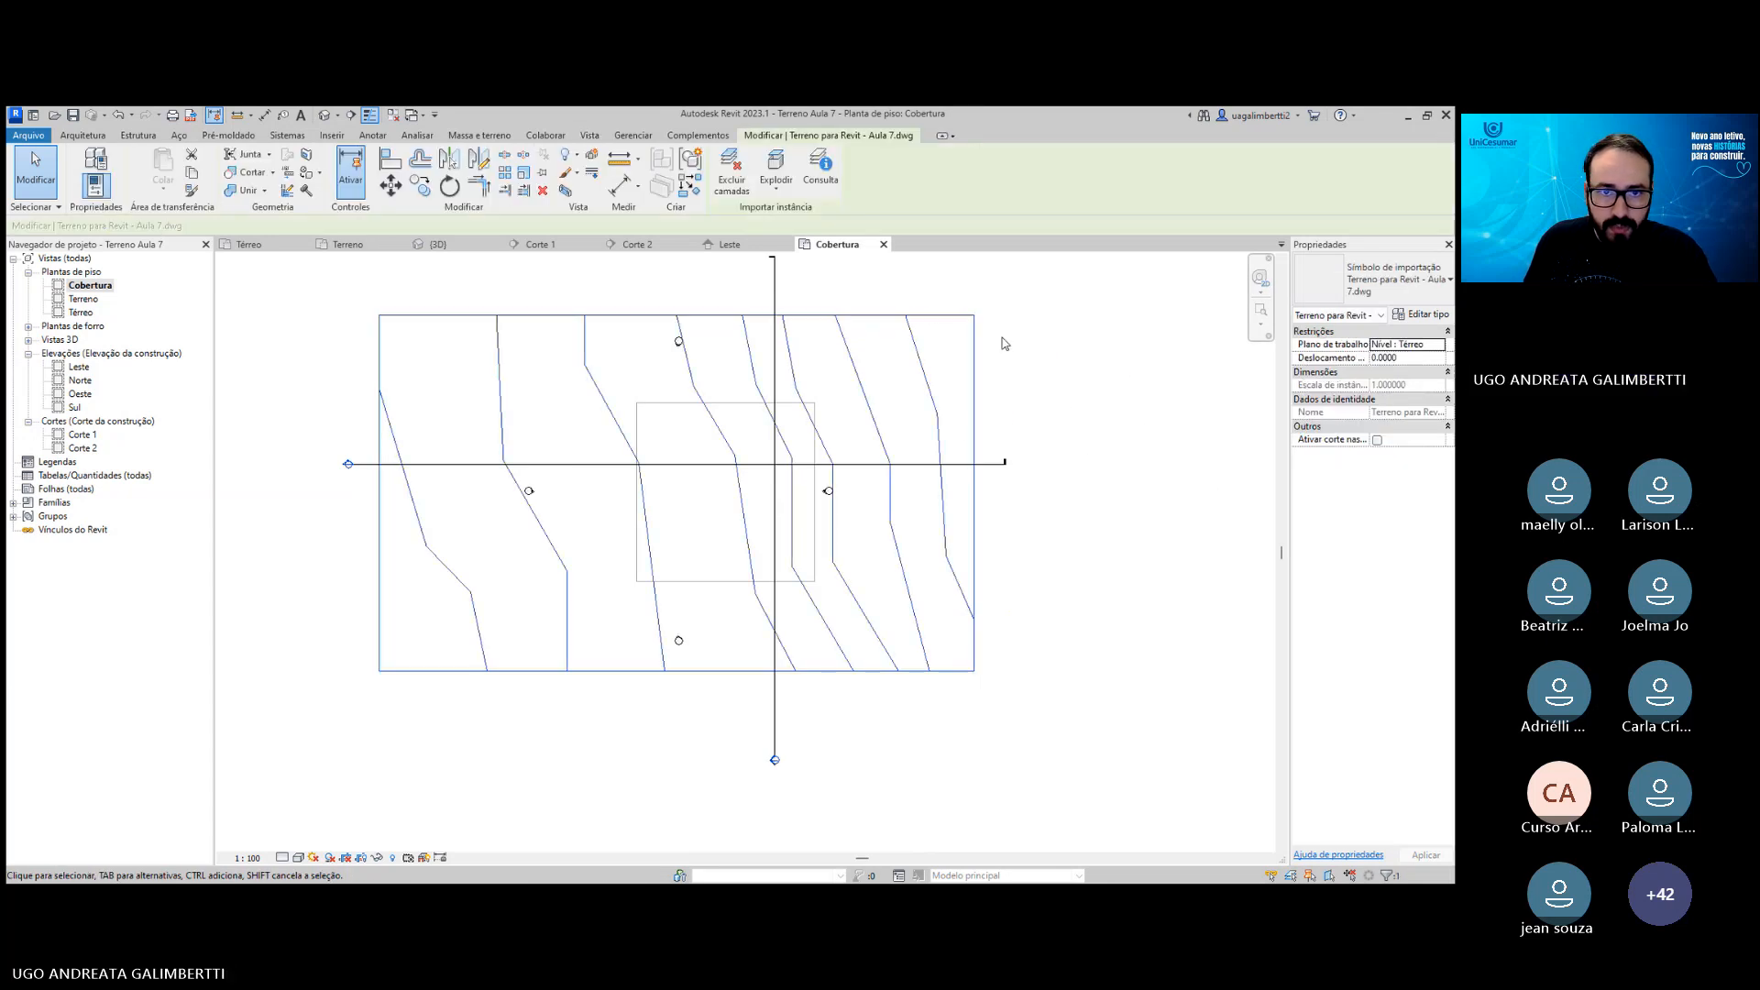
{"action": "middle_click_drag", "start_coordinate": [943, 377], "coordinate": [997, 383]}
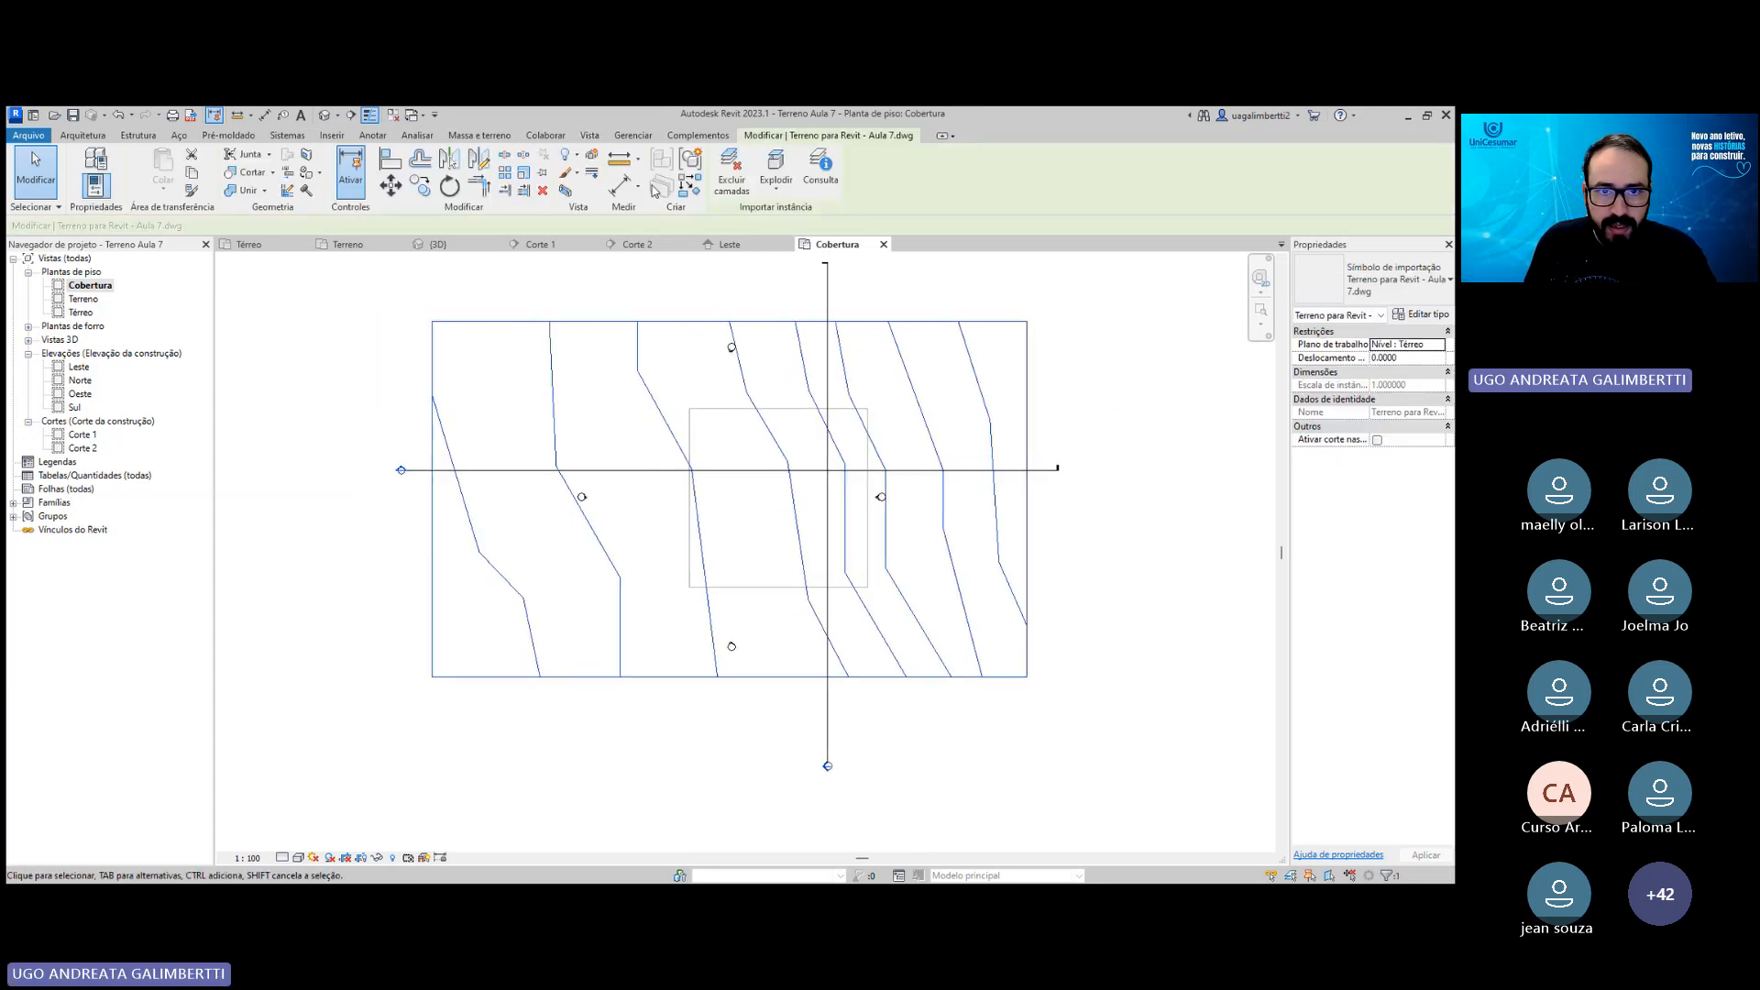
{"action": "left_click", "coordinate": [593, 174]}
{"action": "left_click", "coordinate": [624, 194]}
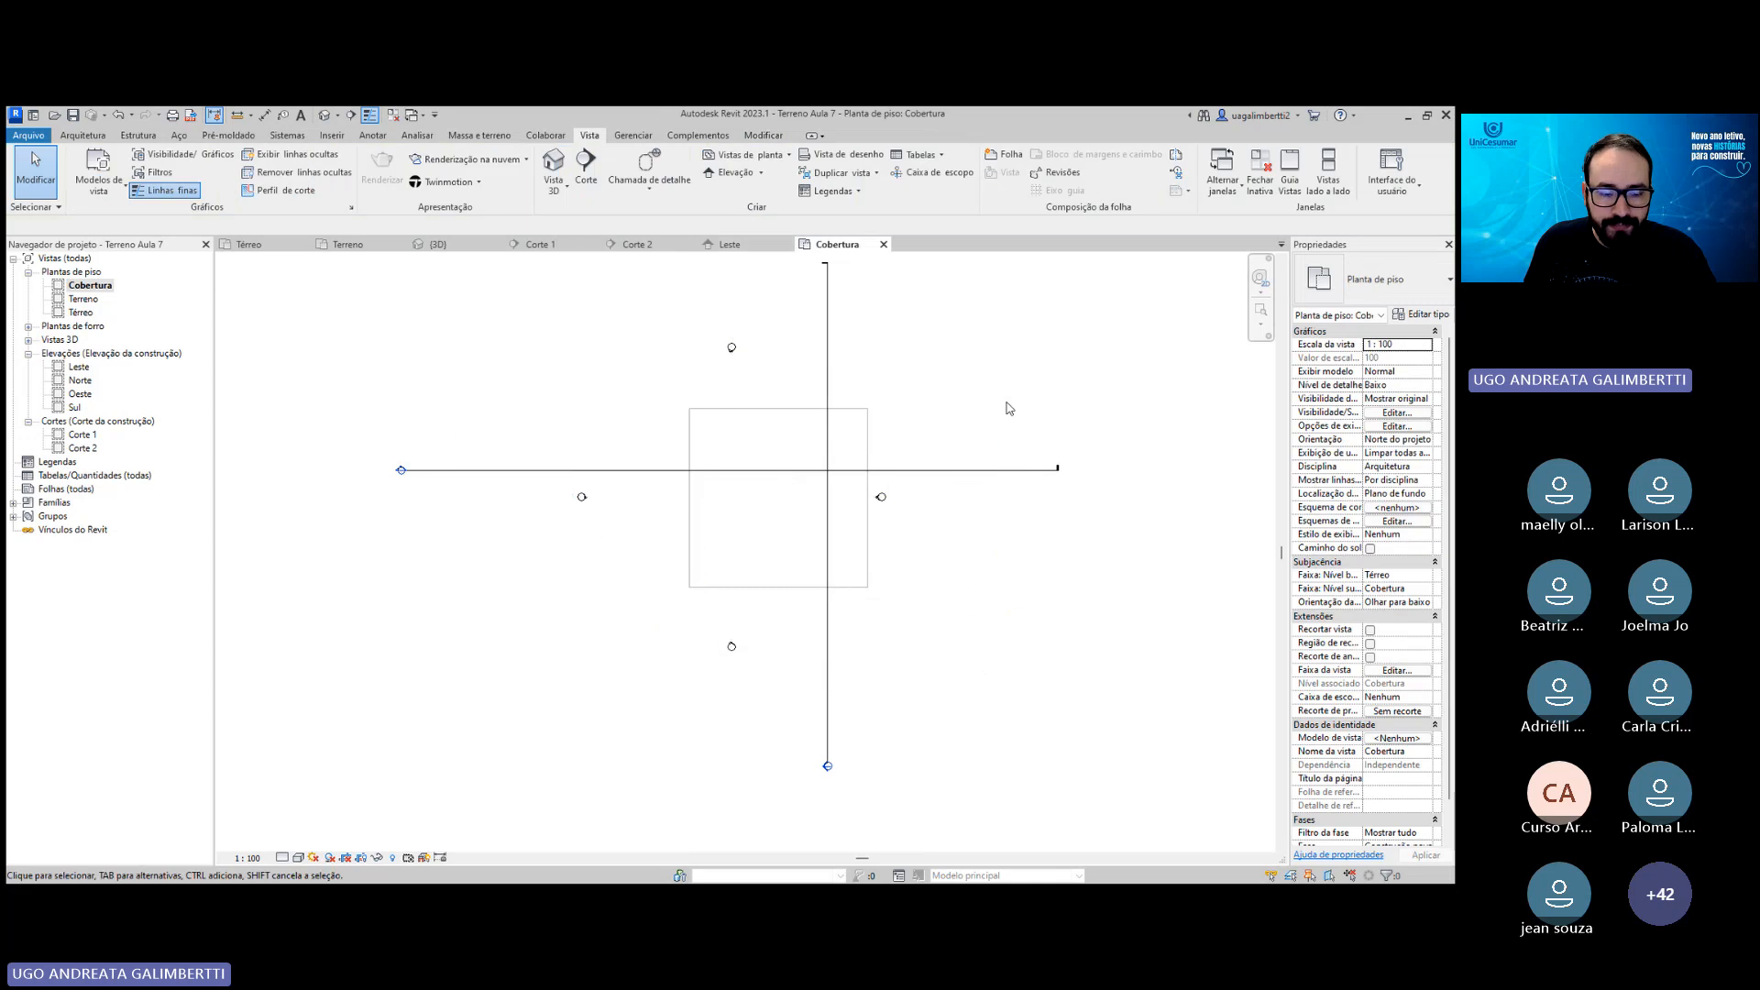
Reveal the hidden elements in the Cobertura plan, unhide the topography category, and leave the reveal mode.
{"action": "left_click", "coordinate": [394, 858]}
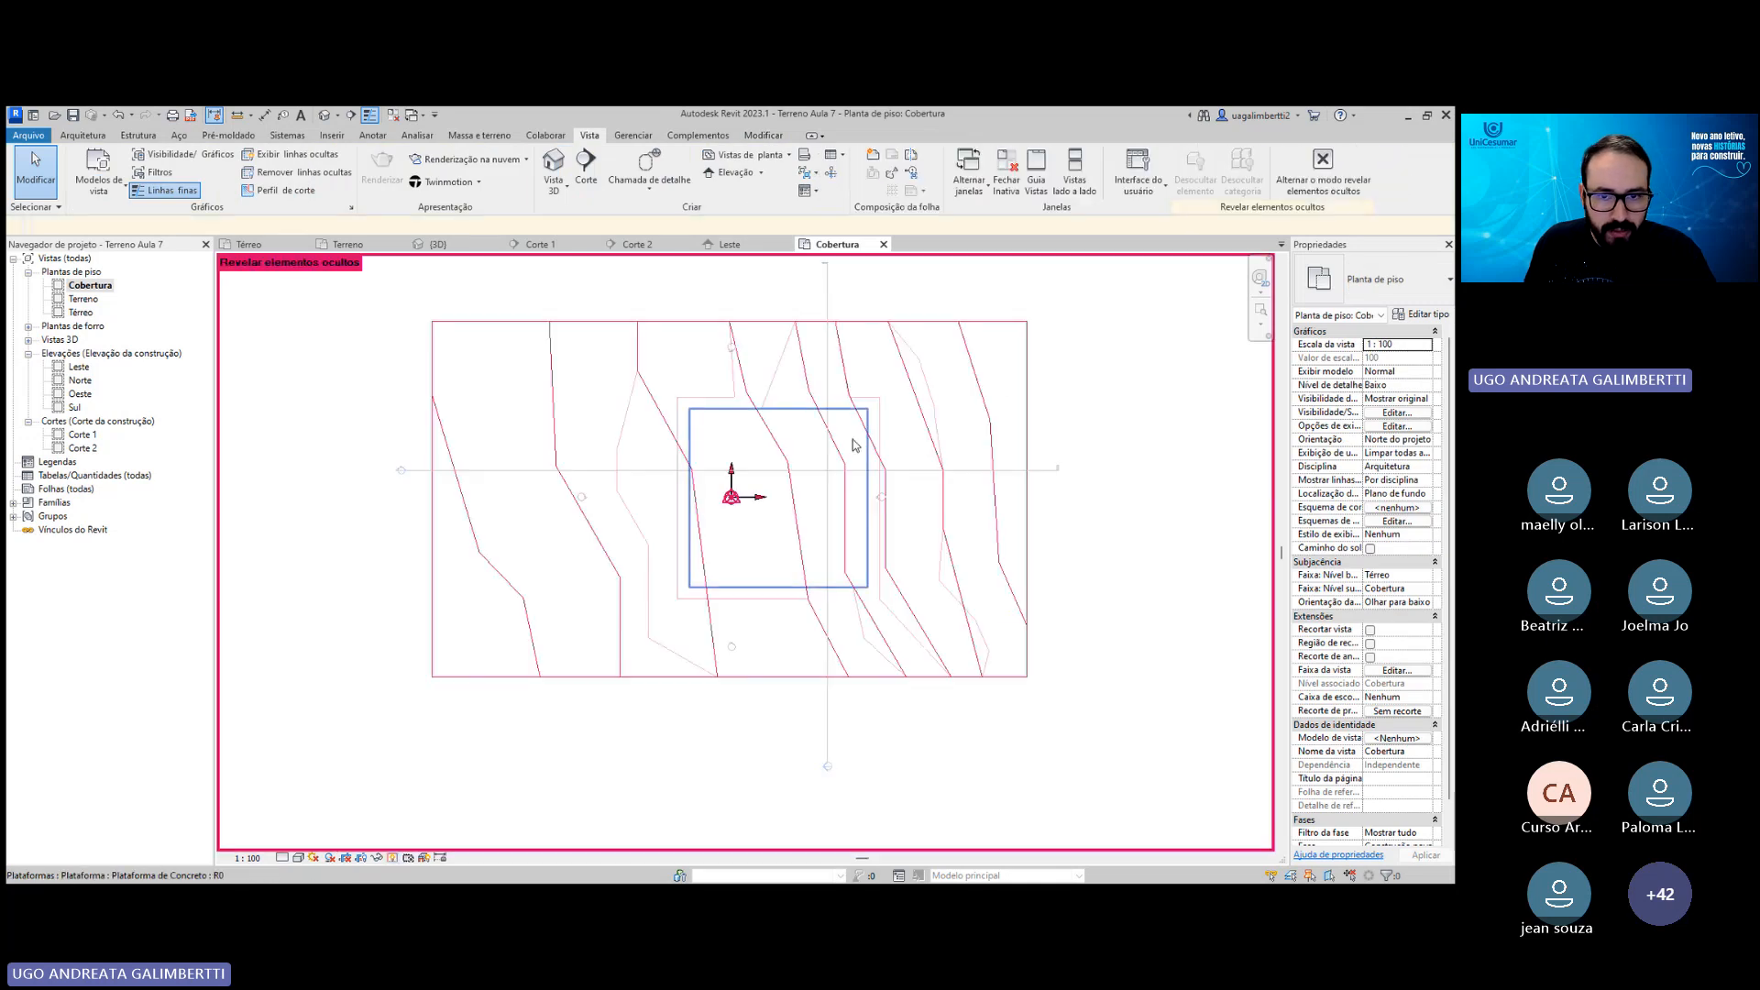
{"action": "left_click", "coordinate": [931, 385]}
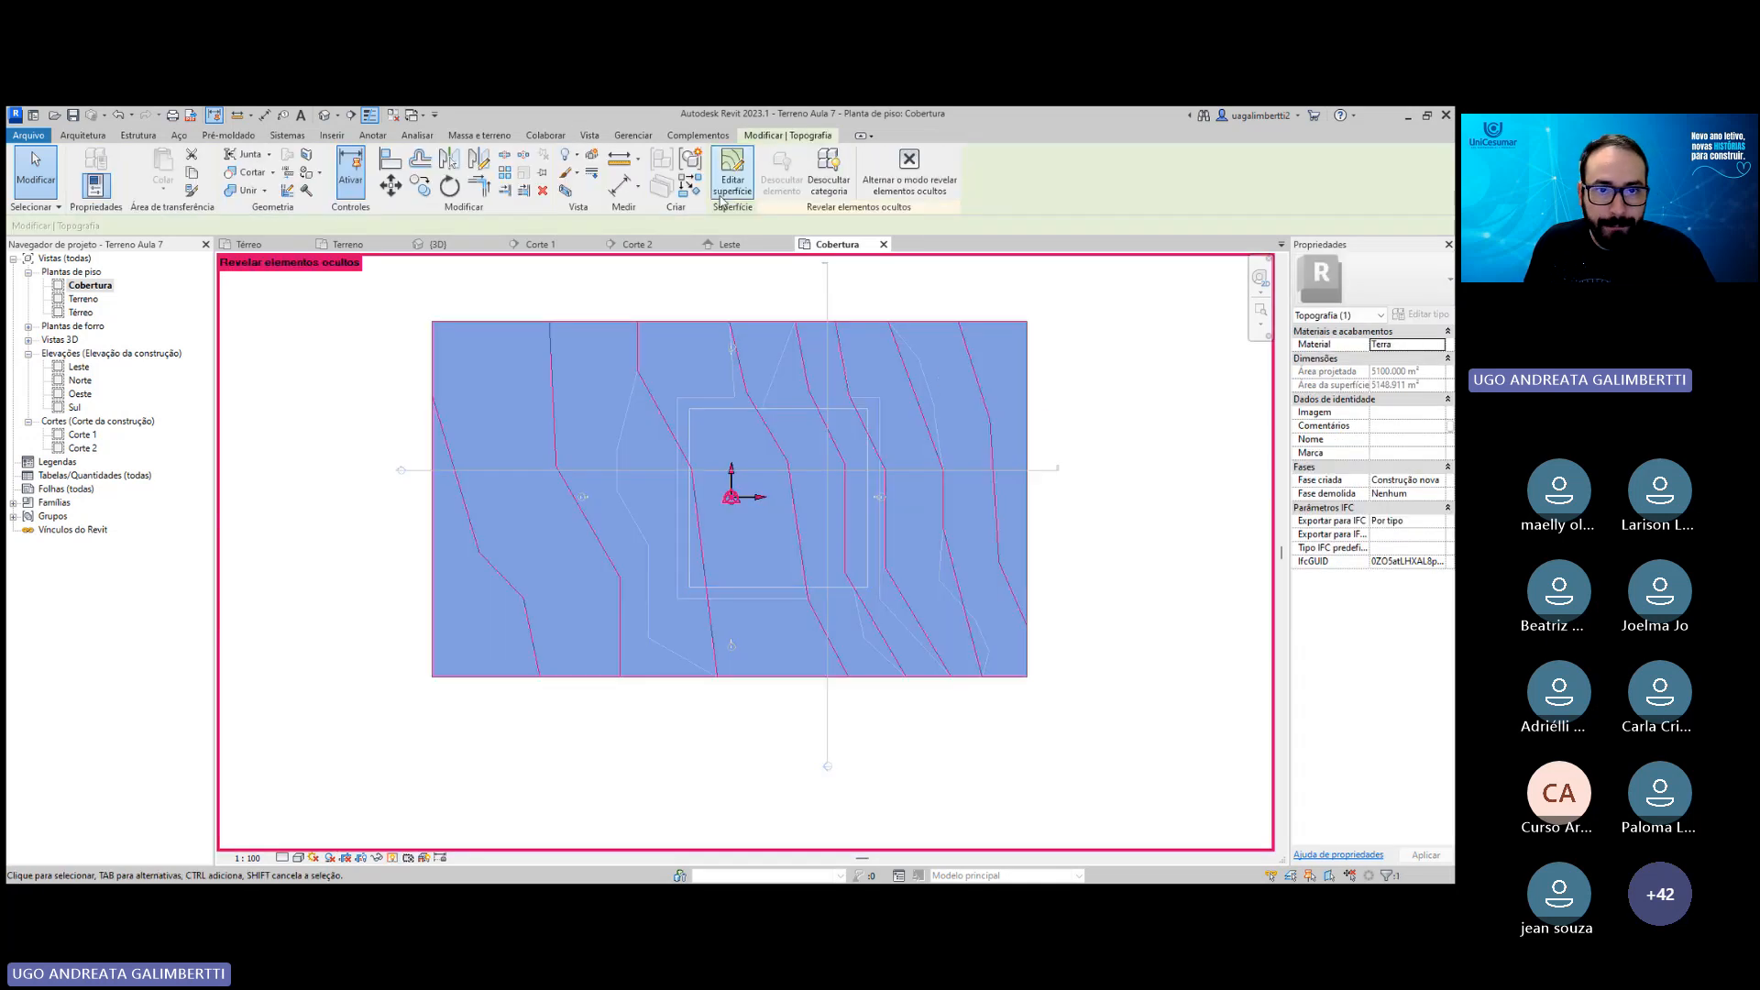
{"action": "right_click", "coordinate": [929, 368]}
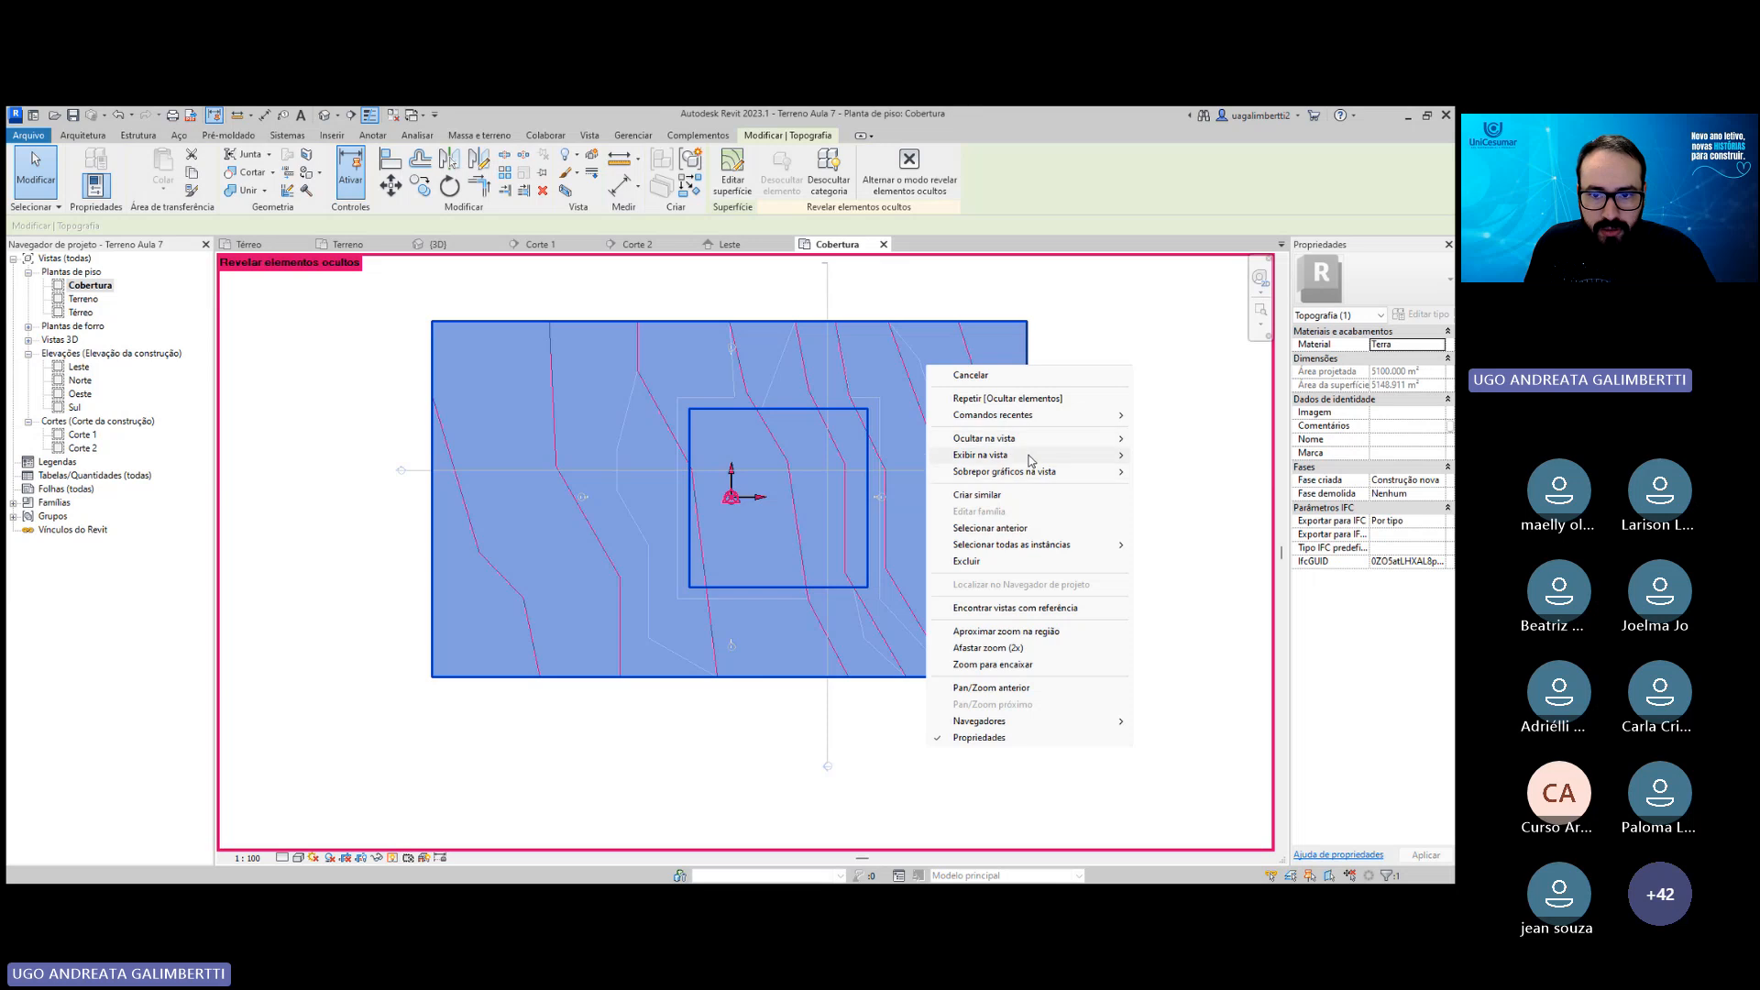
{"action": "mouse_move", "coordinate": [1017, 454]}
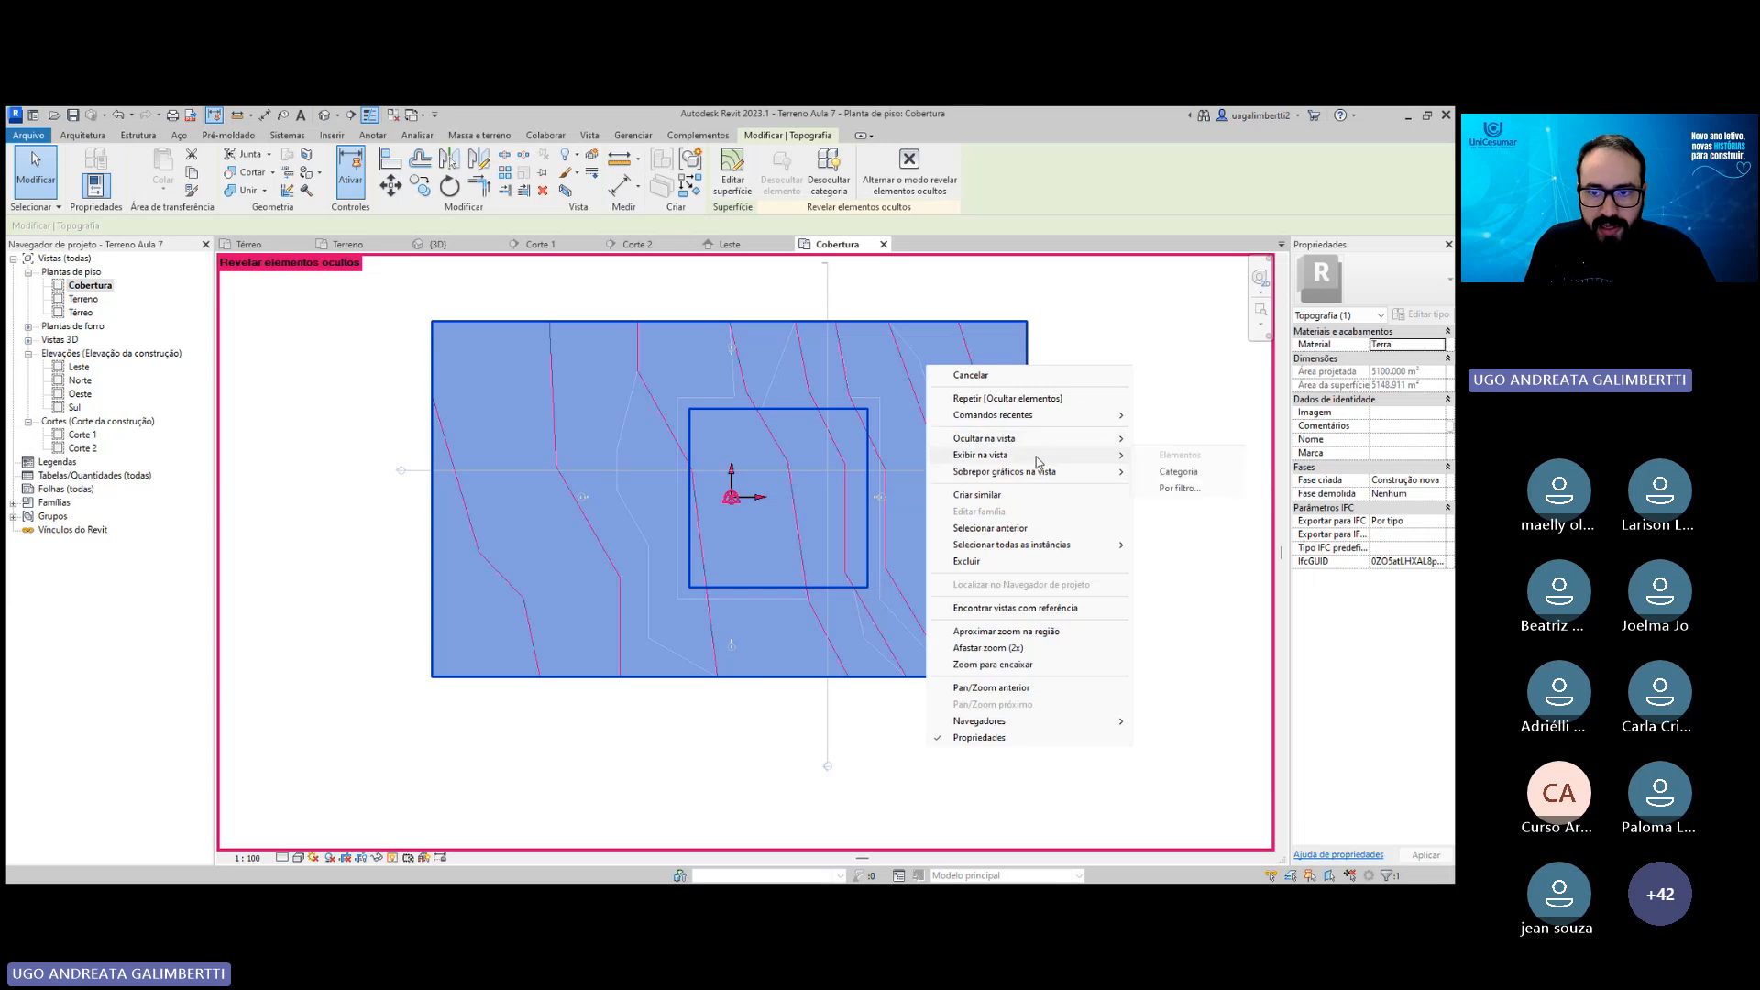
{"action": "left_click", "coordinate": [1195, 478]}
{"action": "left_click", "coordinate": [1188, 444]}
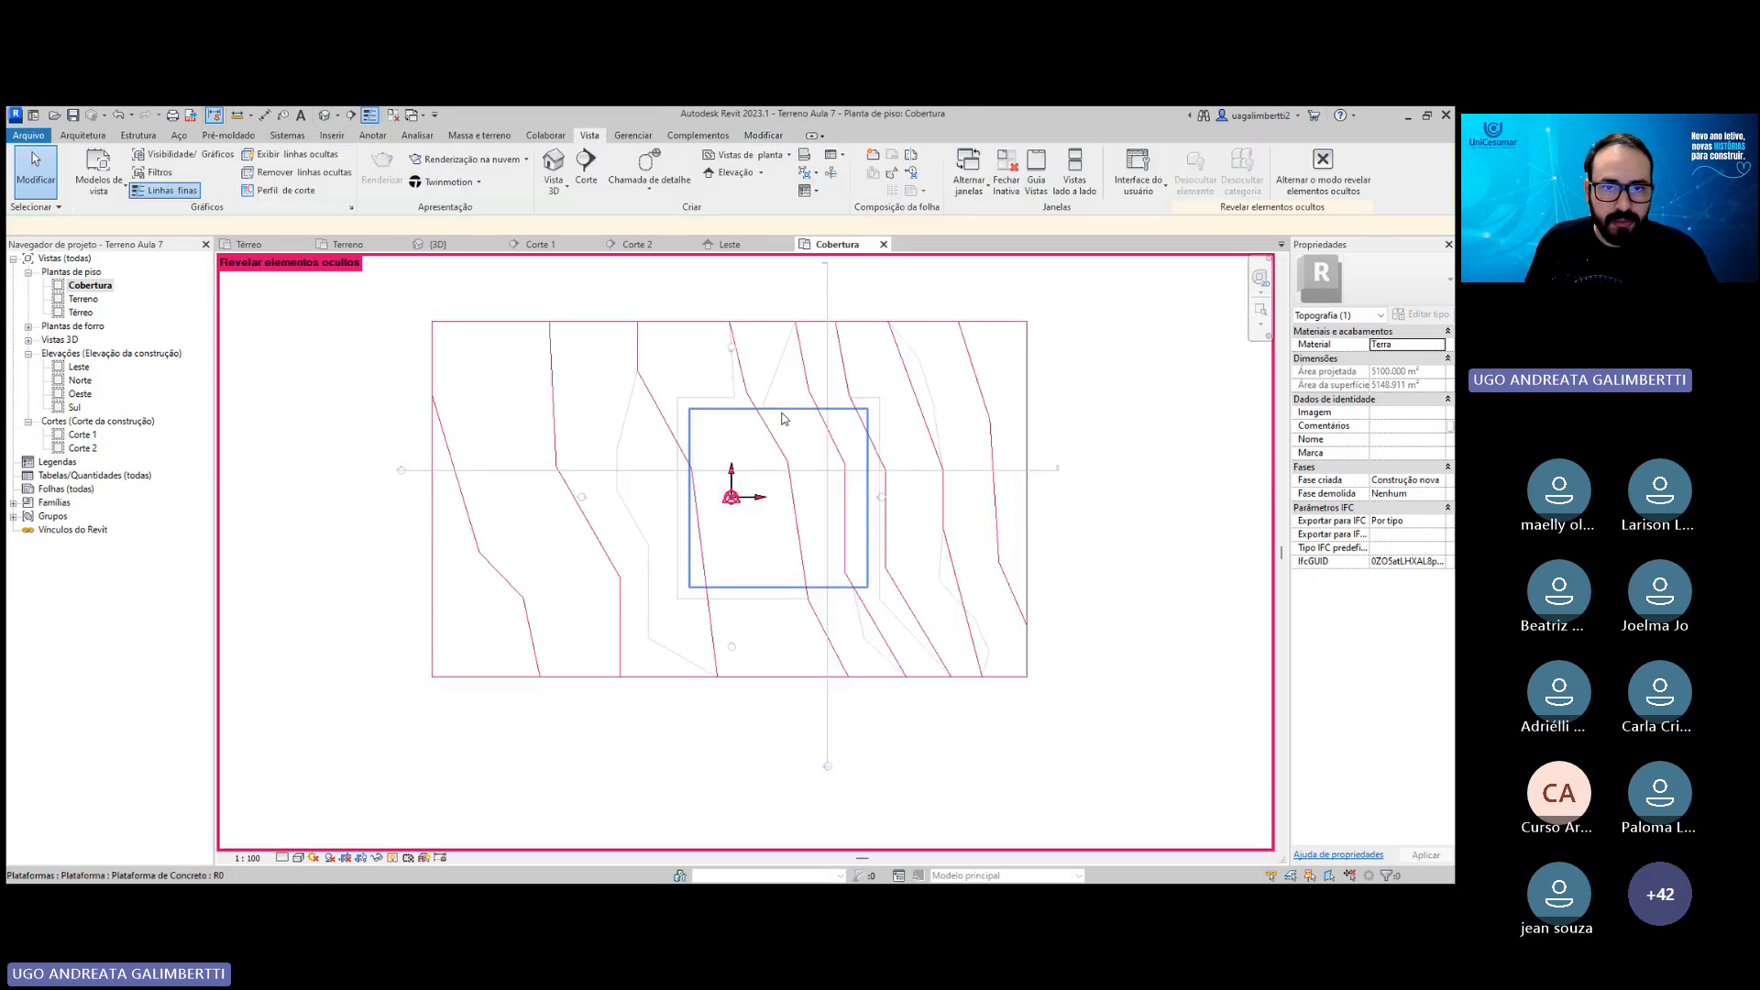
{"action": "left_click", "coordinate": [393, 857]}
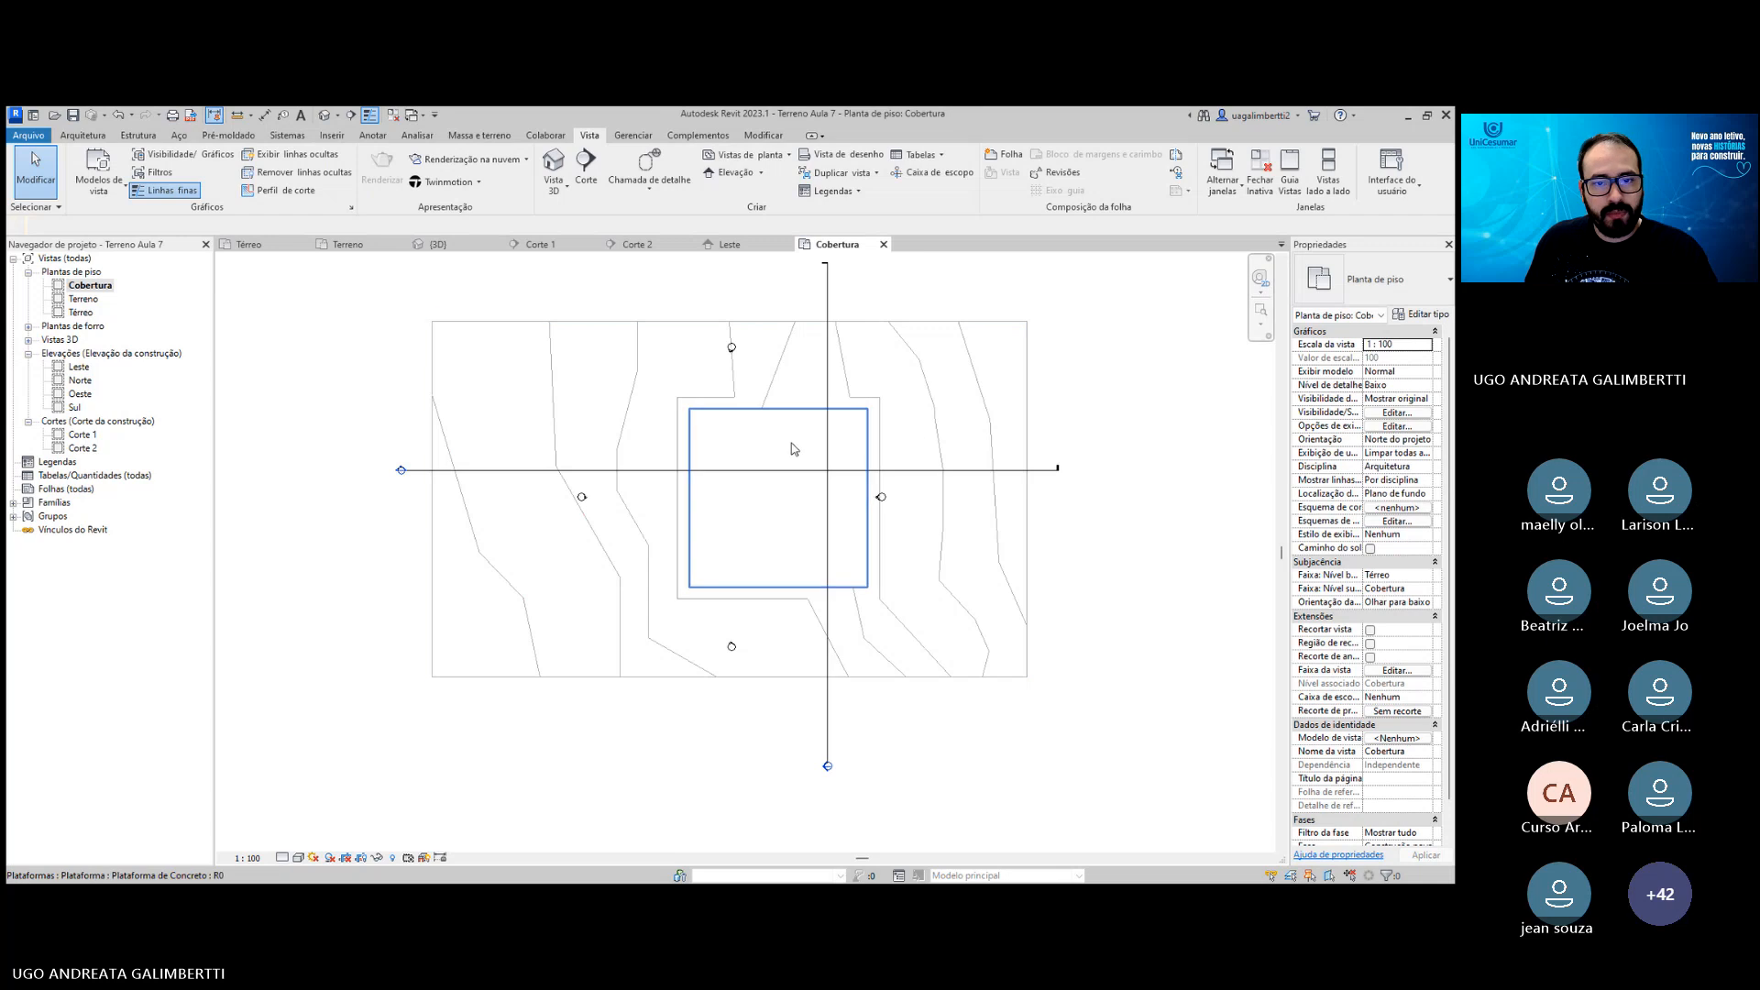
Set the Cobertura plan's view range offsets to 10 for the top, 9 for the cut plane and 4 for the bottom.
{"action": "middle_click_drag", "start_coordinate": [909, 416], "coordinate": [944, 416]}
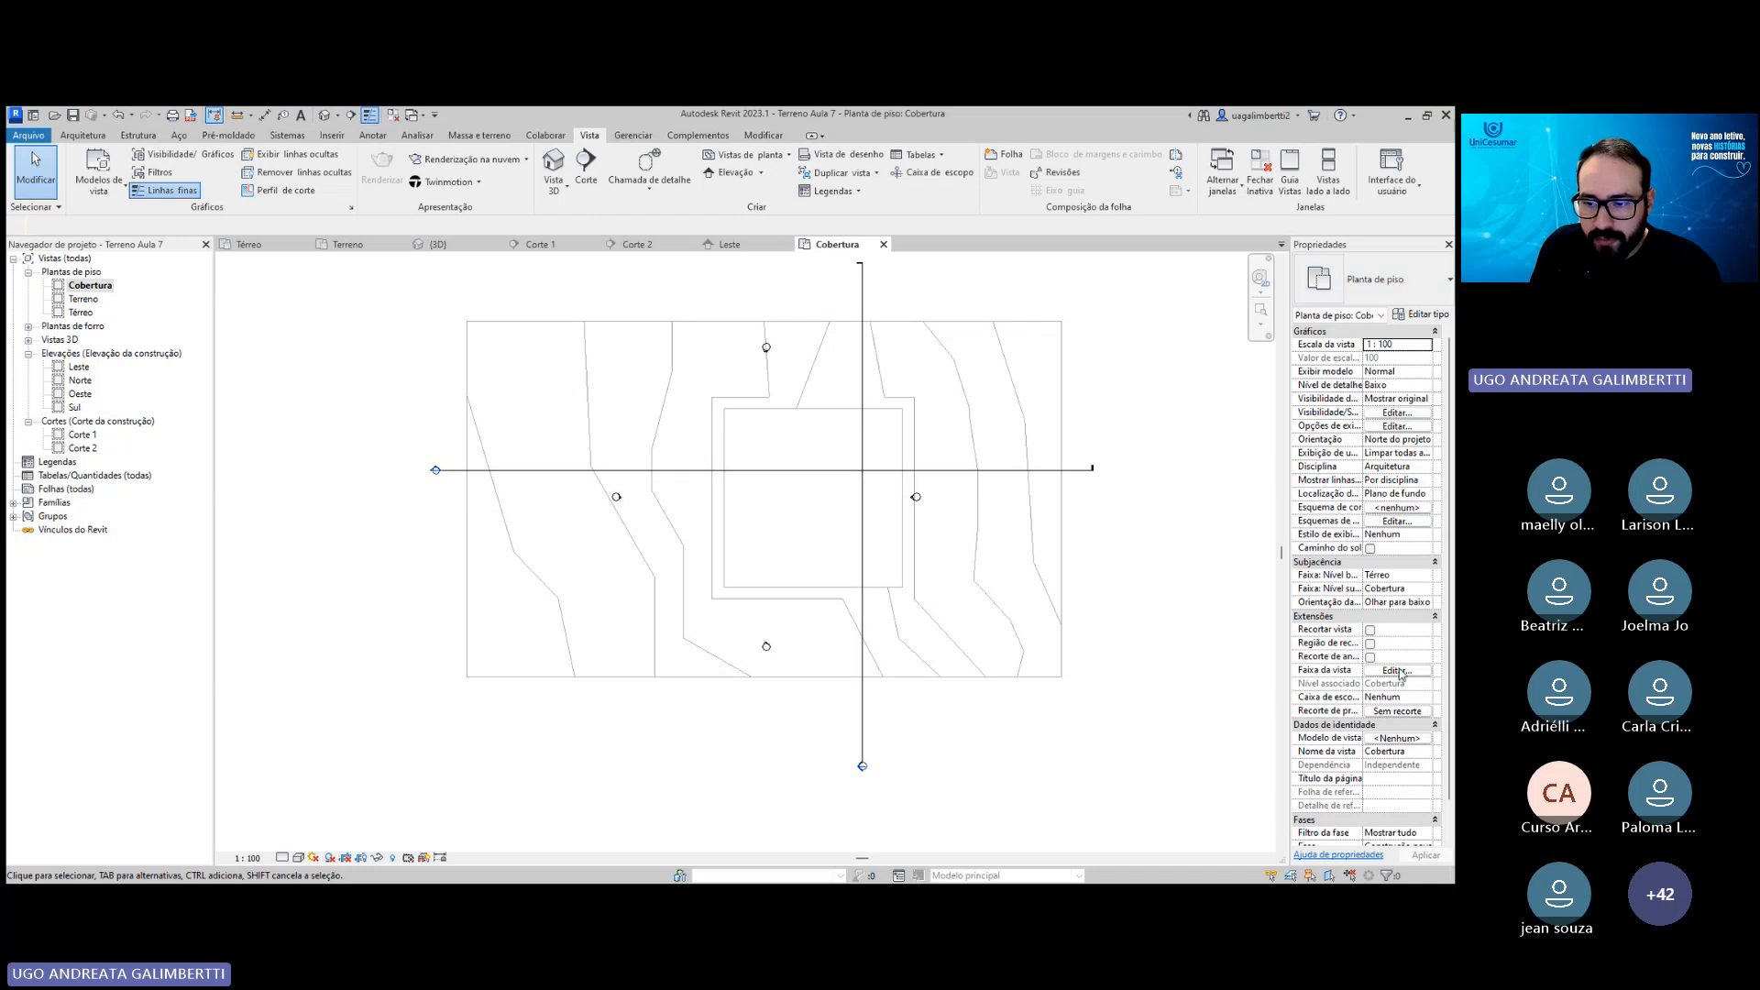
{"action": "left_click", "coordinate": [1397, 670]}
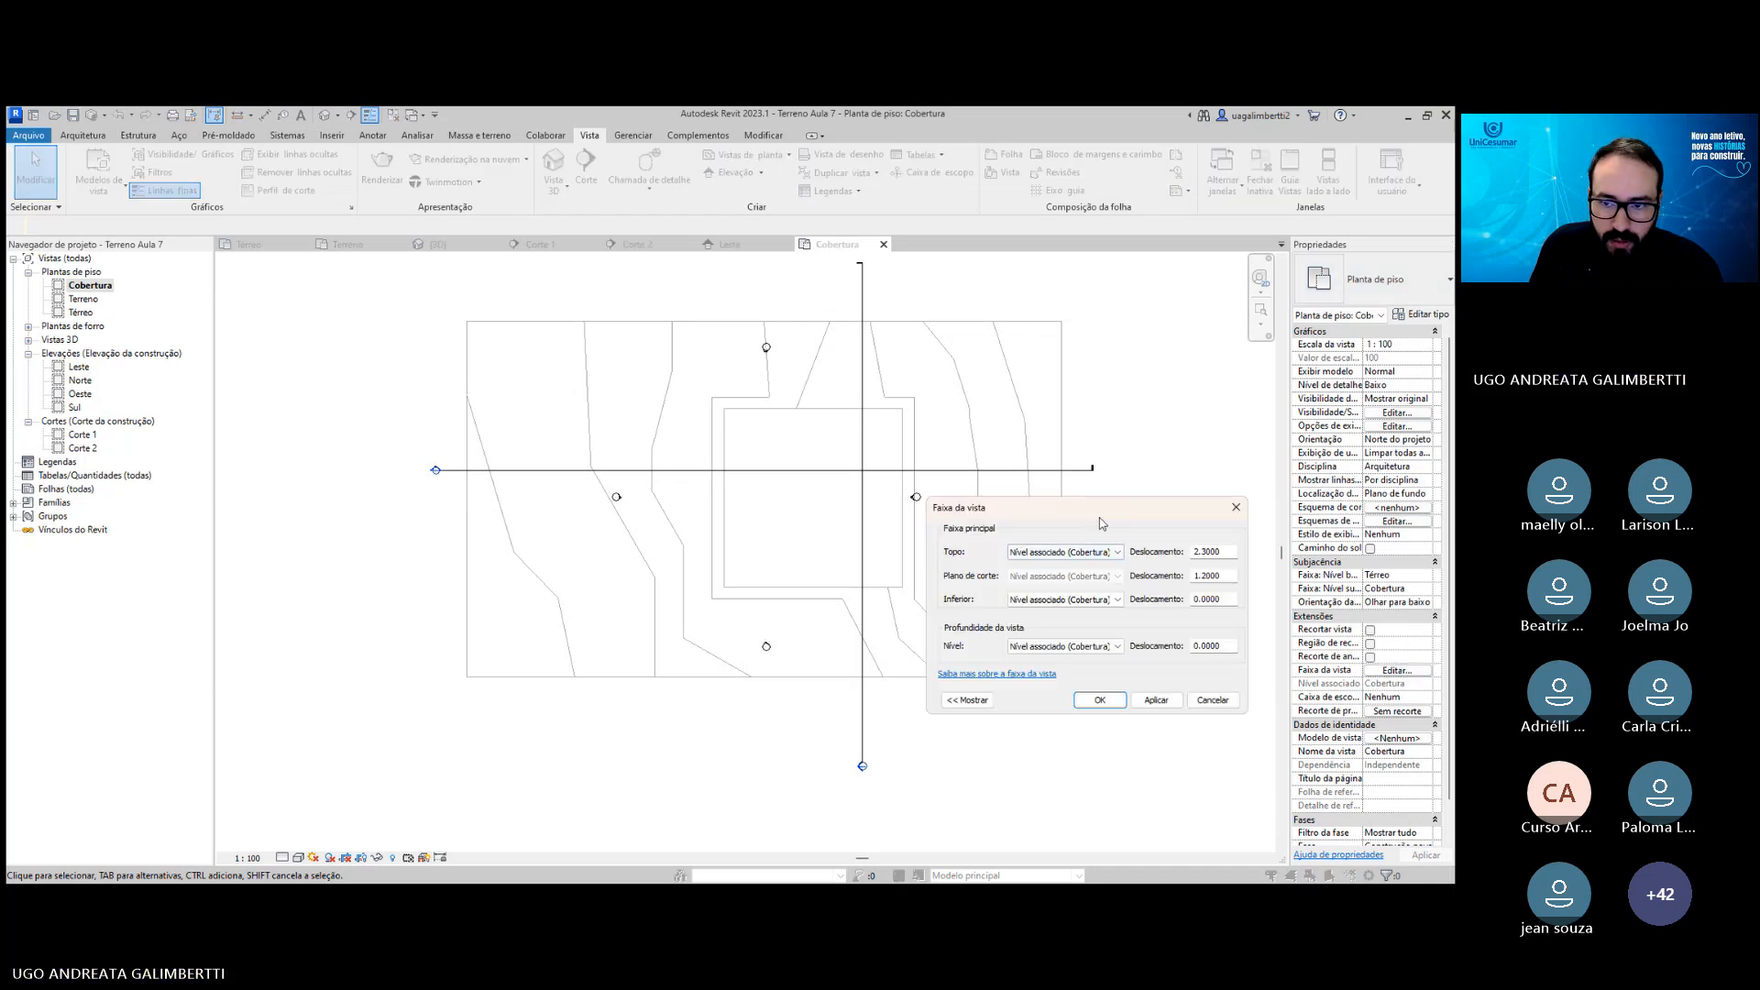
{"action": "left_click_drag", "start_coordinate": [1101, 524], "coordinate": [1175, 558]}
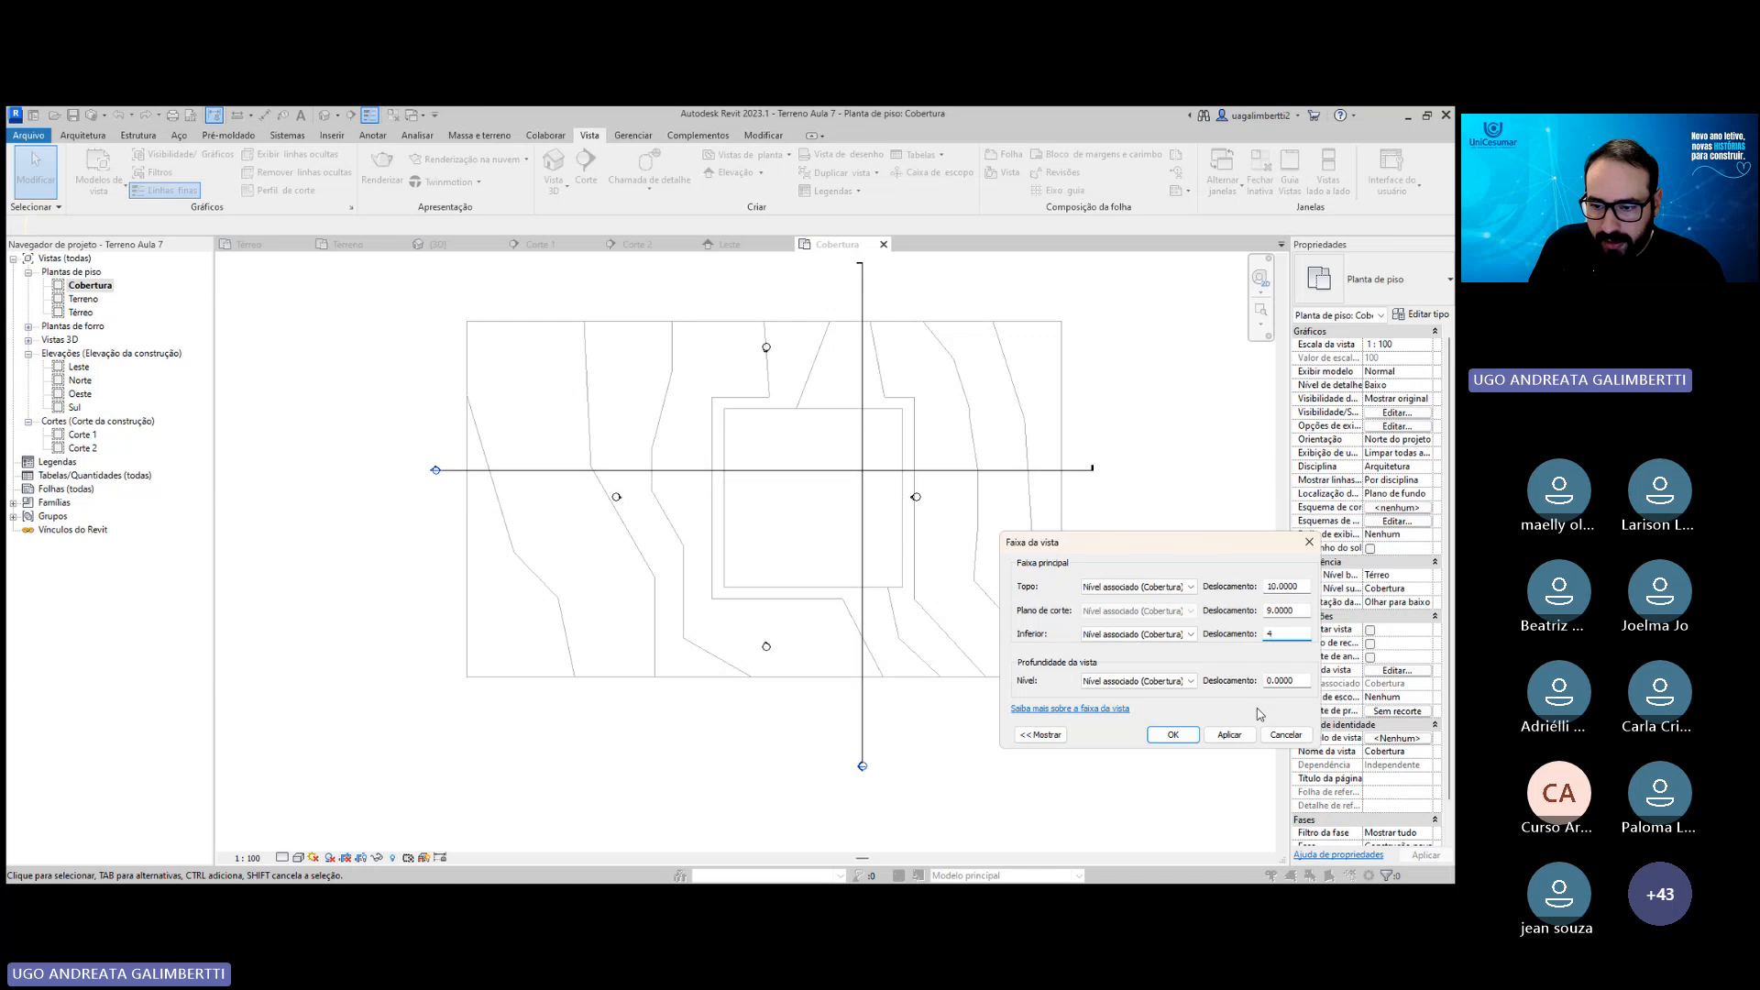
{"action": "left_click", "coordinate": [1178, 736]}
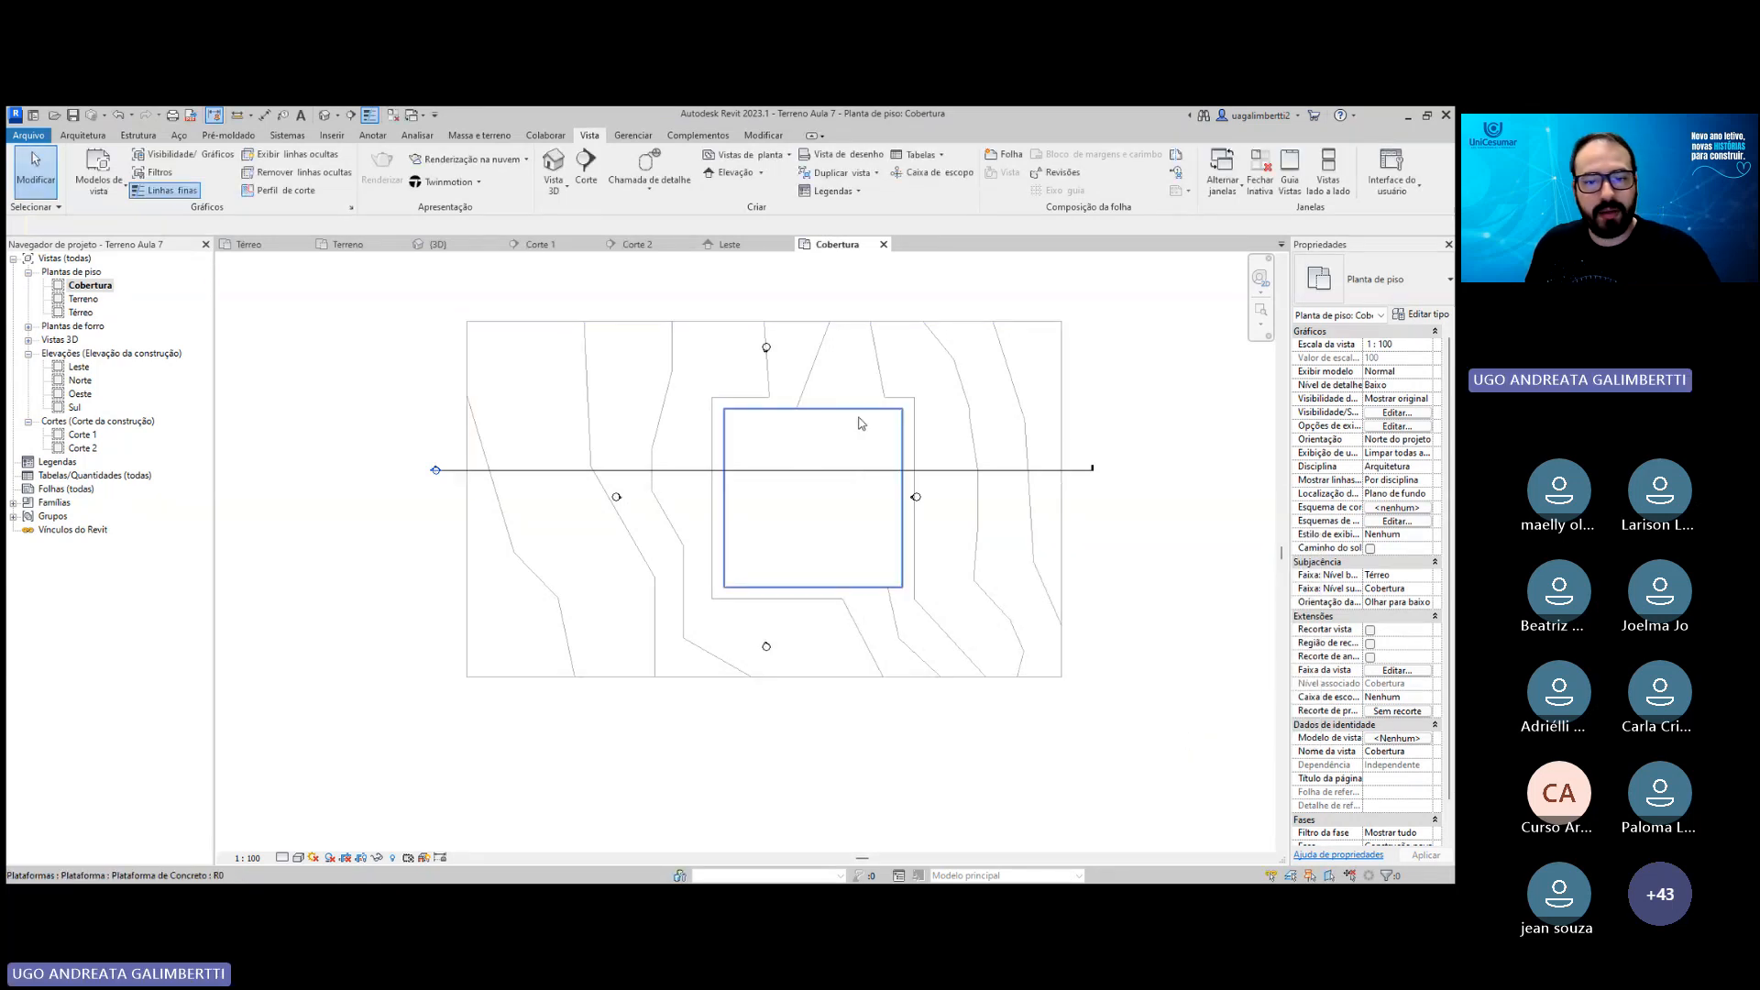
Set the Cobertura plan's visual style to Cores consistentes and its detail level to Alto.
{"action": "left_click", "coordinate": [947, 397]}
{"action": "left_click", "coordinate": [1084, 420]}
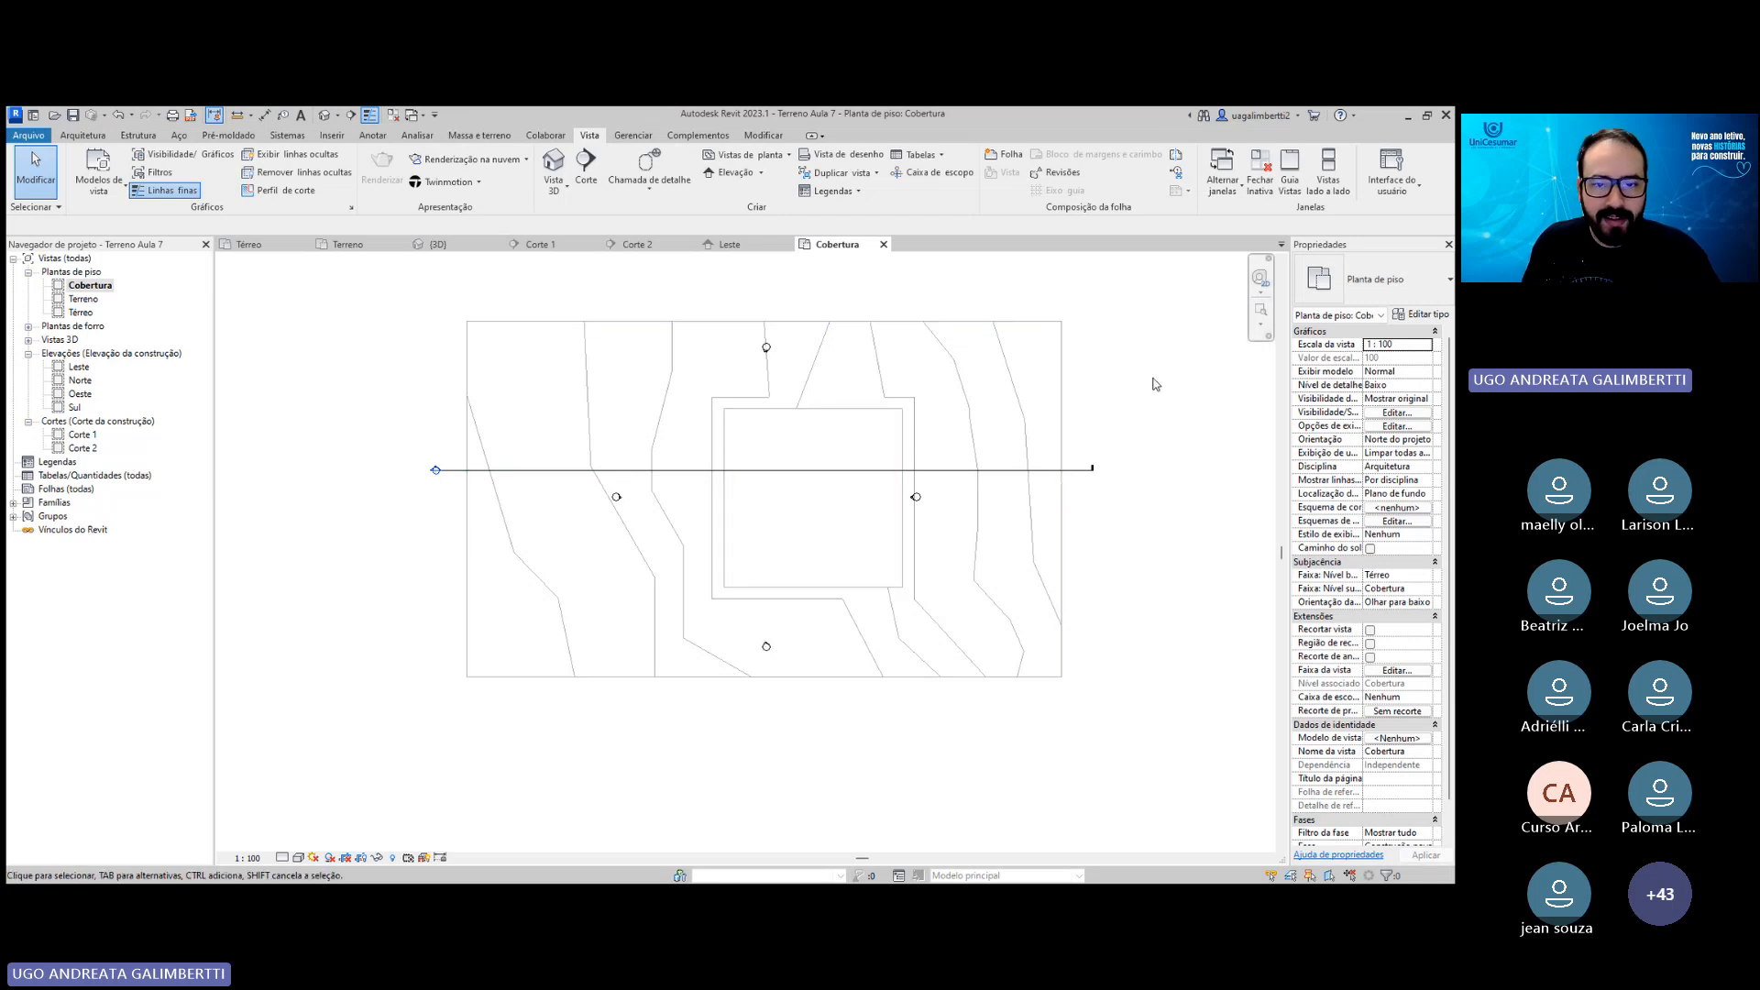
{"action": "left_click", "coordinate": [299, 857]}
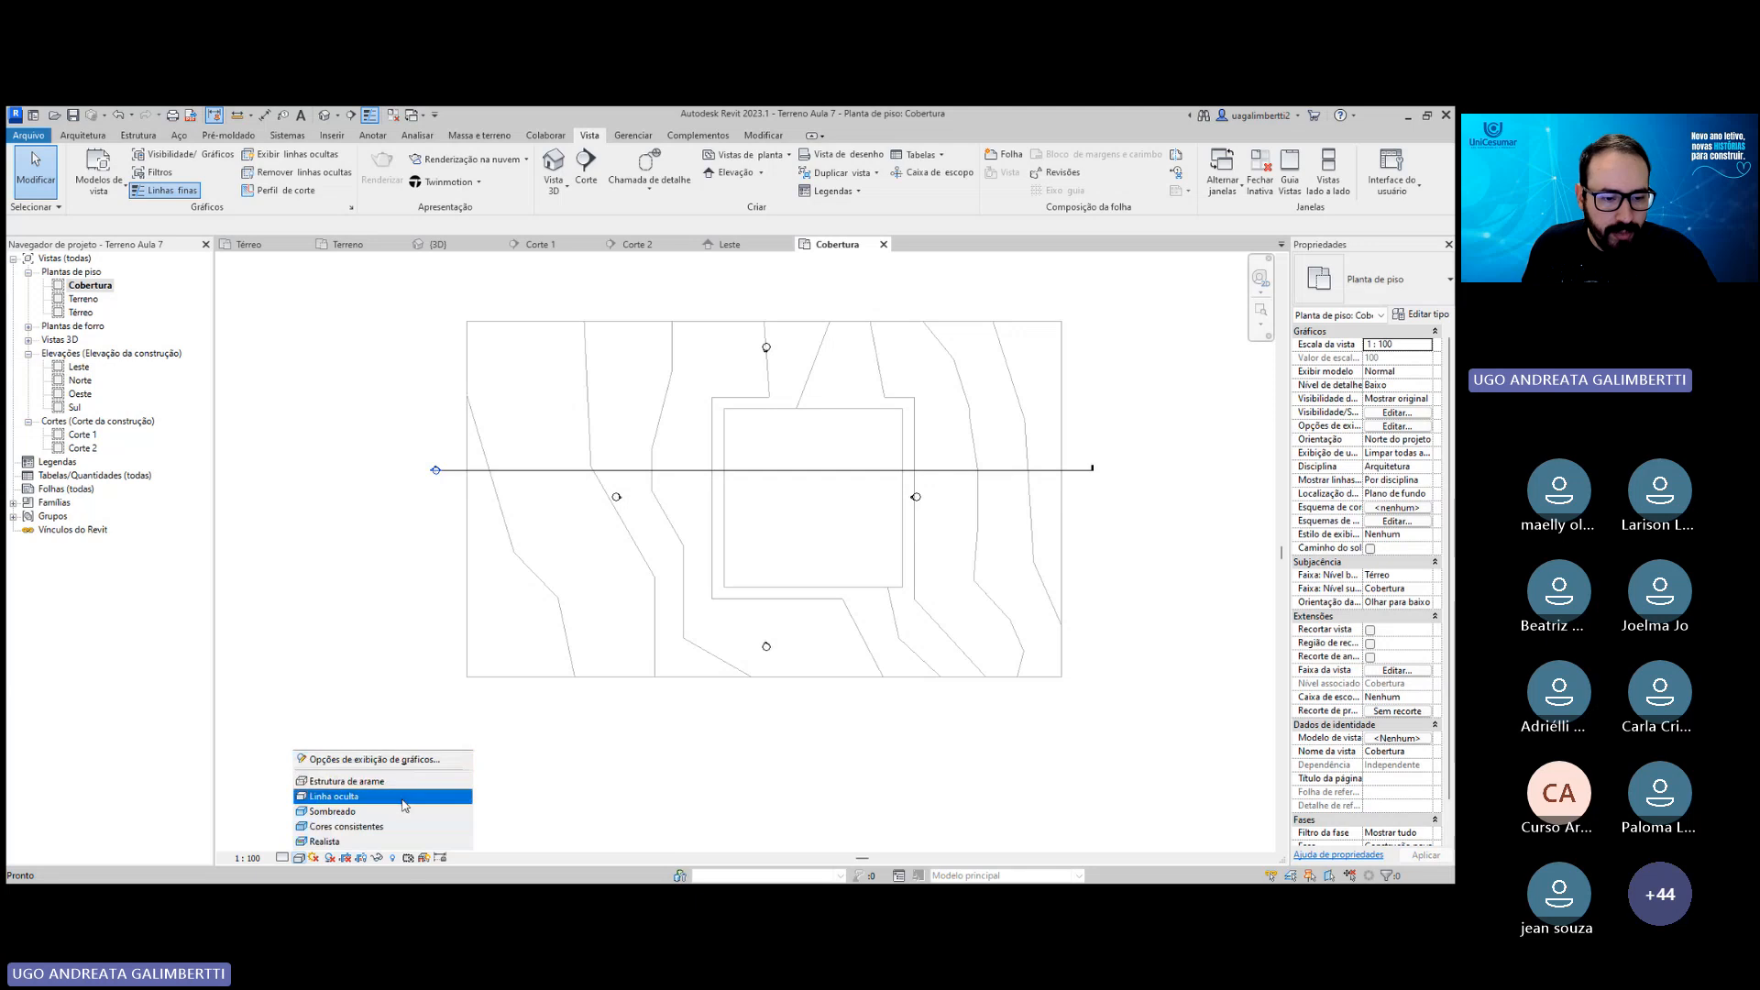
{"action": "left_click", "coordinate": [408, 827]}
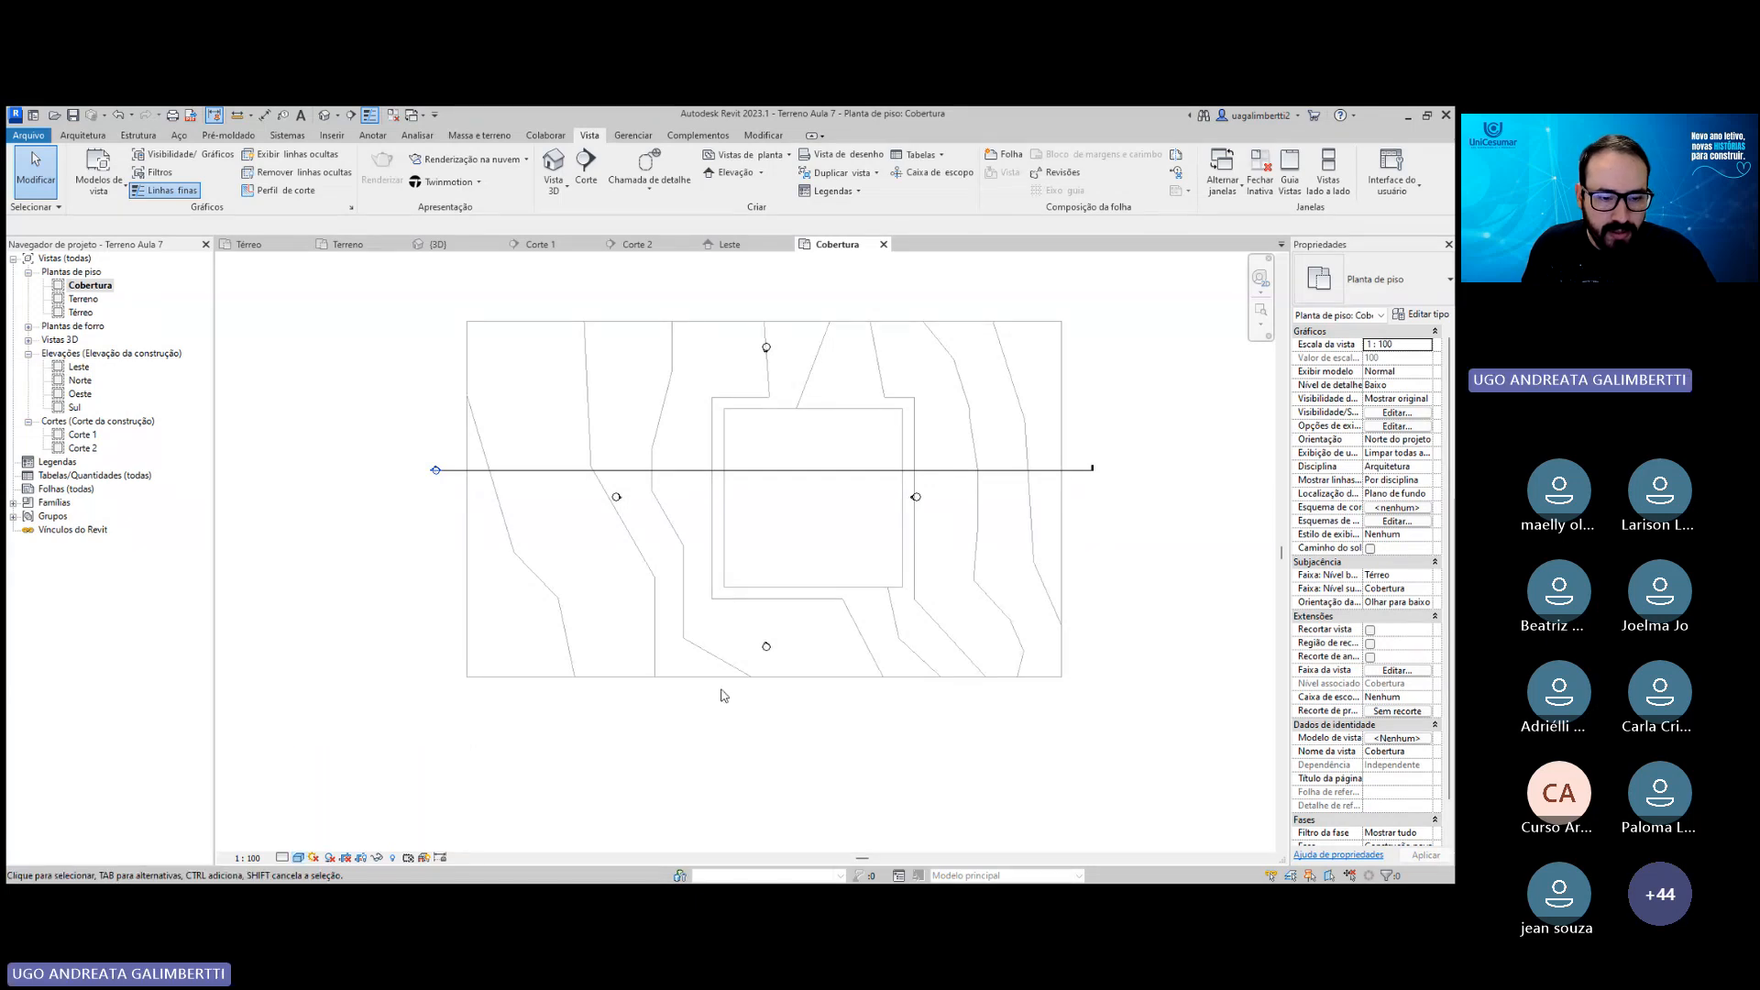
{"action": "left_click", "coordinate": [290, 859]}
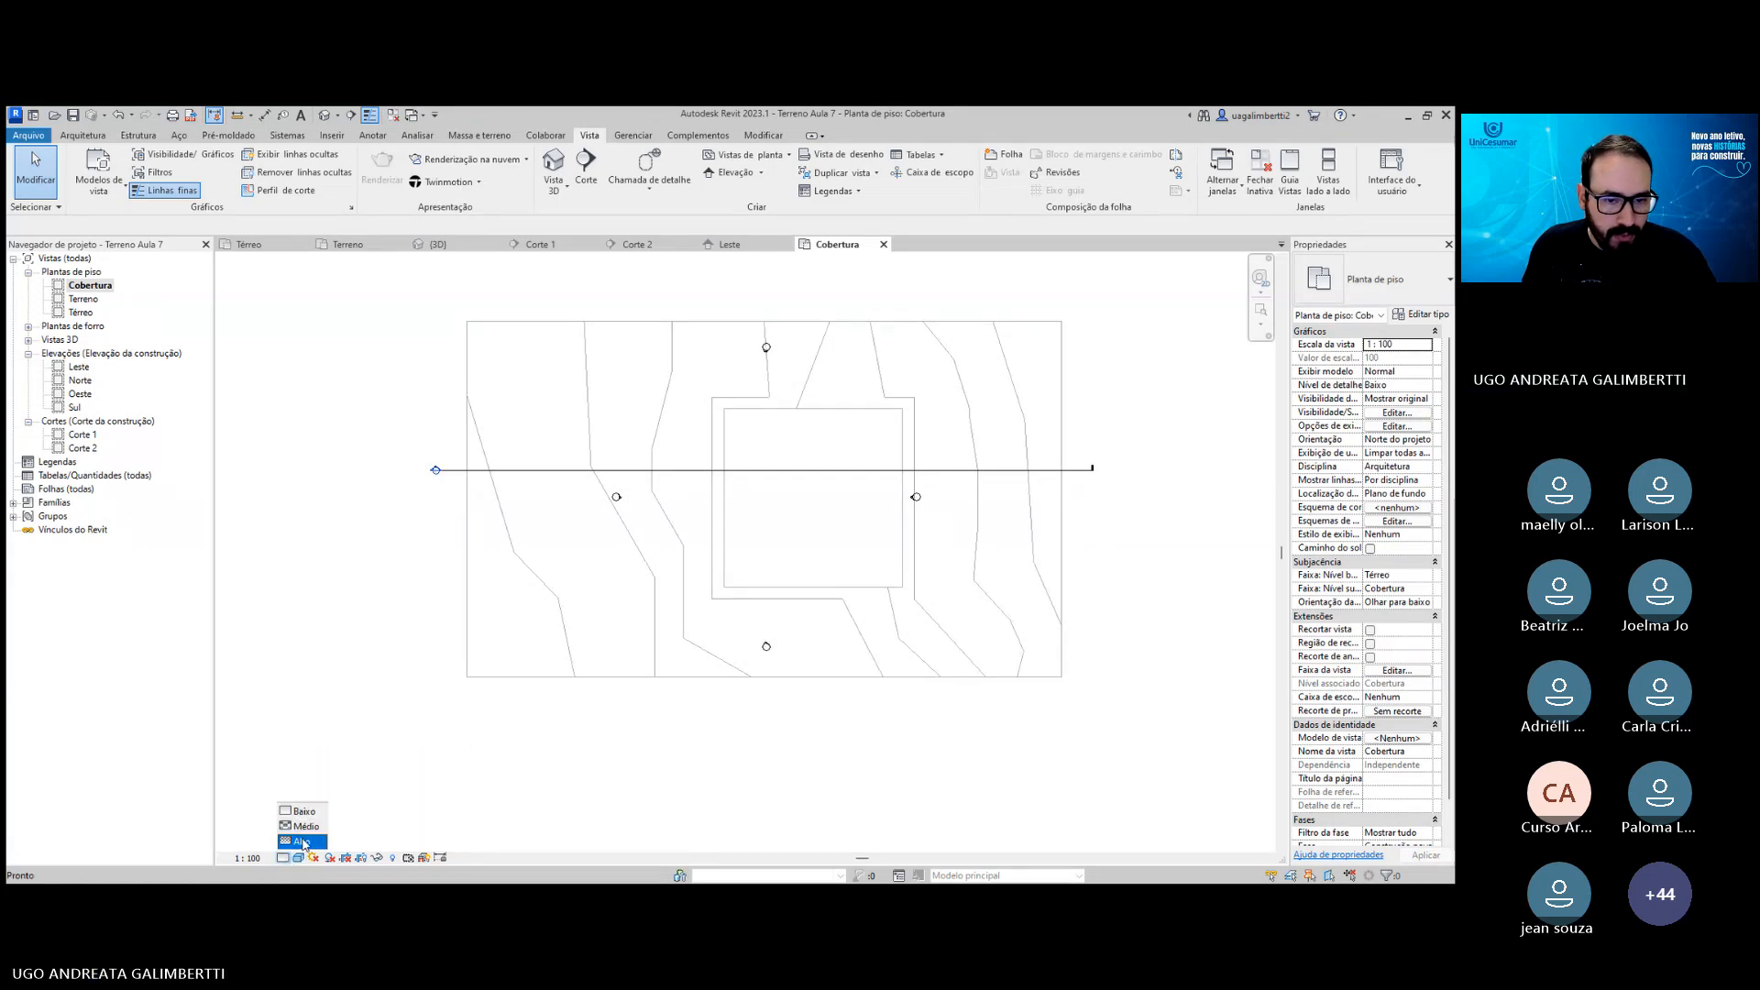
{"action": "left_click", "coordinate": [303, 848]}
Check the properties of the central concrete platform in the Cobertura plan and clear the selection.
{"action": "left_click", "coordinate": [876, 568]}
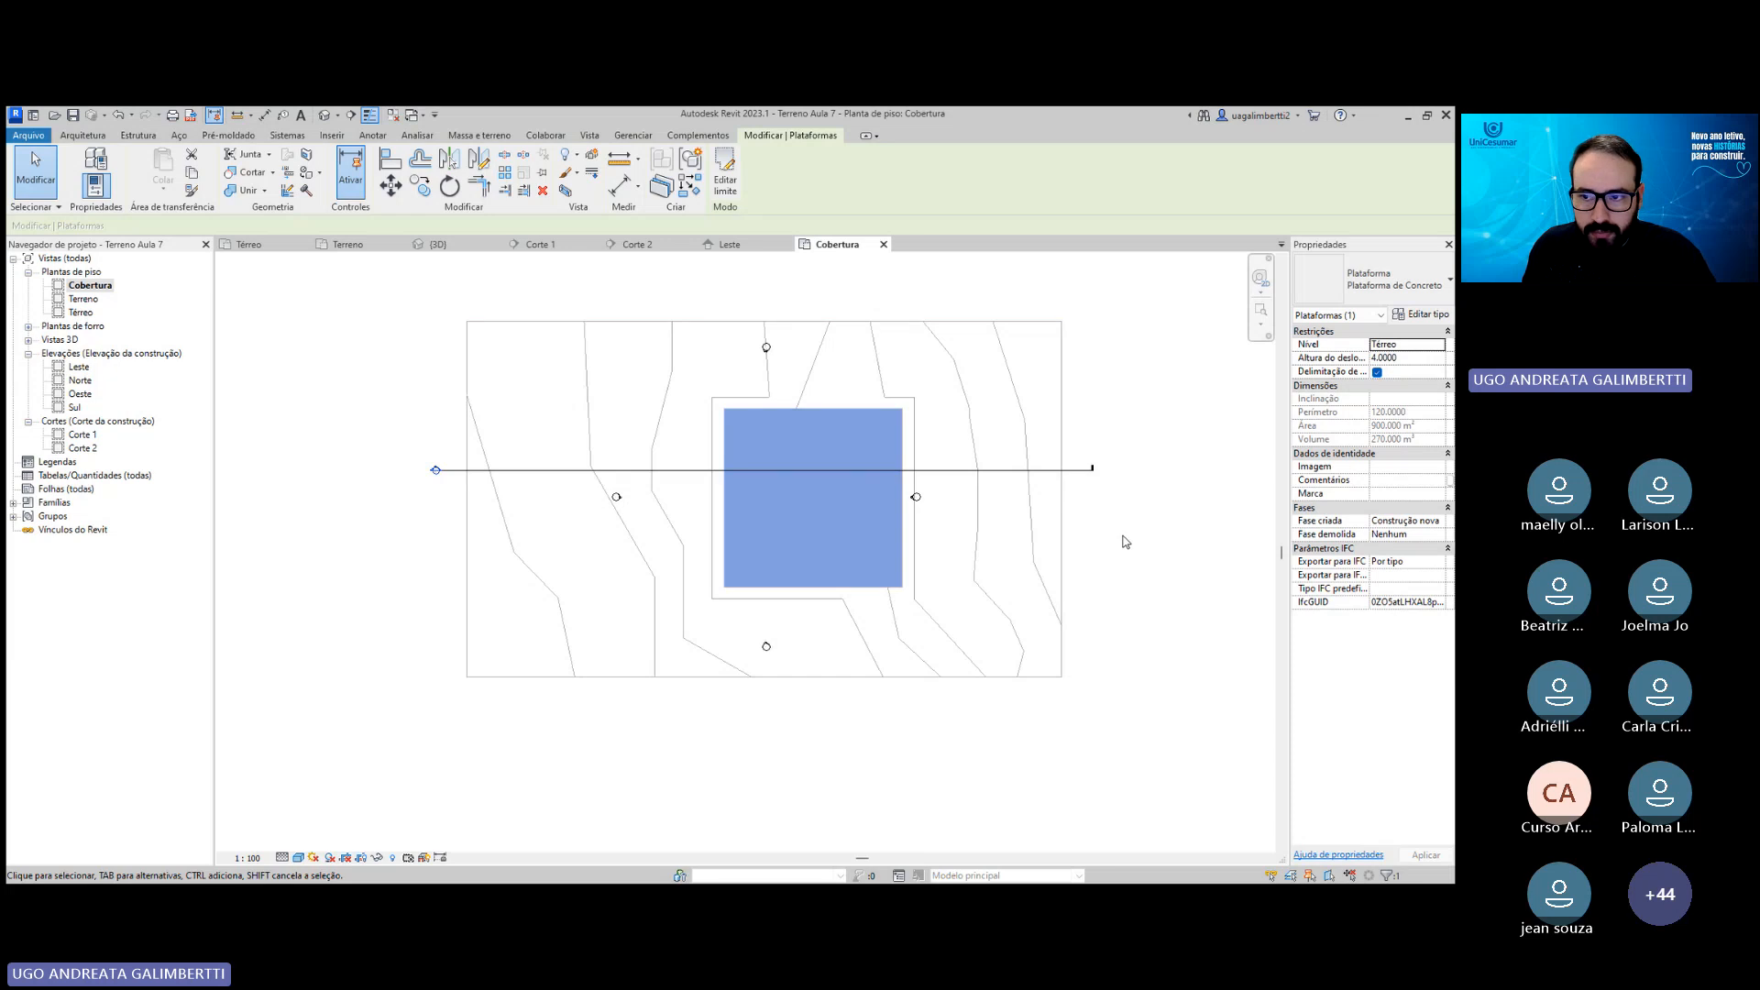
{"action": "left_click", "coordinate": [1126, 542]}
{"action": "left_click", "coordinate": [954, 543]}
{"action": "left_click", "coordinate": [1146, 405]}
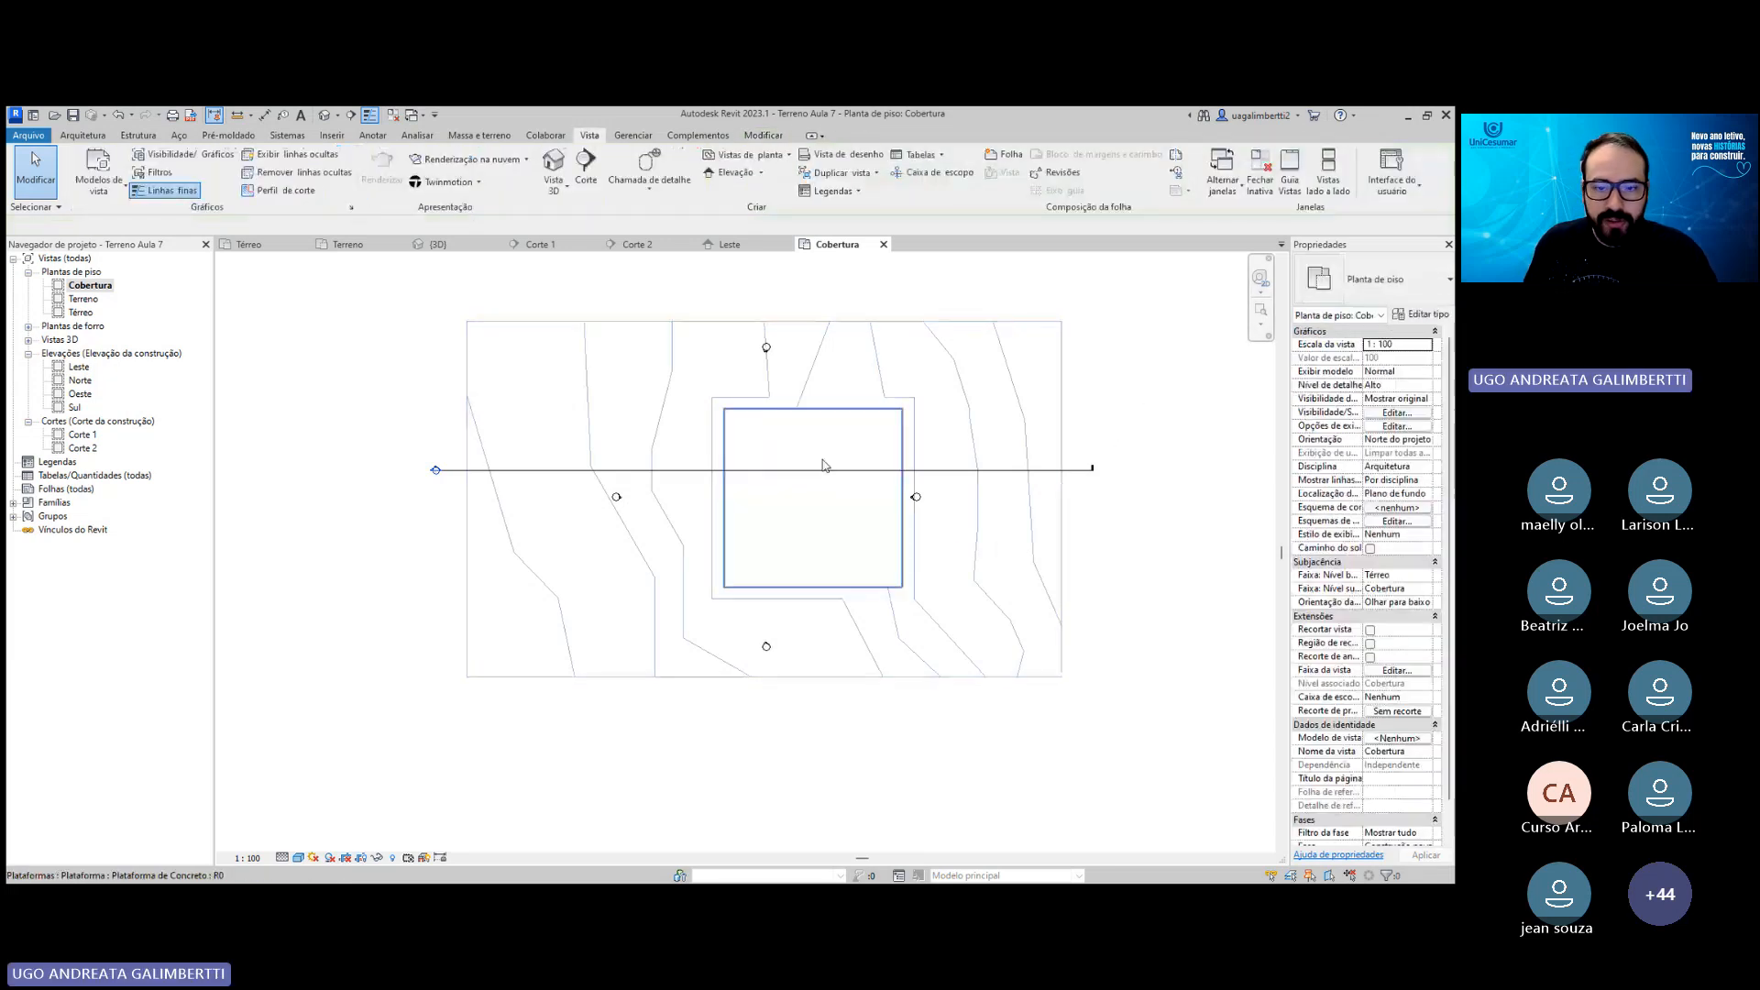
Check the visual style options of the Cobertura plan.
{"action": "scroll", "coordinate": [822, 465], "scroll_direction": "up", "scroll_amount": 2}
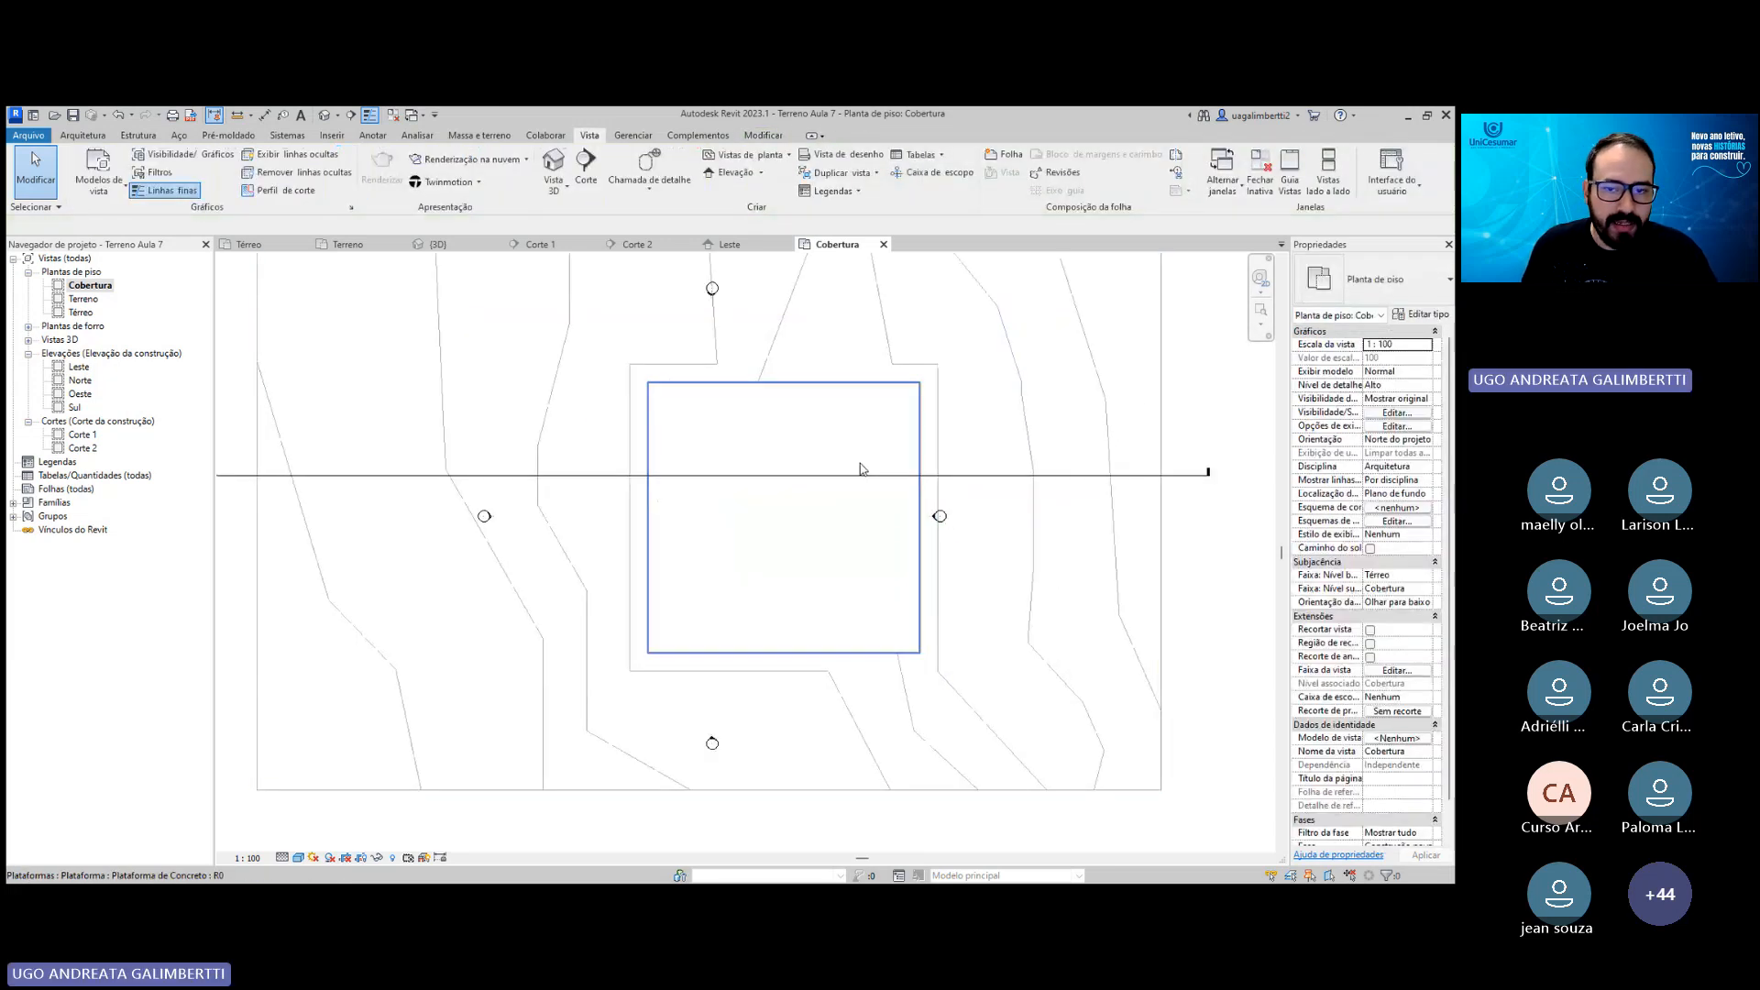
{"action": "scroll", "coordinate": [860, 468], "scroll_direction": "down", "scroll_amount": 1}
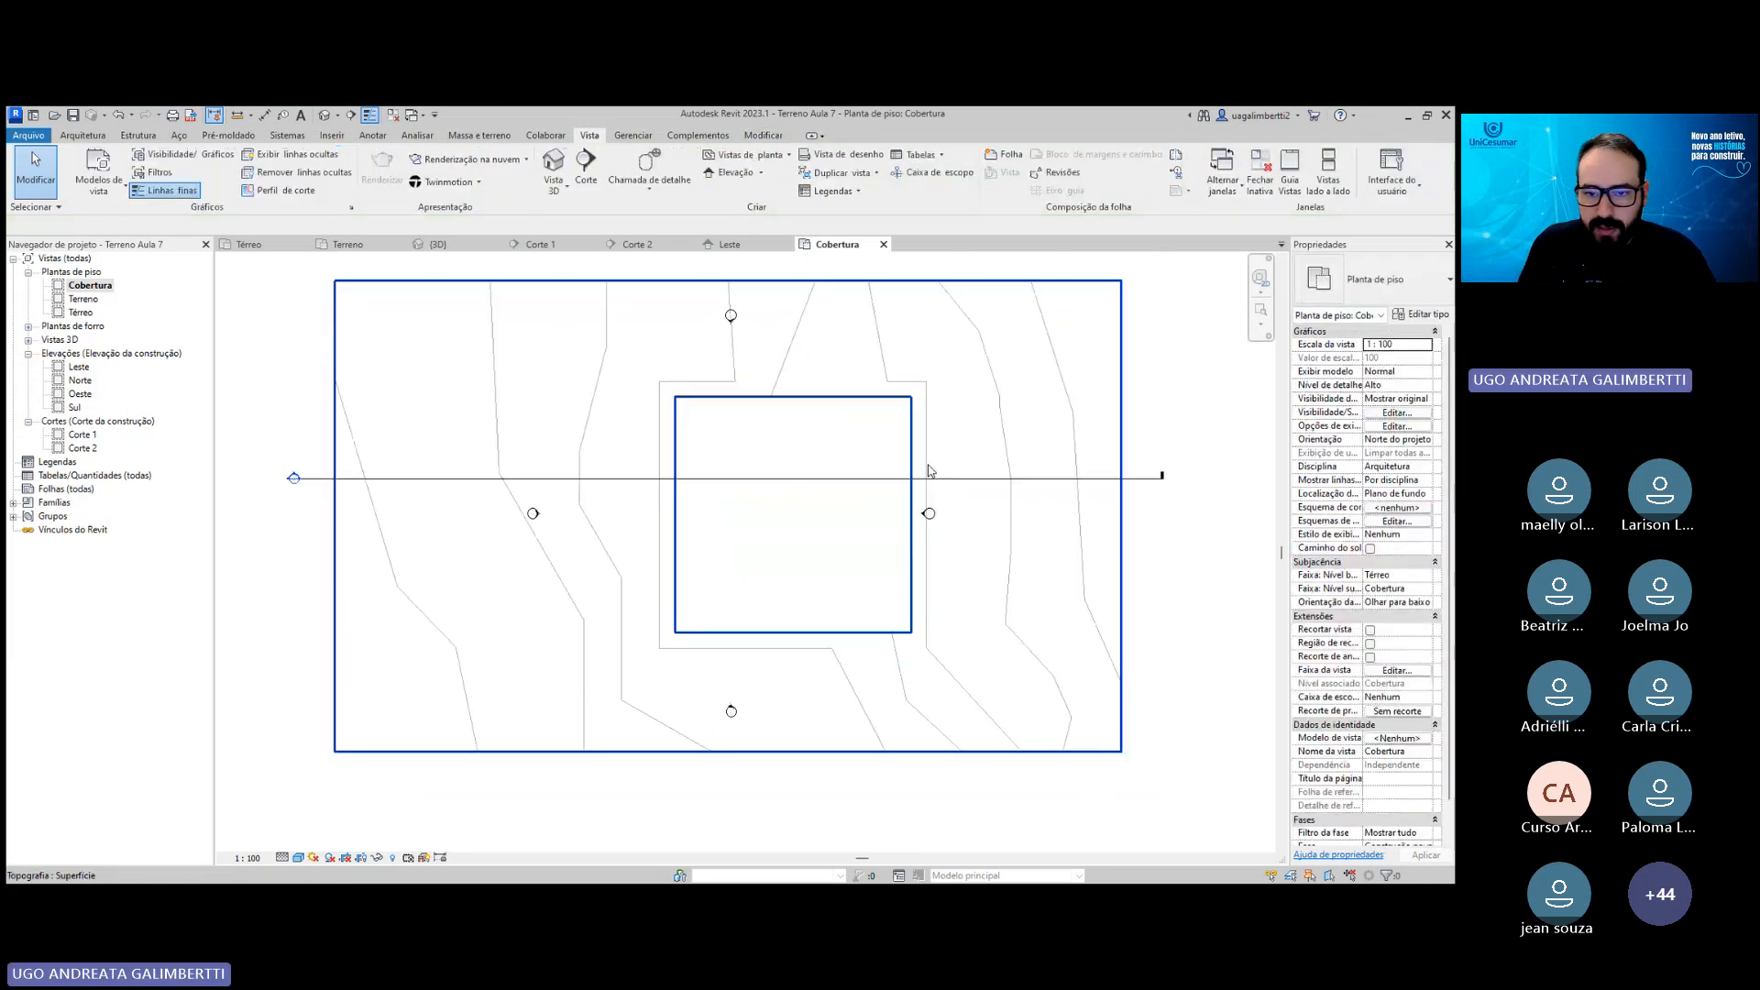
{"action": "left_click", "coordinate": [299, 857]}
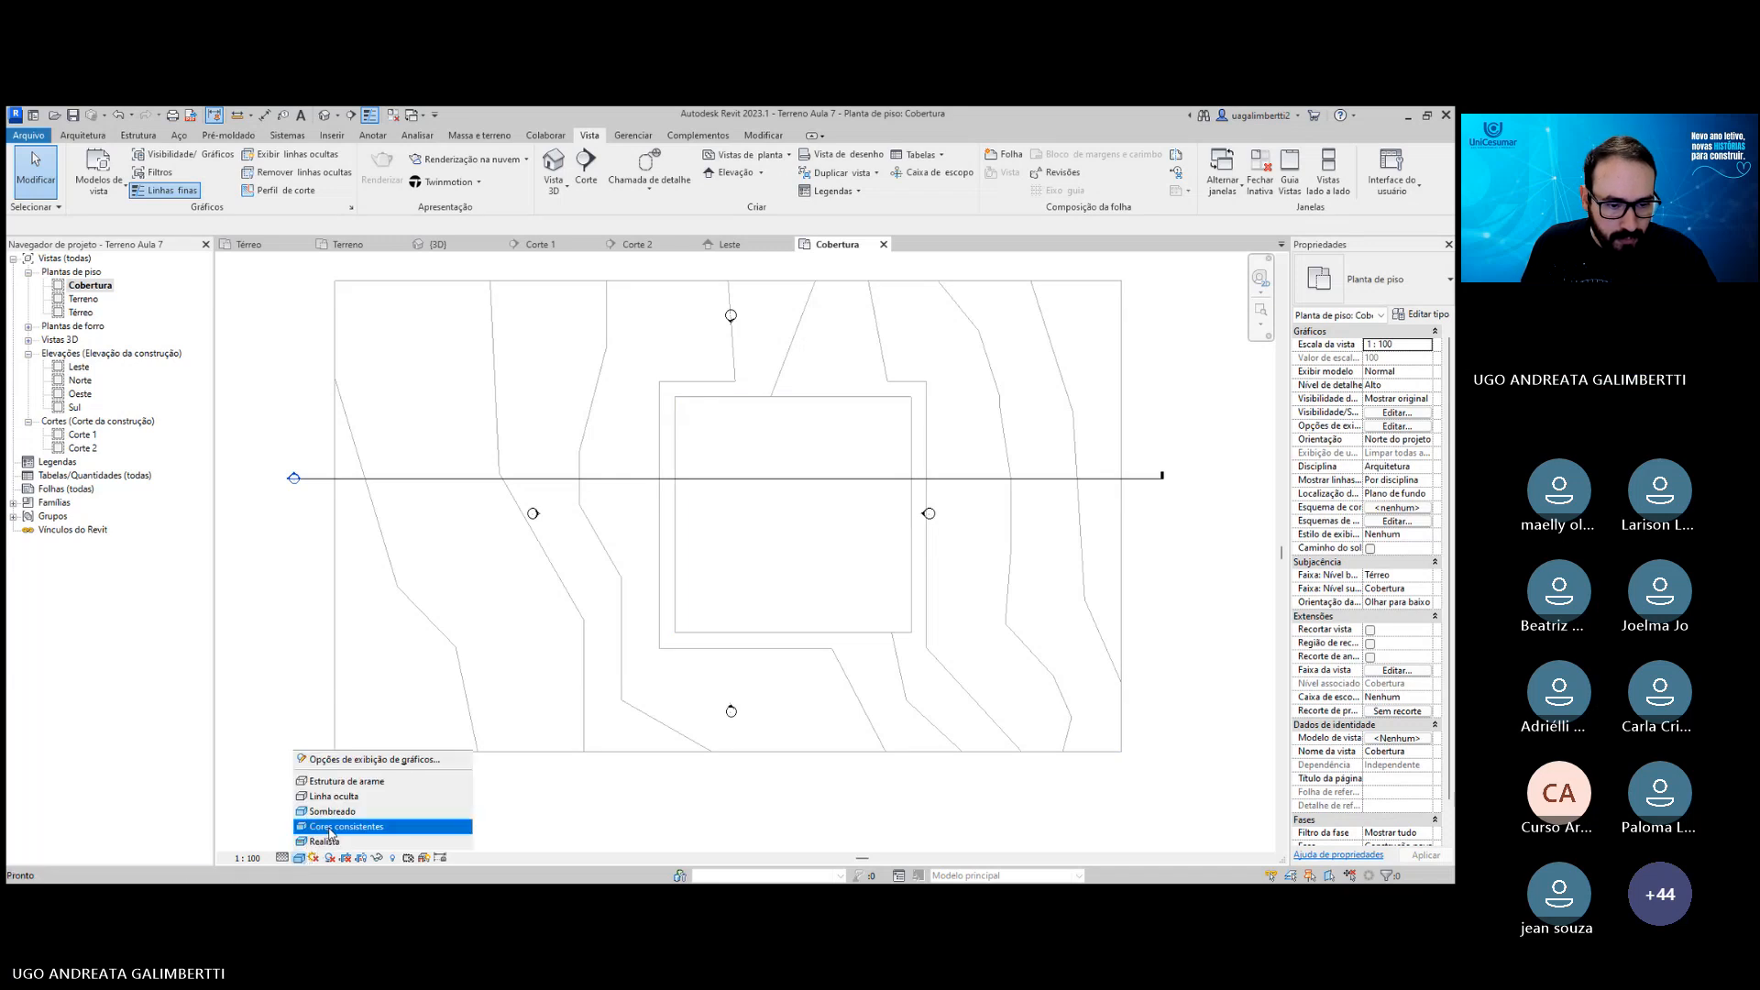
{"action": "left_click", "coordinate": [335, 853]}
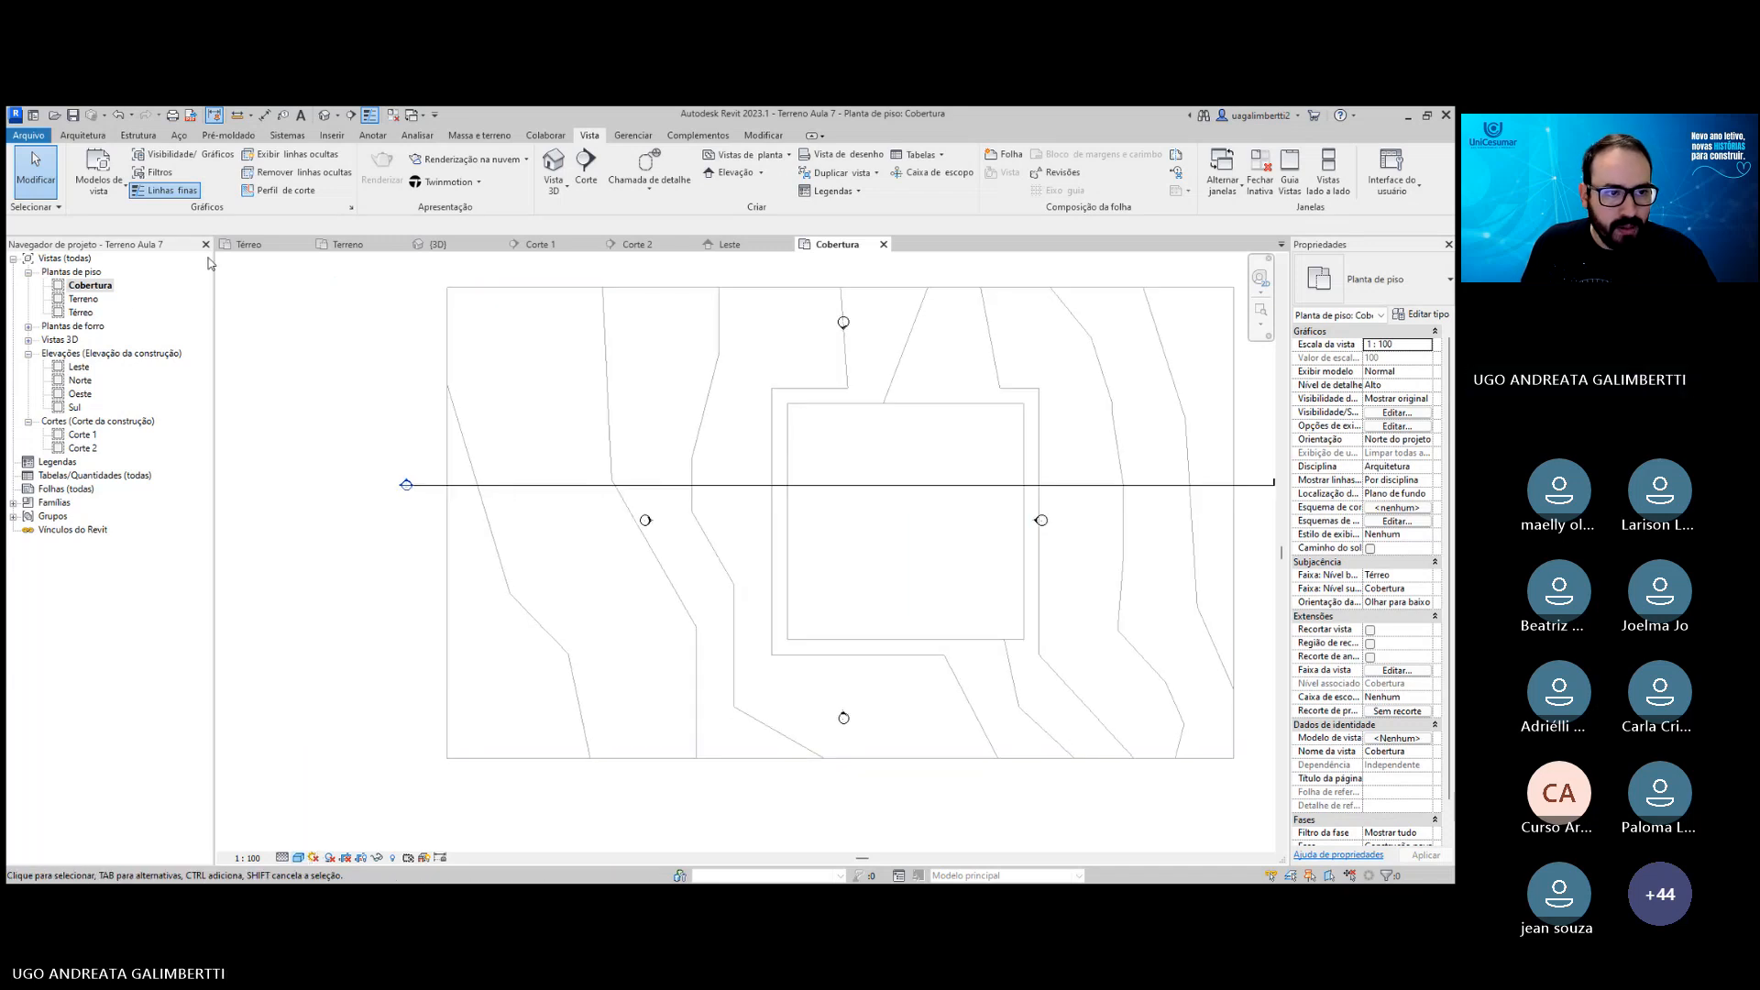
Open the Térreo floor plan and examine how its terrain and central platform are displayed.
{"action": "double_click", "coordinate": [80, 300]}
{"action": "double_click", "coordinate": [81, 313]}
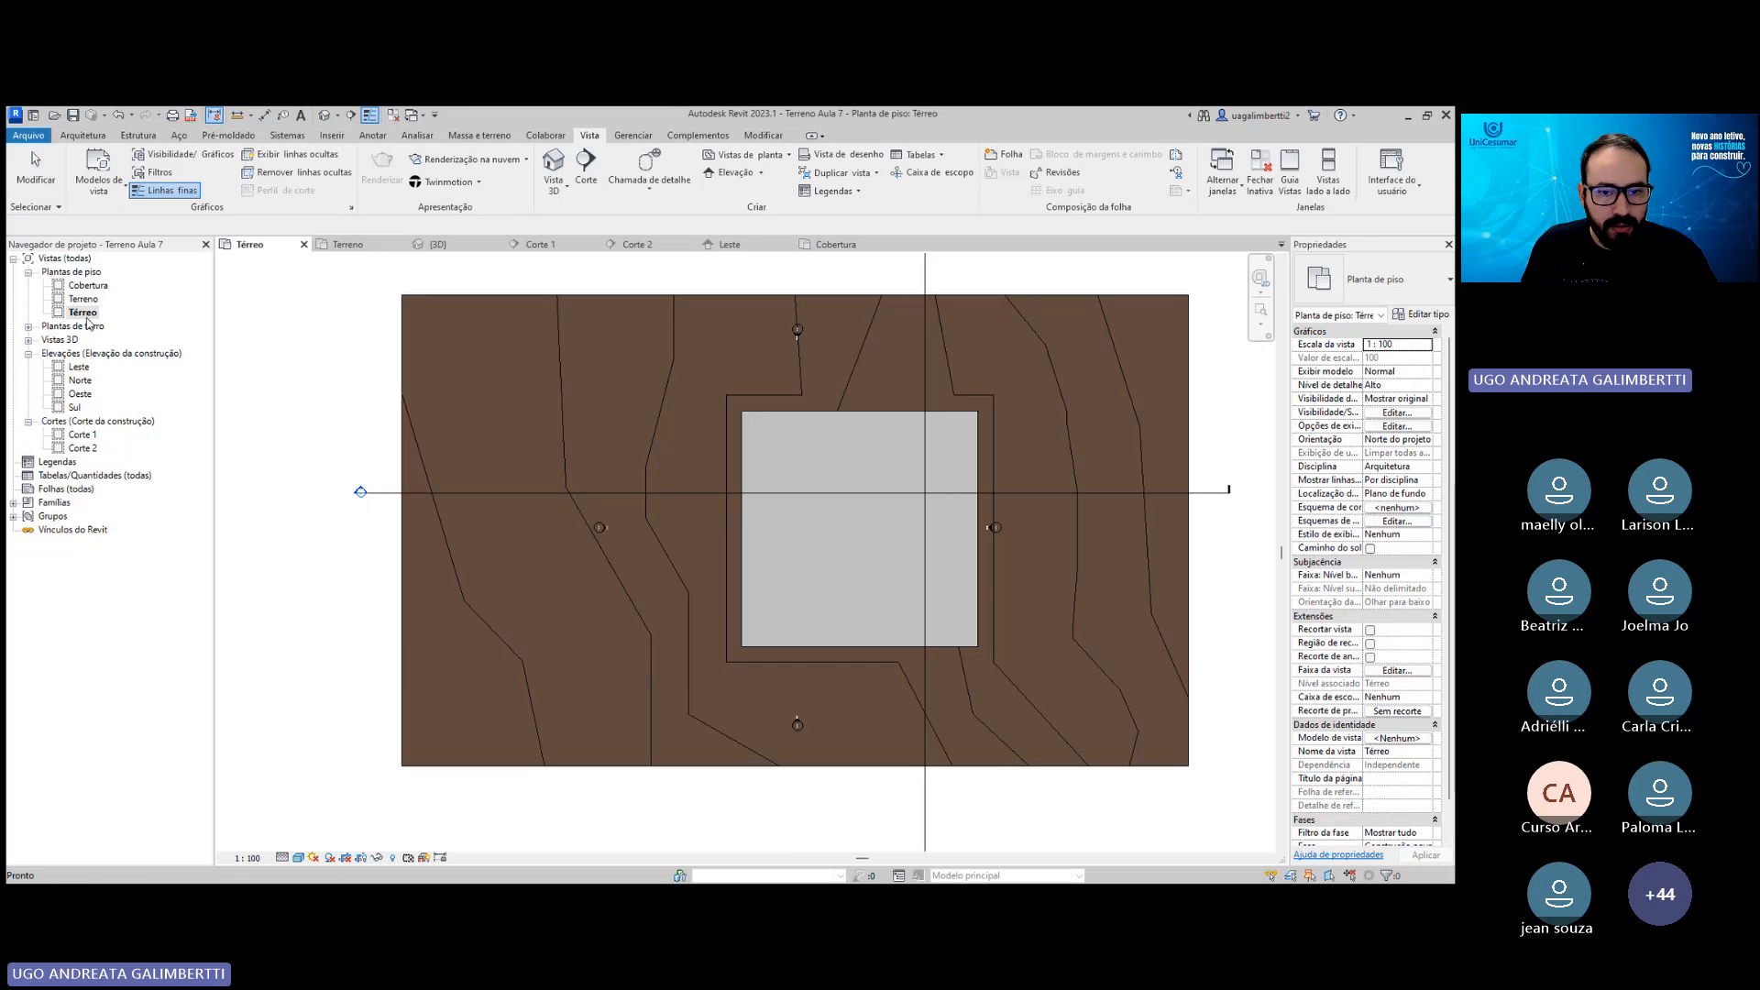
{"action": "scroll", "coordinate": [839, 500], "scroll_direction": "down", "scroll_amount": 2}
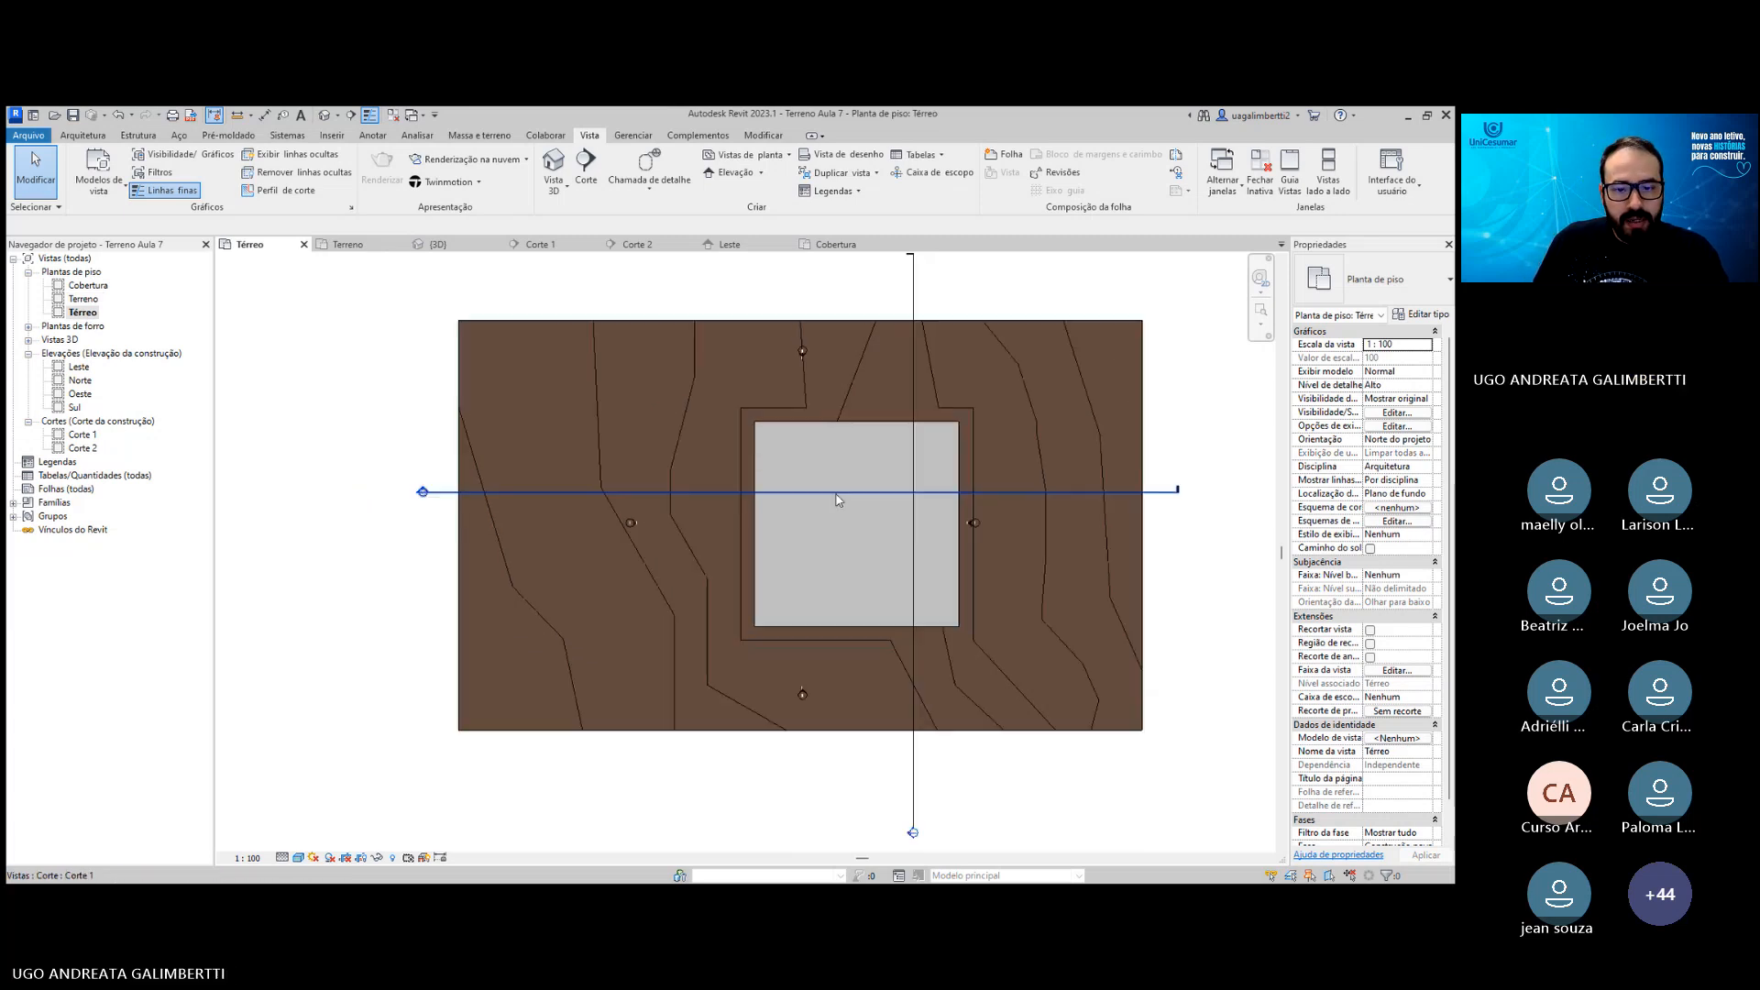
{"action": "scroll", "coordinate": [841, 506], "scroll_direction": "up", "scroll_amount": 3}
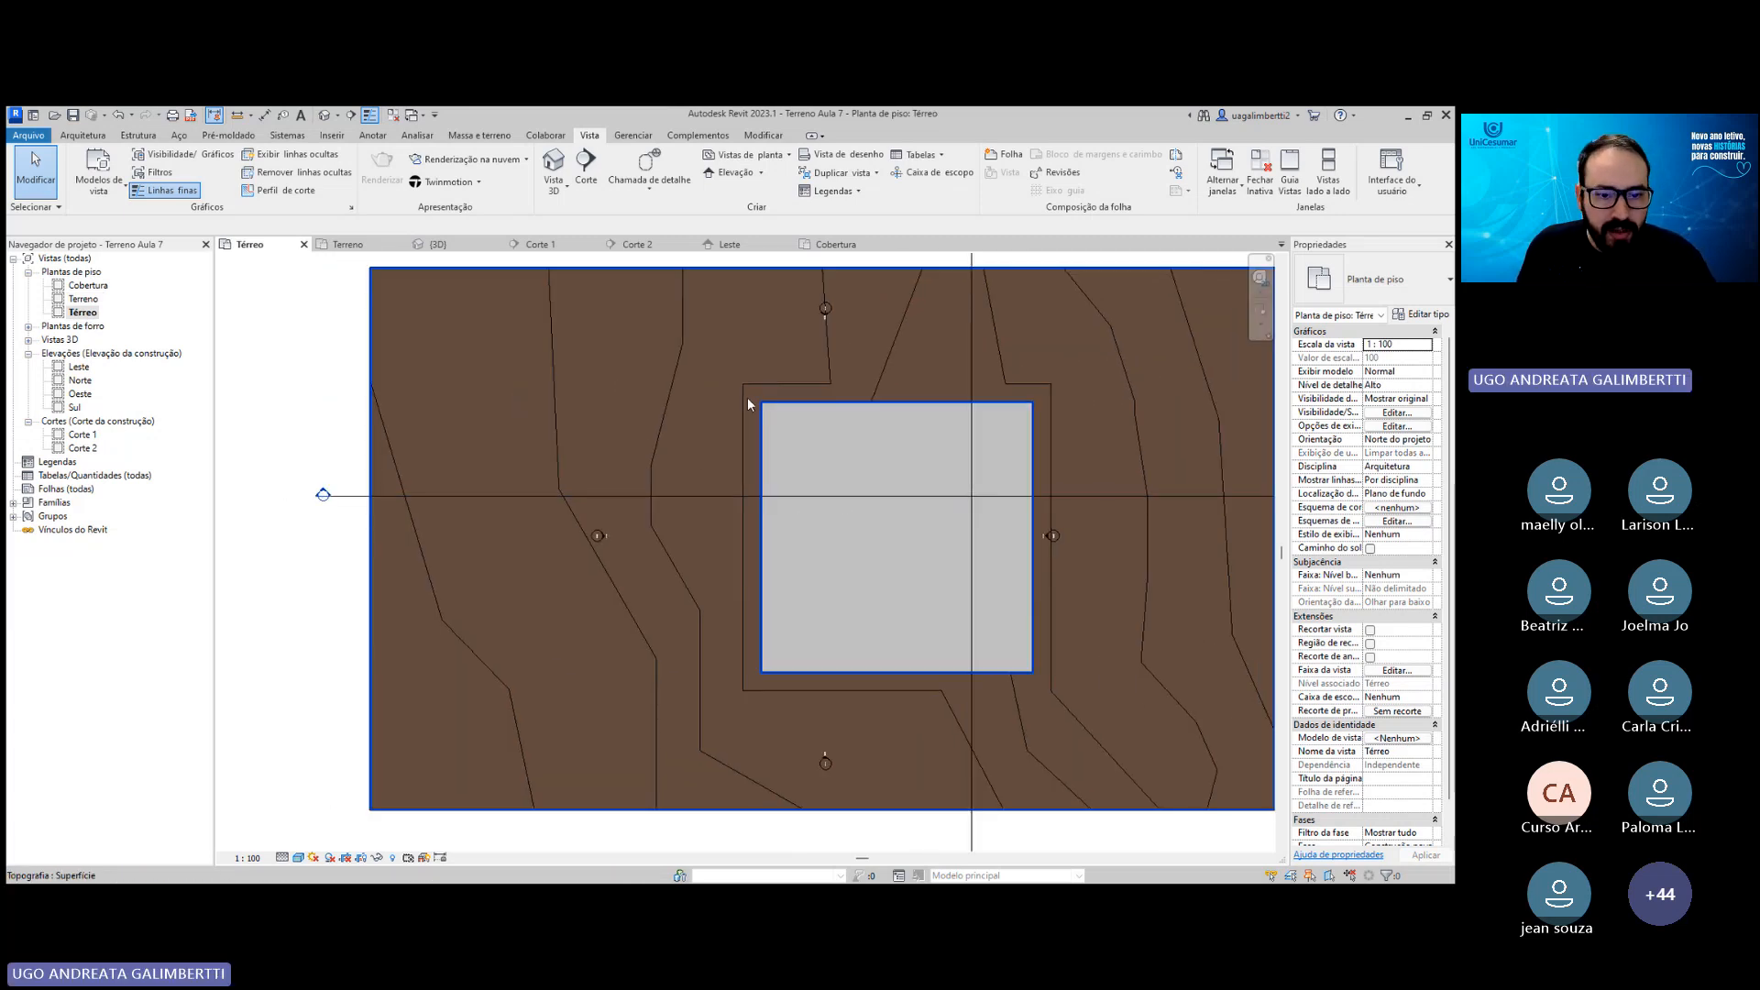
{"action": "scroll", "coordinate": [785, 461], "scroll_direction": "down", "scroll_amount": 1}
{"action": "scroll", "coordinate": [785, 461], "scroll_direction": "down", "scroll_amount": 1}
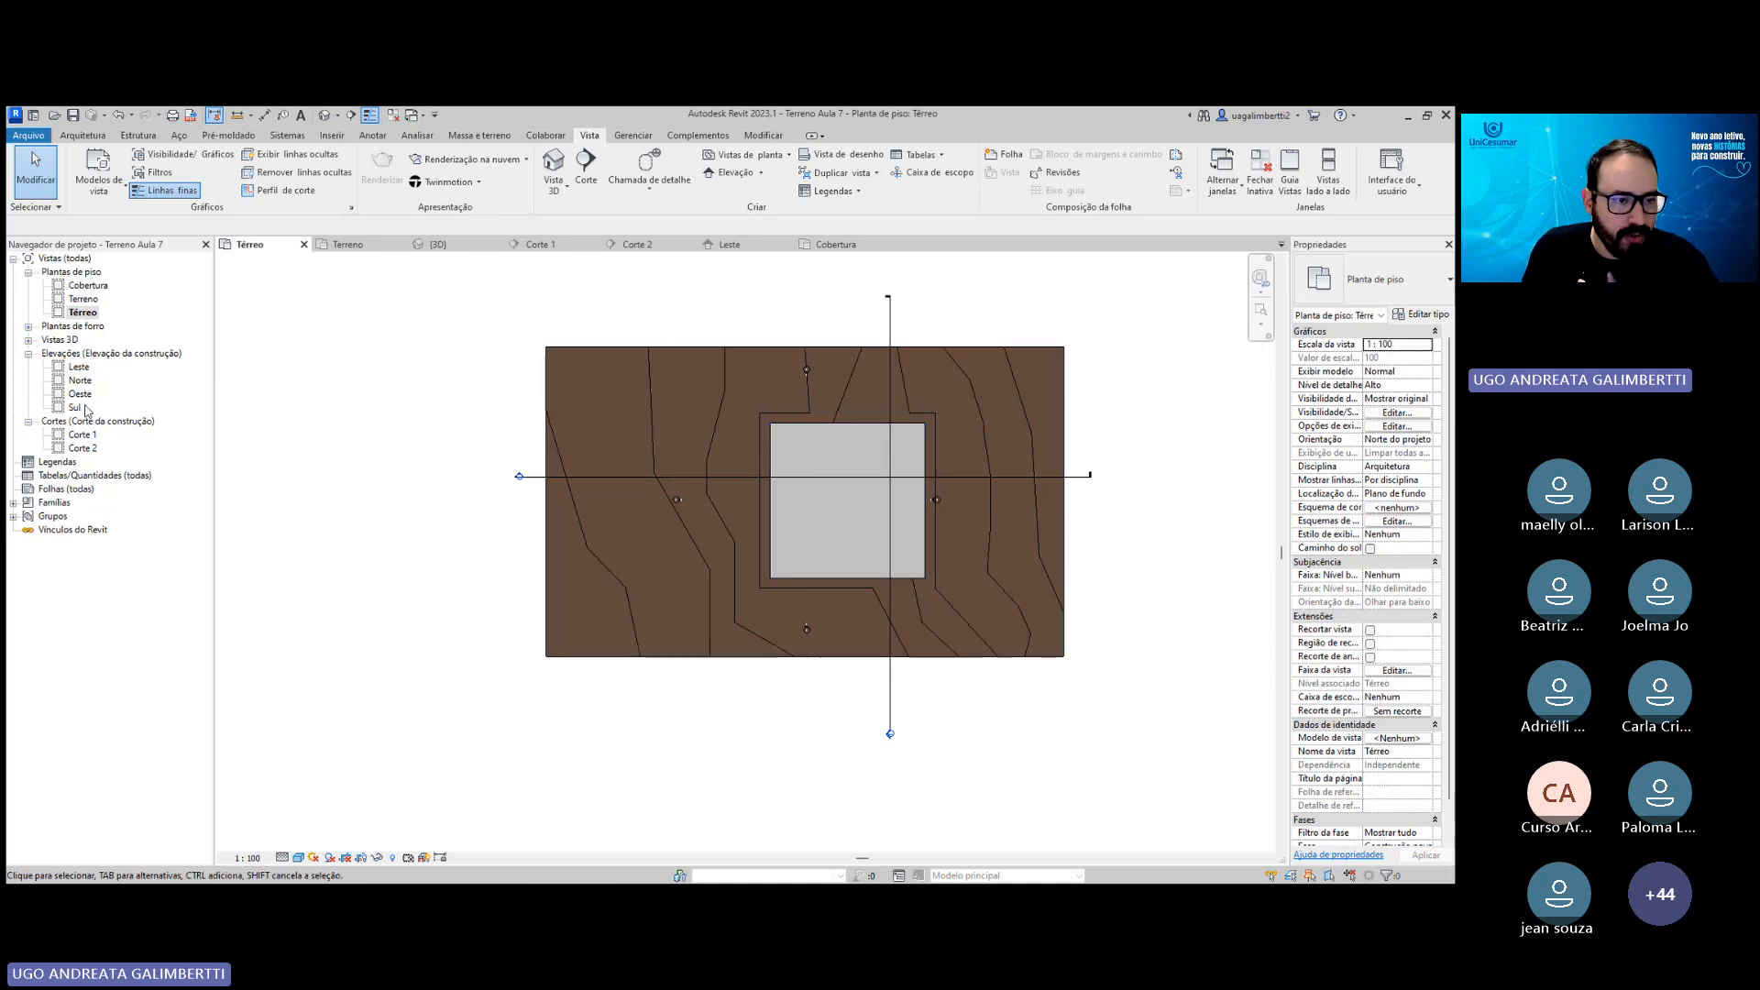
Open section Corte 1 and inspect the cut through the terrain and platform, checking the topography's properties.
{"action": "double_click", "coordinate": [90, 438]}
{"action": "scroll", "coordinate": [910, 541], "scroll_direction": "down", "scroll_amount": 5}
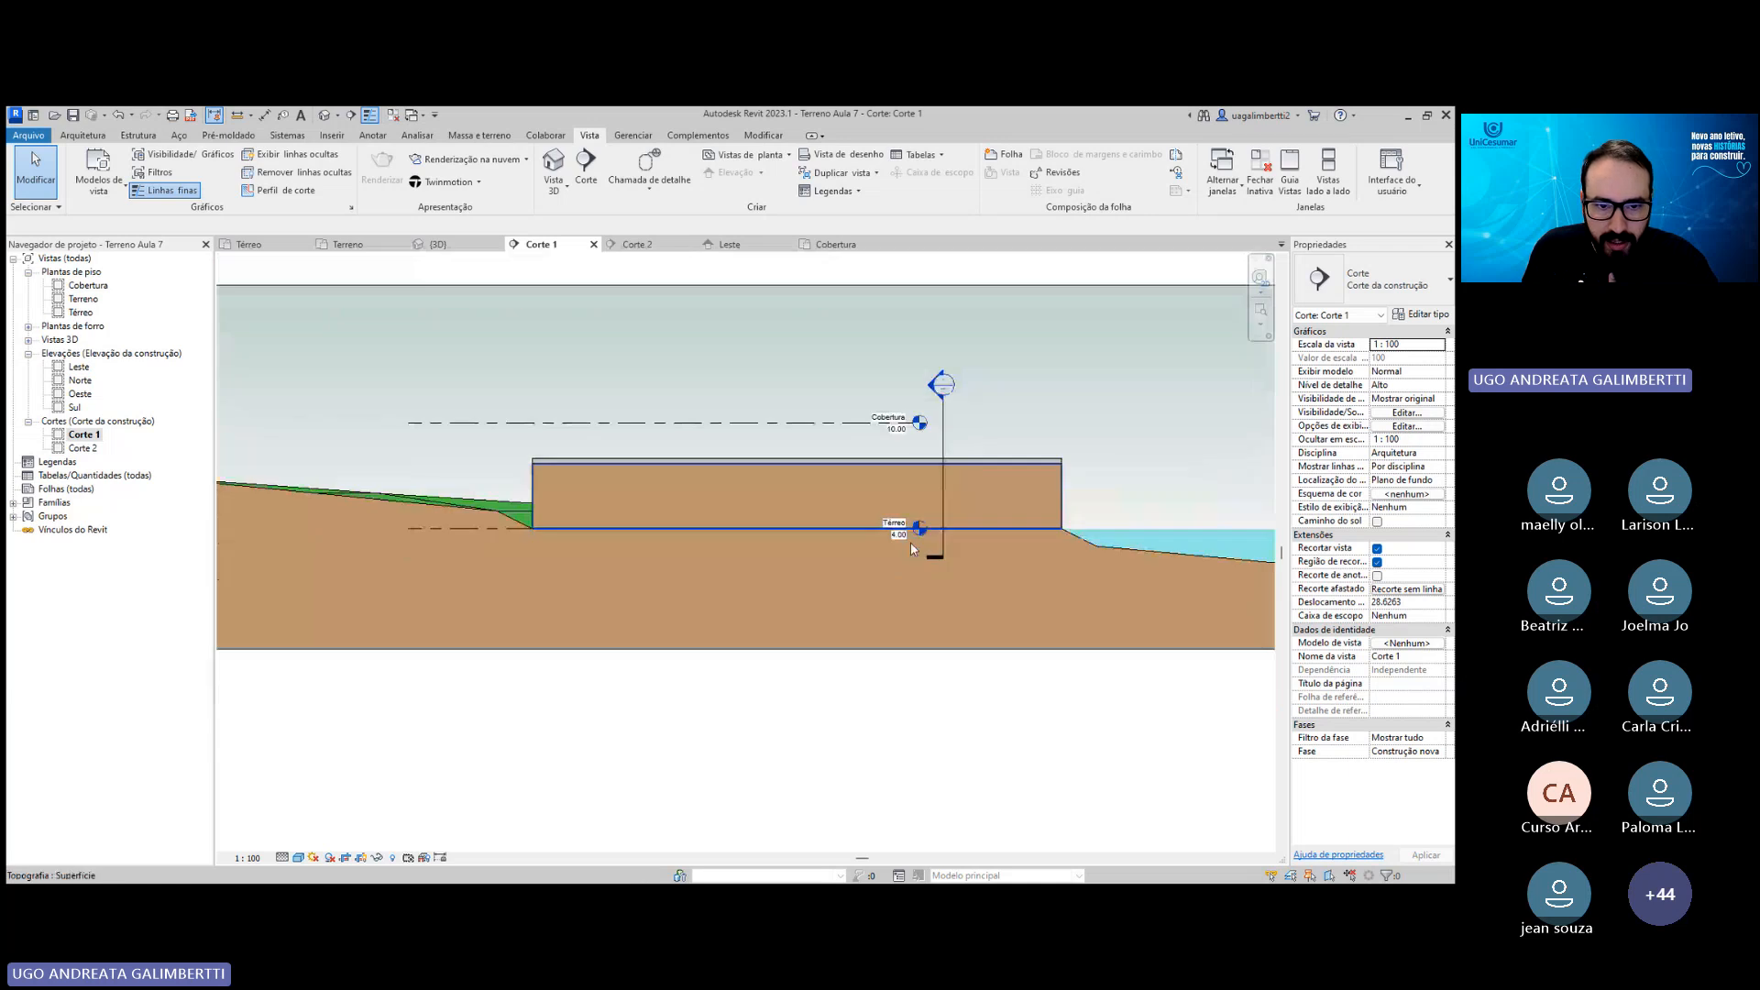
{"action": "middle_click_drag", "start_coordinate": [1044, 610], "coordinate": [1002, 592]}
{"action": "scroll", "coordinate": [1002, 590], "scroll_direction": "down", "scroll_amount": 2}
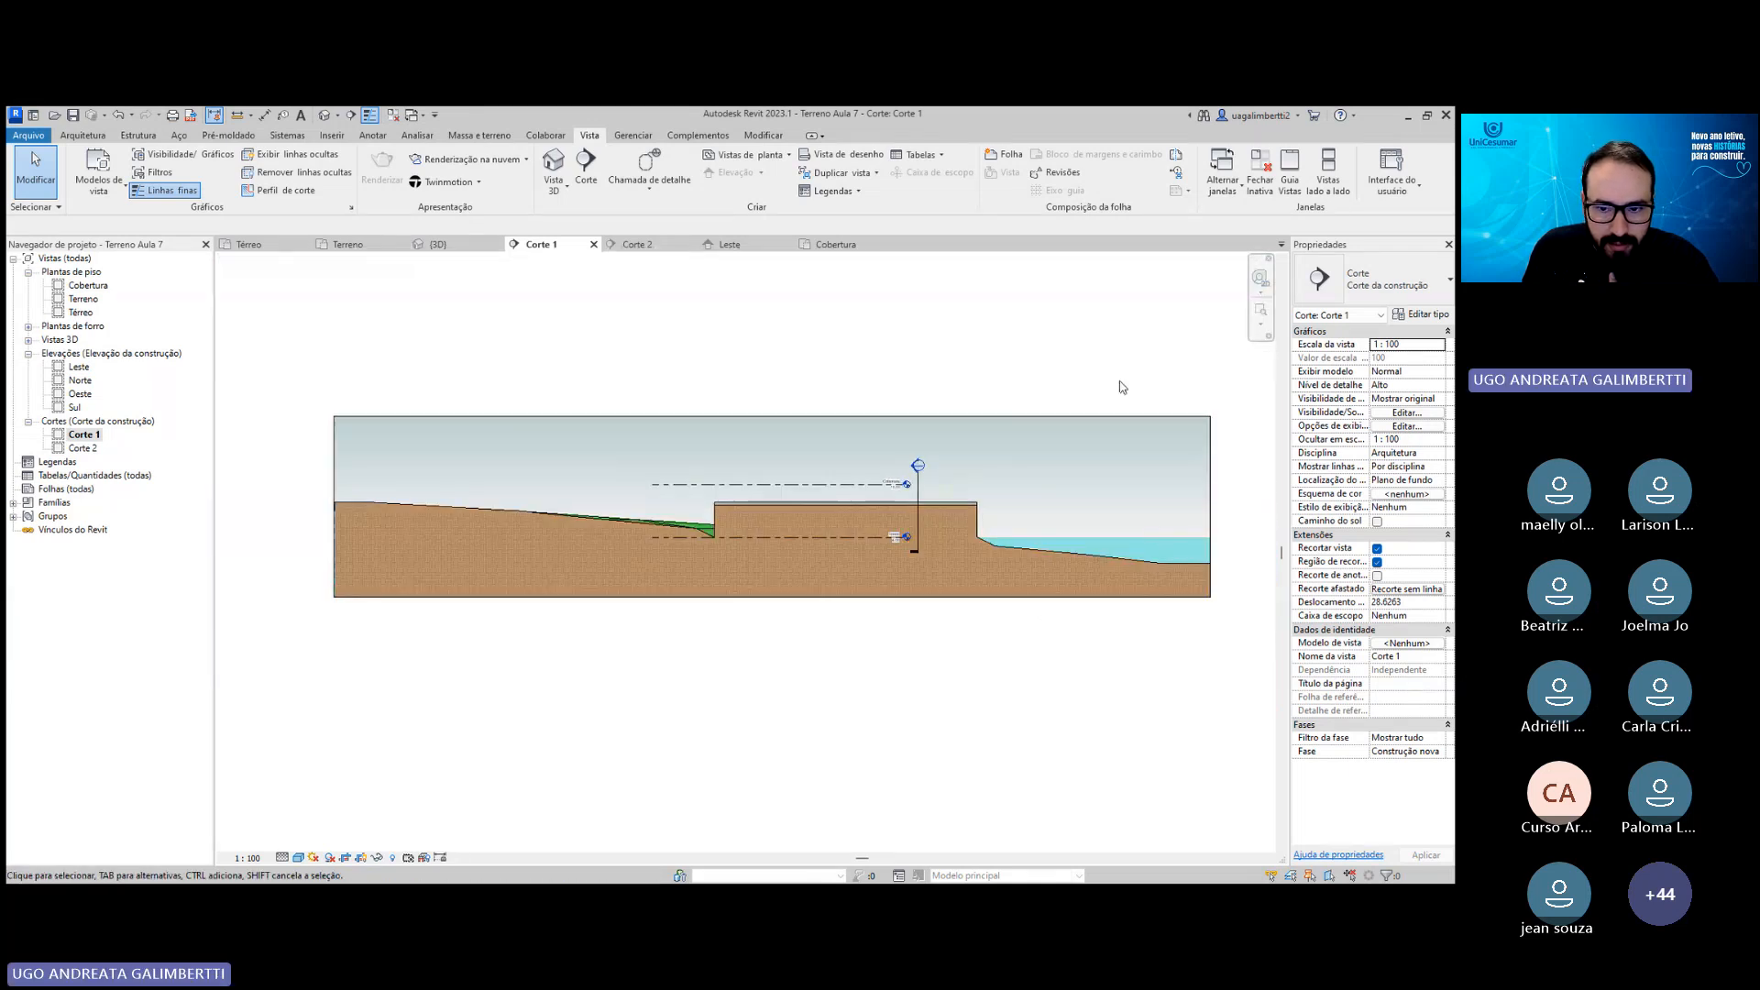
{"action": "scroll", "coordinate": [1112, 536], "scroll_direction": "up", "scroll_amount": 4}
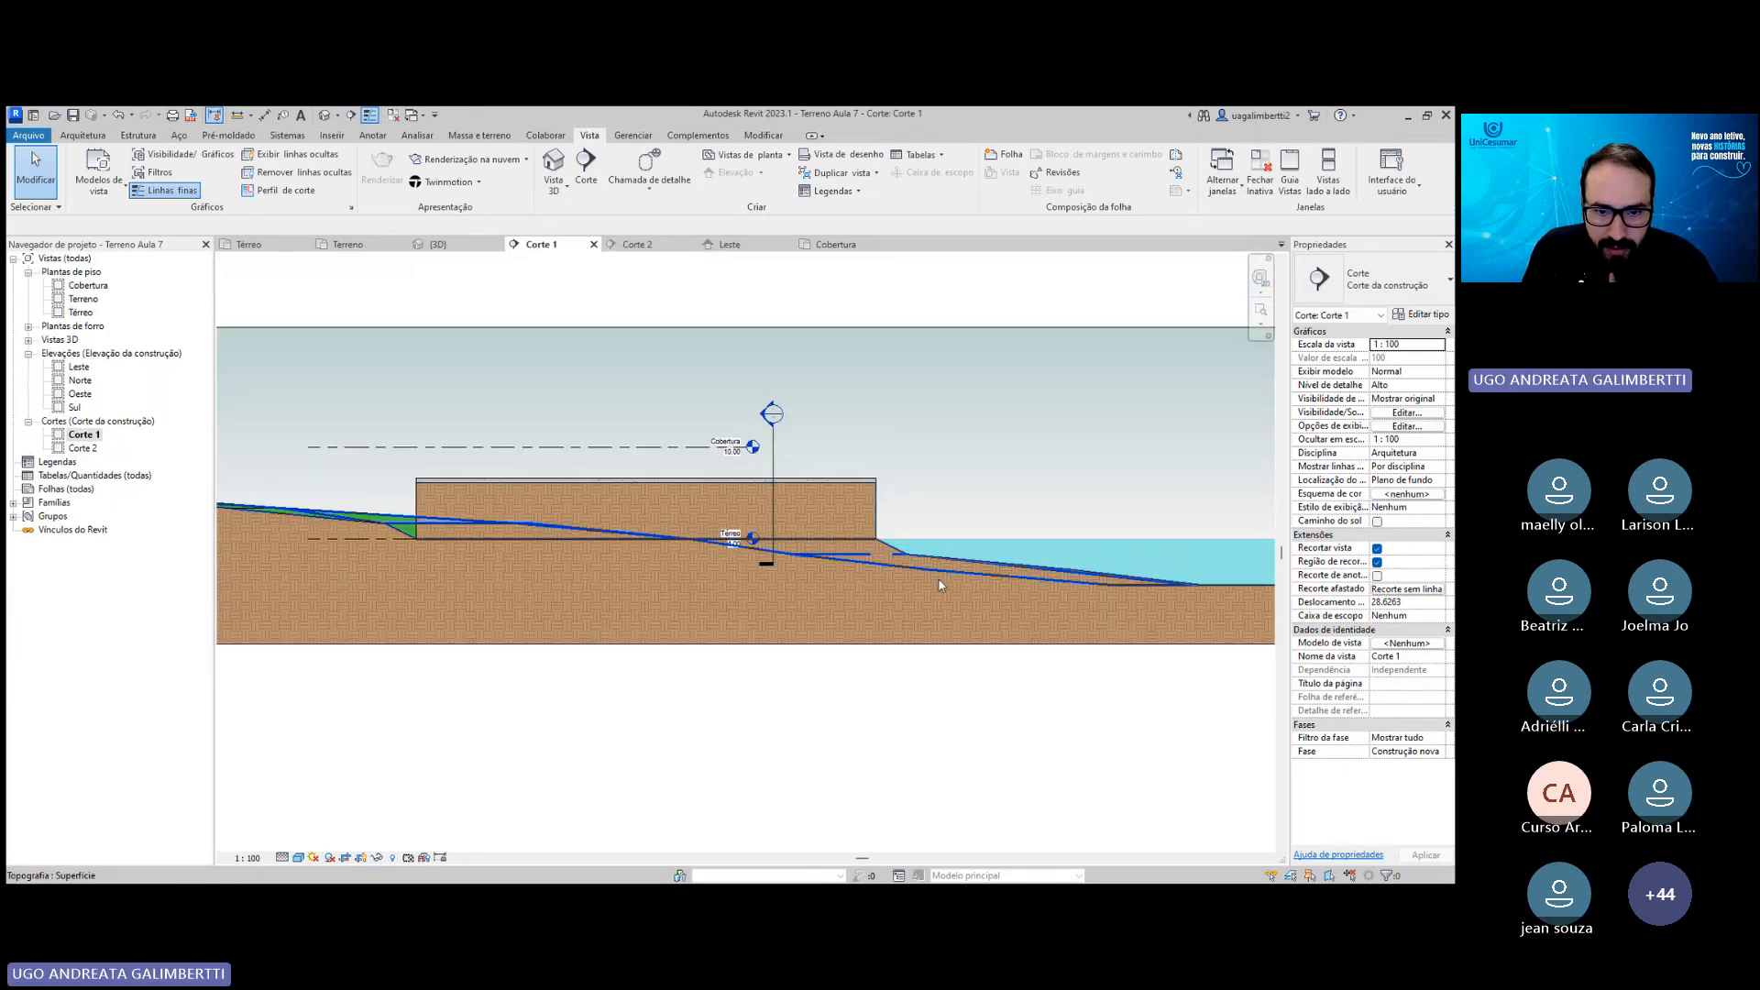
{"action": "left_click", "coordinate": [930, 568]}
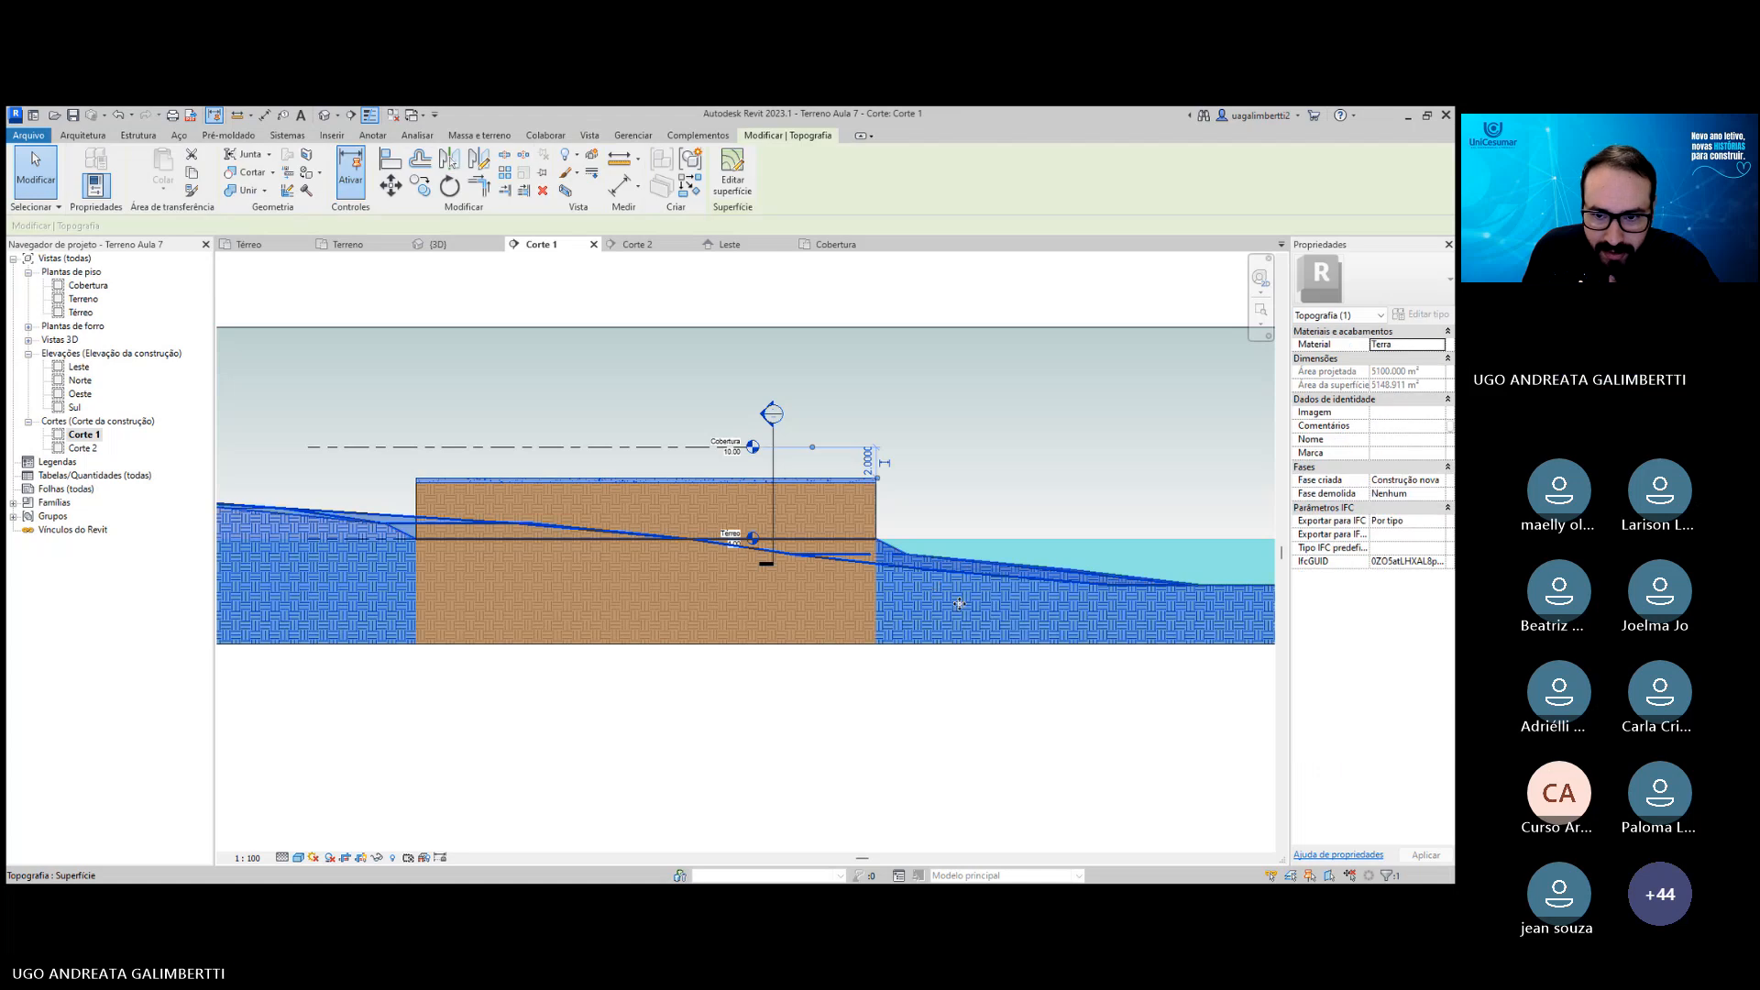
{"action": "left_click", "coordinate": [1023, 697]}
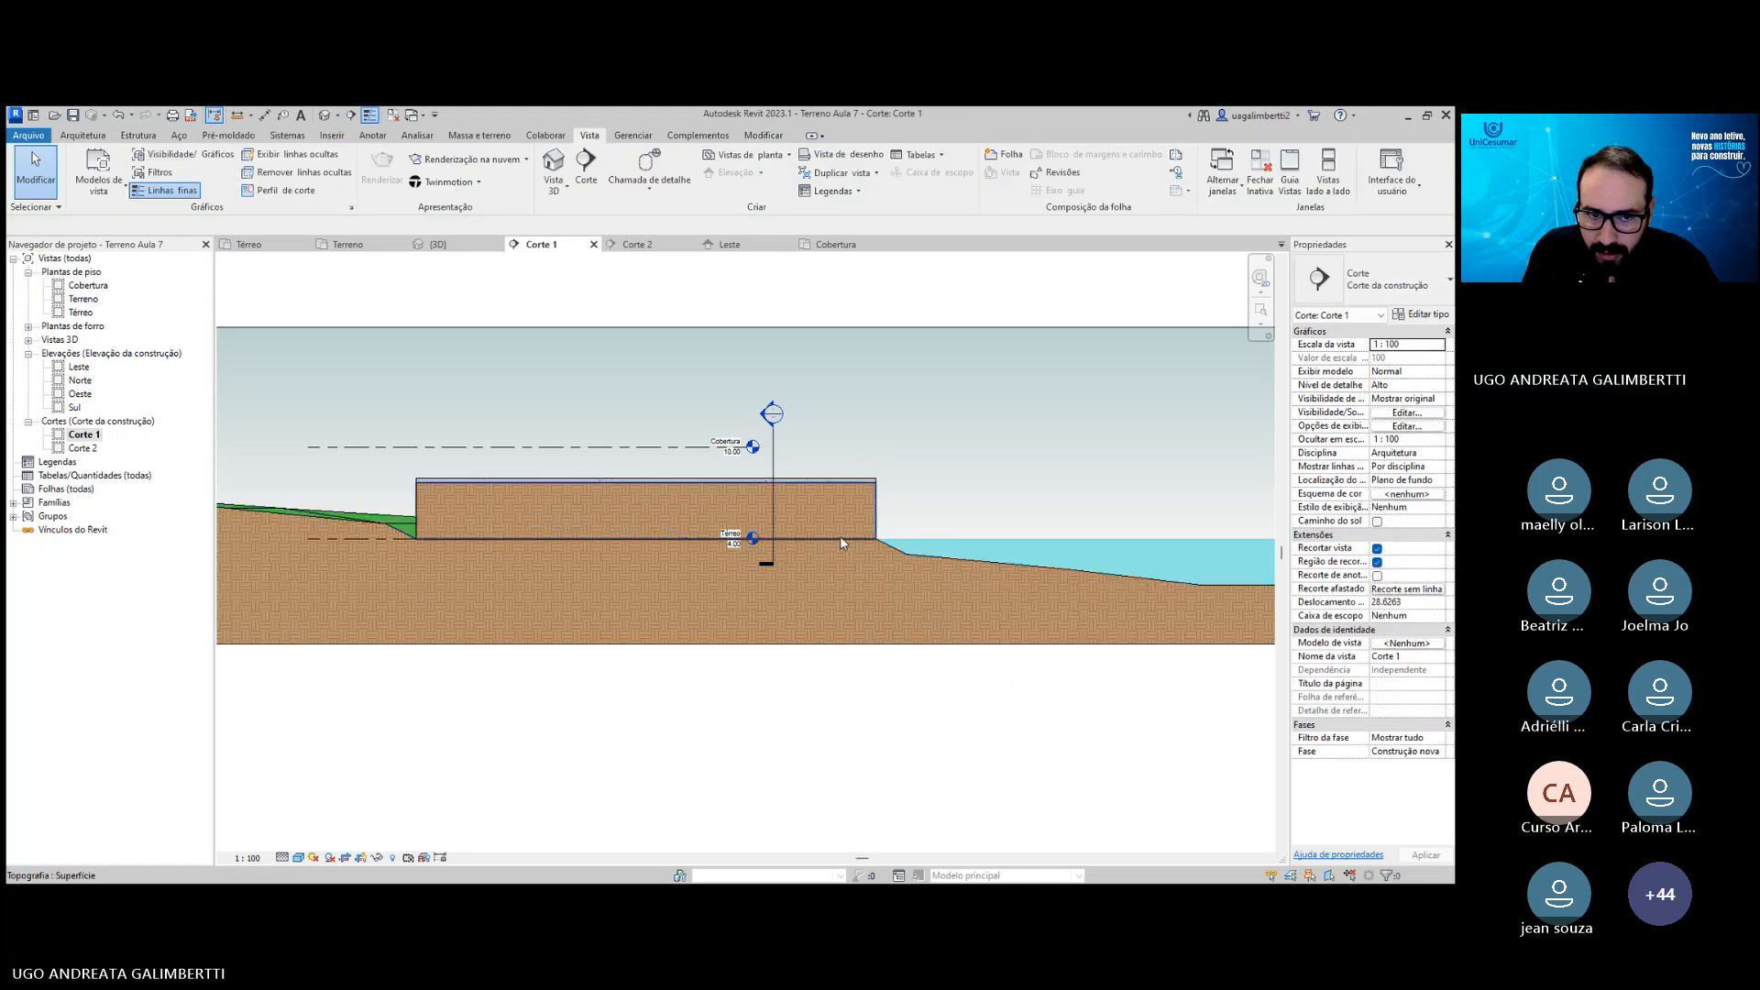
{"action": "middle_click_drag", "start_coordinate": [840, 536], "coordinate": [1105, 542]}
{"action": "scroll", "coordinate": [649, 522], "scroll_direction": "up", "scroll_amount": 1}
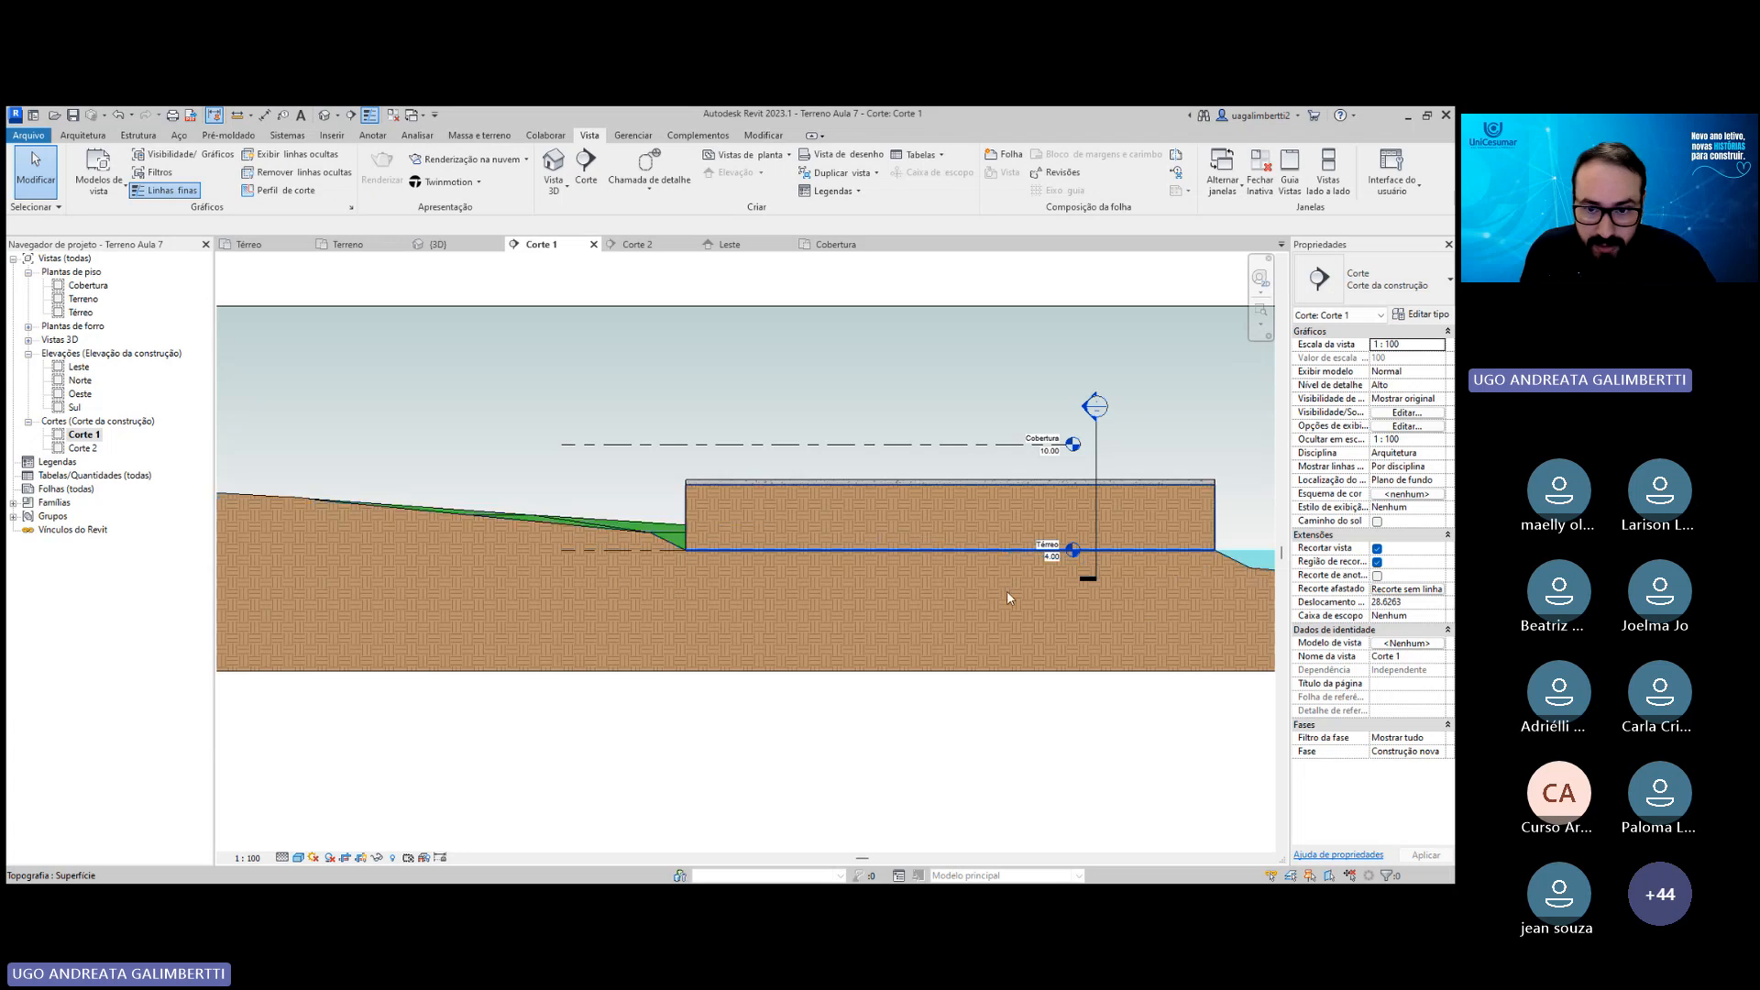
{"action": "left_click", "coordinate": [733, 593]}
{"action": "key", "text": "Escape"}
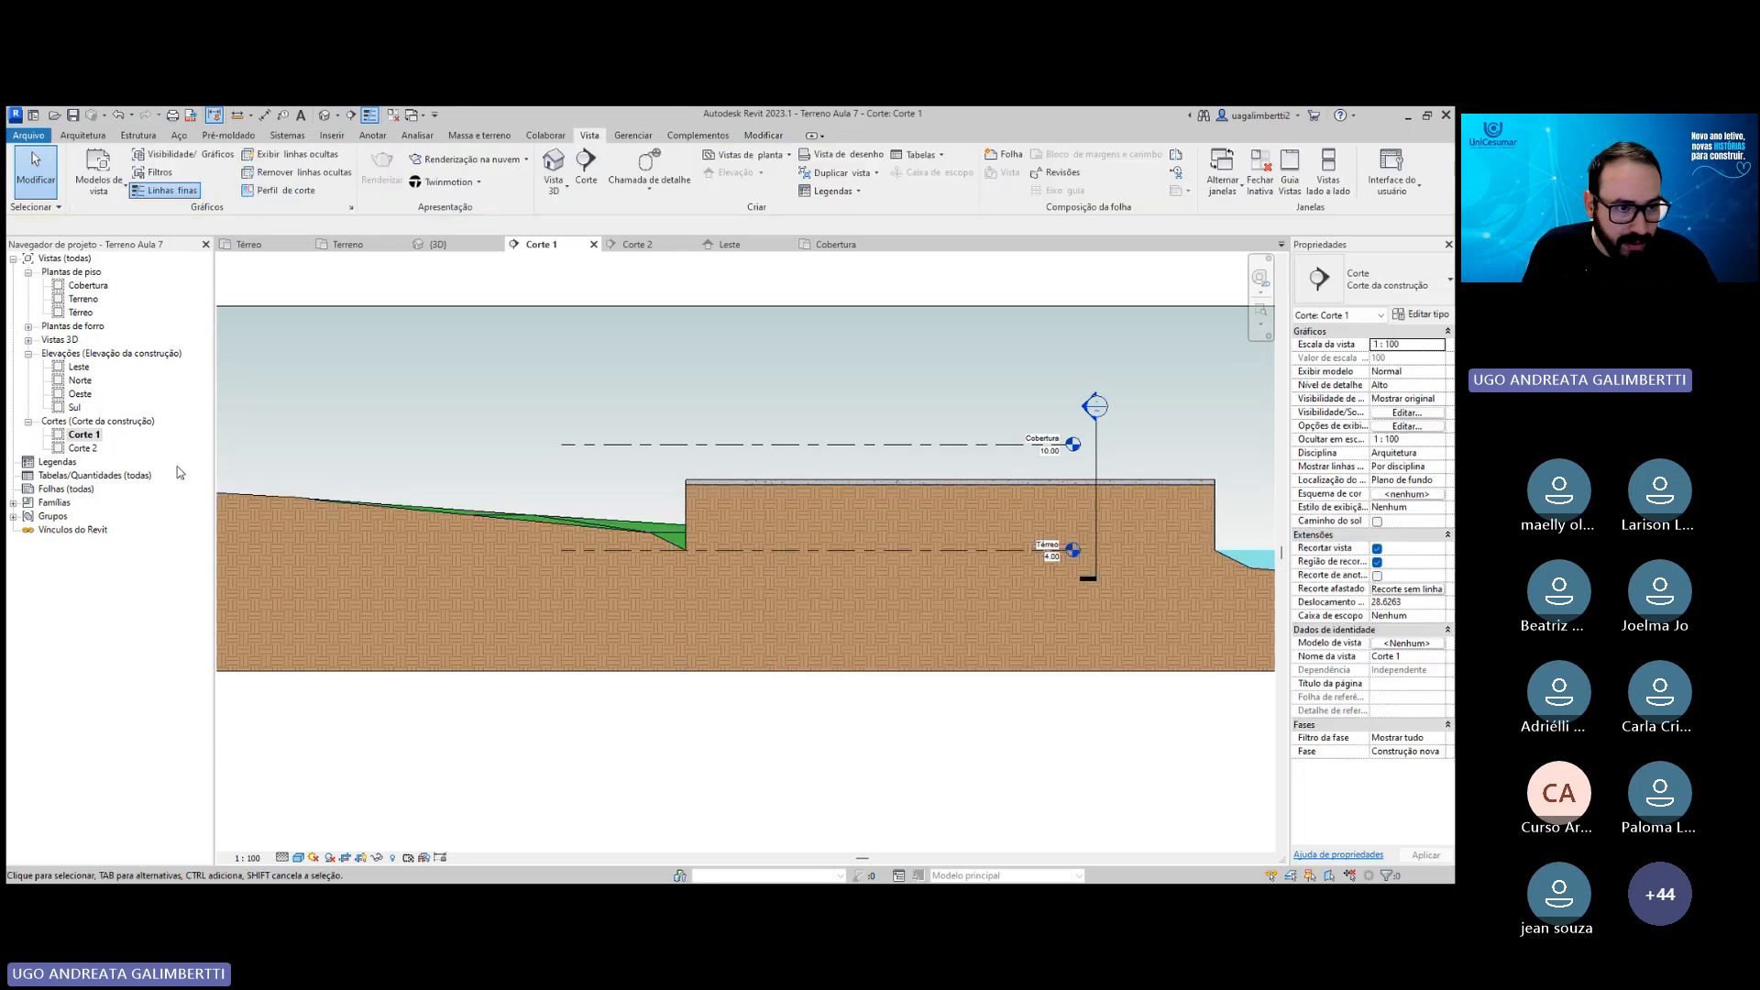
Open section Corte 2 and measure the height from the foot of the slope to the concrete platform's edge.
{"action": "double_click", "coordinate": [84, 449]}
{"action": "scroll", "coordinate": [550, 524], "scroll_direction": "down", "scroll_amount": 3}
{"action": "middle_click_drag", "start_coordinate": [550, 524], "coordinate": [759, 462]}
{"action": "scroll", "coordinate": [588, 401], "scroll_direction": "up", "scroll_amount": 2}
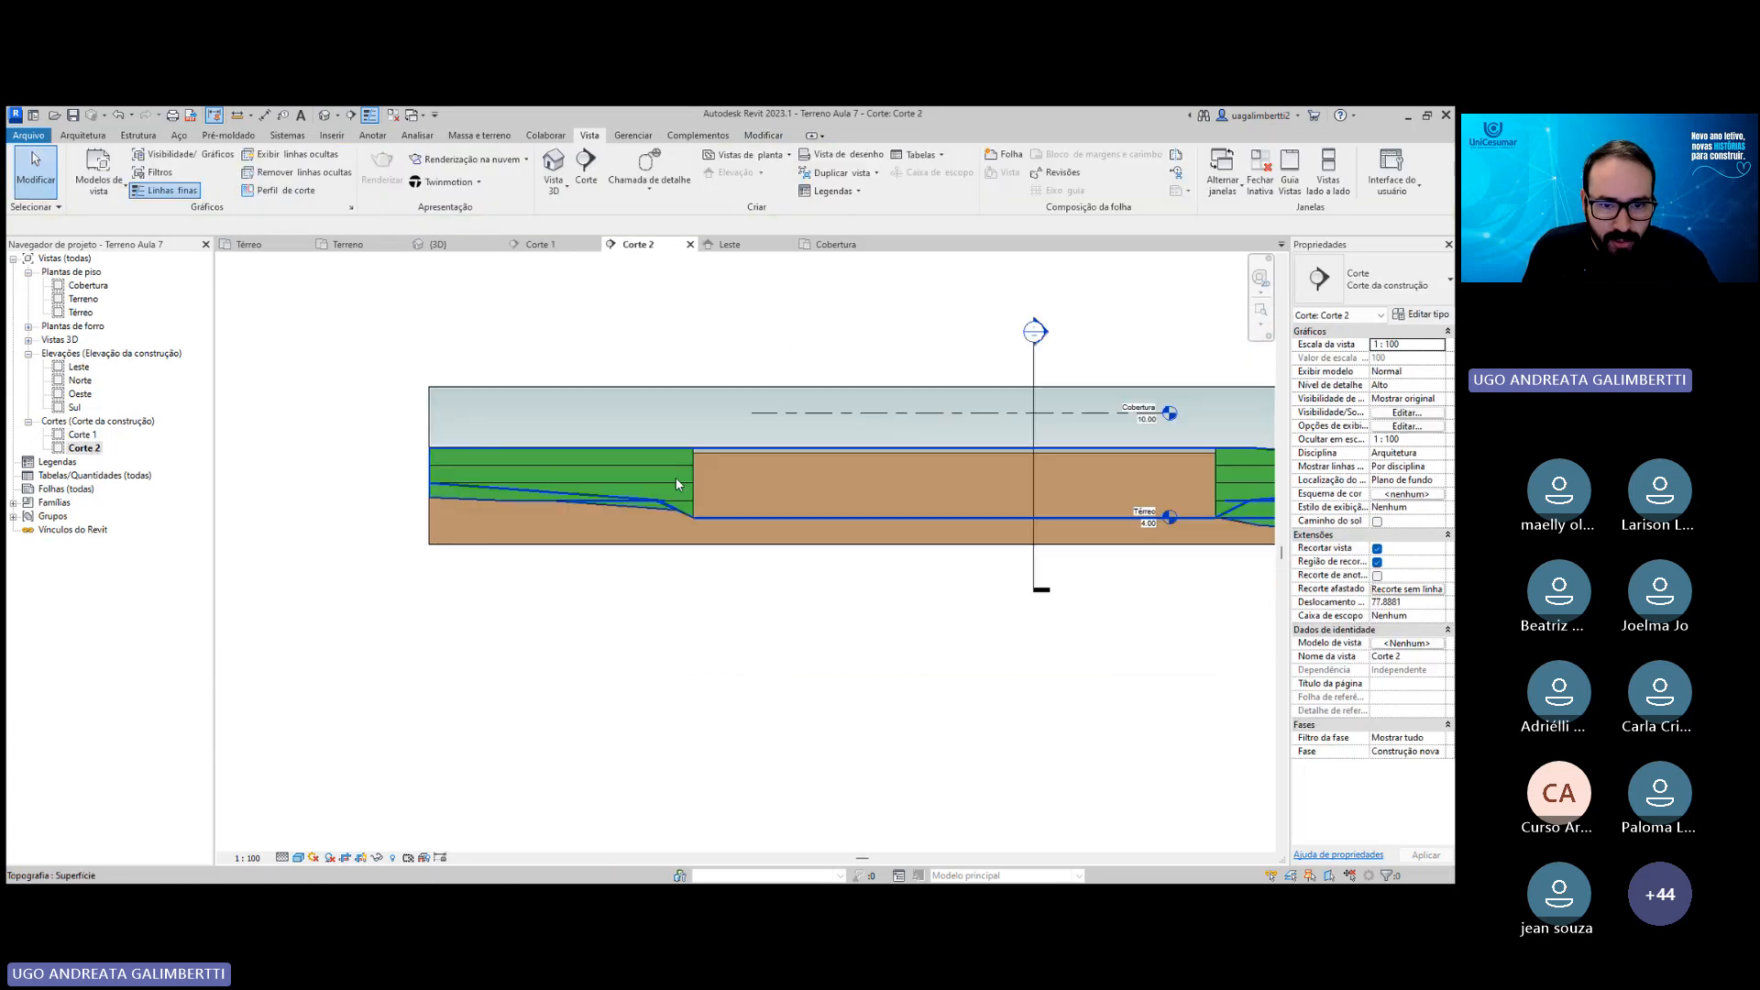
{"action": "scroll", "coordinate": [685, 489], "scroll_direction": "up", "scroll_amount": 3}
{"action": "scroll", "coordinate": [694, 536], "scroll_direction": "up", "scroll_amount": 2}
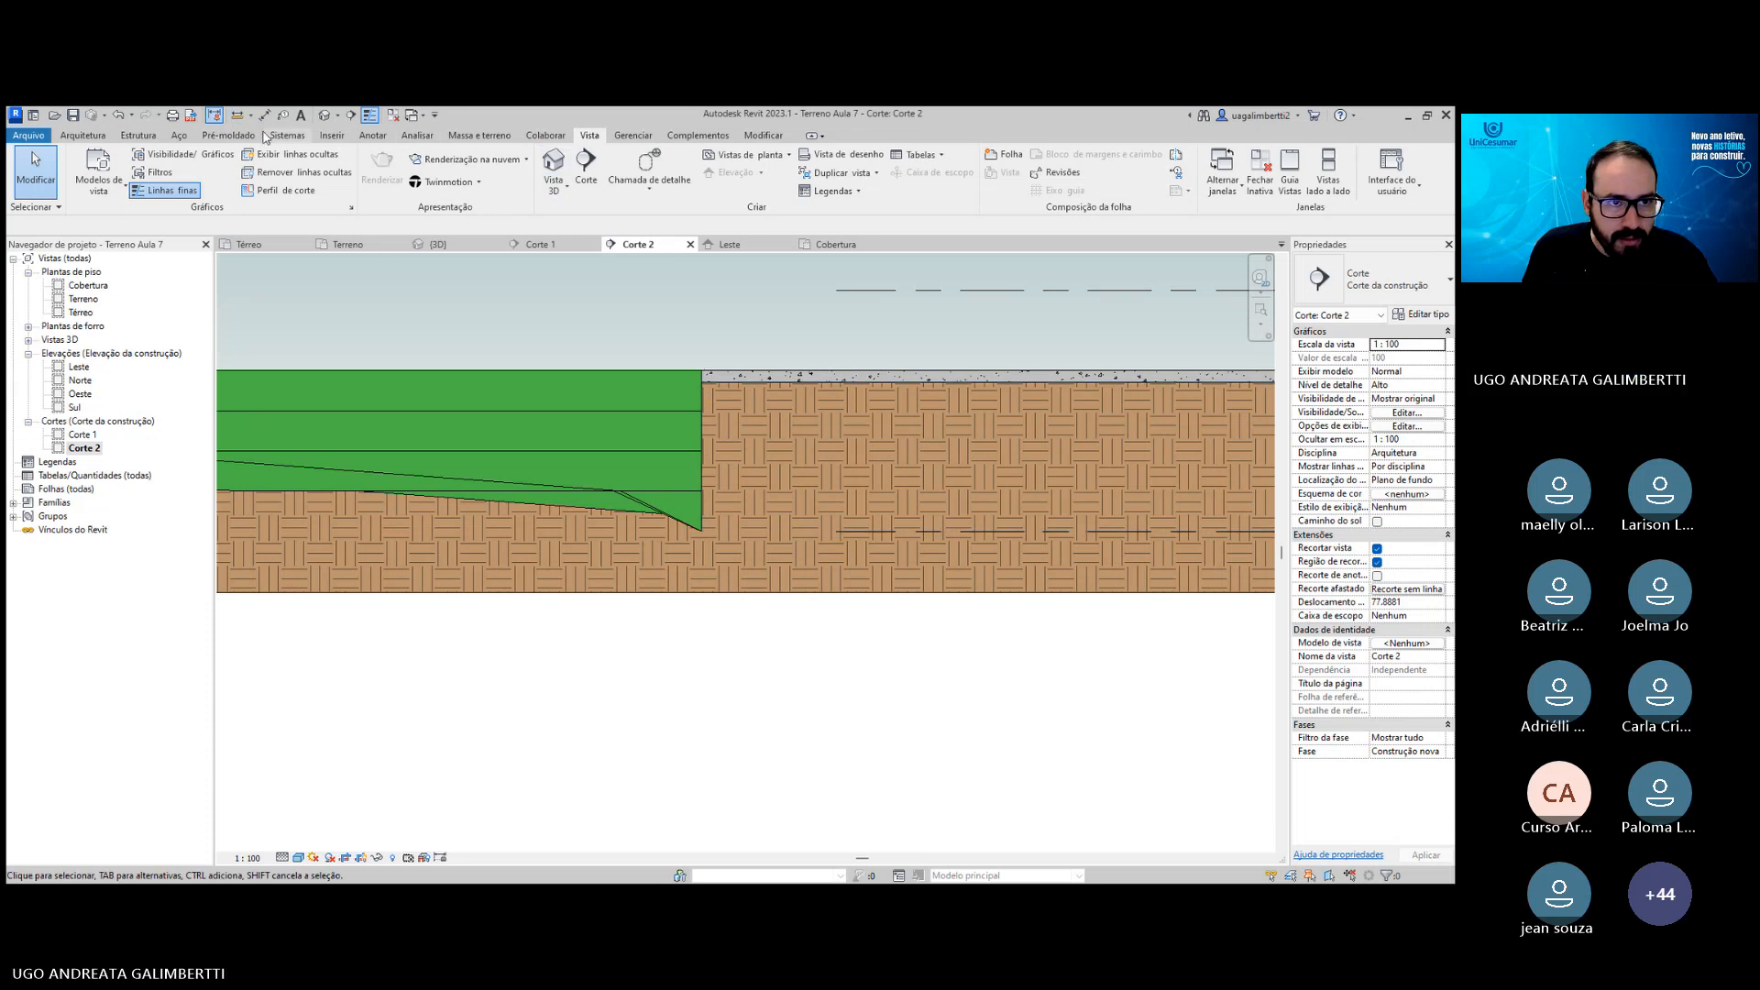
{"action": "left_click", "coordinate": [237, 115]}
{"action": "left_click", "coordinate": [701, 531]}
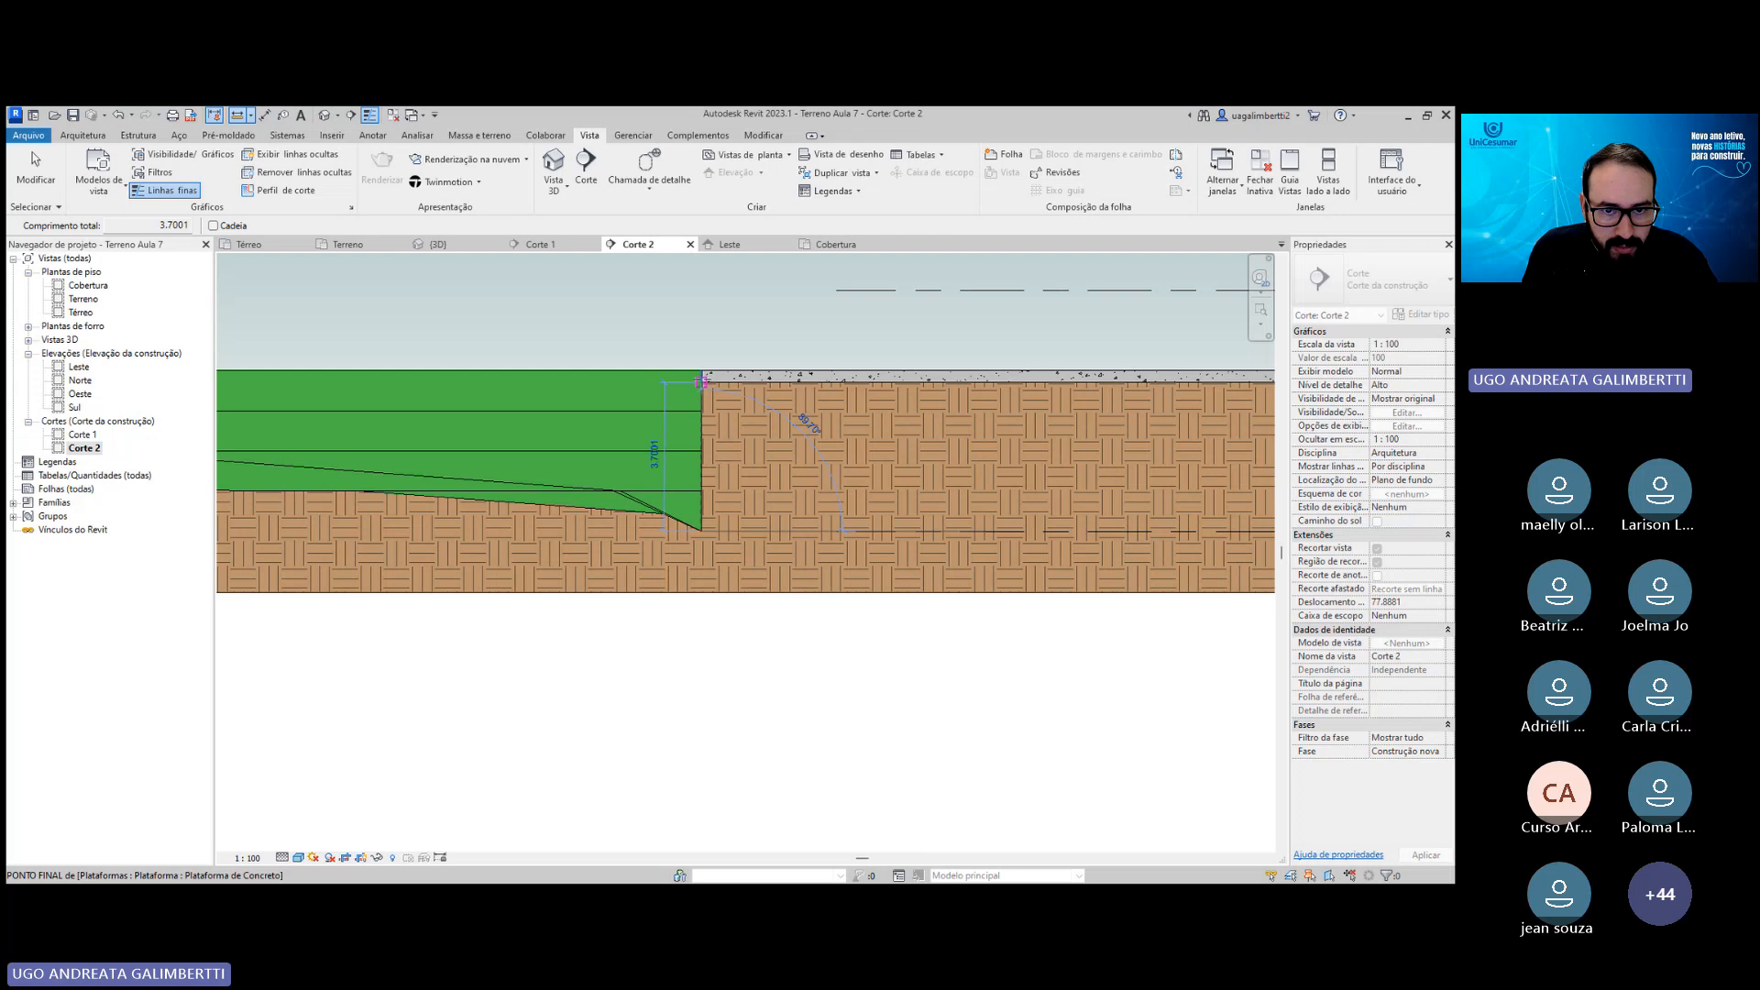
{"action": "key", "text": "Escape"}
{"action": "key", "text": "Escape"}
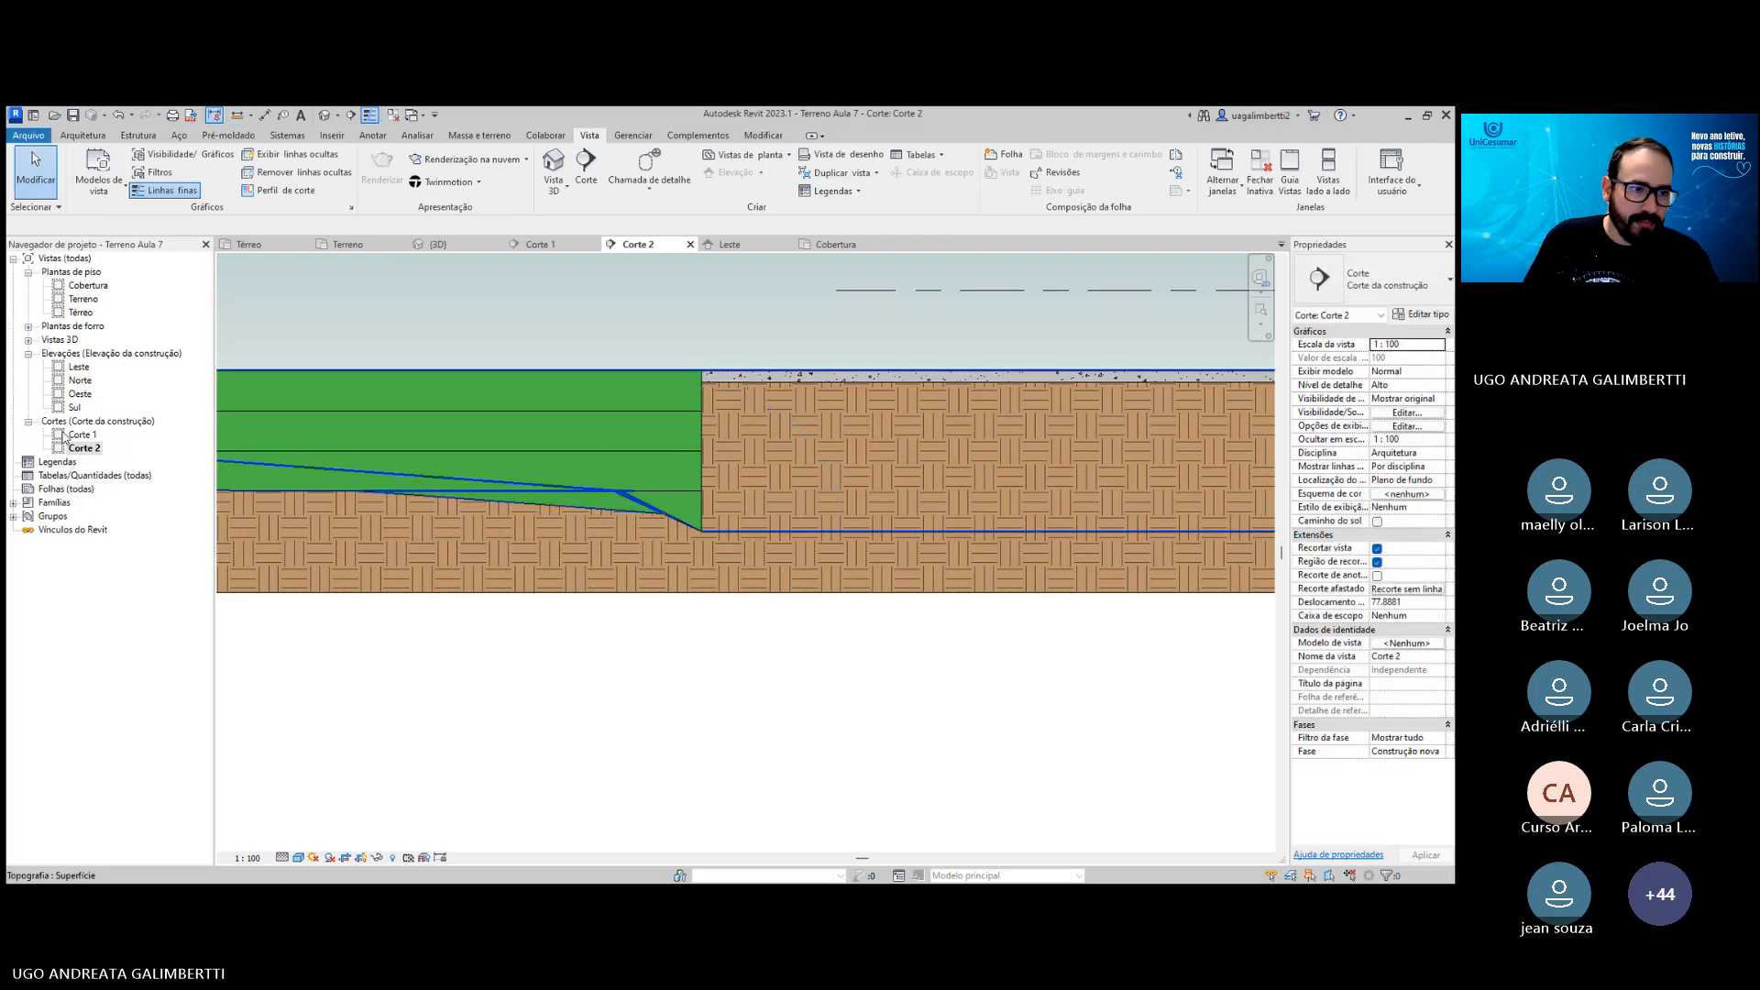
View the Cobertura and Terreno plans in turn, check the topography's properties in Terreno, and clear the selection.
{"action": "double_click", "coordinate": [77, 287]}
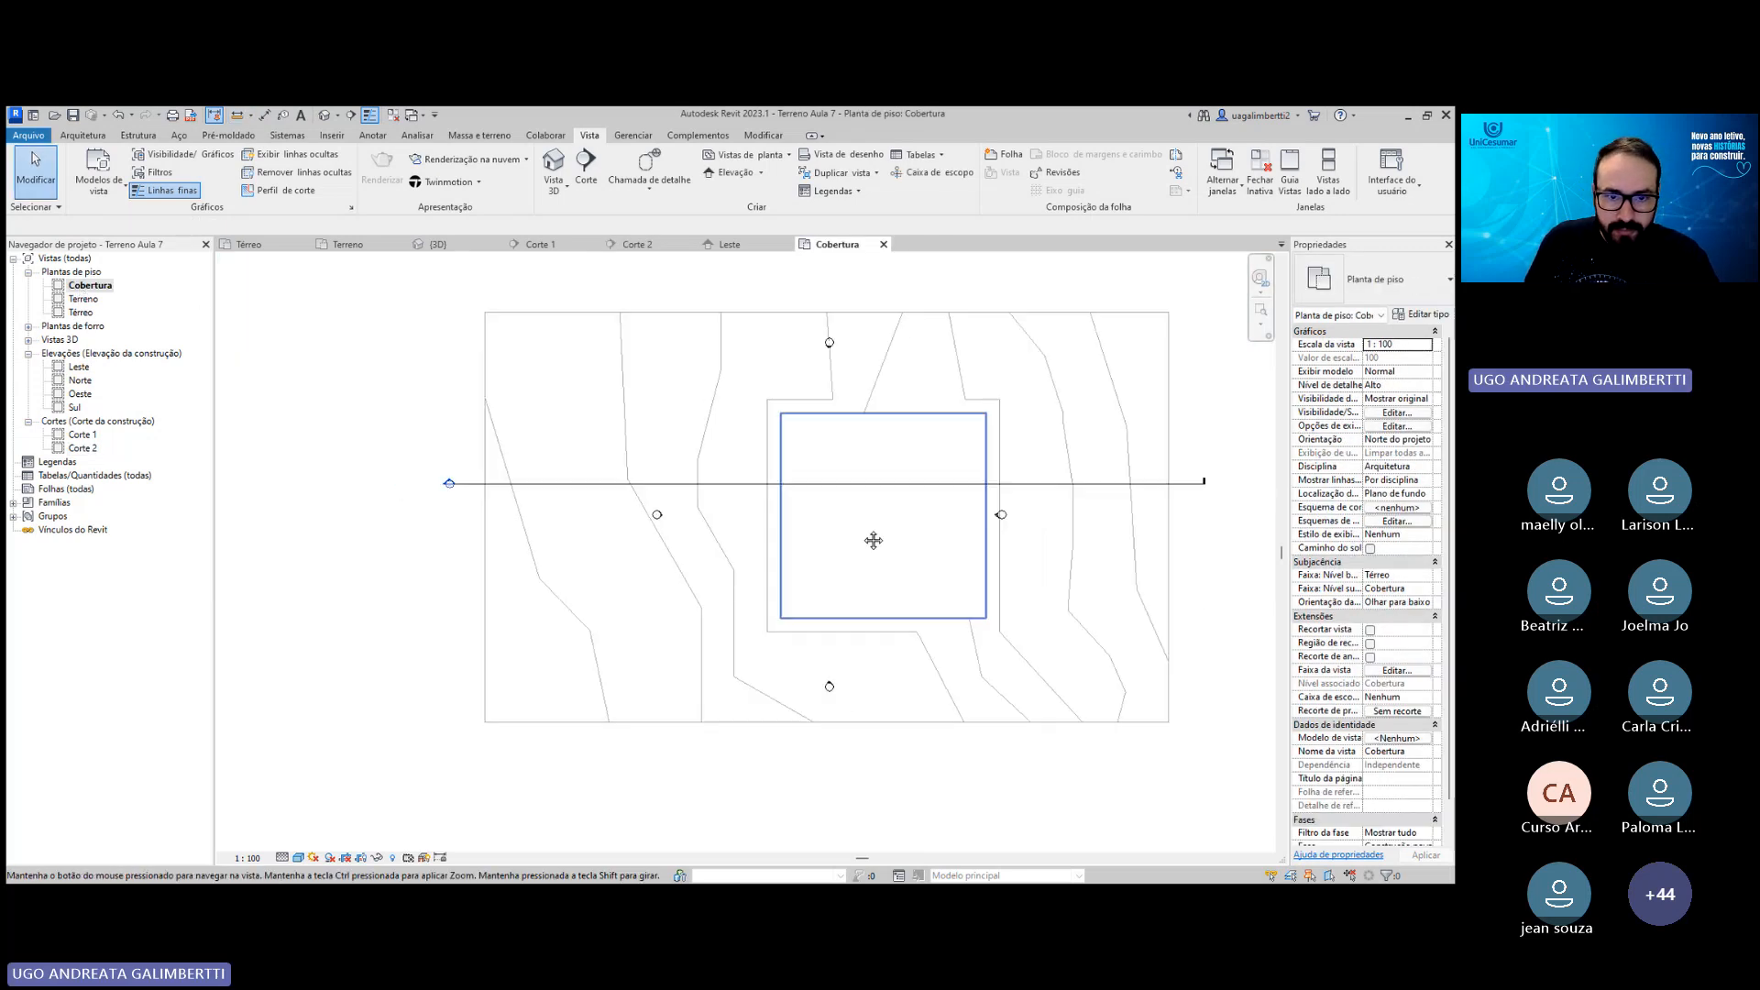
{"action": "double_click", "coordinate": [83, 299]}
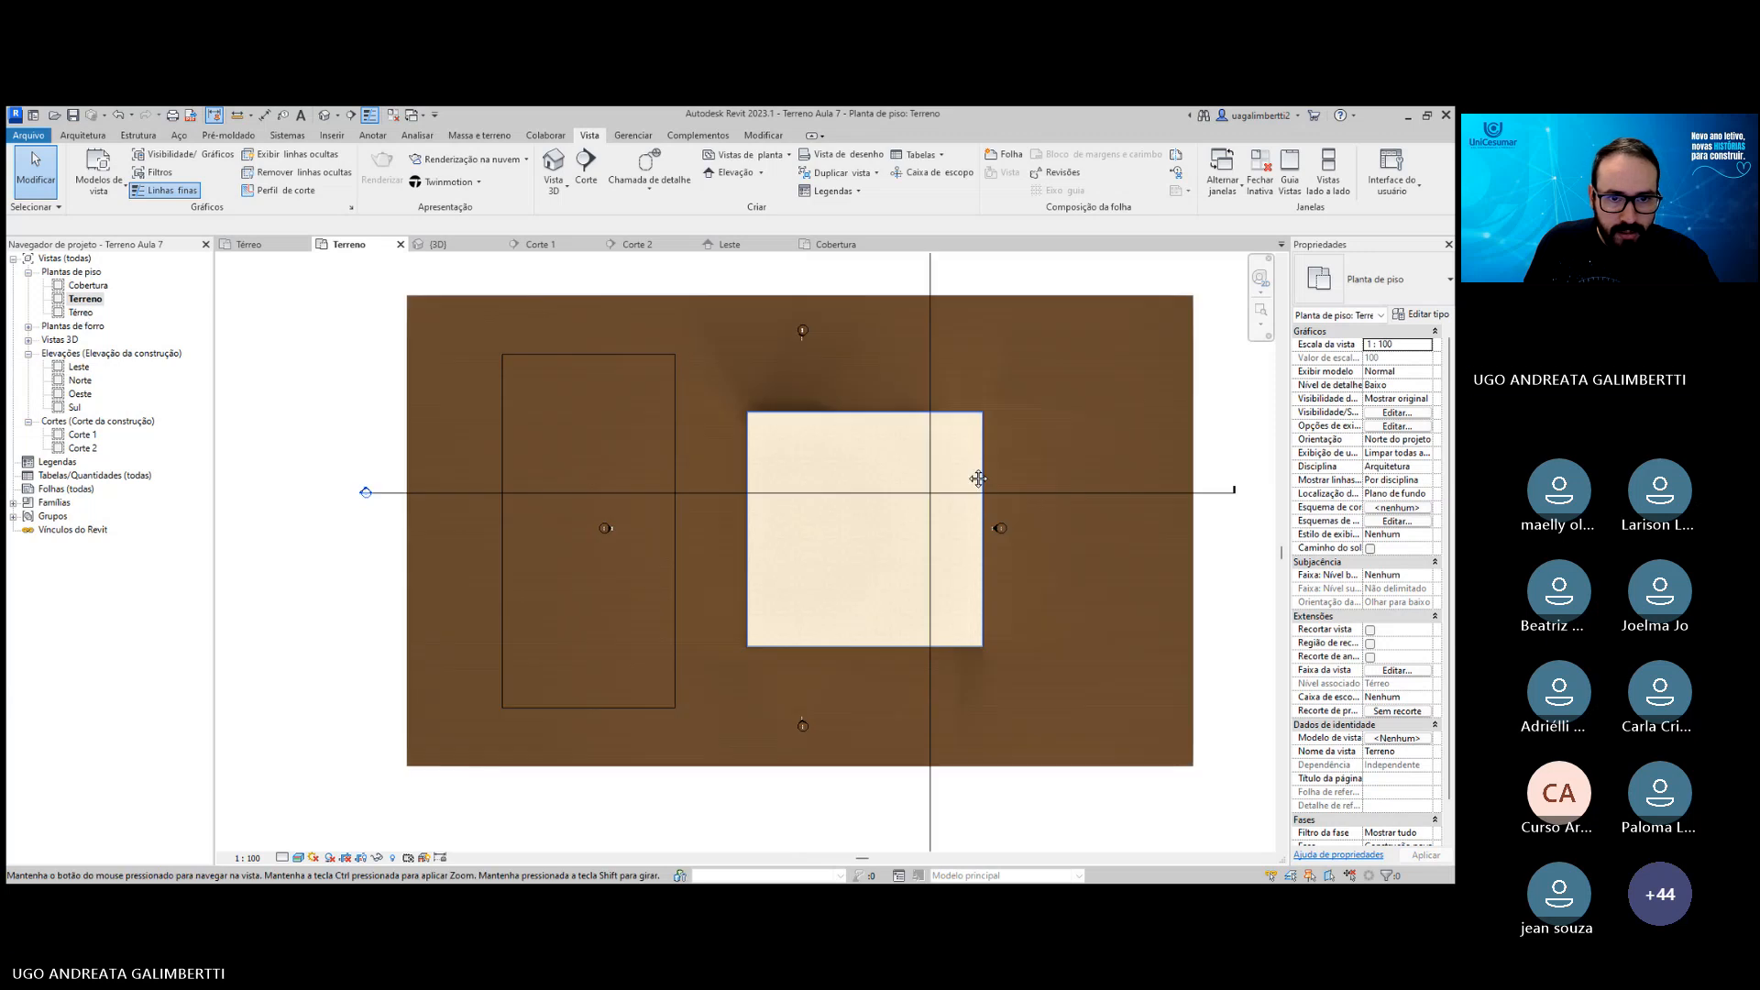
{"action": "left_click", "coordinate": [667, 370]}
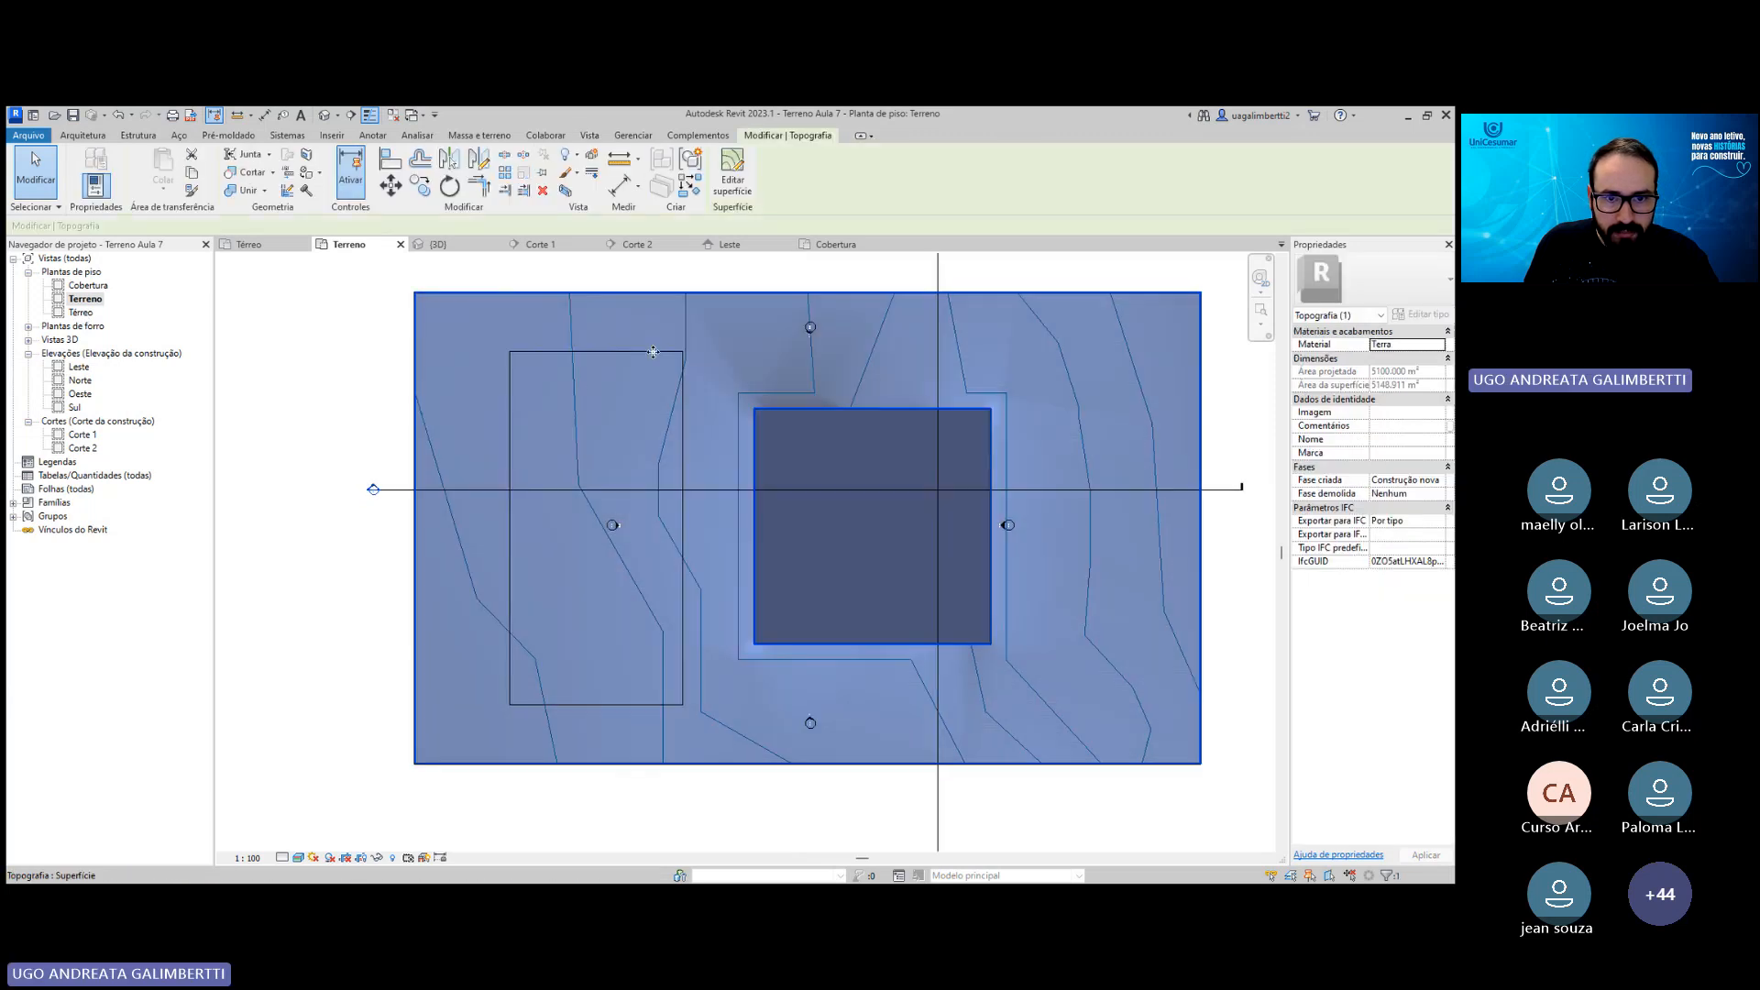
{"action": "key", "text": "Escape"}
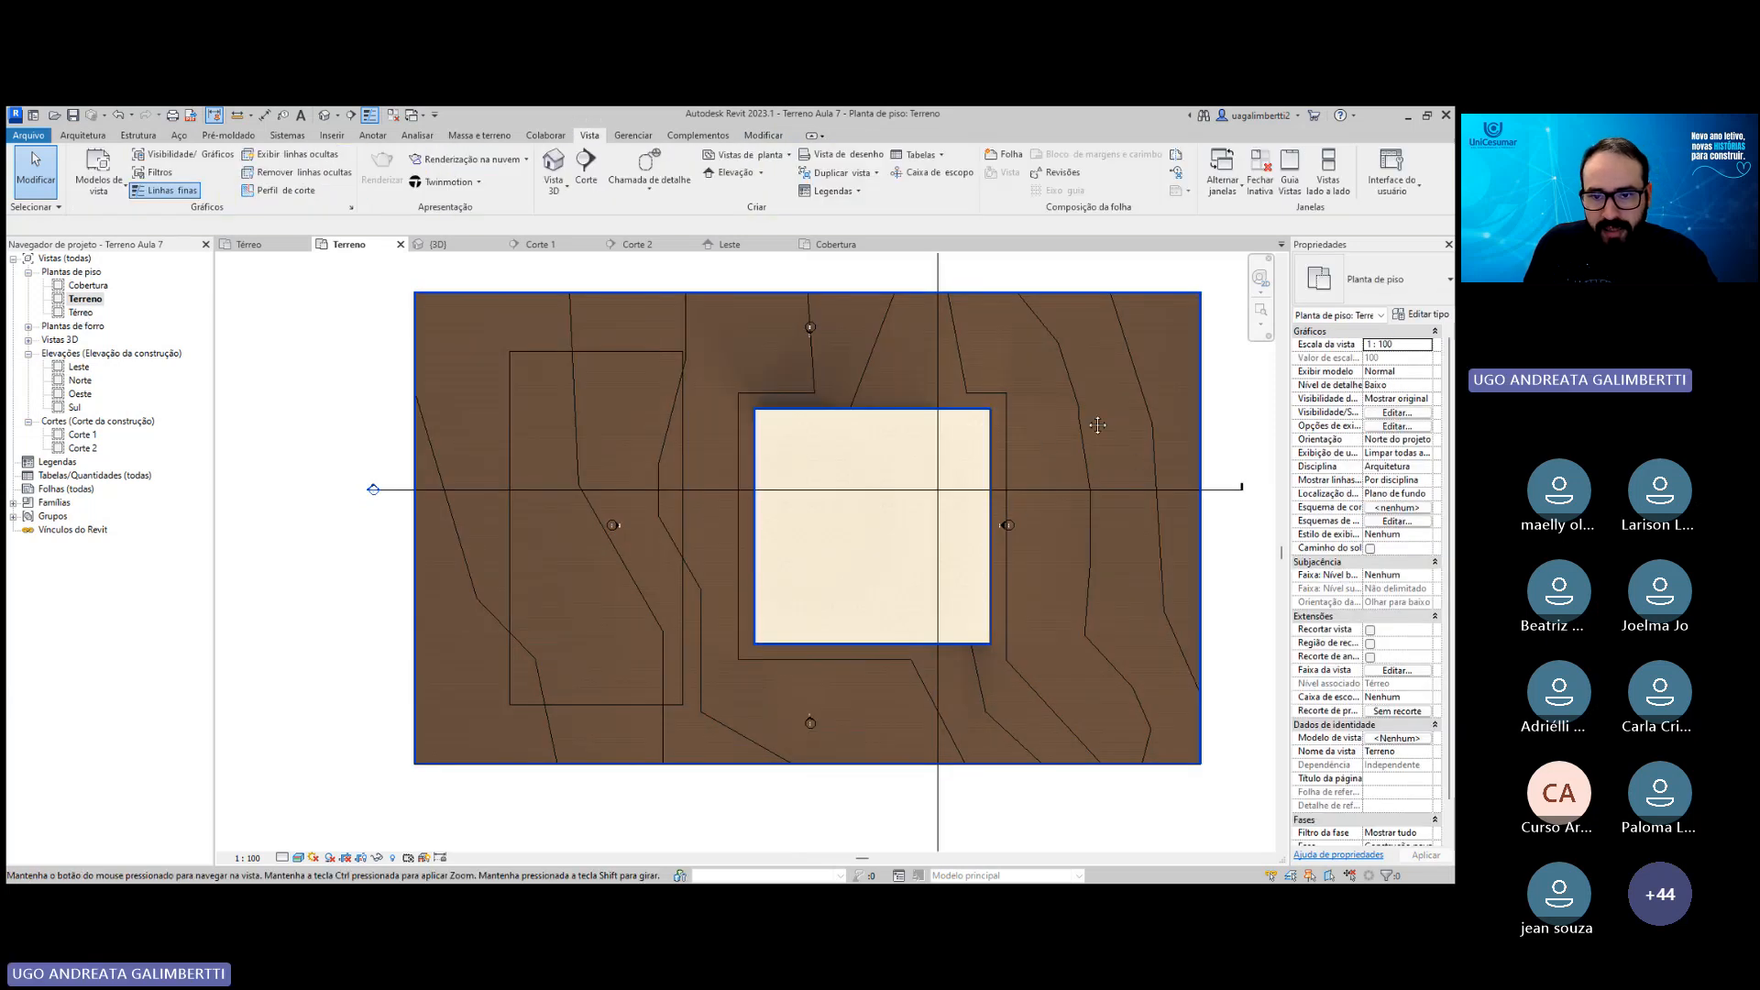
Delete the small triangle of detail lines with its annotations outside the terrain, above its upper edge, in the Terreno plan.
{"action": "middle_click_drag", "start_coordinate": [995, 367], "coordinate": [921, 545]}
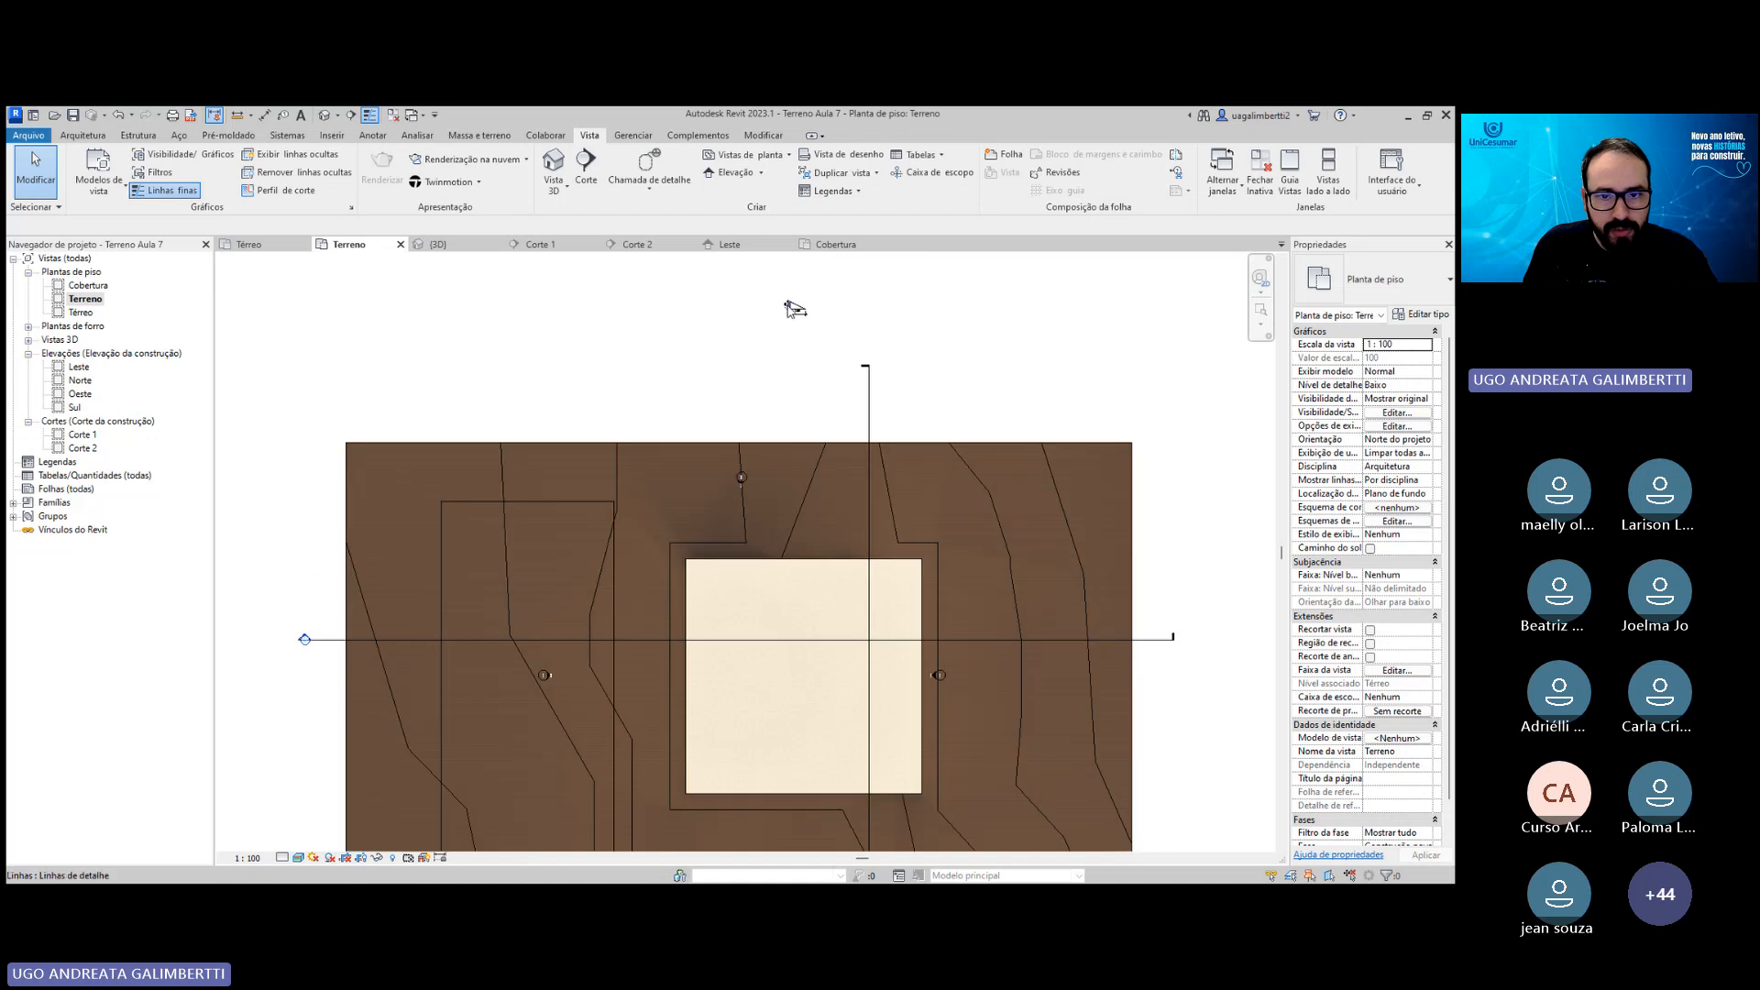
{"action": "scroll", "coordinate": [794, 305], "scroll_direction": "up", "scroll_amount": 2}
{"action": "left_click_drag", "start_coordinate": [733, 271], "coordinate": [850, 371]}
{"action": "middle_click_drag", "start_coordinate": [866, 392], "coordinate": [812, 376]}
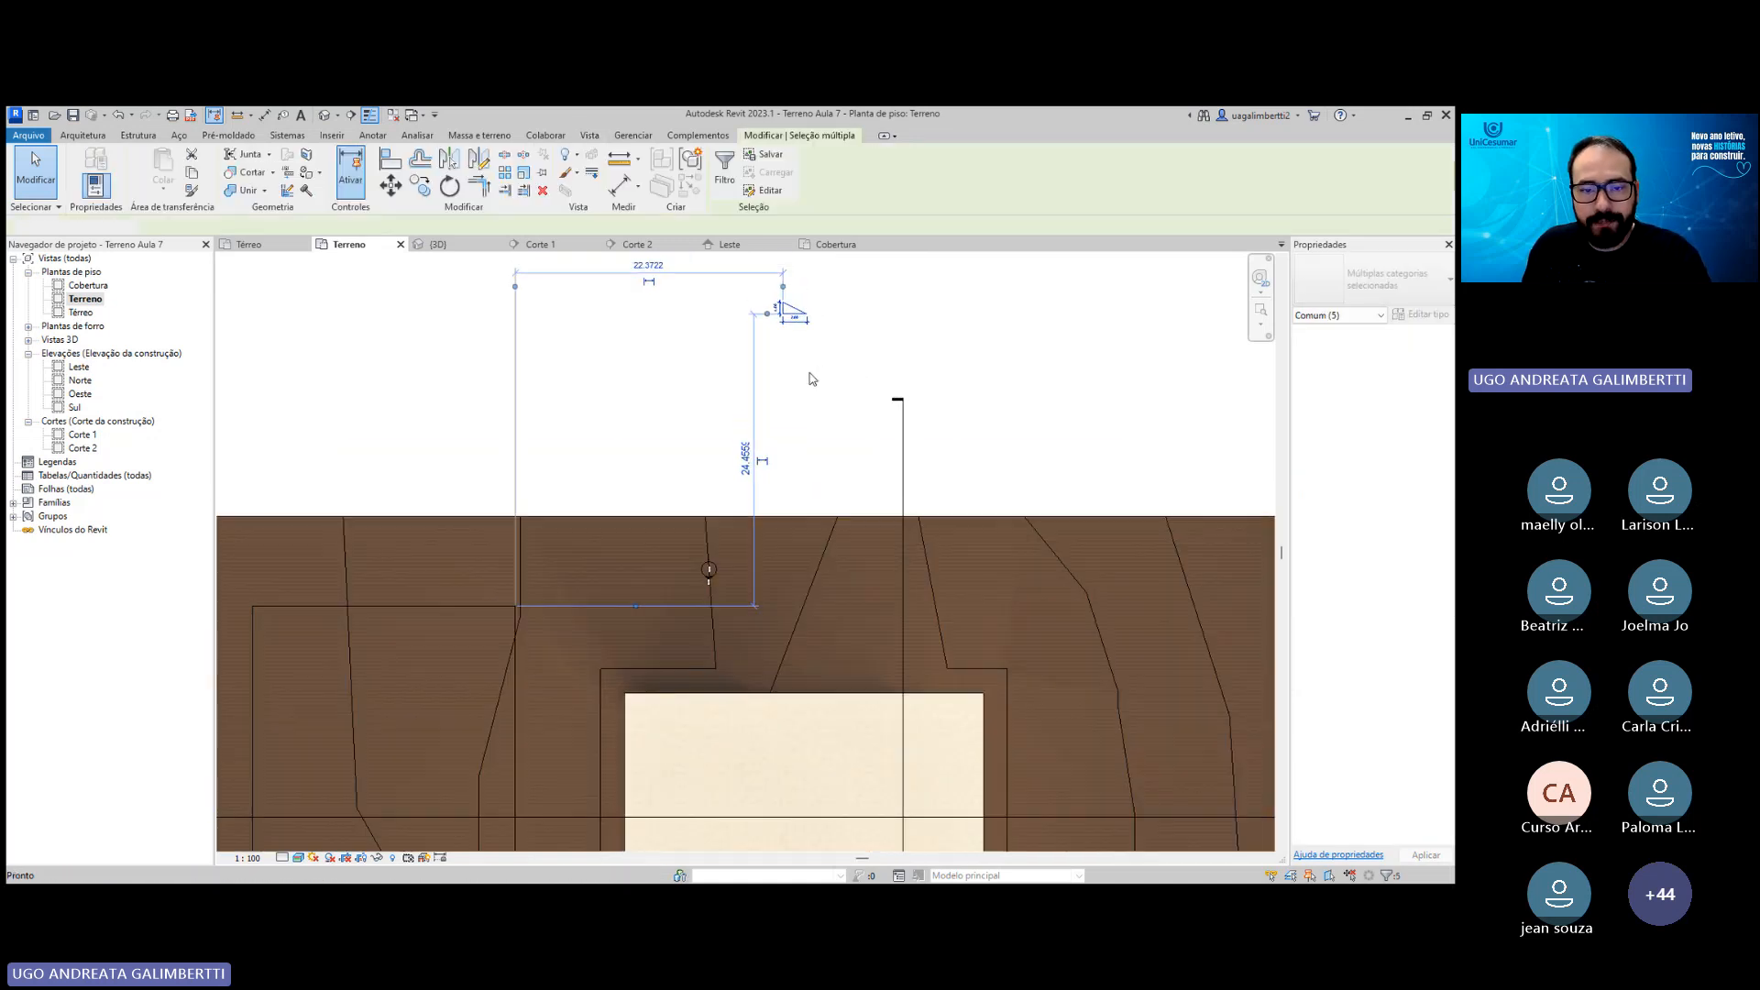
{"action": "key", "text": "Delete"}
{"action": "scroll", "coordinate": [887, 708], "scroll_direction": "down", "scroll_amount": 1}
{"action": "middle_click_drag", "start_coordinate": [887, 708], "coordinate": [882, 395]}
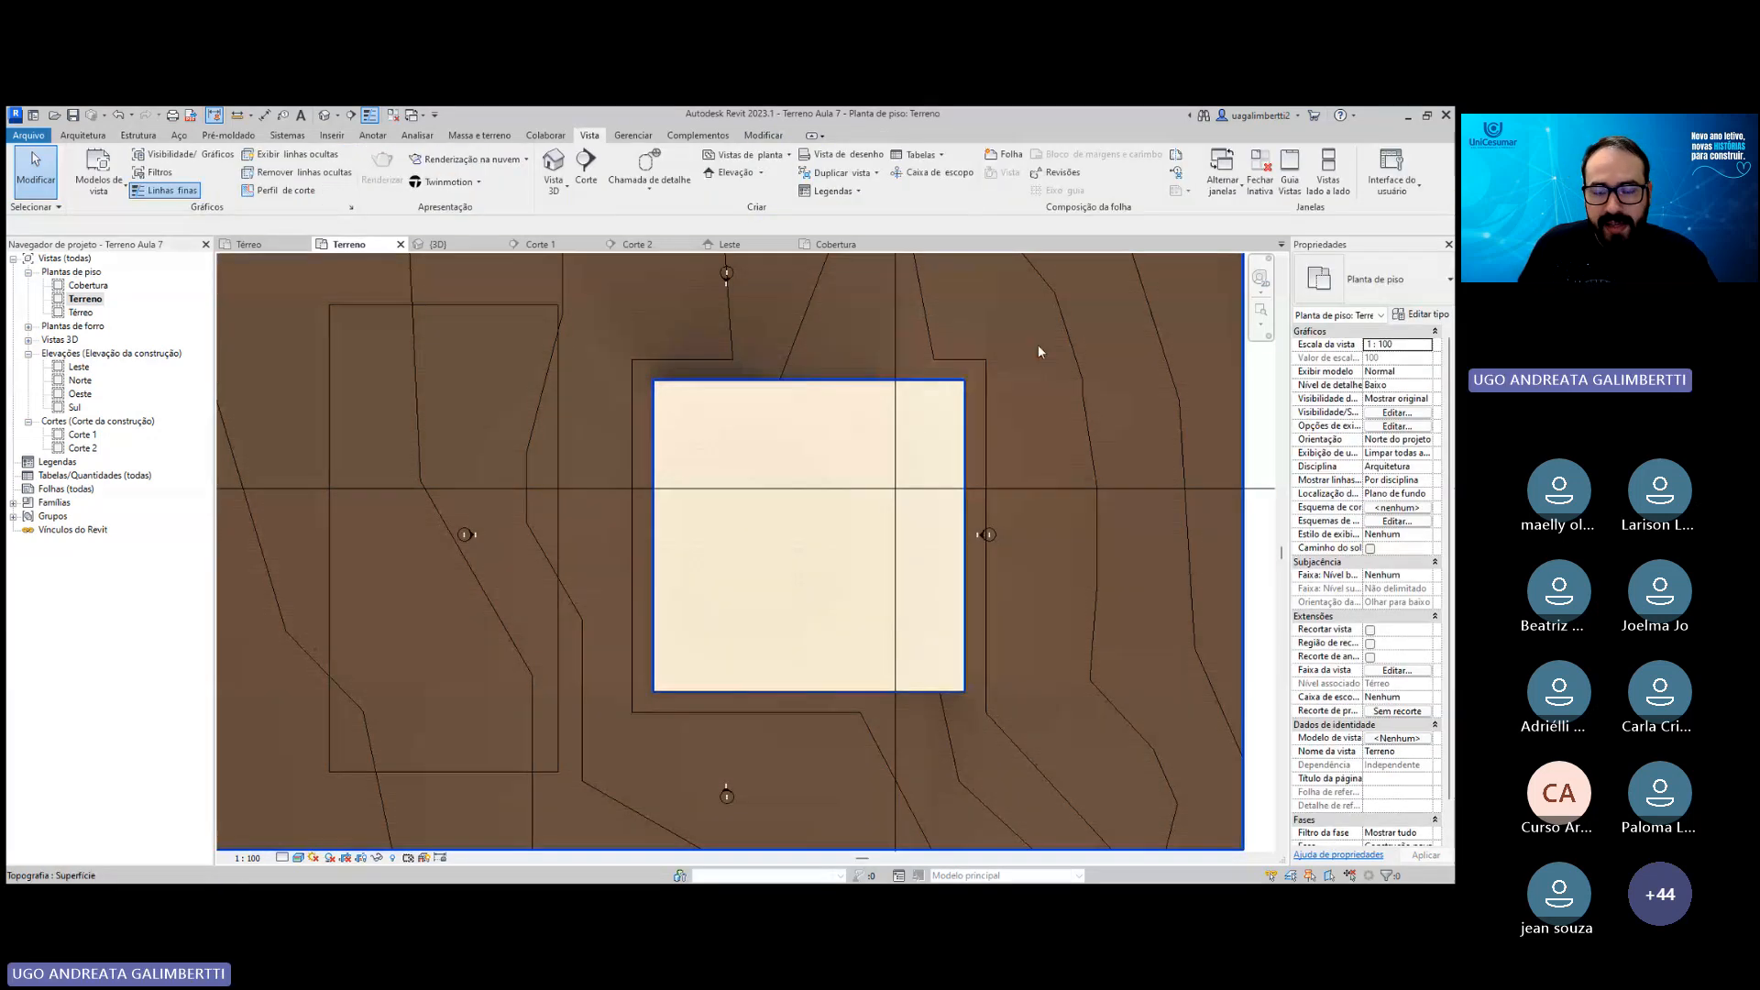
Open the topography in the Terreno plan for surface editing and bring the points around the platform into view.
{"action": "scroll", "coordinate": [1054, 349], "scroll_direction": "down", "scroll_amount": 2}
{"action": "left_click", "coordinate": [821, 371]}
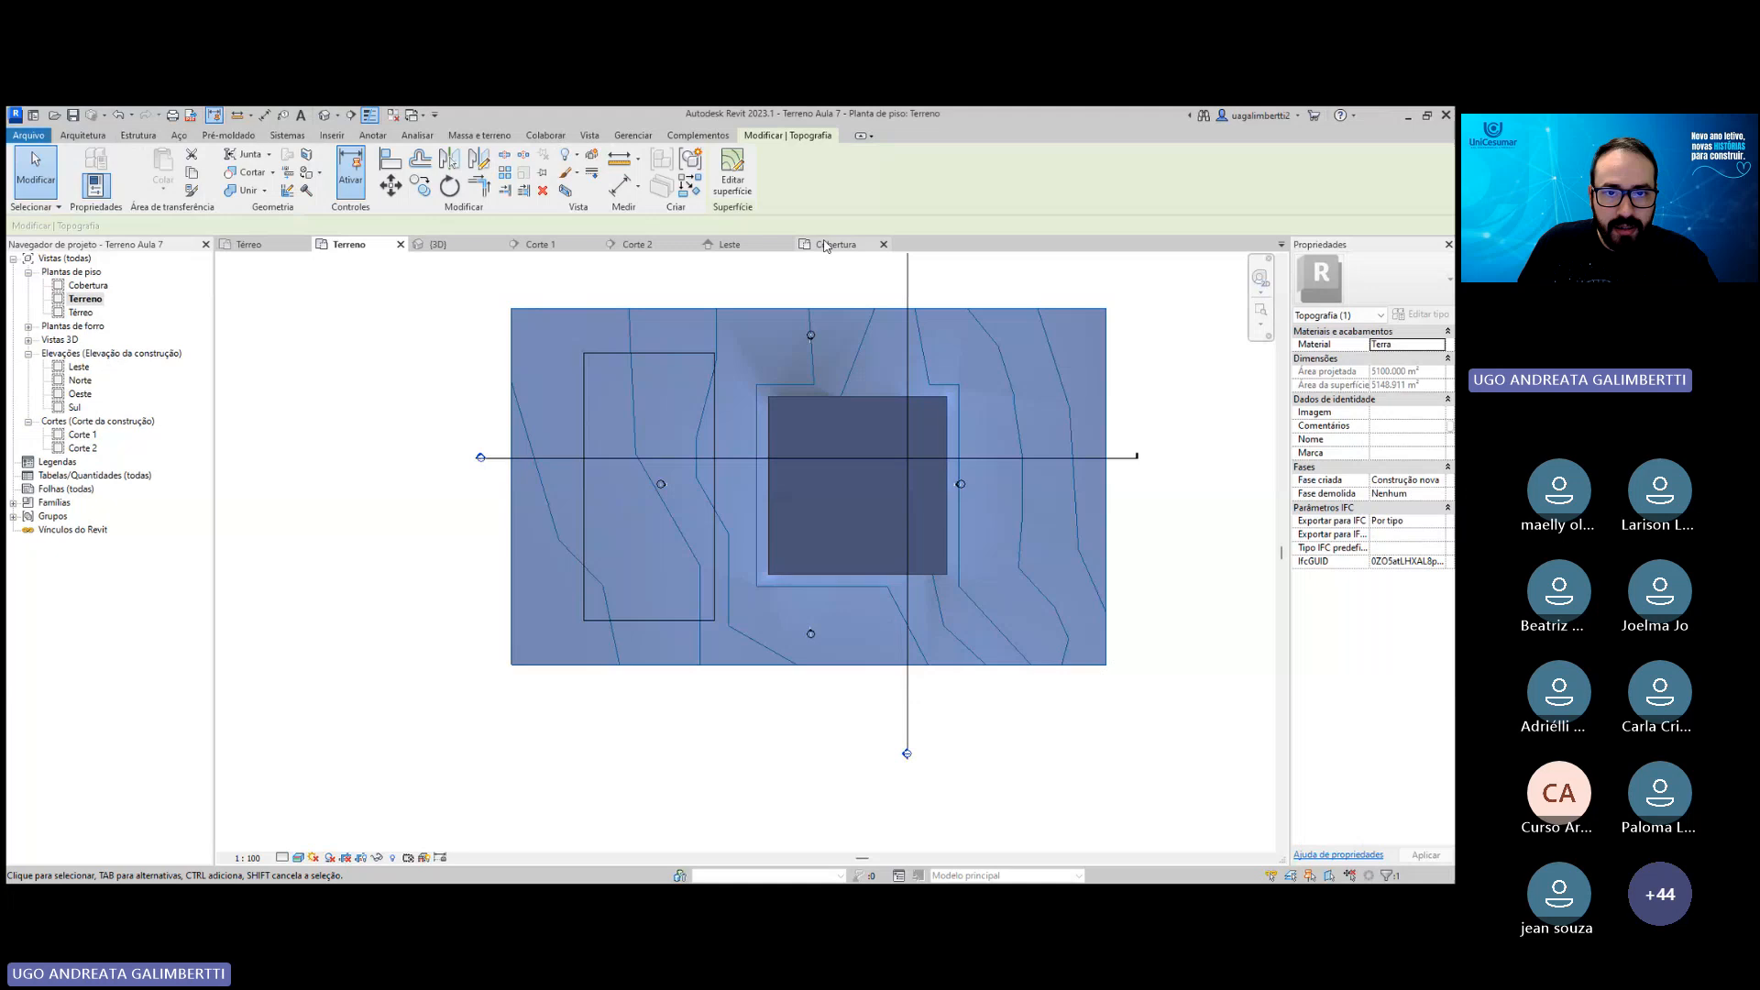
{"action": "left_click", "coordinate": [733, 170]}
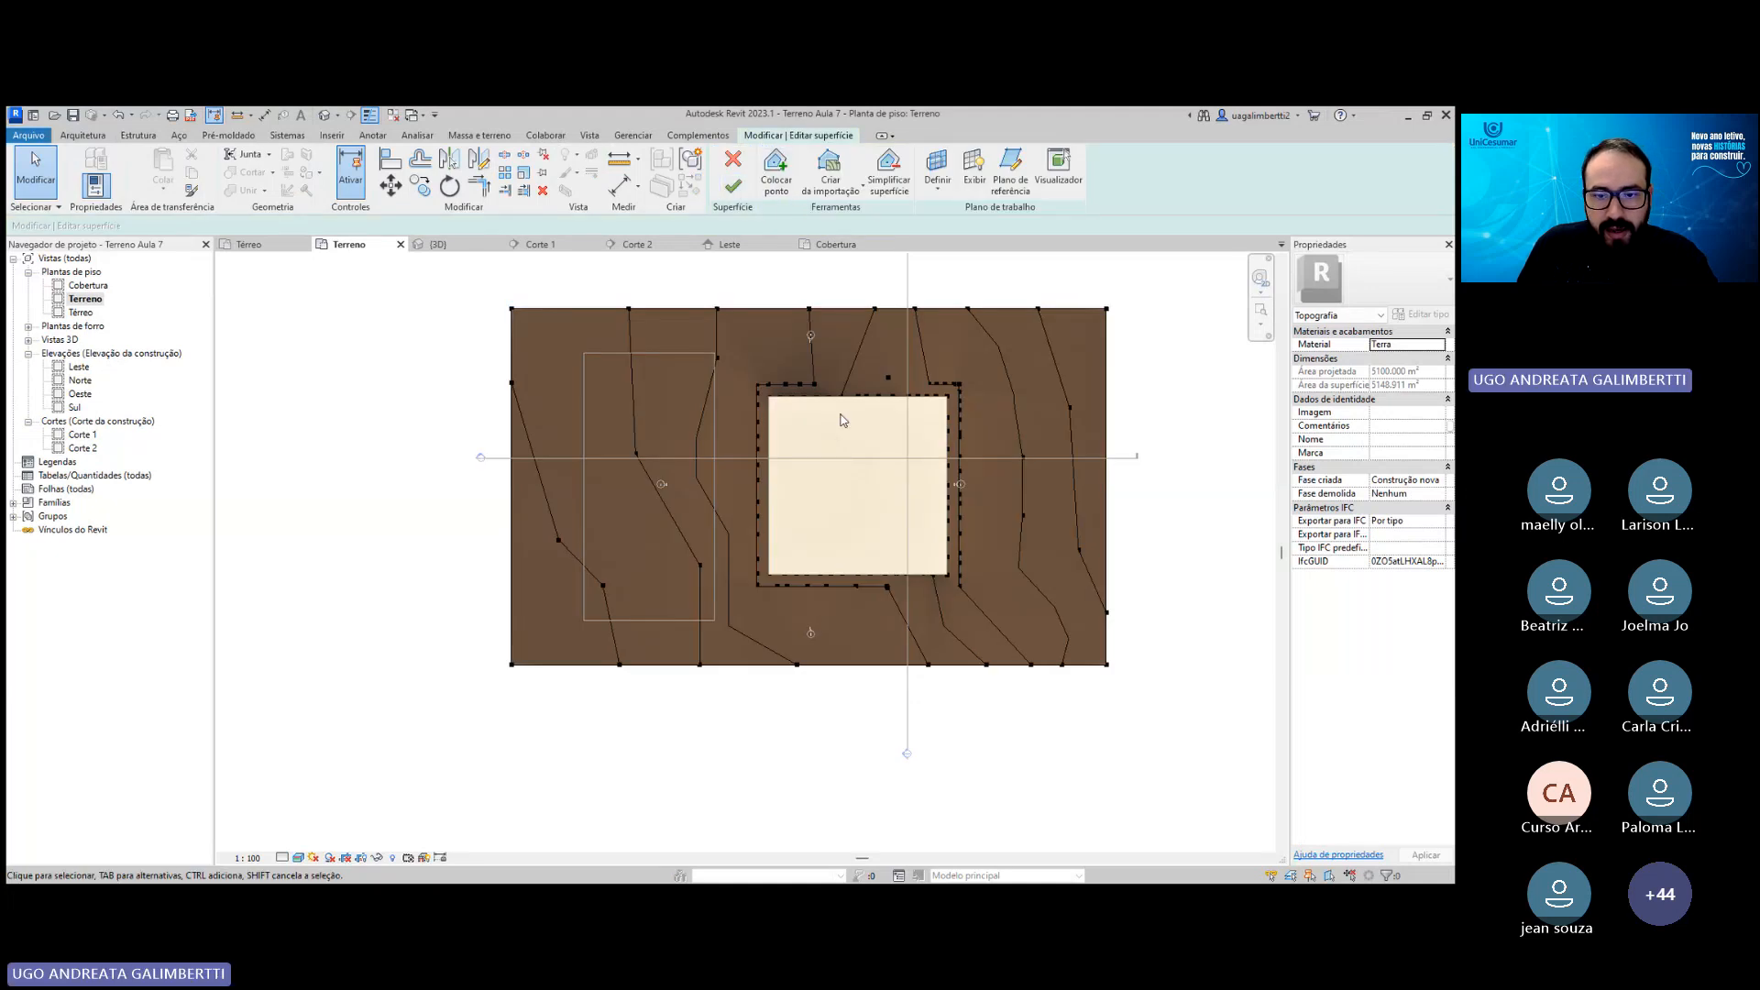
{"action": "scroll", "coordinate": [941, 364], "scroll_direction": "up", "scroll_amount": 2}
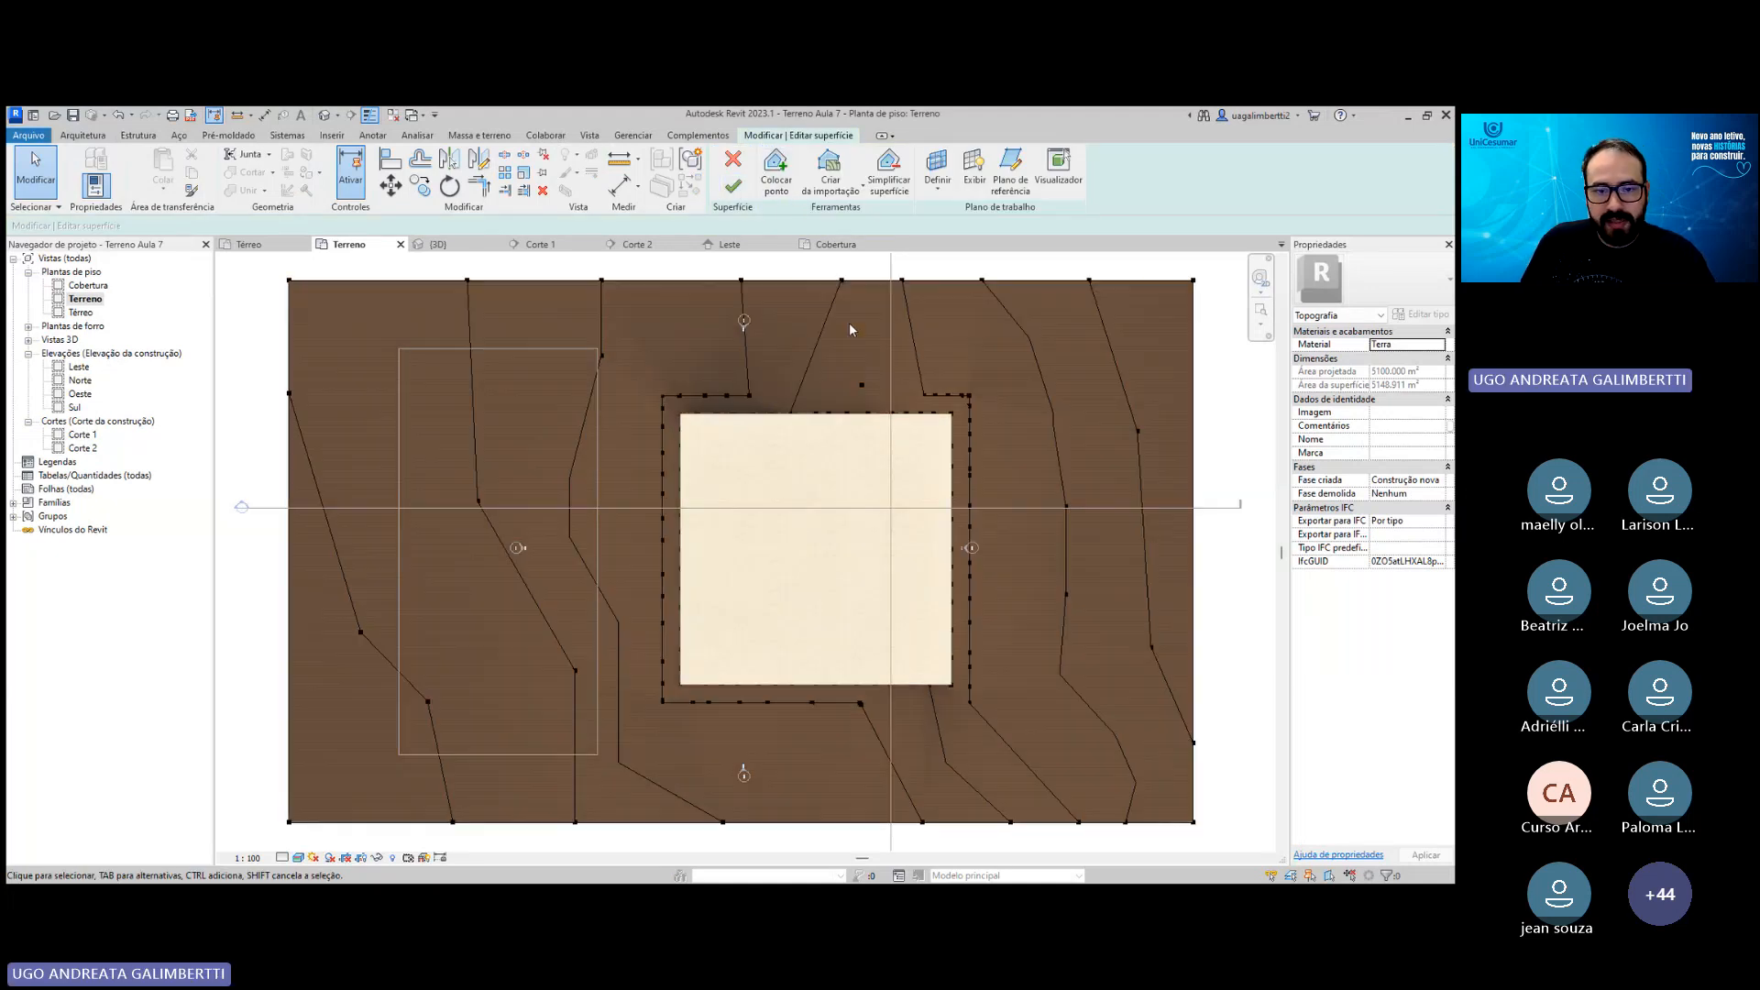
{"action": "scroll", "coordinate": [658, 437], "scroll_direction": "down", "scroll_amount": 1}
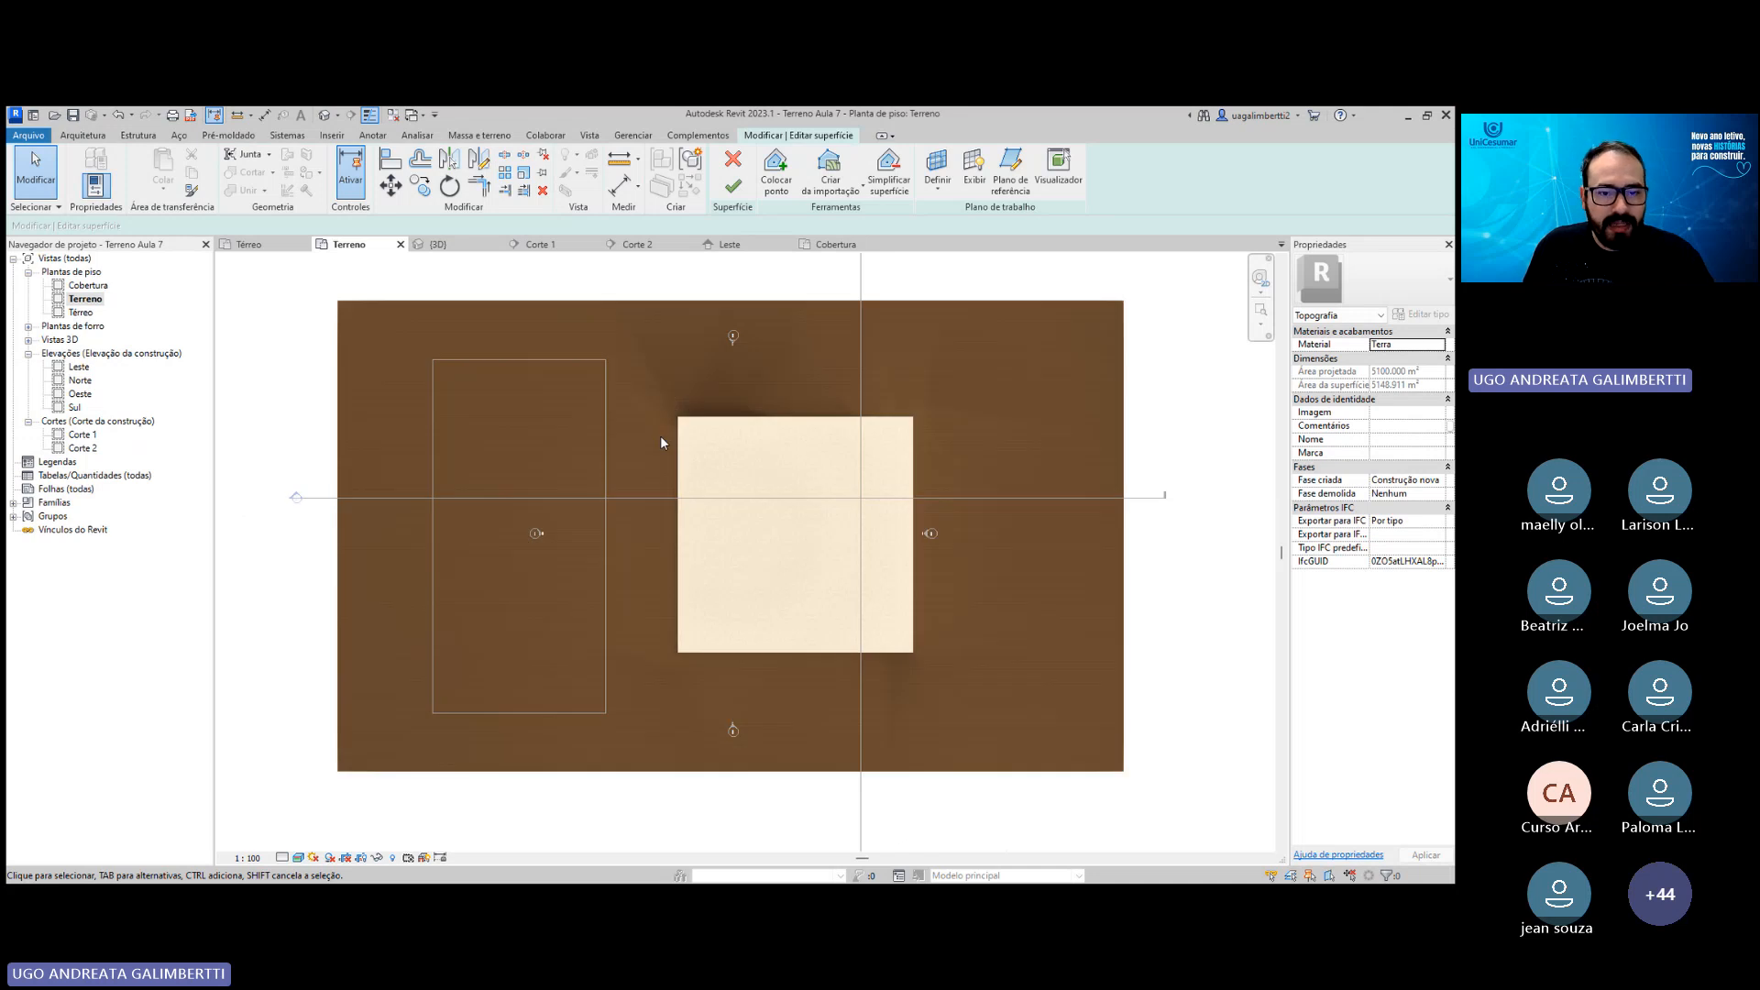
{"action": "middle_click_drag", "start_coordinate": [565, 427], "coordinate": [712, 440]}
{"action": "middle_click_drag", "start_coordinate": [875, 348], "coordinate": [805, 370]}
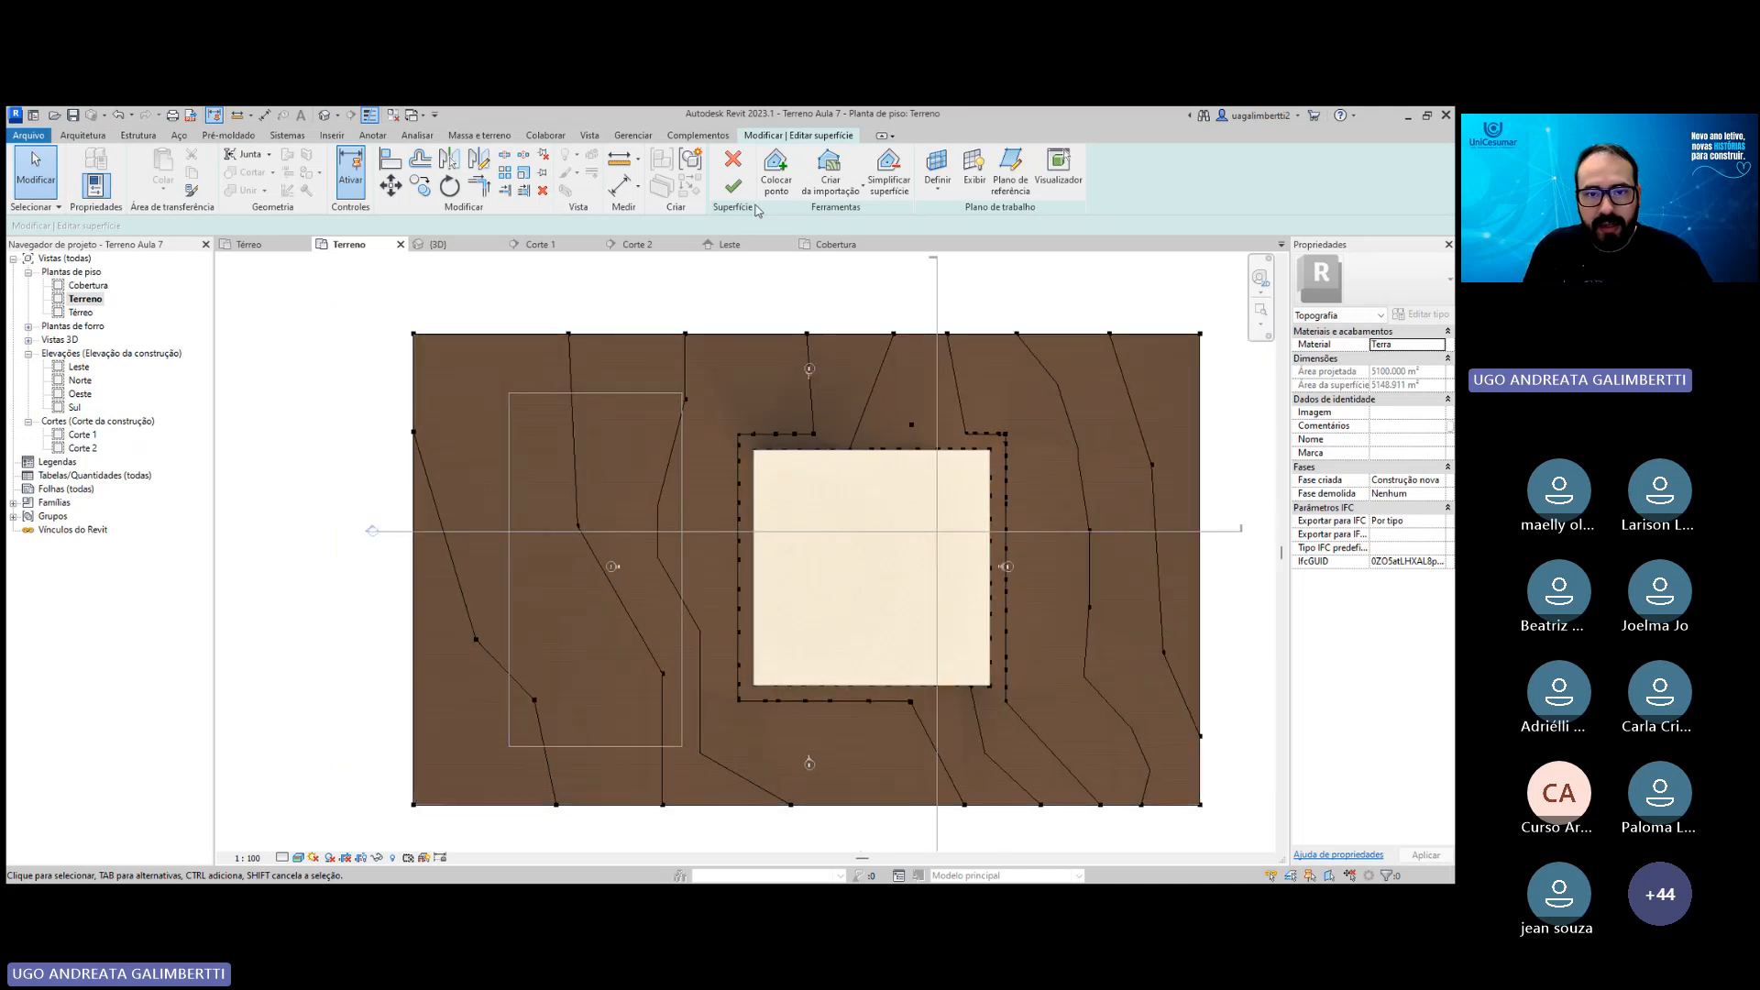
Place five surface points at absolute elevation 6 down the contour just beyond the platform-side edge of the detail-line rectangle.
{"action": "left_click", "coordinate": [775, 169]}
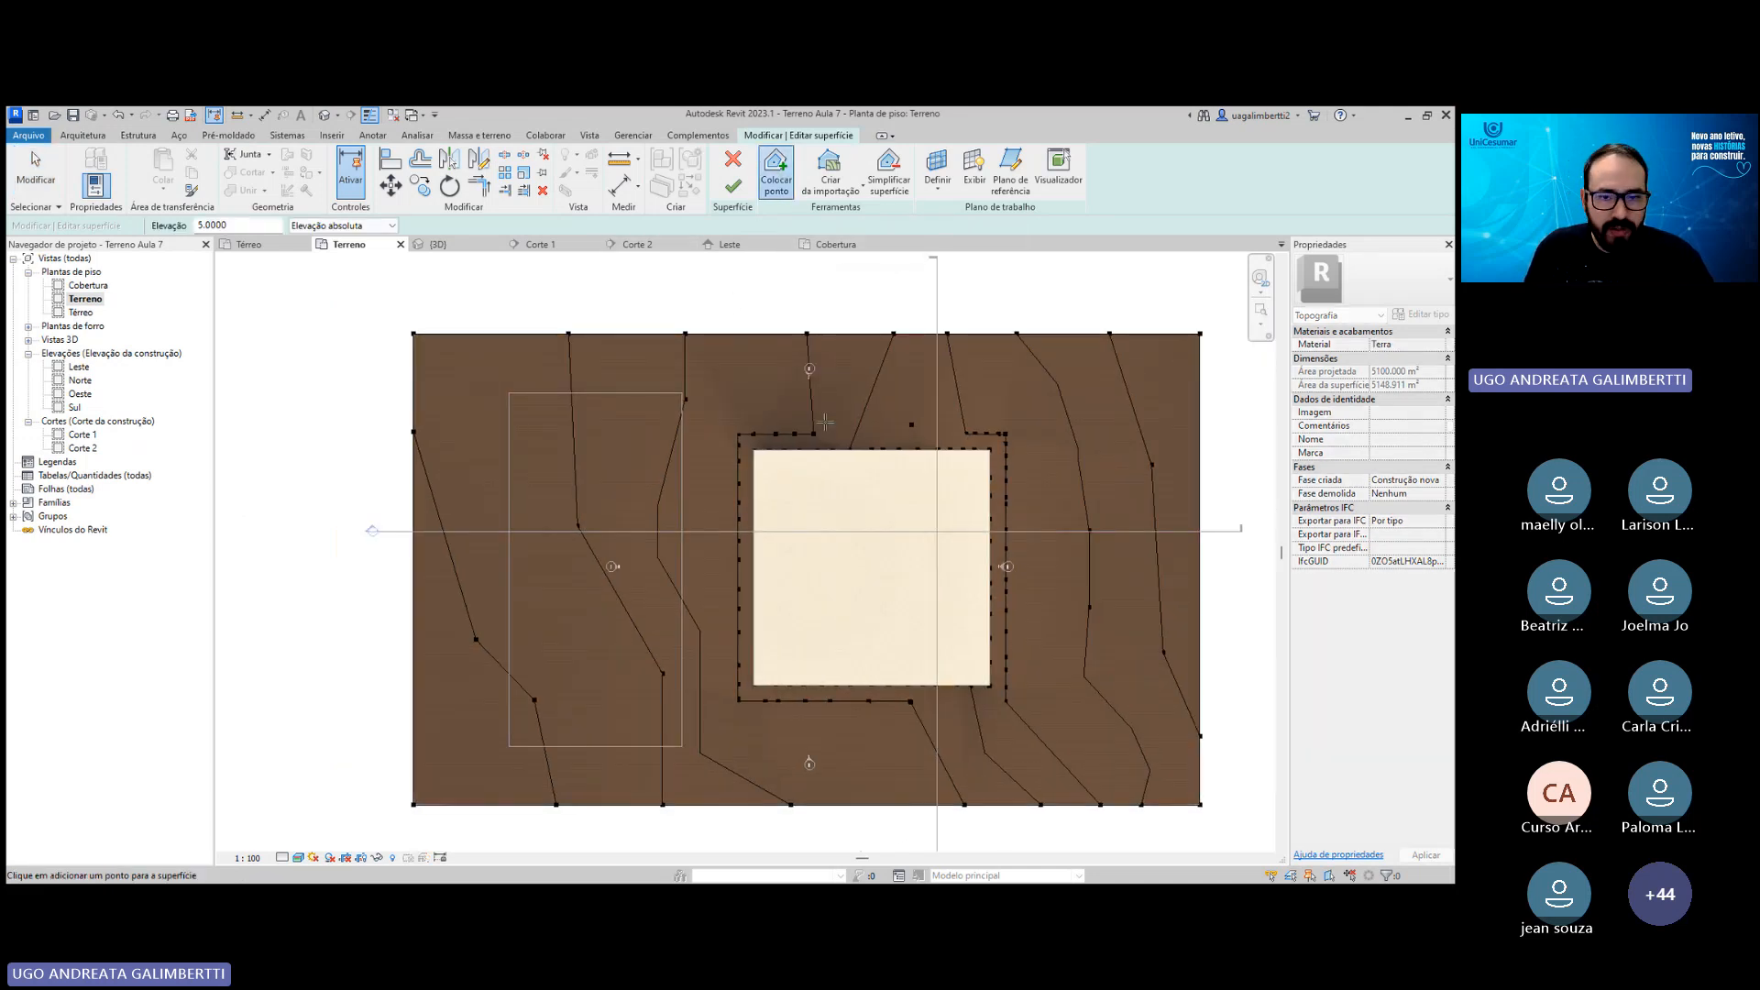
{"action": "scroll", "coordinate": [733, 375], "scroll_direction": "up", "scroll_amount": 2}
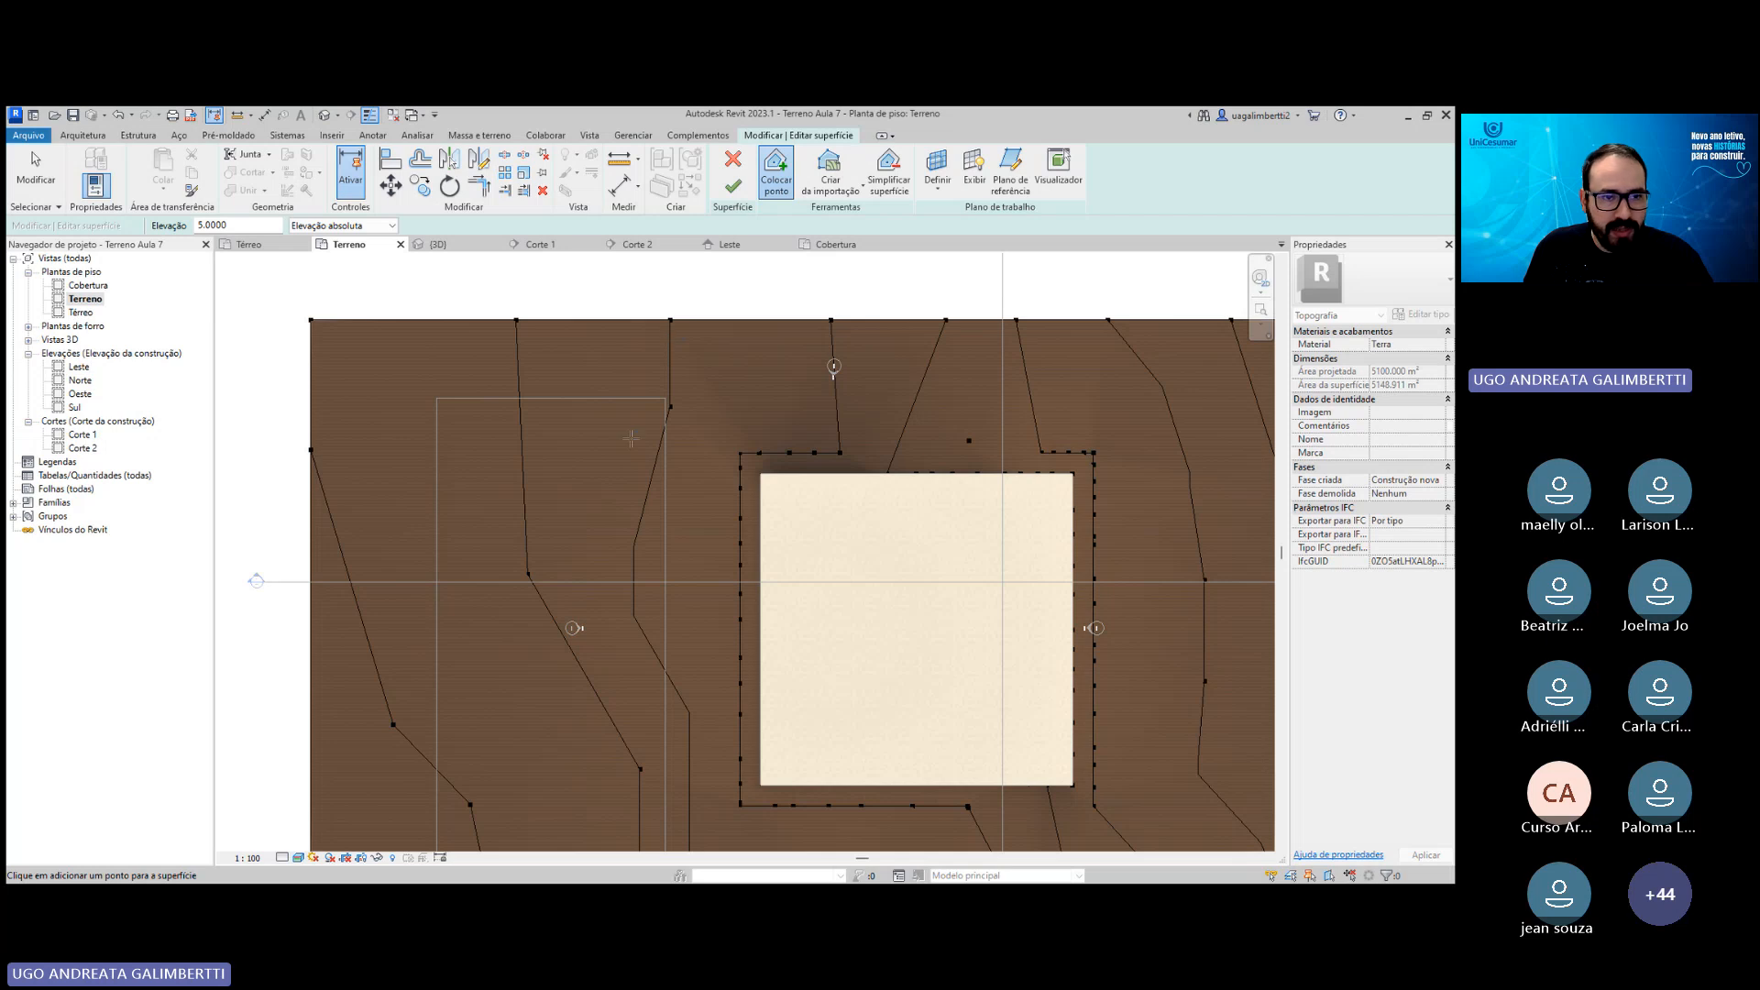
{"action": "left_click_drag", "start_coordinate": [233, 226], "coordinate": [102, 233]}
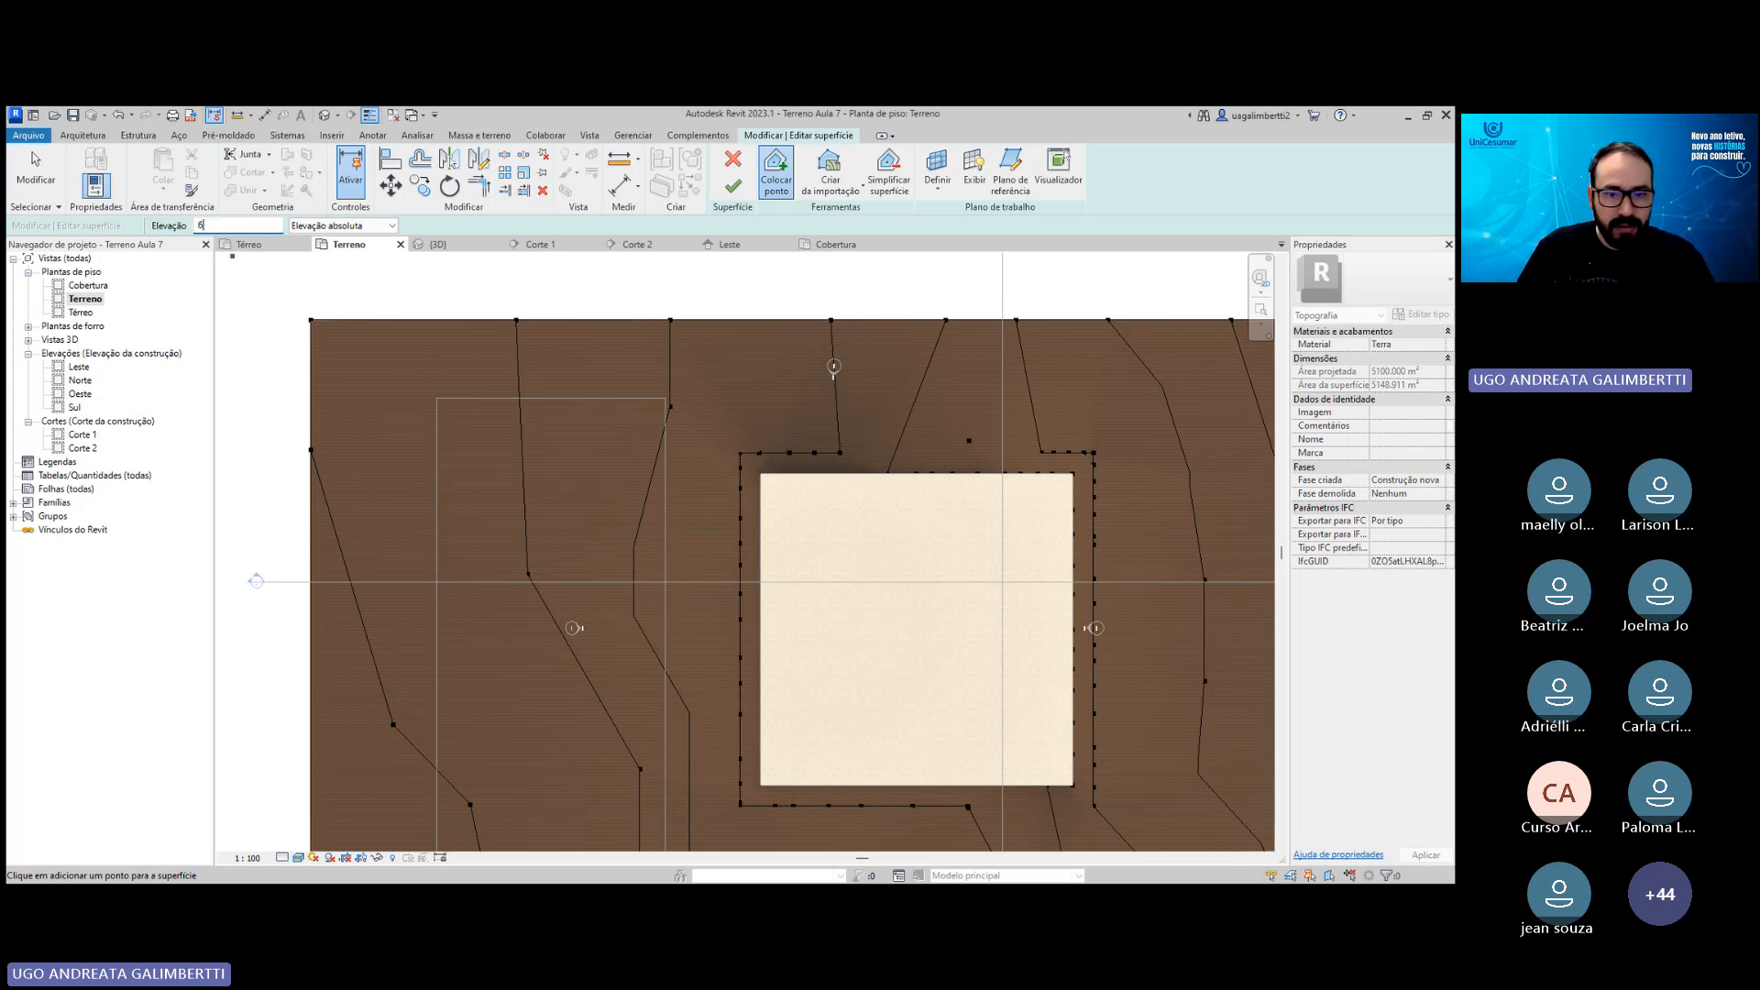
{"action": "middle_click_drag", "start_coordinate": [651, 534], "coordinate": [698, 496]}
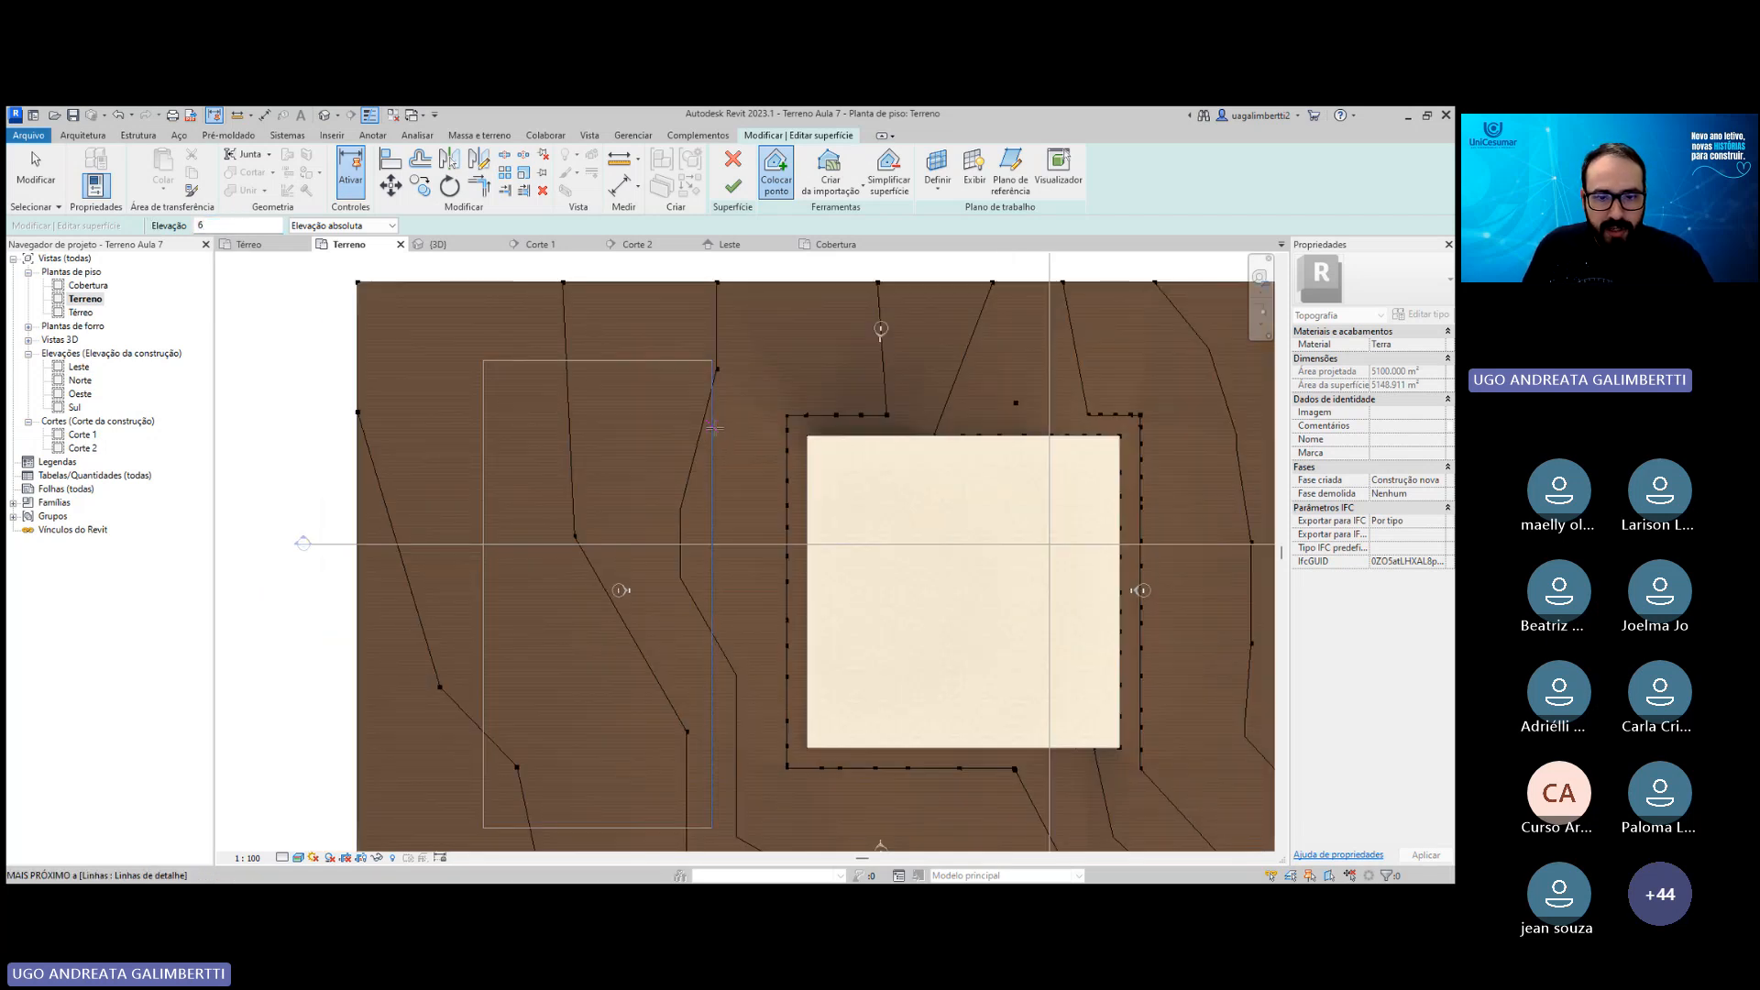
{"action": "left_click", "coordinate": [724, 440]}
{"action": "left_click", "coordinate": [721, 509]}
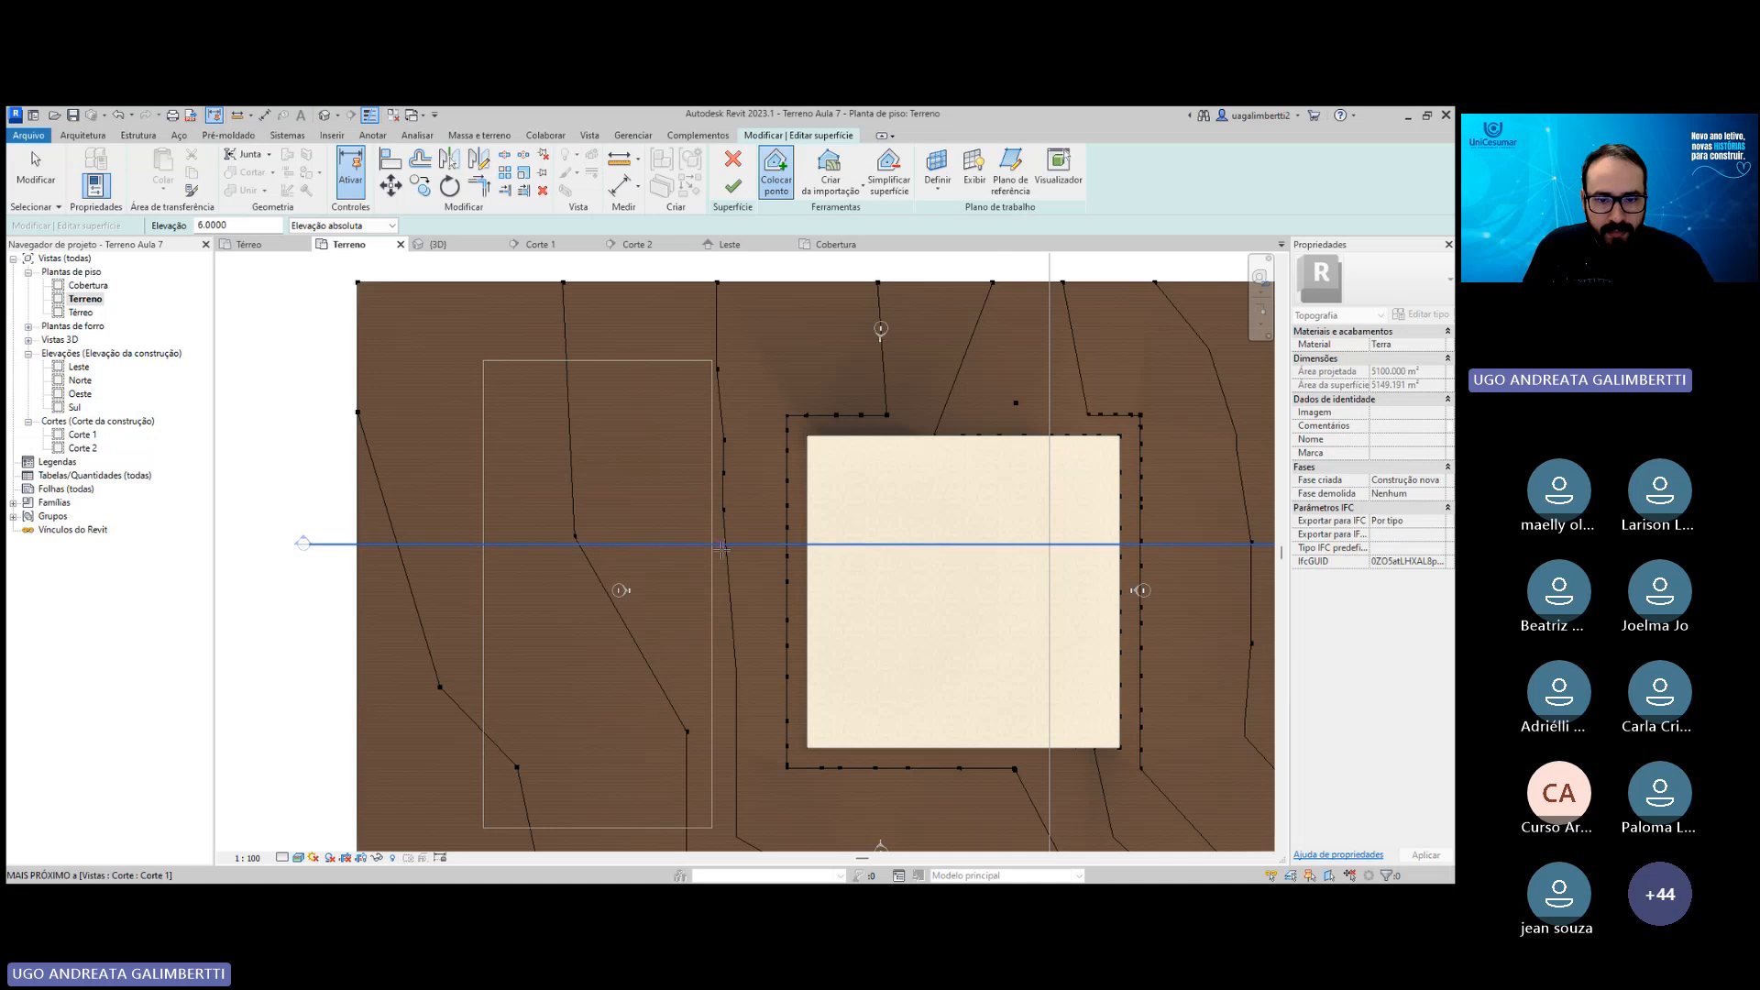
{"action": "left_click", "coordinate": [737, 674]}
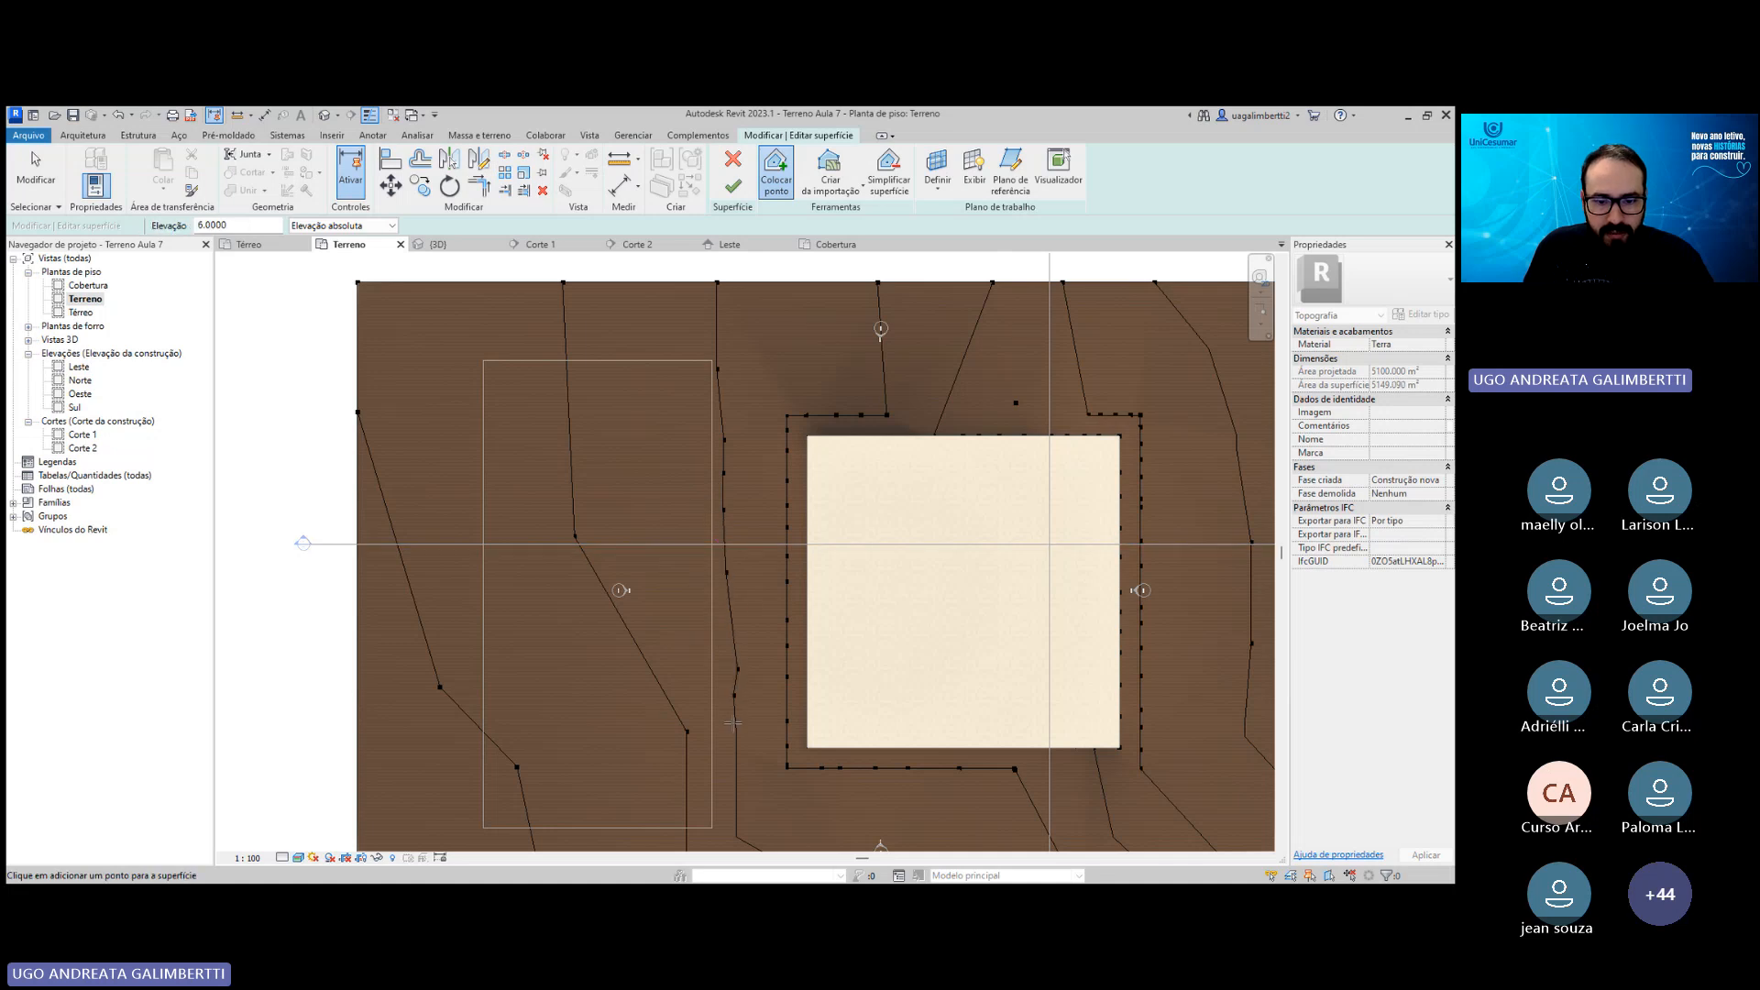
{"action": "left_click", "coordinate": [734, 723]}
{"action": "left_click", "coordinate": [737, 770]}
{"action": "middle_click_drag", "start_coordinate": [739, 773], "coordinate": [732, 681]}
{"action": "middle_click_drag", "start_coordinate": [661, 583], "coordinate": [679, 587]}
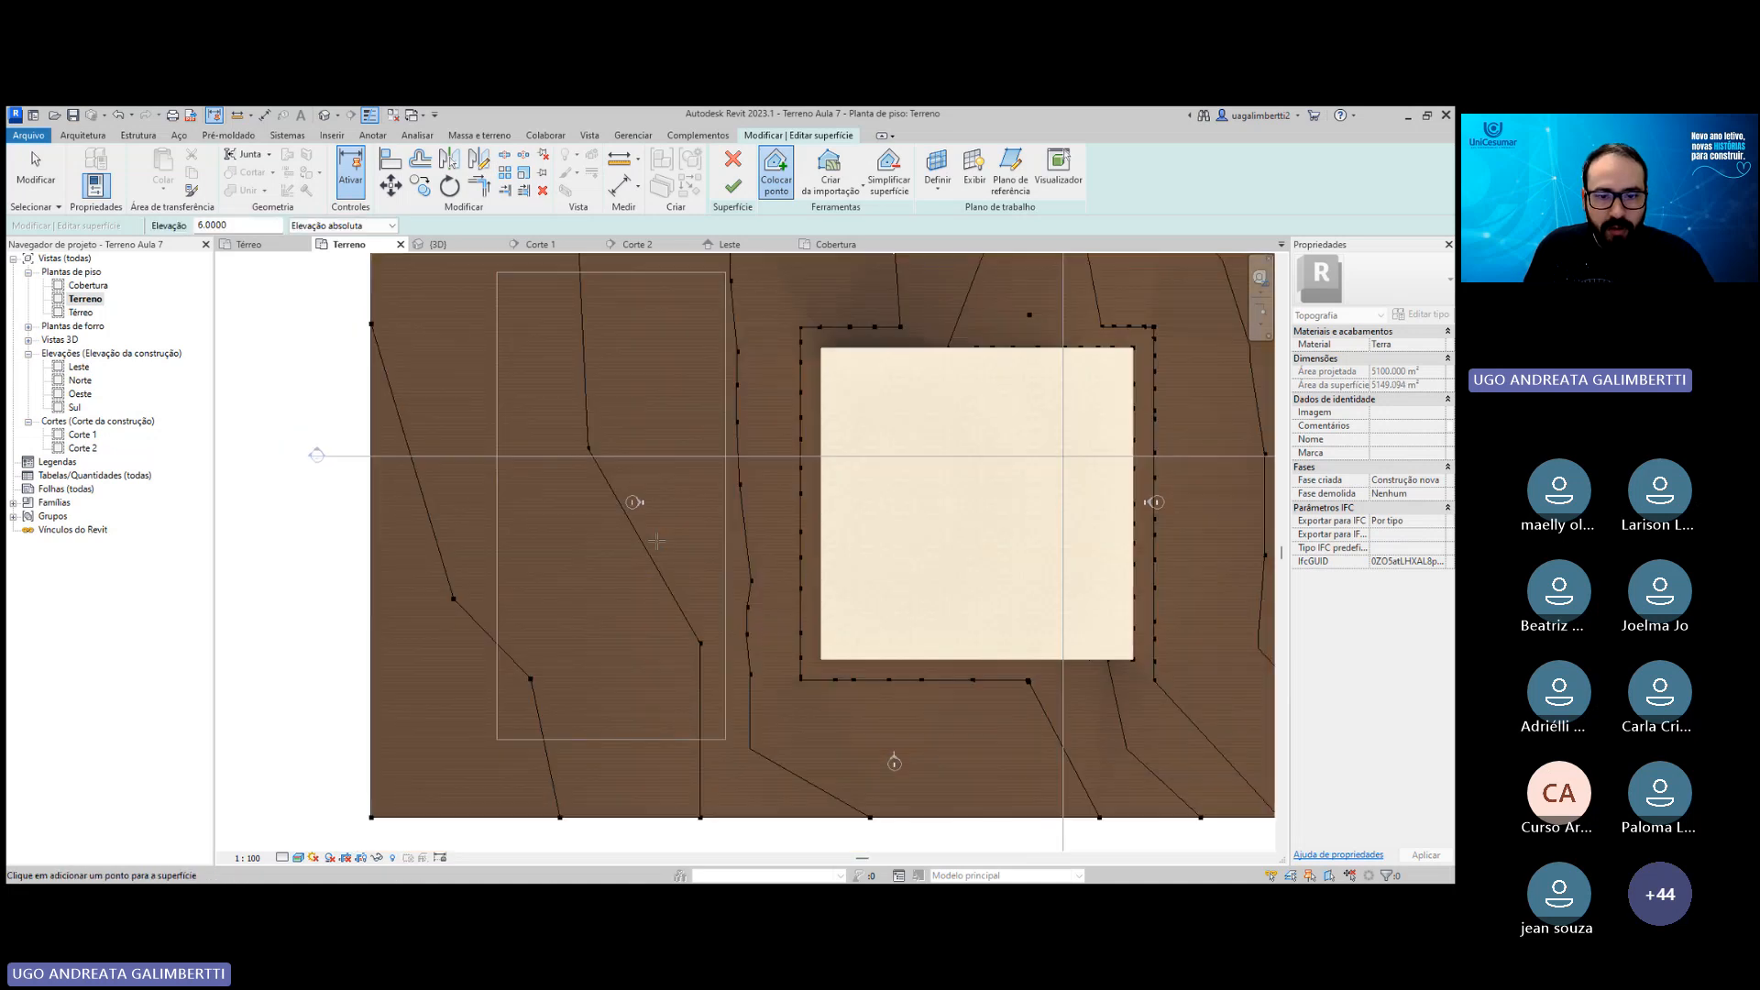
Add a surface point at elevation 7 on the contour above the detail-line rectangle, near the terrain's upper edge.
{"action": "scroll", "coordinate": [662, 511], "scroll_direction": "down", "scroll_amount": 2}
{"action": "middle_click_drag", "start_coordinate": [651, 374], "coordinate": [669, 419]}
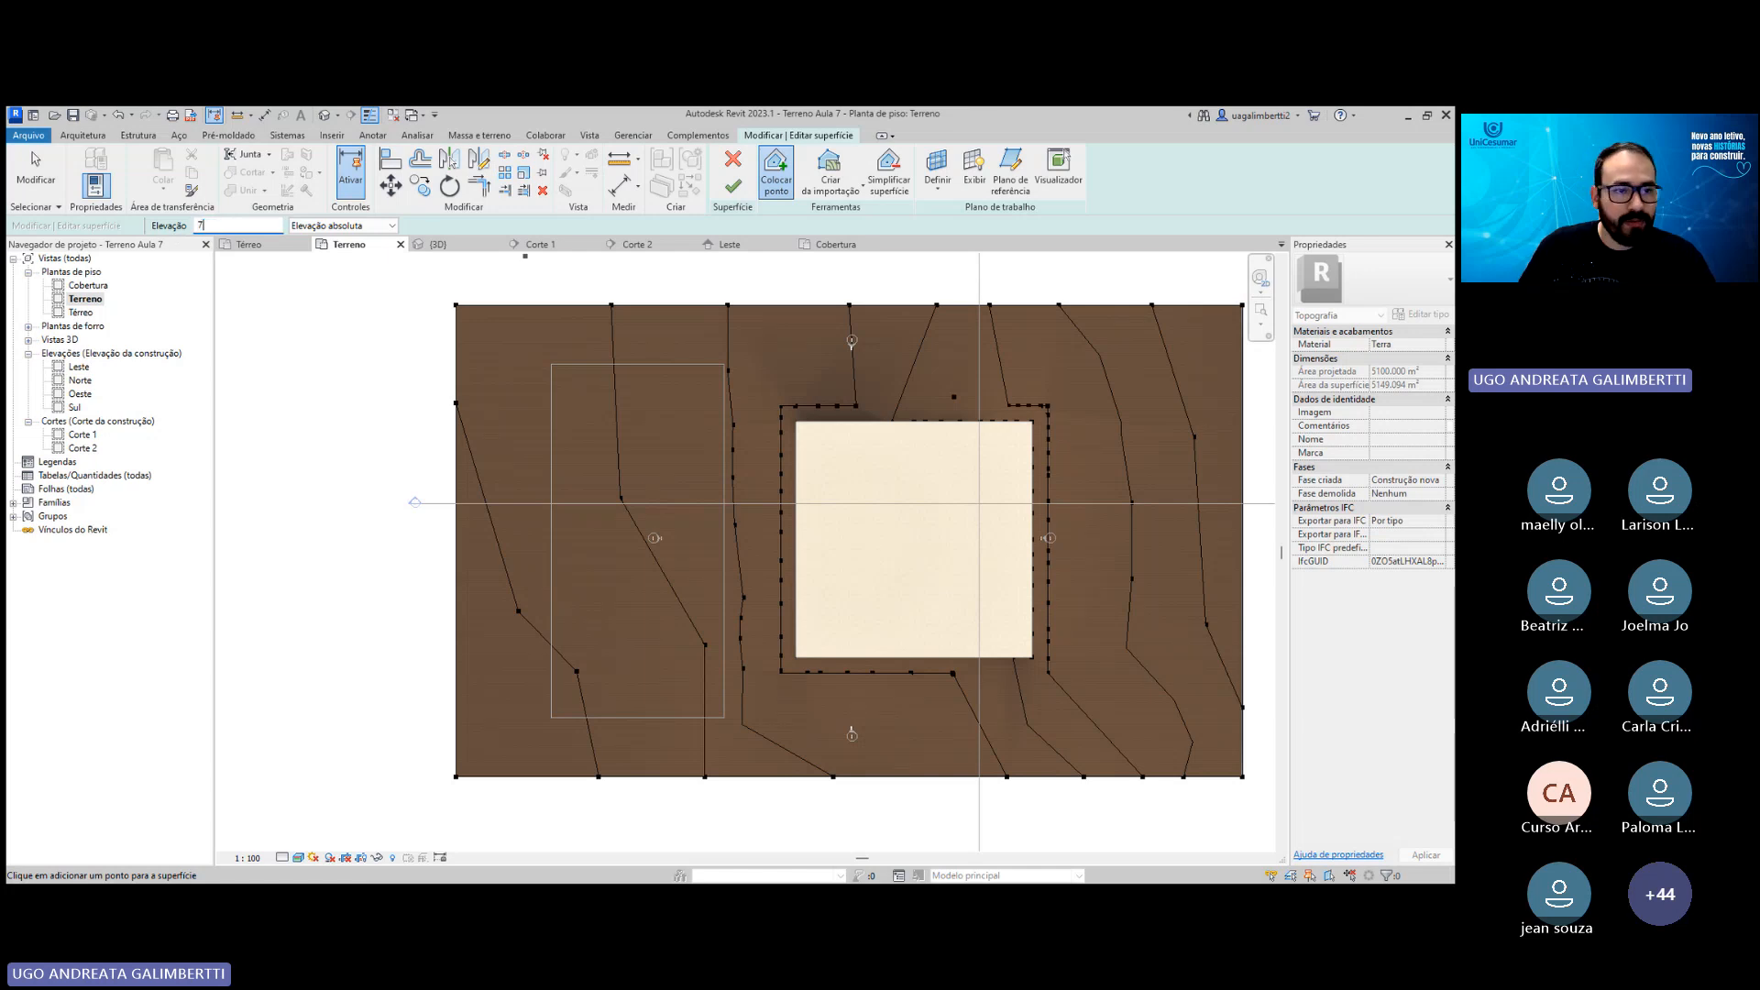
{"action": "left_click", "coordinate": [613, 338]}
{"action": "scroll", "coordinate": [619, 332], "scroll_direction": "up", "scroll_amount": 2}
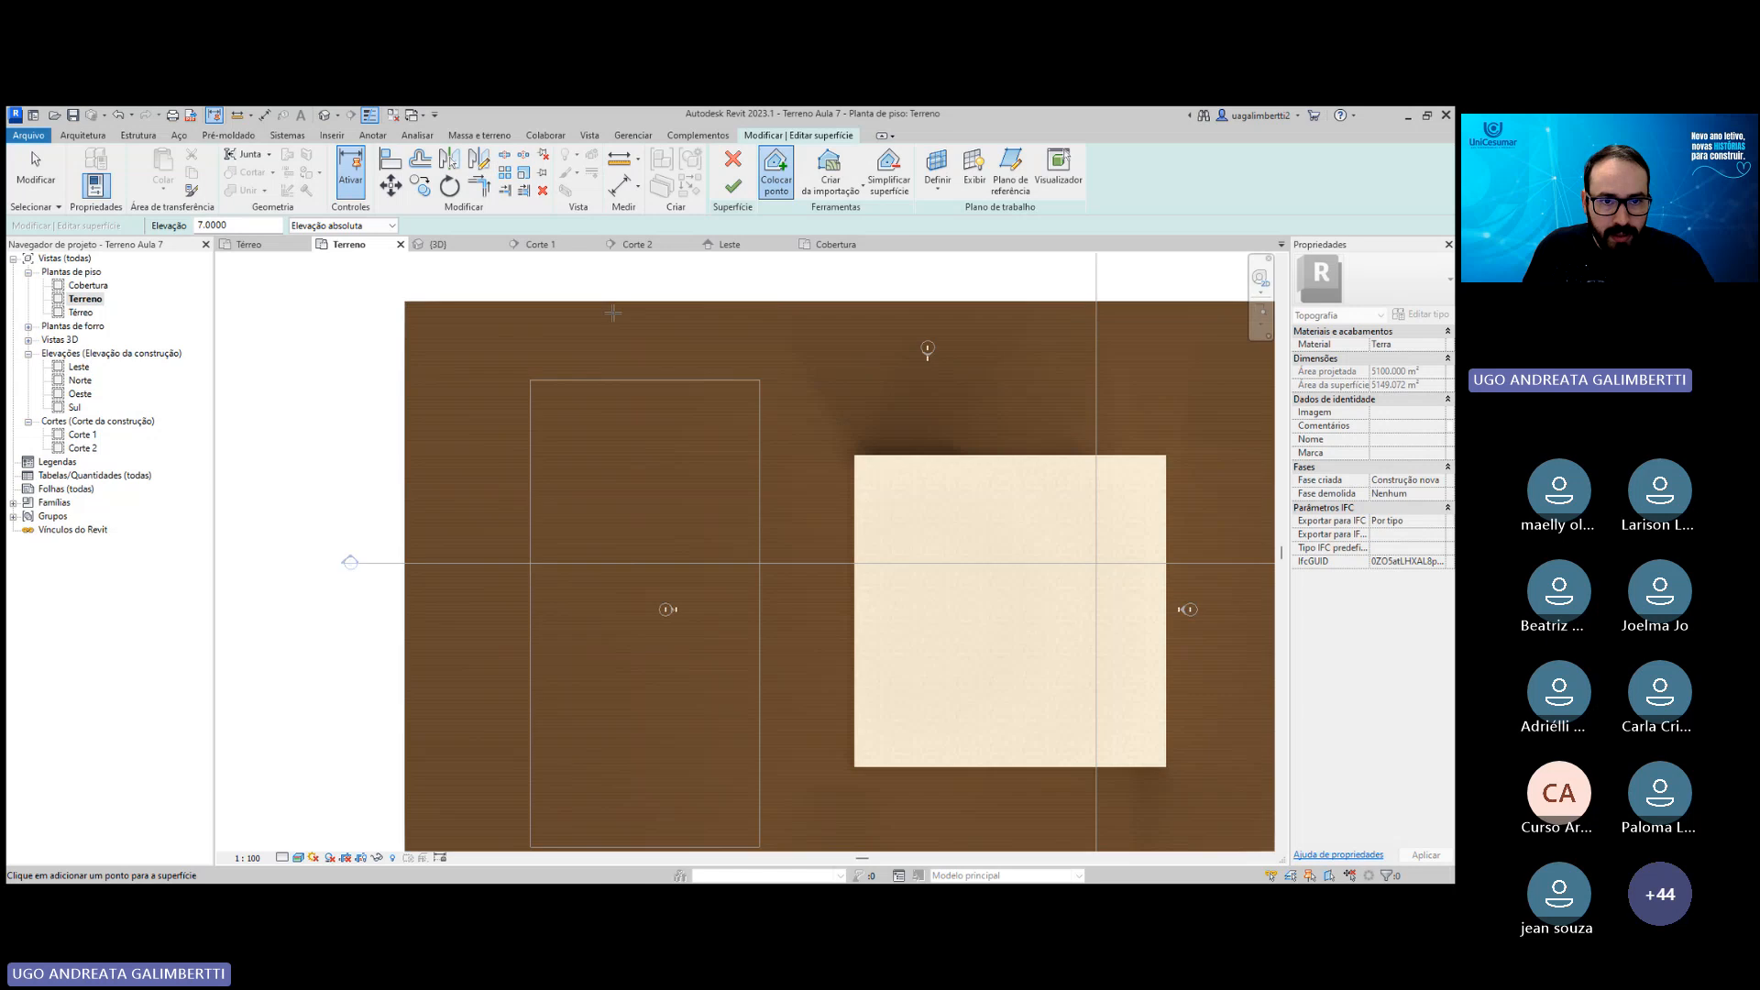
{"action": "key", "text": "Escape"}
Set the elevation of the boundary point at the terrain's upper-left corner to 7.5.
{"action": "left_click", "coordinate": [610, 301]}
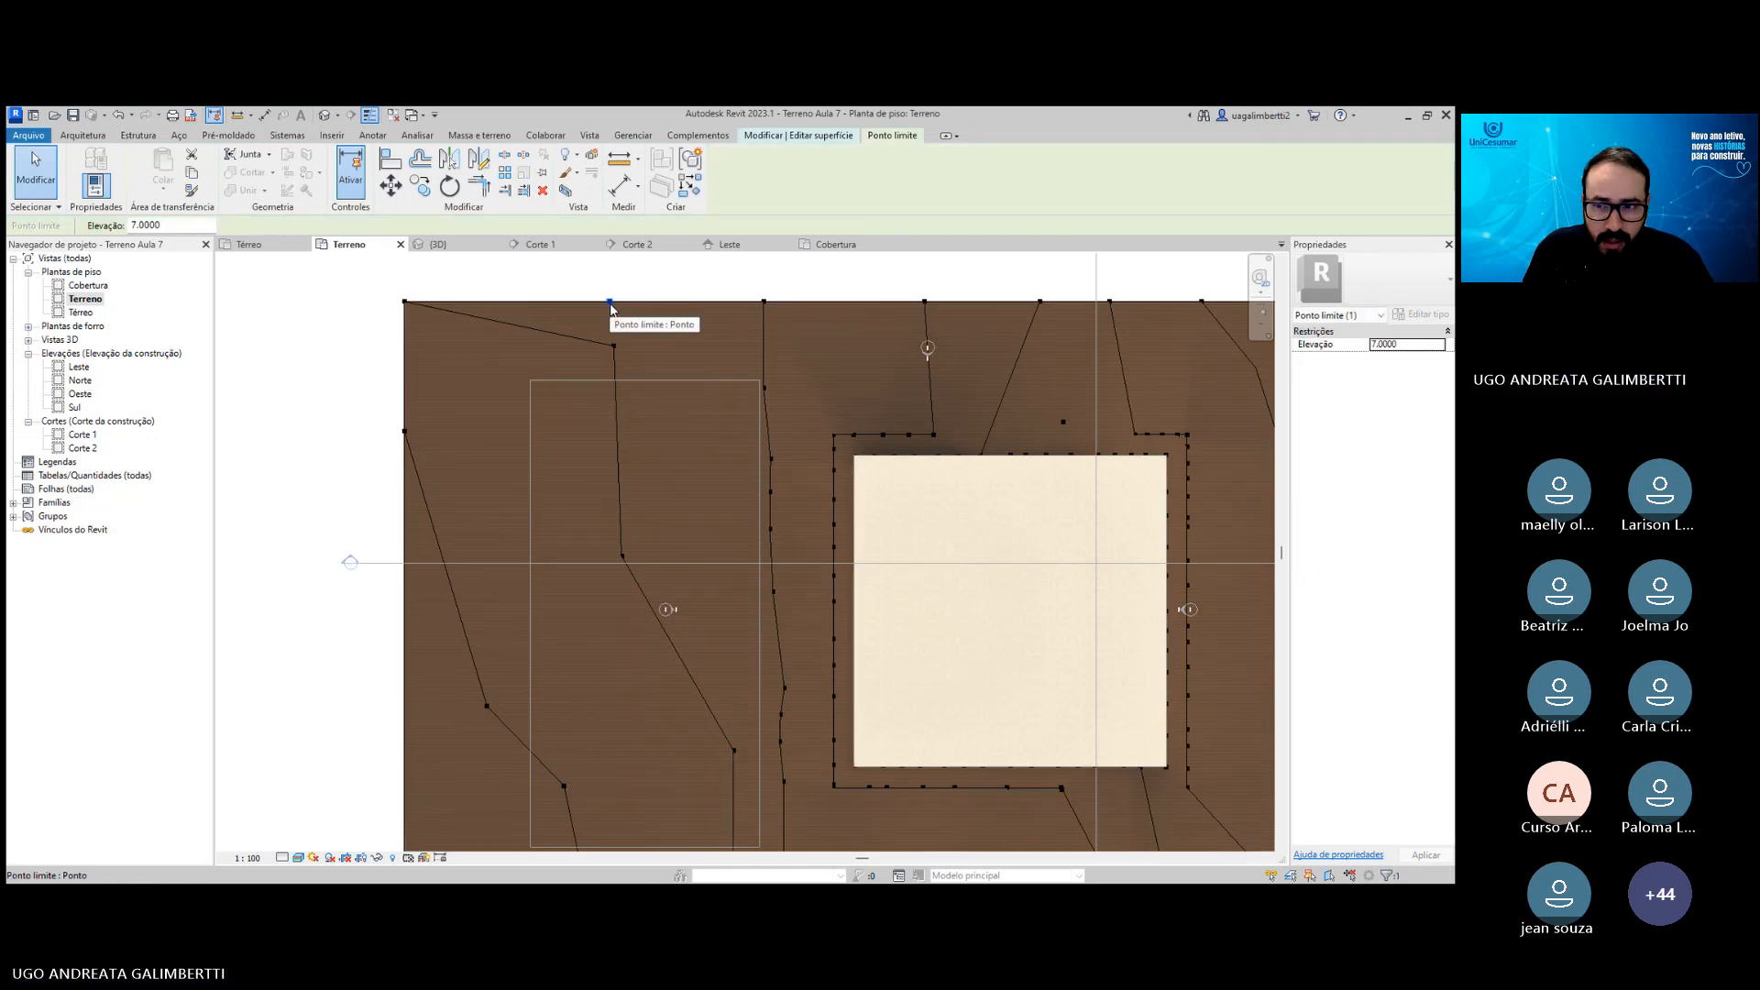
{"action": "middle_click_drag", "start_coordinate": [479, 341], "coordinate": [678, 376]}
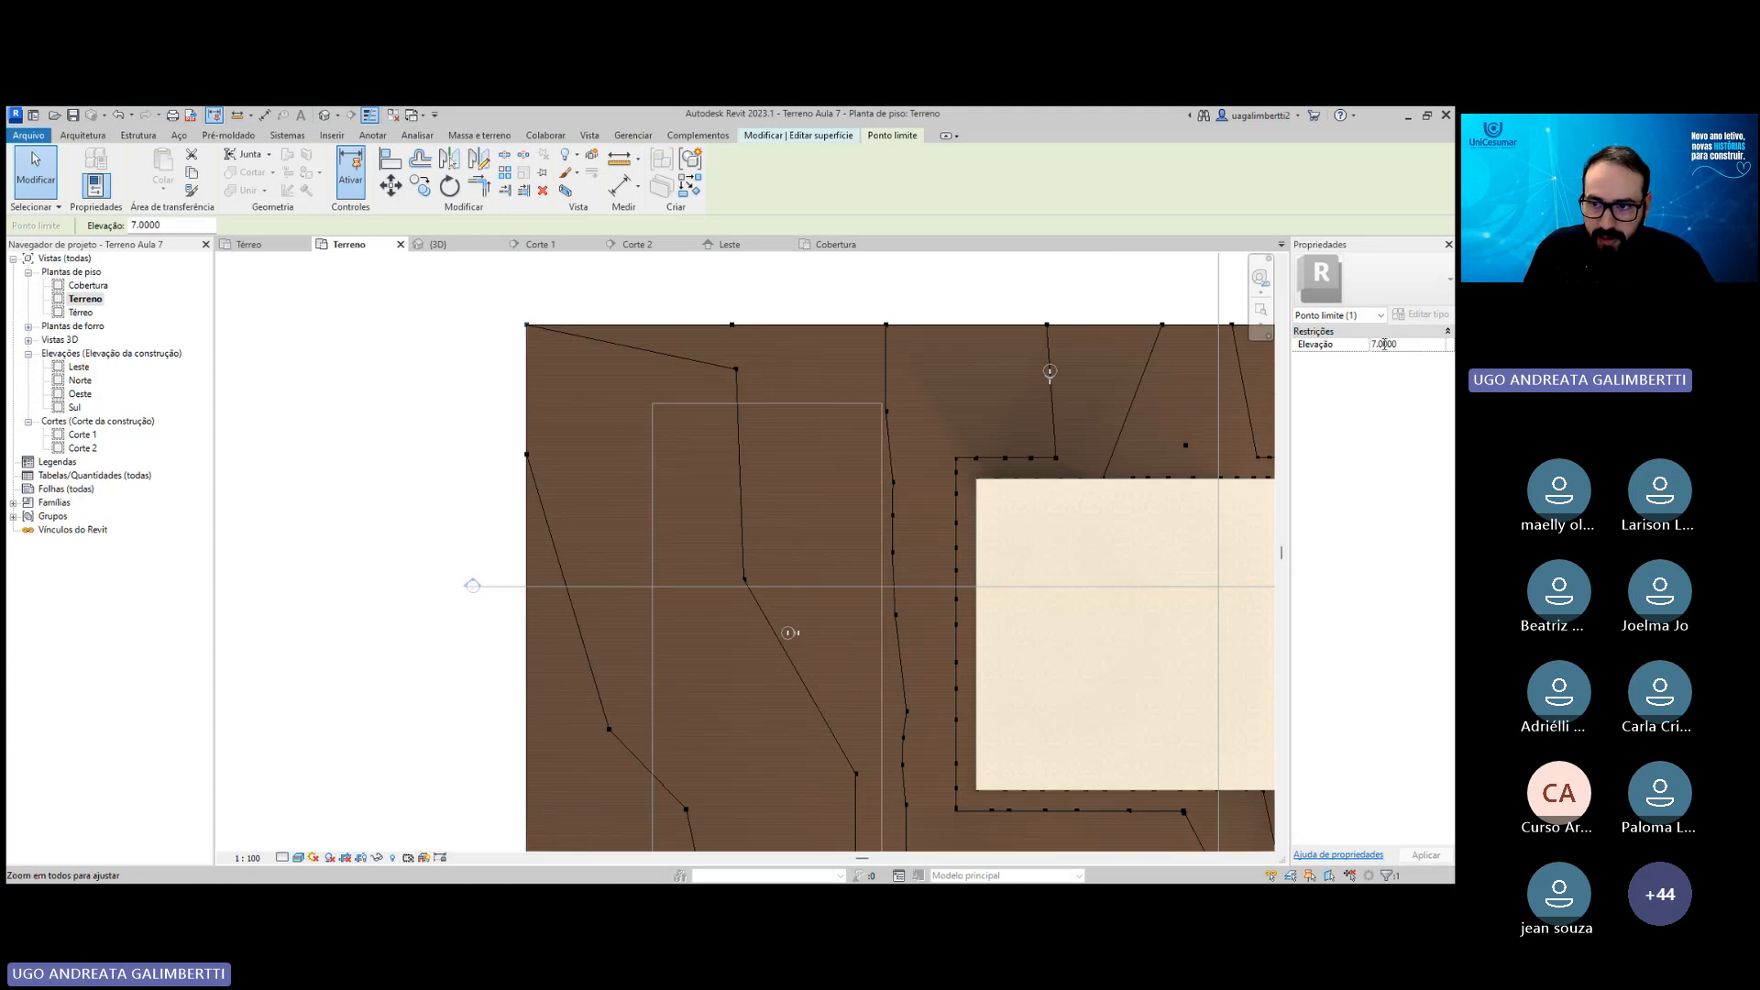
{"action": "type", "text": "58"}
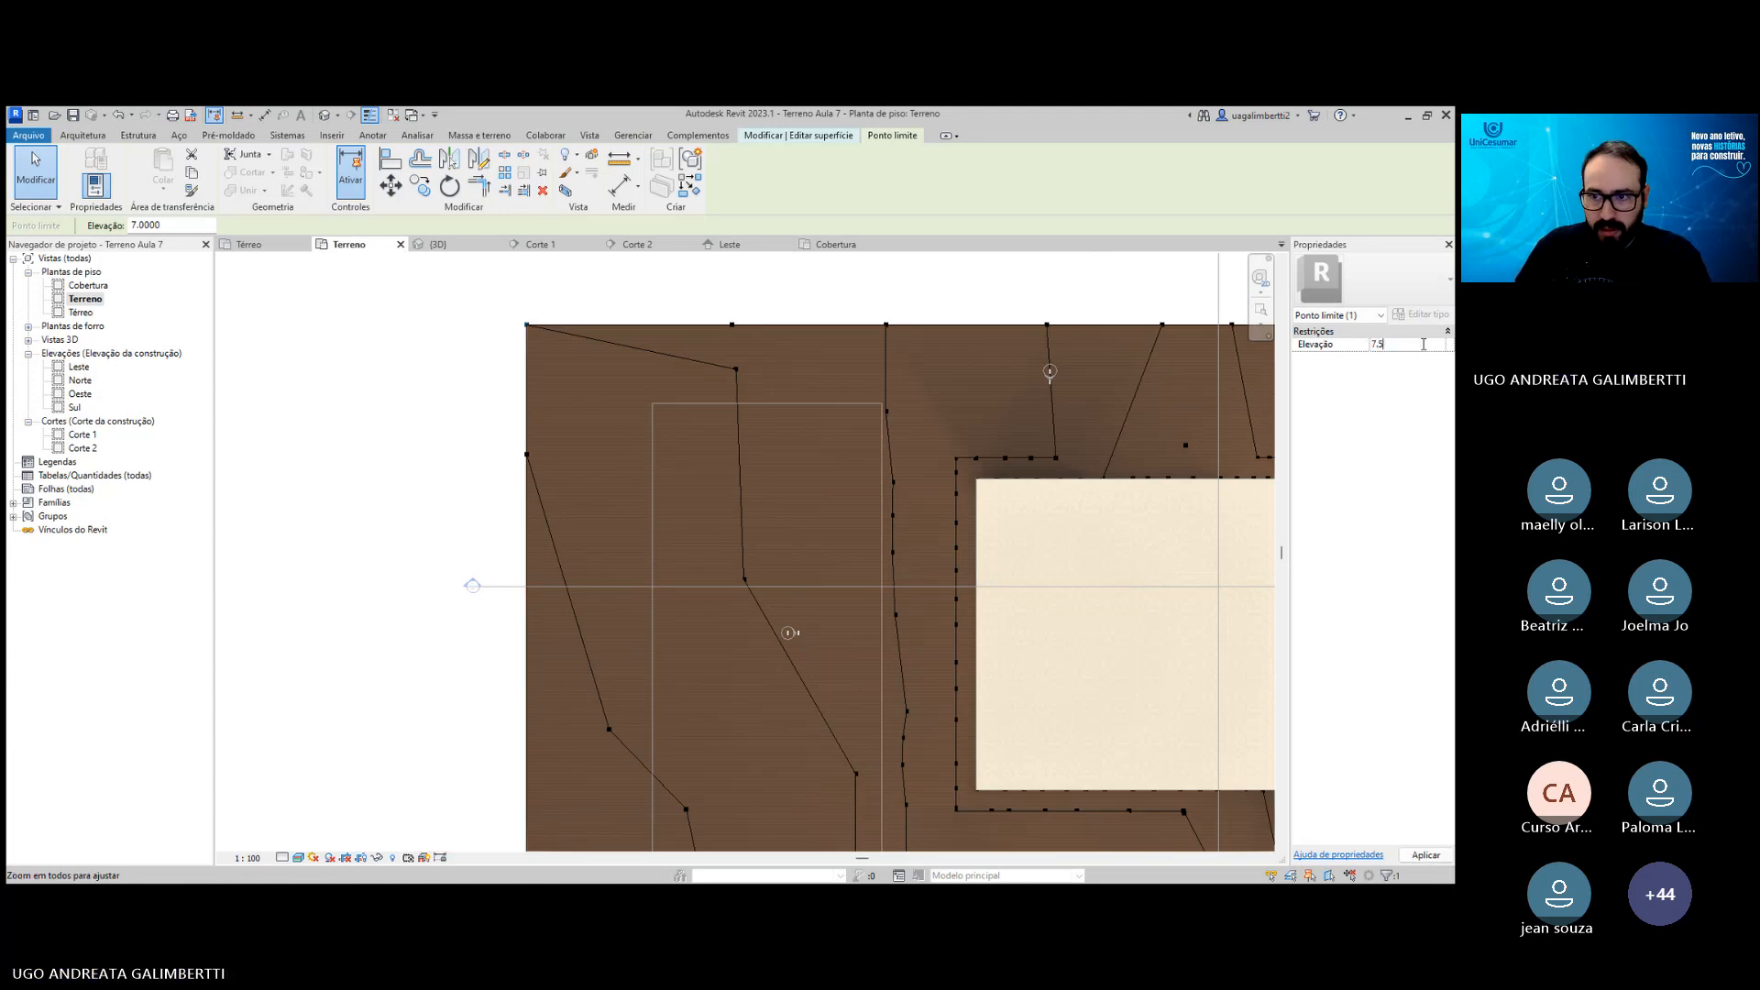
{"action": "left_click", "coordinate": [794, 294]}
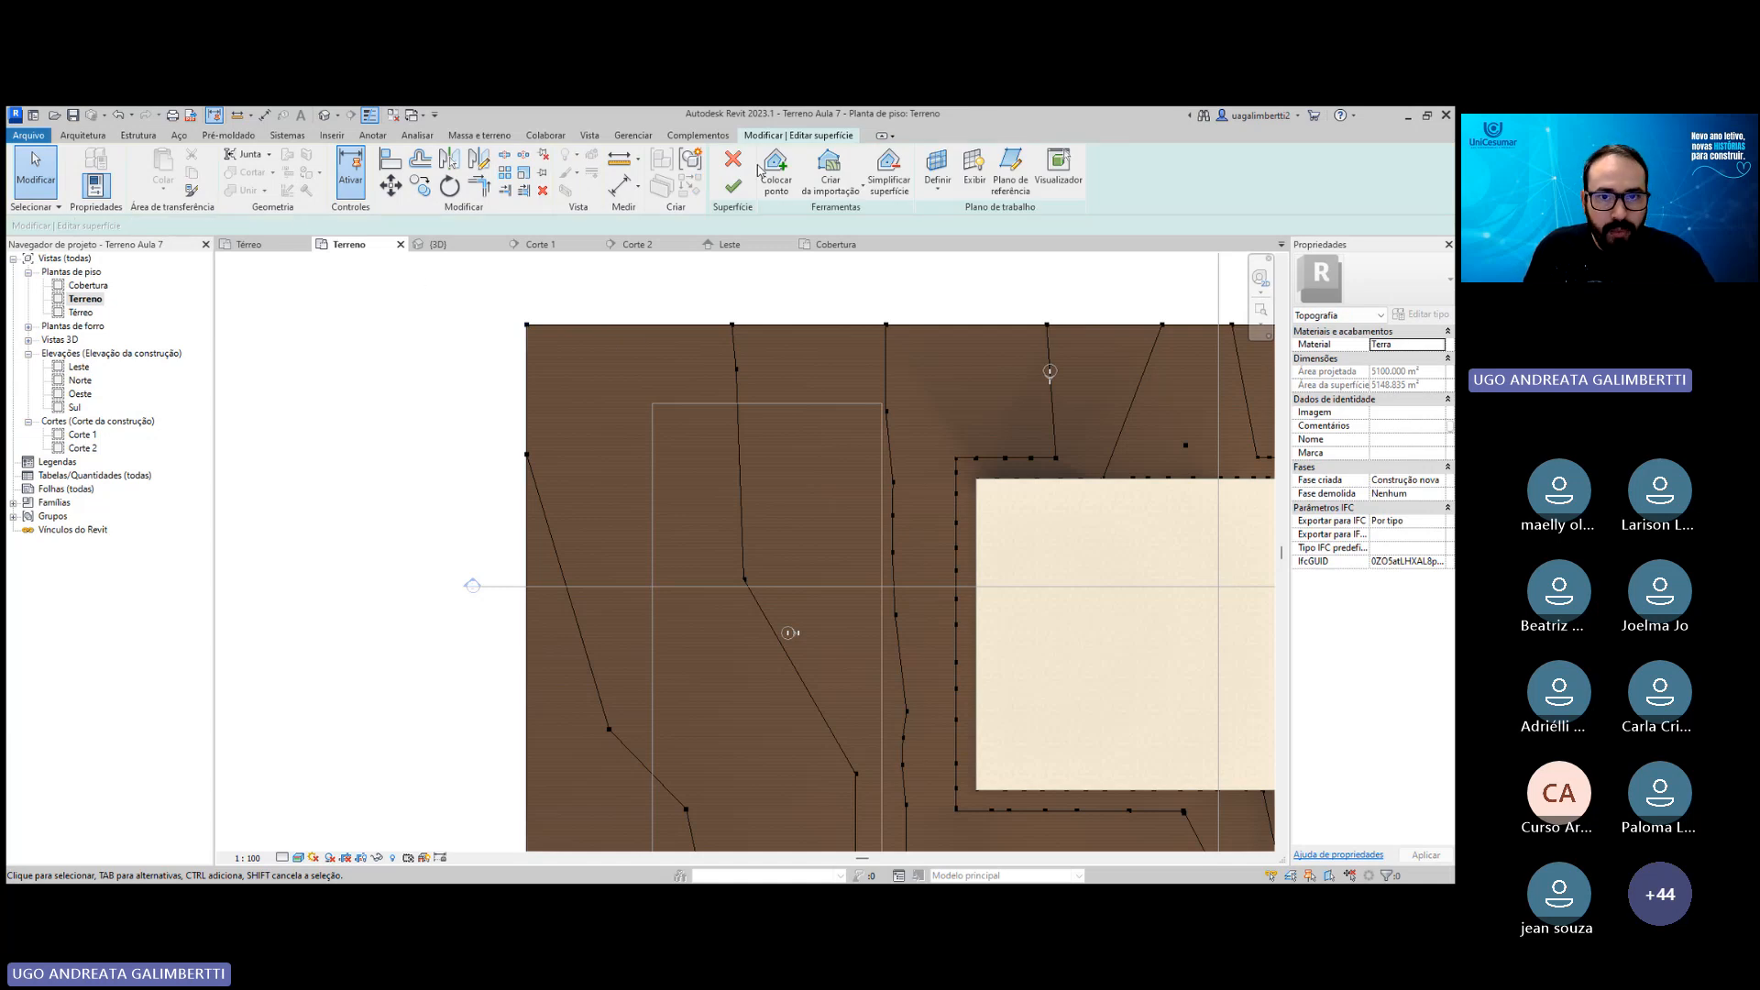
Place six more surface points at elevation 7 down the contour that crosses the detail-line rectangle.
{"action": "left_click", "coordinate": [777, 170]}
{"action": "scroll", "coordinate": [882, 406], "scroll_direction": "down", "scroll_amount": 3}
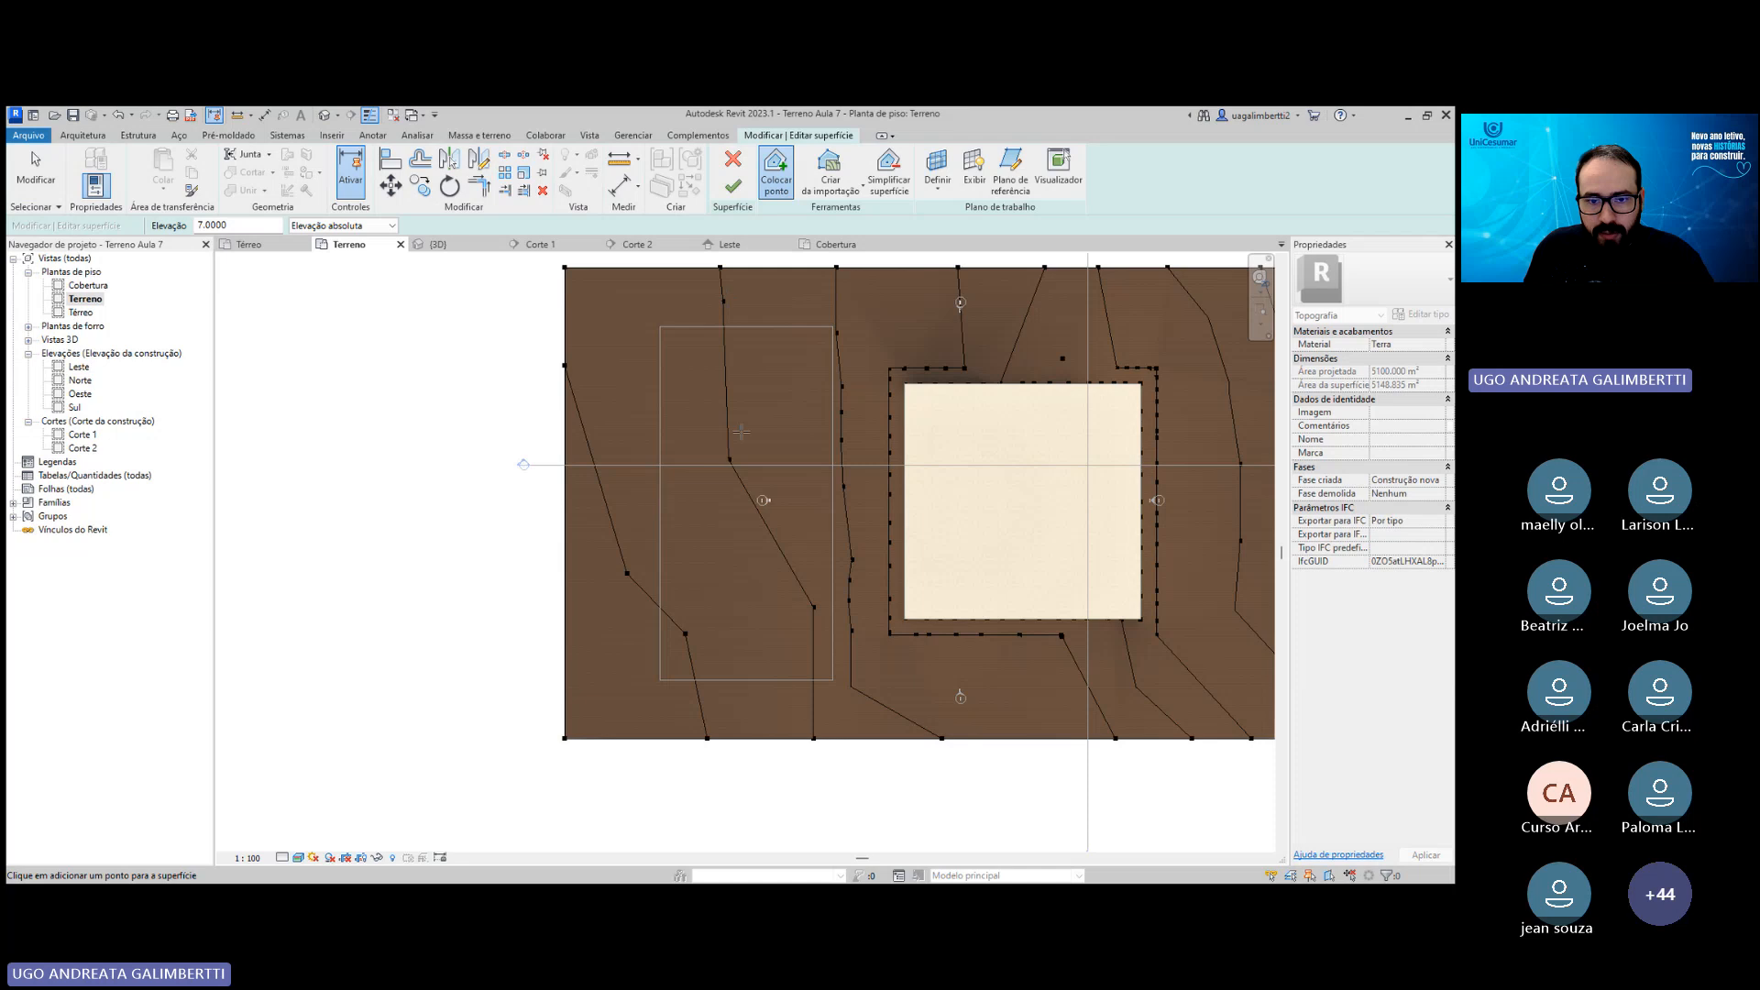
{"action": "left_click", "coordinate": [731, 383]}
{"action": "left_click", "coordinate": [743, 421]}
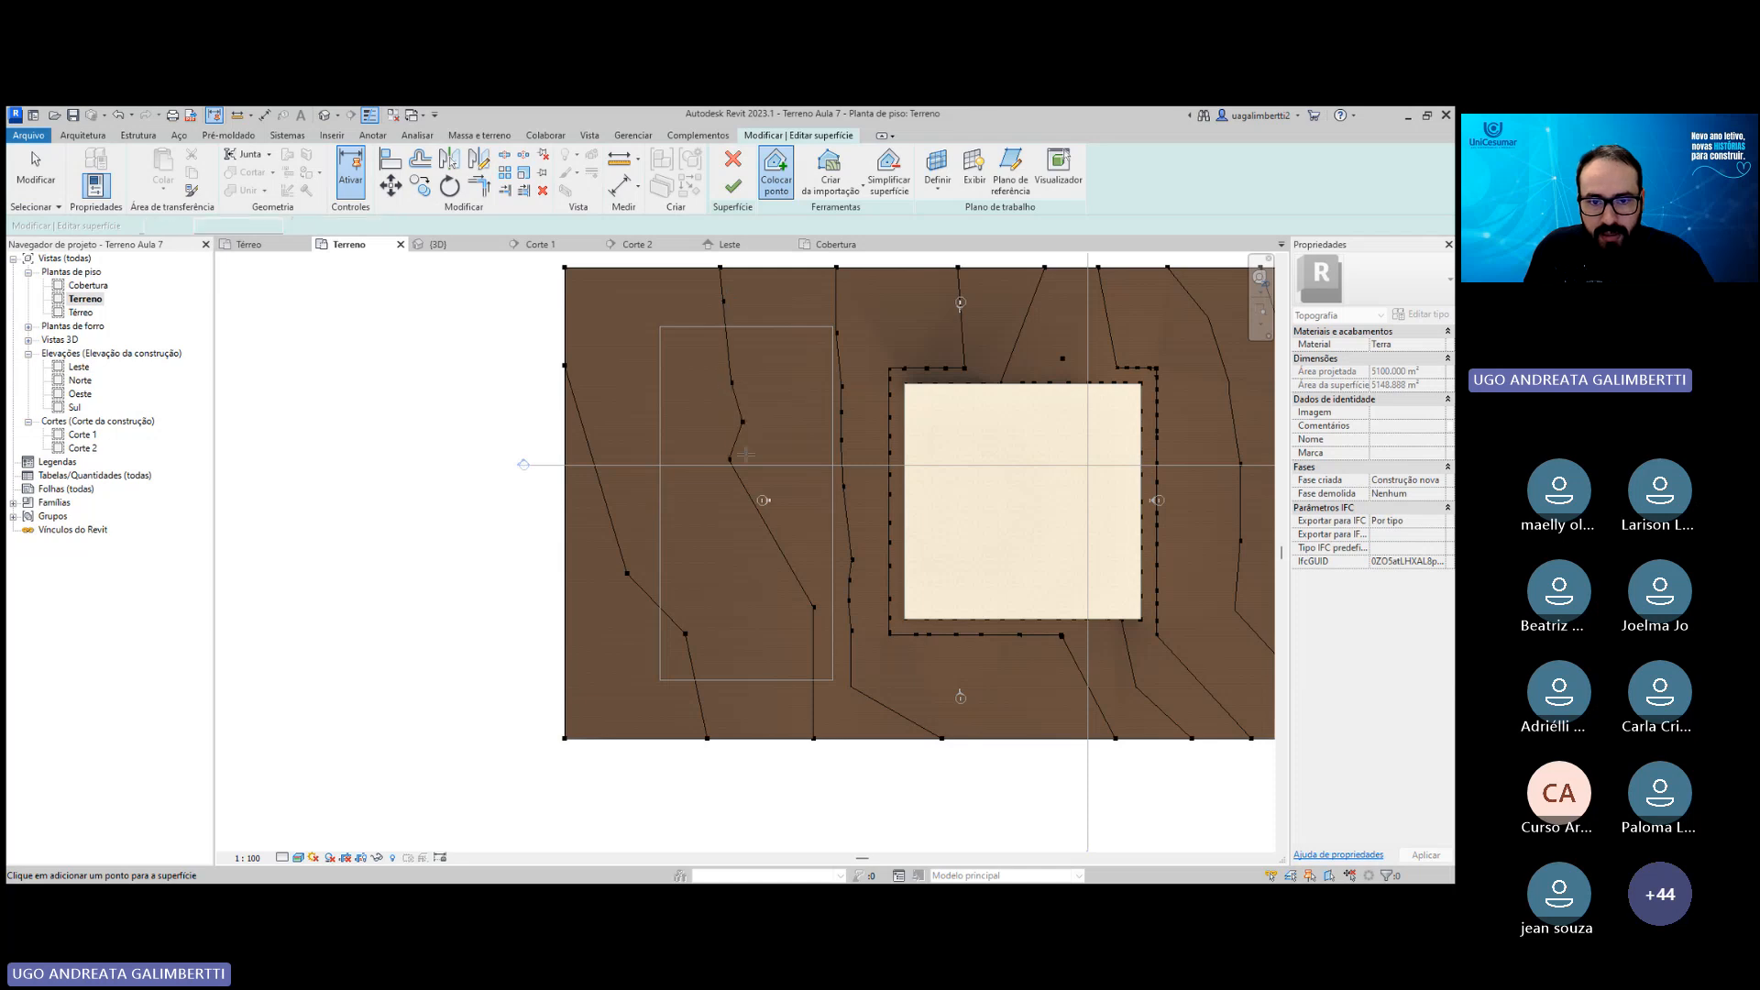
{"action": "left_click", "coordinate": [772, 531]}
{"action": "left_click", "coordinate": [777, 563]}
{"action": "left_click", "coordinate": [793, 628]}
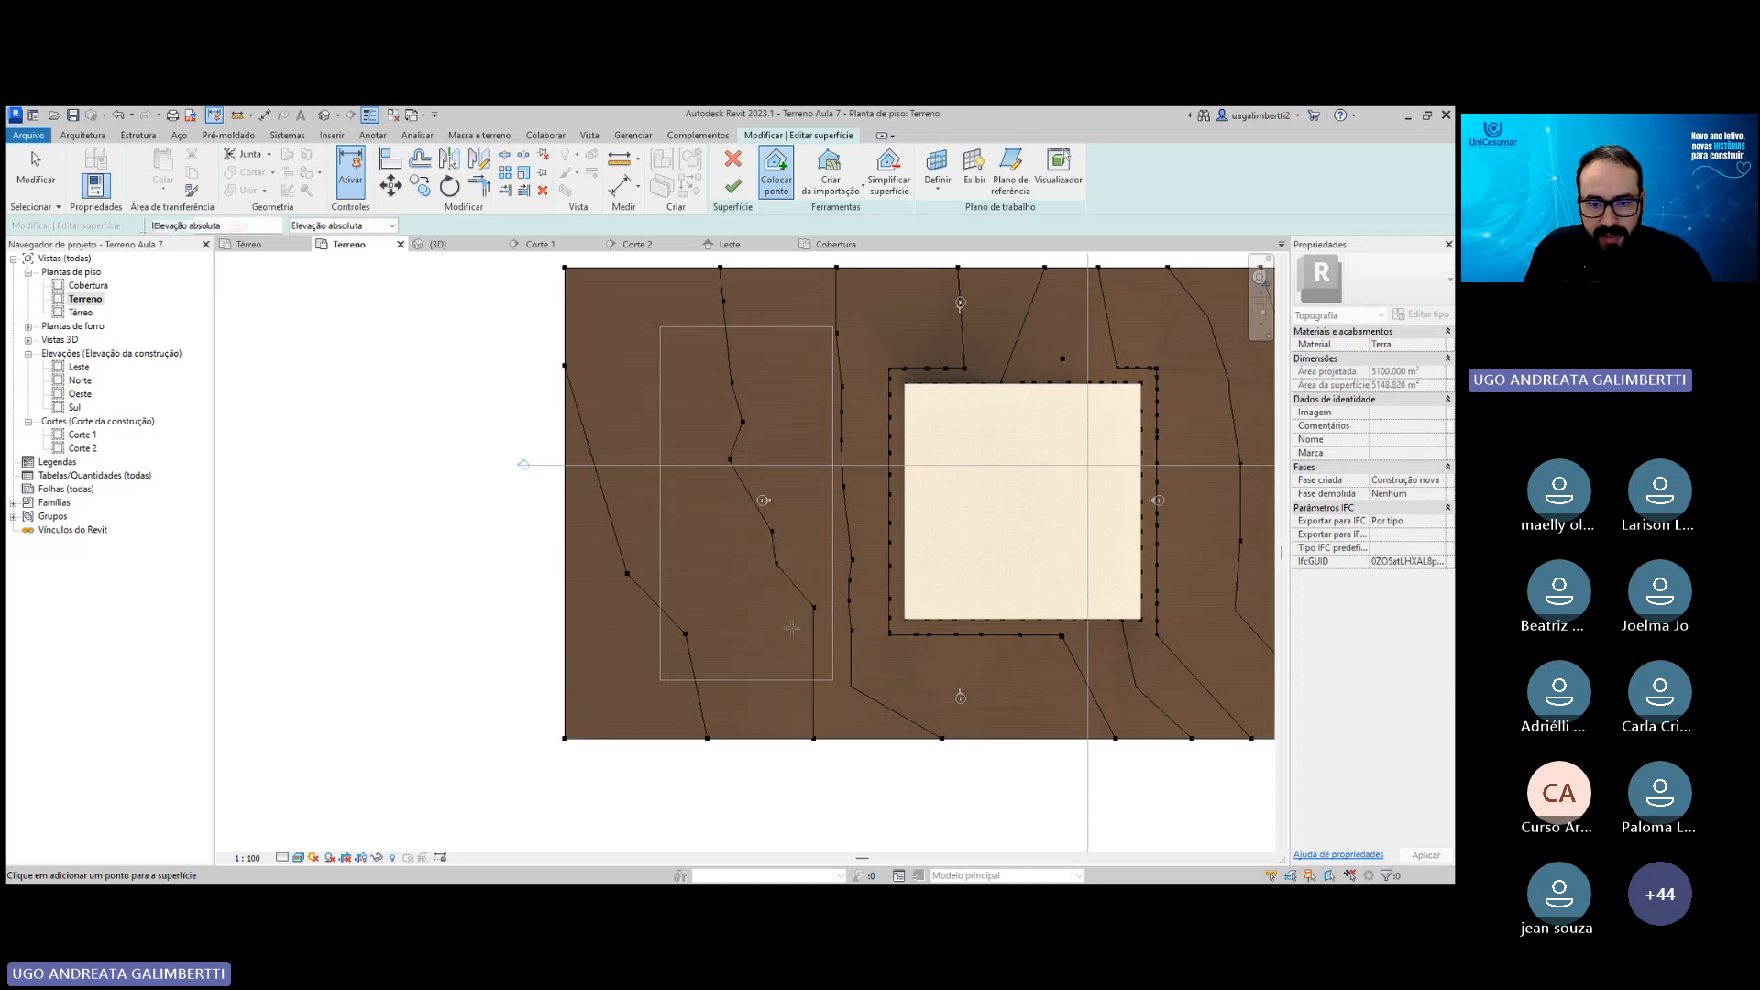
{"action": "left_click", "coordinate": [809, 694]}
Move the protruding point in the lower part of the elevation 7 contour into line with its neighbouring points.
{"action": "scroll", "coordinate": [814, 617], "scroll_direction": "up", "scroll_amount": 2}
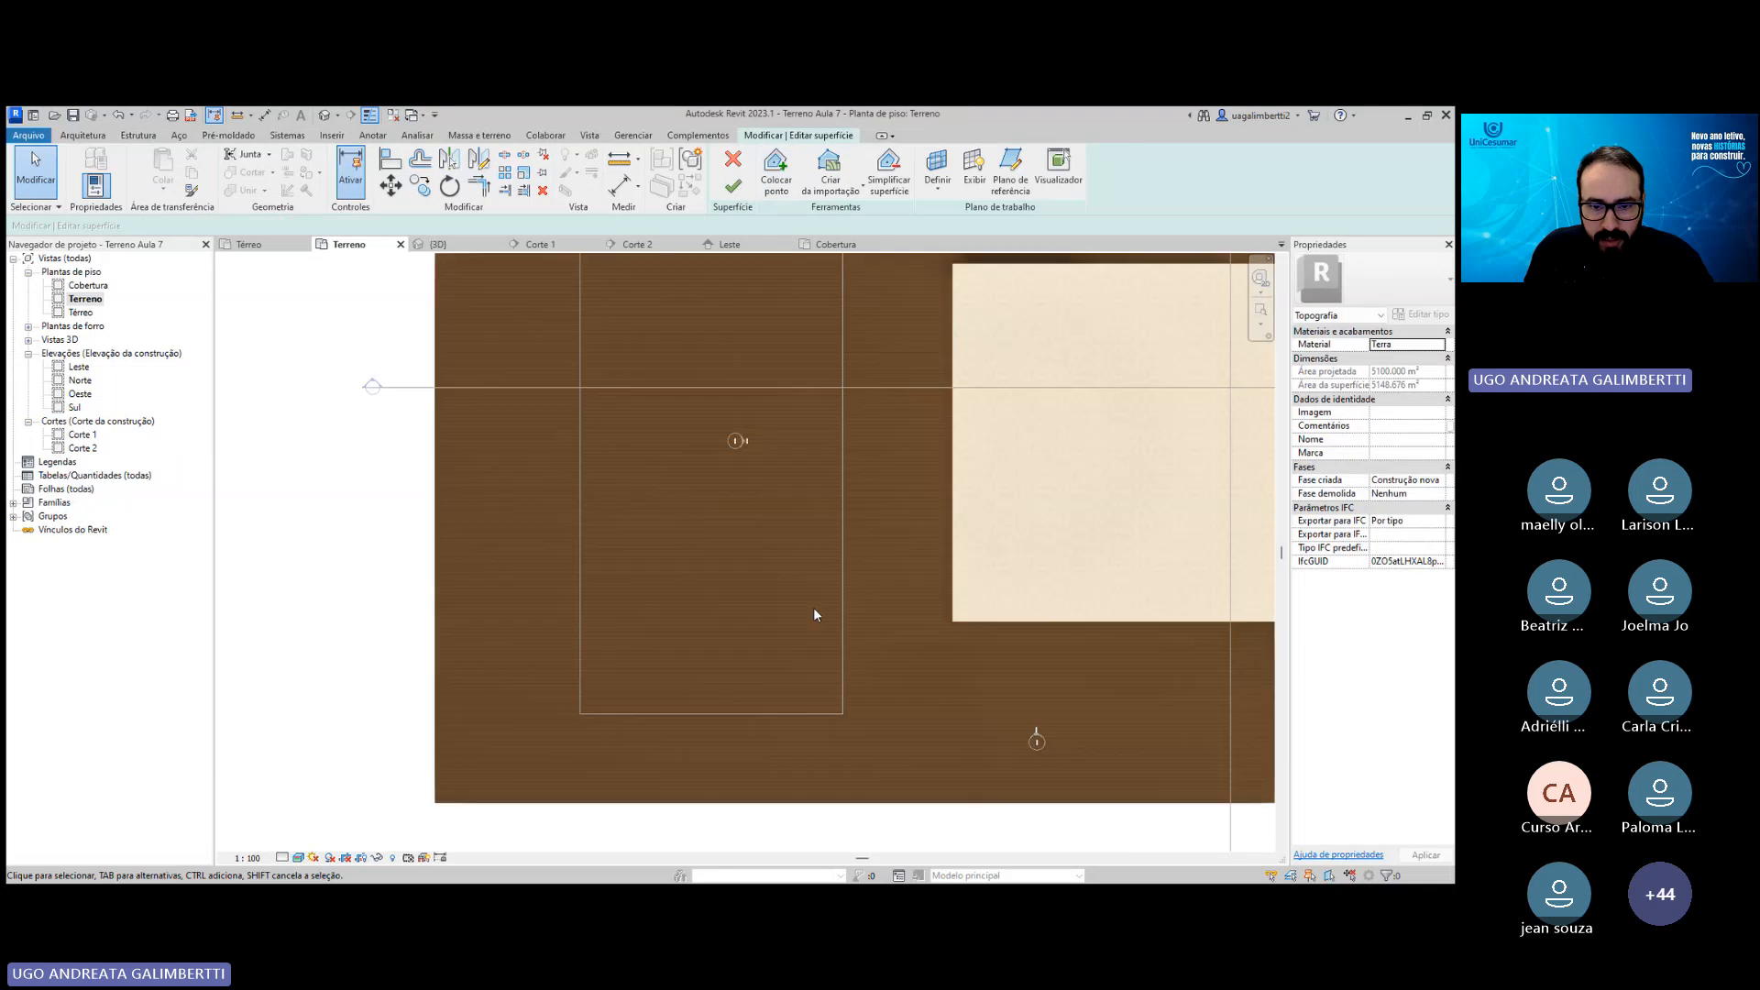
{"action": "key", "text": "Escape"}
{"action": "left_click", "coordinate": [814, 603]}
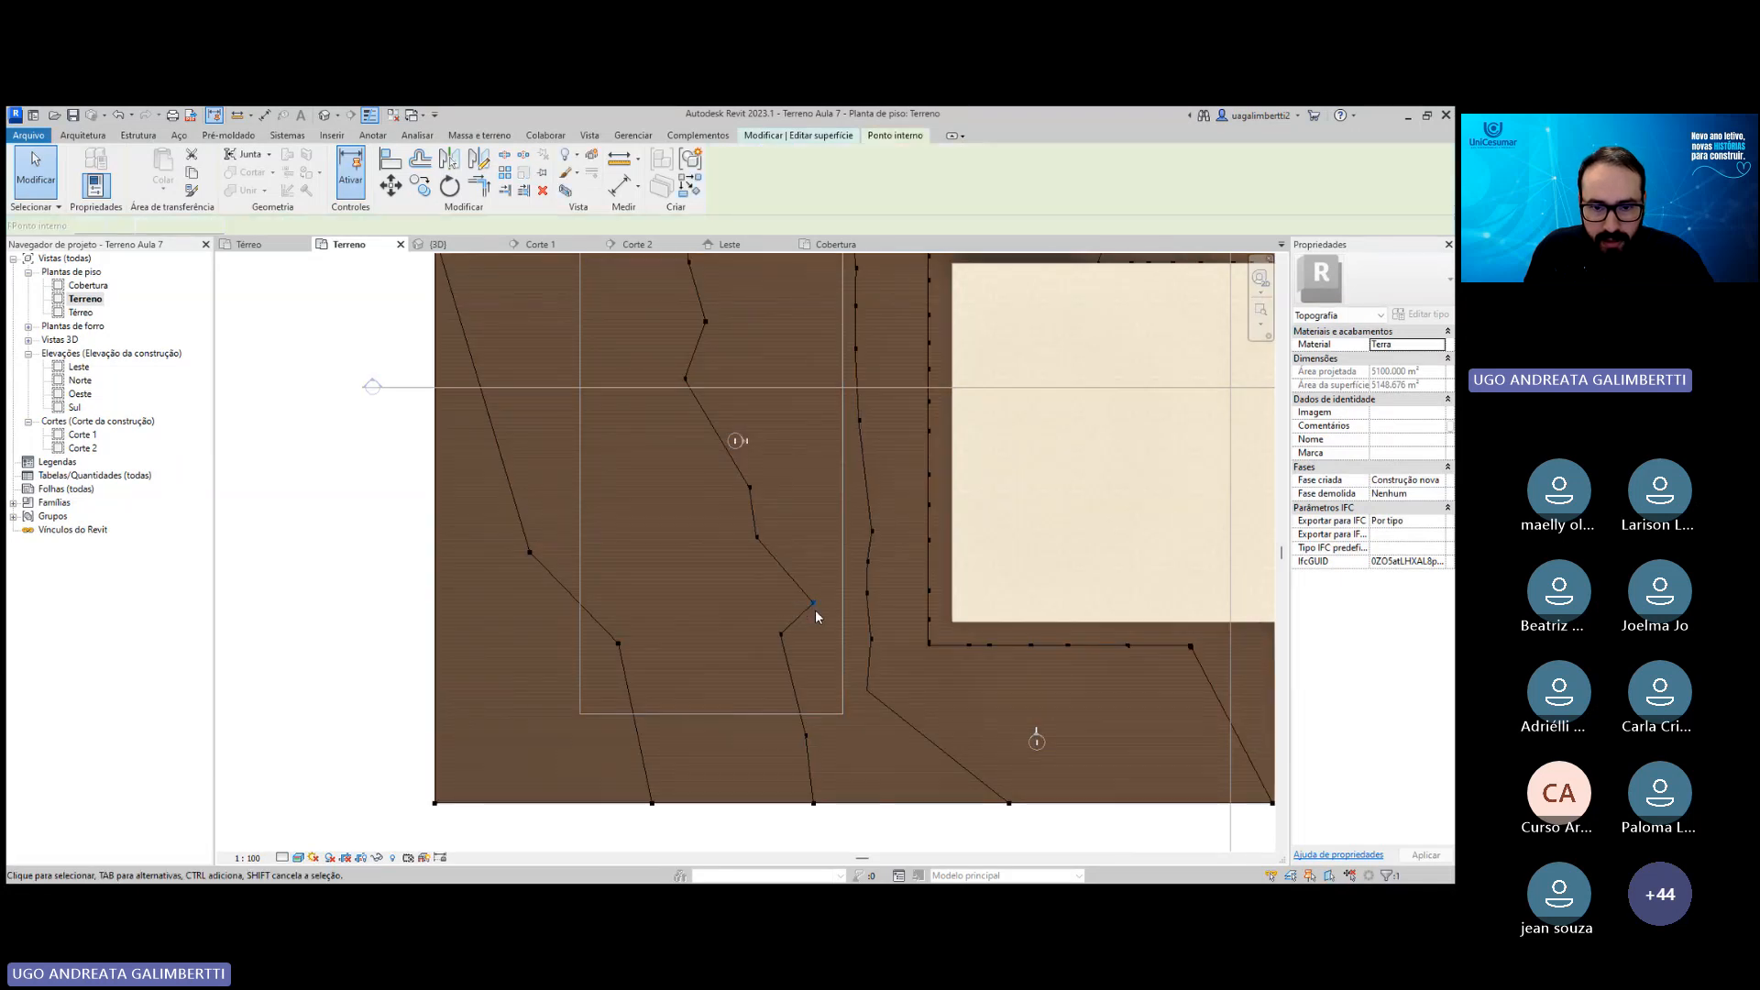
{"action": "left_click_drag", "start_coordinate": [777, 596], "coordinate": [773, 592]}
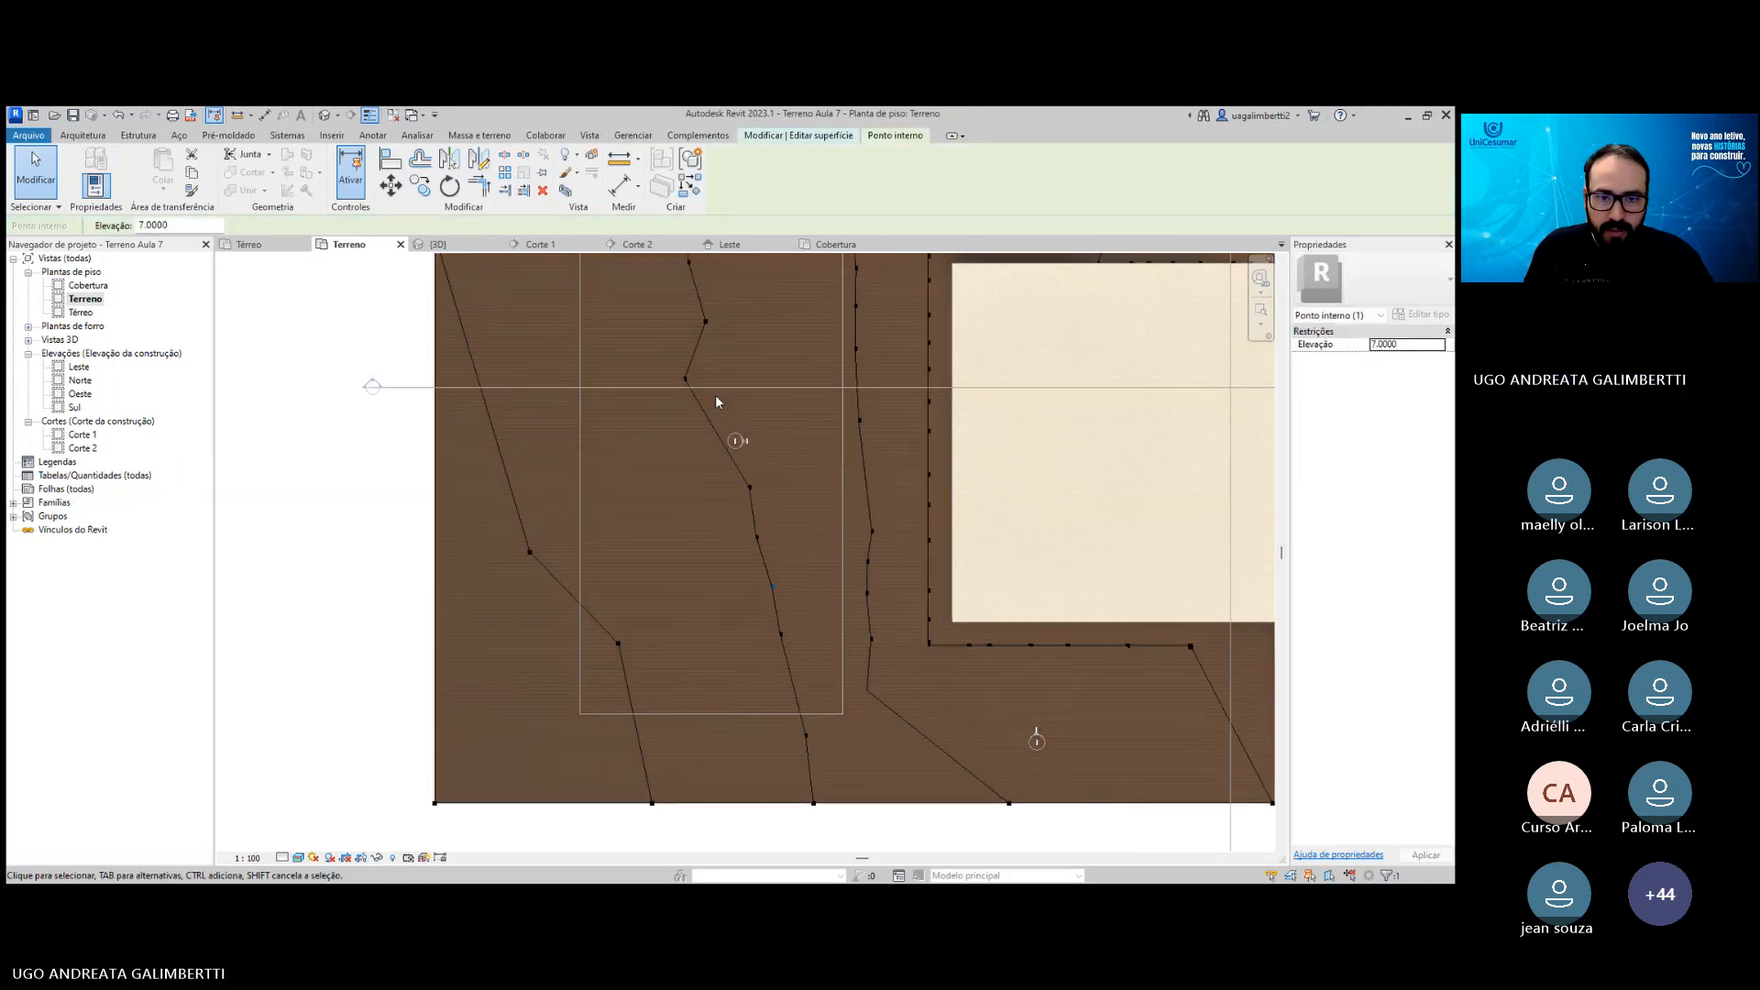
Move the elevation 7 contour's kinked point beside the horizontal section line into line with the points around it.
{"action": "middle_click_drag", "start_coordinate": [711, 359], "coordinate": [728, 637]}
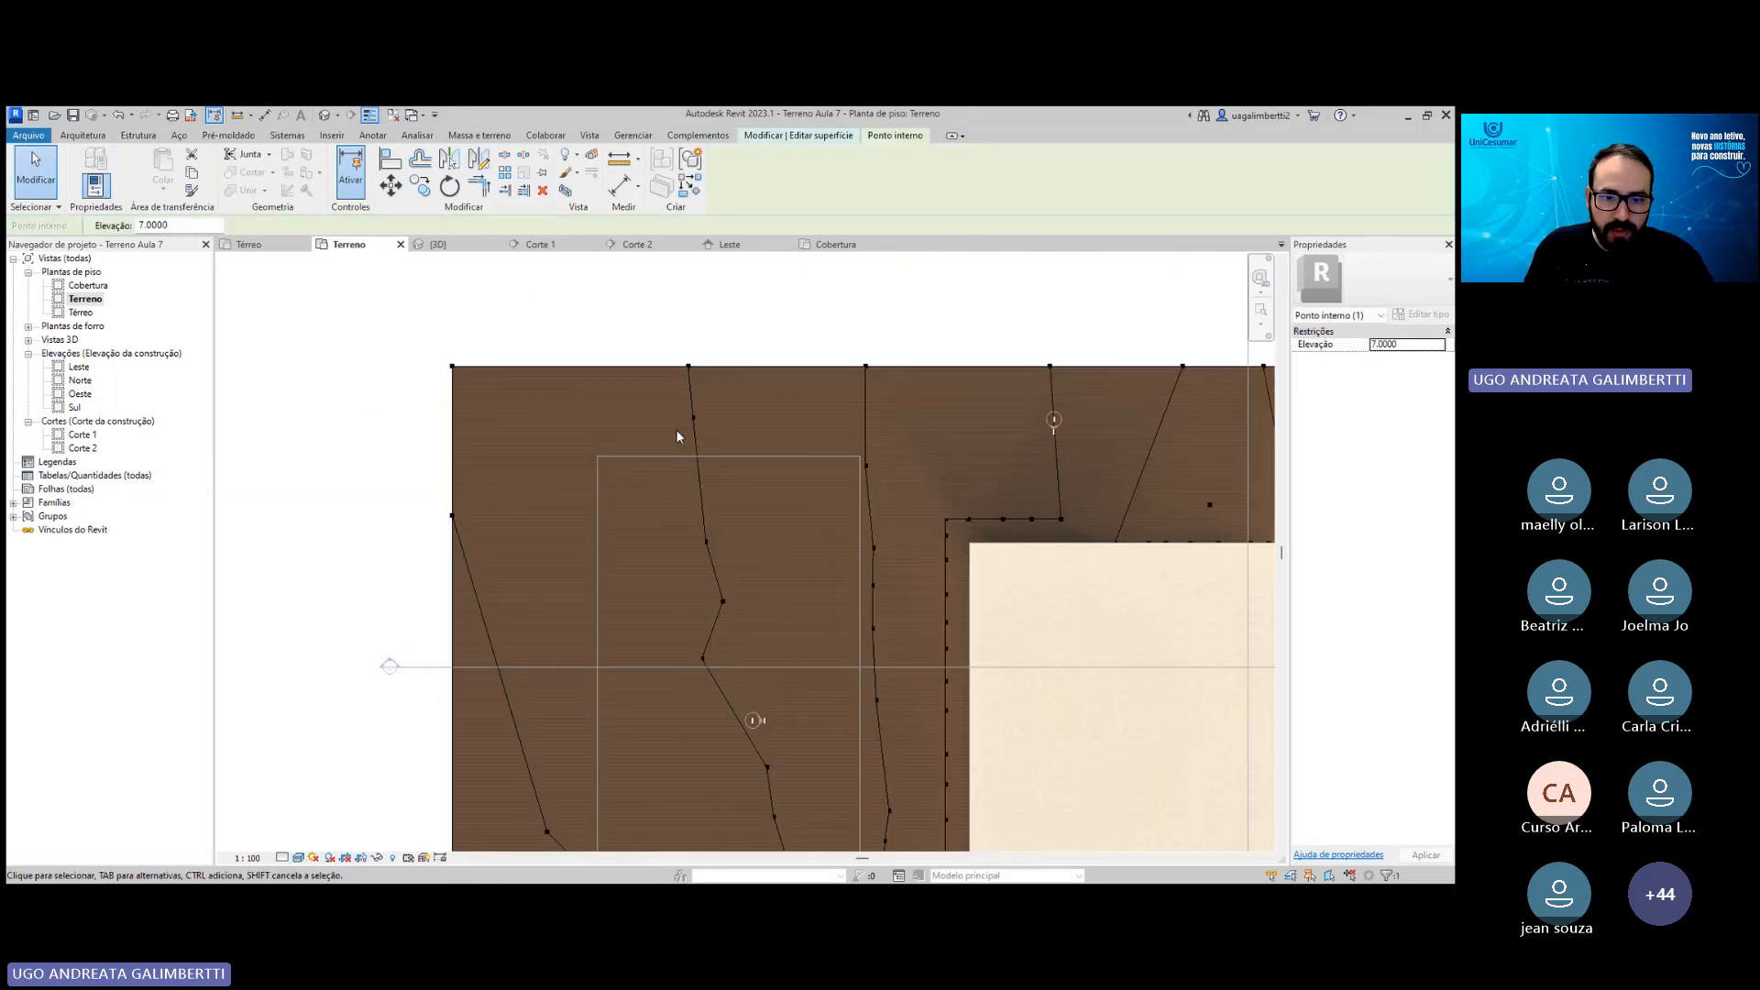
{"action": "left_click", "coordinate": [722, 601]}
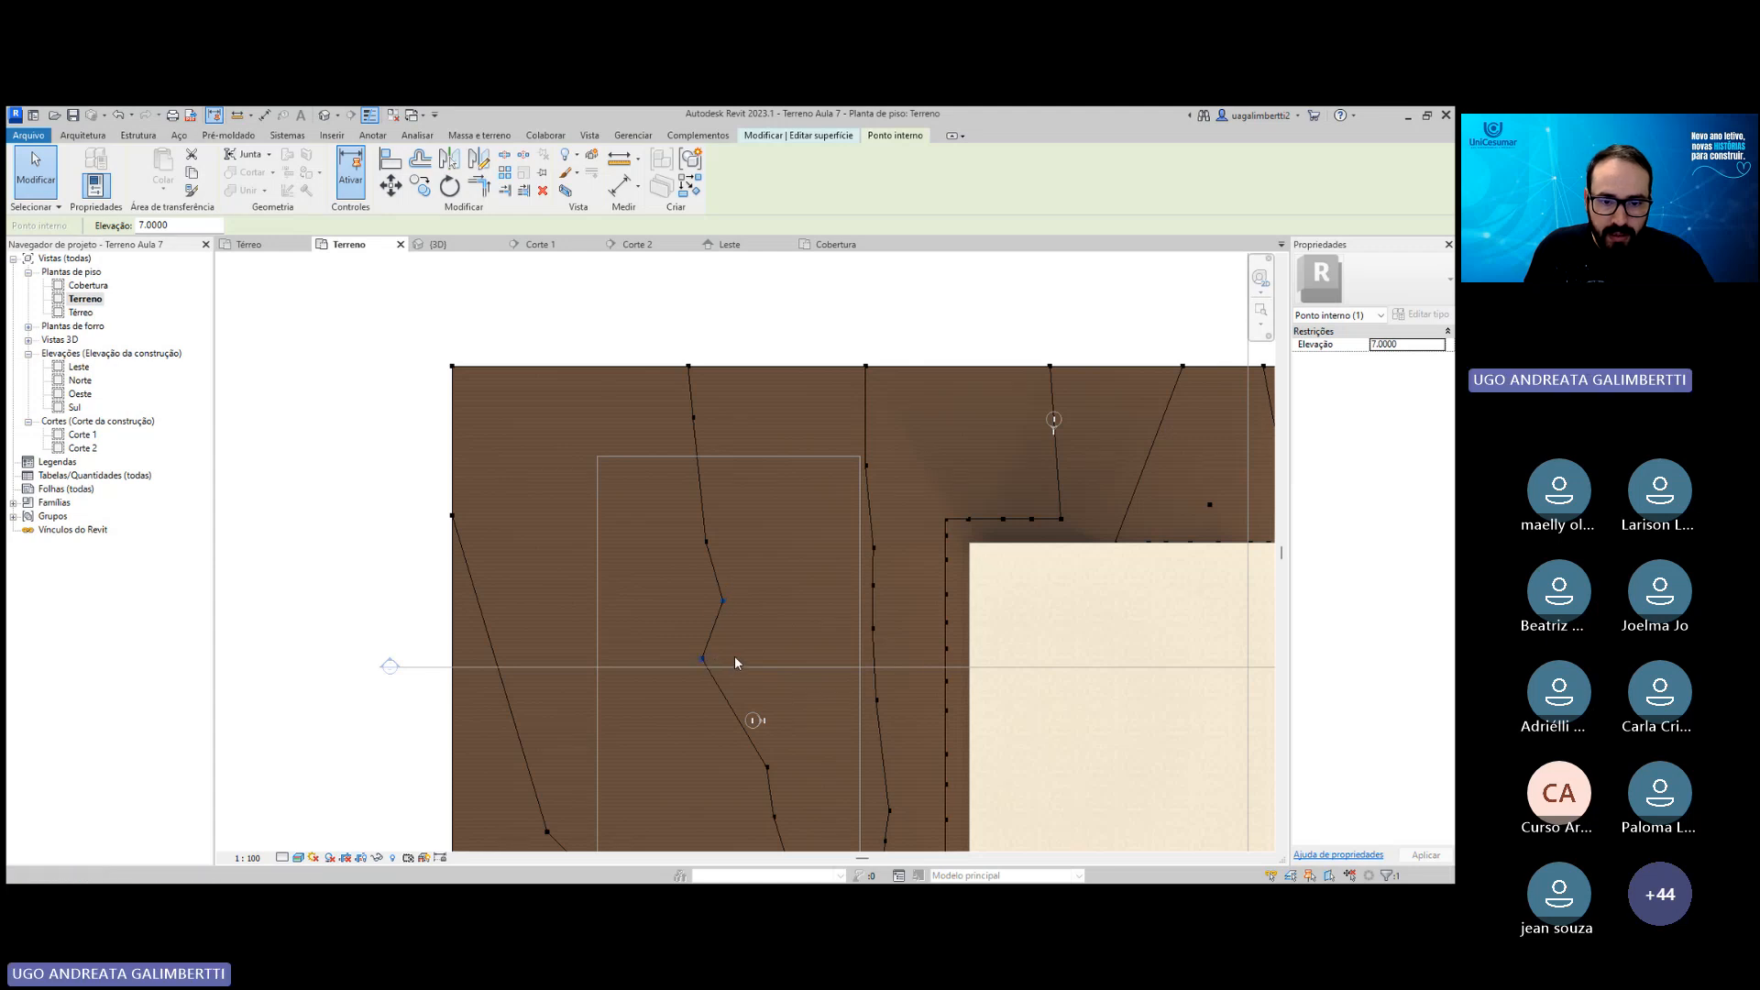
{"action": "scroll", "coordinate": [730, 660], "scroll_direction": "up", "scroll_amount": 2}
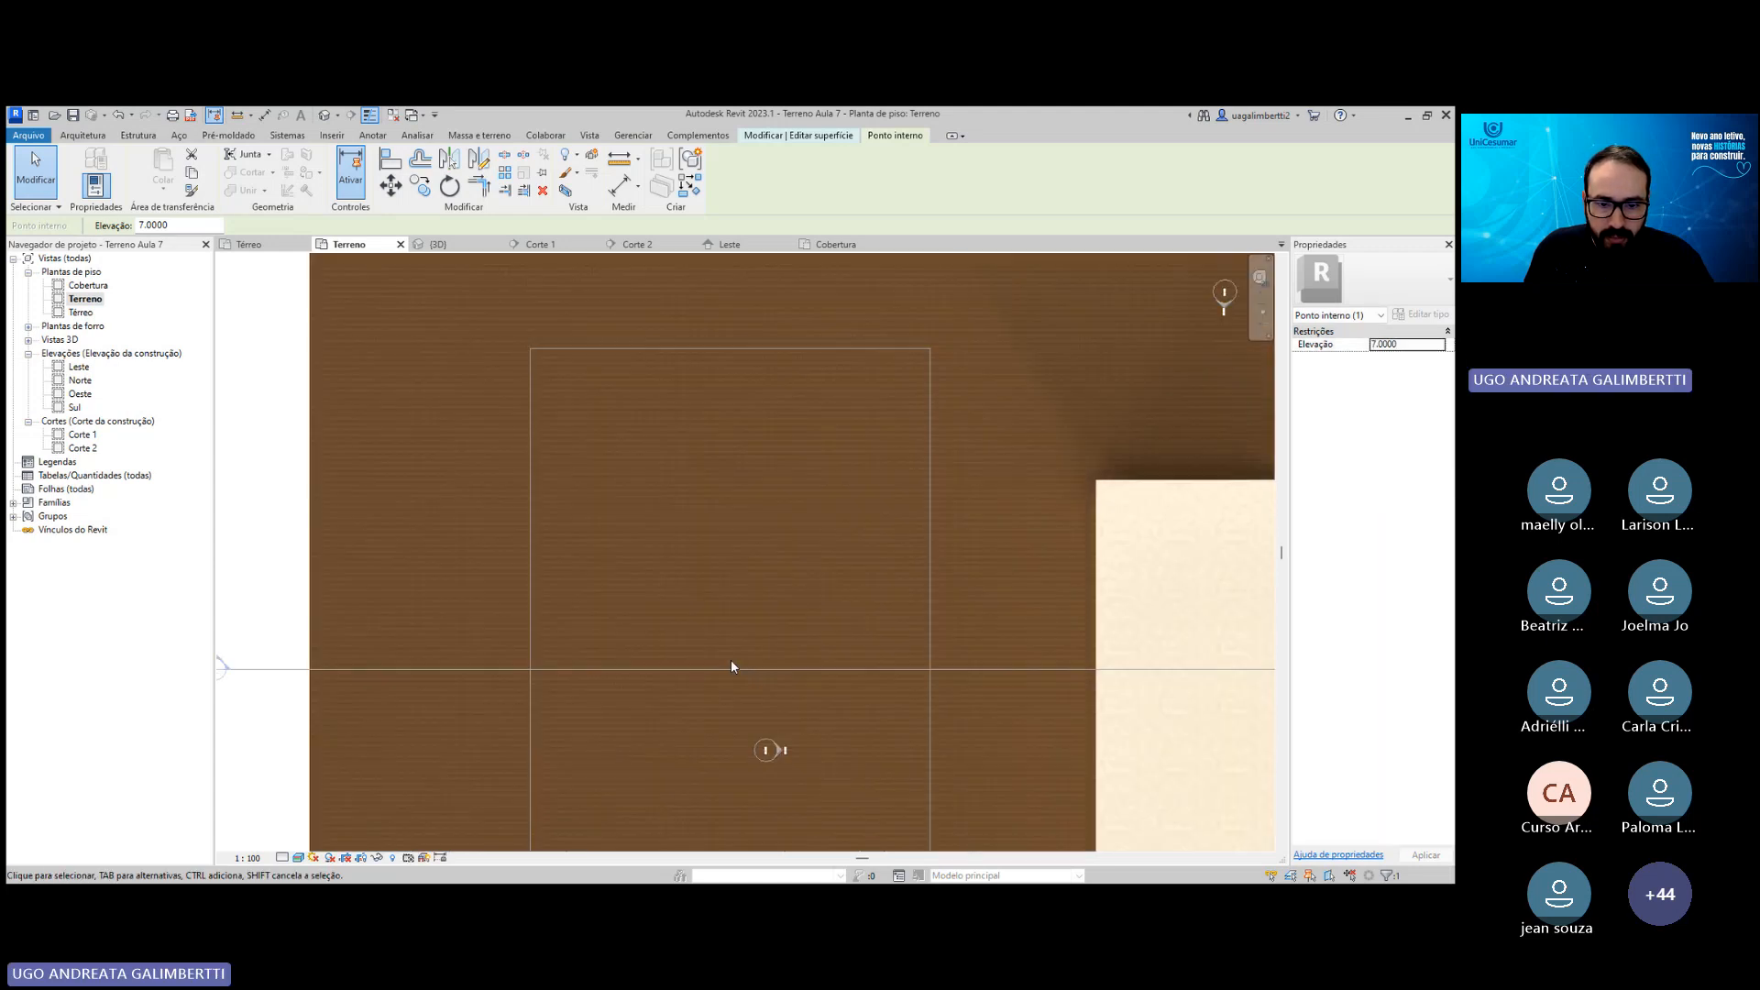
{"action": "scroll", "coordinate": [752, 528], "scroll_direction": "down", "scroll_amount": 3}
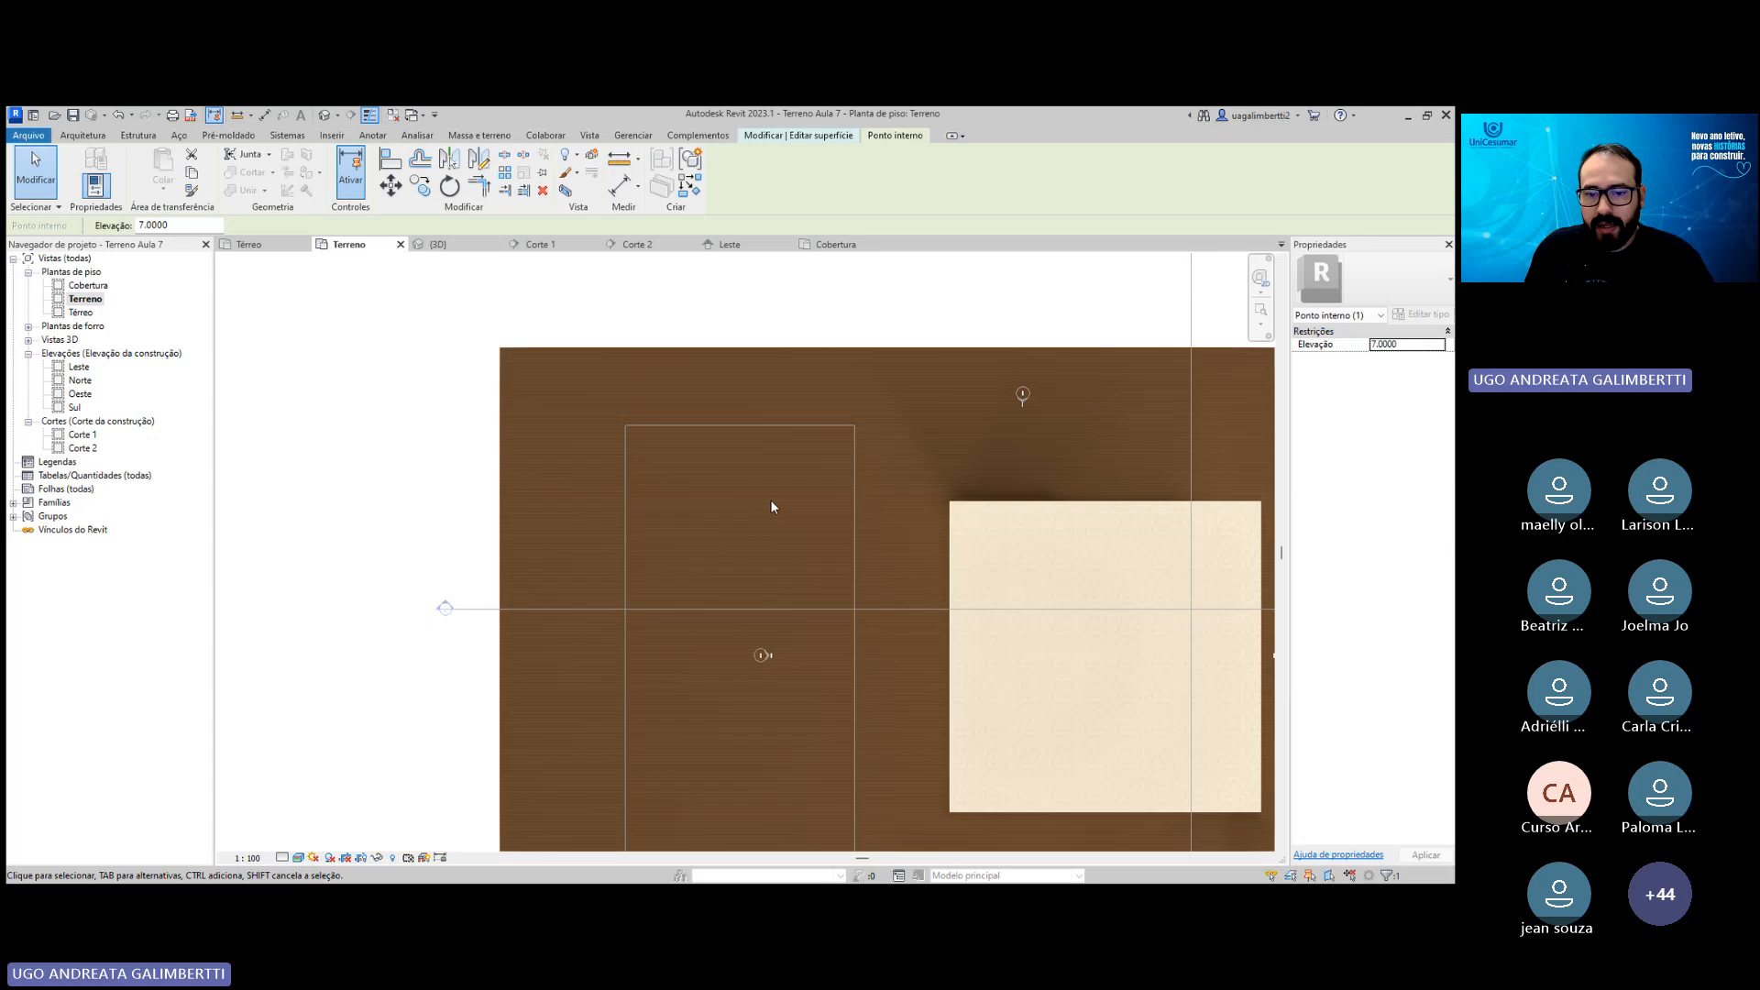
{"action": "scroll", "coordinate": [770, 506], "scroll_direction": "down", "scroll_amount": 2}
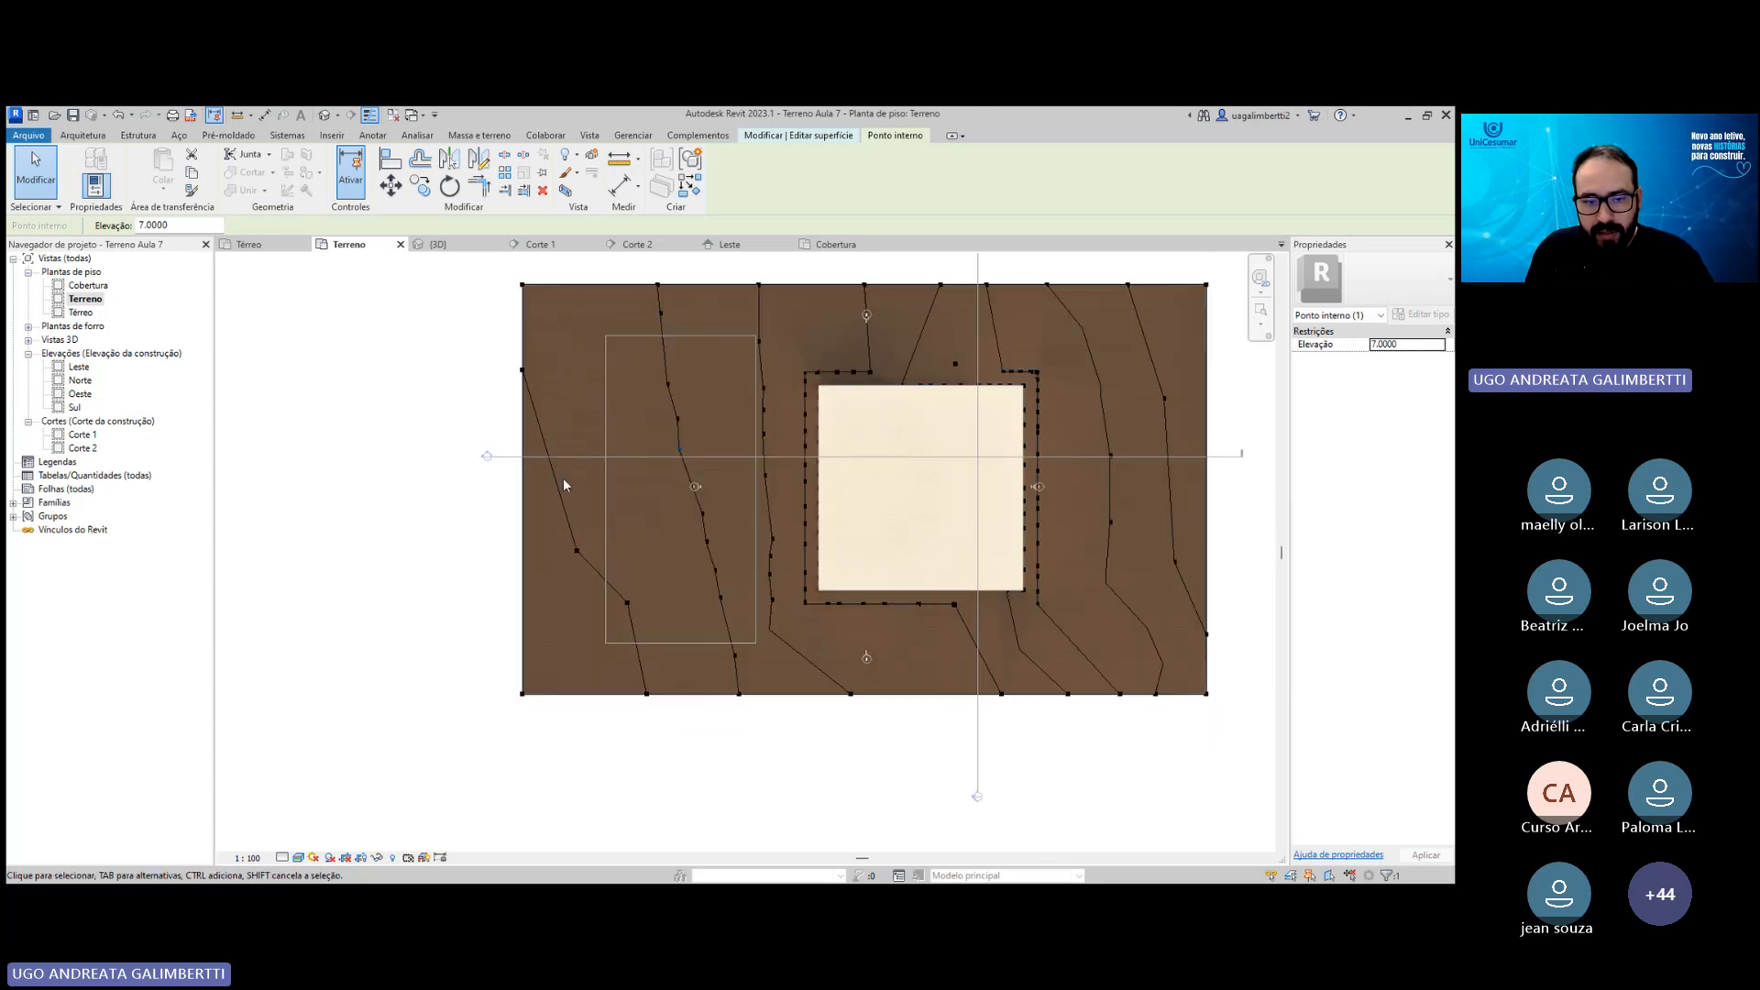
{"action": "scroll", "coordinate": [823, 463], "scroll_direction": "up", "scroll_amount": 1}
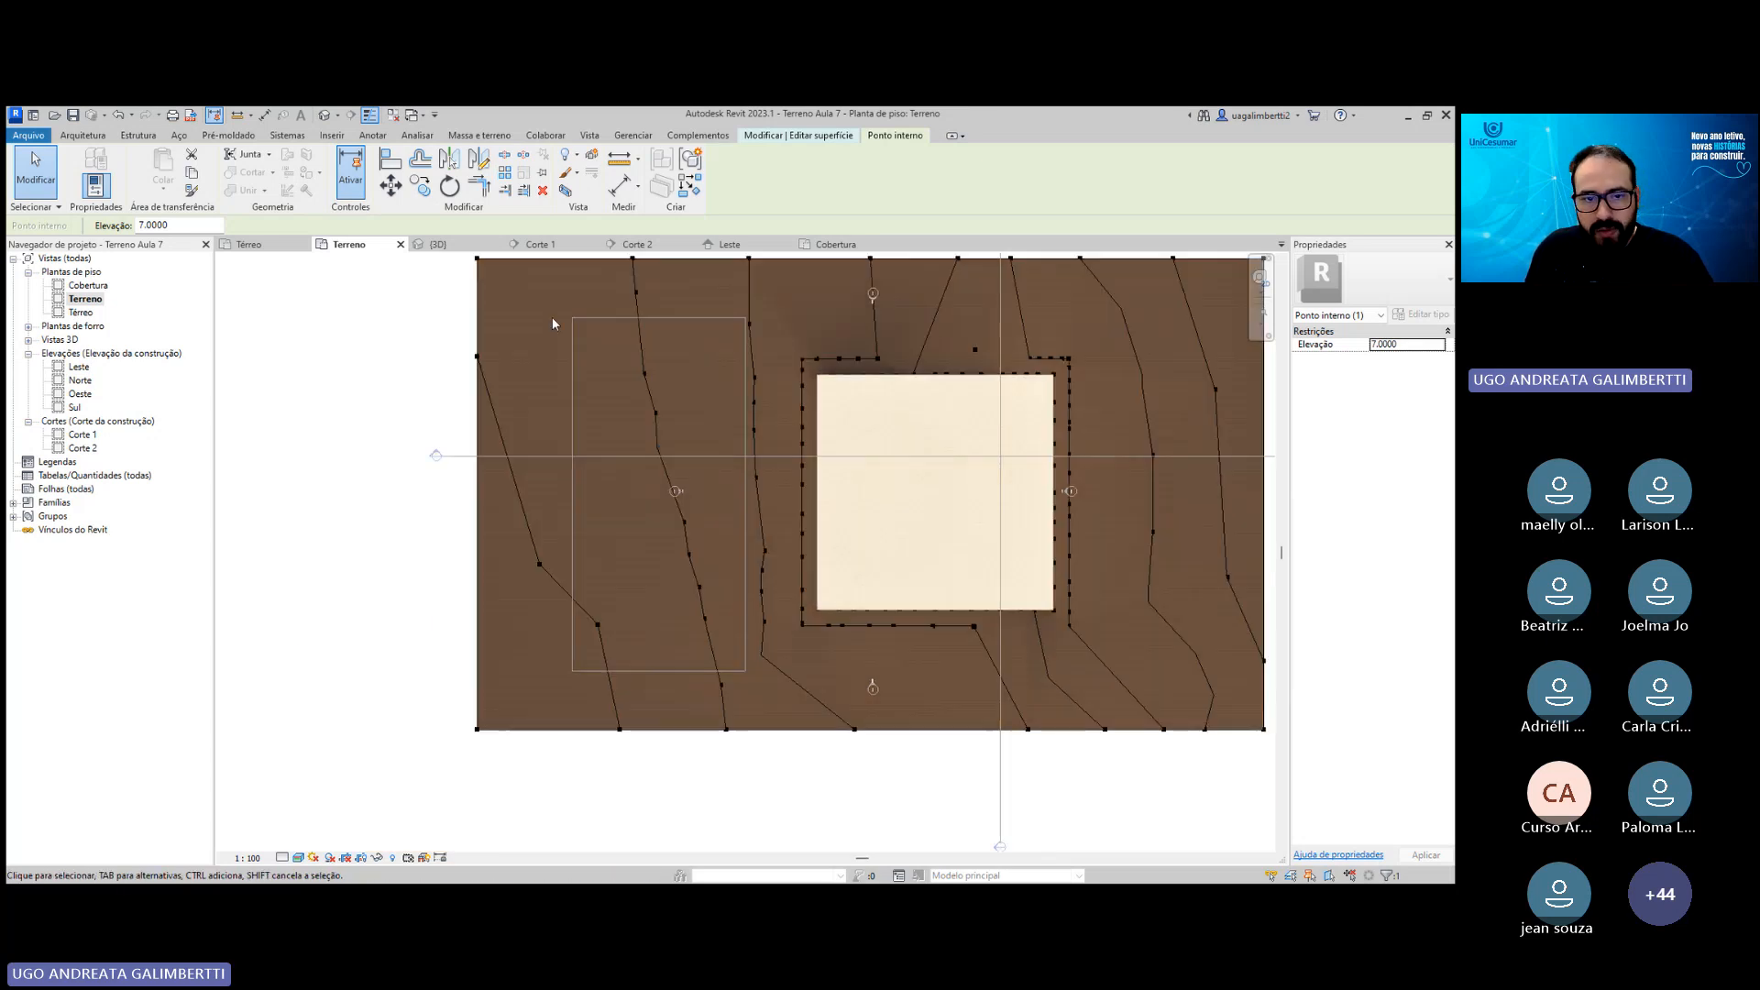
{"action": "middle_click_drag", "start_coordinate": [1069, 449], "coordinate": [693, 441]}
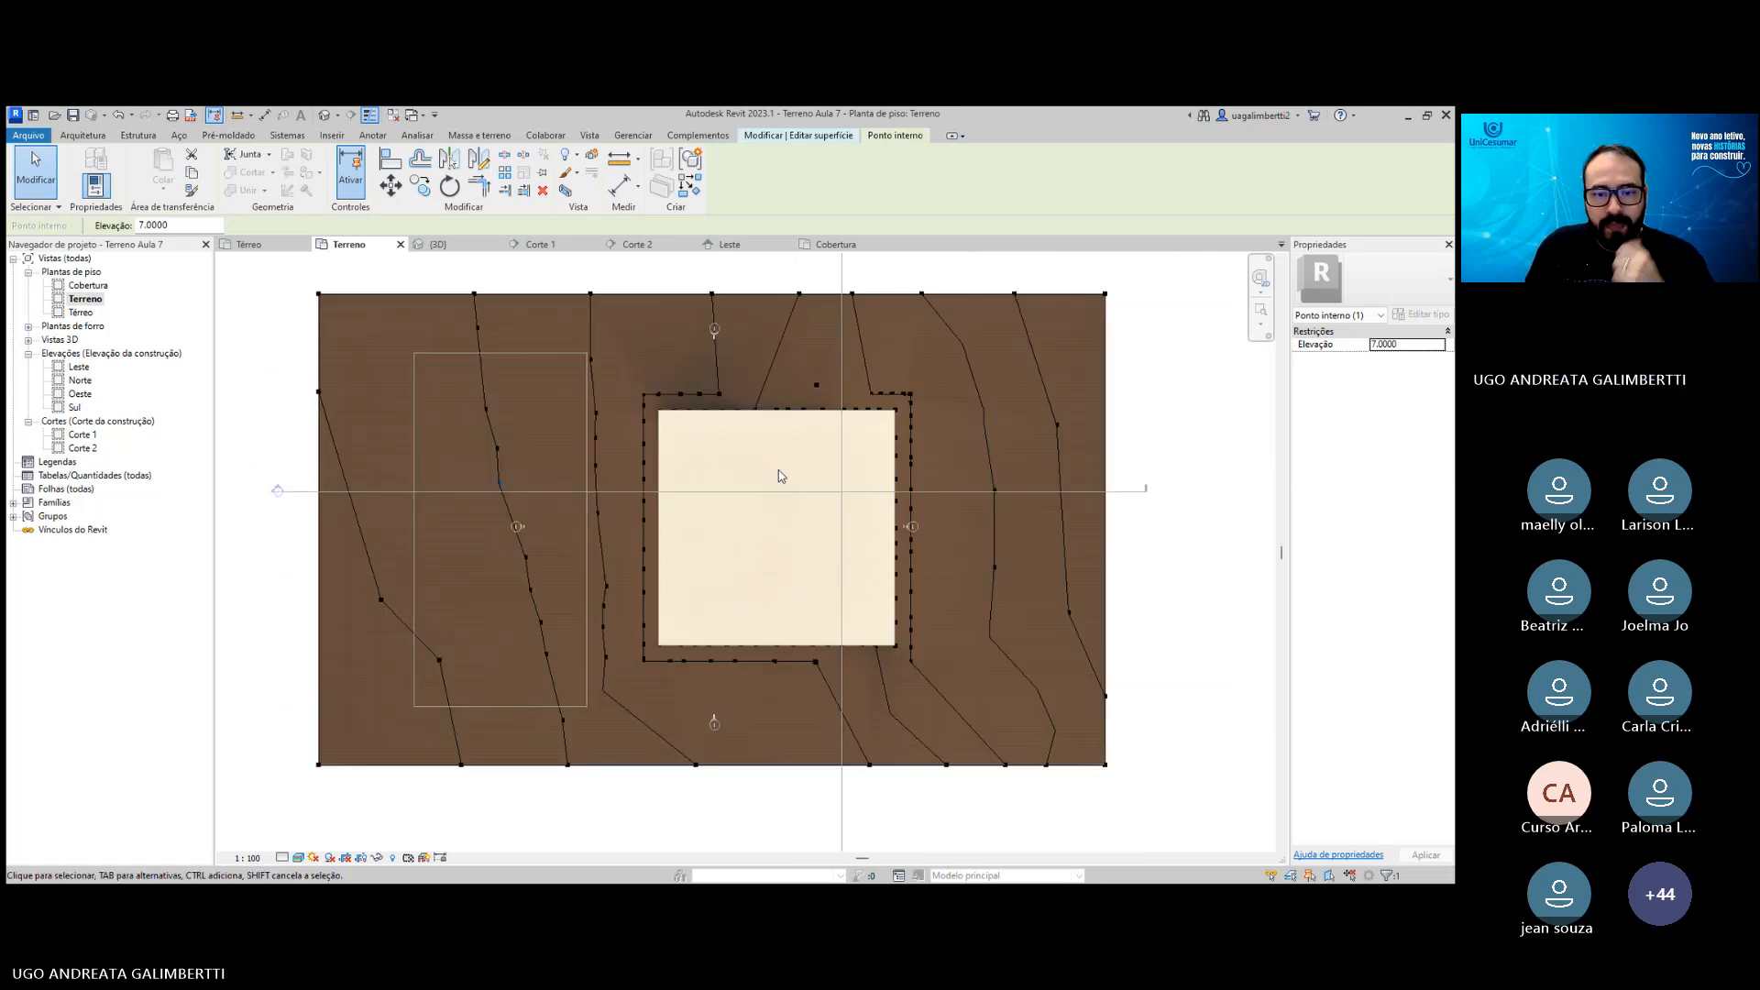
{"action": "scroll", "coordinate": [756, 498], "scroll_direction": "up", "scroll_amount": 1}
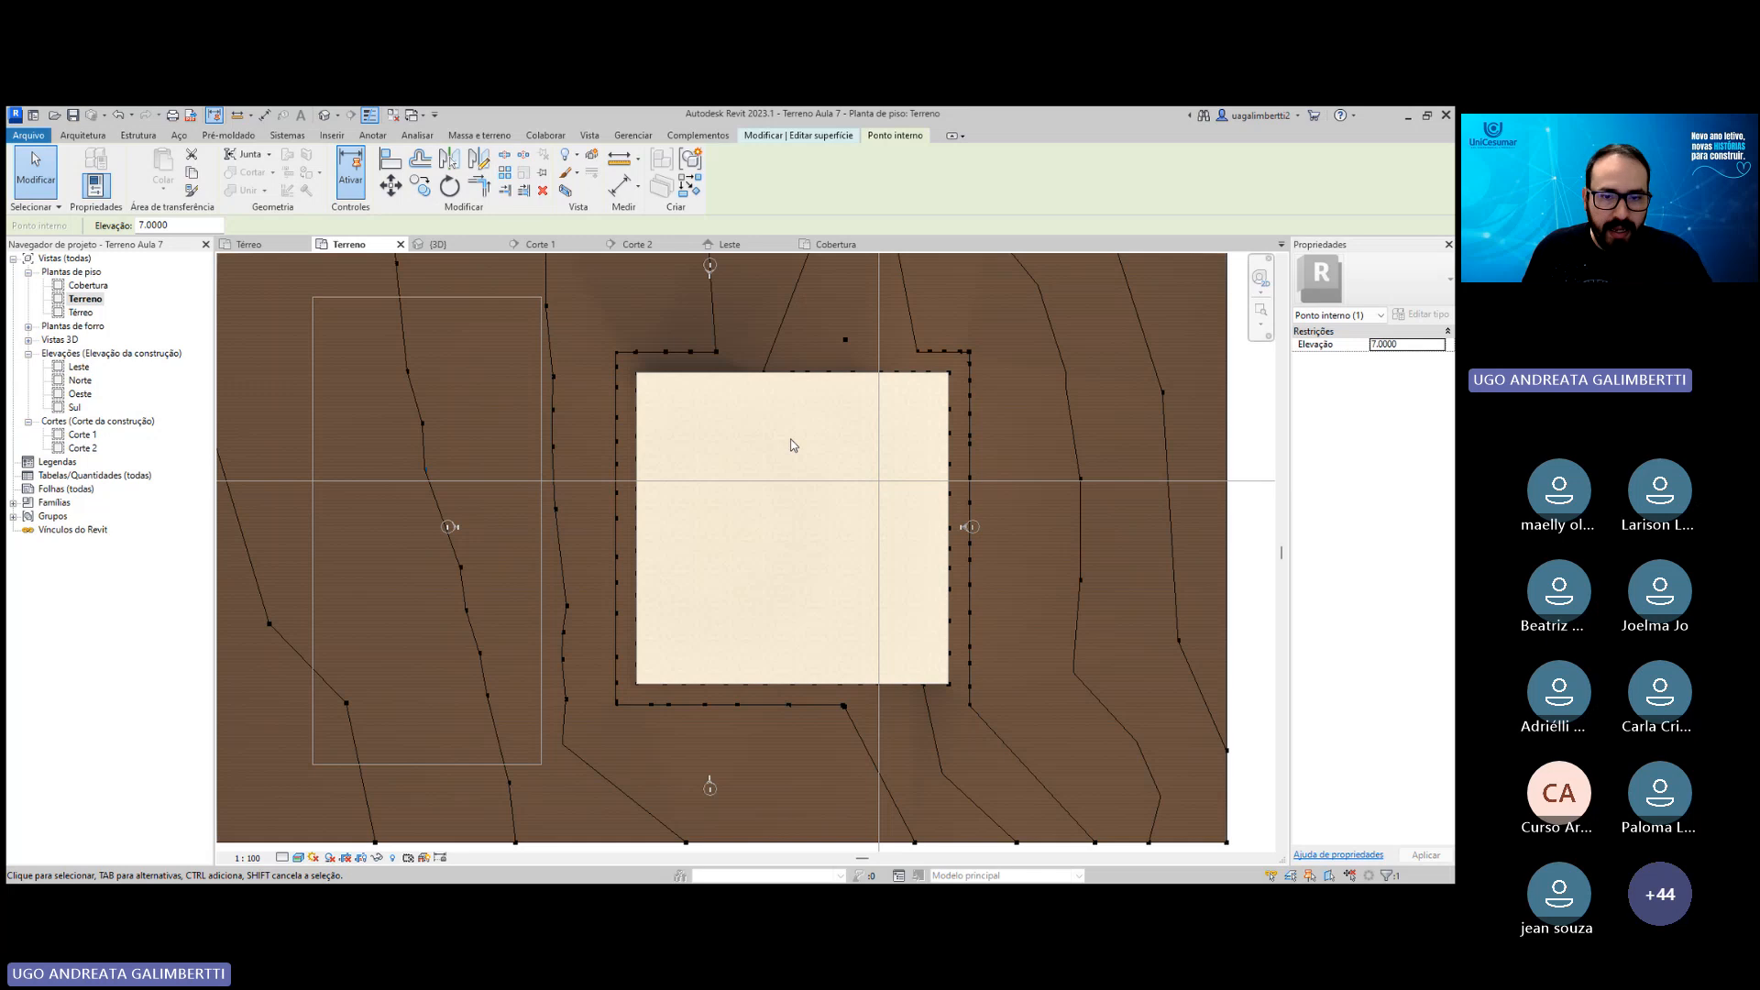
Open the Térreo floor plan, clear the point selection and finish the topography's surface edit.
{"action": "double_click", "coordinate": [98, 303]}
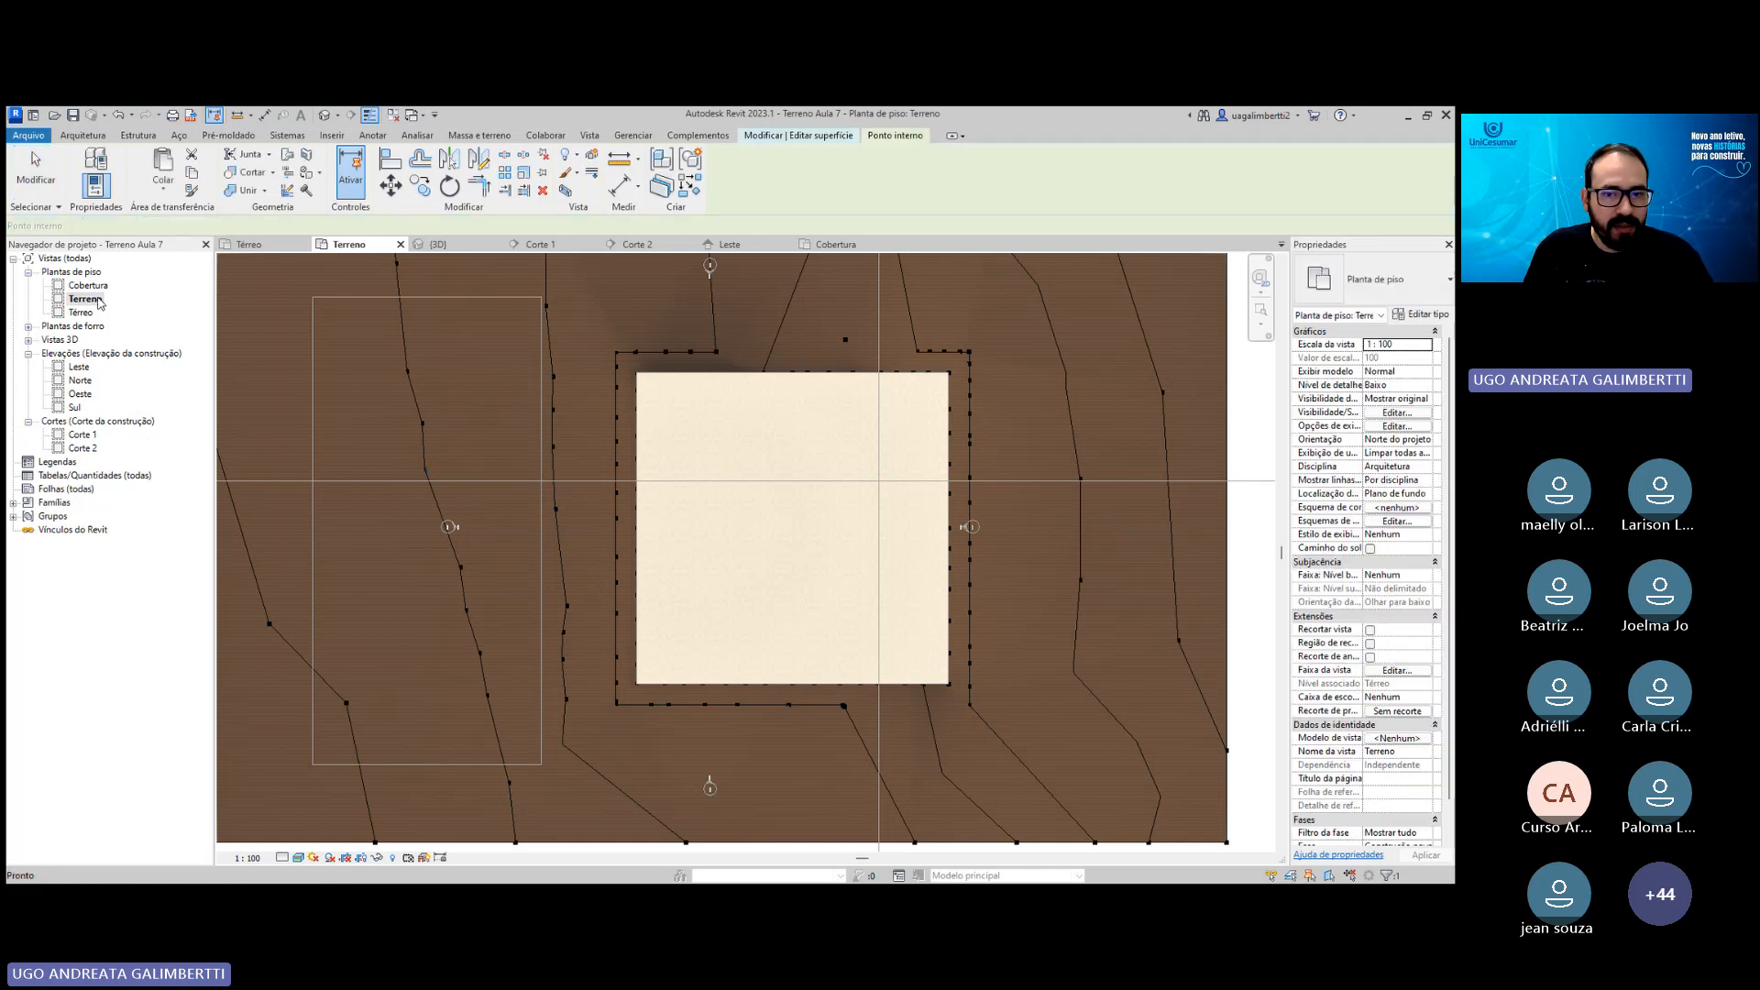
{"action": "scroll", "coordinate": [845, 460], "scroll_direction": "down", "scroll_amount": 2}
{"action": "double_click", "coordinate": [81, 313]}
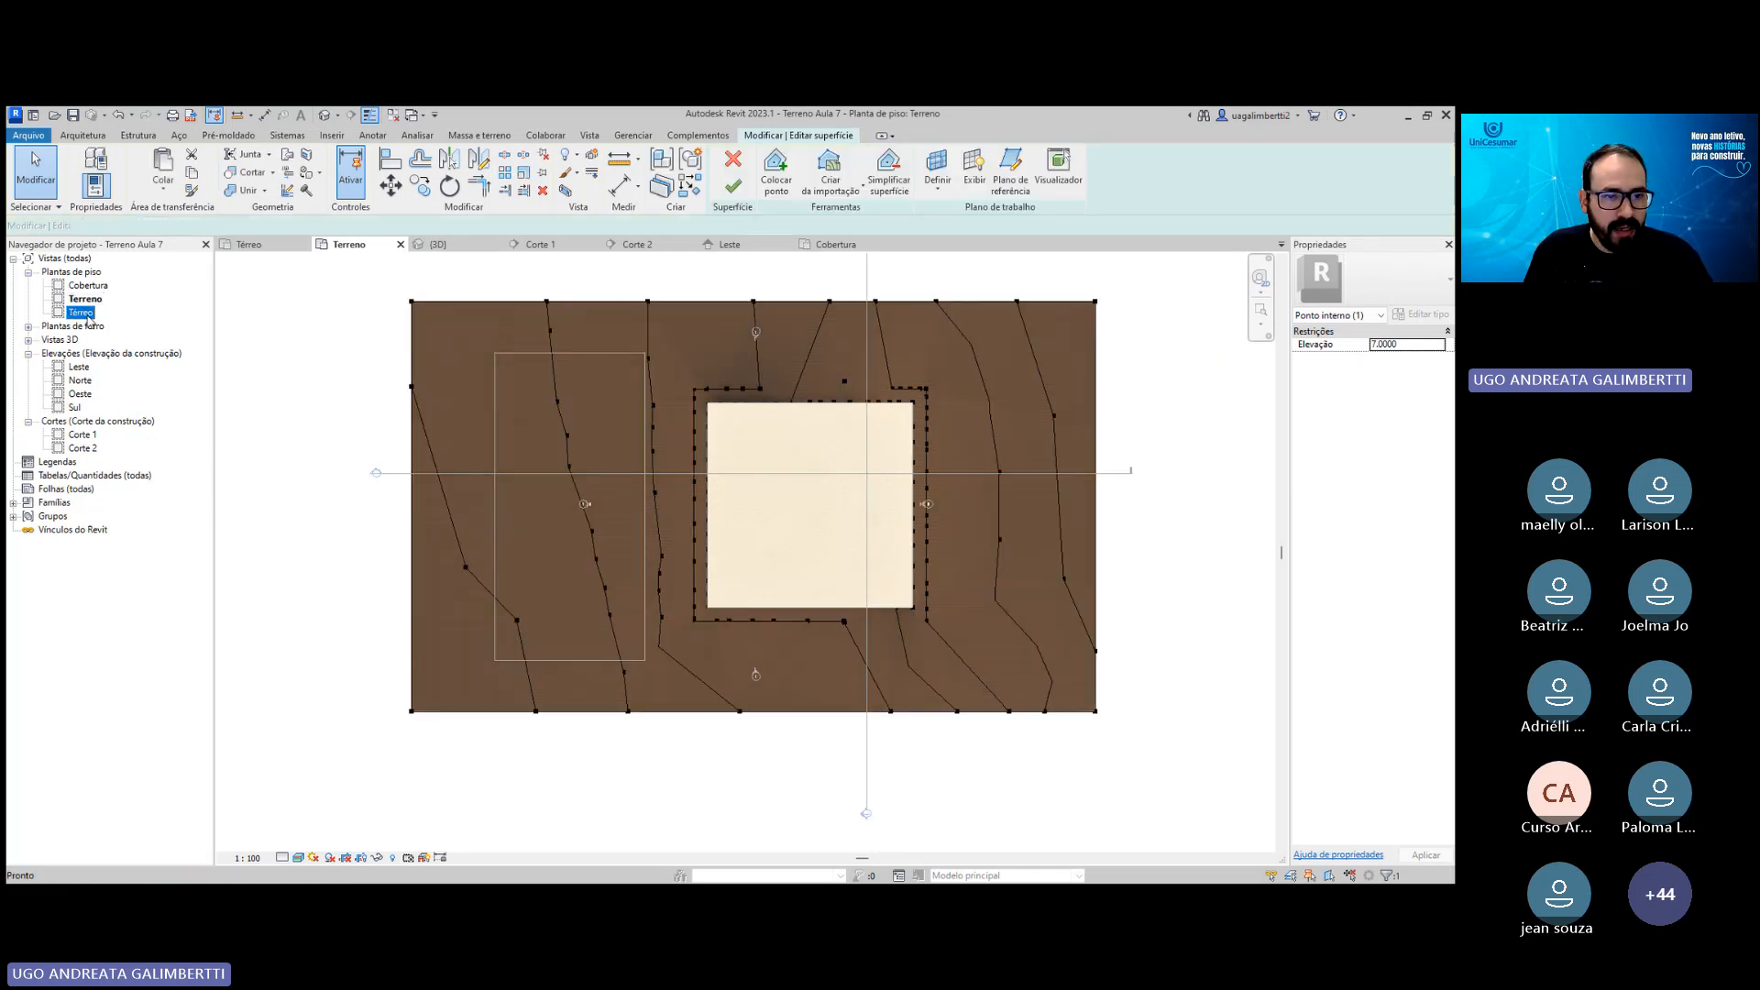
{"action": "scroll", "coordinate": [1000, 449], "scroll_direction": "up", "scroll_amount": 3}
{"action": "scroll", "coordinate": [1001, 449], "scroll_direction": "down", "scroll_amount": 3}
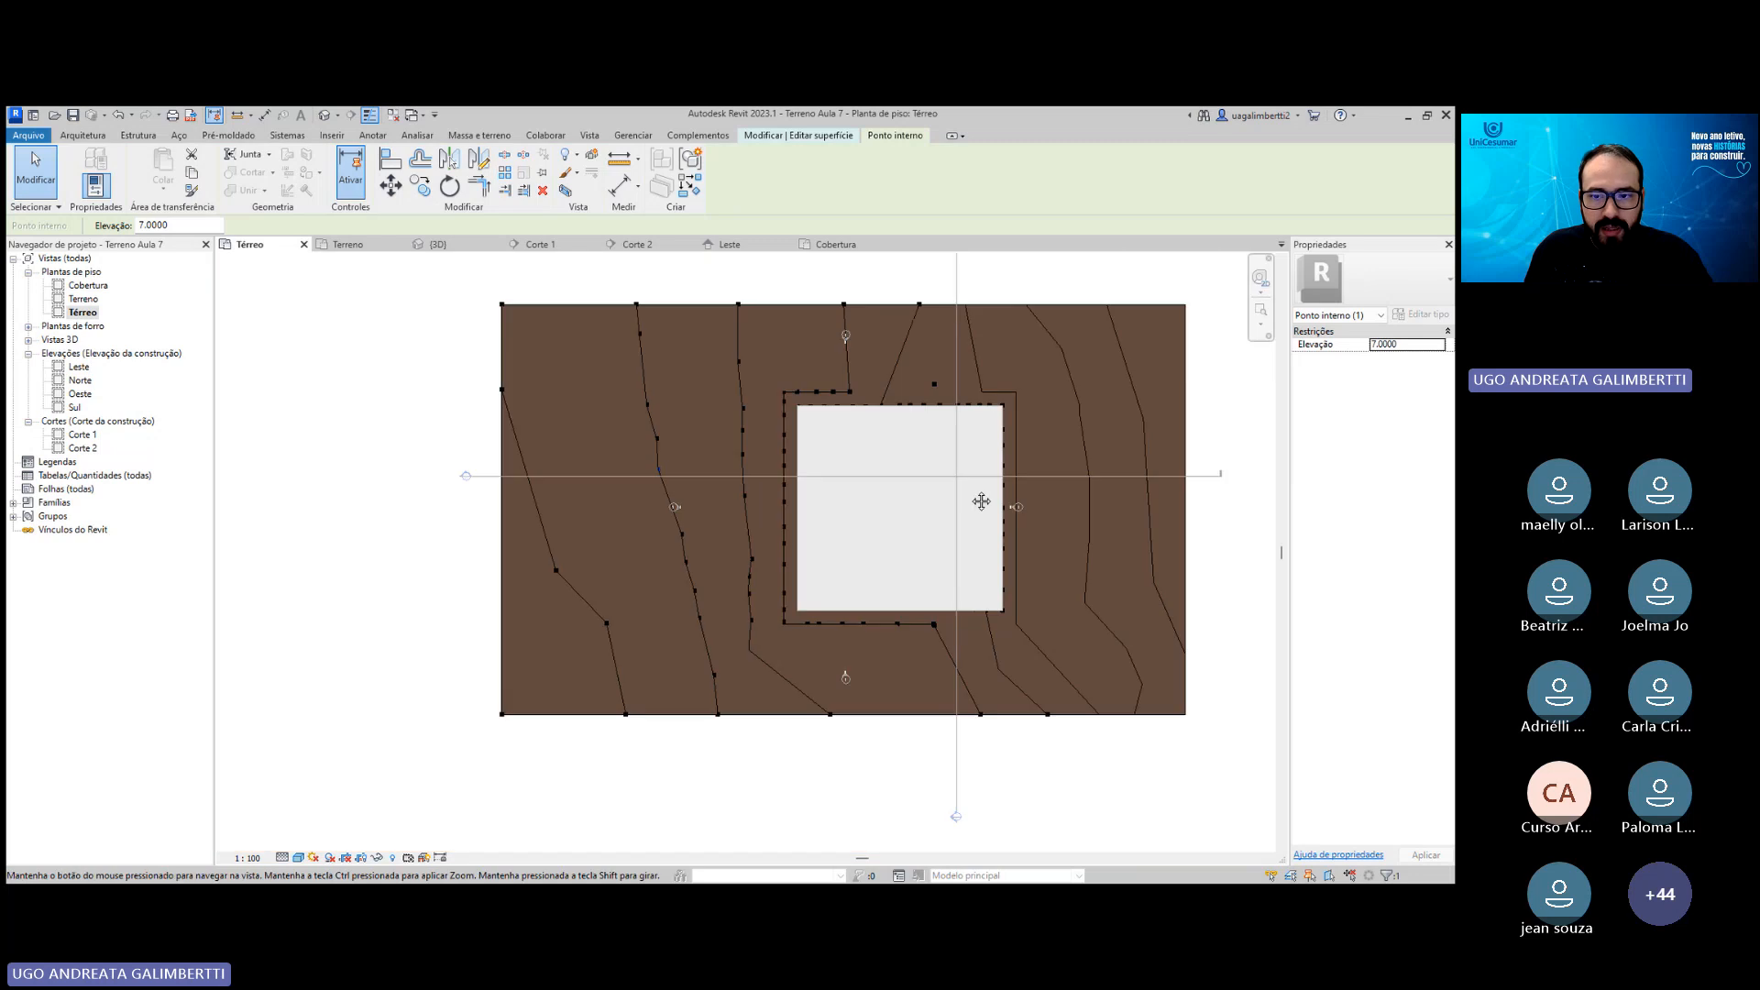
{"action": "key", "text": "Escape"}
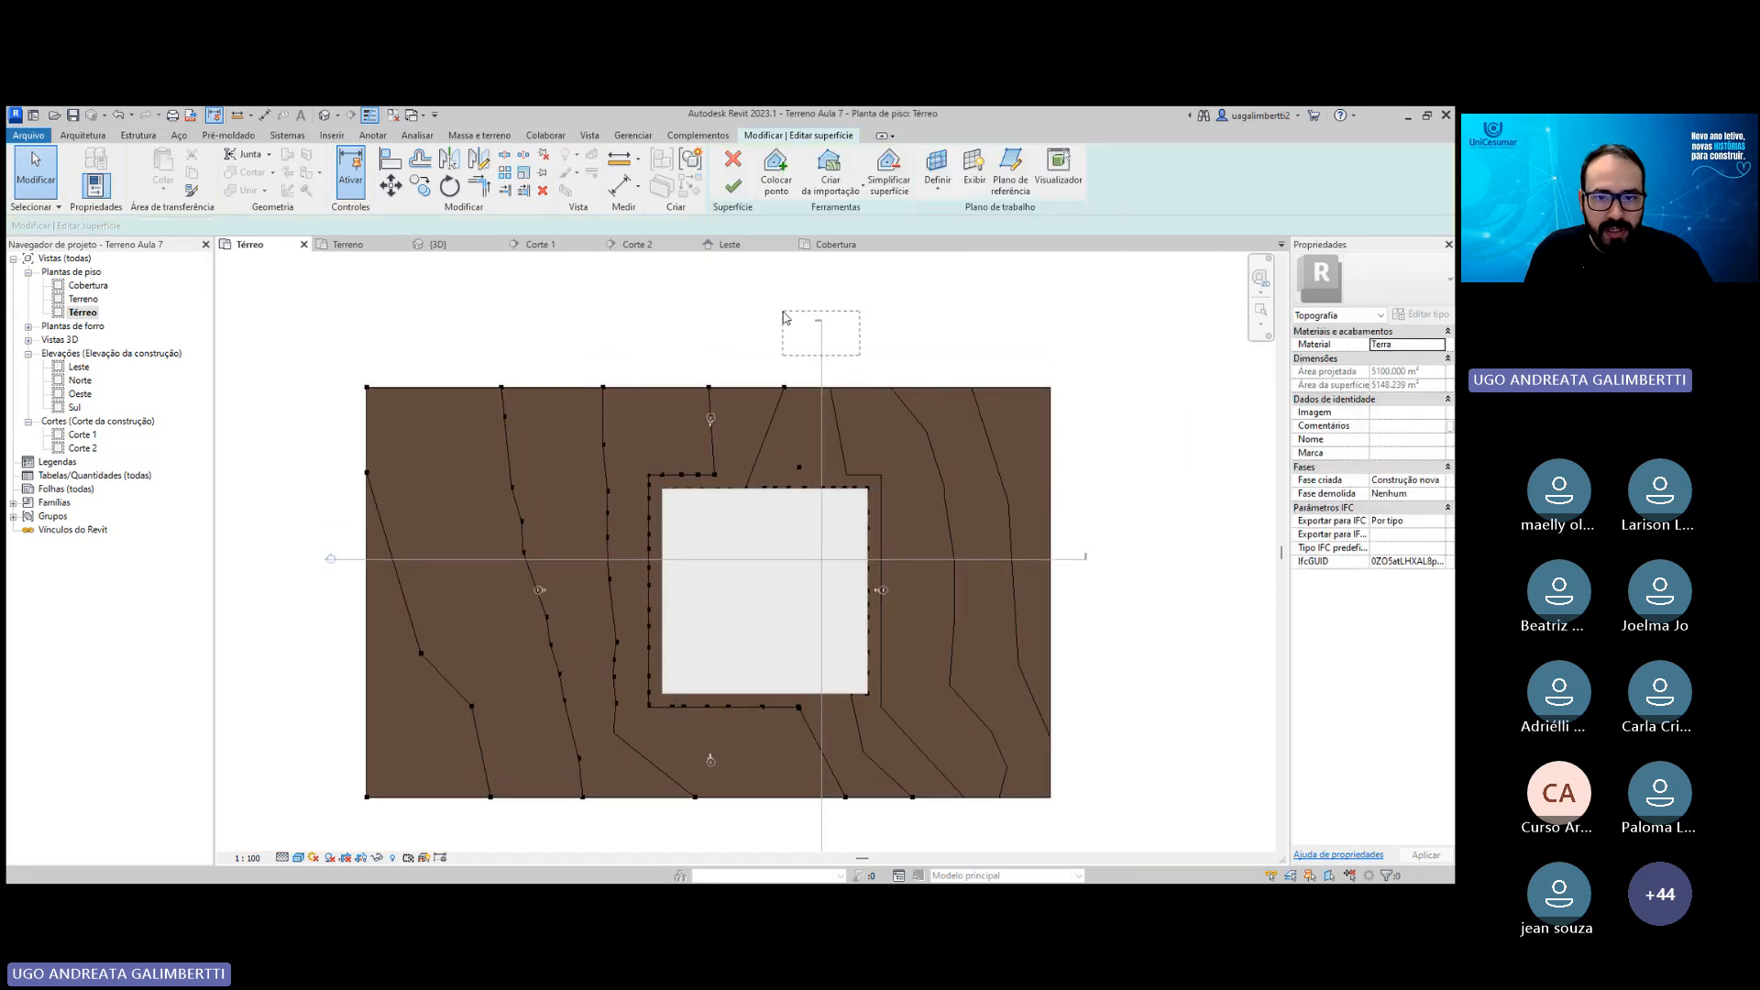
{"action": "left_click", "coordinate": [734, 188]}
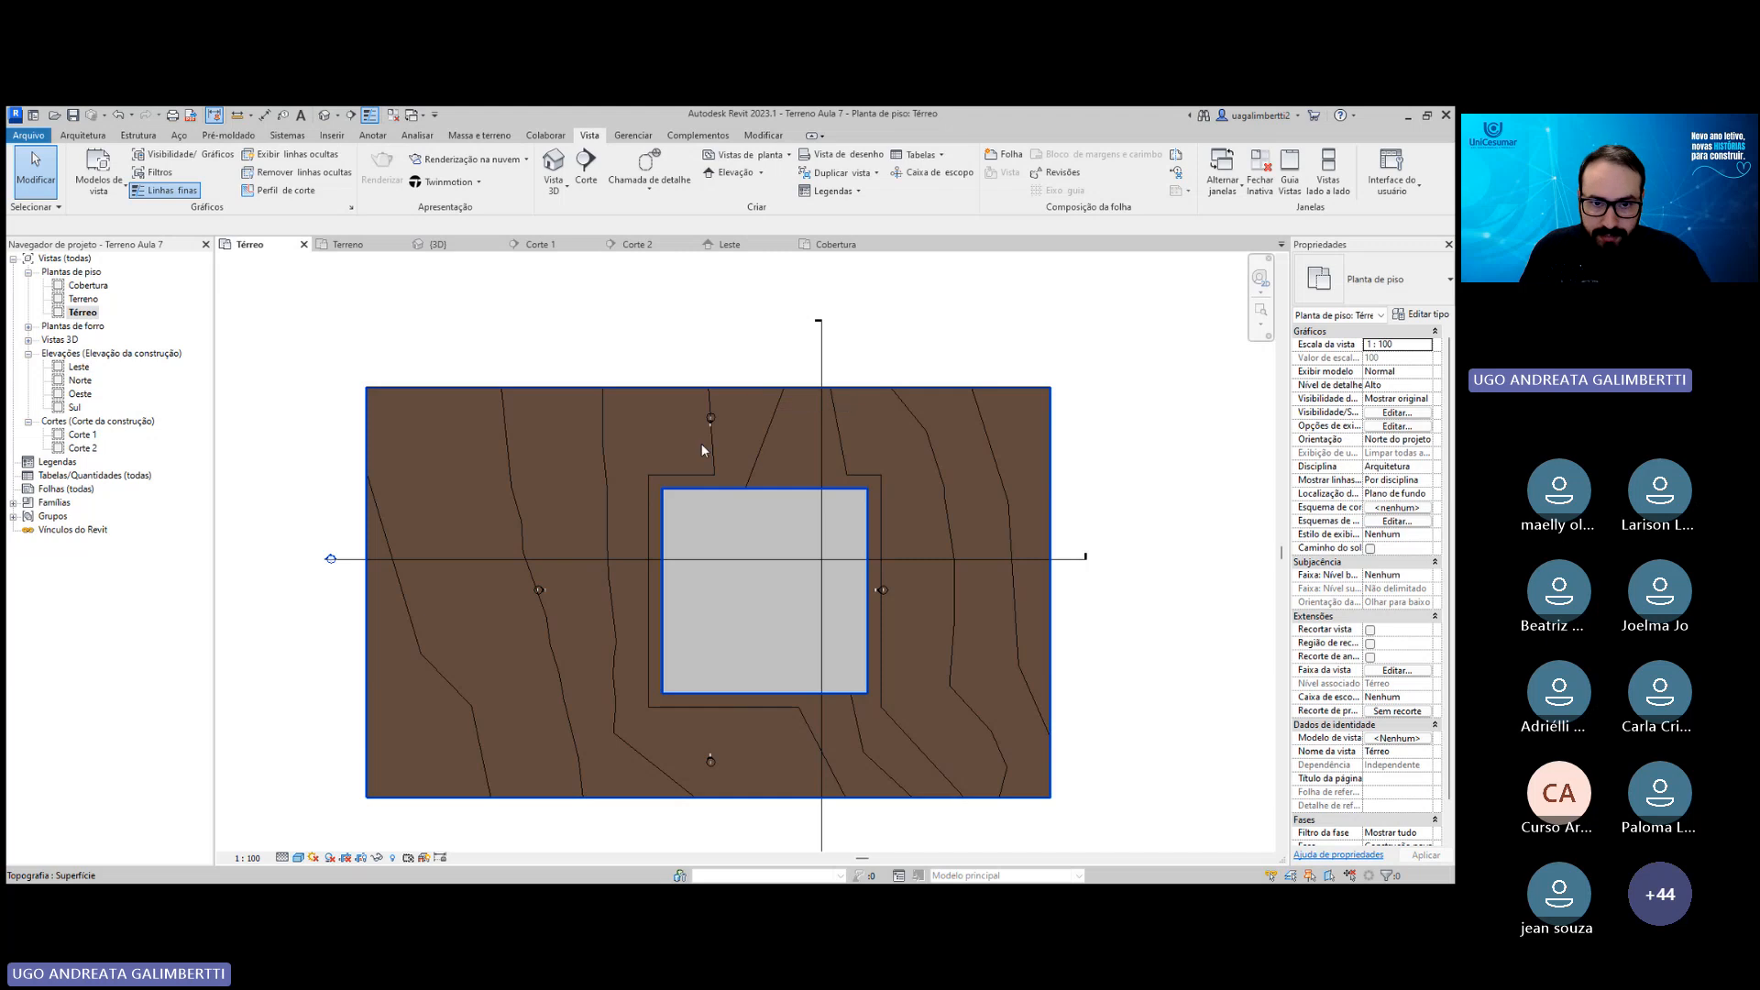
Move the whole north elevation marker off the topography to a spot beyond the terrain's northern edge.
{"action": "scroll", "coordinate": [700, 443], "scroll_direction": "up", "scroll_amount": 5}
{"action": "scroll", "coordinate": [729, 401], "scroll_direction": "down", "scroll_amount": 5}
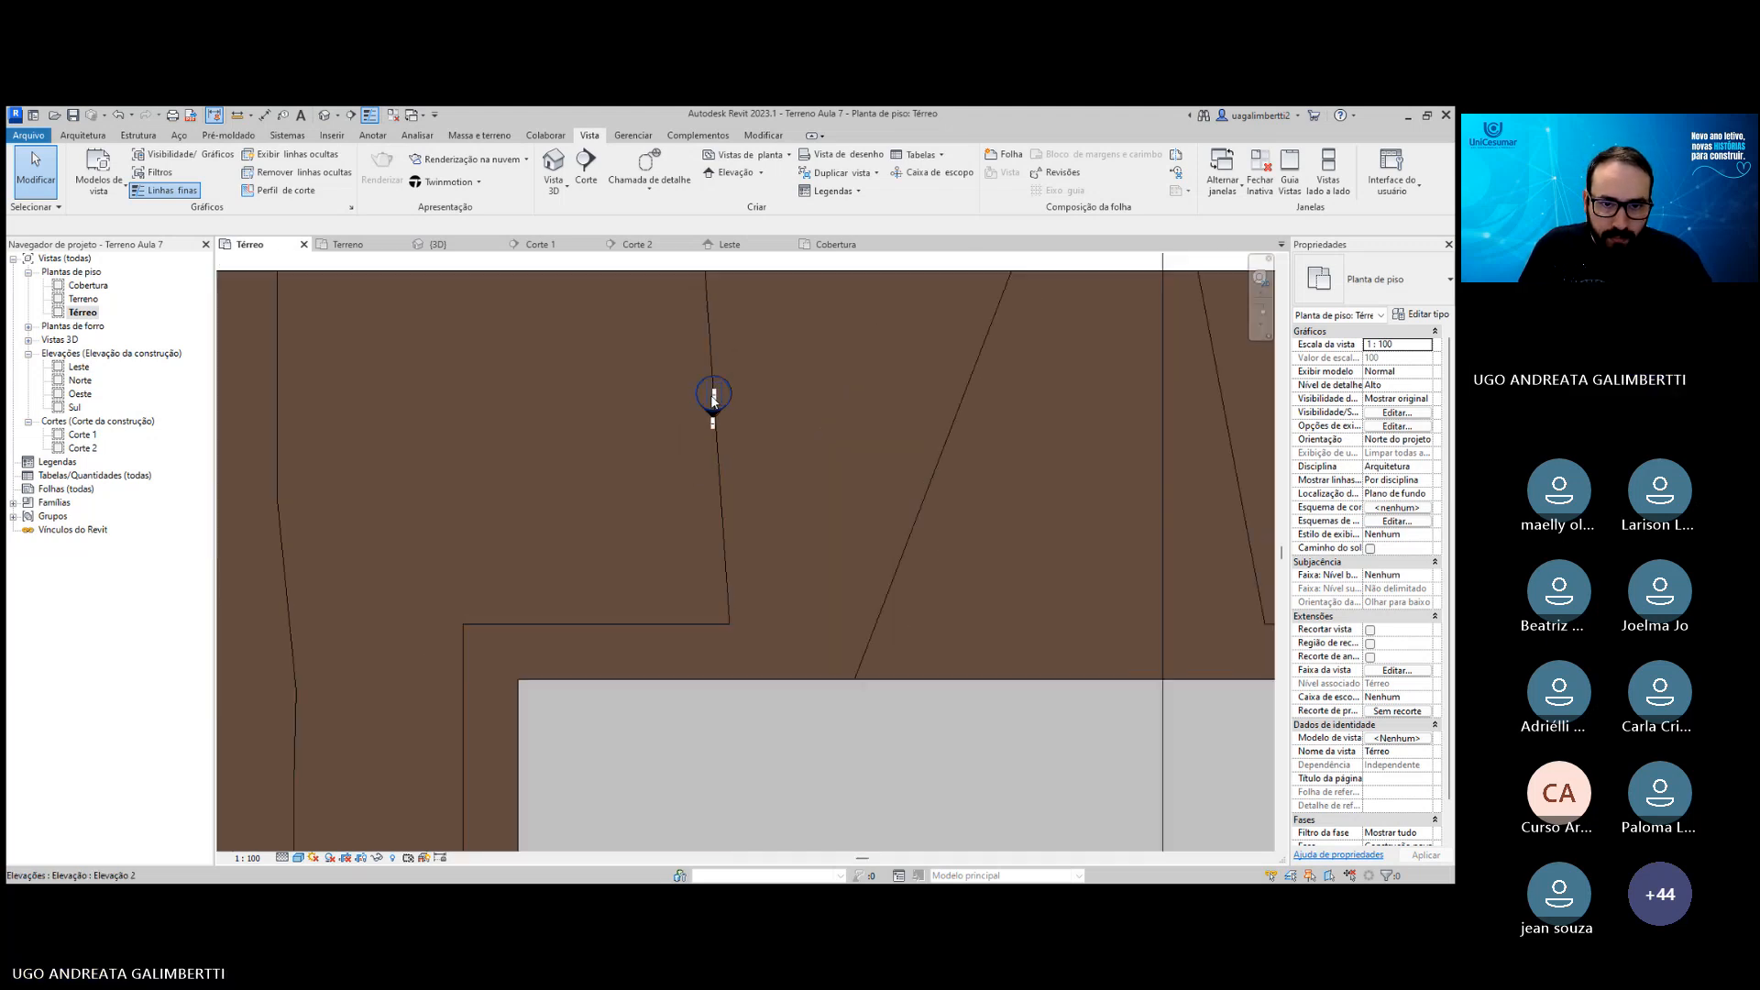
{"action": "left_click", "coordinate": [715, 403]}
{"action": "scroll", "coordinate": [715, 406], "scroll_direction": "up", "scroll_amount": 2}
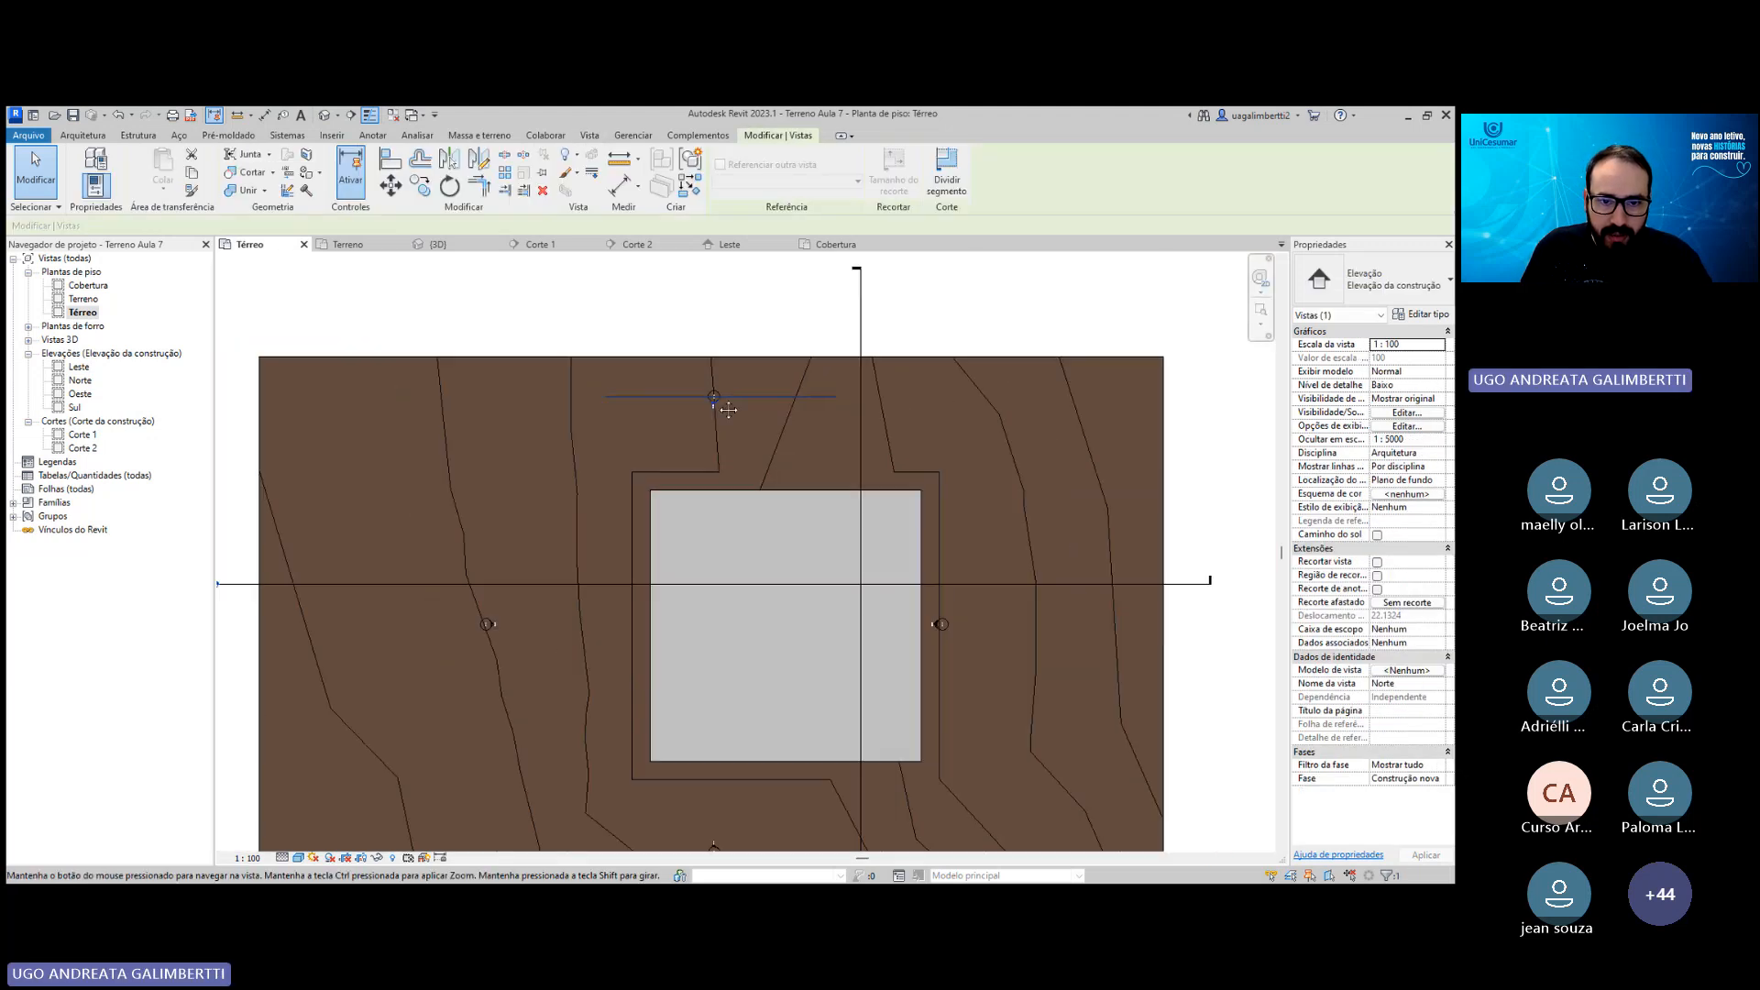
{"action": "left_click_drag", "start_coordinate": [722, 418], "coordinate": [723, 385]}
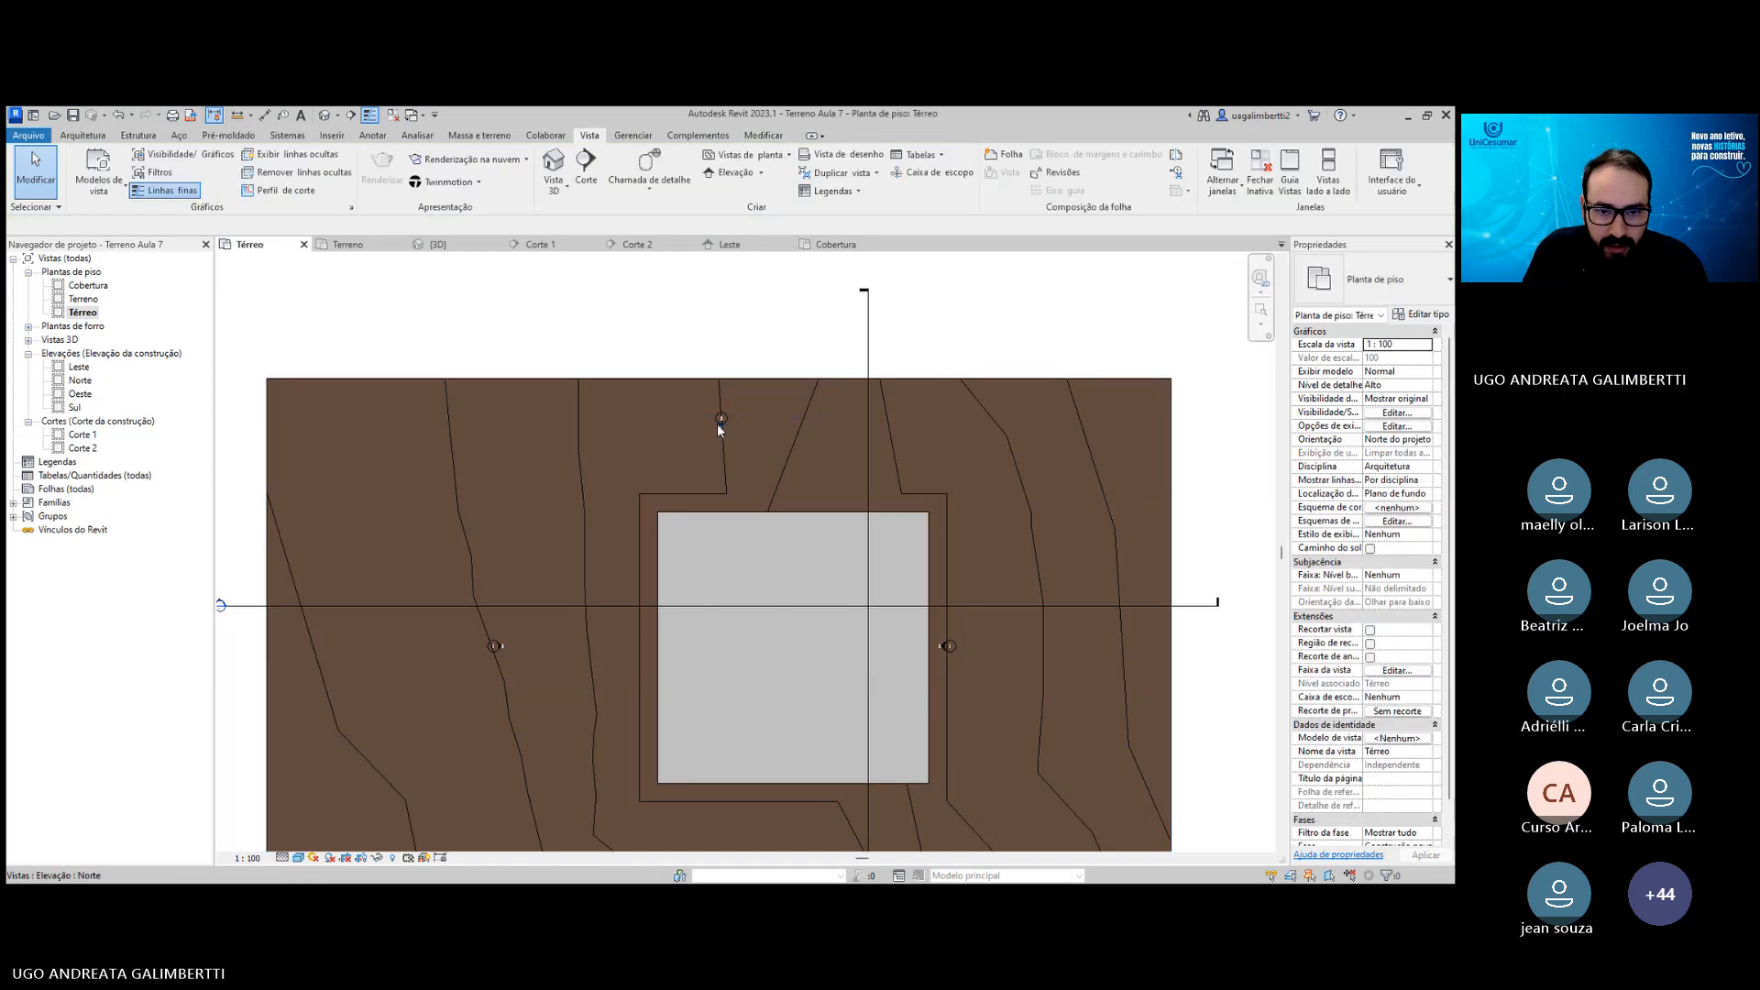
{"action": "scroll", "coordinate": [722, 423], "scroll_direction": "up", "scroll_amount": 2}
{"action": "left_click", "coordinate": [725, 411]}
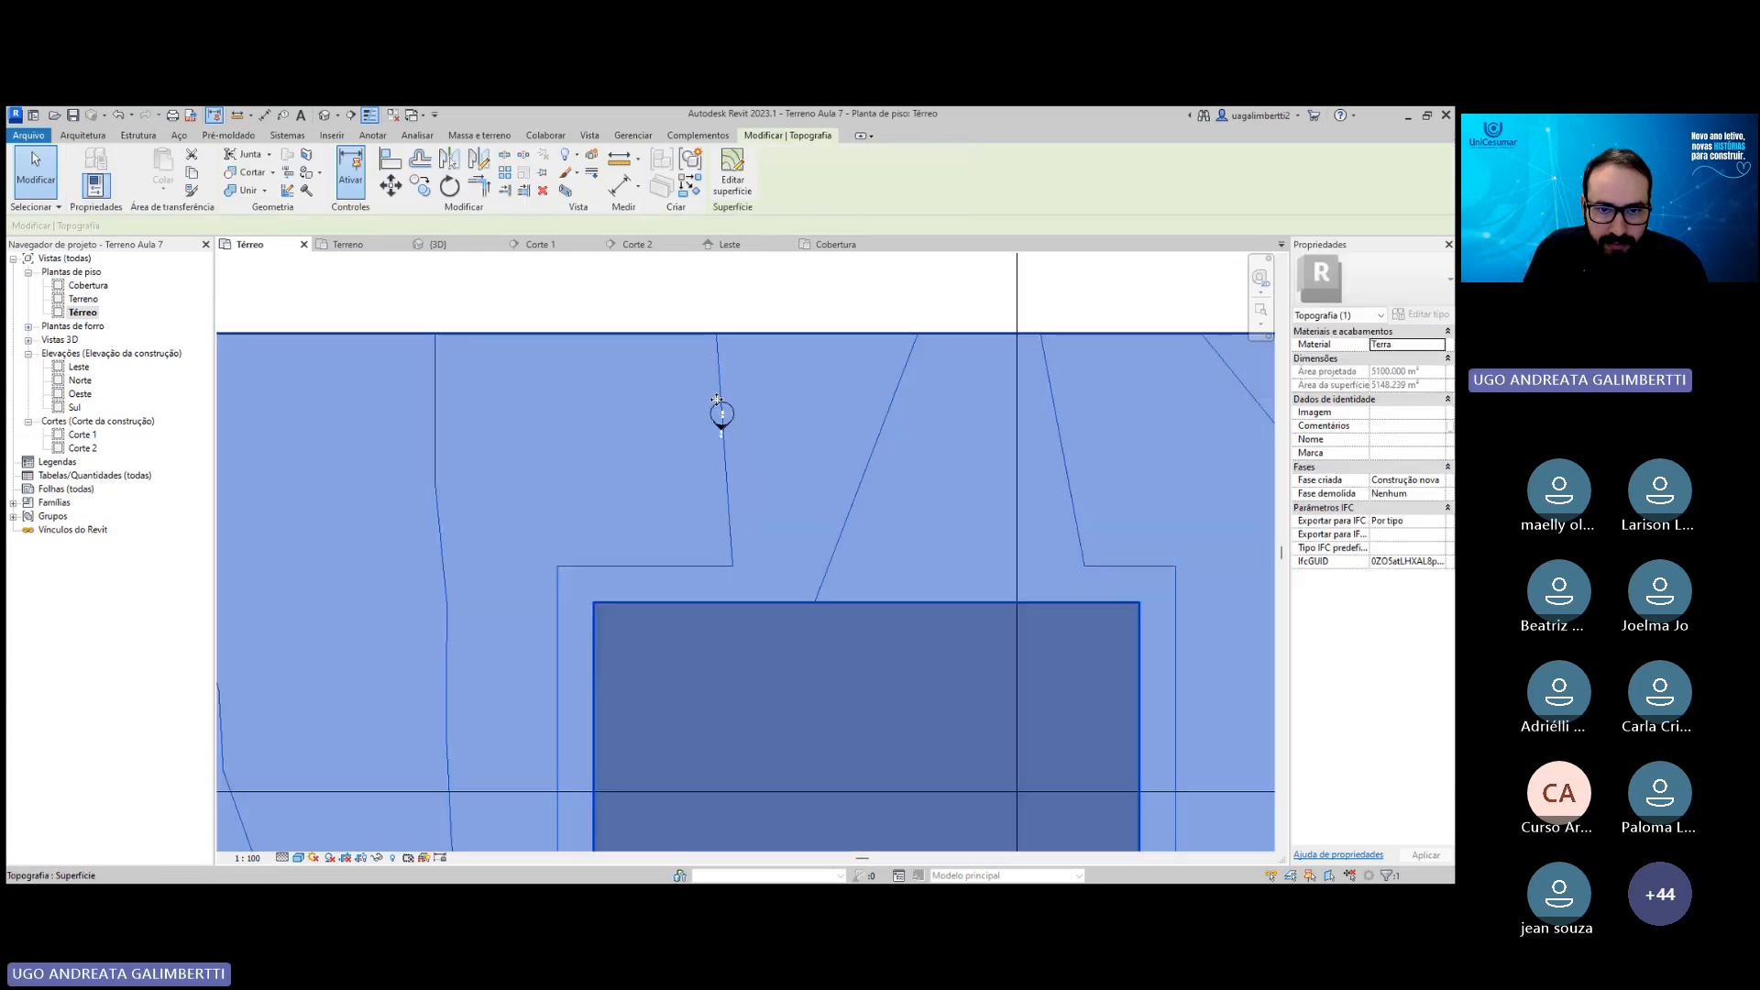
{"action": "left_click_drag", "start_coordinate": [634, 295], "coordinate": [761, 476]}
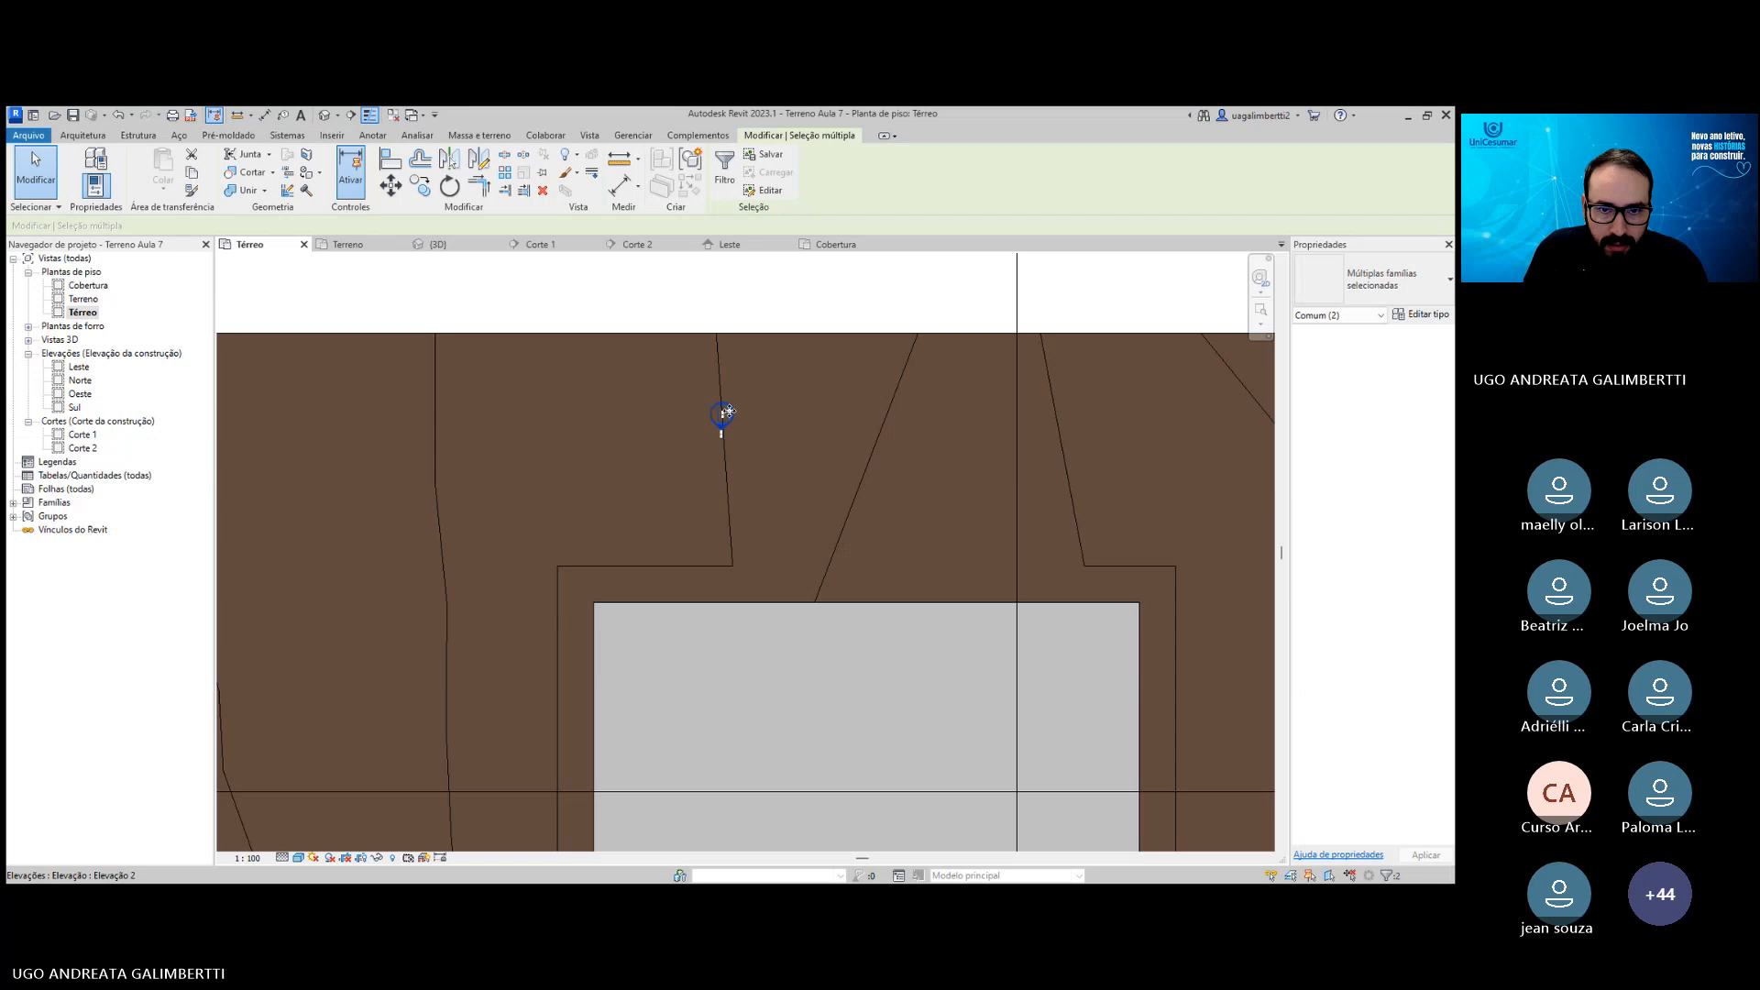
{"action": "scroll", "coordinate": [724, 412], "scroll_direction": "down", "scroll_amount": 2}
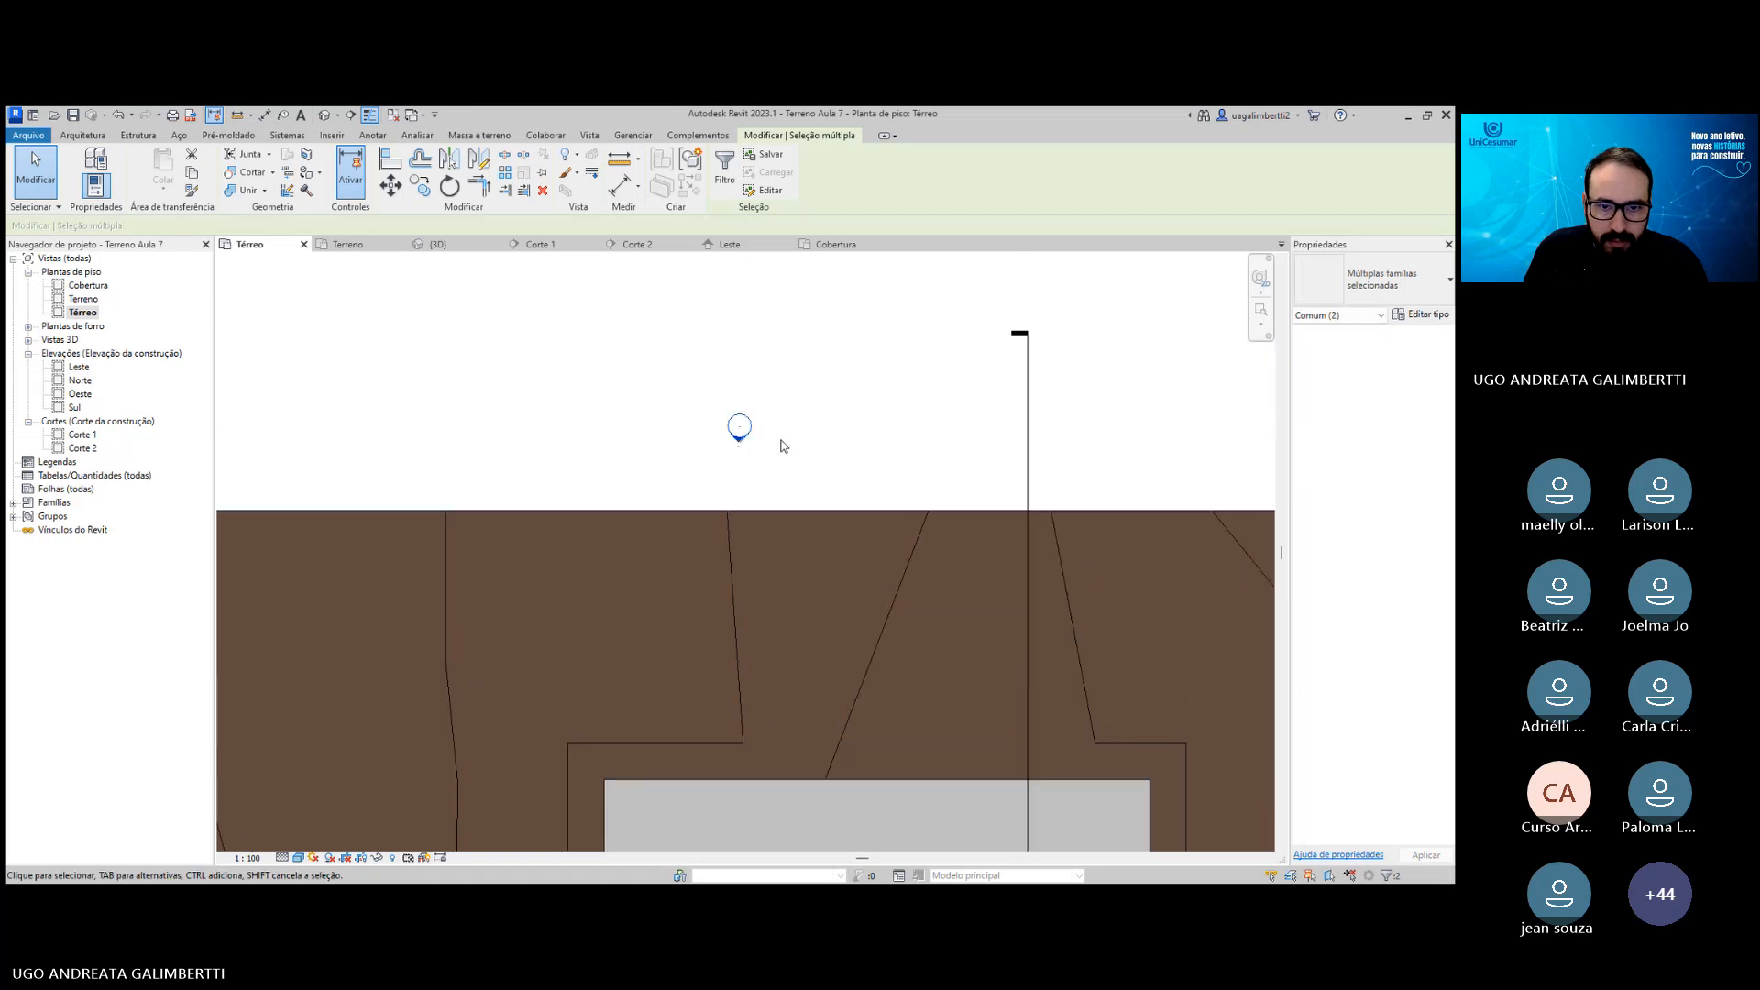
{"action": "scroll", "coordinate": [770, 431], "scroll_direction": "down", "scroll_amount": 3}
{"action": "left_click_drag", "start_coordinate": [758, 427], "coordinate": [785, 381]}
{"action": "key", "text": "Escape"}
Move the elevation marker on the platform's east side out beyond the terrain's eastern edge.
{"action": "middle_click_drag", "start_coordinate": [889, 687], "coordinate": [791, 543]}
{"action": "scroll", "coordinate": [791, 543], "scroll_direction": "up", "scroll_amount": 1}
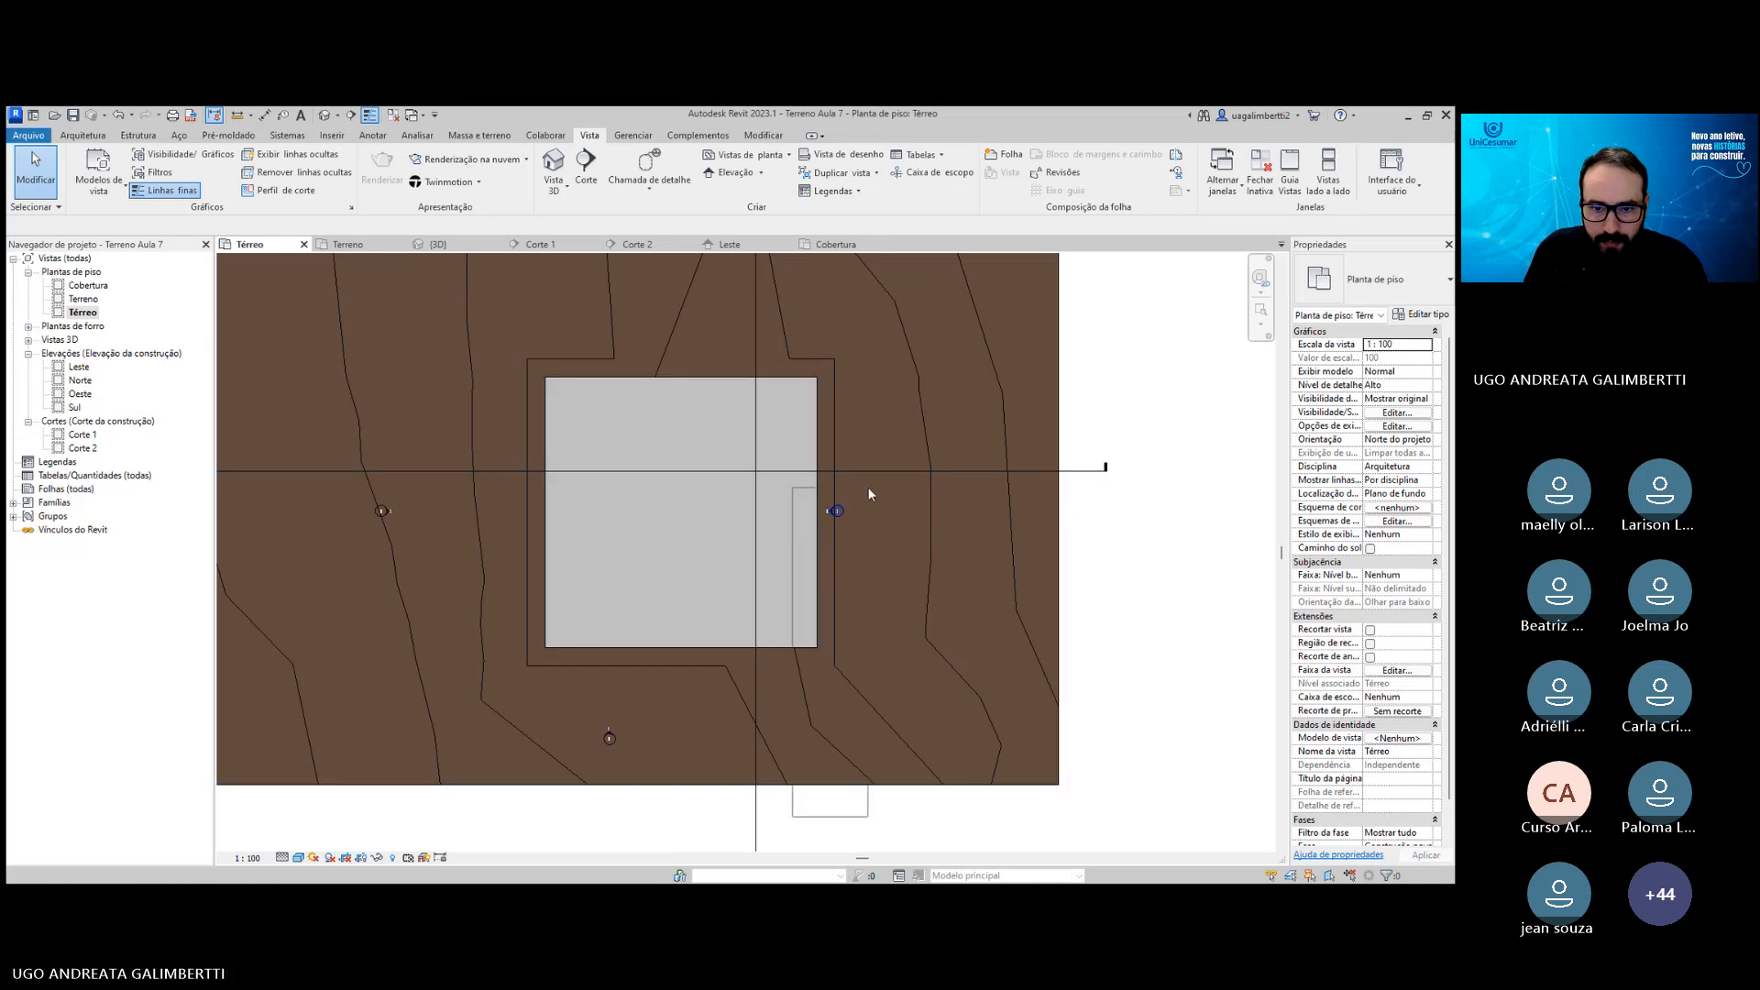
{"action": "left_click", "coordinate": [837, 512]}
{"action": "left_click_drag", "start_coordinate": [837, 512], "coordinate": [1150, 507]}
{"action": "scroll", "coordinate": [1150, 508], "scroll_direction": "down", "scroll_amount": 2}
Move the south and west elevation markers outside the terrain's southern and western edges and clear the selection.
{"action": "middle_click_drag", "start_coordinate": [1151, 509], "coordinate": [1171, 406]}
{"action": "mouse_move", "coordinate": [755, 641]}
{"action": "left_mouse_down"}
{"action": "mouse_move", "coordinate": [844, 537]}
{"action": "mouse_move", "coordinate": [849, 664]}
{"action": "left_mouse_up"}
{"action": "left_click", "coordinate": [713, 629]}
{"action": "middle_click_drag", "start_coordinate": [712, 629], "coordinate": [782, 725]}
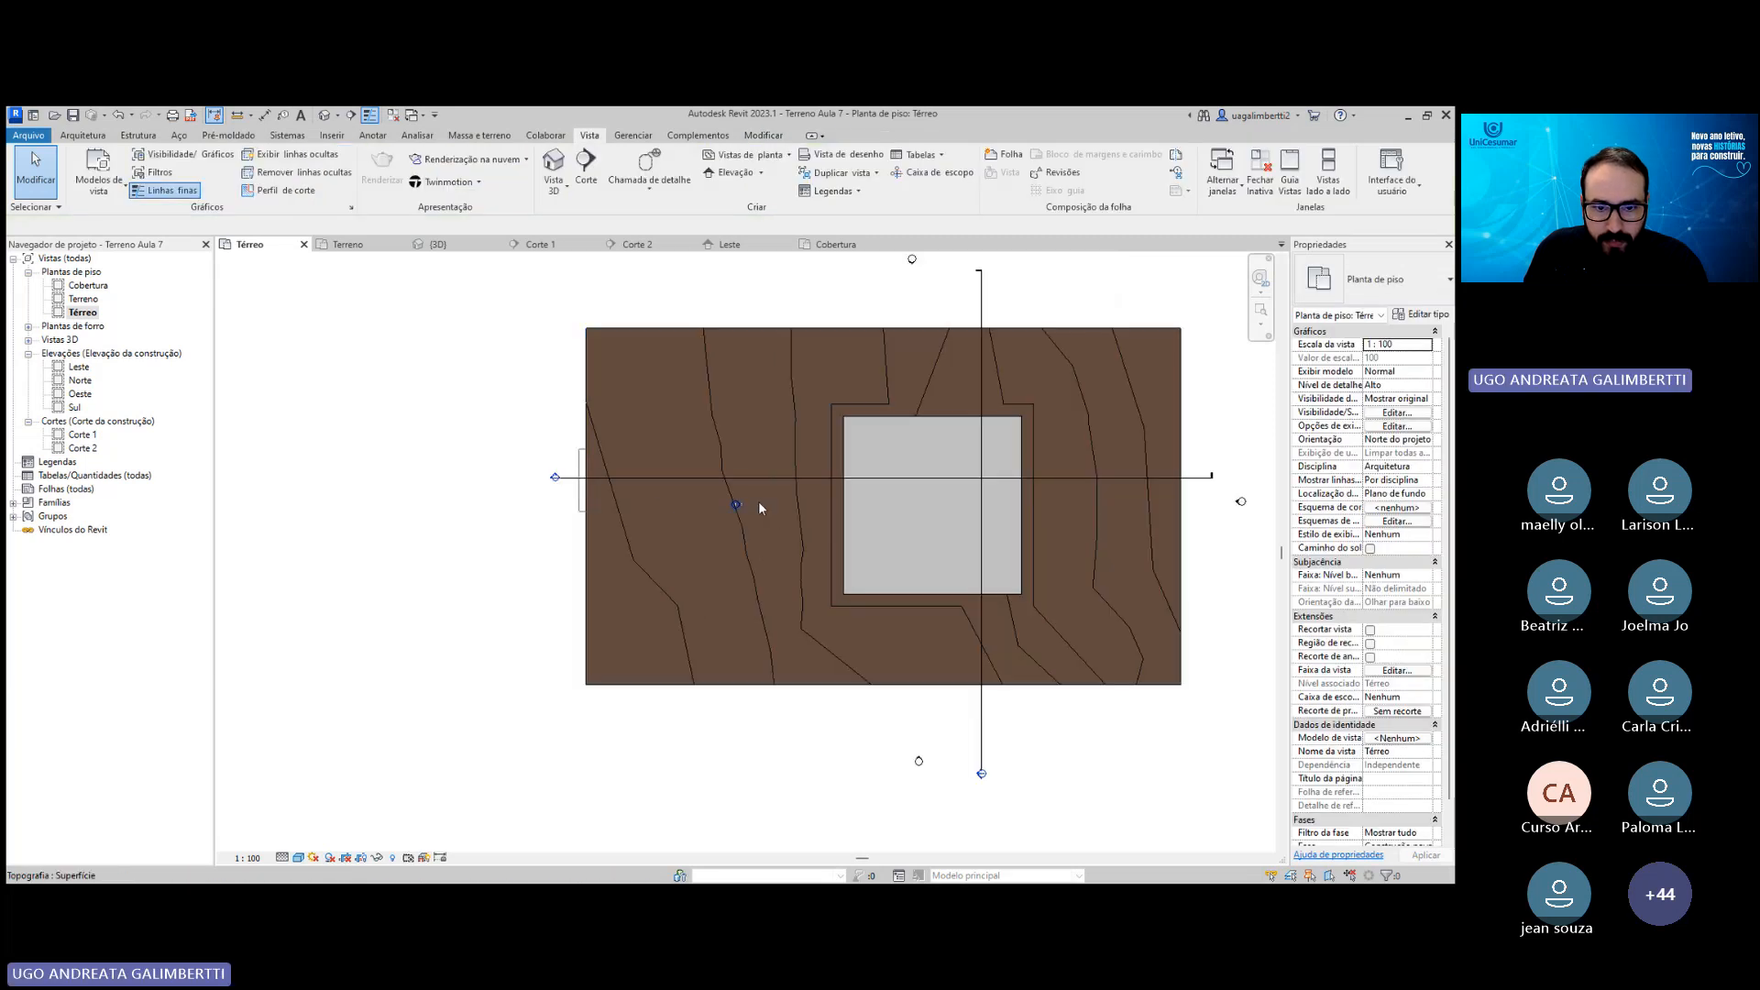
{"action": "left_click_drag", "start_coordinate": [759, 503], "coordinate": [528, 490]}
{"action": "left_click", "coordinate": [526, 535]}
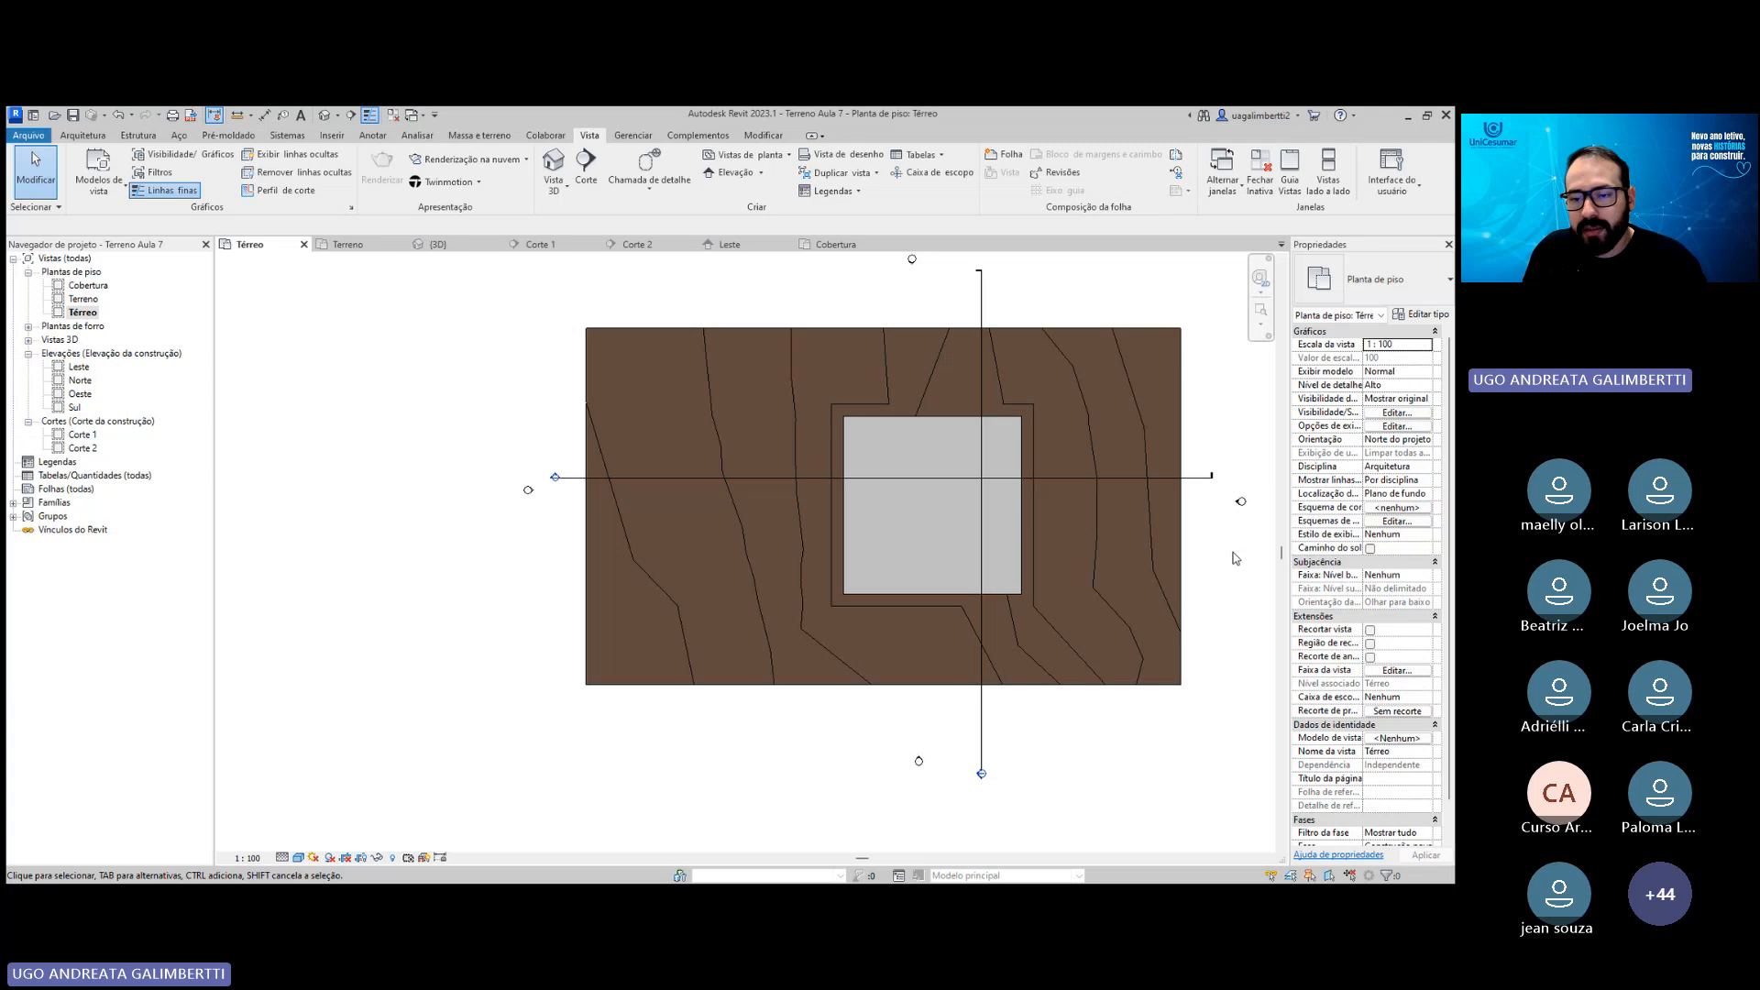
Try a 1:50 view scale on the Térreo plan and return it to 1:100.
{"action": "middle_click_drag", "start_coordinate": [1070, 496], "coordinate": [1003, 499]}
{"action": "middle_click_drag", "start_coordinate": [976, 570], "coordinate": [952, 585]}
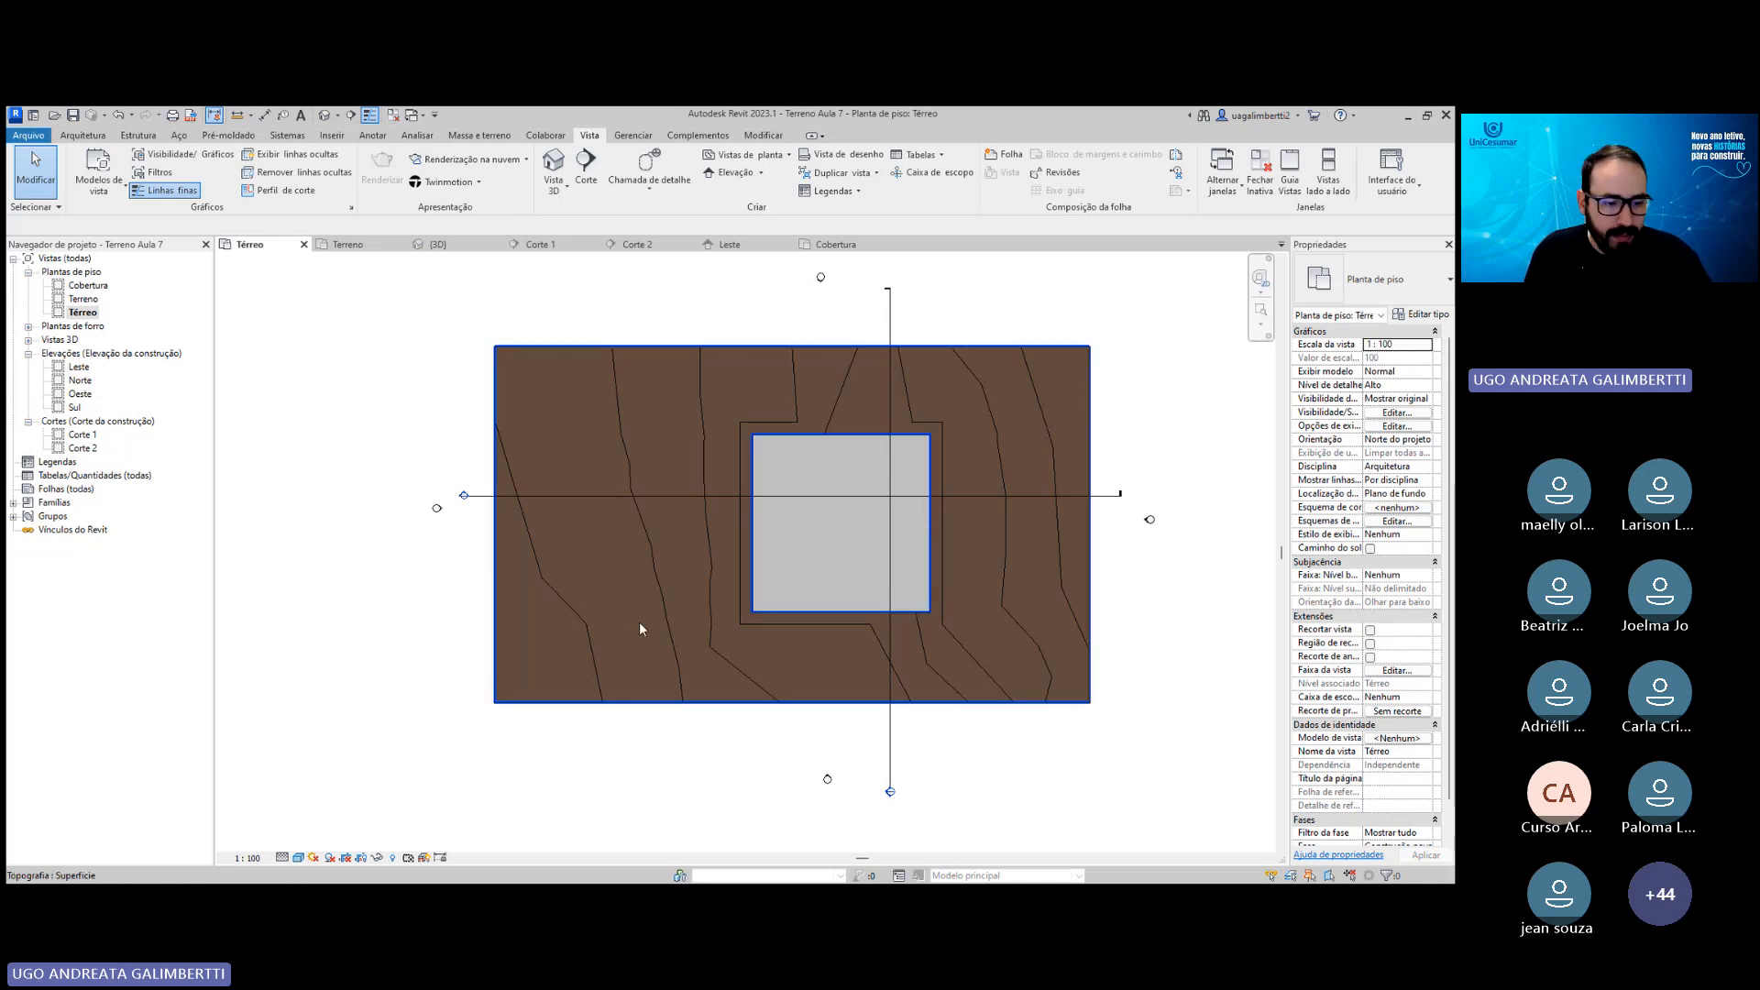
{"action": "left_click", "coordinate": [240, 859]}
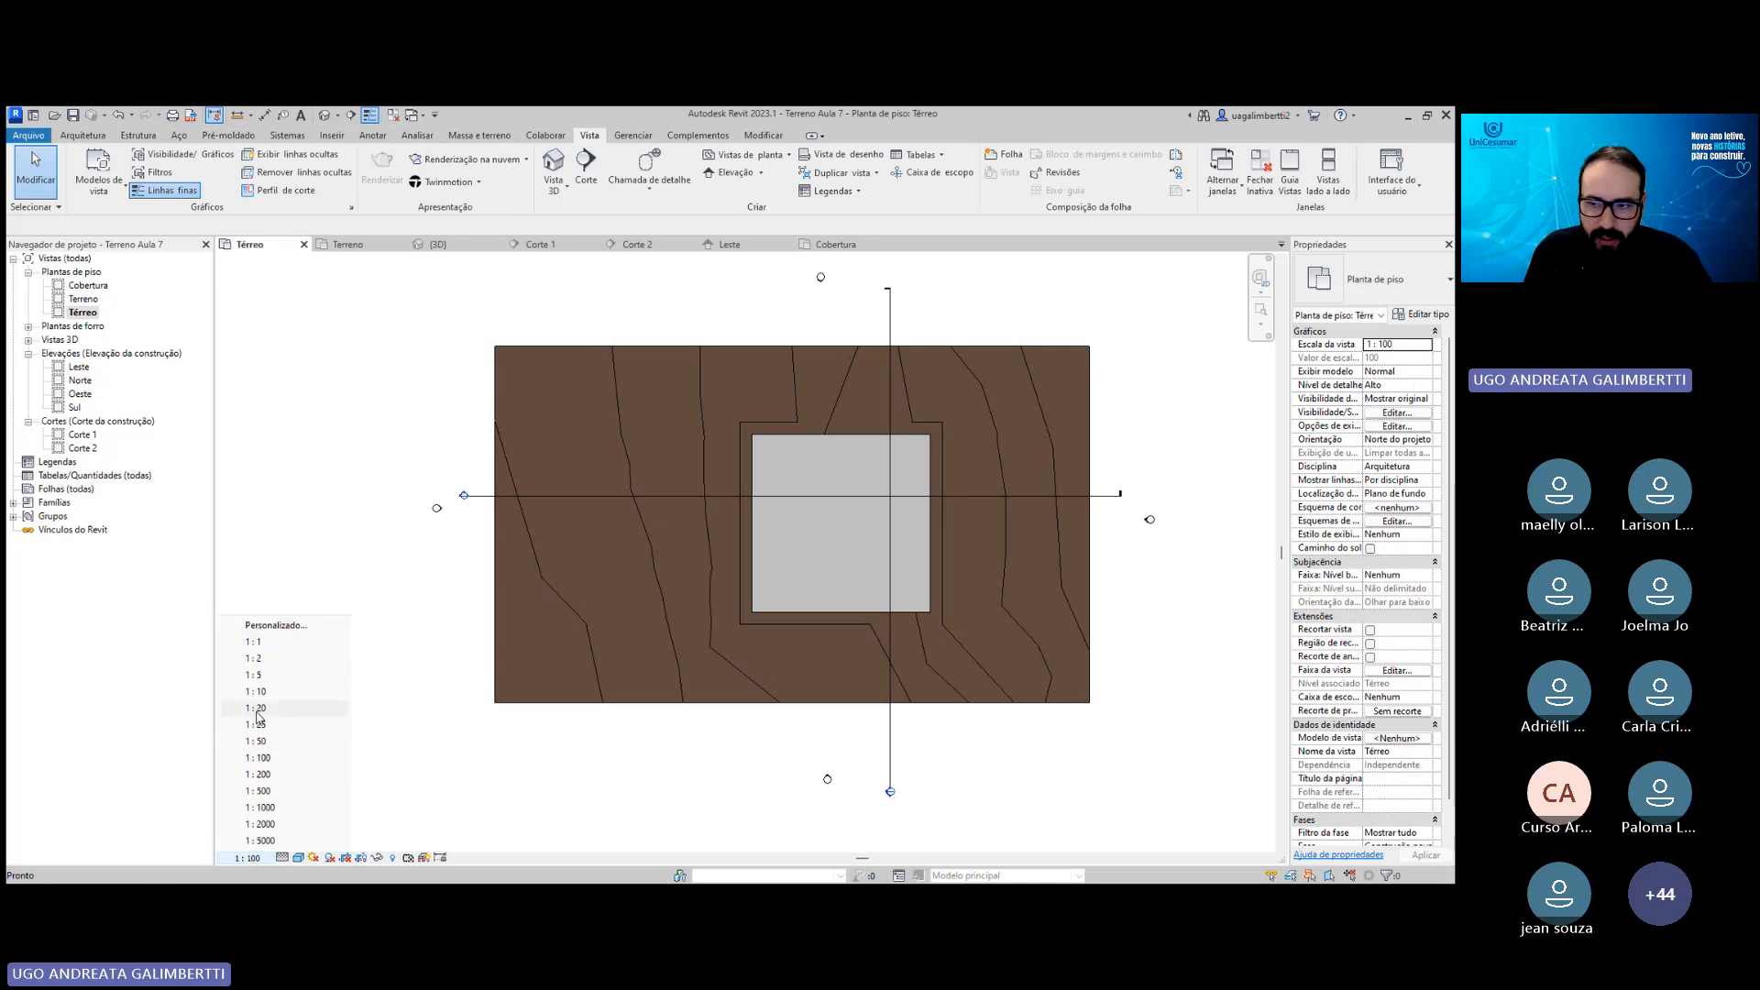
{"action": "left_click", "coordinate": [257, 743]}
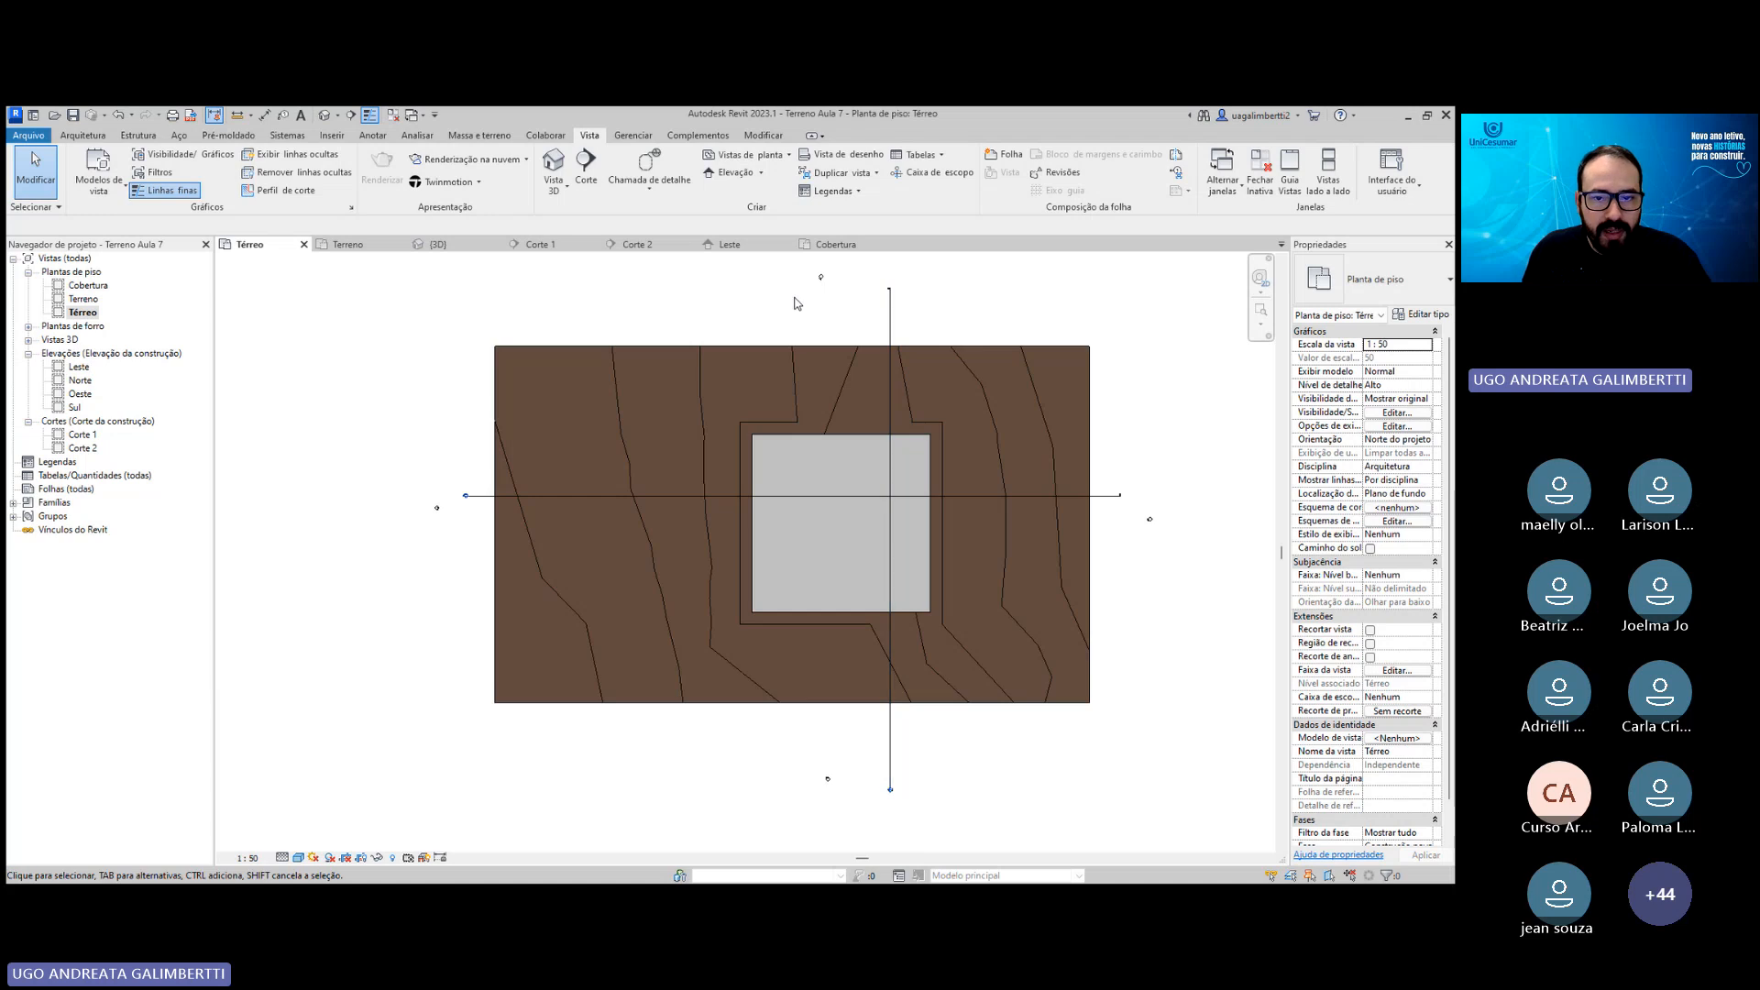
{"action": "scroll", "coordinate": [795, 302], "scroll_direction": "up", "scroll_amount": 5}
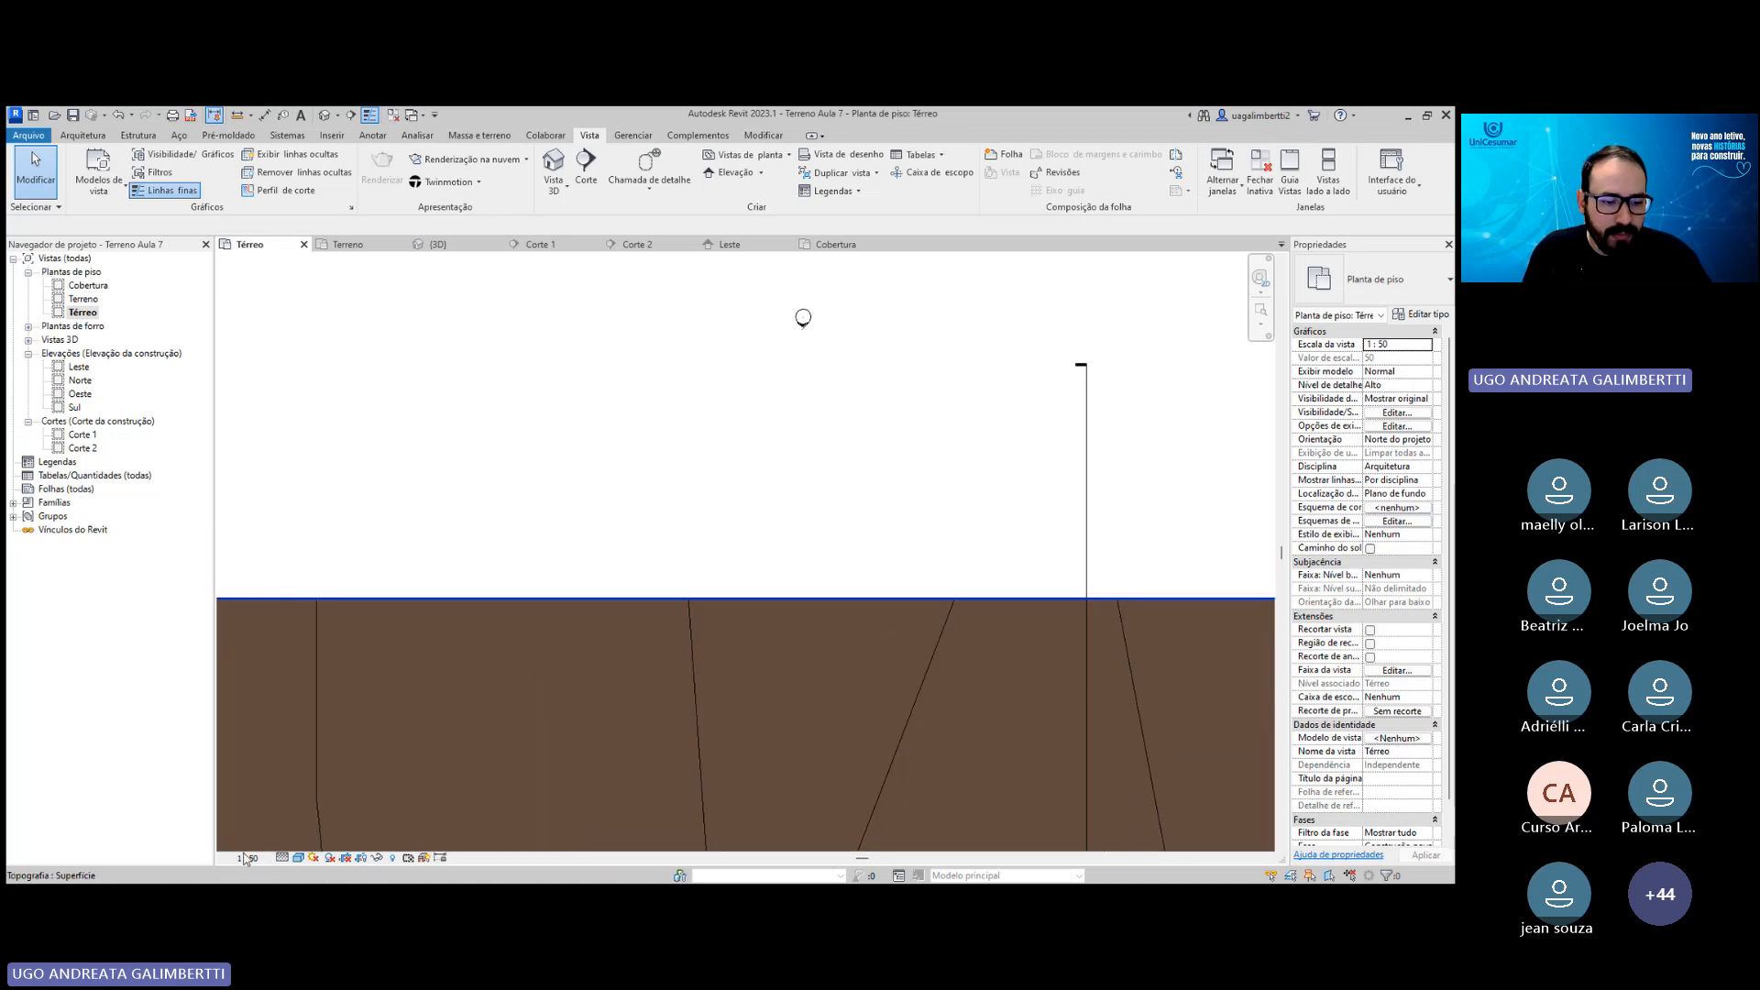
{"action": "left_click", "coordinate": [246, 858]}
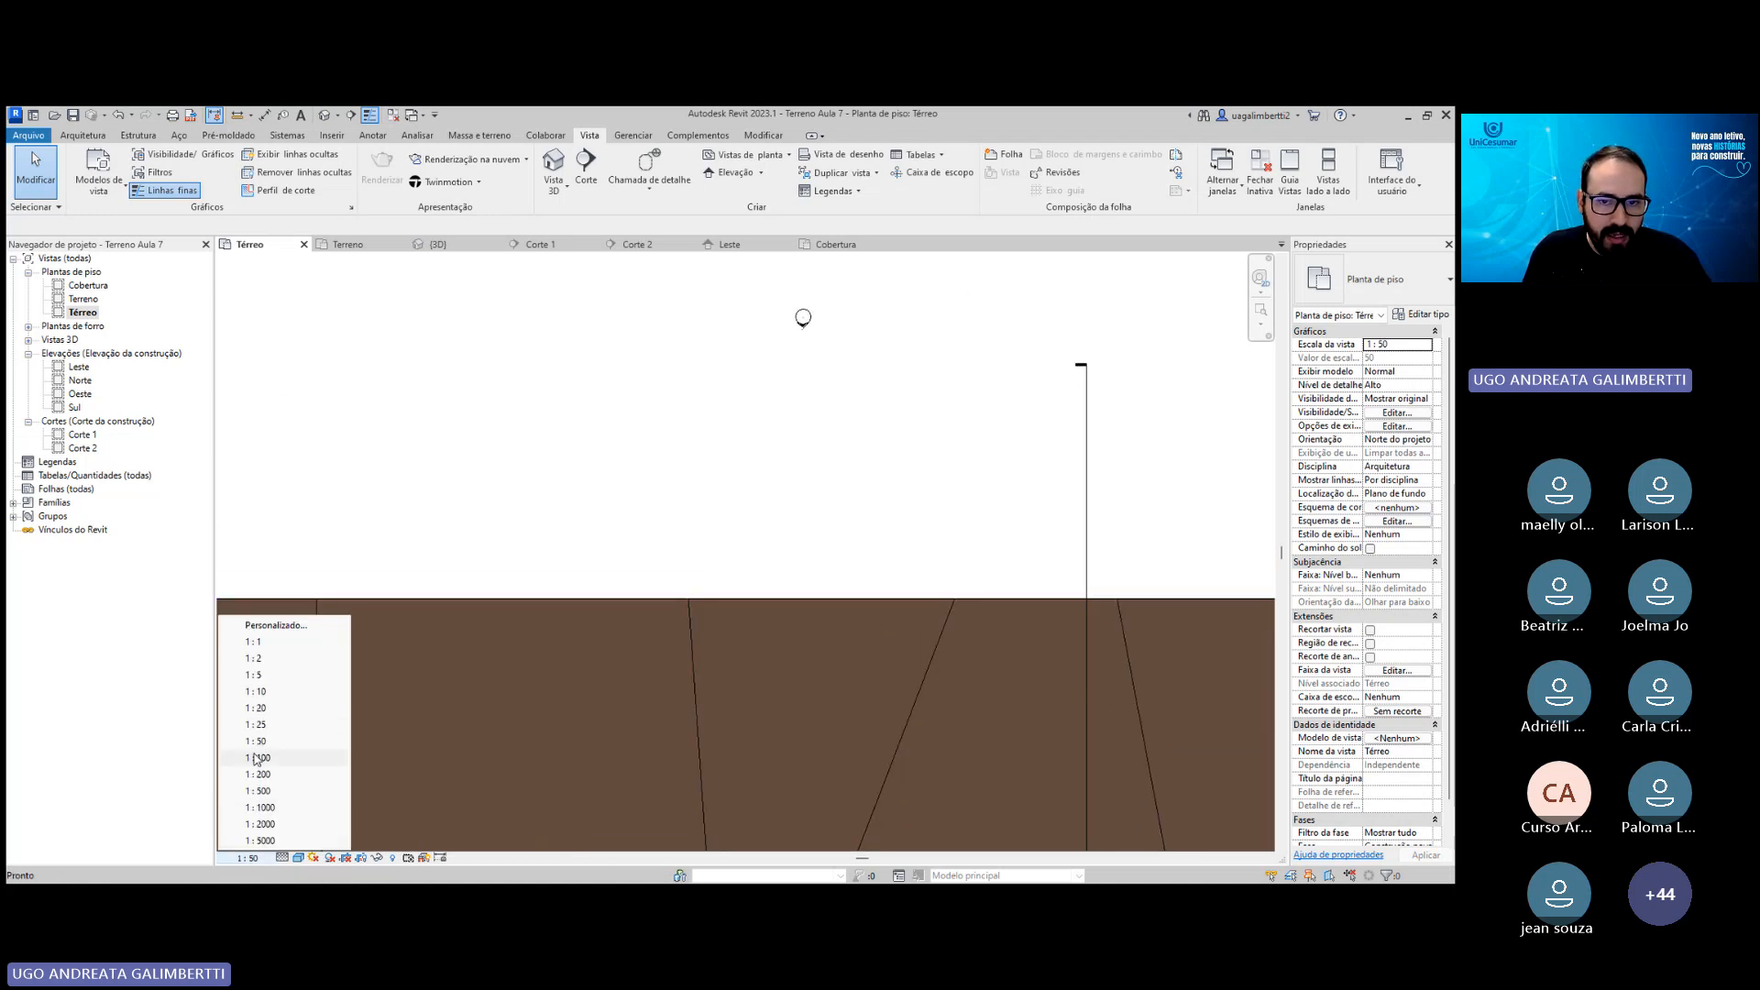
{"action": "left_click", "coordinate": [257, 758]}
{"action": "scroll", "coordinate": [766, 511], "scroll_direction": "down", "scroll_amount": 5}
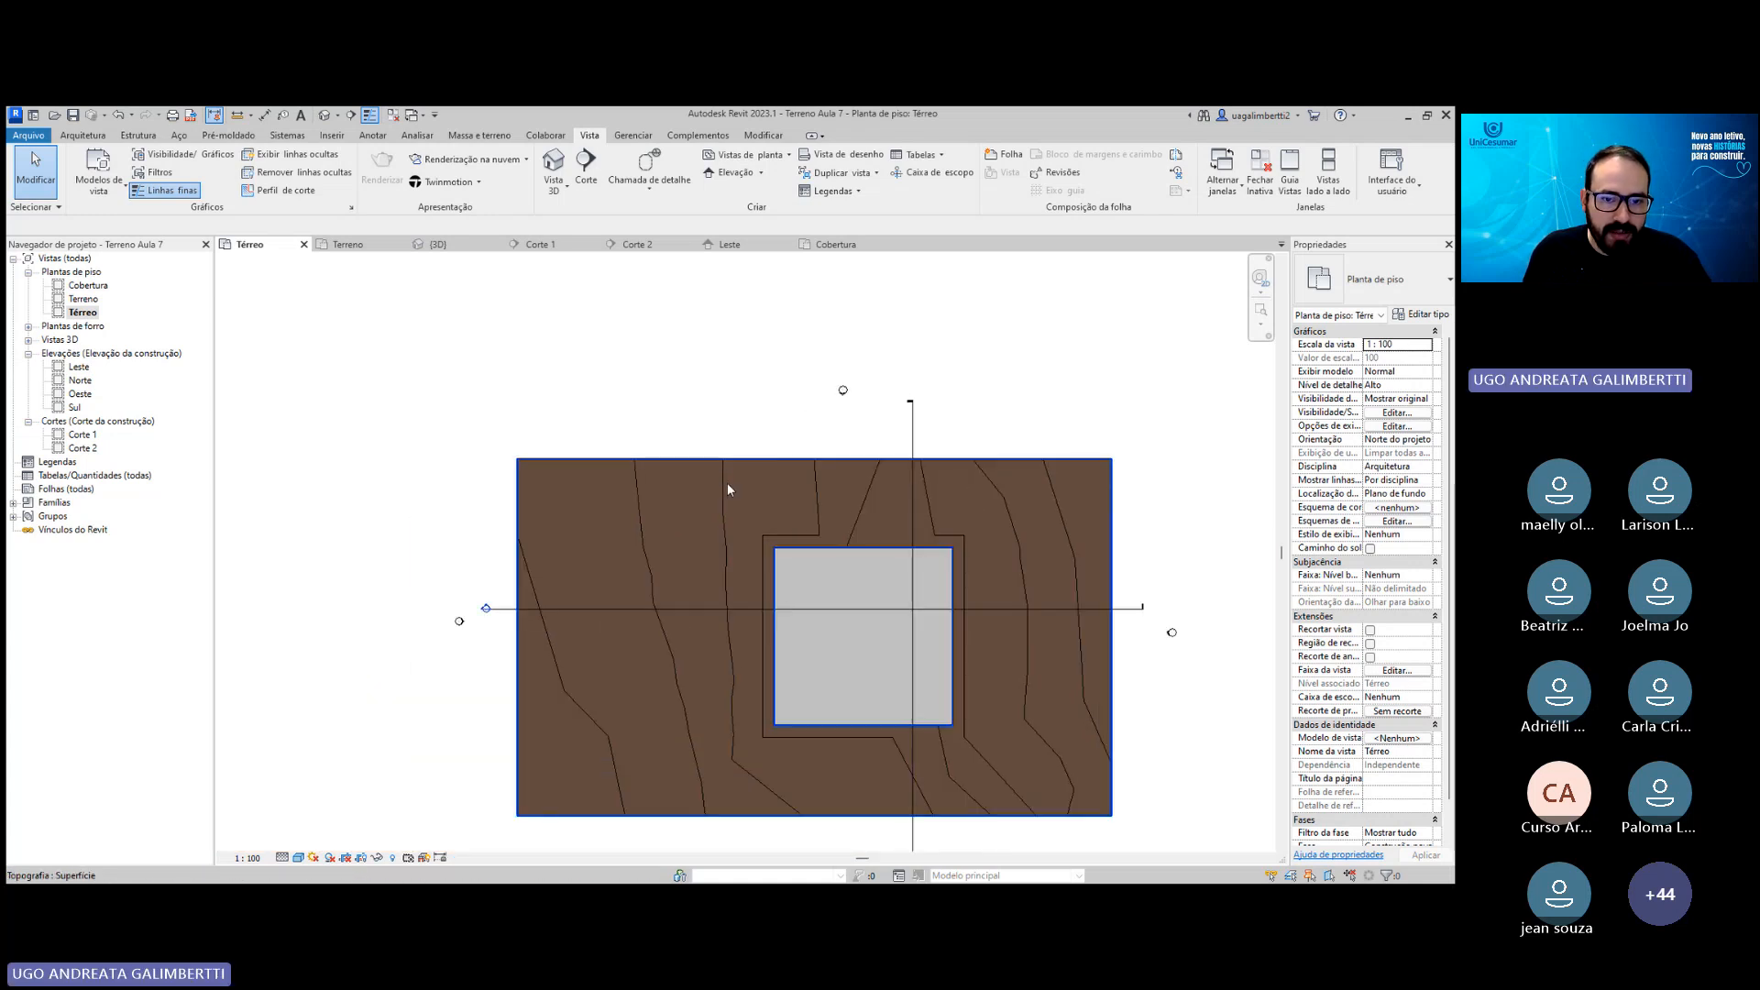
{"action": "middle_click_drag", "start_coordinate": [728, 482], "coordinate": [724, 478]}
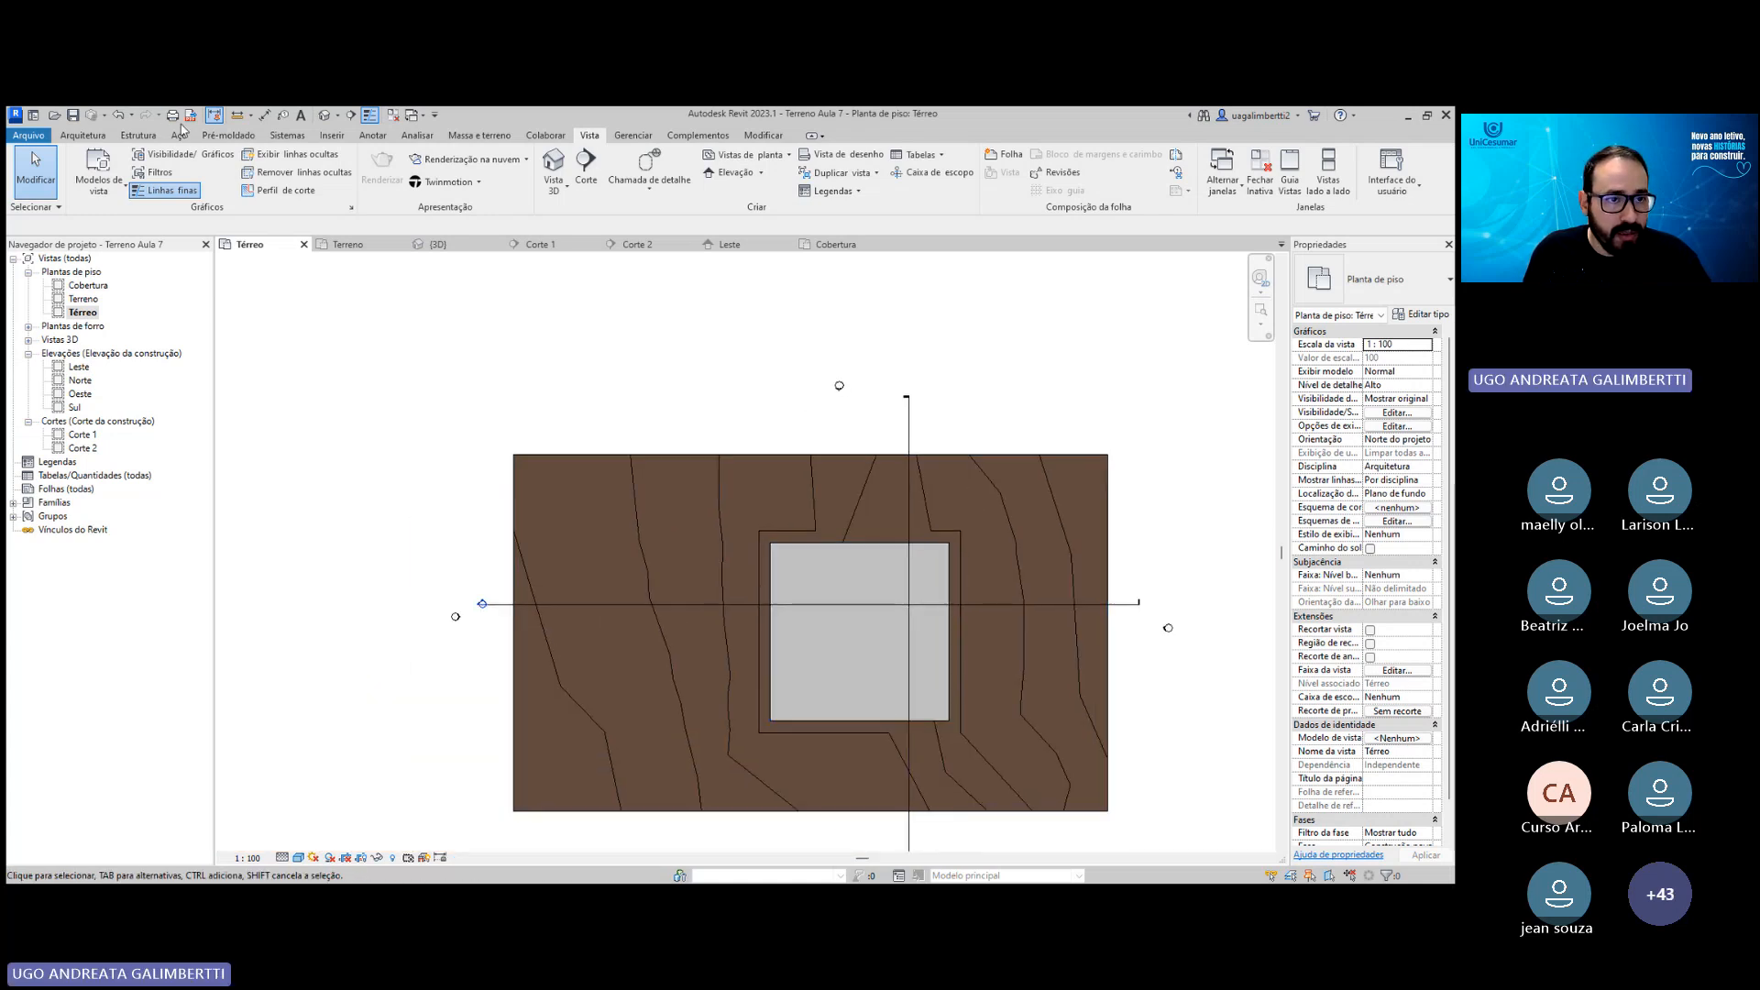
Add aligned dimensions for both sides of the concrete platform, placing them outside the terrain's northern and eastern edges.
{"action": "left_click", "coordinate": [264, 115]}
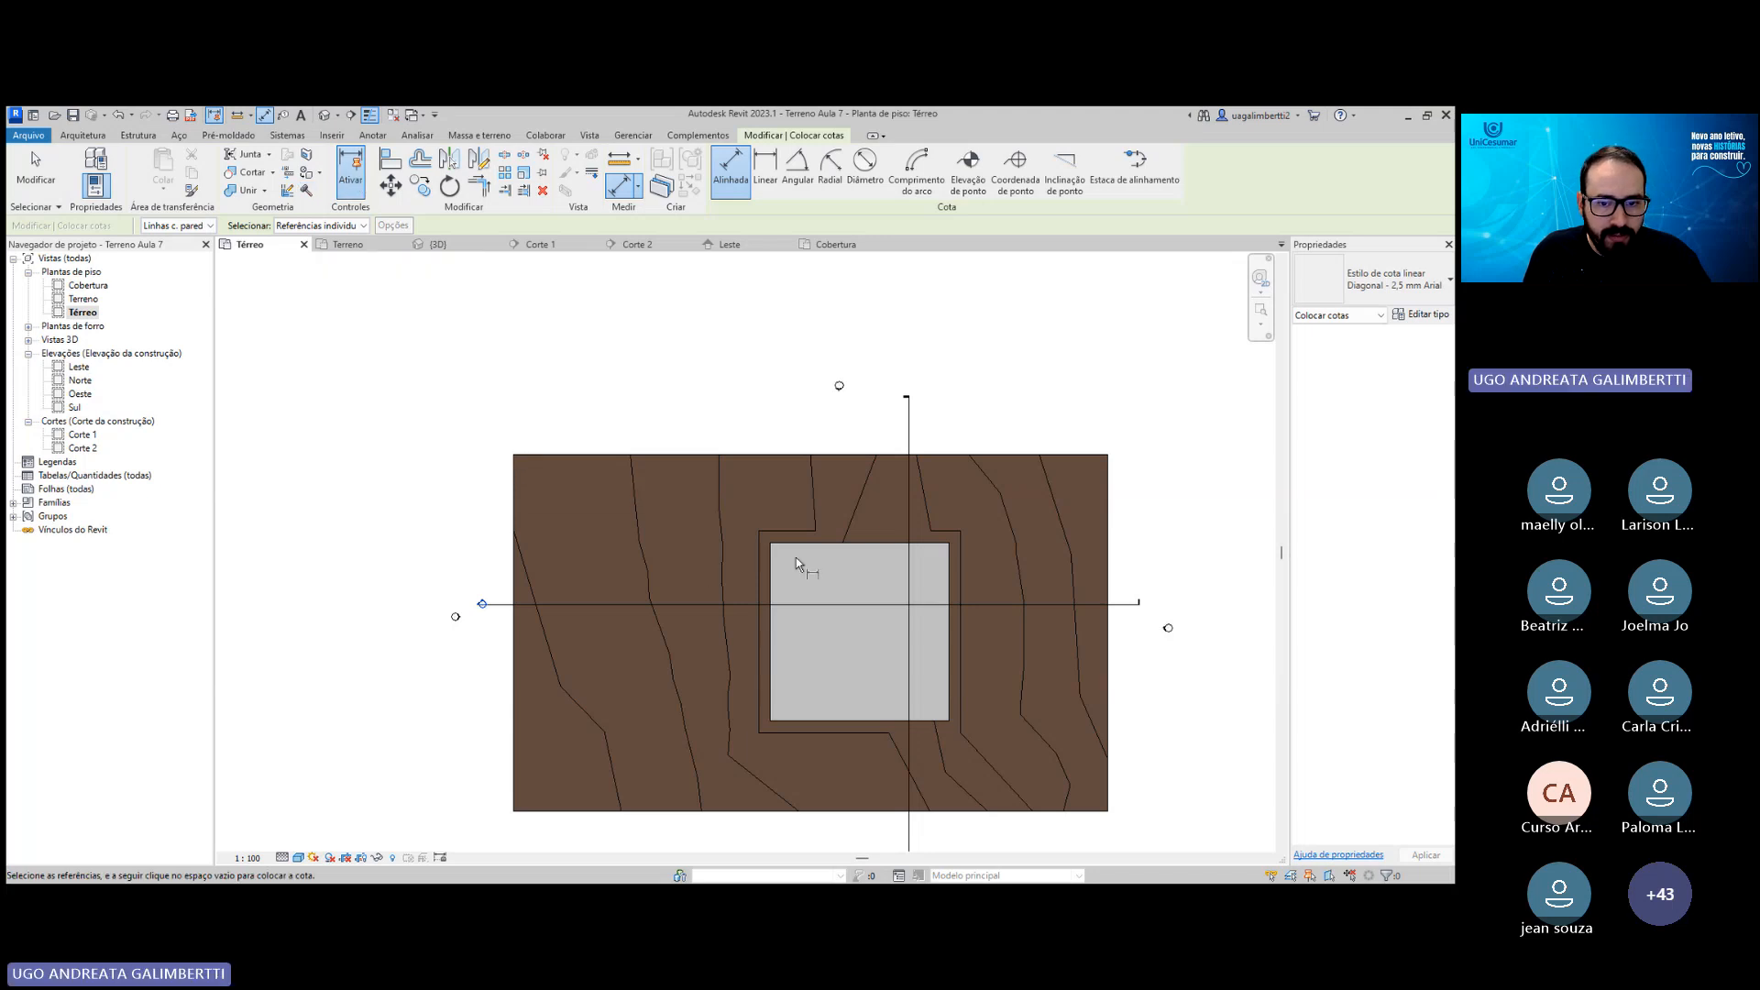
{"action": "scroll", "coordinate": [787, 546], "scroll_direction": "up", "scroll_amount": 2}
{"action": "left_click", "coordinate": [769, 554]}
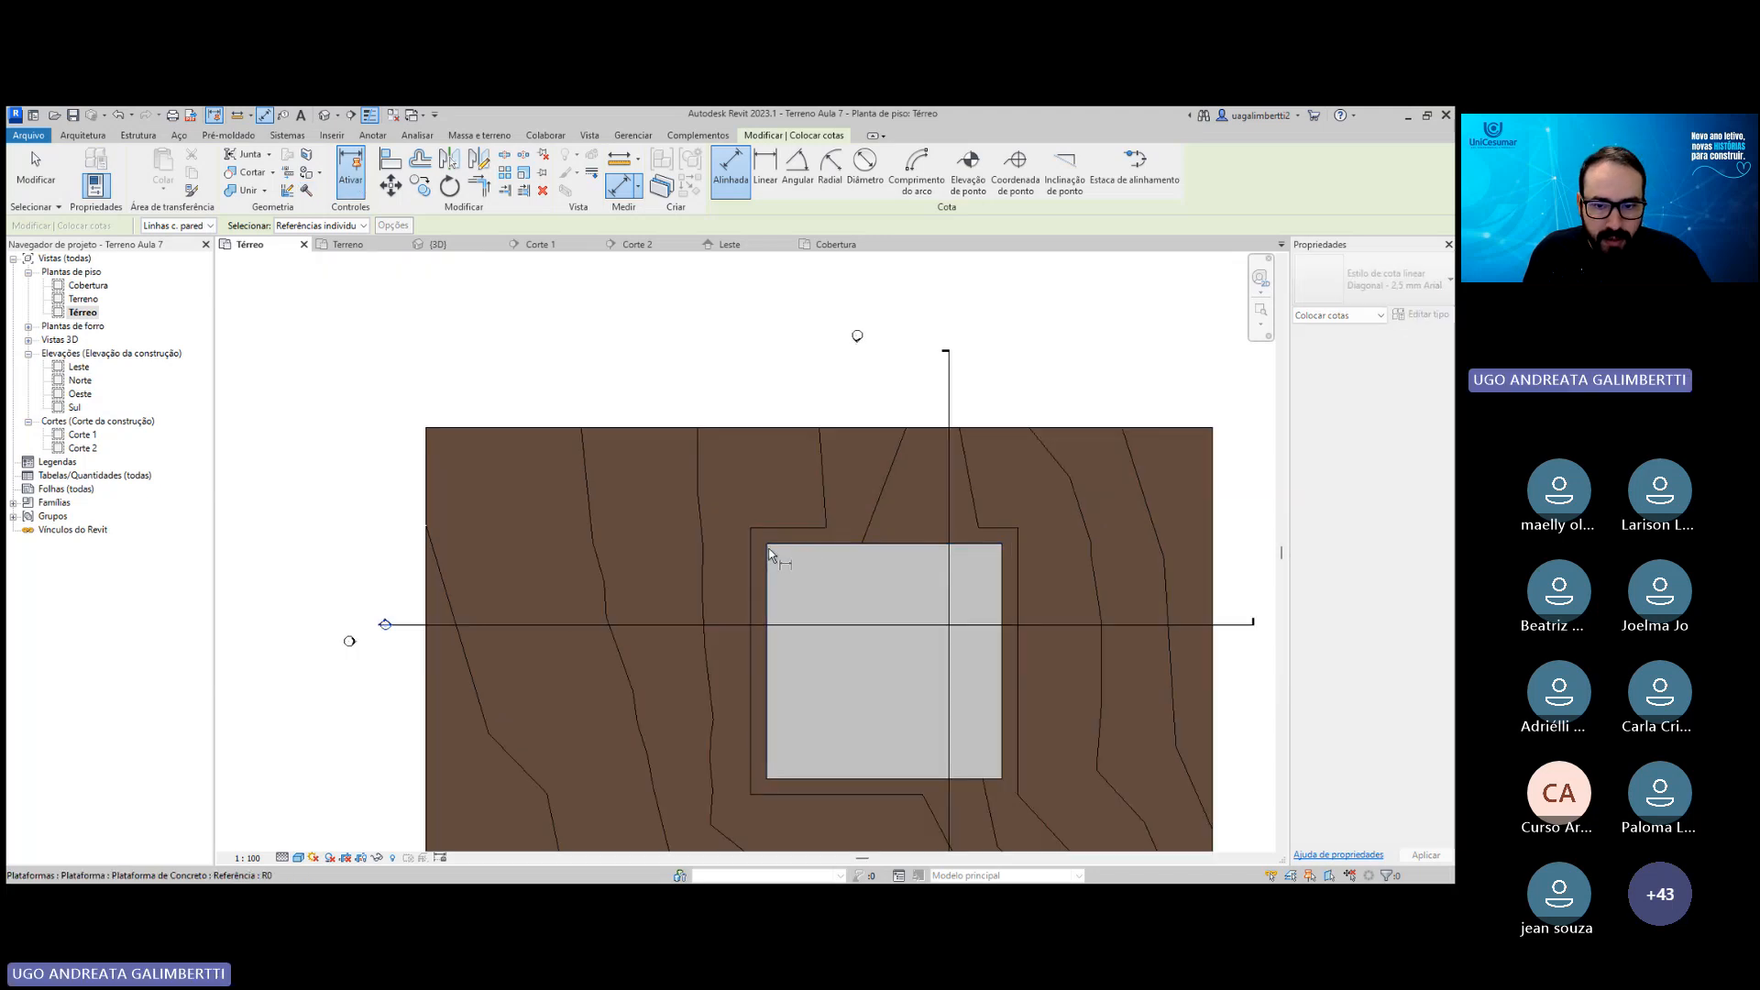
{"action": "left_click", "coordinate": [999, 561]}
{"action": "left_click", "coordinate": [1003, 396]}
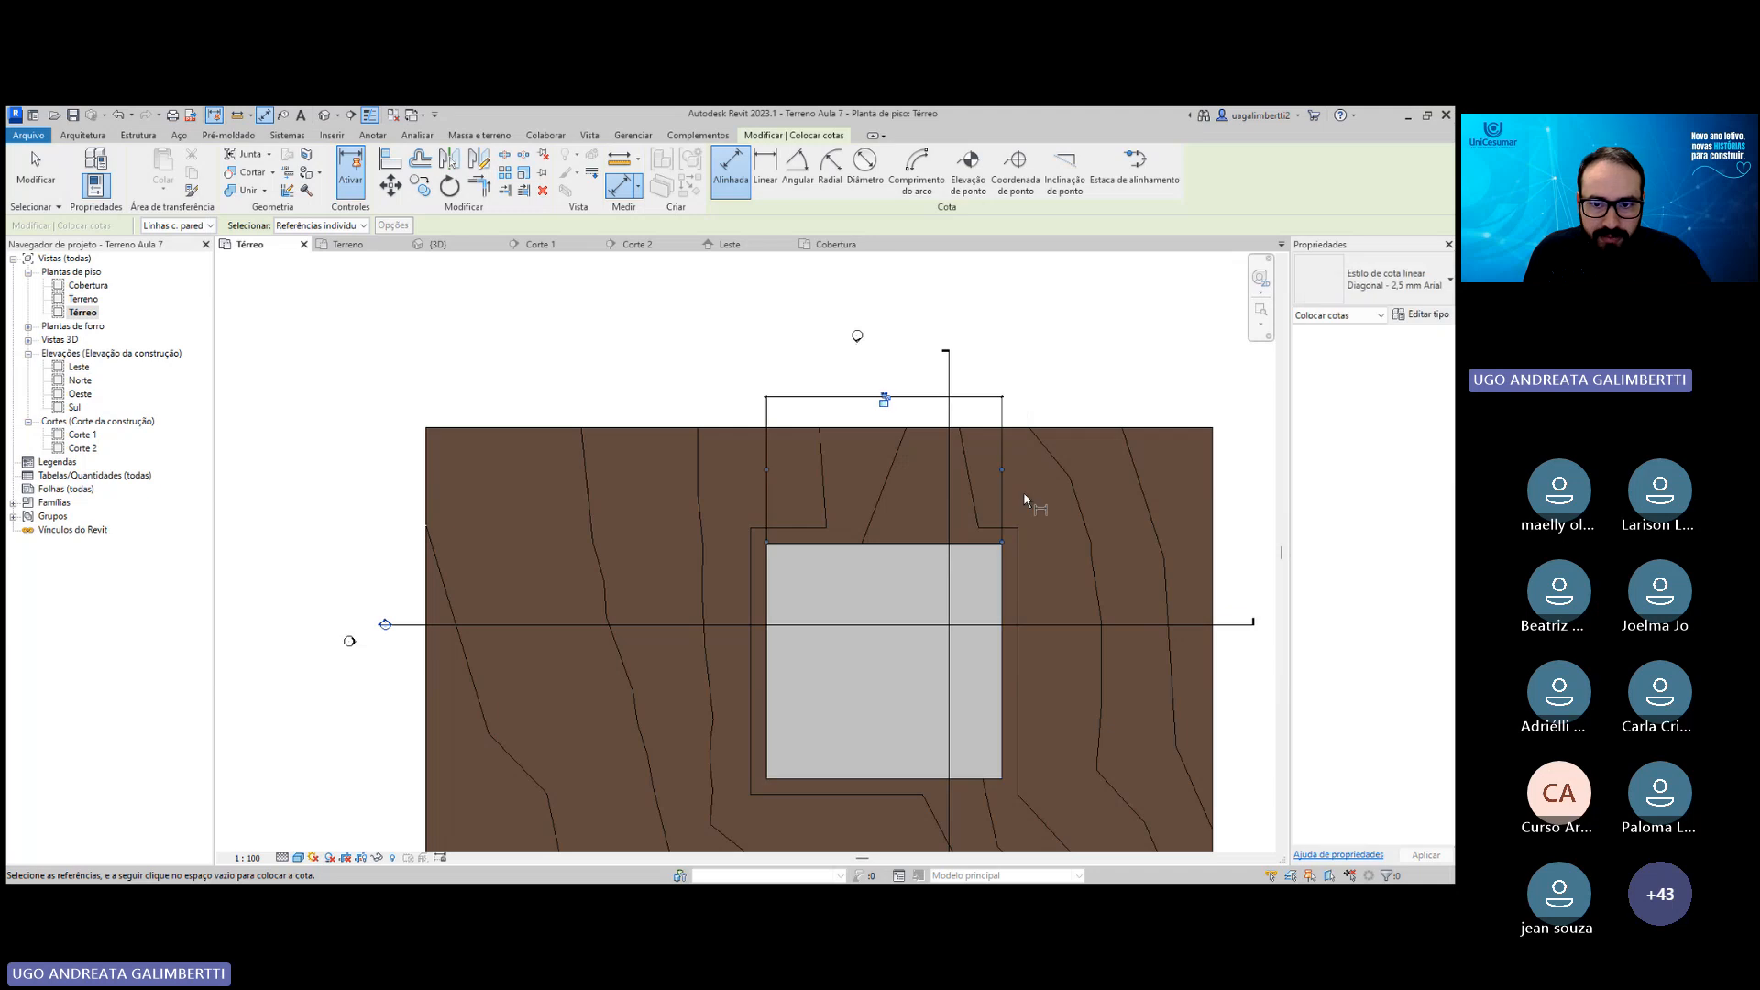
{"action": "middle_click_drag", "start_coordinate": [1025, 499], "coordinate": [896, 482]}
{"action": "left_click", "coordinate": [866, 528]}
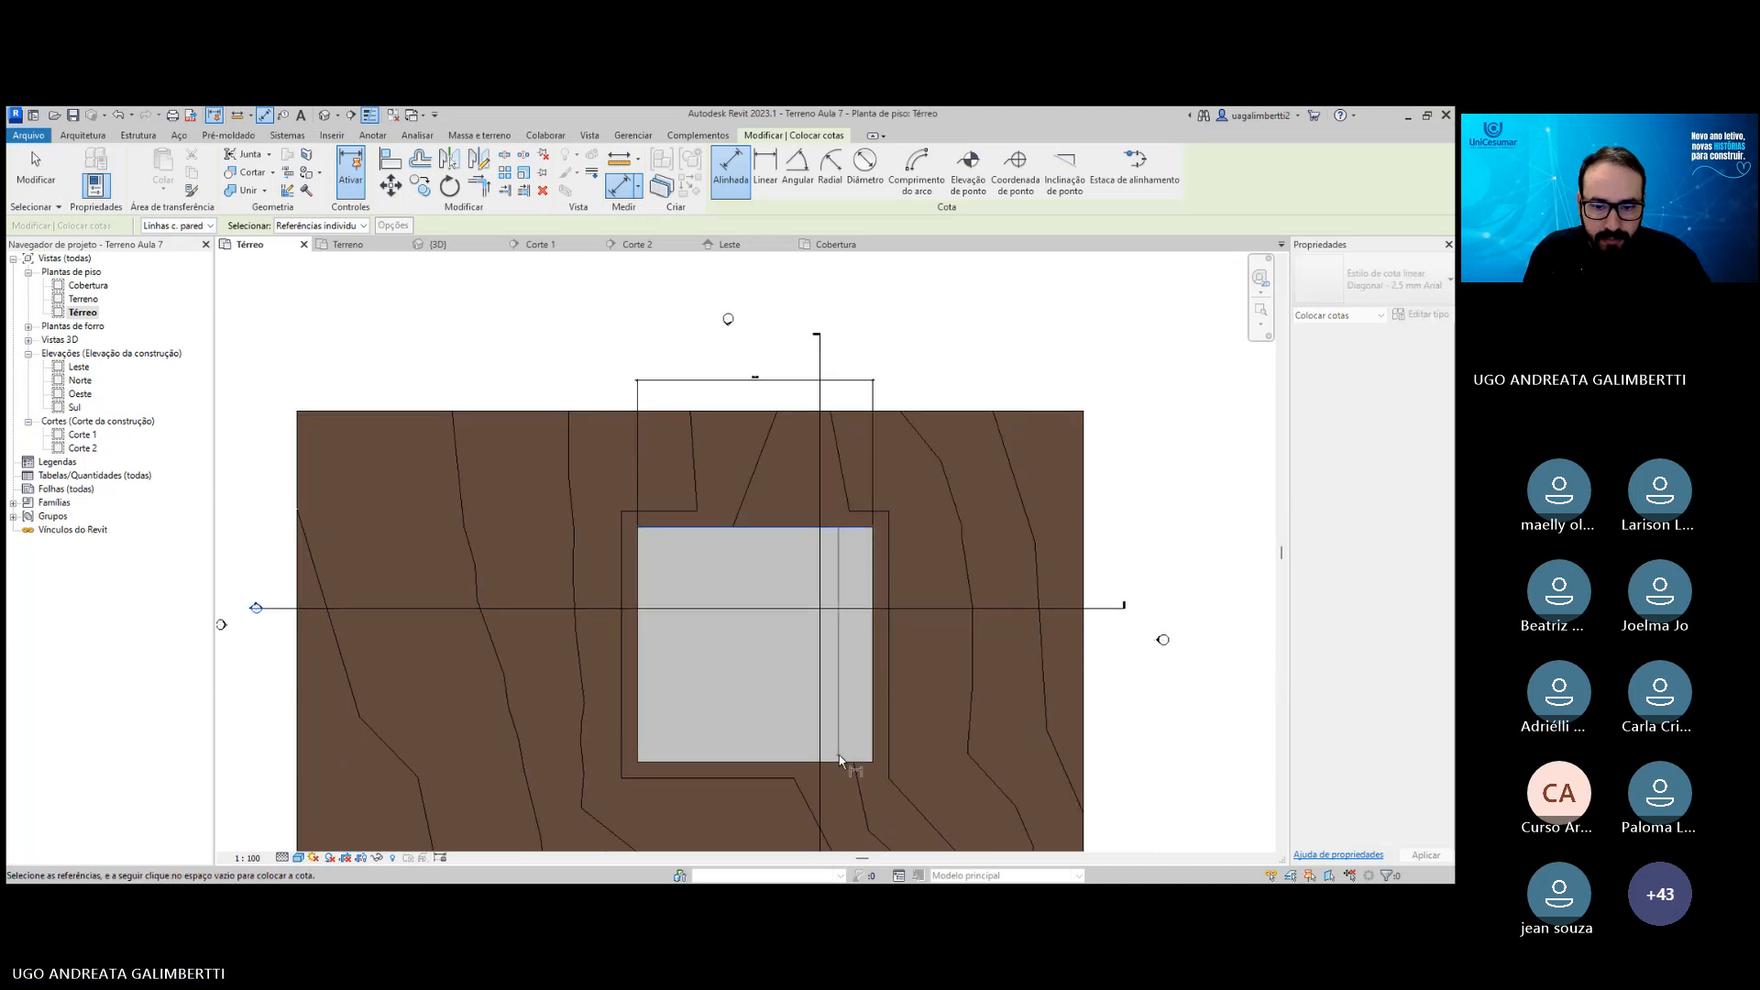
{"action": "left_click", "coordinate": [840, 759]}
{"action": "left_click", "coordinate": [1107, 643]}
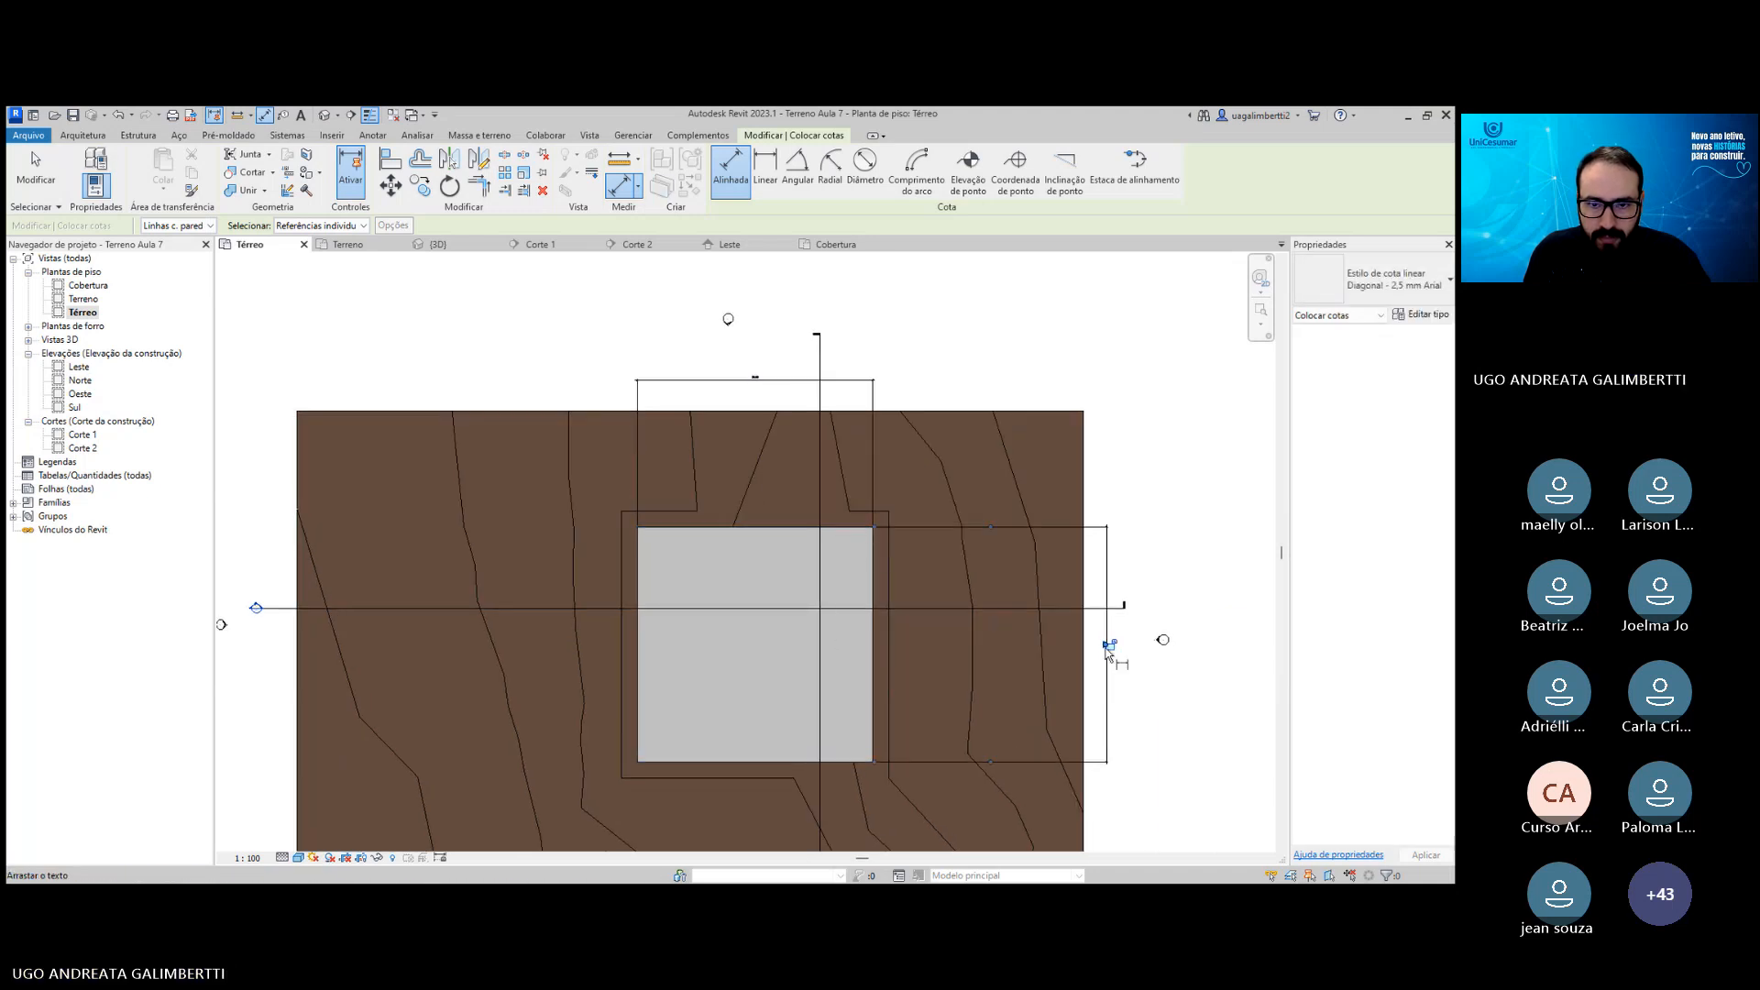
{"action": "key", "text": "Escape"}
{"action": "key", "text": "Escape"}
Try 1:1000 as the Térreo plan's view scale to enlarge the dimension texts and elevation markers.
{"action": "scroll", "coordinate": [843, 486], "scroll_direction": "up", "scroll_amount": 5}
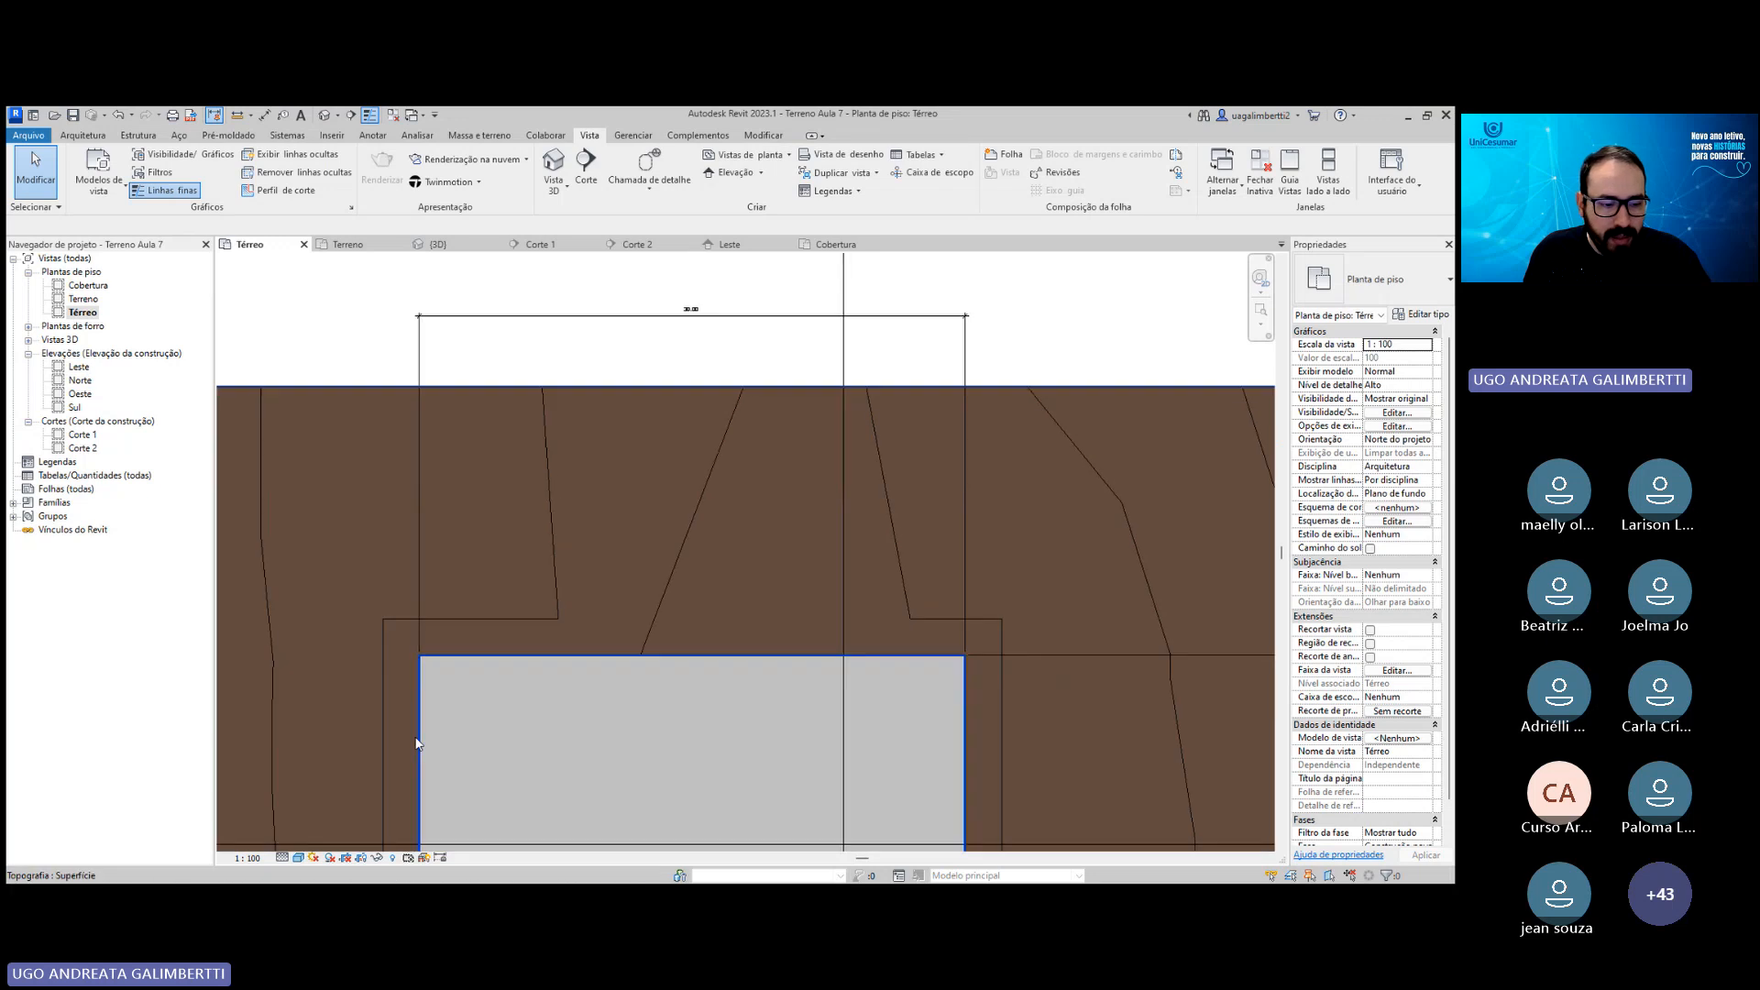
{"action": "left_click", "coordinate": [256, 861]}
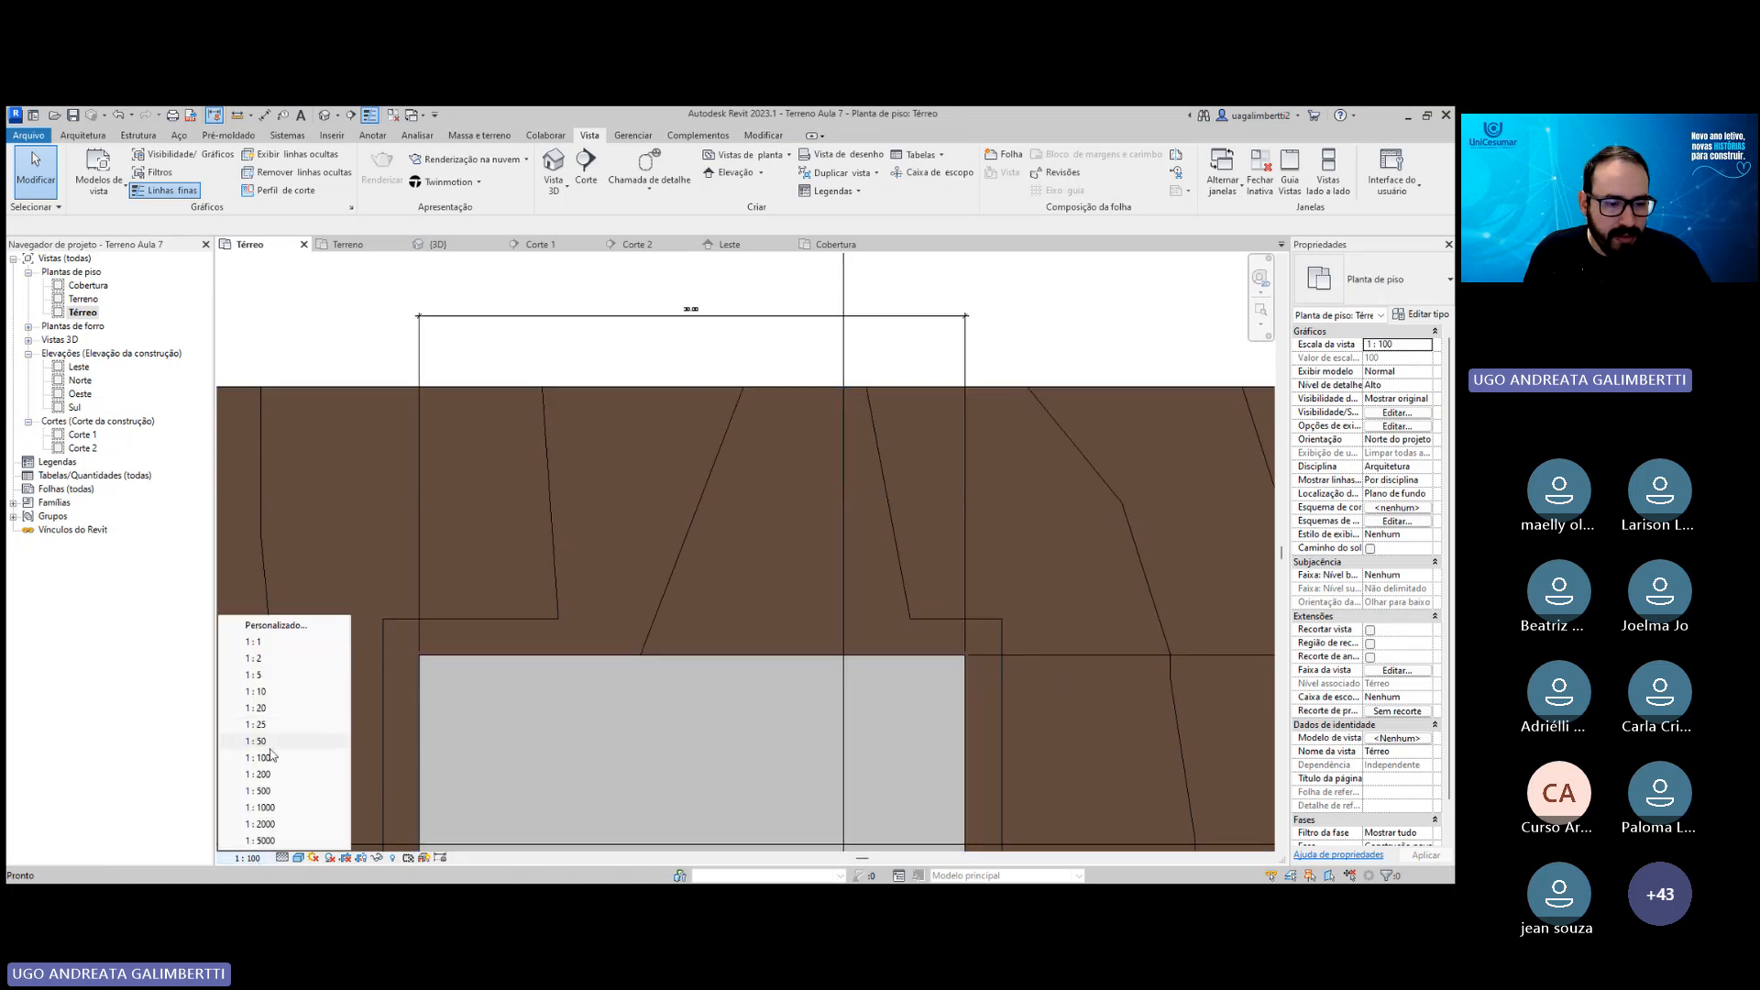
{"action": "left_click", "coordinate": [271, 806]}
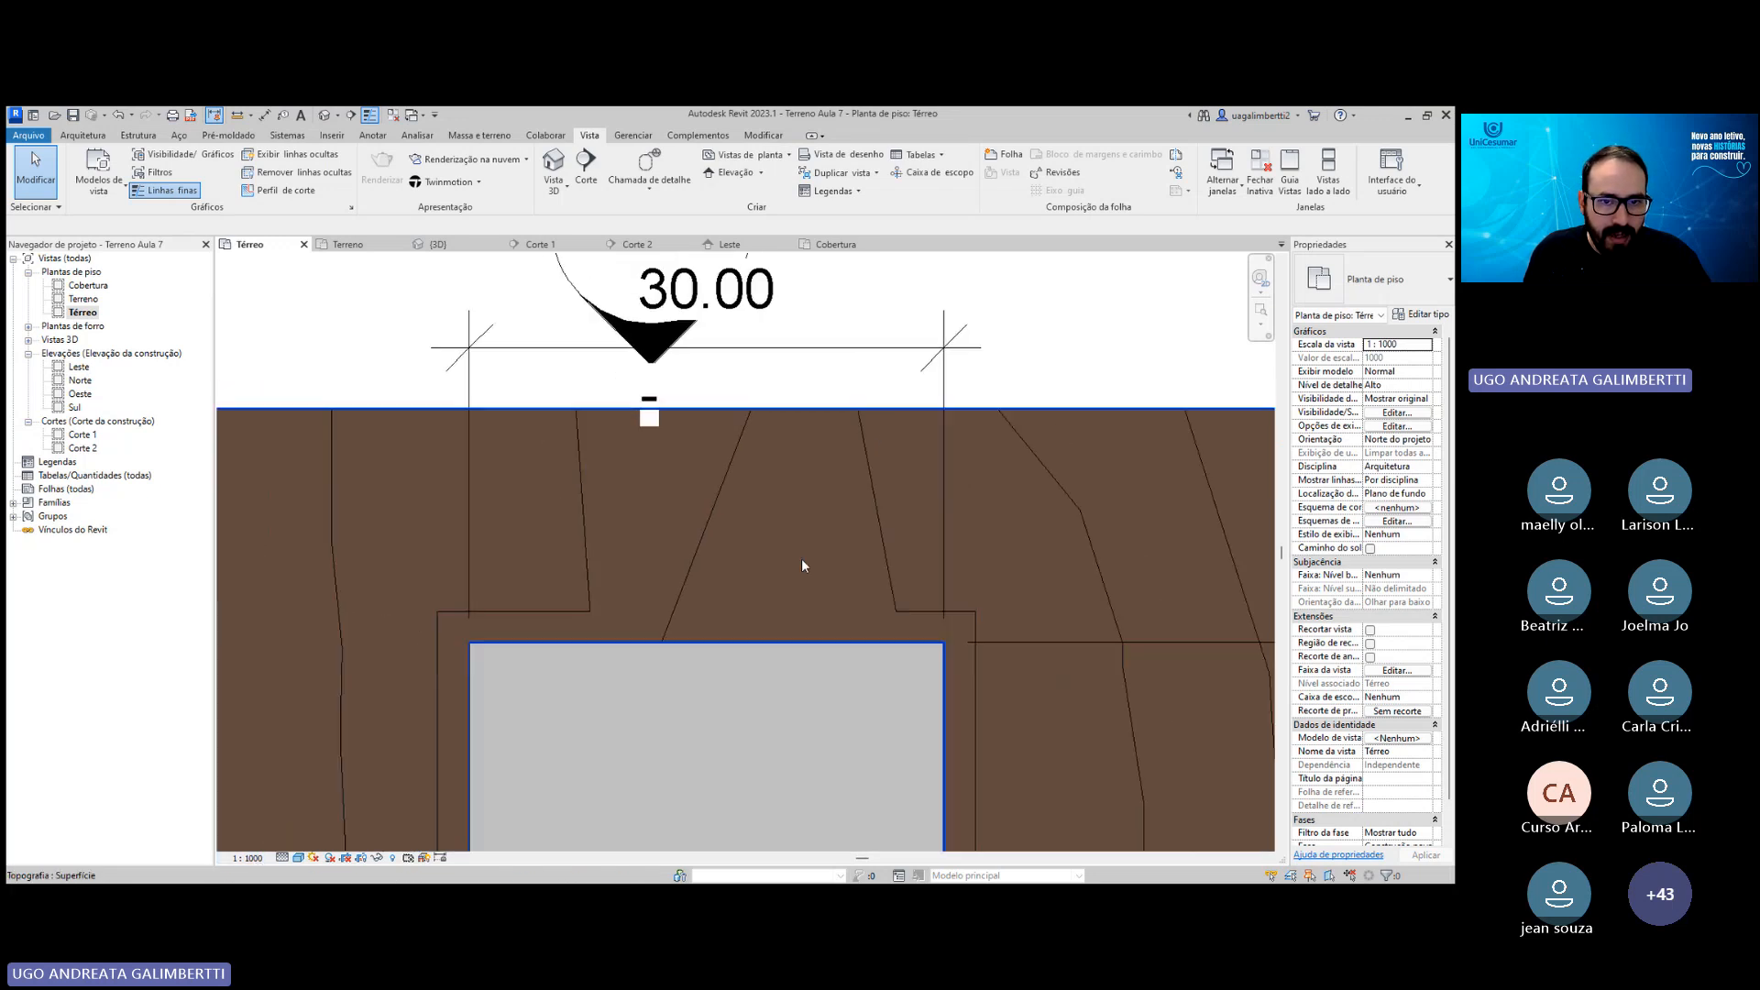
{"action": "middle_click_drag", "start_coordinate": [792, 570], "coordinate": [773, 592]}
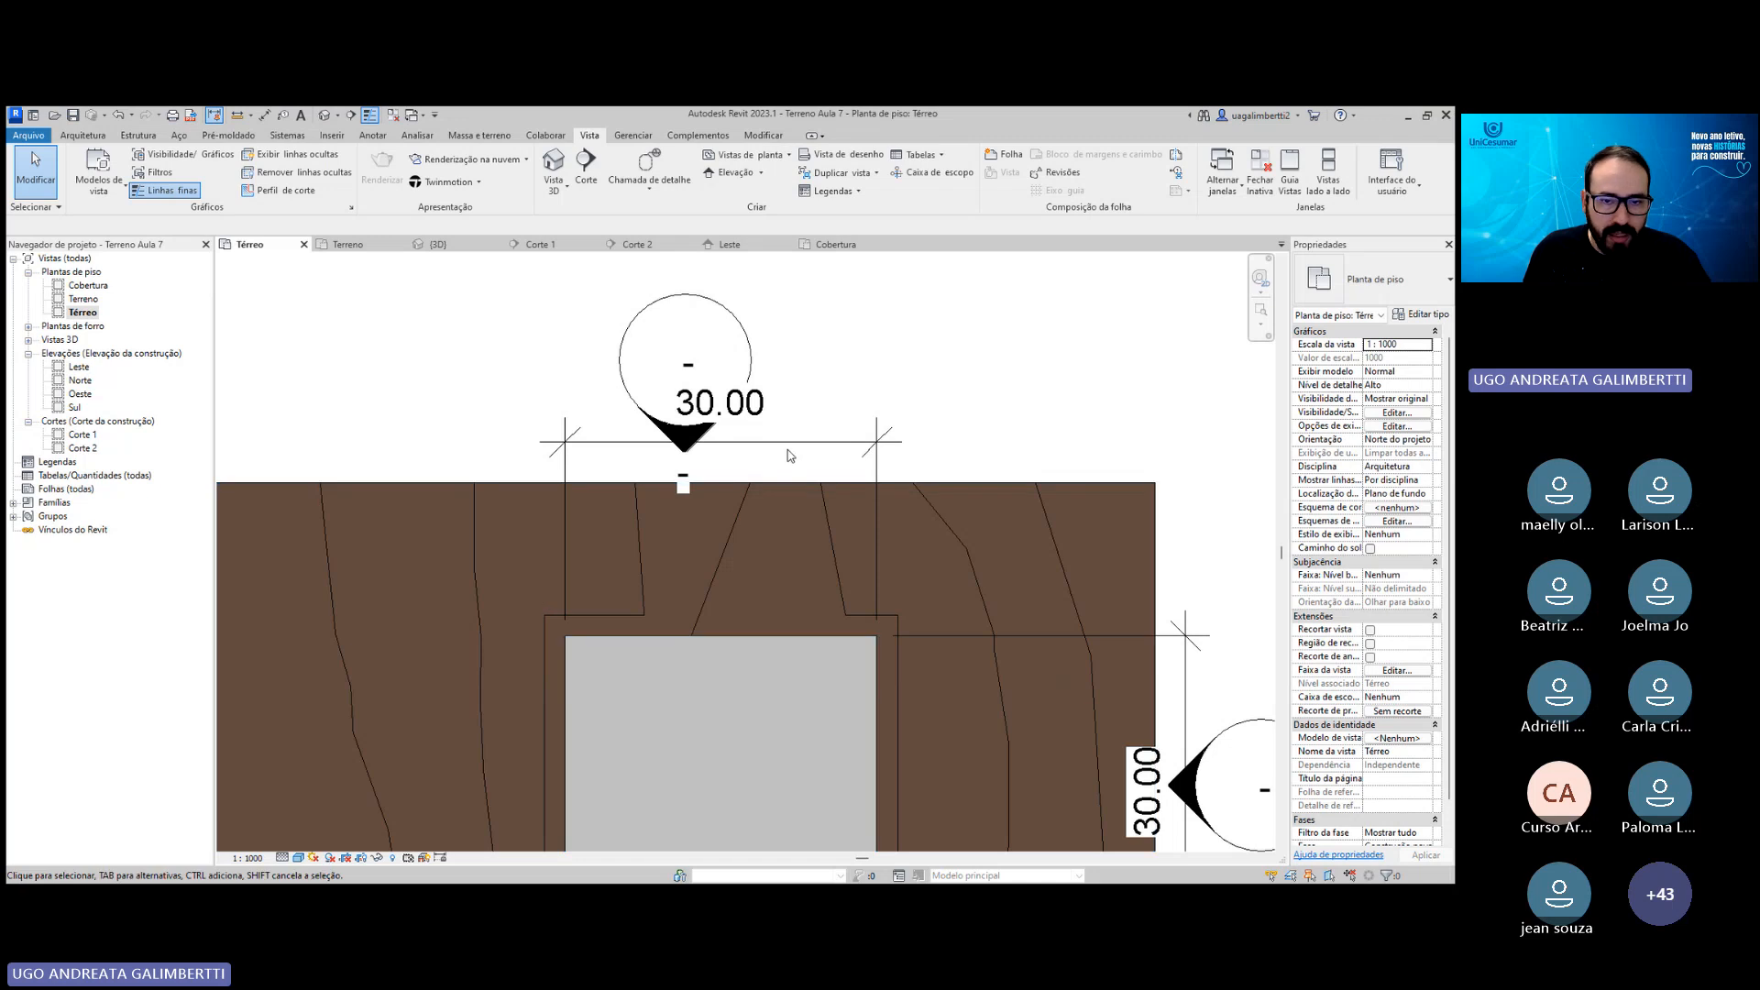
{"action": "scroll", "coordinate": [843, 346], "scroll_direction": "down", "scroll_amount": 2}
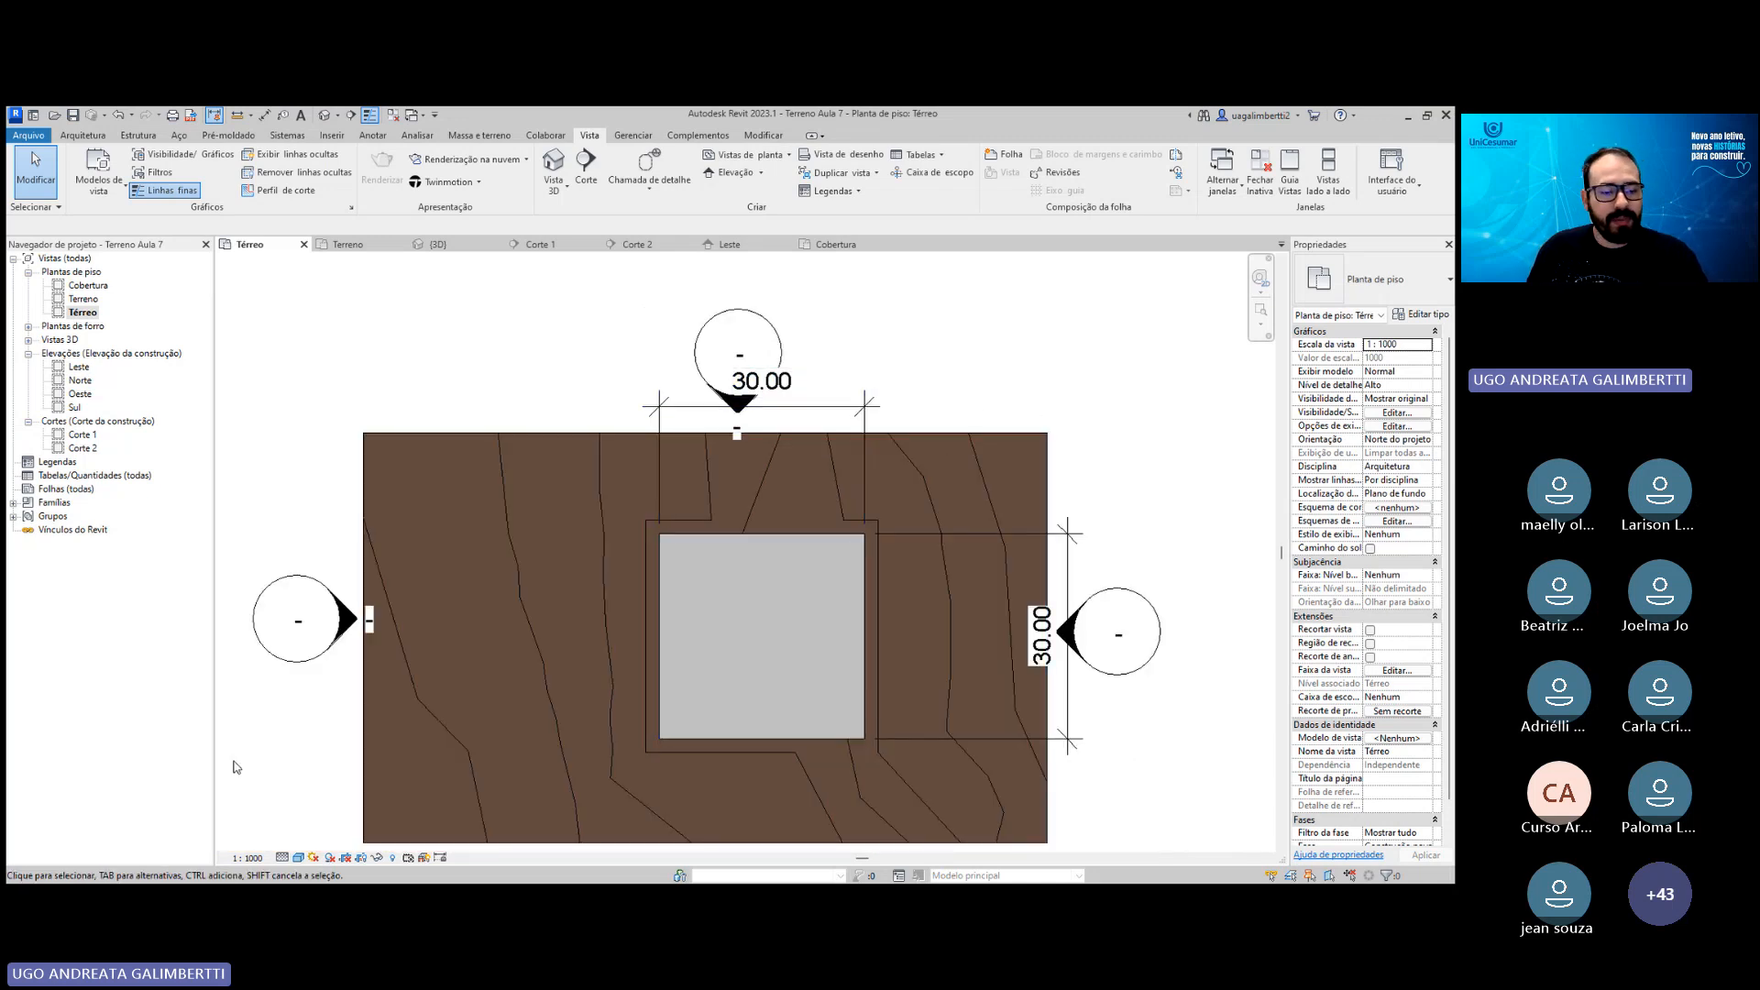
Set the view scale of the Térreo floor plan to 1:500.
{"action": "left_click", "coordinate": [248, 858]}
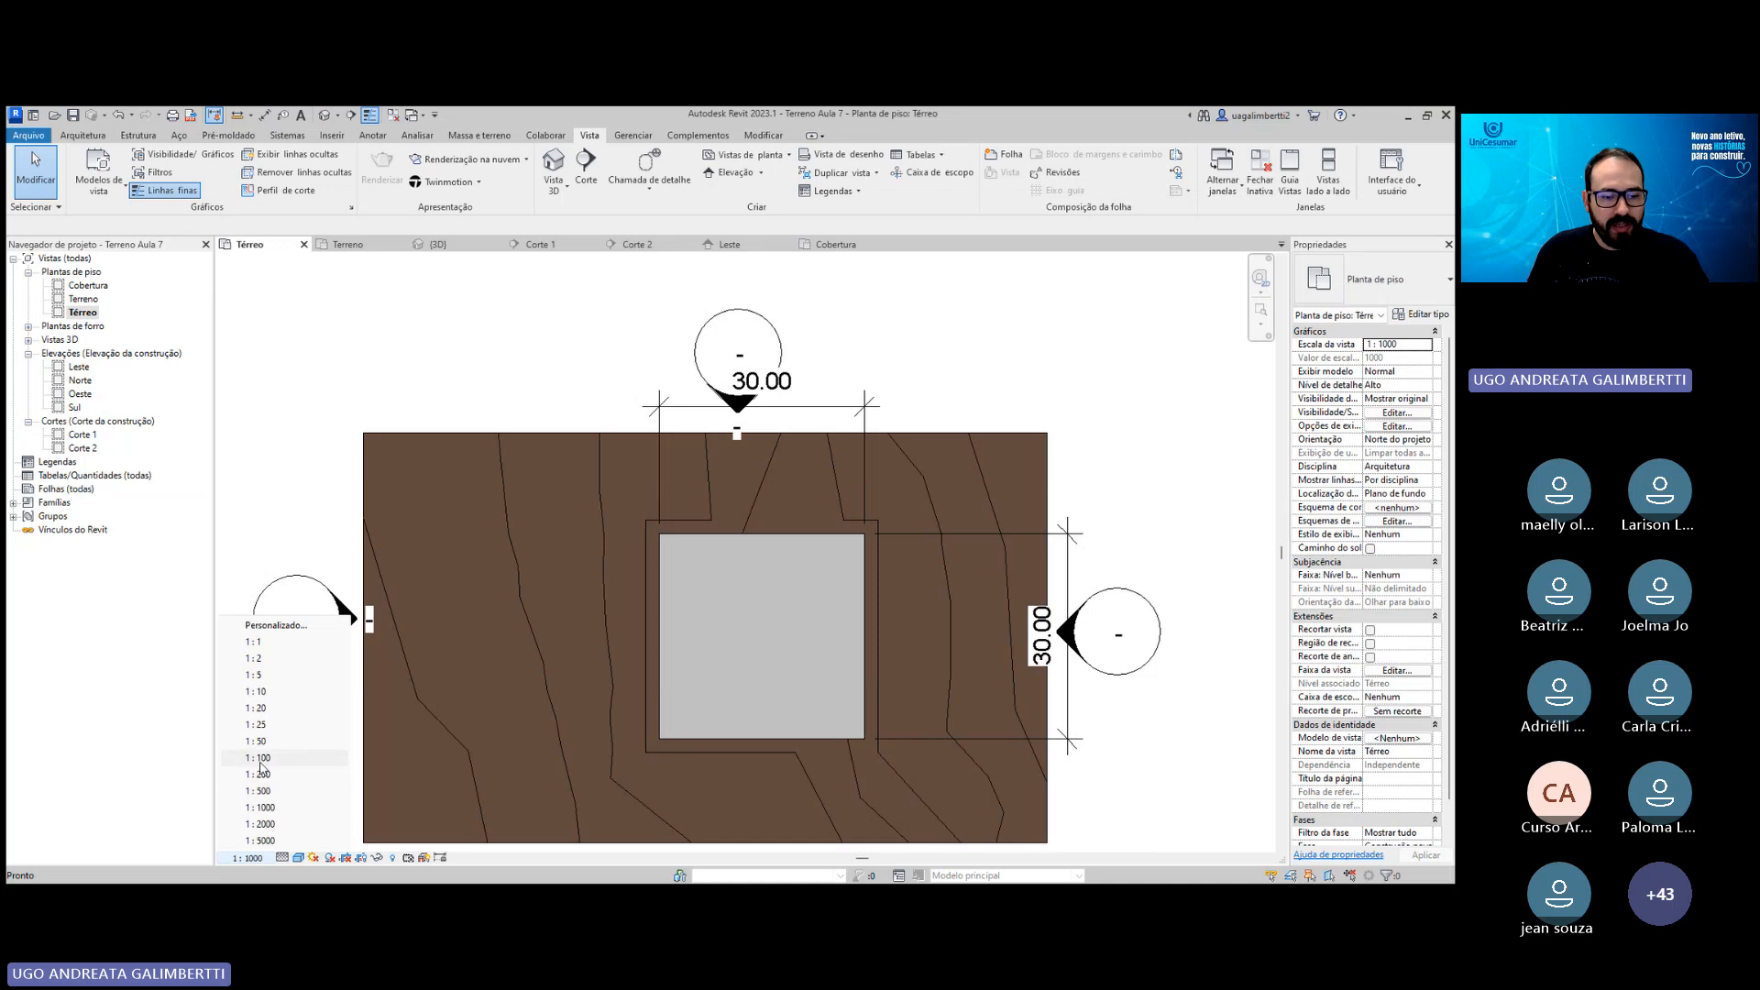
{"action": "left_click", "coordinate": [262, 792]}
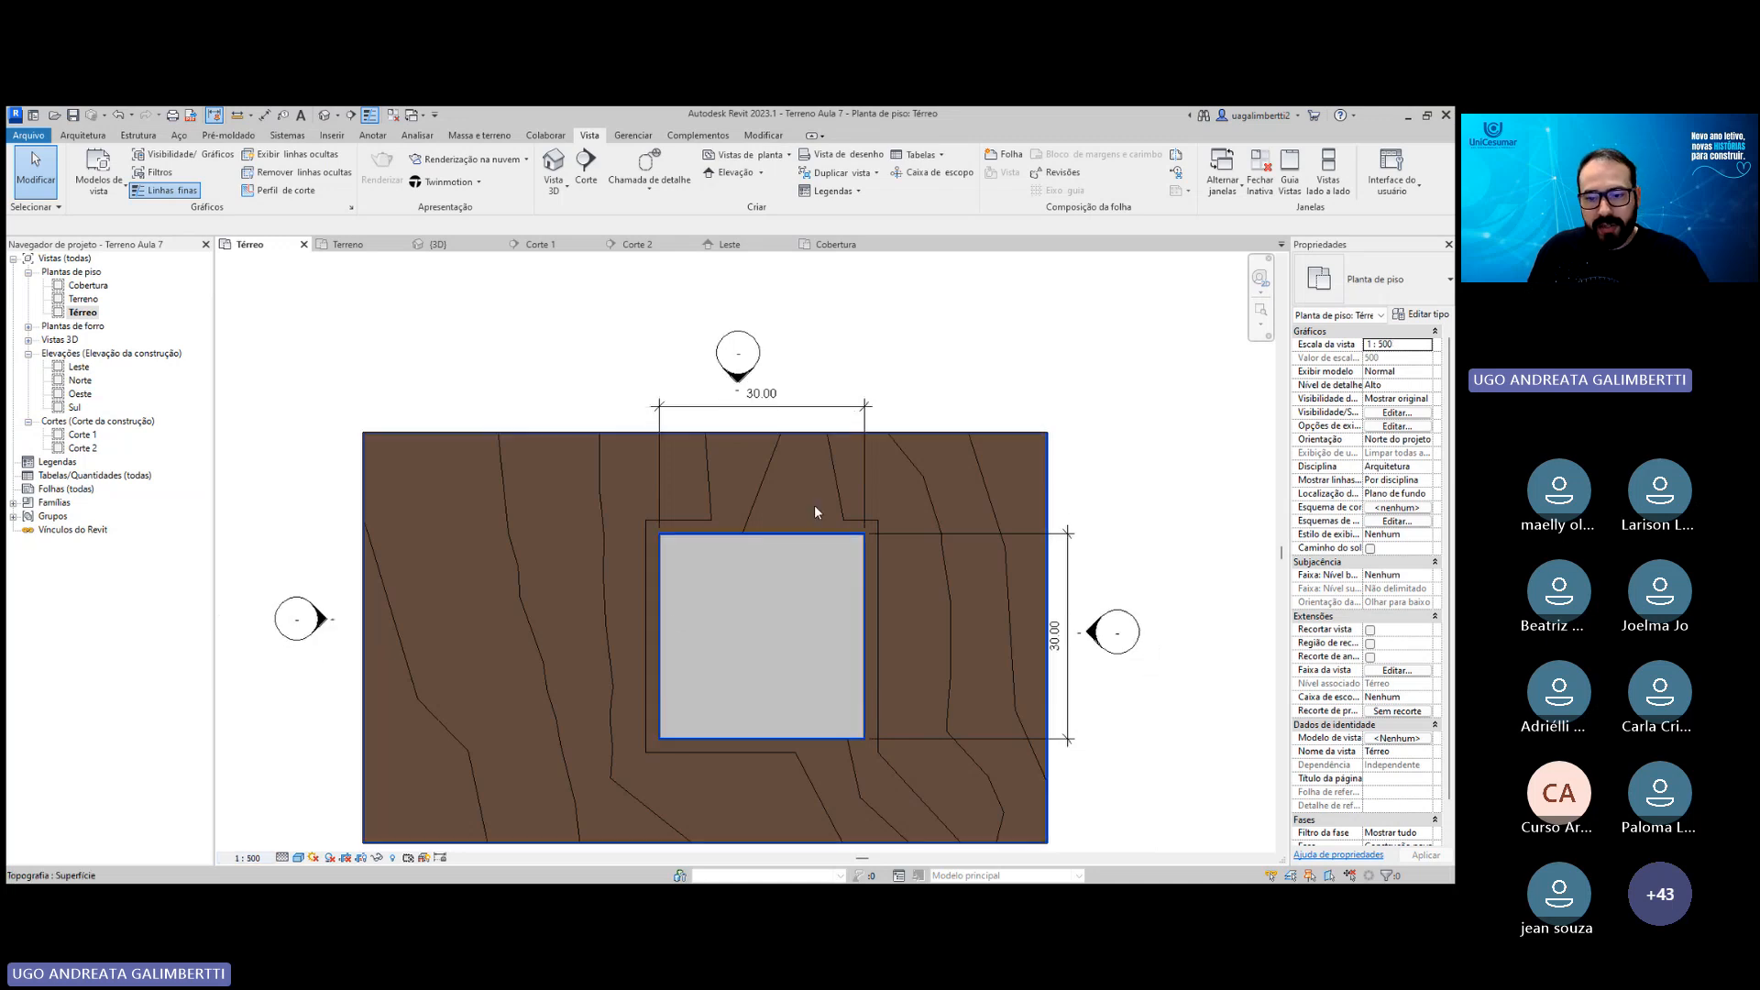
{"action": "scroll", "coordinate": [814, 504], "scroll_direction": "down", "scroll_amount": 1}
{"action": "middle_click_drag", "start_coordinate": [849, 534], "coordinate": [868, 500]}
{"action": "middle_click_drag", "start_coordinate": [671, 521], "coordinate": [704, 511]}
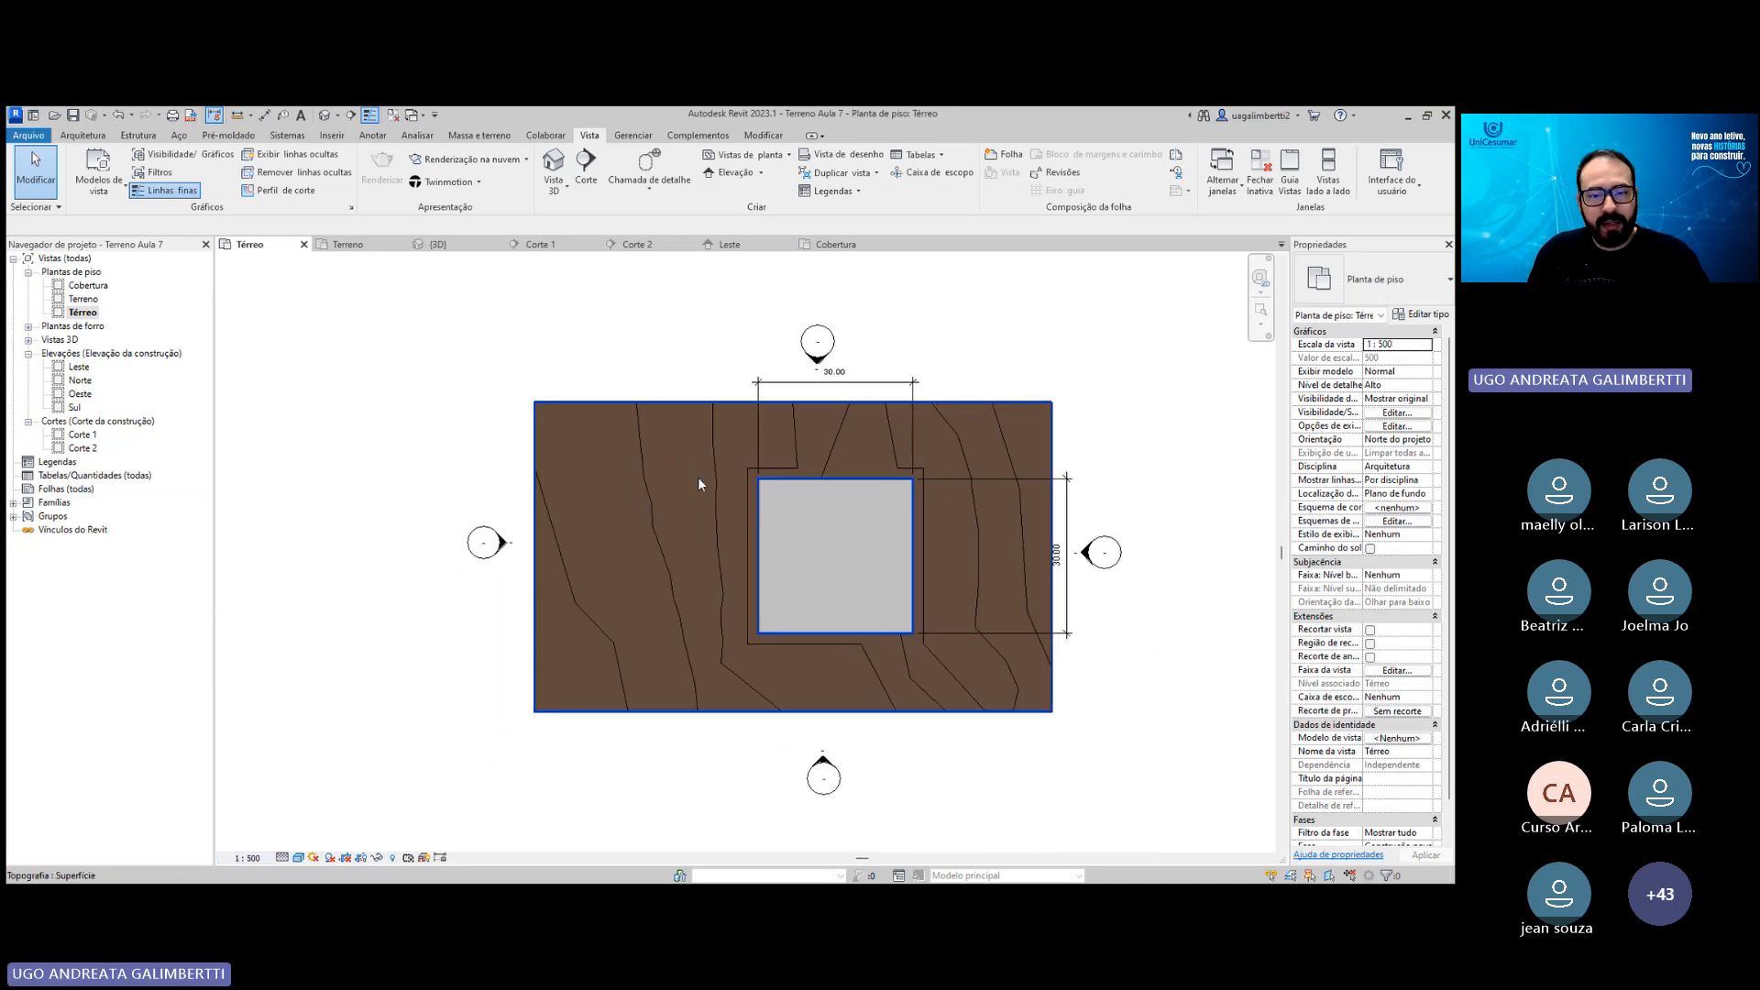
{"action": "scroll", "coordinate": [698, 483], "scroll_direction": "up", "scroll_amount": 1}
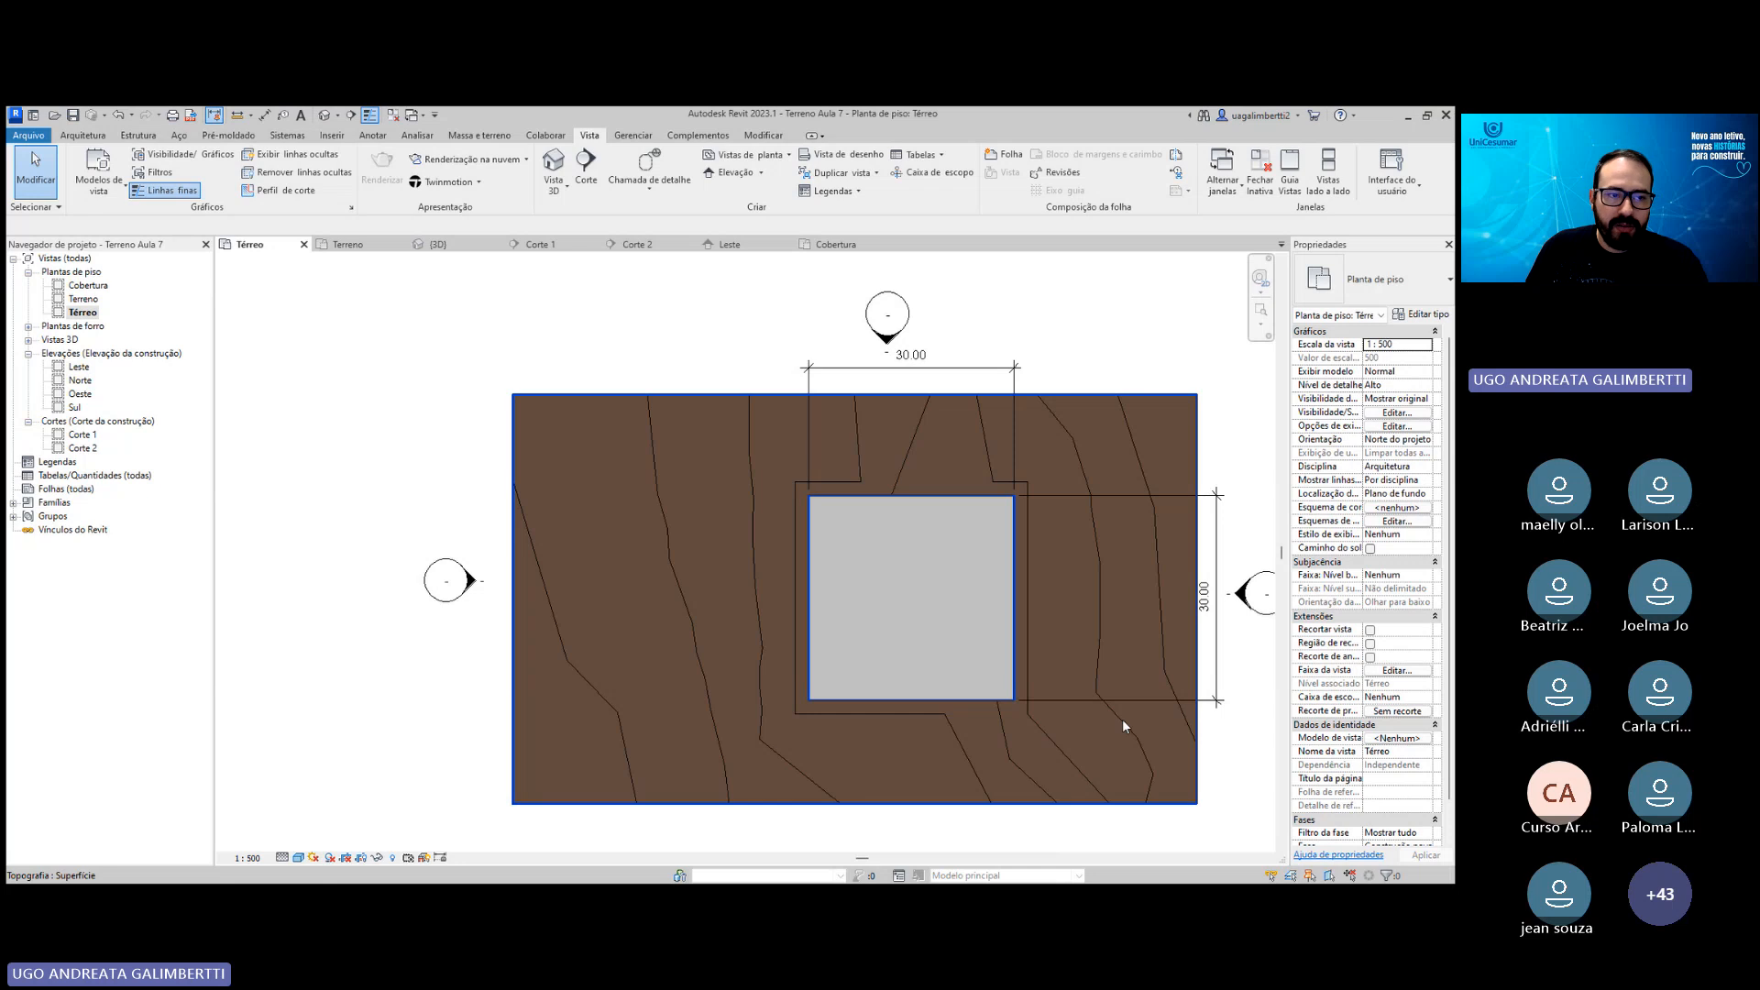
Compare the annotations of the Cobertura and Térreo floor plans, ending with the Cobertura plan open.
{"action": "double_click", "coordinate": [83, 286]}
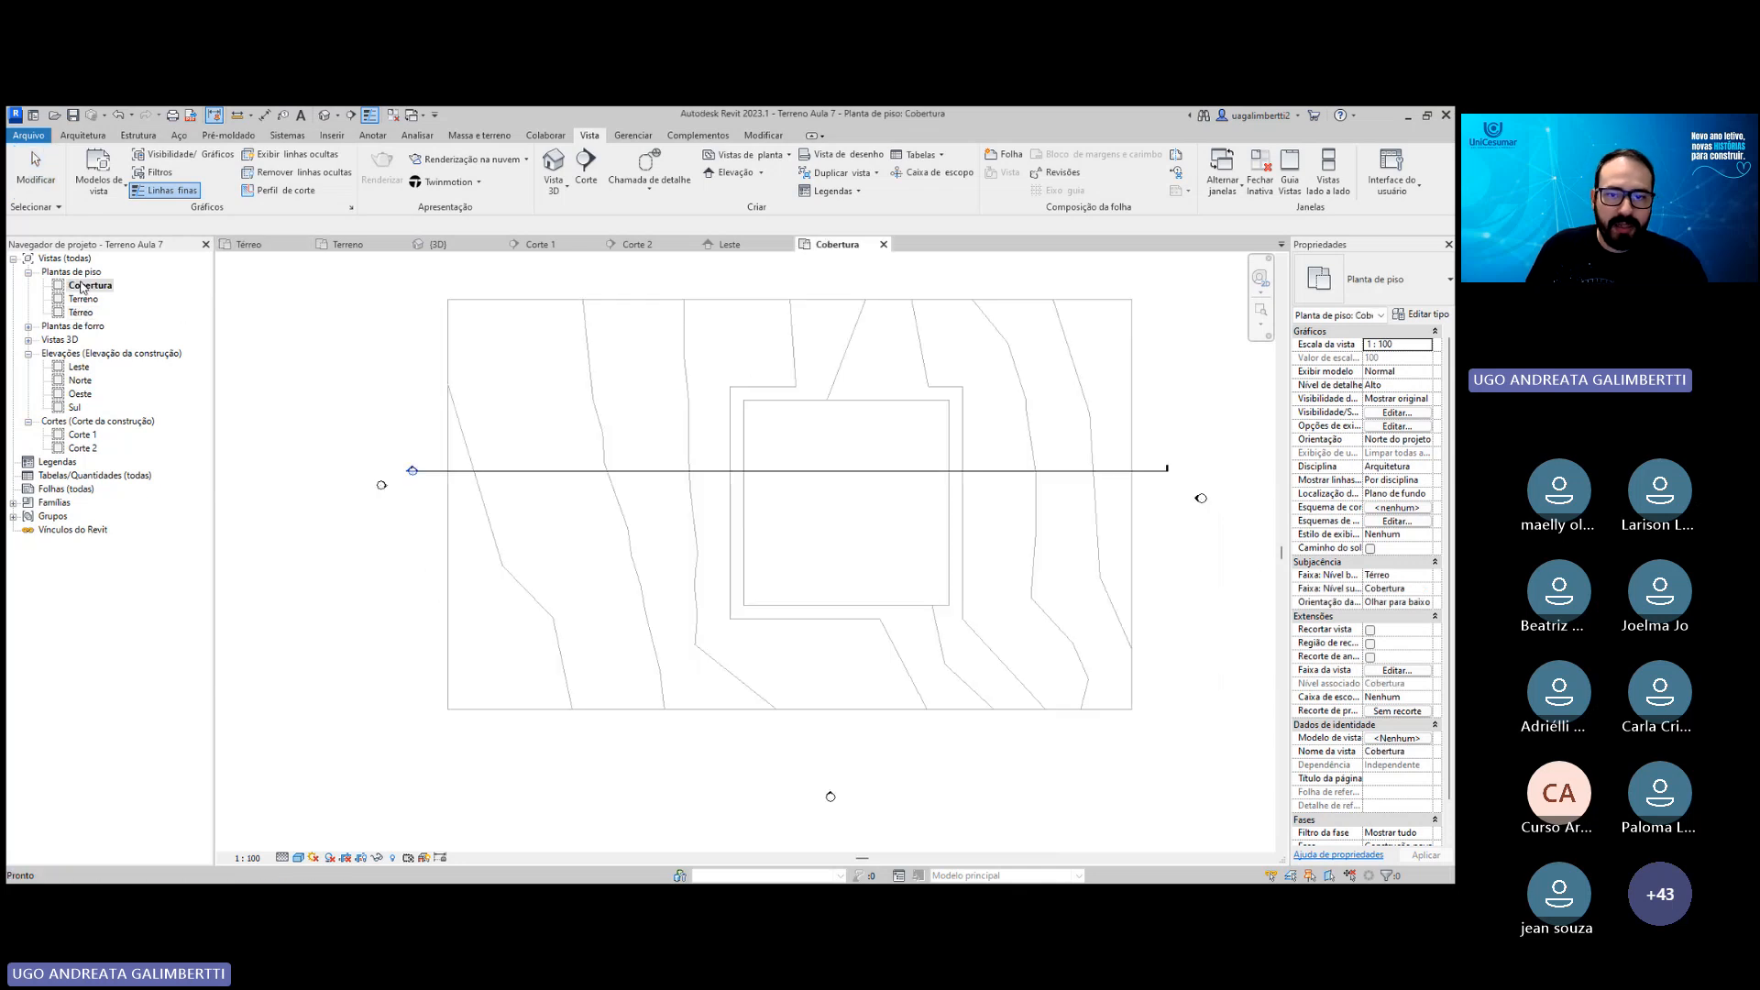
{"action": "scroll", "coordinate": [926, 463], "scroll_direction": "down", "scroll_amount": 2}
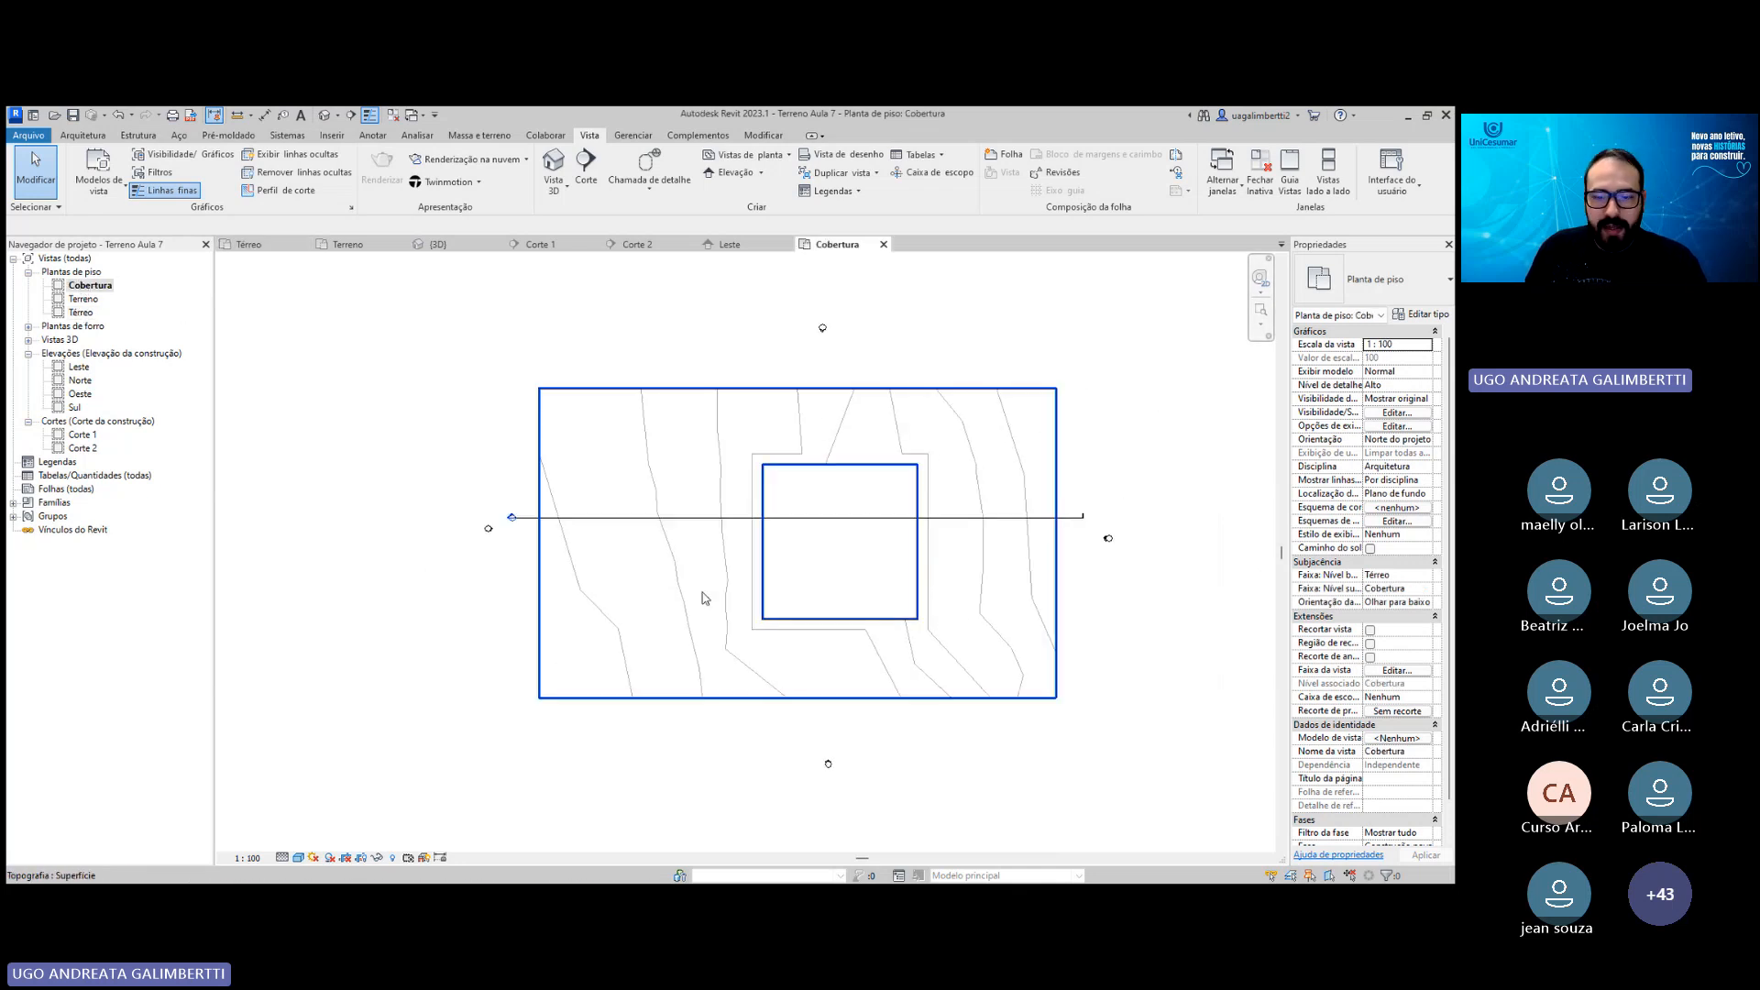
{"action": "double_click", "coordinate": [81, 312]}
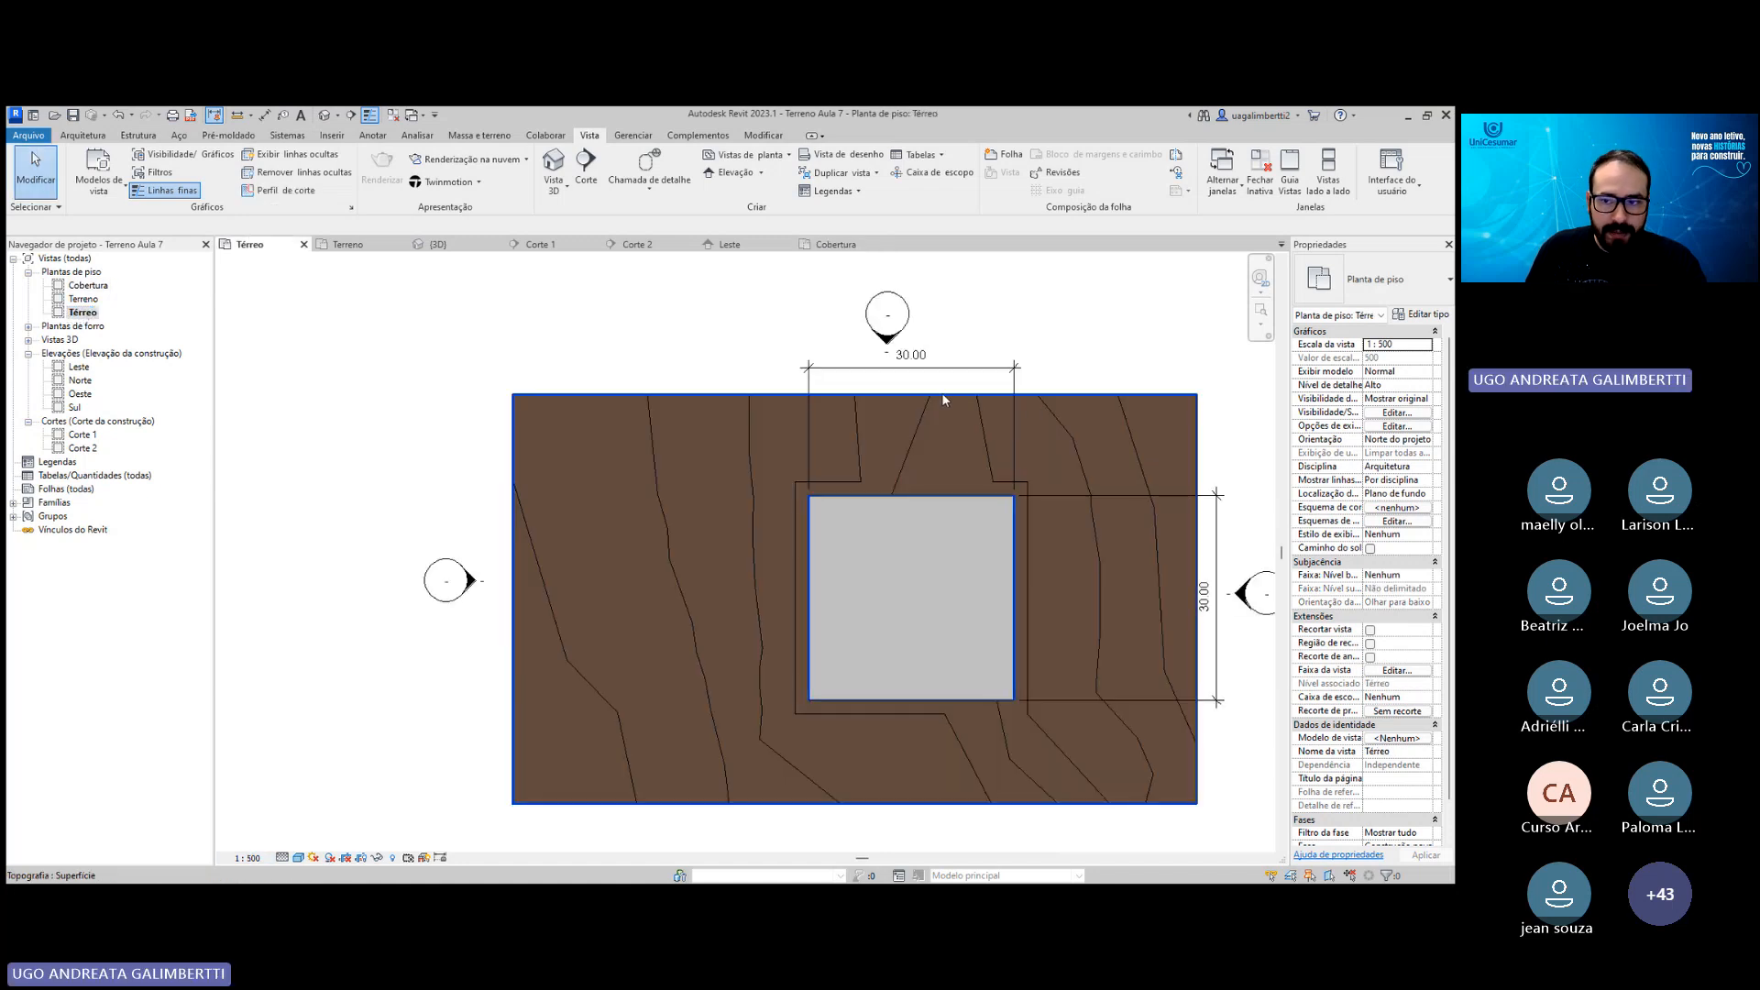
{"action": "middle_click_drag", "start_coordinate": [980, 445], "coordinate": [889, 461]}
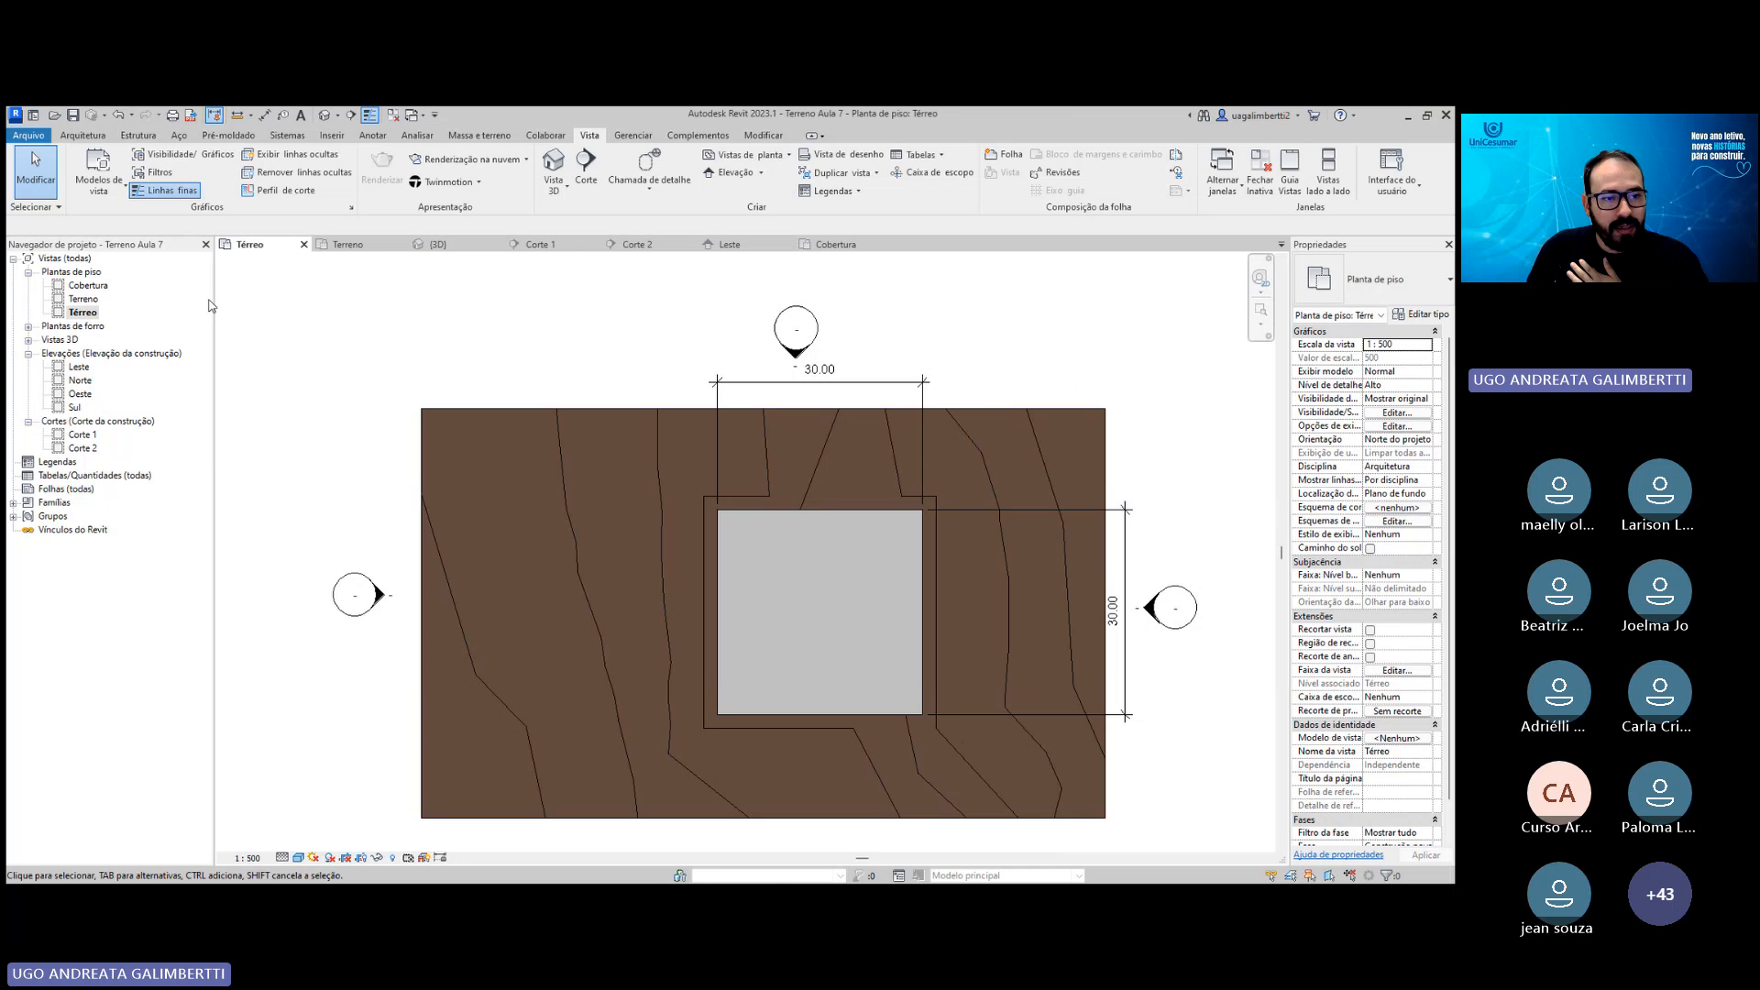
{"action": "double_click", "coordinate": [89, 285]}
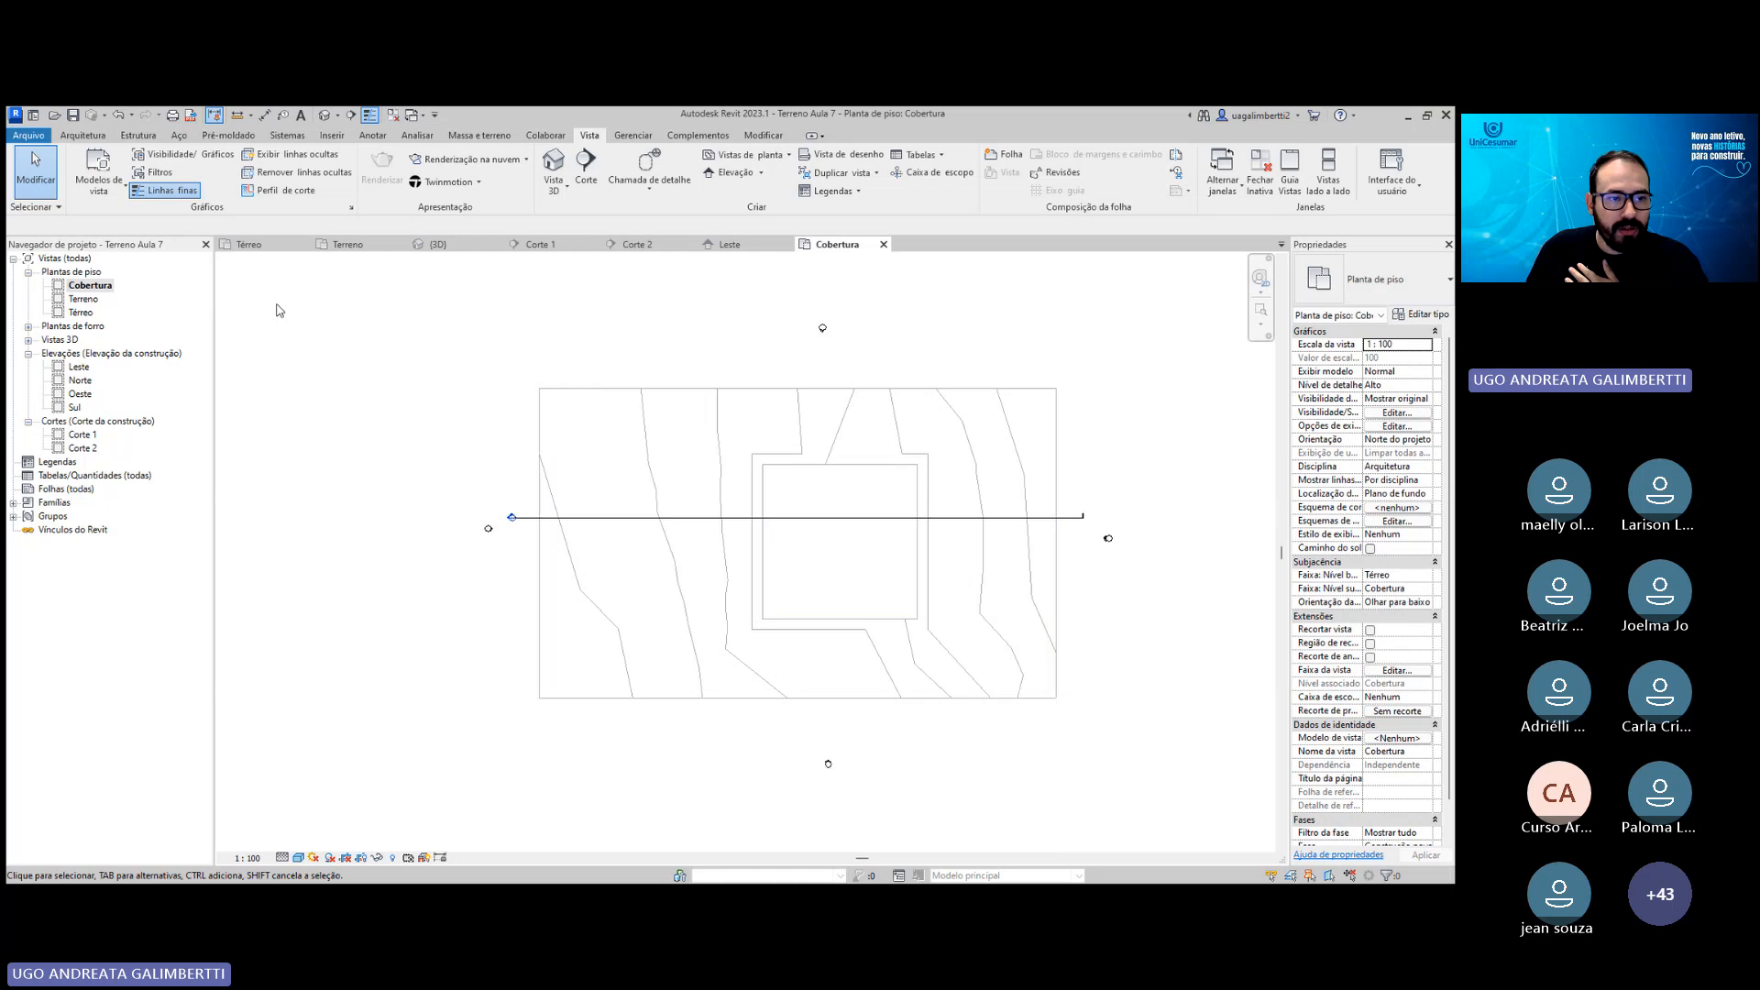
Set the view scale of the Térreo floor plan to 1:100.
{"action": "double_click", "coordinate": [82, 311]}
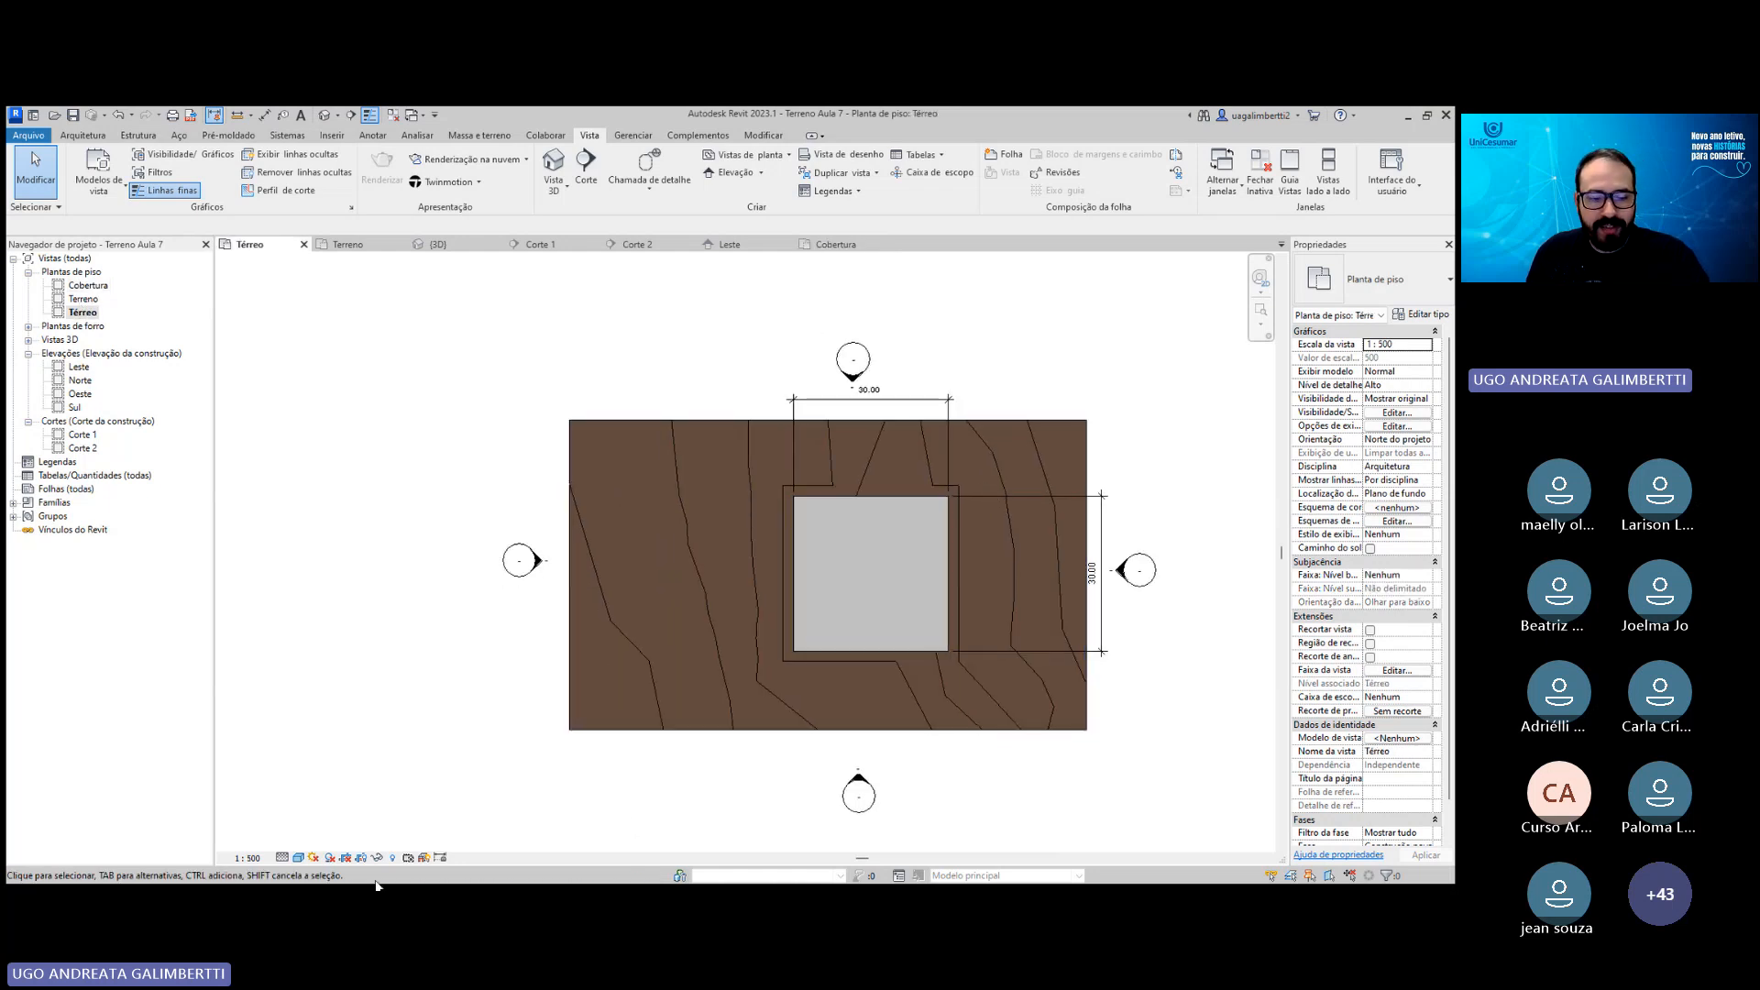
{"action": "left_click", "coordinate": [246, 858]}
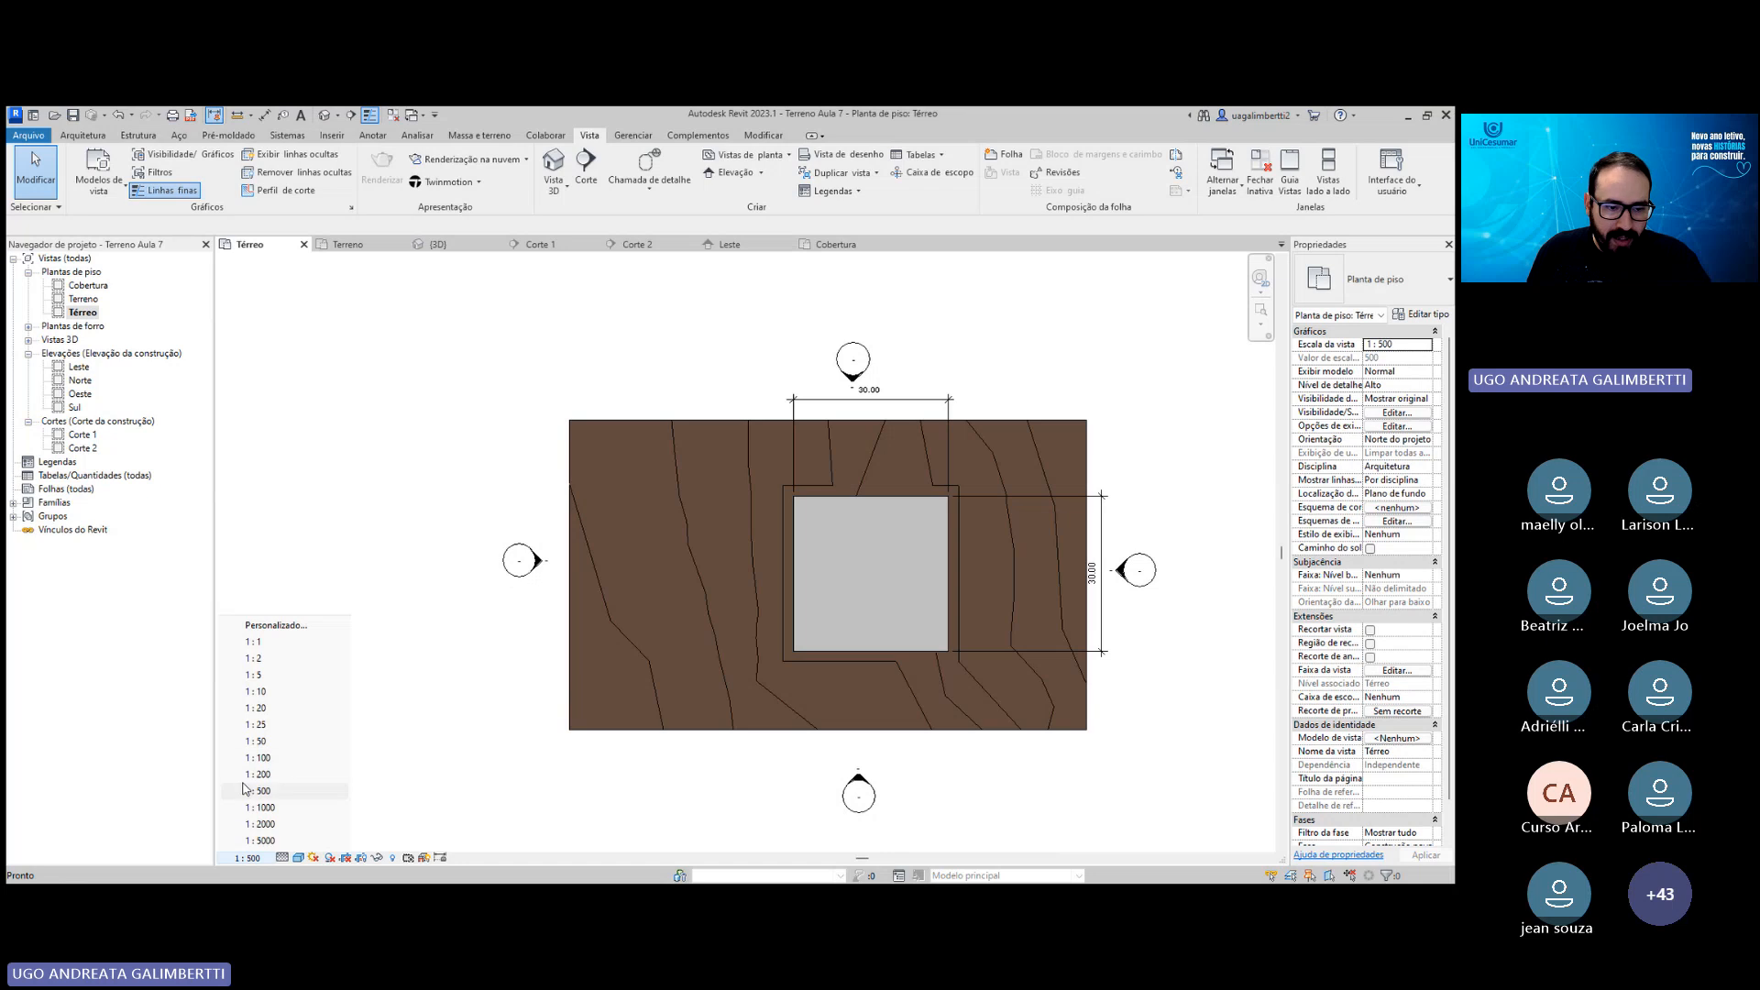
{"action": "left_click", "coordinate": [257, 757]}
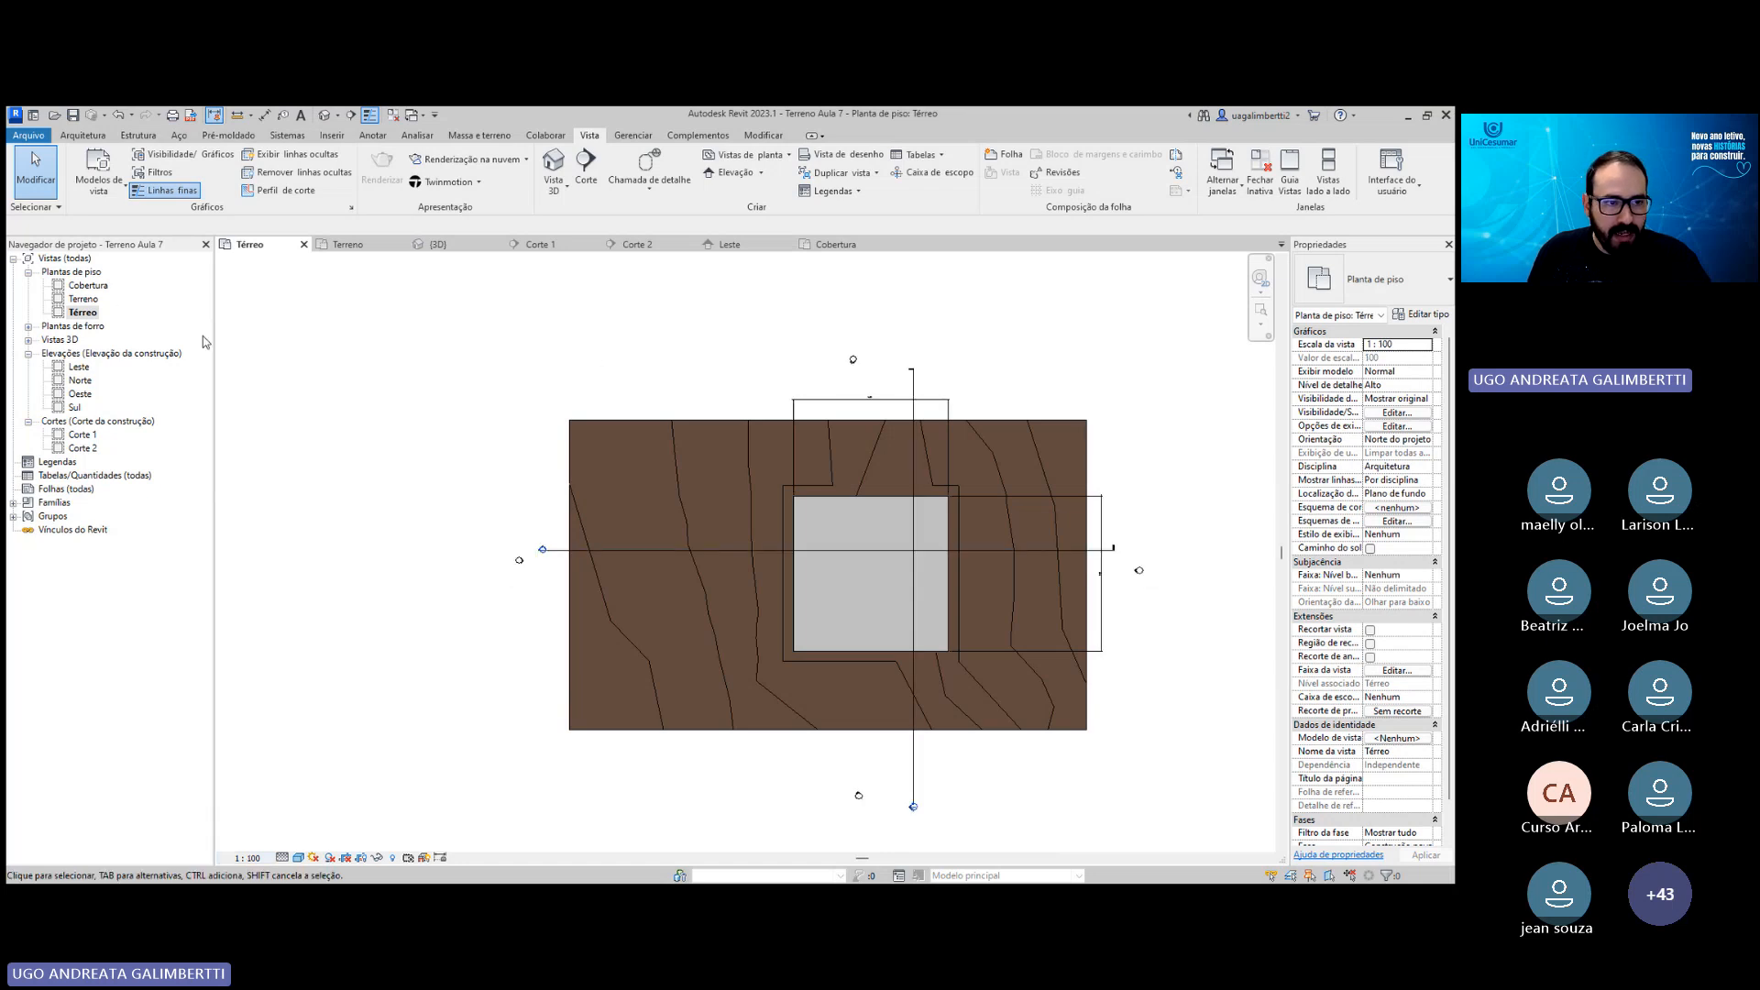
Set the view scale of the Cobertura floor plan to 1:500.
{"action": "double_click", "coordinate": [88, 285]}
{"action": "left_click", "coordinate": [247, 858]}
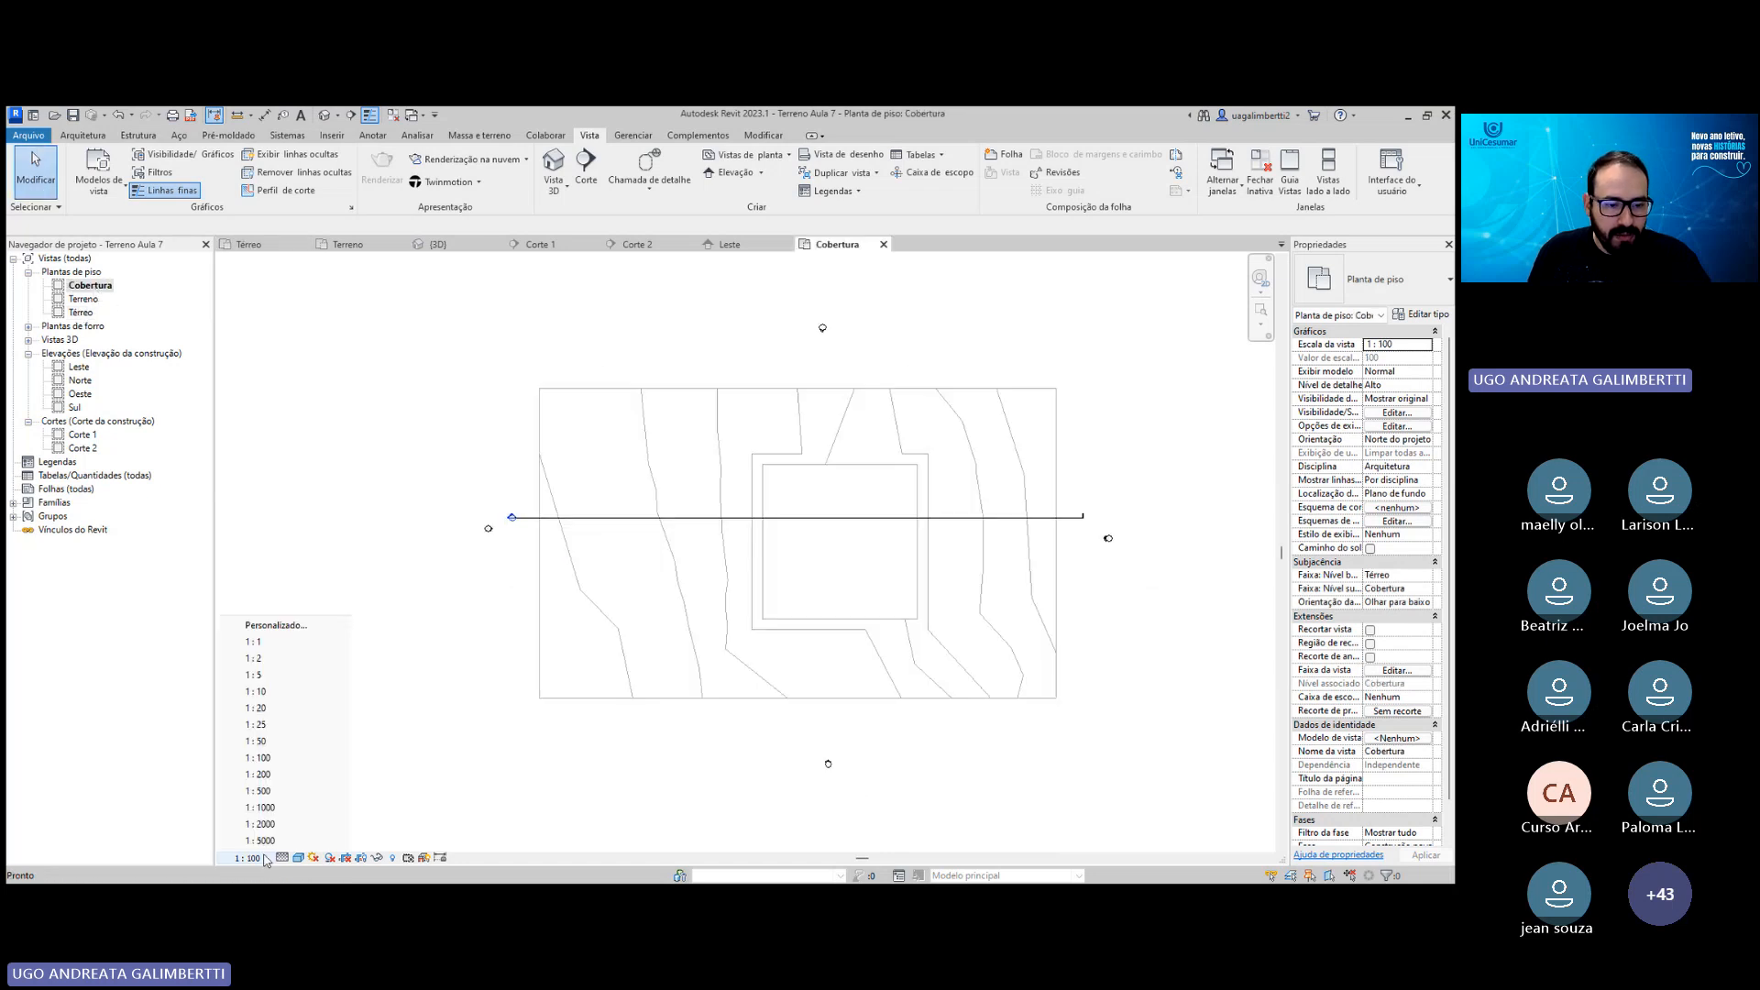
{"action": "left_click", "coordinate": [258, 790]}
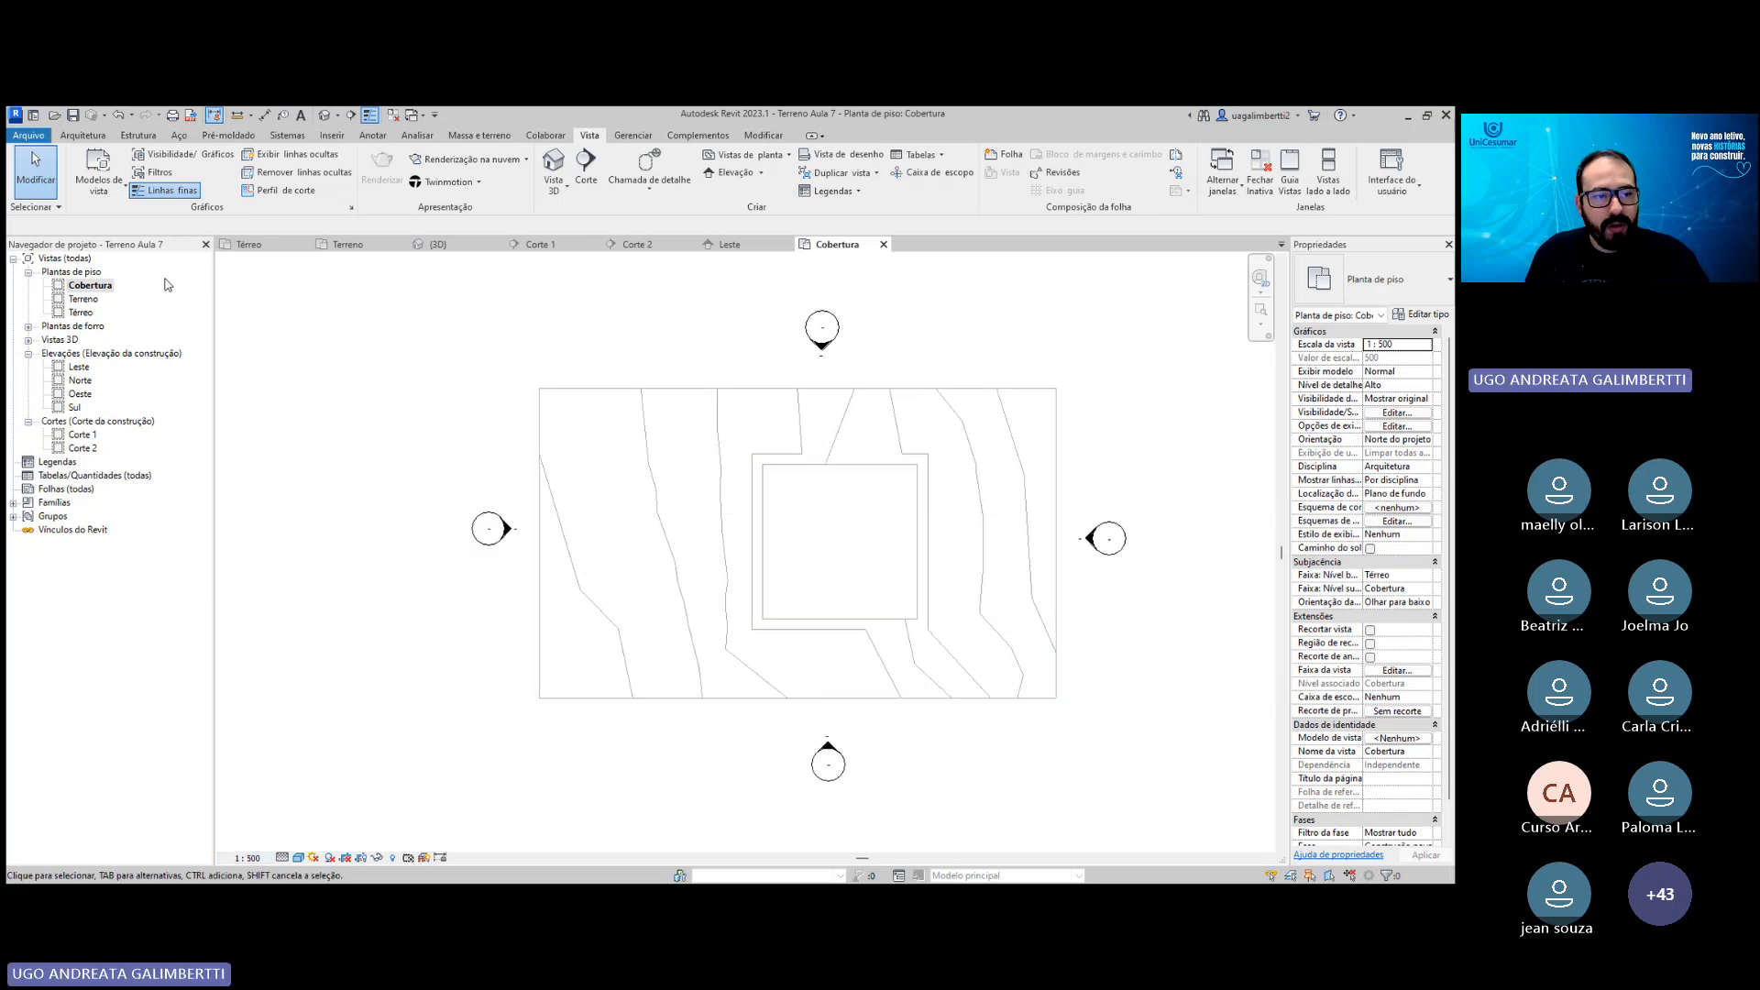
In the Terreno plan, set the Corte 2 section to hide at scales coarser than 1:500, and check the Cobertura plan.
{"action": "double_click", "coordinate": [82, 299]}
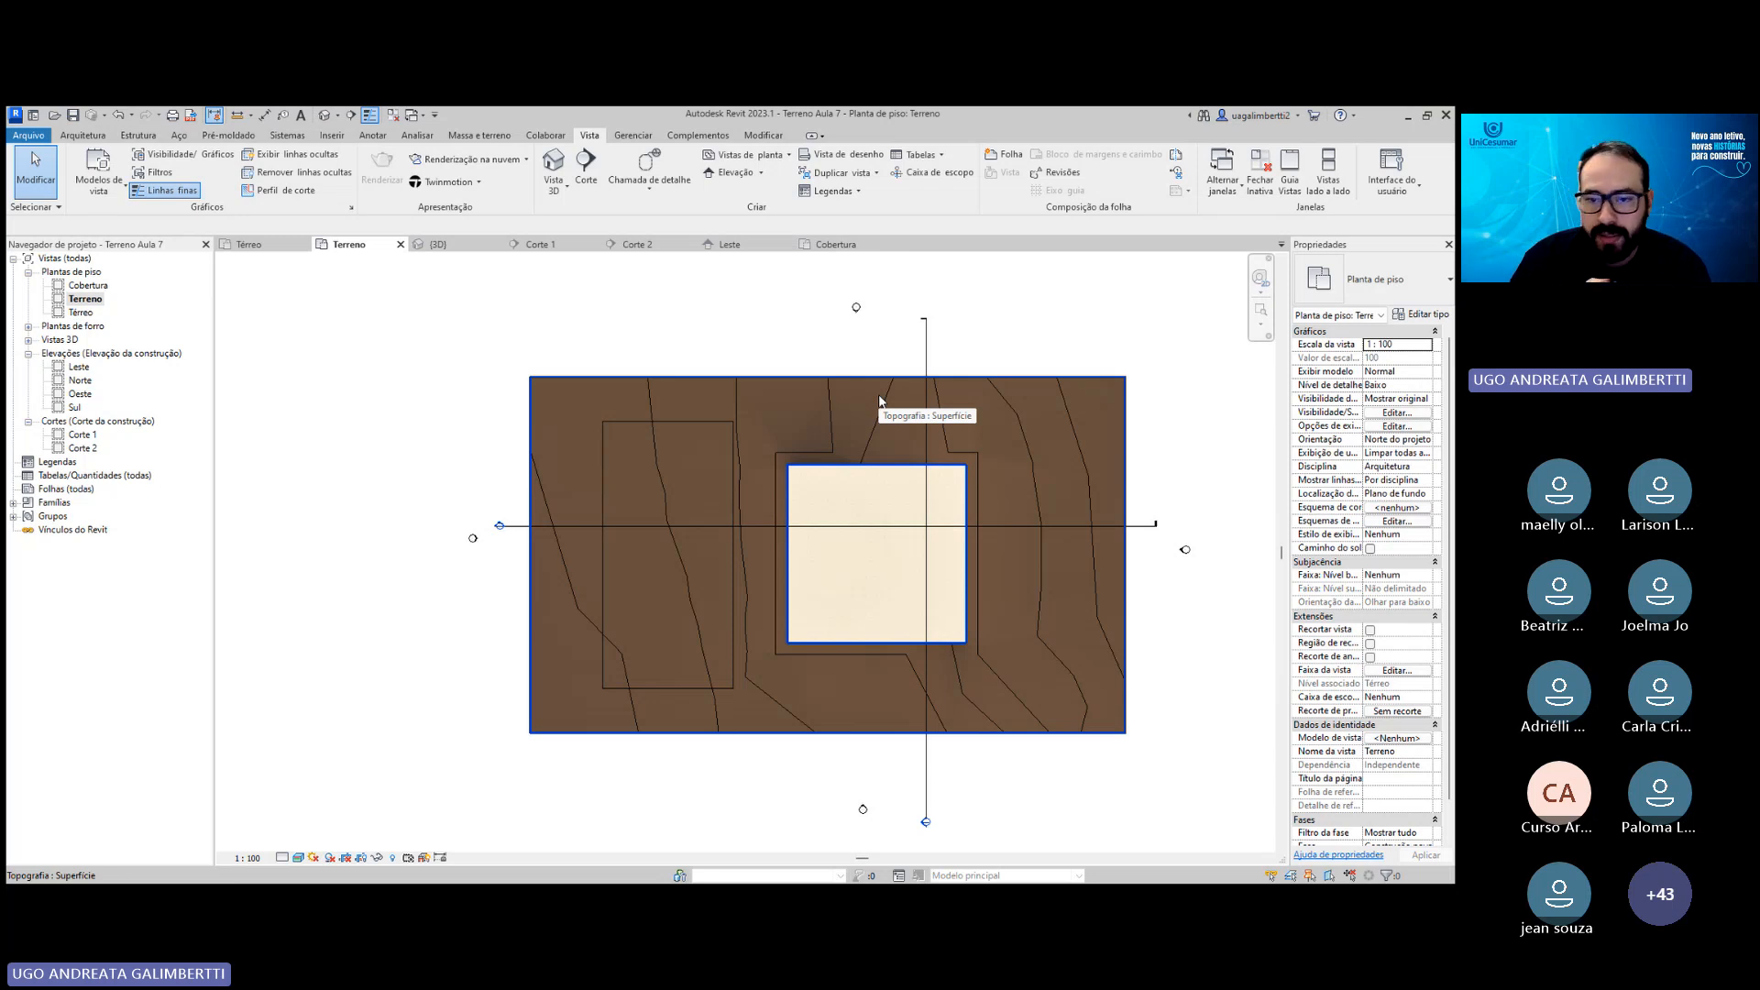
{"action": "middle_click_drag", "start_coordinate": [863, 691], "coordinate": [859, 645]}
{"action": "left_click", "coordinate": [924, 753]}
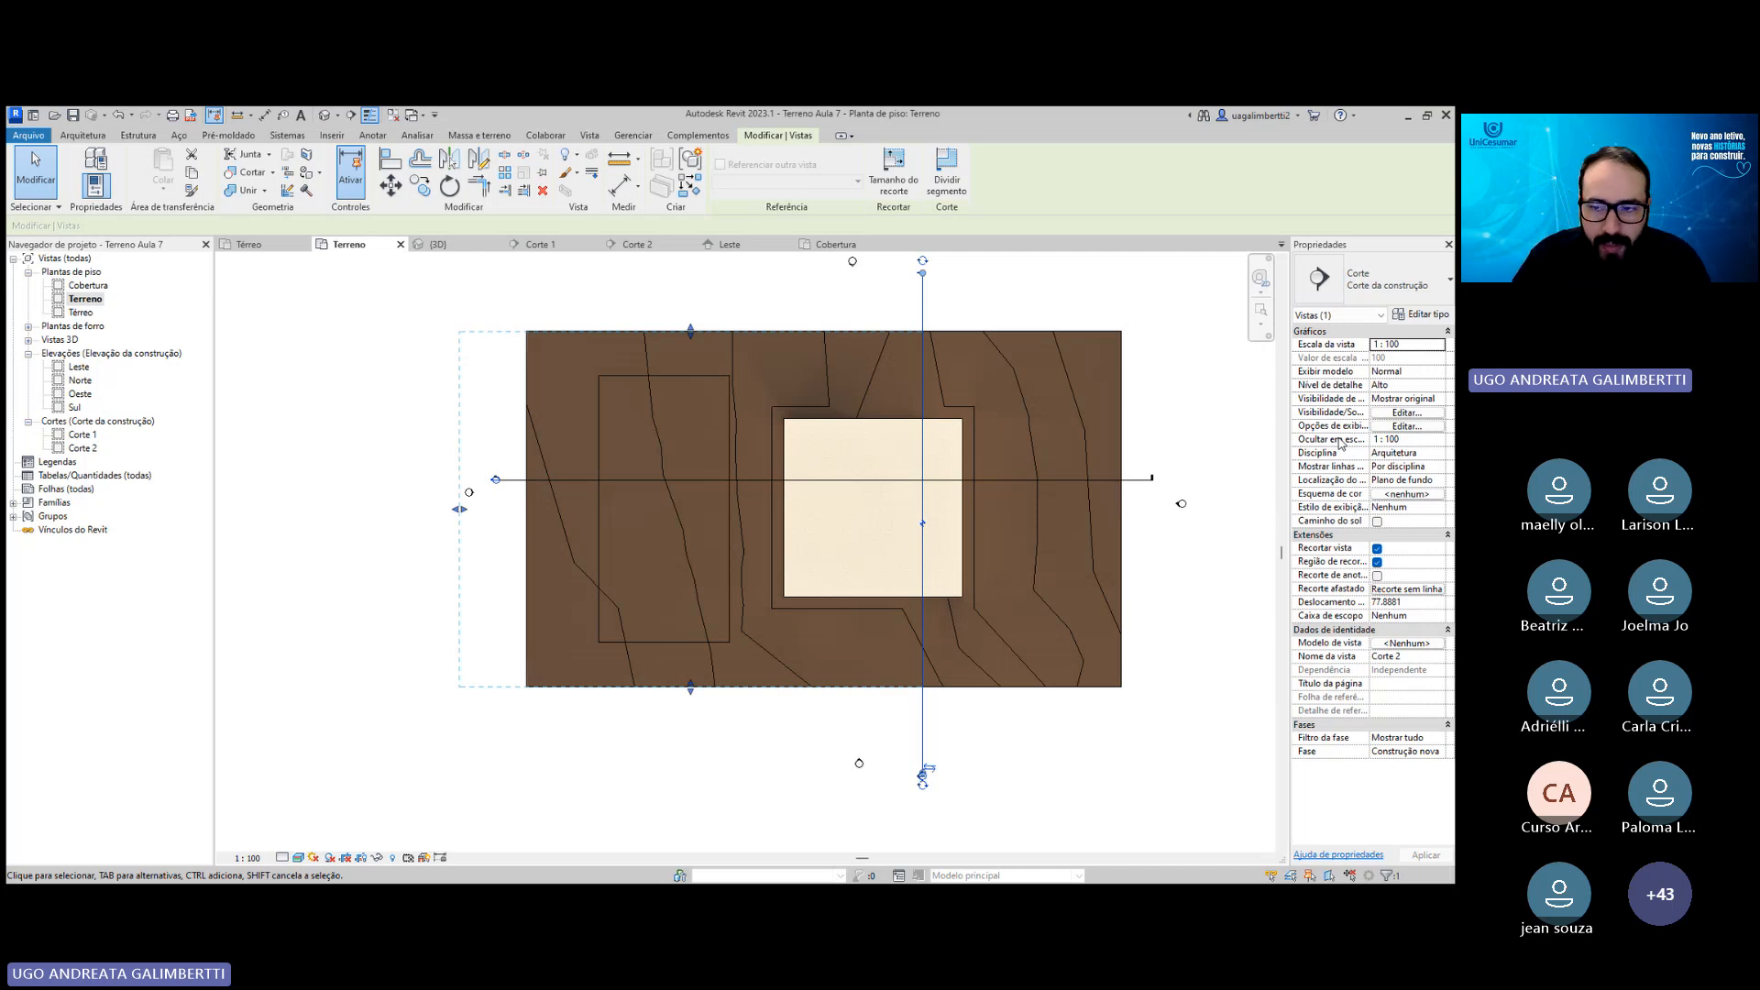
{"action": "left_click", "coordinate": [1394, 439]}
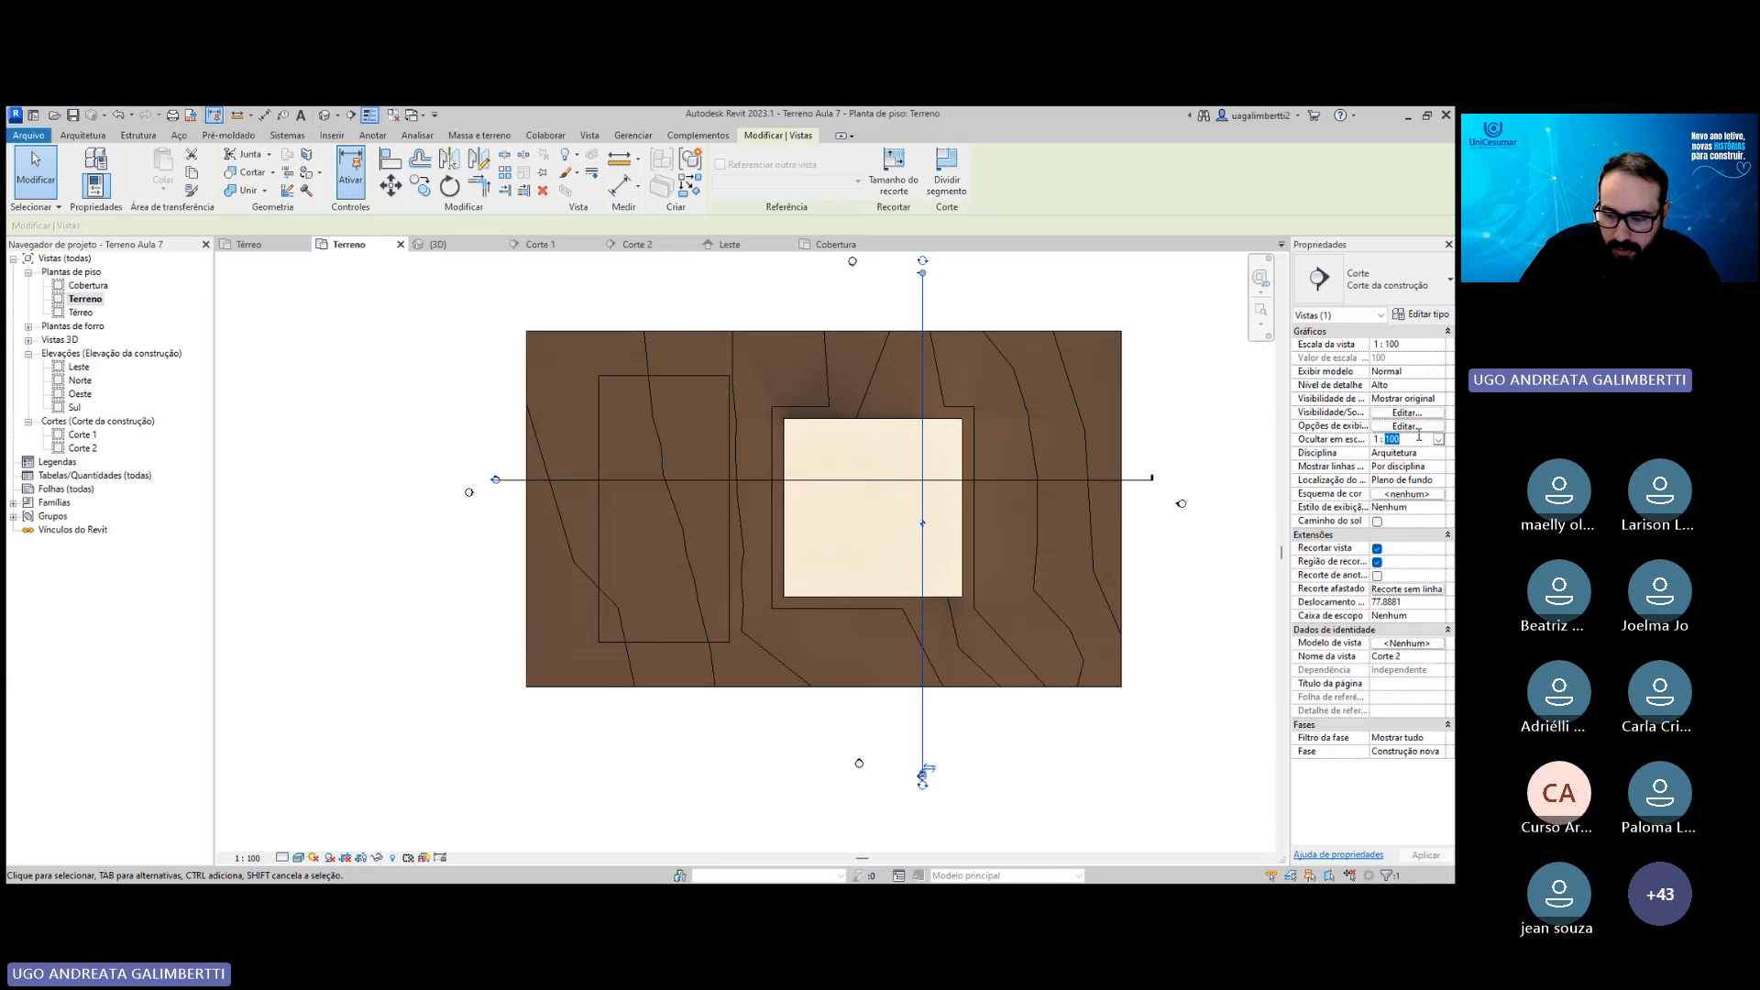
{"action": "type", "text": "500"}
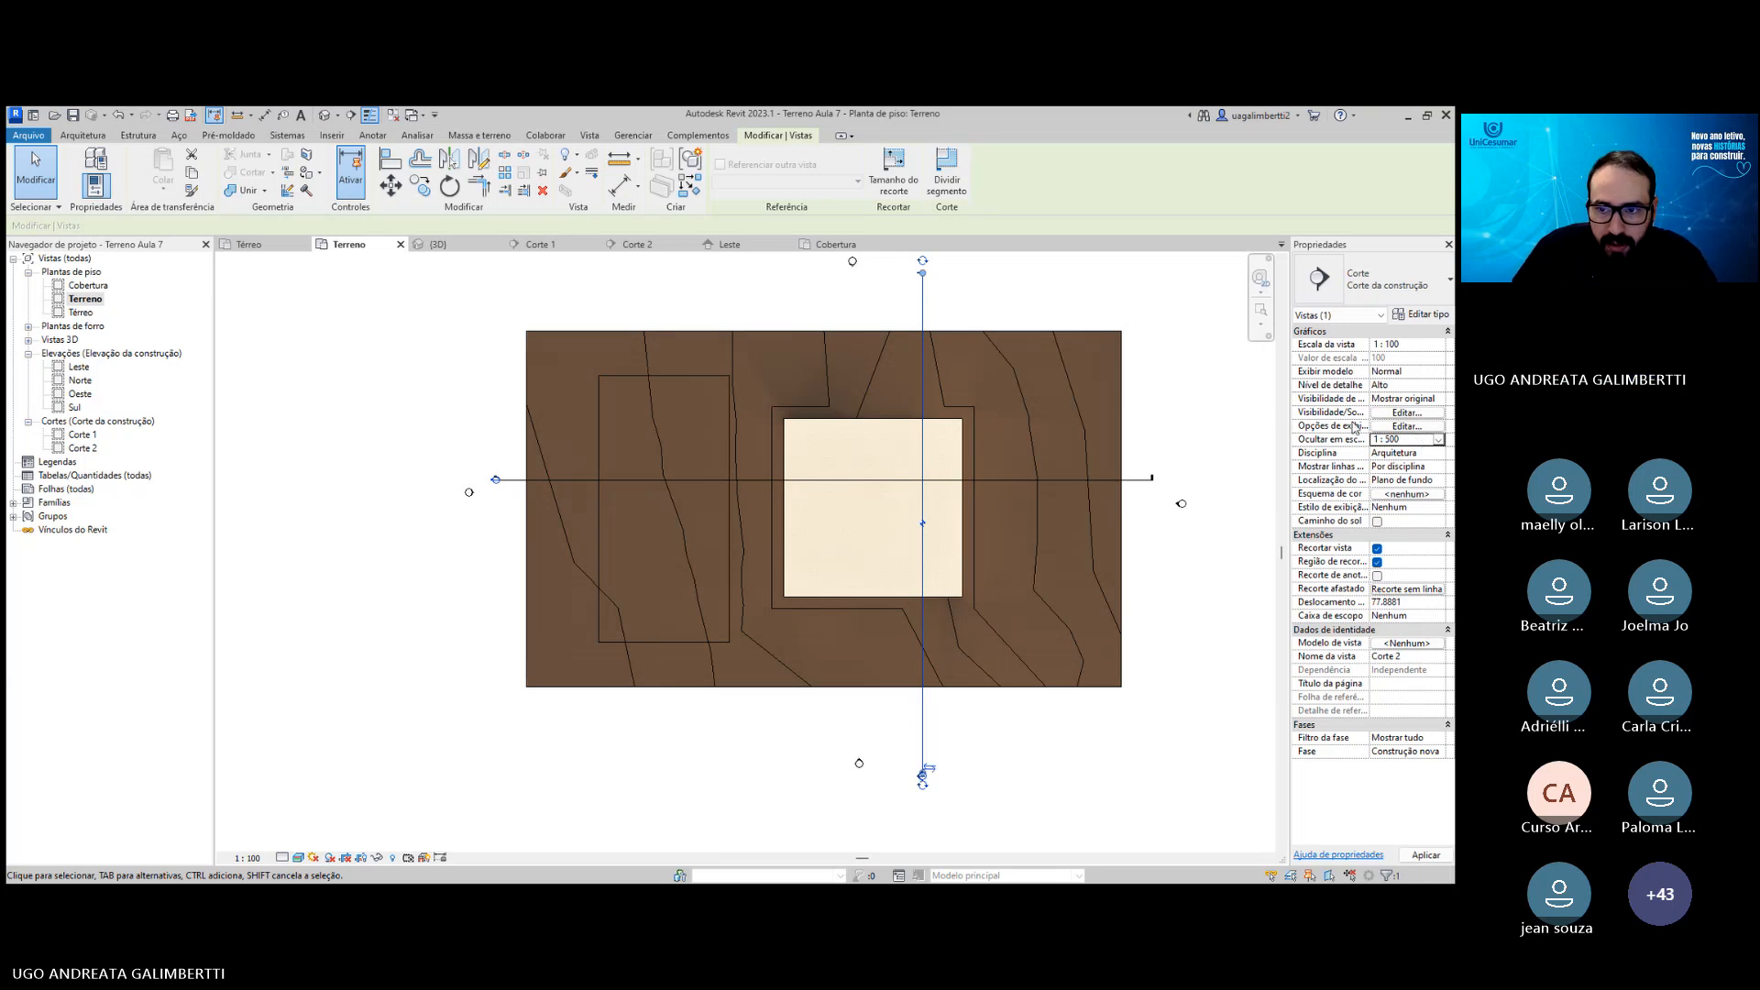
{"action": "key", "text": "Escape"}
{"action": "double_click", "coordinate": [79, 286]}
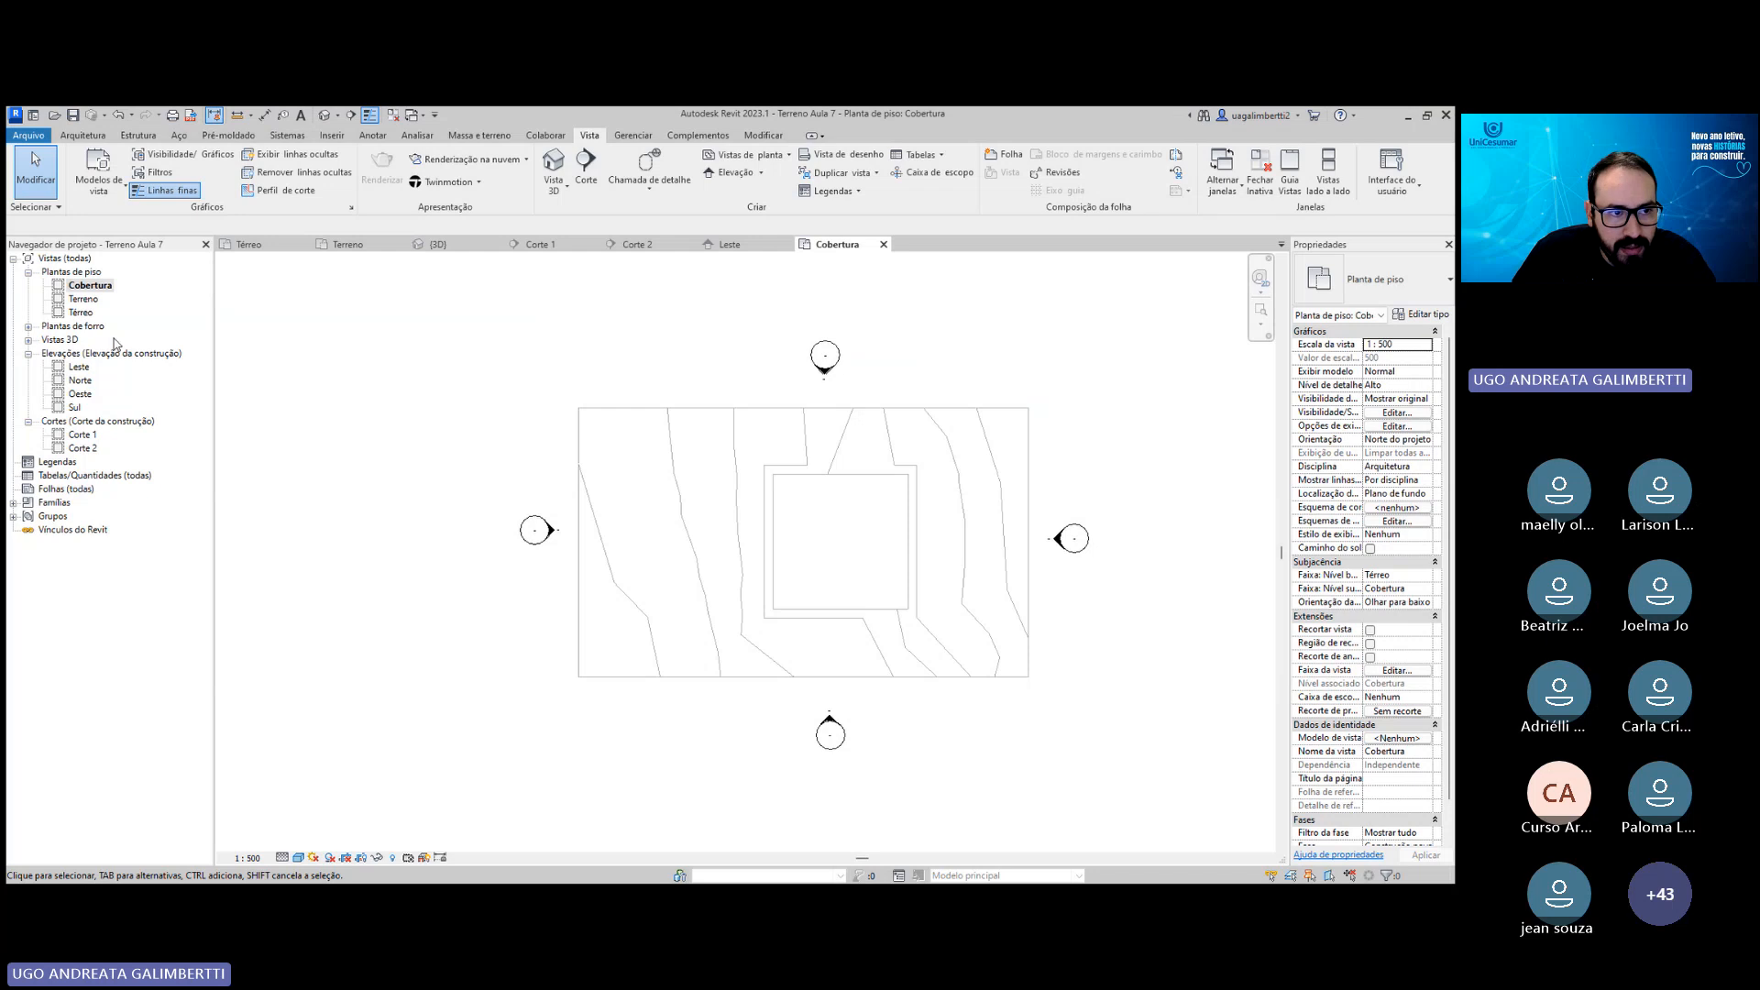
In the Térreo plan, set the Corte 1 section to hide at scales coarser than 1:500.
{"action": "double_click", "coordinate": [79, 312]}
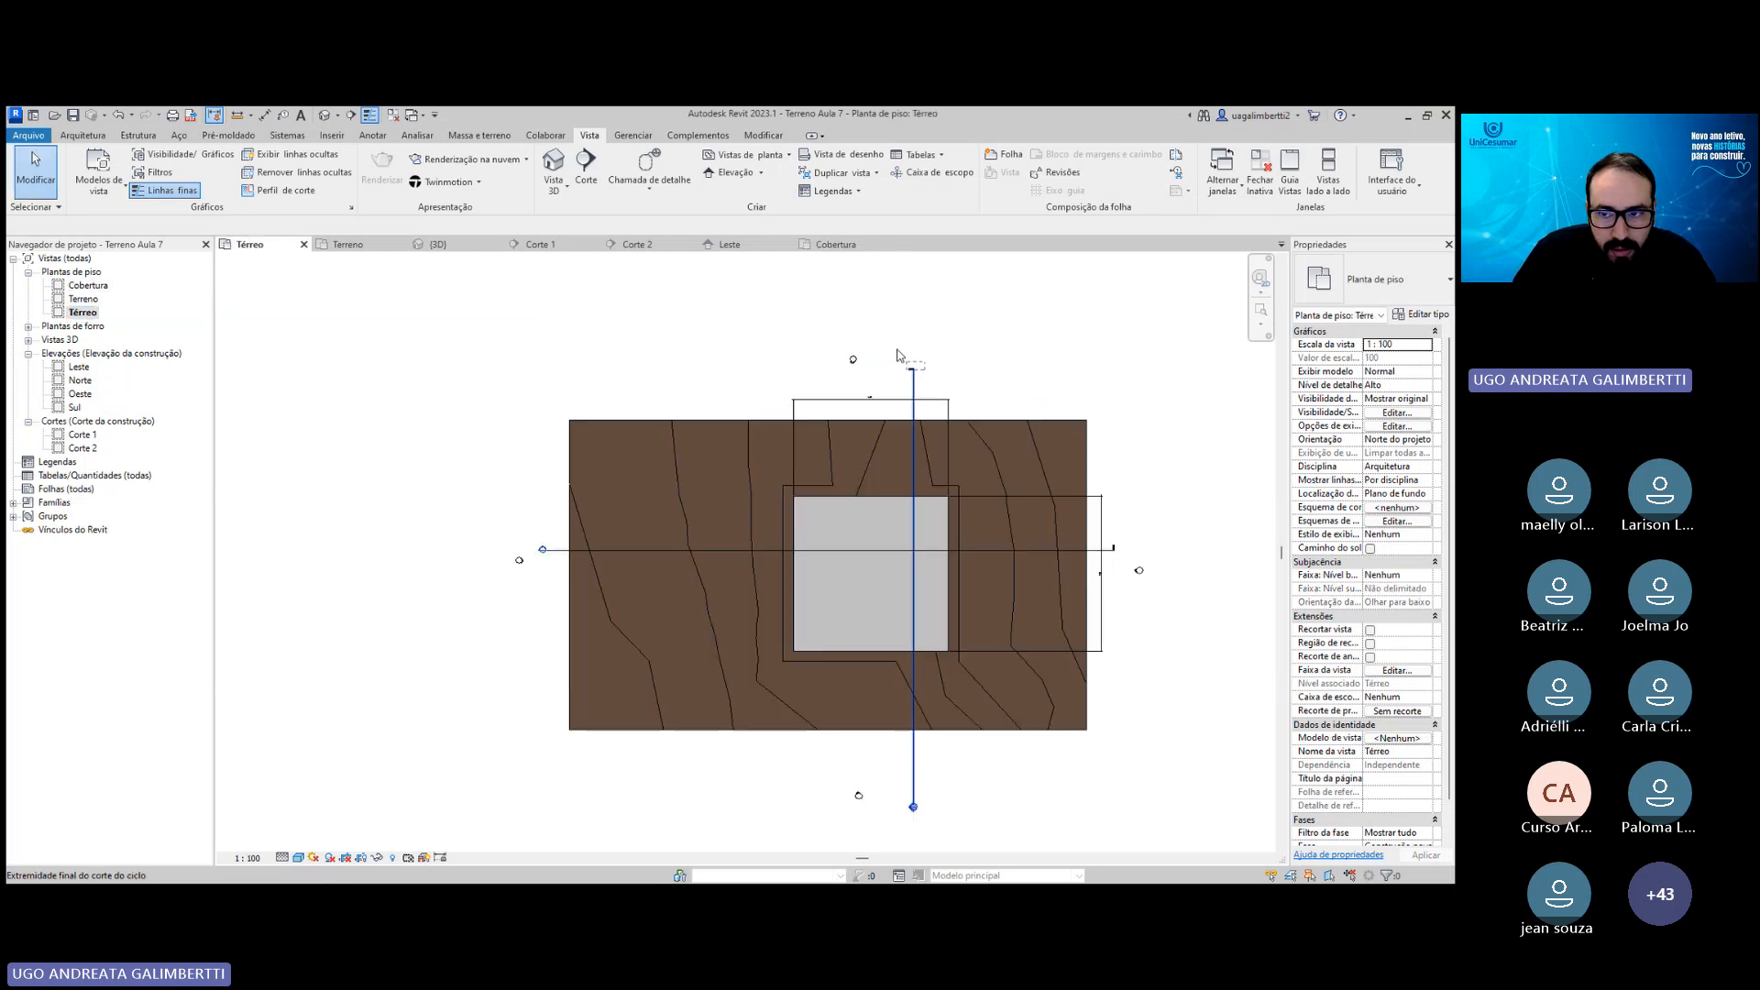
{"action": "left_click", "coordinate": [913, 440]}
{"action": "left_click", "coordinate": [554, 552]}
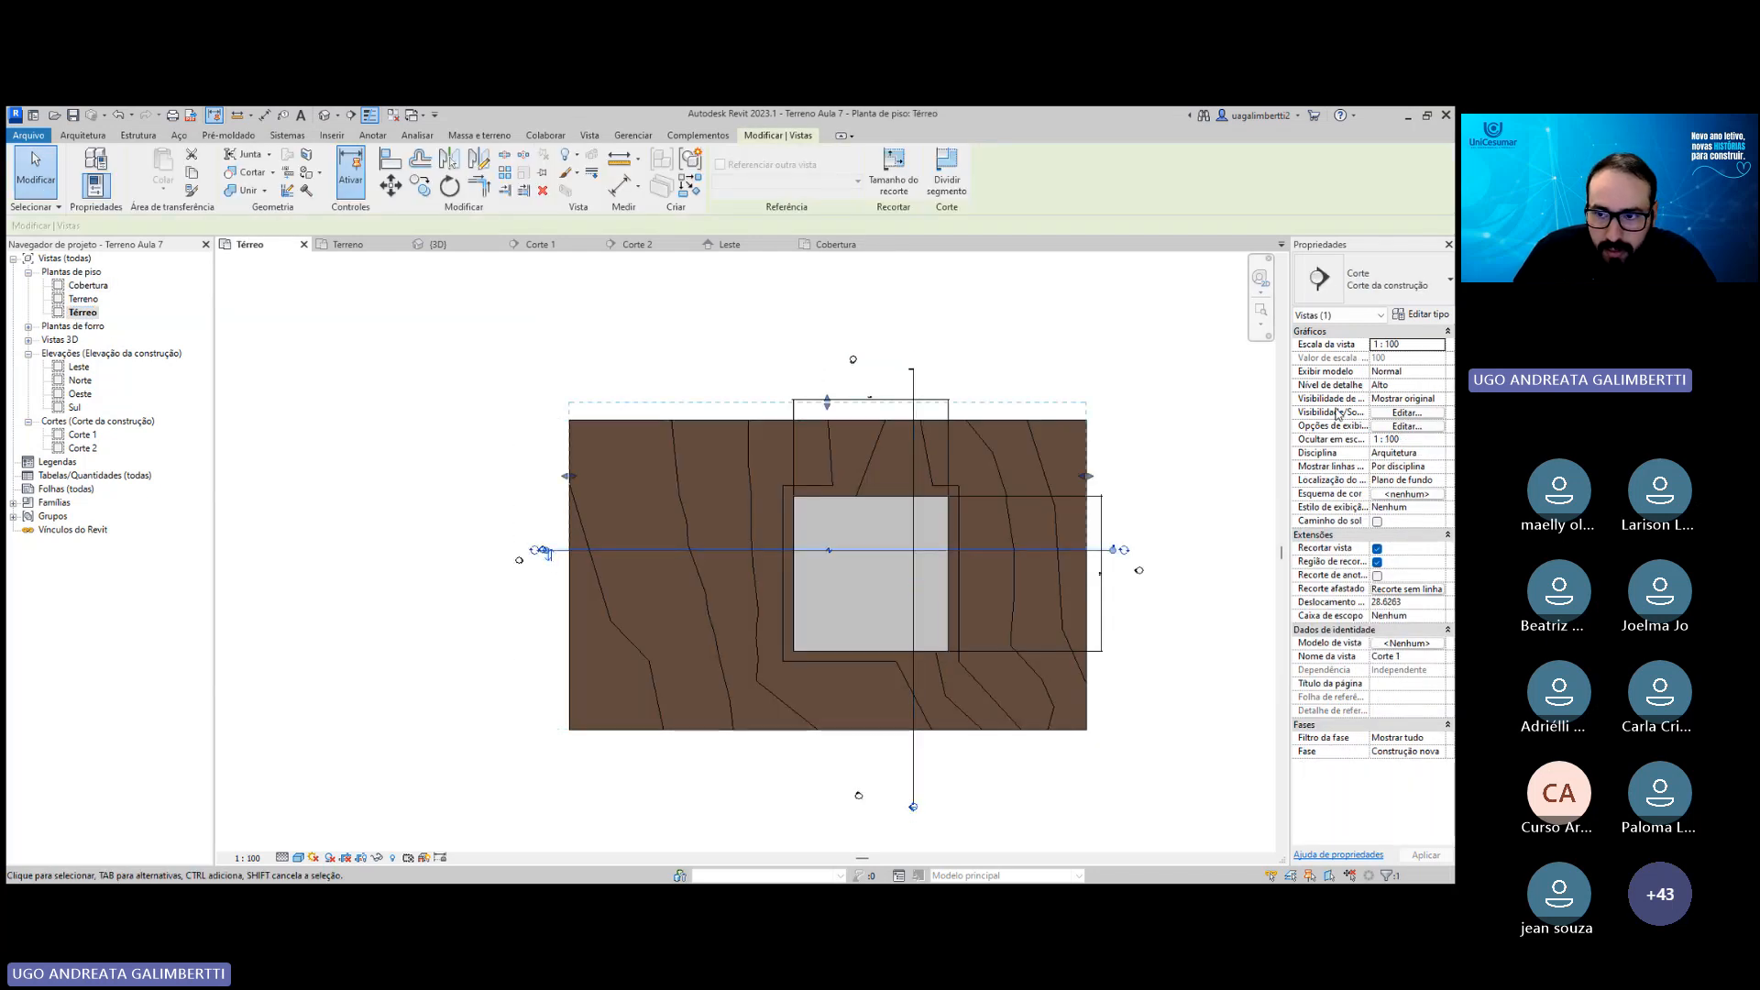
{"action": "left_click", "coordinate": [1415, 441]}
{"action": "left_click_drag", "start_coordinate": [1400, 439], "coordinate": [1385, 435]}
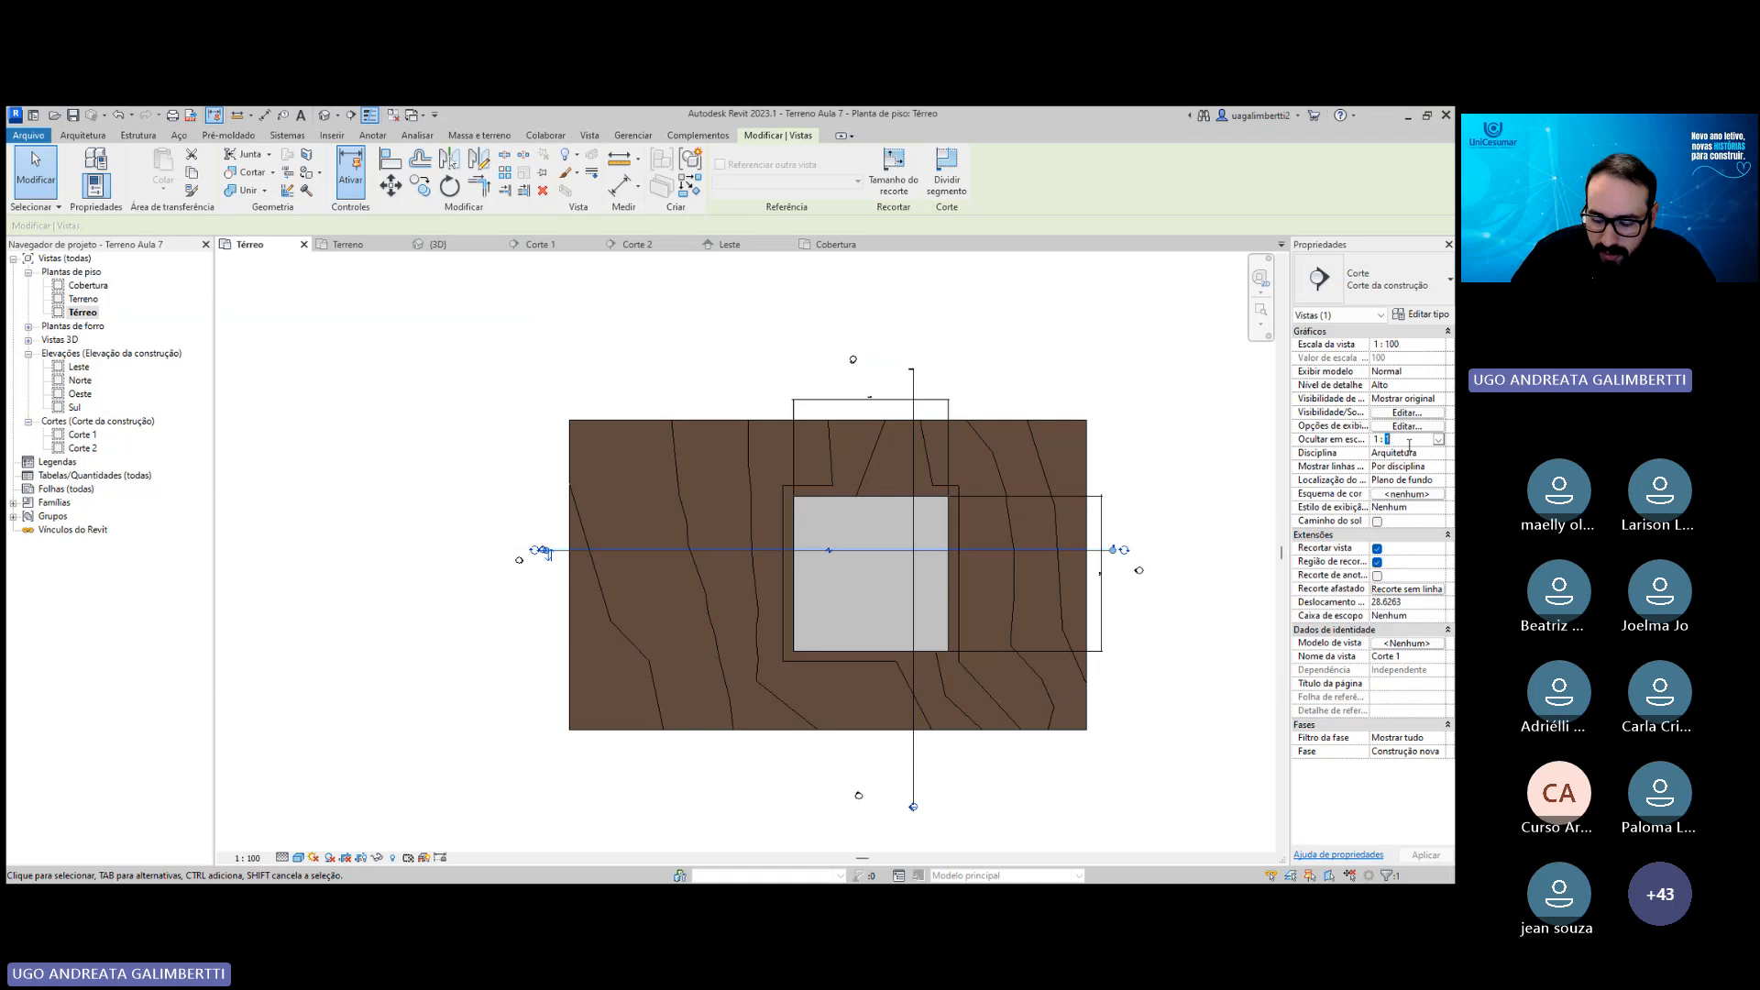
{"action": "type", "text": "500"}
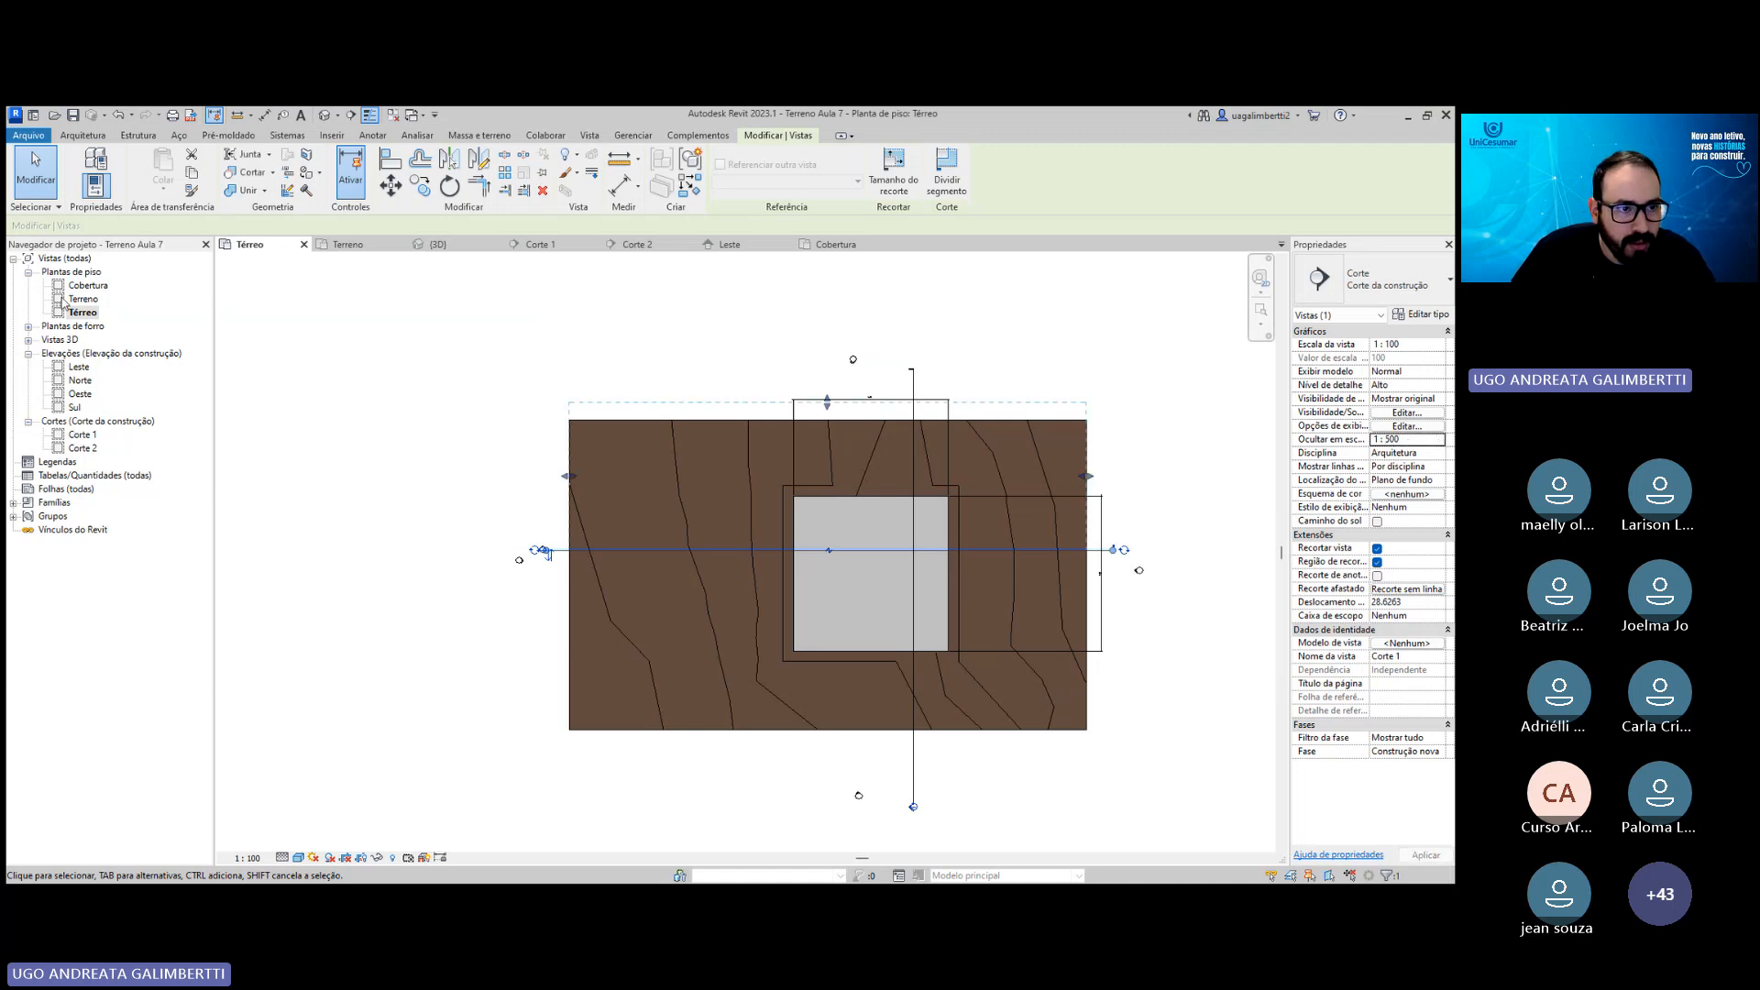
In the Cobertura plan, move the west elevation marker farther outside the terrain, clear of the Corte 1 section head.
{"action": "double_click", "coordinate": [88, 285]}
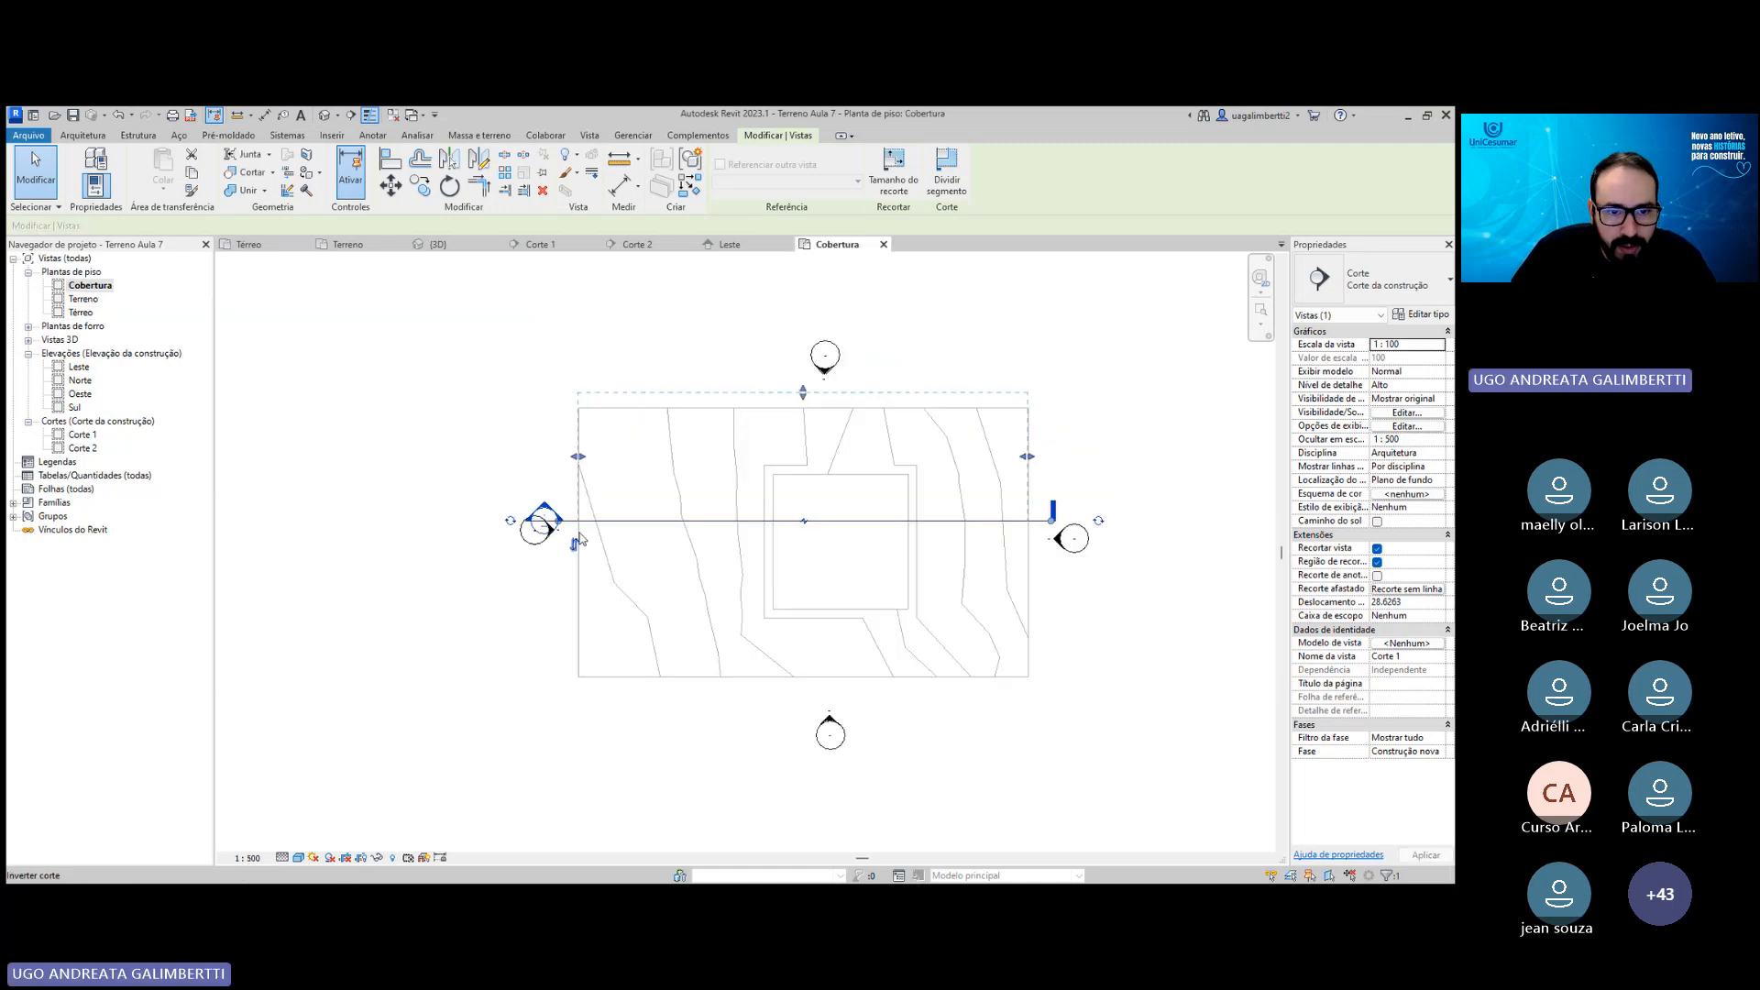
{"action": "scroll", "coordinate": [563, 524], "scroll_direction": "up", "scroll_amount": 4}
{"action": "key", "text": "Escape"}
{"action": "scroll", "coordinate": [738, 575], "scroll_direction": "down", "scroll_amount": 2}
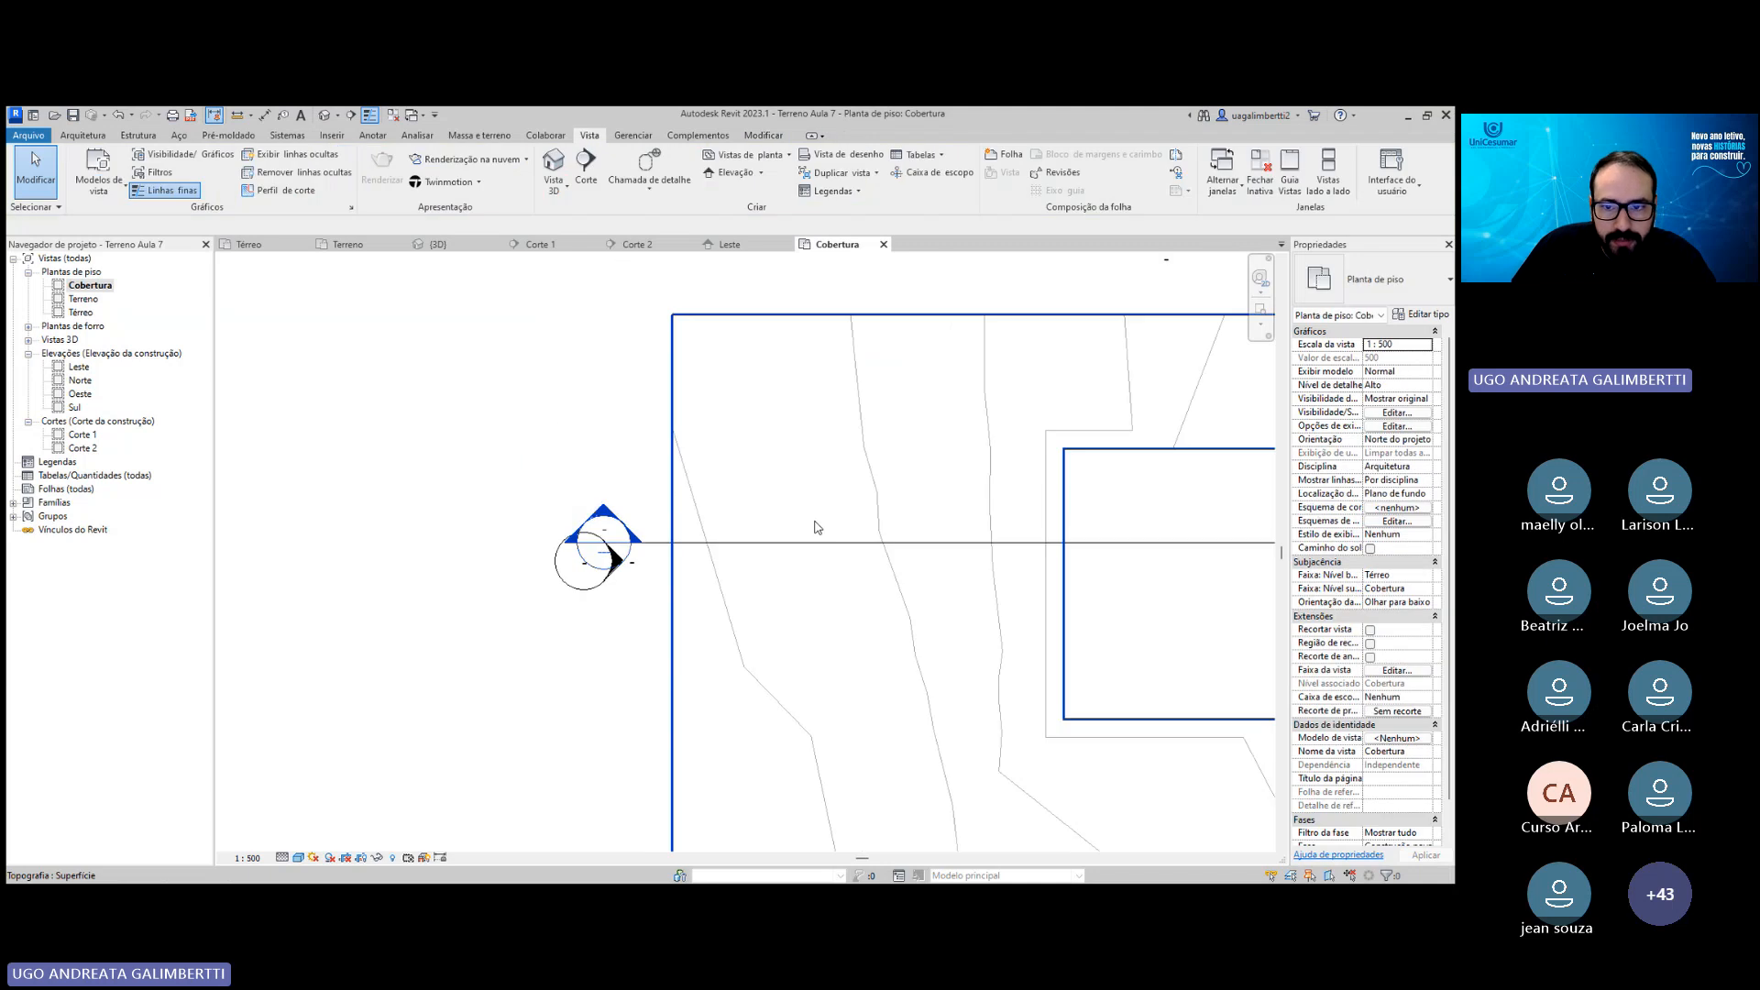
{"action": "scroll", "coordinate": [815, 522], "scroll_direction": "down", "scroll_amount": 3}
{"action": "scroll", "coordinate": [1037, 584], "scroll_direction": "down", "scroll_amount": 1}
{"action": "middle_click_drag", "start_coordinate": [1037, 584], "coordinate": [798, 574]}
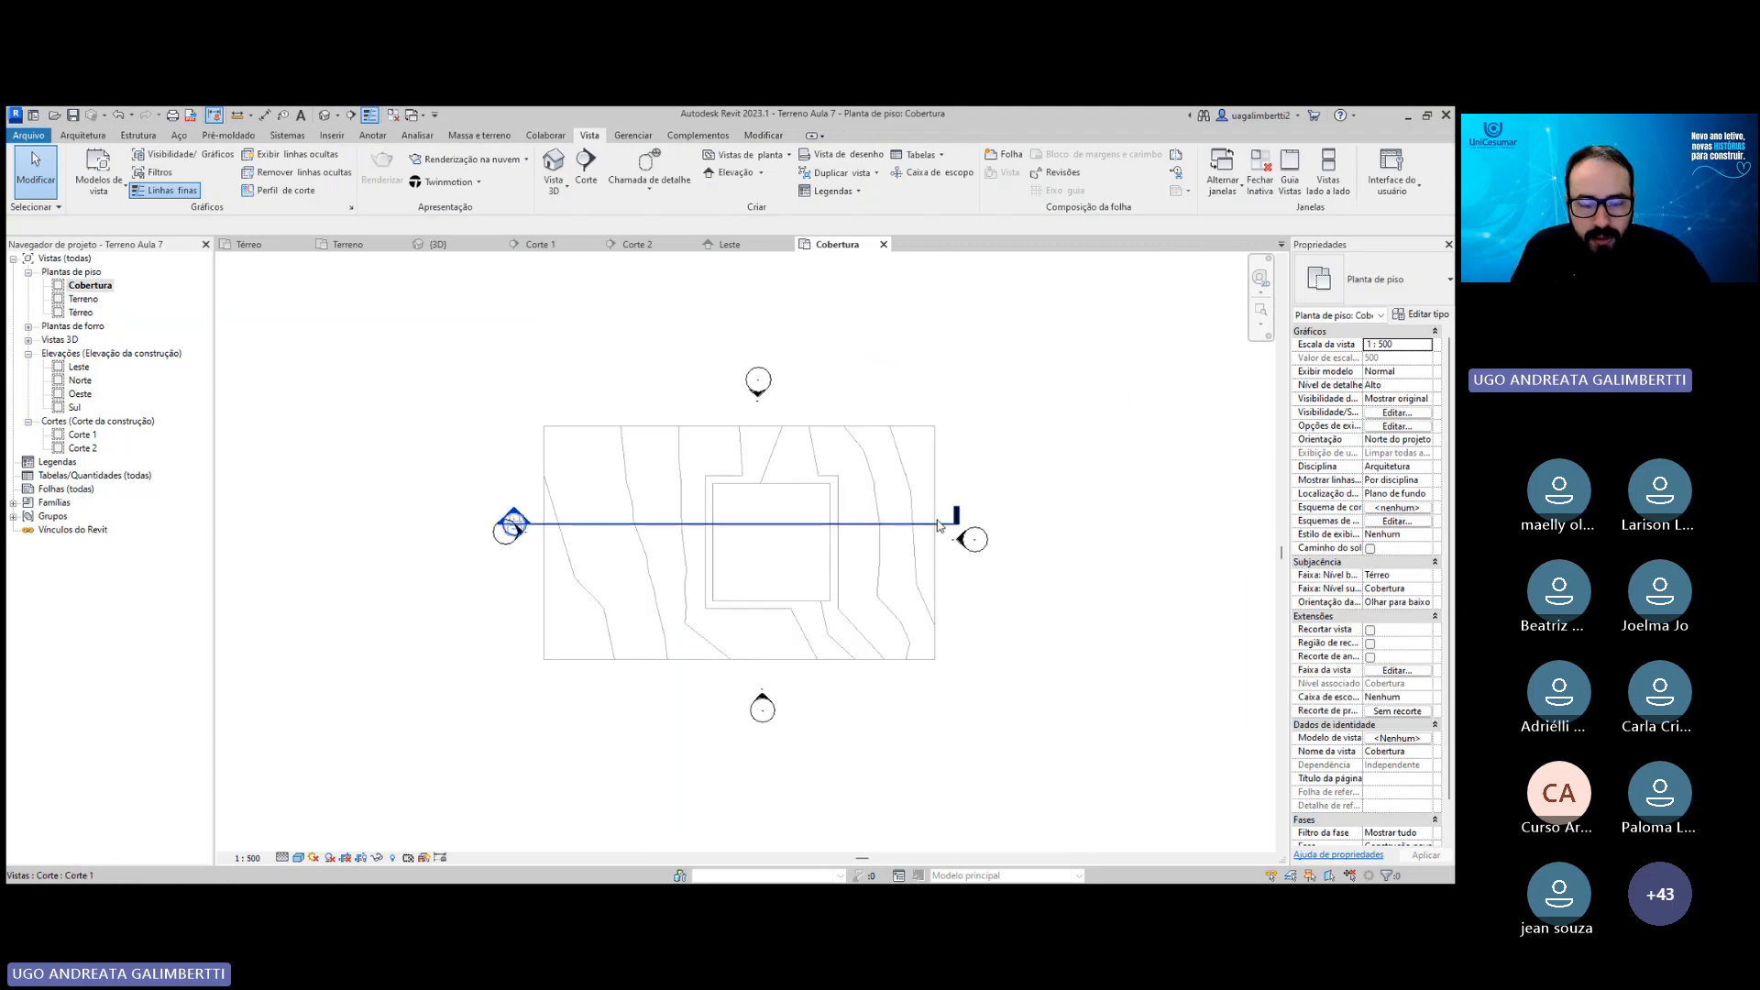
{"action": "left_click", "coordinate": [507, 554]}
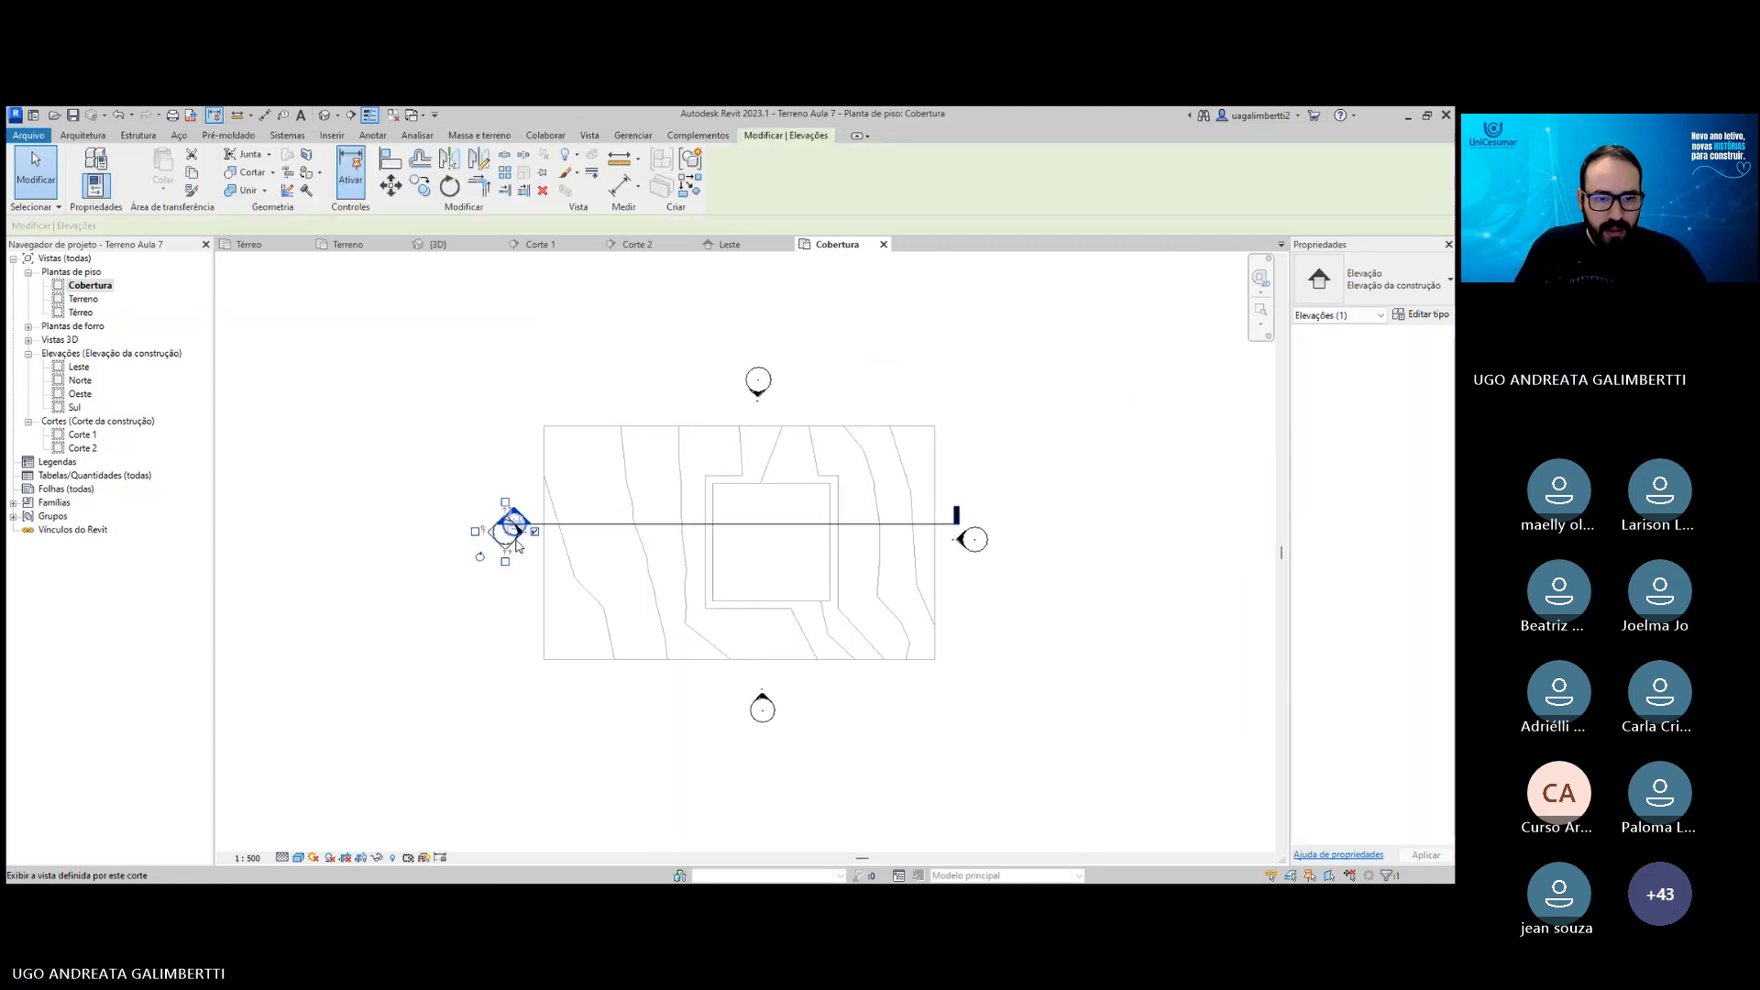
{"action": "left_click_drag", "start_coordinate": [504, 550], "coordinate": [467, 541]}
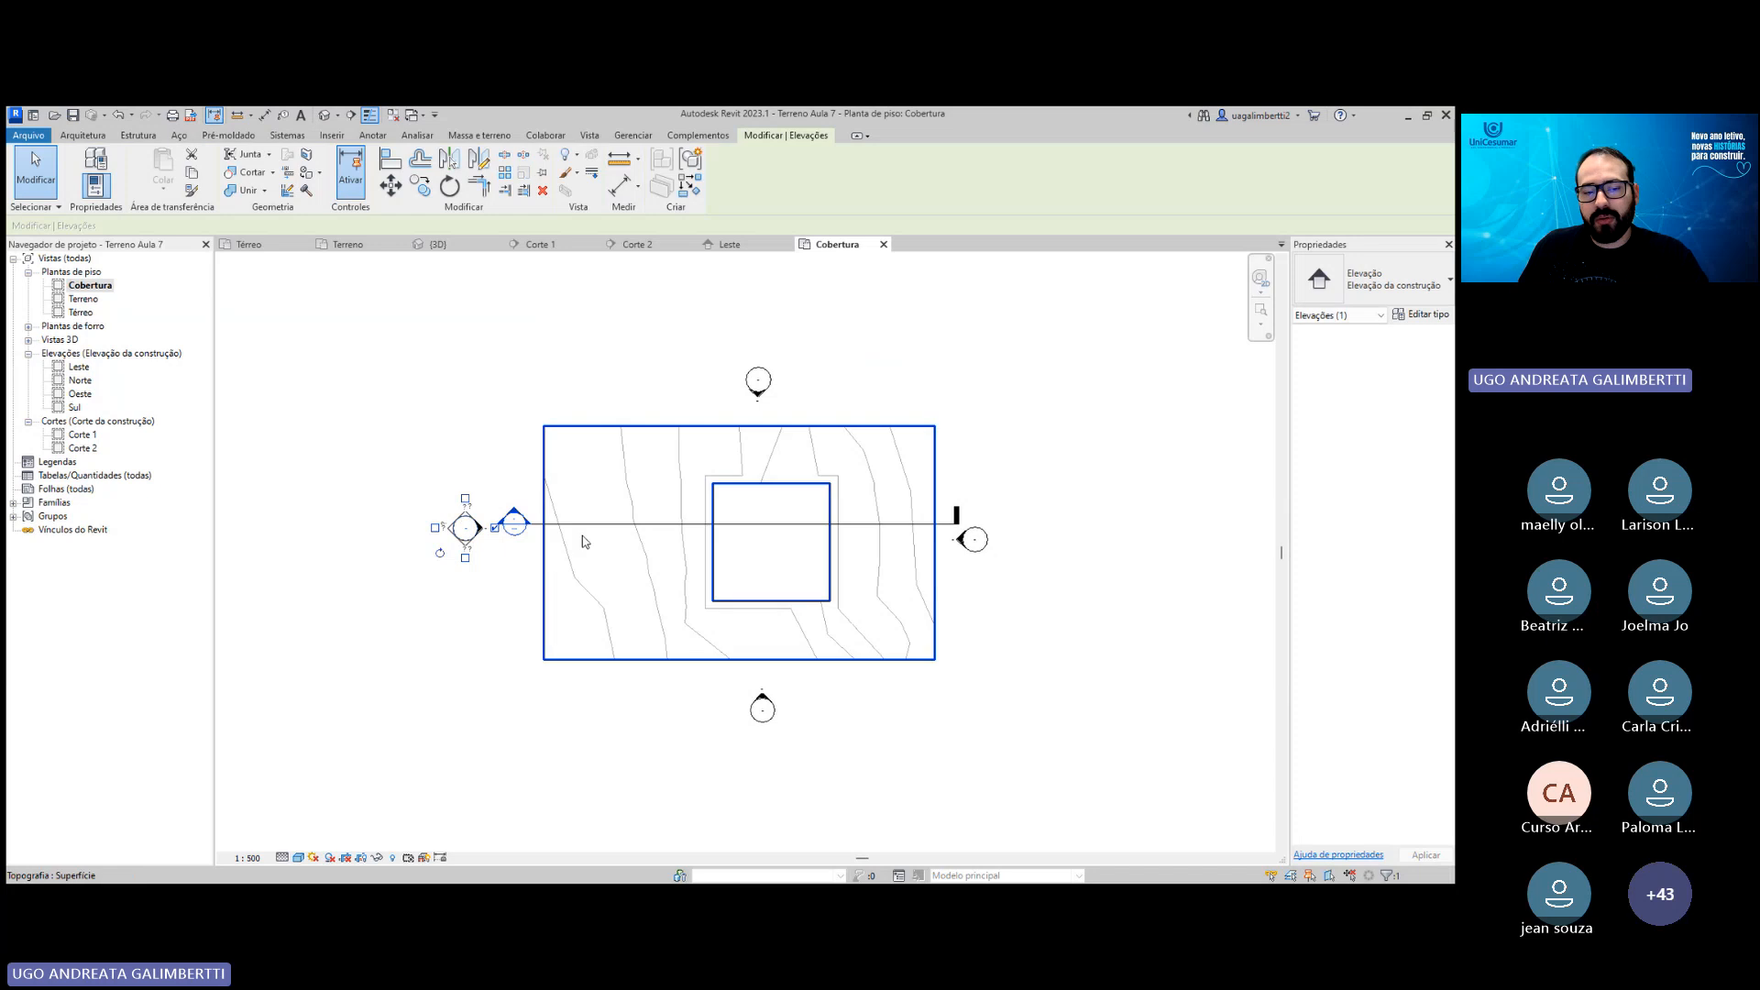
{"action": "left_click", "coordinate": [495, 592]}
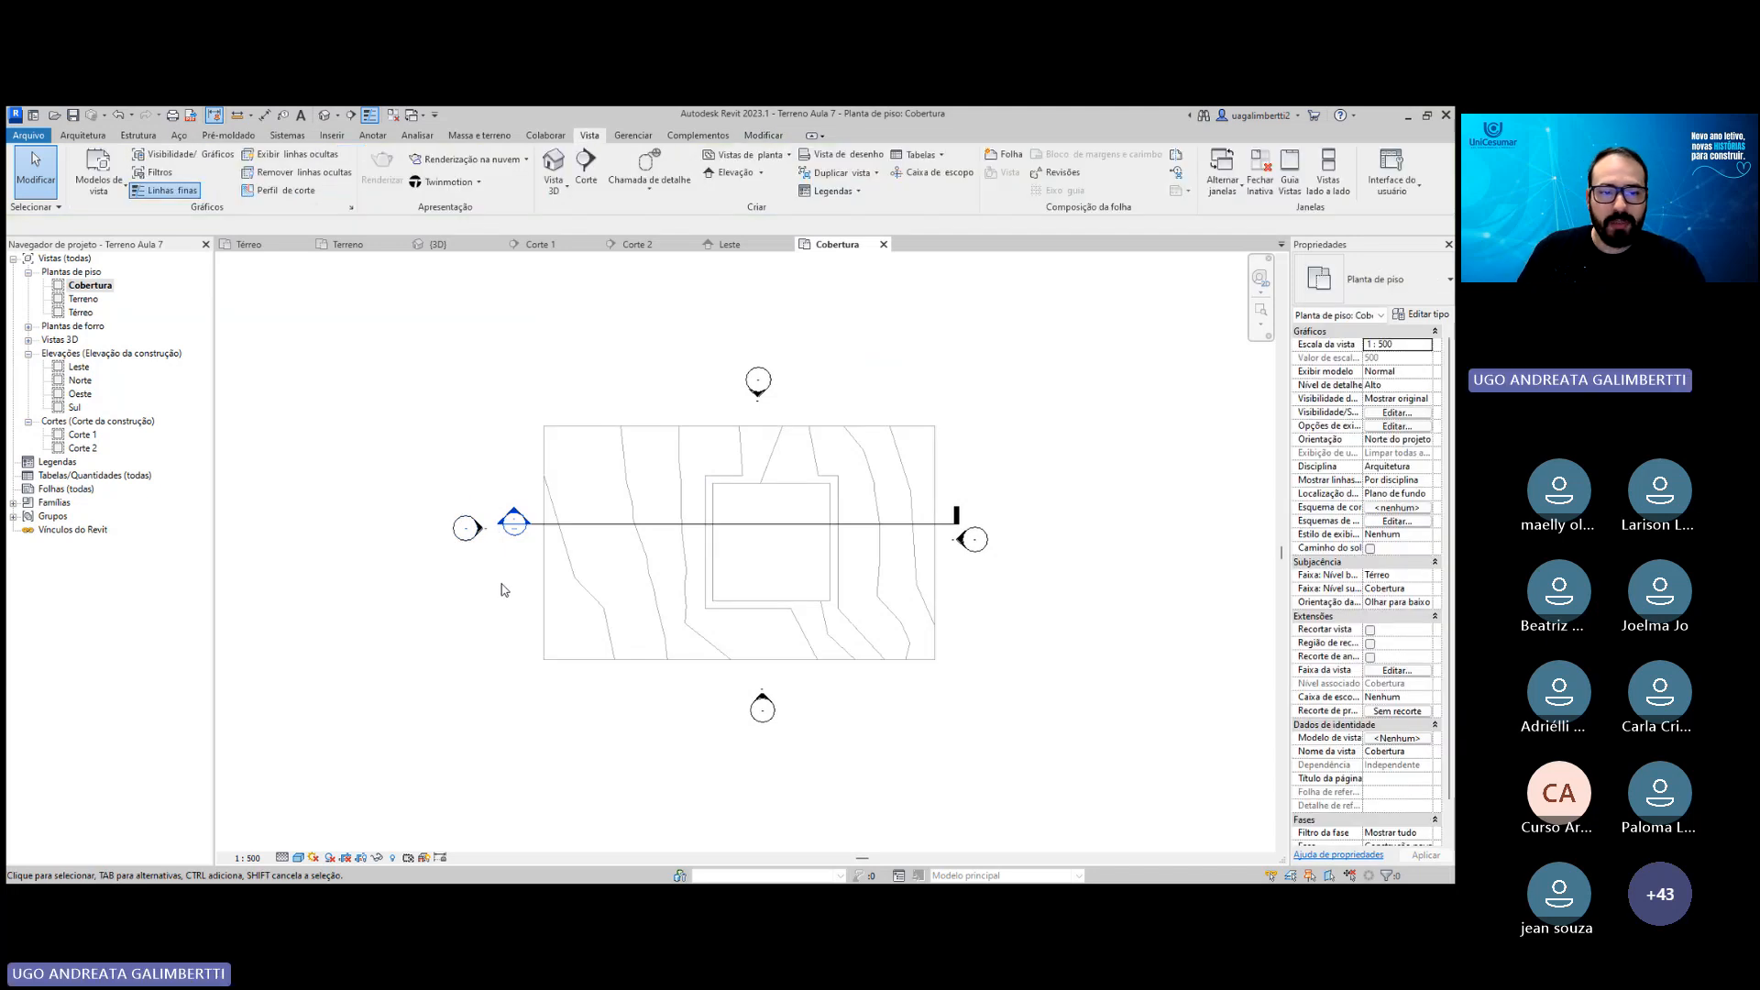
Set the view scale of the Terreno floor plan to 1:200 and inspect the Térreo plan for comparison.
{"action": "double_click", "coordinate": [83, 299]}
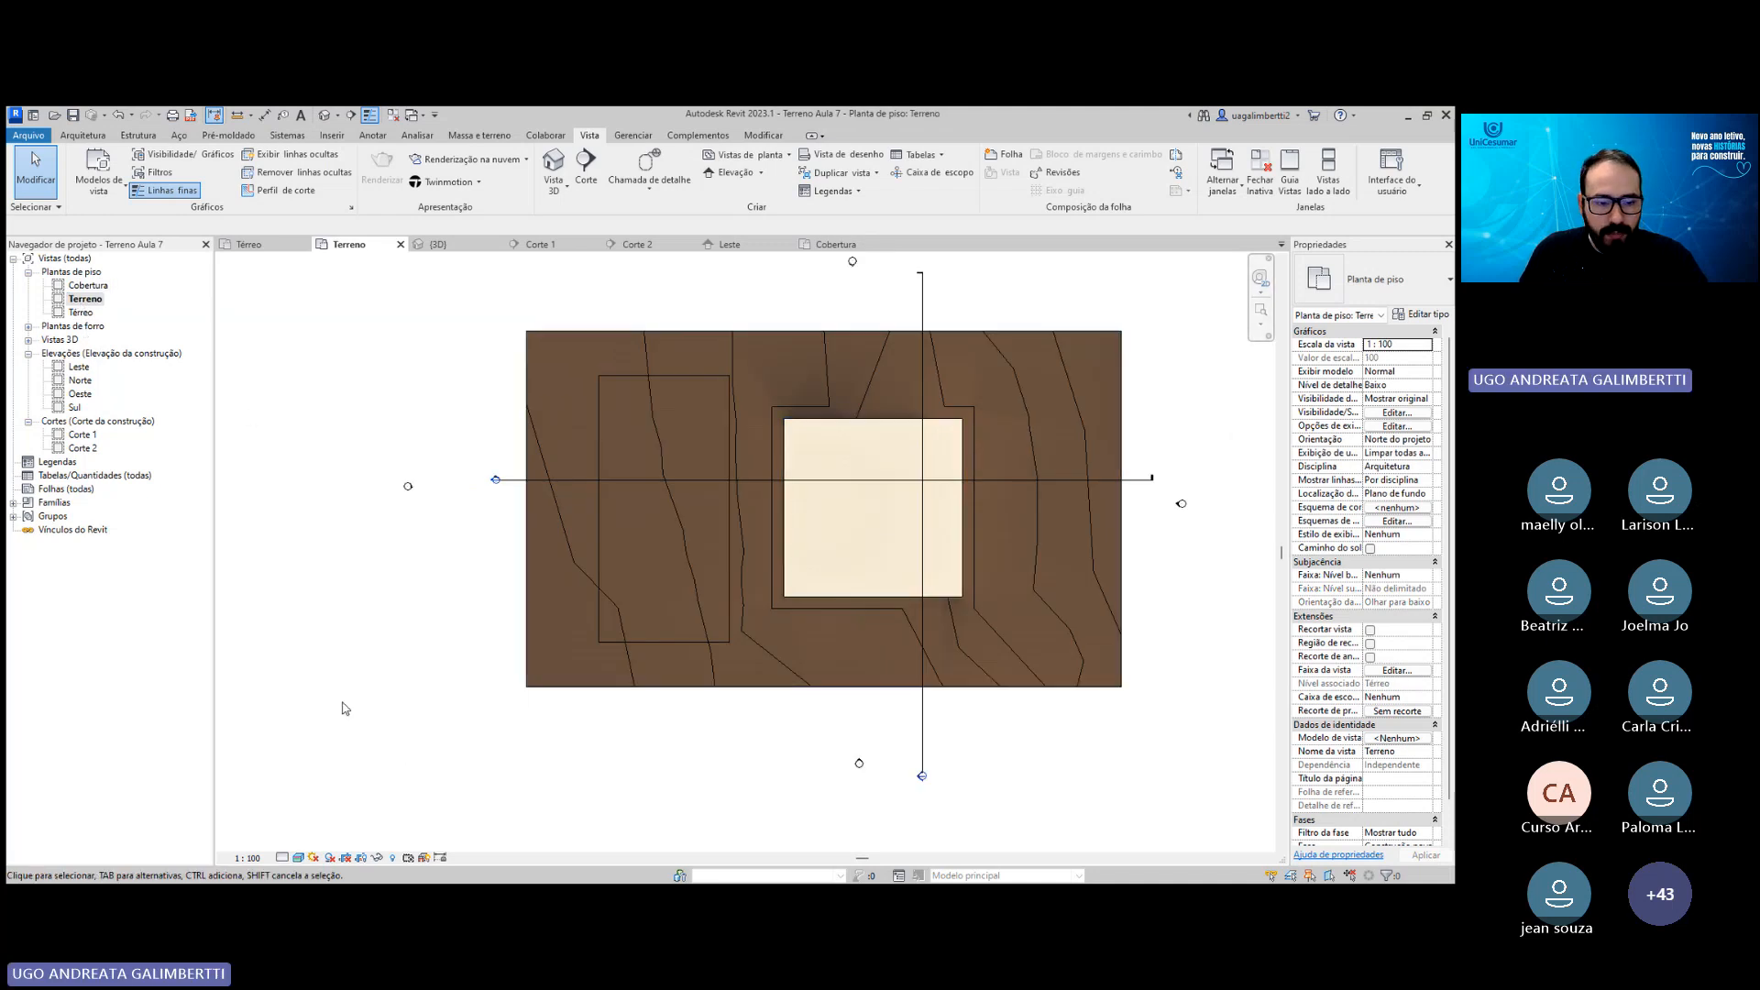
{"action": "left_click", "coordinate": [253, 867]}
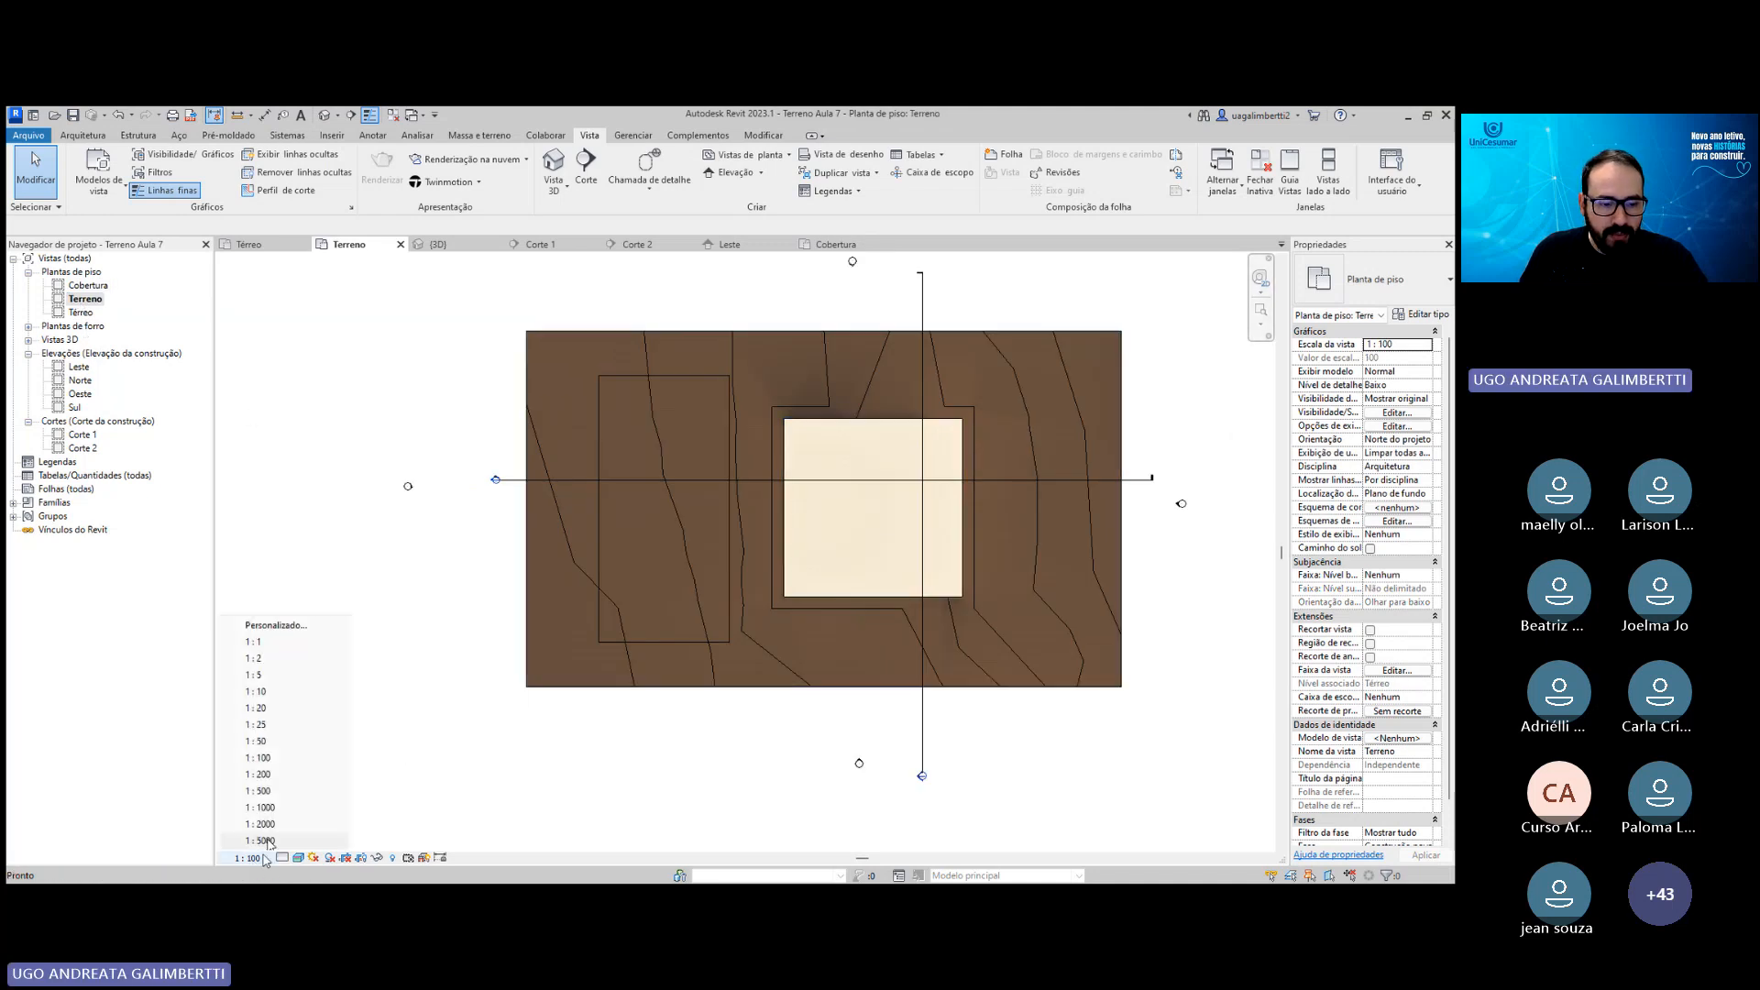
{"action": "left_click", "coordinate": [271, 782]}
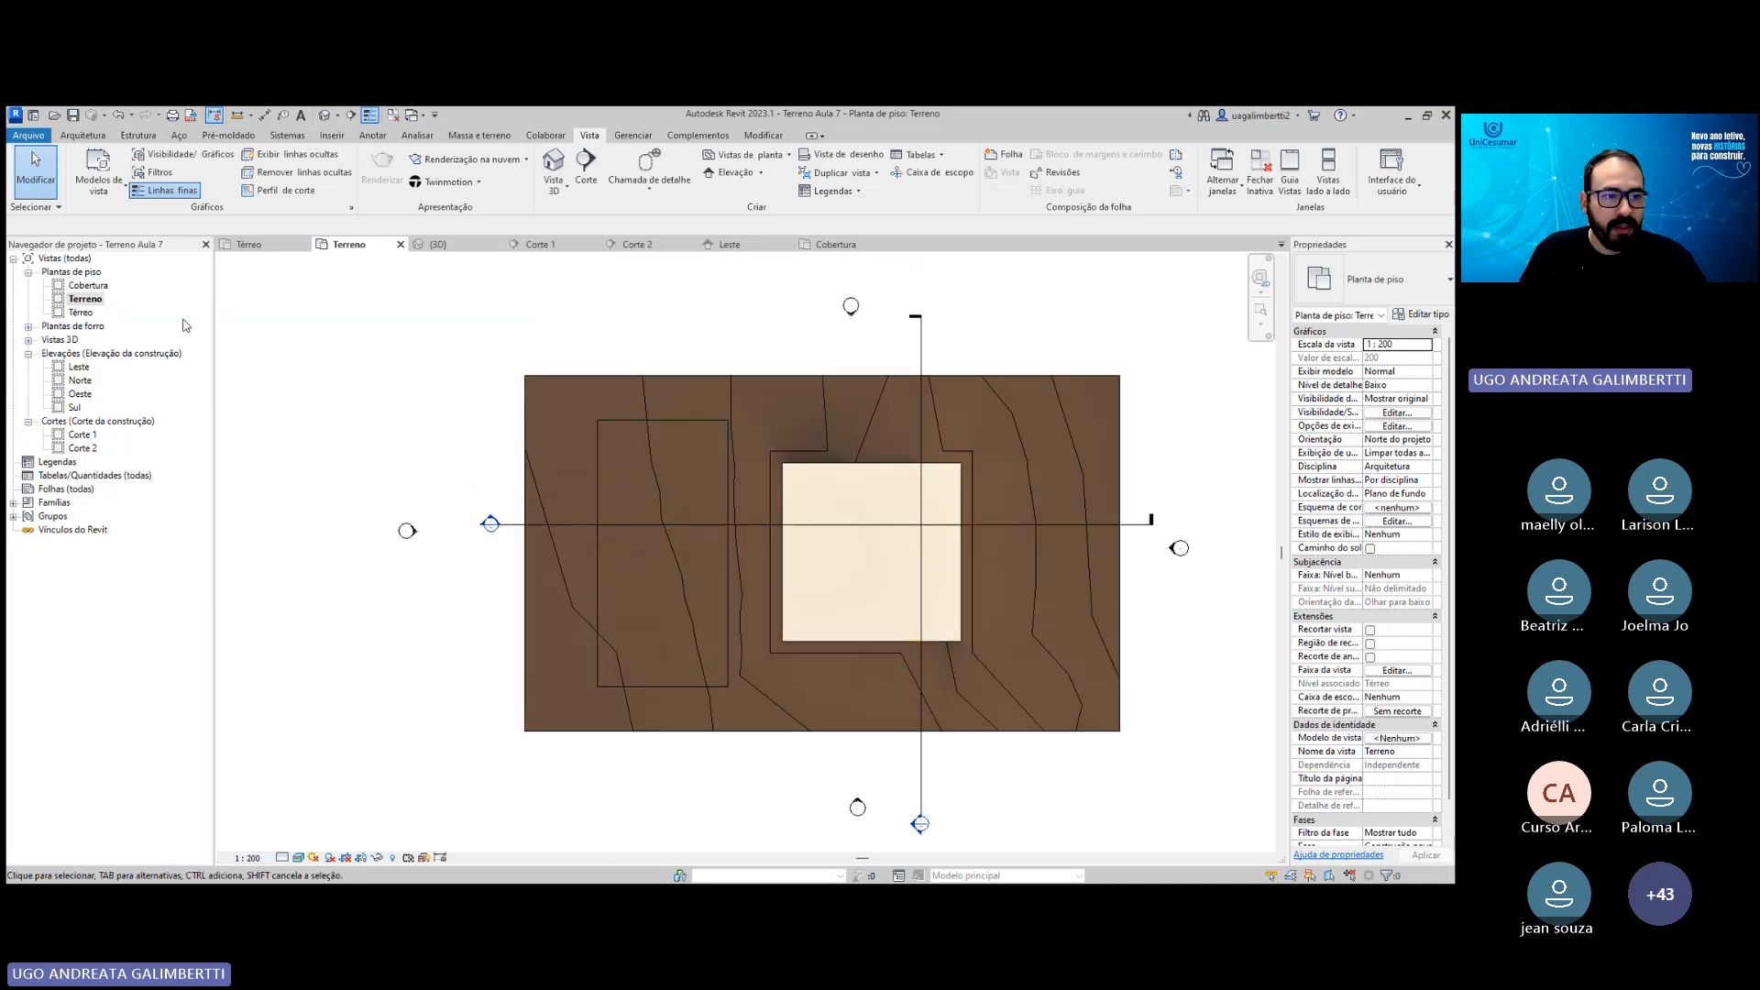
{"action": "left_click", "coordinate": [81, 313]}
{"action": "double_click", "coordinate": [80, 313]}
{"action": "scroll", "coordinate": [820, 641], "scroll_direction": "up", "scroll_amount": 3}
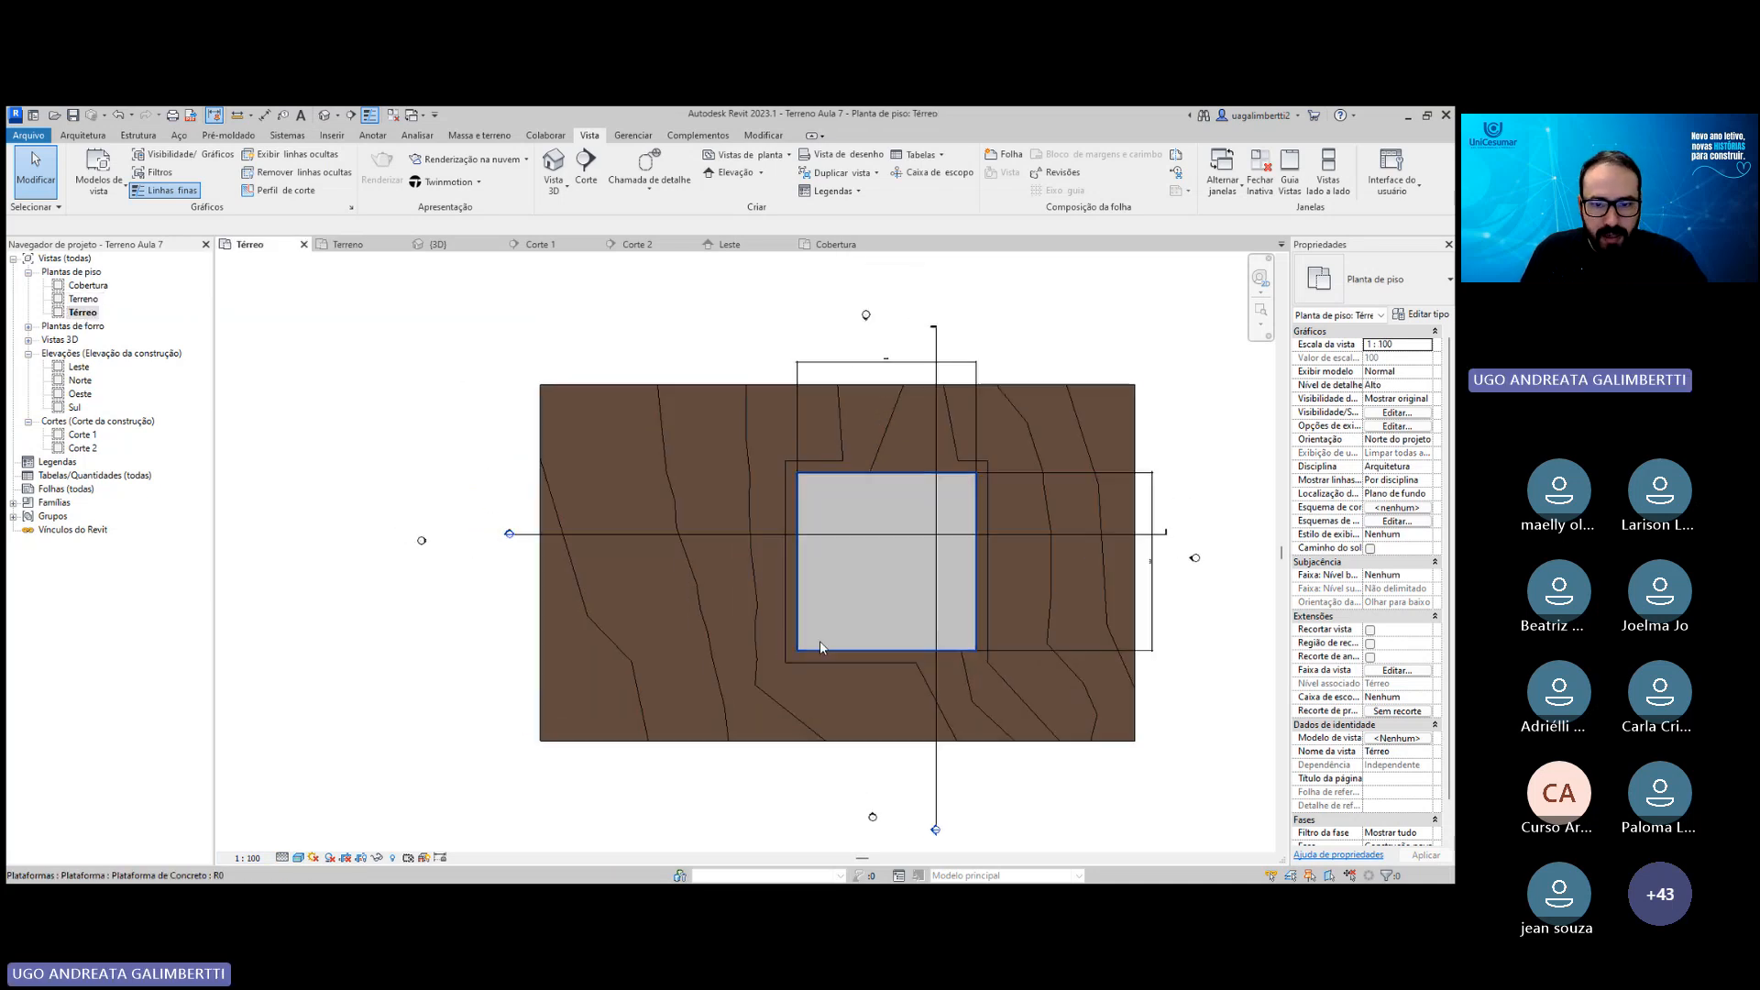
{"action": "scroll", "coordinate": [863, 641], "scroll_direction": "up", "scroll_amount": 1}
{"action": "scroll", "coordinate": [903, 550], "scroll_direction": "down", "scroll_amount": 3}
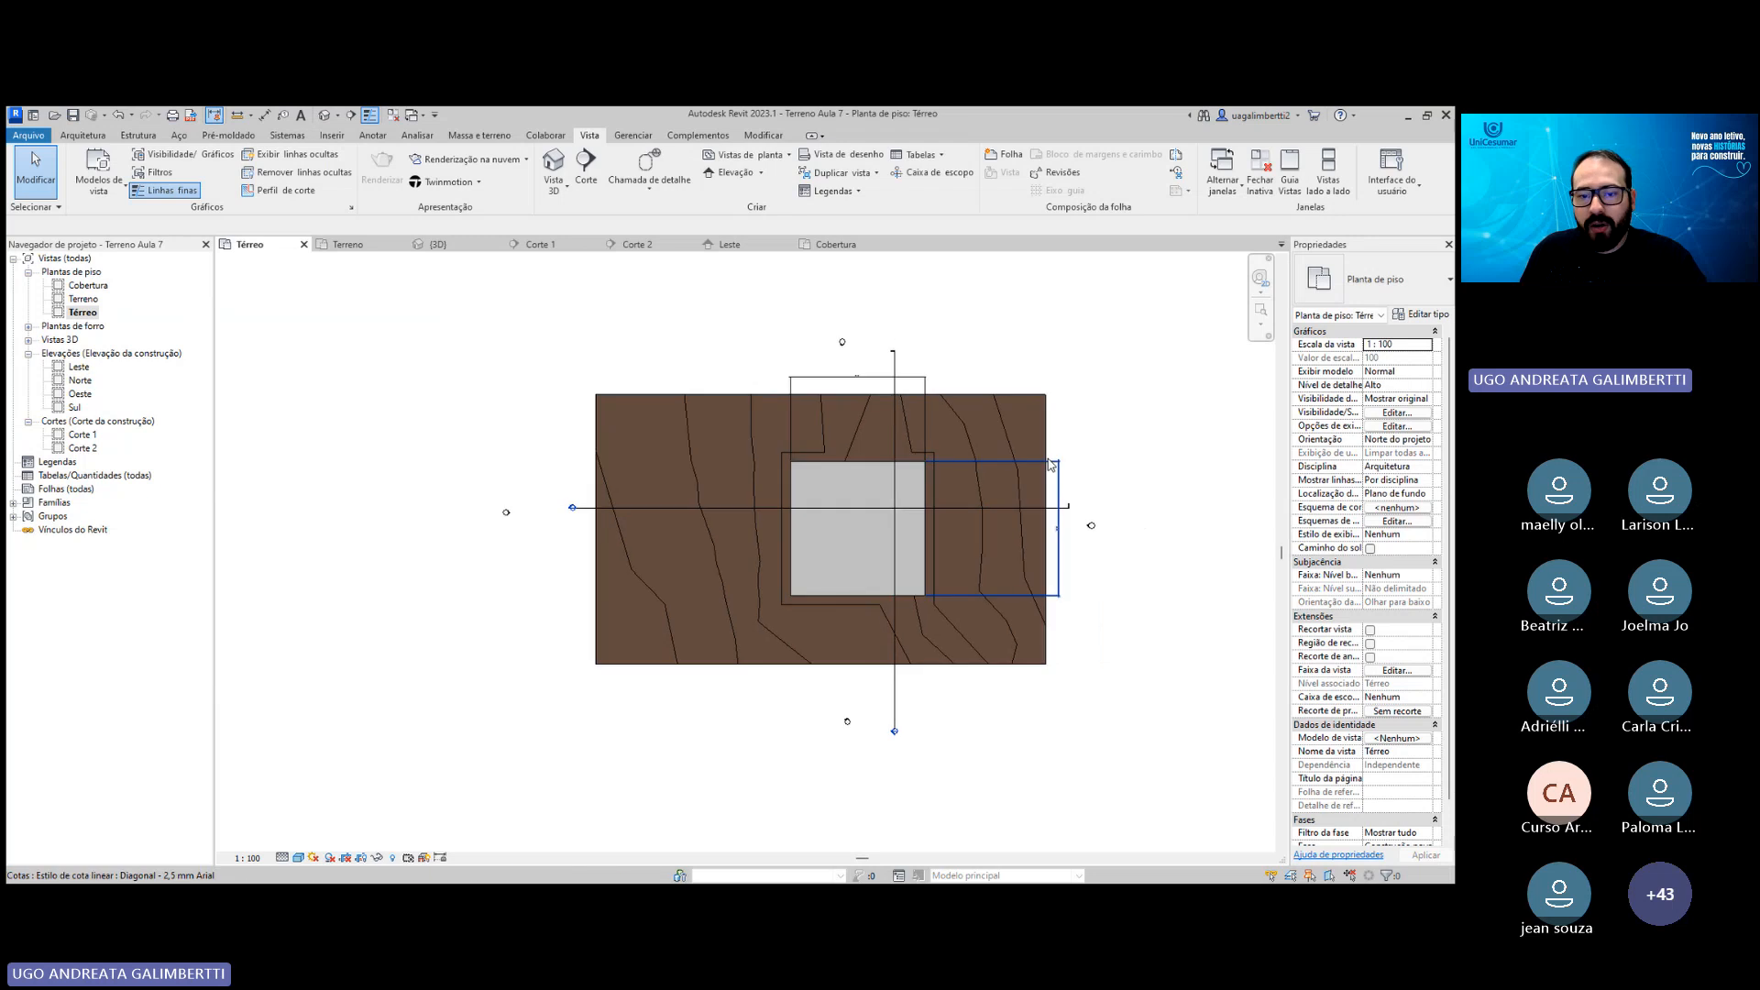
Delete the four detail lines forming the rectangle on the western part of the terrain in the Terreno plan.
{"action": "double_click", "coordinate": [83, 300]}
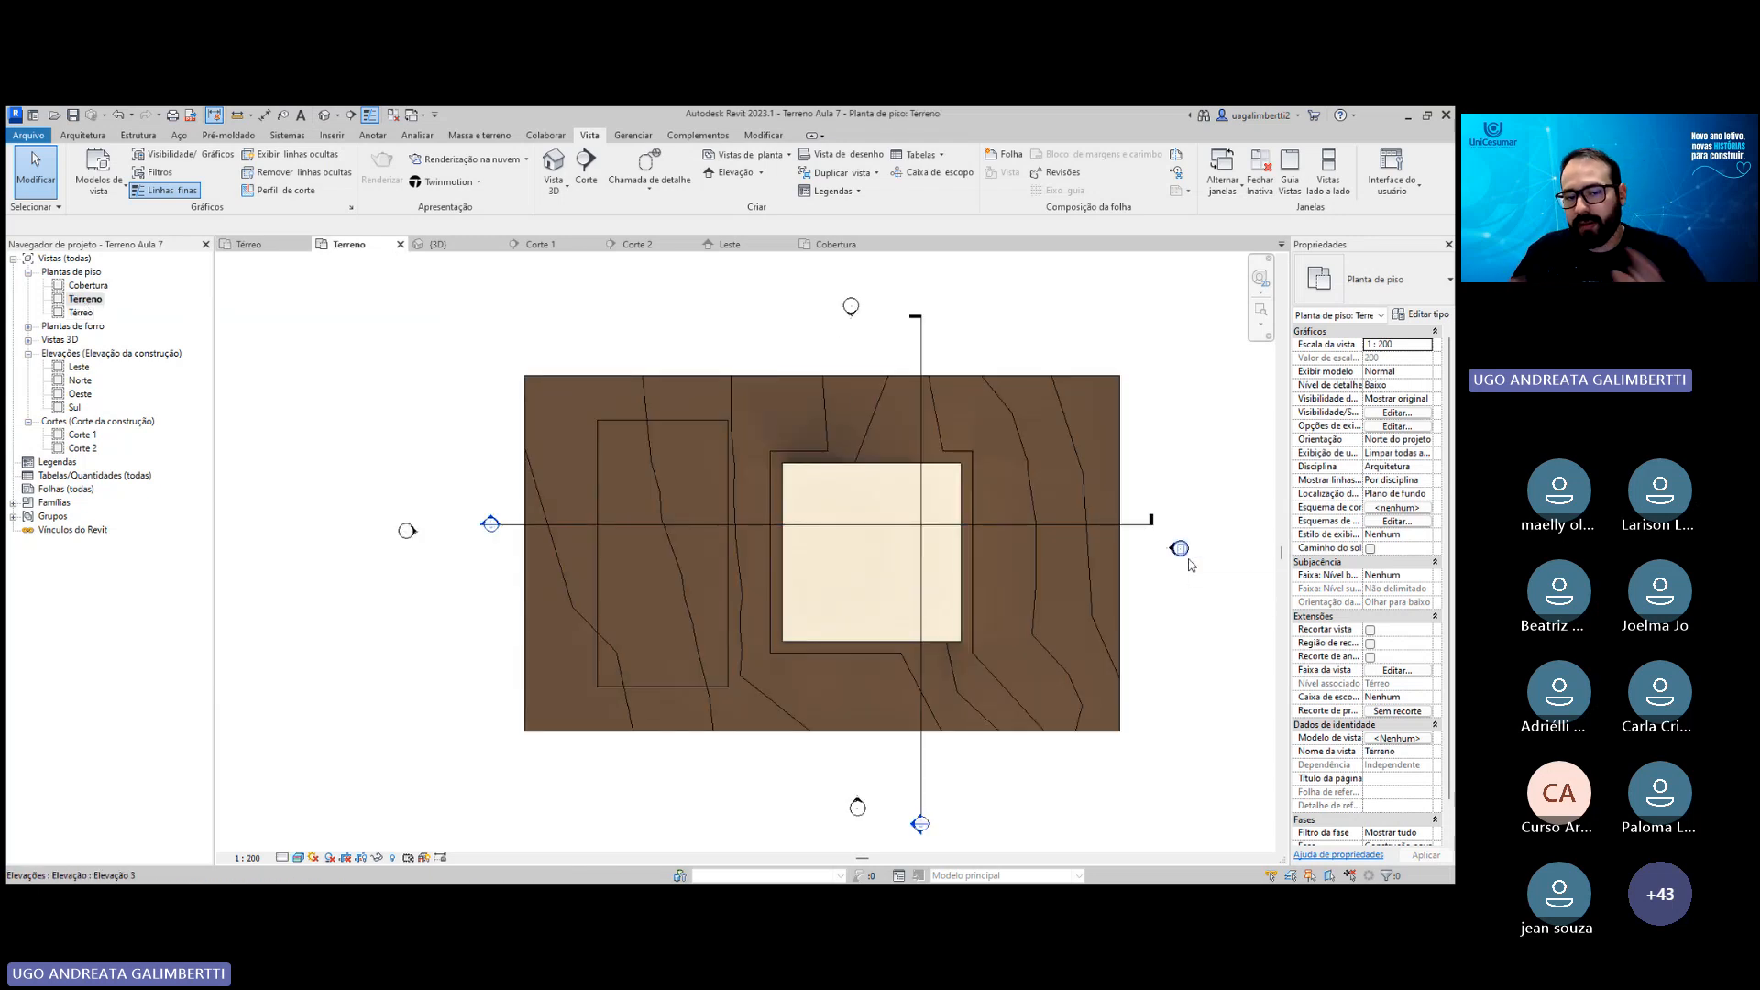
{"action": "left_click", "coordinate": [689, 420]}
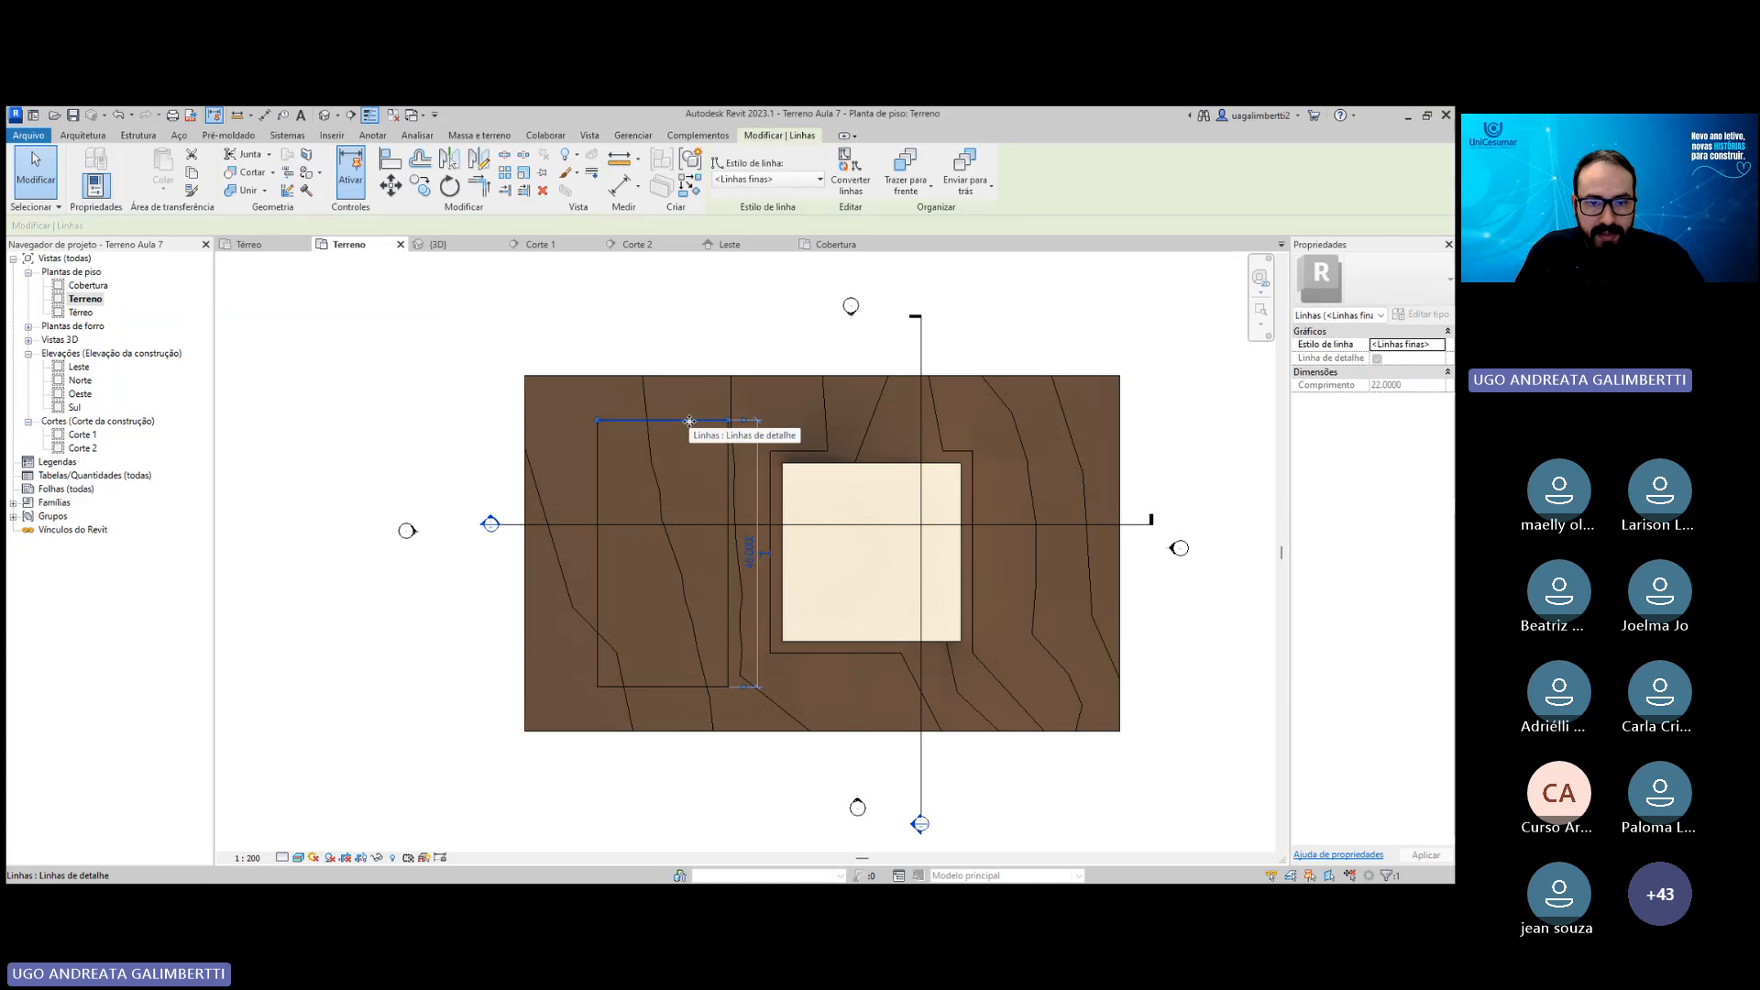
{"action": "key", "text": "Delete"}
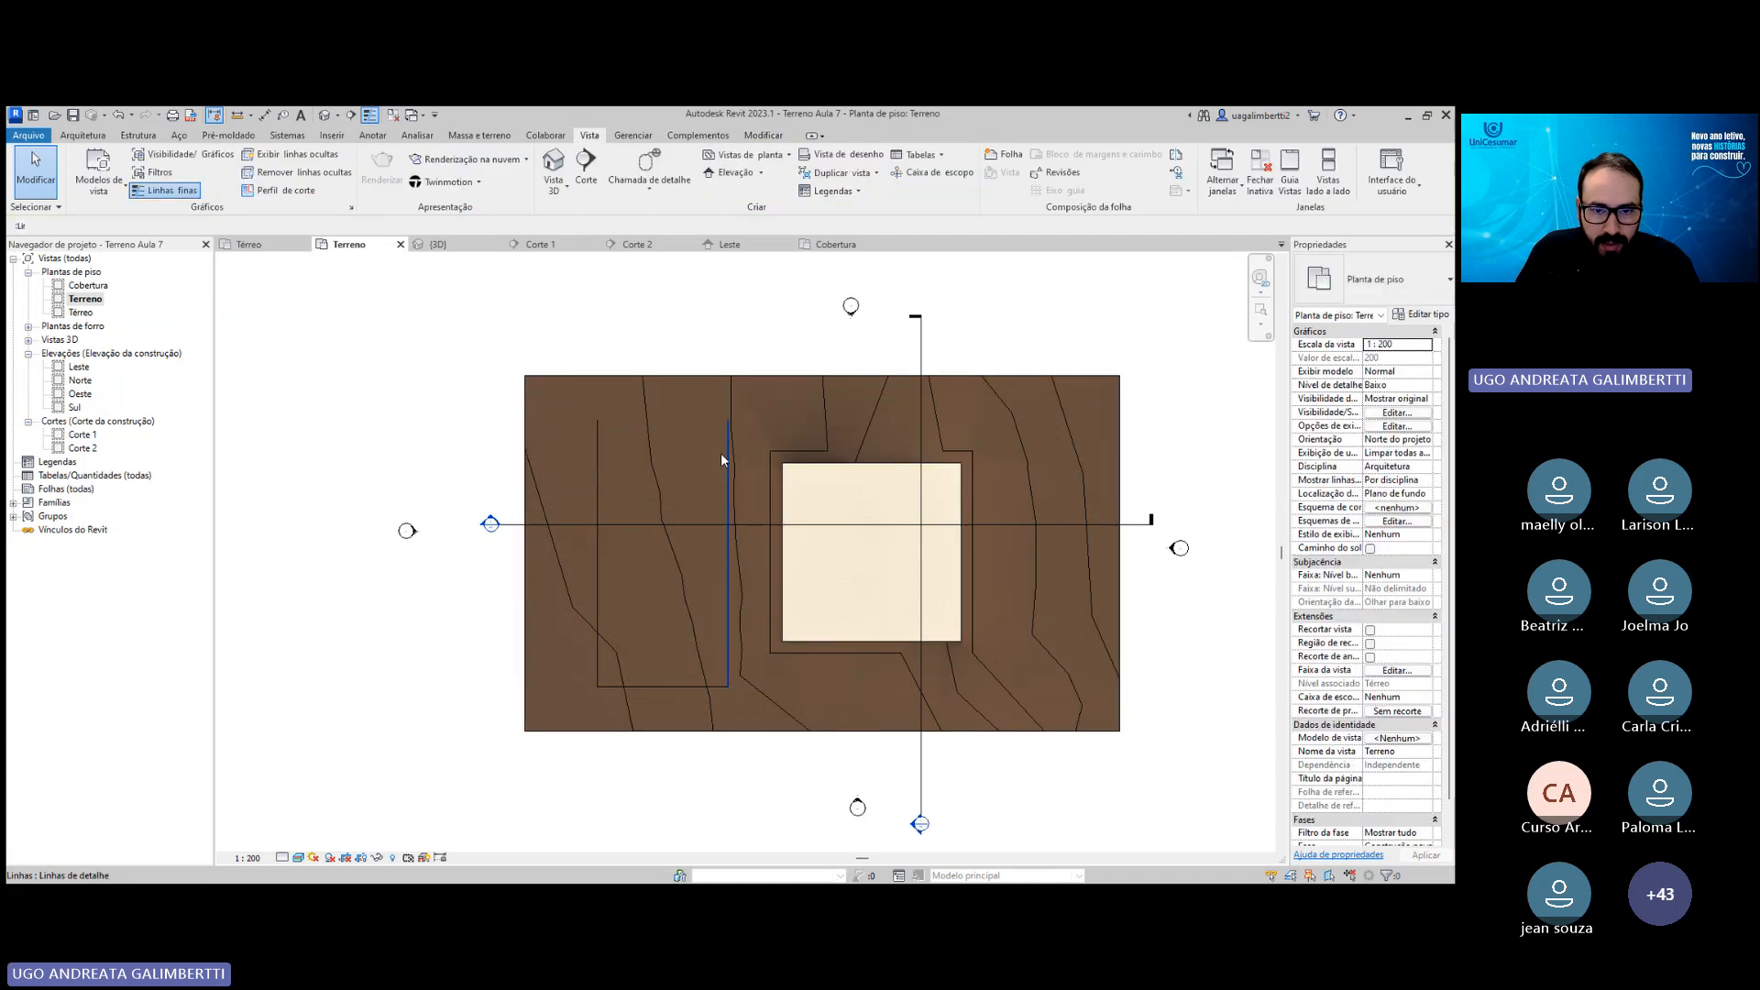
{"action": "left_click", "coordinate": [722, 454]}
{"action": "key", "text": "Delete"}
{"action": "left_click", "coordinate": [664, 680]}
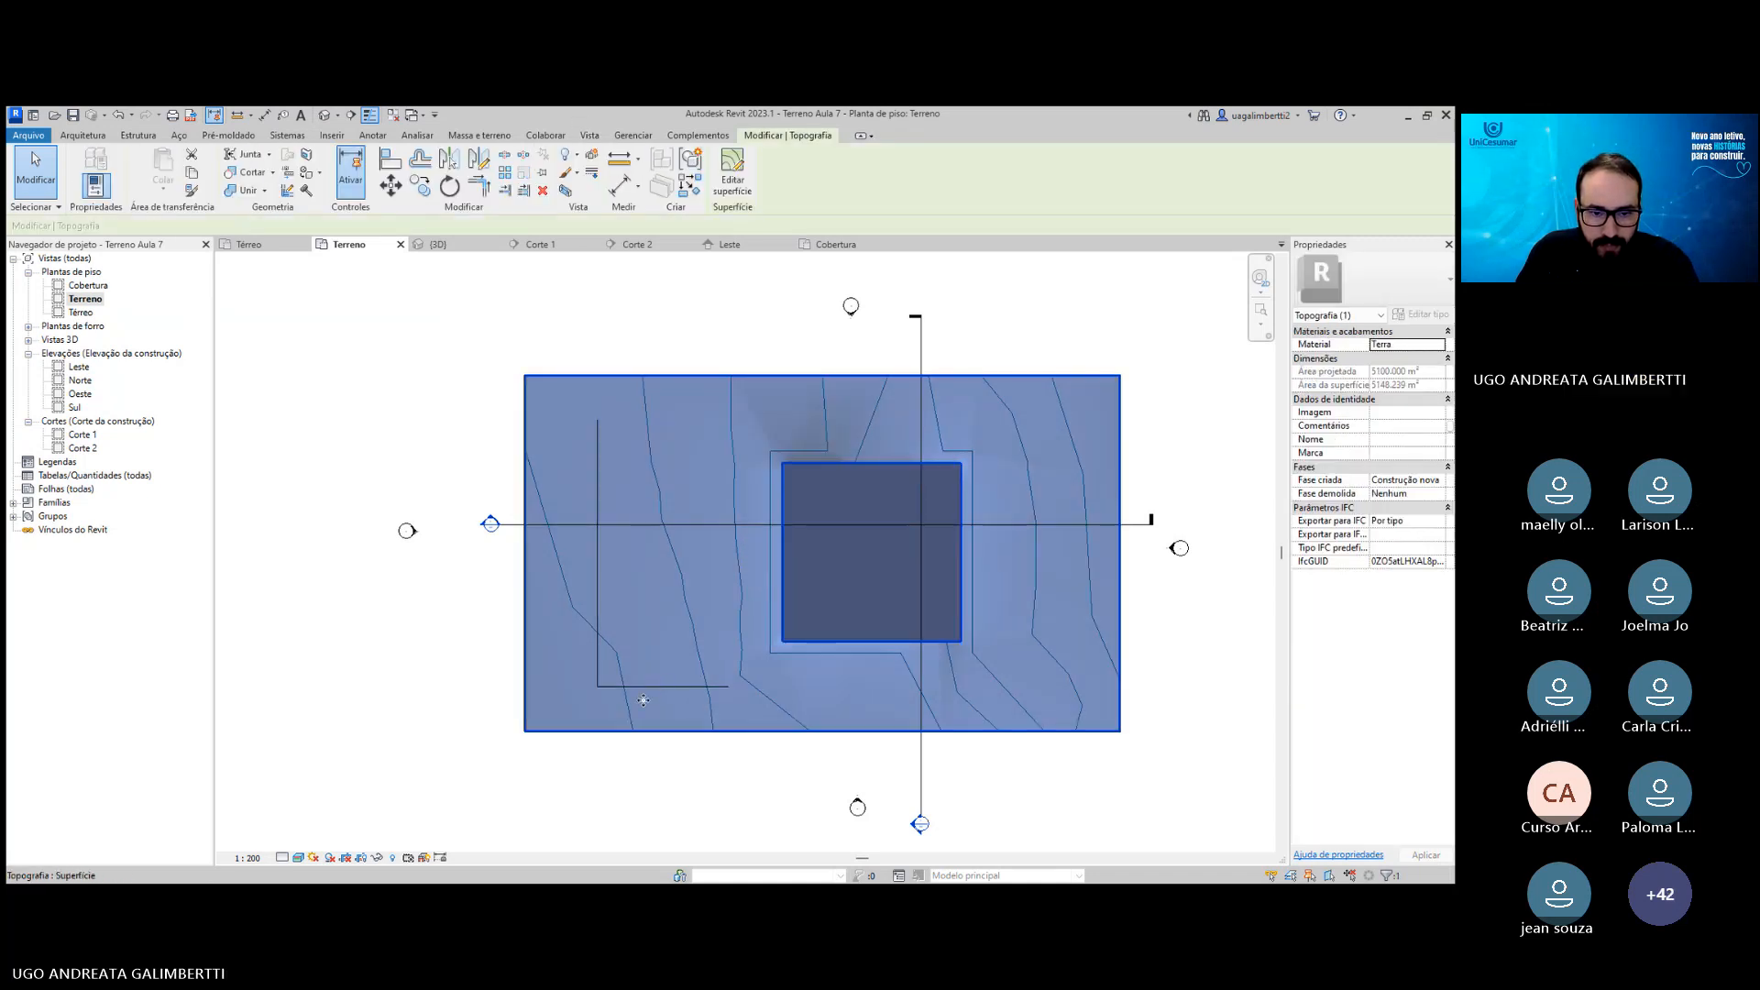
{"action": "key", "text": "Escape"}
{"action": "left_click", "coordinate": [647, 685]}
{"action": "key", "text": "Delete"}
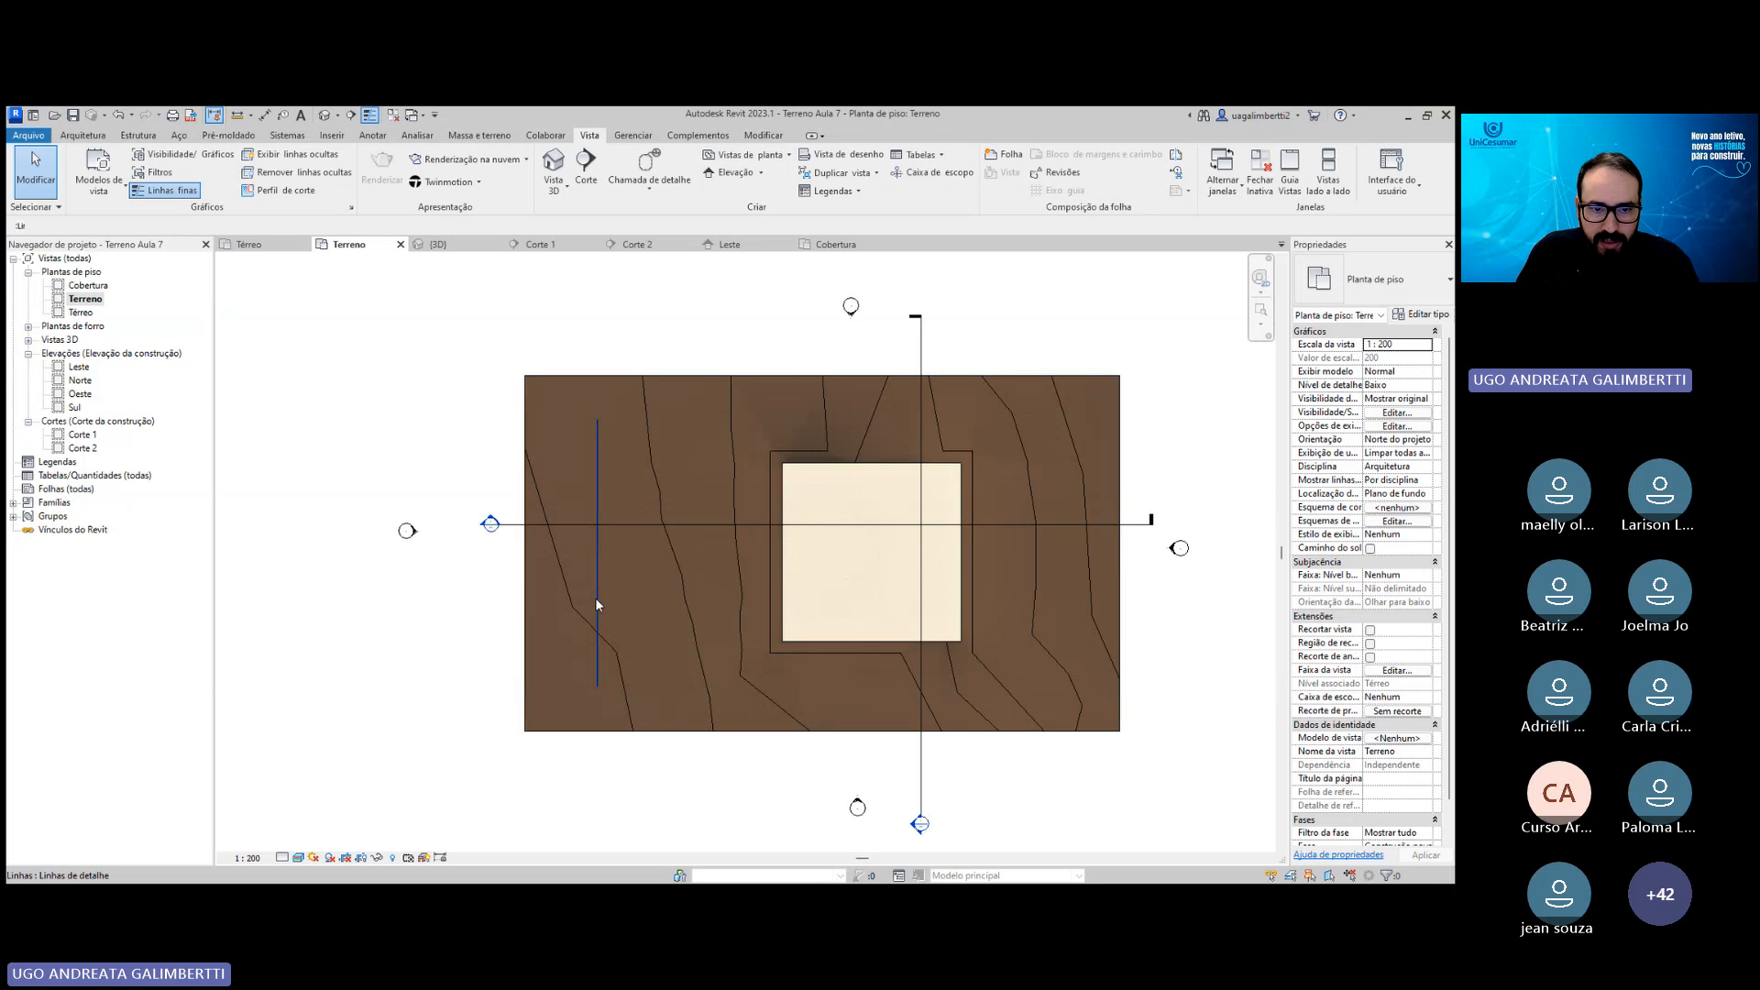
{"action": "left_click", "coordinate": [596, 603]}
{"action": "key", "text": "Delete"}
Delete both platform dimensions, north and east of the terrain, from the Térreo plan.
{"action": "double_click", "coordinate": [81, 311]}
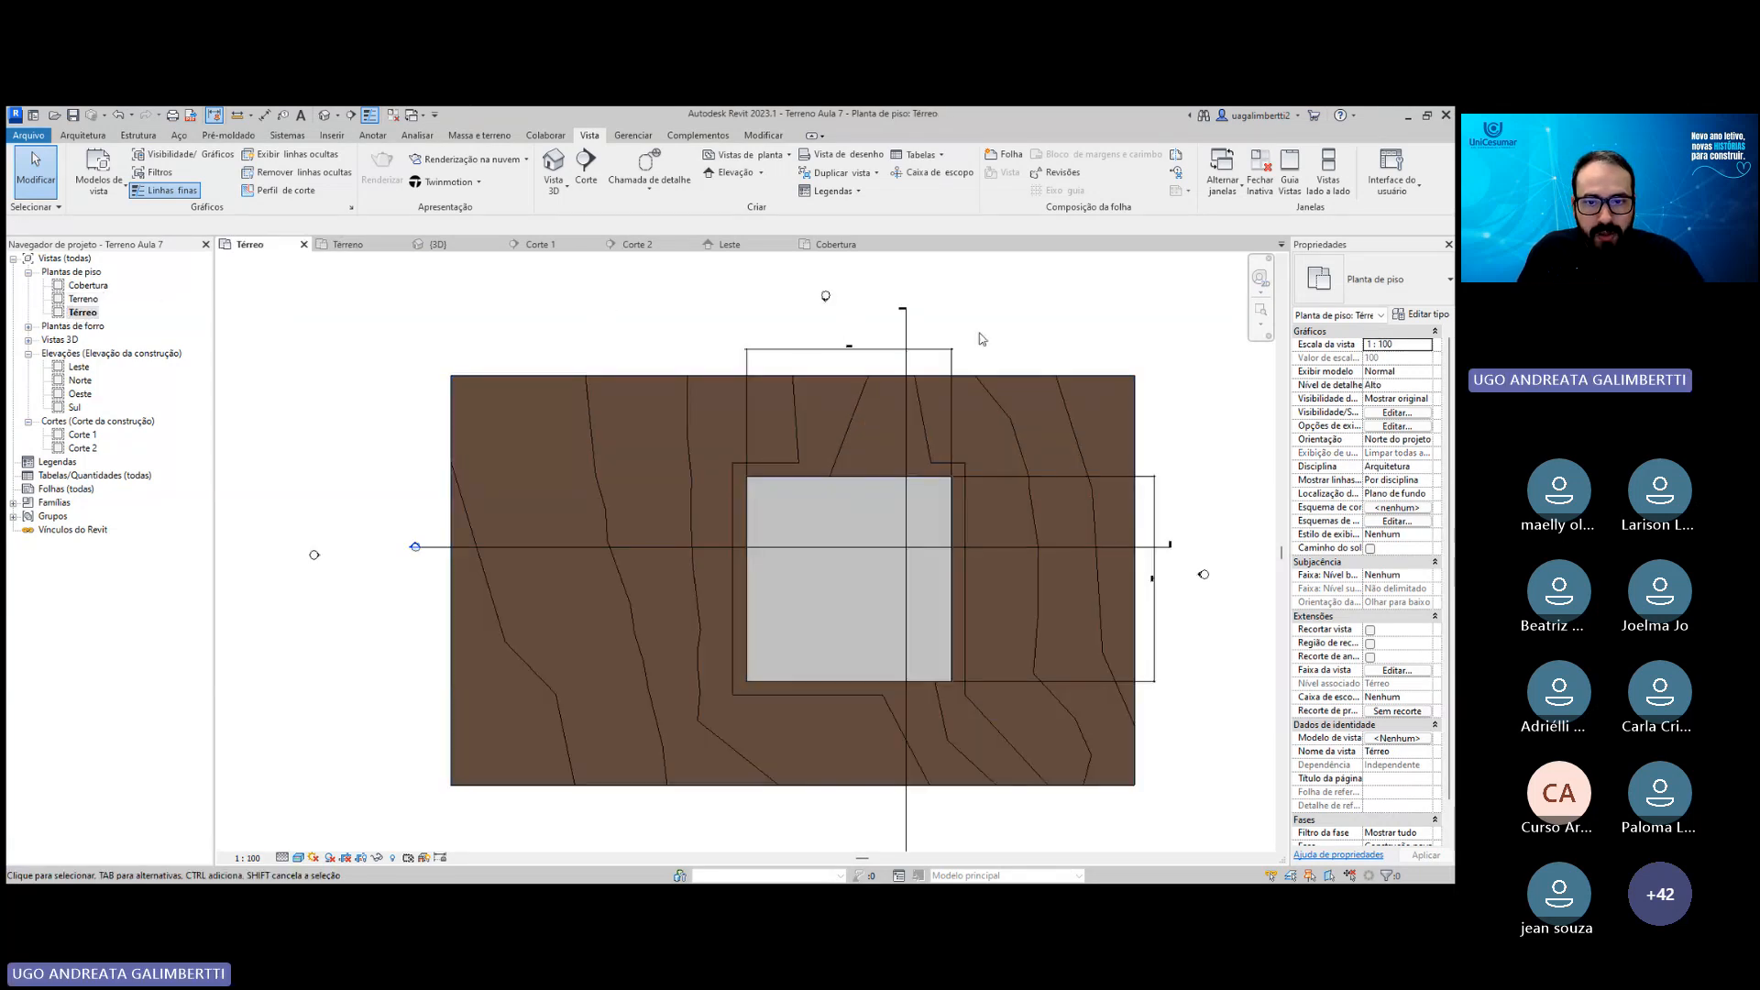
{"action": "left_click", "coordinate": [954, 353]}
{"action": "key", "text": "Delete"}
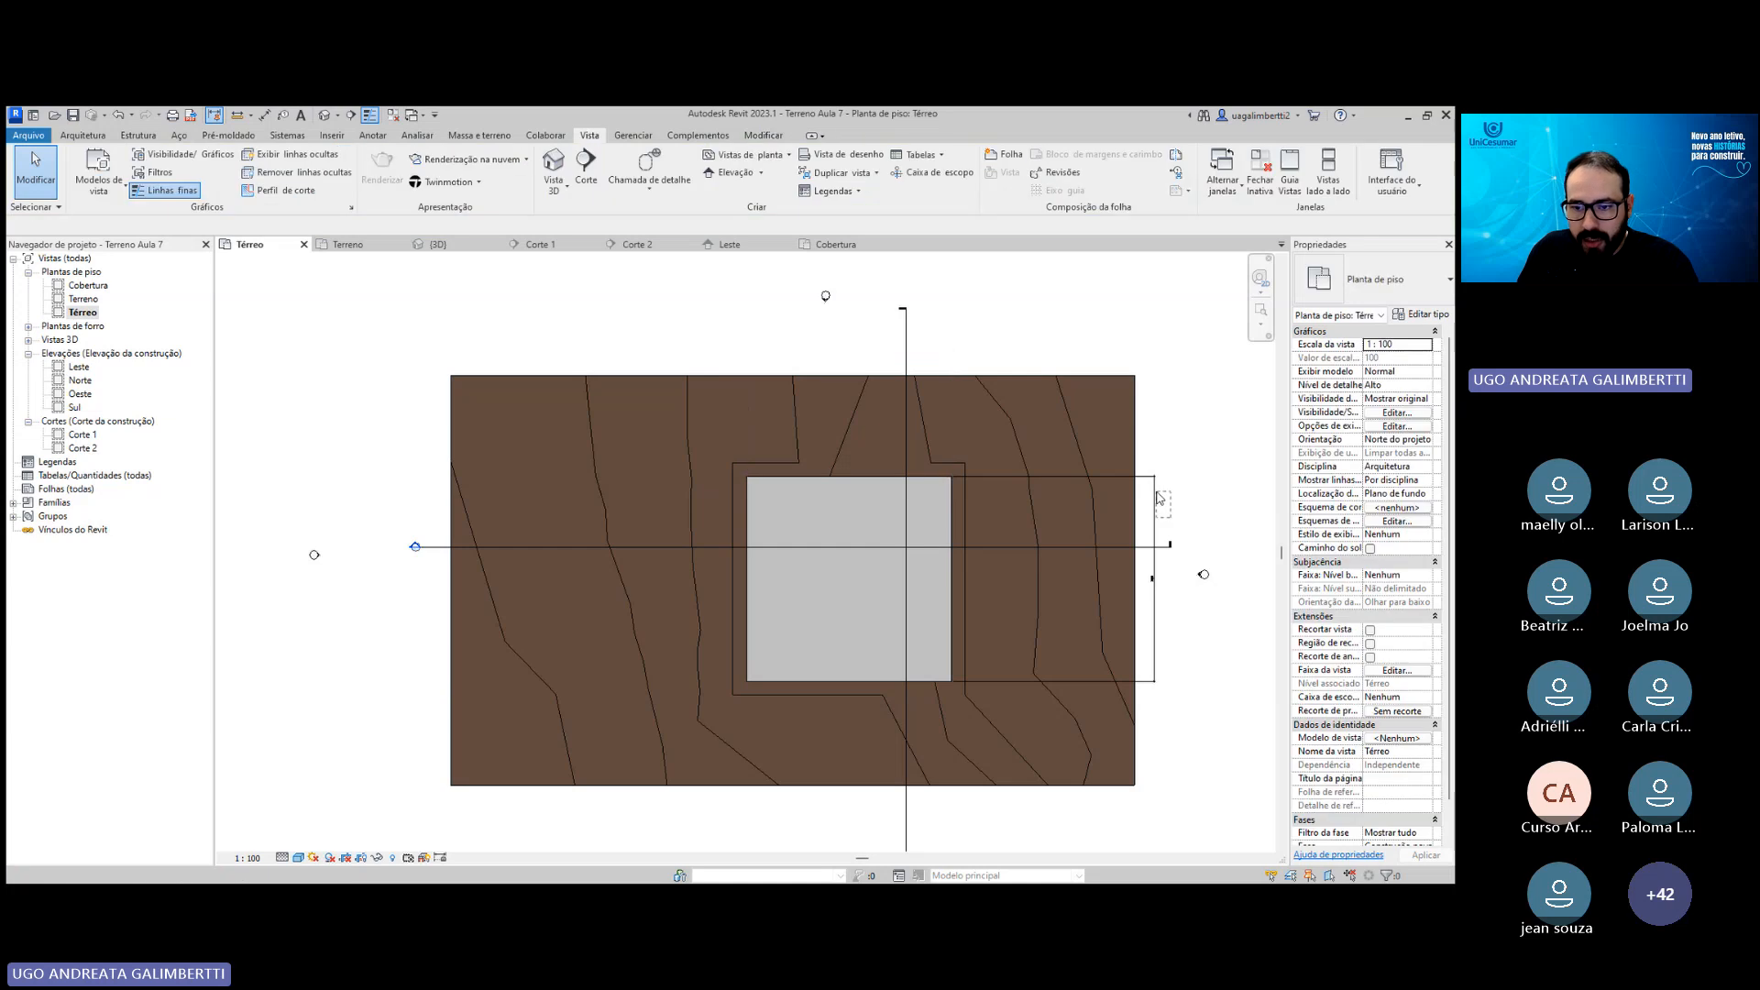
{"action": "left_click", "coordinate": [1154, 490]}
{"action": "key", "text": "Delete"}
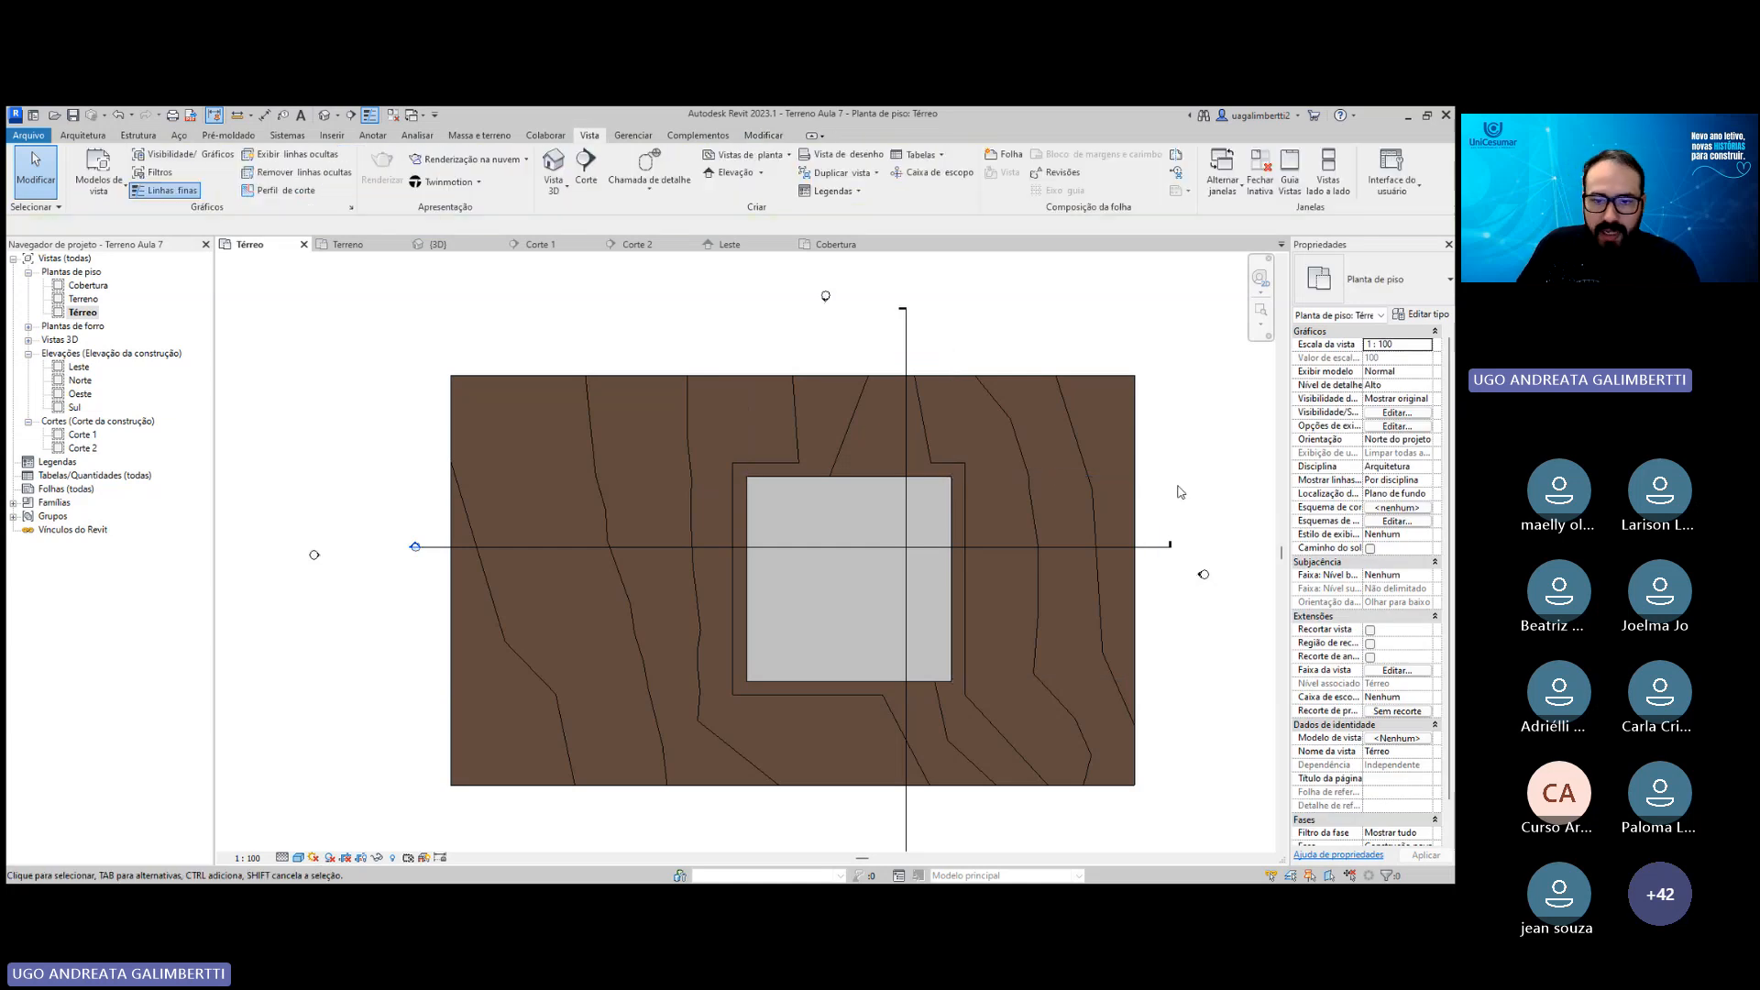
Turn on view cropping for the Térreo floor plan and make its crop region visible.
{"action": "scroll", "coordinate": [1009, 403], "scroll_direction": "down", "scroll_amount": 1}
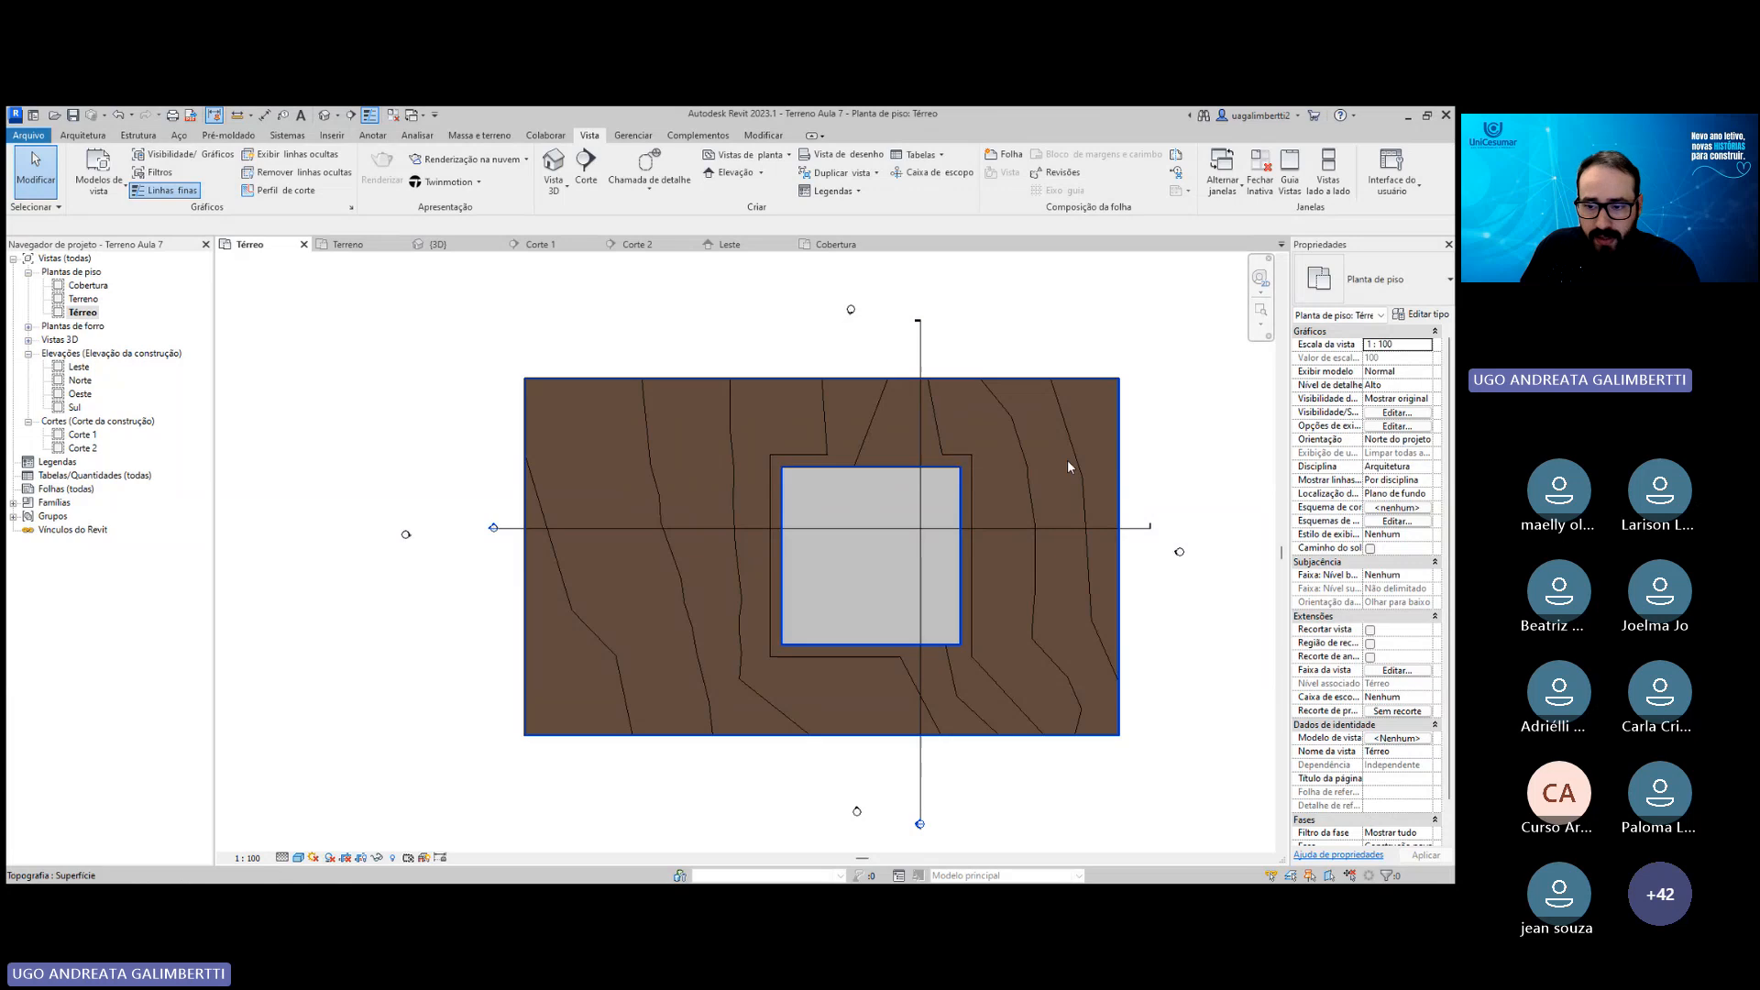
{"action": "left_click", "coordinate": [1369, 630]}
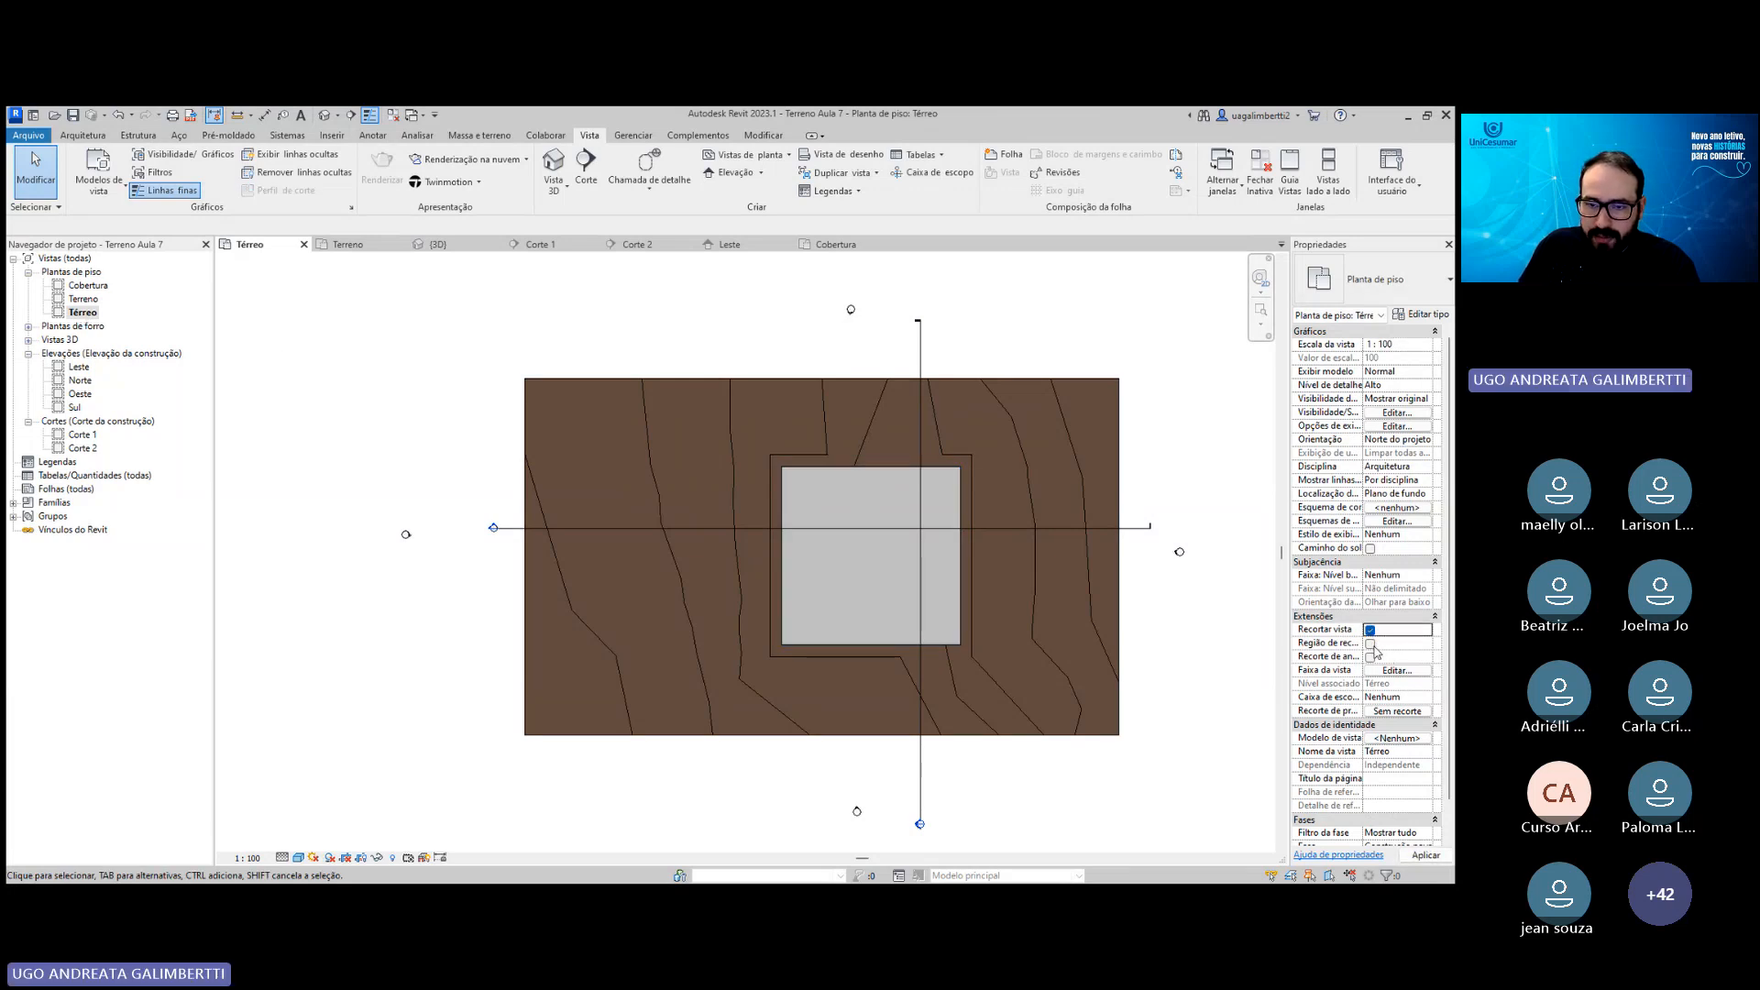
{"action": "scroll", "coordinate": [750, 426], "scroll_direction": "down", "scroll_amount": 4}
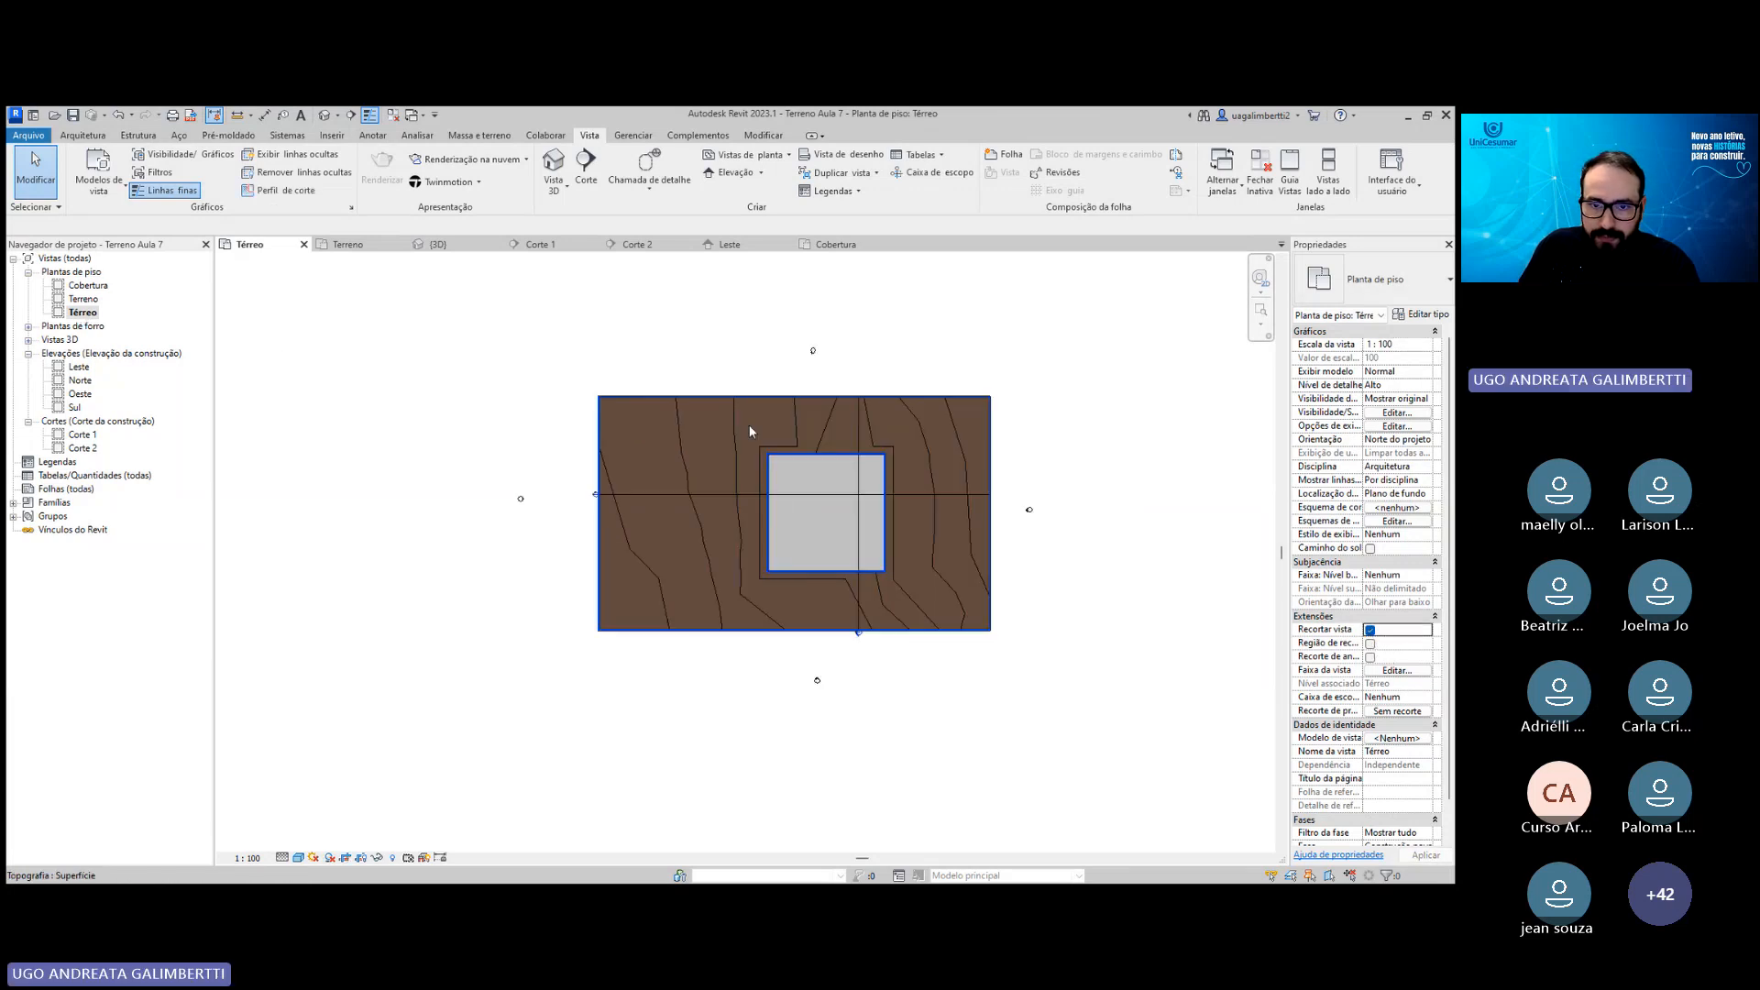
{"action": "left_click", "coordinate": [1370, 644]}
{"action": "scroll", "coordinate": [770, 337], "scroll_direction": "up", "scroll_amount": 2}
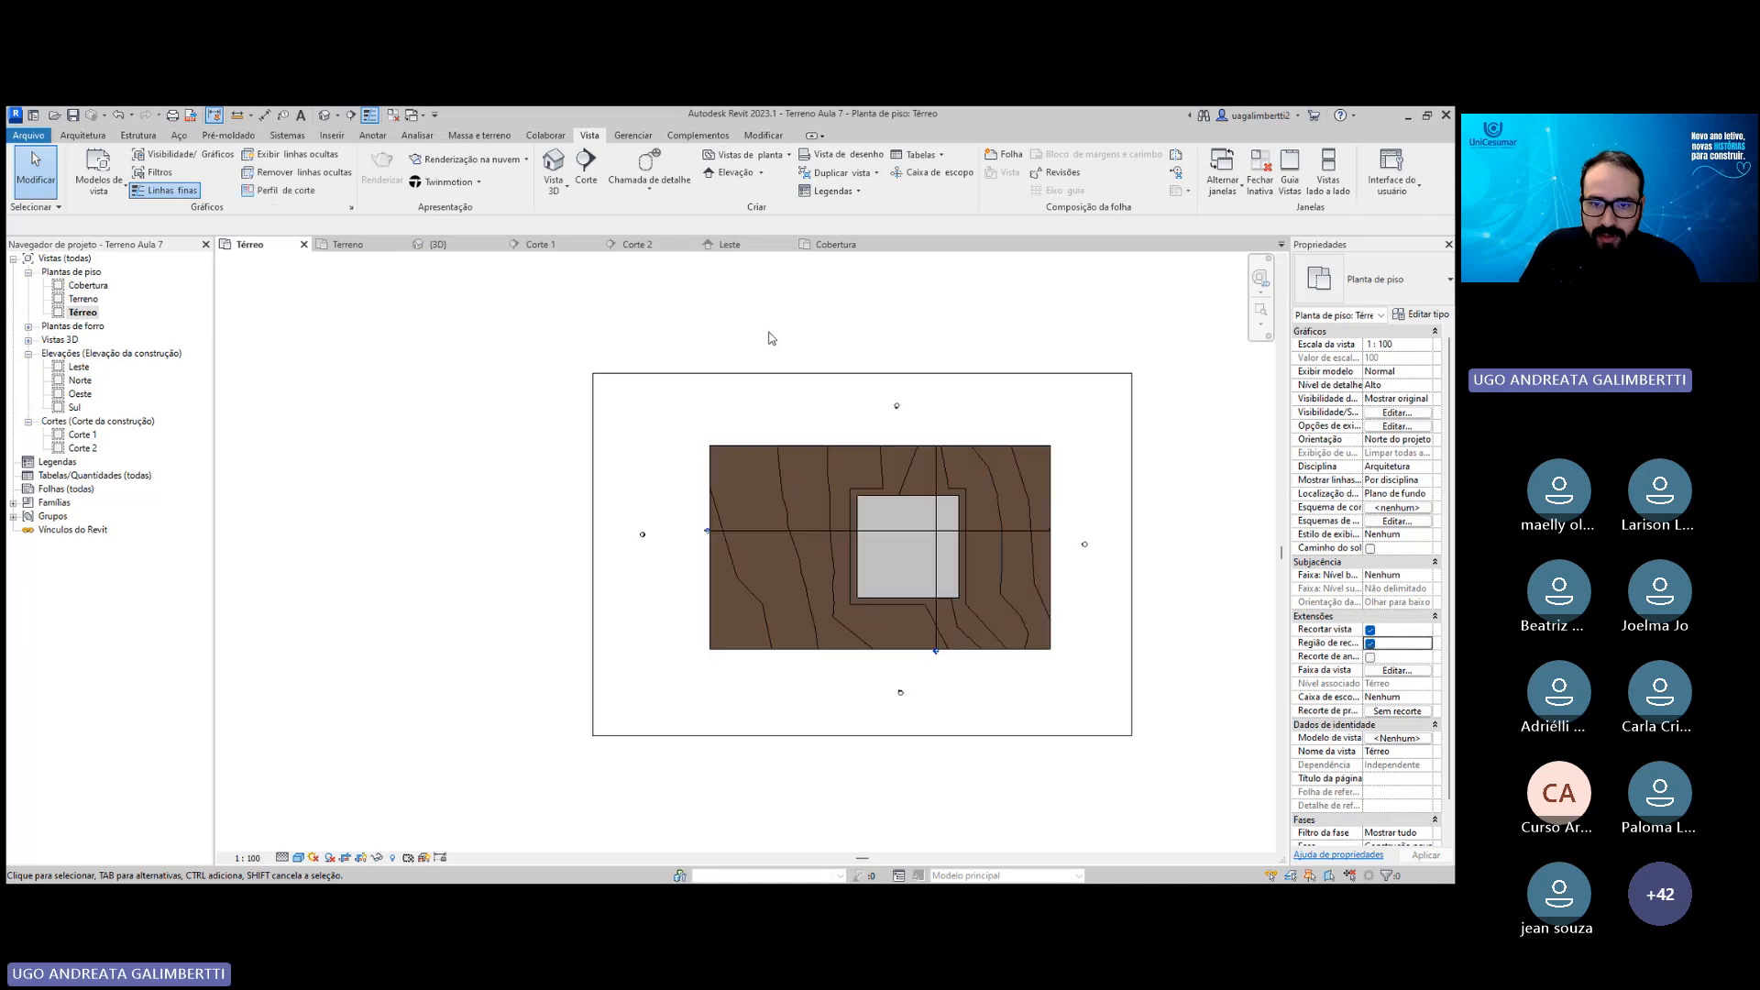
Pull the north and east edges of the Térreo crop region inward to just outside the platform.
{"action": "left_click", "coordinate": [936, 373]}
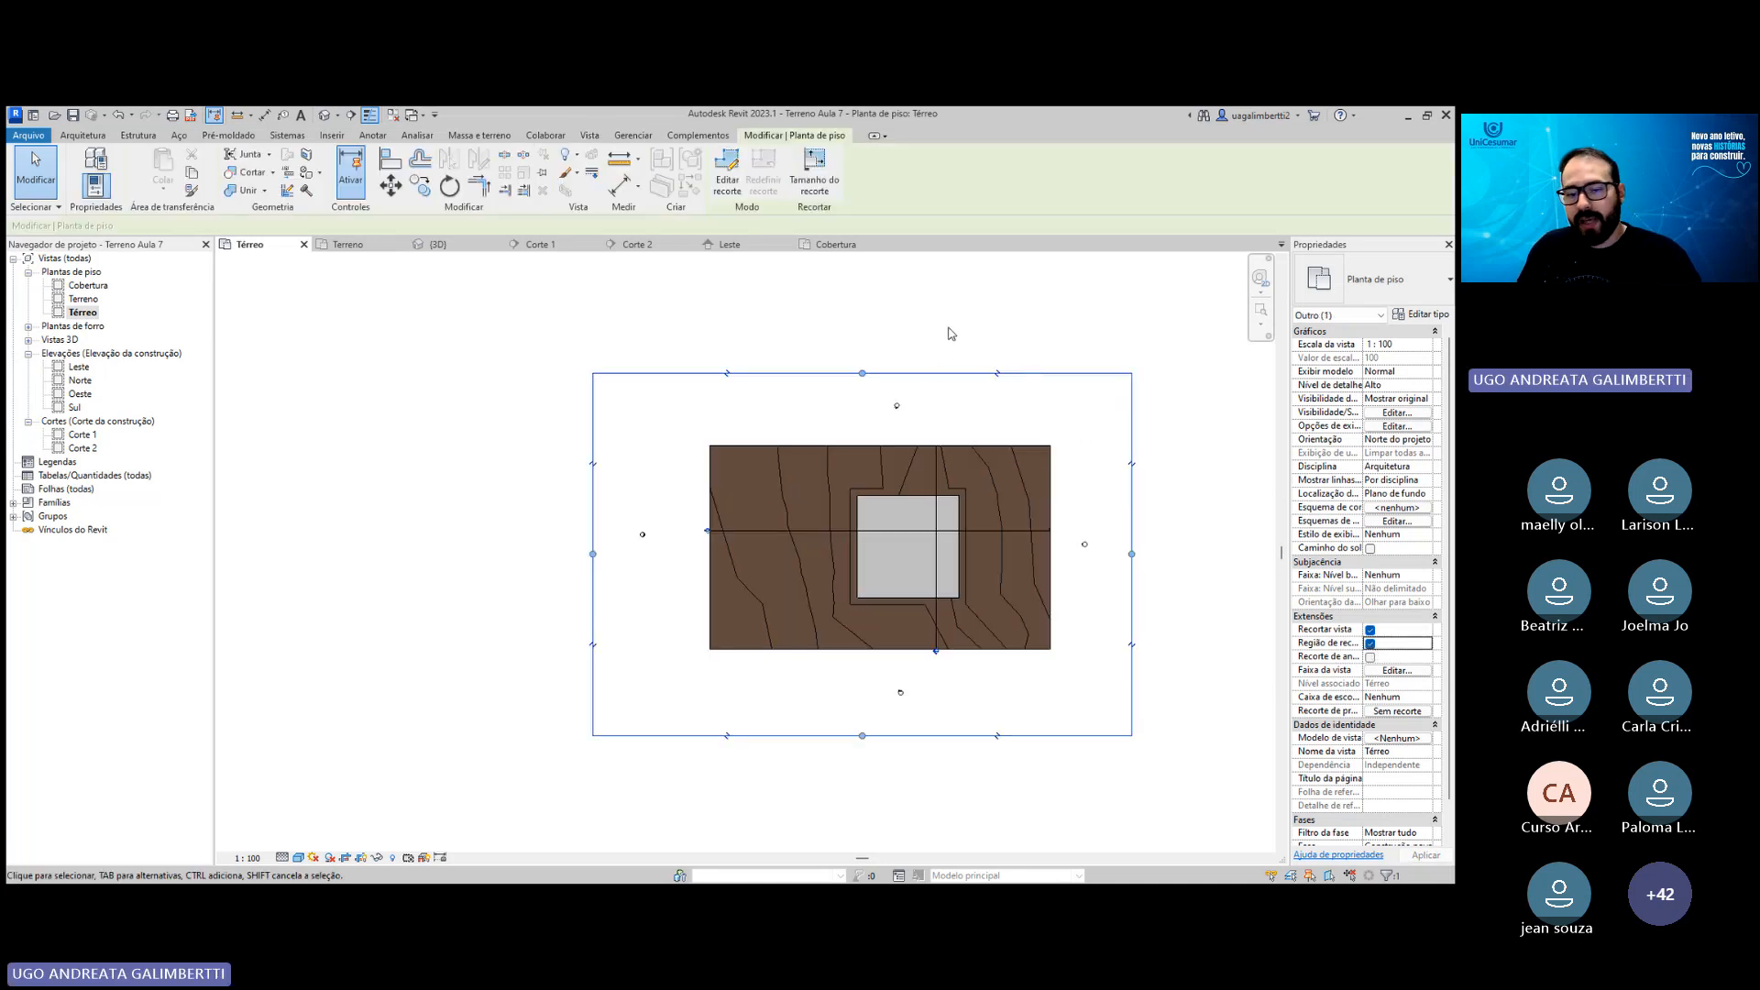
{"action": "scroll", "coordinate": [853, 394], "scroll_direction": "up", "scroll_amount": 1}
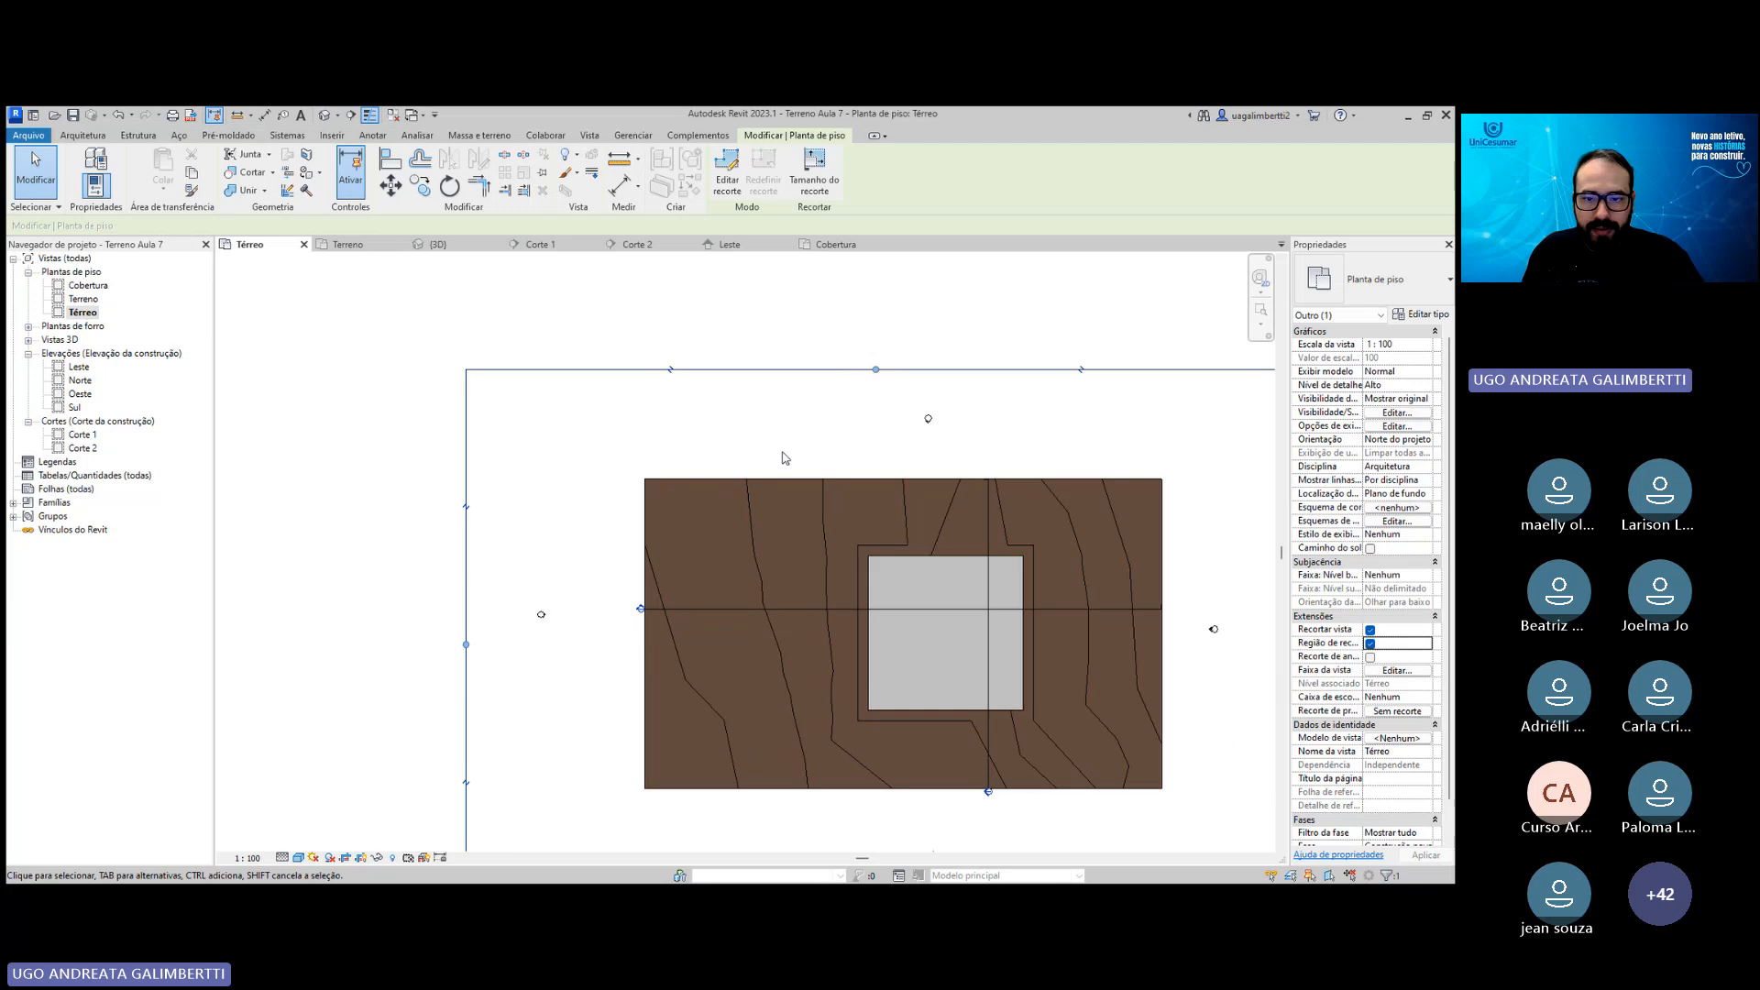
{"action": "scroll", "coordinate": [784, 454], "scroll_direction": "up", "scroll_amount": 1}
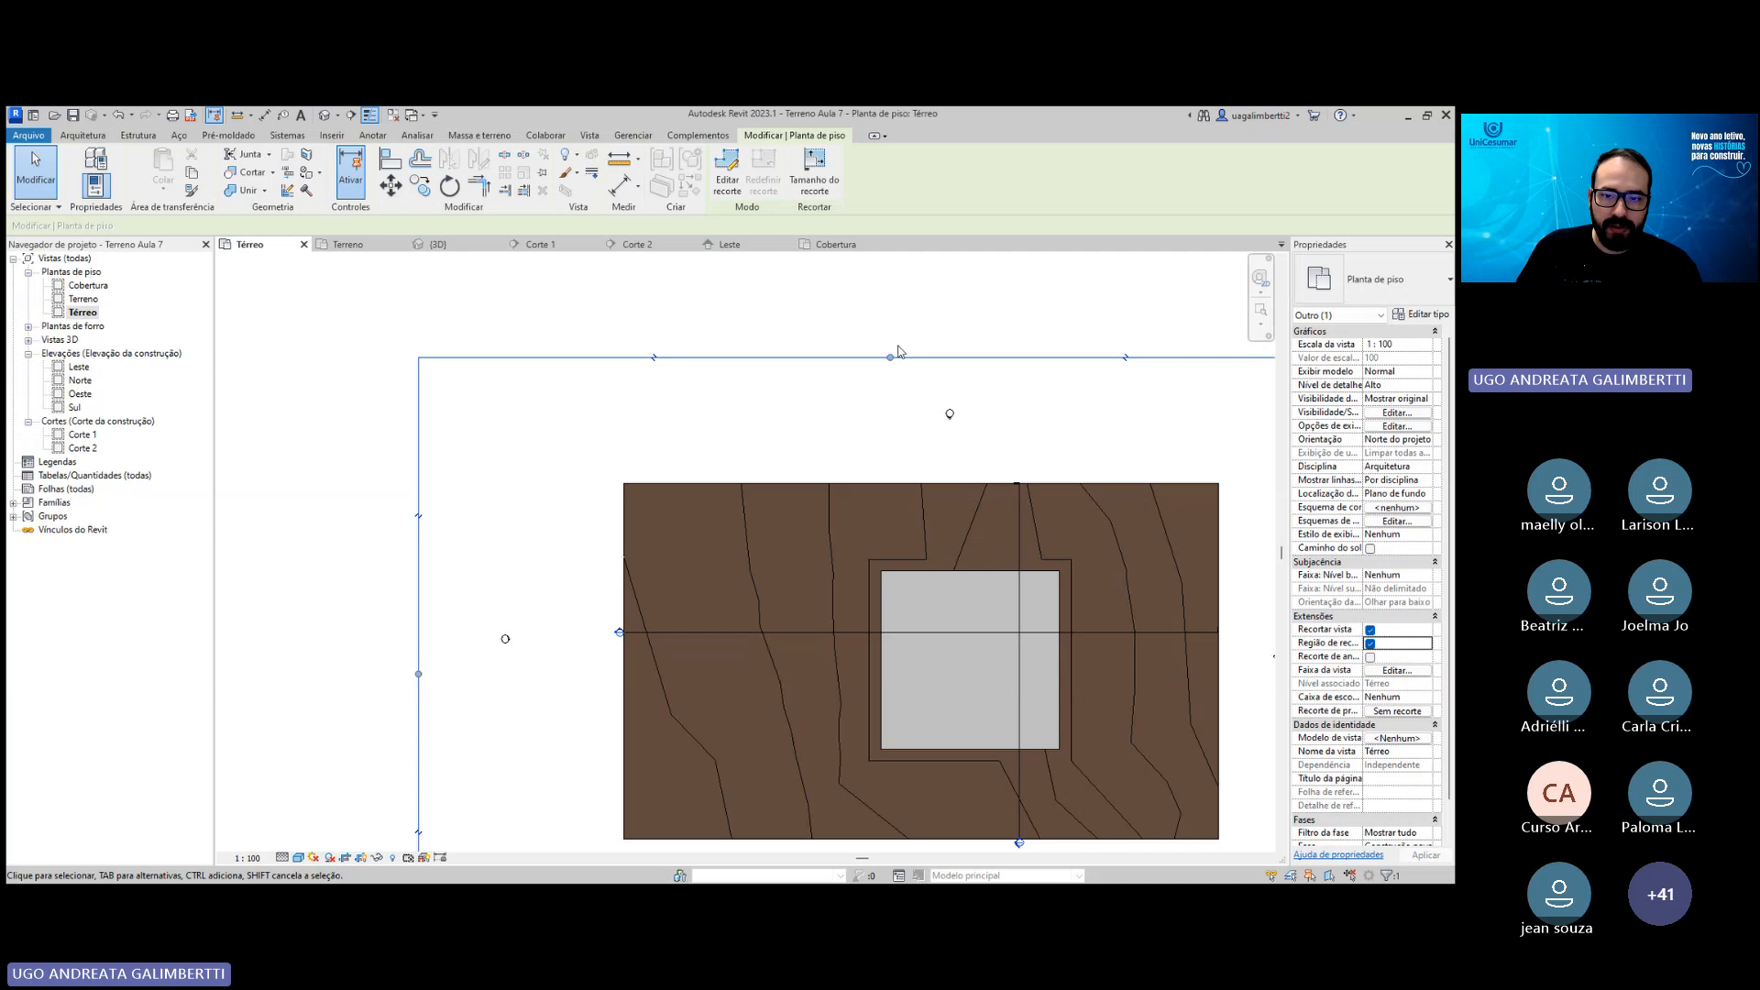
{"action": "left_click_drag", "start_coordinate": [889, 357], "coordinate": [903, 556]}
{"action": "scroll", "coordinate": [1043, 581], "scroll_direction": "down", "scroll_amount": 3}
{"action": "middle_click_drag", "start_coordinate": [1002, 597], "coordinate": [901, 517]}
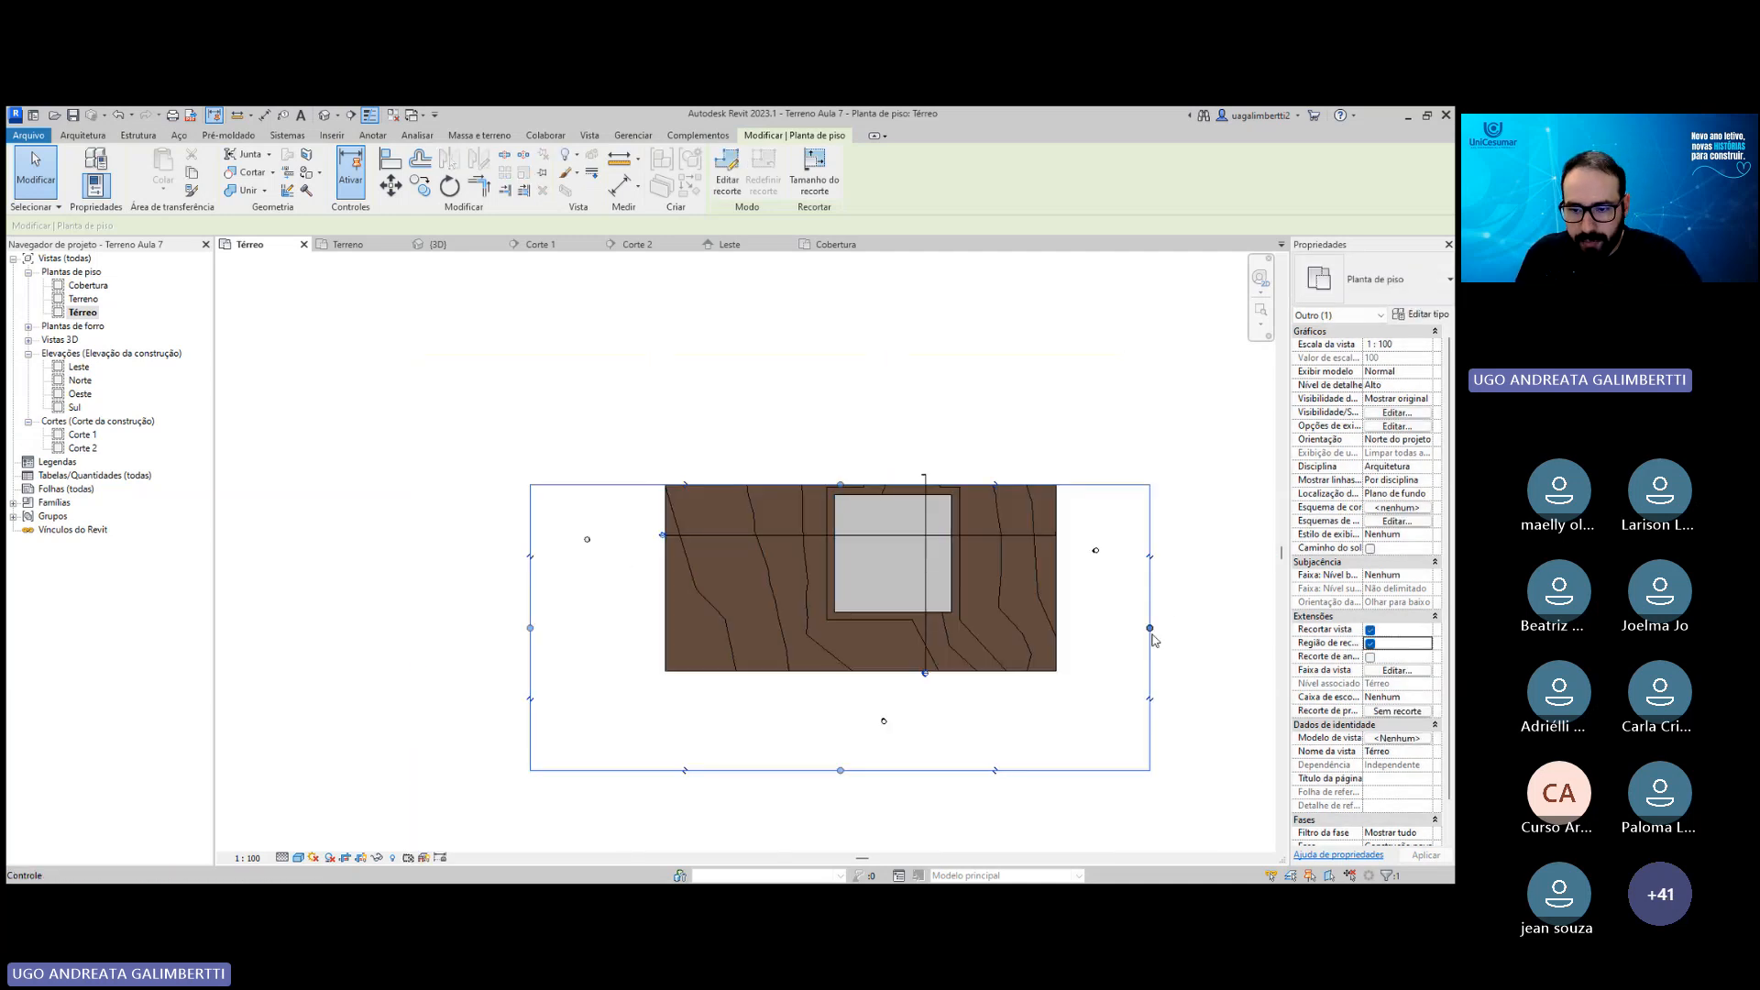
{"action": "left_click_drag", "start_coordinate": [1150, 631], "coordinate": [963, 629]}
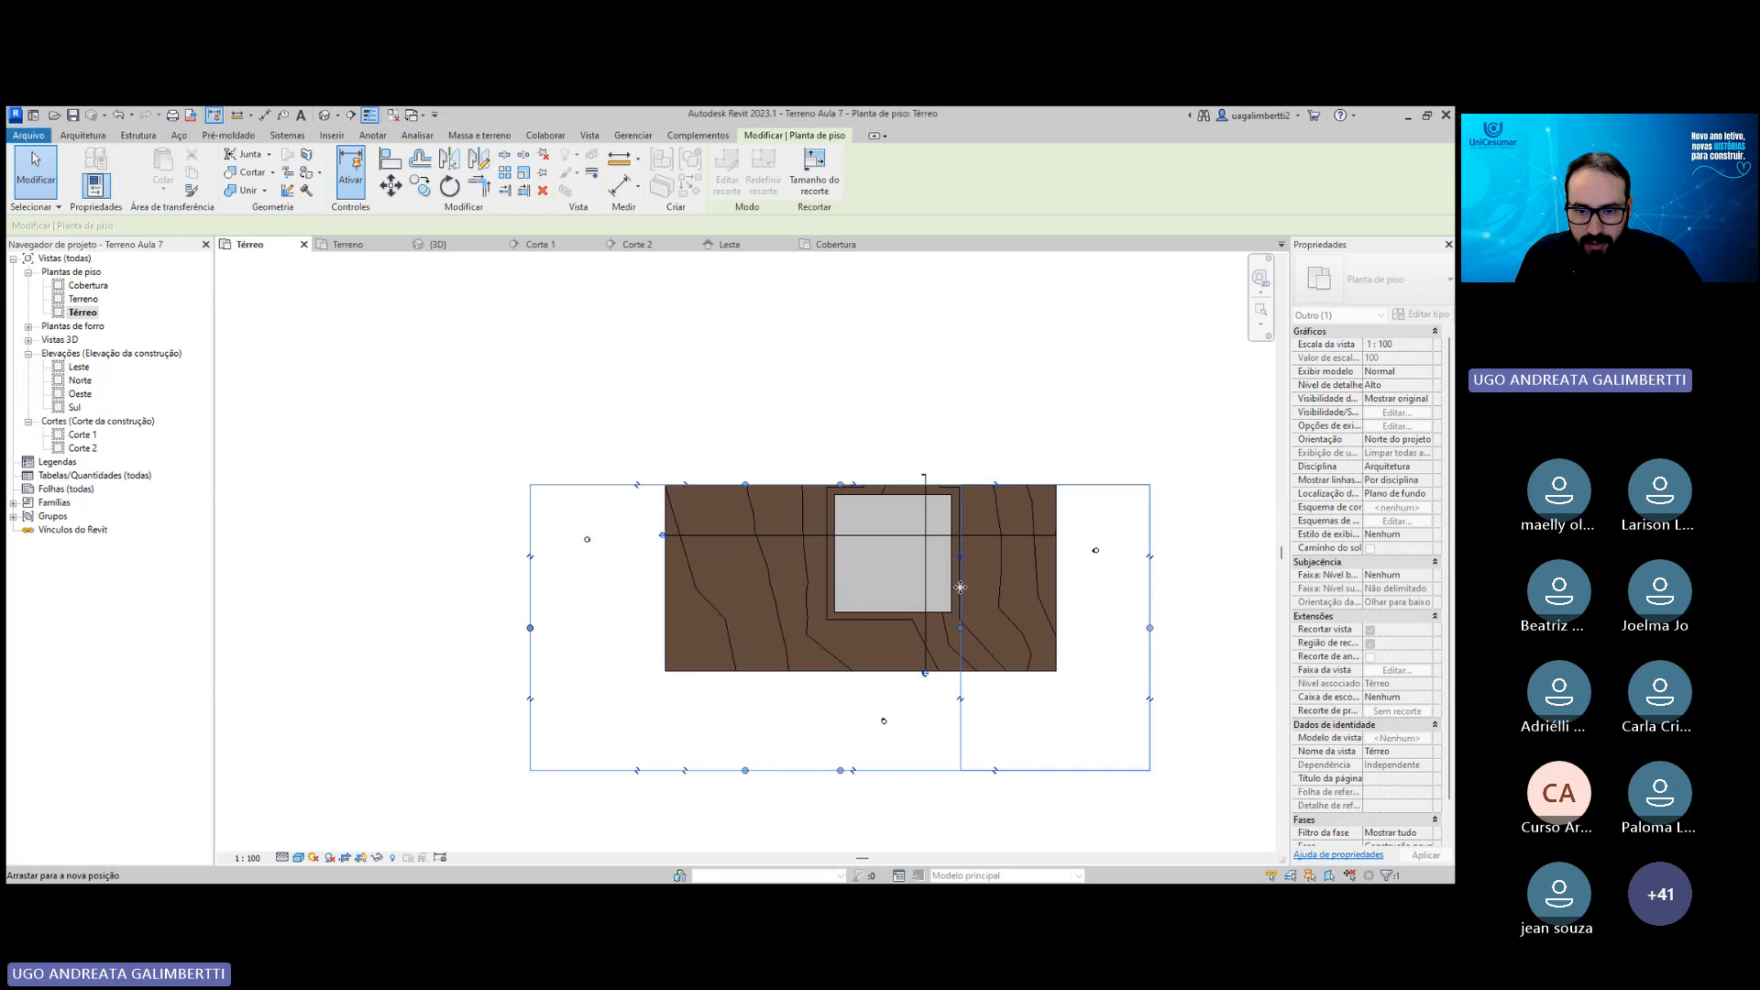
{"action": "scroll", "coordinate": [912, 540], "scroll_direction": "up", "scroll_amount": 3}
{"action": "middle_click_drag", "start_coordinate": [833, 591], "coordinate": [861, 543]}
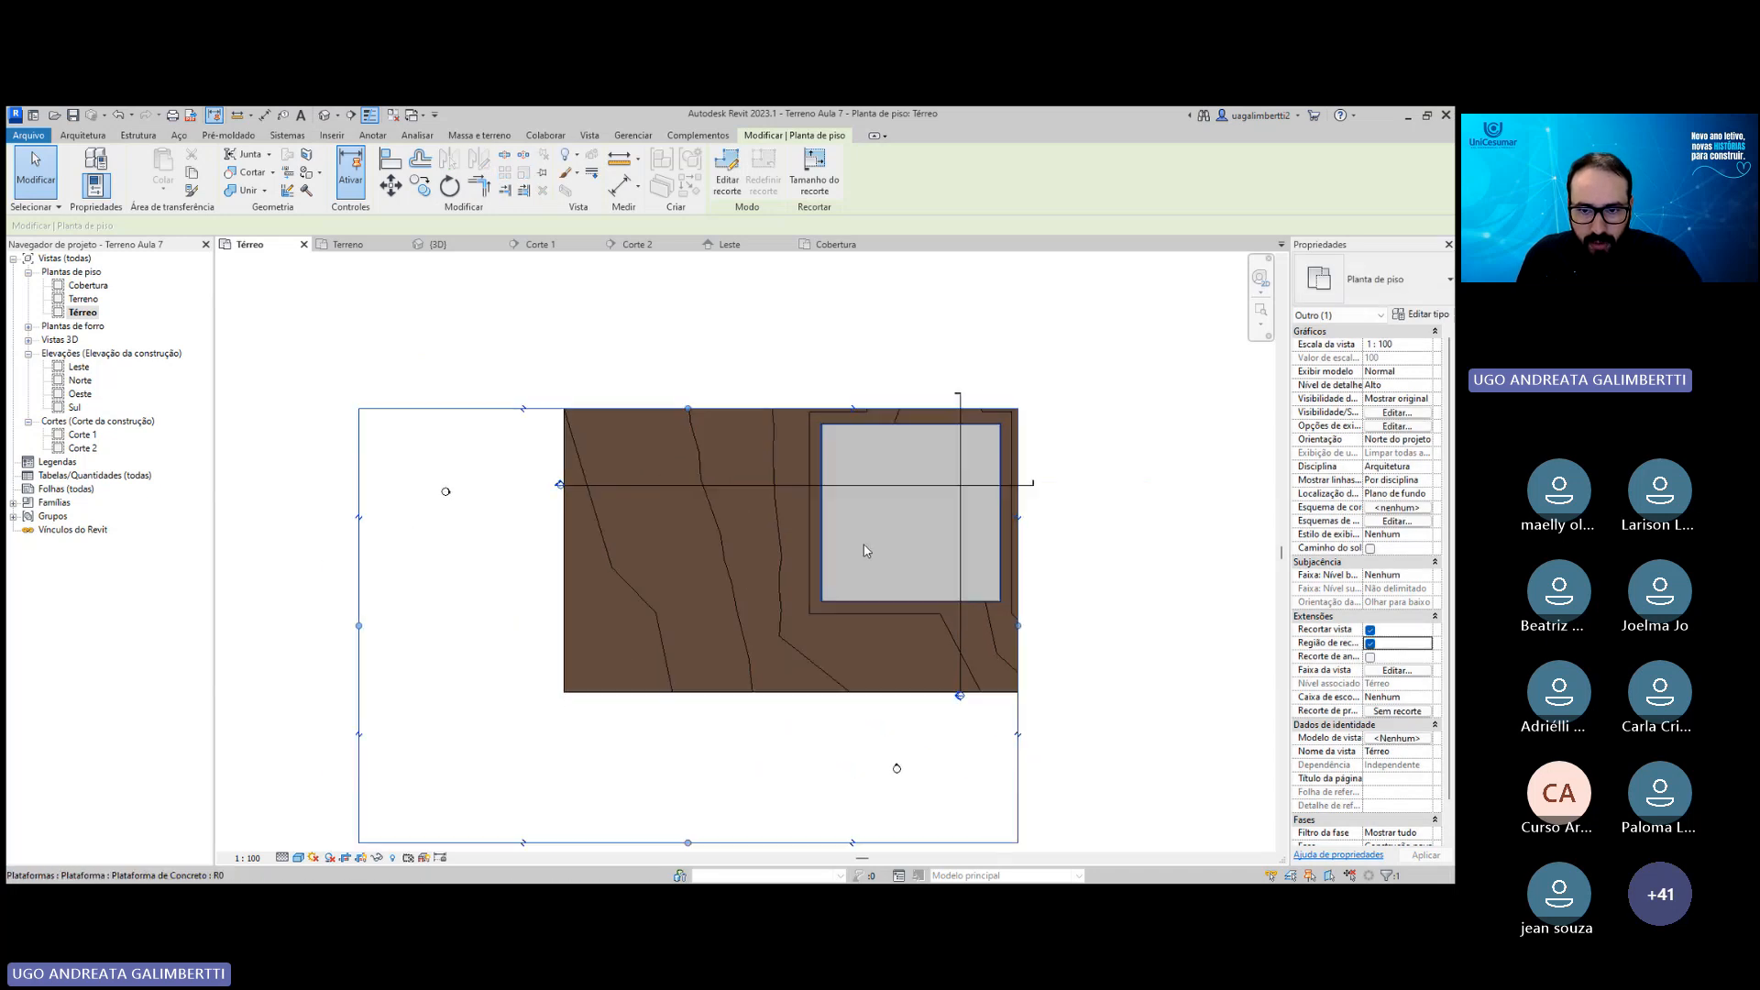
Pull the crop region's south edge up close to the platform and widen the east and north margins slightly.
{"action": "scroll", "coordinate": [861, 561], "scroll_direction": "down", "scroll_amount": 1}
{"action": "middle_click_drag", "start_coordinate": [872, 636], "coordinate": [933, 564]}
{"action": "left_click_drag", "start_coordinate": [772, 735], "coordinate": [807, 542]}
{"action": "scroll", "coordinate": [1077, 493], "scroll_direction": "up", "scroll_amount": 2}
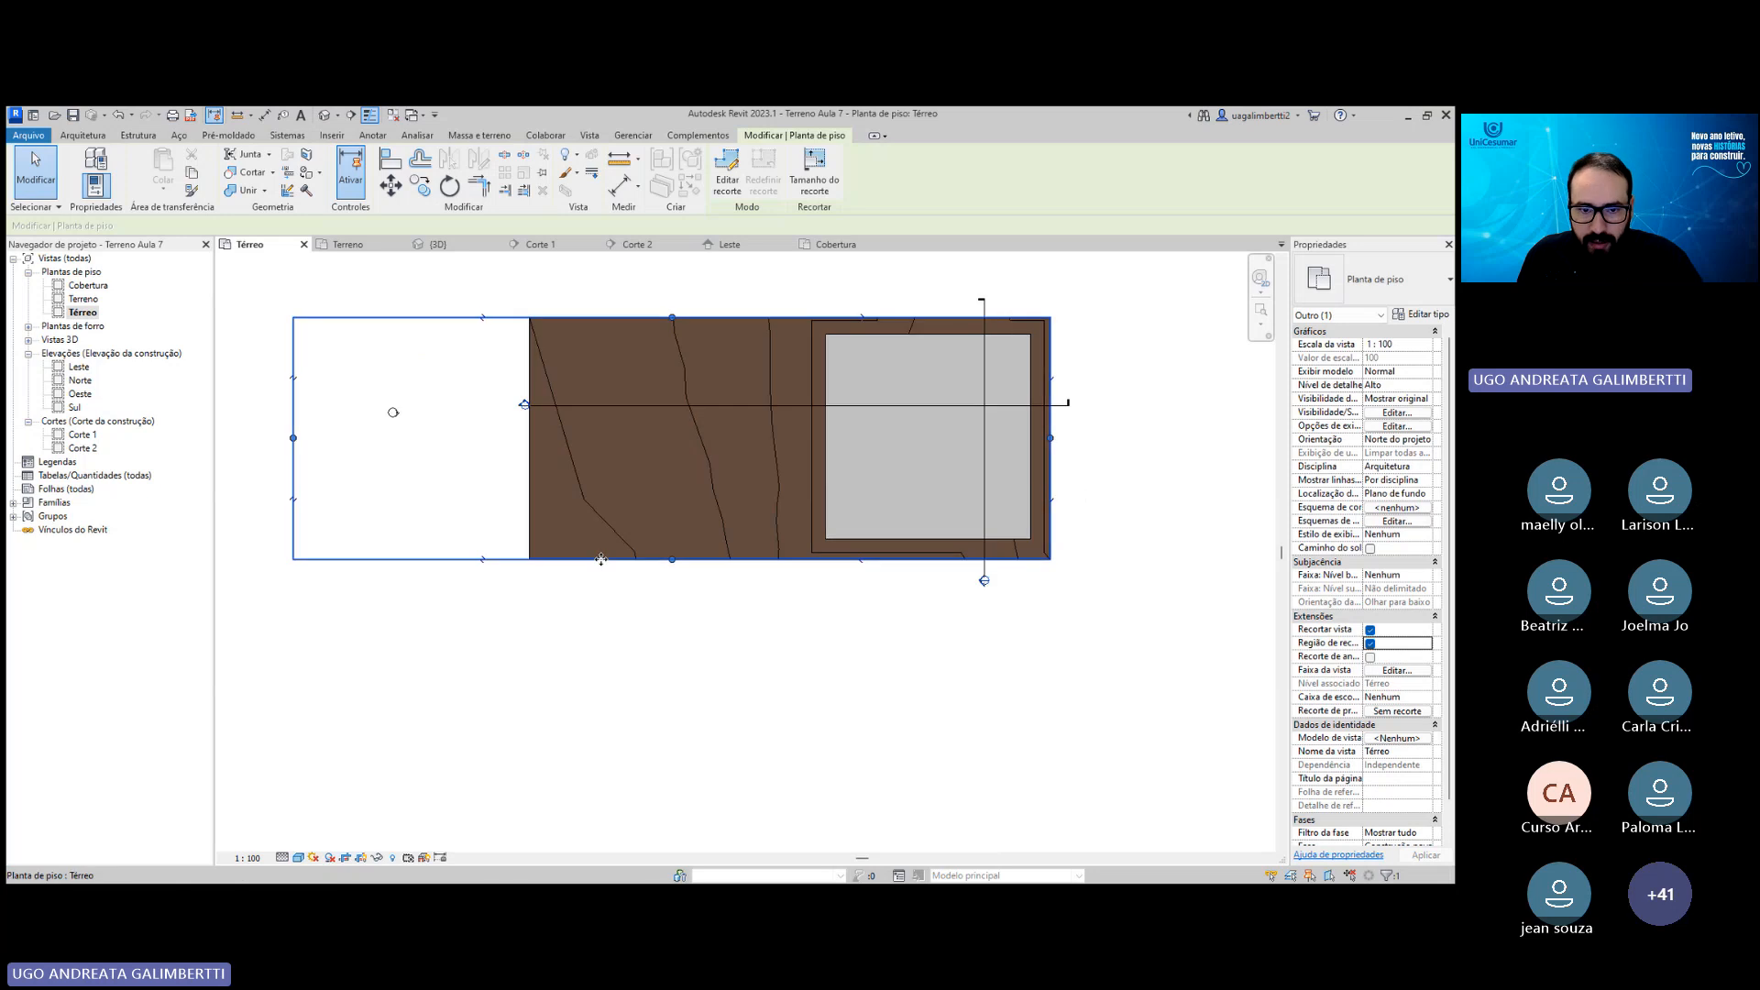
{"action": "left_click_drag", "start_coordinate": [673, 559], "coordinate": [673, 559]}
{"action": "scroll", "coordinate": [1055, 460], "scroll_direction": "up", "scroll_amount": 1}
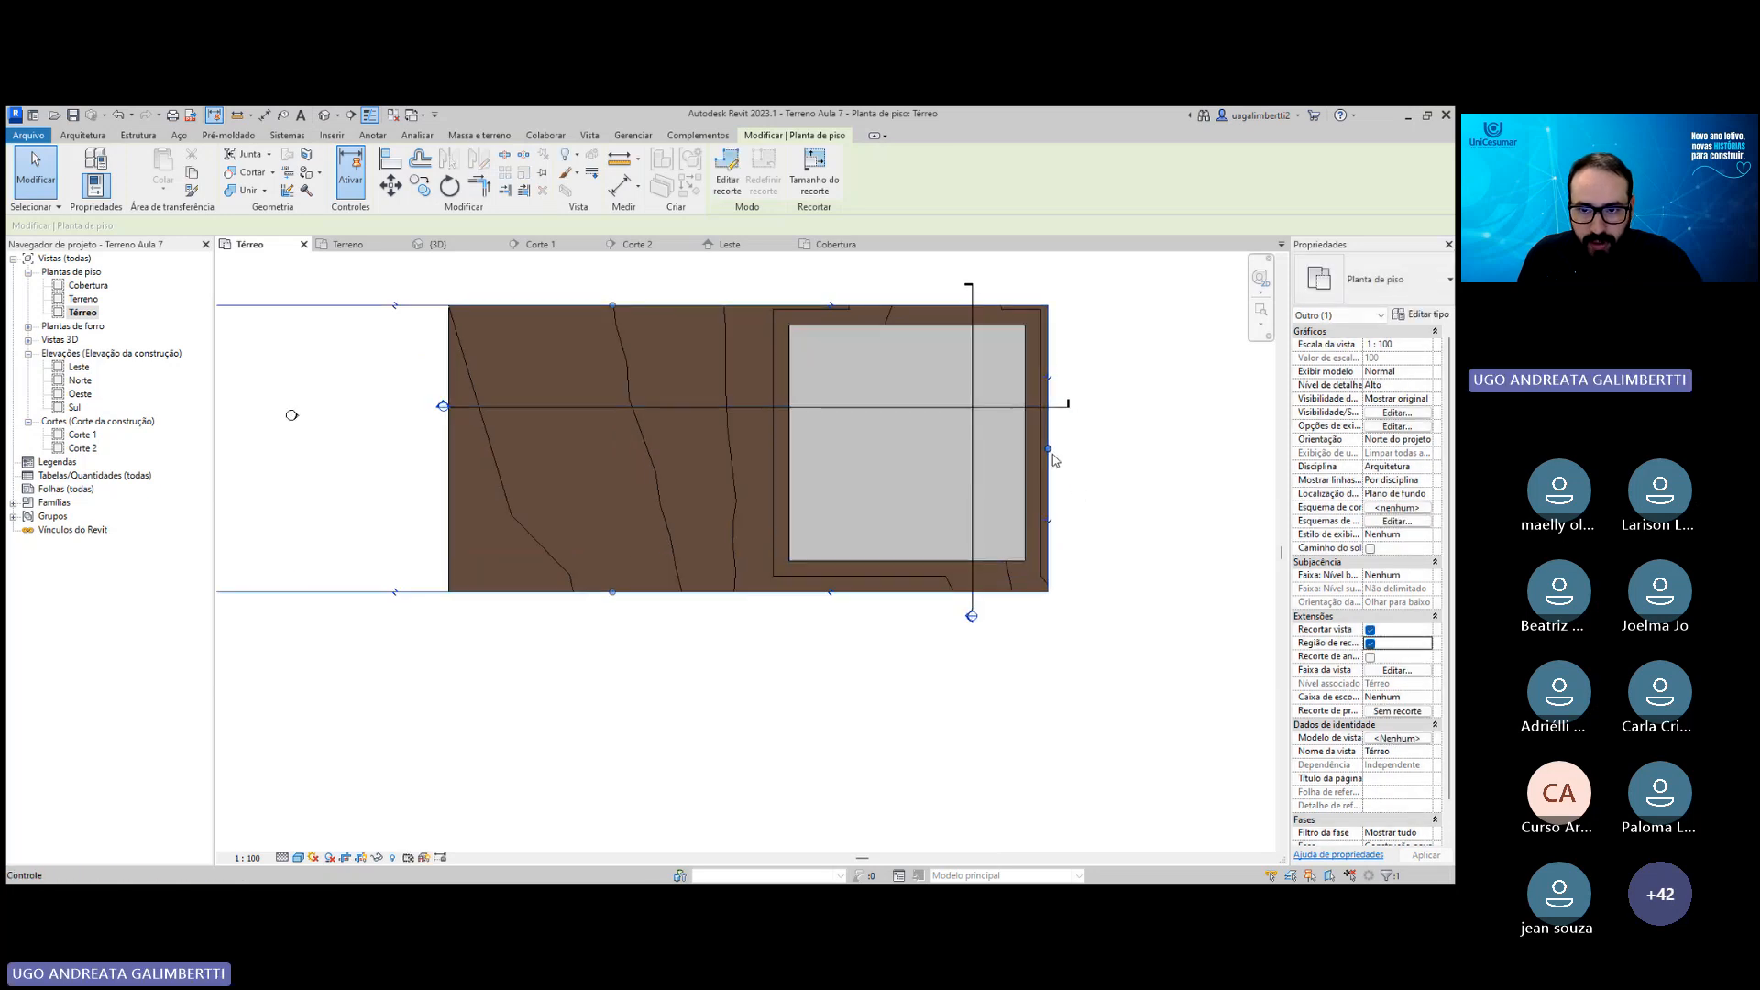
{"action": "left_click_drag", "start_coordinate": [1048, 451], "coordinate": [1065, 450]}
{"action": "middle_click_drag", "start_coordinate": [895, 351], "coordinate": [935, 447]}
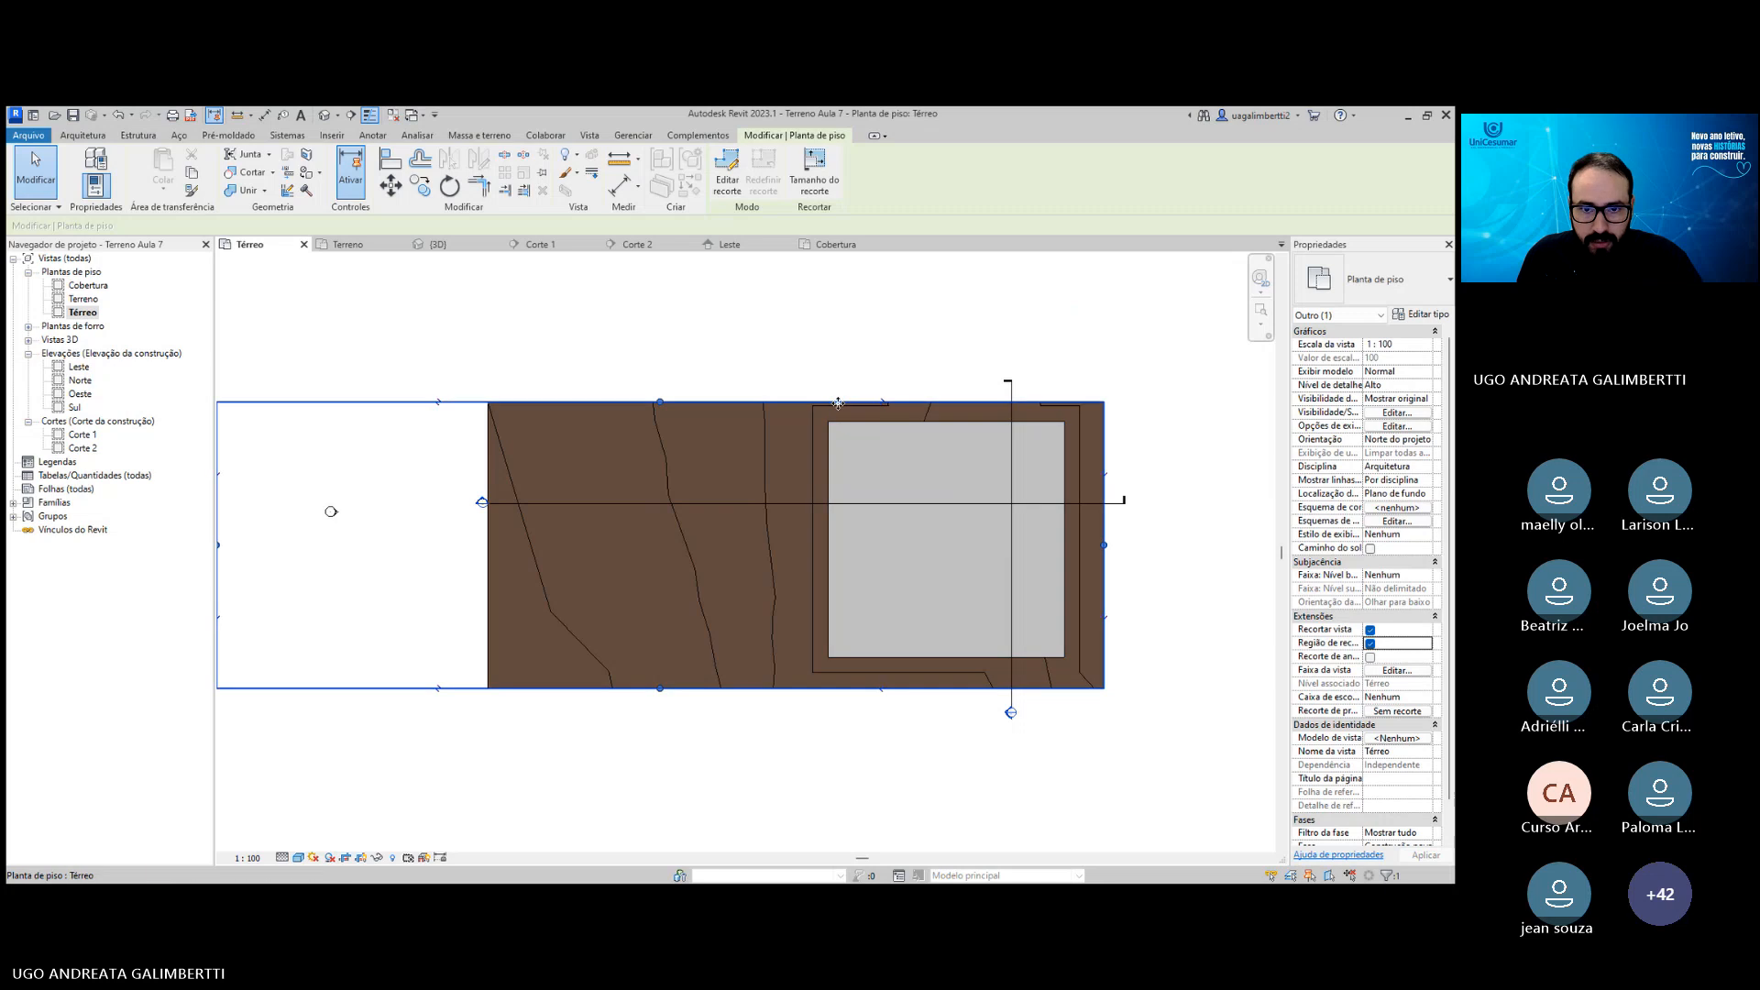
{"action": "left_click_drag", "start_coordinate": [660, 402], "coordinate": [660, 390]}
{"action": "left_click", "coordinate": [657, 370]}
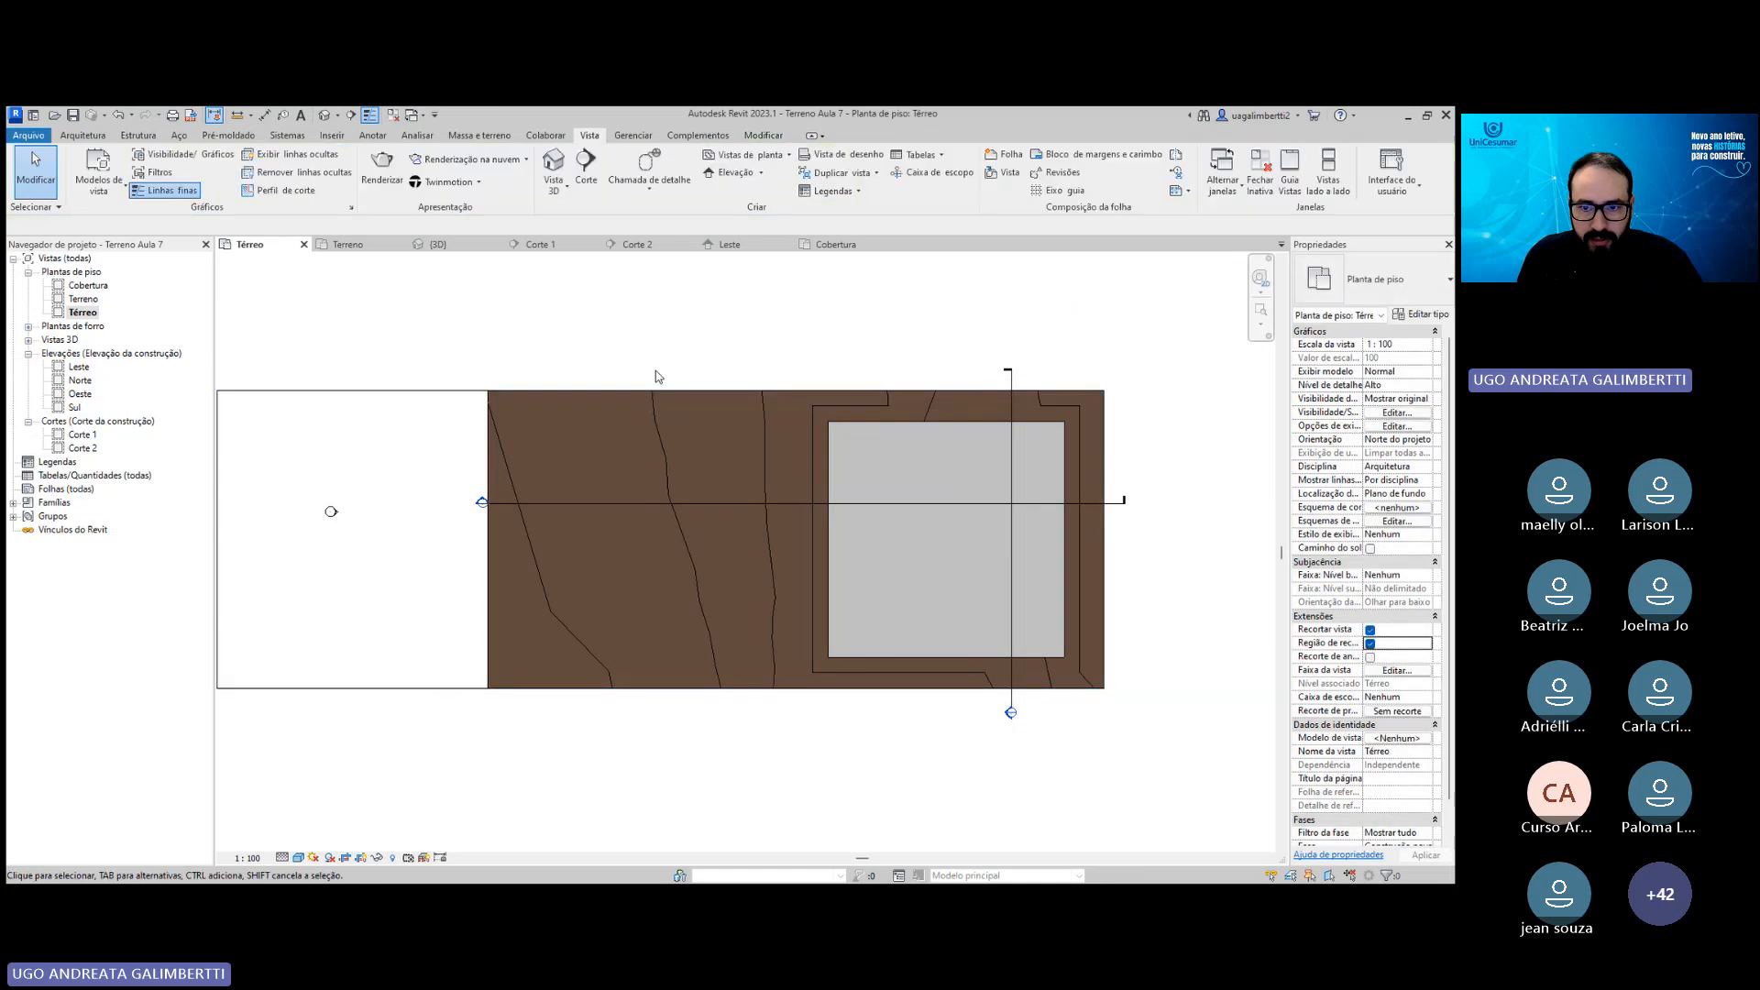
Pull the crop region's west edge inward to just outside the platform, leaving a narrow strip of terrain.
{"action": "middle_click_drag", "start_coordinate": [290, 491], "coordinate": [645, 475]}
{"action": "left_click", "coordinate": [572, 530]}
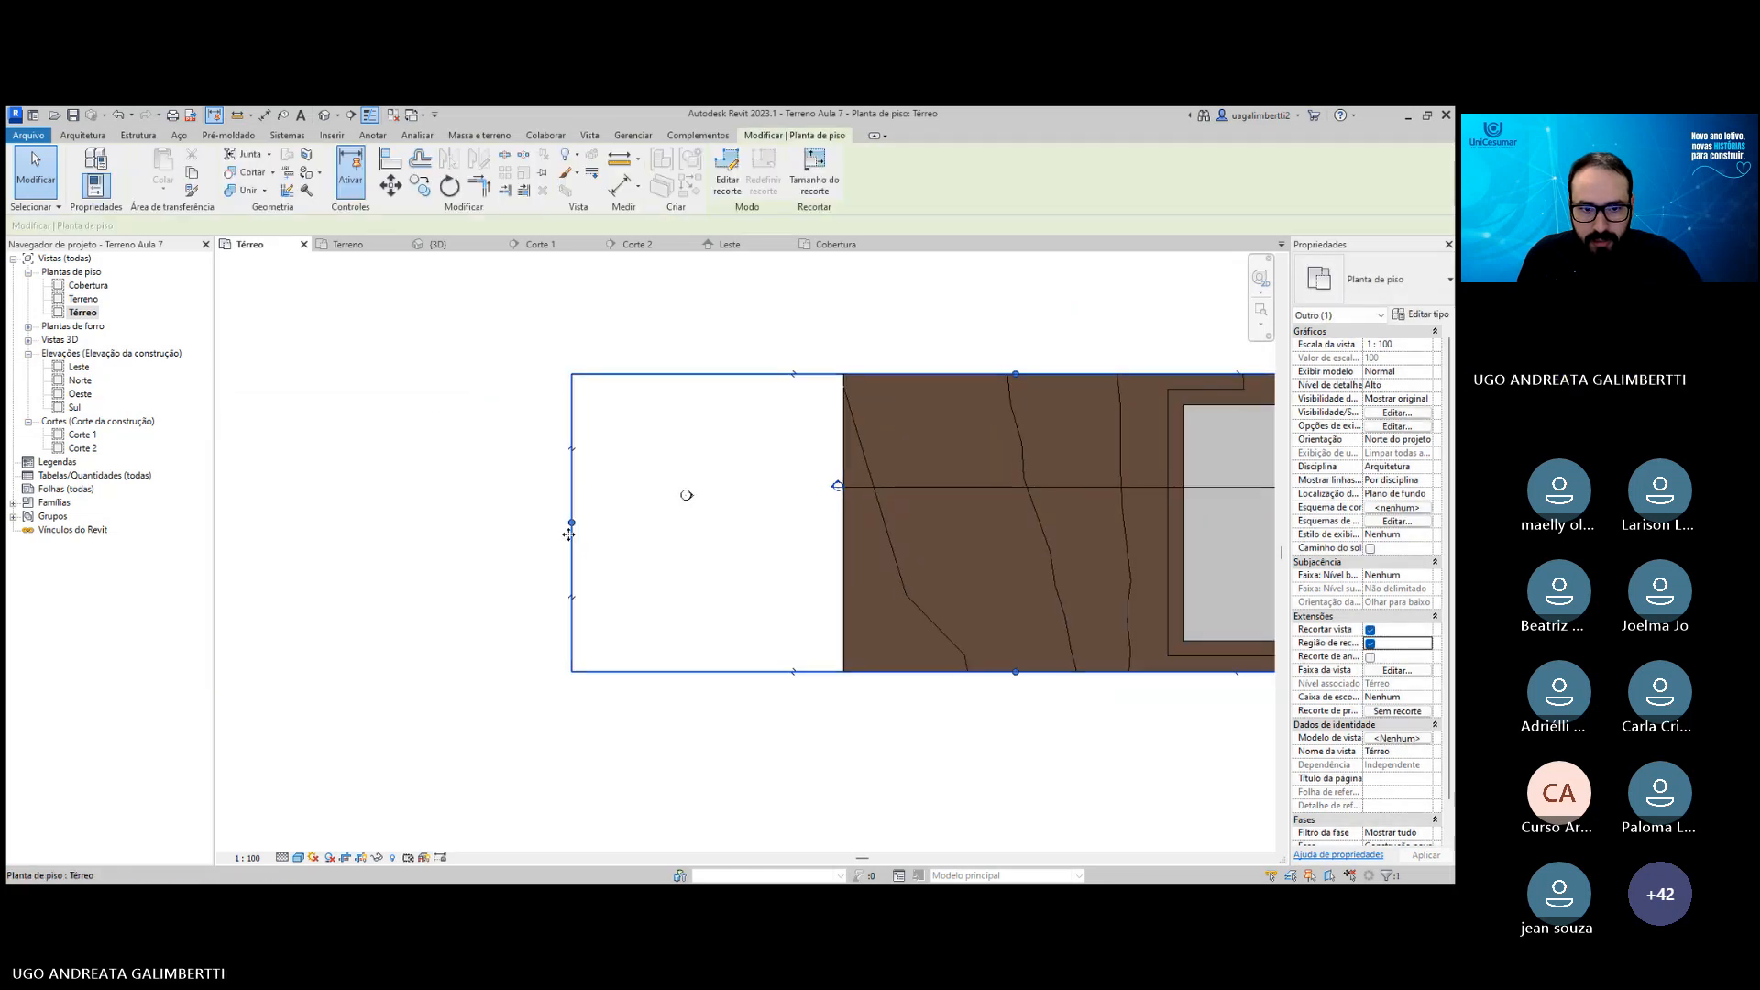
{"action": "left_click_drag", "start_coordinate": [572, 523], "coordinate": [1147, 499]}
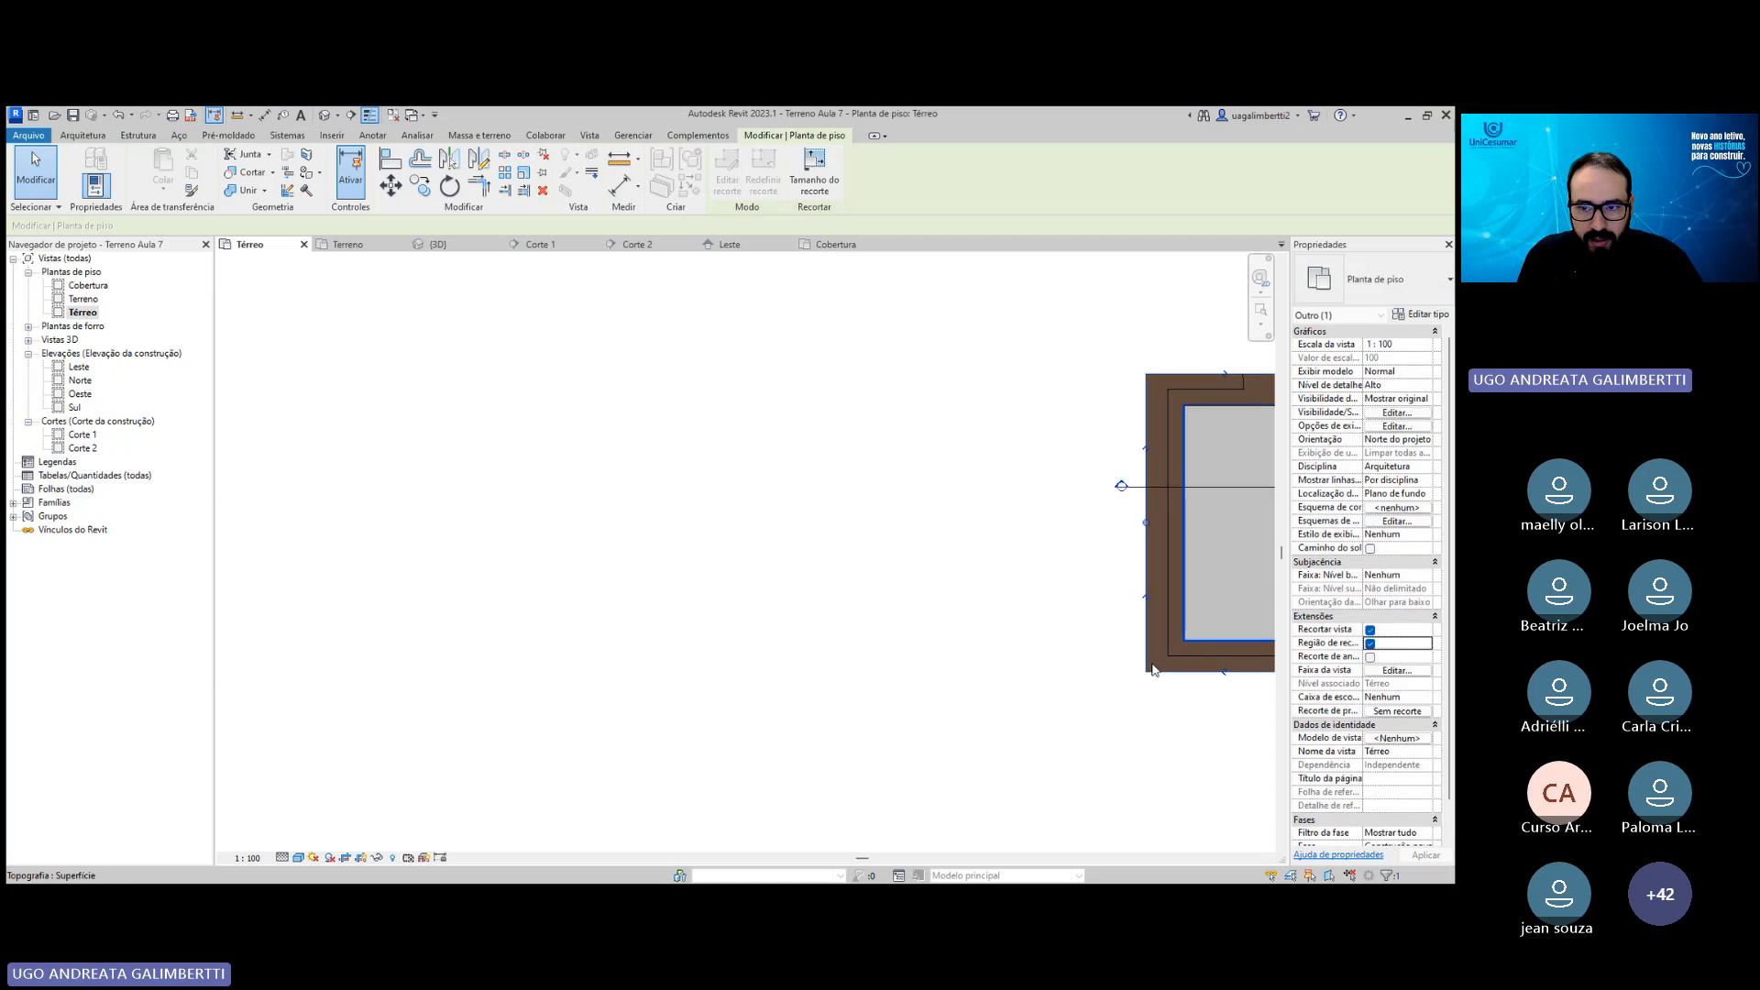
{"action": "left_click", "coordinate": [1016, 714]}
{"action": "middle_click_drag", "start_coordinate": [1017, 714], "coordinate": [606, 661]}
{"action": "scroll", "coordinate": [954, 396], "scroll_direction": "up", "scroll_amount": 4}
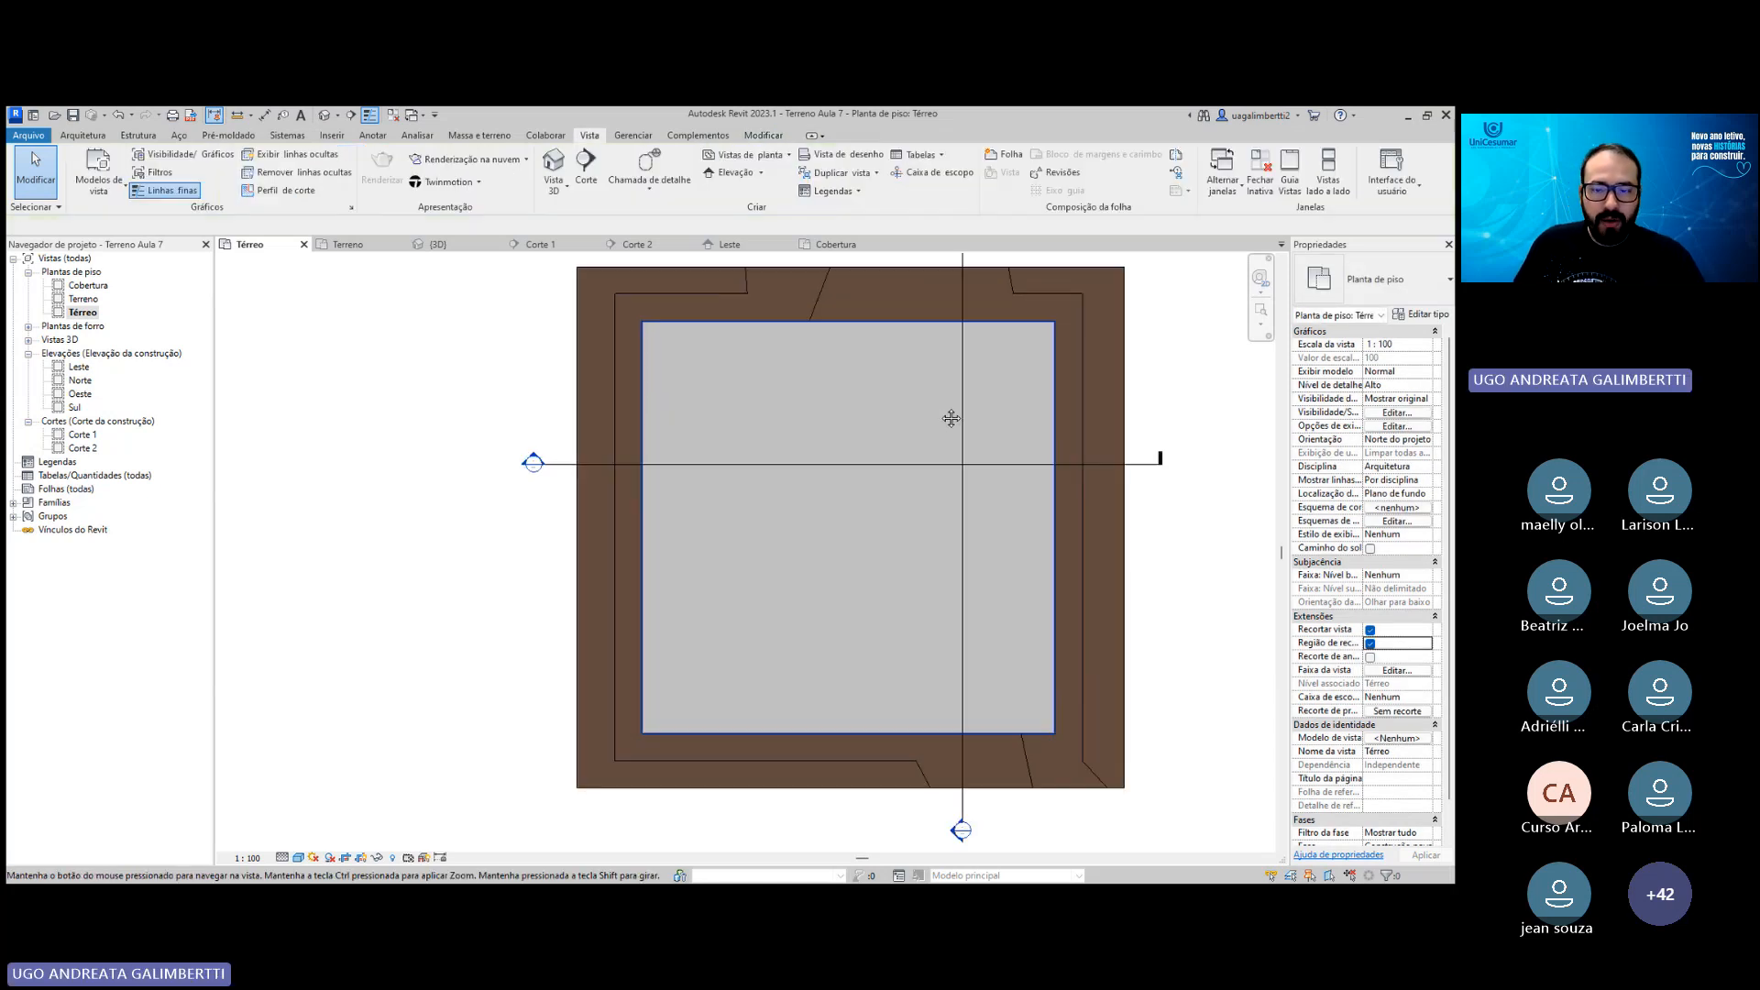
{"action": "middle_click_drag", "start_coordinate": [1039, 356], "coordinate": [1027, 370]}
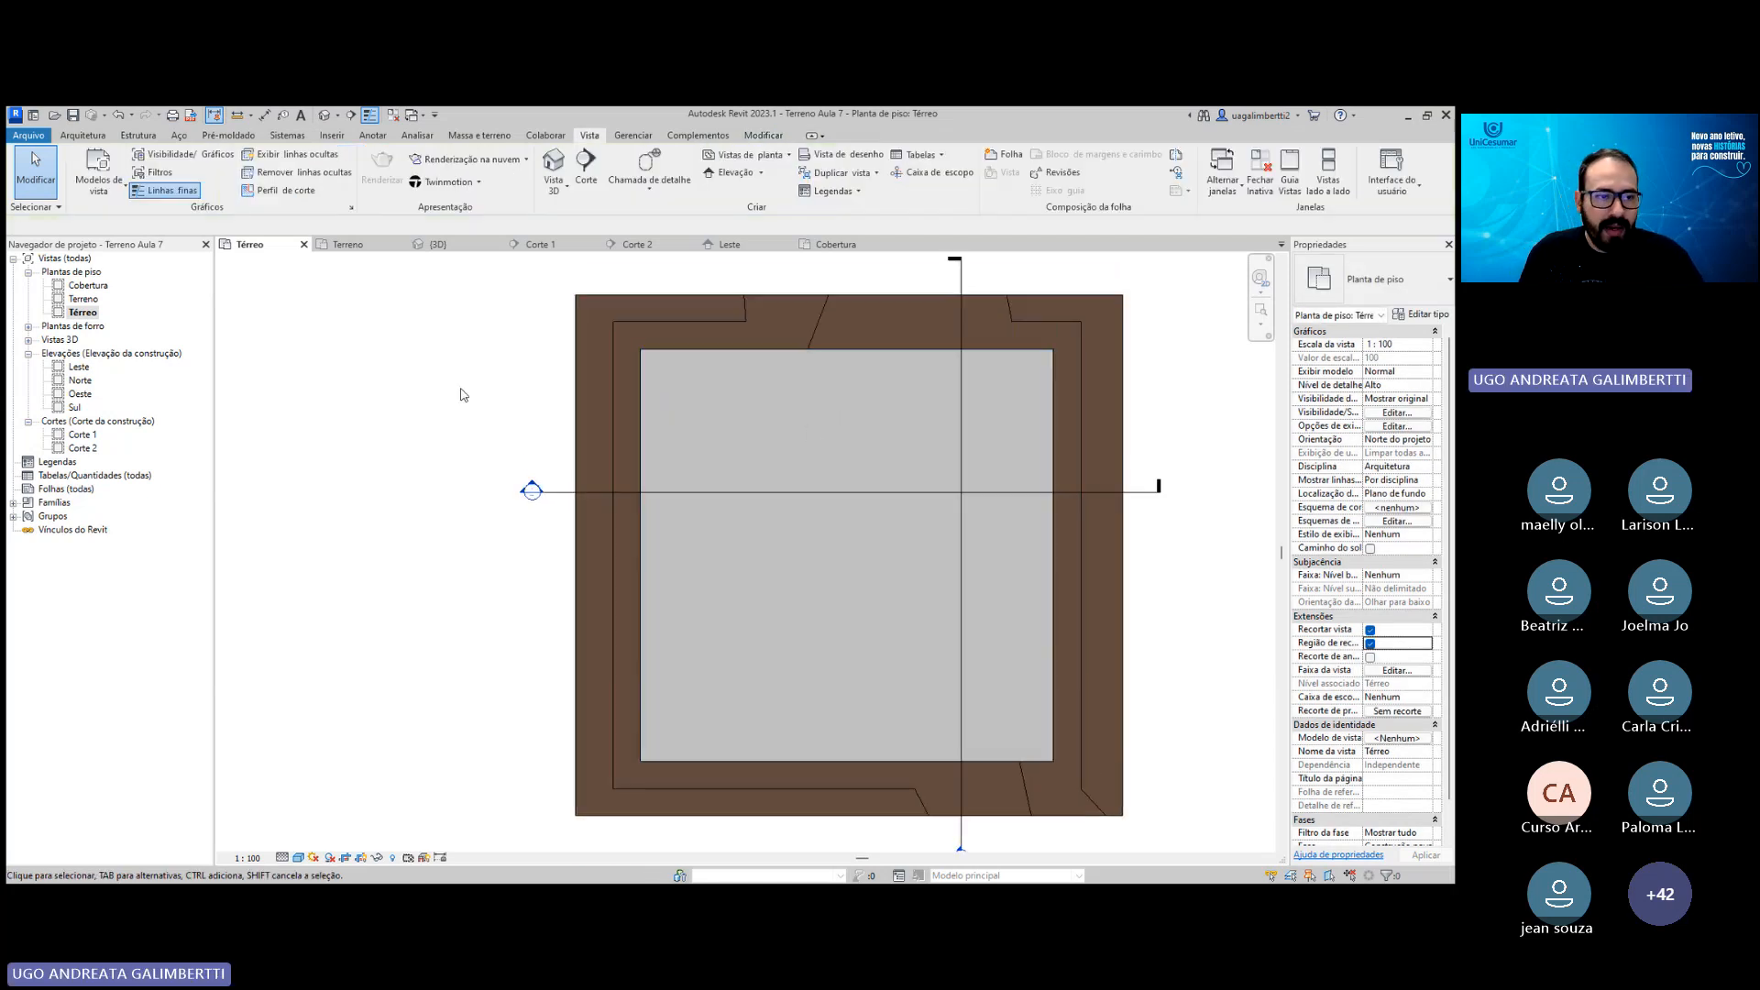
Set the view scale of the Térreo plan to 1:50.
{"action": "left_click", "coordinate": [243, 857]}
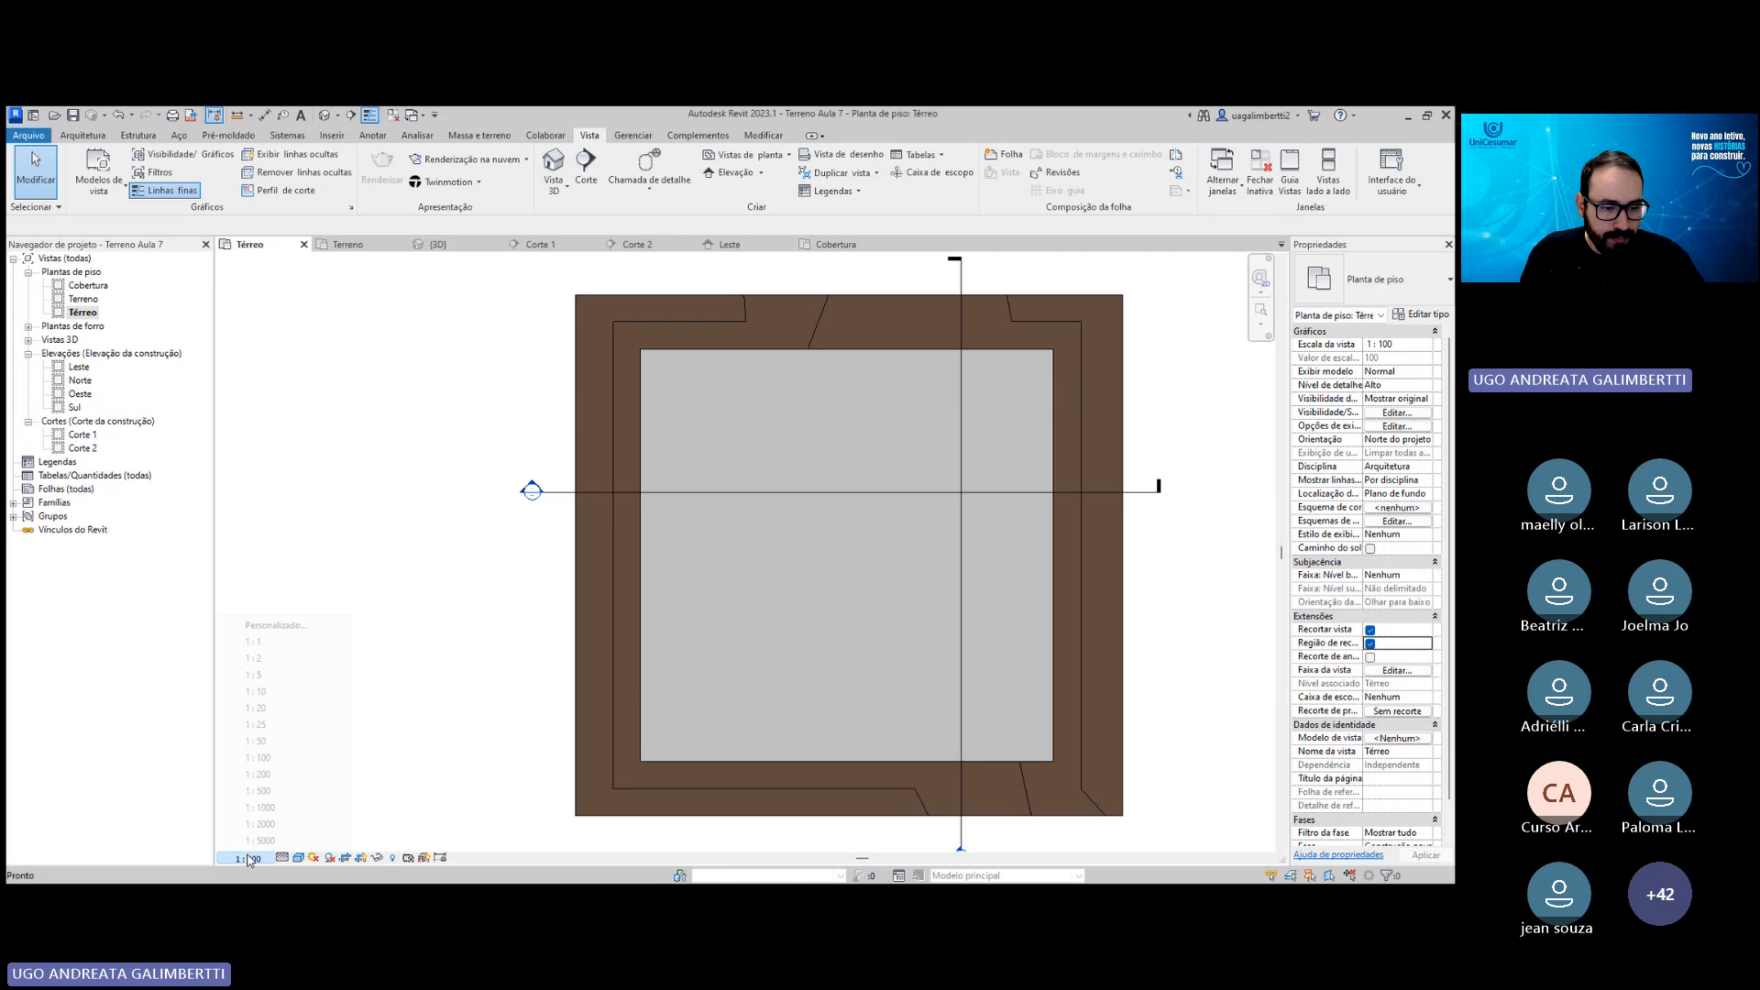
{"action": "left_click", "coordinate": [276, 743]}
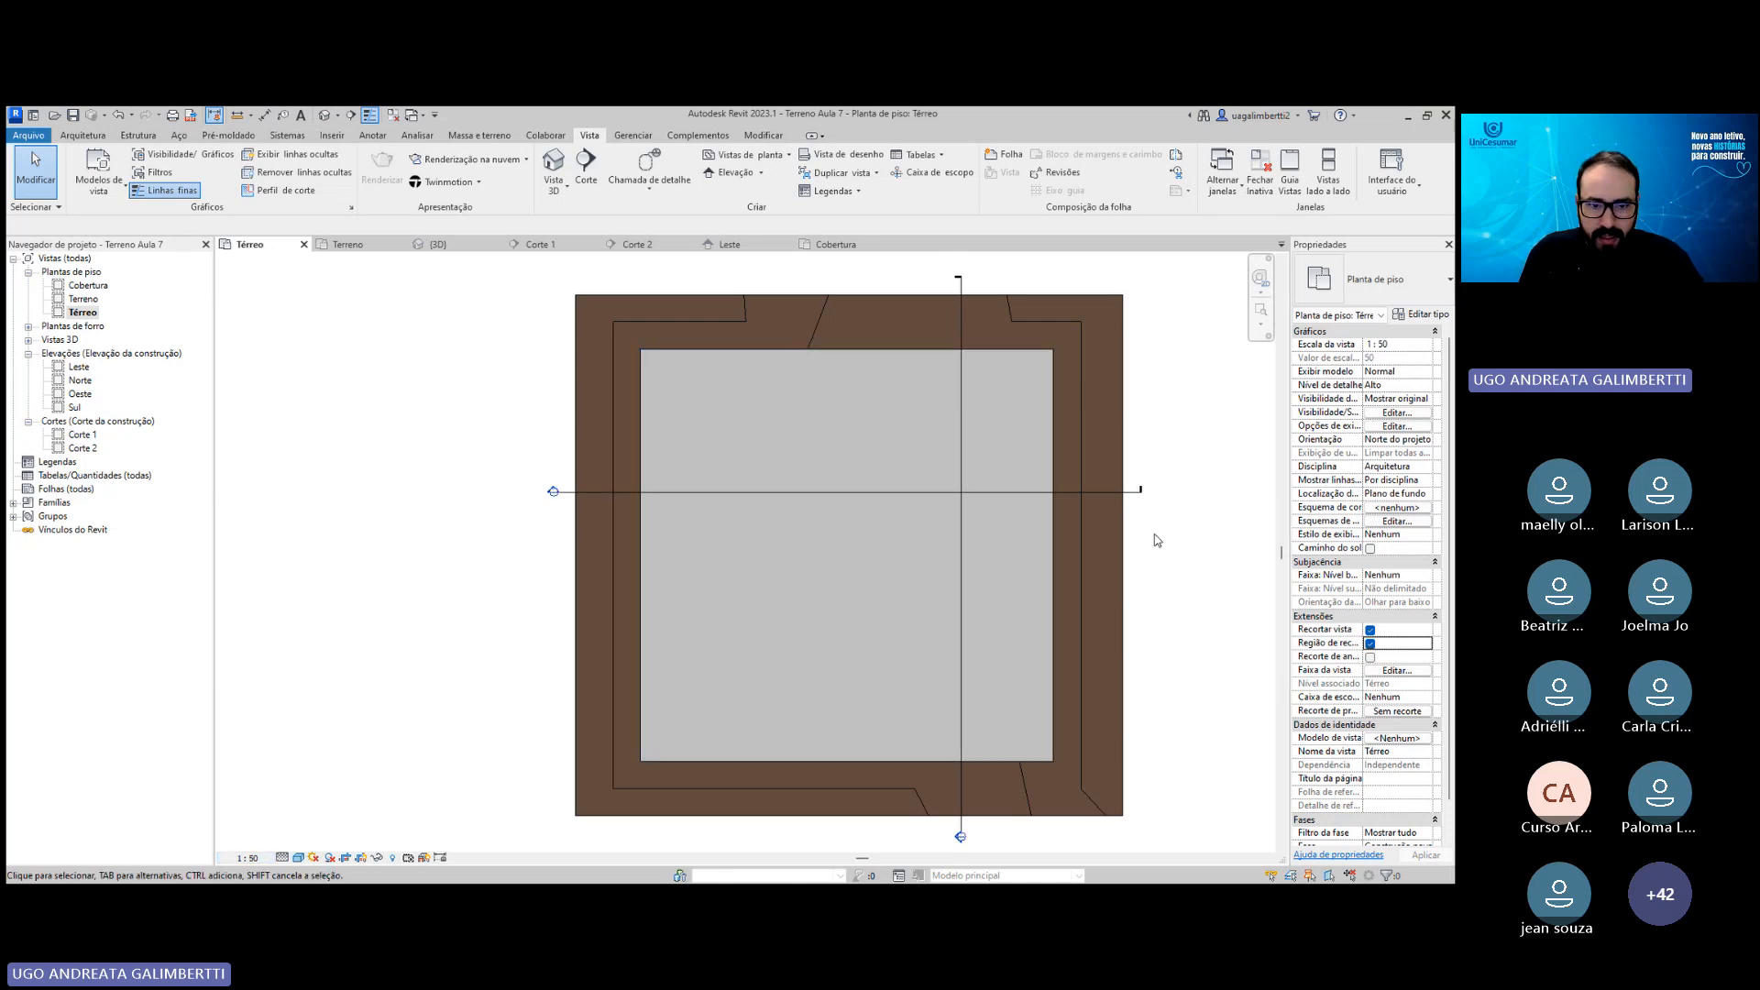
{"action": "left_click", "coordinate": [82, 135]}
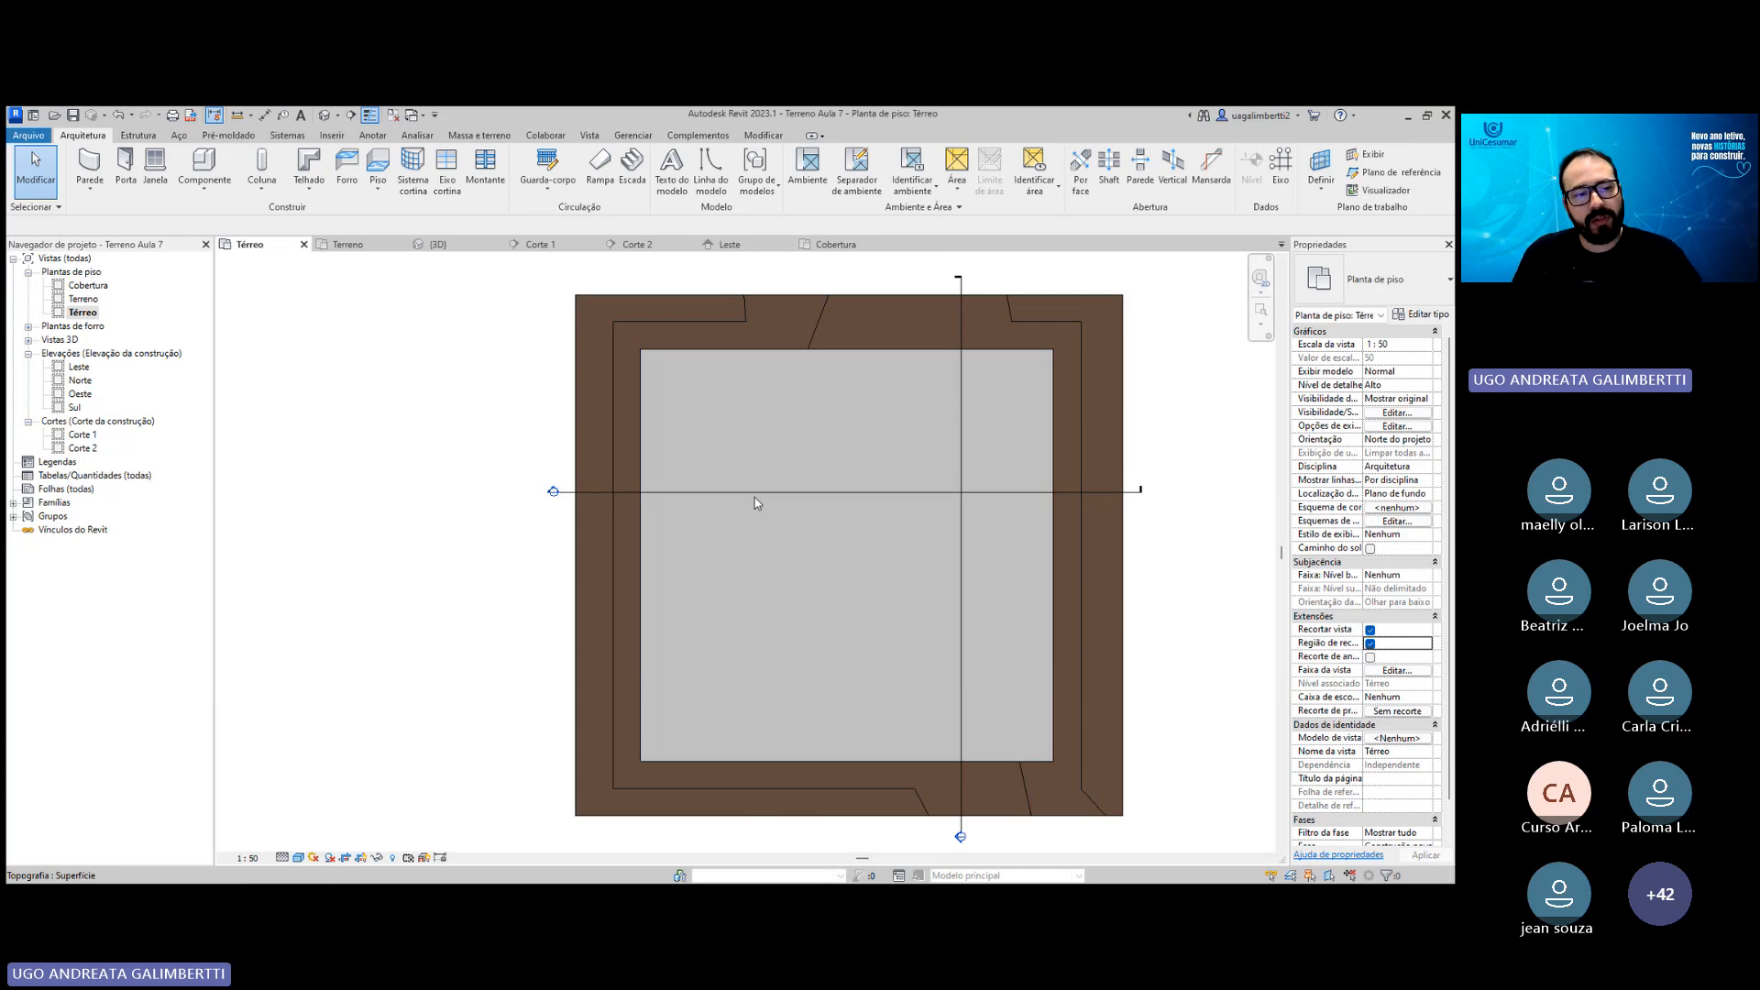
Examine the Corte 1 and Corte 2 section heads and the Corte 1 line end around the cropped platform.
{"action": "scroll", "coordinate": [541, 502], "scroll_direction": "up", "scroll_amount": 5}
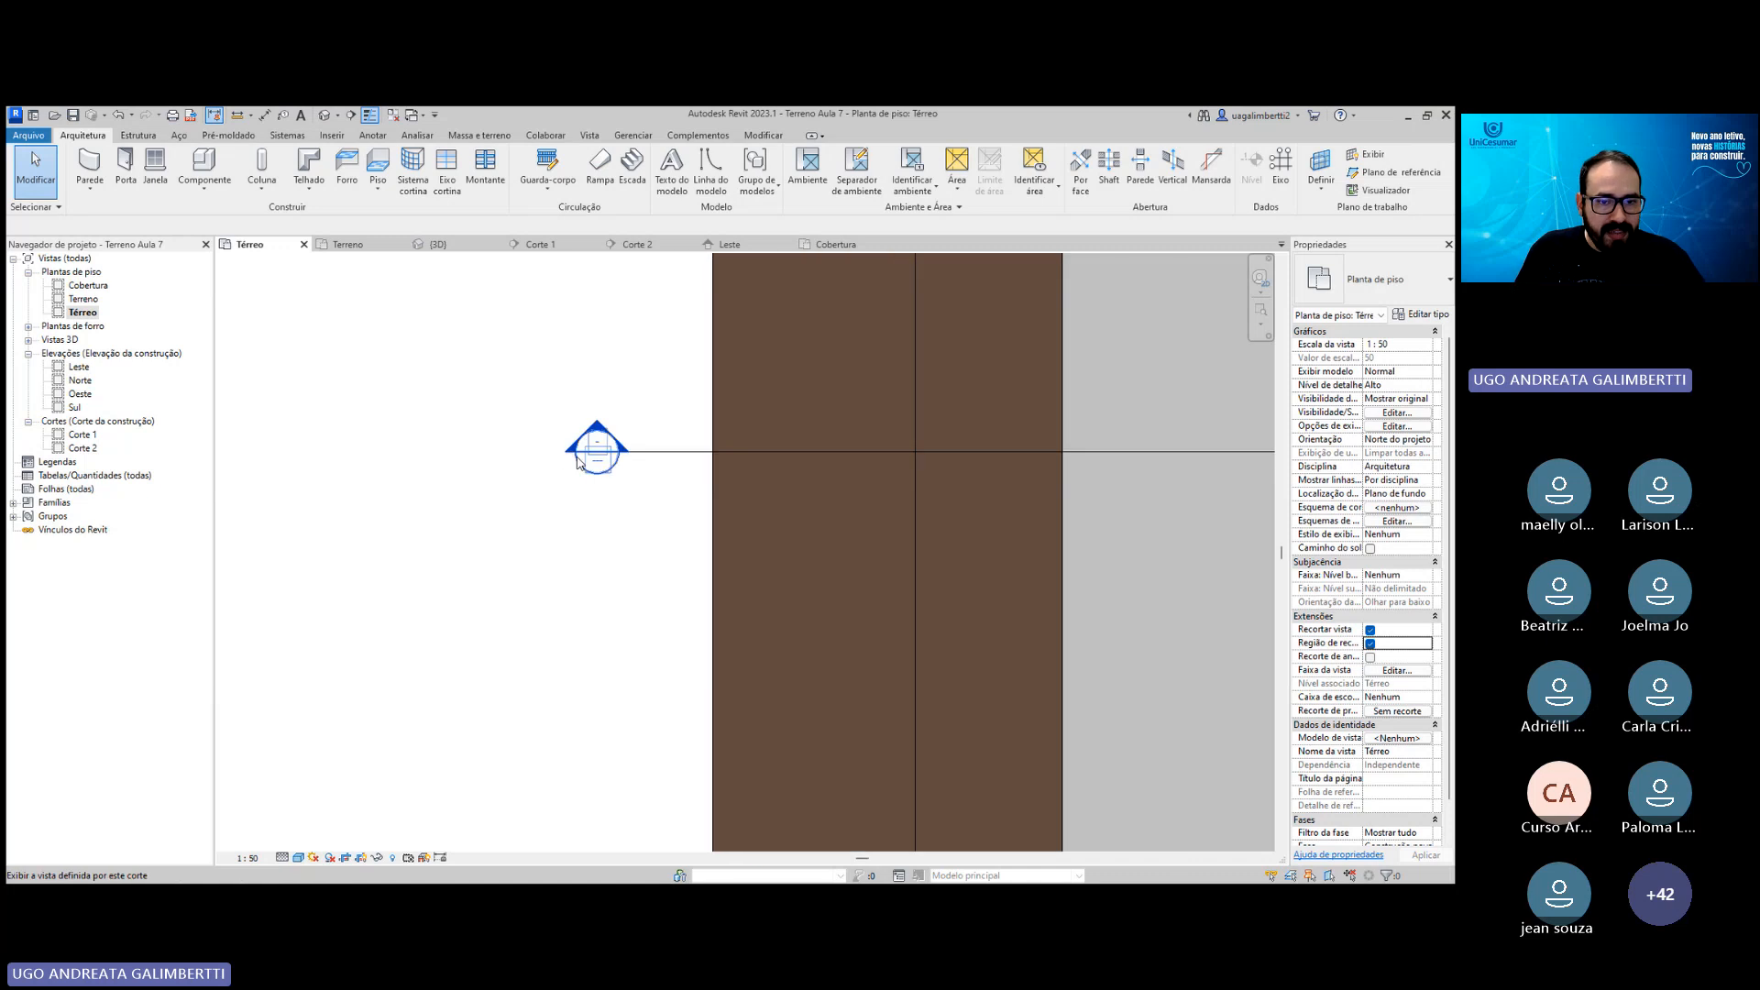
{"action": "scroll", "coordinate": [578, 458], "scroll_direction": "up", "scroll_amount": 2}
{"action": "left_click_drag", "start_coordinate": [460, 352], "coordinate": [676, 559]}
{"action": "scroll", "coordinate": [598, 413], "scroll_direction": "up", "scroll_amount": 2}
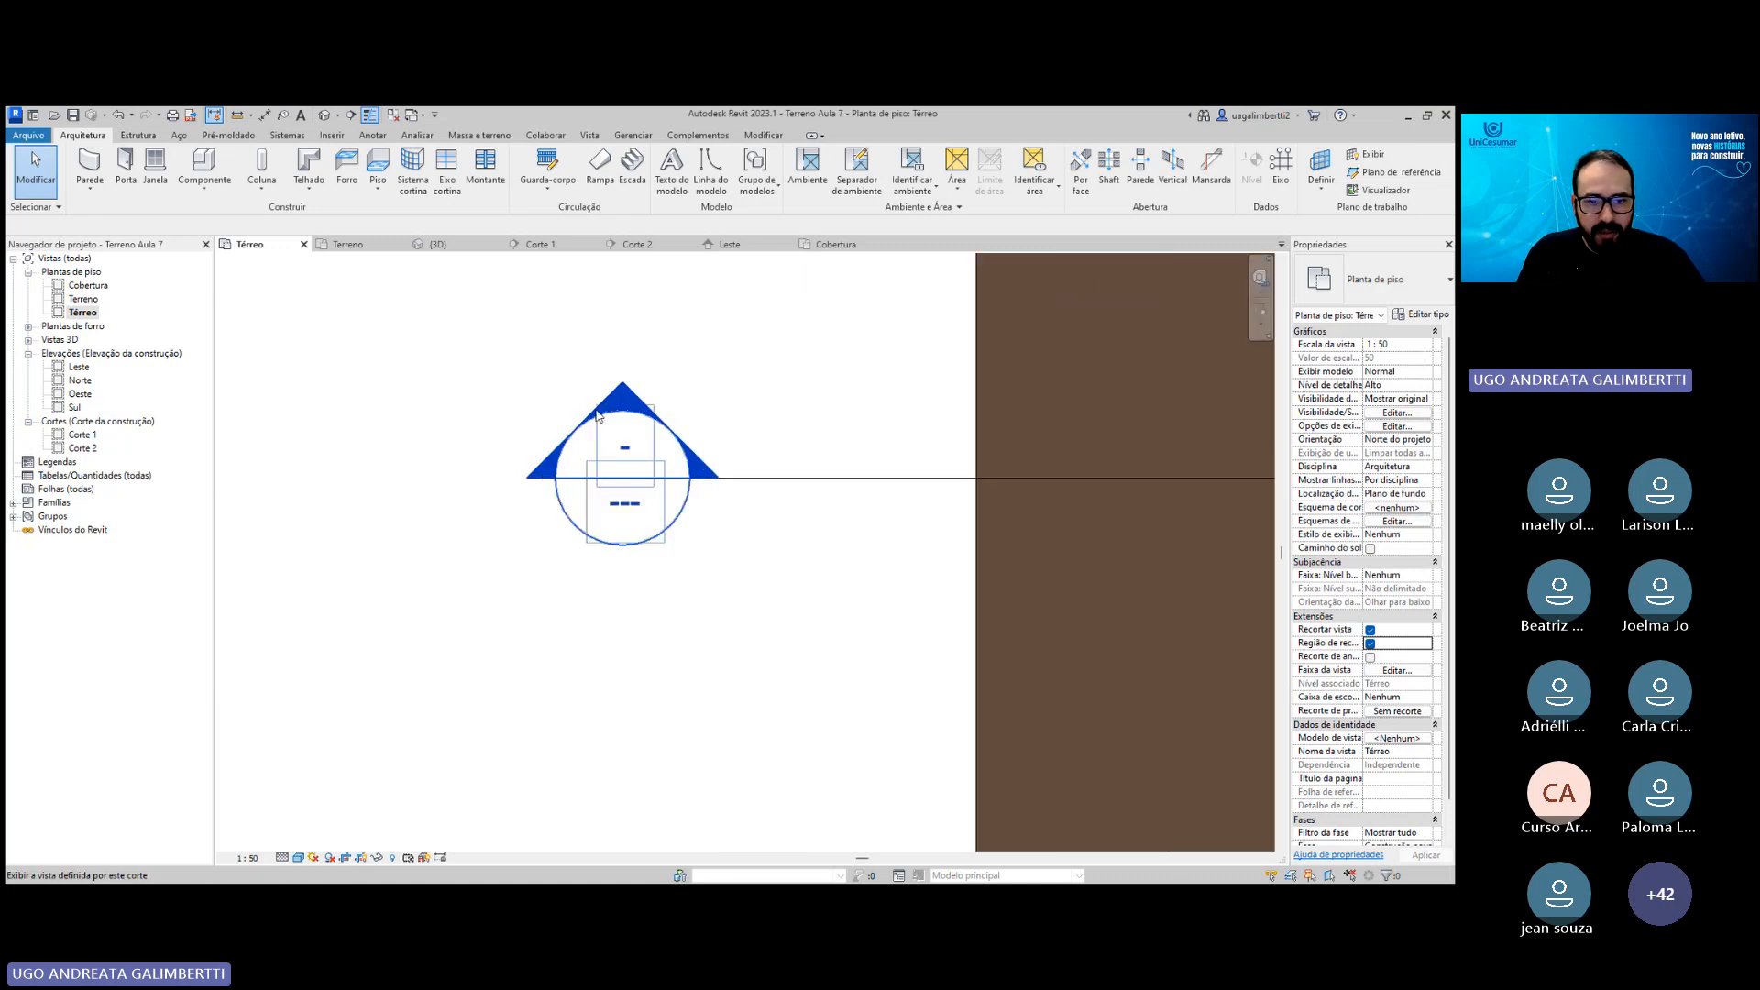
{"action": "scroll", "coordinate": [596, 415], "scroll_direction": "up", "scroll_amount": 2}
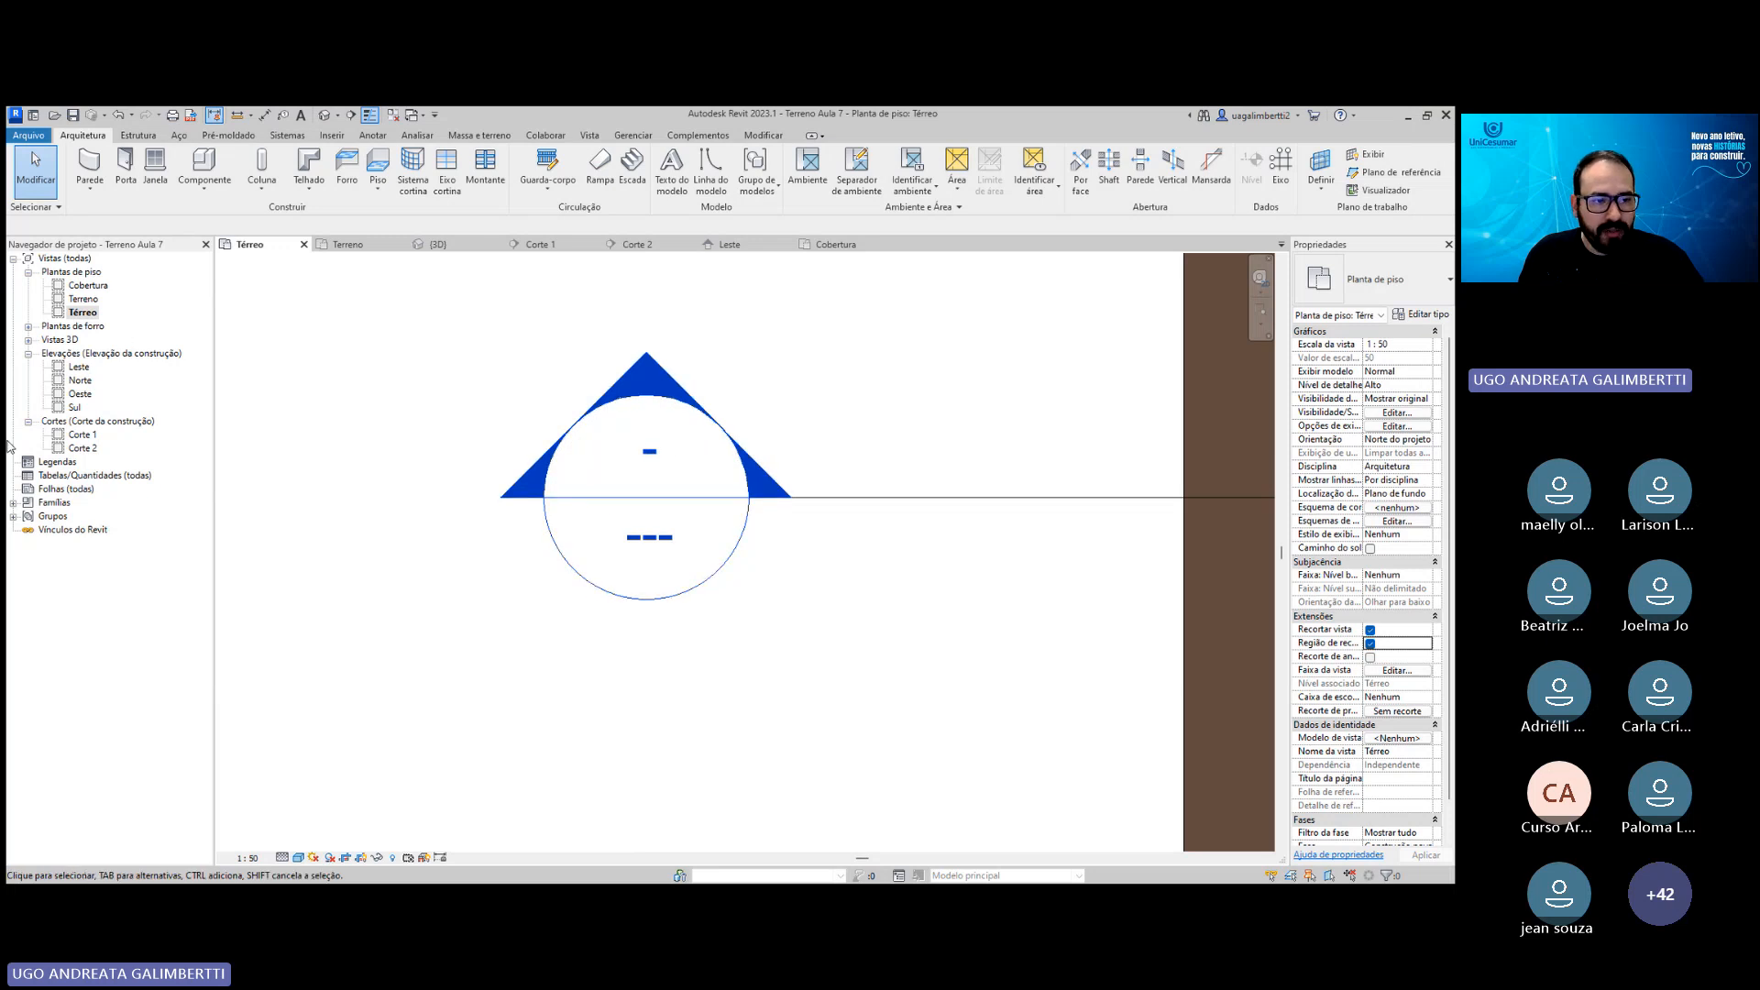
{"action": "scroll", "coordinate": [754, 535], "scroll_direction": "down", "scroll_amount": 4}
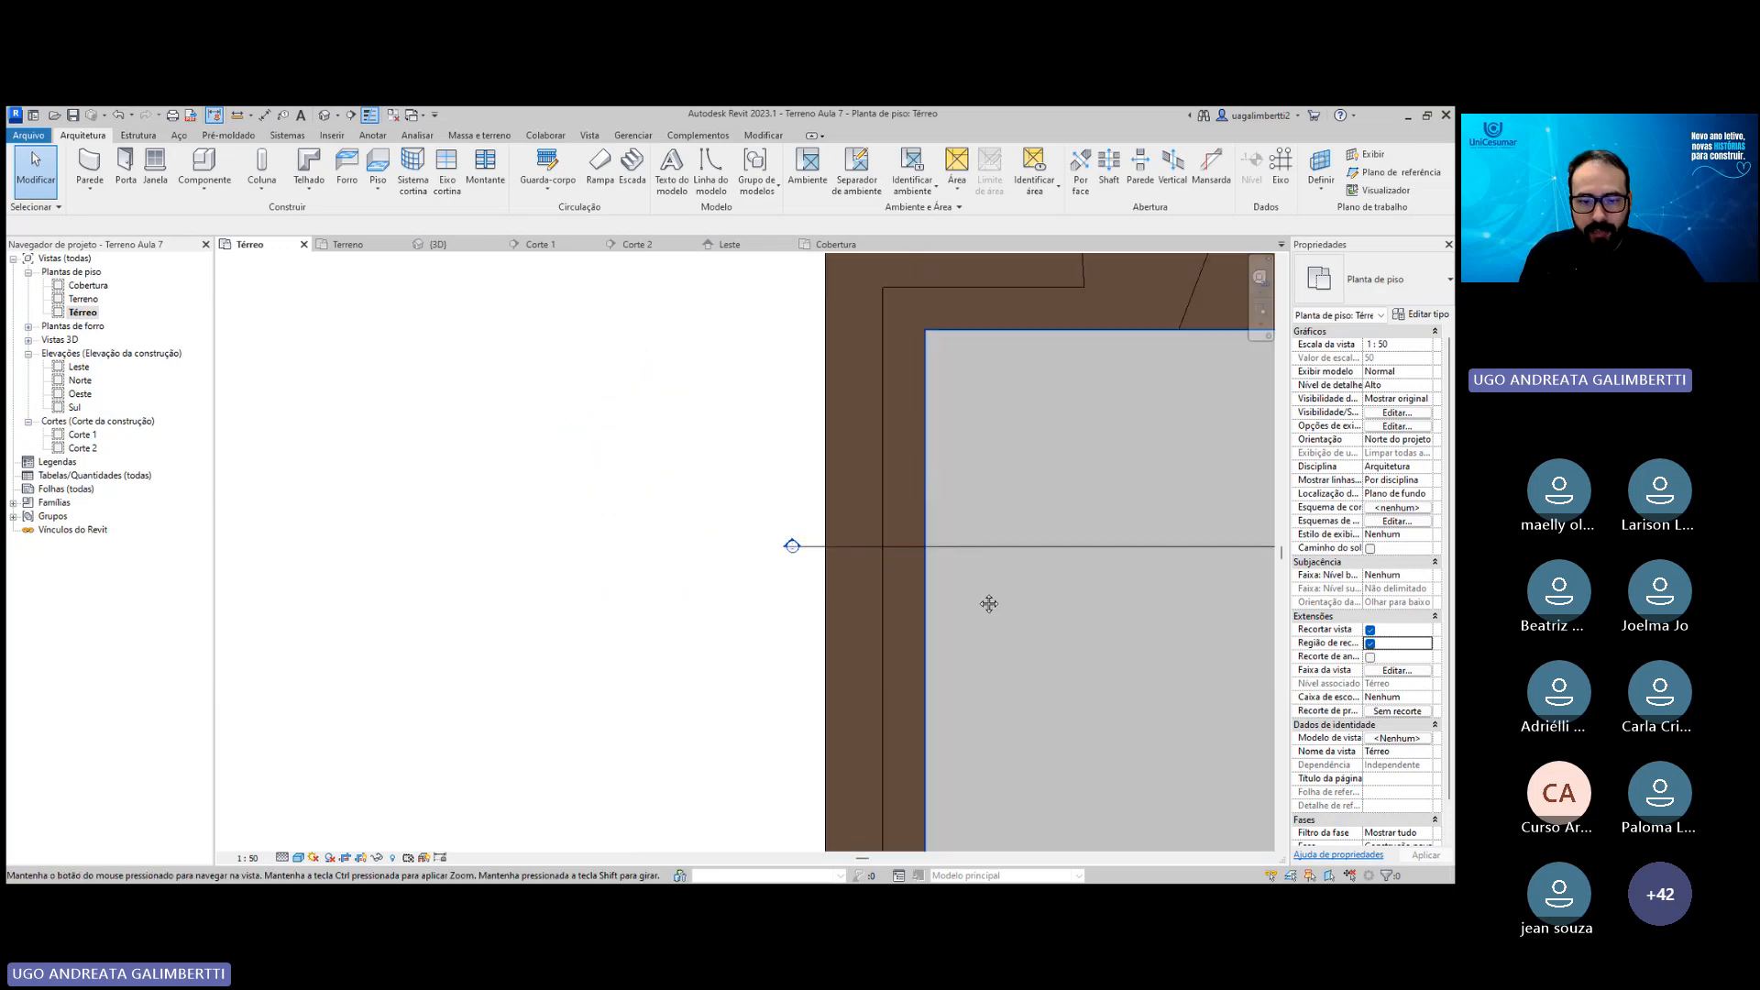
{"action": "scroll", "coordinate": [827, 541], "scroll_direction": "up", "scroll_amount": 5}
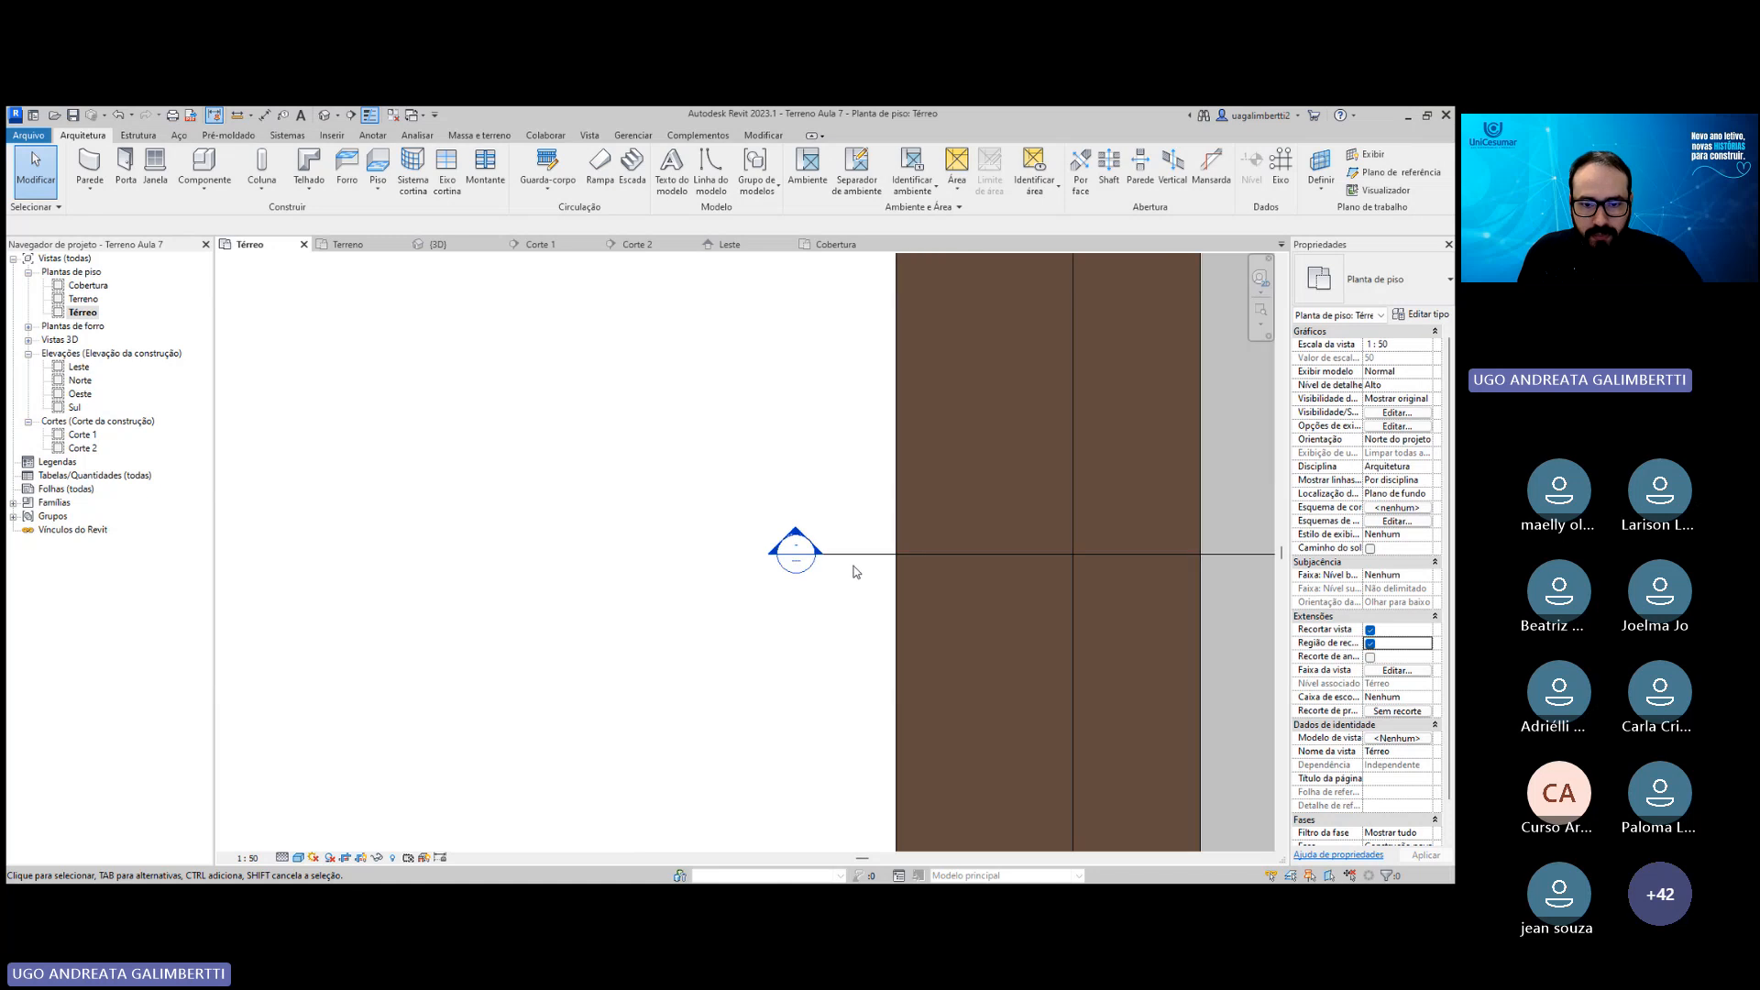
{"action": "scroll", "coordinate": [825, 596], "scroll_direction": "down", "scroll_amount": 4}
{"action": "scroll", "coordinate": [1119, 568], "scroll_direction": "up", "scroll_amount": 6}
{"action": "scroll", "coordinate": [1118, 568], "scroll_direction": "down", "scroll_amount": 5}
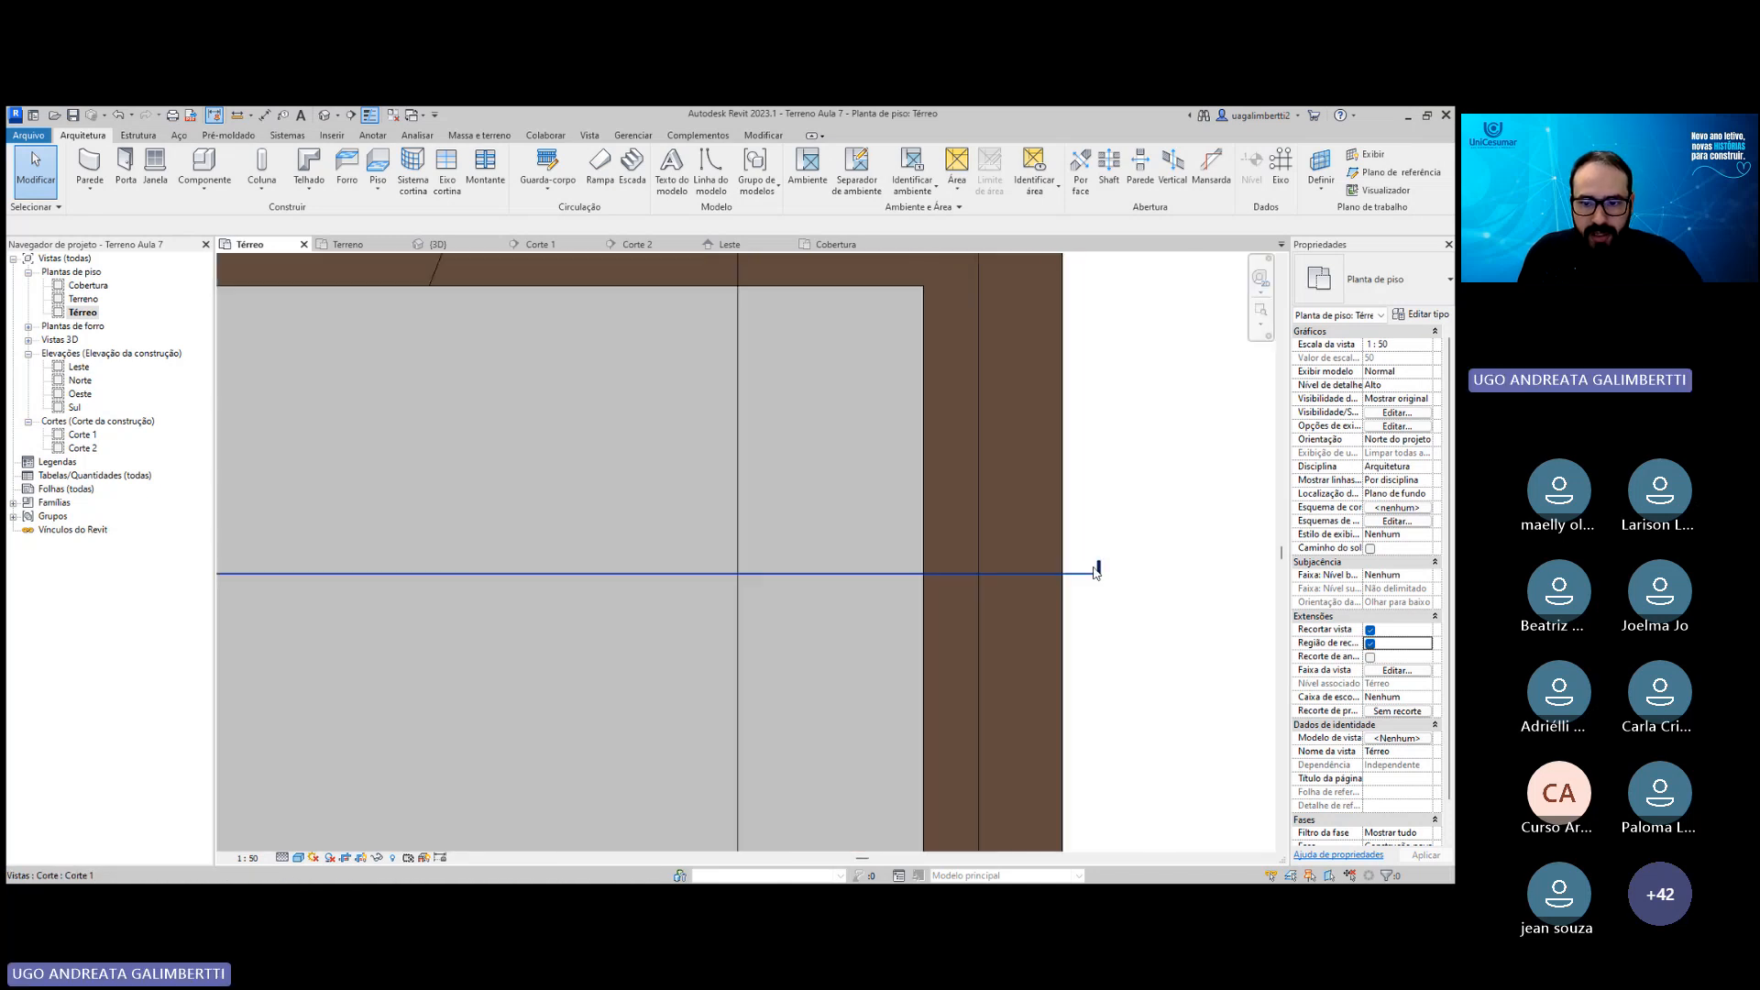
{"action": "scroll", "coordinate": [656, 550], "scroll_direction": "up", "scroll_amount": 2}
{"action": "scroll", "coordinate": [573, 525], "scroll_direction": "up", "scroll_amount": 1}
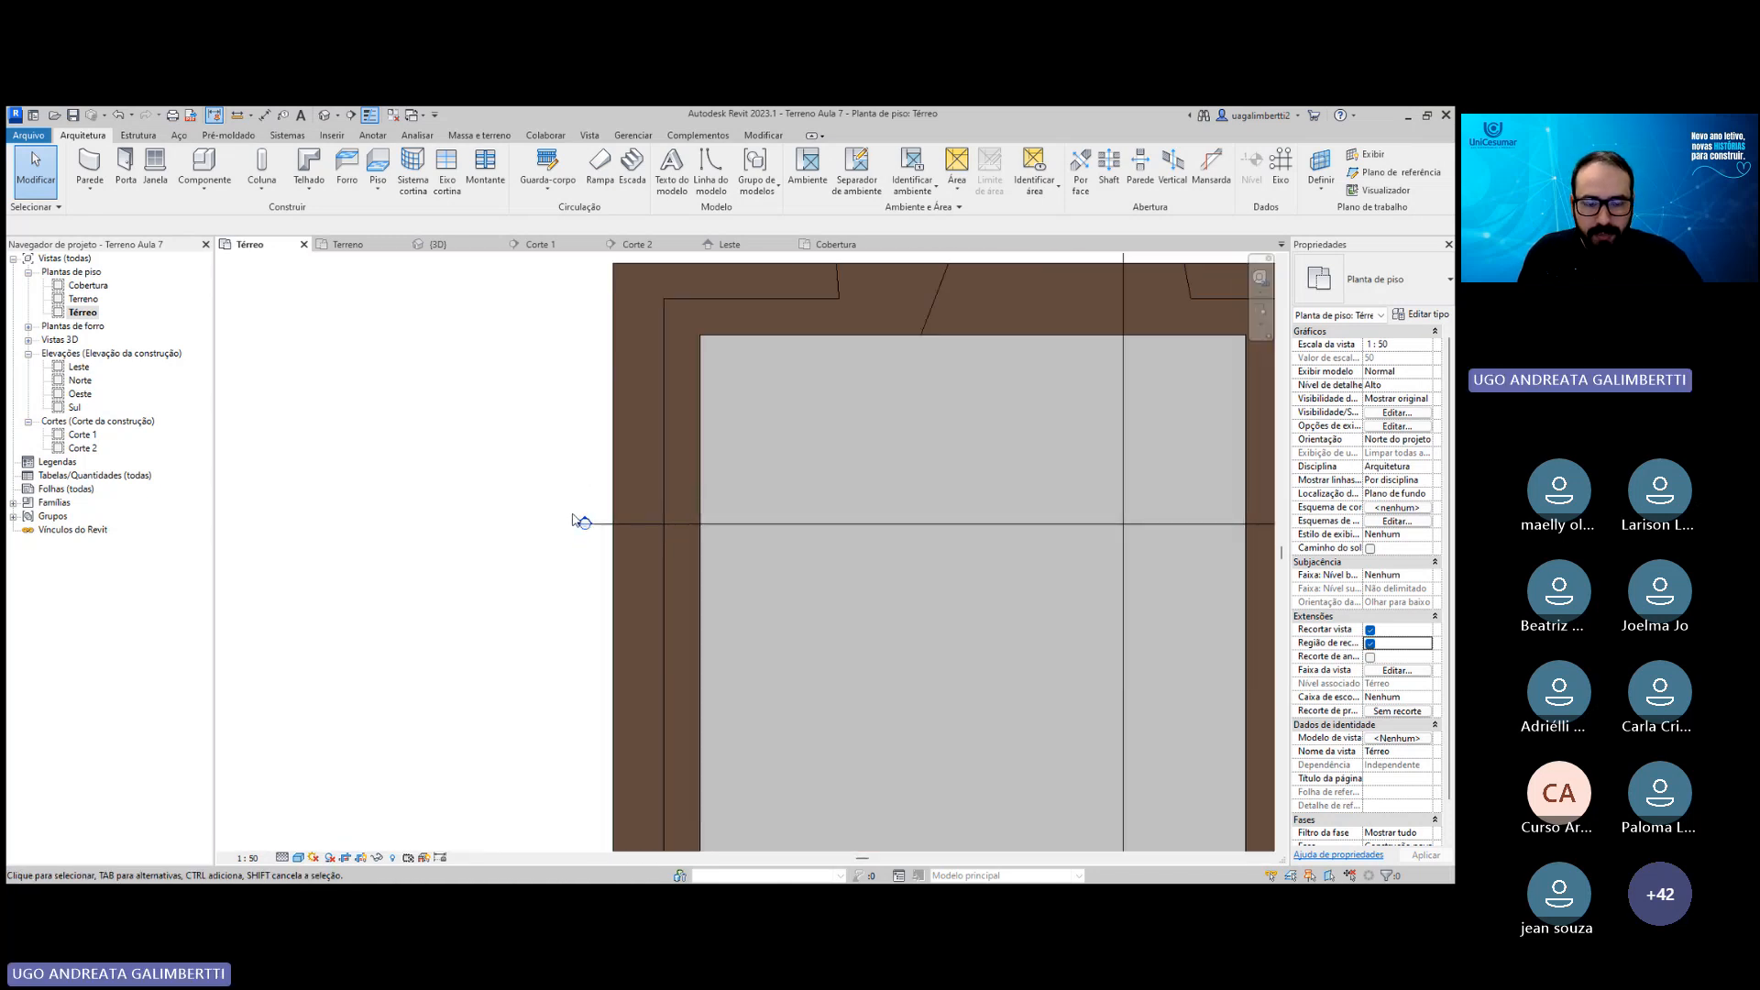
{"action": "scroll", "coordinate": [701, 612], "scroll_direction": "down", "scroll_amount": 2}
{"action": "middle_click_drag", "start_coordinate": [754, 749], "coordinate": [651, 510]}
{"action": "scroll", "coordinate": [893, 641], "scroll_direction": "up", "scroll_amount": 4}
{"action": "scroll", "coordinate": [953, 666], "scroll_direction": "up", "scroll_amount": 5}
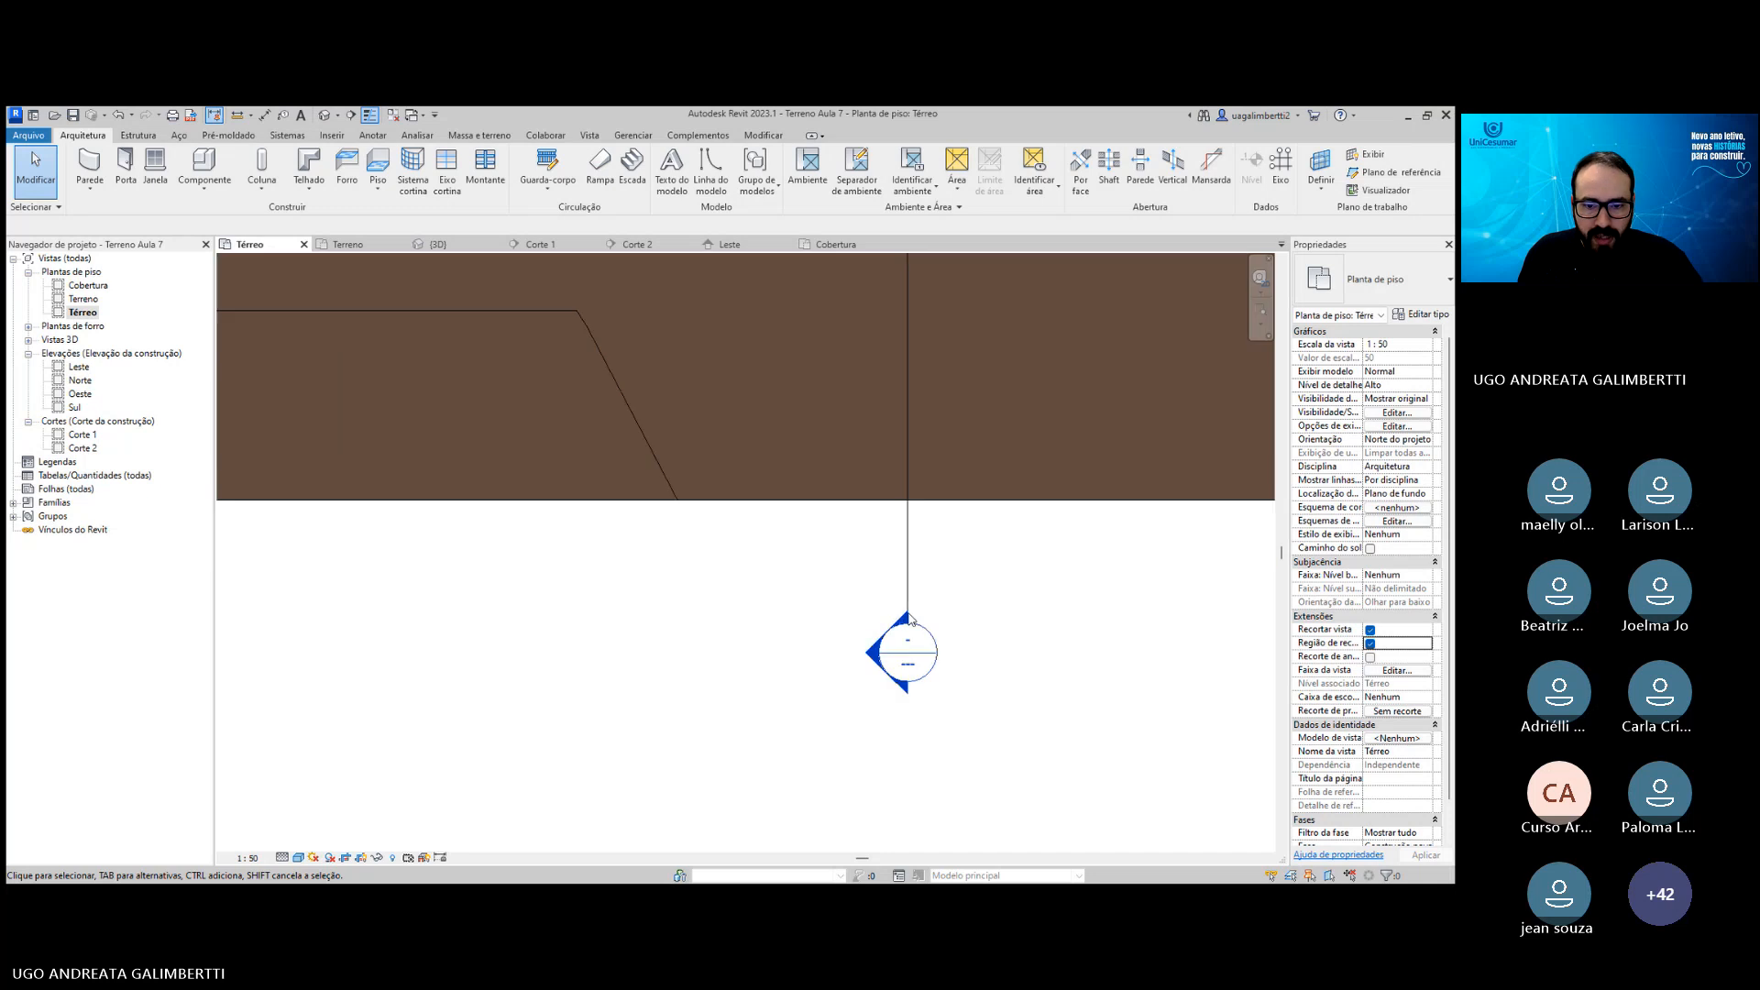
{"action": "scroll", "coordinate": [853, 587], "scroll_direction": "down", "scroll_amount": 5}
{"action": "scroll", "coordinate": [776, 535], "scroll_direction": "down", "scroll_amount": 2}
{"action": "middle_click_drag", "start_coordinate": [767, 496], "coordinate": [782, 568]}
{"action": "middle_click_drag", "start_coordinate": [757, 424], "coordinate": [753, 587]}
{"action": "scroll", "coordinate": [1047, 409], "scroll_direction": "up", "scroll_amount": 1}
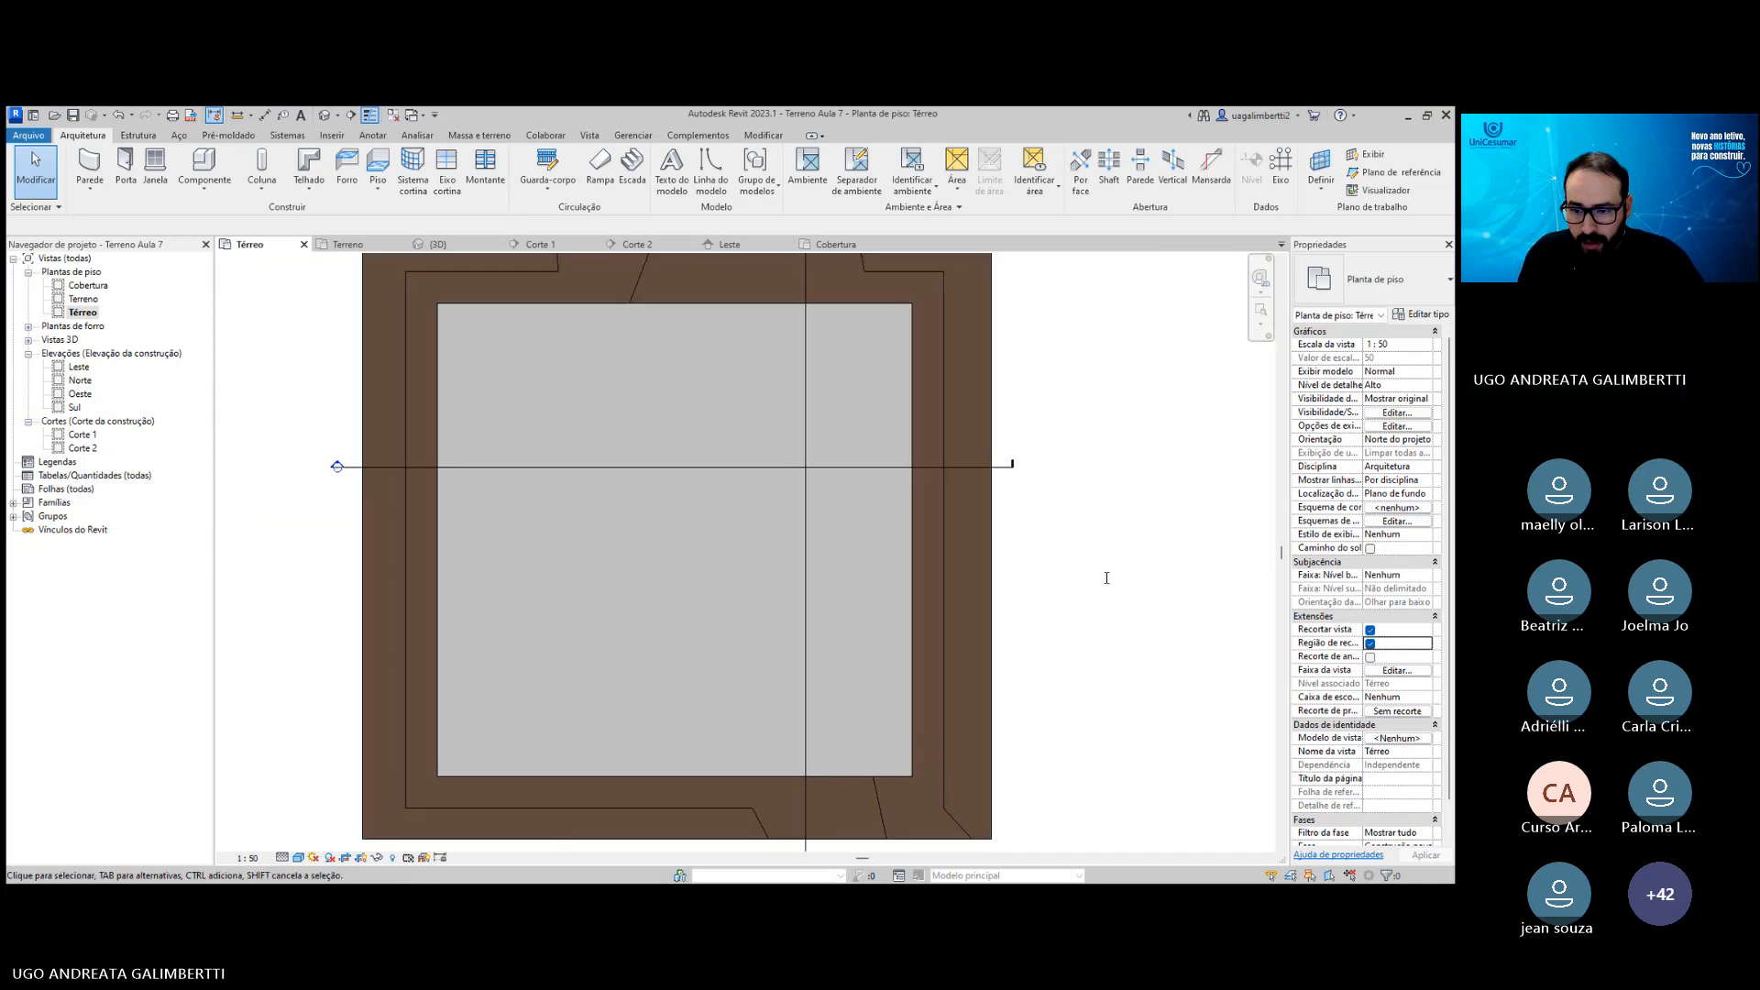
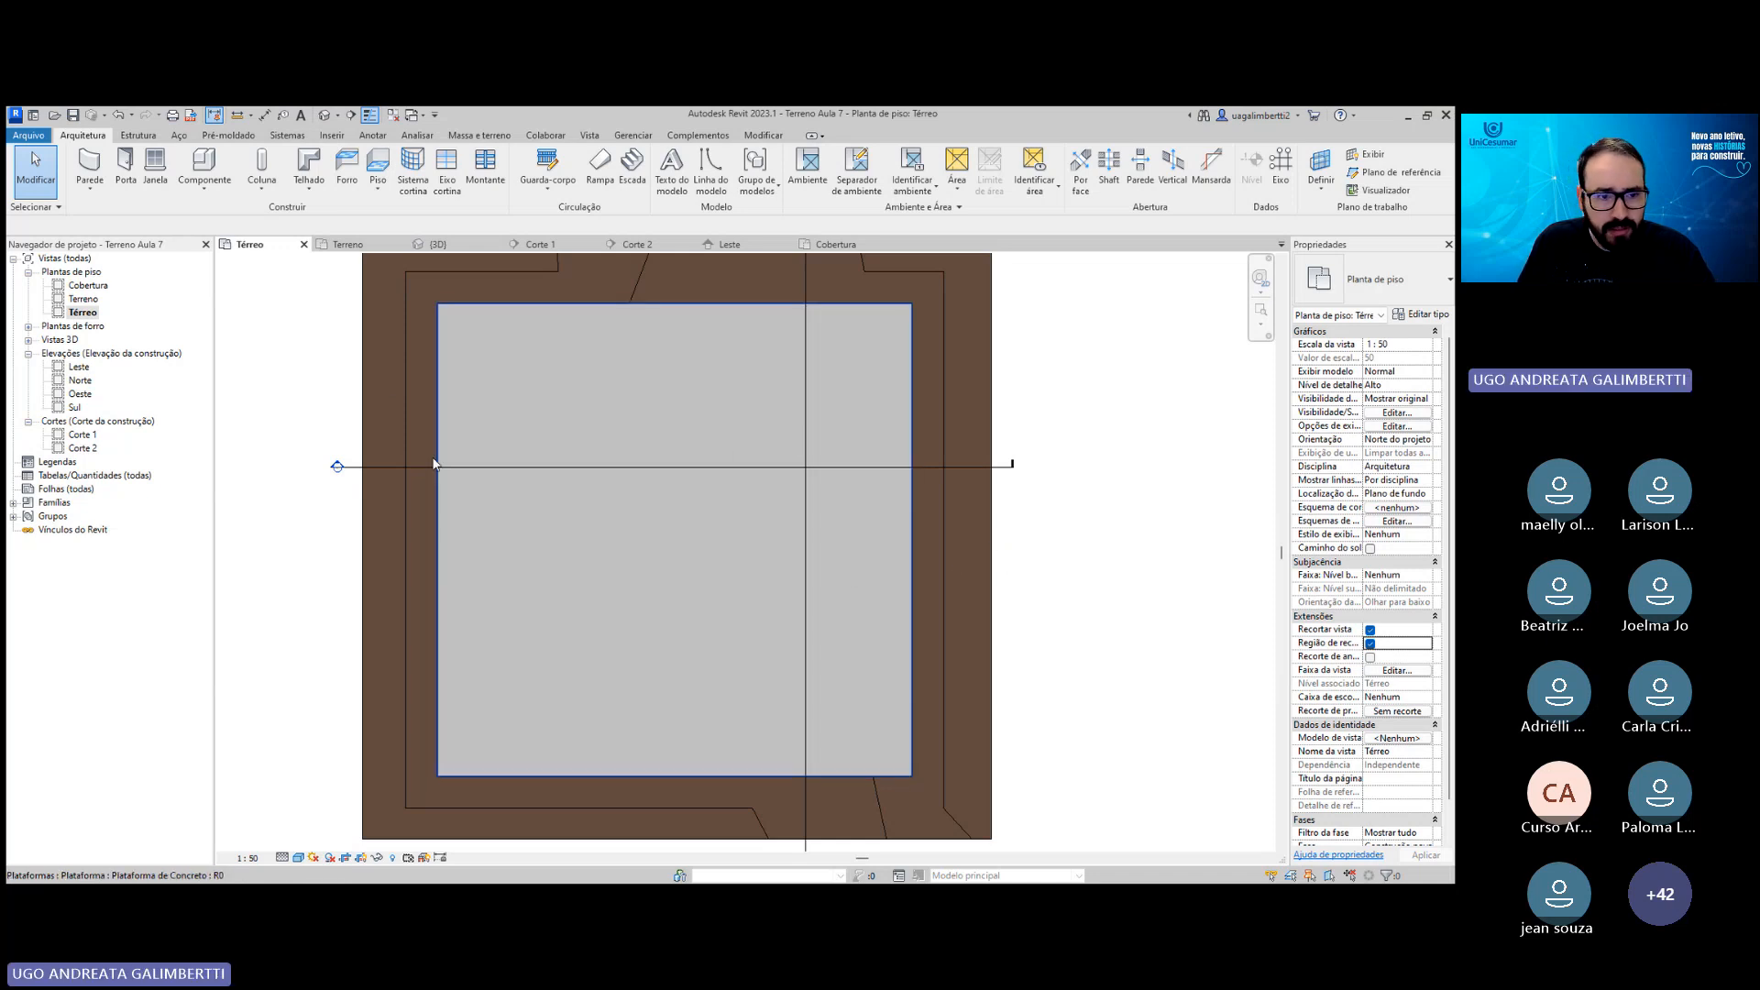
Check the Corte 1 section head symbol up close once more, and view the whole cropped Térreo plan.
{"action": "scroll", "coordinate": [434, 465], "scroll_direction": "up", "scroll_amount": 5}
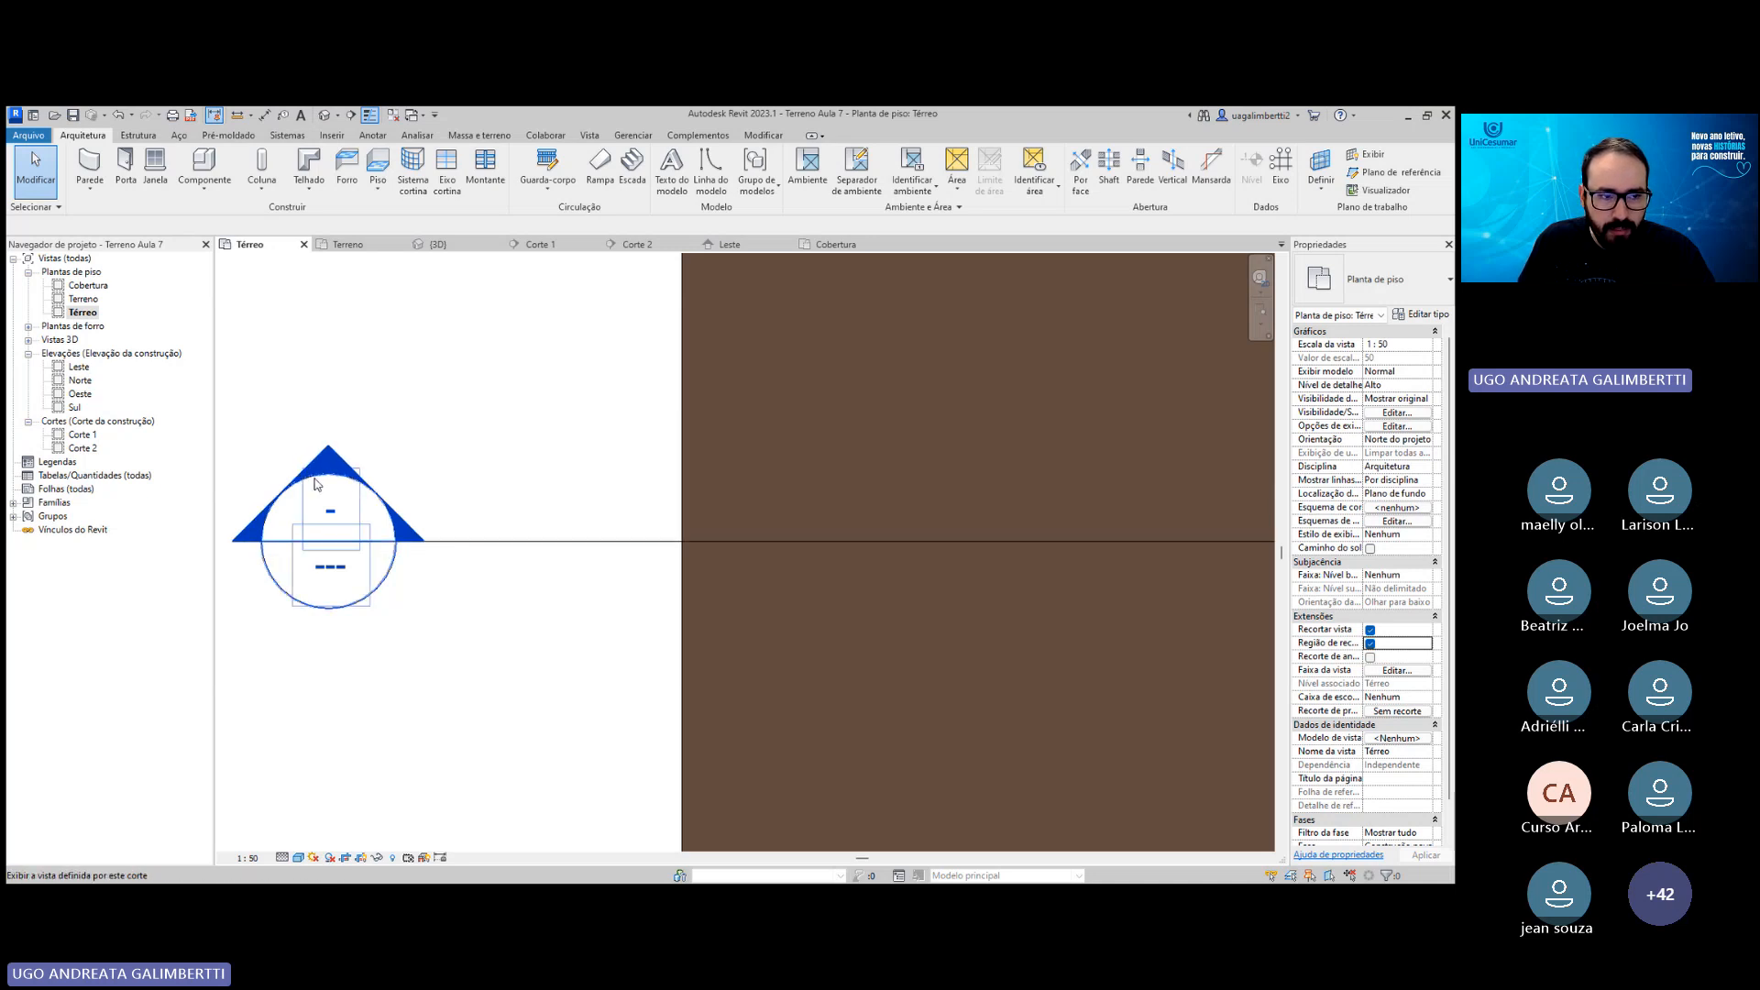
{"action": "scroll", "coordinate": [493, 440], "scroll_direction": "down", "scroll_amount": 5}
{"action": "scroll", "coordinate": [748, 451], "scroll_direction": "down", "scroll_amount": 8}
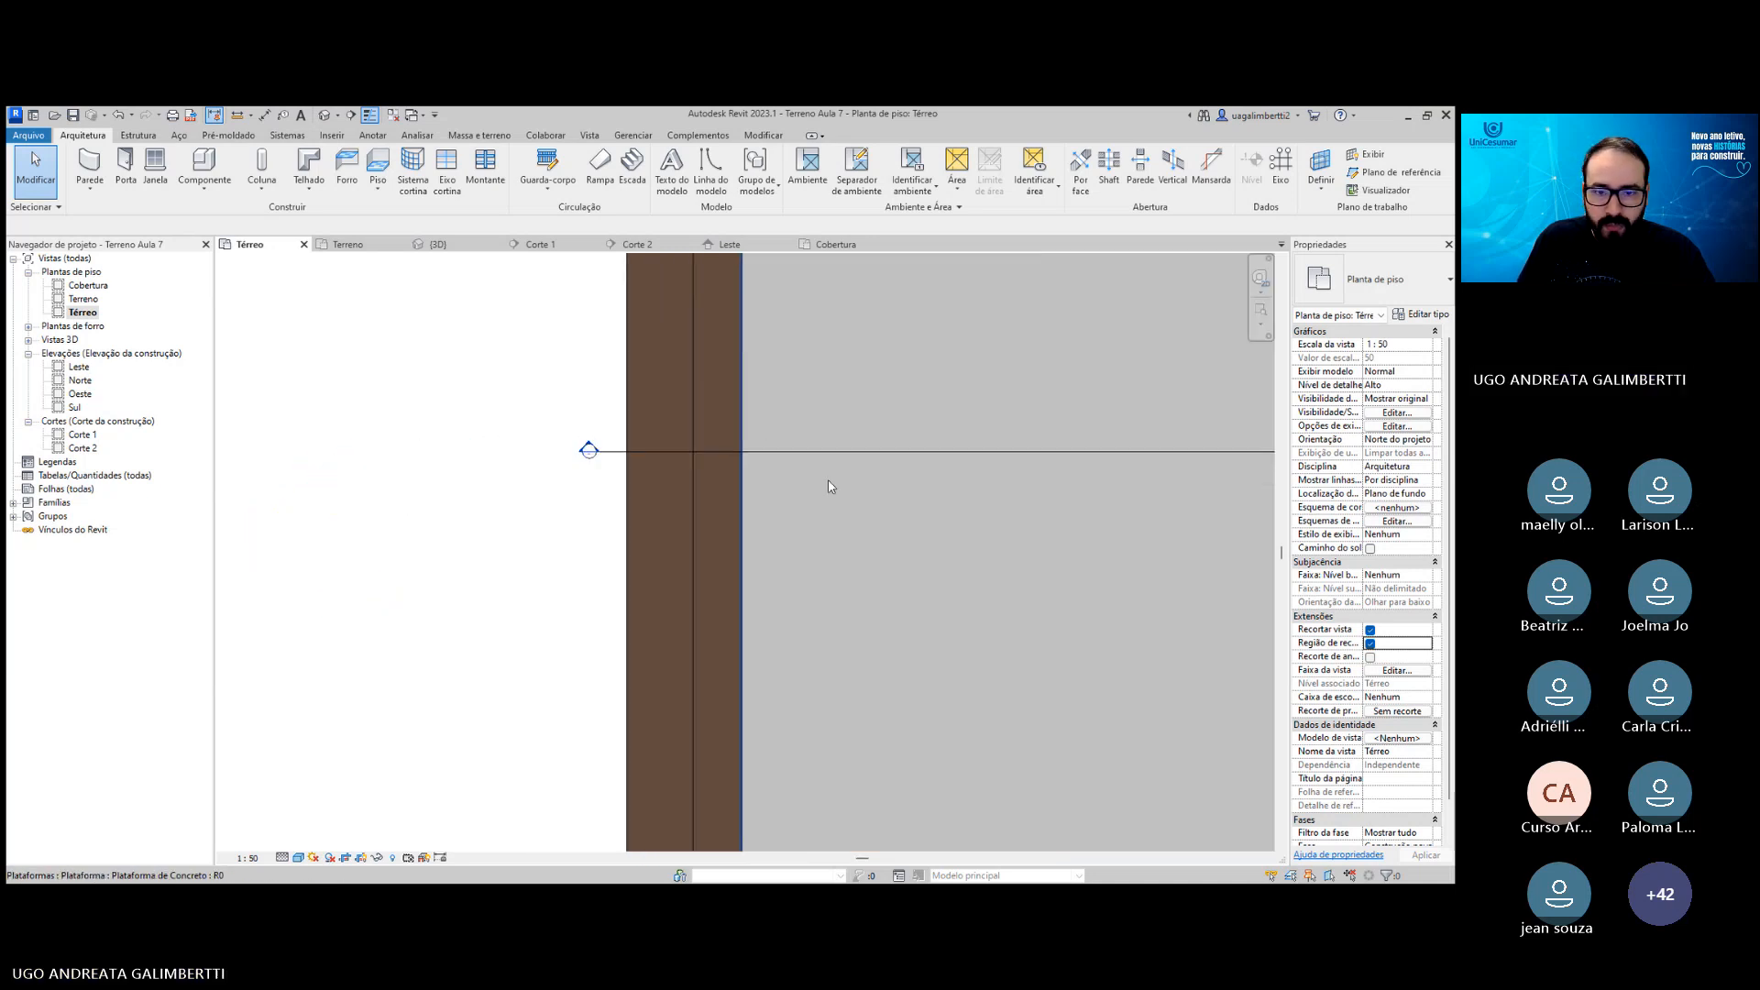
{"action": "middle_click_drag", "start_coordinate": [988, 674], "coordinate": [851, 587]}
{"action": "middle_click_drag", "start_coordinate": [925, 545], "coordinate": [907, 553]}
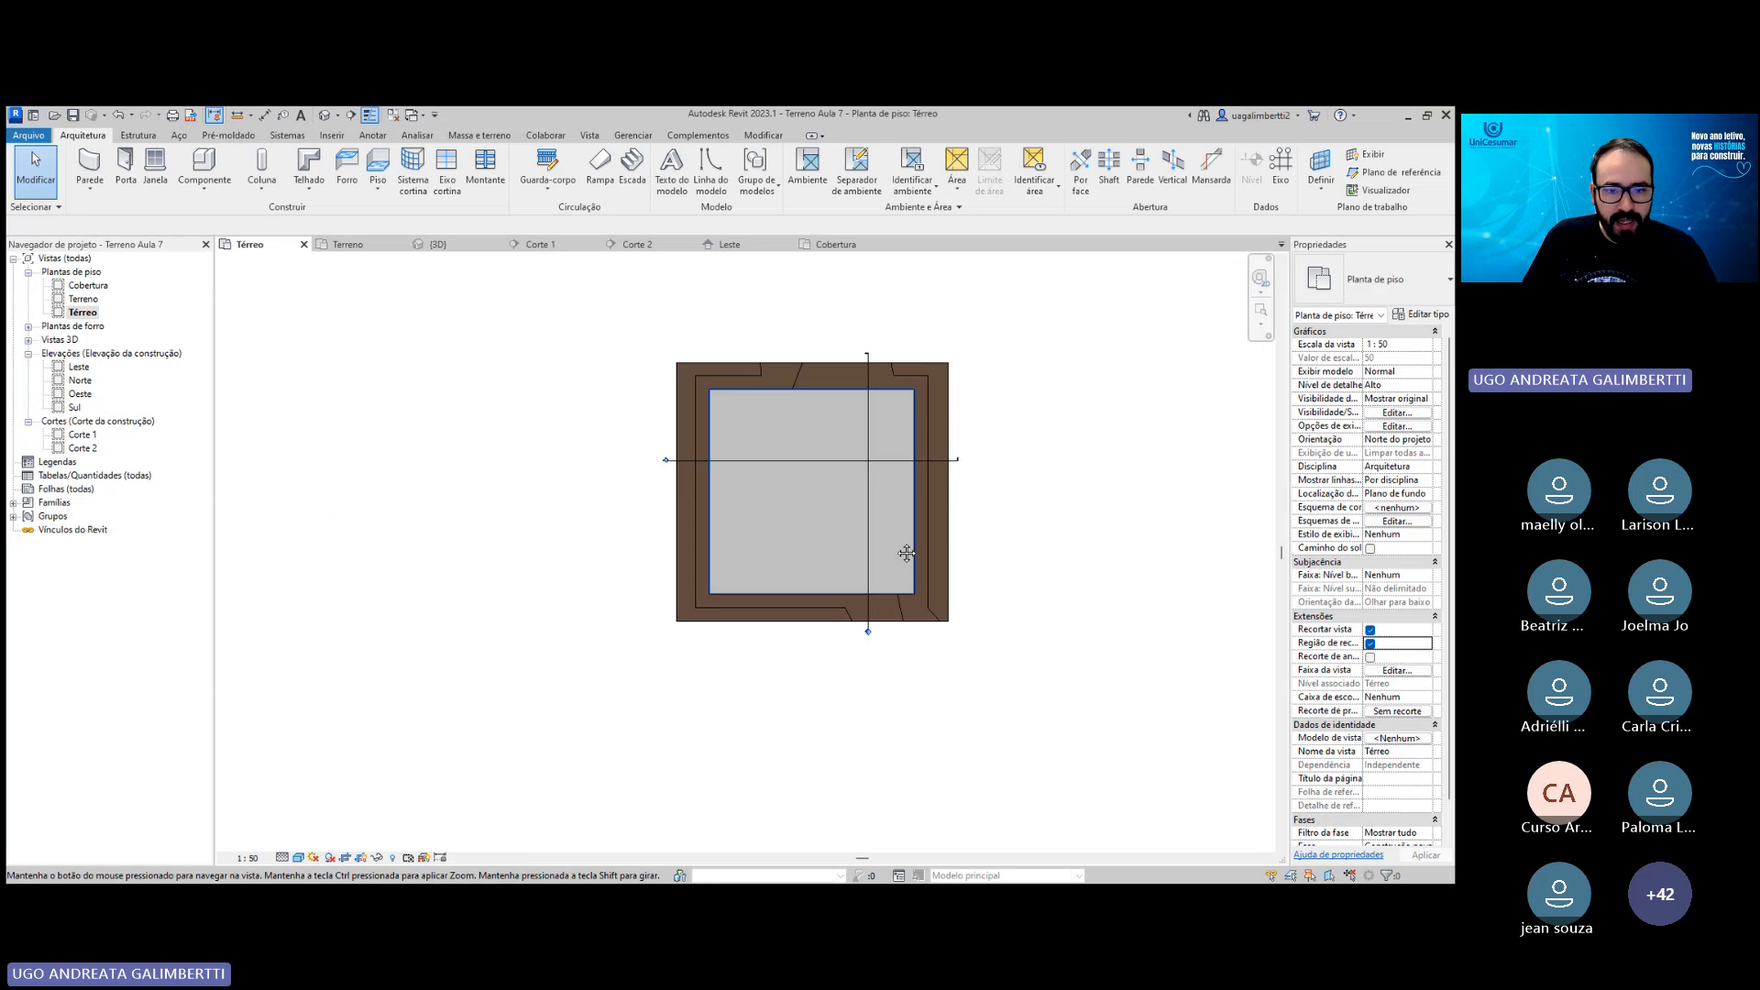
{"action": "scroll", "coordinate": [906, 554], "scroll_direction": "up", "scroll_amount": 2}
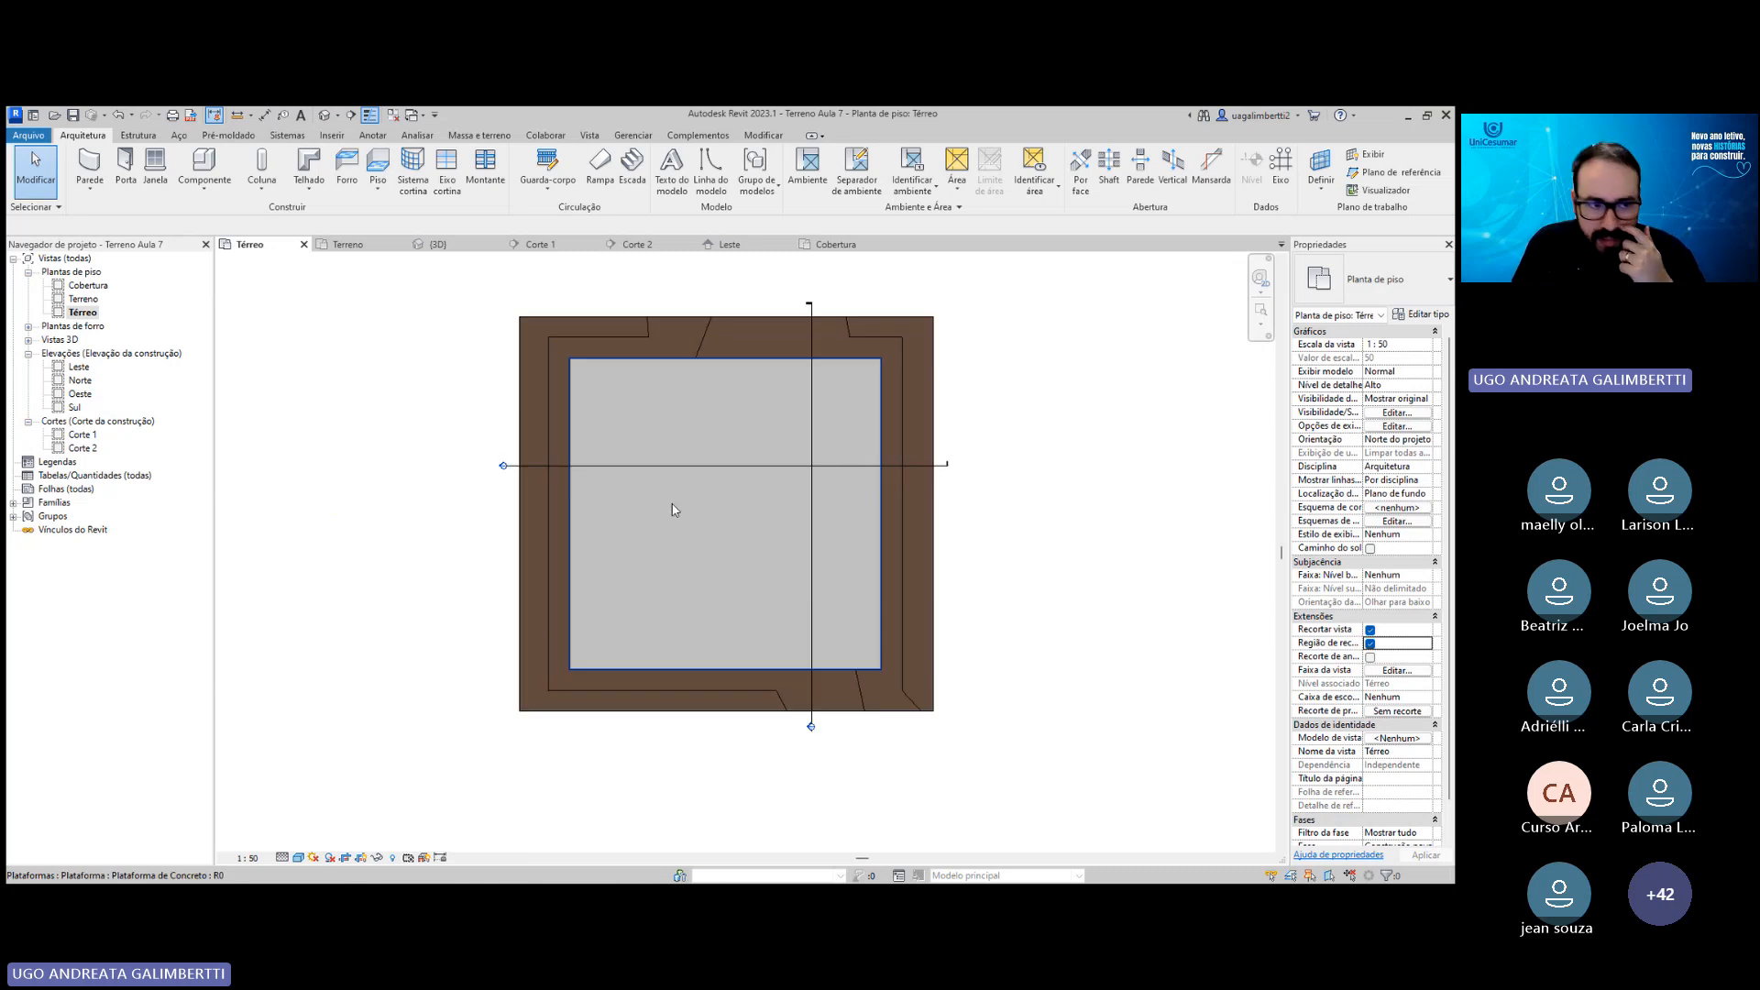
Create a new sheet with the A1 métrico title block.
{"action": "left_click", "coordinate": [57, 490]}
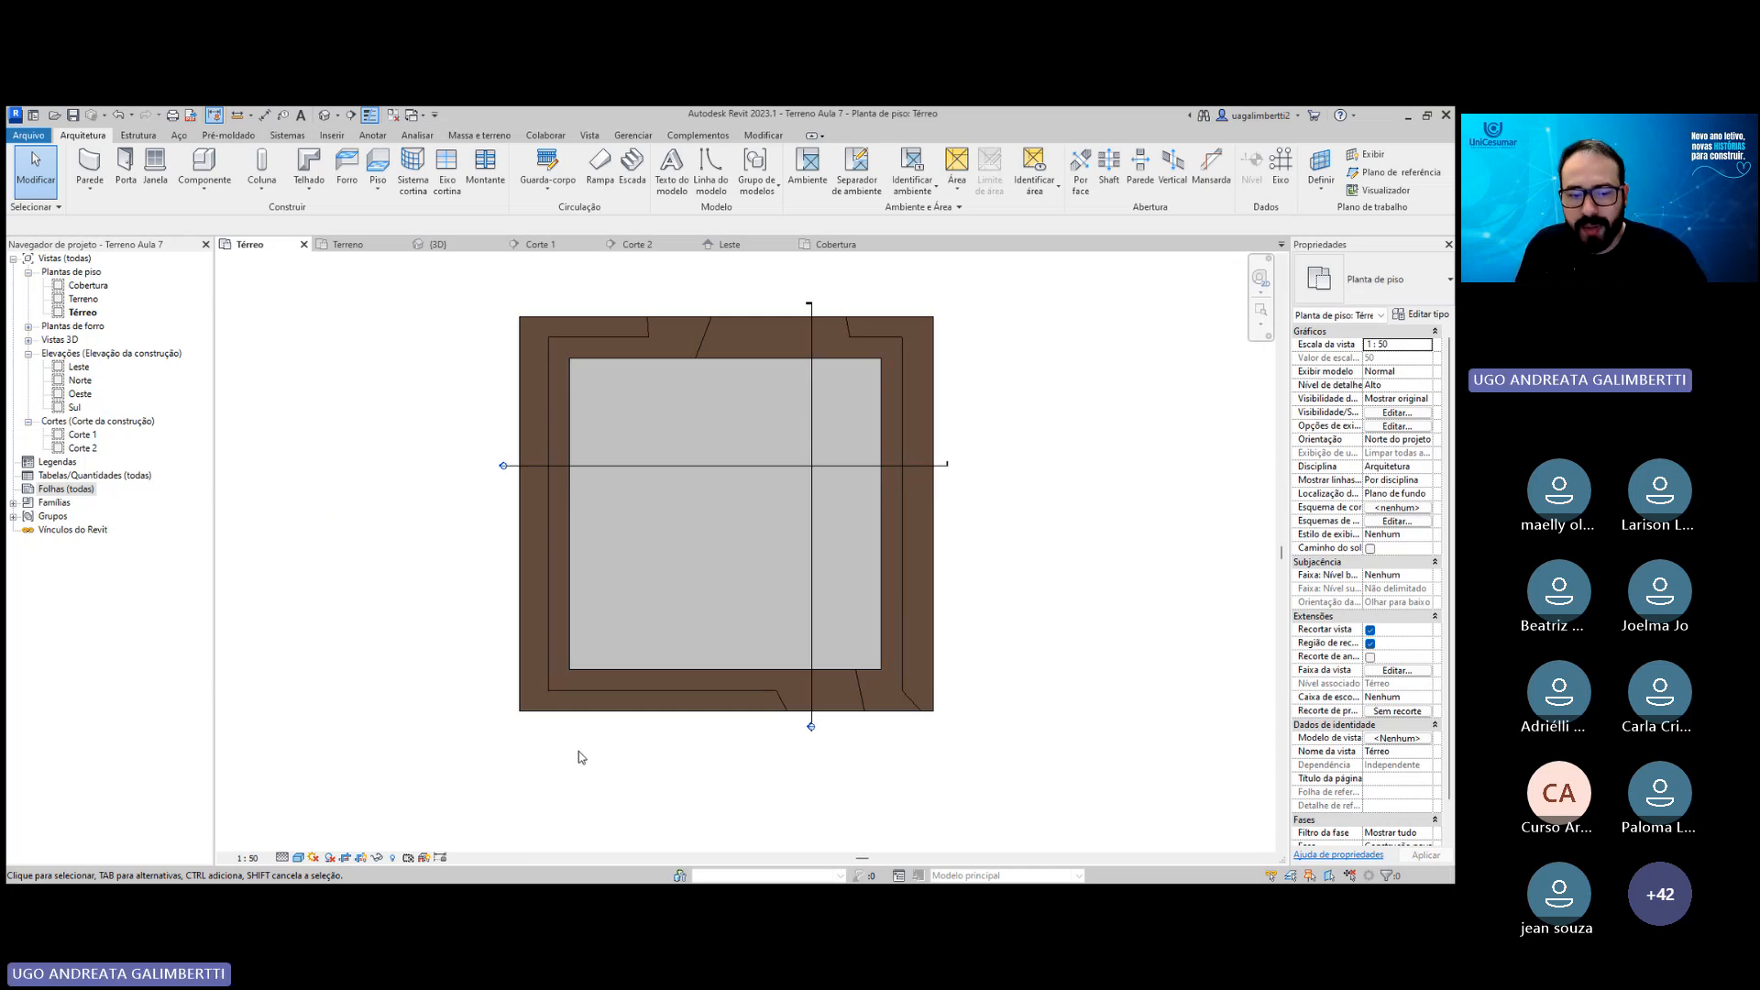
{"action": "right_click", "coordinate": [81, 493]}
{"action": "left_click", "coordinate": [128, 505]}
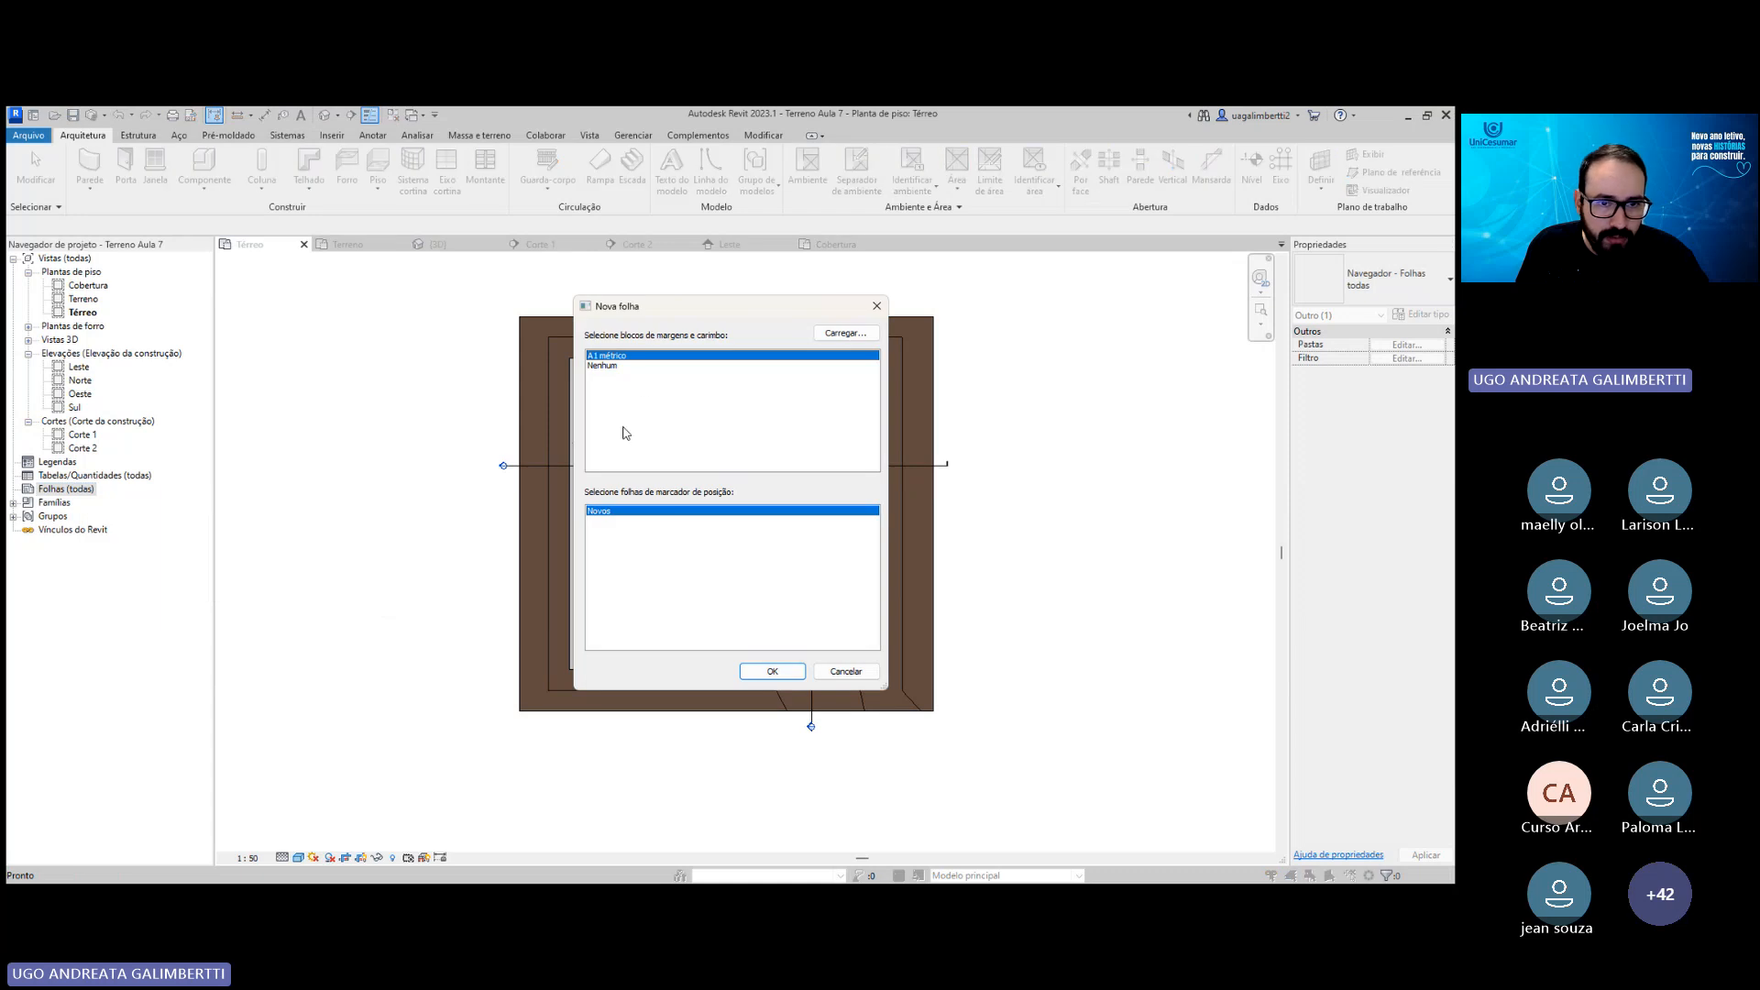
{"action": "double_click", "coordinate": [594, 364]}
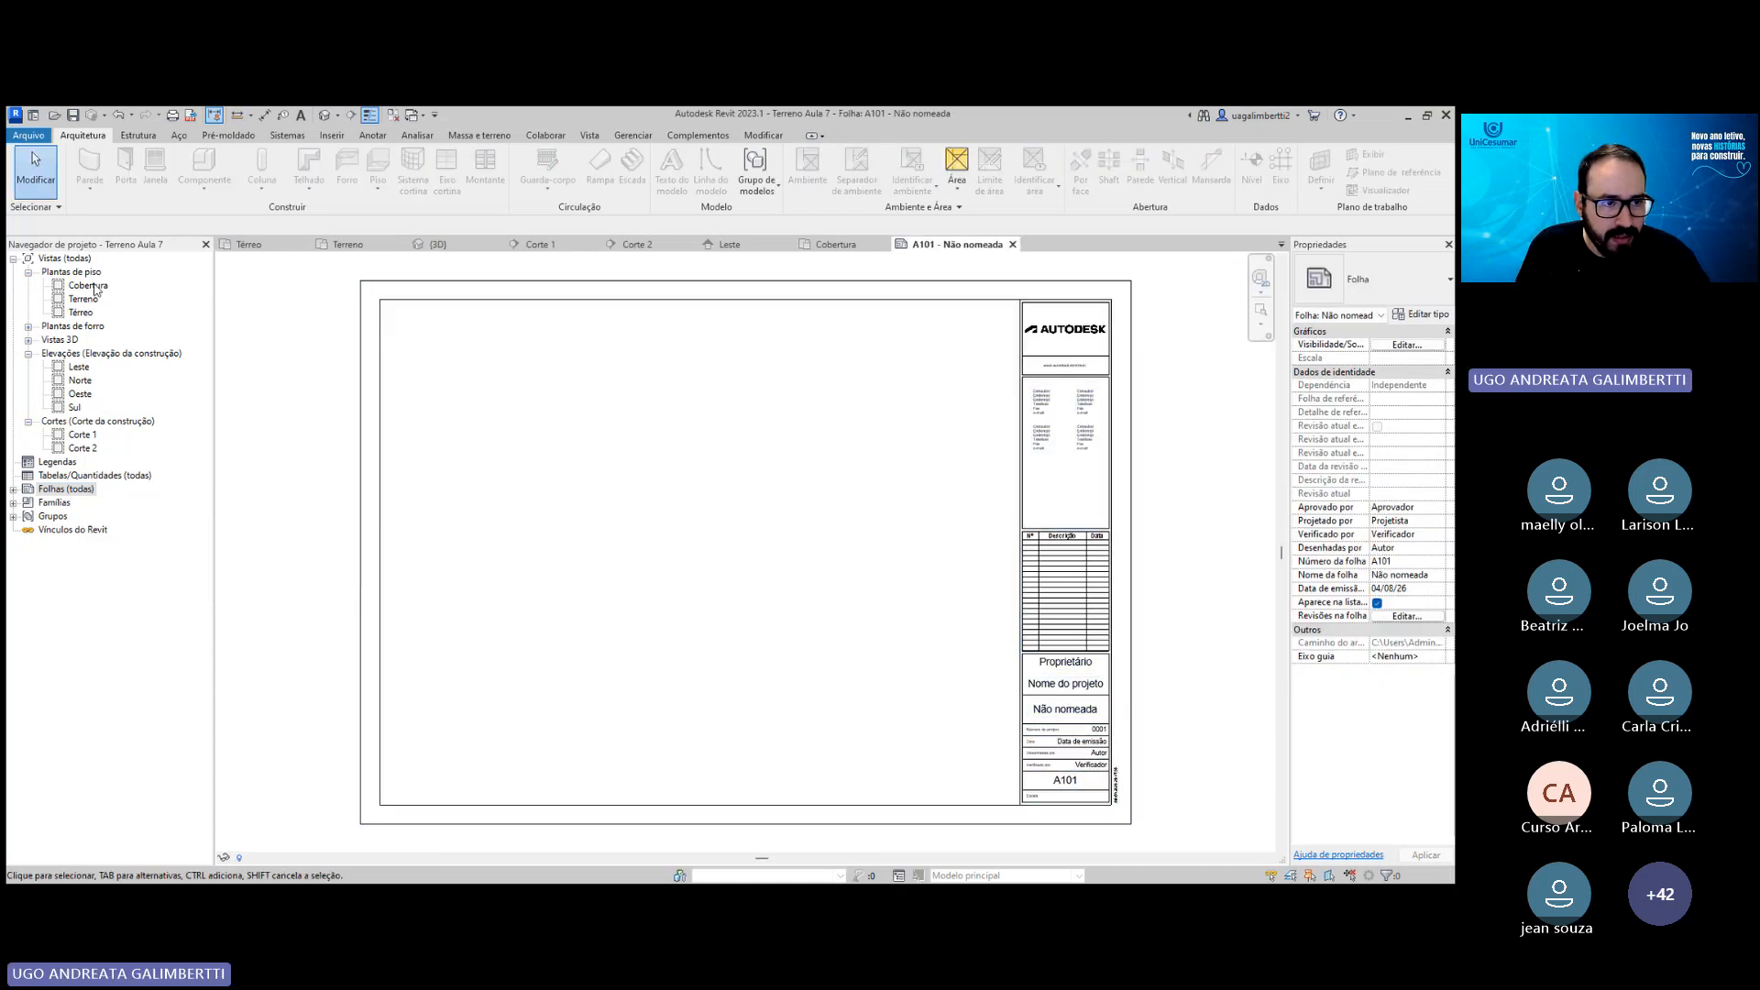
Place the Térreo plan at 1:50 on sheet A101, just outside the west side of the title block.
{"action": "left_click", "coordinate": [88, 313]}
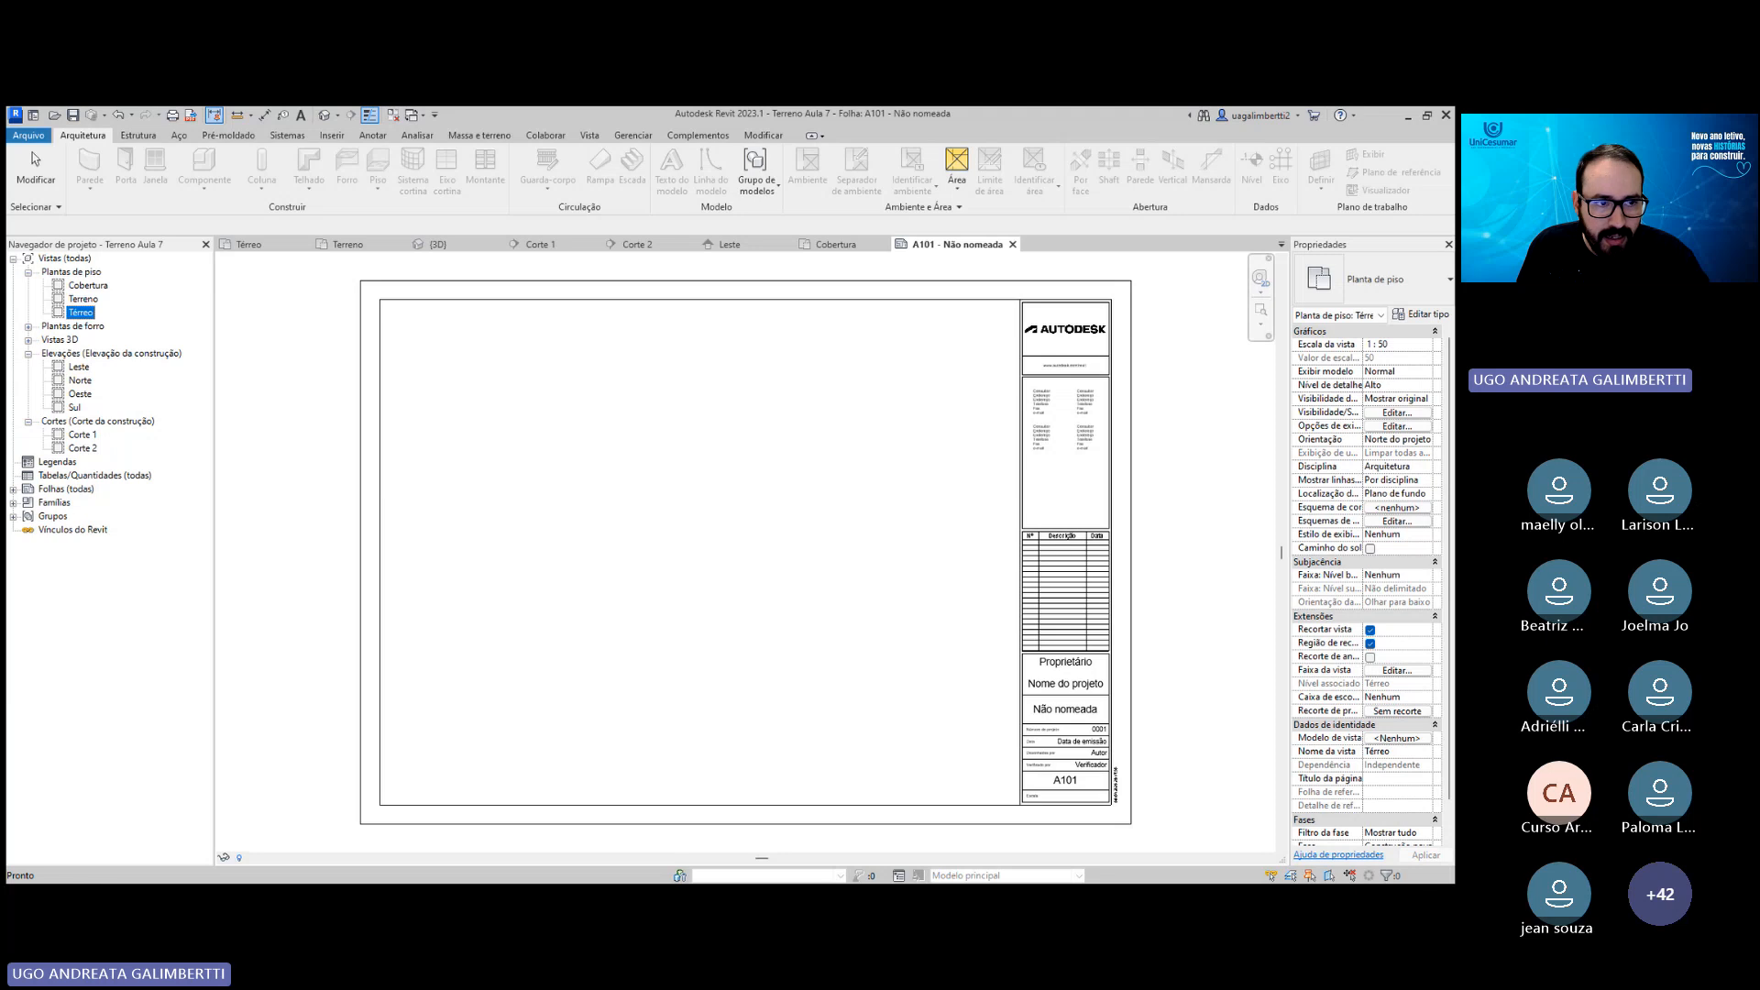
{"action": "left_click_drag", "start_coordinate": [80, 311], "coordinate": [575, 427]}
{"action": "scroll", "coordinate": [680, 476], "scroll_direction": "down", "scroll_amount": 3}
{"action": "middle_click_drag", "start_coordinate": [697, 477], "coordinate": [858, 496]}
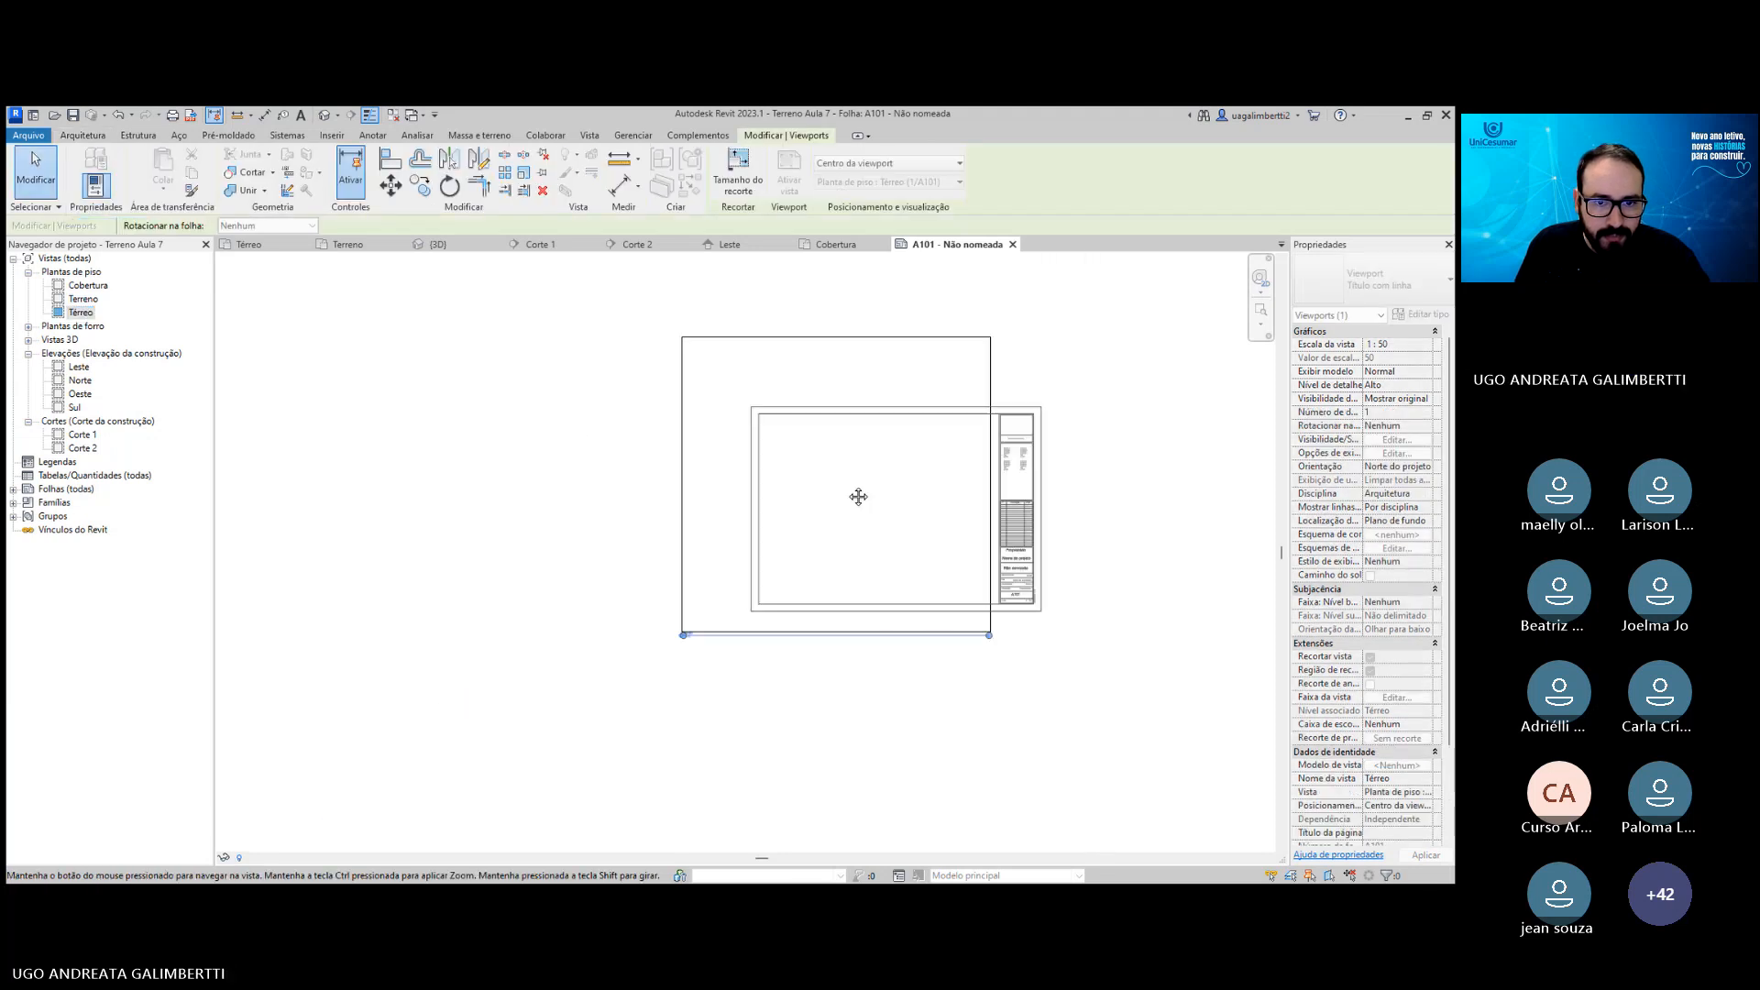
{"action": "left_click", "coordinate": [590, 514]}
Examine the Térreo viewport's title and scale, and compare the plan's size with the A1 sheet frame.
{"action": "scroll", "coordinate": [385, 701], "scroll_direction": "up", "scroll_amount": 5}
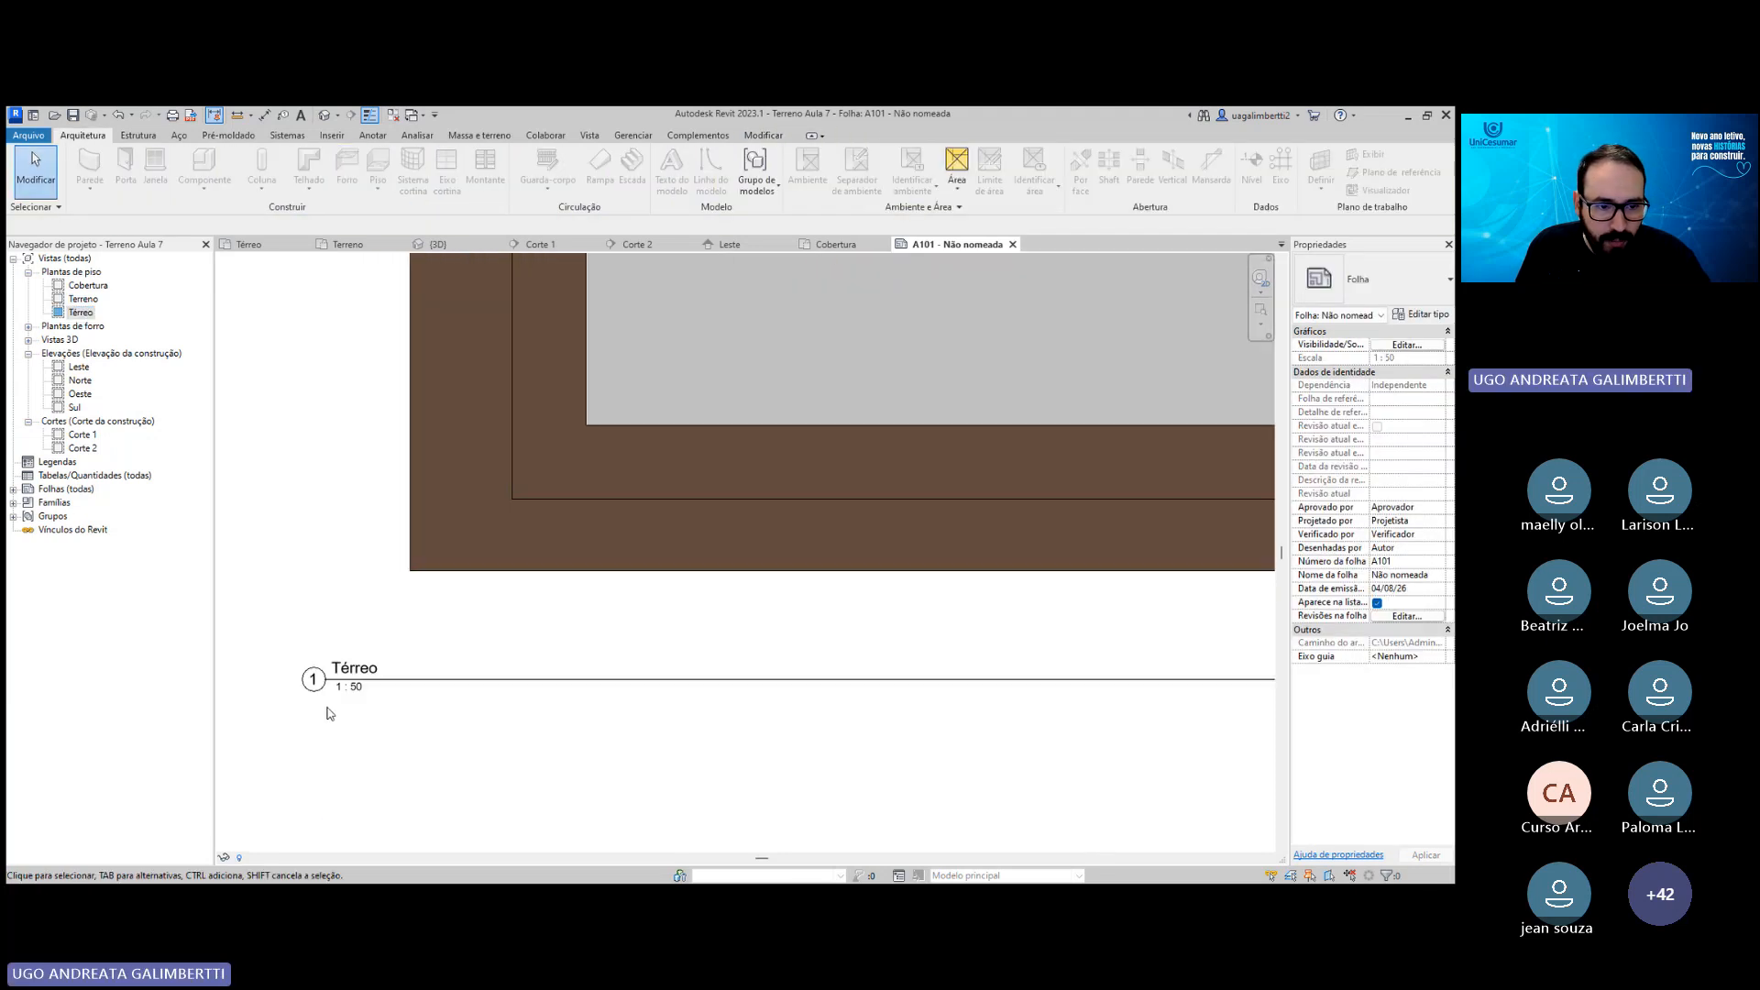
{"action": "scroll", "coordinate": [348, 694], "scroll_direction": "up", "scroll_amount": 4}
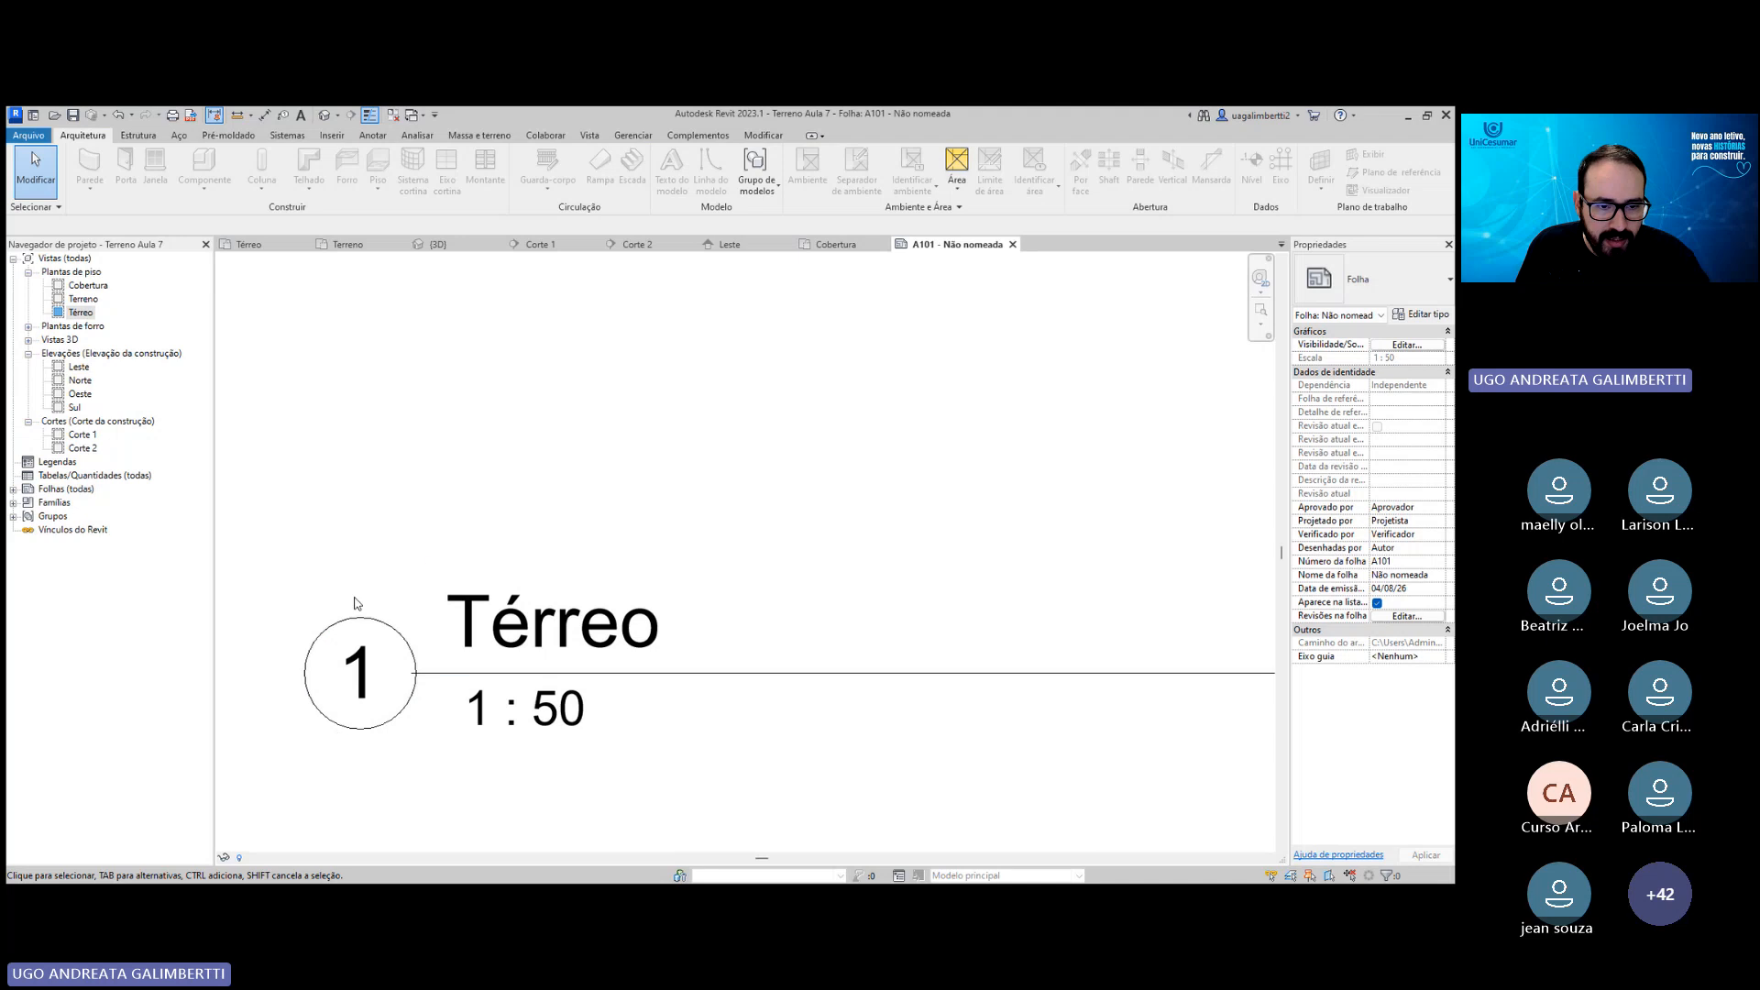
{"action": "scroll", "coordinate": [356, 603], "scroll_direction": "down", "scroll_amount": 5}
{"action": "scroll", "coordinate": [356, 605], "scroll_direction": "down", "scroll_amount": 5}
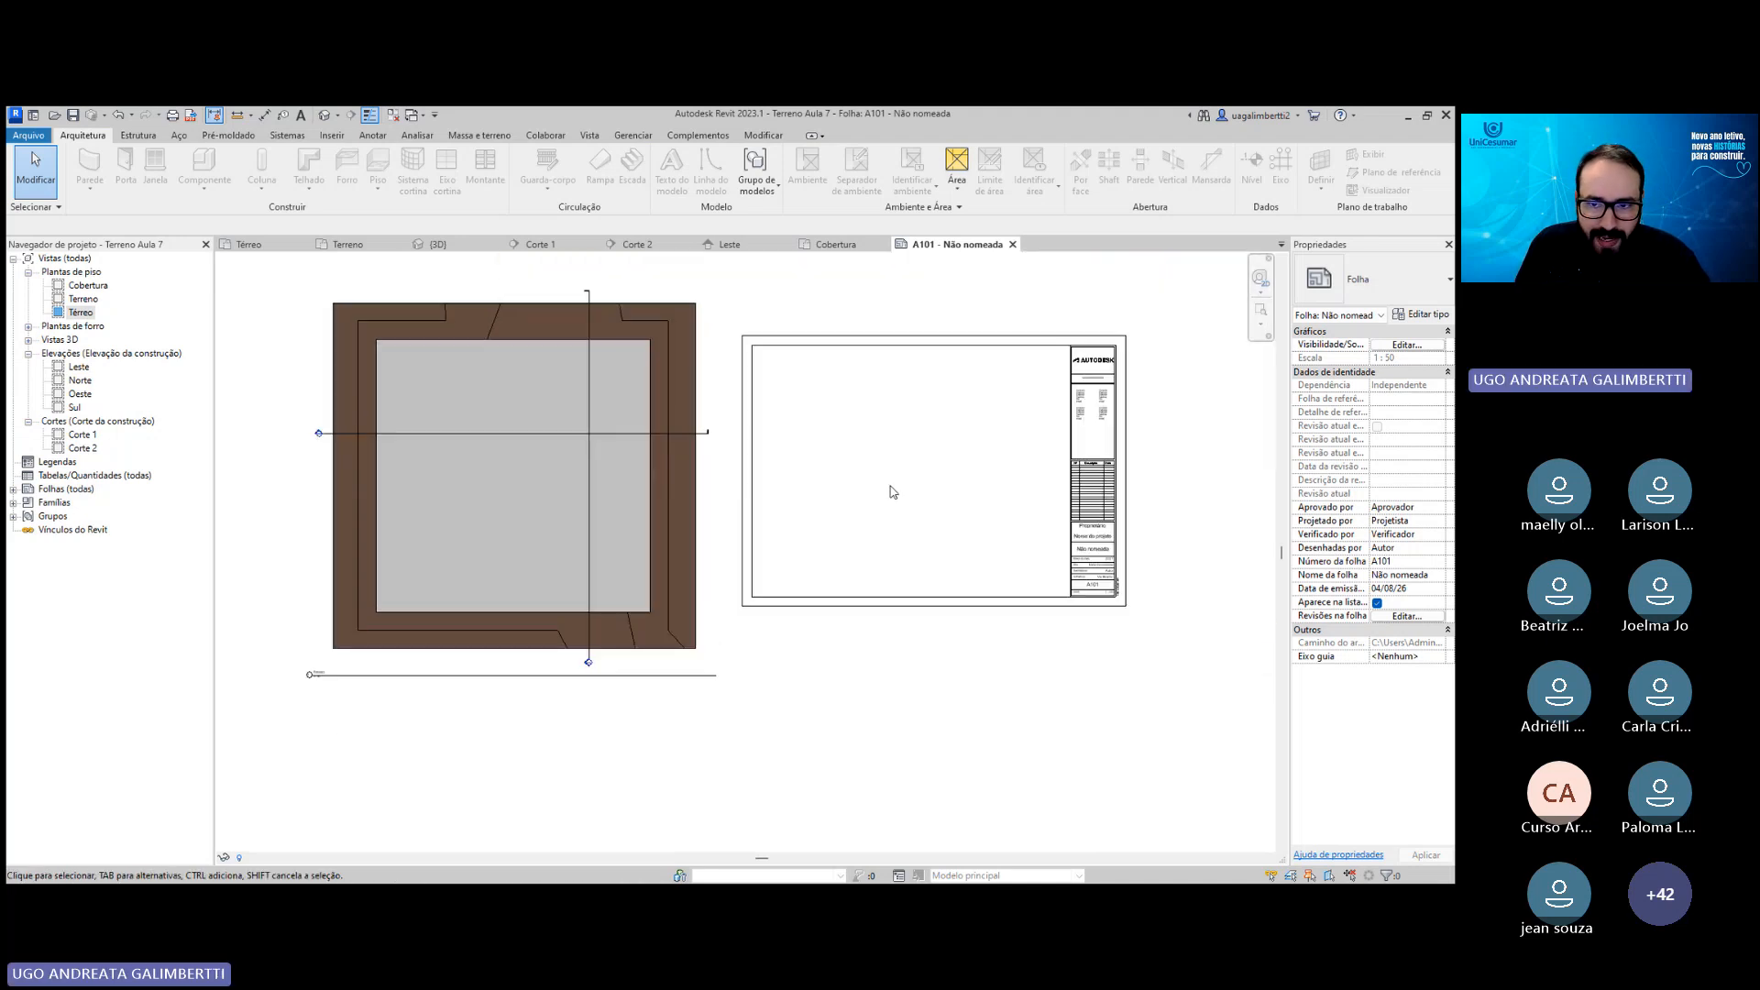
{"action": "scroll", "coordinate": [990, 495], "scroll_direction": "up", "scroll_amount": 3}
{"action": "scroll", "coordinate": [1055, 475], "scroll_direction": "down", "scroll_amount": 3}
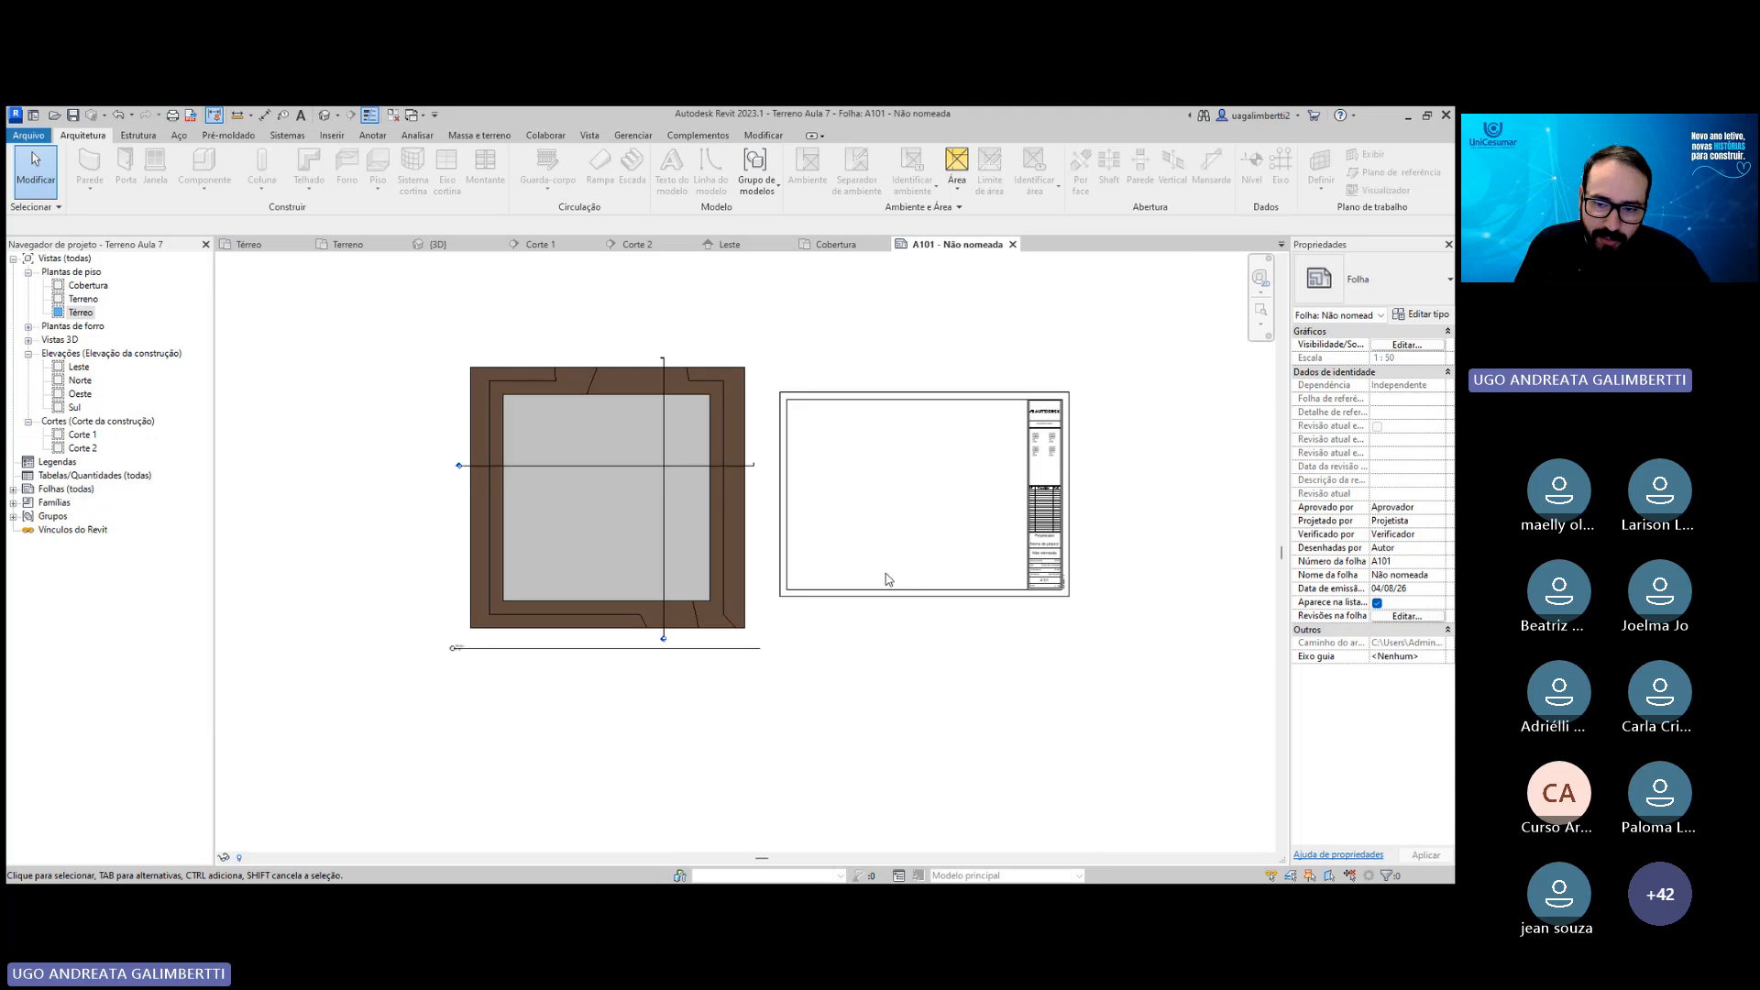
{"action": "scroll", "coordinate": [545, 539], "scroll_direction": "up", "scroll_amount": 2}
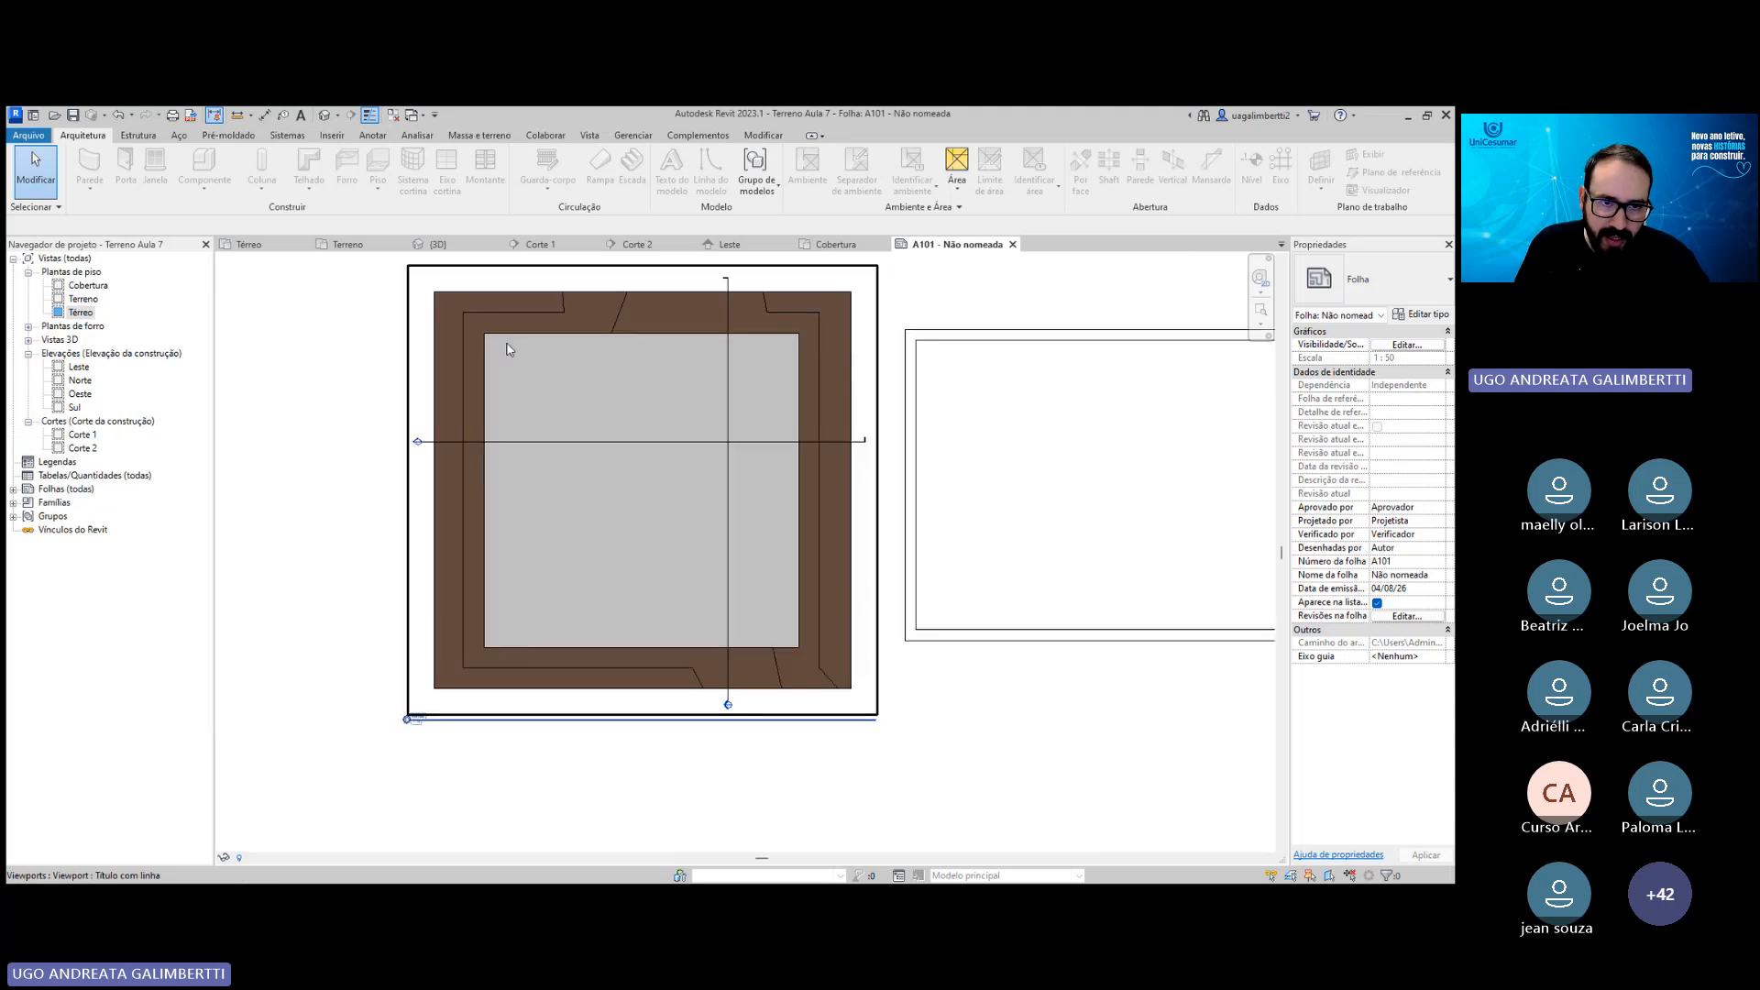
{"action": "scroll", "coordinate": [605, 587], "scroll_direction": "down", "scroll_amount": 2}
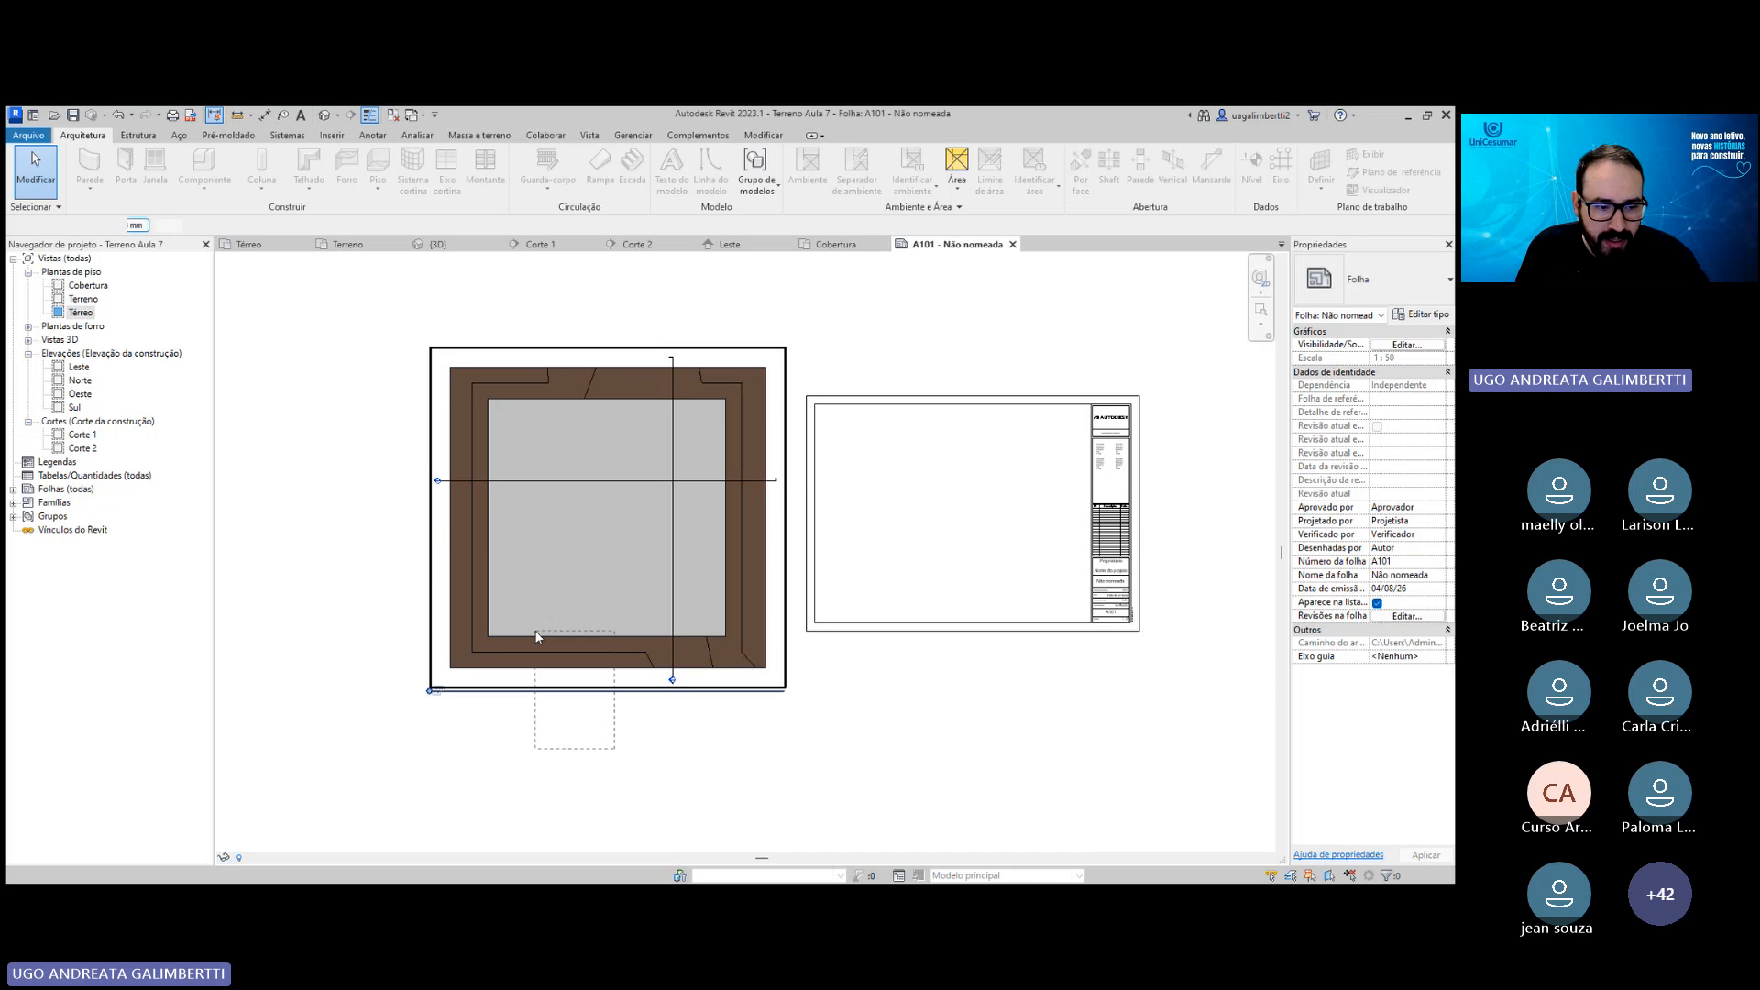
Set the Térreo plan's view scale to 1:100 and reopen sheet A101.
{"action": "double_click", "coordinate": [82, 312]}
{"action": "left_click", "coordinate": [258, 862]}
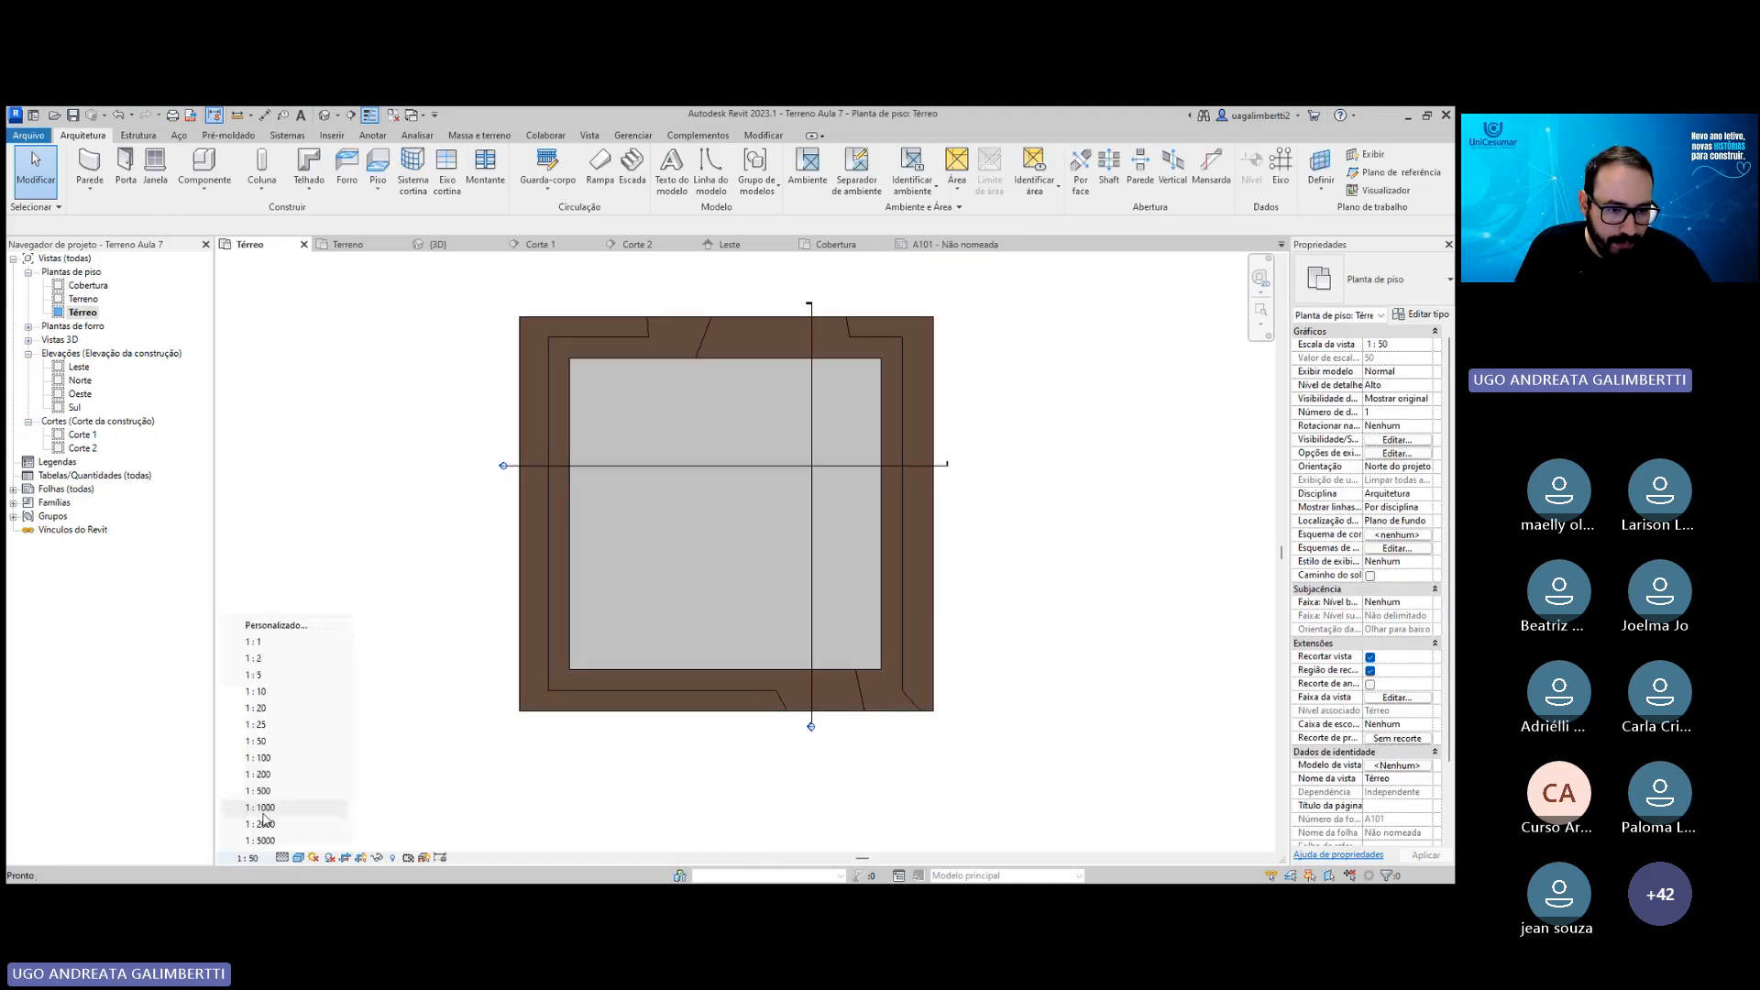
{"action": "left_click", "coordinate": [280, 761]}
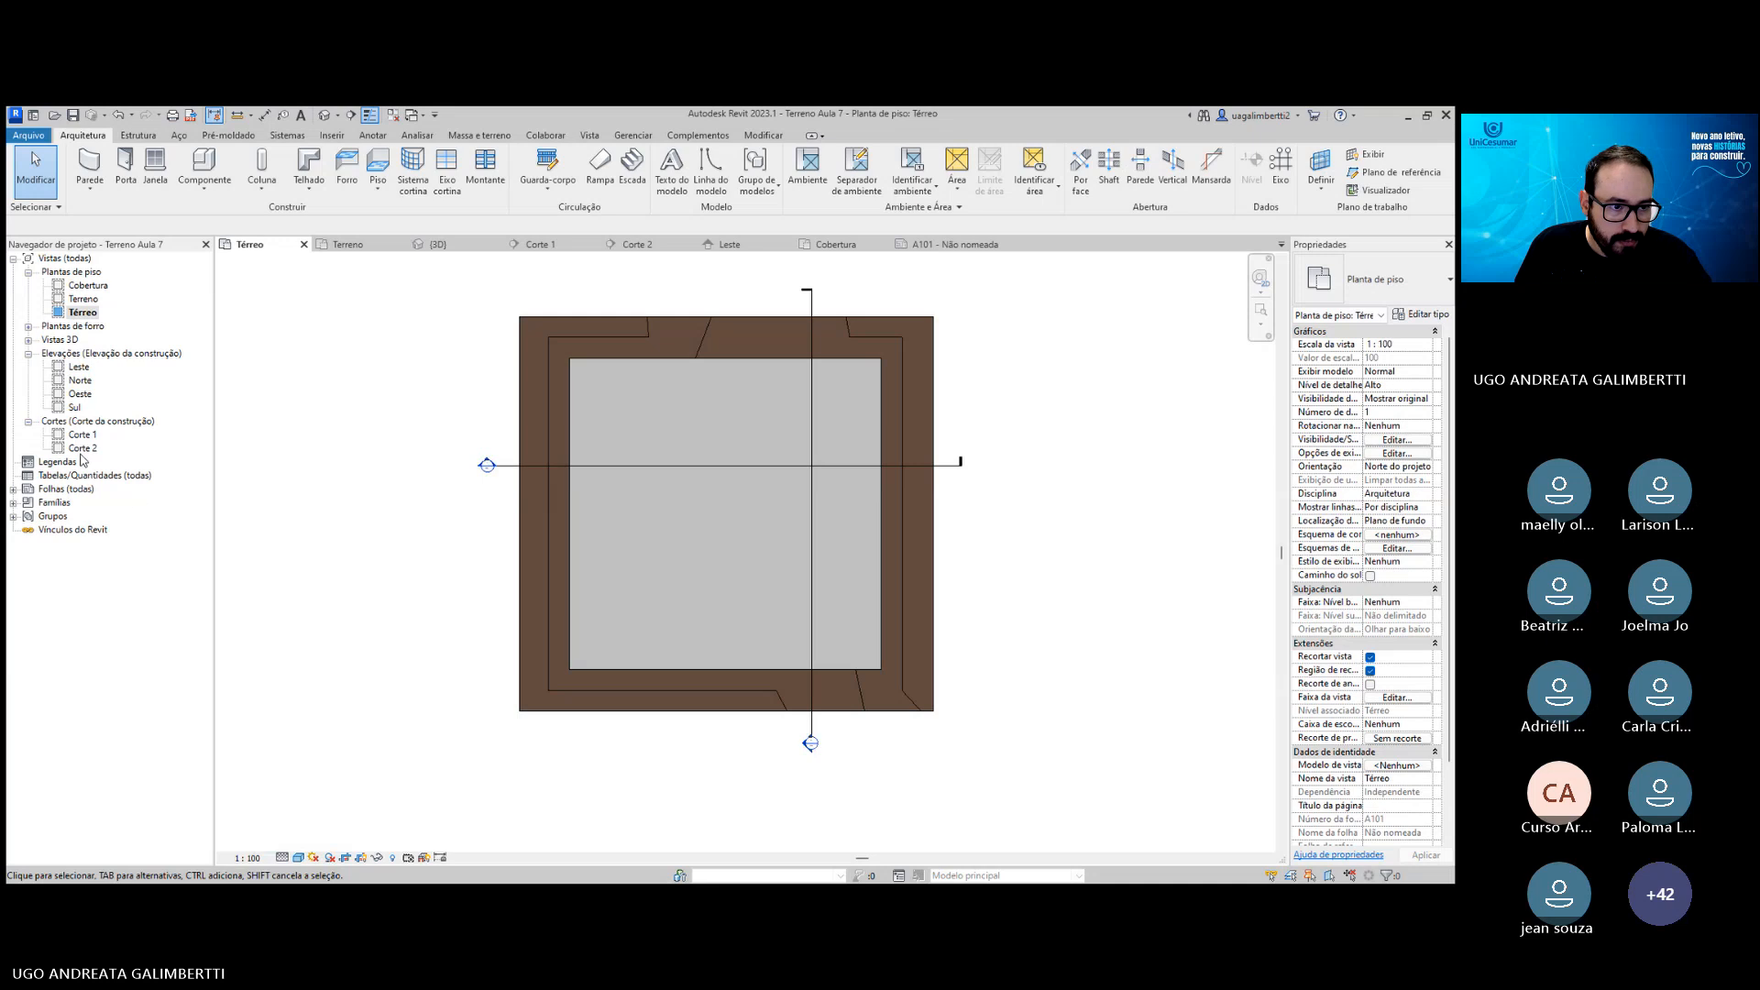
{"action": "double_click", "coordinate": [70, 490]}
{"action": "double_click", "coordinate": [84, 503]}
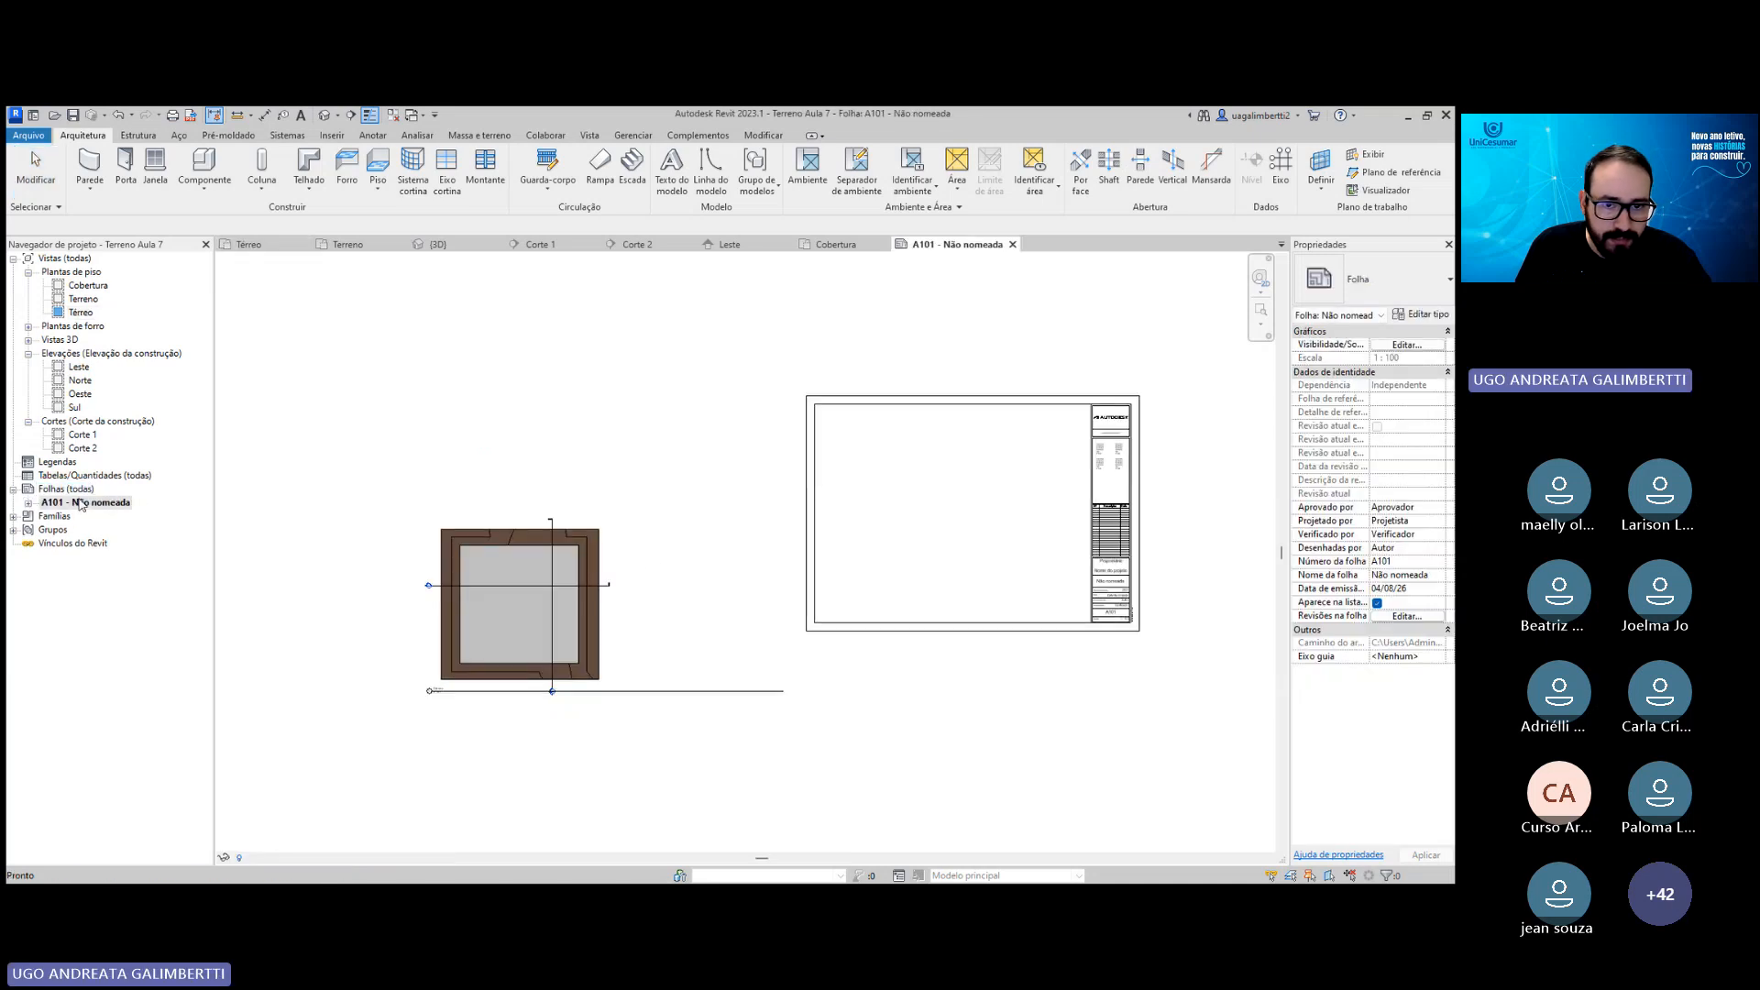
Delete the Térreo viewport lying outside the frame of sheet A101.
{"action": "scroll", "coordinate": [576, 557], "scroll_direction": "down", "scroll_amount": 1}
{"action": "left_click", "coordinate": [568, 641]}
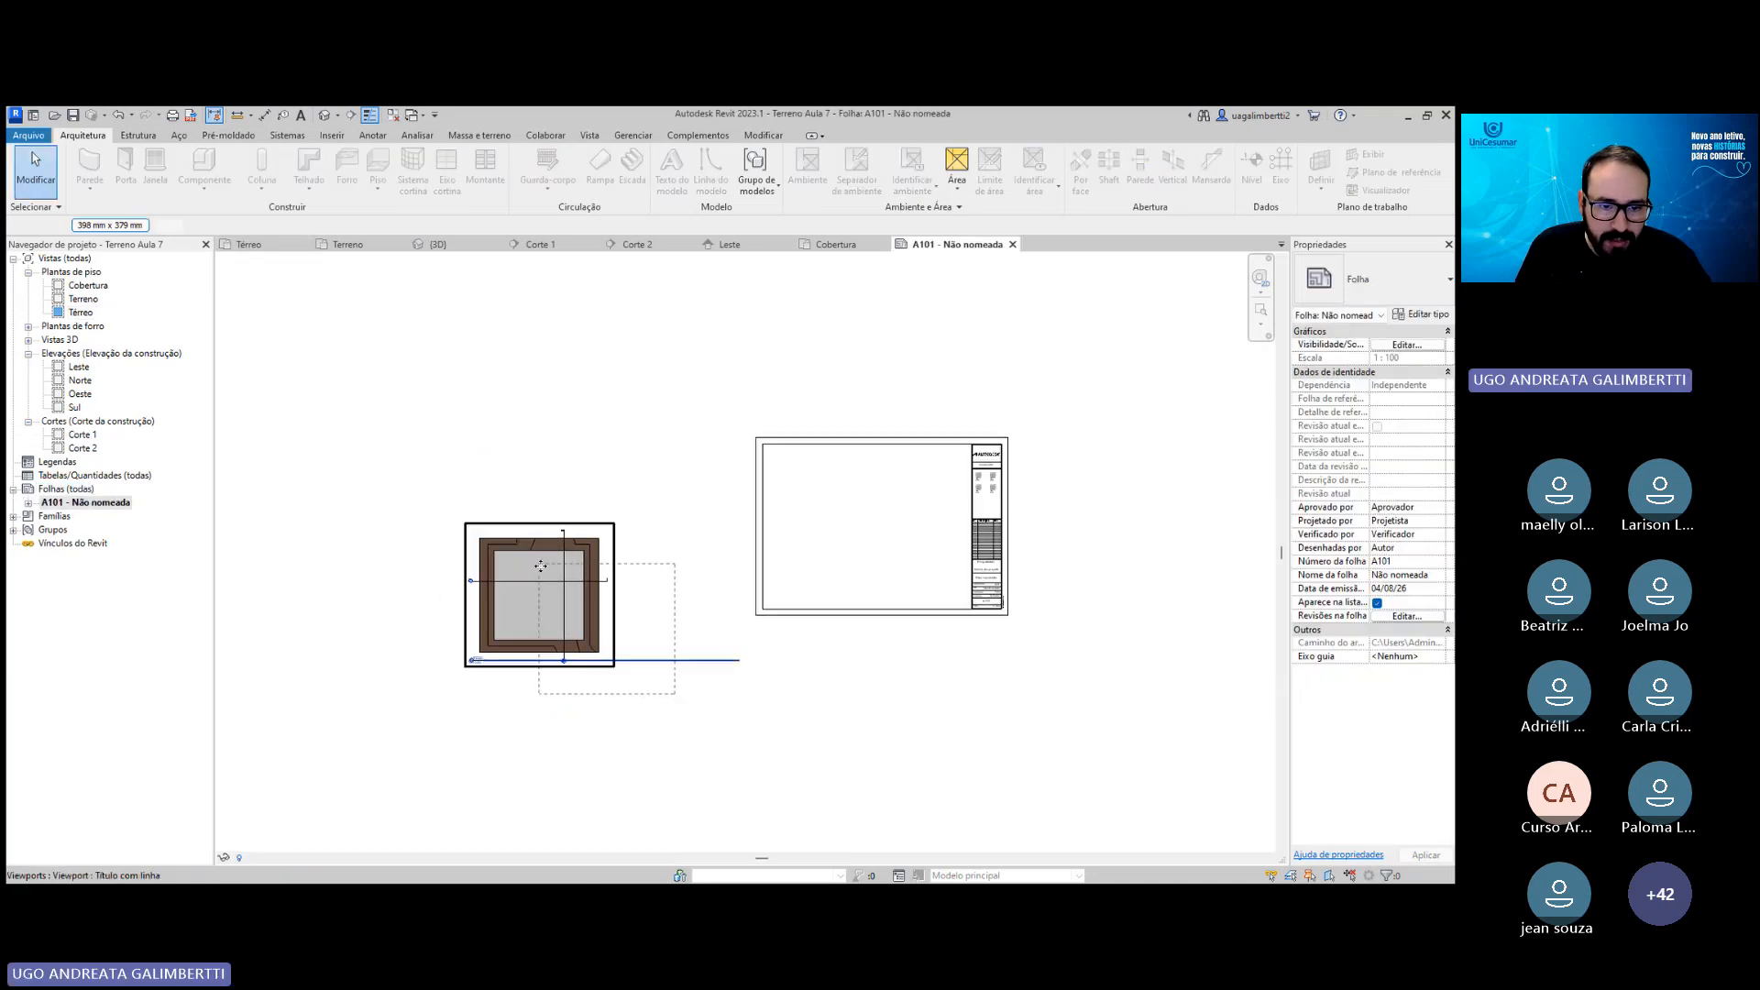
{"action": "scroll", "coordinate": [577, 666], "scroll_direction": "up", "scroll_amount": 3}
{"action": "left_click_drag", "start_coordinate": [728, 714], "coordinate": [551, 548]}
{"action": "key", "text": "Delete"}
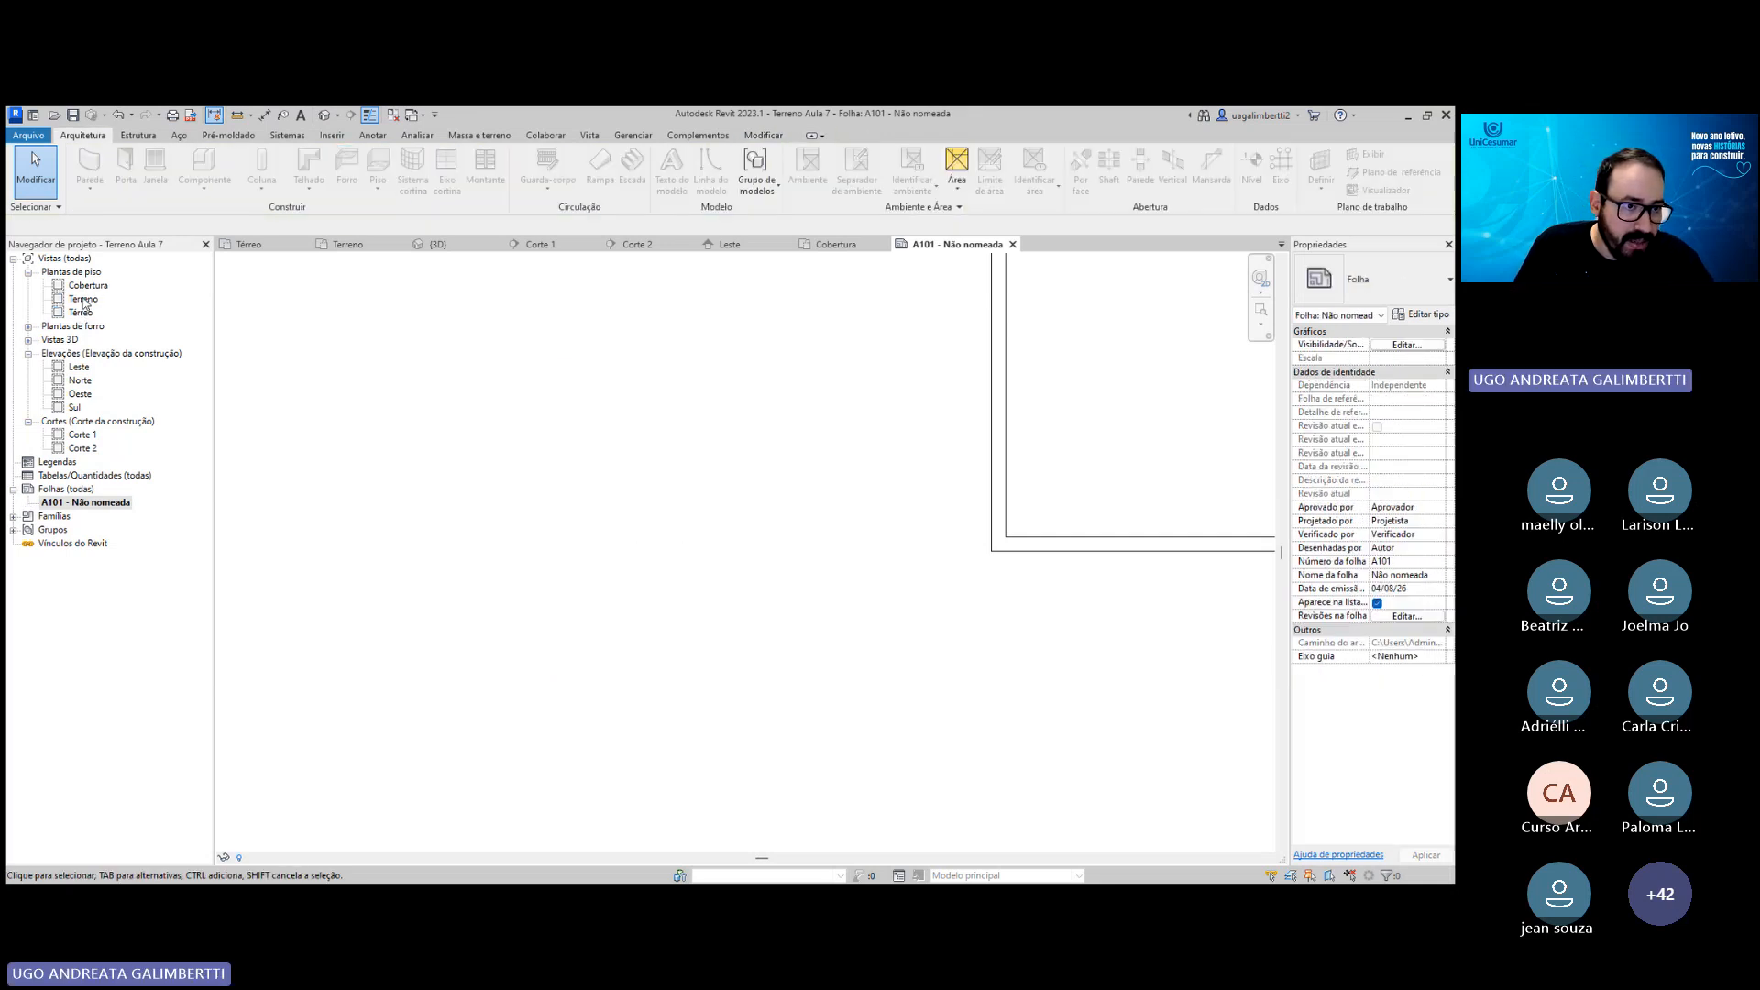
Place the 1:100 Térreo plan on sheet A101, inside the drawing area beside the title block.
{"action": "left_click_drag", "start_coordinate": [81, 312], "coordinate": [816, 455]}
{"action": "scroll", "coordinate": [806, 452], "scroll_direction": "down", "scroll_amount": 3}
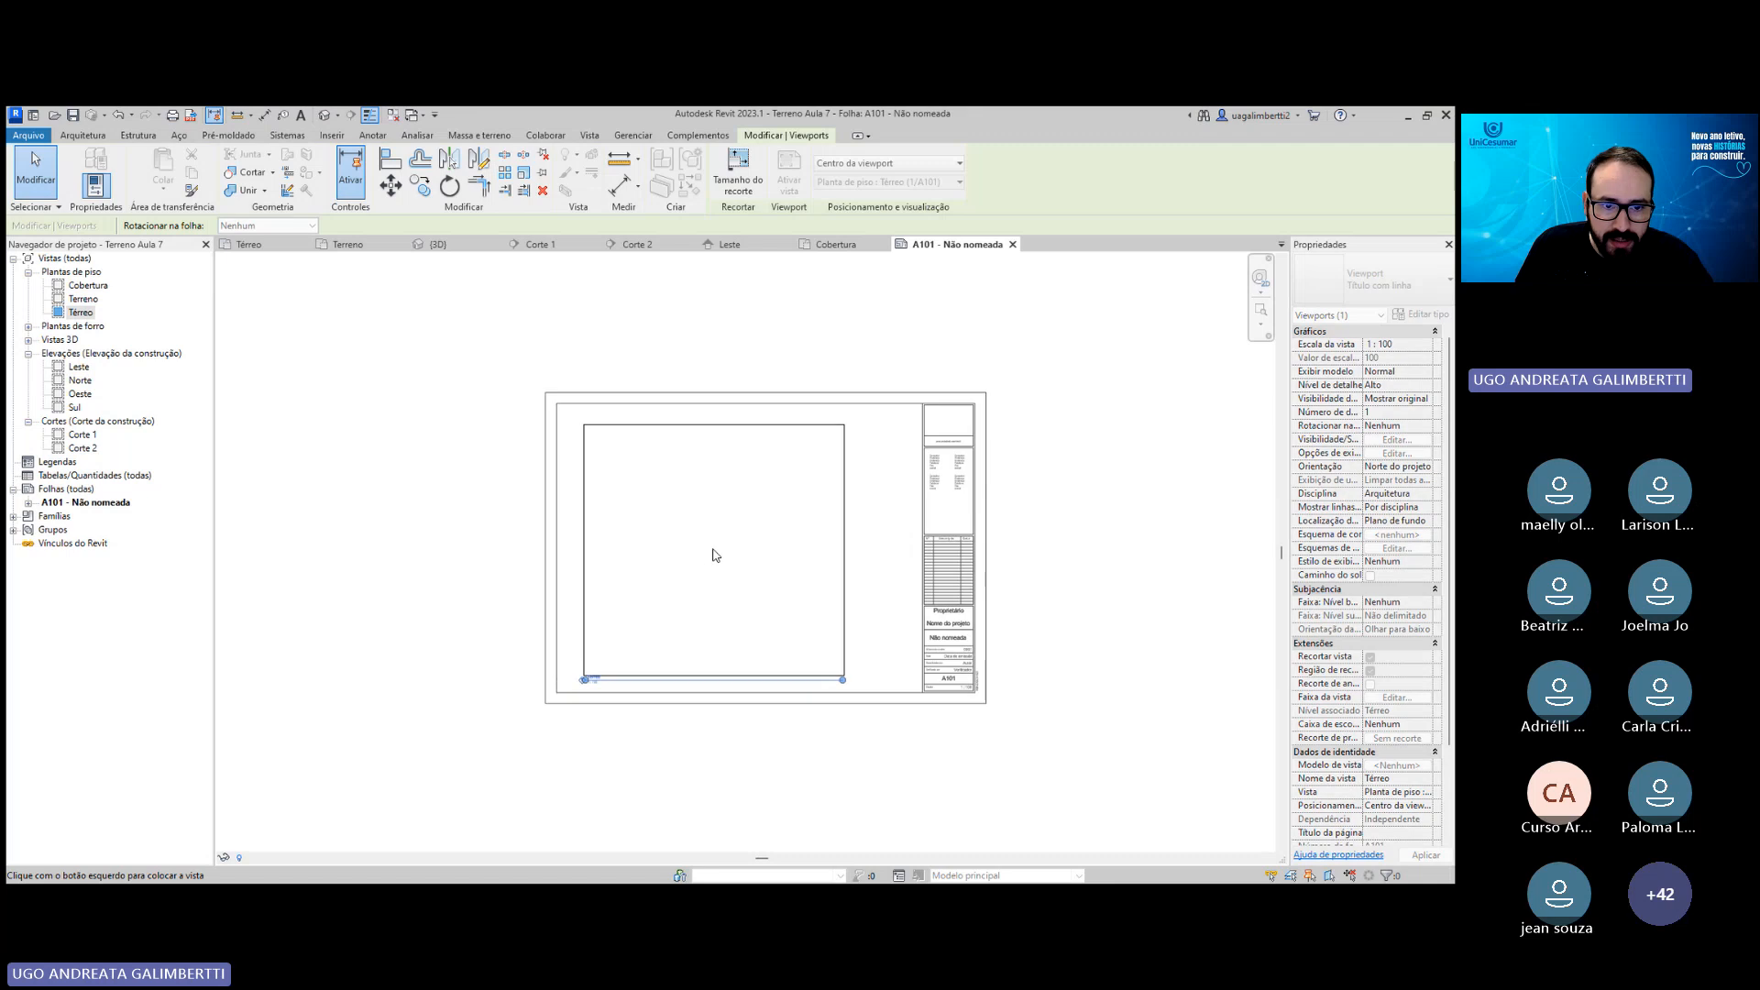
{"action": "left_click", "coordinate": [708, 548]}
{"action": "left_click", "coordinate": [1028, 688]}
{"action": "scroll", "coordinate": [719, 562], "scroll_direction": "up", "scroll_amount": 2}
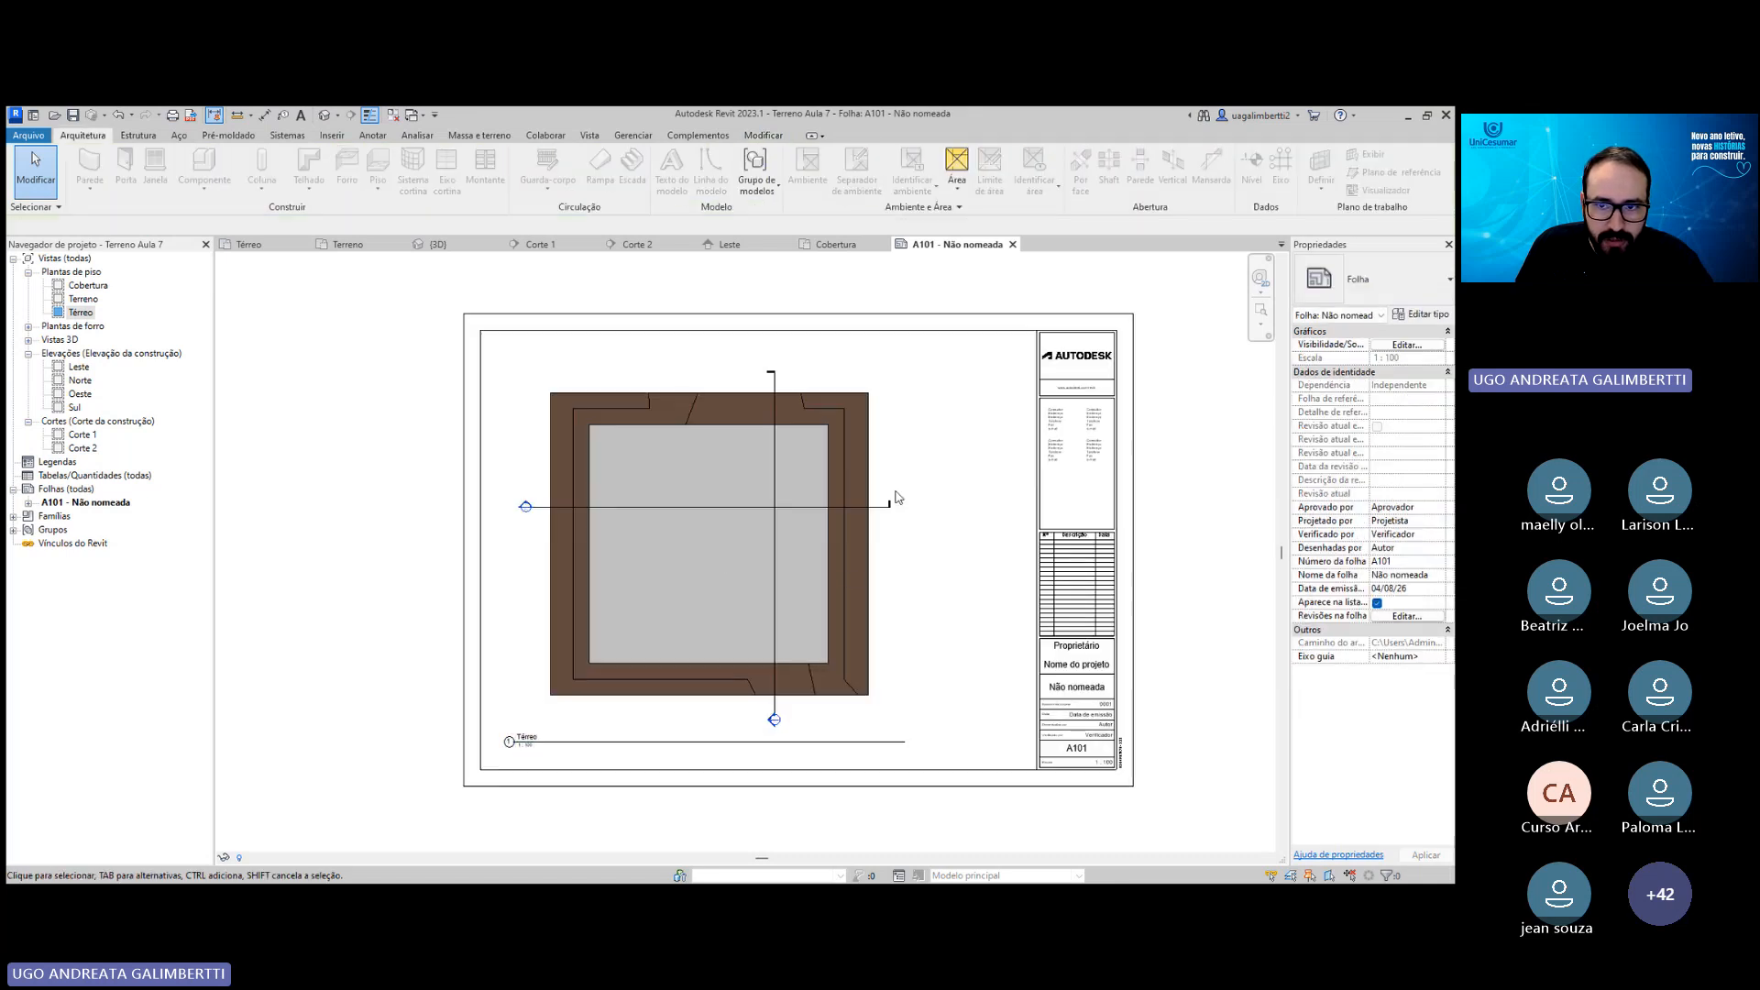
{"action": "scroll", "coordinate": [720, 550], "scroll_direction": "up", "scroll_amount": 1}
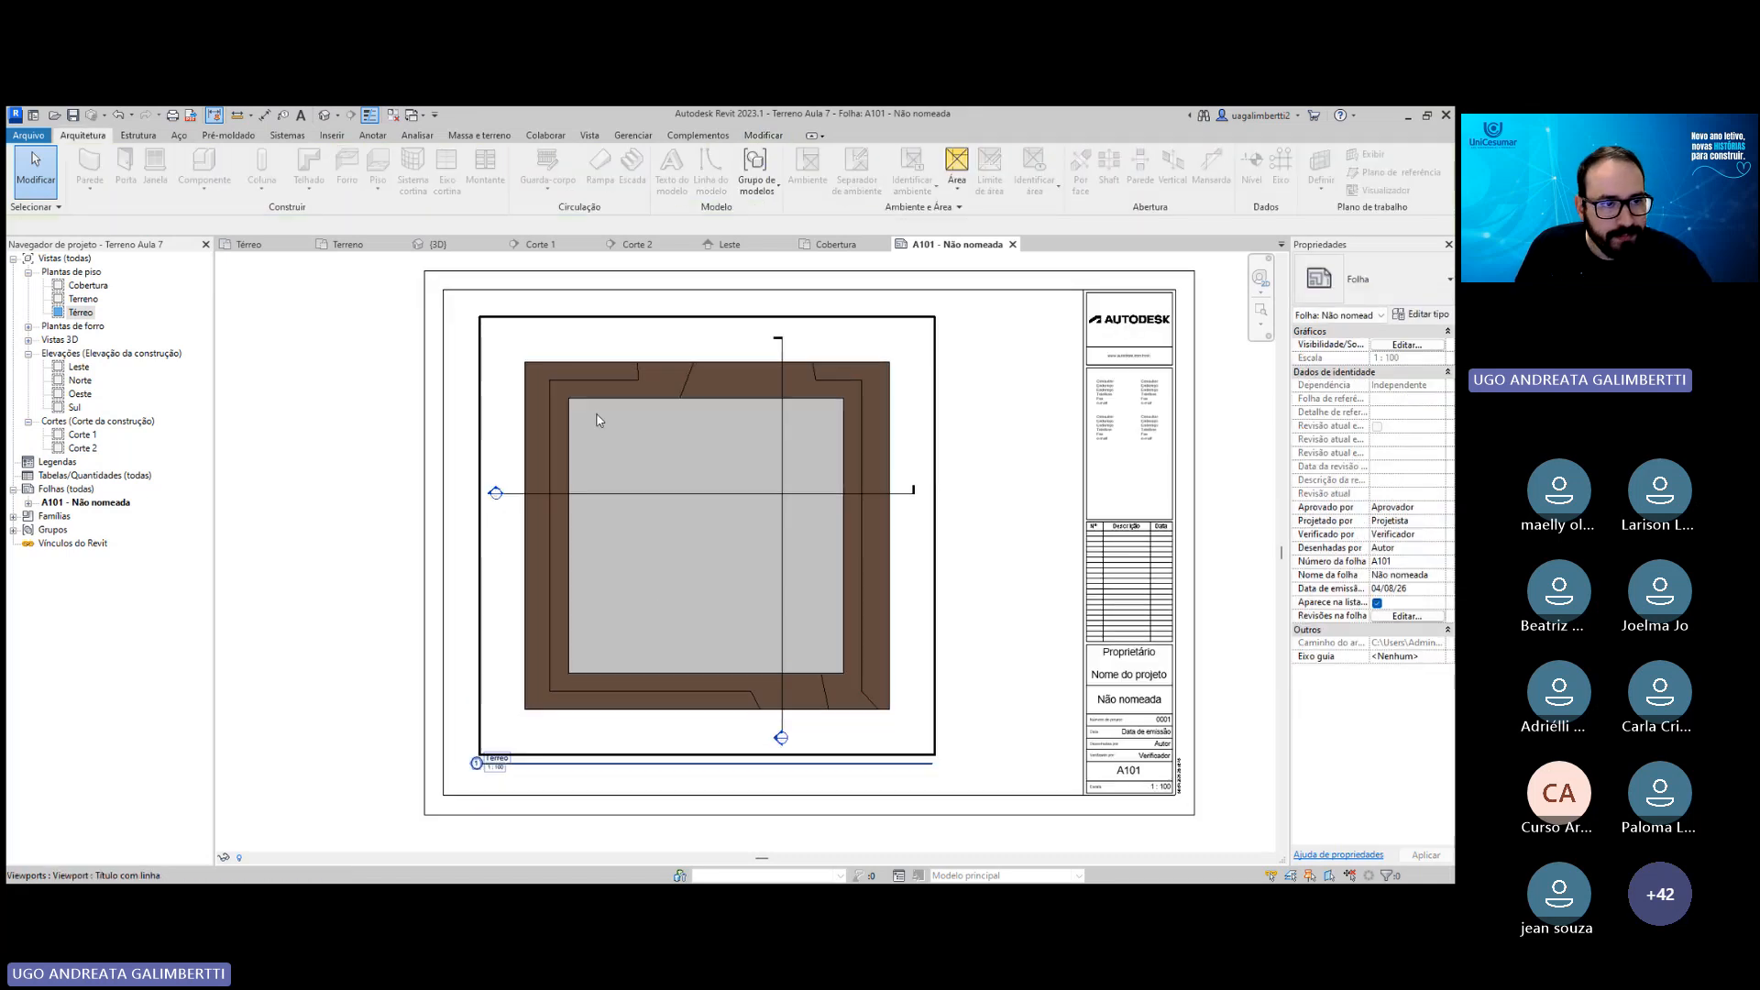
Return to the Térreo plan view for editing.
{"action": "double_click", "coordinate": [80, 312]}
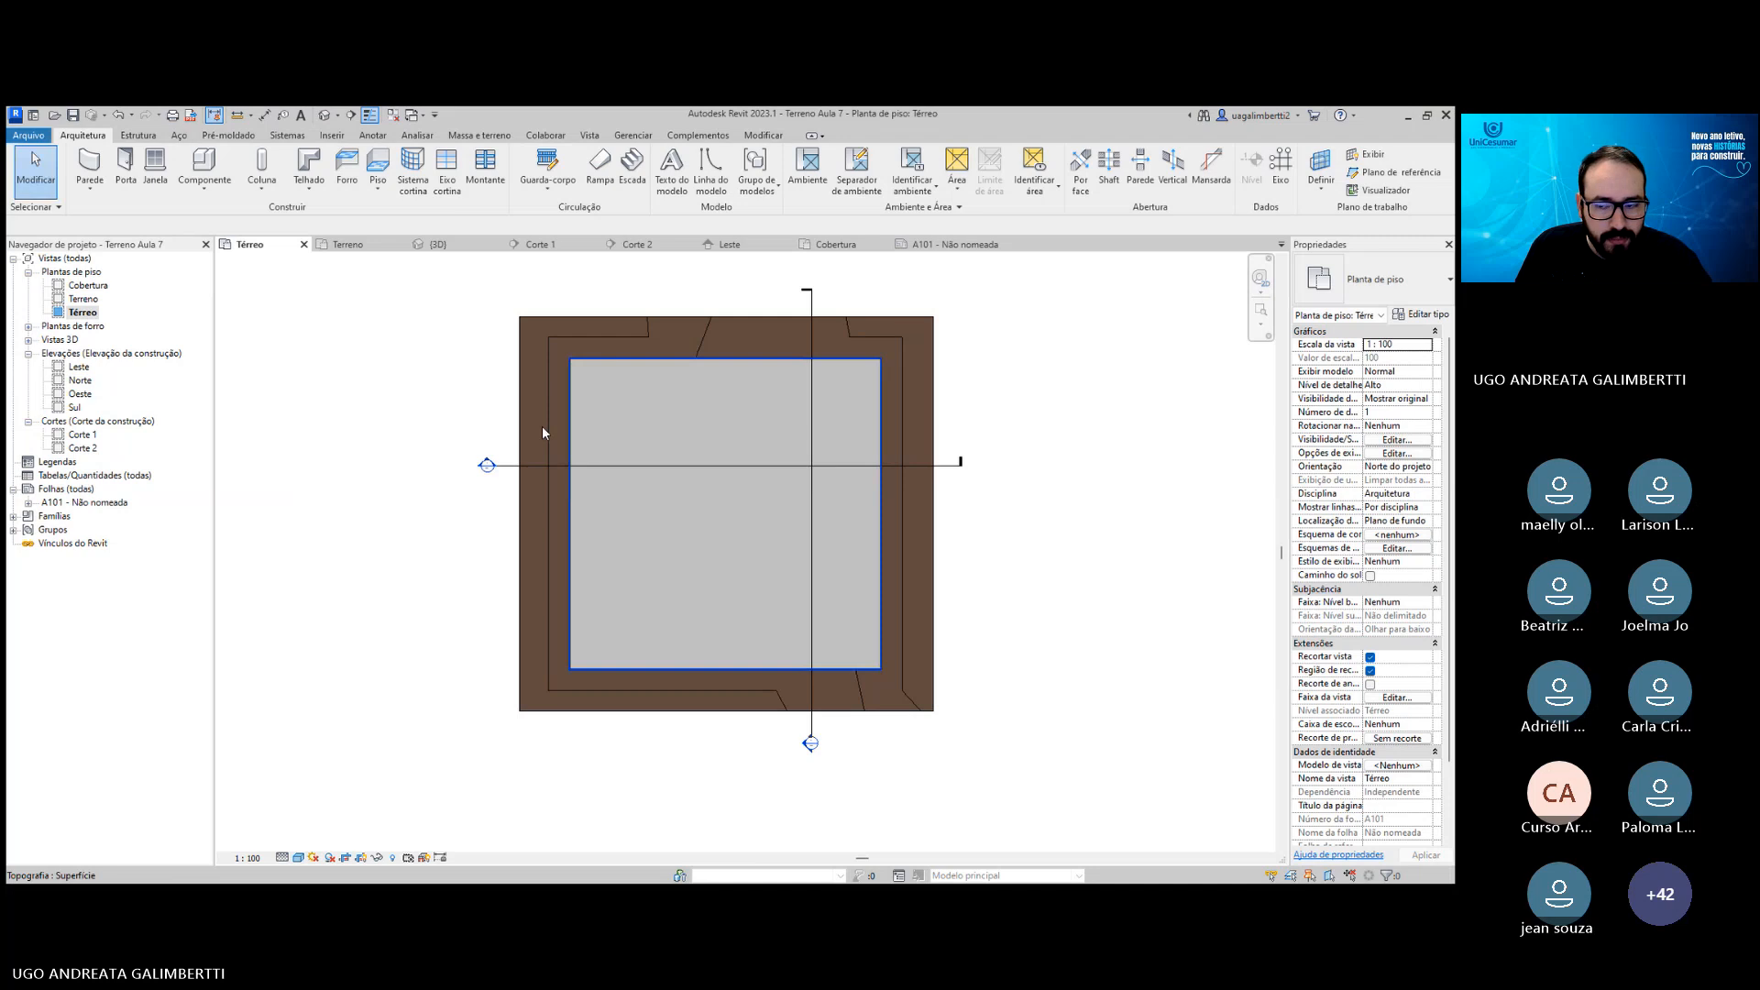
{"action": "middle_click_drag", "start_coordinate": [541, 426], "coordinate": [624, 419]}
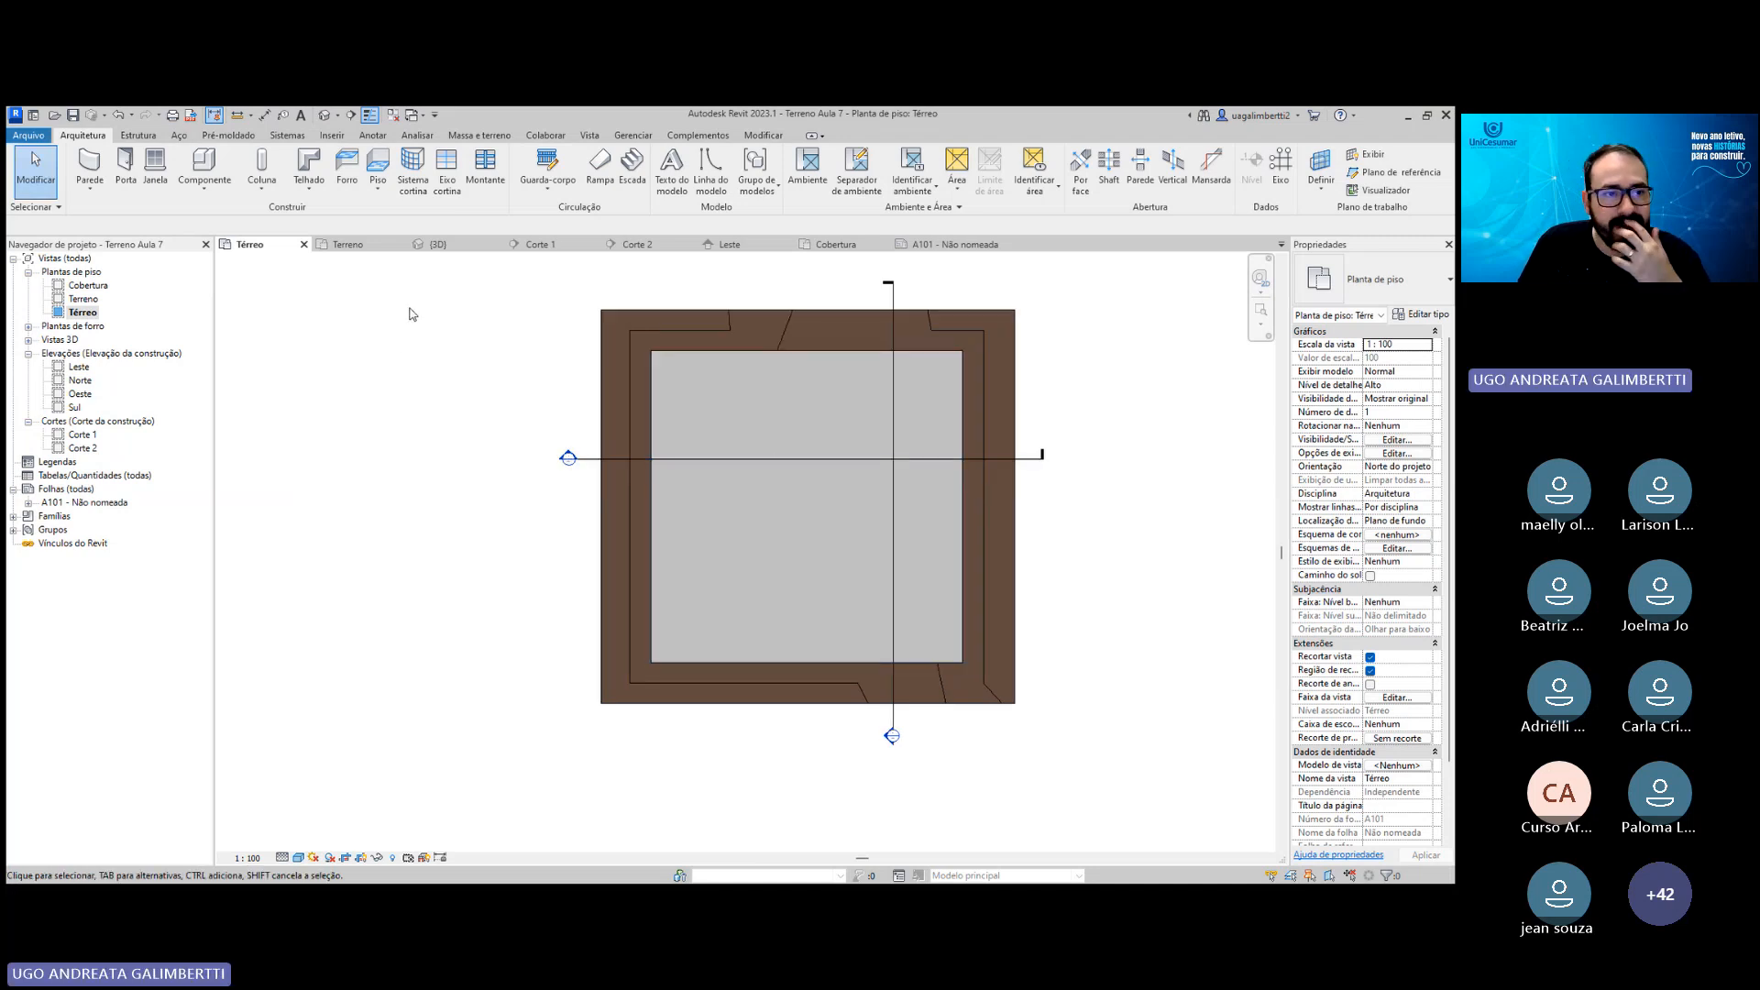
{"action": "left_click", "coordinate": [89, 165]}
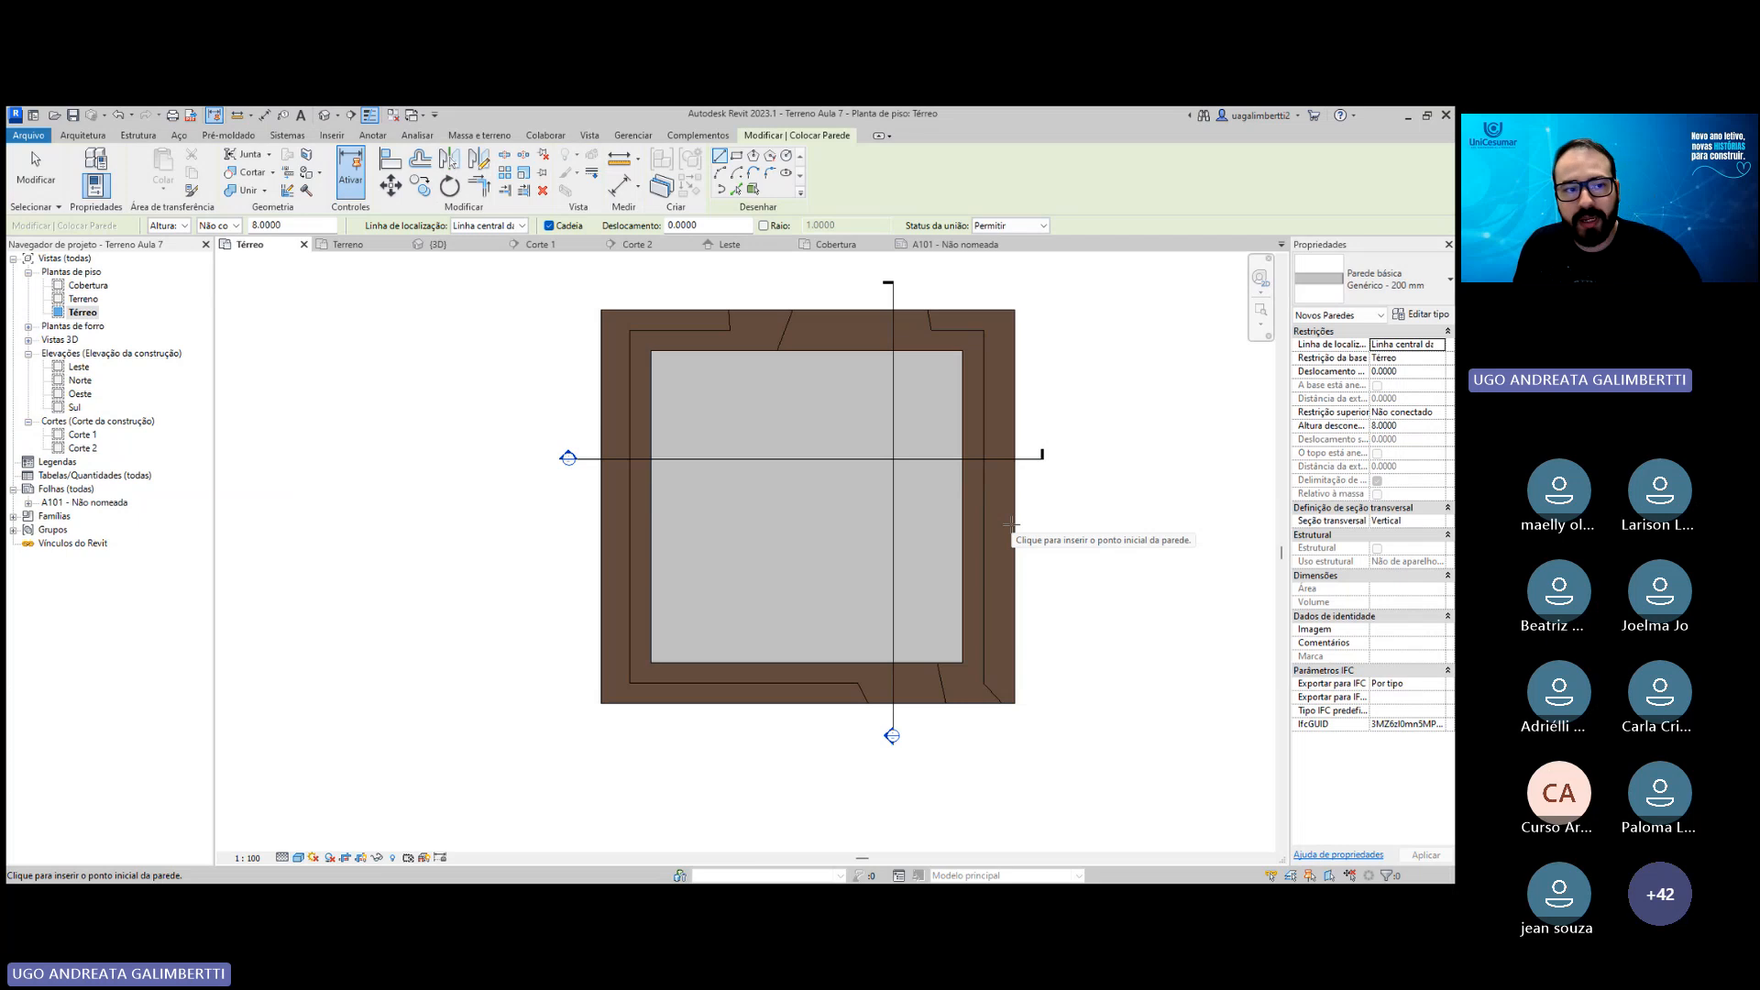
{"action": "key", "text": "Escape"}
{"action": "key", "text": "Escape"}
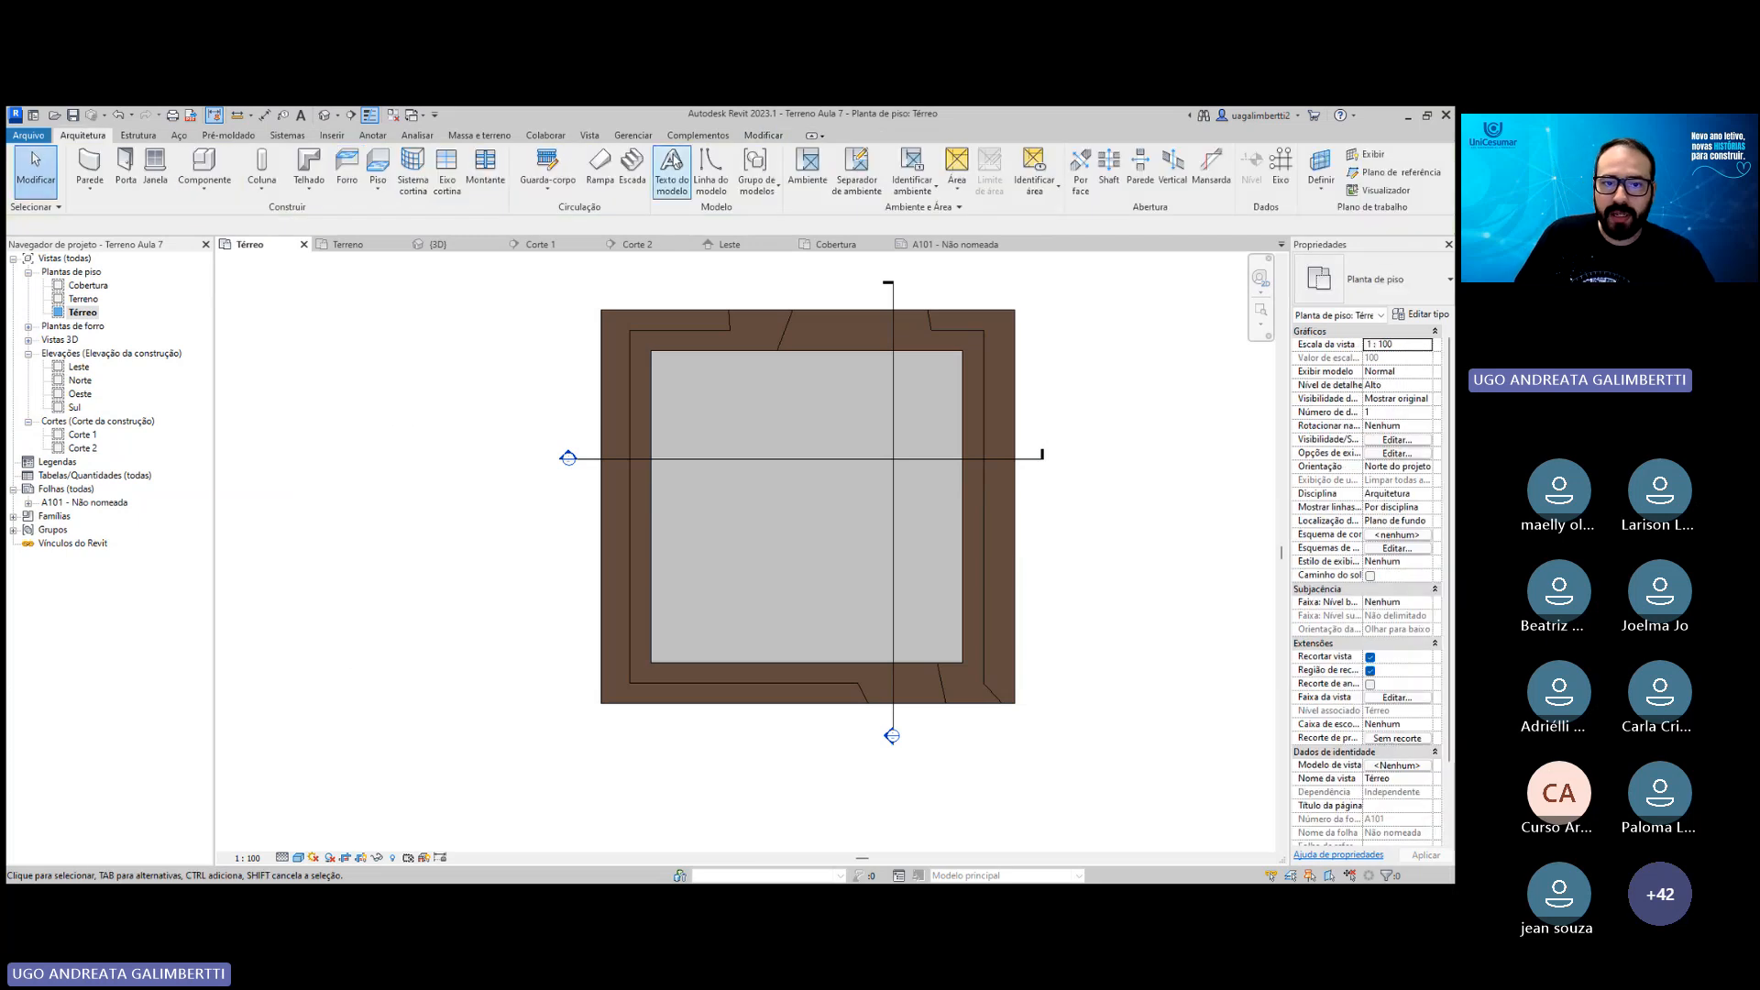
Draw a 3 m thin detail line westward along the platform's north edge, starting at its northeast corner.
{"action": "left_click", "coordinate": [332, 135]}
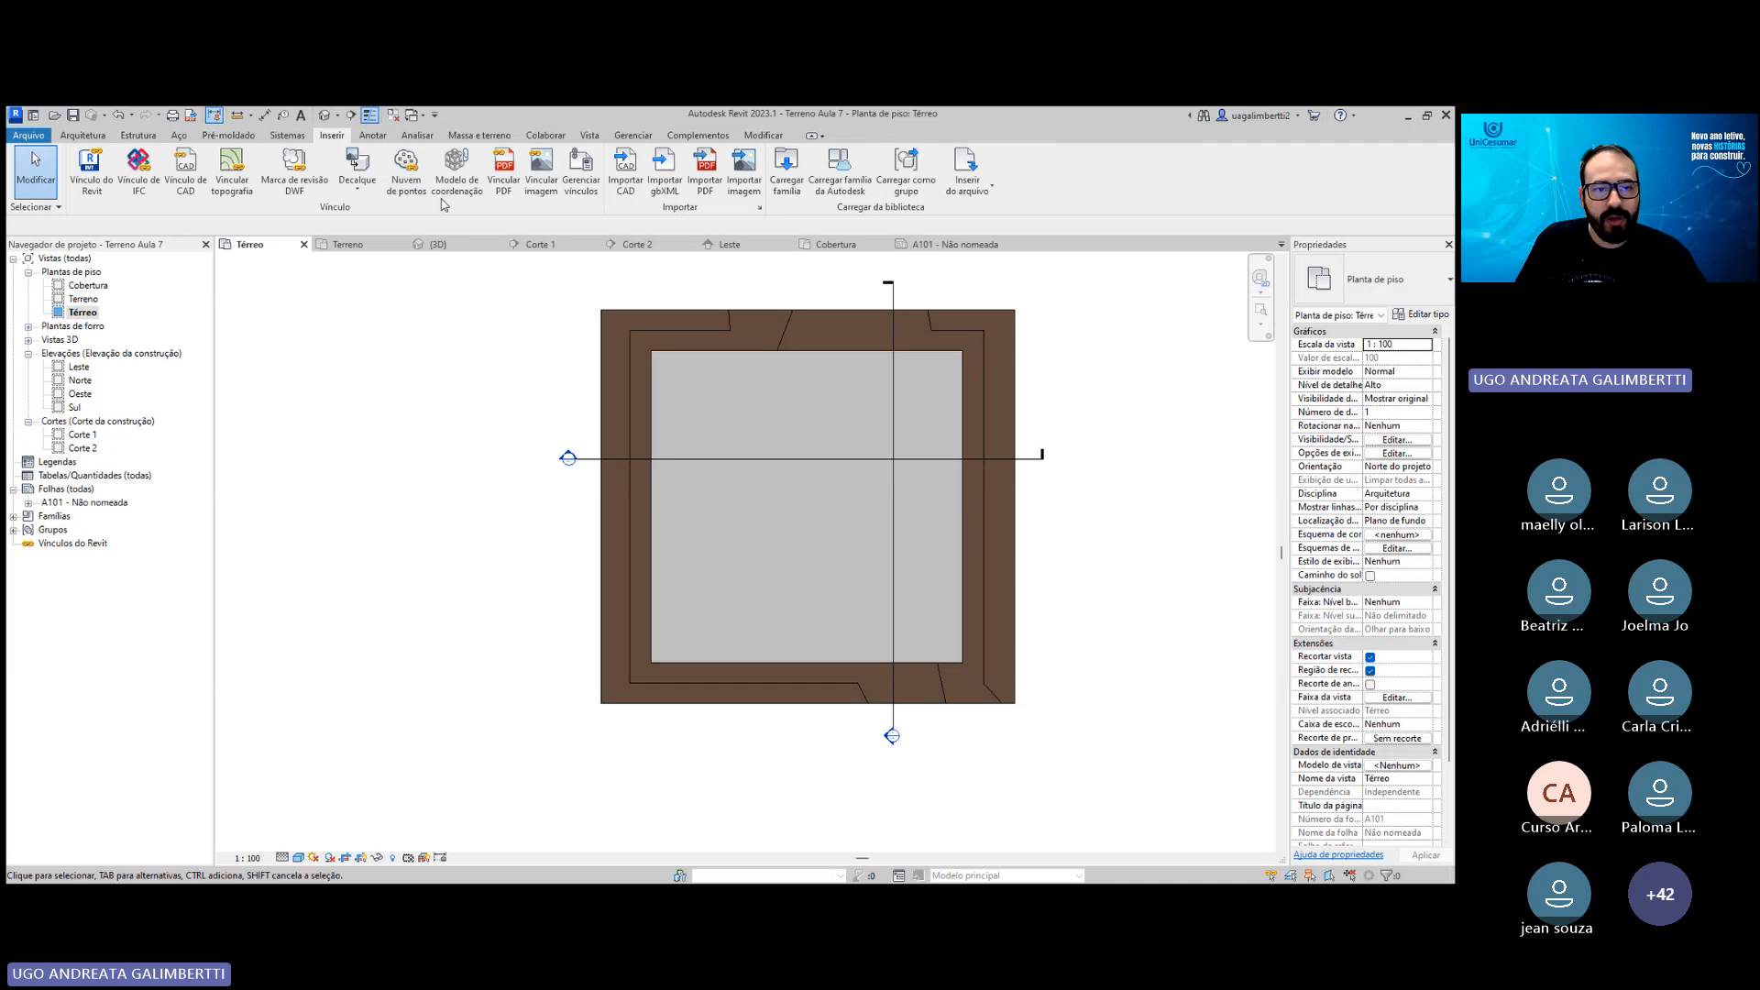
{"action": "left_click", "coordinate": [372, 135]}
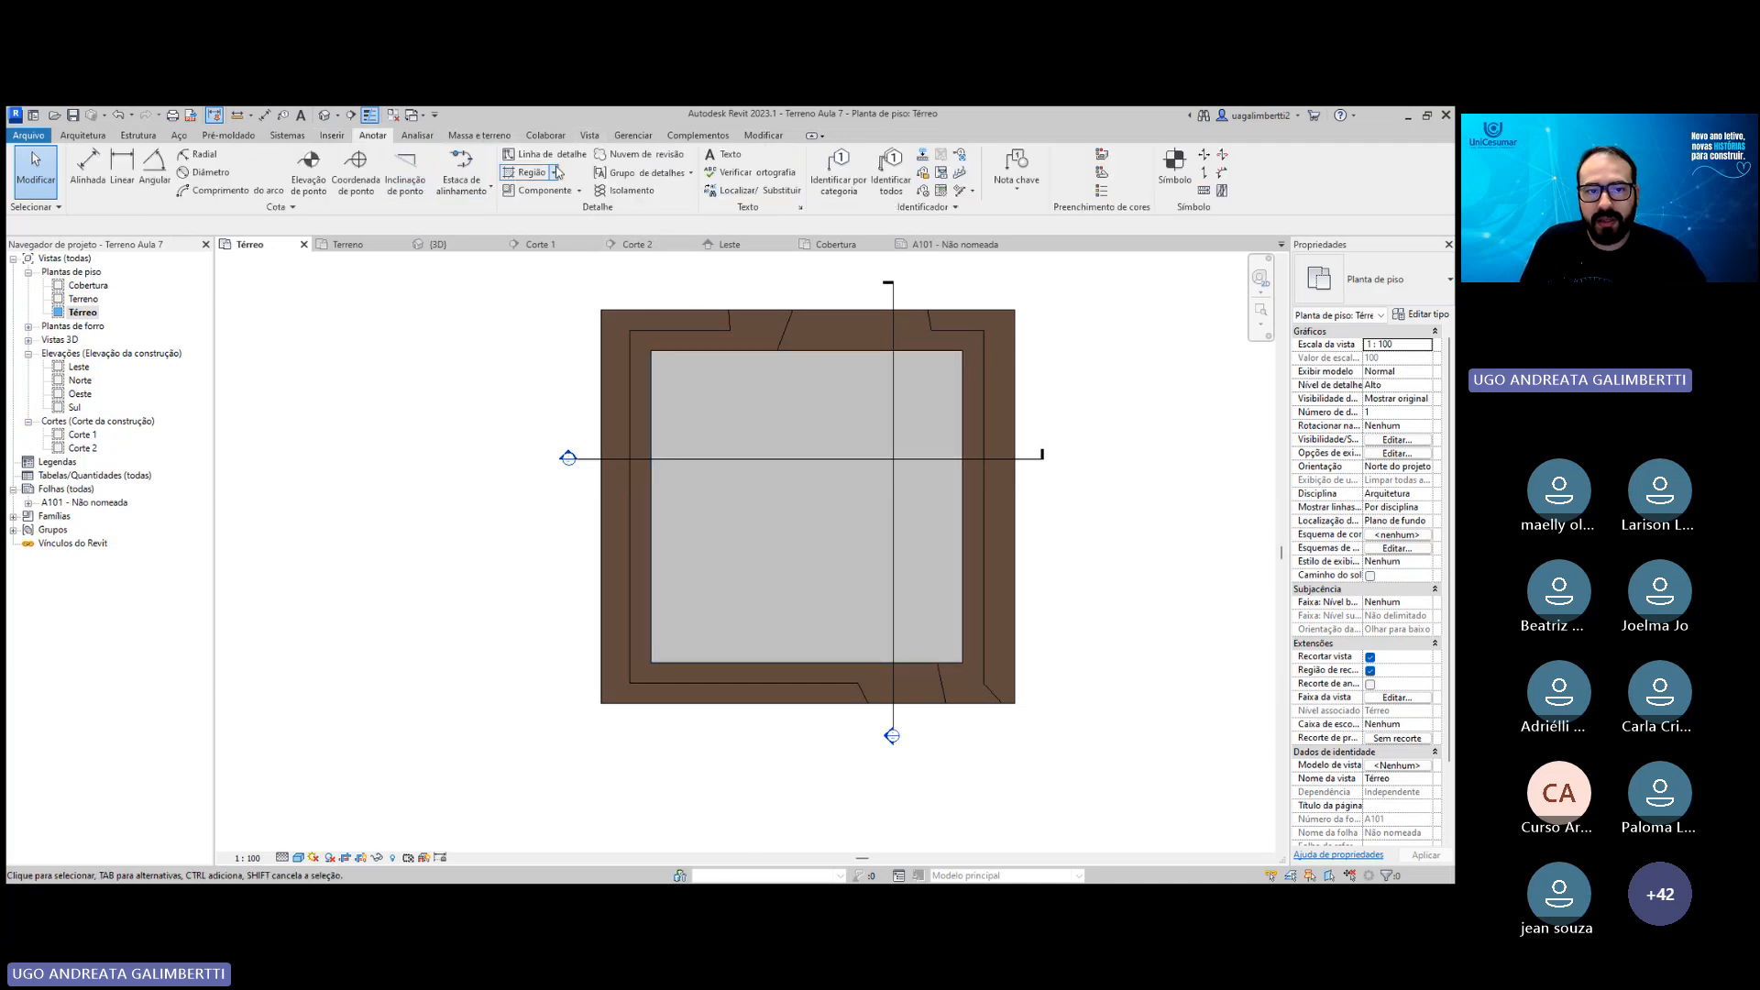
{"action": "left_click", "coordinate": [522, 157]}
{"action": "scroll", "coordinate": [701, 347], "scroll_direction": "up", "scroll_amount": 2}
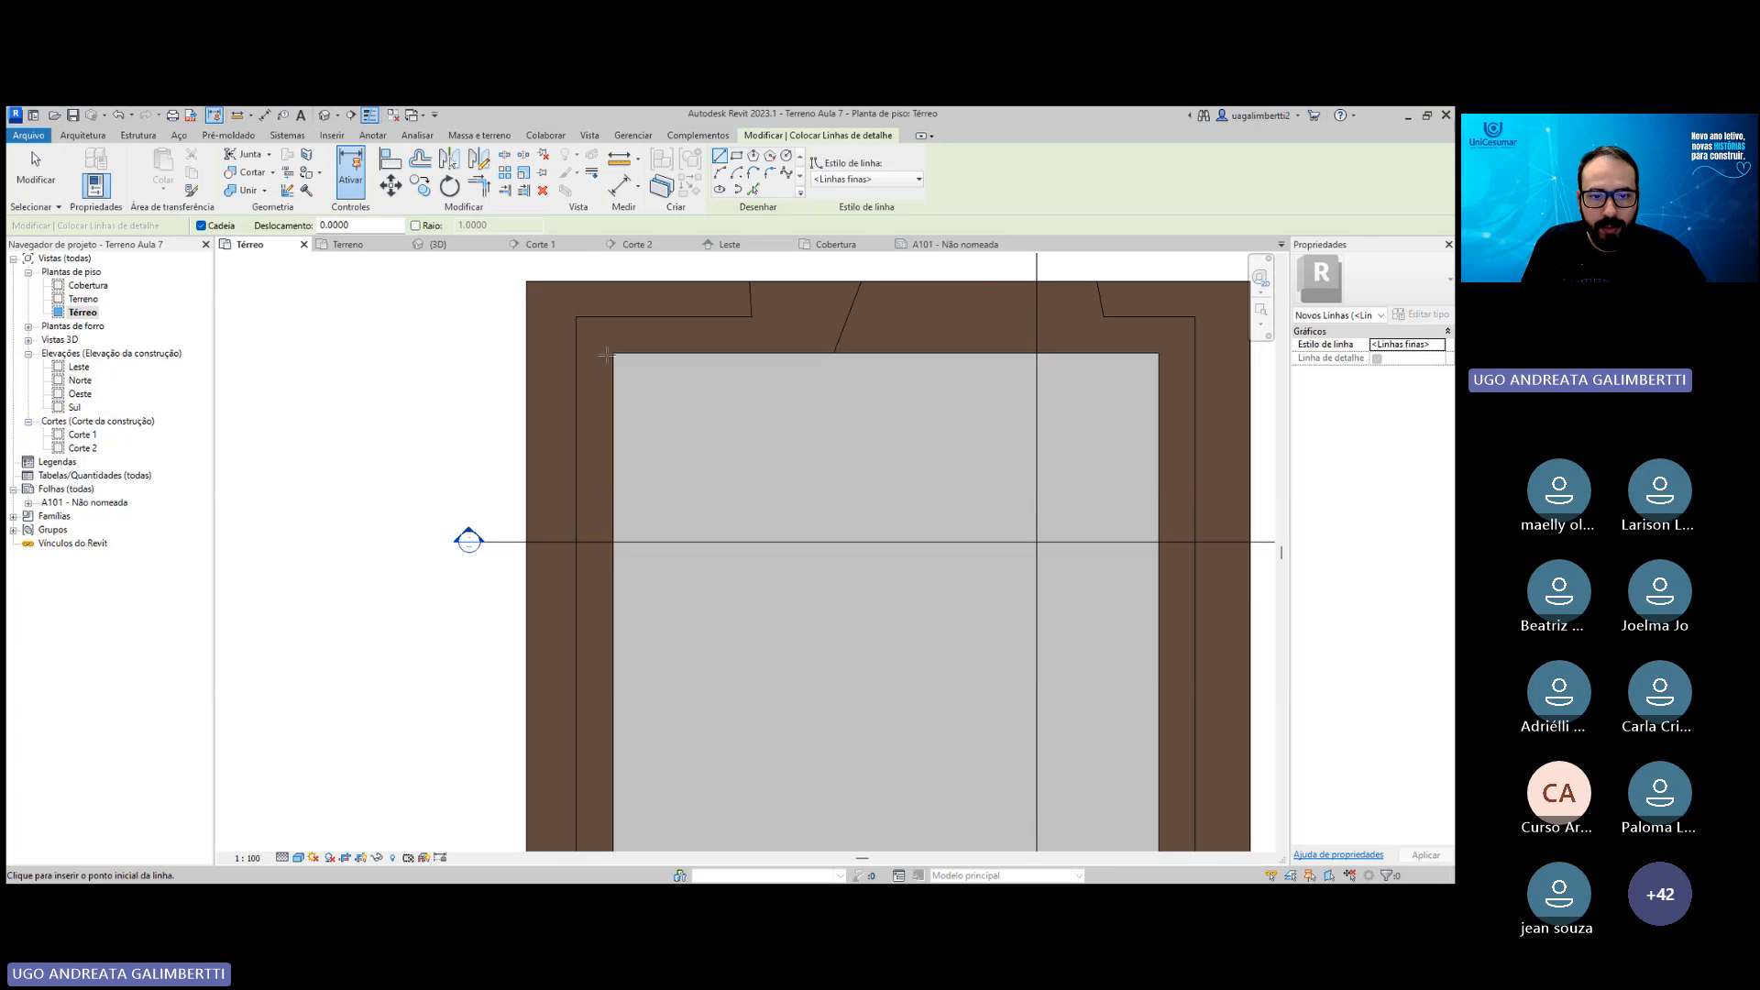
{"action": "middle_click_drag", "start_coordinate": [1127, 379], "coordinate": [850, 402]}
{"action": "scroll", "coordinate": [875, 391], "scroll_direction": "up", "scroll_amount": 1}
{"action": "left_click", "coordinate": [882, 369]}
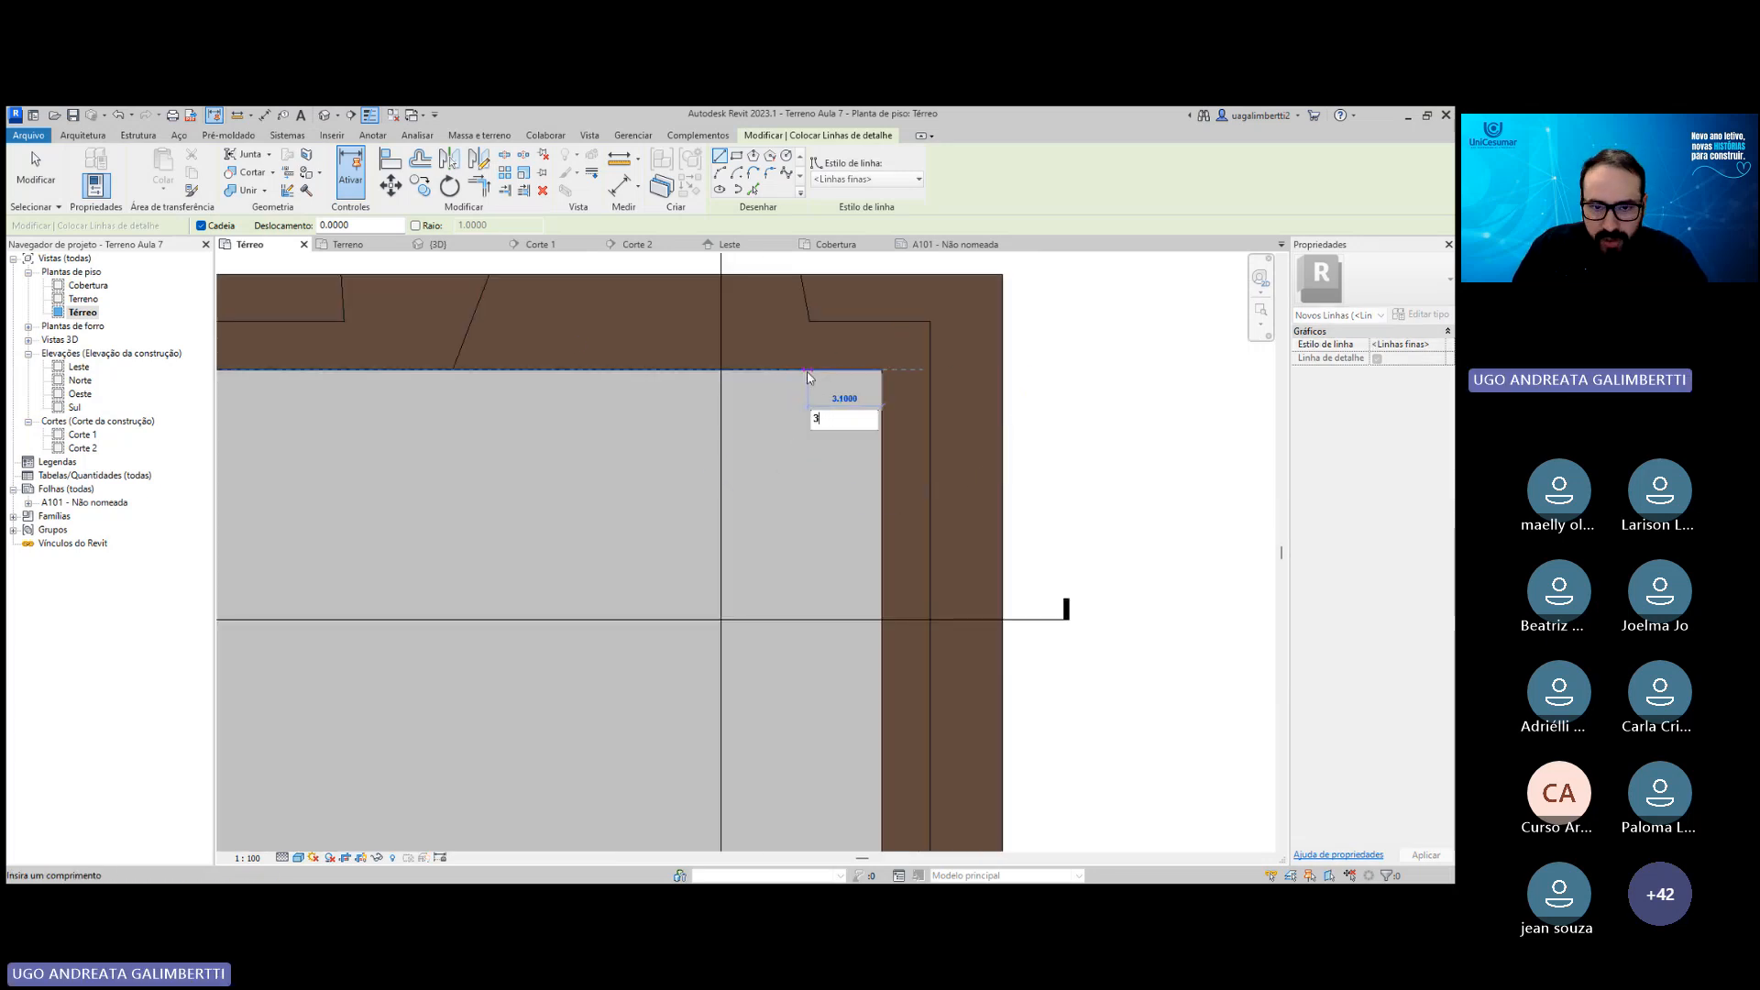
{"action": "left_click", "coordinate": [809, 370]}
{"action": "scroll", "coordinate": [839, 638], "scroll_direction": "down", "scroll_amount": 1}
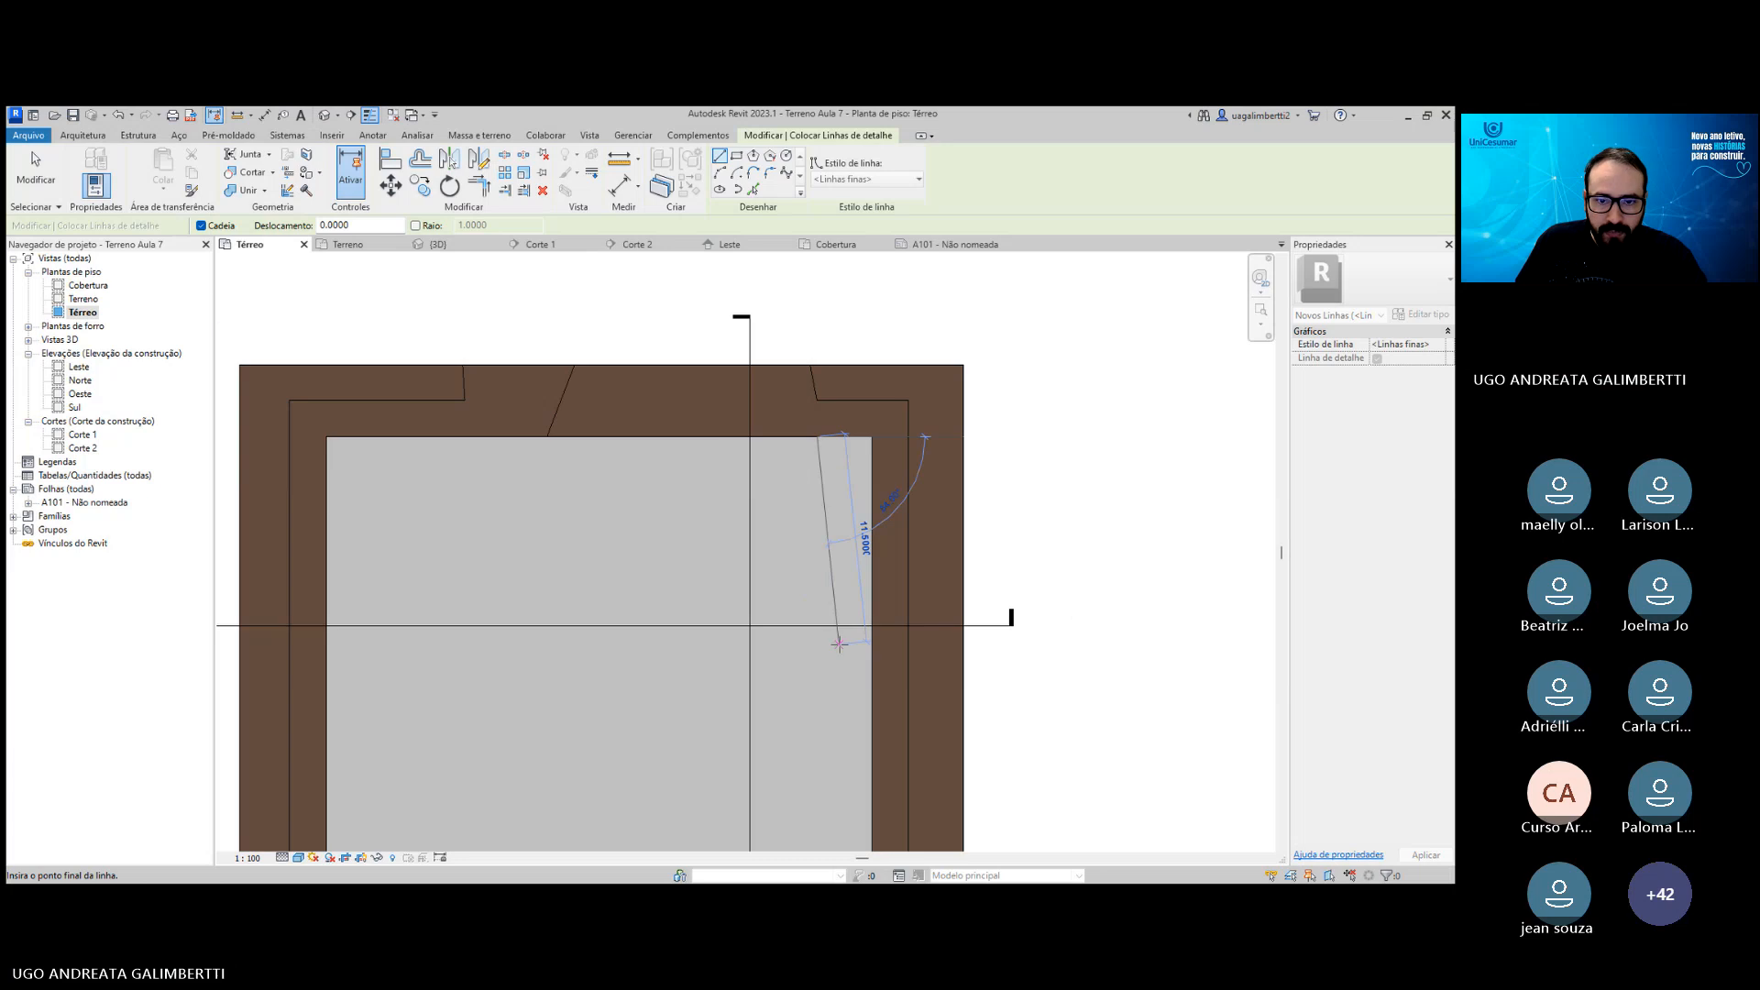
Continue the detail line 30 m straight down to the platform's south edge and end the chain.
{"action": "middle_click_drag", "start_coordinate": [840, 818], "coordinate": [791, 587]}
{"action": "left_click", "coordinate": [768, 745]}
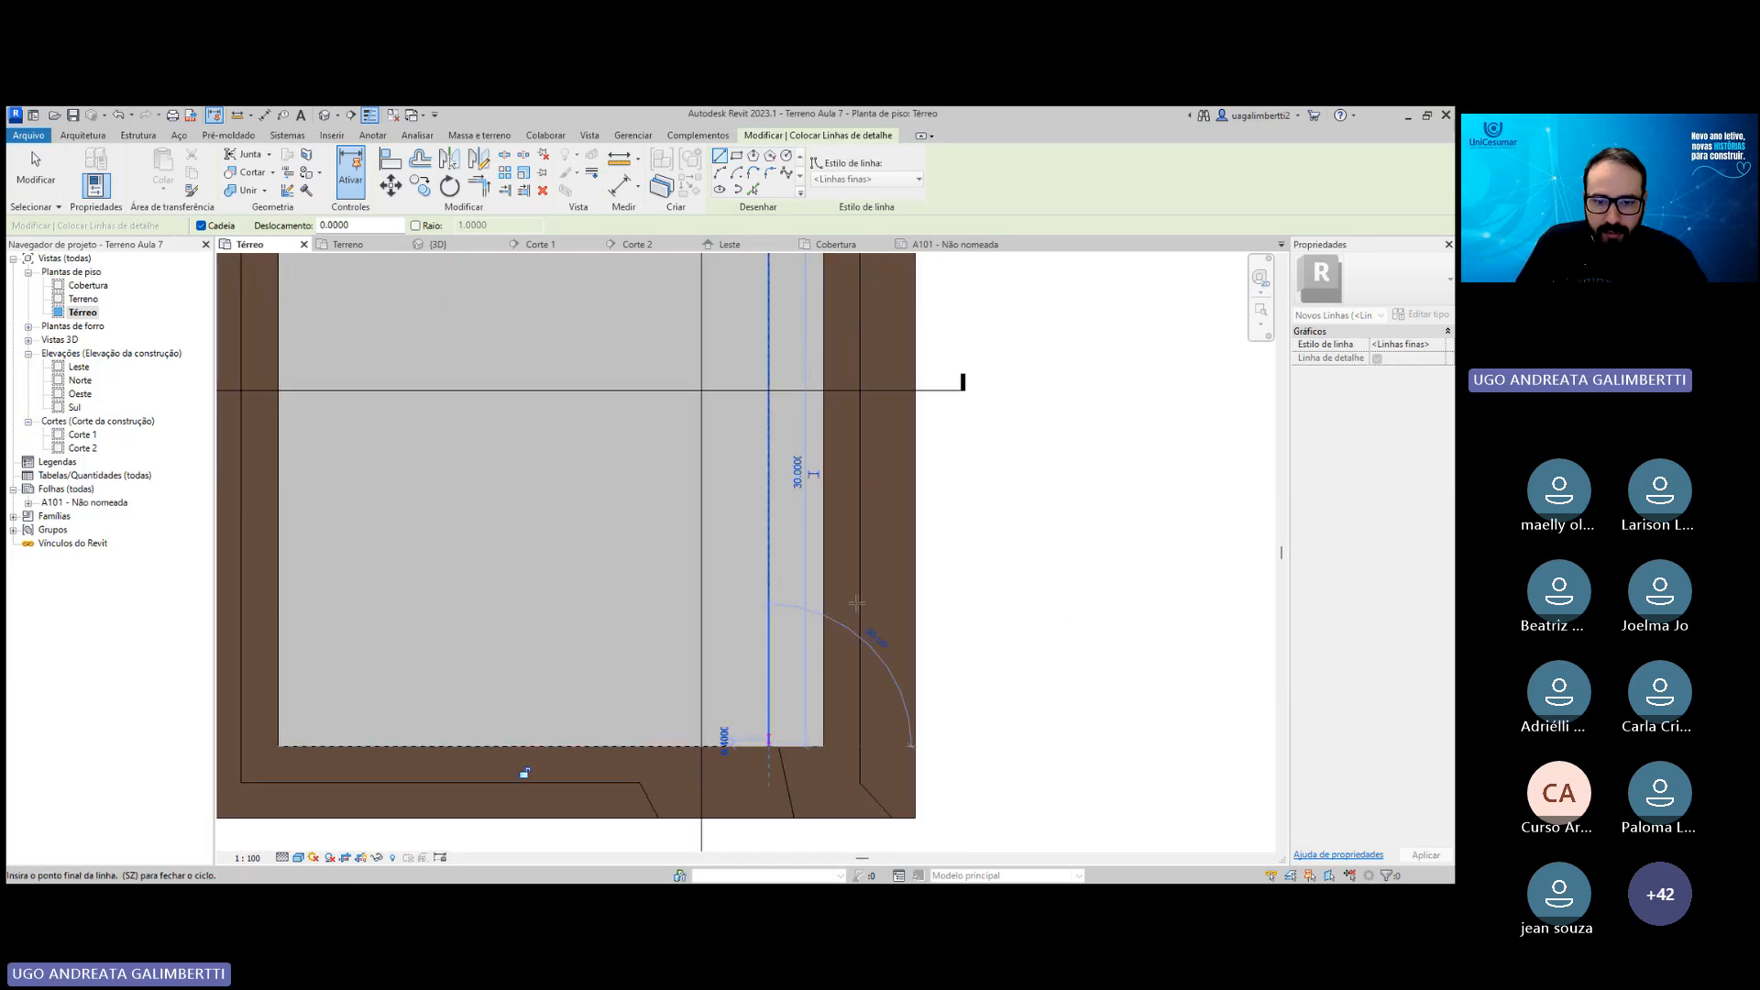
{"action": "scroll", "coordinate": [782, 652], "scroll_direction": "down", "scroll_amount": 1}
{"action": "scroll", "coordinate": [736, 447], "scroll_direction": "up", "scroll_amount": 1}
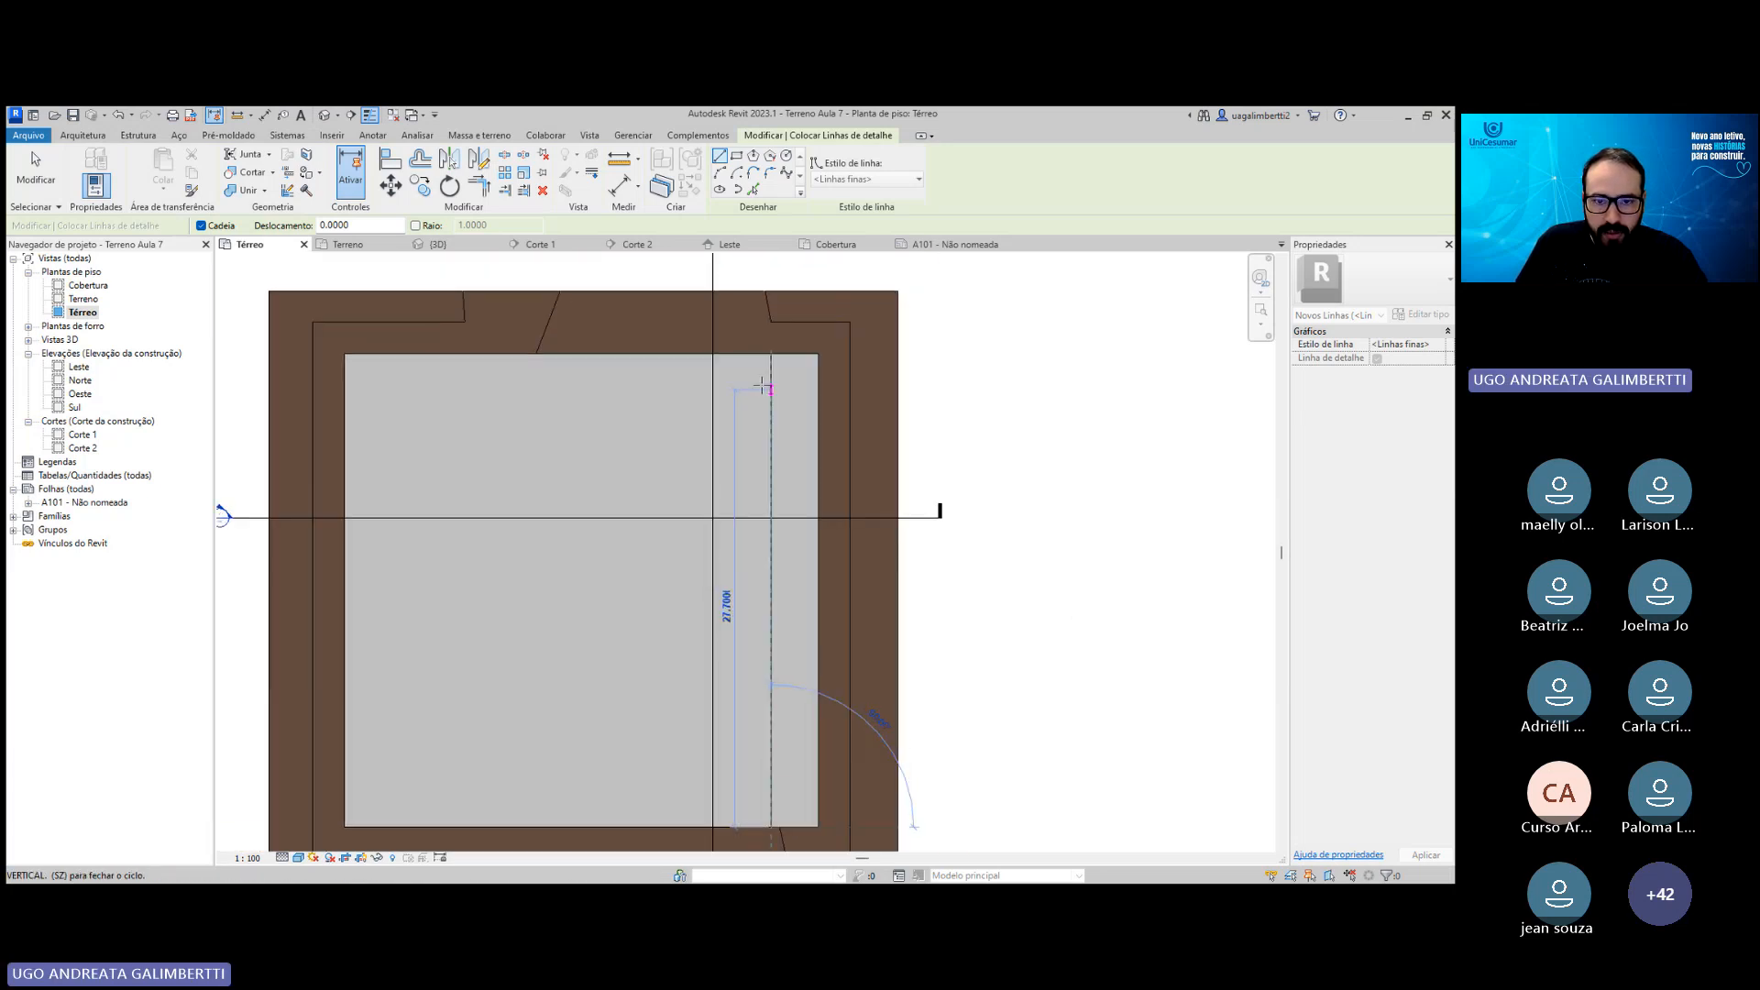
{"action": "key", "text": "Escape"}
Draw a 3 m detail line down from the vertical line's north end and continue it horizontally west across the platform.
{"action": "left_click", "coordinate": [771, 353]}
{"action": "scroll", "coordinate": [778, 404], "scroll_direction": "up", "scroll_amount": 1}
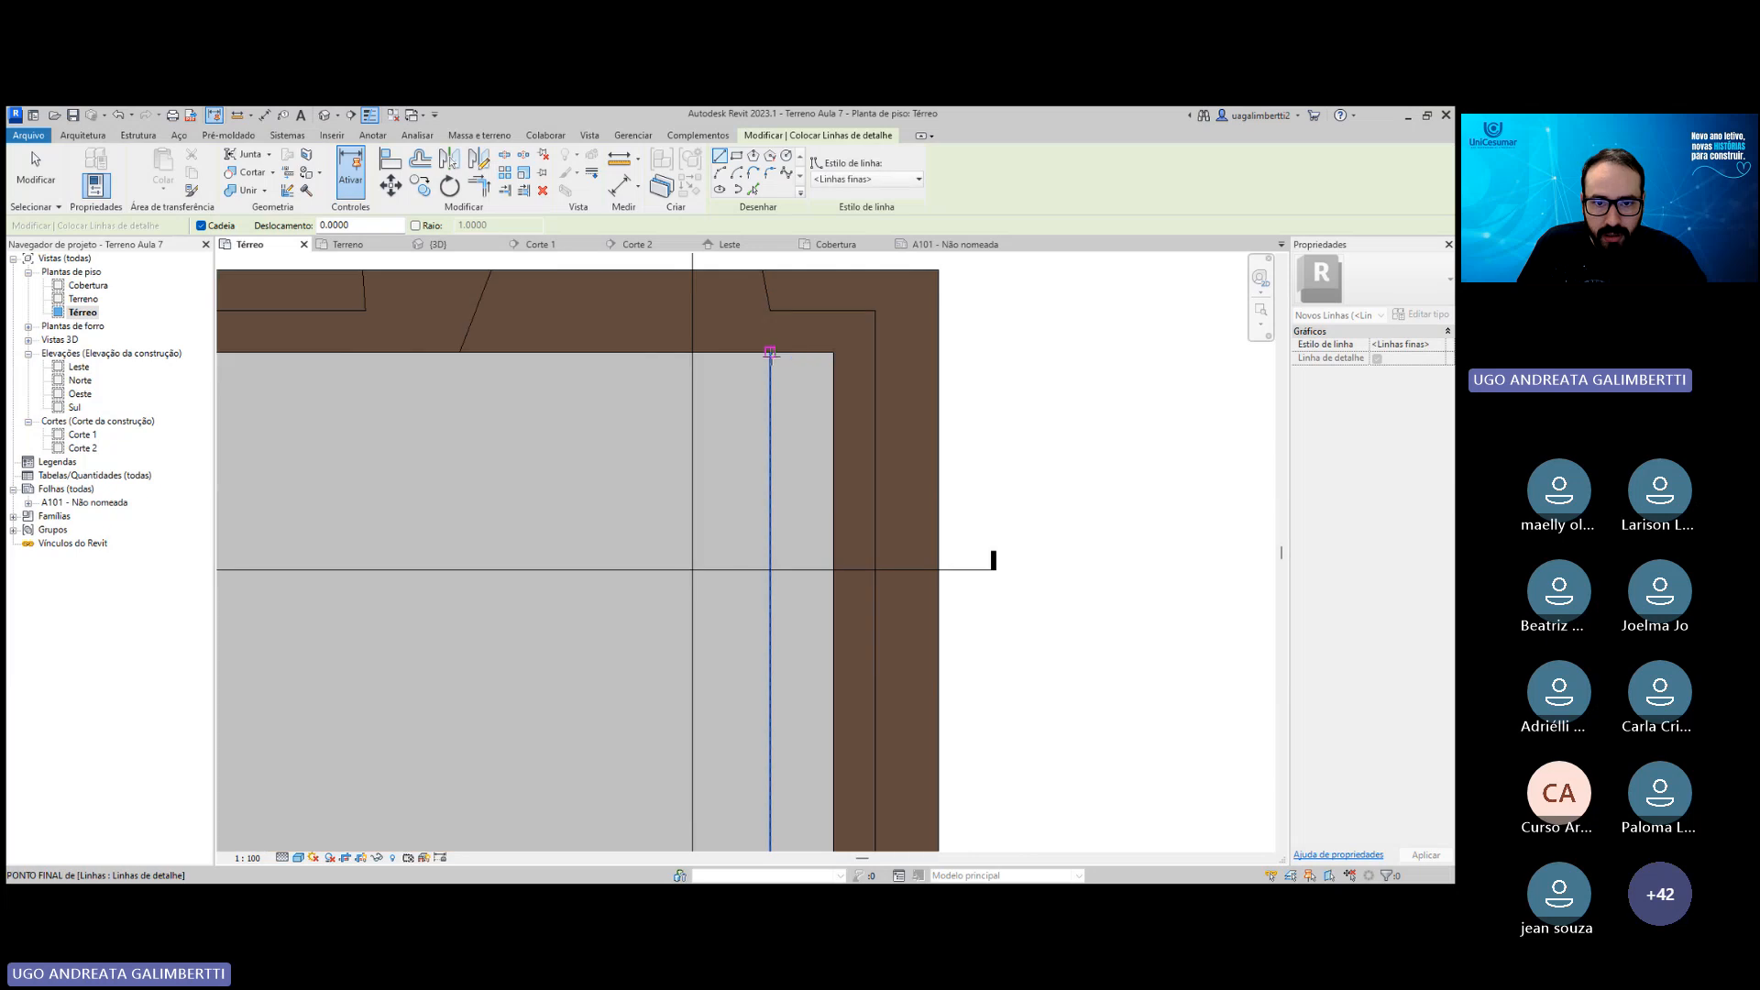
{"action": "left_click", "coordinate": [770, 413]}
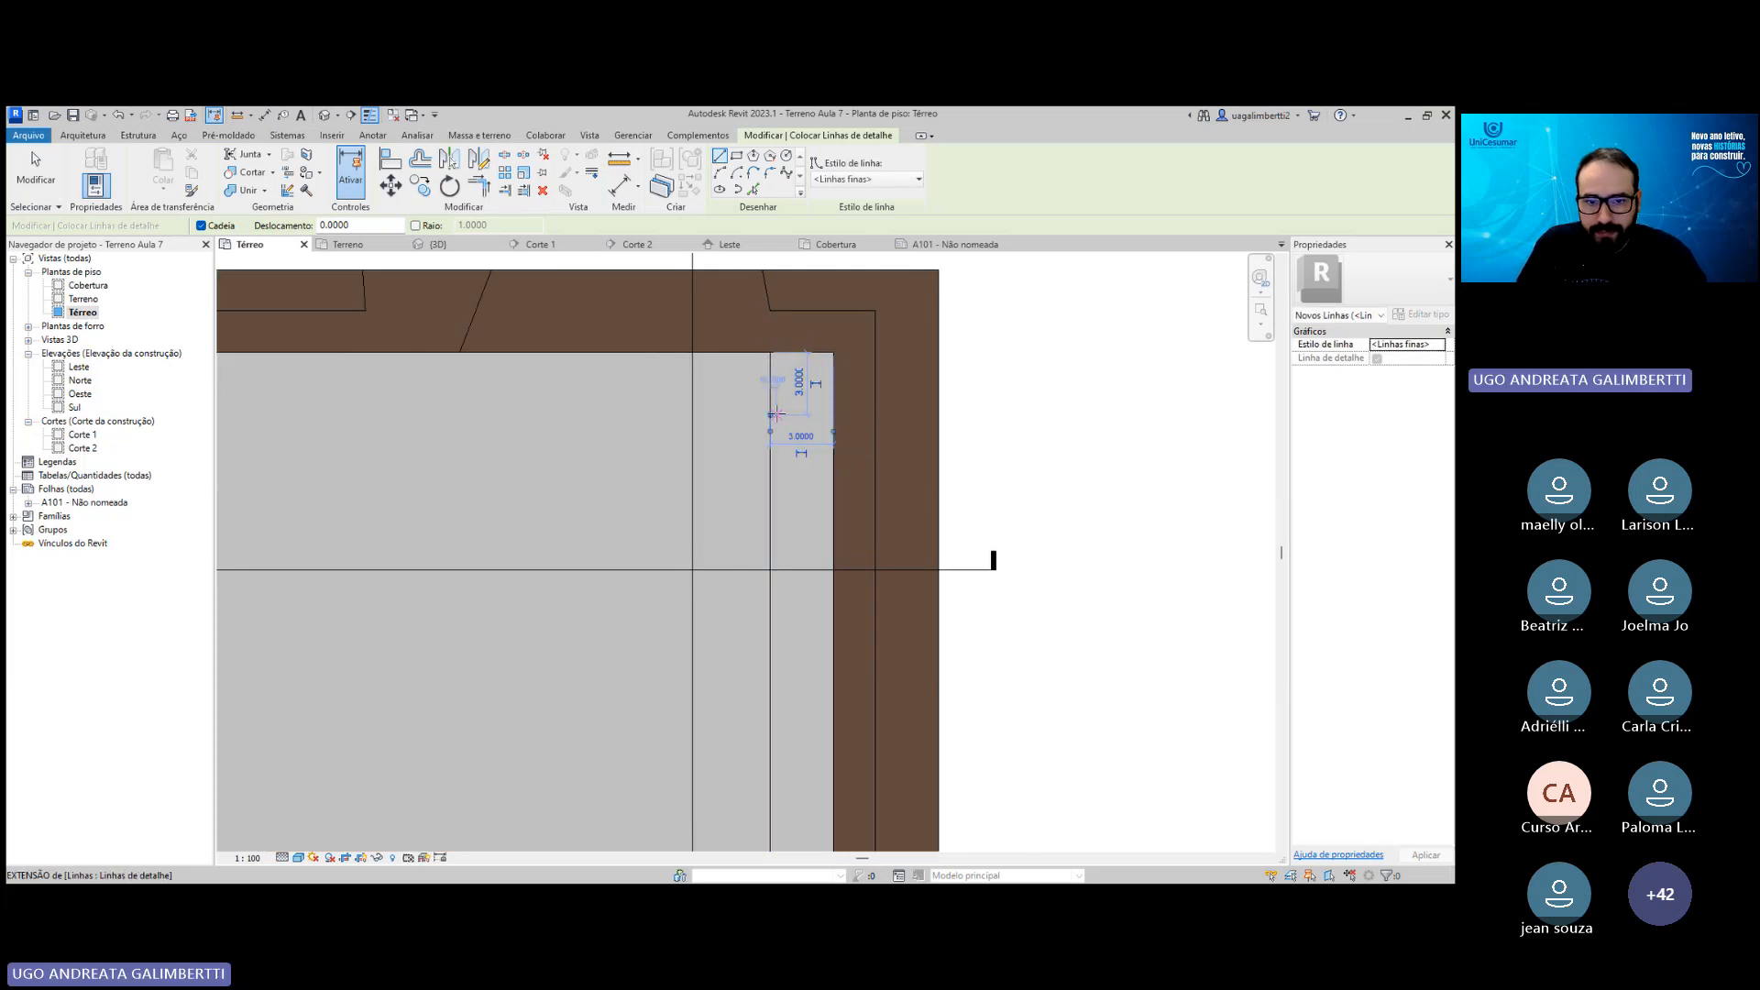
{"action": "scroll", "coordinate": [776, 414], "scroll_direction": "down", "scroll_amount": 2}
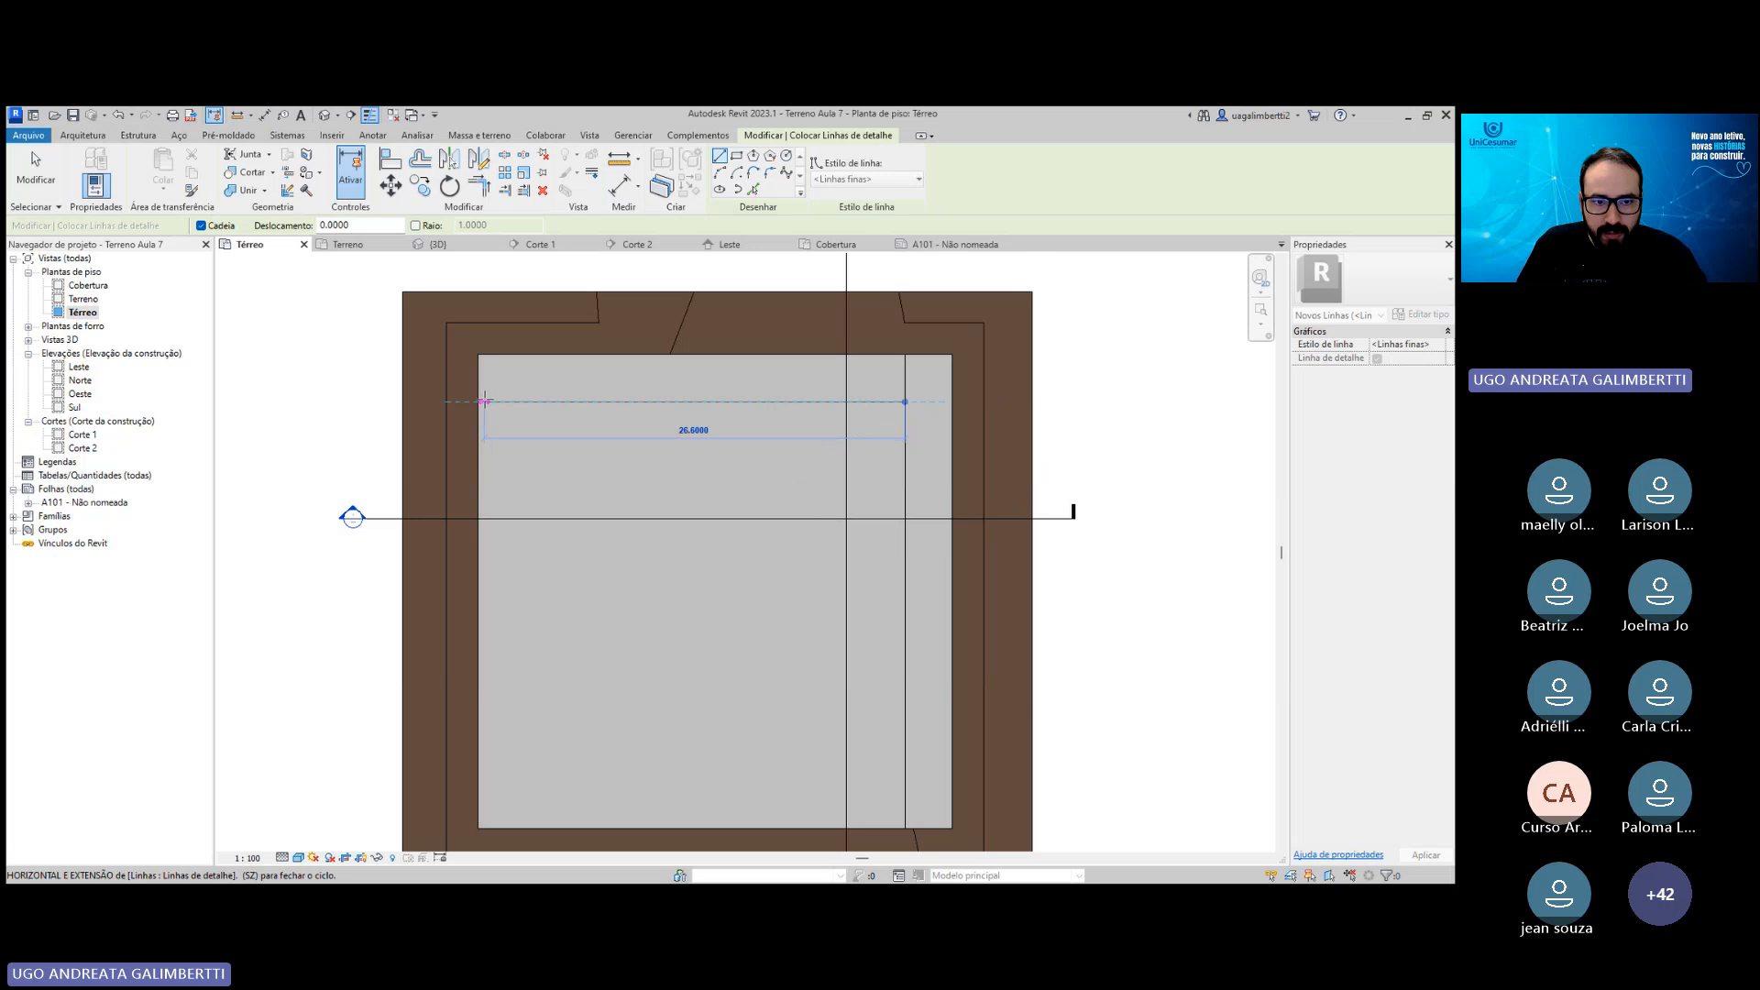
{"action": "left_click", "coordinate": [484, 401]}
{"action": "scroll", "coordinate": [912, 408], "scroll_direction": "up", "scroll_amount": 3}
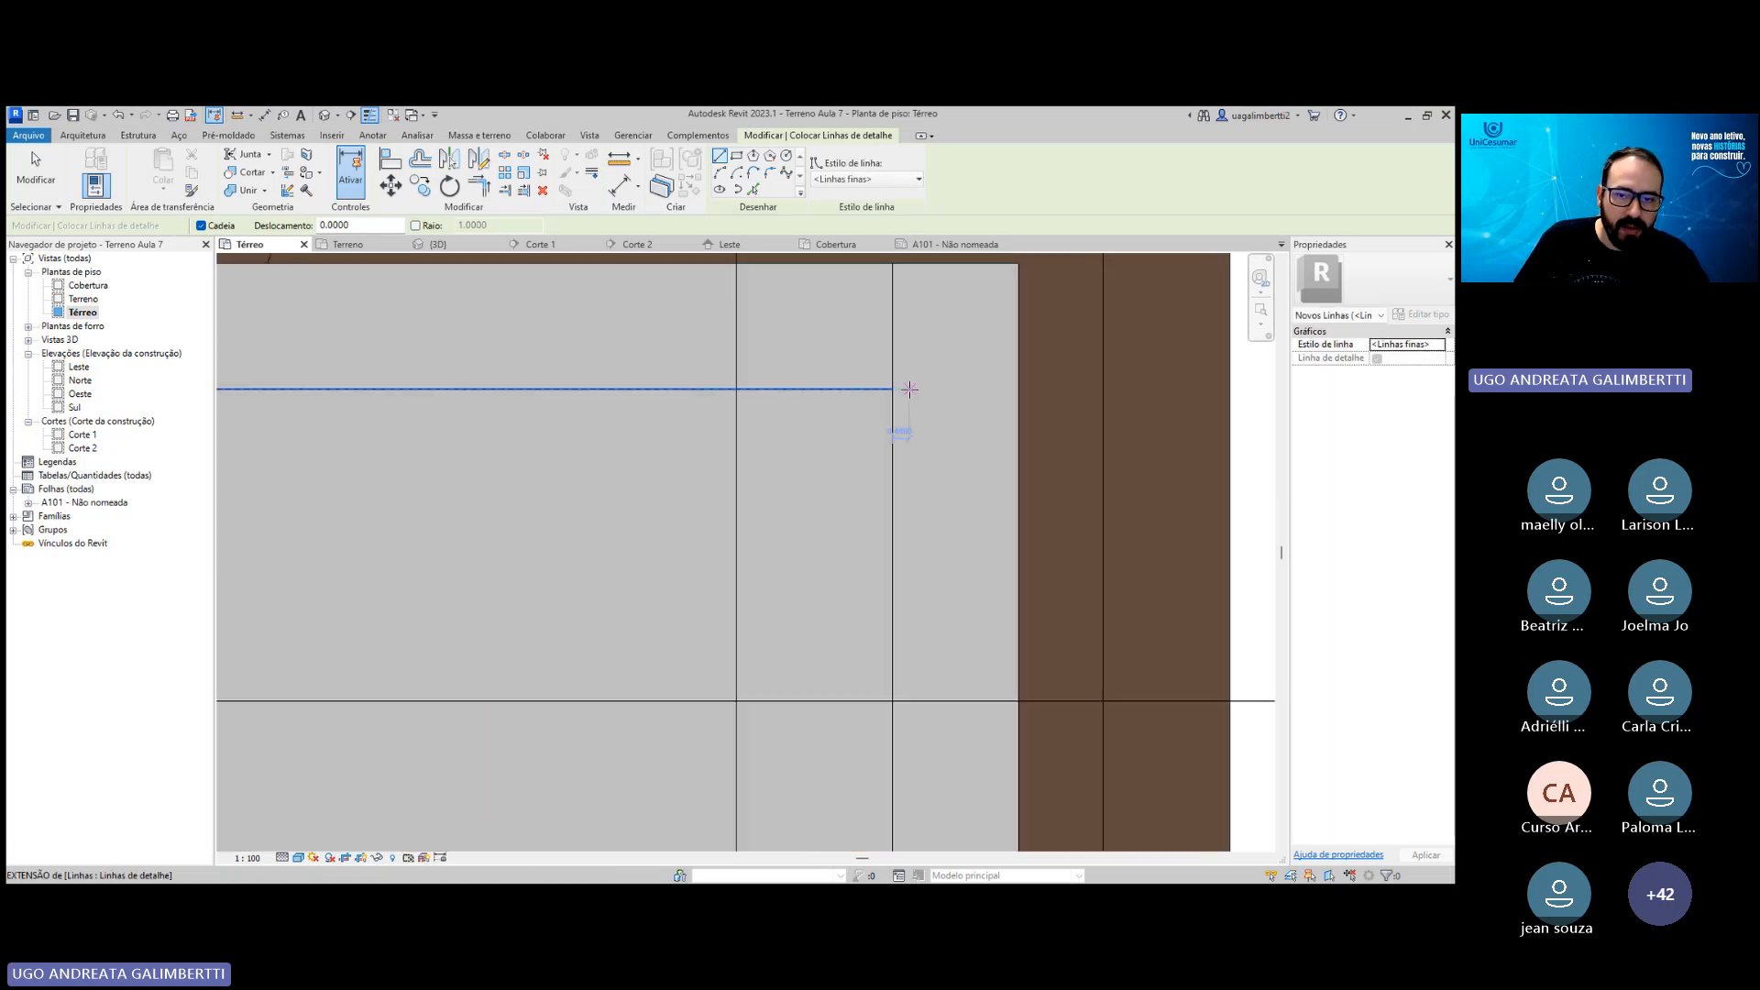
{"action": "key", "text": "Escape"}
{"action": "key", "text": "Escape"}
{"action": "scroll", "coordinate": [849, 361], "scroll_direction": "down", "scroll_amount": 2}
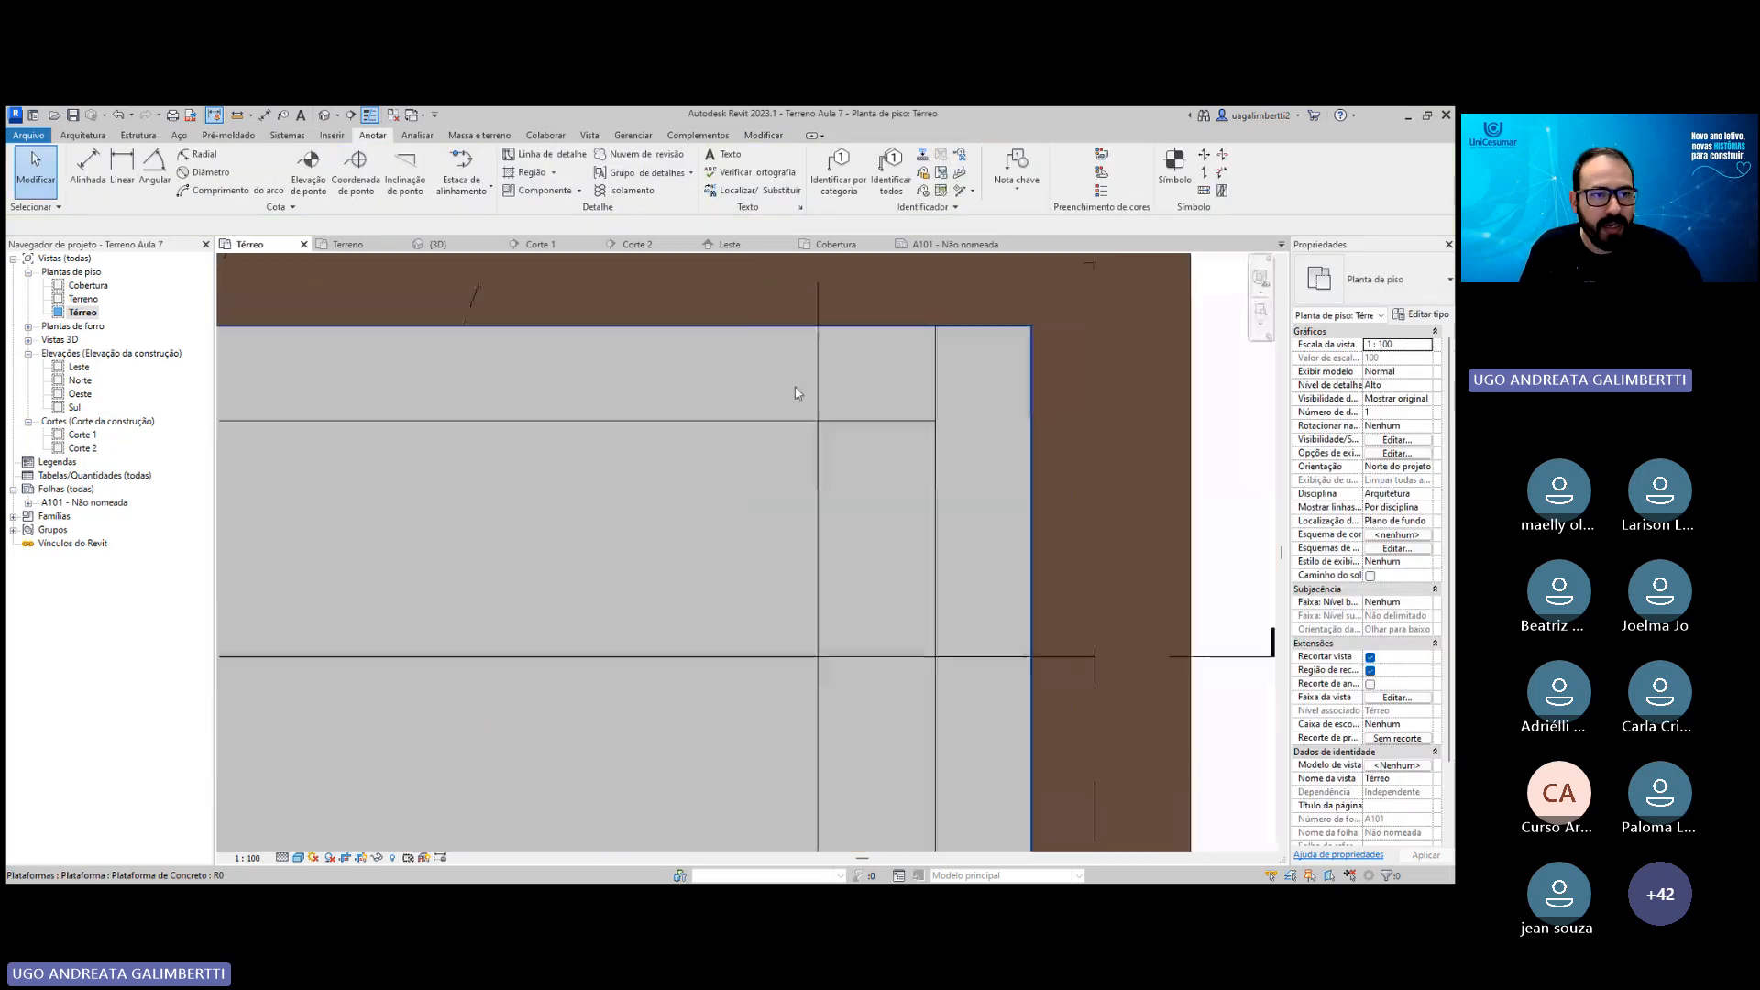
Start the Wall tool and set new walls to an unconnected (Não conectado) height of 3 m.
{"action": "left_click", "coordinate": [82, 135]}
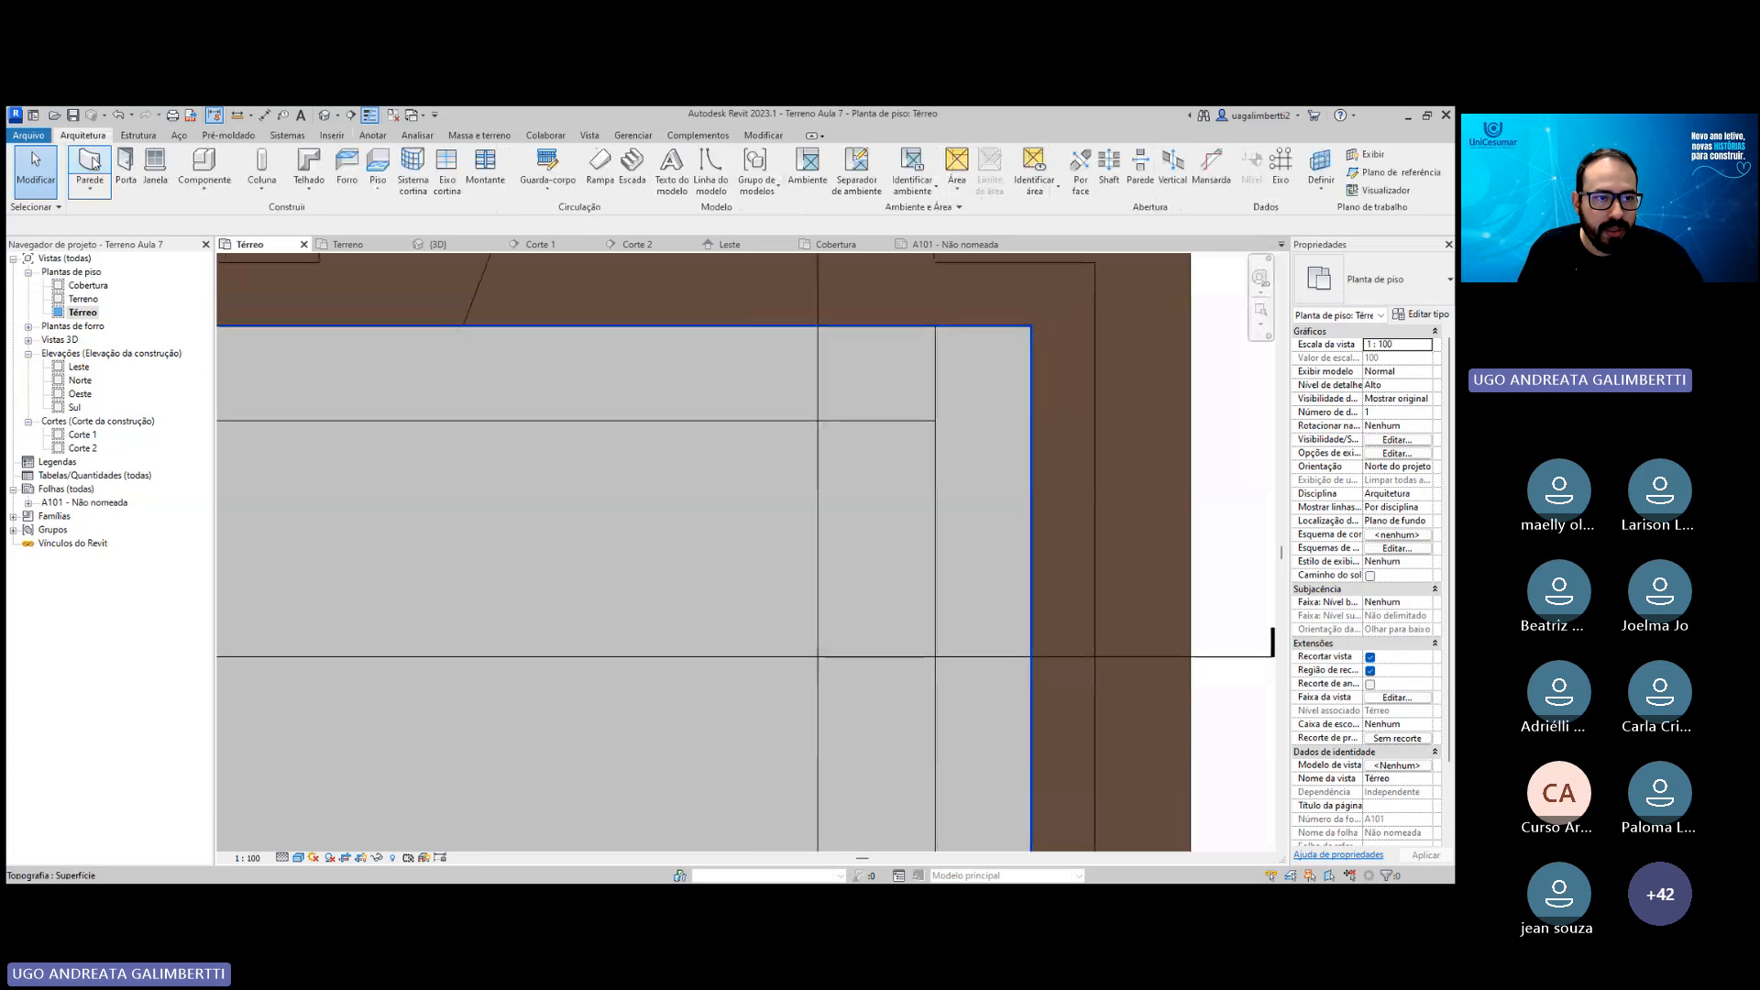
{"action": "left_click", "coordinate": [91, 163]}
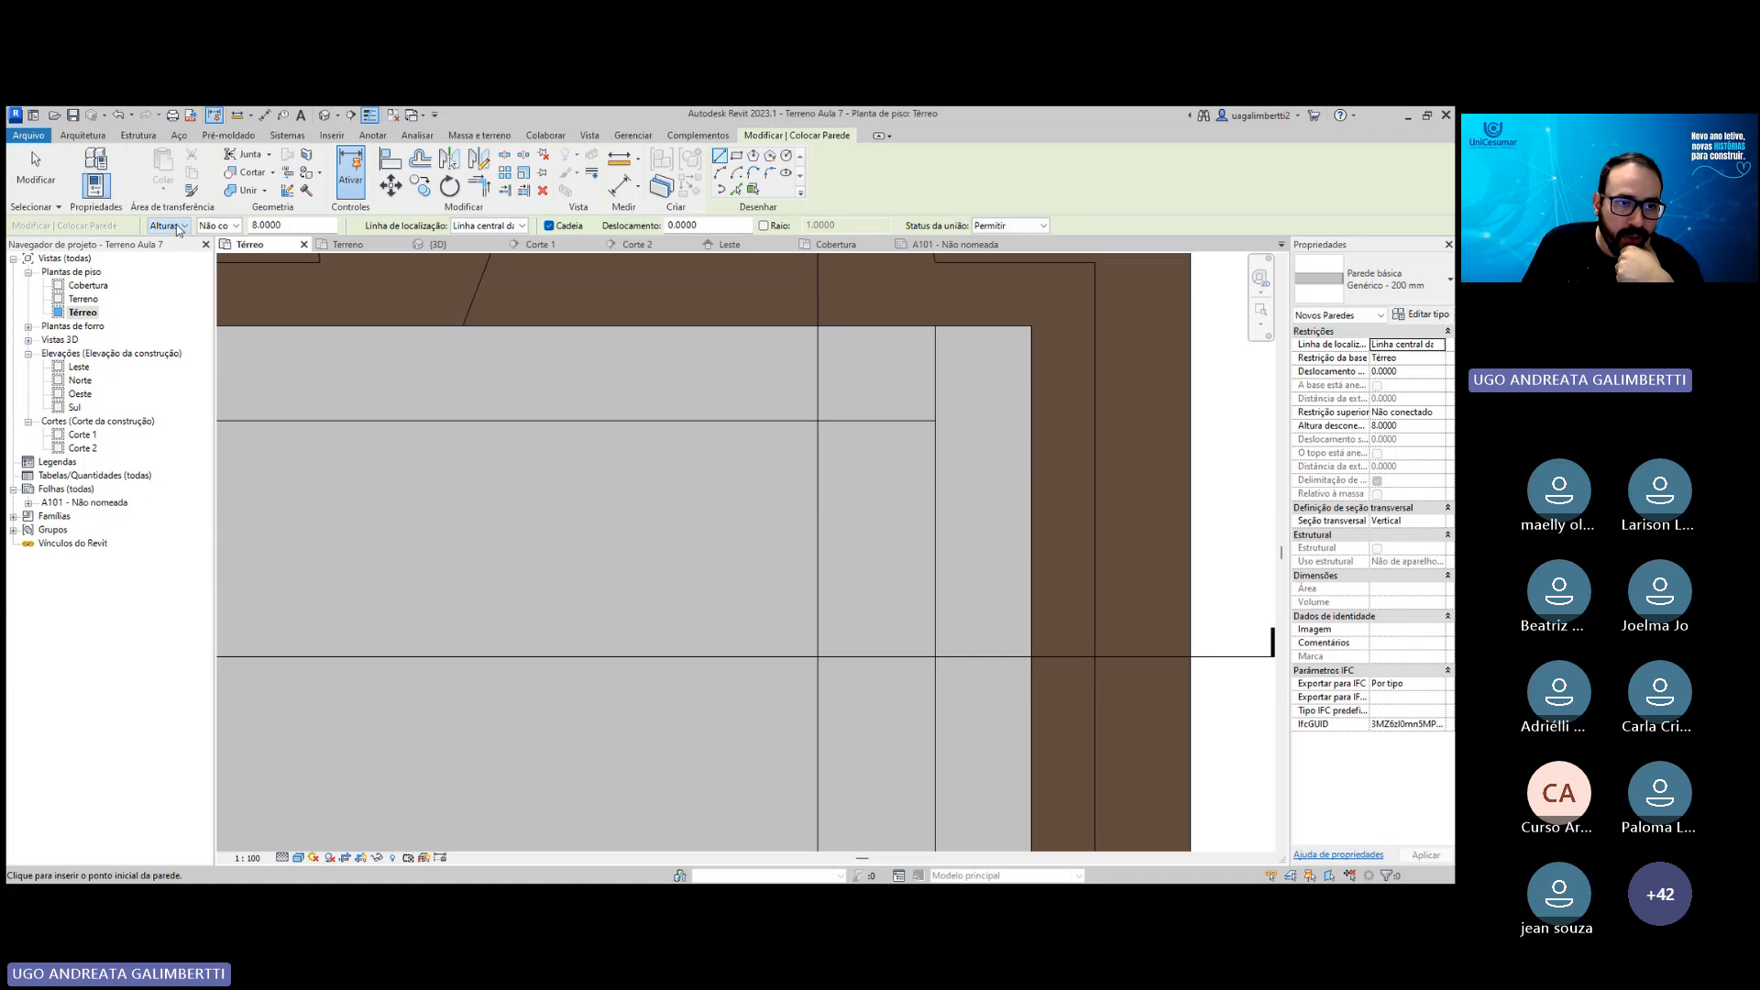
{"action": "left_click", "coordinate": [231, 246]}
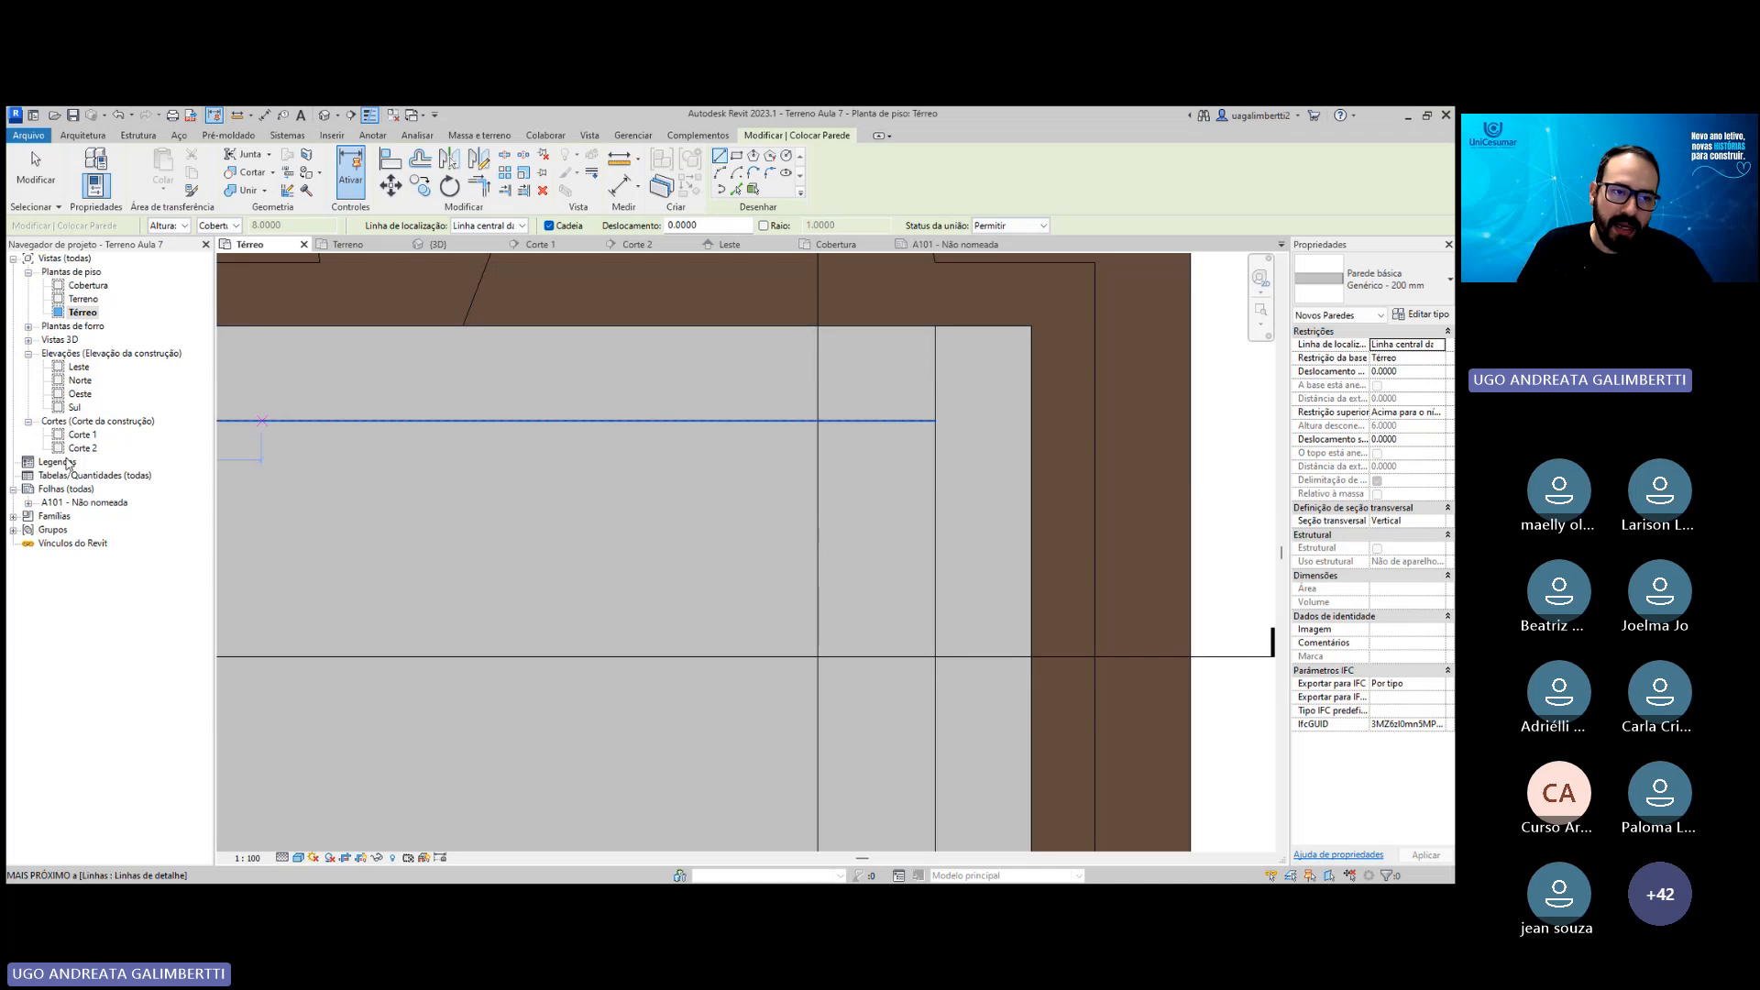
{"action": "left_click", "coordinate": [218, 226]}
{"action": "left_click", "coordinate": [236, 242]}
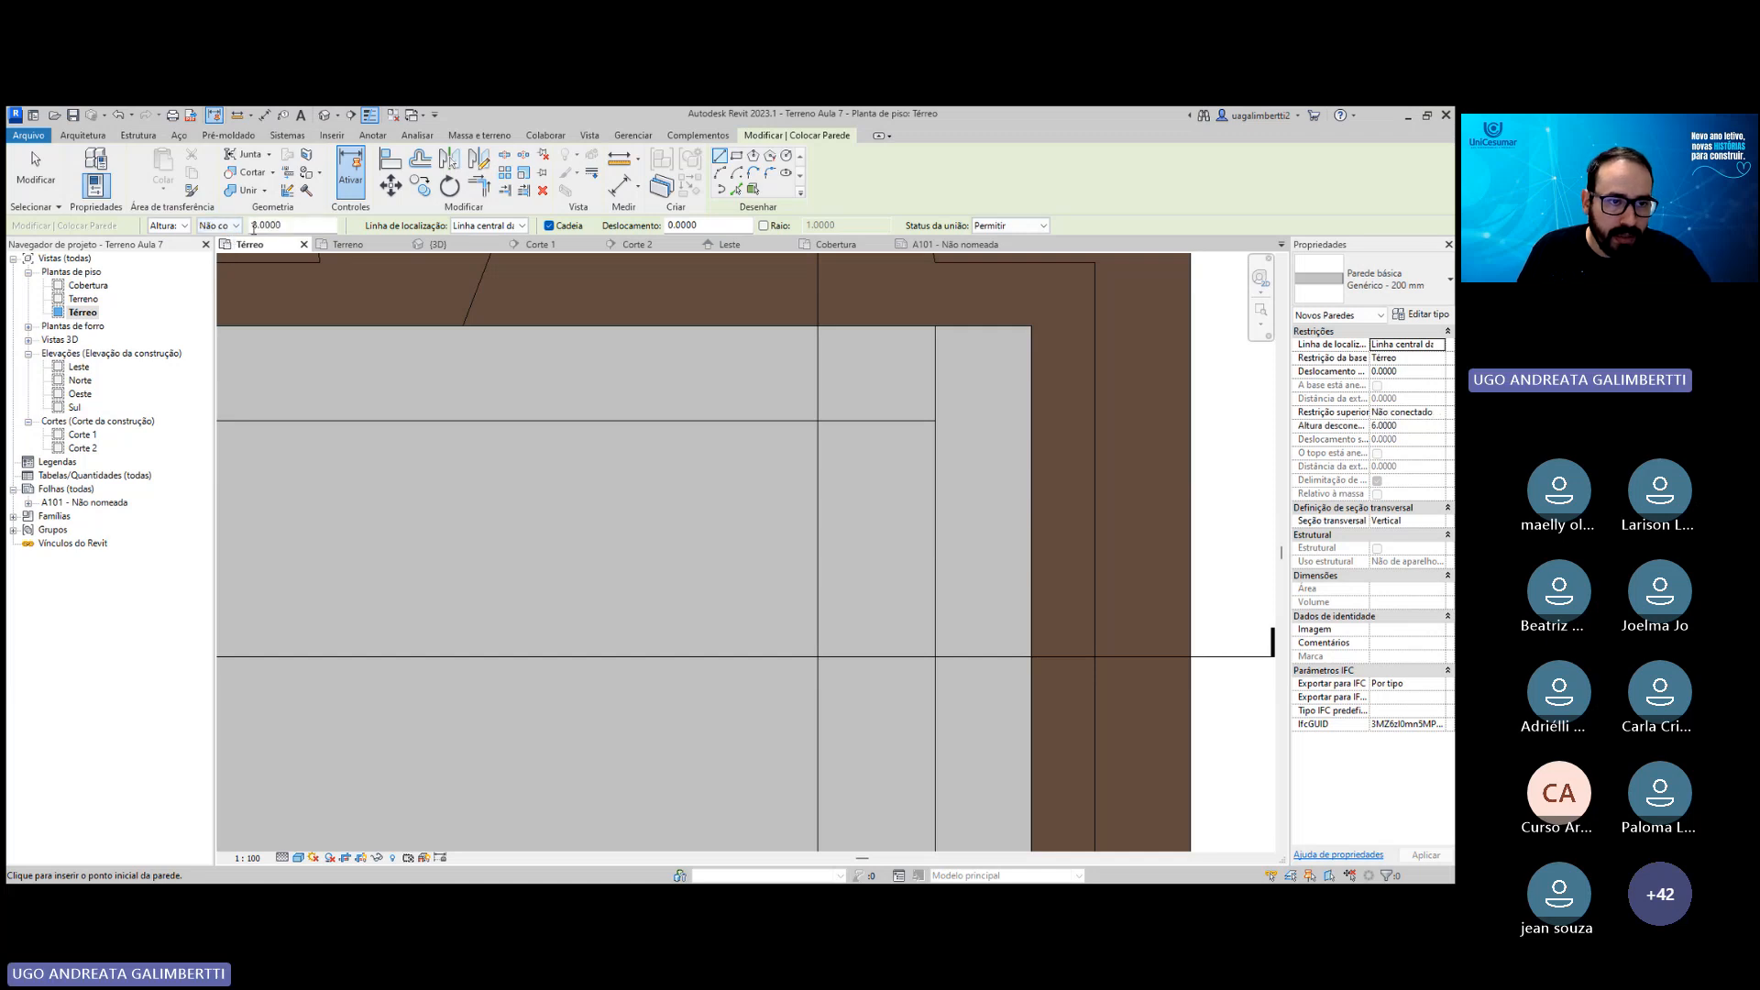
{"action": "left_click", "coordinate": [254, 226]}
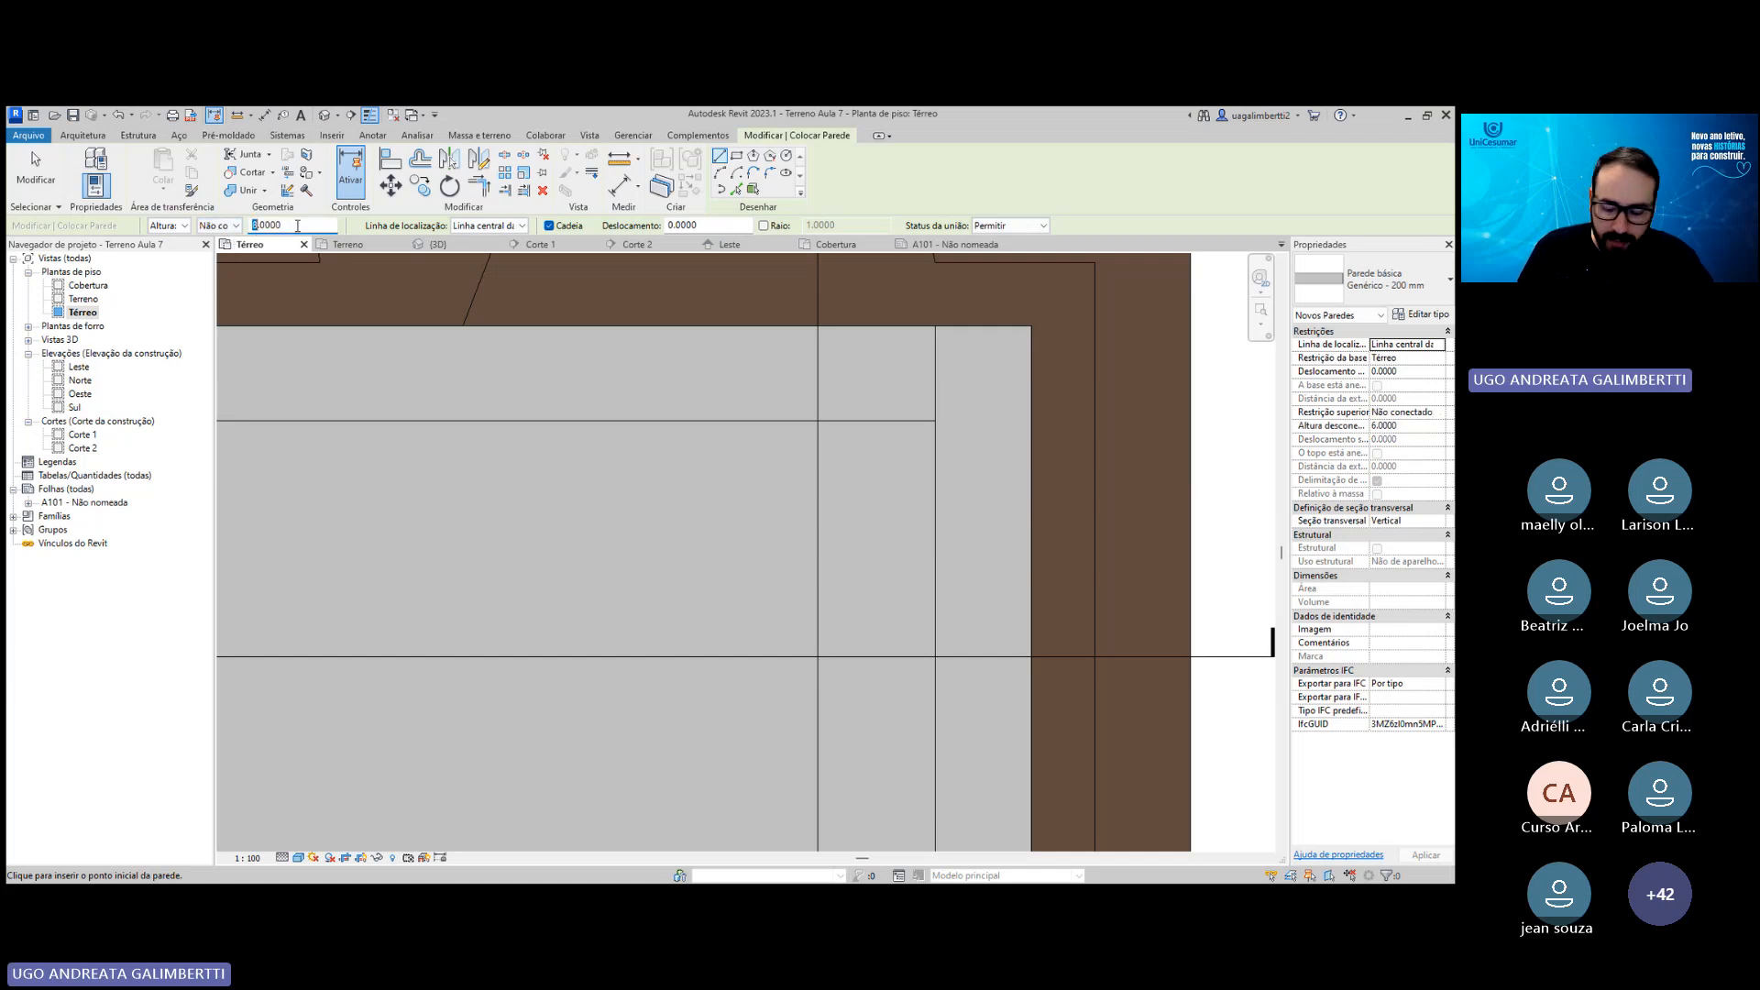
{"action": "type", "text": "3"}
{"action": "left_click", "coordinate": [446, 335]}
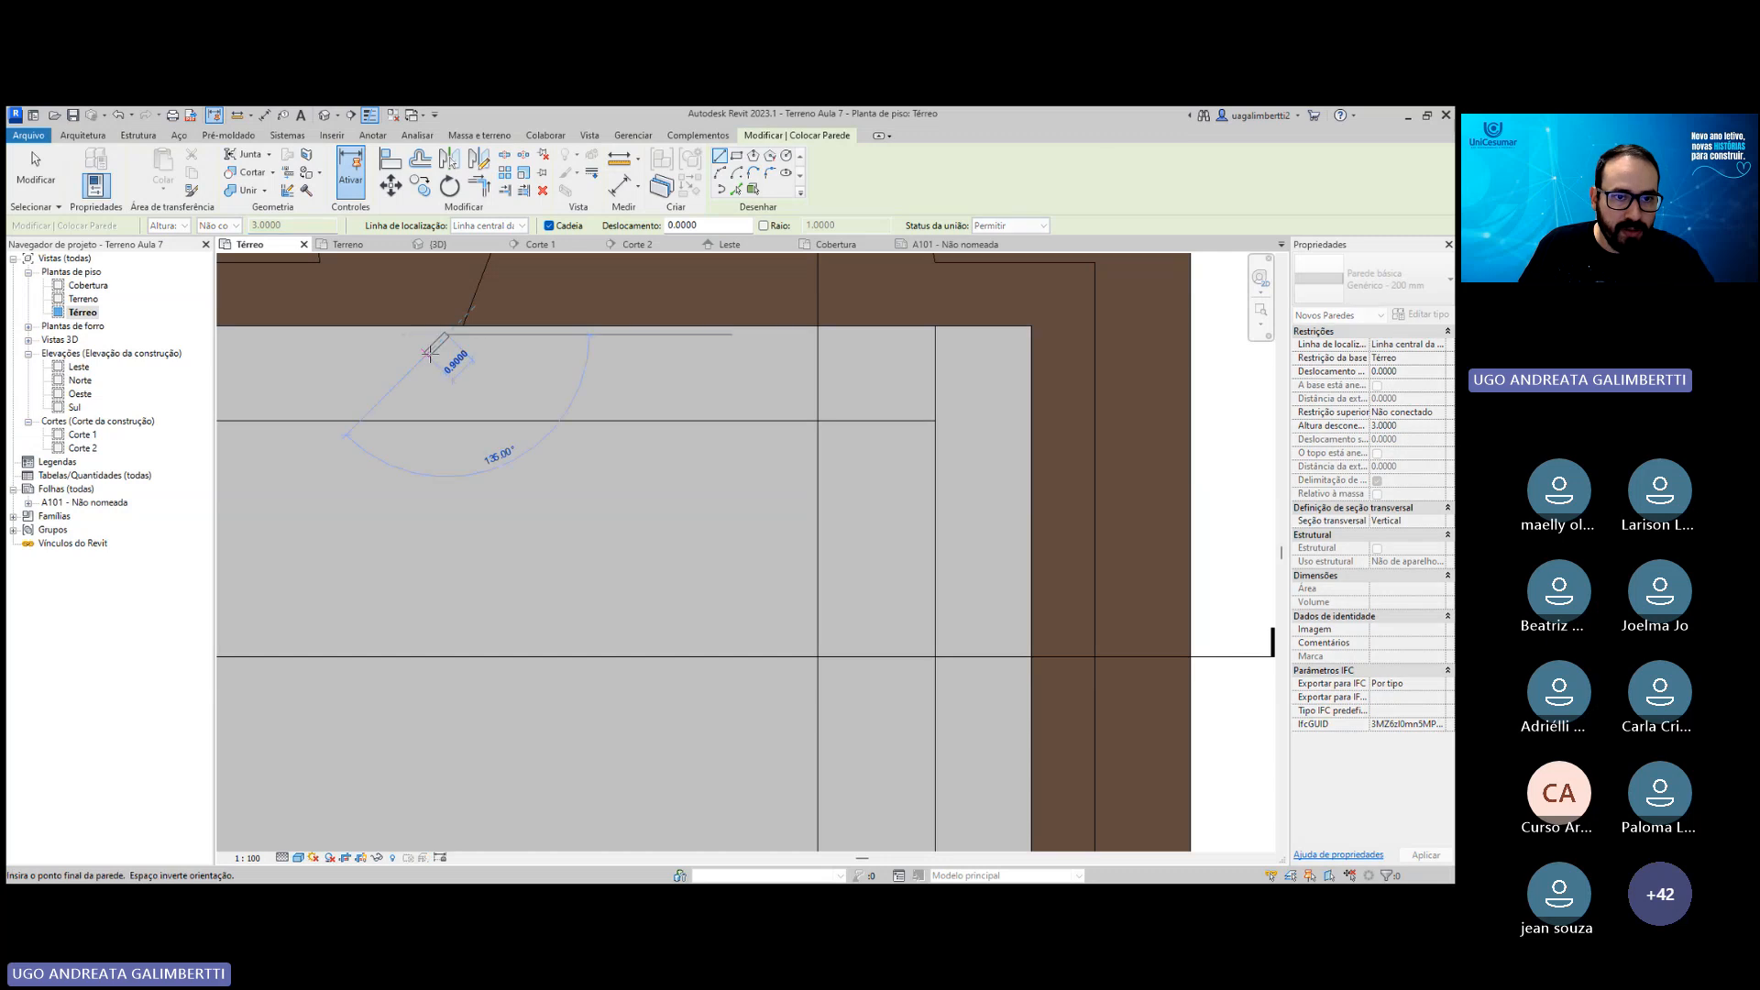
{"action": "key", "text": "Escape"}
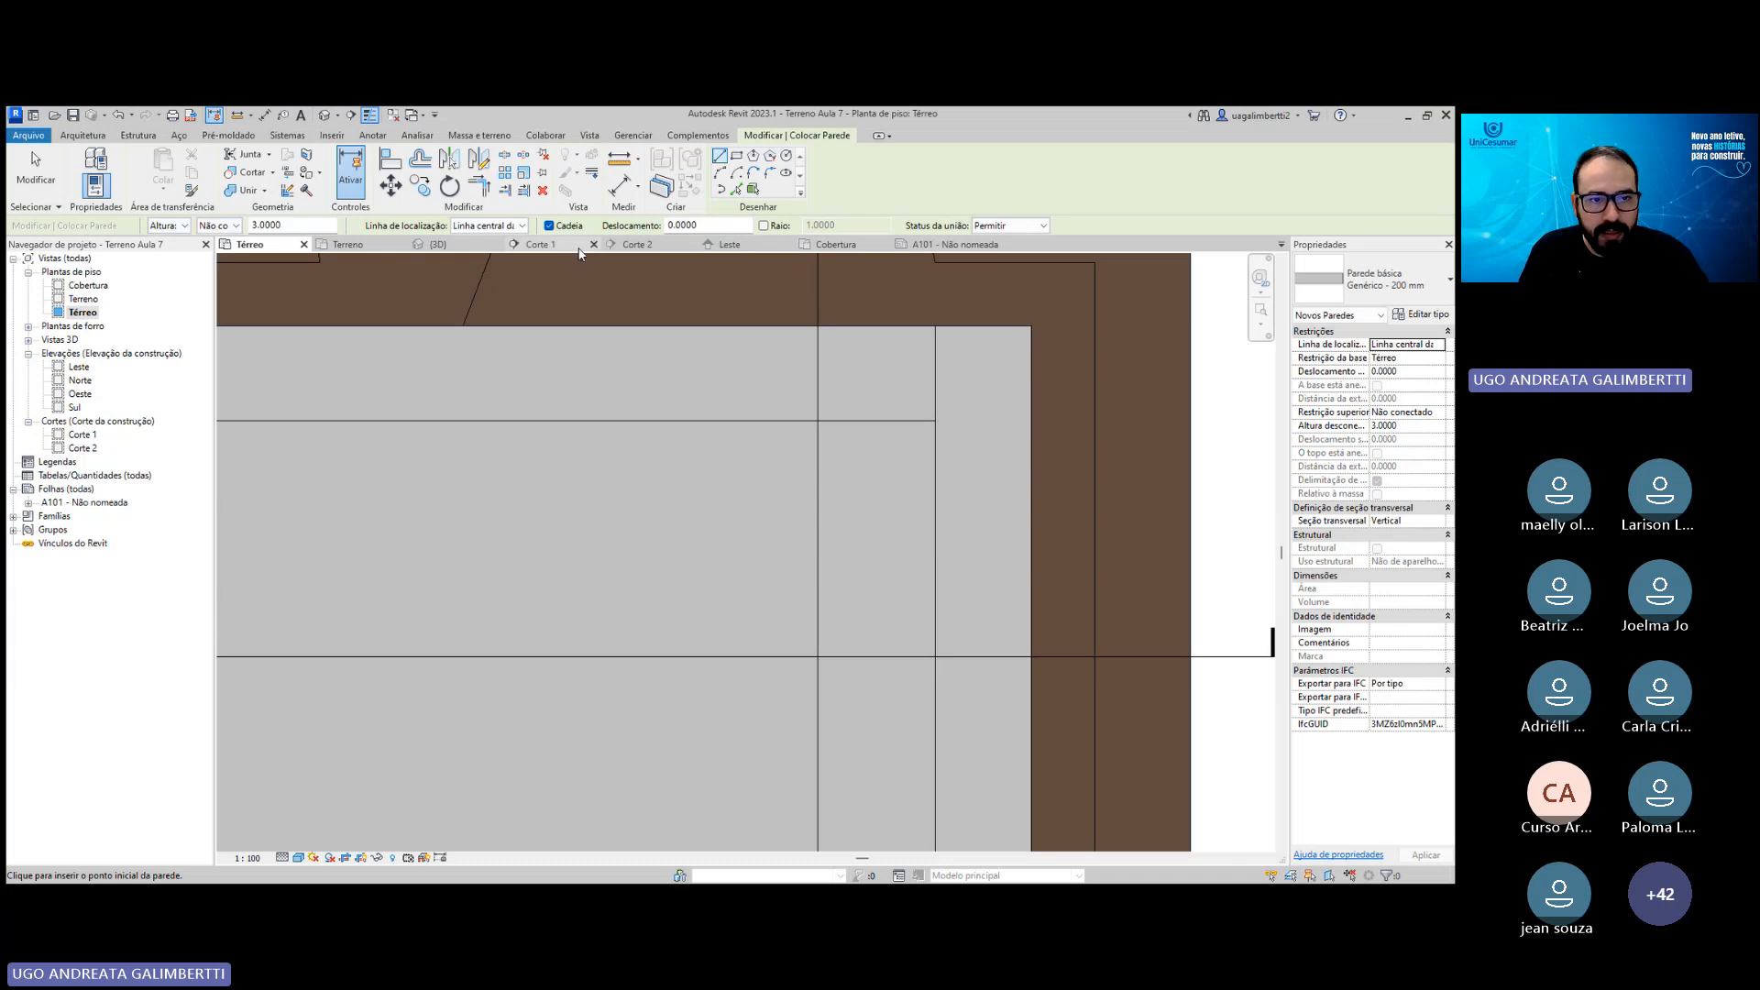
Change the new wall's location line from the centerline to the finish face (Face de acabamento).
{"action": "scroll", "coordinate": [881, 385], "scroll_direction": "up", "scroll_amount": 4}
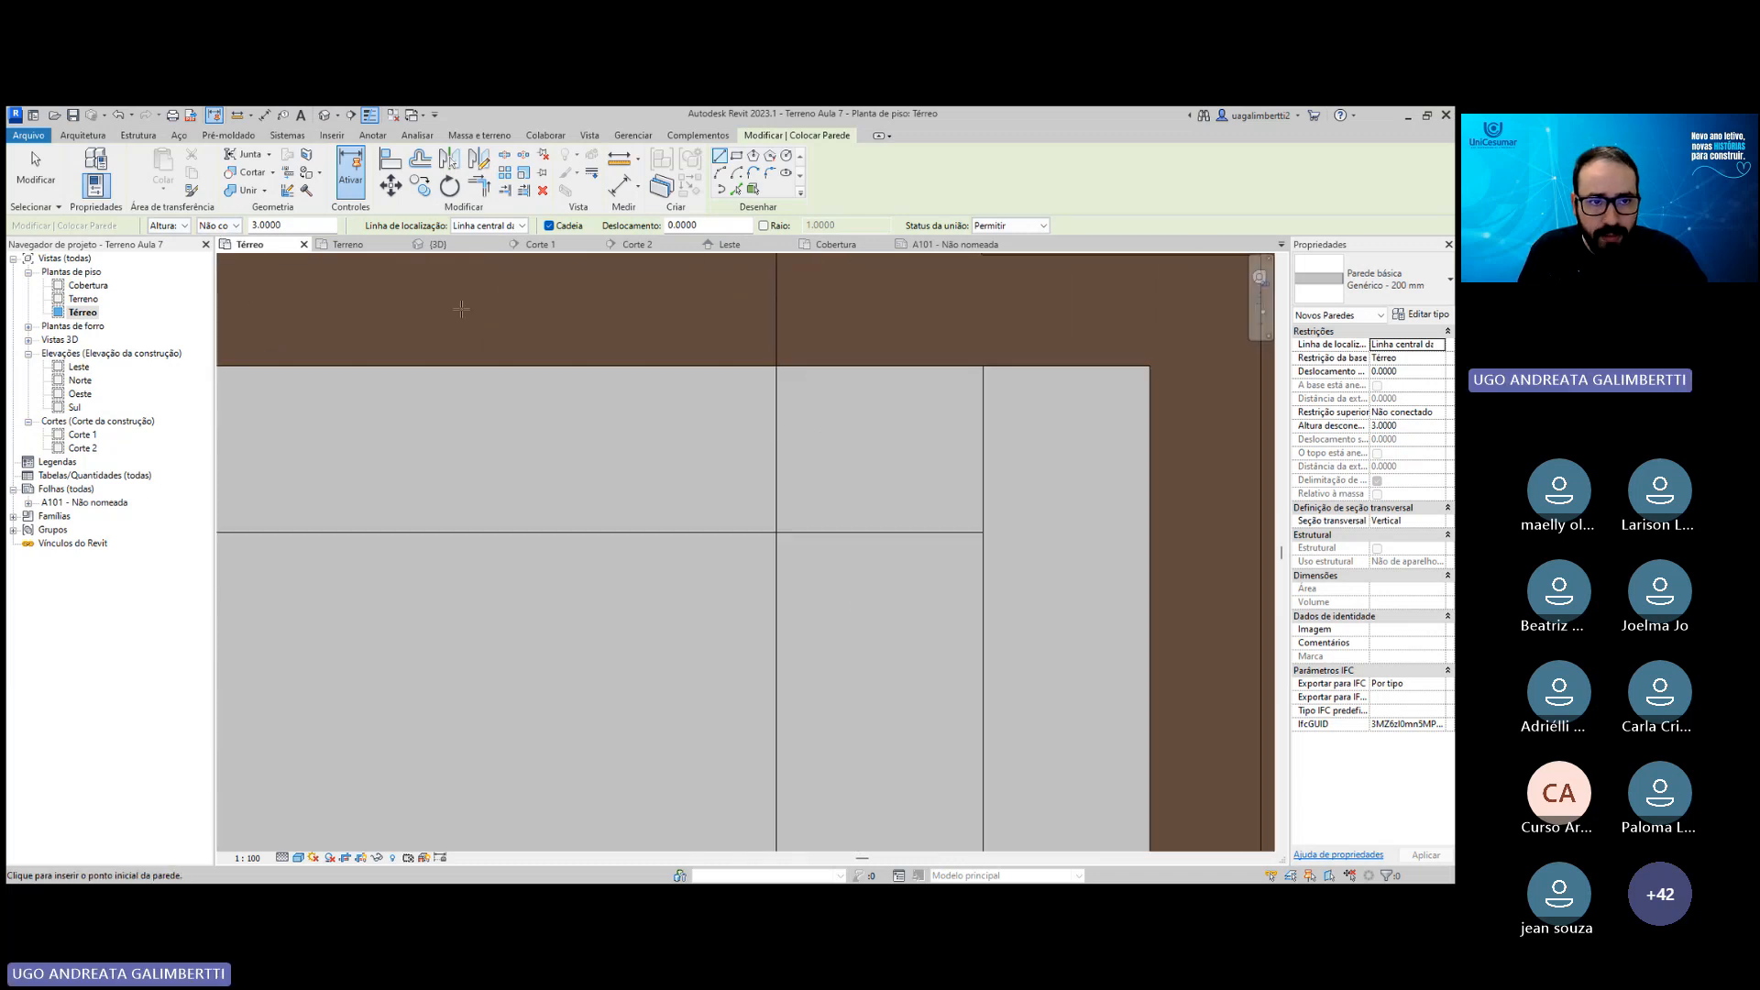
{"action": "scroll", "coordinate": [784, 454], "scroll_direction": "down", "scroll_amount": 1}
{"action": "middle_click_drag", "start_coordinate": [784, 455], "coordinate": [648, 412]}
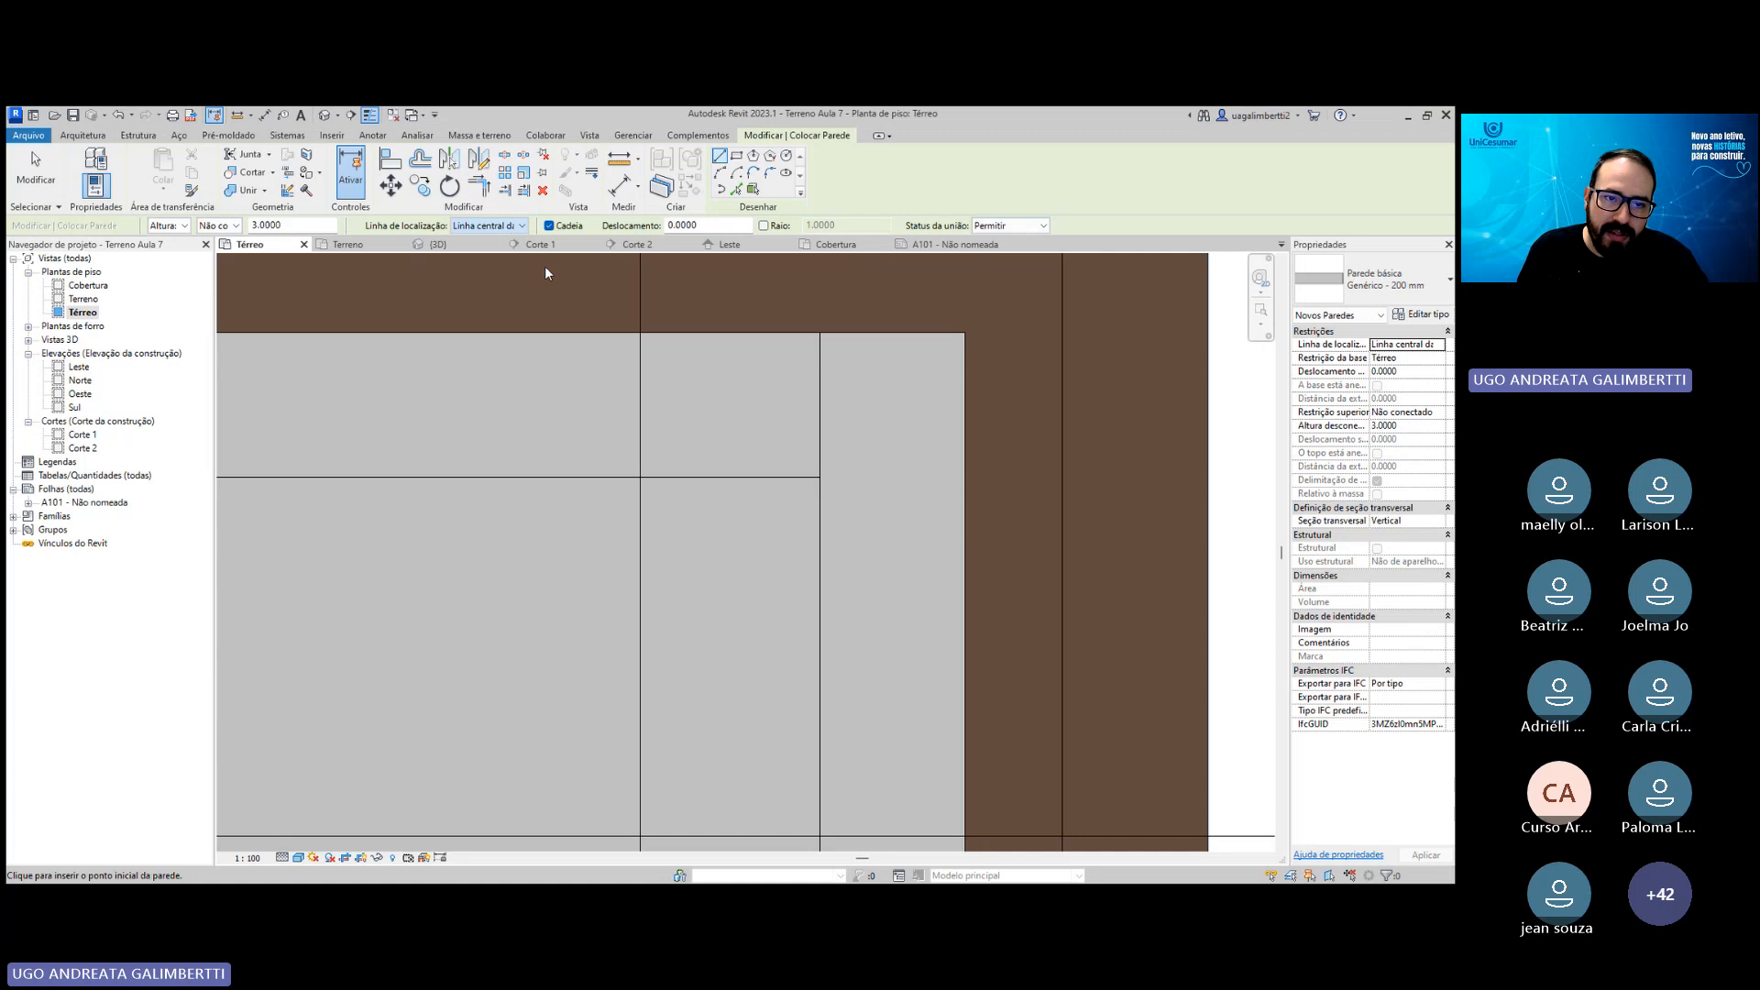
{"action": "left_click", "coordinate": [516, 262]}
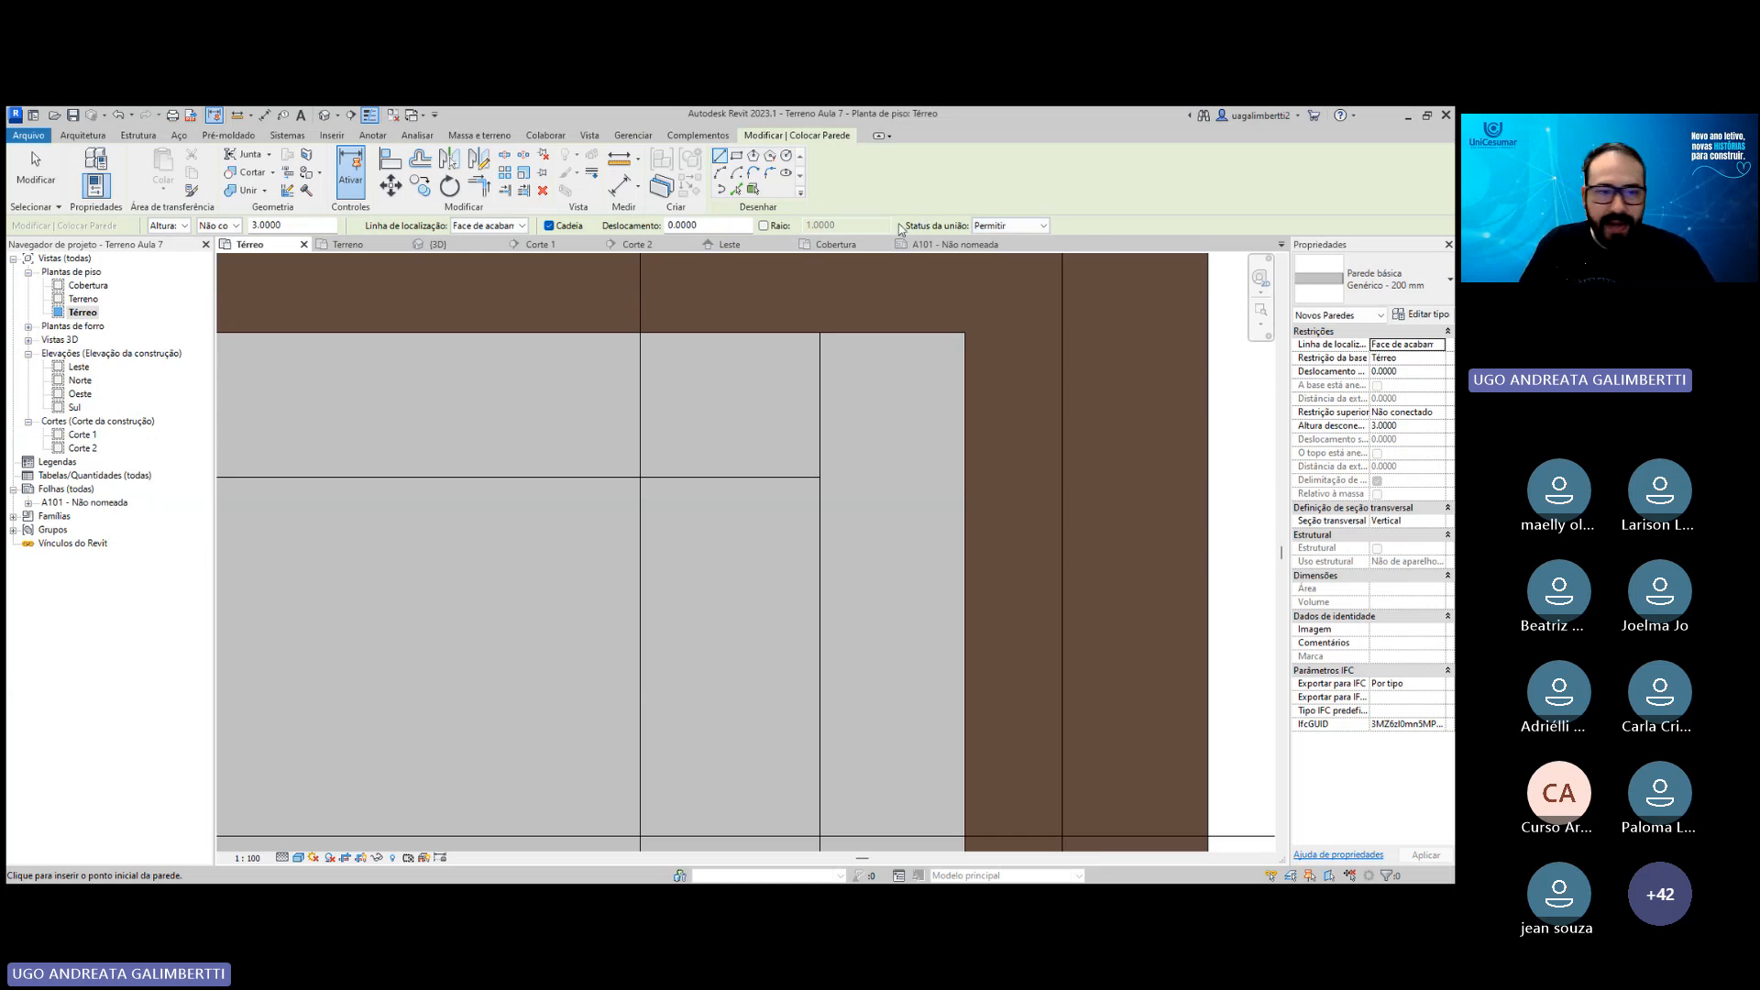
Duplicate the Genérico - 90 mm Tijolo wall type as "Parede Tijolo com Reboco e Pintura".
{"action": "left_click", "coordinate": [1384, 275]}
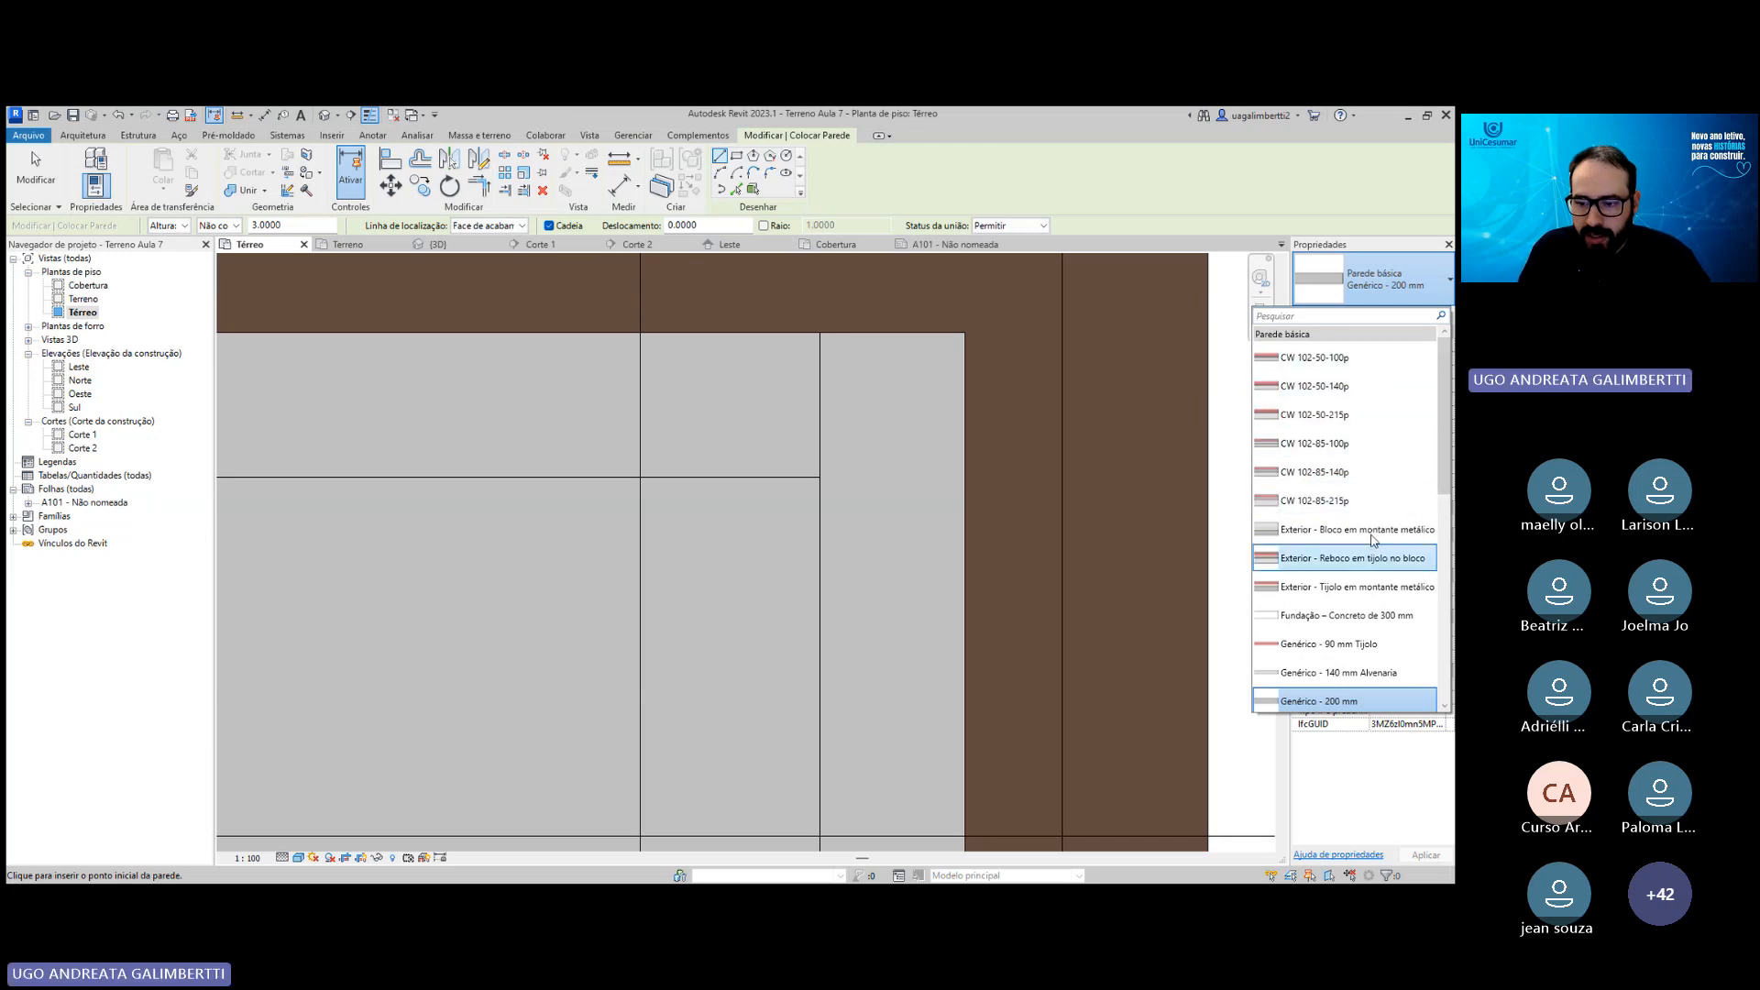
{"action": "left_click", "coordinate": [1348, 646]}
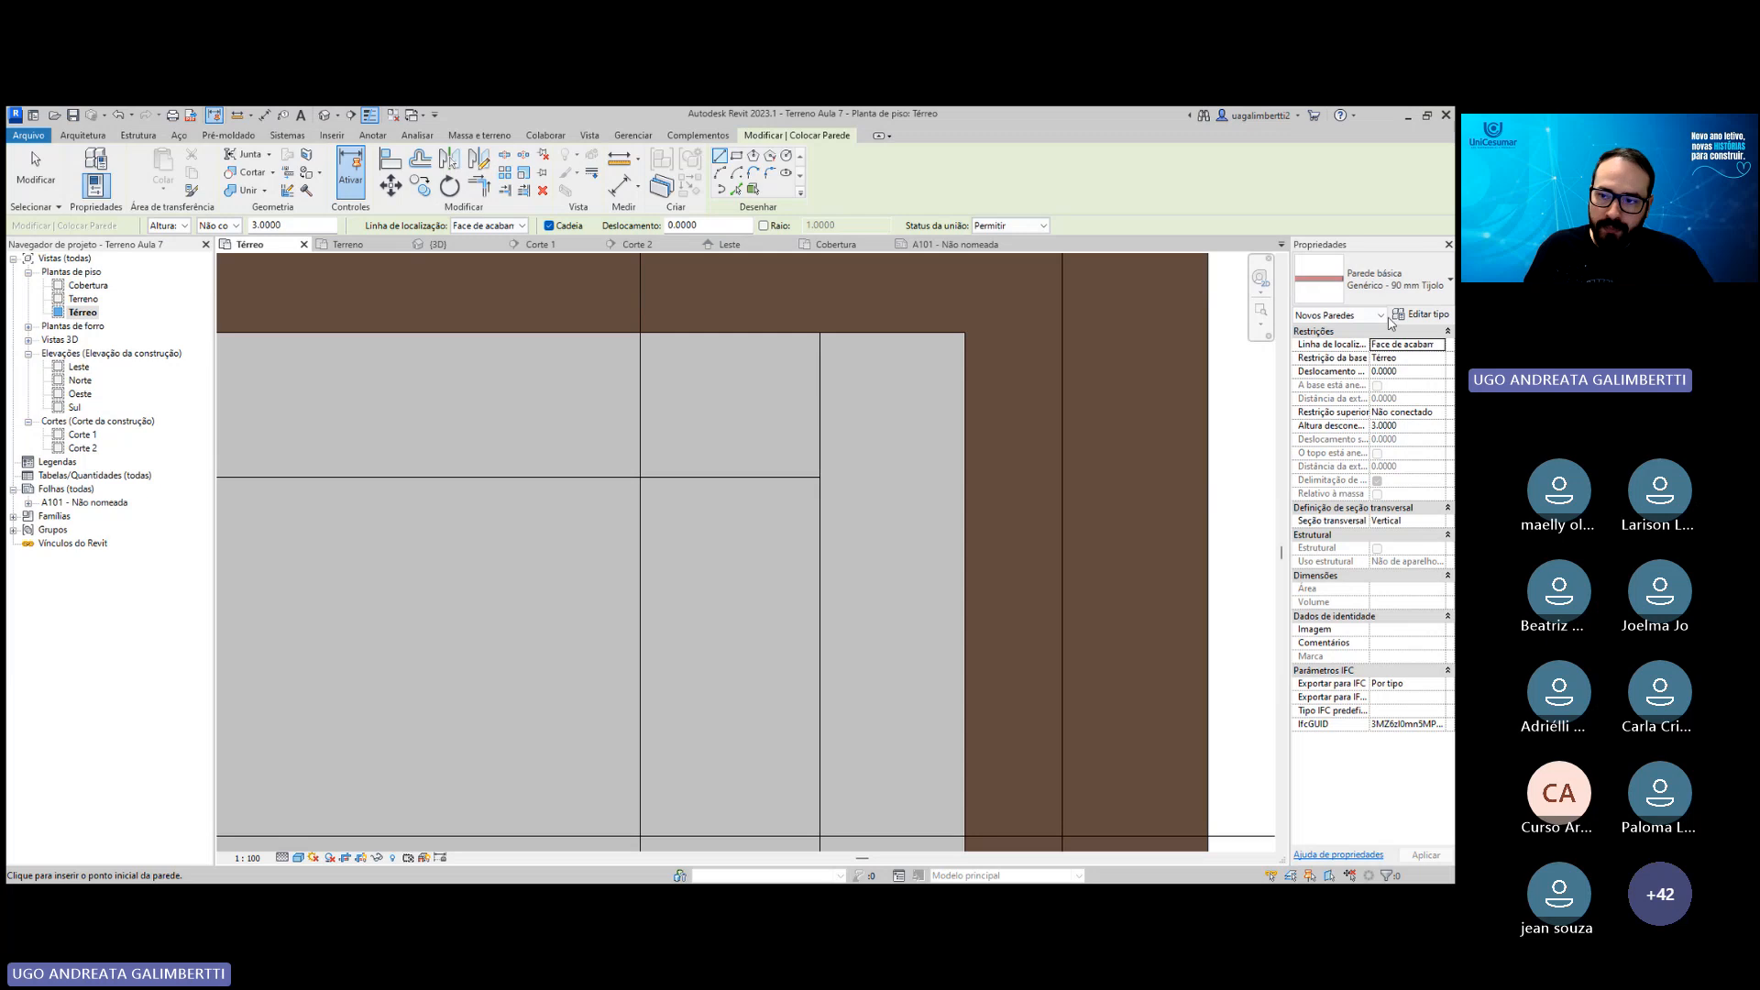
{"action": "left_click", "coordinate": [1410, 316]}
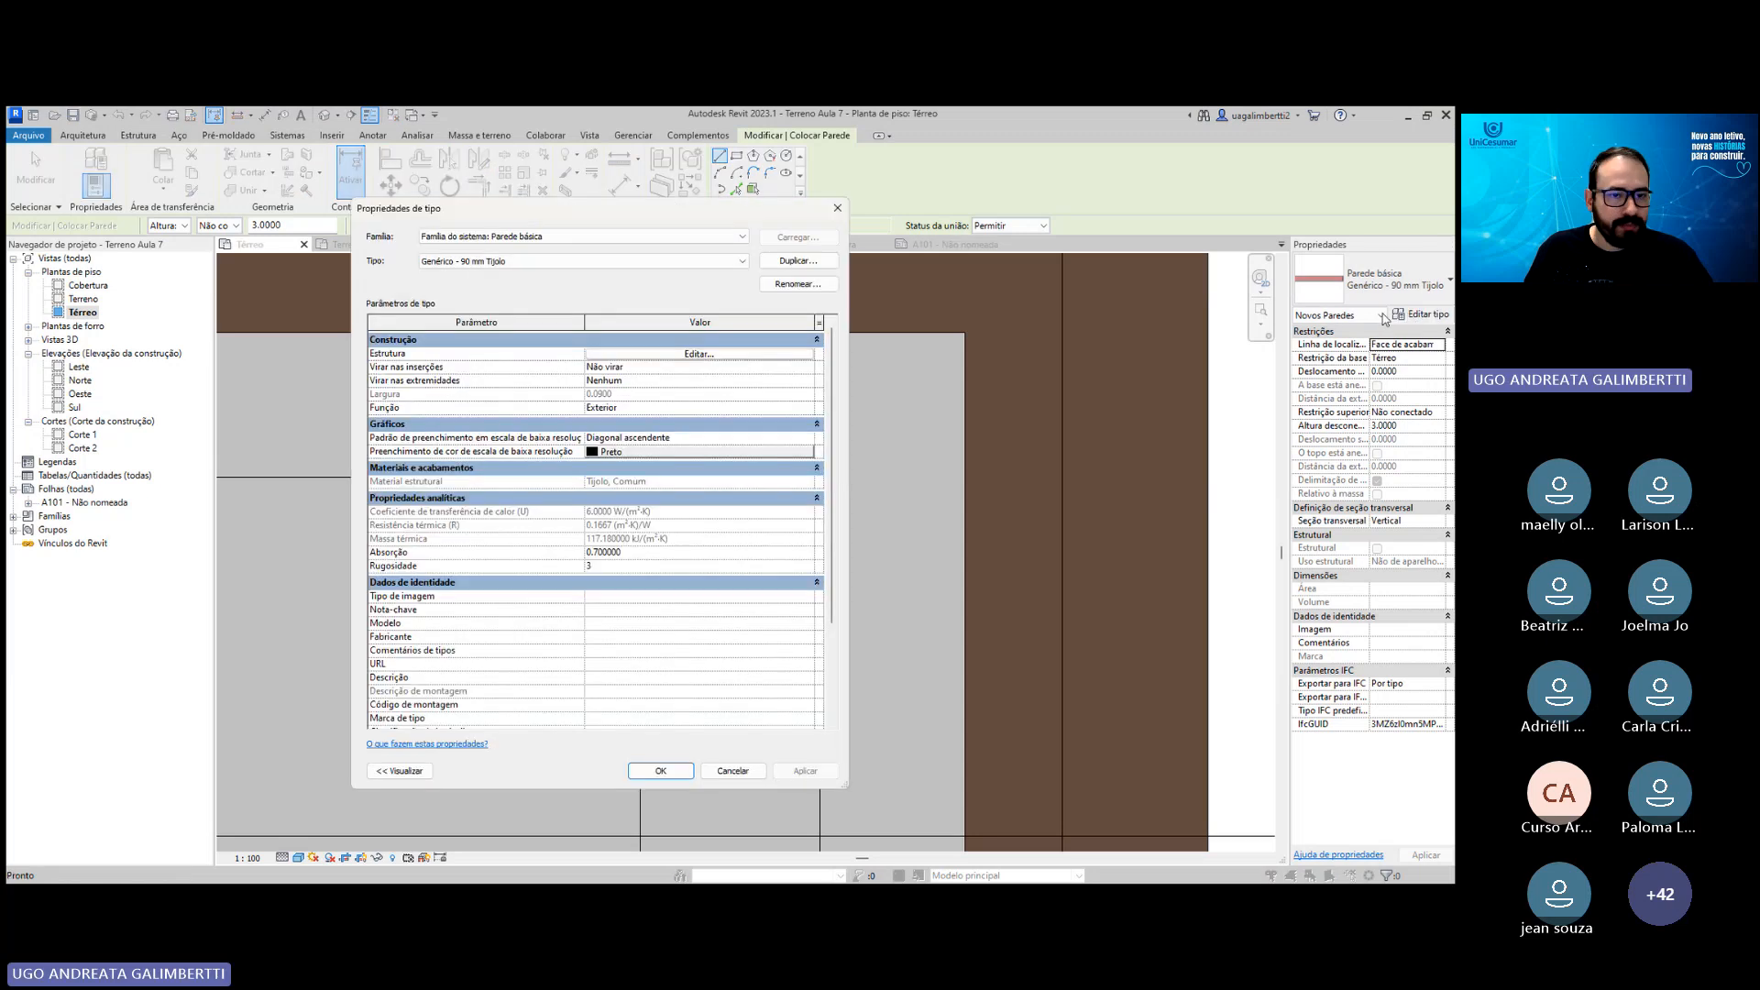
{"action": "left_click", "coordinate": [779, 262]}
{"action": "left_click", "coordinate": [604, 488]}
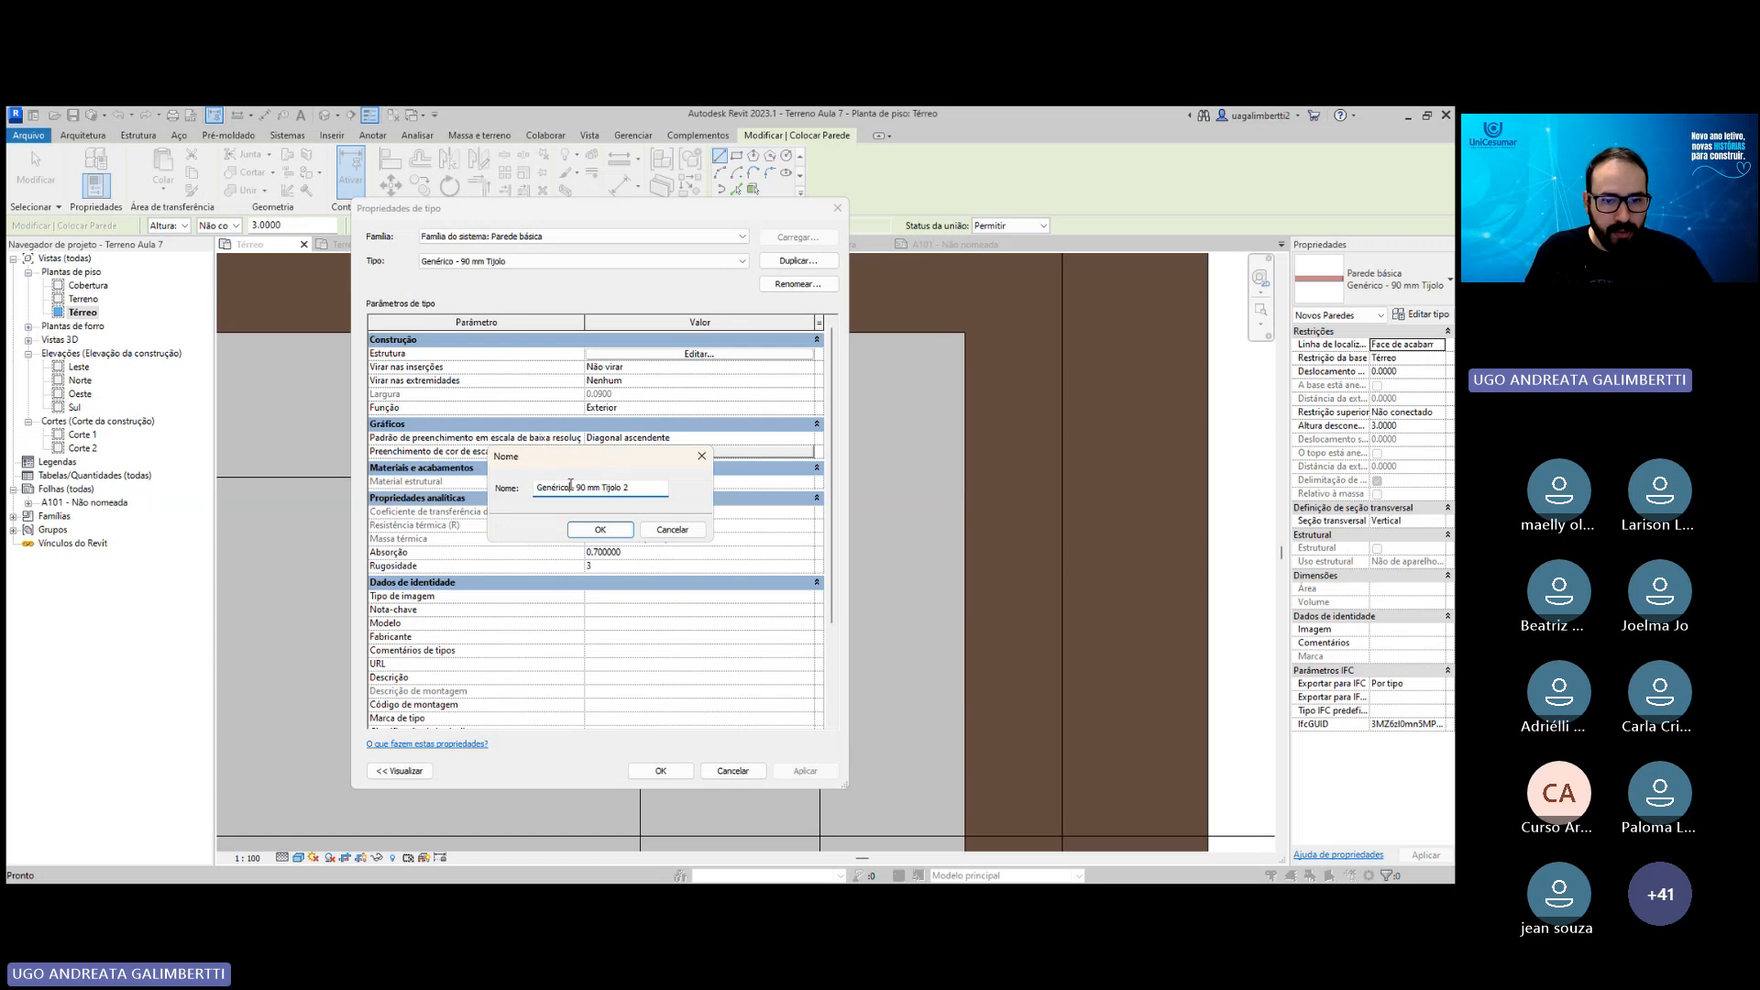
{"action": "key", "text": "ctrl+a"}
{"action": "type", "text": "Parede"}
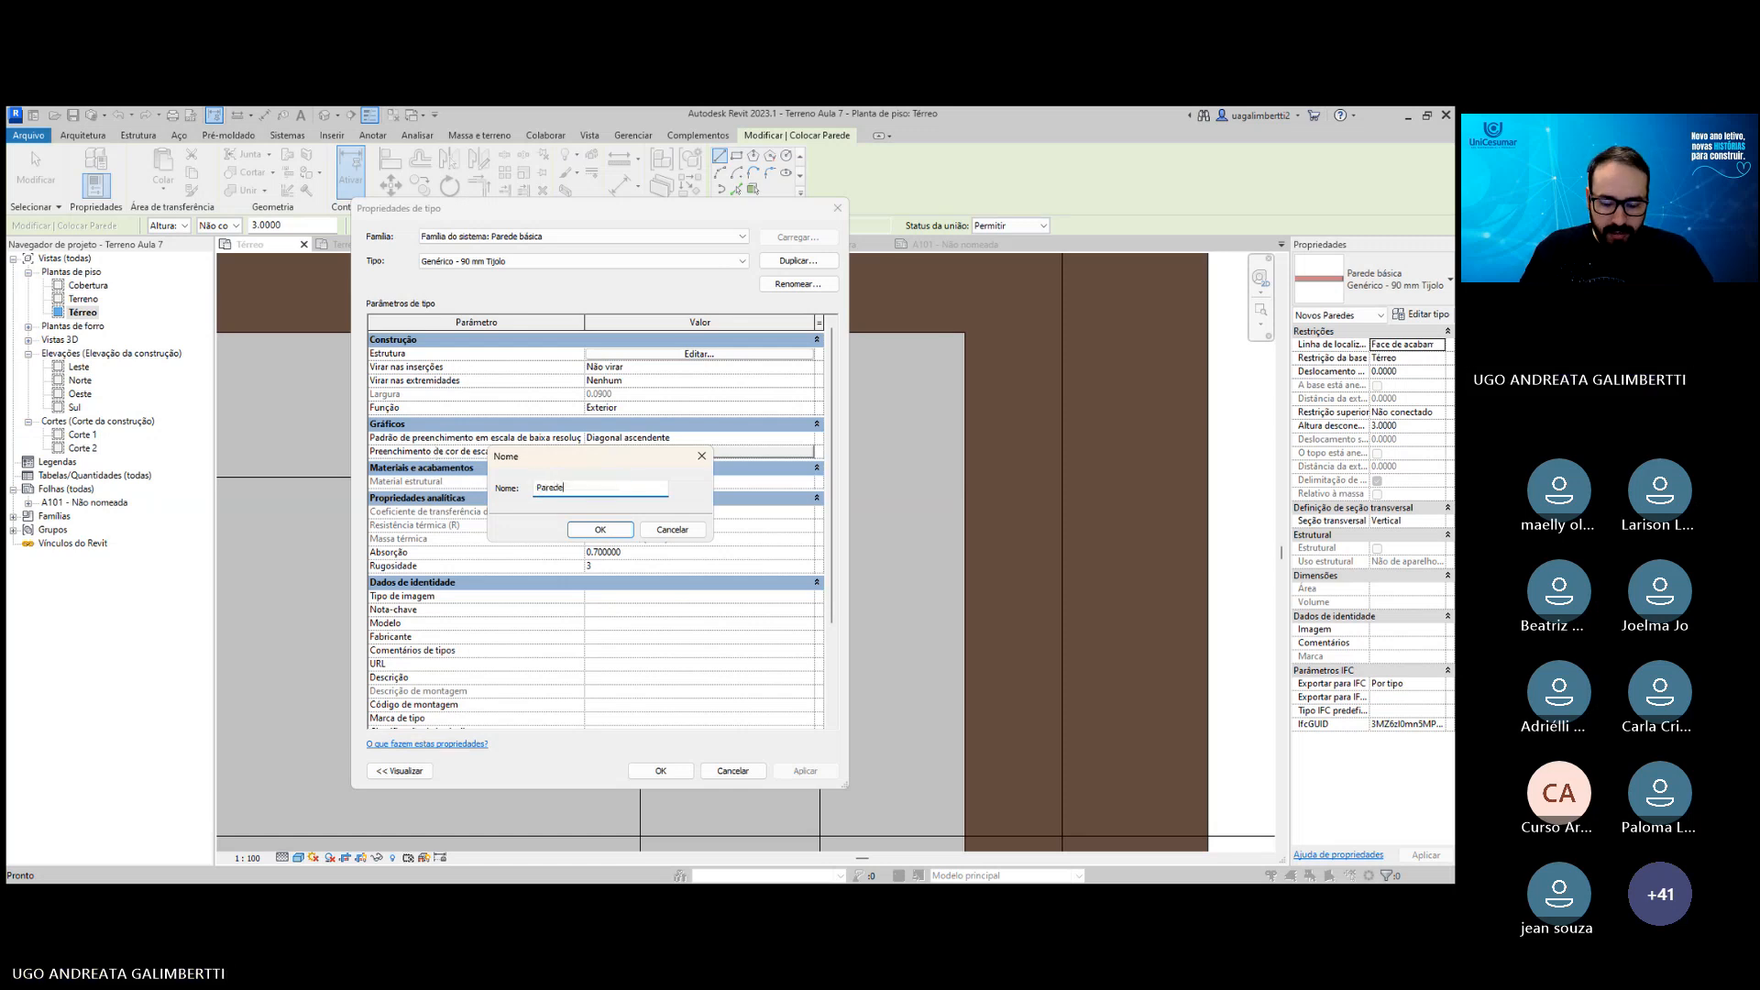
{"action": "type", "text": " Tijolo "}
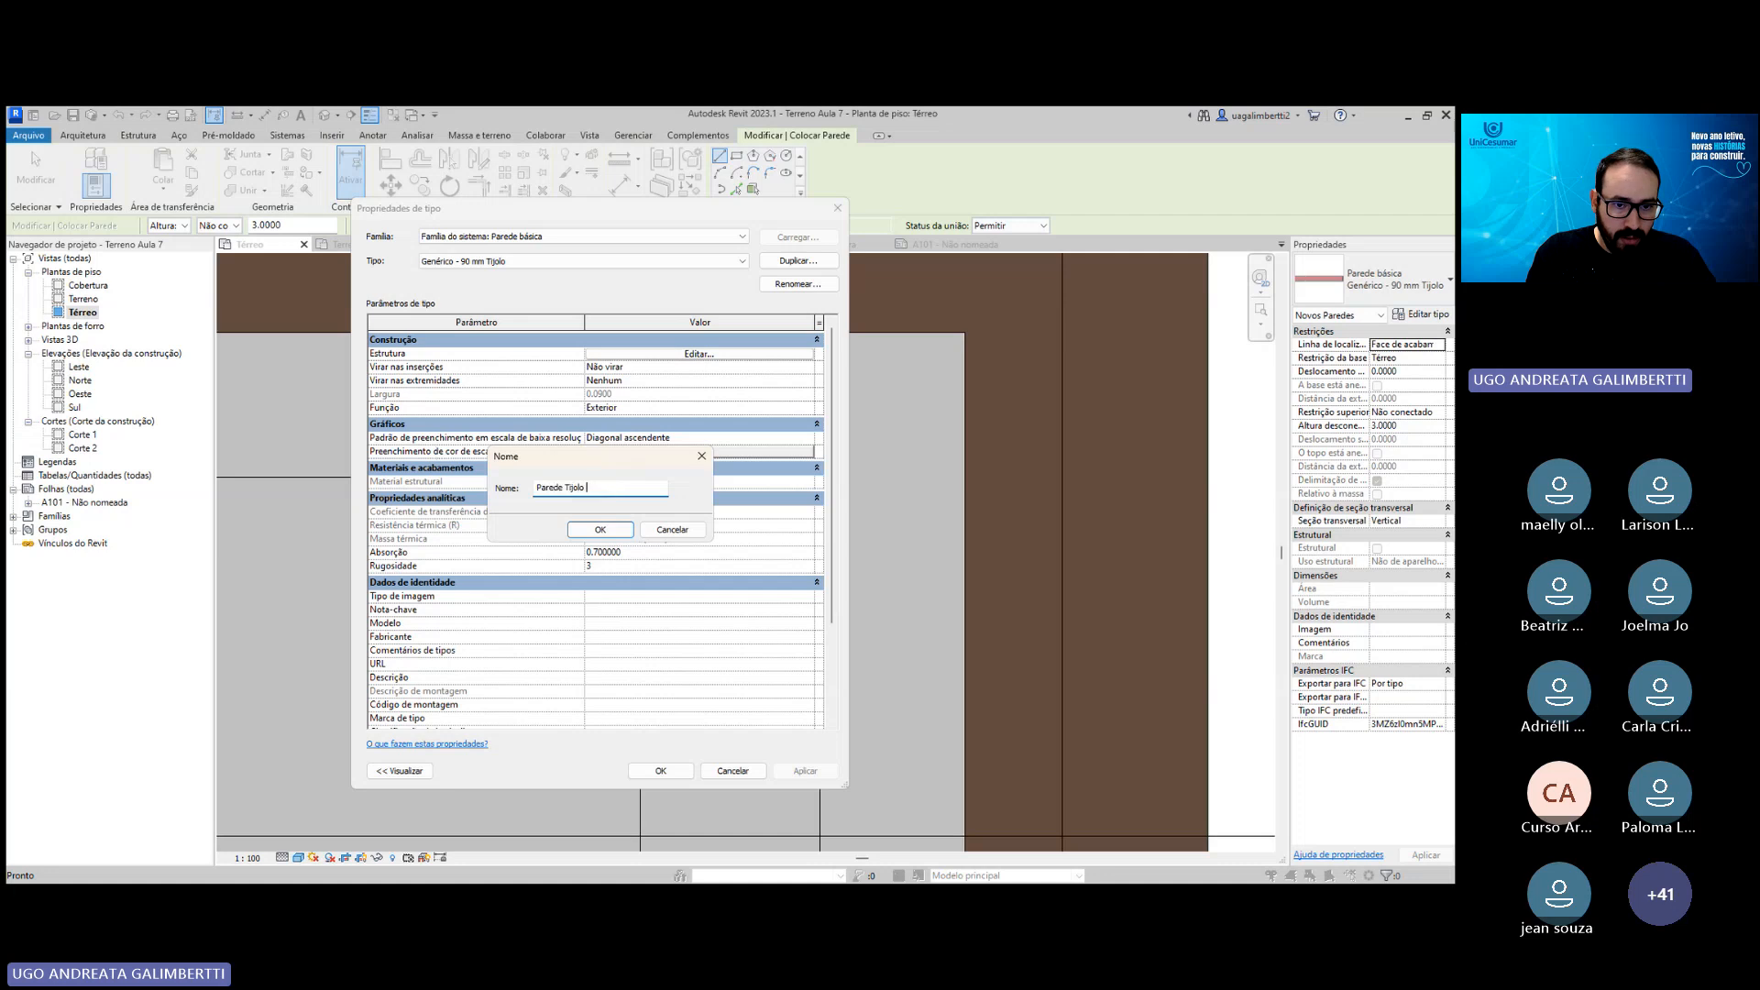
{"action": "type", "text": "com Reboco"}
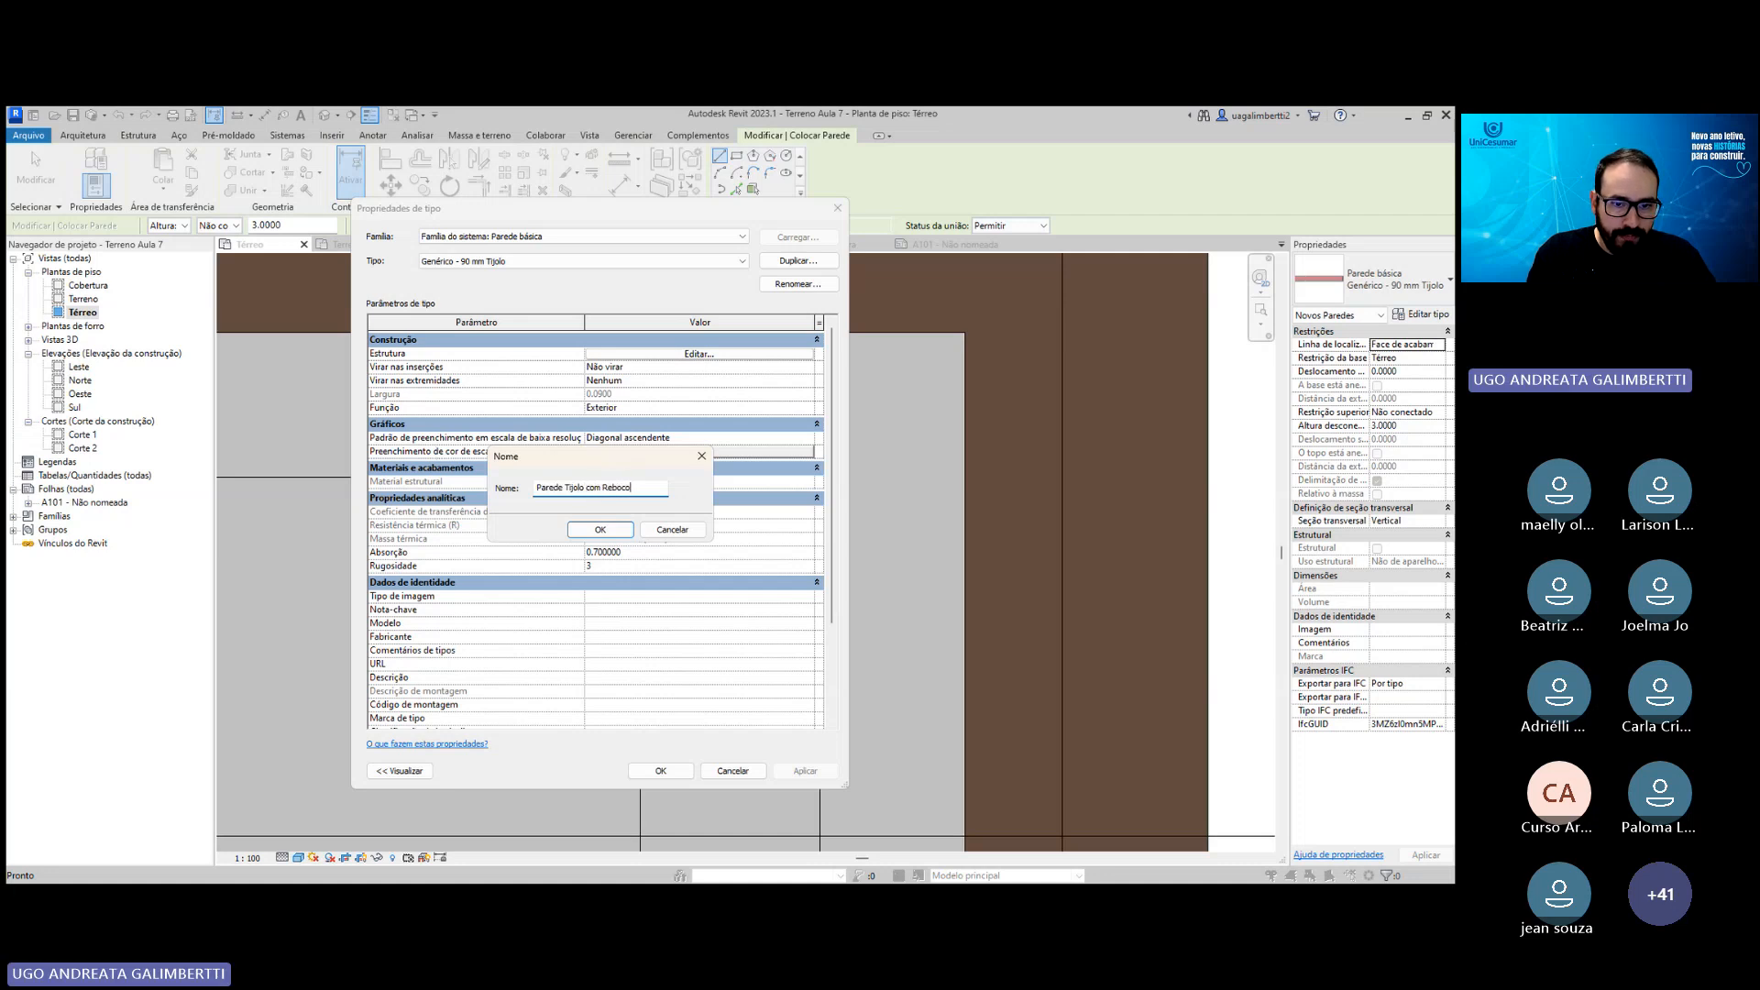
{"action": "type", "text": " e "}
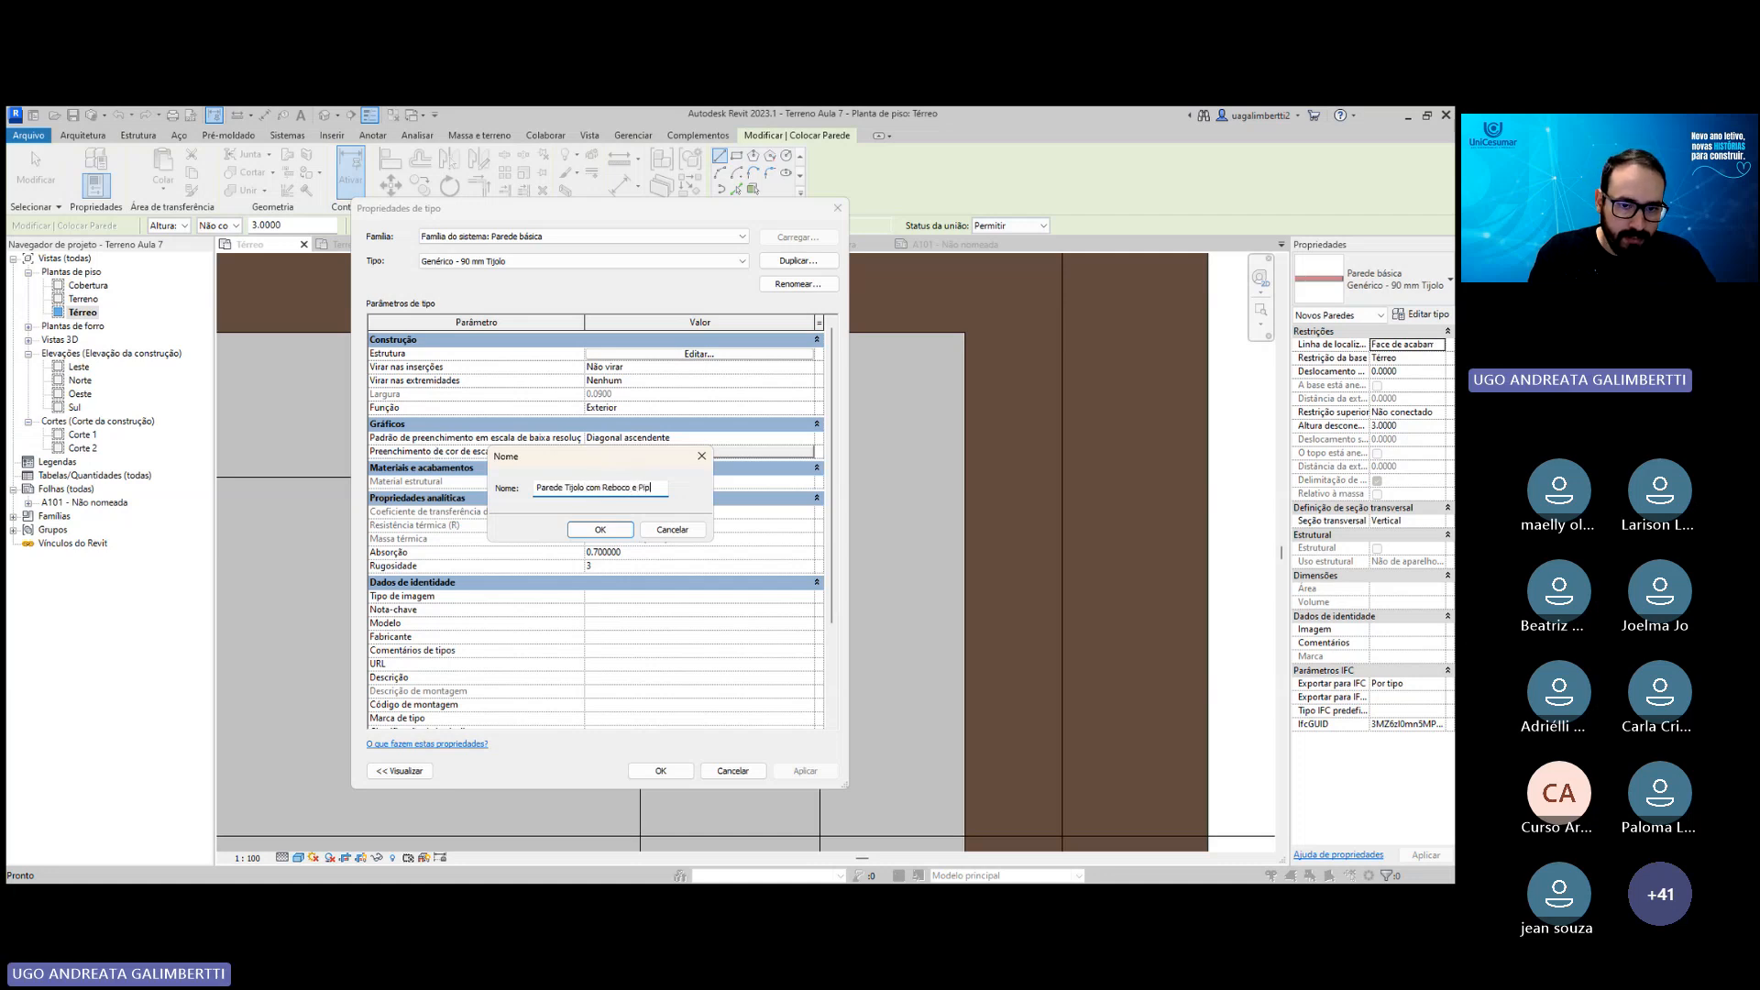
{"action": "type", "text": "Pintura"}
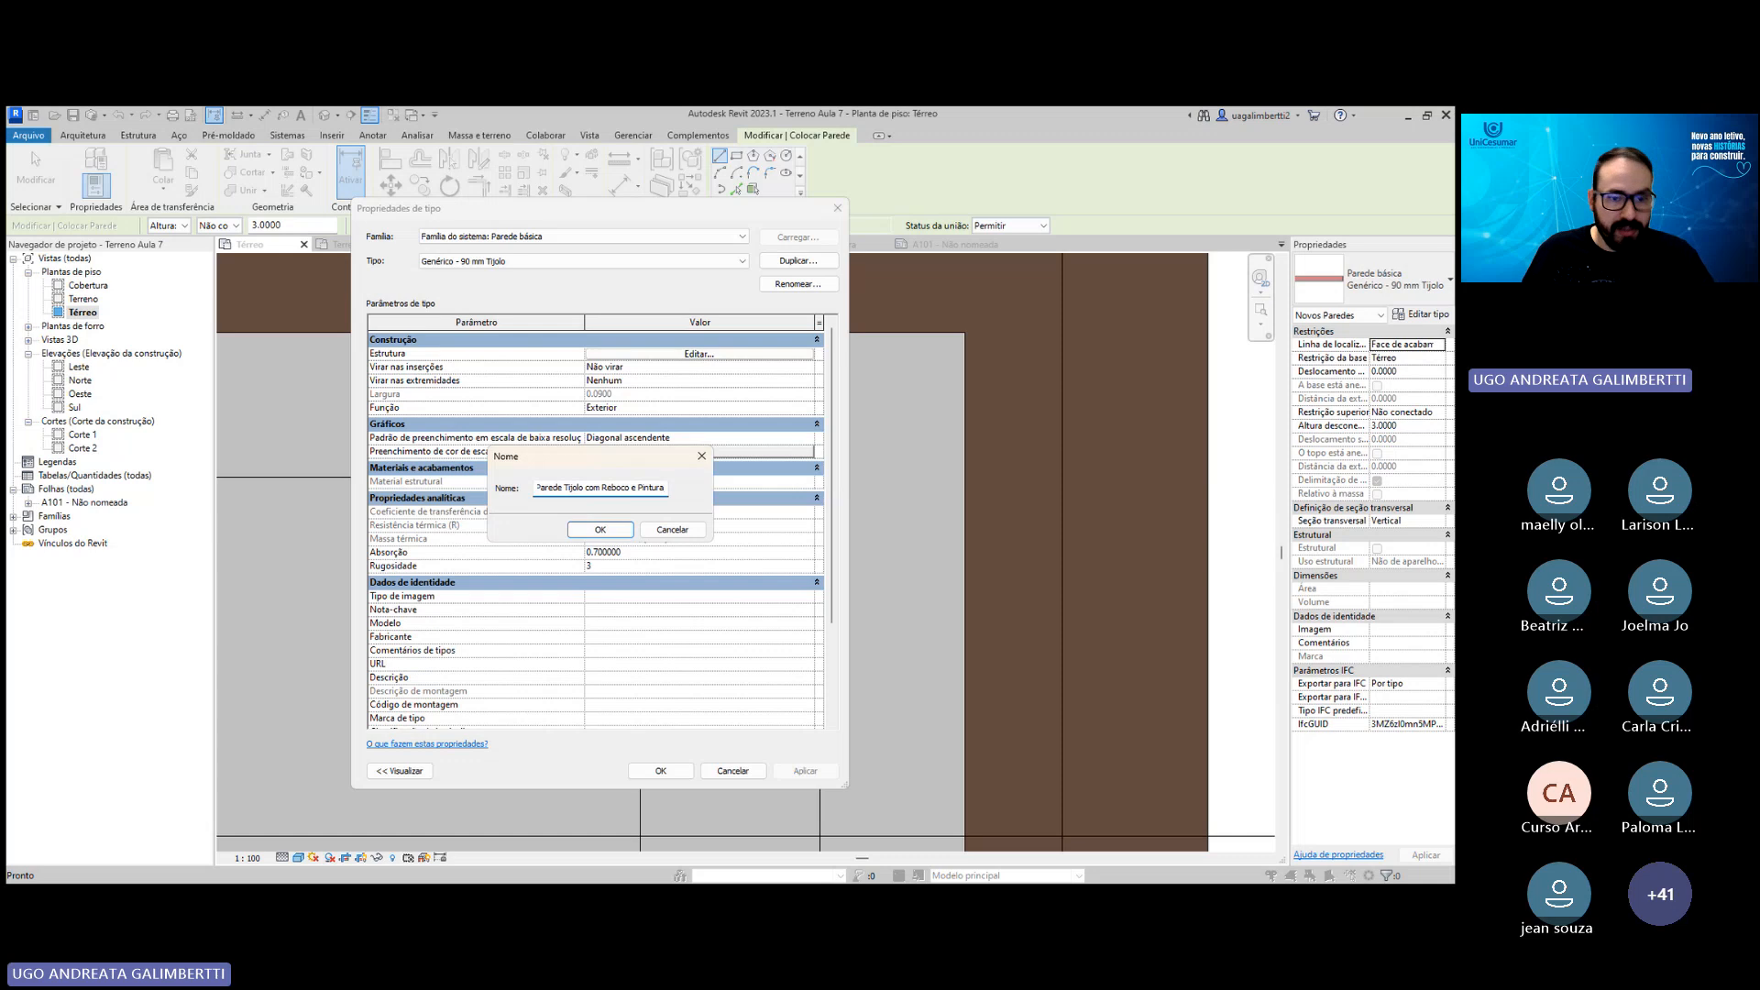
{"action": "left_click", "coordinate": [591, 530]}
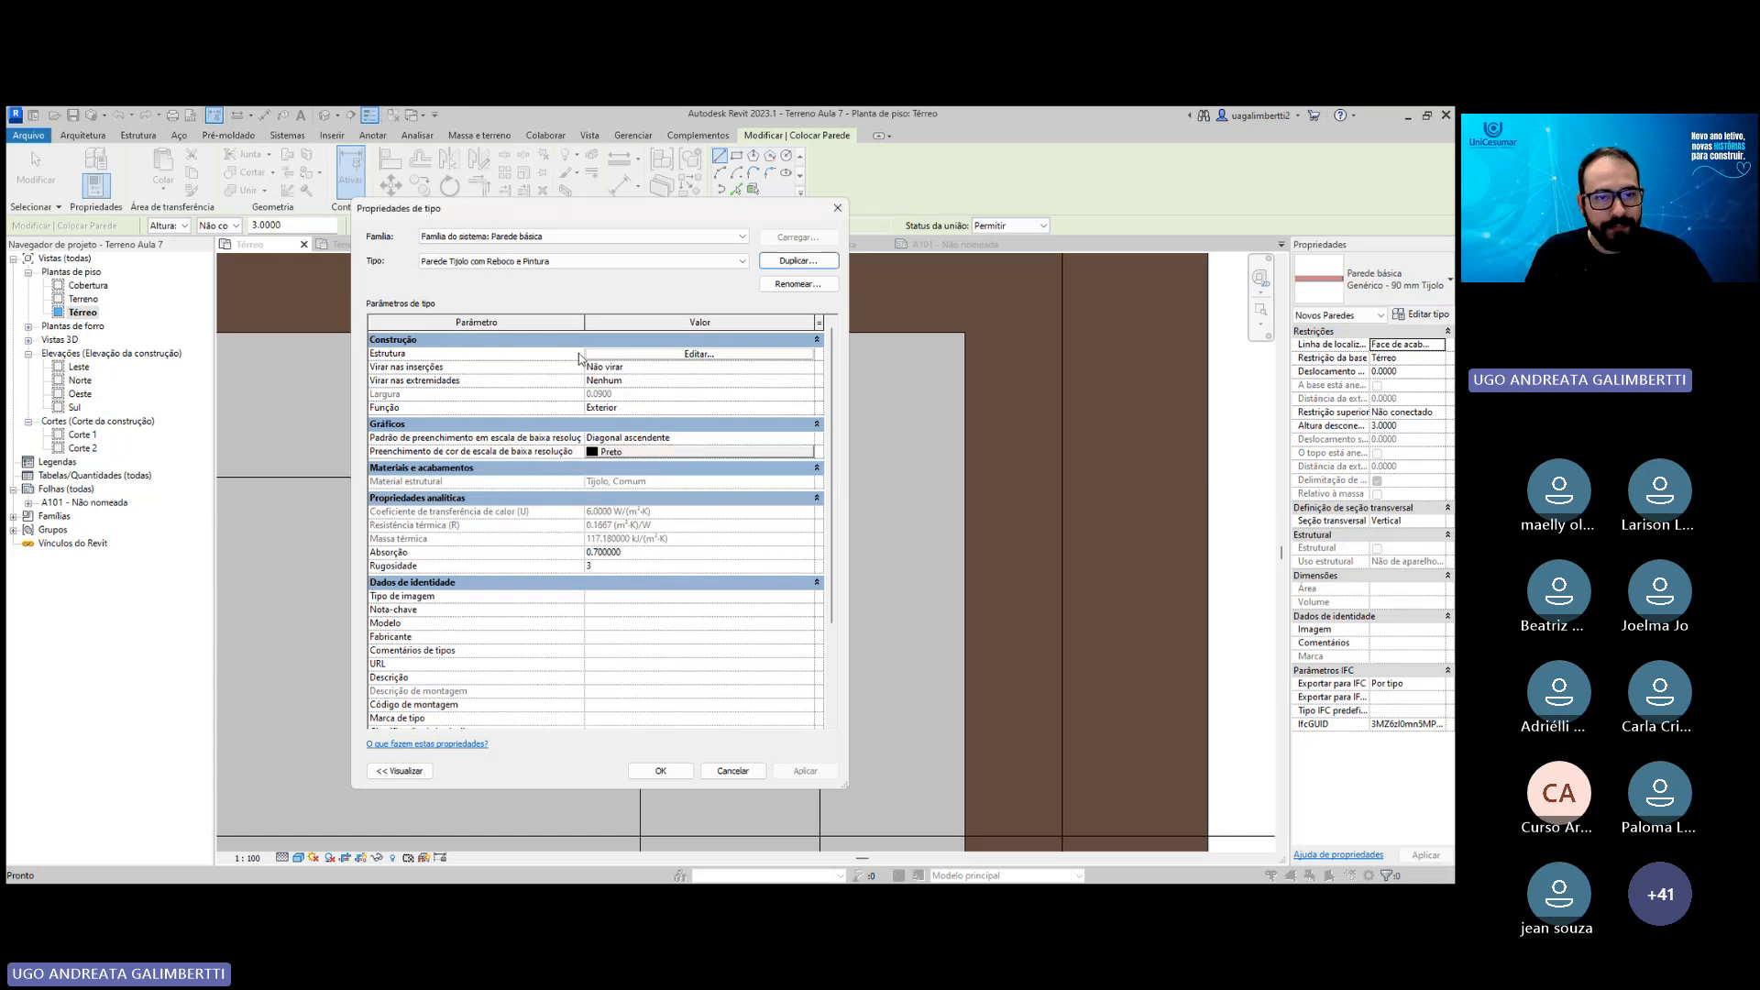
Open the new wall type's structure for editing and insert four additional layers.
{"action": "left_click", "coordinate": [697, 357]}
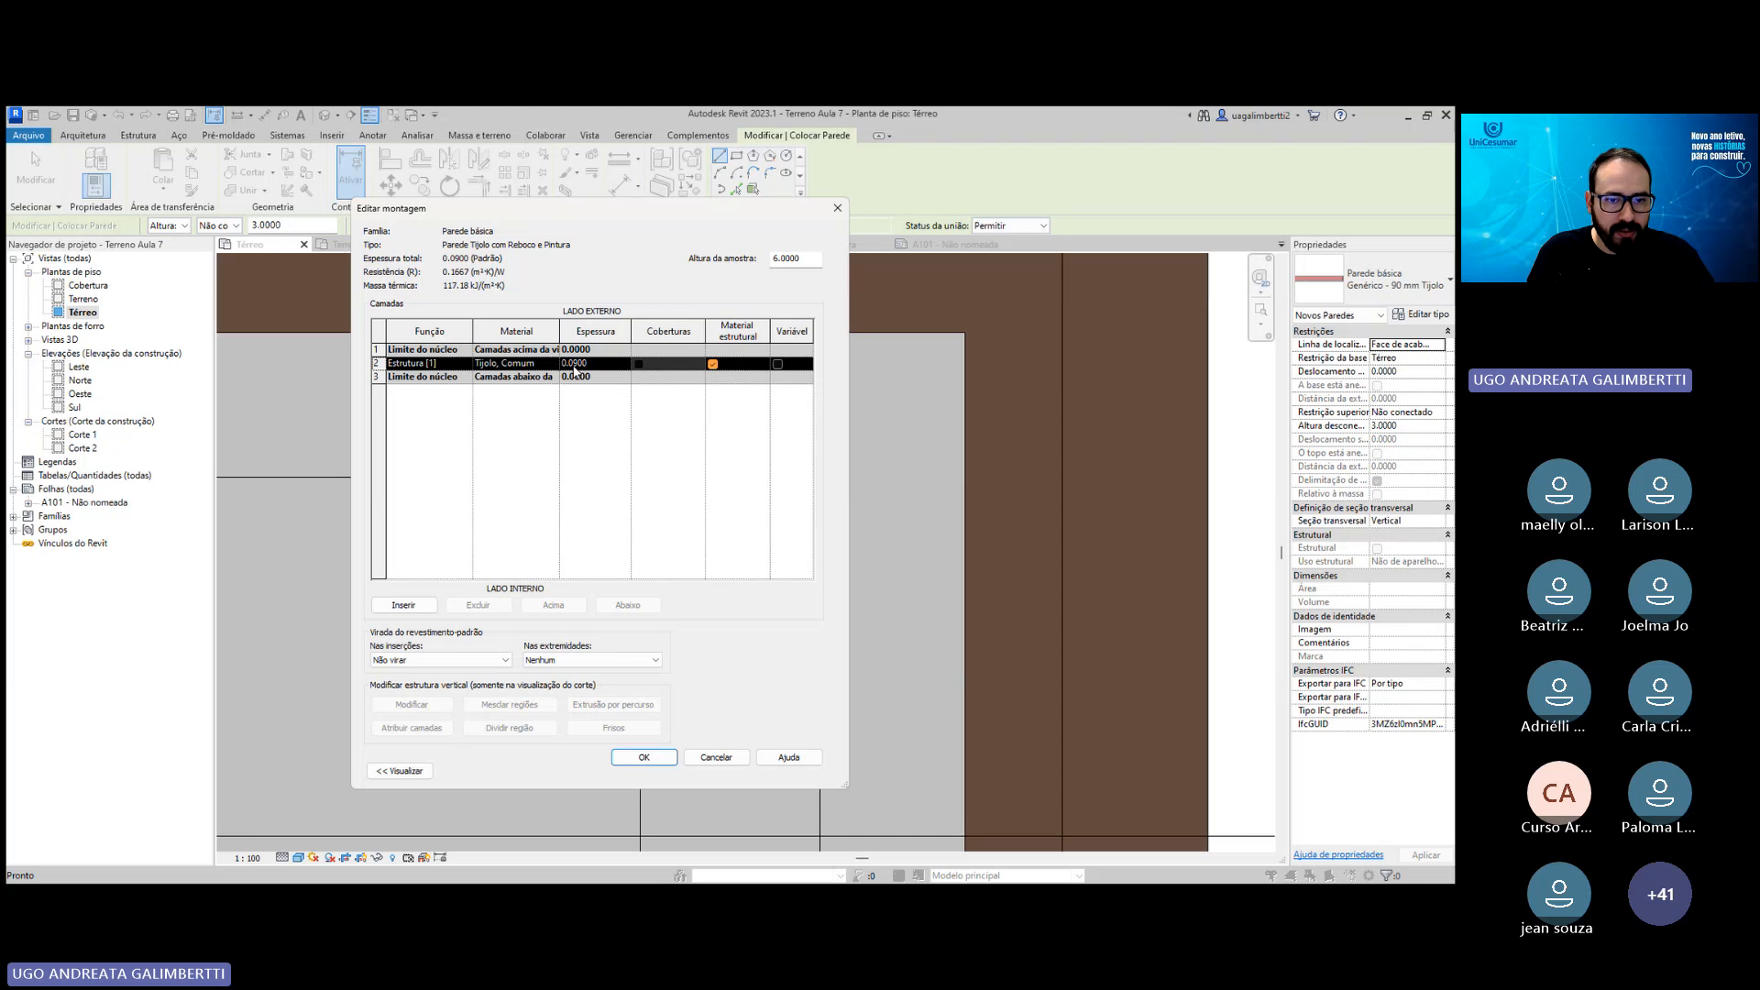
{"action": "left_click", "coordinate": [433, 364]}
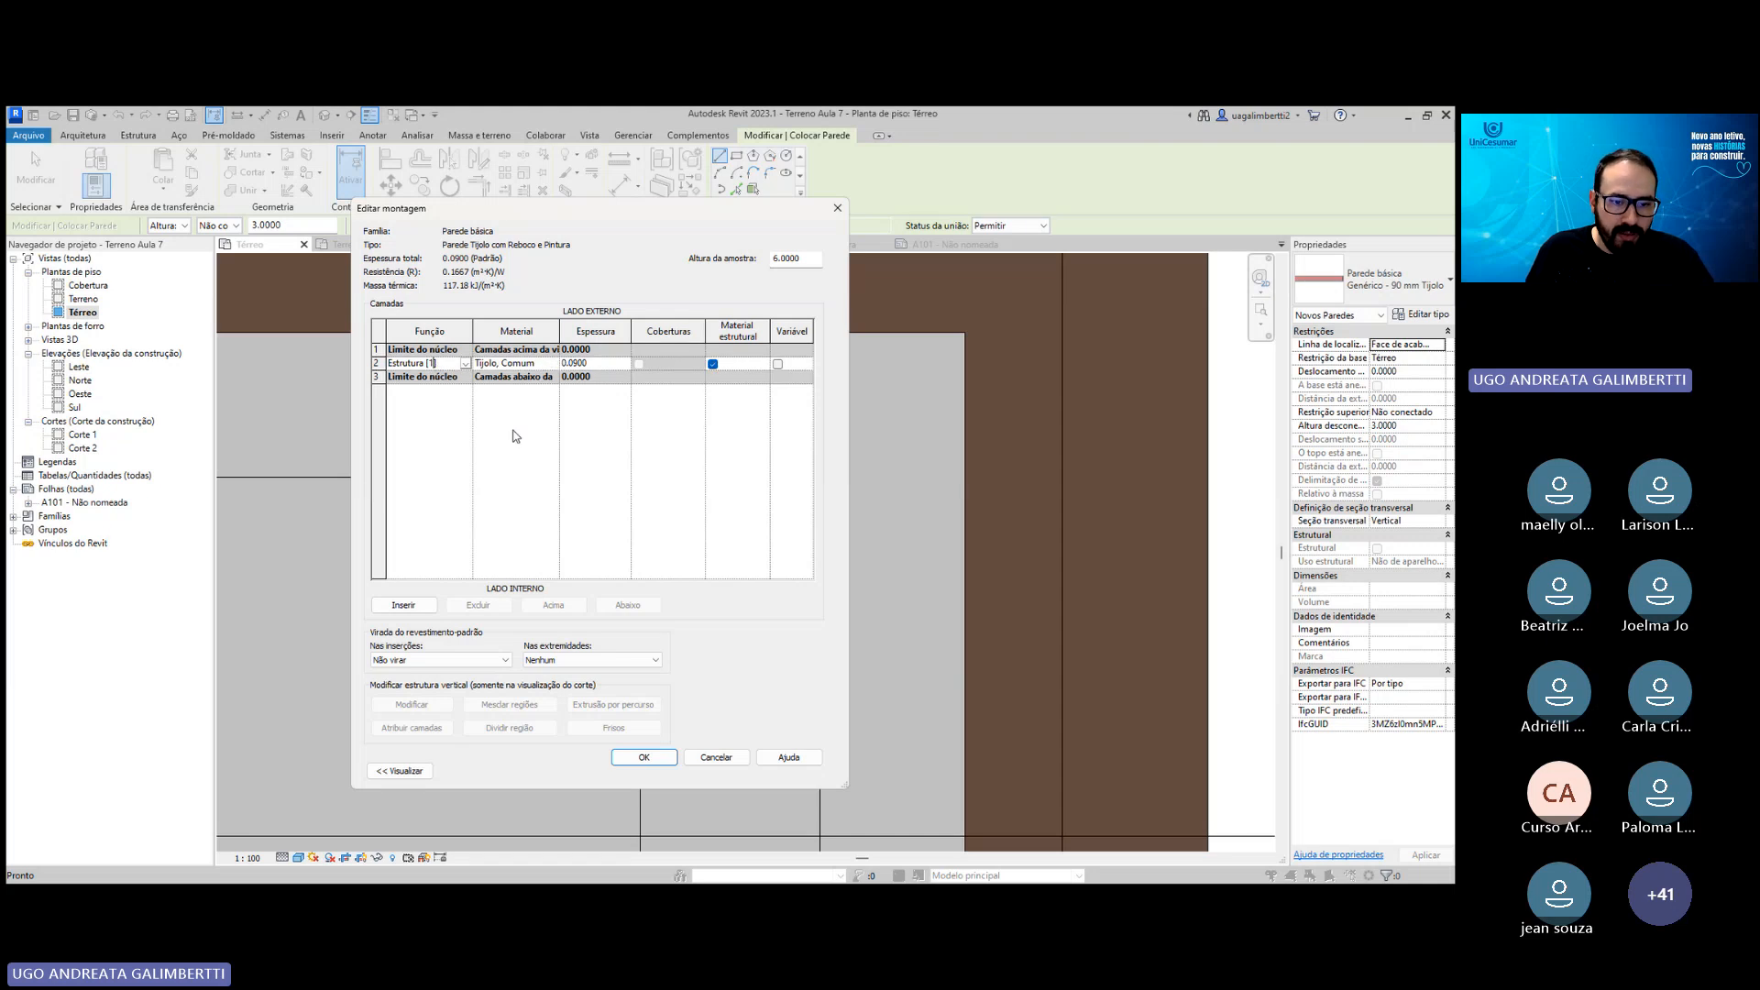
{"action": "left_click", "coordinate": [403, 605]}
{"action": "left_click", "coordinate": [403, 605]}
{"action": "left_click", "coordinate": [403, 605]}
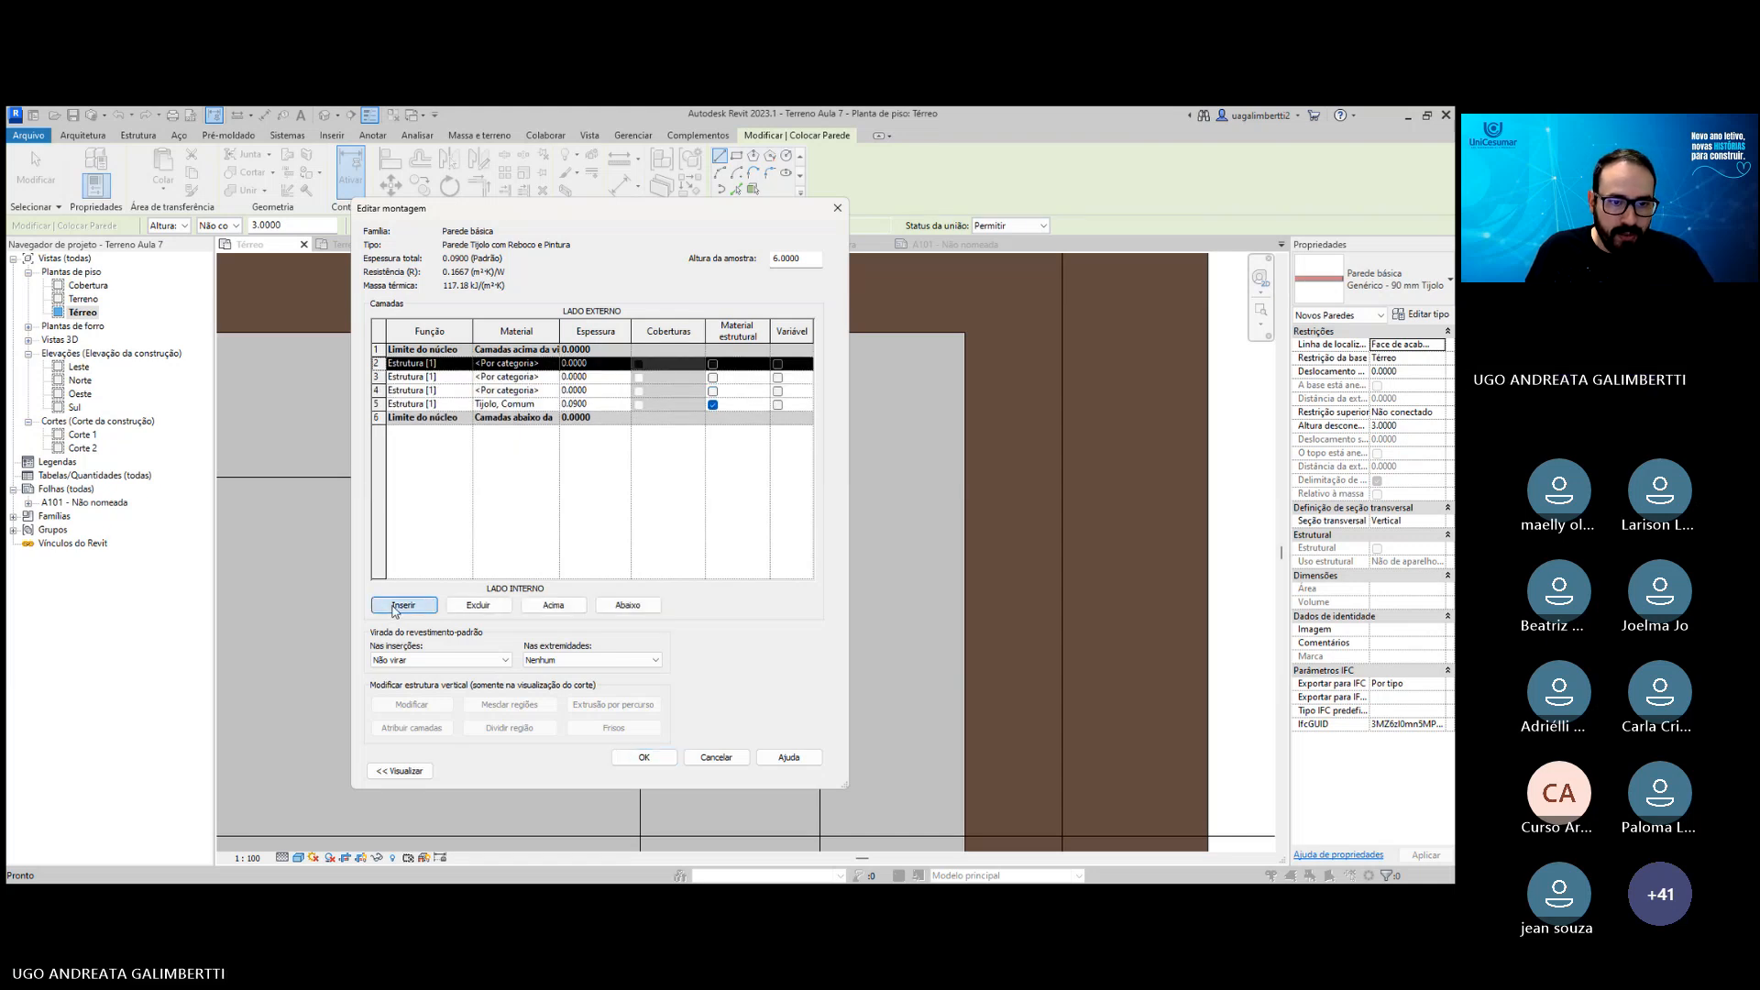
{"action": "left_click", "coordinate": [404, 605]}
Move two of the new layers below the lower core boundary, onto the wall's interior side.
{"action": "left_click", "coordinate": [425, 364]}
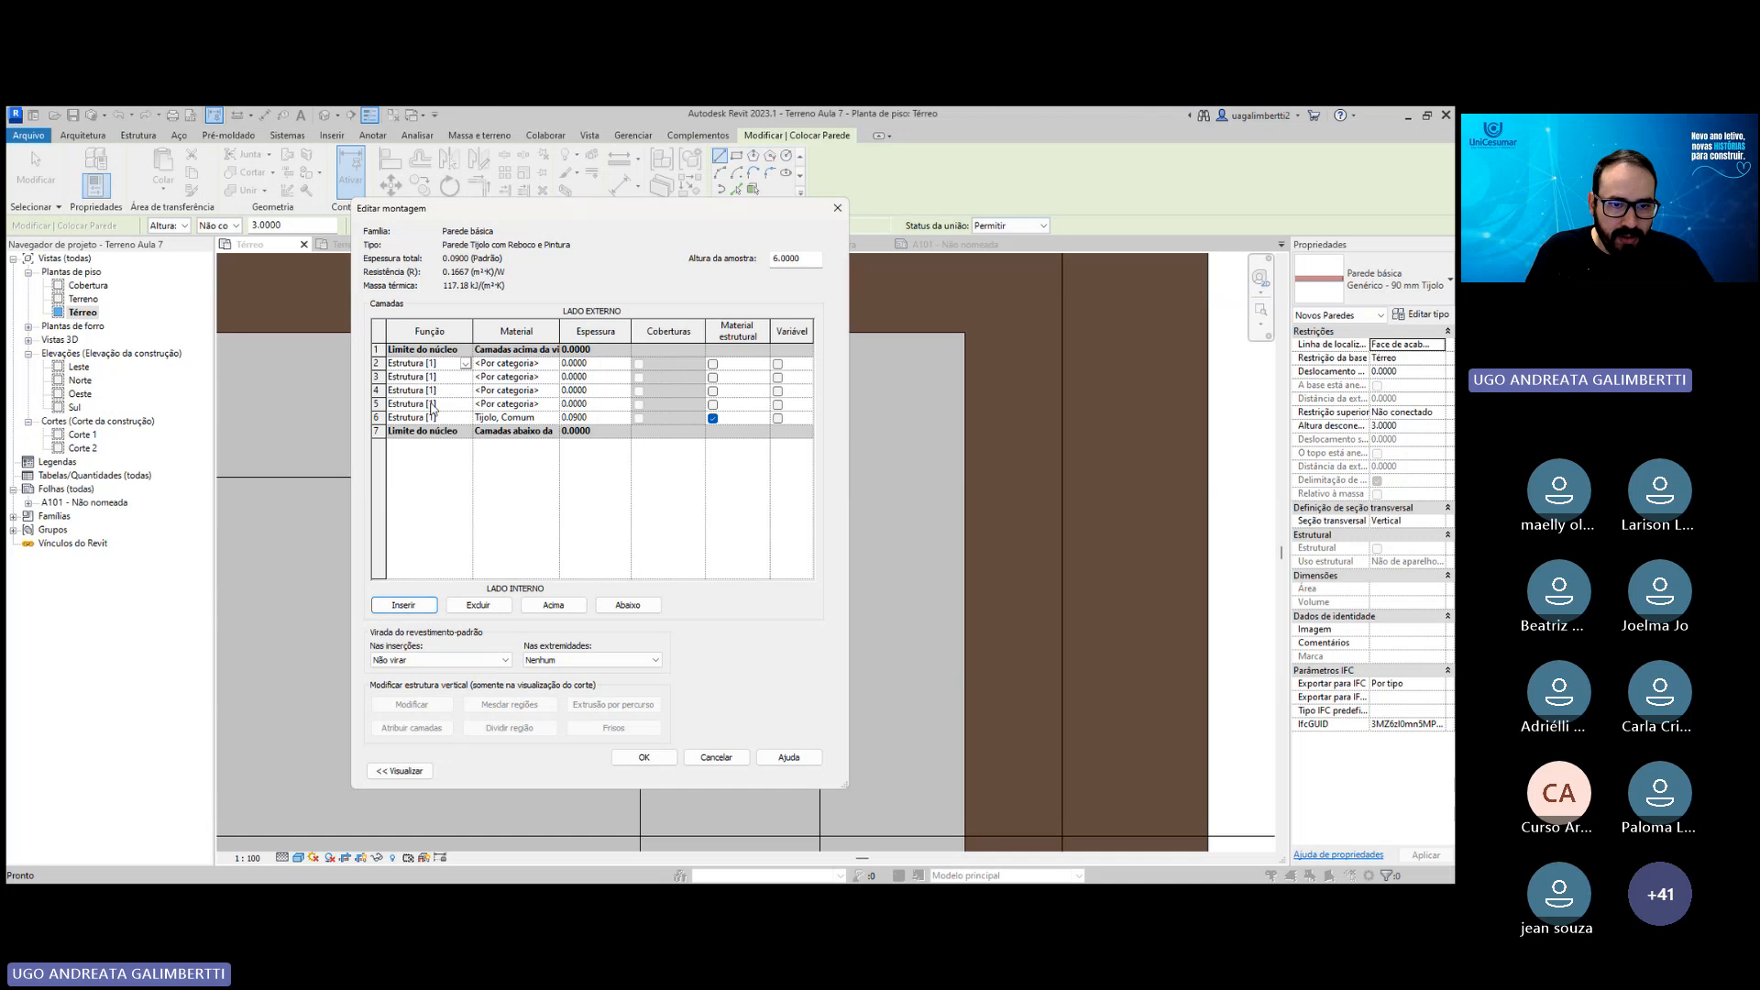
{"action": "left_click", "coordinate": [451, 405]}
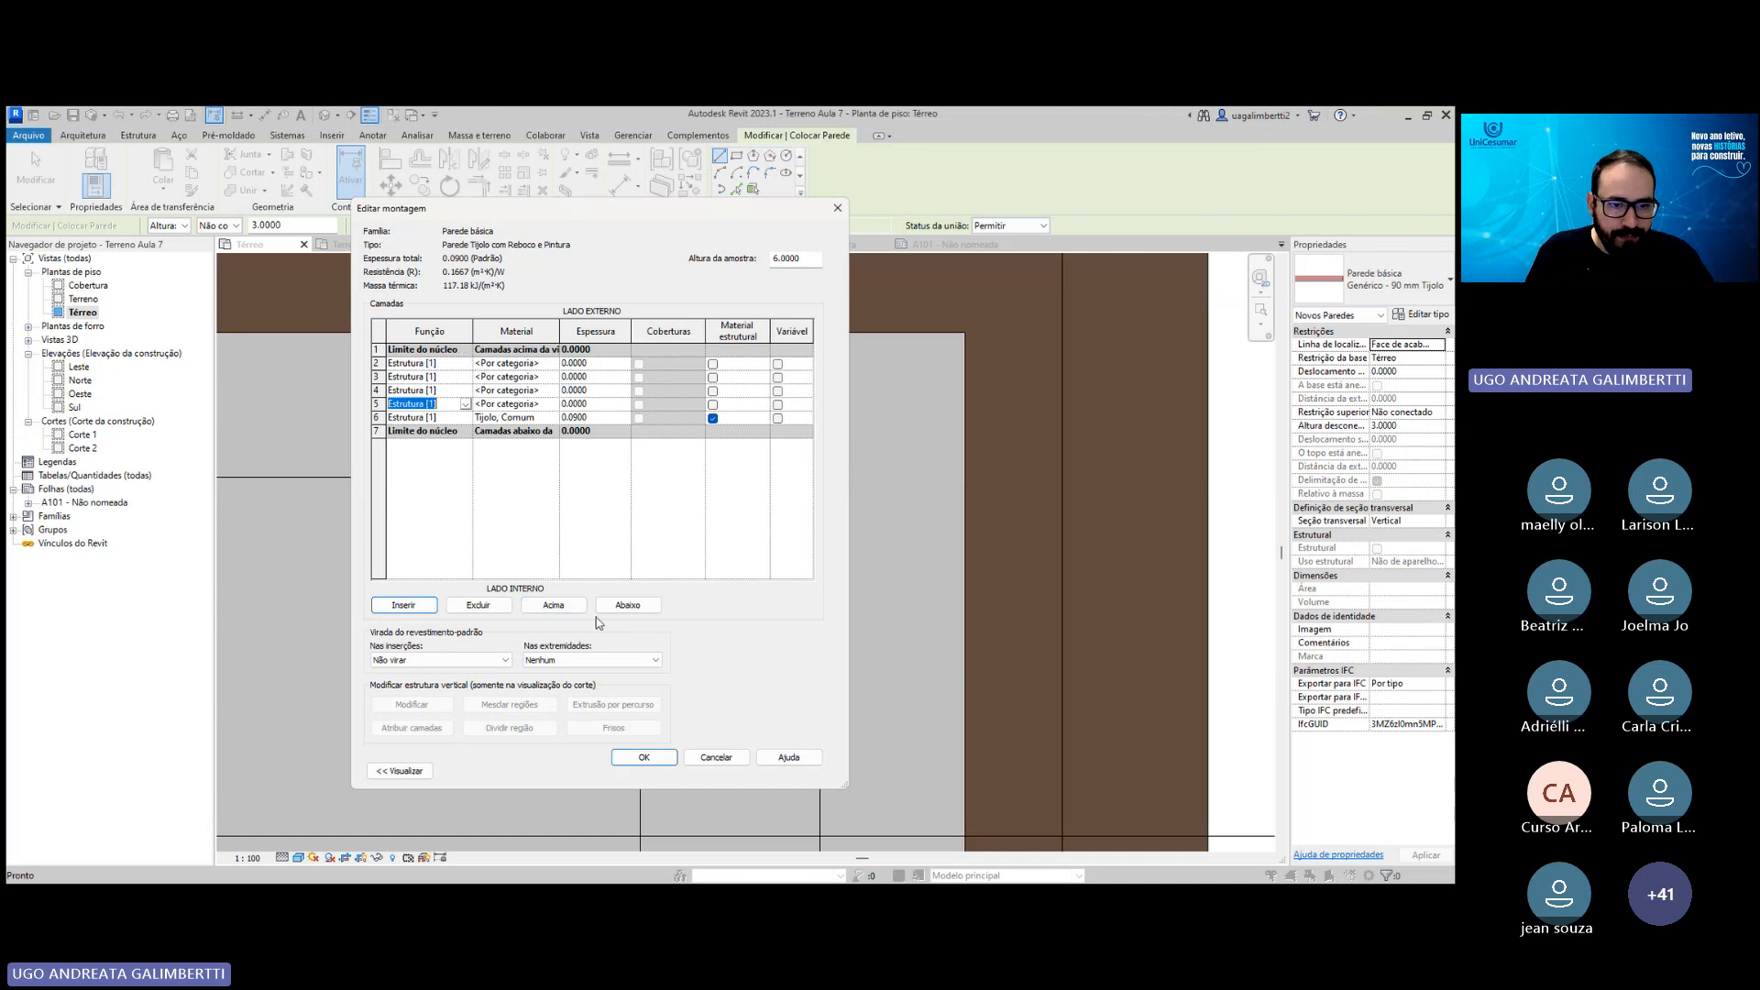
{"action": "left_click", "coordinate": [629, 606]}
{"action": "left_click", "coordinate": [629, 606]}
{"action": "left_click", "coordinate": [422, 391]}
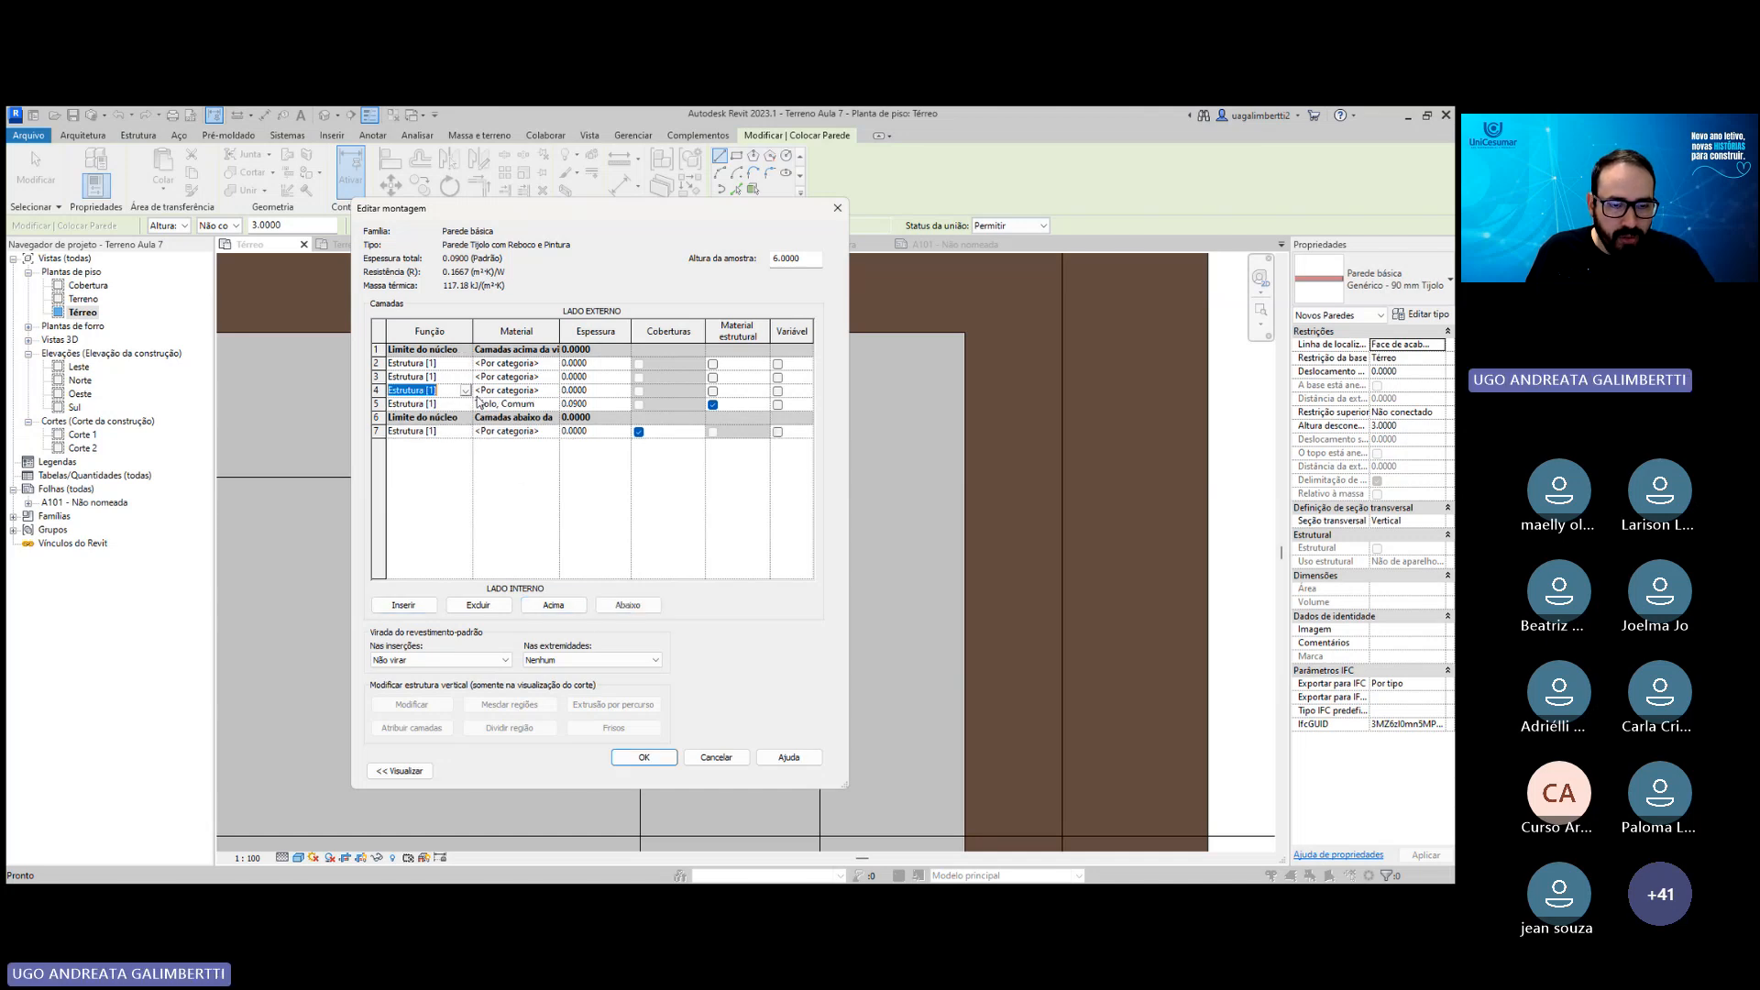
{"action": "left_click", "coordinate": [628, 605]}
{"action": "left_click", "coordinate": [628, 605]}
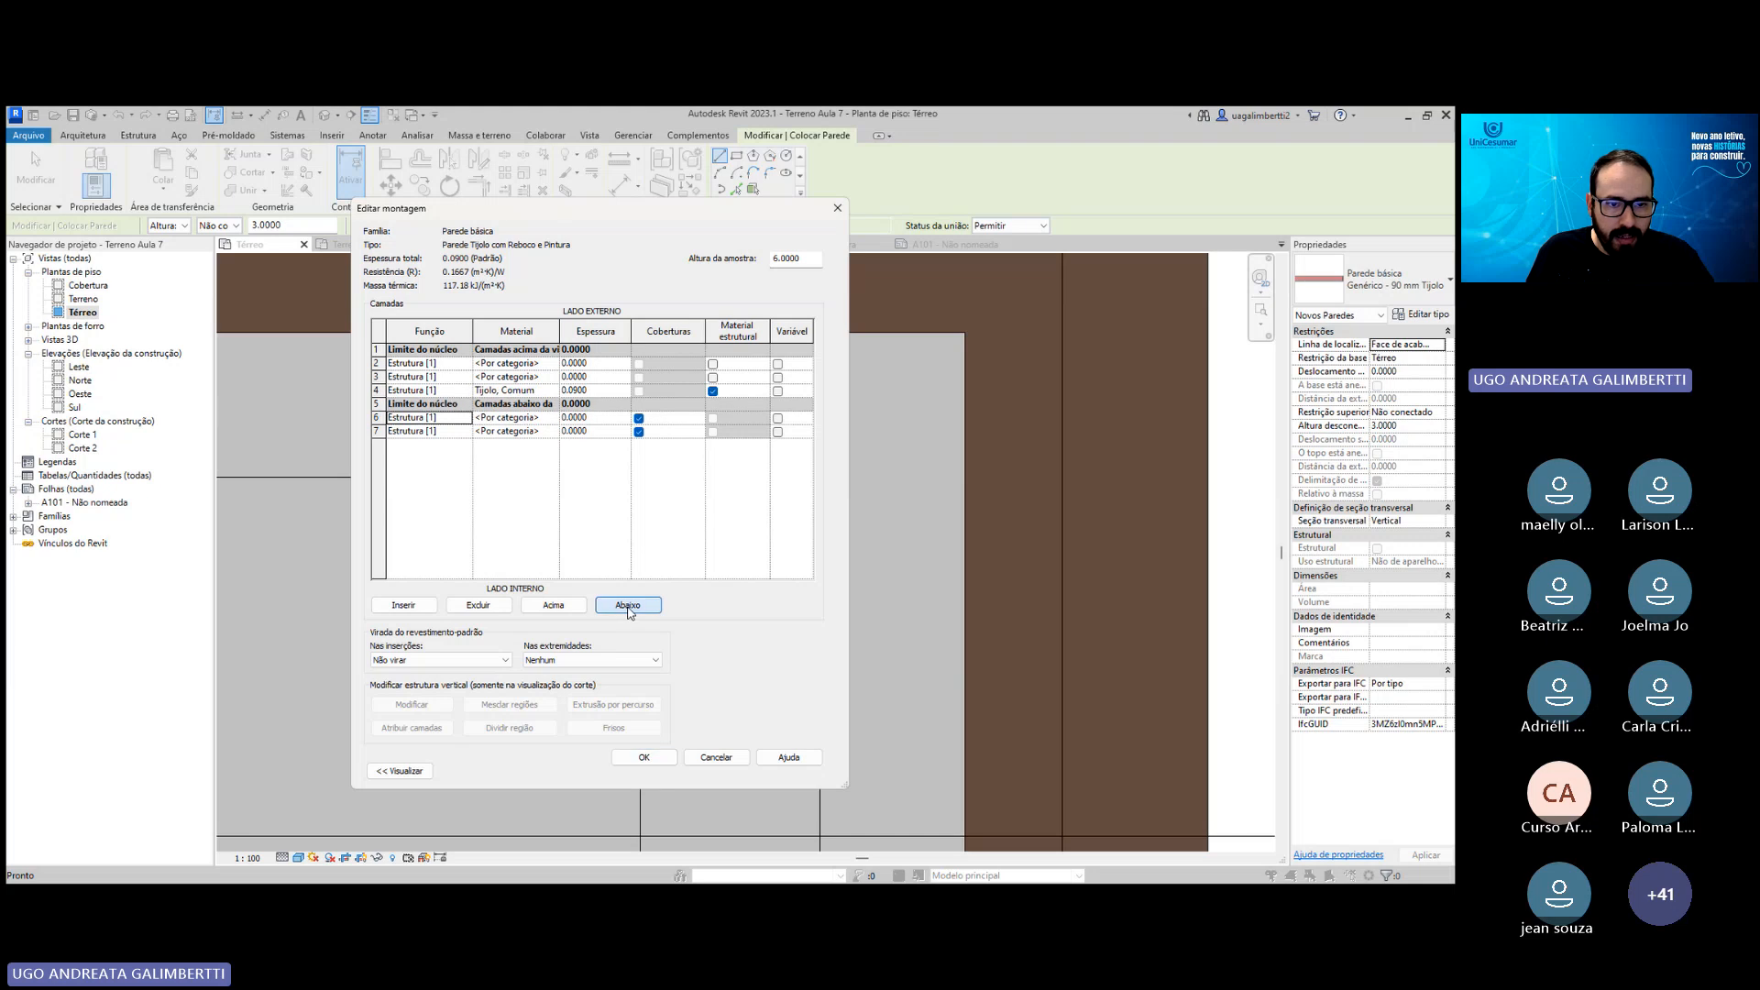
Move the other two new layers above the upper core boundary, onto the wall's exterior side.
{"action": "left_click", "coordinate": [449, 364]}
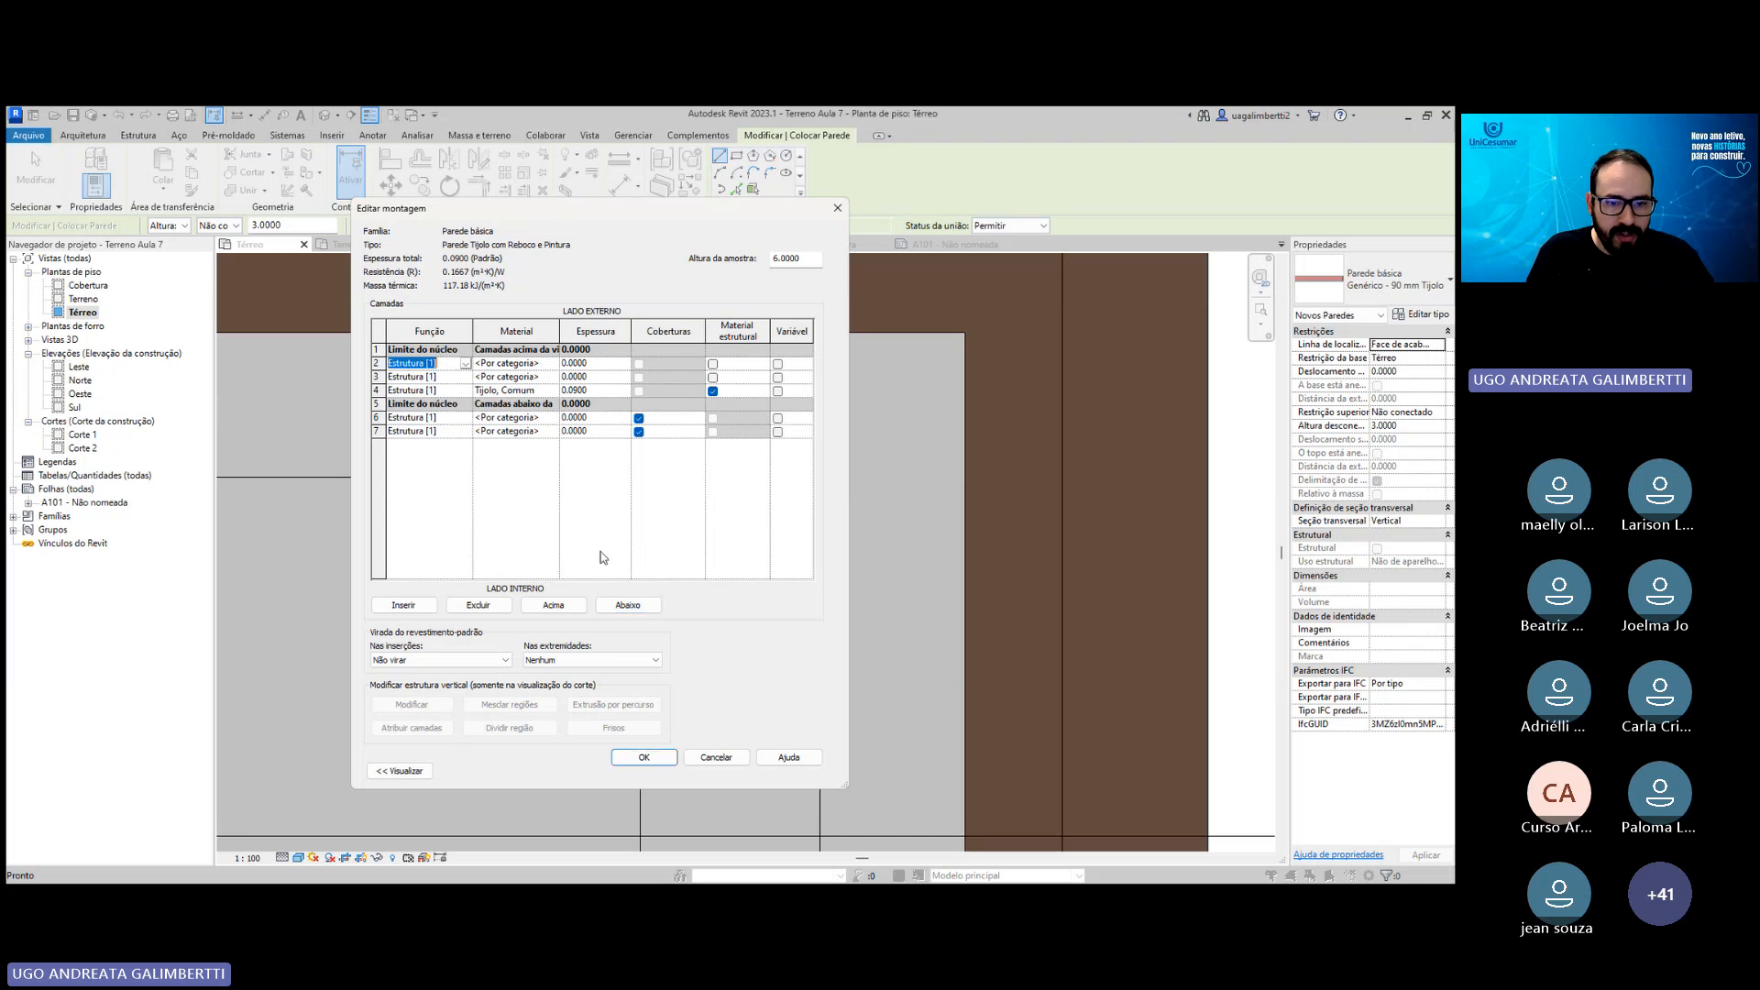
{"action": "left_click", "coordinate": [568, 605]}
{"action": "left_click", "coordinate": [442, 378]}
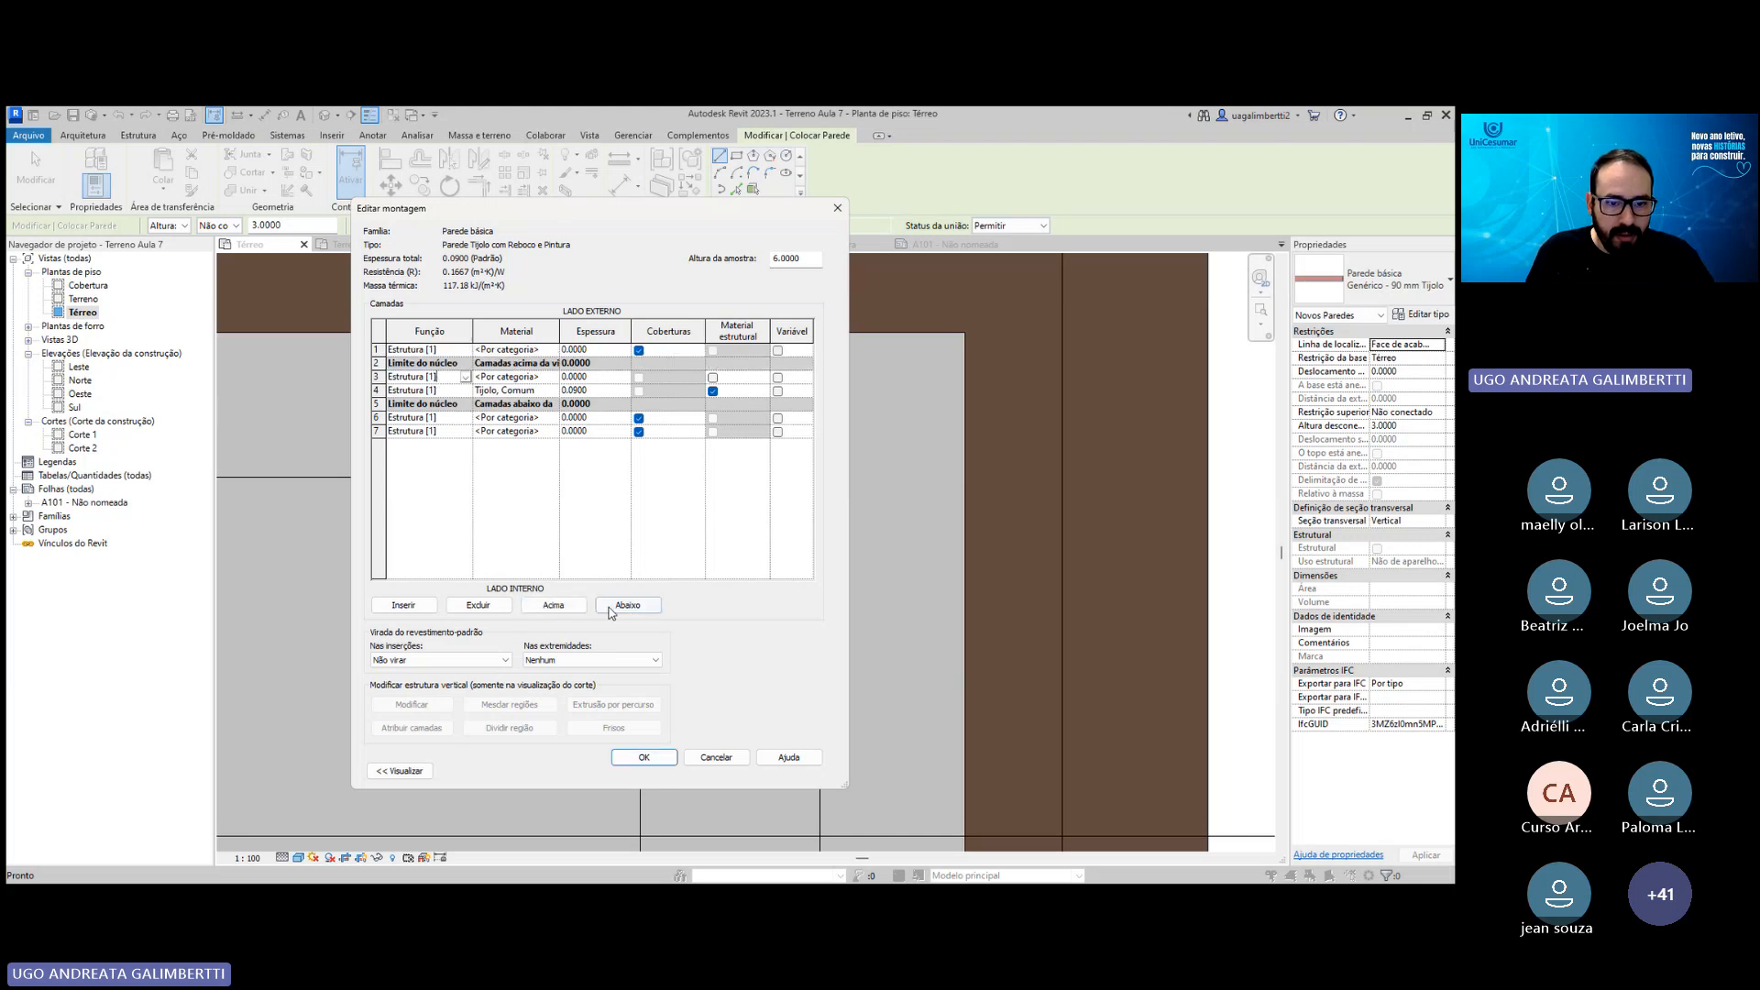
{"action": "left_click", "coordinate": [554, 605]}
{"action": "left_click", "coordinate": [409, 391]}
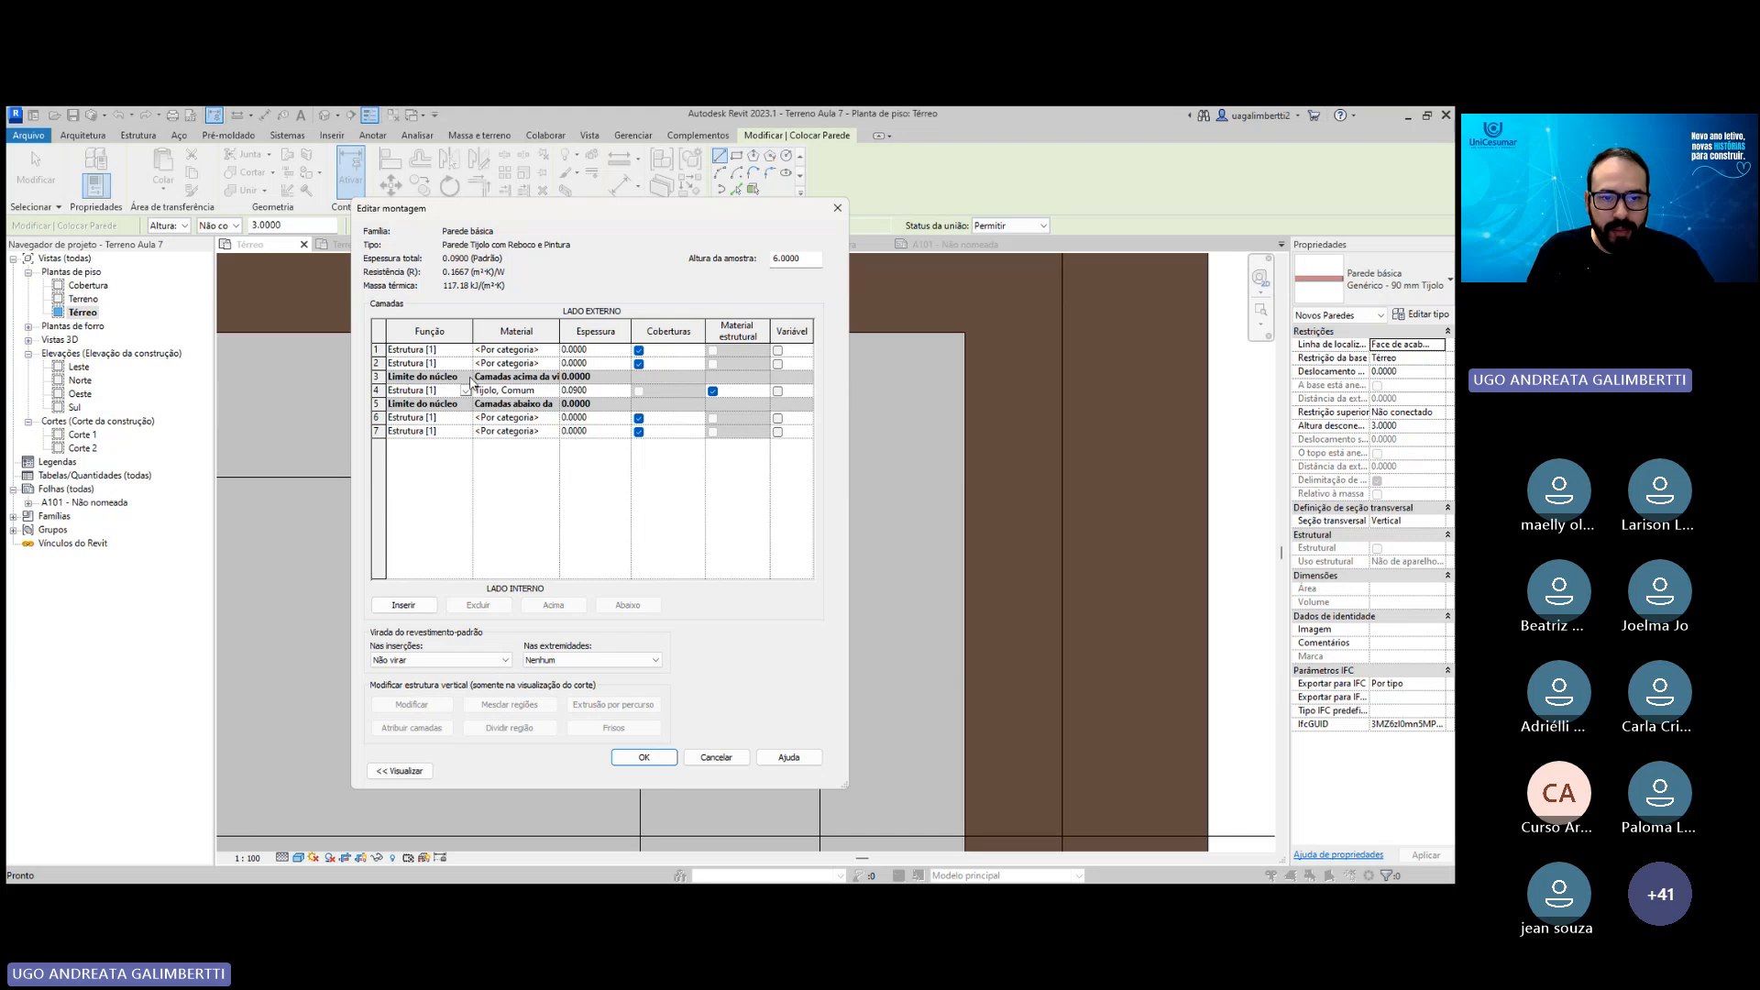
Set the function of the two layers adjoining the core boundaries, one on each side, to Substrato [2].
{"action": "left_click", "coordinate": [507, 366]}
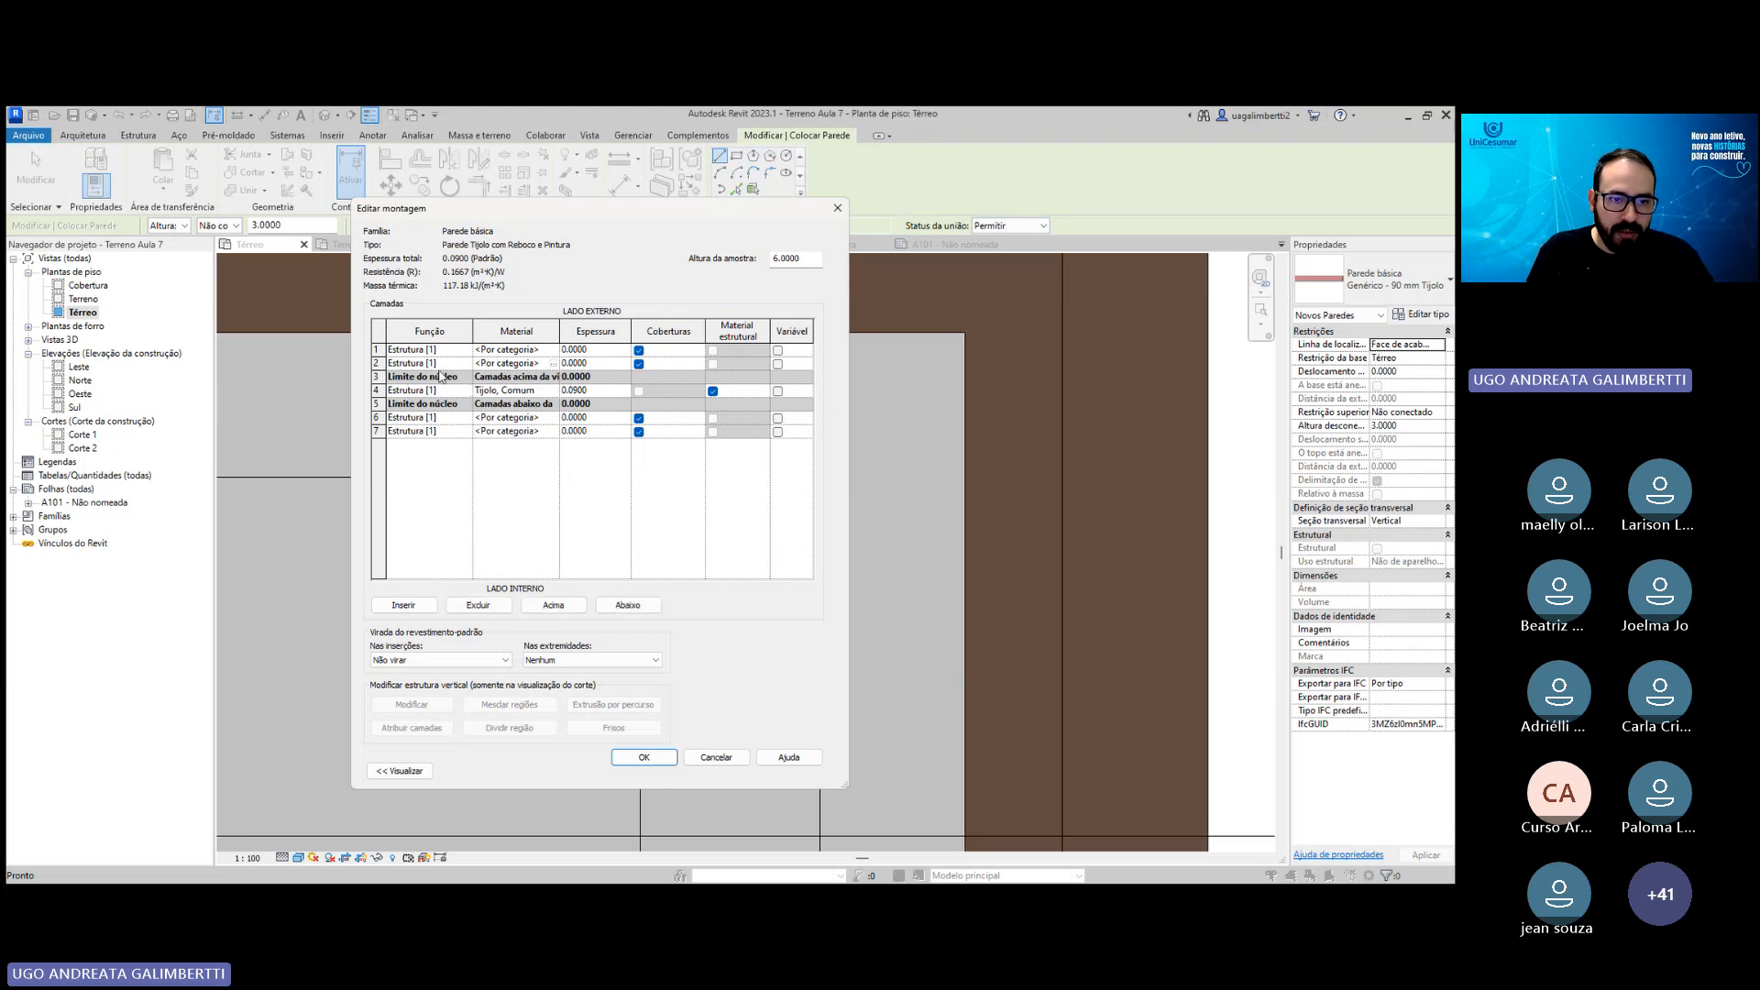
{"action": "left_click", "coordinate": [442, 363]}
{"action": "left_click_drag", "start_coordinate": [442, 363], "coordinate": [389, 363]}
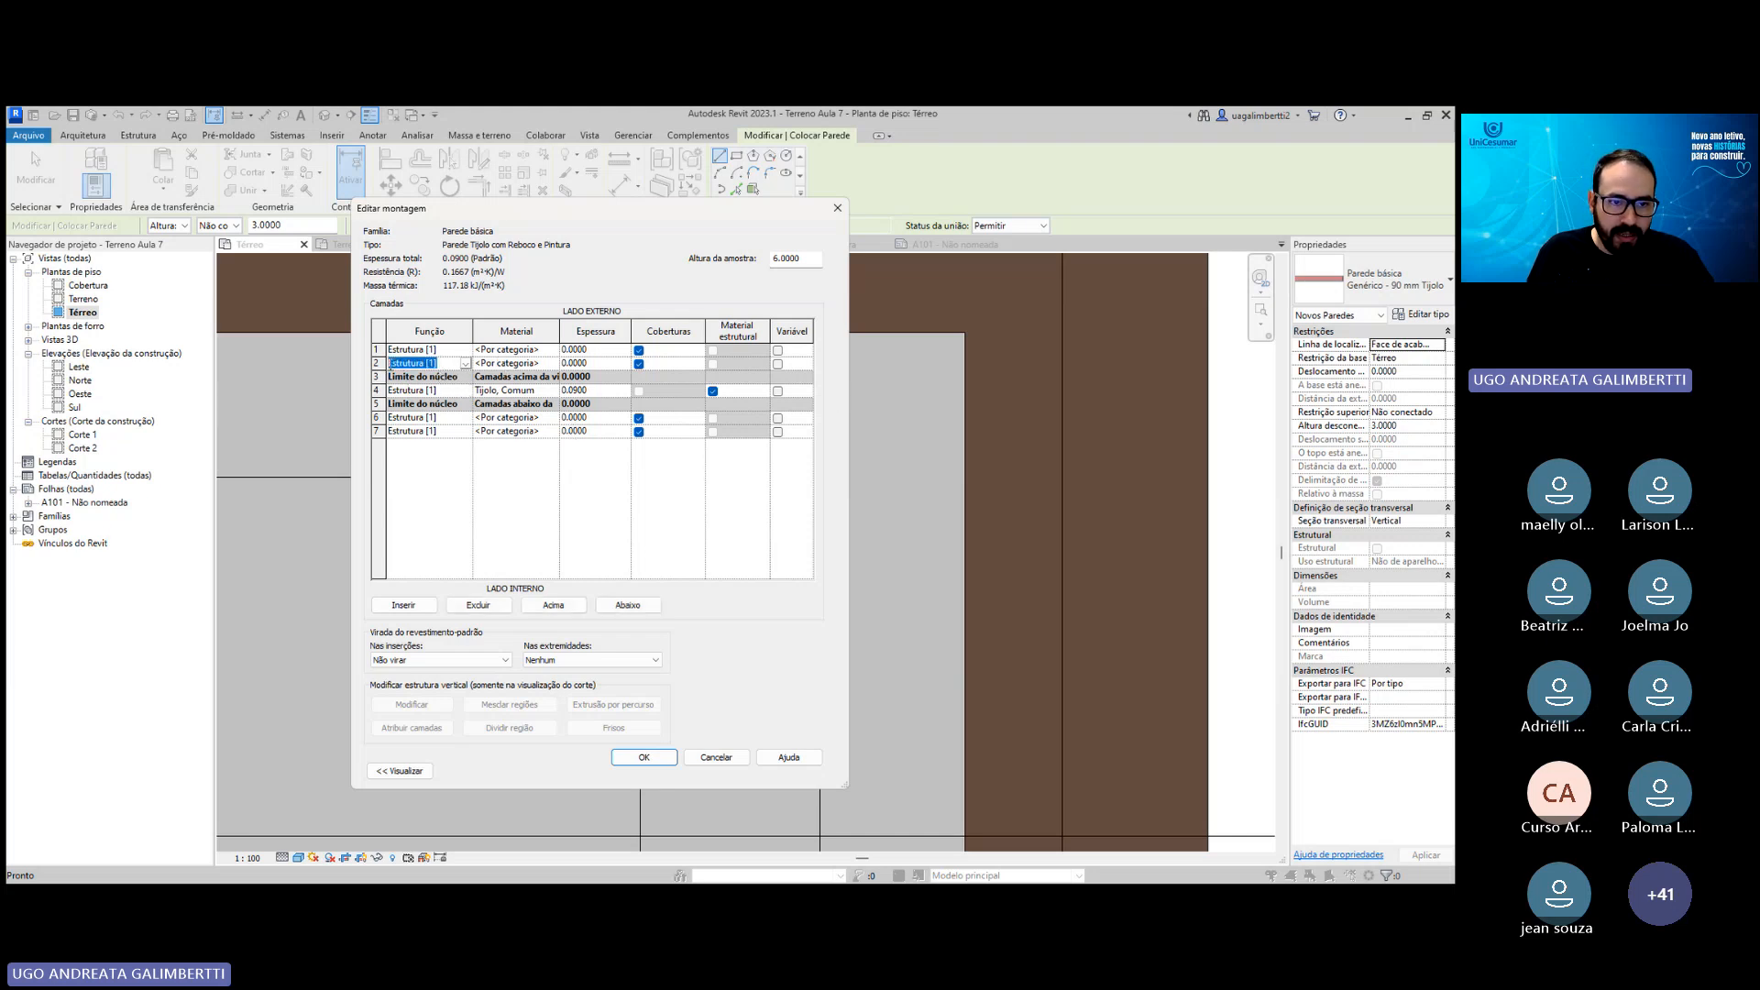
{"action": "left_click", "coordinate": [465, 364]}
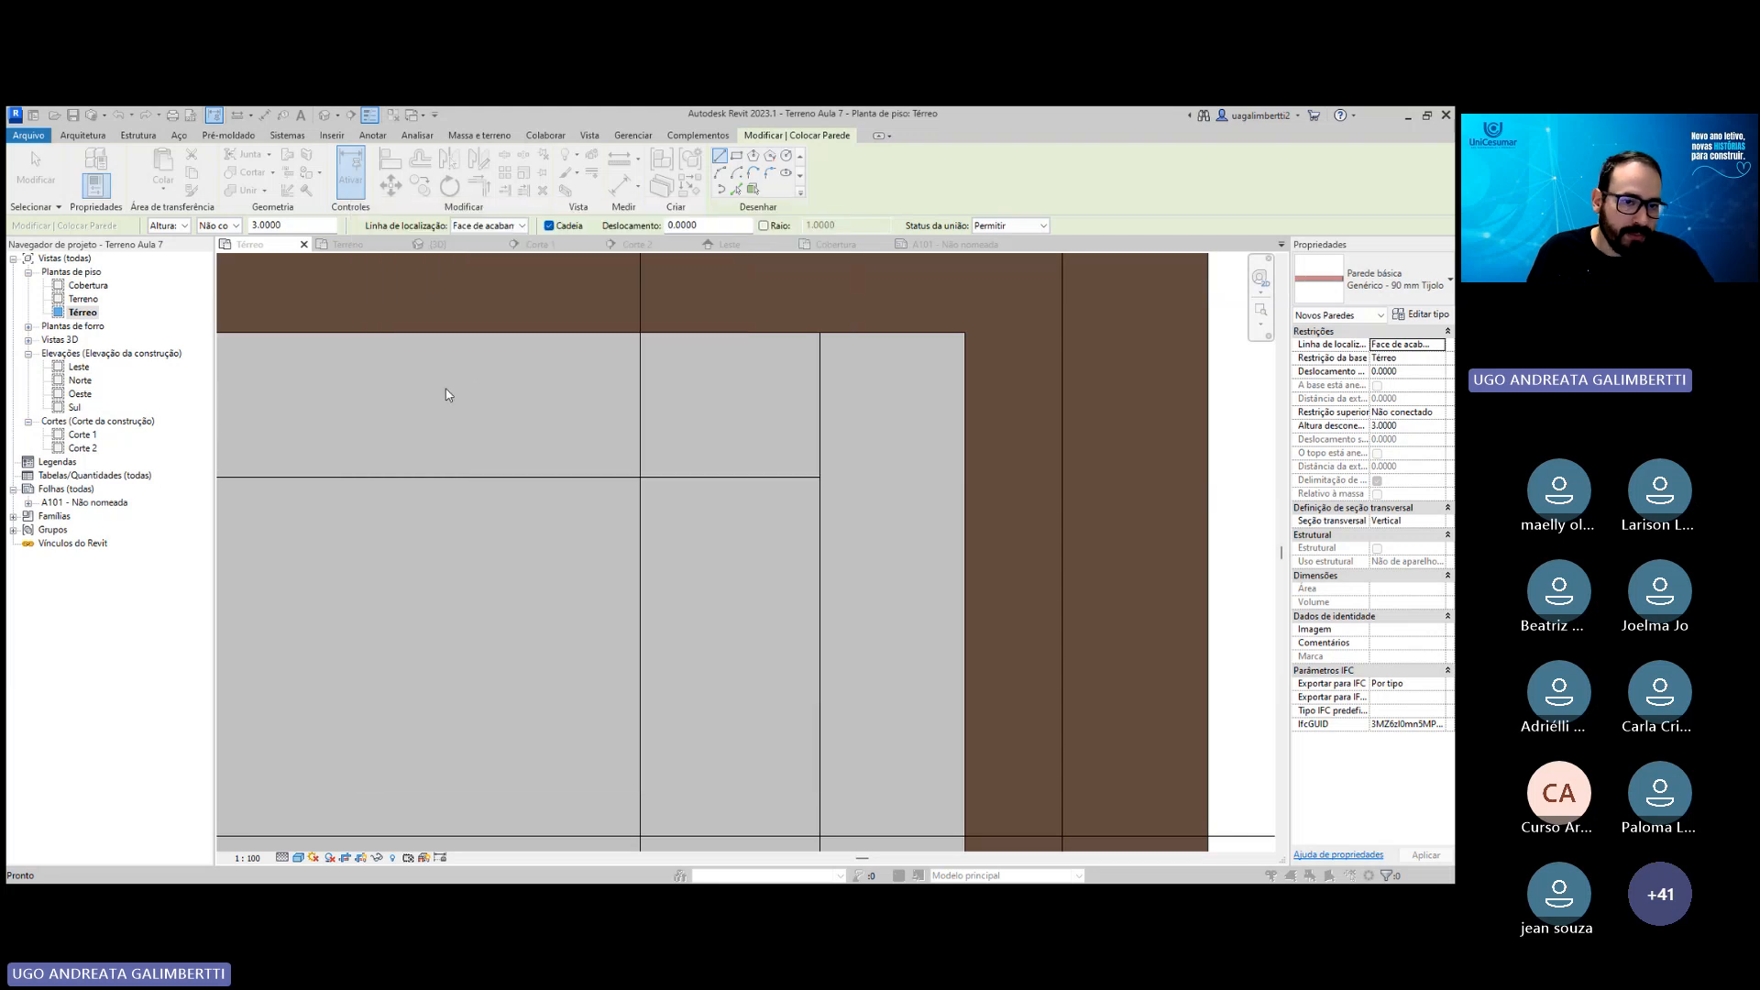
{"action": "left_click", "coordinate": [447, 389]}
{"action": "left_click", "coordinate": [464, 417]}
{"action": "left_click", "coordinate": [466, 417]}
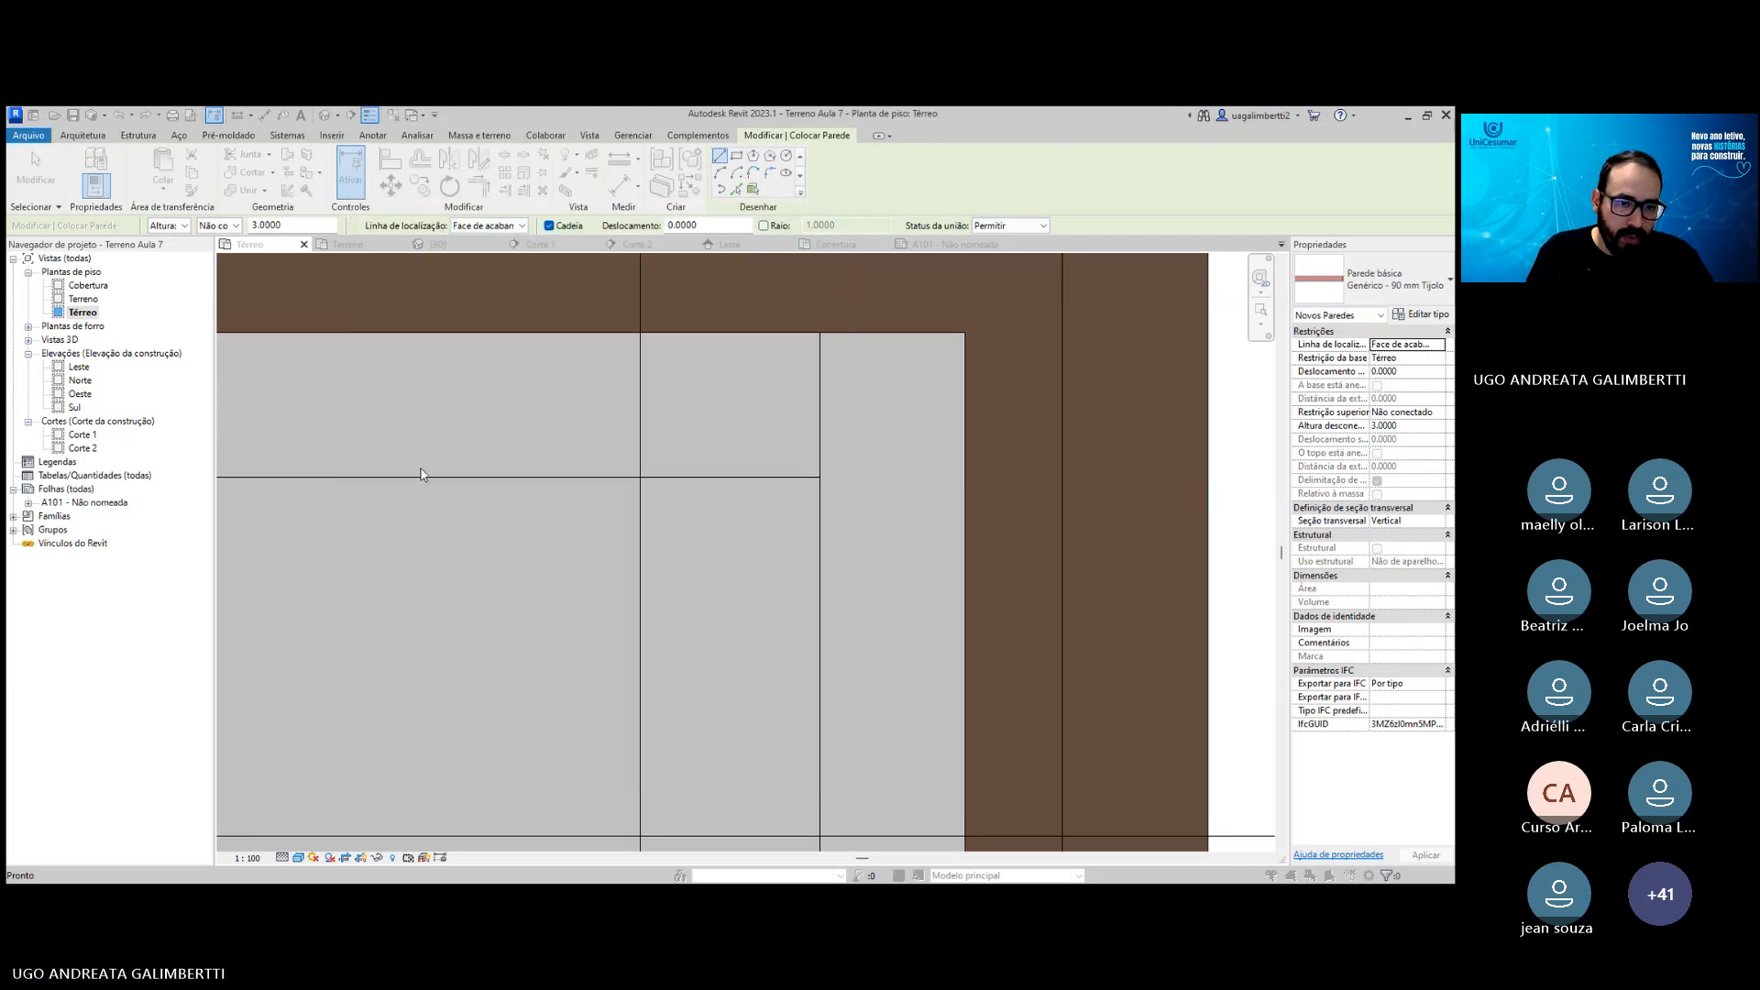
{"action": "left_click", "coordinate": [428, 449]}
Set the function of the outermost interior and exterior layers to Acabamento 1 [4].
{"action": "left_click", "coordinate": [457, 436]}
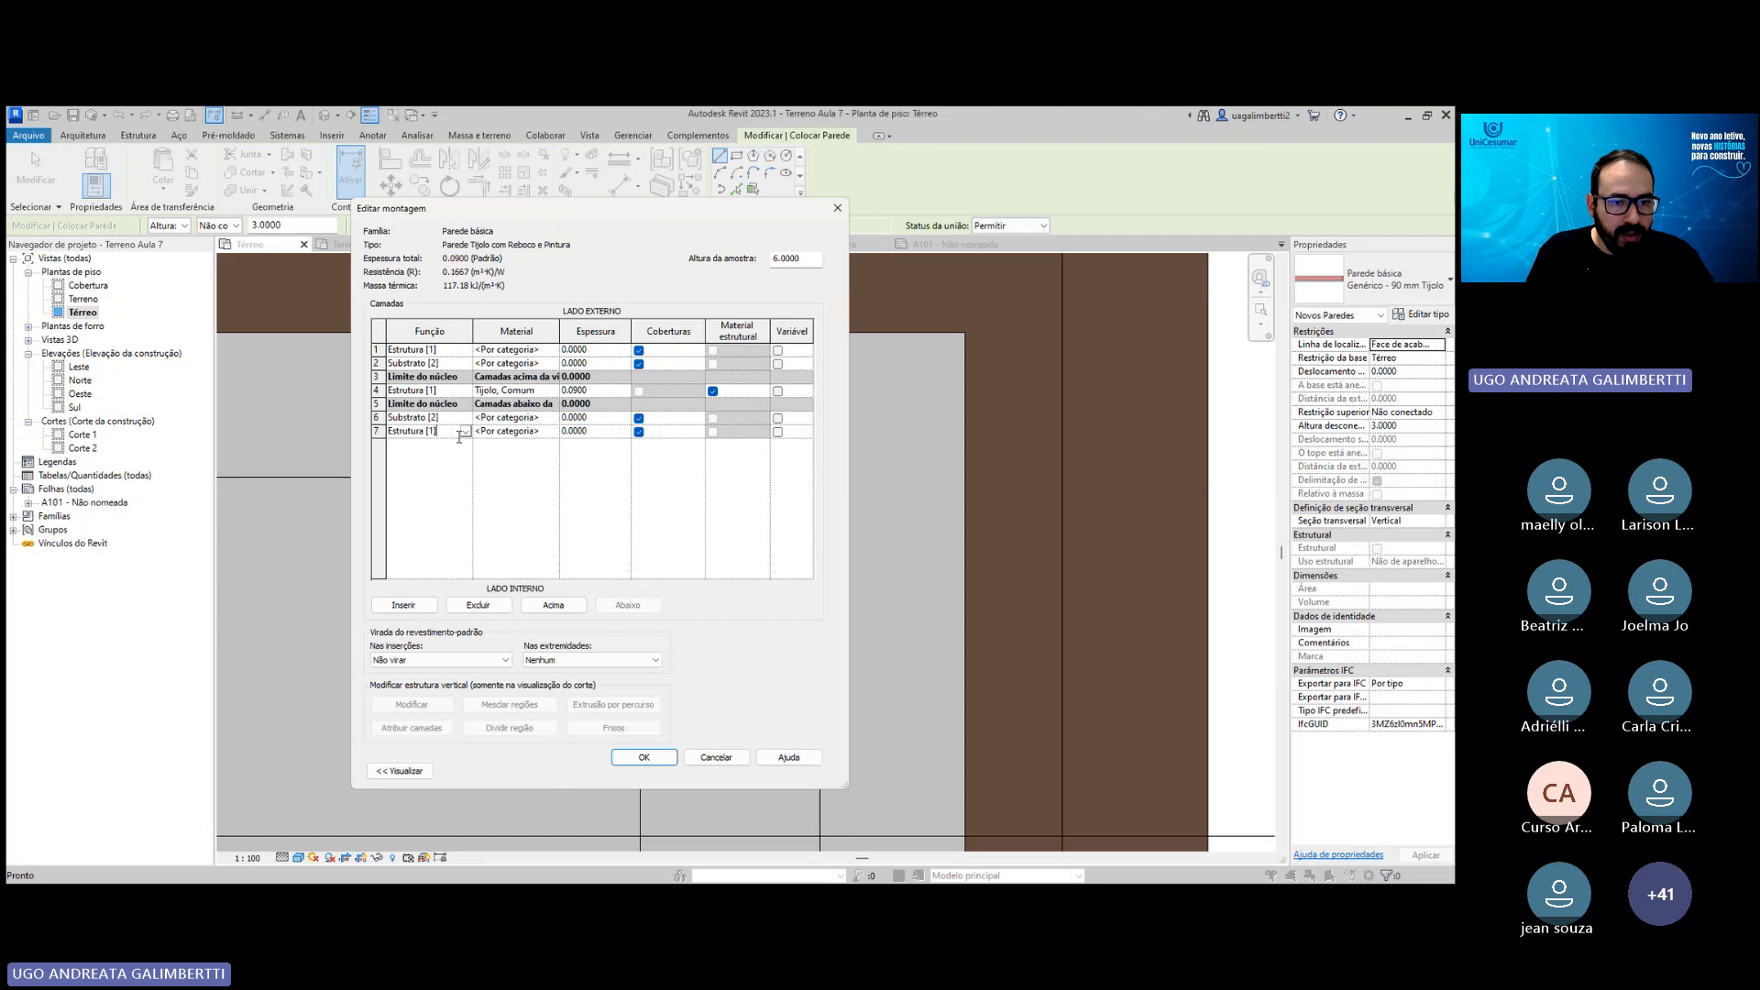
{"action": "left_click", "coordinate": [465, 431]}
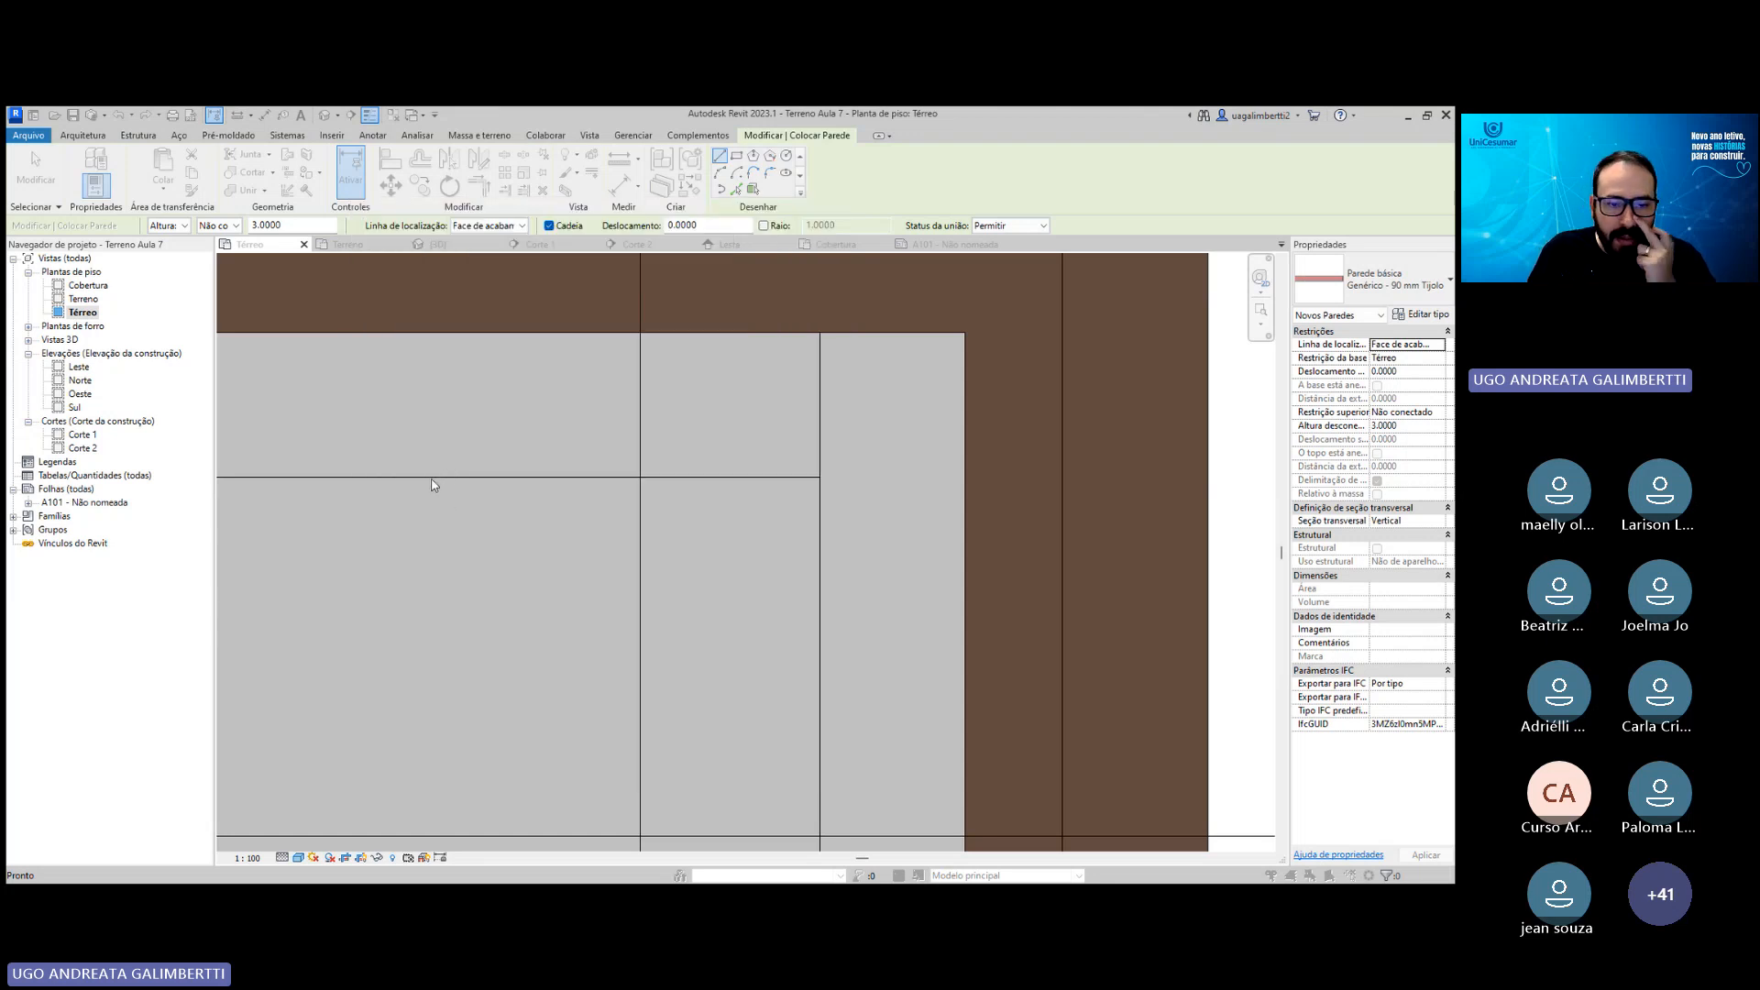
{"action": "left_click", "coordinate": [434, 485]}
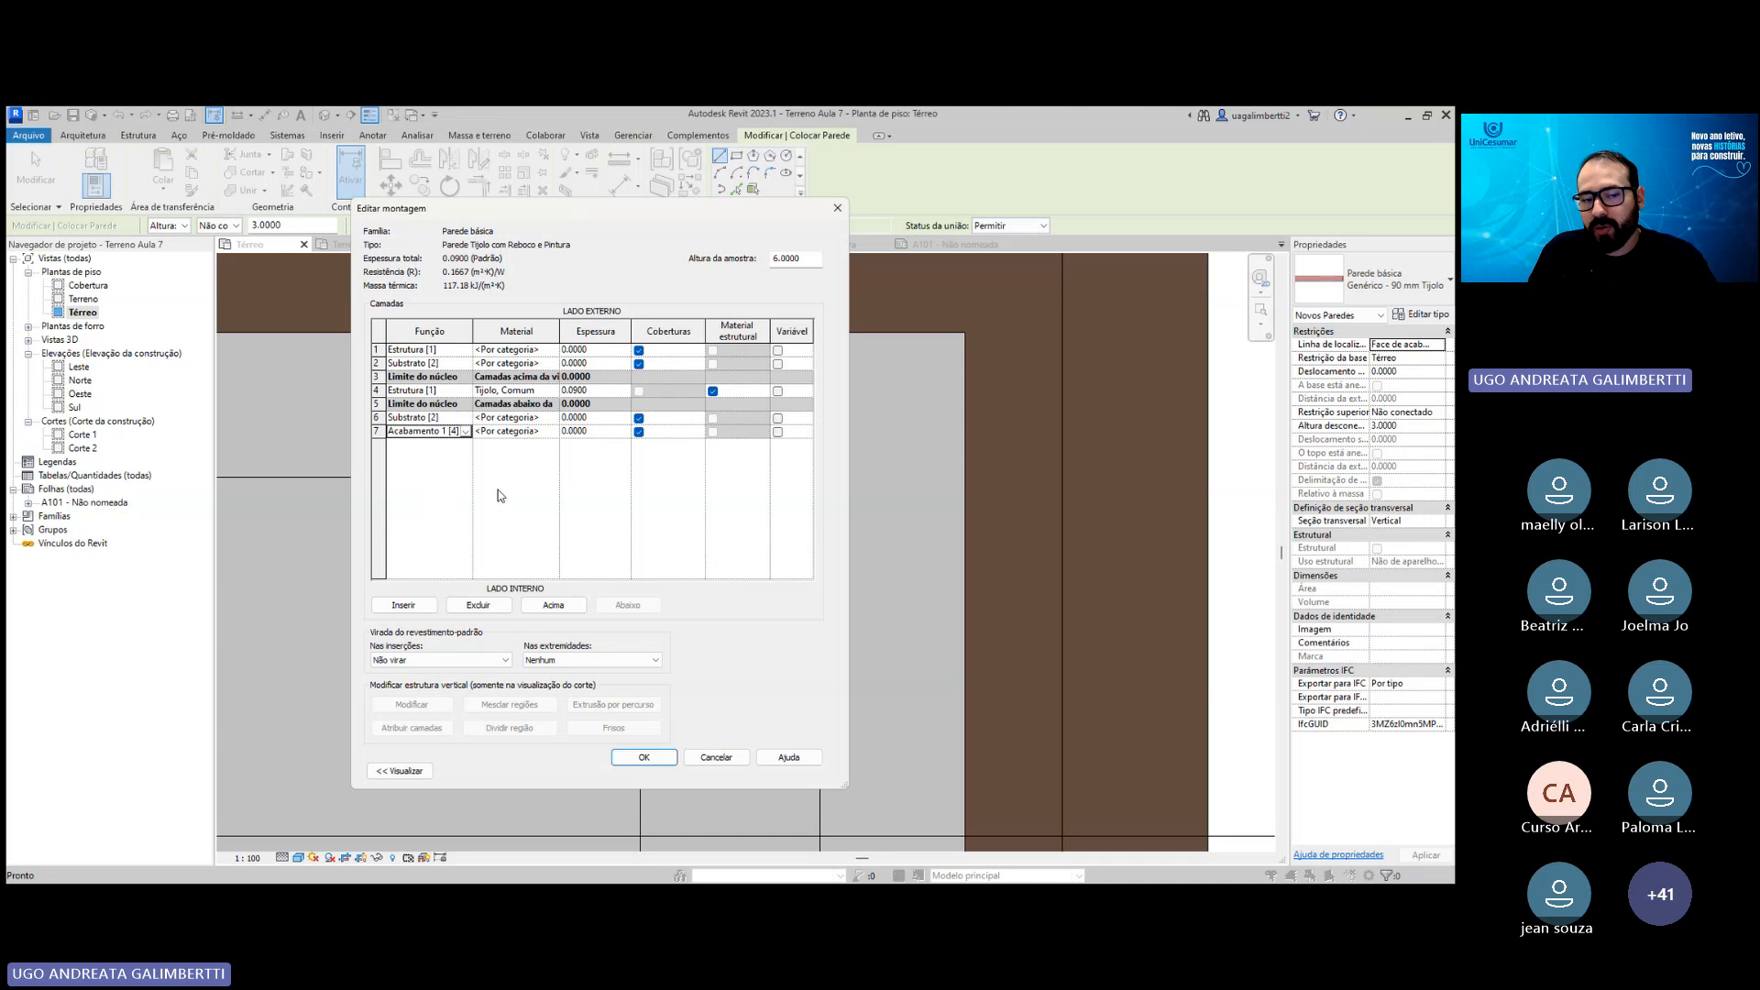
{"action": "left_click", "coordinate": [436, 350]}
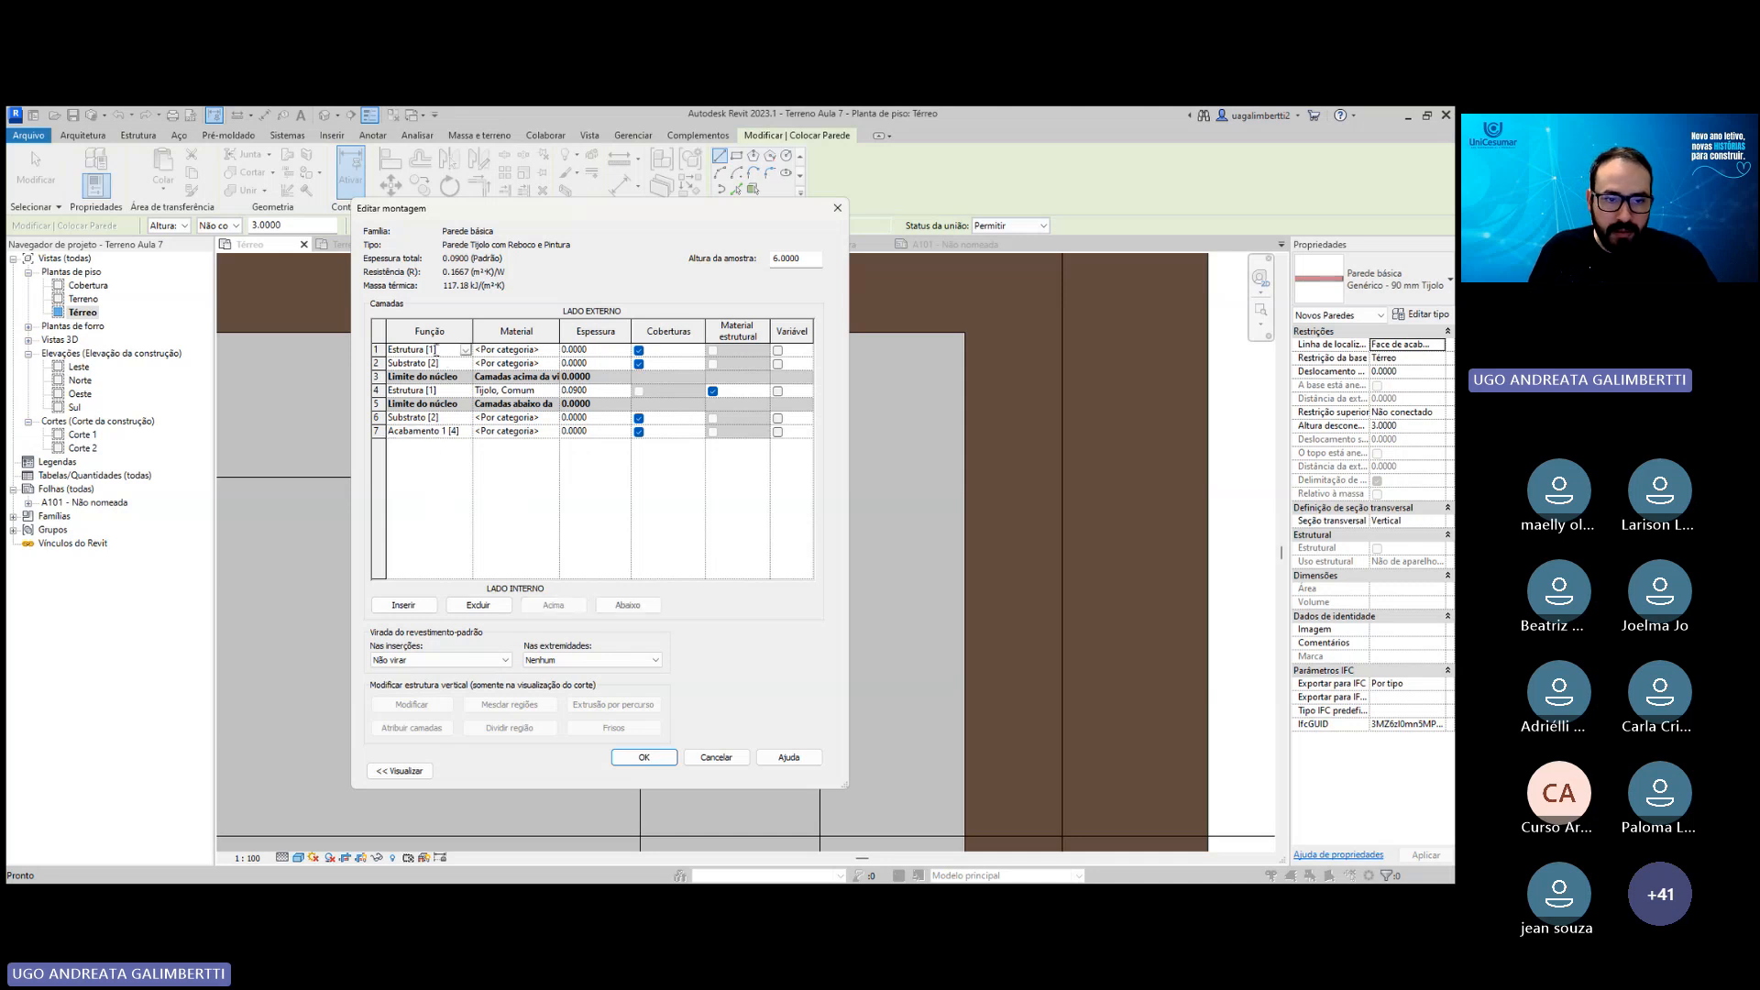
{"action": "left_click", "coordinate": [465, 352]}
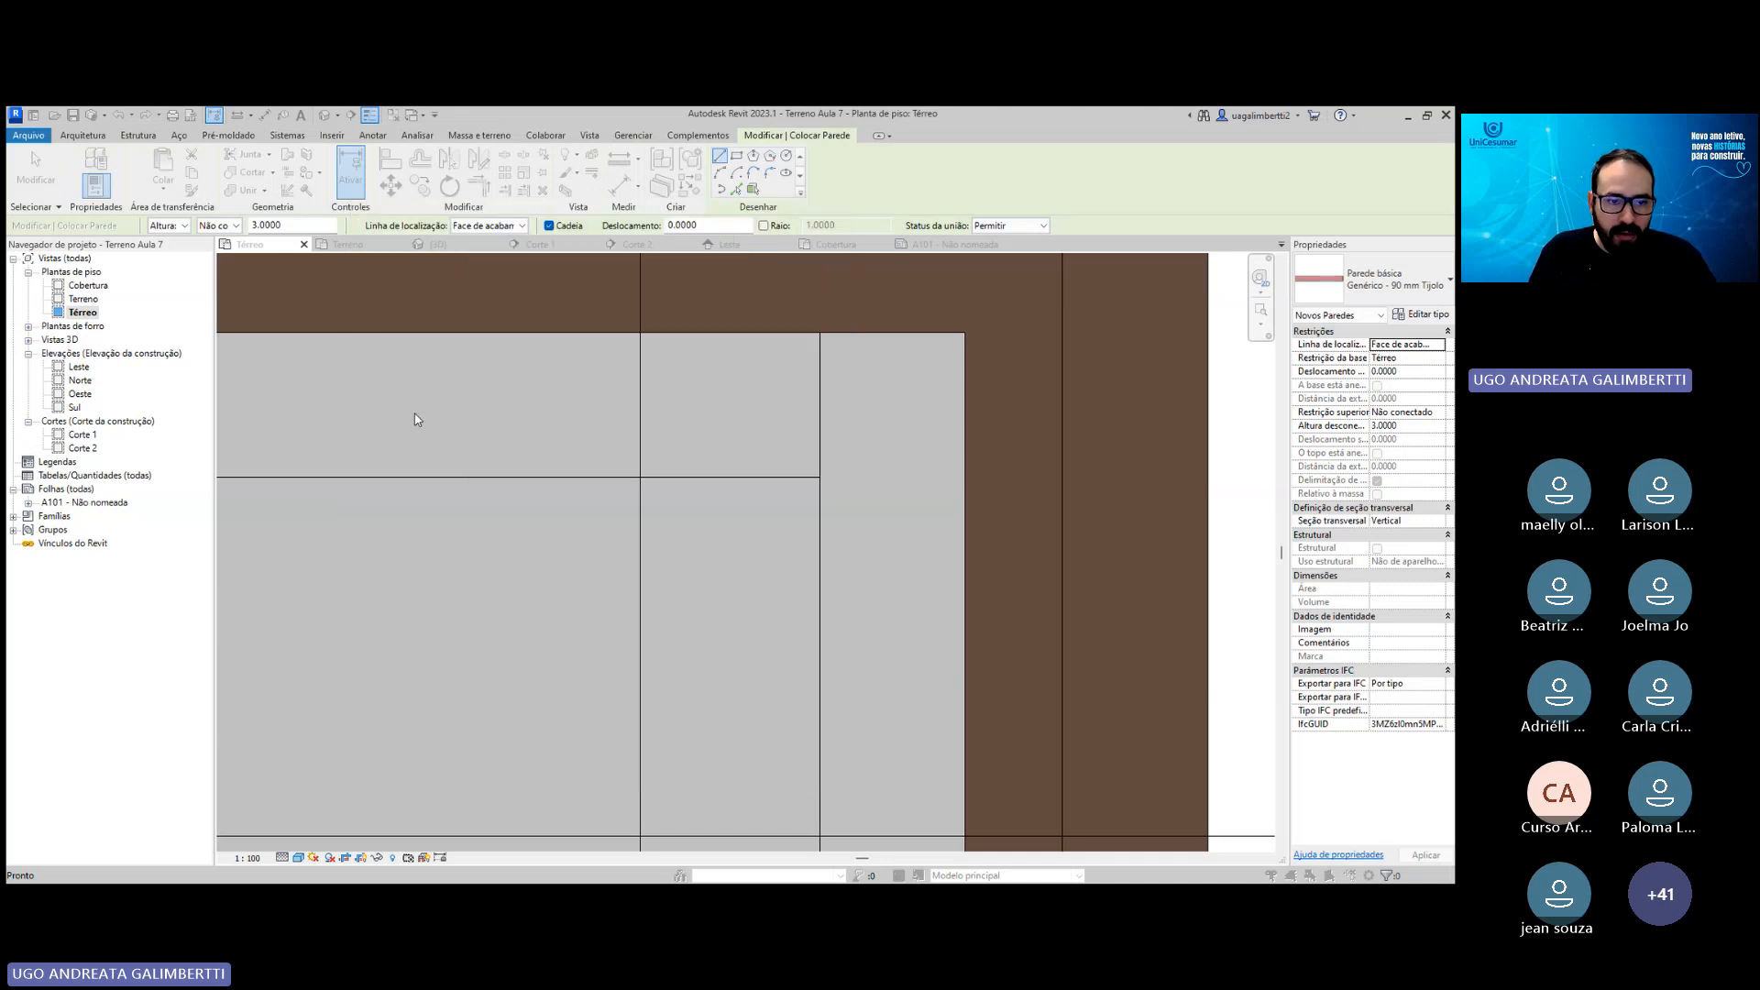
{"action": "left_click", "coordinate": [434, 401]}
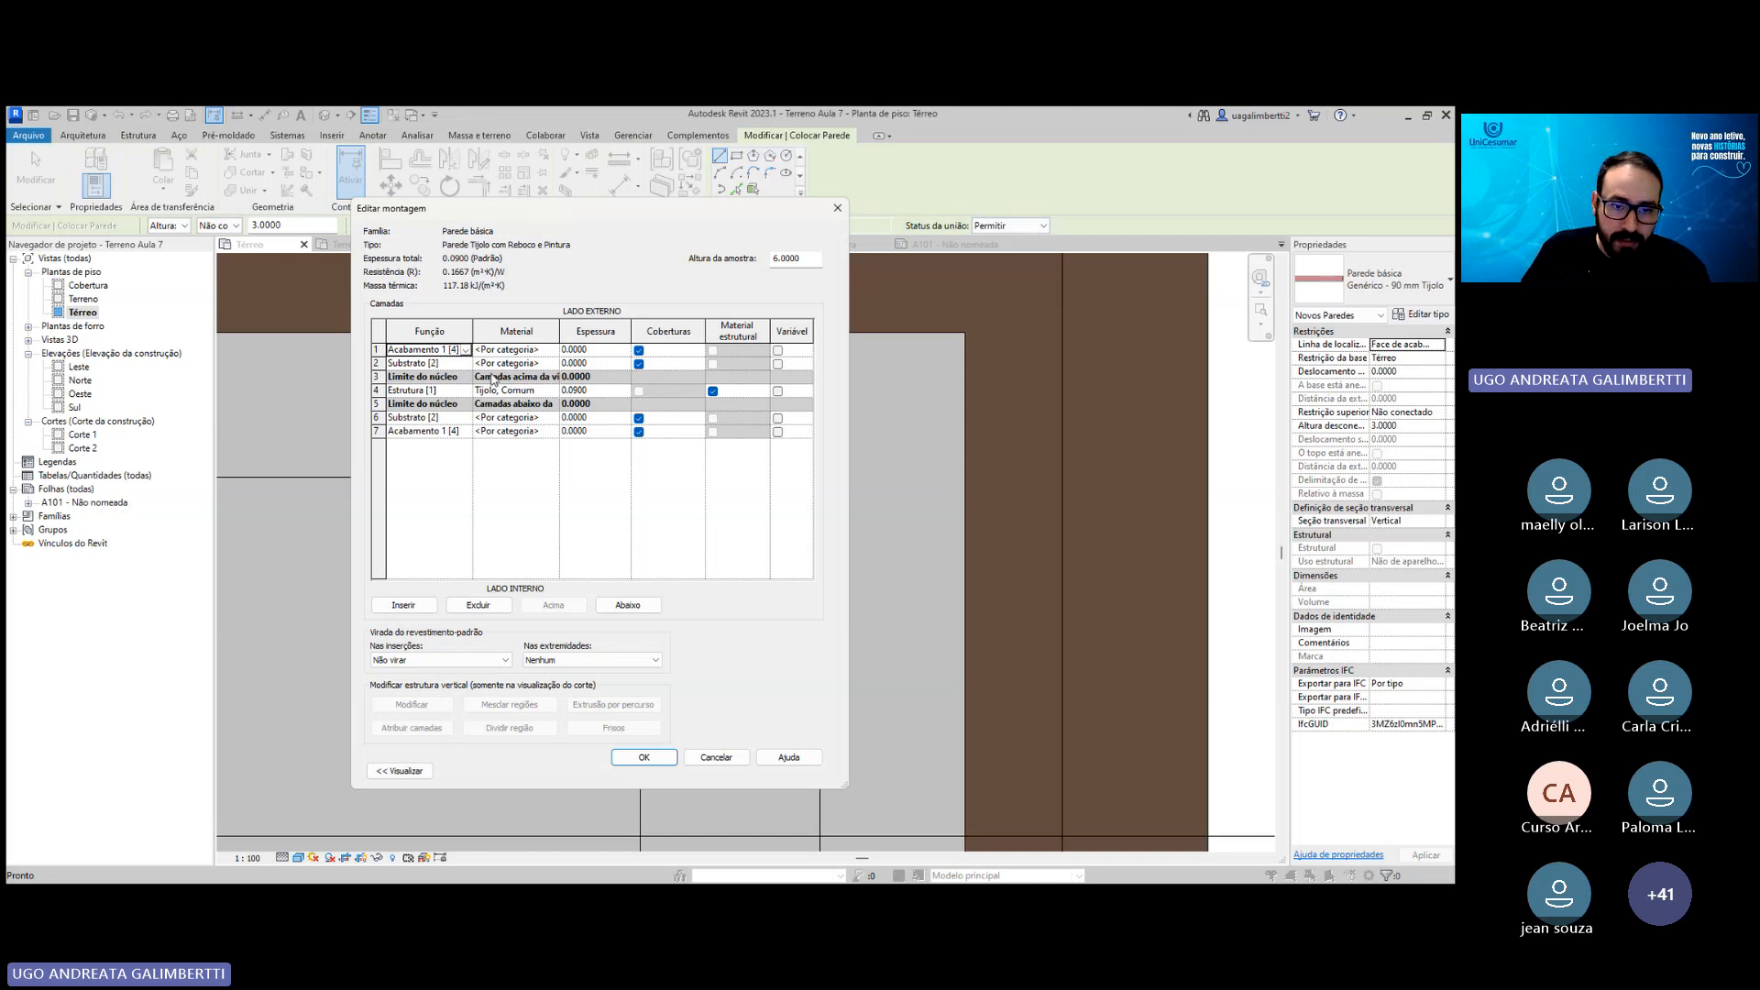
Set the thickness of both Substrato [2] layers to 0.025 m.
{"action": "left_click", "coordinate": [575, 363]}
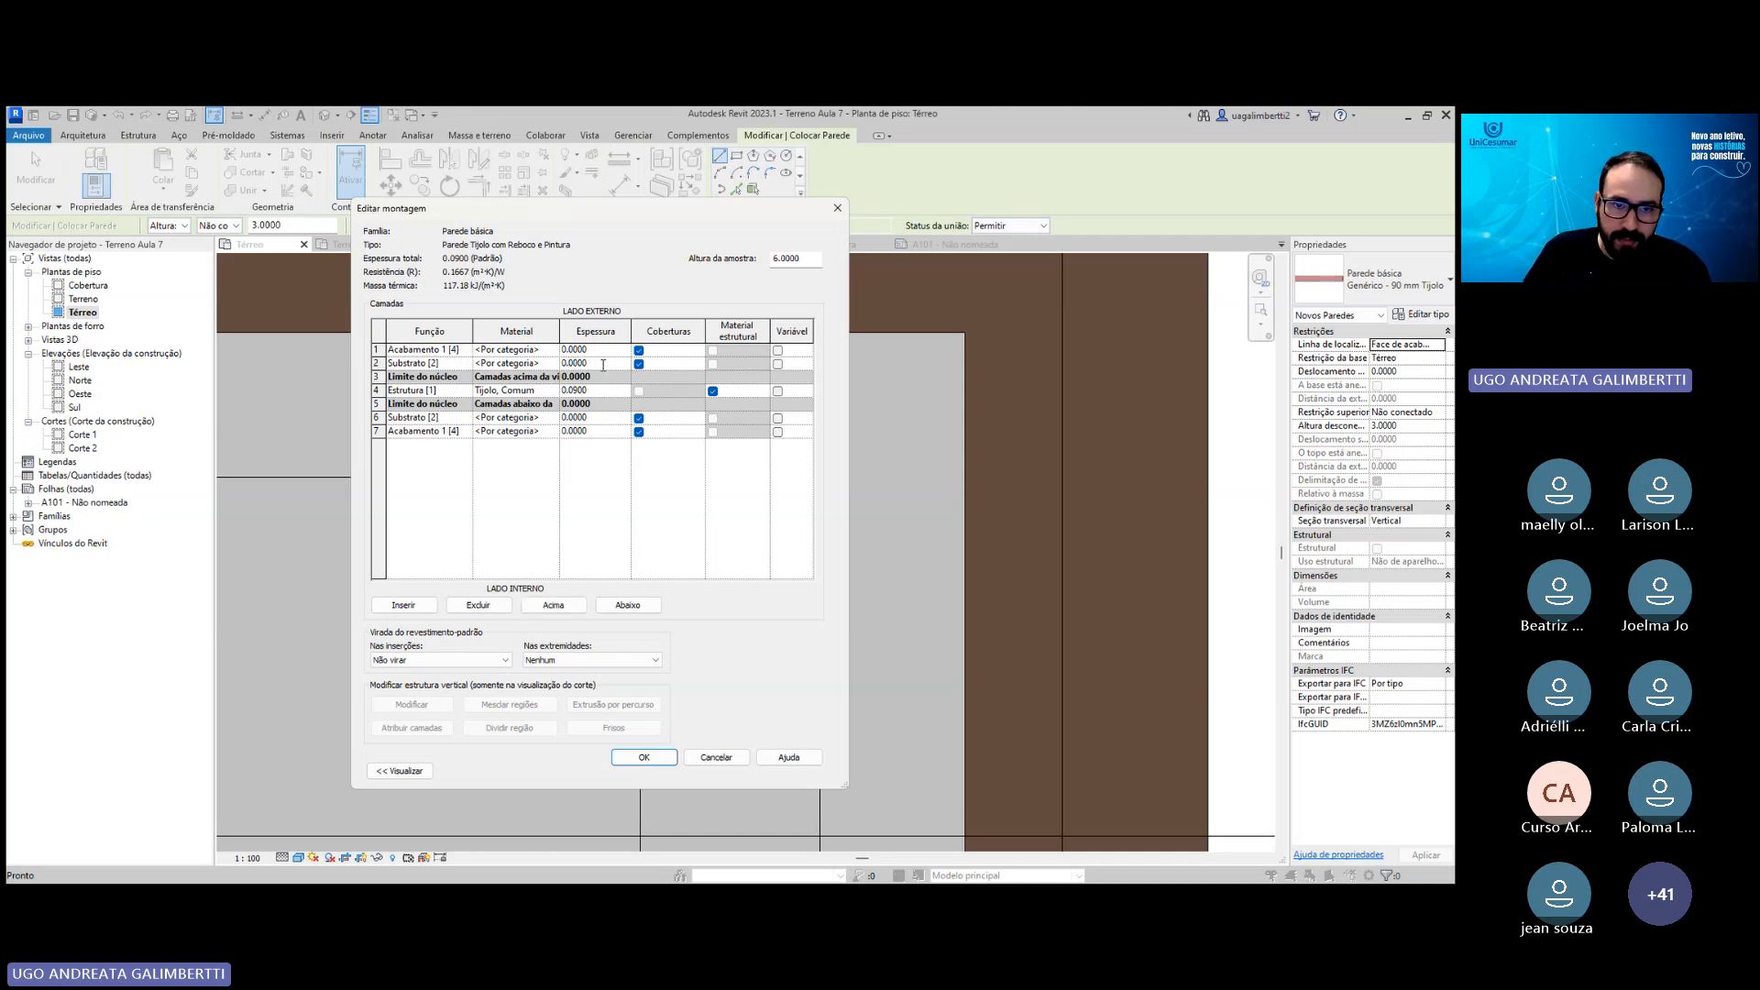
{"action": "key", "text": "Delete"}
{"action": "key", "text": "Delete"}
{"action": "key", "text": "Delete"}
{"action": "key", "text": "Delete"}
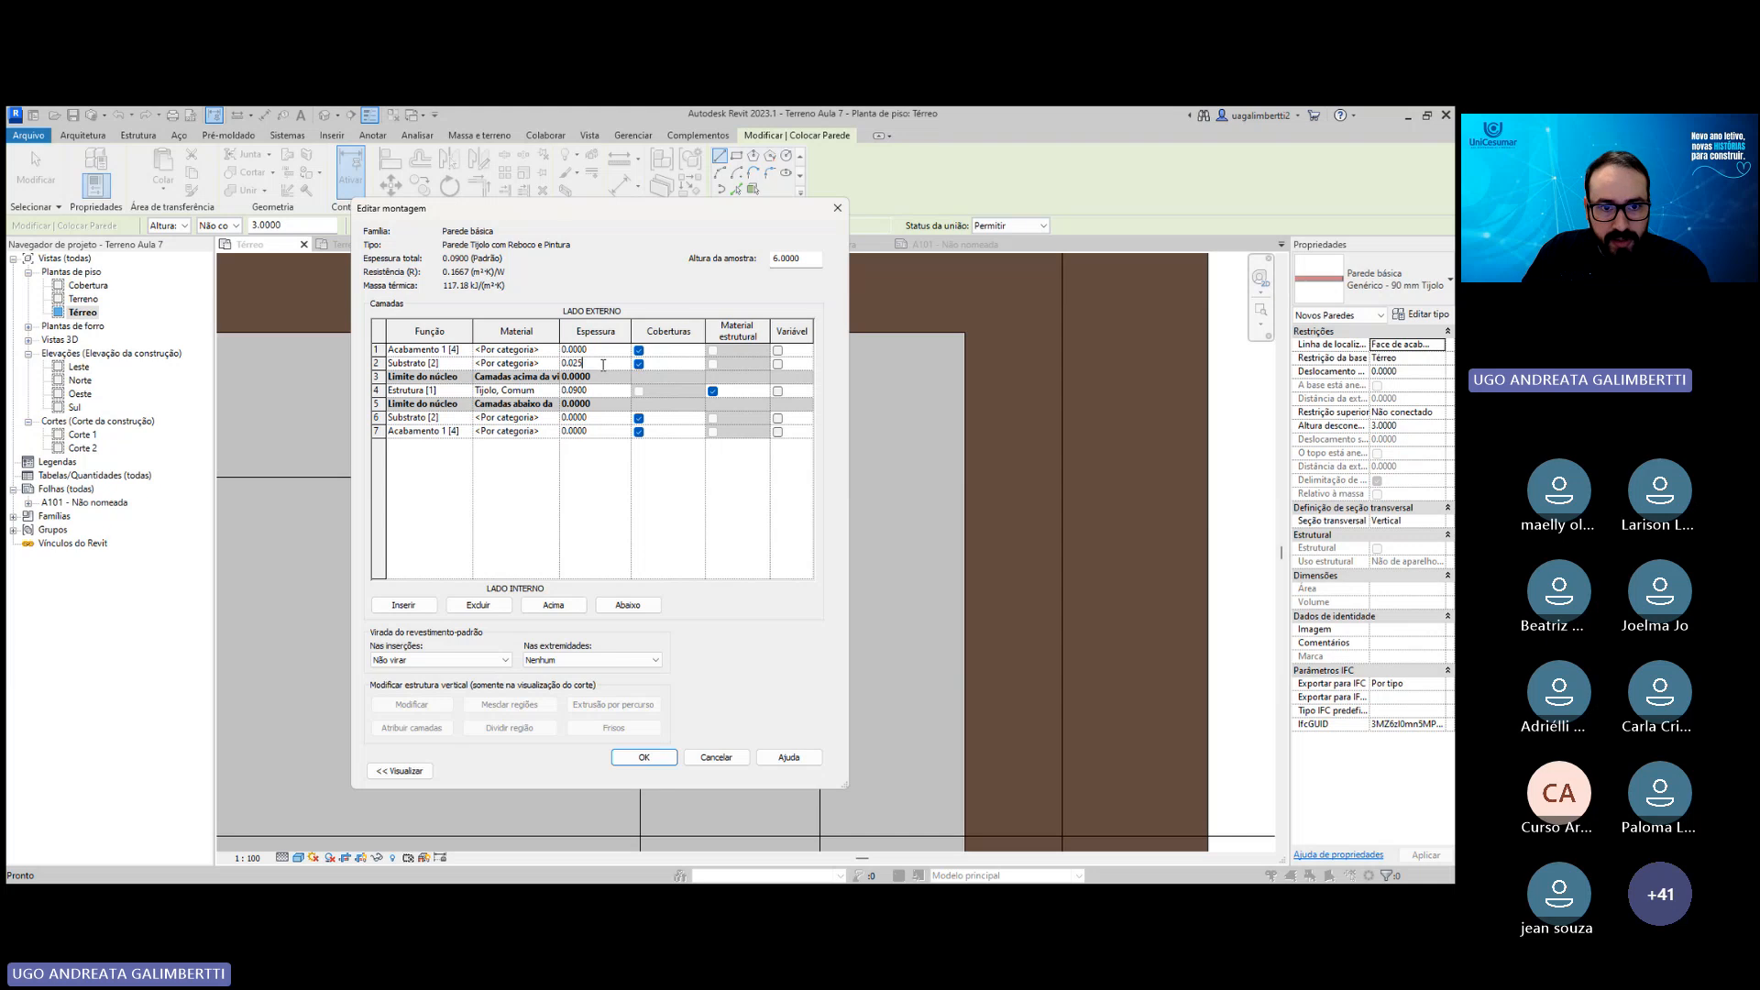
{"action": "left_click", "coordinate": [577, 418]}
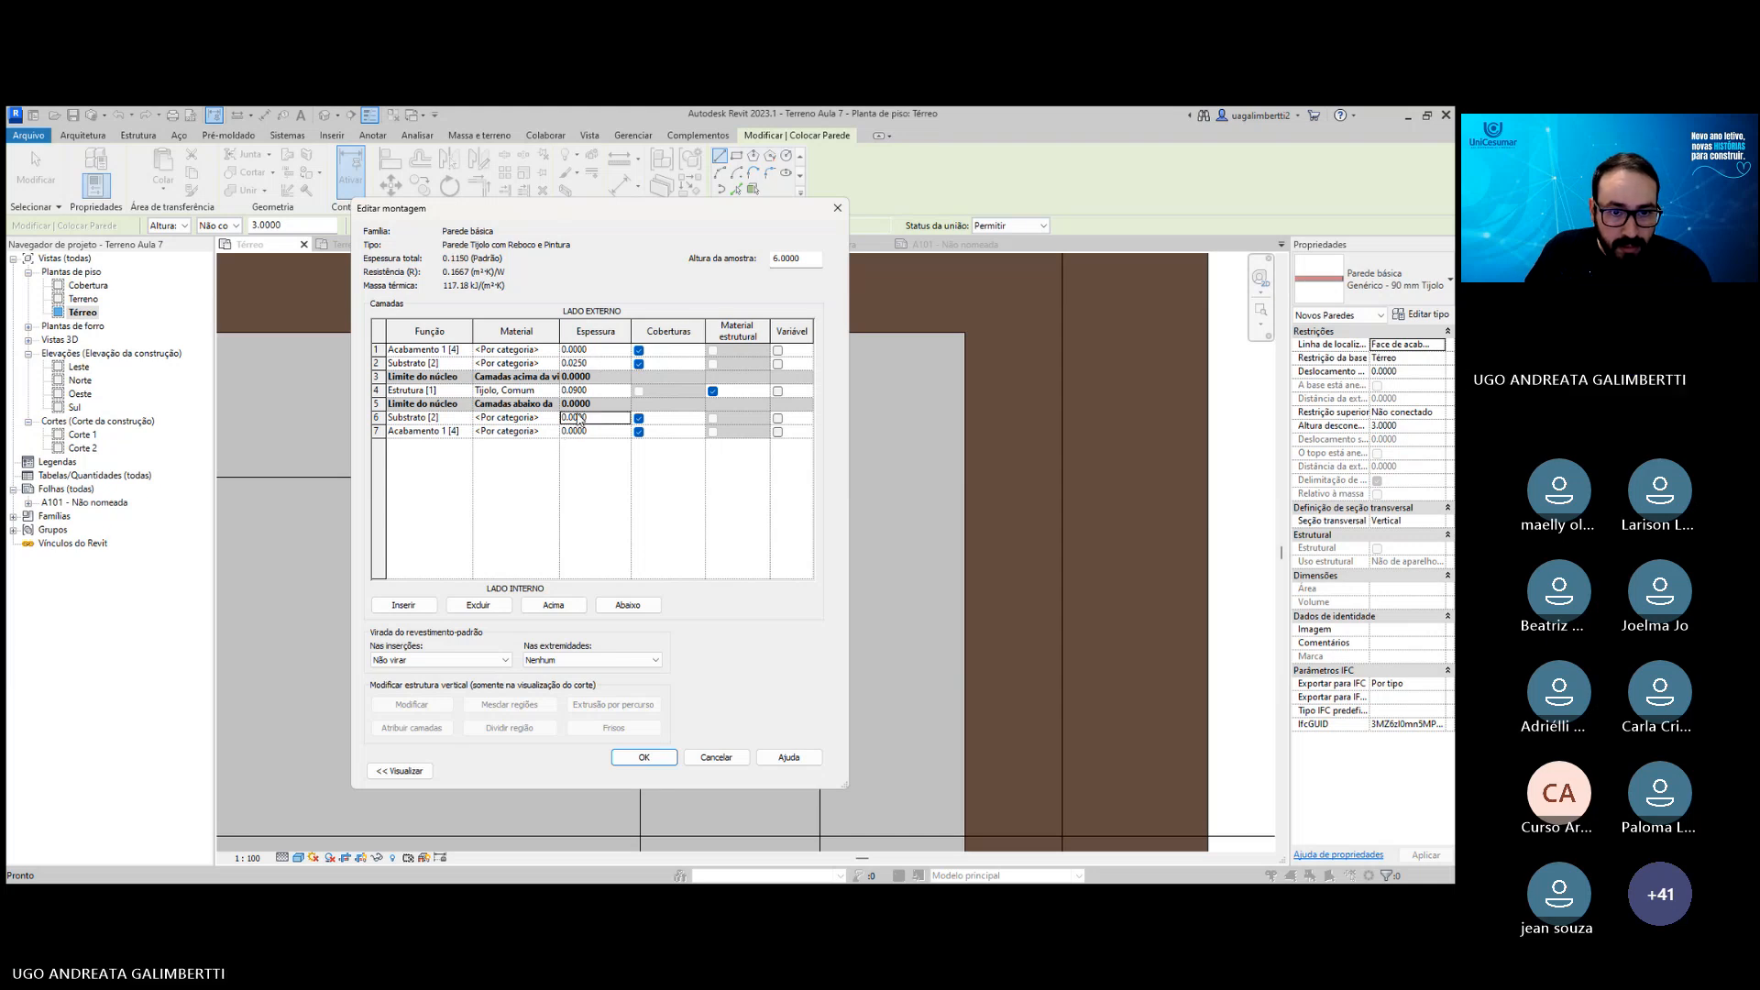
{"action": "key", "text": "Delete"}
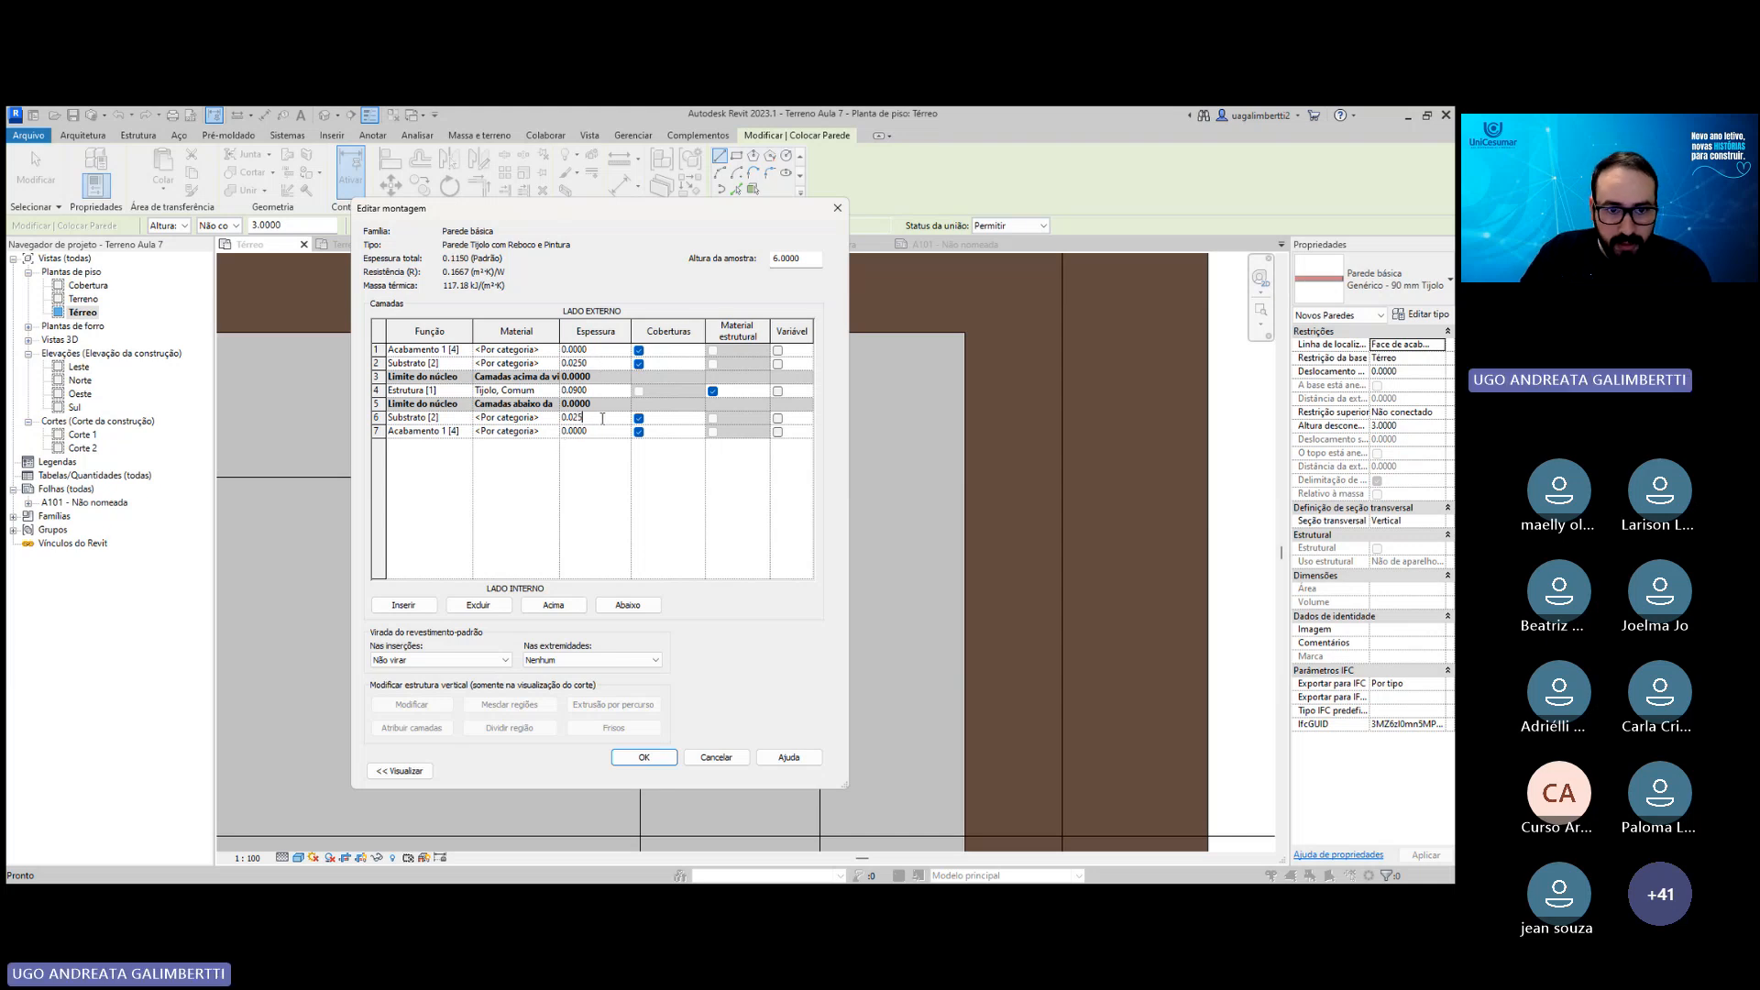
Set the thickness of both Acabamento 1 [4] layers to 0.005 m.
{"action": "left_click", "coordinate": [595, 430]}
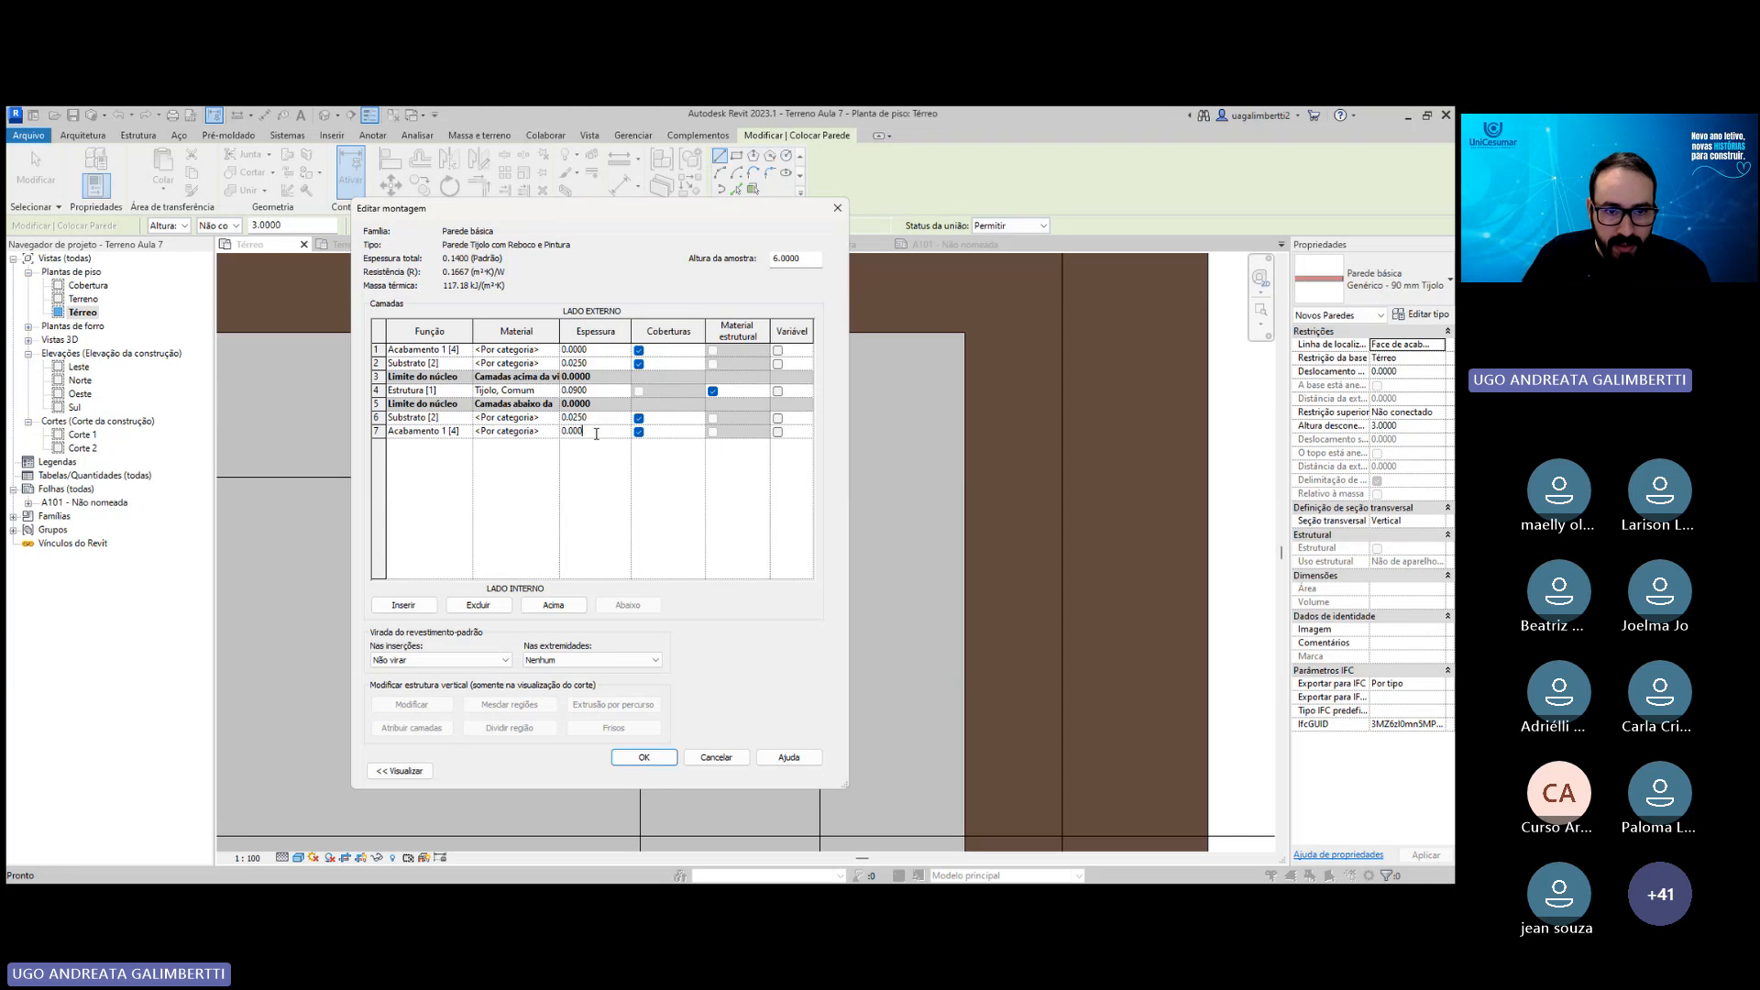
{"action": "type", "text": "5"}
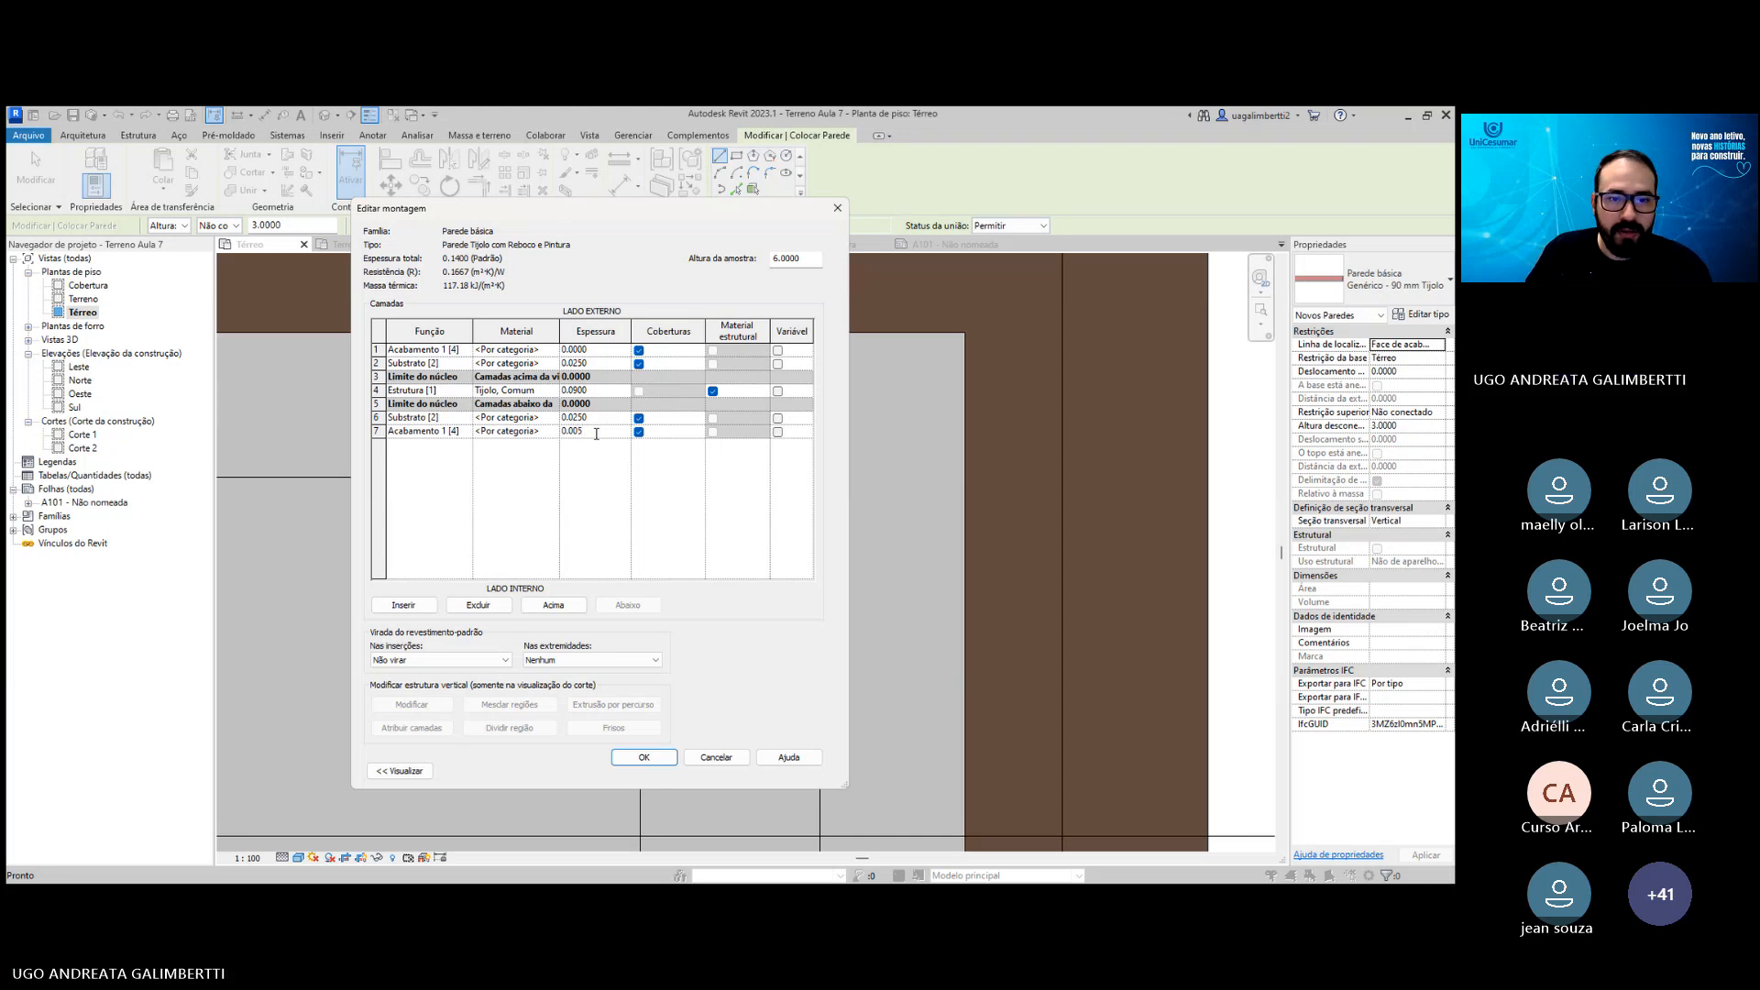
{"action": "left_click", "coordinate": [588, 350]}
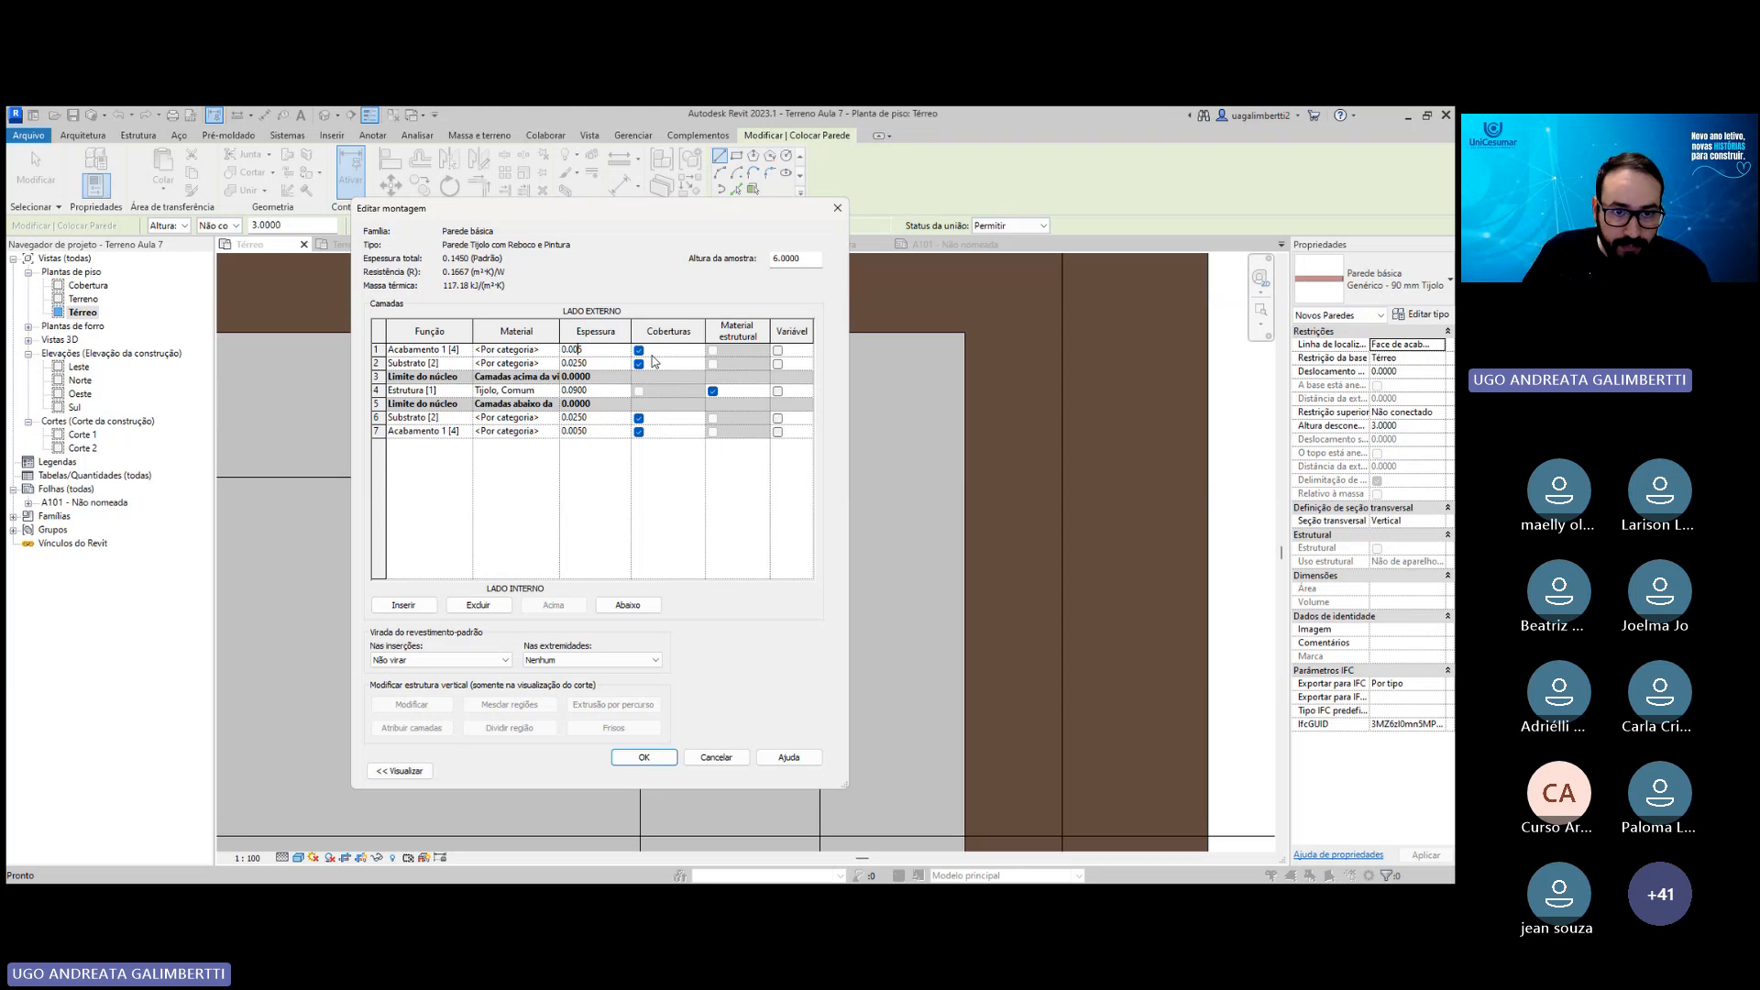
{"action": "left_click", "coordinate": [607, 489]}
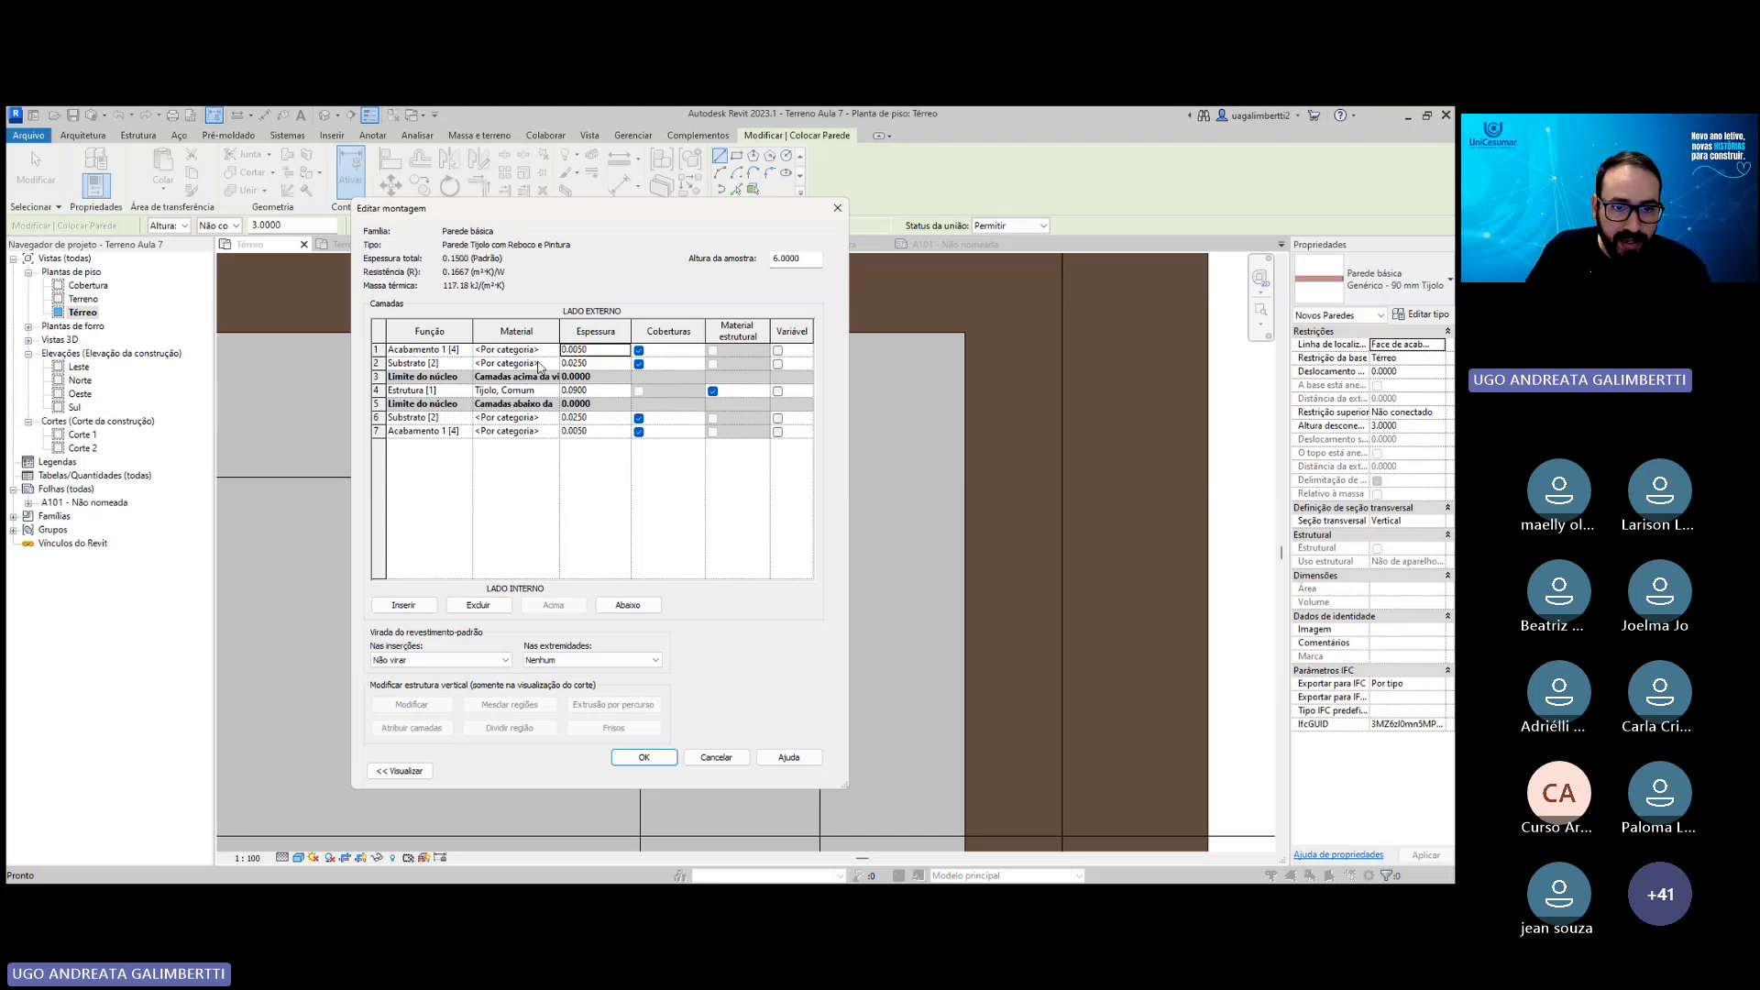
Open the material choice for the exterior Substrato [2] layer and search for a plaster material with "reboco" and "massa".
{"action": "left_click", "coordinate": [541, 364]}
{"action": "left_click", "coordinate": [553, 364]}
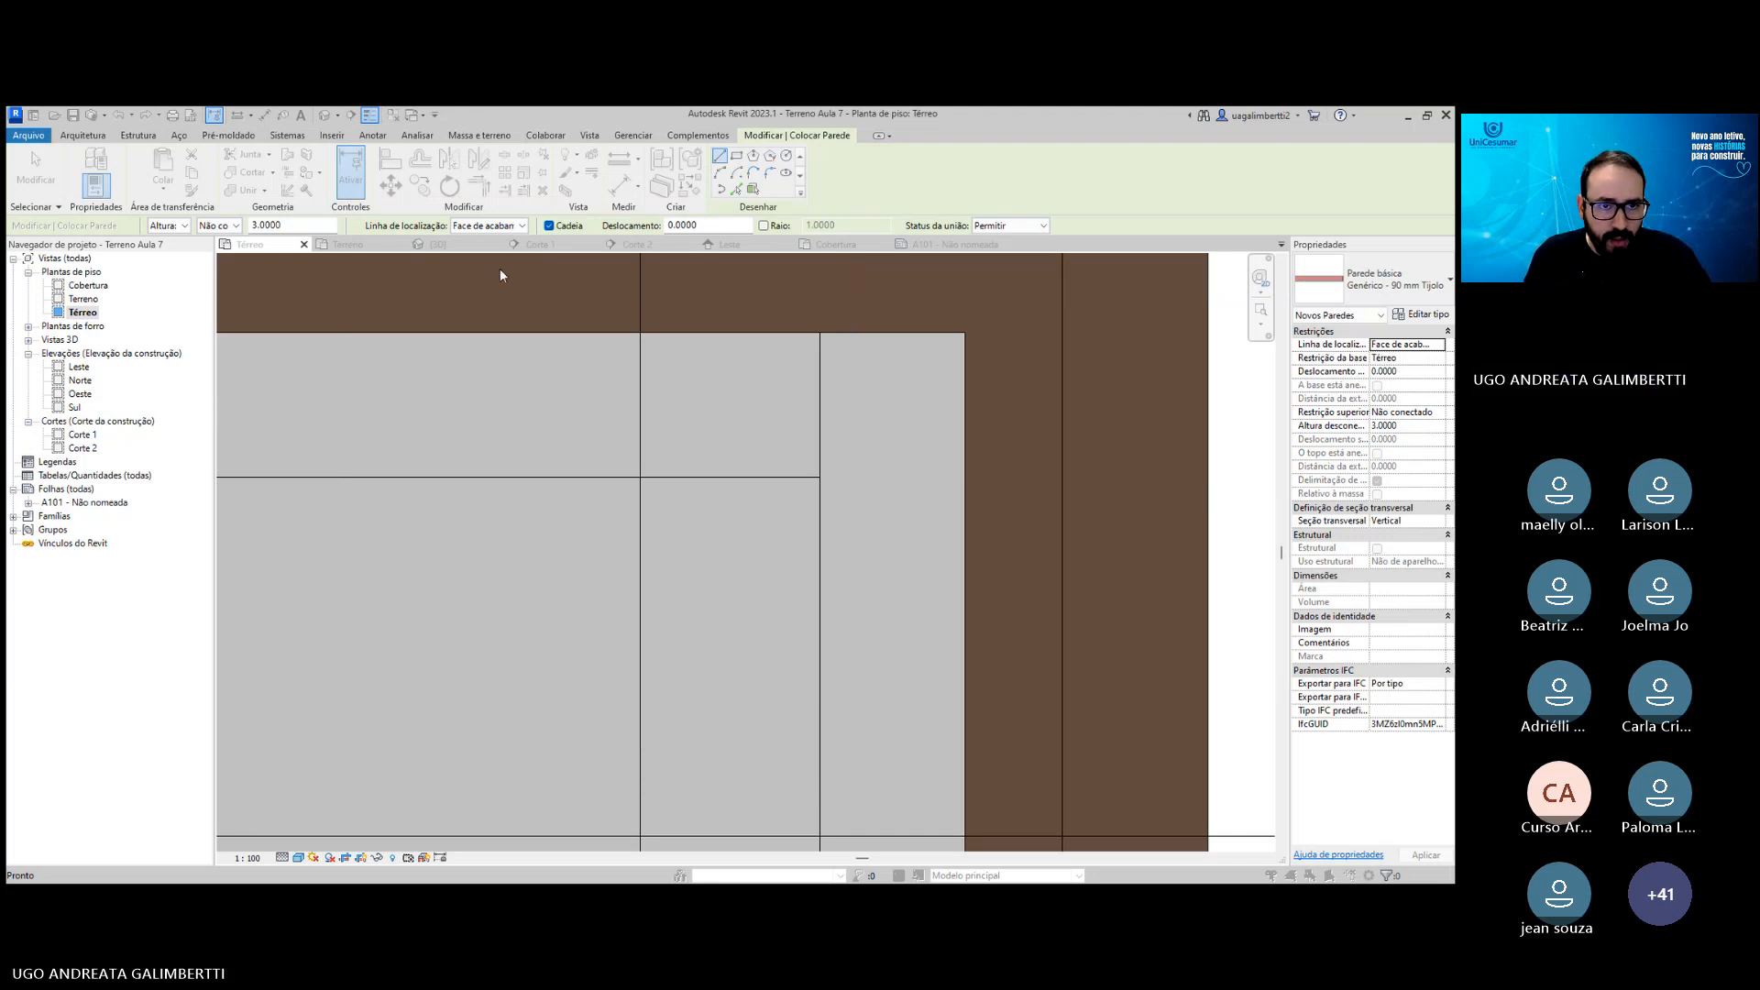
{"action": "left_click", "coordinate": [481, 221]}
{"action": "type", "text": "reboco"}
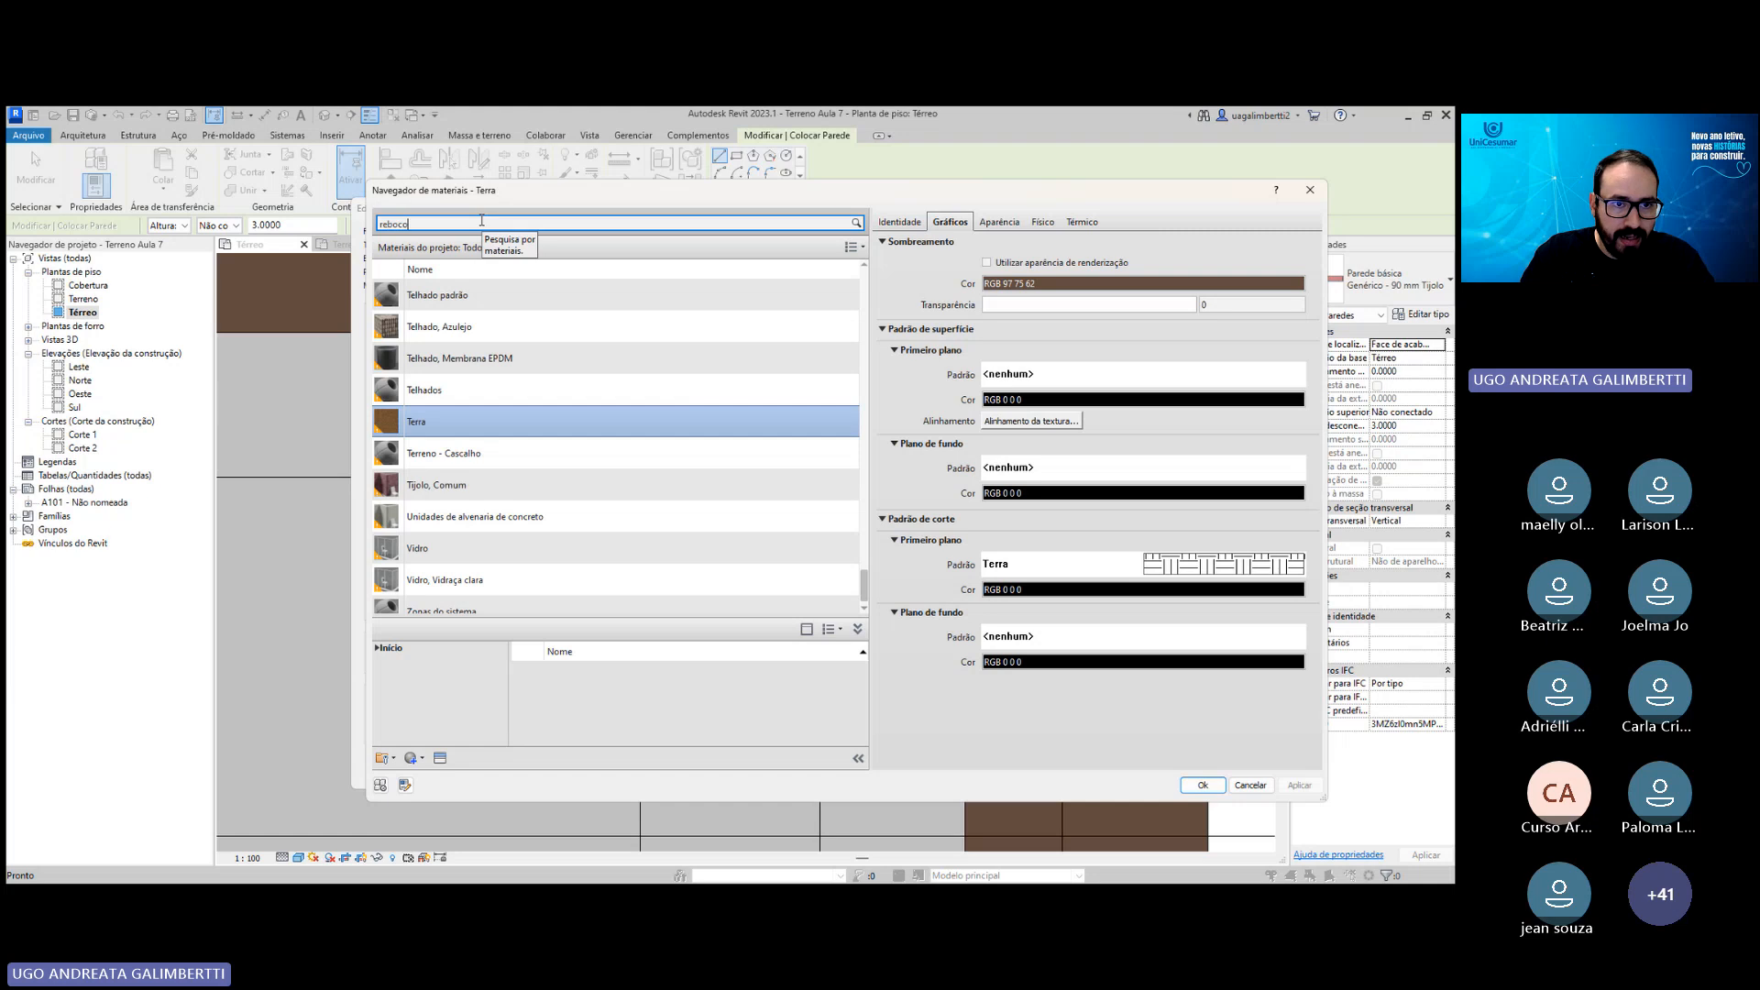
{"action": "key", "text": "Return"}
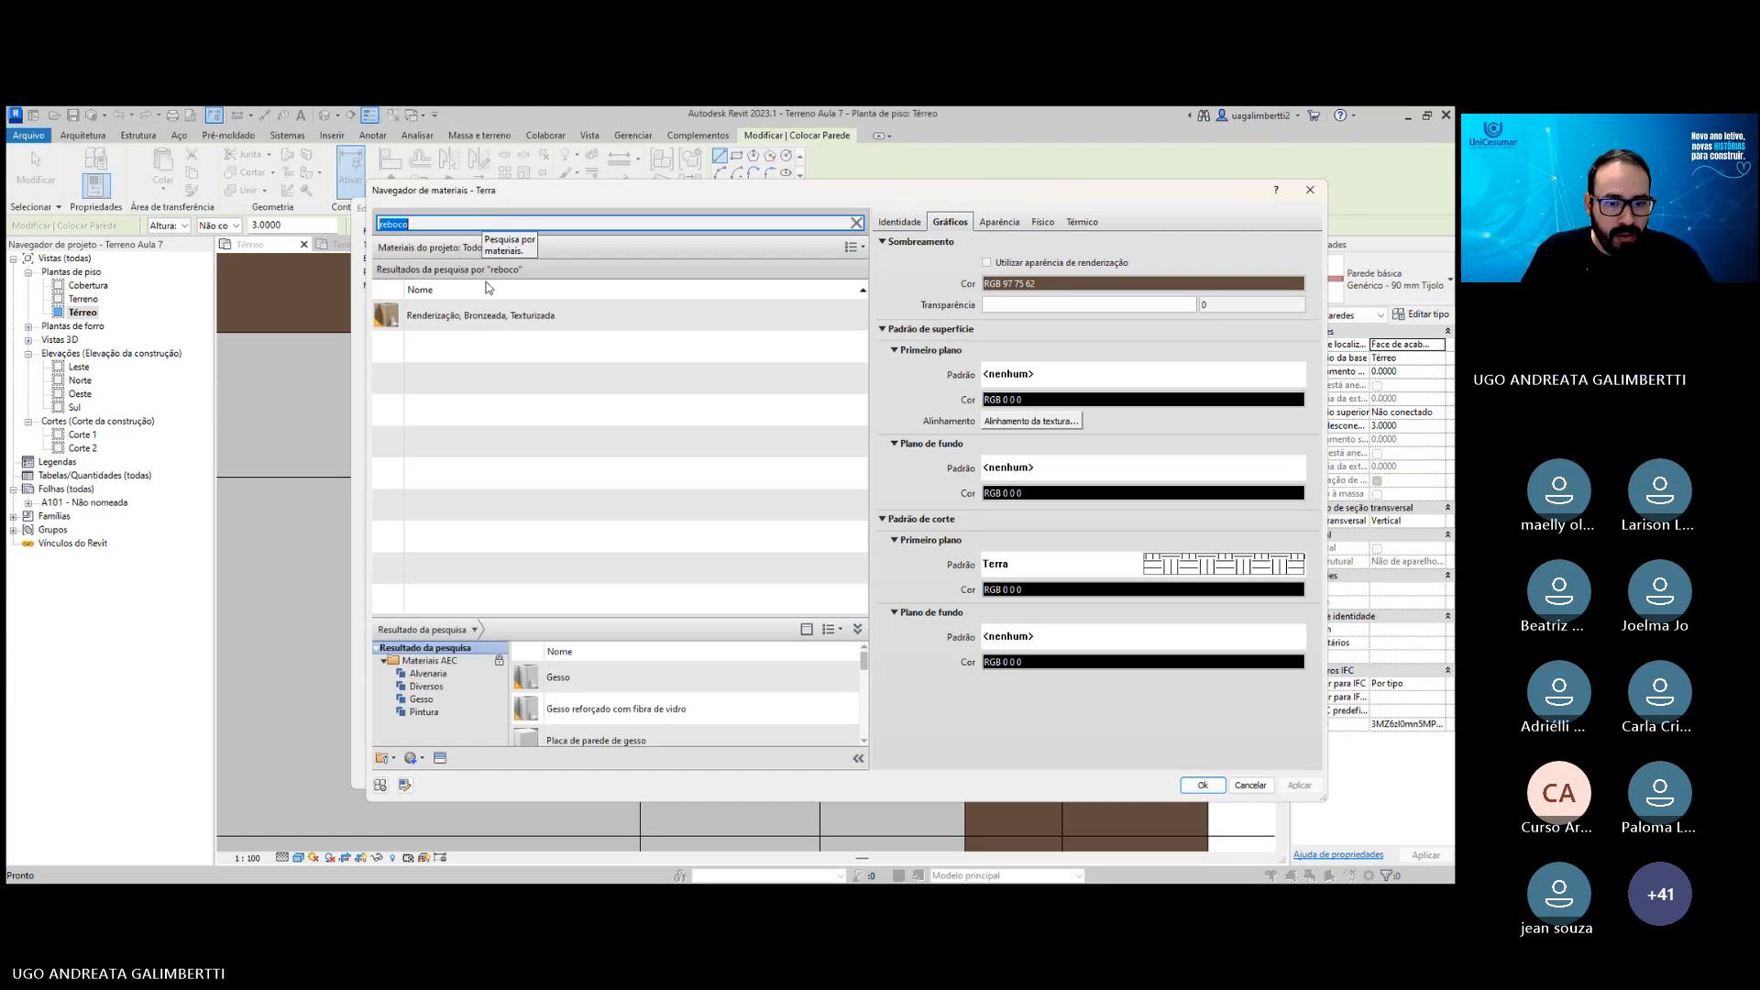
{"action": "scroll", "coordinate": [642, 701], "scroll_direction": "down", "scroll_amount": 4}
{"action": "scroll", "coordinate": [666, 698], "scroll_direction": "down", "scroll_amount": 4}
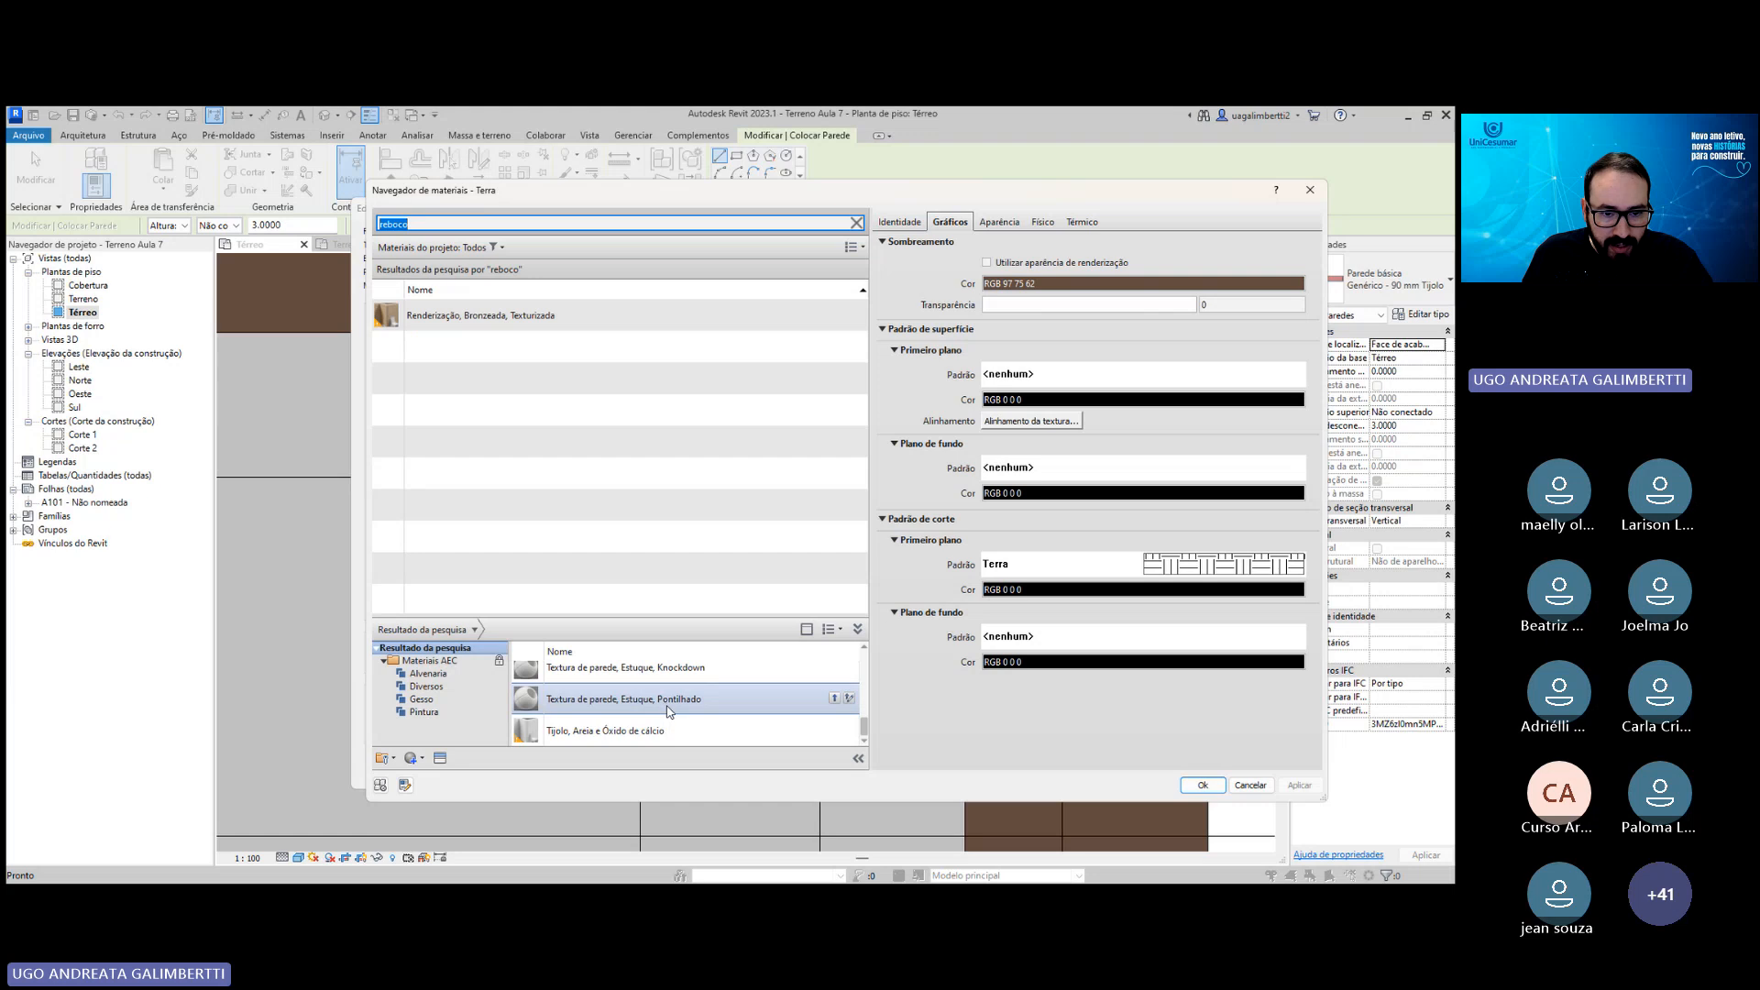
{"action": "scroll", "coordinate": [669, 706], "scroll_direction": "up", "scroll_amount": 8}
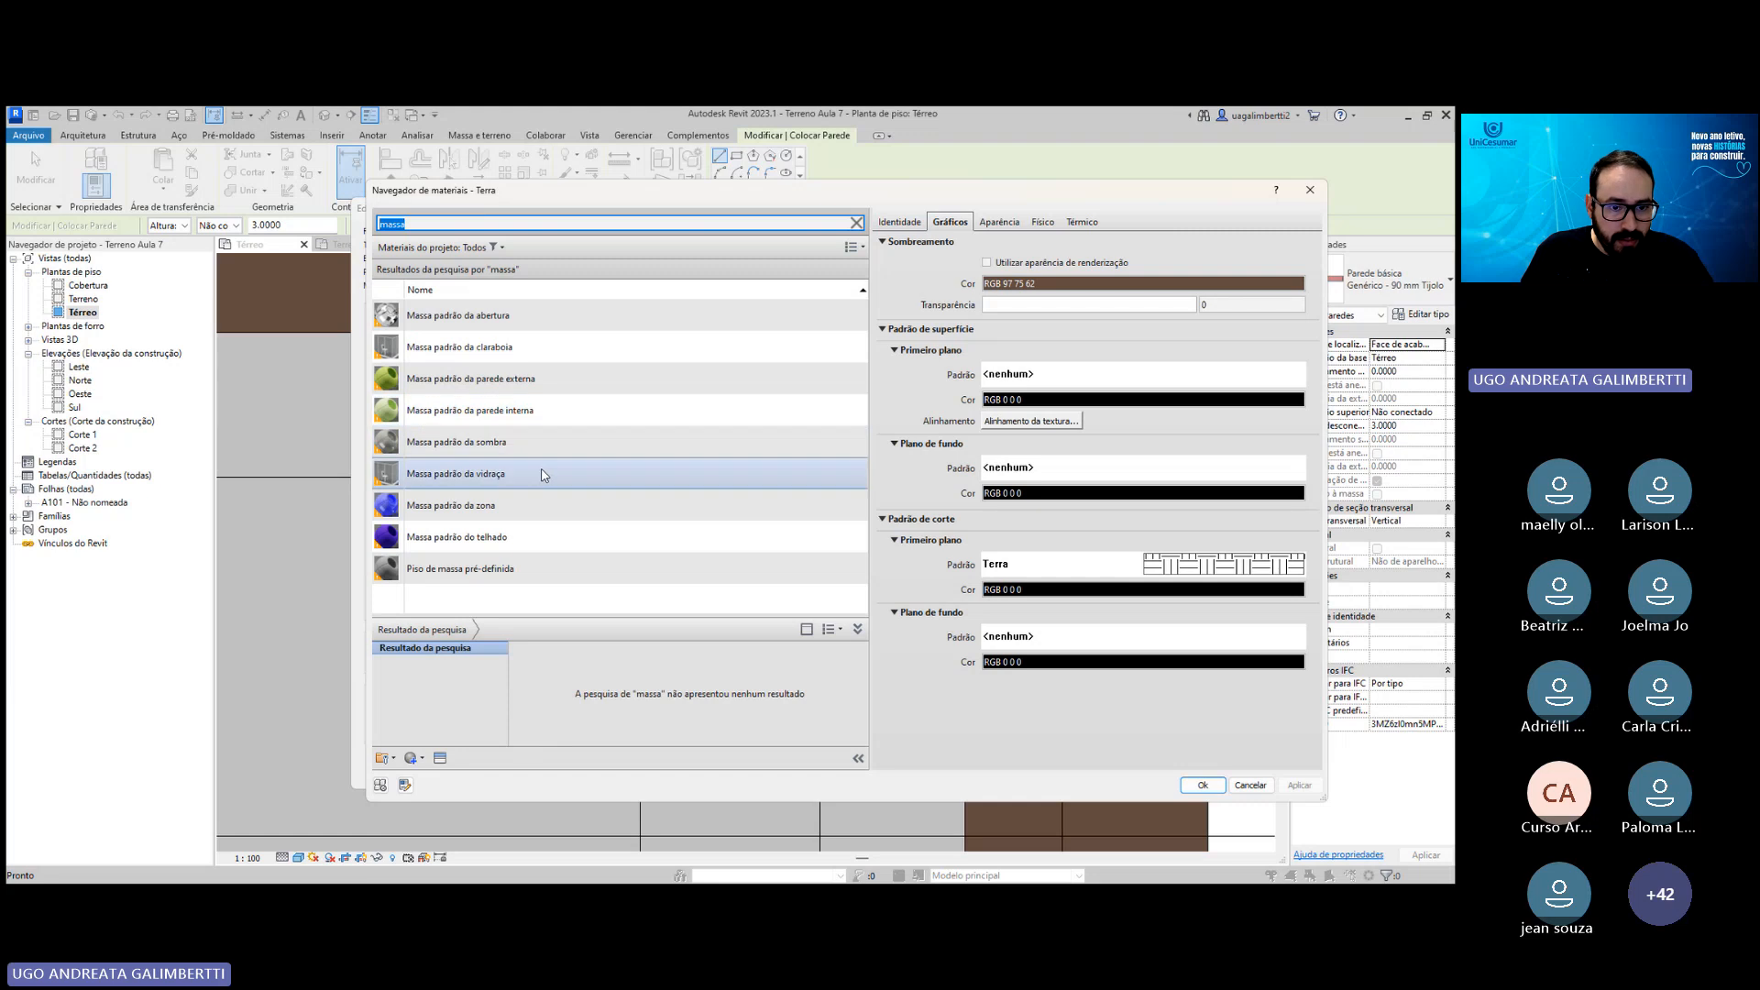
{"action": "left_click", "coordinate": [509, 598]}
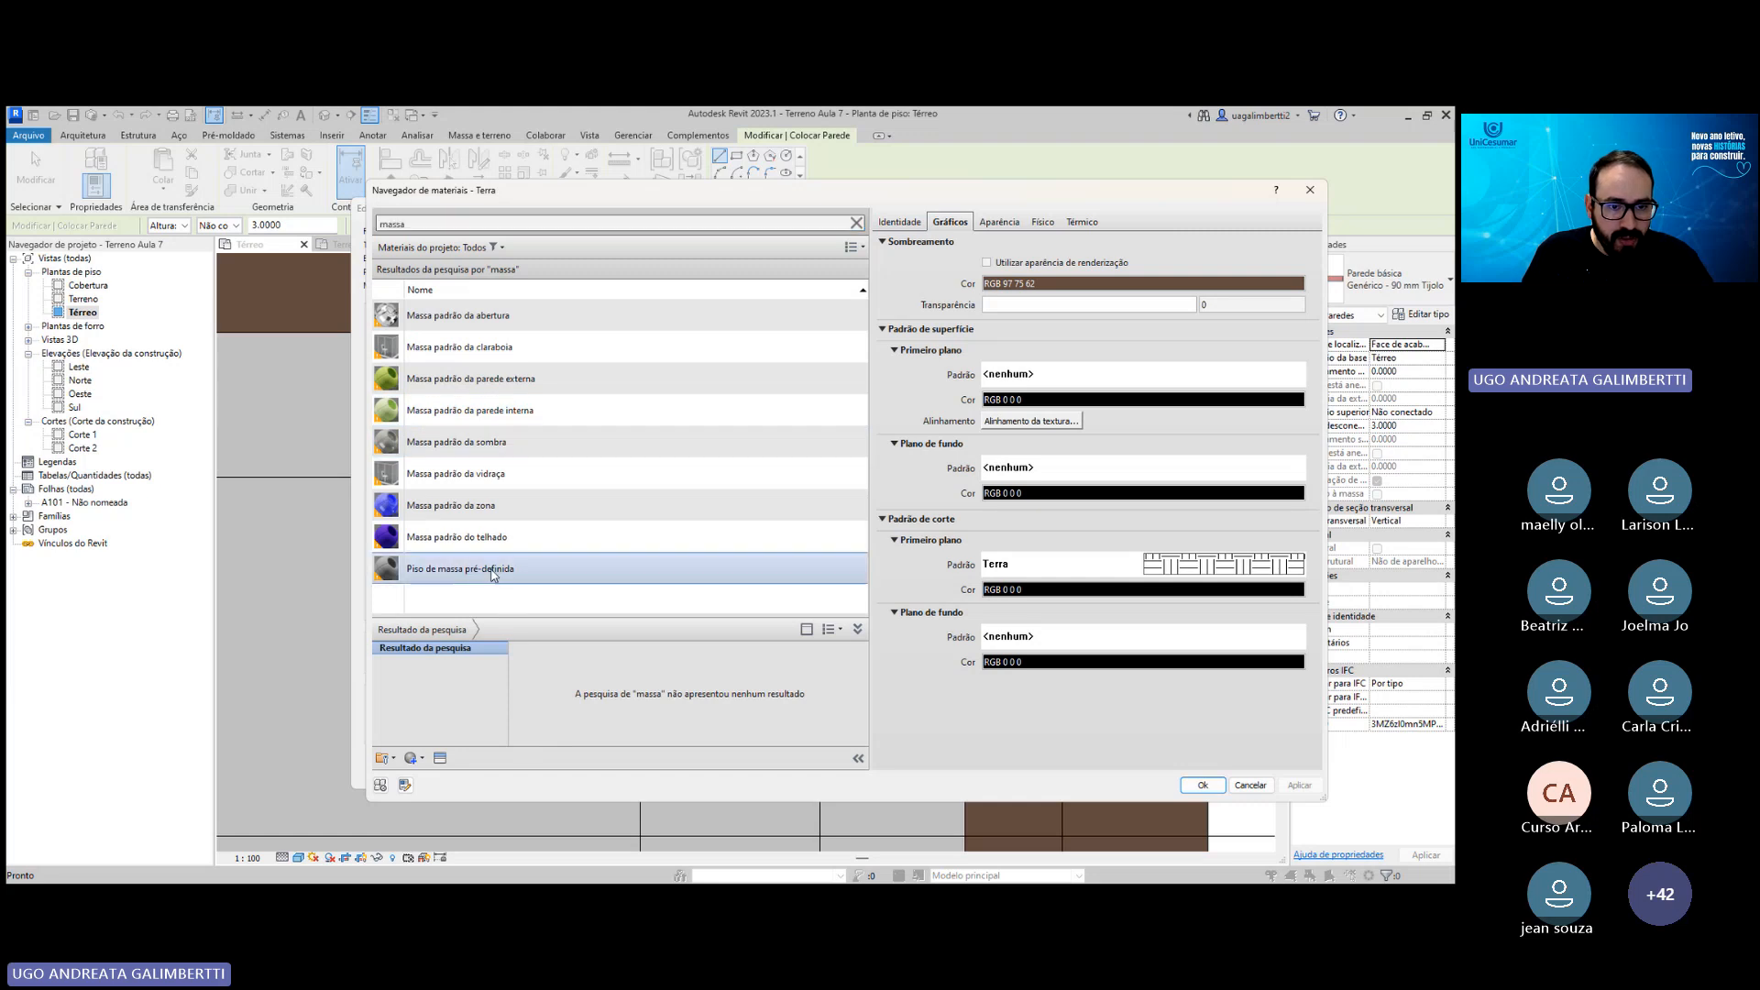
Search the materials for "concreto" and assign Concreto, aerado from the AEC library to the exterior Substrato [2] layer.
{"action": "left_click", "coordinate": [426, 222]}
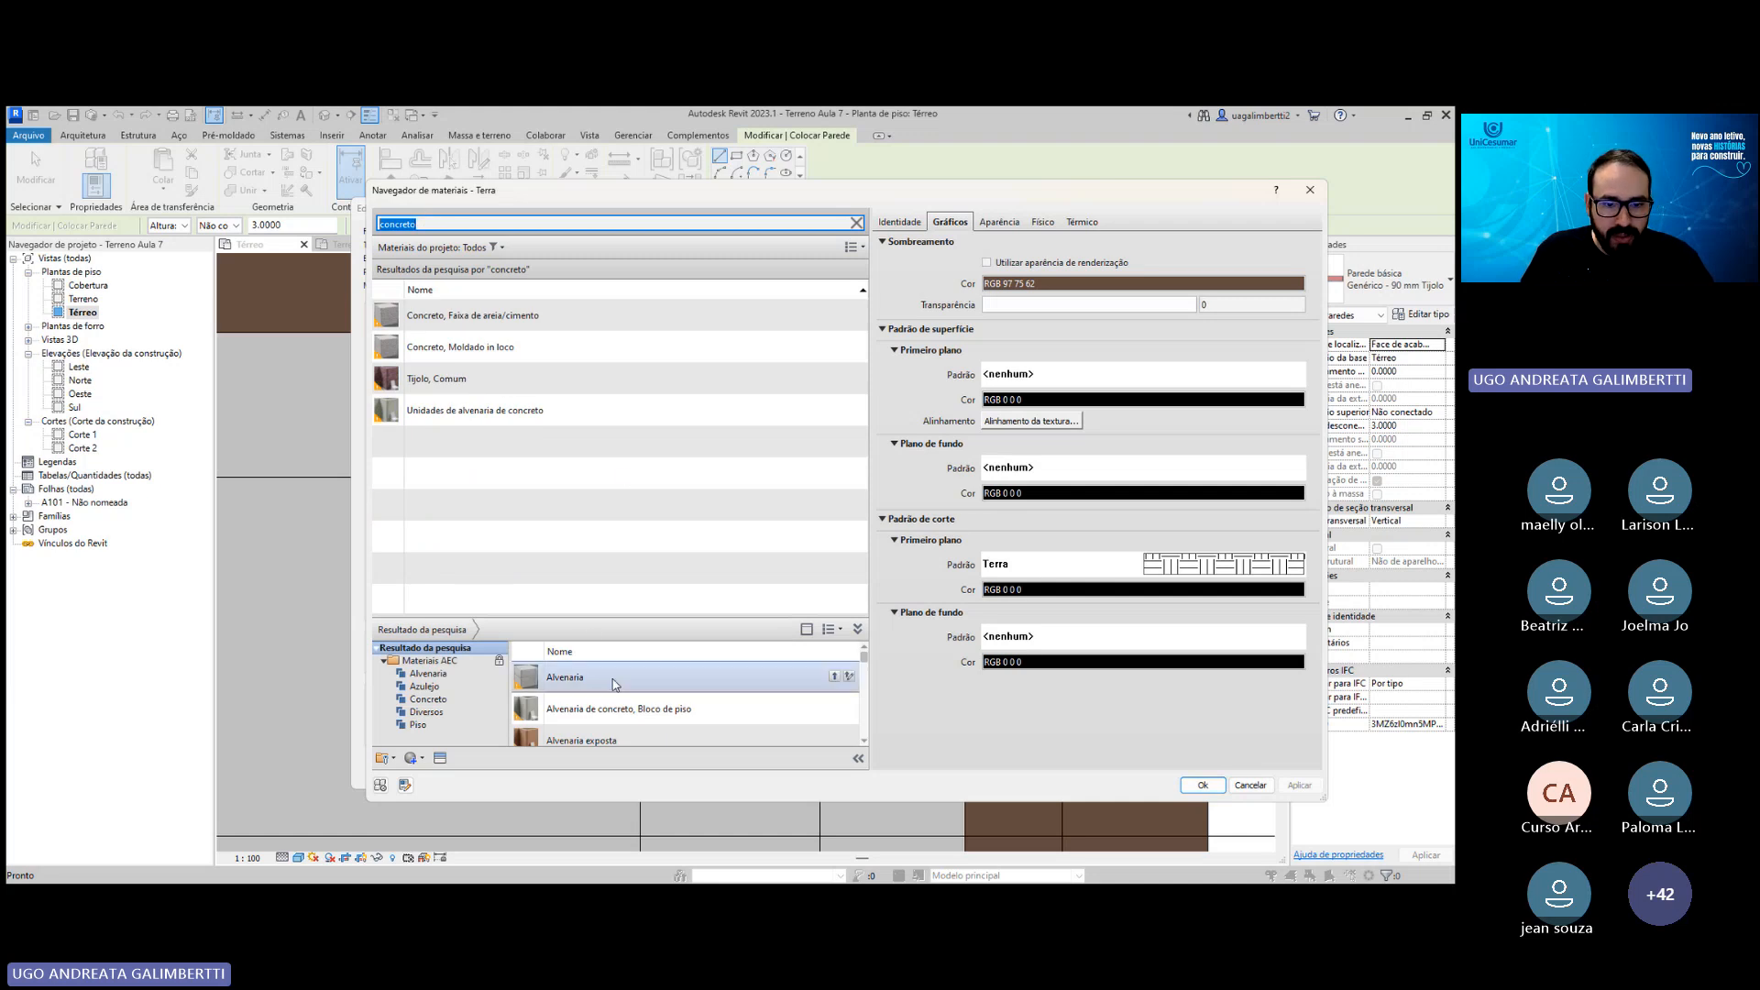
{"action": "scroll", "coordinate": [657, 716], "scroll_direction": "down", "scroll_amount": 2}
{"action": "scroll", "coordinate": [657, 716], "scroll_direction": "down", "scroll_amount": 4}
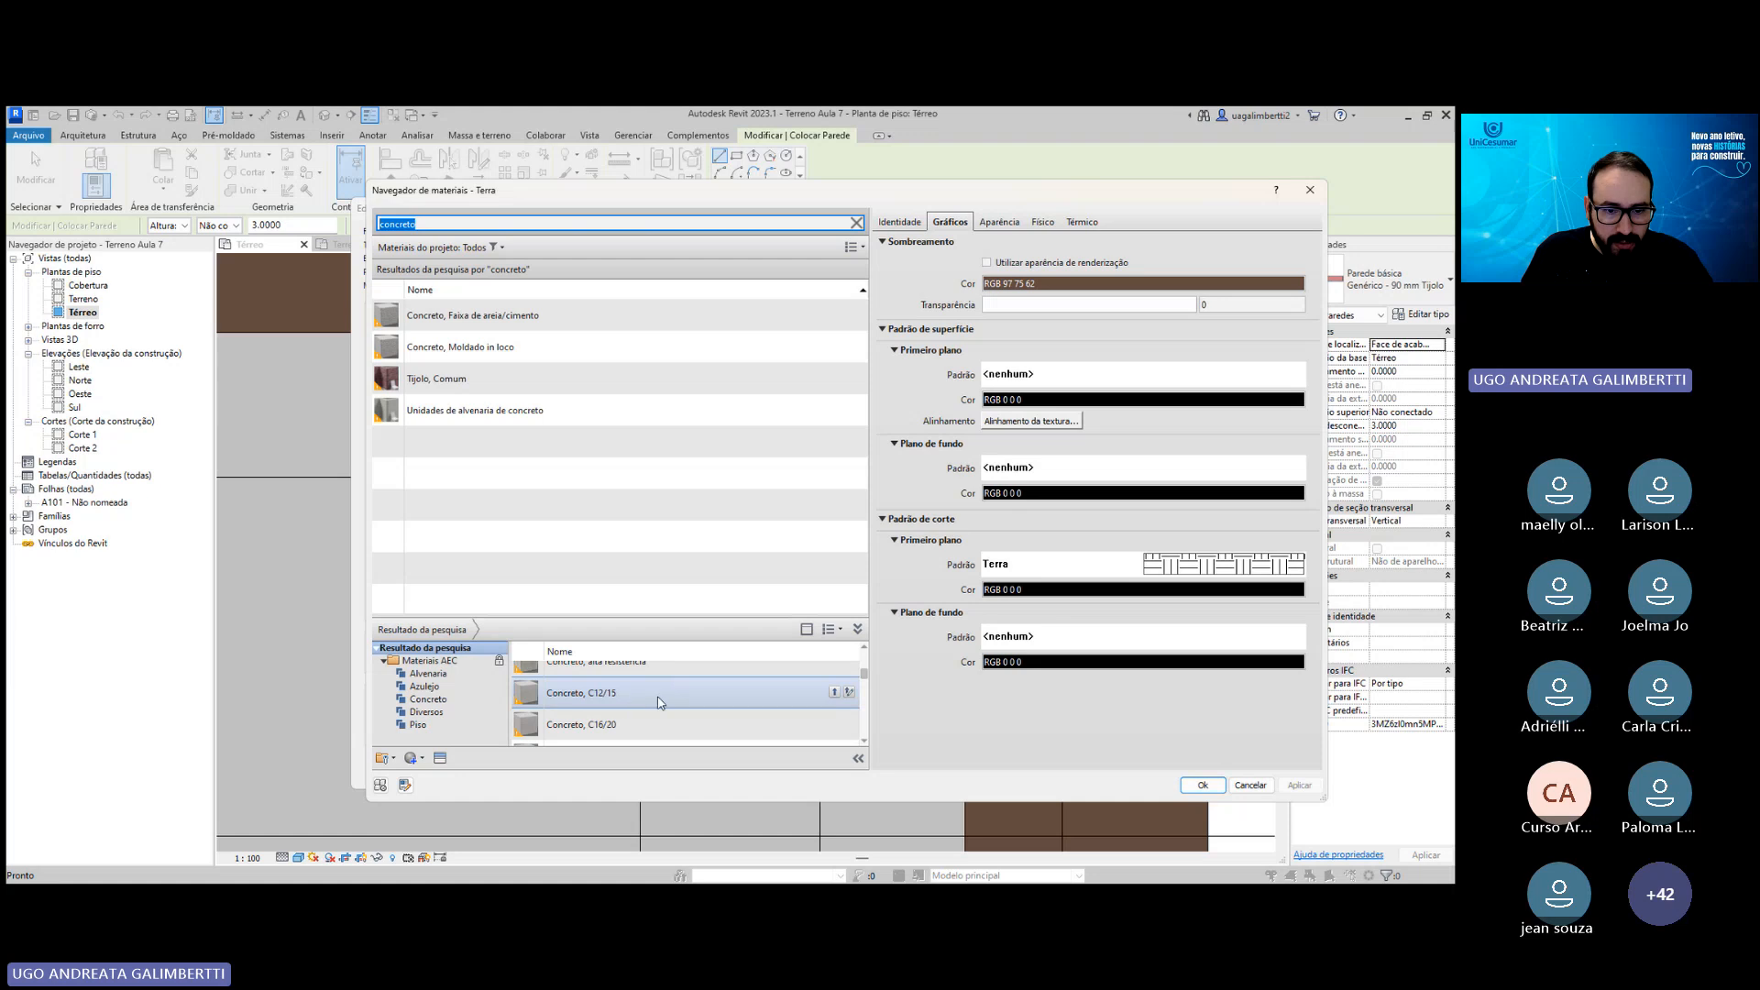
{"action": "scroll", "coordinate": [656, 698], "scroll_direction": "up", "scroll_amount": 1}
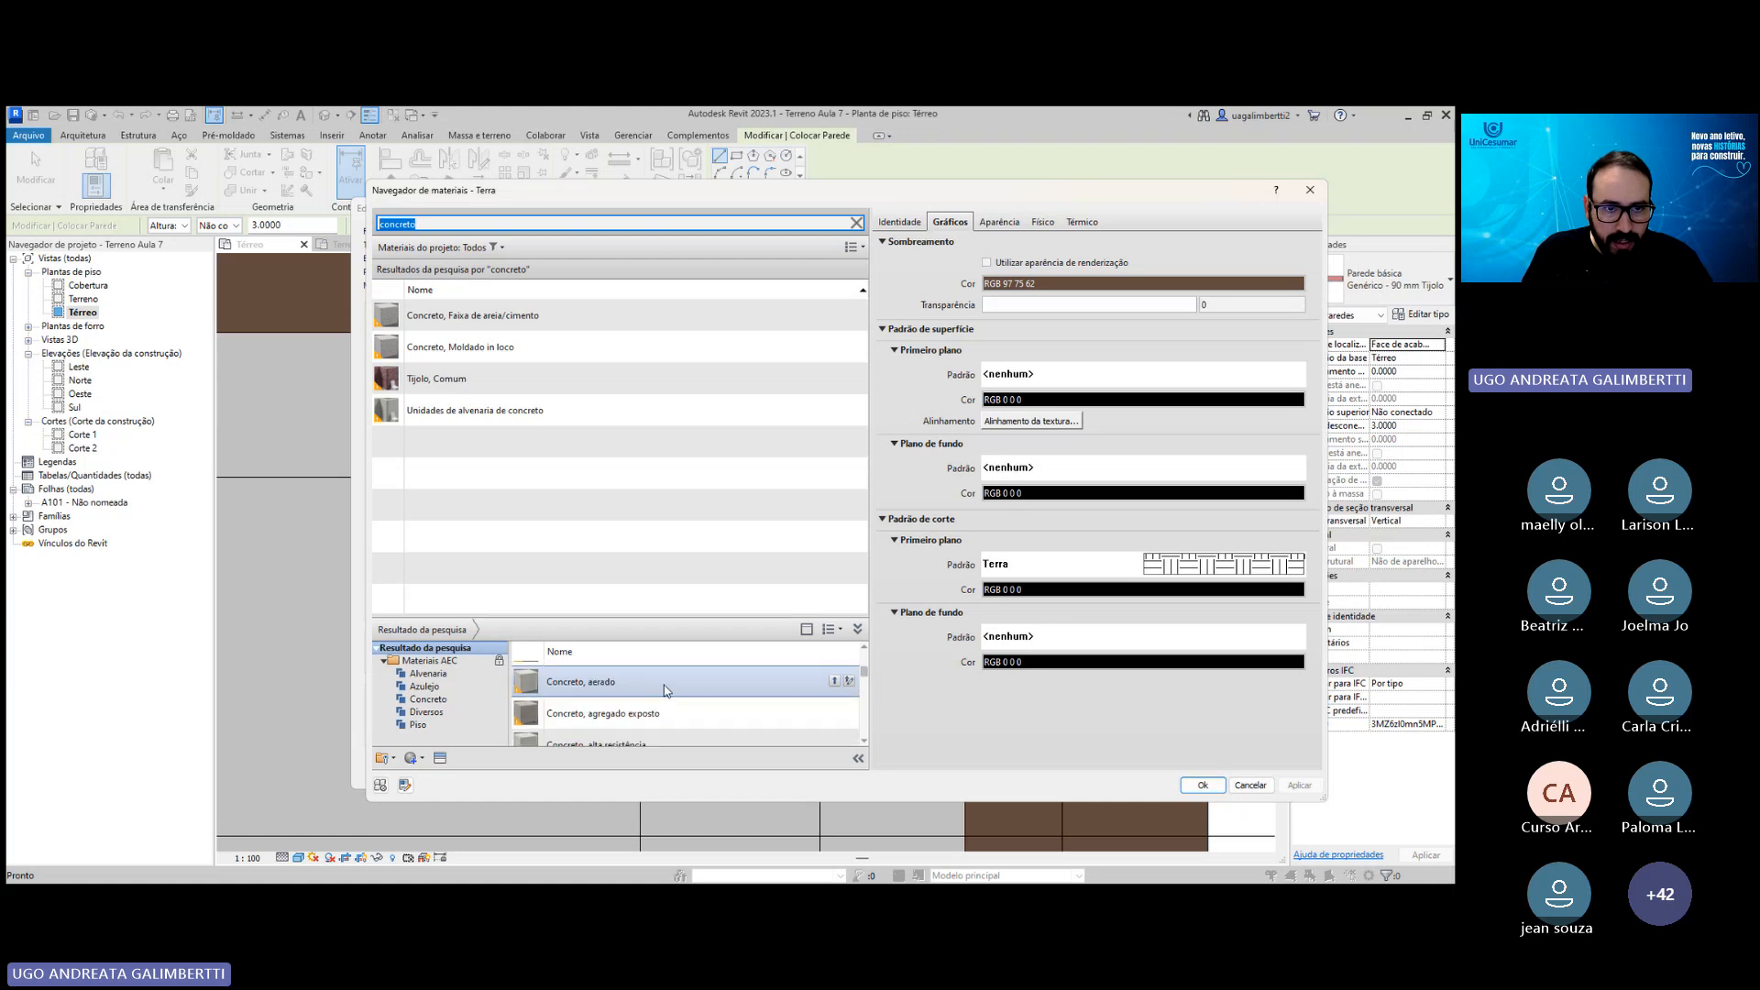
{"action": "double_click", "coordinate": [664, 685]}
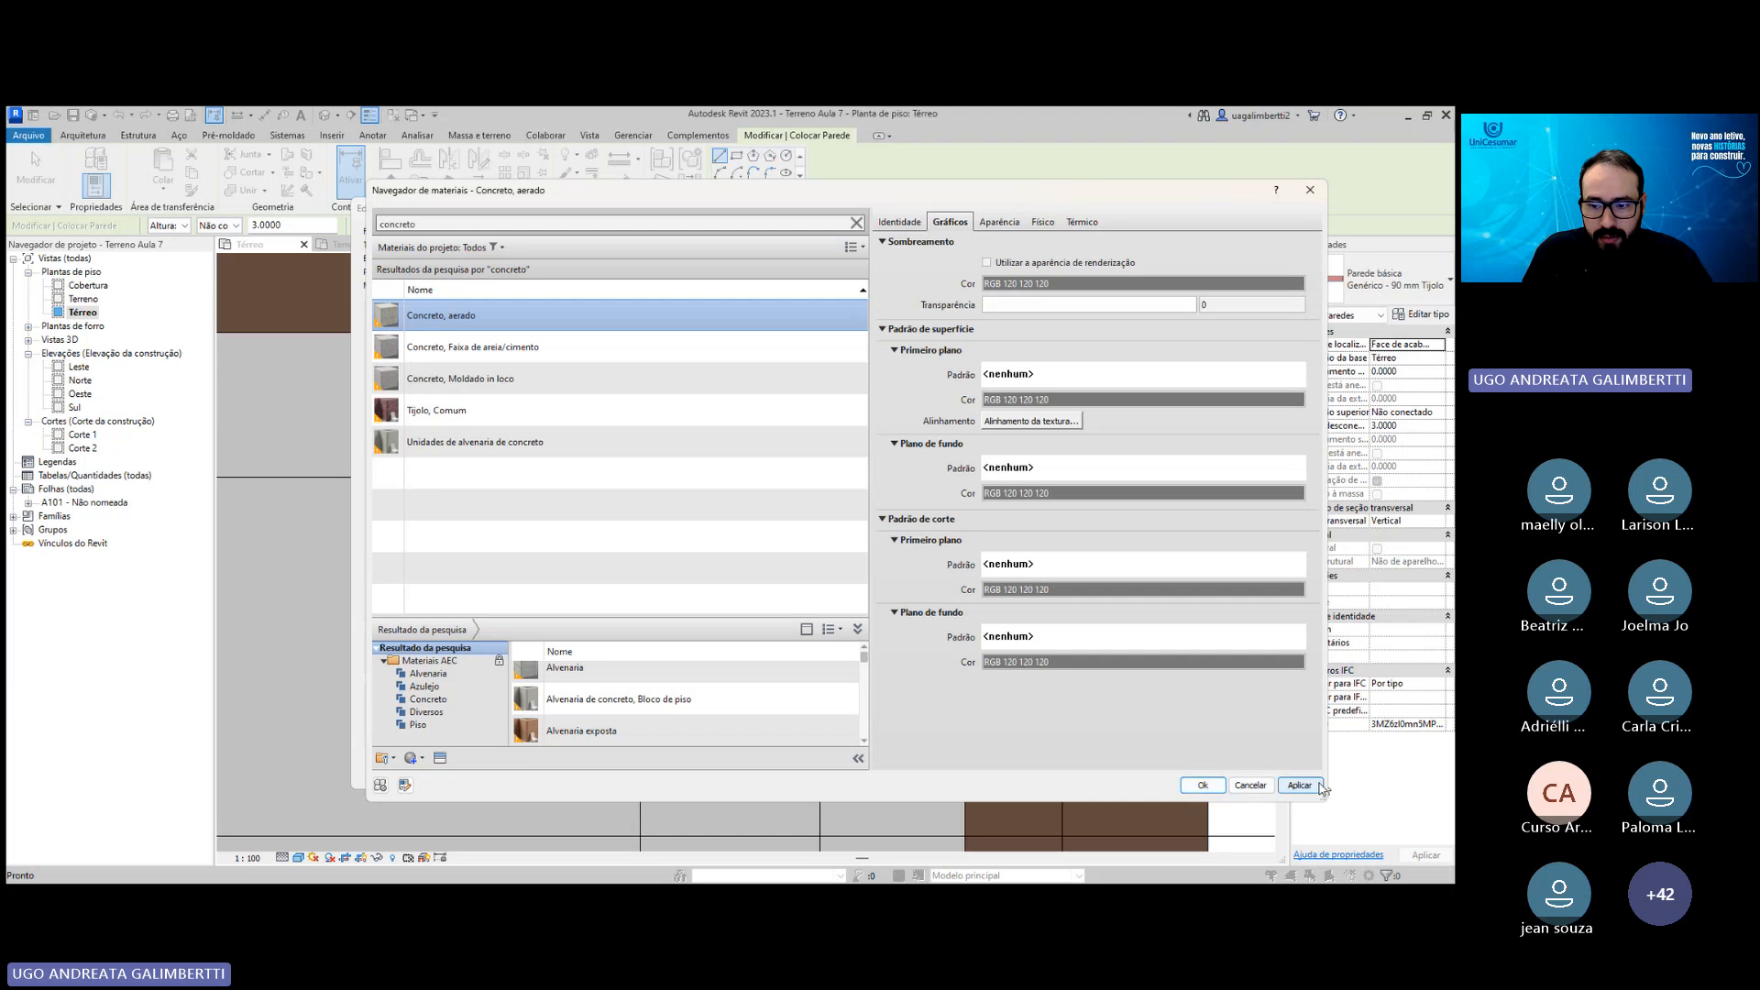
{"action": "left_click", "coordinate": [1203, 785]}
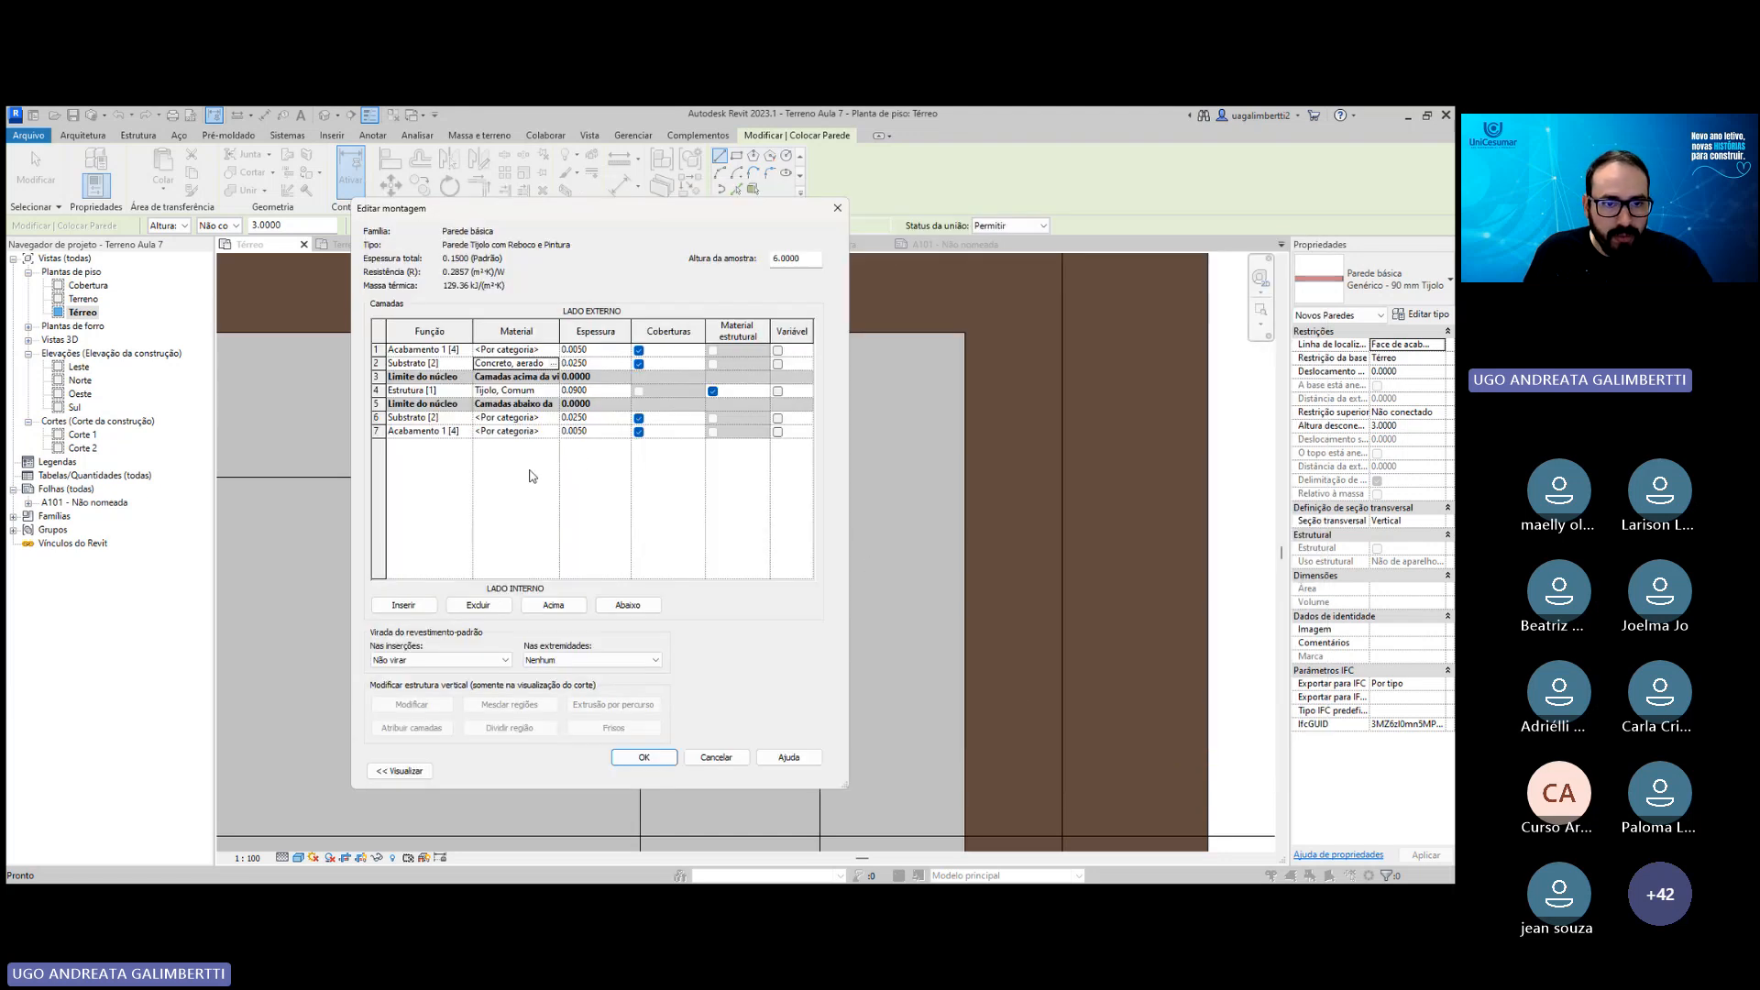
Assign the Concreto, aerado material to the interior Substrato [2] layer as well.
{"action": "left_click", "coordinate": [536, 418]}
{"action": "left_click", "coordinate": [553, 417]}
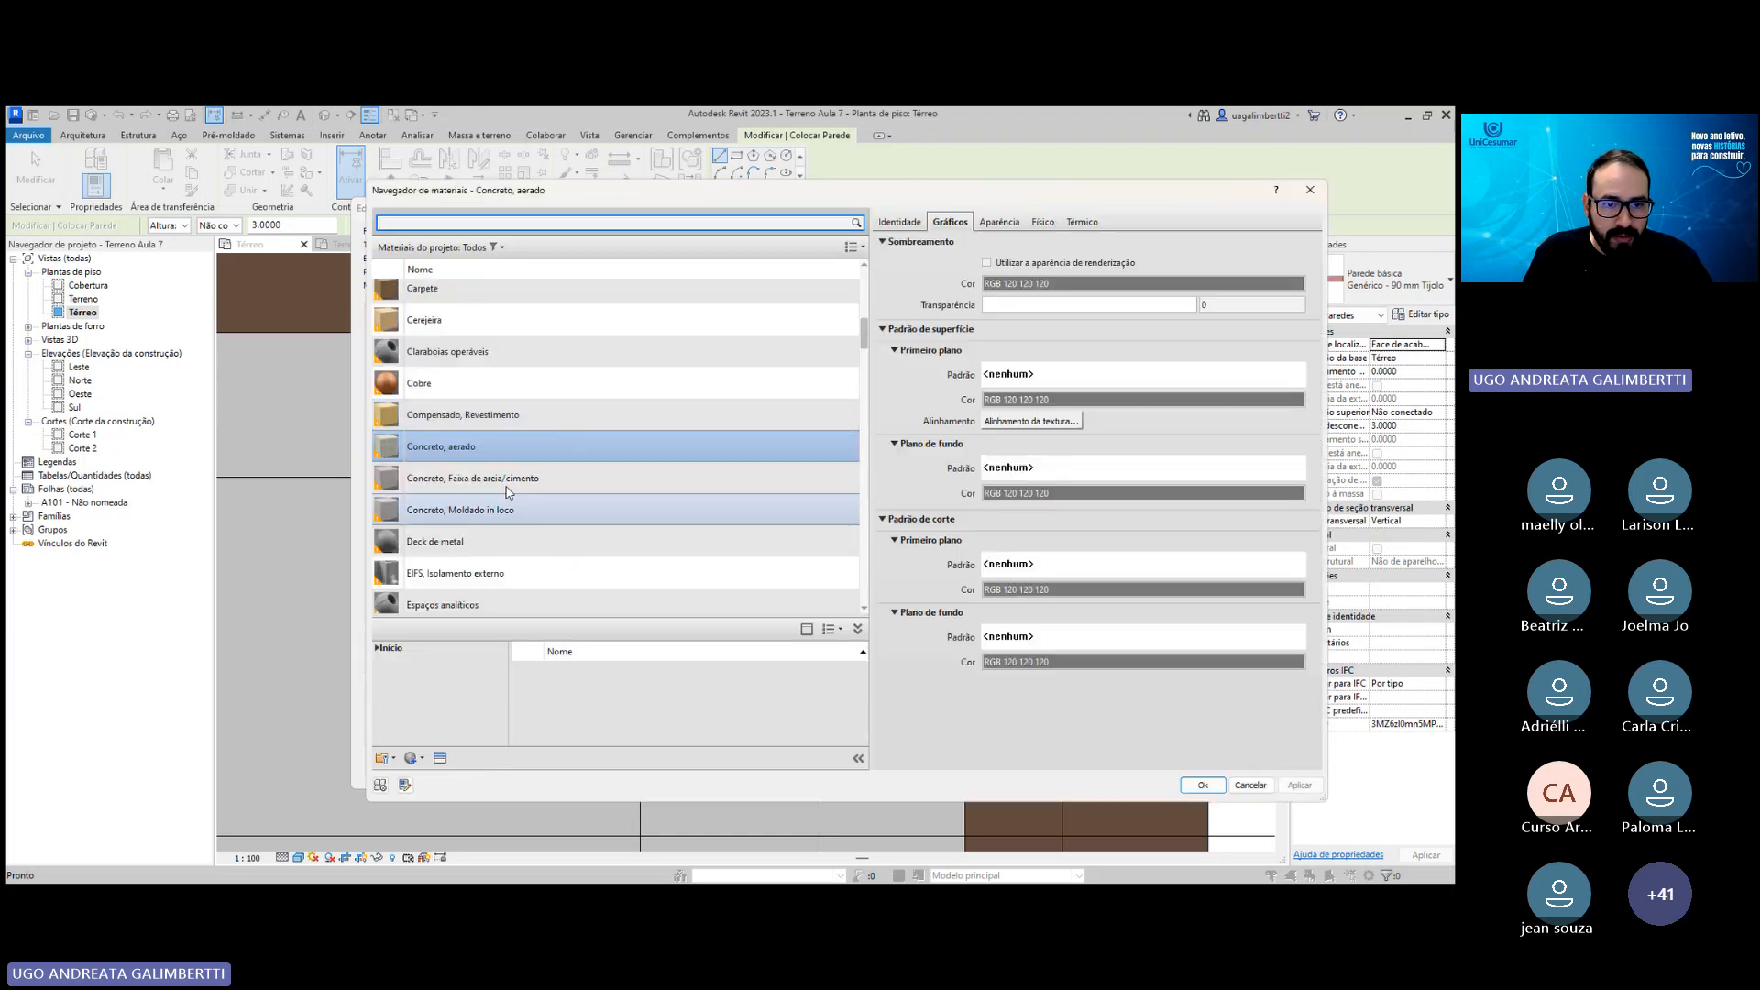
{"action": "double_click", "coordinate": [511, 456]}
Search the materials for "pintura" and assign Textura de parede, Casca de laranja from the AEC library to the exterior Acabamento 1 [4] layer.
{"action": "left_click", "coordinate": [501, 351]}
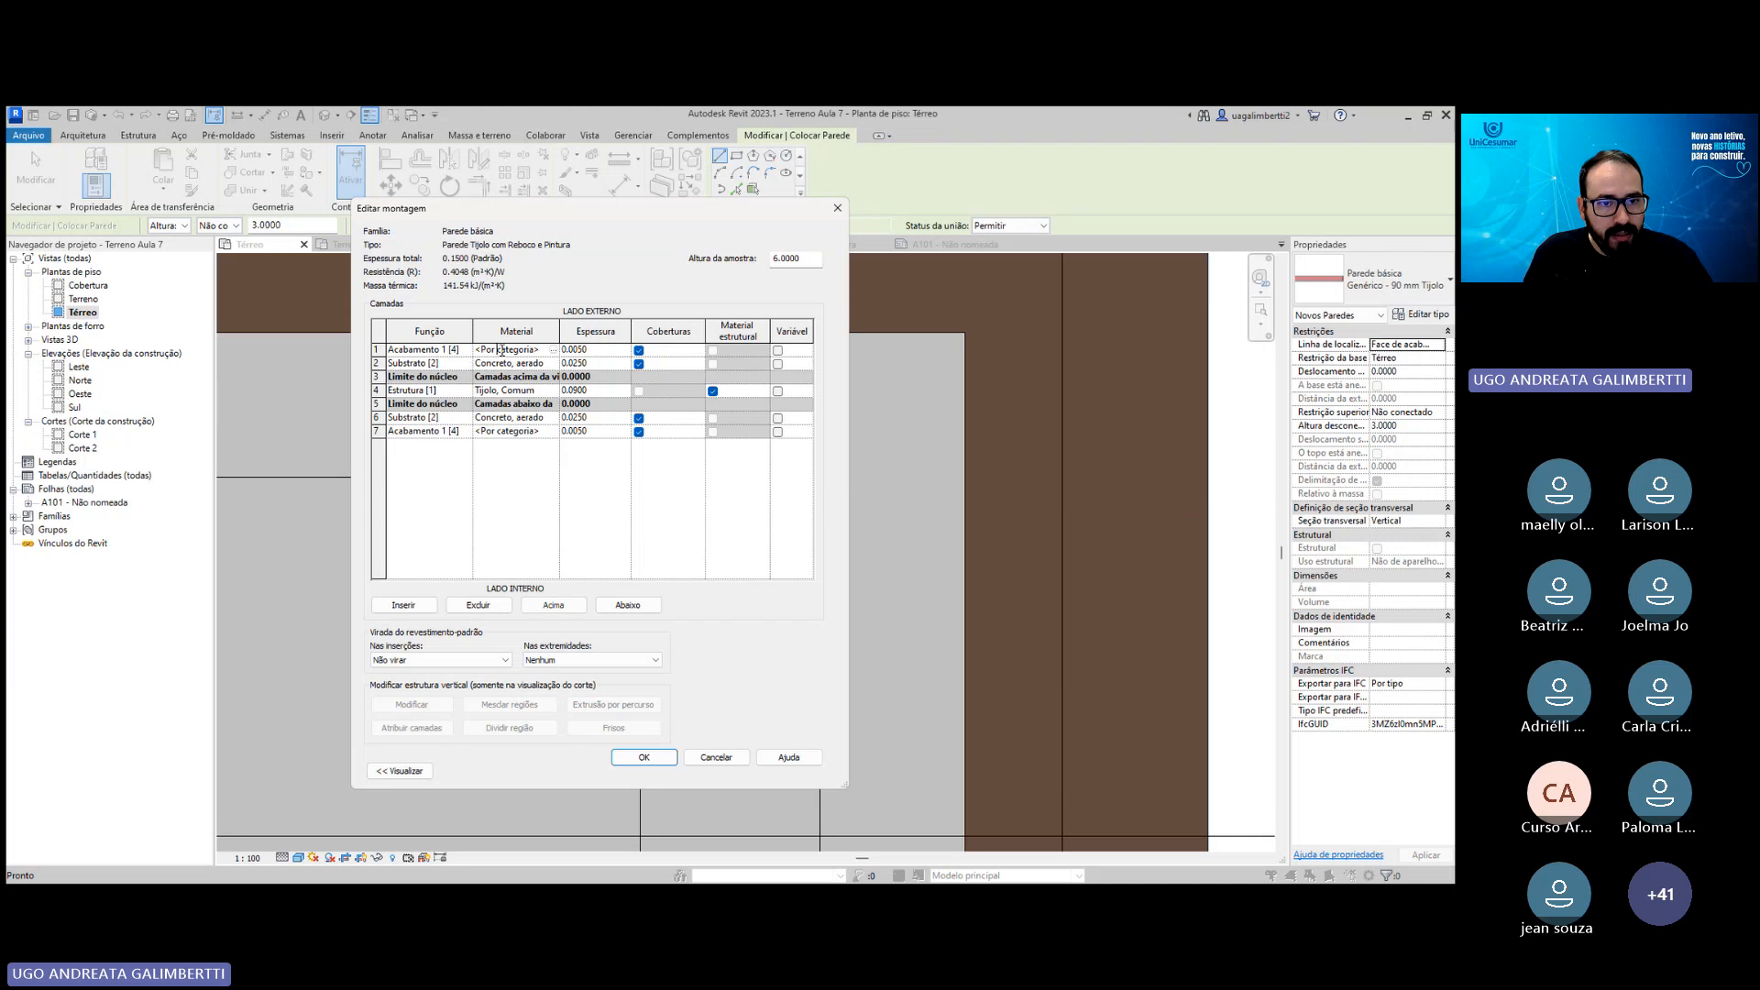
{"action": "left_click", "coordinate": [553, 350]}
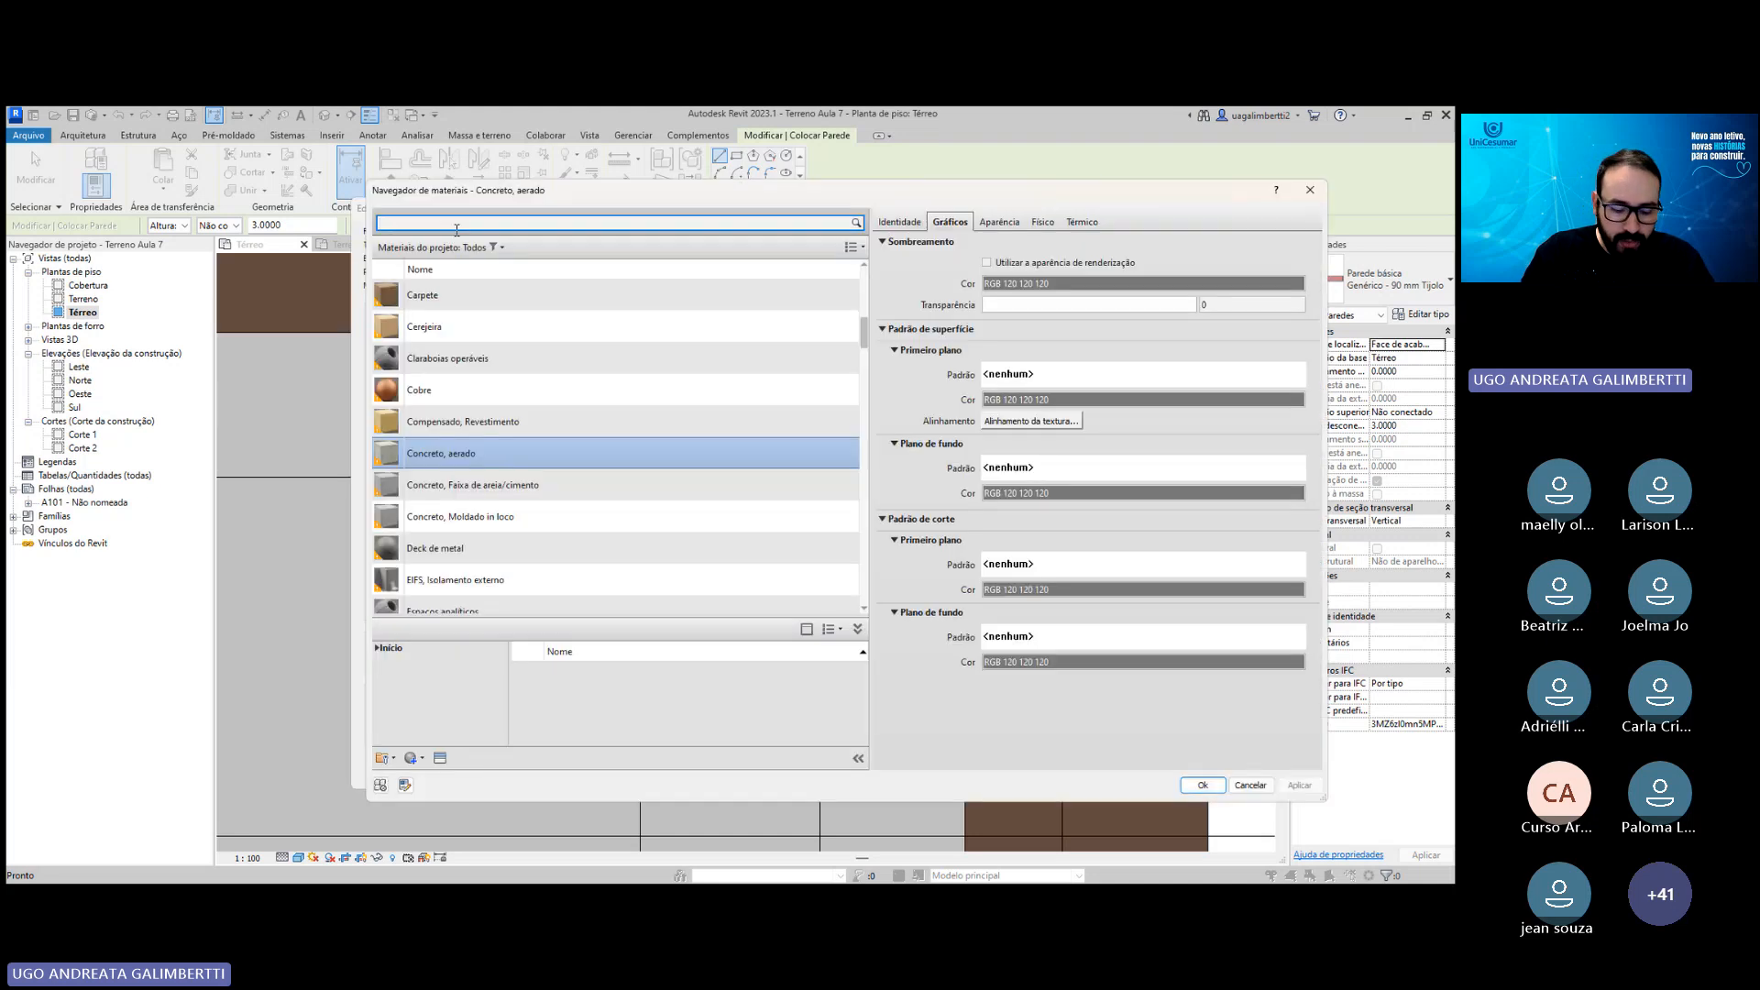
{"action": "type", "text": "pintura"}
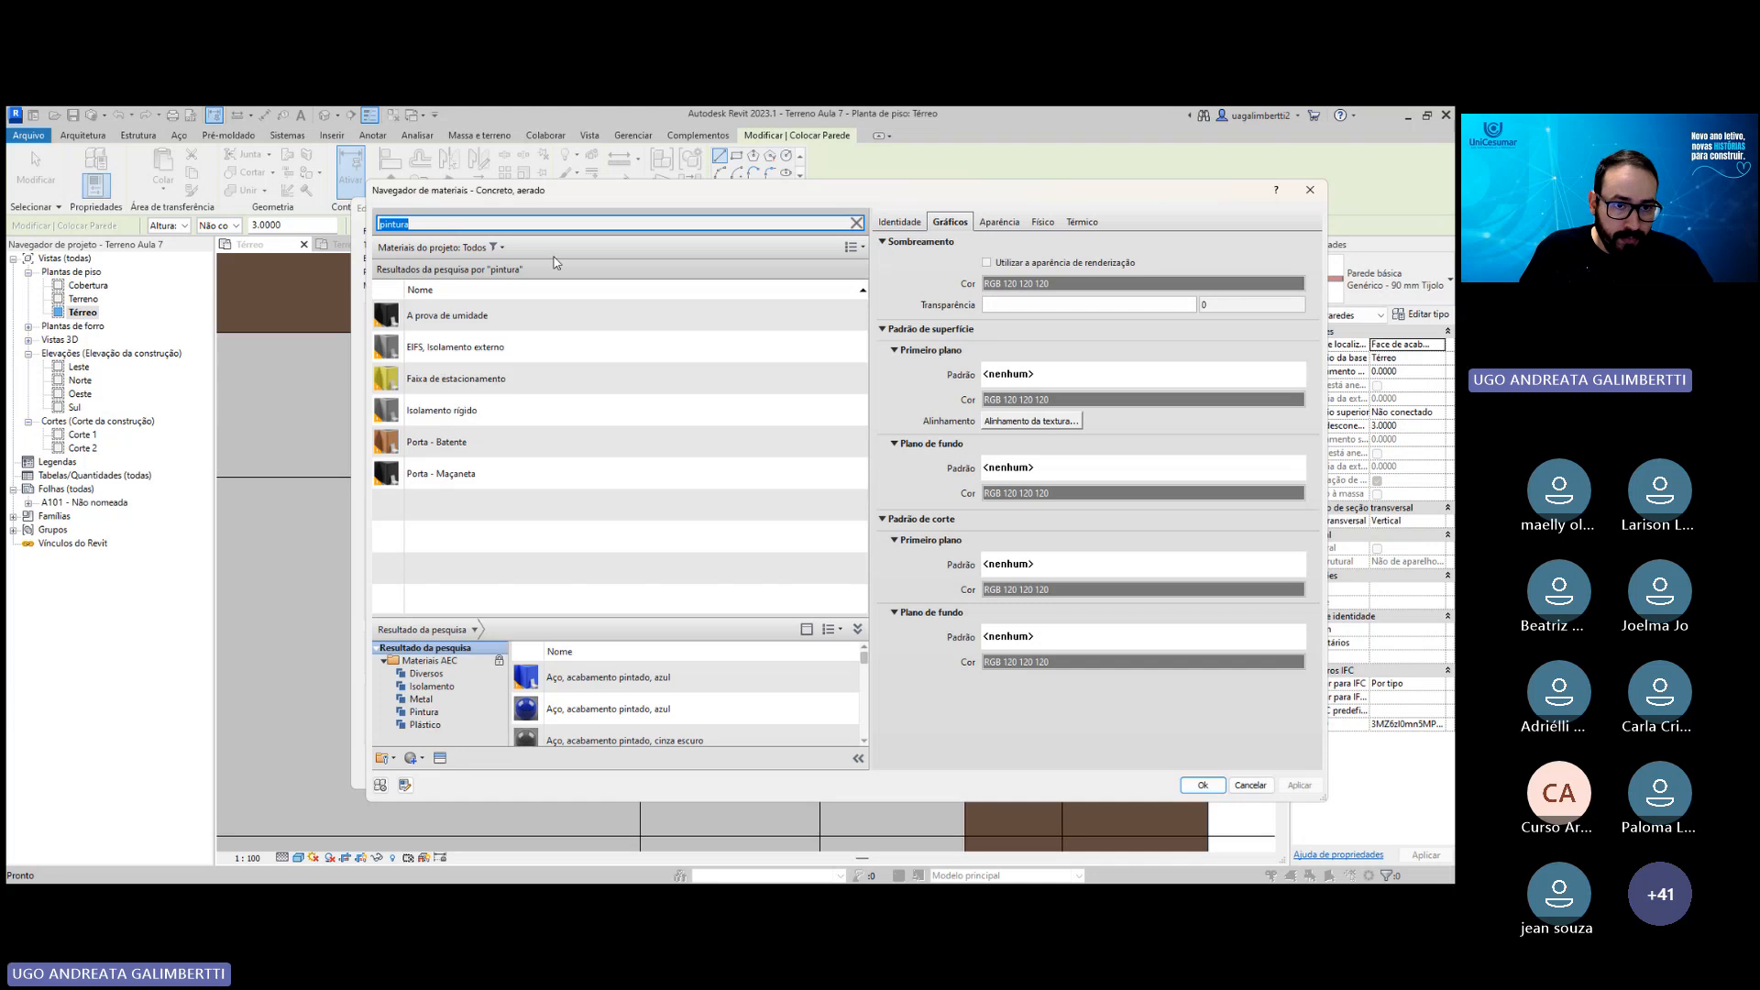
{"action": "scroll", "coordinate": [644, 688], "scroll_direction": "down", "scroll_amount": 8}
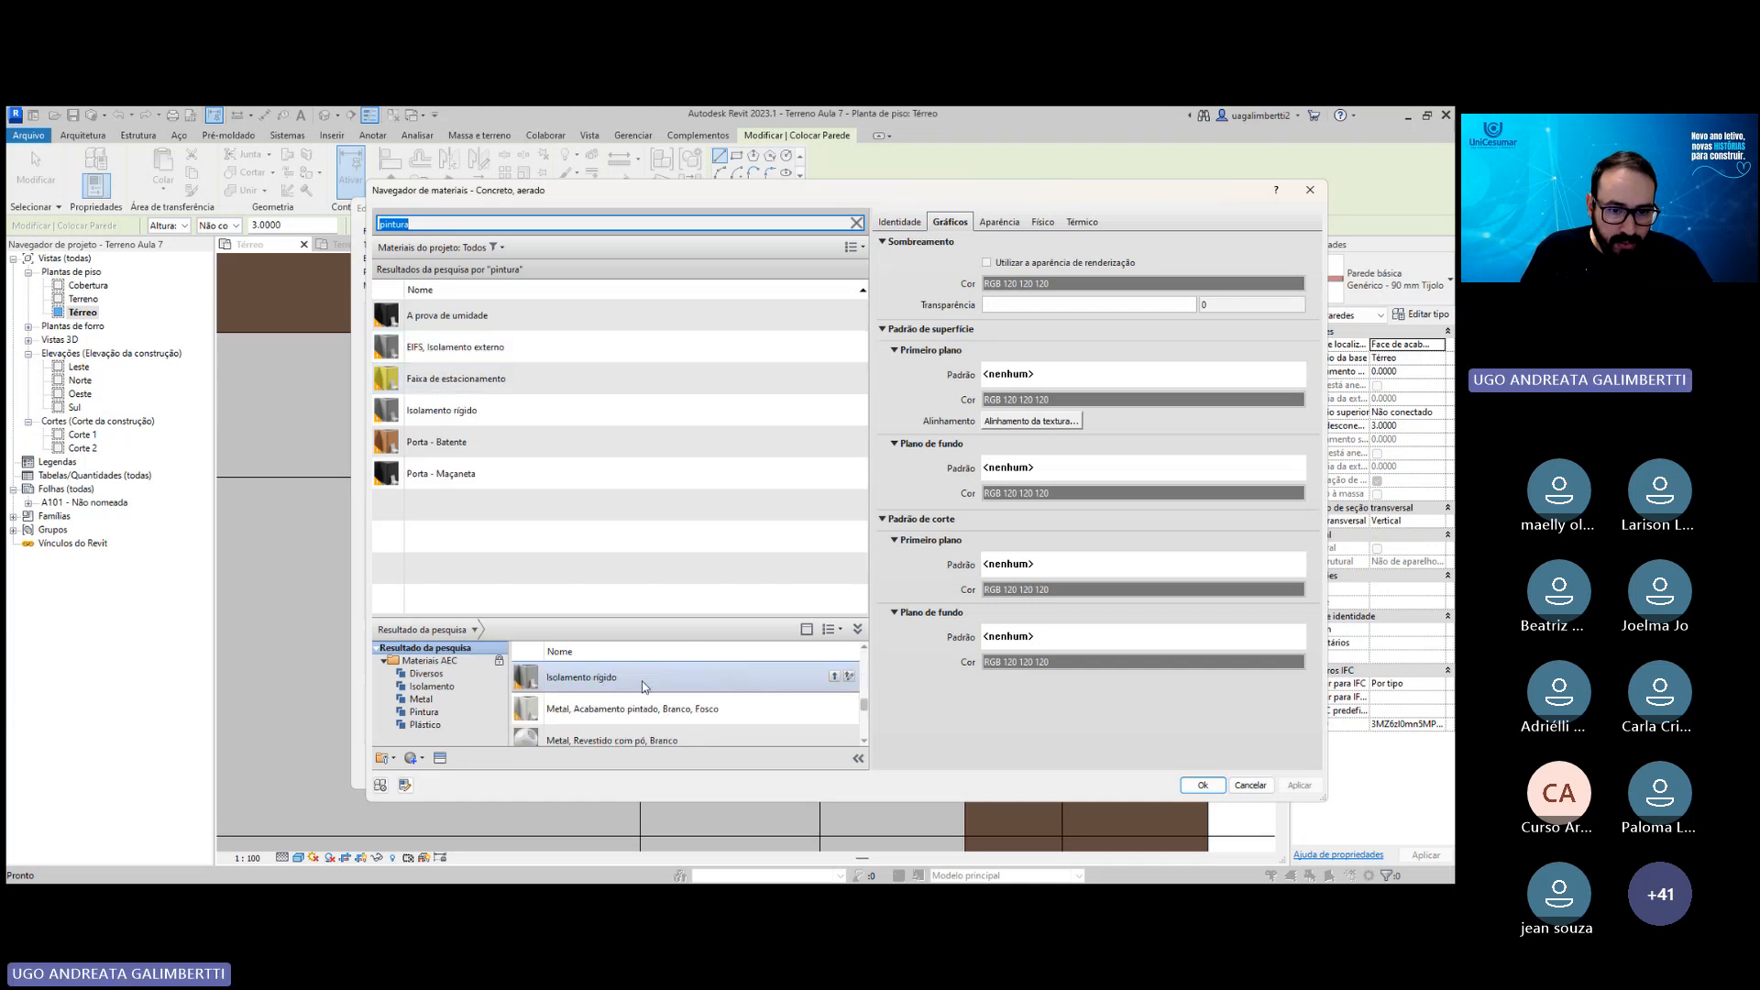
{"action": "scroll", "coordinate": [669, 705], "scroll_direction": "down", "scroll_amount": 3}
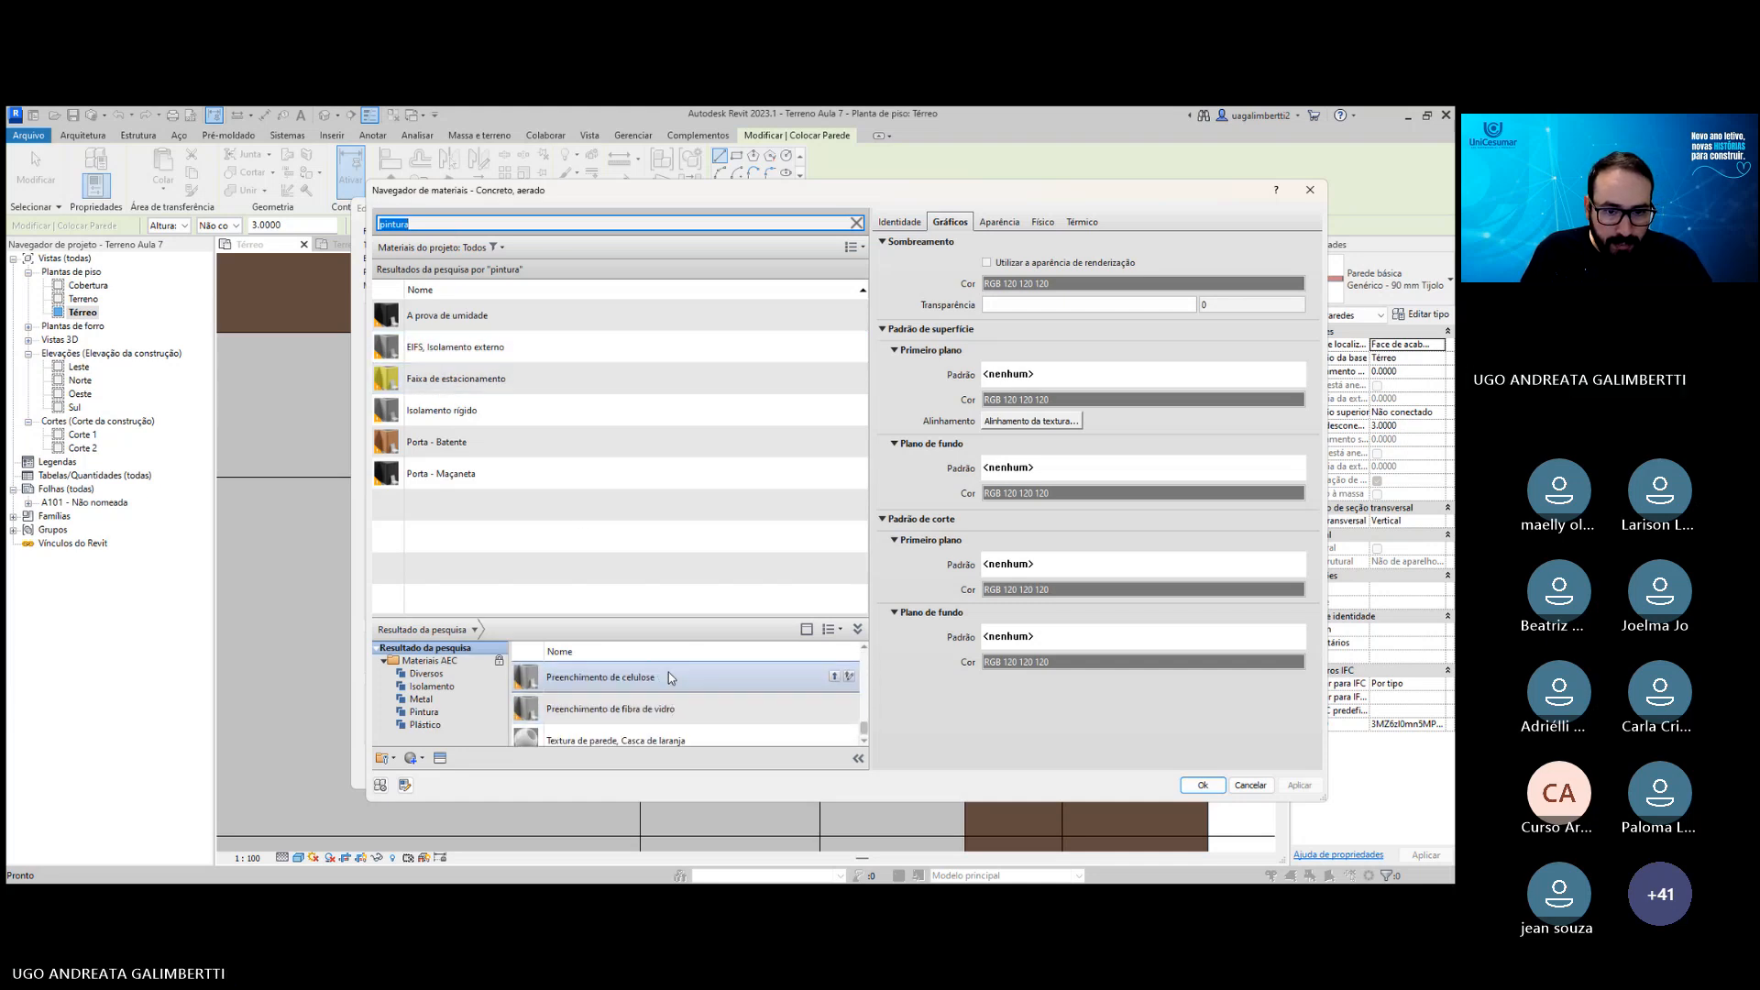
{"action": "double_click", "coordinate": [677, 734]}
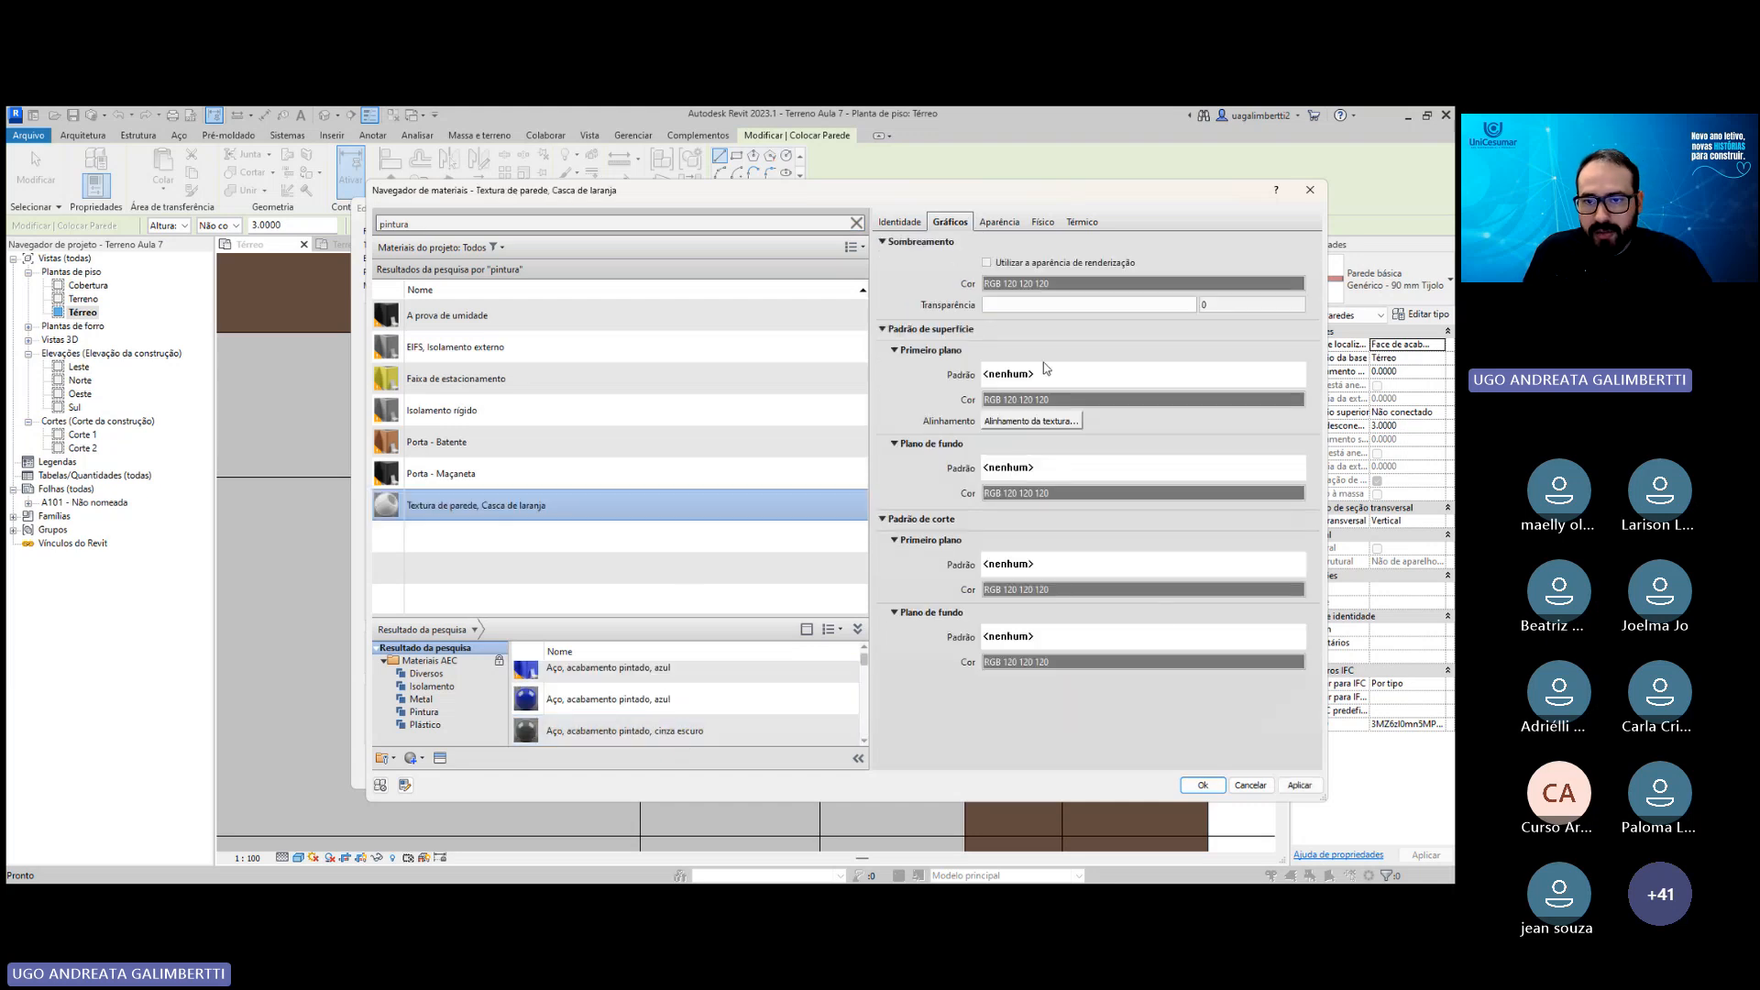
{"action": "left_click", "coordinate": [999, 222]}
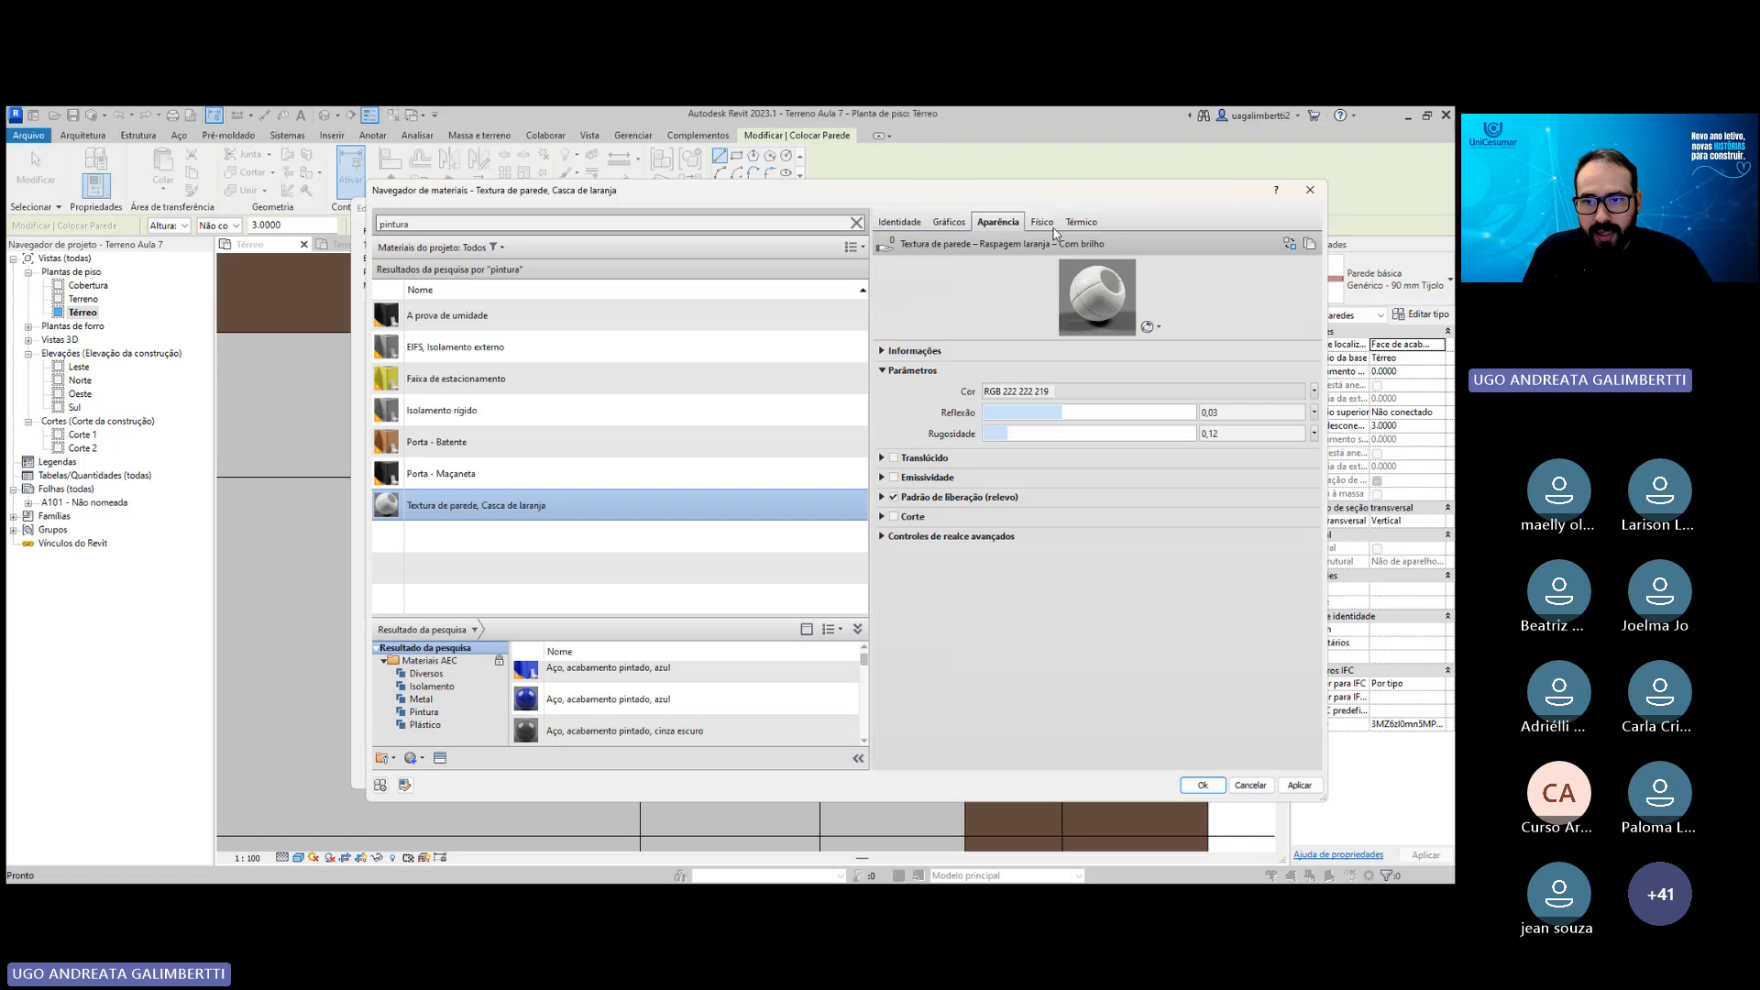
{"action": "left_click", "coordinate": [1297, 786]}
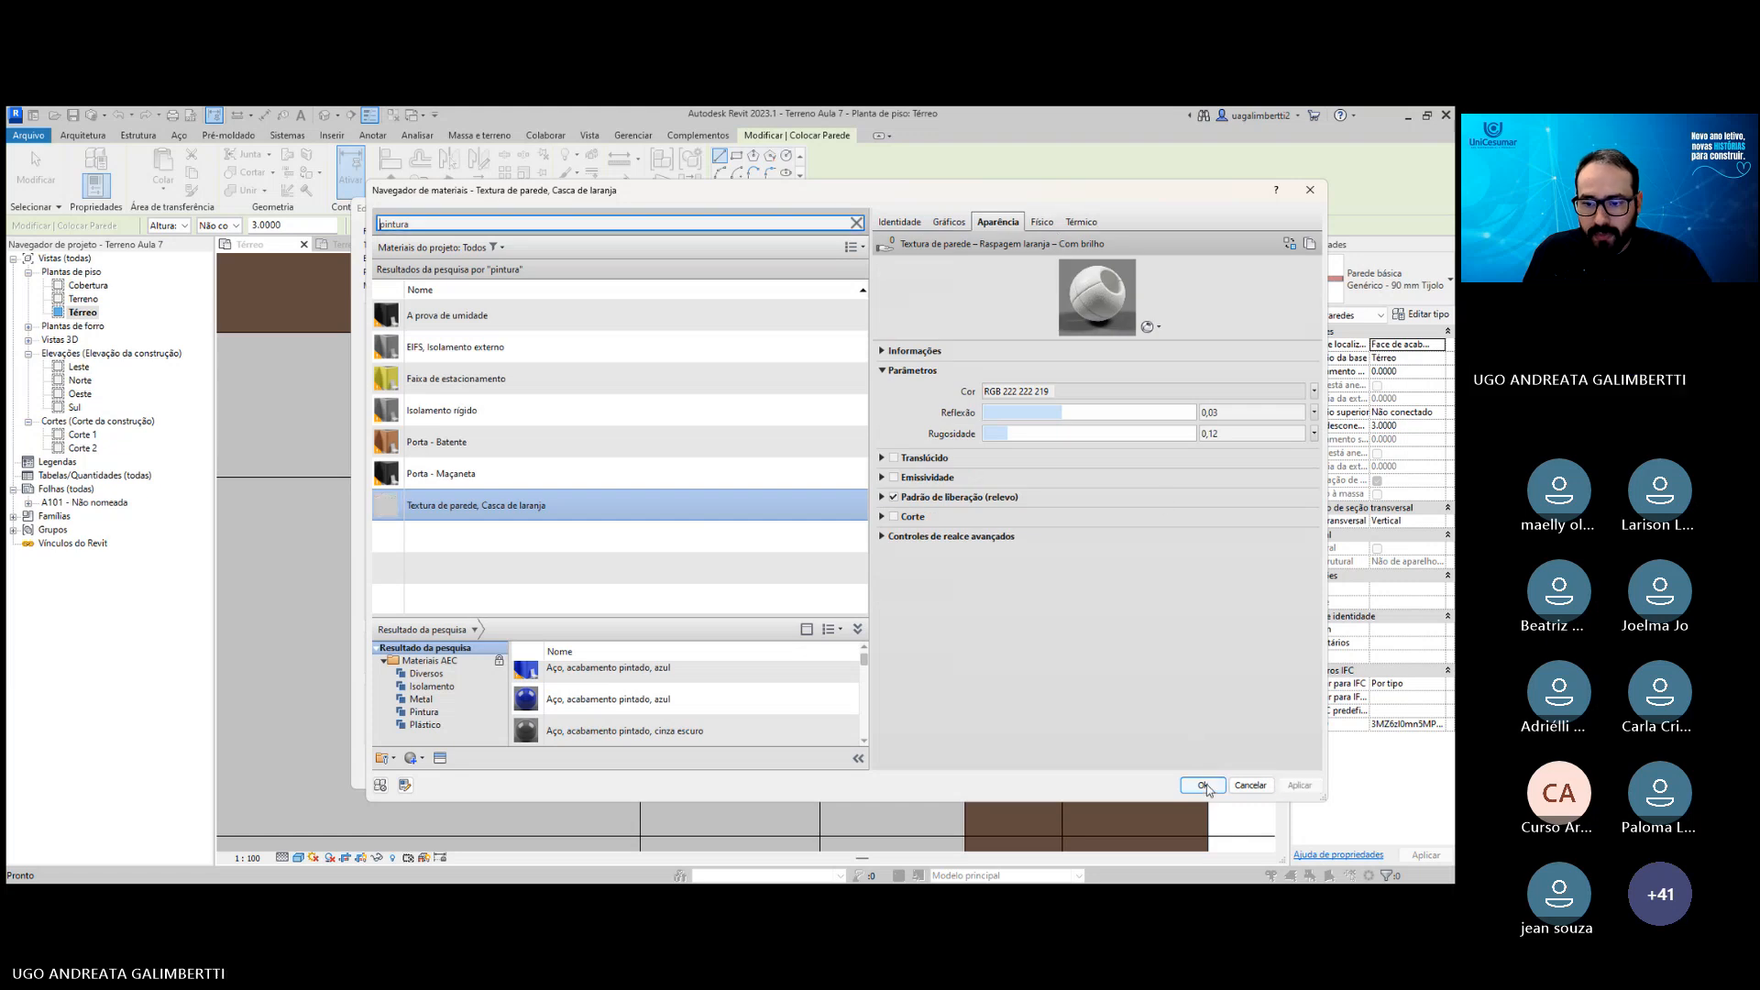
{"action": "left_click", "coordinate": [1203, 786]}
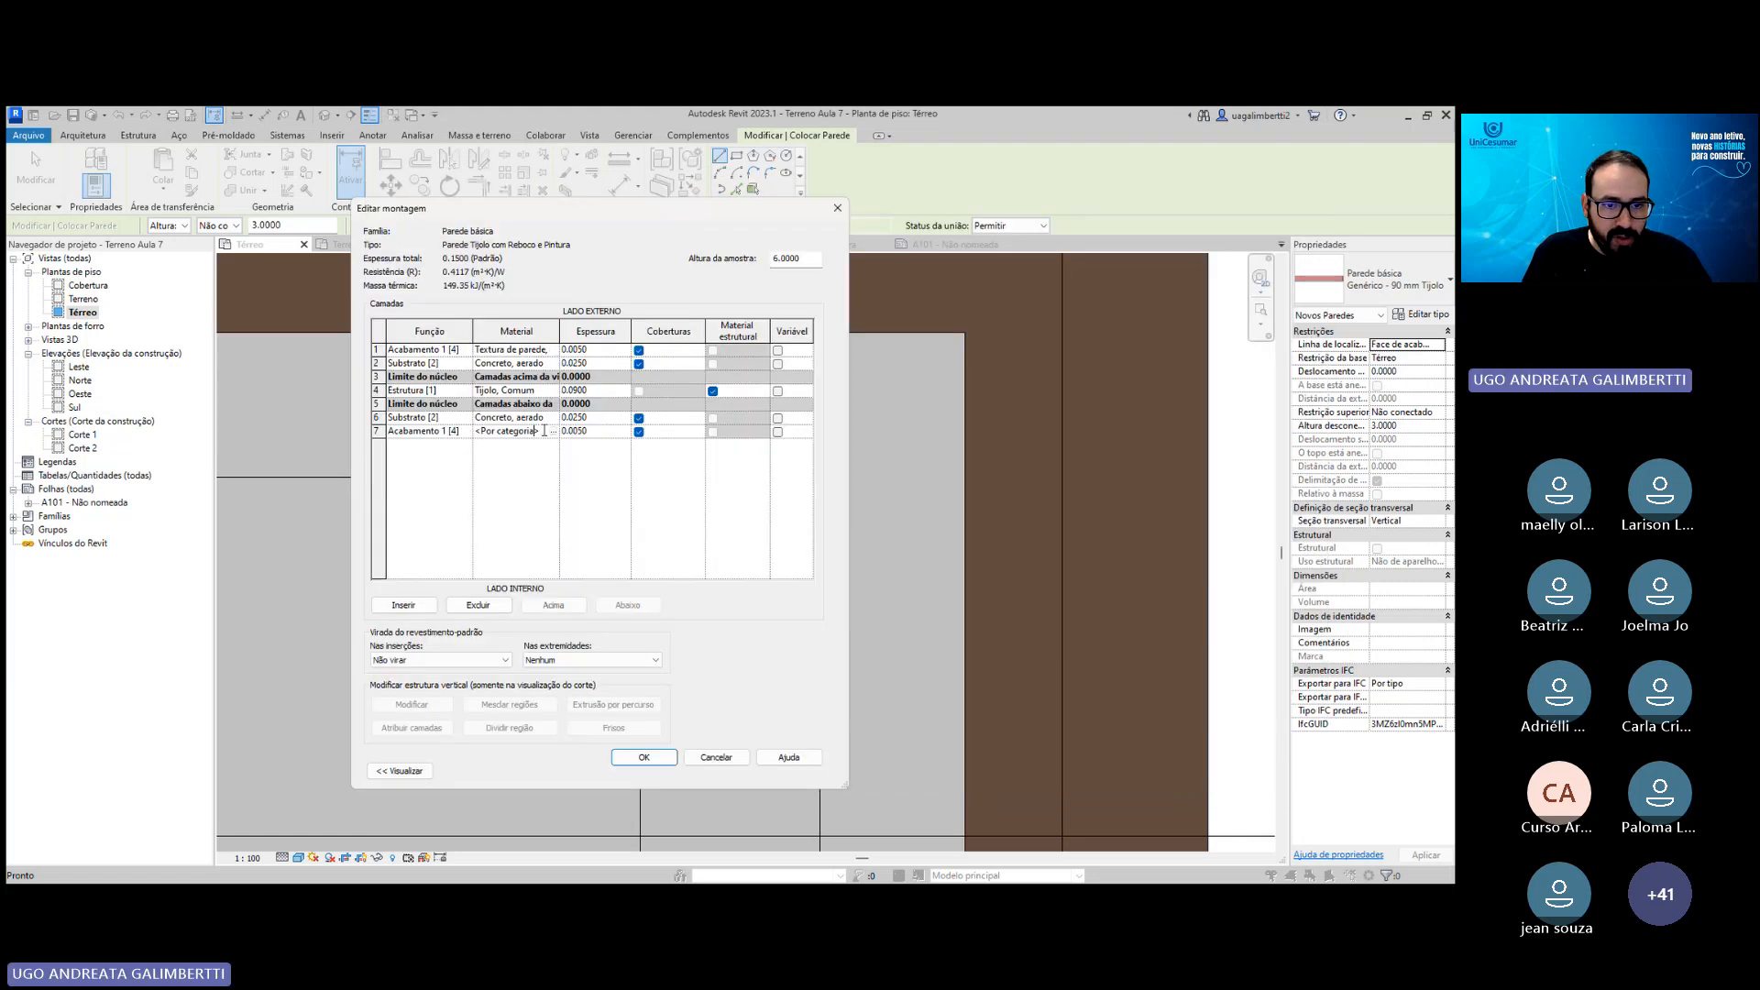
Assign the Textura de parede, Casca de laranja material to the interior Acabamento 1 [4] layer and confirm the wall type's structure.
{"action": "key", "text": "Return"}
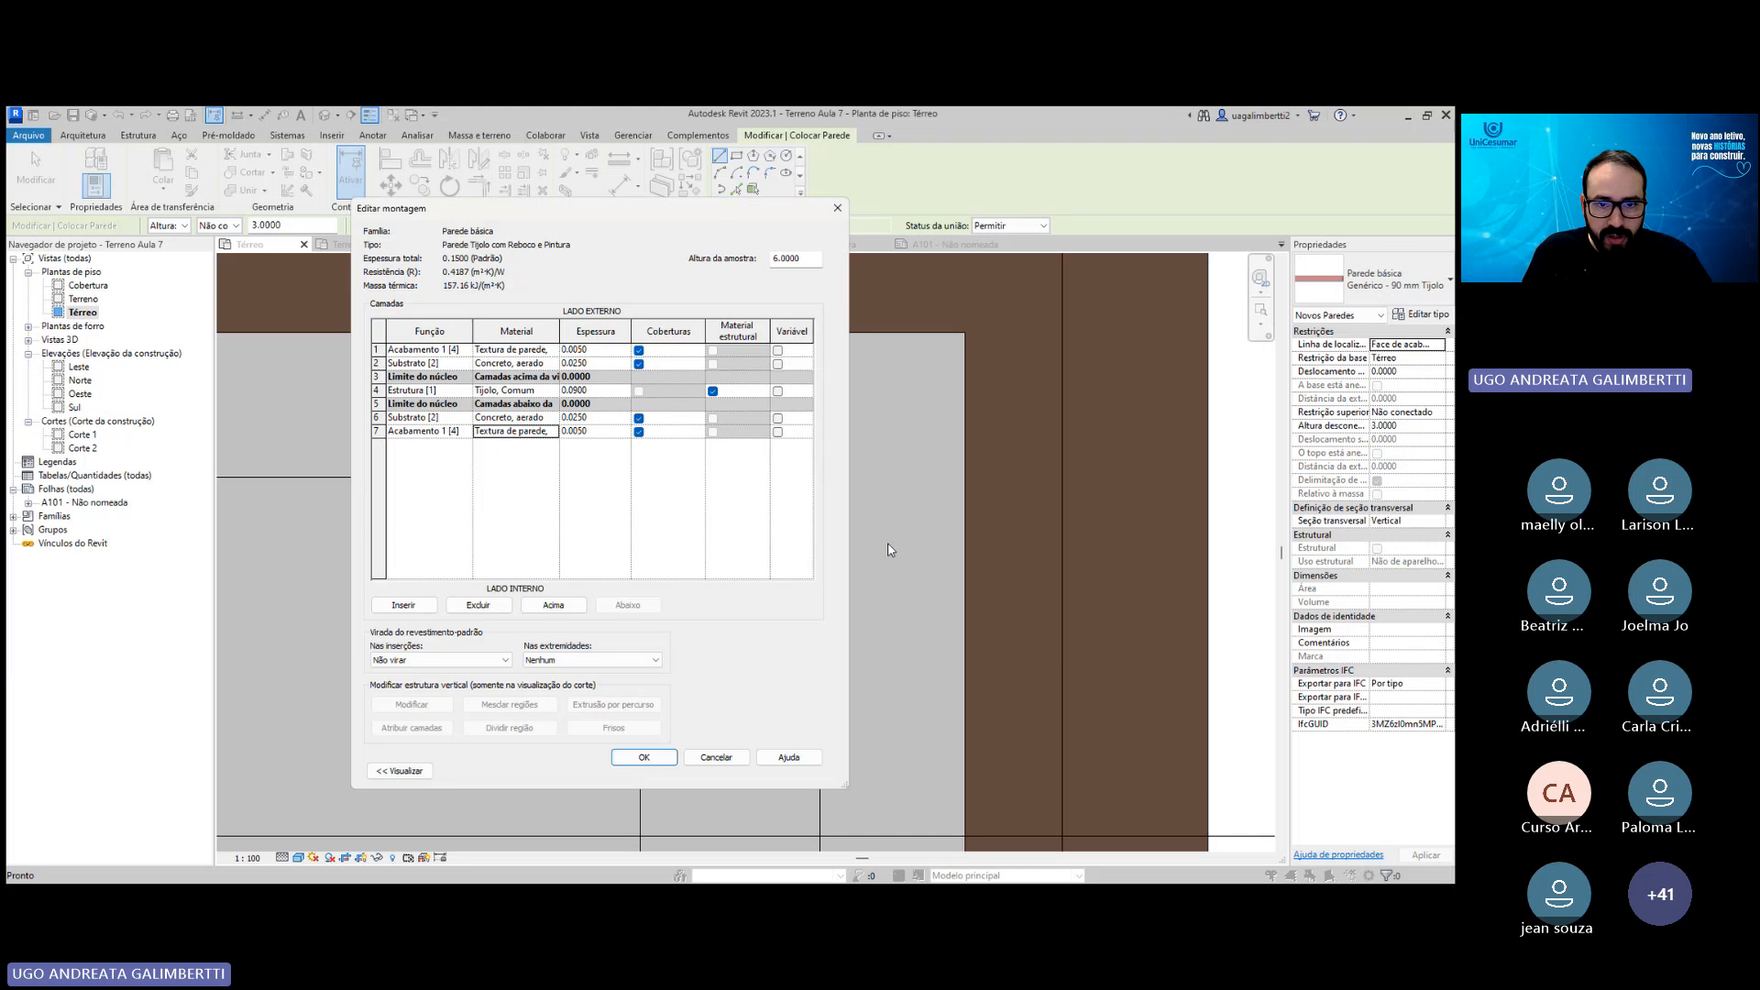
{"action": "left_click", "coordinate": [644, 759]}
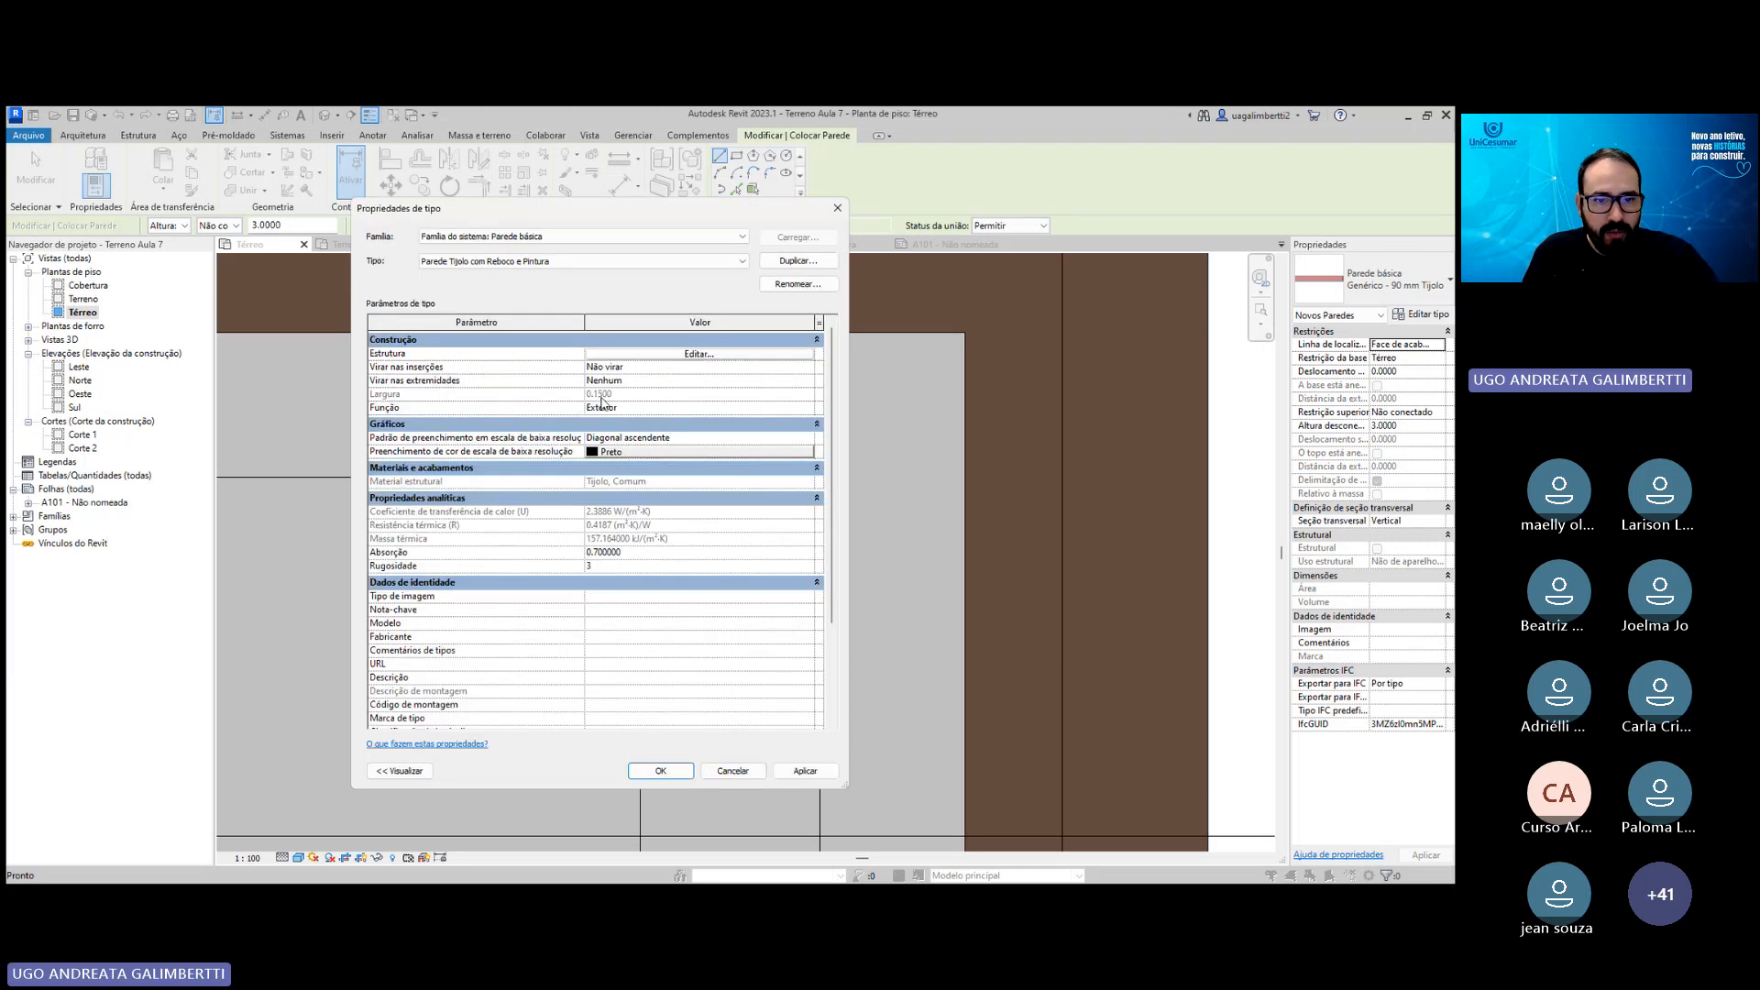
{"action": "left_click", "coordinate": [656, 354]}
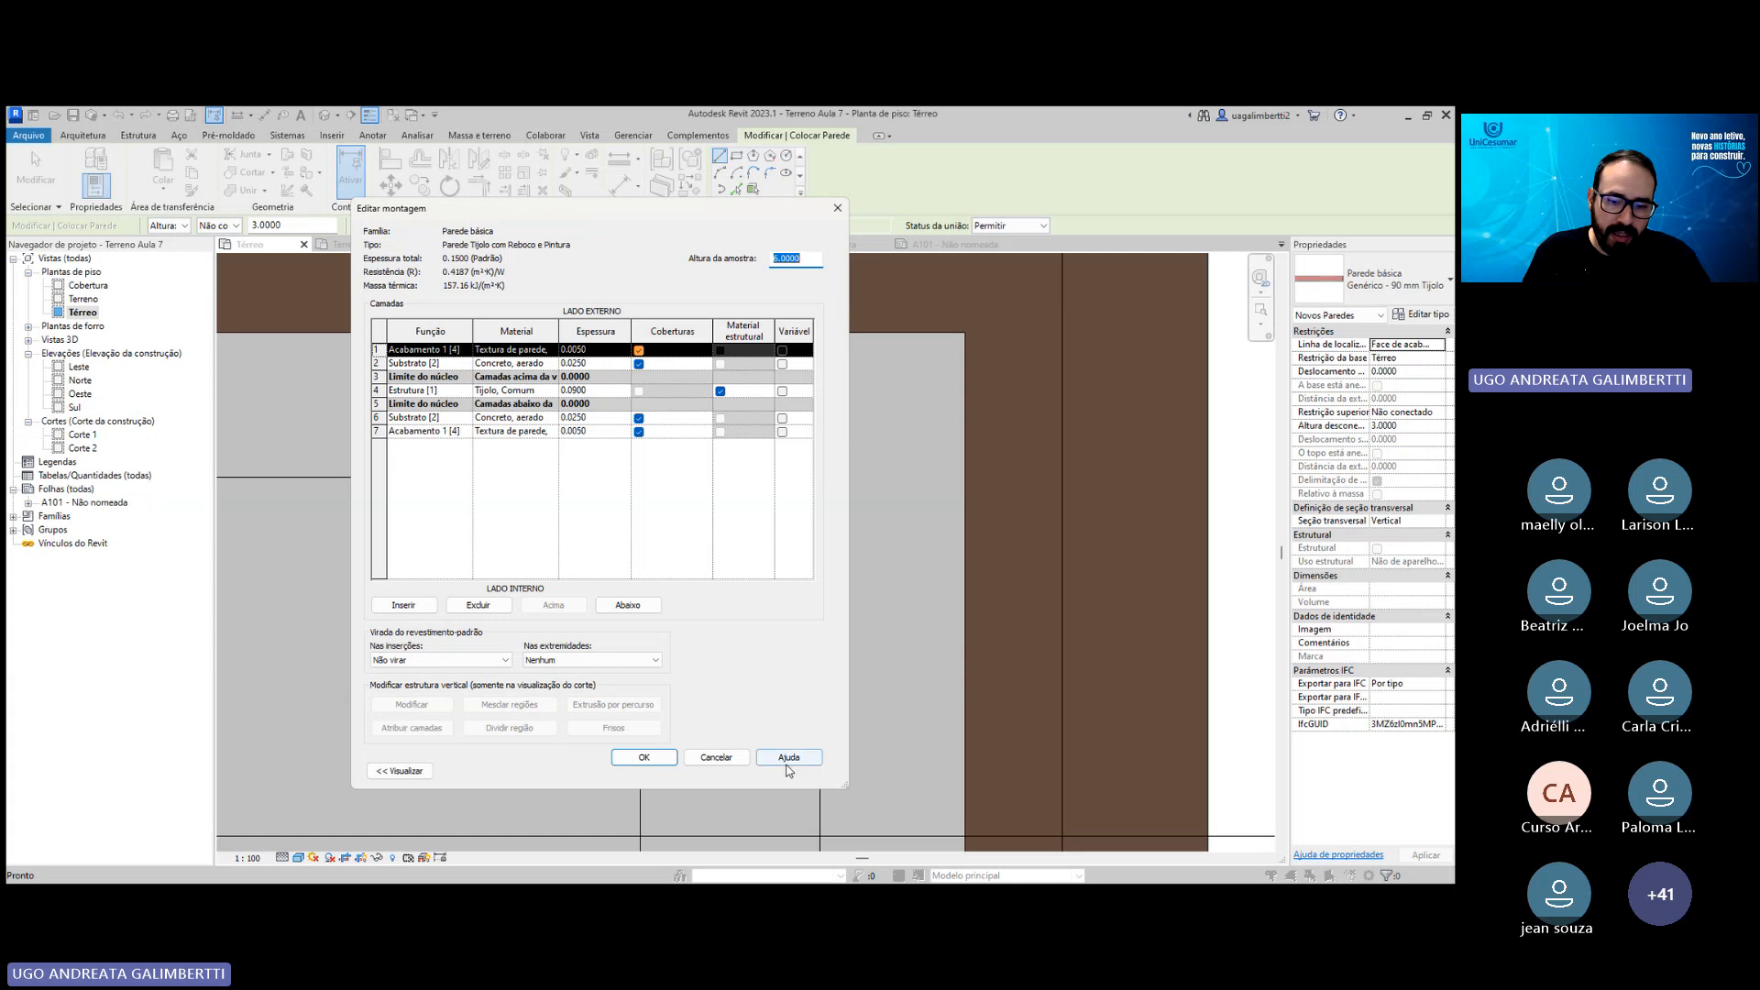
{"action": "left_click", "coordinate": [658, 758]}
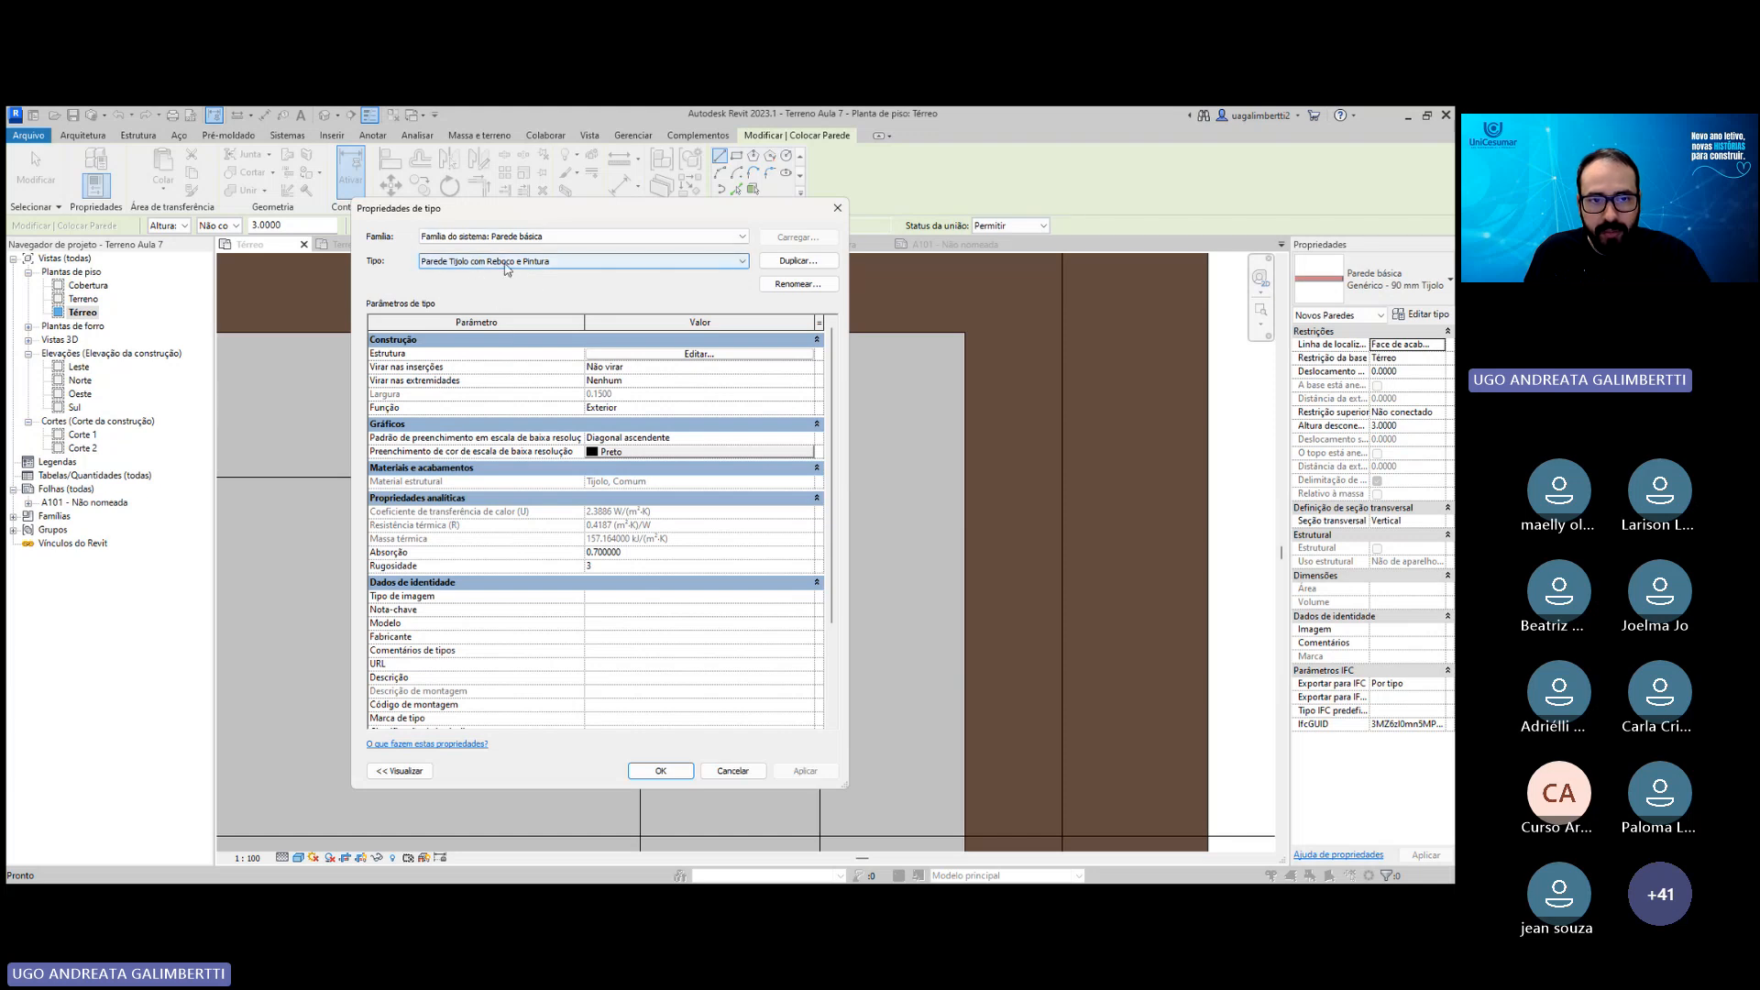
{"action": "left_click", "coordinate": [683, 771]}
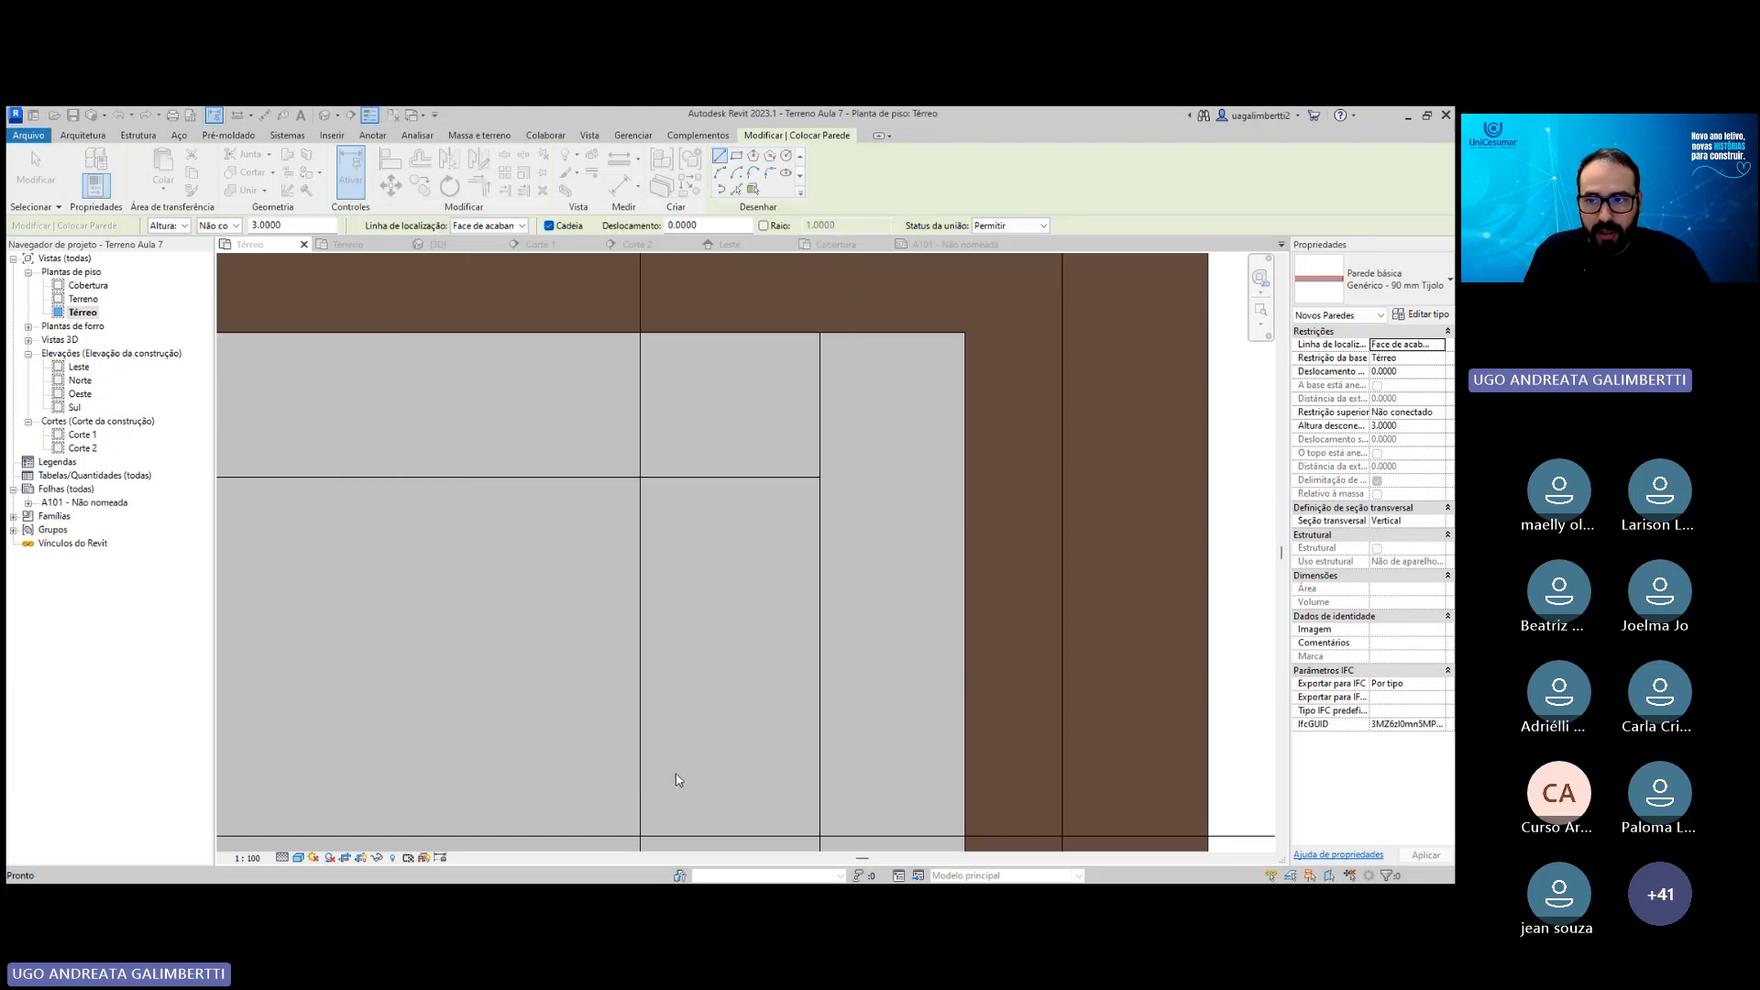
Choose the Parede Tijolo com Reboco e Pintura wall type and examine its layers in the type preview.
{"action": "left_click", "coordinate": [1337, 291]}
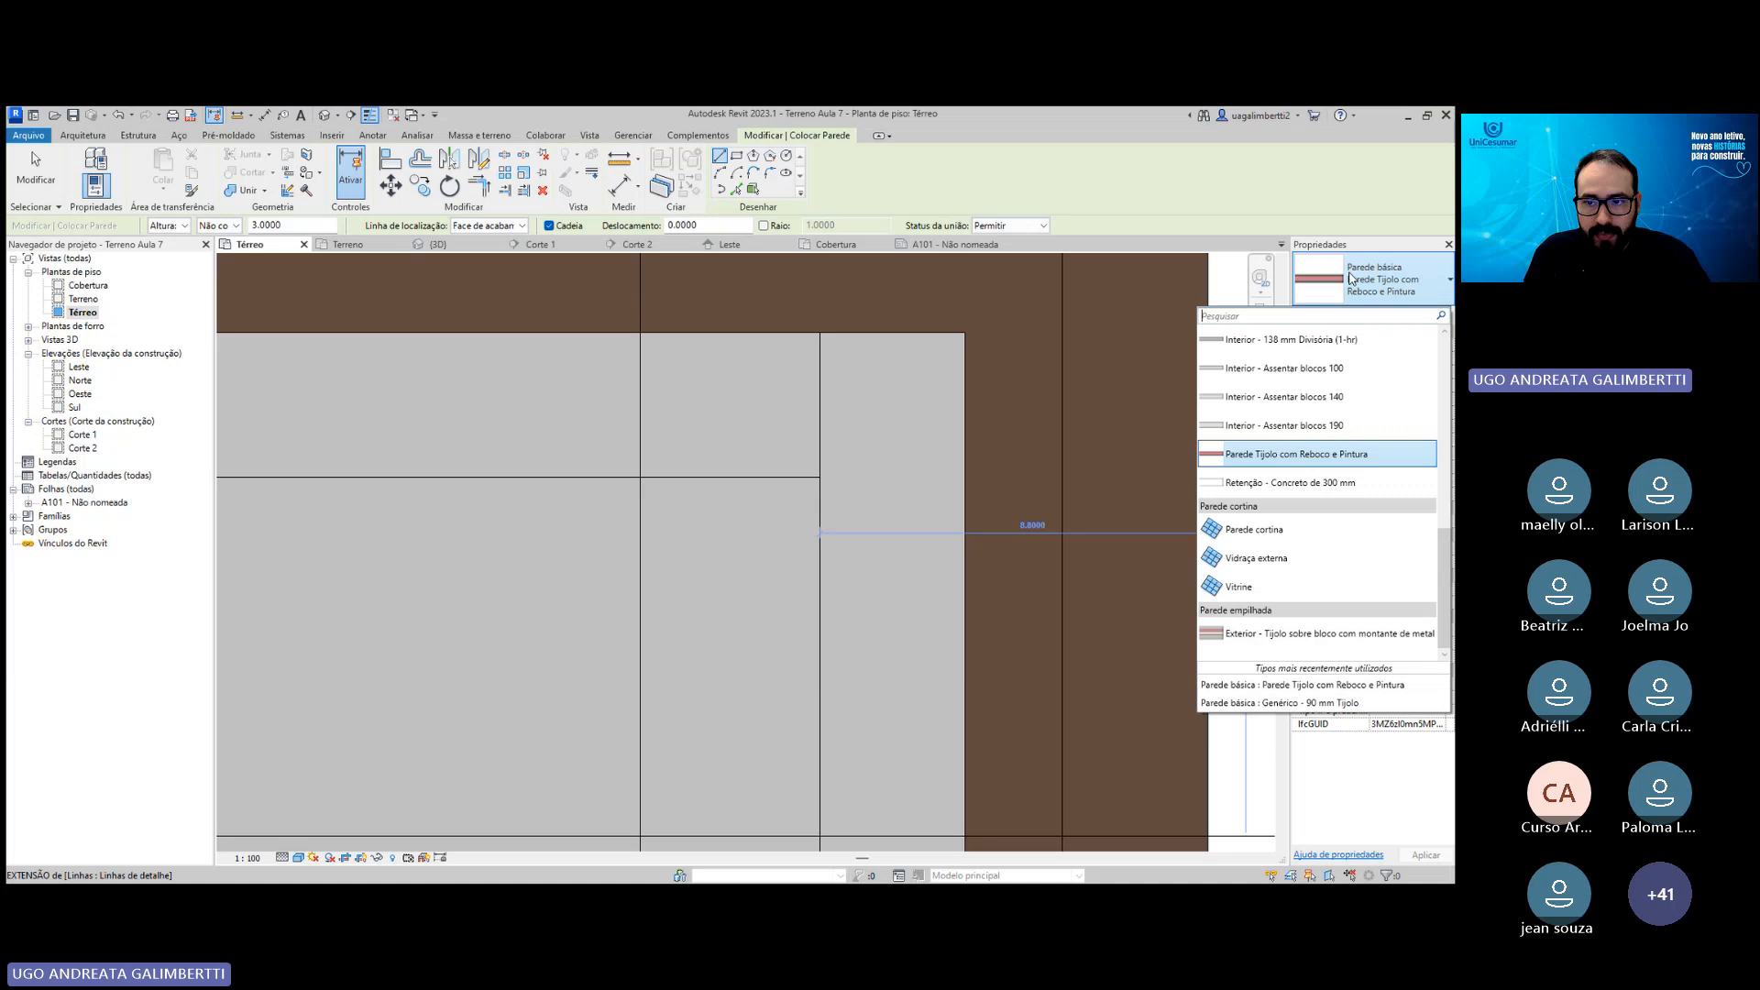
{"action": "left_click", "coordinate": [1317, 456]}
{"action": "left_click", "coordinate": [1416, 320]}
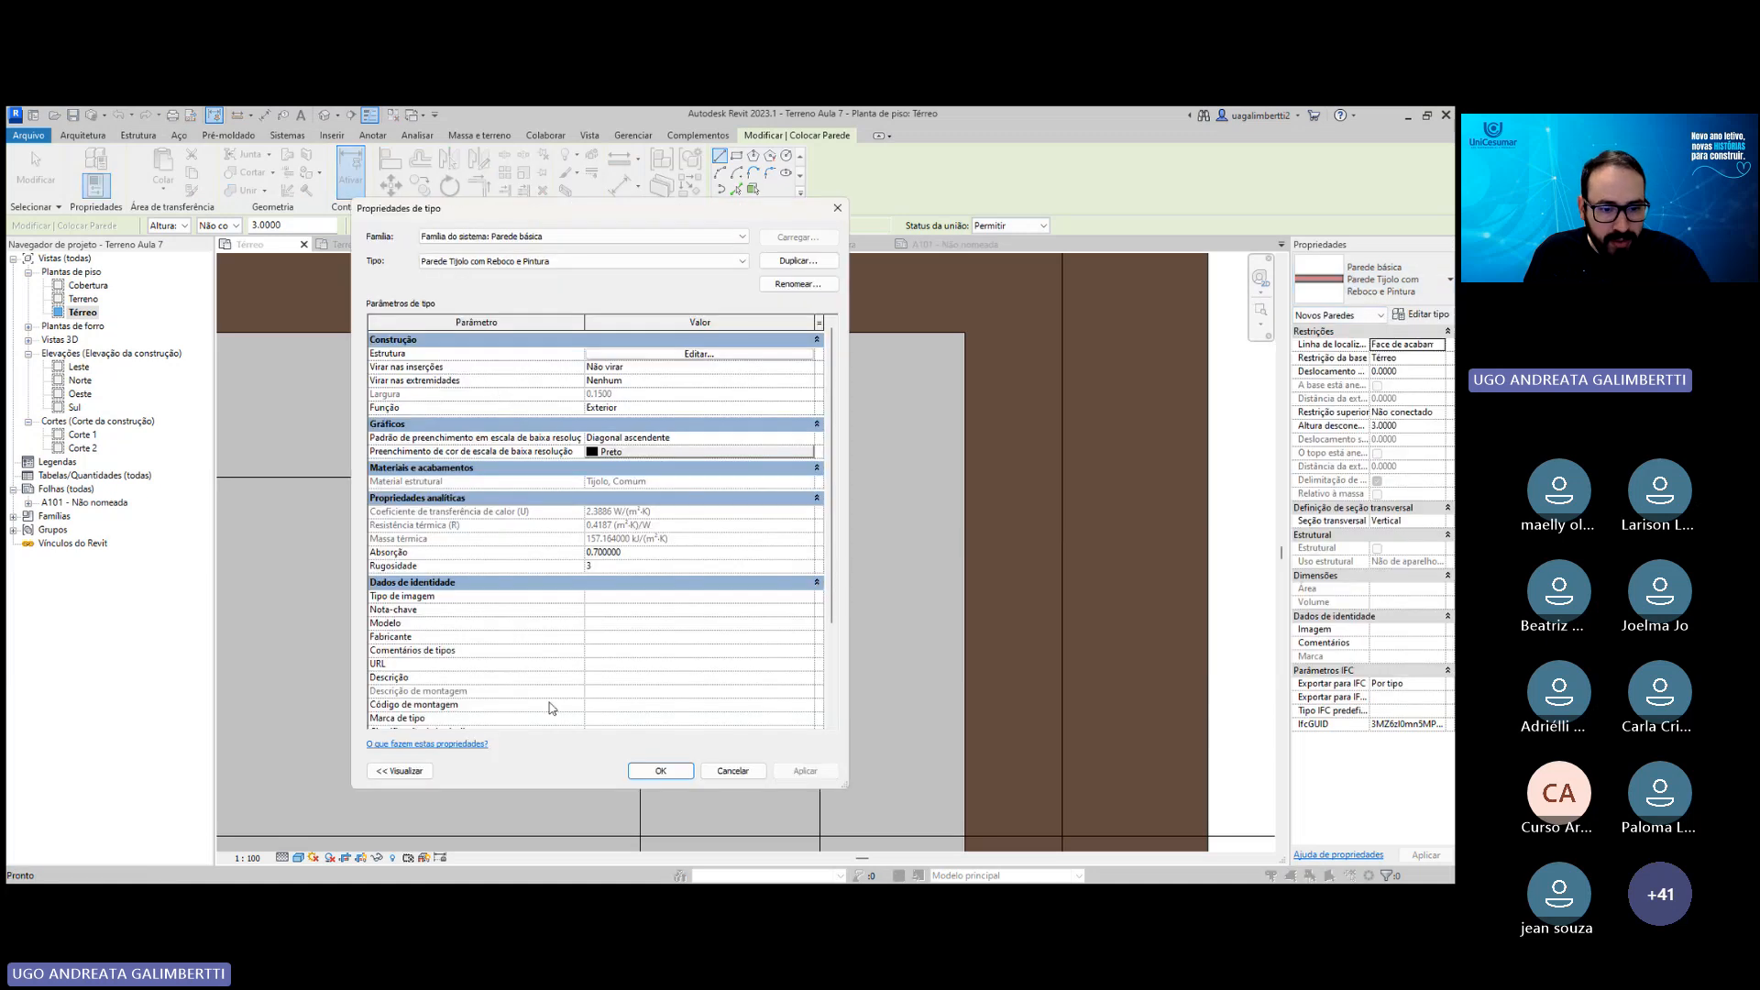
{"action": "left_click", "coordinate": [399, 771]}
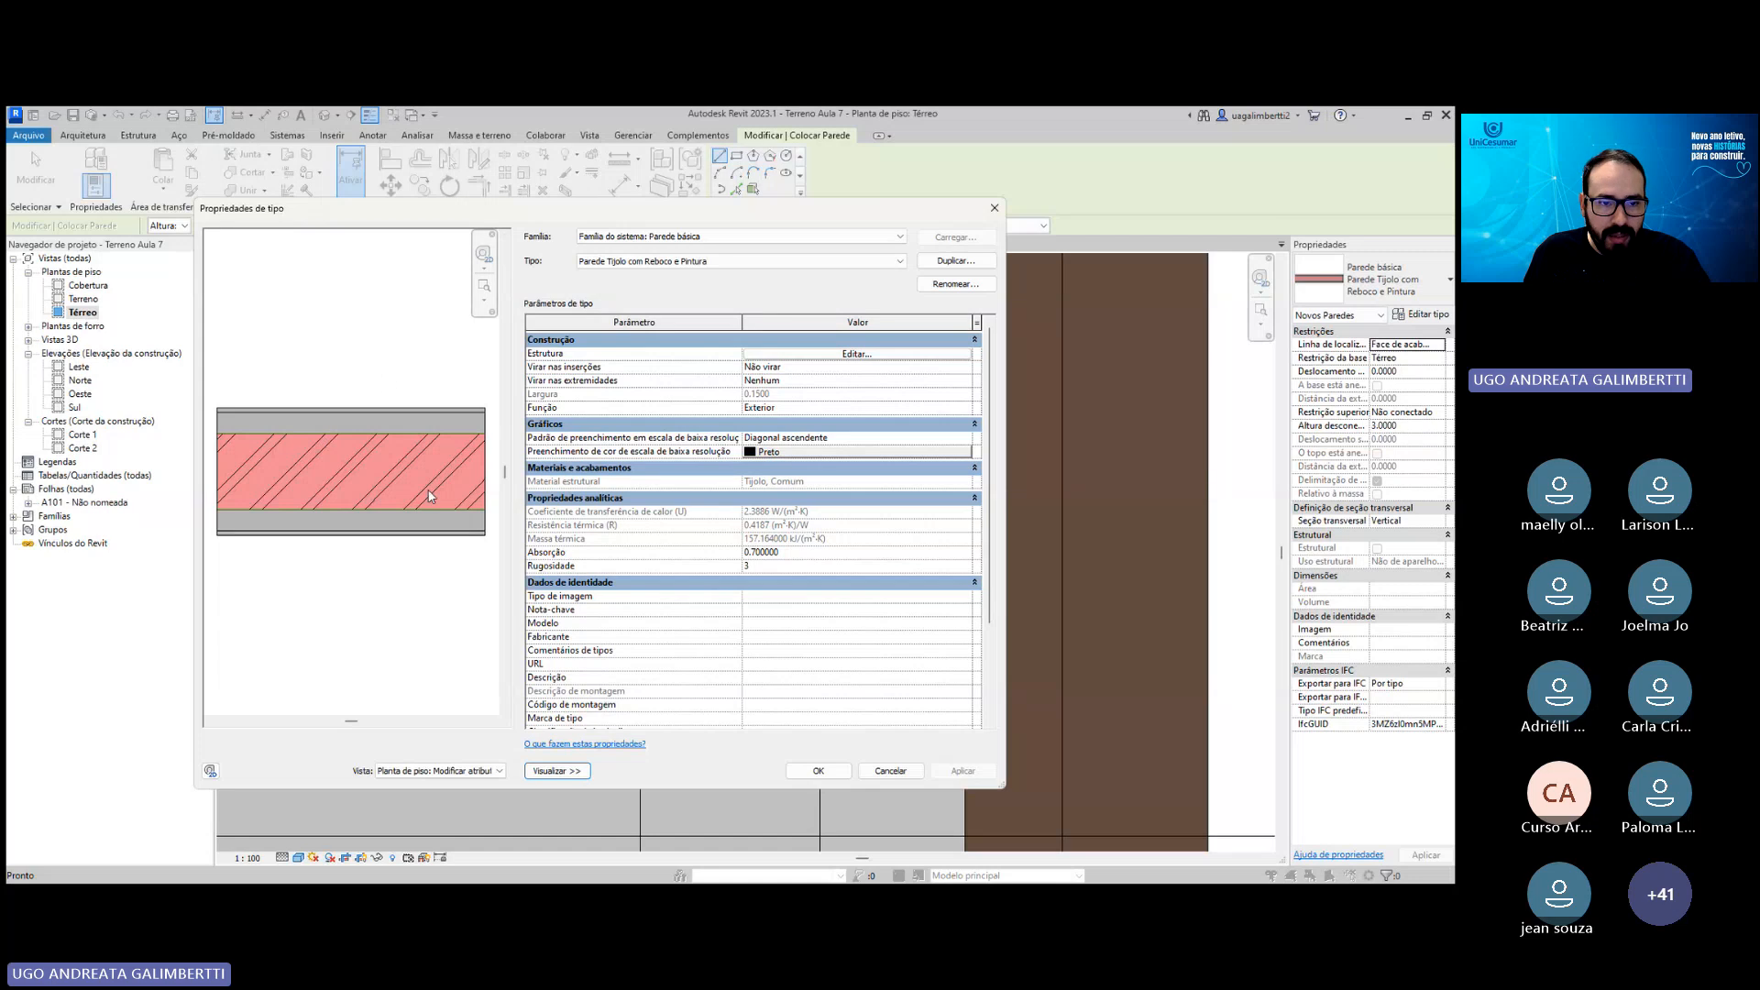
{"action": "left_click", "coordinate": [995, 209]}
Switch to the Genérico - 90 mm Tijolo wall type and examine its type preview for comparison.
{"action": "left_click", "coordinate": [1375, 278]}
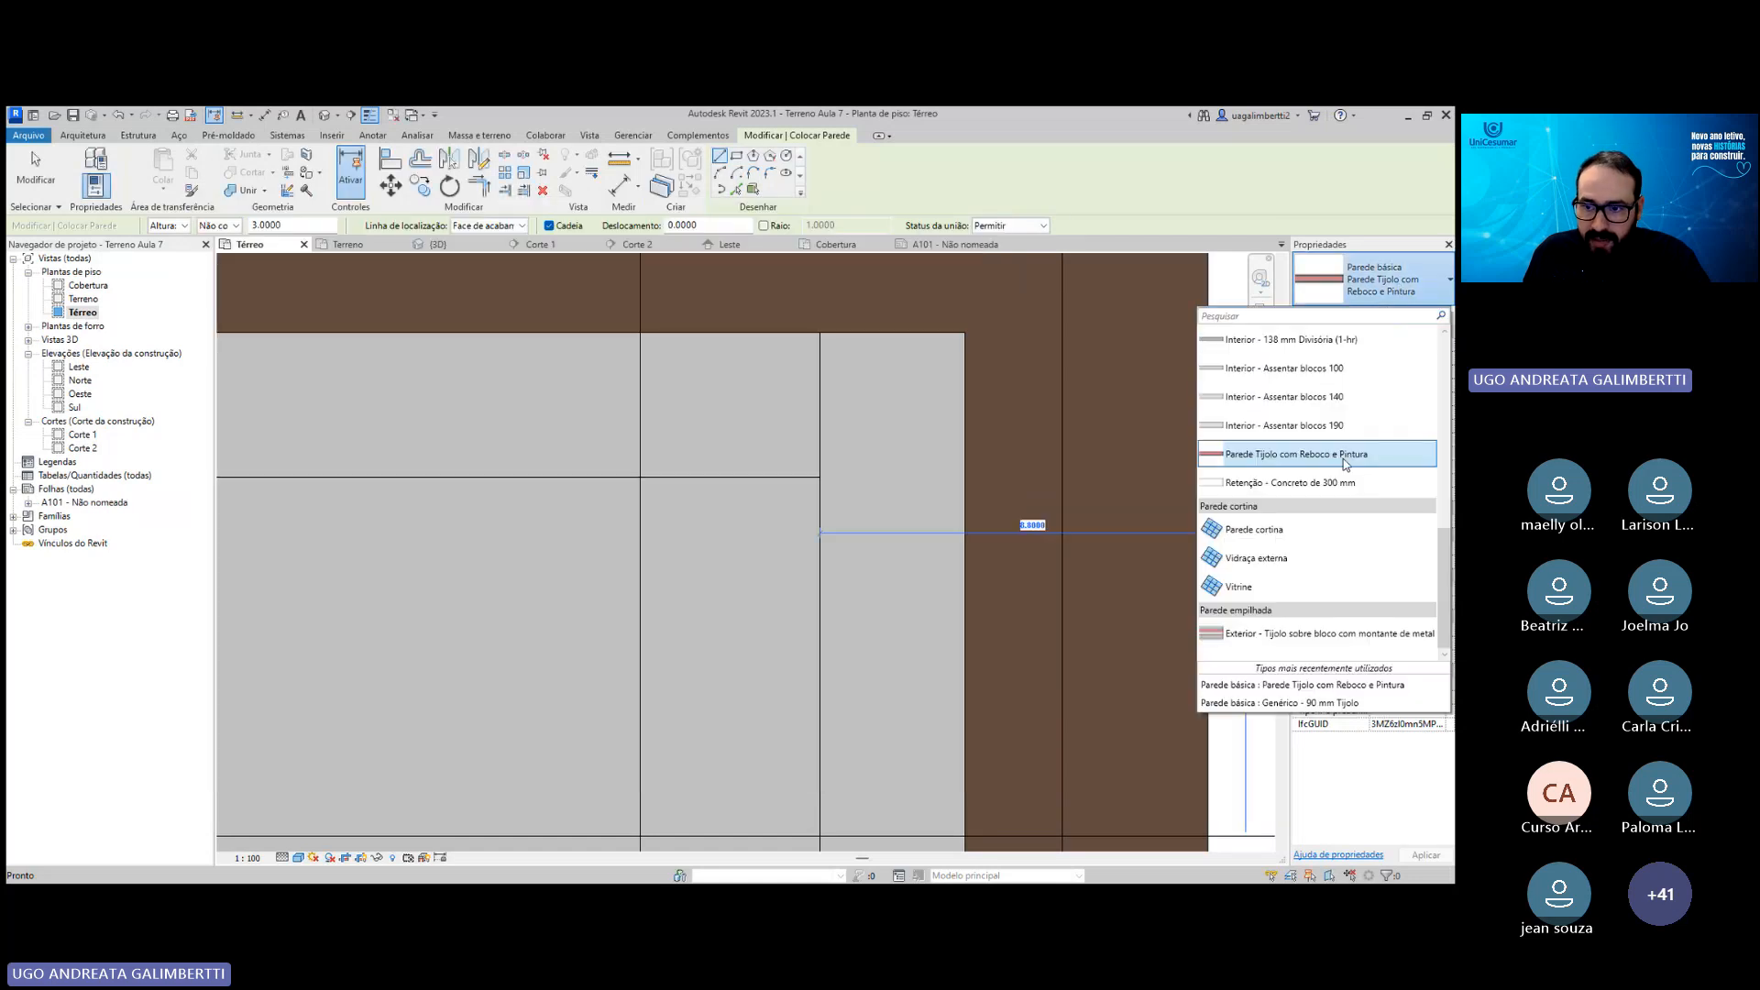
{"action": "scroll", "coordinate": [1355, 466], "scroll_direction": "up", "scroll_amount": 3}
{"action": "scroll", "coordinate": [1355, 465], "scroll_direction": "up", "scroll_amount": 2}
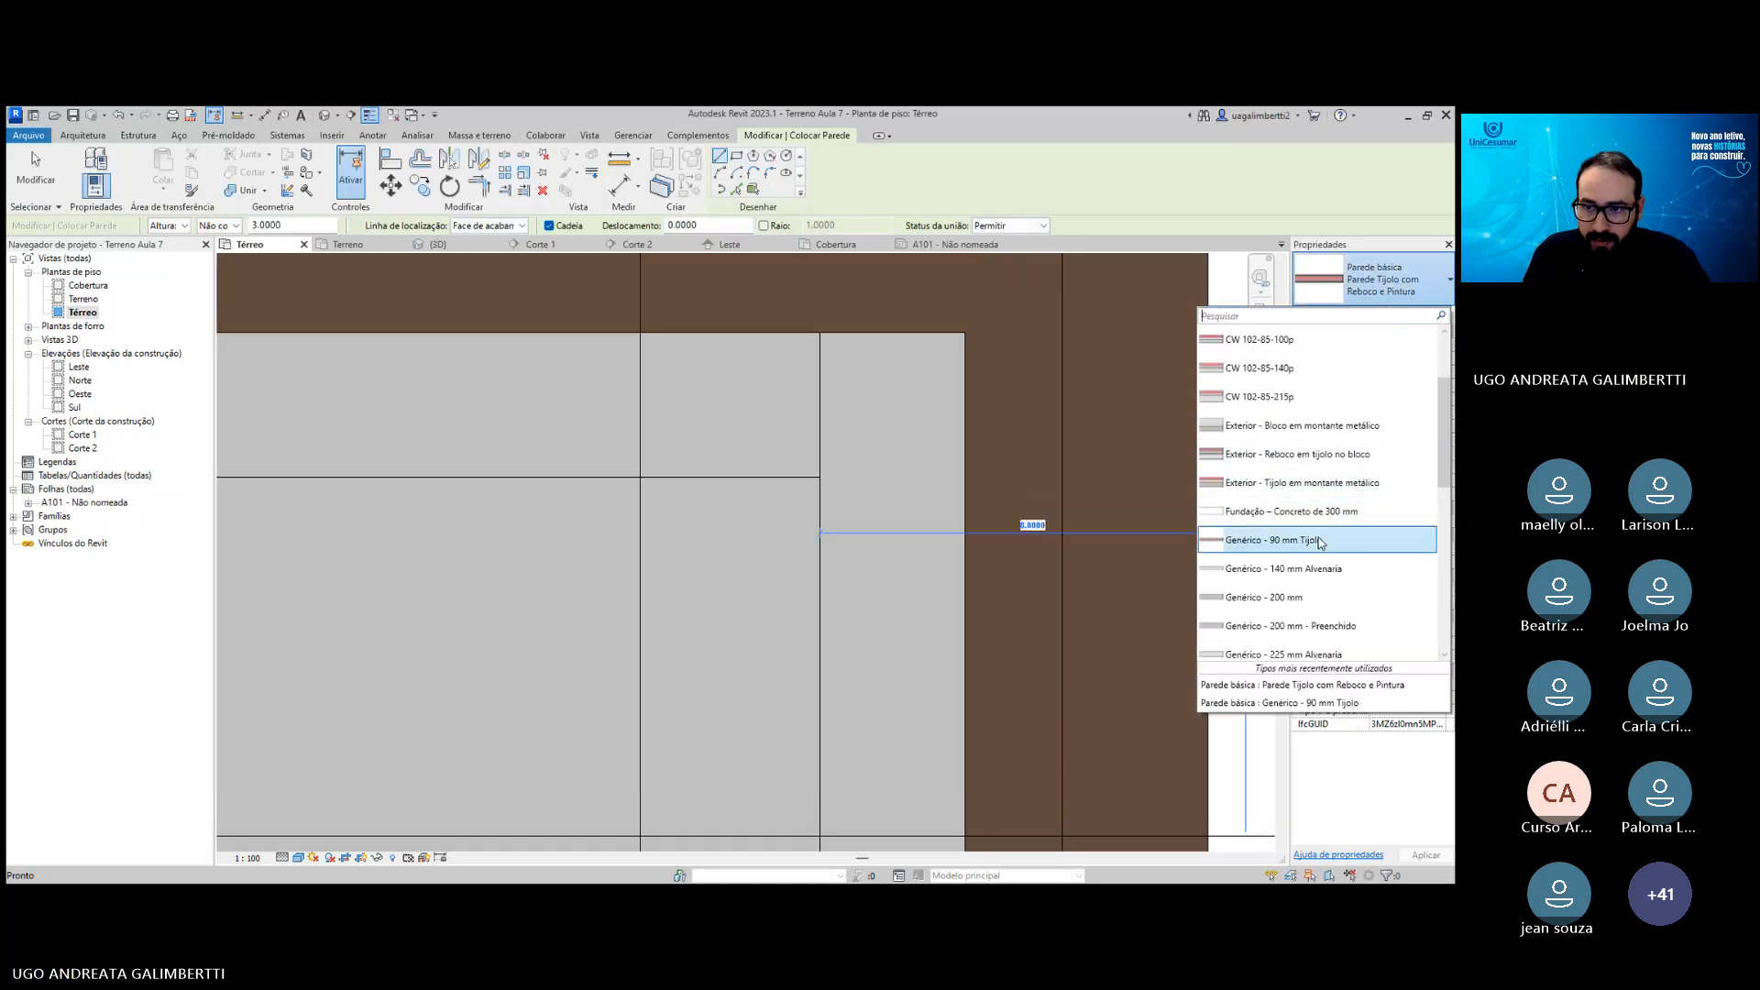
{"action": "left_click", "coordinate": [1320, 542]}
{"action": "left_click", "coordinate": [1419, 316]}
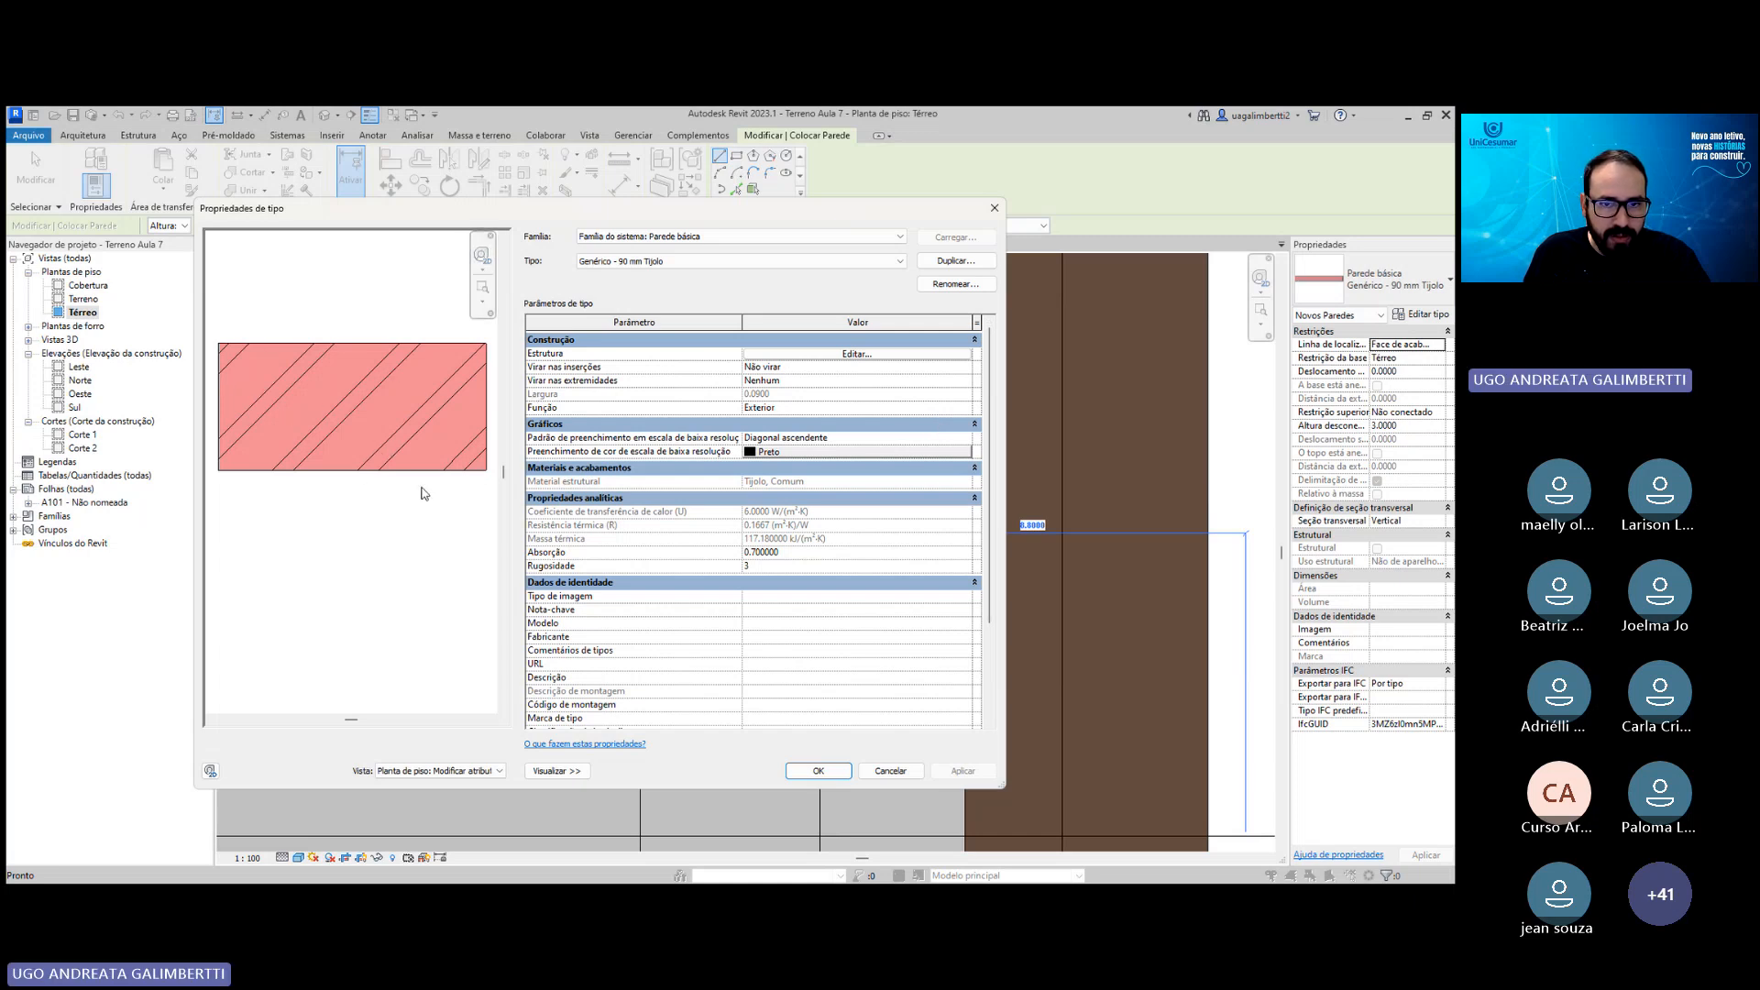
{"action": "left_click", "coordinate": [995, 209]}
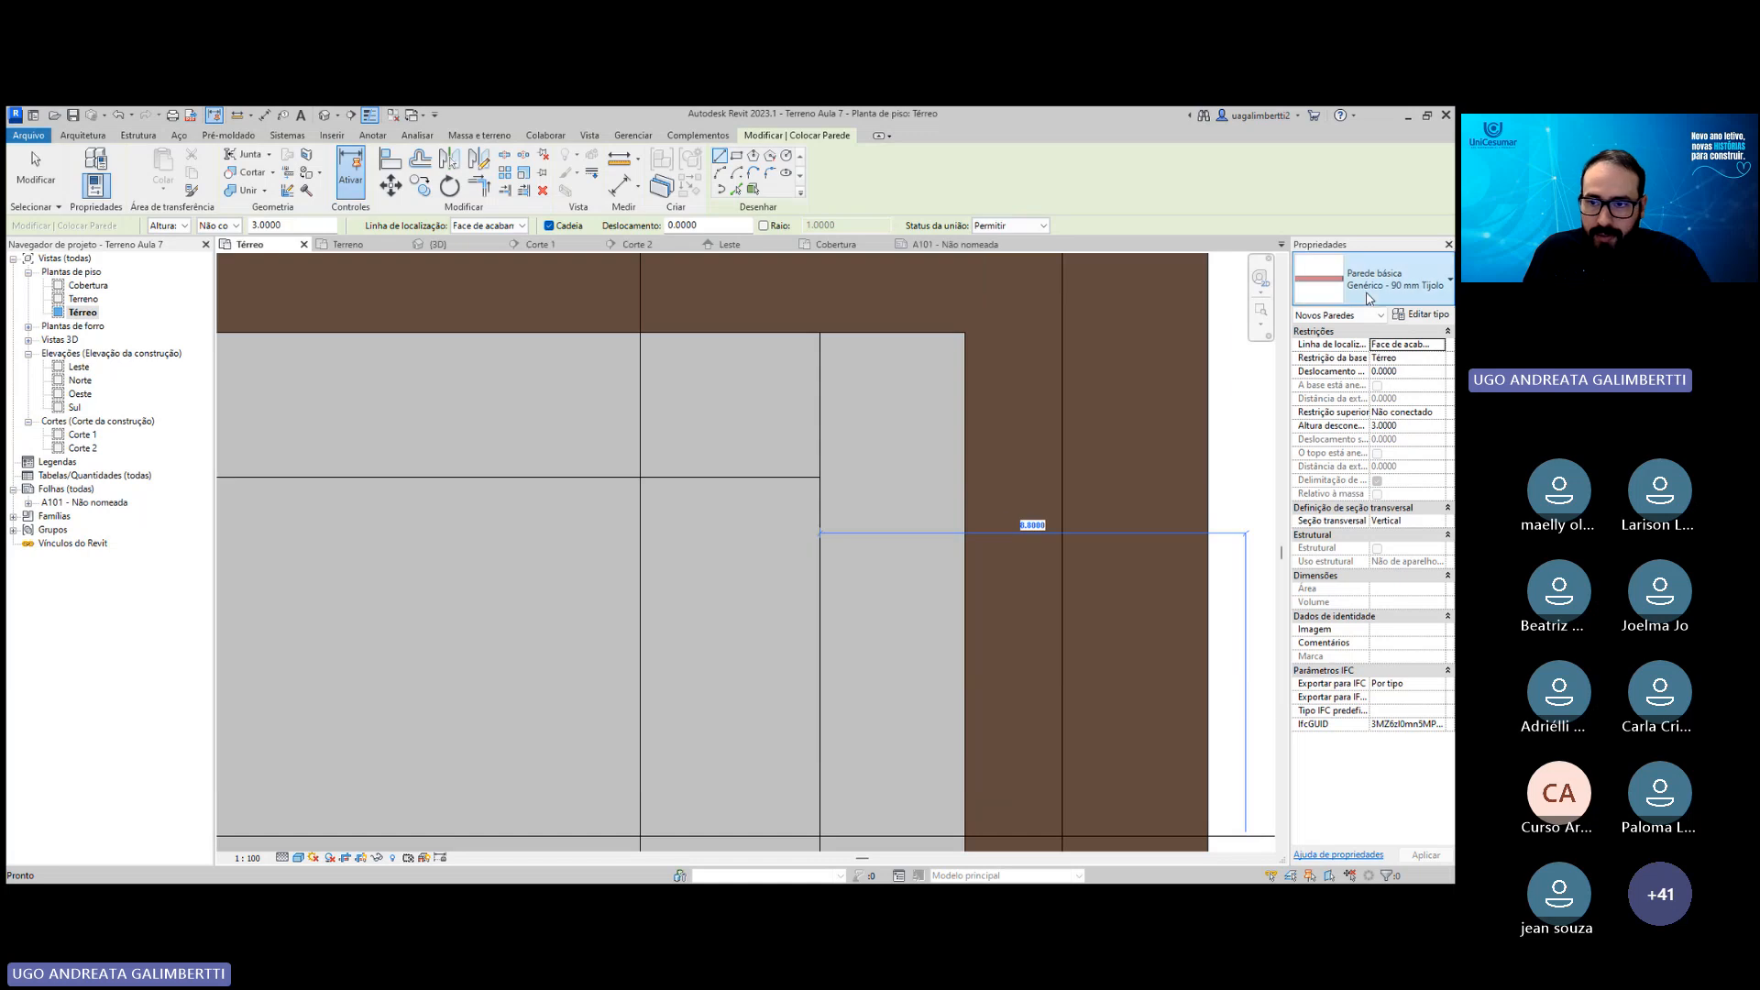
Set the wall type back to Parede Tijolo com Reboco e Pintura and review its type properties.
{"action": "left_click", "coordinate": [1375, 280]}
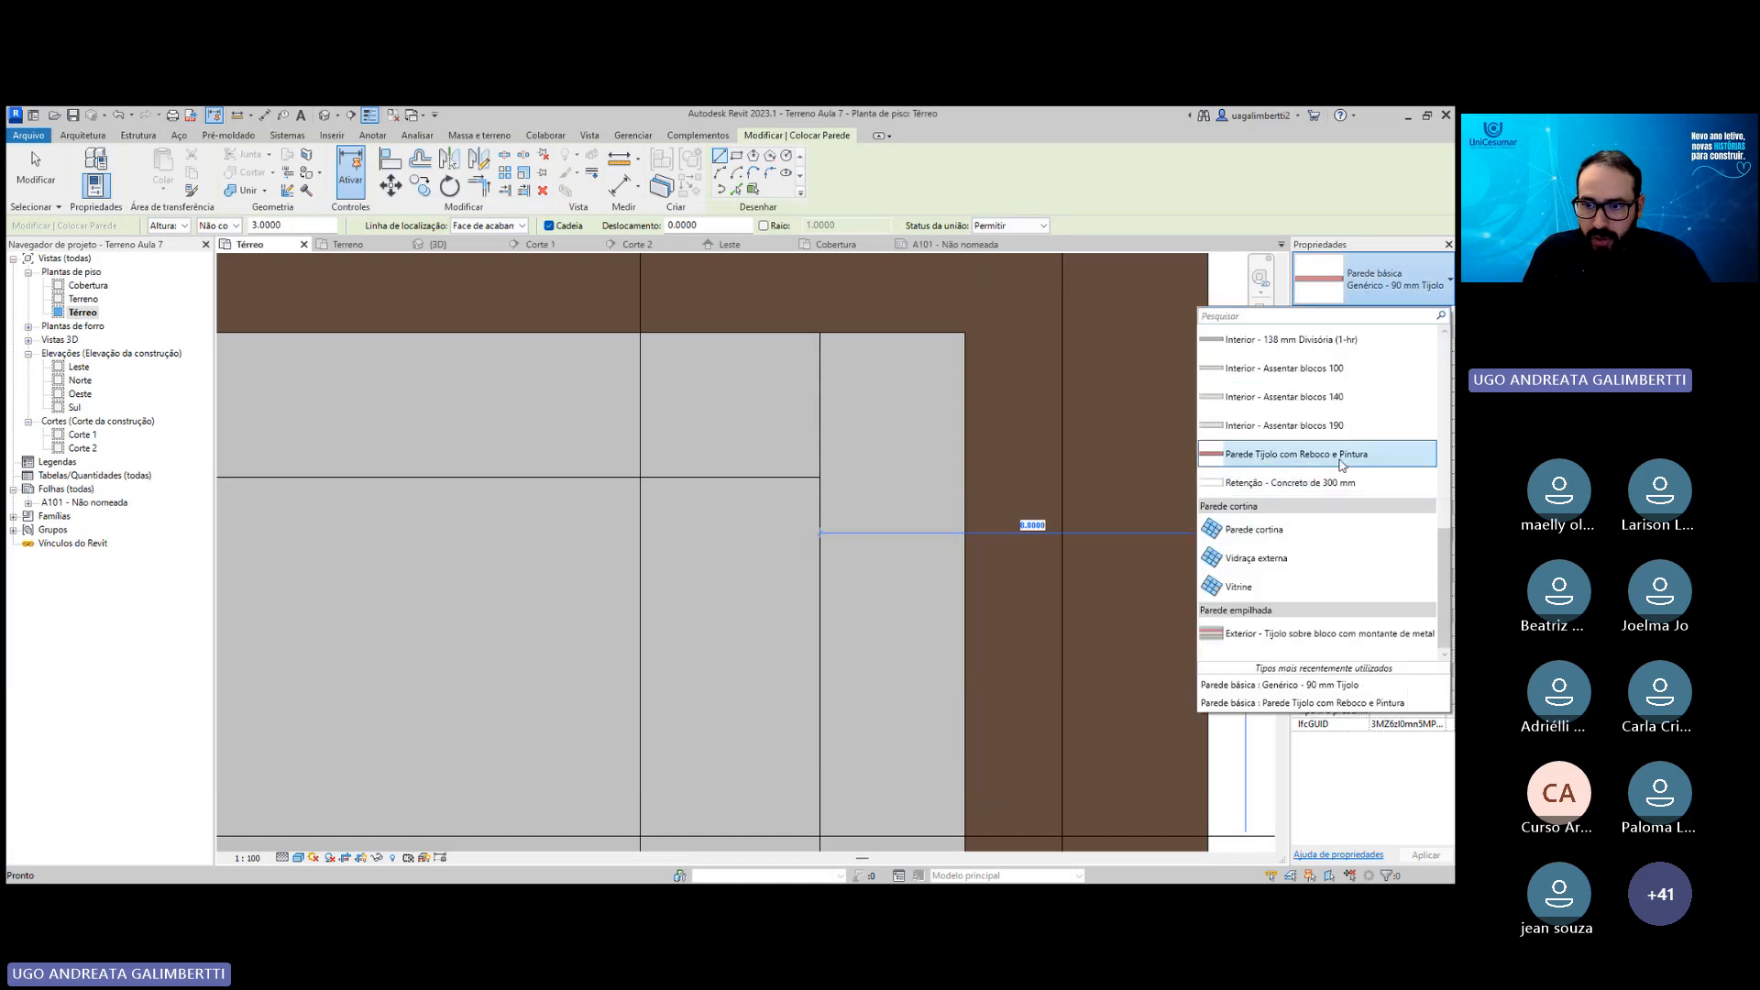
{"action": "left_click", "coordinate": [1340, 455]}
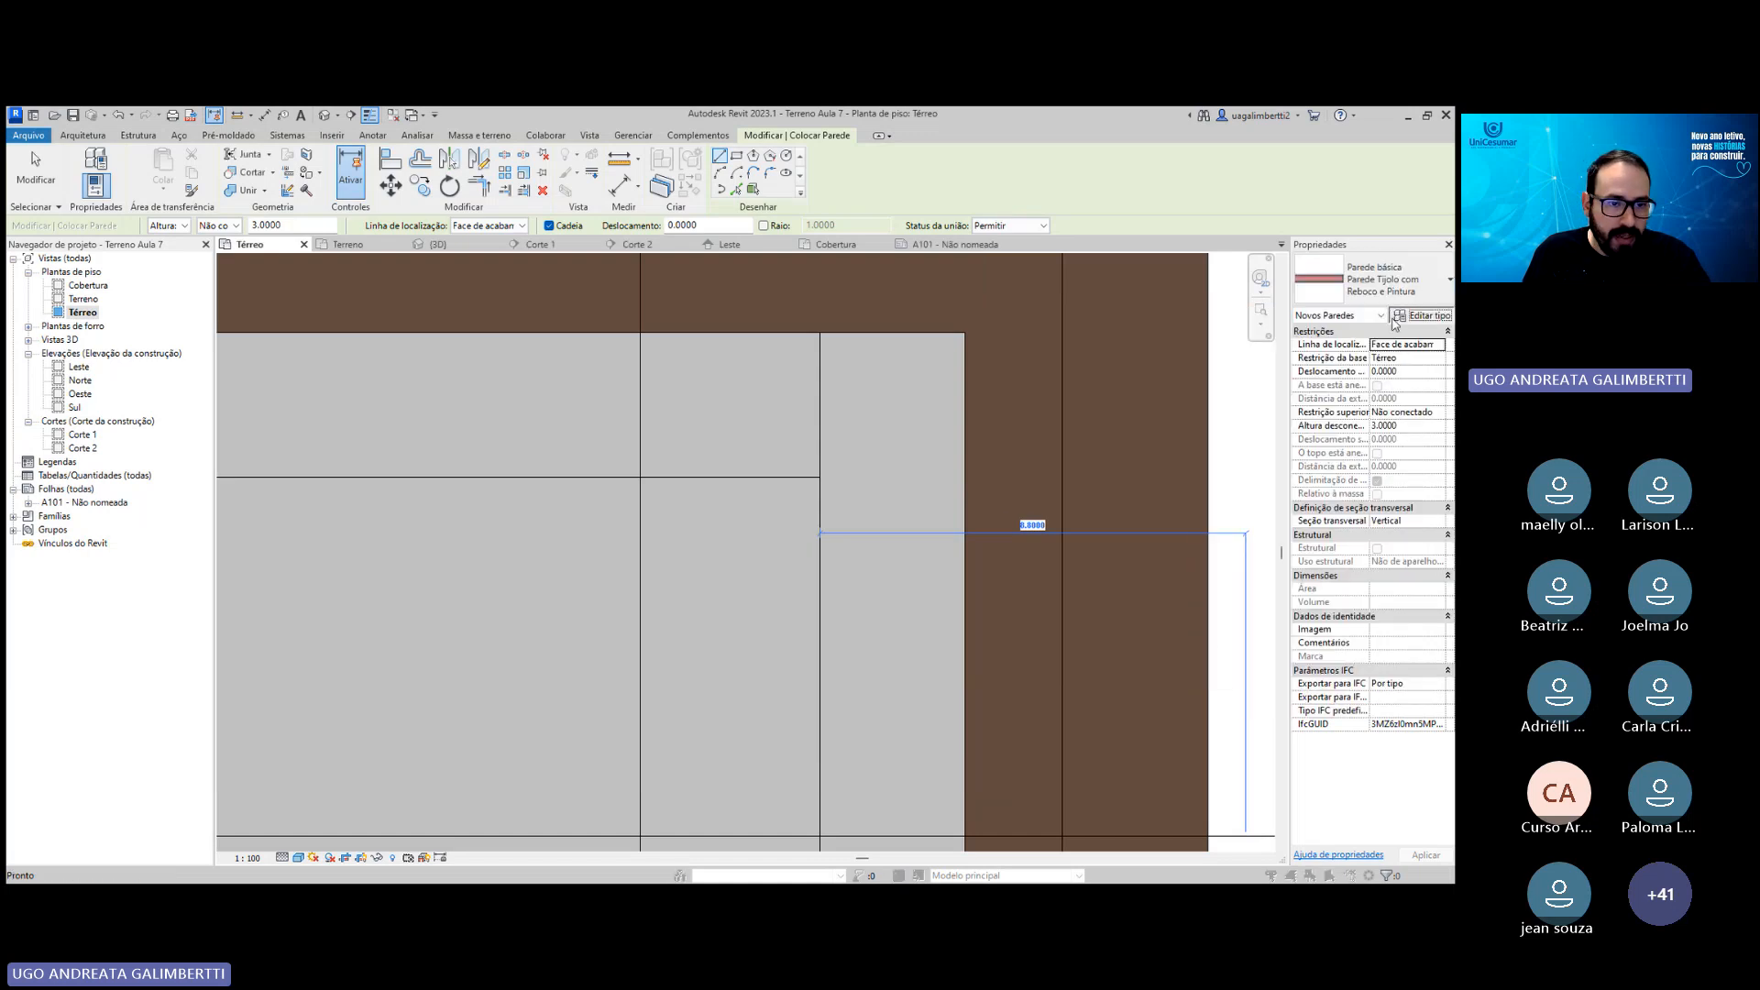
{"action": "left_click", "coordinate": [1418, 315]}
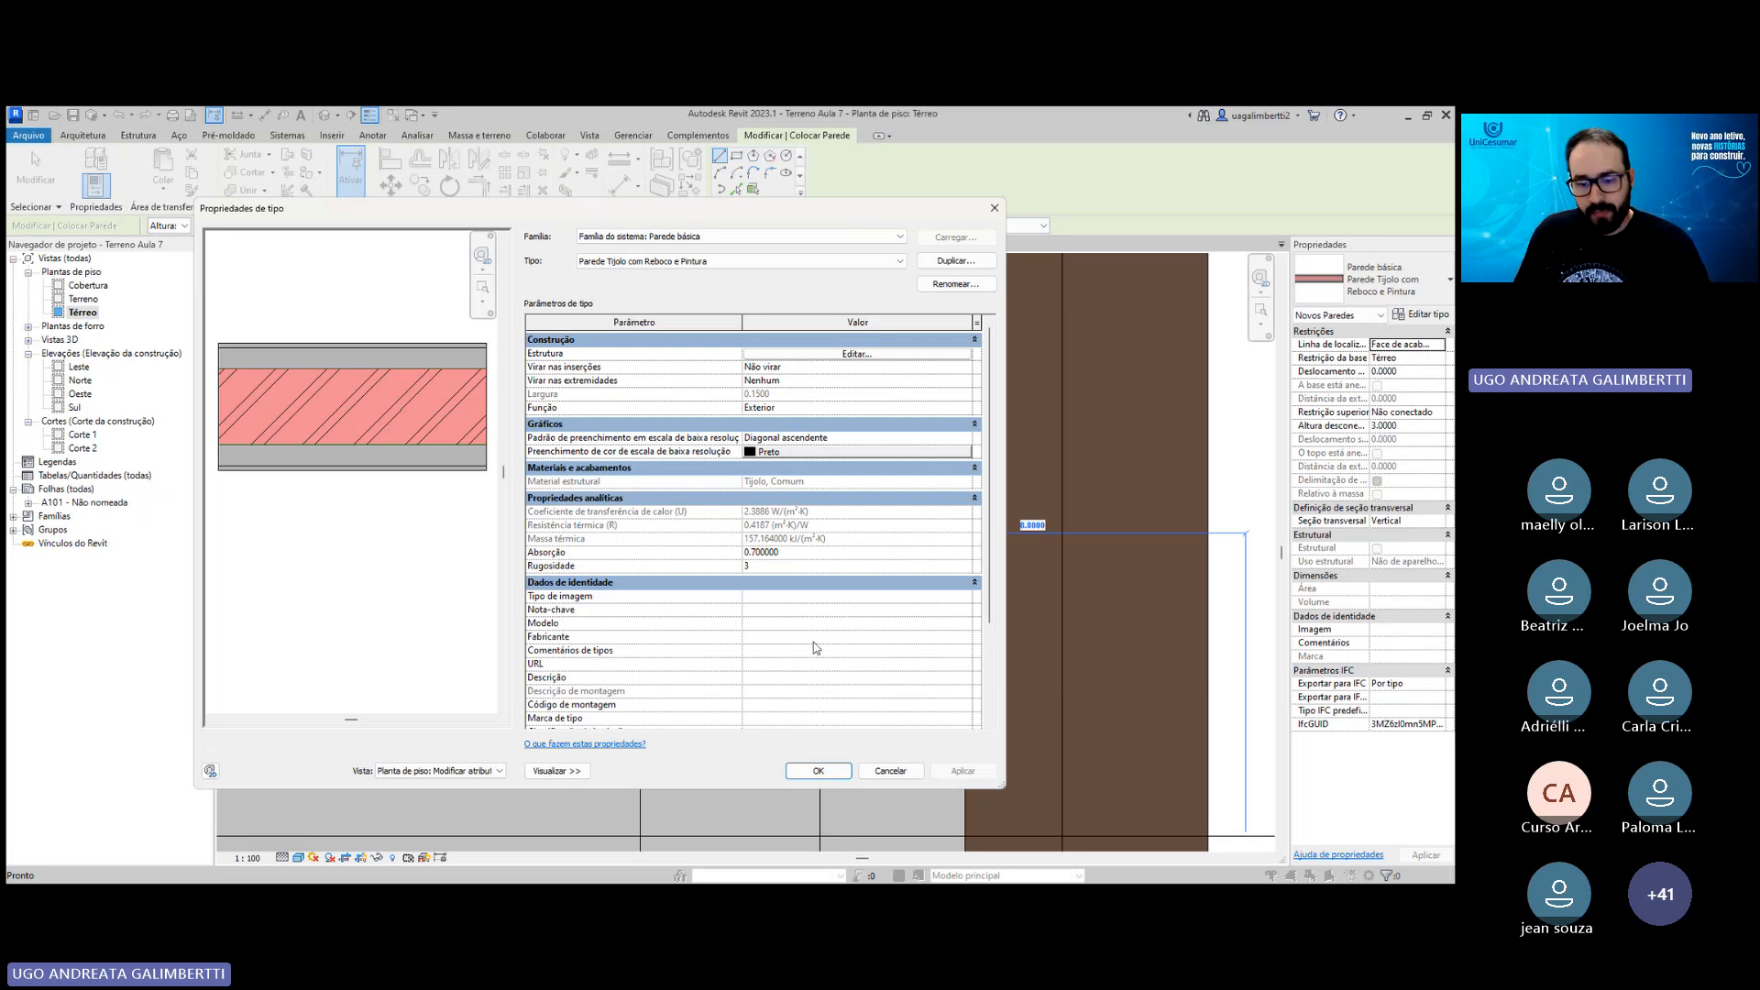
{"action": "left_click", "coordinate": [818, 770]}
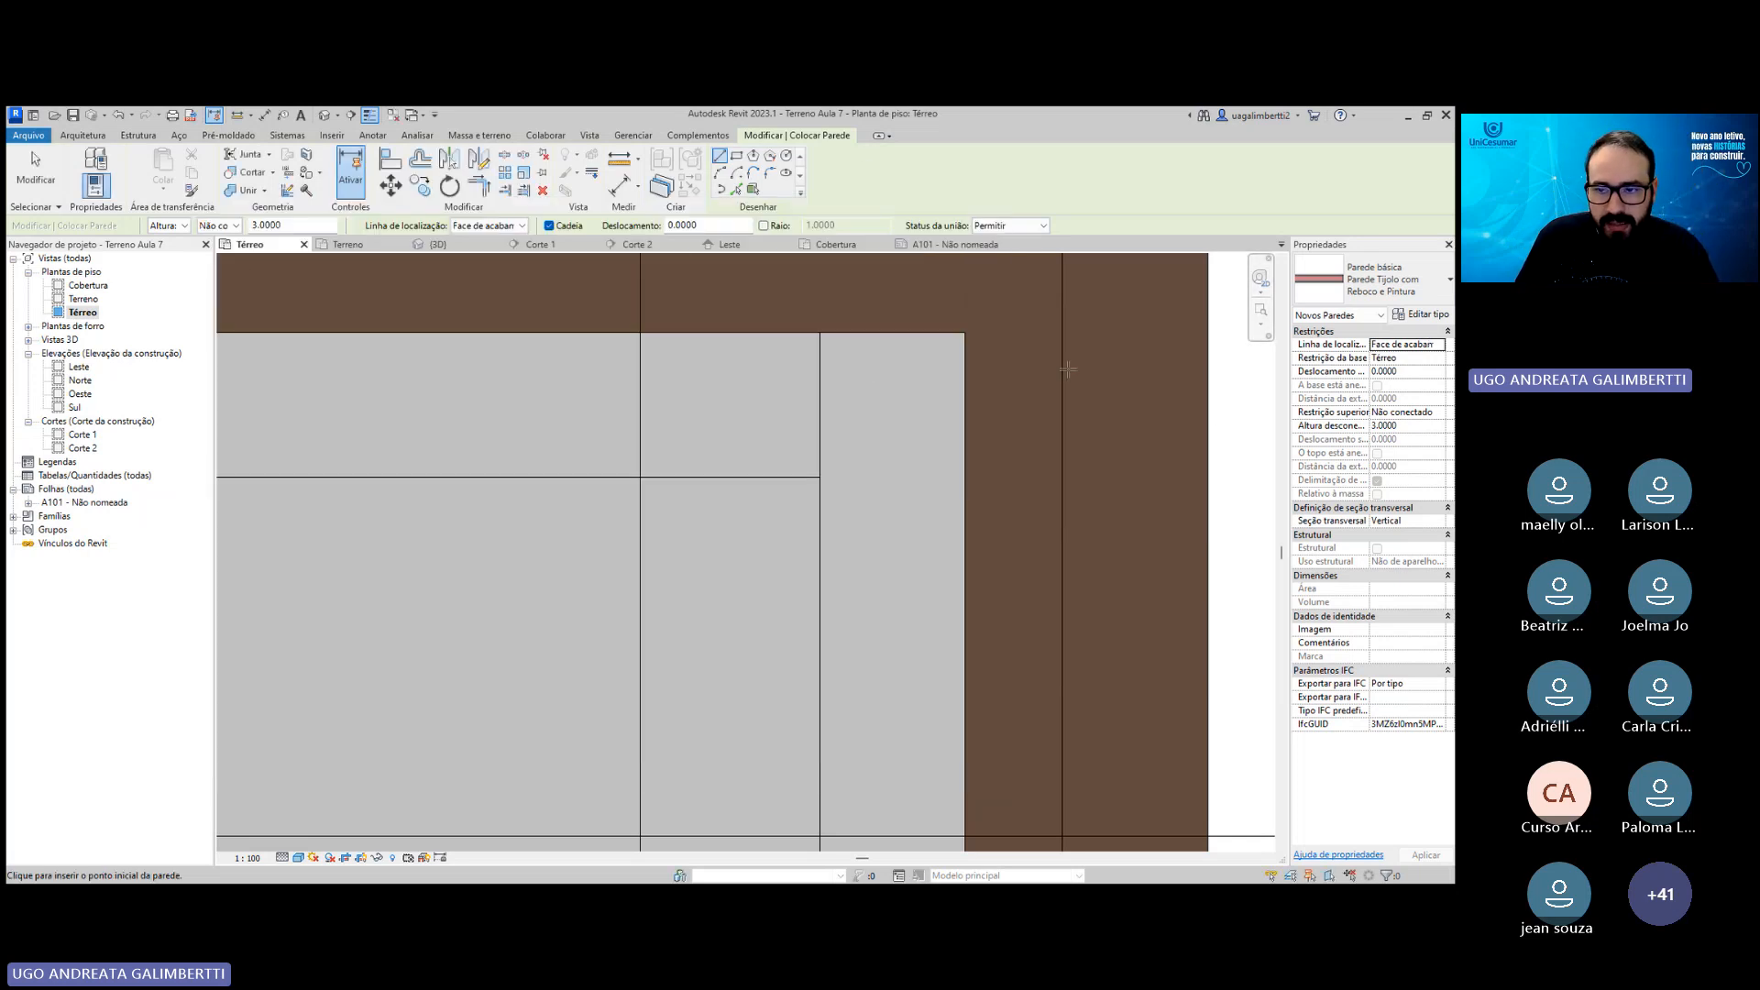
Draw a 3 m high wall along the horizontal setback line, from its corner with the vertical setback line to the next vertical line.
{"action": "scroll", "coordinate": [993, 399], "scroll_direction": "down", "scroll_amount": 1}
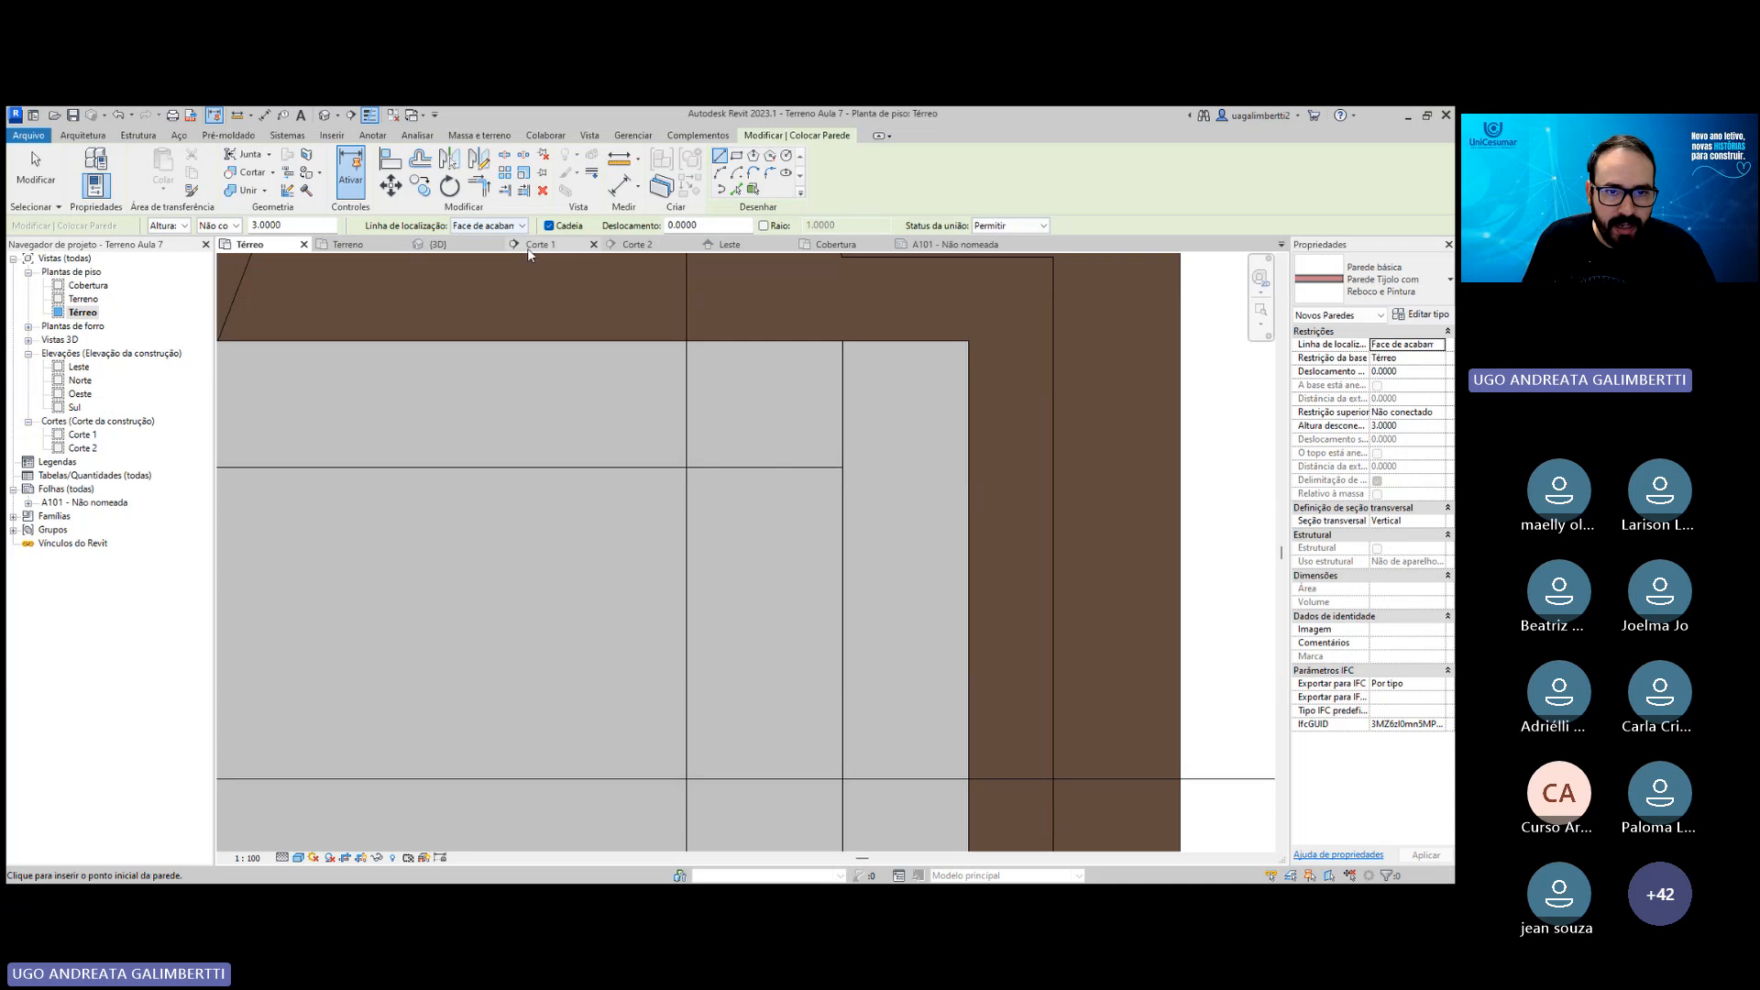
{"action": "left_click", "coordinate": [841, 467]}
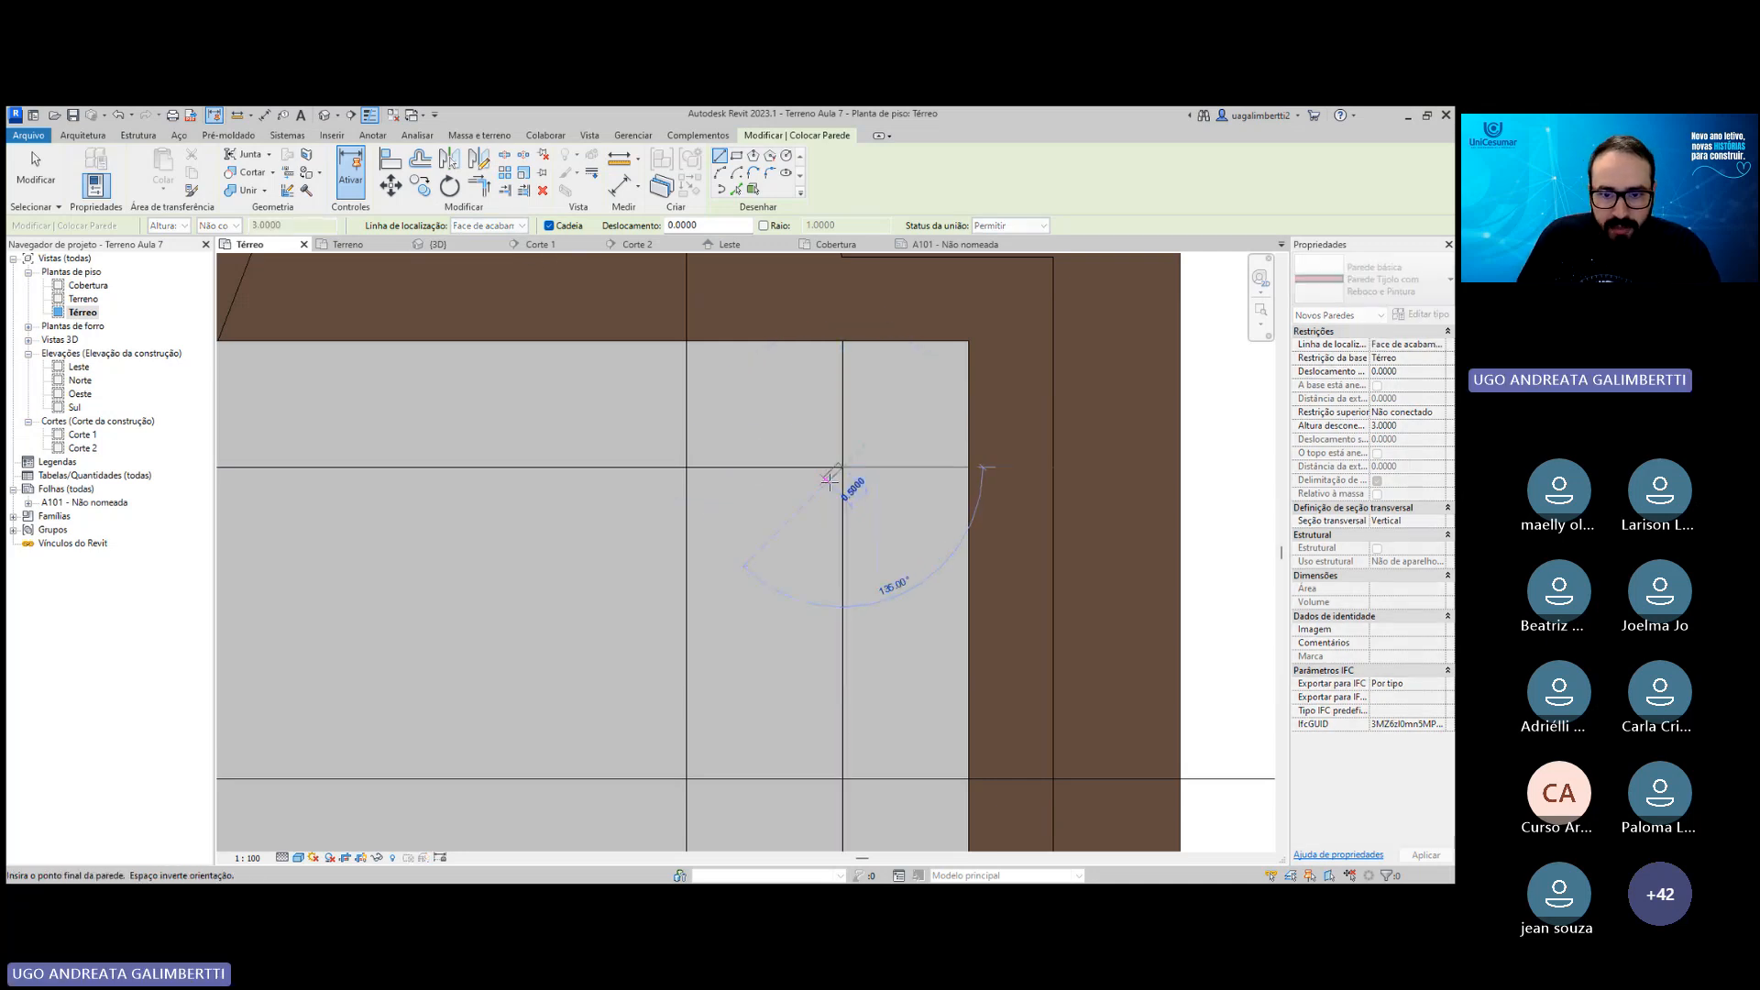
{"action": "scroll", "coordinate": [834, 484], "scroll_direction": "up", "scroll_amount": 2}
{"action": "scroll", "coordinate": [858, 442], "scroll_direction": "up", "scroll_amount": 2}
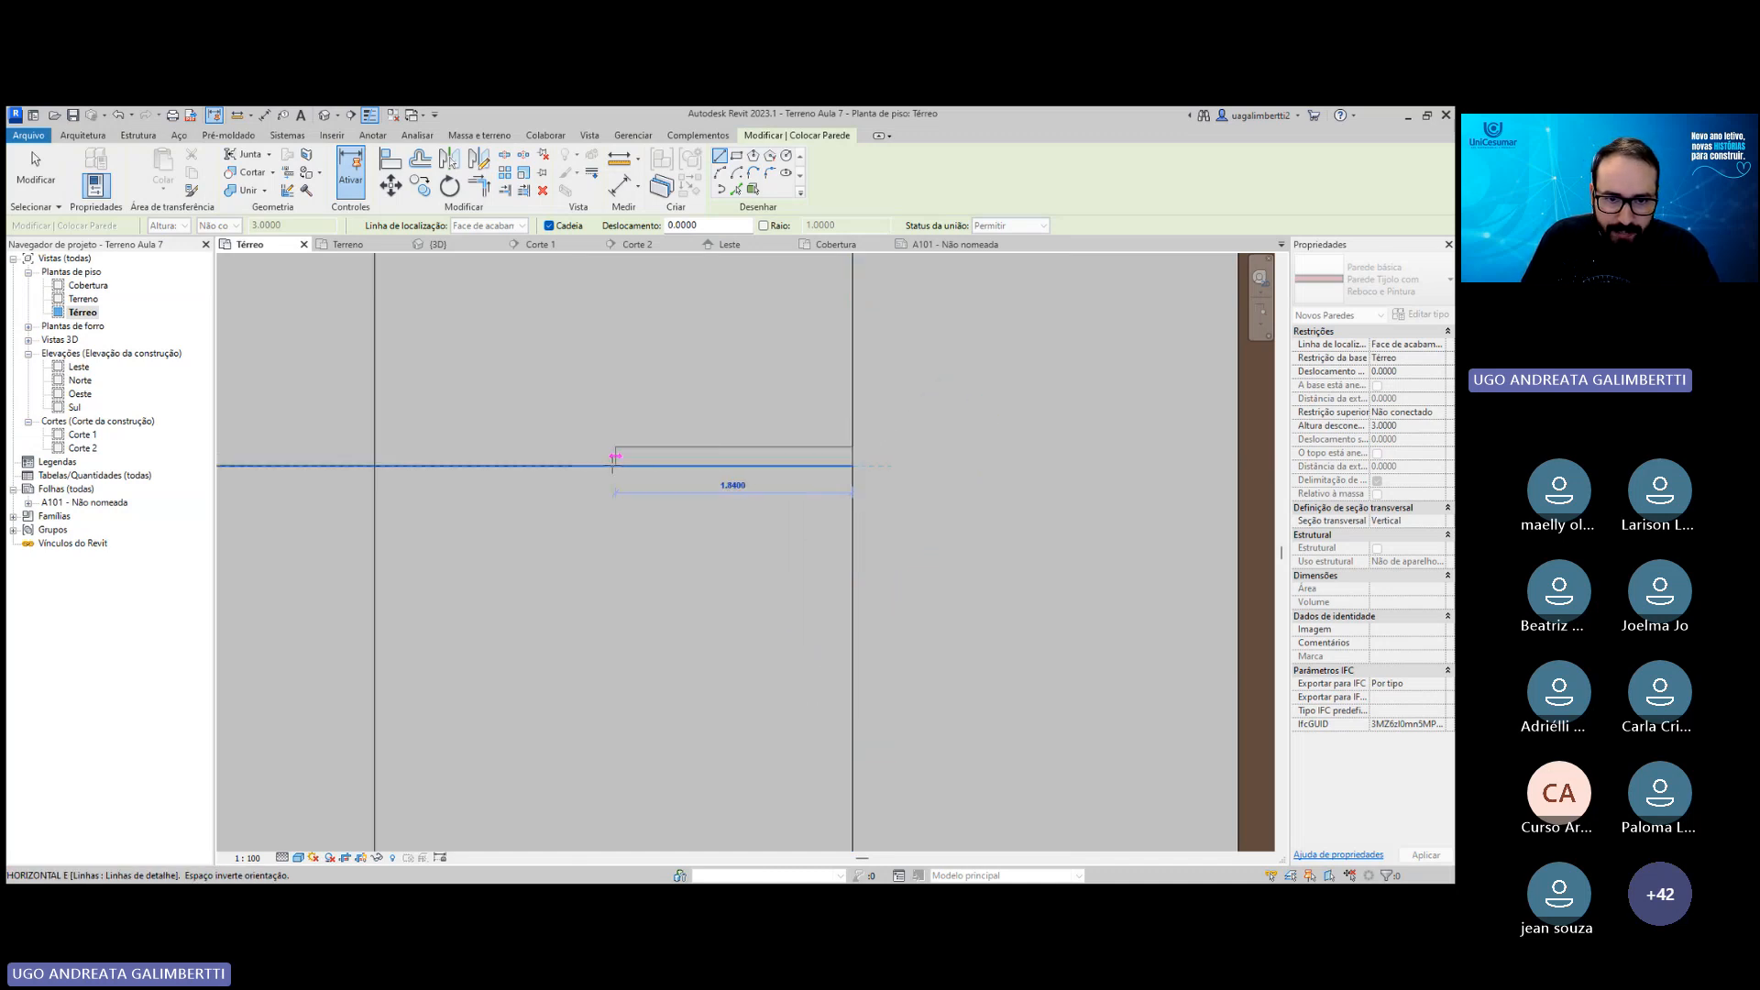
{"action": "scroll", "coordinate": [374, 468], "scroll_direction": "down", "scroll_amount": 1}
{"action": "middle_click_drag", "start_coordinate": [374, 468], "coordinate": [606, 468]}
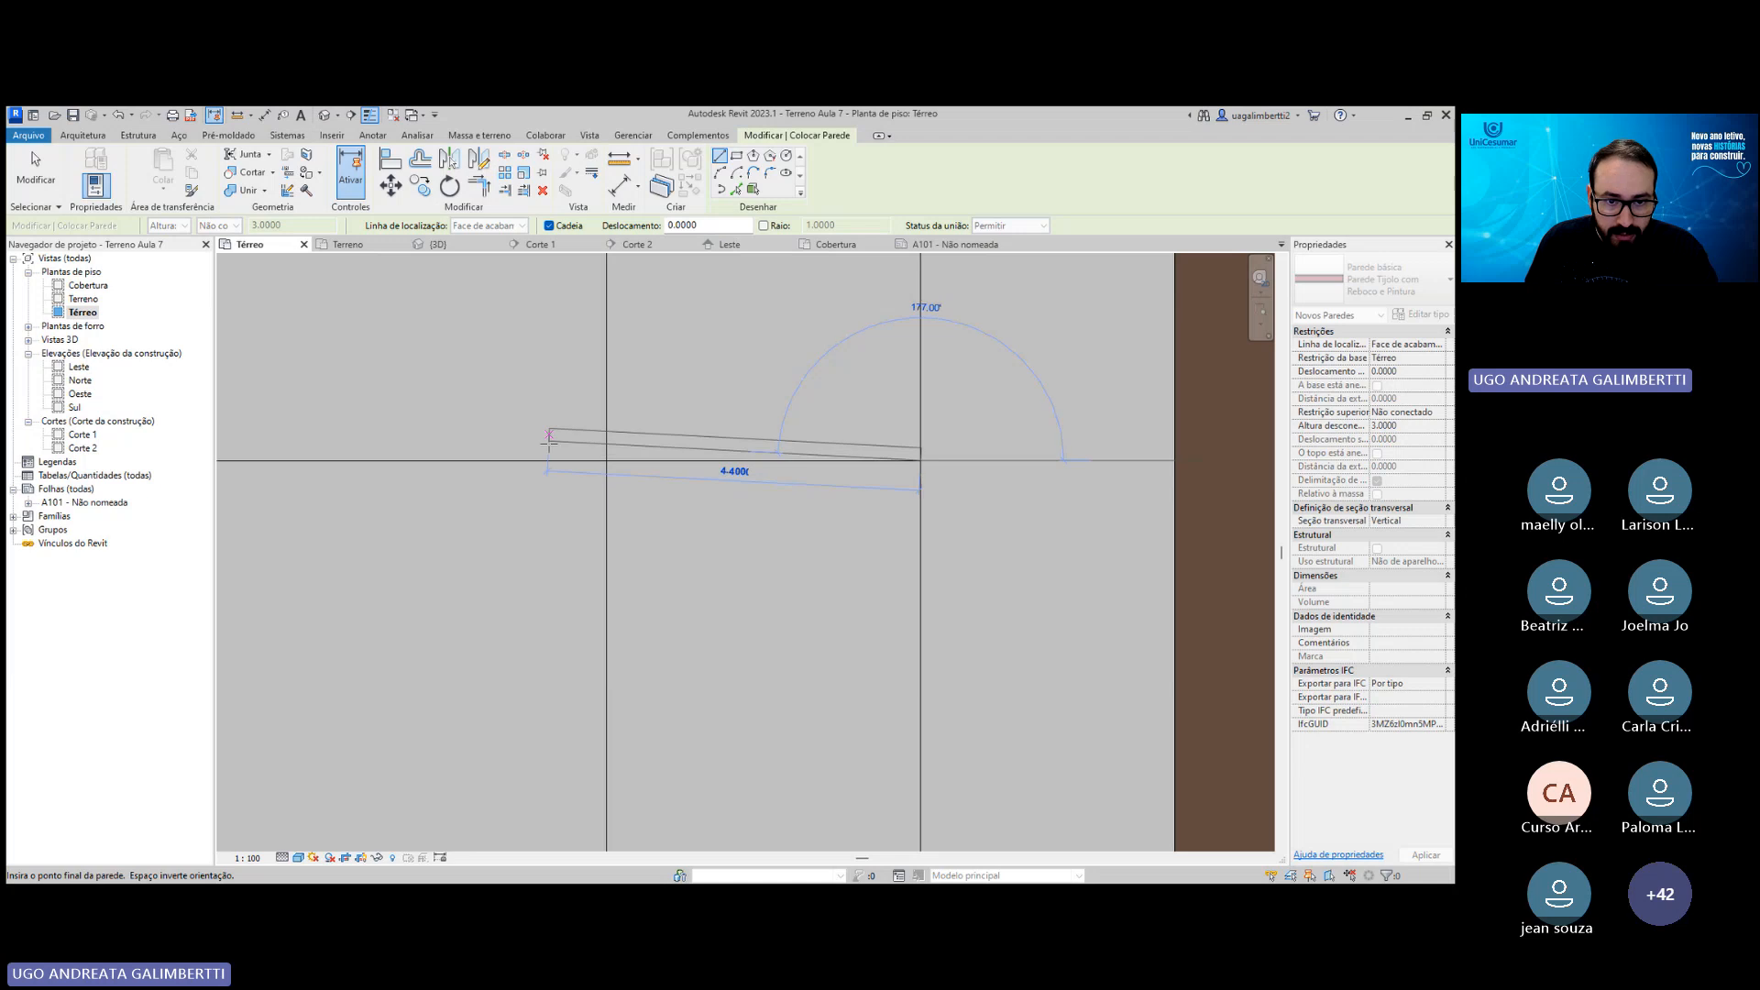
{"action": "scroll", "coordinate": [570, 469], "scroll_direction": "up", "scroll_amount": 1}
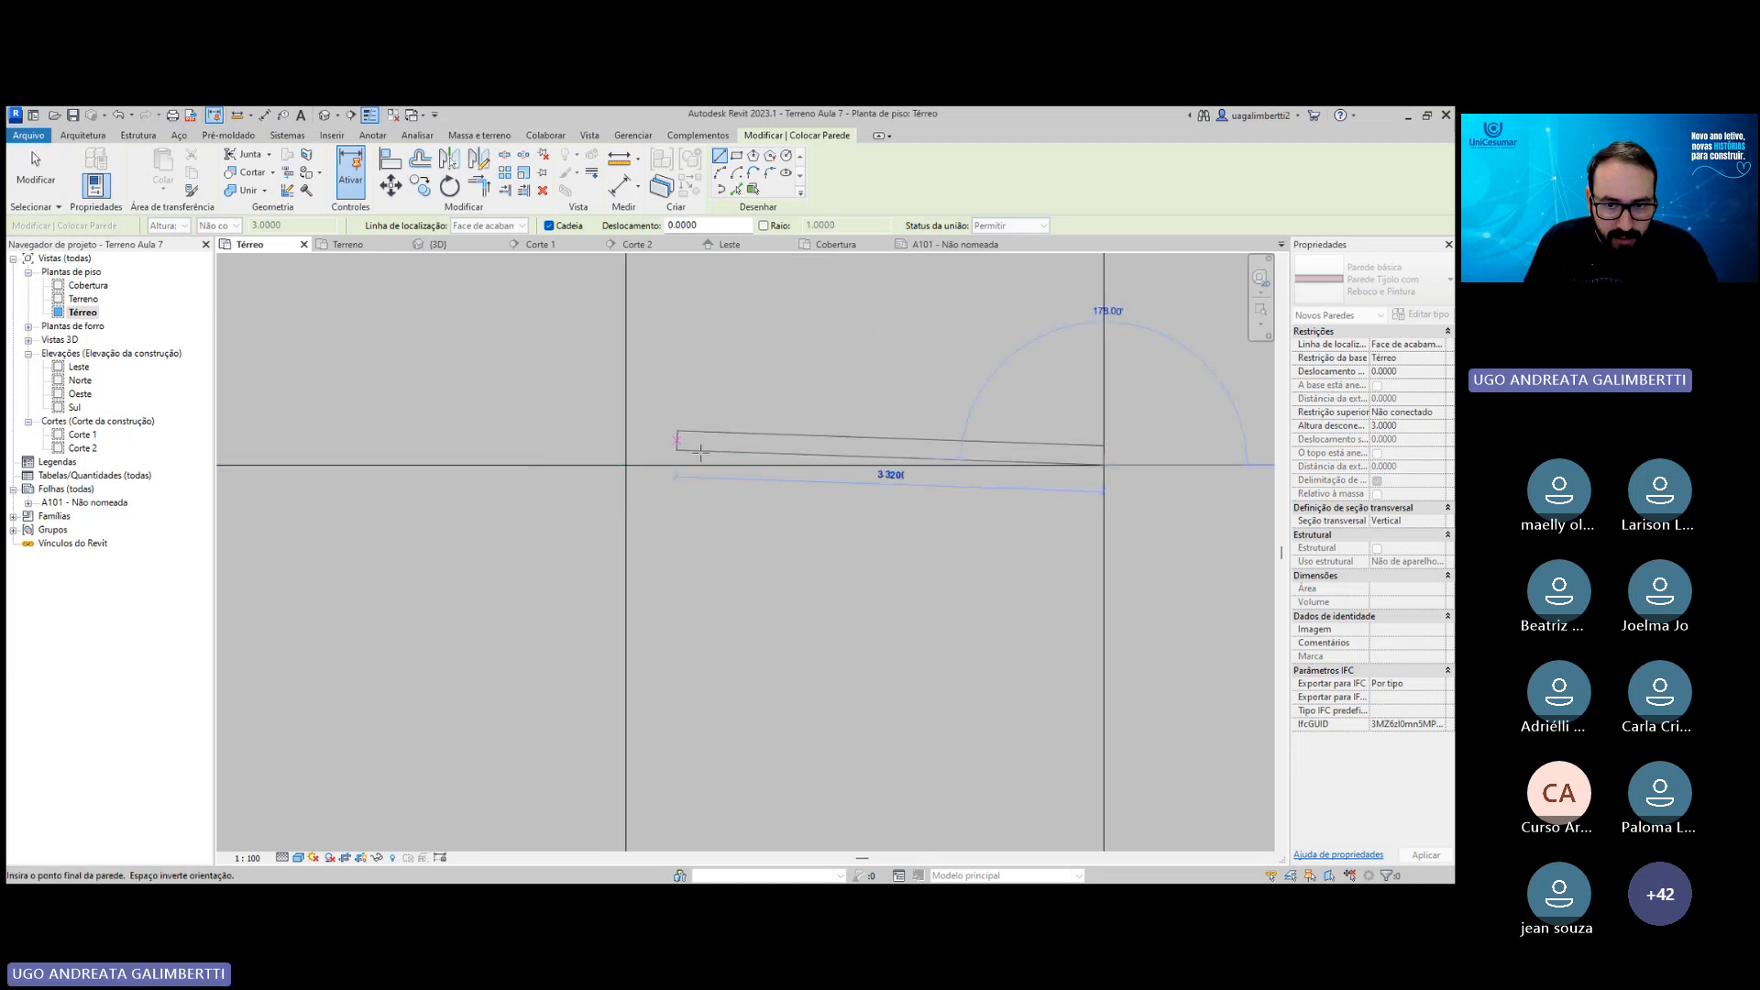
{"action": "scroll", "coordinate": [715, 460], "scroll_direction": "up", "scroll_amount": 1}
{"action": "middle_click_drag", "start_coordinate": [718, 461], "coordinate": [578, 454]}
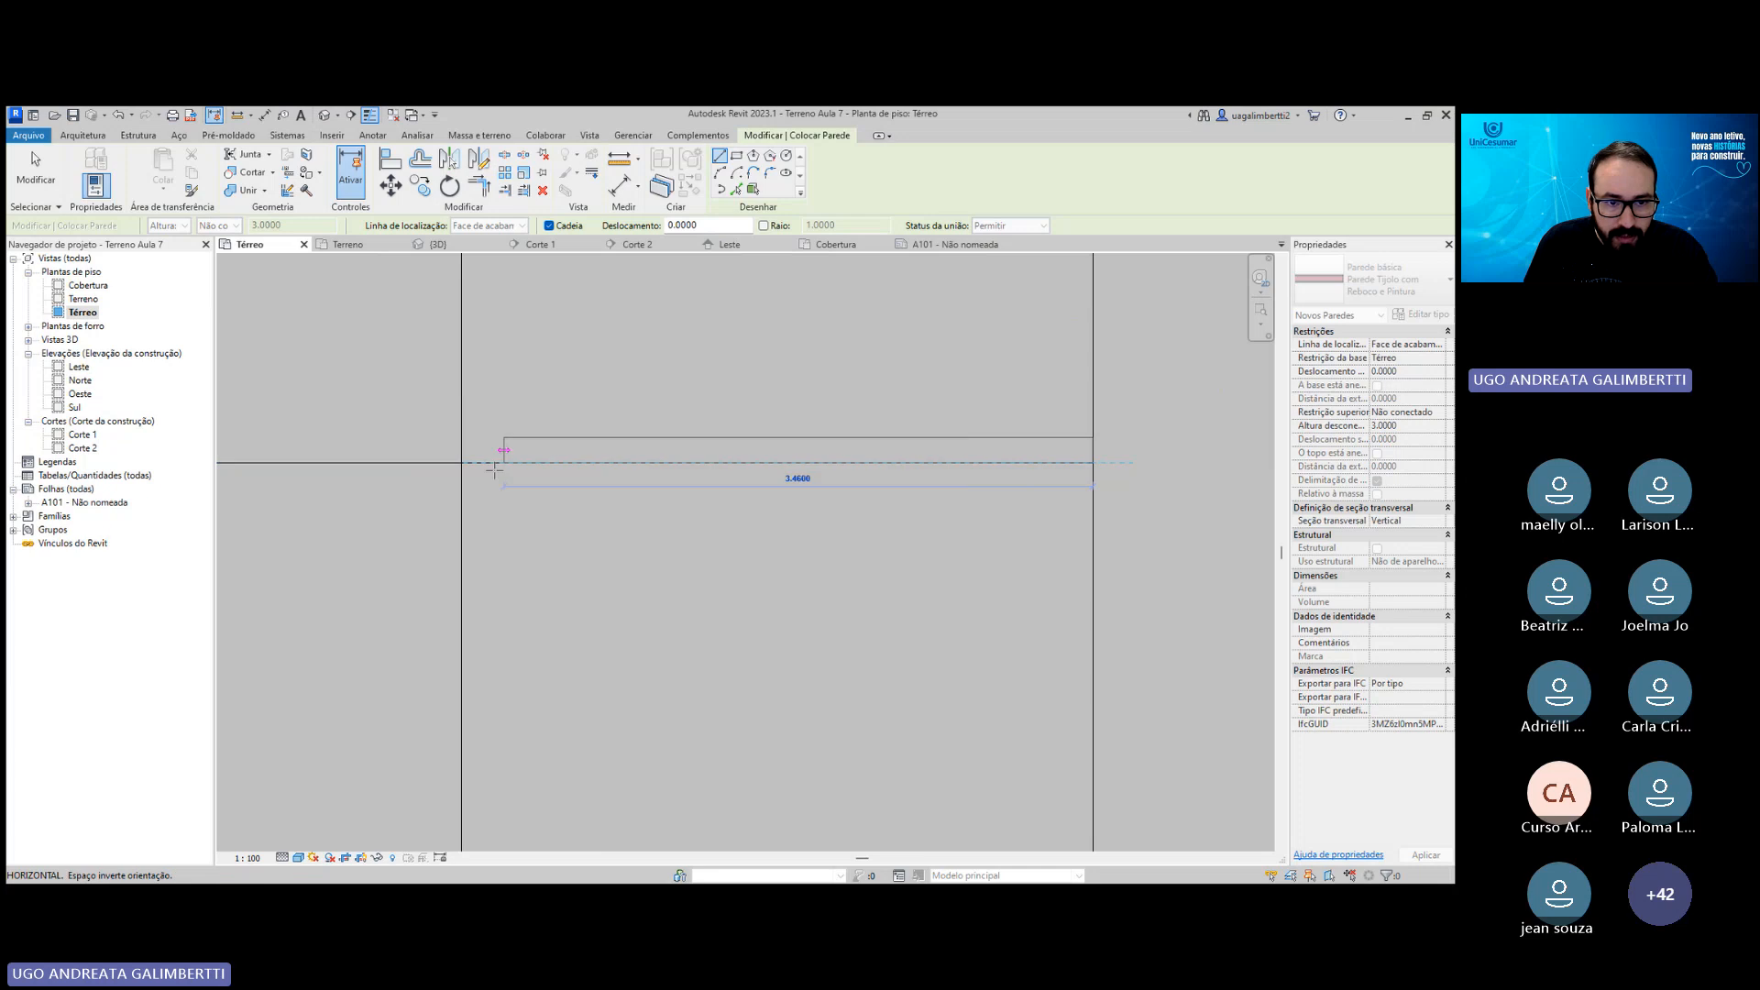
{"action": "left_click", "coordinate": [463, 464]}
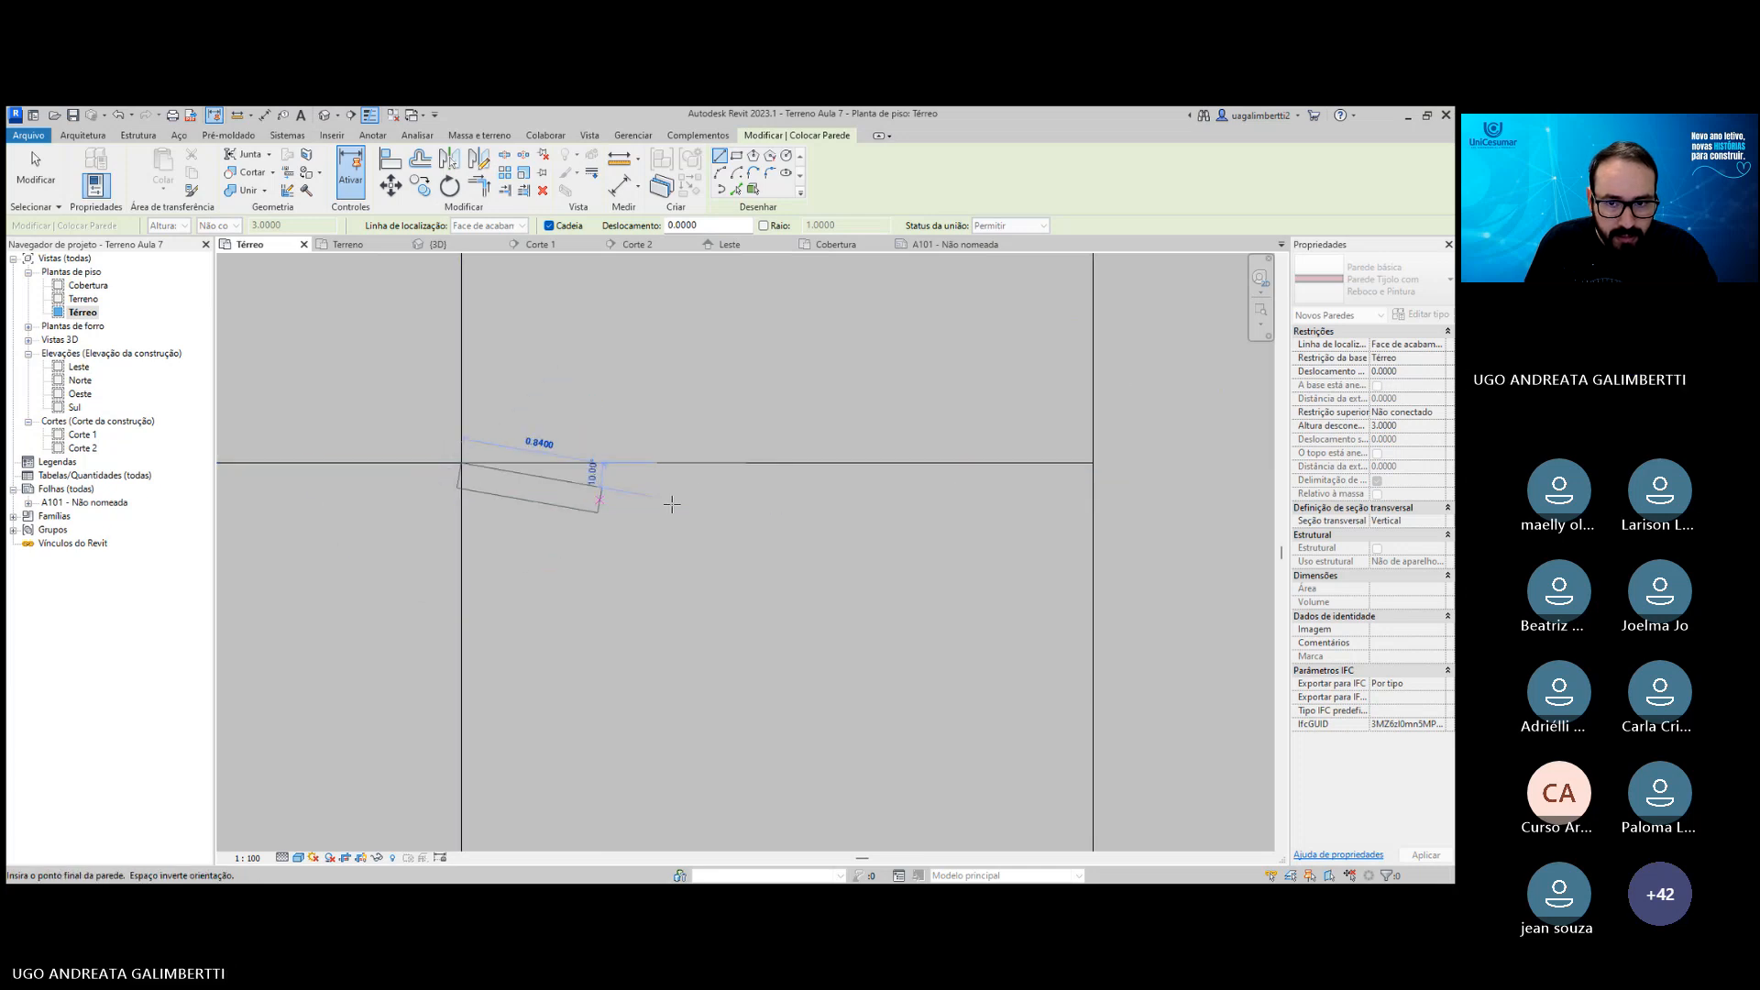
{"action": "scroll", "coordinate": [972, 504], "scroll_direction": "down", "scroll_amount": 6}
{"action": "key", "text": "Escape"}
{"action": "key", "text": "Escape"}
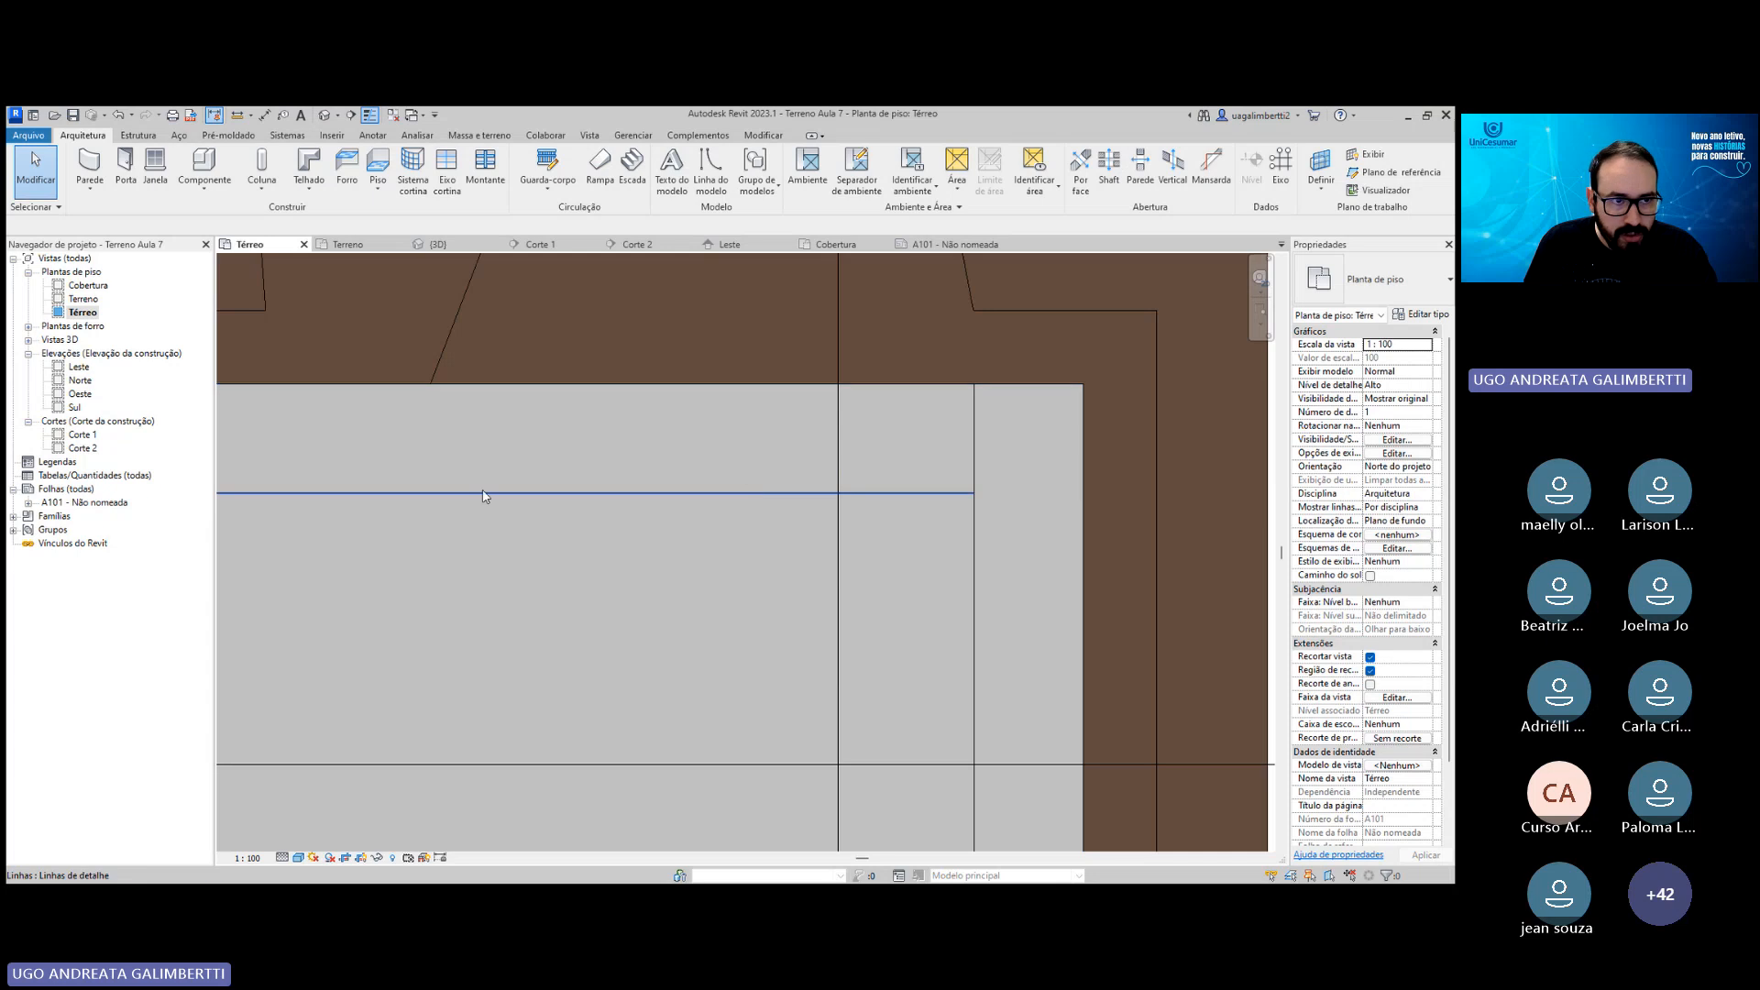
Open the default 3D view and examine the platform and terrain around the new wall from a low angle.
{"action": "scroll", "coordinate": [483, 491], "scroll_direction": "down", "scroll_amount": 2}
{"action": "left_click", "coordinate": [325, 115]}
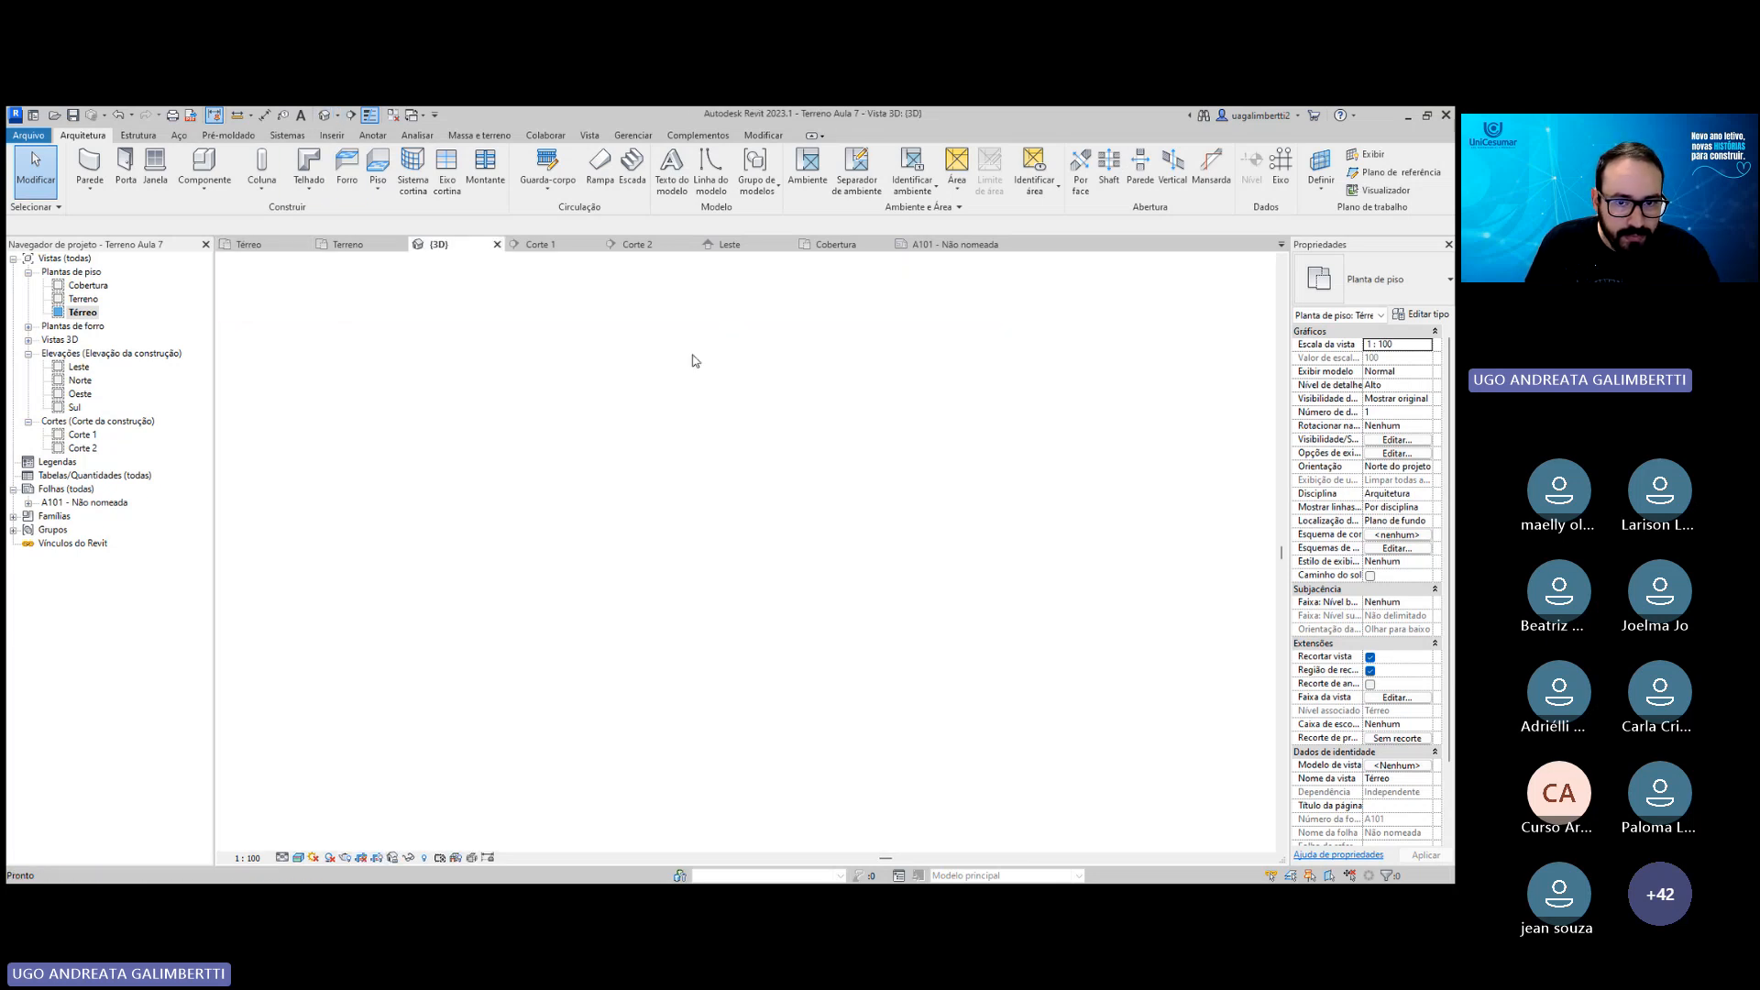
{"action": "scroll", "coordinate": [807, 550], "scroll_direction": "up", "scroll_amount": 3}
{"action": "middle_click_drag", "start_coordinate": [801, 531], "coordinate": [587, 550], "text": "shift"}
{"action": "middle_click_drag", "start_coordinate": [697, 676], "coordinate": [862, 575]}
{"action": "scroll", "coordinate": [605, 649], "scroll_direction": "up", "scroll_amount": 2}
Select the concrete platform in the 3D view to examine its level and height offset.
{"action": "left_click", "coordinate": [578, 706]}
{"action": "key", "text": "Escape"}
{"action": "left_click", "coordinate": [862, 576]}
{"action": "scroll", "coordinate": [1191, 464], "scroll_direction": "down", "scroll_amount": 2}
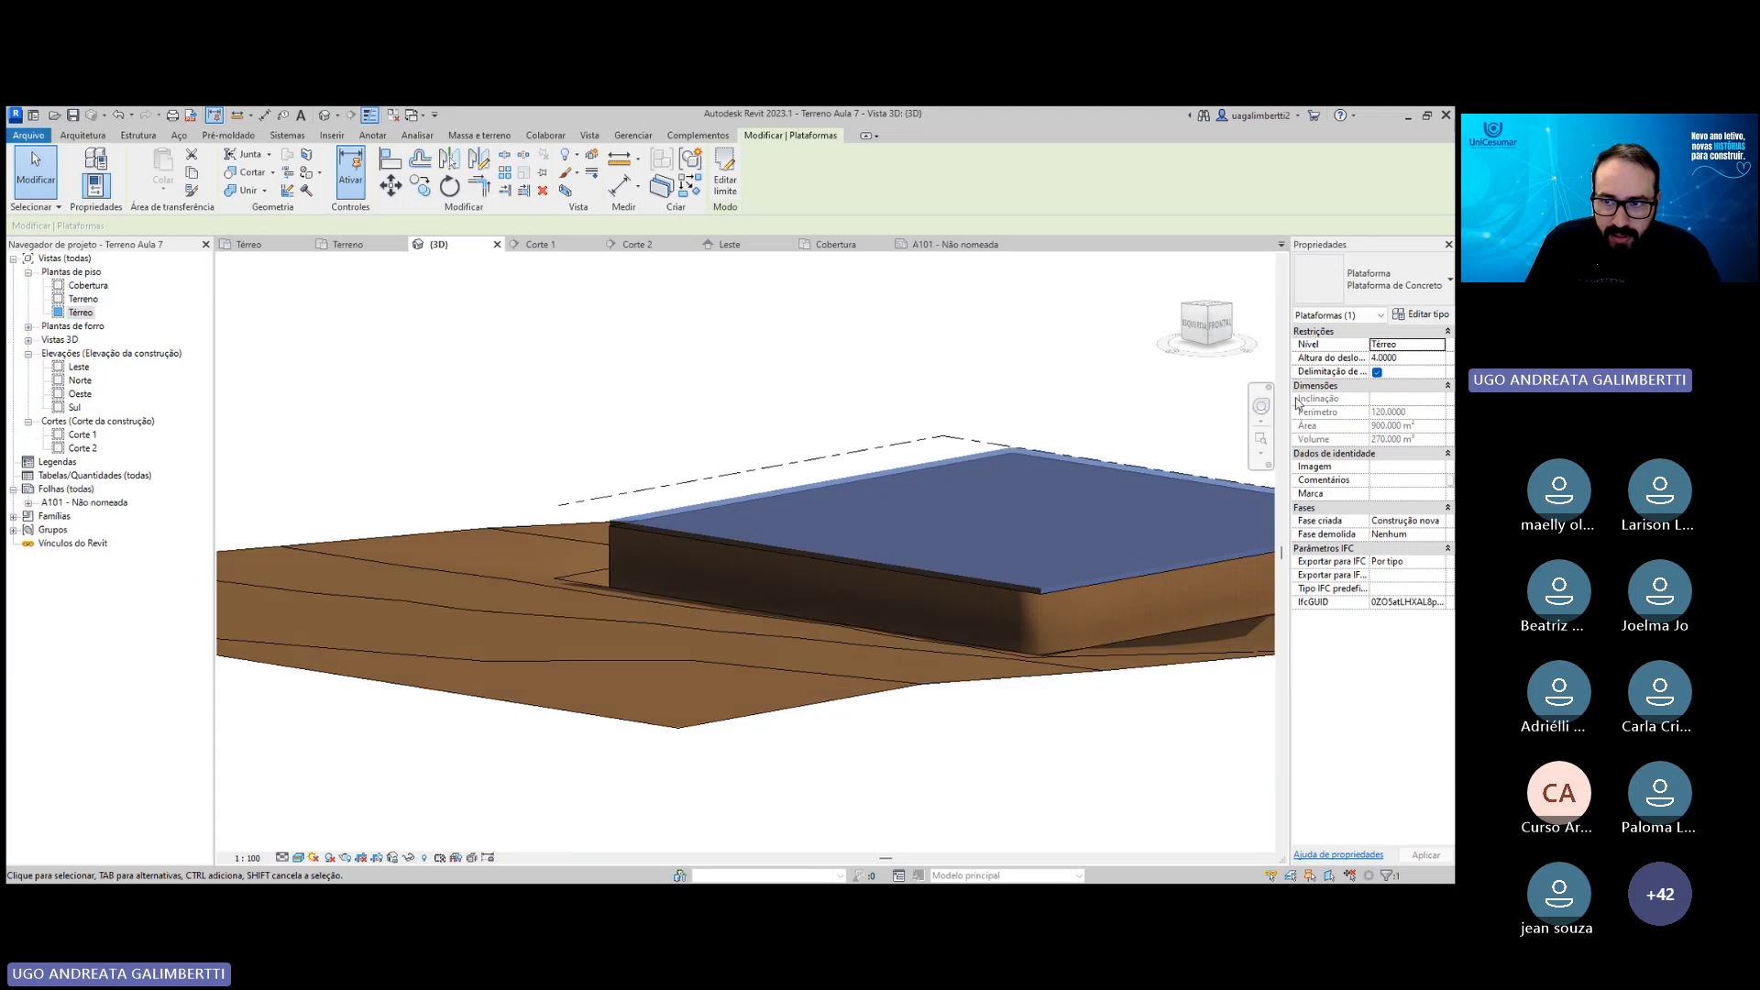
Select the terrain surface and the concrete platform in the 3D view to examine how the platform sits on the terrain from above.
{"action": "left_click", "coordinate": [605, 618]}
{"action": "scroll", "coordinate": [625, 608], "scroll_direction": "down", "scroll_amount": 3}
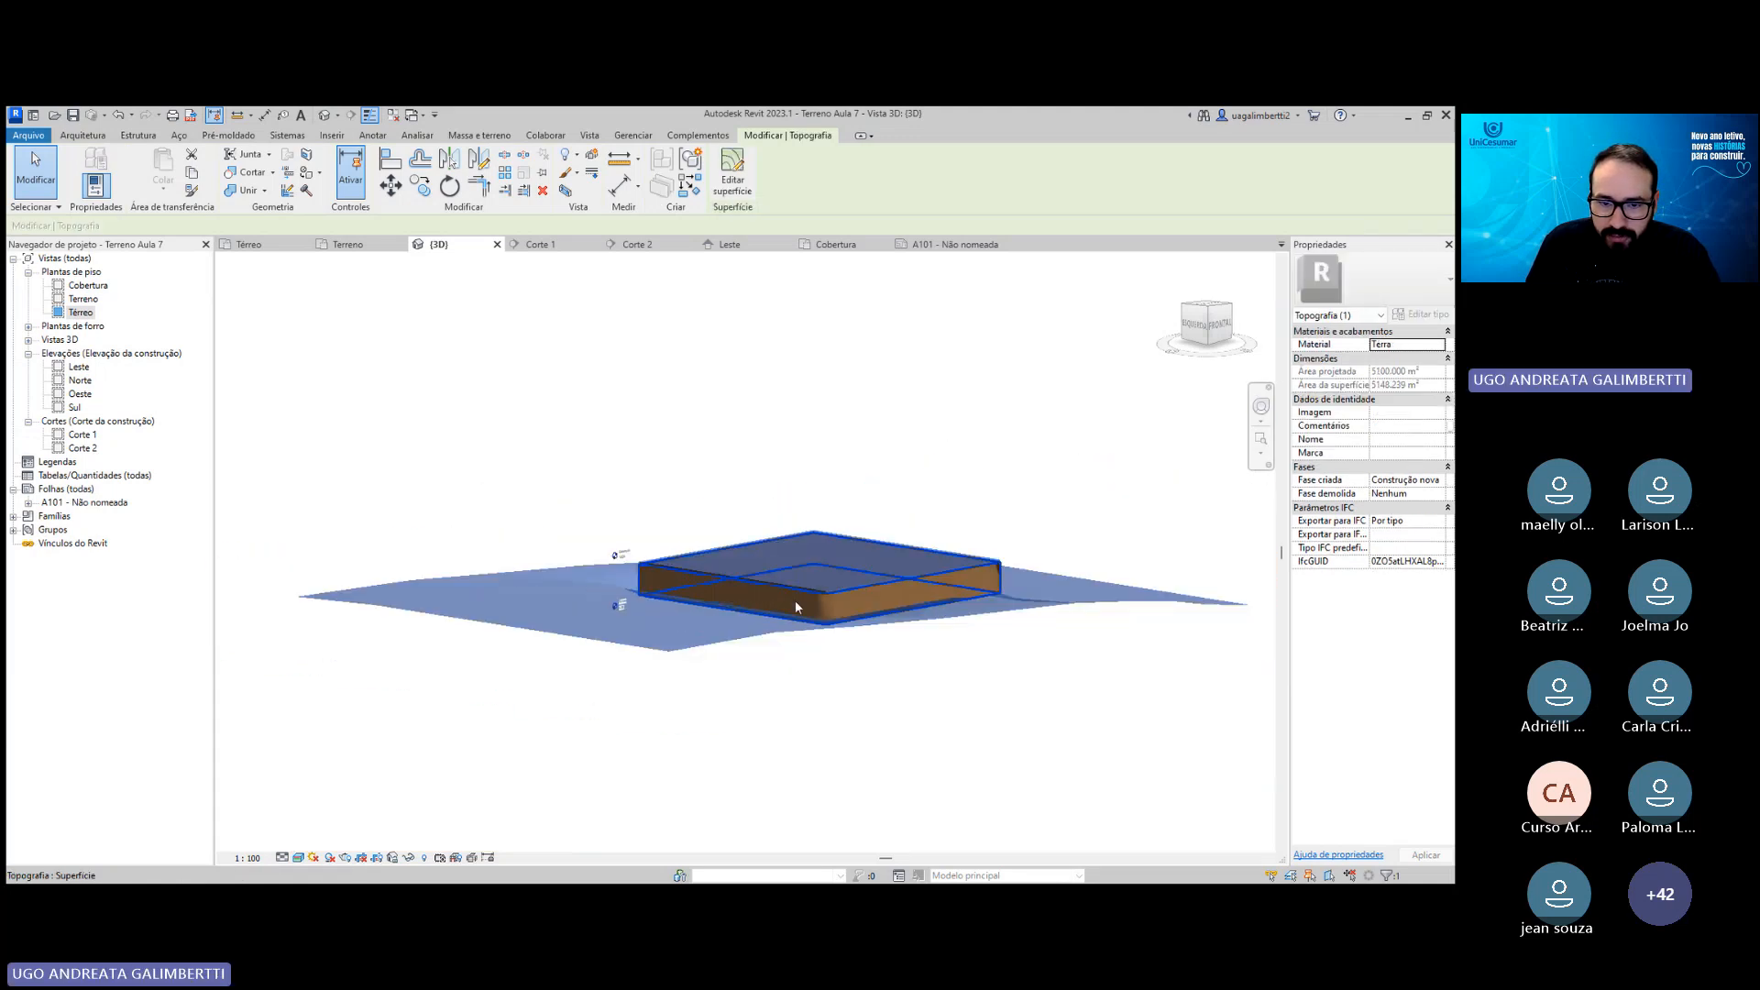
{"action": "middle_click_drag", "start_coordinate": [880, 644], "coordinate": [809, 703], "text": "shift"}
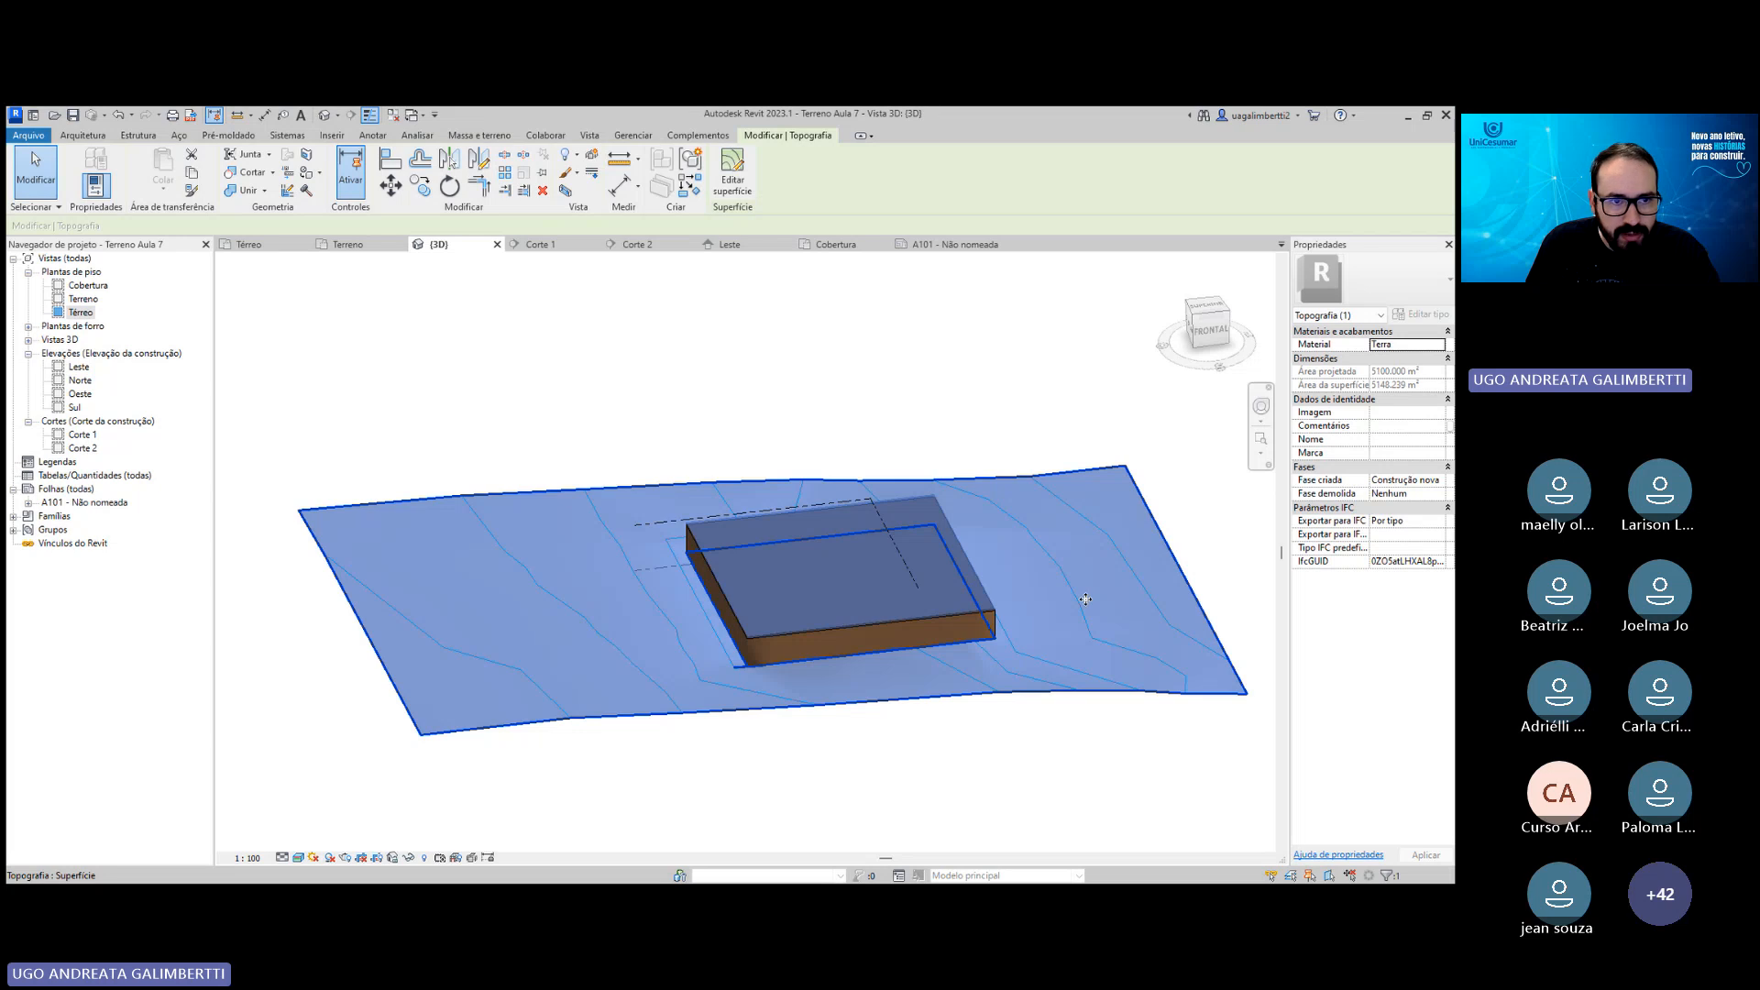
{"action": "key", "text": "Escape"}
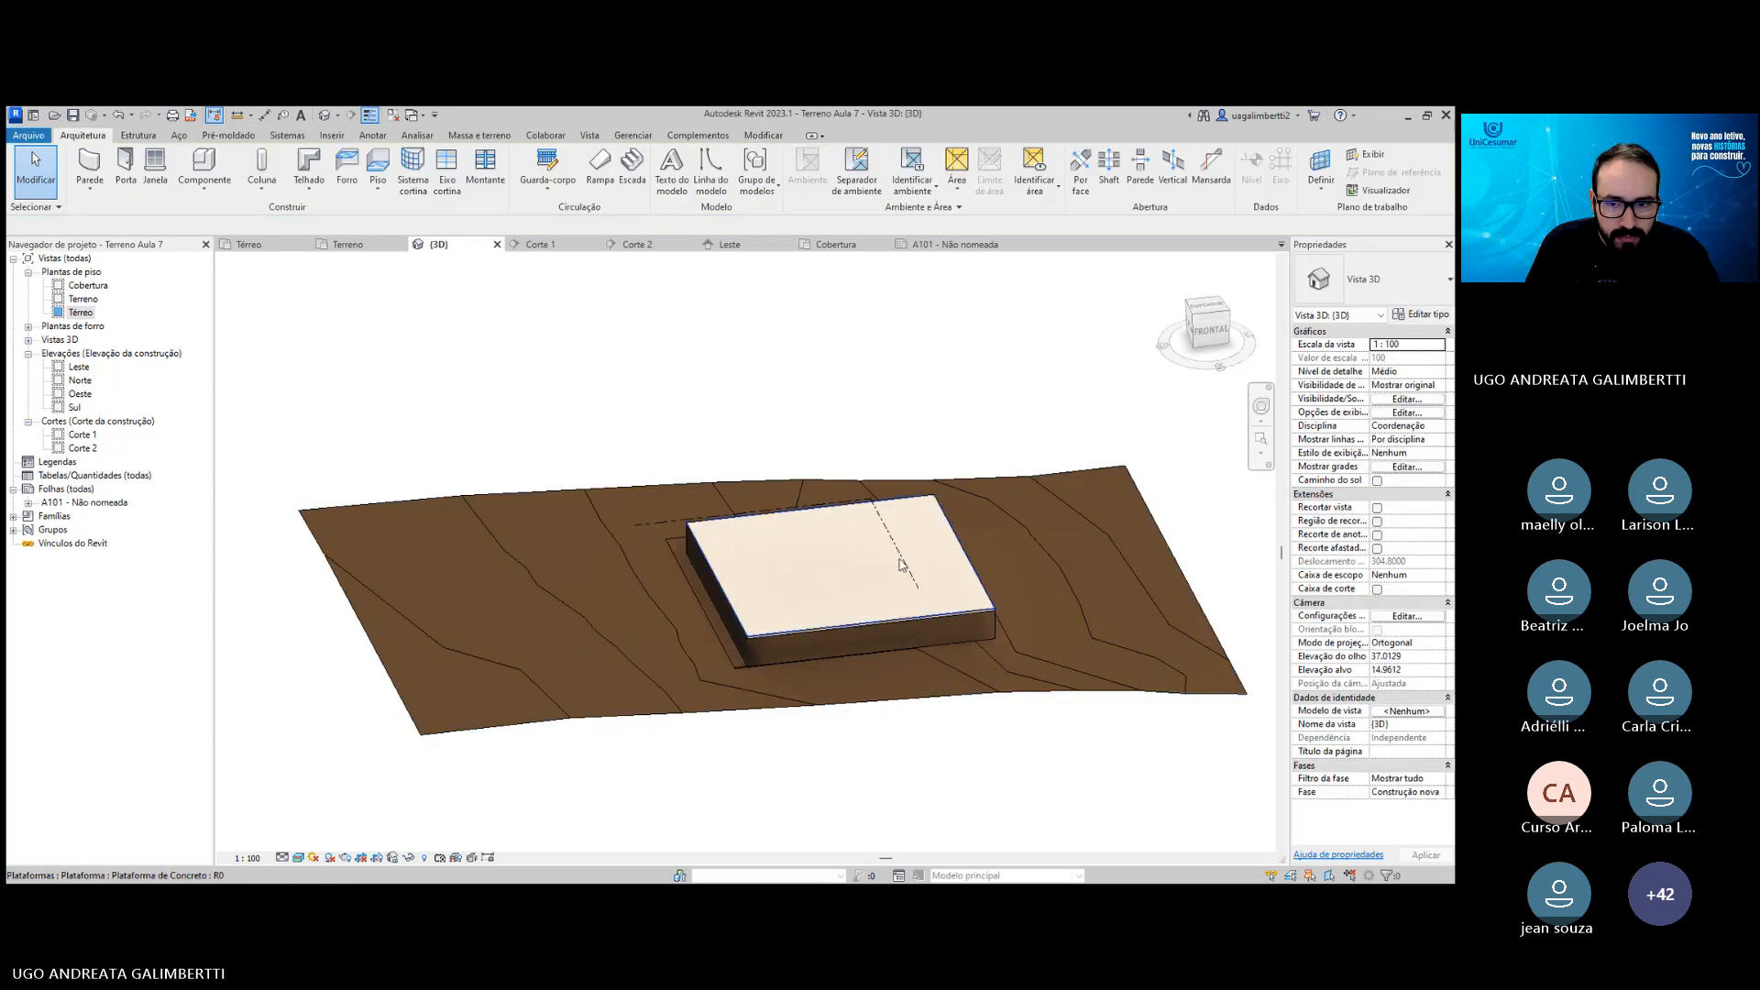
{"action": "left_click", "coordinate": [1017, 648]}
{"action": "scroll", "coordinate": [981, 637], "scroll_direction": "up", "scroll_amount": 5}
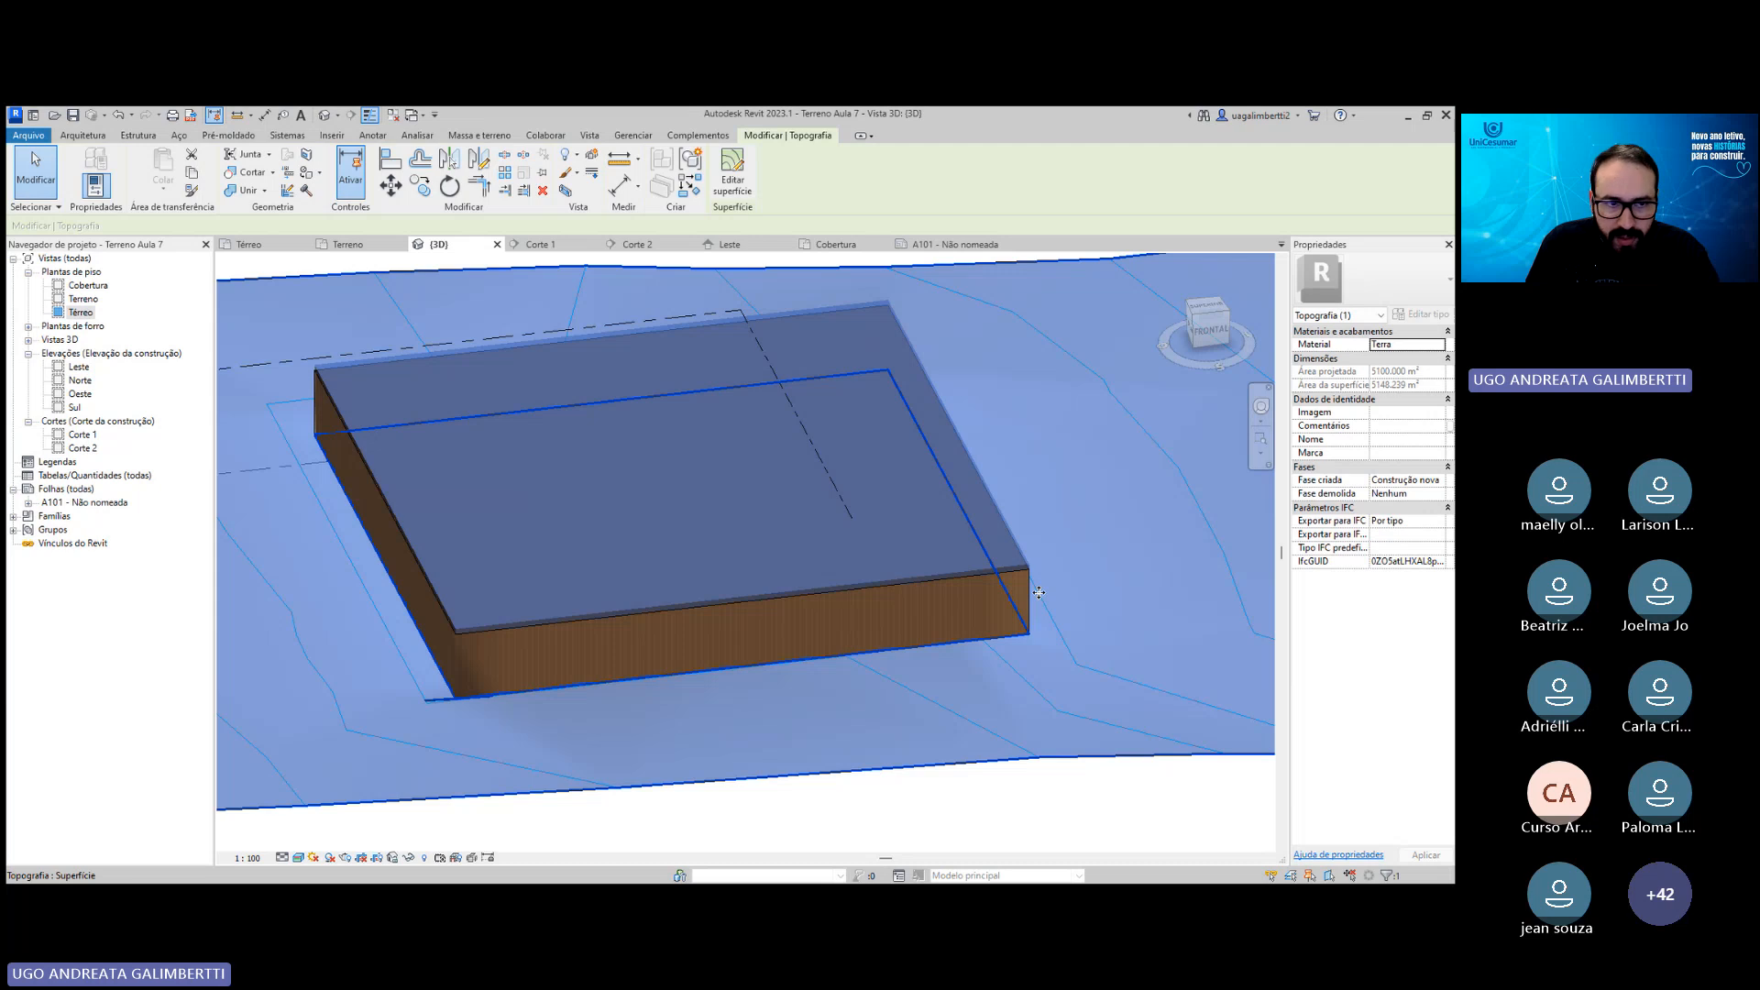
{"action": "key", "text": "Escape"}
{"action": "scroll", "coordinate": [898, 597], "scroll_direction": "down", "scroll_amount": 3}
{"action": "left_click", "coordinate": [898, 597]}
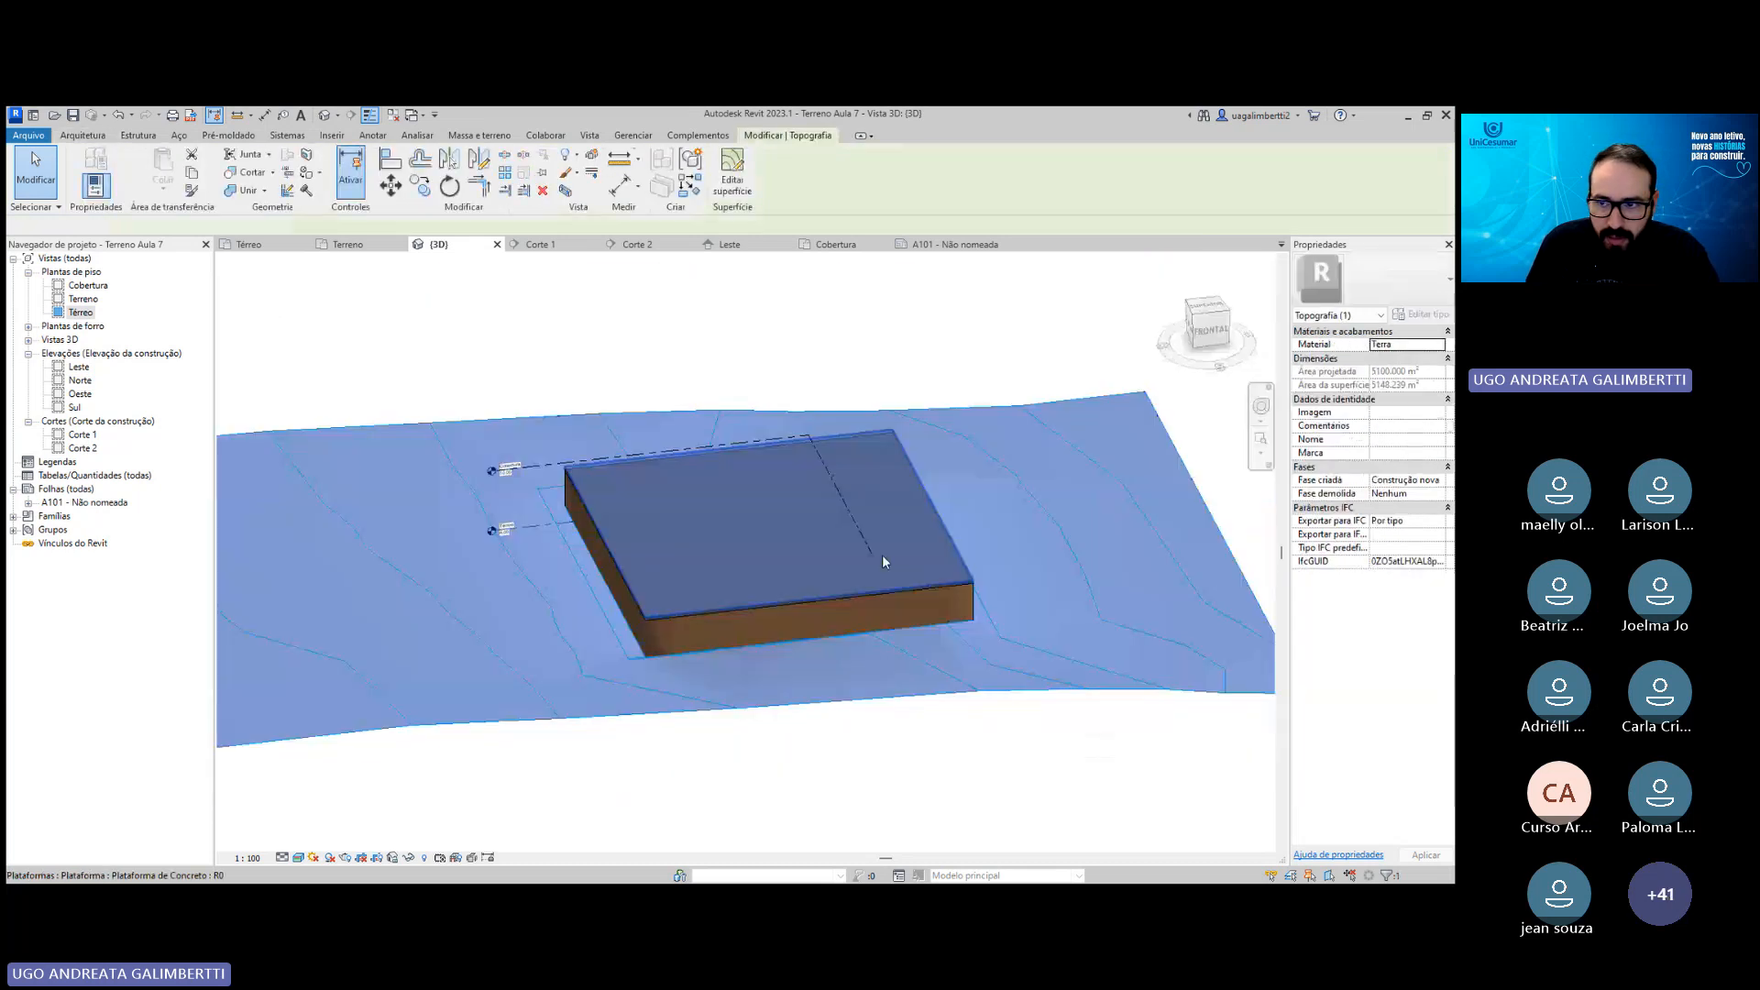
{"action": "left_click", "coordinate": [886, 556]}
{"action": "scroll", "coordinate": [948, 585], "scroll_direction": "up", "scroll_amount": 2}
{"action": "middle_click_drag", "start_coordinate": [975, 684], "coordinate": [954, 675]}
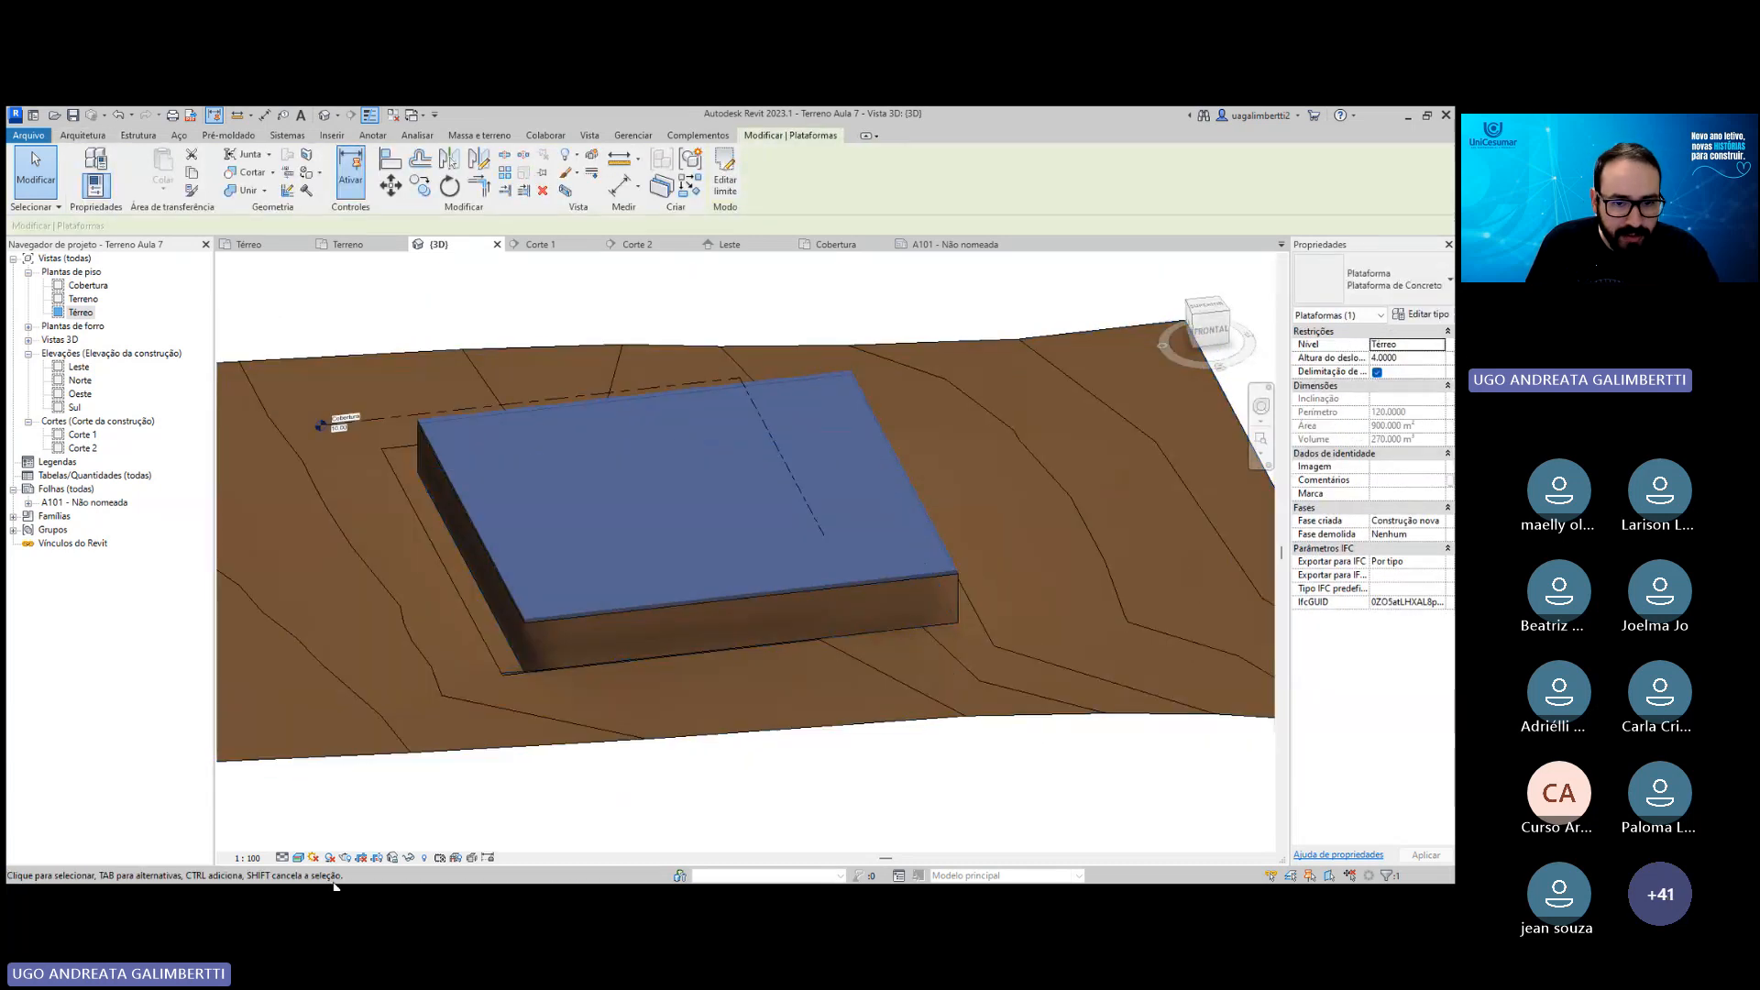
Select the new brick wall beneath the platform and examine its position relative to the terrain from a low angle.
{"action": "mouse_move", "coordinate": [570, 656]}
{"action": "middle_mouse_down", "text": "shift"}
{"action": "mouse_move", "coordinate": [687, 640]}
{"action": "mouse_move", "coordinate": [743, 683]}
{"action": "mouse_move", "coordinate": [719, 735]}
{"action": "mouse_move", "coordinate": [1081, 754]}
{"action": "mouse_move", "coordinate": [1054, 767]}
{"action": "mouse_move", "coordinate": [907, 669]}
{"action": "mouse_move", "coordinate": [746, 621]}
{"action": "mouse_move", "coordinate": [727, 511]}
{"action": "mouse_move", "coordinate": [794, 497]}
{"action": "mouse_move", "coordinate": [805, 440]}
{"action": "middle_mouse_up", "text": "shift"}
{"action": "left_click", "coordinate": [739, 683]}
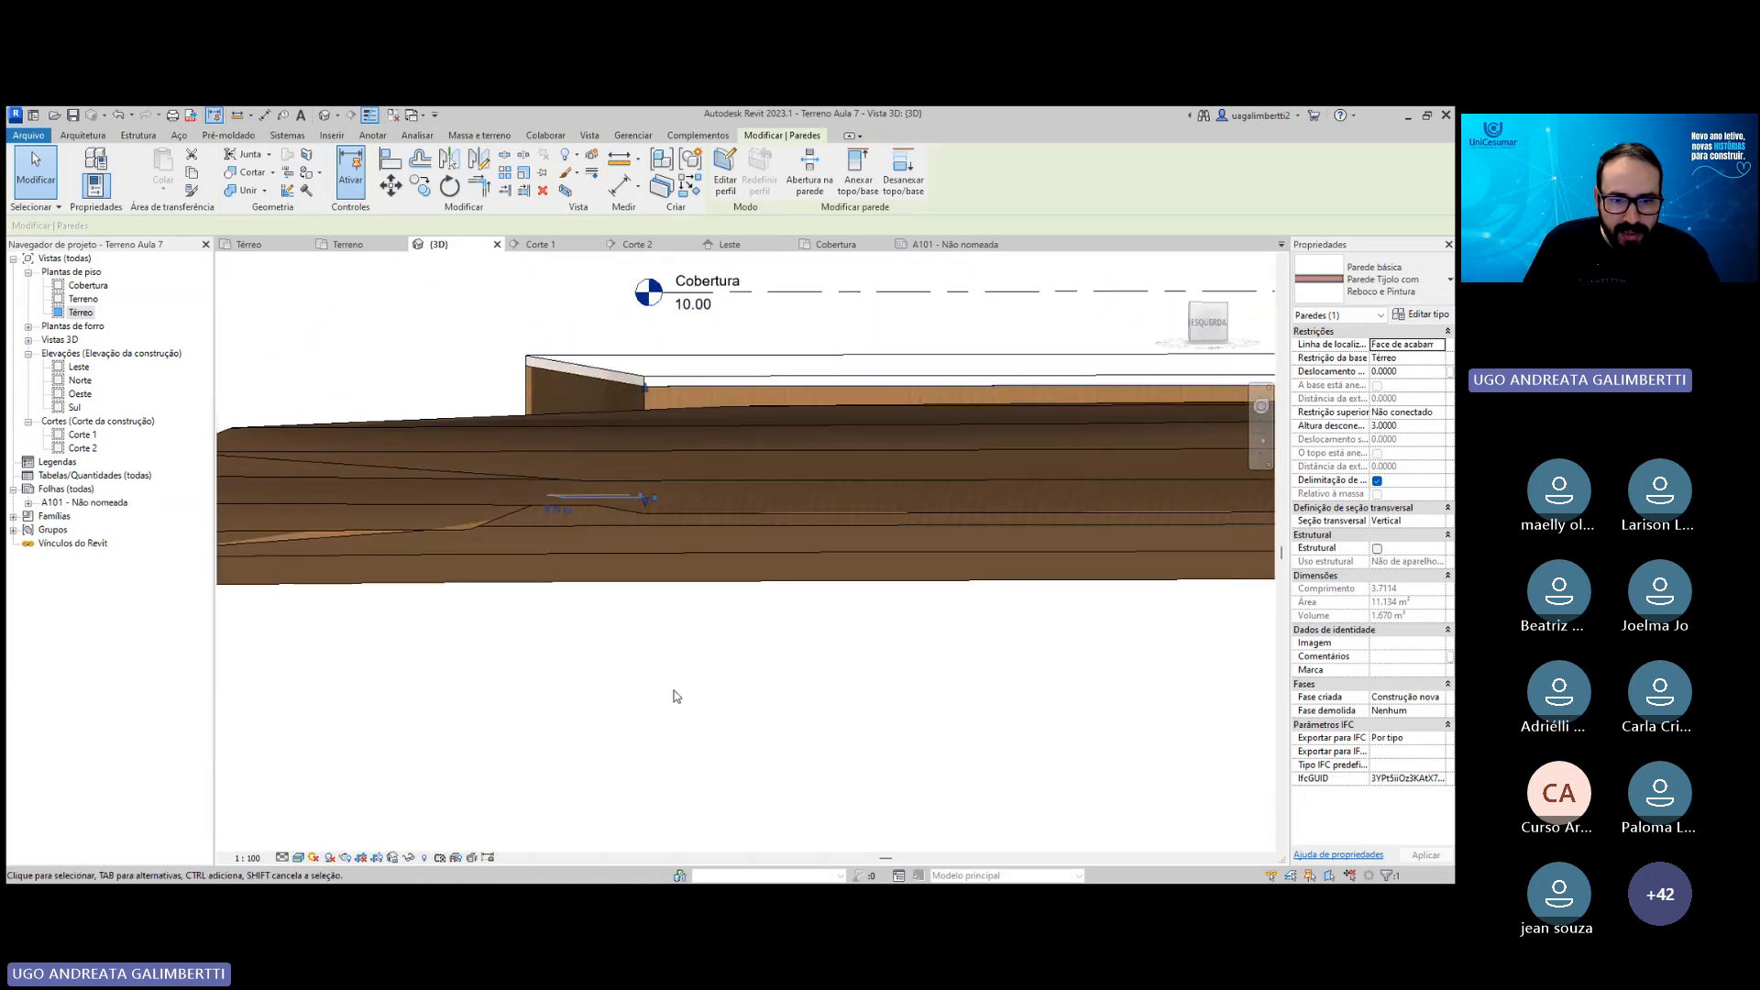
{"action": "mouse_move", "coordinate": [572, 581]}
{"action": "middle_mouse_down", "text": "shift"}
{"action": "mouse_move", "coordinate": [648, 574]}
{"action": "mouse_move", "coordinate": [700, 602]}
{"action": "mouse_move", "coordinate": [899, 593]}
{"action": "mouse_move", "coordinate": [1050, 539]}
{"action": "mouse_move", "coordinate": [531, 597]}
{"action": "mouse_move", "coordinate": [555, 587]}
{"action": "middle_mouse_up", "text": "shift"}
{"action": "left_click", "coordinate": [802, 357]}
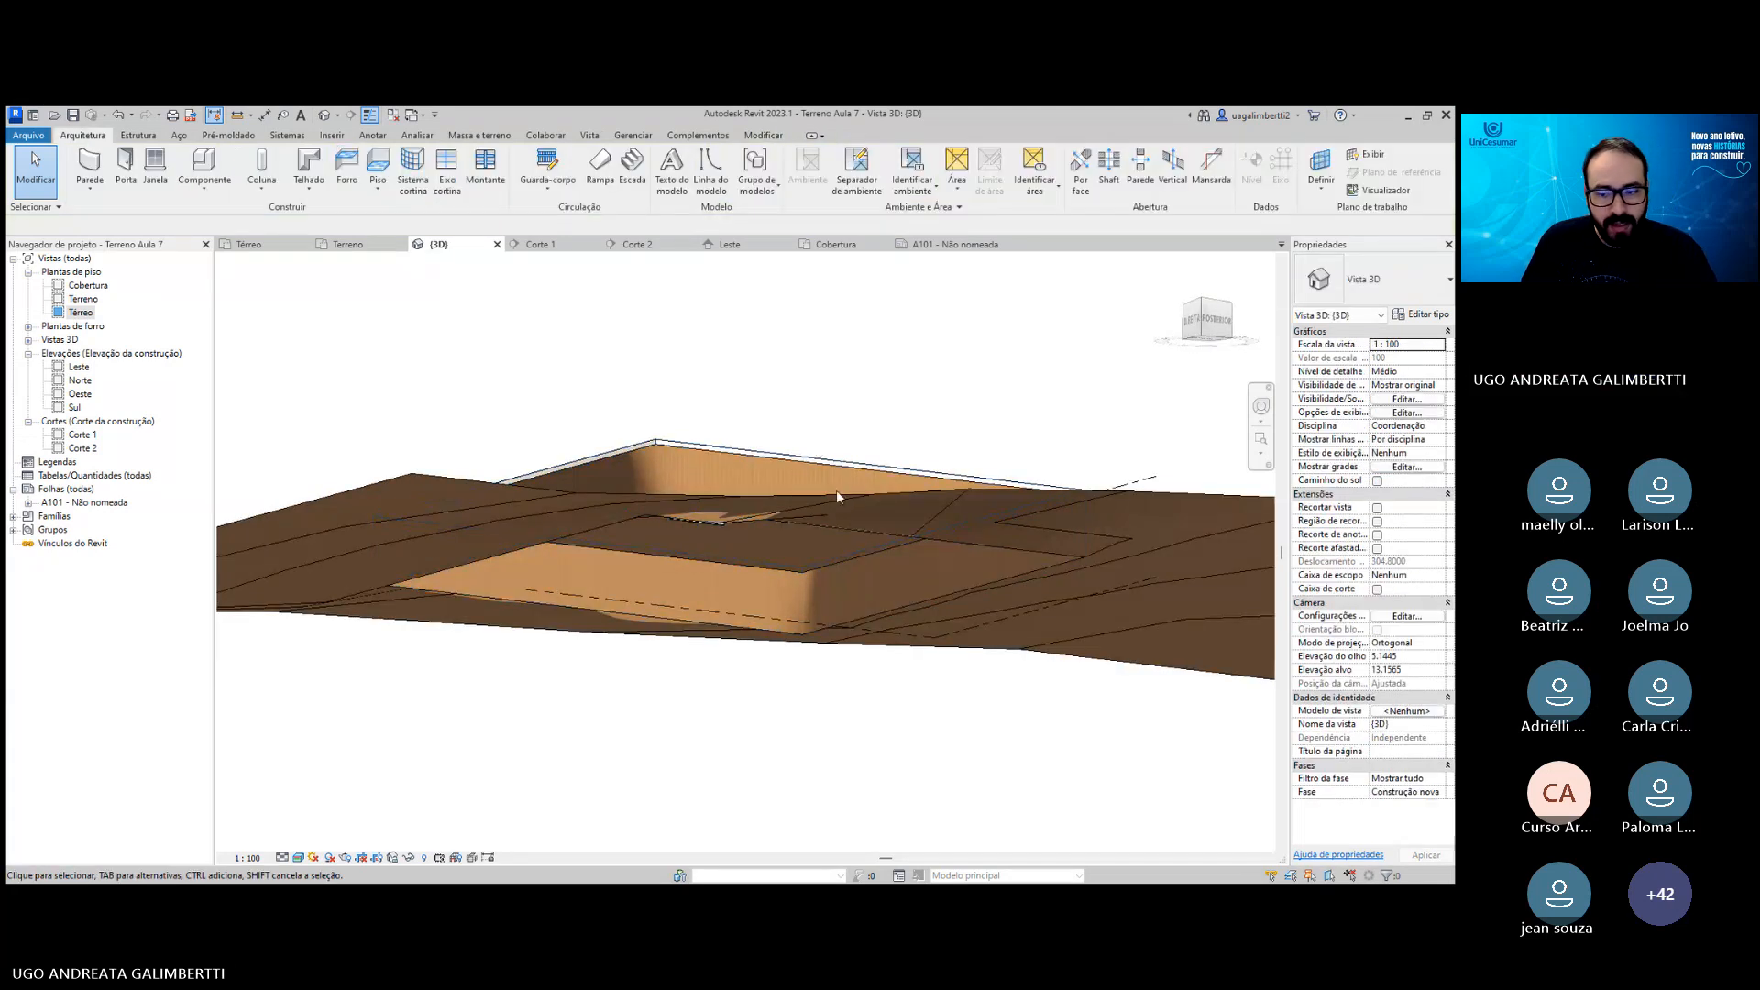